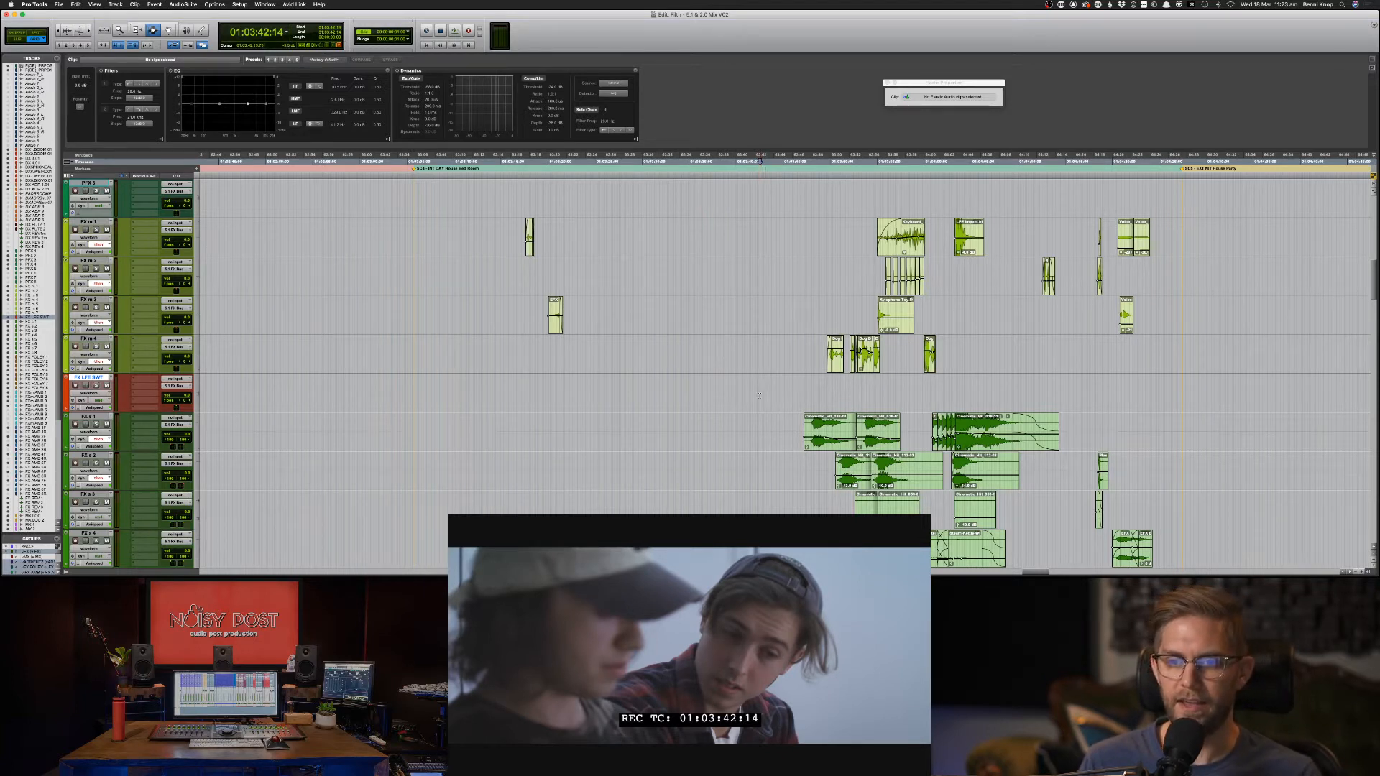
Review the scene by playing from 01:03:42:00, then from the earlier 01:03:05:16.
{"action": "left_click", "coordinate": [755, 393]}
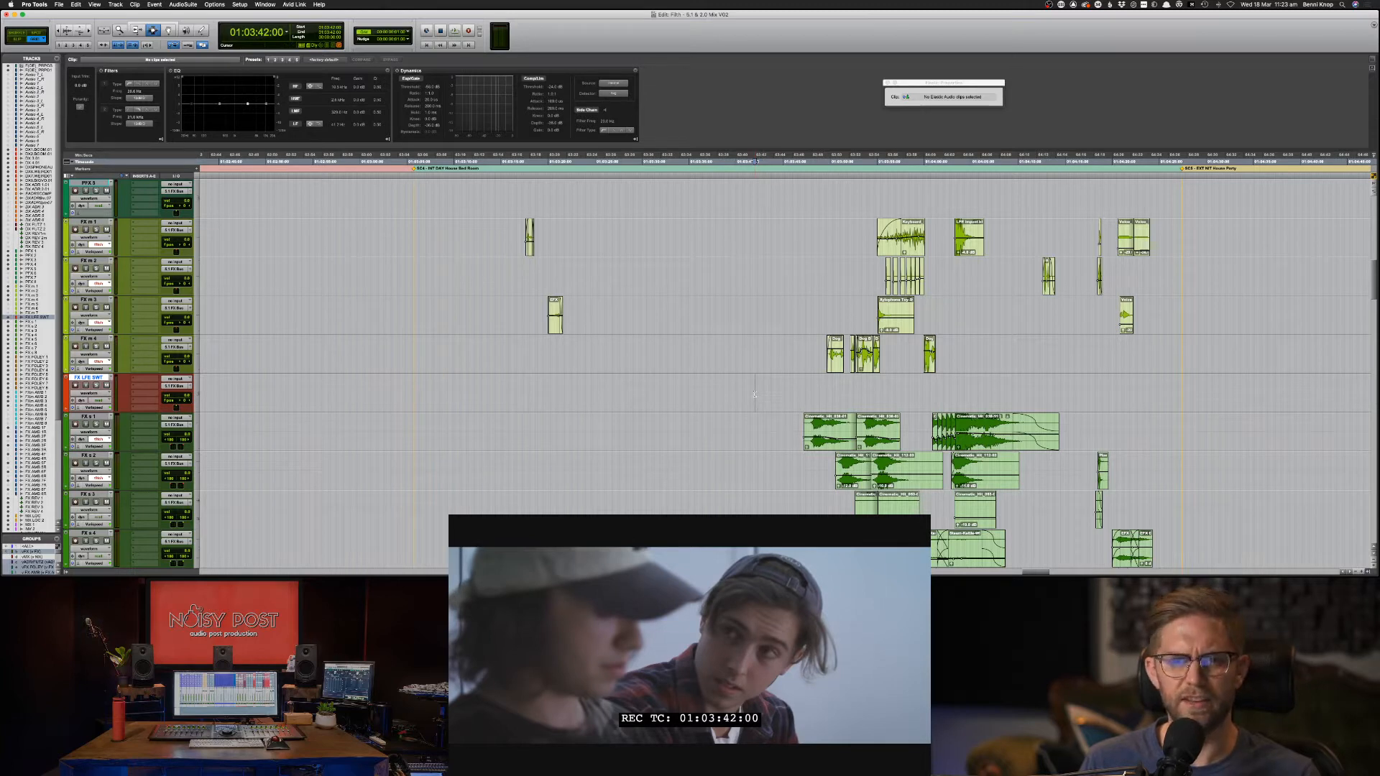
{"action": "key", "text": "space"}
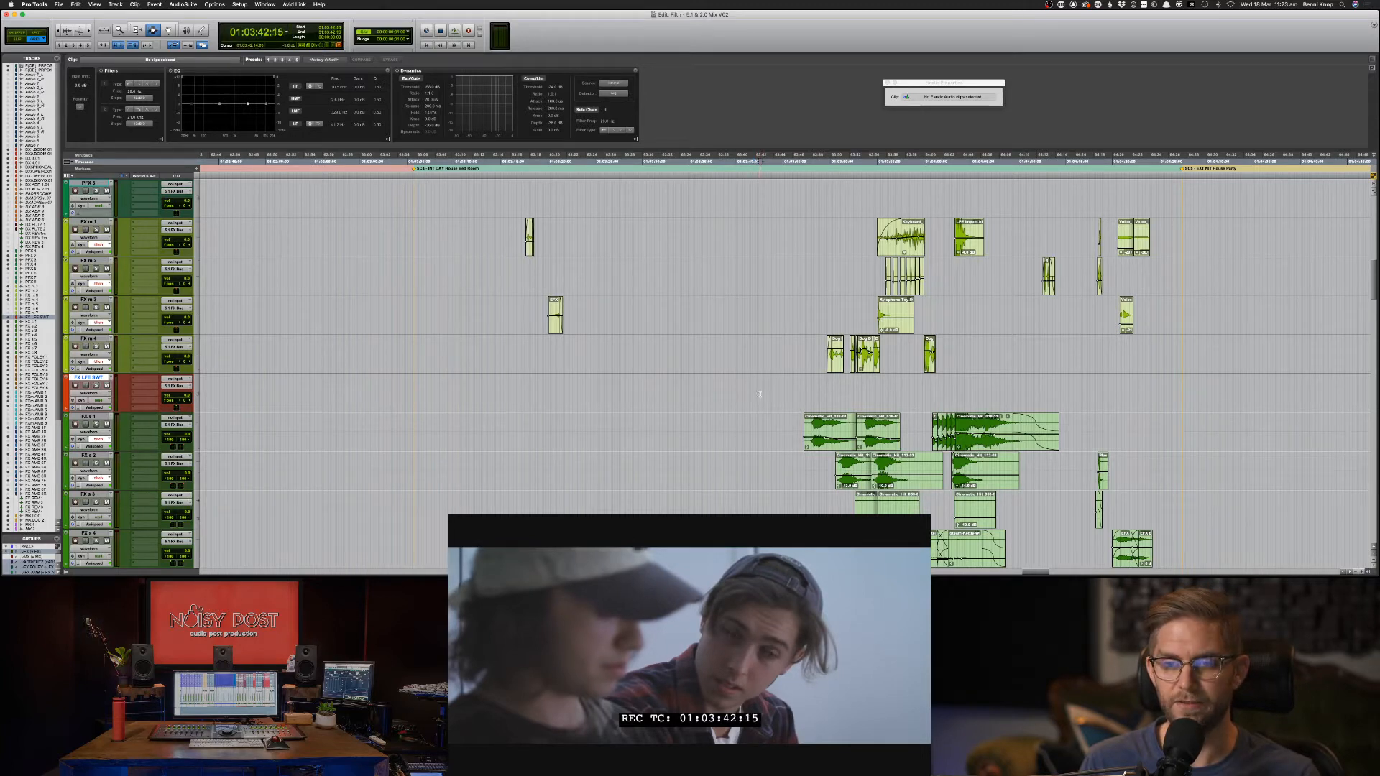
{"action": "key", "text": "r"}
{"action": "left_click", "coordinate": [719, 389]}
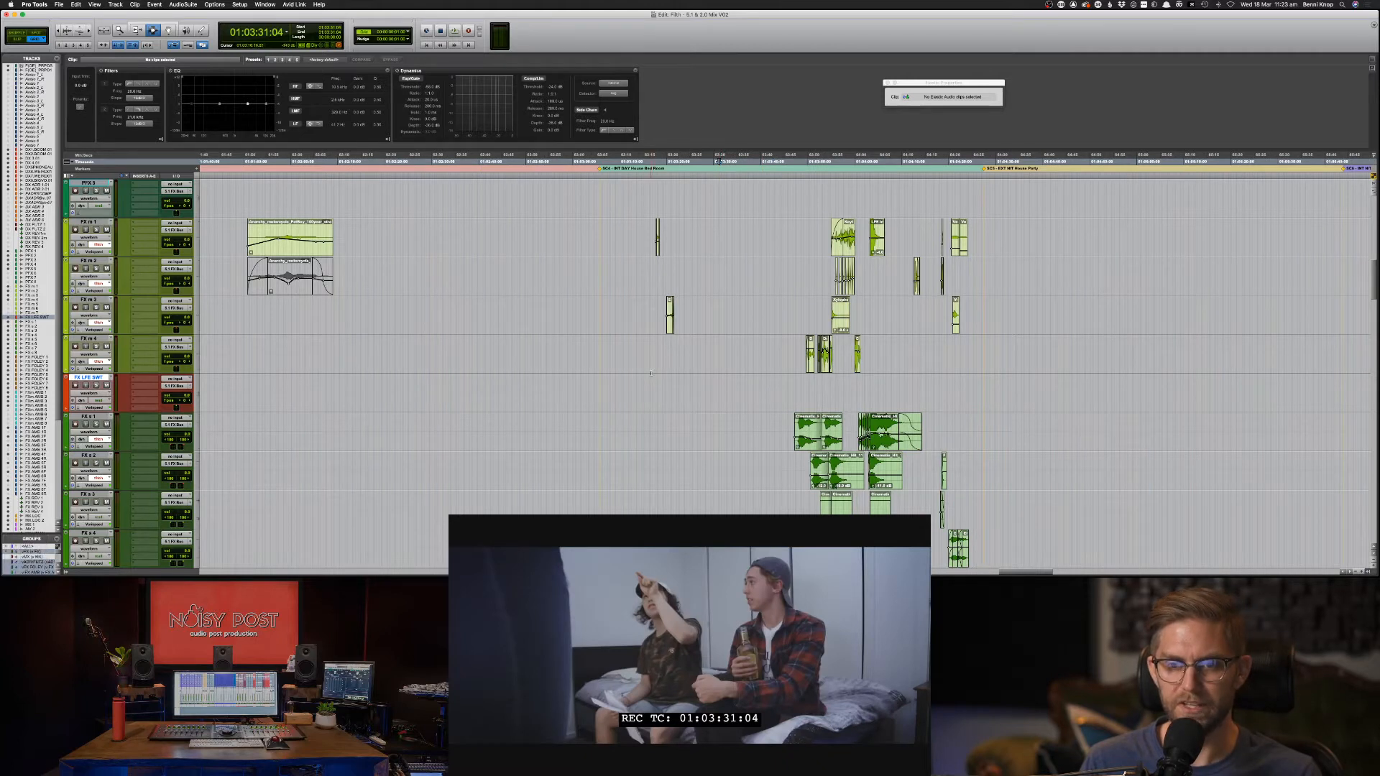
{"action": "left_click", "coordinate": [600, 396]}
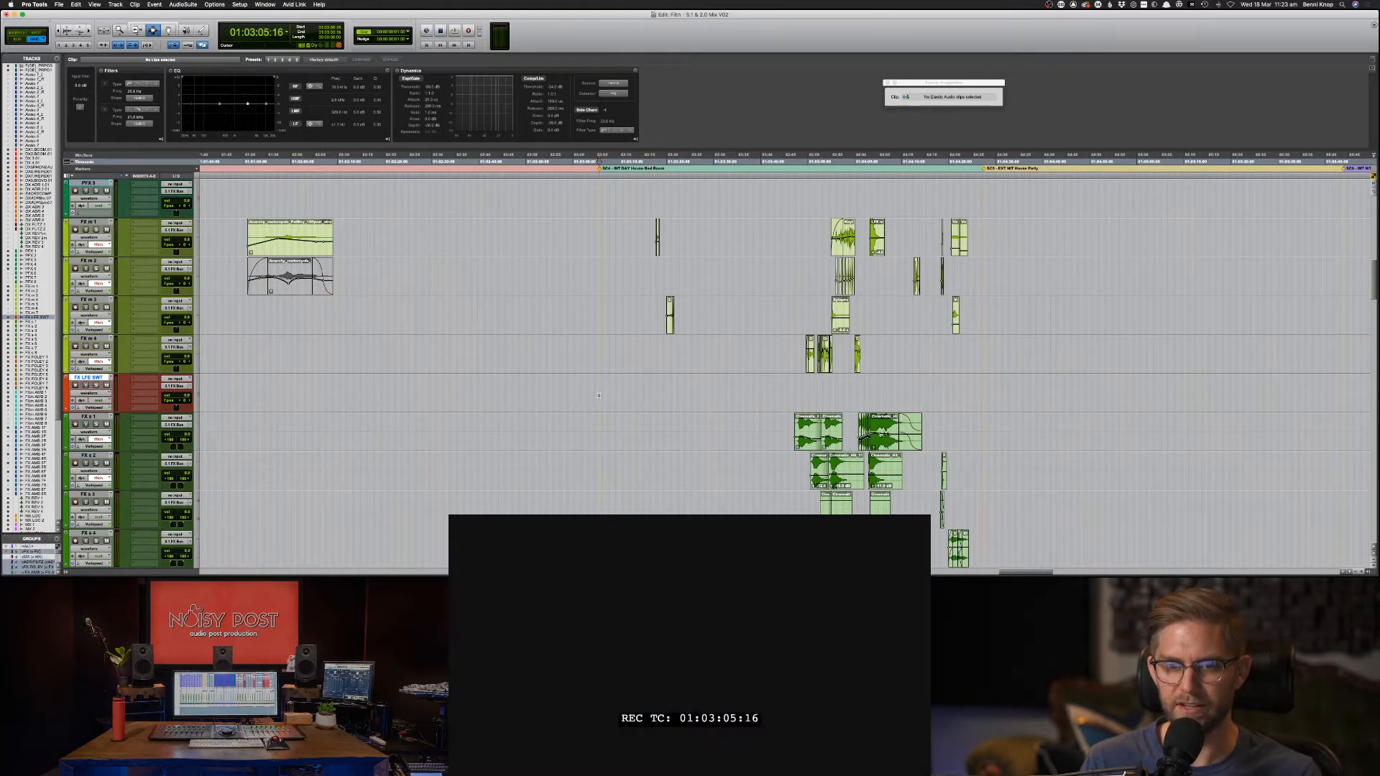
{"action": "key", "text": "space"}
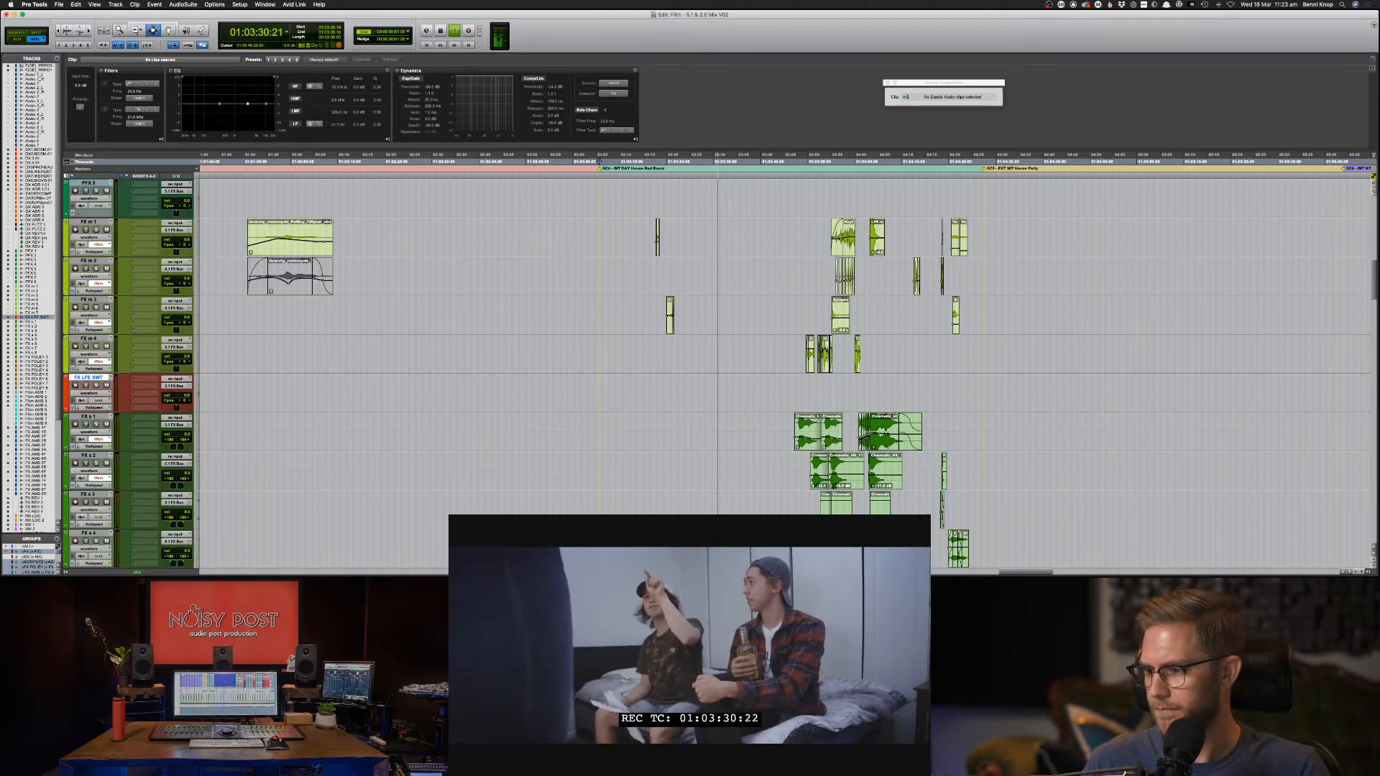
Send a viewer the chat message 'Thanks for joining us again'.
{"action": "key", "text": "ctrl+shift+s"}
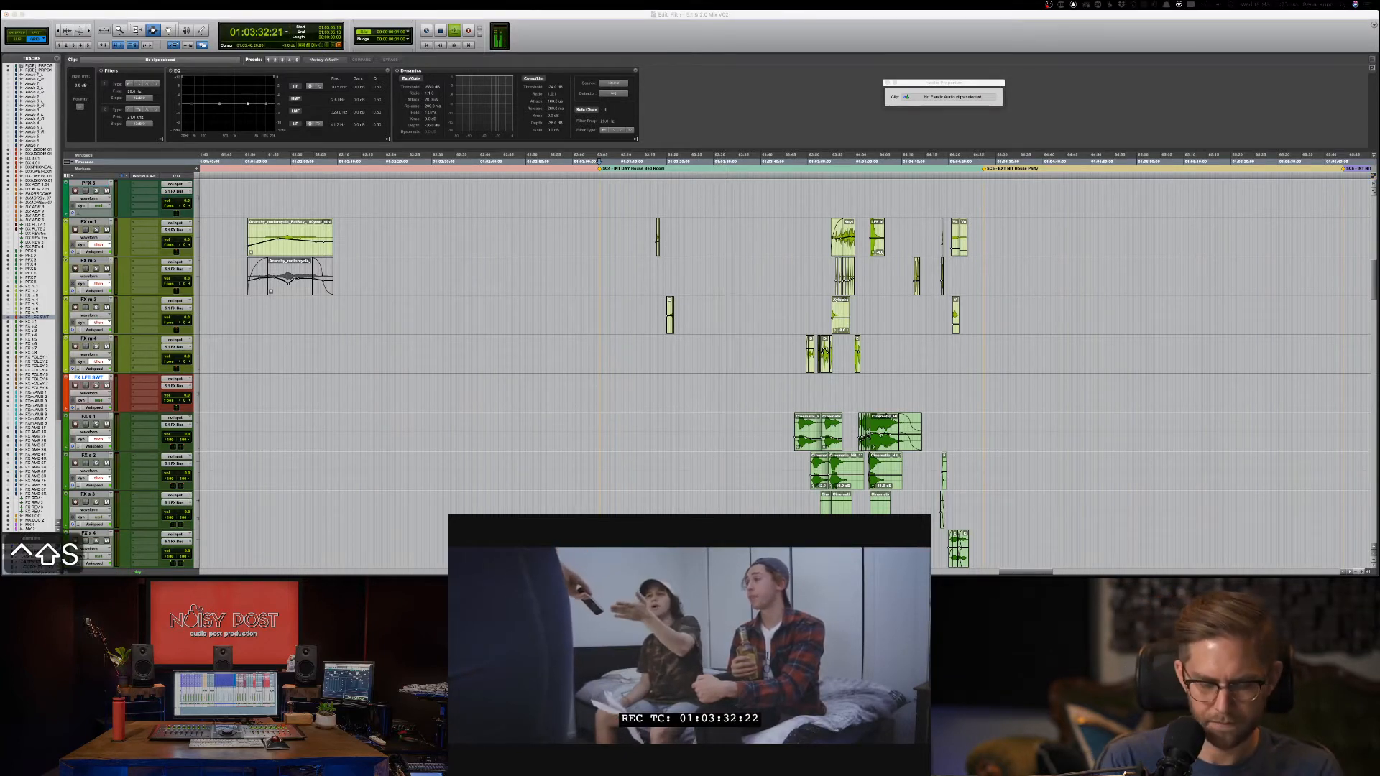
{"action": "type", "text": "as"}
{"action": "key", "text": "BackSpace"}
{"action": "key", "text": "BackSpace"}
{"action": "type", "text": "s"}
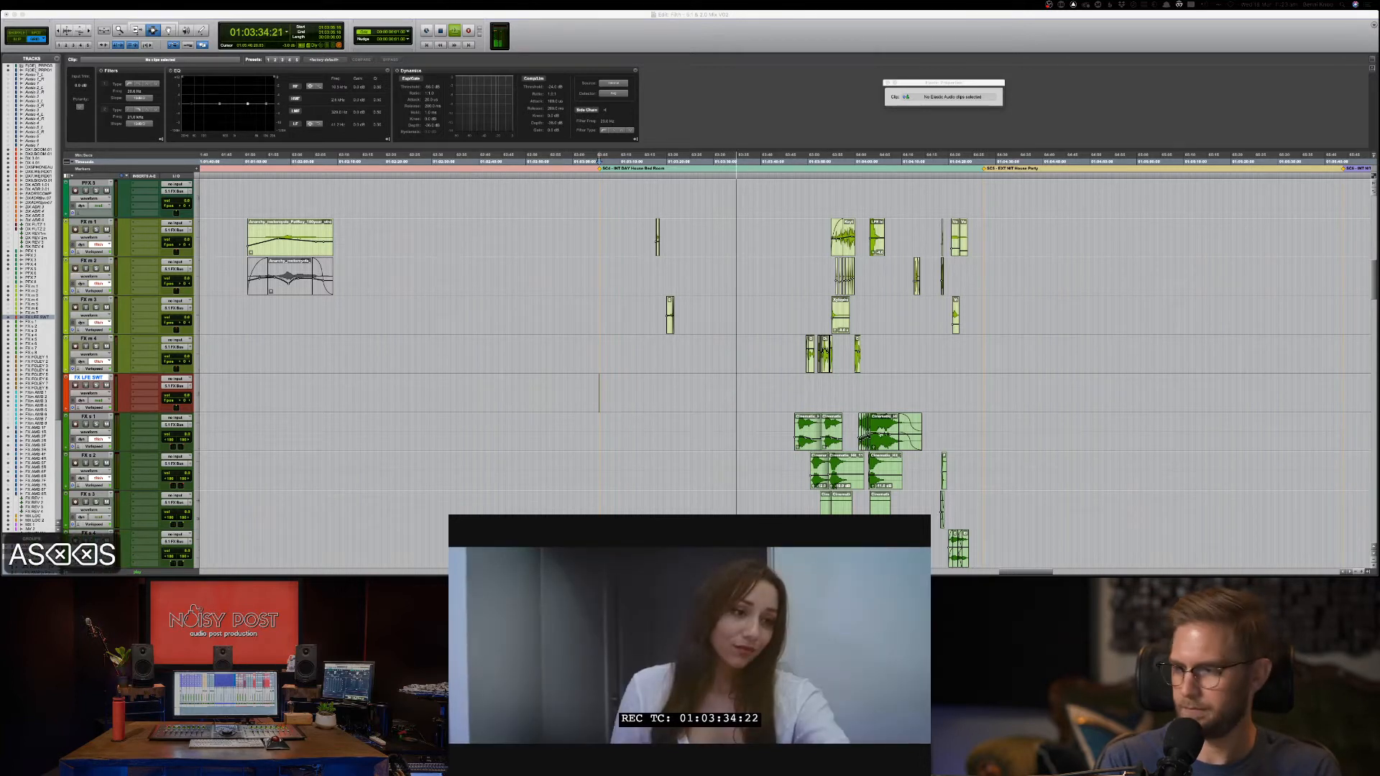
{"action": "key", "text": "Up"}
{"action": "key", "text": "space"}
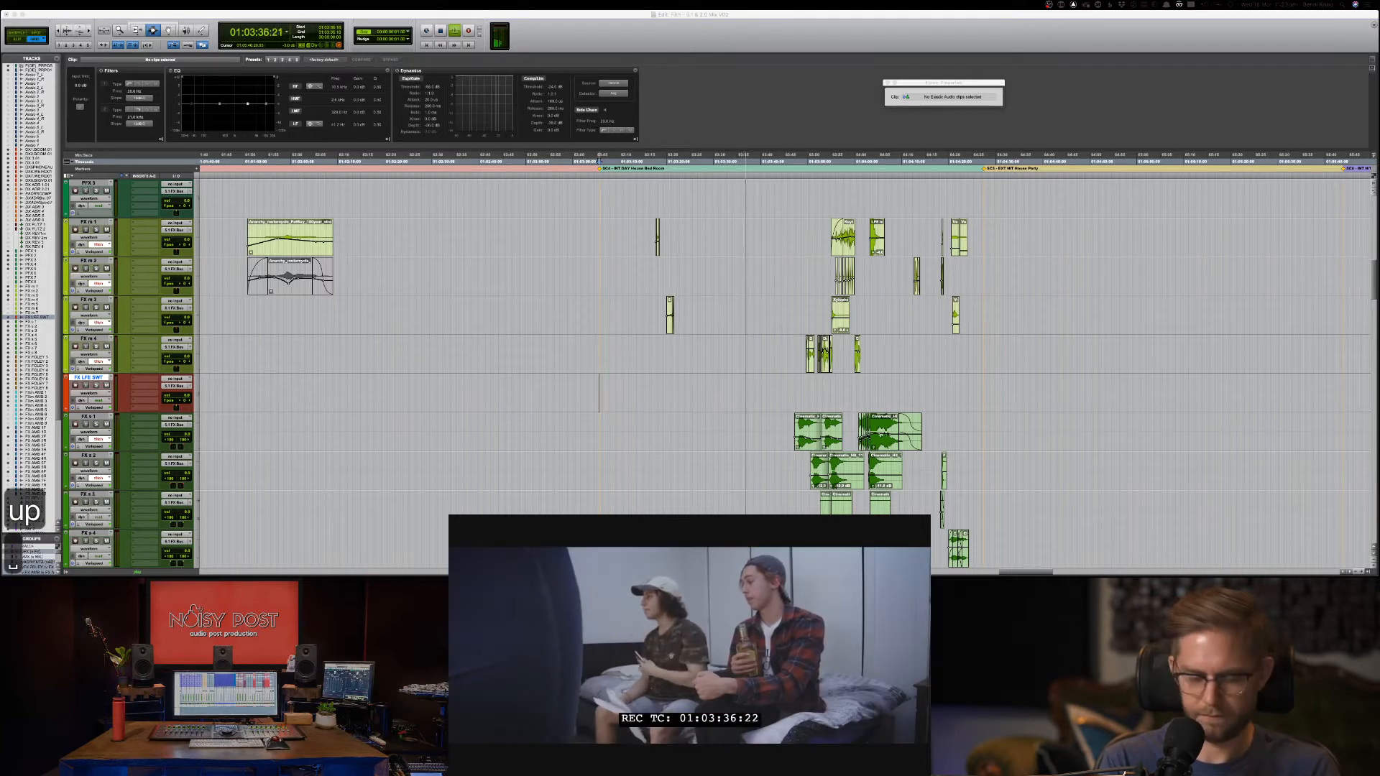
{"action": "type", "text": "Ben"}
{"action": "key", "text": "Return"}
{"action": "type", "text": "Thanks "}
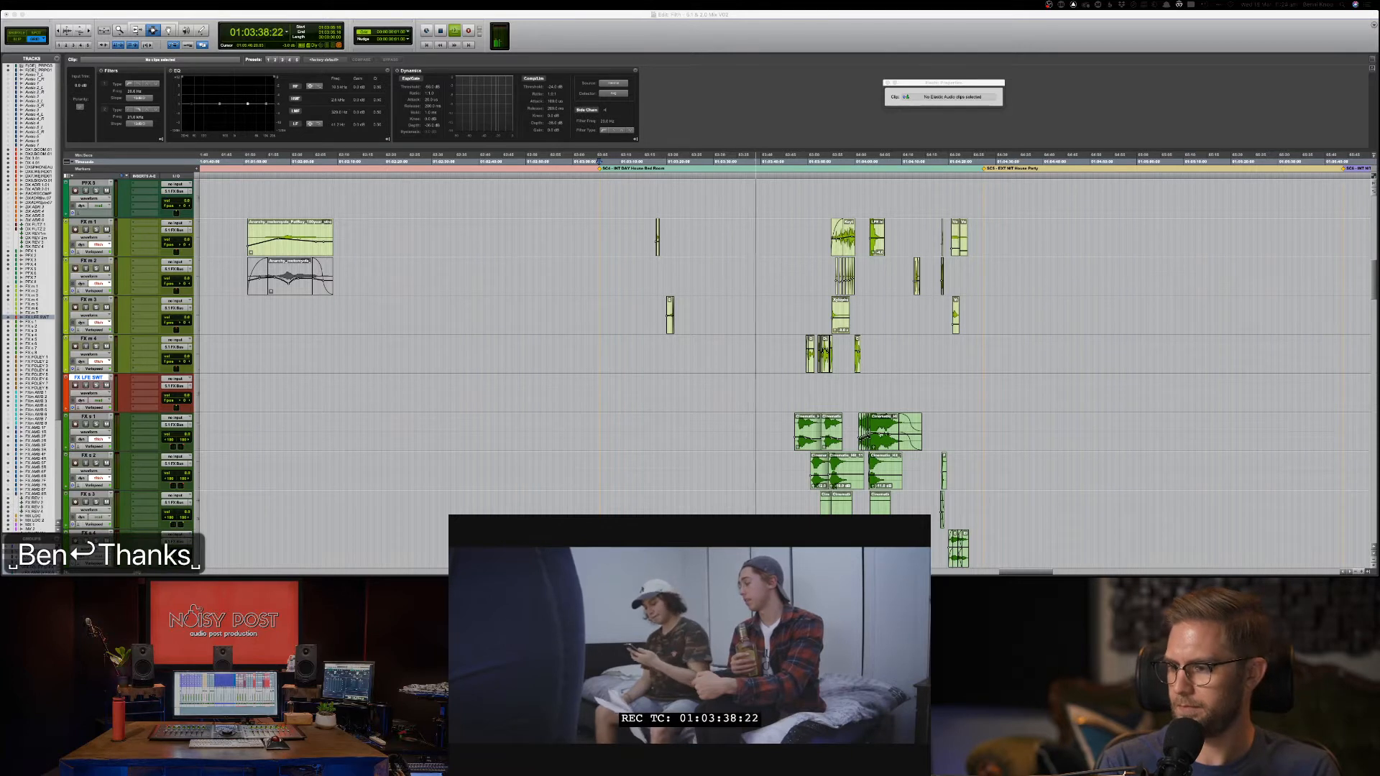
{"action": "type", "text": "for joinin"}
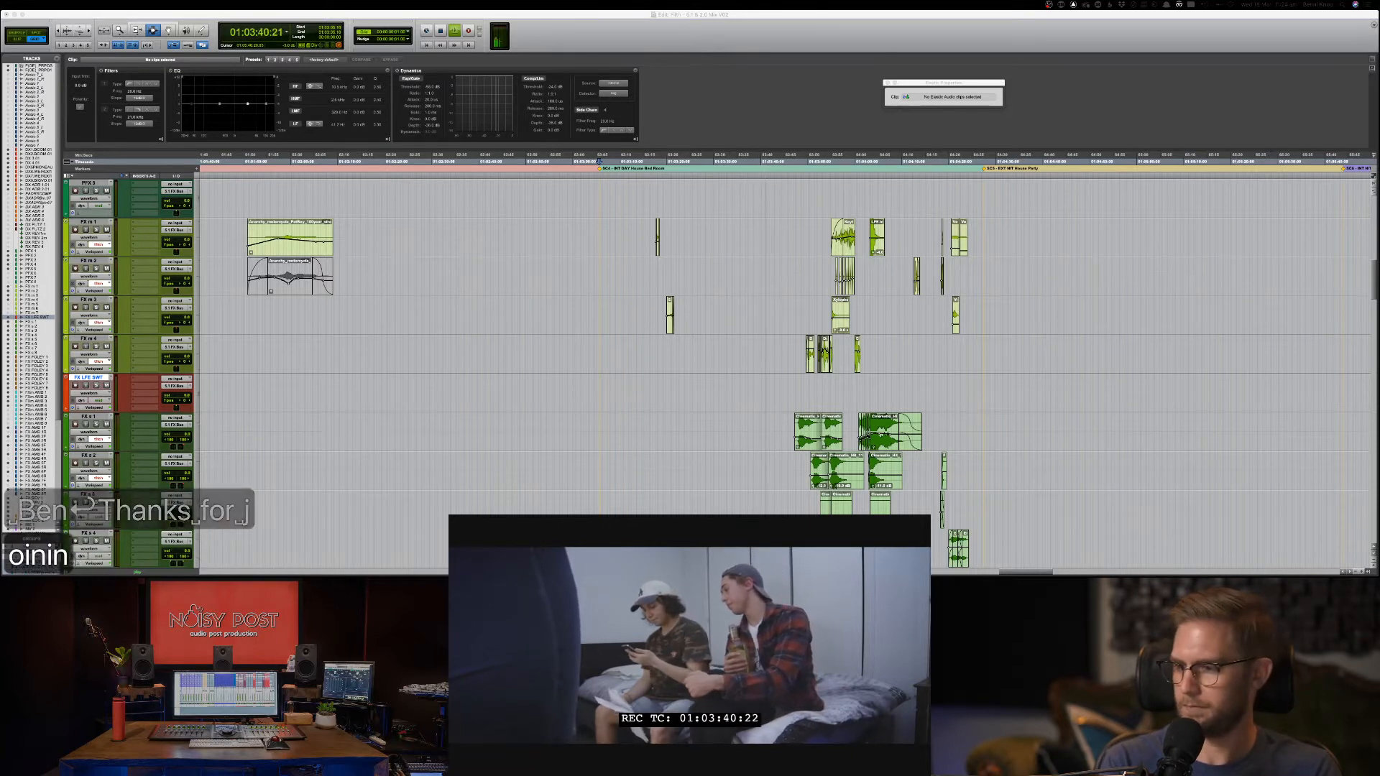
{"action": "type", "text": "g us again"}
{"action": "key", "text": "Return"}
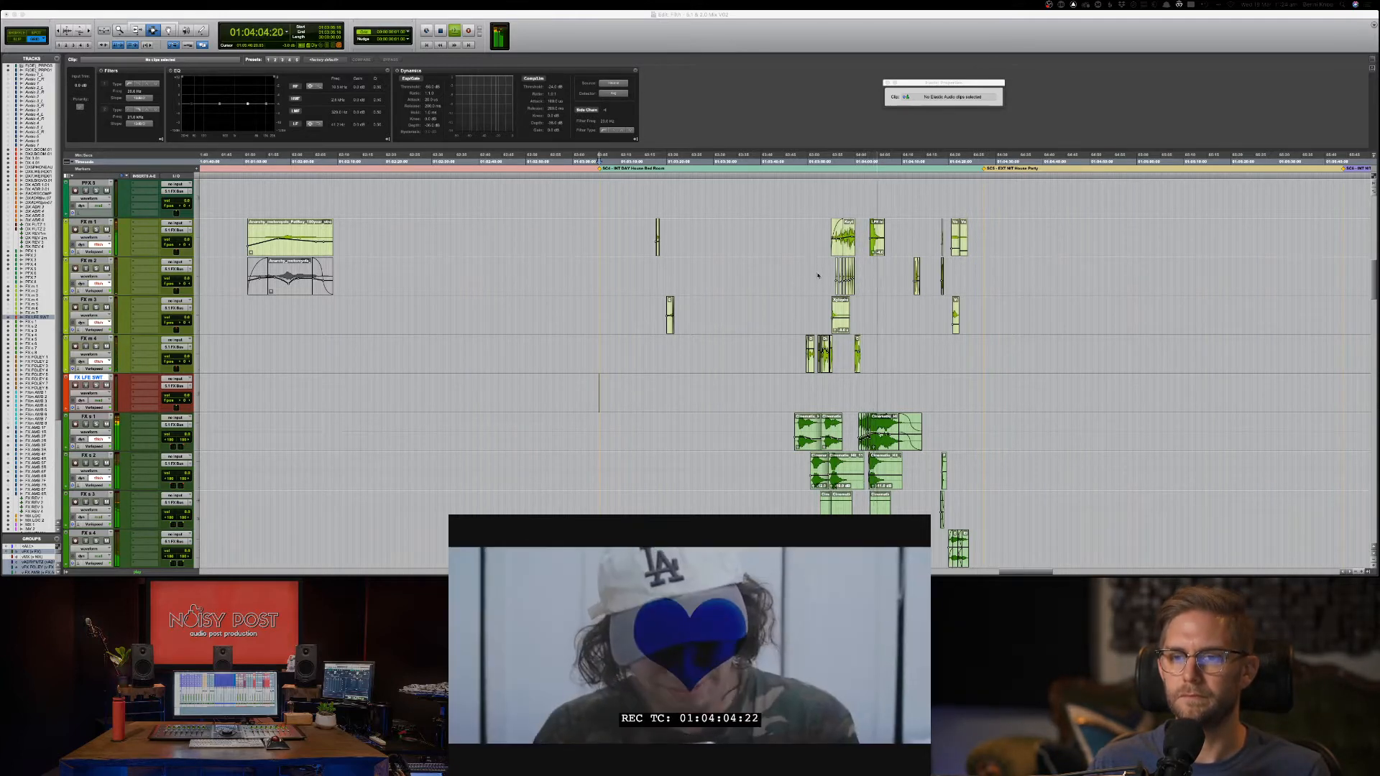
Select and then clear a time range on FX m 2, and stop playback.
{"action": "left_click_drag", "start_coordinate": [818, 277], "coordinate": [873, 279]}
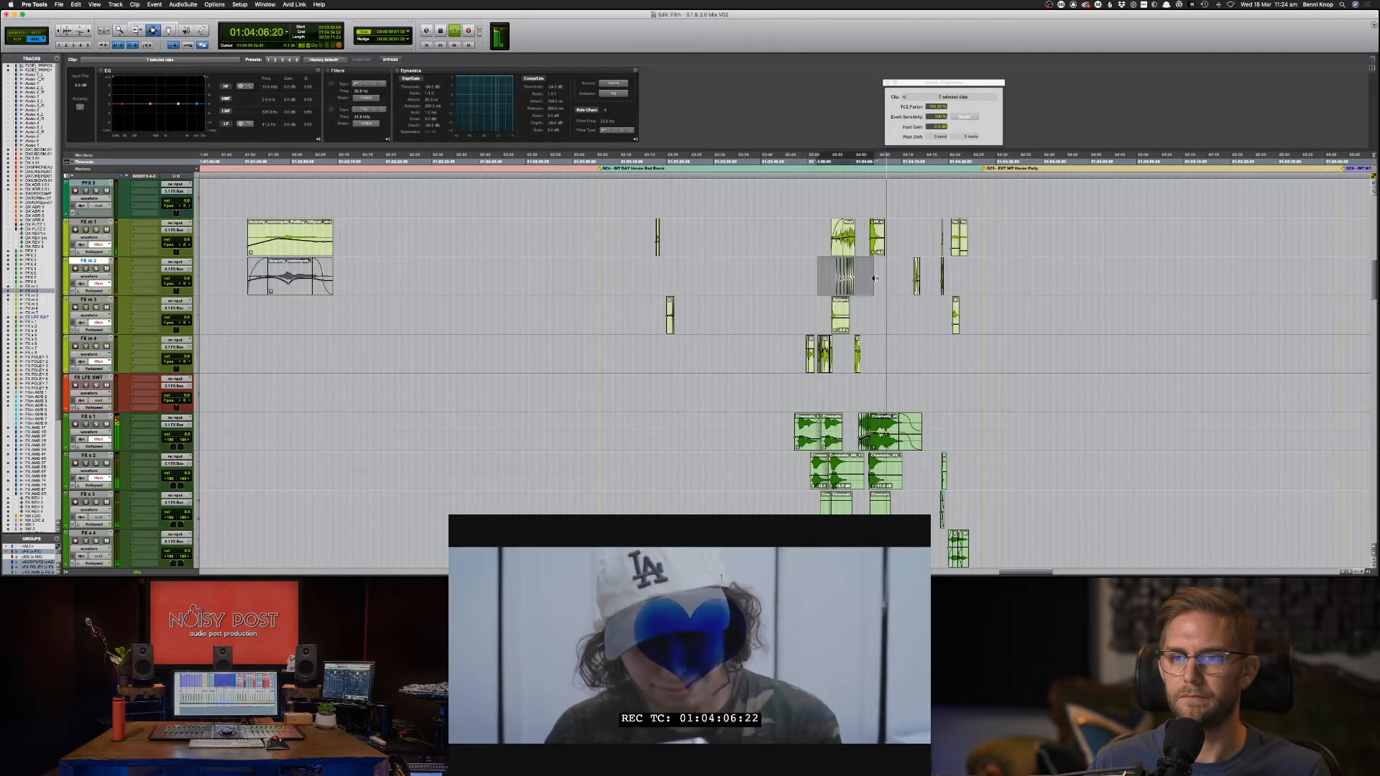
{"action": "left_click", "coordinate": [825, 279]}
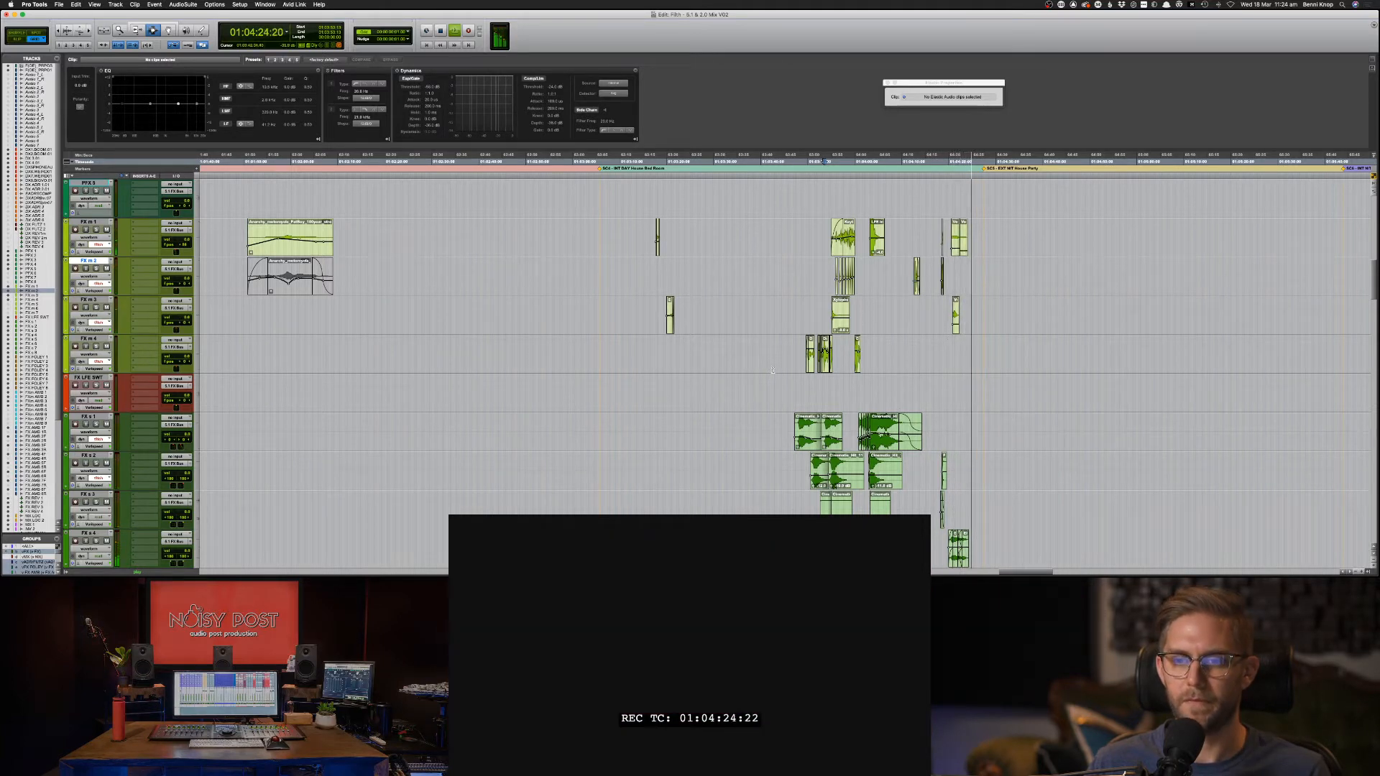
{"action": "key", "text": "space"}
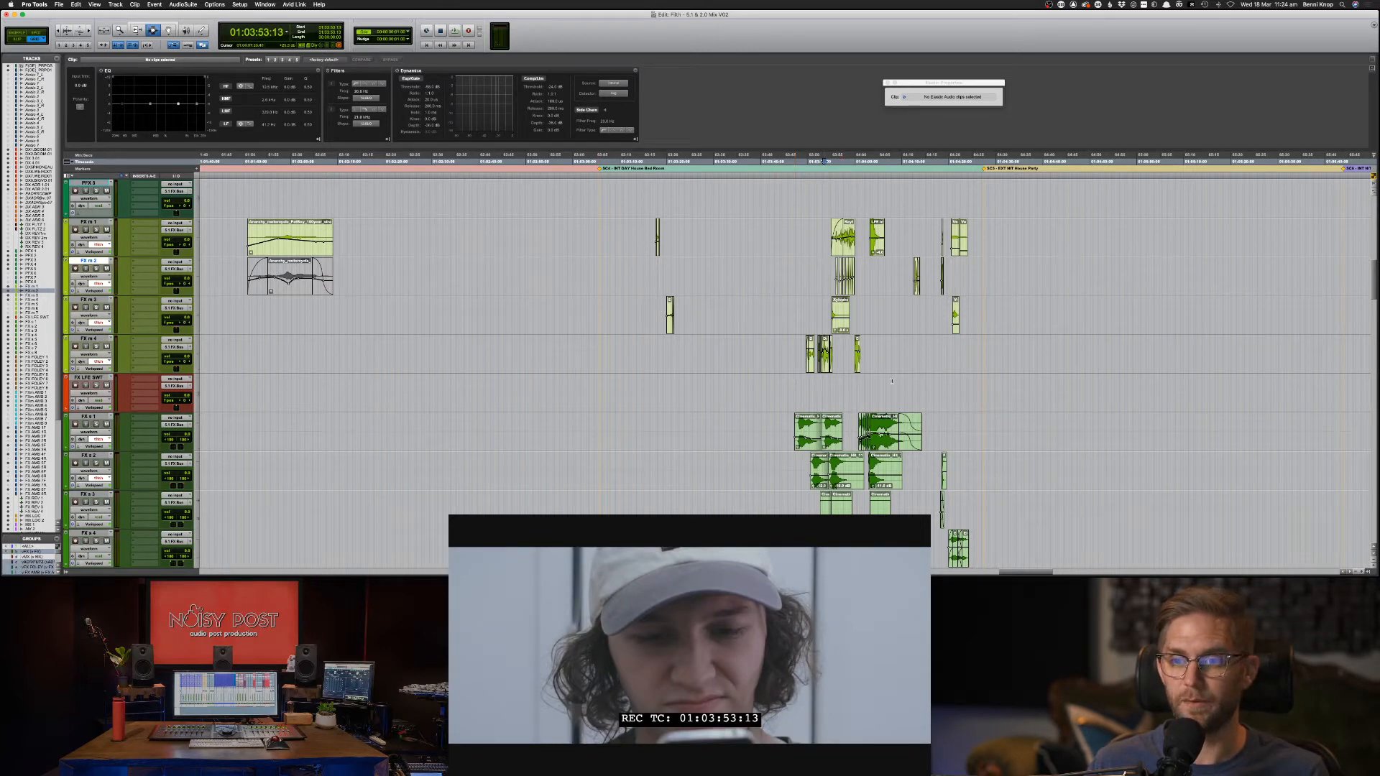
Save the session with the play position on the FX LFE SWT track.
{"action": "left_click", "coordinate": [972, 391]}
{"action": "key", "text": "super+bracketleft"}
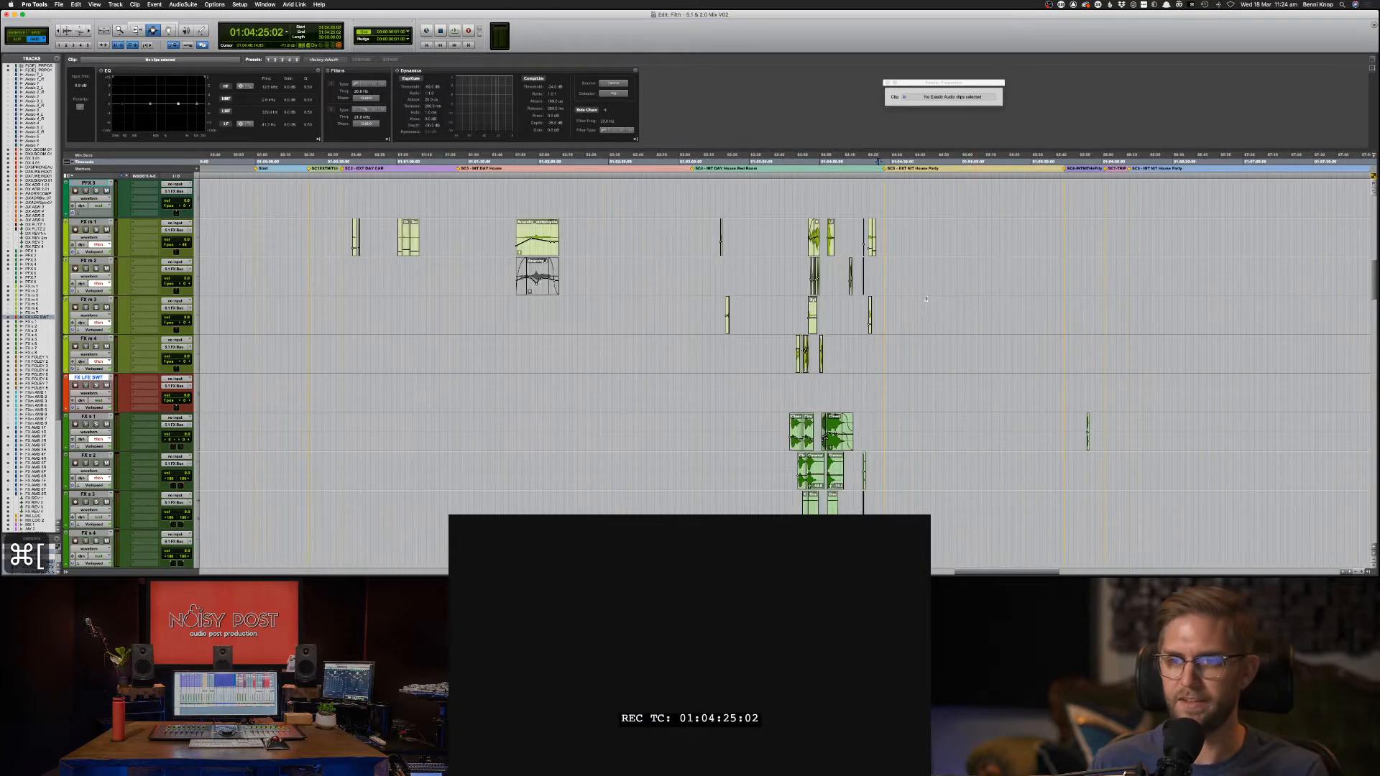
{"action": "key", "text": "super+s"}
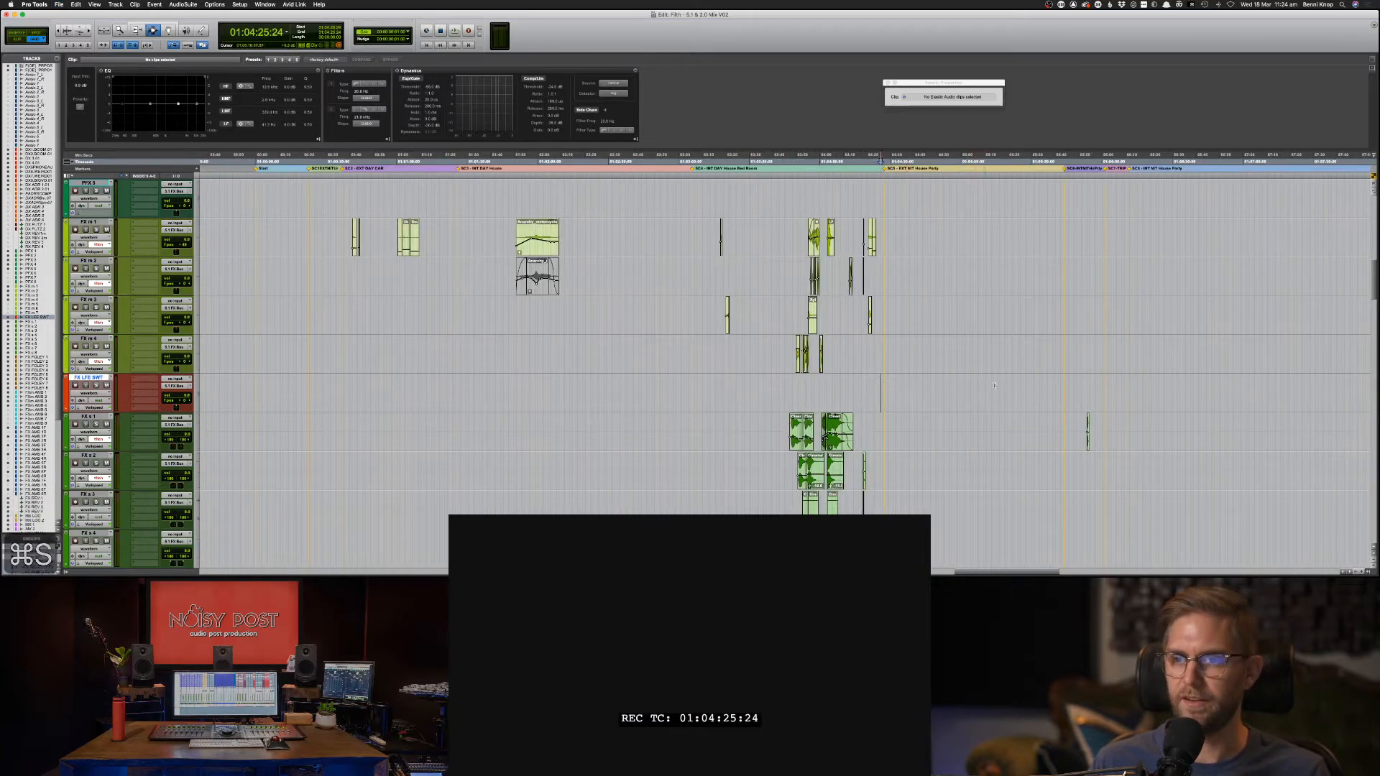
Move the play position forward to 01:06:01:10 and play from there.
{"action": "left_click", "coordinate": [1039, 402]}
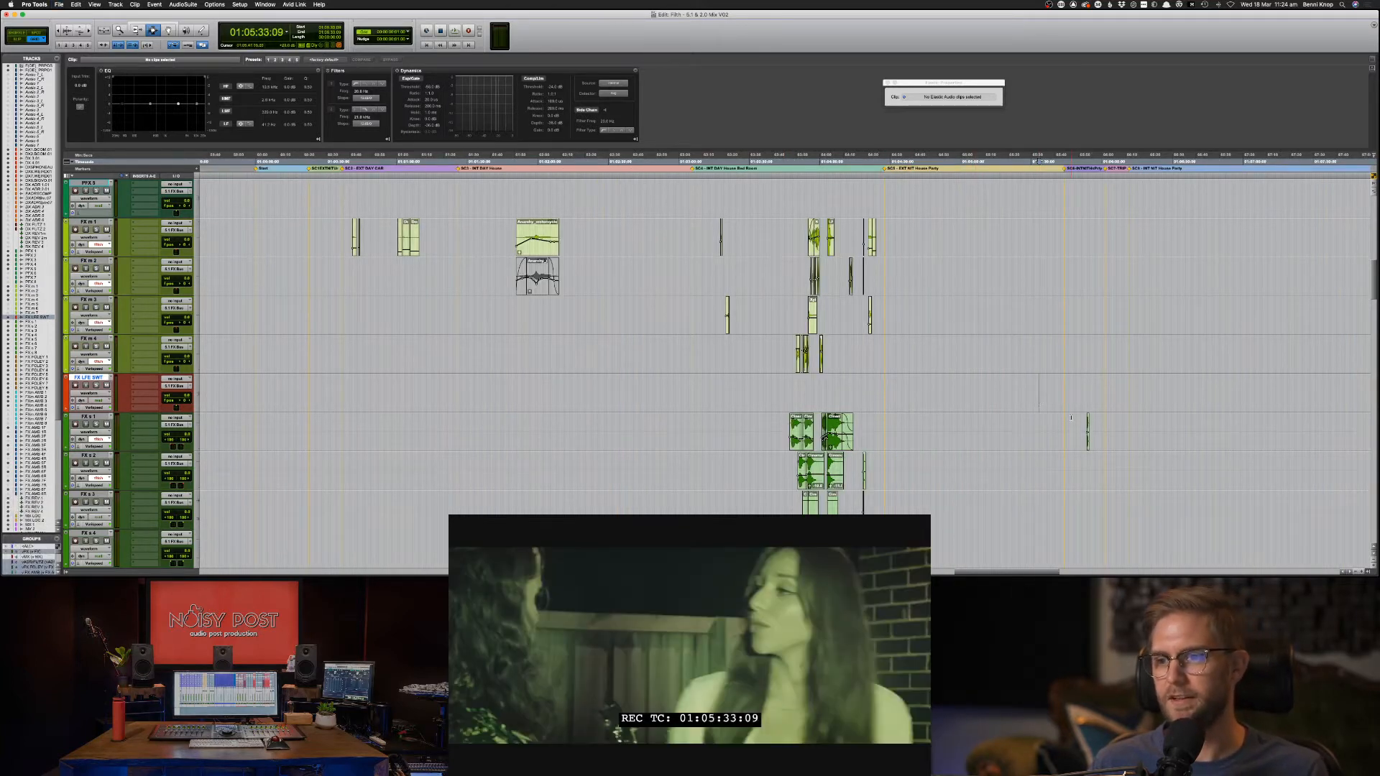
{"action": "left_click", "coordinate": [1058, 419]}
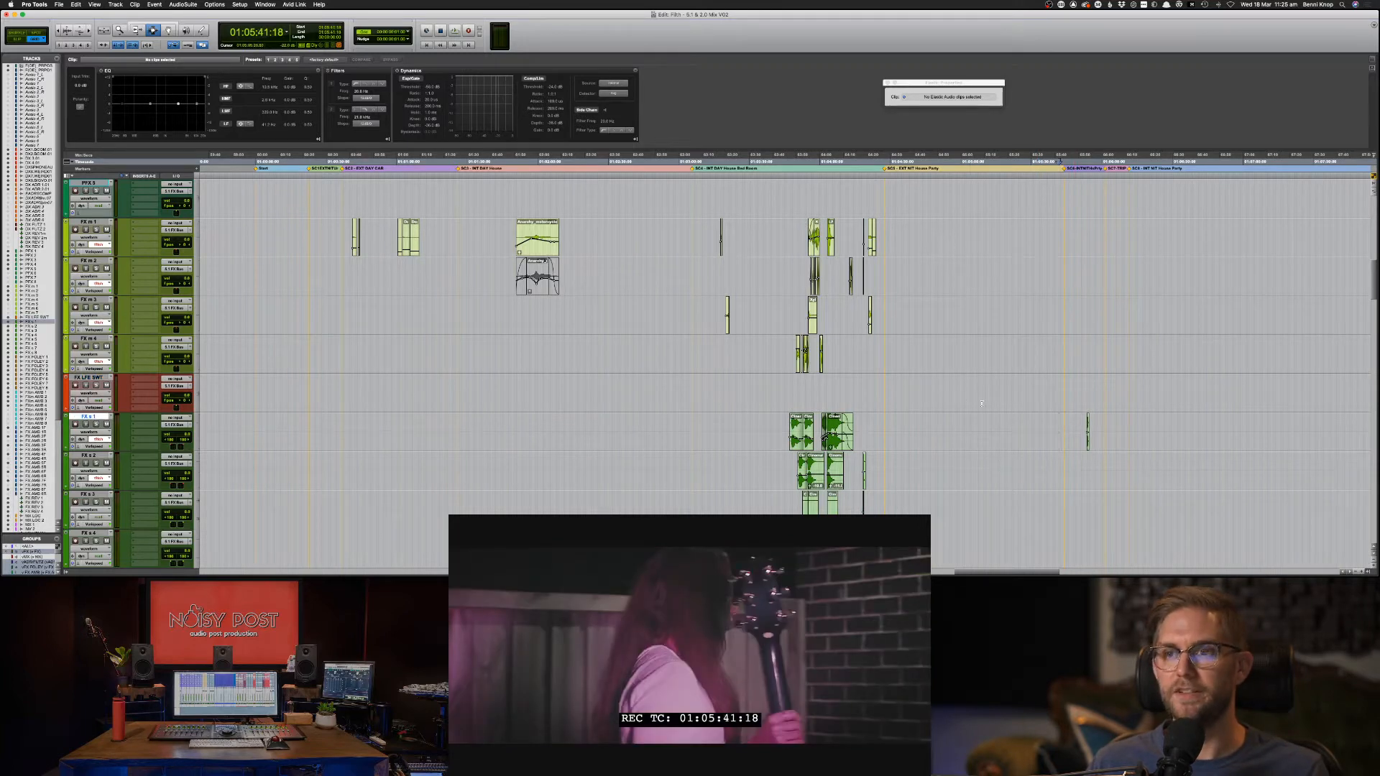
{"action": "left_click", "coordinate": [1070, 432]}
{"action": "key", "text": "super+]"}
{"action": "key", "text": "super+]"}
{"action": "key", "text": "super+]"}
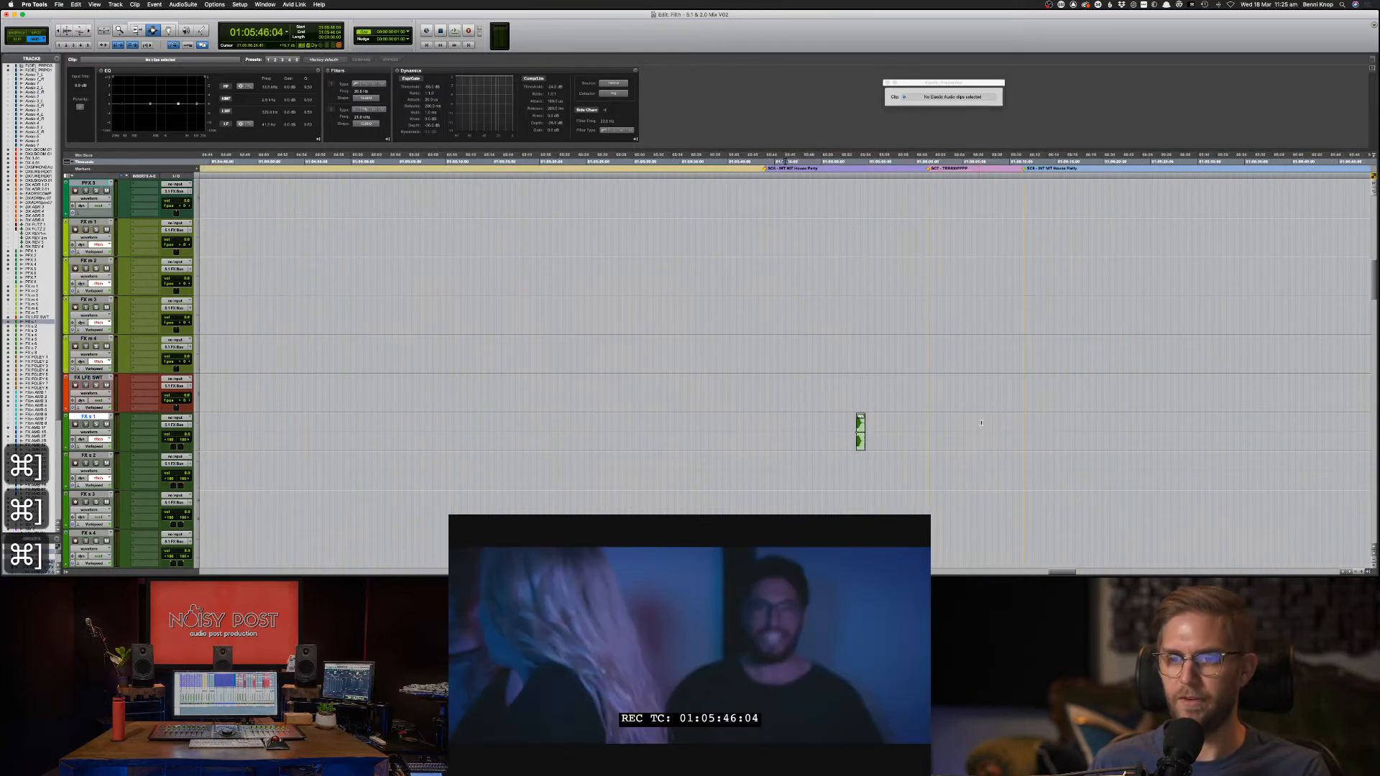
{"action": "left_click", "coordinate": [1029, 440]}
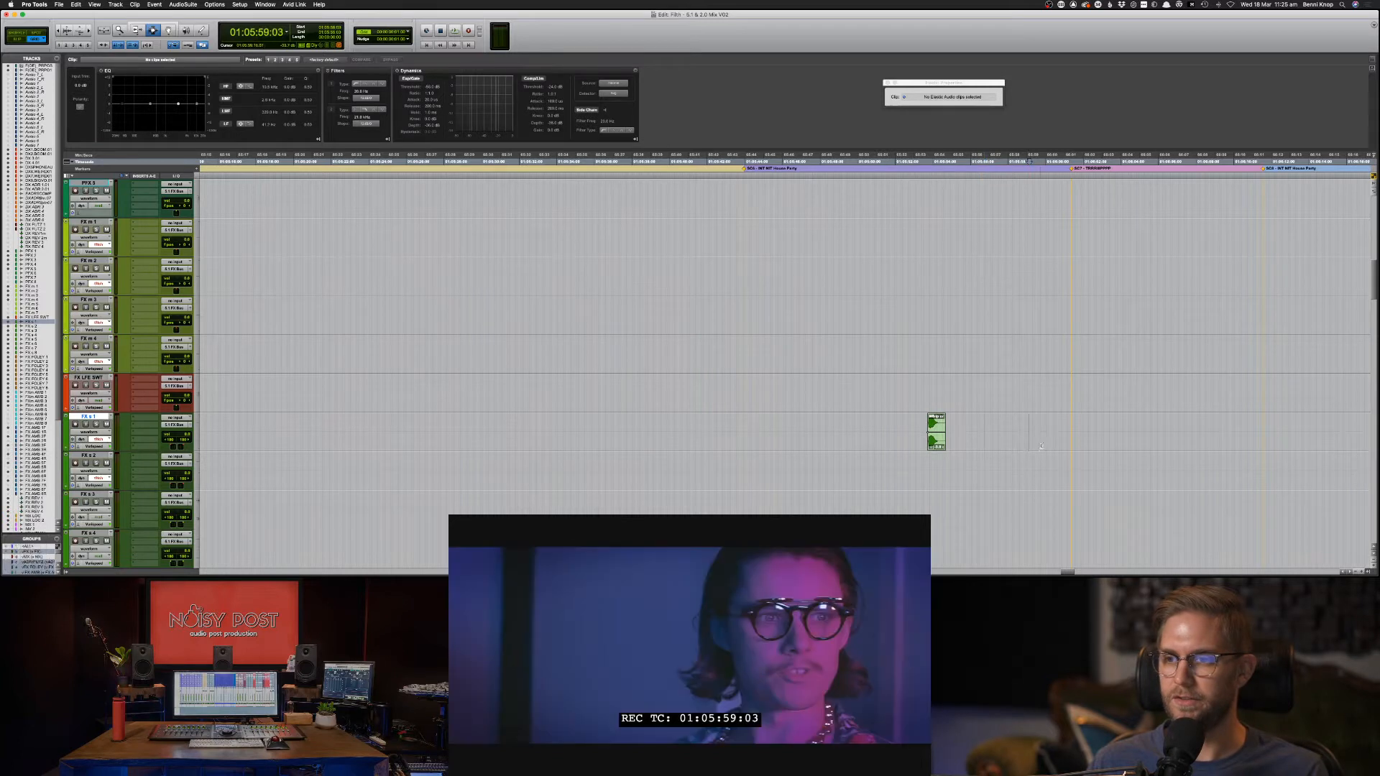
{"action": "left_click", "coordinate": [1071, 441]}
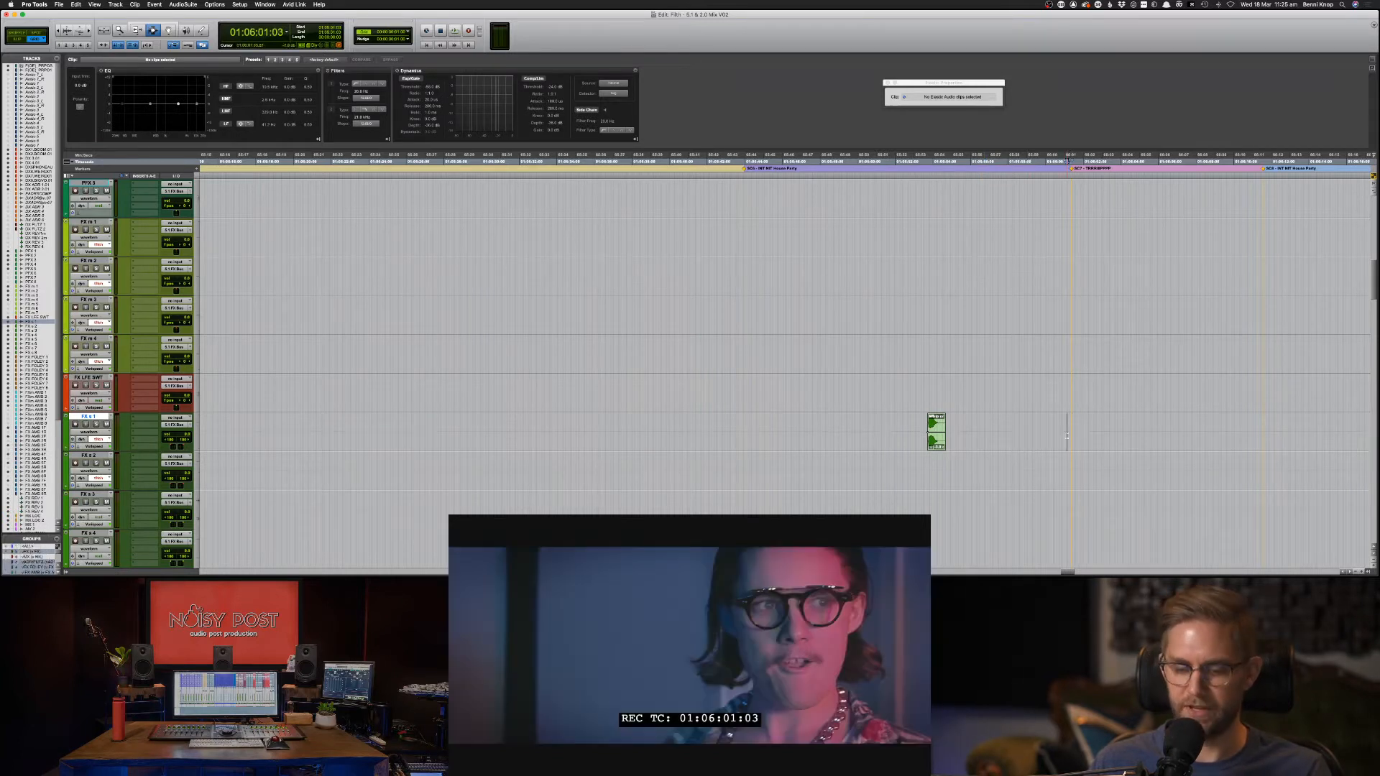
{"action": "key", "text": "super+bracketleft"}
{"action": "key", "text": "space"}
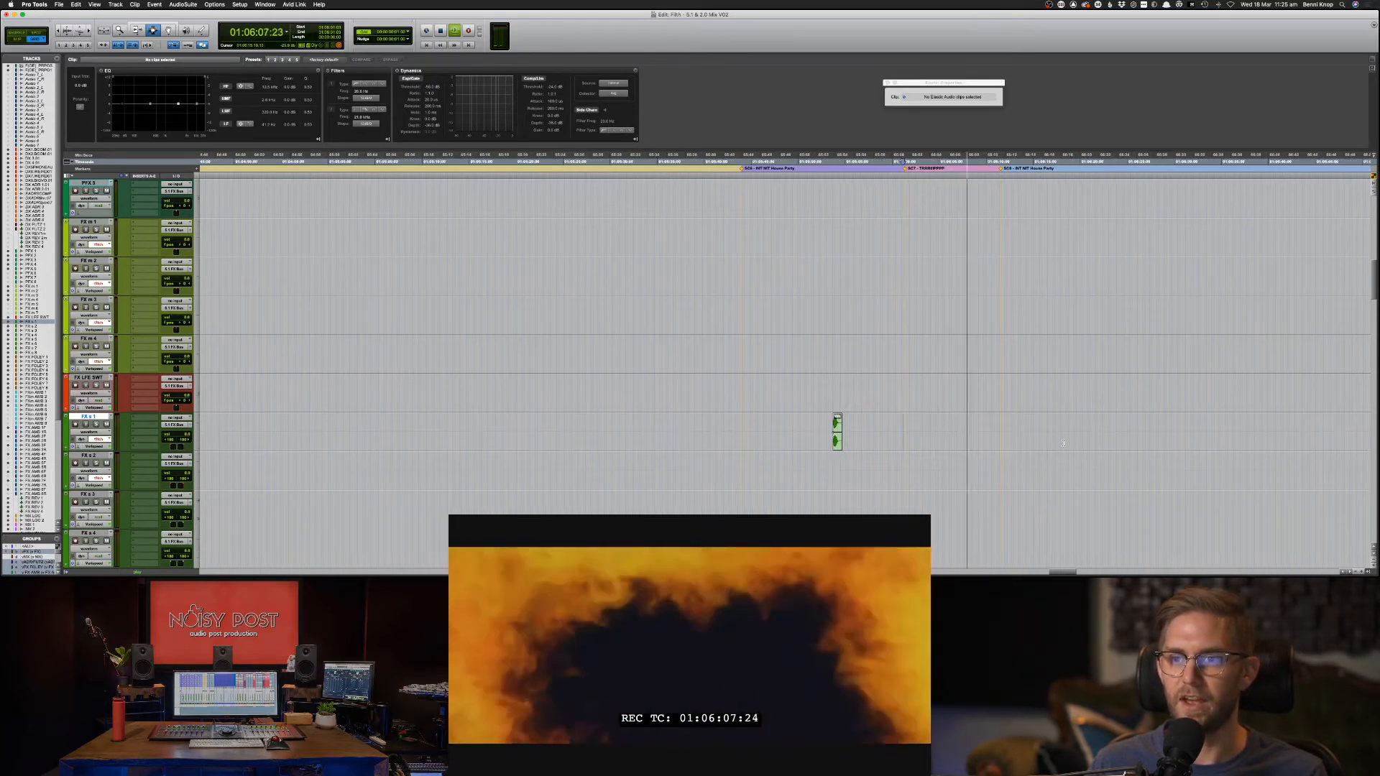
Copy the DX 8.BIG VO clip near 01:06:05 and paste it onto DX 7.WEIRD.01 directly above.
{"action": "scroll", "coordinate": [1064, 444], "scroll_direction": "down", "scroll_amount": 6}
{"action": "scroll", "coordinate": [1064, 444], "scroll_direction": "up", "scroll_amount": 10}
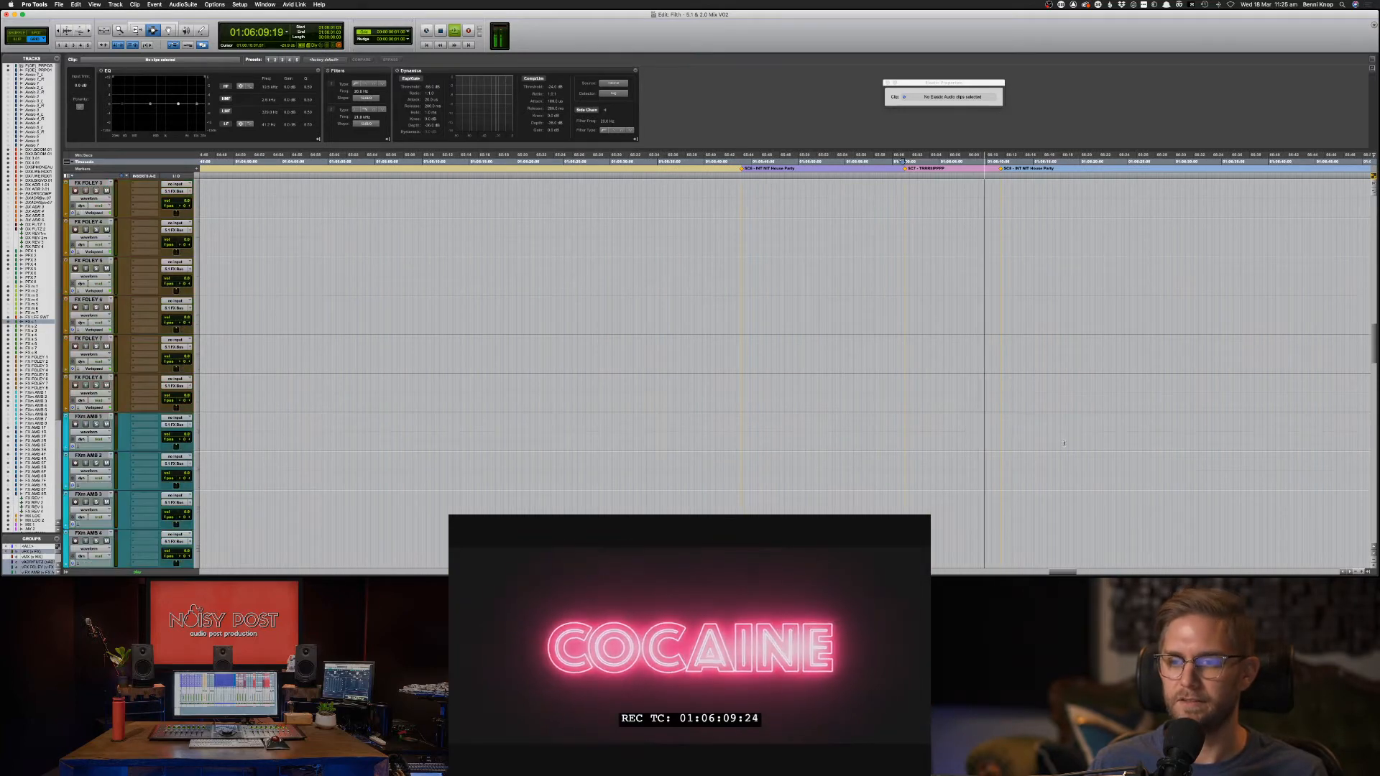
{"action": "scroll", "coordinate": [1059, 440], "scroll_direction": "down", "scroll_amount": 4}
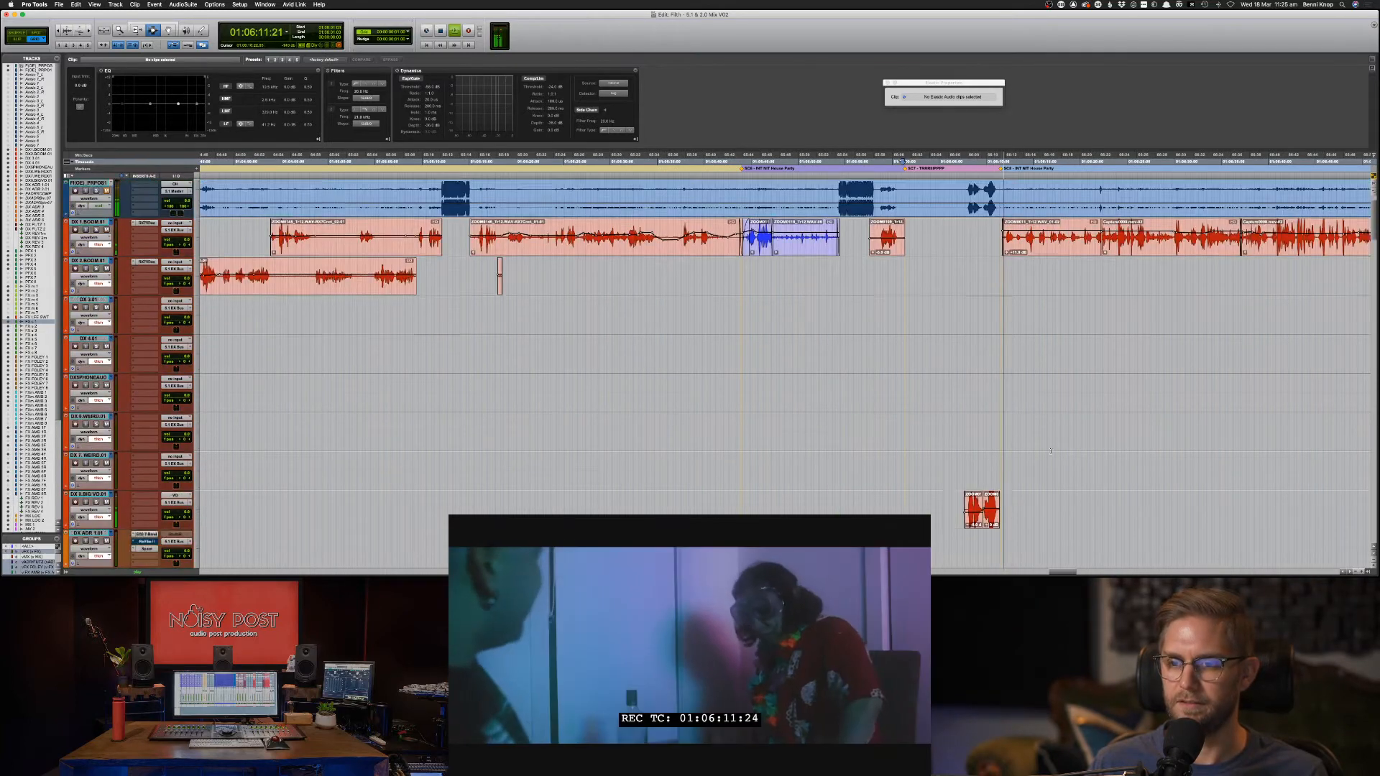
{"action": "key", "text": "space"}
{"action": "mouse_move", "coordinate": [960, 394]}
{"action": "left_mouse_down"}
{"action": "mouse_move", "coordinate": [1033, 394]}
{"action": "mouse_move", "coordinate": [941, 390]}
{"action": "left_mouse_up"}
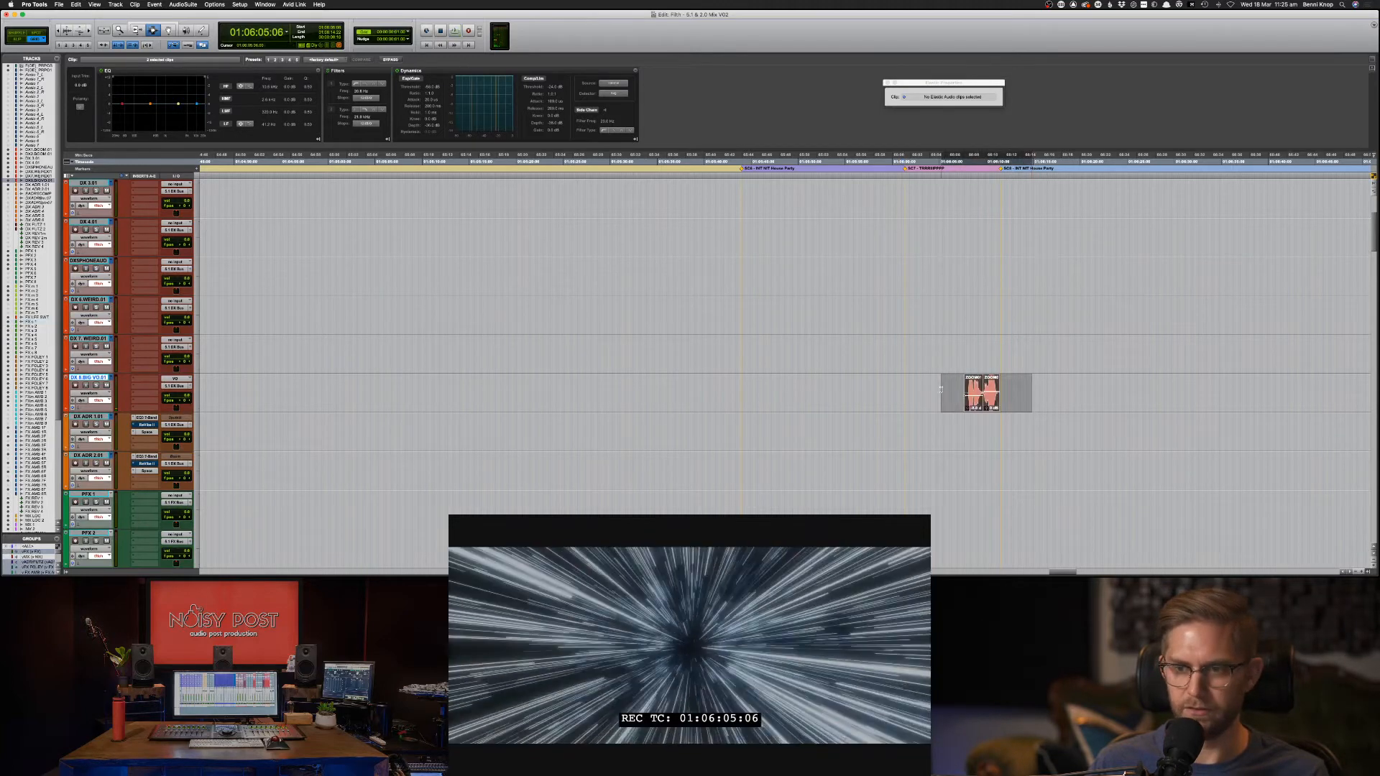
{"action": "key", "text": "super+c"}
{"action": "key", "text": "super+v"}
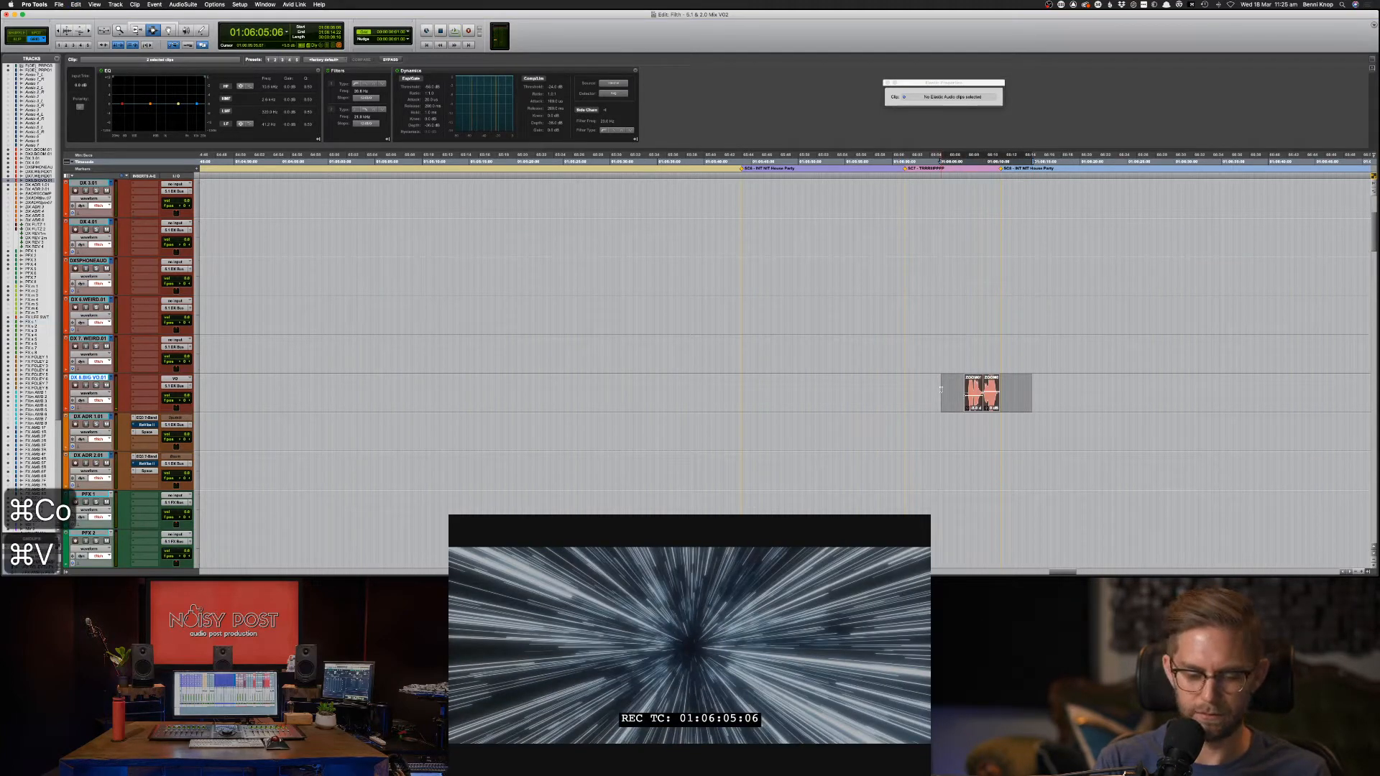
{"action": "key", "text": "p"}
{"action": "key", "text": "super+v"}
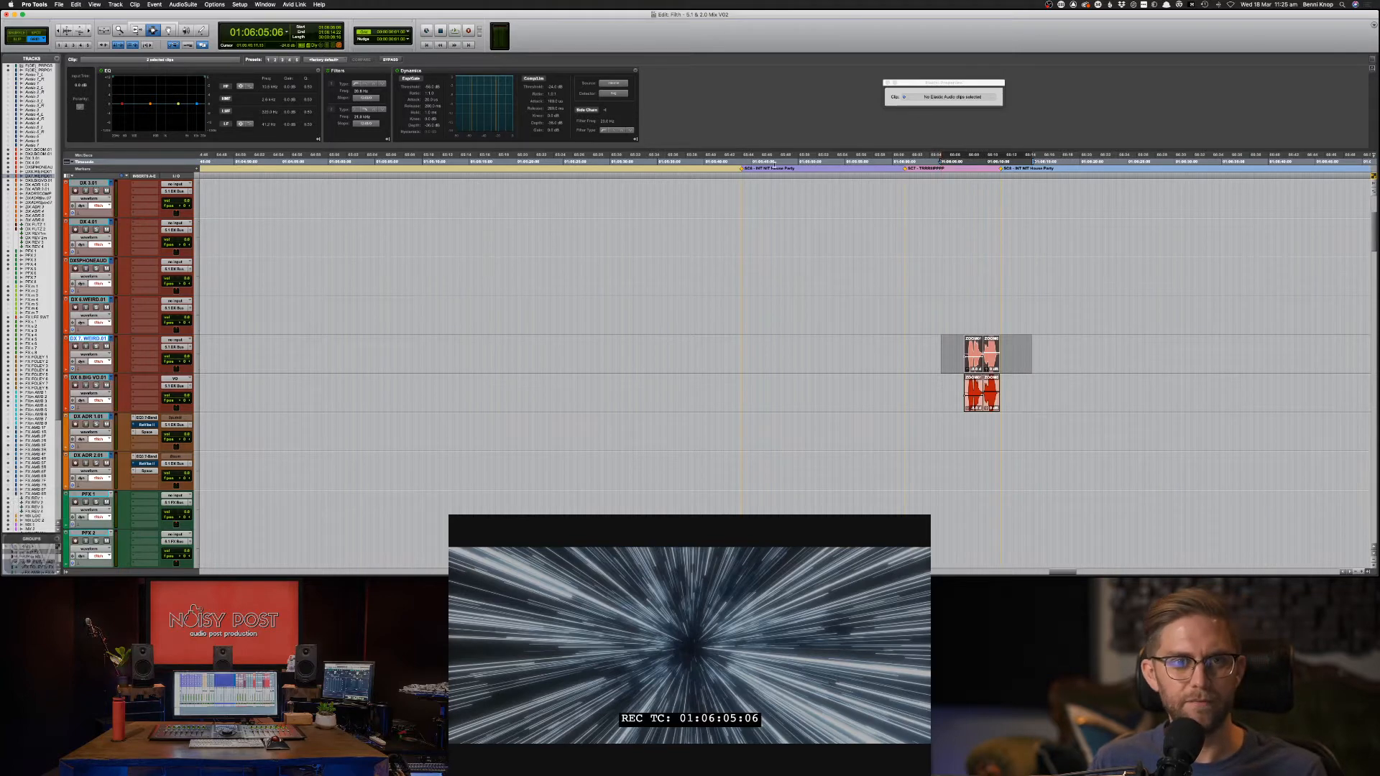
{"action": "key", "text": "alt+Tab"}
{"action": "key", "text": "alt+shift+Tab"}
{"action": "key", "text": "alt+shift+Tab"}
{"action": "key", "text": "alt+shift+Tab"}
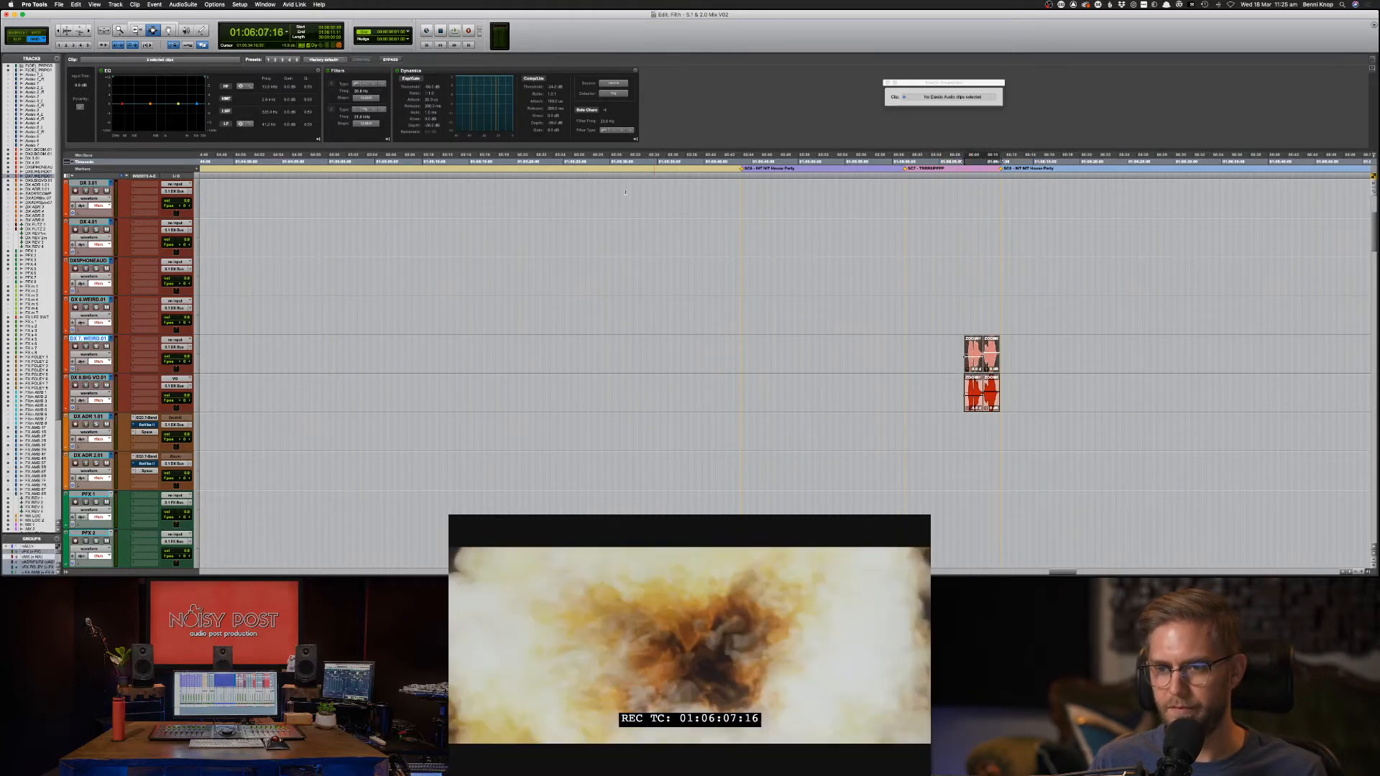
Launch Little AlterBoy from the AudioSuite Pitch Shift plug-in list.
{"action": "left_click", "coordinate": [183, 4]}
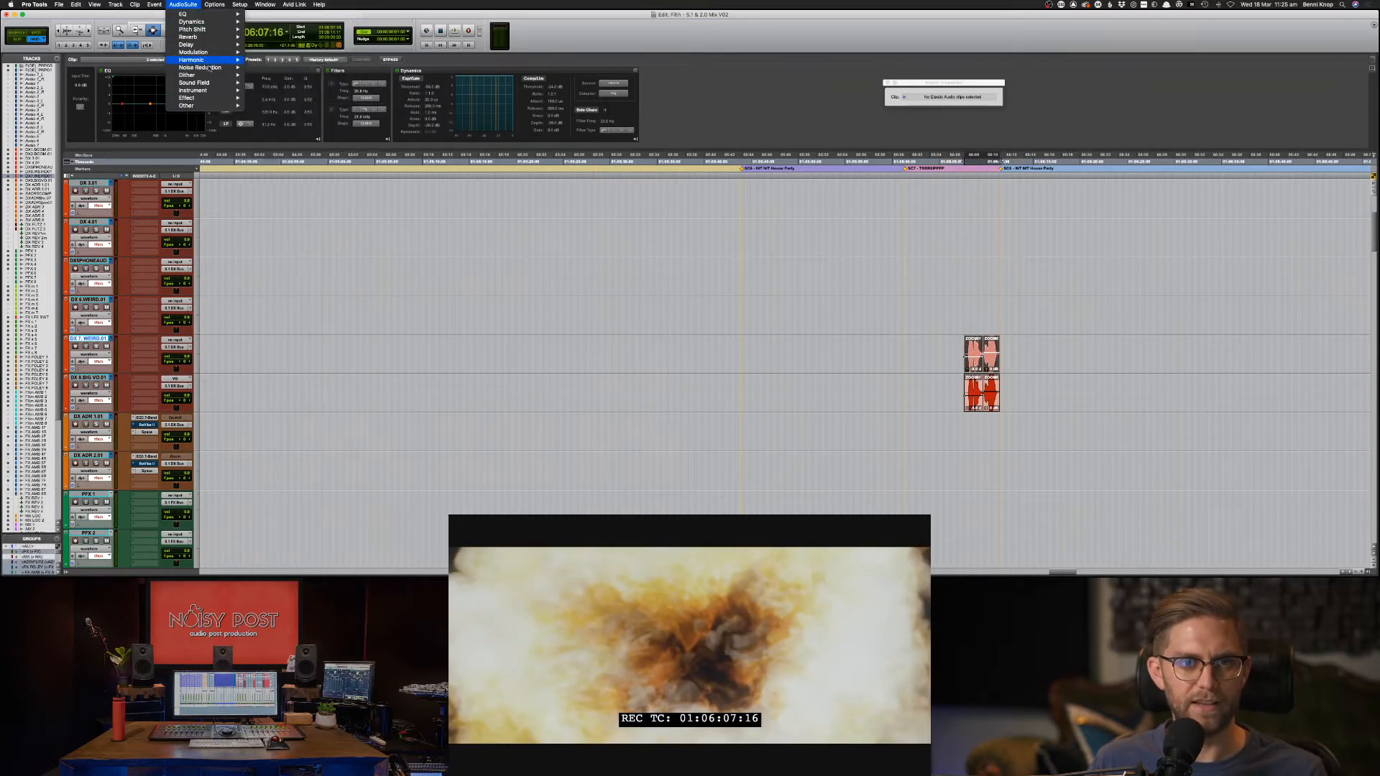
{"action": "mouse_move", "coordinate": [219, 29]}
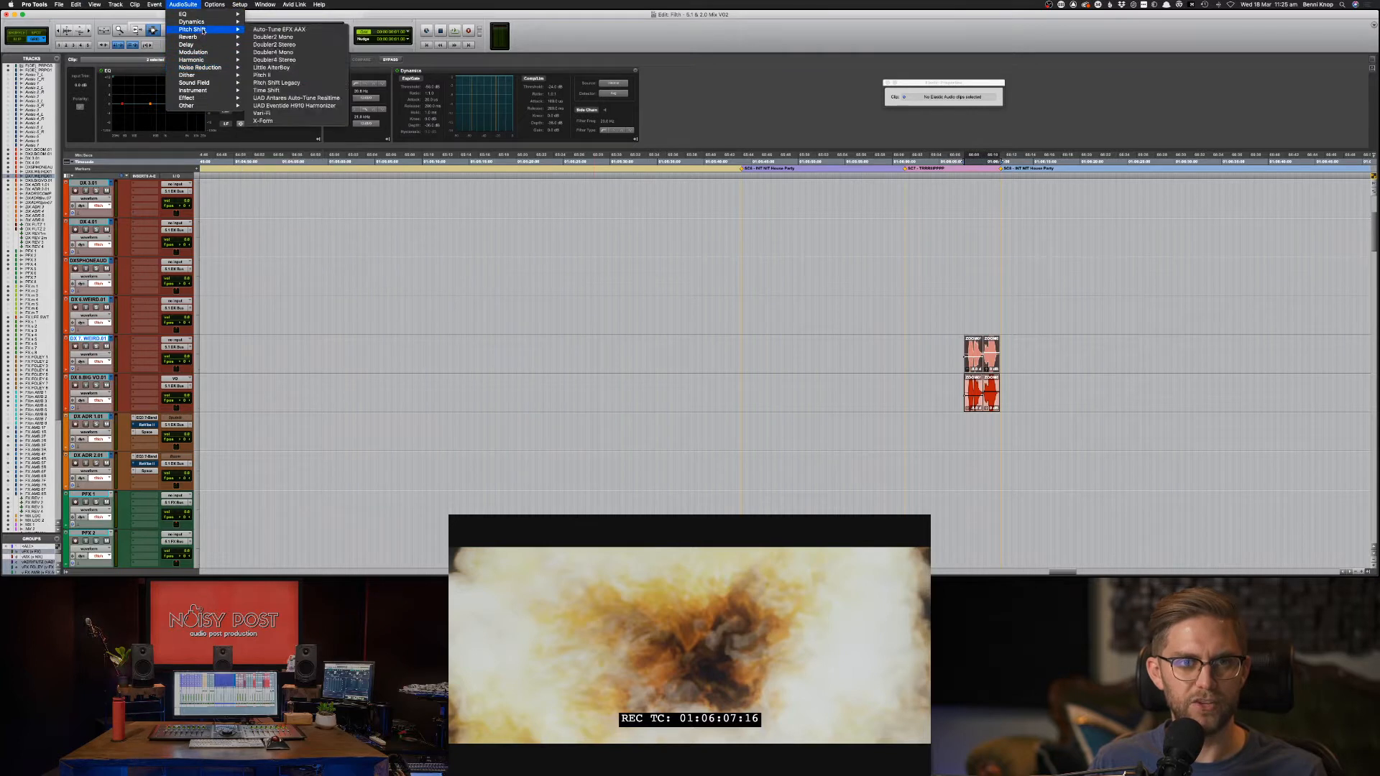
{"action": "left_click", "coordinate": [305, 68]}
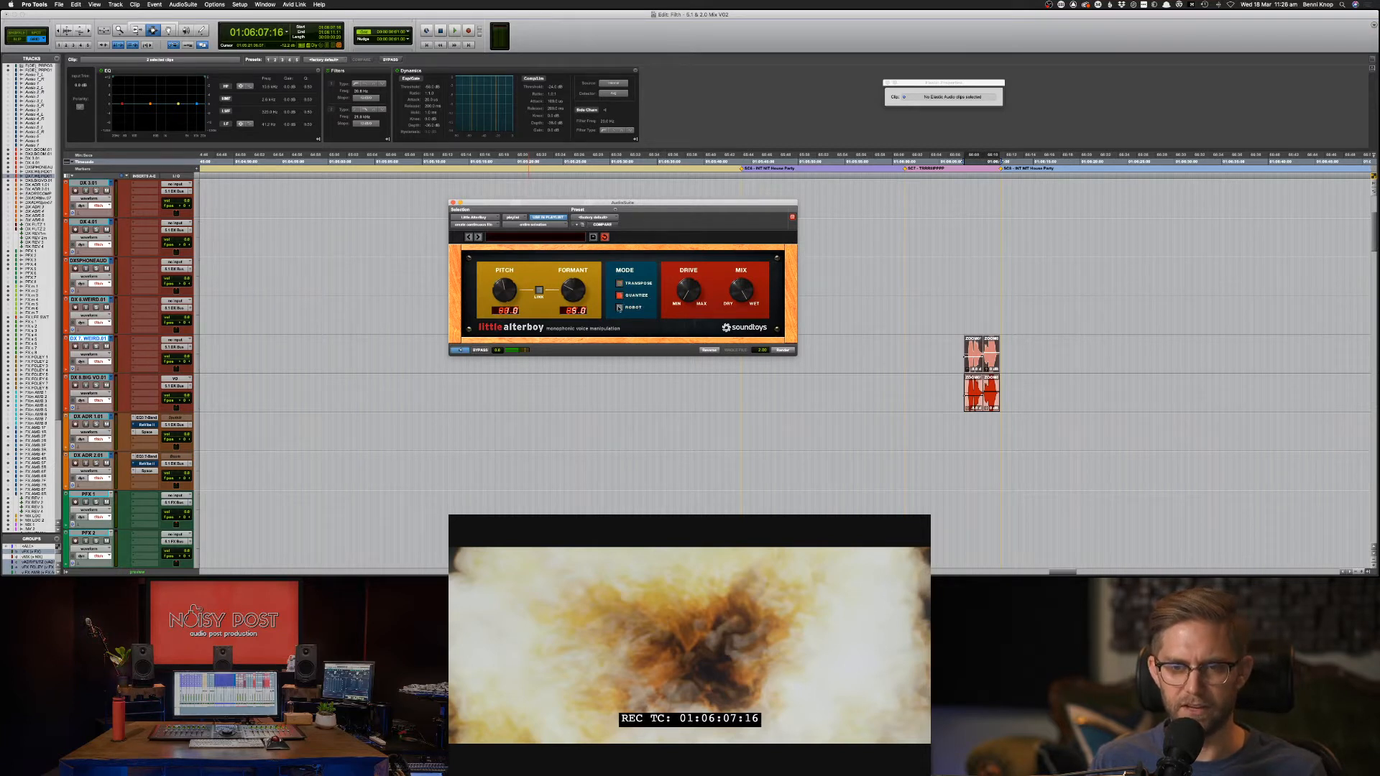
Reset Little AlterBoy's formant and pitch to 0.0 and return it from Robot to Transpose mode.
{"action": "left_click", "coordinate": [620, 308]}
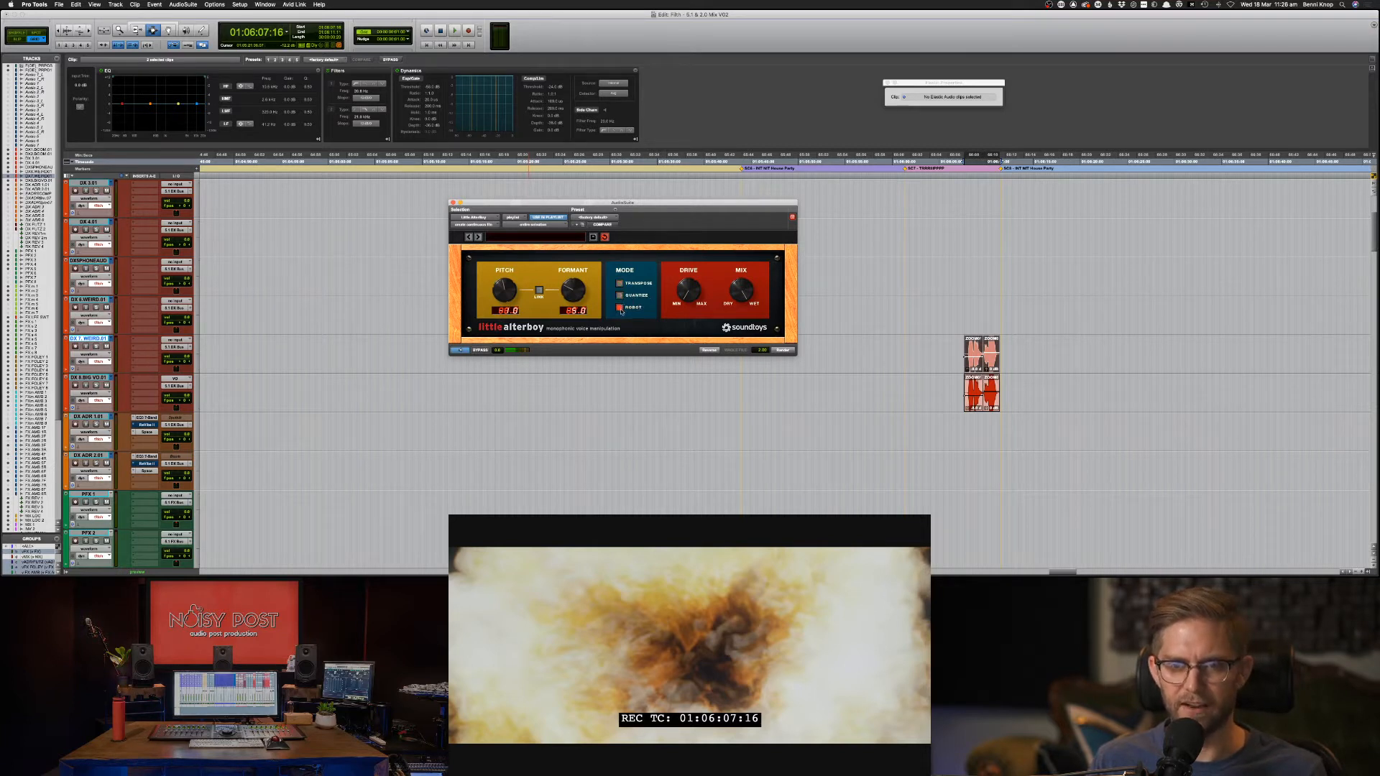
{"action": "left_click", "coordinate": [574, 291], "text": "alt"}
{"action": "left_click", "coordinate": [508, 291], "text": "alt"}
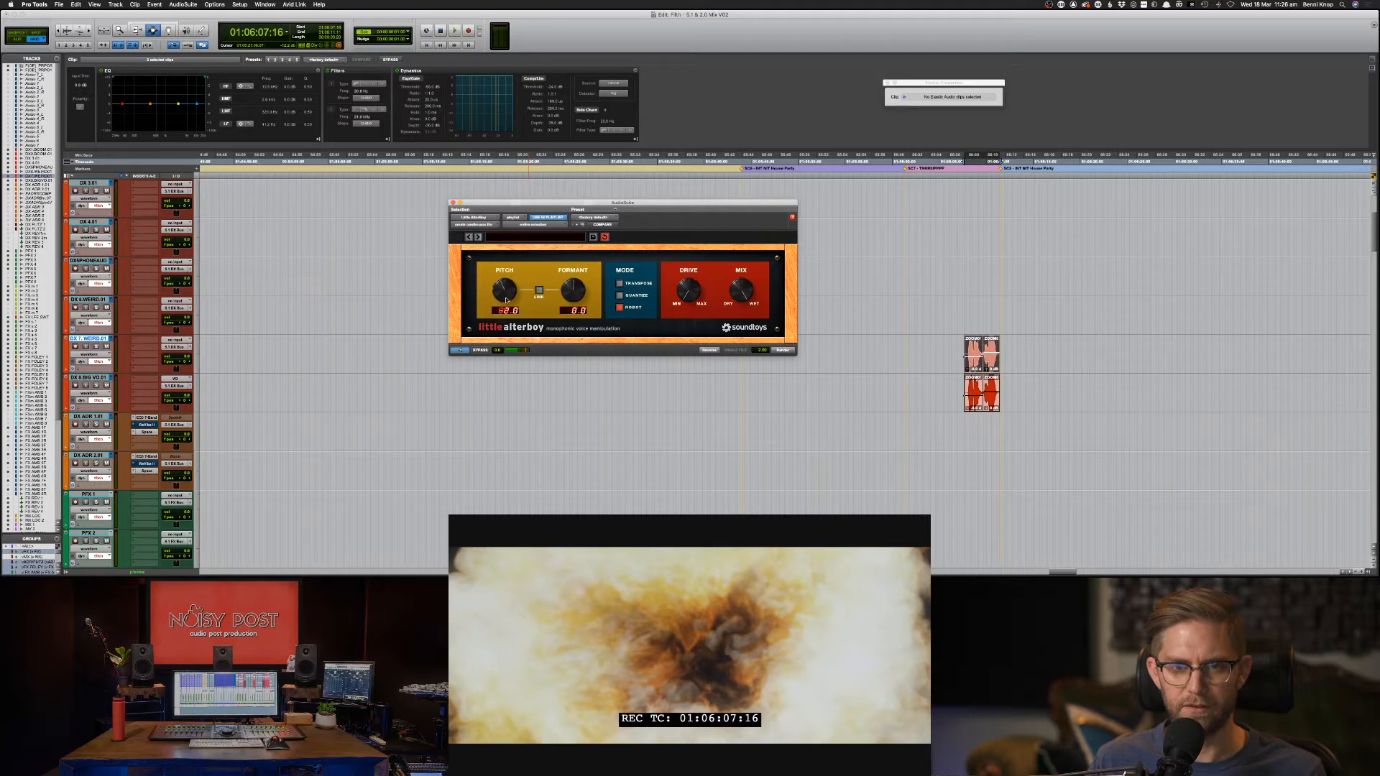
{"action": "left_click", "coordinate": [639, 283]}
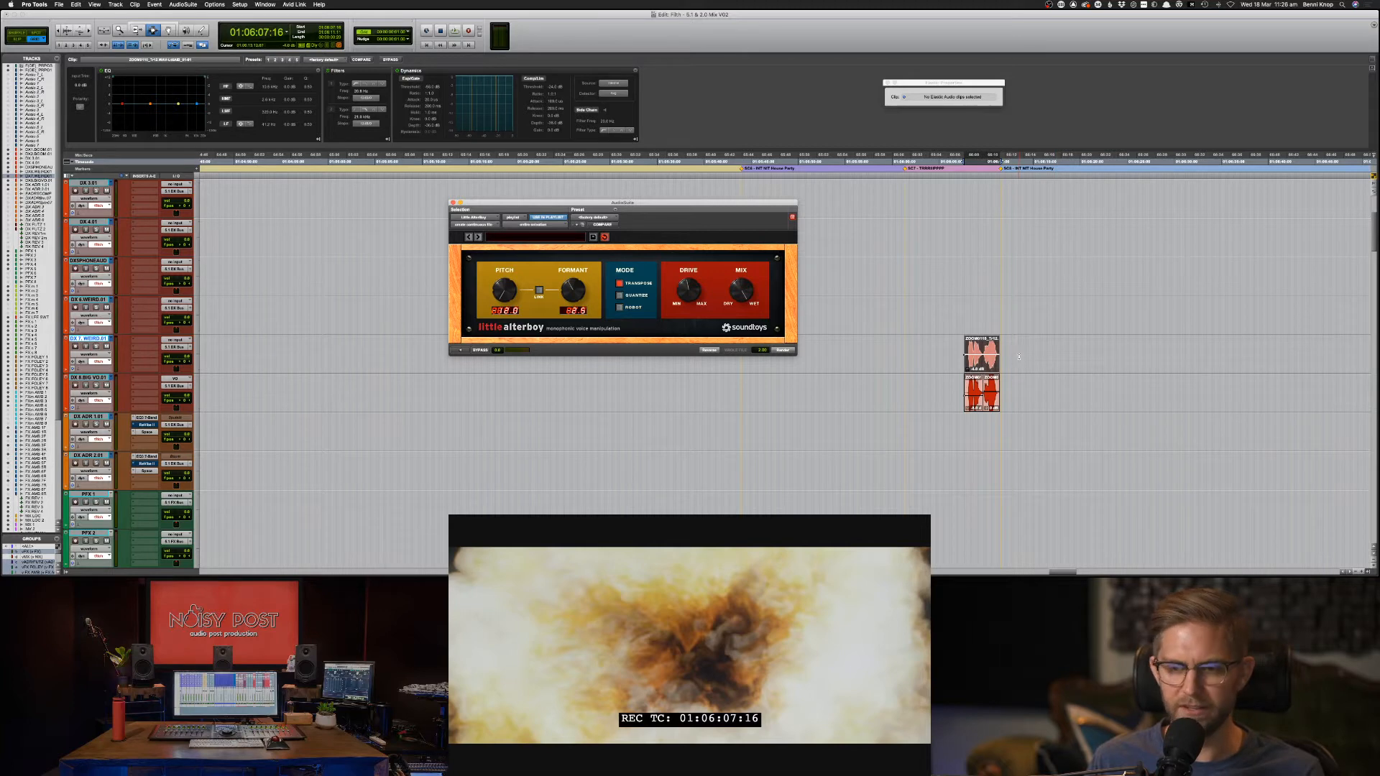
{"action": "key", "text": "space"}
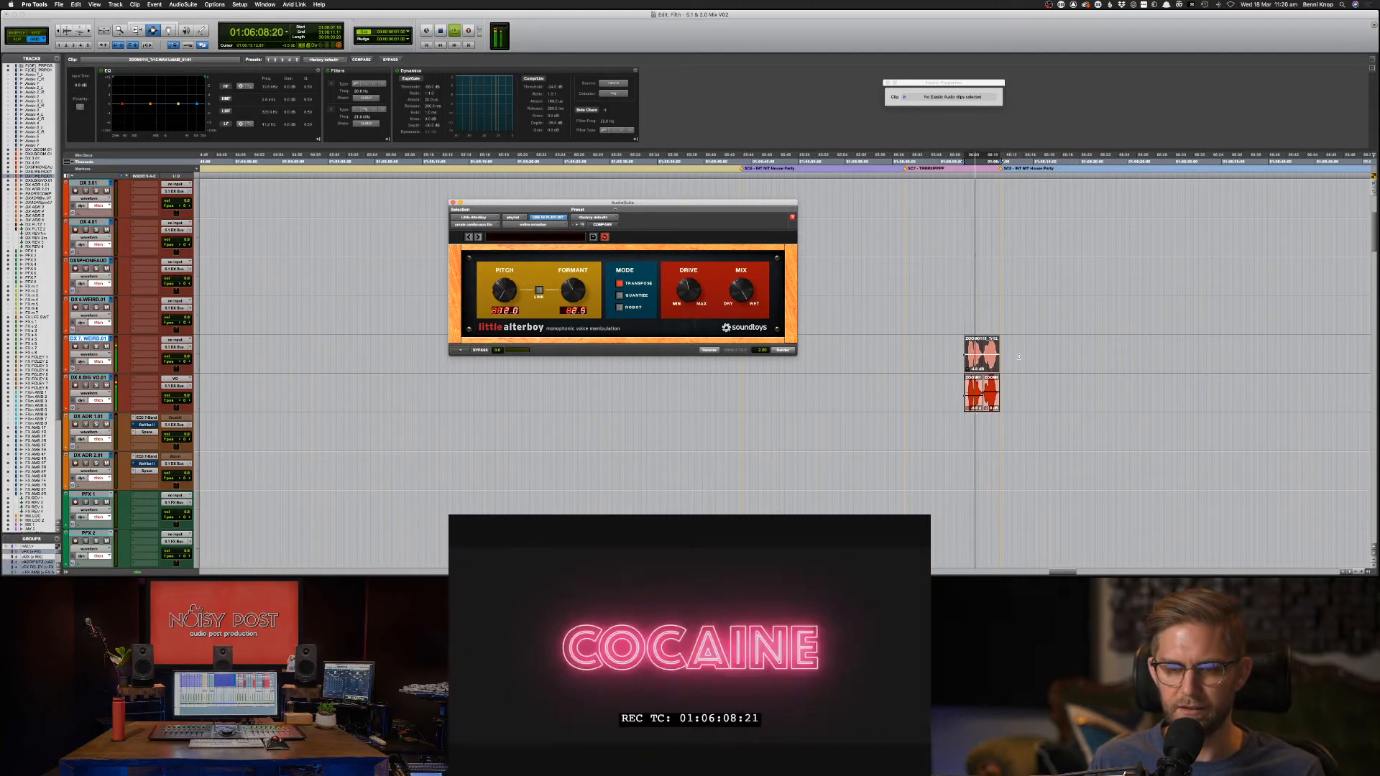
{"action": "key", "text": "shift+s"}
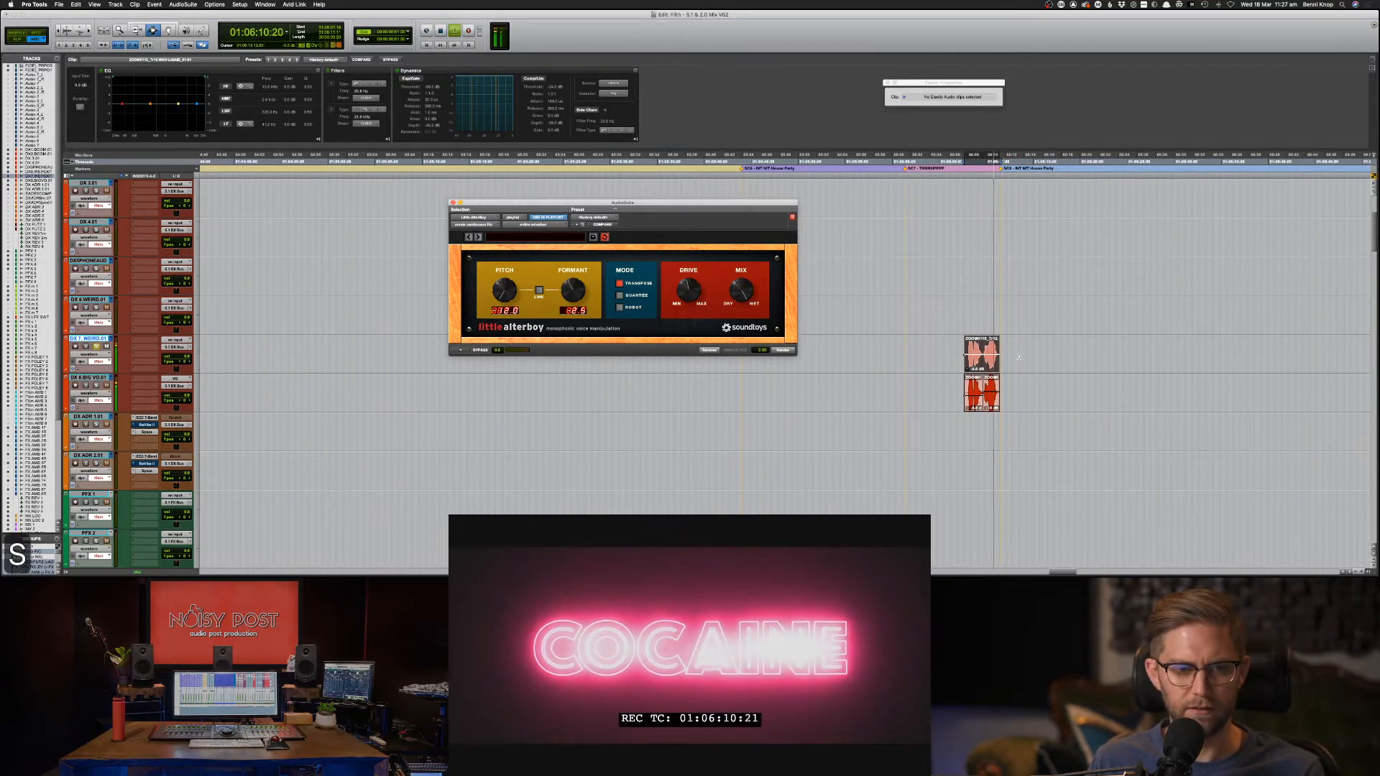
{"action": "key", "text": "space"}
{"action": "key", "text": "space"}
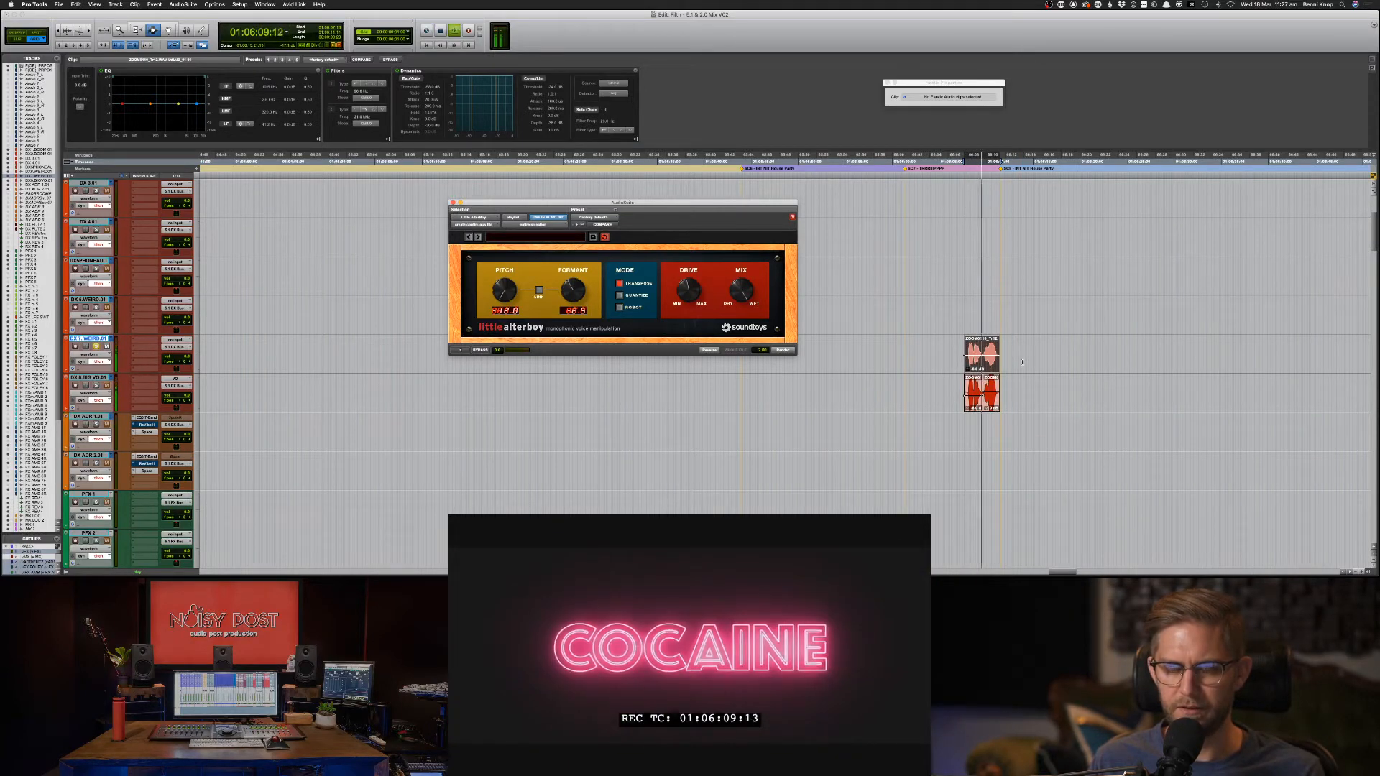
{"action": "key", "text": "space"}
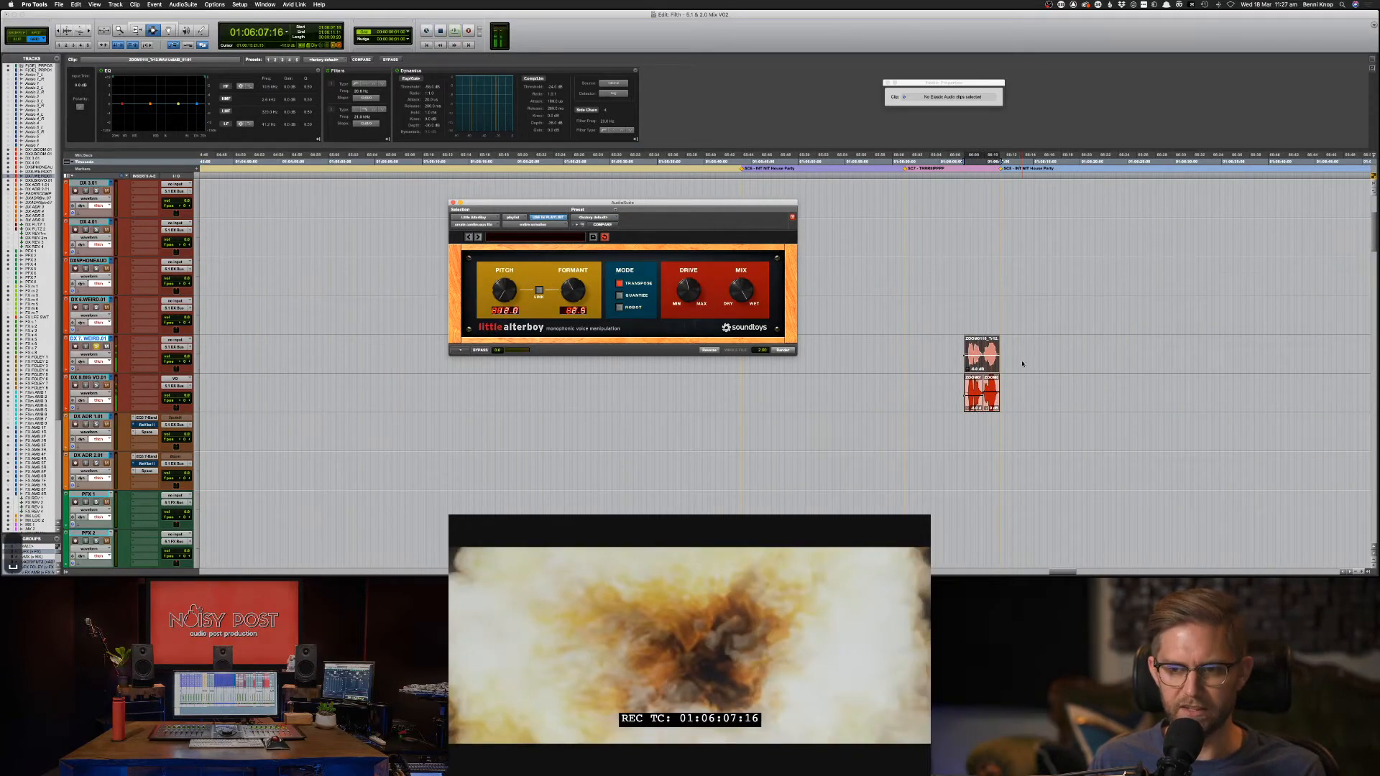
{"action": "left_click", "coordinate": [961, 356]}
{"action": "key", "text": "s"}
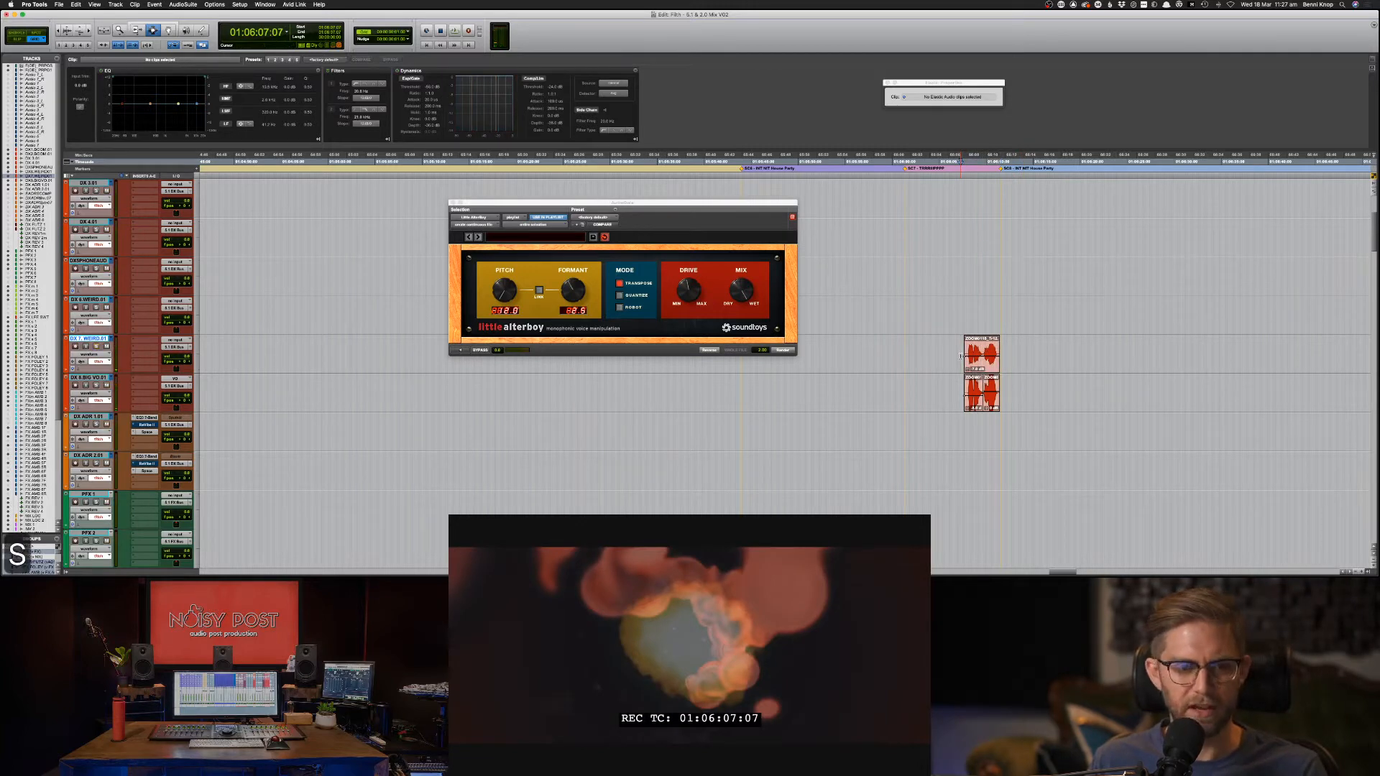
{"action": "key", "text": "space"}
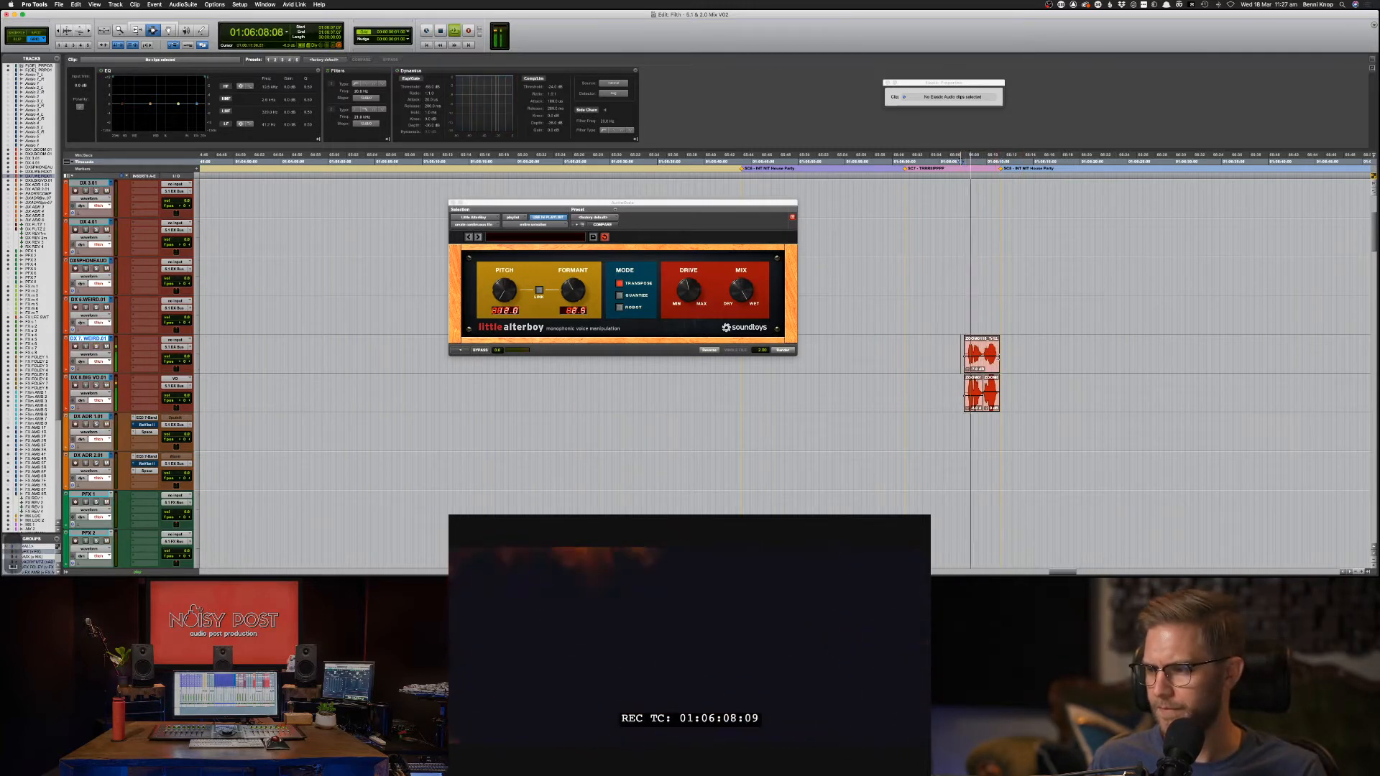
{"action": "left_click", "coordinate": [996, 356]}
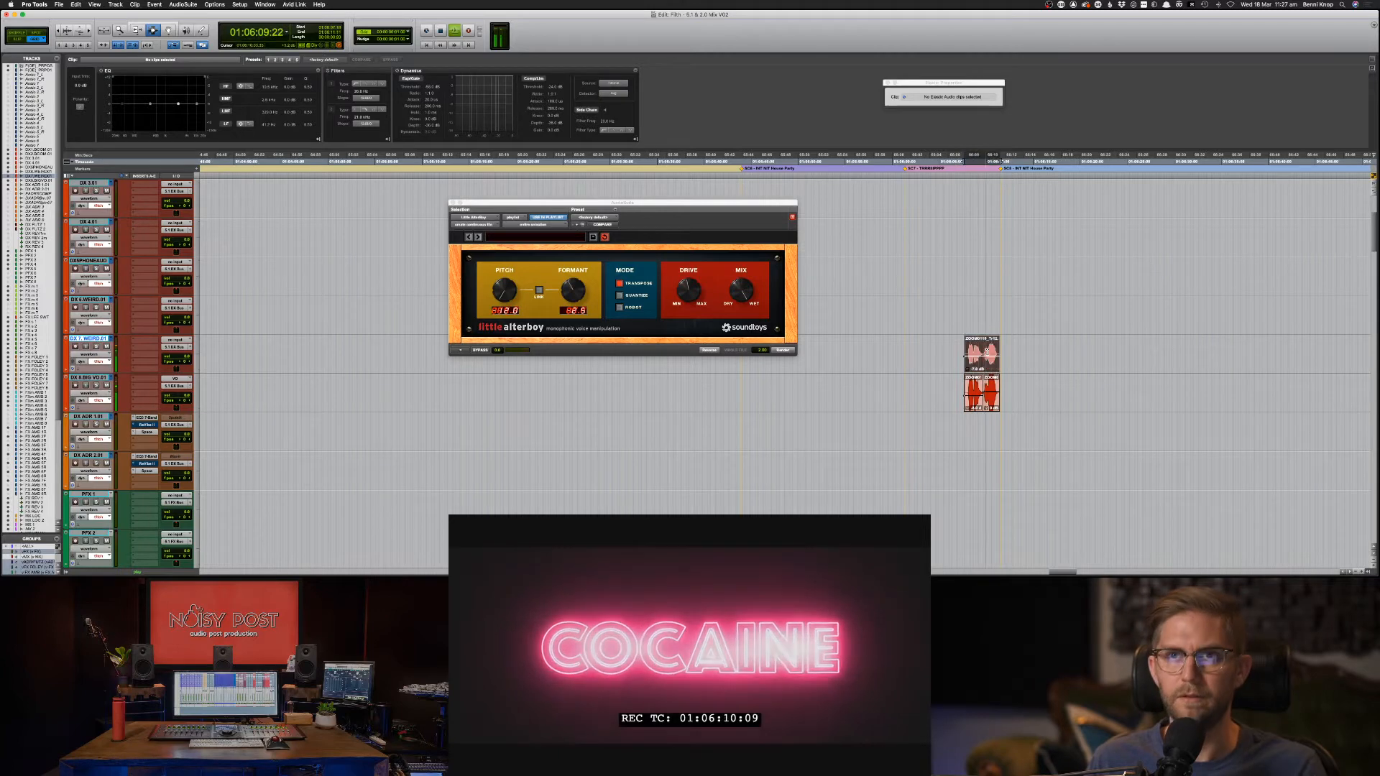
{"action": "key", "text": "F8"}
{"action": "key", "text": "F7"}
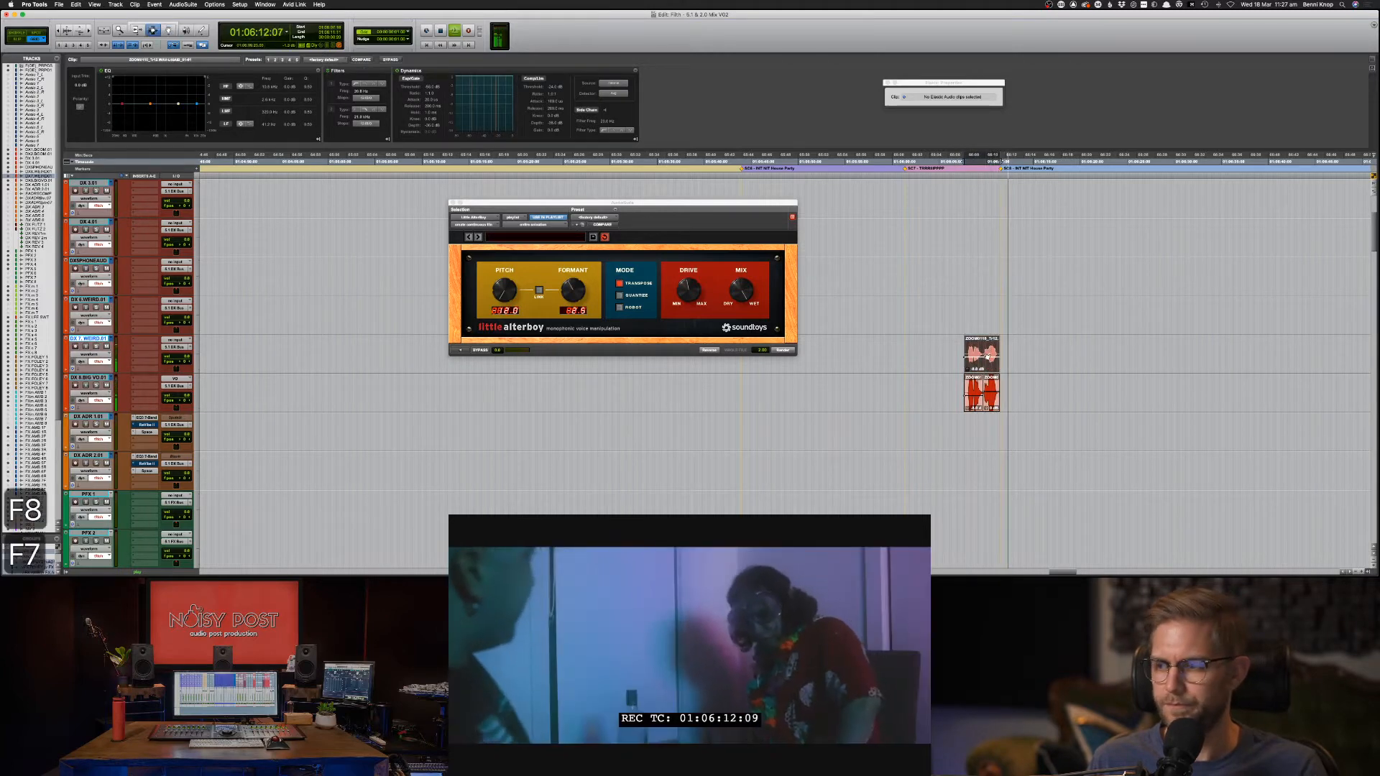
{"action": "left_click", "coordinate": [377, 375]}
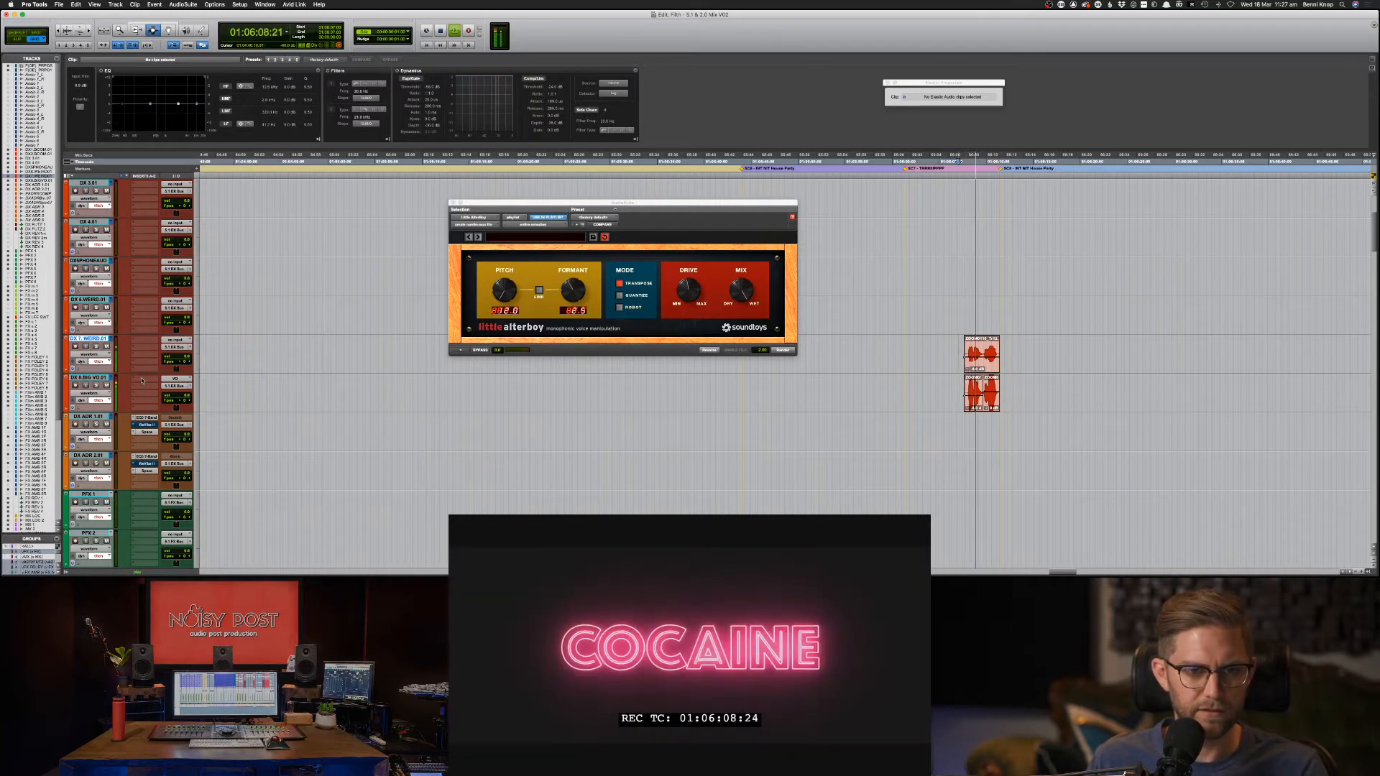
Browse the DX 7 WEIRD.01 insert list without adding a plug-in, then stop playback.
{"action": "left_click", "coordinate": [147, 352]}
{"action": "mouse_move", "coordinate": [167, 383]}
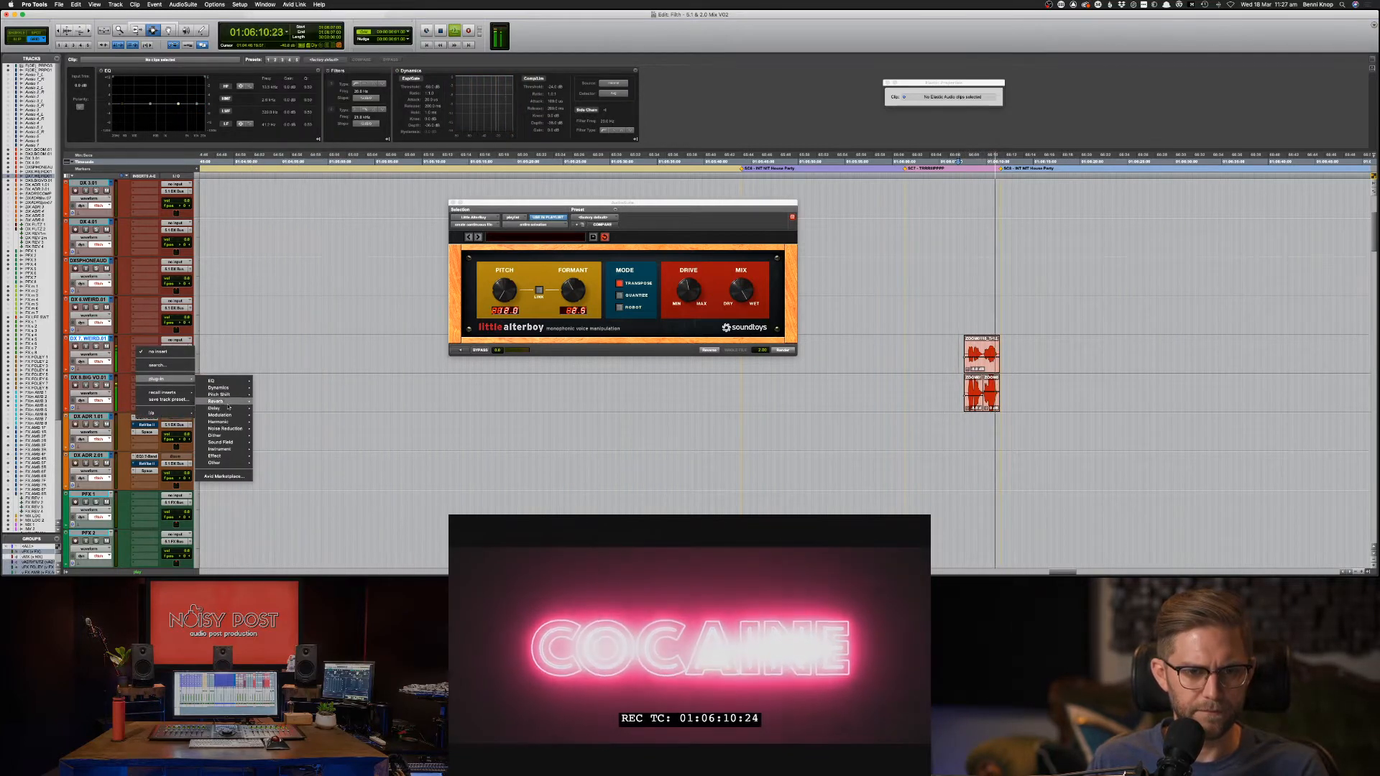
{"action": "mouse_move", "coordinate": [250, 410]}
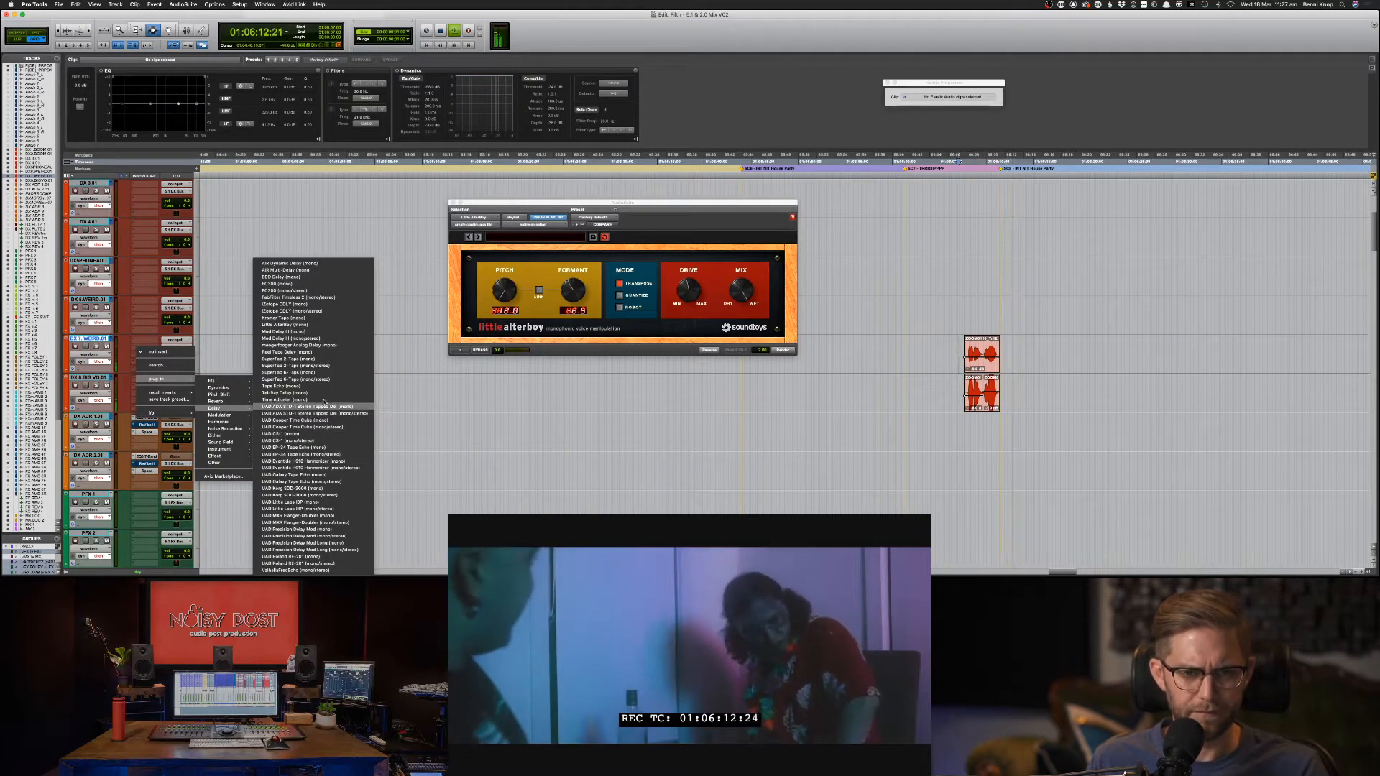
{"action": "left_click", "coordinate": [418, 396]}
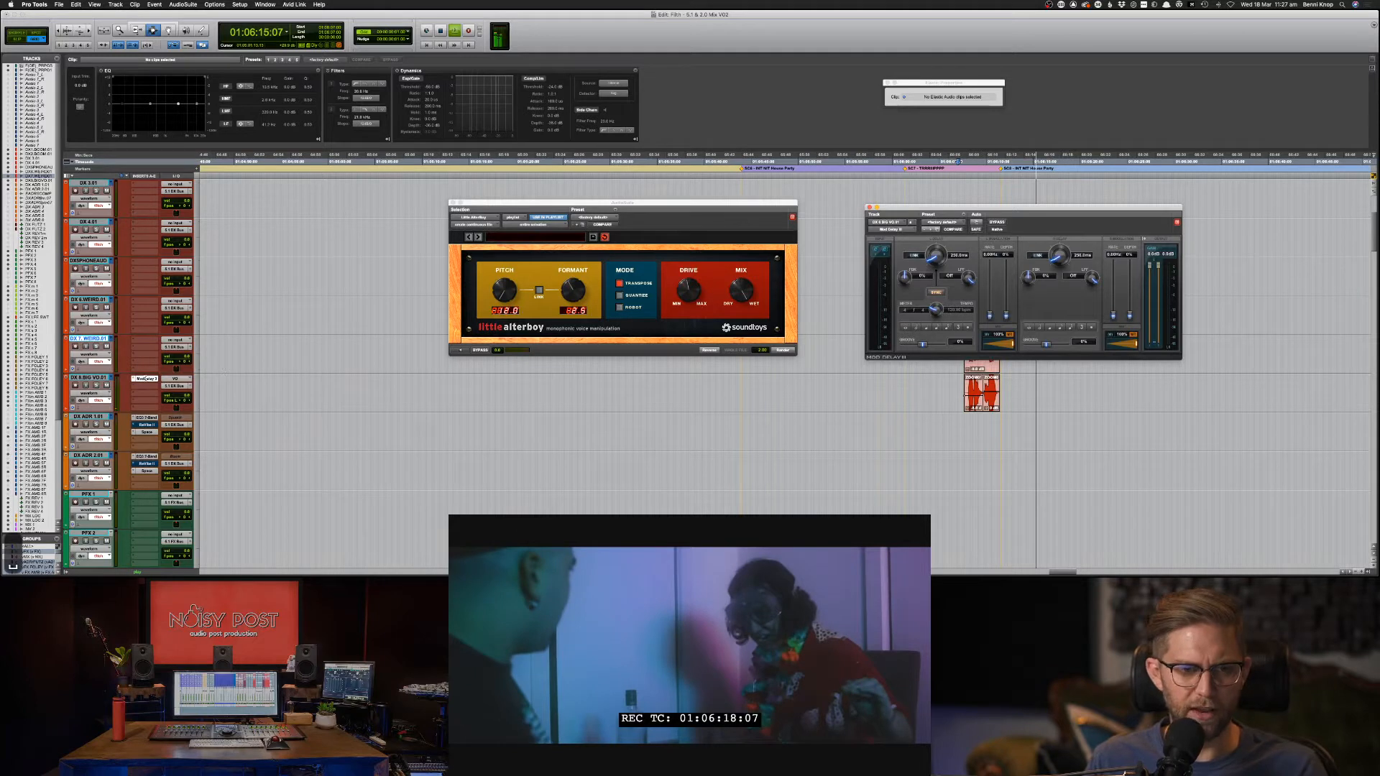
{"action": "key", "text": "space"}
Remove ModDelay3 from DX 8.BIG VO.01 and replay from just before the sniff.
{"action": "left_click", "coordinate": [134, 379]}
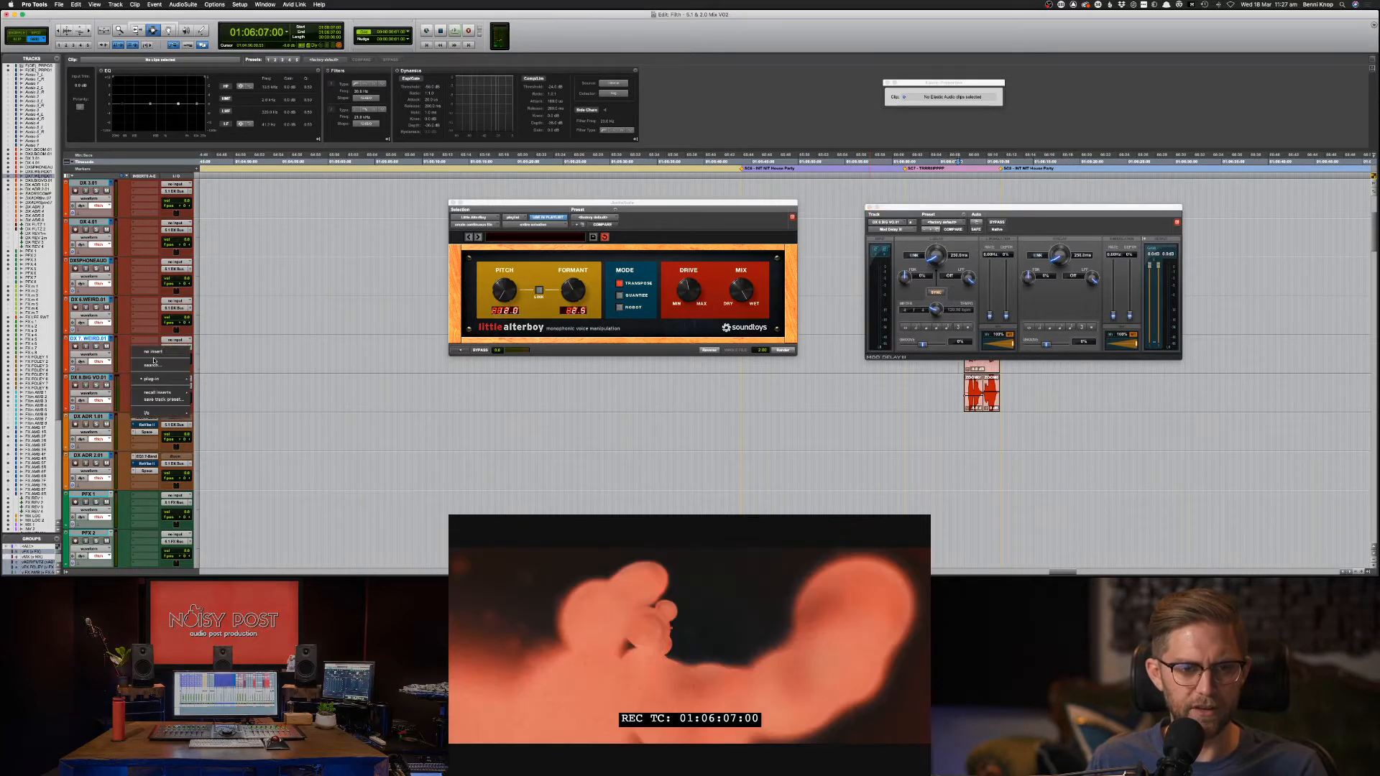
{"action": "left_click", "coordinate": [197, 356]}
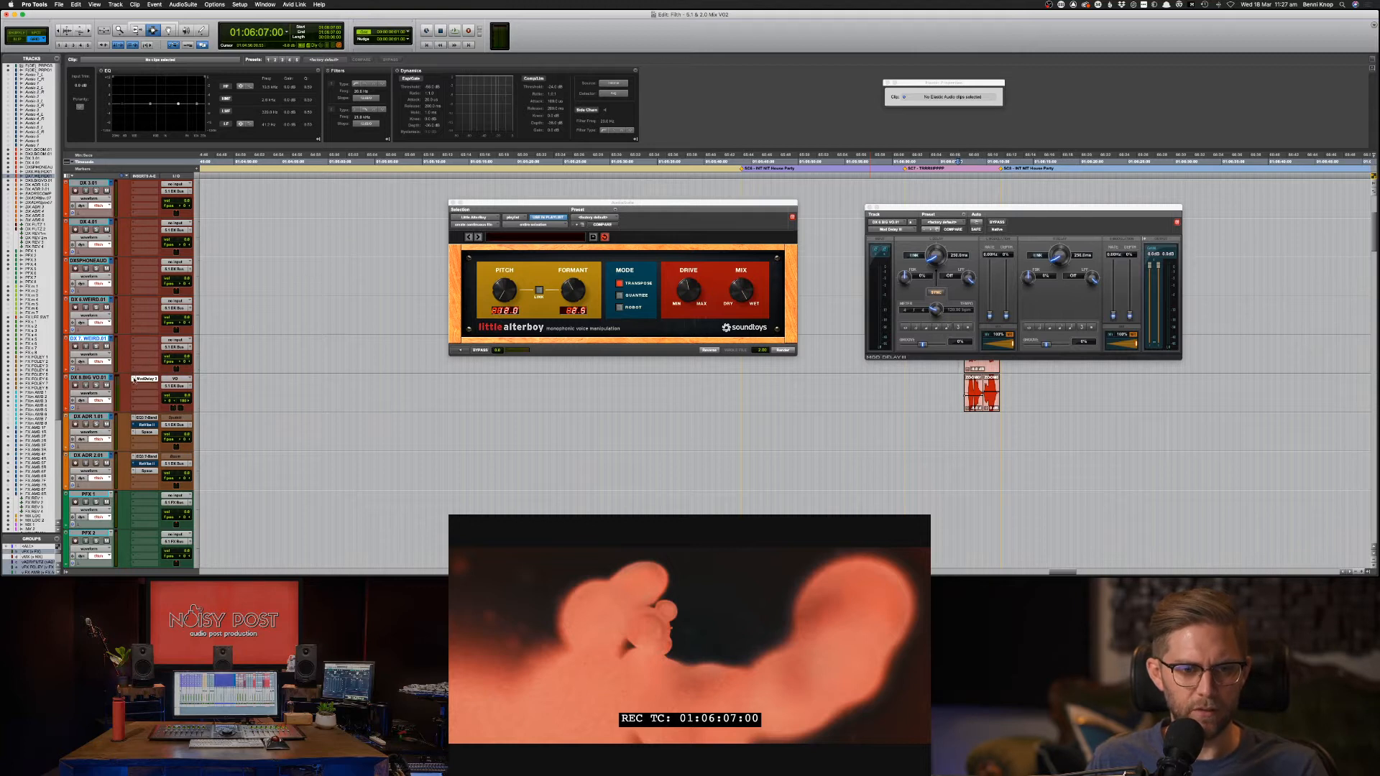
{"action": "left_click", "coordinate": [134, 380]}
{"action": "left_click", "coordinate": [151, 353]}
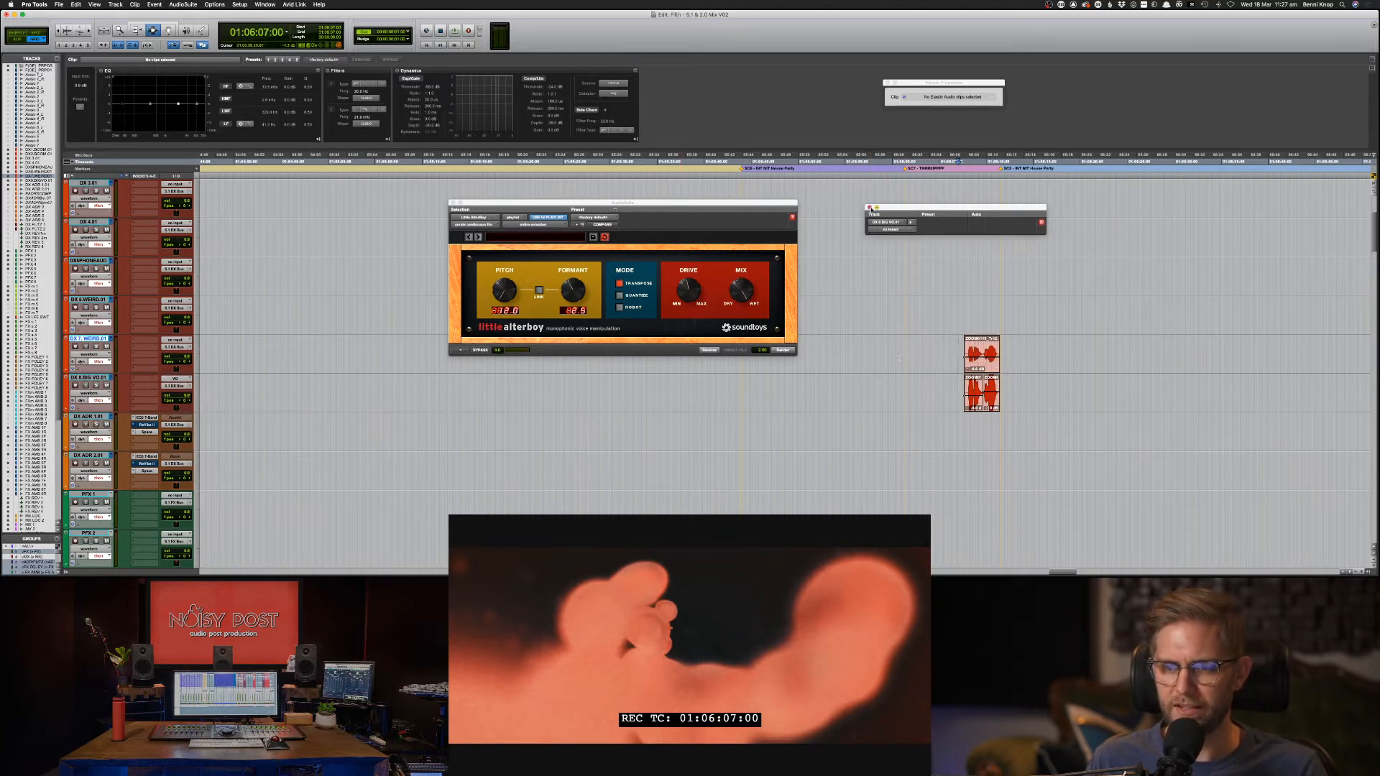
{"action": "left_click", "coordinate": [870, 208]}
{"action": "left_click", "coordinate": [937, 386]}
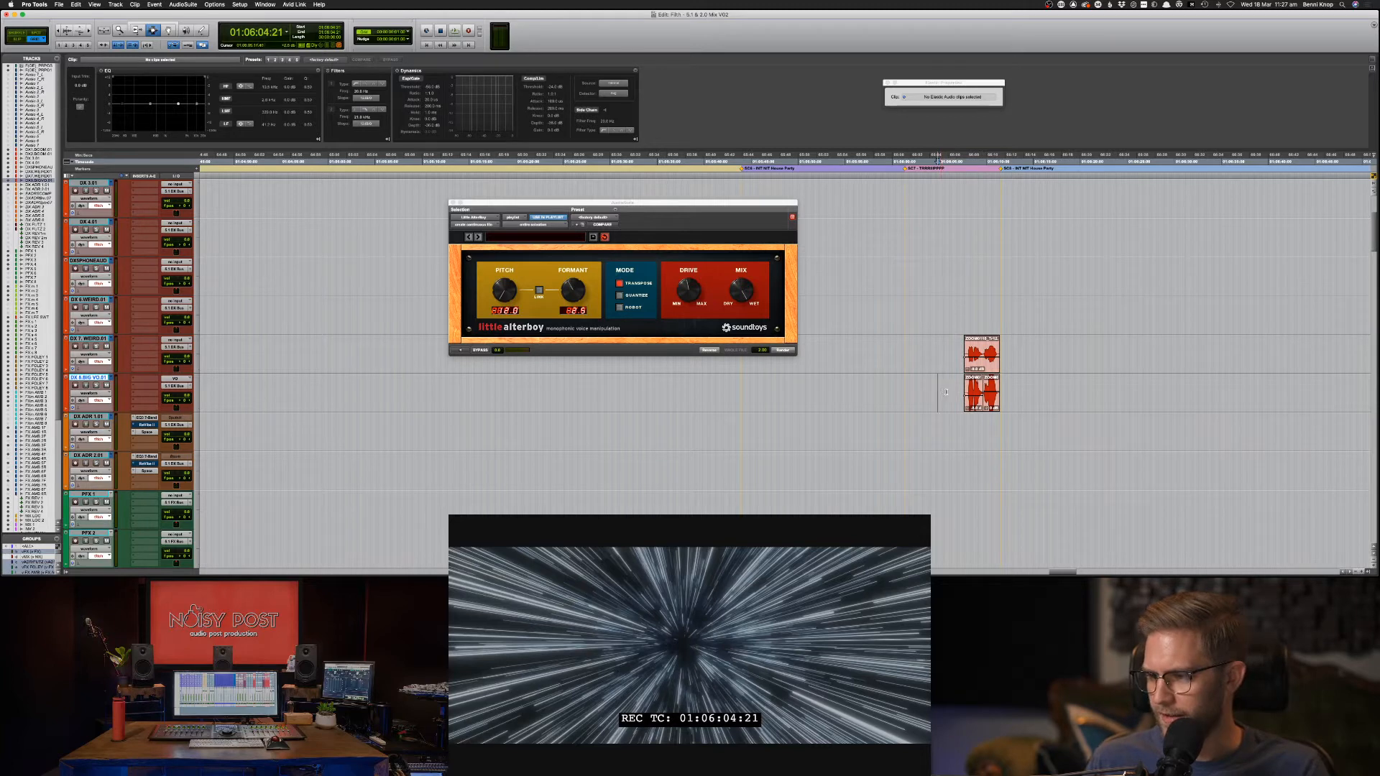
{"action": "key", "text": "space"}
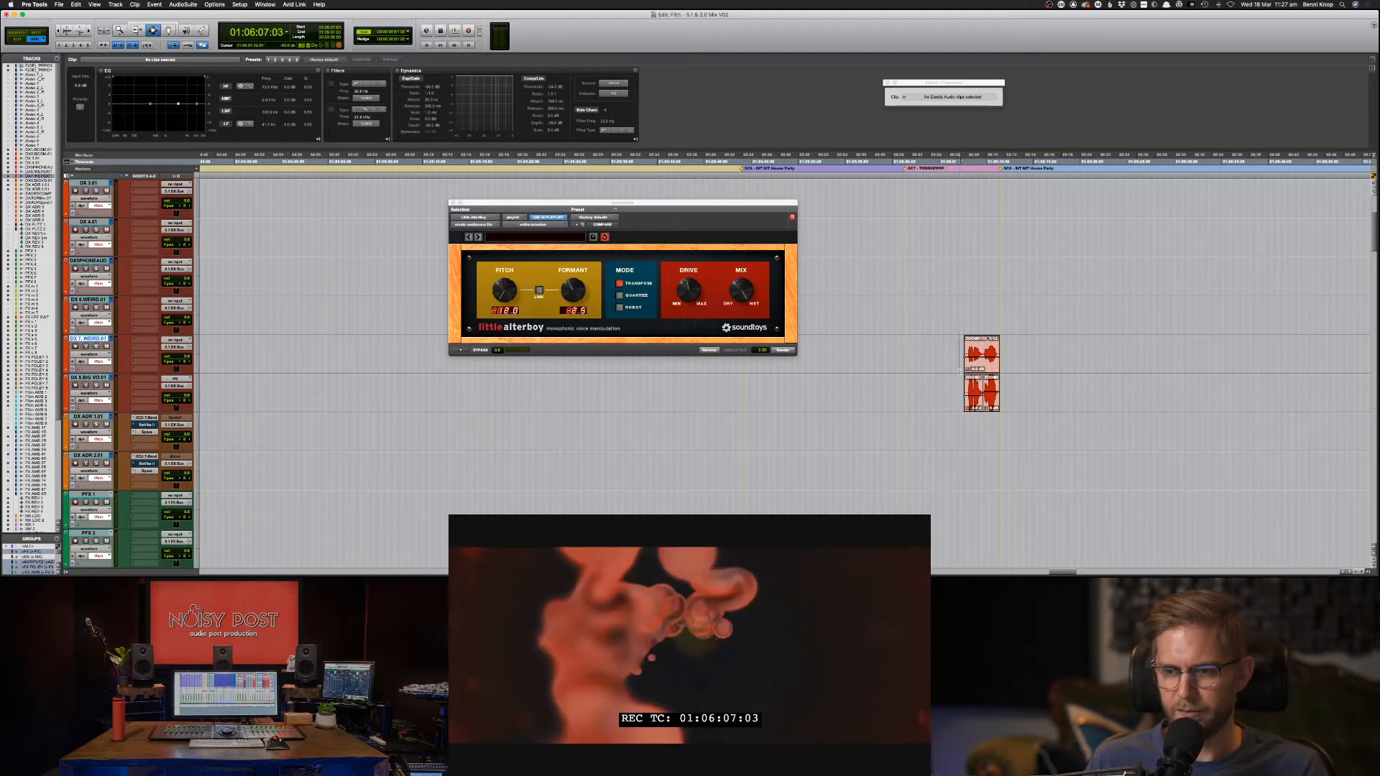
Close Little AlterBoy and replay the sniff section a couple of times.
{"action": "left_click", "coordinate": [453, 202]}
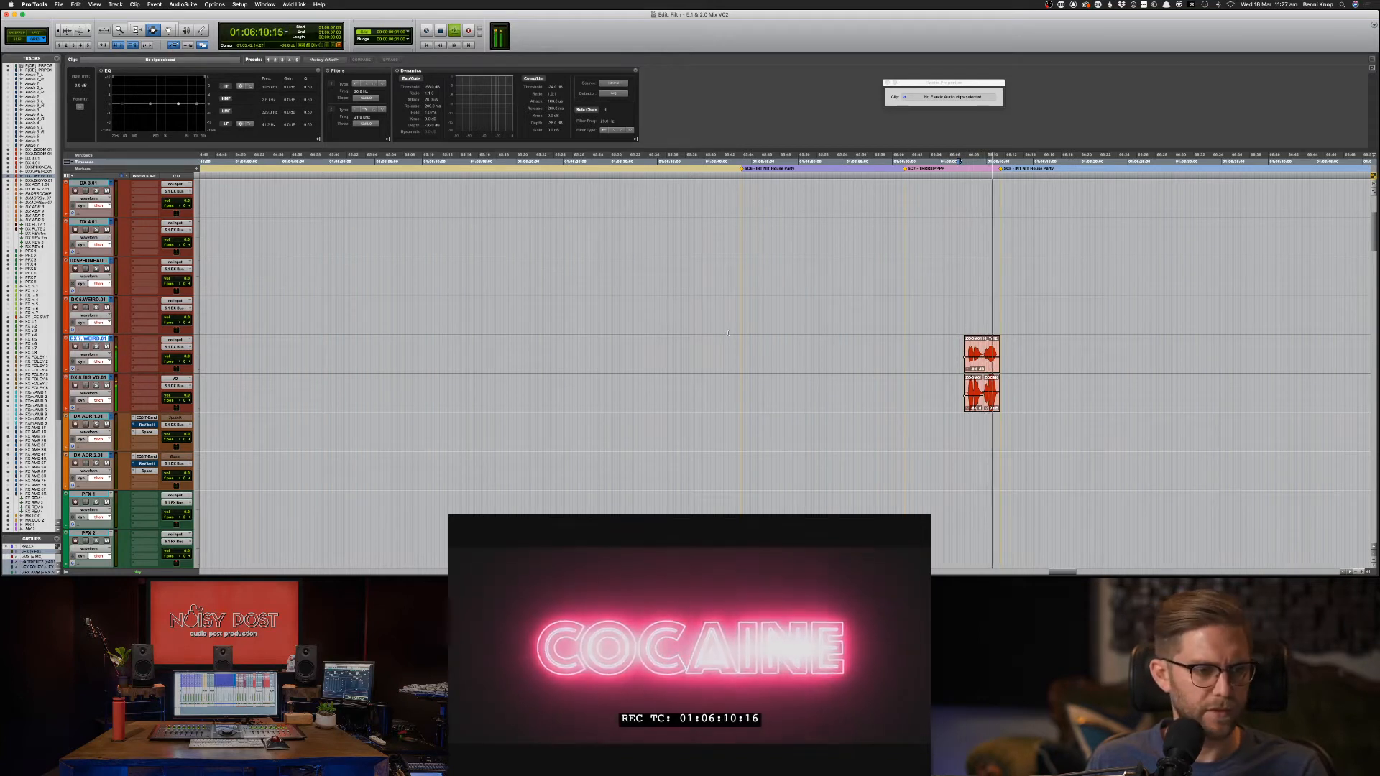
{"action": "key", "text": "space"}
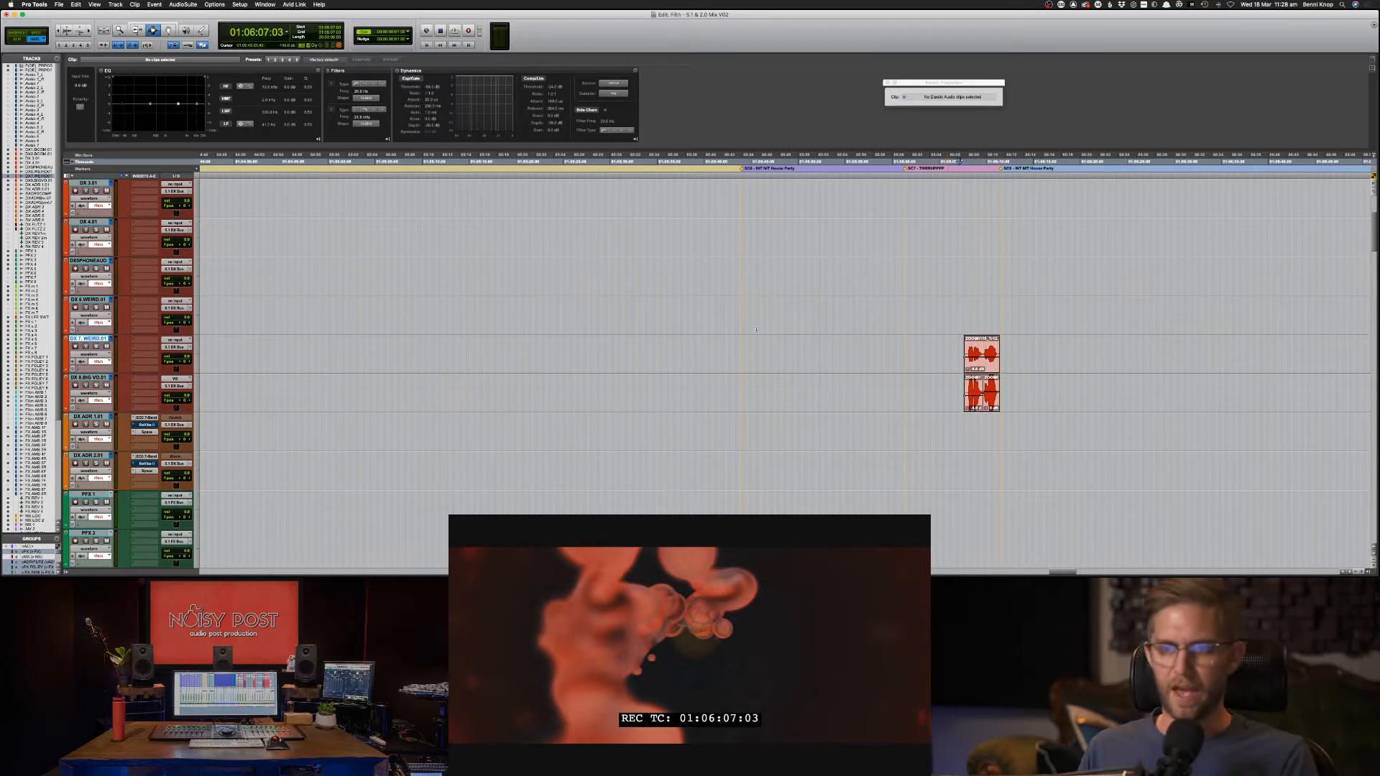
{"action": "key", "text": "space"}
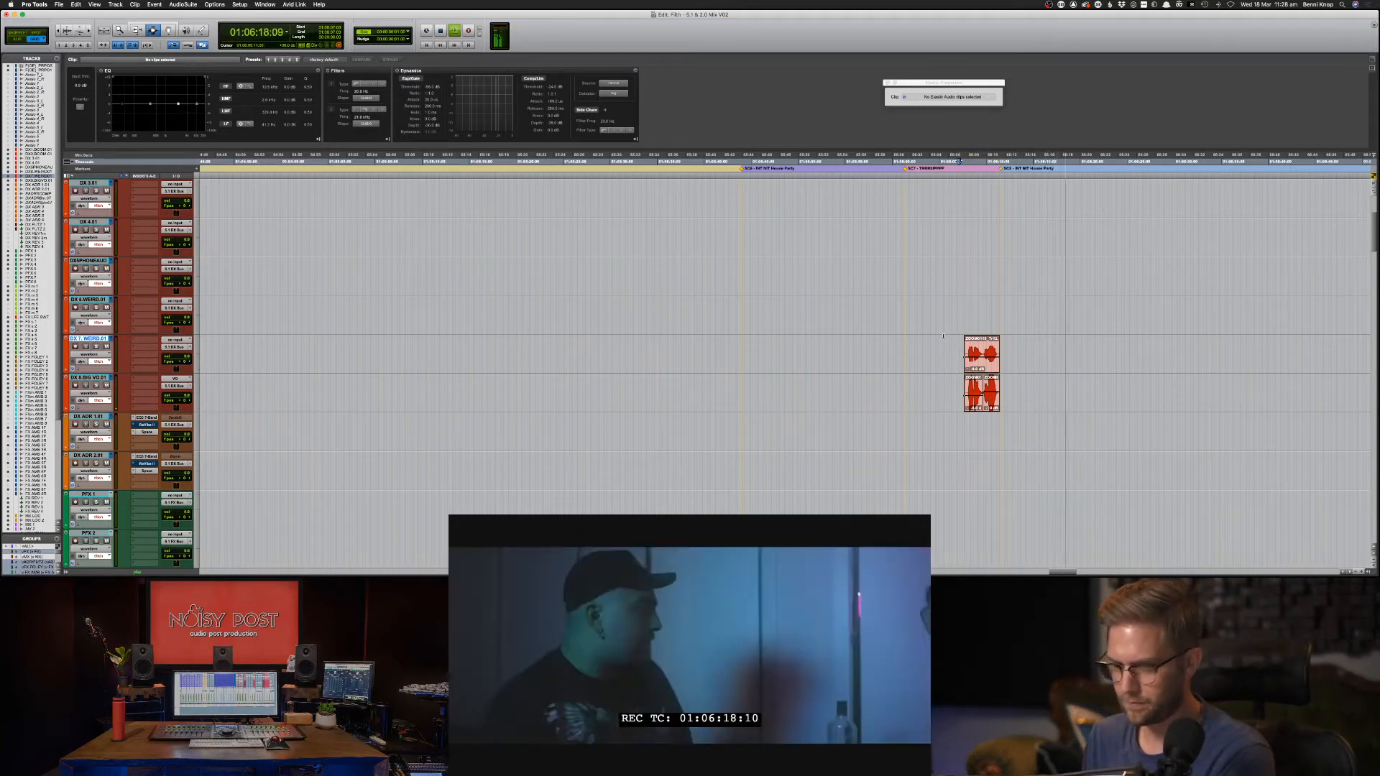
{"action": "key", "text": "space"}
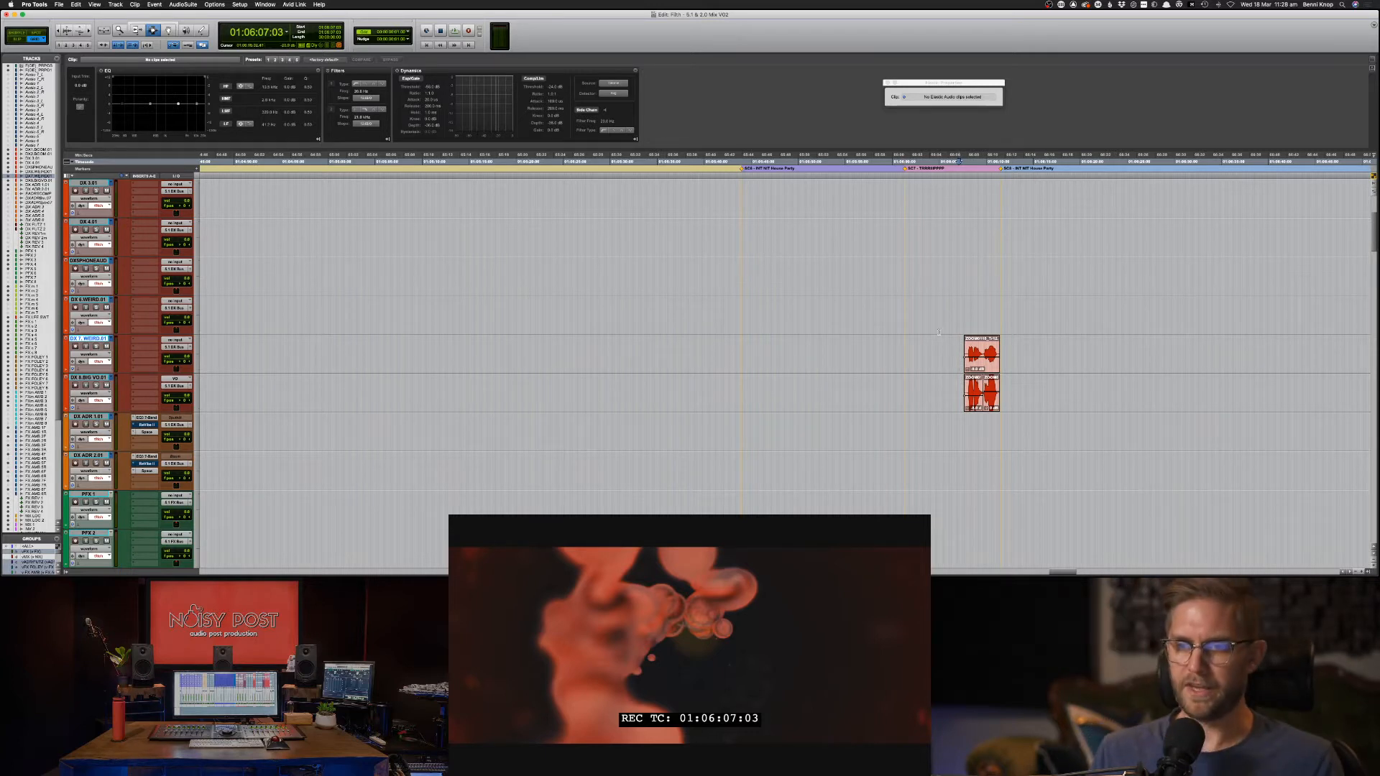
{"action": "key", "text": "space"}
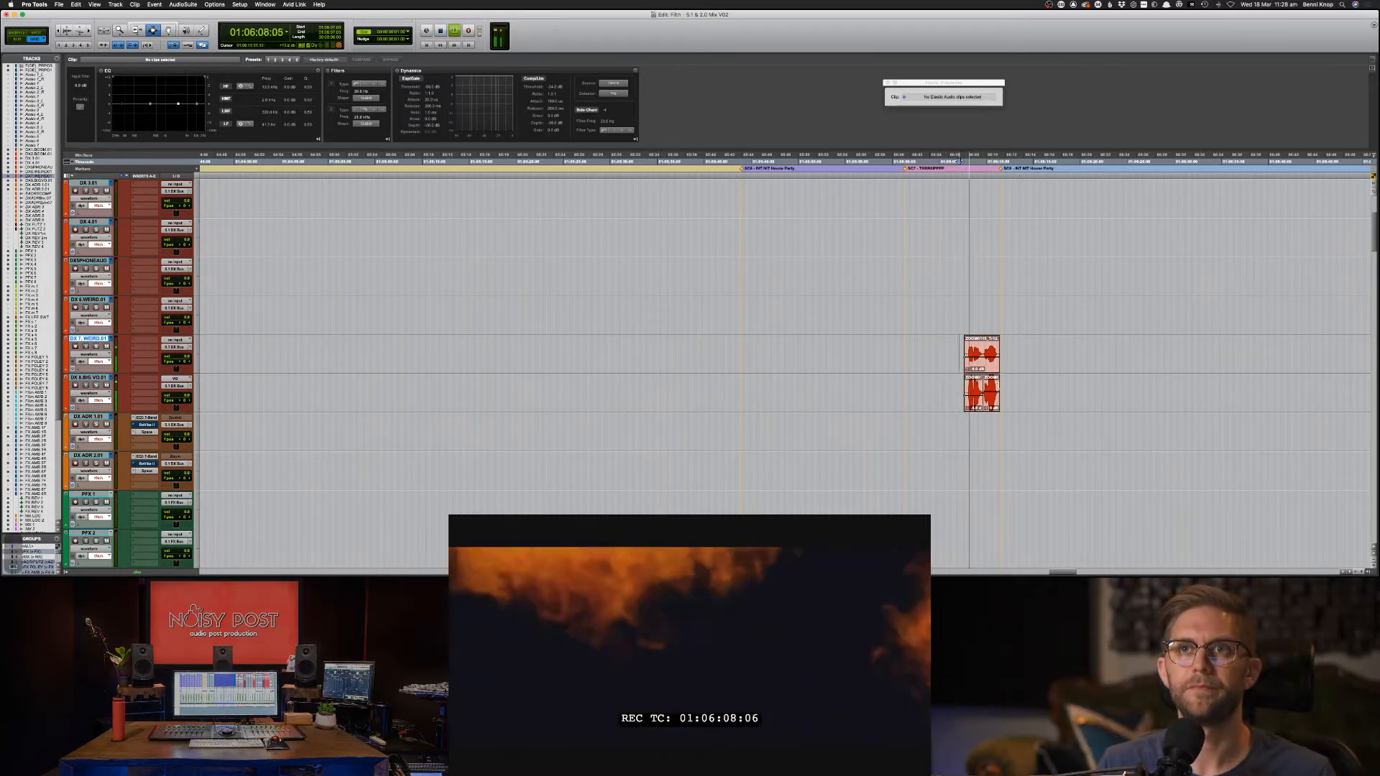
{"action": "left_click_drag", "start_coordinate": [947, 353], "coordinate": [1039, 357]}
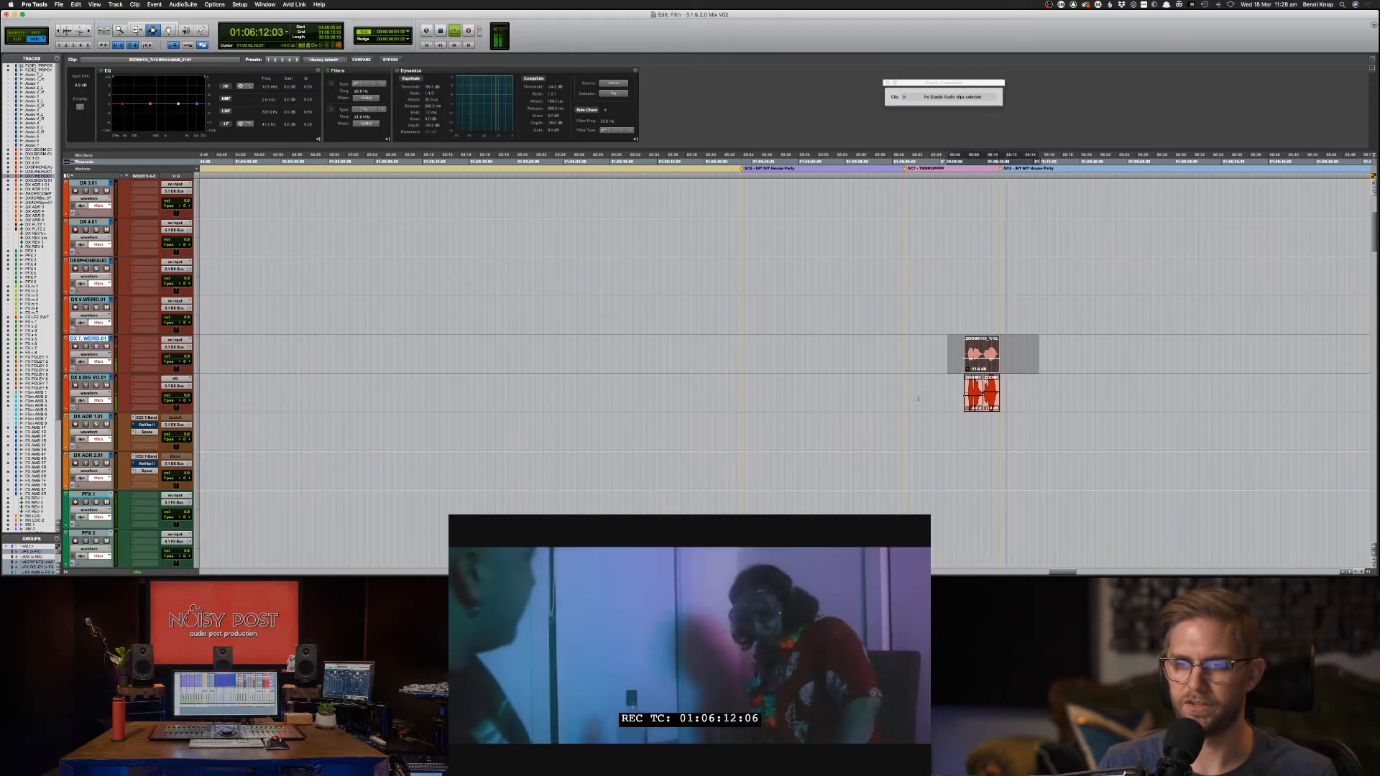
{"action": "left_click", "coordinate": [874, 431]}
Zoom into the sniff clips and select the FX s 1 track.
{"action": "key", "text": "space"}
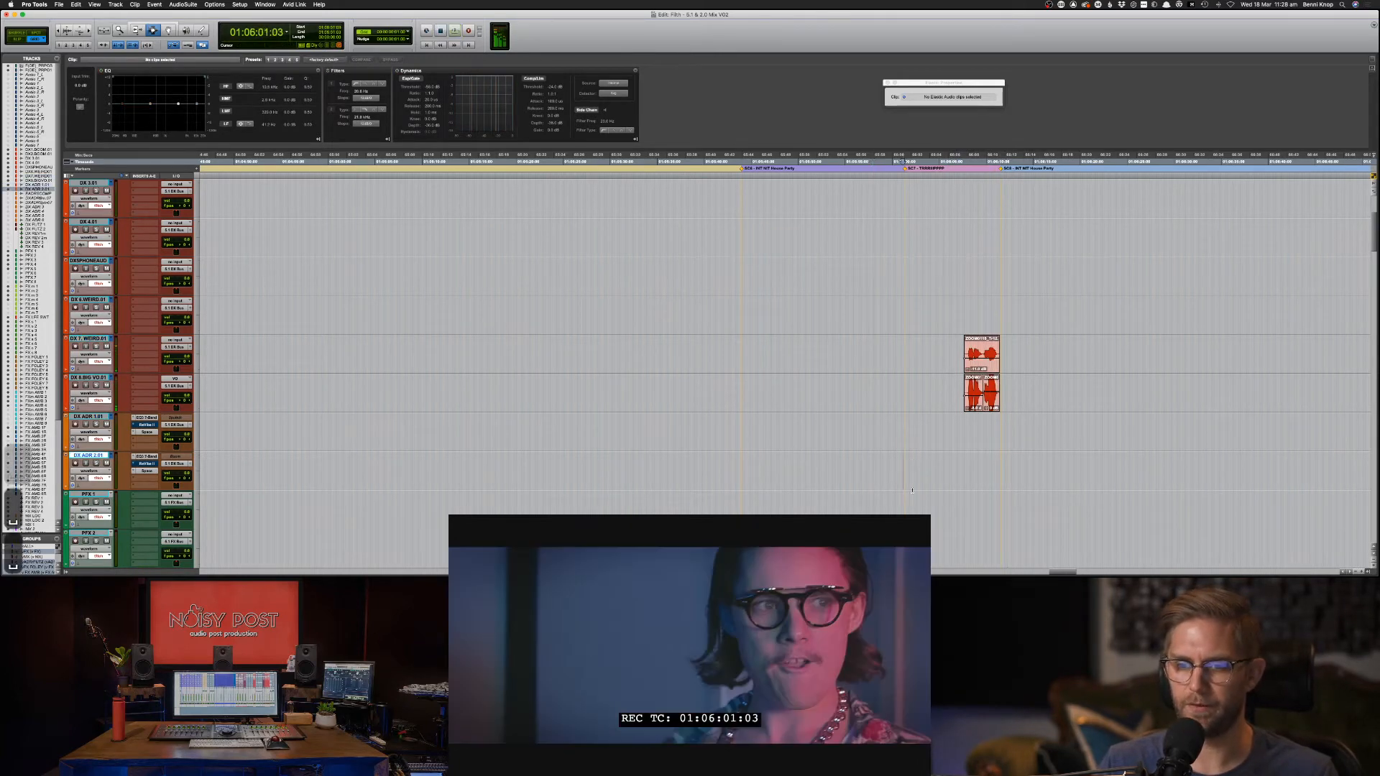
{"action": "key", "text": "super+bracketright"}
{"action": "key", "text": "super+bracketright"}
{"action": "scroll", "coordinate": [967, 527], "scroll_direction": "down", "scroll_amount": 3}
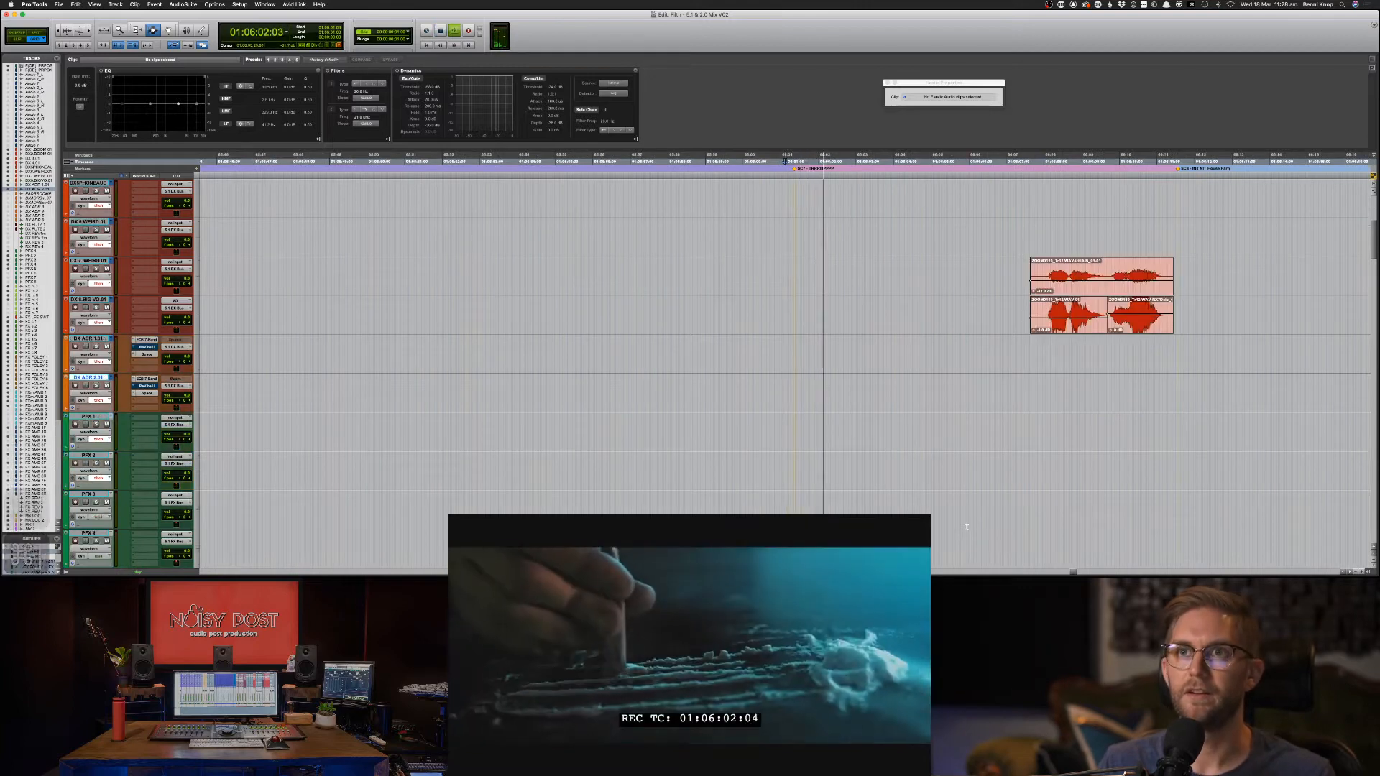
{"action": "left_click", "coordinate": [785, 356]}
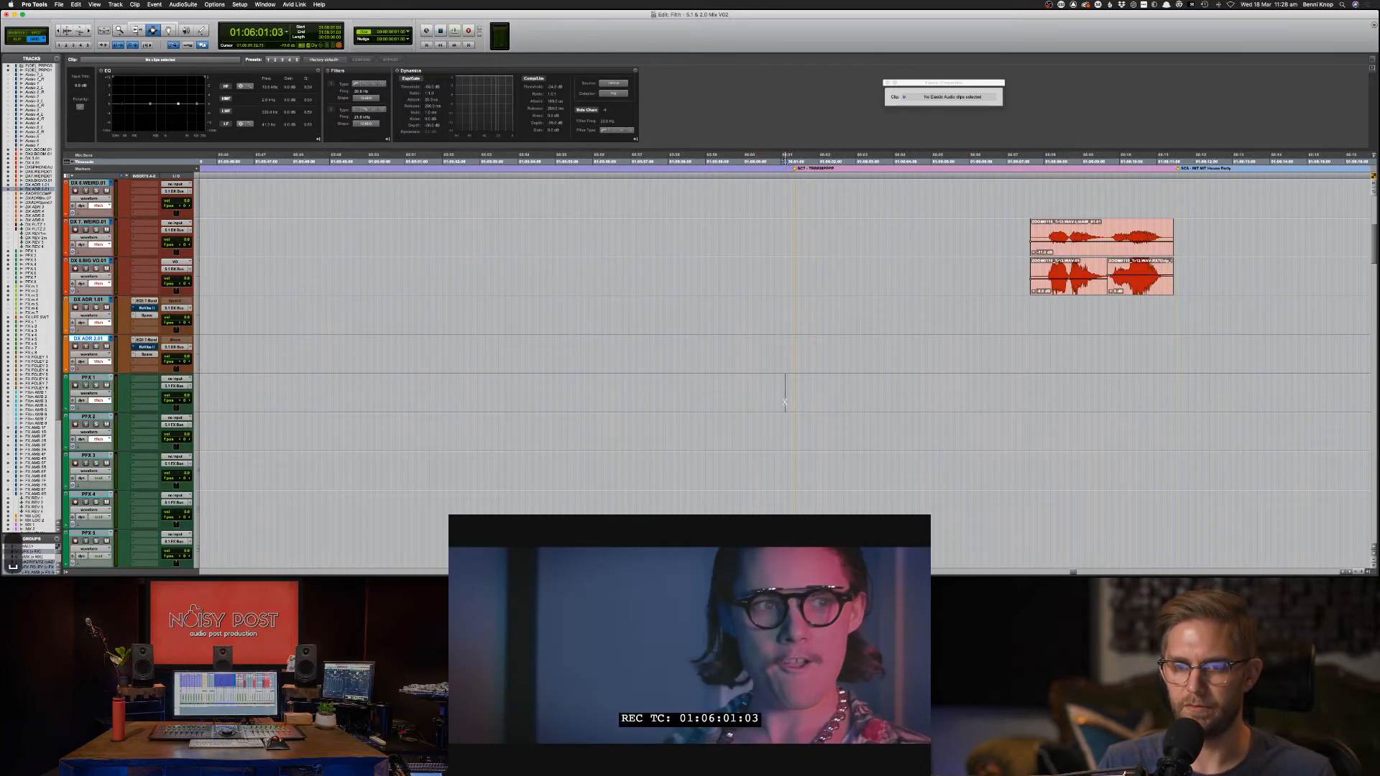
{"action": "left_click", "coordinate": [785, 401]}
{"action": "scroll", "coordinate": [800, 430], "scroll_direction": "down", "scroll_amount": 8}
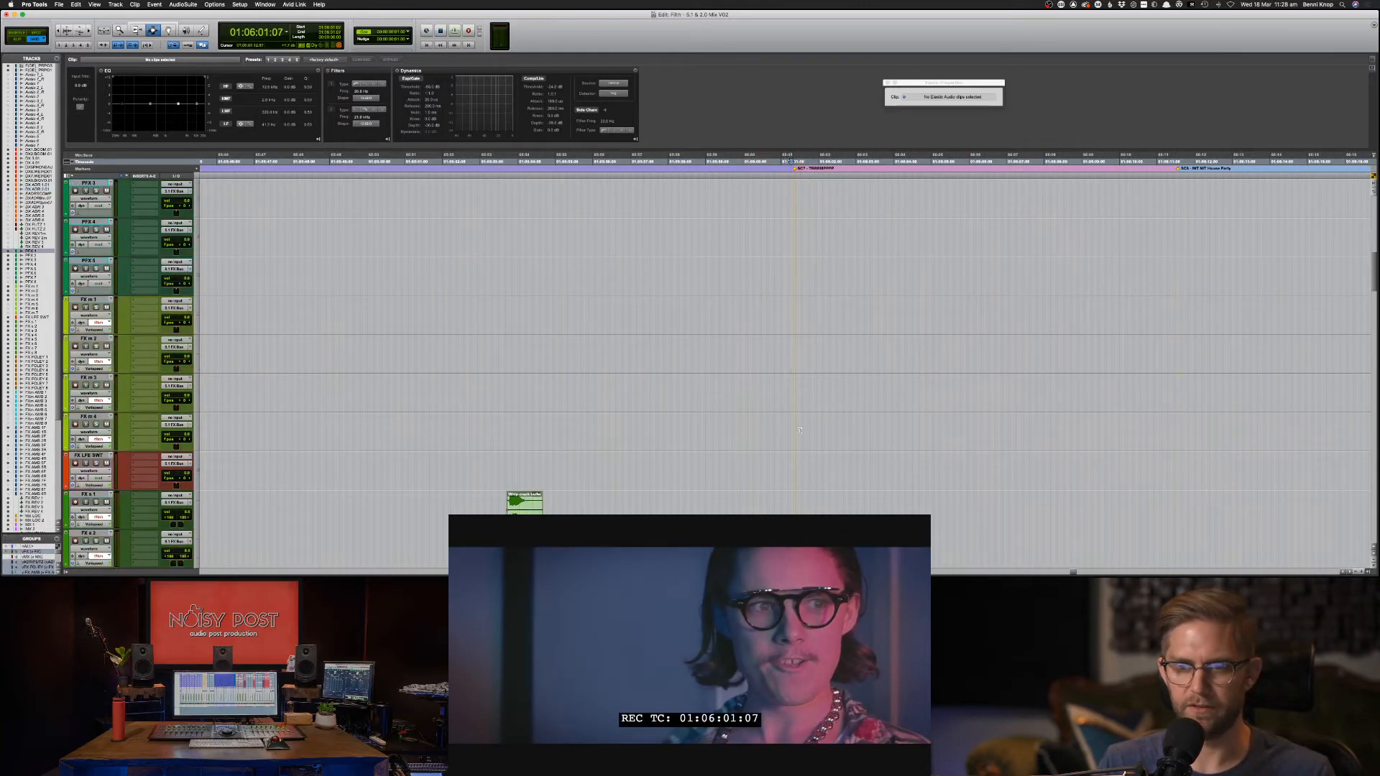
{"action": "left_click", "coordinate": [794, 460]}
{"action": "key", "text": "super+Tab"}
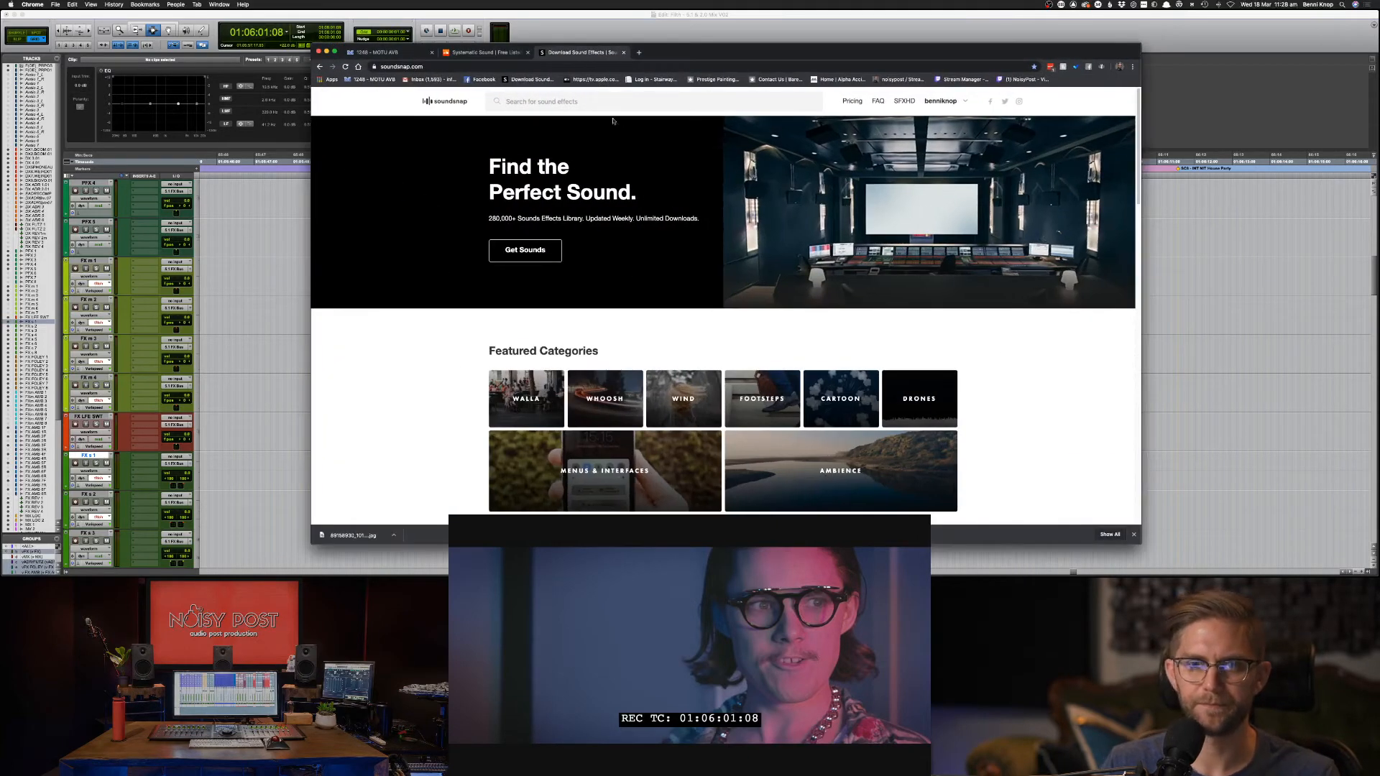
Search 'snorting' and preview Monster snorting (4), girl snorting like a pig and Snorting laugh.
{"action": "left_click", "coordinate": [613, 121]}
{"action": "type", "text": "snort"}
{"action": "key", "text": "Return"}
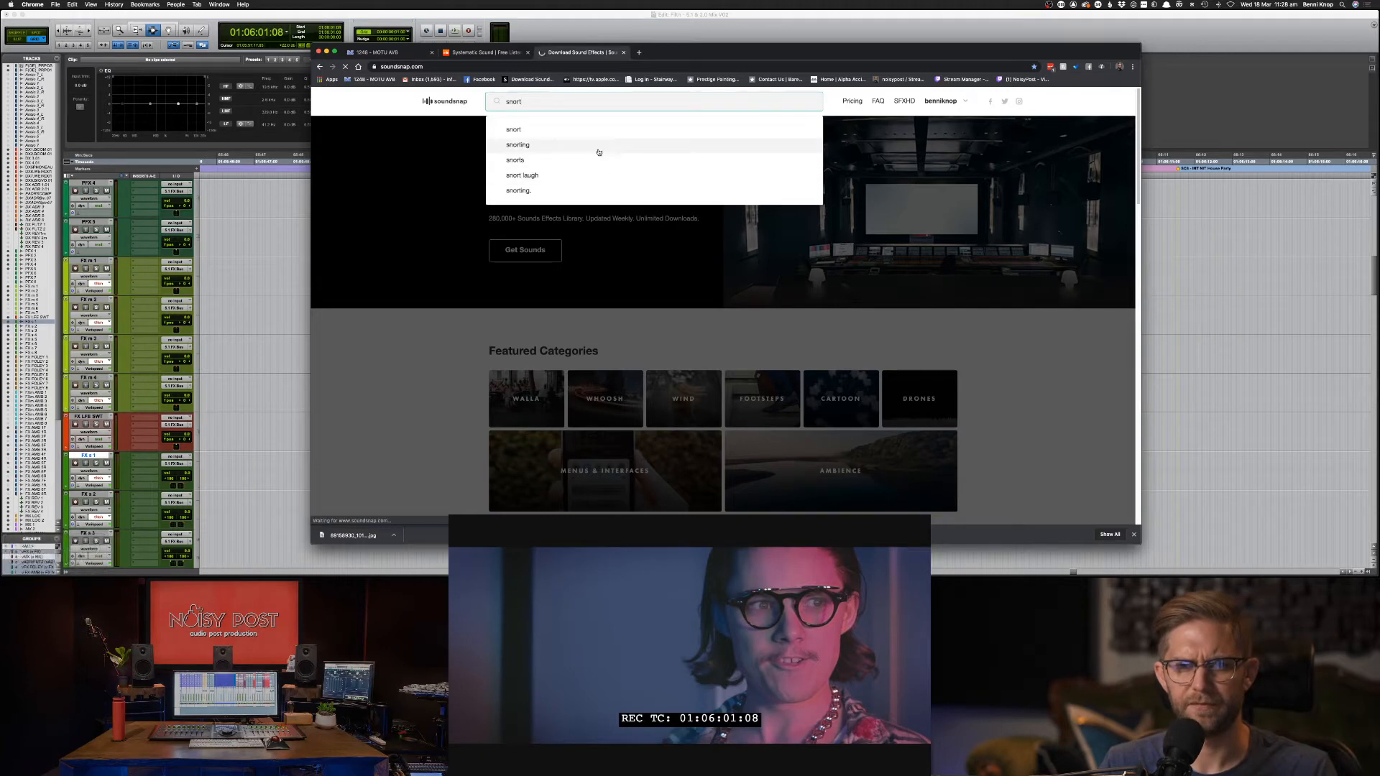
{"action": "left_click", "coordinate": [598, 152]}
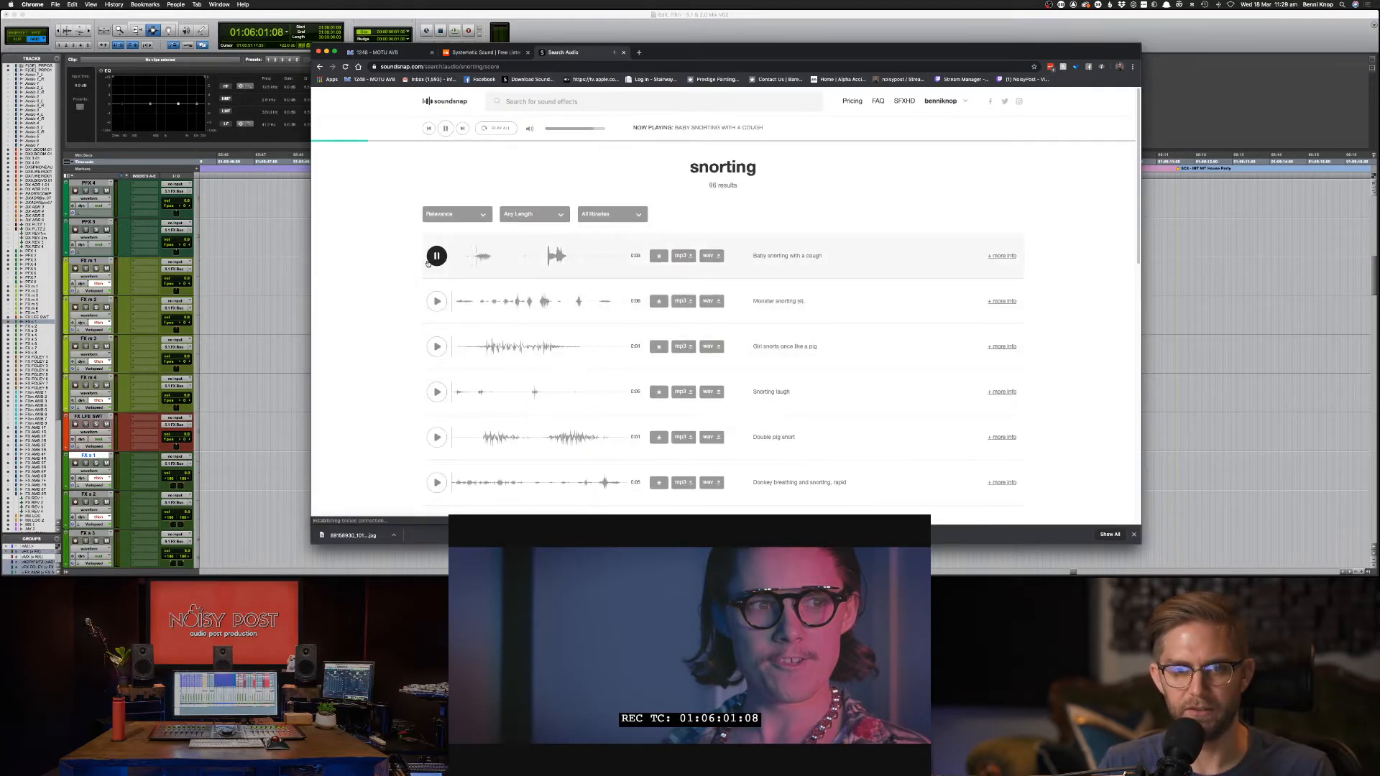
{"action": "left_click", "coordinate": [437, 301]}
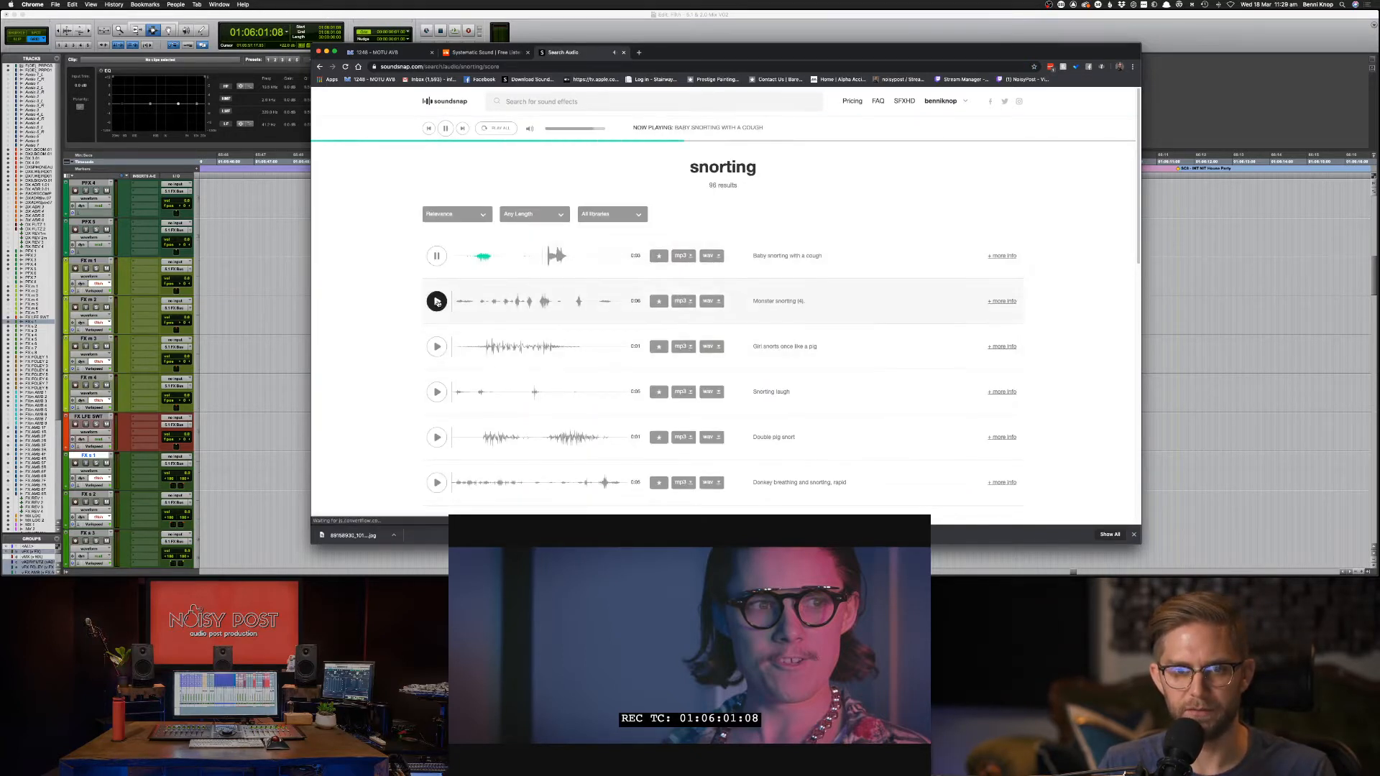
{"action": "left_click", "coordinate": [439, 346]}
{"action": "left_click", "coordinate": [437, 391]}
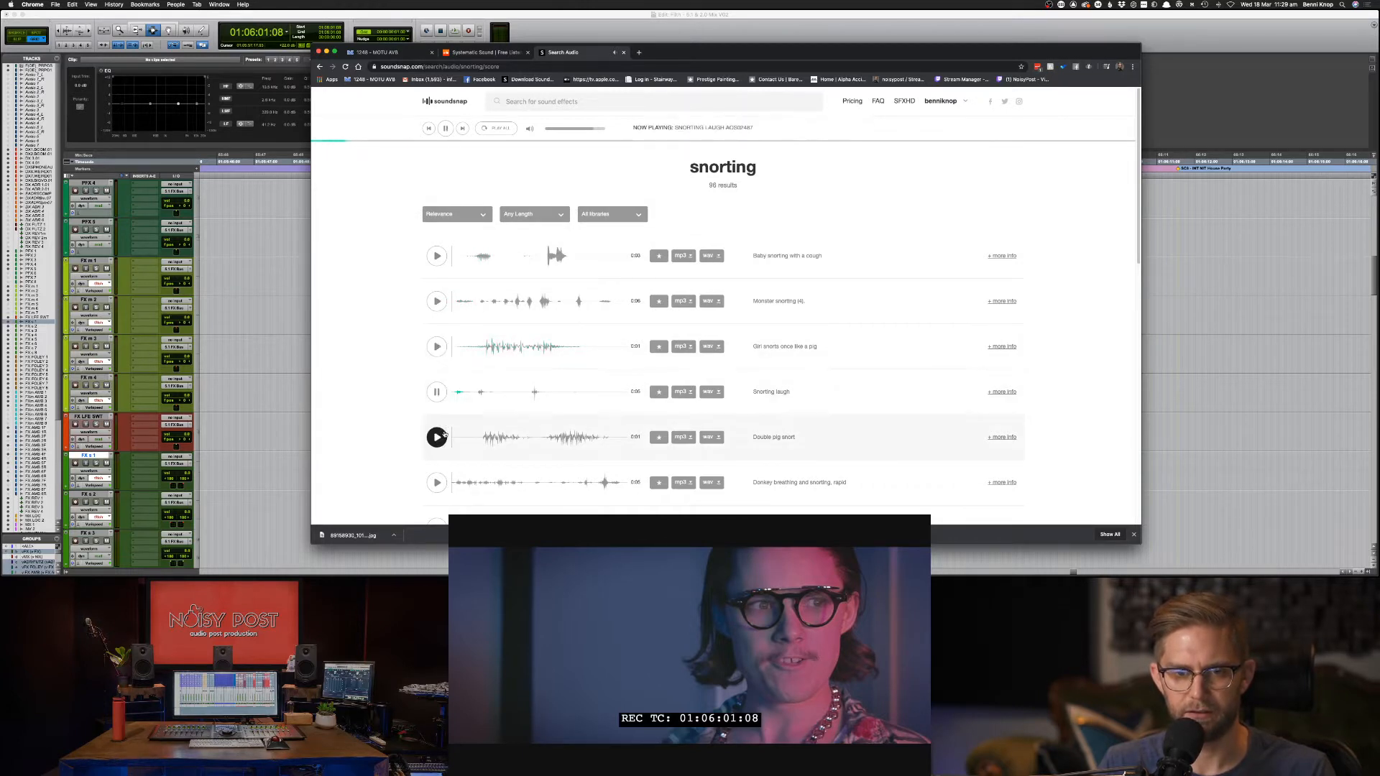
Run a new search for 'snort sniff'.
{"action": "type", "text": "snort"}
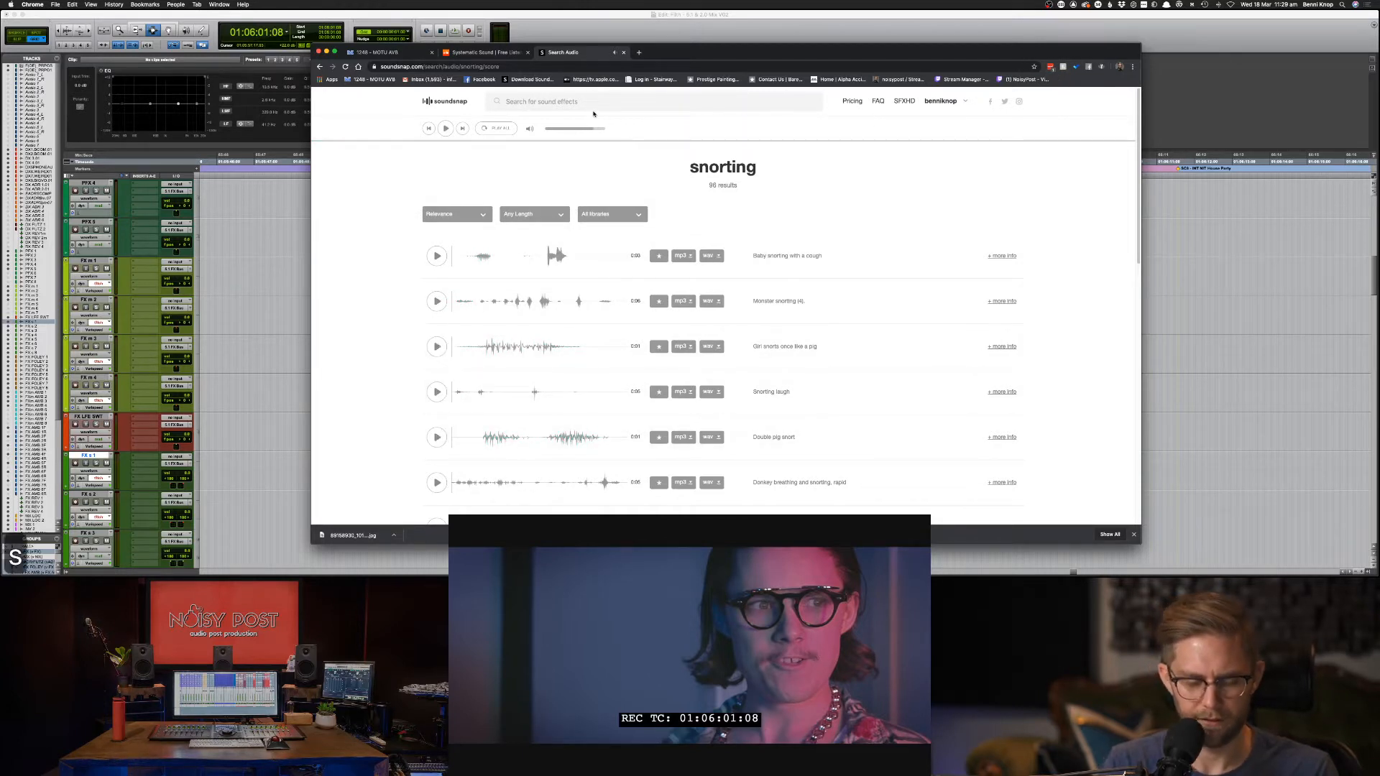
{"action": "key", "text": "Return"}
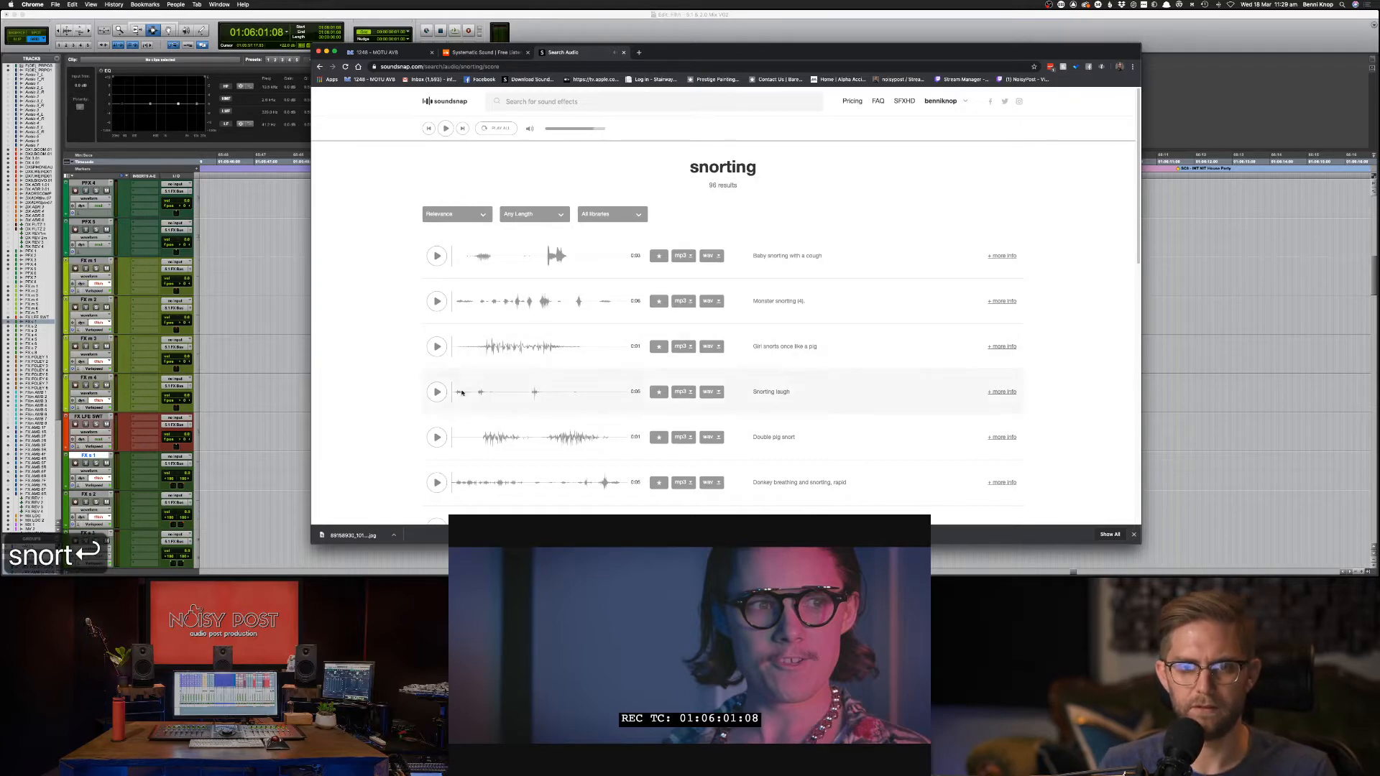
{"action": "left_click", "coordinate": [515, 101]}
{"action": "type", "text": "snort sniff"}
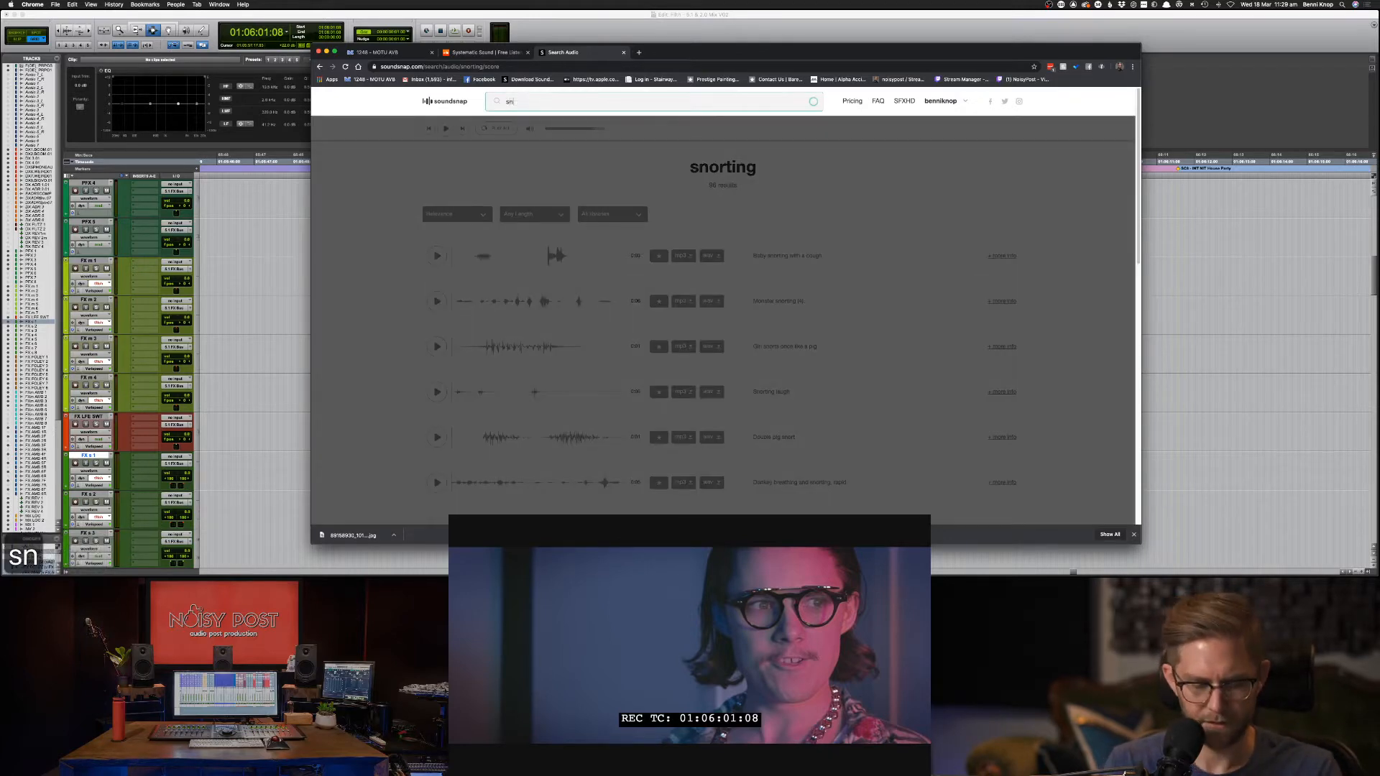
{"action": "key", "text": "Return"}
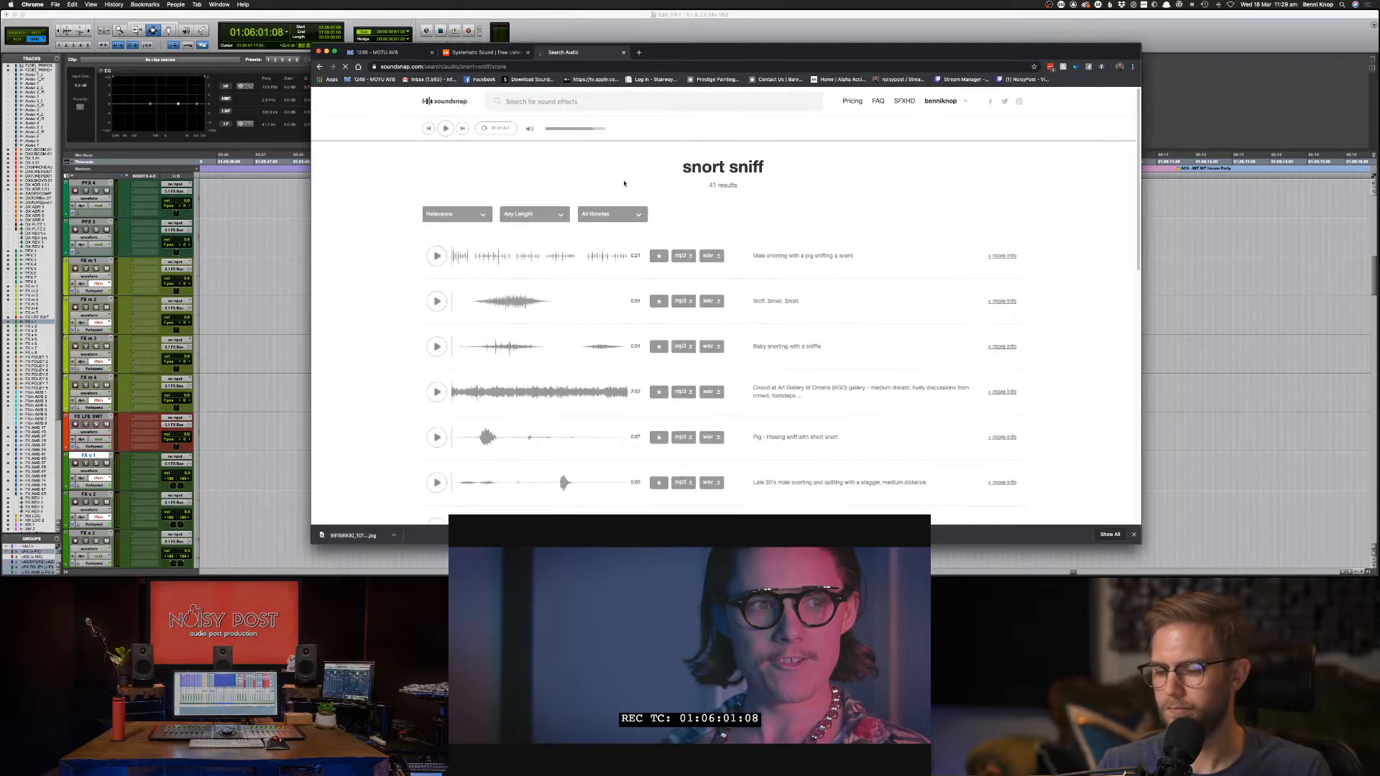
Audition the snort sniff results, from Sniff. Smell. Snort. through pig hissing sniff to male snort and spitting.
{"action": "left_click", "coordinate": [437, 301]}
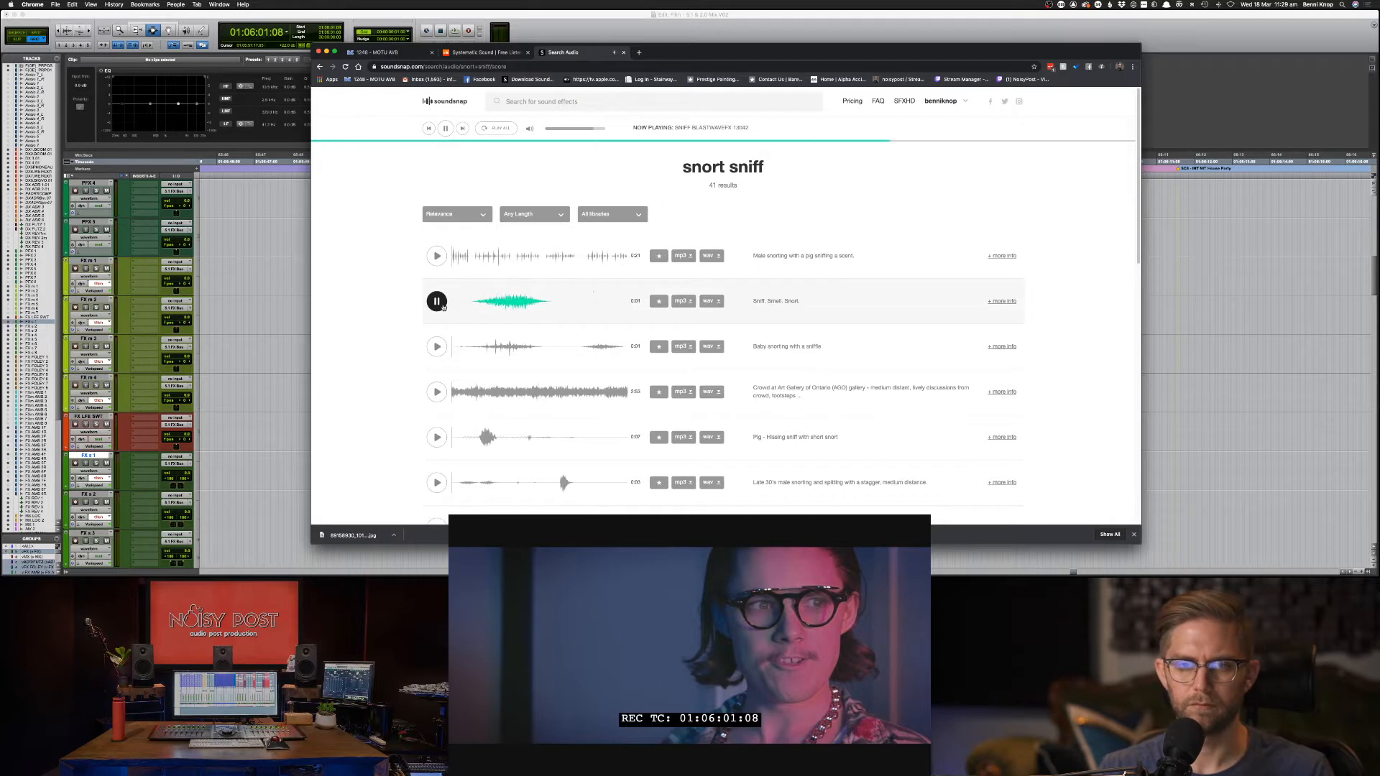
{"action": "left_click", "coordinate": [436, 347]}
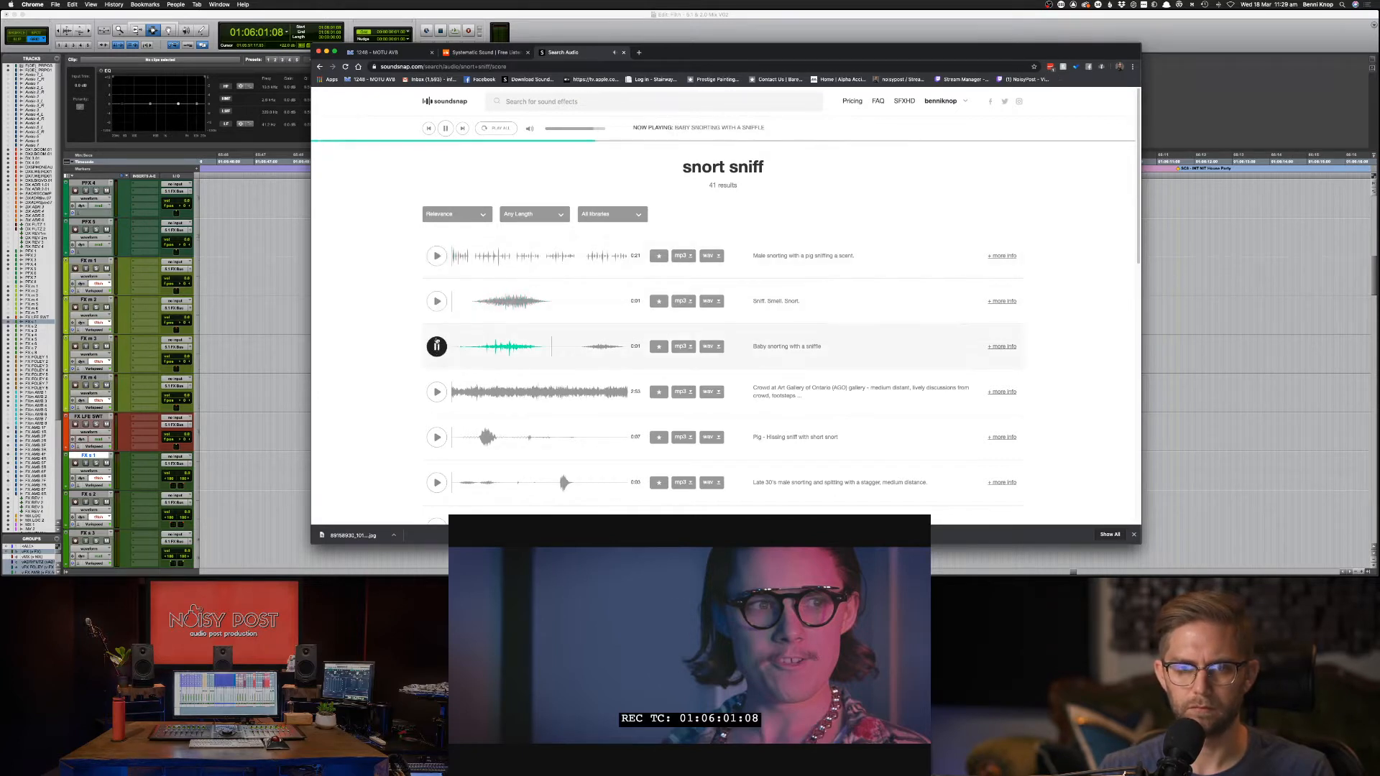
{"action": "left_click", "coordinate": [437, 303]}
{"action": "left_click", "coordinate": [437, 392]}
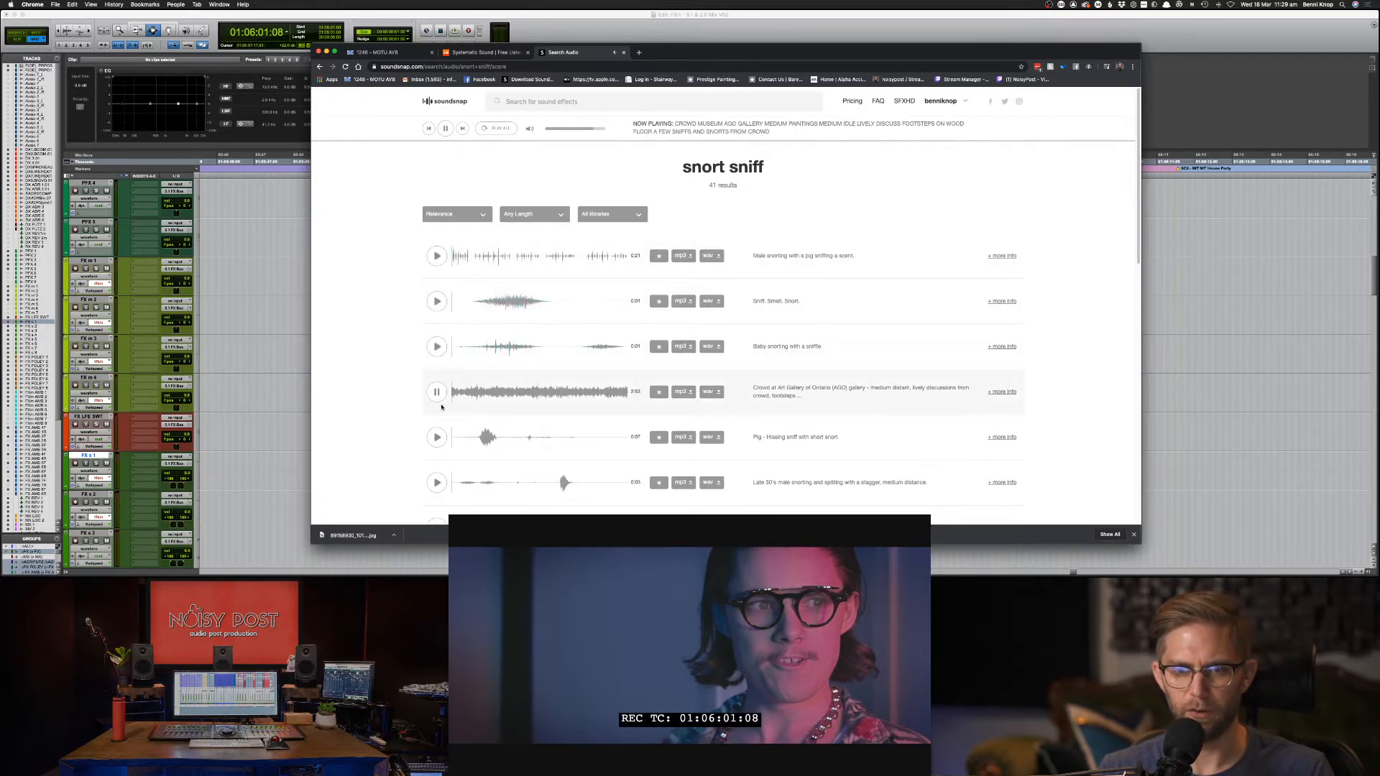
{"action": "left_click", "coordinate": [437, 437]}
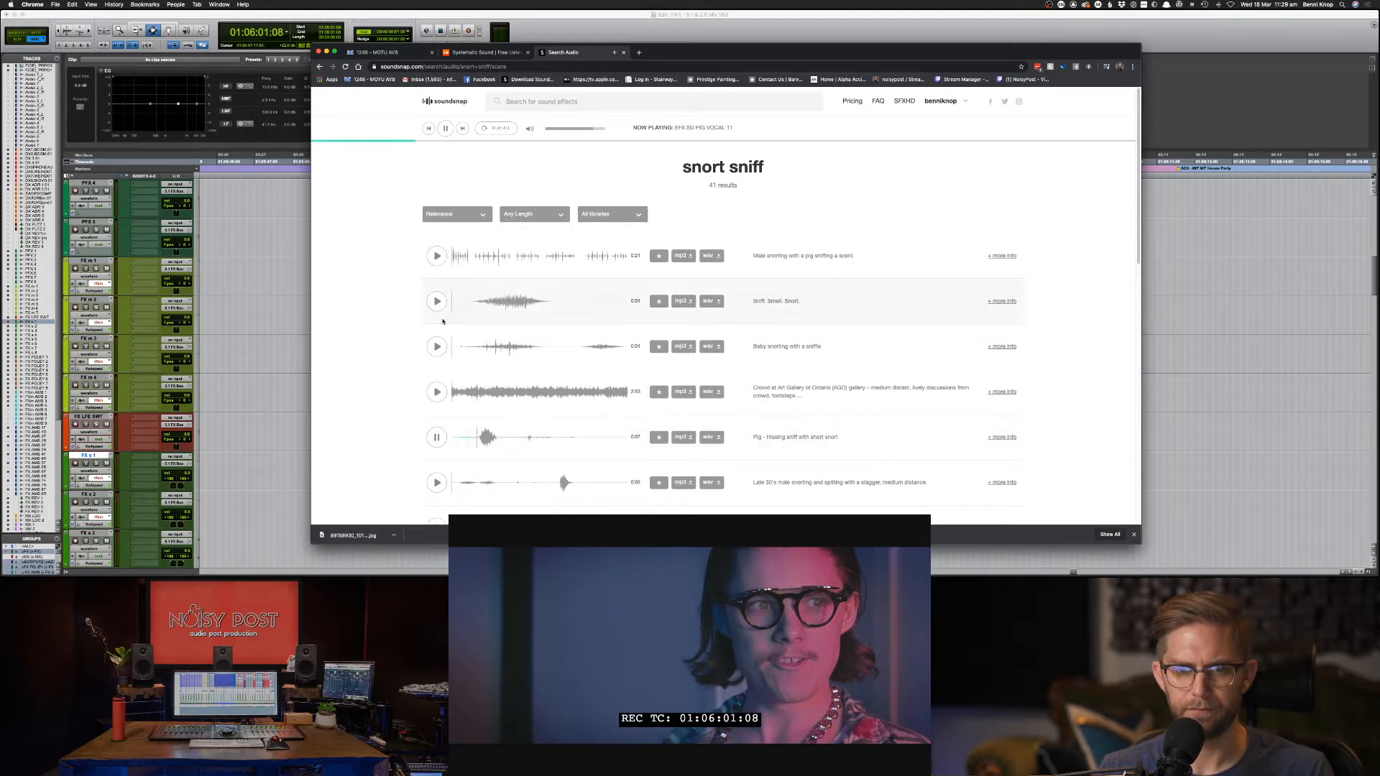
{"action": "left_click", "coordinate": [437, 483]}
{"action": "left_click", "coordinate": [437, 438]}
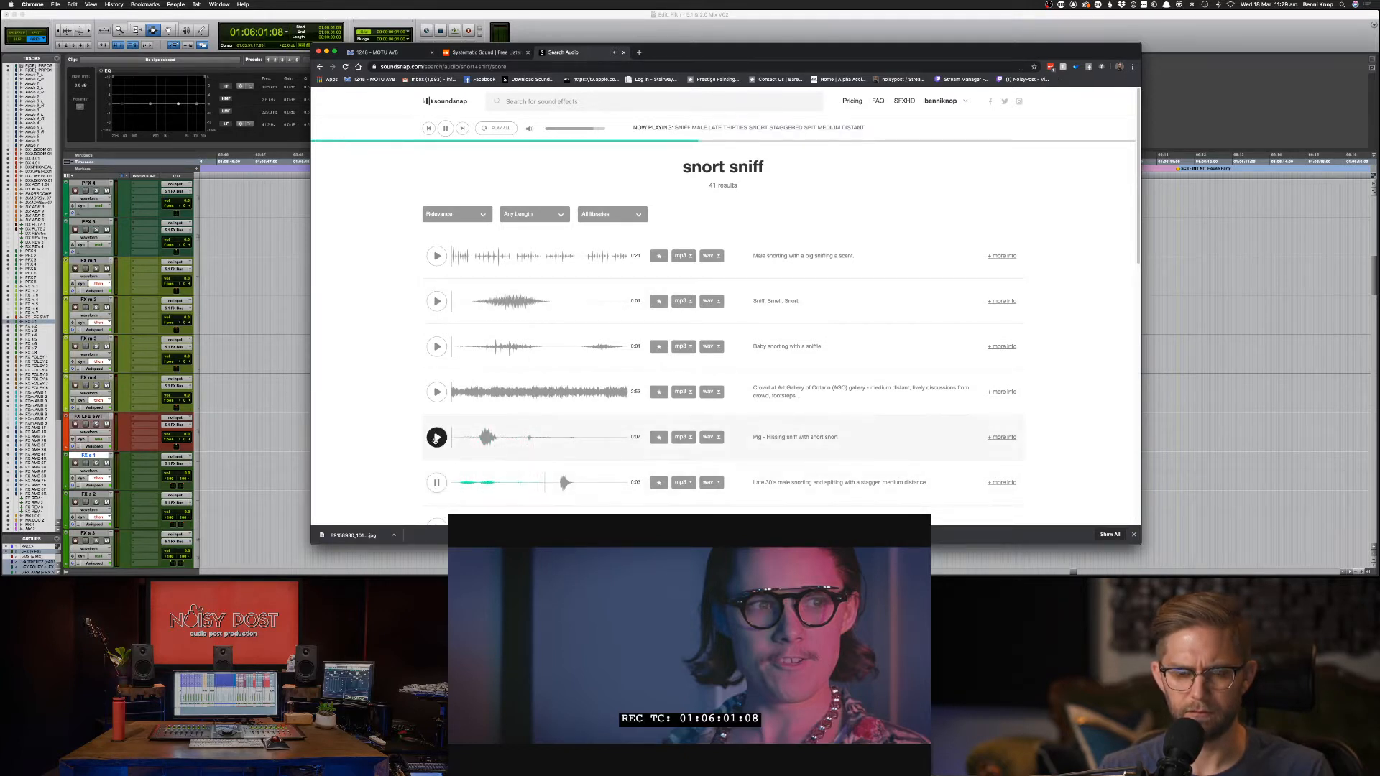
{"action": "scroll", "coordinate": [467, 474], "scroll_direction": "down", "scroll_amount": 1}
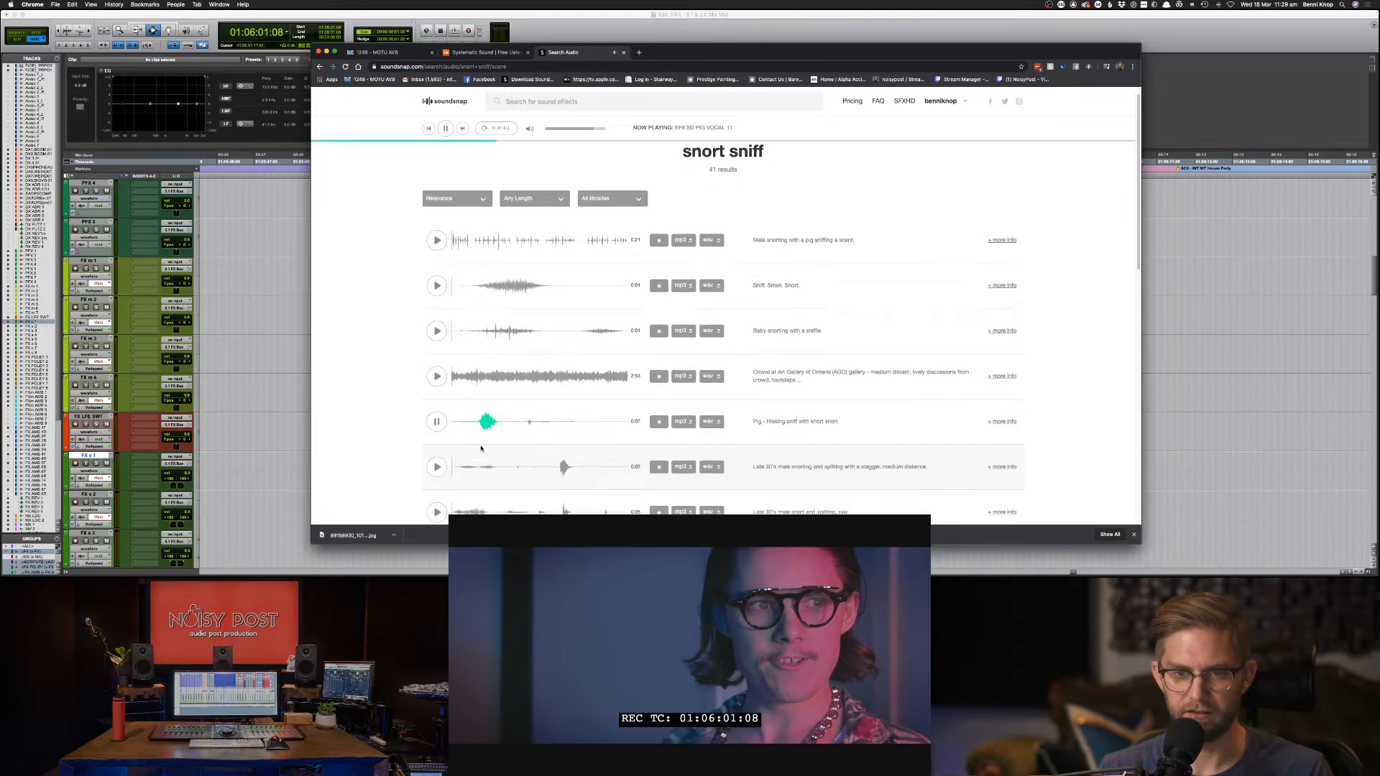
{"action": "left_click", "coordinate": [437, 512]}
{"action": "scroll", "coordinate": [444, 513], "scroll_direction": "down", "scroll_amount": 1}
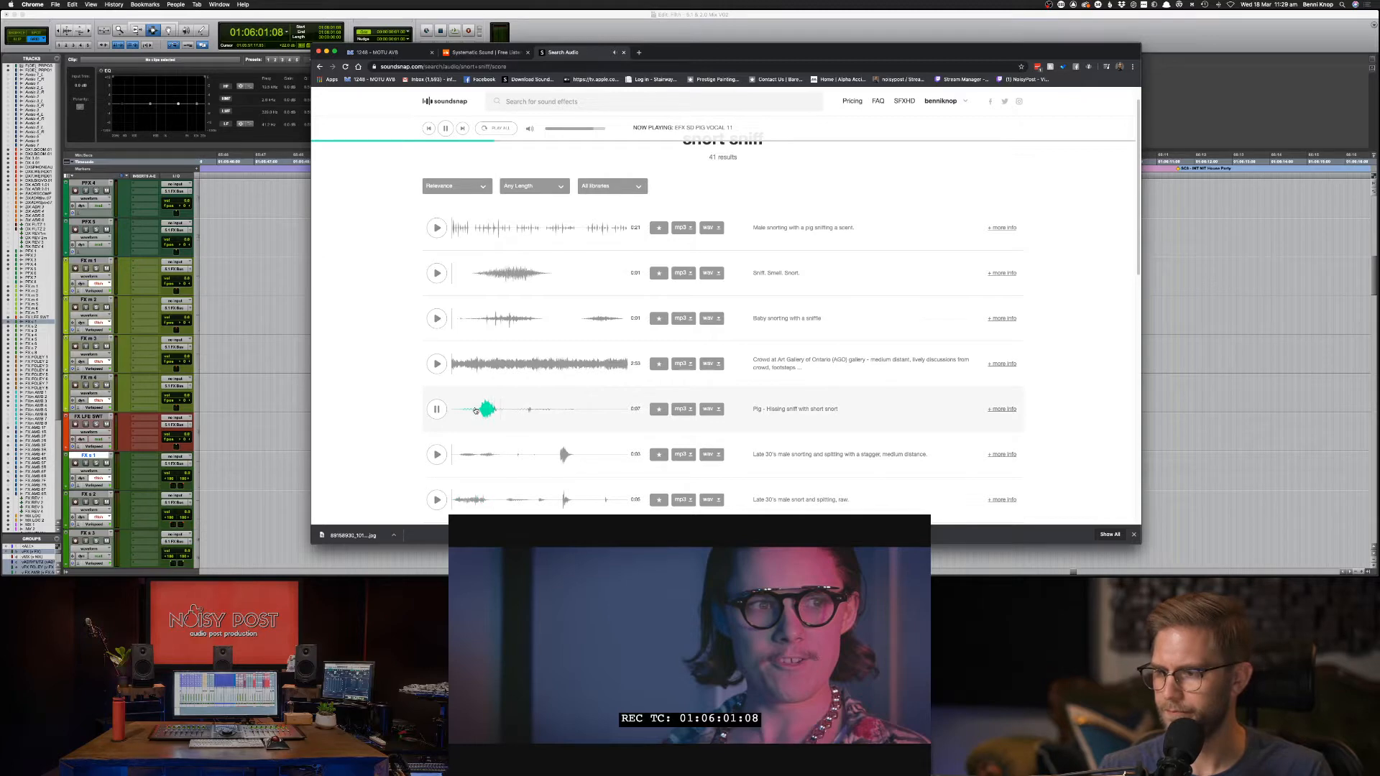
{"action": "left_click", "coordinate": [593, 107]}
Search 'long sniff', preview the top results and check the scene timing in Pro Tools.
{"action": "type", "text": "long sniff"}
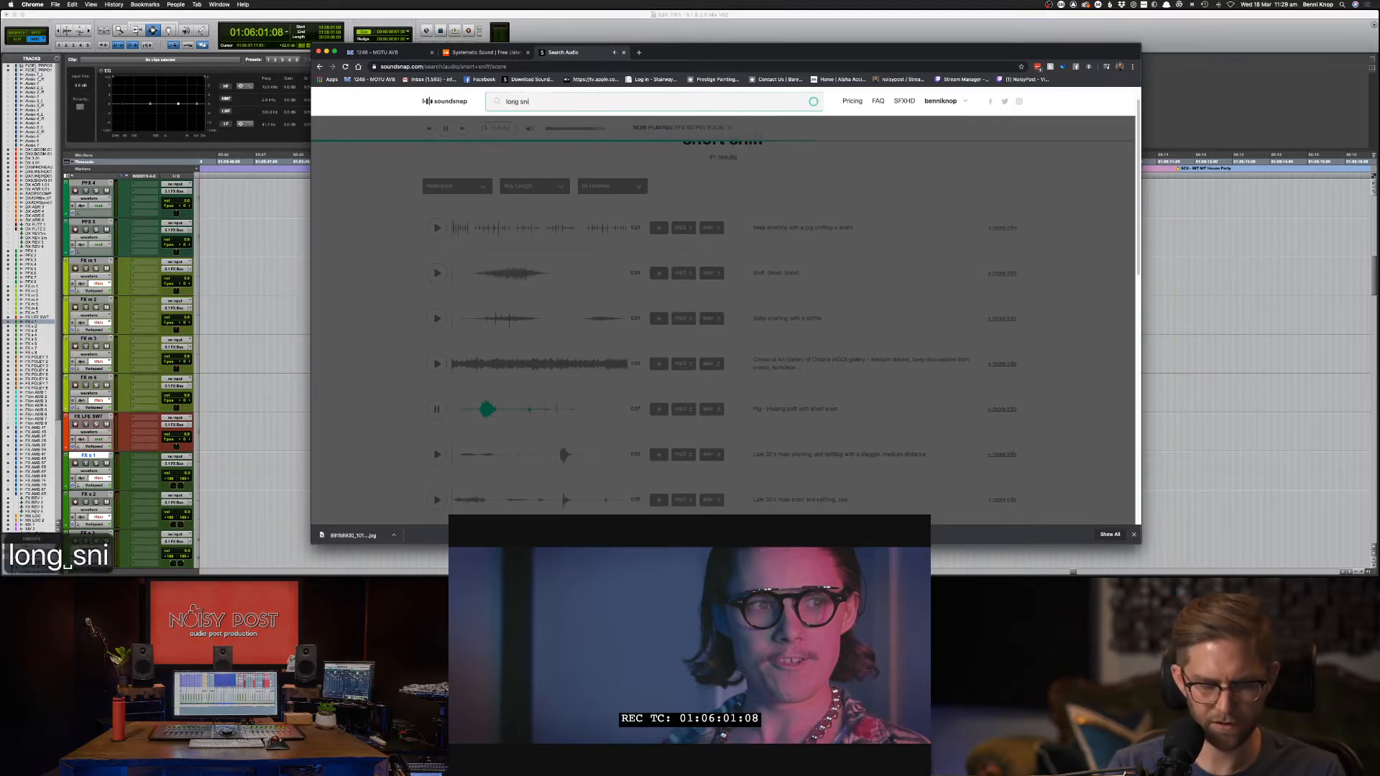
{"action": "key", "text": "Return"}
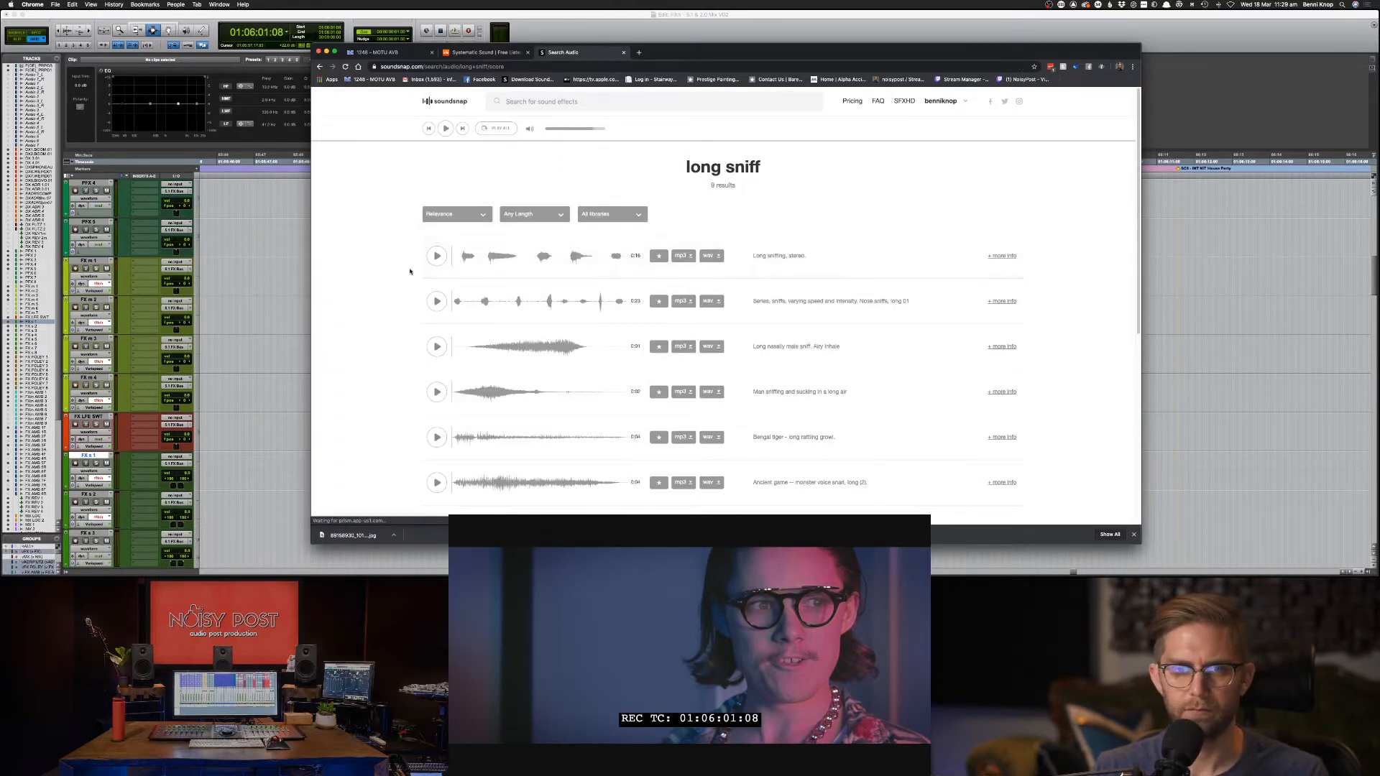
{"action": "left_click", "coordinate": [436, 258]}
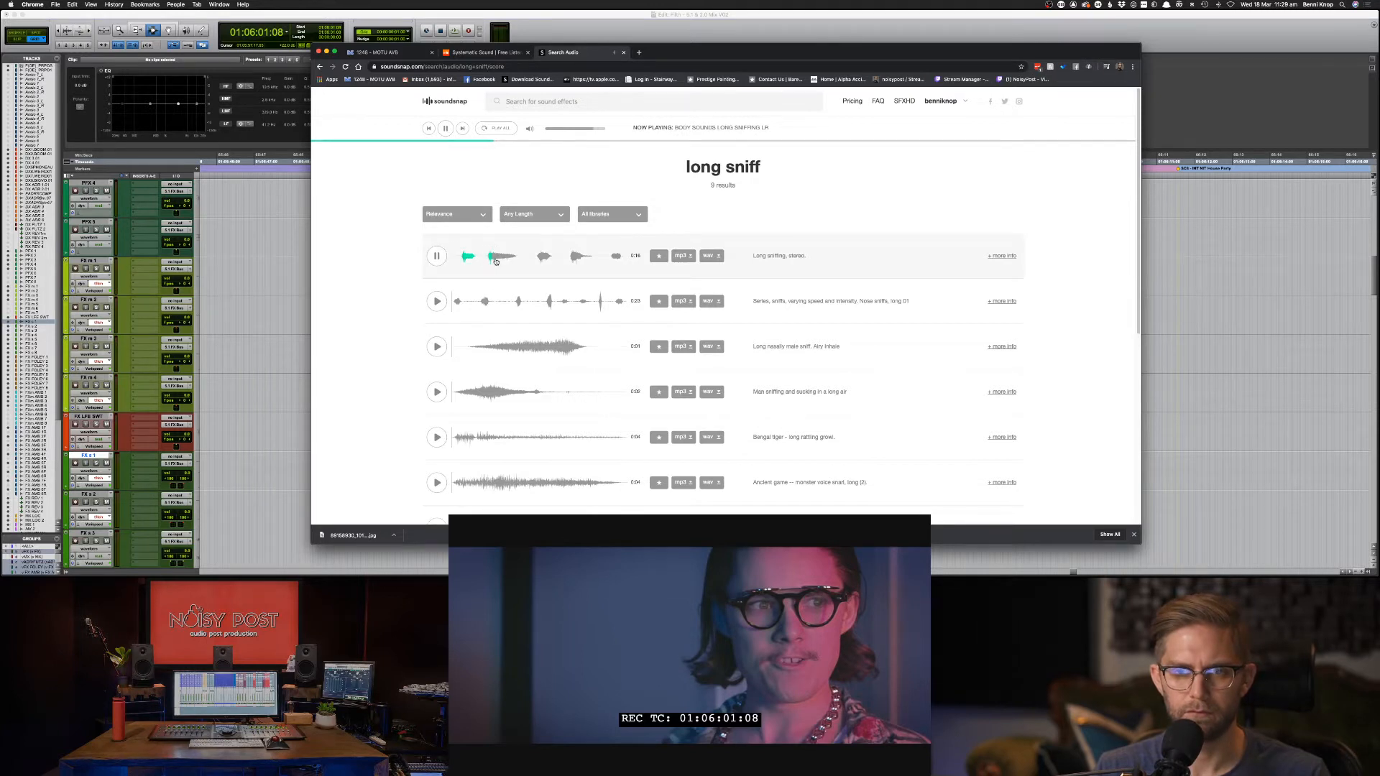
{"action": "left_click", "coordinate": [436, 347]}
{"action": "left_click", "coordinate": [435, 392]}
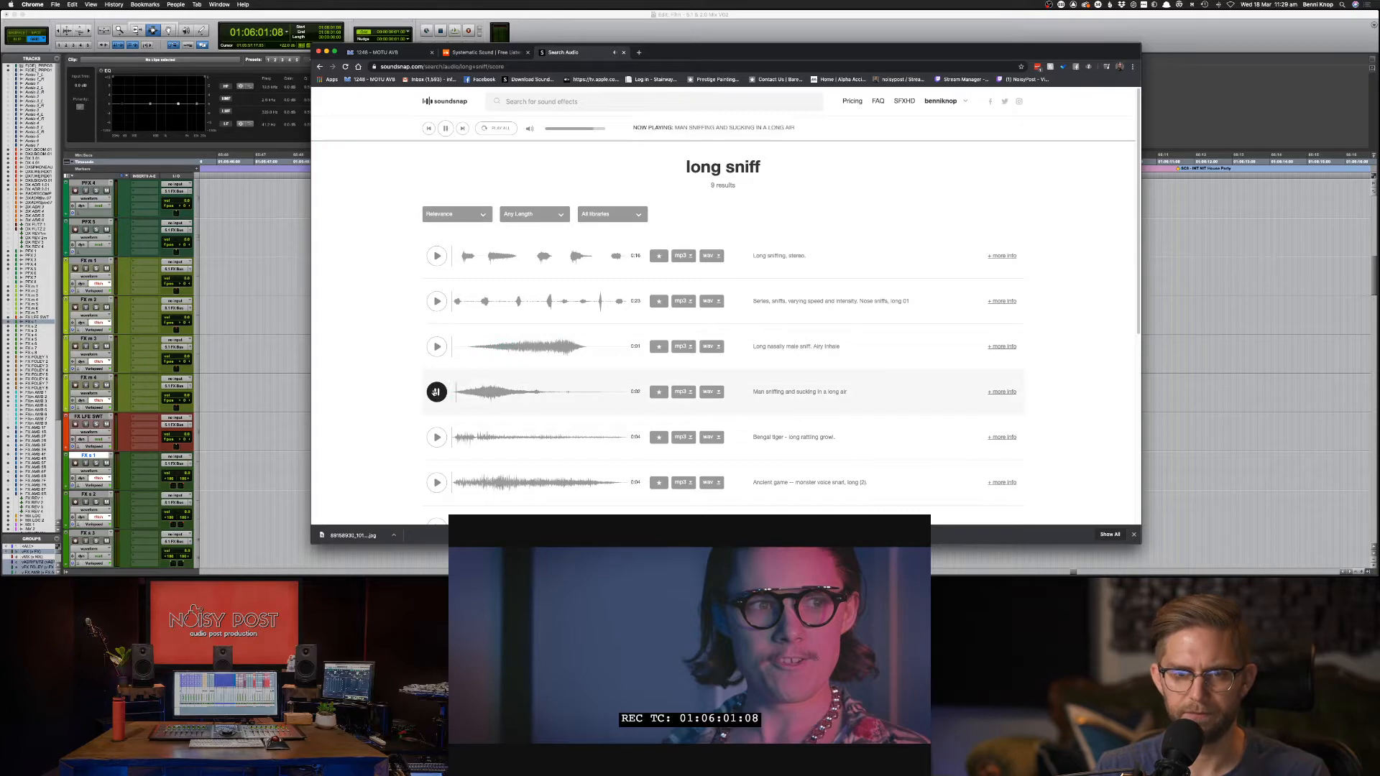
{"action": "scroll", "coordinate": [560, 354], "scroll_direction": "down", "scroll_amount": 5}
{"action": "key", "text": "super+Tab"}
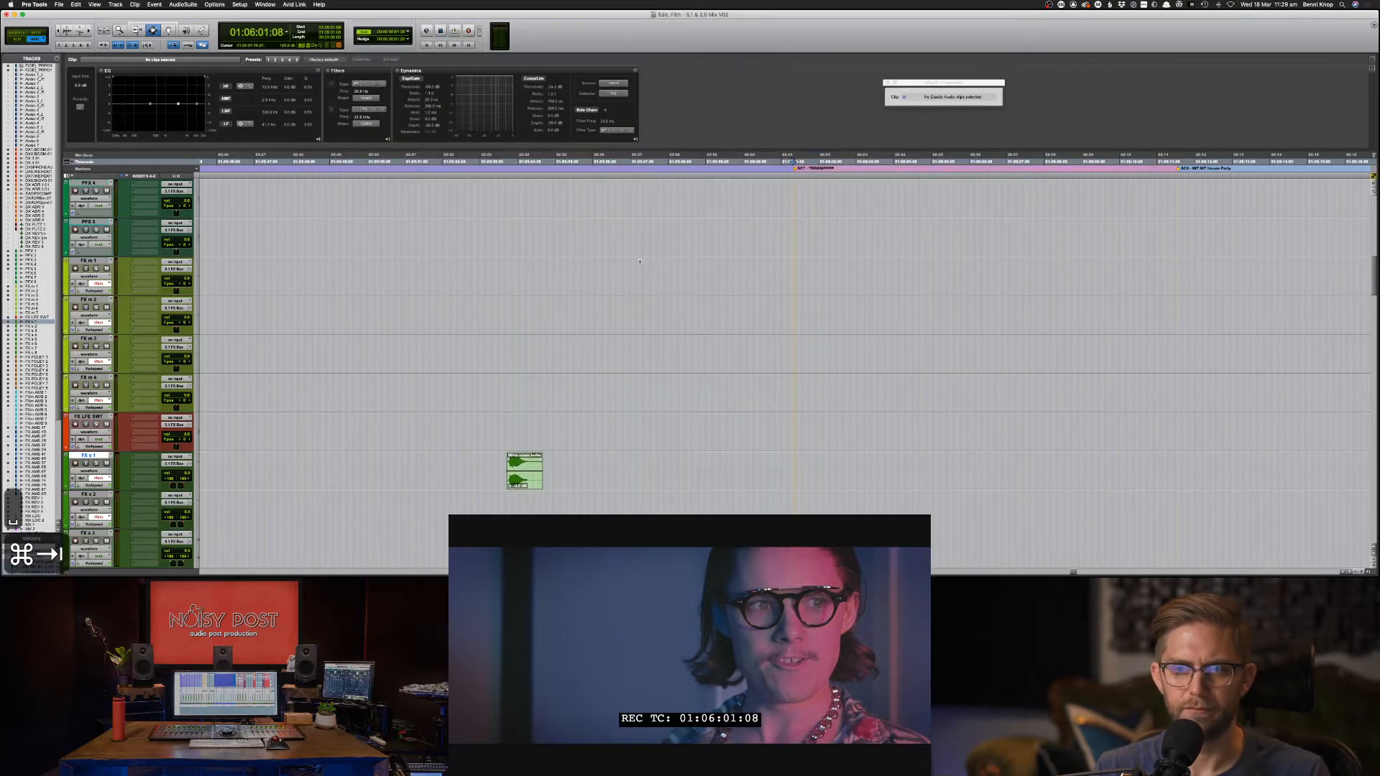
{"action": "key", "text": "space"}
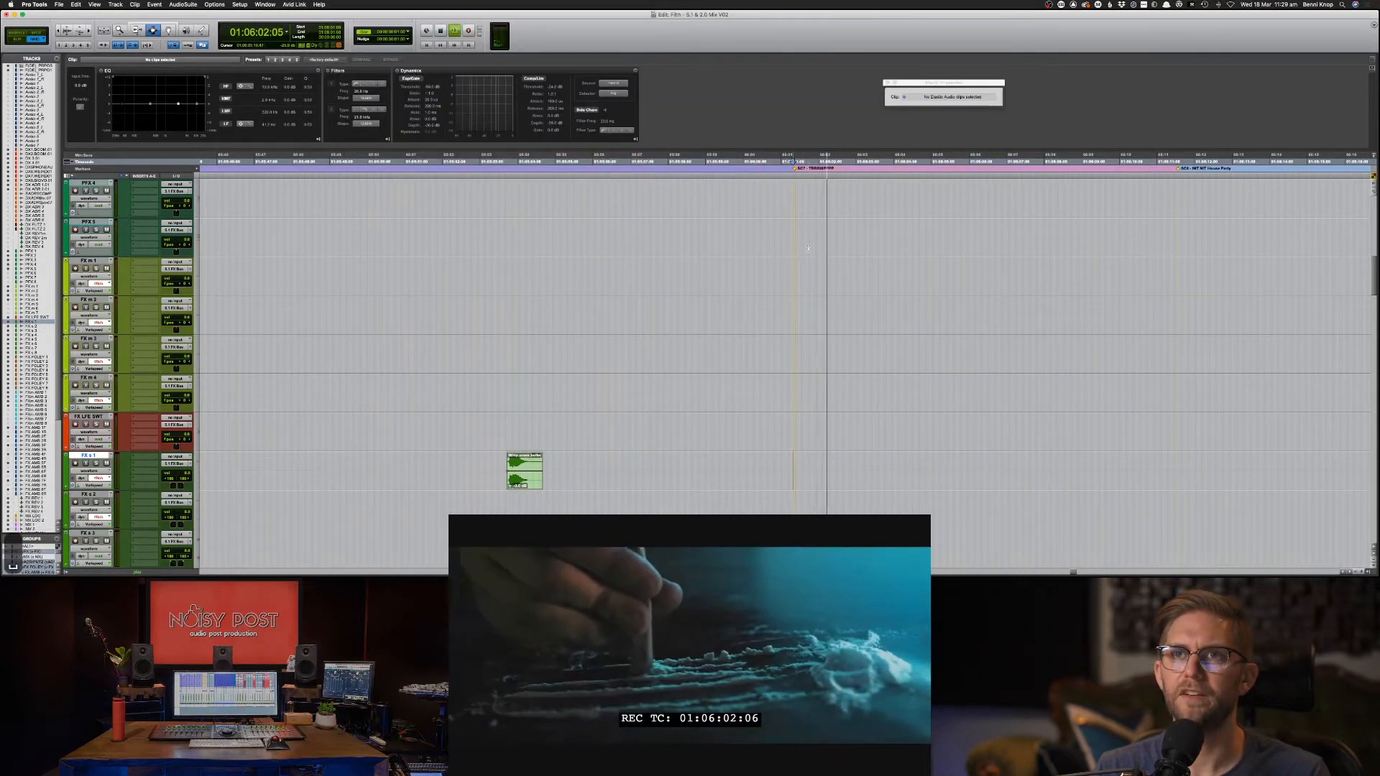
{"action": "key", "text": "super+Tab"}
Compare long sniff candidates, narrowing to man sniffing in a long air versus Long nasally male sniff.
{"action": "left_click", "coordinate": [436, 222]}
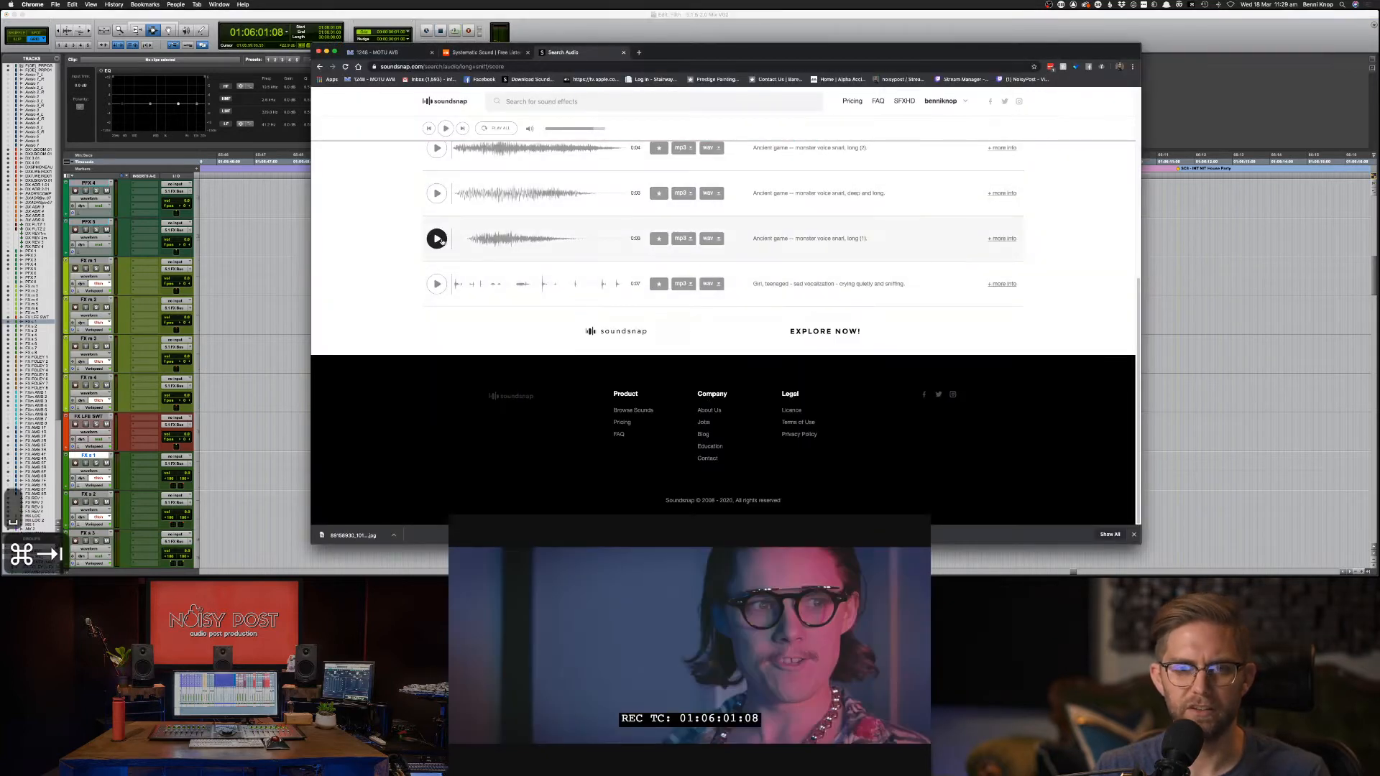
{"action": "scroll", "coordinate": [442, 243], "scroll_direction": "up", "scroll_amount": 3}
{"action": "left_click", "coordinate": [436, 209]}
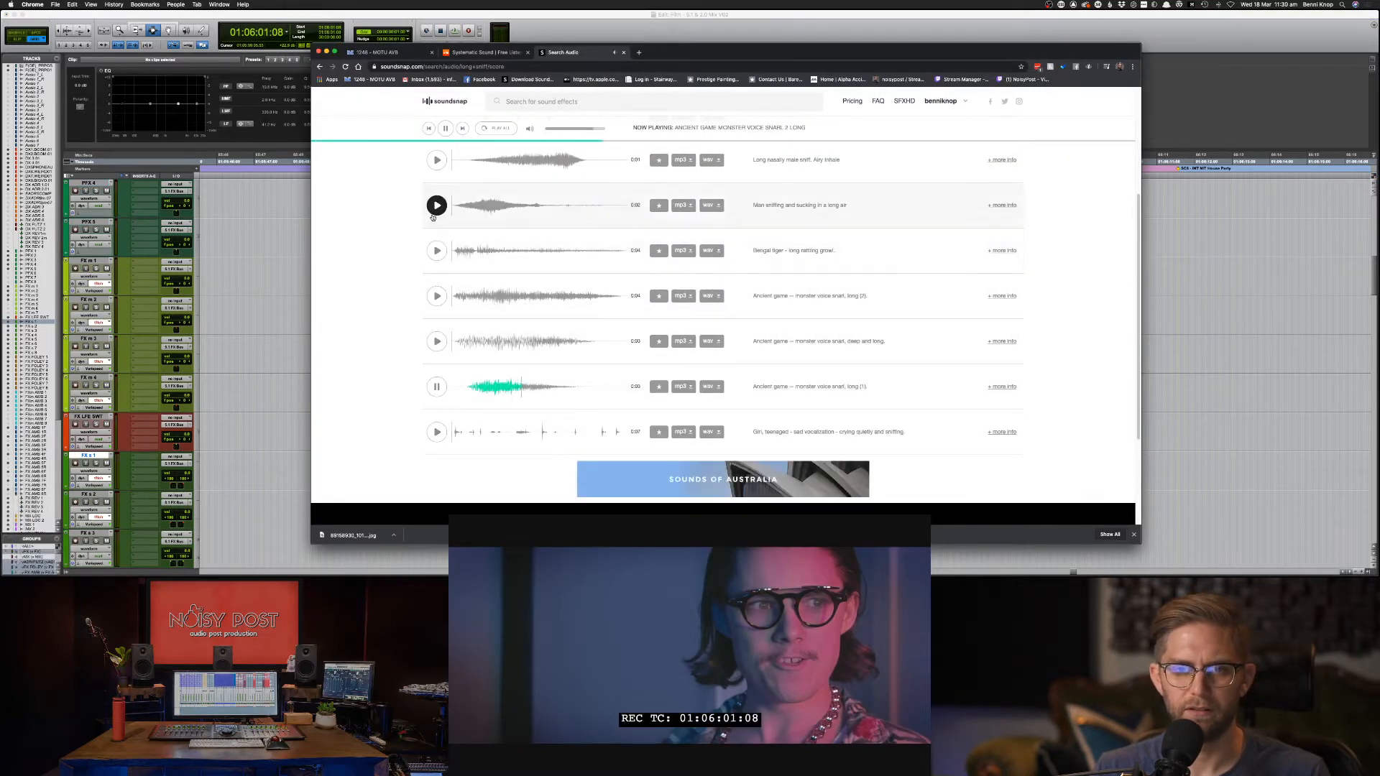
{"action": "scroll", "coordinate": [437, 225], "scroll_direction": "up", "scroll_amount": 2}
{"action": "left_click", "coordinate": [437, 218]}
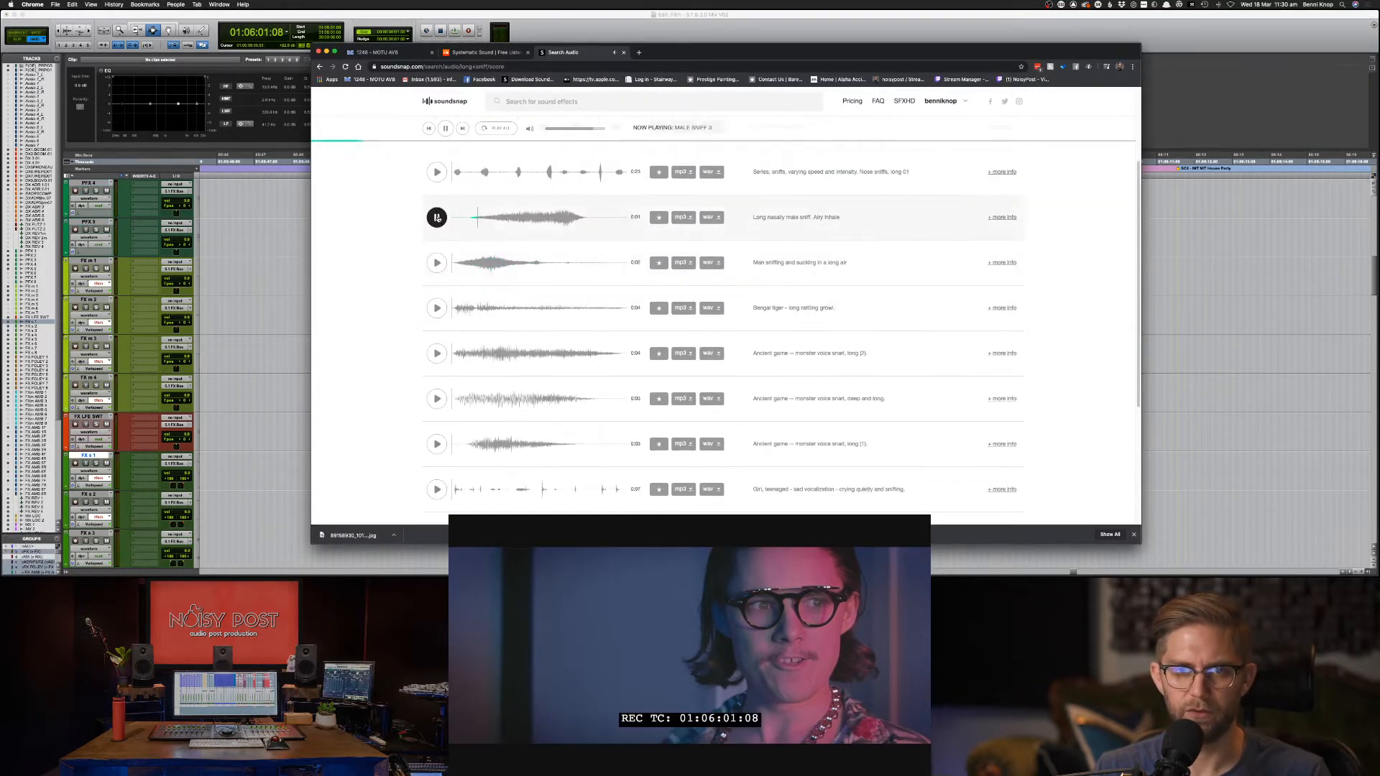
{"action": "scroll", "coordinate": [437, 216], "scroll_direction": "up", "scroll_amount": 2}
{"action": "left_click", "coordinate": [437, 192]}
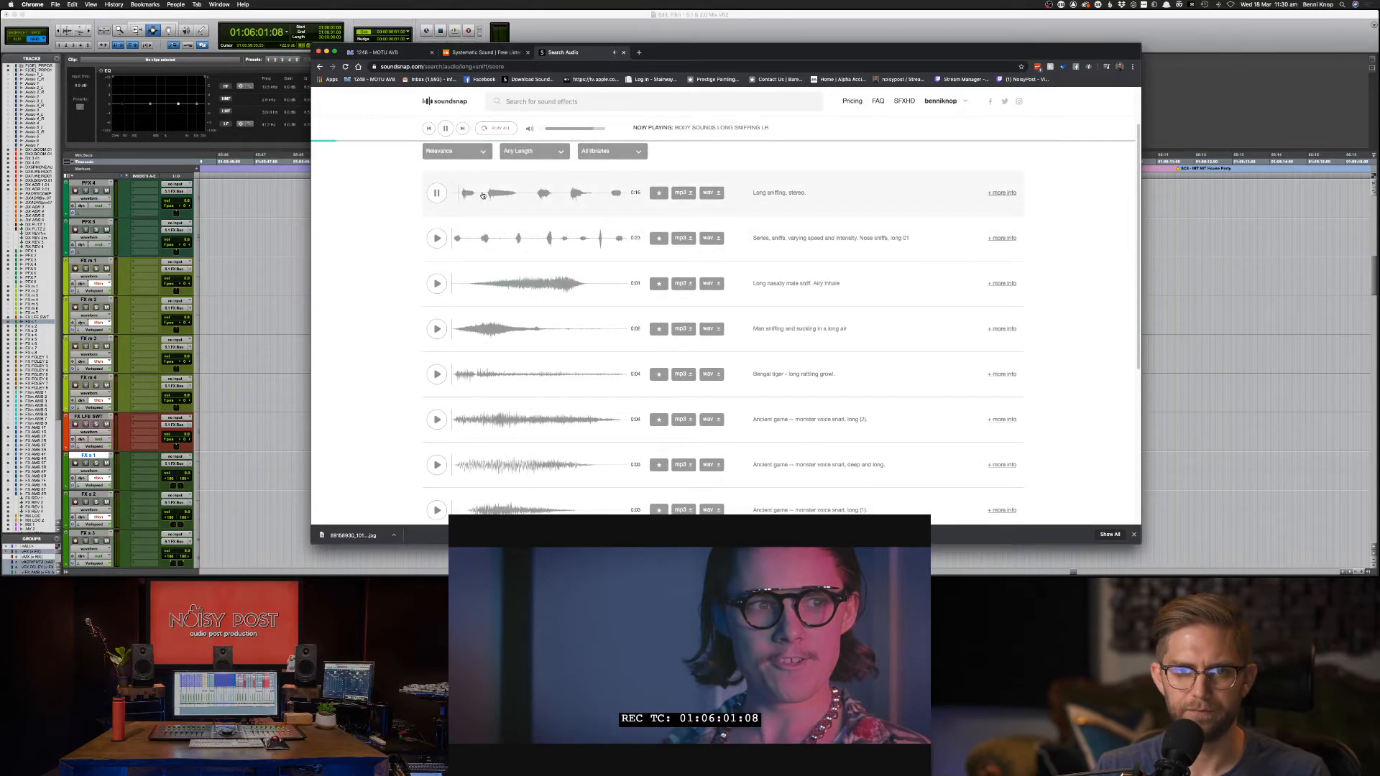
{"action": "left_click", "coordinate": [481, 241]}
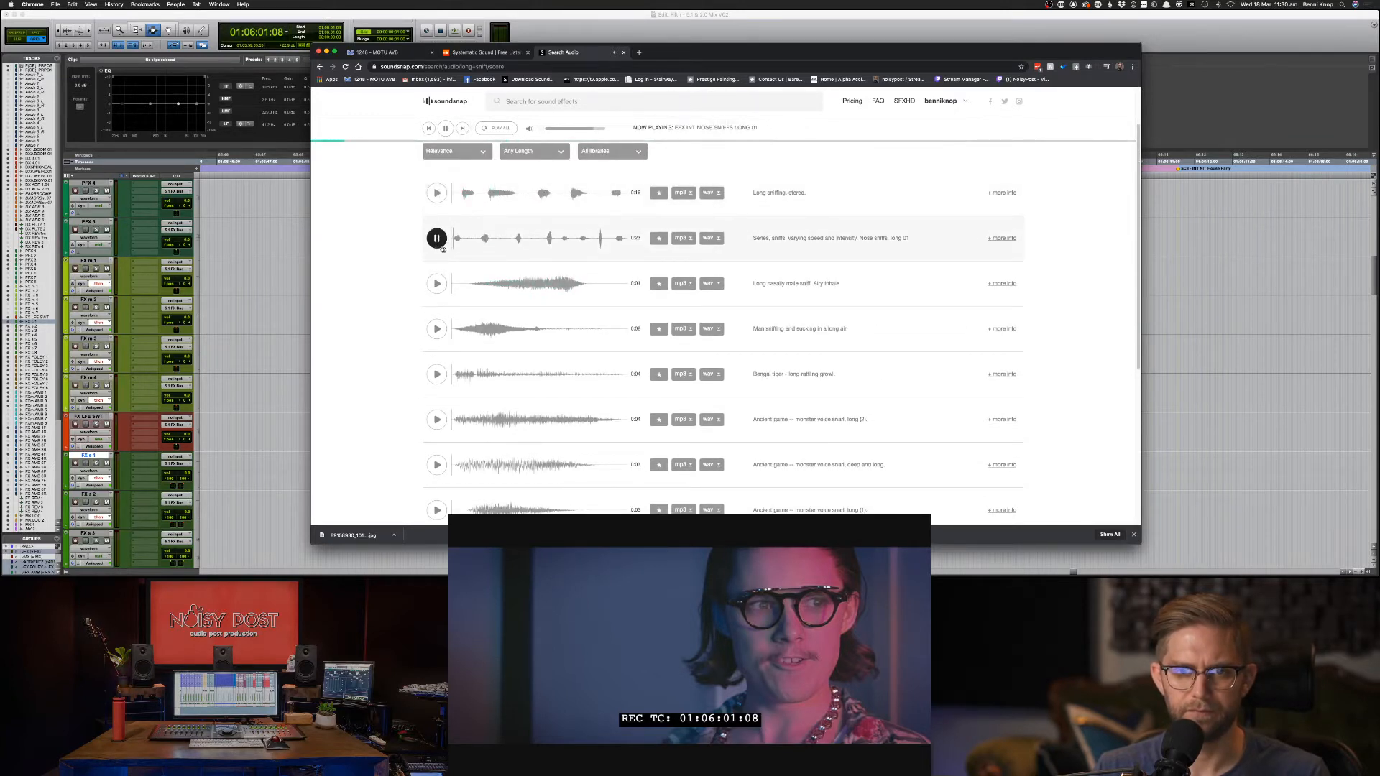
{"action": "left_click", "coordinate": [437, 284]}
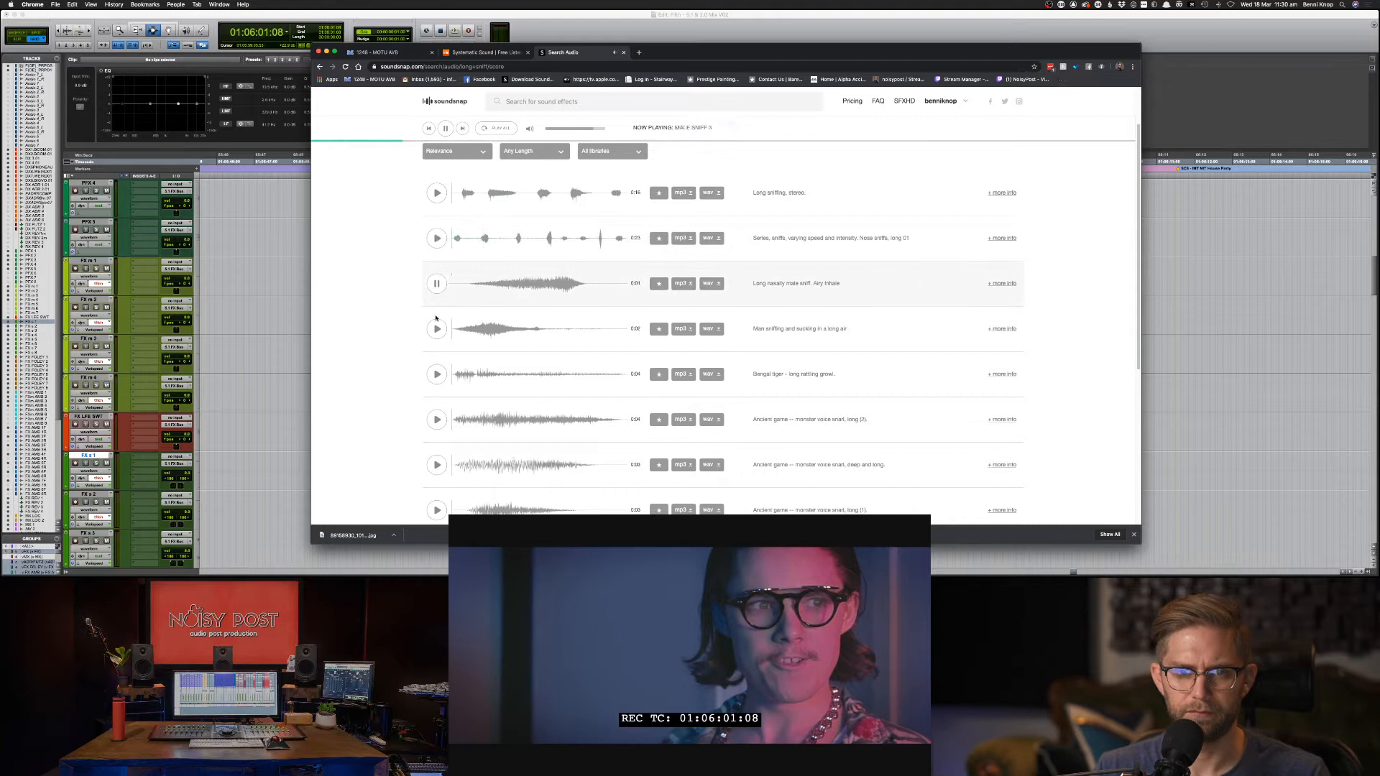
{"action": "left_click", "coordinate": [438, 375]}
{"action": "left_click", "coordinate": [437, 419]}
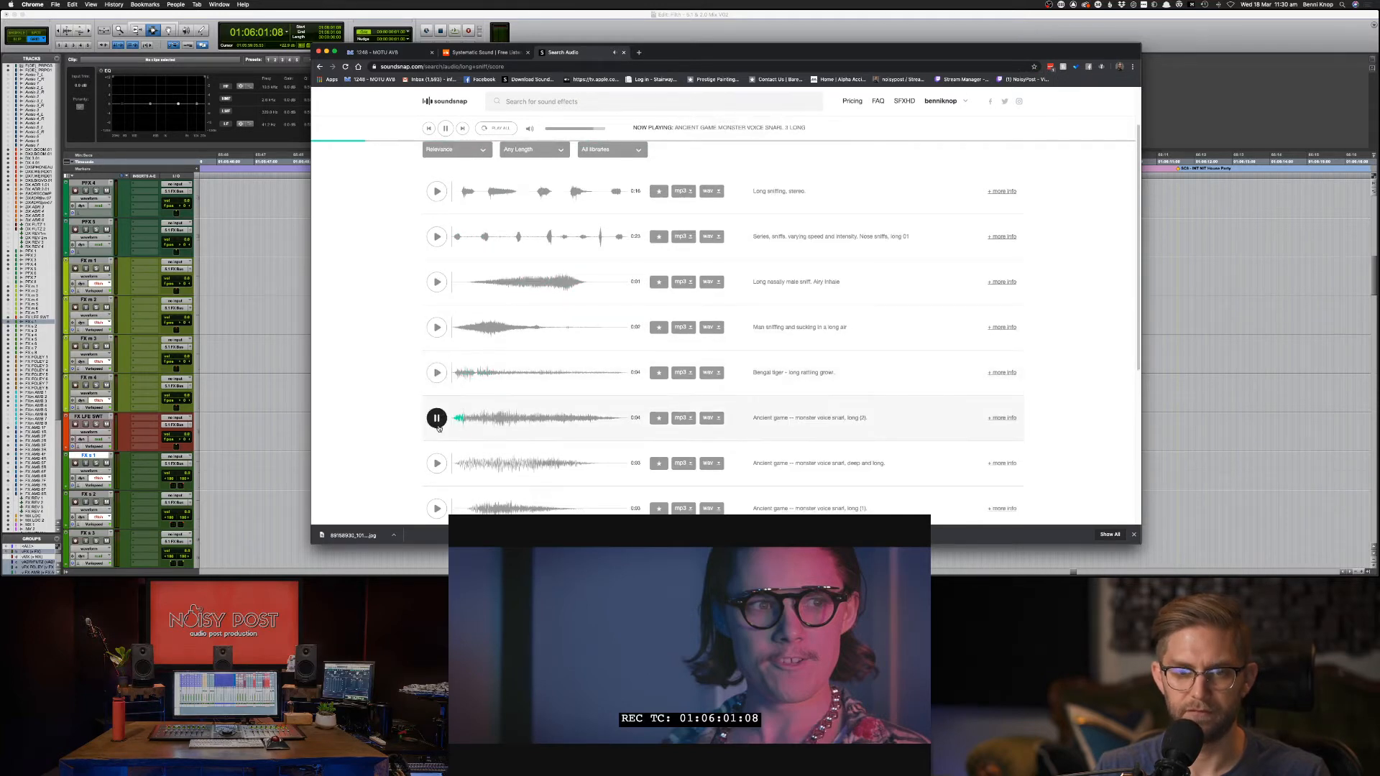
{"action": "left_click", "coordinate": [437, 463]}
{"action": "left_click", "coordinate": [437, 509]}
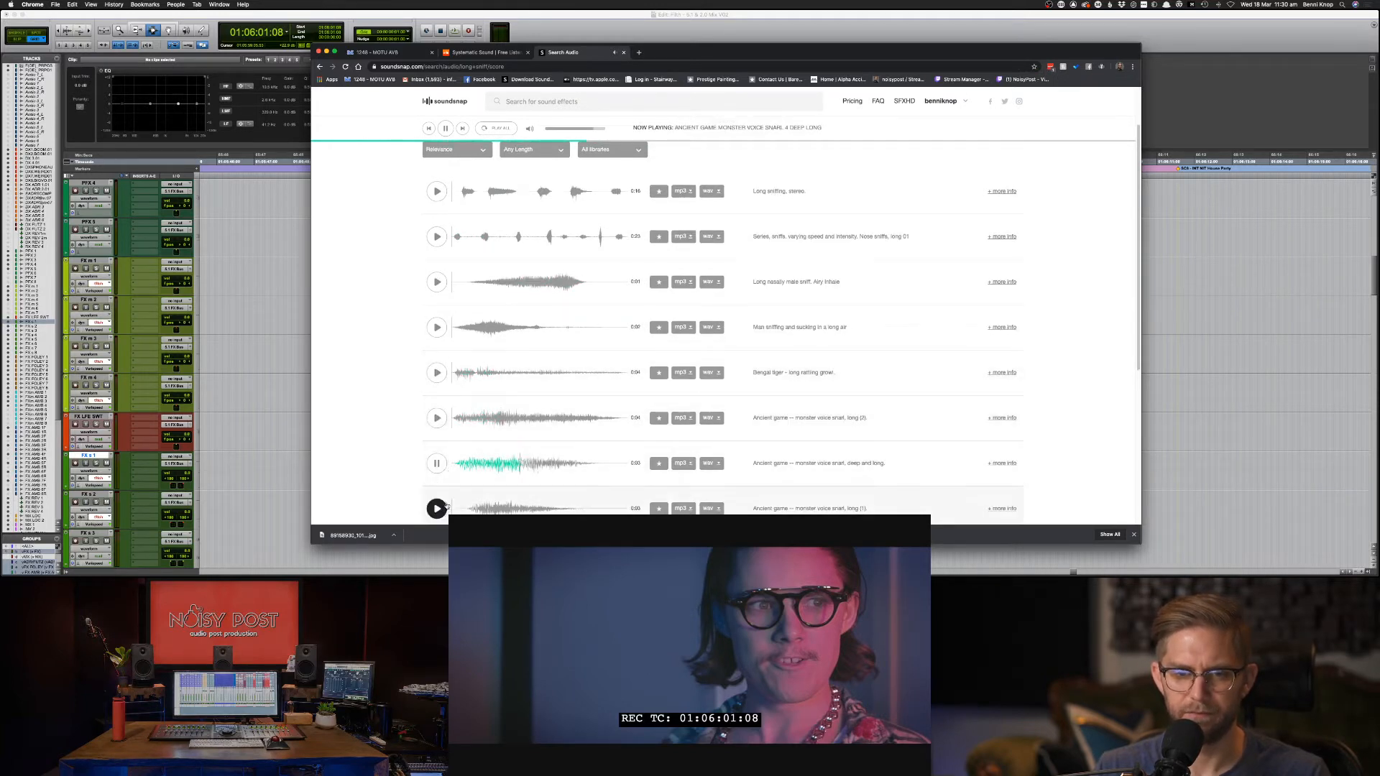
{"action": "left_click", "coordinate": [437, 328]}
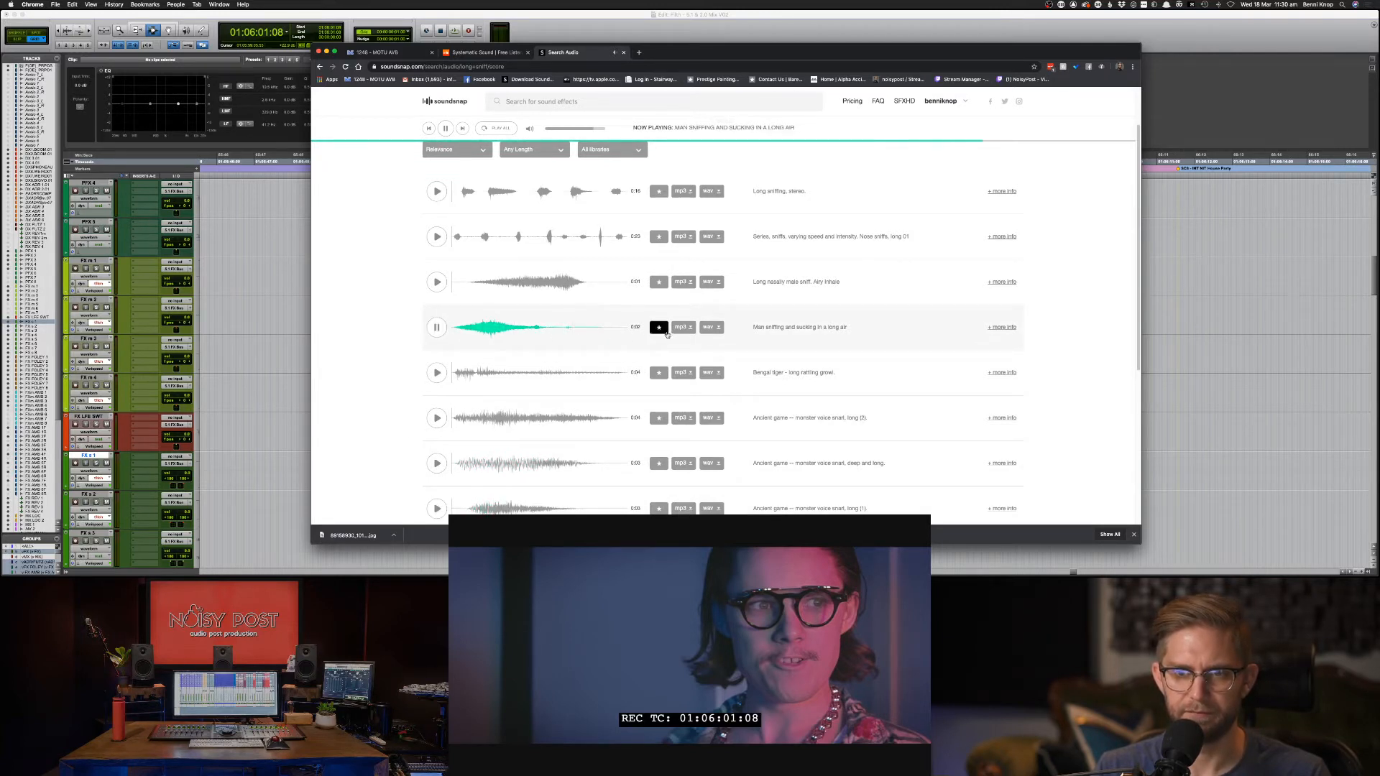
{"action": "left_click", "coordinate": [437, 282]}
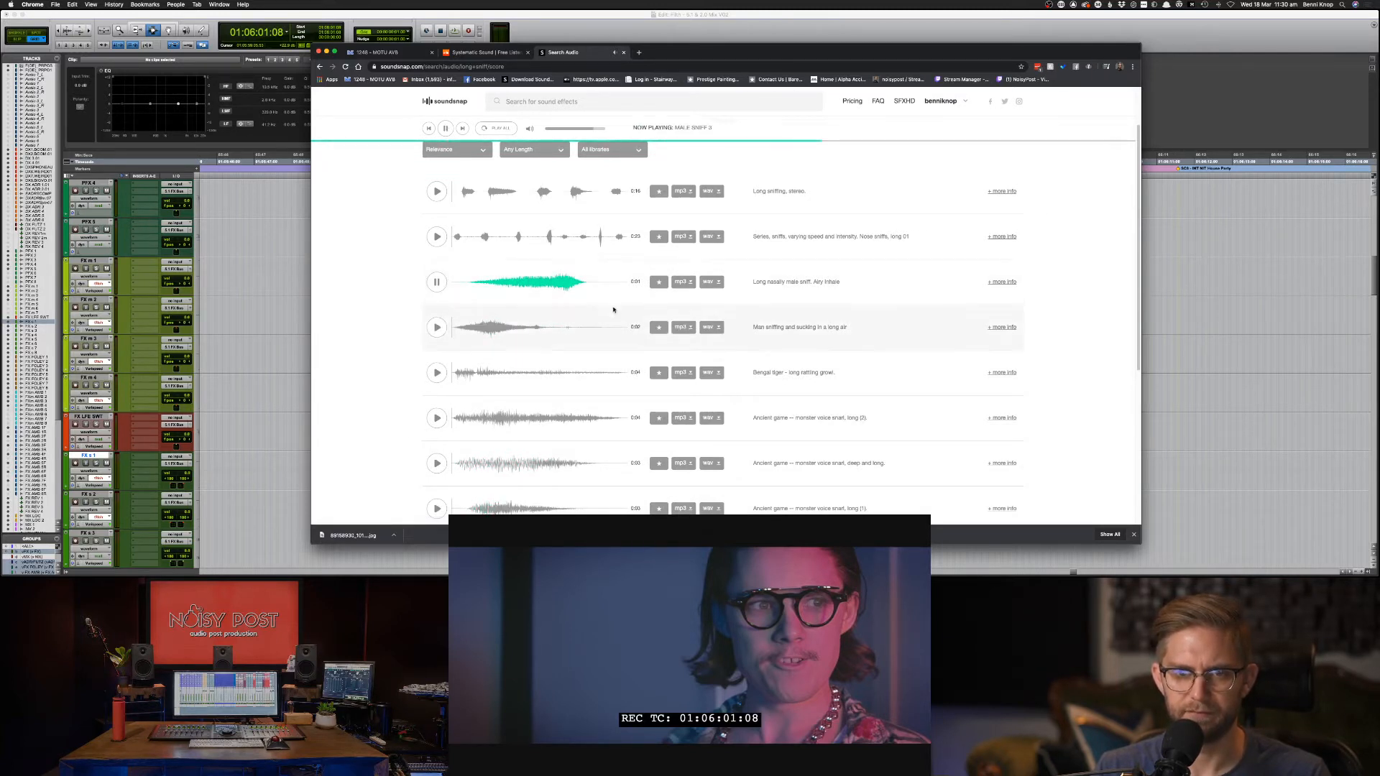
Download 'Man sniffing and sucking in a long air' as WAV and drag it into Pro Tools.
{"action": "left_click", "coordinate": [708, 328]}
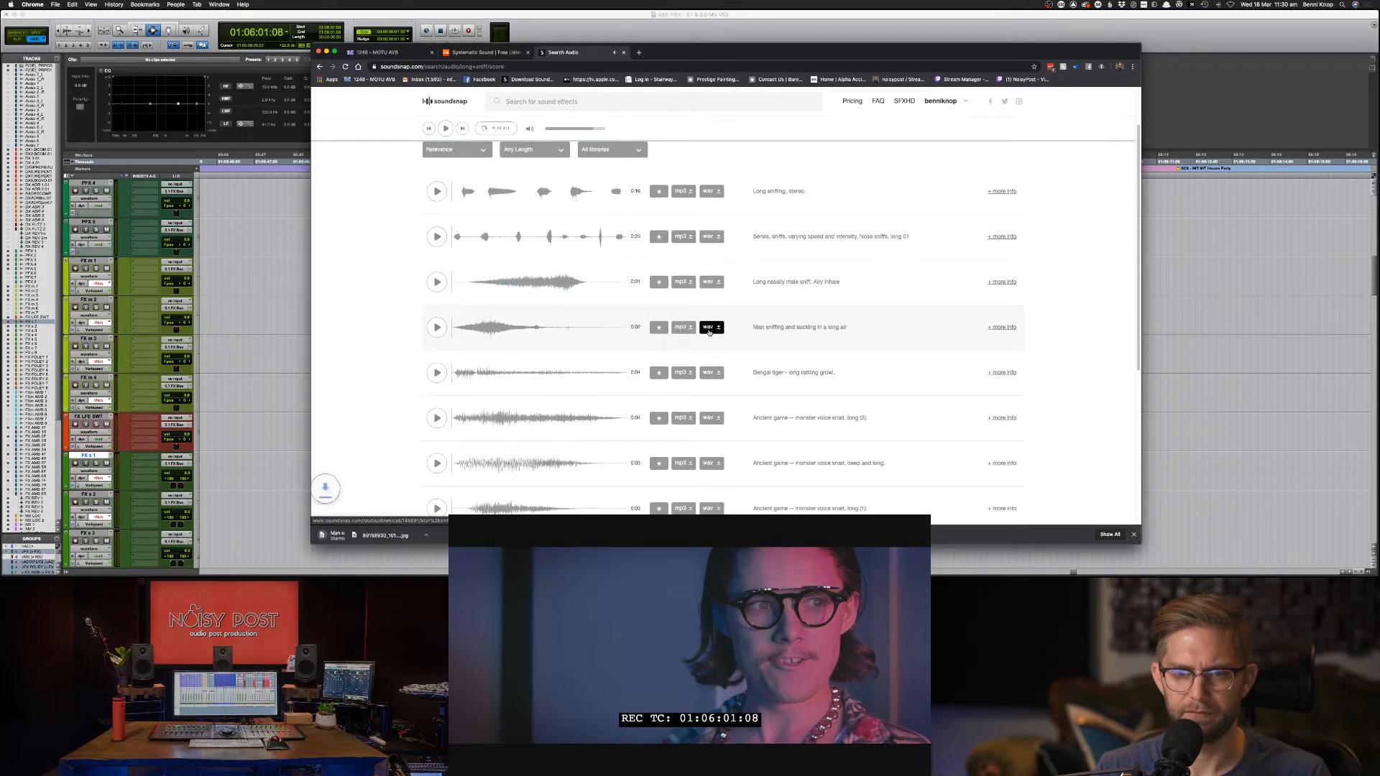
{"action": "left_click_drag", "start_coordinate": [373, 536], "coordinate": [798, 284]}
{"action": "key", "text": "super+Tab"}
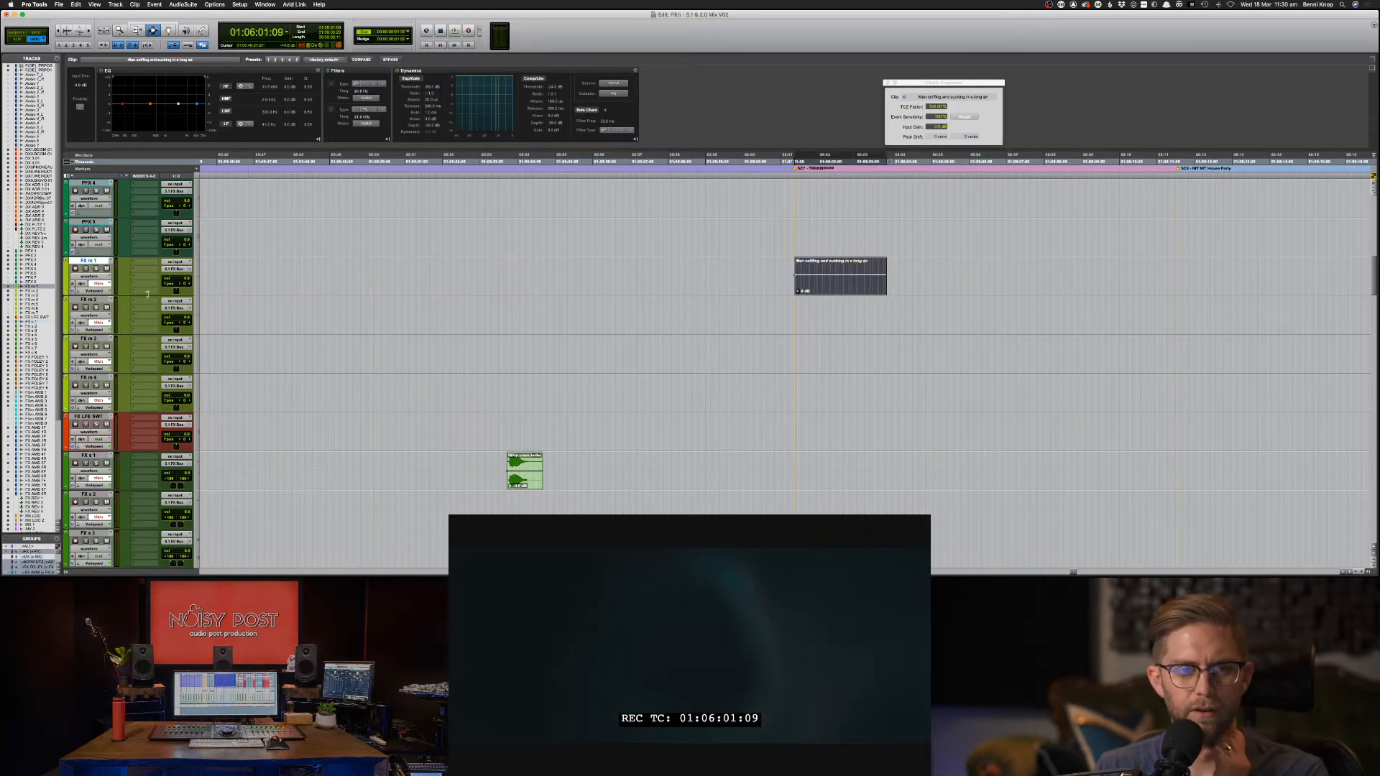
Apply Varispeed Elastic Audio to the sniff track and lower the TCE factor to shorten the clip.
{"action": "left_click", "coordinate": [87, 291]}
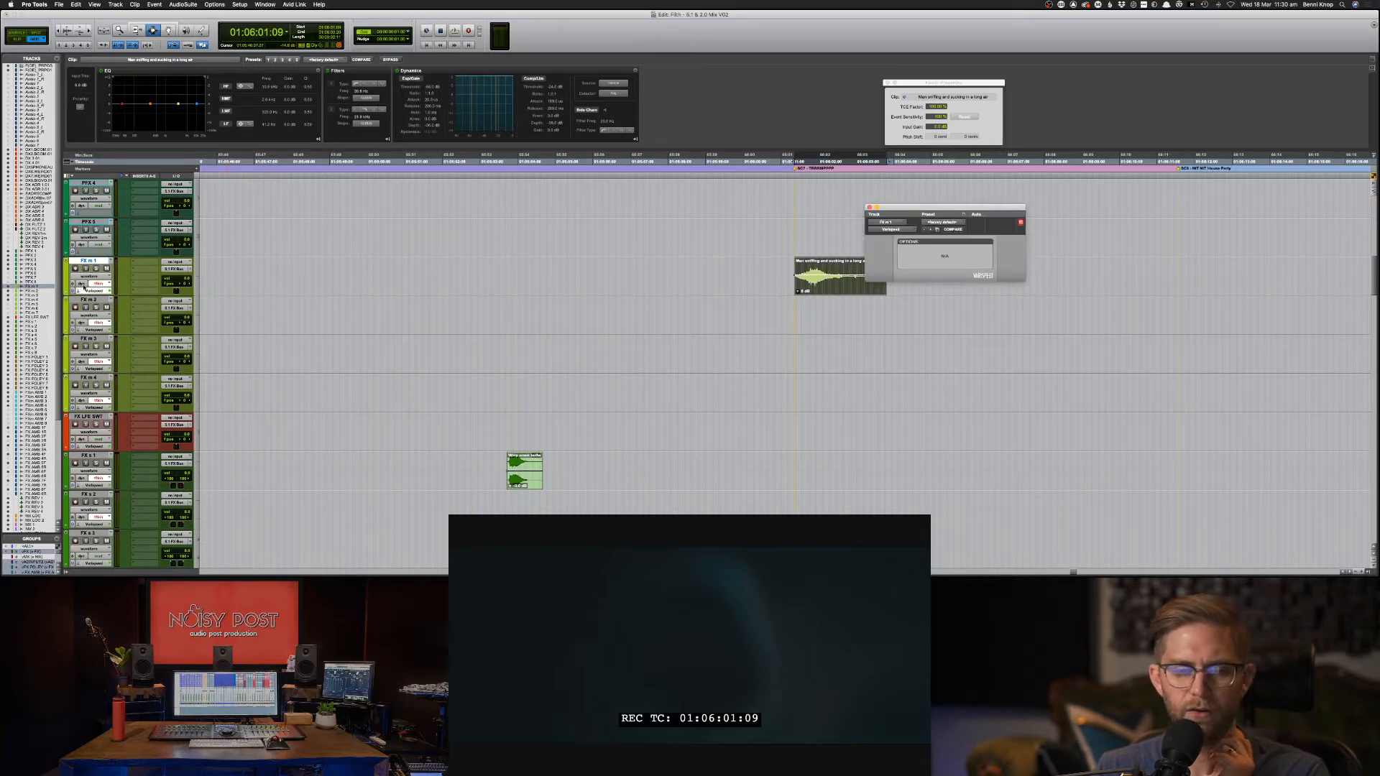
{"action": "left_click", "coordinate": [79, 291]}
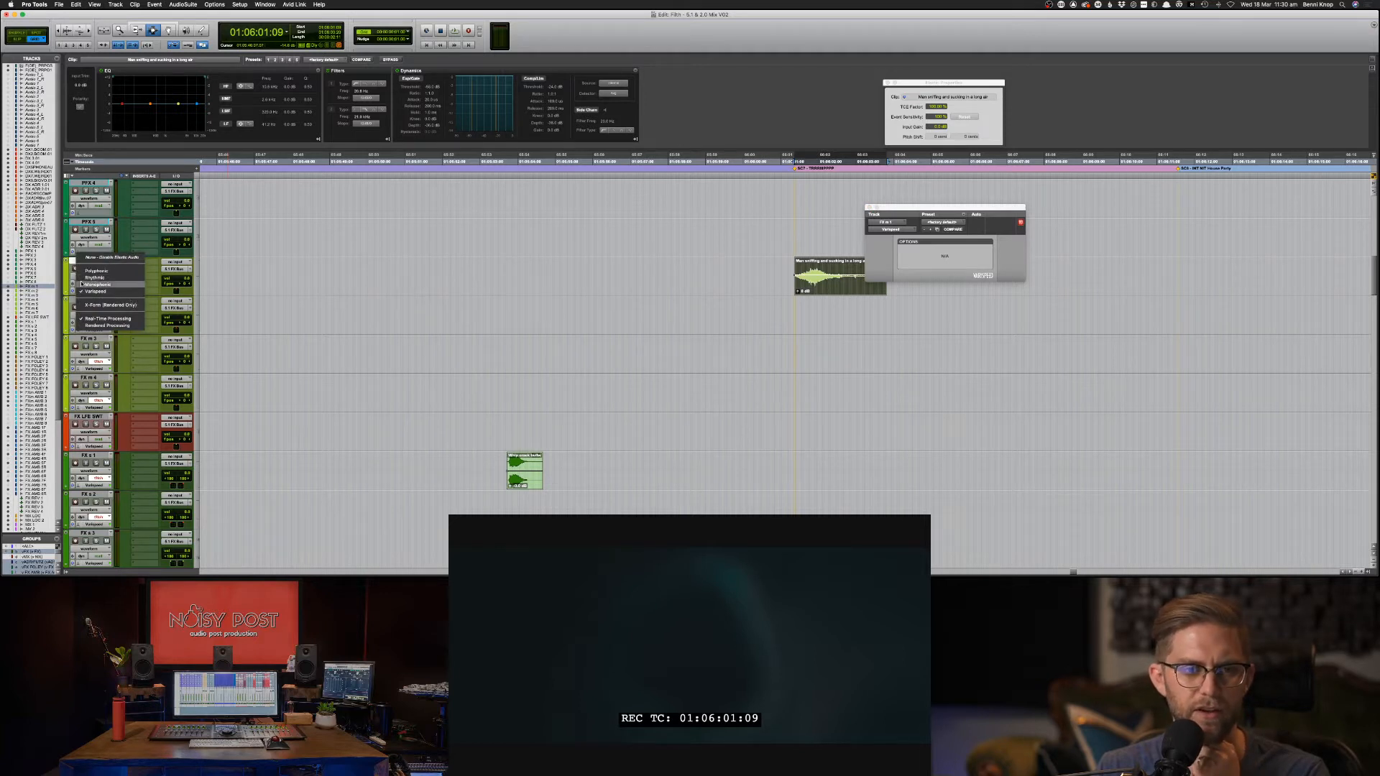
{"action": "left_click", "coordinate": [633, 294]}
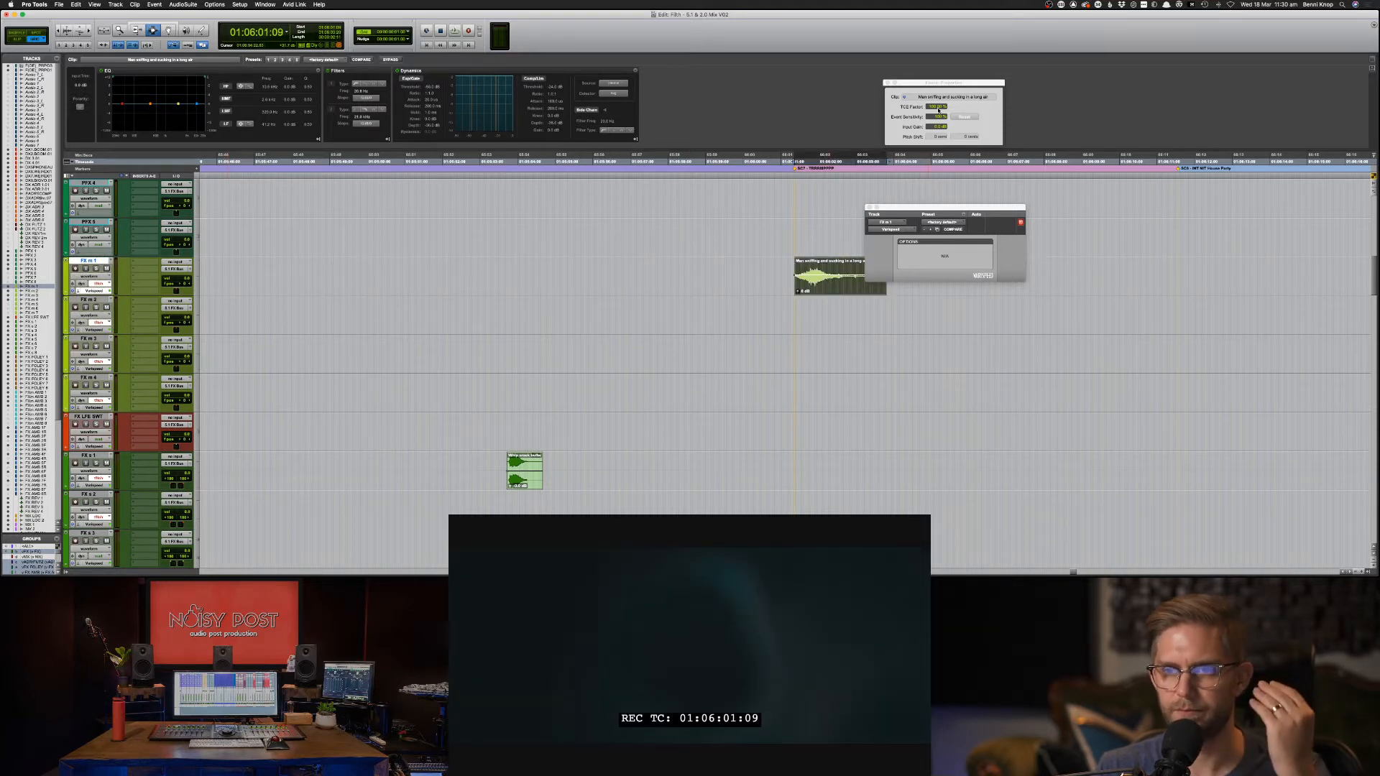
{"action": "left_click_drag", "start_coordinate": [938, 110], "coordinate": [936, 116]}
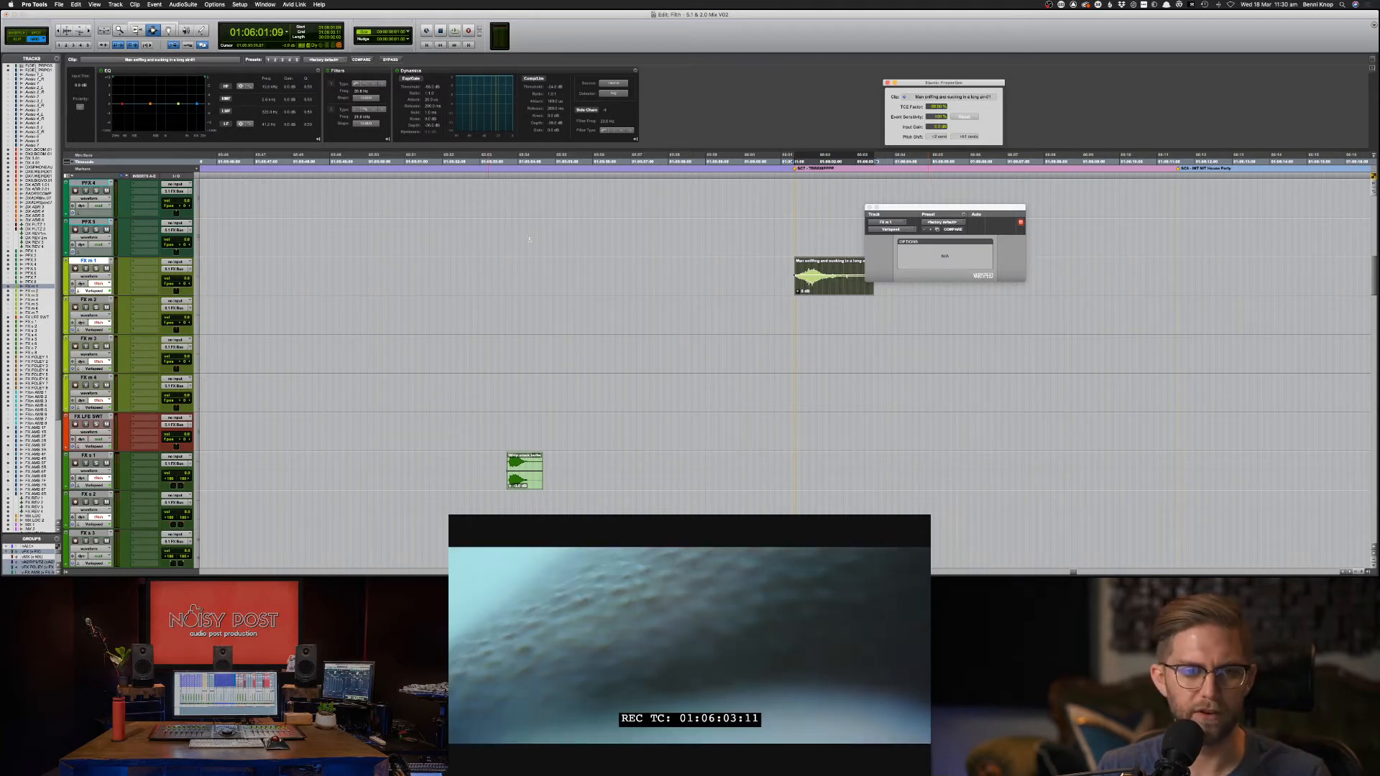
{"action": "left_click_drag", "start_coordinate": [946, 209], "coordinate": [1064, 202]}
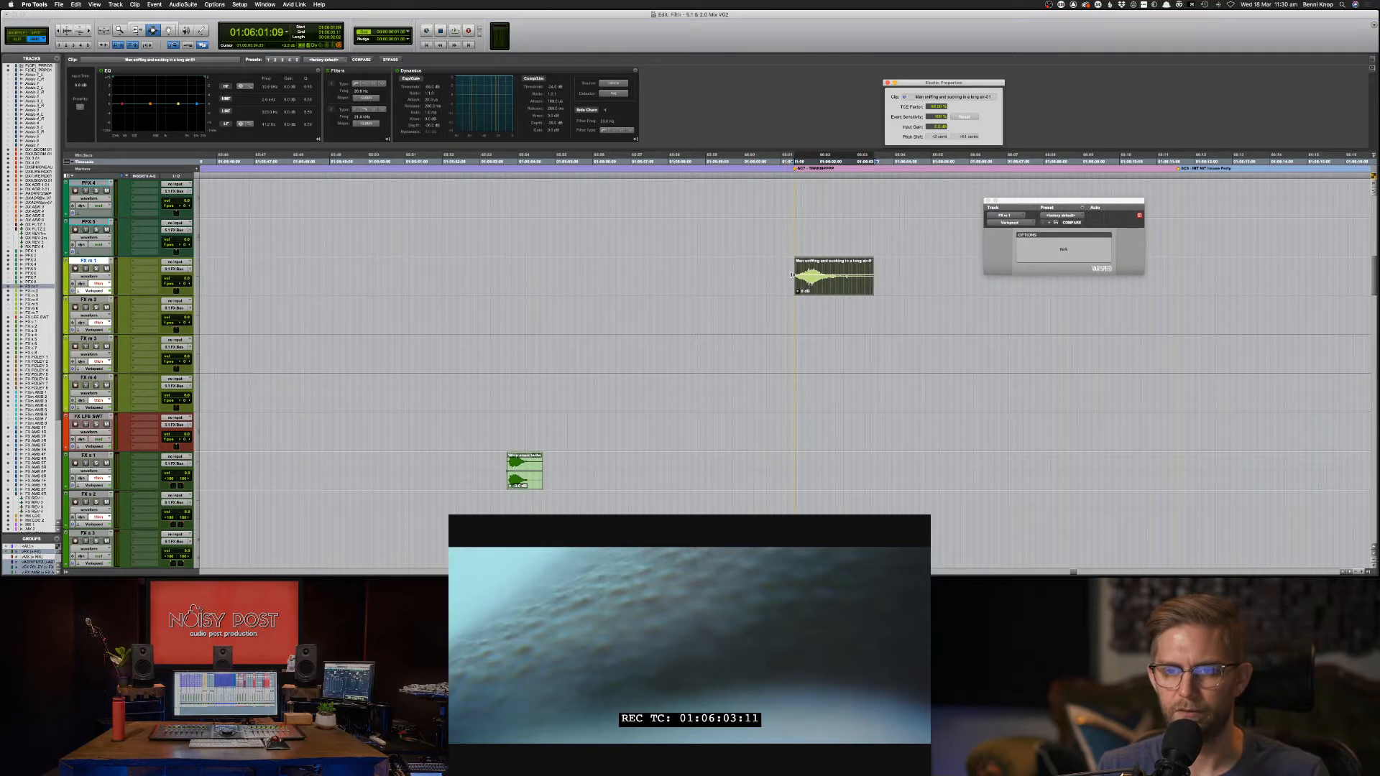
Slide the sniffing clip later so it lines up with the snorting shot.
{"action": "left_click", "coordinate": [793, 276]}
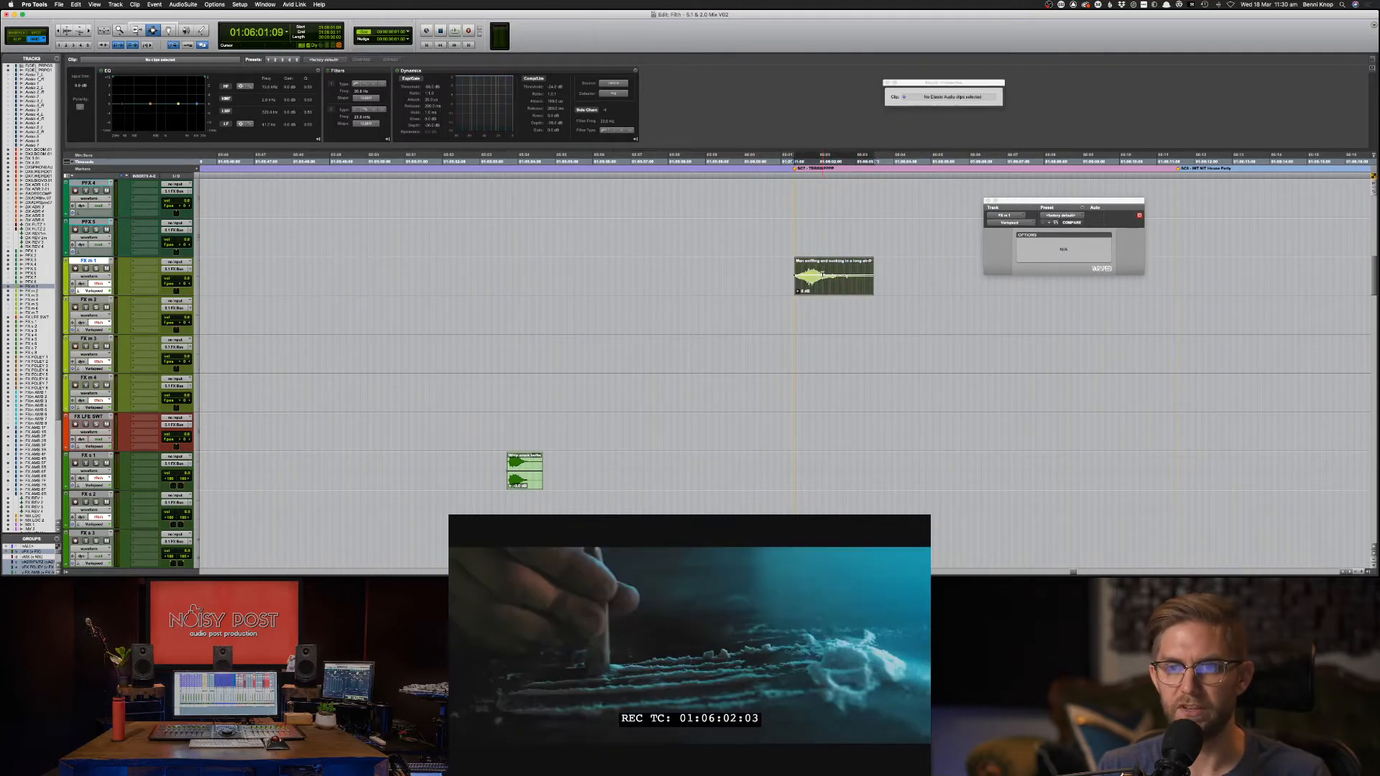
{"action": "left_click", "coordinate": [795, 276]}
{"action": "left_click", "coordinate": [784, 279]}
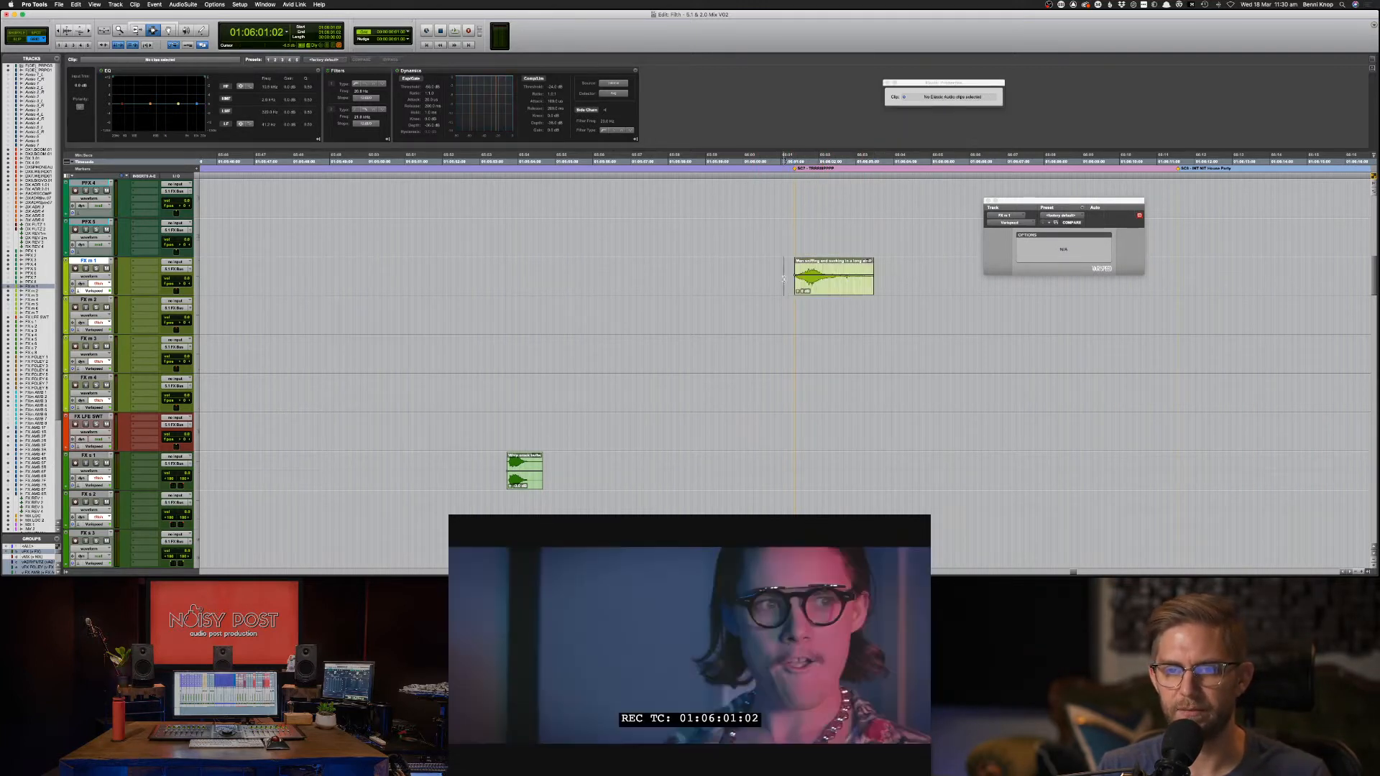
{"action": "key", "text": "space"}
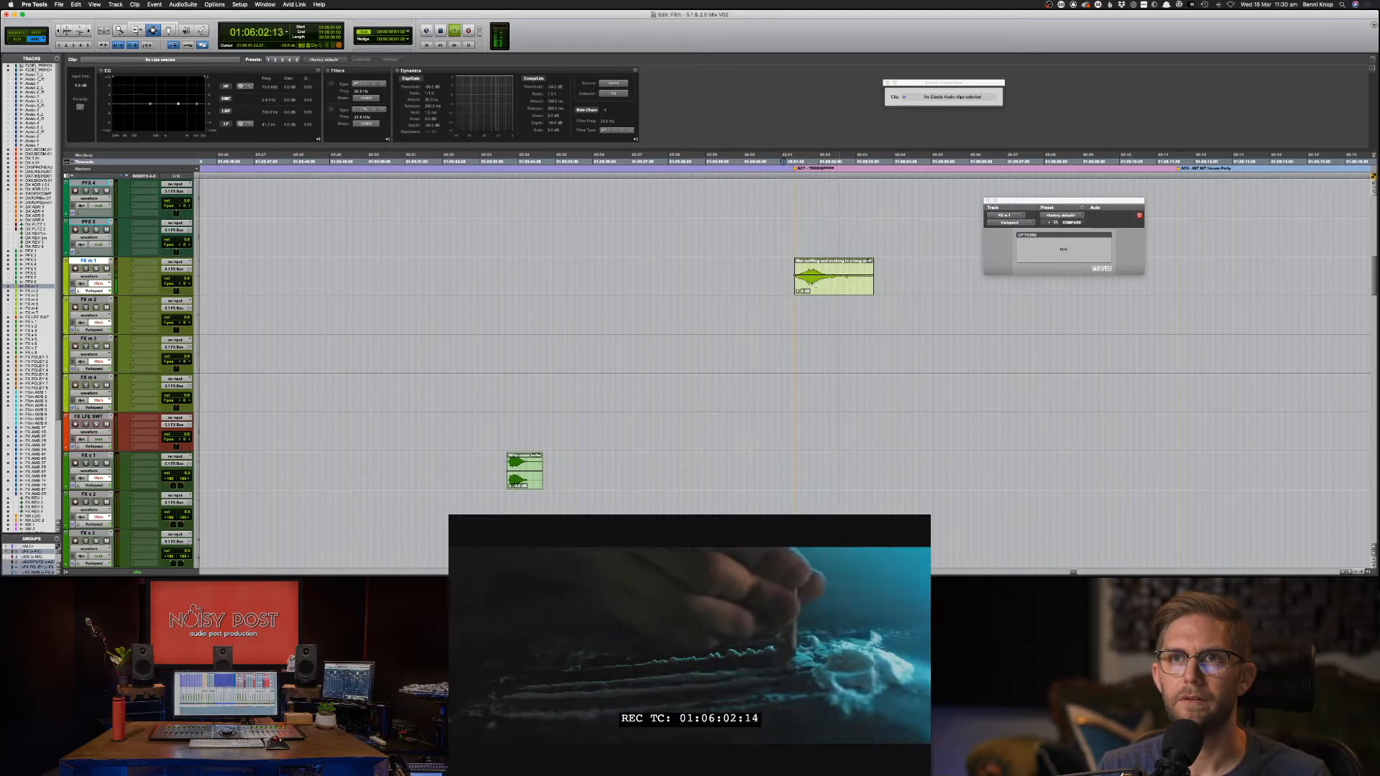
{"action": "key", "text": "F8"}
{"action": "left_click_drag", "start_coordinate": [808, 286], "coordinate": [836, 292]}
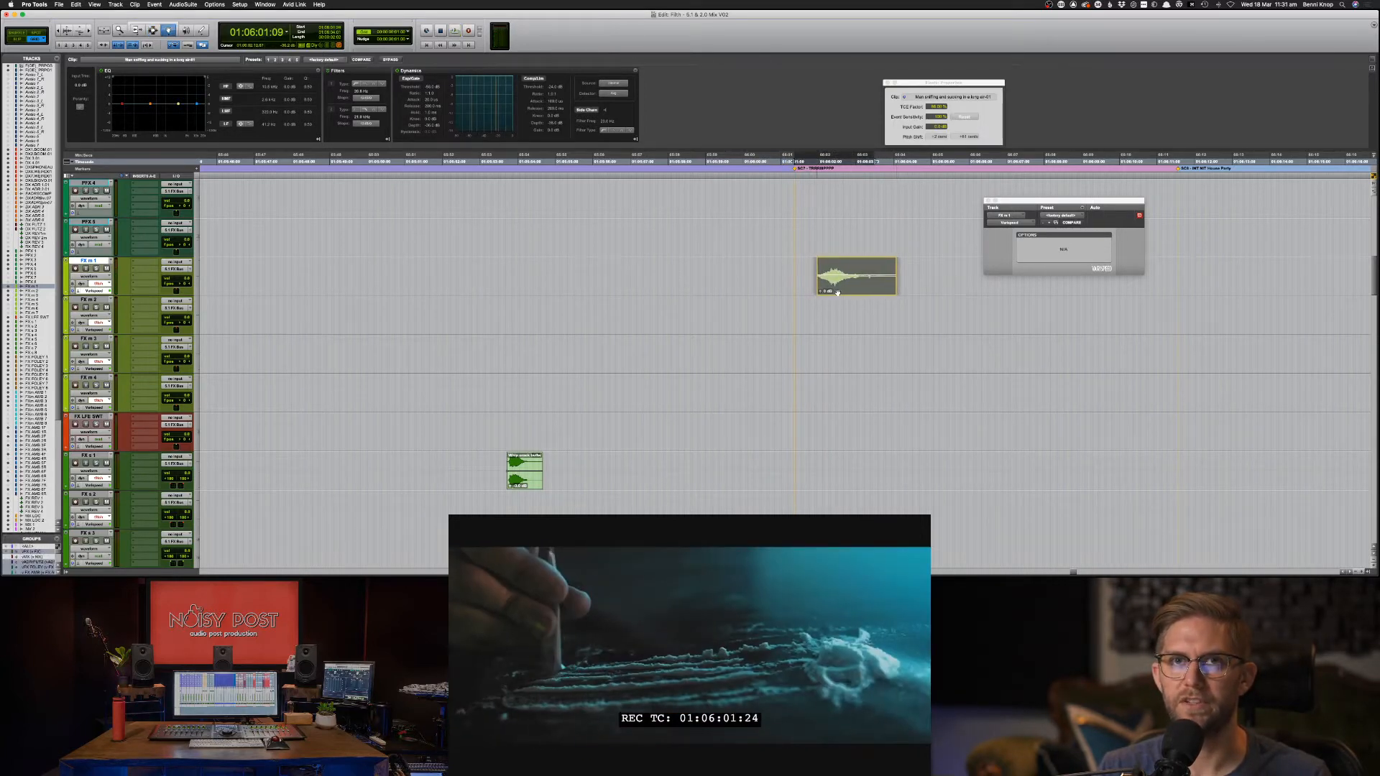
{"action": "key", "text": "space"}
{"action": "key", "text": "space"}
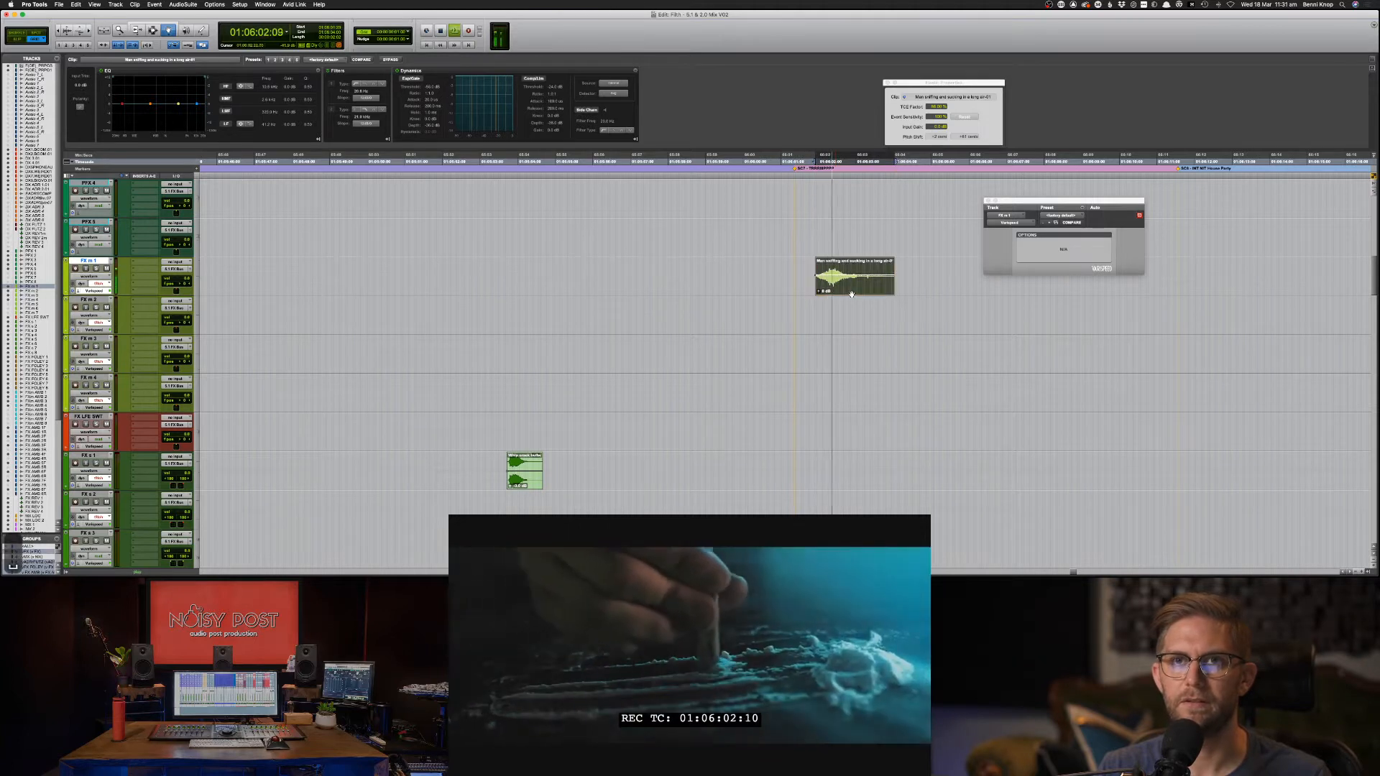
Compress the sniffing clip to about a 75% TCE factor and check the timing.
{"action": "key", "text": "space"}
{"action": "left_click_drag", "start_coordinate": [851, 295], "coordinate": [844, 292]}
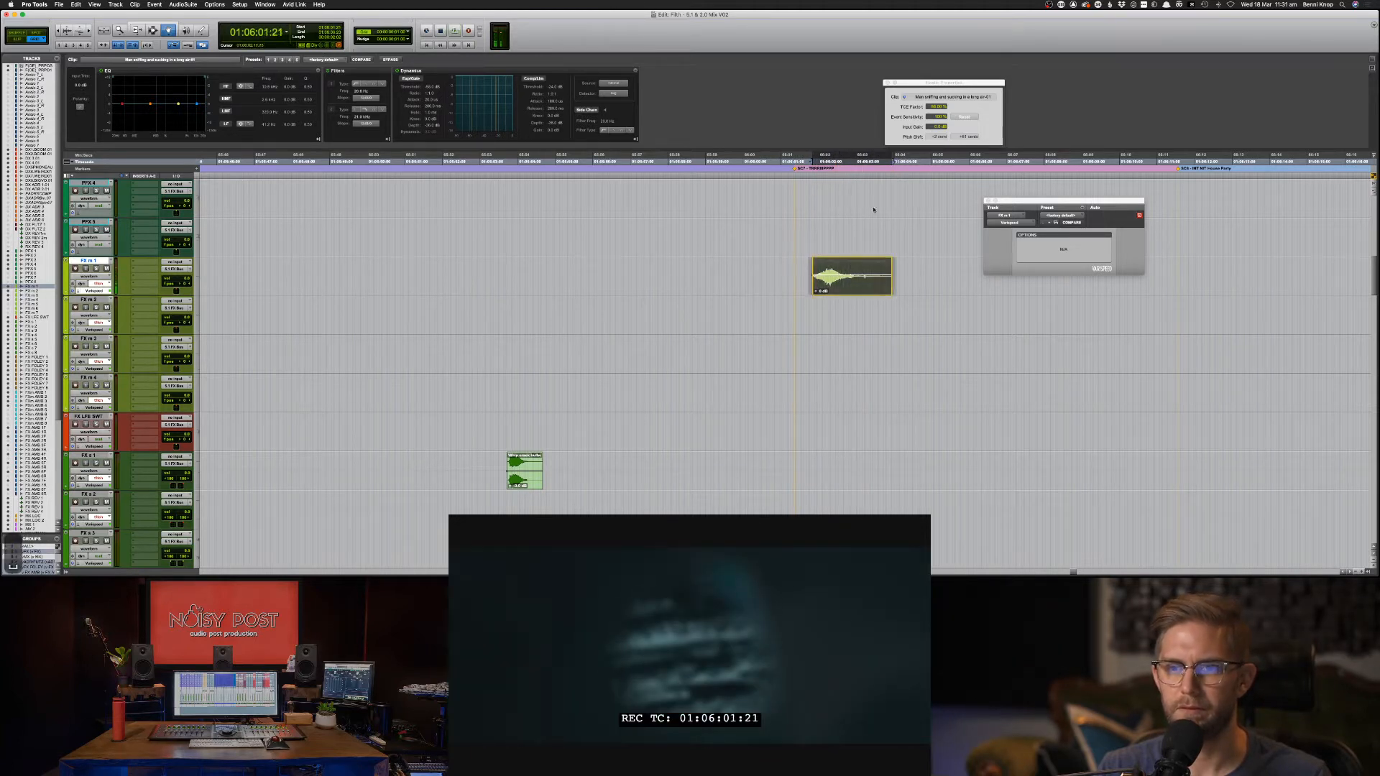
{"action": "left_click_drag", "start_coordinate": [932, 105], "coordinate": [930, 112]}
{"action": "key", "text": "space"}
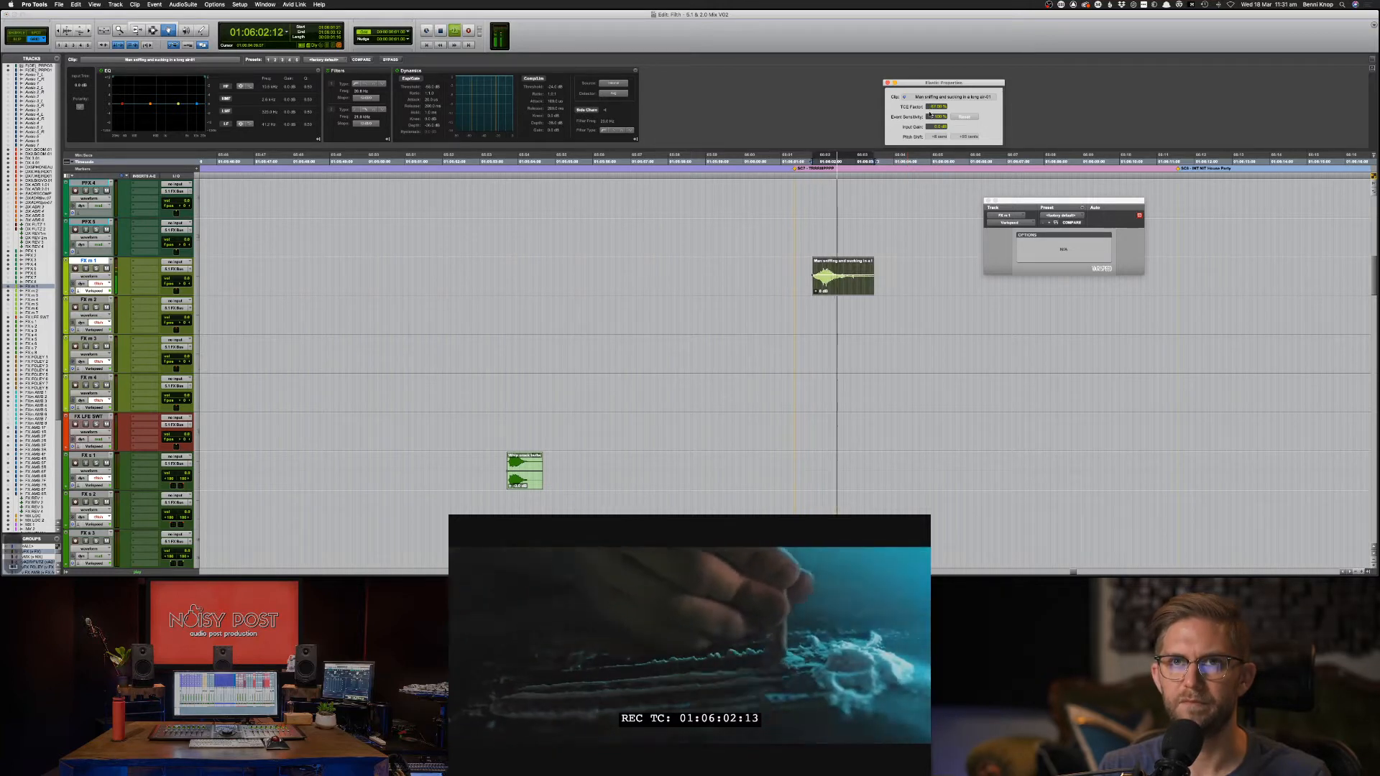
{"action": "key", "text": "space"}
Delete the clip's tail and give it a short fade-in and fade-out.
{"action": "key", "text": "F7"}
{"action": "left_click_drag", "start_coordinate": [915, 274], "coordinate": [815, 283]}
{"action": "key", "text": "Delete"}
{"action": "key", "text": "f"}
{"action": "key", "text": "f"}
{"action": "left_click", "coordinate": [820, 284]}
Render a Time Shift pitch transpose onto the sniffing clip in Polyphonic mode.
{"action": "double_click", "coordinate": [823, 283]}
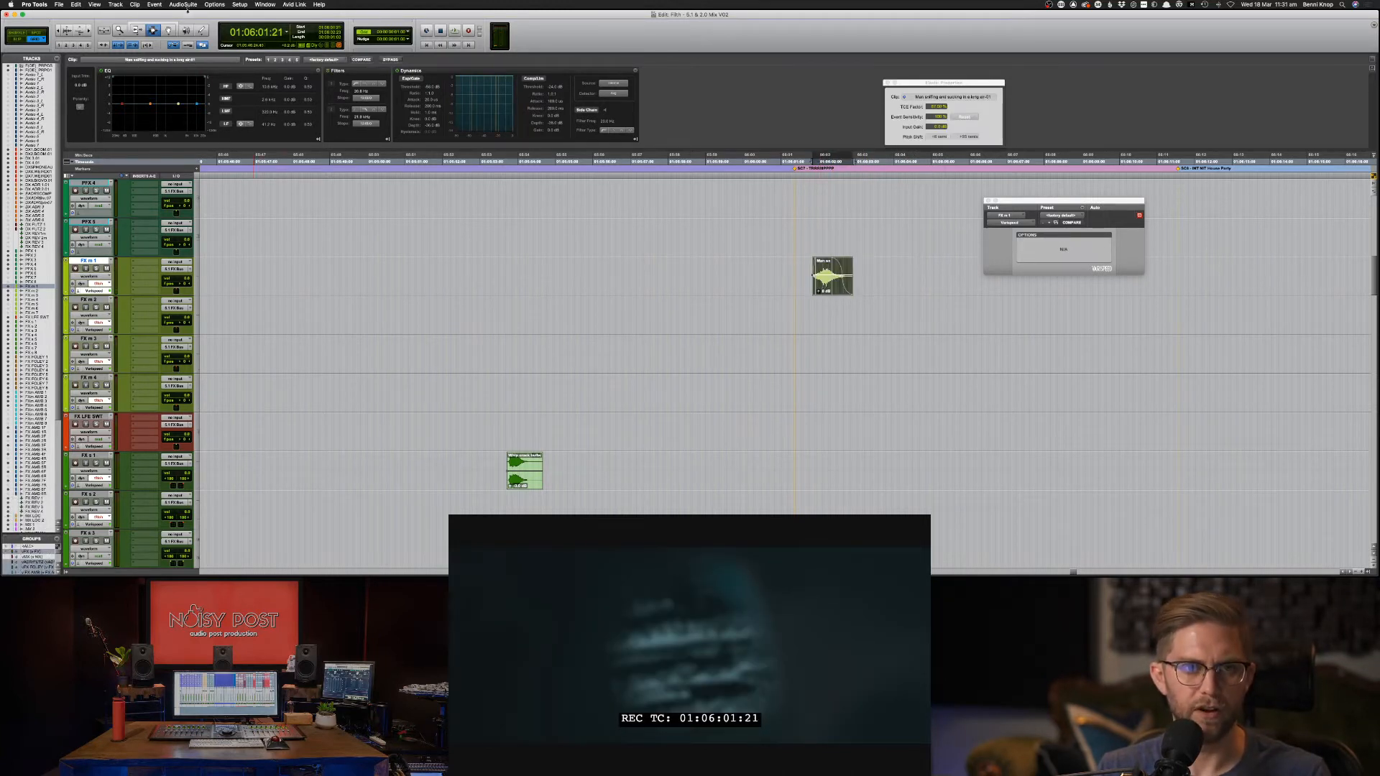
{"action": "left_click", "coordinate": [186, 5]}
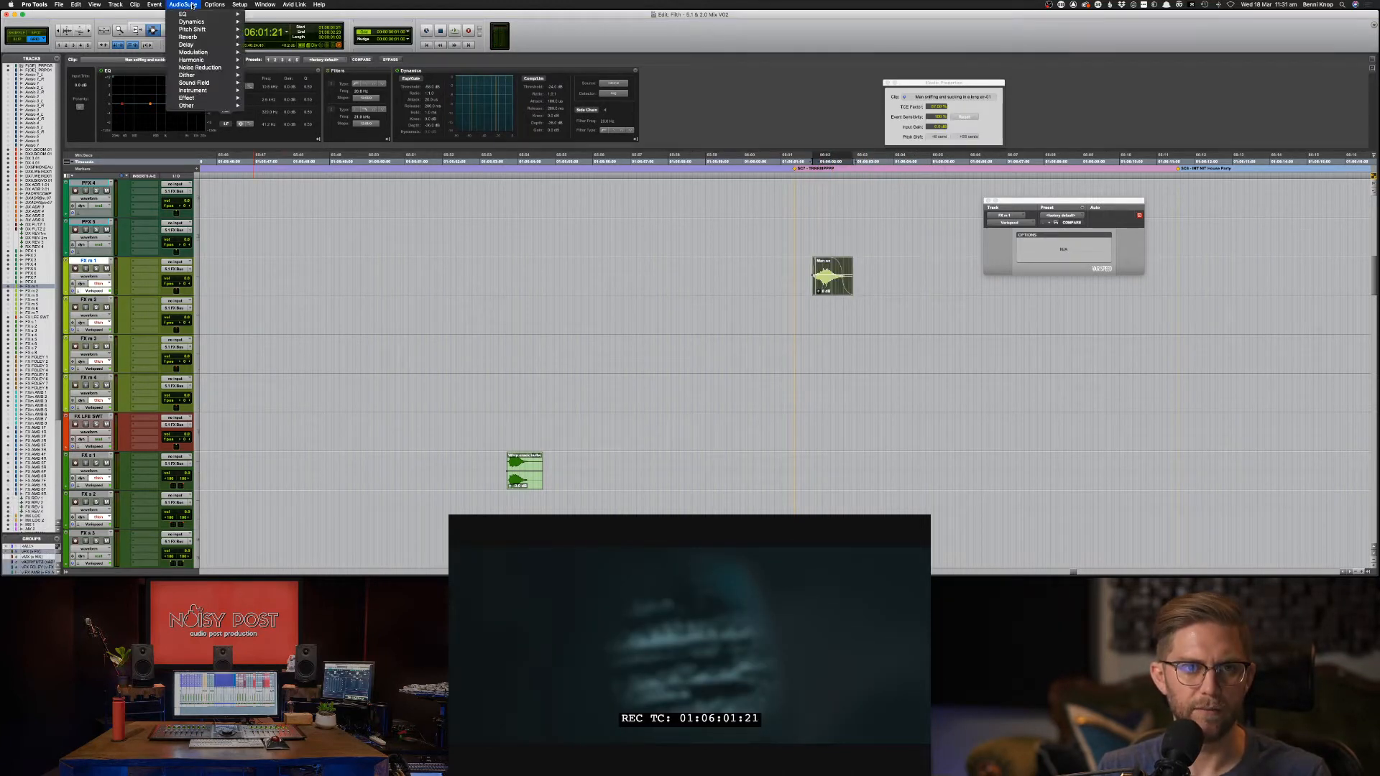
{"action": "mouse_move", "coordinate": [209, 30]}
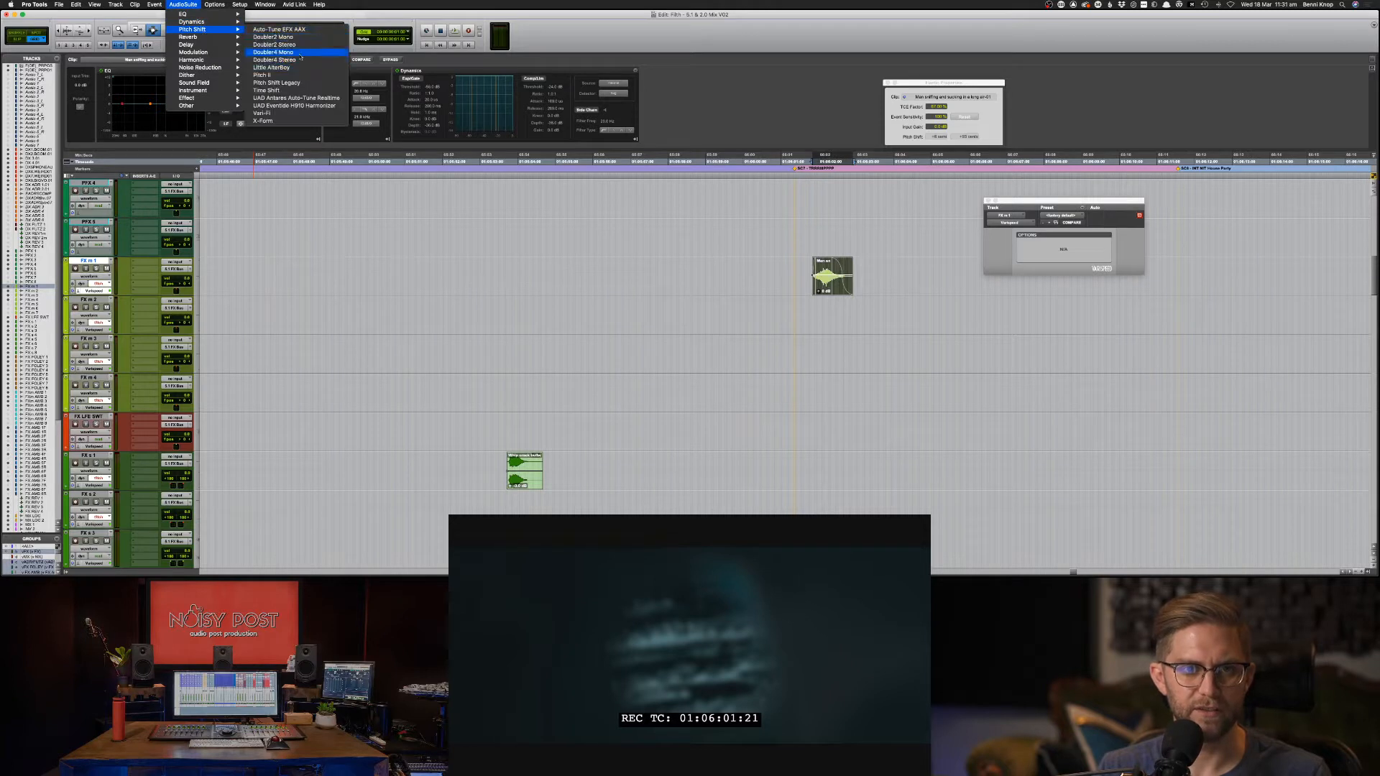
{"action": "left_click", "coordinate": [303, 91]}
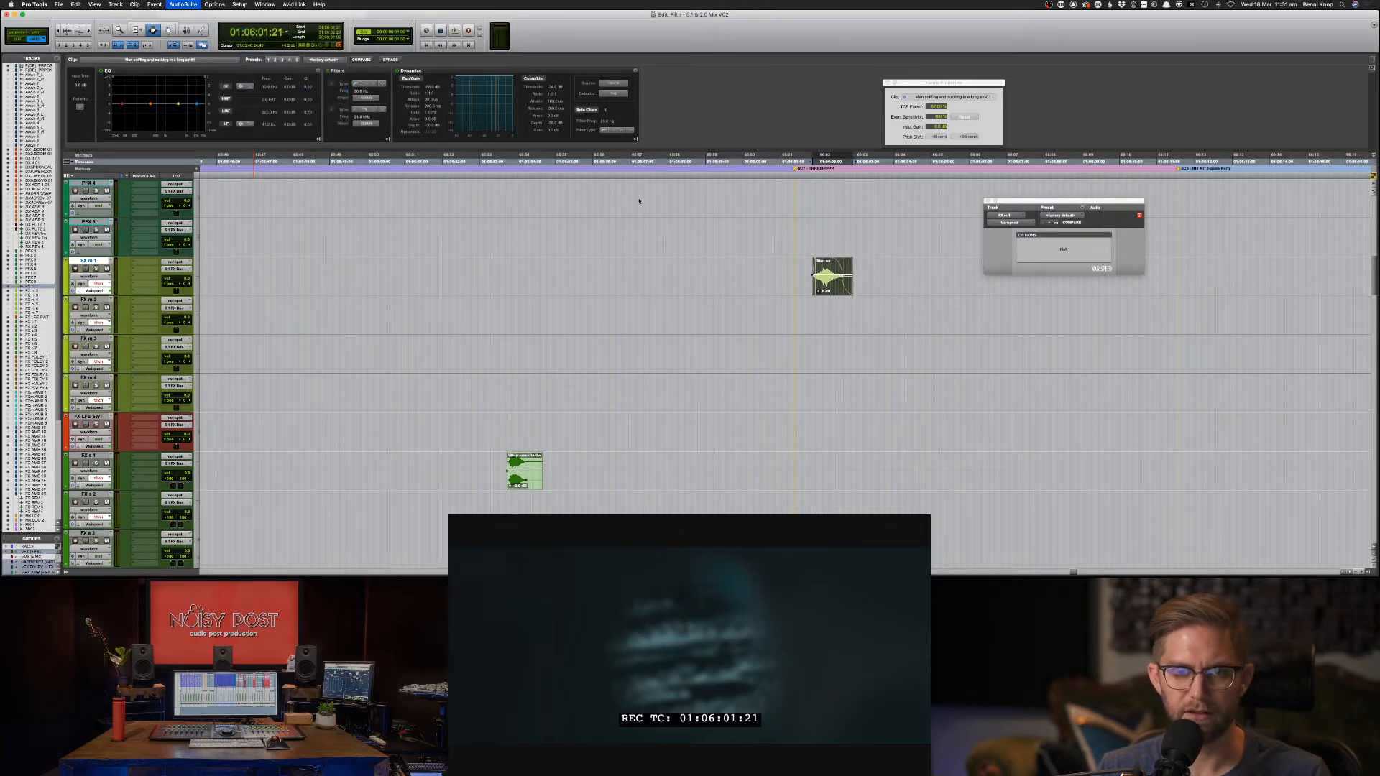
{"action": "left_click", "coordinate": [483, 261]}
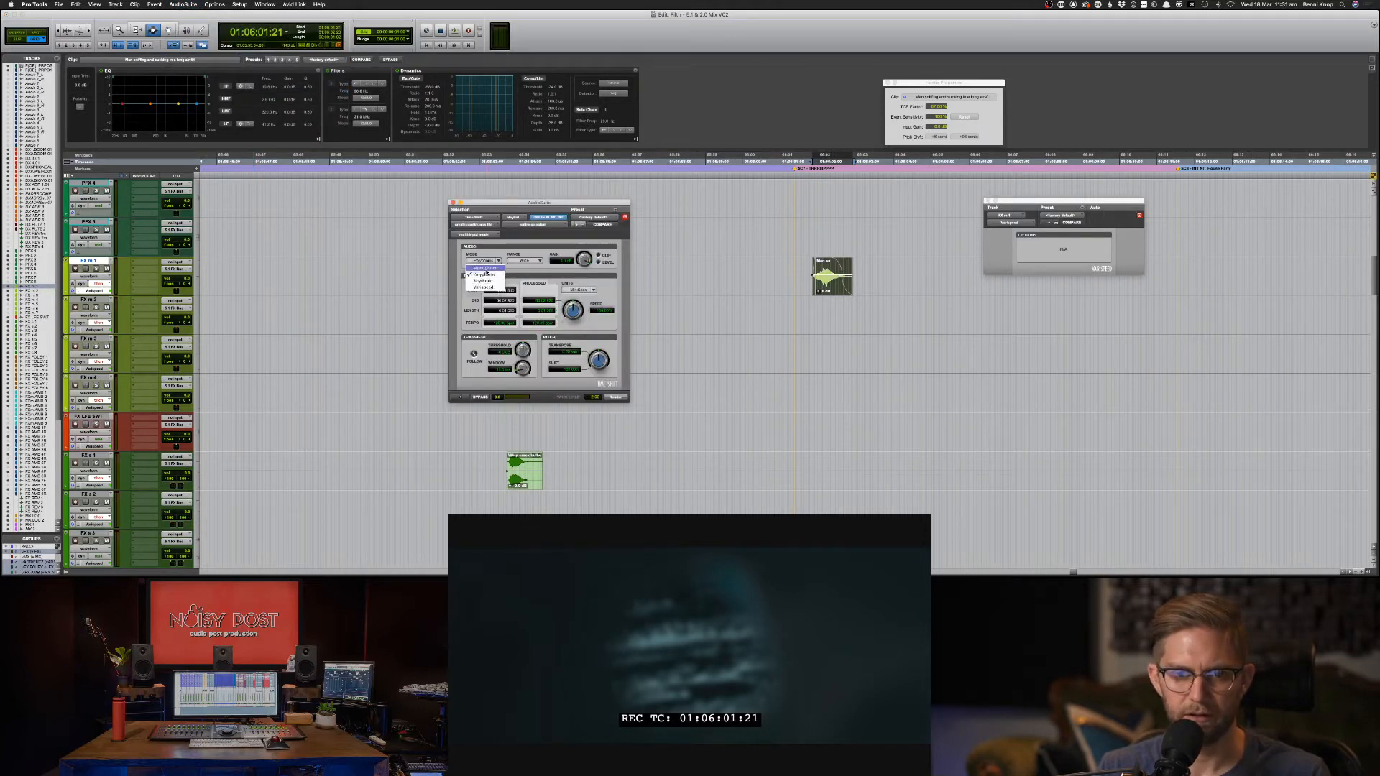
{"action": "left_click", "coordinate": [484, 273]}
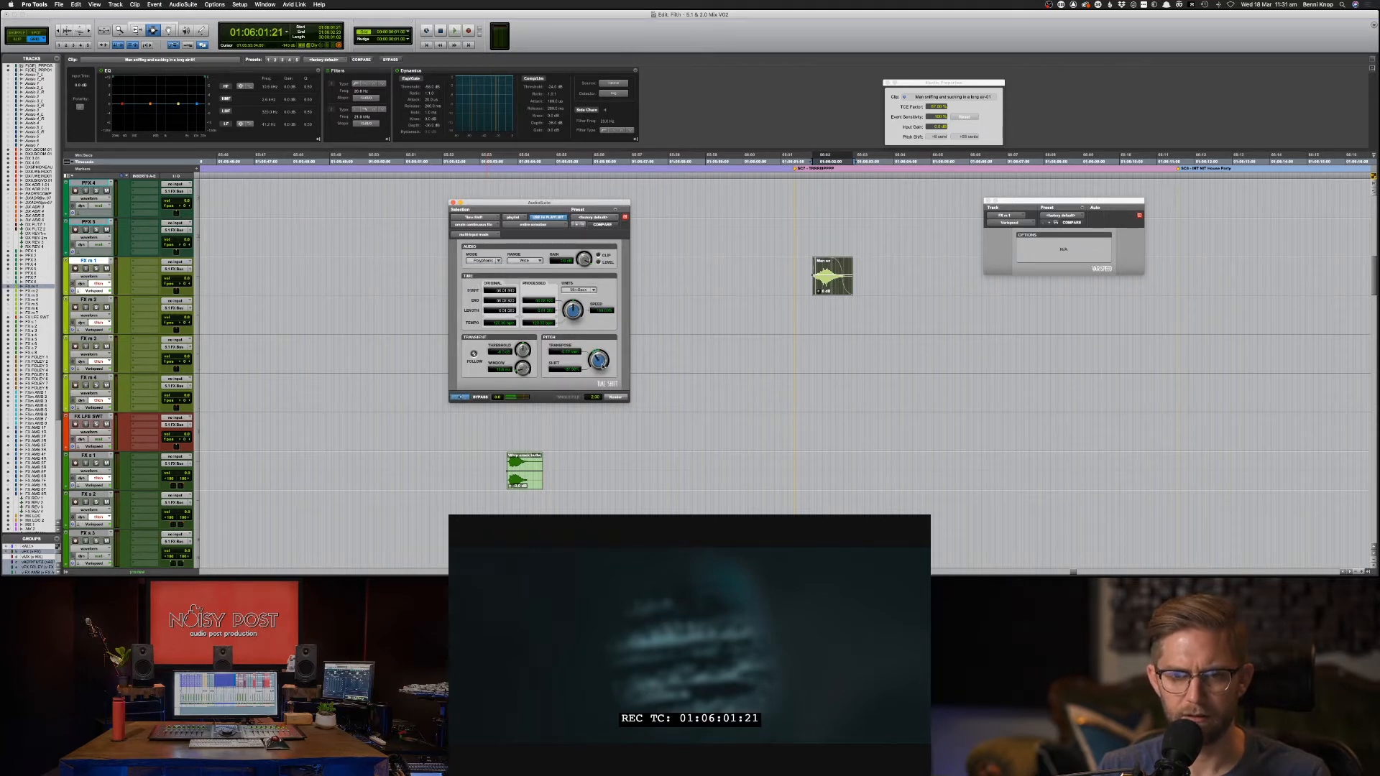
{"action": "left_click_drag", "start_coordinate": [603, 364], "coordinate": [605, 365]}
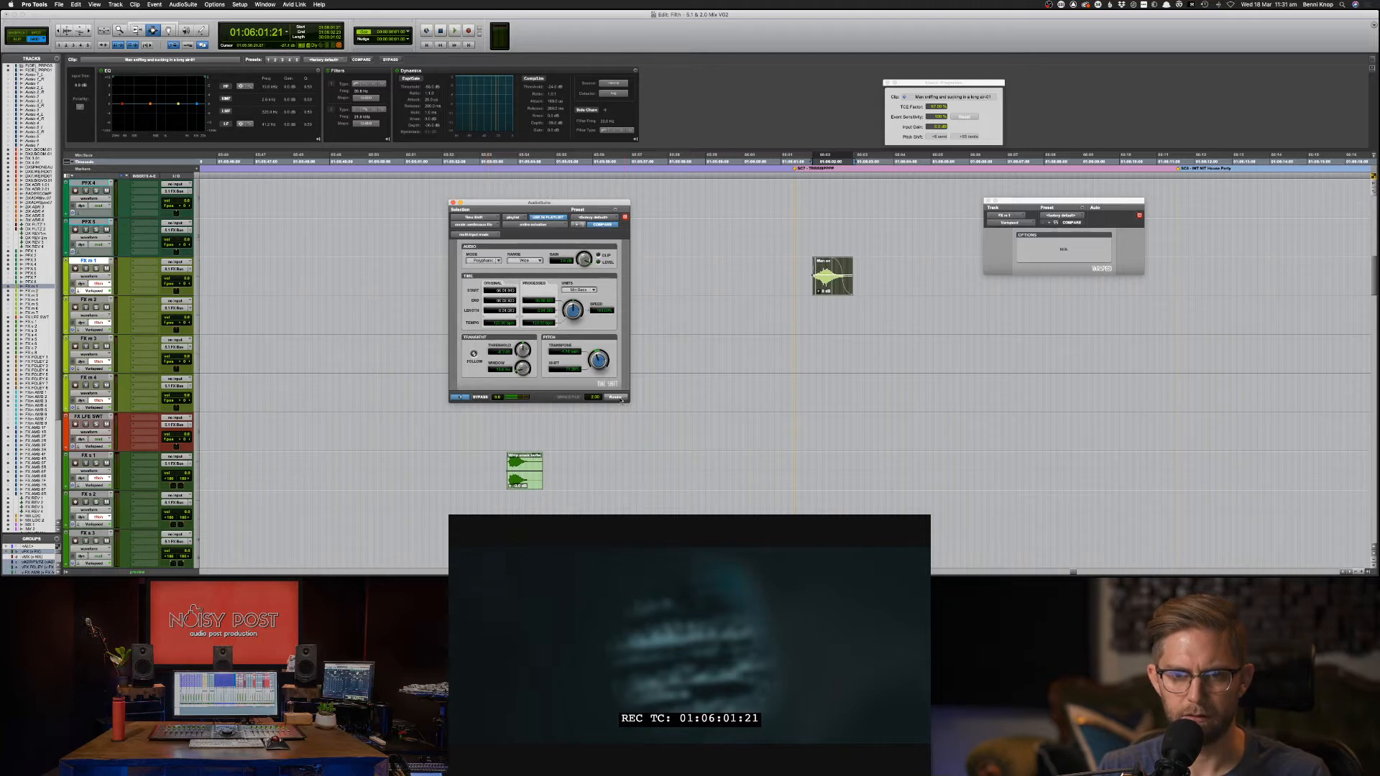
{"action": "left_click", "coordinate": [859, 298]}
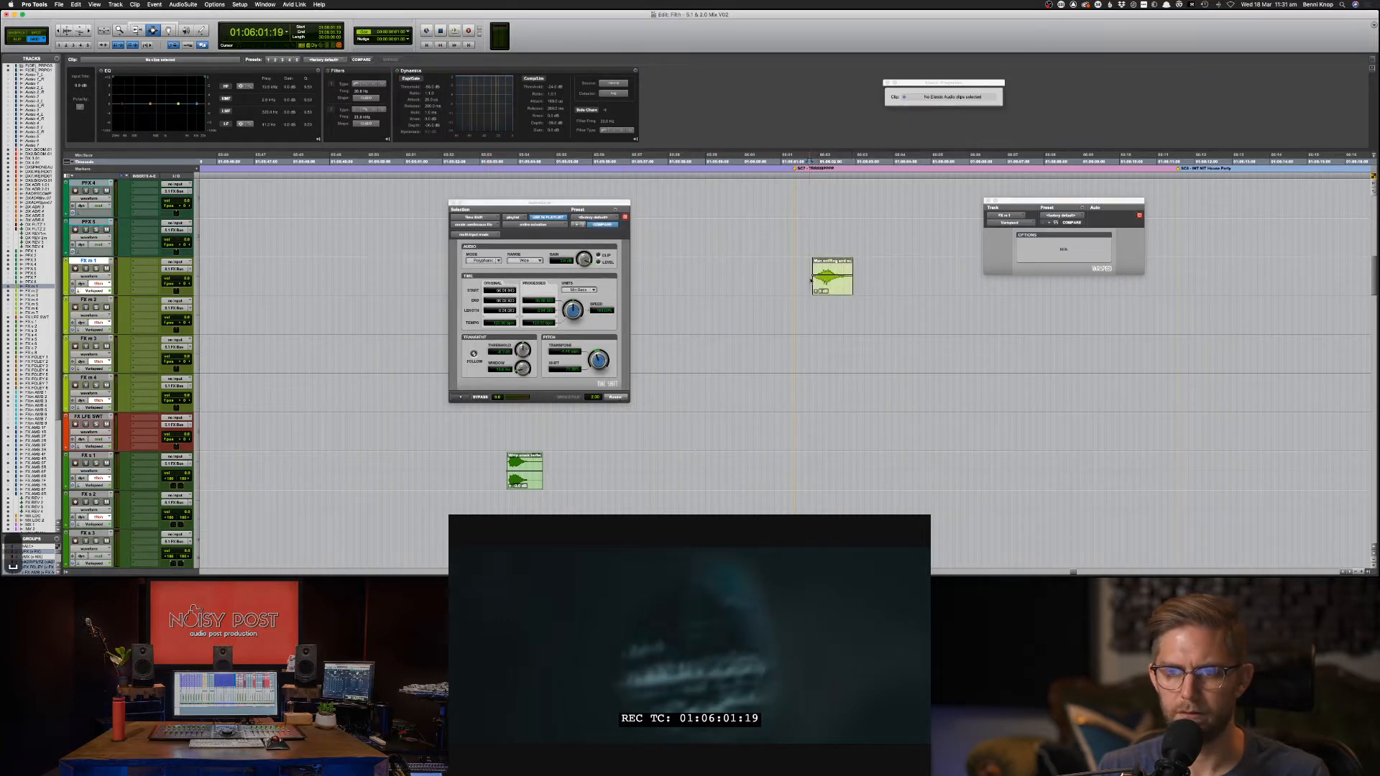
Audition the pitch-shifted sniff against the picture and reselect the clip.
{"action": "key", "text": "space"}
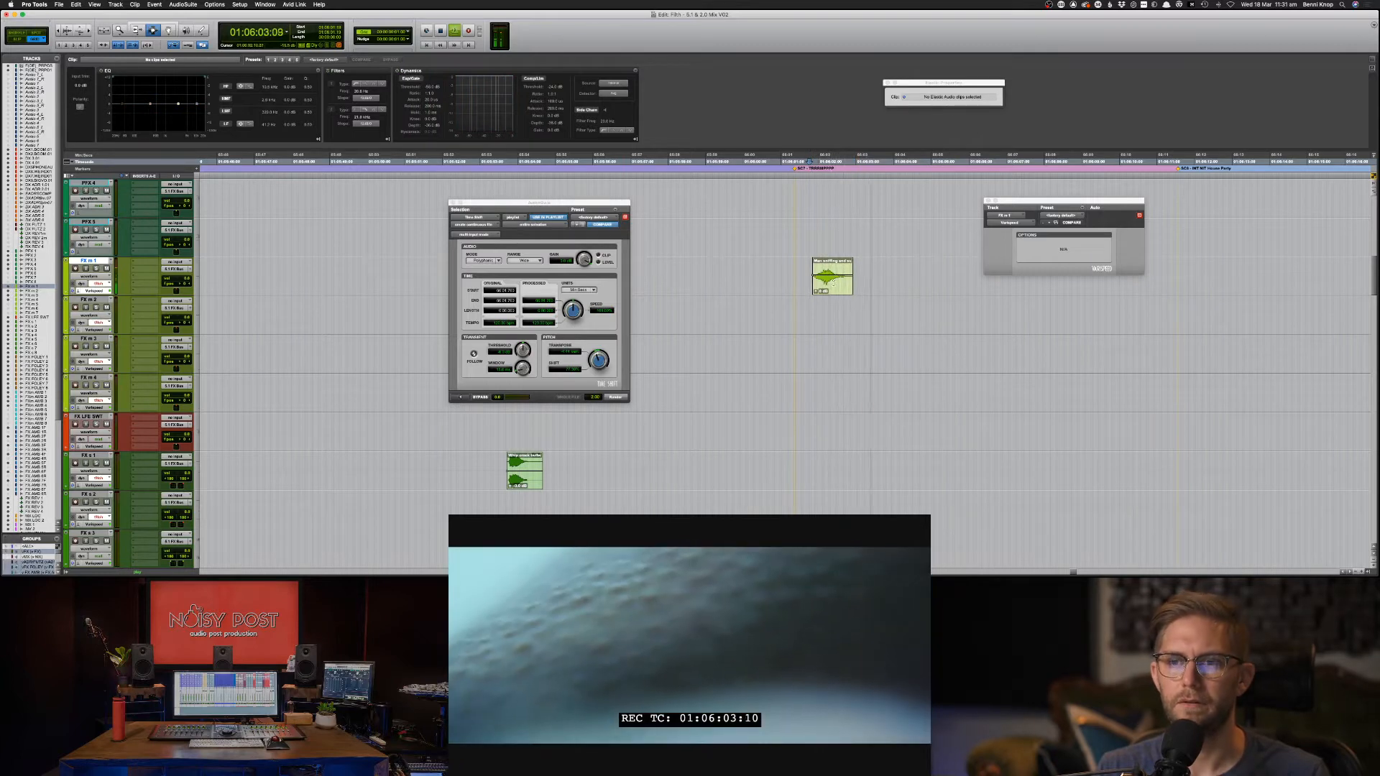
{"action": "key", "text": "space"}
{"action": "key", "text": "space"}
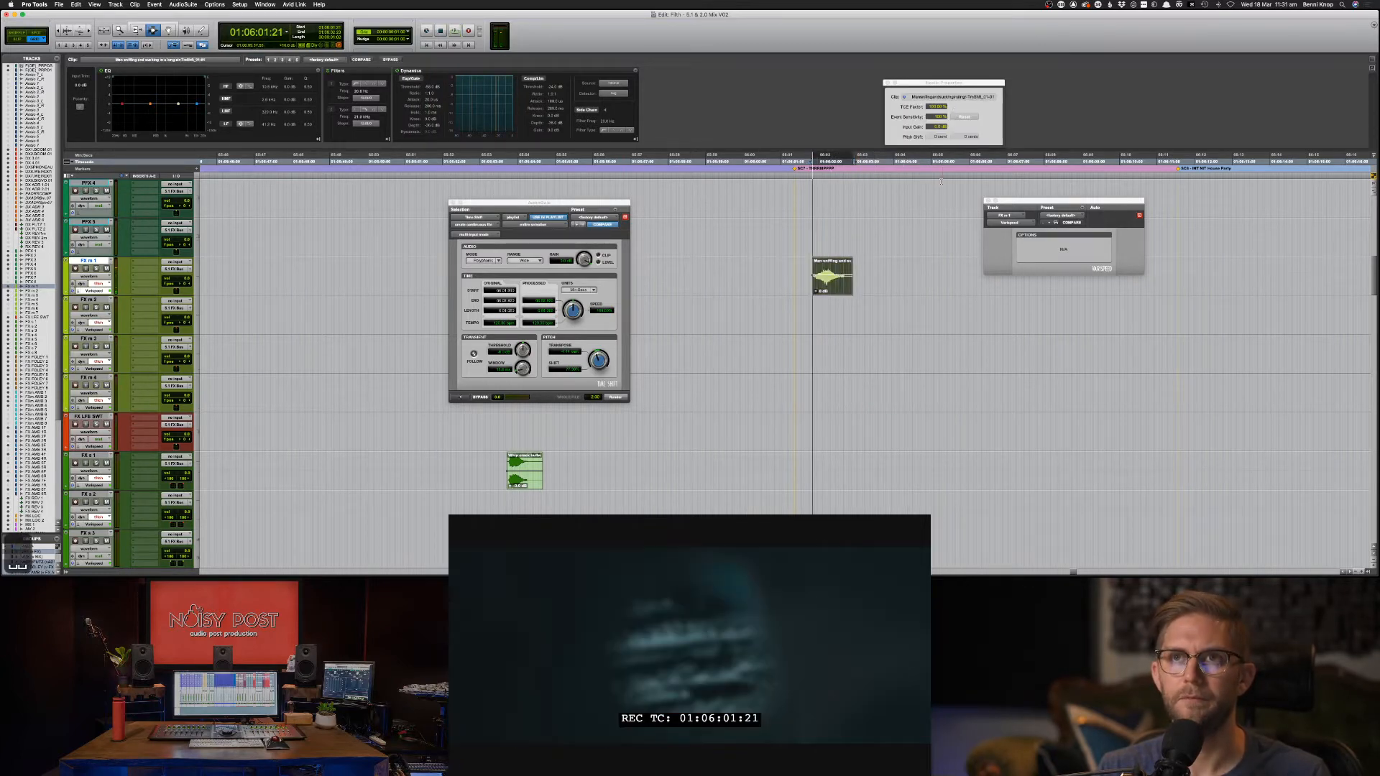
{"action": "key", "text": "space"}
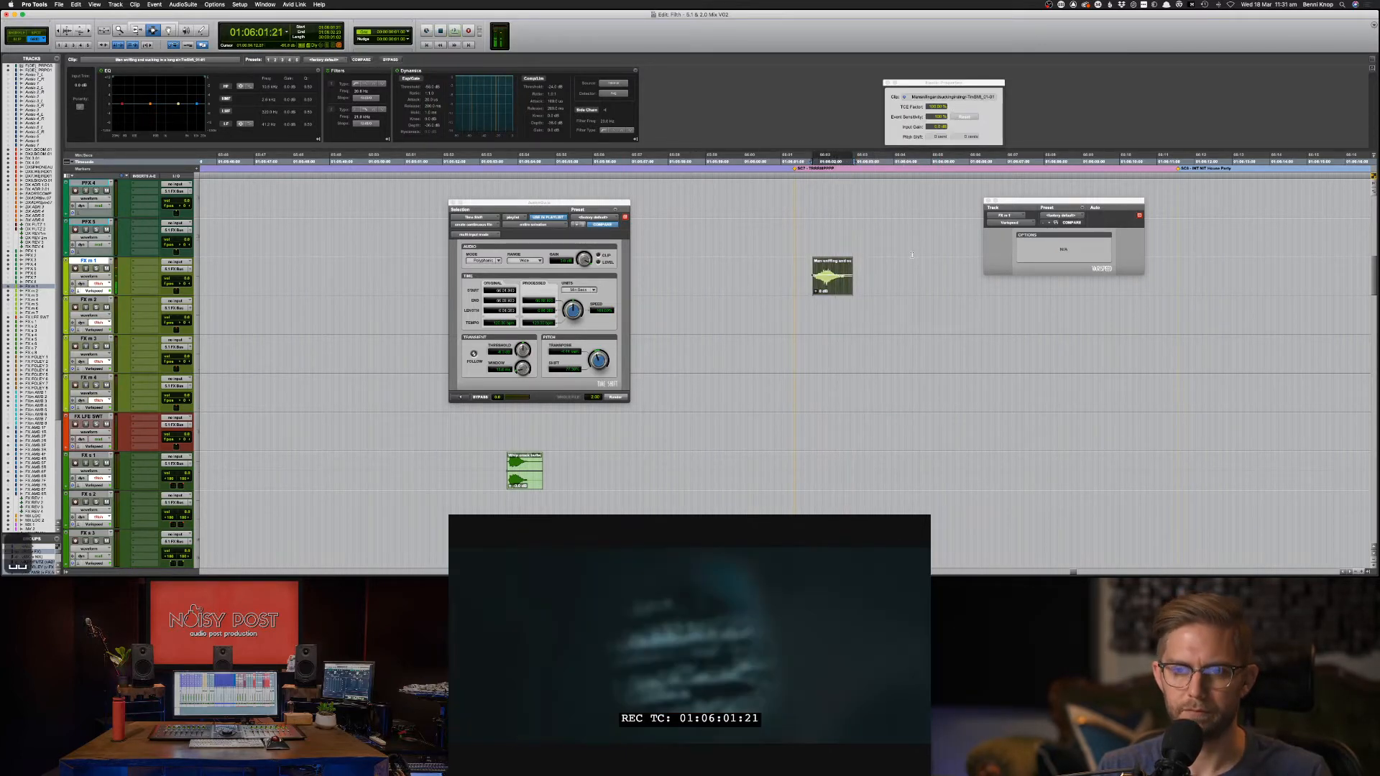
{"action": "key", "text": "space"}
{"action": "key", "text": "space"}
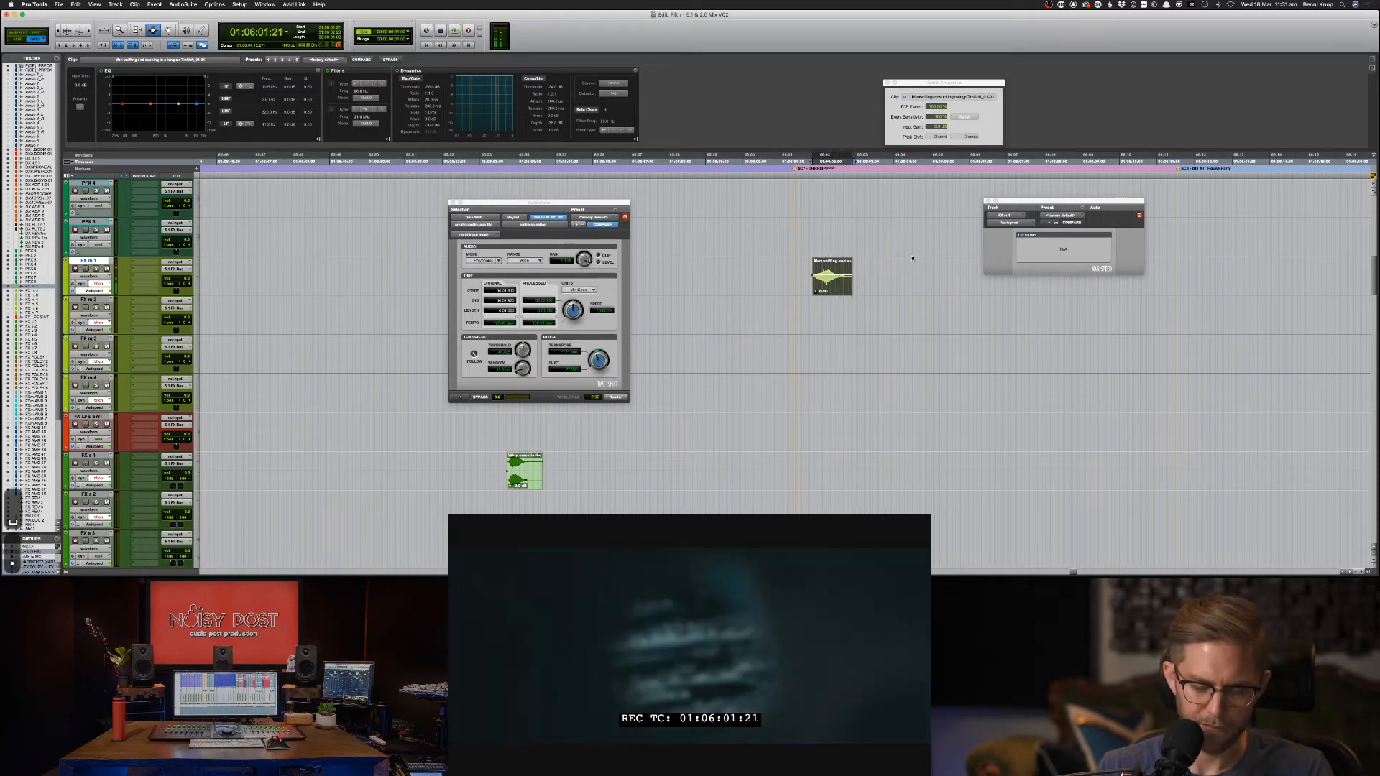
{"action": "left_click", "coordinate": [798, 275]}
{"action": "key", "text": "space"}
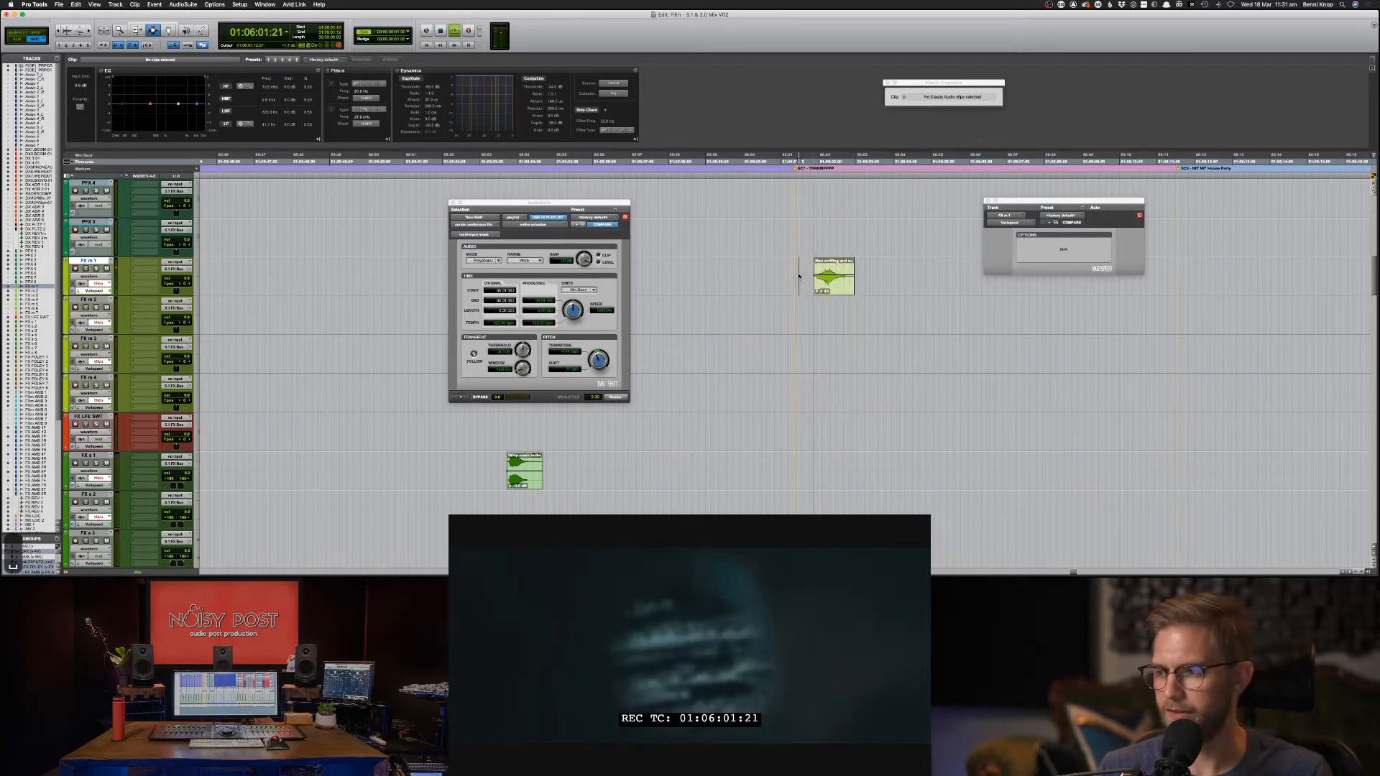
{"action": "key", "text": "space"}
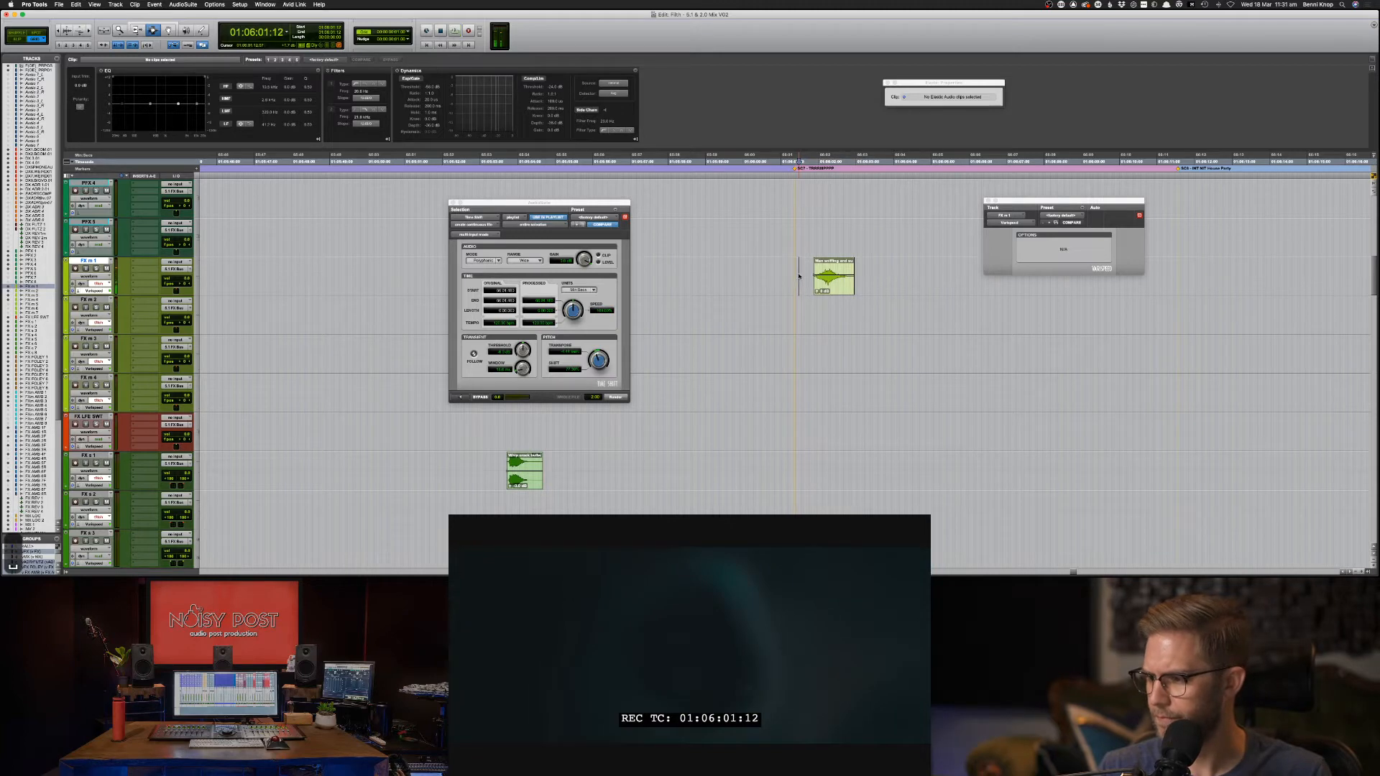
{"action": "key", "text": "ctrl+Tab"}
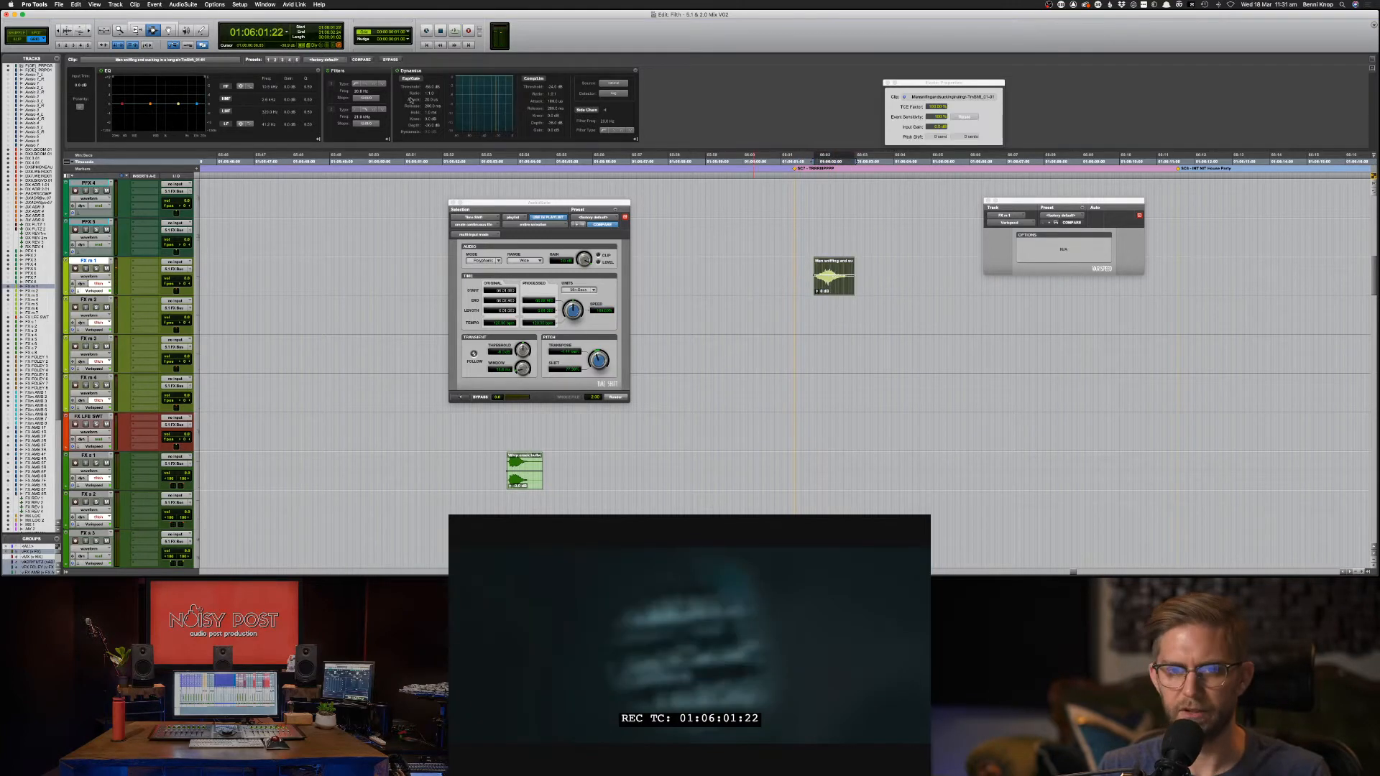
{"action": "left_click", "coordinate": [192, 5]}
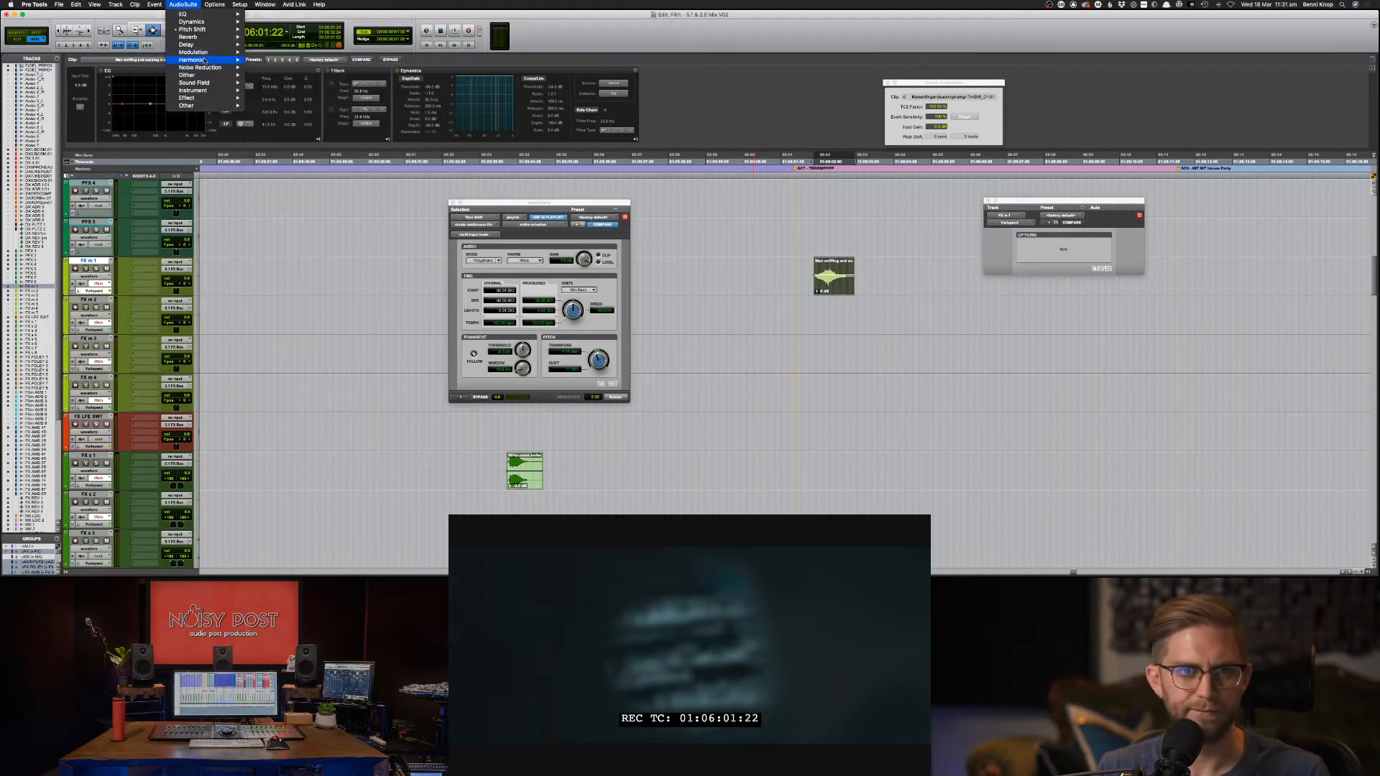
Open the Lo-Fi processor from the AudioSuite Harmonic category.
{"action": "mouse_move", "coordinate": [209, 62]}
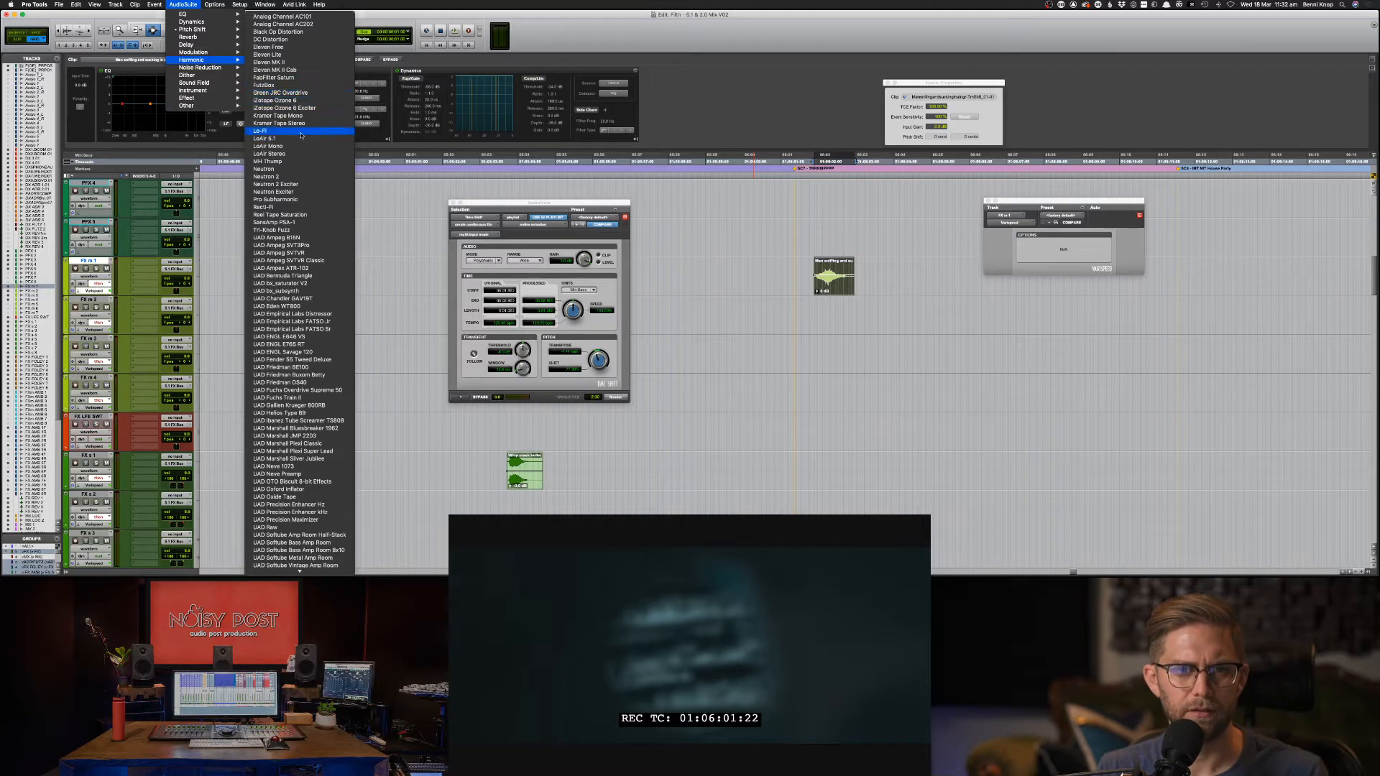
{"action": "left_click", "coordinate": [602, 311]}
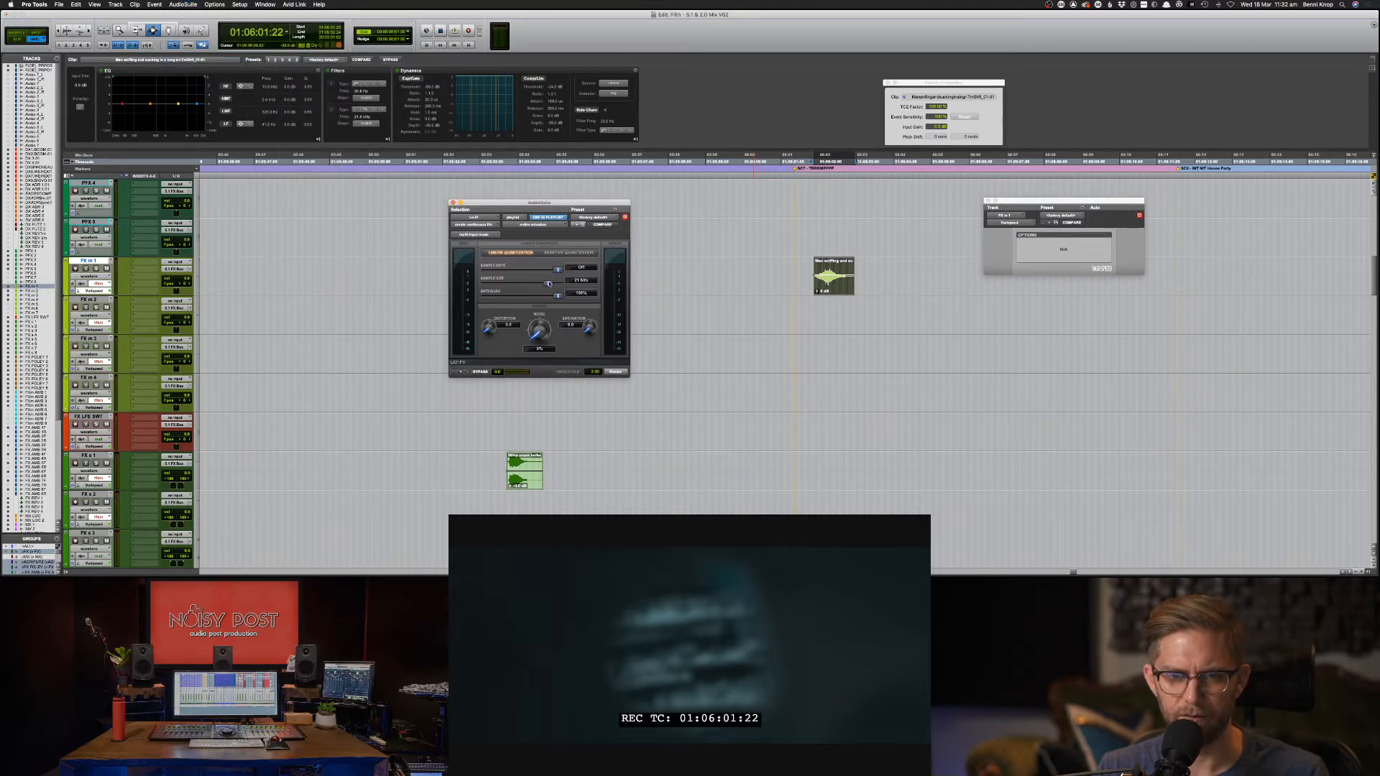
Preview Lo-Fi on the sniff, trying 14-bit sample size, more anti-aliasing and noise, and comparing with bypass.
{"action": "left_click", "coordinate": [550, 284]}
{"action": "key", "text": "space"}
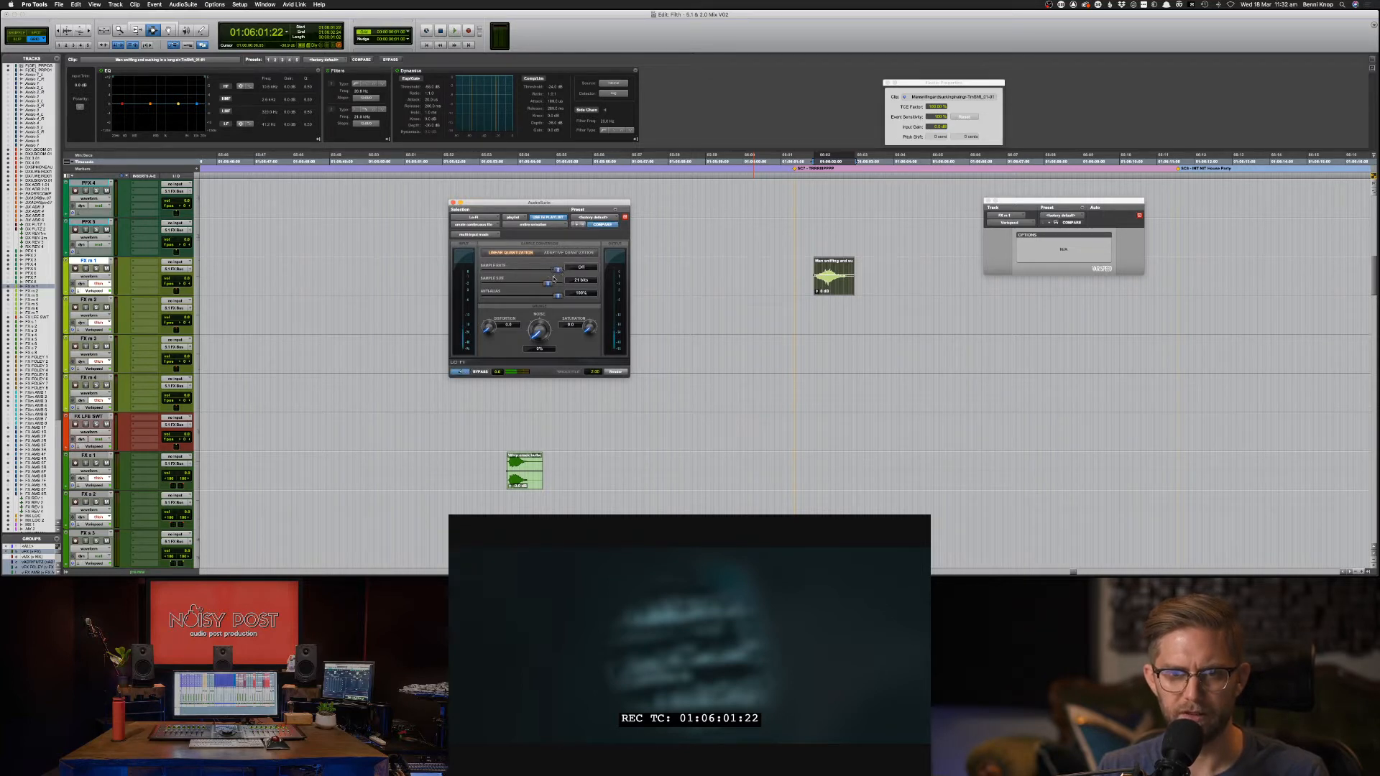
{"action": "left_click_drag", "start_coordinate": [553, 279], "coordinate": [532, 284]}
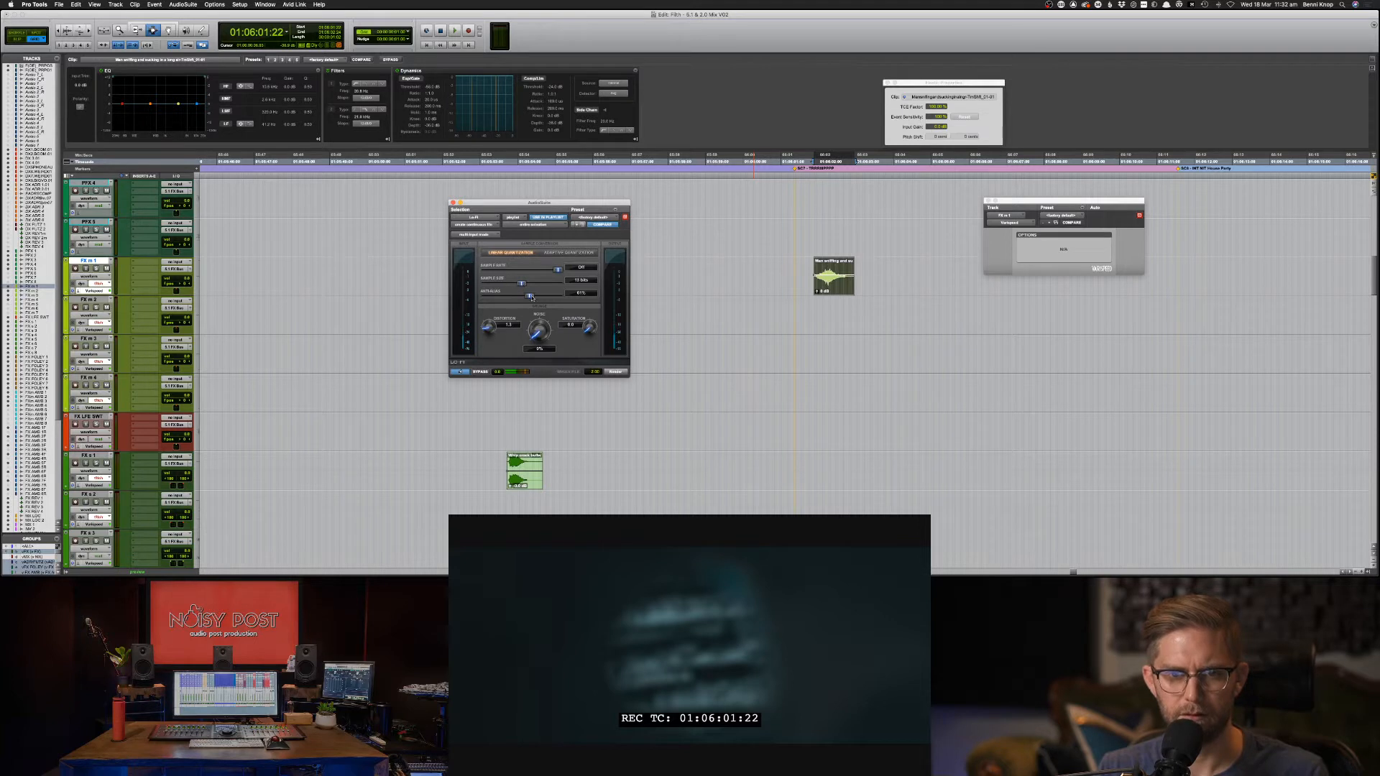
{"action": "left_click_drag", "start_coordinate": [532, 299], "coordinate": [538, 300]}
{"action": "left_click_drag", "start_coordinate": [536, 313], "coordinate": [537, 309]}
{"action": "left_click_drag", "start_coordinate": [522, 284], "coordinate": [526, 284]}
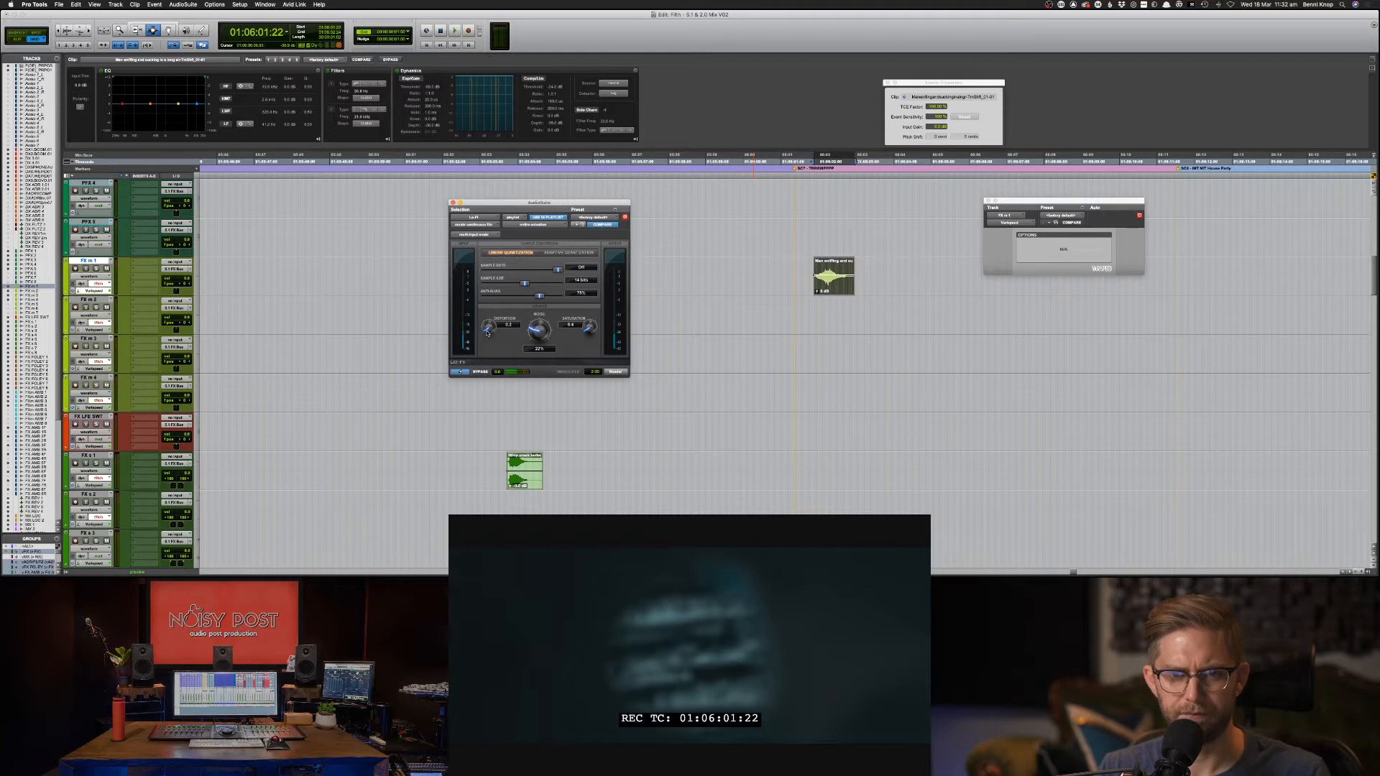
{"action": "left_click", "coordinate": [476, 373]}
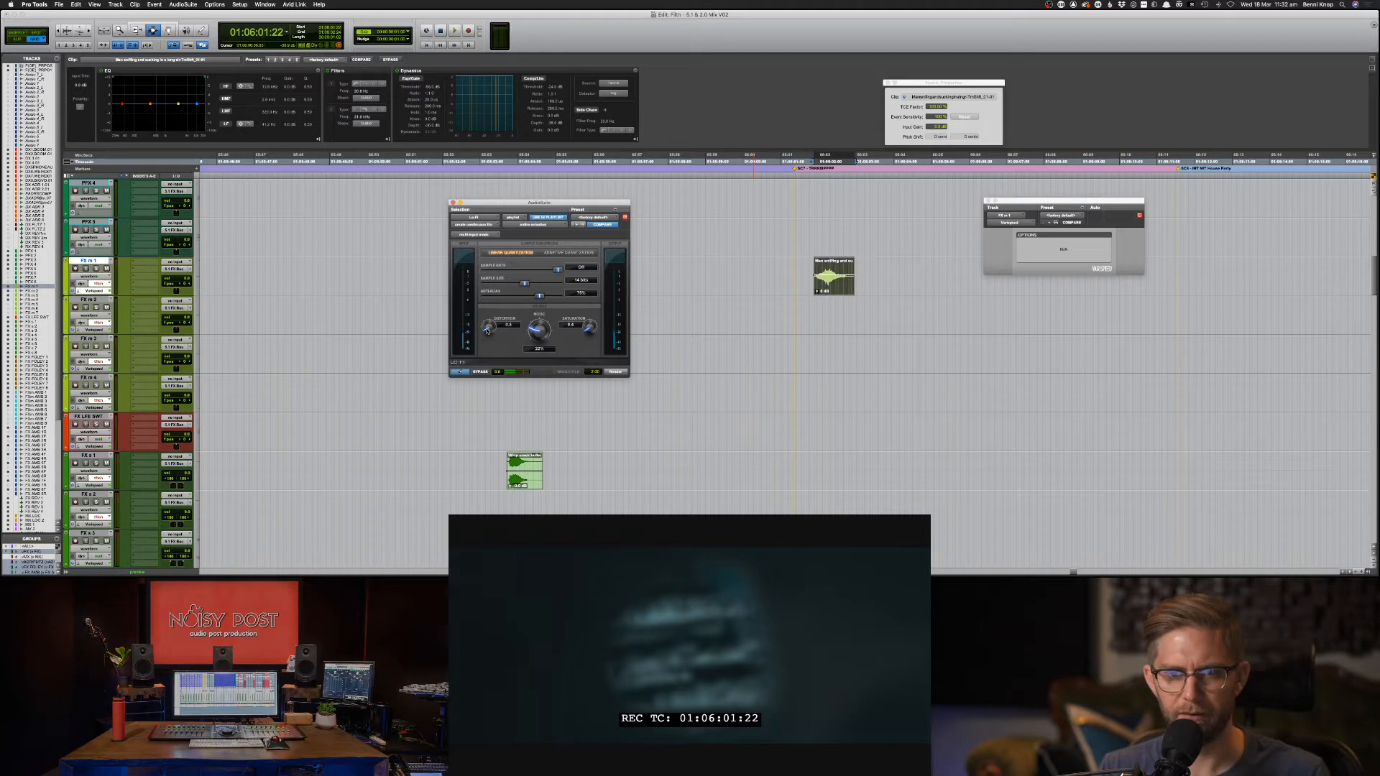
Set Lo-Fi distortion to 0.9 and anti-aliasing to 85%, compare, then render onto the clip.
{"action": "left_click_drag", "start_coordinate": [487, 328], "coordinate": [487, 327]}
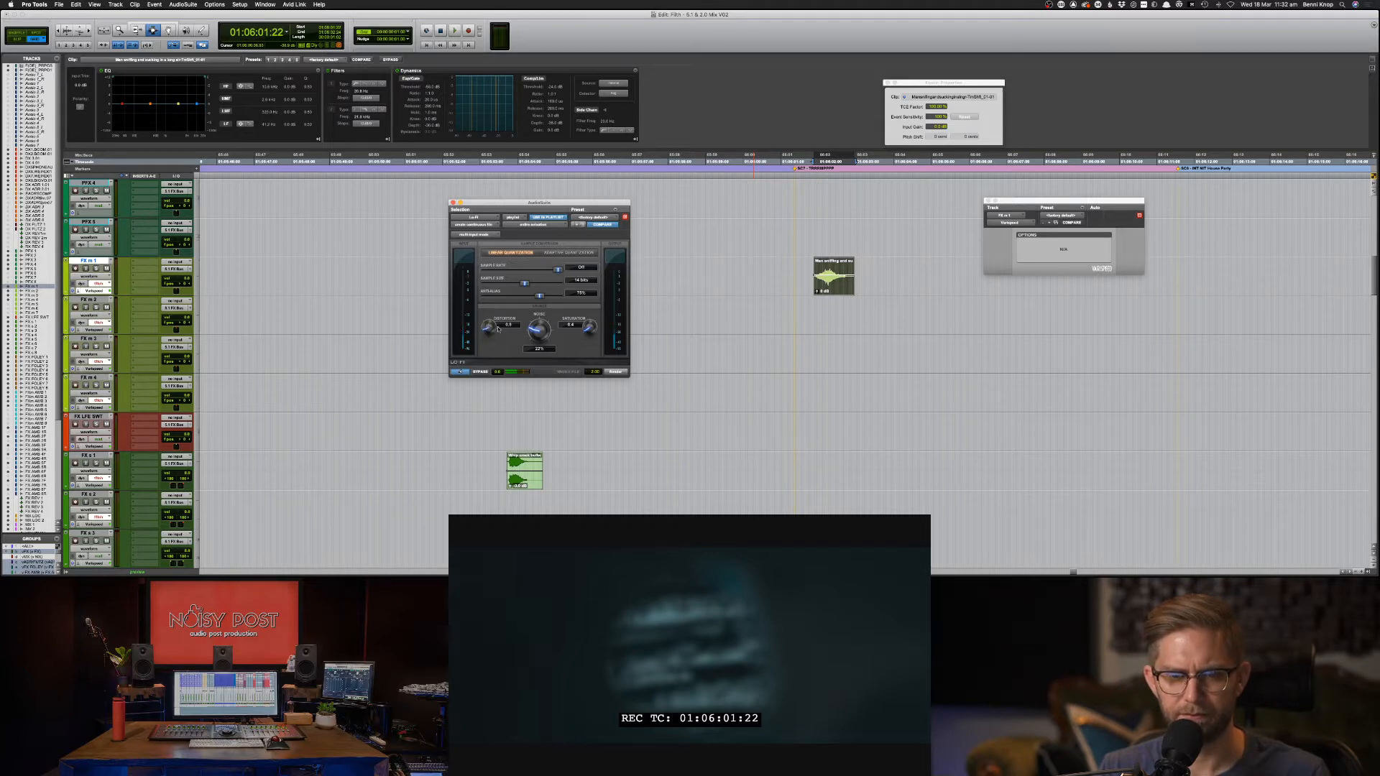
{"action": "left_click_drag", "start_coordinate": [541, 338], "coordinate": [537, 285]}
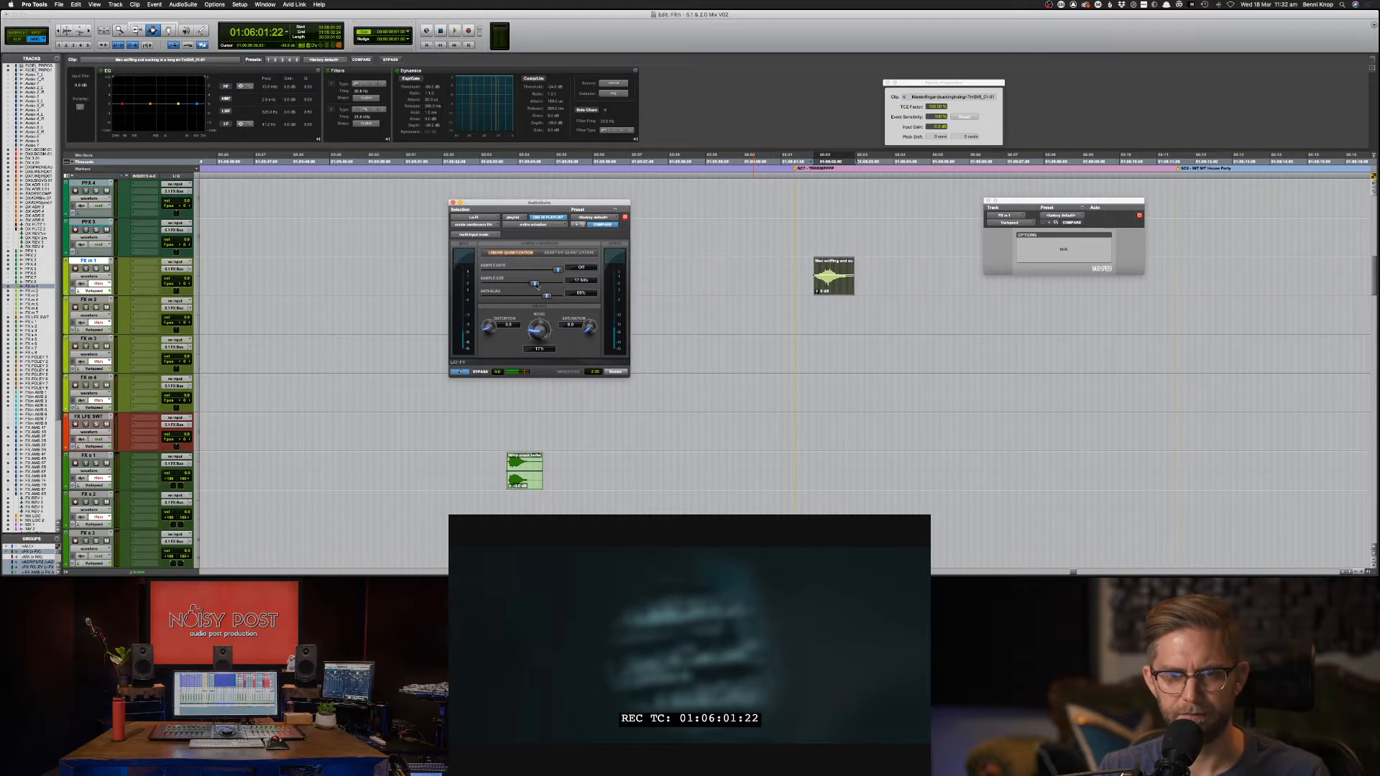
{"action": "left_click", "coordinate": [464, 372]}
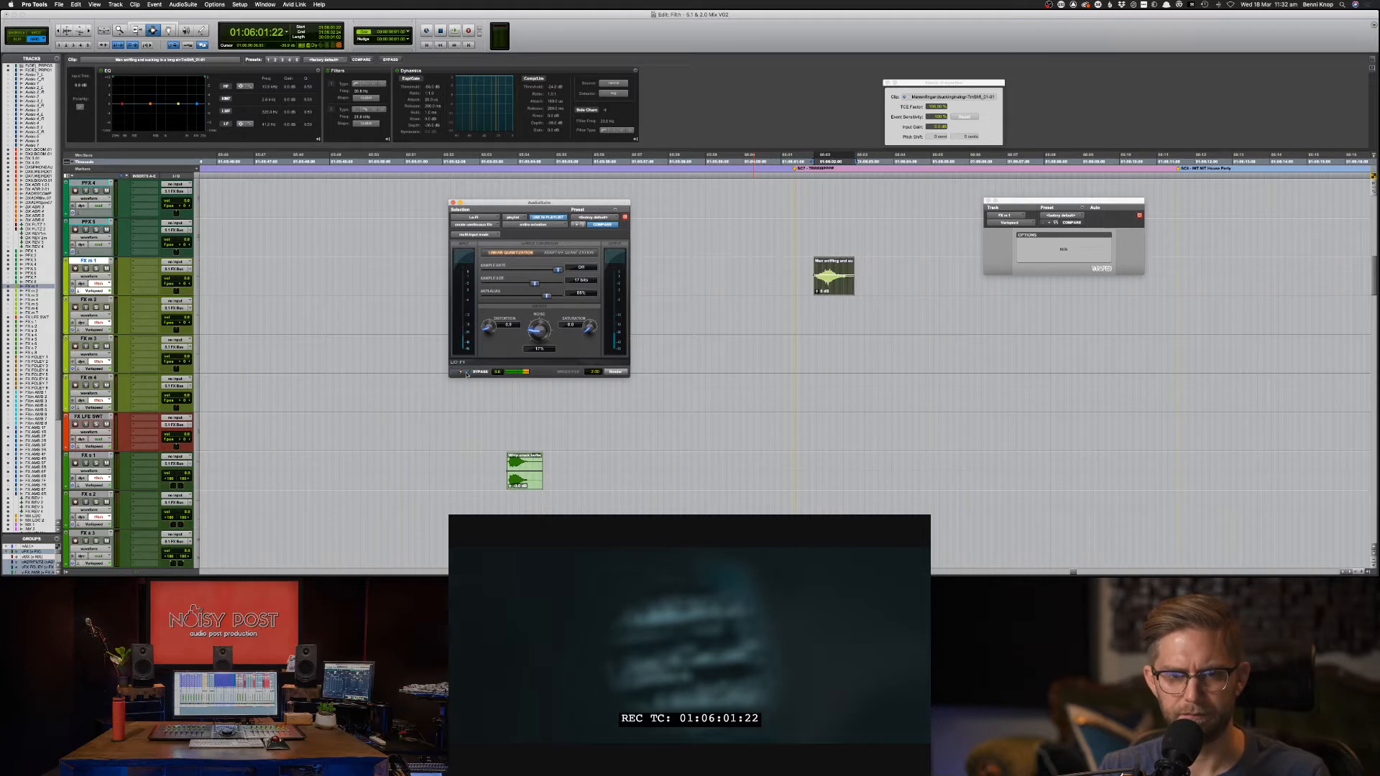
{"action": "left_click", "coordinate": [463, 372]}
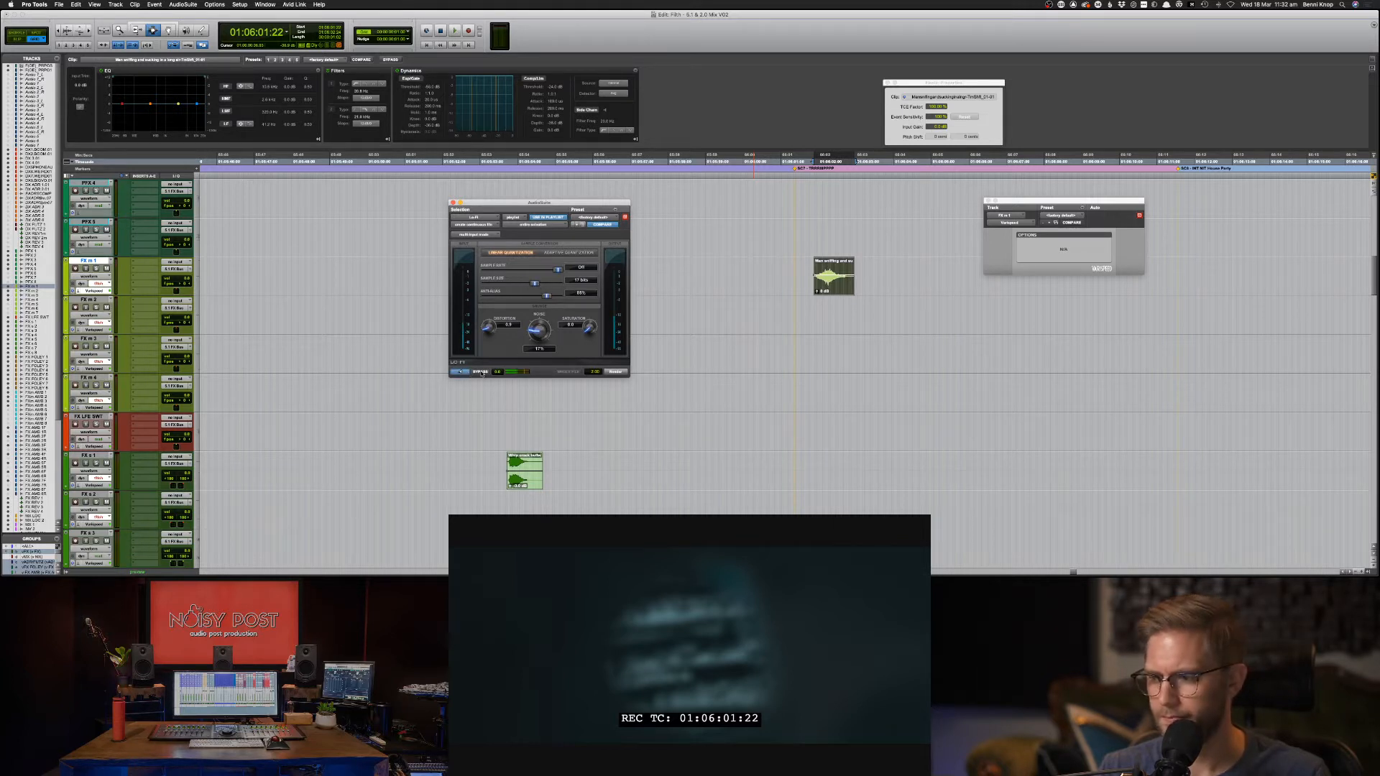
{"action": "left_click", "coordinate": [480, 371]}
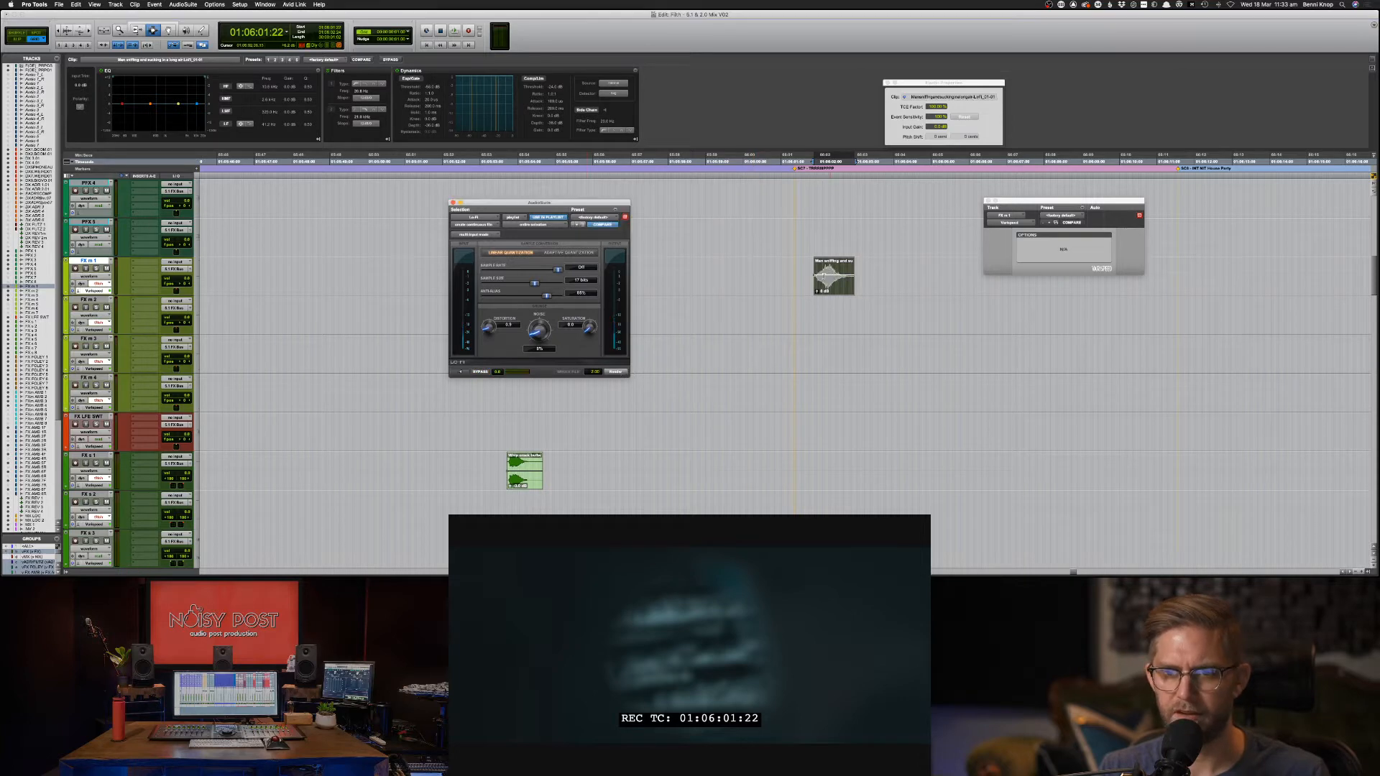
{"action": "left_click", "coordinate": [801, 283]}
{"action": "key", "text": "space"}
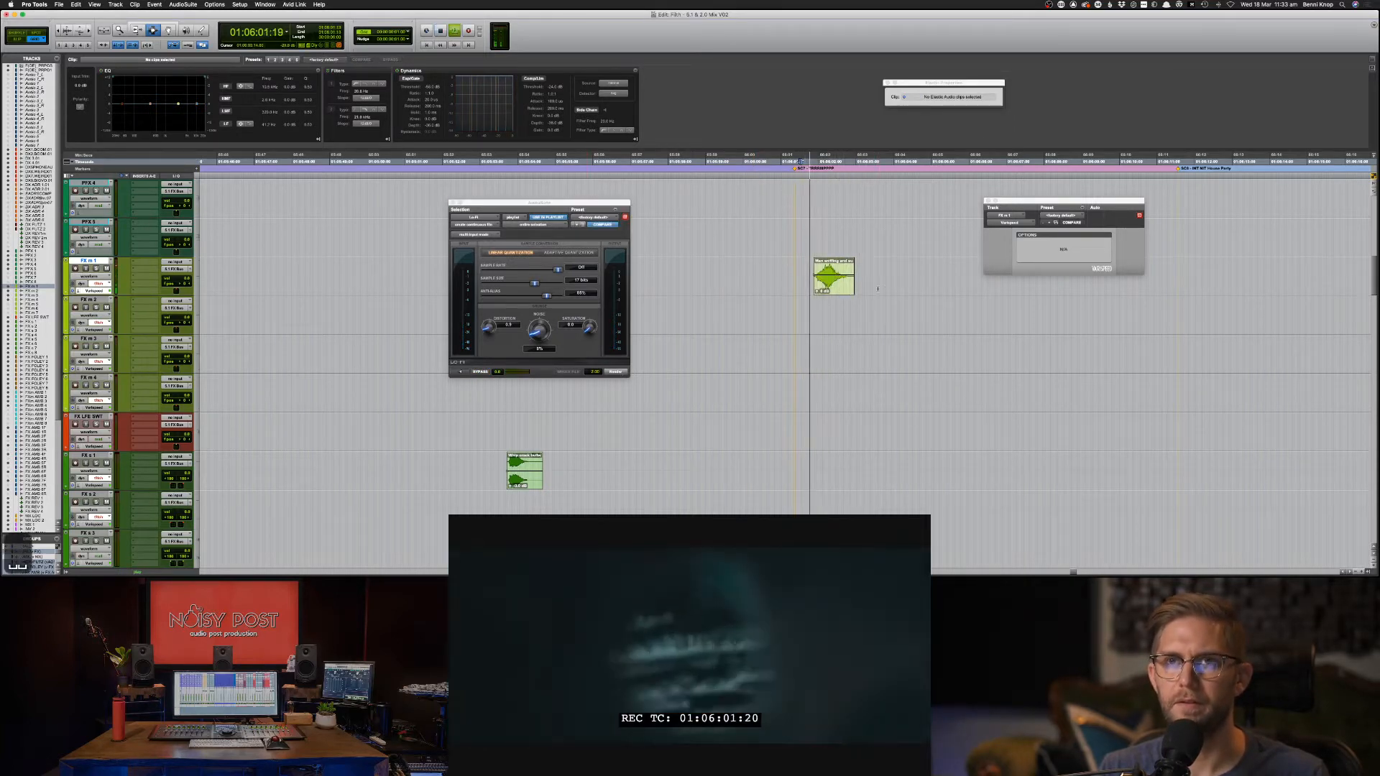
Set the sniffing clip's TCE factor to 91%, play it, then bring Soundsnap forward.
{"action": "key", "text": "space"}
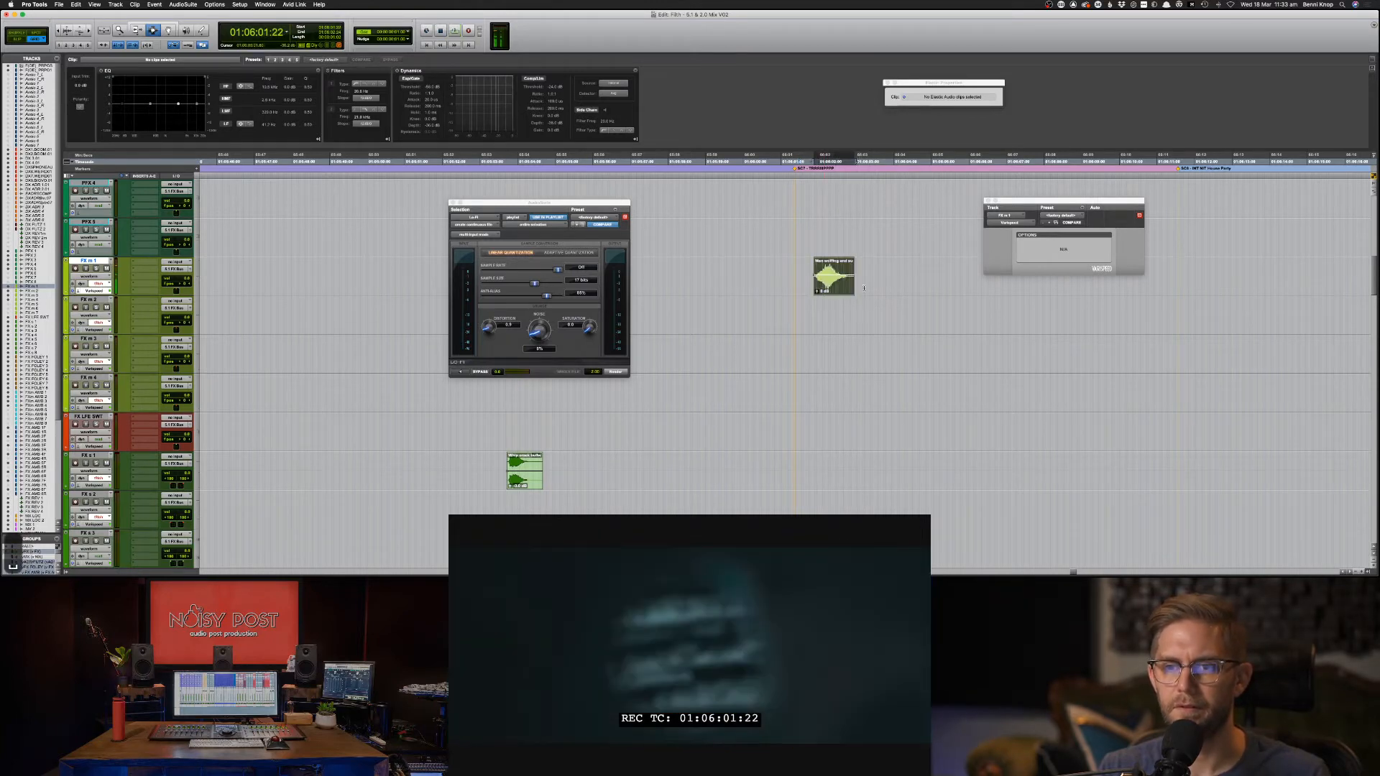
{"action": "left_click_drag", "start_coordinate": [933, 114], "coordinate": [935, 114]}
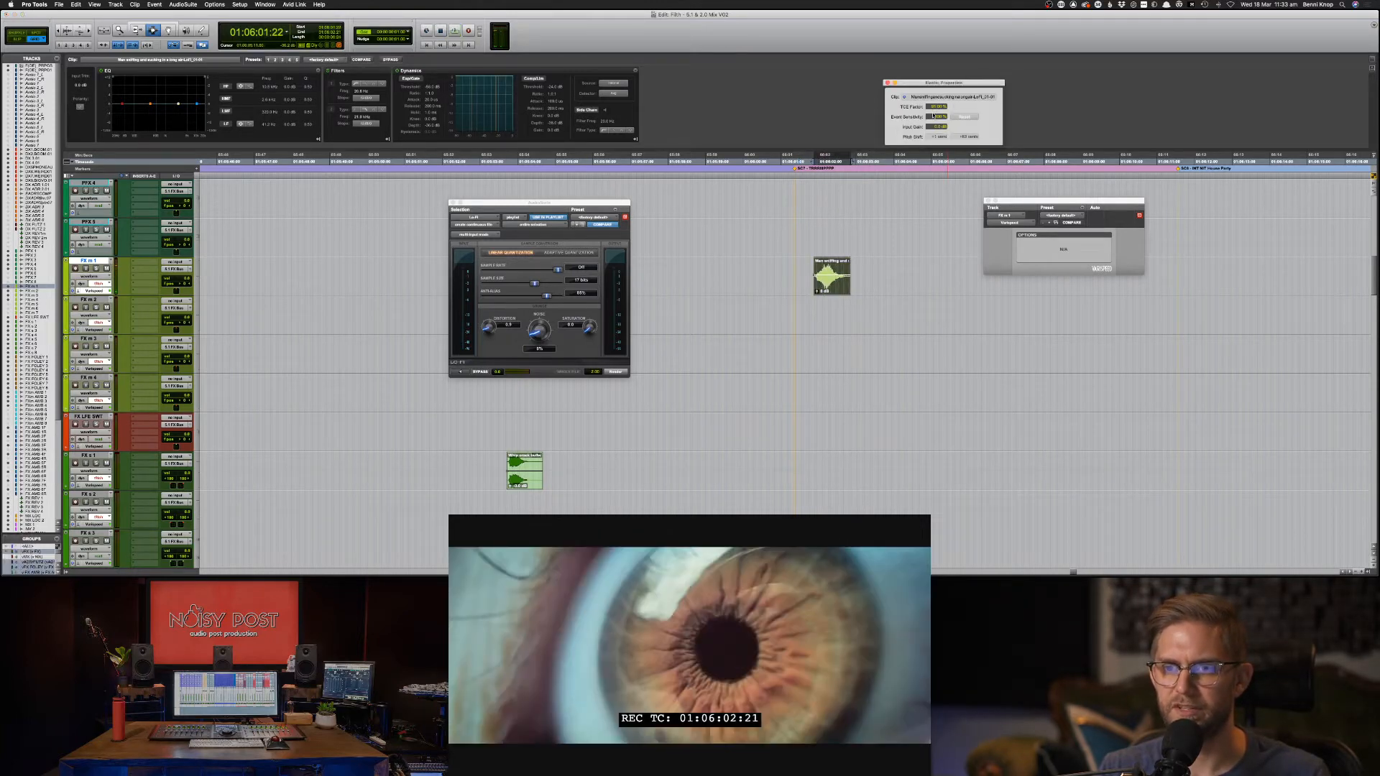
{"action": "key", "text": "space"}
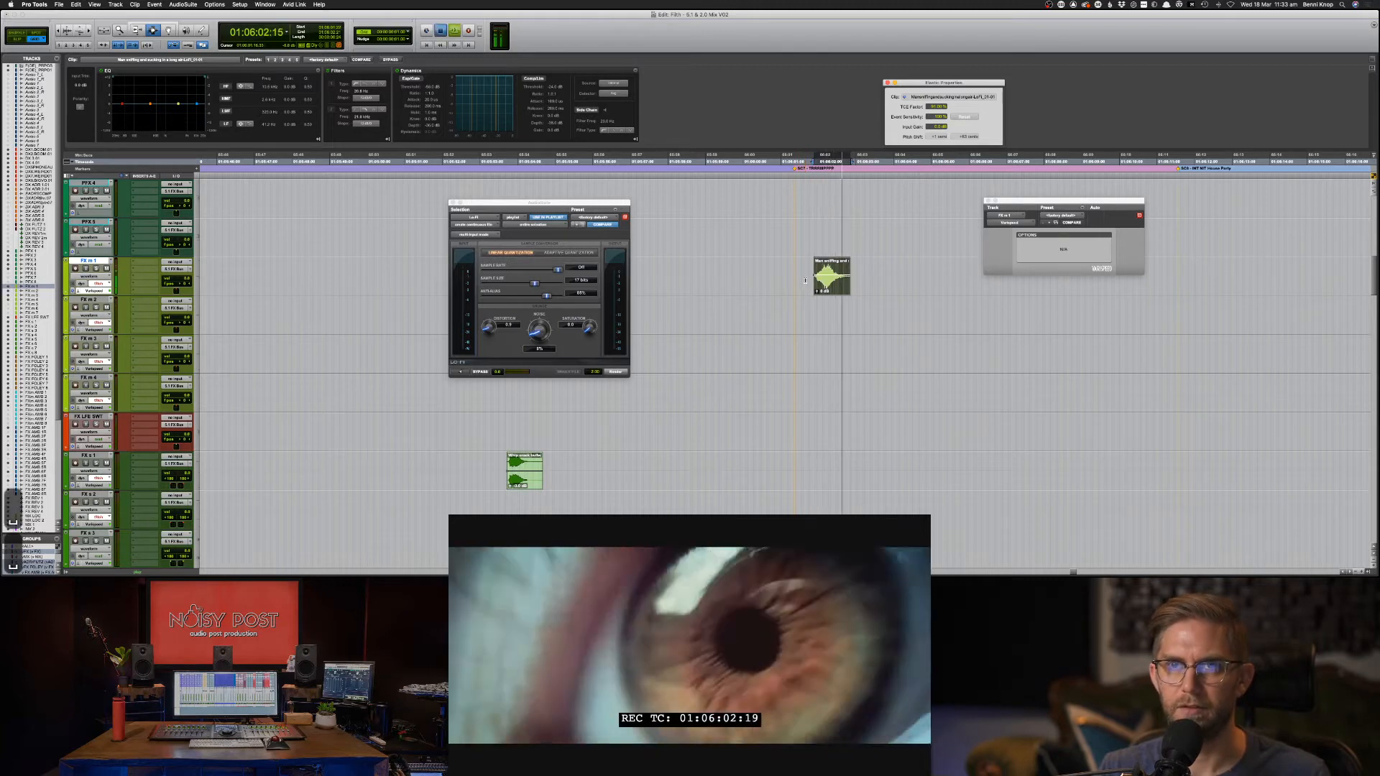
{"action": "key", "text": "super+Tab"}
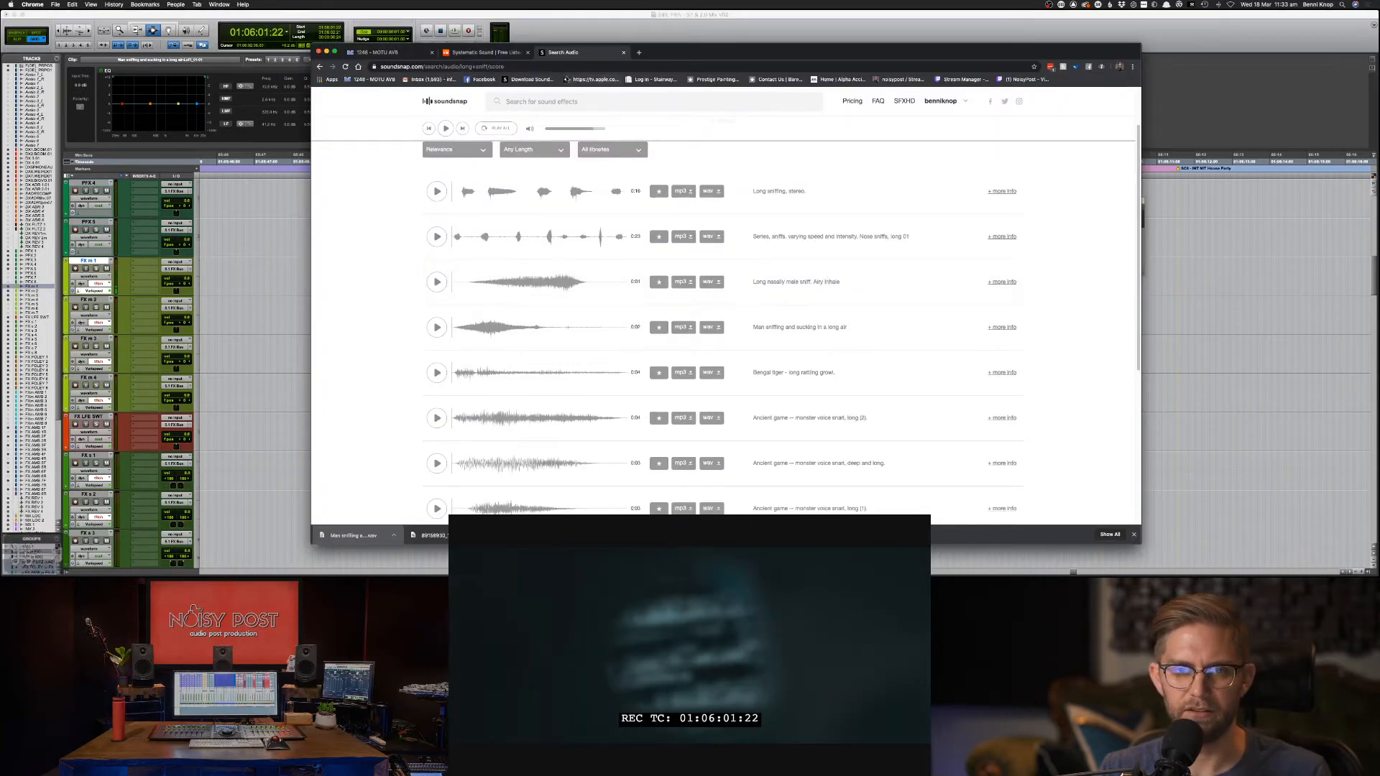
Search Soundsnap for 'snort sniff cocaine', then for 'sniff drugs'.
{"action": "left_click", "coordinate": [550, 103]}
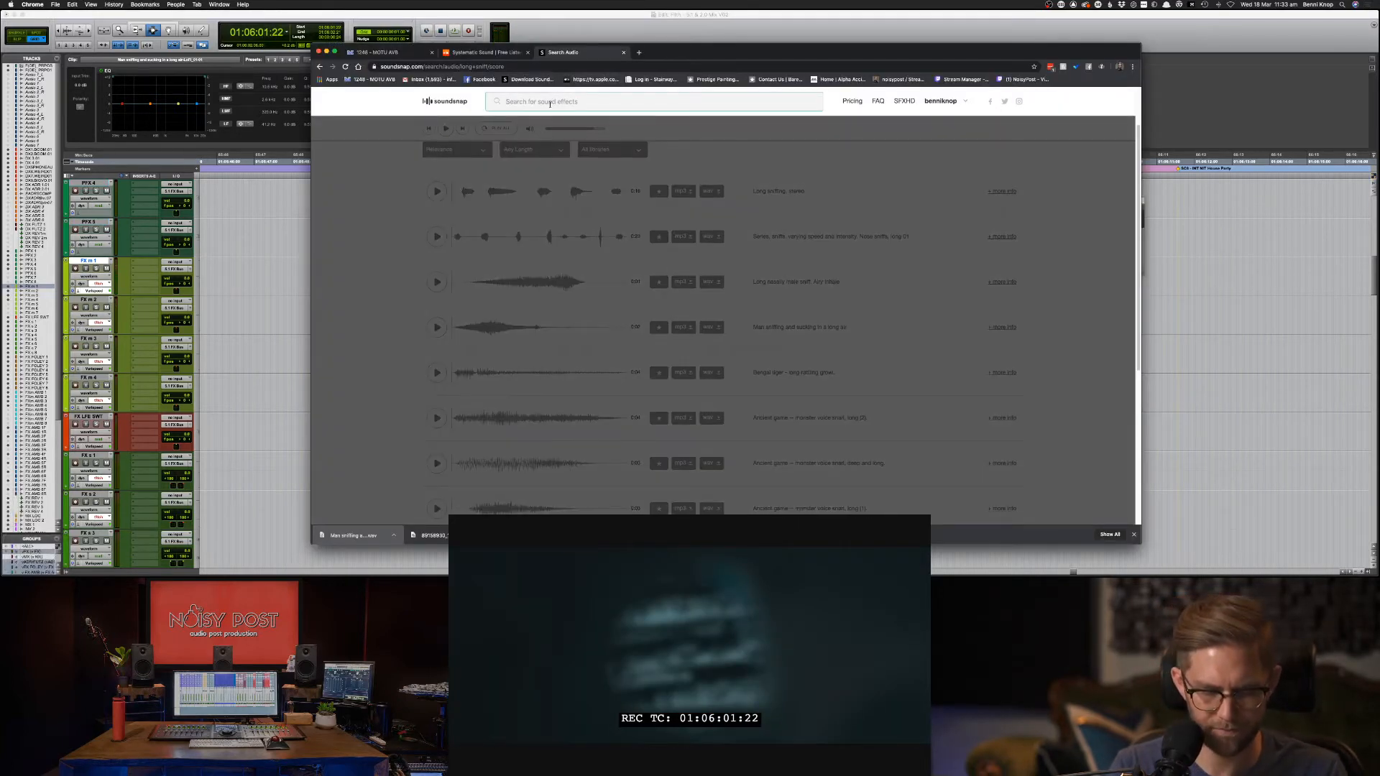
{"action": "type", "text": "snort snif"}
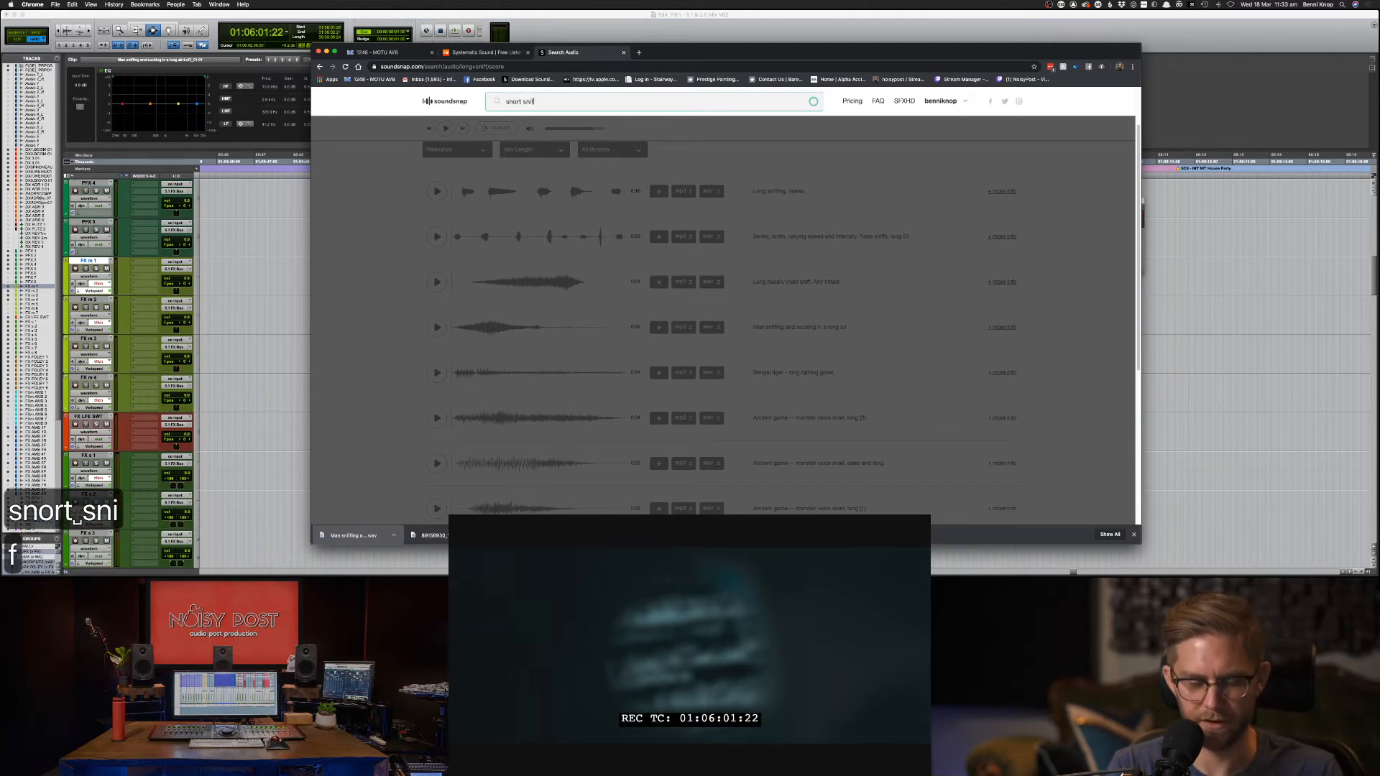
{"action": "type", "text": "f coc"}
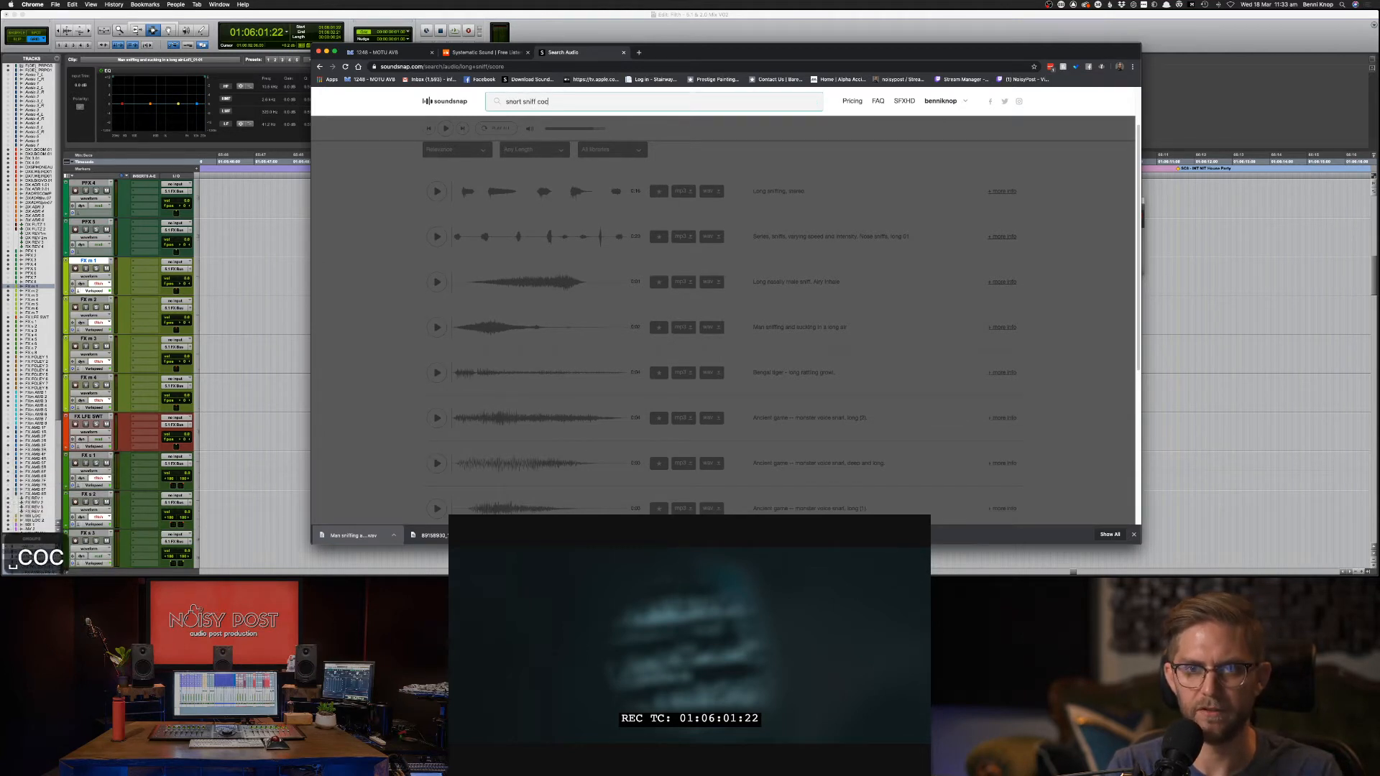
{"action": "type", "text": "ain"}
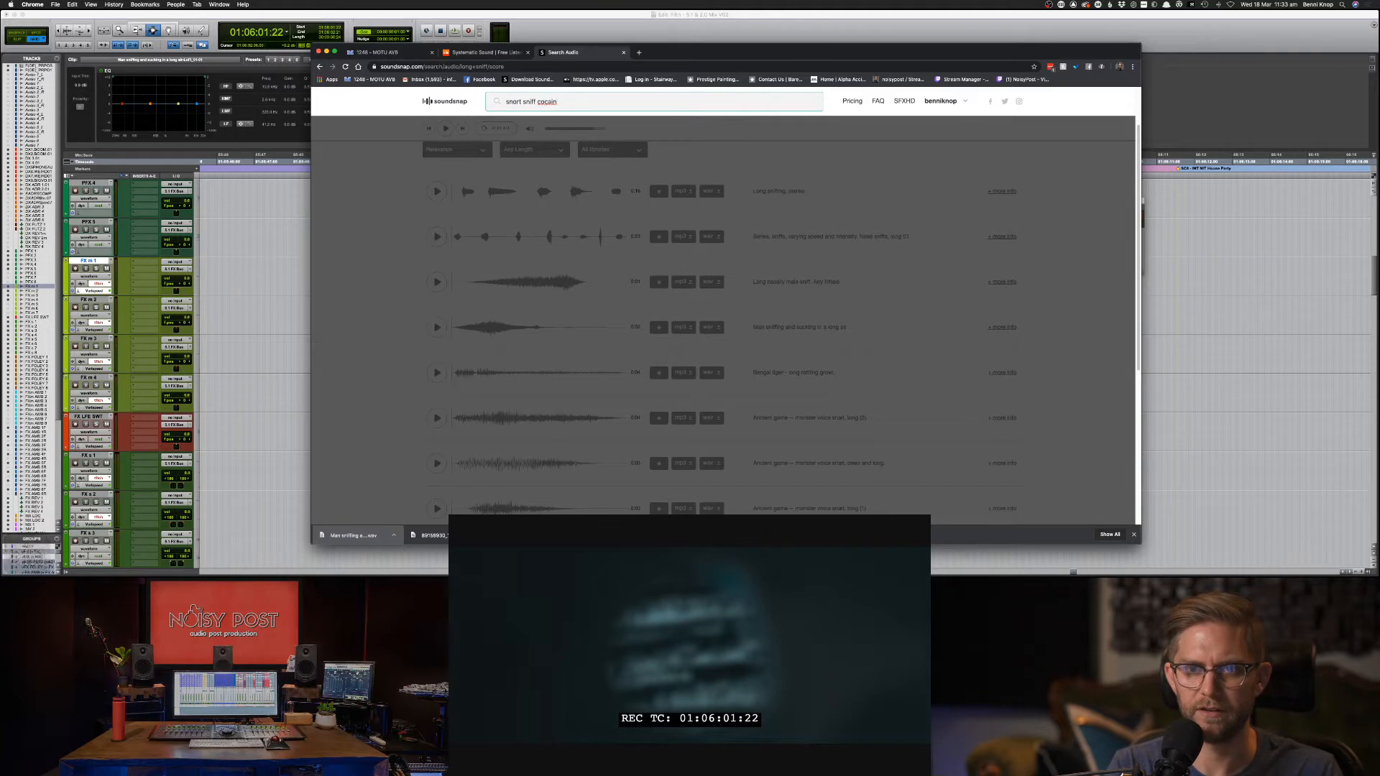
{"action": "type", "text": "e"}
{"action": "key", "text": "Return"}
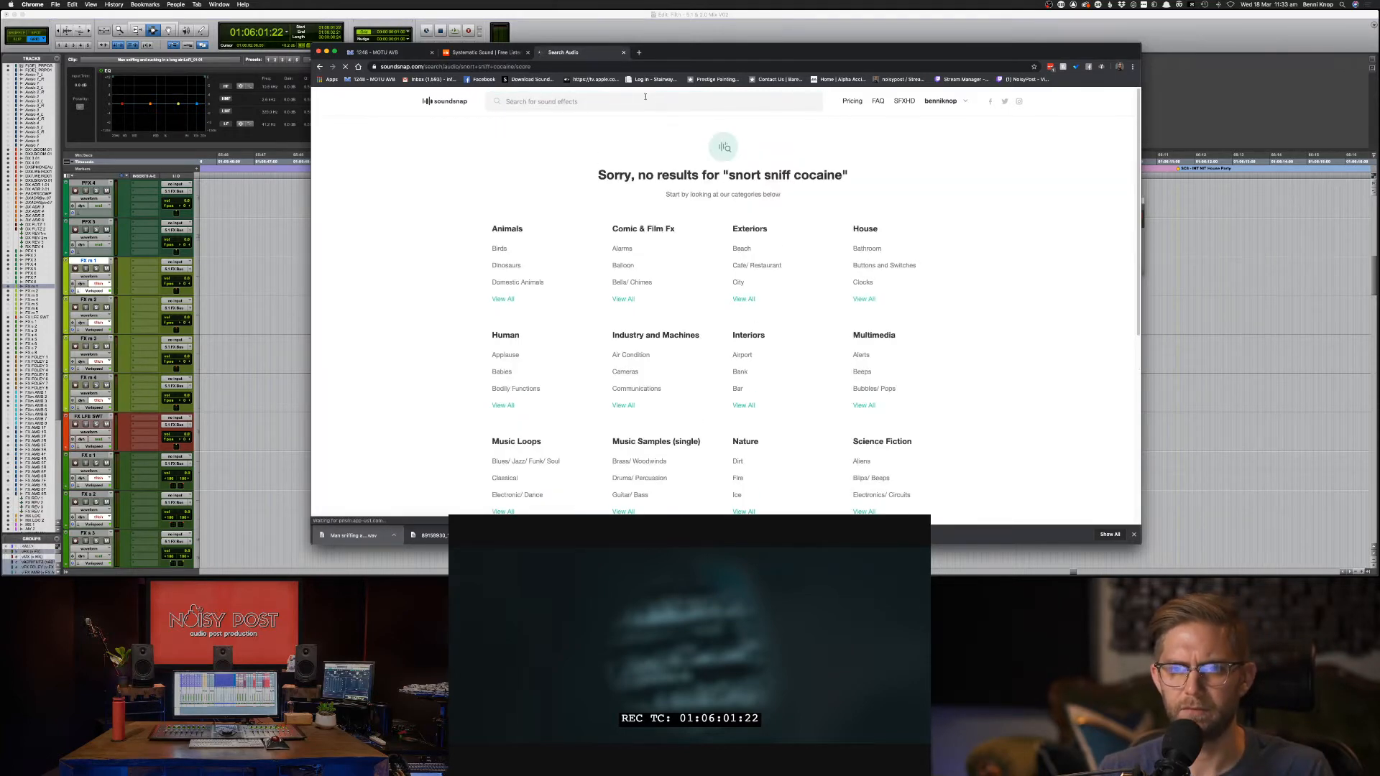
{"action": "left_click", "coordinate": [615, 100]}
{"action": "type", "text": "sniff "}
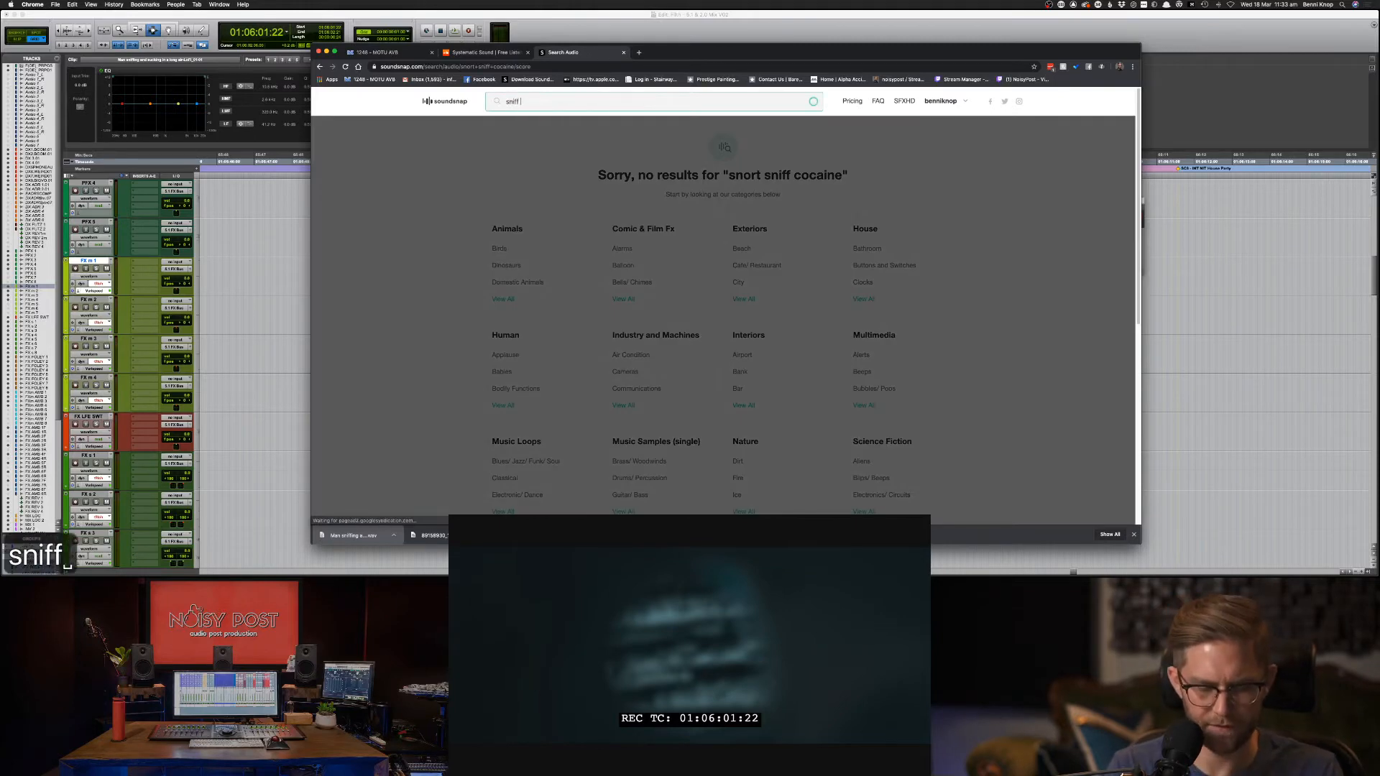
{"action": "type", "text": "drugs"}
{"action": "key", "text": "Return"}
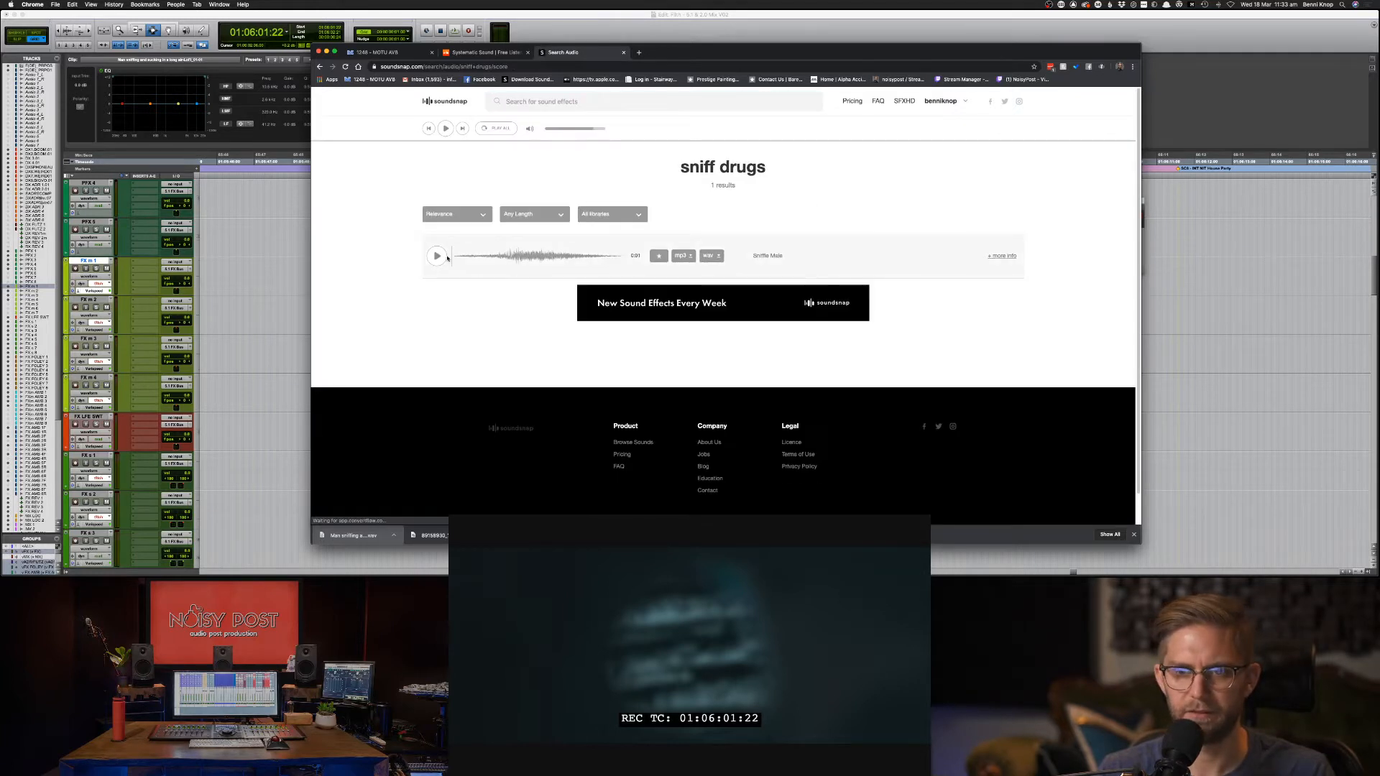
Audition Sniffle Male and drag its file onto the Pro Tools FX tracks.
{"action": "left_click", "coordinate": [430, 258]}
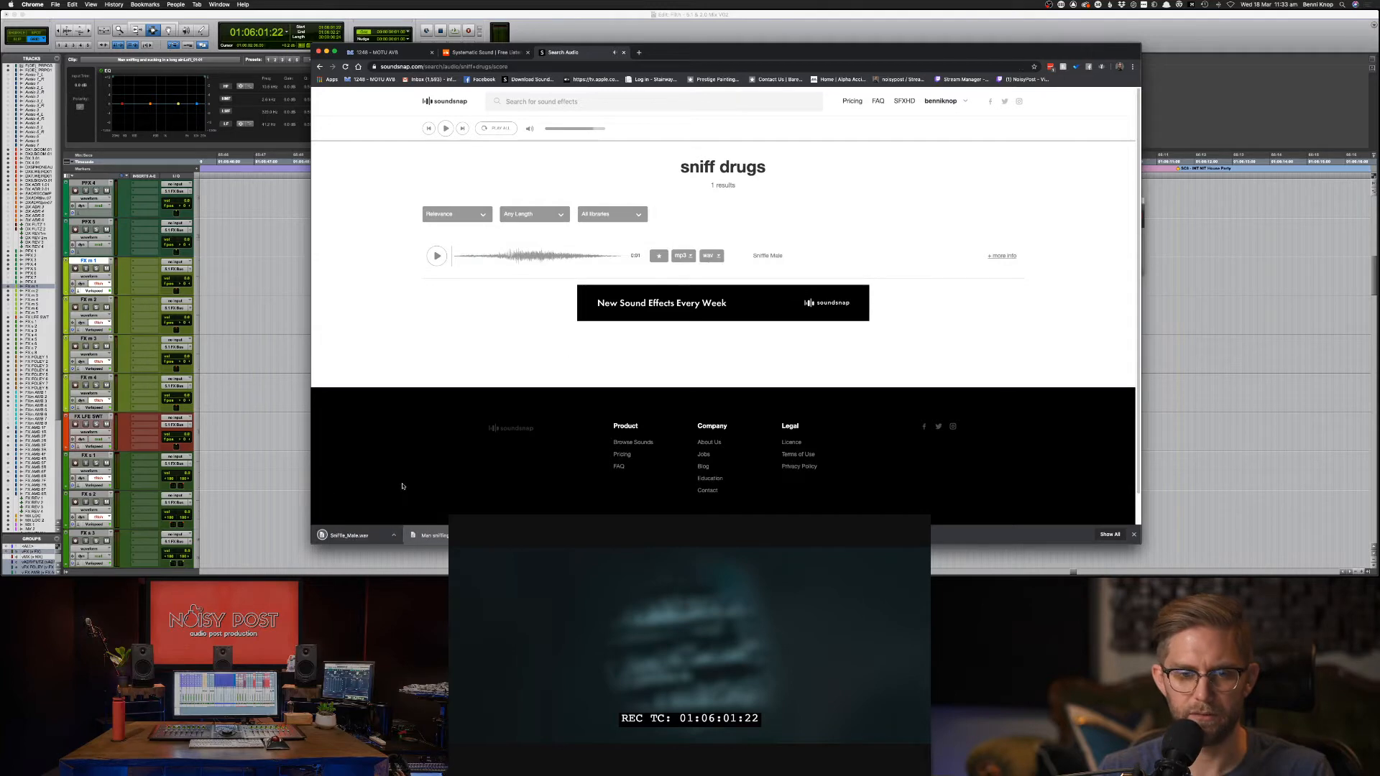
{"action": "key", "text": "super+Tab"}
{"action": "left_click_drag", "start_coordinate": [540, 406], "coordinate": [814, 321]}
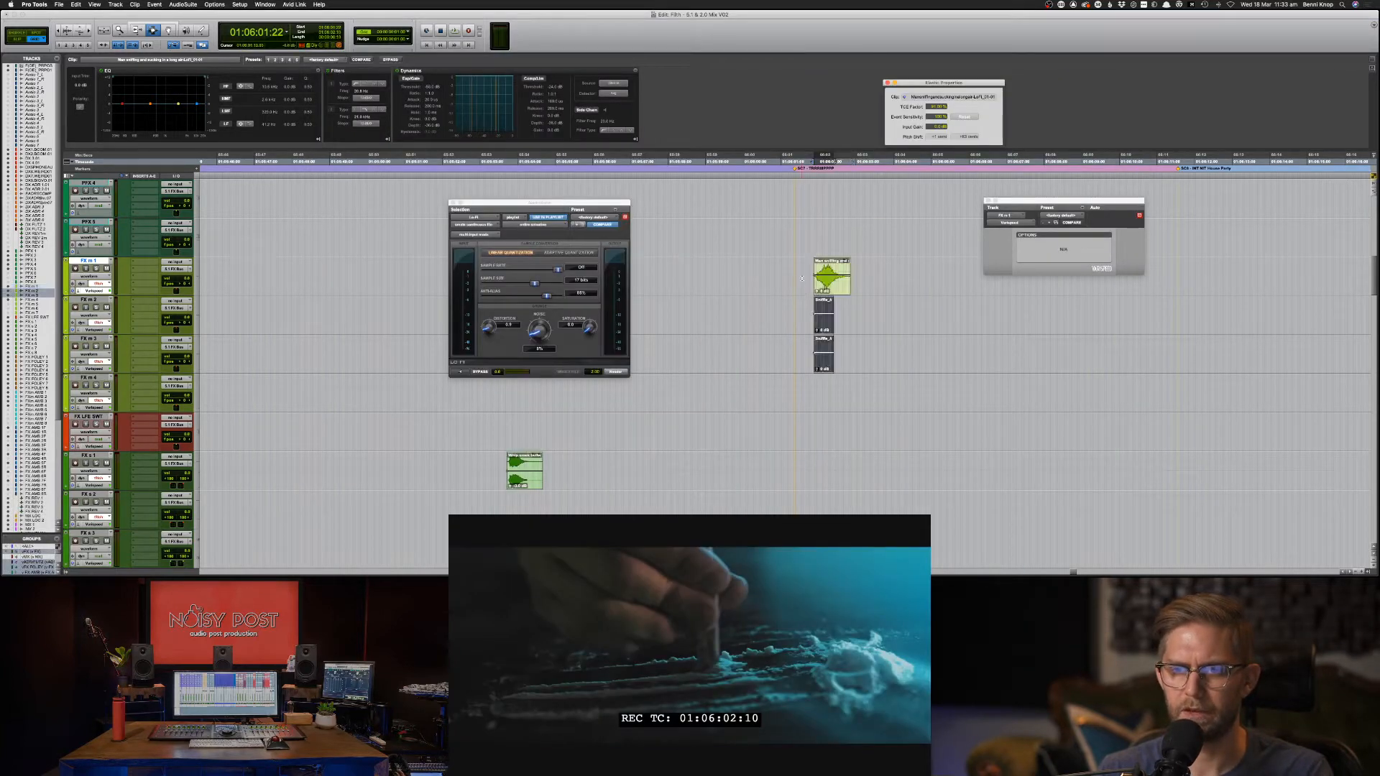
{"action": "left_click_drag", "start_coordinate": [881, 280], "coordinate": [872, 280]}
{"action": "key", "text": "super+m"}
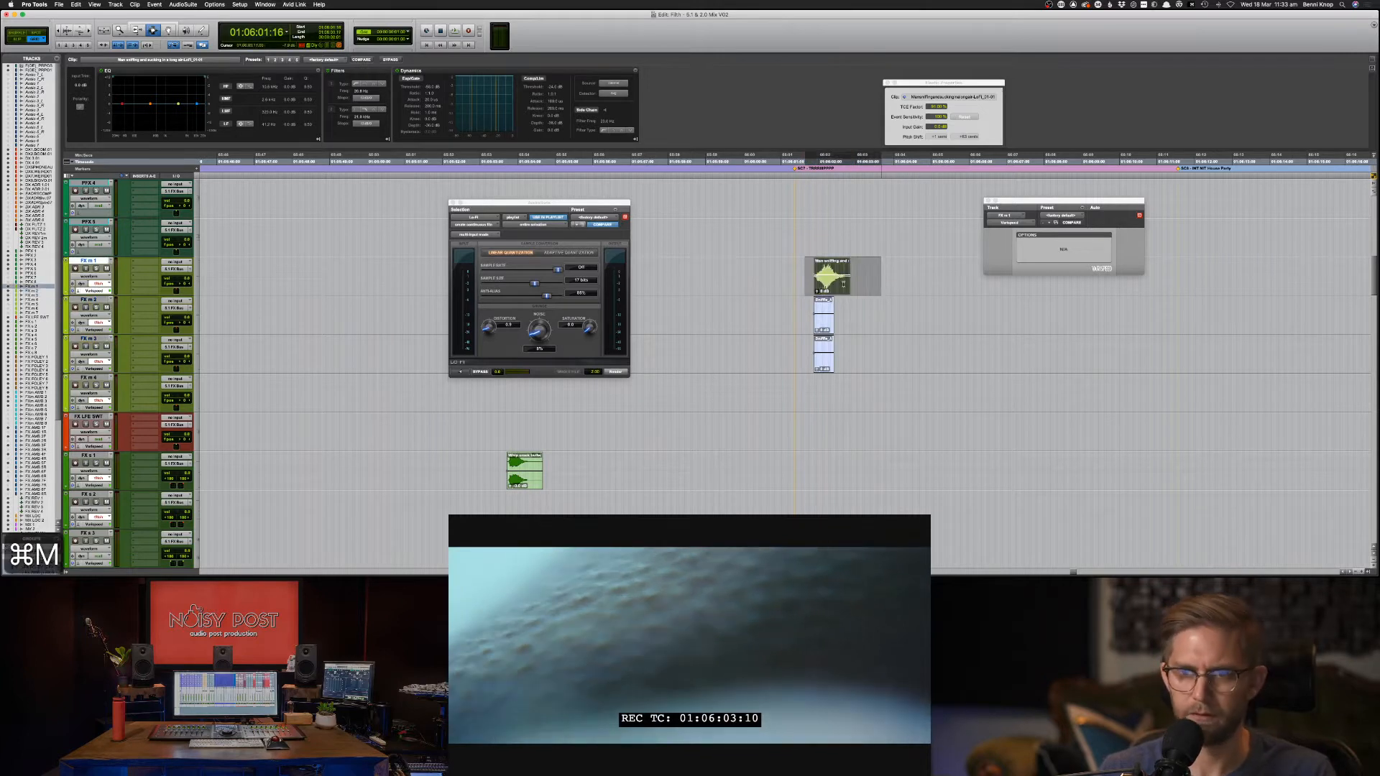
{"action": "left_click_drag", "start_coordinate": [882, 356], "coordinate": [801, 355]}
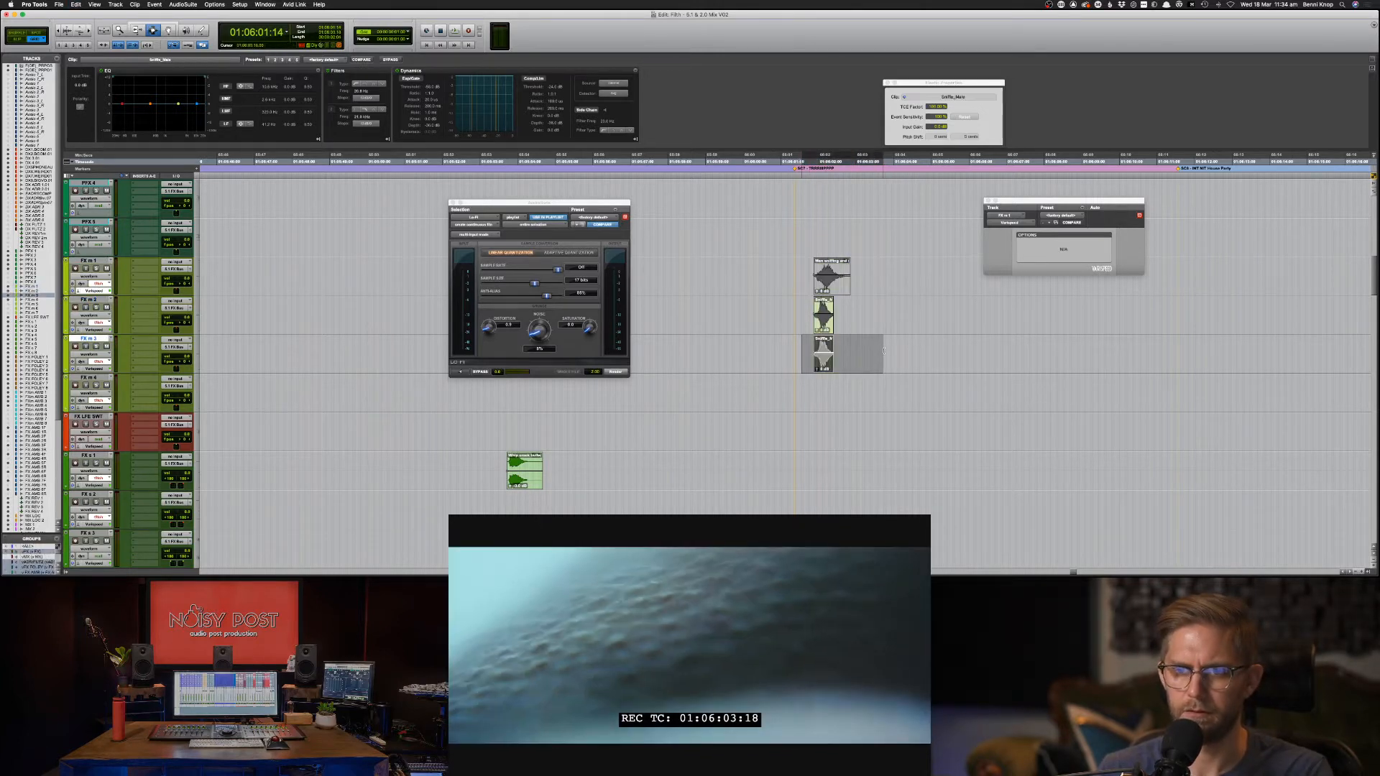
{"action": "key", "text": "Delete"}
{"action": "left_click", "coordinate": [824, 317]}
{"action": "key", "text": "space"}
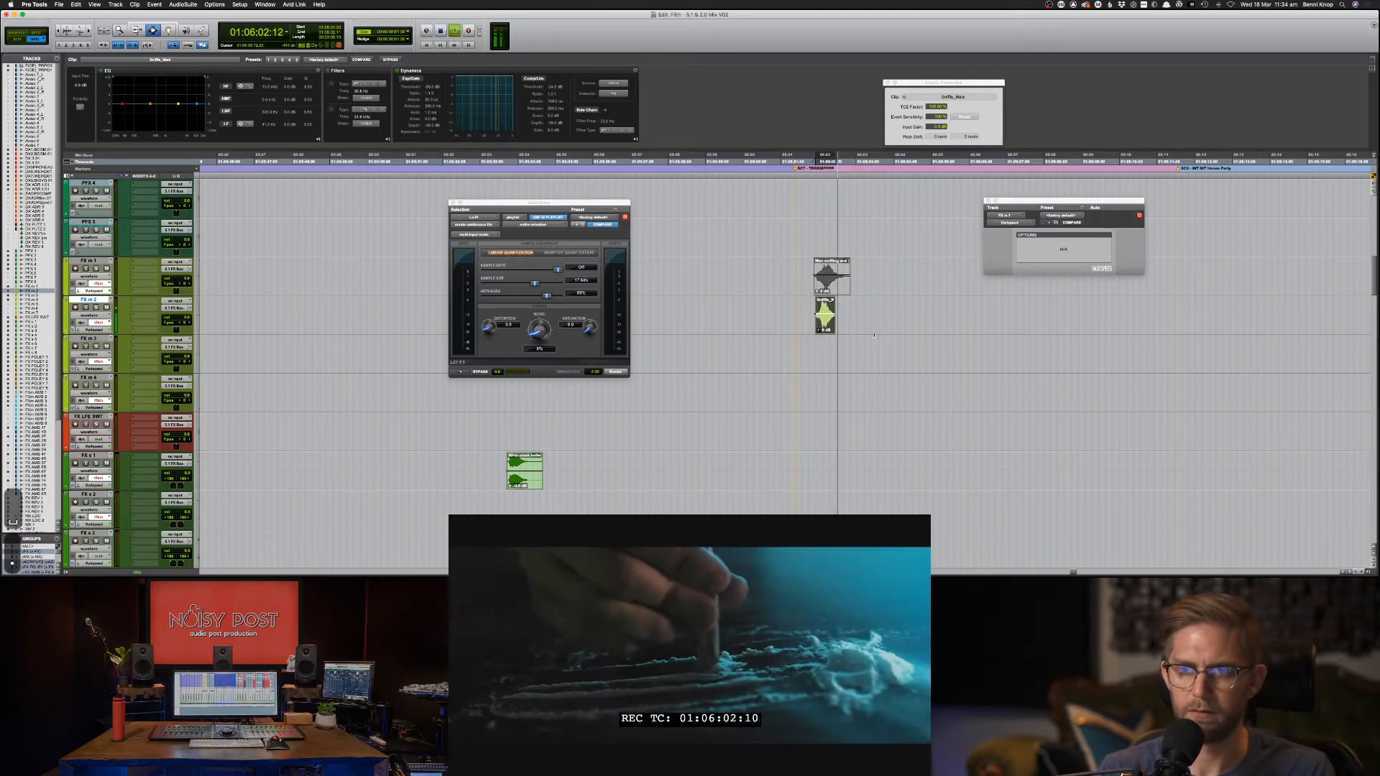
{"action": "key", "text": "space"}
{"action": "key", "text": "period"}
{"action": "key", "text": "period"}
{"action": "key", "text": "period"}
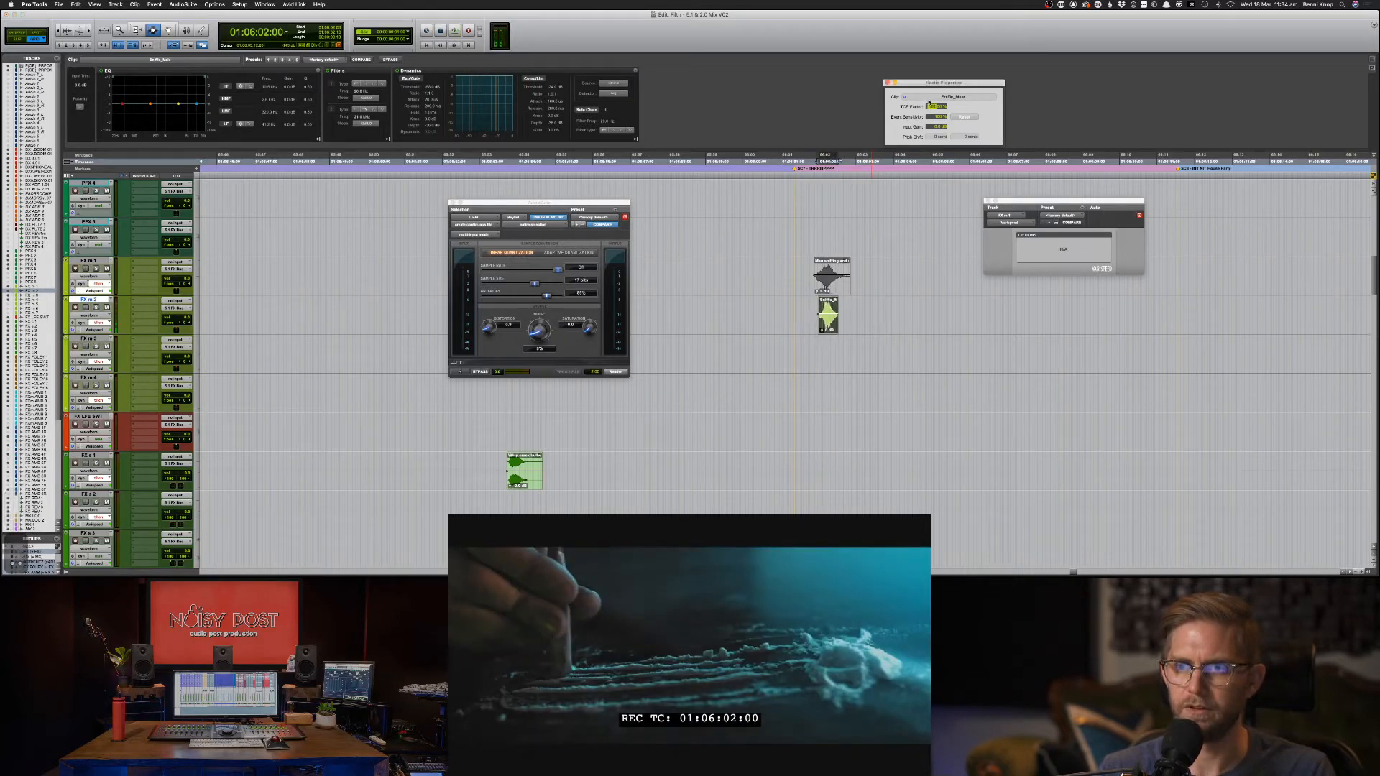
{"action": "key", "text": "space"}
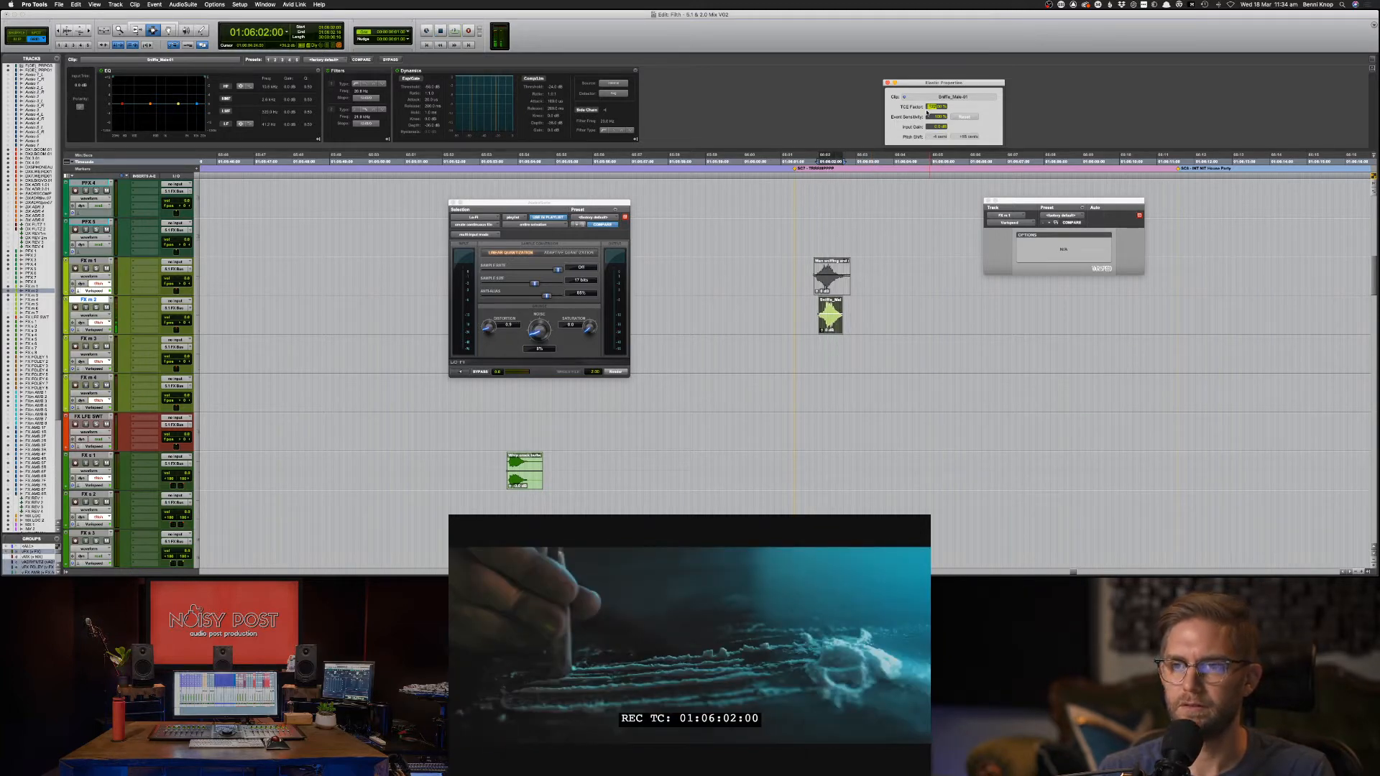
{"action": "key", "text": "space"}
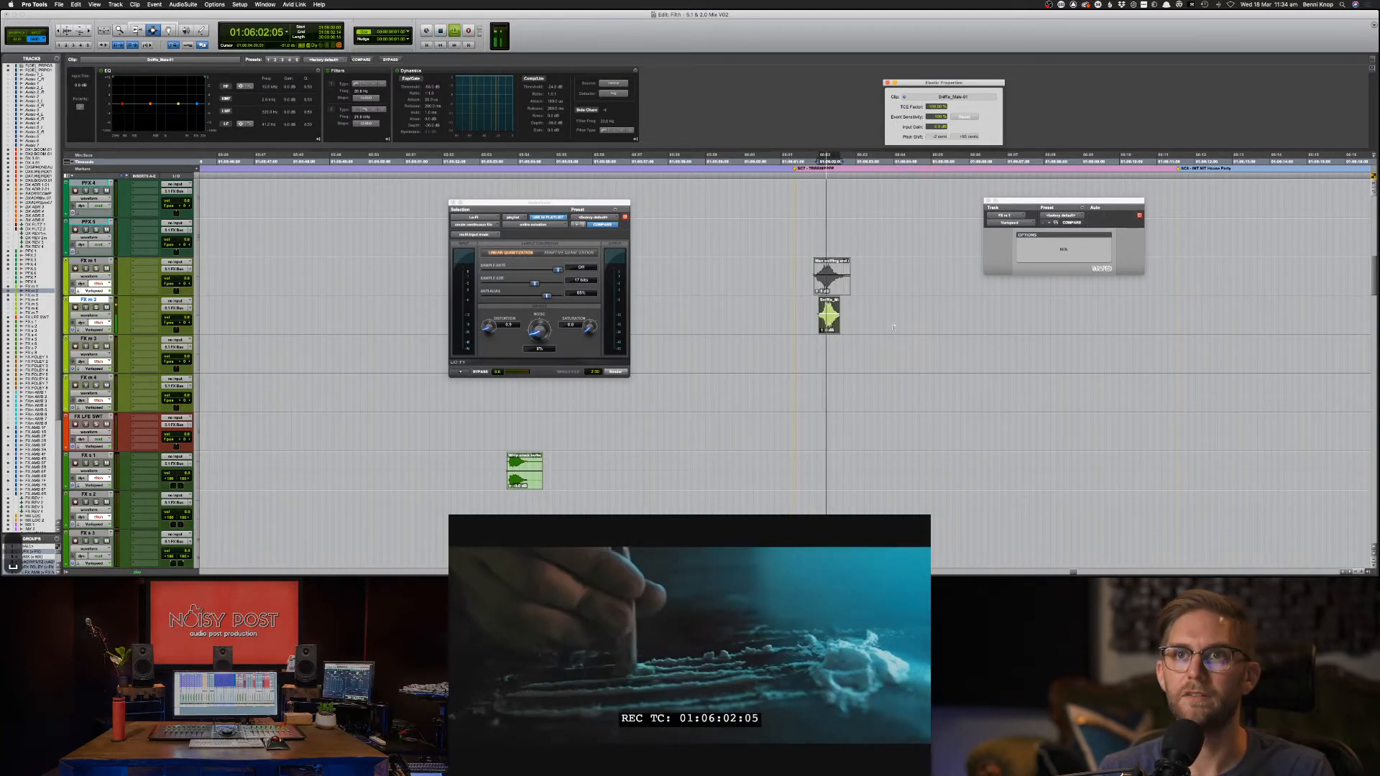
{"action": "key", "text": "space"}
{"action": "key", "text": "comma"}
{"action": "key", "text": "comma"}
{"action": "key", "text": "comma"}
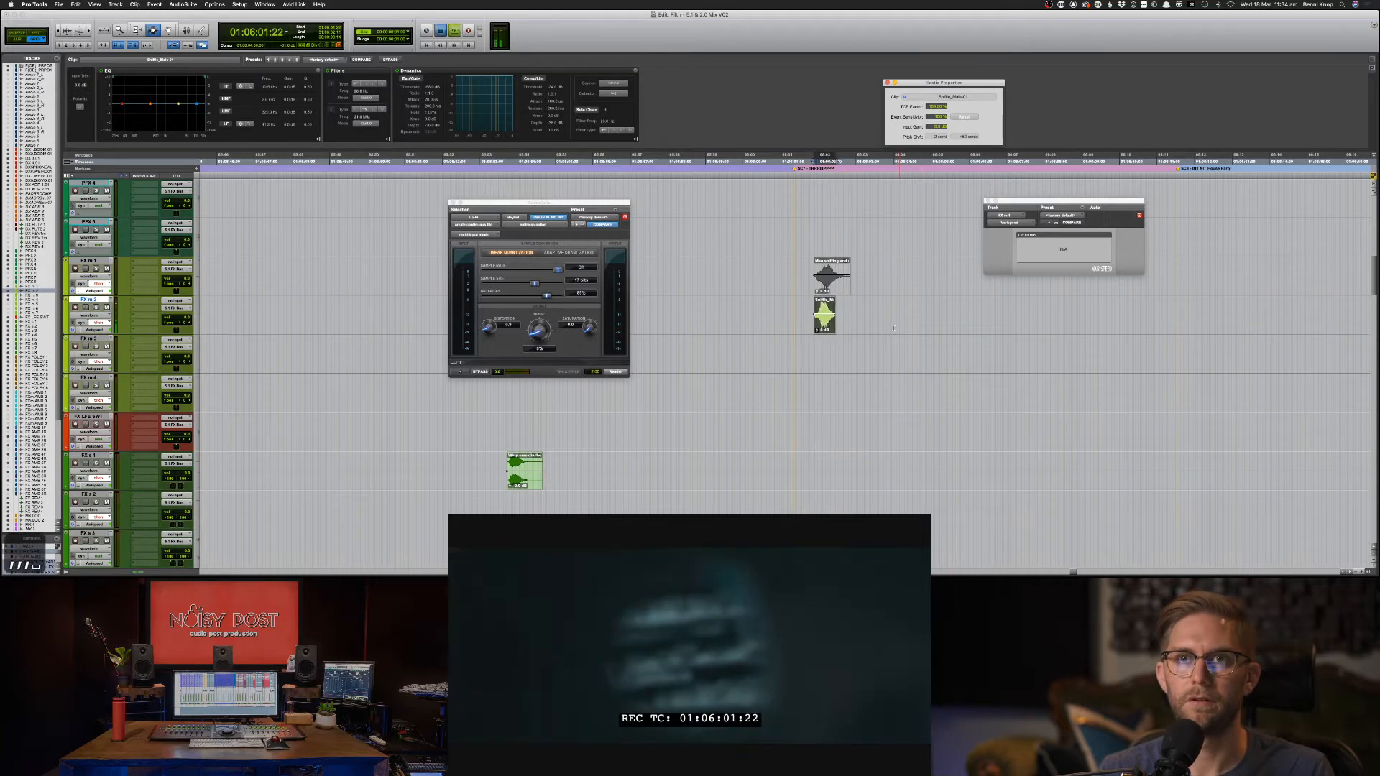
{"action": "key", "text": "period"}
{"action": "key", "text": "period"}
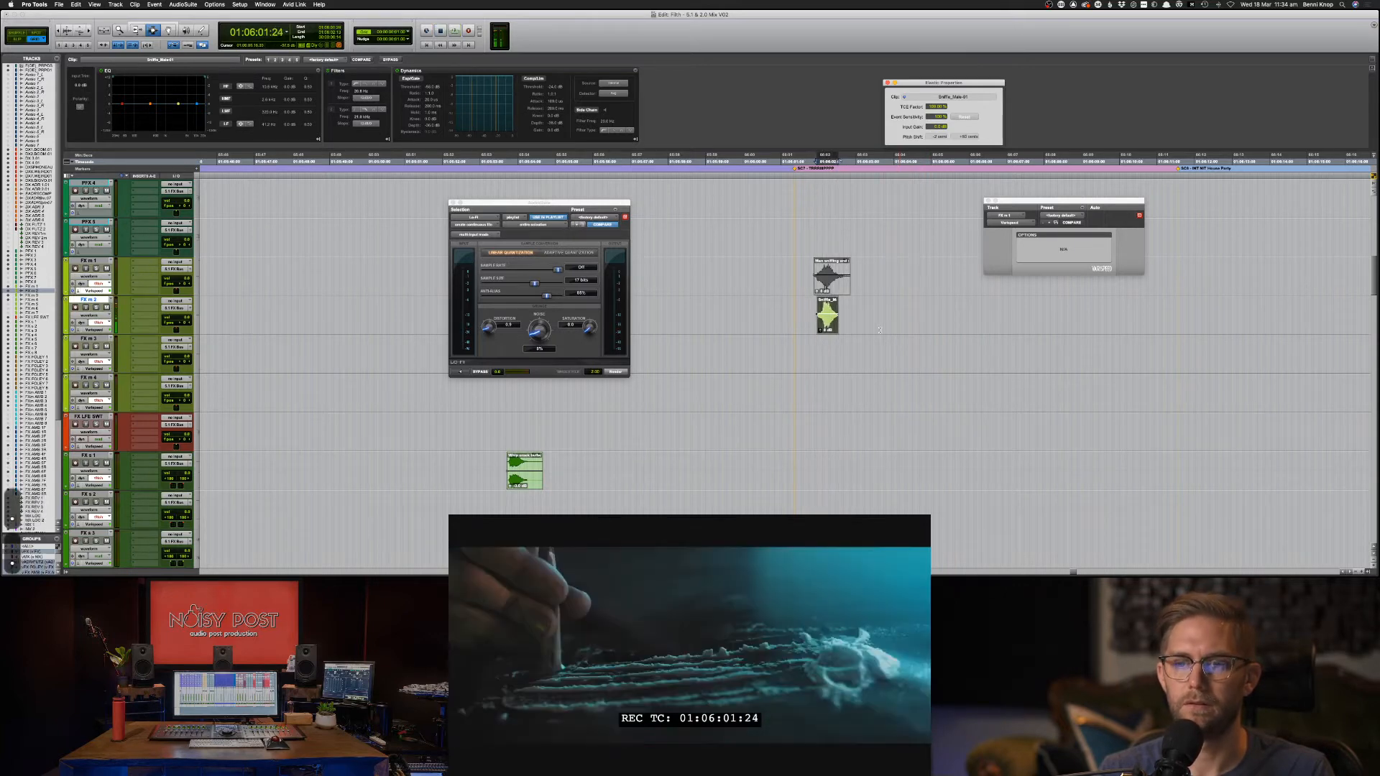
{"action": "key", "text": "space"}
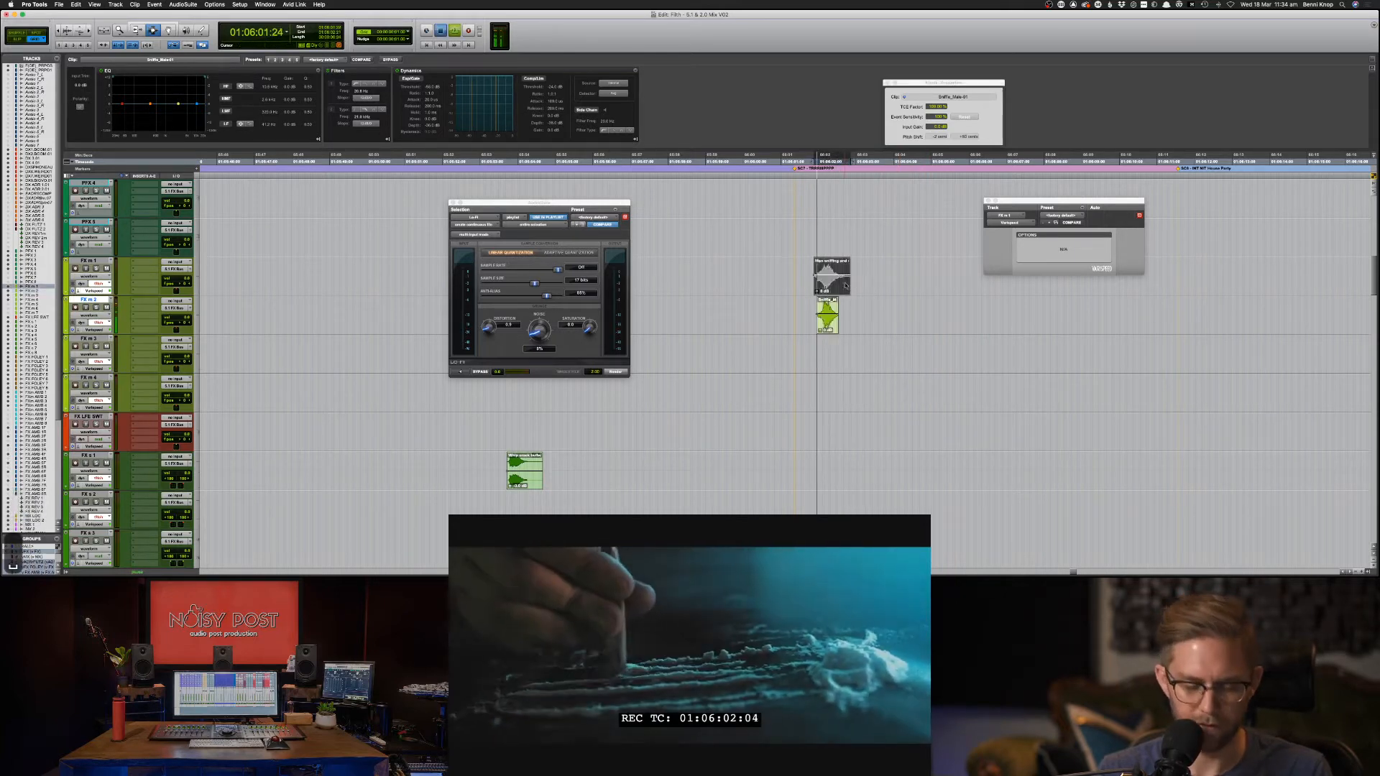
{"action": "key", "text": "super+m"}
{"action": "key", "text": "space"}
{"action": "left_click", "coordinate": [799, 284]}
{"action": "key", "text": "space"}
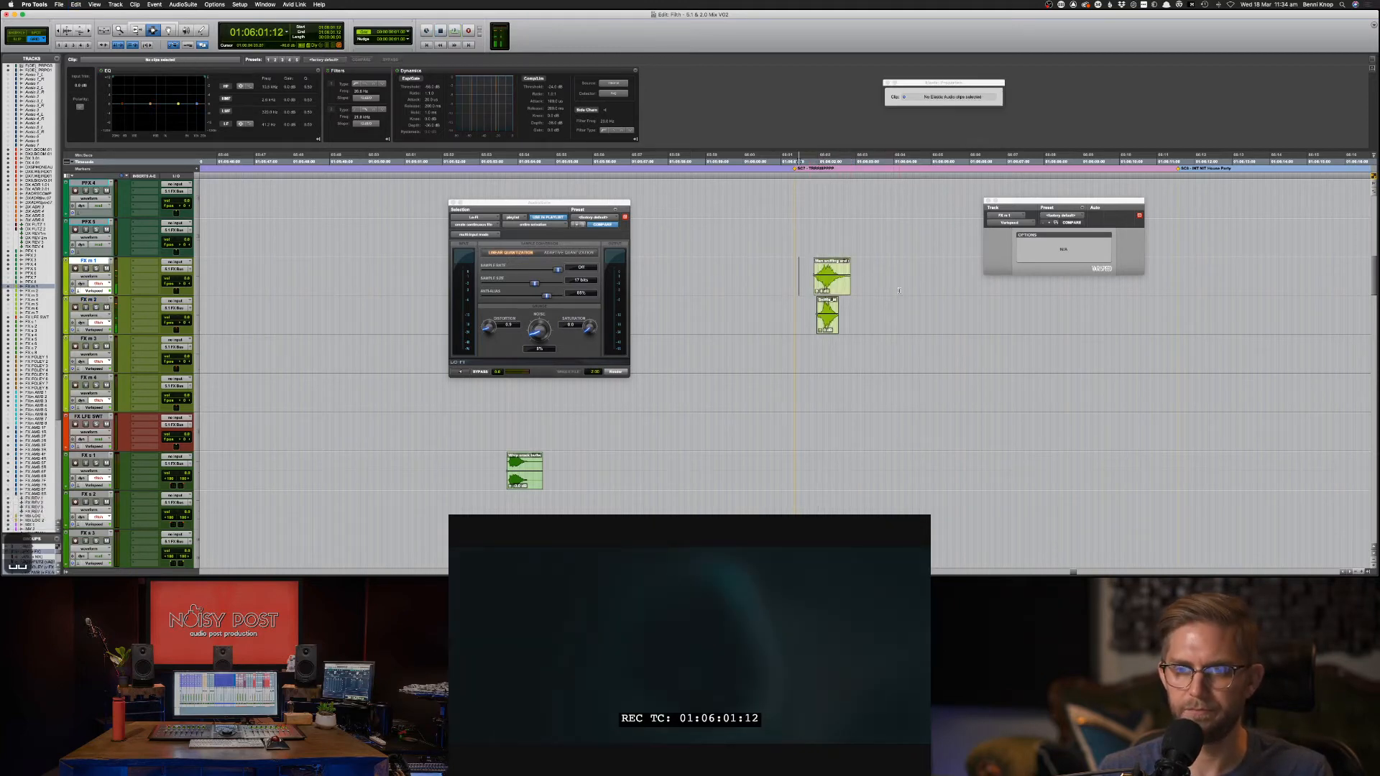
{"action": "key", "text": "space"}
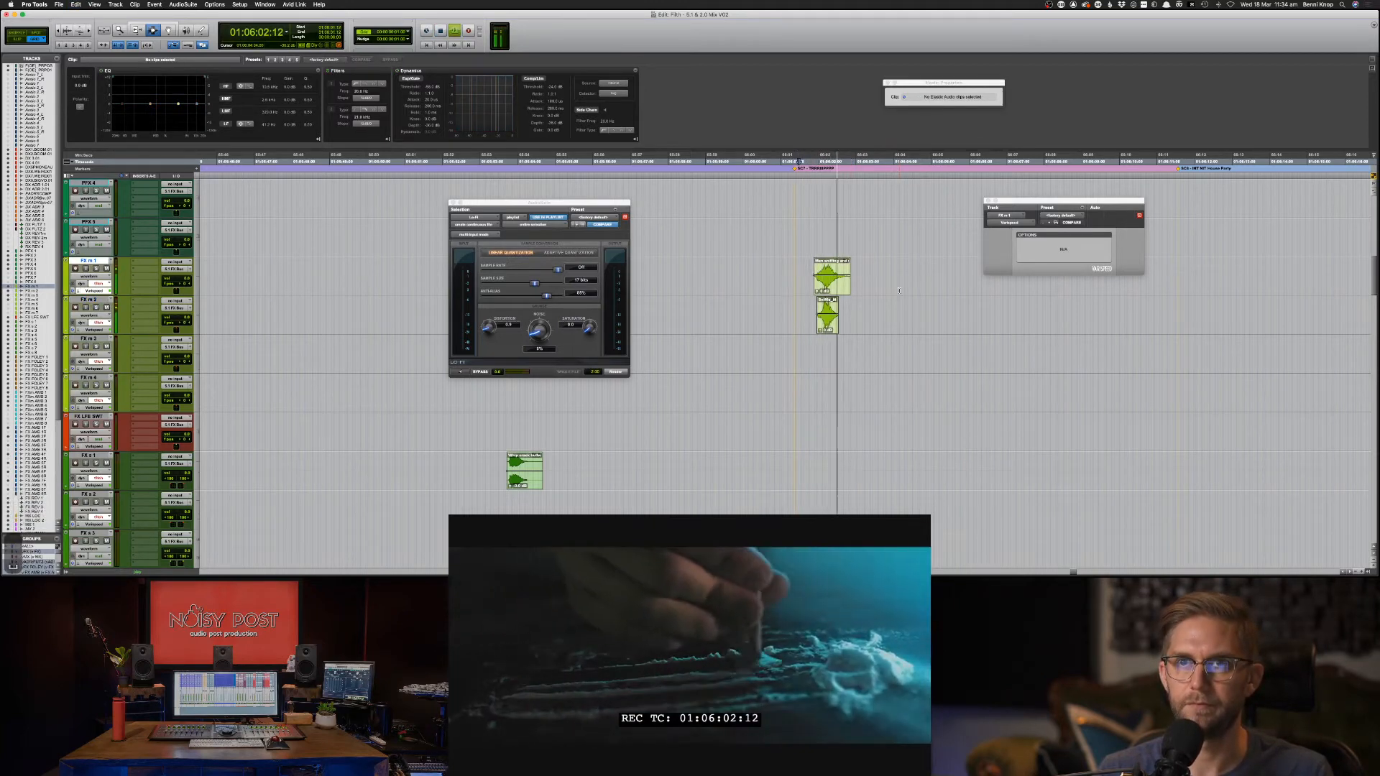
{"action": "left_click_drag", "start_coordinate": [895, 281], "coordinate": [782, 287]}
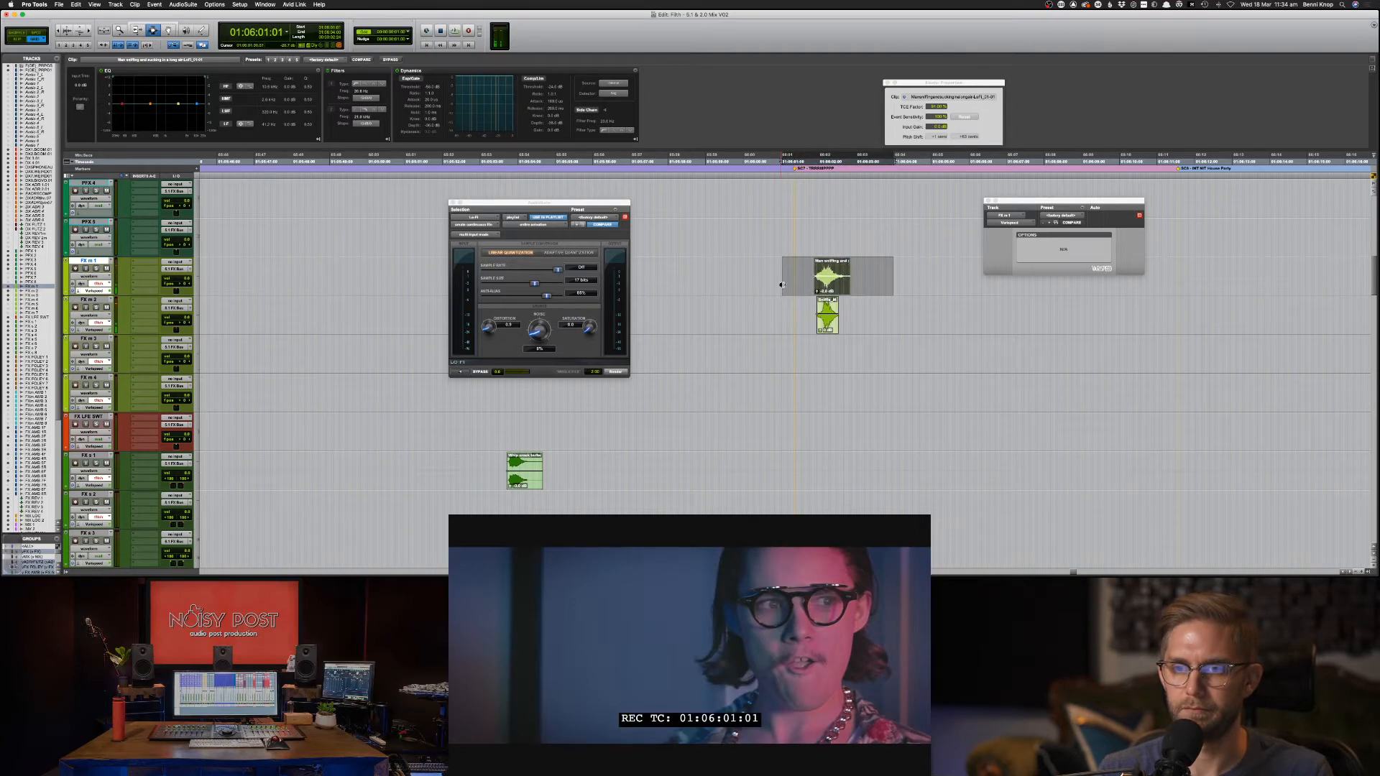
{"action": "left_click", "coordinate": [782, 285]}
{"action": "key", "text": "space"}
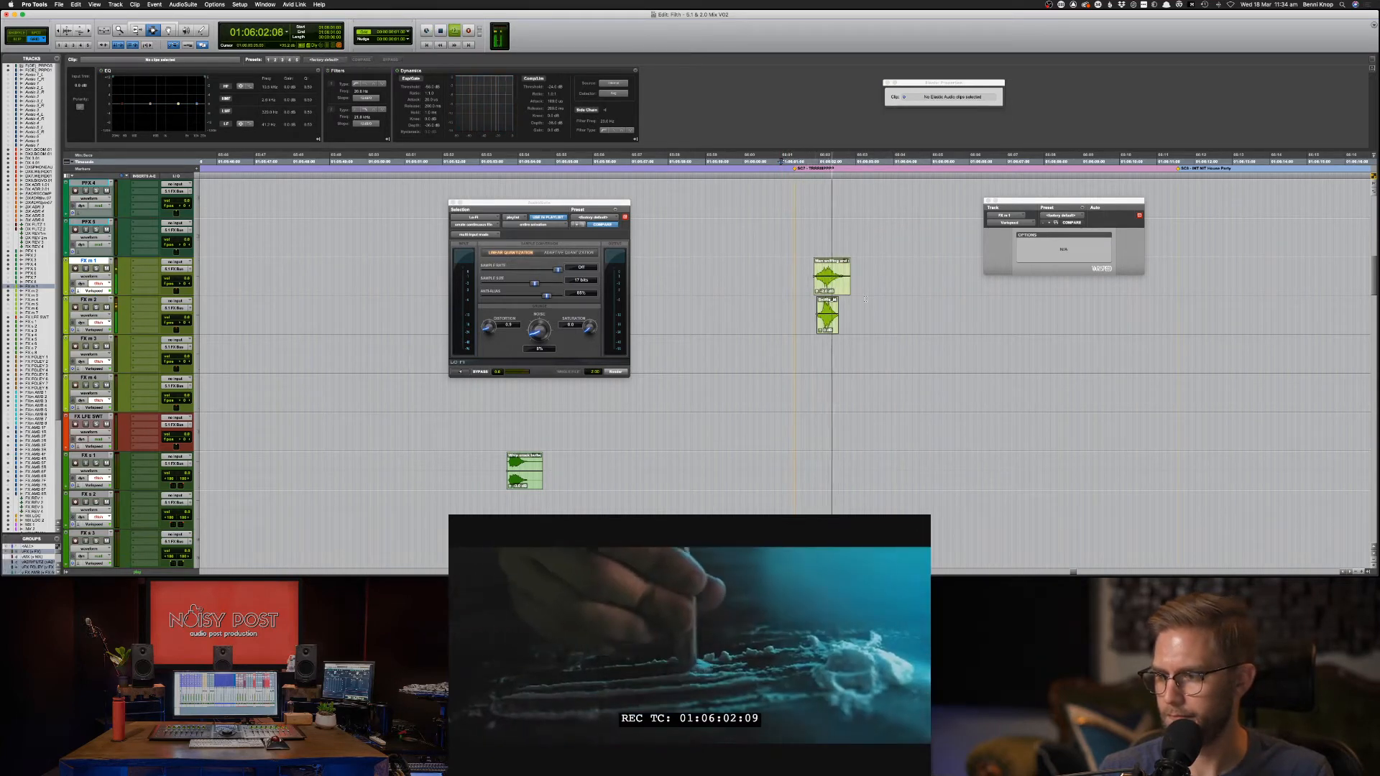
{"action": "key", "text": "space"}
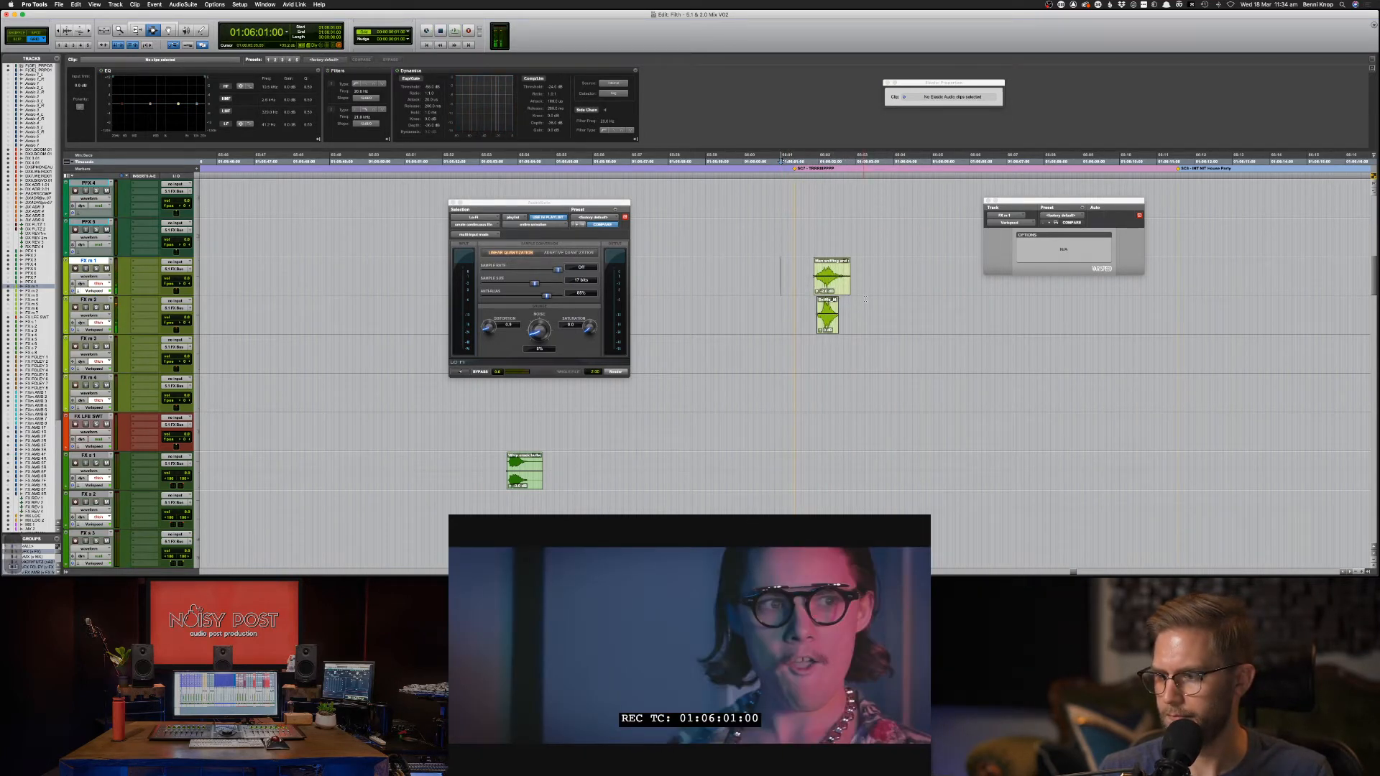
{"action": "key", "text": "space"}
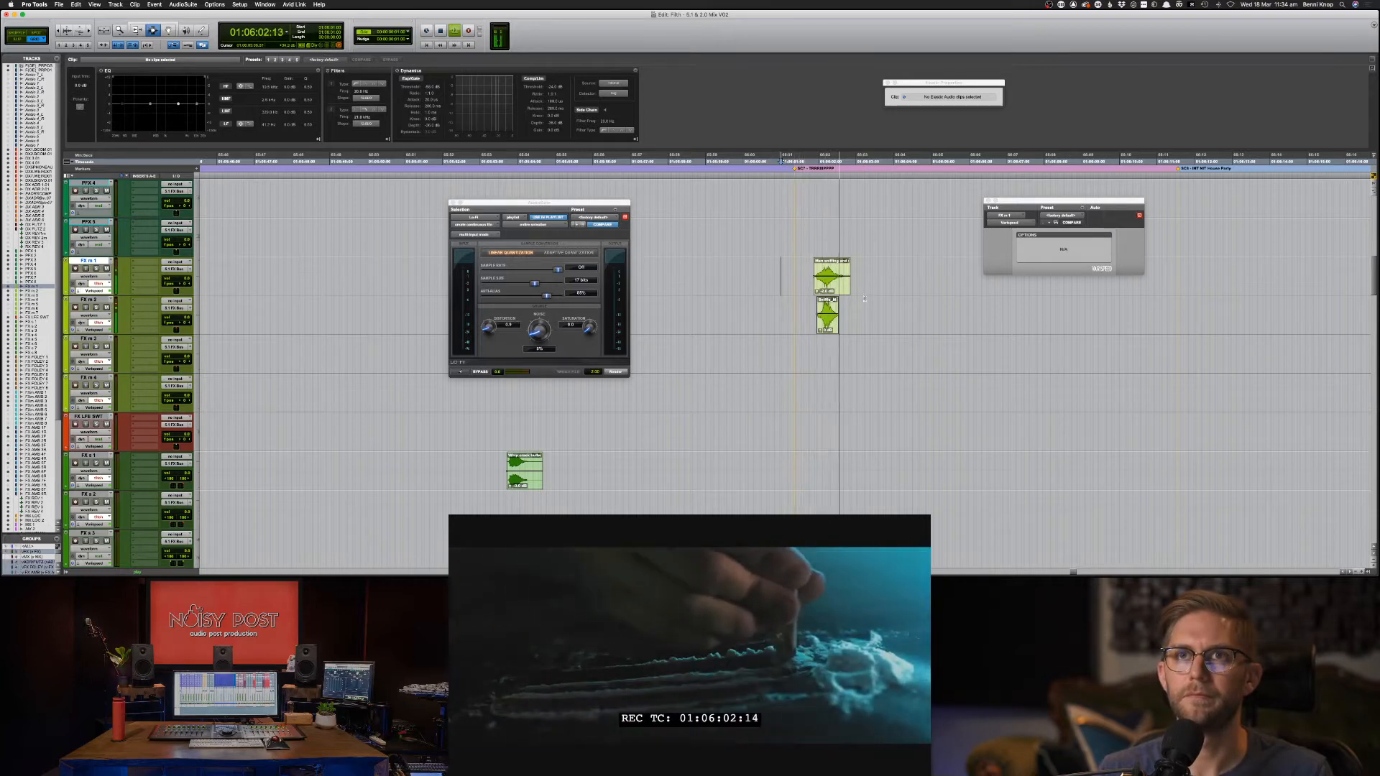
{"action": "key", "text": "space"}
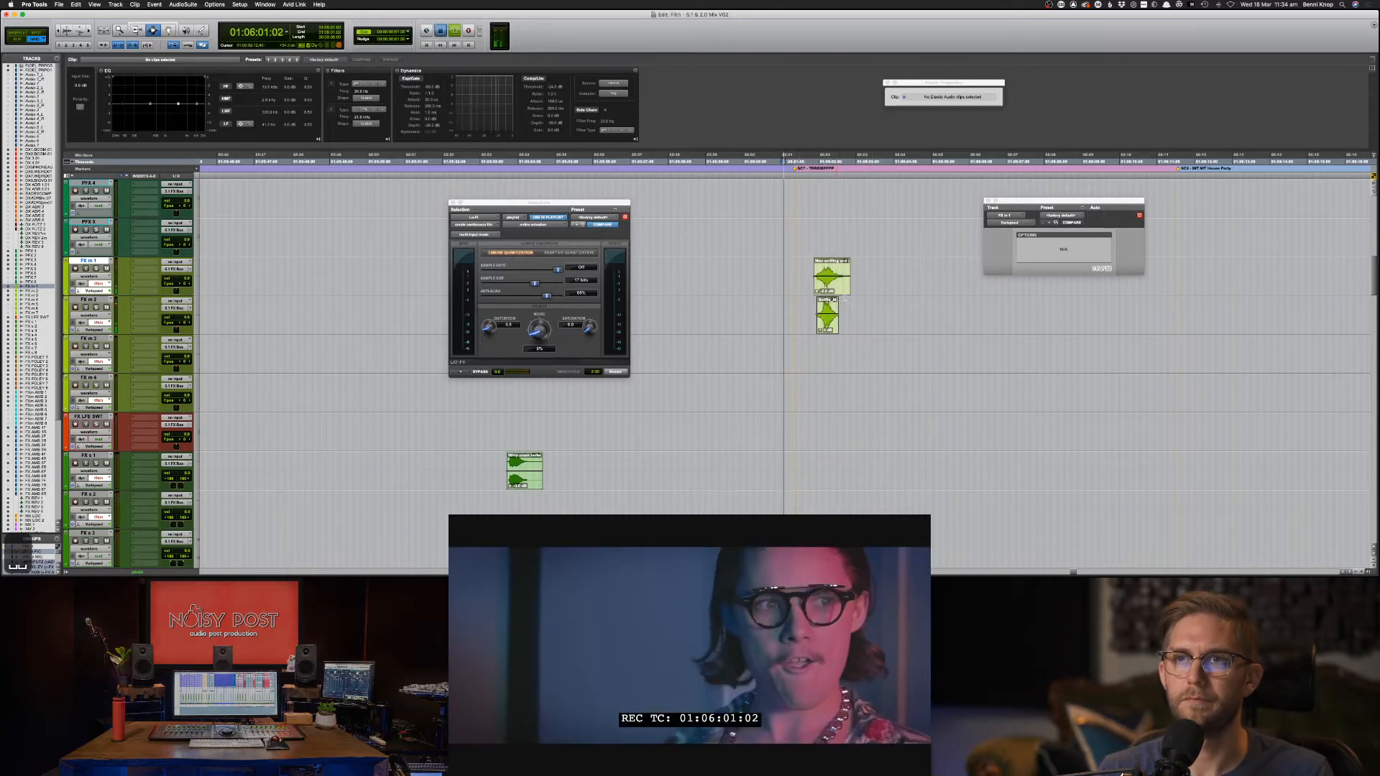
{"action": "left_click", "coordinate": [828, 313]}
{"action": "key", "text": "space"}
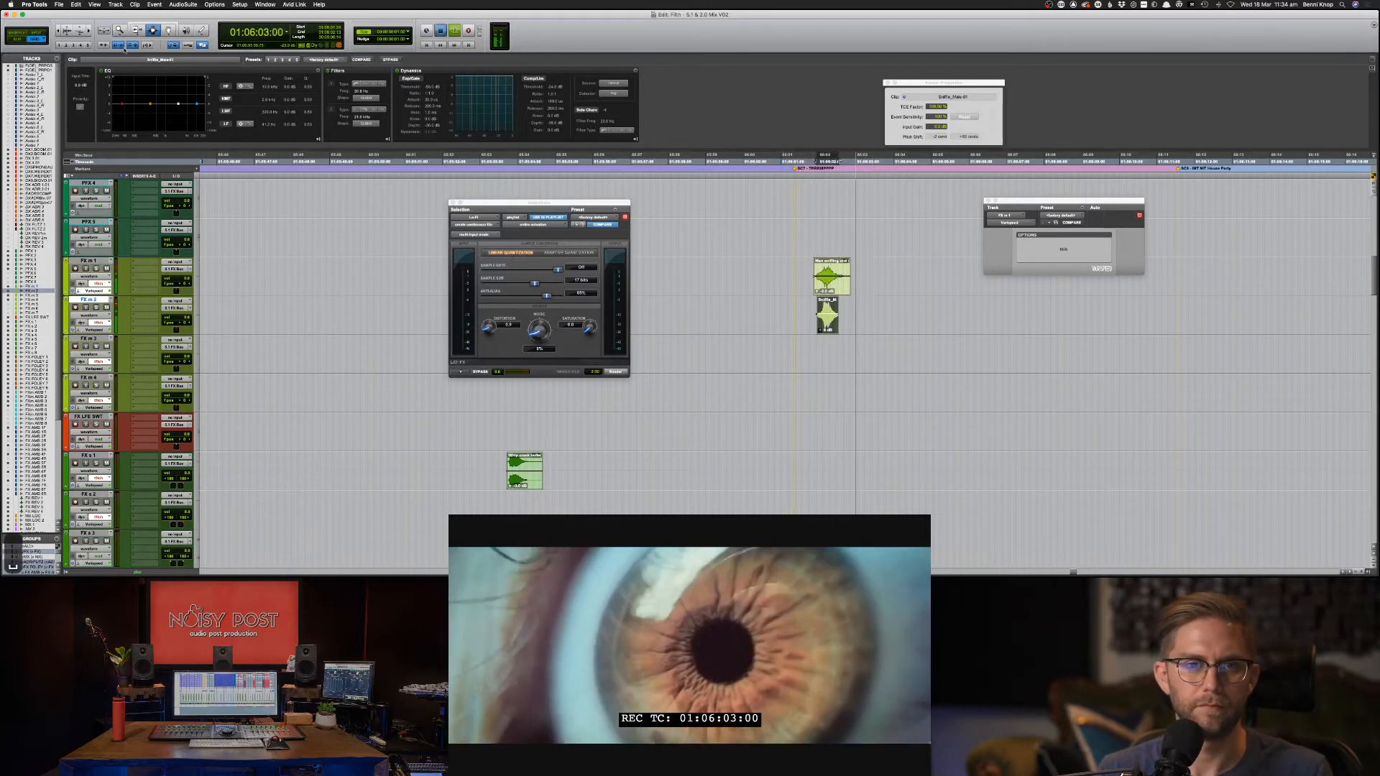
Send the selected Sniffle_Male-01 clip to iZotope RX through AudioSuite RX 7 Connect.
{"action": "left_click", "coordinate": [184, 4]}
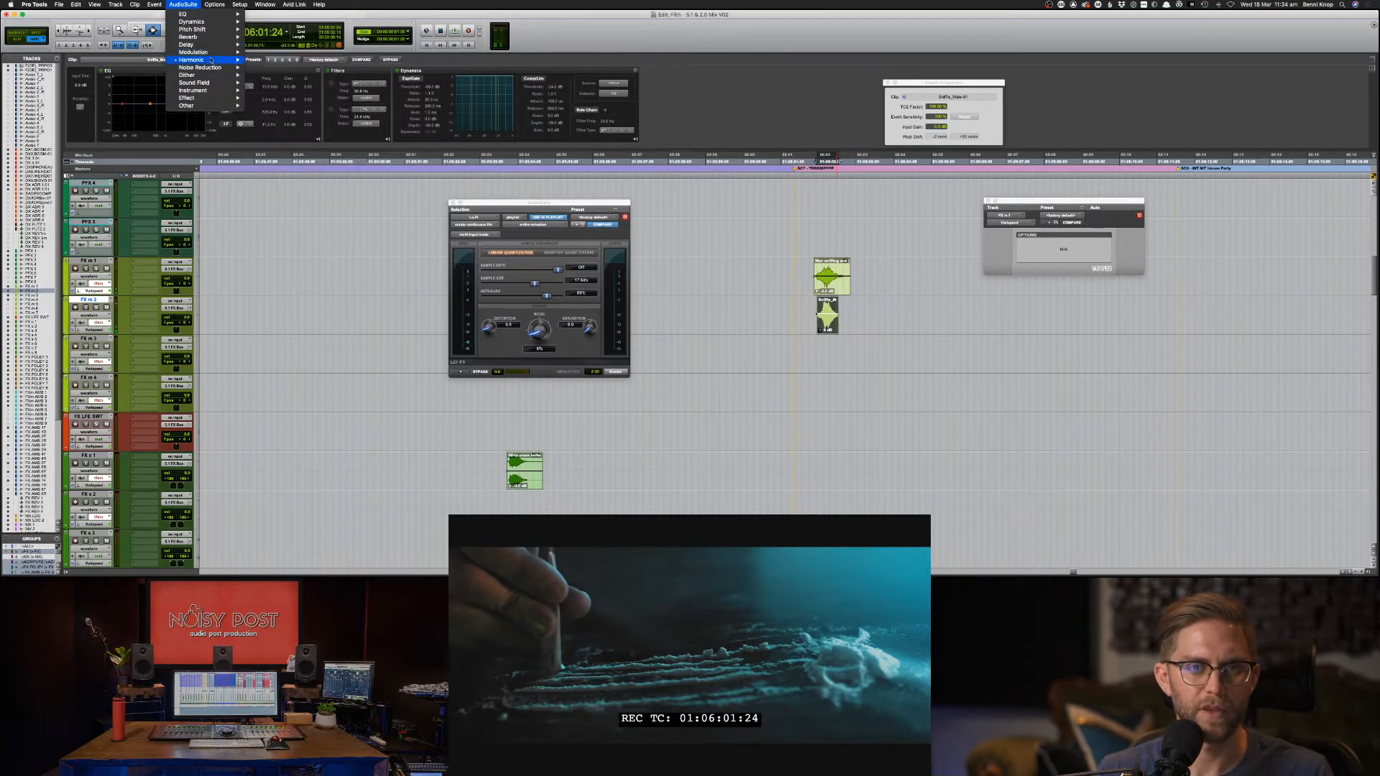
{"action": "mouse_move", "coordinate": [210, 60]}
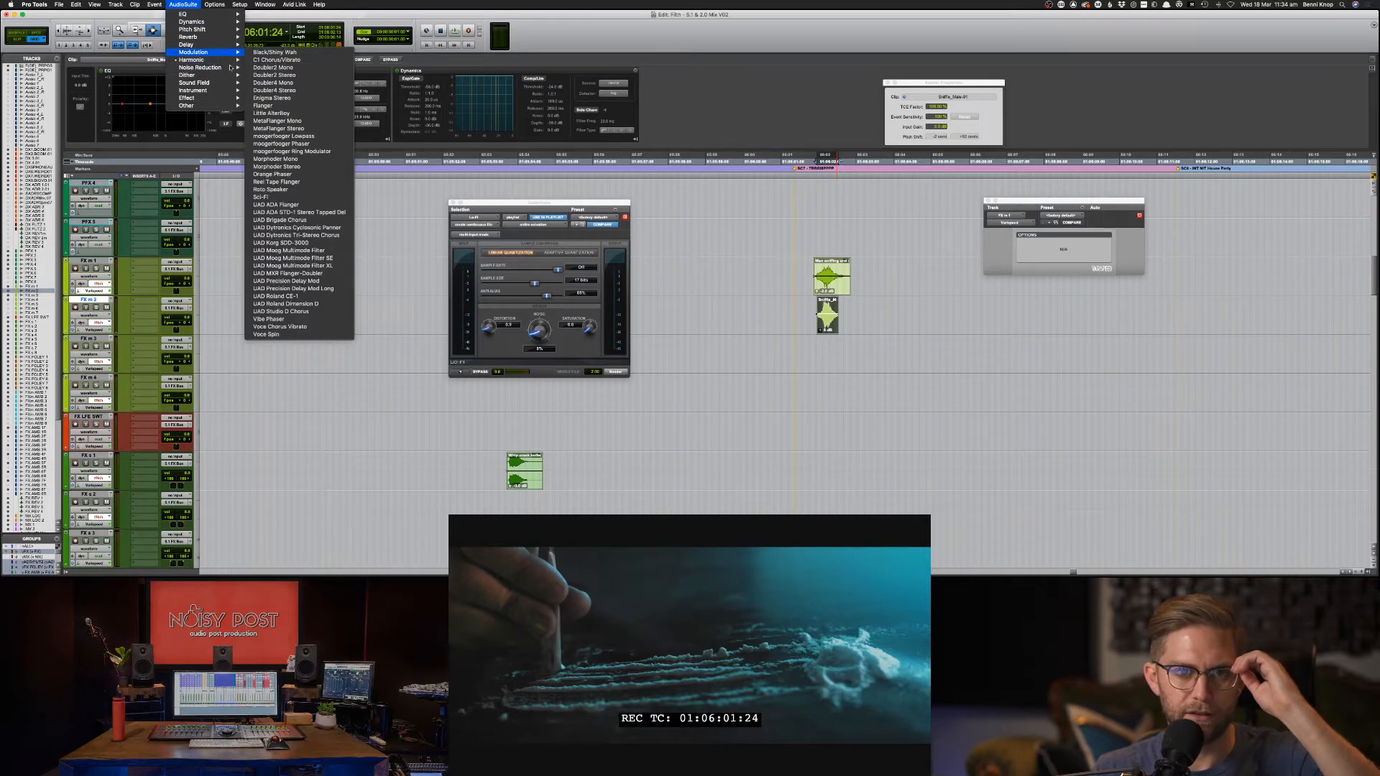
{"action": "left_click", "coordinate": [278, 183]}
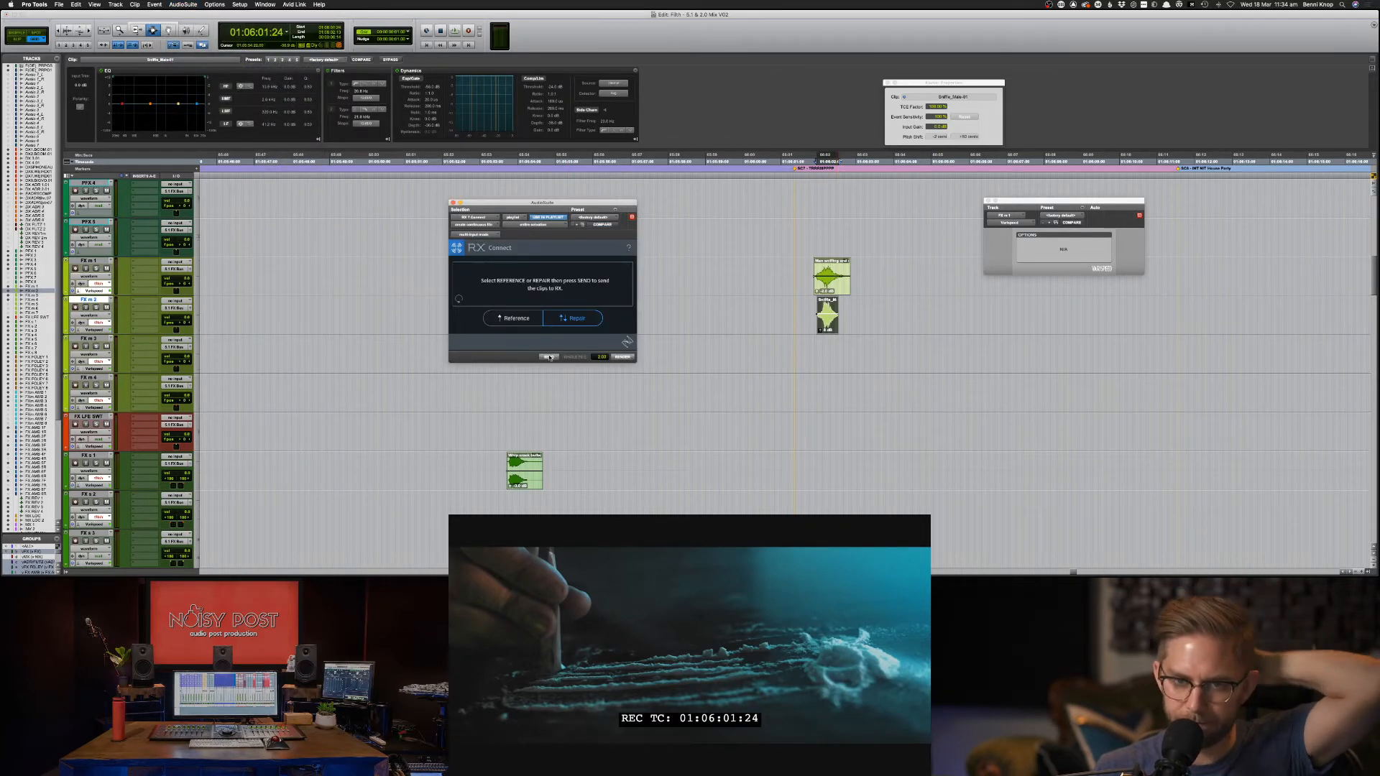
{"action": "left_click", "coordinate": [549, 357]}
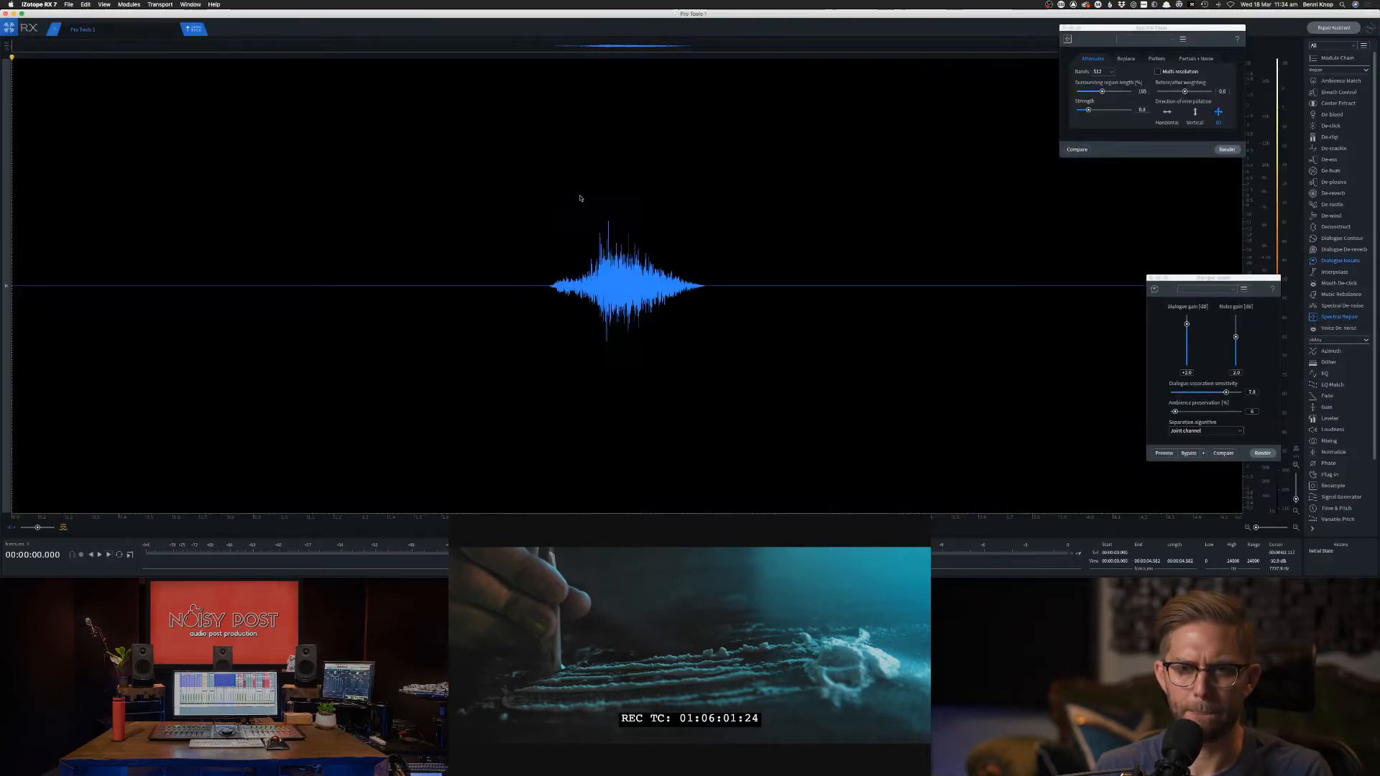
Attenuate the thin high-frequency tonal bands, around 13 kHz, and audition the result.
{"action": "left_click_drag", "start_coordinate": [601, 130], "coordinate": [601, 137]}
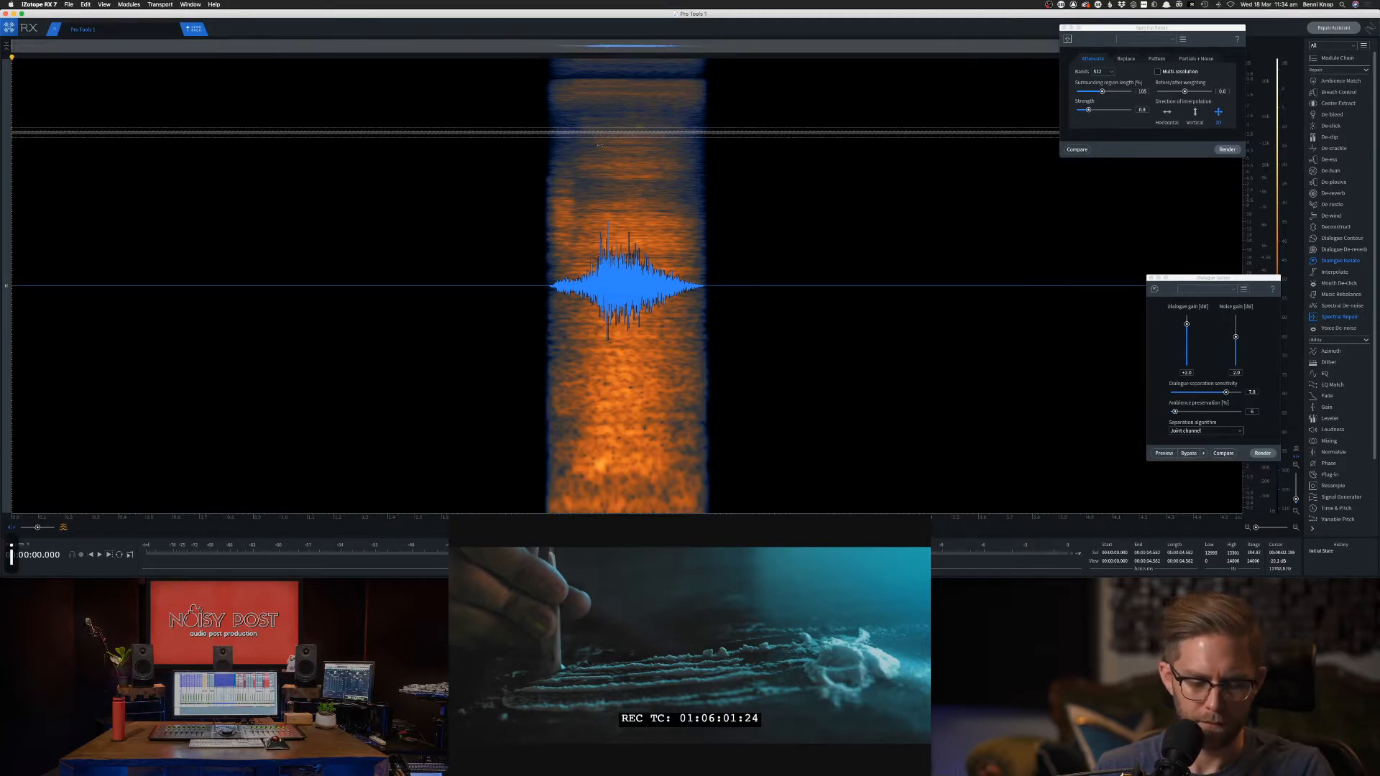
{"action": "left_click", "coordinate": [599, 147]}
{"action": "left_click_drag", "start_coordinate": [594, 132], "coordinate": [593, 125]}
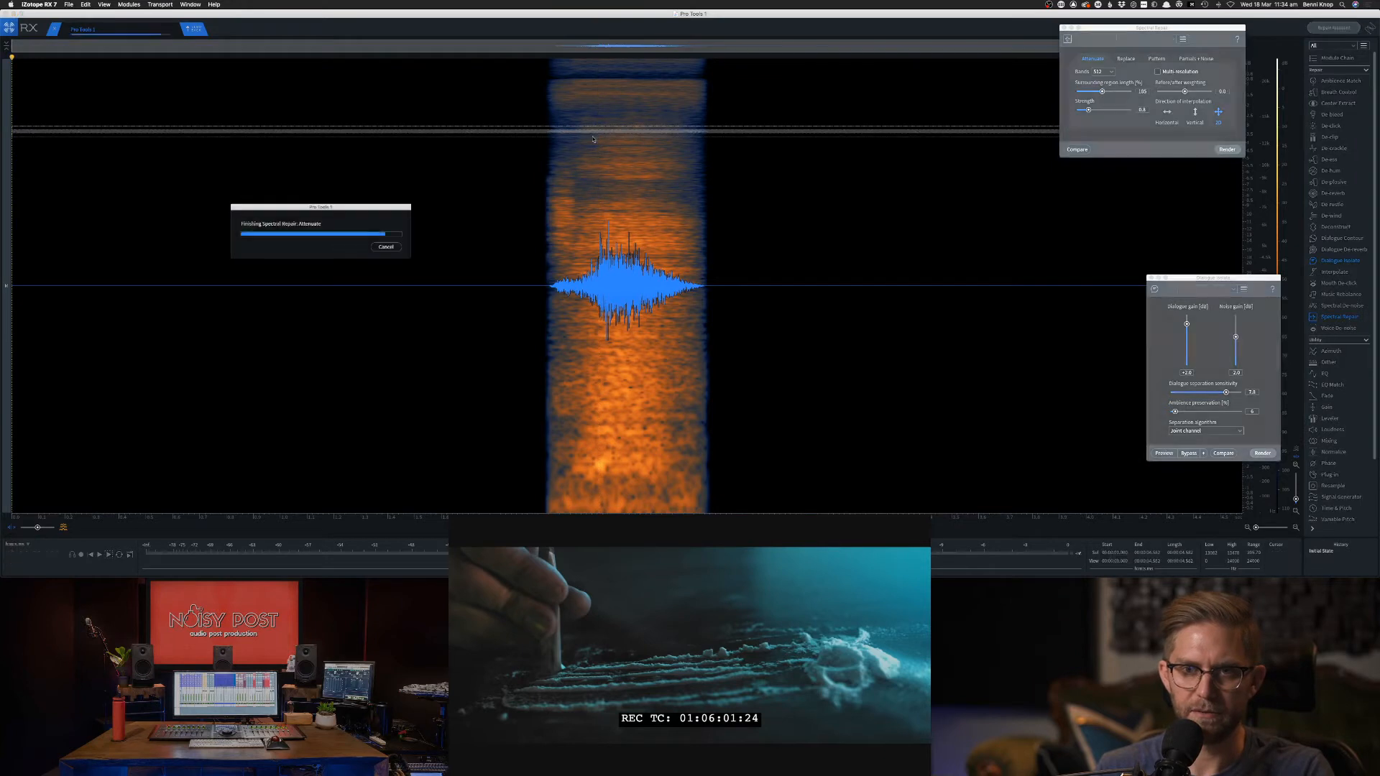
{"action": "key", "text": "space"}
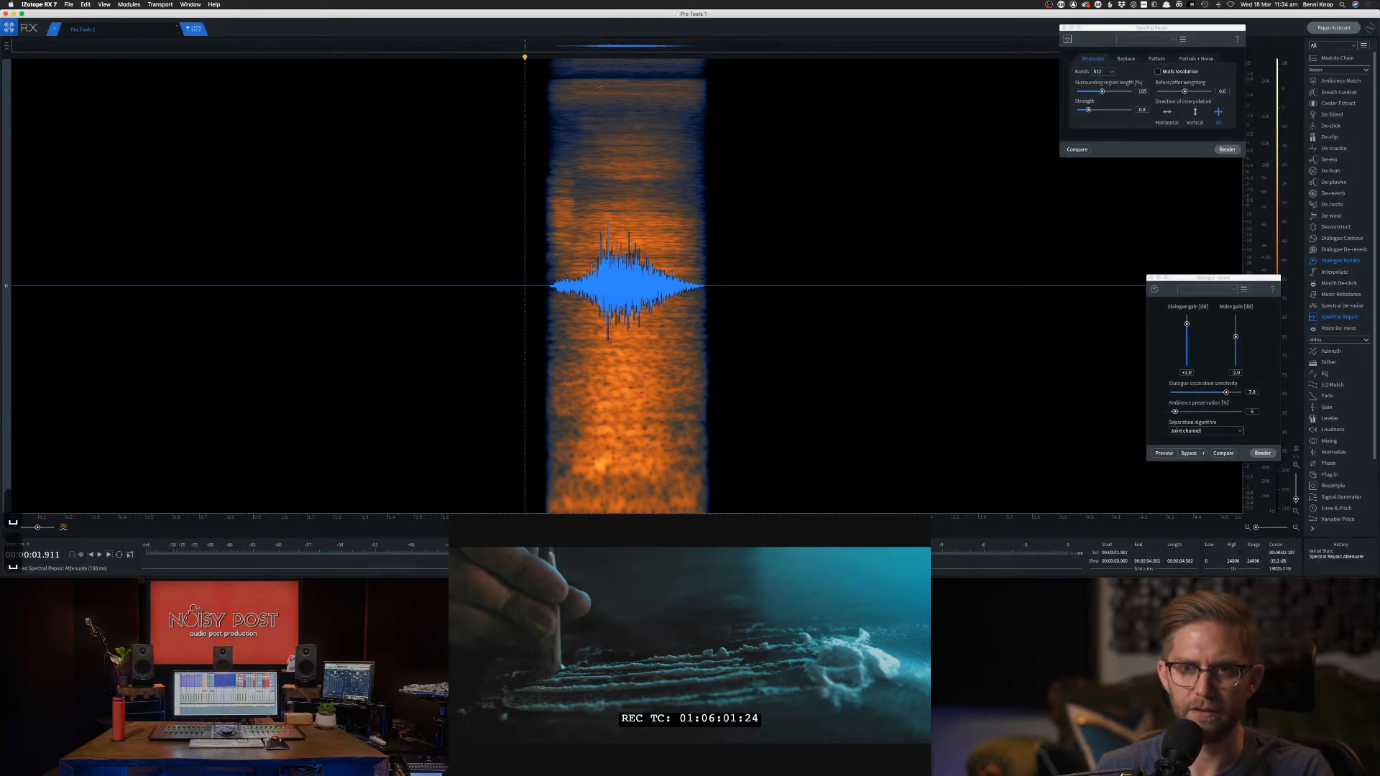
{"action": "key", "text": "space"}
{"action": "key", "text": "space"}
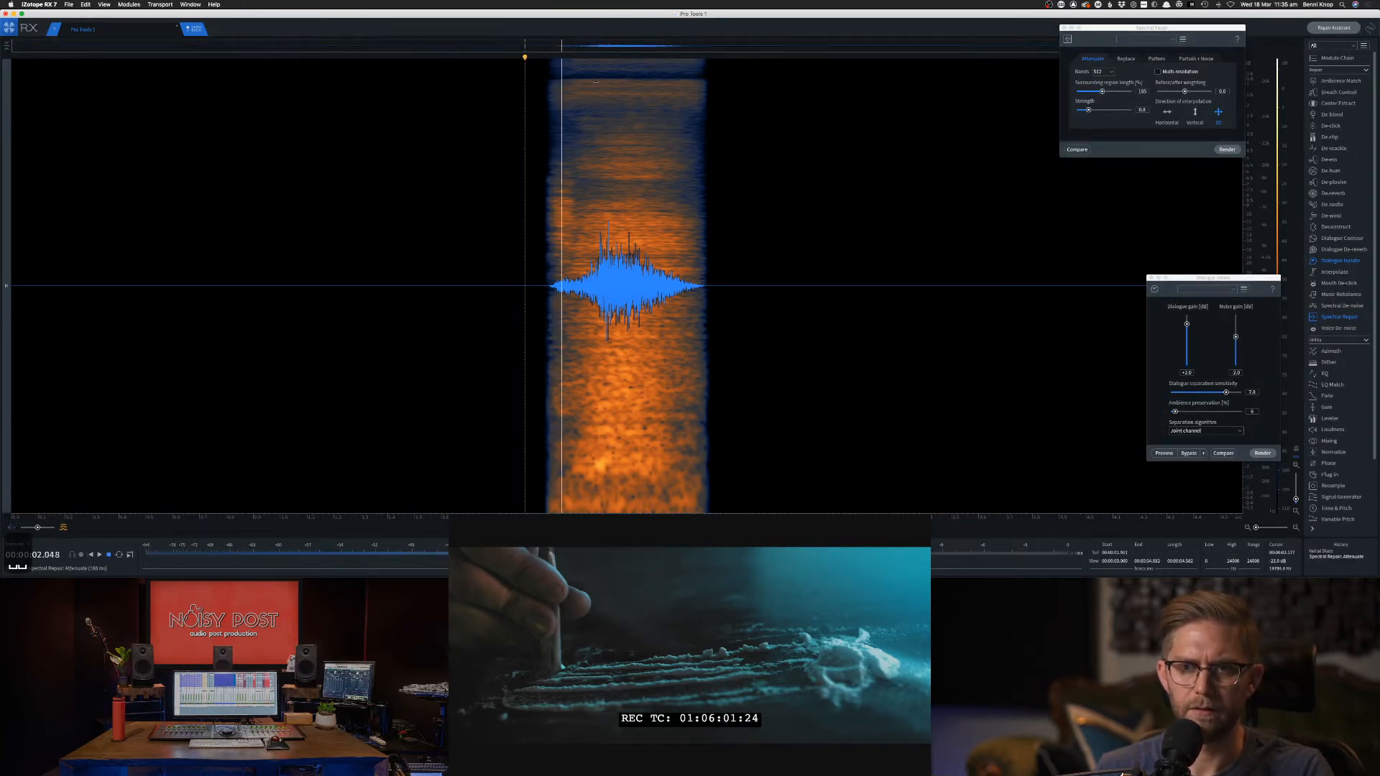
{"action": "left_click_drag", "start_coordinate": [597, 78], "coordinate": [552, 107]}
{"action": "left_click", "coordinate": [527, 112]}
{"action": "key", "text": "space"}
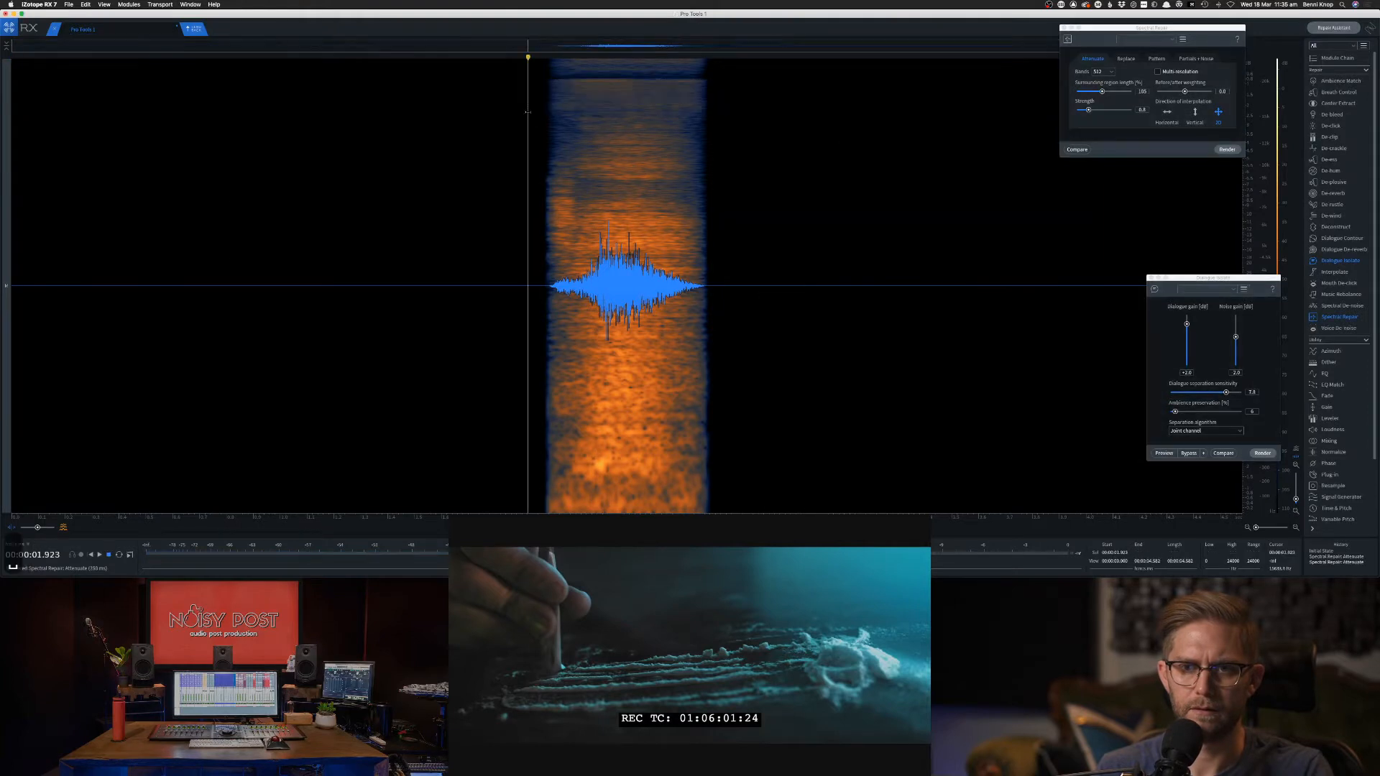
{"action": "key", "text": "space"}
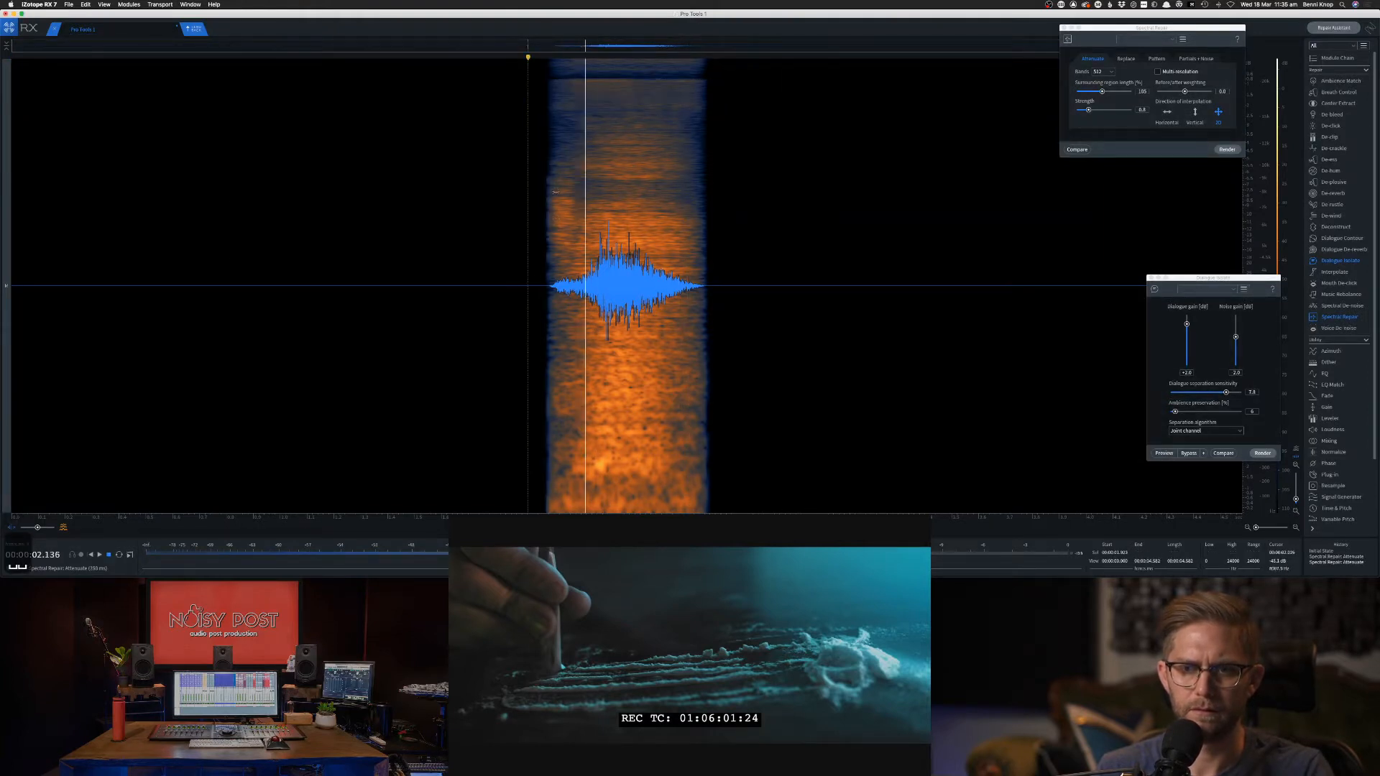
{"action": "key", "text": "space"}
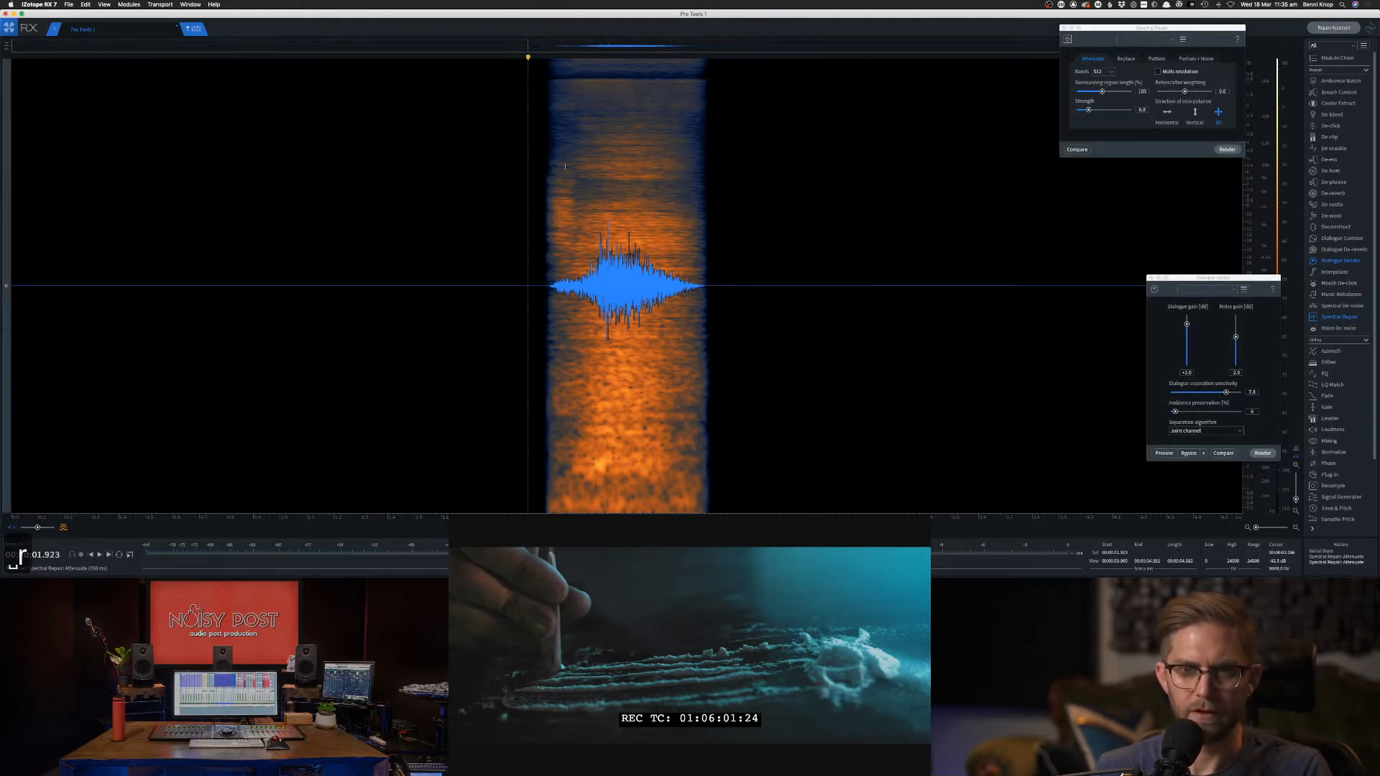
Attenuate the three noise patches at the clip's start, then send the sniff back to Pro Tools.
{"action": "left_click_drag", "start_coordinate": [545, 175], "coordinate": [575, 260]}
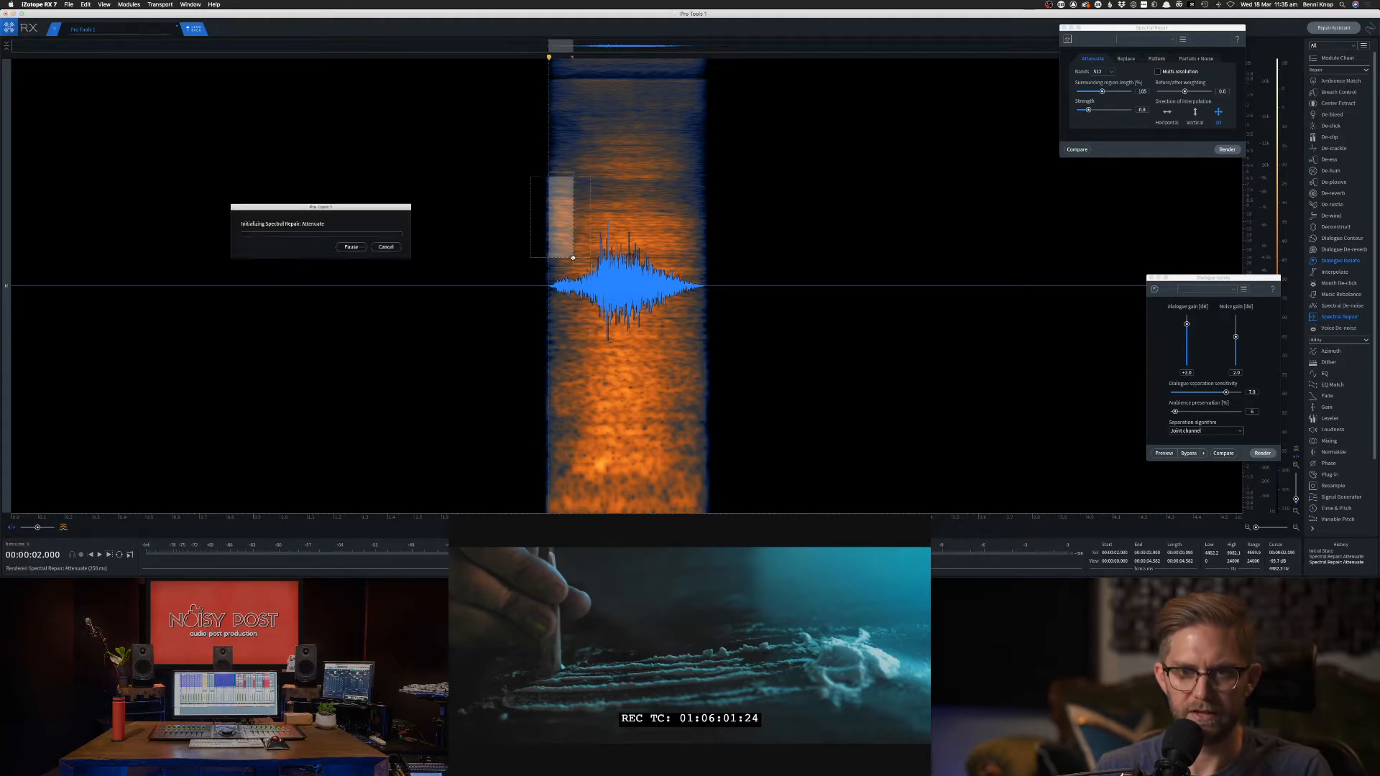
{"action": "left_click", "coordinate": [522, 231]}
{"action": "left_click_drag", "start_coordinate": [549, 148], "coordinate": [571, 288]}
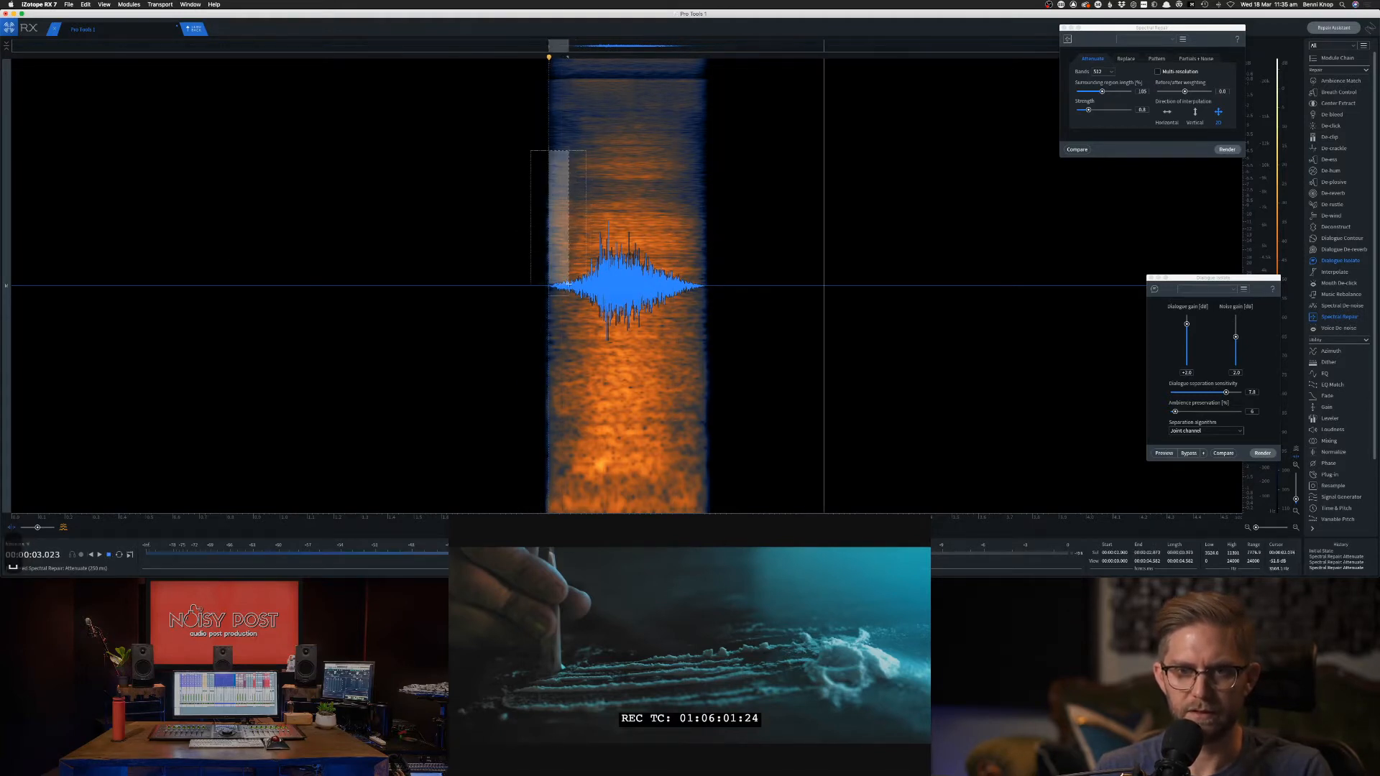
{"action": "key", "text": "Return"}
{"action": "left_click", "coordinate": [508, 240]}
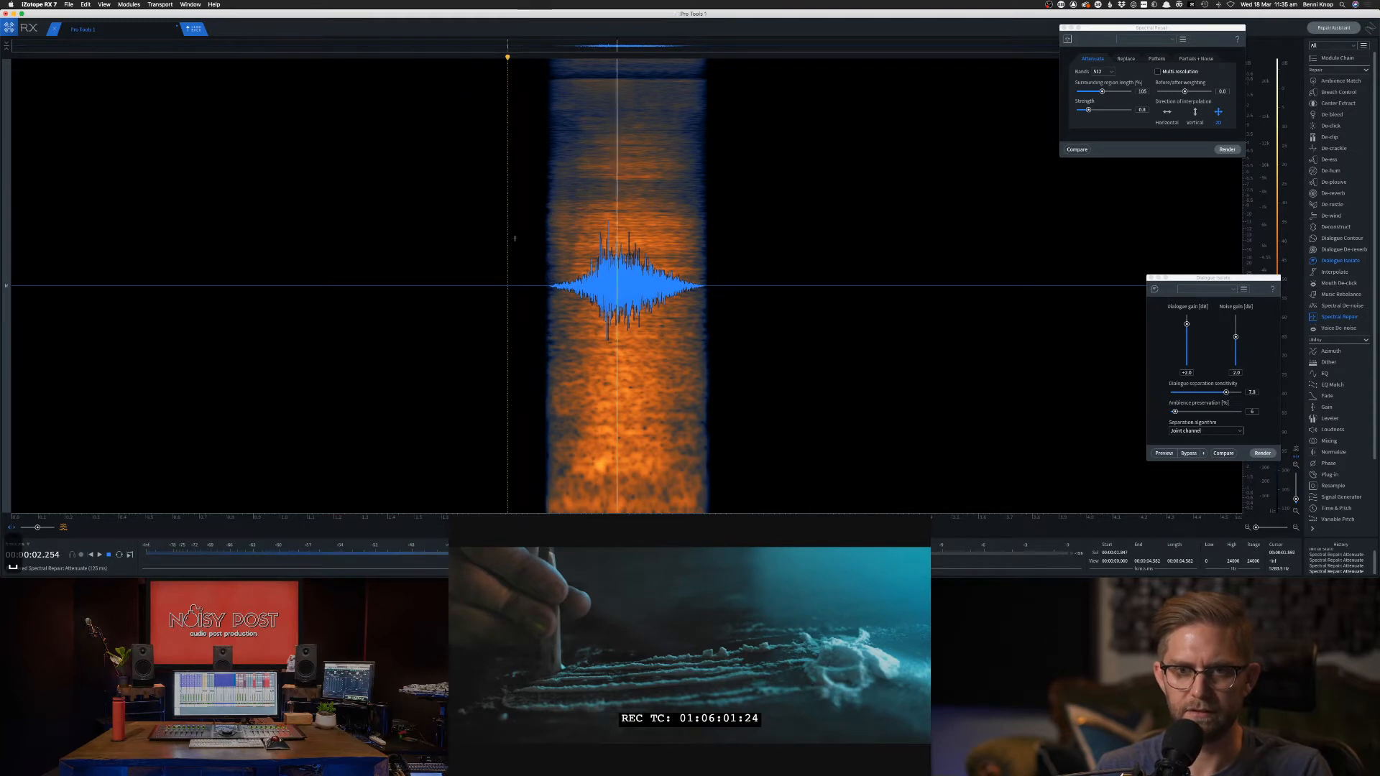
{"action": "key", "text": "space"}
{"action": "key", "text": "space"}
{"action": "left_click_drag", "start_coordinate": [549, 378], "coordinate": [568, 422]}
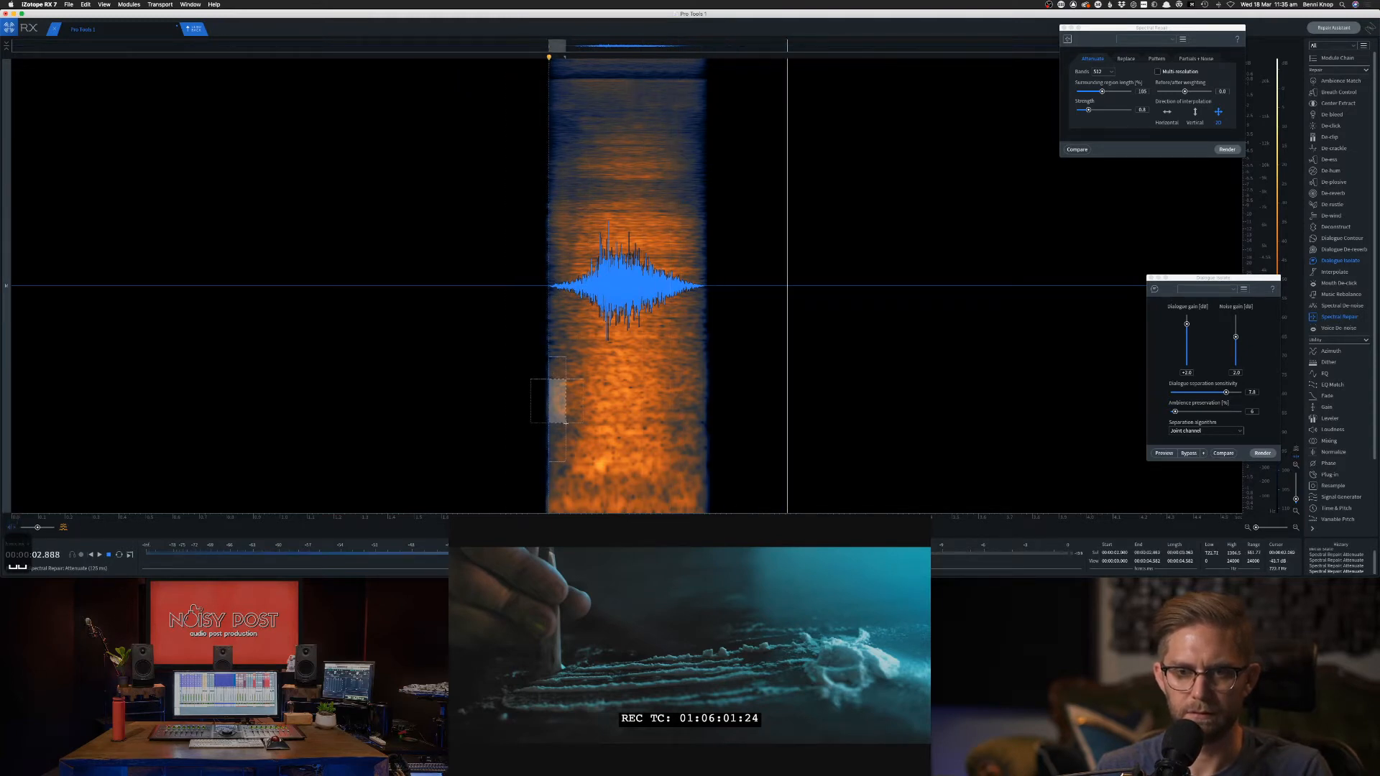
{"action": "left_click", "coordinate": [504, 405]}
{"action": "key", "text": "space"}
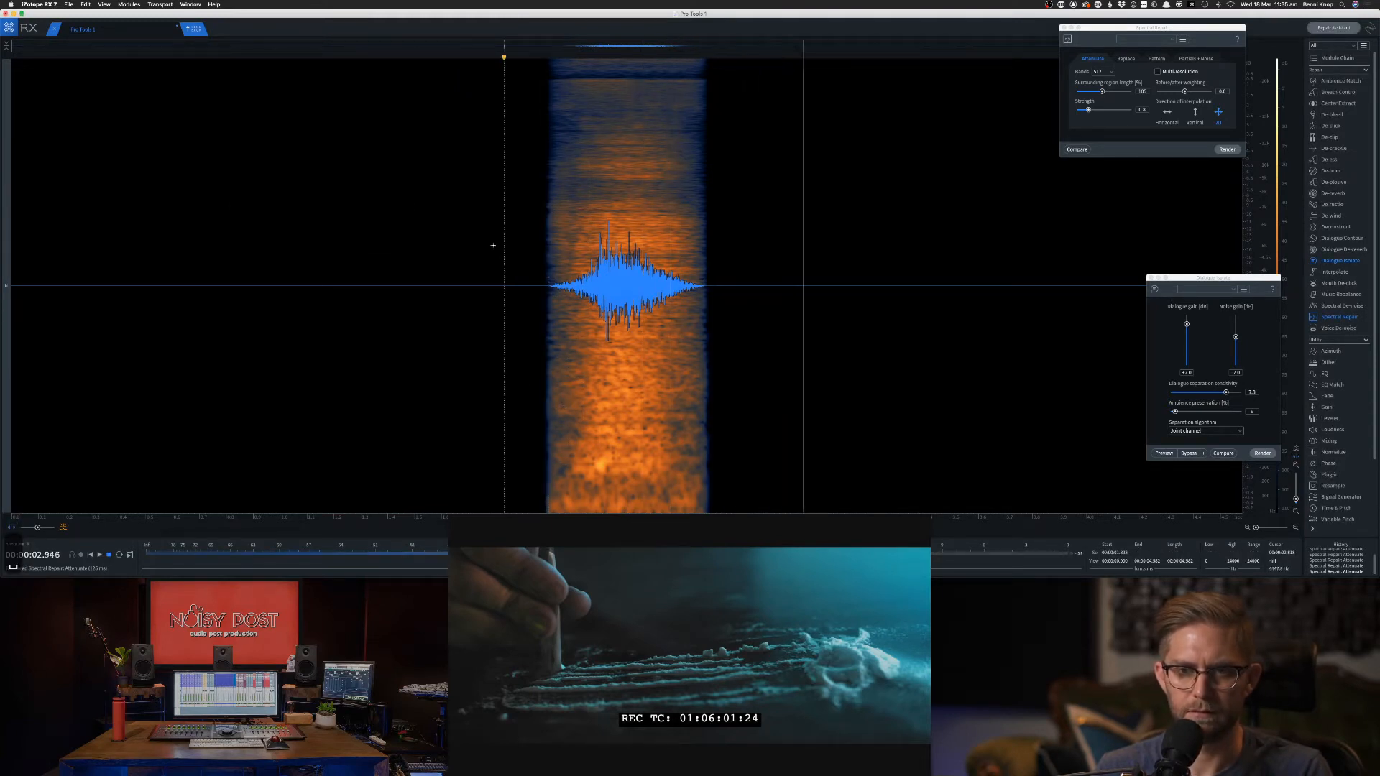
{"action": "left_click", "coordinate": [197, 32]}
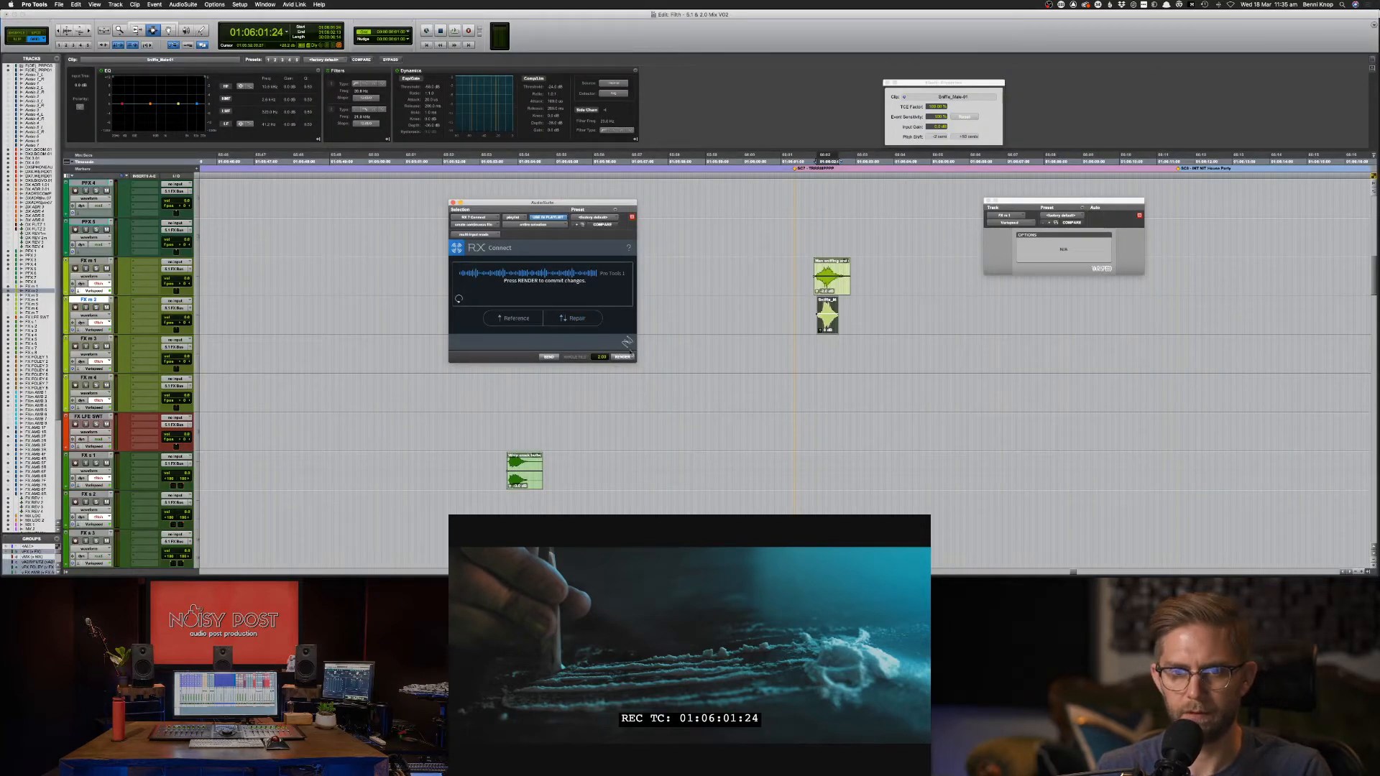
Play the scene from just before the repaired sniff to check it.
{"action": "left_click", "coordinate": [788, 308]}
{"action": "key", "text": "space"}
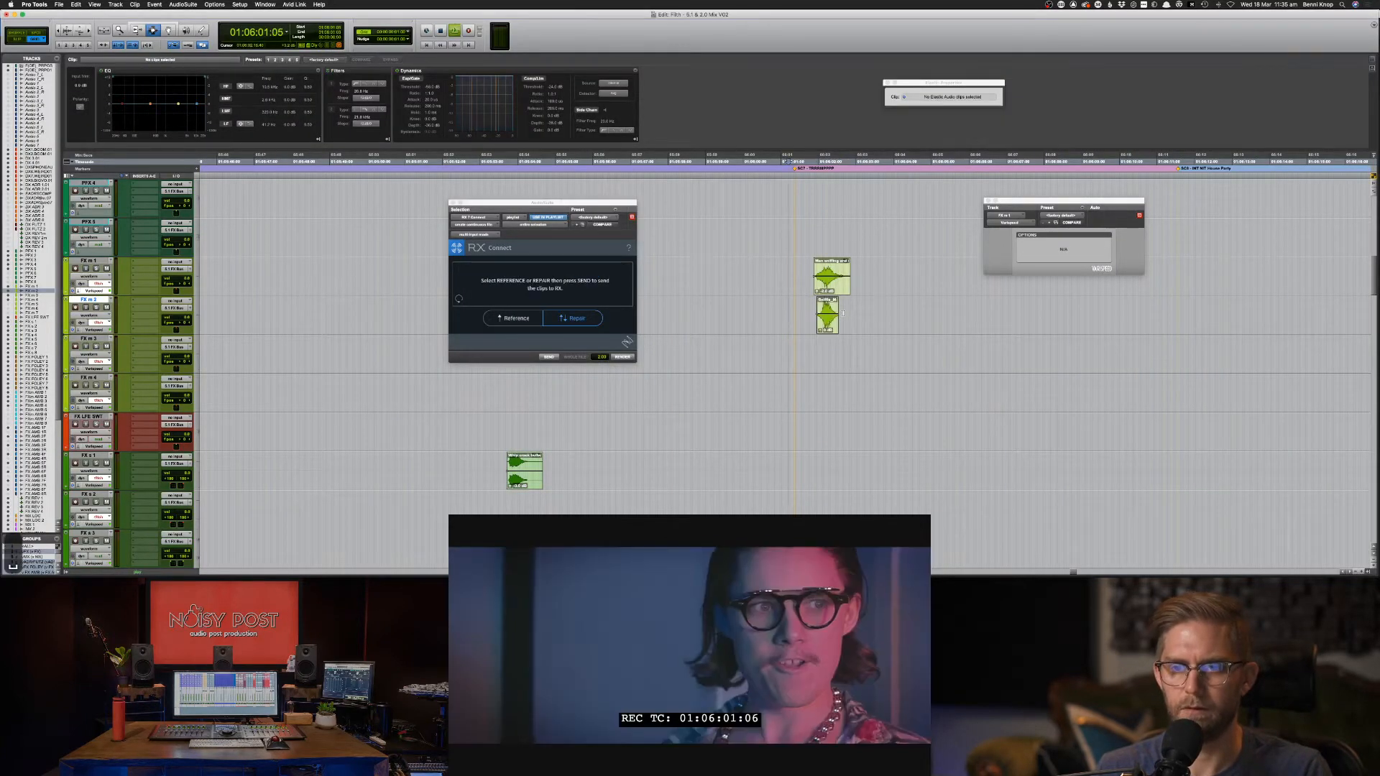
{"action": "key", "text": "space"}
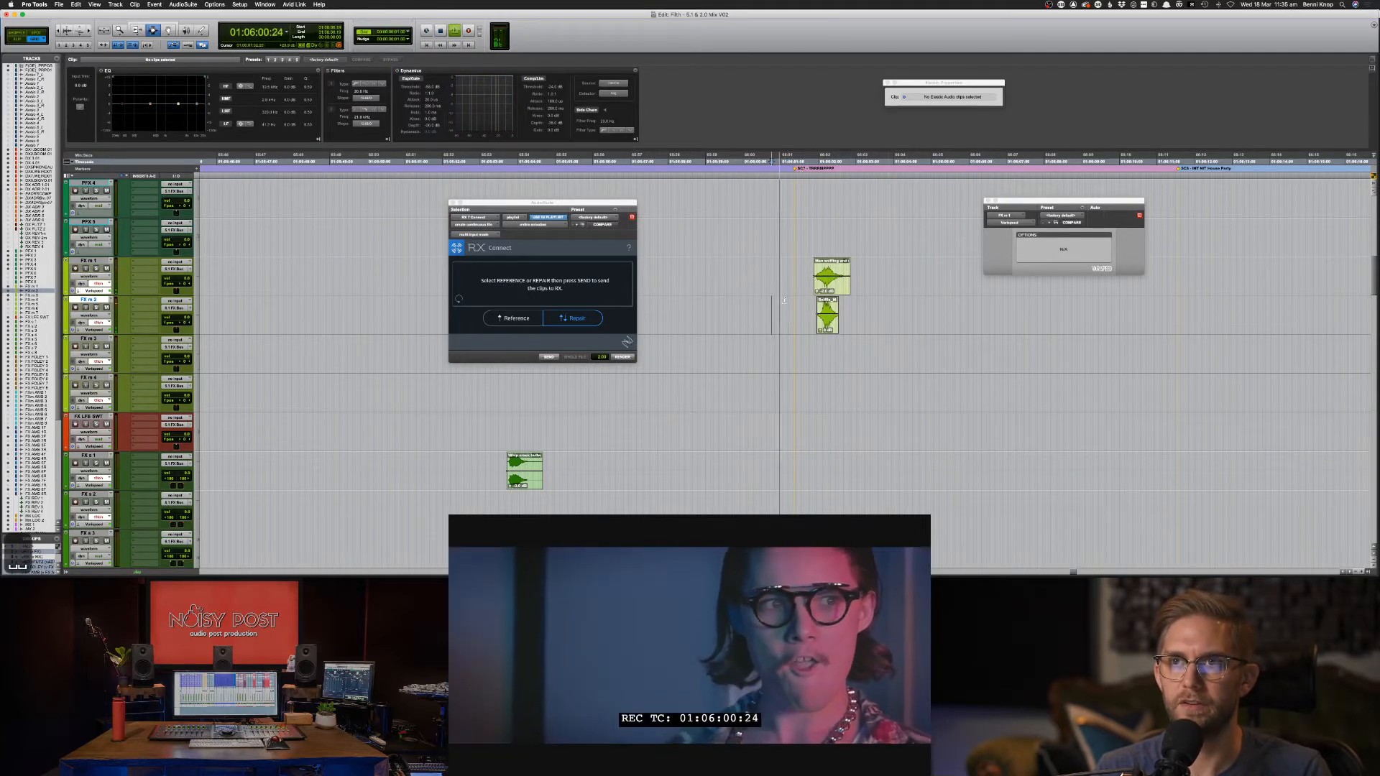
{"action": "key", "text": "space"}
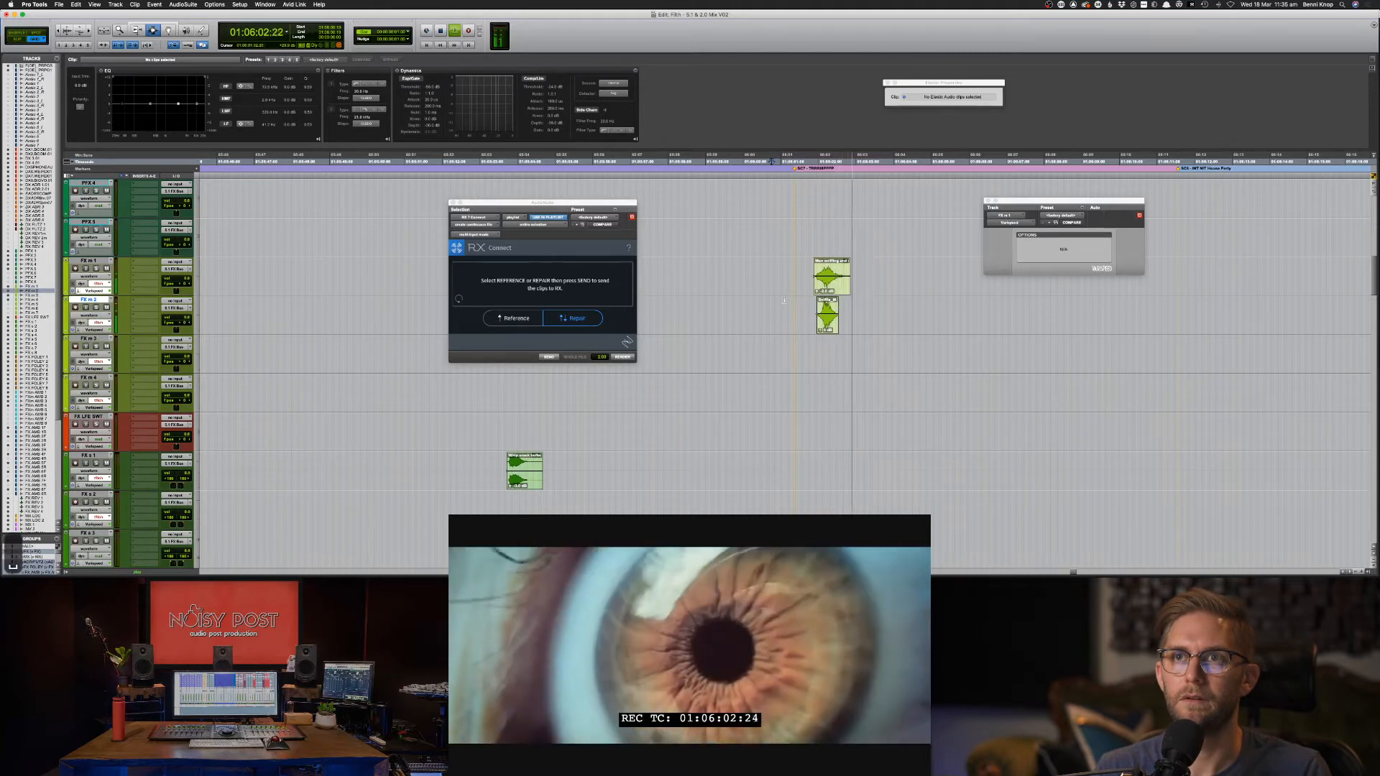
{"action": "key", "text": "space"}
Scroll to the ambience tracks and play the party section.
{"action": "scroll", "coordinate": [791, 310], "scroll_direction": "down", "scroll_amount": 10}
{"action": "scroll", "coordinate": [800, 321], "scroll_direction": "down", "scroll_amount": 15}
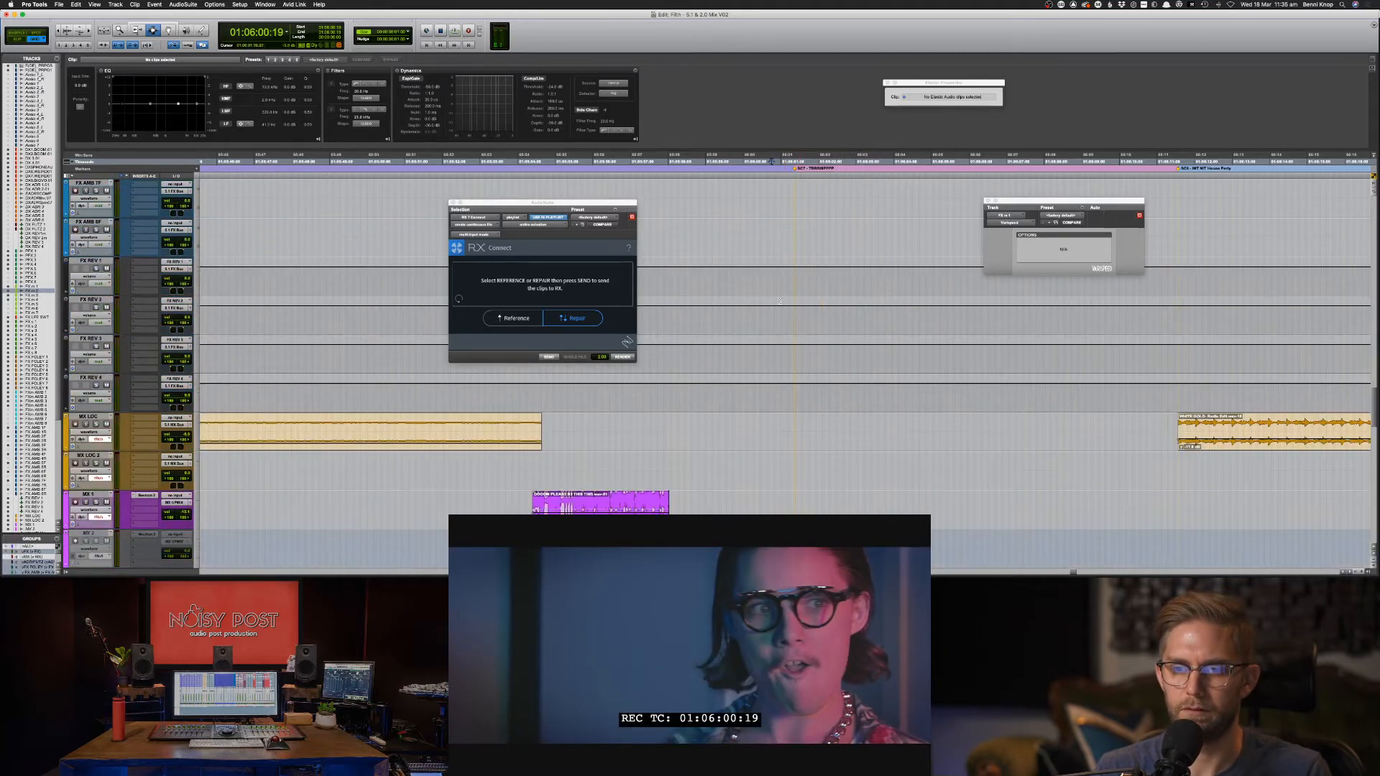
{"action": "scroll", "coordinate": [799, 274], "scroll_direction": "up", "scroll_amount": 5}
{"action": "key", "text": "space"}
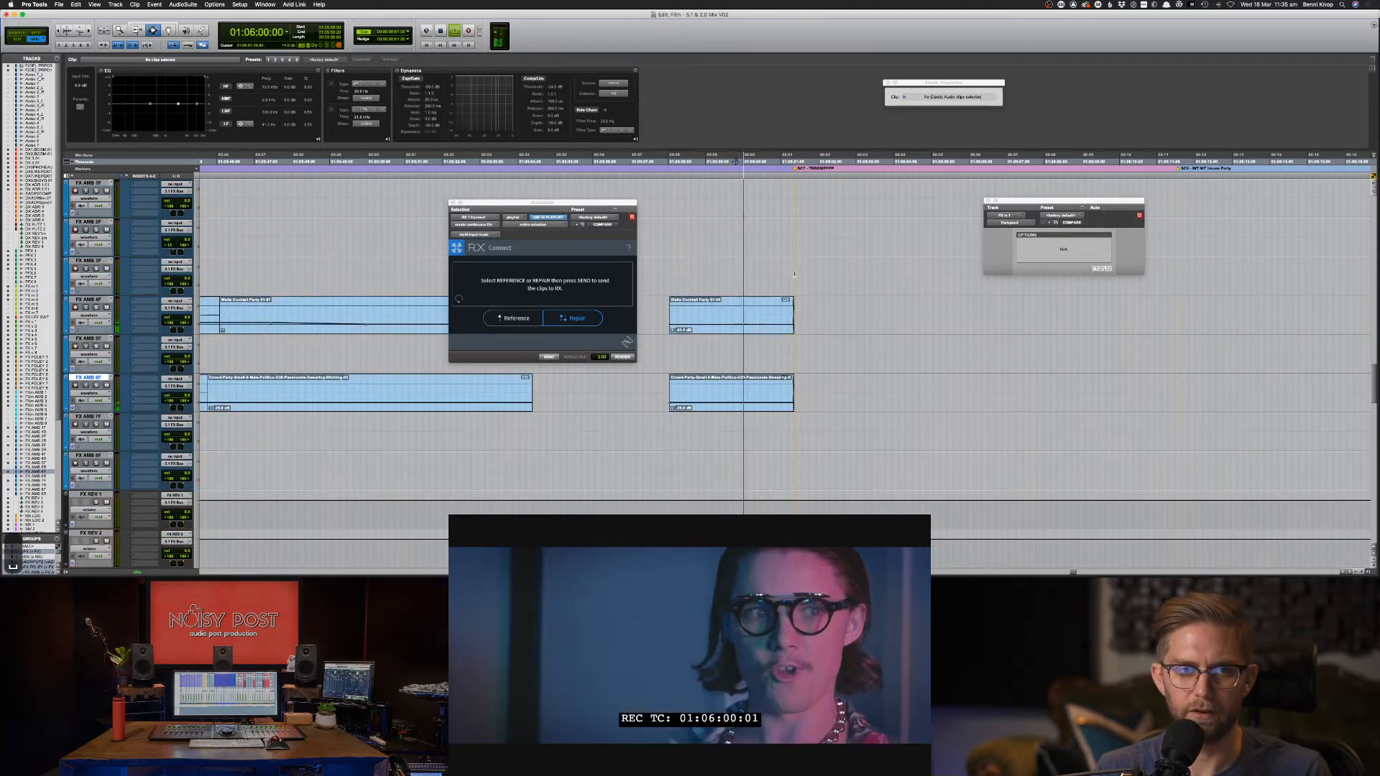
{"action": "scroll", "coordinate": [837, 281], "scroll_direction": "up", "scroll_amount": 15}
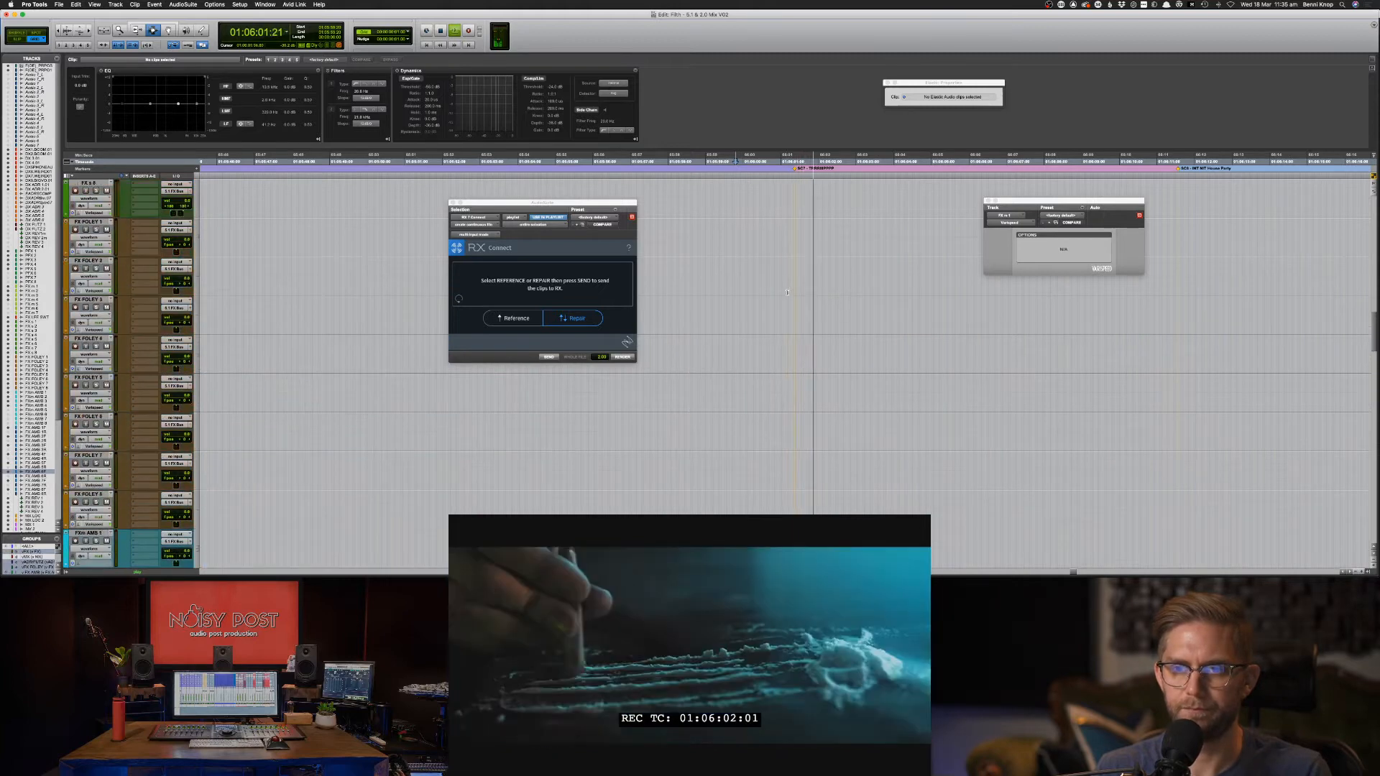
{"action": "scroll", "coordinate": [785, 294], "scroll_direction": "up", "scroll_amount": 20}
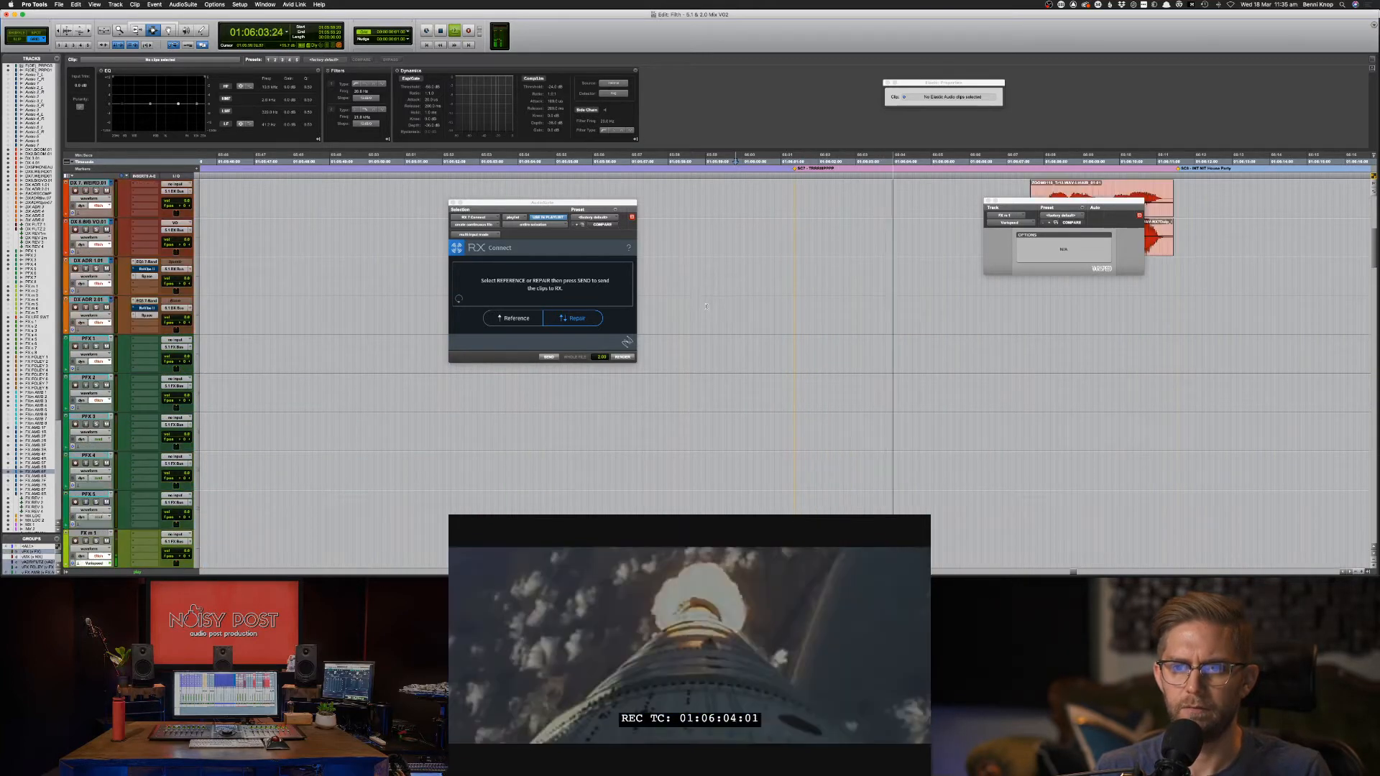
{"action": "scroll", "coordinate": [678, 327], "scroll_direction": "up", "scroll_amount": 3}
{"action": "key", "text": "space"}
{"action": "key", "text": "space"}
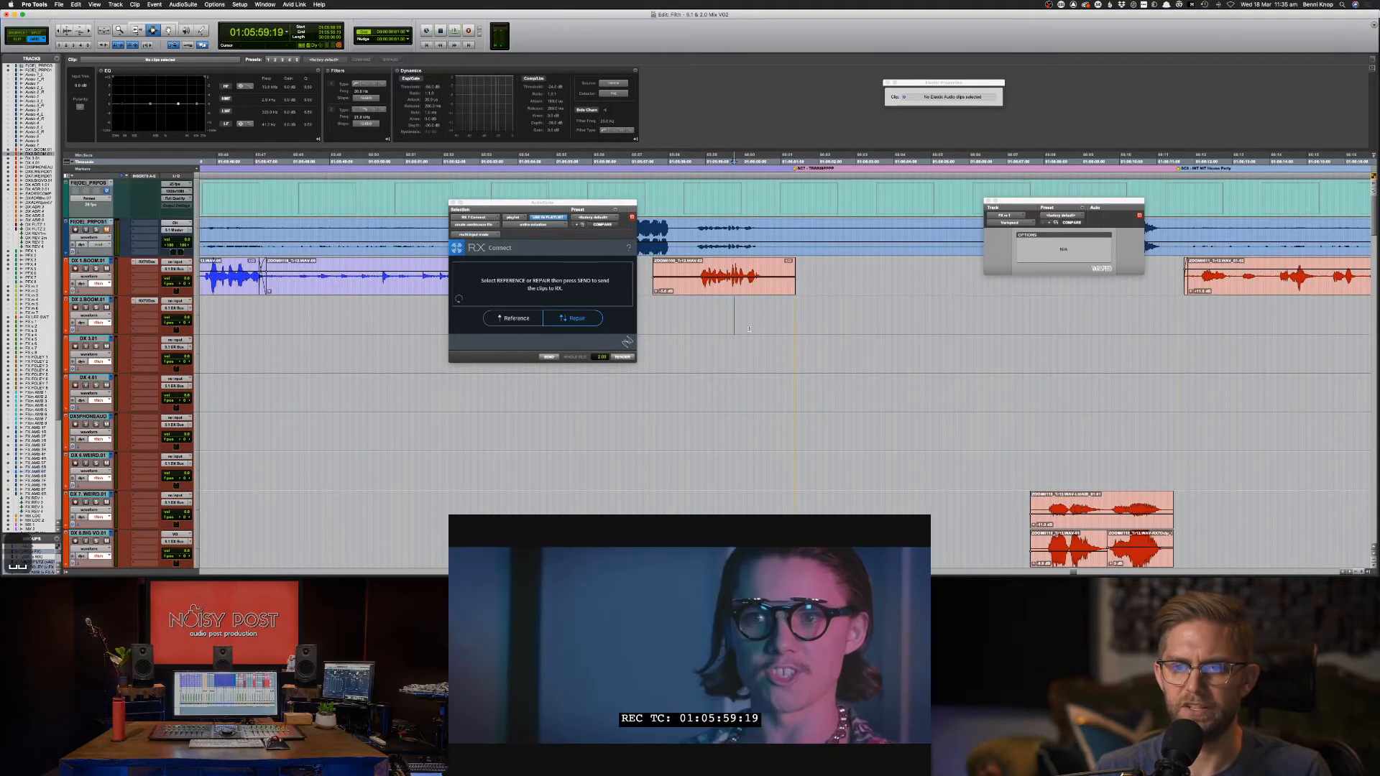
{"action": "scroll", "coordinate": [749, 328], "scroll_direction": "down", "scroll_amount": 15}
{"action": "key", "text": "space"}
{"action": "scroll", "coordinate": [749, 329], "scroll_direction": "down", "scroll_amount": 15}
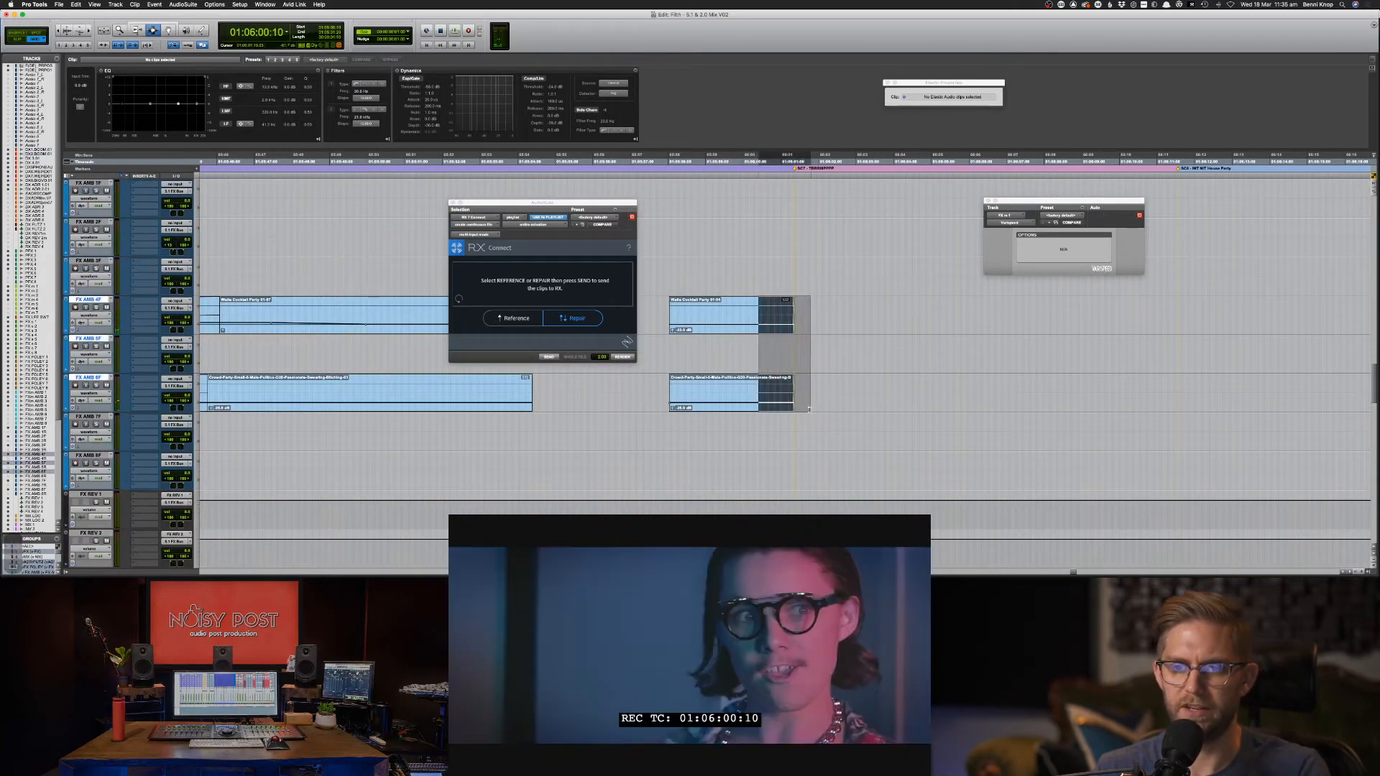
Play back the party ambience clips to review their ends.
{"action": "key", "text": "space"}
{"action": "key", "text": "space"}
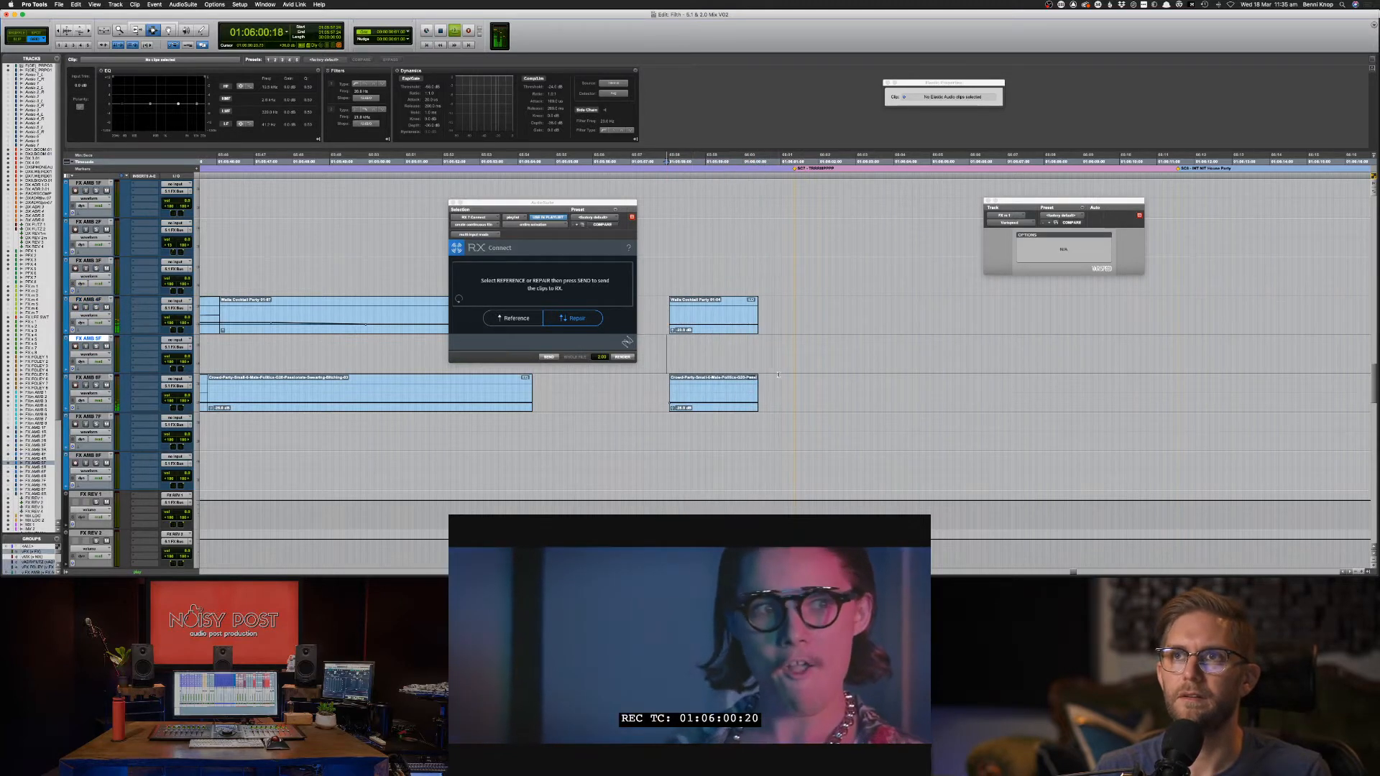
{"action": "key", "text": "space"}
{"action": "key", "text": "space"}
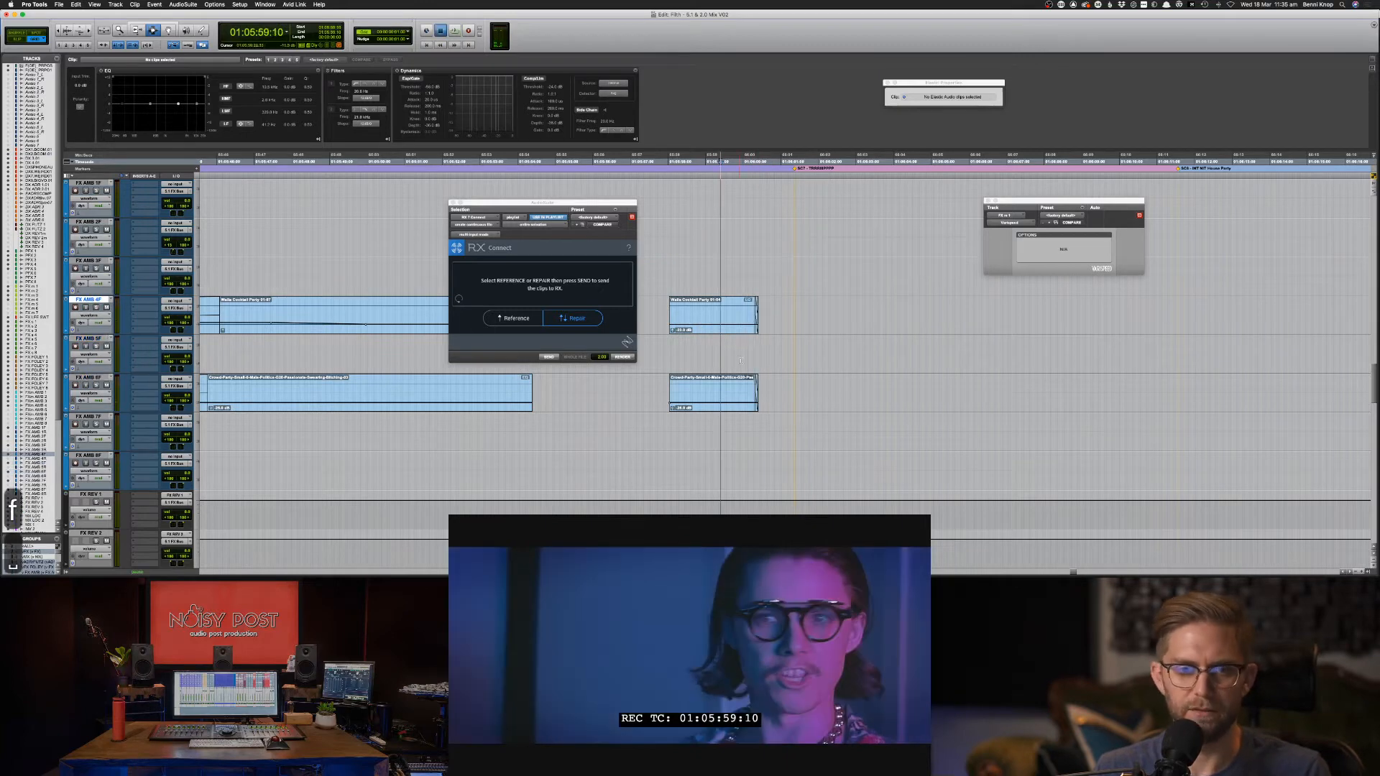
{"action": "key", "text": "space"}
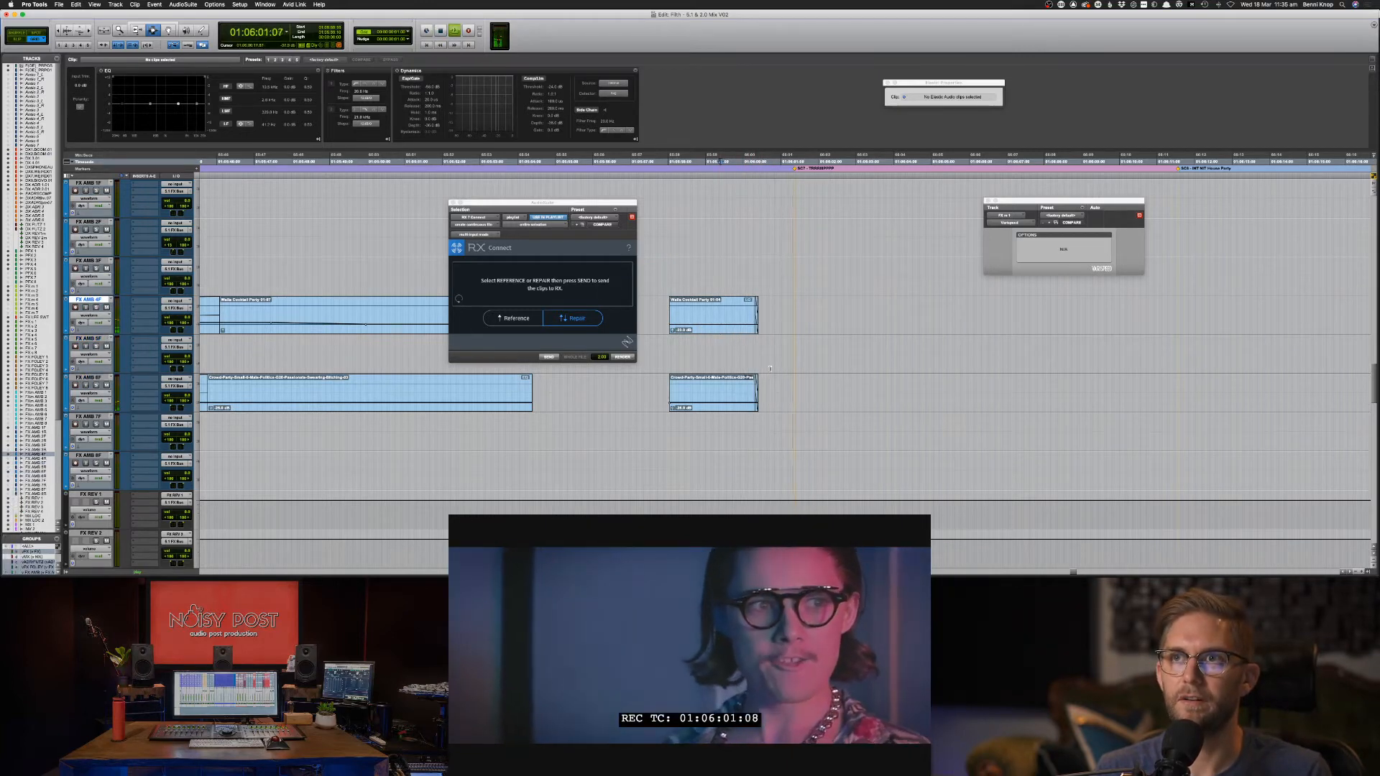
{"action": "left_click", "coordinate": [649, 360]}
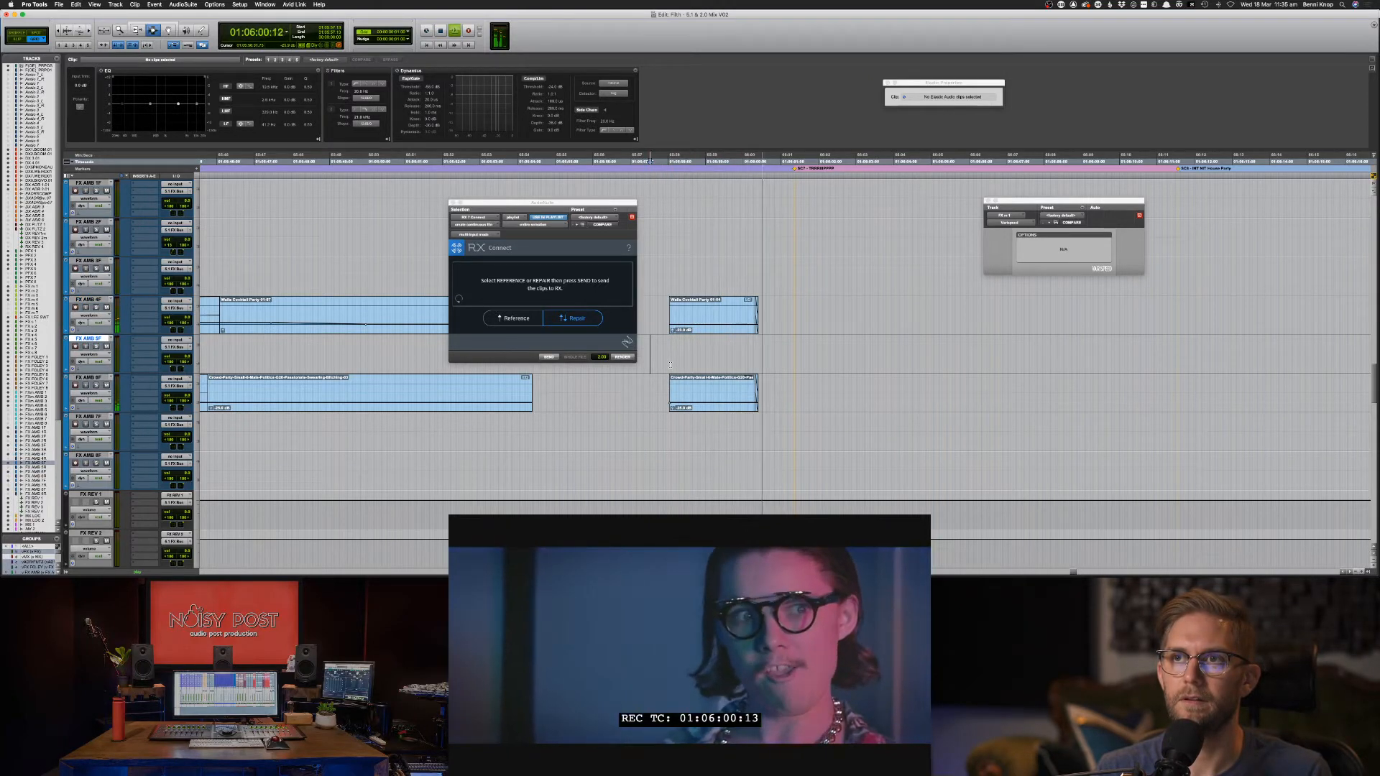
Try extending the Walla Cocktail Party clip and lowering its tail gain, then undo it.
{"action": "key", "text": "F8"}
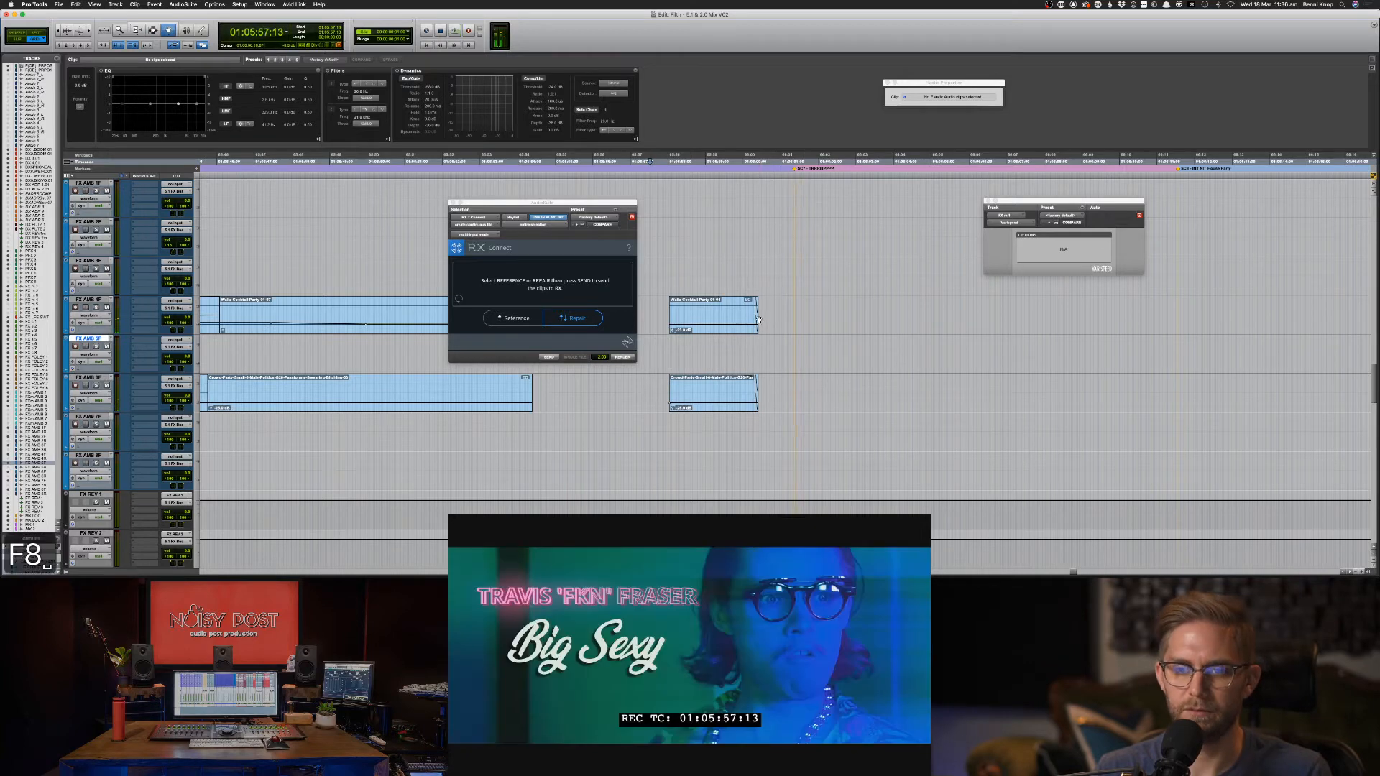
{"action": "left_click_drag", "start_coordinate": [757, 316], "coordinate": [791, 318]}
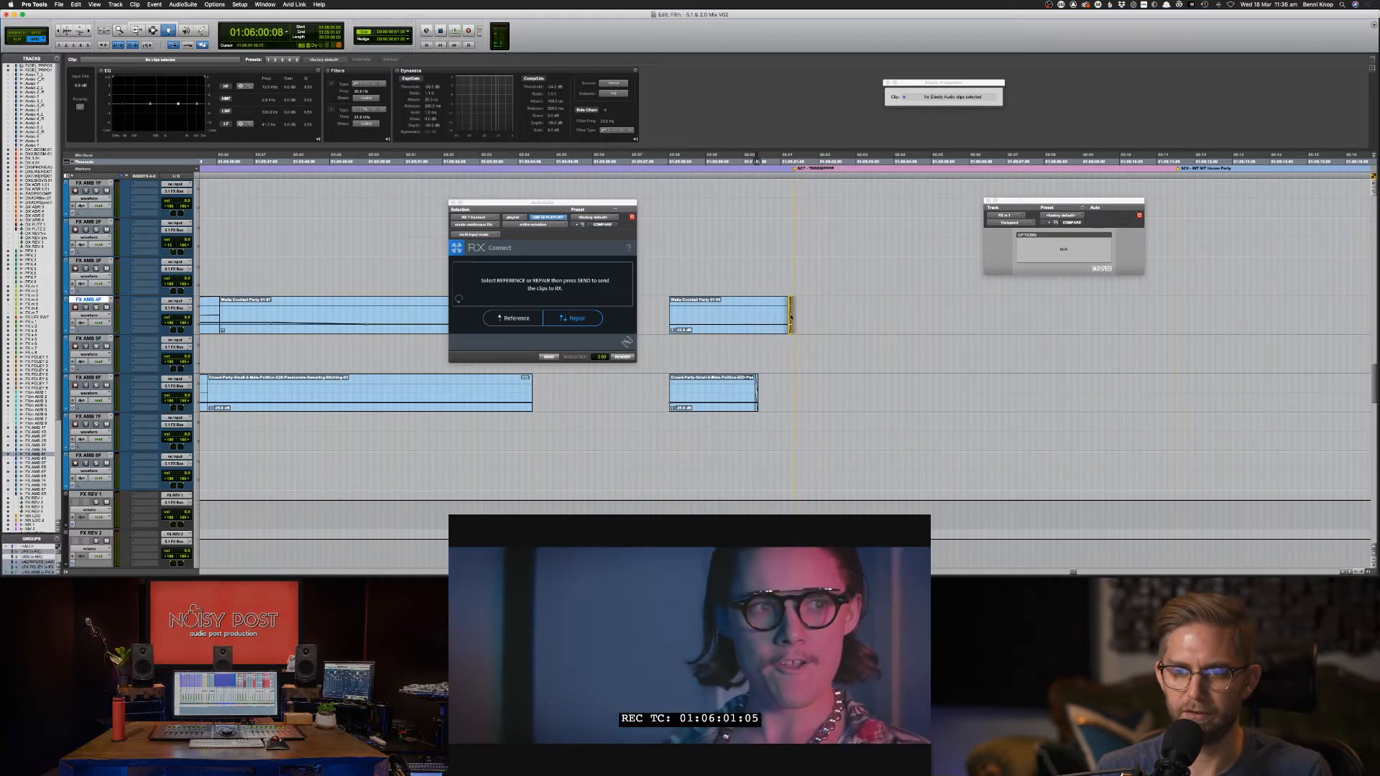
{"action": "key", "text": "F7"}
{"action": "left_click", "coordinate": [734, 309]}
{"action": "key", "text": "F8"}
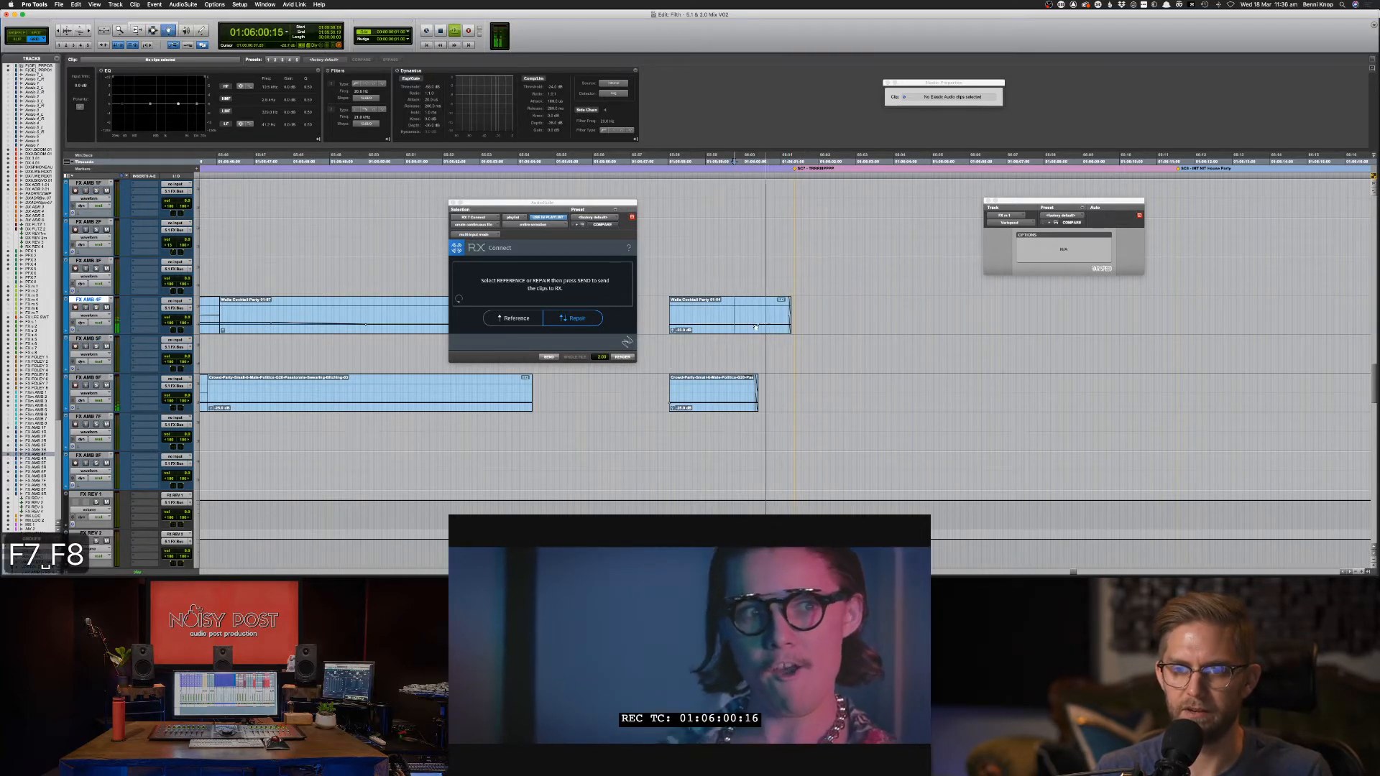
{"action": "left_click", "coordinate": [754, 326]}
{"action": "left_click_drag", "start_coordinate": [762, 325], "coordinate": [762, 329]}
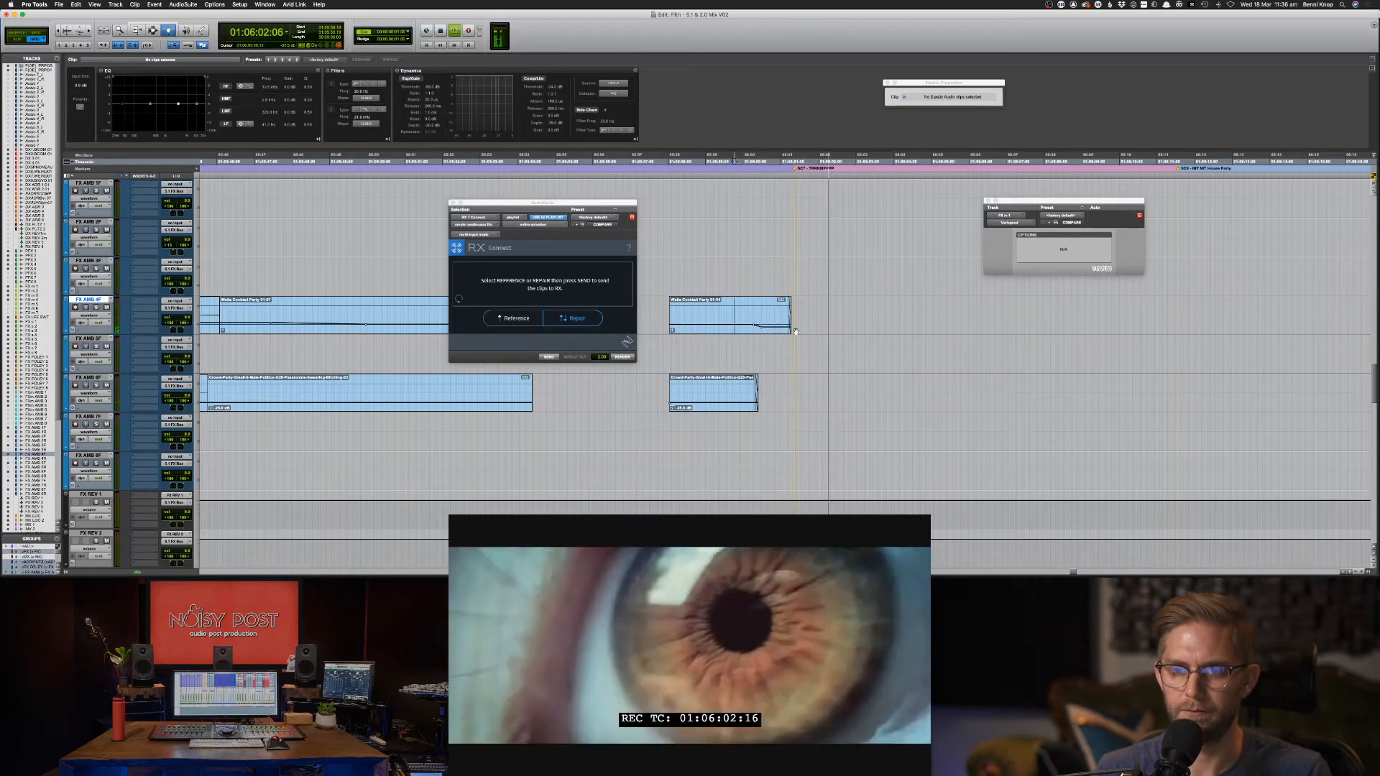
{"action": "key", "text": "space"}
{"action": "key", "text": "space"}
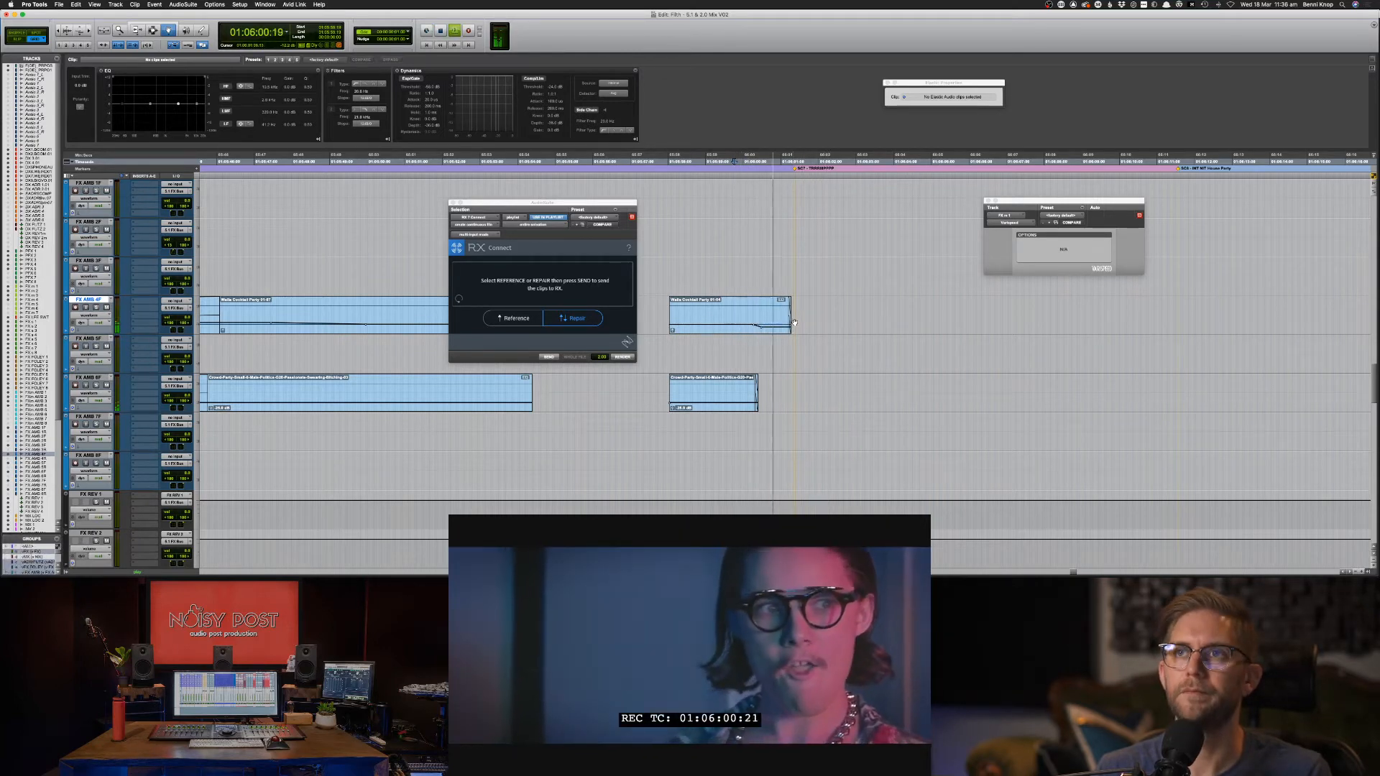
{"action": "key", "text": "super+z"}
{"action": "key", "text": "super+z"}
{"action": "key", "text": "super+z"}
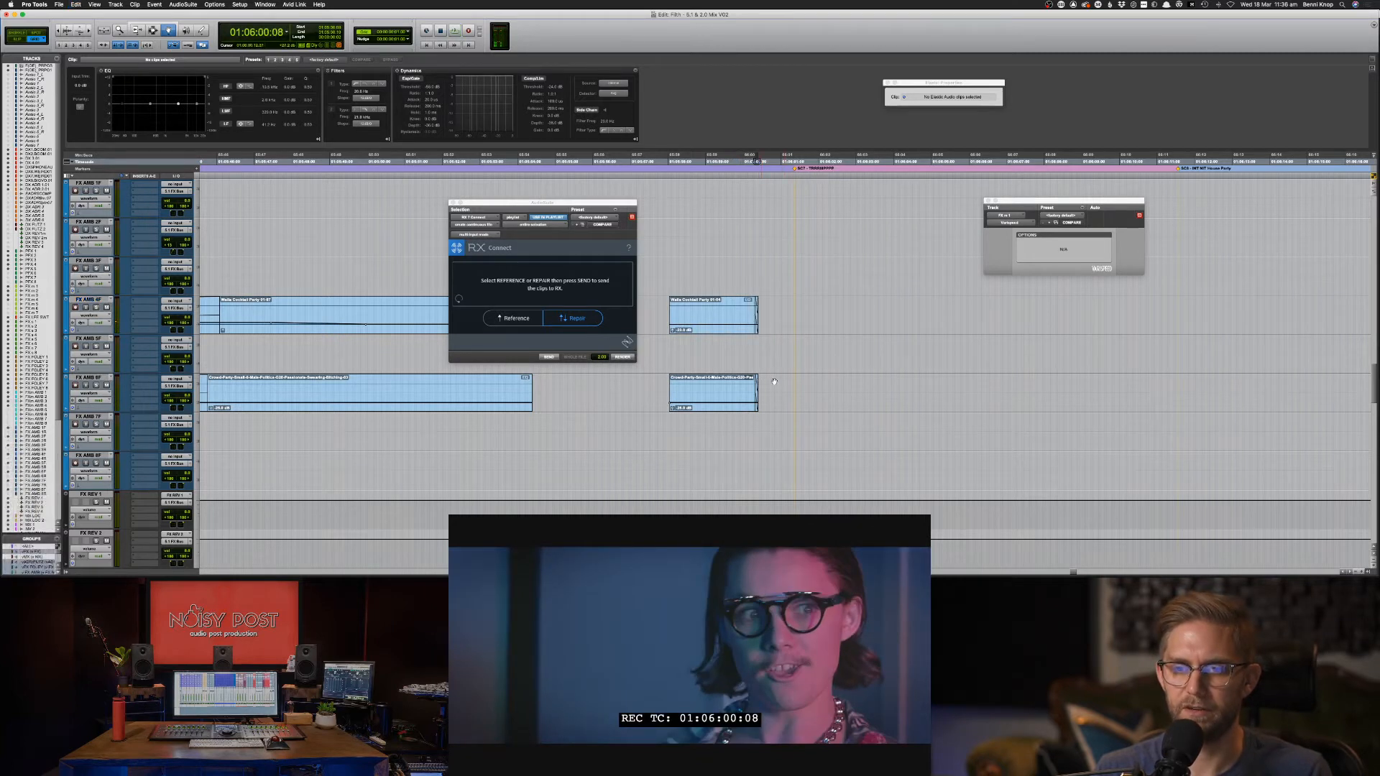
Extend the Crowd clip's end past the cut and save the session.
{"action": "left_click_drag", "start_coordinate": [758, 382], "coordinate": [791, 382]}
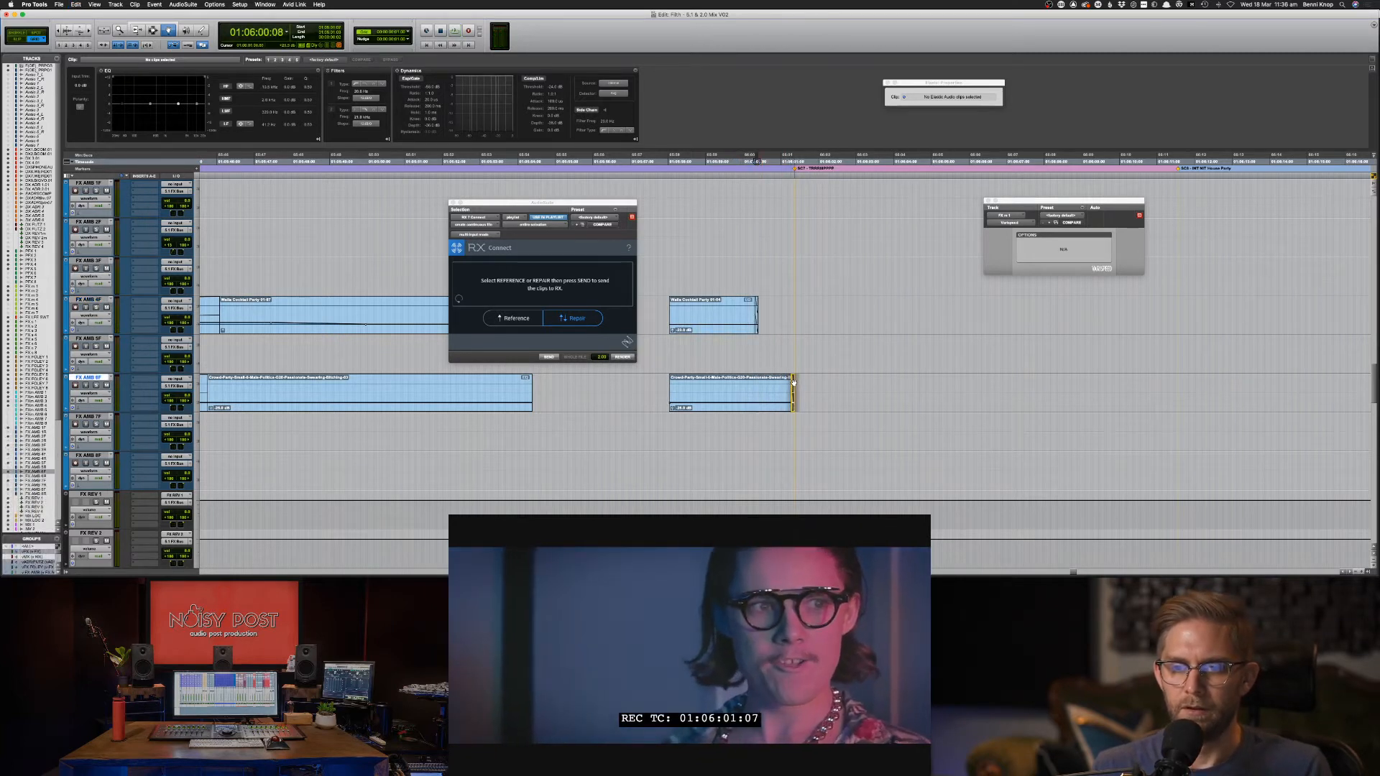
{"action": "key", "text": "space"}
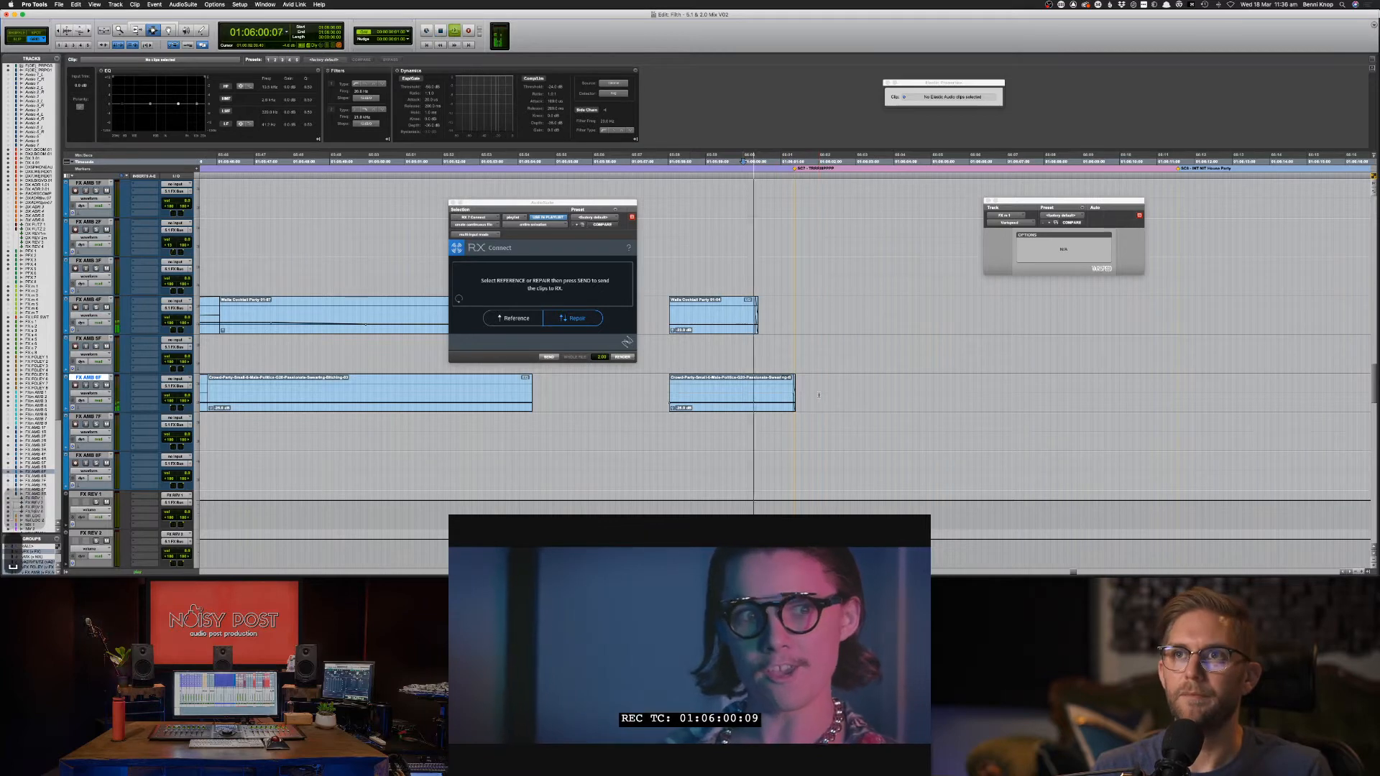
{"action": "key", "text": "F8"}
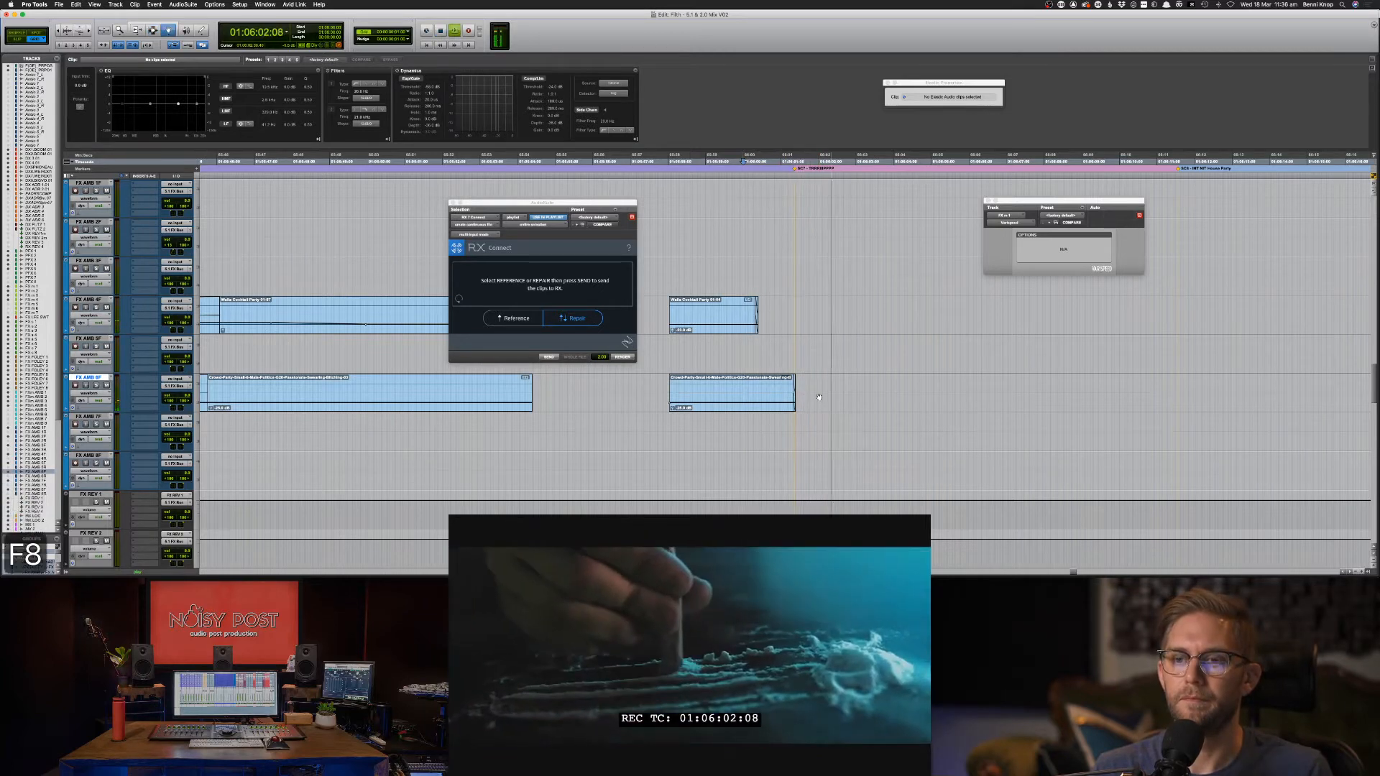
{"action": "key", "text": "F7"}
{"action": "key", "text": "space"}
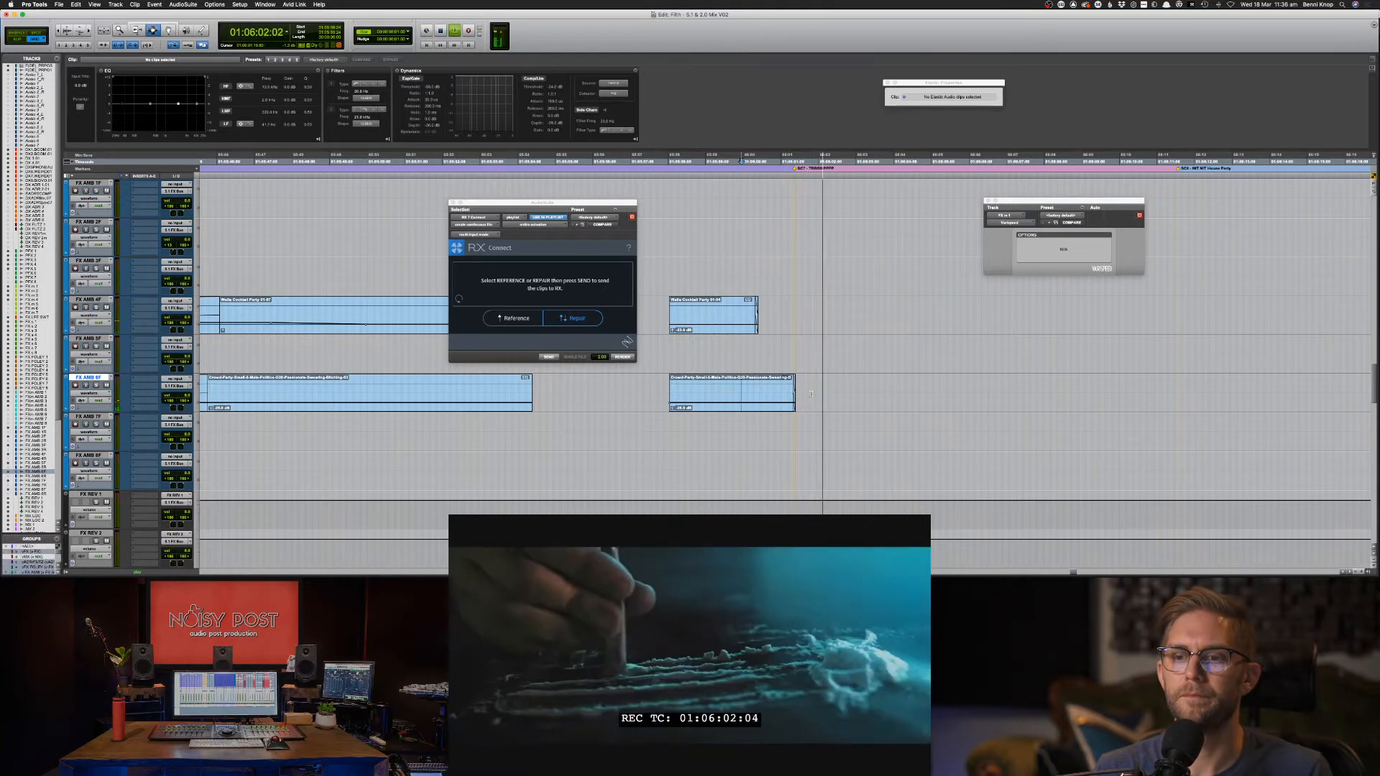
{"action": "key", "text": "space"}
{"action": "key", "text": "super+s"}
Add a fade-out to the end of the Walla Cocktail Party clip and save.
{"action": "key", "text": "super+Tab"}
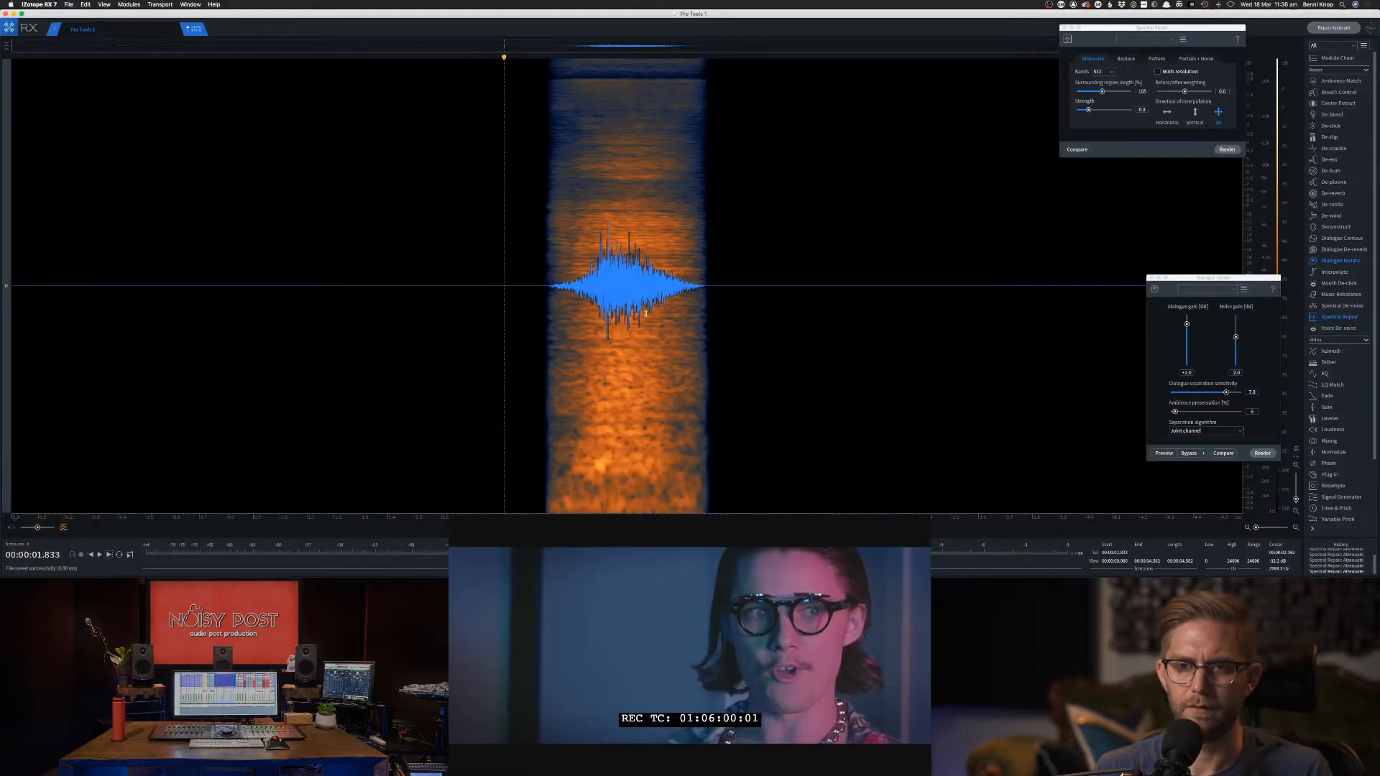
{"action": "key", "text": "super+Tab"}
{"action": "left_click", "coordinate": [669, 352]}
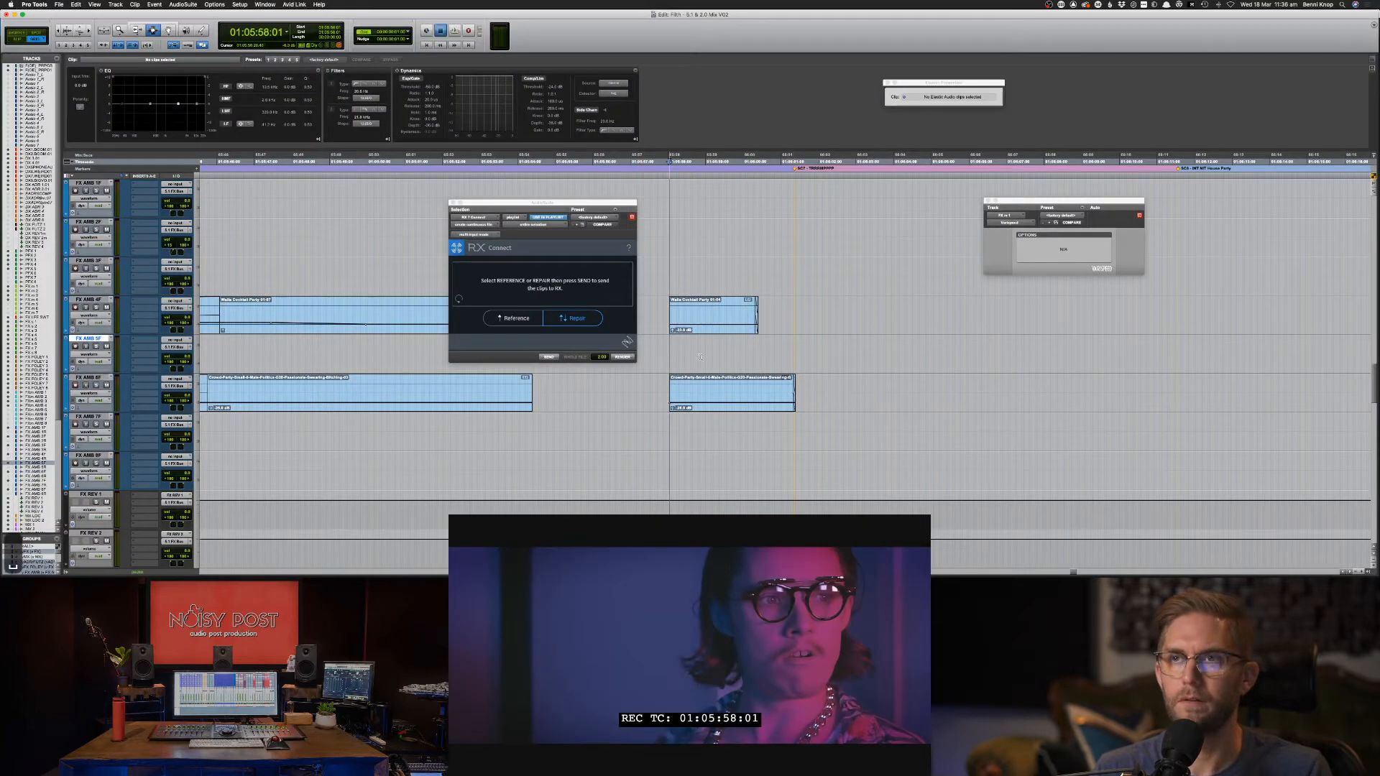
{"action": "key", "text": "space"}
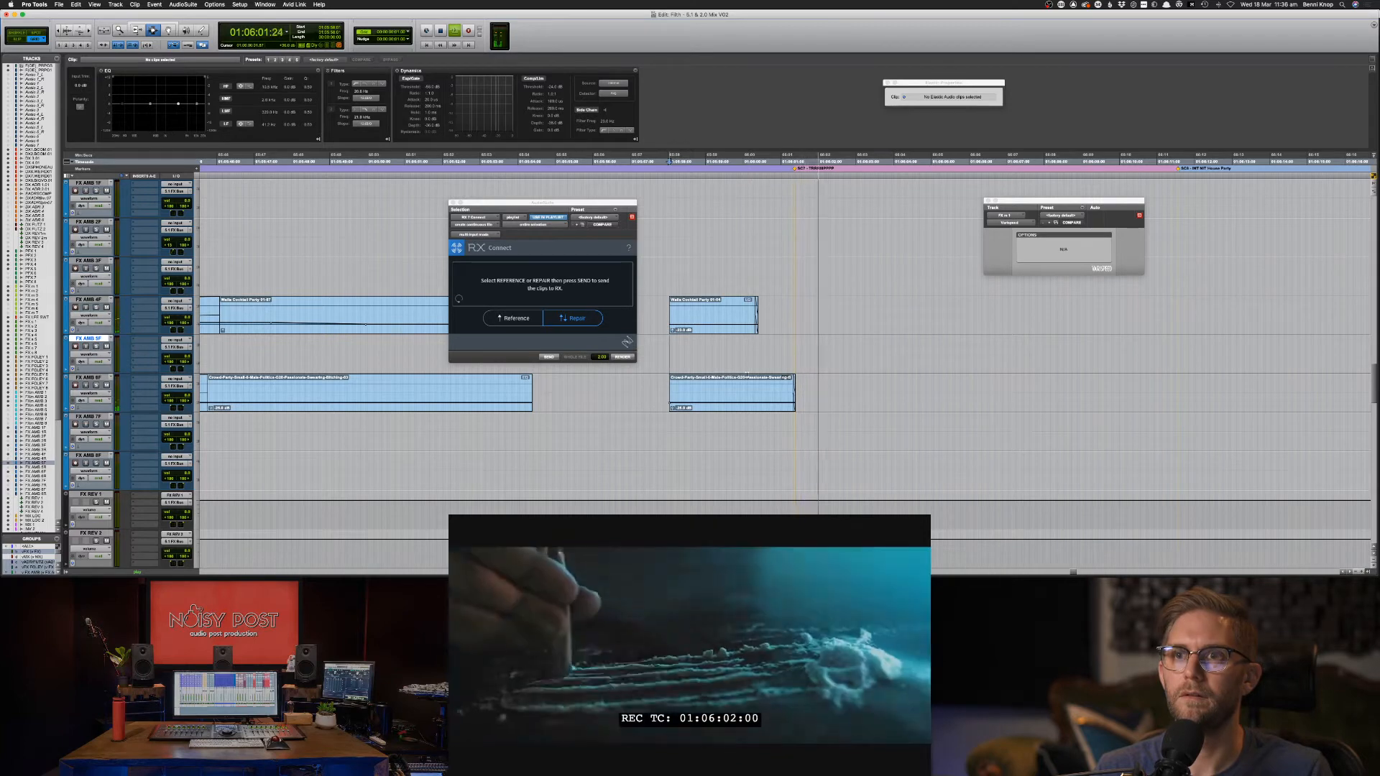
{"action": "left_click_drag", "start_coordinate": [762, 323], "coordinate": [753, 323]}
{"action": "key", "text": "f"}
{"action": "key", "text": "space"}
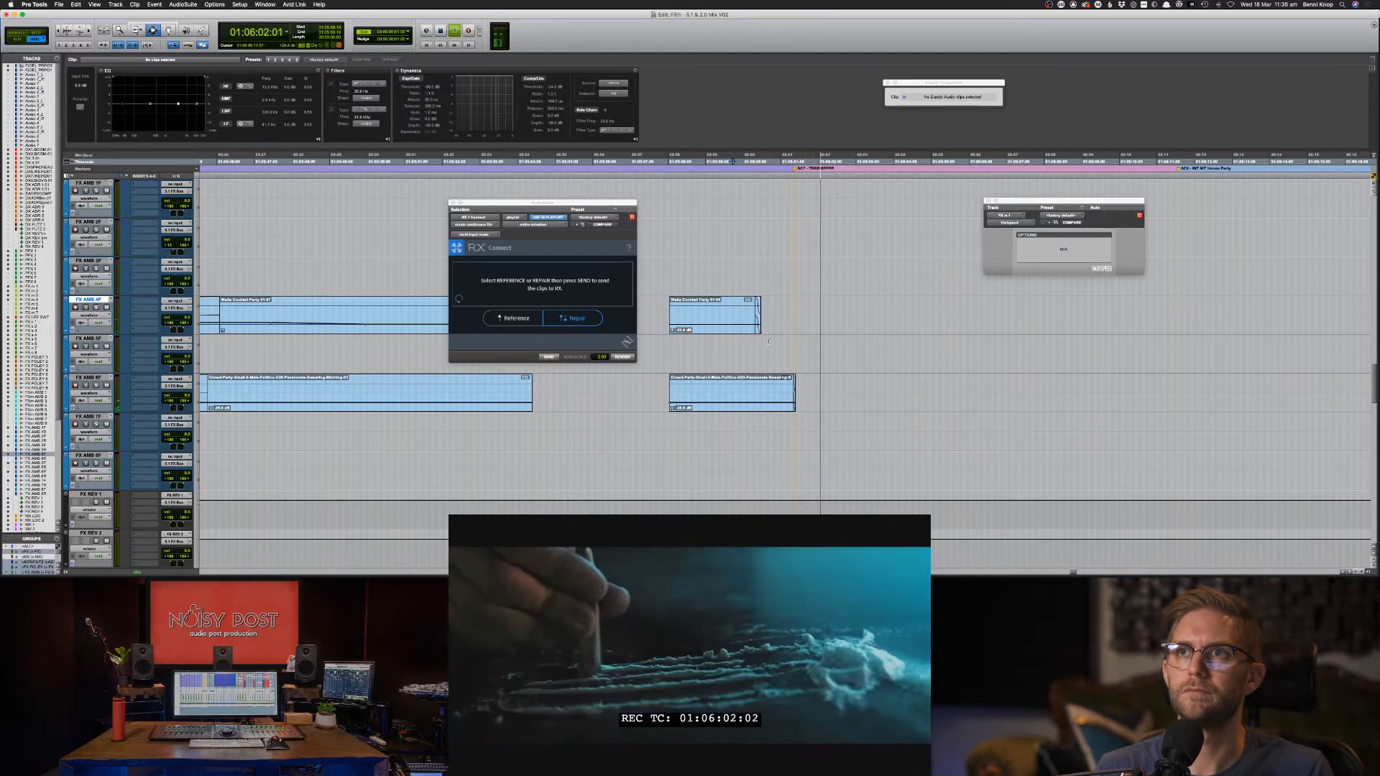
{"action": "key", "text": "super+s"}
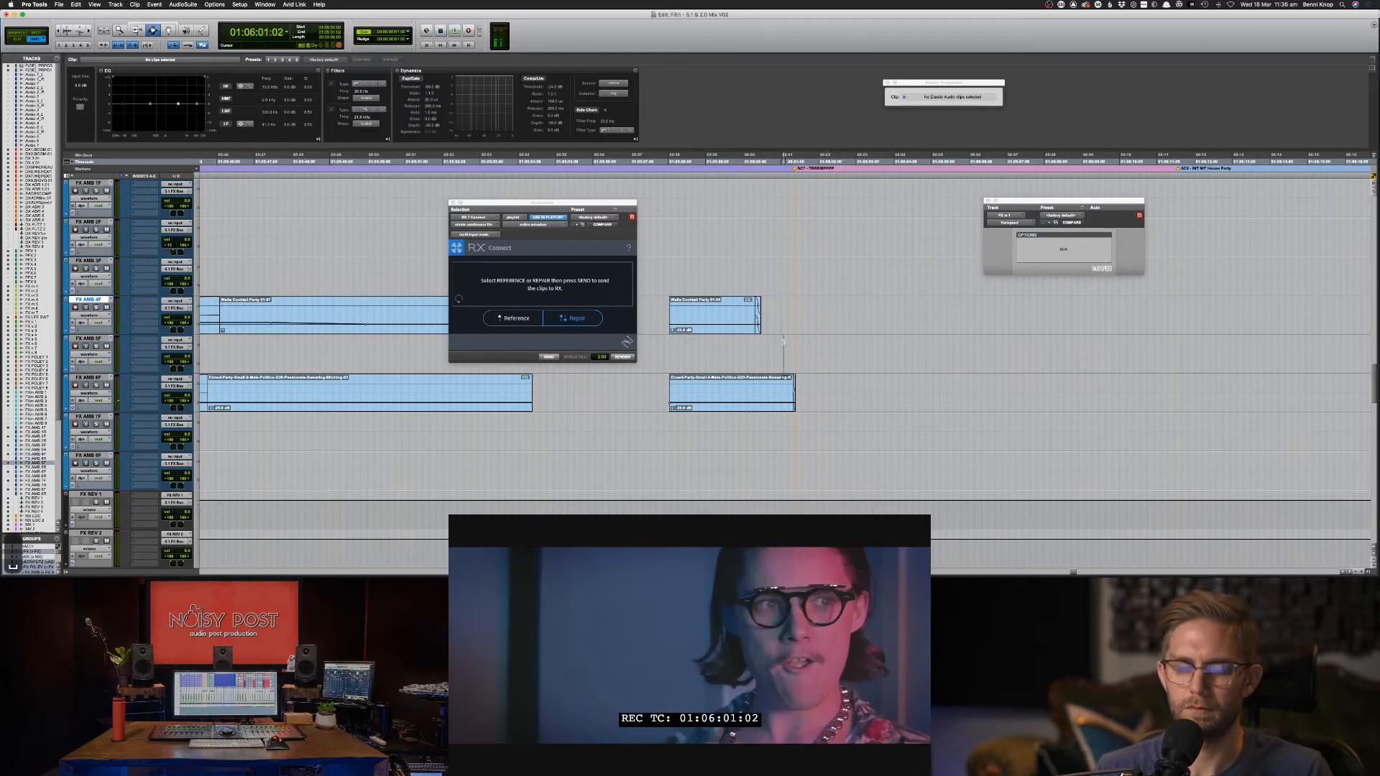
Play back the two whoosh clips on the FX m 1 track.
{"action": "scroll", "coordinate": [801, 360], "scroll_direction": "up", "scroll_amount": 5}
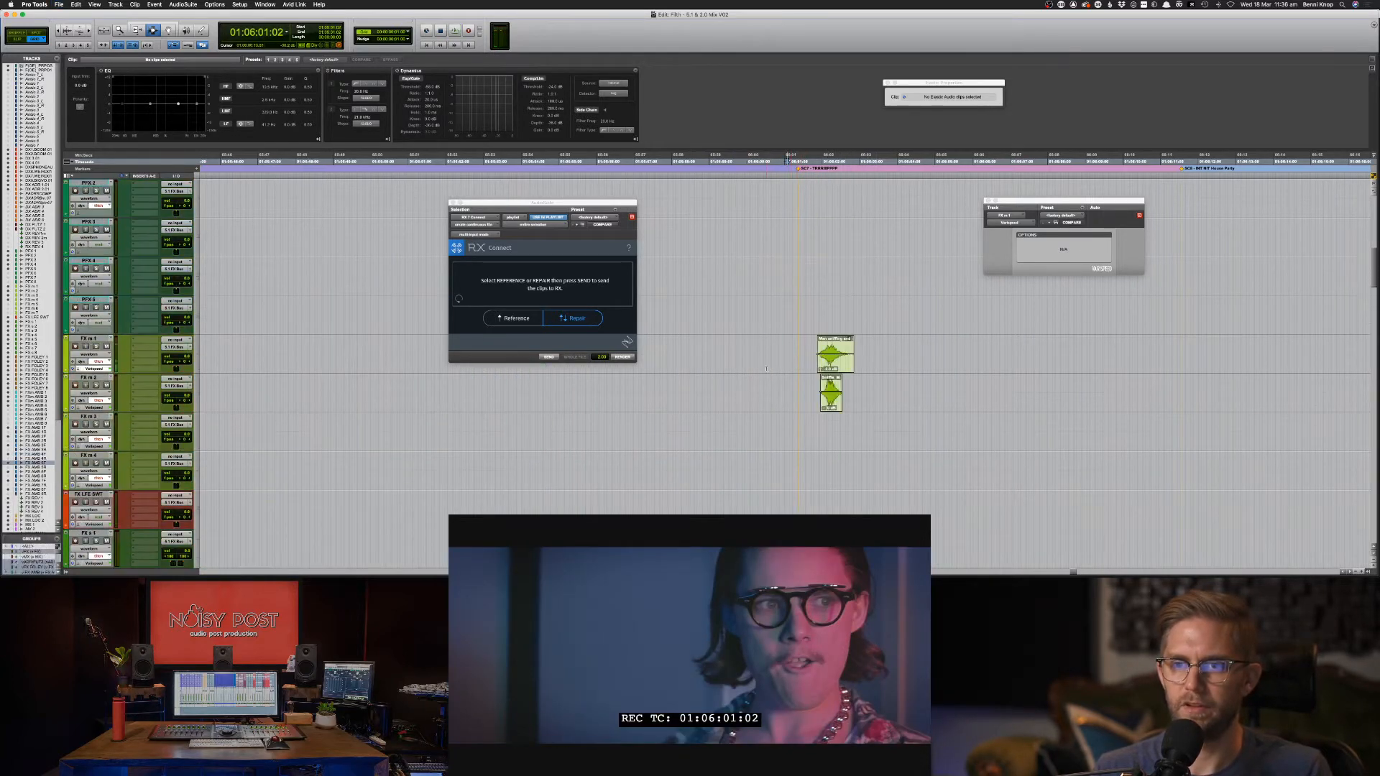
{"action": "left_click_drag", "start_coordinate": [764, 337], "coordinate": [878, 401]}
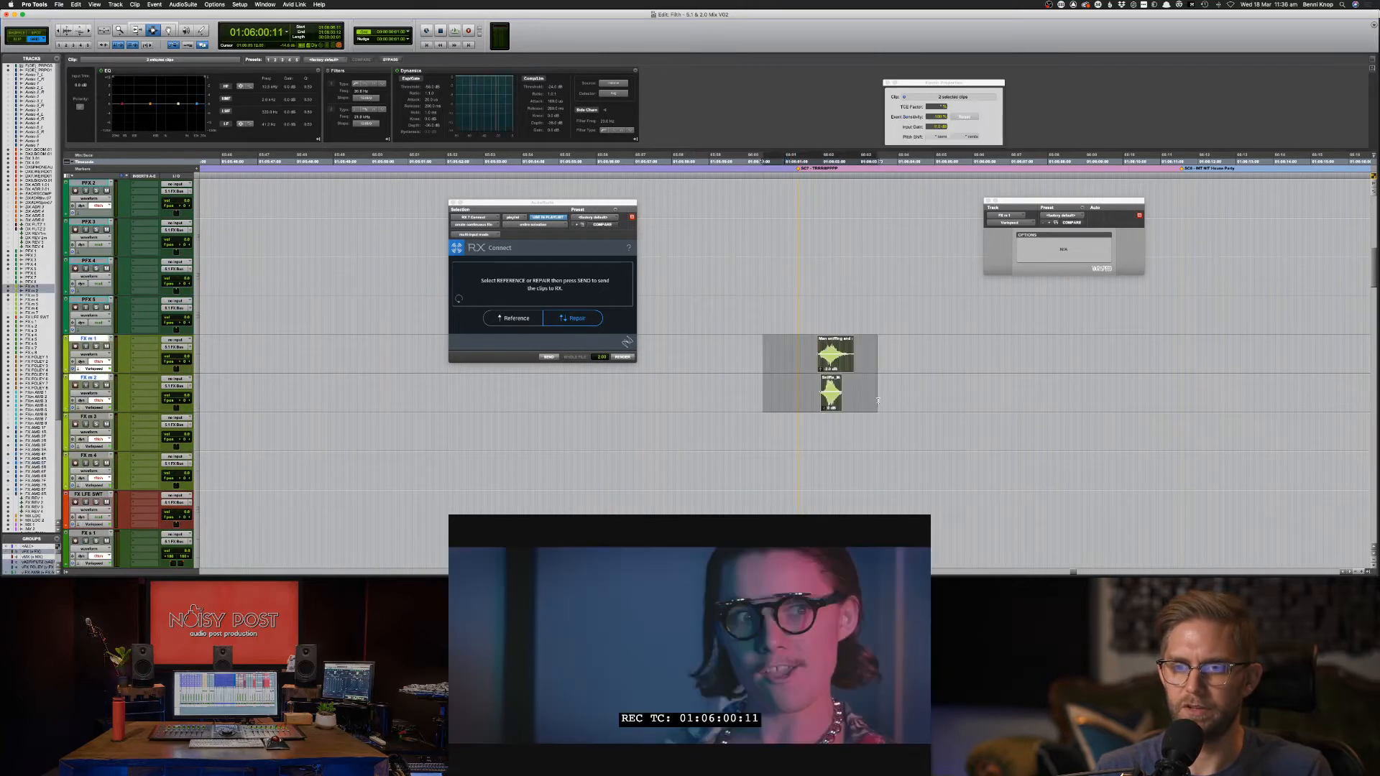
{"action": "left_click", "coordinate": [780, 363]}
{"action": "key", "text": "space"}
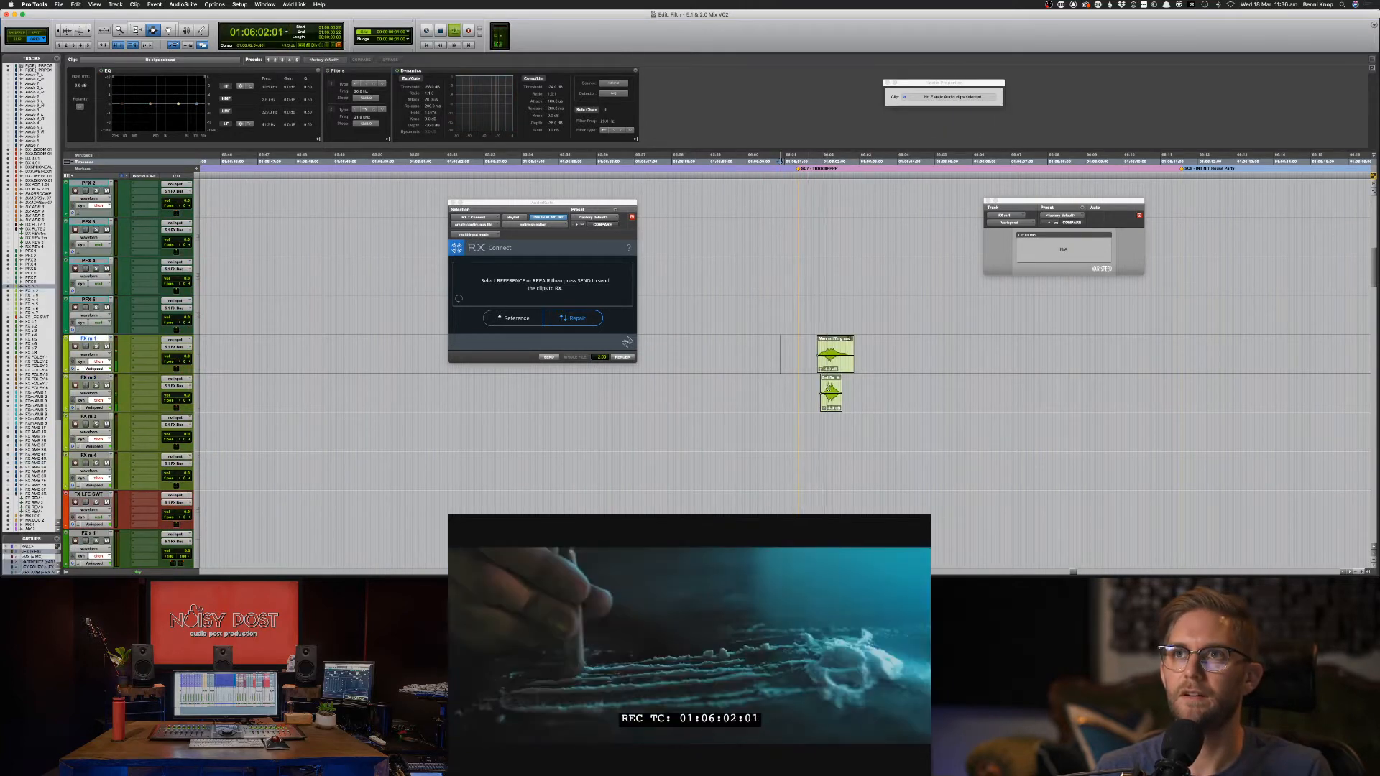
{"action": "key", "text": "super+Tab"}
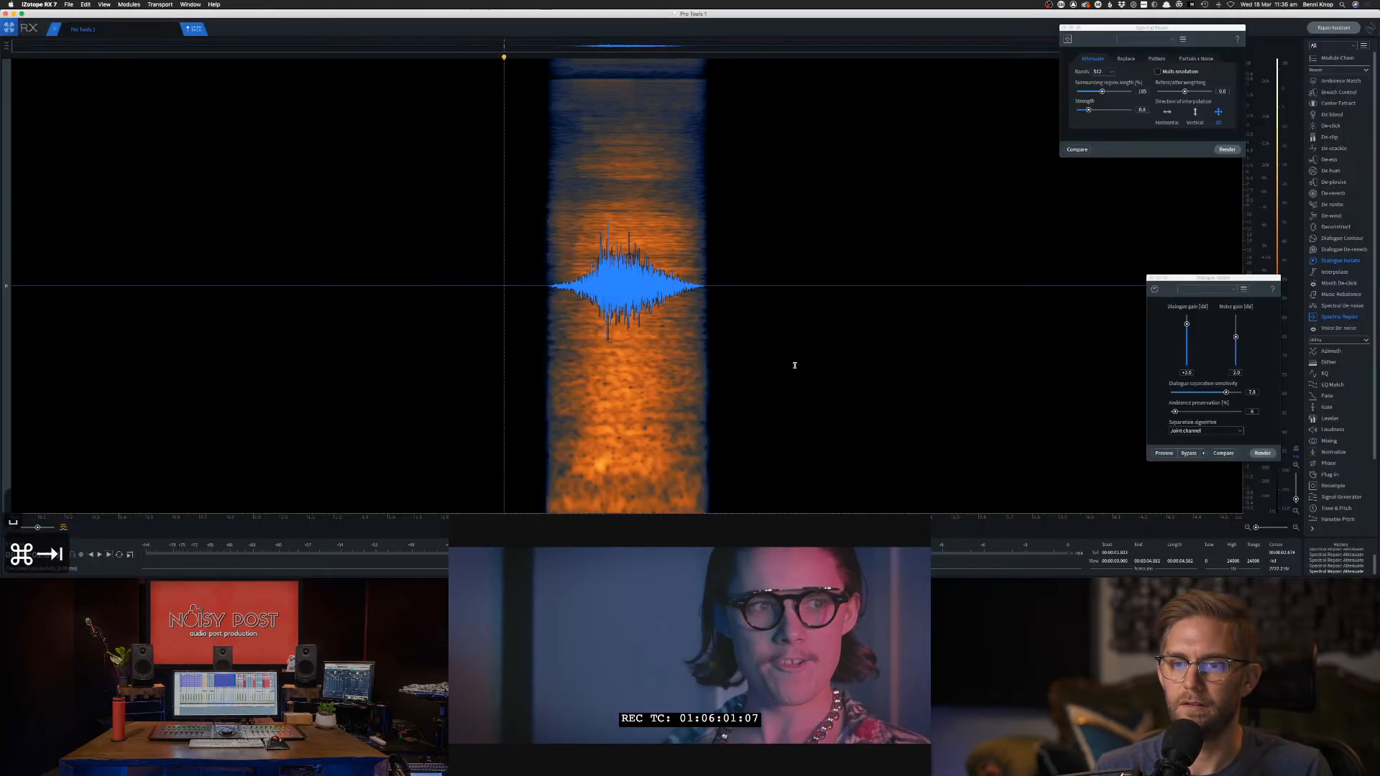
{"action": "key", "text": "super+Tab"}
{"action": "key", "text": "super+Tab"}
{"action": "key", "text": "Tab"}
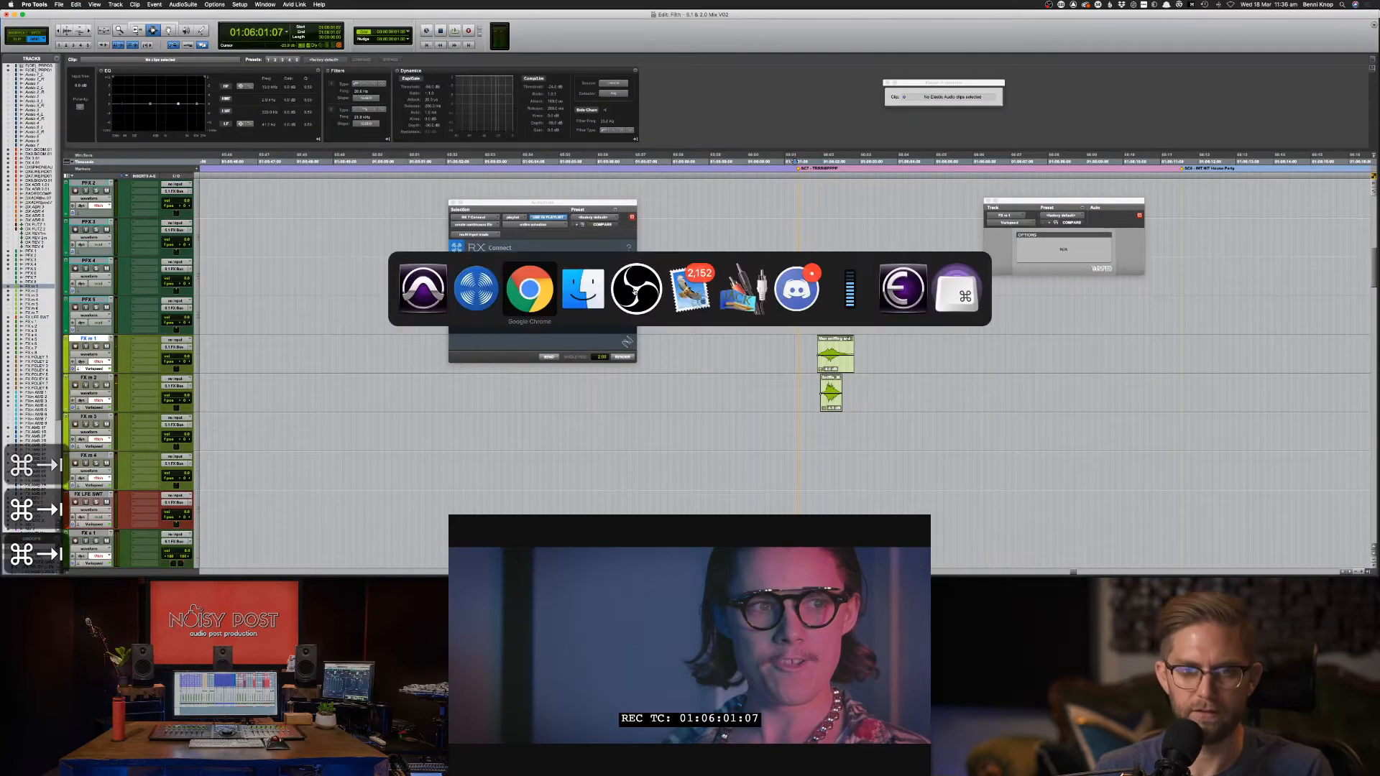
Search Soundsnap for 'camera whip'.
{"action": "left_click", "coordinate": [610, 102]}
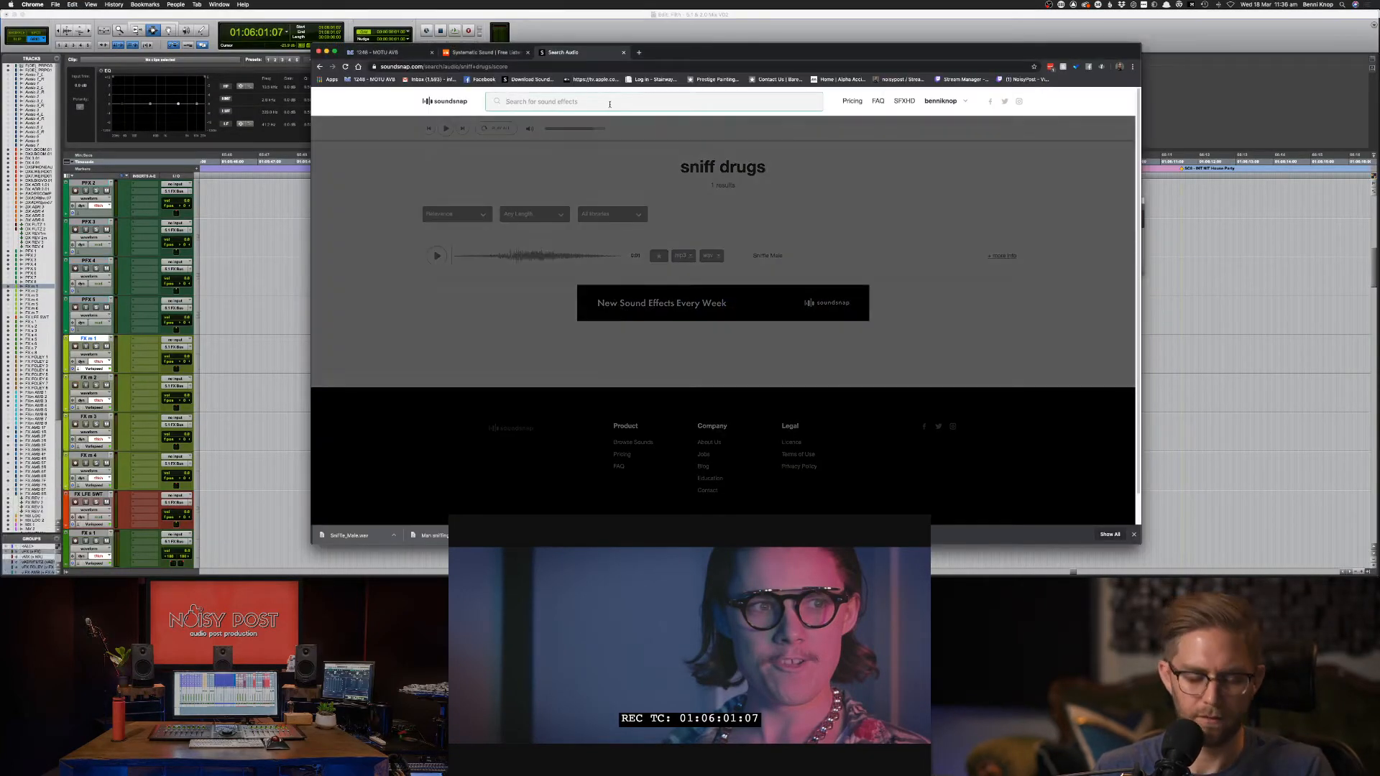
{"action": "type", "text": "cam"}
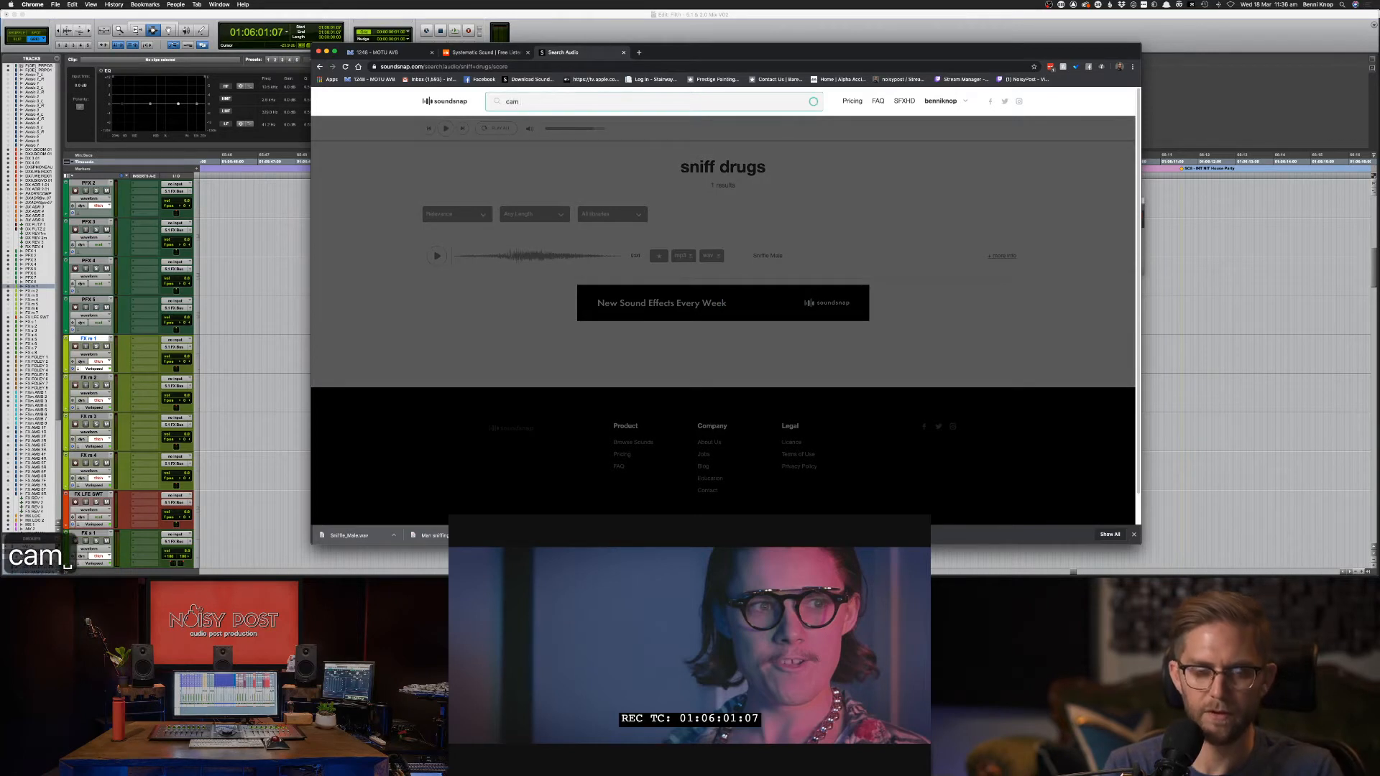
{"action": "type", "text": " whi"}
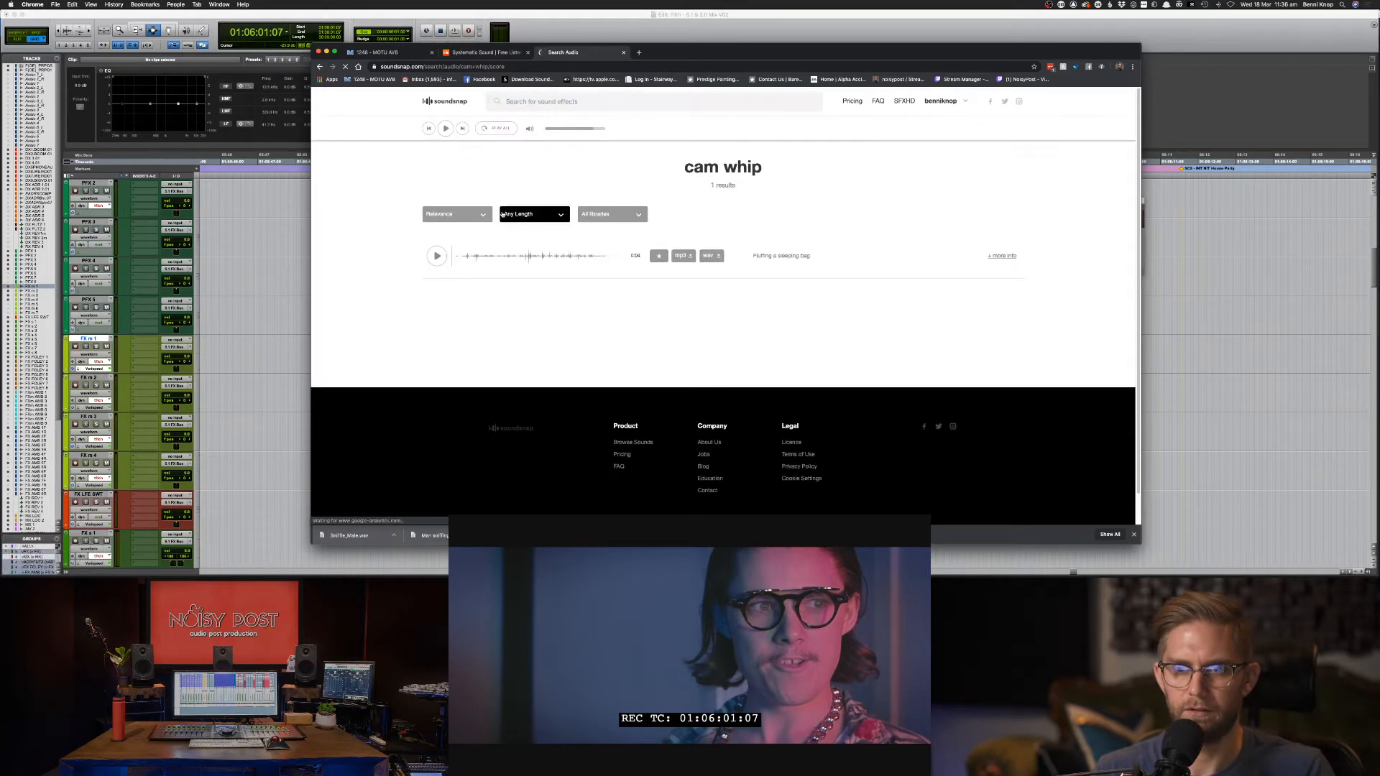
{"action": "left_click", "coordinate": [561, 99]}
{"action": "type", "text": "camera whip"}
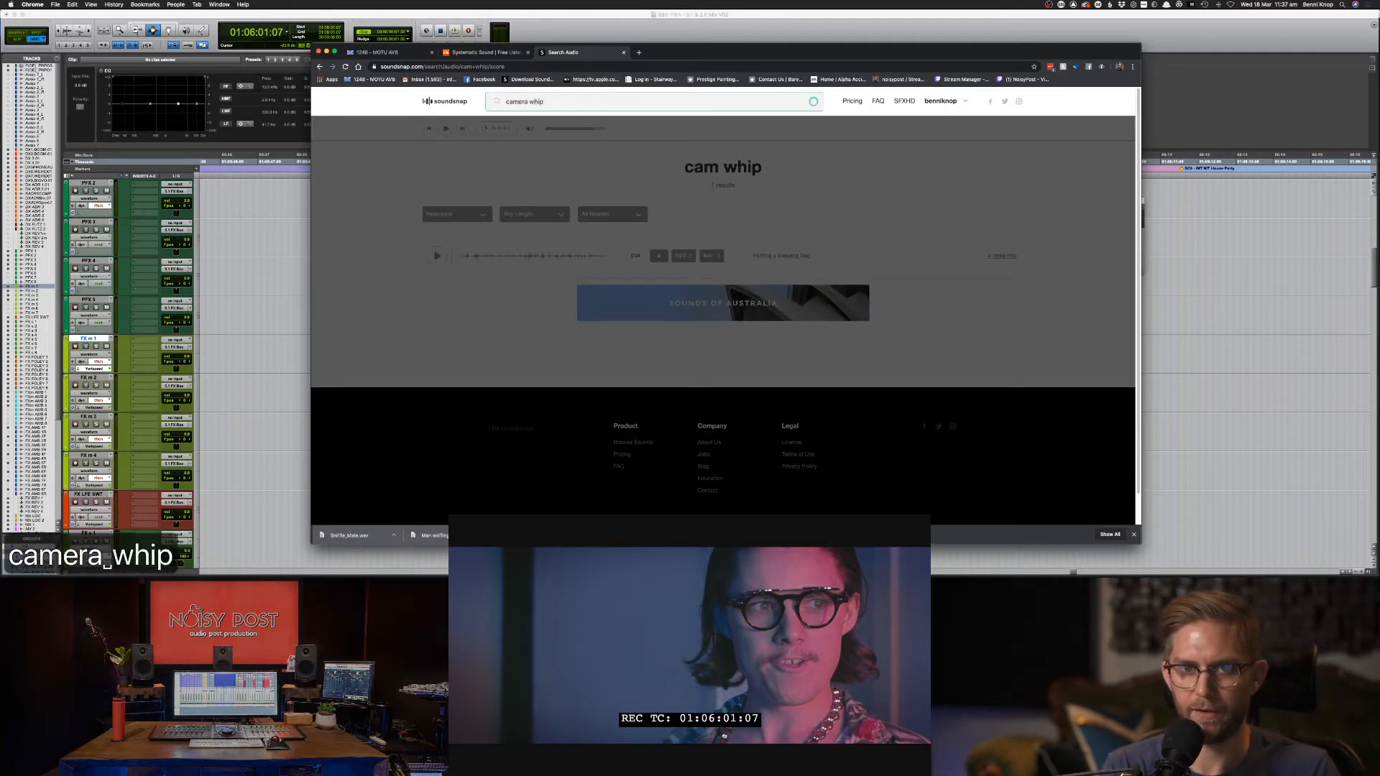
{"action": "key", "text": "Return"}
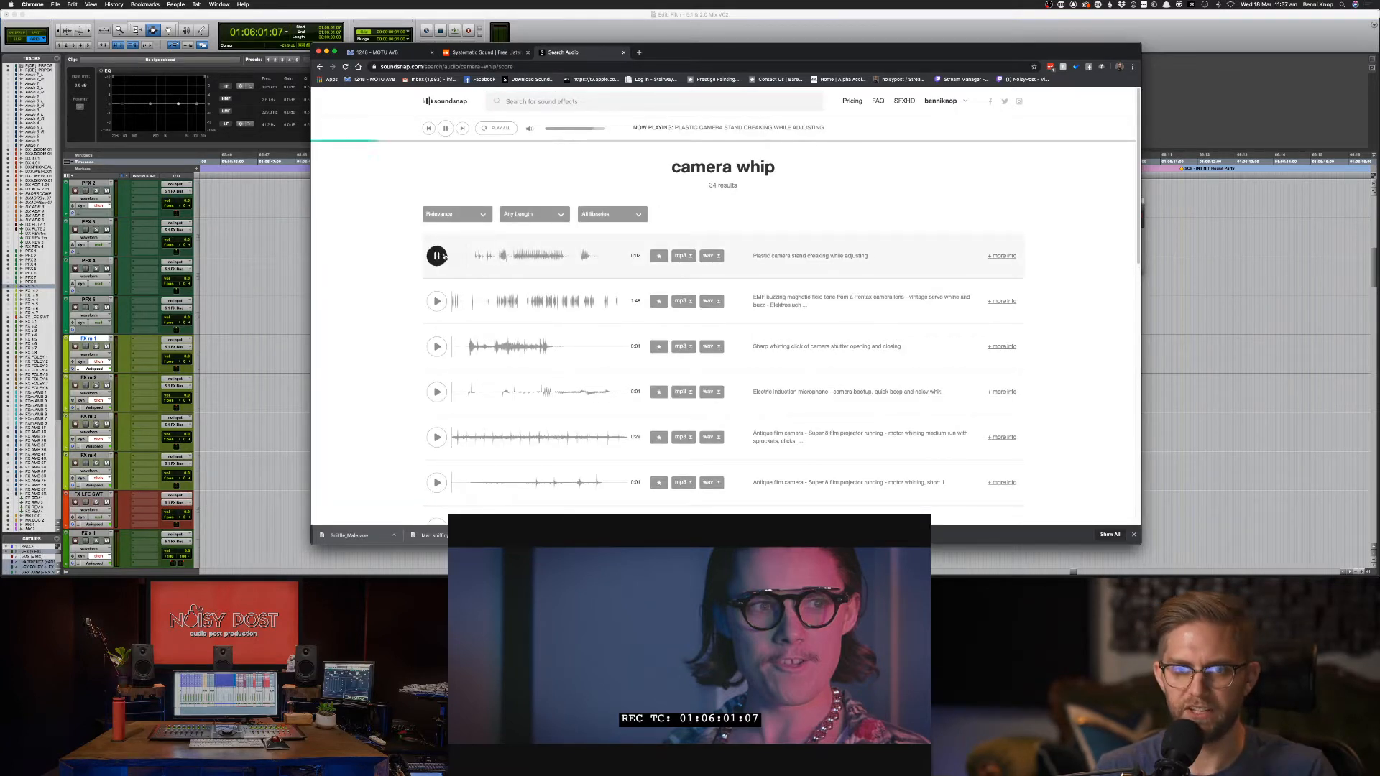
Preview the EMF camera and camera shutter results, the second and third hits.
{"action": "left_click", "coordinate": [436, 302]}
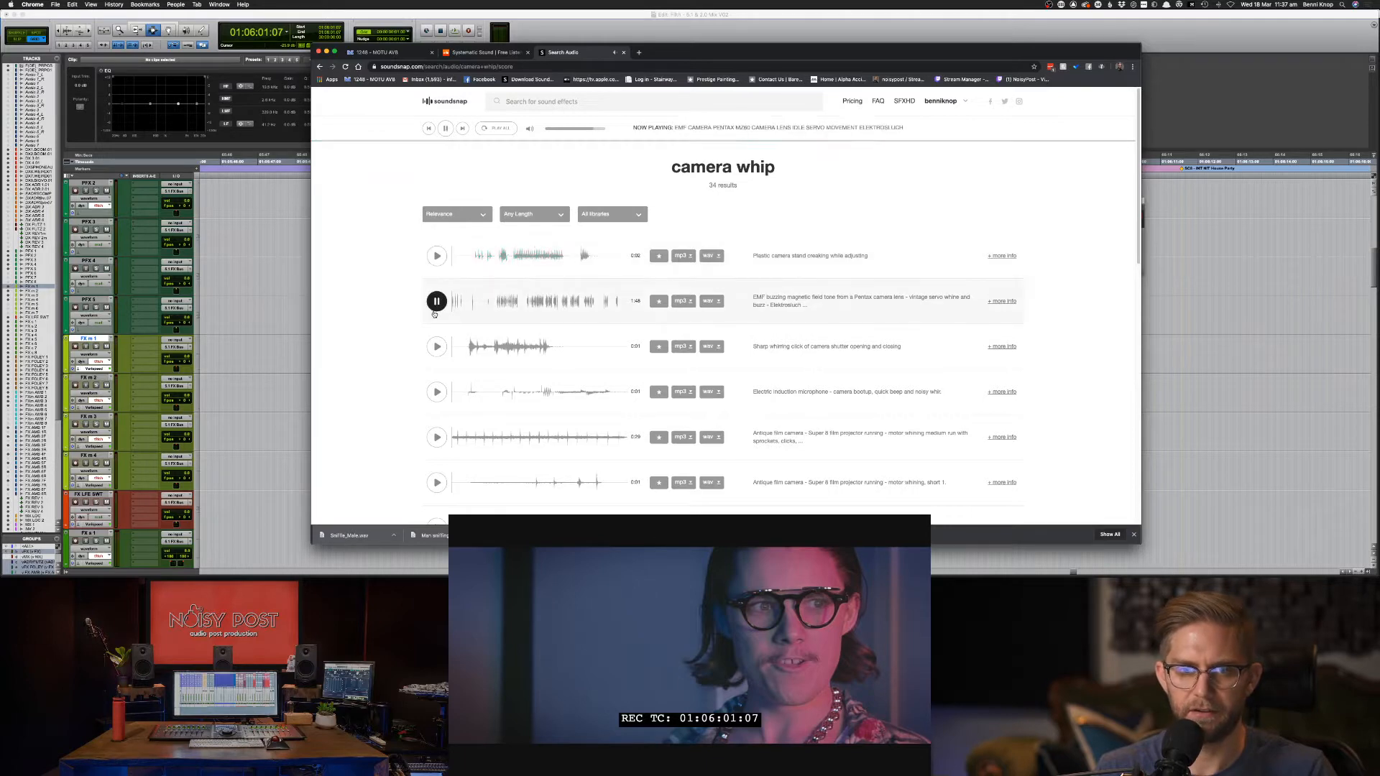
{"action": "left_click", "coordinate": [436, 347]}
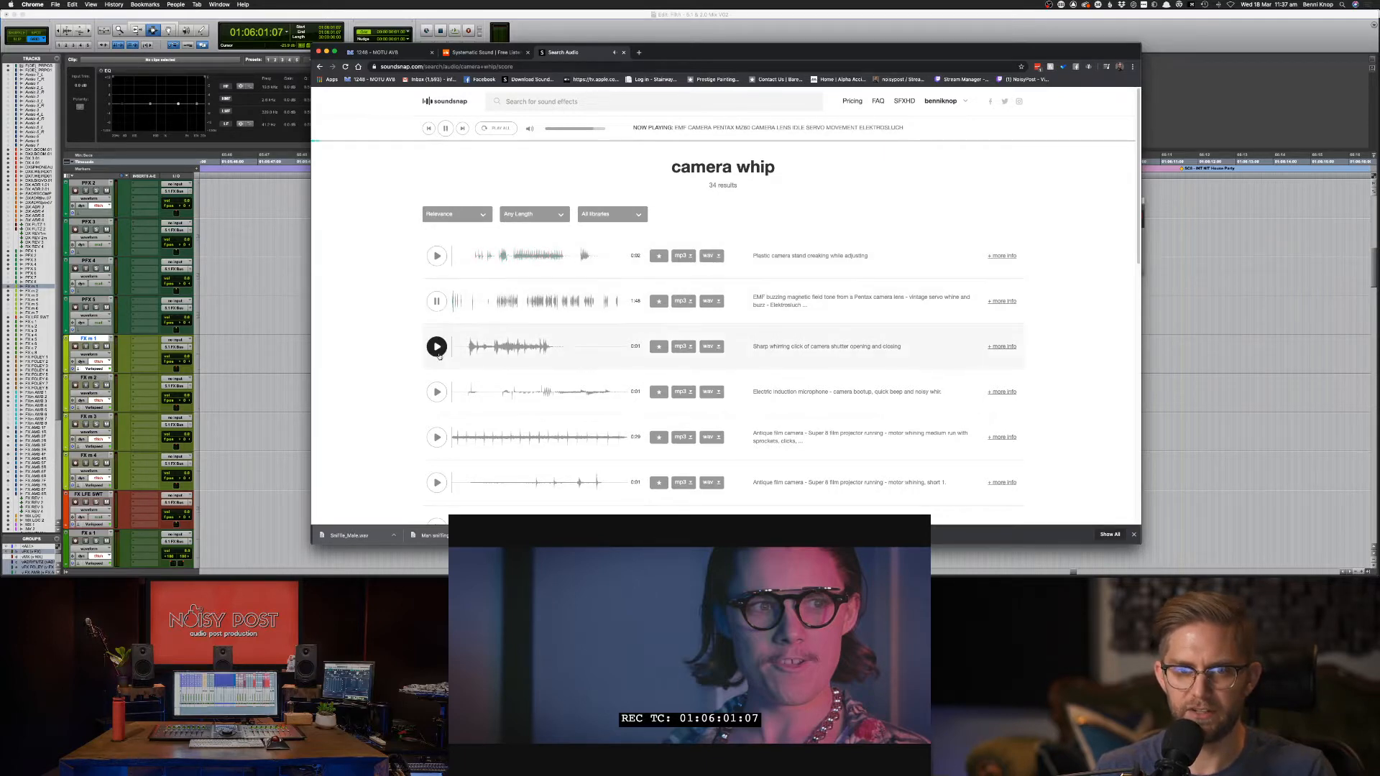
{"action": "left_click", "coordinate": [601, 101]}
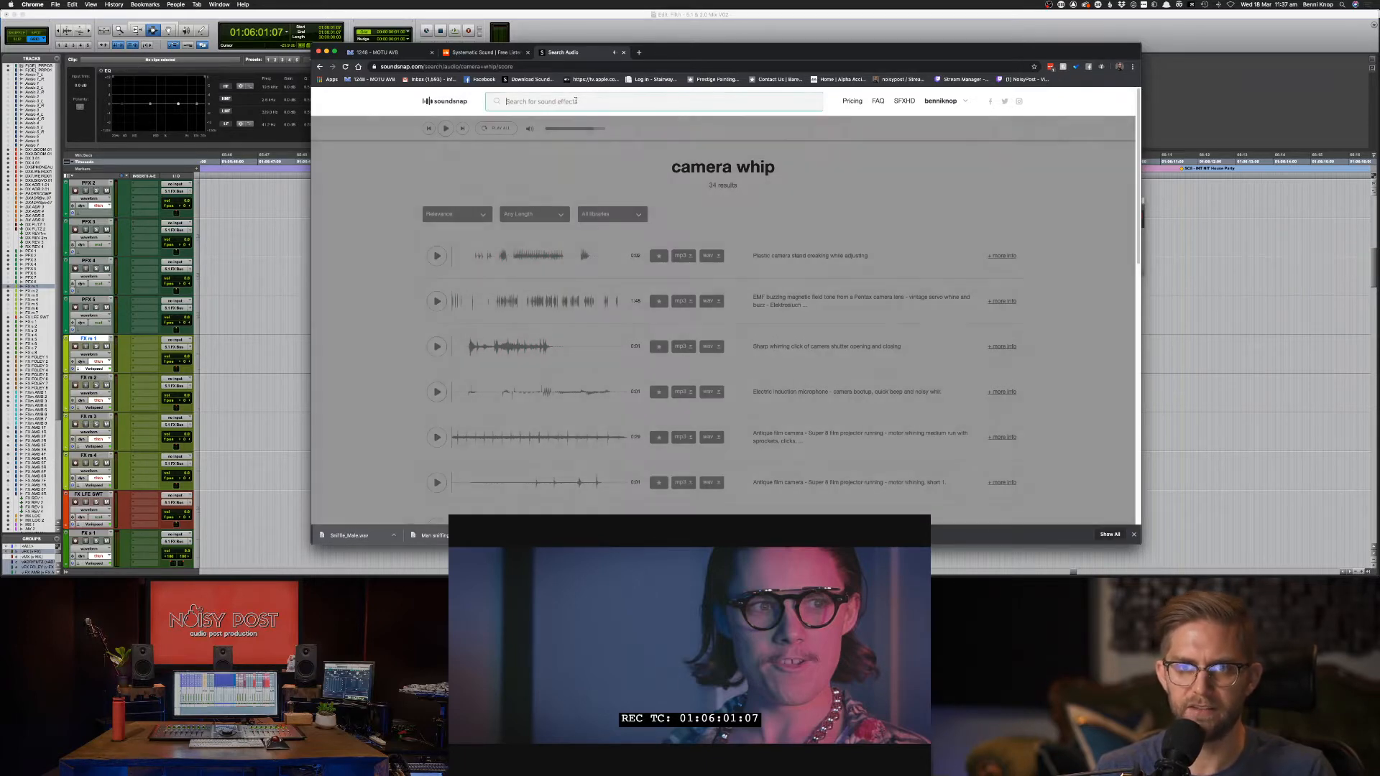
Search Soundsnap for 'whip whoosh'.
{"action": "type", "text": "whi"}
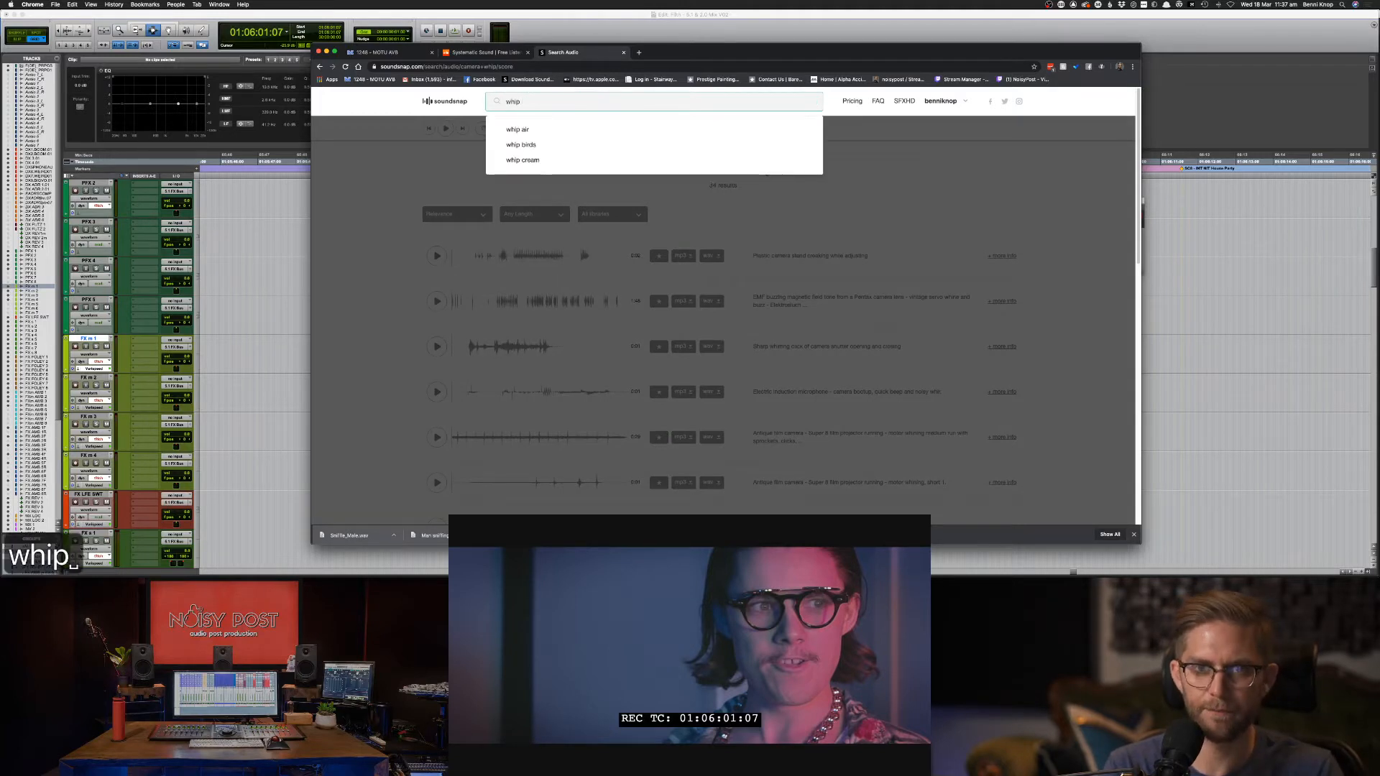
{"action": "type", "text": "p"}
{"action": "key", "text": "BackSpace"}
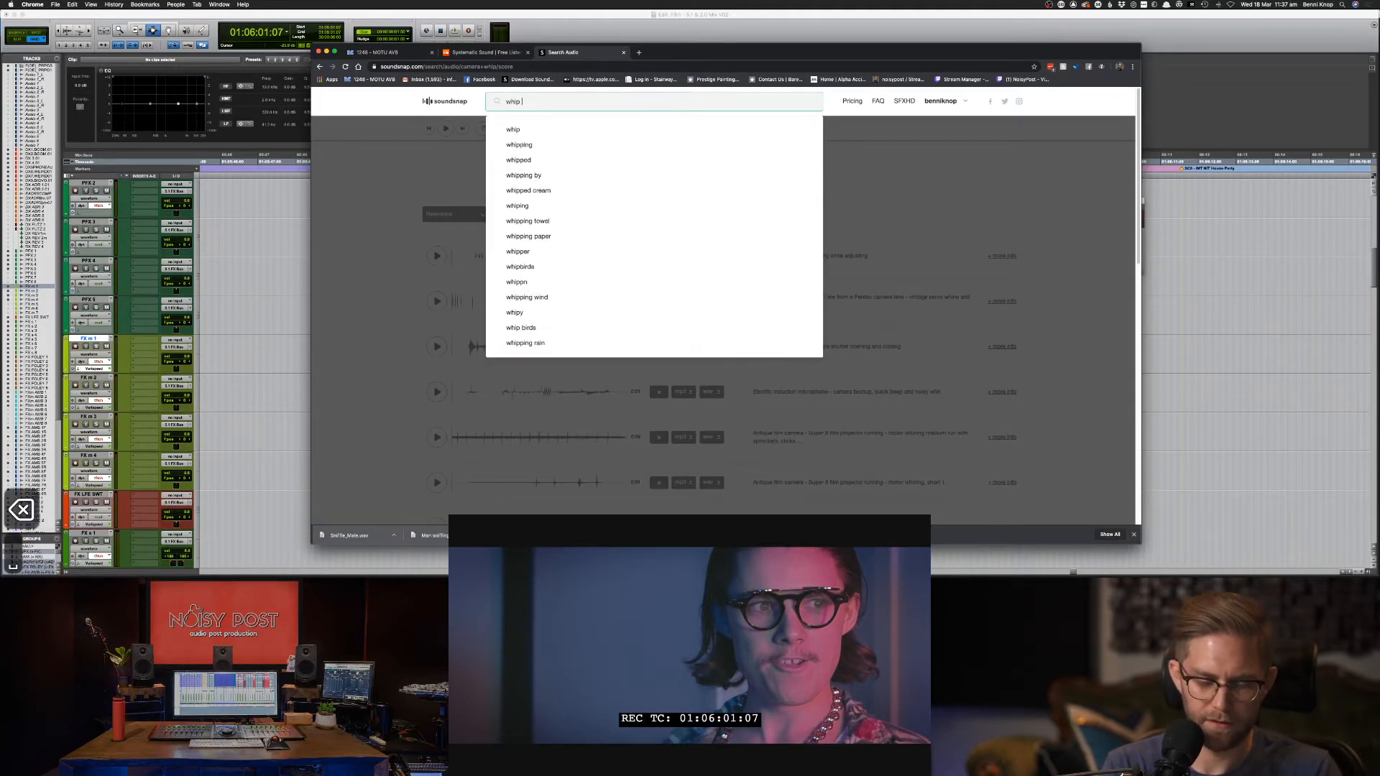
{"action": "type", "text": "whoosh"}
{"action": "key", "text": "Return"}
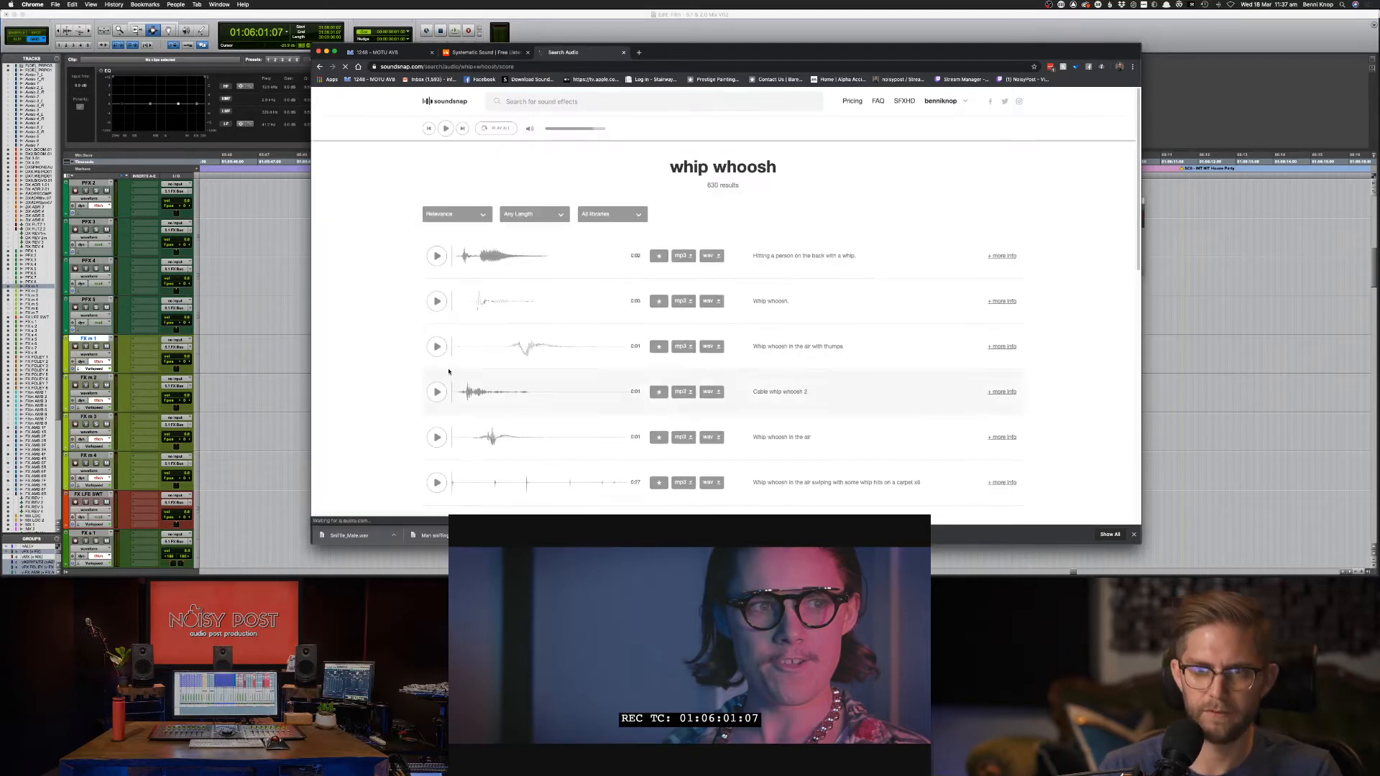
Audition the first four whip whoosh results, ending with 'Whip whoosh in the air'.
{"action": "left_click", "coordinate": [431, 260]}
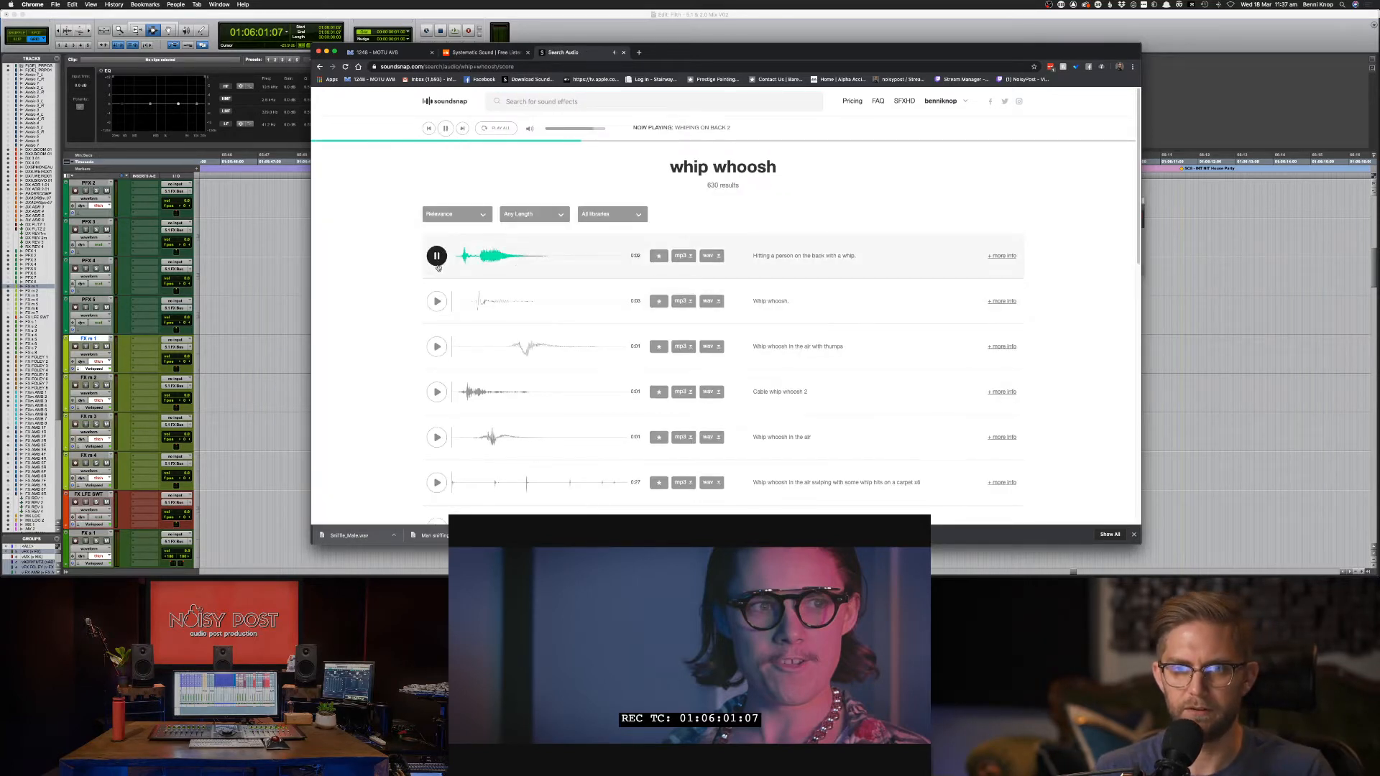
{"action": "left_click", "coordinate": [430, 302]}
{"action": "left_click", "coordinate": [437, 346]}
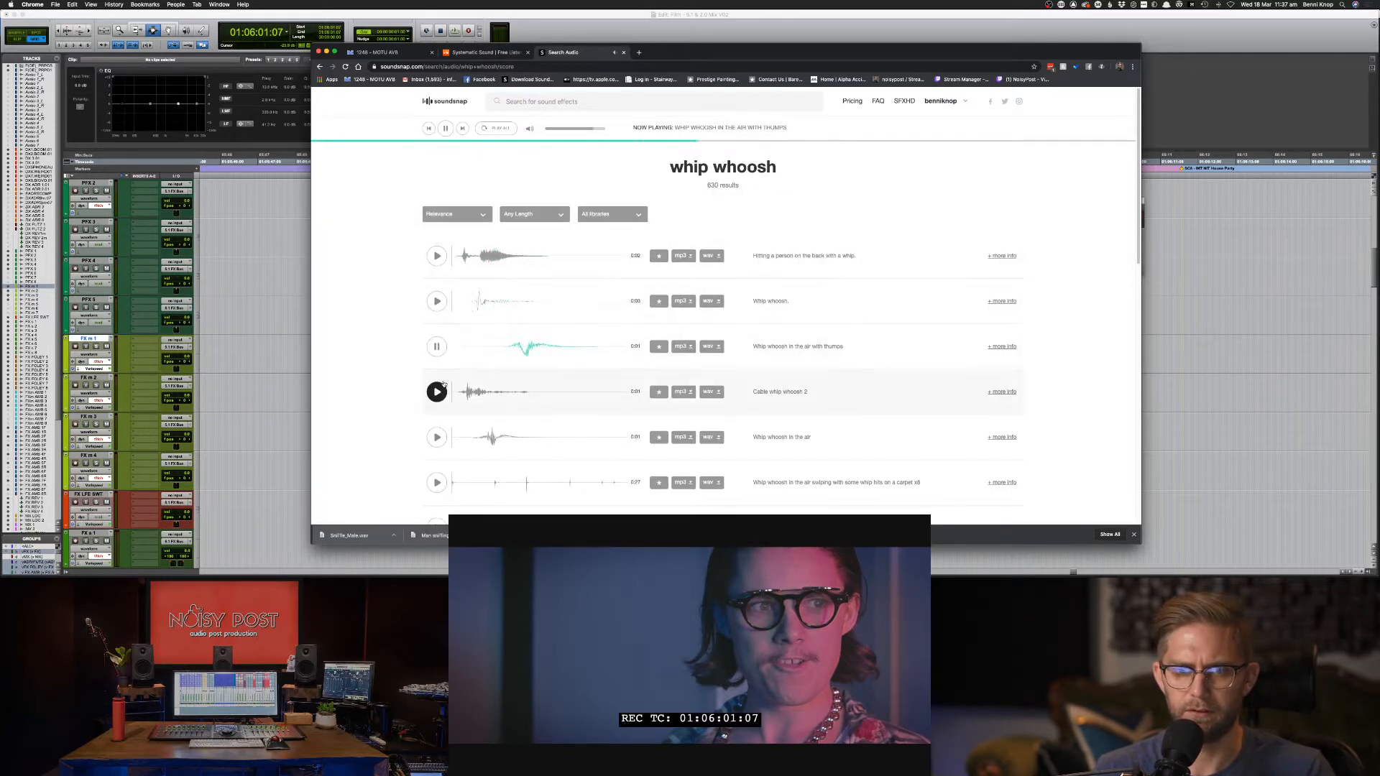
{"action": "left_click", "coordinate": [438, 436]}
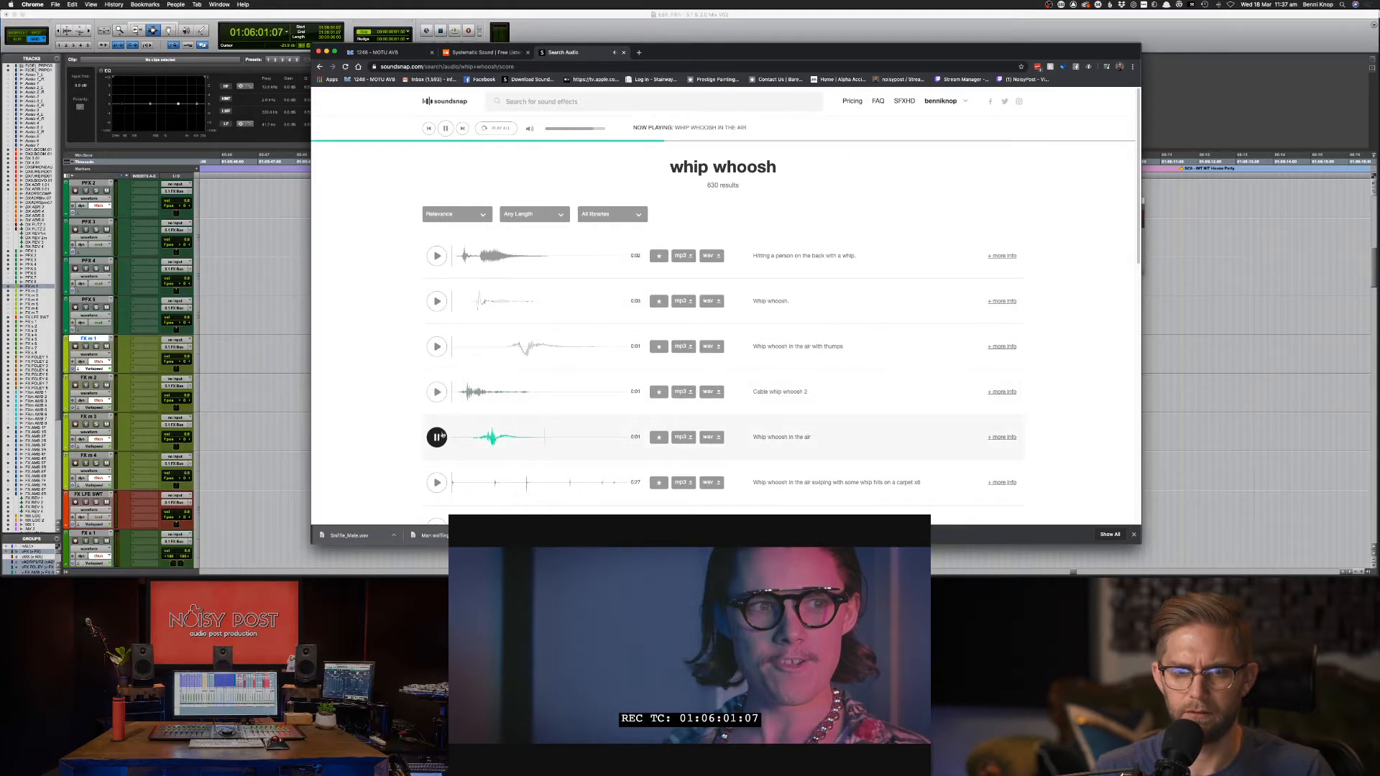
Drag the downloaded 'Whip whoosh in the air' WAV over to the Pro Tools session.
{"action": "scroll", "coordinate": [436, 347], "scroll_direction": "down", "scroll_amount": 1}
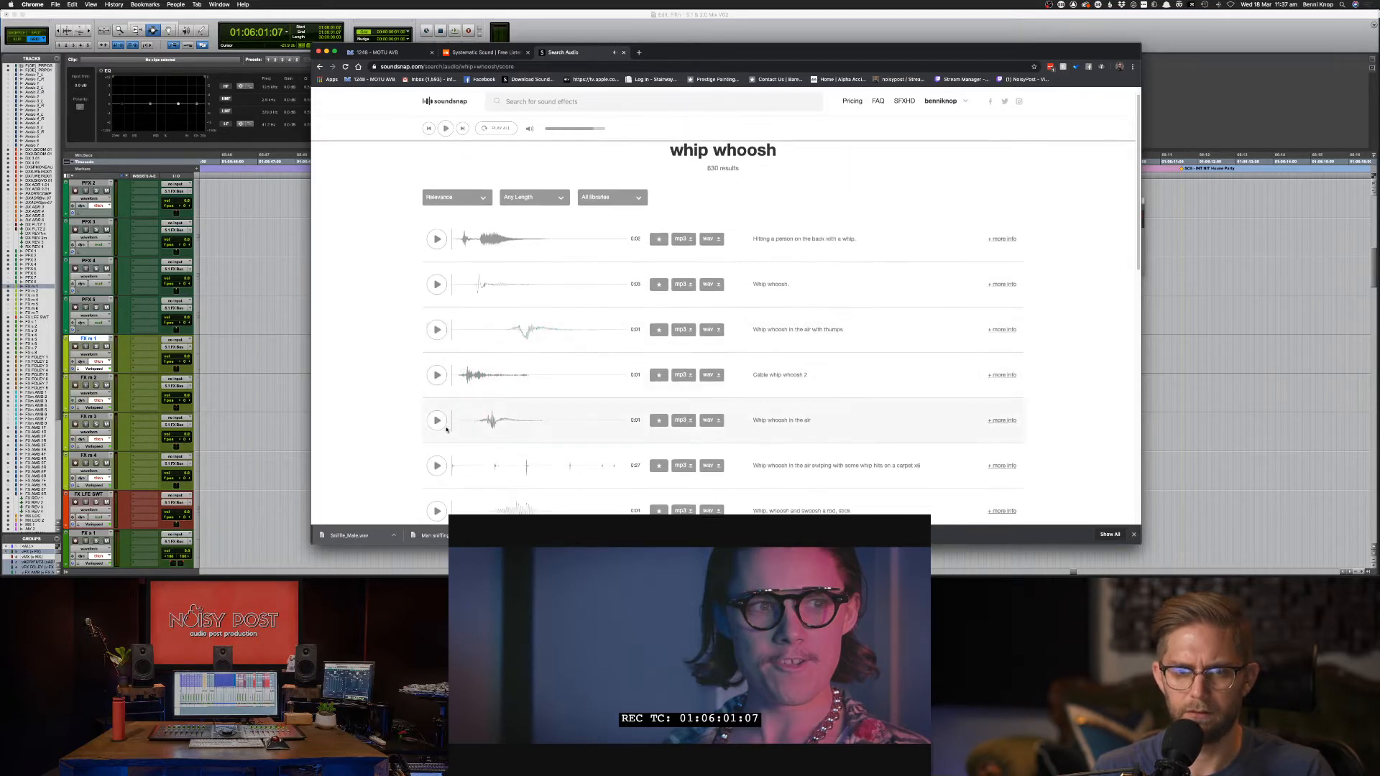
{"action": "scroll", "coordinate": [566, 393], "scroll_direction": "down", "scroll_amount": 2}
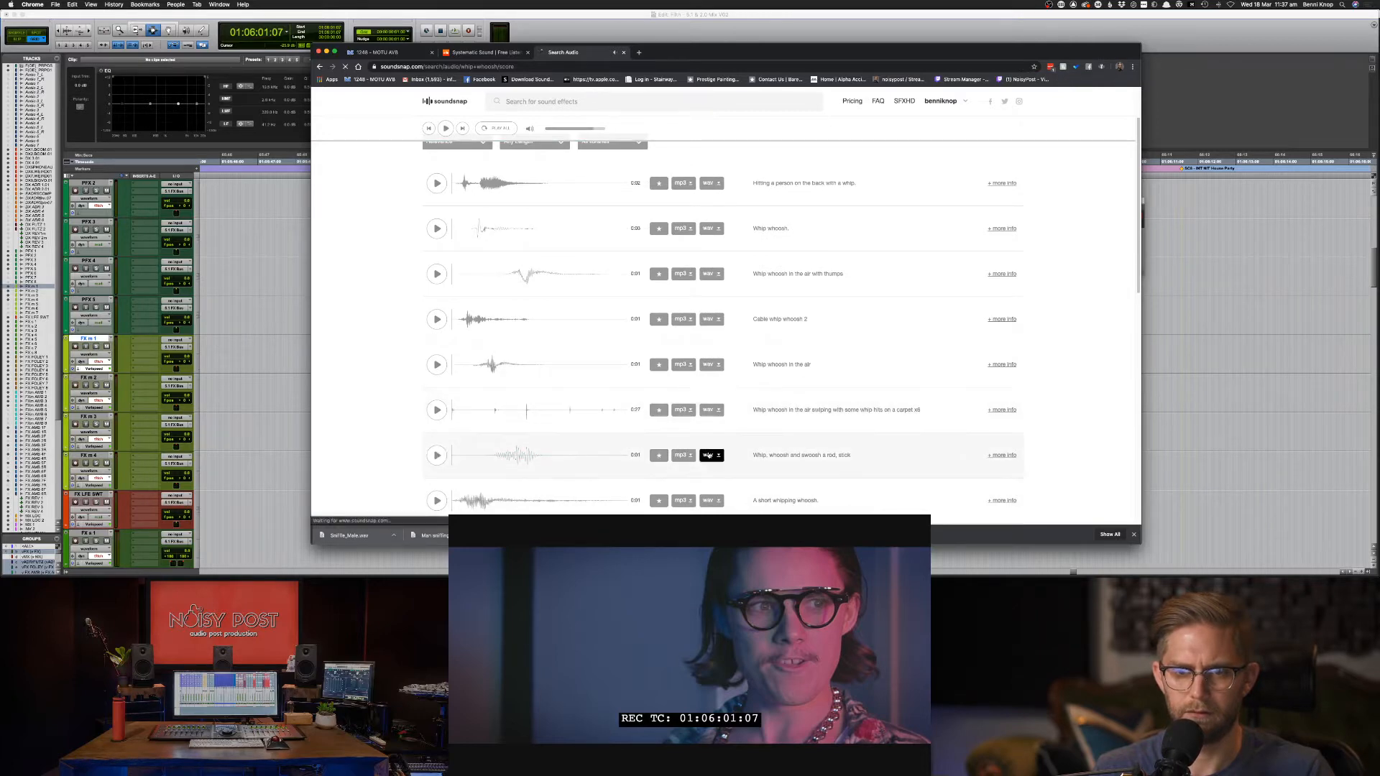
{"action": "left_click_drag", "start_coordinate": [353, 536], "coordinate": [812, 441]}
{"action": "key", "text": "super+Tab"}
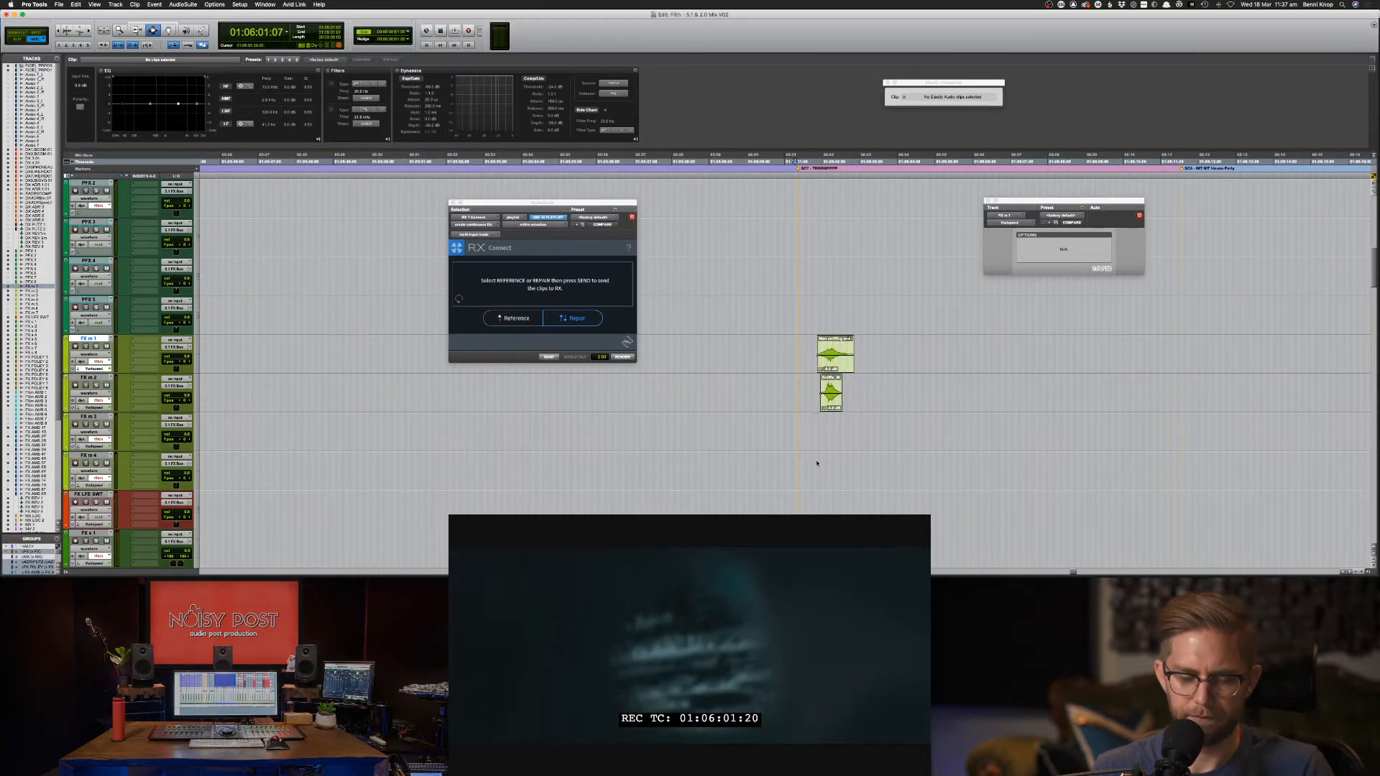
Drop the whoosh file onto tracks FX m 3 and 4 and select the new clips.
{"action": "left_click_drag", "start_coordinate": [814, 492], "coordinate": [815, 491]}
{"action": "key", "text": "super+bracketright"}
{"action": "key", "text": "super+bracketright"}
{"action": "left_click", "coordinate": [802, 480]}
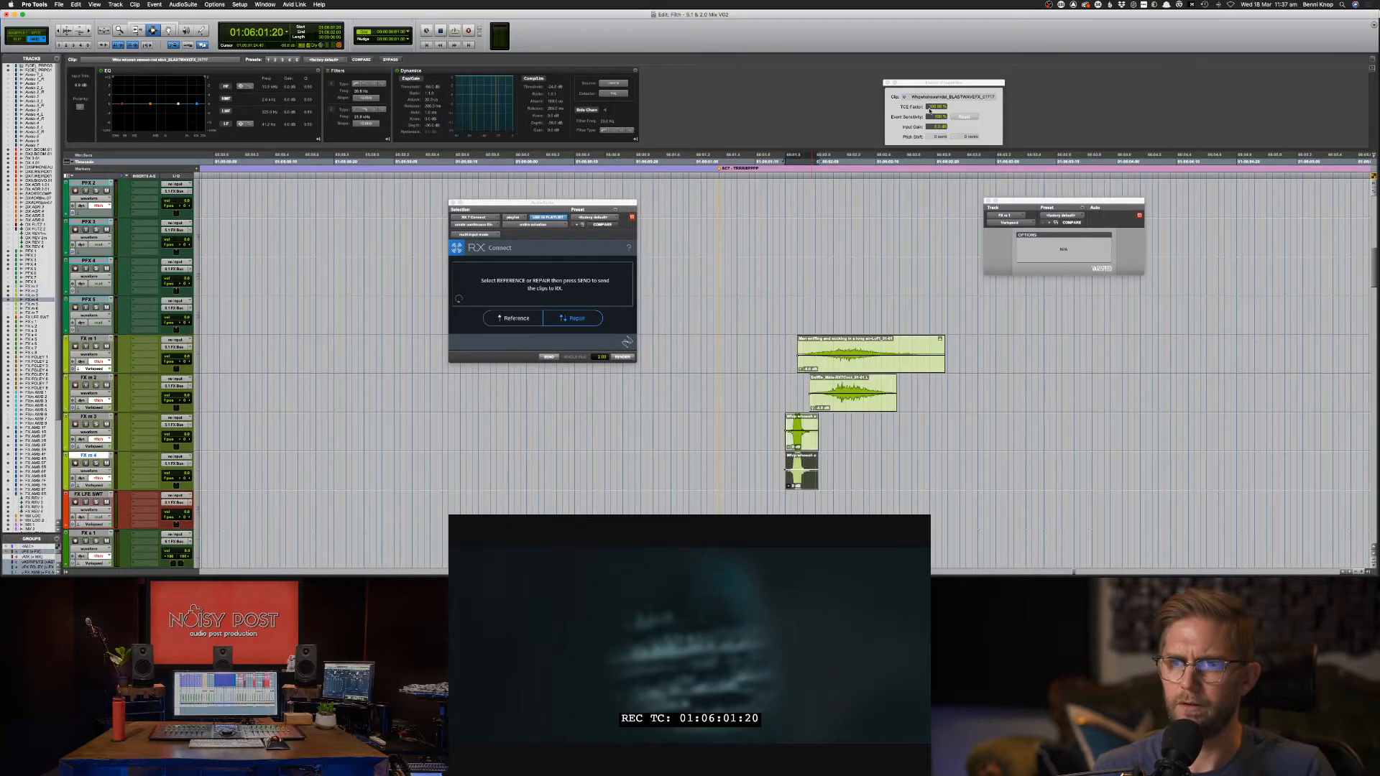
Nudge the lower whoosh clip by single frames, playing back to check sync.
{"action": "left_click_drag", "start_coordinate": [928, 61], "coordinate": [929, 61]}
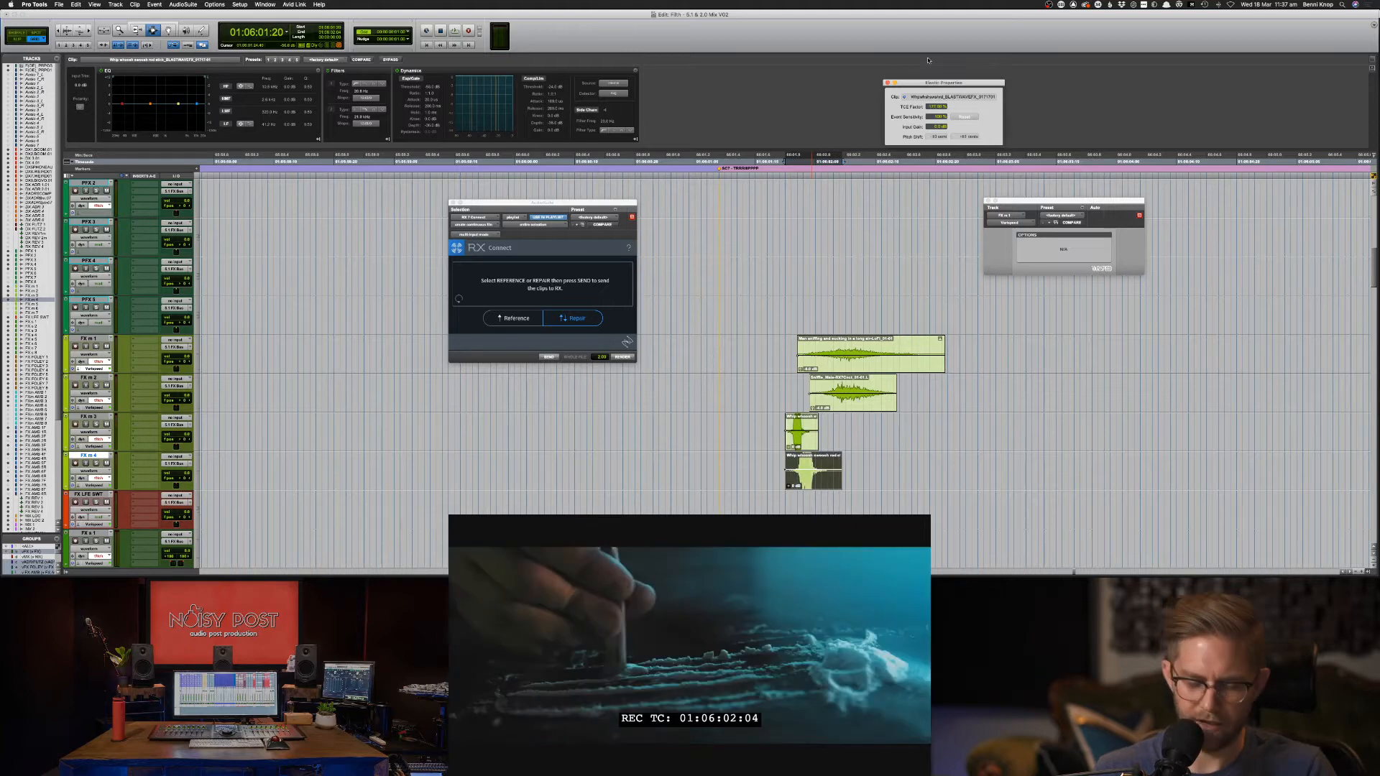
{"action": "key", "text": "comma"}
{"action": "key", "text": "comma"}
{"action": "key", "text": "comma"}
{"action": "key", "text": "period"}
{"action": "key", "text": "period"}
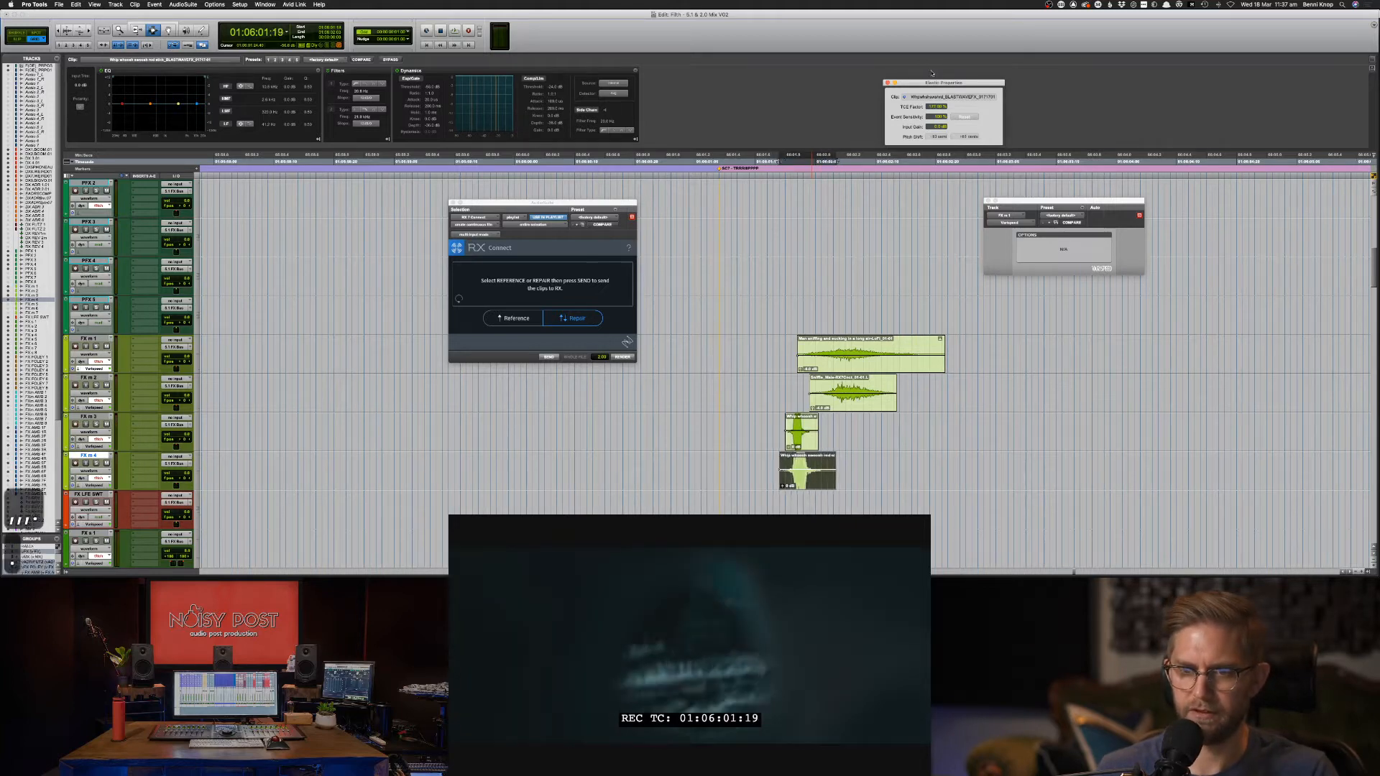
{"action": "key", "text": "space"}
{"action": "key", "text": "space"}
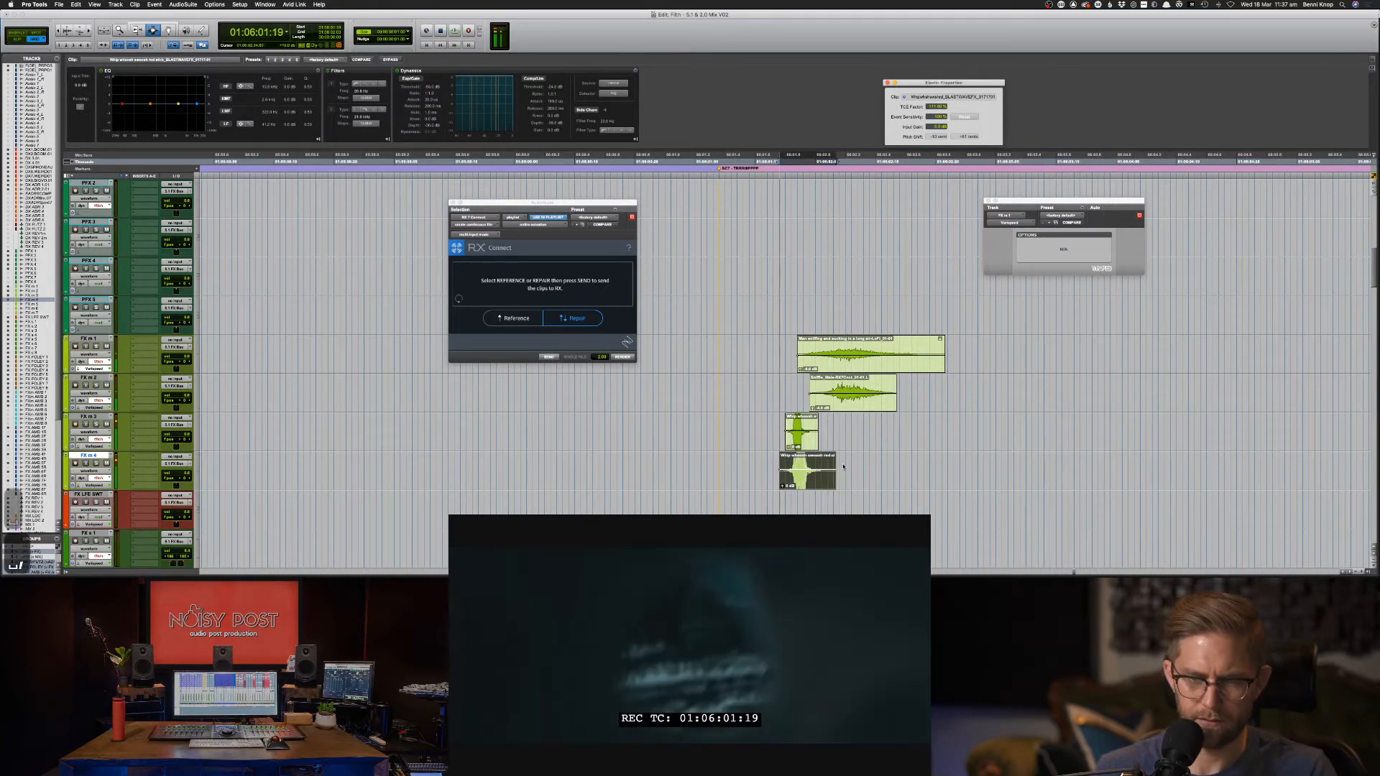
{"action": "key", "text": "comma"}
{"action": "key", "text": "space"}
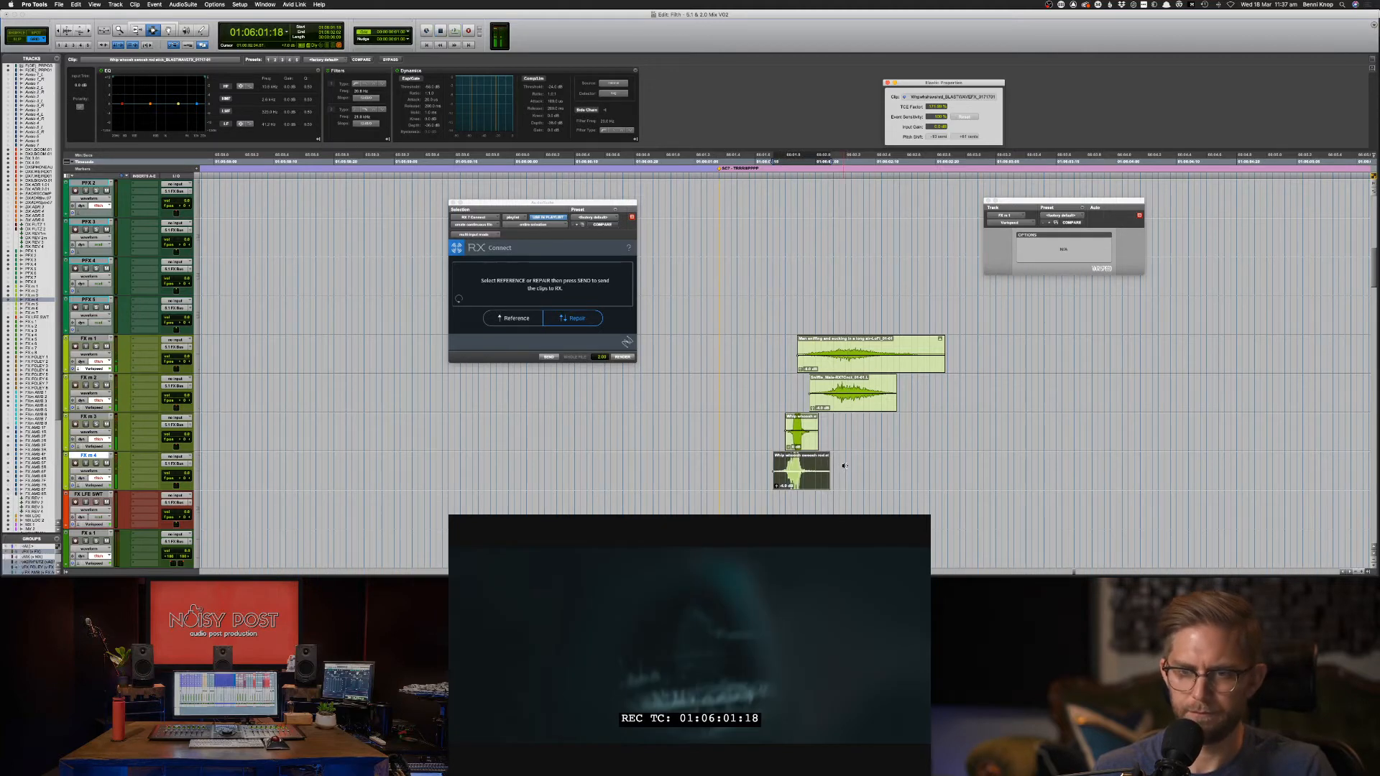
In Slip mode, slide the lower whoosh clip slightly later.
{"action": "key", "text": "F8"}
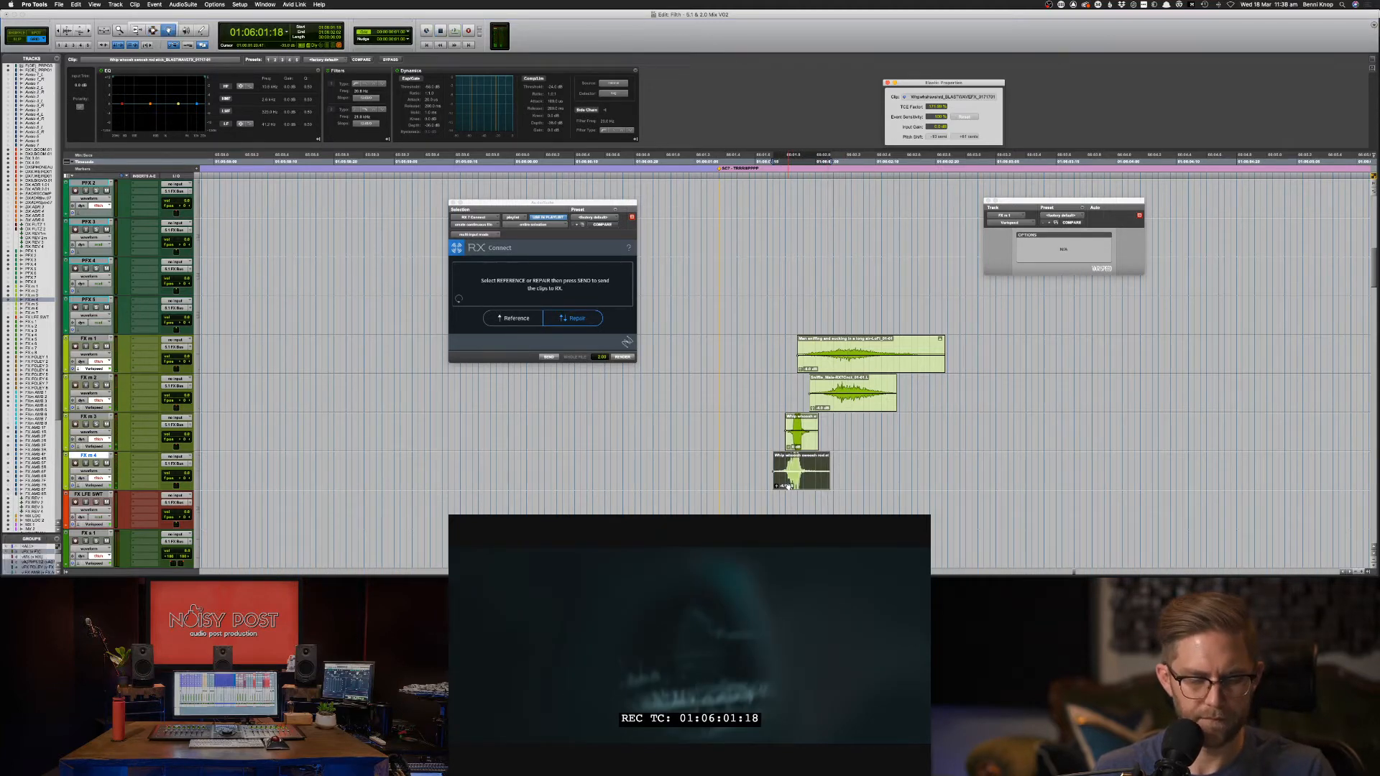
{"action": "key", "text": "F3"}
{"action": "key", "text": "F2"}
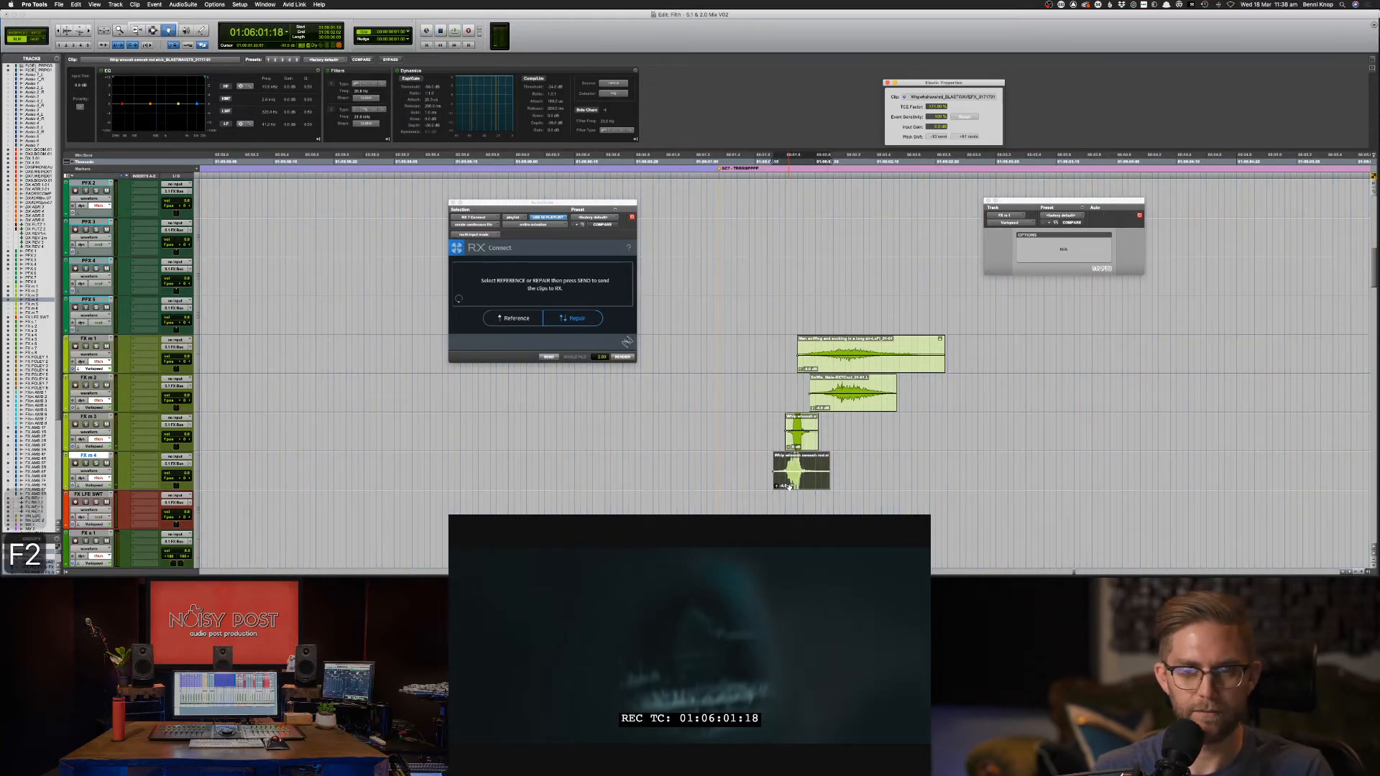
{"action": "left_click_drag", "start_coordinate": [789, 486], "coordinate": [793, 485]}
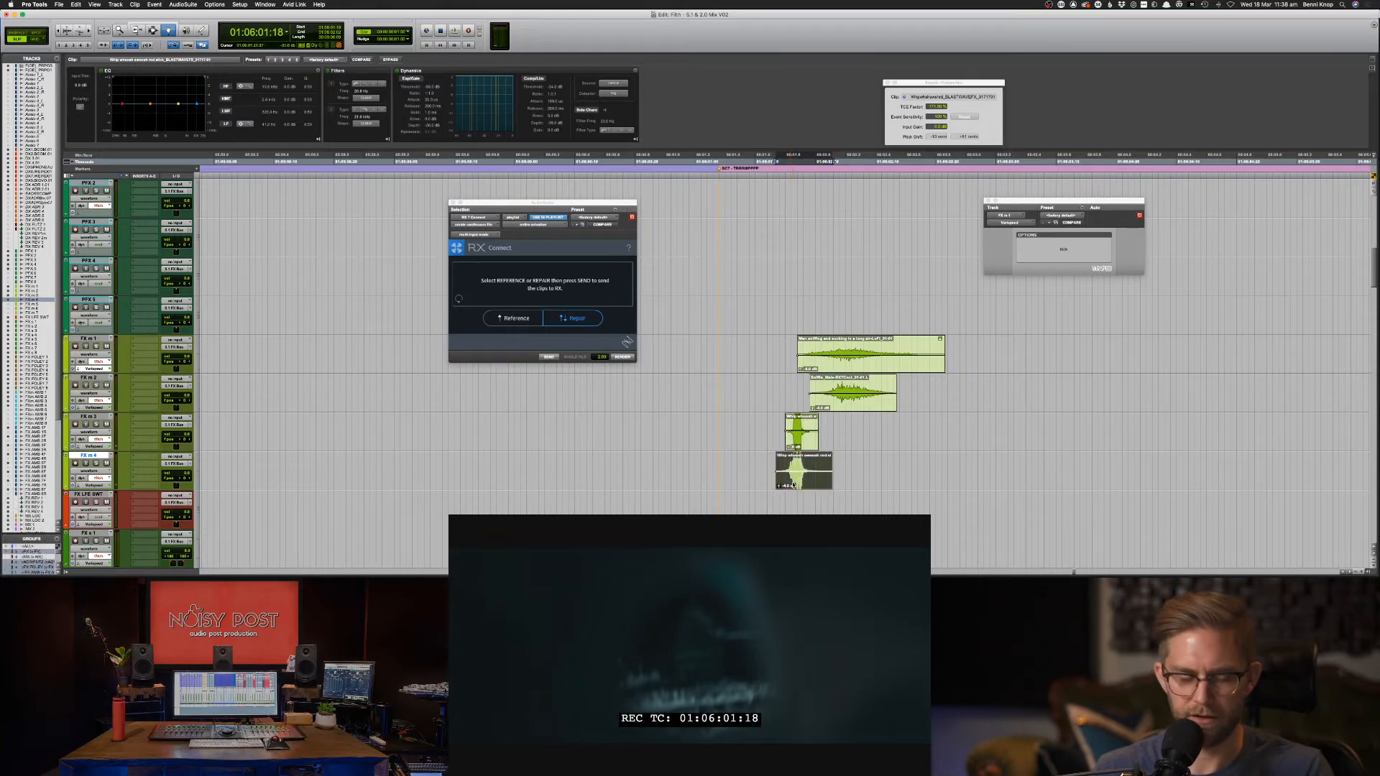
{"action": "key", "text": "F4"}
{"action": "key", "text": "F7"}
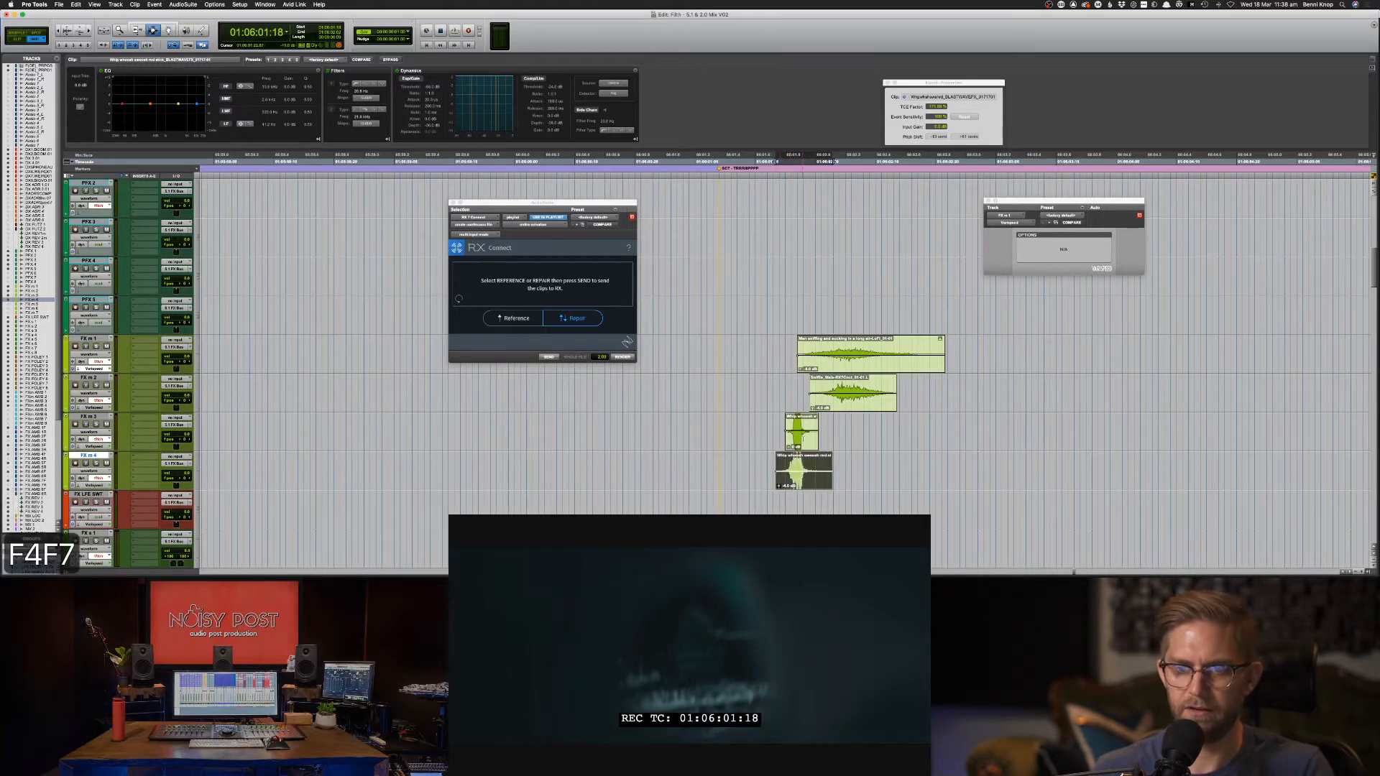
Nudge both whoosh clips a frame earlier and play from 01:06:01:07 to check sync.
{"action": "left_click_drag", "start_coordinate": [857, 414], "coordinate": [724, 488]}
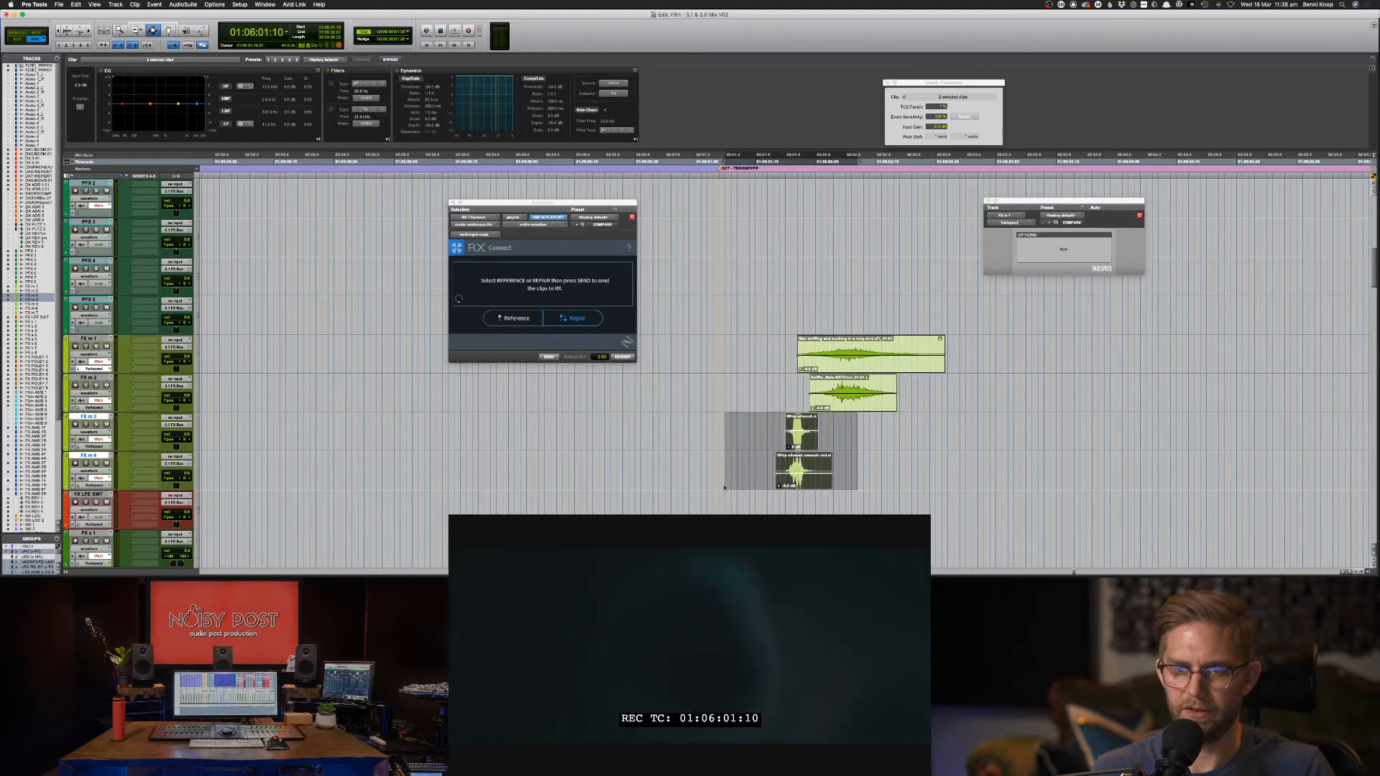
{"action": "key", "text": "m"}
{"action": "key", "text": "m"}
{"action": "key", "text": "comma"}
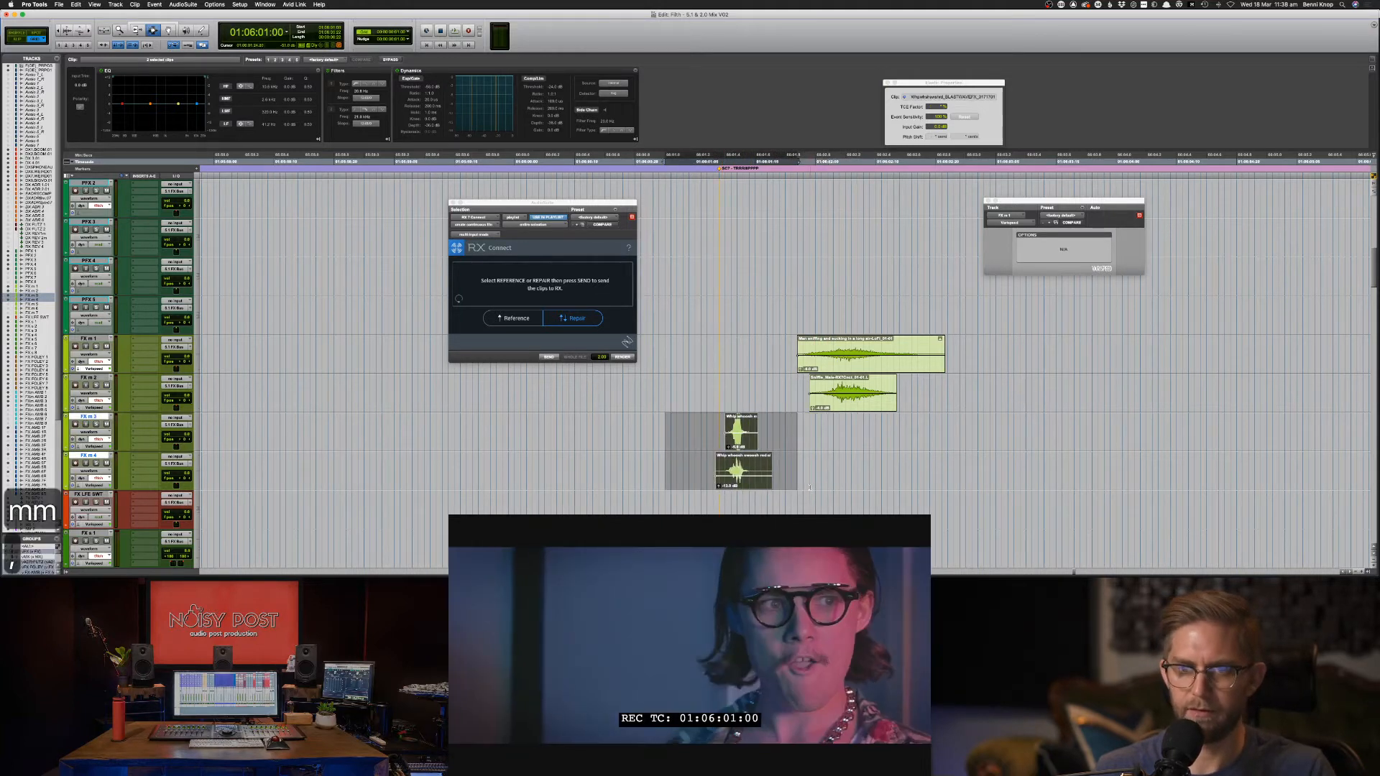
{"action": "key", "text": "period"}
{"action": "key", "text": "period"}
{"action": "key", "text": "period"}
{"action": "key", "text": "period"}
{"action": "key", "text": "period"}
{"action": "left_click", "coordinate": [717, 429]}
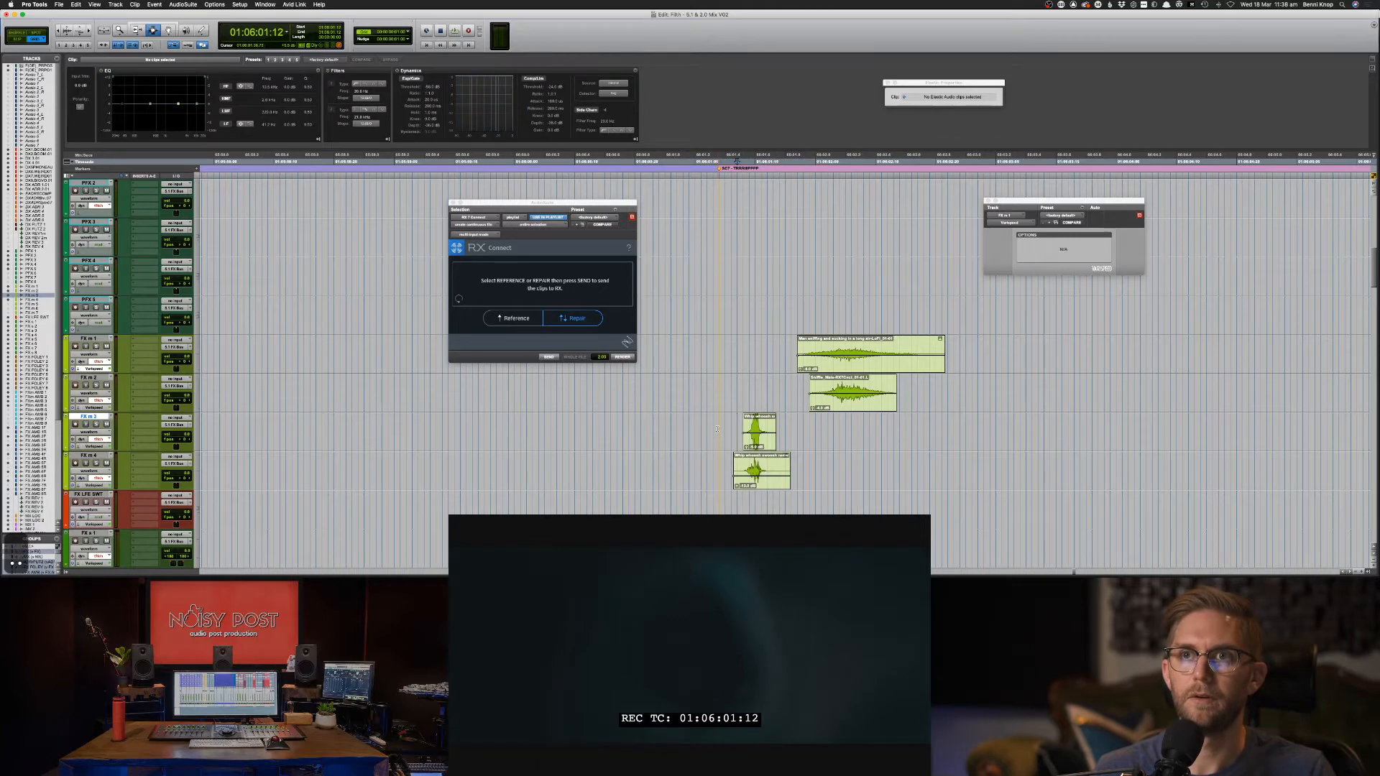
{"action": "left_click_drag", "start_coordinate": [707, 431], "coordinate": [817, 469]}
{"action": "key", "text": "comma"}
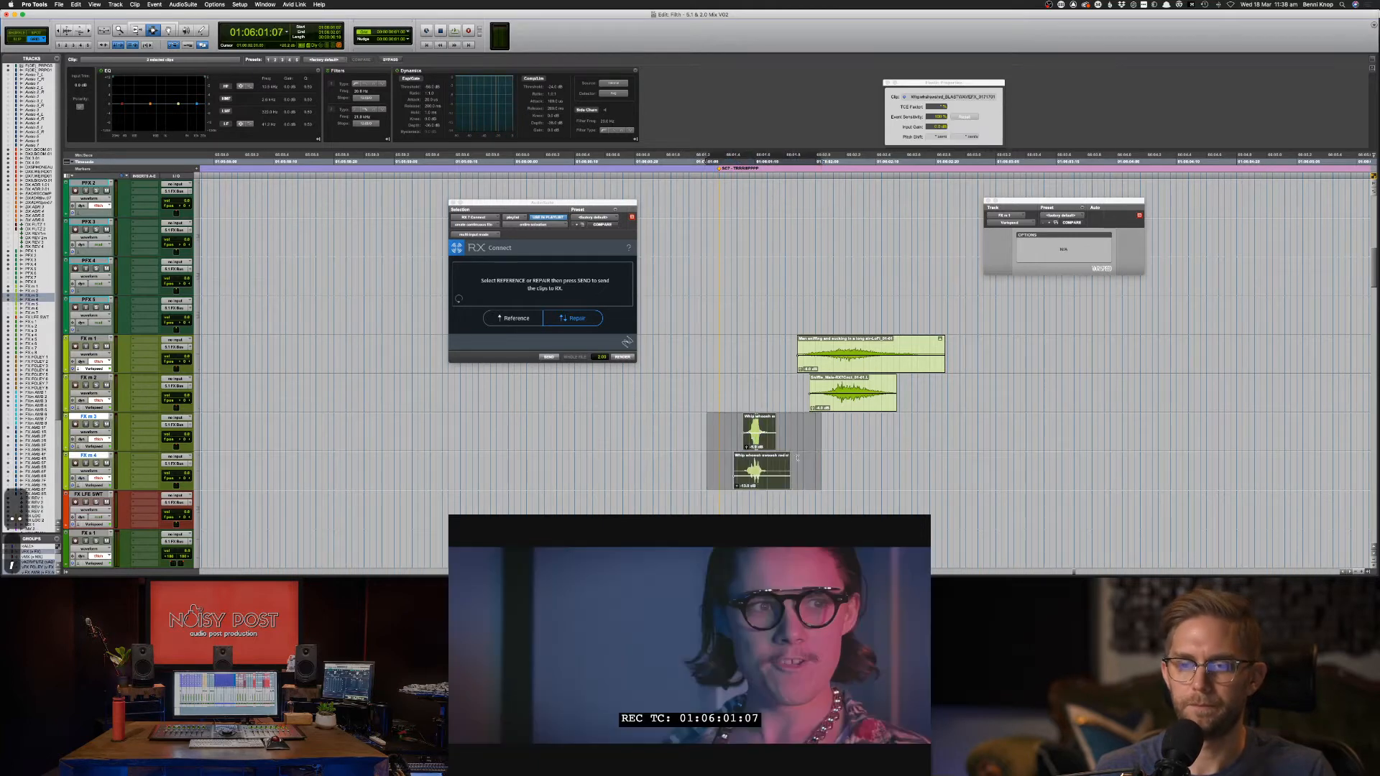
{"action": "left_click", "coordinate": [707, 431]}
{"action": "key", "text": "space"}
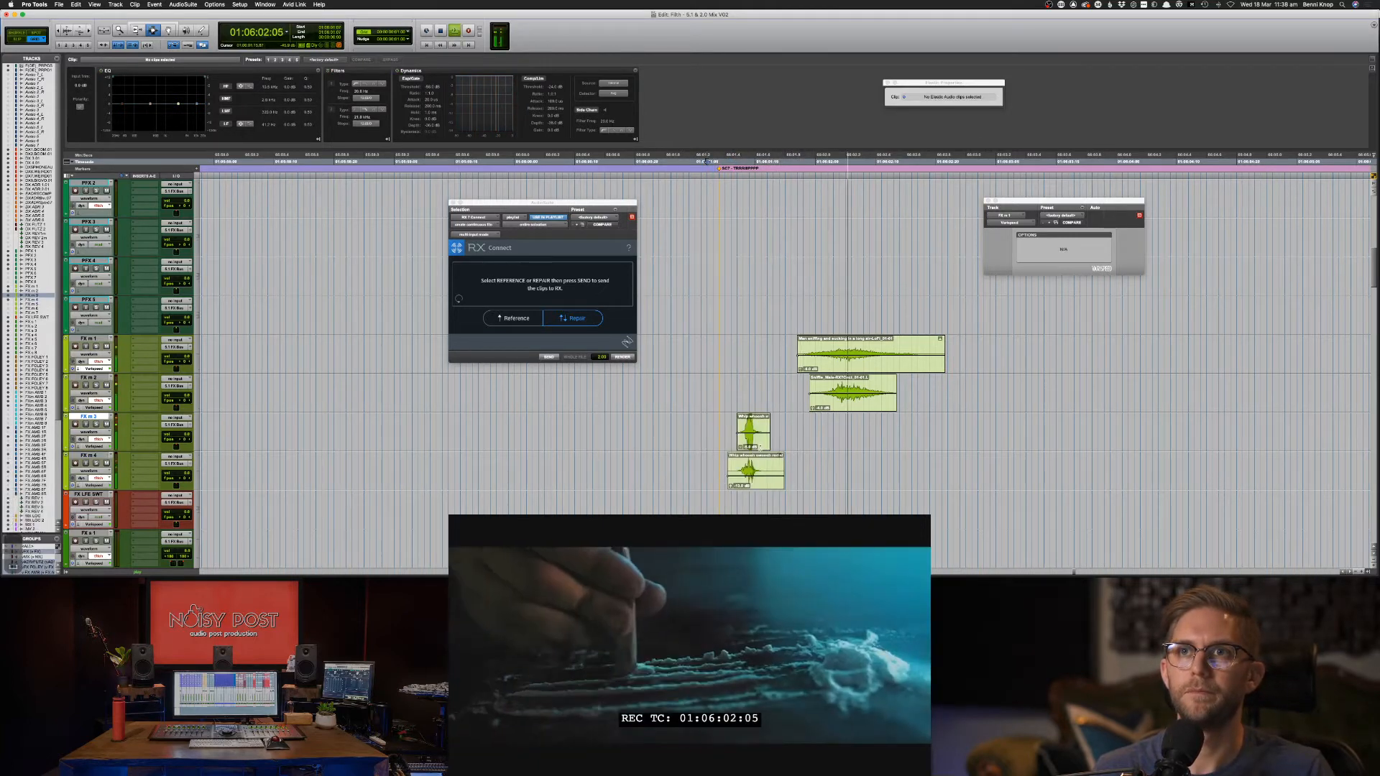
{"action": "key", "text": "space"}
Stretch the lower whoosh clip longer with the TCE Factor and audition it.
{"action": "left_click_drag", "start_coordinate": [719, 431], "coordinate": [809, 465]}
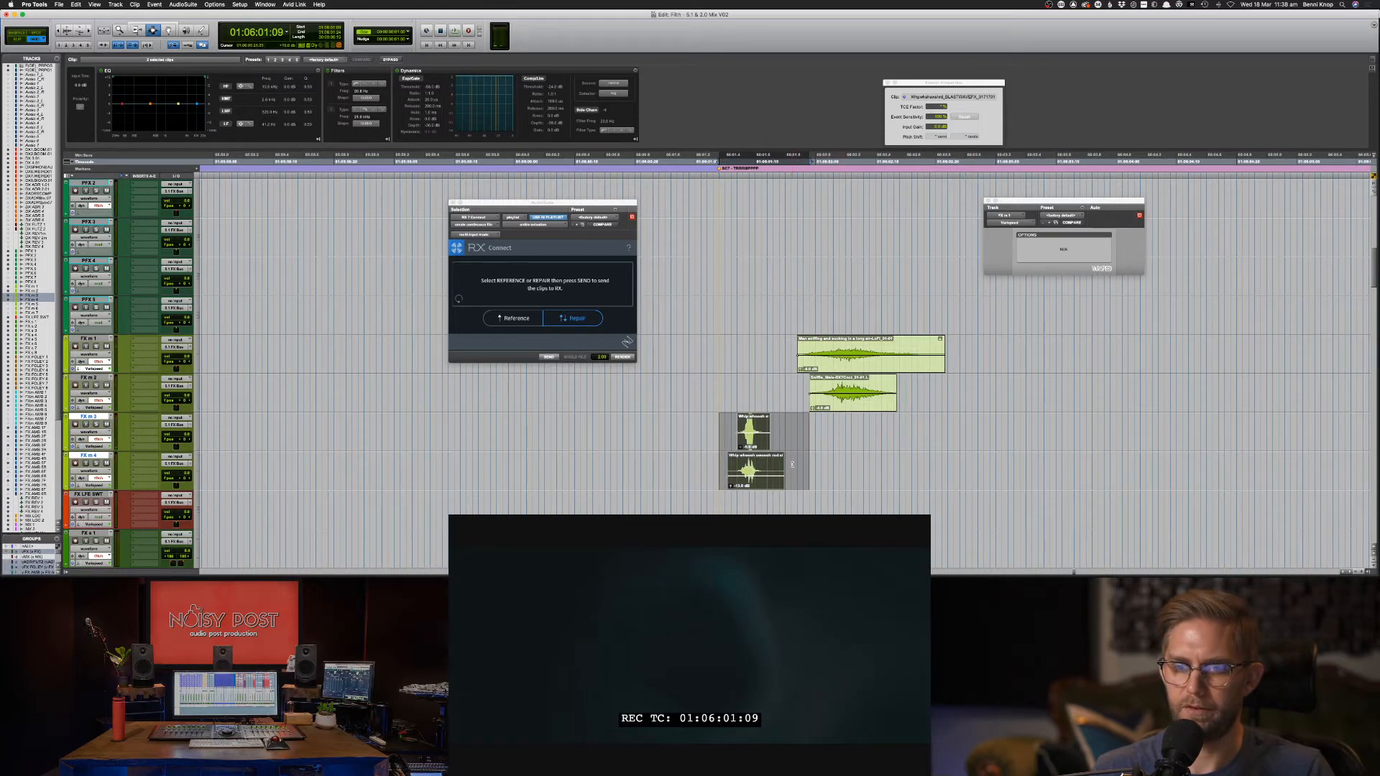
{"action": "double_click", "coordinate": [749, 471]}
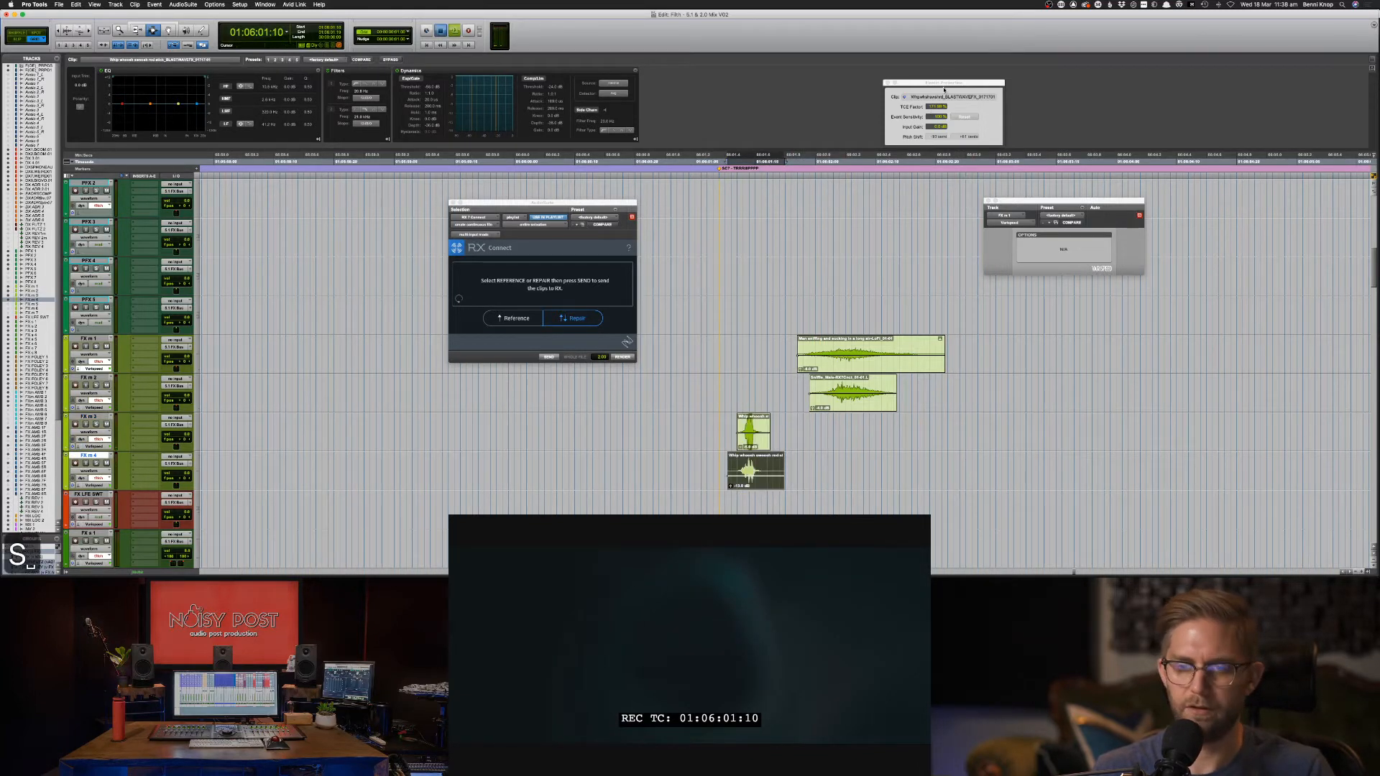
{"action": "left_click_drag", "start_coordinate": [932, 107], "coordinate": [933, 85]}
{"action": "key", "text": "space"}
{"action": "key", "text": "space"}
{"action": "key", "text": "space"}
{"action": "key", "text": "space"}
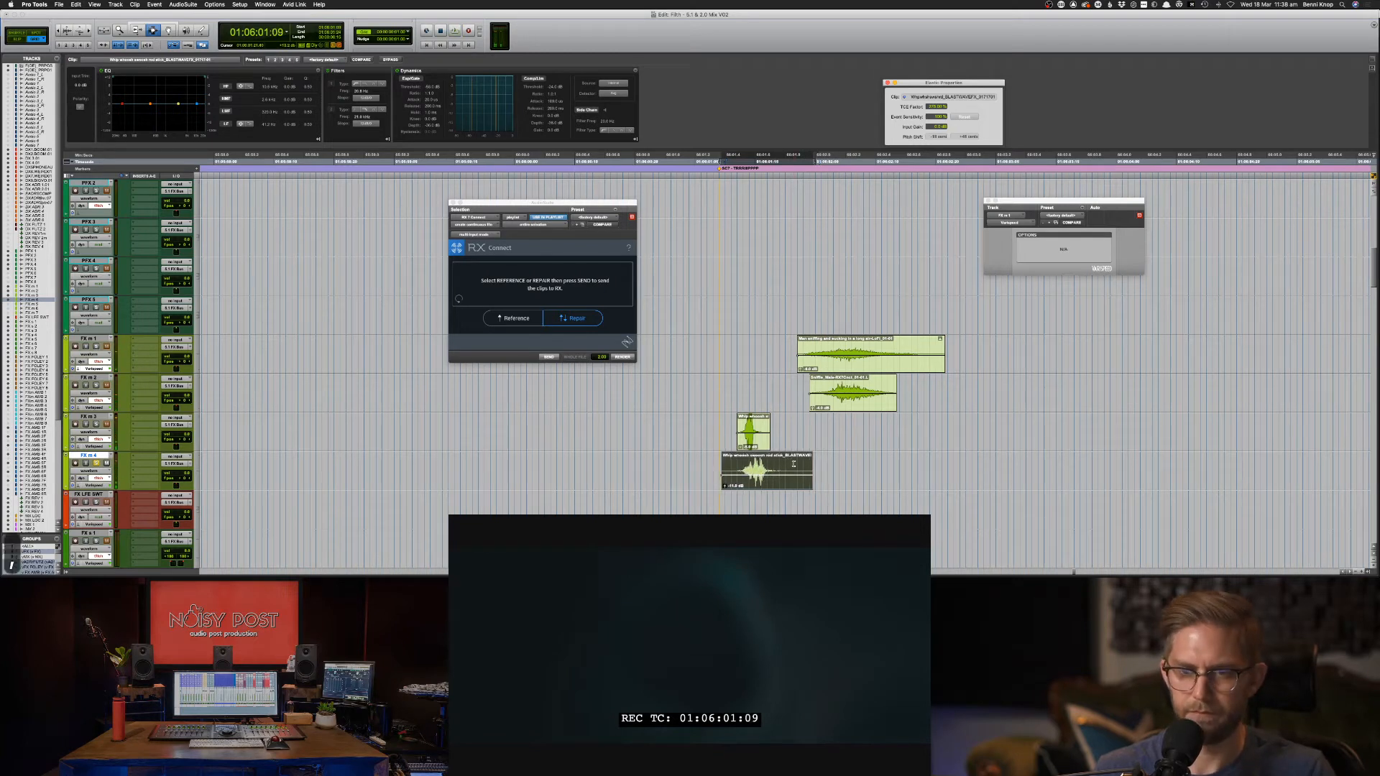
{"action": "left_click", "coordinate": [752, 430]}
Stretch the upper whoosh clip on FX m 3 to 177% and audition both layers.
{"action": "double_click", "coordinate": [753, 432]}
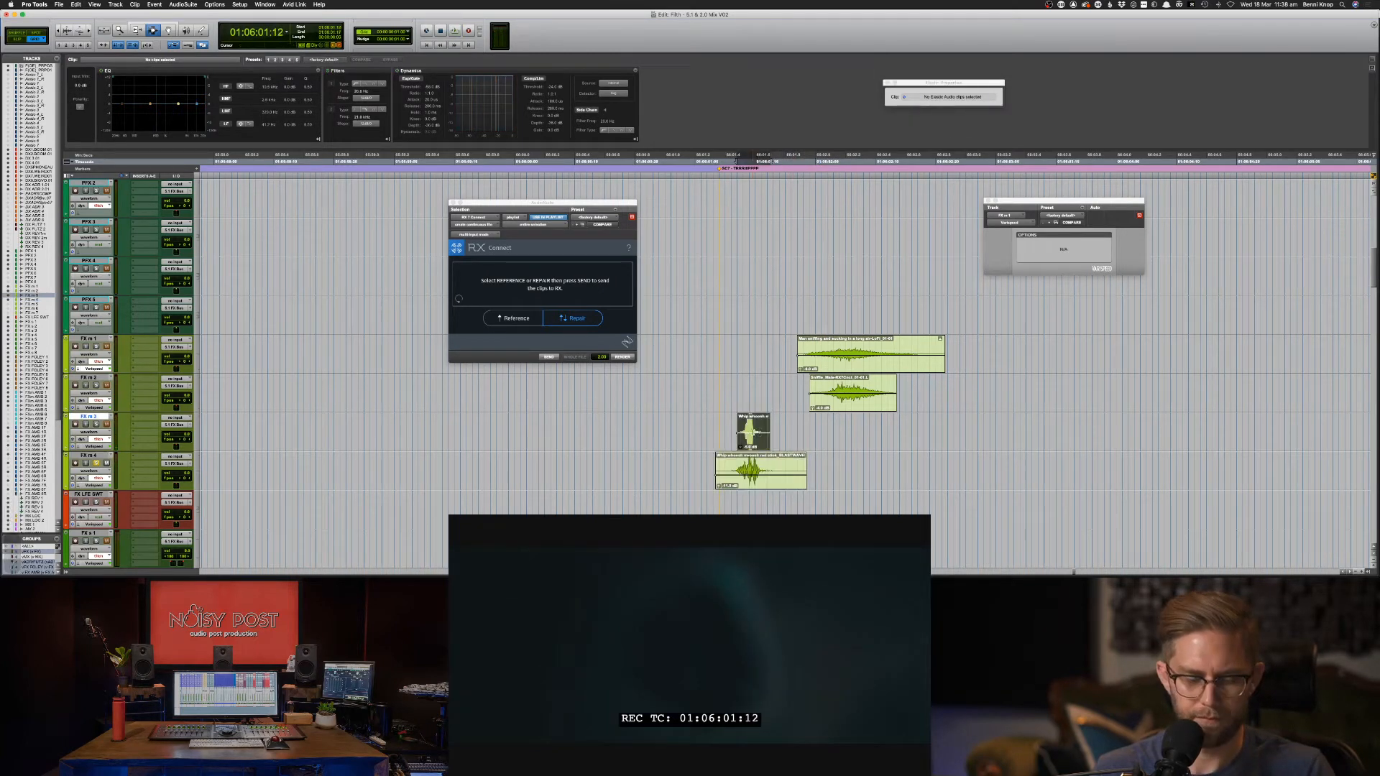
{"action": "key", "text": "s"}
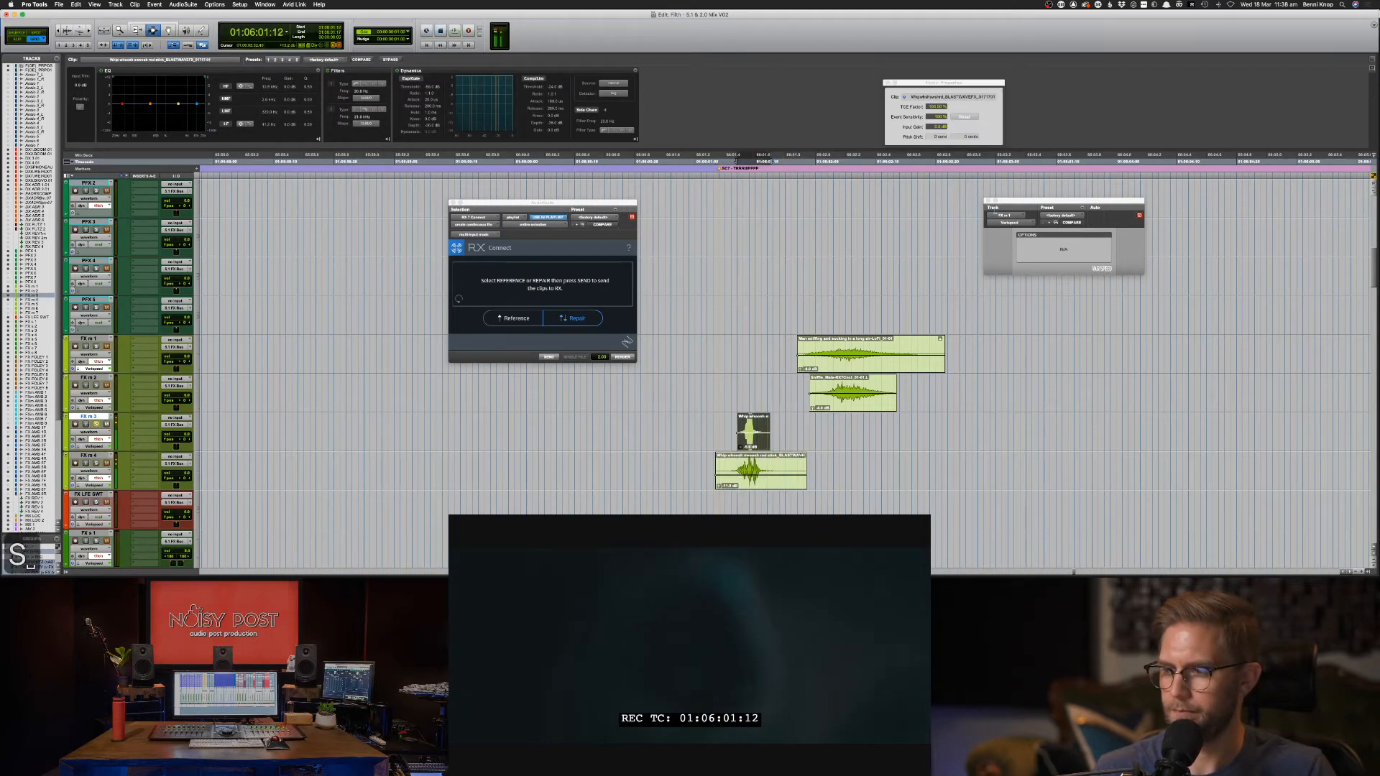
{"action": "left_click_drag", "start_coordinate": [933, 106], "coordinate": [937, 77]}
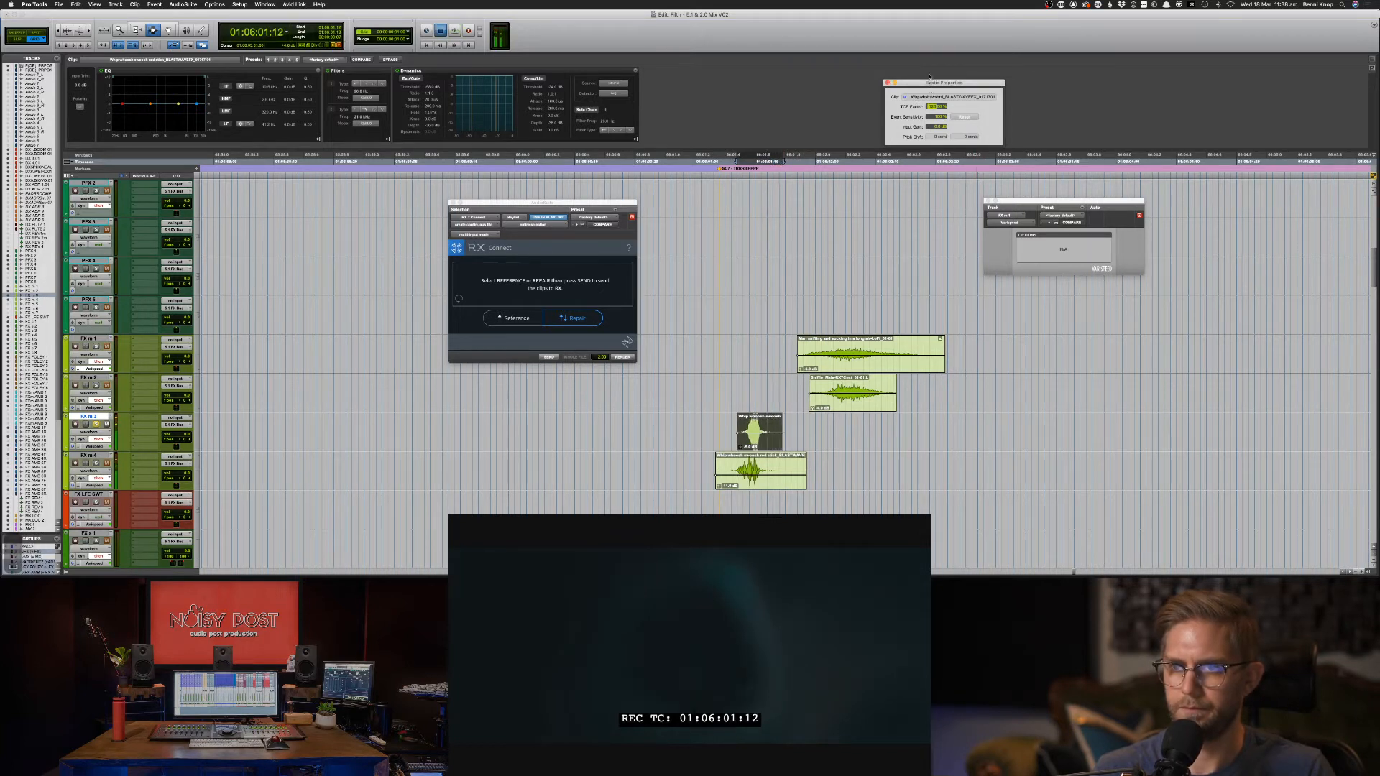
{"action": "key", "text": "space"}
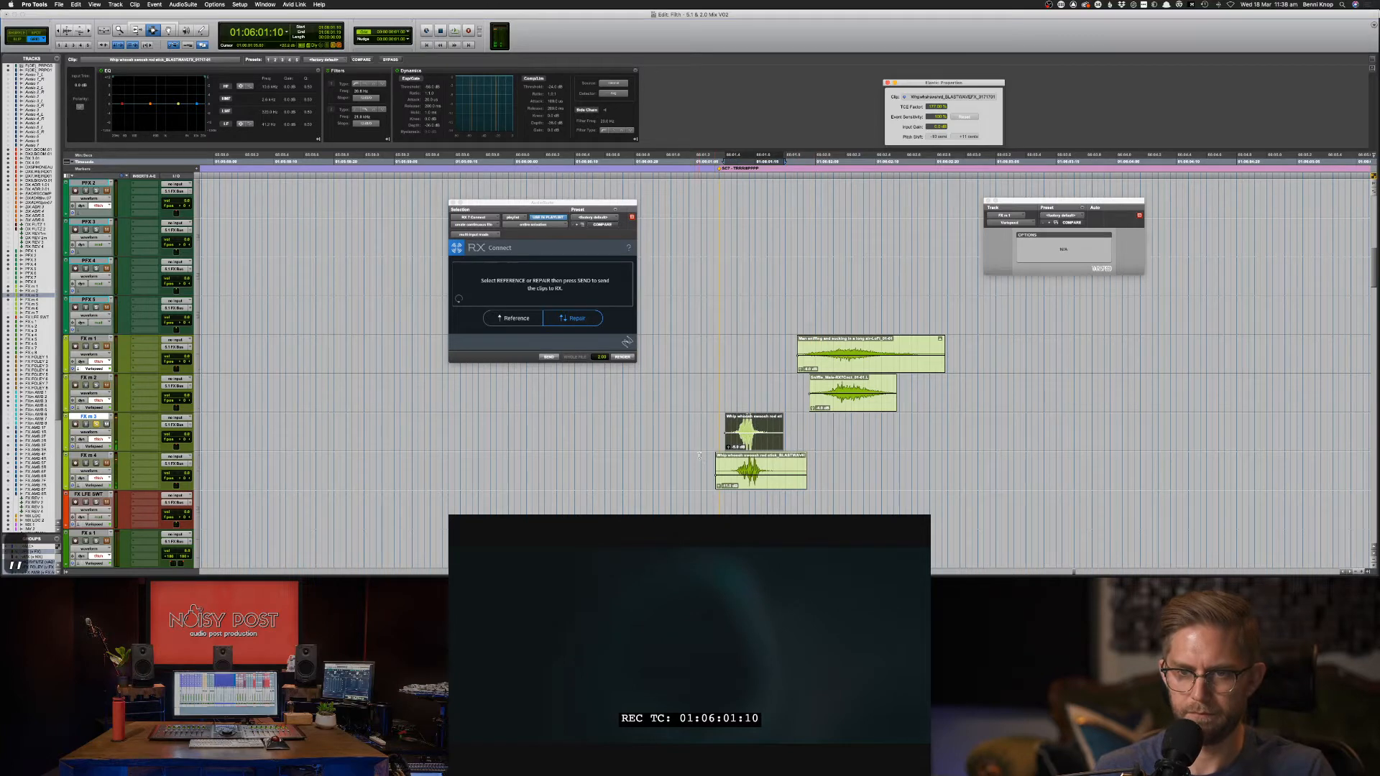
{"action": "left_click_drag", "start_coordinate": [691, 436], "coordinate": [843, 467]}
{"action": "key", "text": "space"}
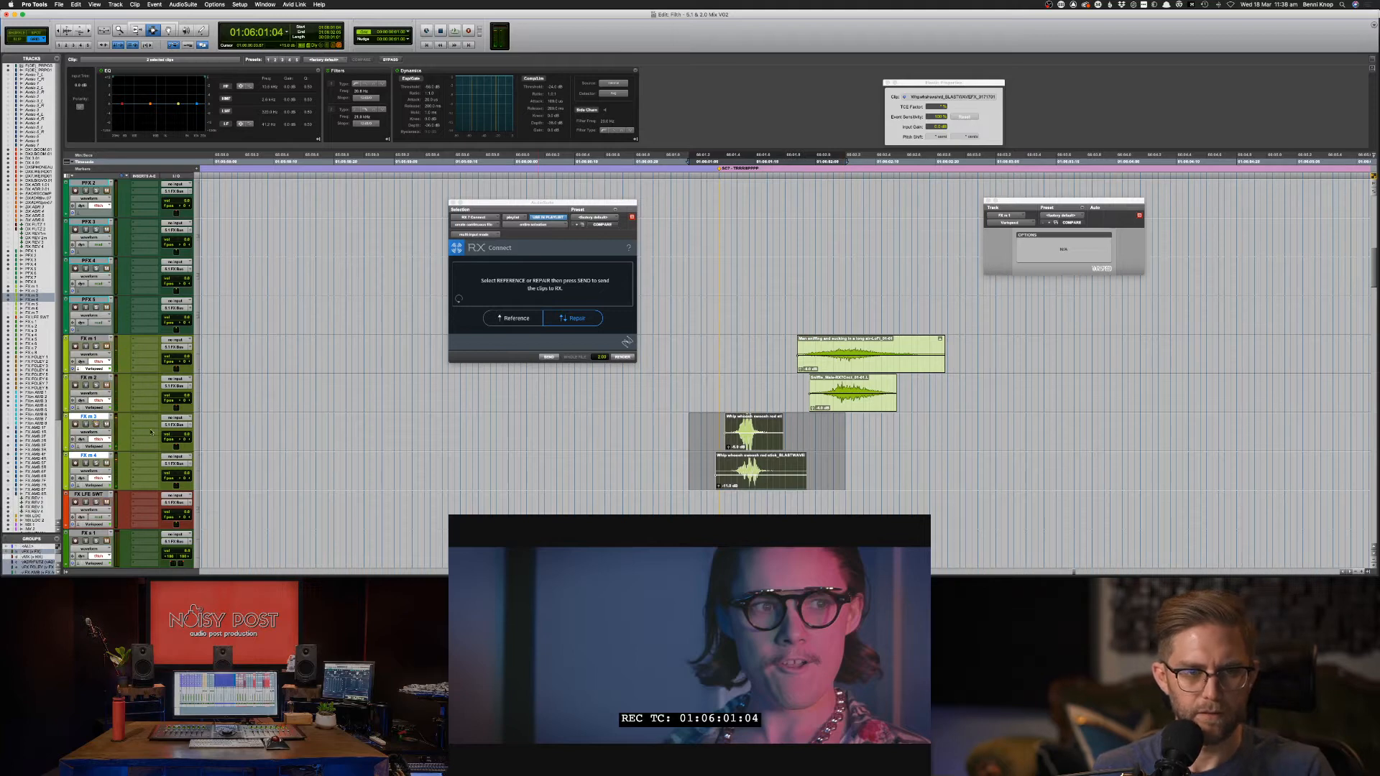
{"action": "key", "text": "space"}
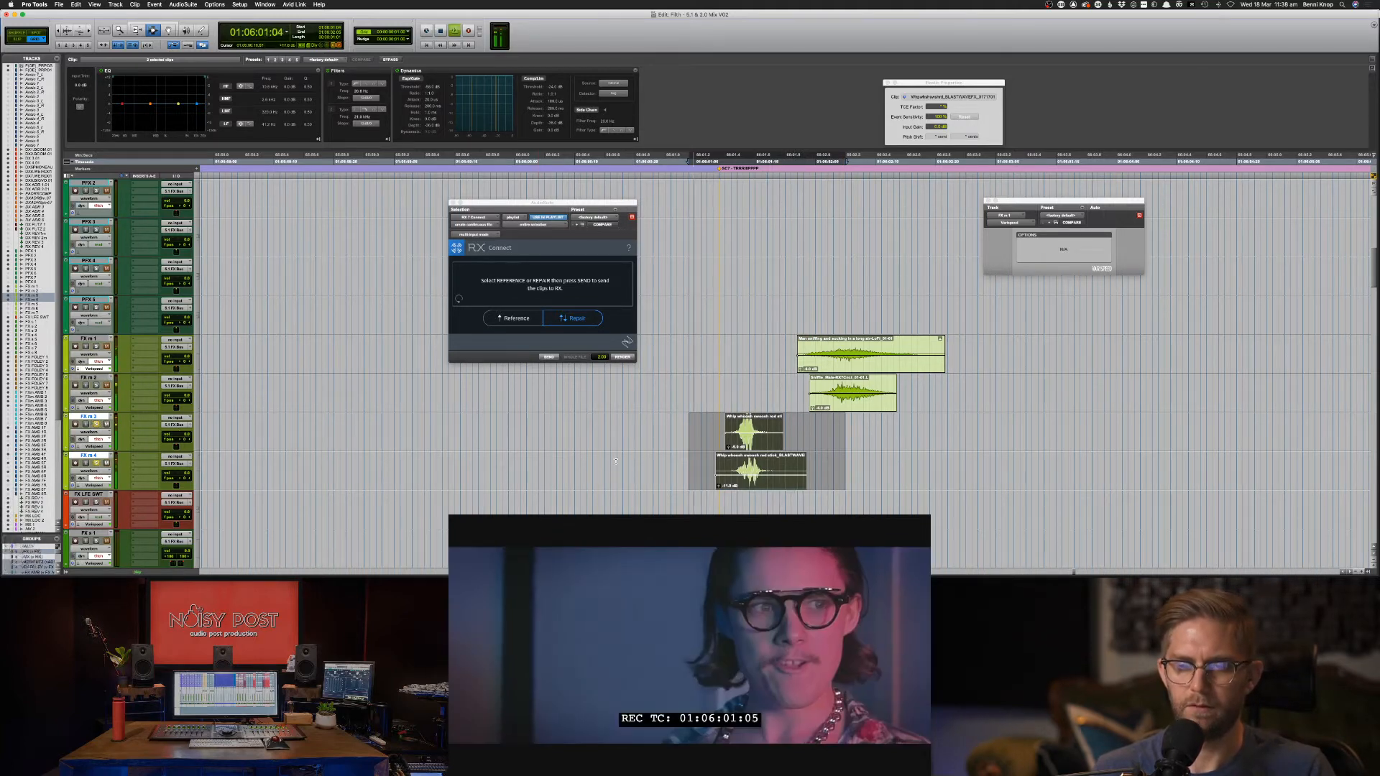
Stretch the lower whoosh clip a bit longer and replay it against the picture.
{"action": "left_click", "coordinate": [719, 467]}
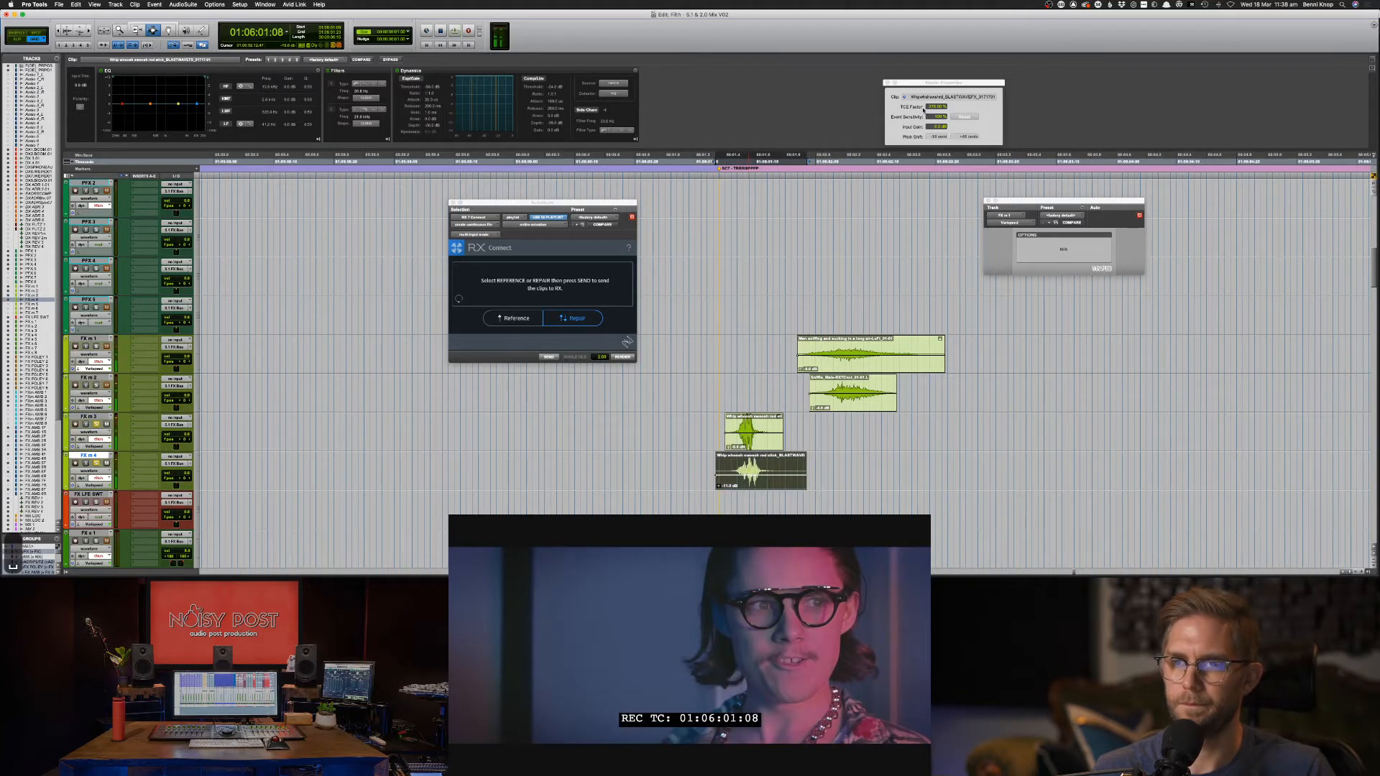
{"action": "left_click_drag", "start_coordinate": [932, 107], "coordinate": [932, 89]}
{"action": "key", "text": "space"}
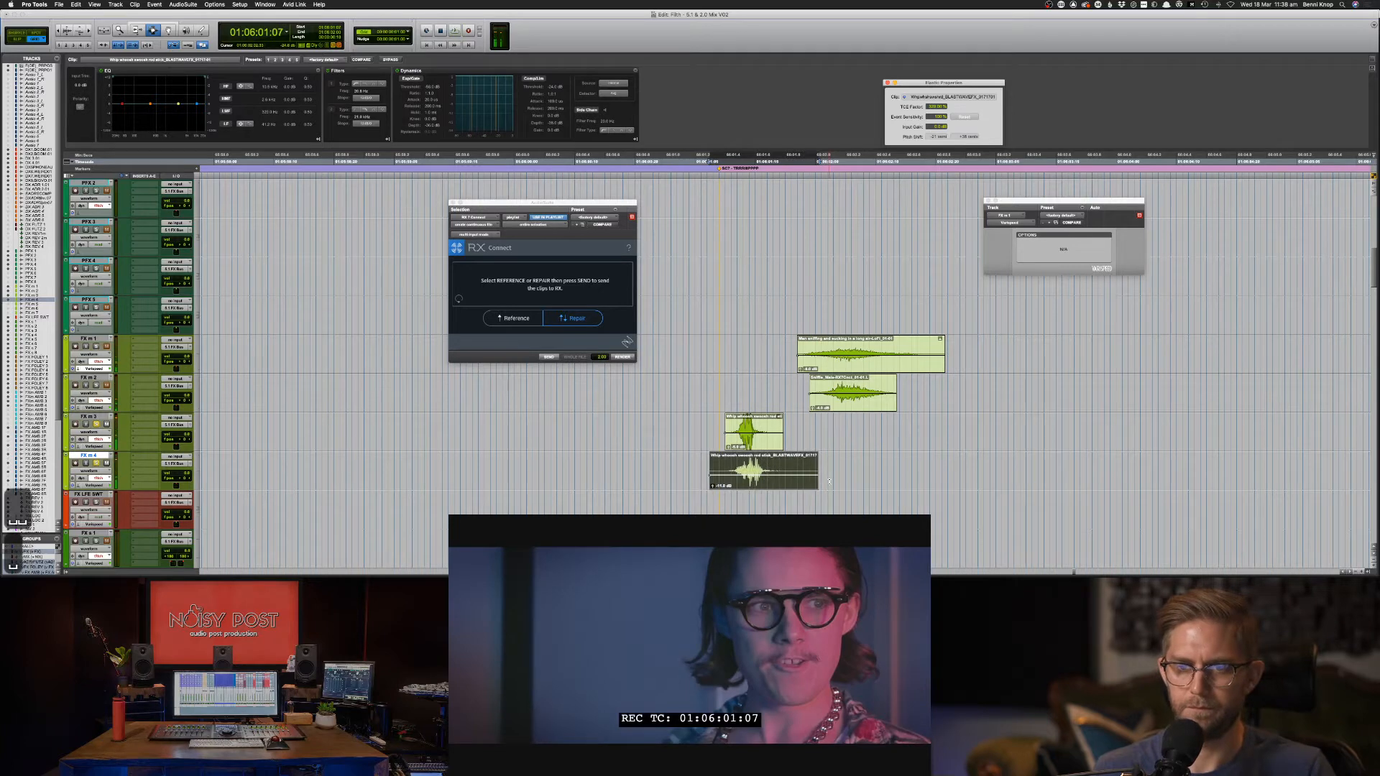
{"action": "key", "text": "space"}
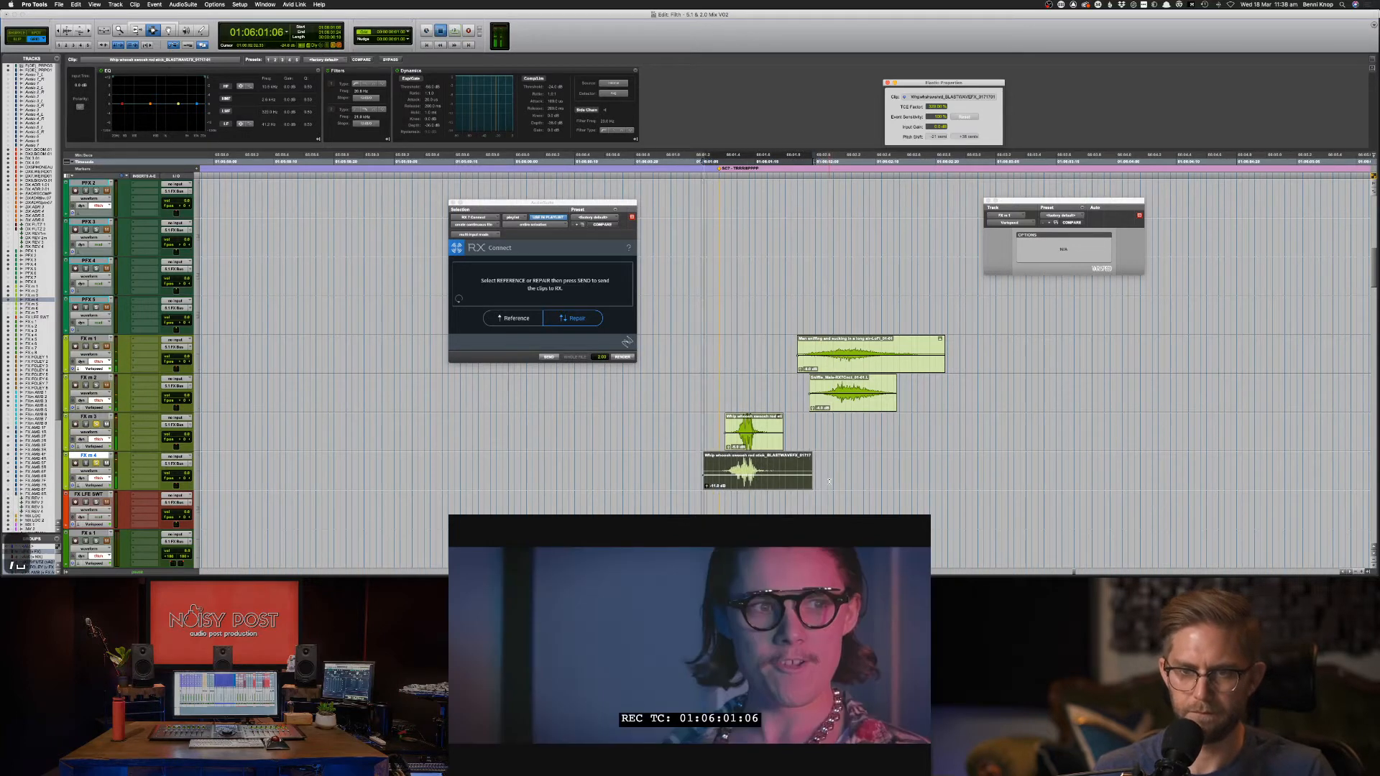
{"action": "key", "text": "space"}
{"action": "key", "text": "space"}
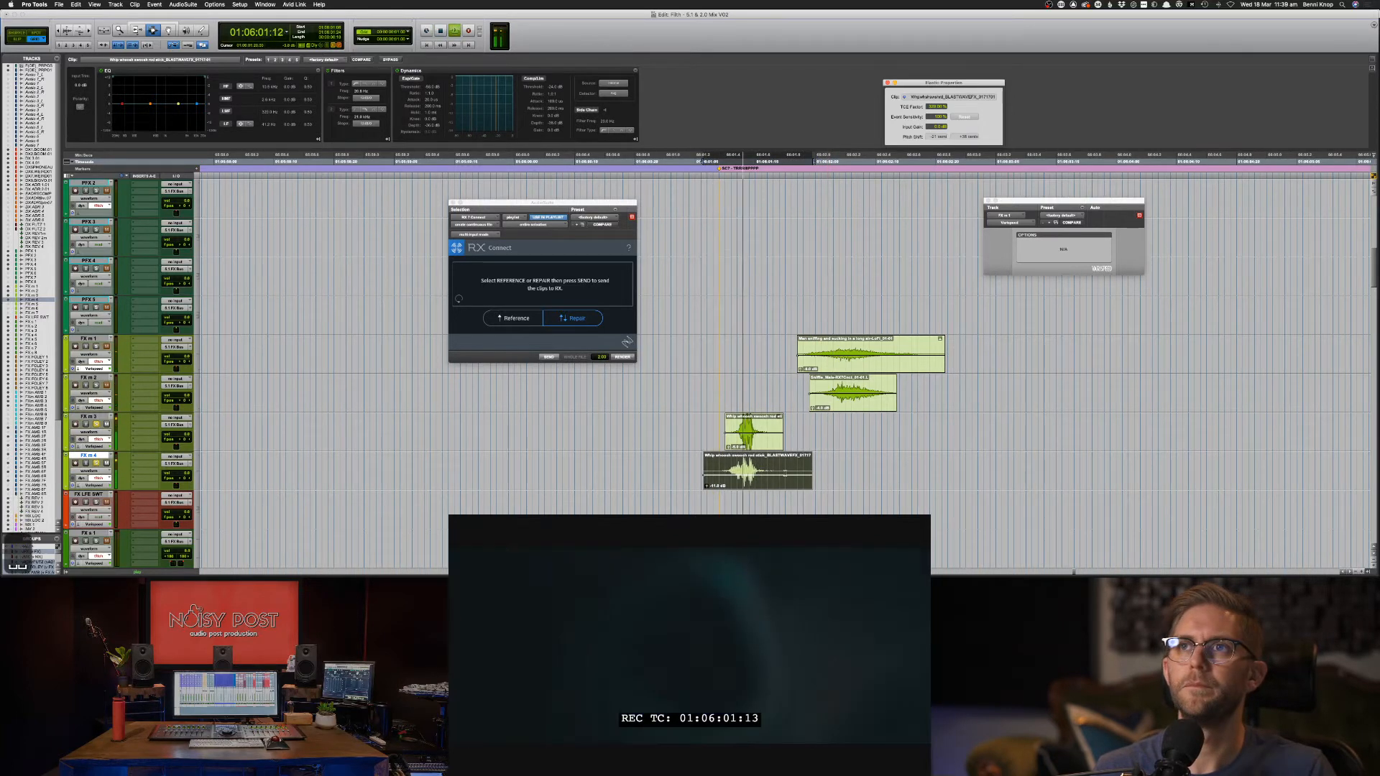
{"action": "key", "text": "space"}
Nudge the lower whoosh clip one step later and back, then play both clips.
{"action": "key", "text": "KP_Add"}
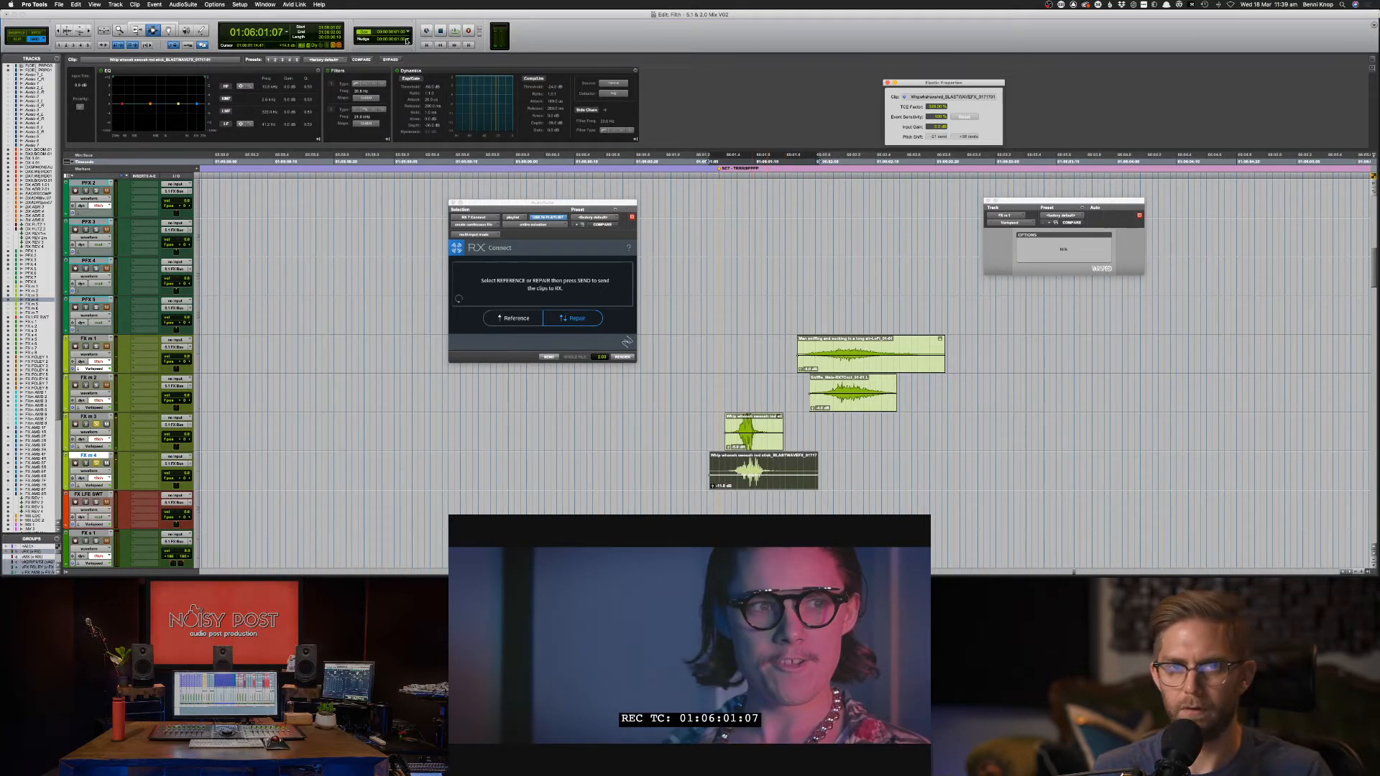
{"action": "left_click", "coordinate": [407, 41]}
{"action": "left_click", "coordinate": [559, 108]}
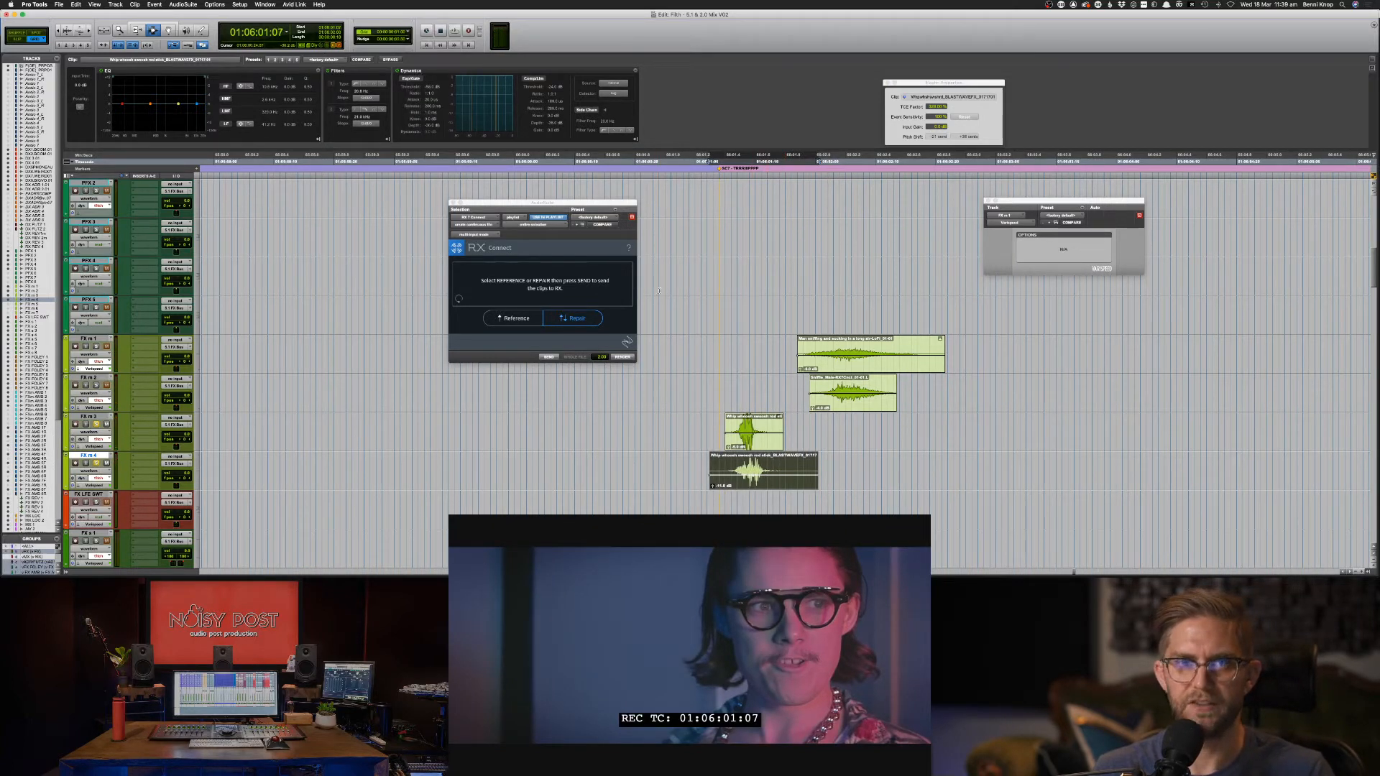
{"action": "key", "text": "KP_Subtract"}
{"action": "left_click_drag", "start_coordinate": [660, 431], "coordinate": [889, 482]}
{"action": "key", "text": "space"}
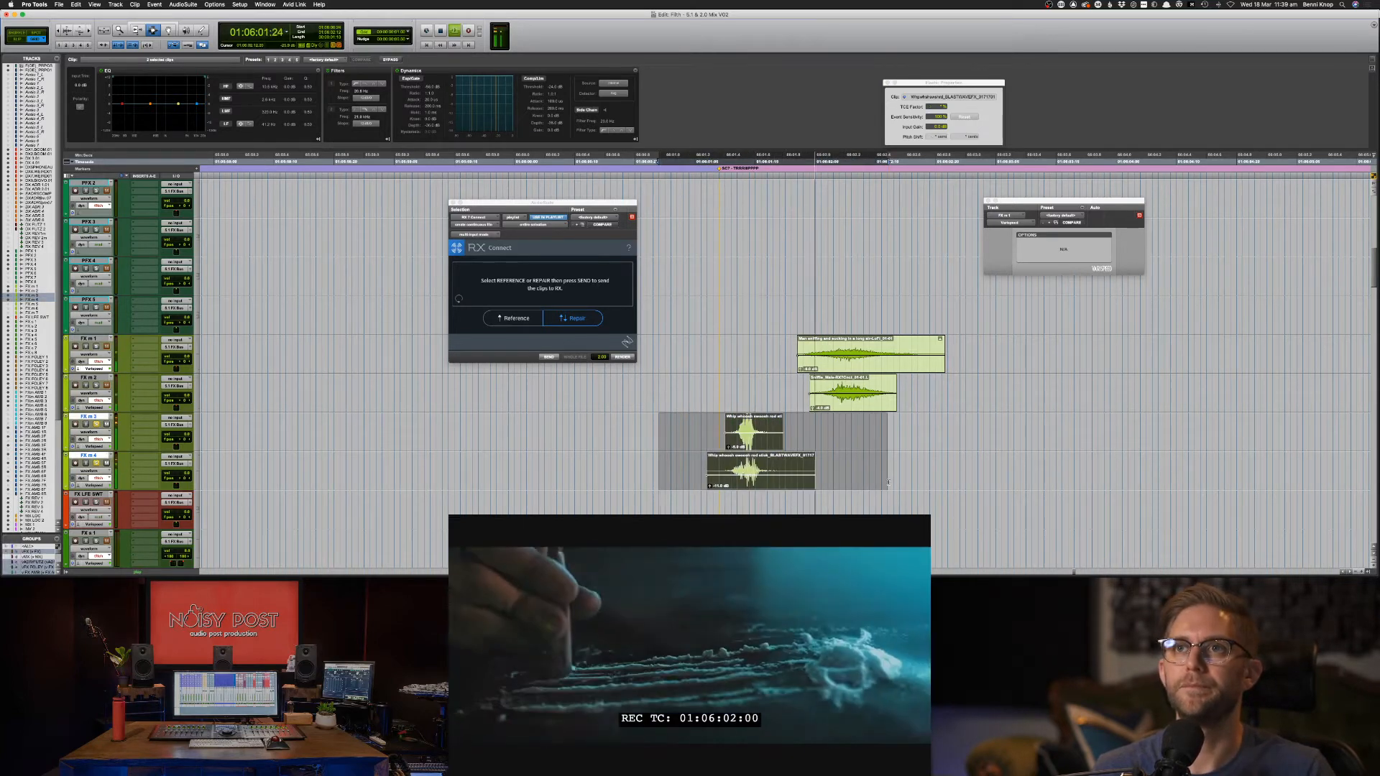
Nudge both whoosh clips two keypad steps later, replaying to check sync with the sniff.
{"action": "key", "text": "space"}
{"action": "key", "text": "KP_Add"}
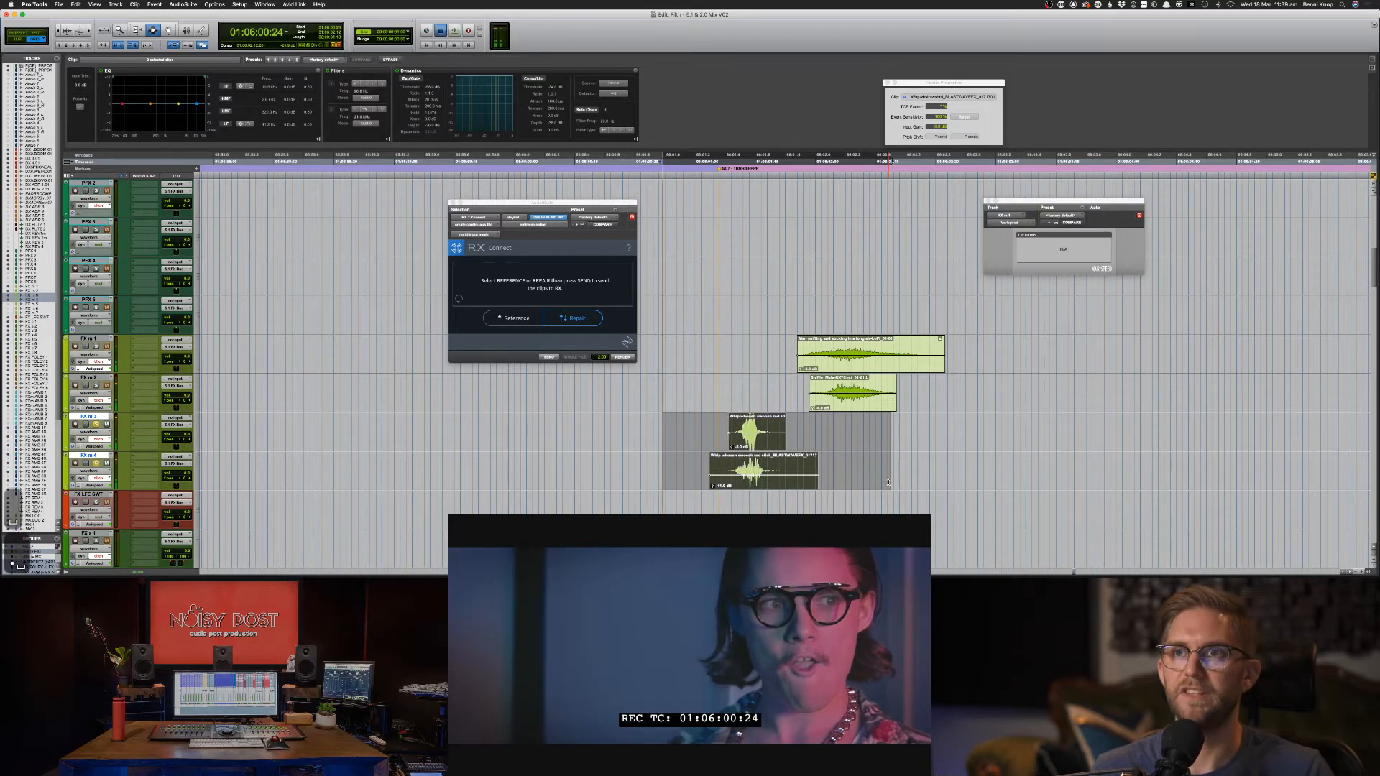
{"action": "key", "text": "space"}
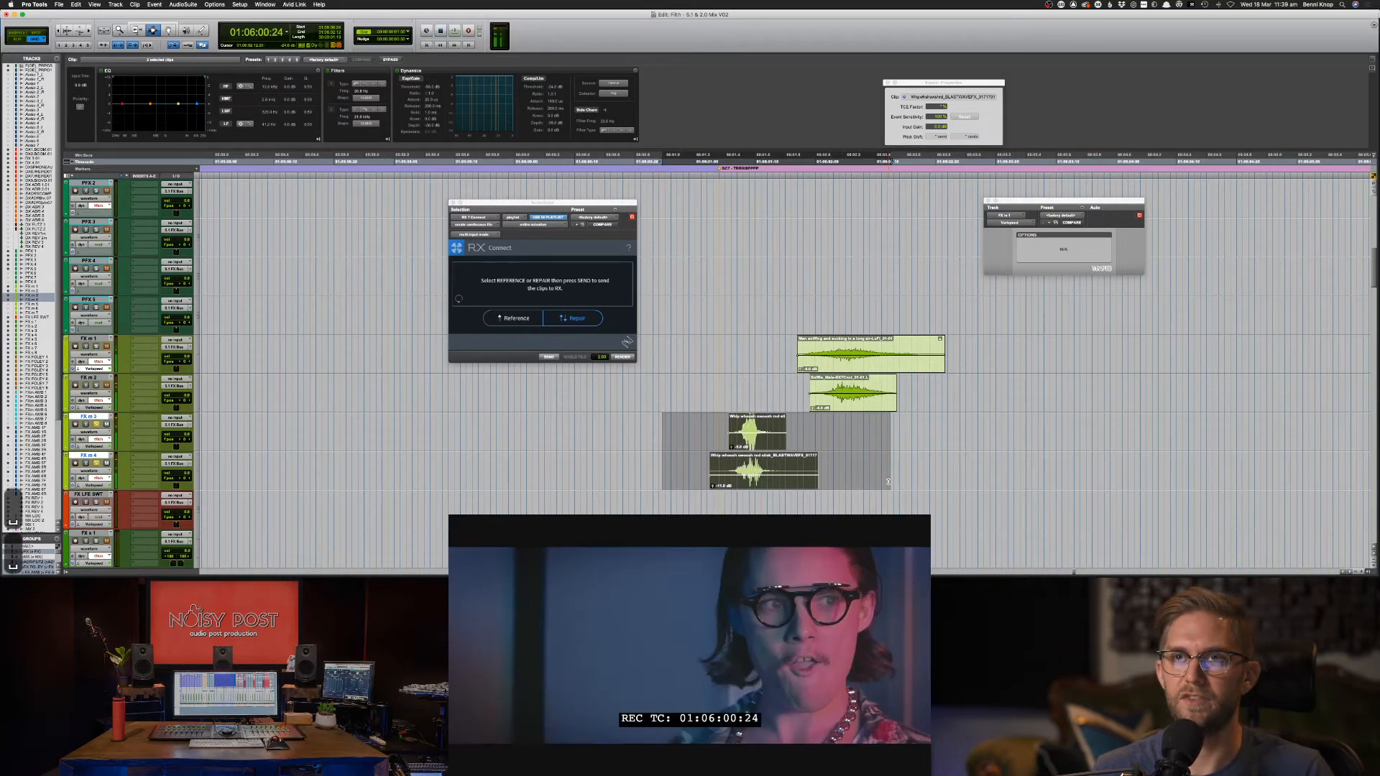
{"action": "key", "text": "space"}
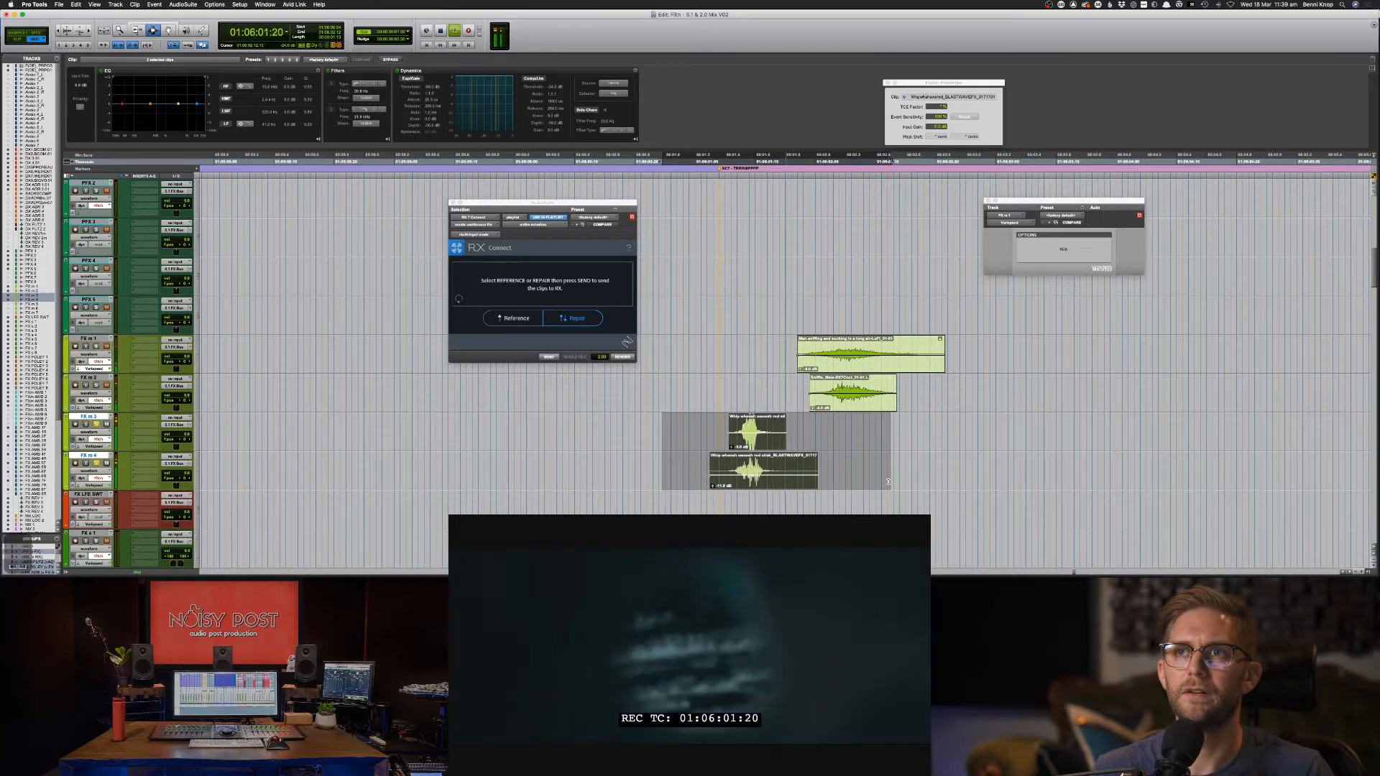
{"action": "key", "text": "KP_Add"}
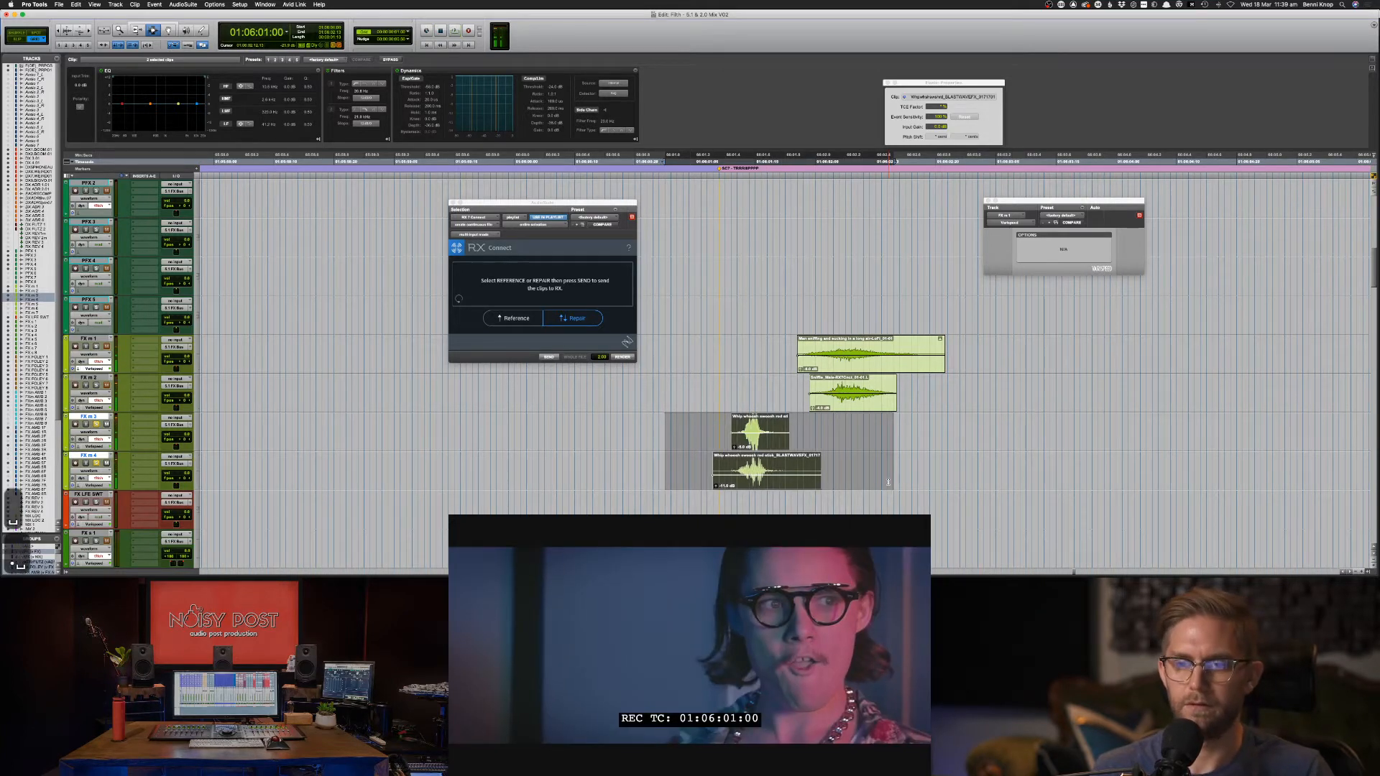
{"action": "key", "text": "space"}
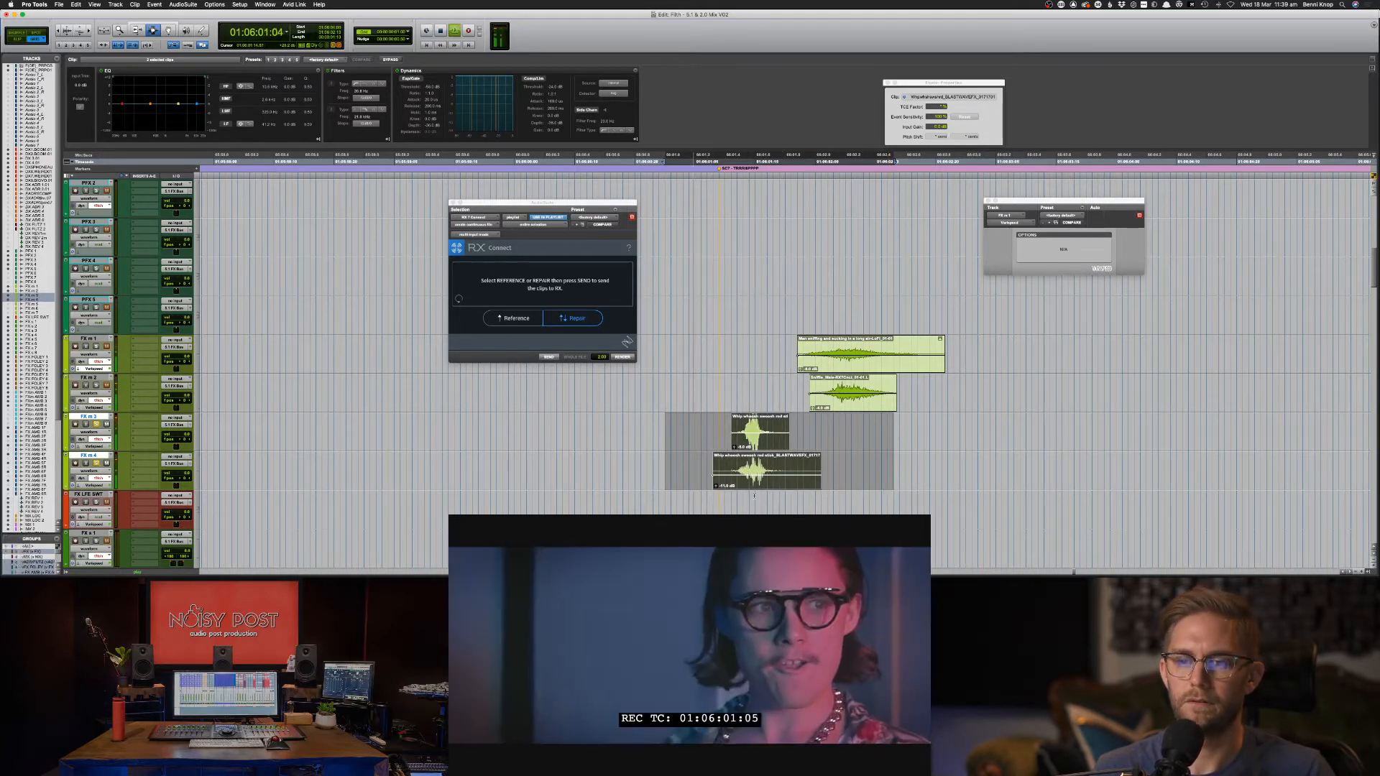
{"action": "key", "text": "space"}
Unsolo the whoosh tracks, deselect the clips, play from there and zoom out.
{"action": "key", "text": "shift+s"}
{"action": "left_click", "coordinate": [653, 425]}
{"action": "key", "text": "space"}
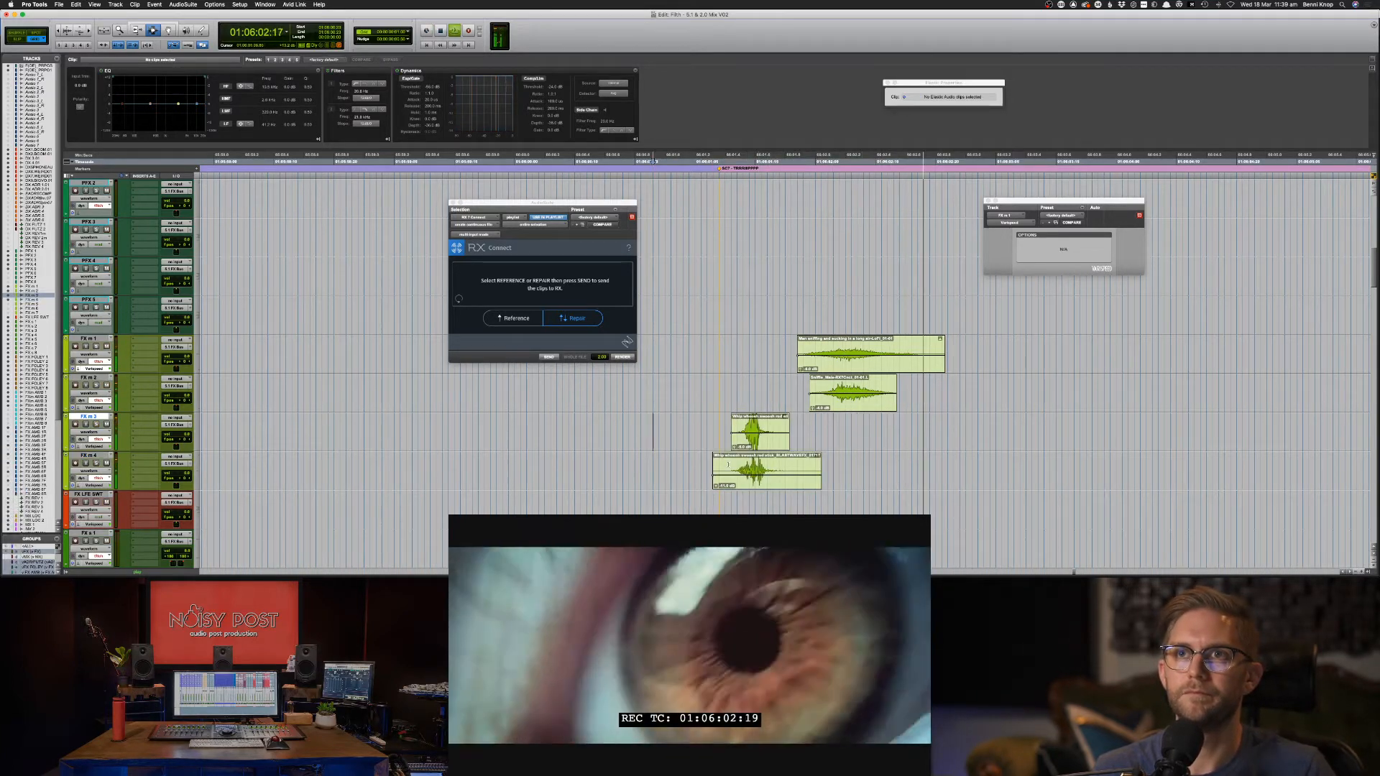
{"action": "key", "text": "super+bracketleft"}
{"action": "key", "text": "super+bracketleft"}
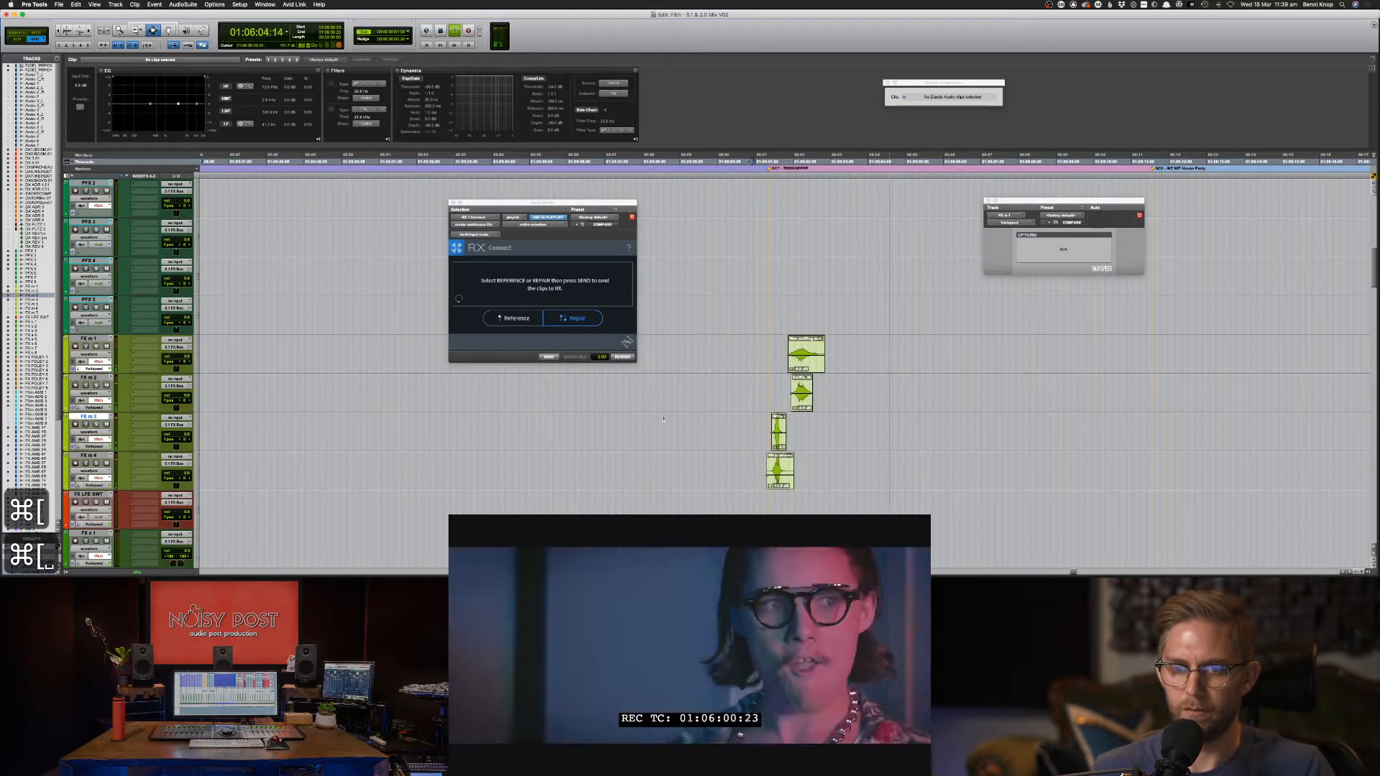
Play the scene lead-in and review the whip clips on FX m 3 and 4.
{"action": "left_click", "coordinate": [664, 419]}
{"action": "key", "text": "space"}
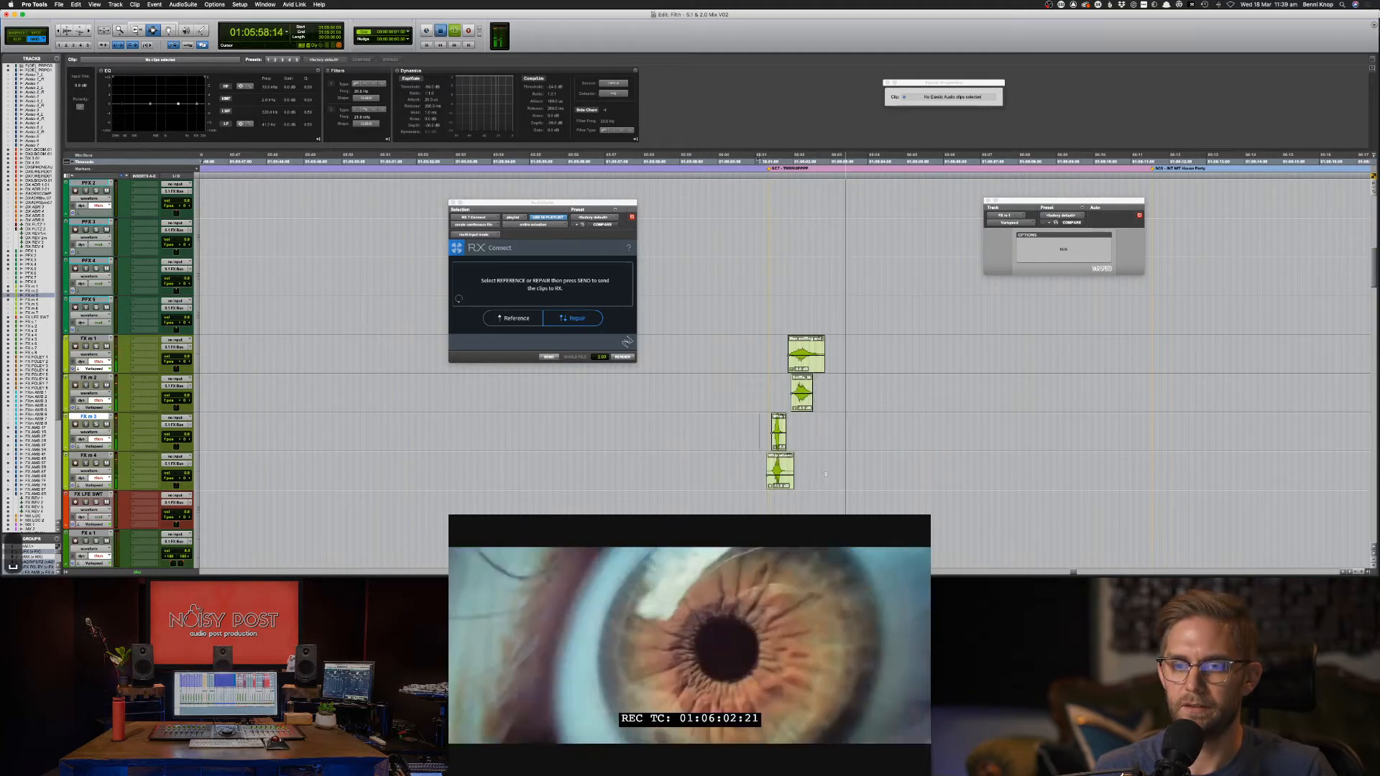
{"action": "left_click_drag", "start_coordinate": [760, 415], "coordinate": [828, 488]}
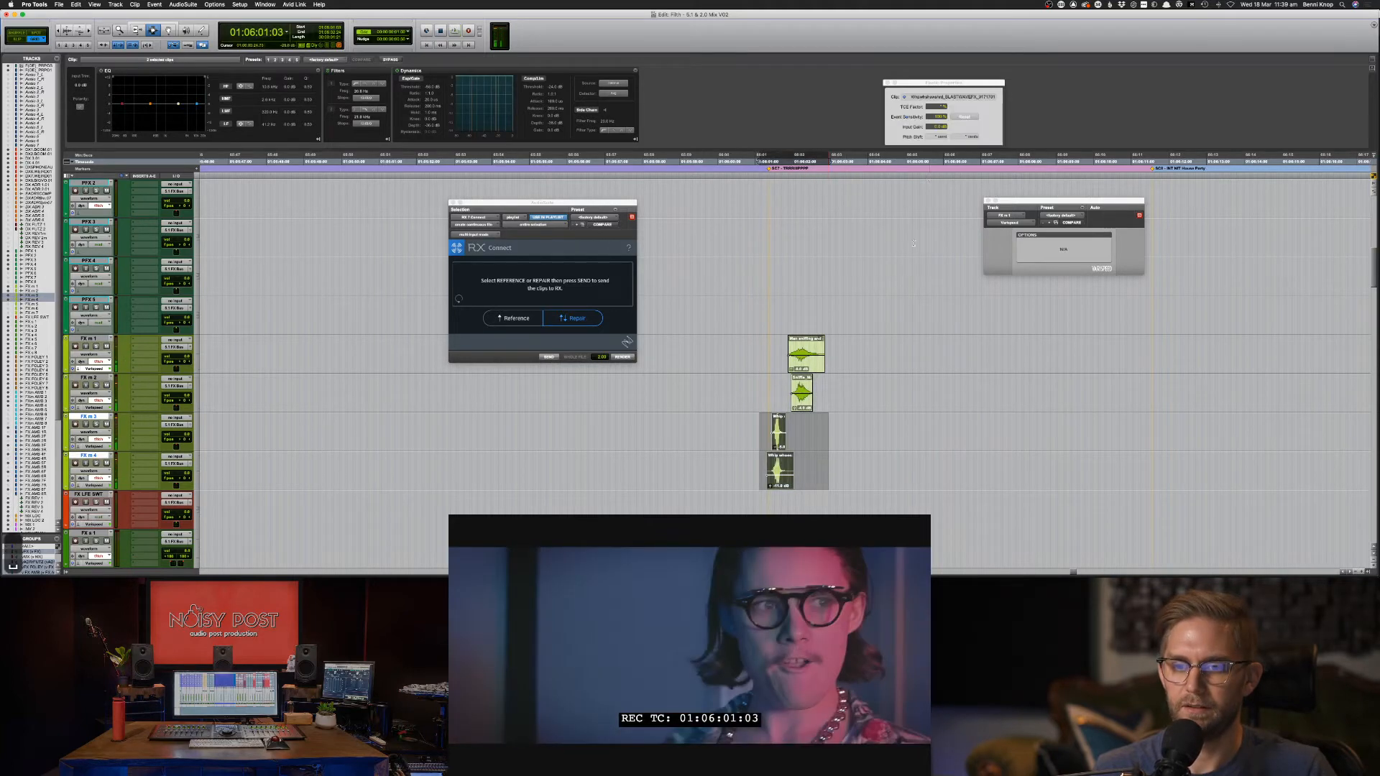
{"action": "left_click", "coordinate": [810, 432]}
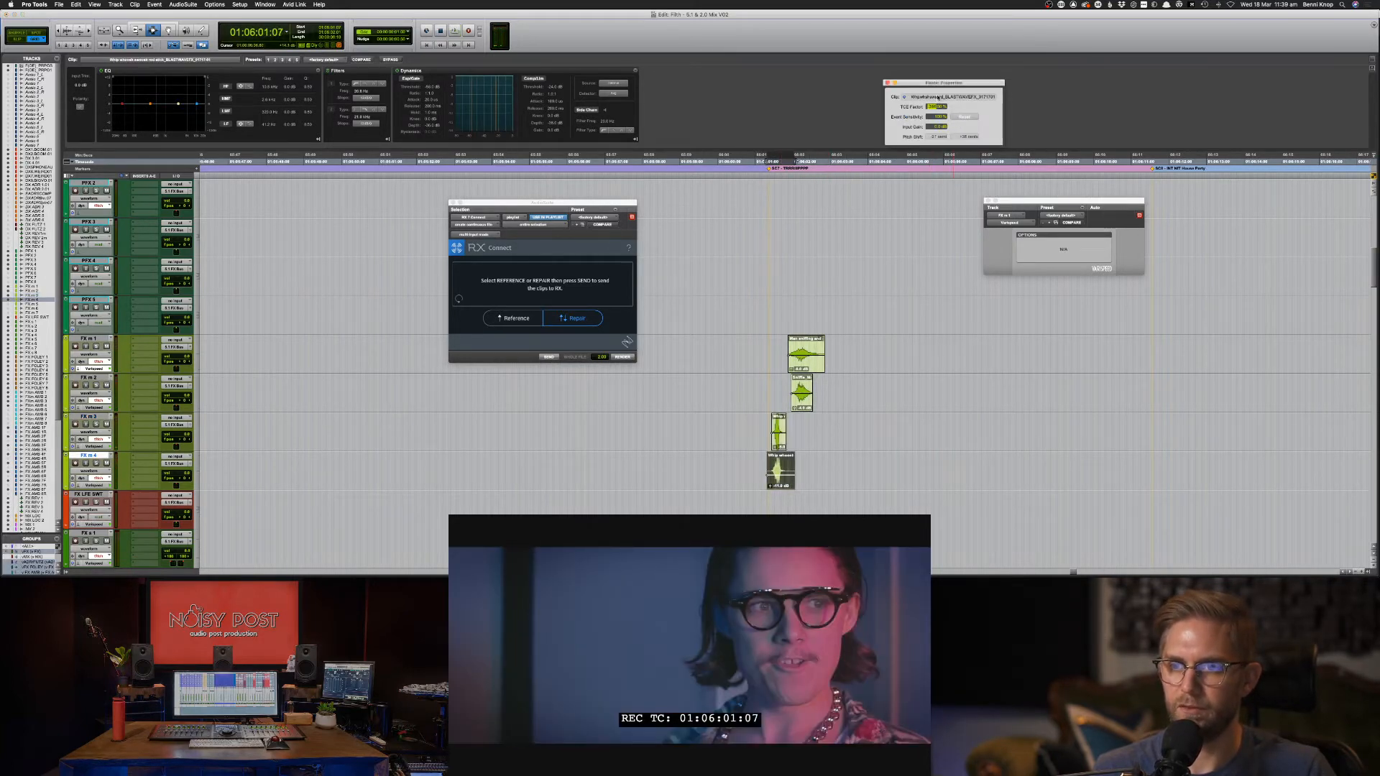
{"action": "left_click", "coordinate": [786, 424]}
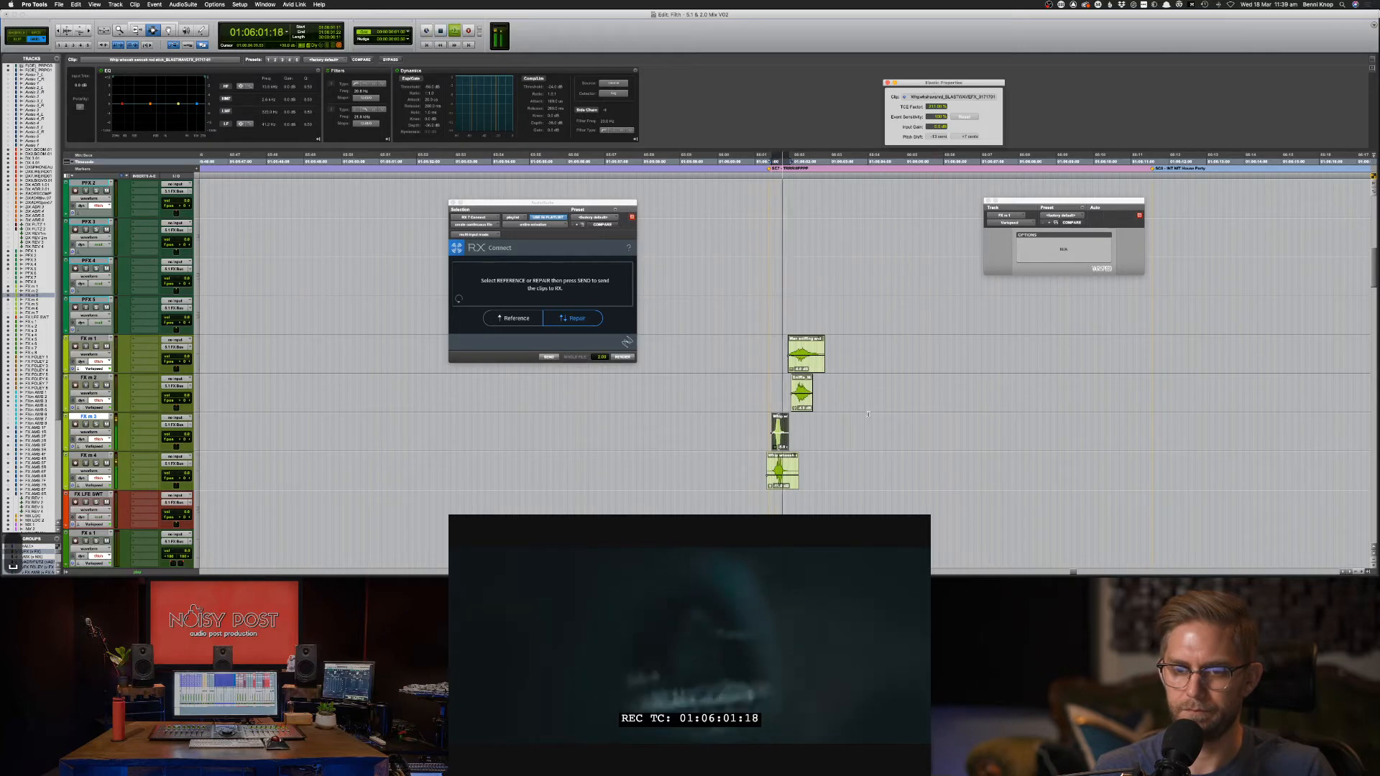
{"action": "left_click", "coordinate": [758, 435]}
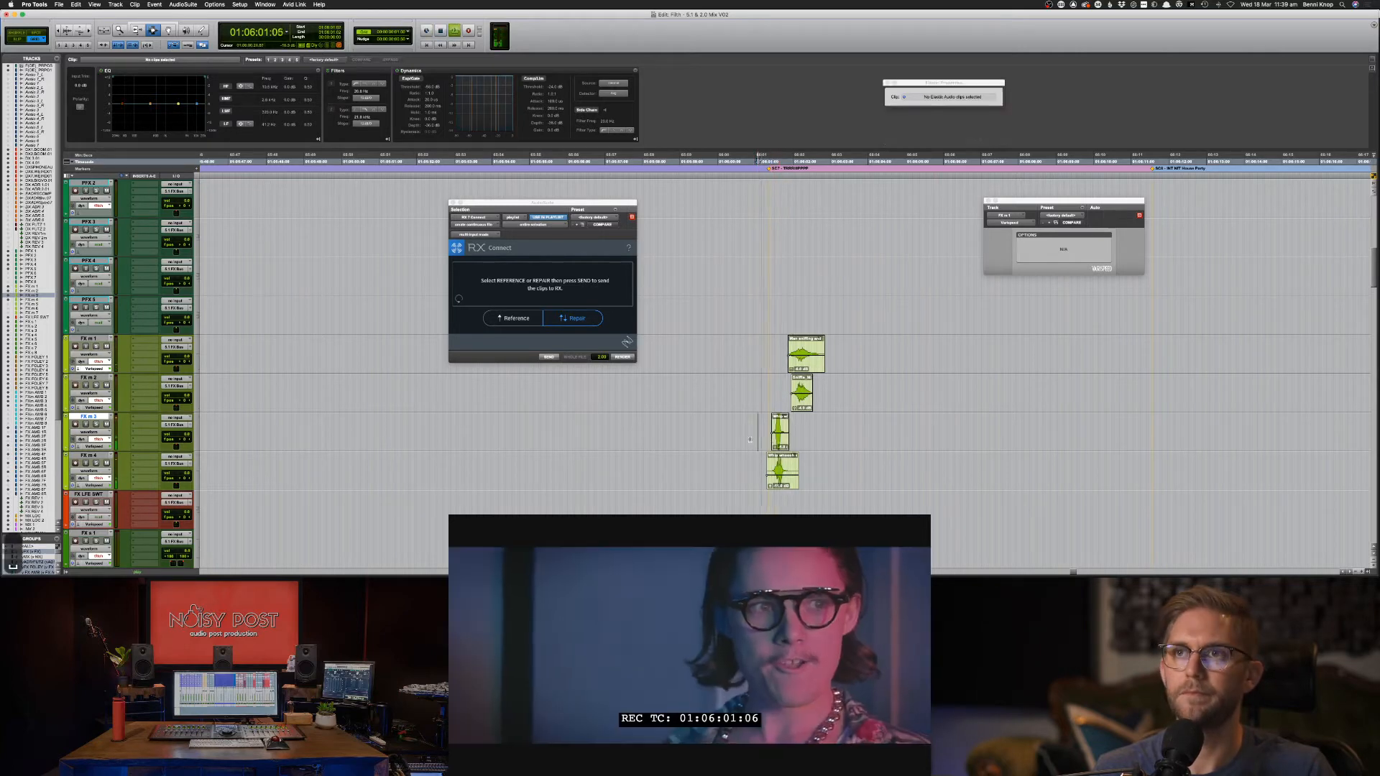
{"action": "key", "text": "space"}
{"action": "left_click_drag", "start_coordinate": [752, 440], "coordinate": [863, 490]}
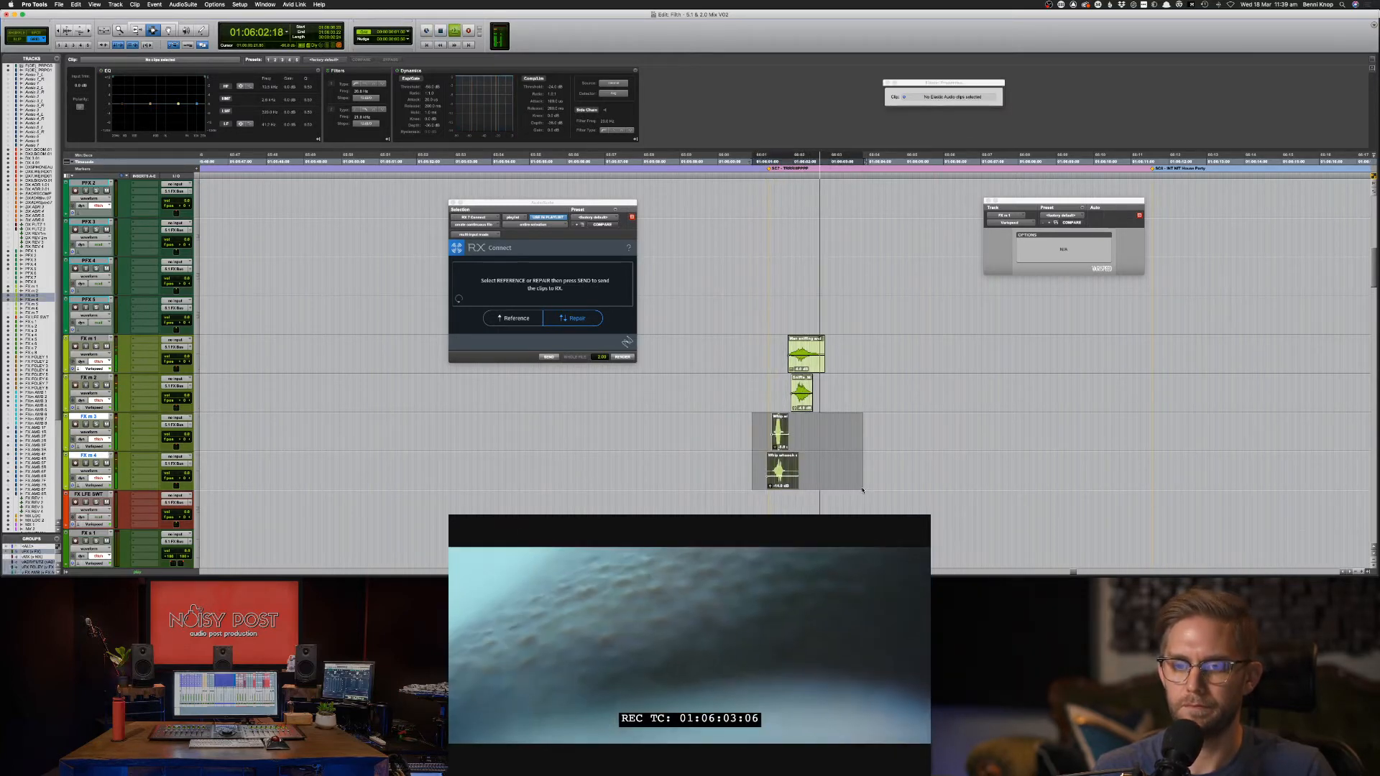
{"action": "left_click", "coordinate": [811, 465]}
{"action": "key", "text": "space"}
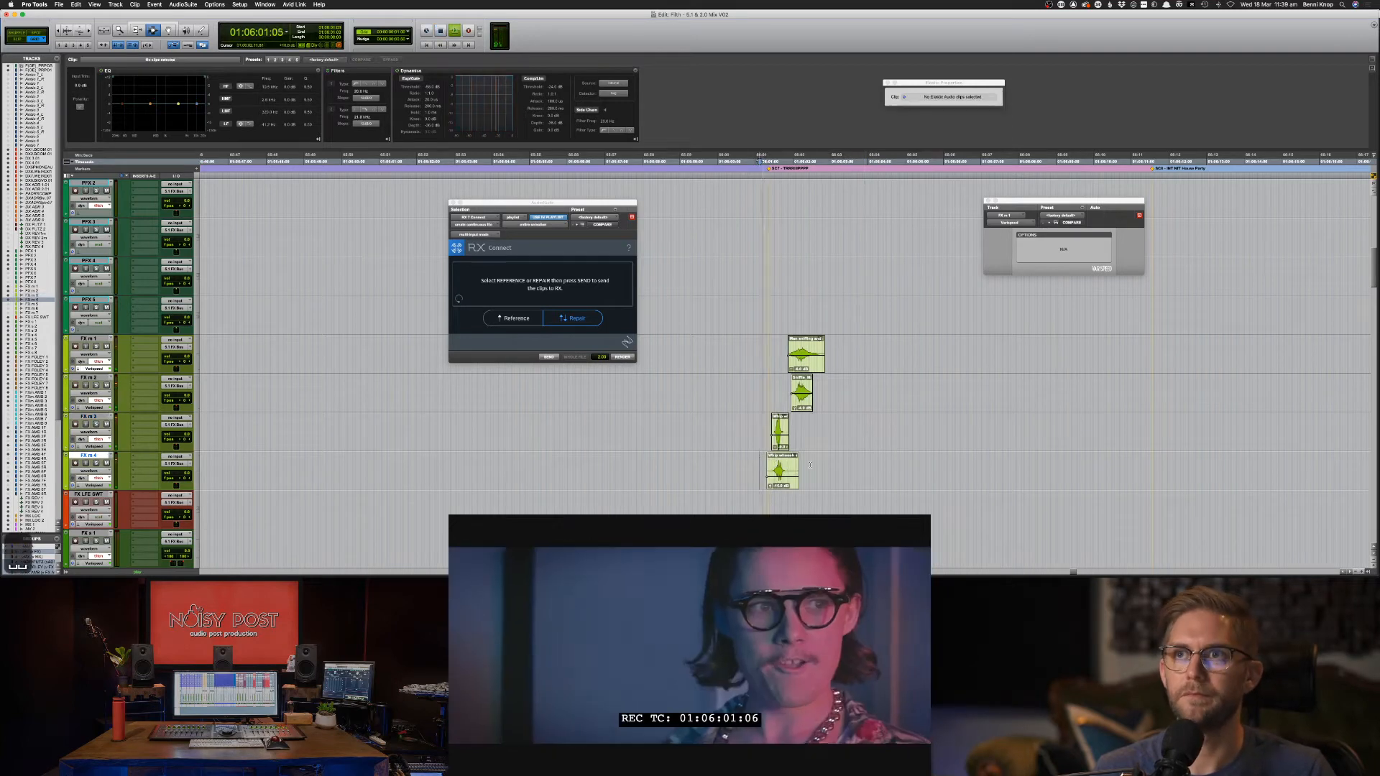
{"action": "key", "text": "space"}
Raise the FX m 3/4 whip clips 2 dB and lower the FX m 1/2 clips about 4 dB.
{"action": "left_click_drag", "start_coordinate": [727, 440], "coordinate": [848, 498]}
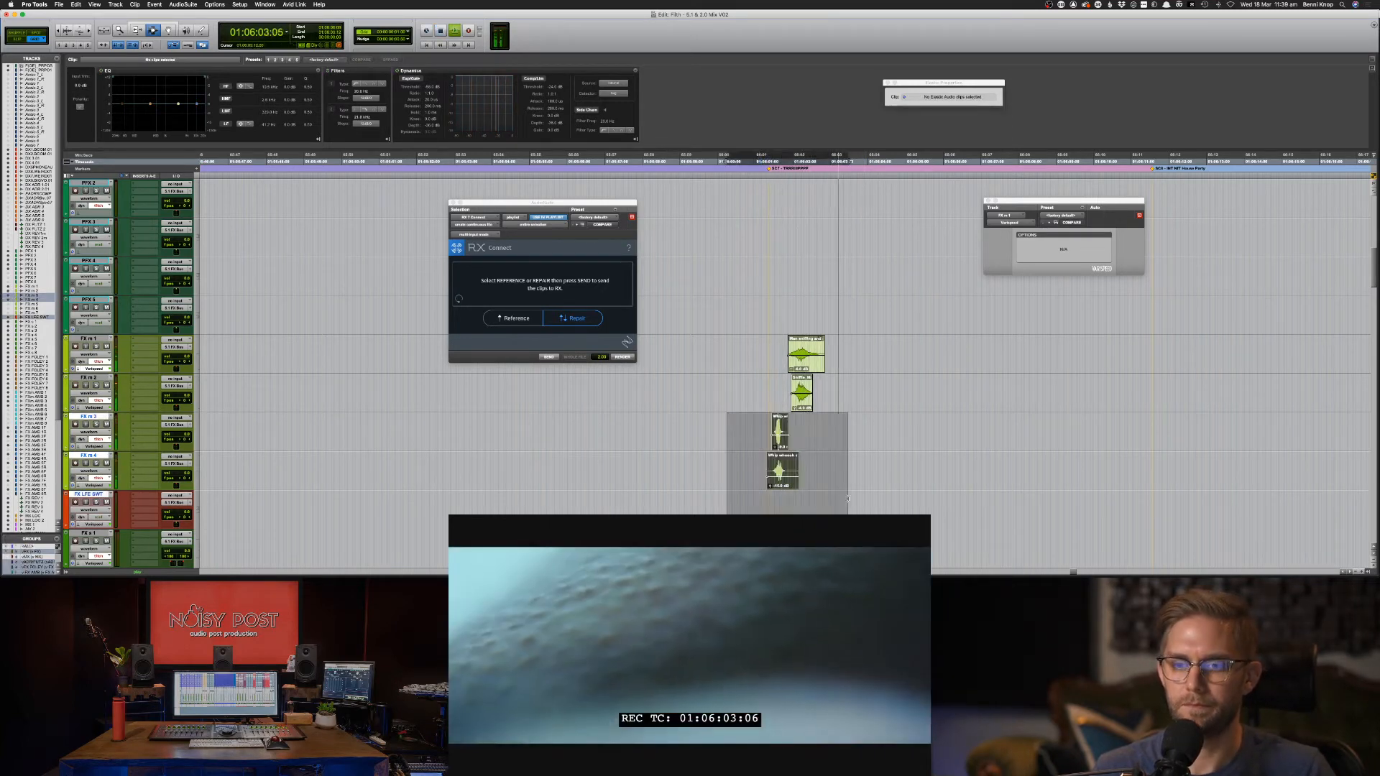
{"action": "key", "text": "ctrl+shift+Up"}
{"action": "key", "text": "ctrl+shift+Up"}
{"action": "left_click_drag", "start_coordinate": [773, 320], "coordinate": [864, 392]}
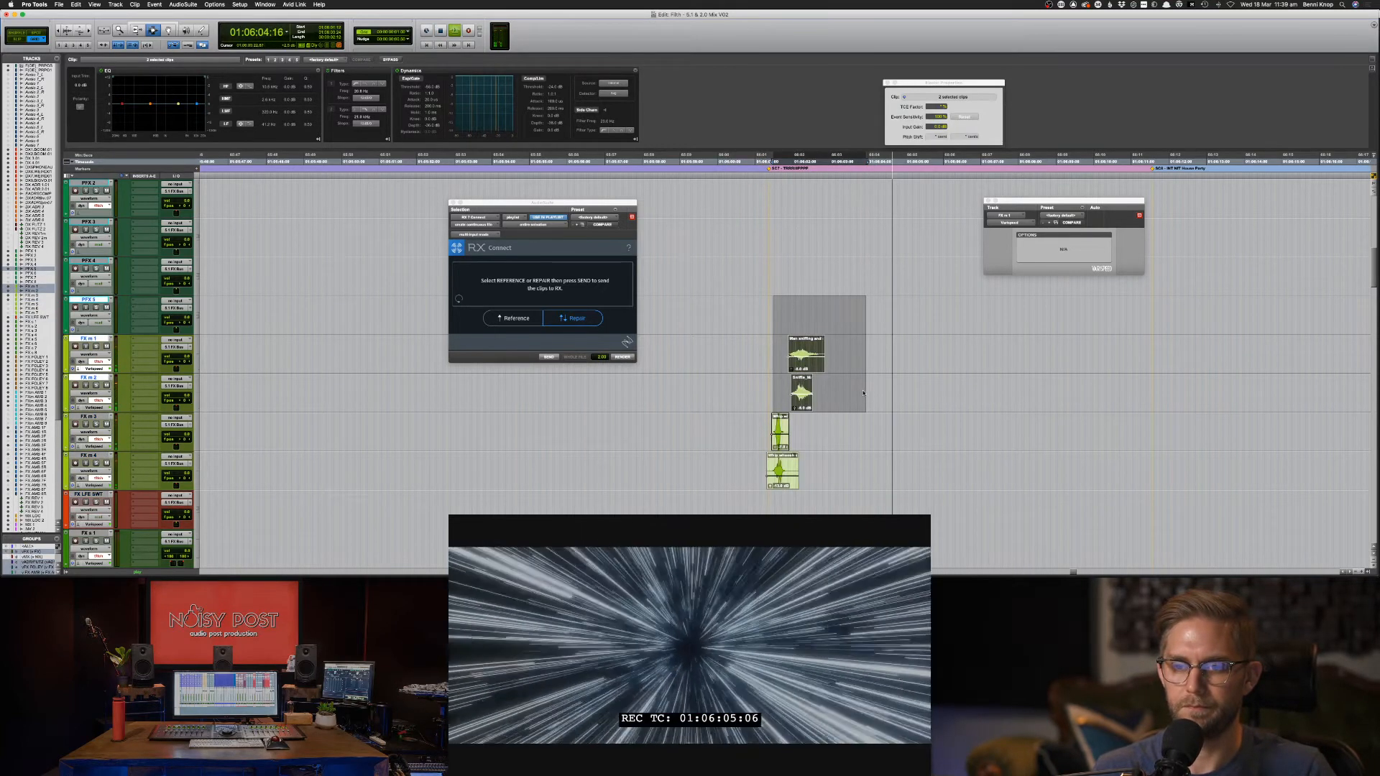
{"action": "scroll", "coordinate": [865, 391], "scroll_direction": "down", "scroll_amount": 4}
{"action": "key", "text": "space"}
{"action": "left_click", "coordinate": [767, 429]}
{"action": "key", "text": "space"}
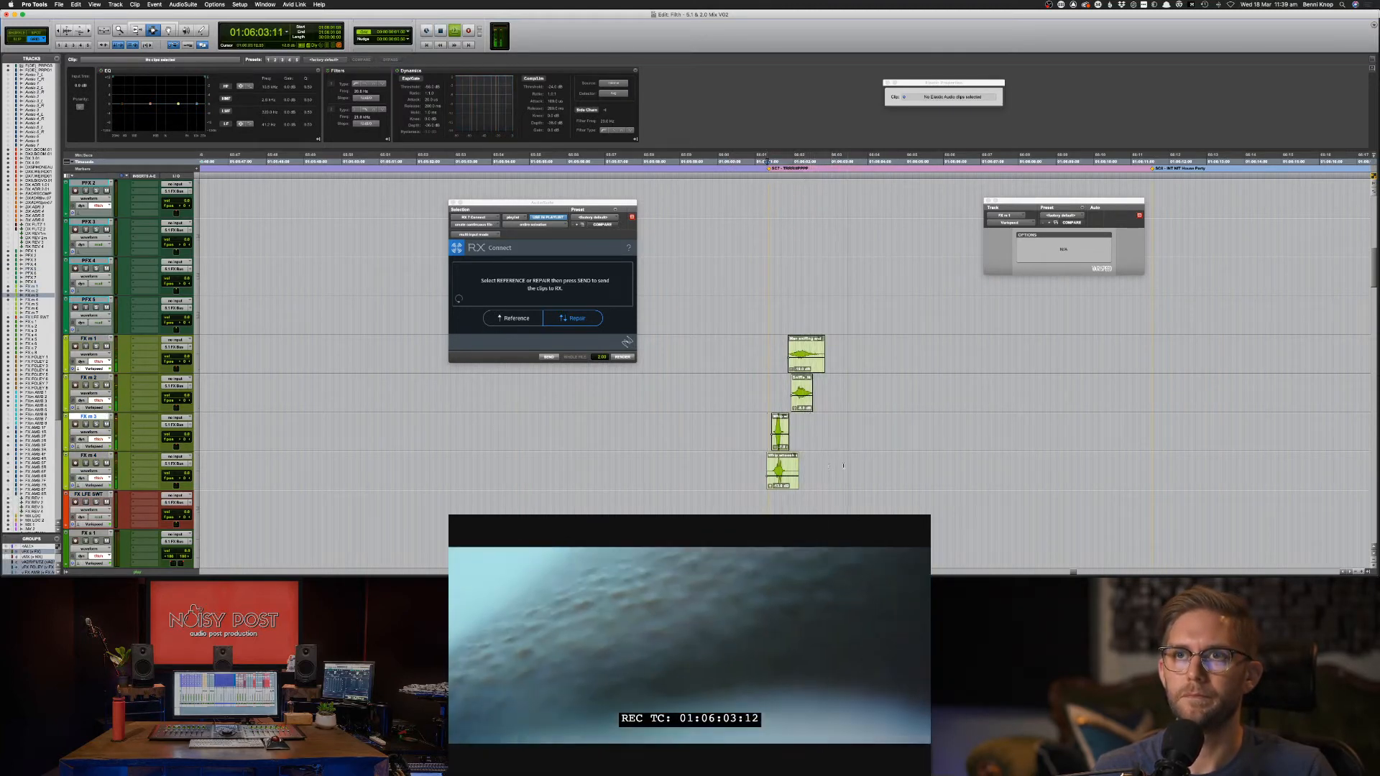
{"action": "key", "text": "super+Tab"}
{"action": "left_click", "coordinate": [542, 101]}
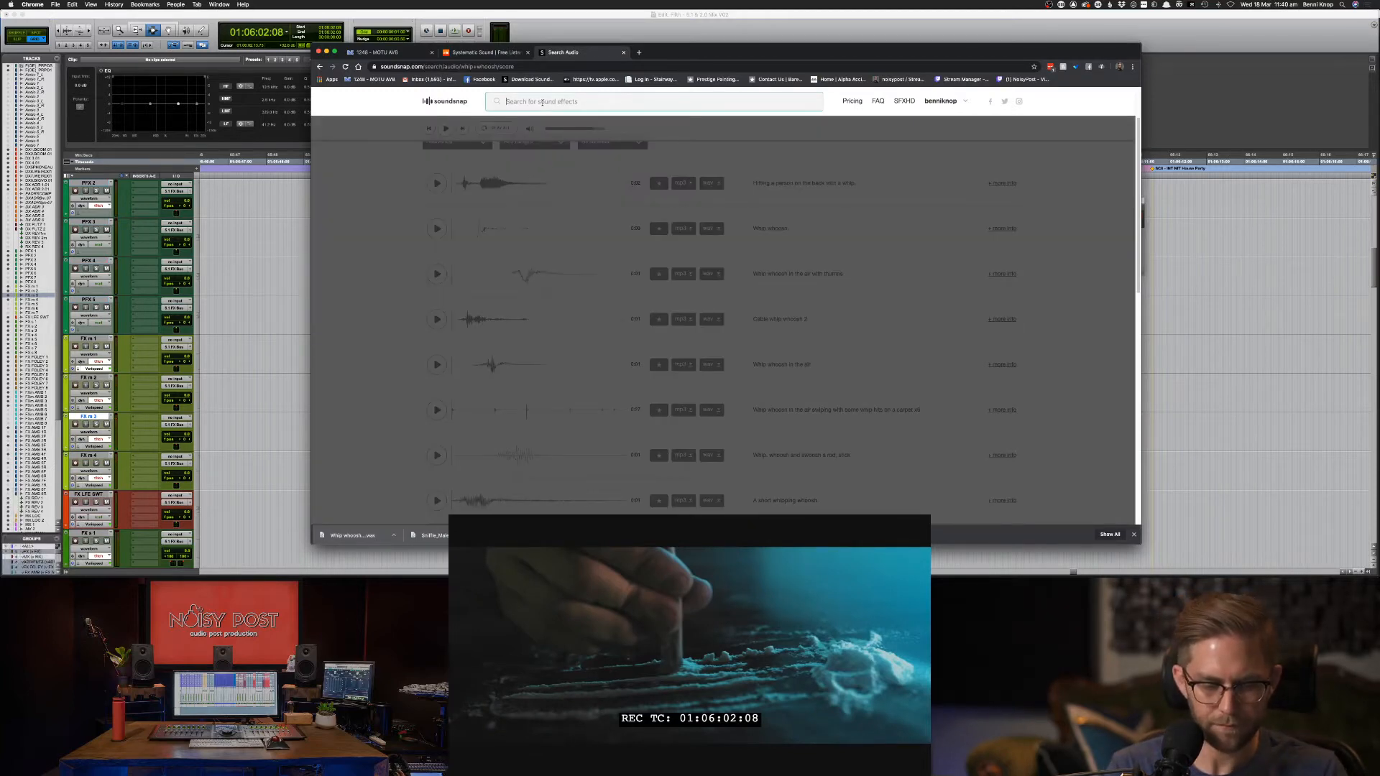
Clear the stray letter and run a Soundsnap search for 'breath'.
{"action": "type", "text": "d"}
{"action": "key", "text": "BackSpace"}
{"action": "type", "text": "breath"}
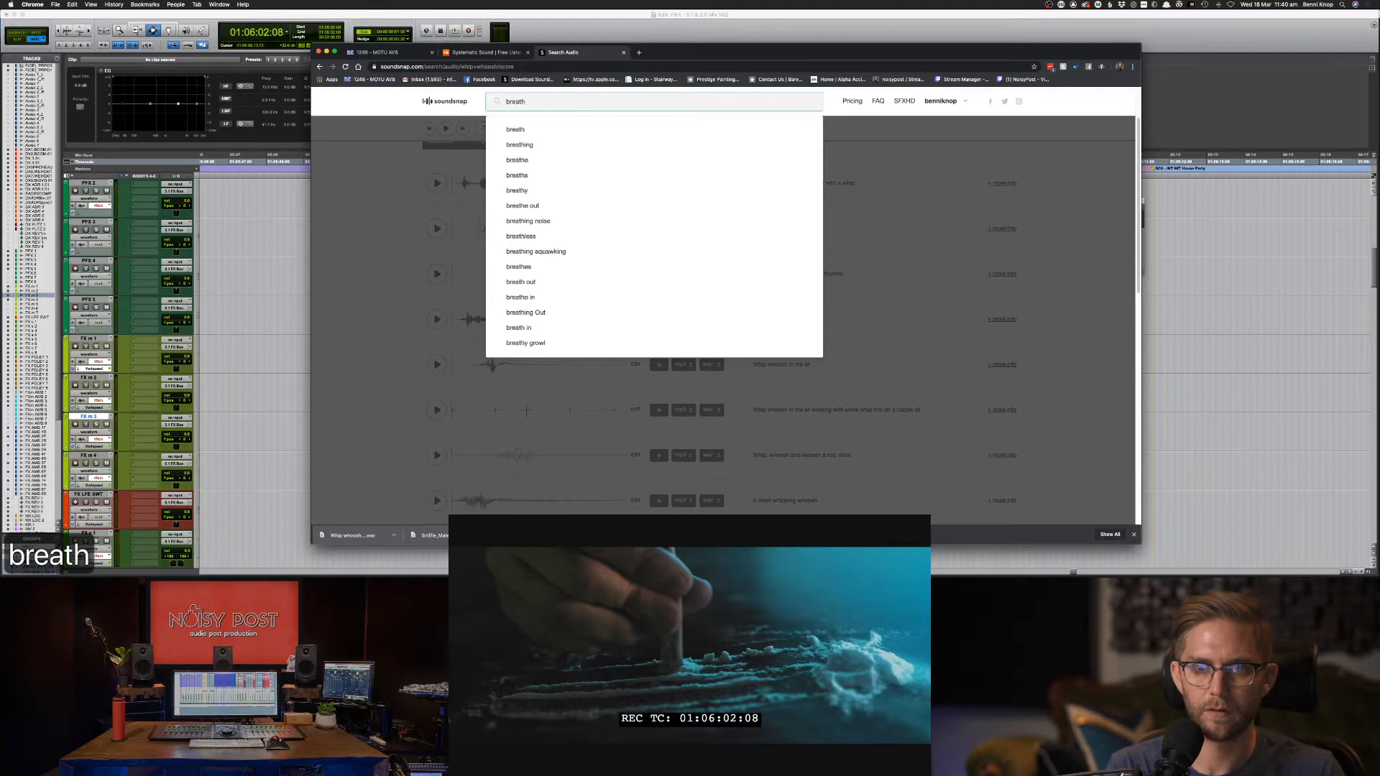
{"action": "key", "text": "Return"}
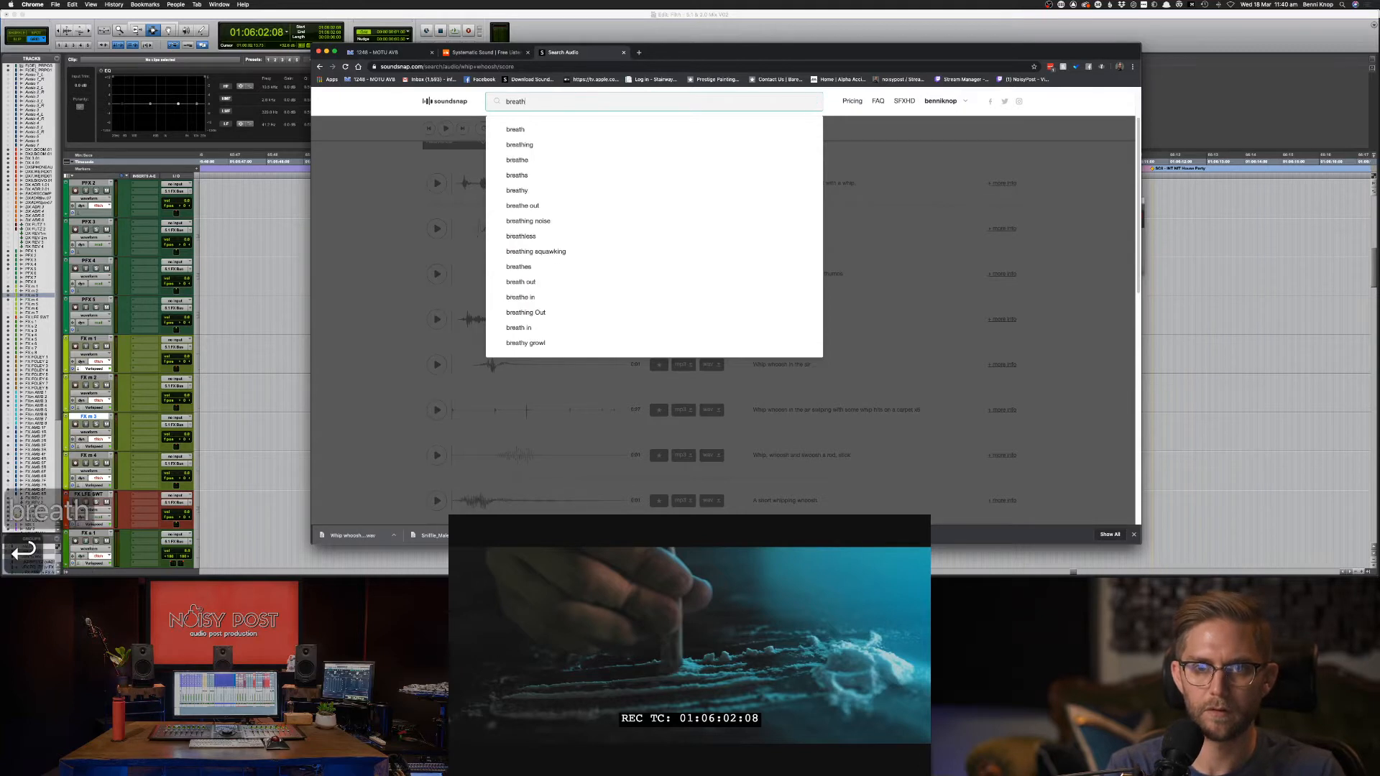
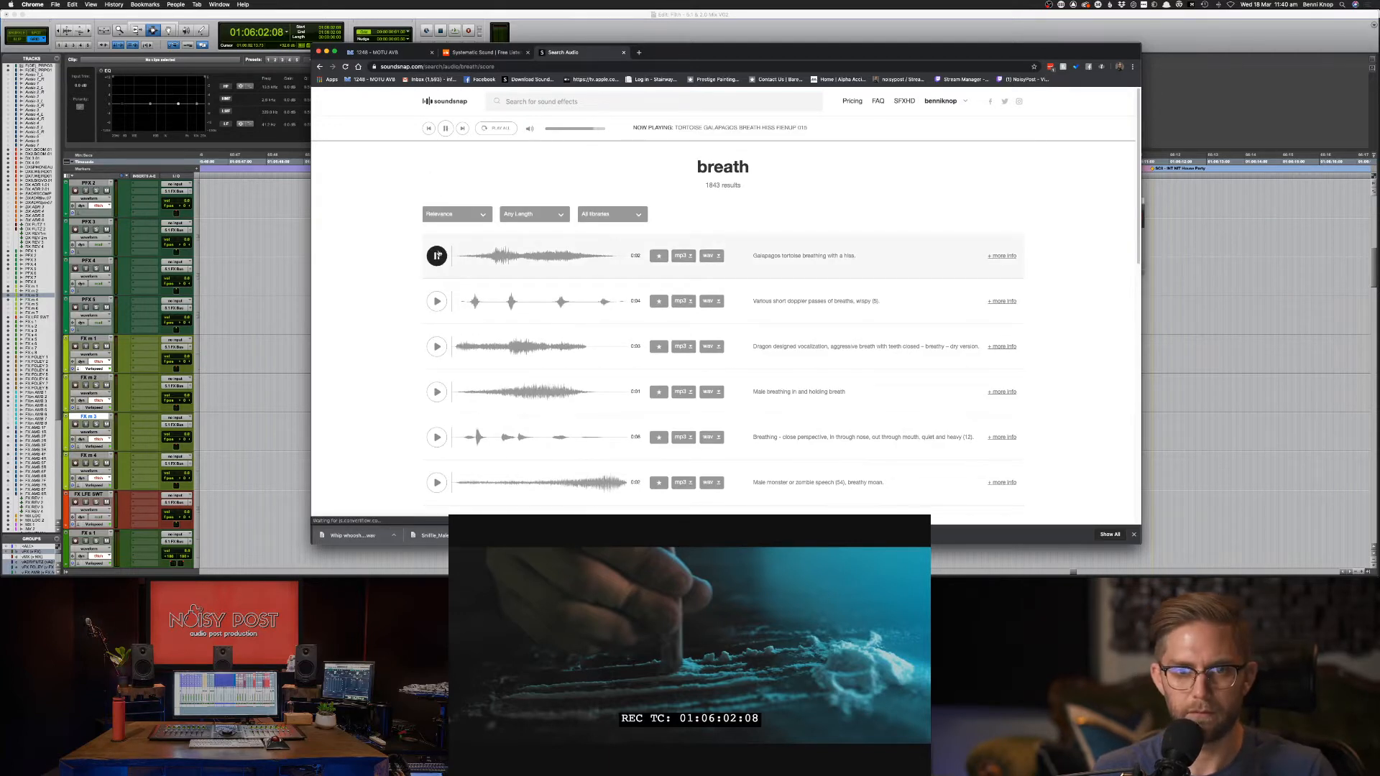
Audition several Soundsnap breath results, including the breathy monster moan and dragon breath.
{"action": "left_click", "coordinate": [437, 302]}
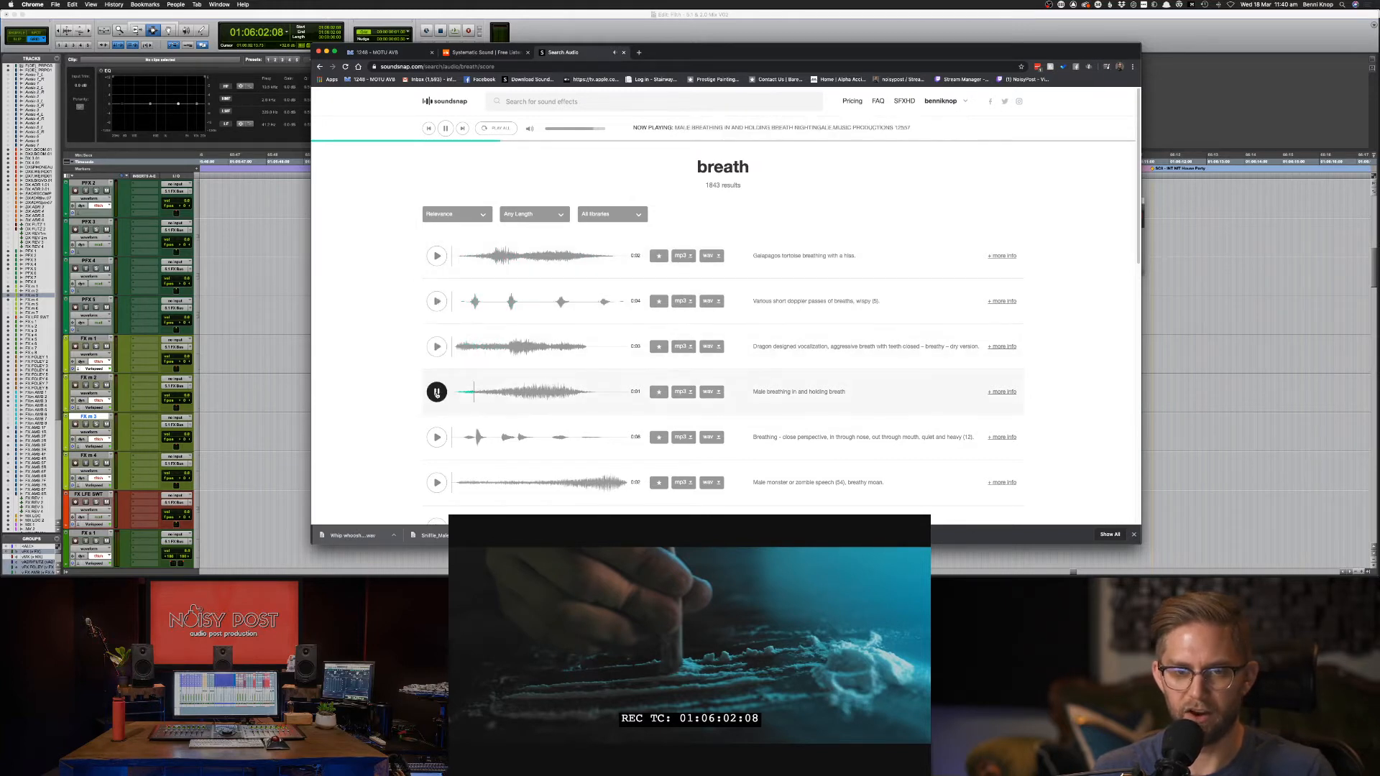
{"action": "left_click", "coordinate": [436, 437]}
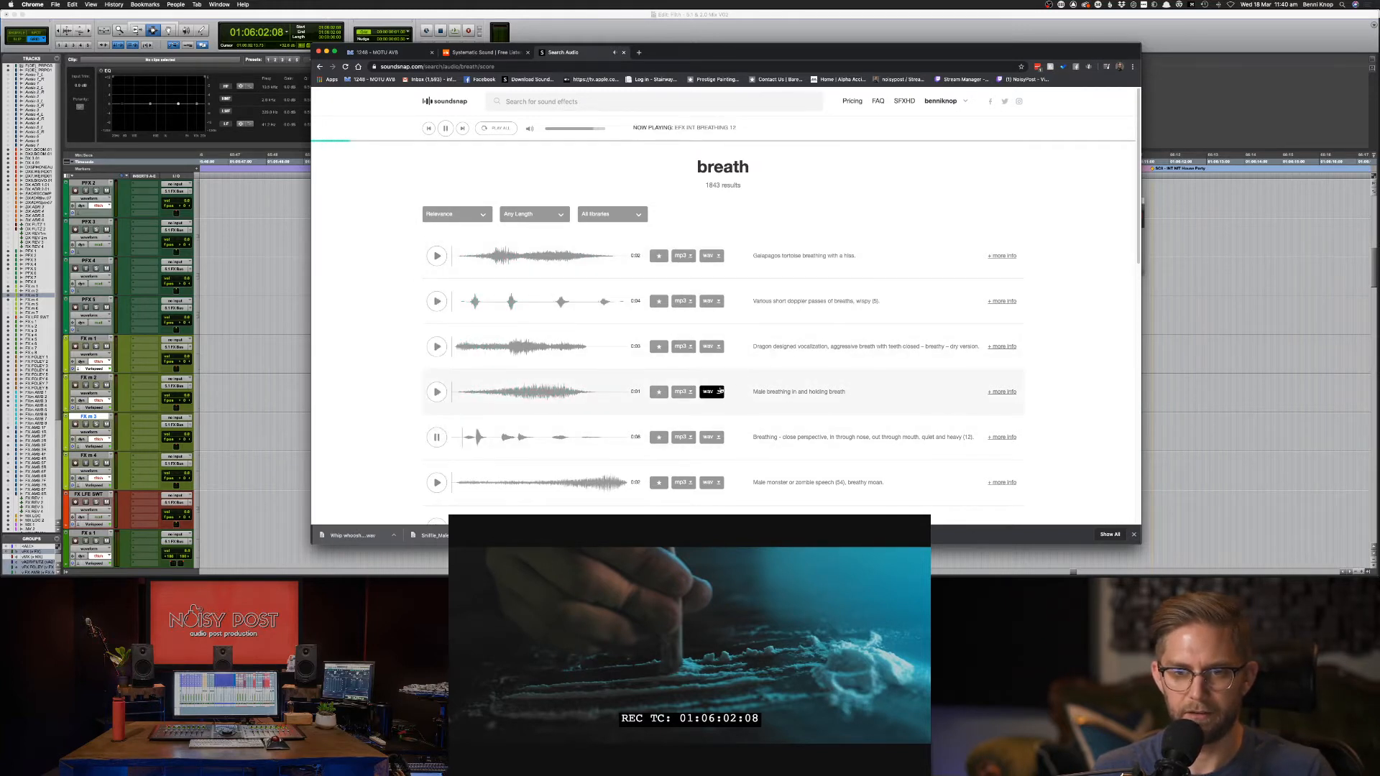
{"action": "left_click", "coordinate": [436, 482]}
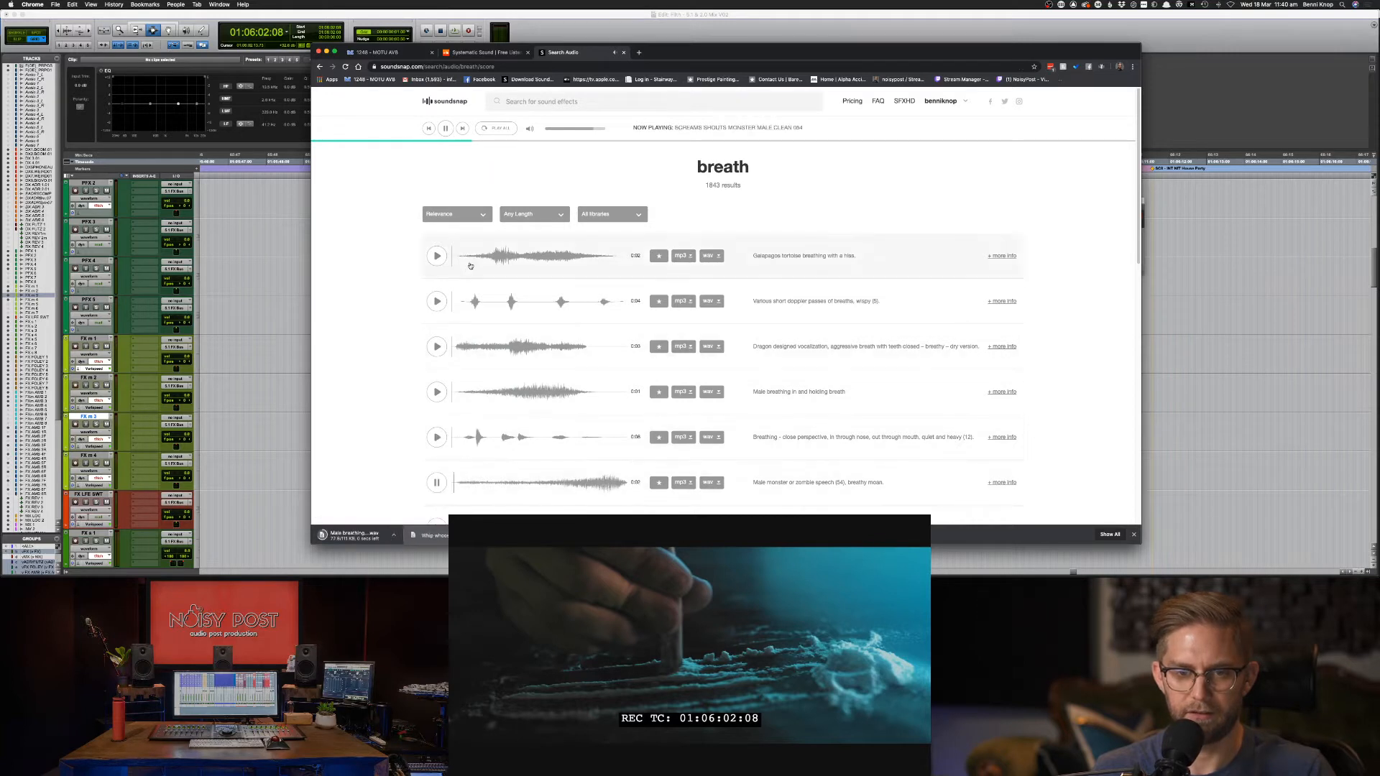
{"action": "left_click", "coordinate": [437, 344]}
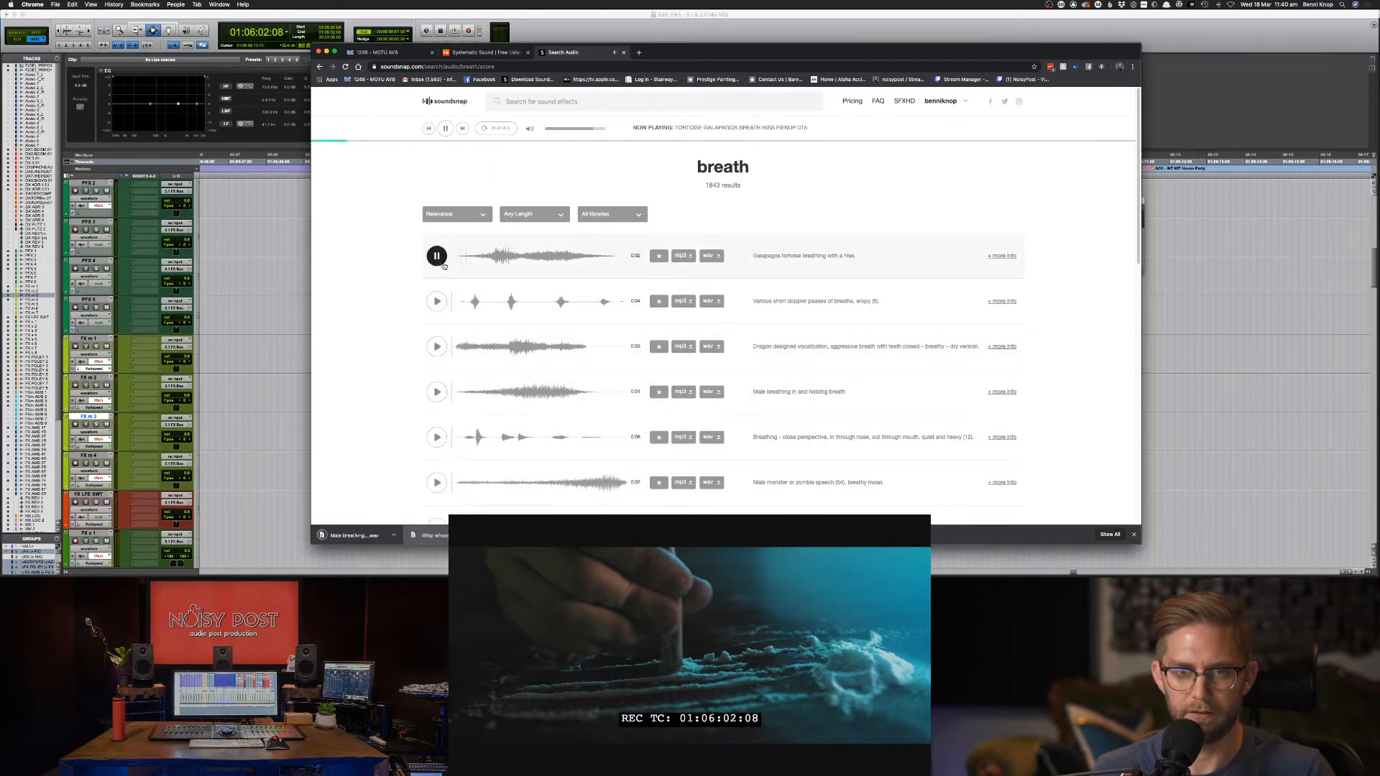
{"action": "scroll", "coordinate": [626, 232], "scroll_direction": "down", "scroll_amount": 1}
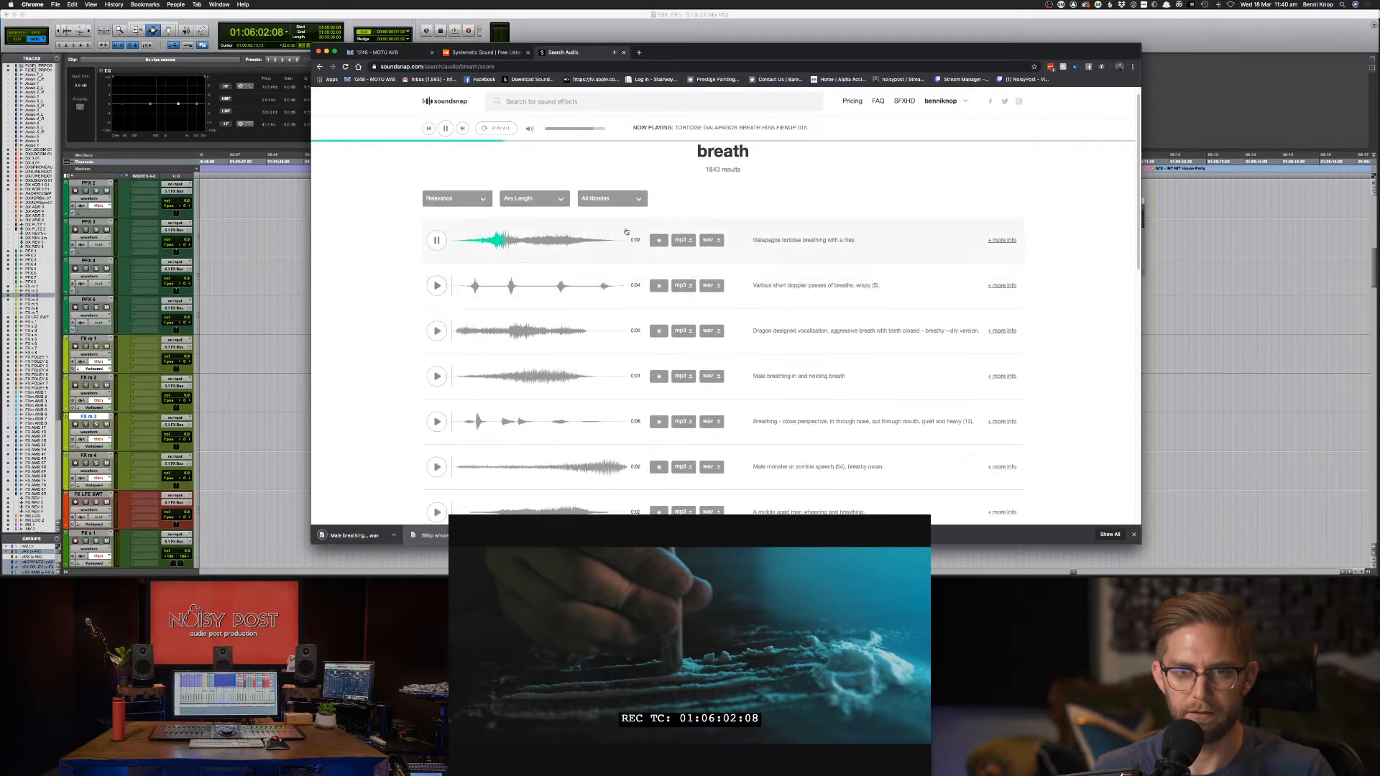
Download the chosen breathing effect as WAV and drop it onto an FX track in Pro Tools.
{"action": "left_click", "coordinate": [711, 240]}
{"action": "scroll", "coordinate": [704, 395], "scroll_direction": "down", "scroll_amount": 5}
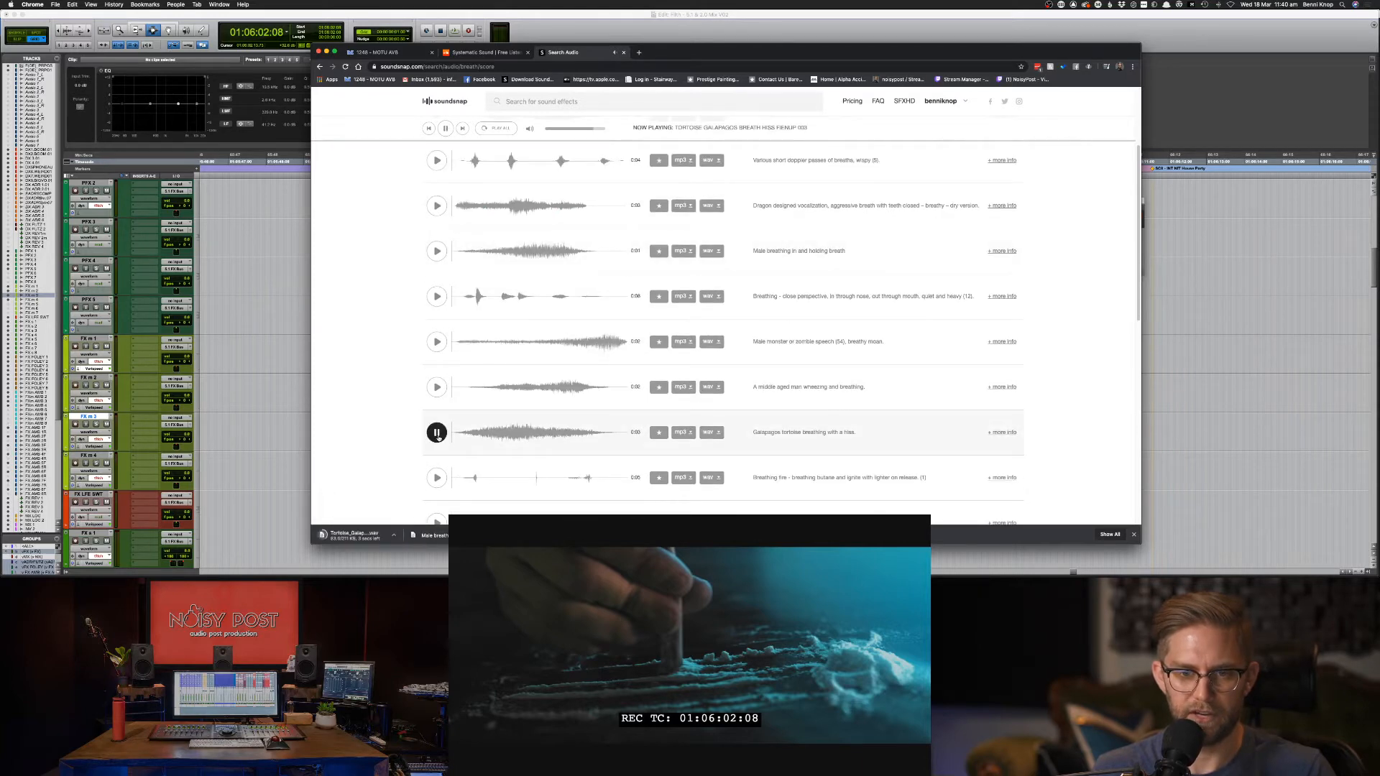
{"action": "left_click", "coordinate": [436, 477]}
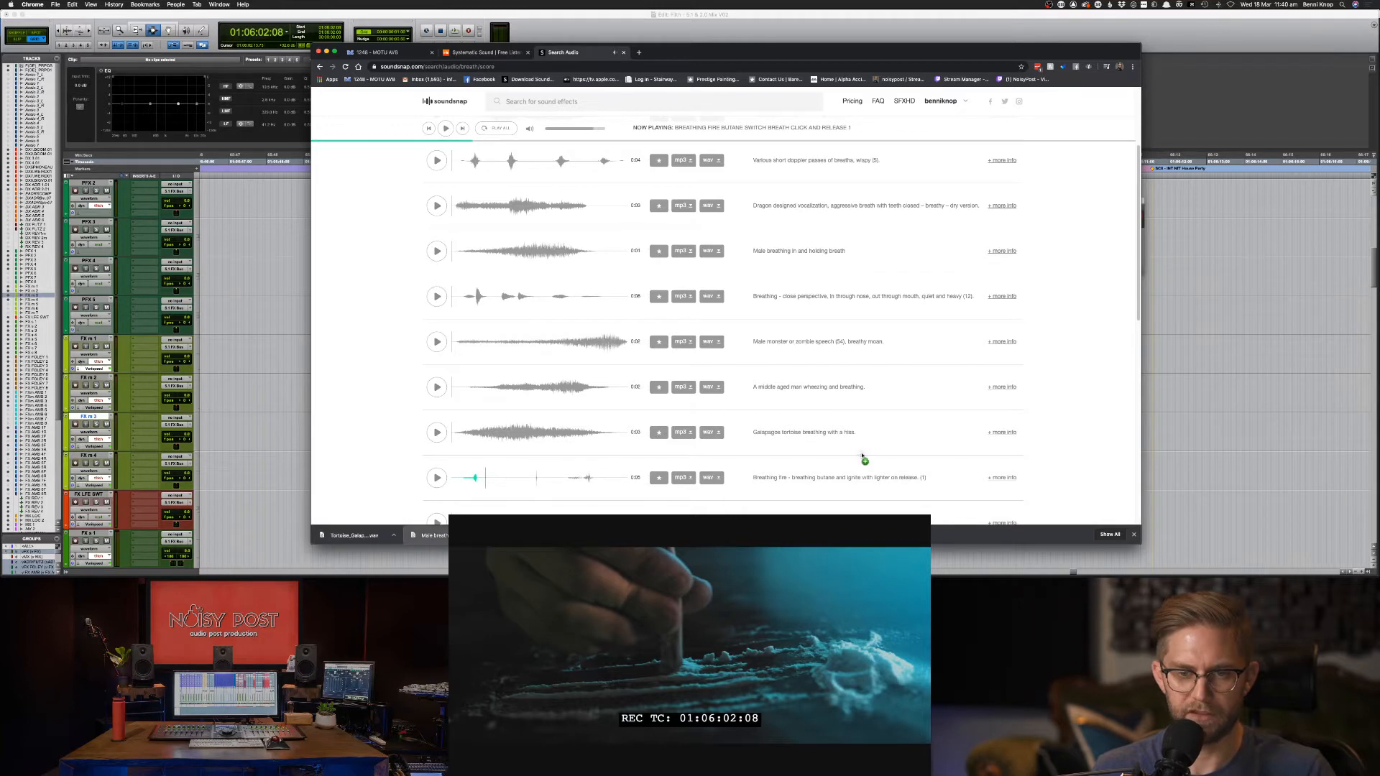
{"action": "key", "text": "super+Tab"}
{"action": "left_click_drag", "start_coordinate": [863, 456], "coordinate": [806, 461]}
Delete the extra clip on FX m 4 and play the cue with the male breathing clip.
{"action": "key", "text": "Delete"}
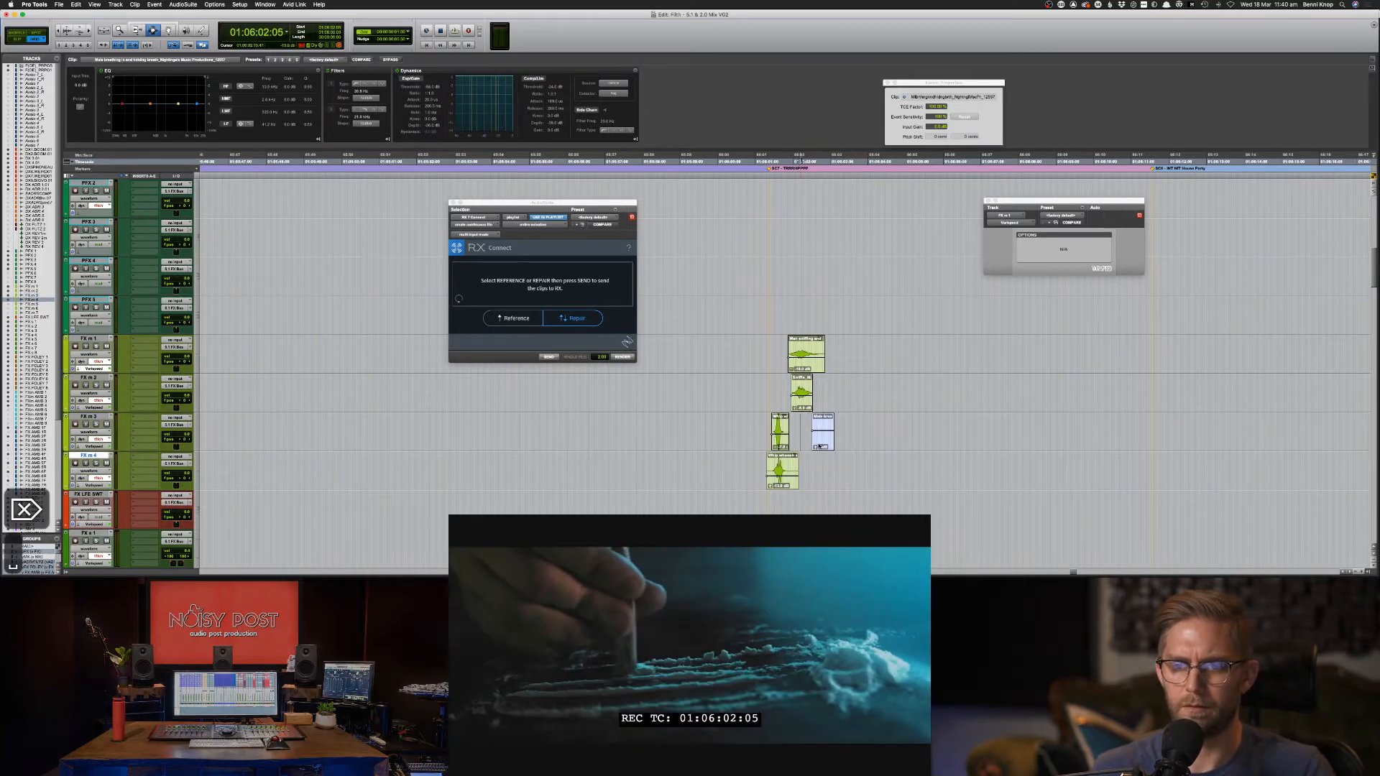
{"action": "left_click", "coordinate": [802, 439]}
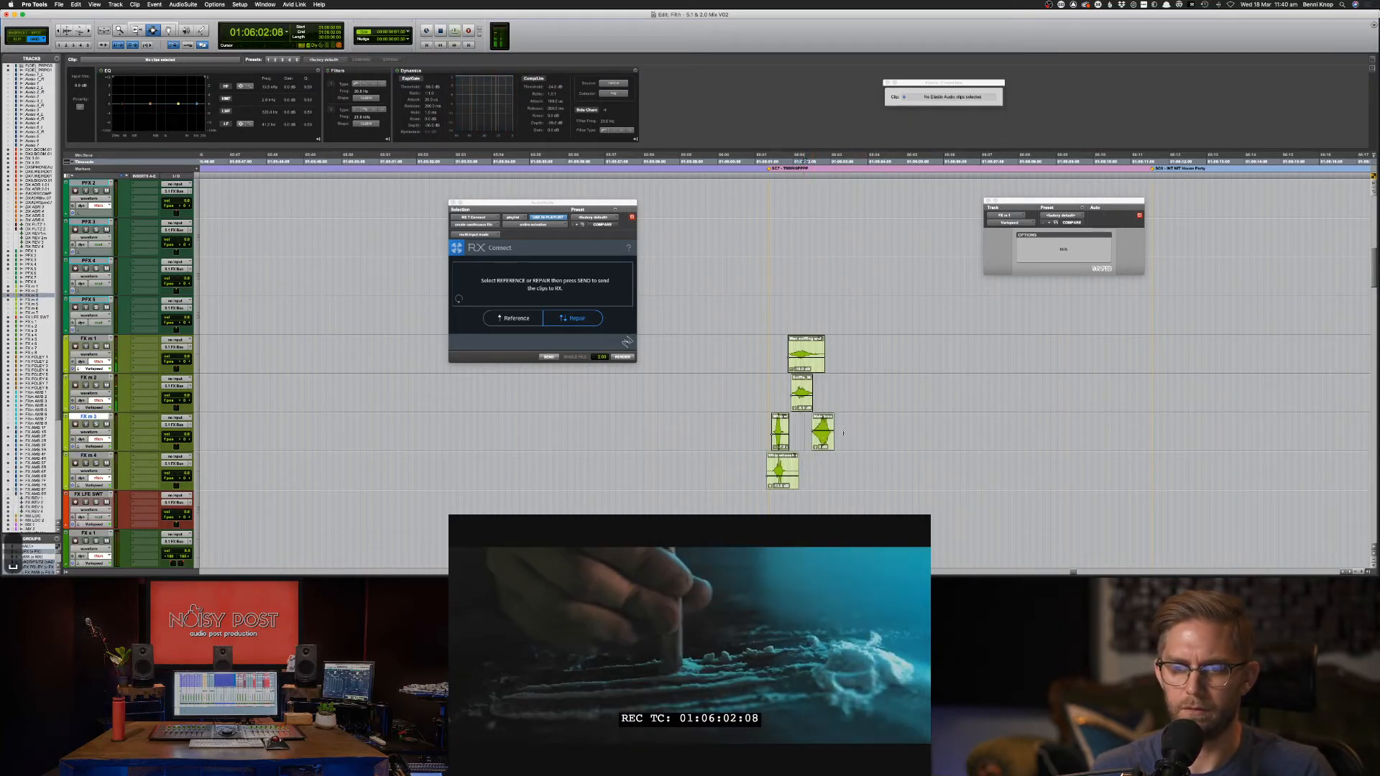
{"action": "left_click_drag", "start_coordinate": [807, 435], "coordinate": [847, 435]}
{"action": "left_click", "coordinate": [810, 430]}
{"action": "key", "text": "space"}
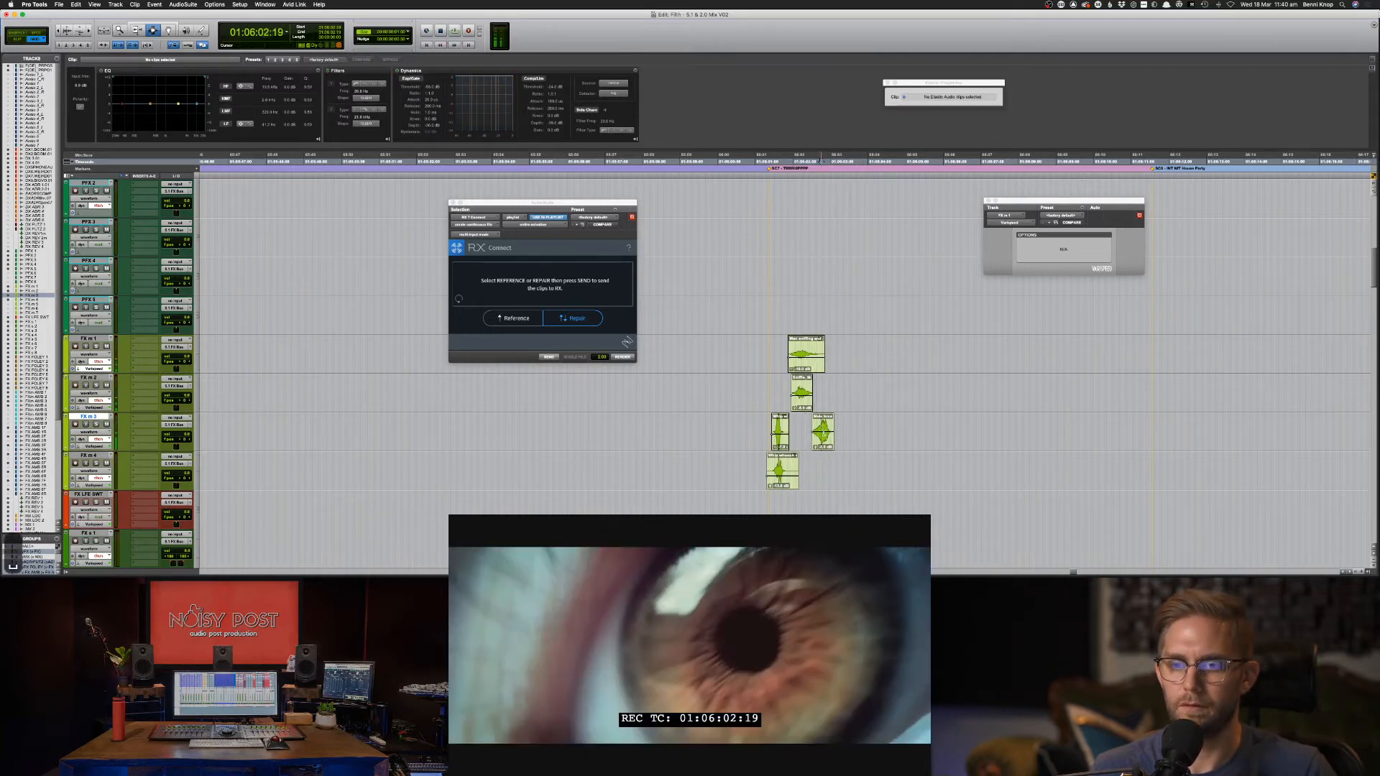
{"action": "left_click", "coordinate": [823, 432]}
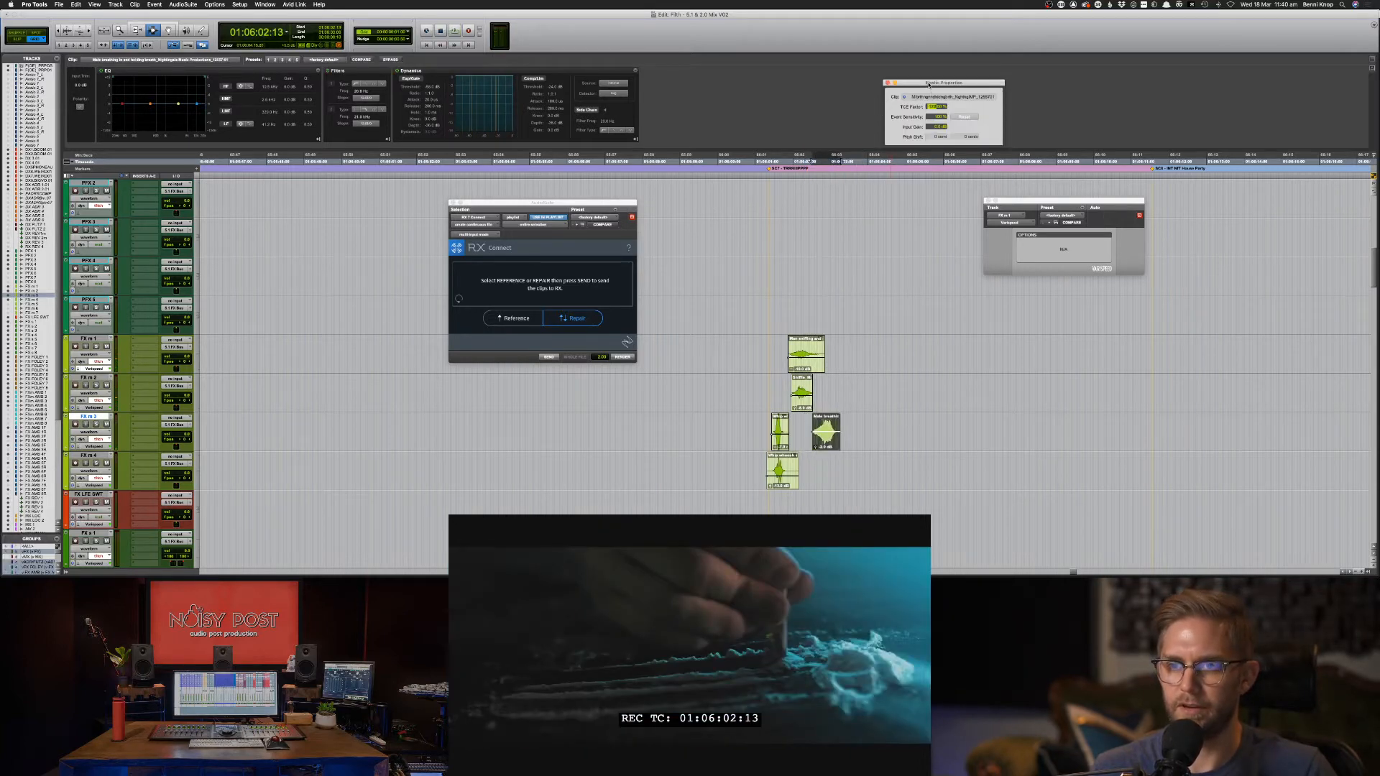
{"action": "key", "text": "space"}
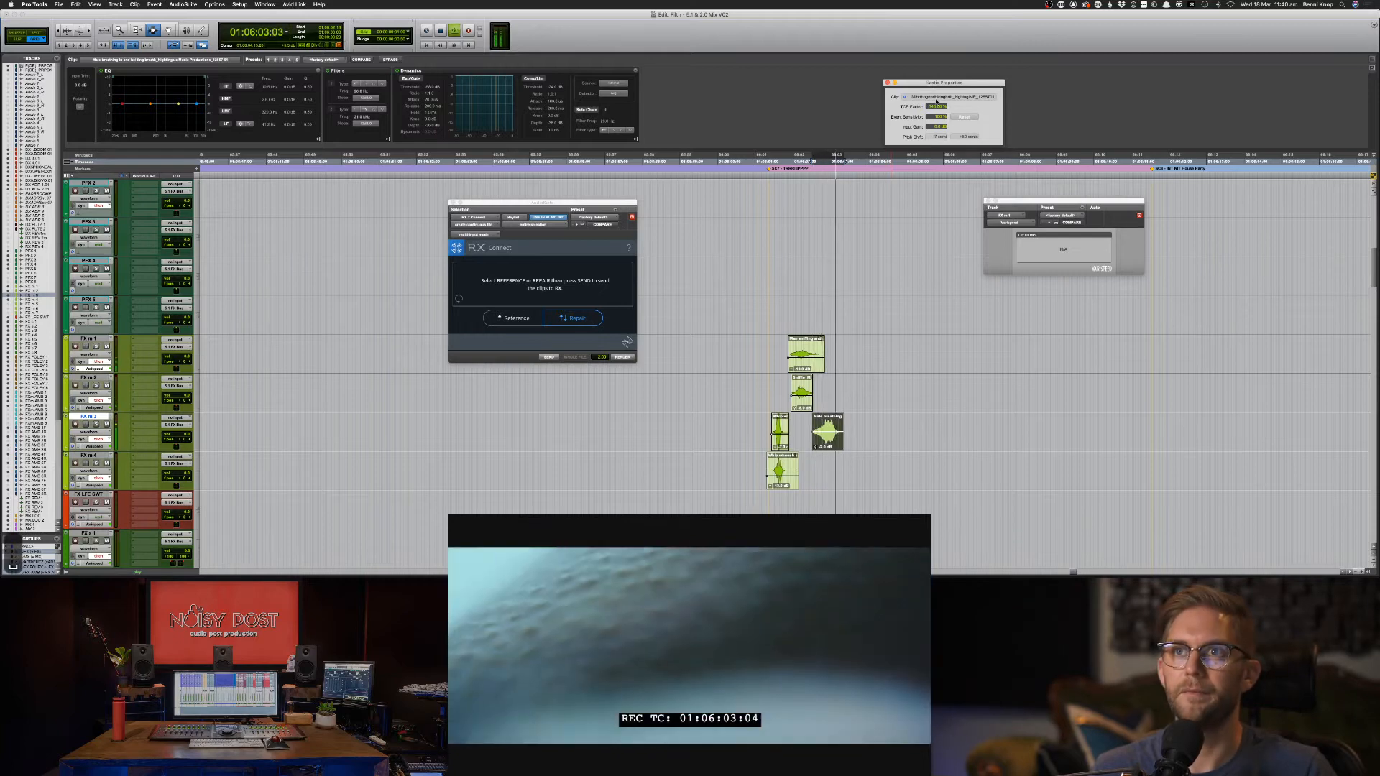
Lower the male breathing clip's gain by 1 dB and replay the cue to check balance.
{"action": "left_click", "coordinate": [762, 392]}
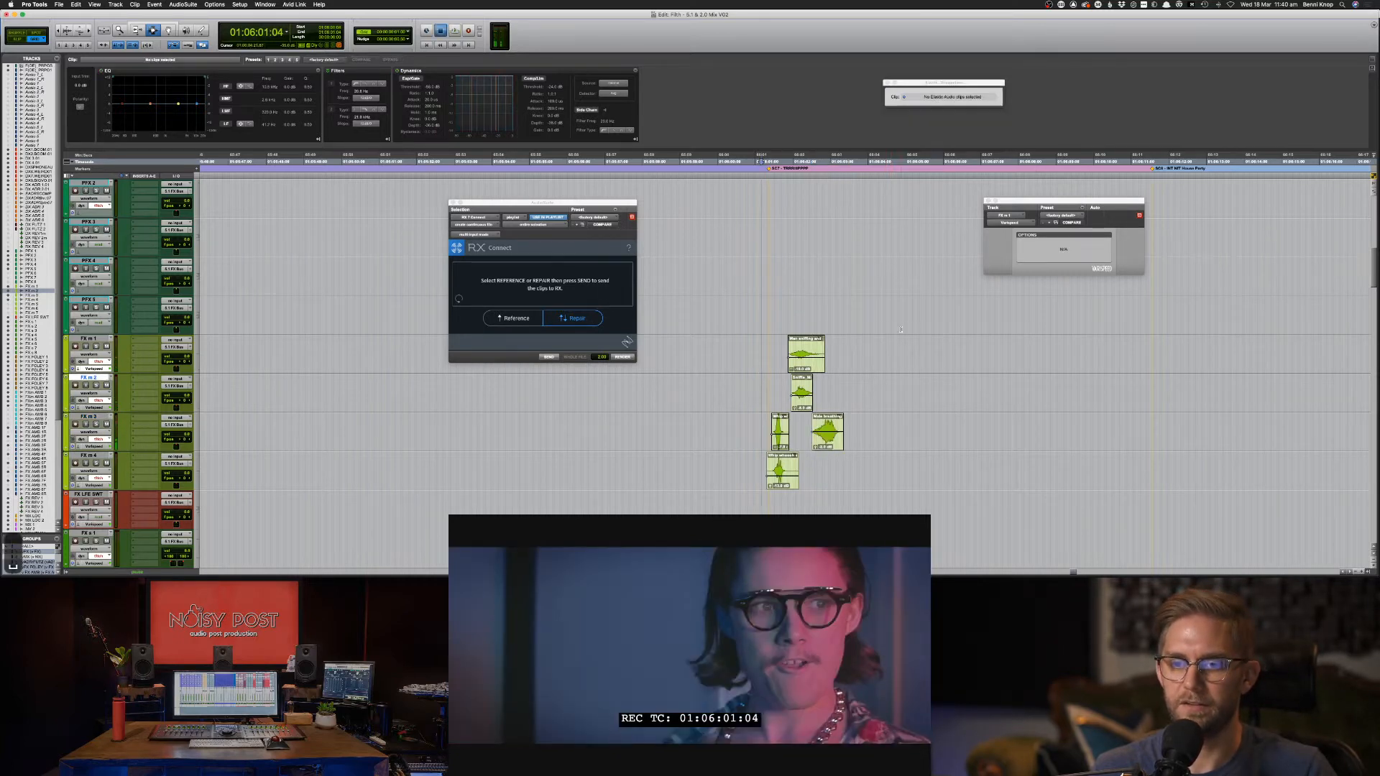
{"action": "key", "text": "space"}
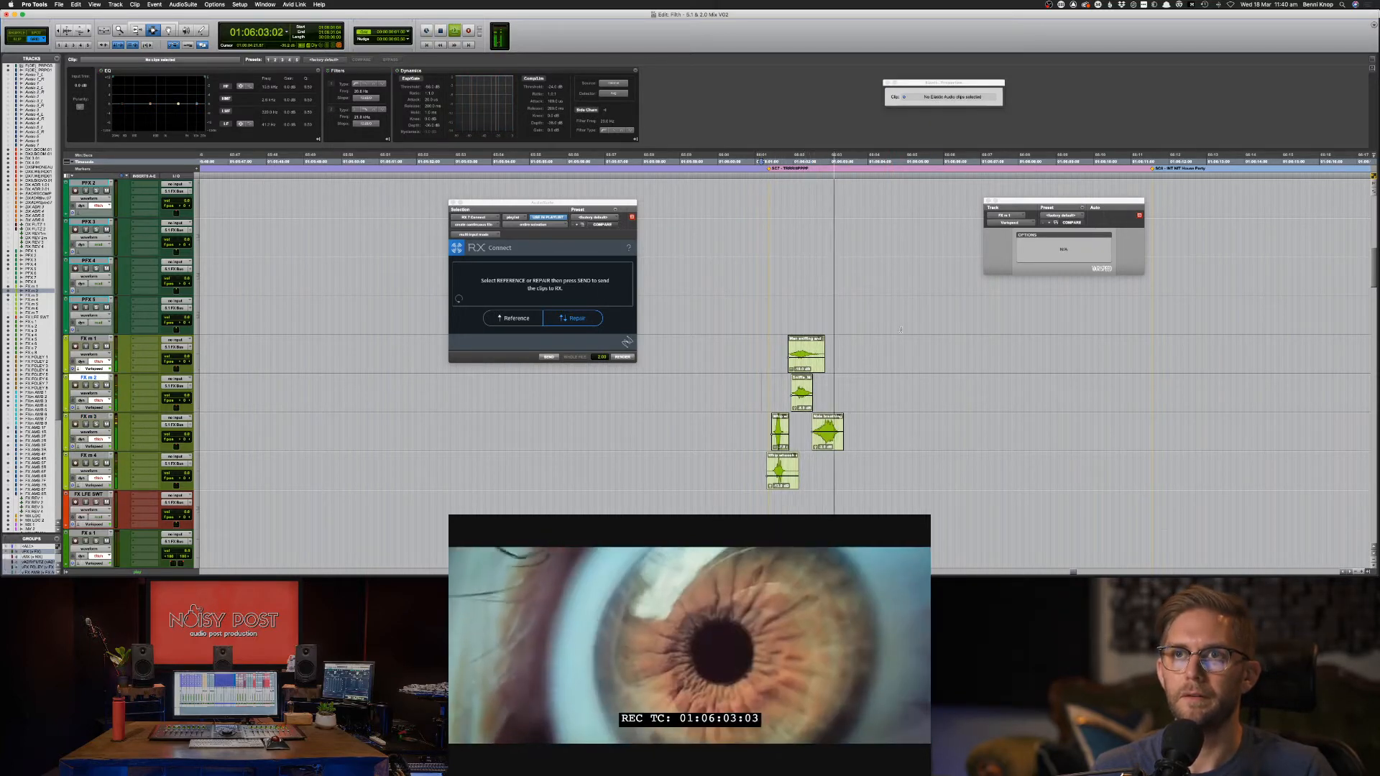
{"action": "left_click", "coordinate": [834, 440]}
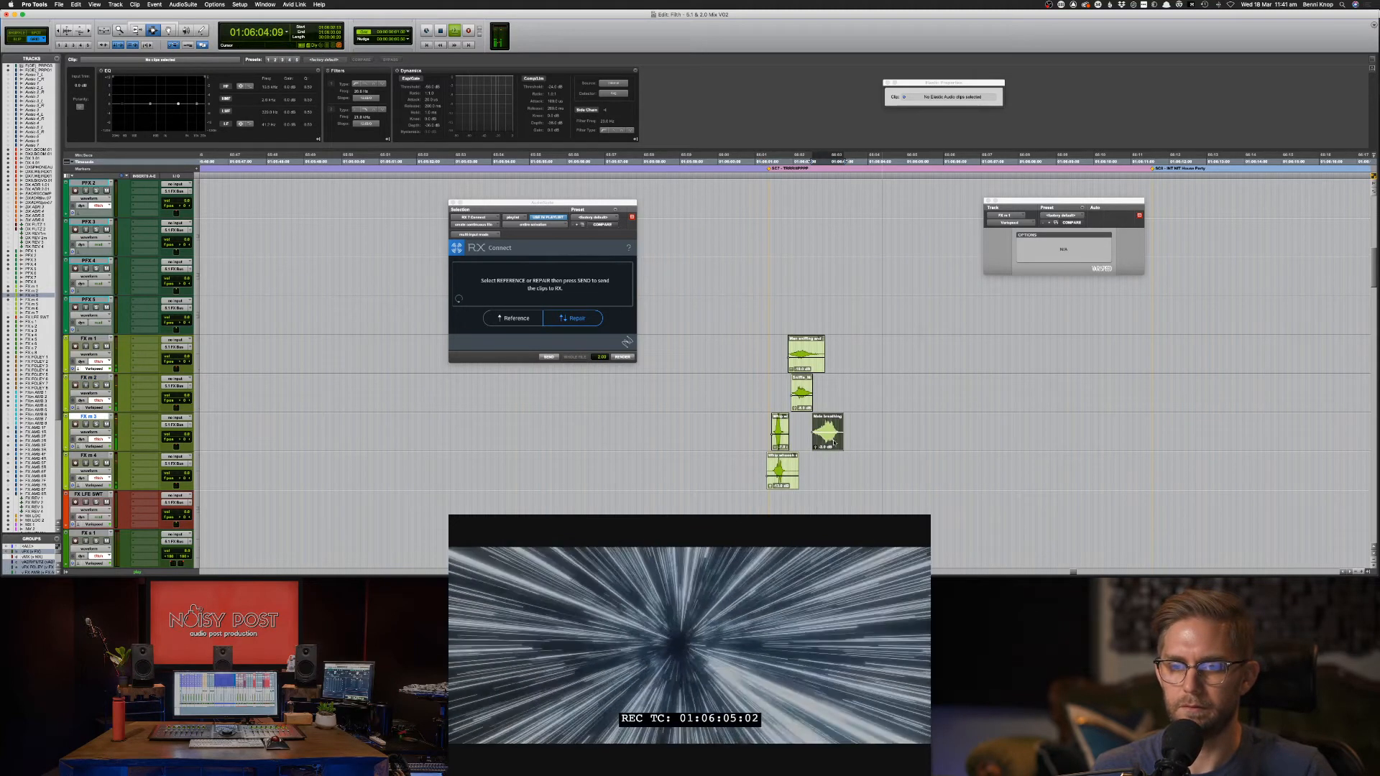
{"action": "key", "text": "ctrl+shift+Down"}
{"action": "left_click_drag", "start_coordinate": [847, 392], "coordinate": [734, 354]}
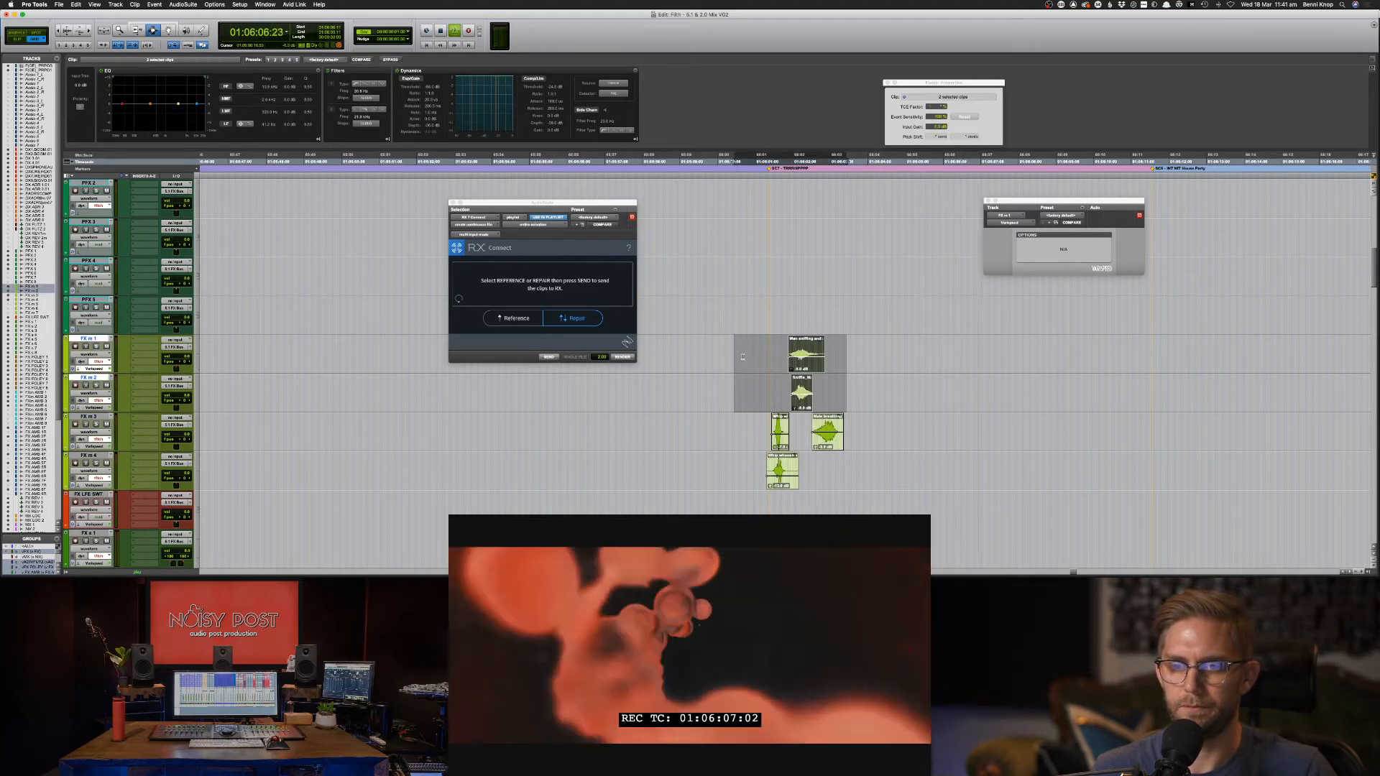
{"action": "left_click", "coordinate": [749, 361]}
{"action": "key", "text": "space"}
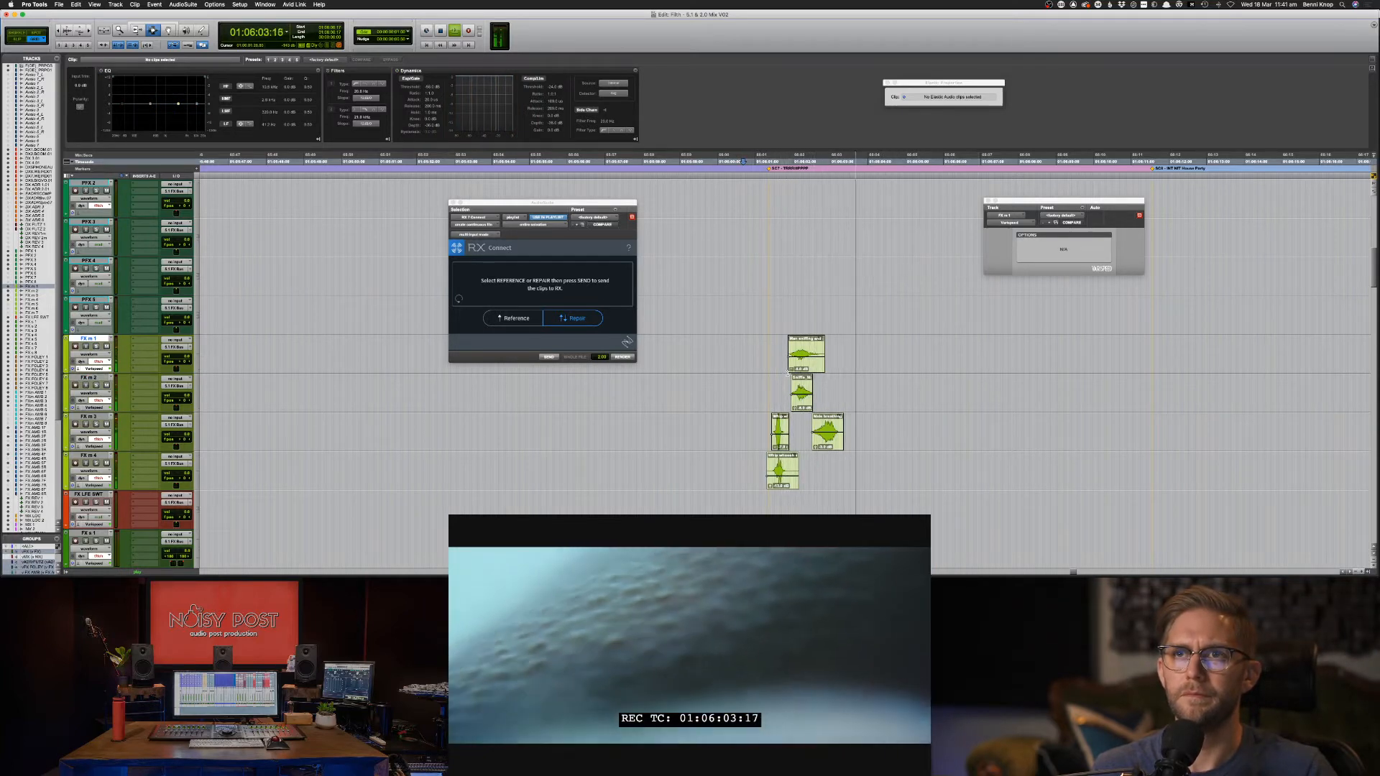
Audition more breath results: middle-aged man wheezing, panther hiss, and human breathing with inhale.
{"action": "key", "text": "space"}
{"action": "key", "text": "super+Tab"}
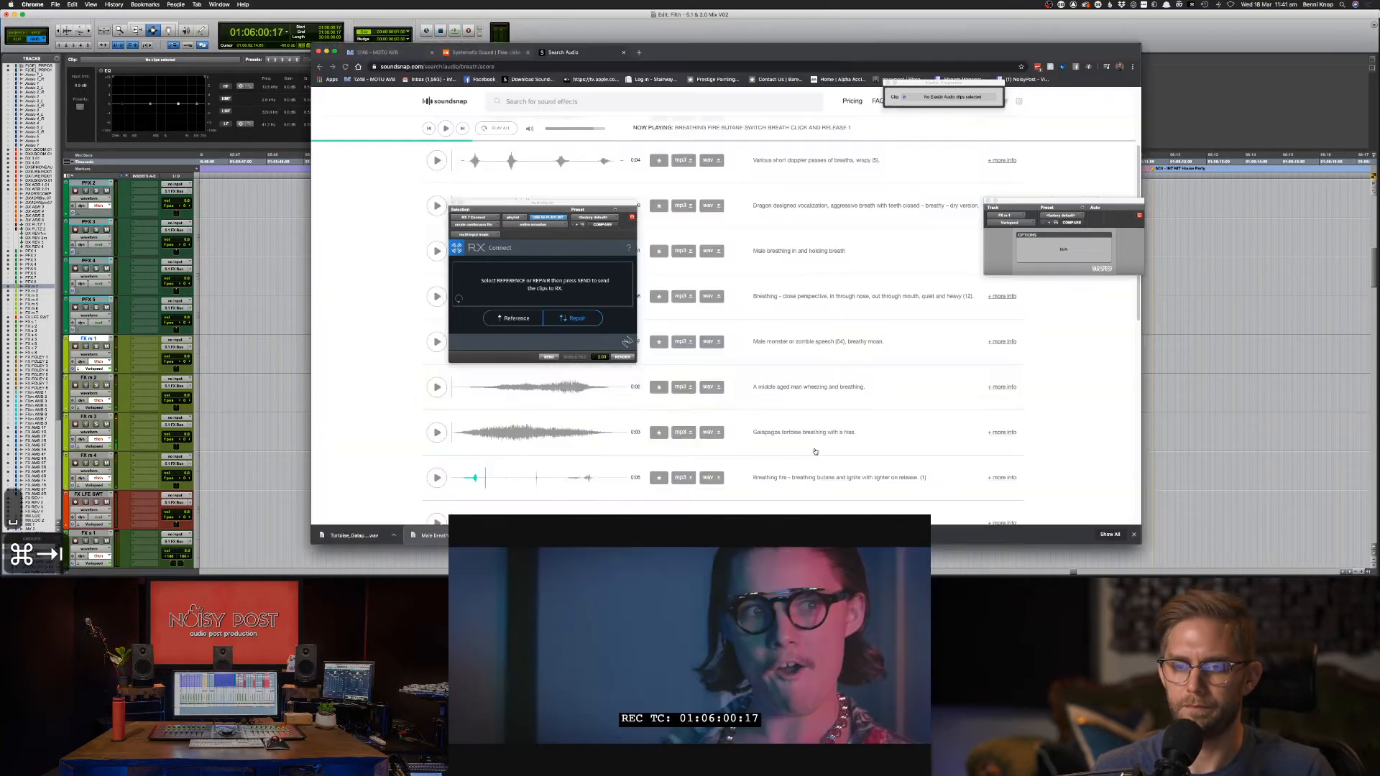
{"action": "left_click", "coordinate": [436, 386]}
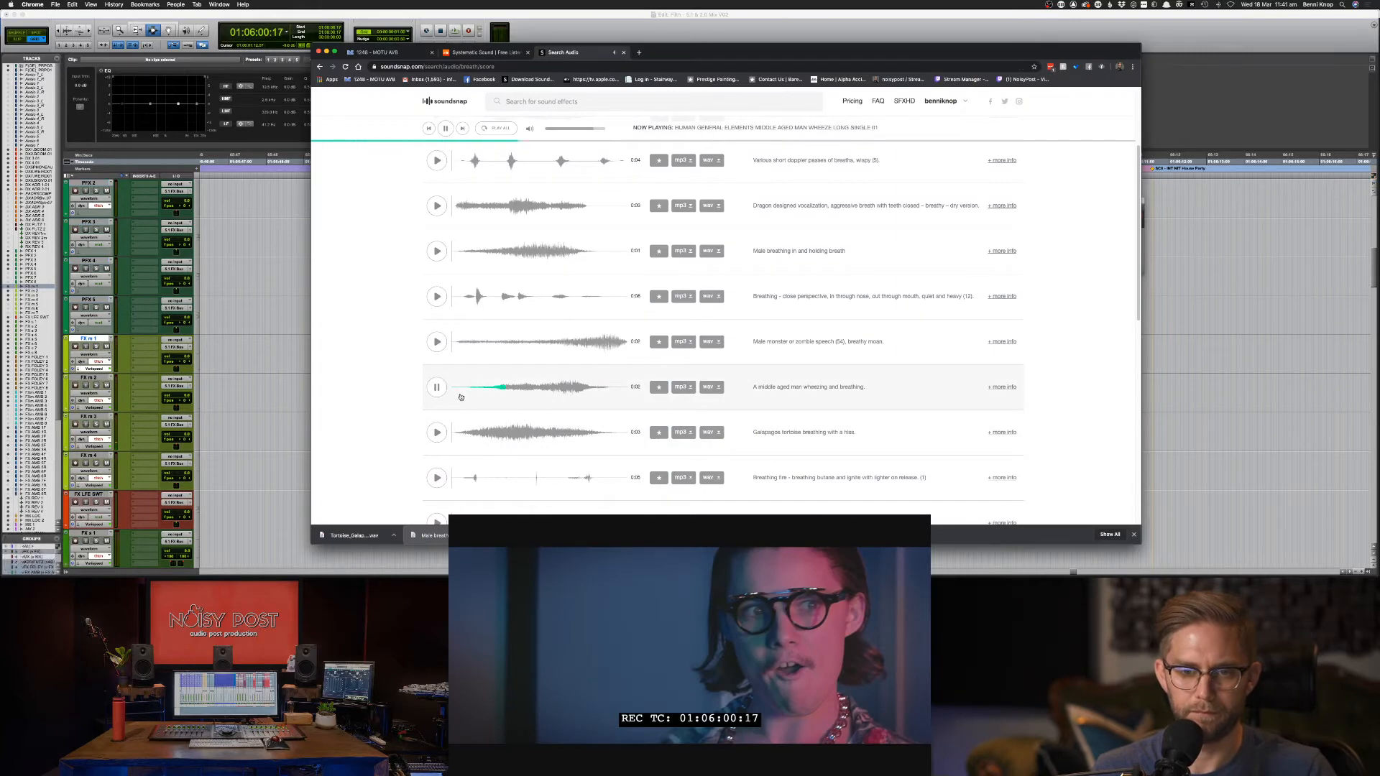
{"action": "scroll", "coordinate": [438, 403], "scroll_direction": "down", "scroll_amount": 1}
{"action": "left_click", "coordinate": [436, 504]}
{"action": "scroll", "coordinate": [436, 498], "scroll_direction": "down", "scroll_amount": 3}
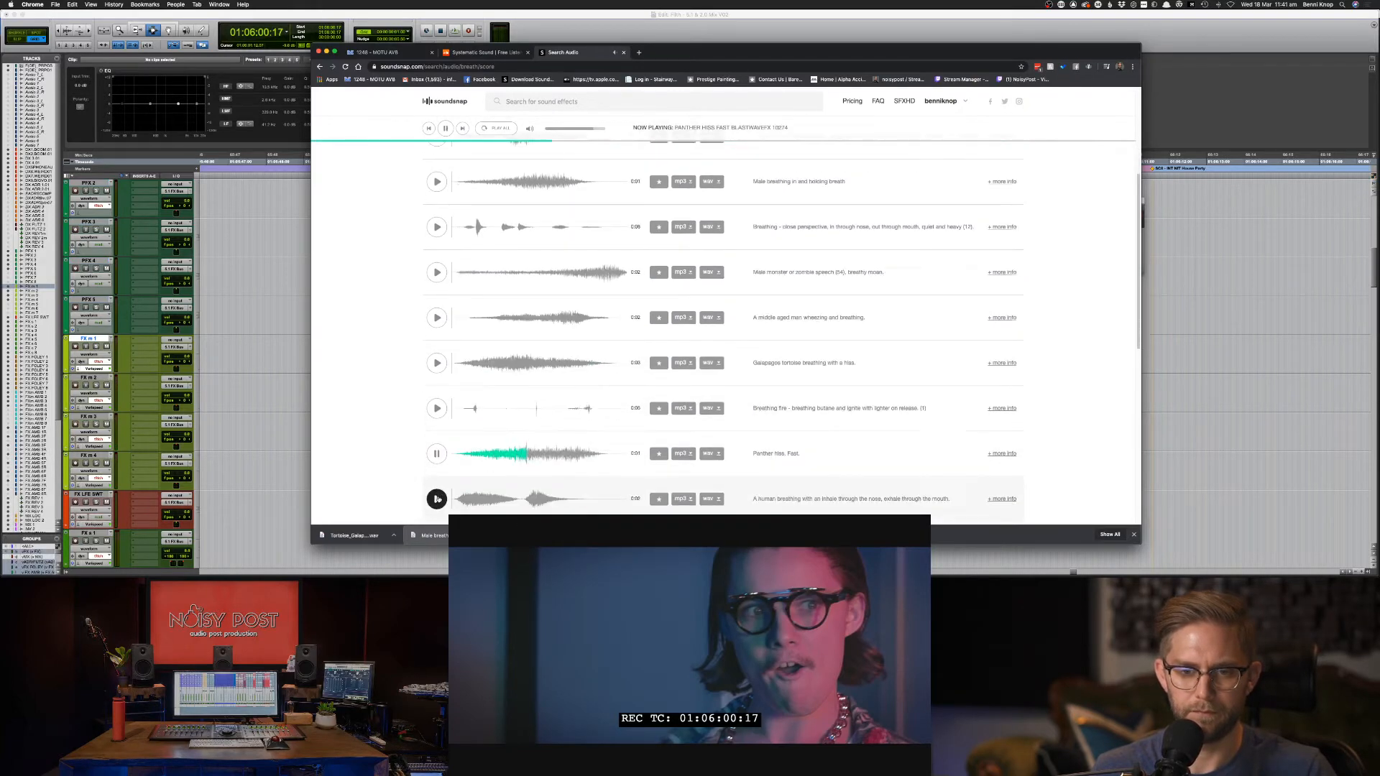
{"action": "left_click", "coordinate": [437, 499]}
{"action": "scroll", "coordinate": [434, 502], "scroll_direction": "down", "scroll_amount": 3}
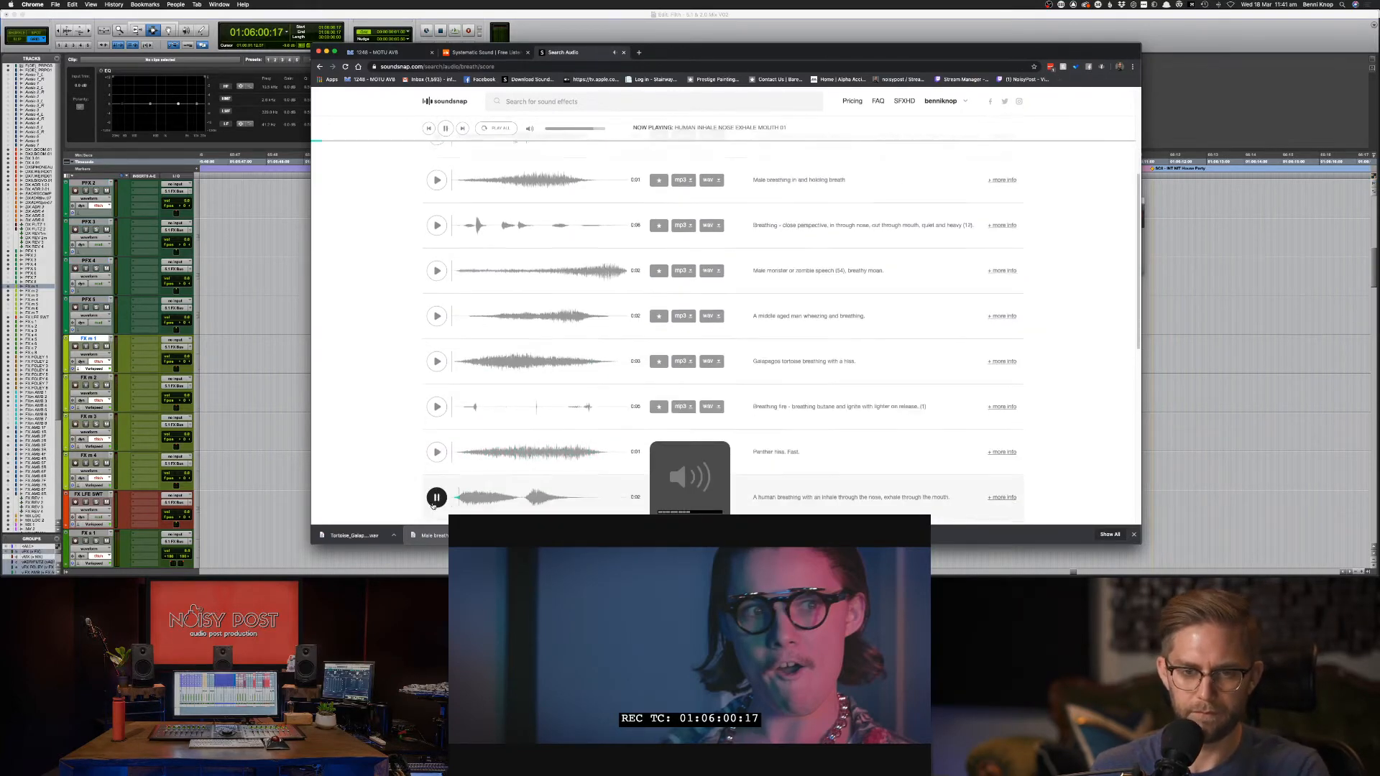
{"action": "scroll", "coordinate": [441, 486], "scroll_direction": "down", "scroll_amount": 3}
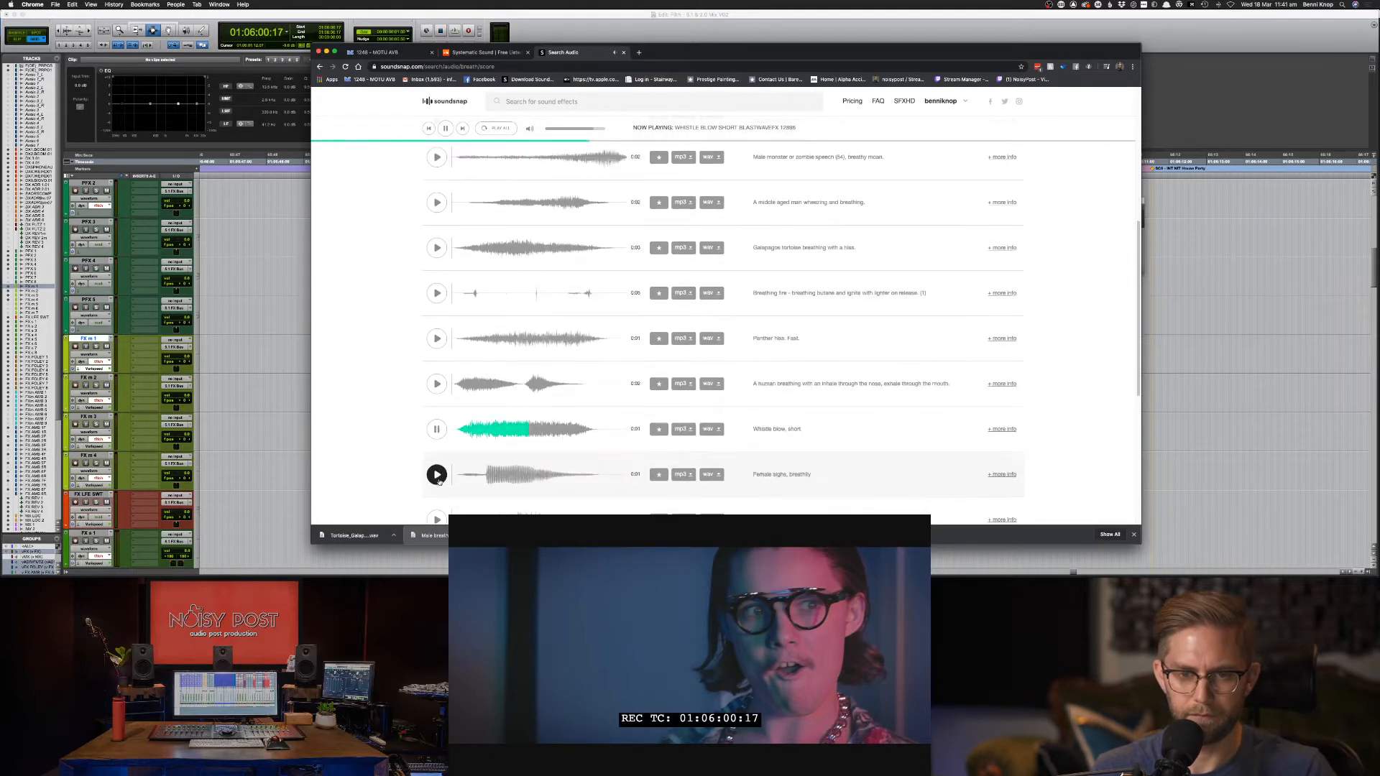
{"action": "scroll", "coordinate": [437, 476], "scroll_direction": "down", "scroll_amount": 3}
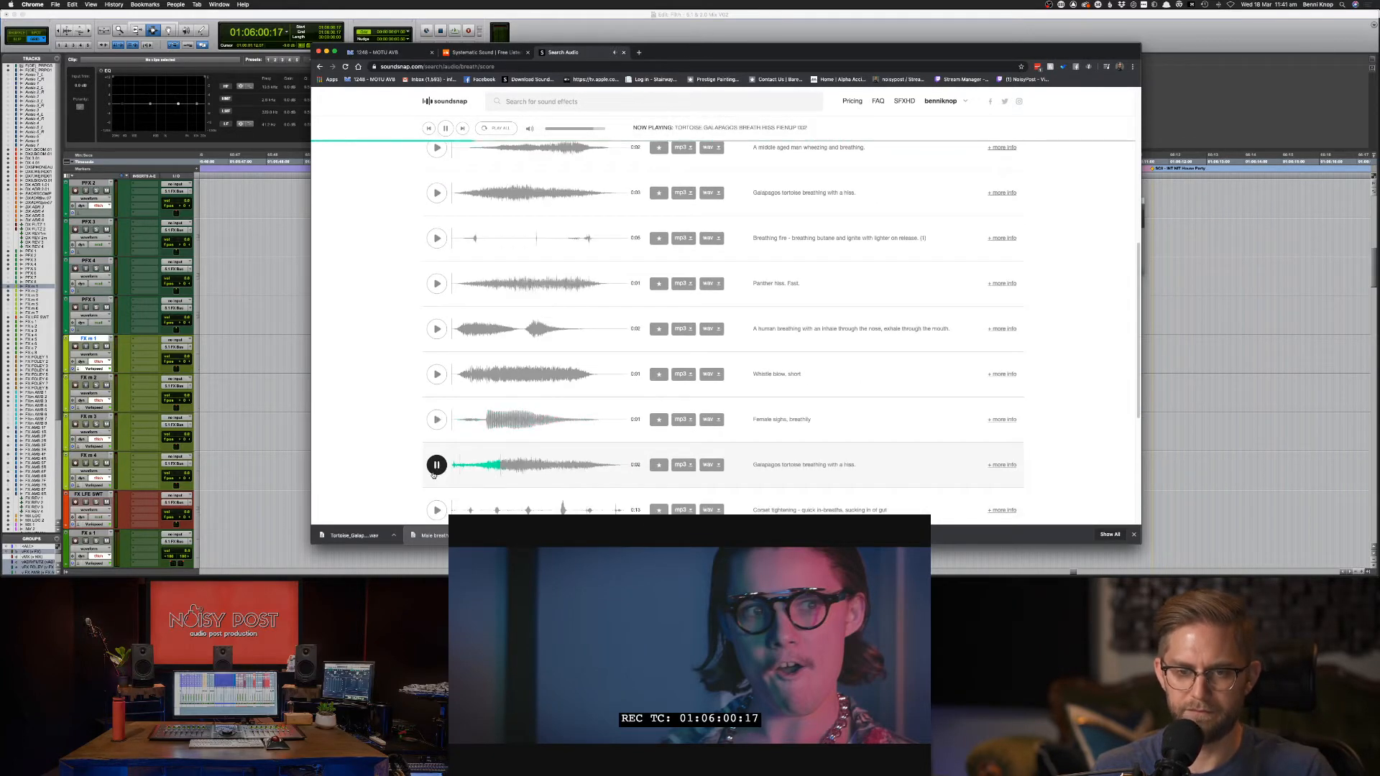
{"action": "scroll", "coordinate": [435, 474], "scroll_direction": "down", "scroll_amount": 3}
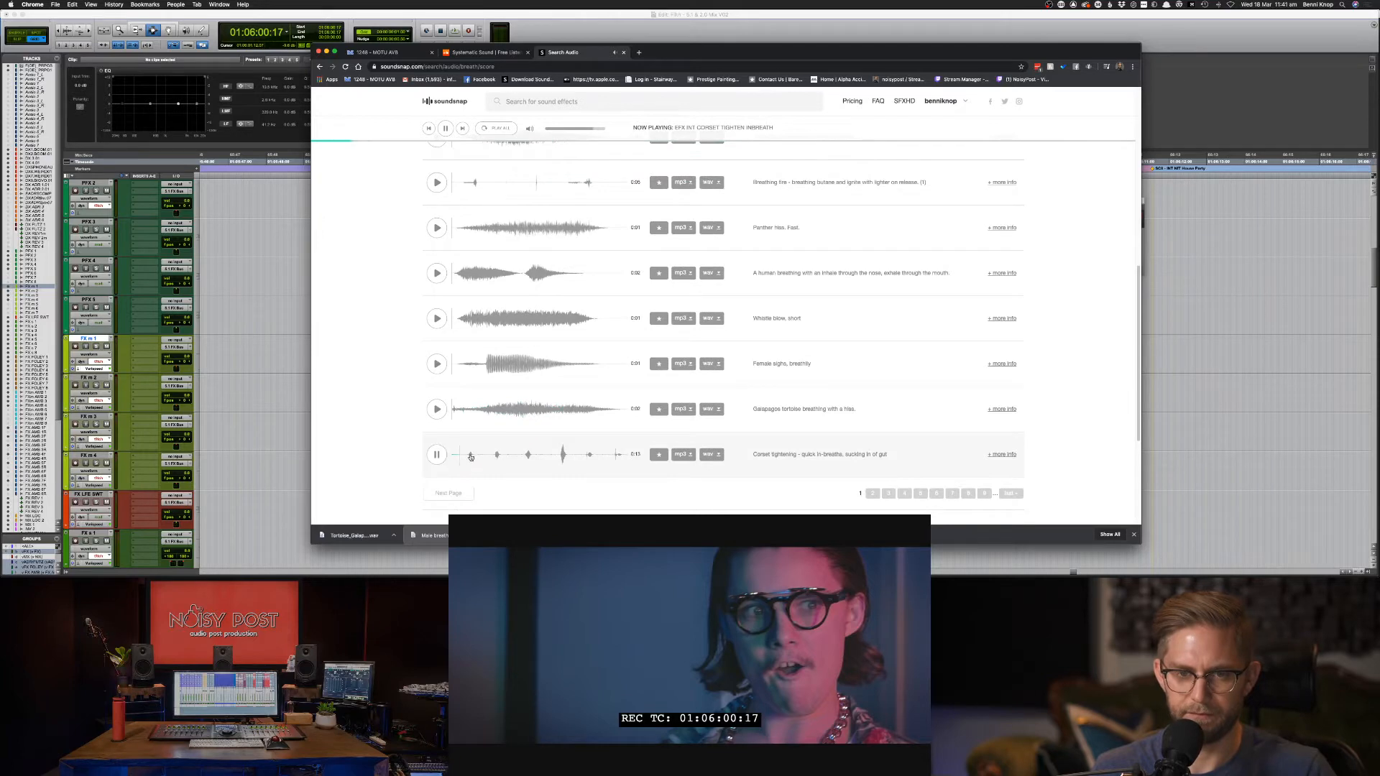
Replay the Pro Tools cue from FX m 2, then put focus in the Soundsnap search box.
{"action": "key", "text": "super+Tab"}
{"action": "left_click", "coordinate": [786, 389]}
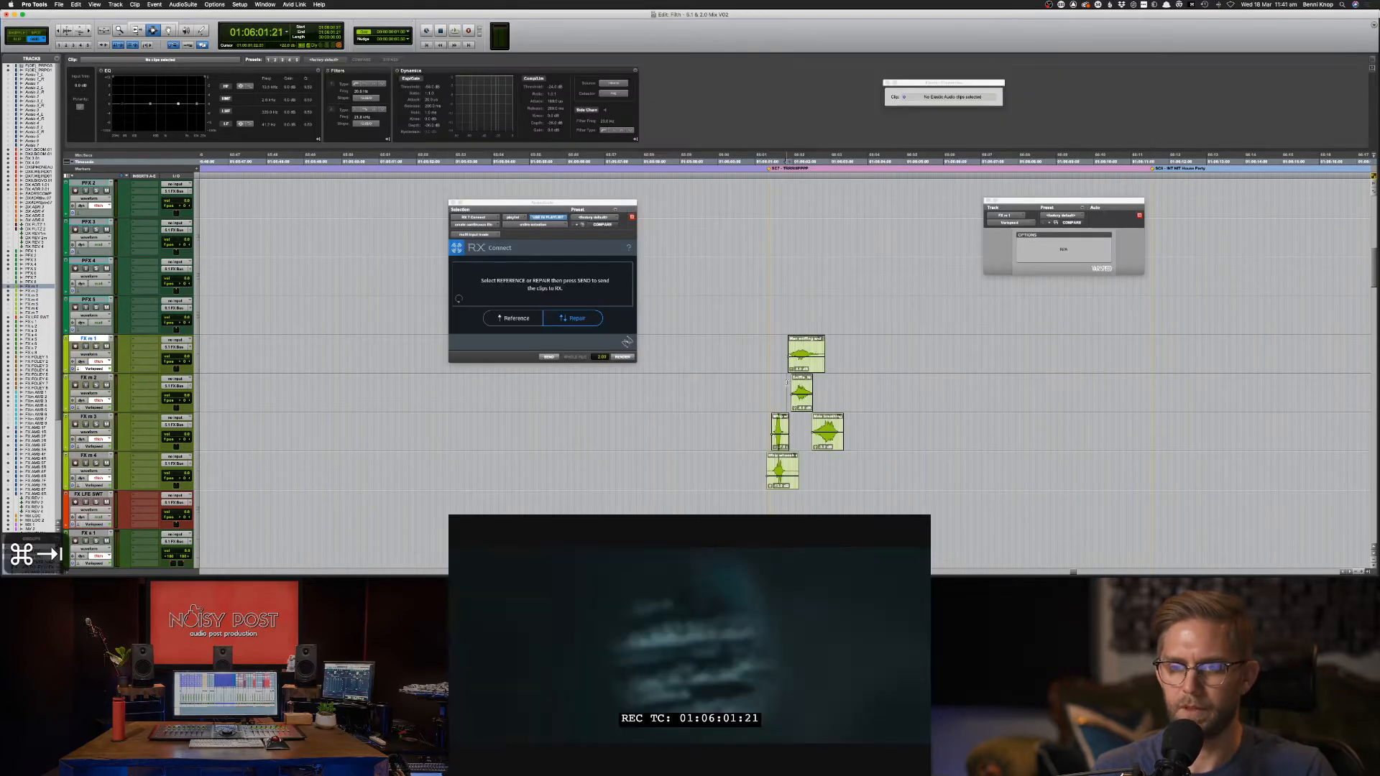
{"action": "key", "text": "space"}
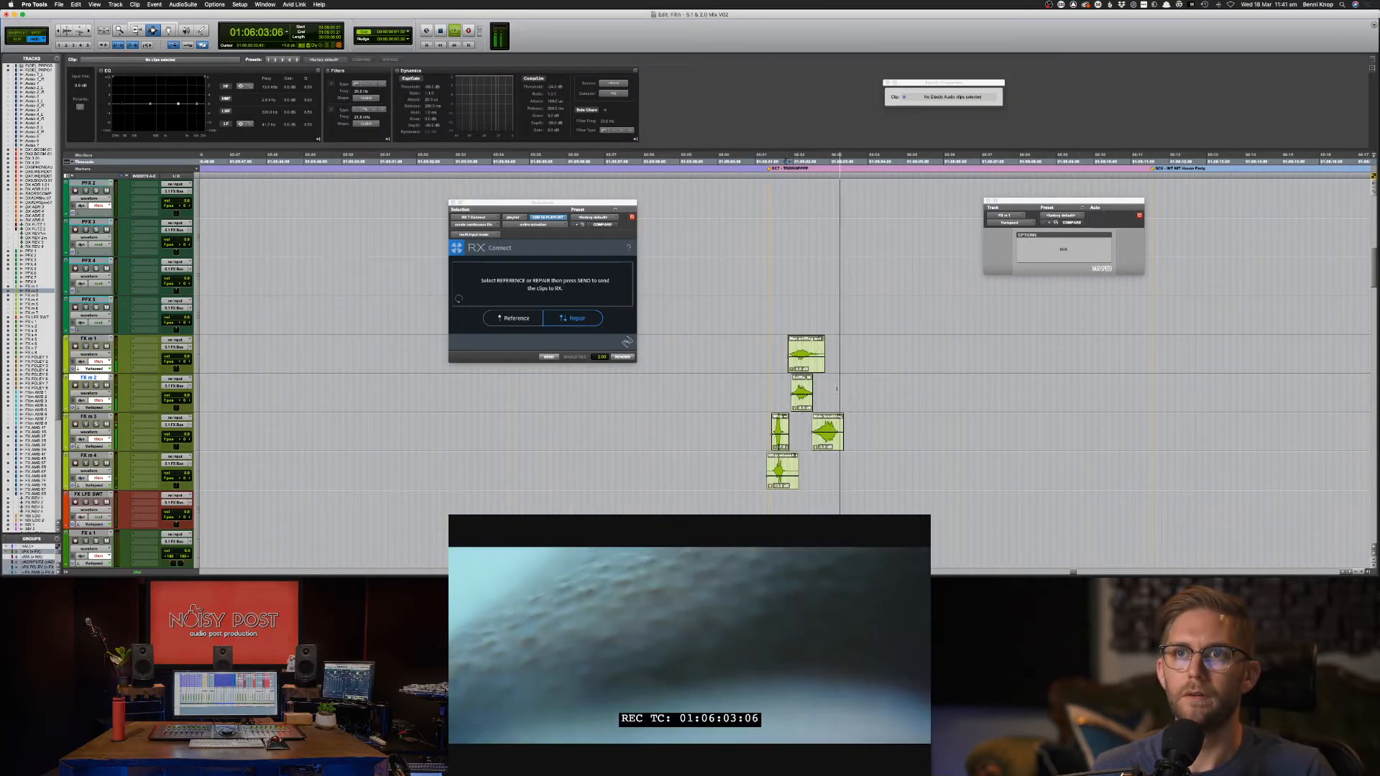
{"action": "key", "text": "space"}
{"action": "key", "text": "super+Tab"}
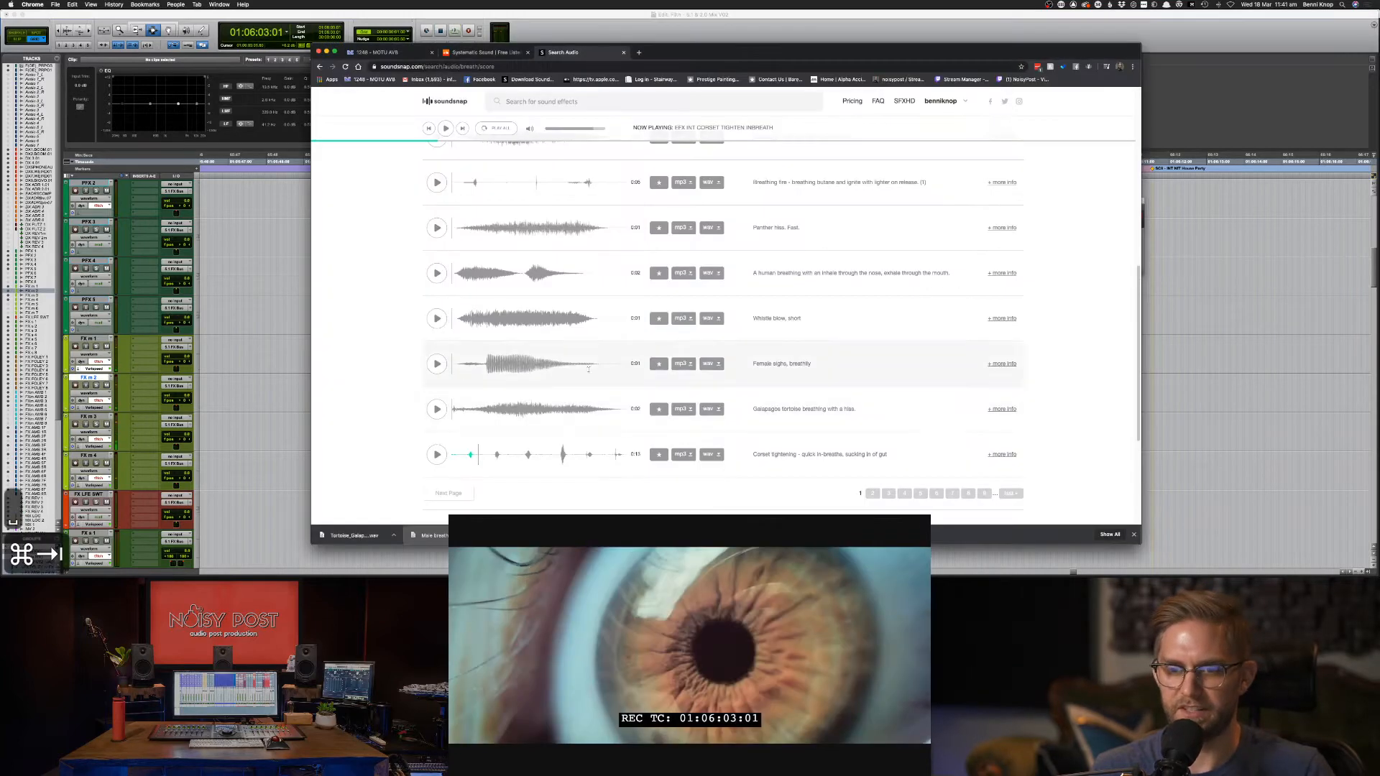
{"action": "left_click", "coordinate": [527, 107]}
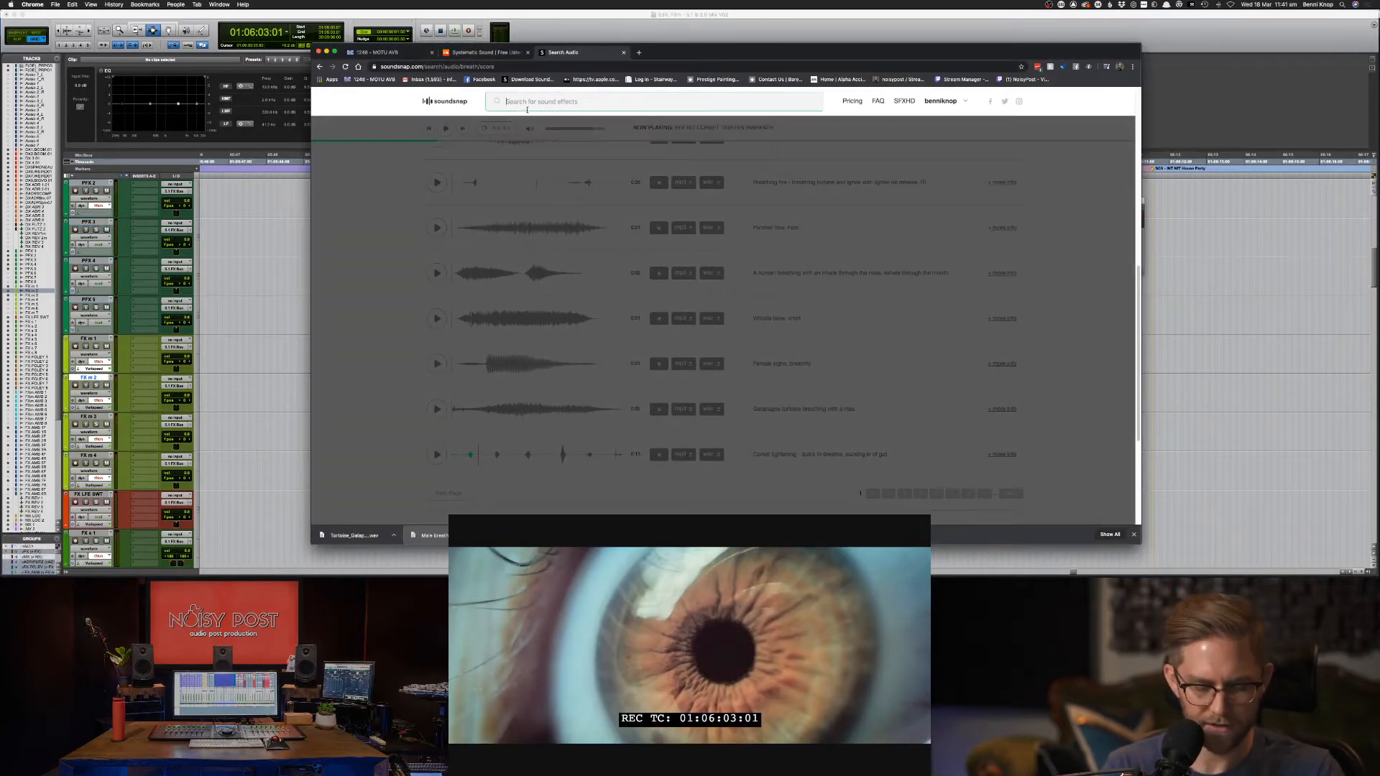
Search Soundsnap for 'crackling'.
{"action": "type", "text": "crackin"}
{"action": "key", "text": "BackSpace"}
{"action": "type", "text": "ling"}
{"action": "key", "text": "Return"}
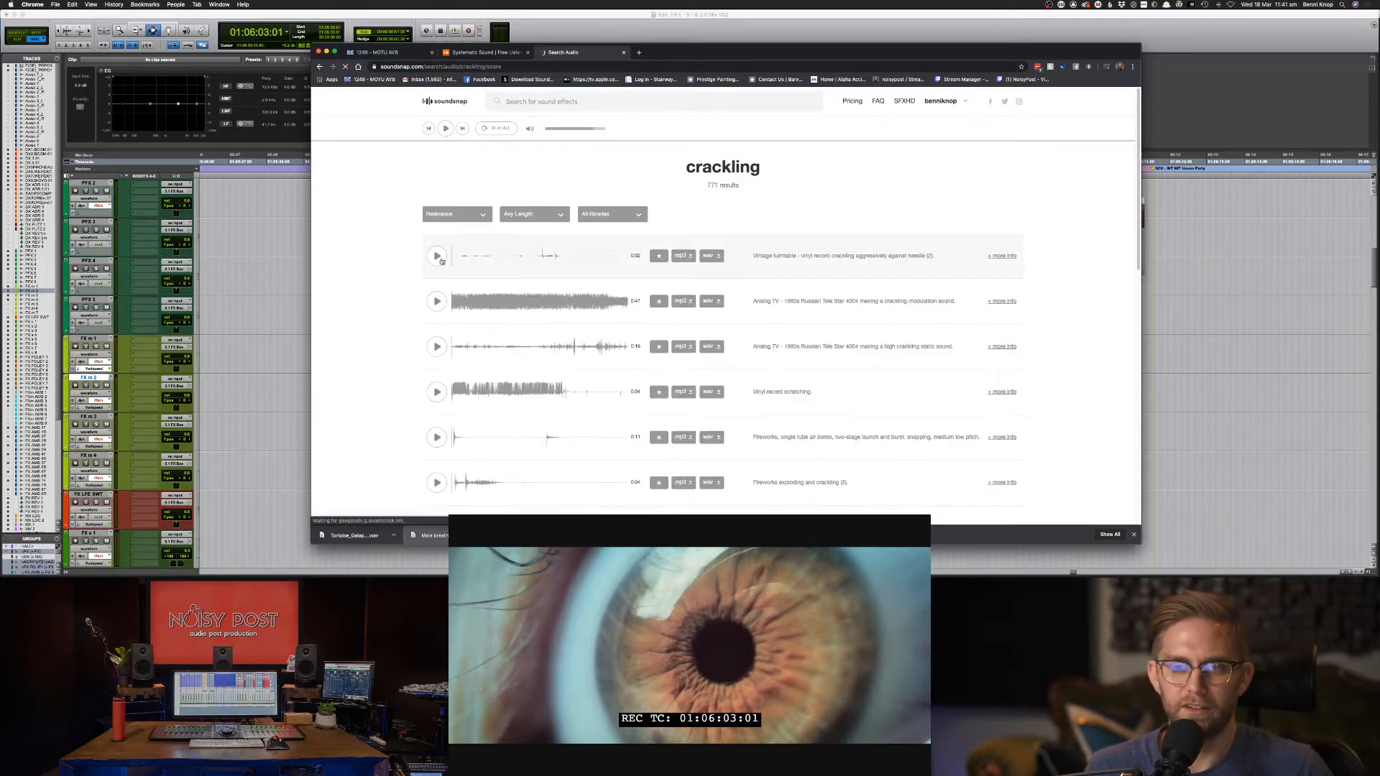
Audition crackle results: vintage turntable, analog TV, fireworks air bomb, synth noise loop, bone break.
{"action": "left_click", "coordinate": [437, 257]}
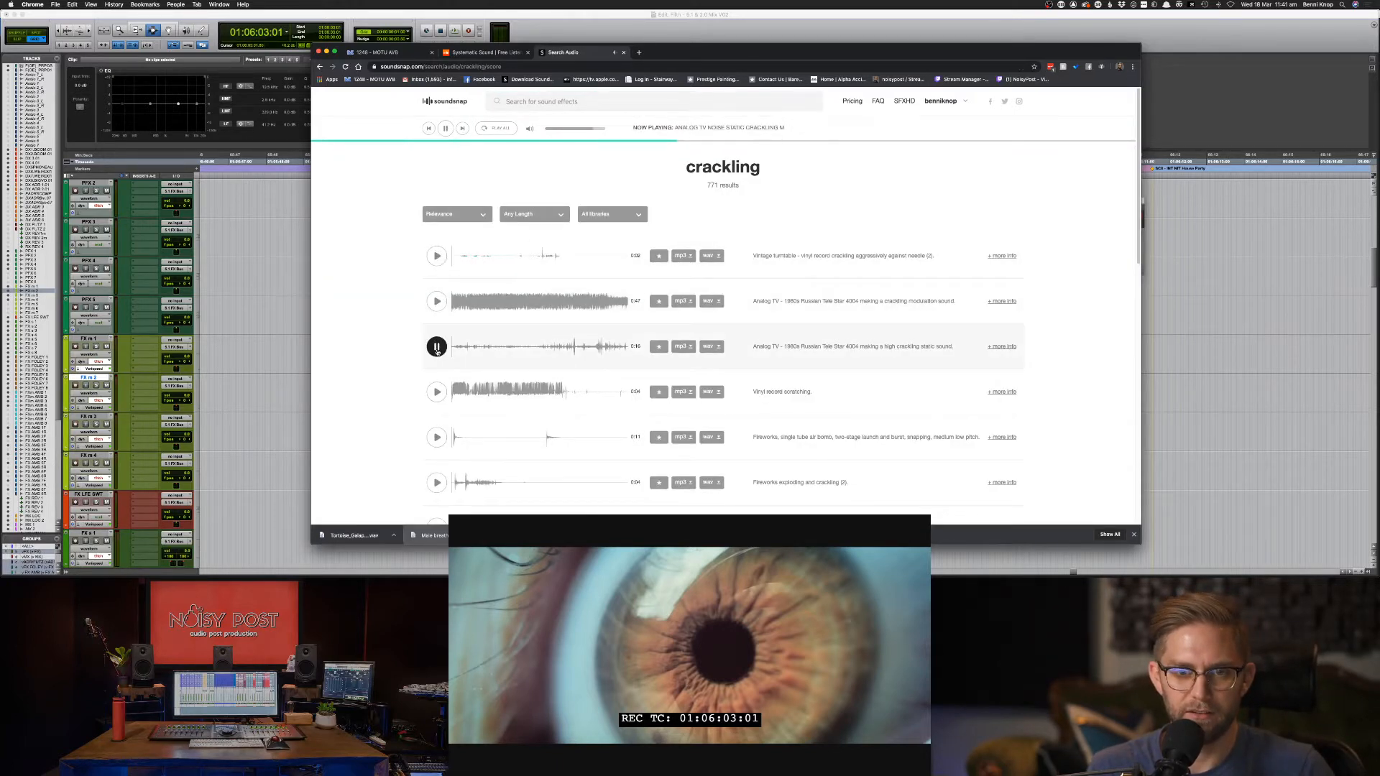
{"action": "left_click", "coordinate": [437, 301]}
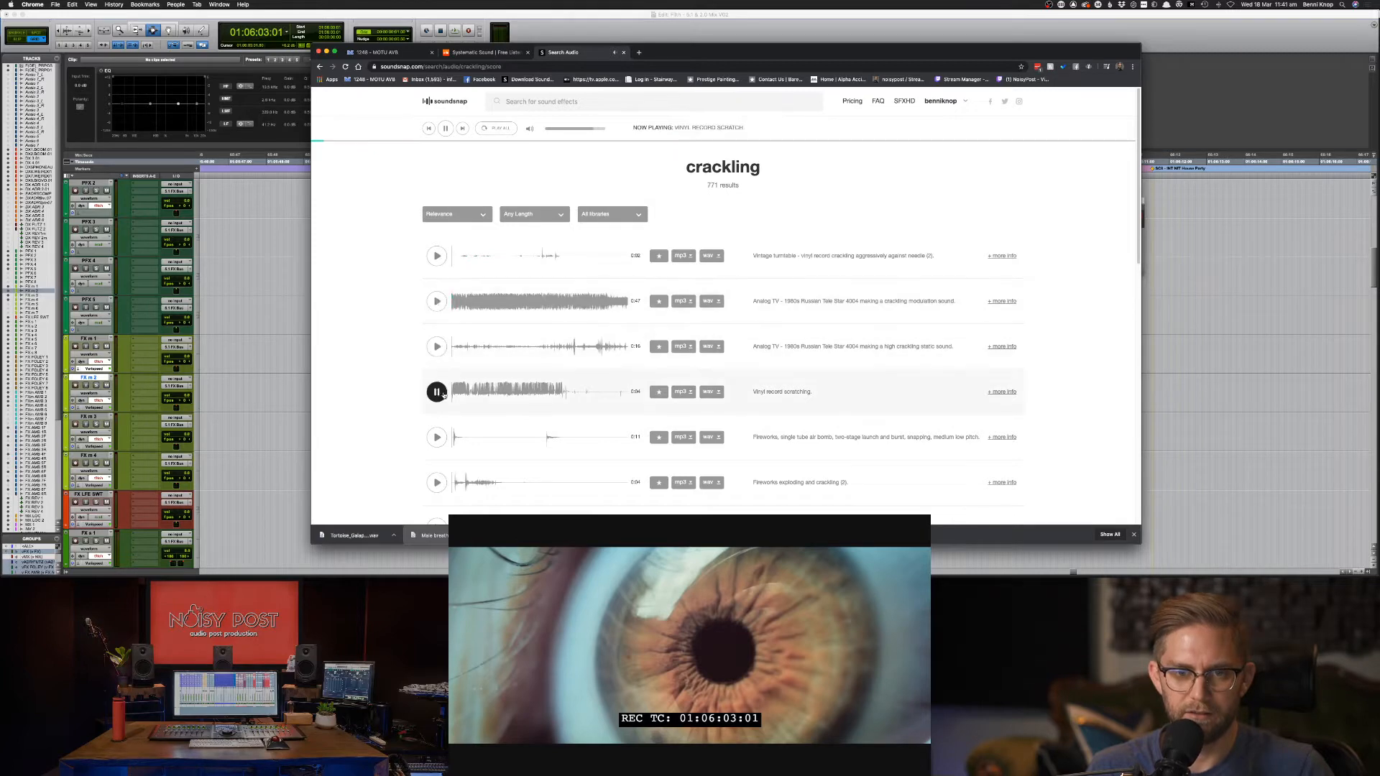
{"action": "left_click", "coordinate": [436, 437]}
{"action": "left_click", "coordinate": [438, 491]}
{"action": "scroll", "coordinate": [438, 492], "scroll_direction": "down", "scroll_amount": 1}
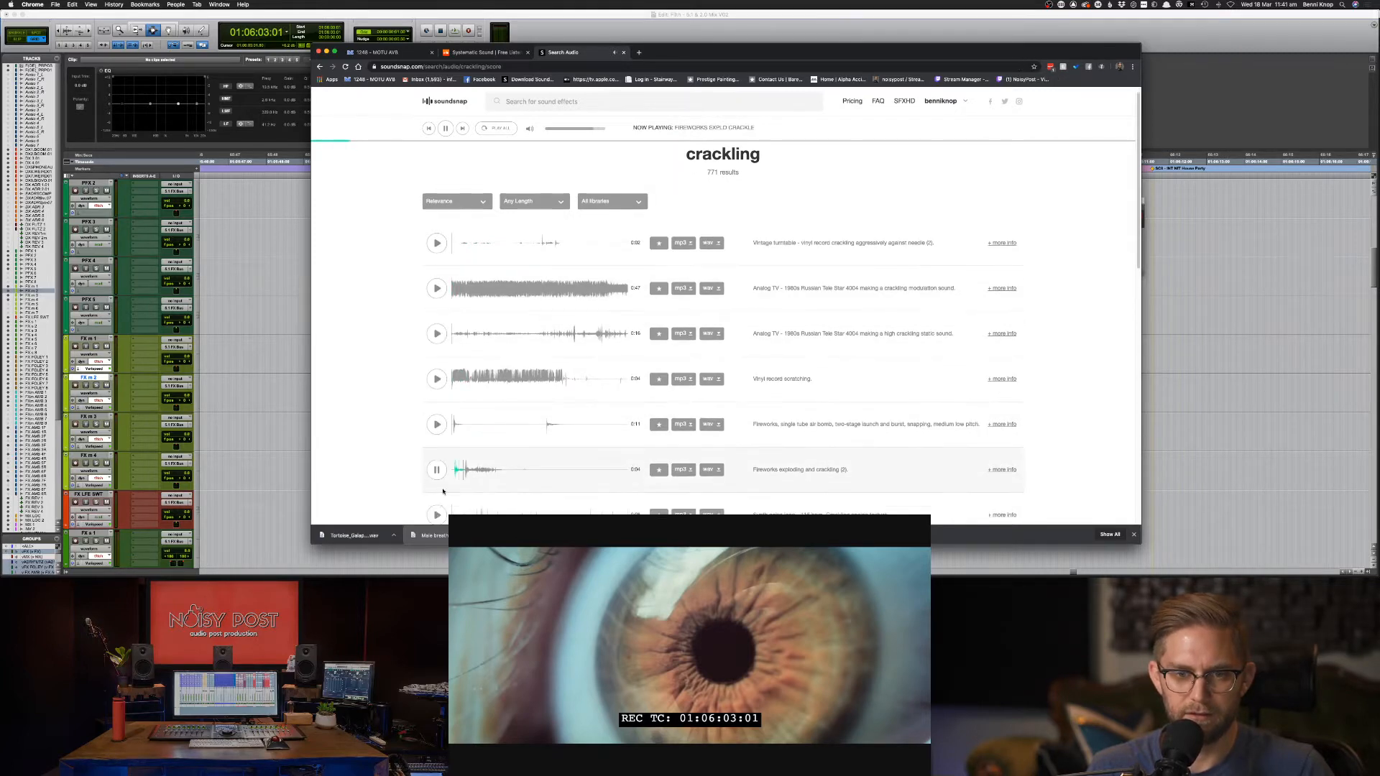
{"action": "left_click", "coordinate": [437, 515]}
{"action": "scroll", "coordinate": [437, 515], "scroll_direction": "down", "scroll_amount": 2}
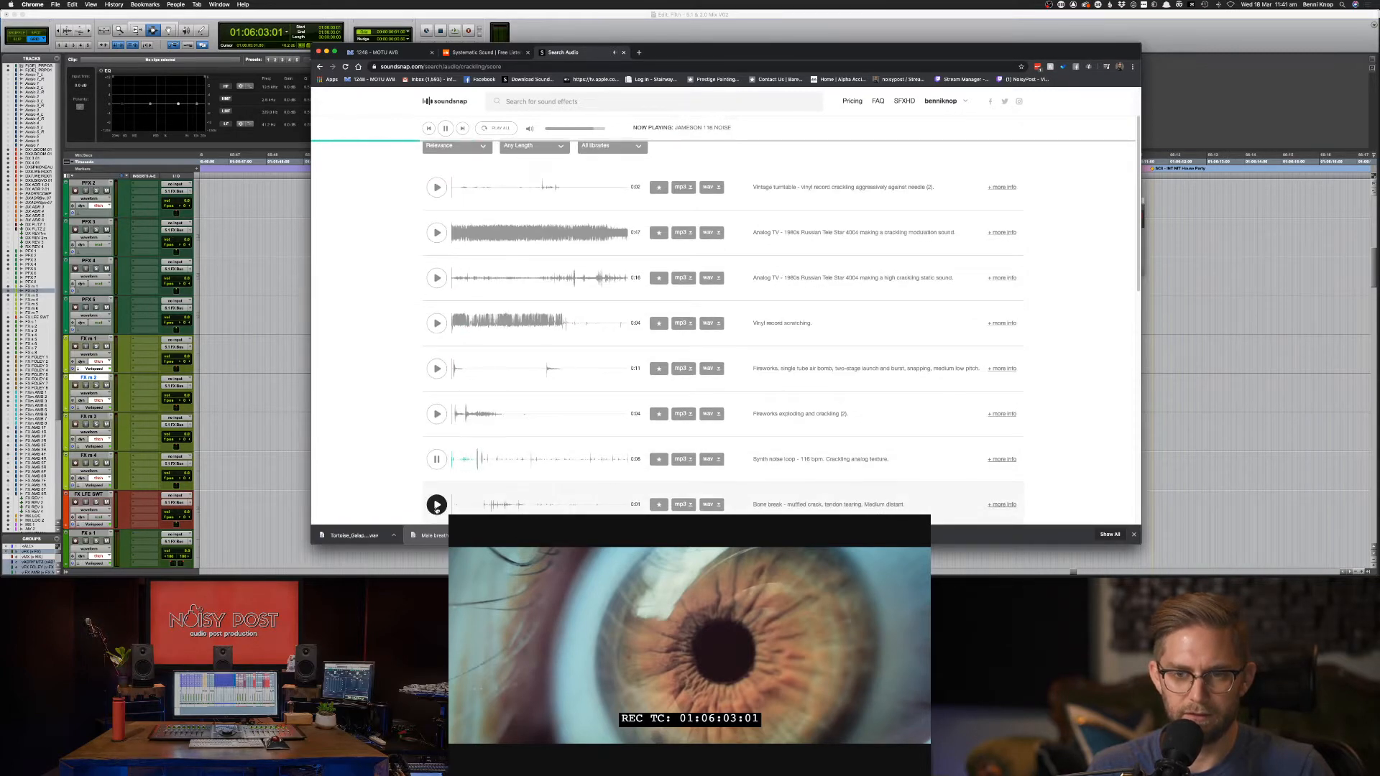
{"action": "left_click", "coordinate": [437, 505]}
{"action": "scroll", "coordinate": [436, 505], "scroll_direction": "down", "scroll_amount": 1}
{"action": "left_click", "coordinate": [437, 500]}
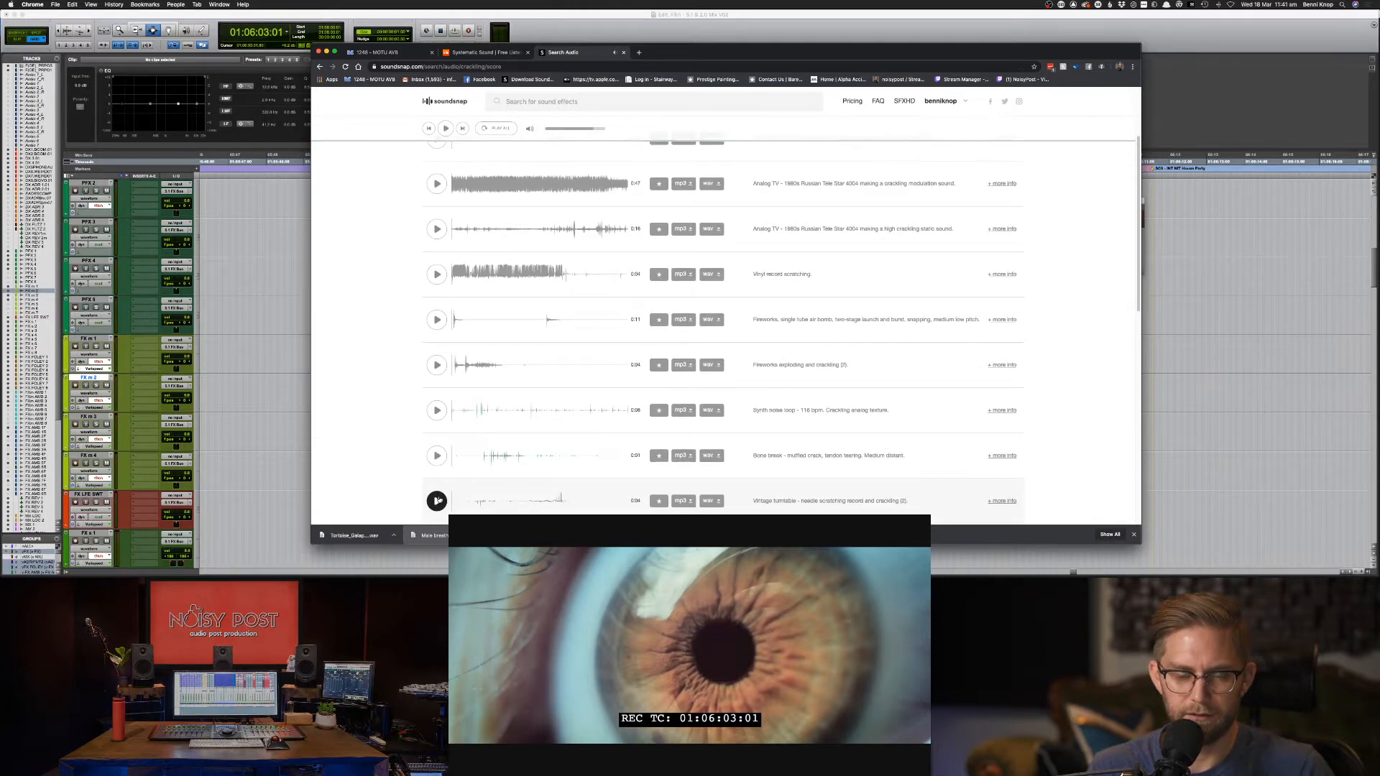
{"action": "scroll", "coordinate": [439, 496], "scroll_direction": "down", "scroll_amount": 1}
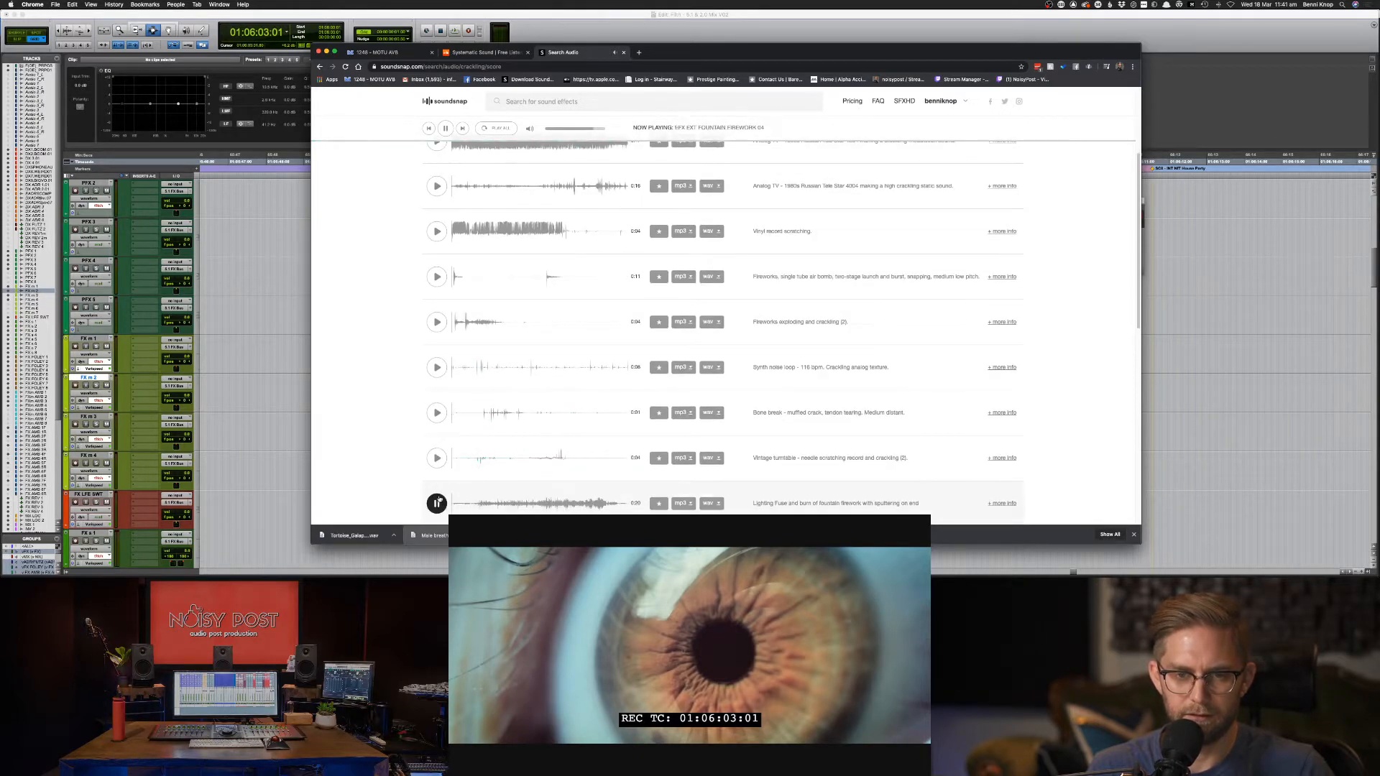
Audition the Bamboo splinters crackle and download it as a WAV file.
{"action": "scroll", "coordinate": [437, 503], "scroll_direction": "down", "scroll_amount": 1}
{"action": "scroll", "coordinate": [437, 492], "scroll_direction": "down", "scroll_amount": 1}
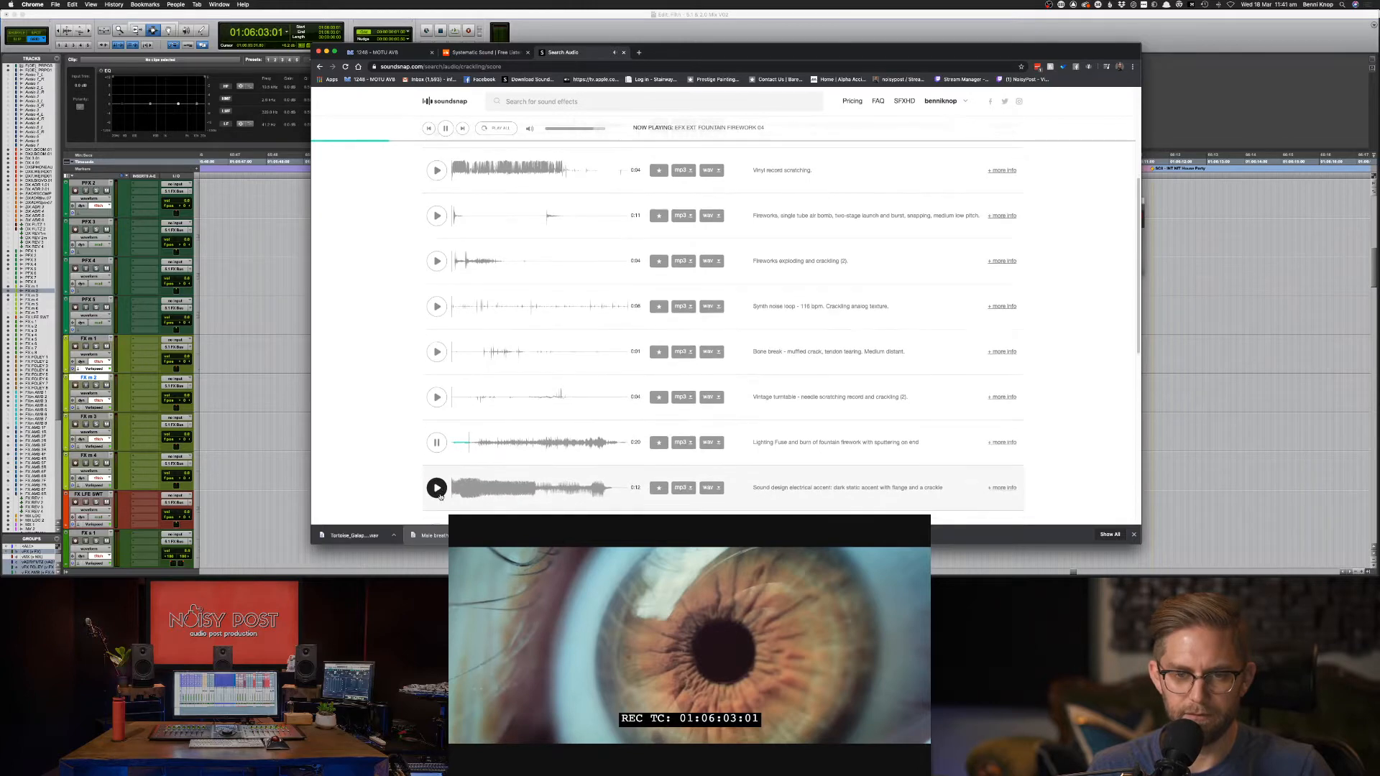
{"action": "left_click", "coordinate": [436, 483]}
{"action": "scroll", "coordinate": [462, 482], "scroll_direction": "down", "scroll_amount": 1}
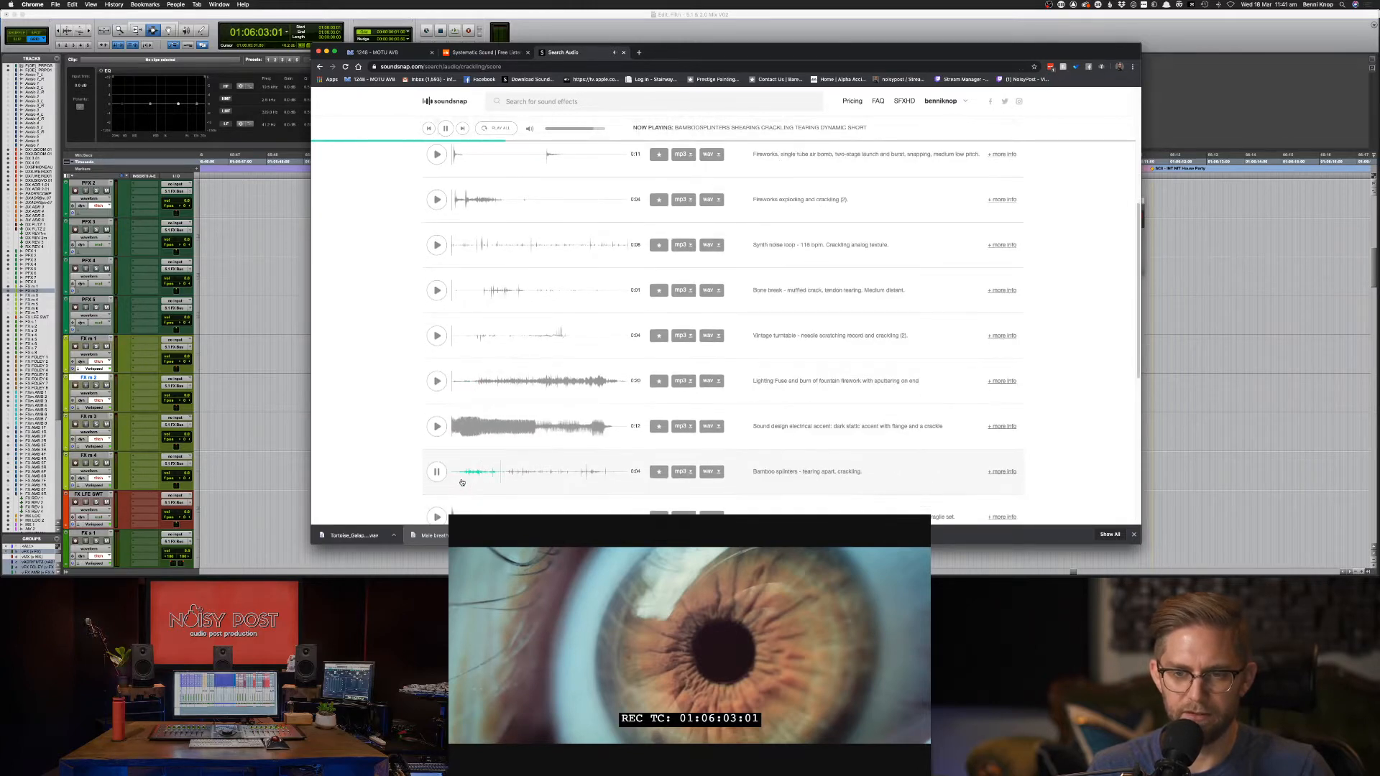
{"action": "left_click", "coordinate": [708, 471]}
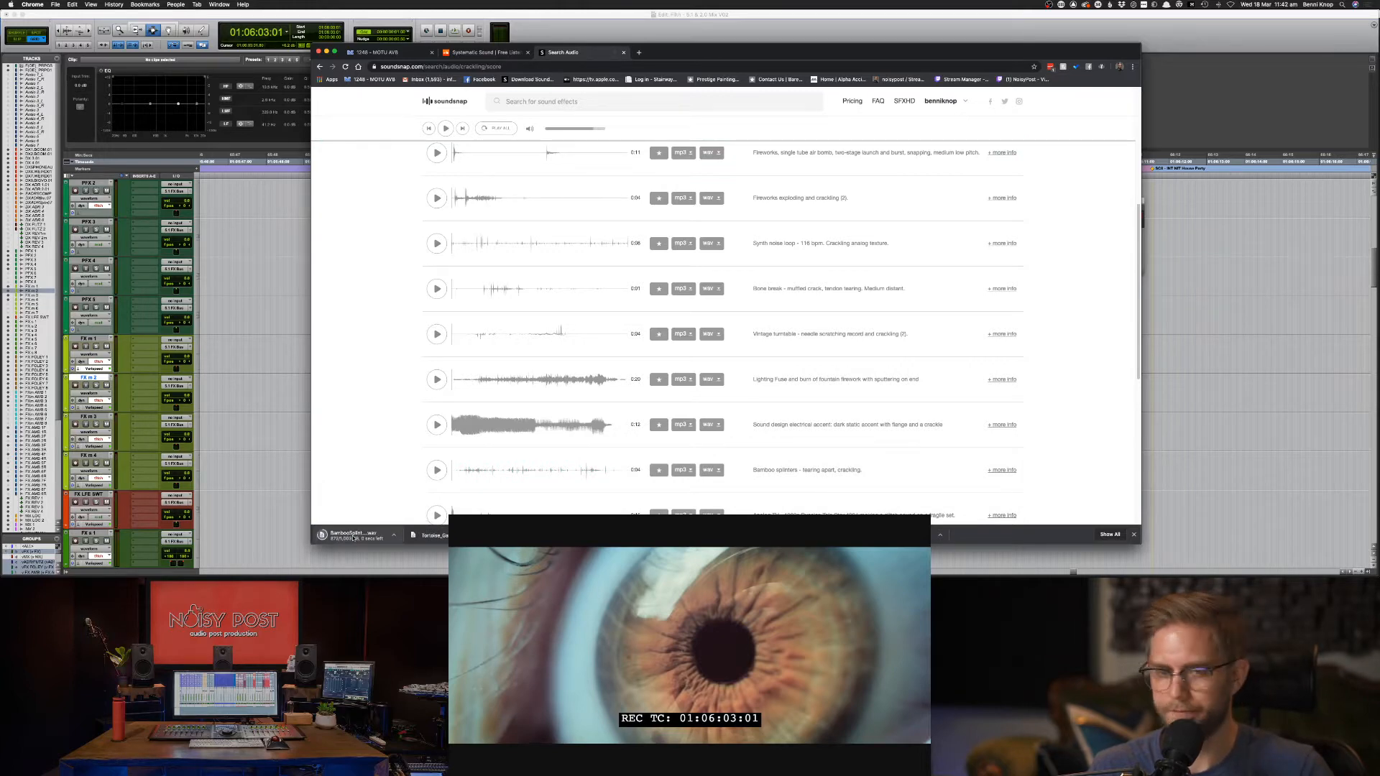
Drop the Bamboo splinters WAV onto the timeline, play it, and delete its unwanted tail.
{"action": "key", "text": "super+Tab"}
{"action": "left_click_drag", "start_coordinate": [351, 536], "coordinate": [819, 464]}
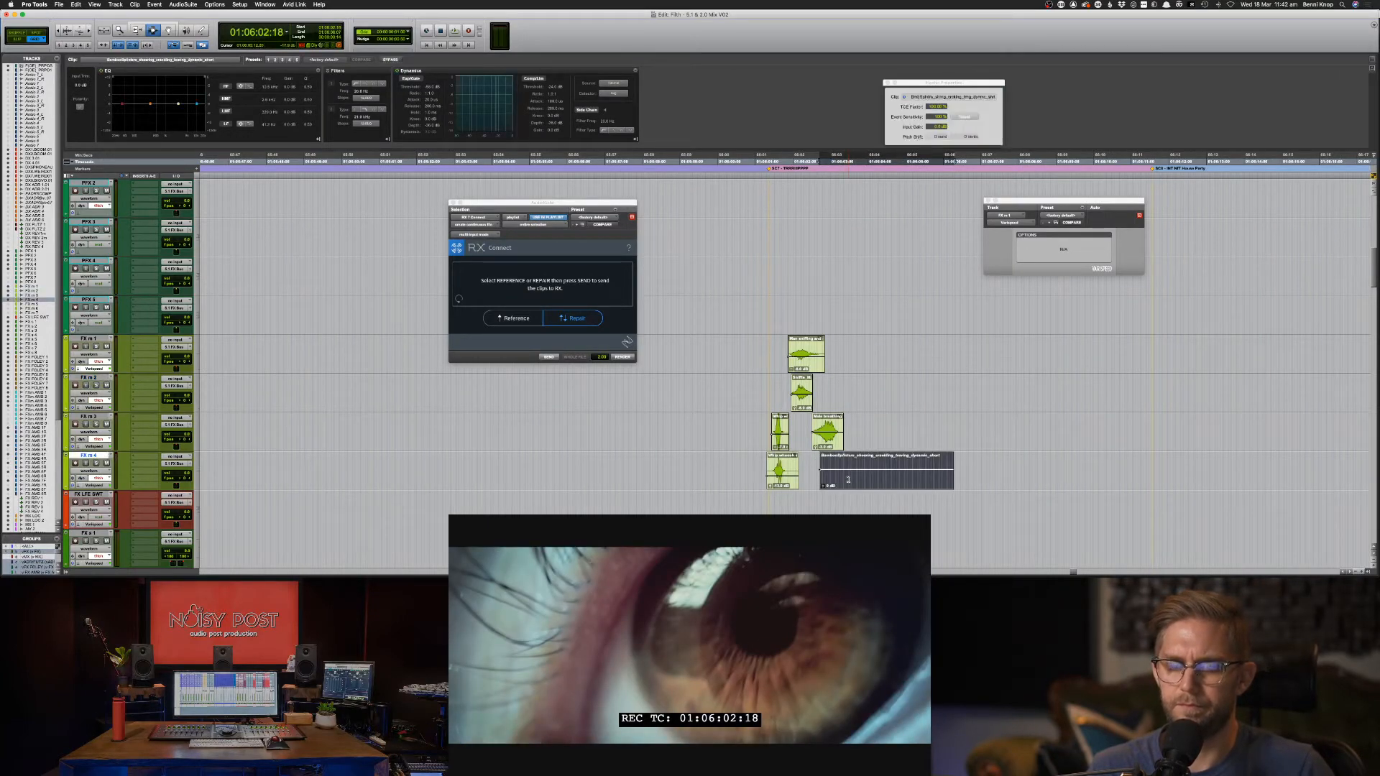
{"action": "key", "text": "space"}
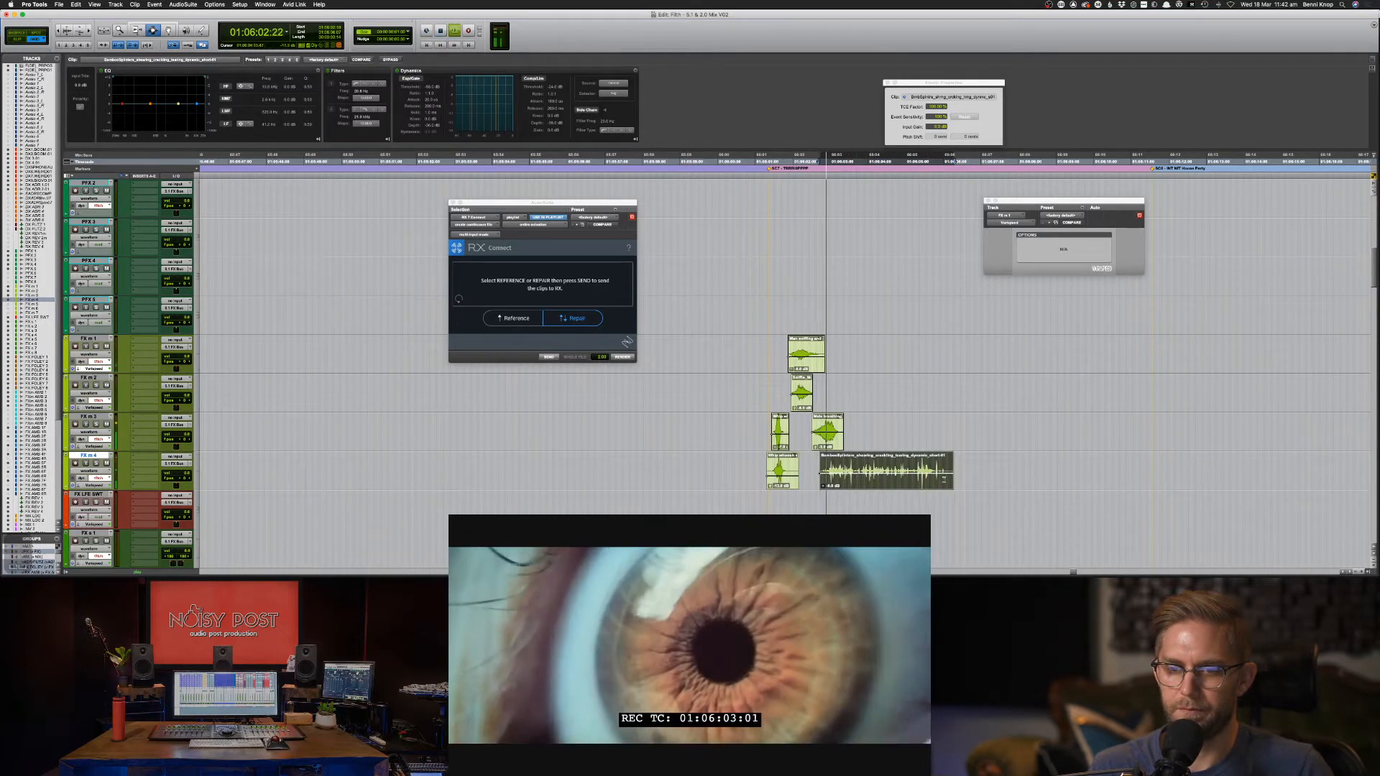
{"action": "left_click_drag", "start_coordinate": [858, 475], "coordinate": [1010, 476]}
{"action": "key", "text": "BackSpace"}
Save the session and replay the Bamboo clip edit against picture.
{"action": "left_click", "coordinate": [841, 478]}
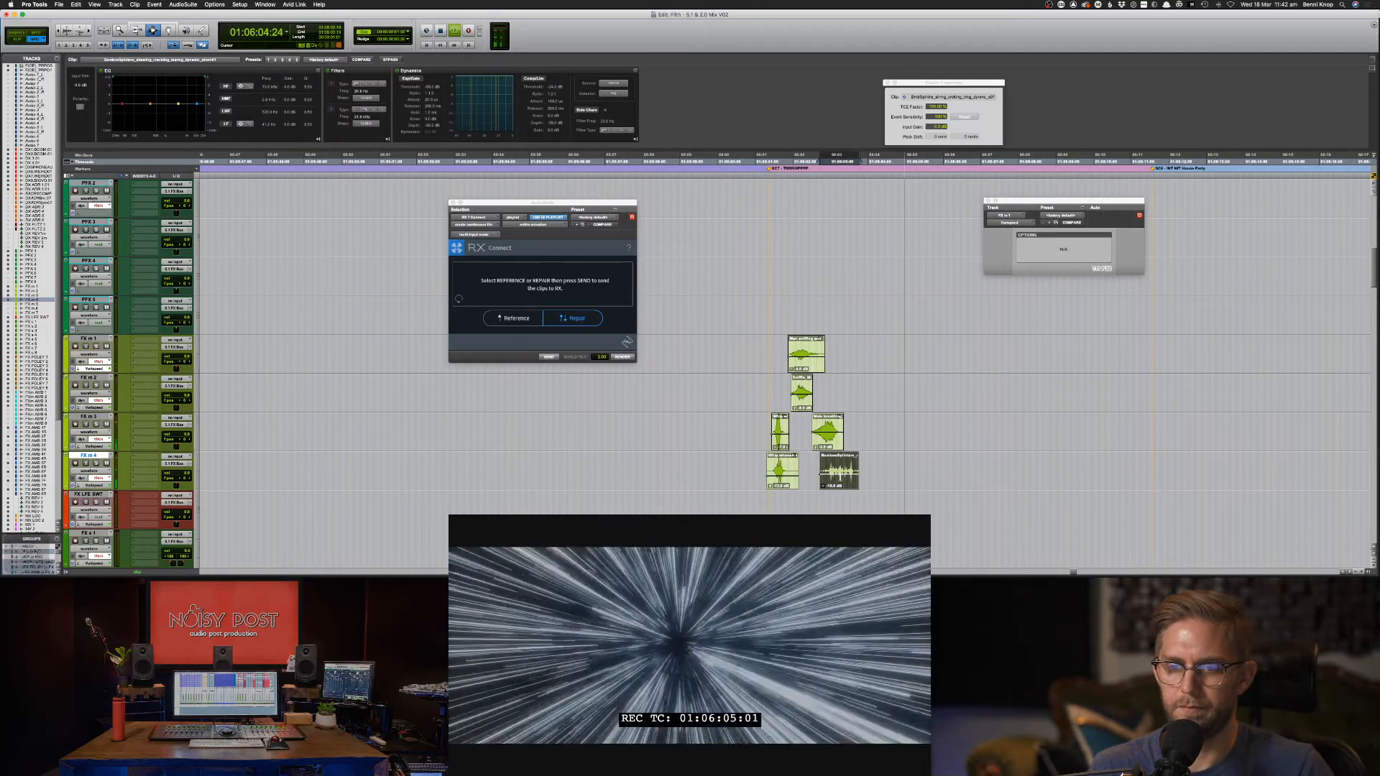
{"action": "key", "text": "super+s"}
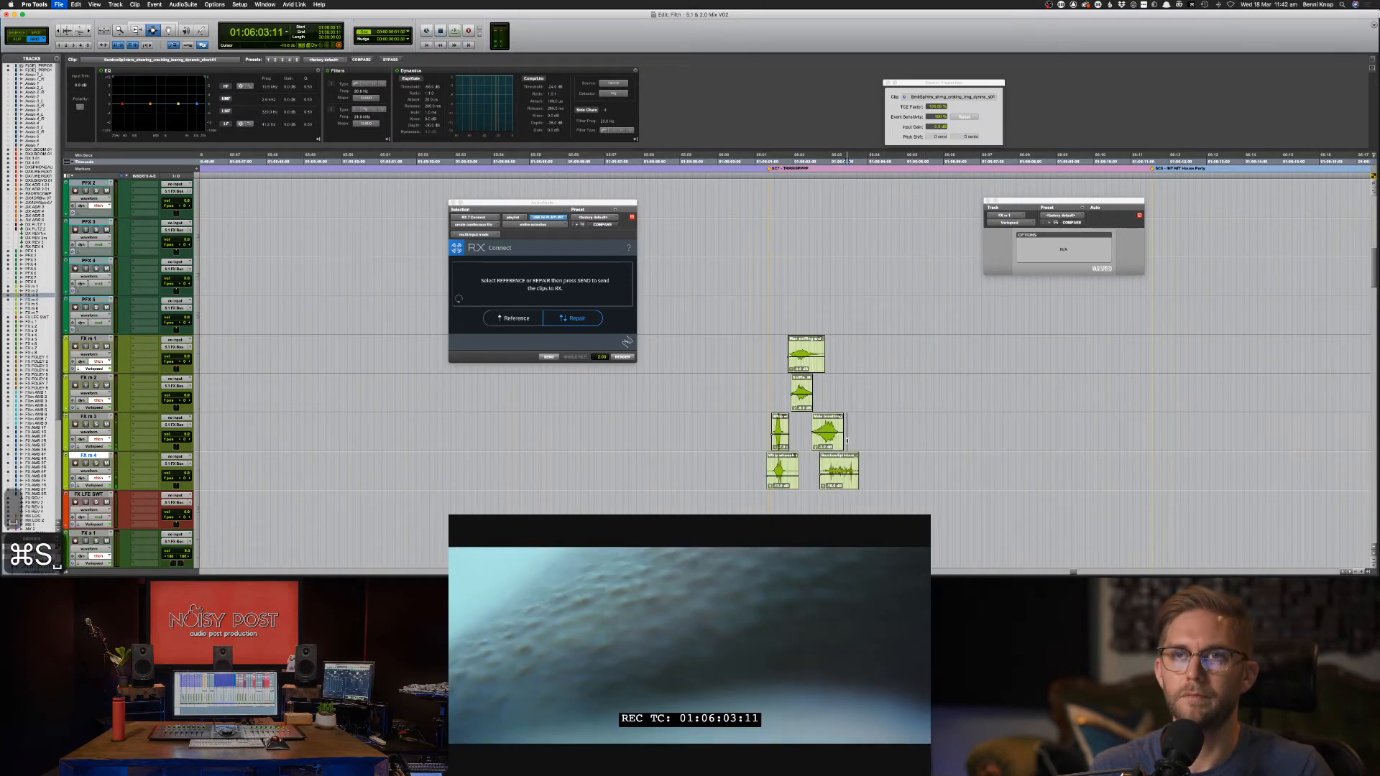
{"action": "left_click", "coordinate": [882, 492]}
{"action": "key", "text": "space"}
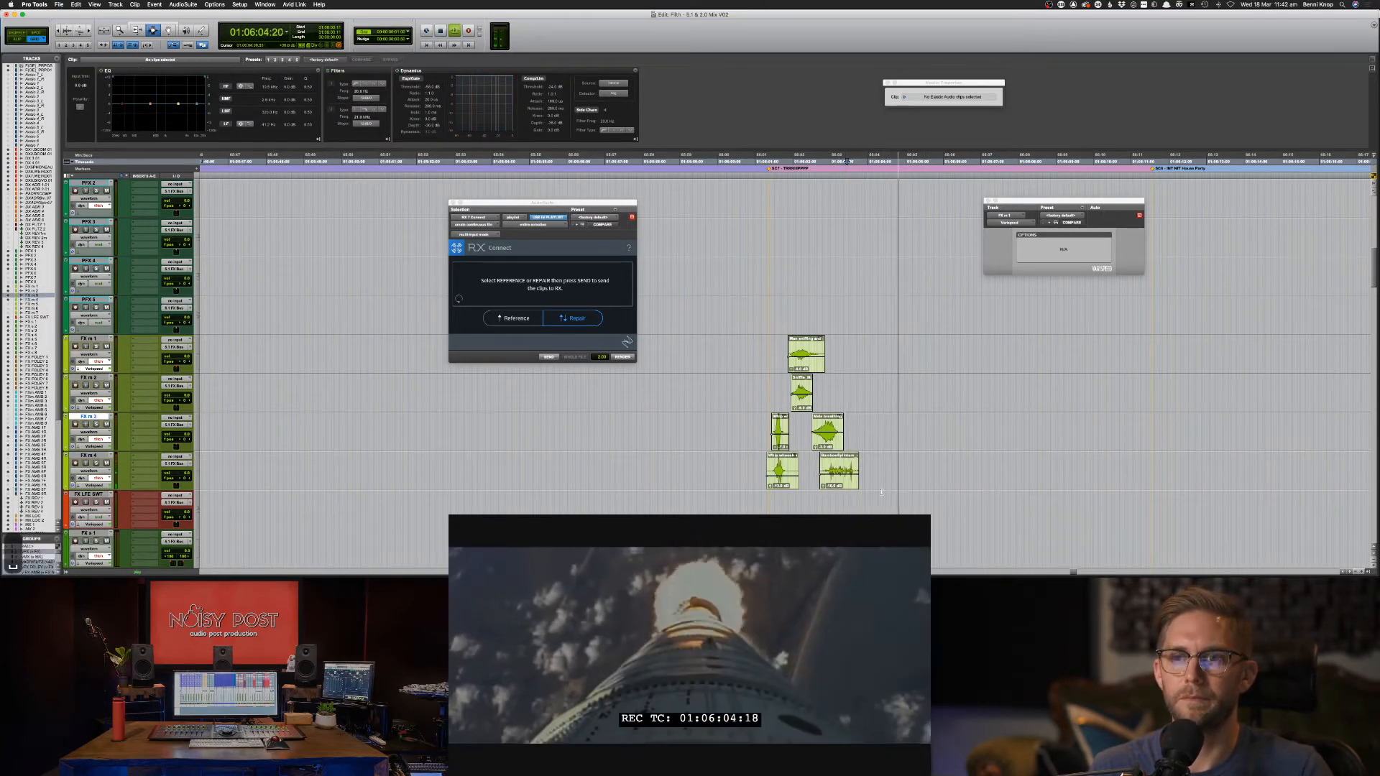
{"action": "key", "text": "space"}
{"action": "left_click", "coordinate": [836, 480]}
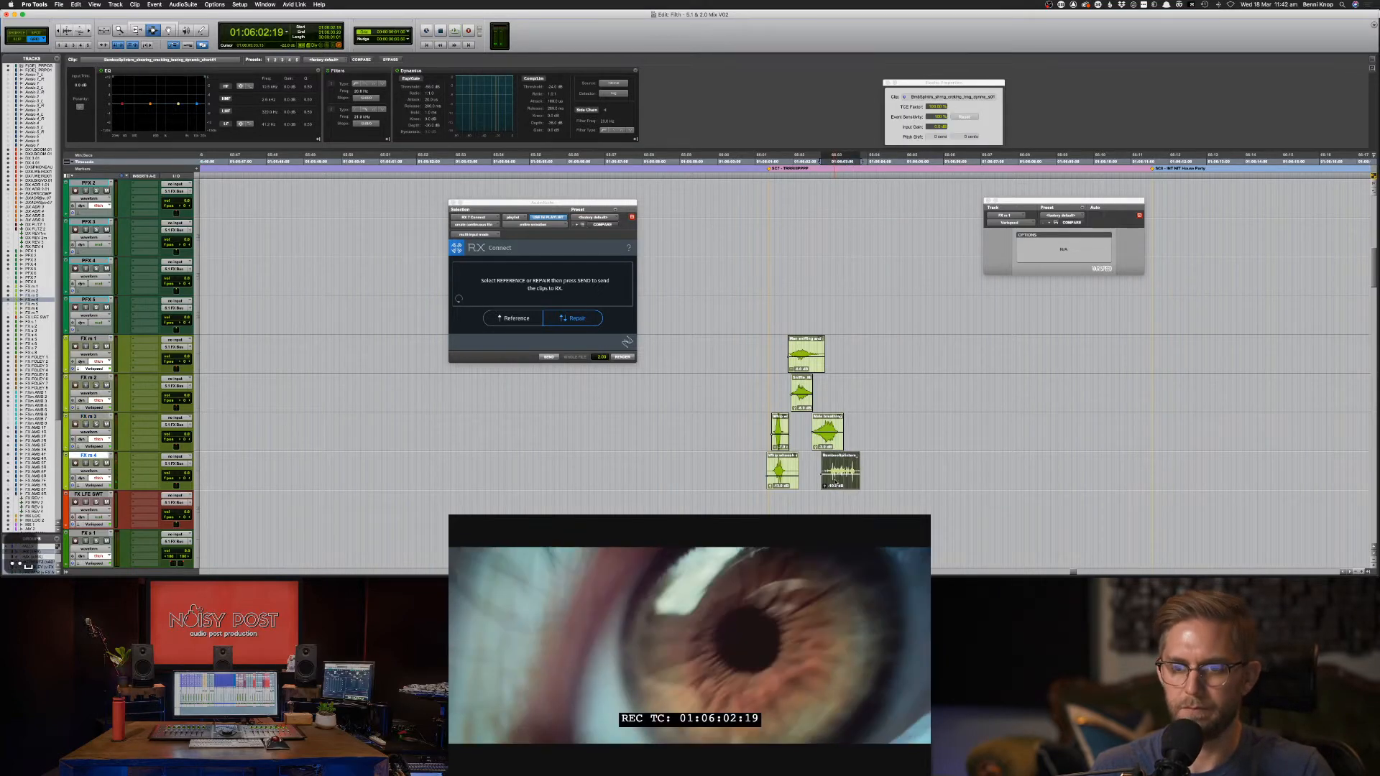
{"action": "key", "text": "space"}
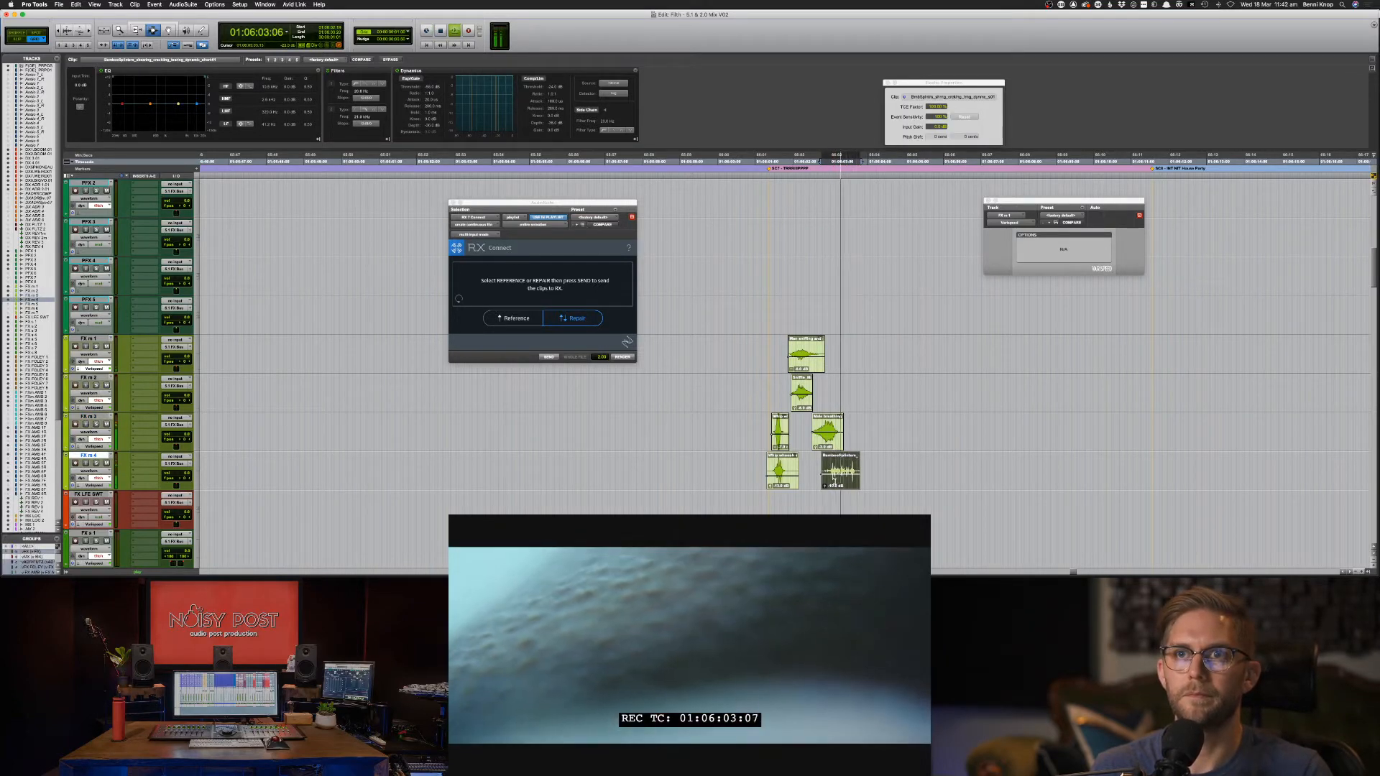
{"action": "key", "text": "space"}
{"action": "left_click", "coordinate": [872, 486]}
{"action": "key", "text": "space"}
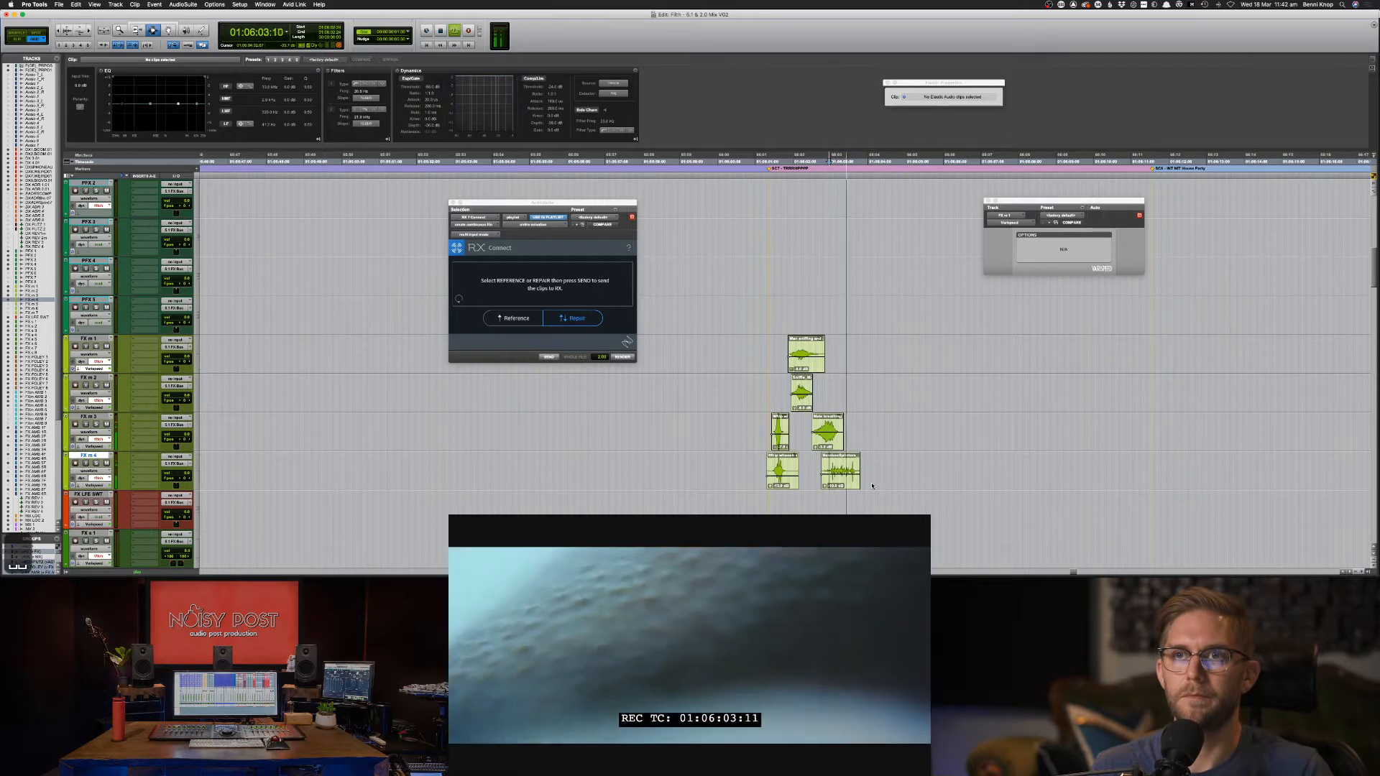
{"action": "key", "text": "space"}
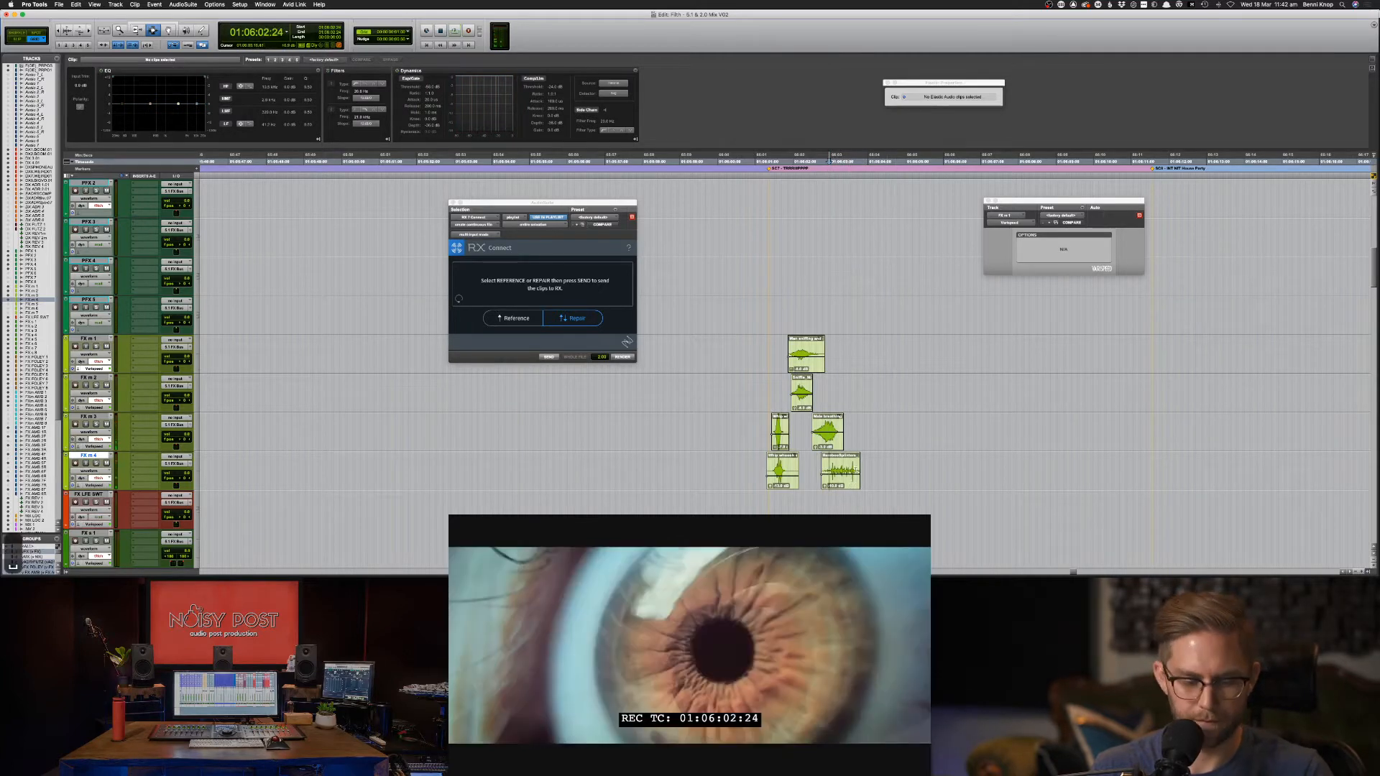
Extend the Bamboo clip's end, move a cut section to a new spot, and remove leftover pieces.
{"action": "key", "text": "F6"}
{"action": "left_click_drag", "start_coordinate": [856, 471], "coordinate": [886, 473]}
{"action": "key", "text": "F7"}
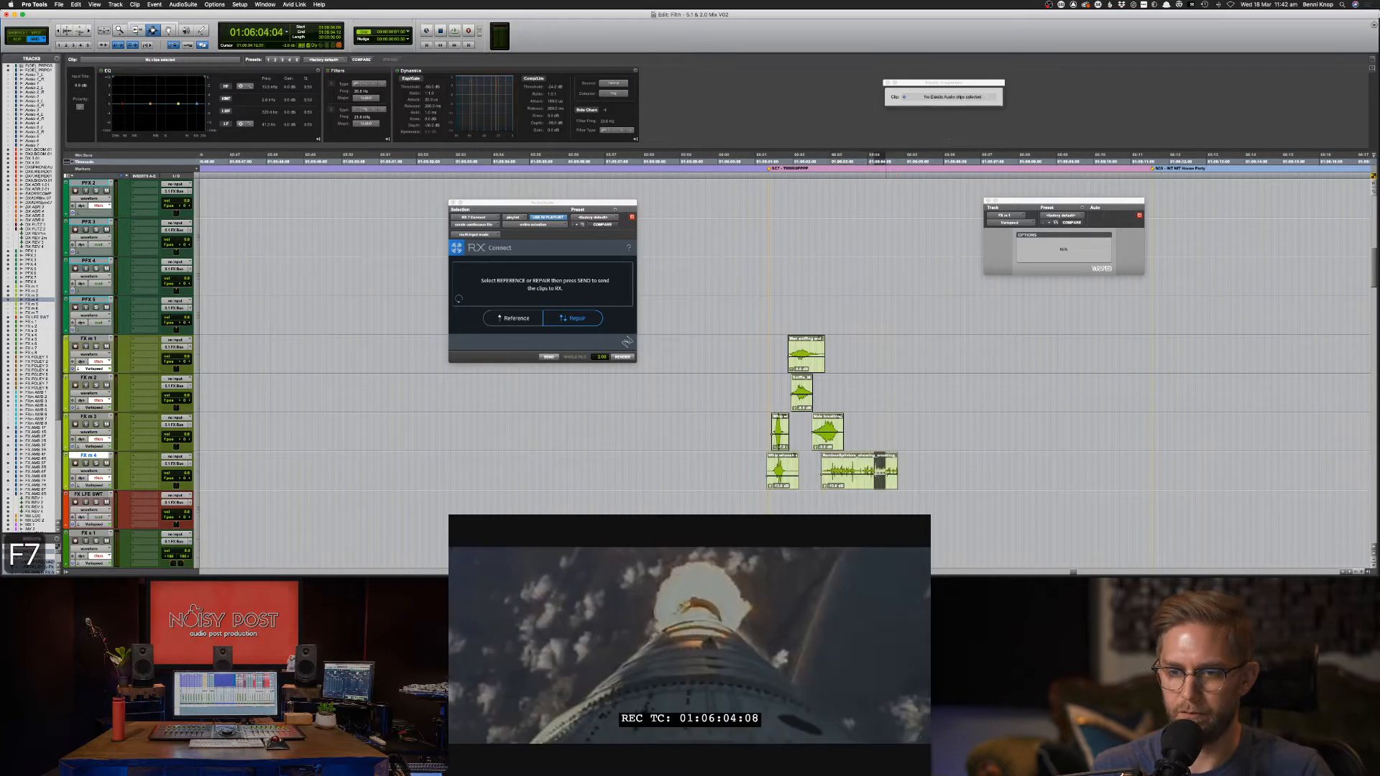
{"action": "key", "text": "super+x"}
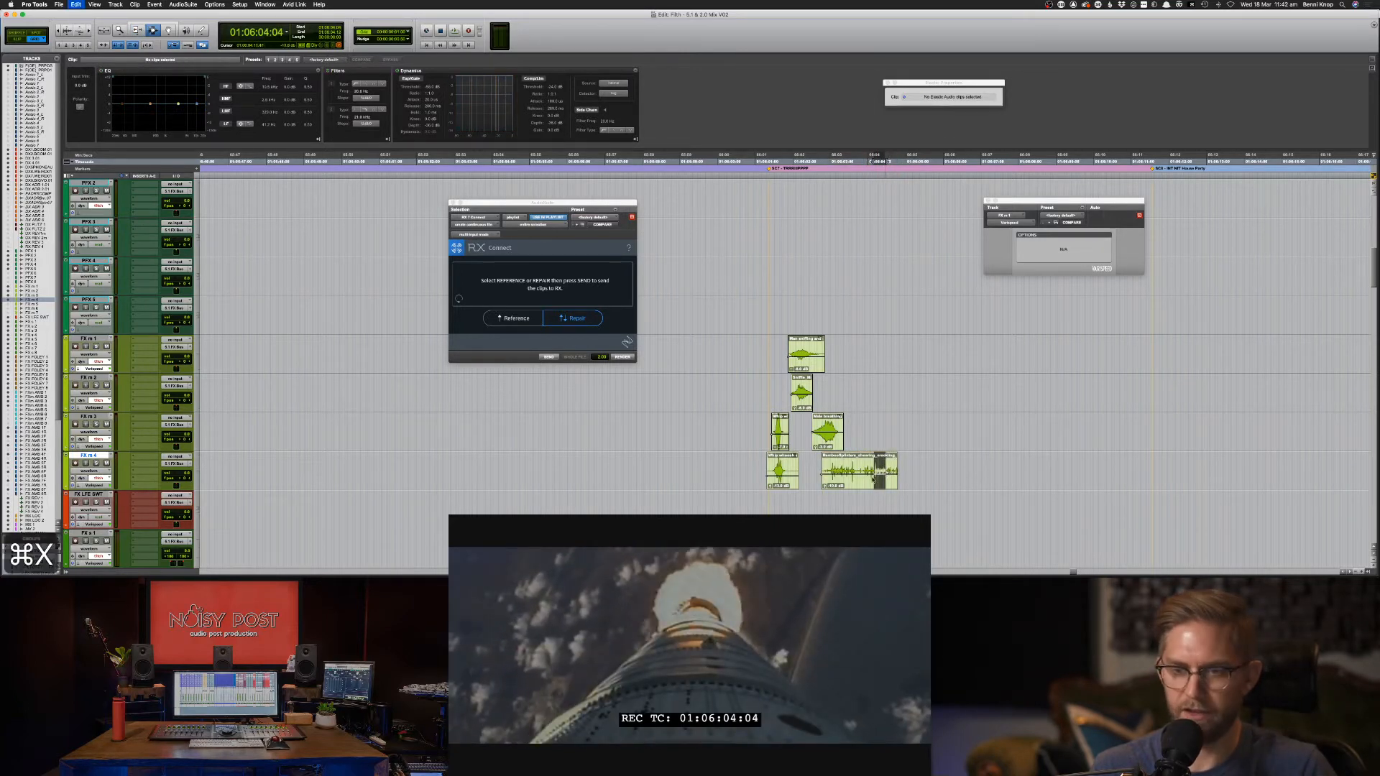
{"action": "left_click", "coordinate": [857, 474]}
{"action": "key", "text": "super+v"}
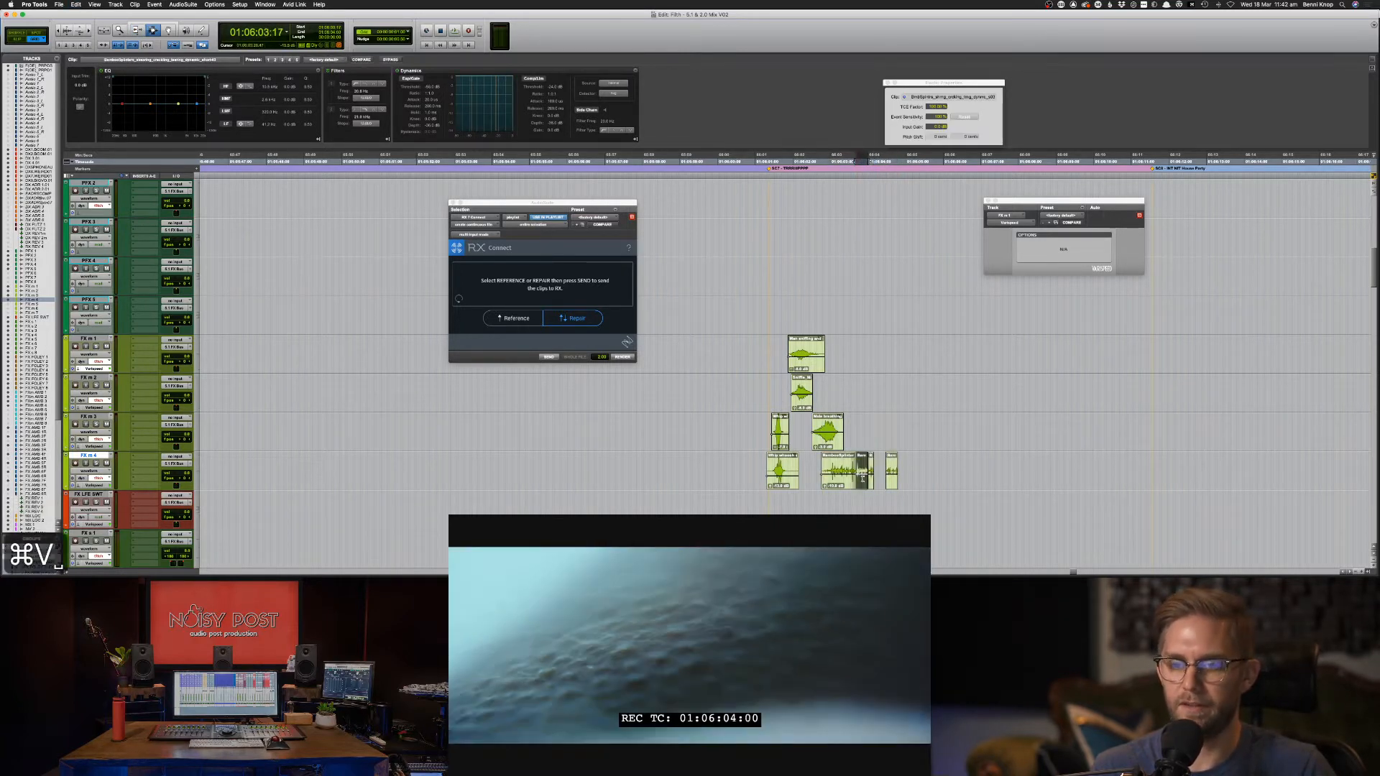
{"action": "left_click", "coordinate": [876, 475]}
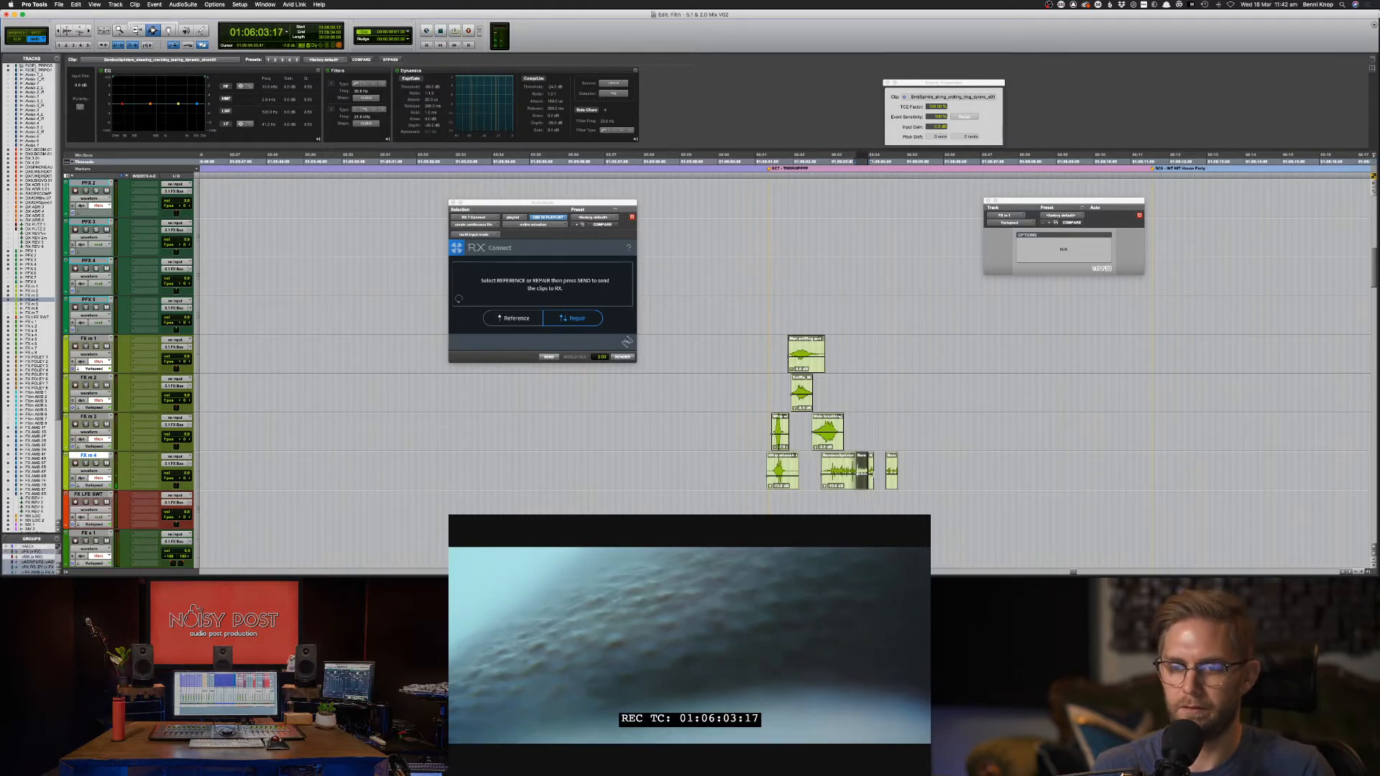
{"action": "key", "text": "super+x"}
{"action": "left_click", "coordinate": [886, 472]}
{"action": "key", "text": "super+x"}
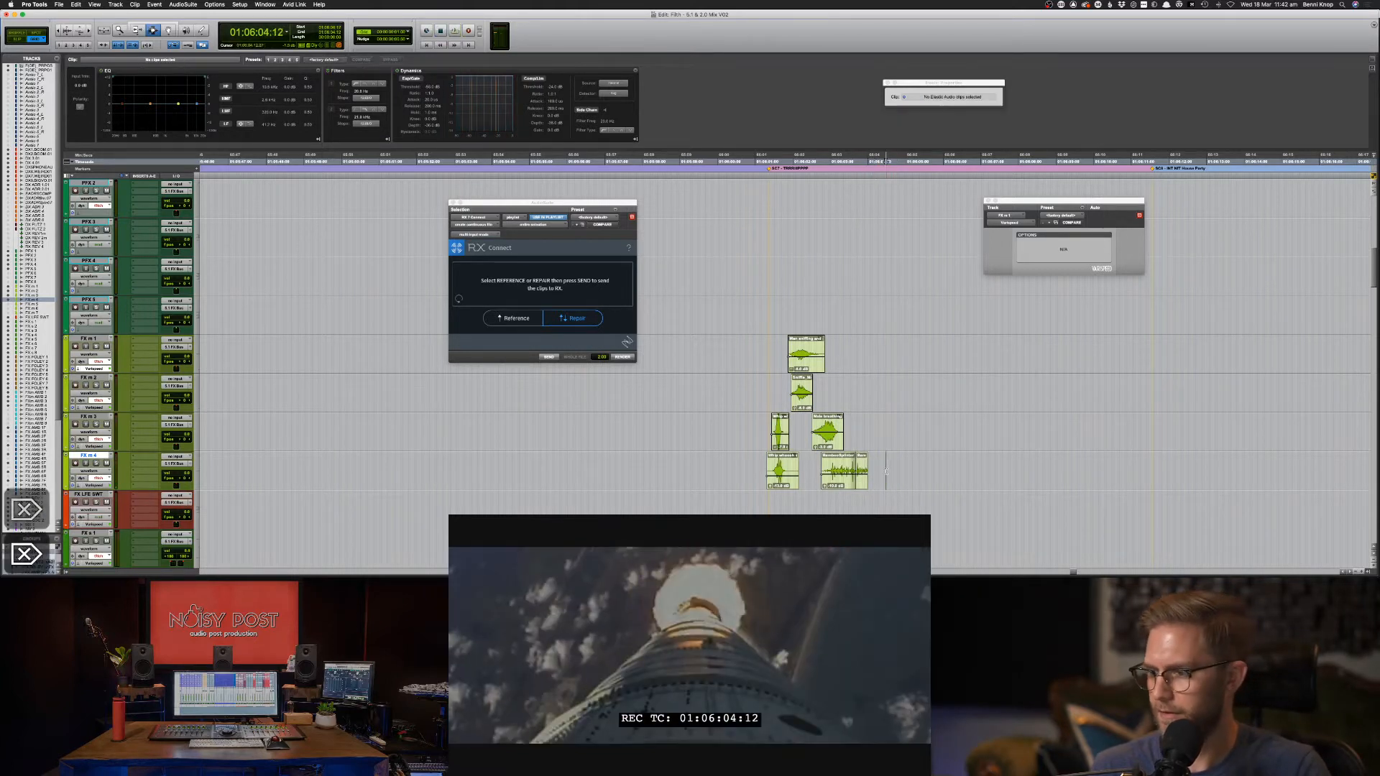
Play the edited crackle against picture and set the edit point on FX m 3.
{"action": "key", "text": "space"}
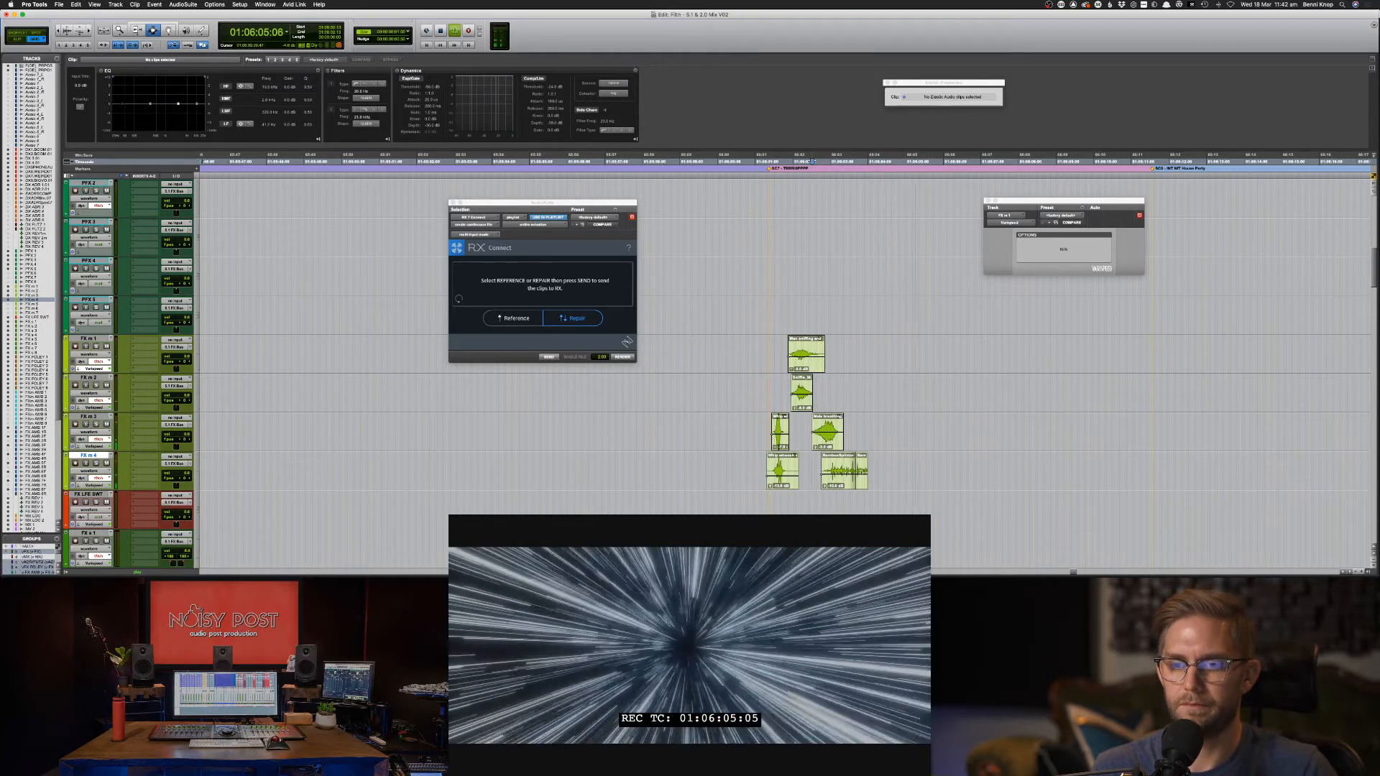
{"action": "key", "text": "space"}
{"action": "key", "text": "space"}
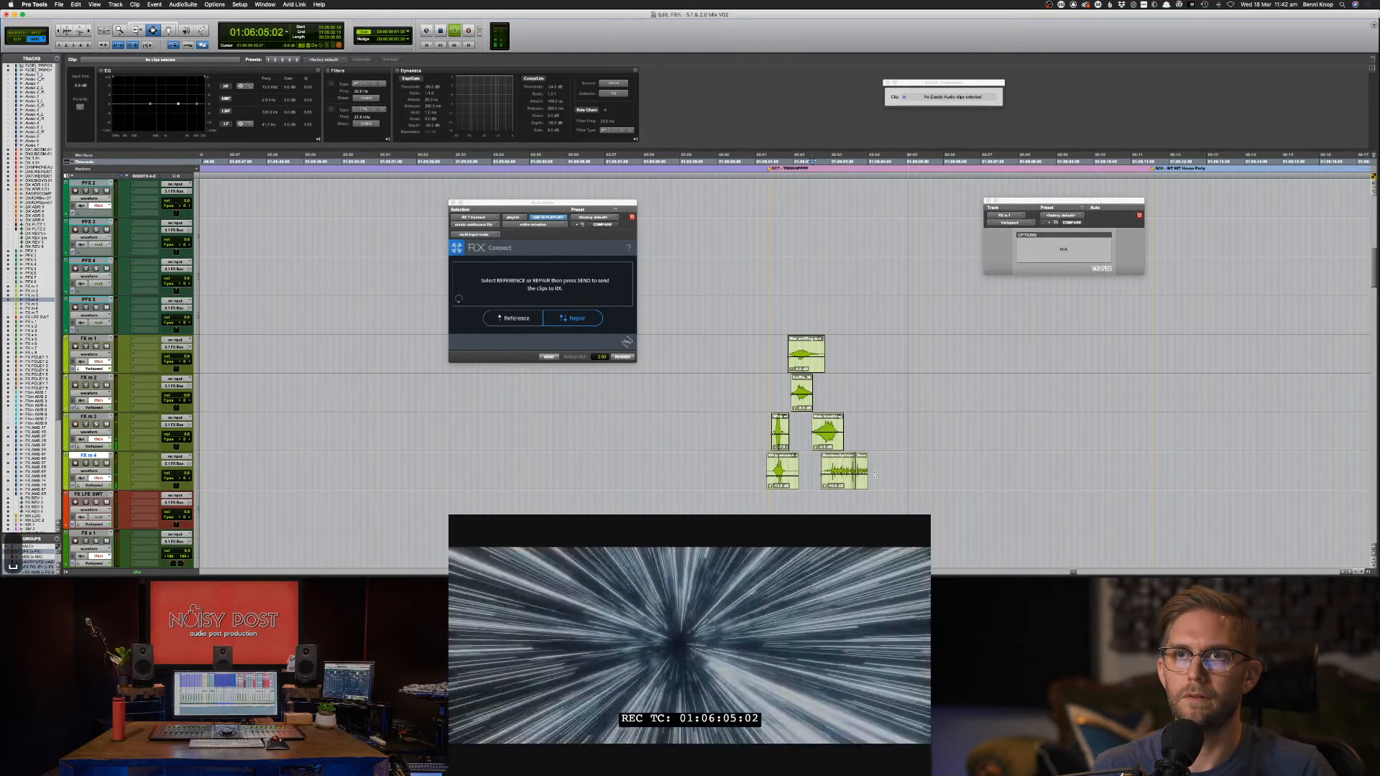
{"action": "key", "text": "space"}
{"action": "left_click", "coordinate": [847, 445]}
{"action": "key", "text": "super+Tab"}
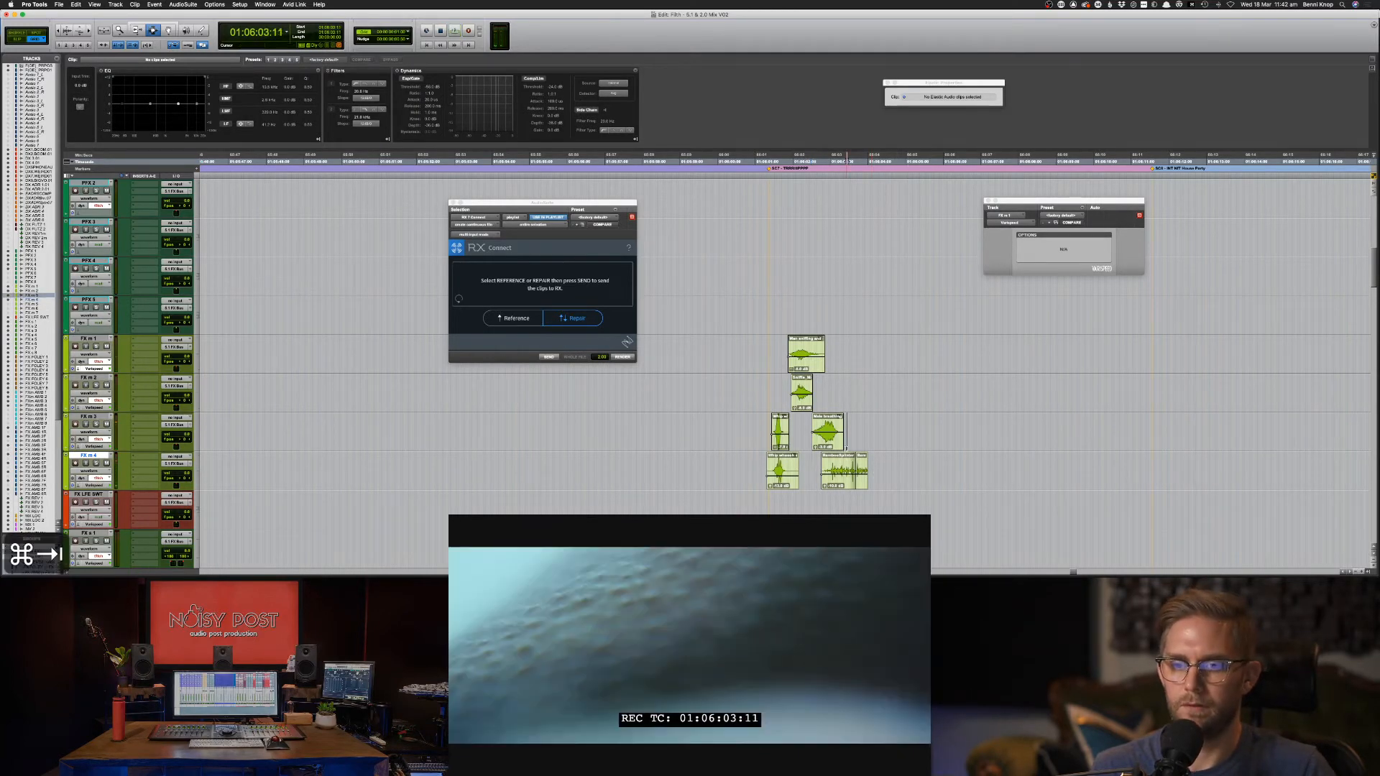
Search Soundsnap for 'rocket intense', download the first whoosh, and audition further results.
{"action": "left_click", "coordinate": [517, 100]}
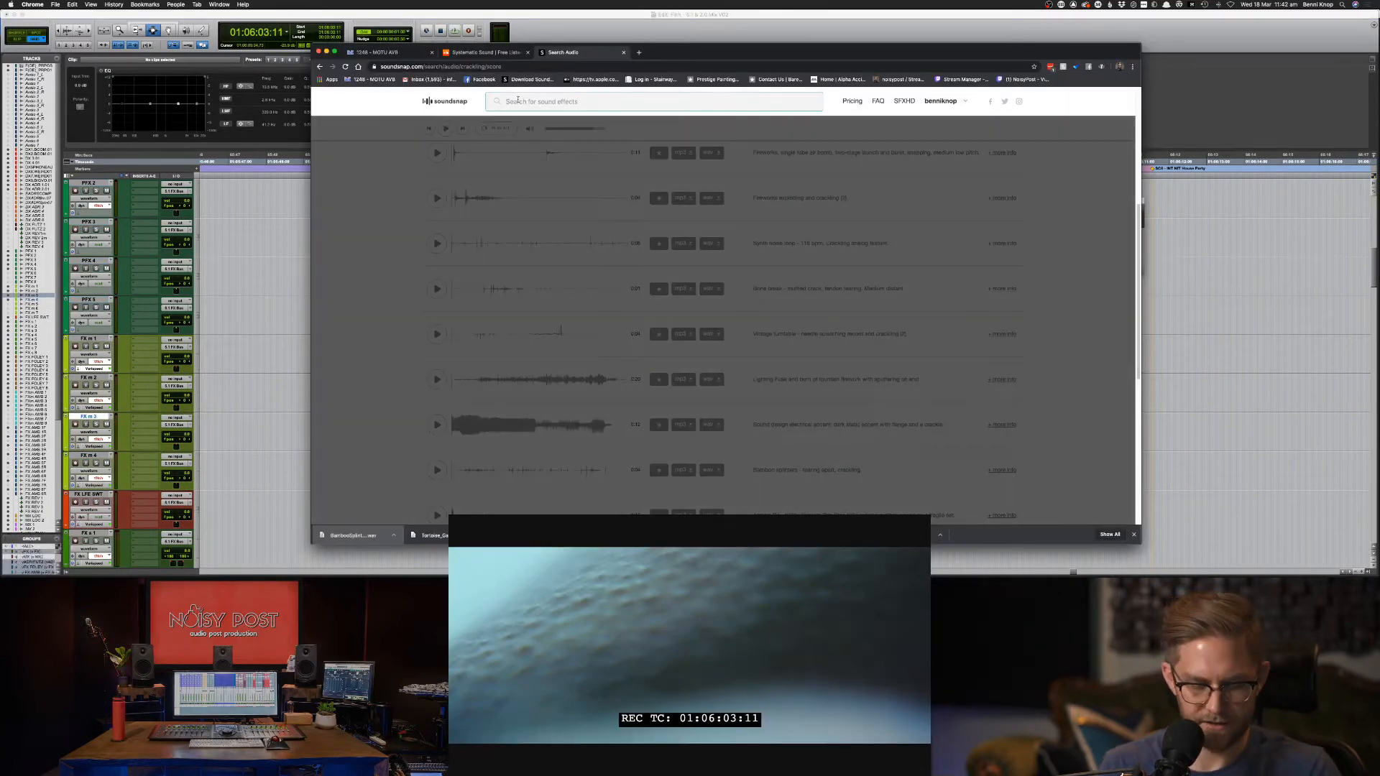
{"action": "type", "text": "rocket"}
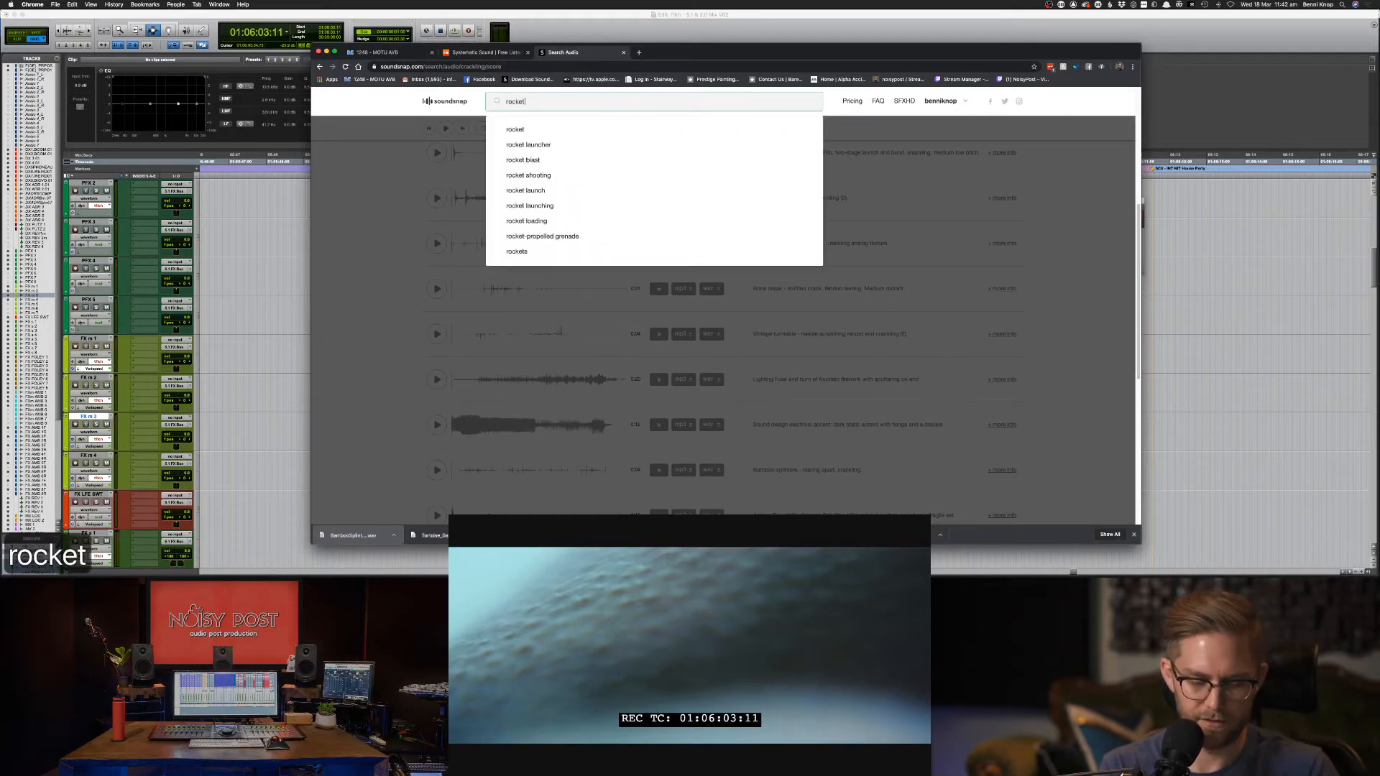
{"action": "type", "text": " intense"}
{"action": "key", "text": "Return"}
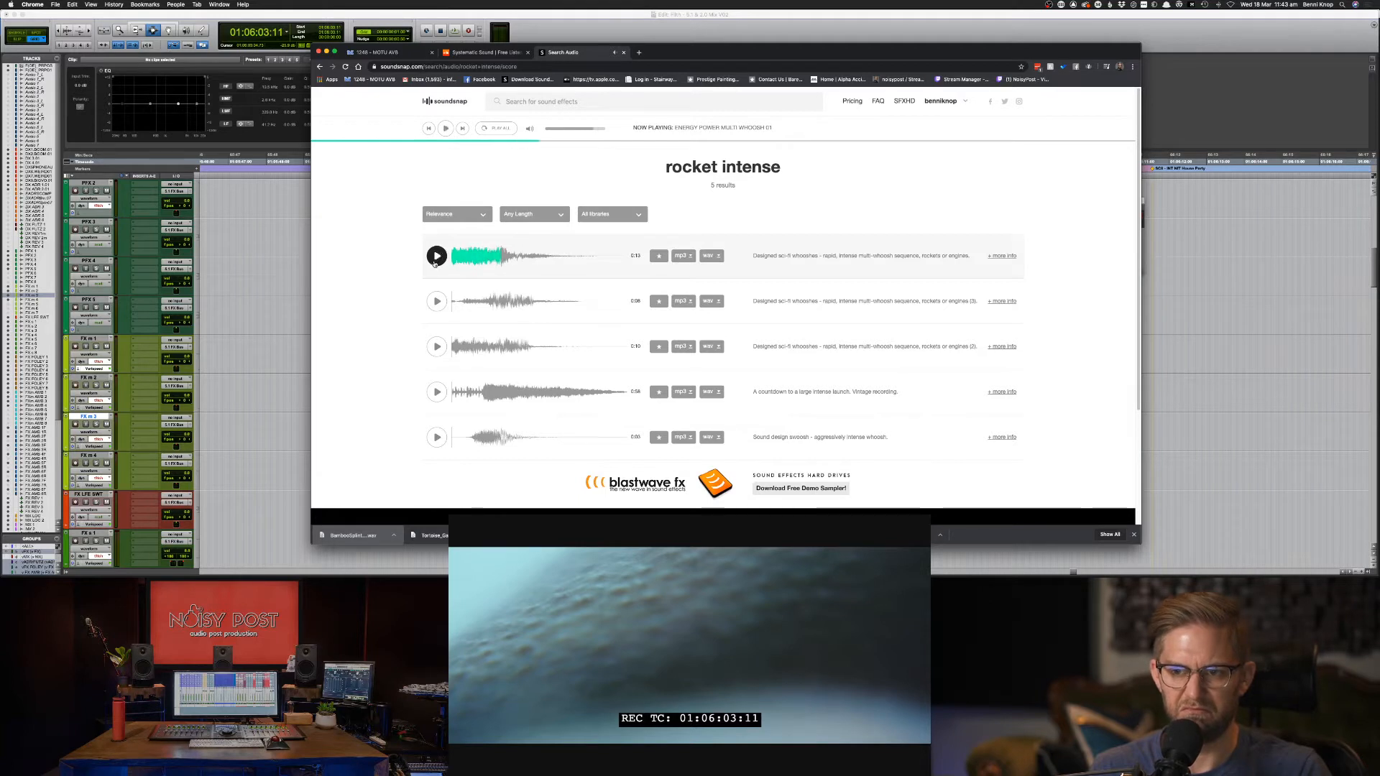
{"action": "left_click", "coordinate": [712, 256]}
{"action": "left_click", "coordinate": [437, 302]}
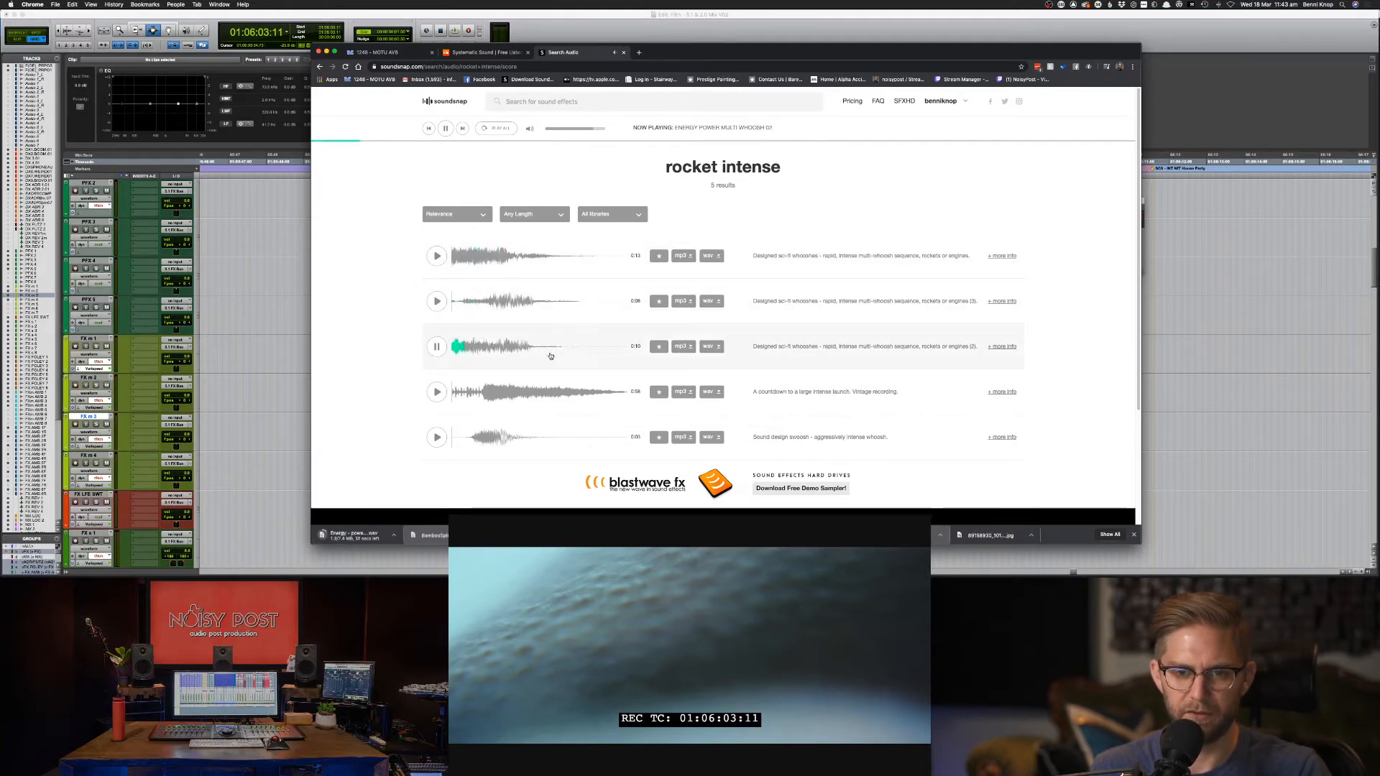
{"action": "left_click", "coordinate": [437, 392]}
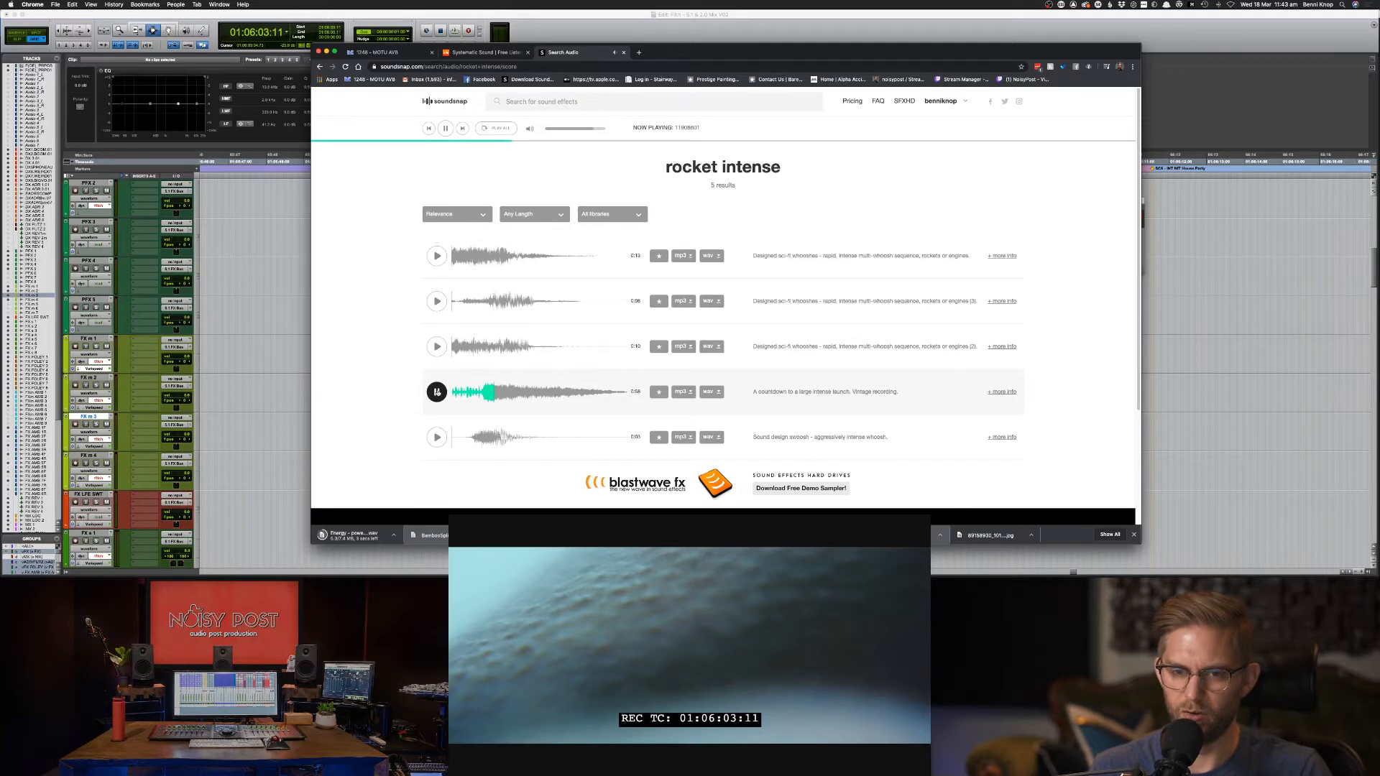
{"action": "left_click", "coordinate": [436, 437]}
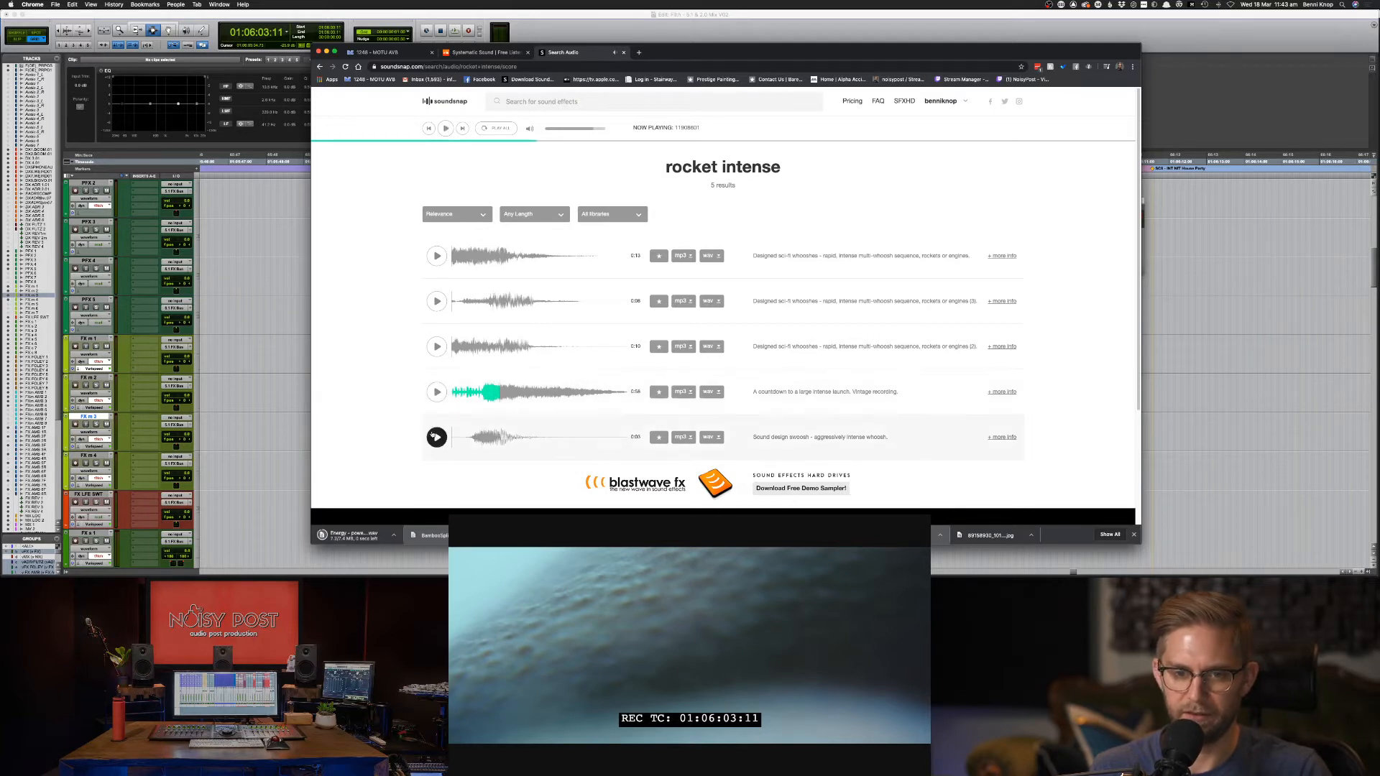
Download the countdown rocket sound as WAV and drag it into the Pro Tools session.
{"action": "left_click", "coordinate": [711, 392]}
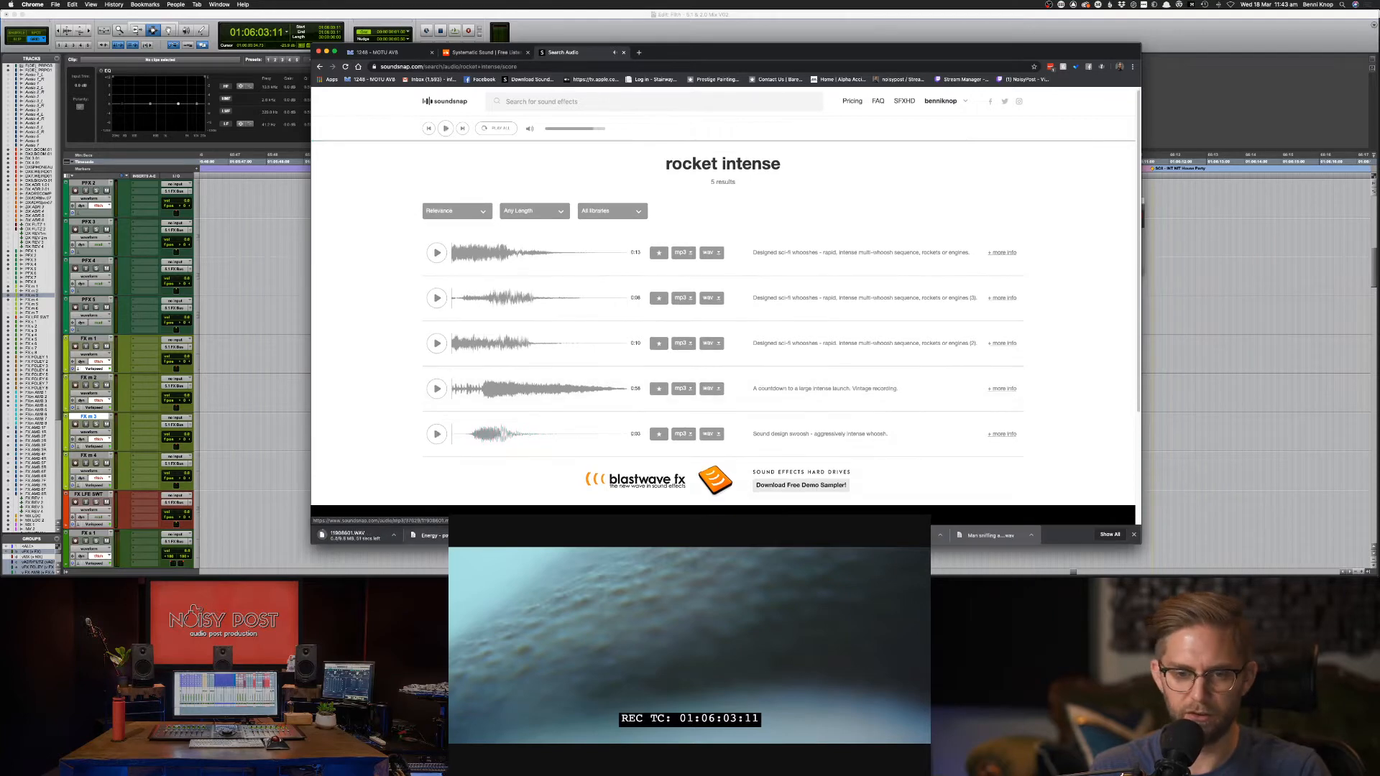
{"action": "key", "text": "super+Tab"}
{"action": "left_click_drag", "start_coordinate": [722, 535], "coordinate": [828, 463]}
{"action": "scroll", "coordinate": [758, 460], "scroll_direction": "down", "scroll_amount": 2}
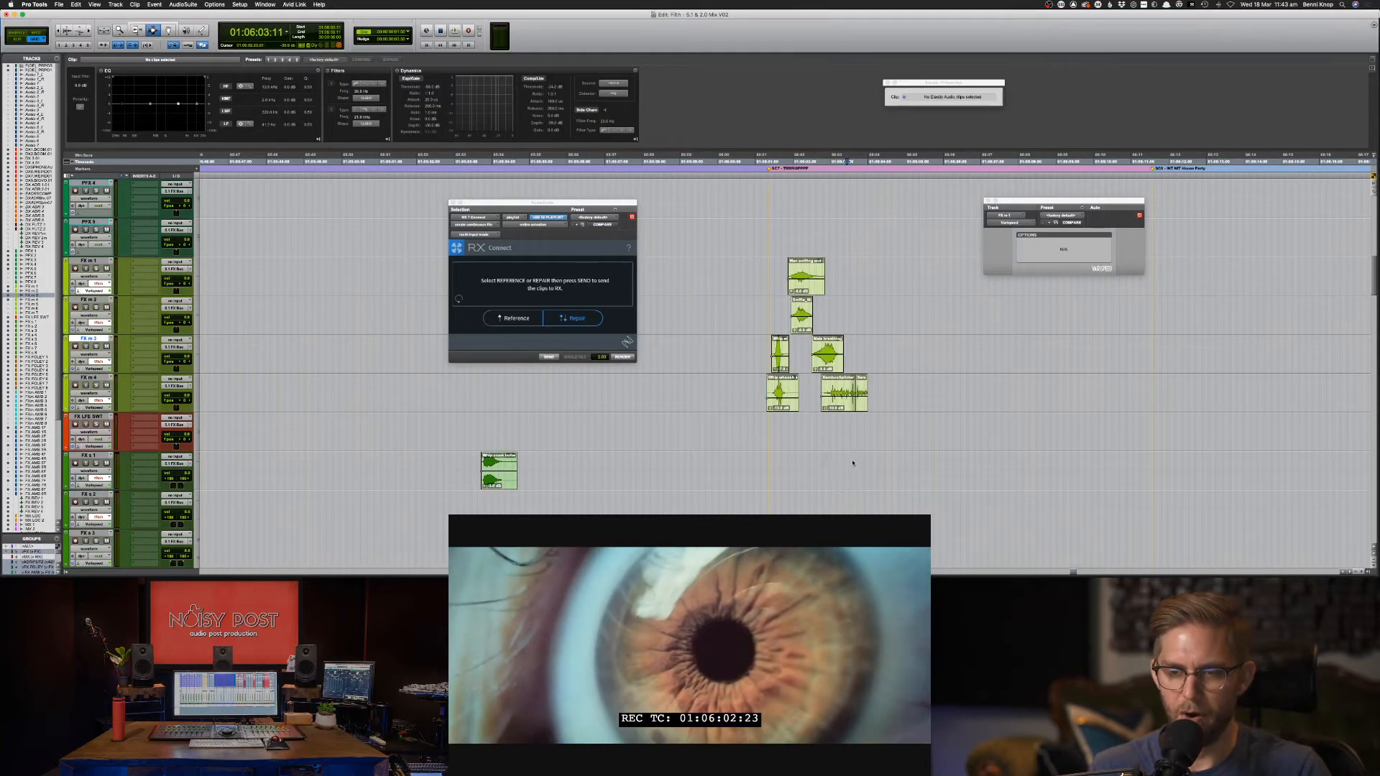
Slide the power multi whoosh clip later on its FX track to meet the rocket shot.
{"action": "key", "text": "super+Tab"}
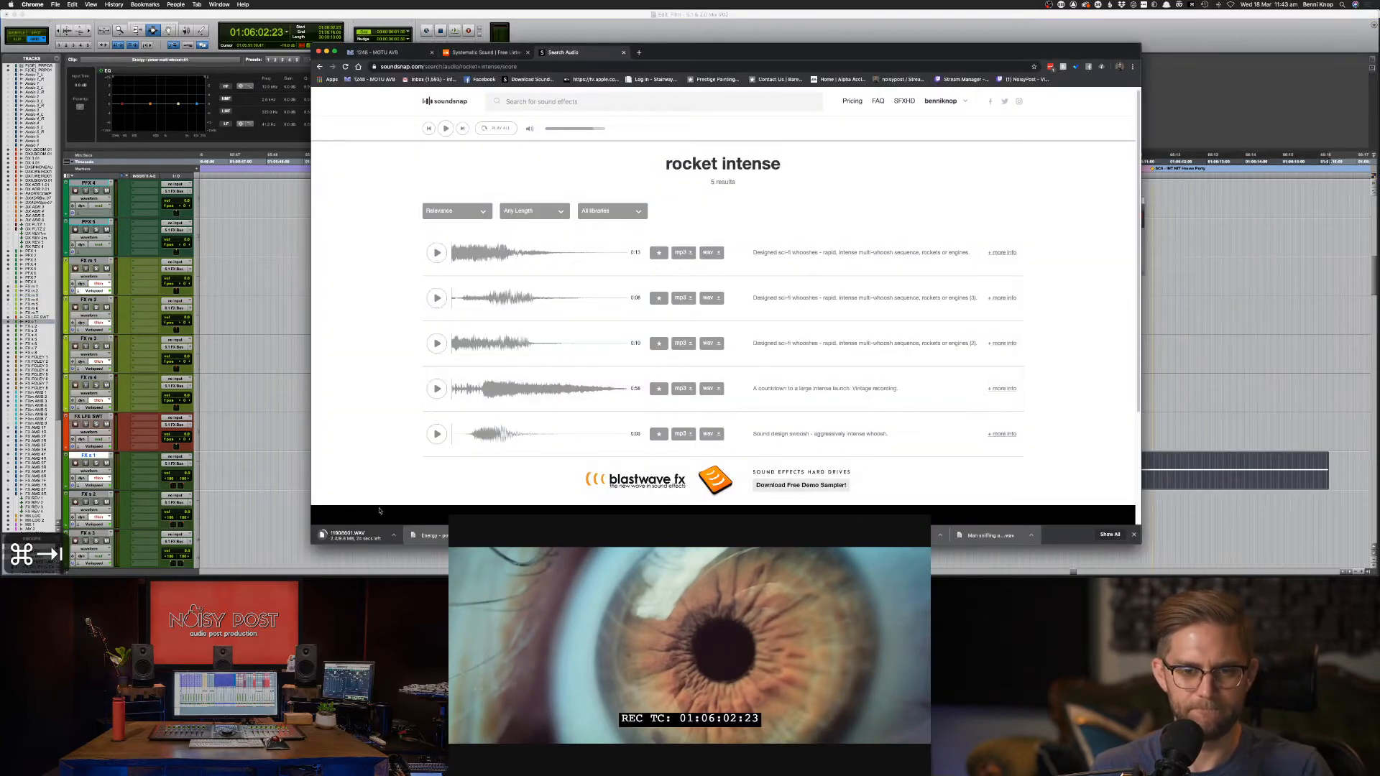
{"action": "key", "text": "super+Tab"}
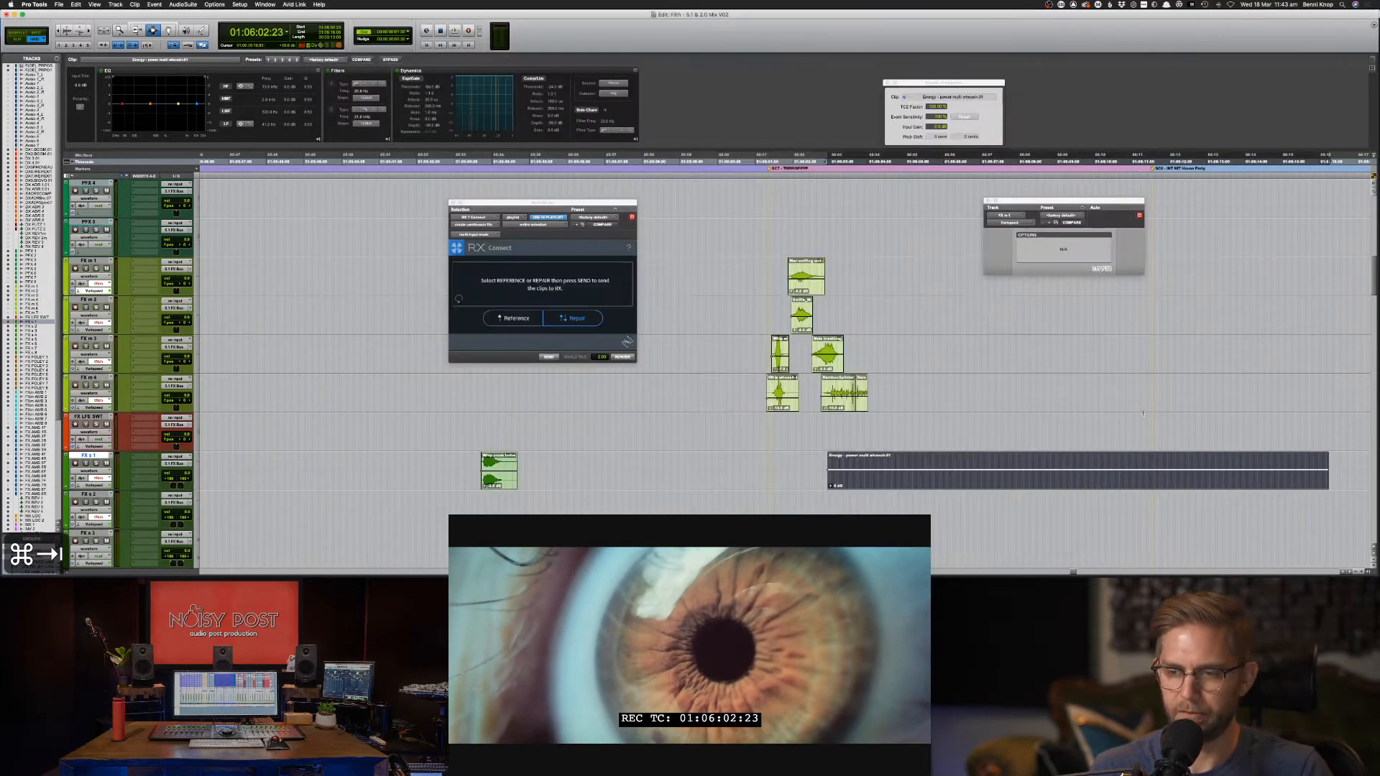
{"action": "key", "text": "F8"}
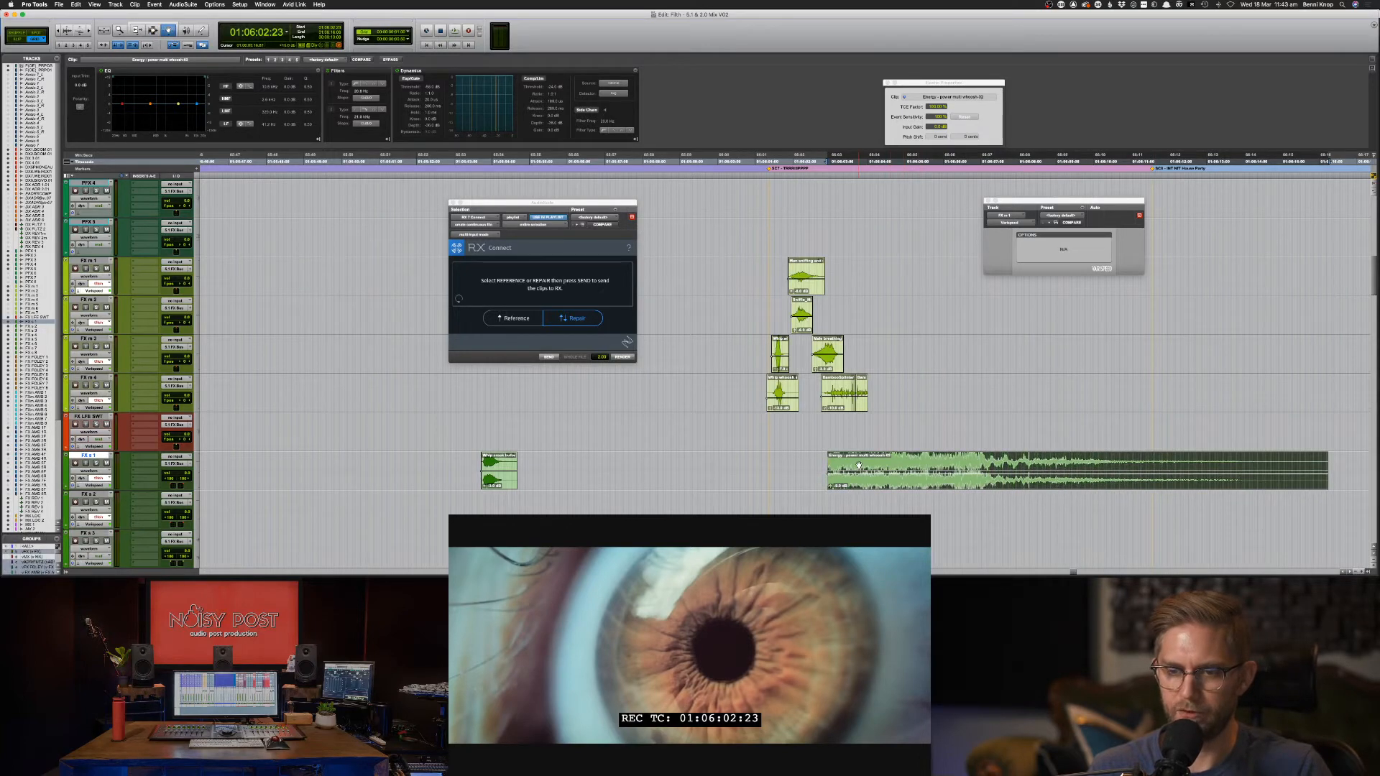
{"action": "left_click_drag", "start_coordinate": [859, 466], "coordinate": [900, 465]}
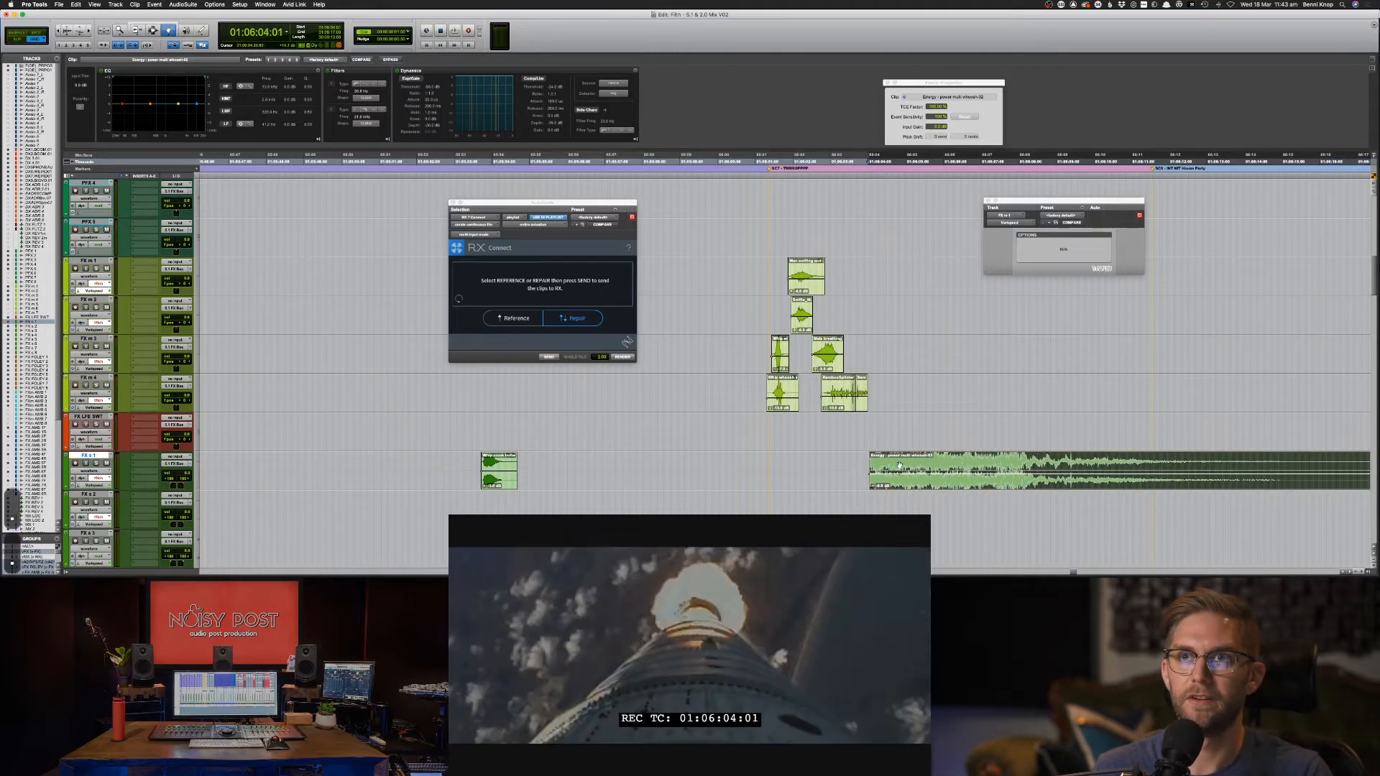
{"action": "key", "text": "F7"}
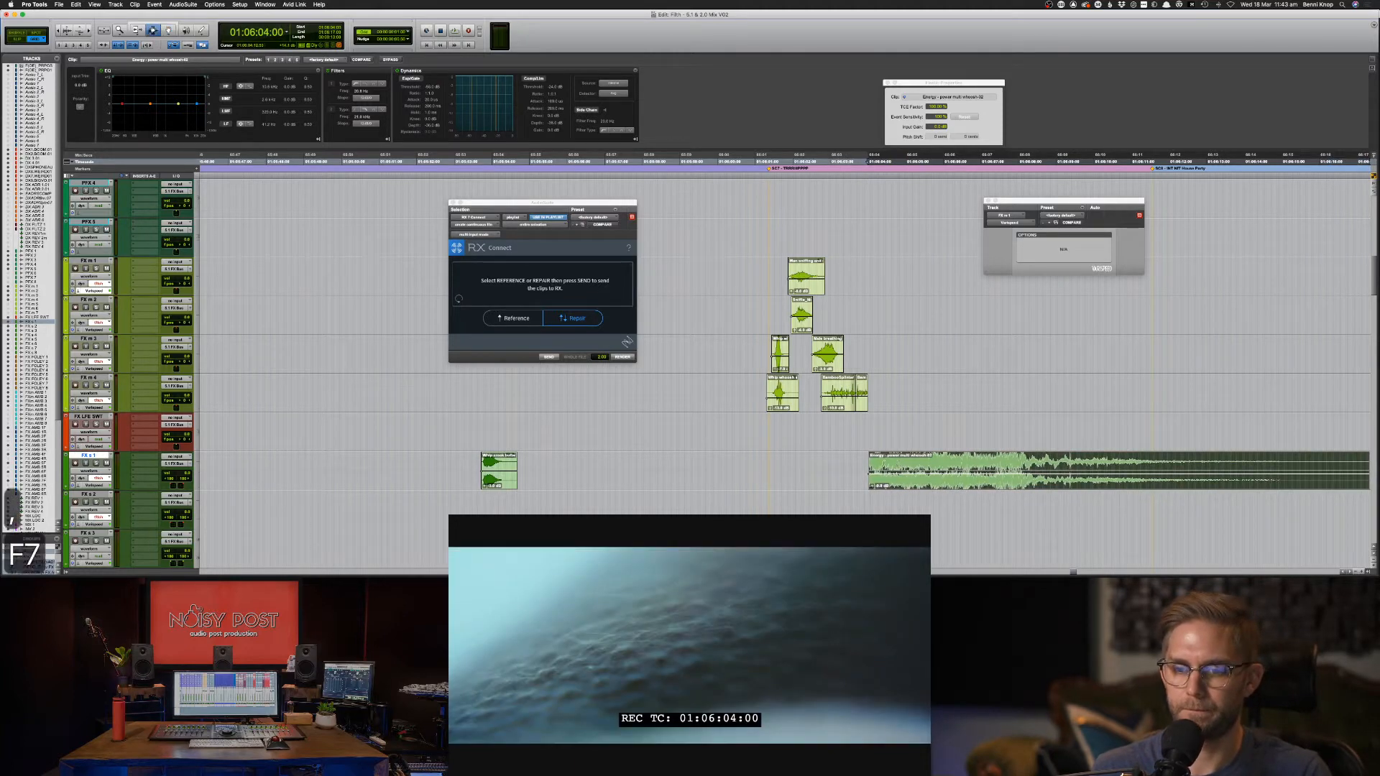
Remove the Energy whoosh clip's head and nudge it to start at 01:06:04:01.
{"action": "key", "text": "super+]"}
{"action": "key", "text": "super+]"}
{"action": "key", "text": "super+]"}
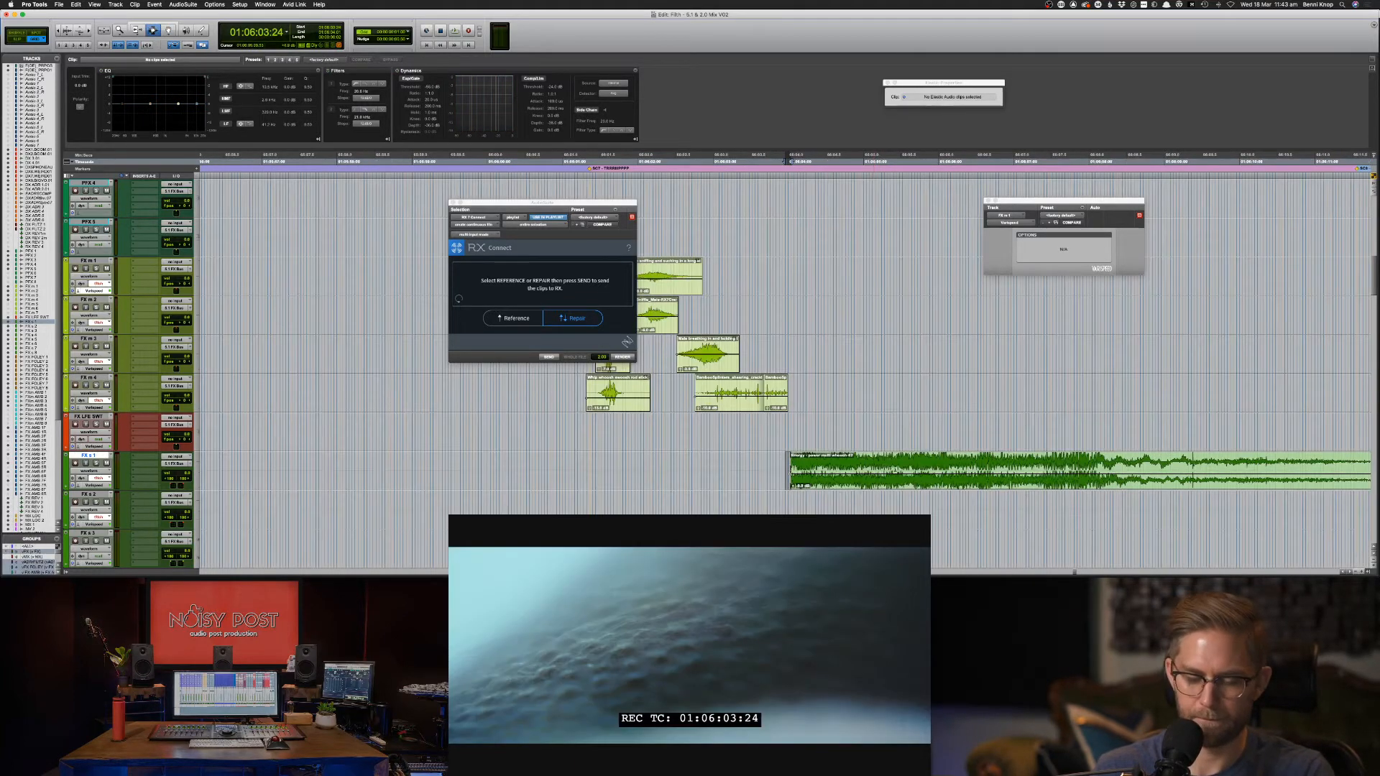
{"action": "double_click", "coordinate": [906, 465]}
{"action": "key", "text": "comma"}
{"action": "key", "text": "comma"}
{"action": "key", "text": "comma"}
{"action": "key", "text": "comma"}
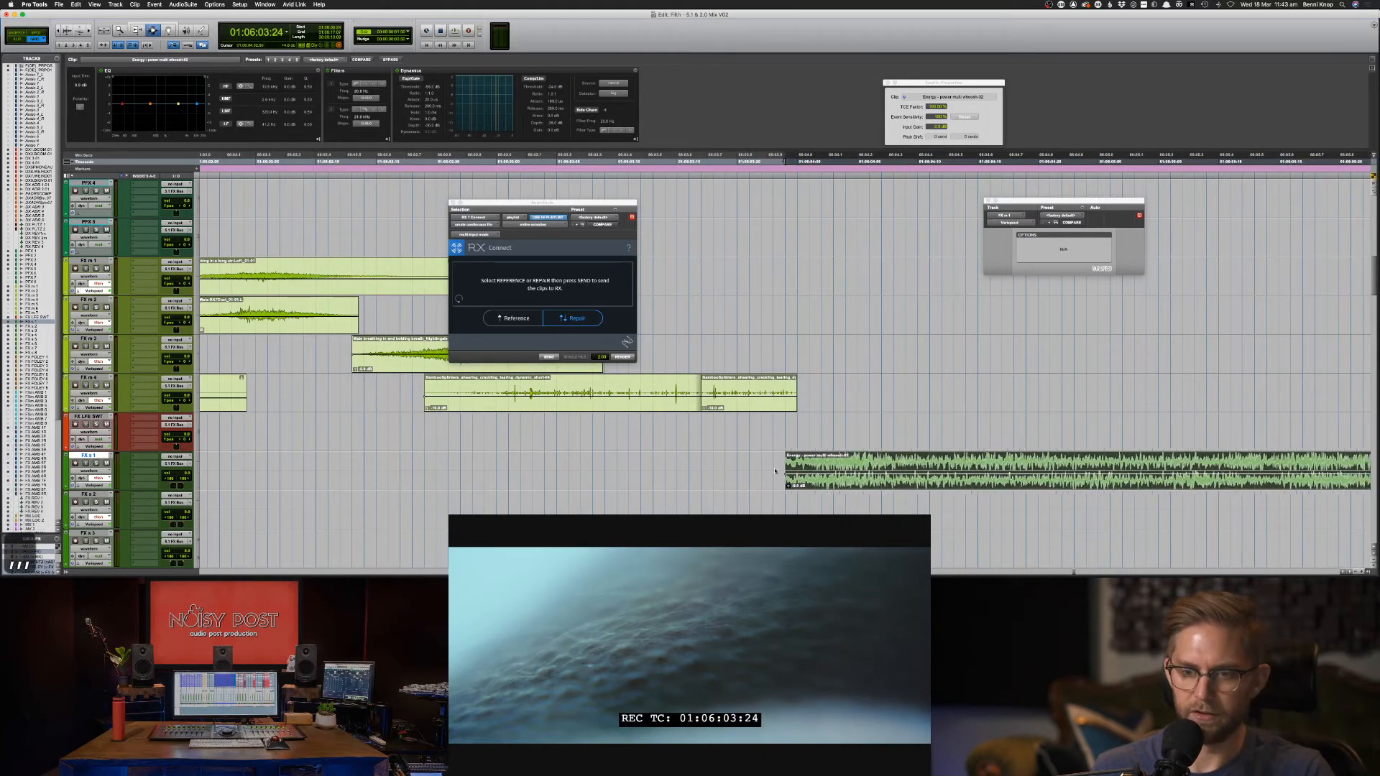
{"action": "left_click_drag", "start_coordinate": [762, 471], "coordinate": [805, 471]}
{"action": "key", "text": "BackSpace"}
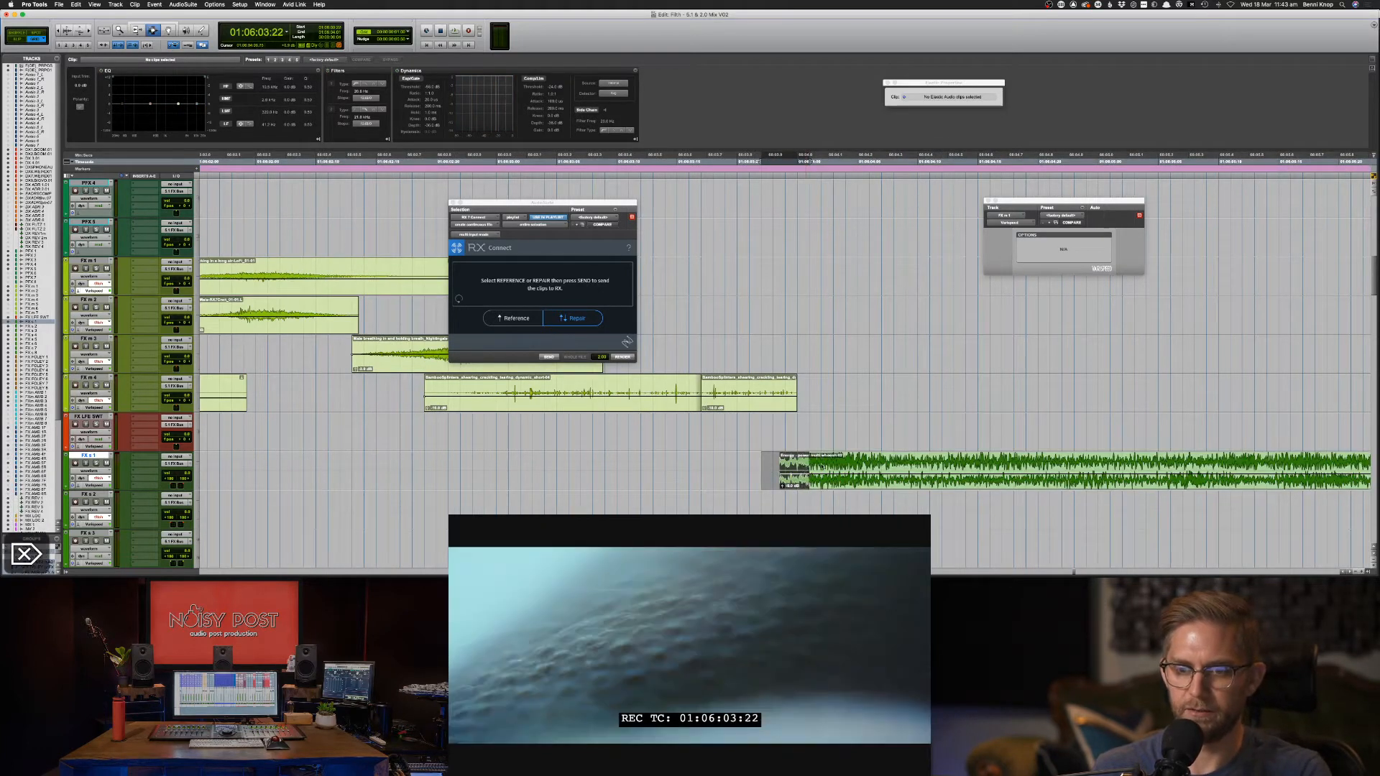
{"action": "double_click", "coordinate": [829, 464]}
{"action": "key", "text": "comma"}
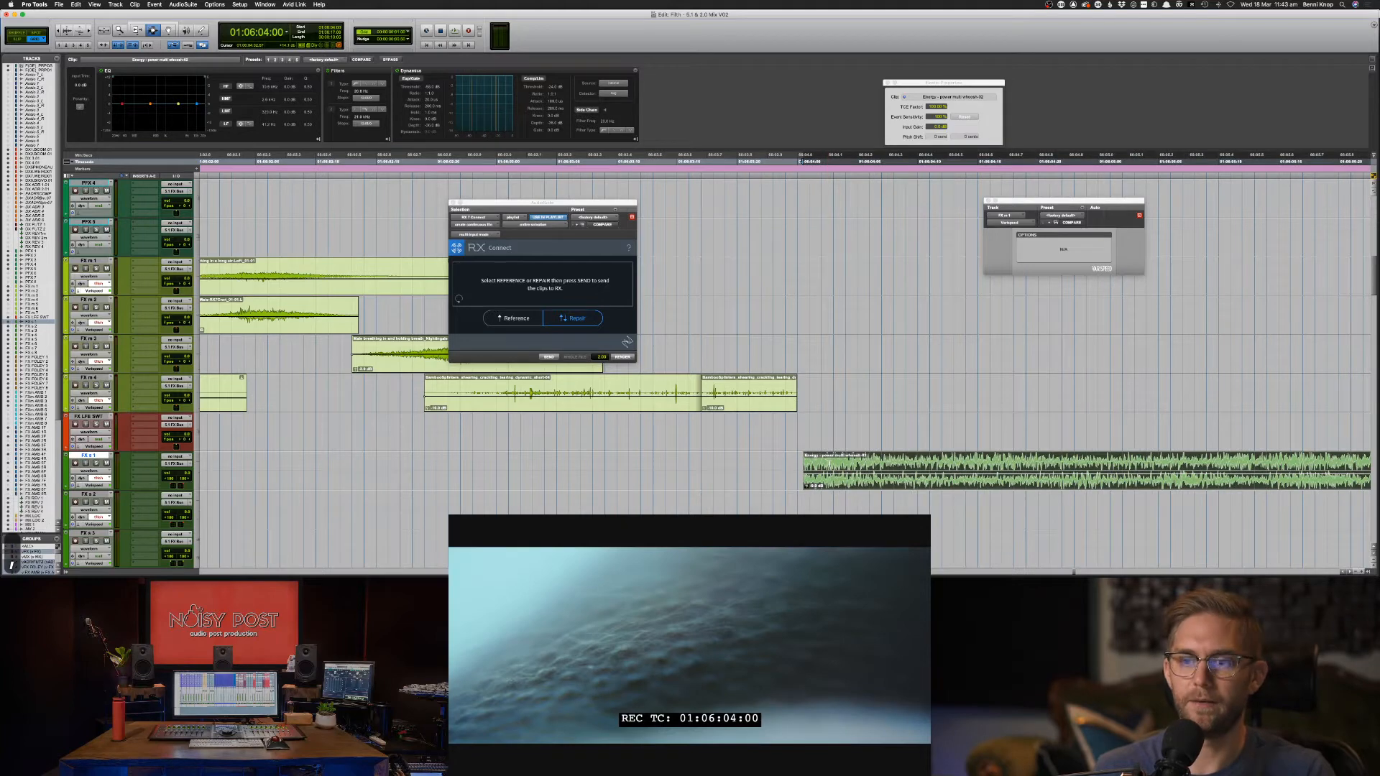
{"action": "key", "text": "period"}
{"action": "key", "text": "super+bracketleft"}
{"action": "key", "text": "super+bracketleft"}
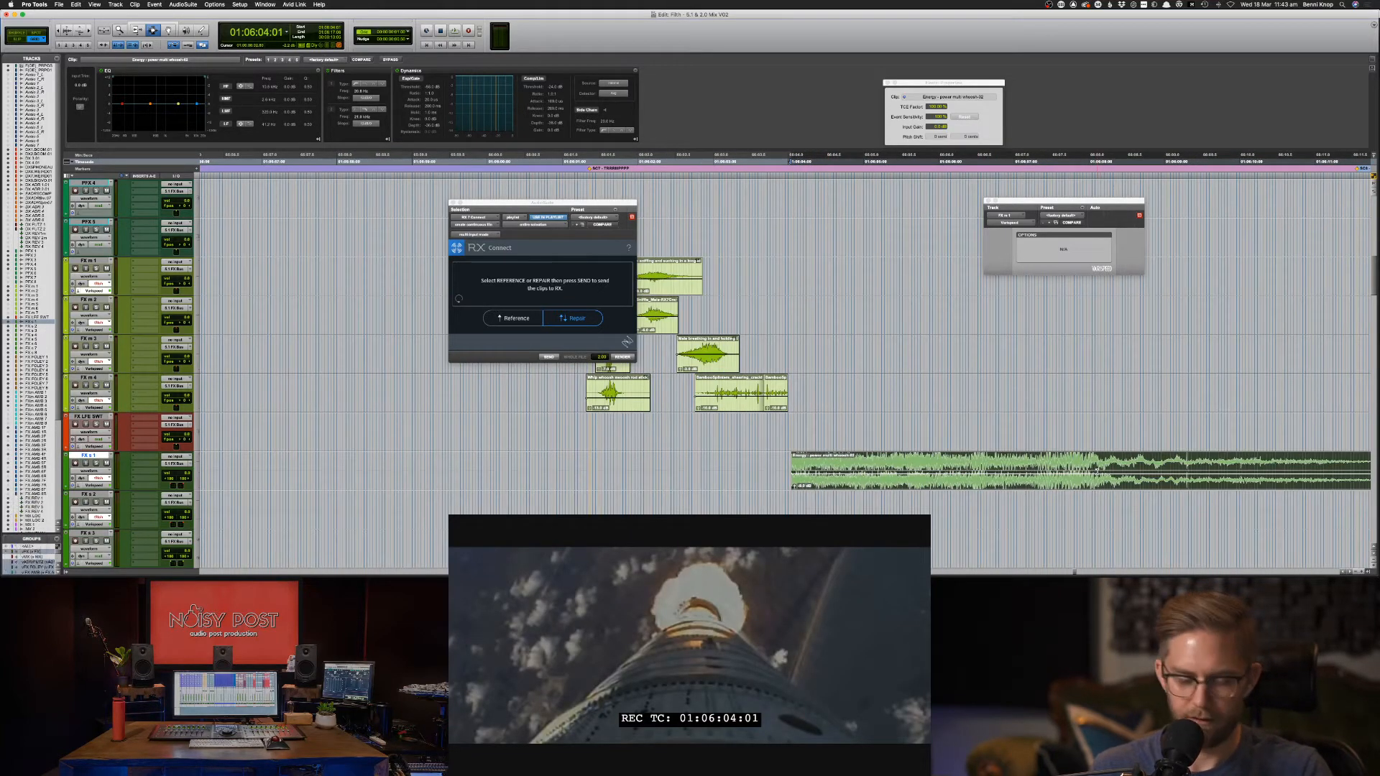
Step through the picture frame by frame to place the playhead at 01:06:04:19.
{"action": "left_click", "coordinate": [1116, 161]}
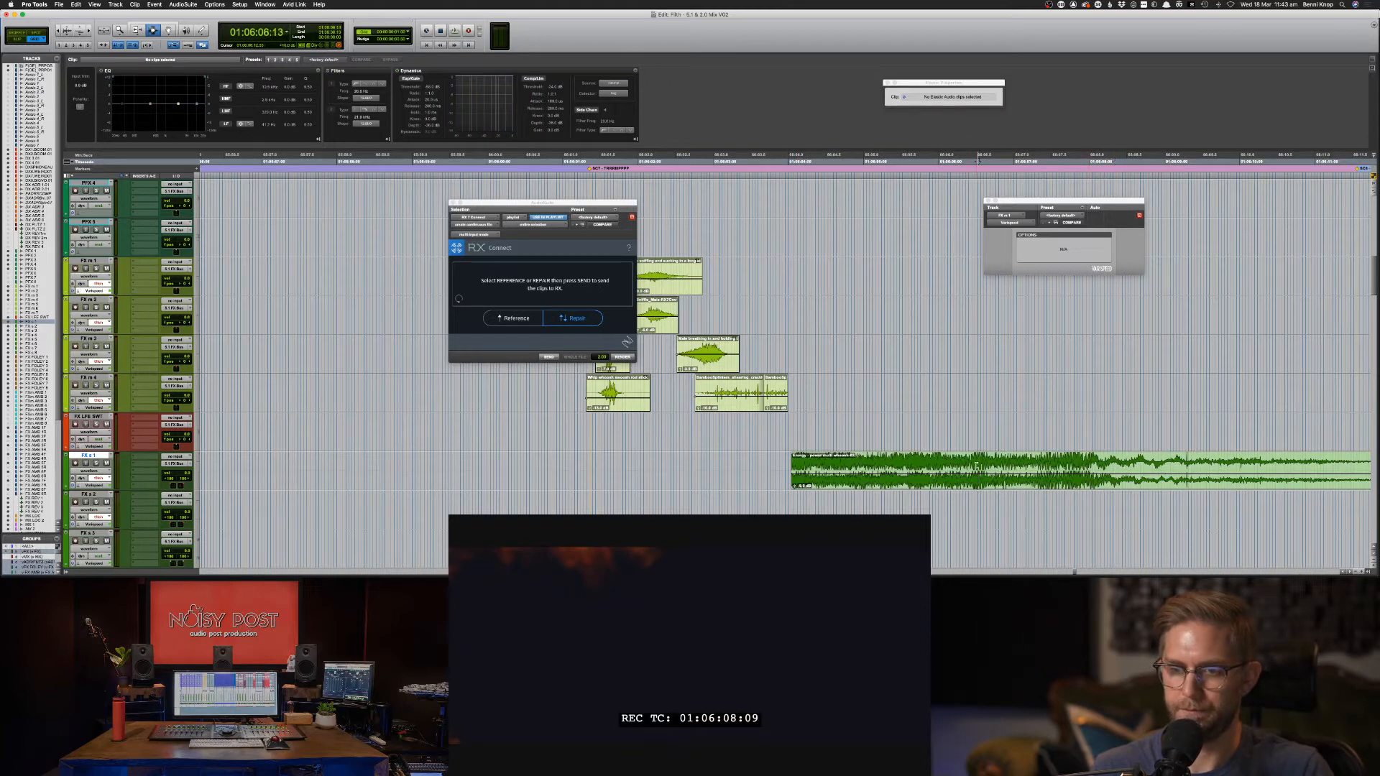
{"action": "left_click", "coordinate": [923, 466]}
{"action": "left_click", "coordinate": [916, 470]}
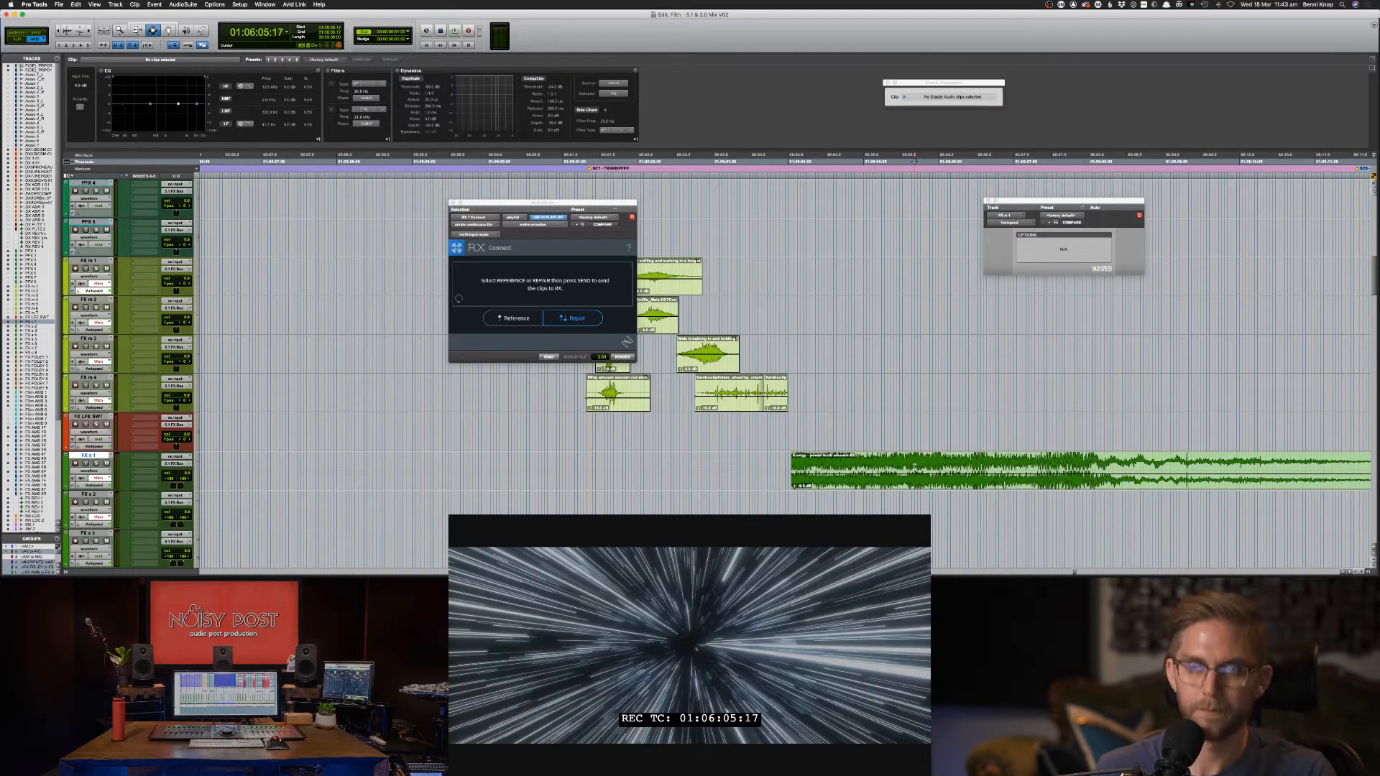
{"action": "key", "text": "comma"}
{"action": "key", "text": "comma"}
{"action": "key", "text": "comma"}
{"action": "key", "text": "comma"}
{"action": "key", "text": "comma"}
{"action": "key", "text": "comma"}
{"action": "key", "text": "comma"}
{"action": "key", "text": "comma"}
{"action": "key", "text": "comma"}
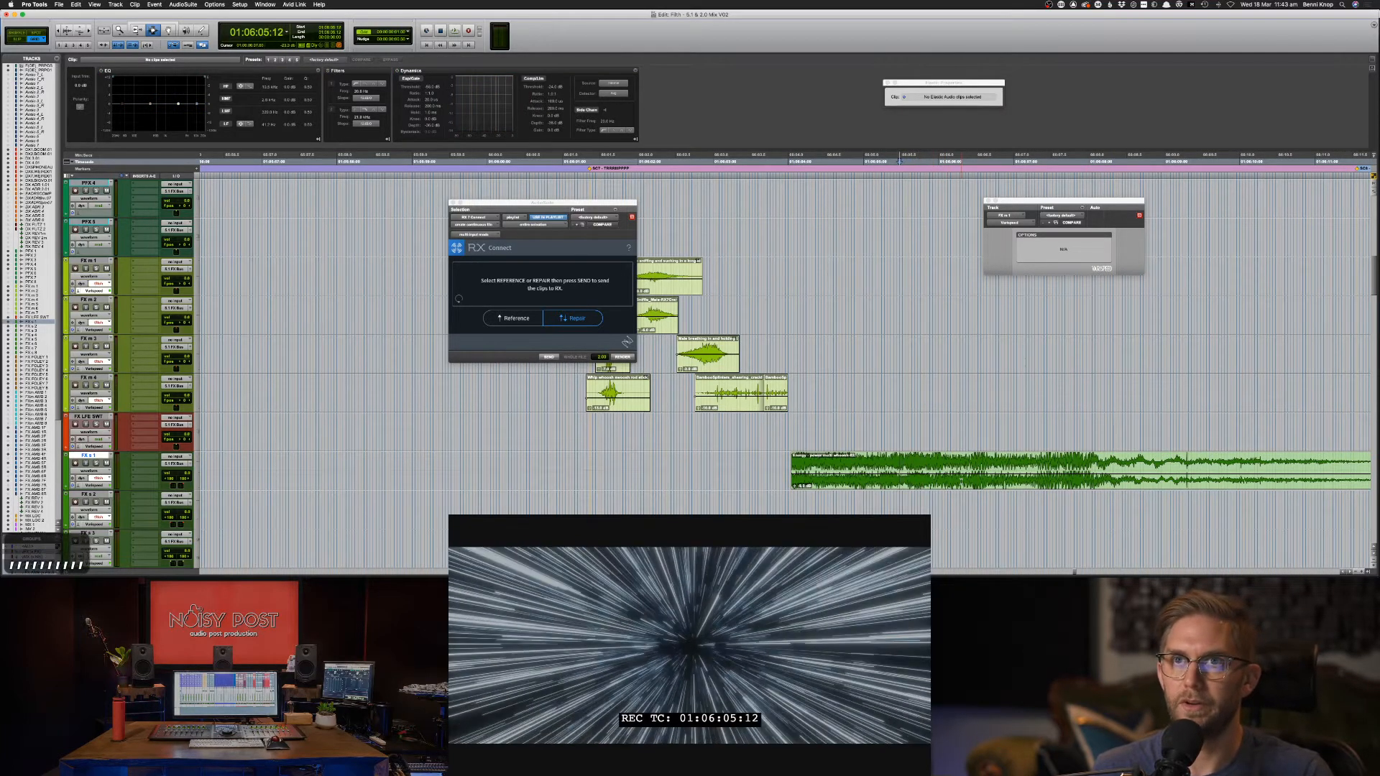
{"action": "key", "text": "comma"}
{"action": "key", "text": "comma"}
{"action": "key", "text": "comma"}
{"action": "key", "text": "comma"}
{"action": "key", "text": "comma"}
{"action": "key", "text": "comma"}
{"action": "key", "text": "comma"}
{"action": "key", "text": "comma"}
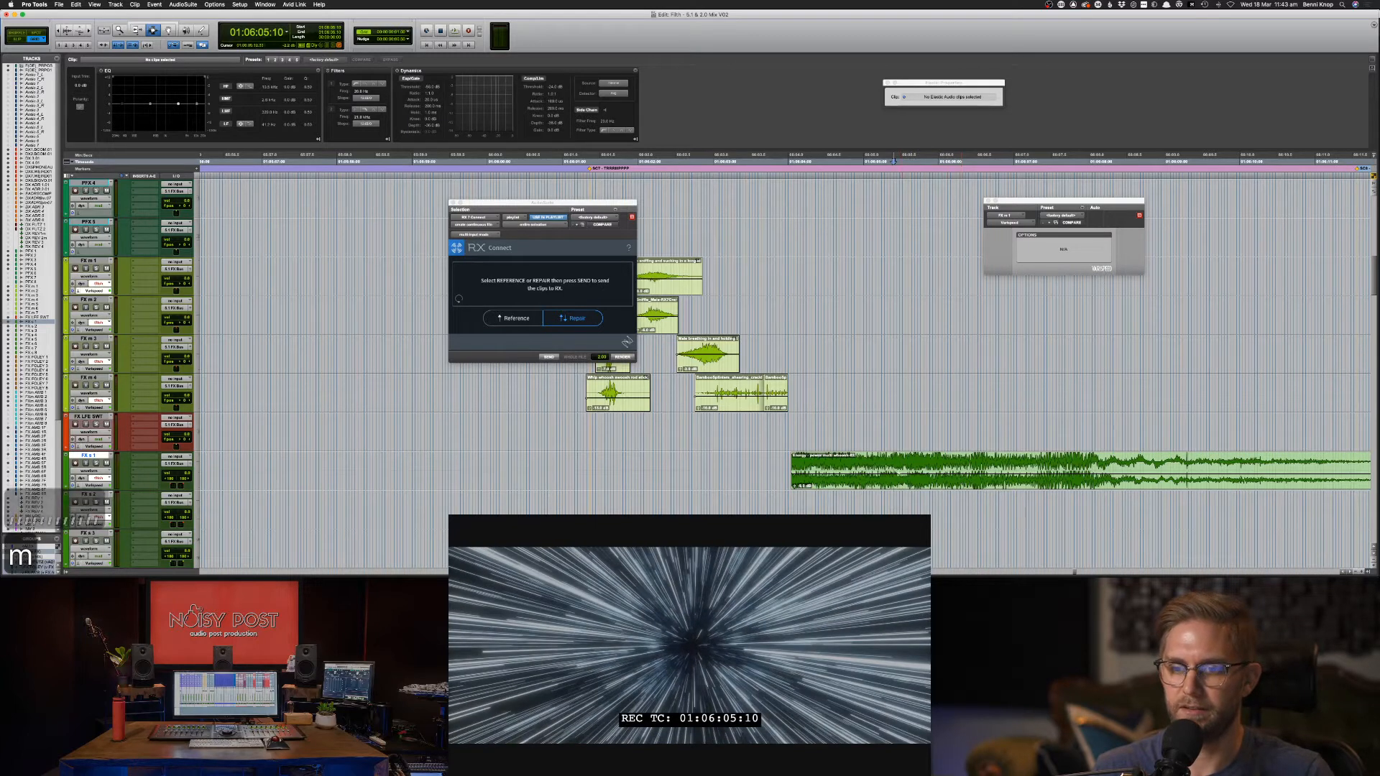
{"action": "key", "text": "comma"}
{"action": "key", "text": "m"}
{"action": "key", "text": "m"}
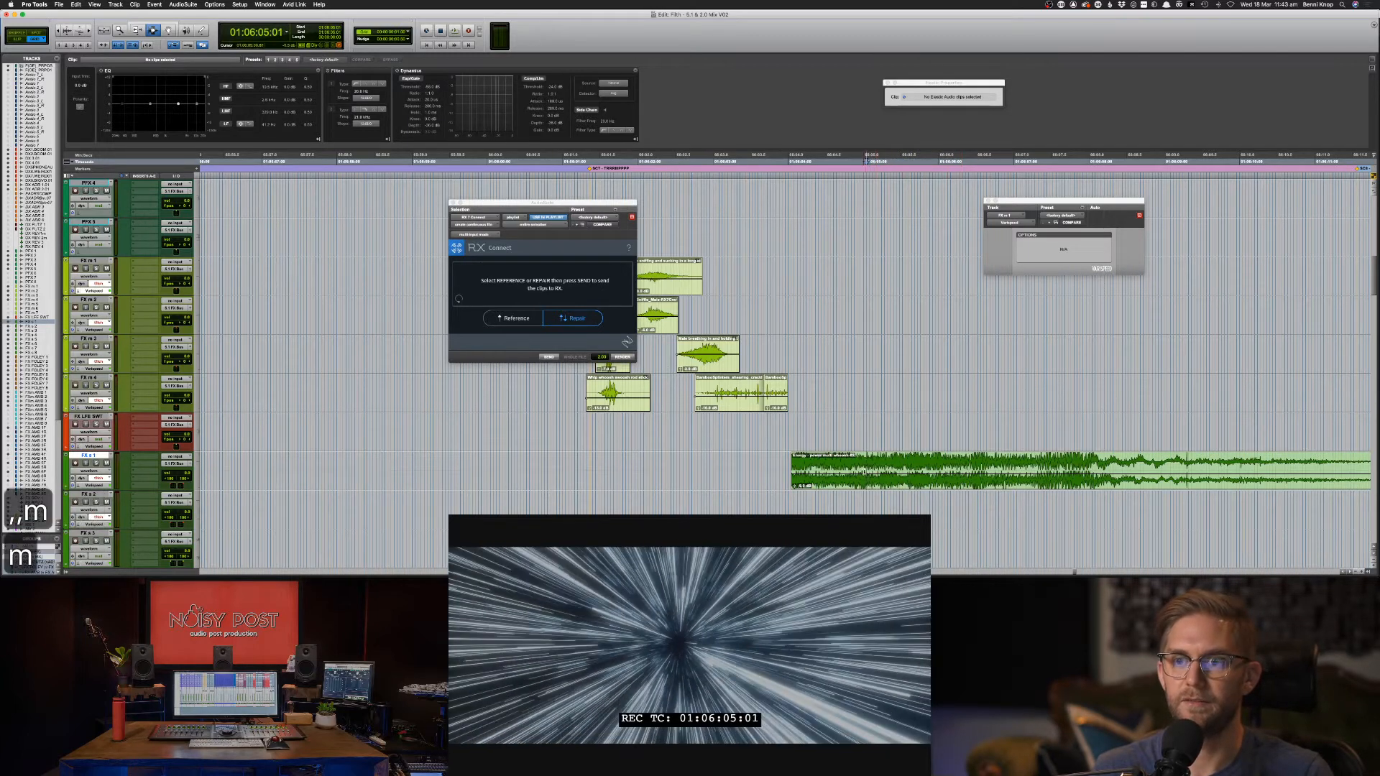
{"action": "left_click", "coordinate": [854, 471]}
{"action": "left_click", "coordinate": [830, 474]}
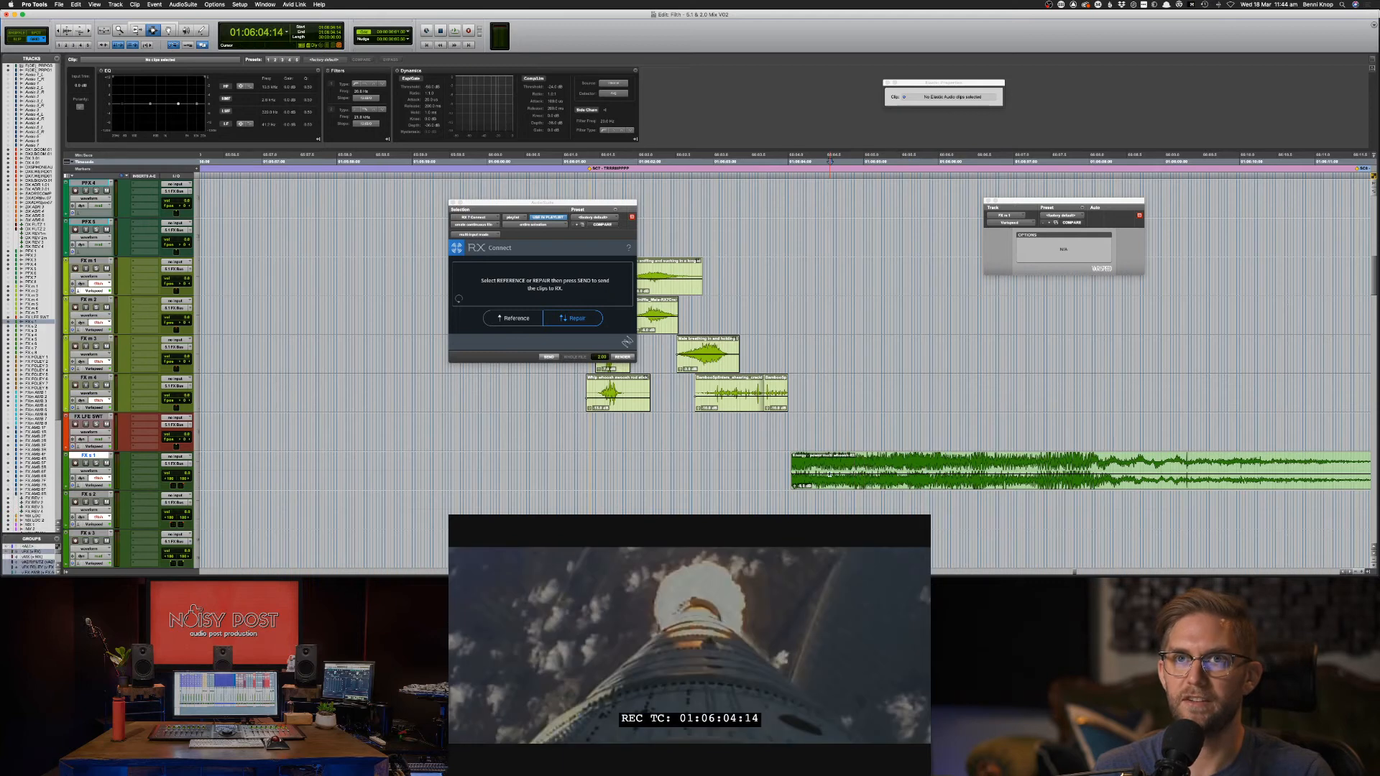
{"action": "key", "text": "period"}
{"action": "key", "text": "period"}
{"action": "key", "text": "period"}
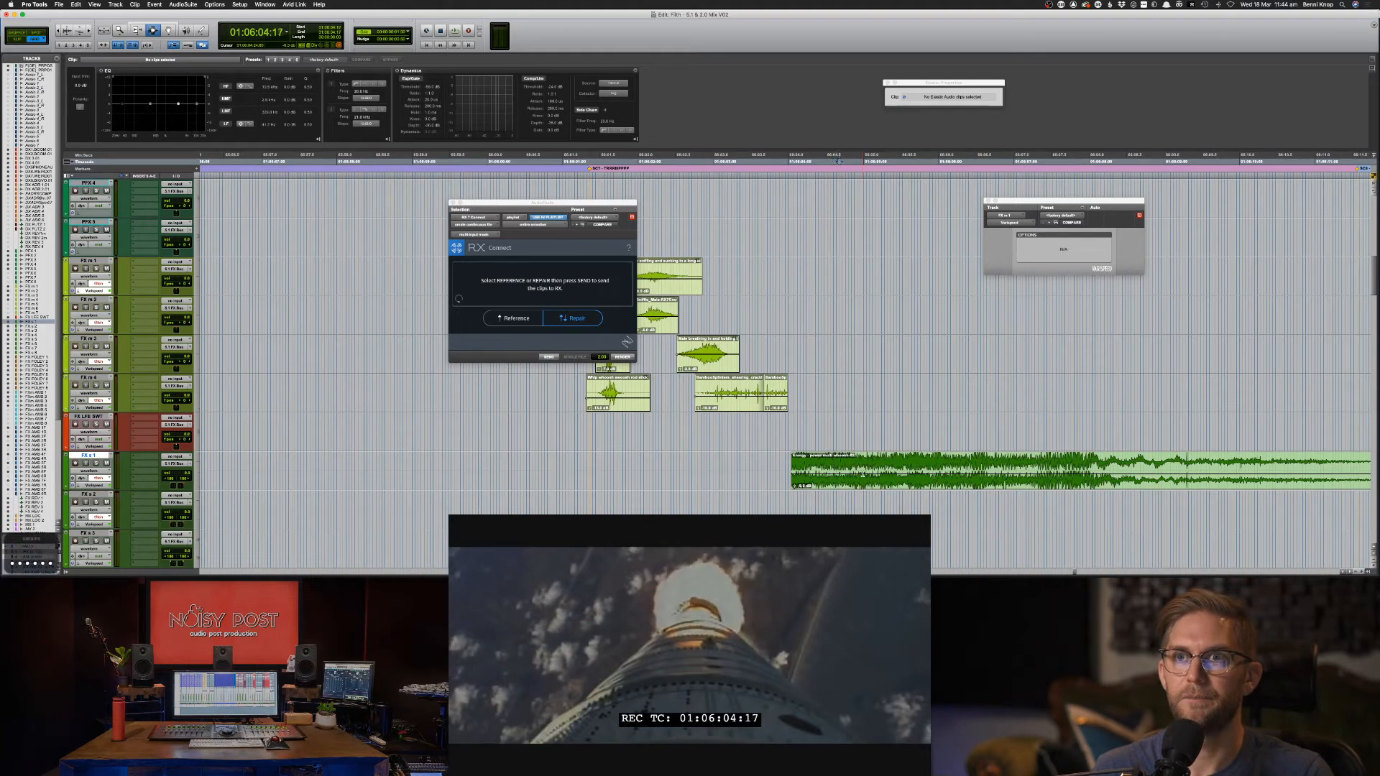
{"action": "key", "text": "period"}
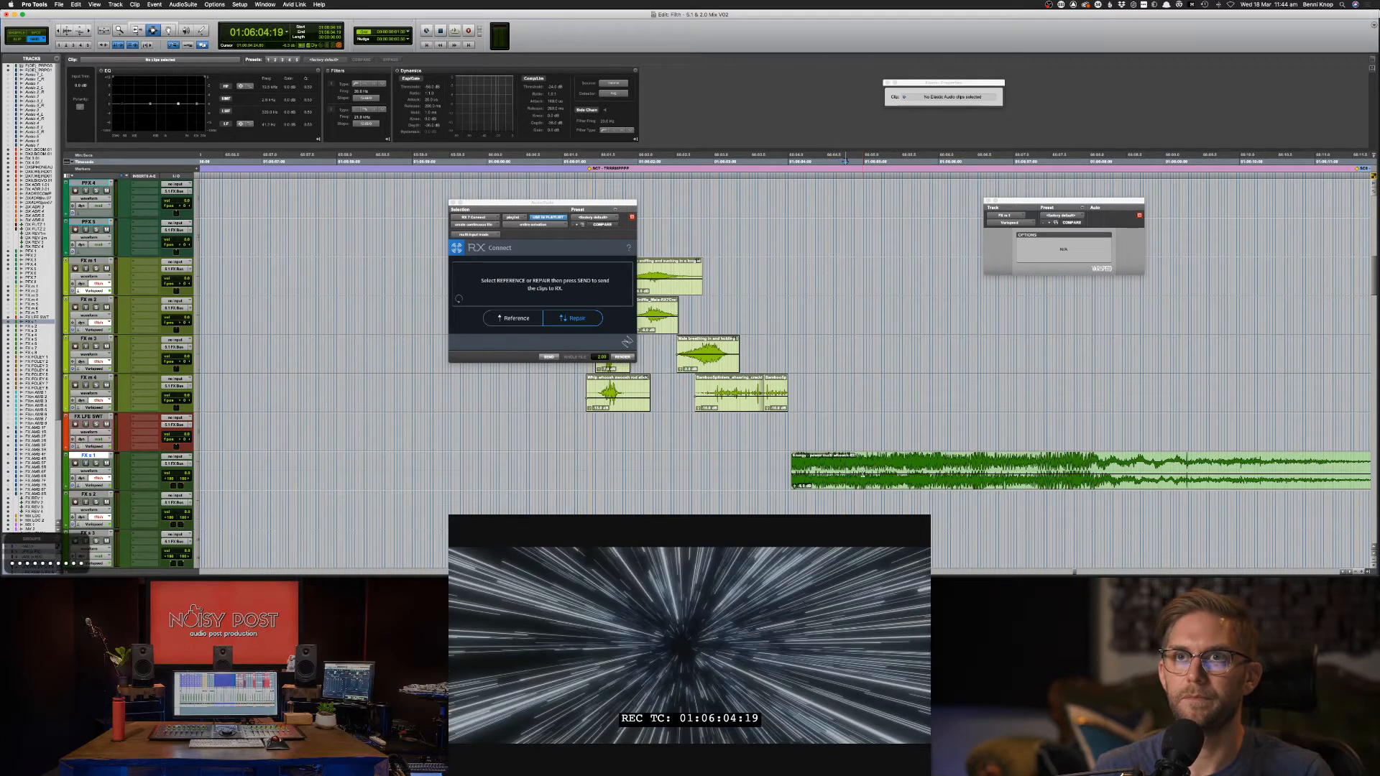
Split the whoosh at 01:06:04:19, delete the tail, and play it against picture.
{"action": "key", "text": "super+e"}
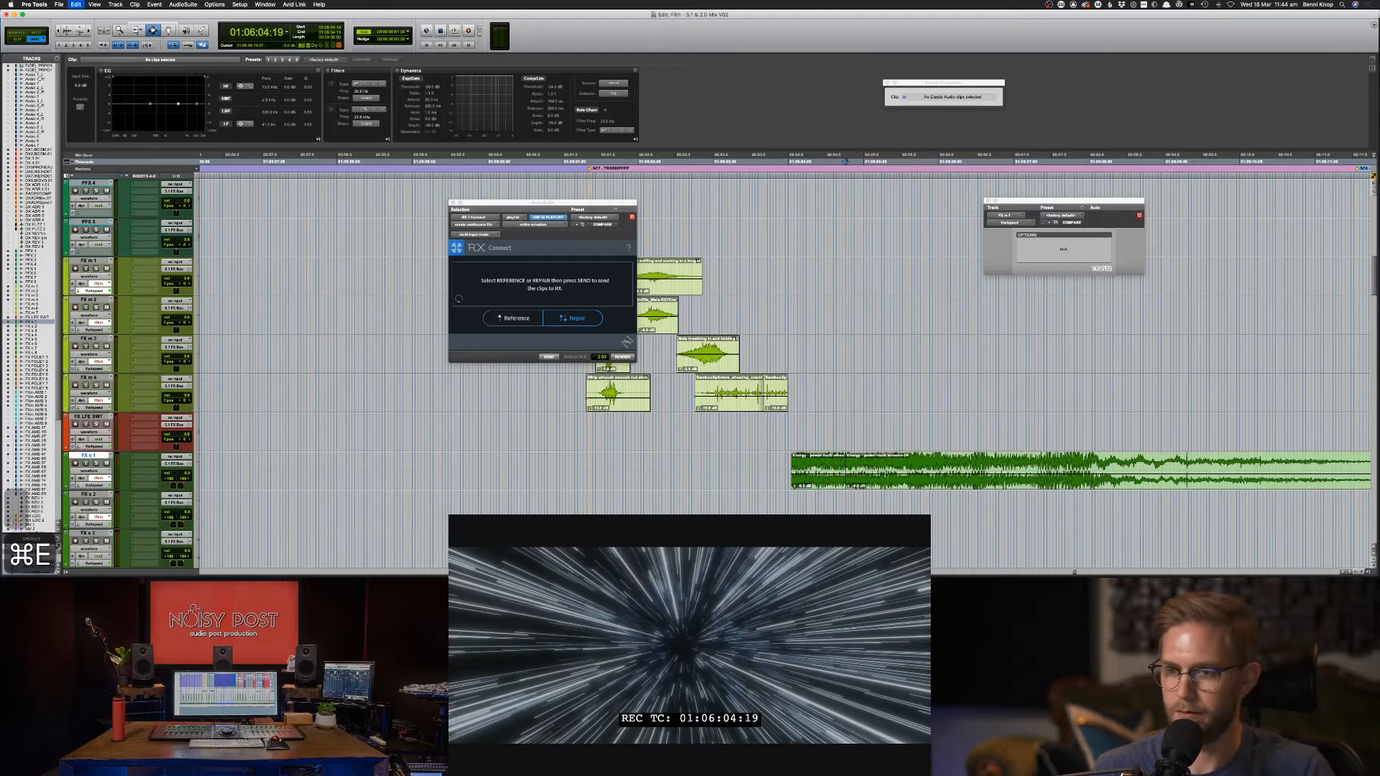
{"action": "key", "text": "BackSpace"}
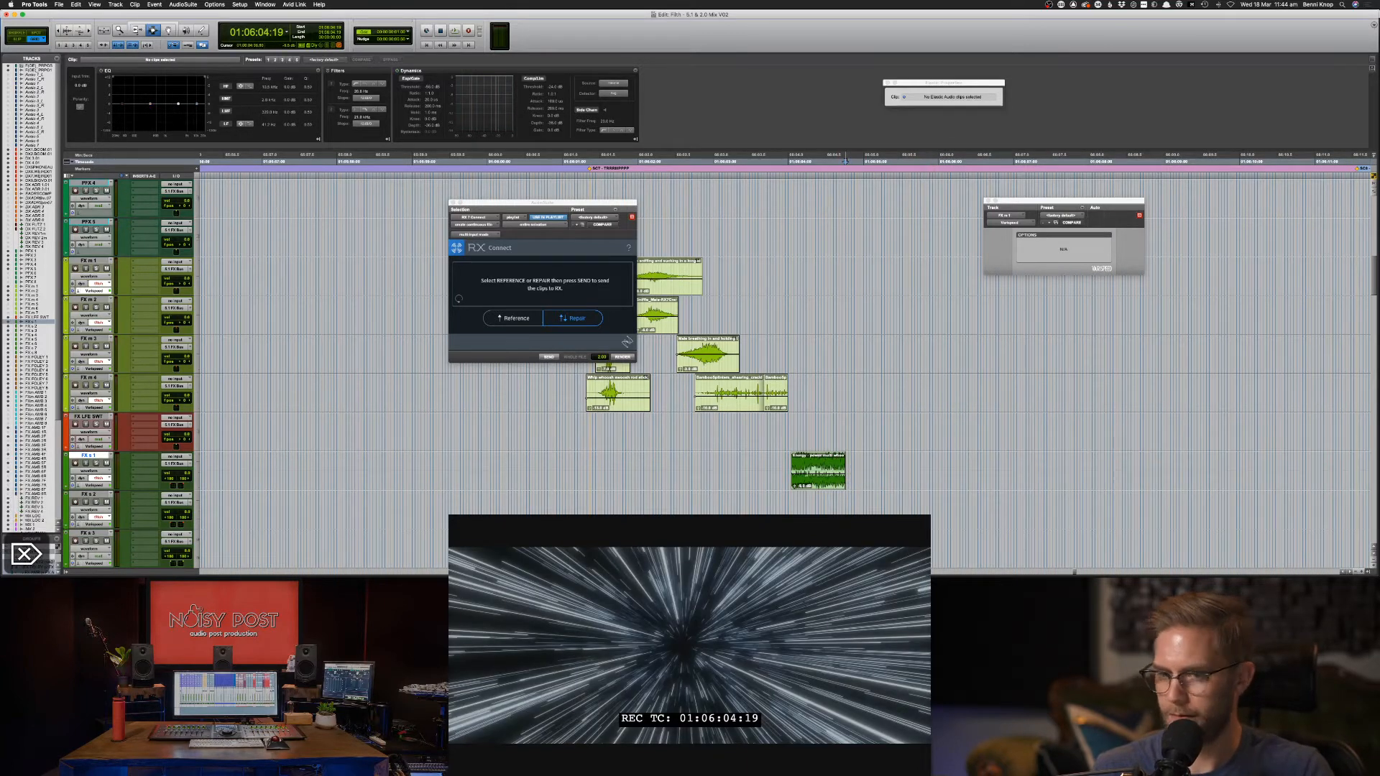
{"action": "key", "text": "space"}
{"action": "key", "text": "space"}
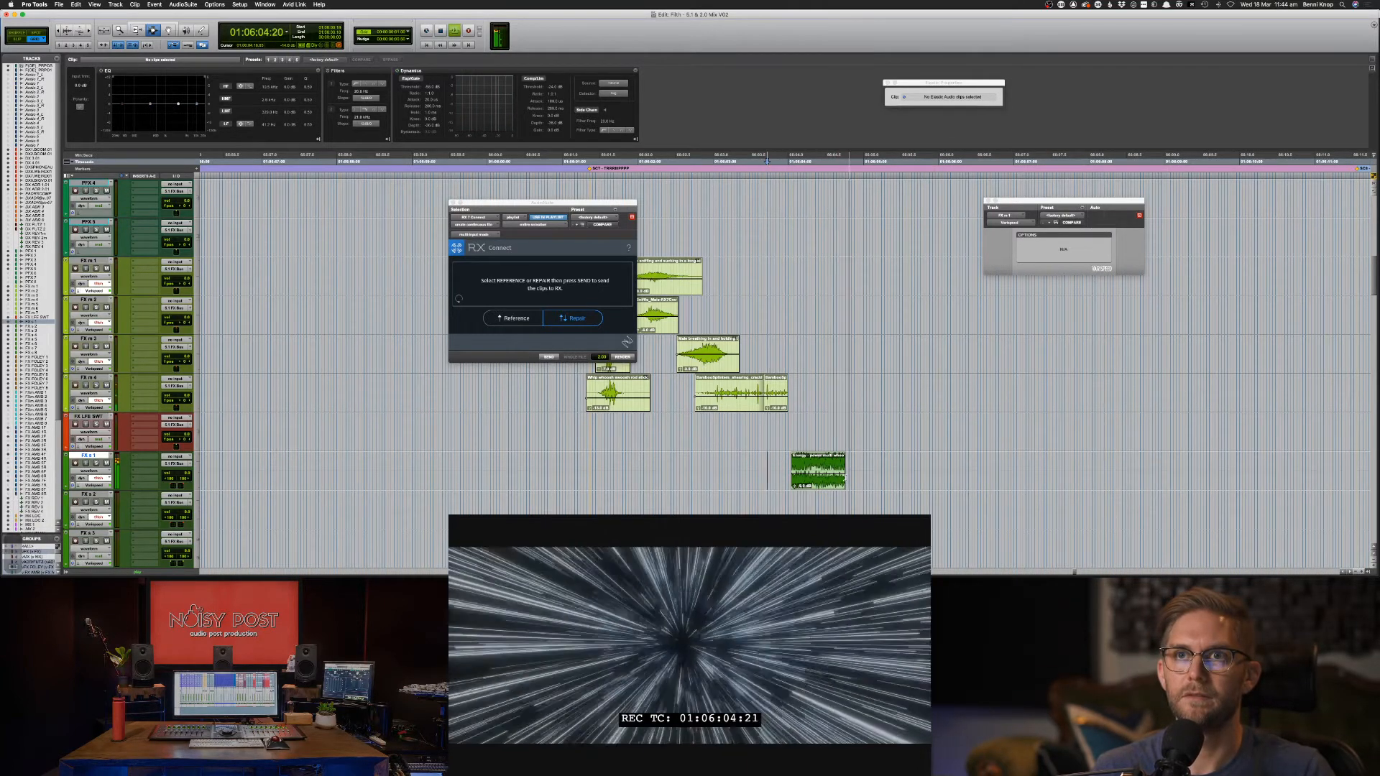
{"action": "key", "text": "space"}
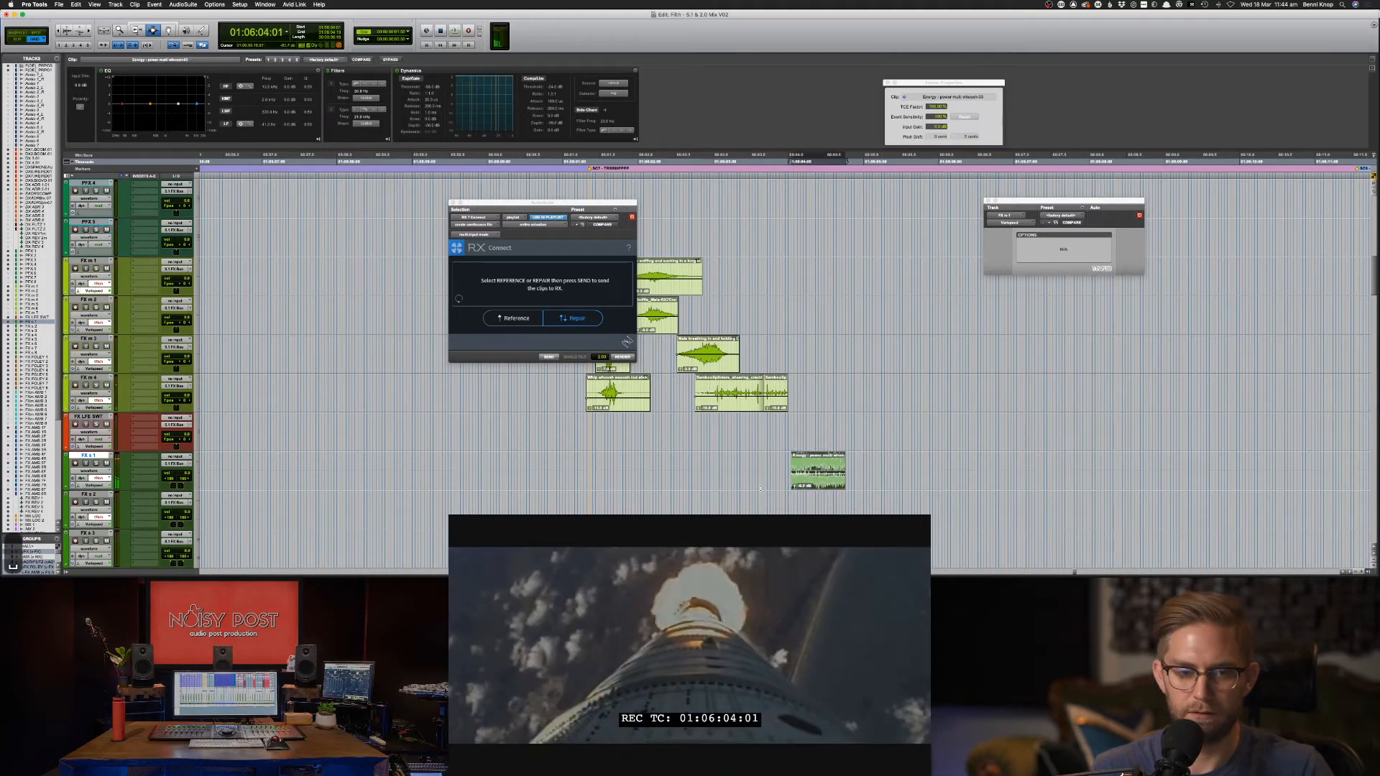
{"action": "key", "text": "super+Tab"}
{"action": "key", "text": "super+Tab"}
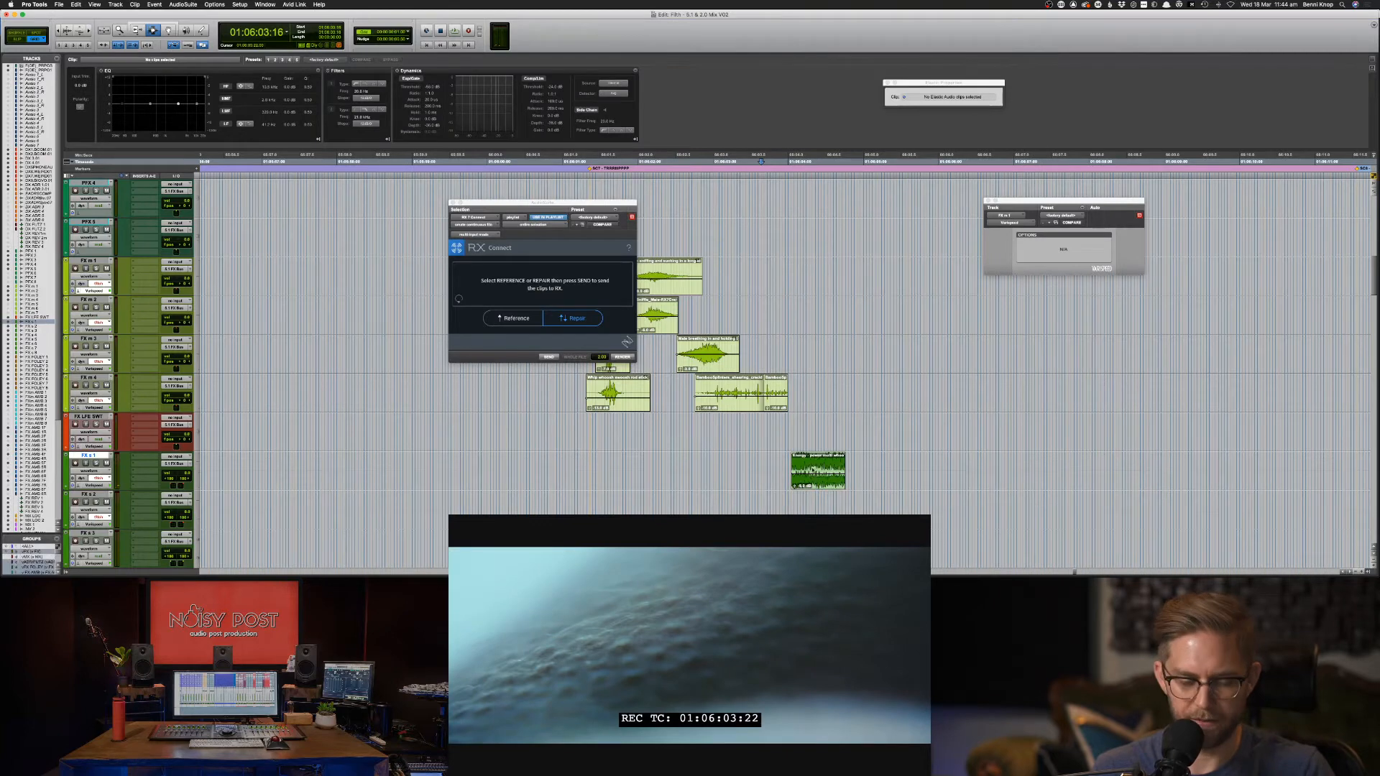
{"action": "key", "text": "F6"}
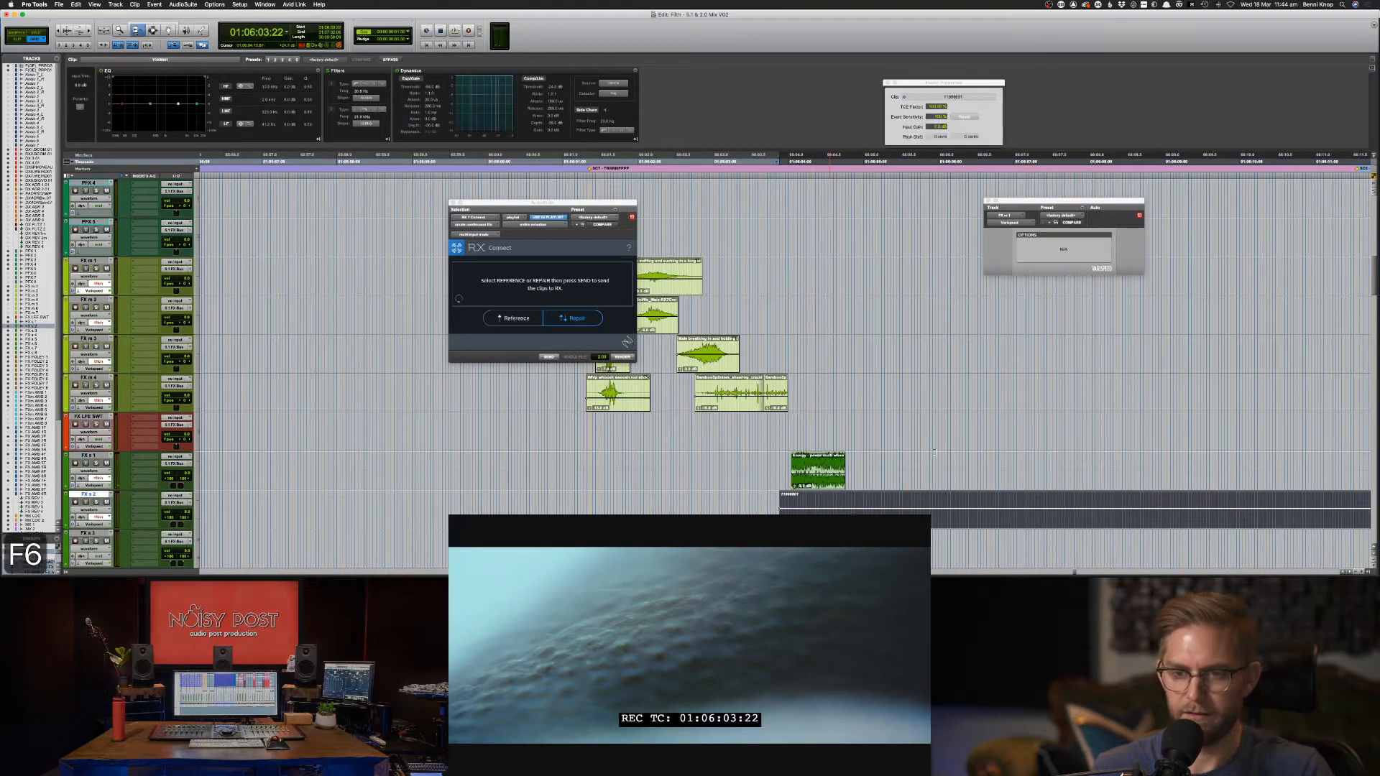
Audition the processed whoosh layer against picture from 01:06:05:23 and again from 01:06:04:03.
{"action": "key", "text": "s"}
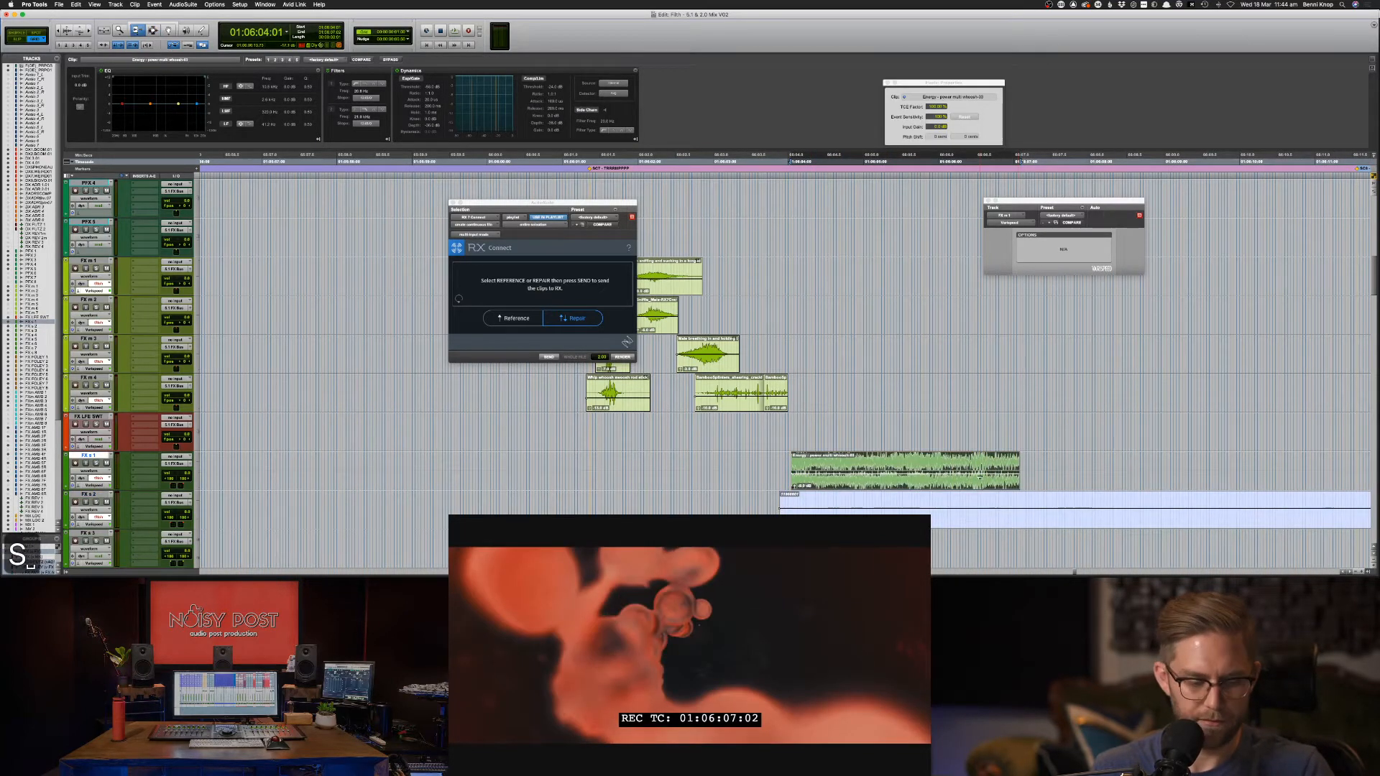
{"action": "key", "text": "space"}
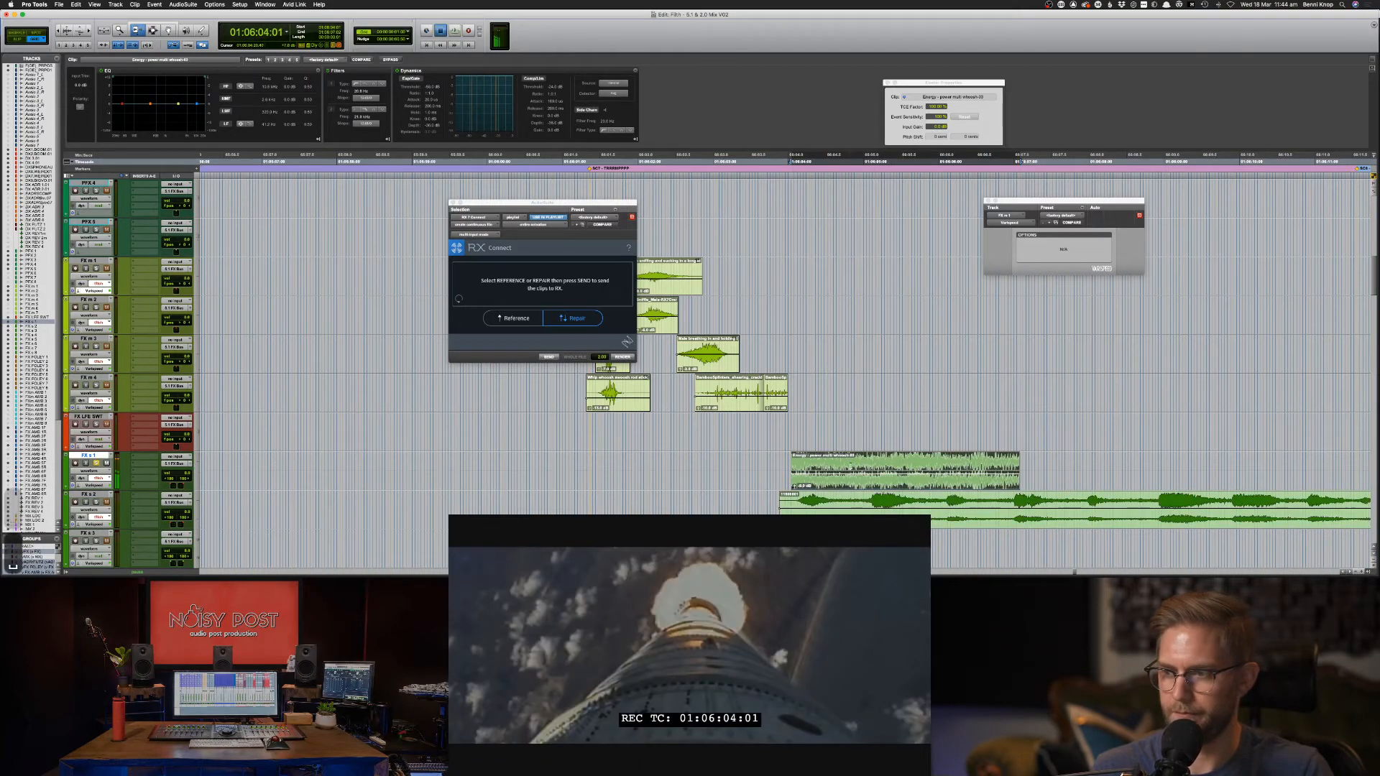
{"action": "key", "text": "F7"}
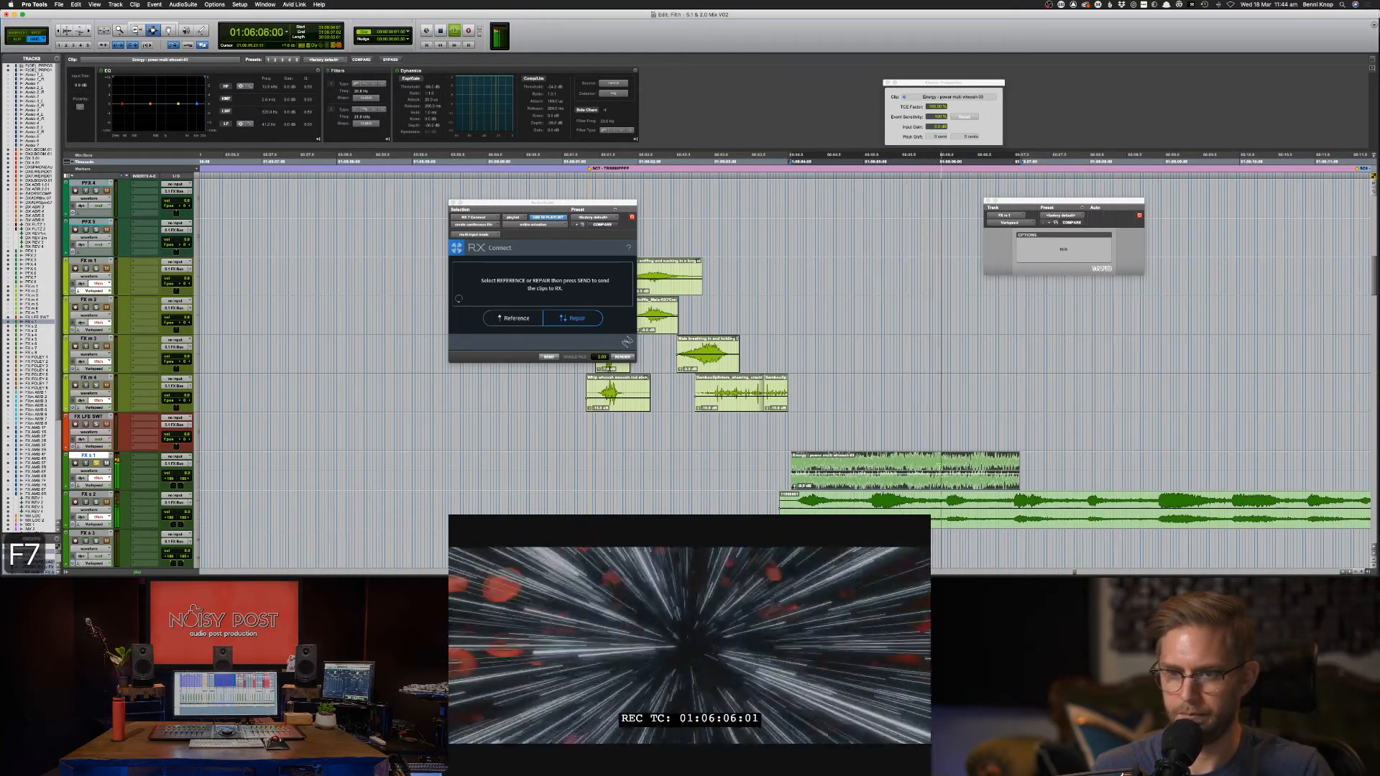
{"action": "key", "text": "space"}
{"action": "left_click", "coordinate": [938, 468]}
{"action": "key", "text": "space"}
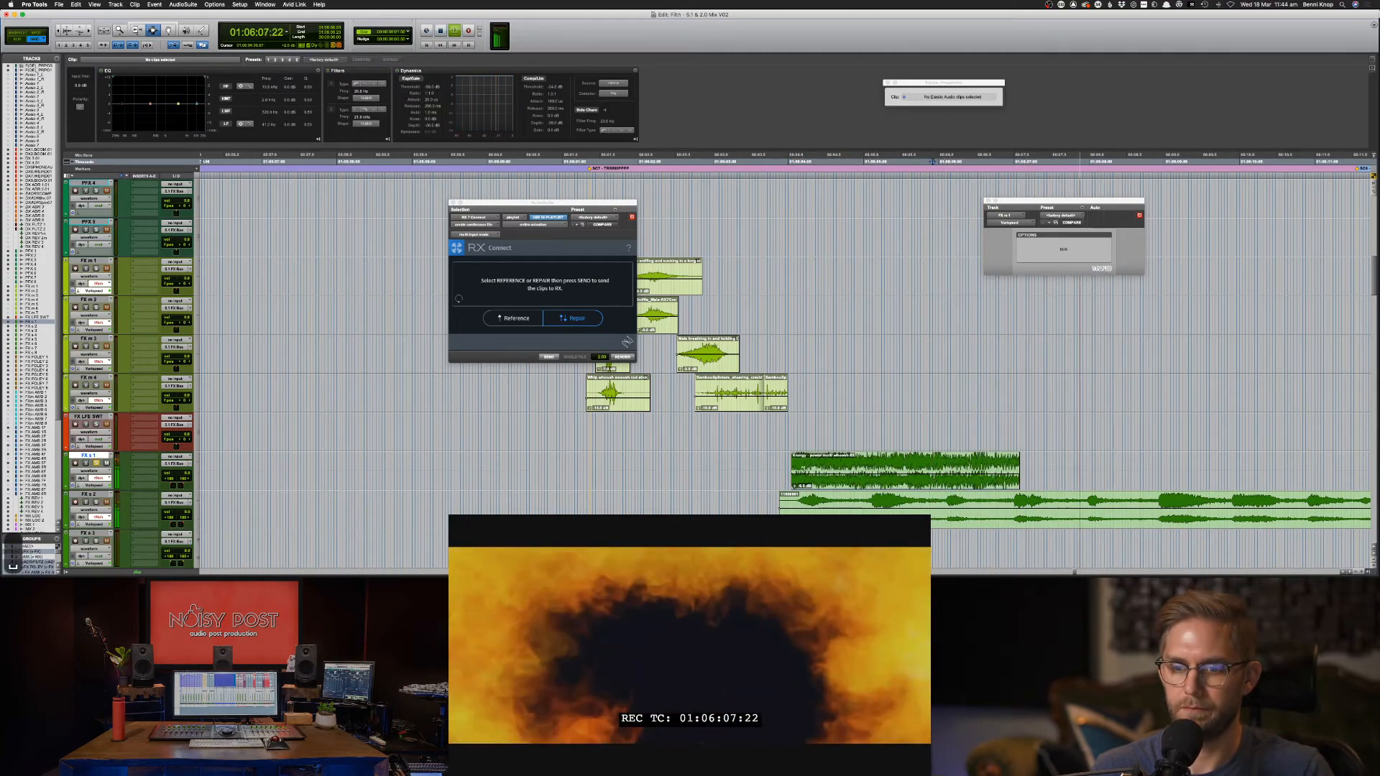
{"action": "key", "text": "space"}
{"action": "left_click", "coordinate": [802, 468]}
{"action": "key", "text": "space"}
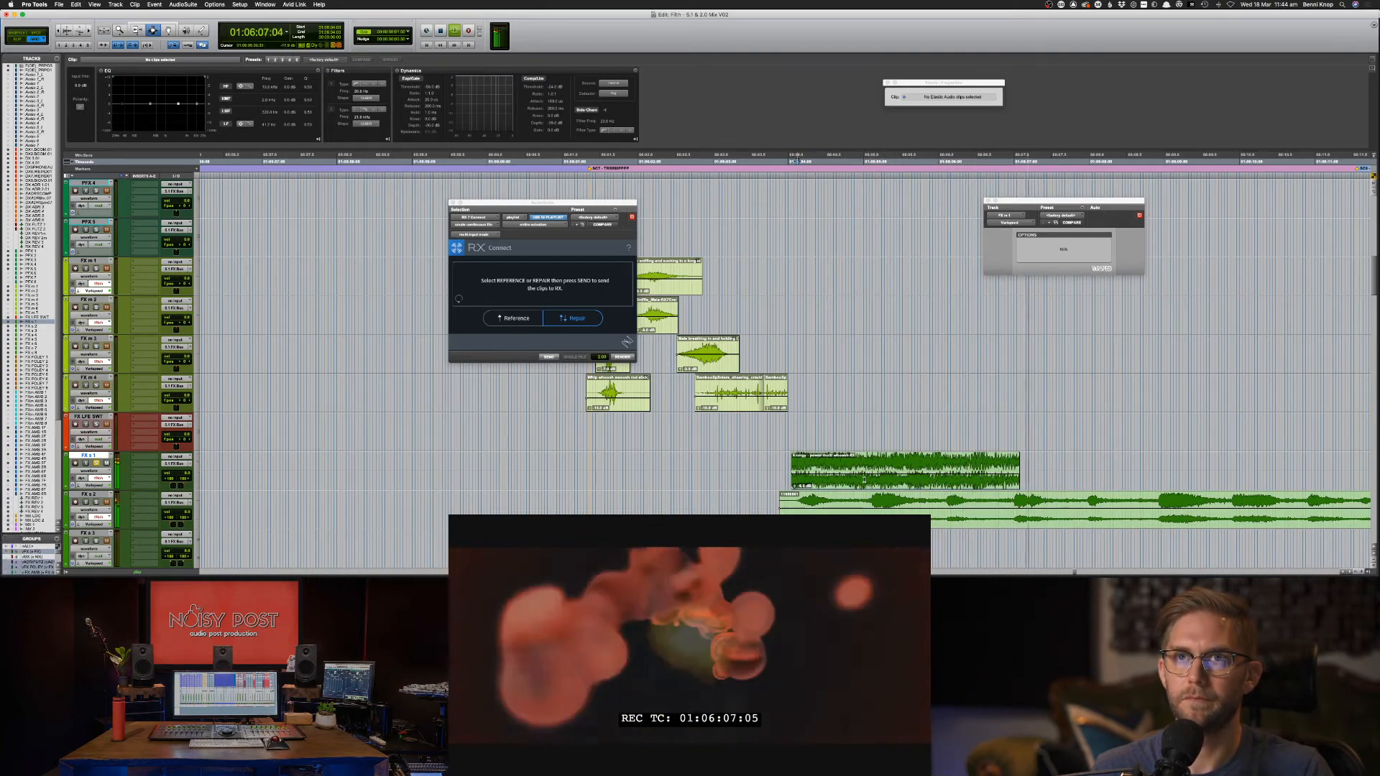
{"action": "key", "text": "space"}
Trim the Energy power multi whoosh clip's tail further right and play it against picture.
{"action": "key", "text": "F6"}
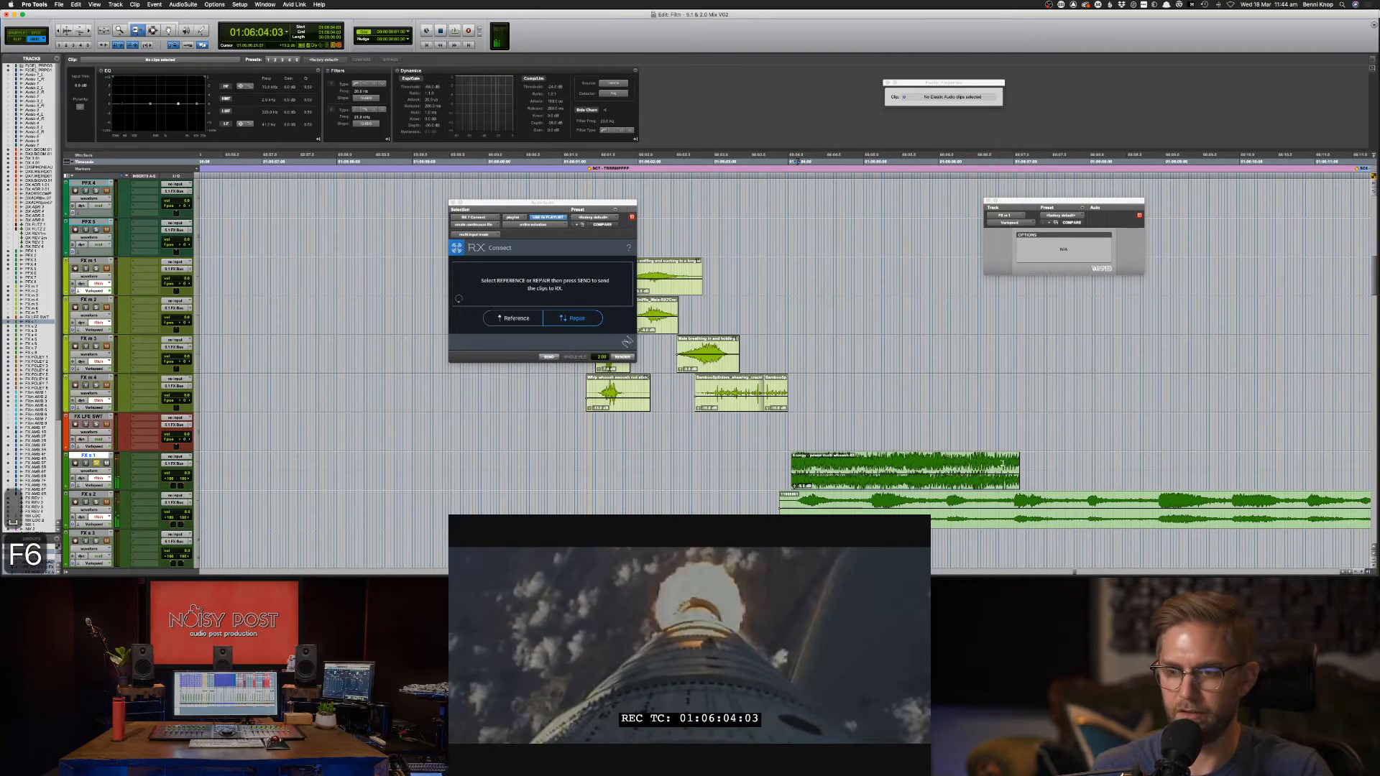
{"action": "left_click_drag", "start_coordinate": [1003, 466], "coordinate": [1112, 460]}
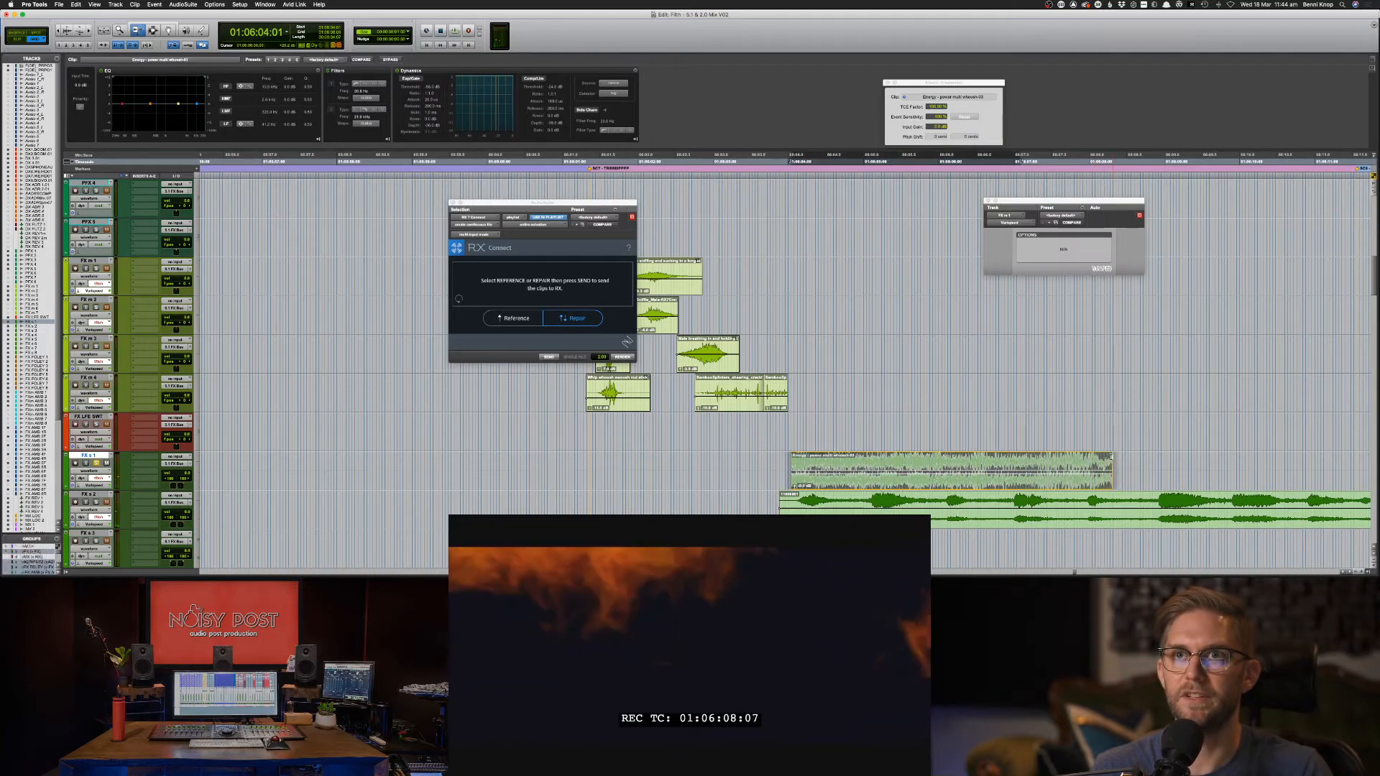
{"action": "key", "text": "space"}
{"action": "key", "text": "F7"}
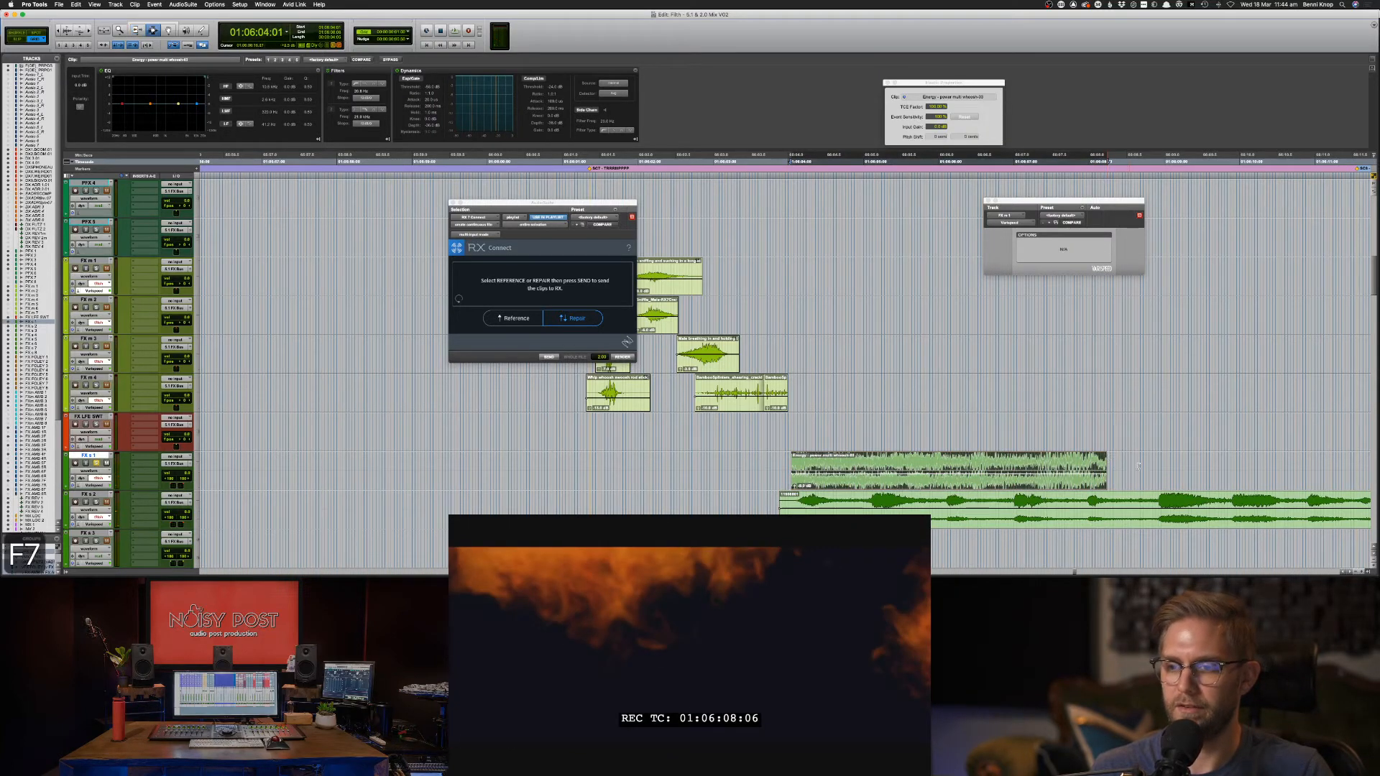
Preview the fifth Soundsnap result, the sound-design swoosh, and download it as a WAV.
{"action": "key", "text": "super+Tab"}
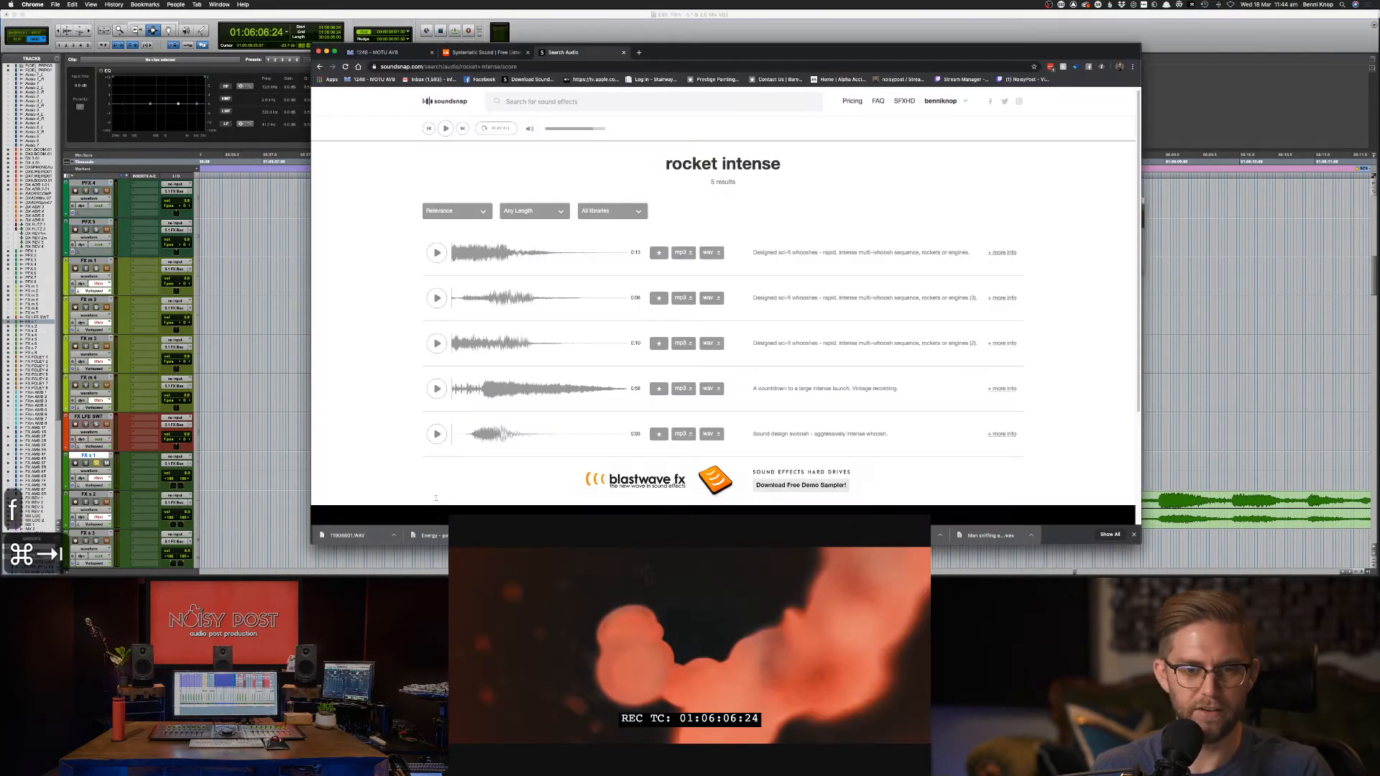
{"action": "left_click", "coordinate": [436, 434]}
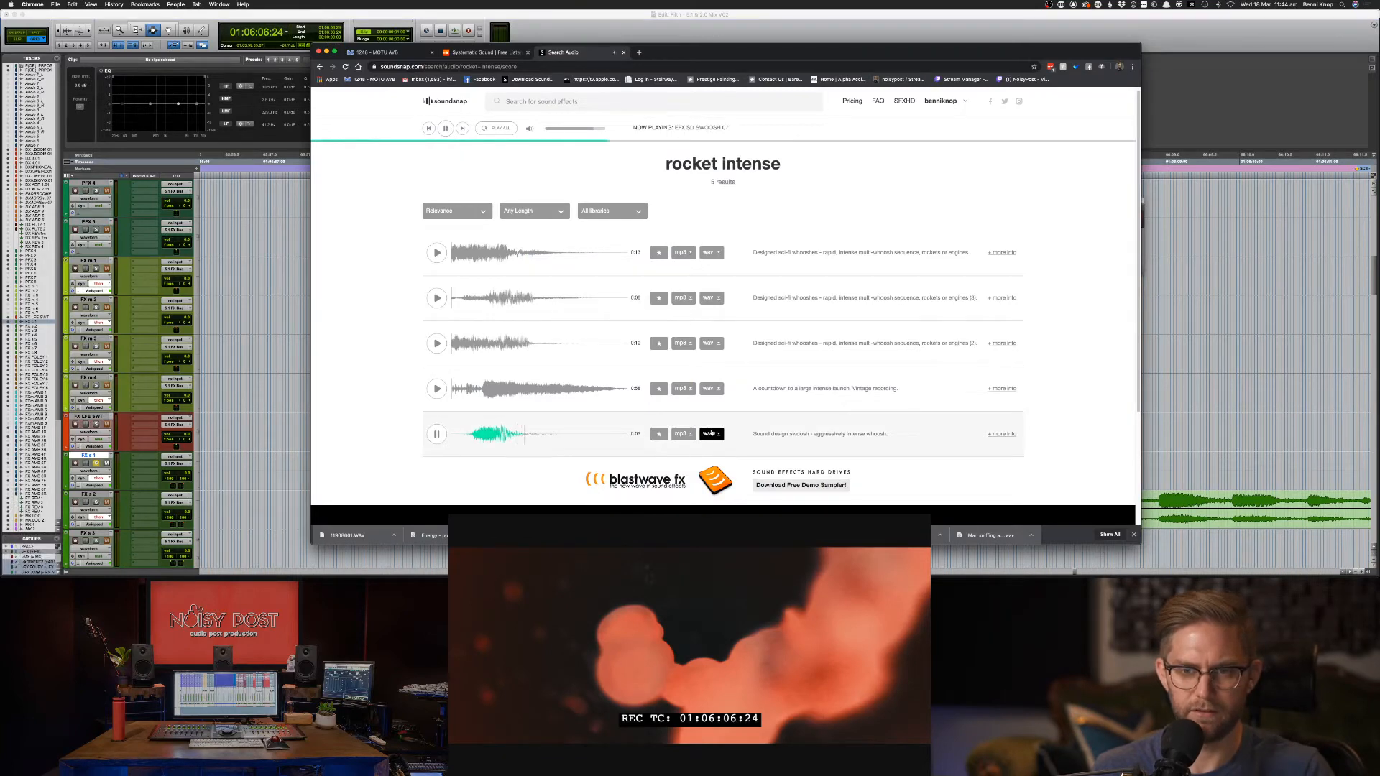
{"action": "left_click", "coordinate": [710, 434]}
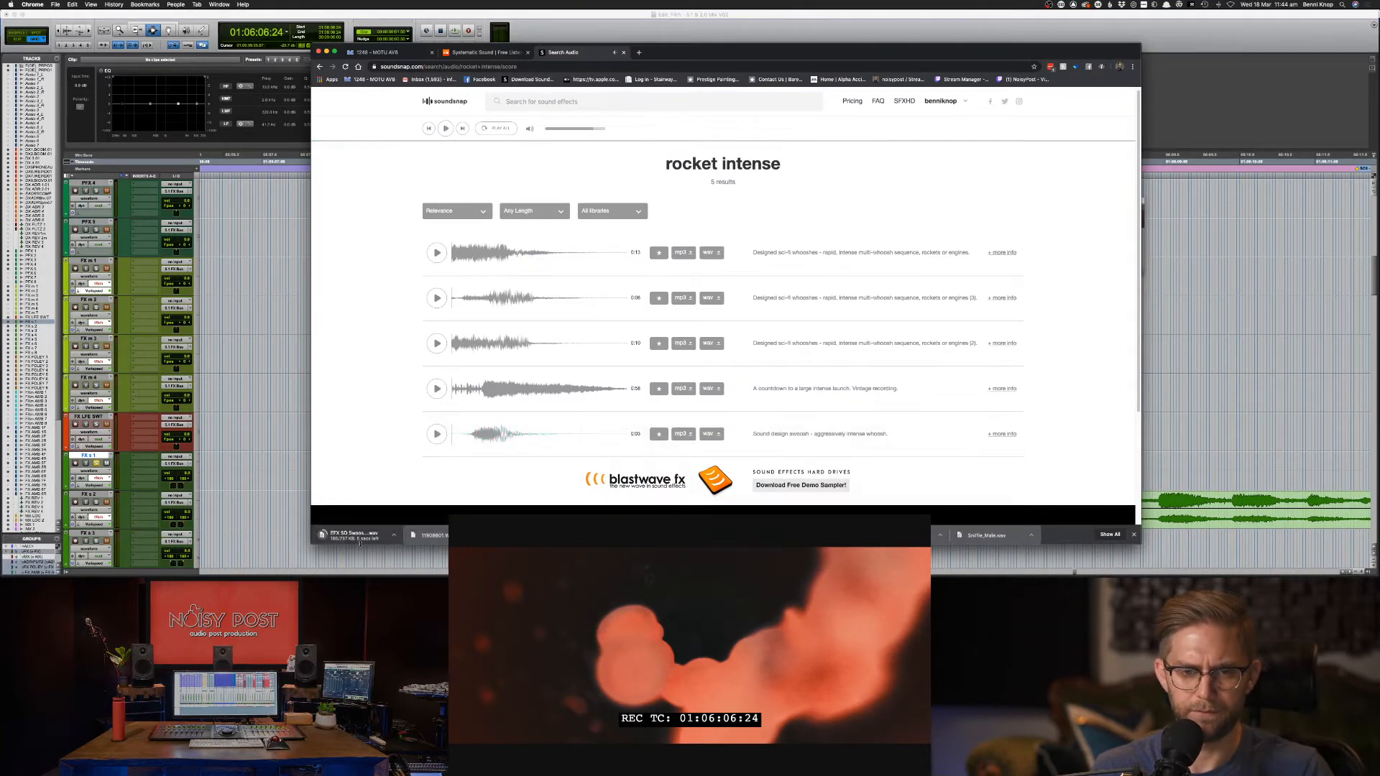
{"action": "key", "text": "super+Tab"}
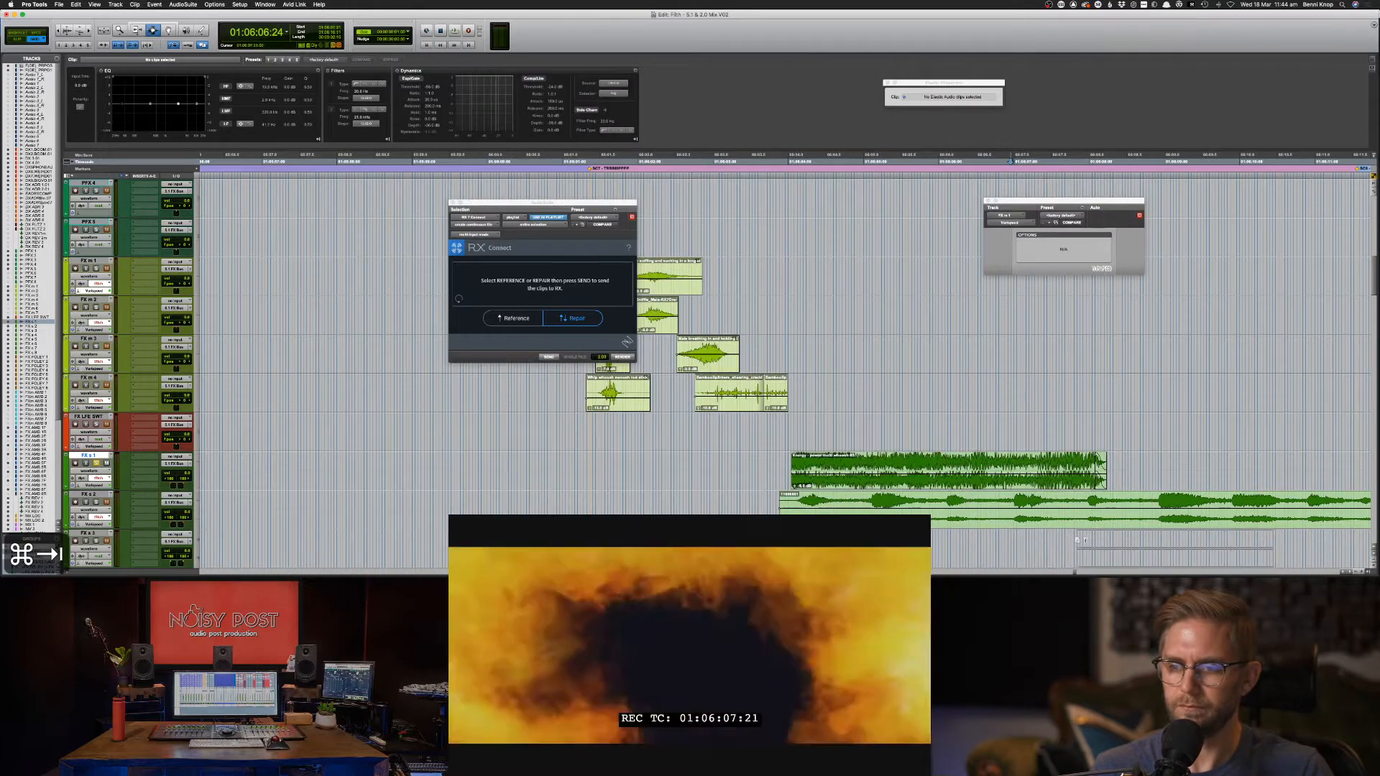
Place the downloaded swoosh on the lower FX track and nudge it slightly earlier.
{"action": "left_click_drag", "start_coordinate": [1130, 550], "coordinate": [1136, 551]}
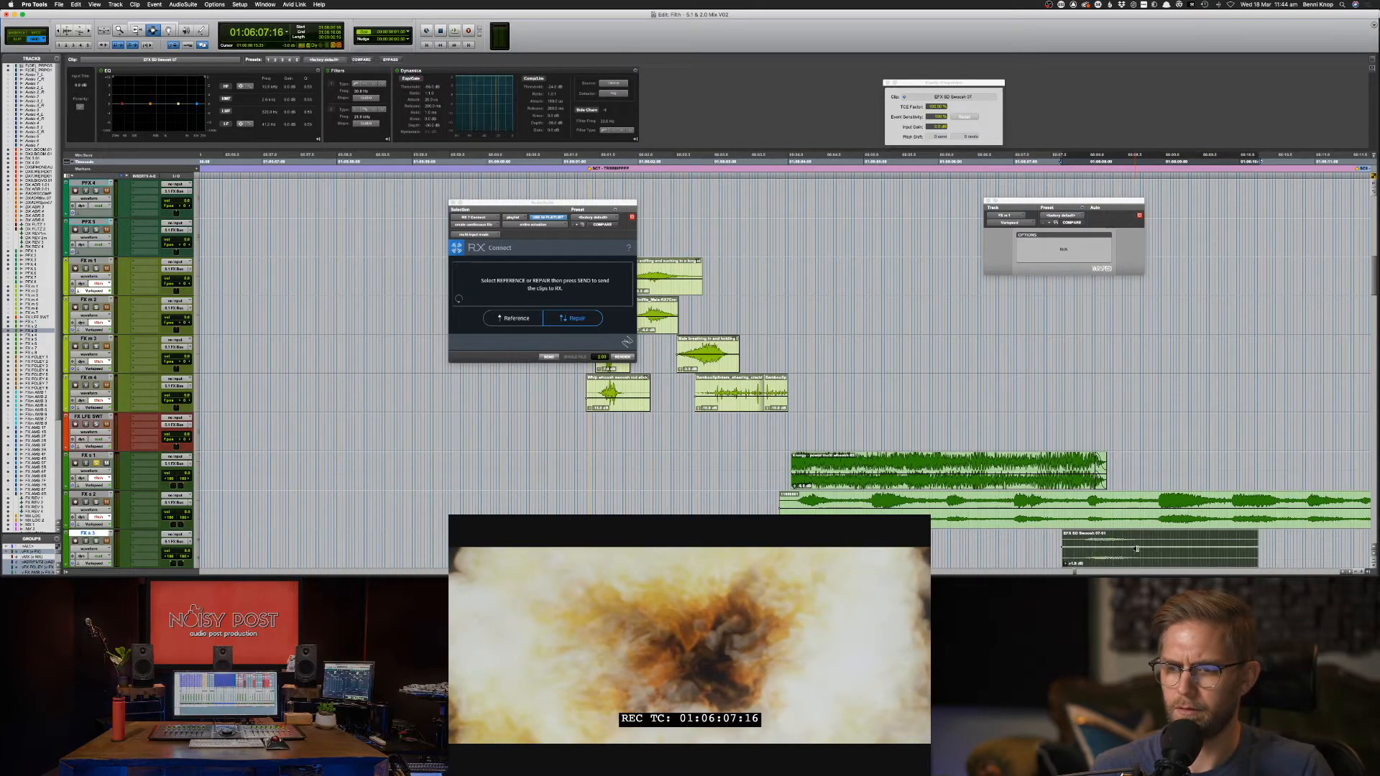
{"action": "key", "text": "space"}
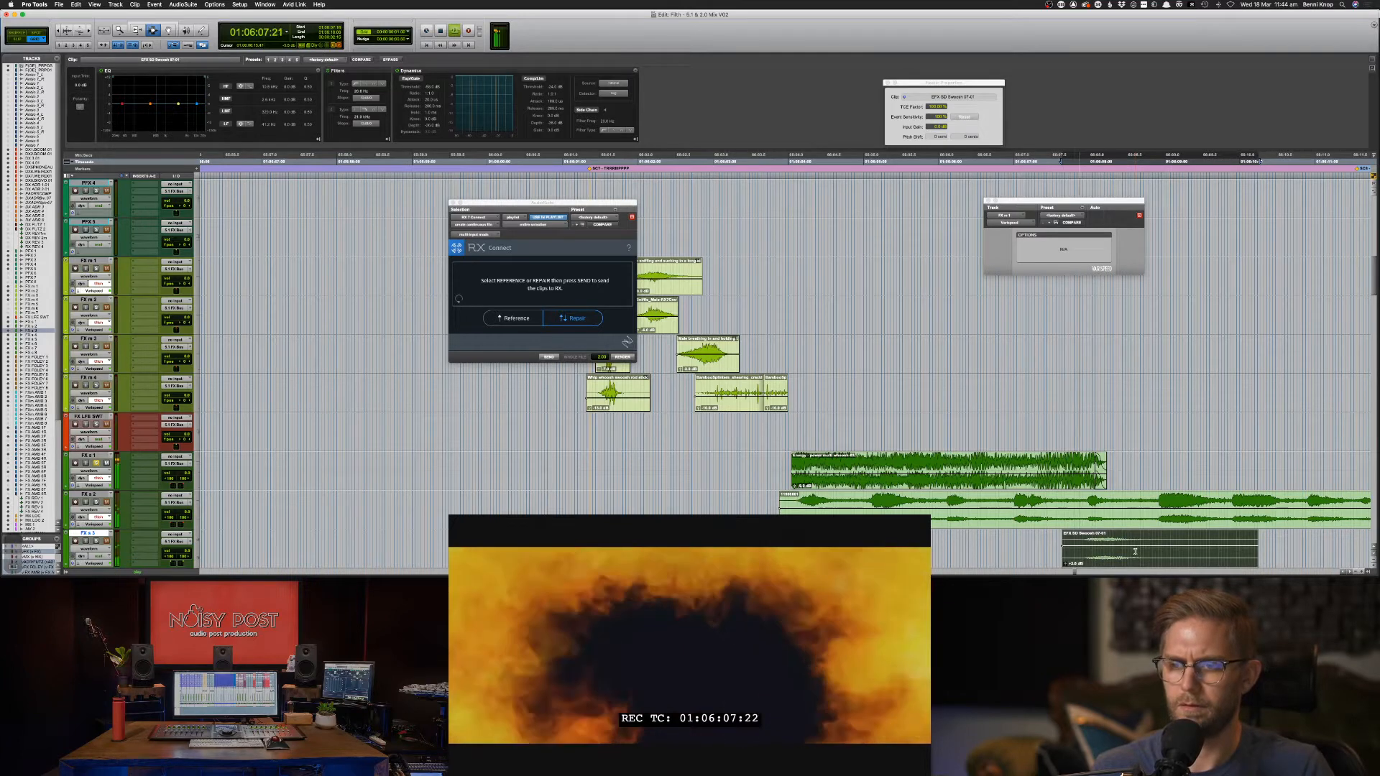
{"action": "key", "text": "F8"}
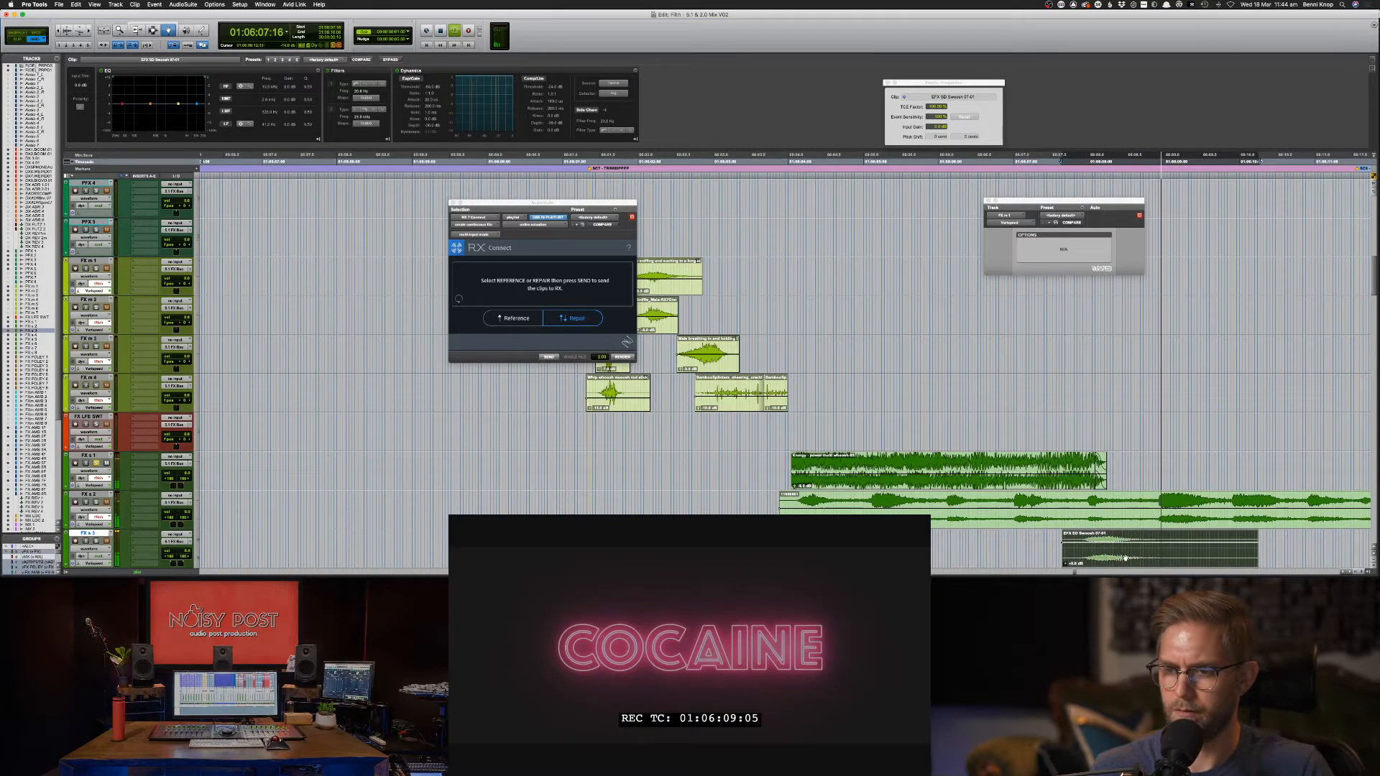
{"action": "key", "text": "space"}
{"action": "left_click_drag", "start_coordinate": [1130, 558], "coordinate": [1094, 558]}
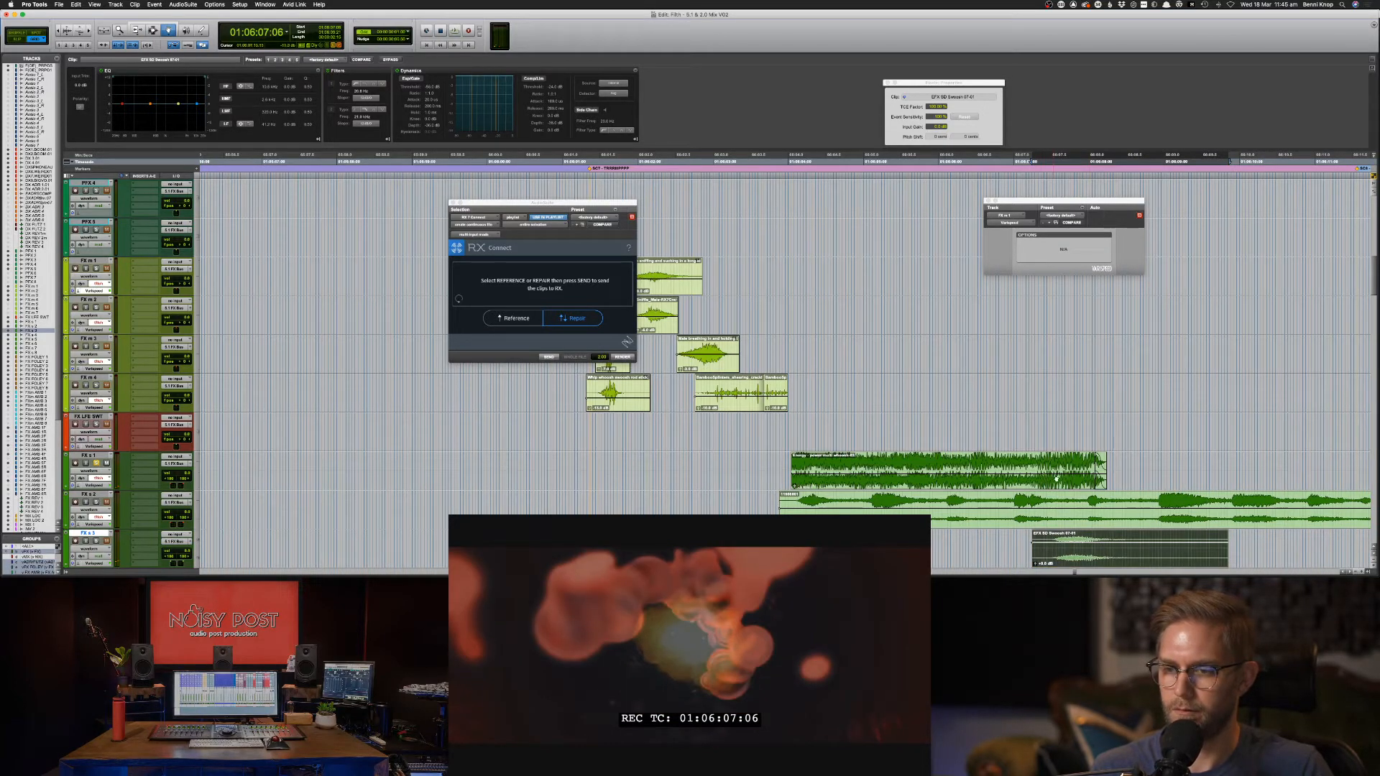
Dip the Energy clip's level toward its end and shift the swoosh slightly later after auditioning.
{"action": "left_click_drag", "start_coordinate": [1056, 479], "coordinate": [1062, 481]}
{"action": "key", "text": "space"}
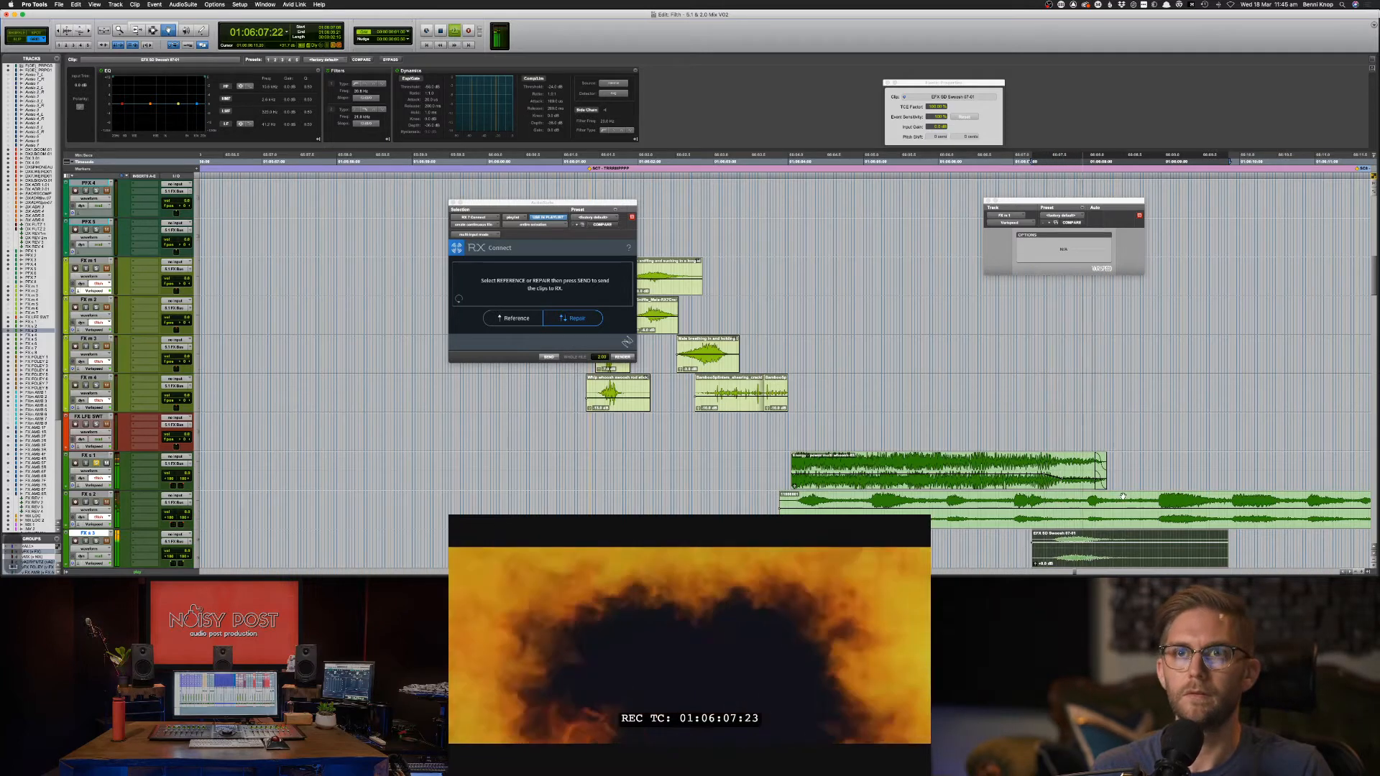
{"action": "key", "text": "space"}
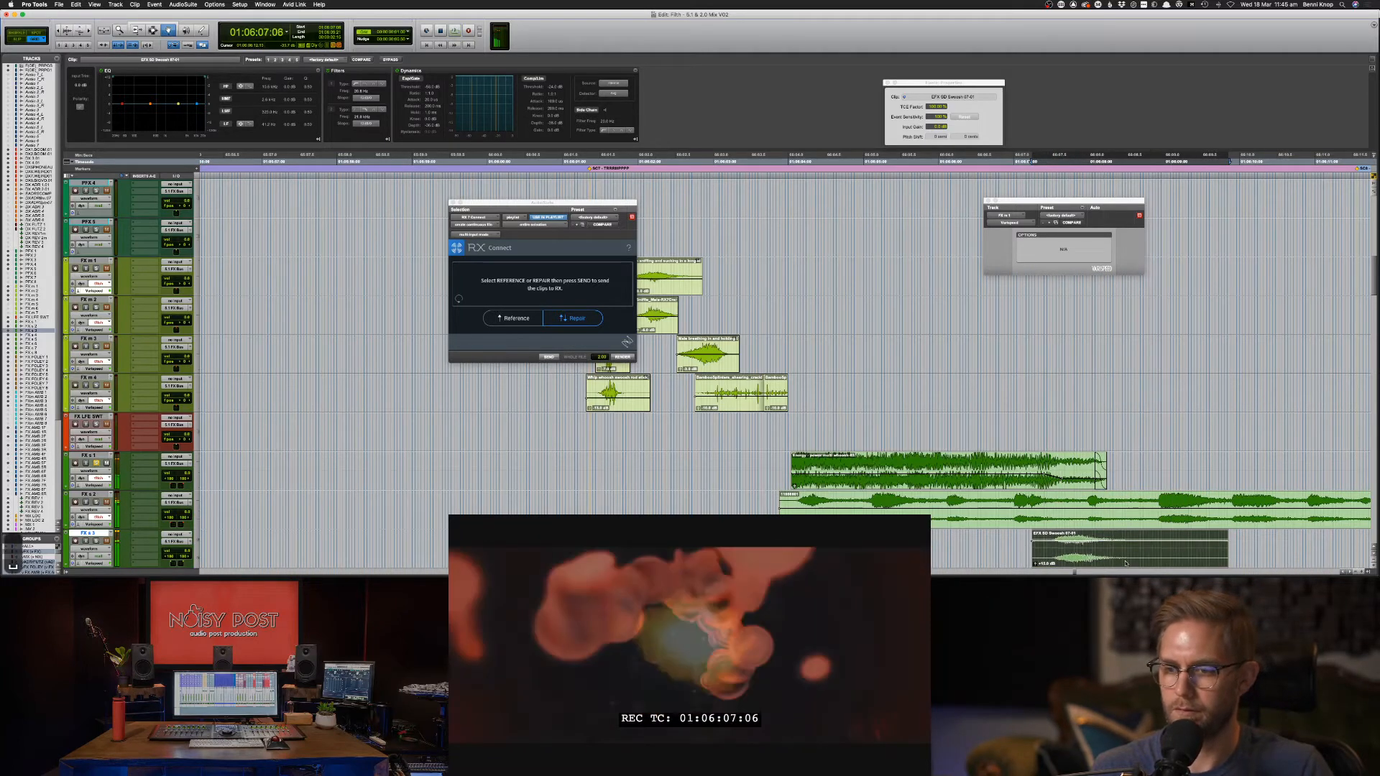
{"action": "key", "text": "space"}
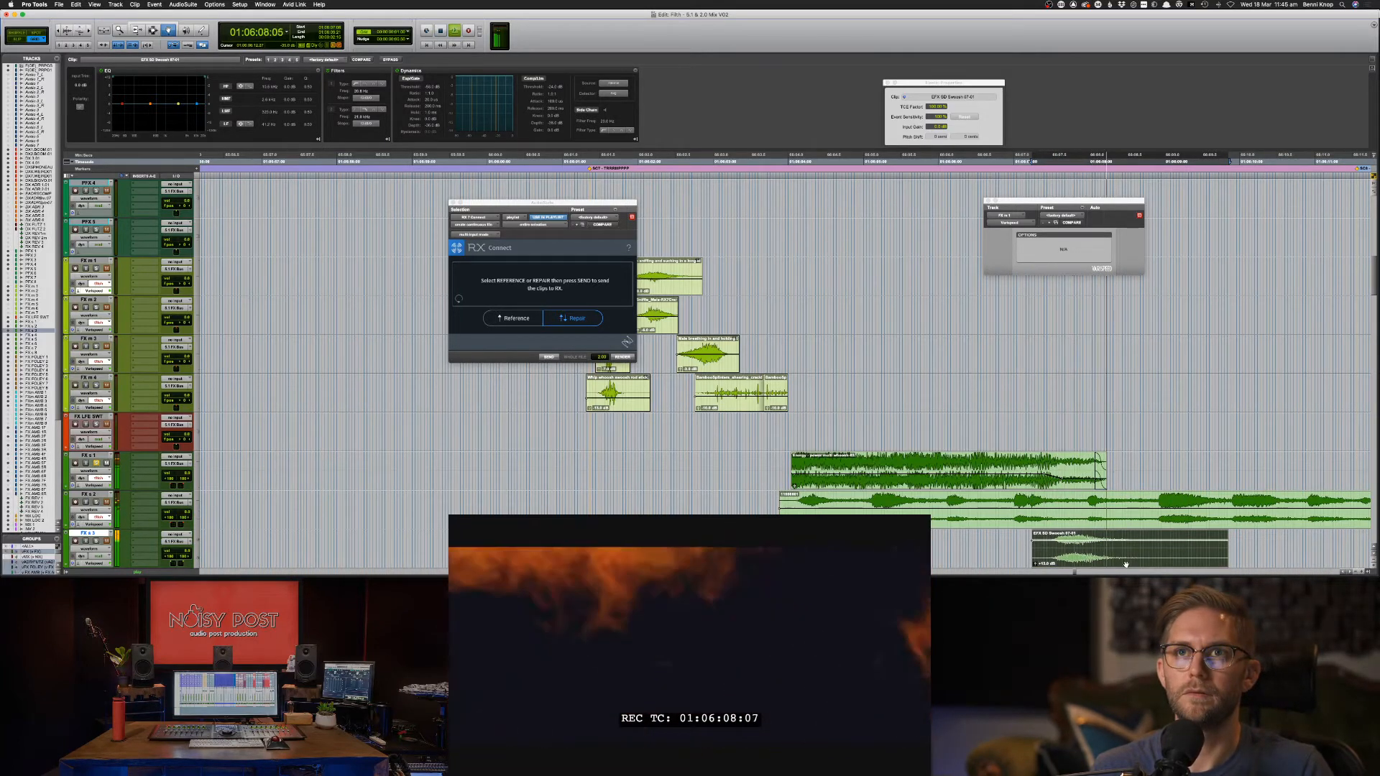
{"action": "left_click_drag", "start_coordinate": [1123, 560], "coordinate": [1130, 559]}
{"action": "key", "text": "space"}
{"action": "key", "text": "space"}
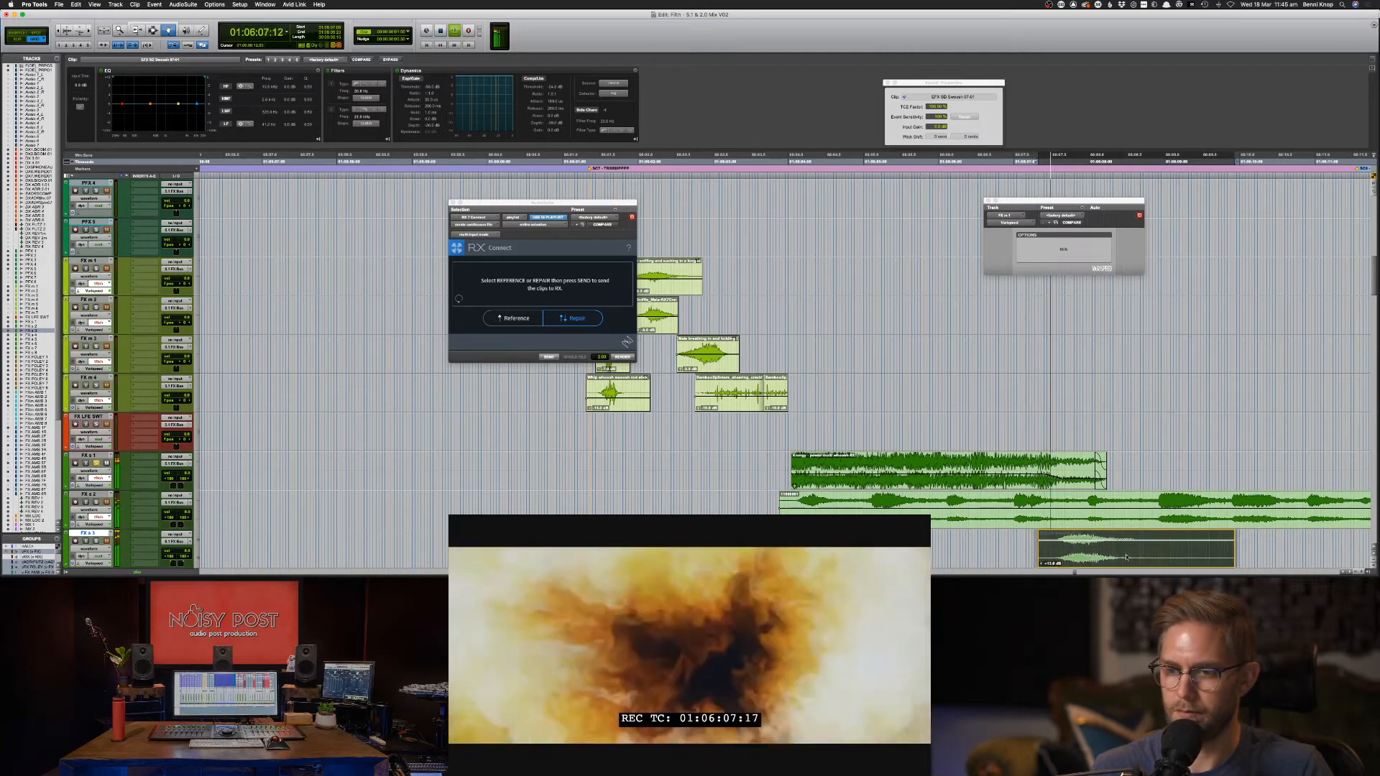
{"action": "key", "text": "F7"}
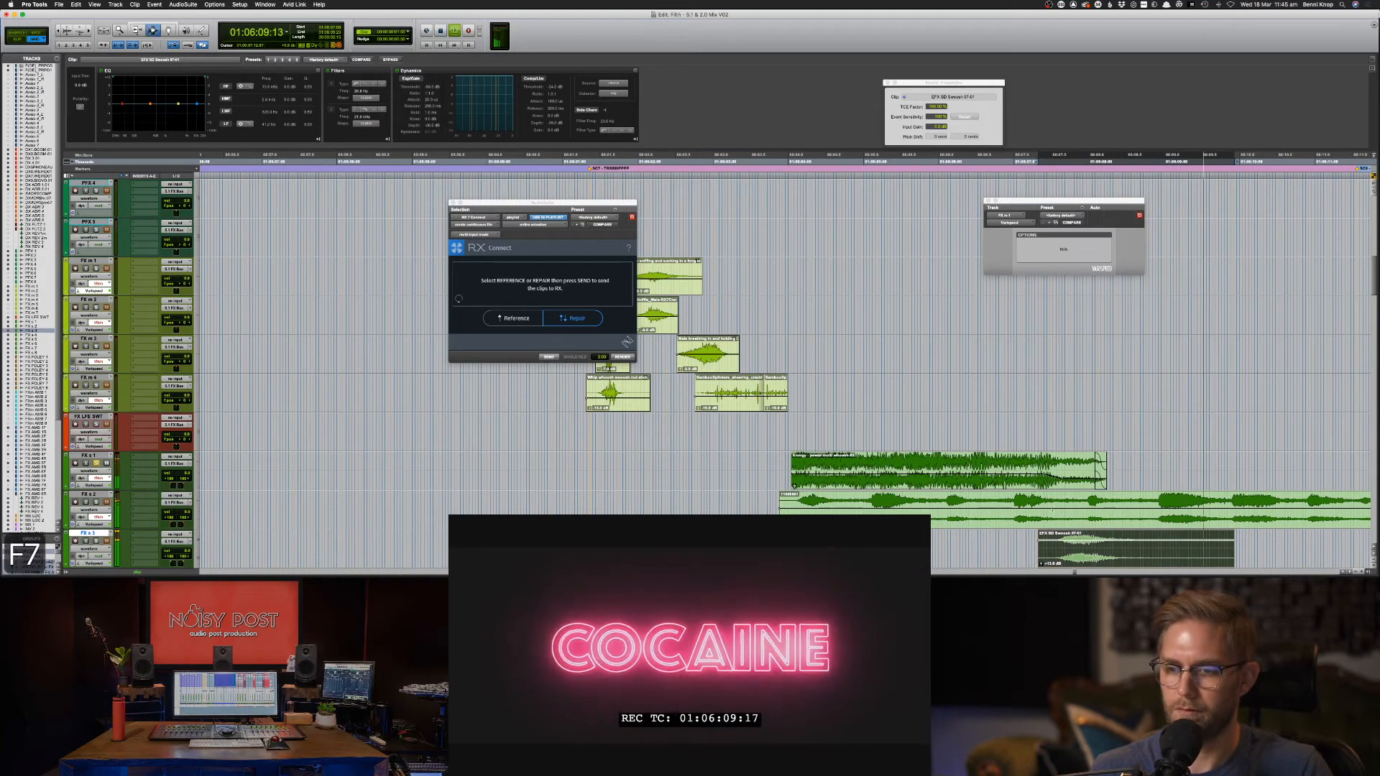
{"action": "double_click", "coordinate": [945, 527]}
Slide the long FX s 2 clip earlier to start at 01:06:01:07 and audition it.
{"action": "key", "text": "super+bracketleft"}
{"action": "key", "text": "super+bracketleft"}
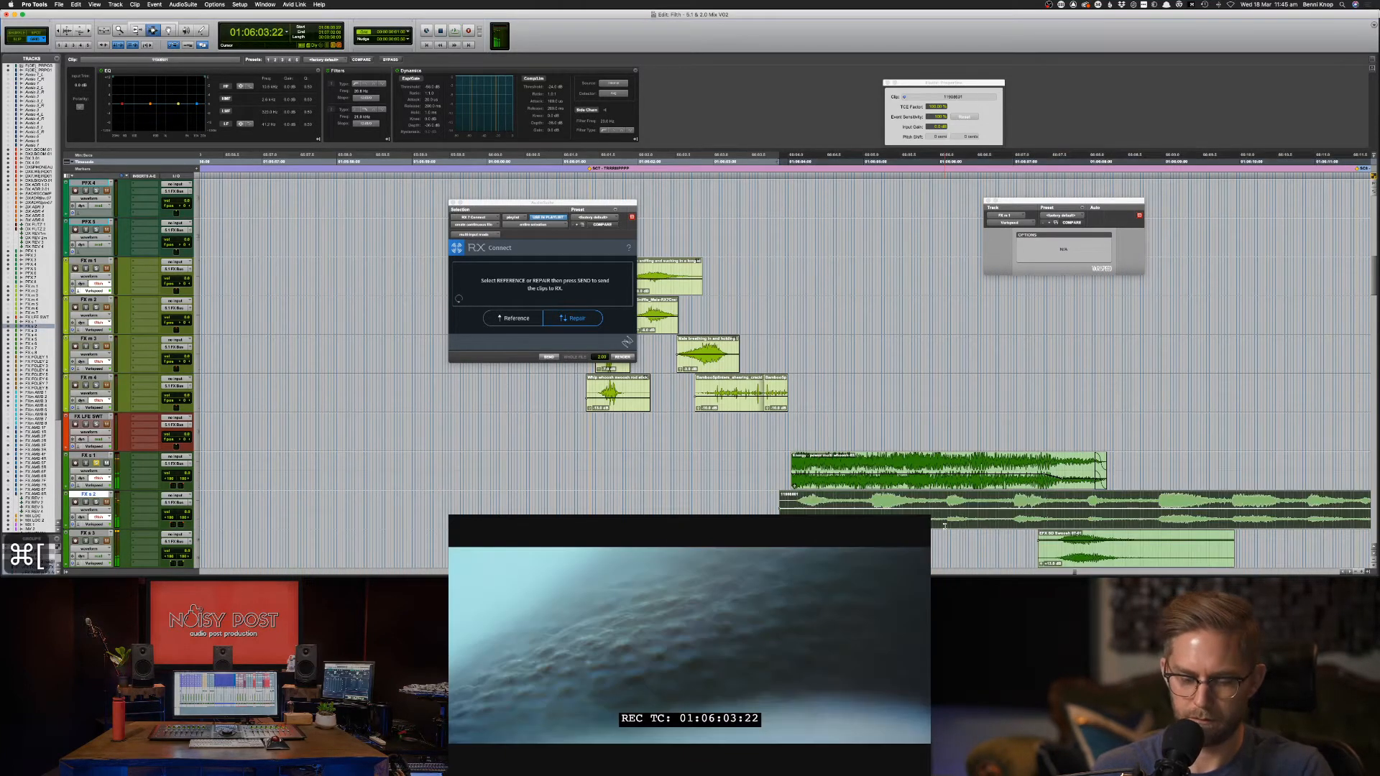
{"action": "key", "text": "F8"}
{"action": "left_click_drag", "start_coordinate": [945, 527], "coordinate": [889, 527]}
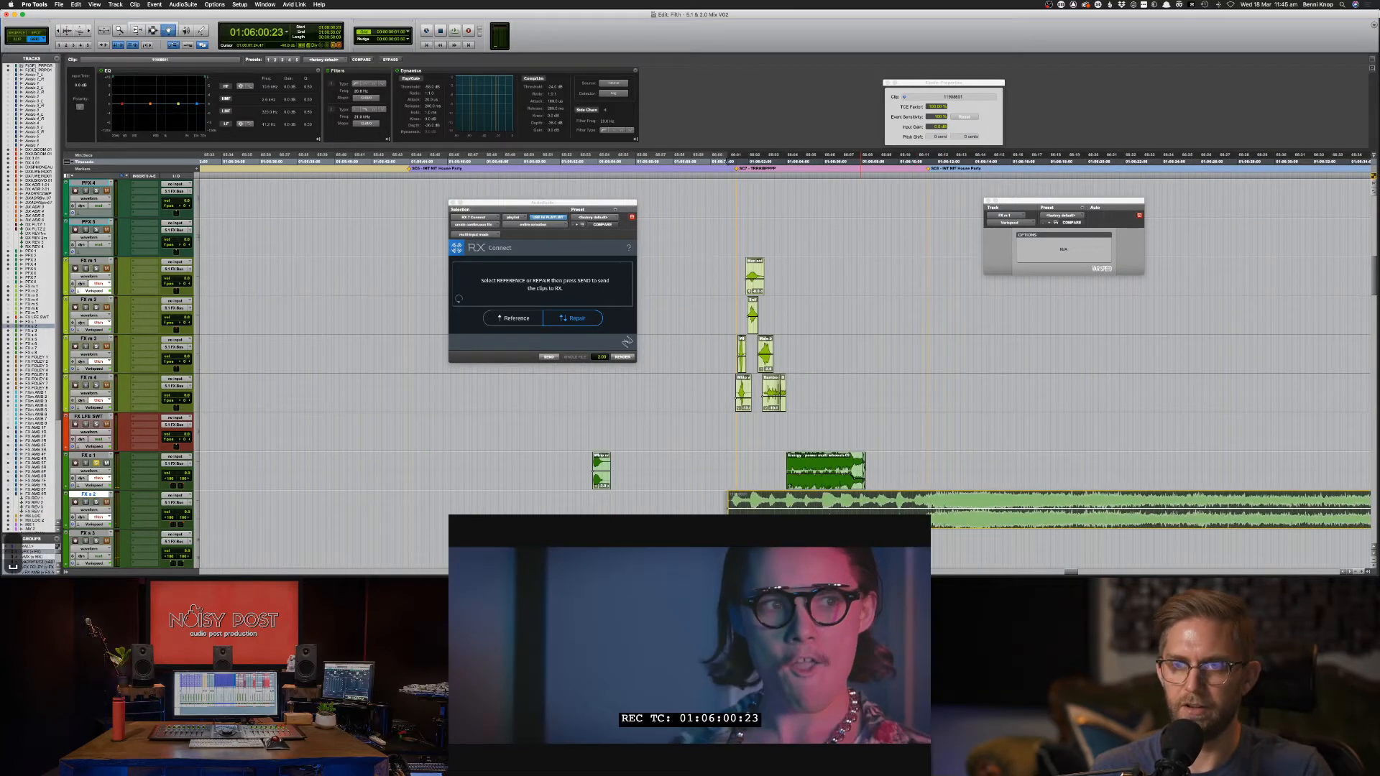
{"action": "key", "text": "space"}
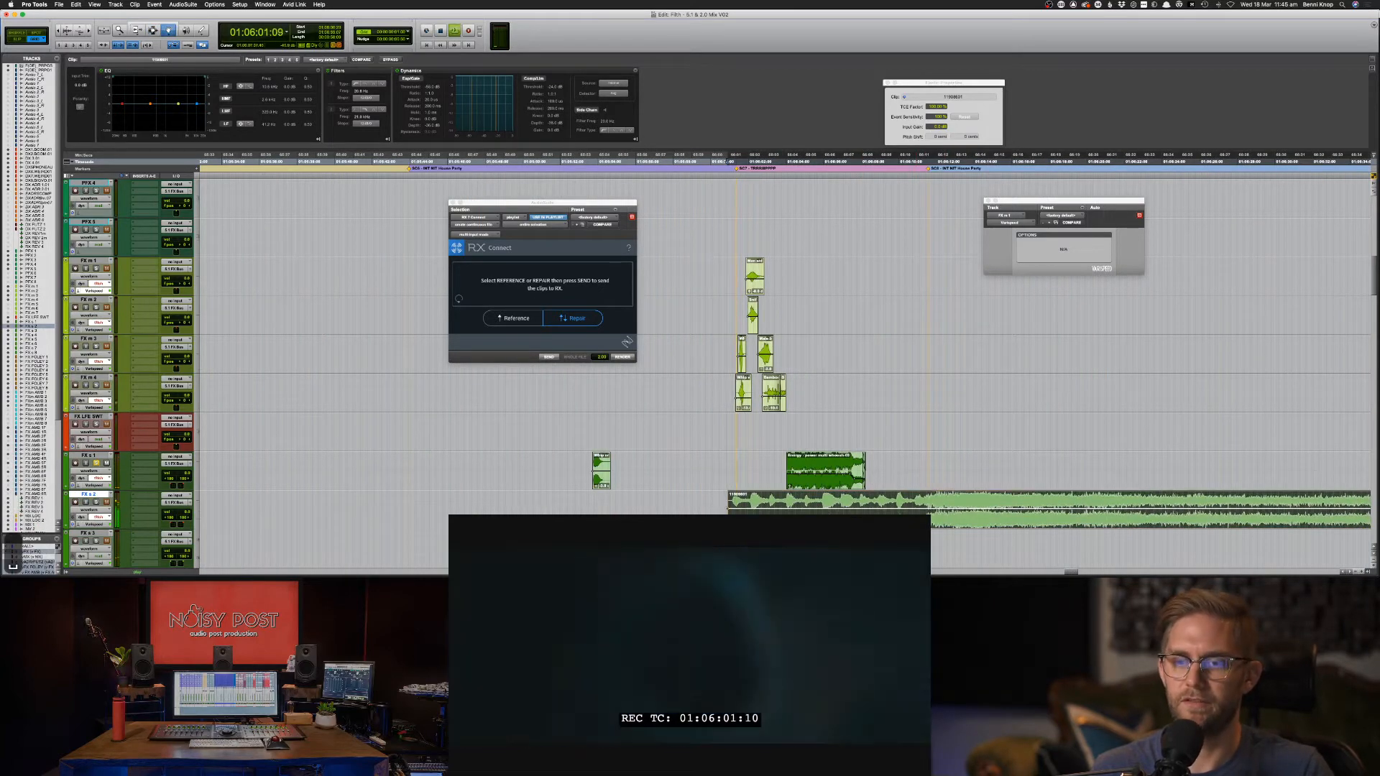
{"action": "key", "text": "s"}
{"action": "key", "text": "F7"}
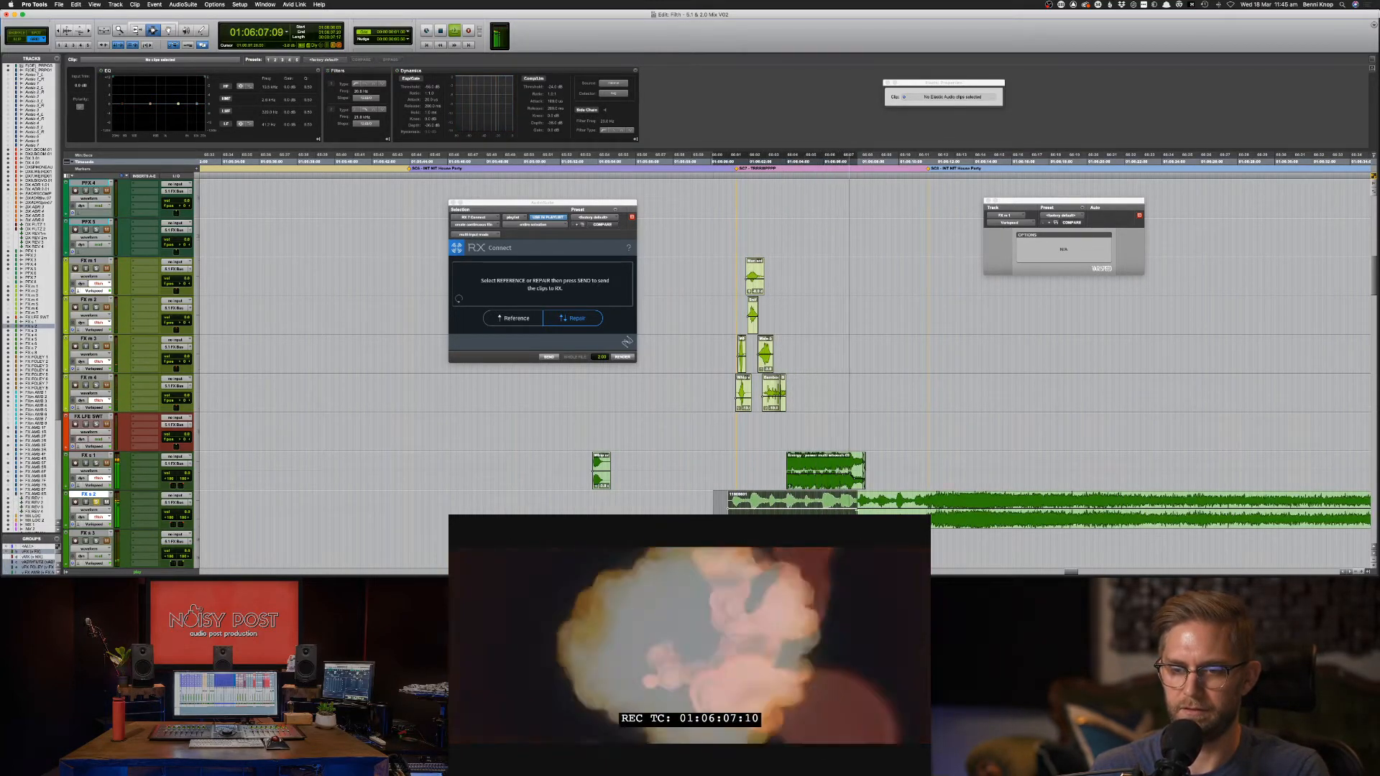
{"action": "key", "text": "F8"}
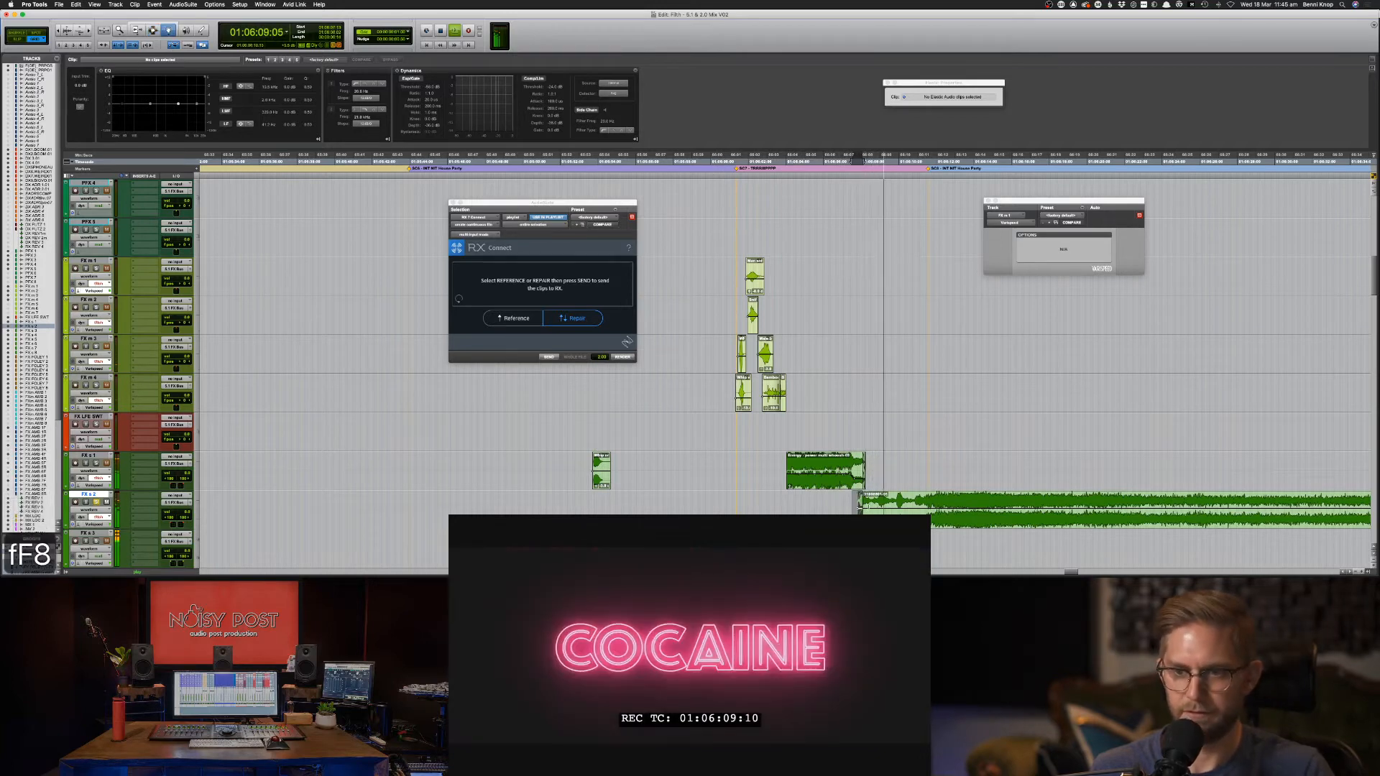
{"action": "key", "text": "space"}
{"action": "left_click_drag", "start_coordinate": [896, 501], "coordinate": [781, 502]}
{"action": "key", "text": "space"}
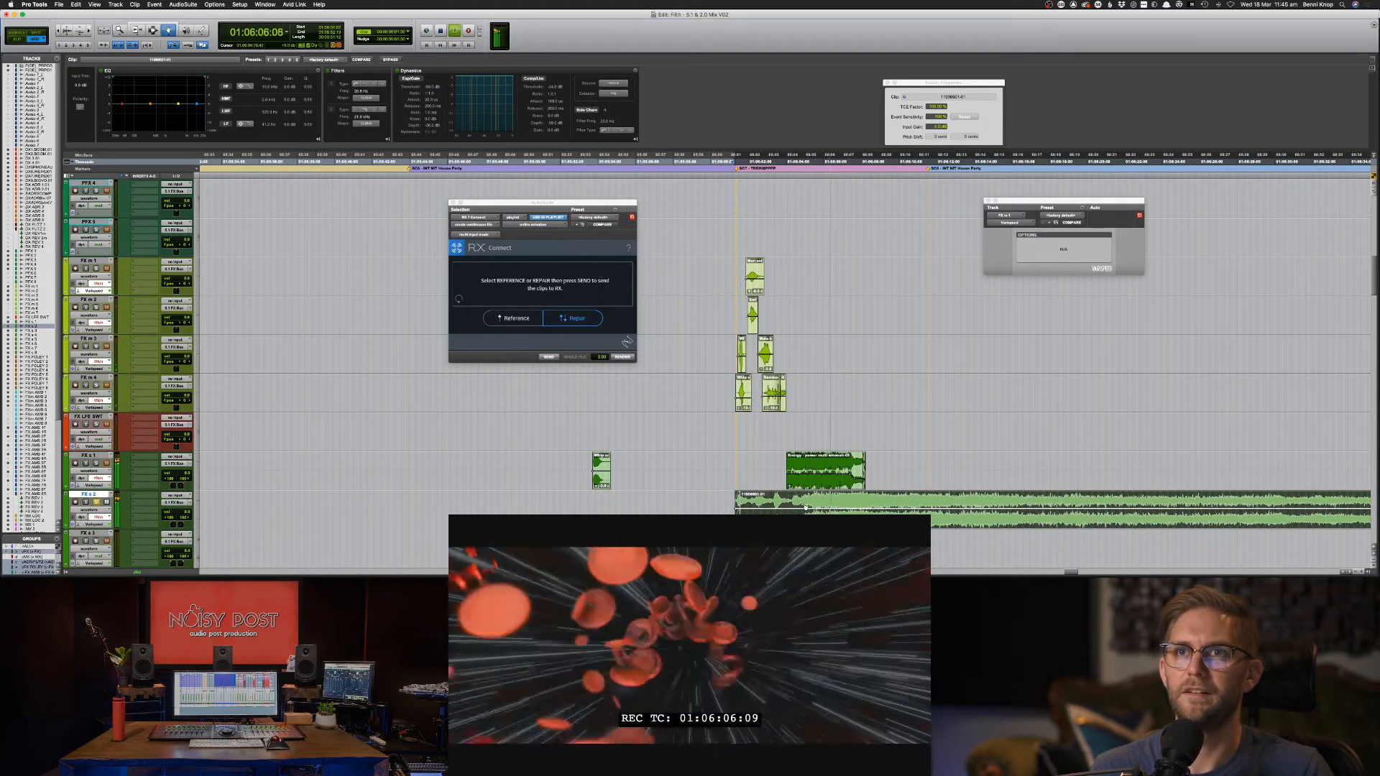
{"action": "key", "text": "space"}
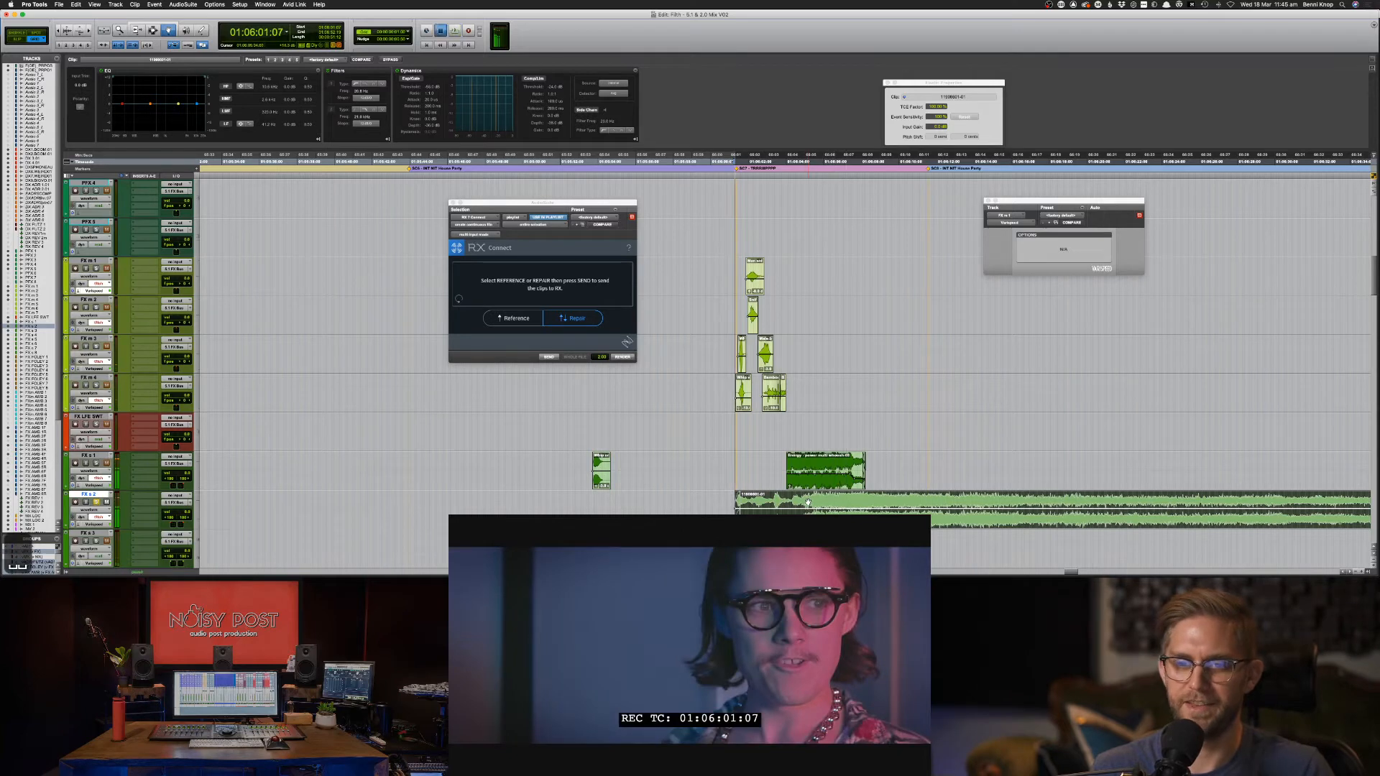
{"action": "key", "text": "space"}
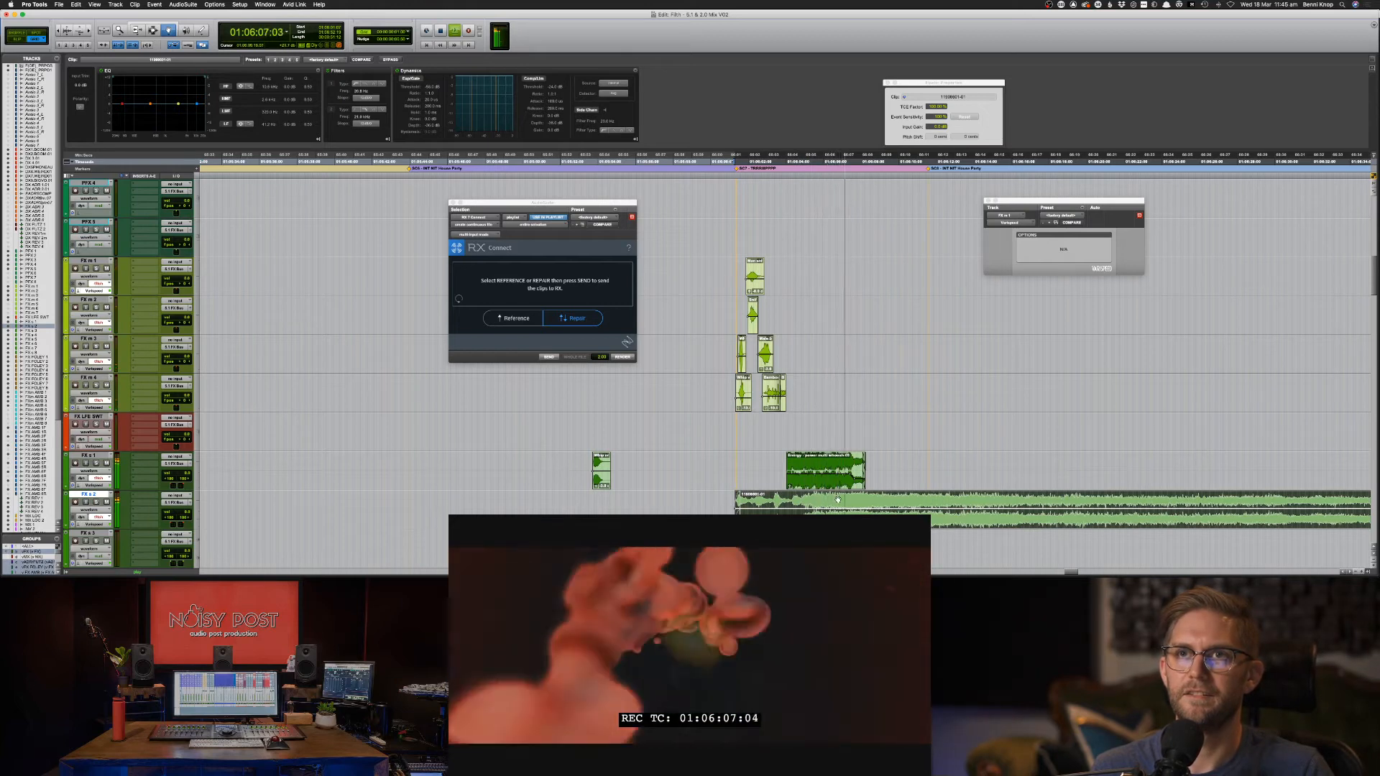
Audition the EFX SD Swoosh 07 section with picture from 01:06:07:03.
{"action": "left_click", "coordinate": [828, 459]}
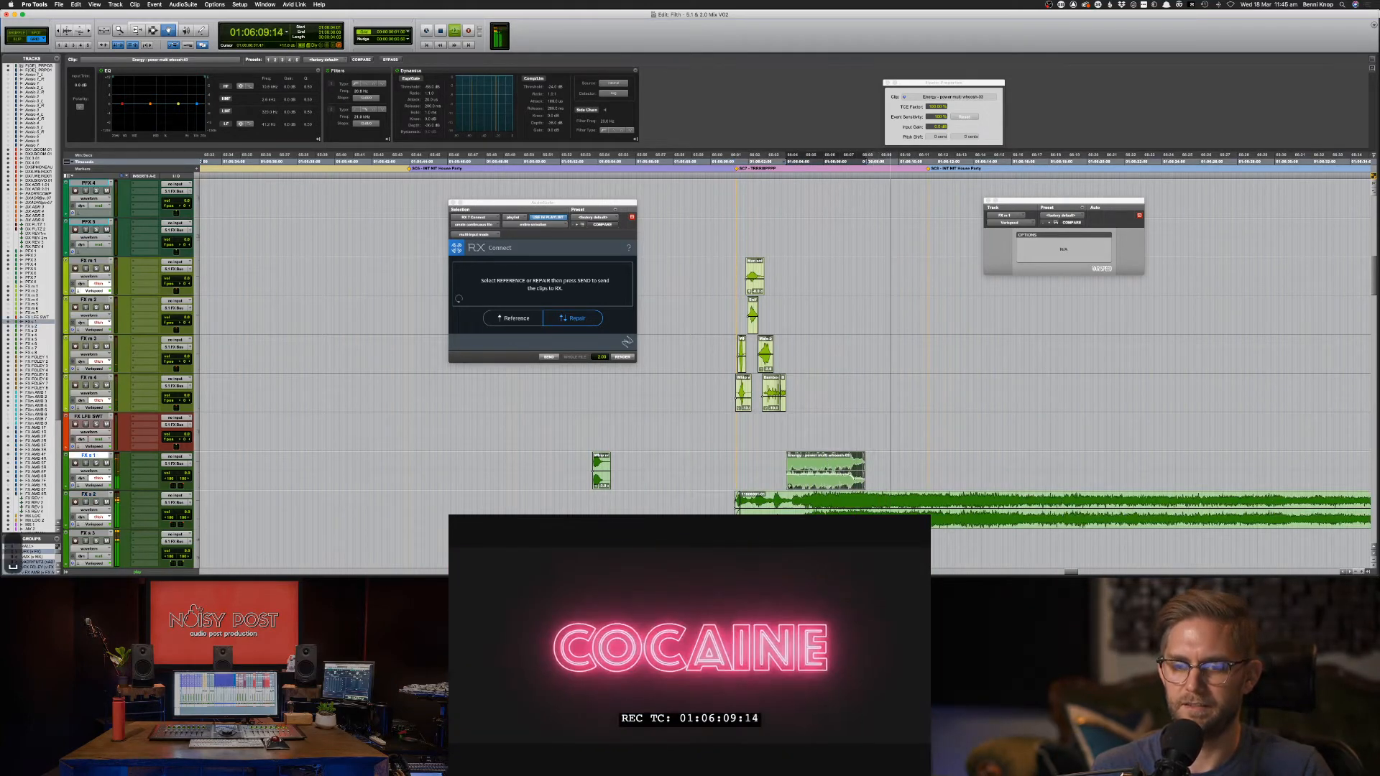
{"action": "key", "text": "space"}
{"action": "key", "text": "F7"}
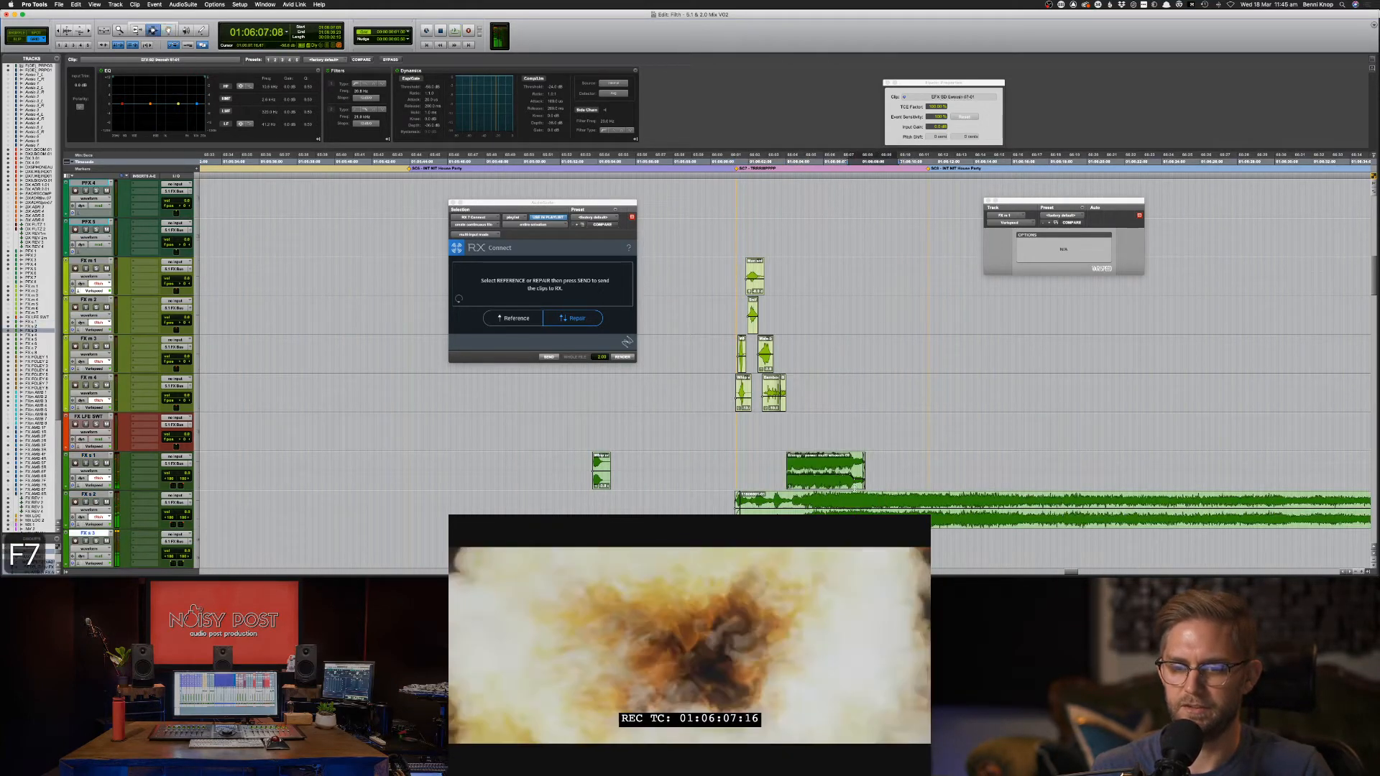
{"action": "left_click", "coordinate": [855, 471]}
{"action": "left_click", "coordinate": [845, 161]}
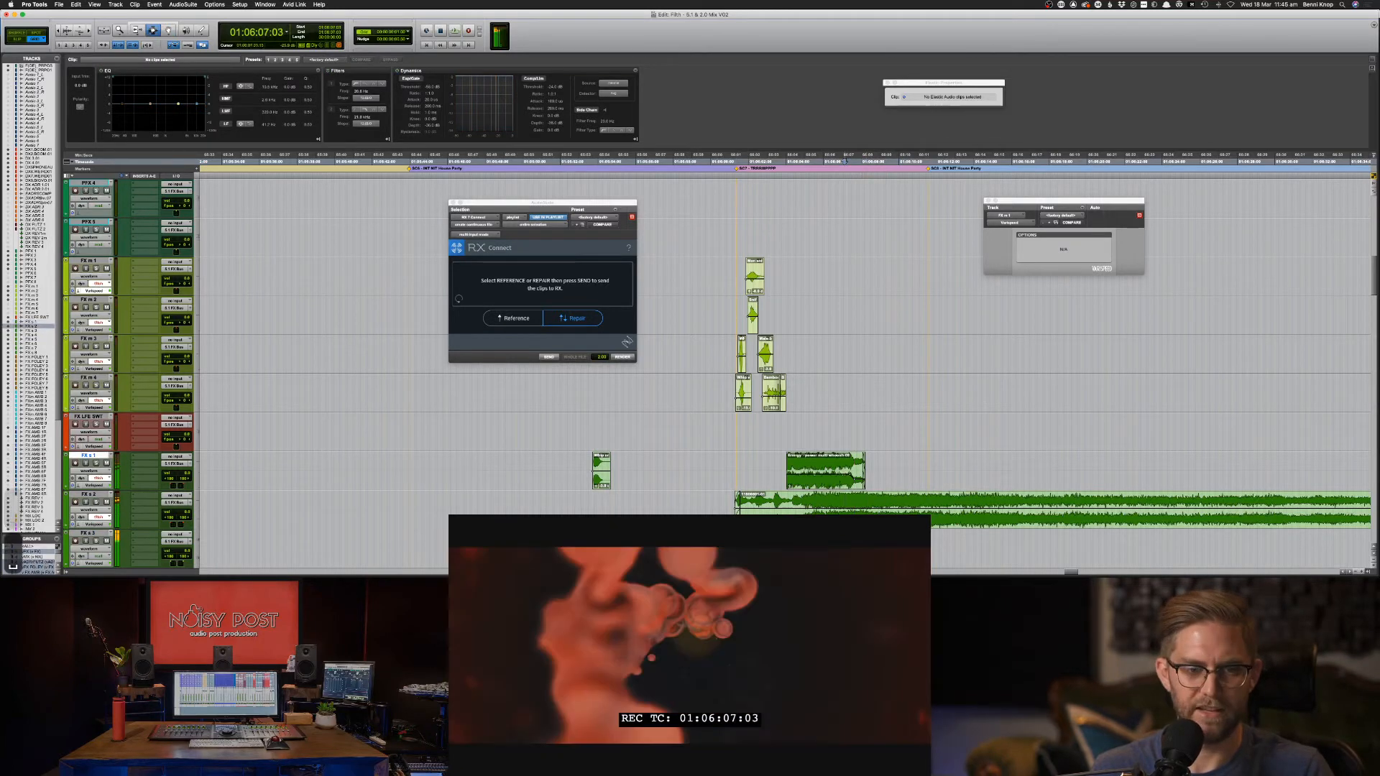
{"action": "key", "text": "s"}
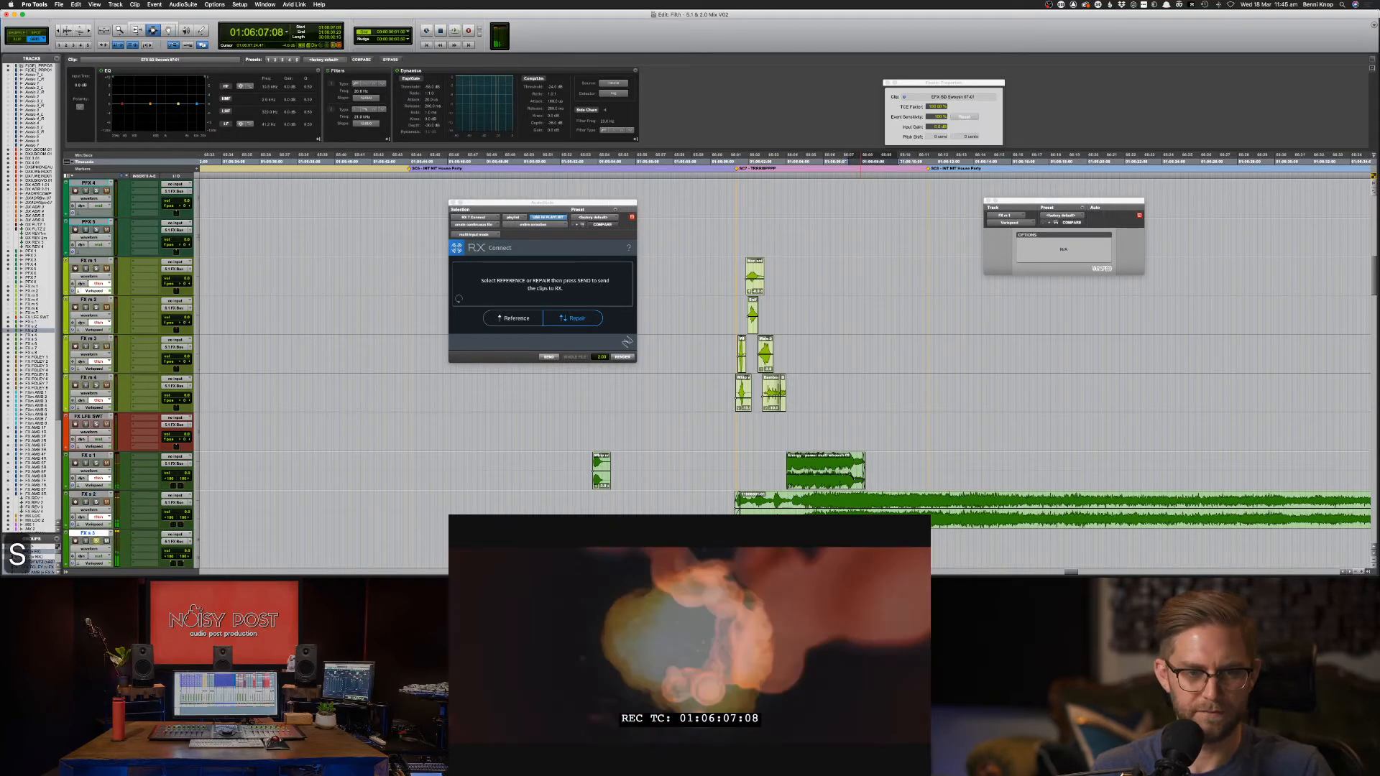
{"action": "key", "text": "space"}
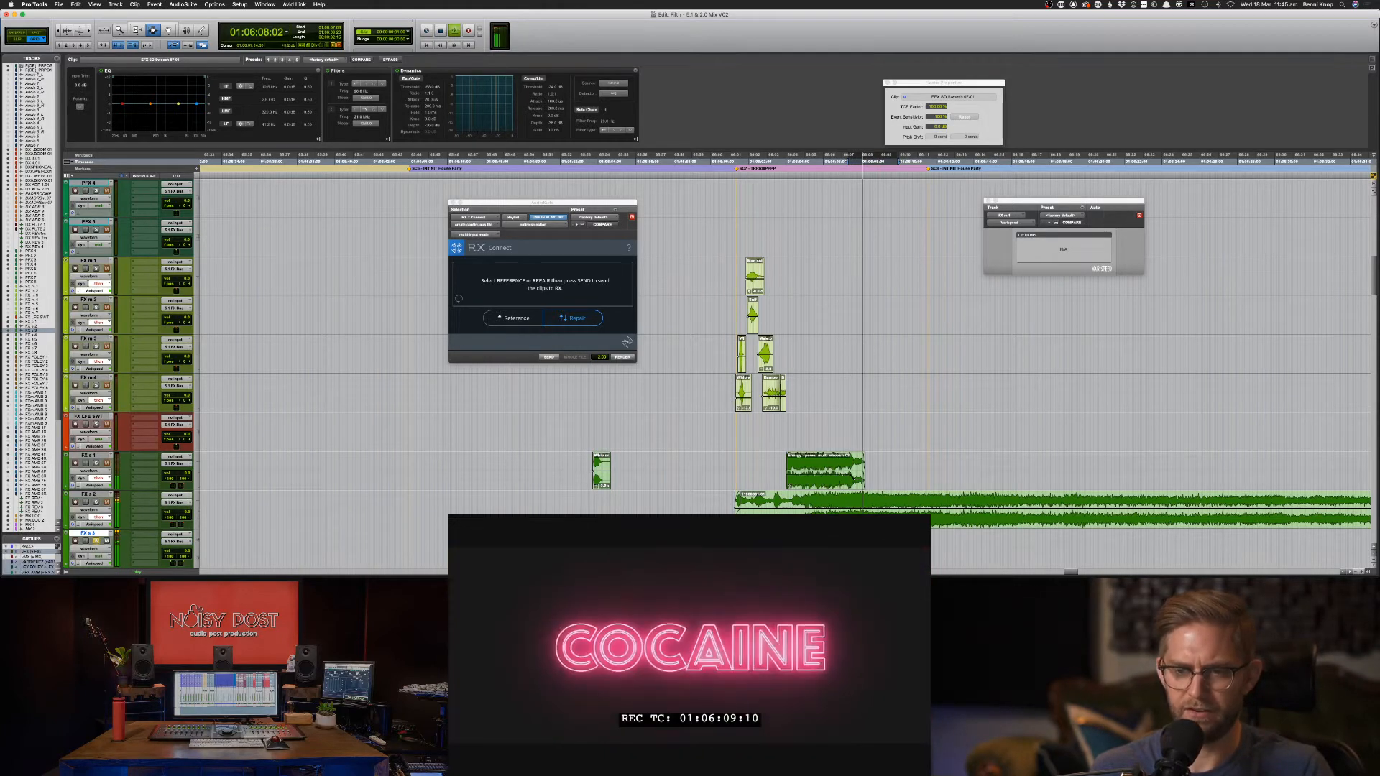
{"action": "key", "text": "space"}
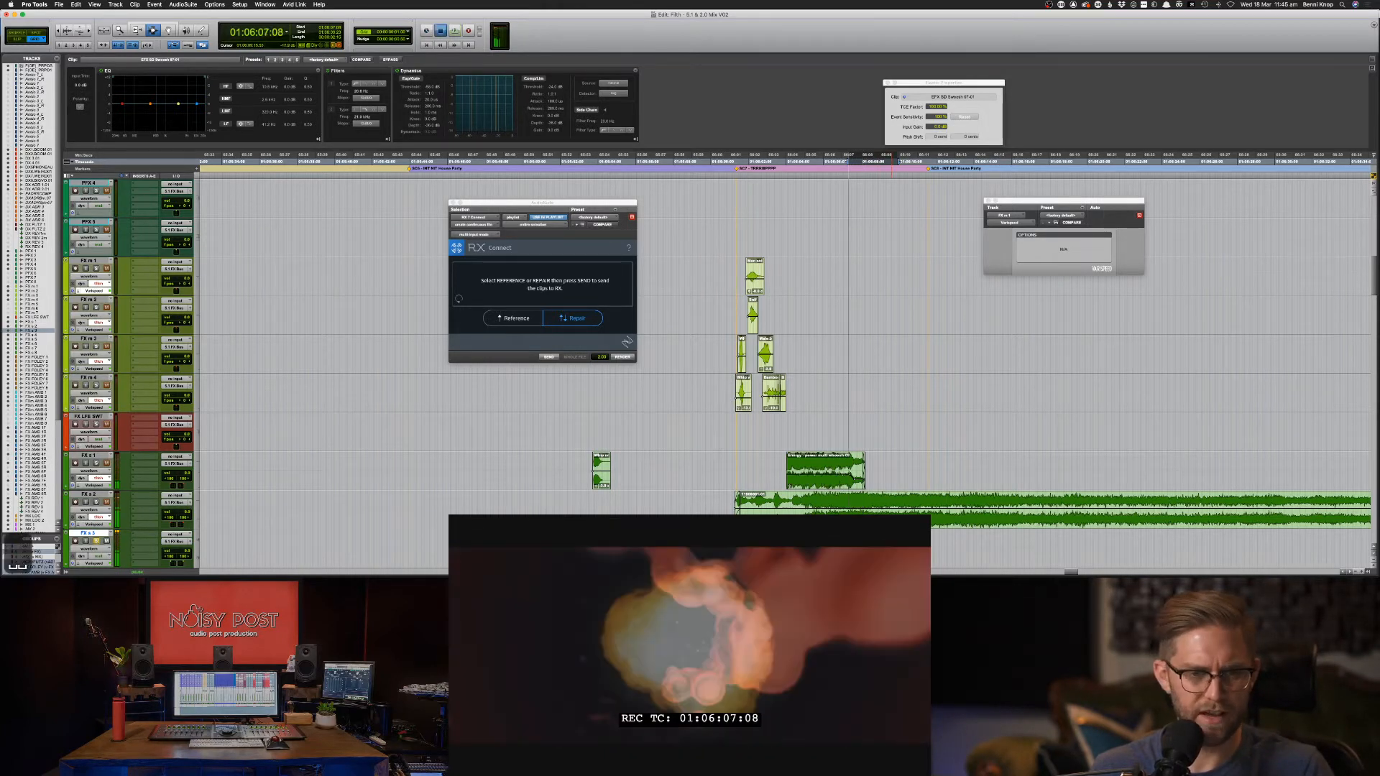
{"action": "key", "text": "space"}
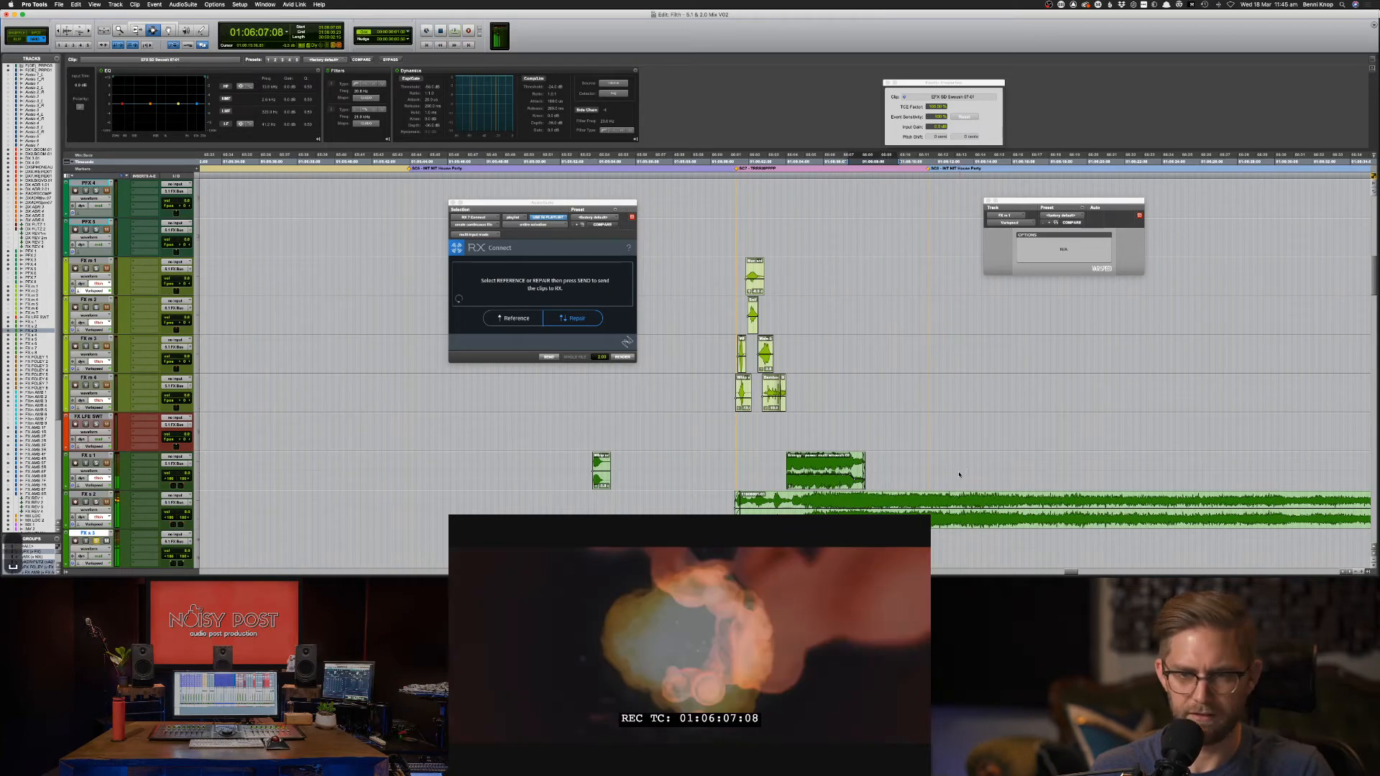
{"action": "key", "text": "space"}
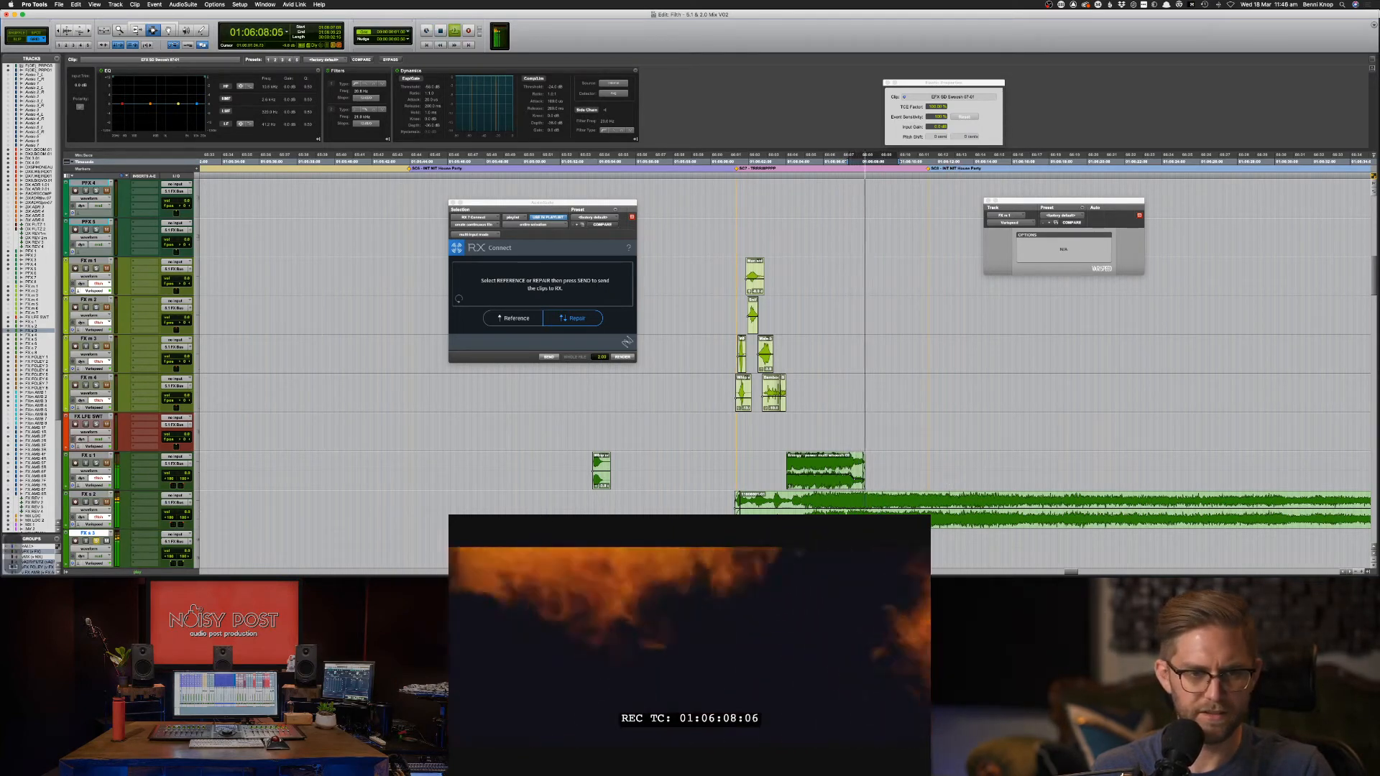
{"action": "key", "text": "space"}
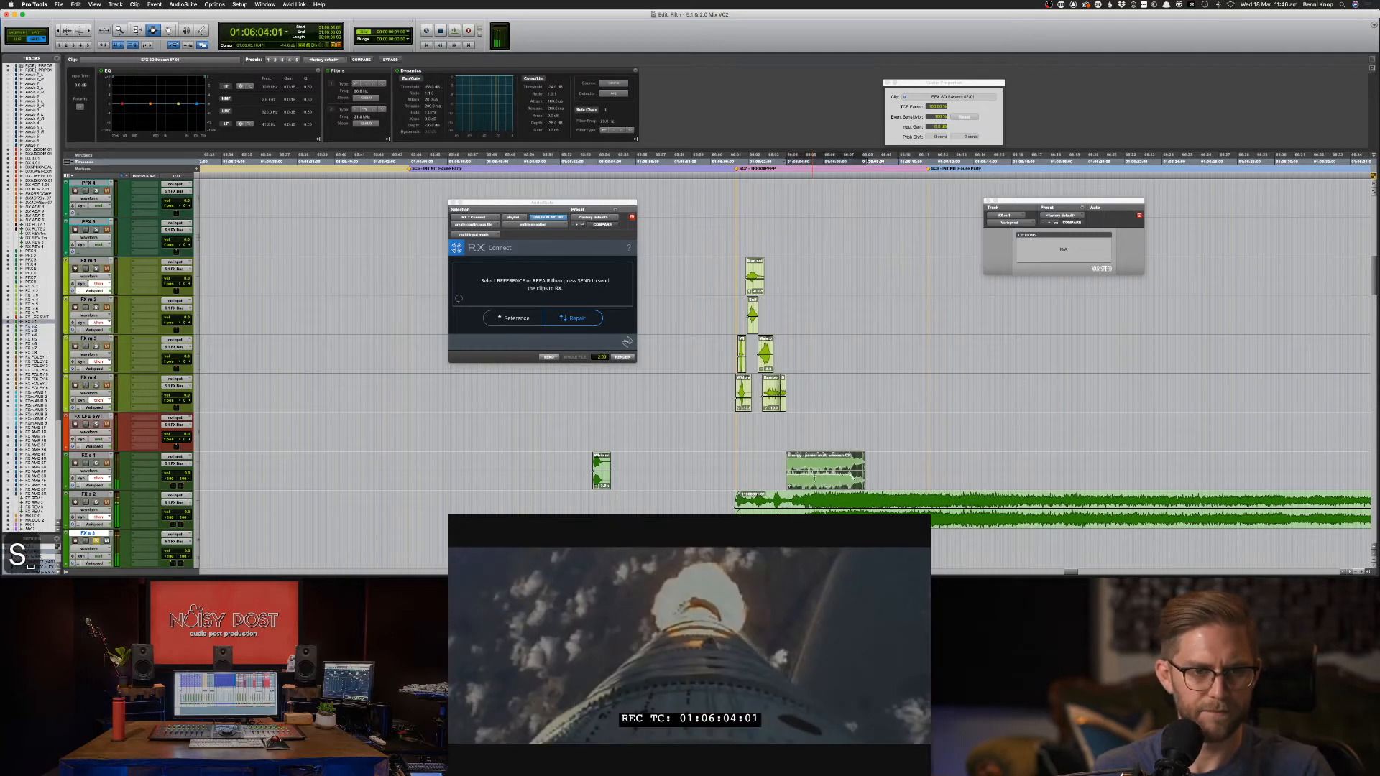
Review the Energy whoosh, unsolo its track, and play the FX s 2 clip with picture.
{"action": "left_click", "coordinate": [815, 478]}
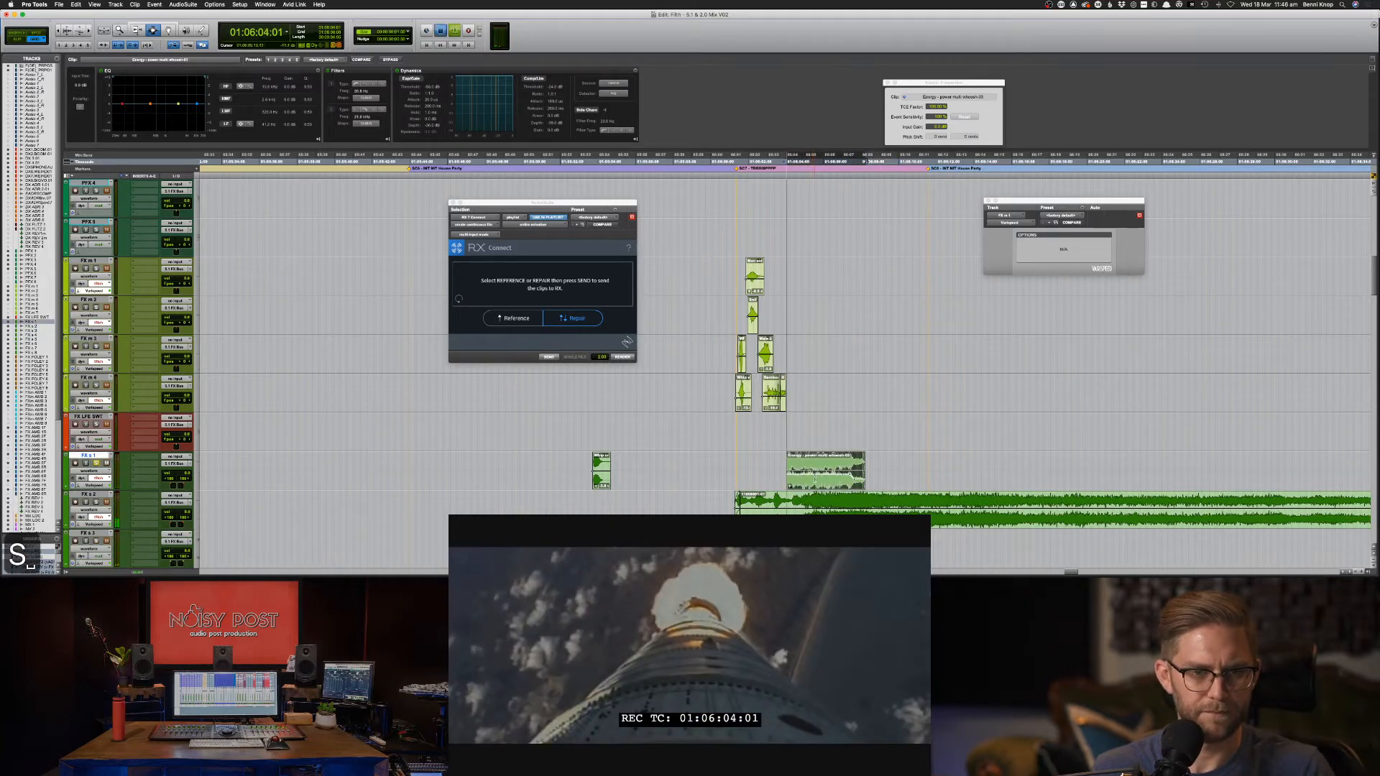
{"action": "key", "text": "space"}
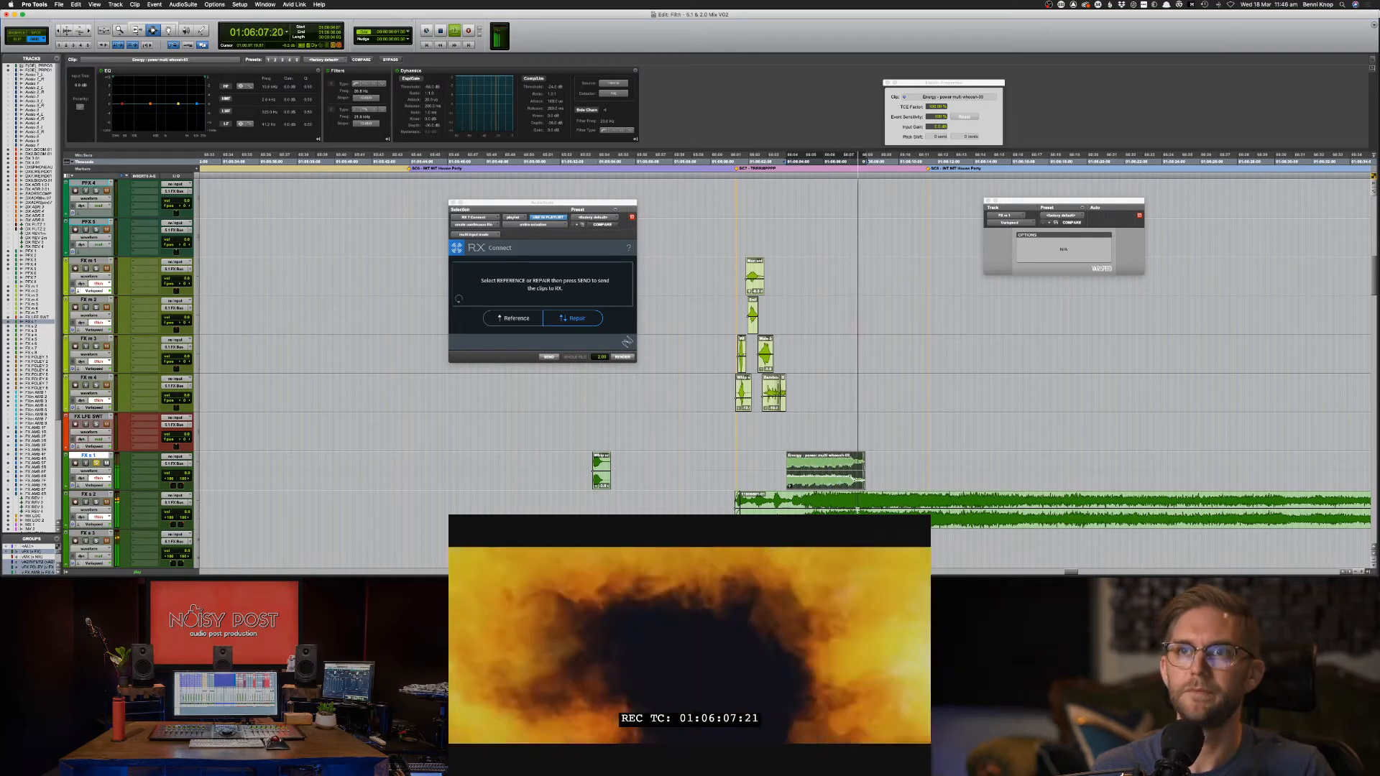
{"action": "key", "text": "space"}
{"action": "key", "text": "shift+s"}
{"action": "left_click", "coordinate": [803, 501]}
{"action": "key", "text": "space"}
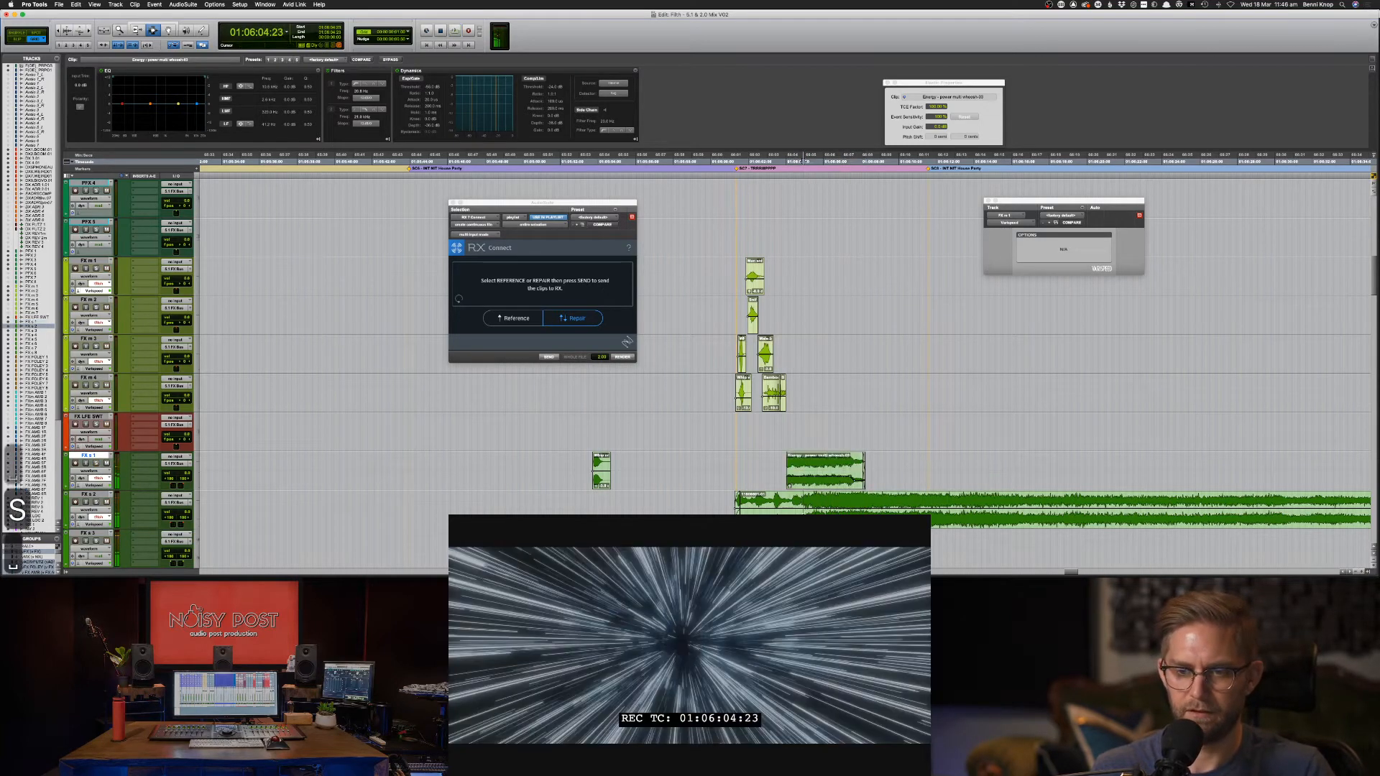
{"action": "key", "text": "space"}
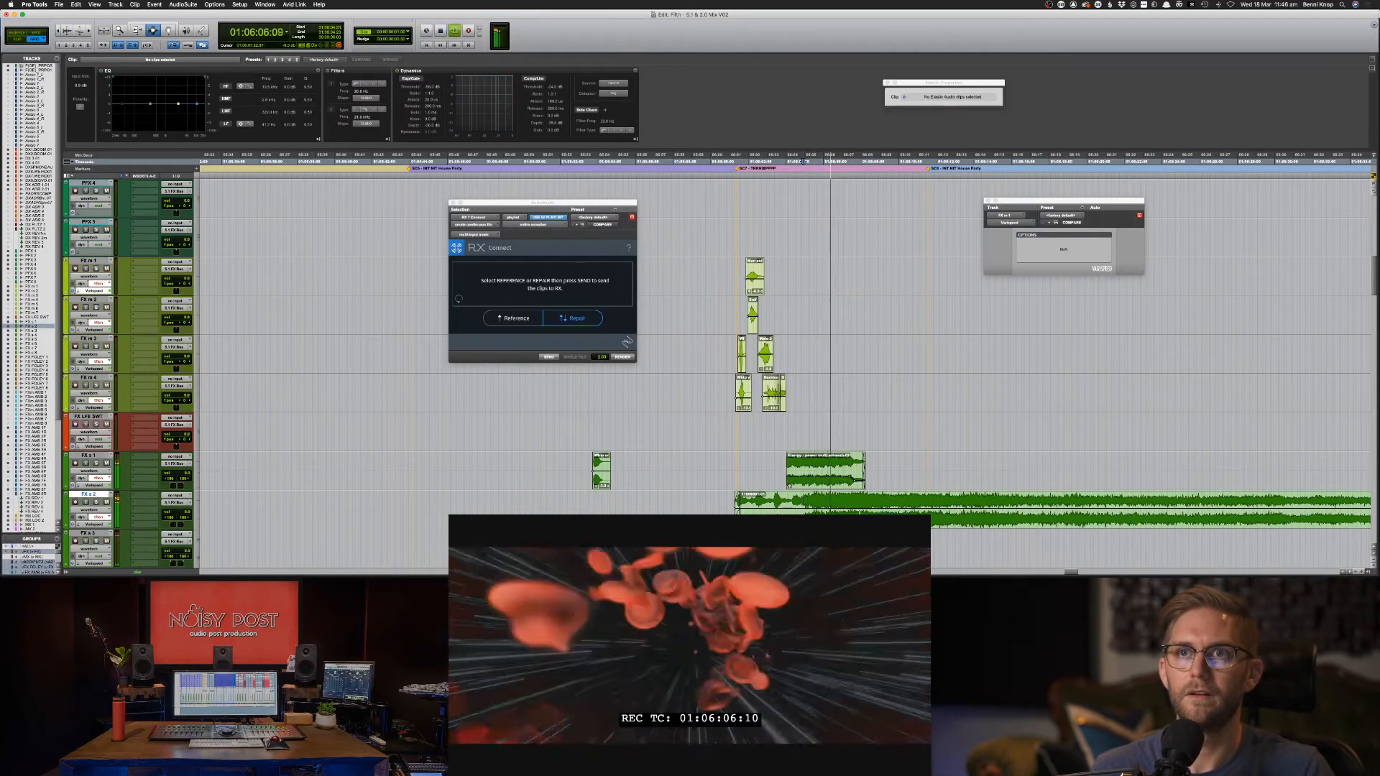
{"action": "left_click", "coordinate": [868, 519]}
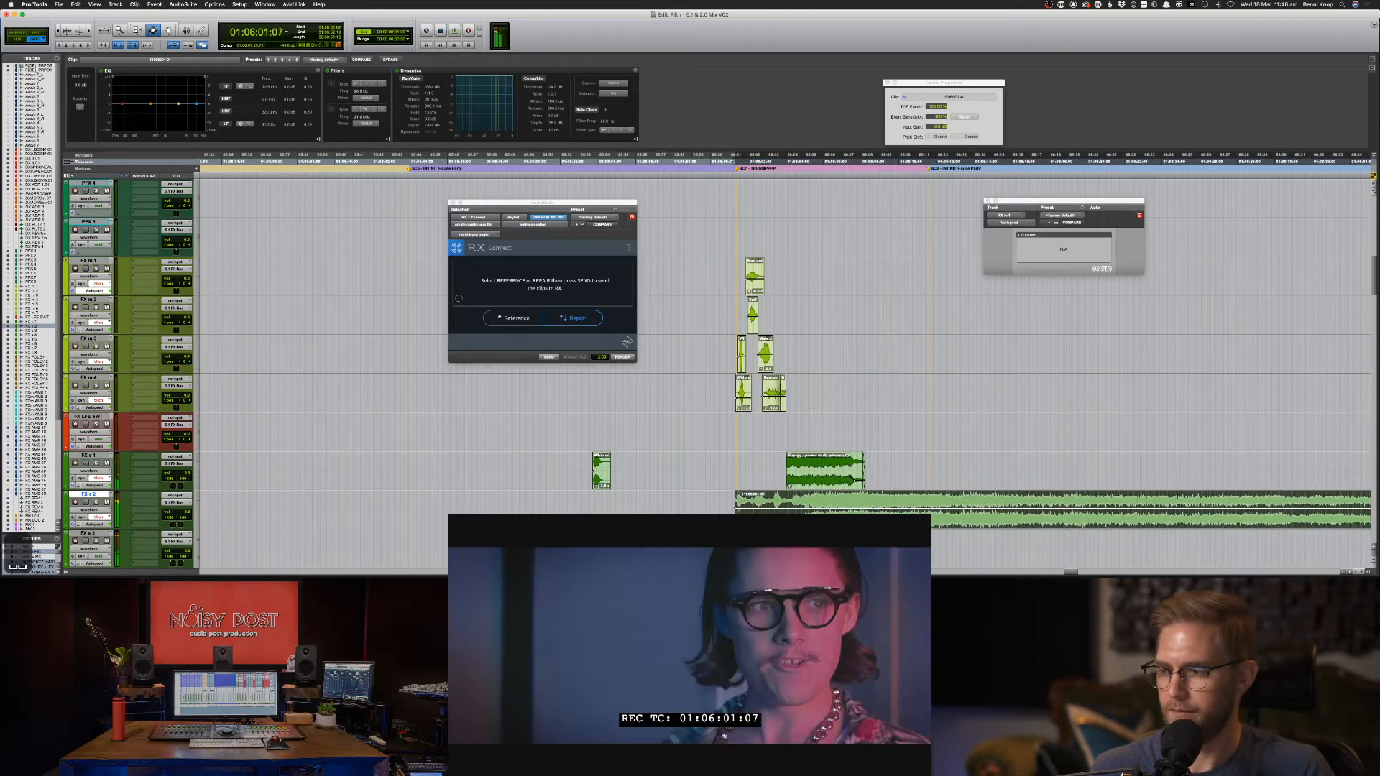
{"action": "key", "text": "space"}
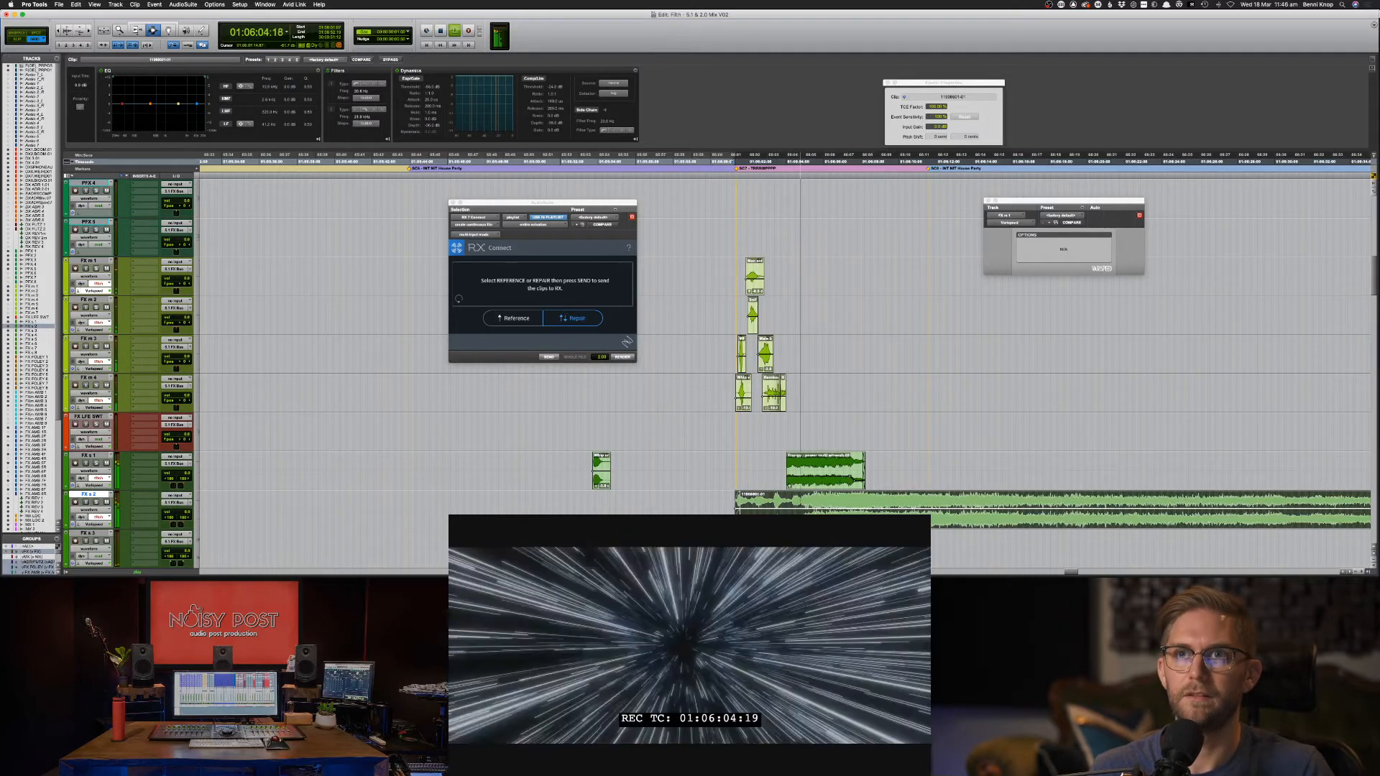
{"action": "key", "text": "space"}
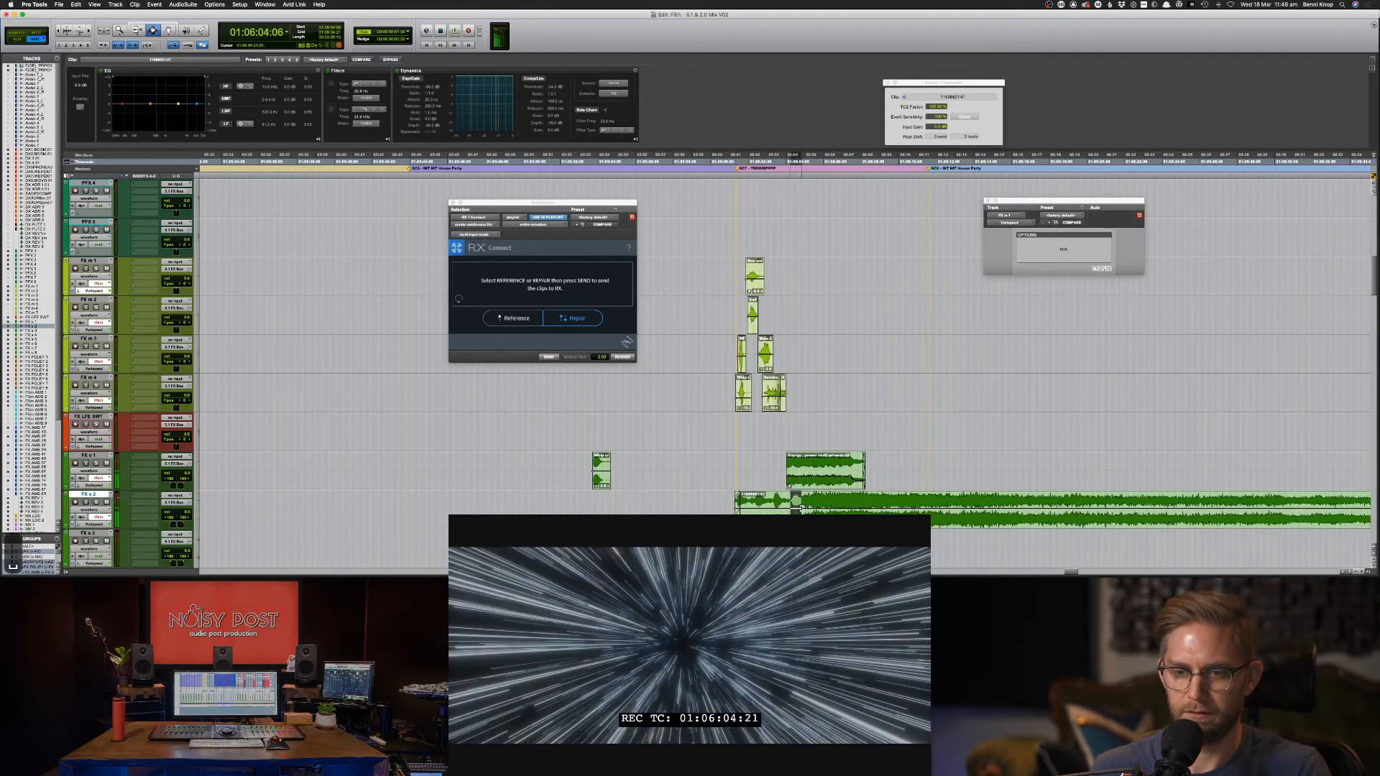
Cut a short range from the FX s 2 clip, close the gap, and nudge both pieces later.
{"action": "left_click_drag", "start_coordinate": [791, 508], "coordinate": [801, 509]}
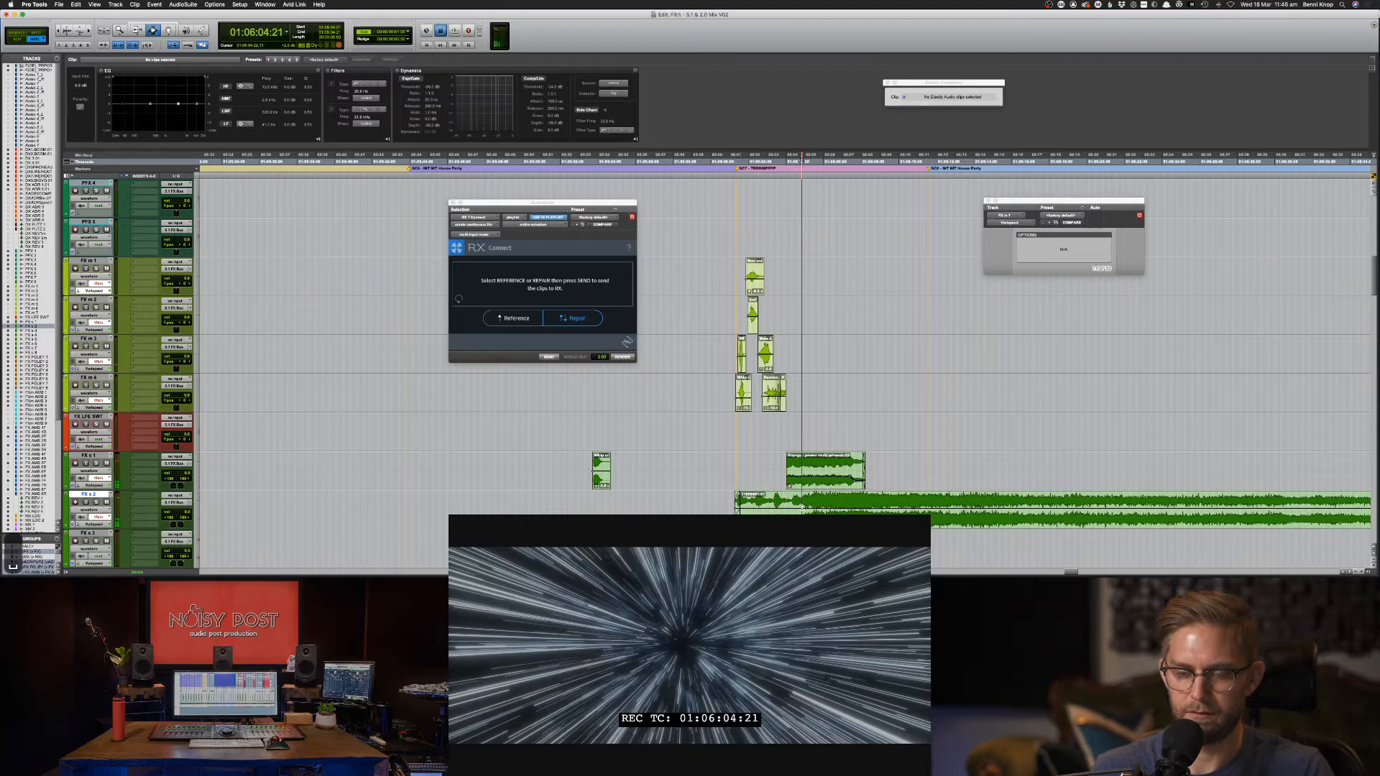
{"action": "key", "text": "space"}
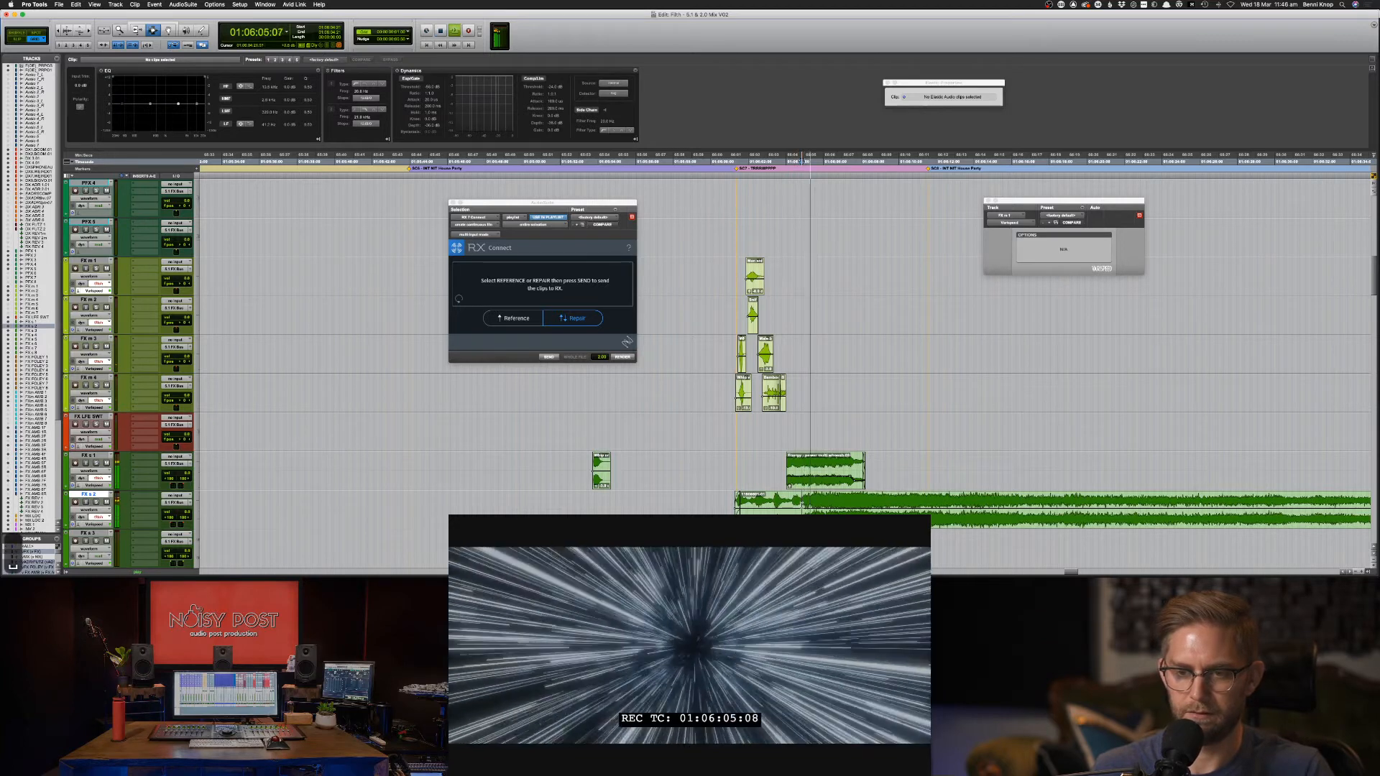
{"action": "key", "text": "Delete"}
{"action": "key", "text": "F8"}
{"action": "key", "text": "space"}
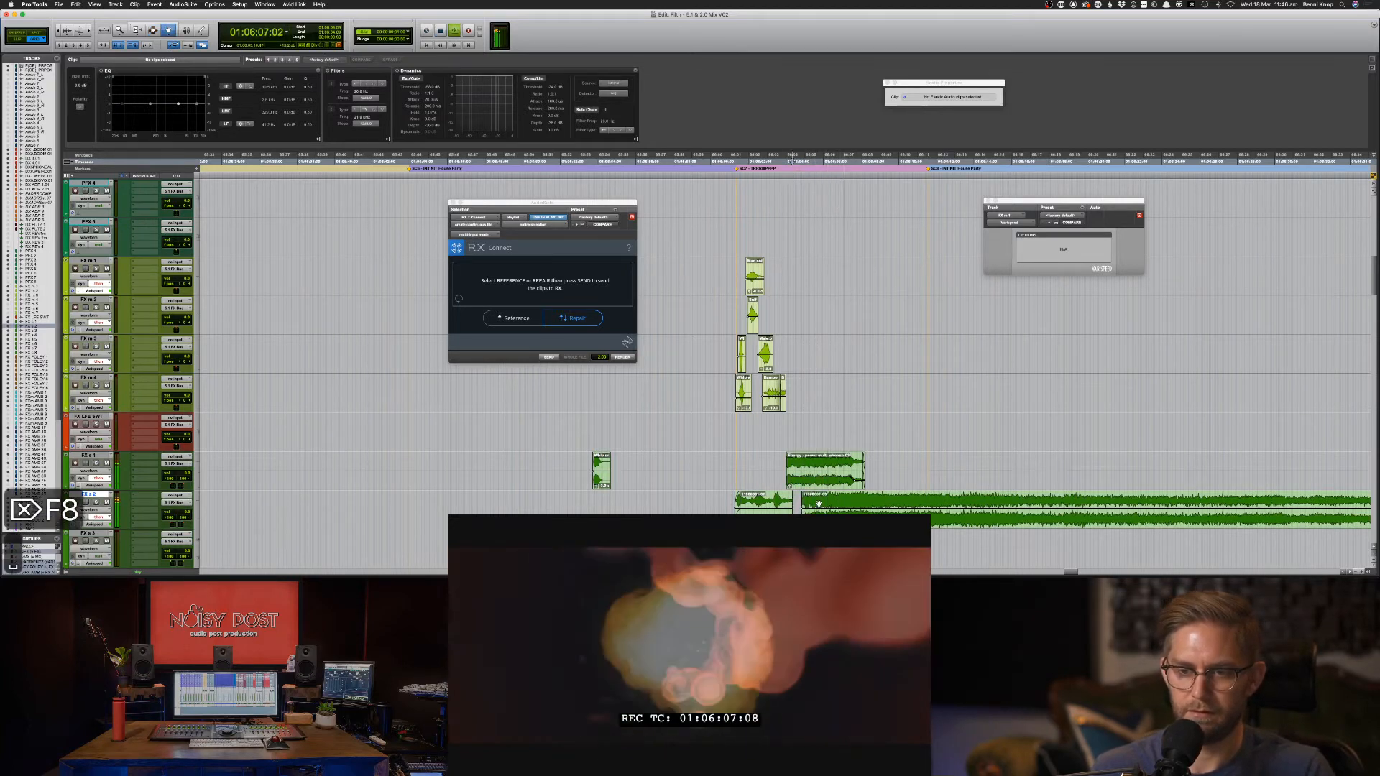
{"action": "left_click_drag", "start_coordinate": [818, 503], "coordinate": [749, 501]}
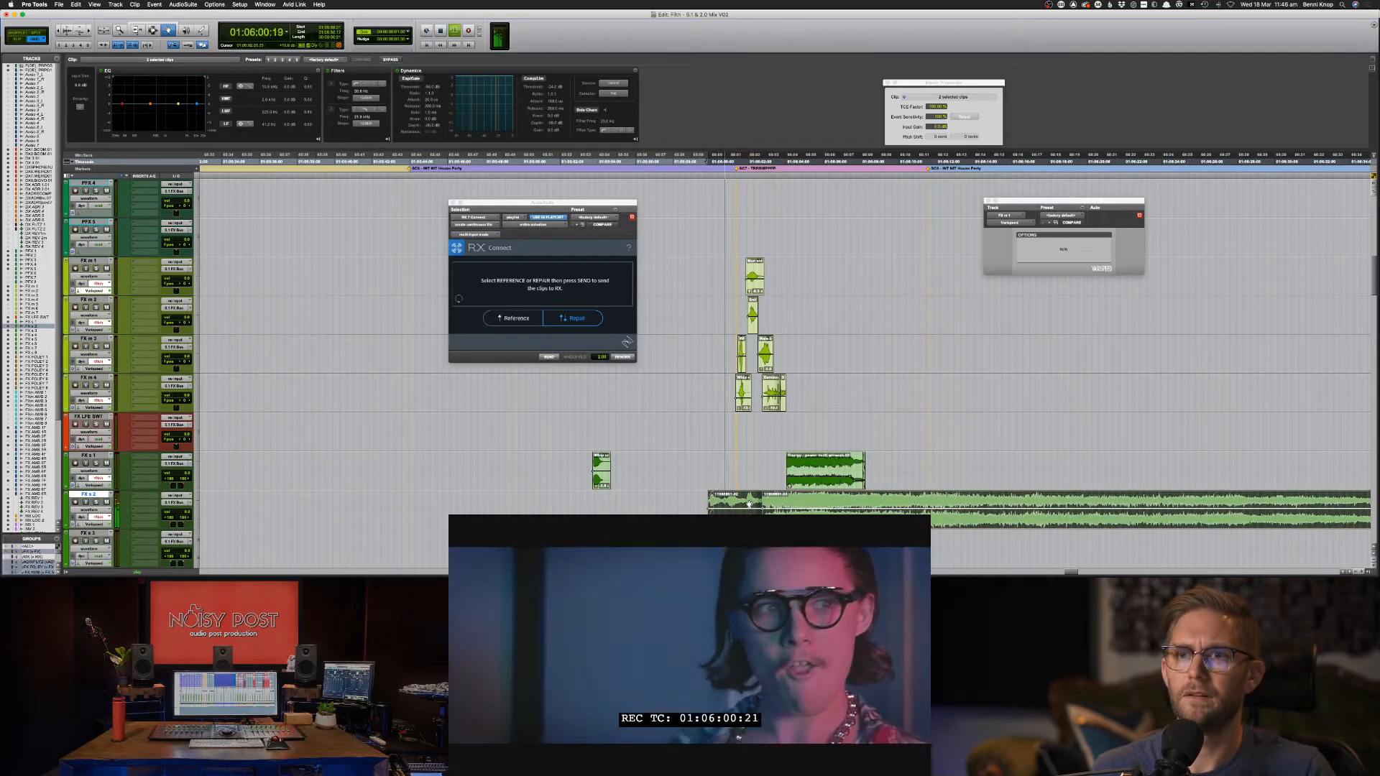
{"action": "left_click_drag", "start_coordinate": [751, 503], "coordinate": [760, 504]}
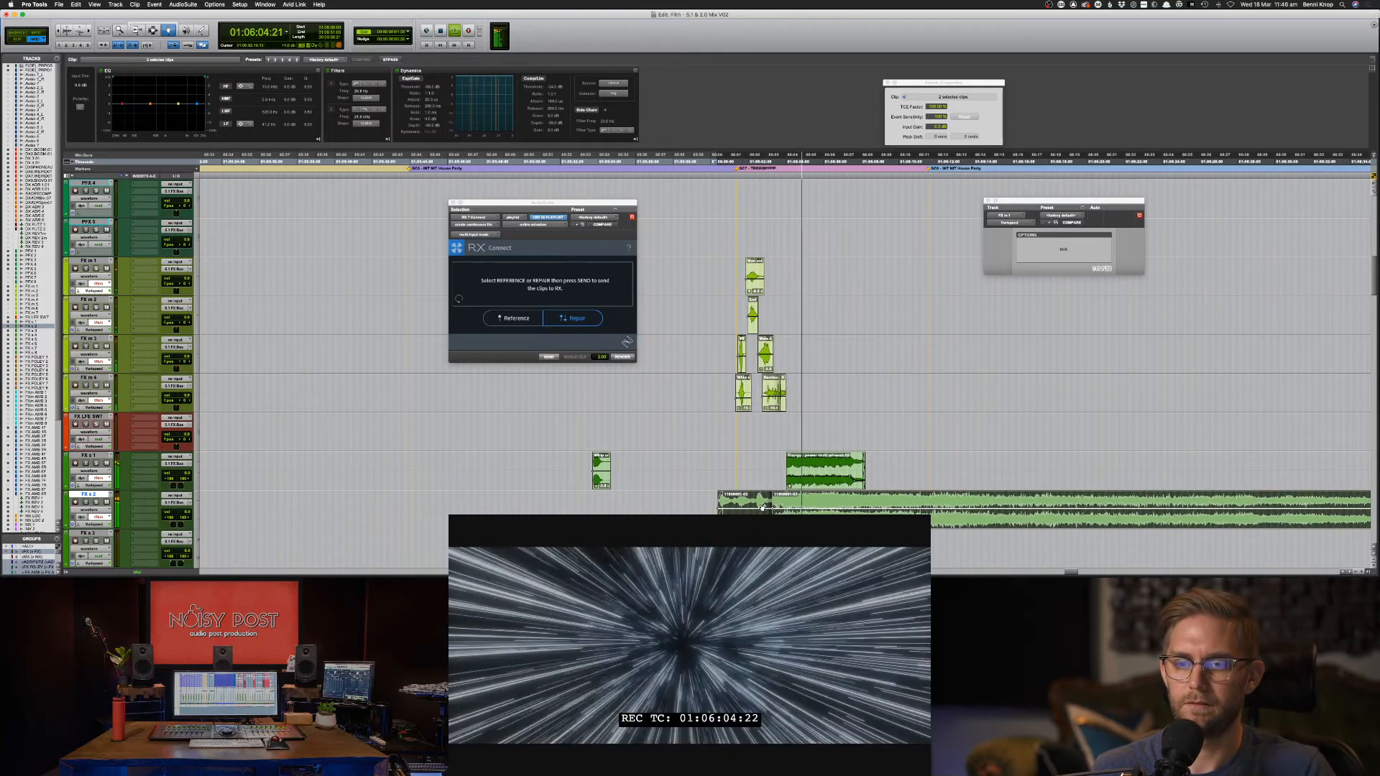
{"action": "left_click_drag", "start_coordinate": [757, 506], "coordinate": [763, 502]}
{"action": "key", "text": "space"}
{"action": "key", "text": "space"}
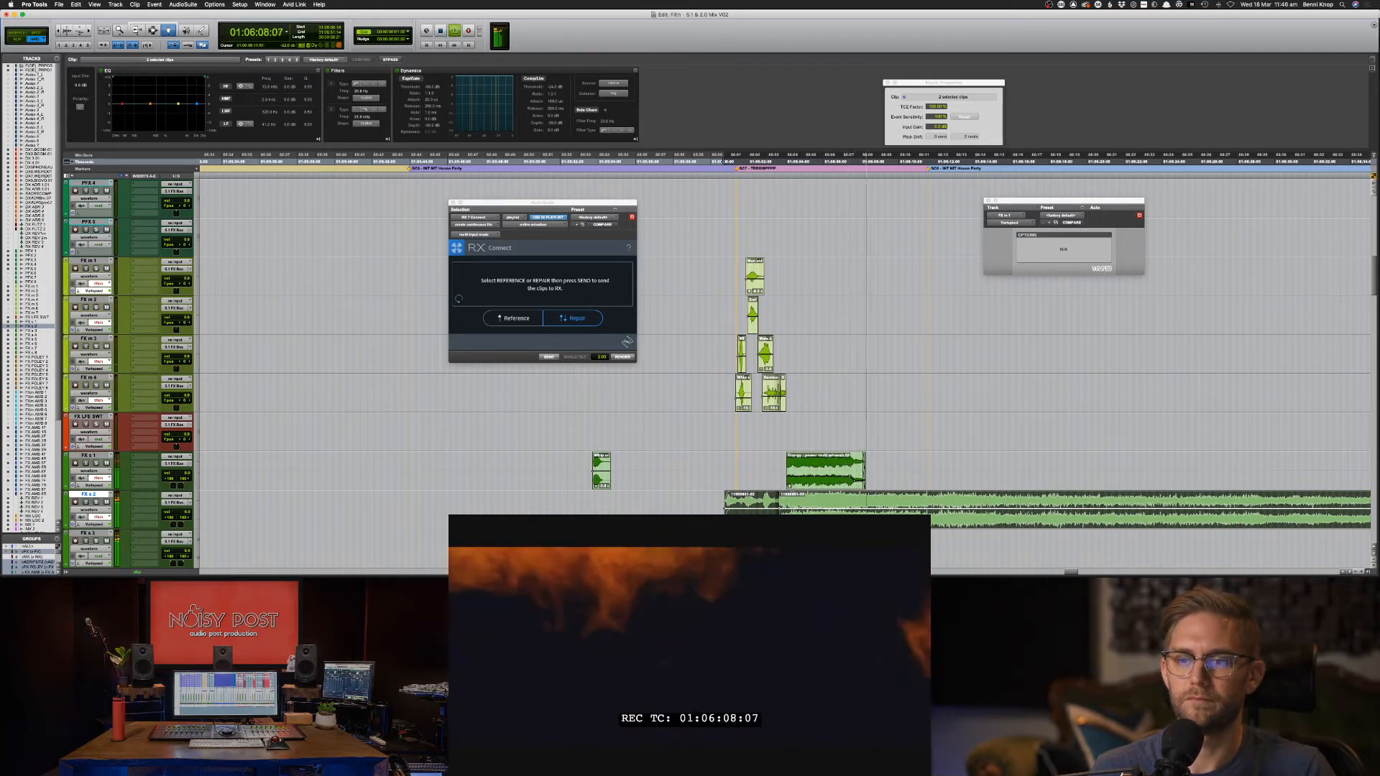
{"action": "key", "text": "super+bracketleft"}
Zoom in near the edit and delete a short stretch of the FX s 2 clip.
{"action": "key", "text": "F7"}
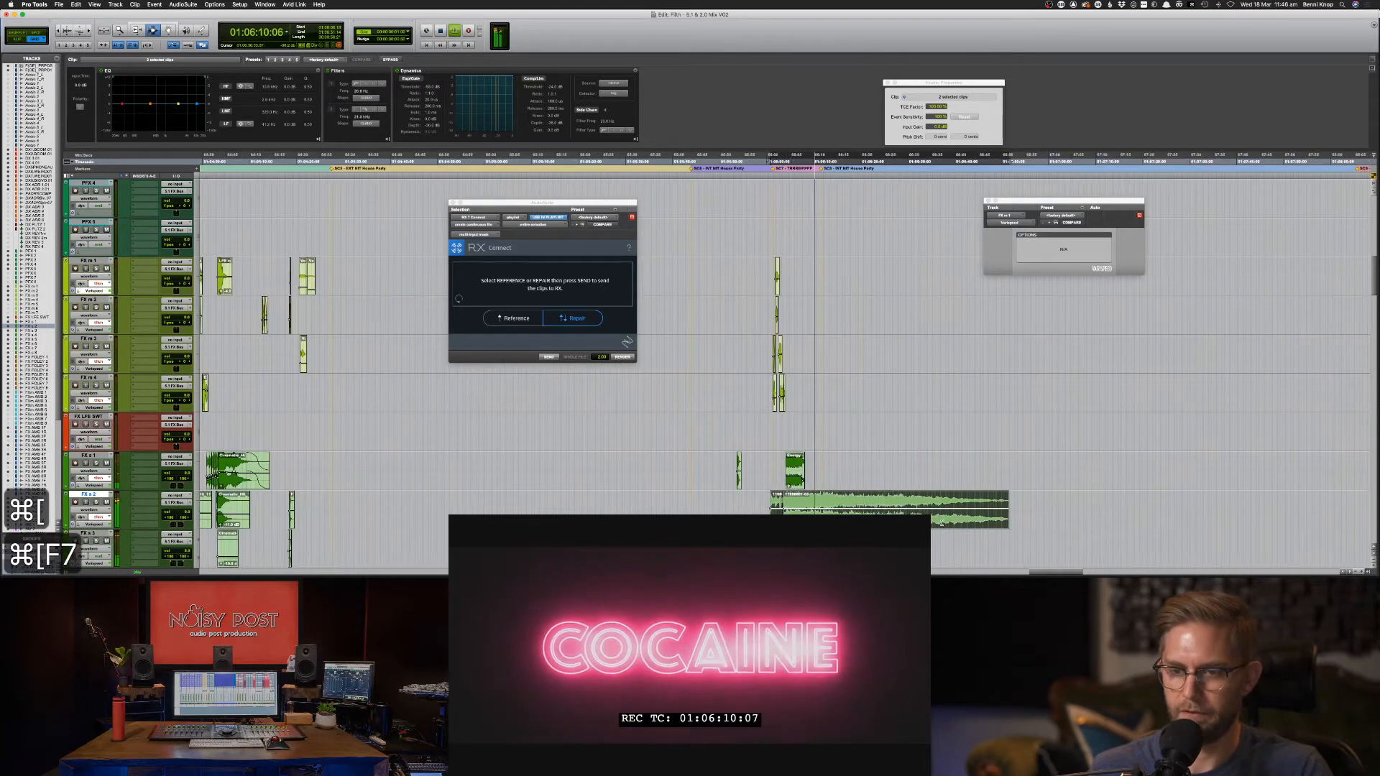
{"action": "key", "text": "space"}
{"action": "left_click", "coordinate": [937, 161]}
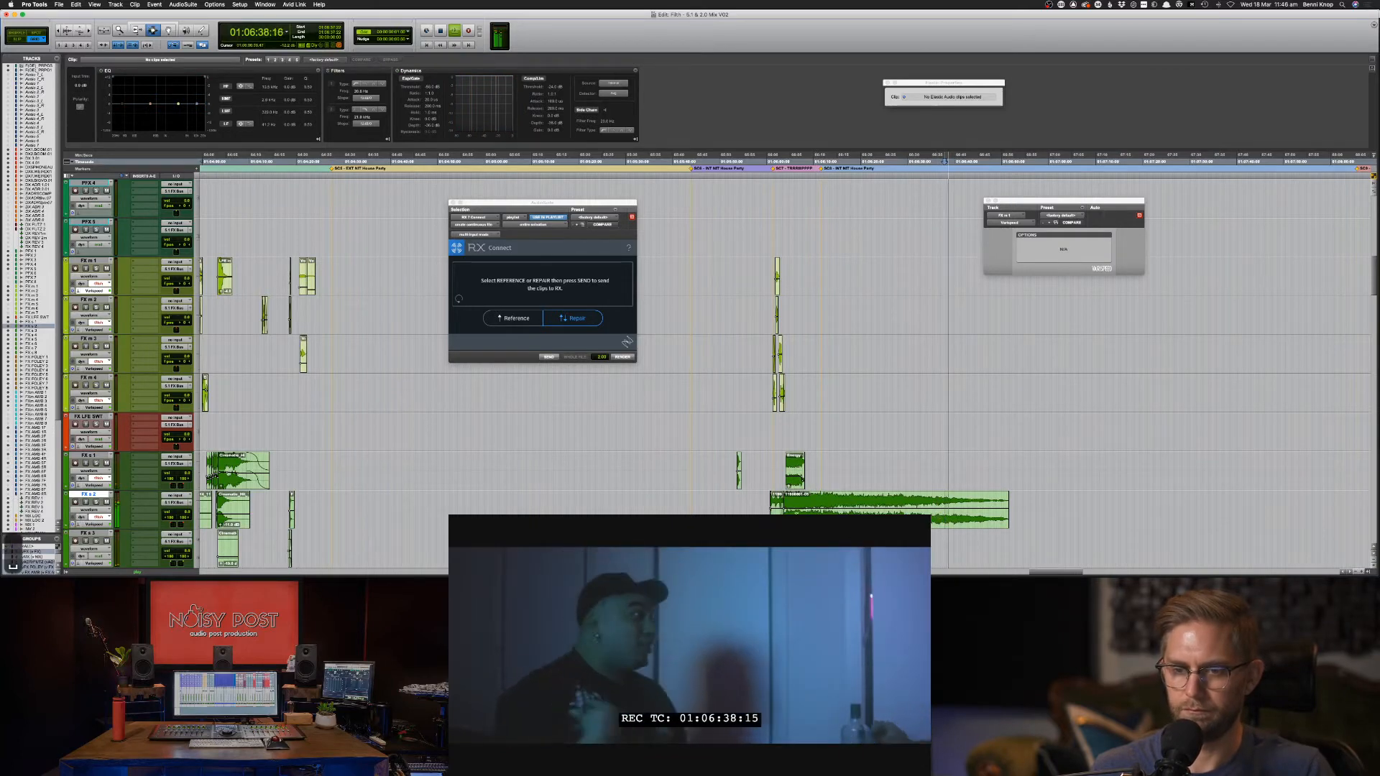
{"action": "key", "text": "super+]"}
{"action": "key", "text": "super+]"}
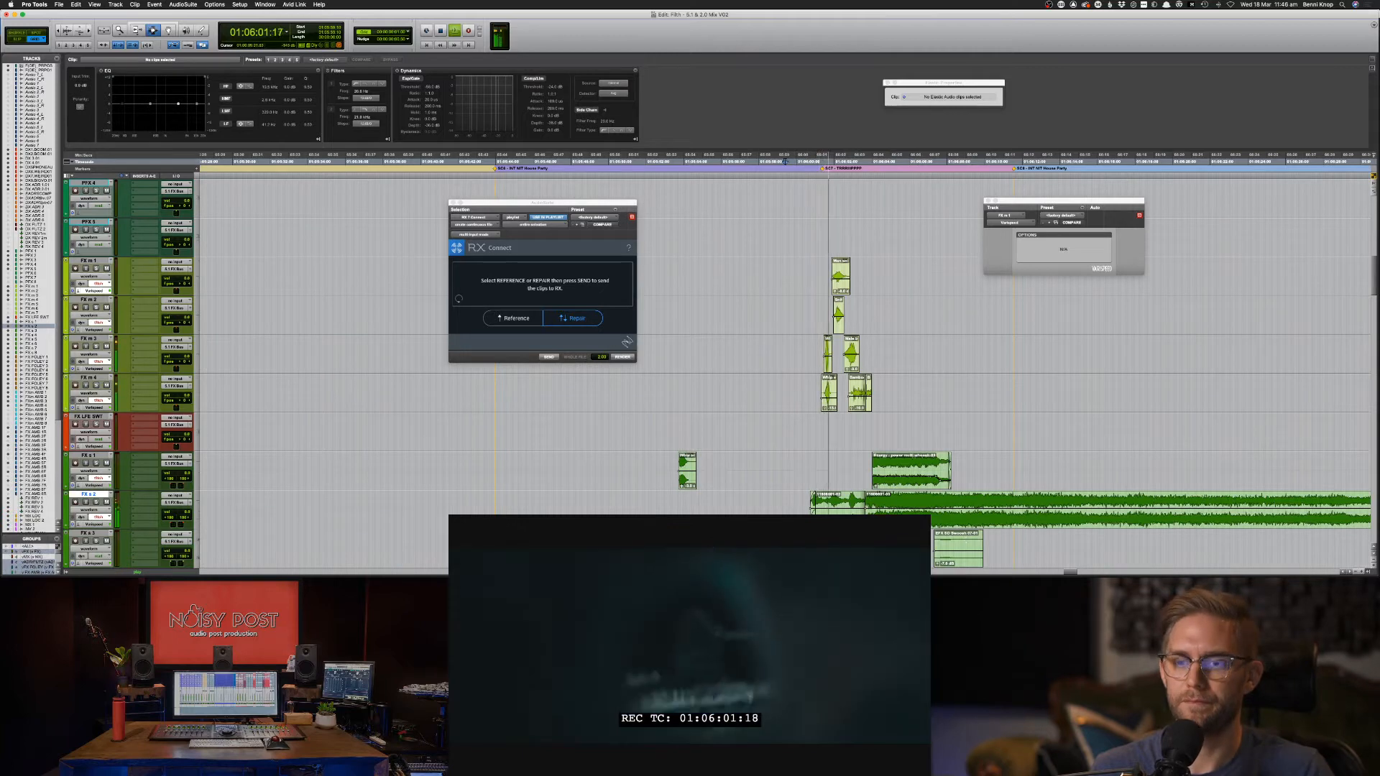
{"action": "left_click_drag", "start_coordinate": [812, 509], "coordinate": [799, 510]}
{"action": "key", "text": "Delete"}
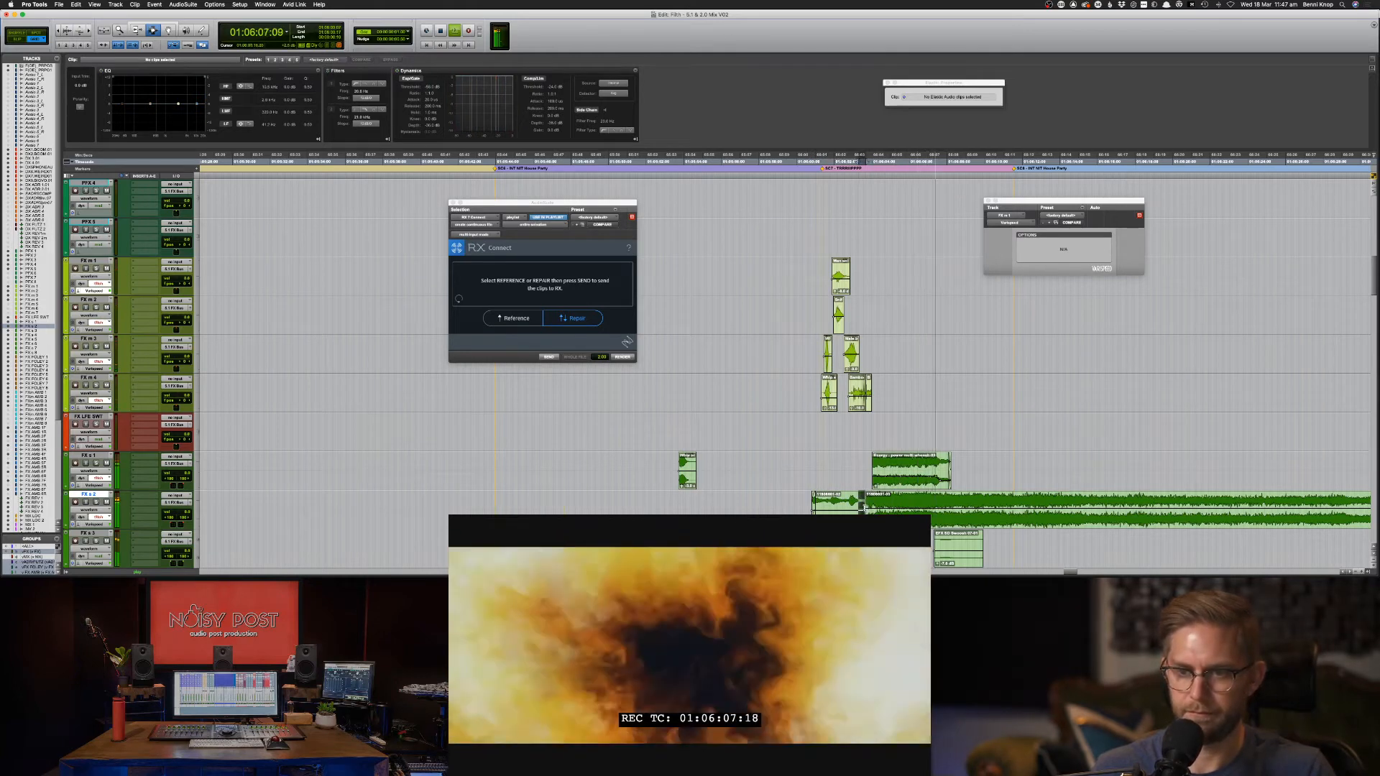
Select the remaining FX s 2 whoosh clips and play them from 01:06:00:10 with picture.
{"action": "key", "text": "f"}
{"action": "left_click", "coordinate": [805, 506]}
{"action": "key", "text": "space"}
{"action": "key", "text": "space"}
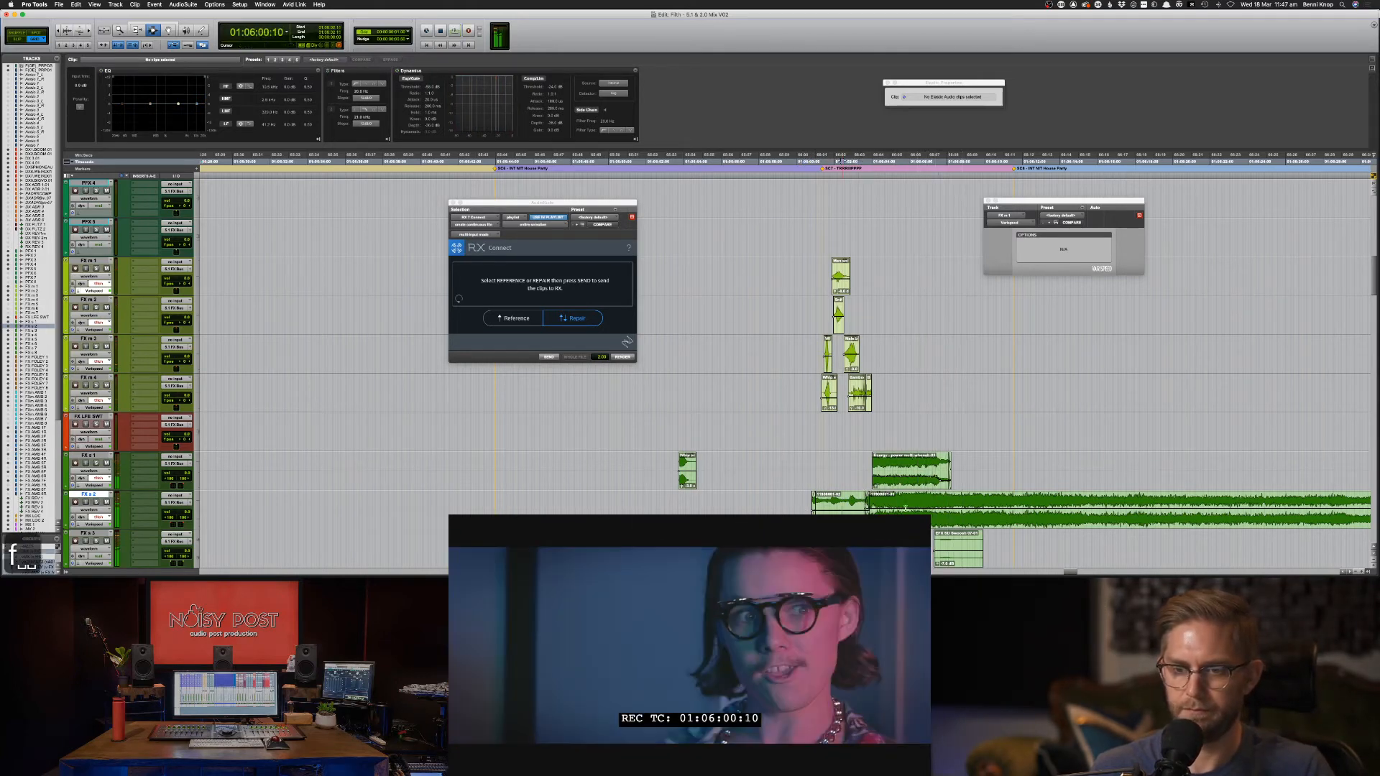
{"action": "double_click", "coordinate": [842, 506]}
{"action": "double_click", "coordinate": [915, 508], "text": "shift"}
{"action": "key", "text": "space"}
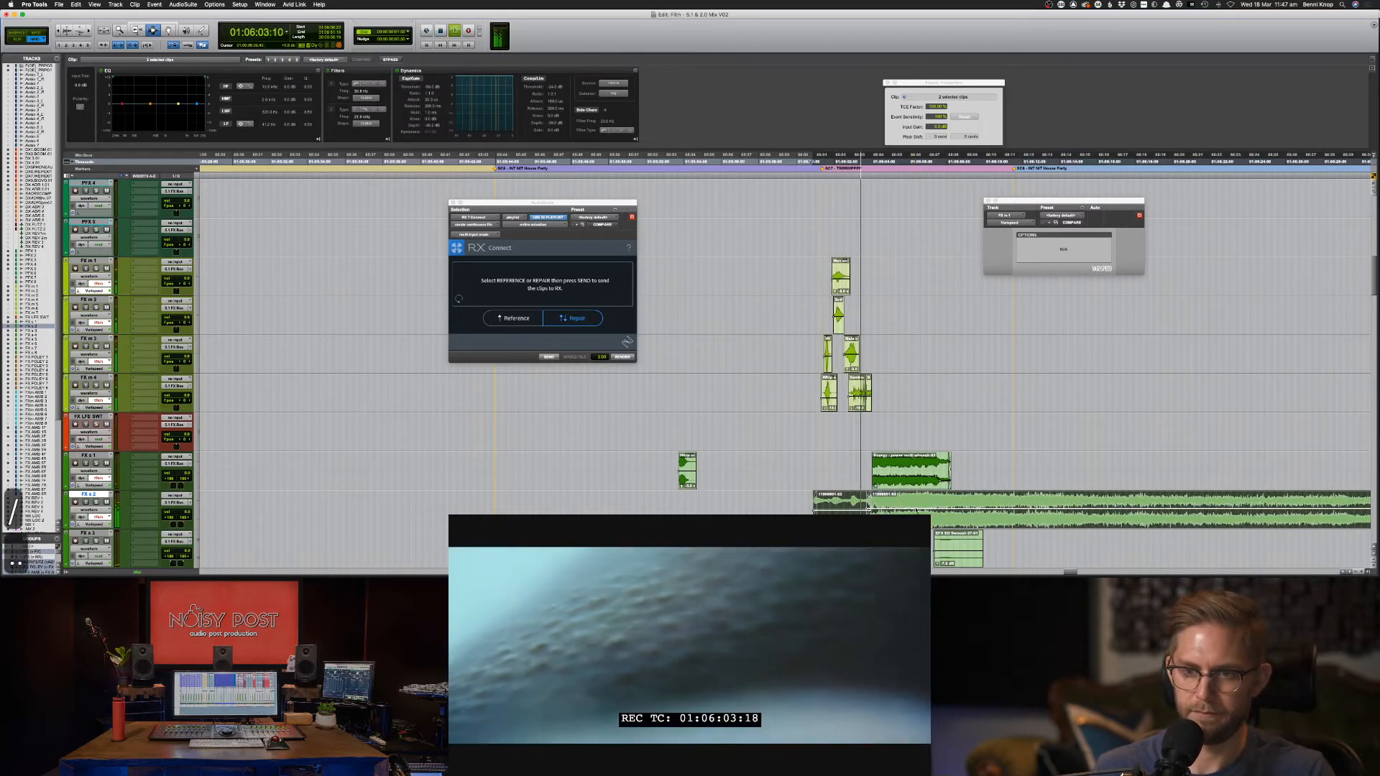
{"action": "key", "text": "super+]"}
{"action": "key", "text": "super+]"}
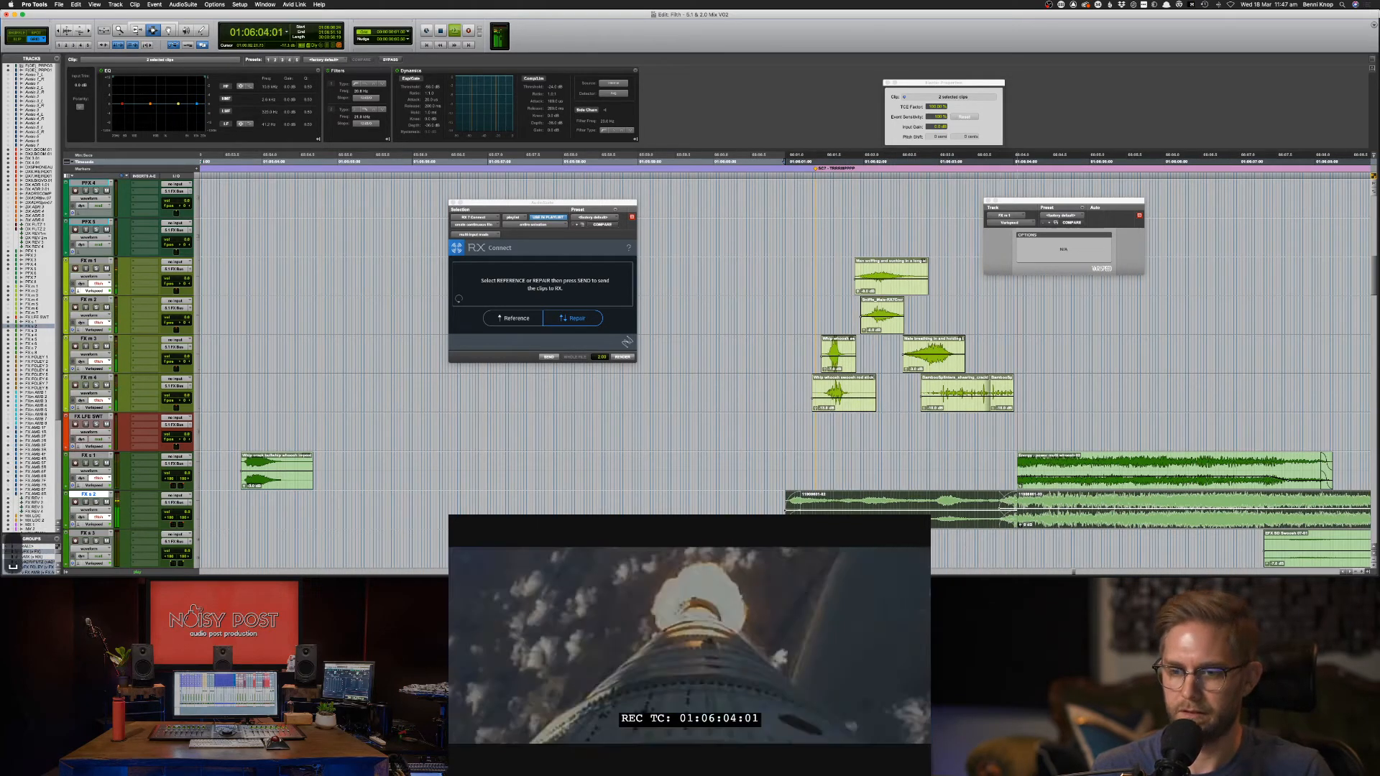
Split a short piece off the FX s 2 whoosh clip and nudge it and the preceding piece later.
{"action": "key", "text": "space"}
{"action": "key", "text": "comma"}
{"action": "key", "text": "comma"}
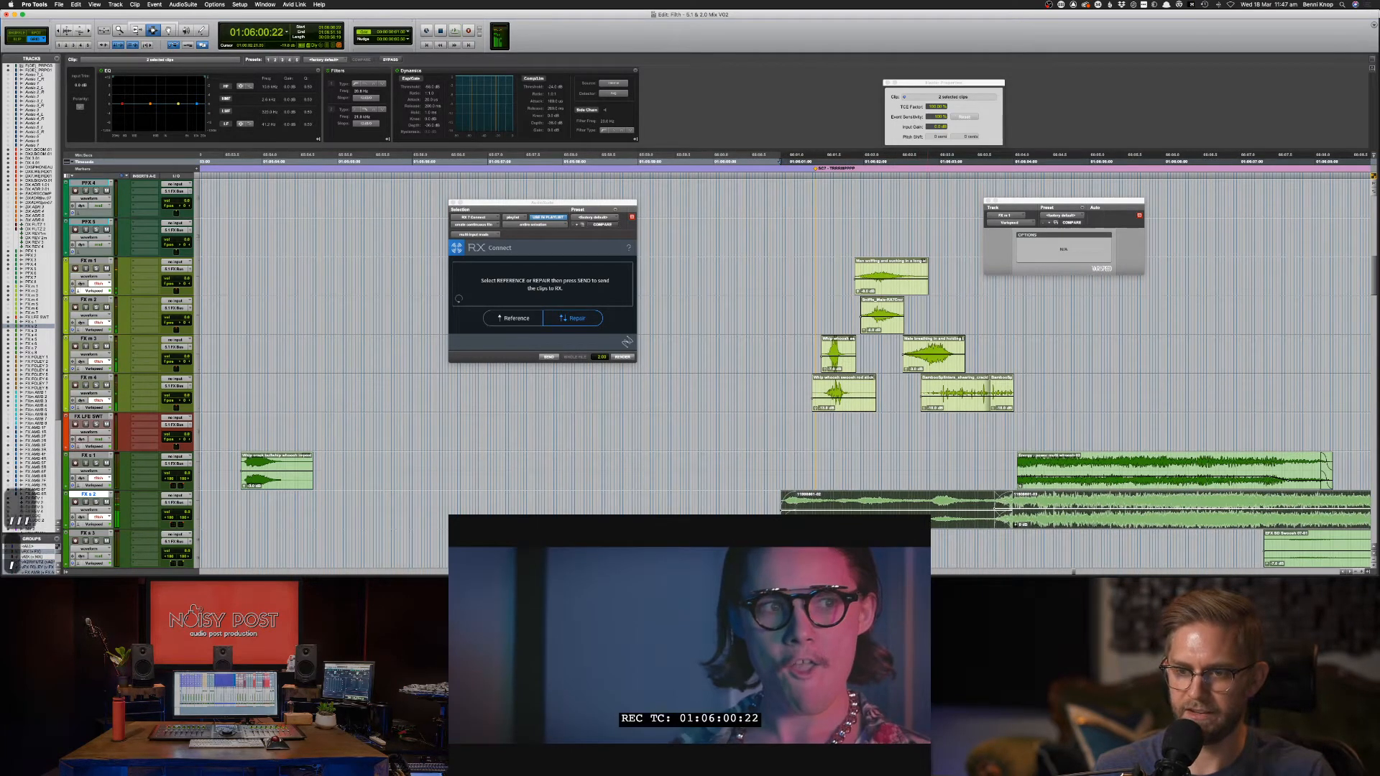
{"action": "left_click_drag", "start_coordinate": [909, 512], "coordinate": [850, 506]}
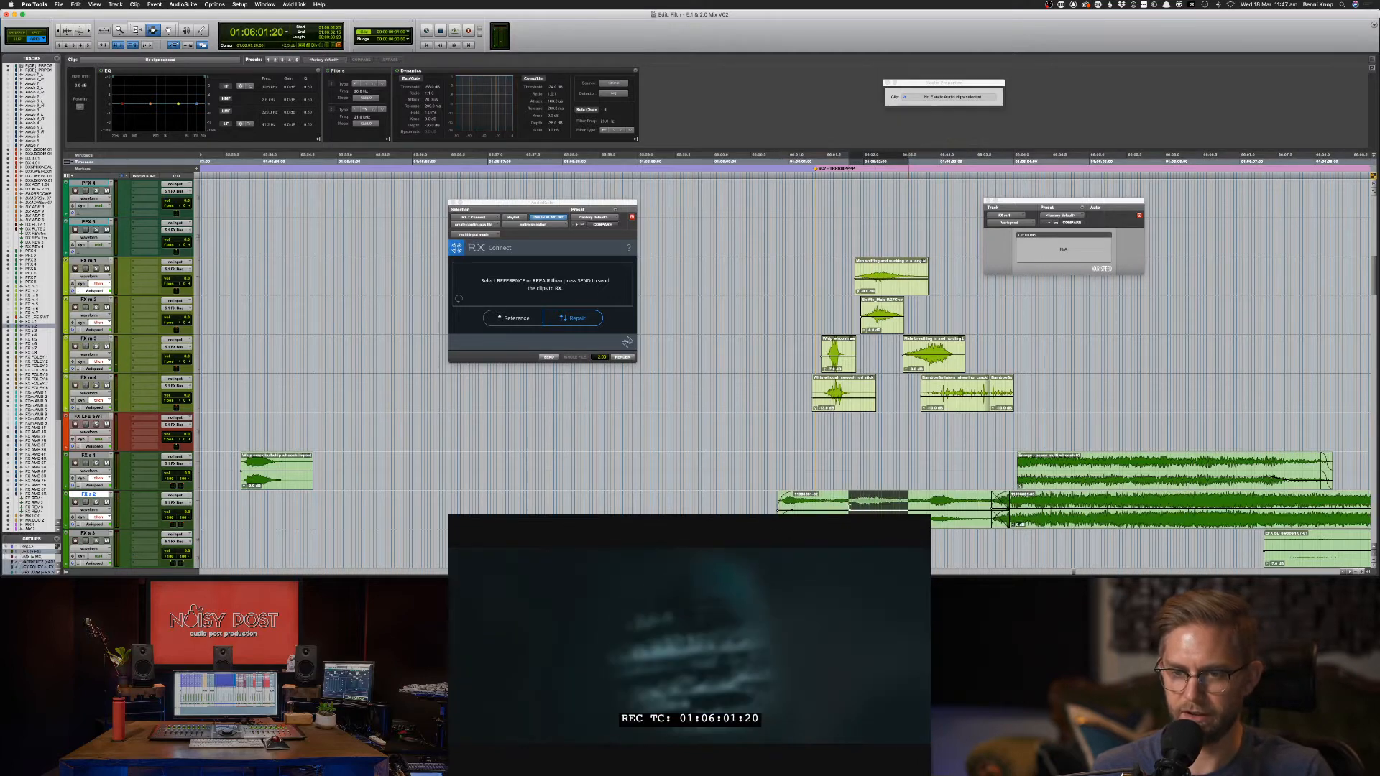
{"action": "key", "text": "super+e"}
{"action": "key", "text": "slash"}
{"action": "key", "text": "slash"}
{"action": "key", "text": "slash"}
{"action": "key", "text": "slash"}
{"action": "key", "text": "slash"}
{"action": "key", "text": "slash"}
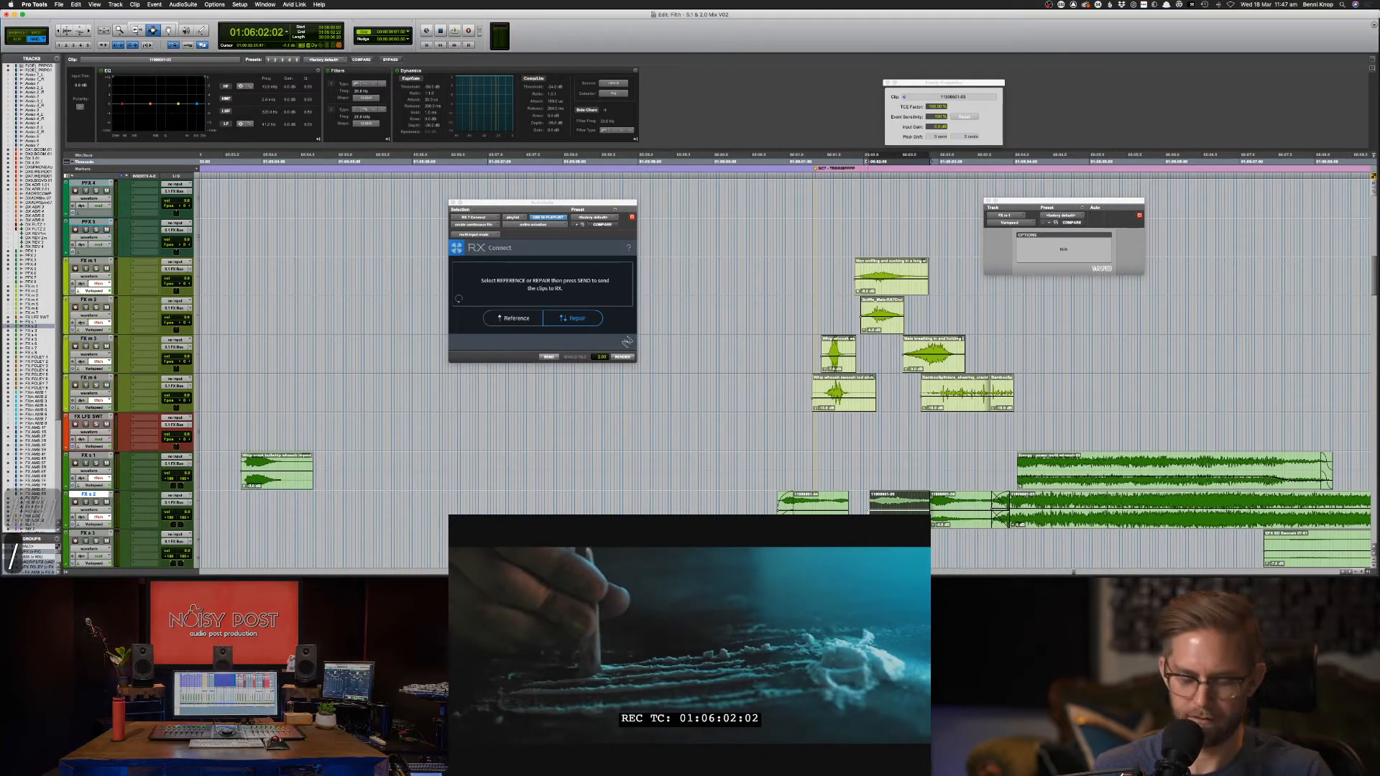
{"action": "left_click", "coordinate": [822, 511]}
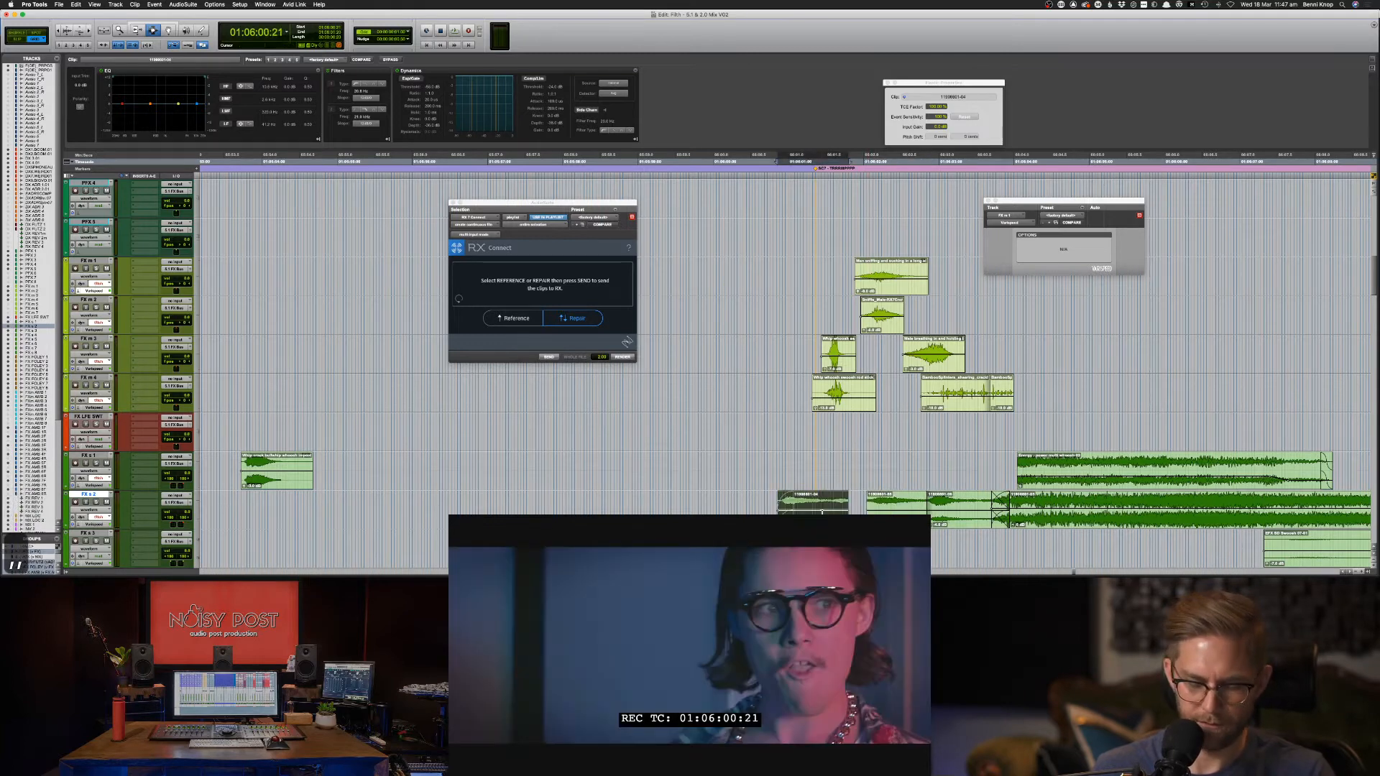
{"action": "key", "text": "slash"}
{"action": "key", "text": "slash"}
{"action": "key", "text": "slash"}
{"action": "key", "text": "slash"}
{"action": "key", "text": "slash"}
{"action": "key", "text": "slash"}
{"action": "key", "text": "slash"}
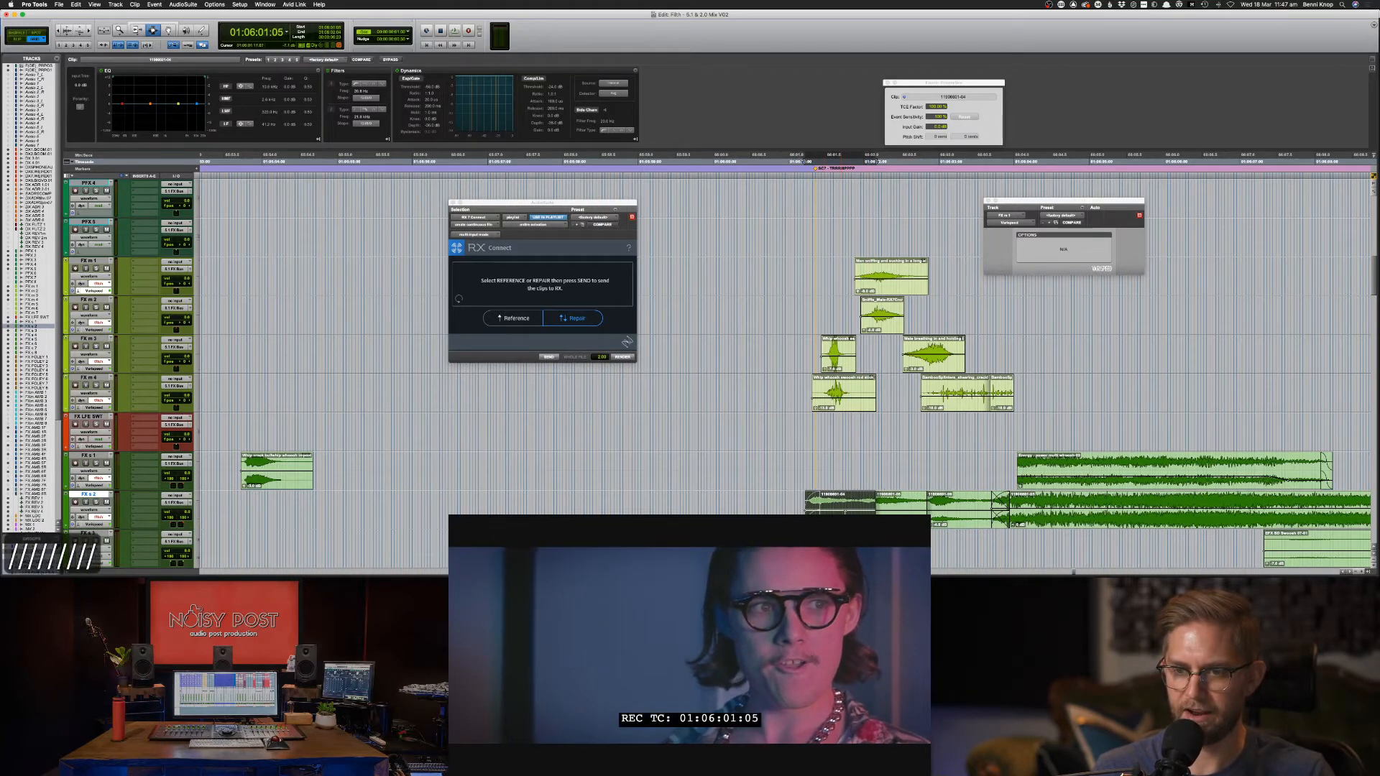
{"action": "key", "text": "slash"}
{"action": "key", "text": "slash"}
{"action": "left_click_drag", "start_coordinate": [867, 507], "coordinate": [890, 508]}
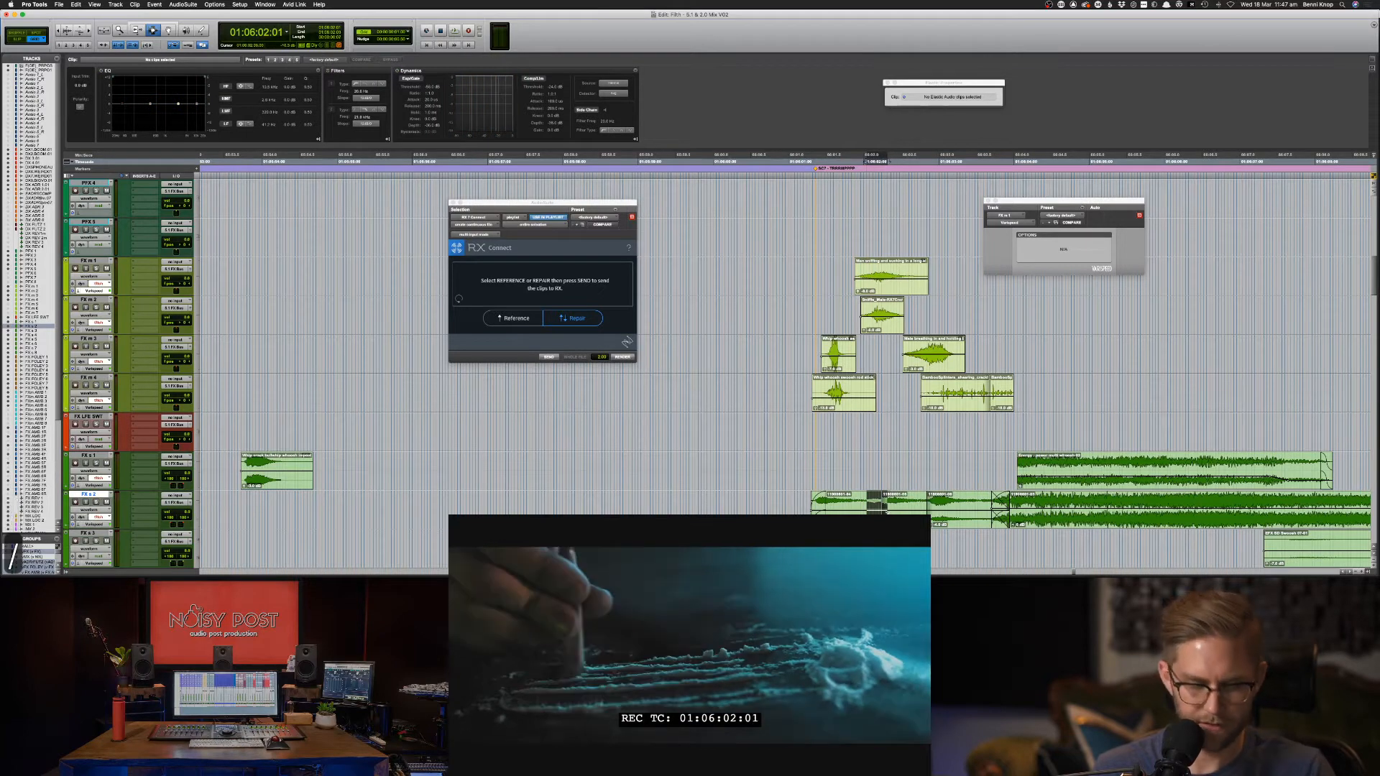
{"action": "key", "text": "space"}
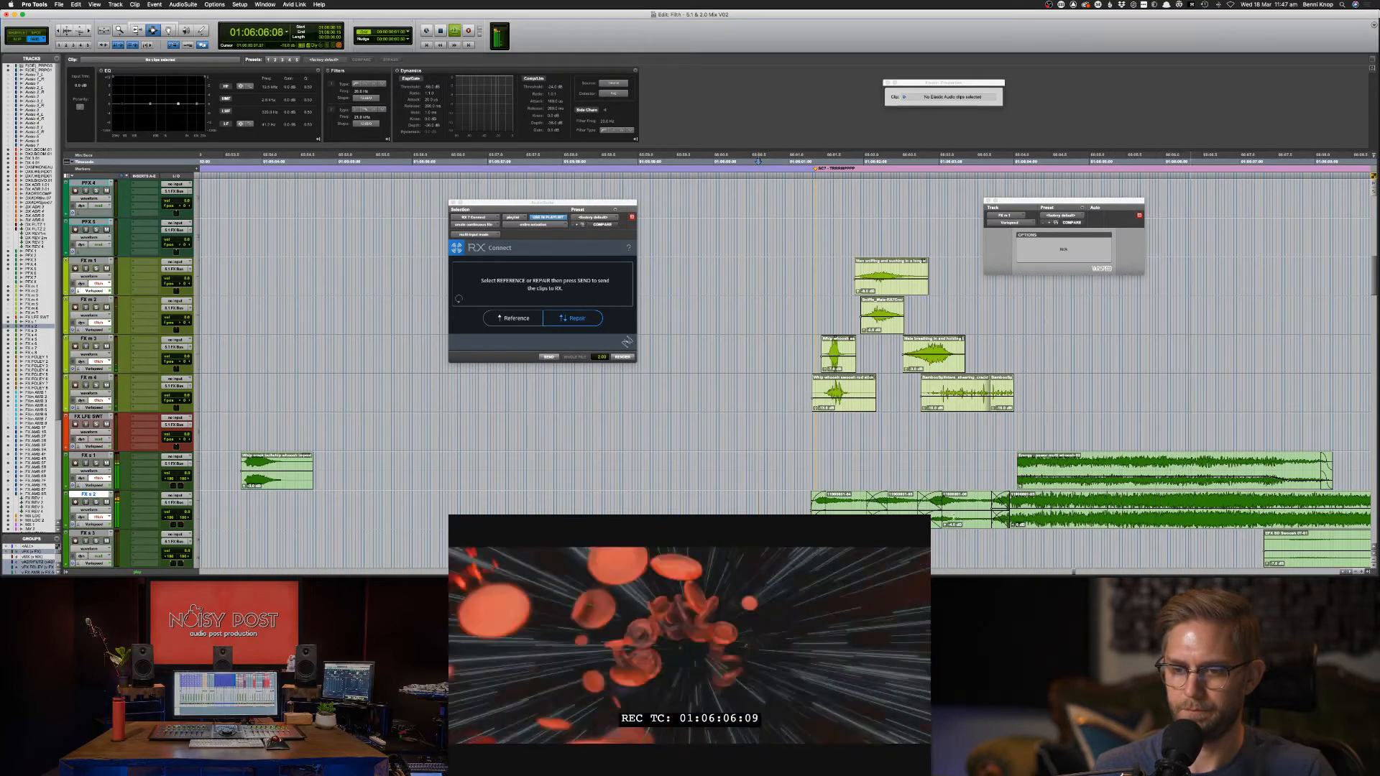
Nudge the FX s 2 whoosh pieces about three frames later, the last one to 01:06:03:00, and review against picture.
{"action": "left_click", "coordinate": [963, 503]}
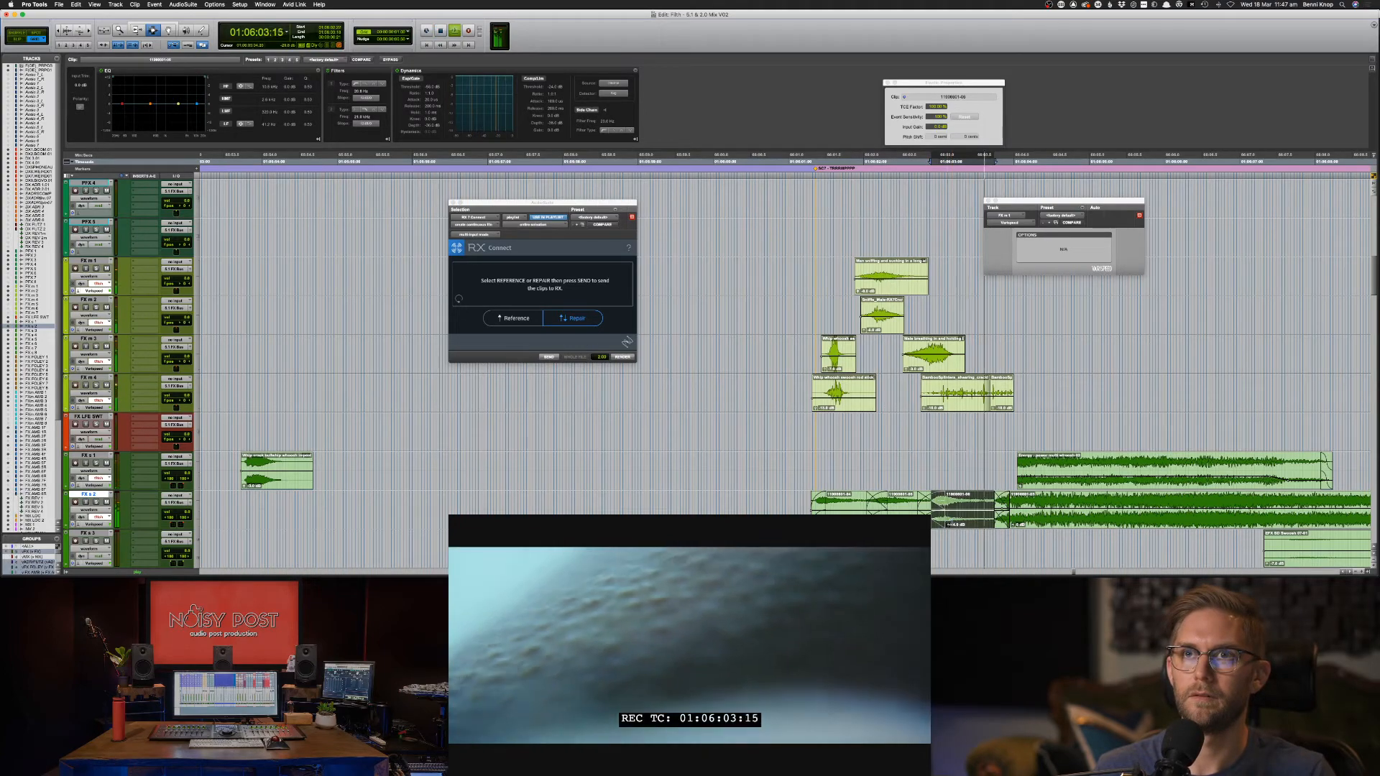
{"action": "left_click", "coordinate": [850, 503]}
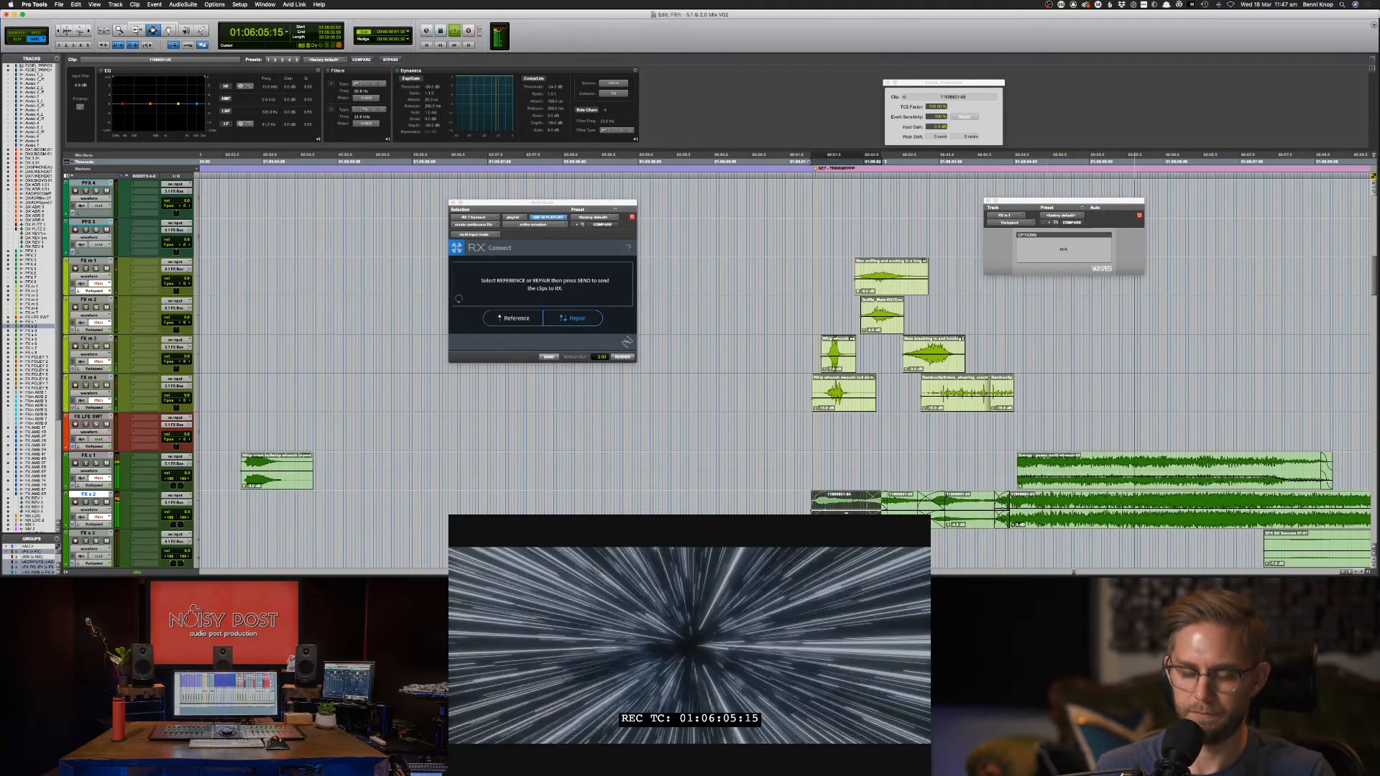
{"action": "key", "text": "space"}
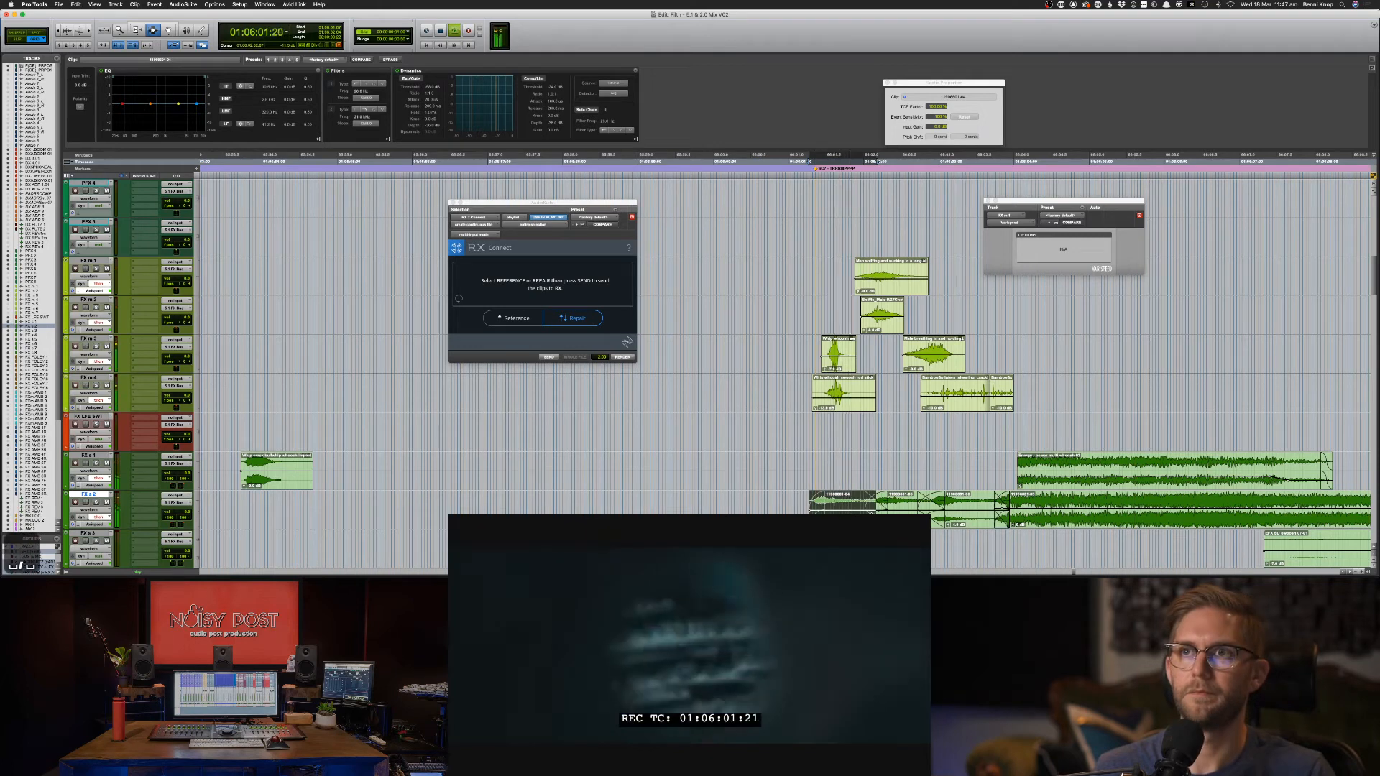
{"action": "key", "text": "space"}
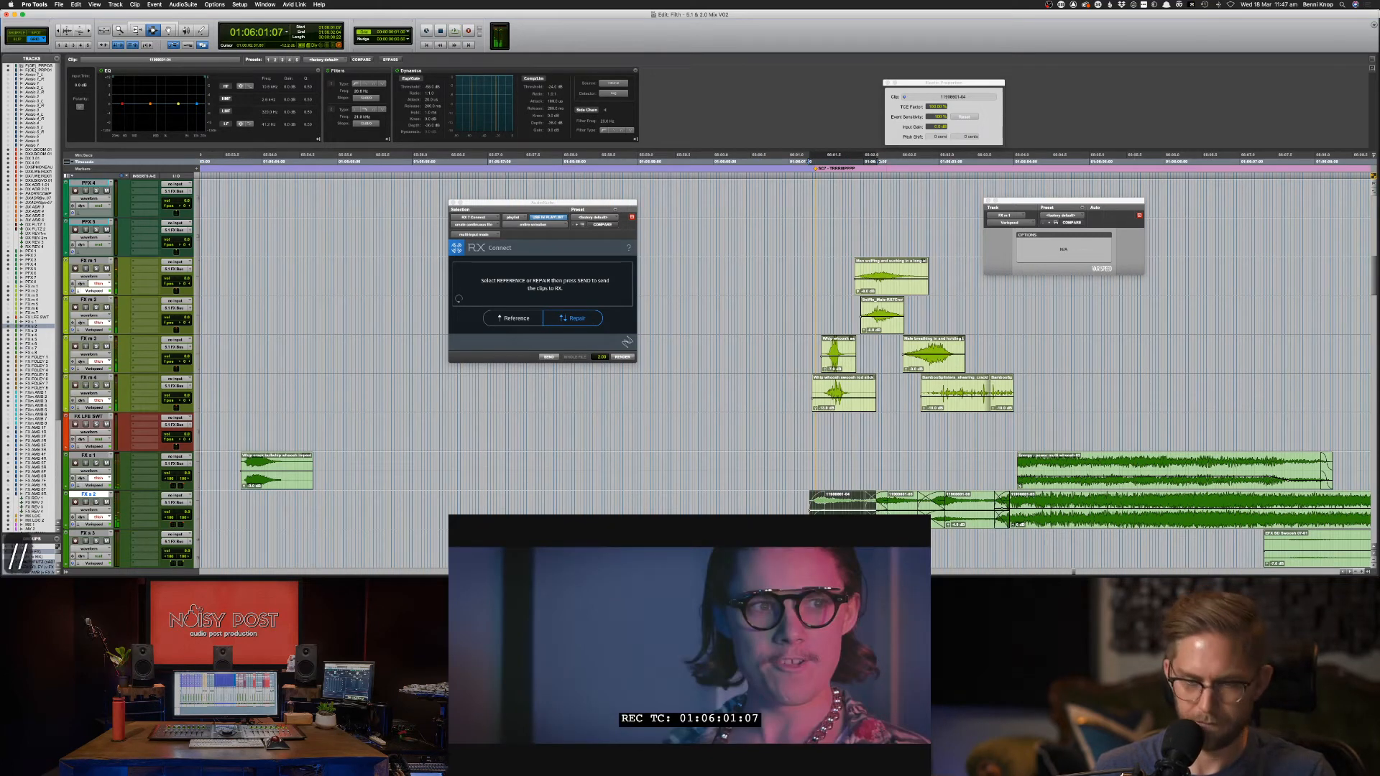
{"action": "key", "text": "slash"}
{"action": "key", "text": "slash"}
{"action": "key", "text": "slash"}
{"action": "left_click", "coordinate": [914, 505]}
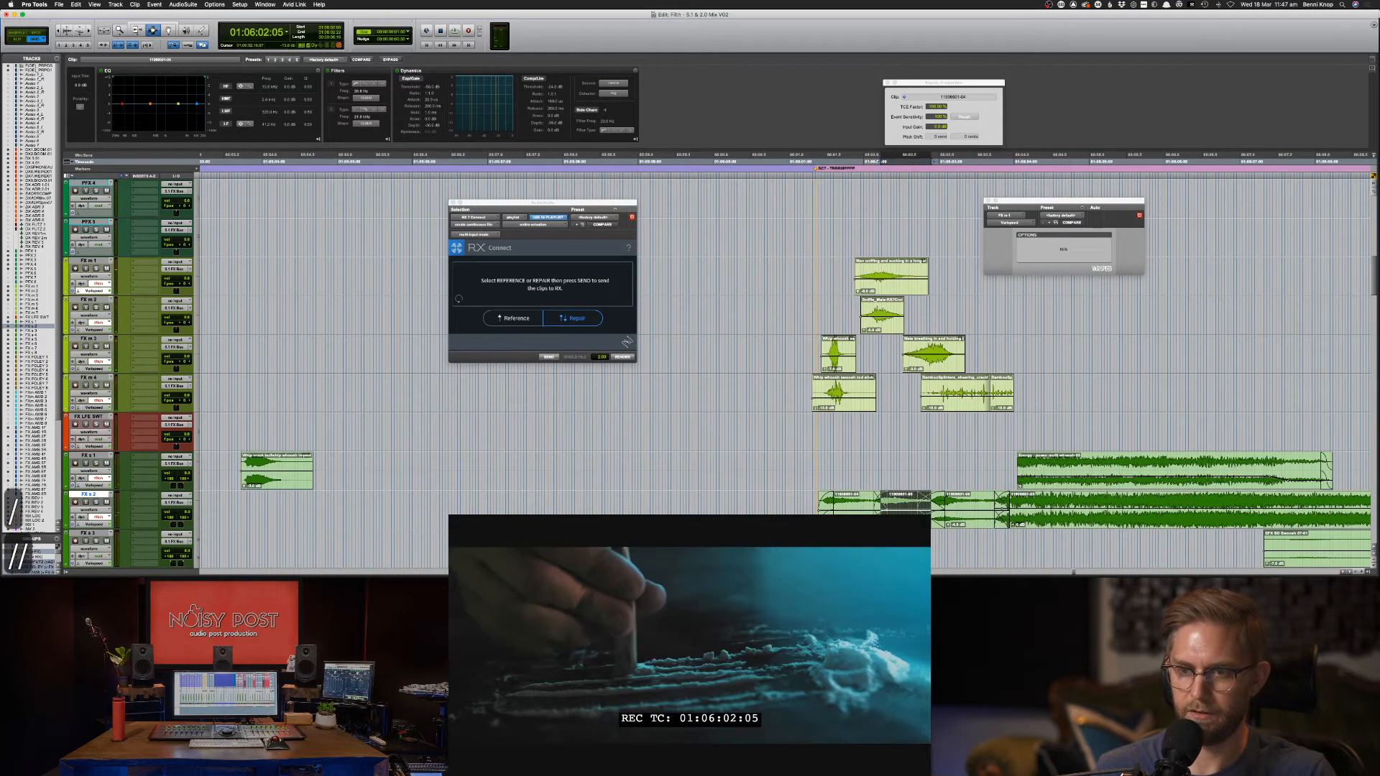
{"action": "key", "text": "slash"}
{"action": "key", "text": "slash"}
{"action": "key", "text": "slash"}
{"action": "left_click", "coordinate": [982, 506]}
{"action": "key", "text": "slash"}
{"action": "key", "text": "slash"}
{"action": "key", "text": "slash"}
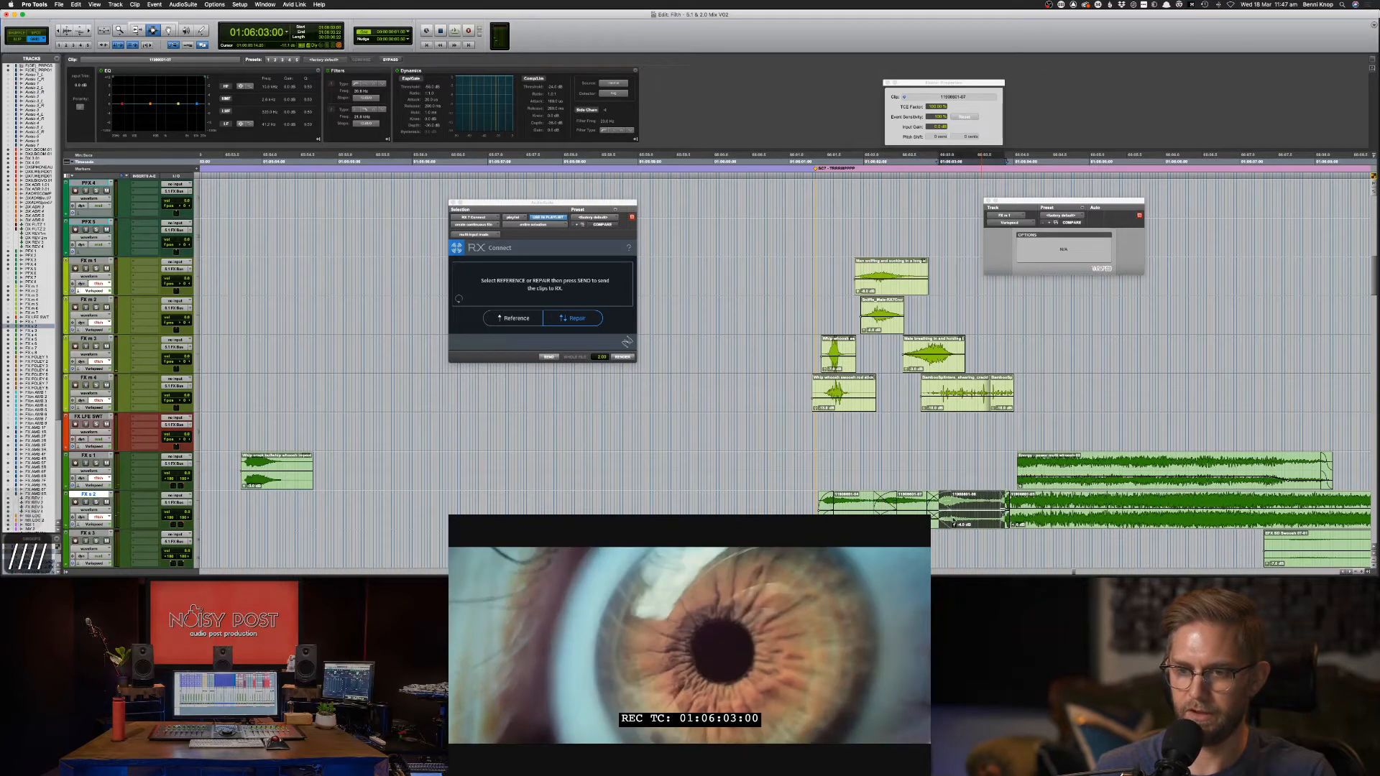
{"action": "key", "text": "slash"}
{"action": "key", "text": "space"}
{"action": "left_click", "coordinate": [801, 506]}
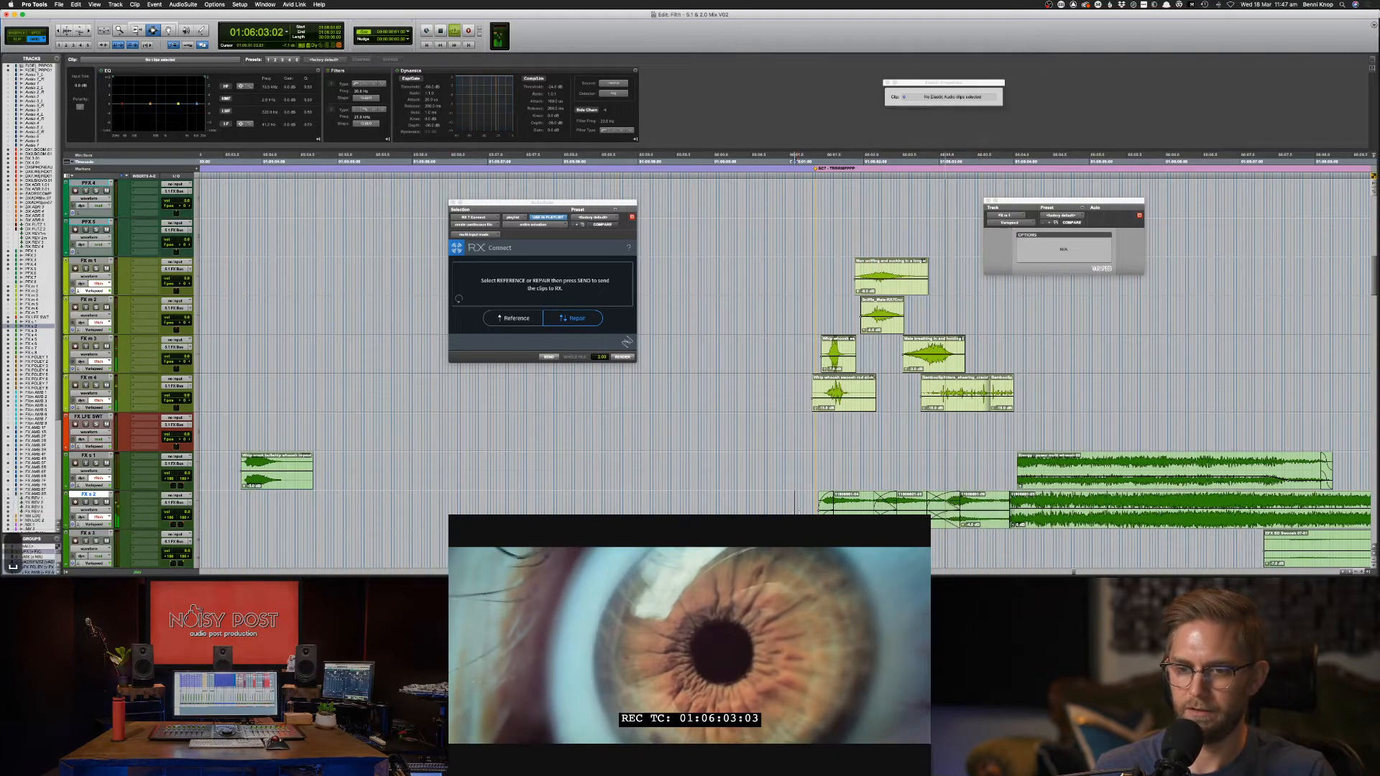
{"action": "key", "text": "space"}
{"action": "key", "text": "space"}
{"action": "key", "text": "space"}
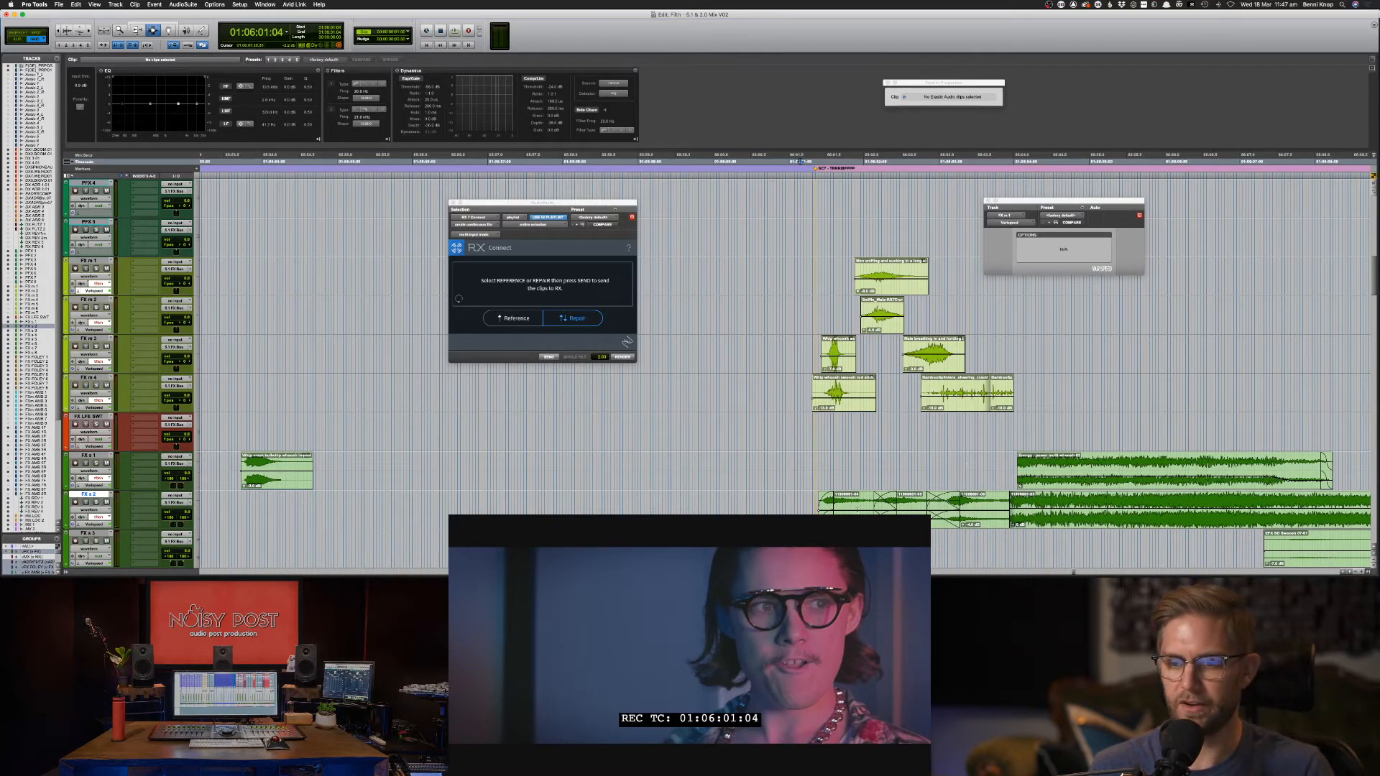
Add a fade to a selected range of the FX s 2 clip and replay it against picture.
{"action": "left_click_drag", "start_coordinate": [865, 508], "coordinate": [898, 508]}
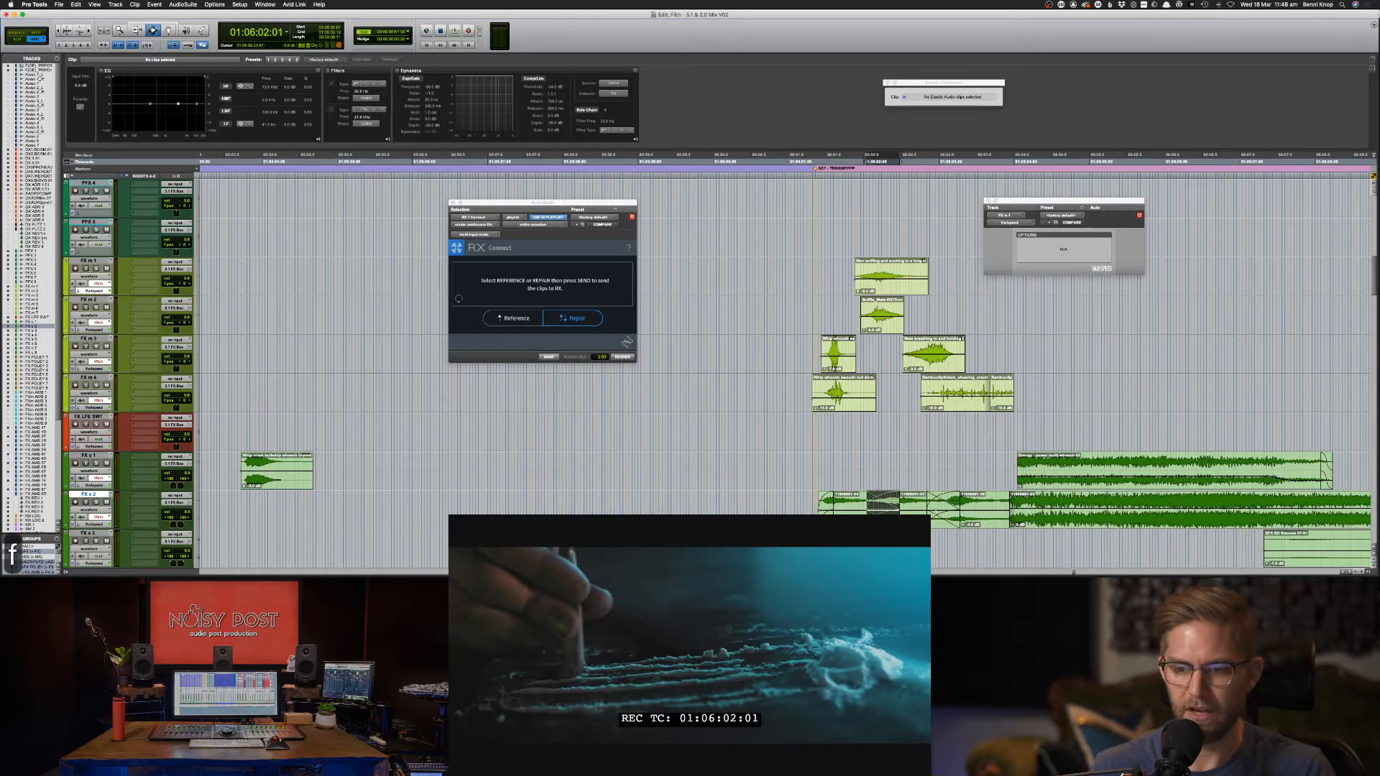
{"action": "key", "text": "space"}
{"action": "key", "text": "f"}
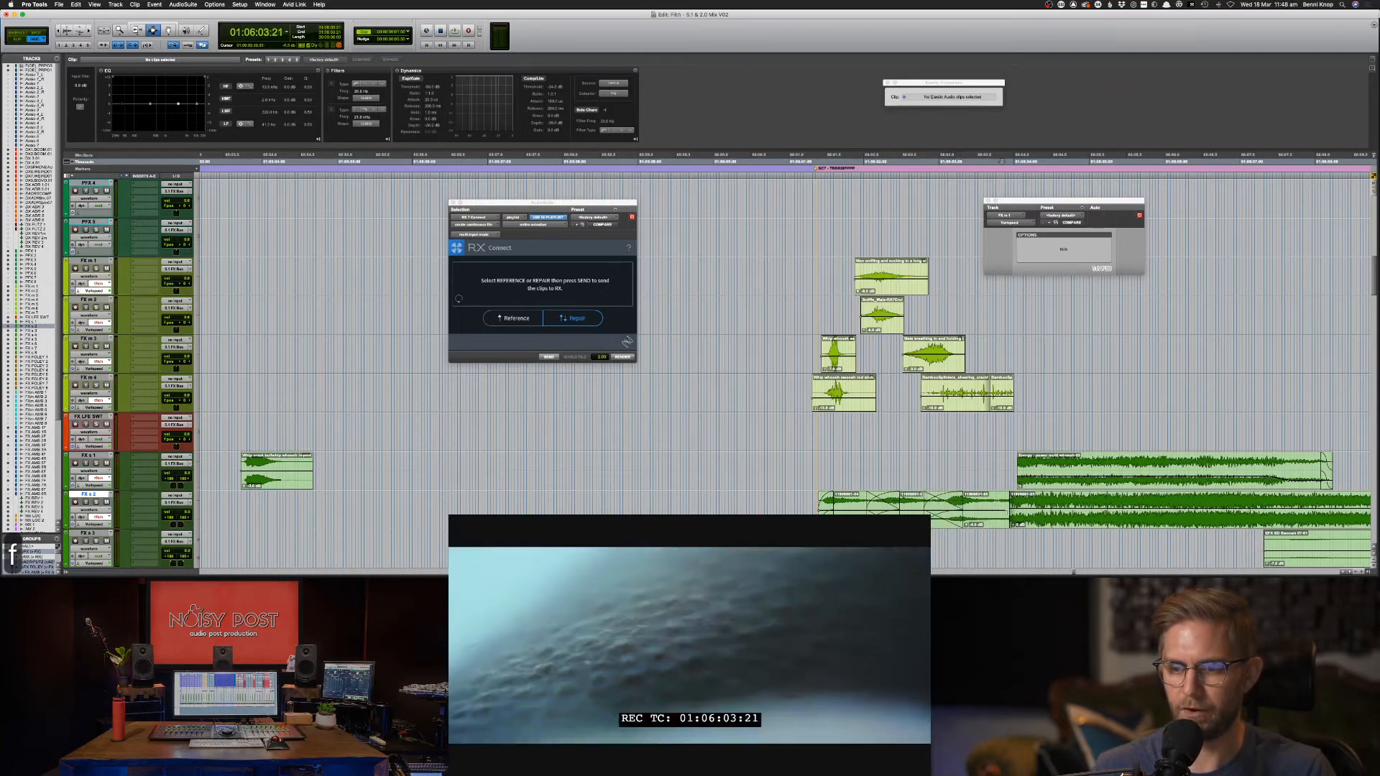
{"action": "key", "text": "space"}
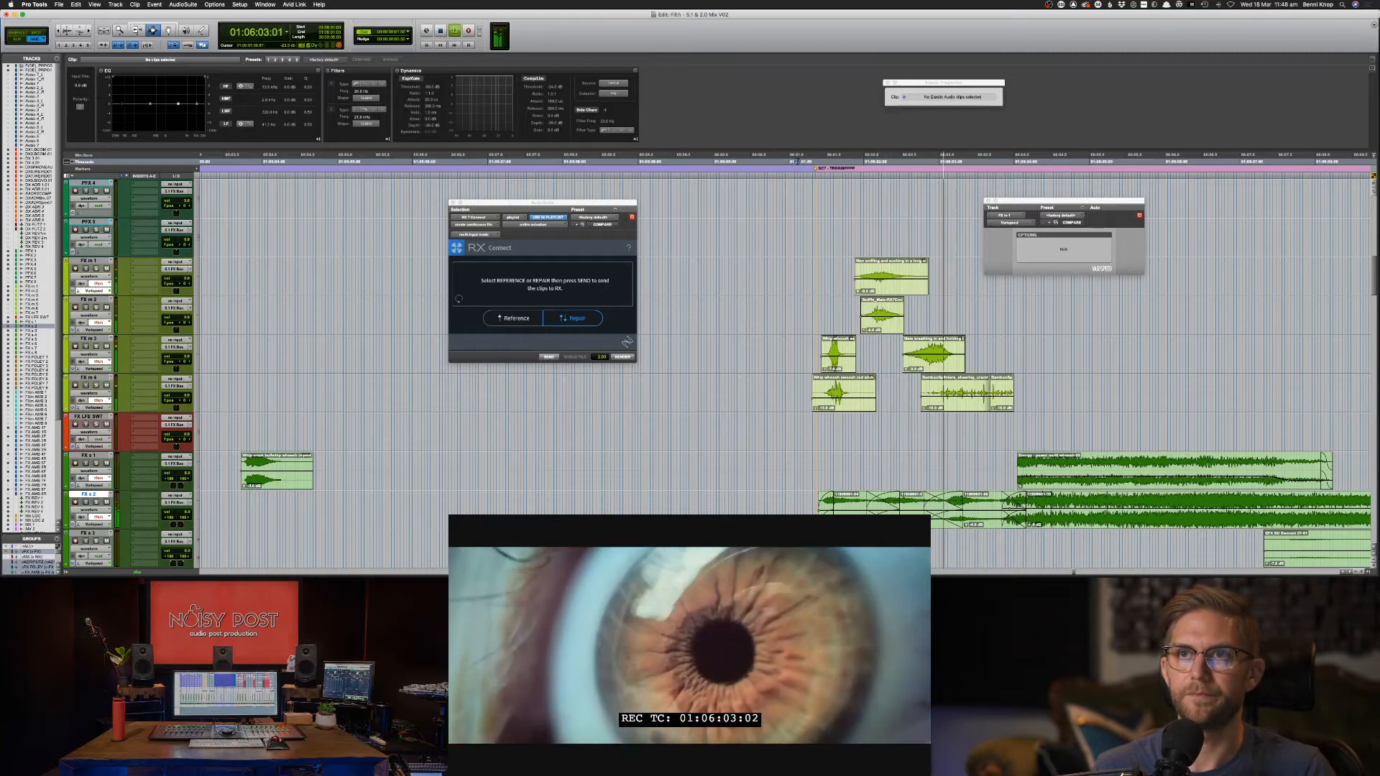
{"action": "key", "text": "space"}
{"action": "key", "text": "space"}
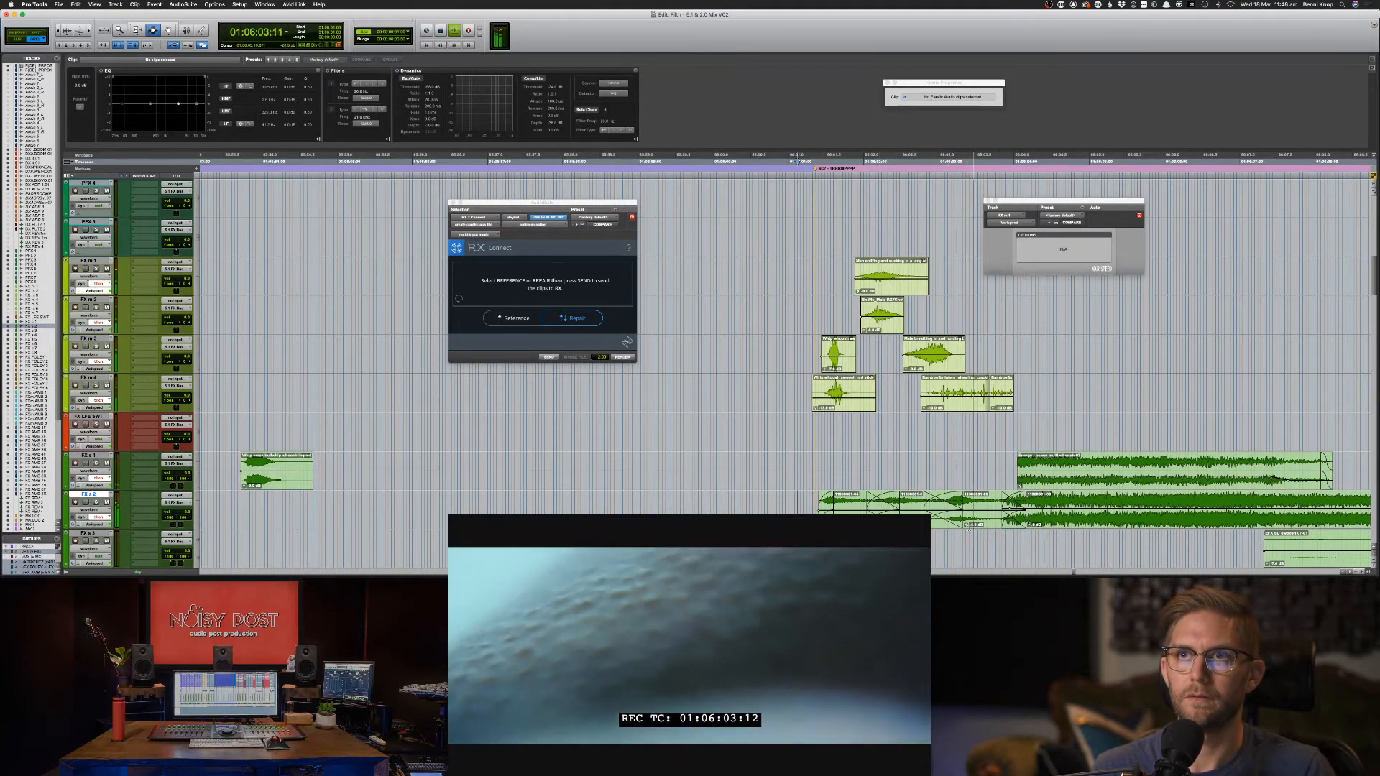
{"action": "key", "text": "space"}
{"action": "left_click", "coordinate": [878, 509]}
{"action": "key", "text": "m"}
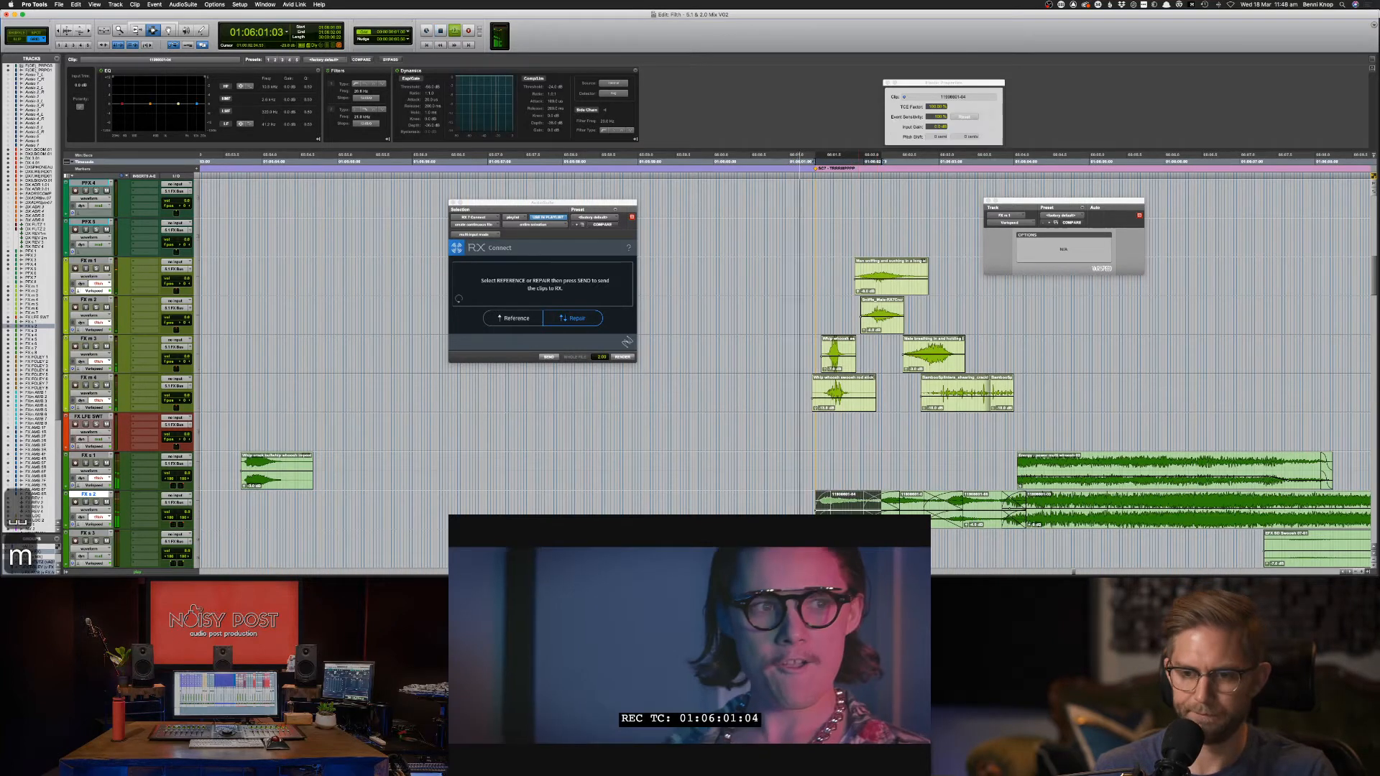
{"action": "key", "text": "space"}
{"action": "key", "text": "m"}
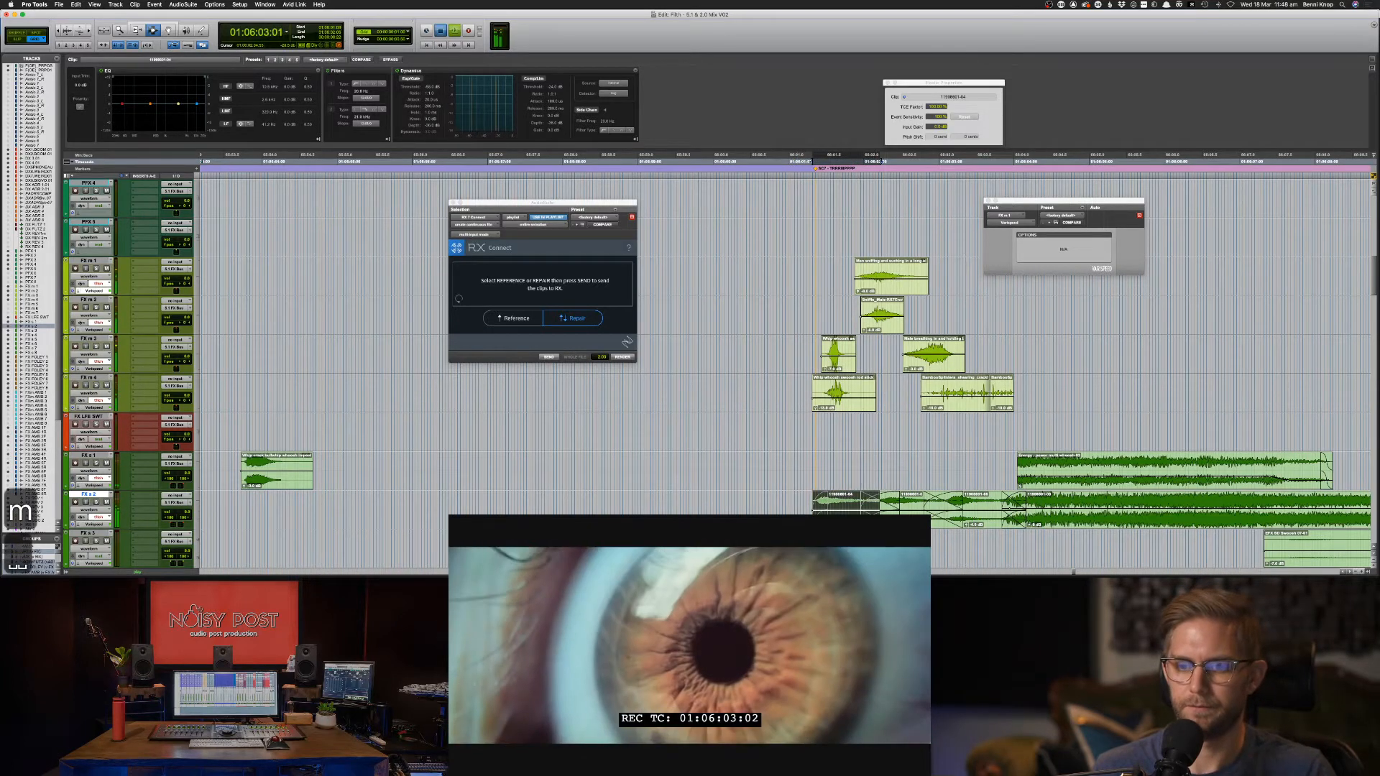
{"action": "key", "text": "space"}
{"action": "key", "text": "space"}
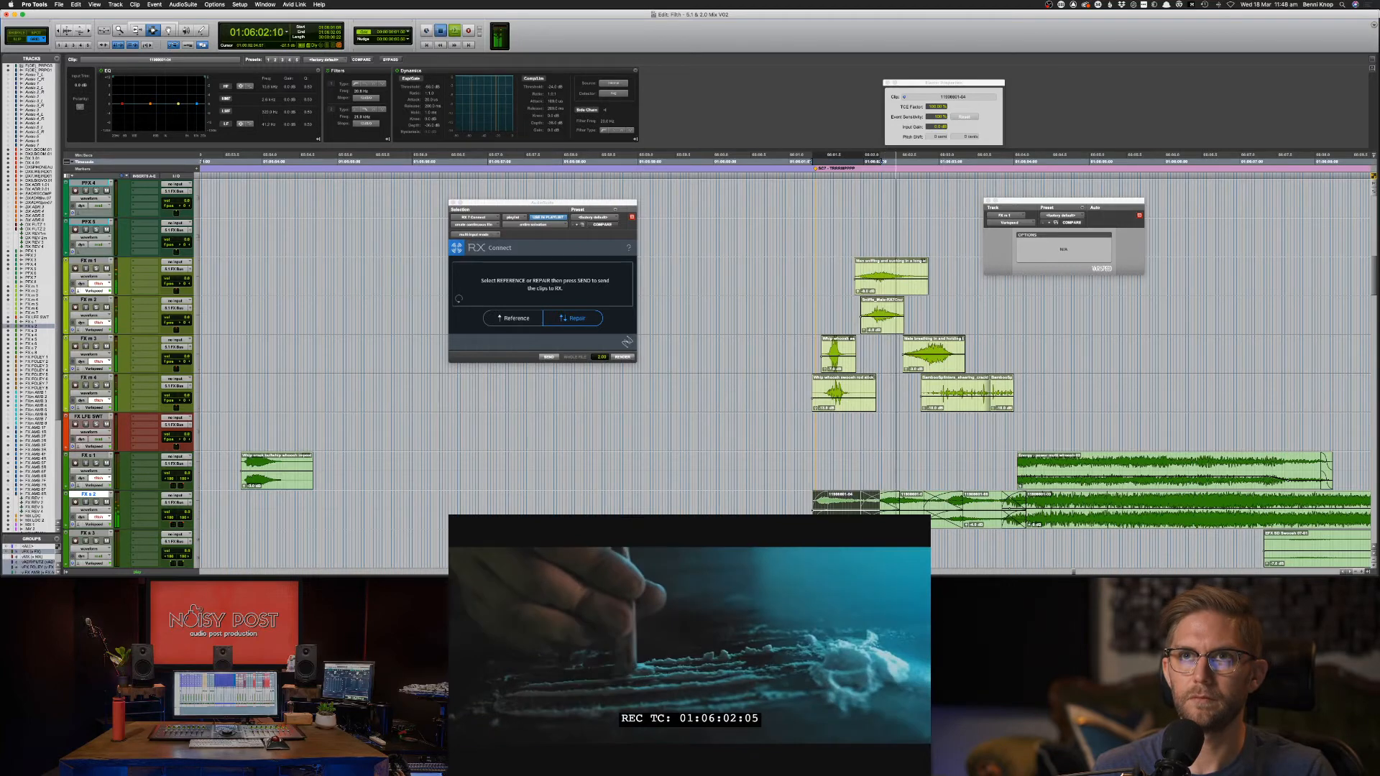
{"action": "key", "text": "space"}
{"action": "key", "text": "space"}
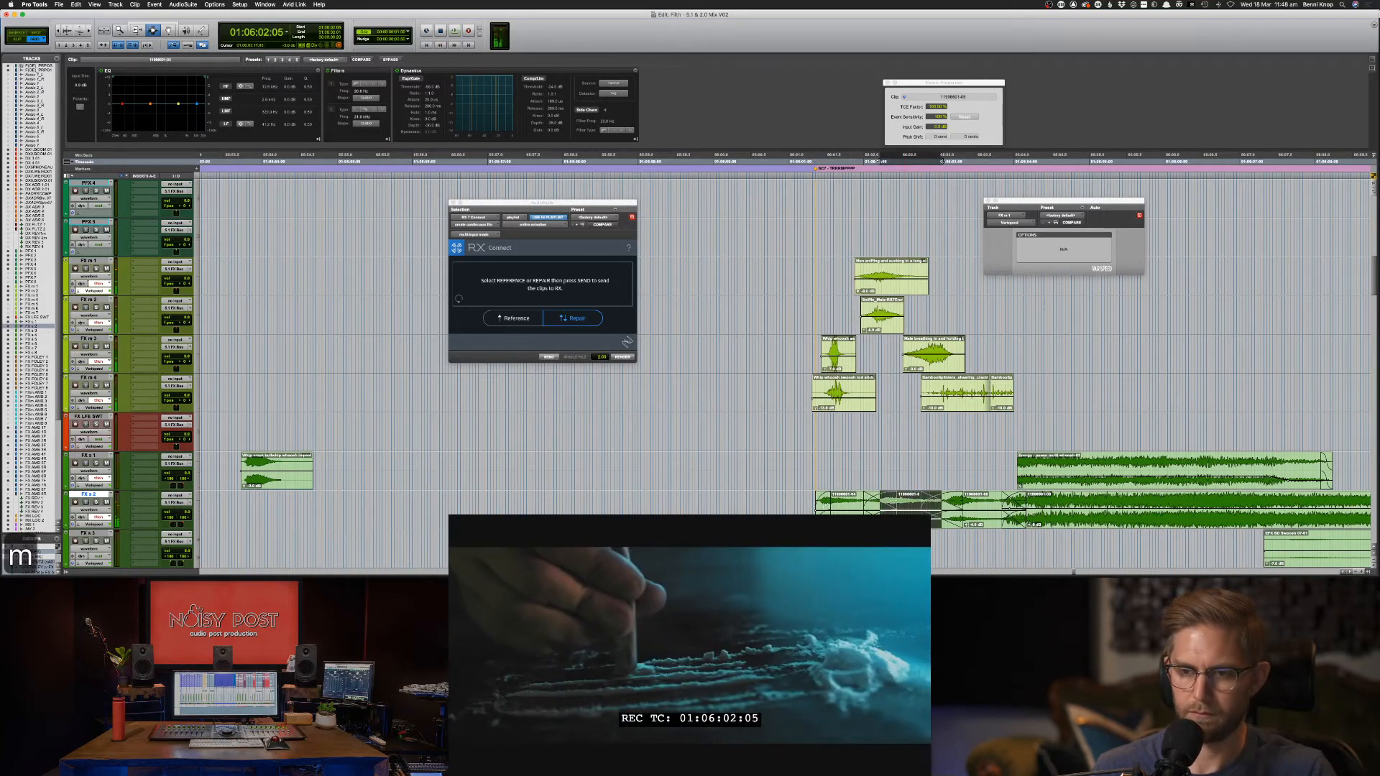
{"action": "left_click", "coordinate": [808, 506]}
{"action": "key", "text": "space"}
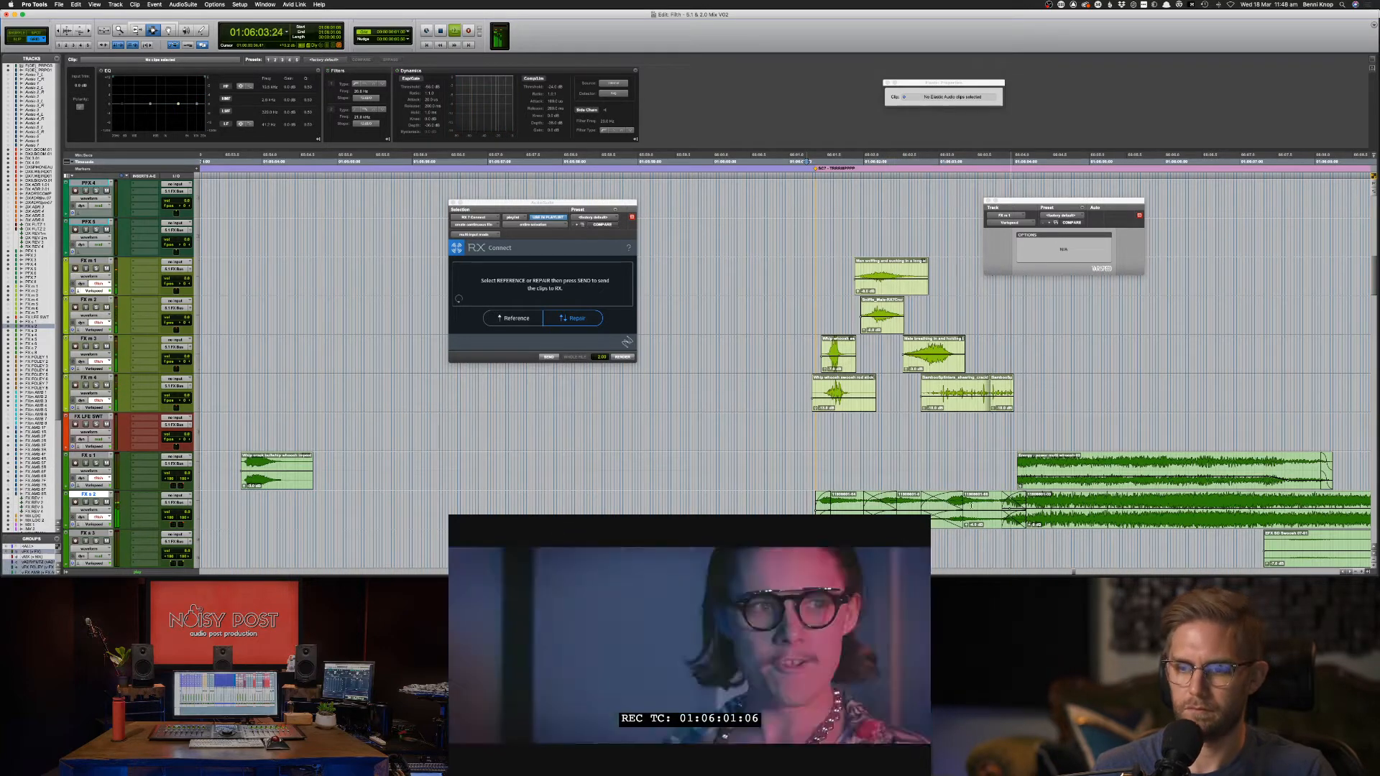
{"action": "left_click", "coordinate": [984, 513]}
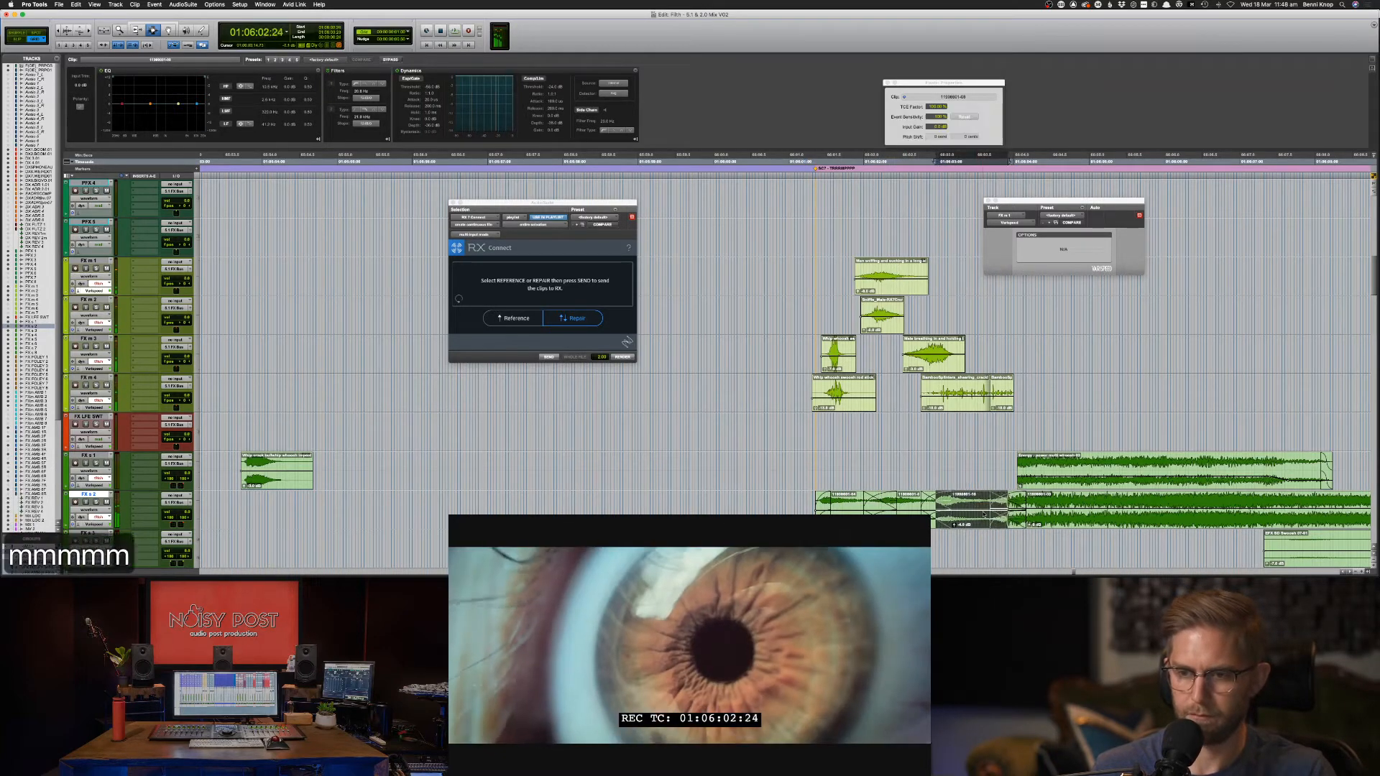
{"action": "left_click", "coordinate": [781, 510]}
{"action": "key", "text": "space"}
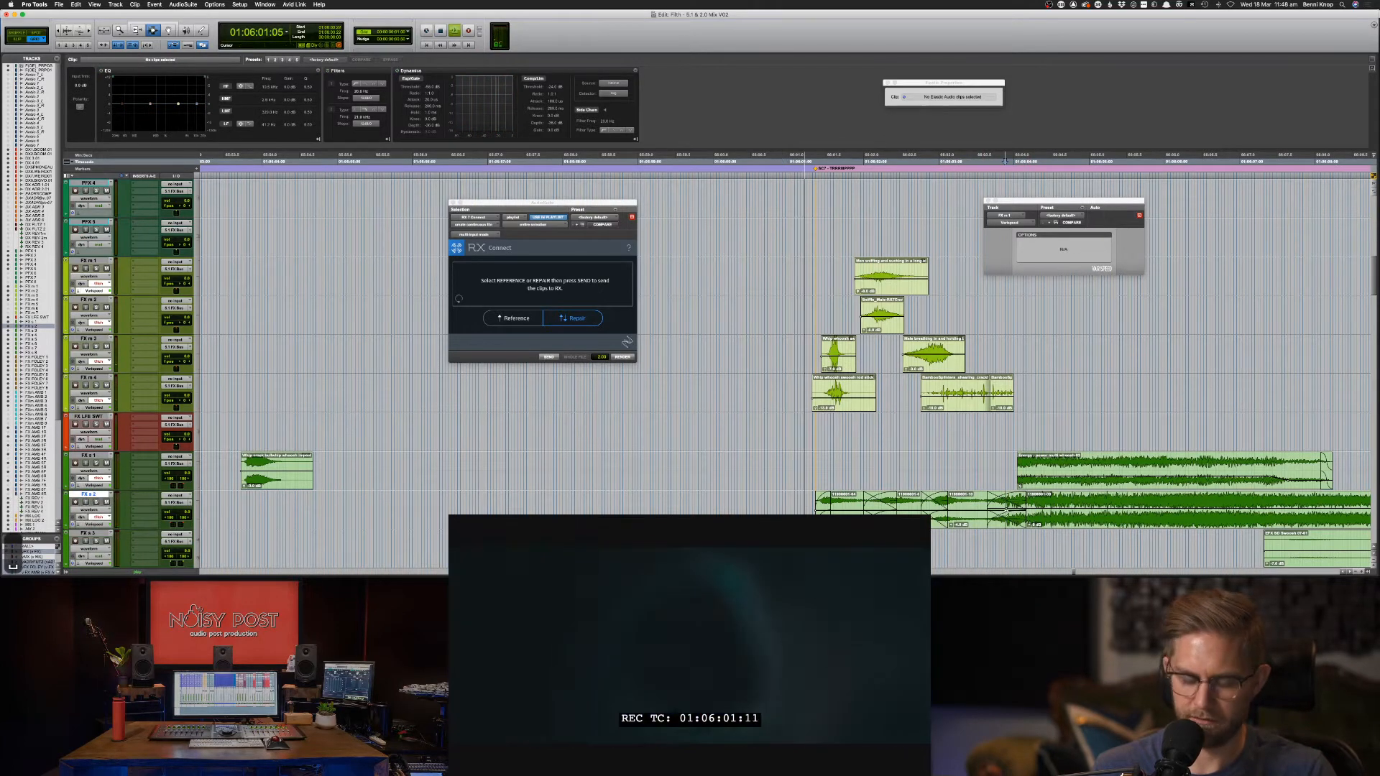
Fine-tune the next FX s 2 clip, nudging it earlier then slightly later, and replay from 01:06:01:03.
{"action": "key", "text": "m"}
{"action": "key", "text": "m"}
{"action": "key", "text": "m"}
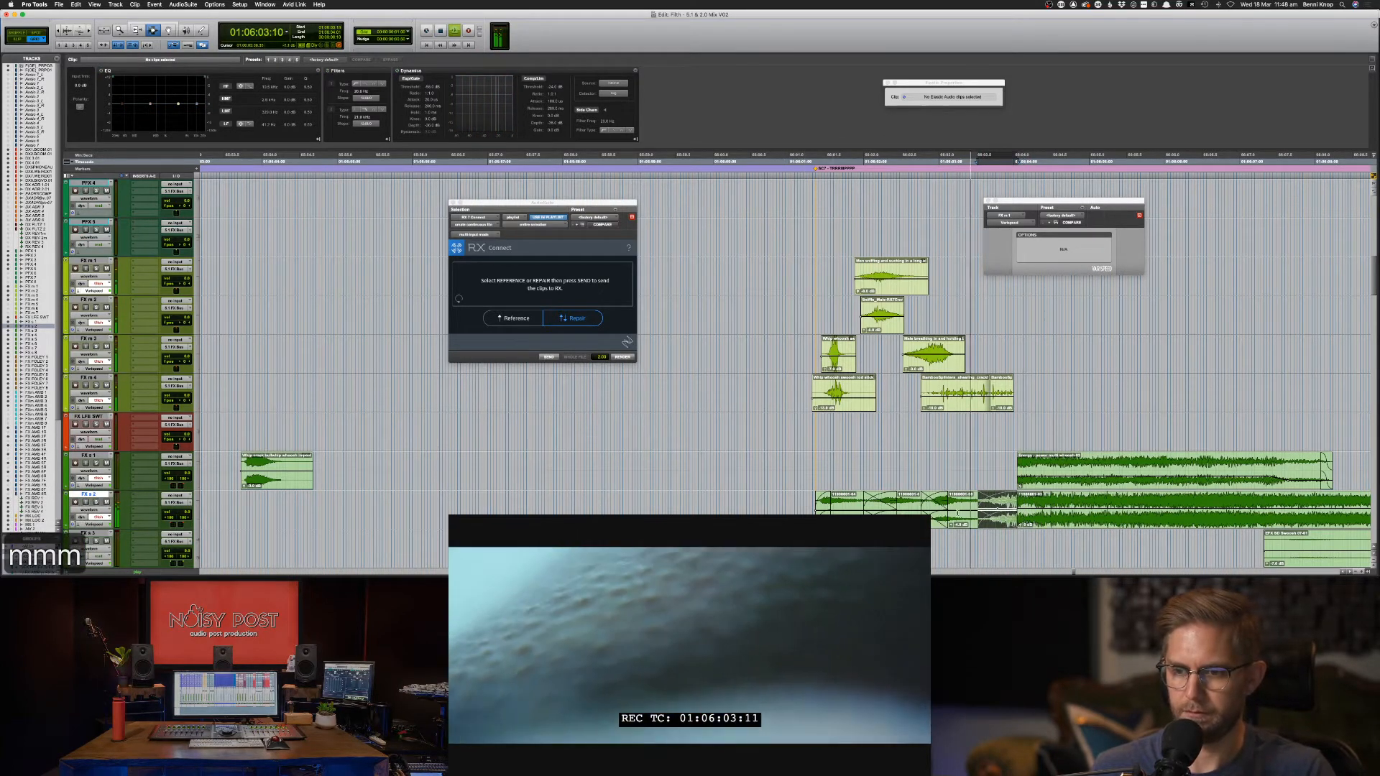
{"action": "key", "text": "F8"}
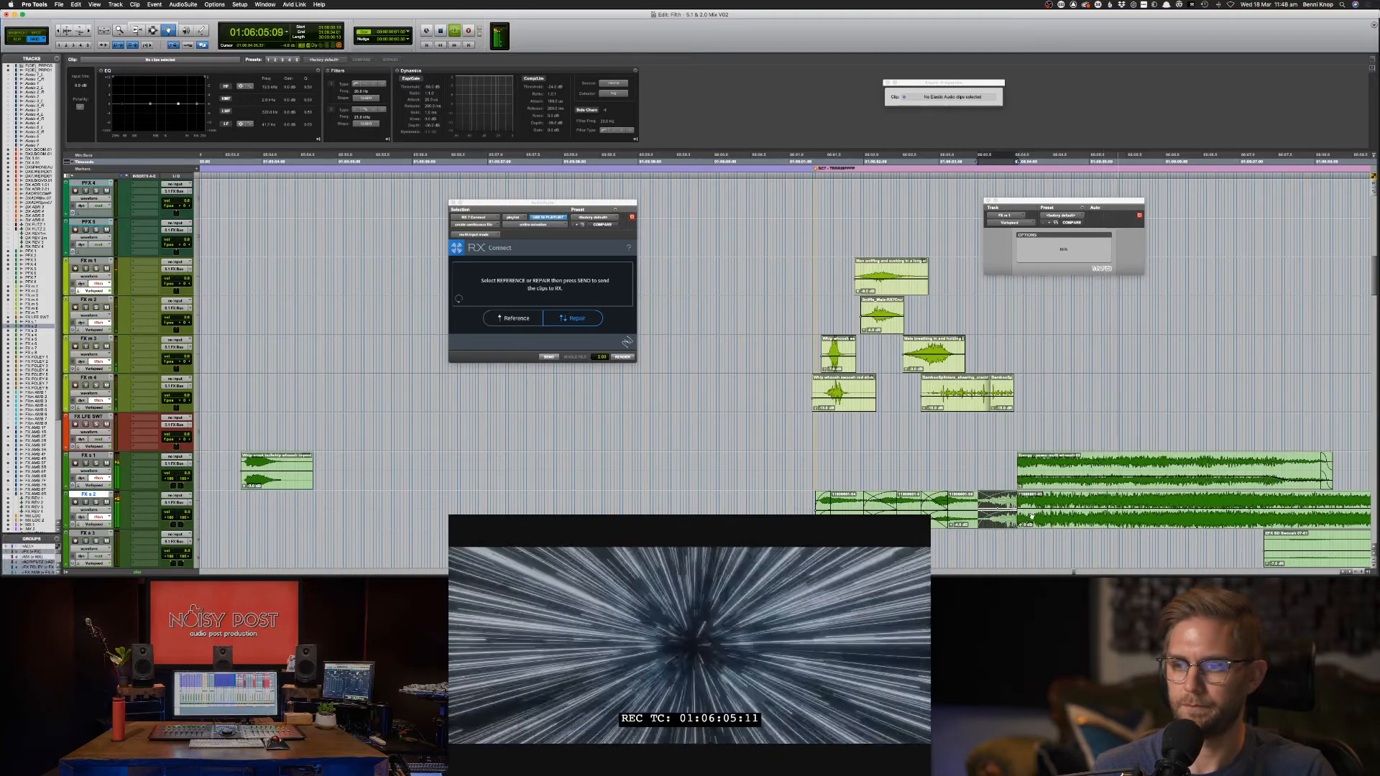
{"action": "key", "text": "F7"}
{"action": "left_click", "coordinate": [801, 502]}
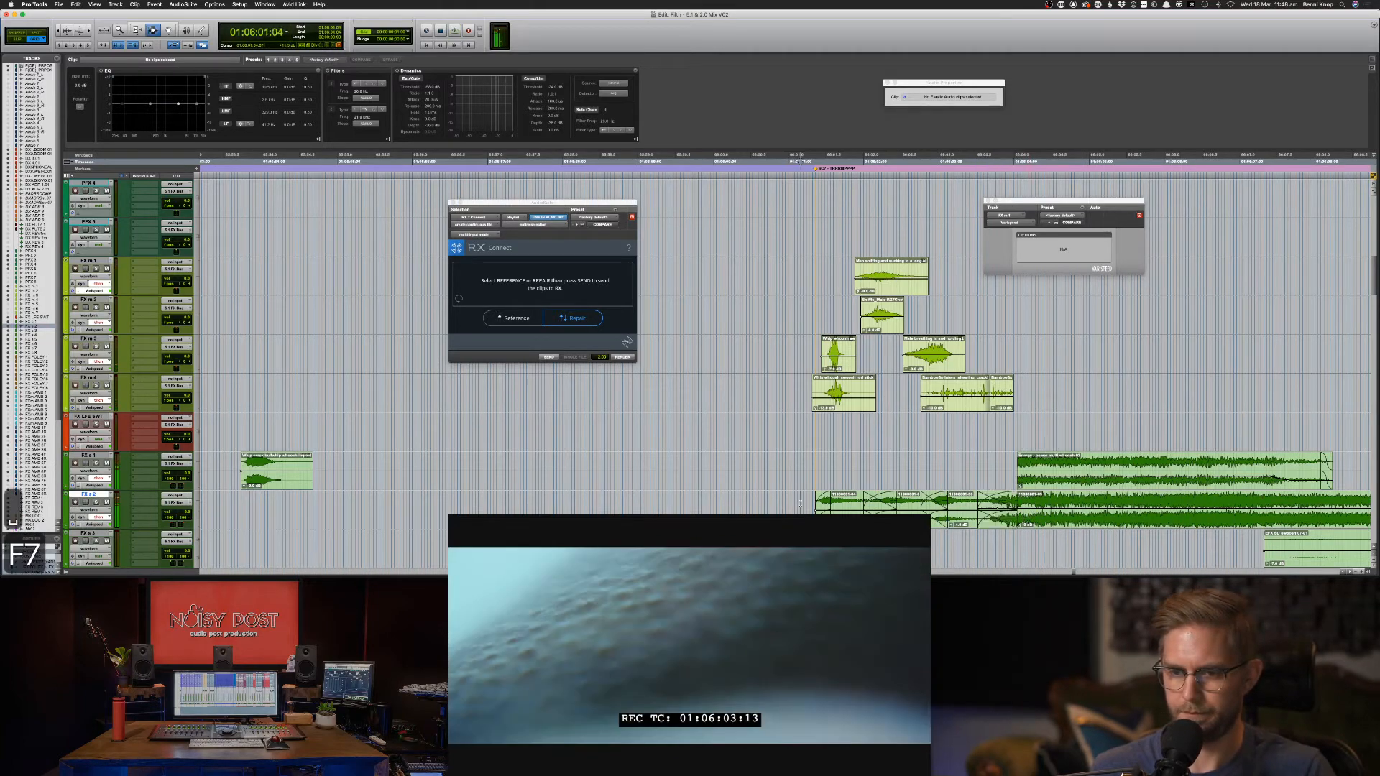
{"action": "key", "text": "space"}
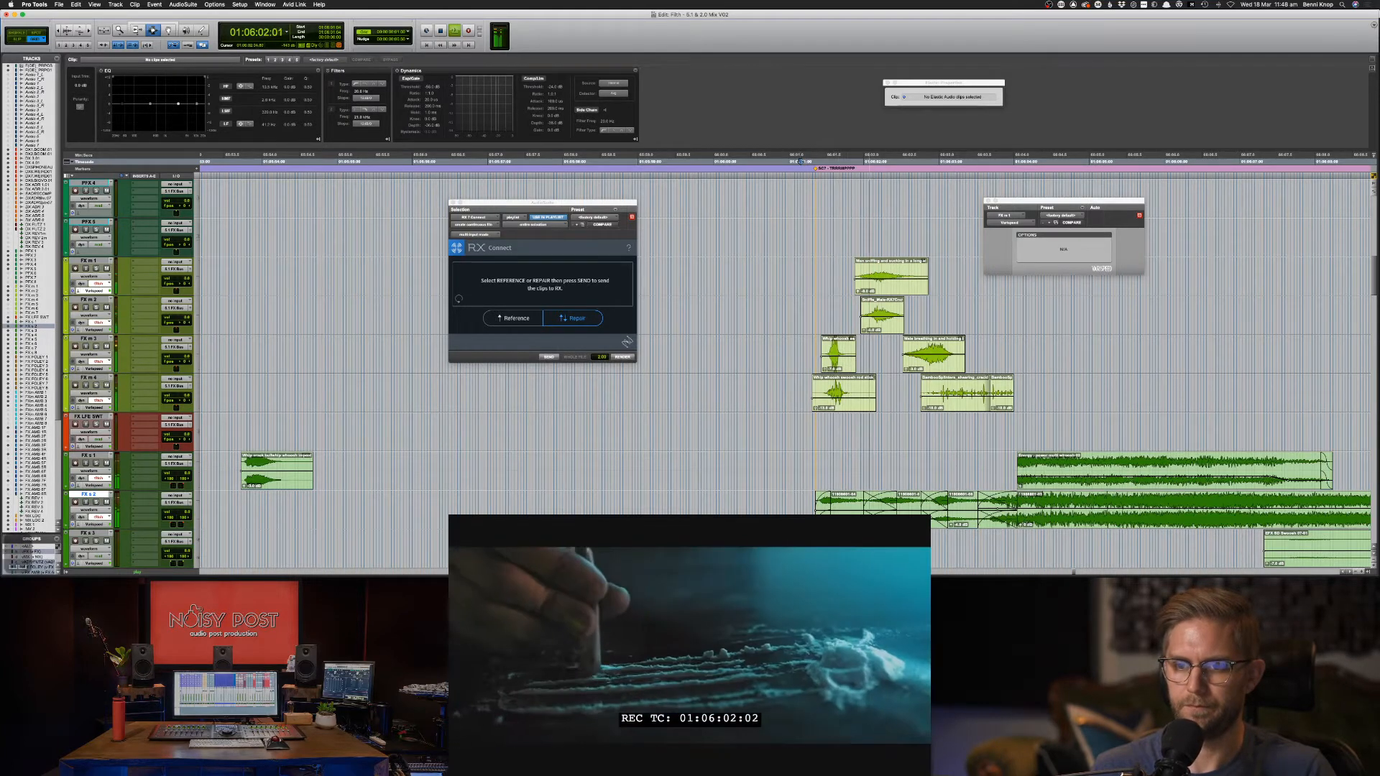
{"action": "key", "text": "period"}
{"action": "key", "text": "period"}
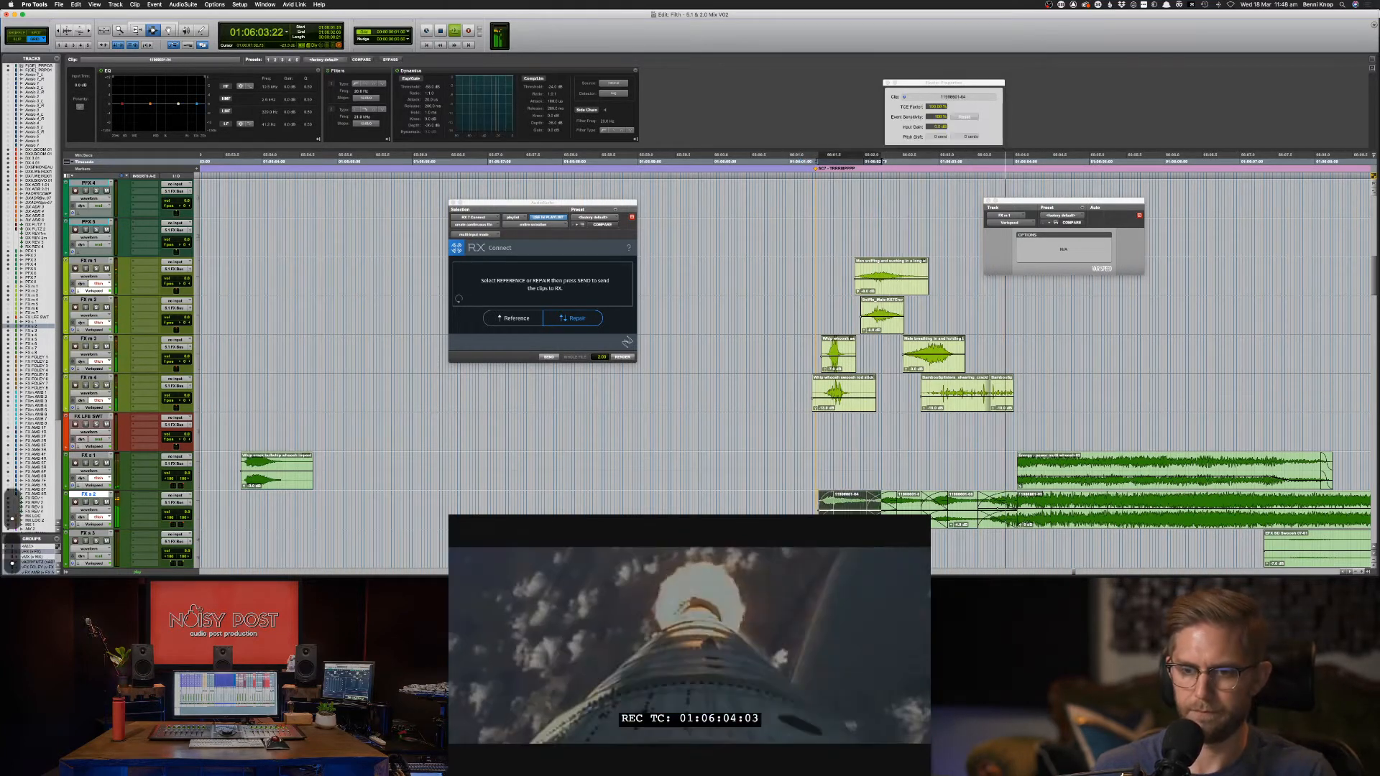
{"action": "left_click", "coordinate": [798, 160]}
{"action": "key", "text": "space"}
{"action": "key", "text": "space"}
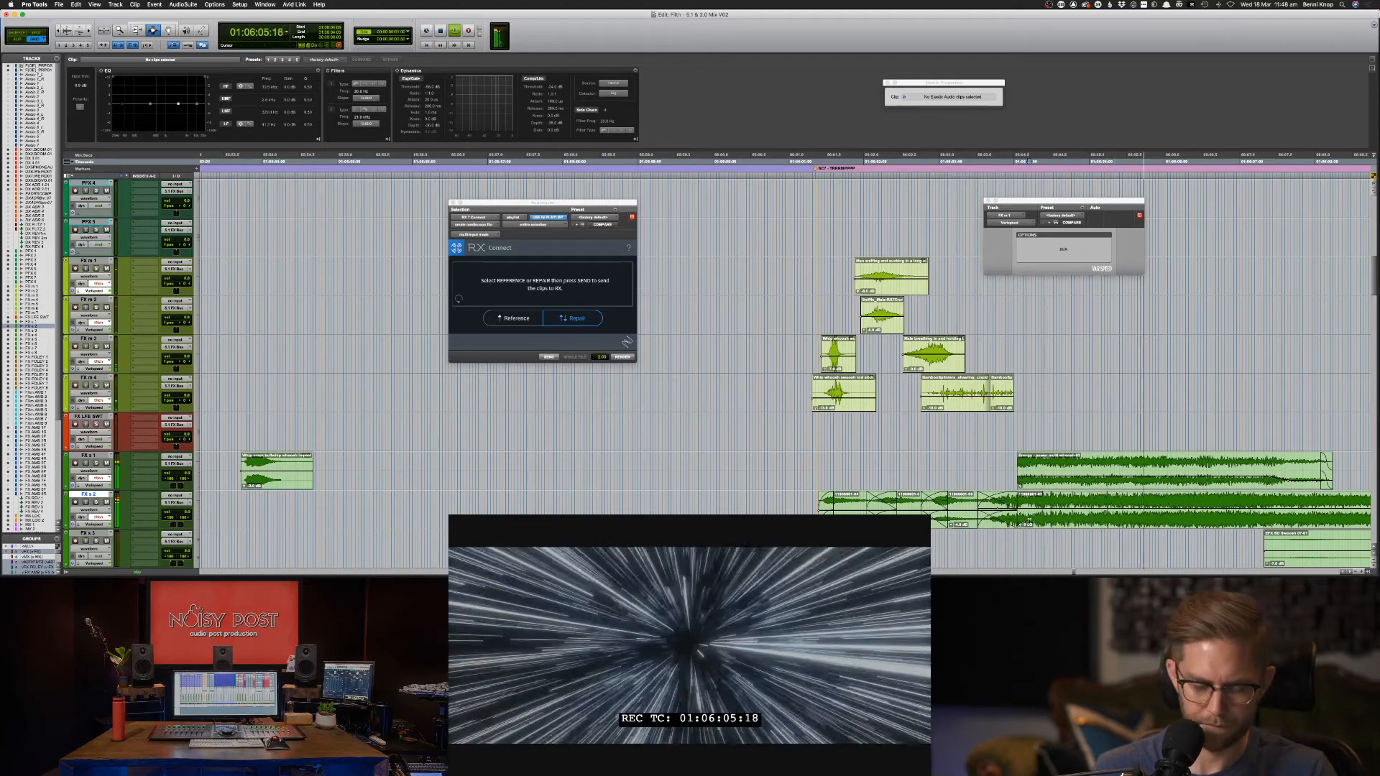
{"action": "left_click", "coordinate": [1044, 494]}
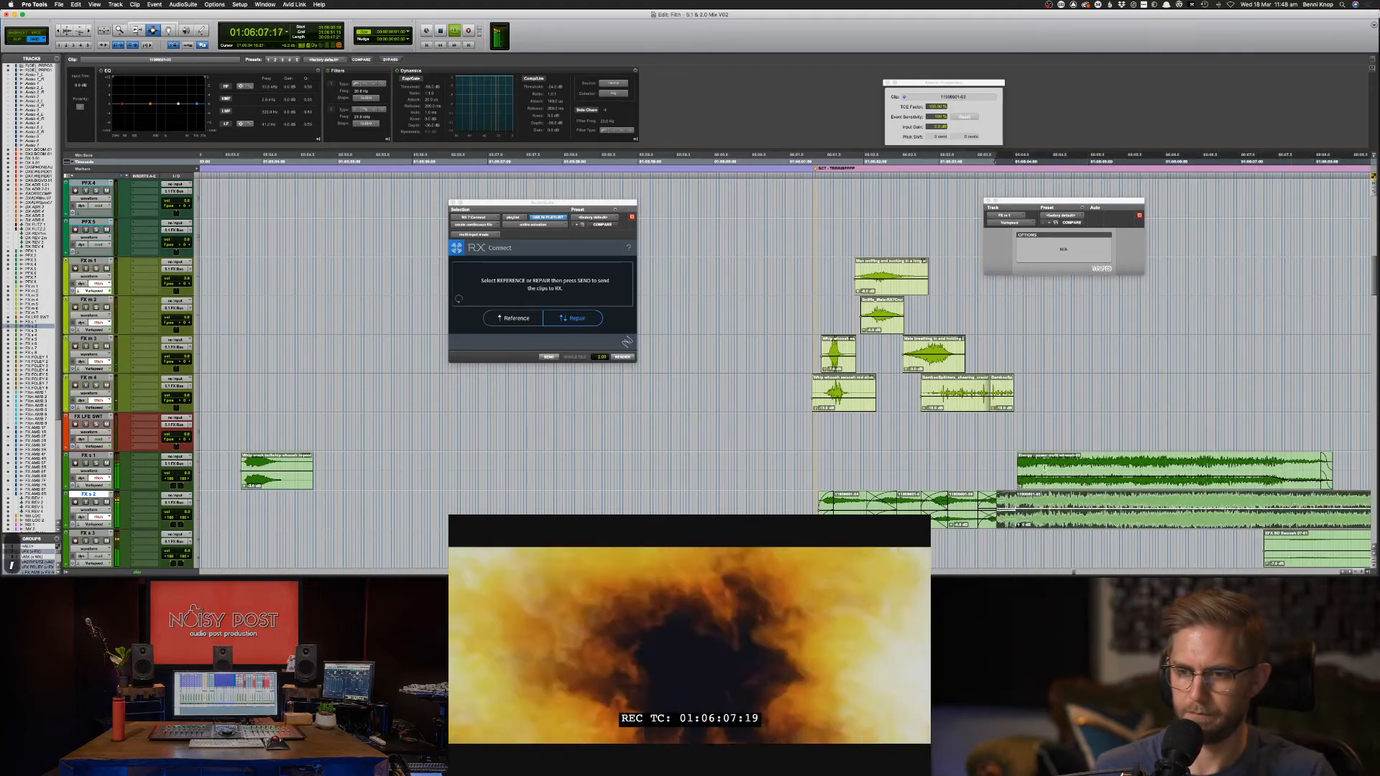
{"action": "left_click", "coordinate": [1044, 467]}
{"action": "key", "text": "space"}
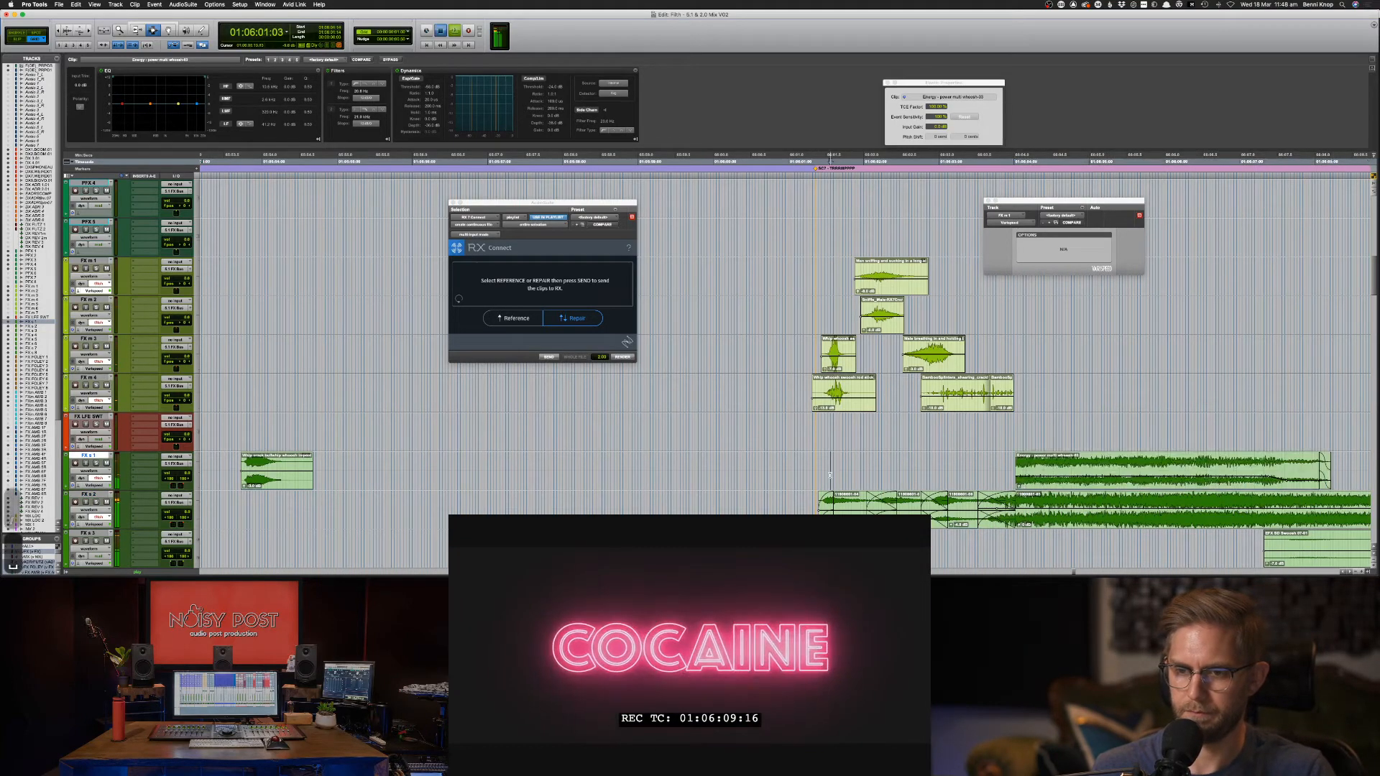
{"action": "key", "text": "space"}
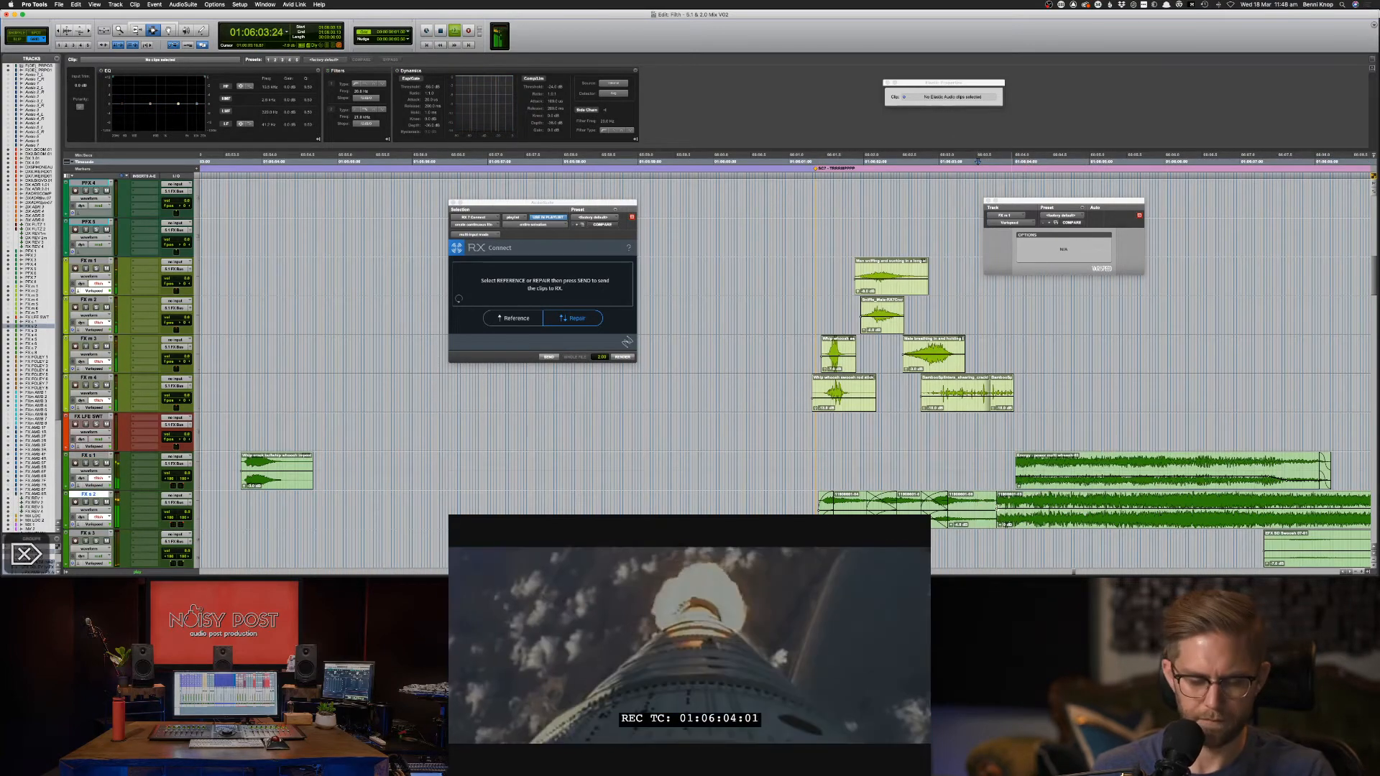
{"action": "key", "text": "F6"}
{"action": "left_click_drag", "start_coordinate": [995, 506], "coordinate": [1013, 506]}
{"action": "key", "text": "F8"}
{"action": "left_click", "coordinate": [1019, 505]}
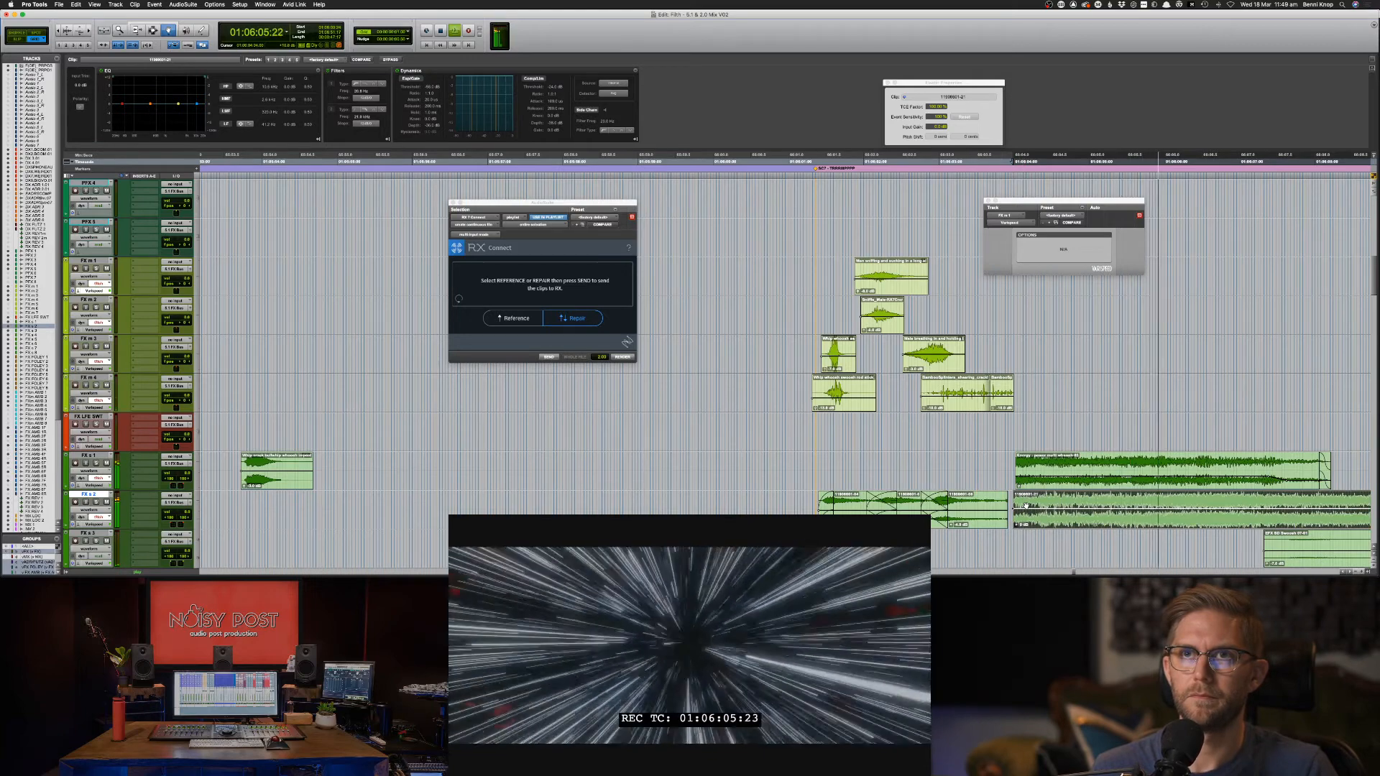
{"action": "key", "text": "F7"}
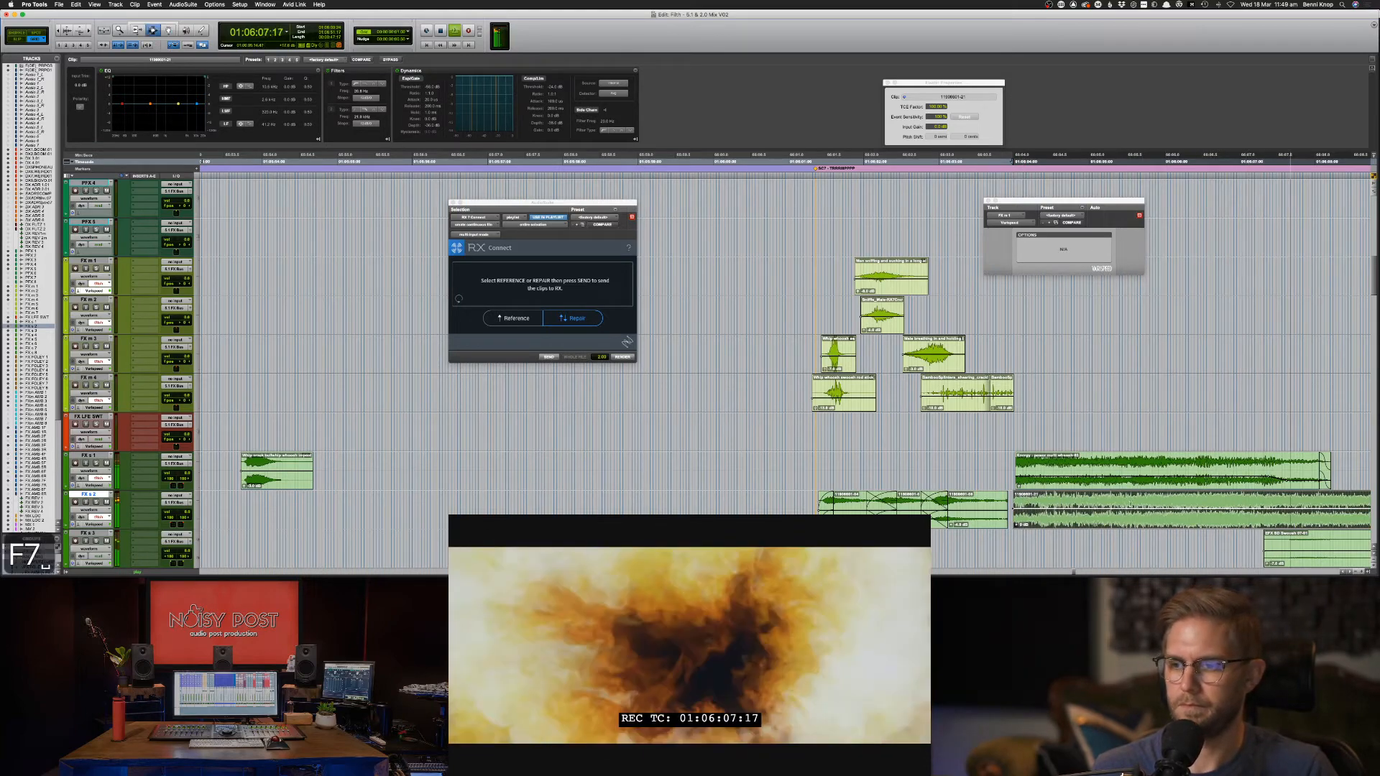
{"action": "left_click", "coordinate": [1130, 505]}
{"action": "key", "text": "m"}
{"action": "key", "text": "m"}
{"action": "key", "text": "m"}
{"action": "key", "text": "m"}
{"action": "key", "text": "m"}
{"action": "key", "text": "m"}
{"action": "key", "text": "m"}
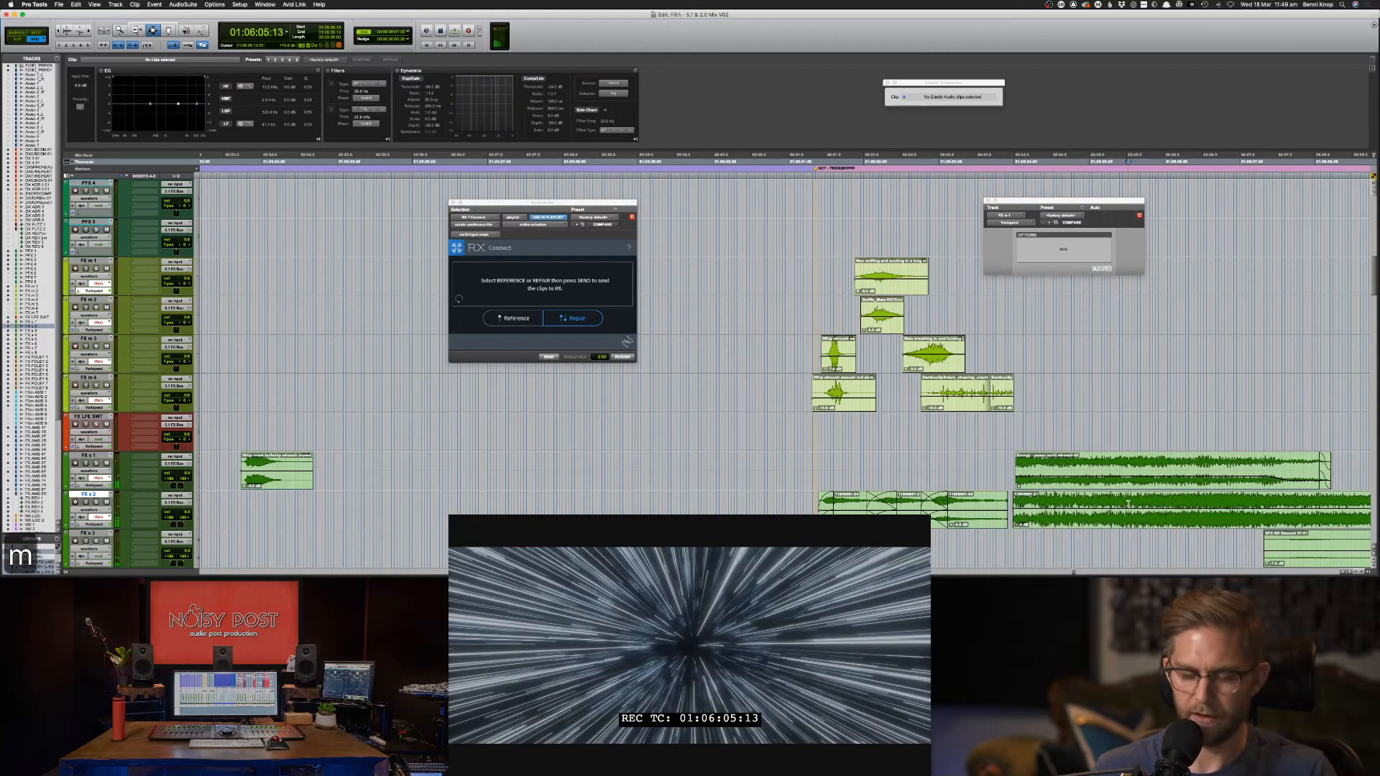
{"action": "key", "text": "m"}
{"action": "key", "text": "m"}
{"action": "key", "text": "m"}
{"action": "key", "text": "m"}
{"action": "key", "text": "m"}
{"action": "key", "text": "m"}
{"action": "key", "text": "m"}
{"action": "key", "text": "m"}
{"action": "key", "text": "m"}
{"action": "key", "text": "m"}
{"action": "key", "text": "m"}
{"action": "key", "text": "m"}
{"action": "key", "text": "m"}
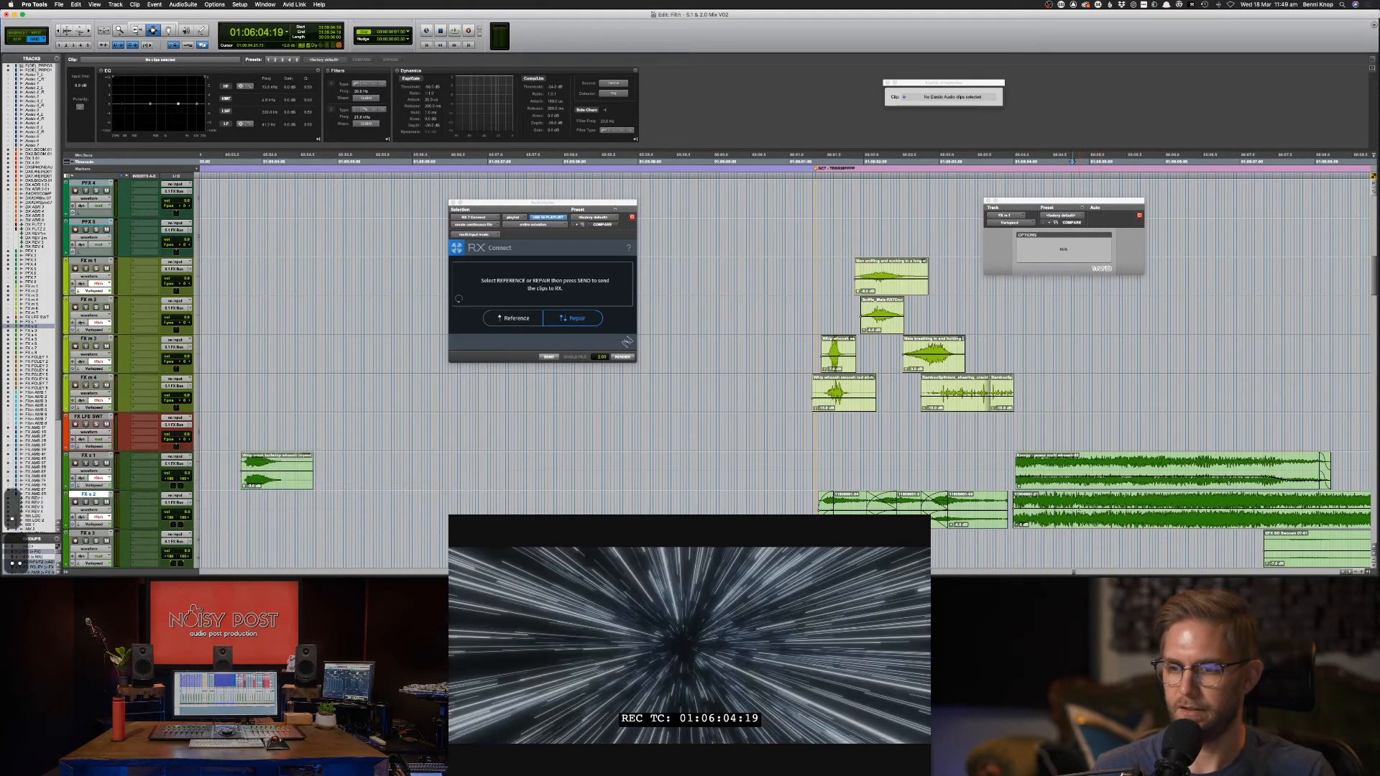
{"action": "left_click_drag", "start_coordinate": [1079, 509], "coordinate": [1300, 520]}
{"action": "key", "text": "Delete"}
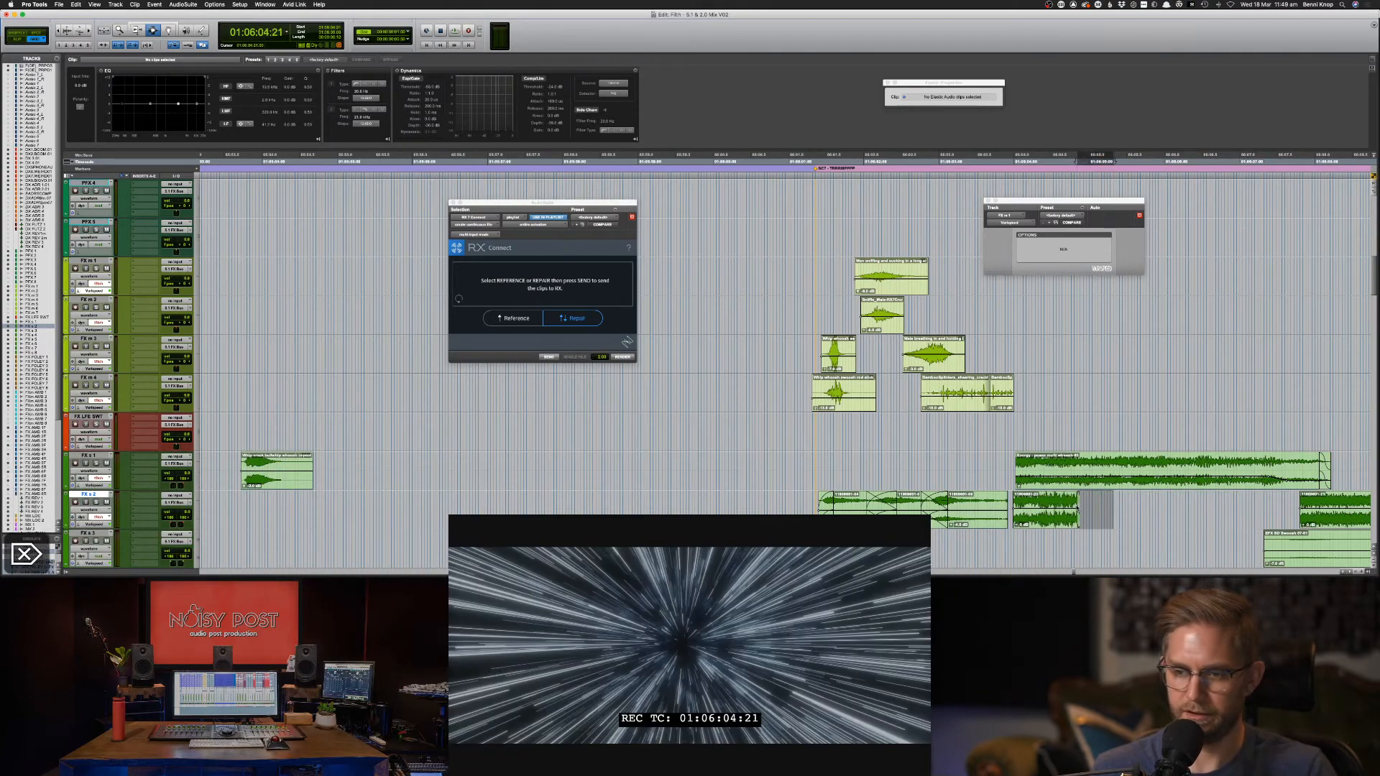
{"action": "key", "text": "space"}
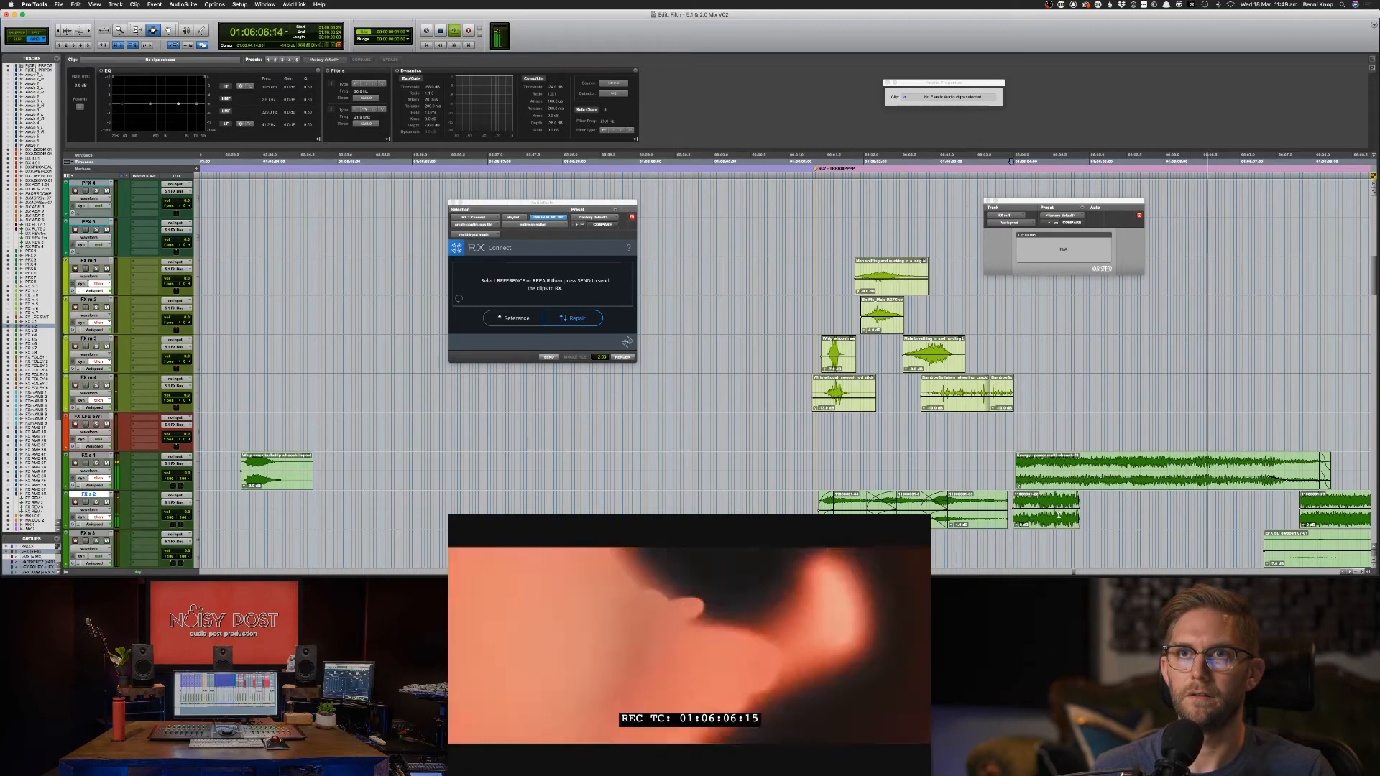
{"action": "key", "text": "super+z"}
{"action": "key", "text": "super+z"}
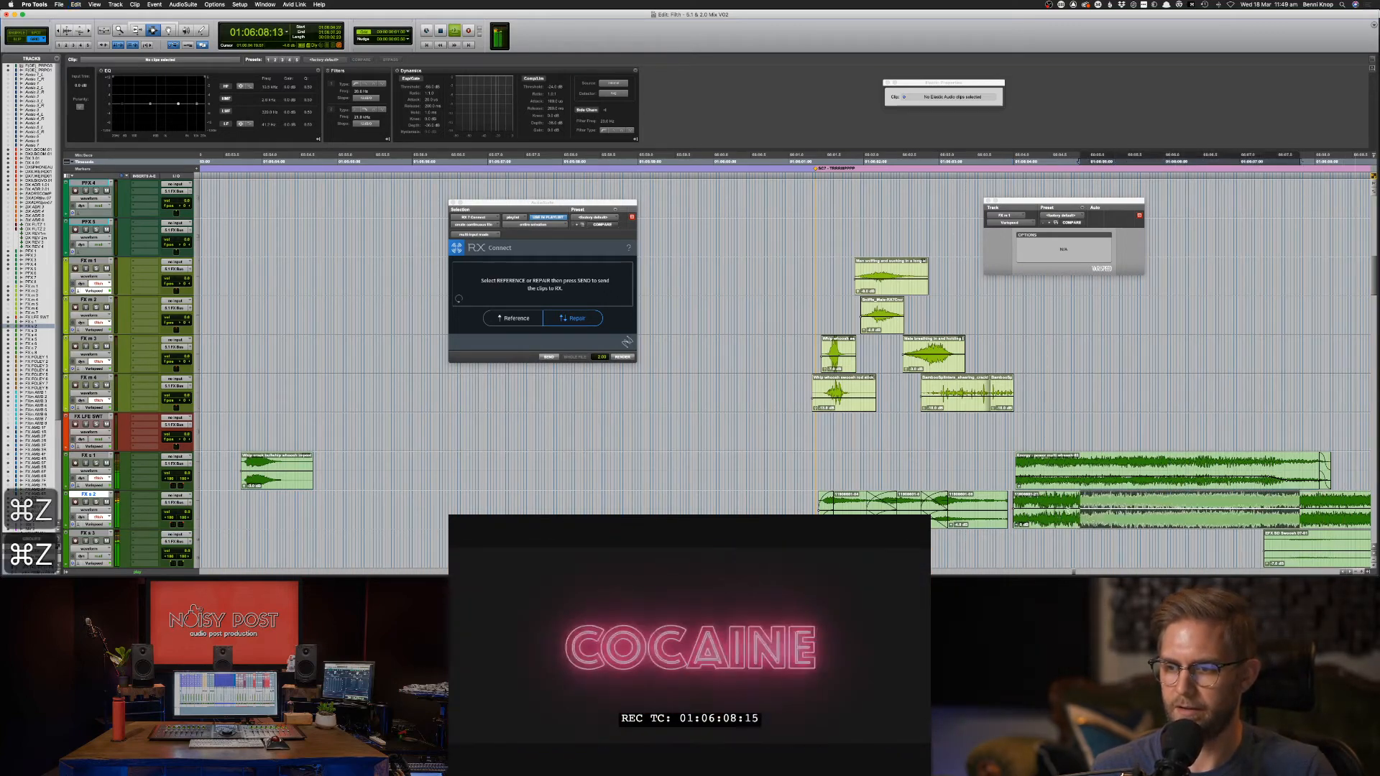
{"action": "key", "text": "space"}
{"action": "key", "text": "space"}
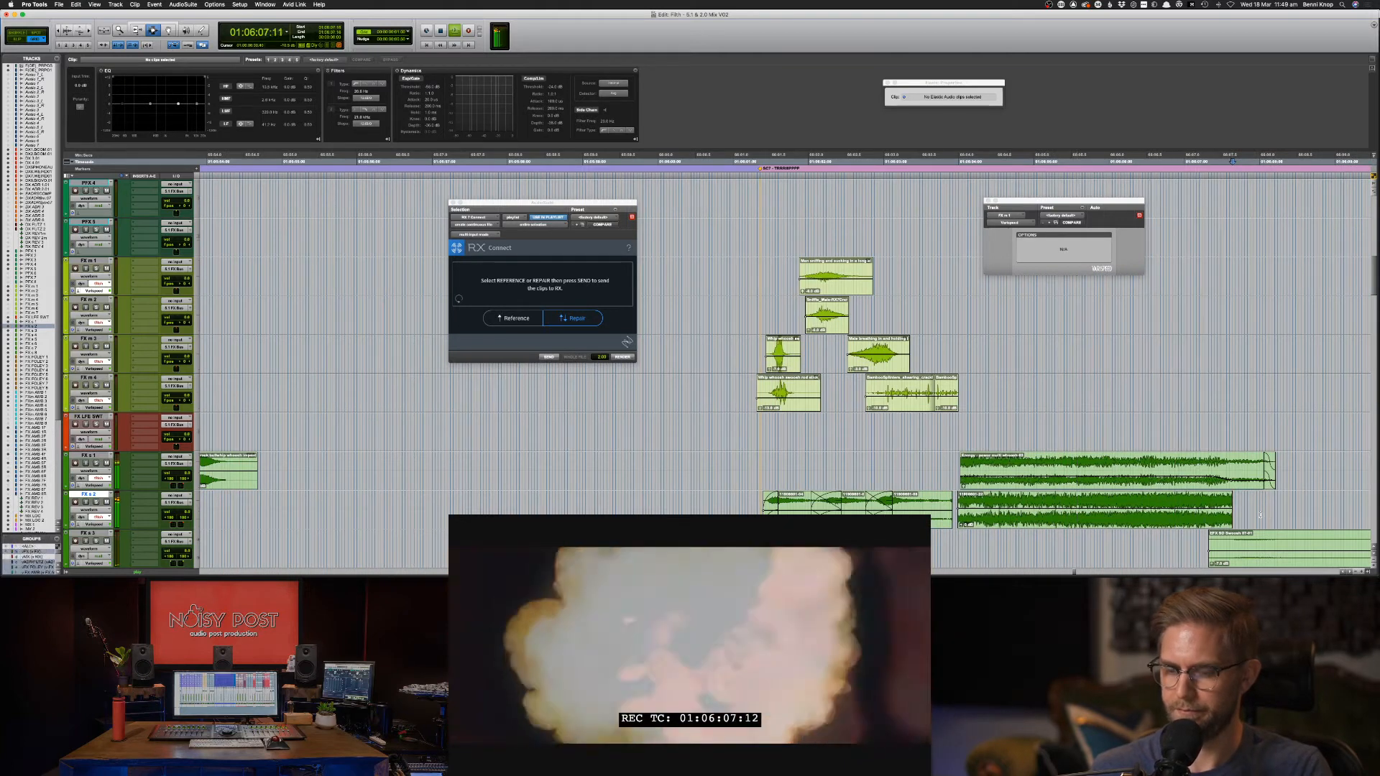
{"action": "key", "text": "super+["}
{"action": "key", "text": "super+["}
{"action": "left_click", "coordinate": [1032, 527]}
{"action": "key", "text": "Delete"}
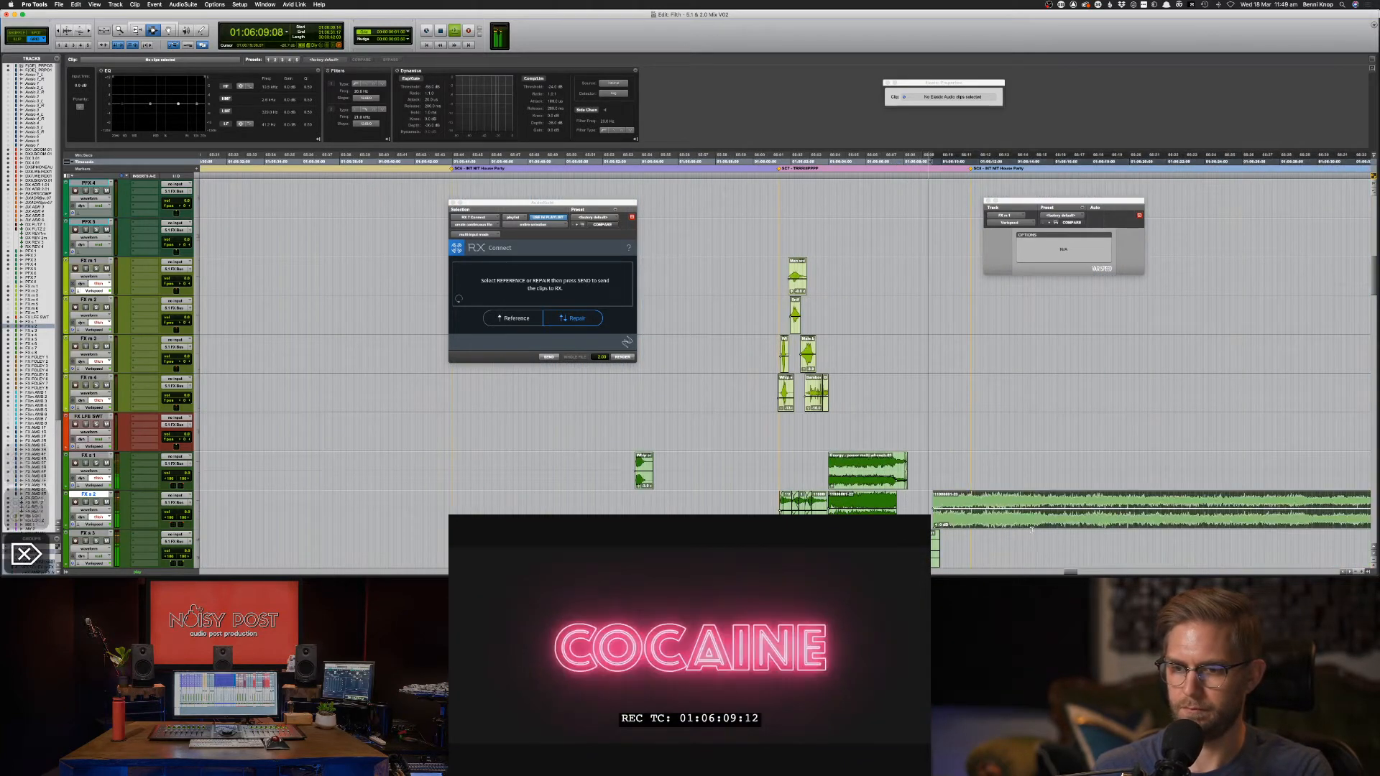
{"action": "key", "text": "space"}
{"action": "left_click", "coordinate": [911, 555]}
{"action": "key", "text": "m"}
{"action": "key", "text": "space"}
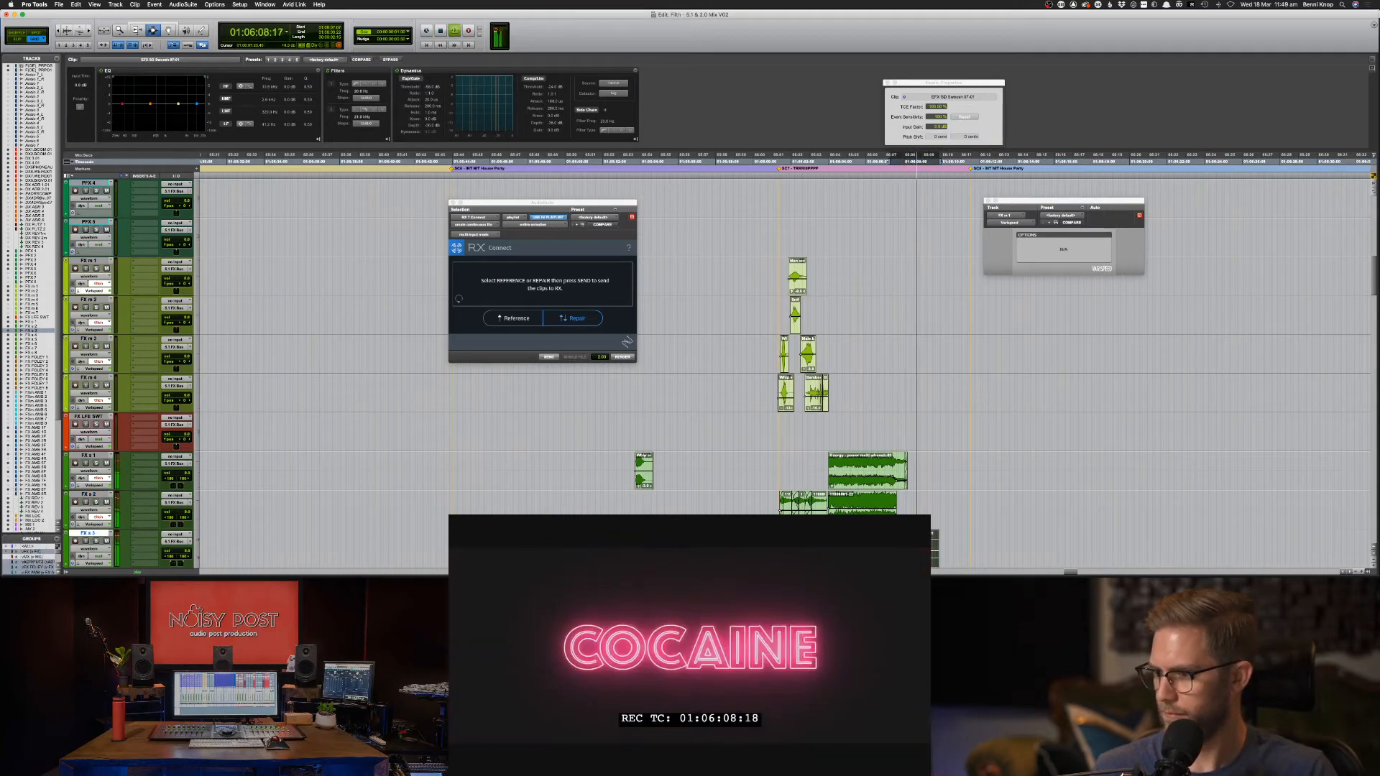
{"action": "key", "text": "space"}
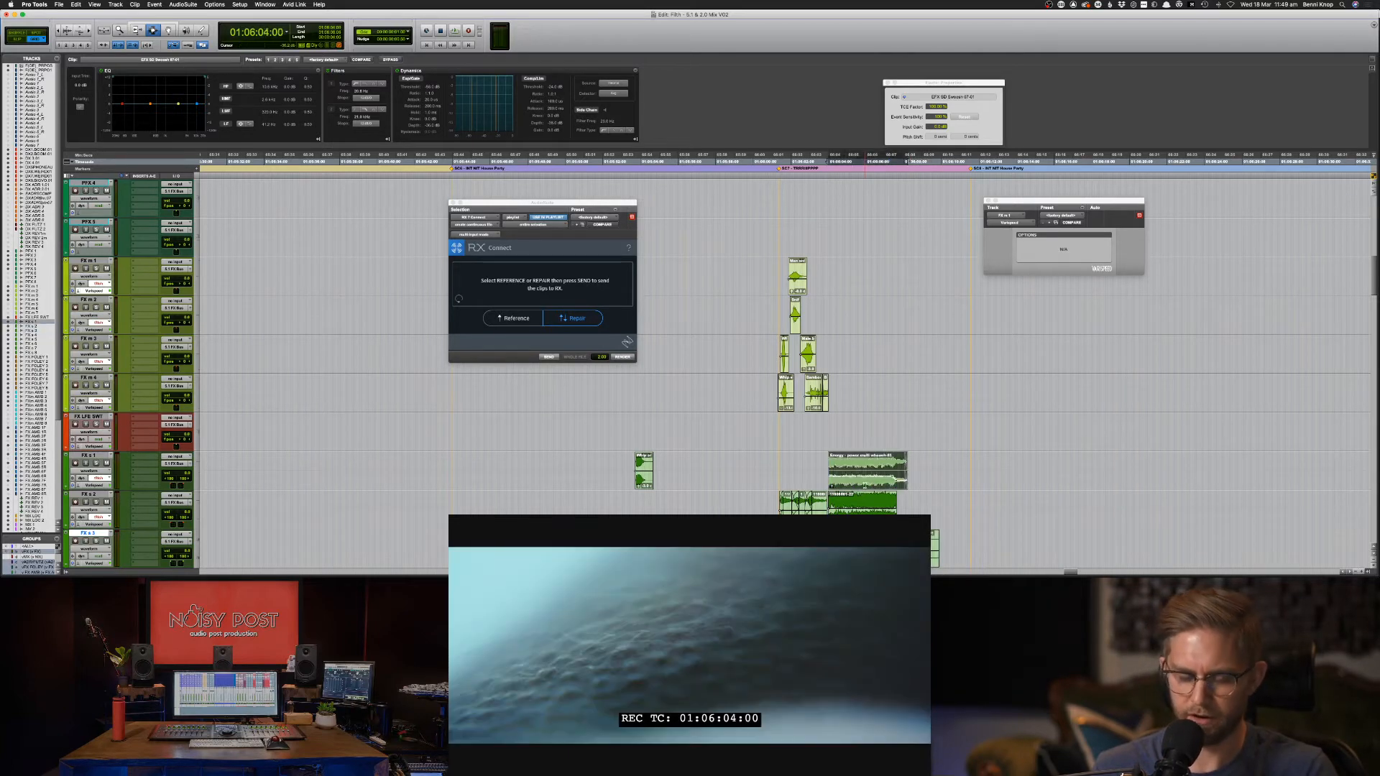
Zoom in and audition the FX s 1 clip between roughly 01:06:03:21 and 01:06:06:10.
{"action": "key", "text": "super+bracketright"}
{"action": "key", "text": "super+bracketright"}
{"action": "left_click", "coordinate": [772, 476]}
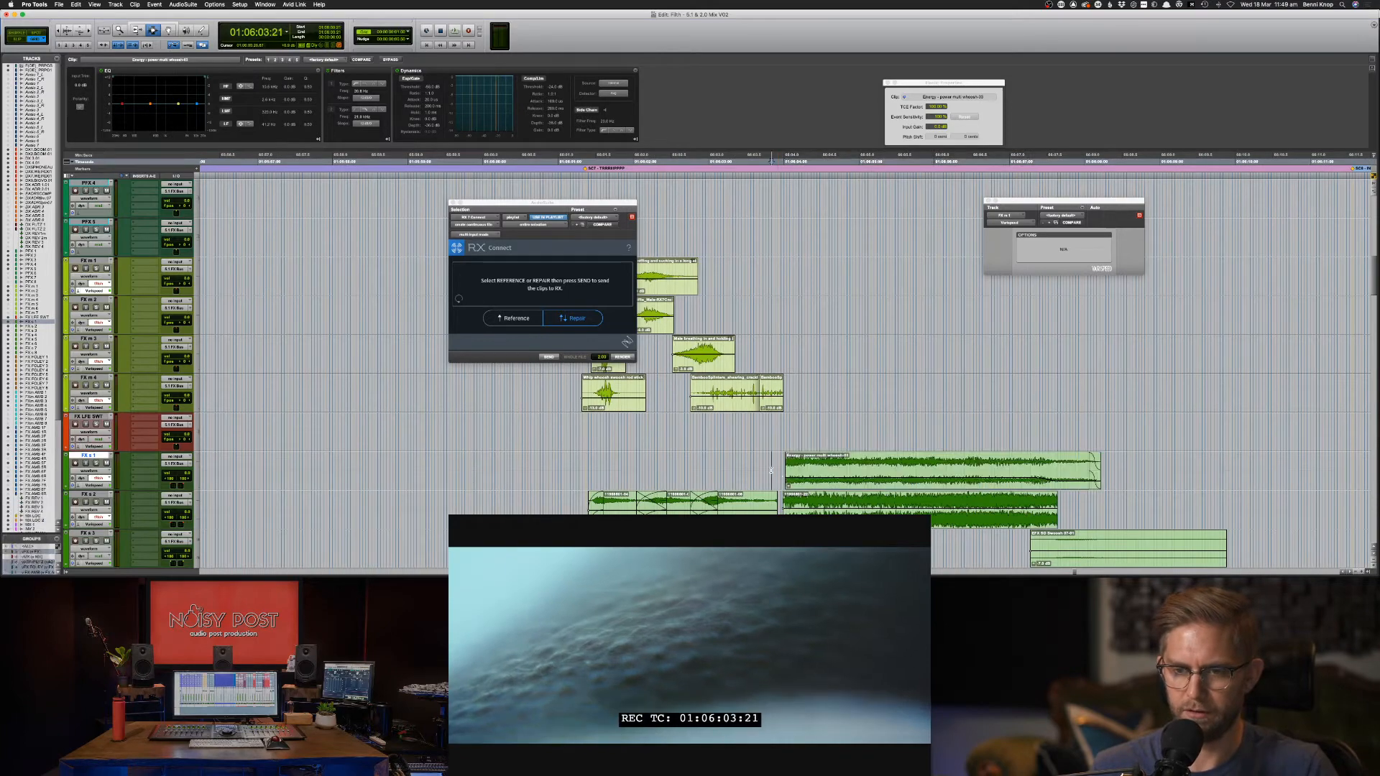
{"action": "key", "text": "space"}
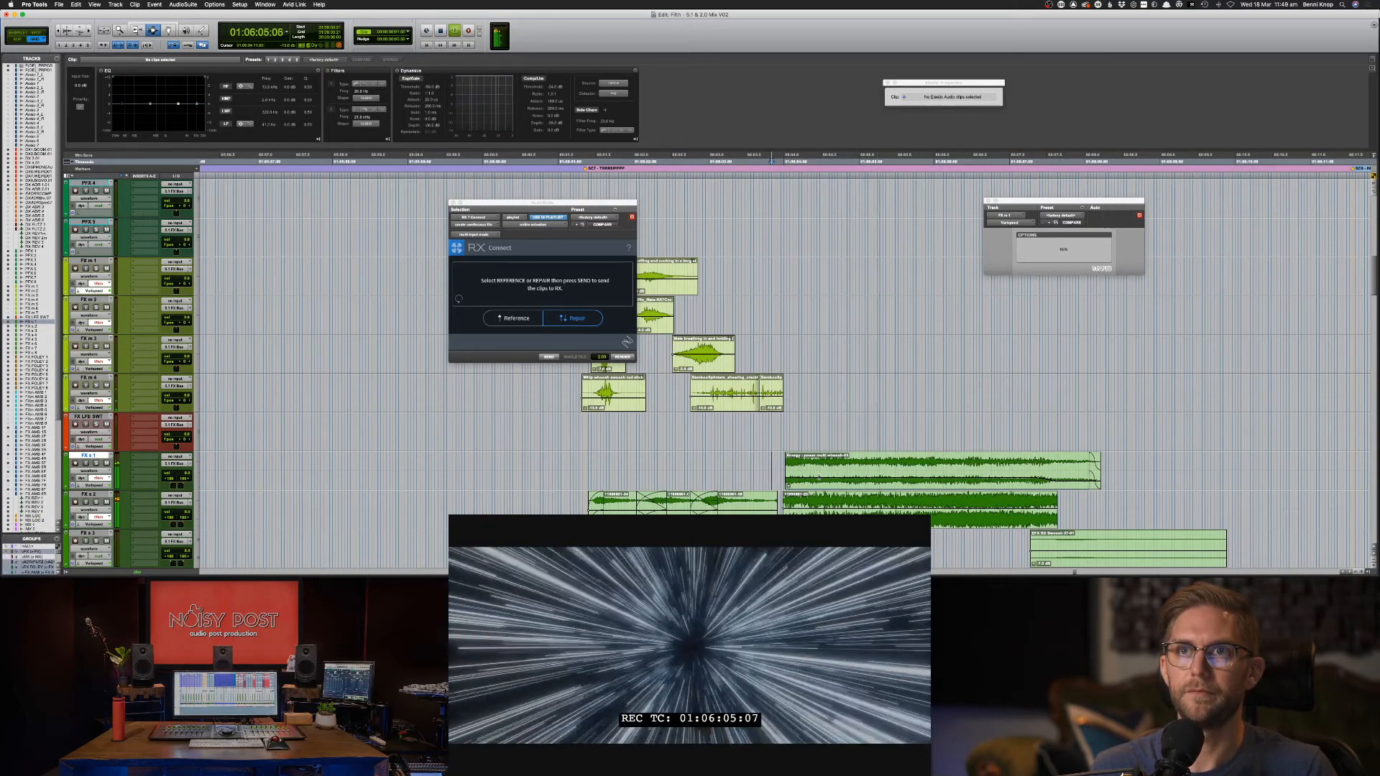
{"action": "left_click", "coordinate": [867, 472]}
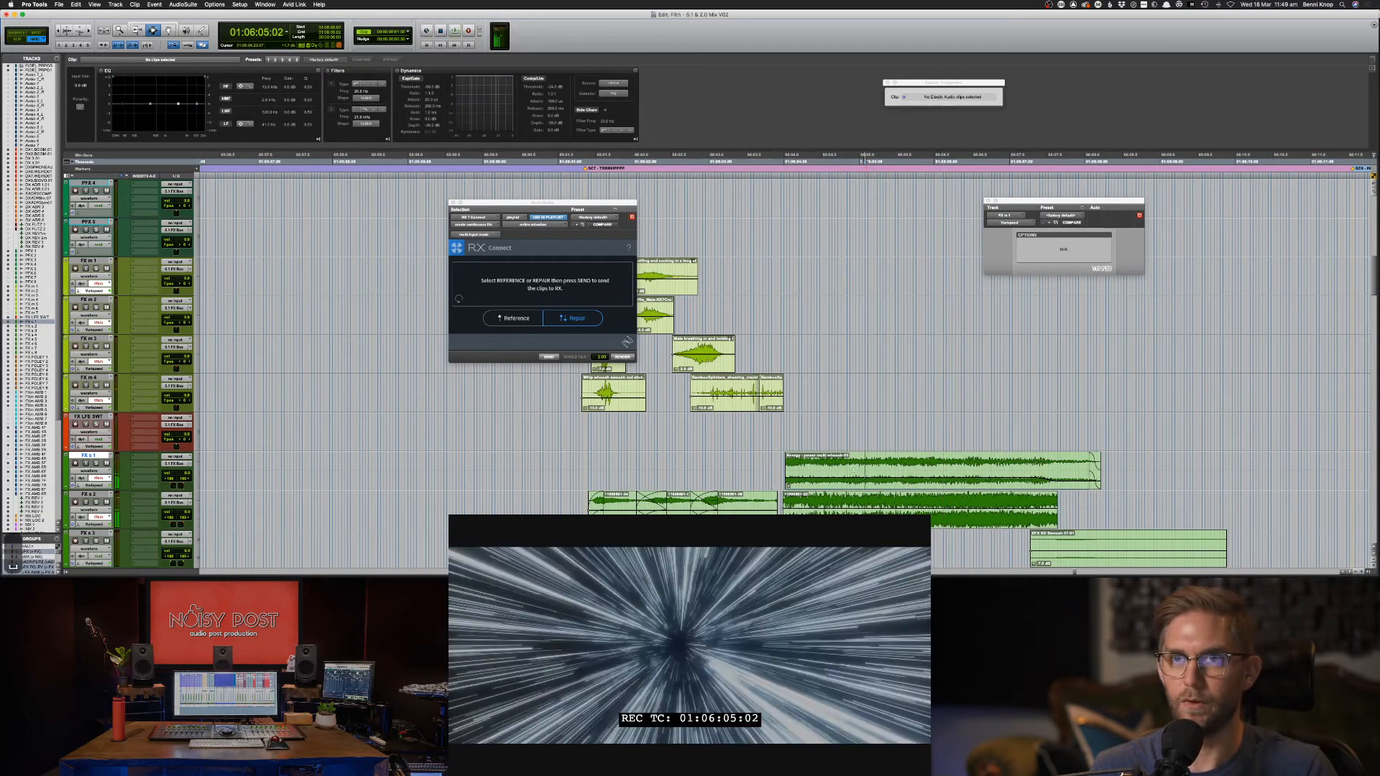
{"action": "left_click", "coordinate": [853, 471]}
{"action": "left_click_drag", "start_coordinate": [853, 471], "coordinate": [958, 471]}
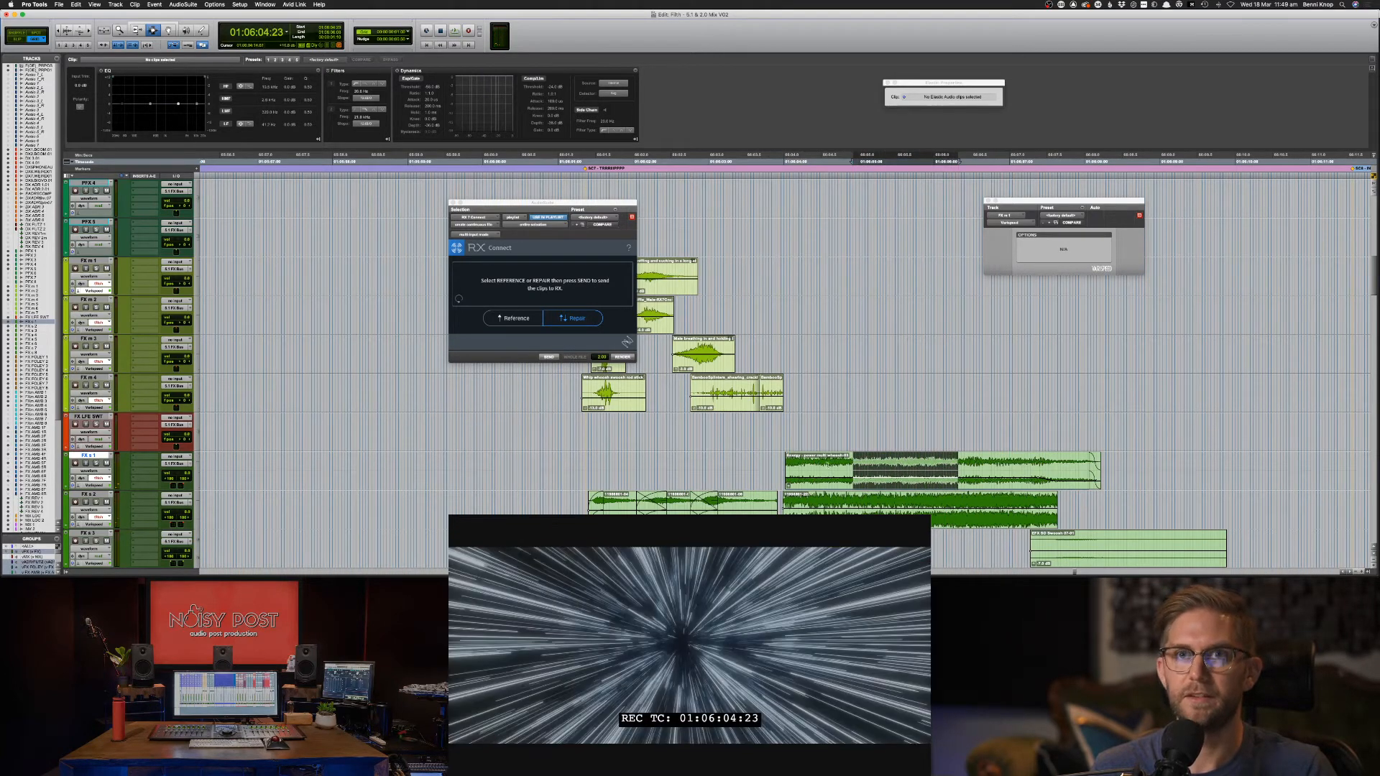
{"action": "left_click", "coordinate": [965, 471]}
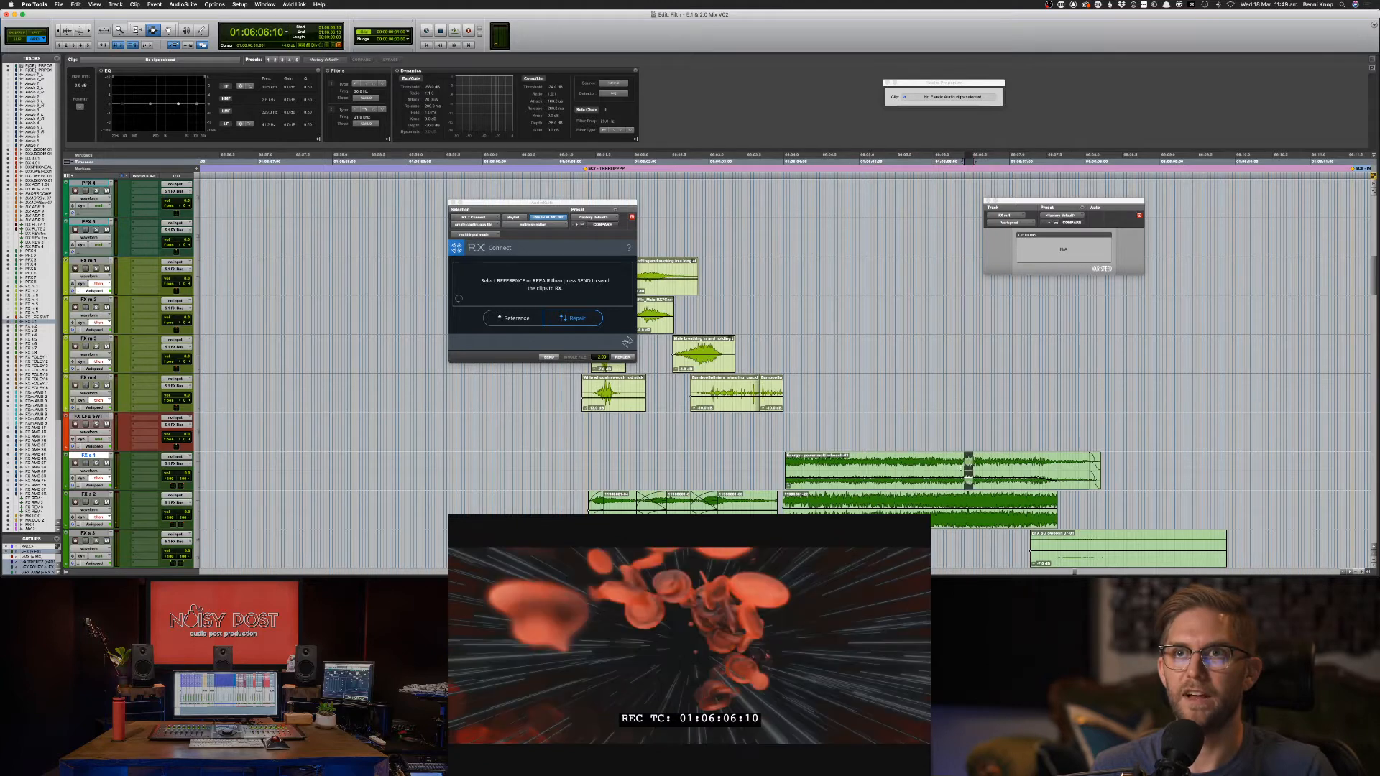
{"action": "left_click", "coordinate": [956, 472]}
{"action": "key", "text": "space"}
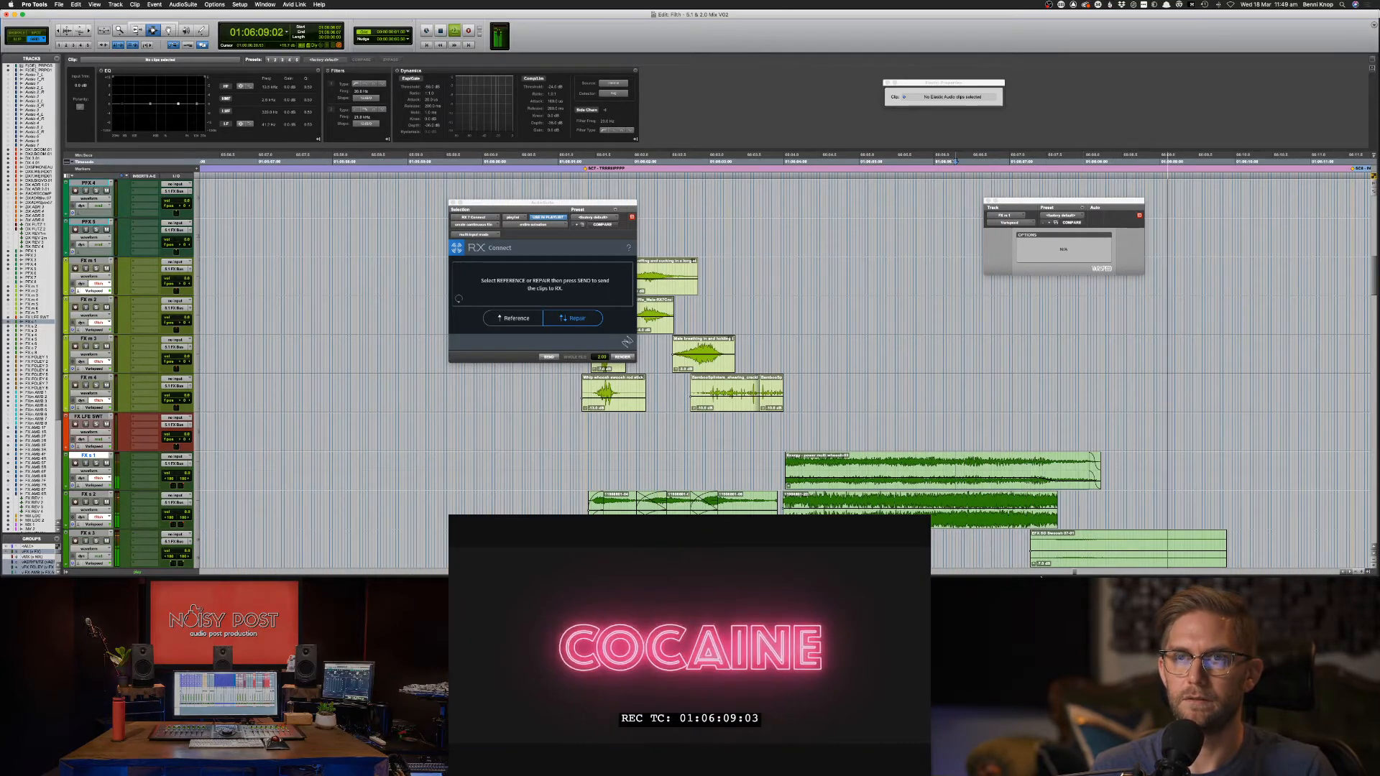
Nudge the EFX SD Swoosh 07-01 clip earlier and check it from 01:06:07:12.
{"action": "left_click", "coordinate": [1042, 542]}
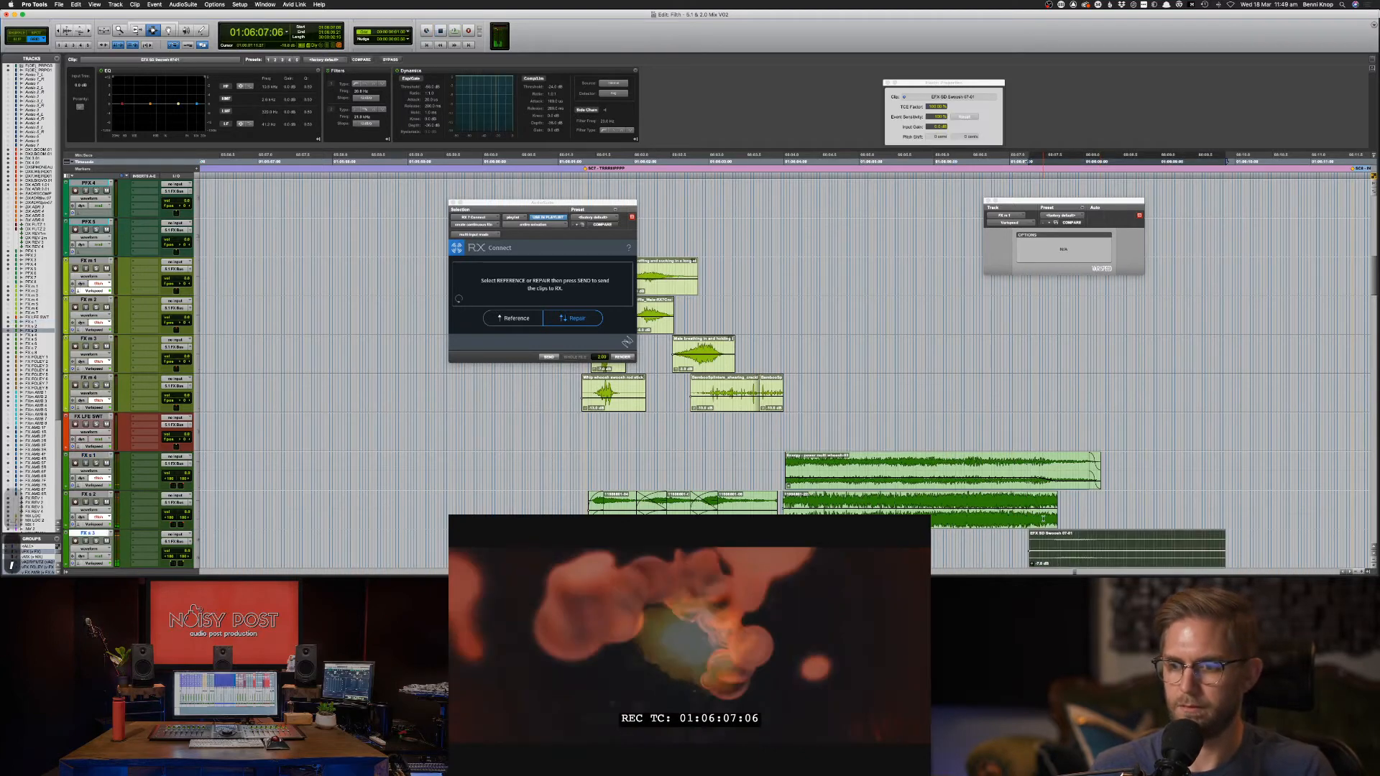
{"action": "key", "text": "comma"}
{"action": "left_click", "coordinate": [1045, 521]}
{"action": "key", "text": "space"}
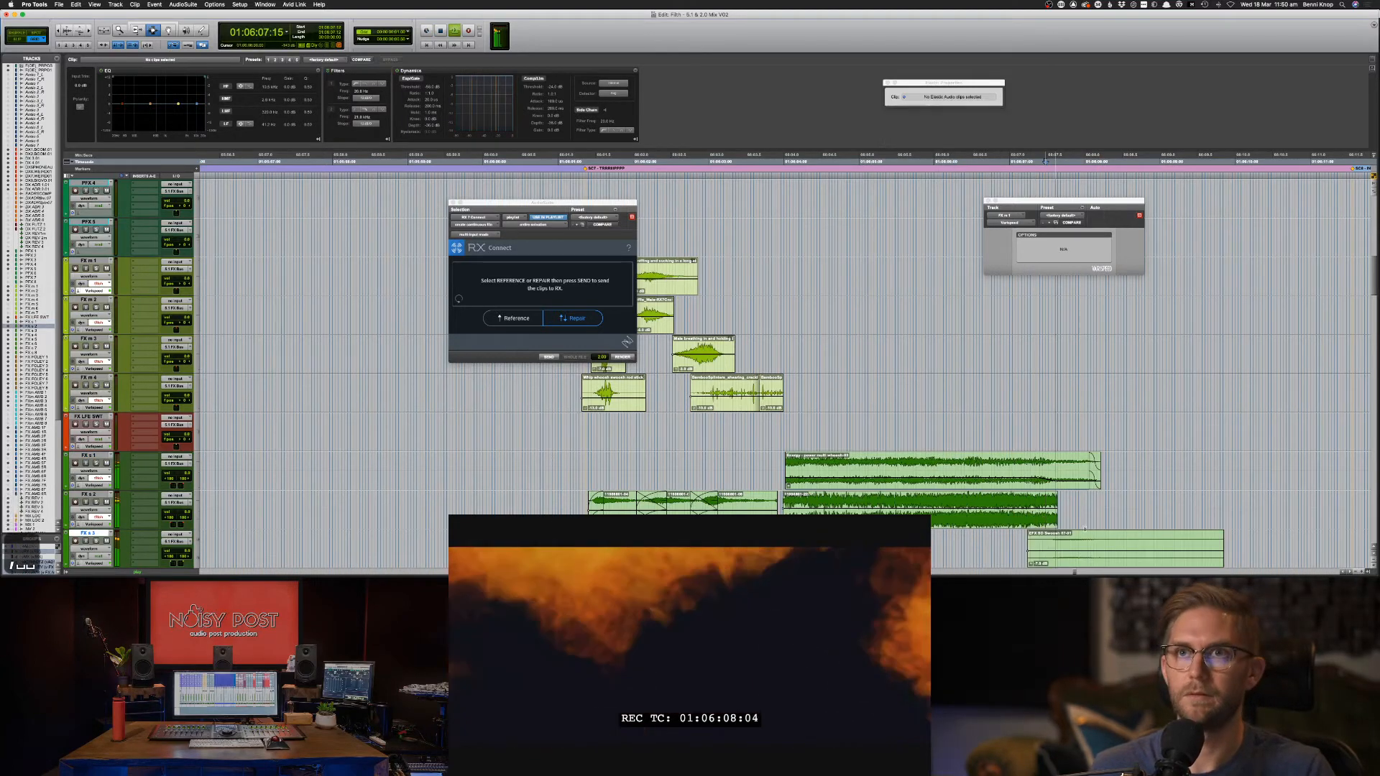
{"action": "key", "text": "space"}
{"action": "key", "text": "space"}
Nudge the DX 7 and DX 8 dialogue clips about four frames later, checking sync in playback.
{"action": "scroll", "coordinate": [1054, 532], "scroll_direction": "up", "scroll_amount": 8}
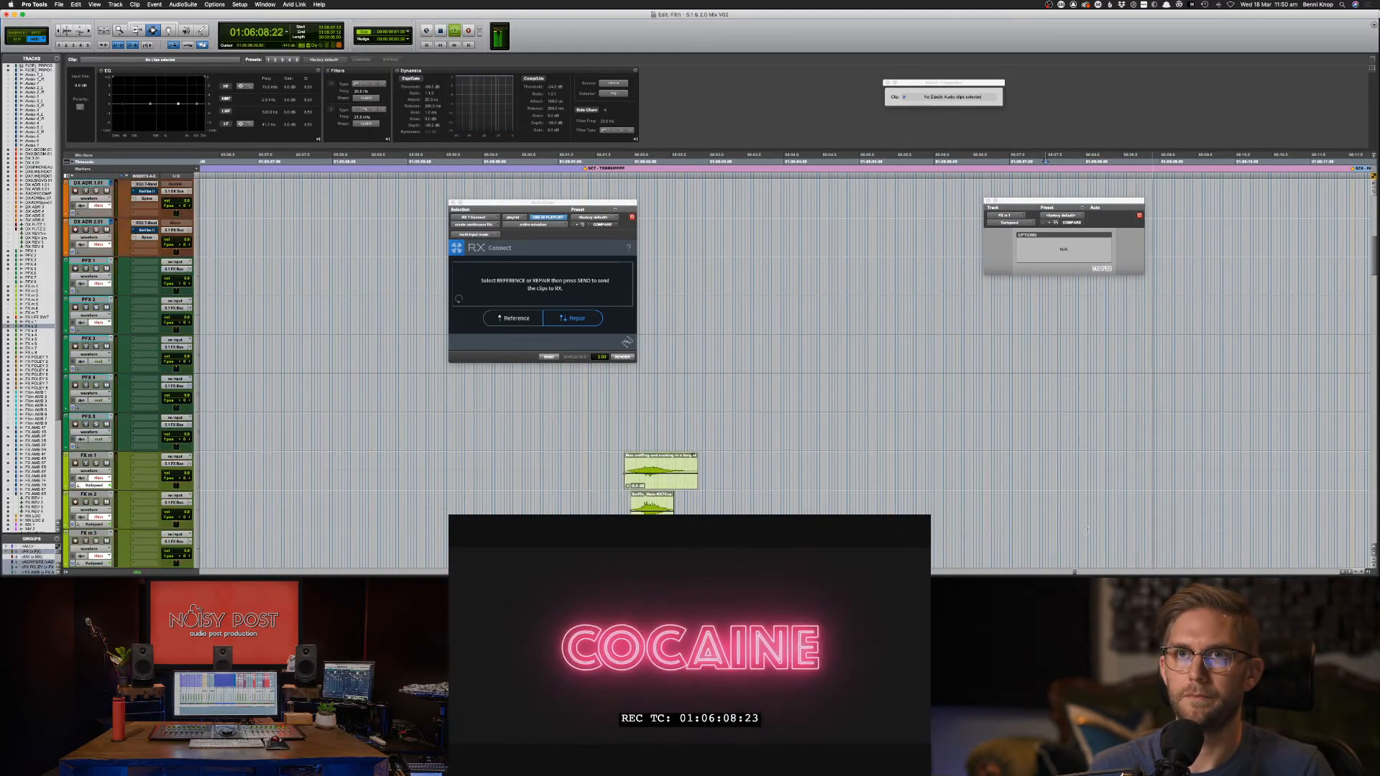
{"action": "scroll", "coordinate": [1054, 532], "scroll_direction": "up", "scroll_amount": 4}
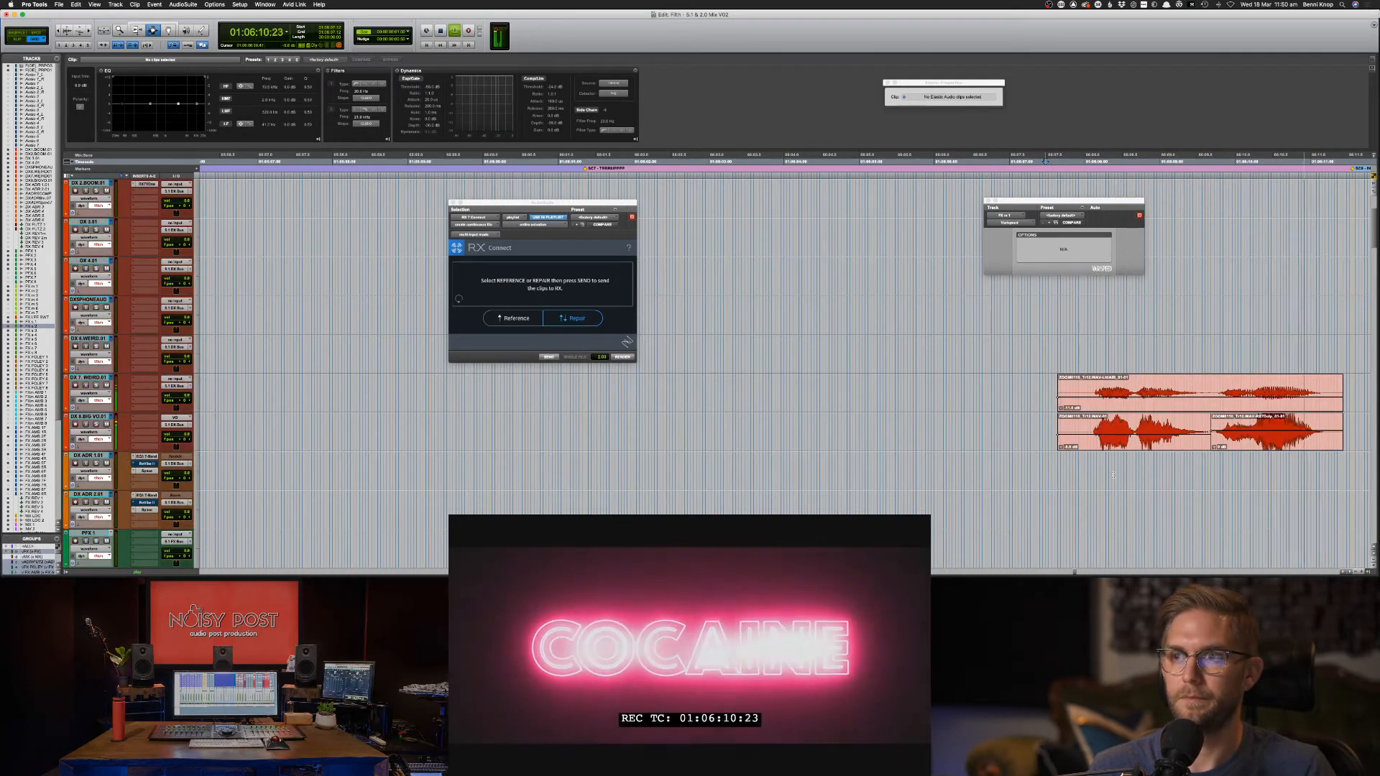
{"action": "left_click_drag", "start_coordinate": [1038, 377], "coordinate": [1353, 436]}
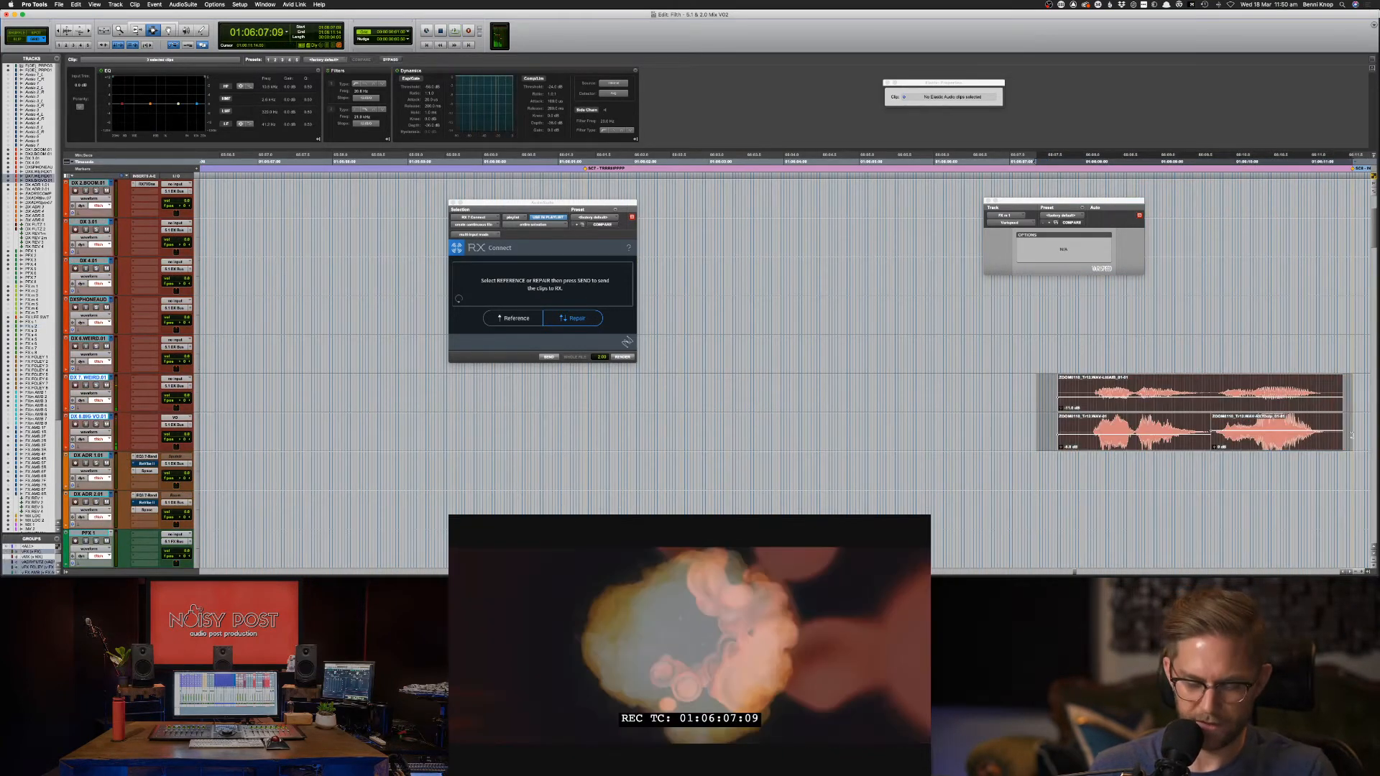
{"action": "key", "text": "slash"}
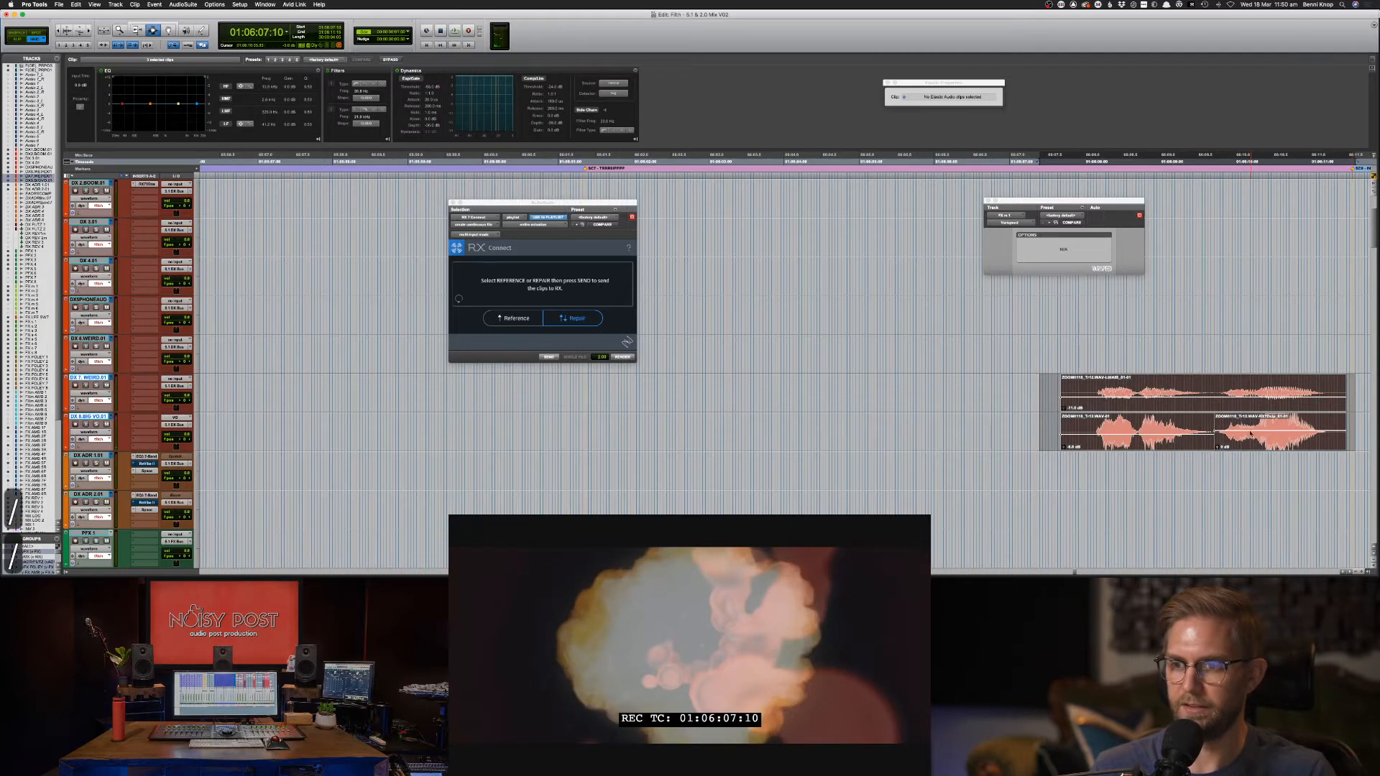
{"action": "key", "text": "slash"}
{"action": "key", "text": "space"}
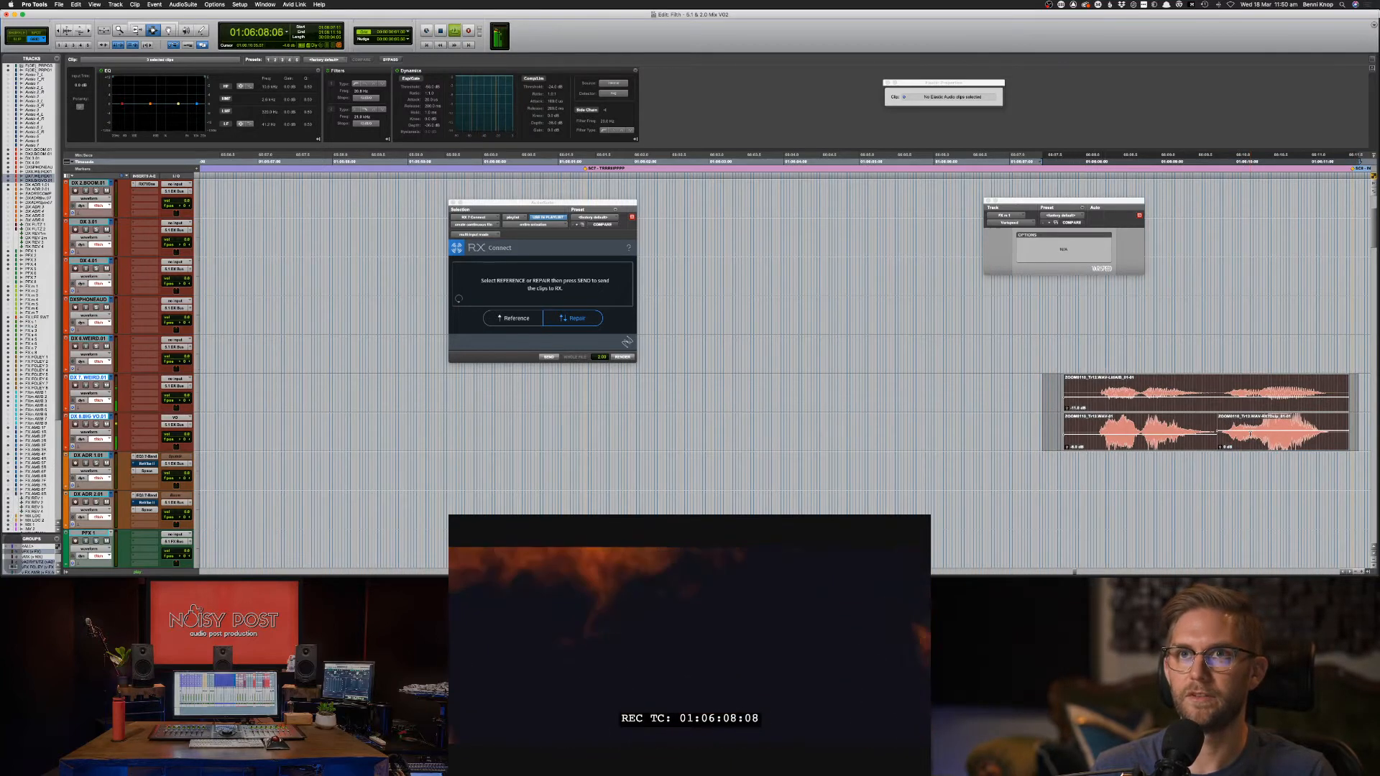
{"action": "key", "text": "space"}
{"action": "key", "text": "slash"}
{"action": "key", "text": "slash"}
{"action": "key", "text": "space"}
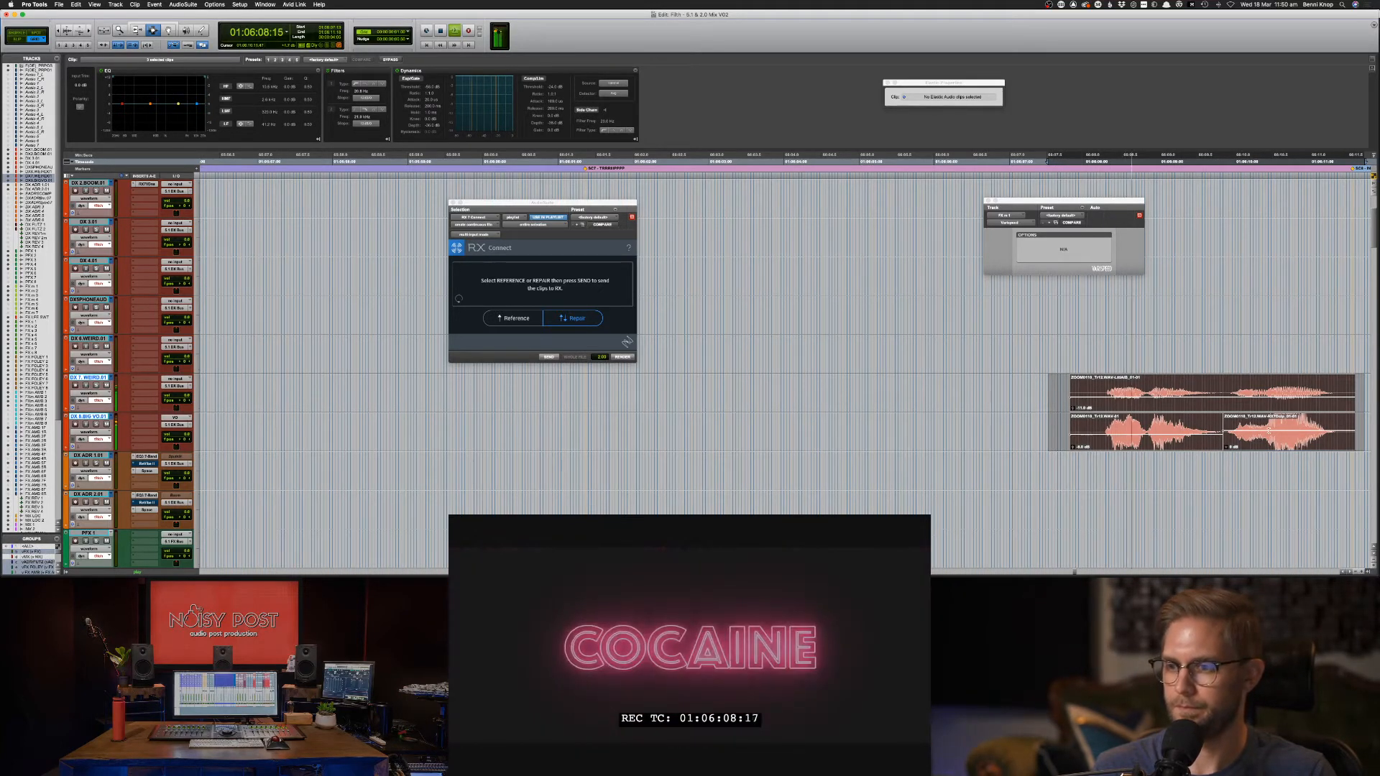
{"action": "key", "text": "period"}
{"action": "key", "text": "period"}
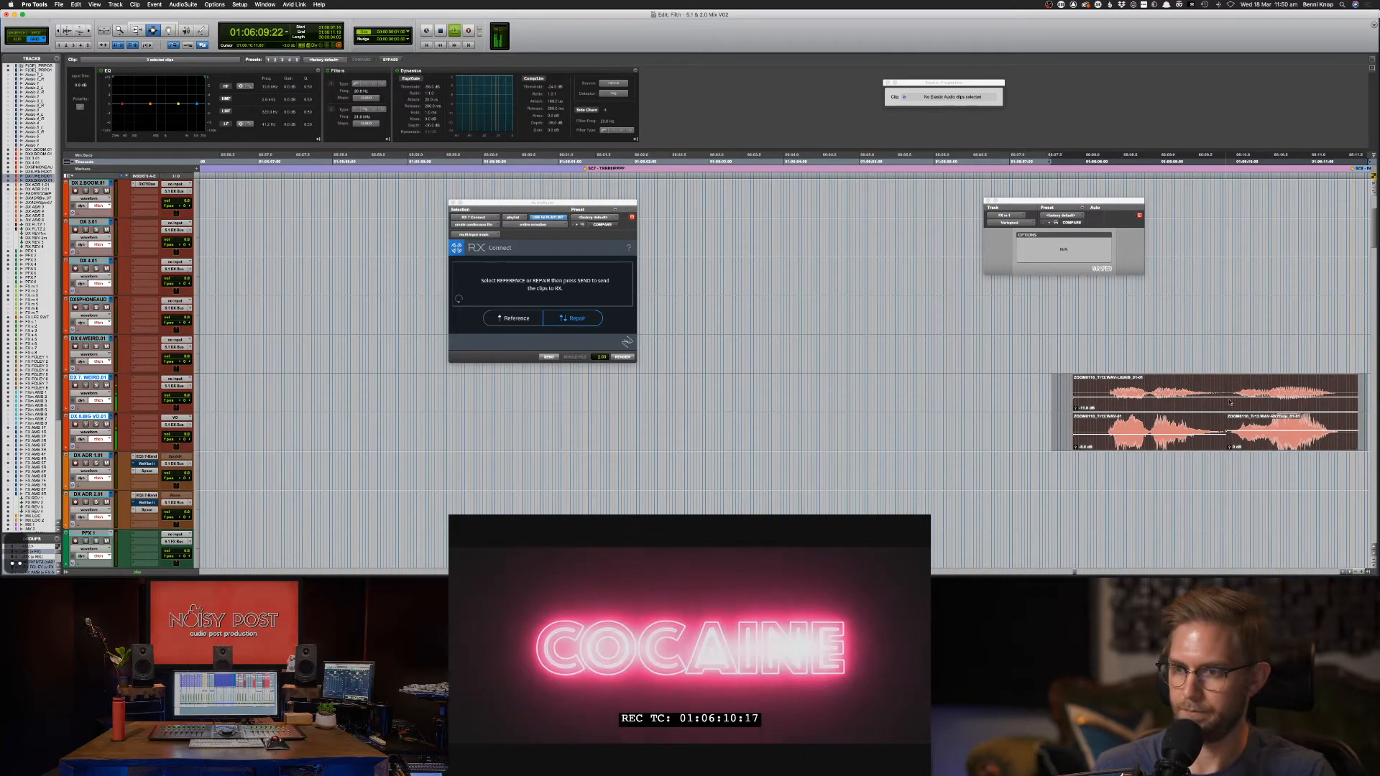
Split both dialogue clips and nudge their right-hand pieces further later.
{"action": "double_click", "coordinate": [1245, 430]}
{"action": "key", "text": "space"}
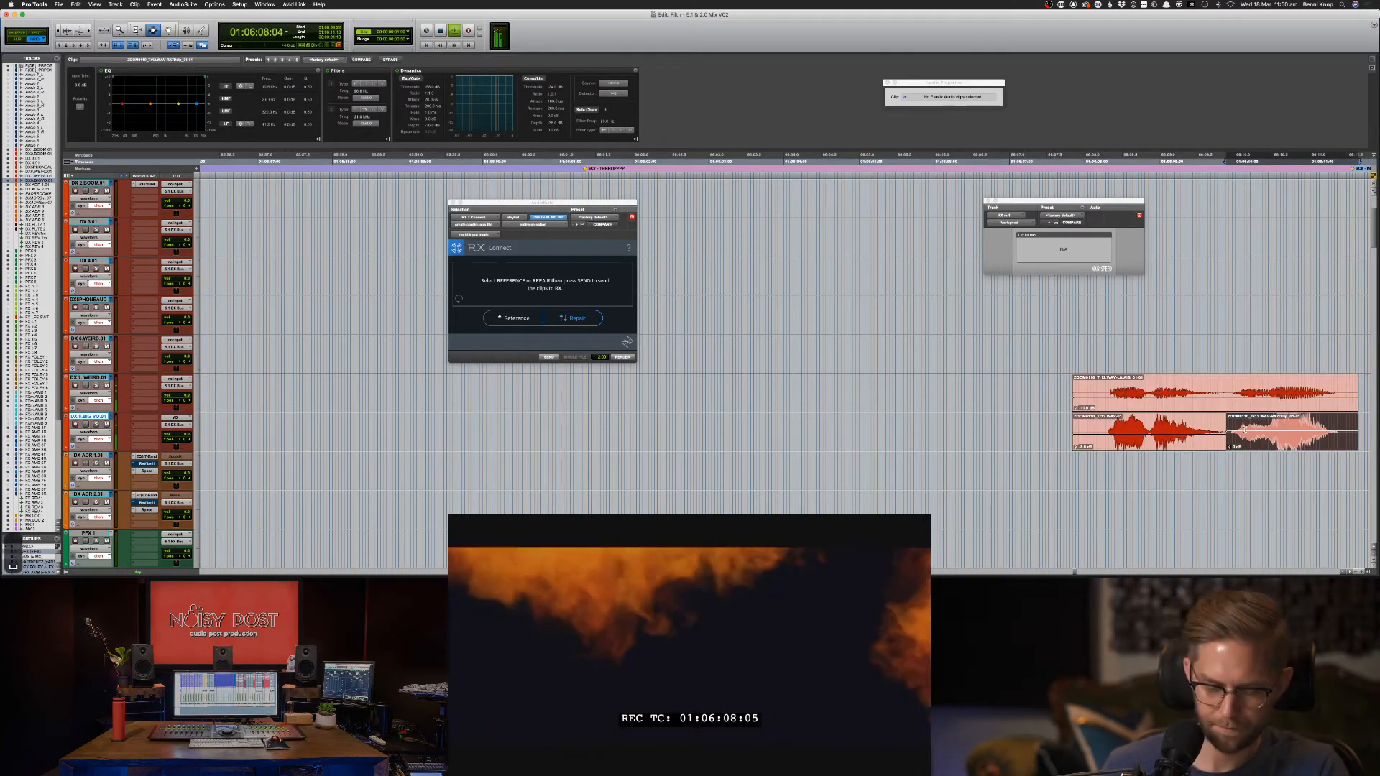
{"action": "key", "text": "shift+p"}
{"action": "key", "text": "super+e"}
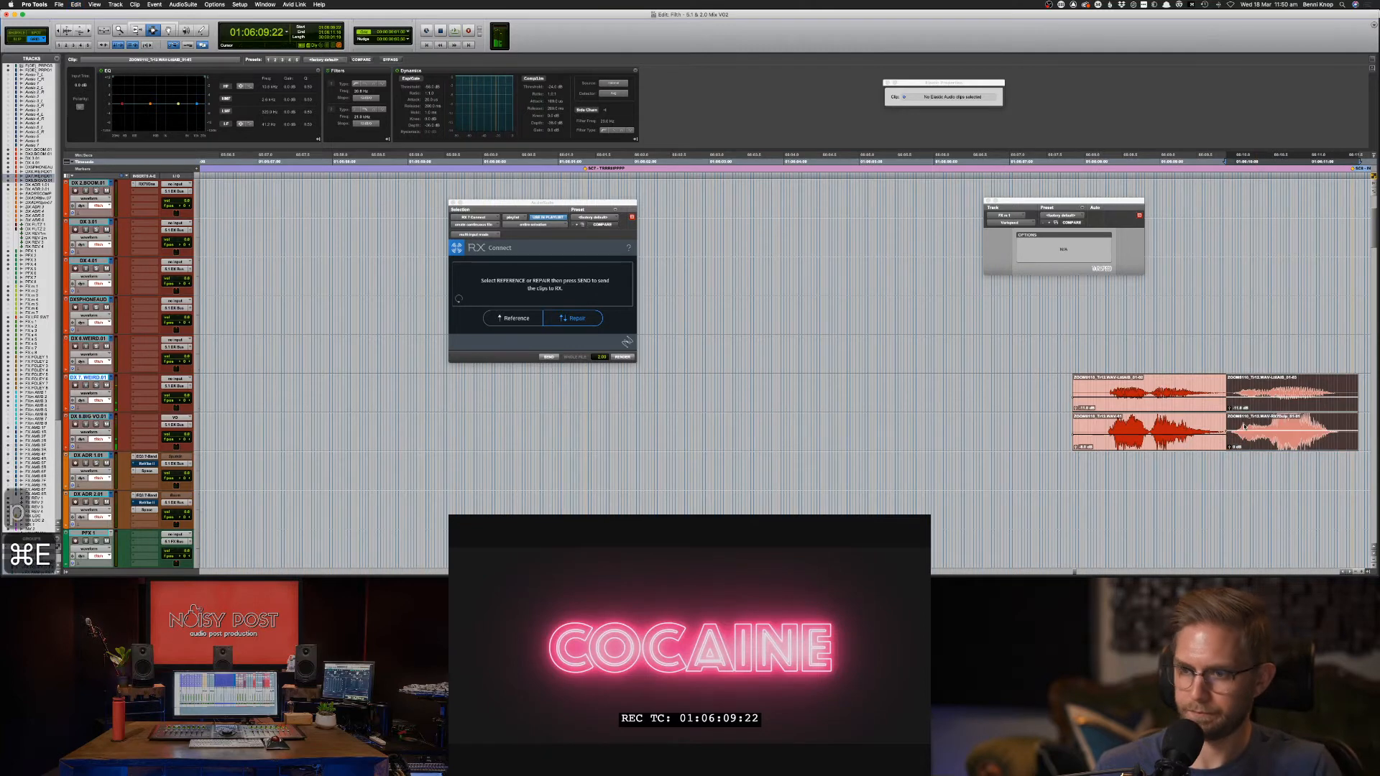
{"action": "key", "text": "slash"}
{"action": "key", "text": "slash"}
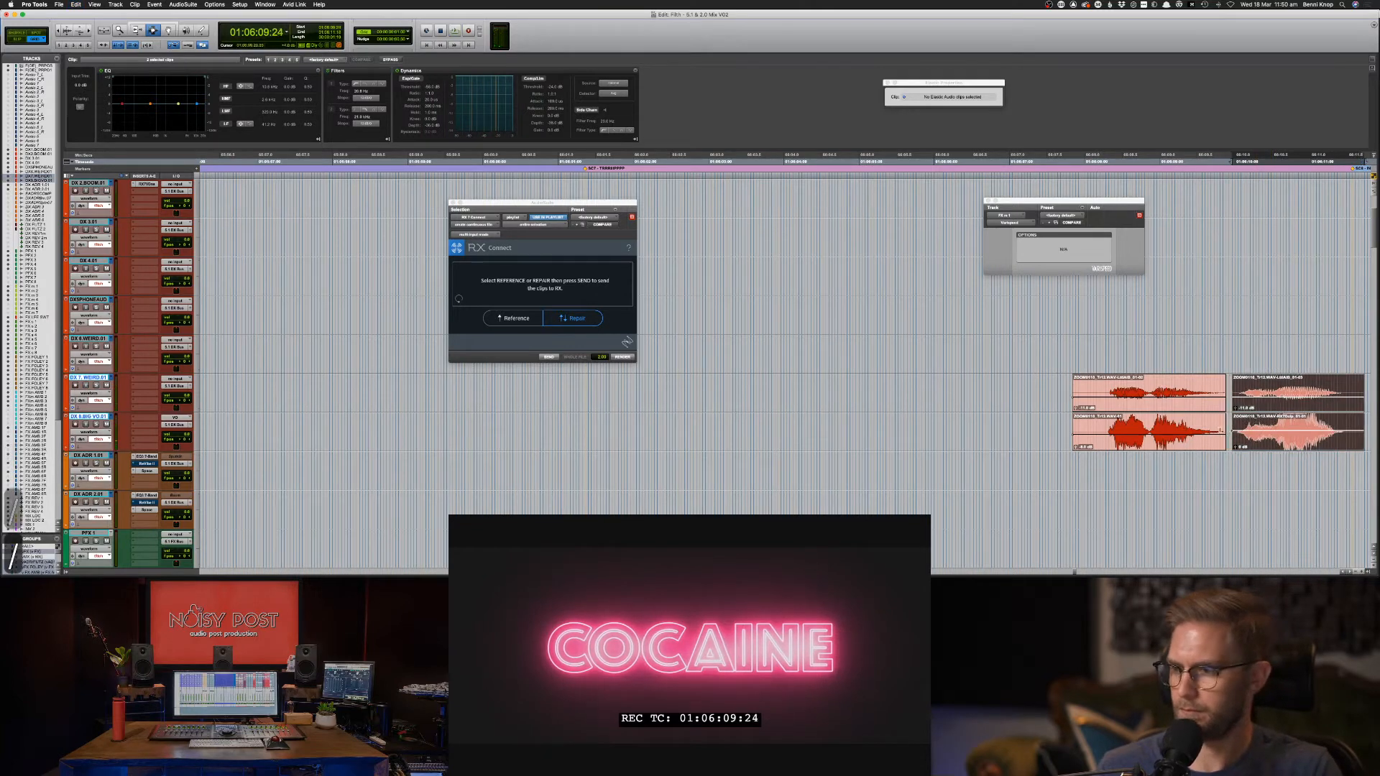
{"action": "left_click", "coordinate": [1021, 477]}
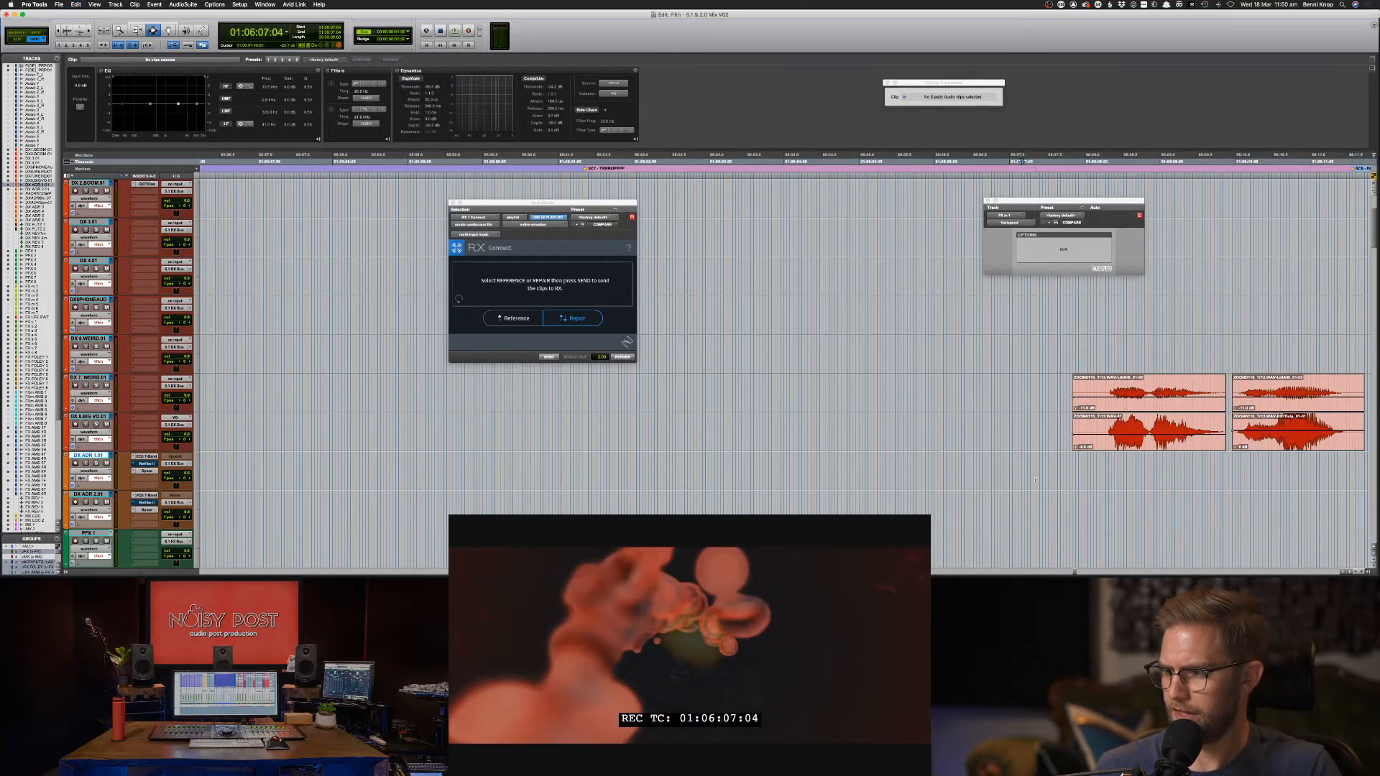
{"action": "scroll", "coordinate": [1035, 481], "scroll_direction": "down", "scroll_amount": 15}
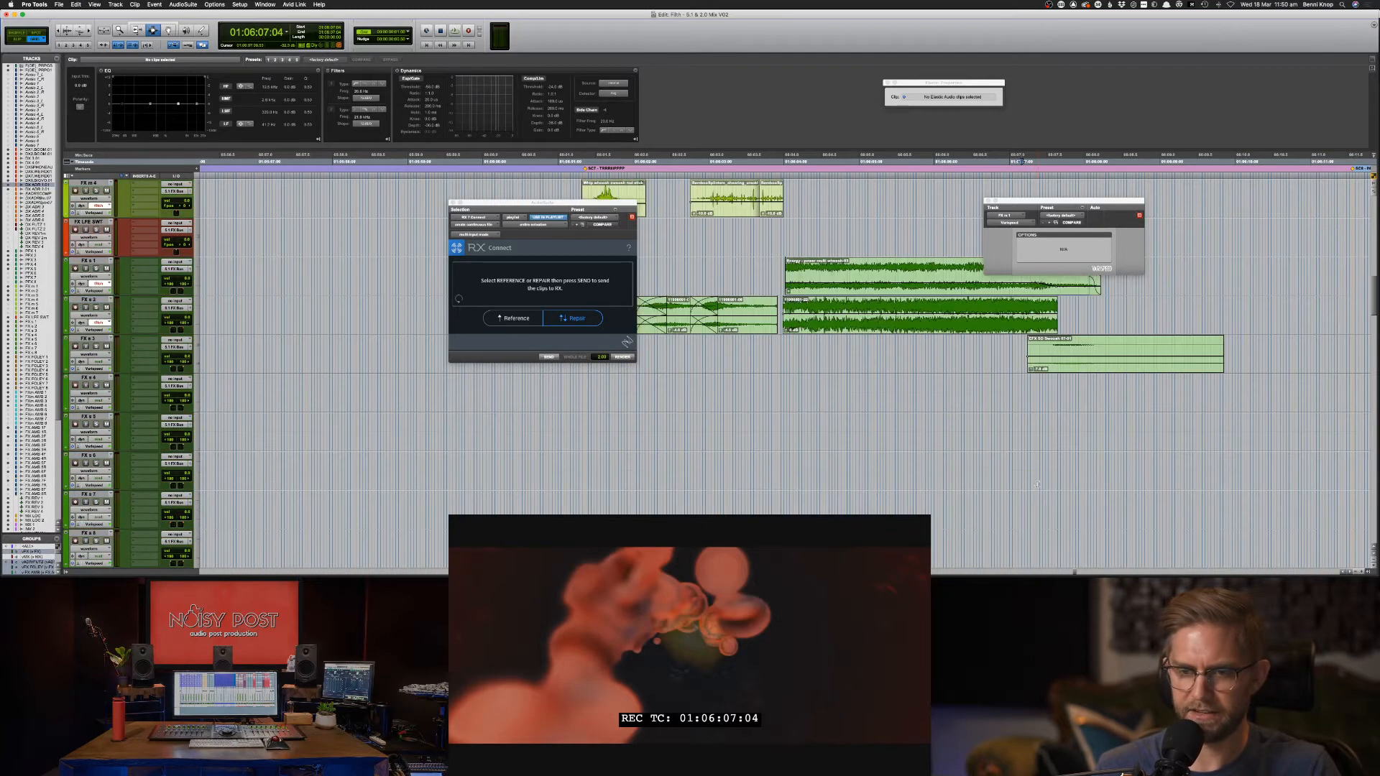
Split the FX s 2 clip at the playhead after 01:06:01:08, nudge the new piece earlier and crossfade the joint.
{"action": "scroll", "coordinate": [762, 382], "scroll_direction": "up", "scroll_amount": 3}
{"action": "left_click", "coordinate": [581, 387]}
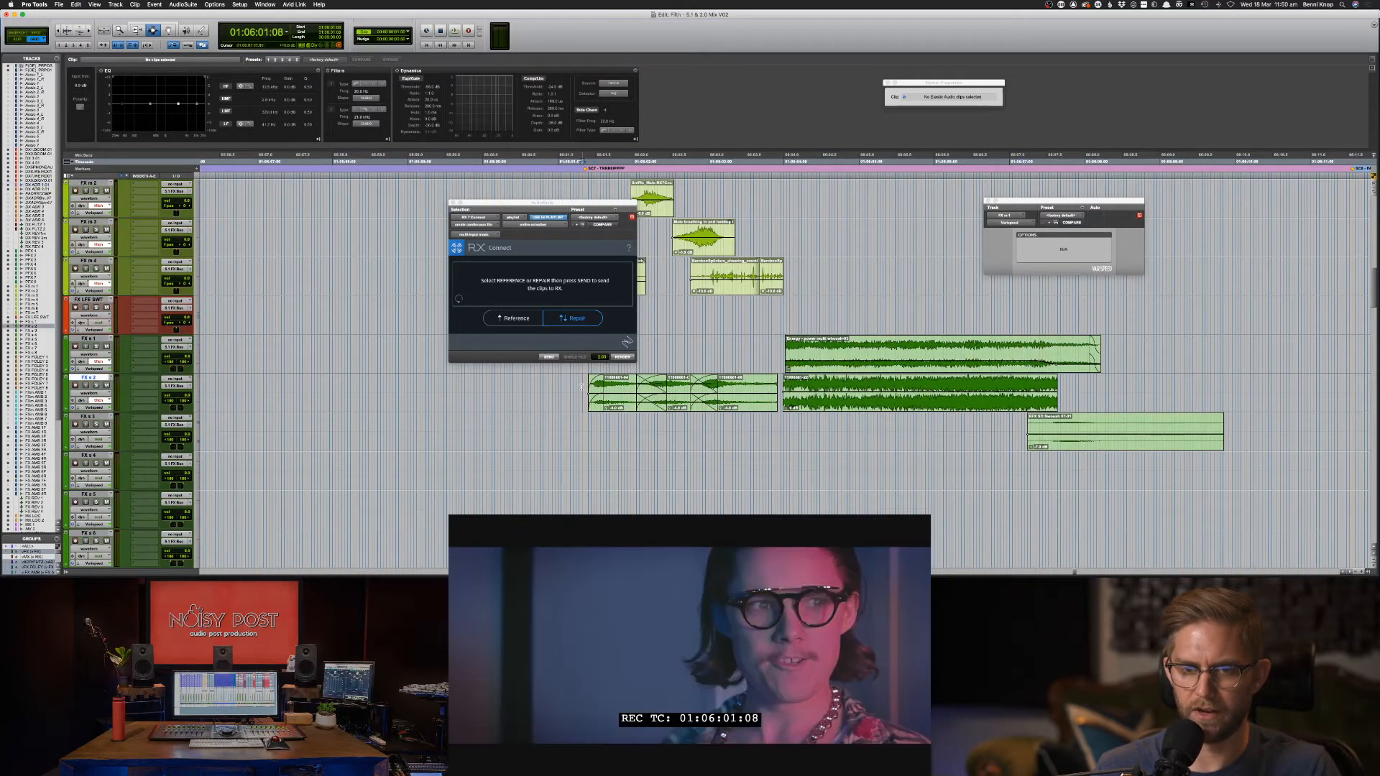
{"action": "key", "text": "space"}
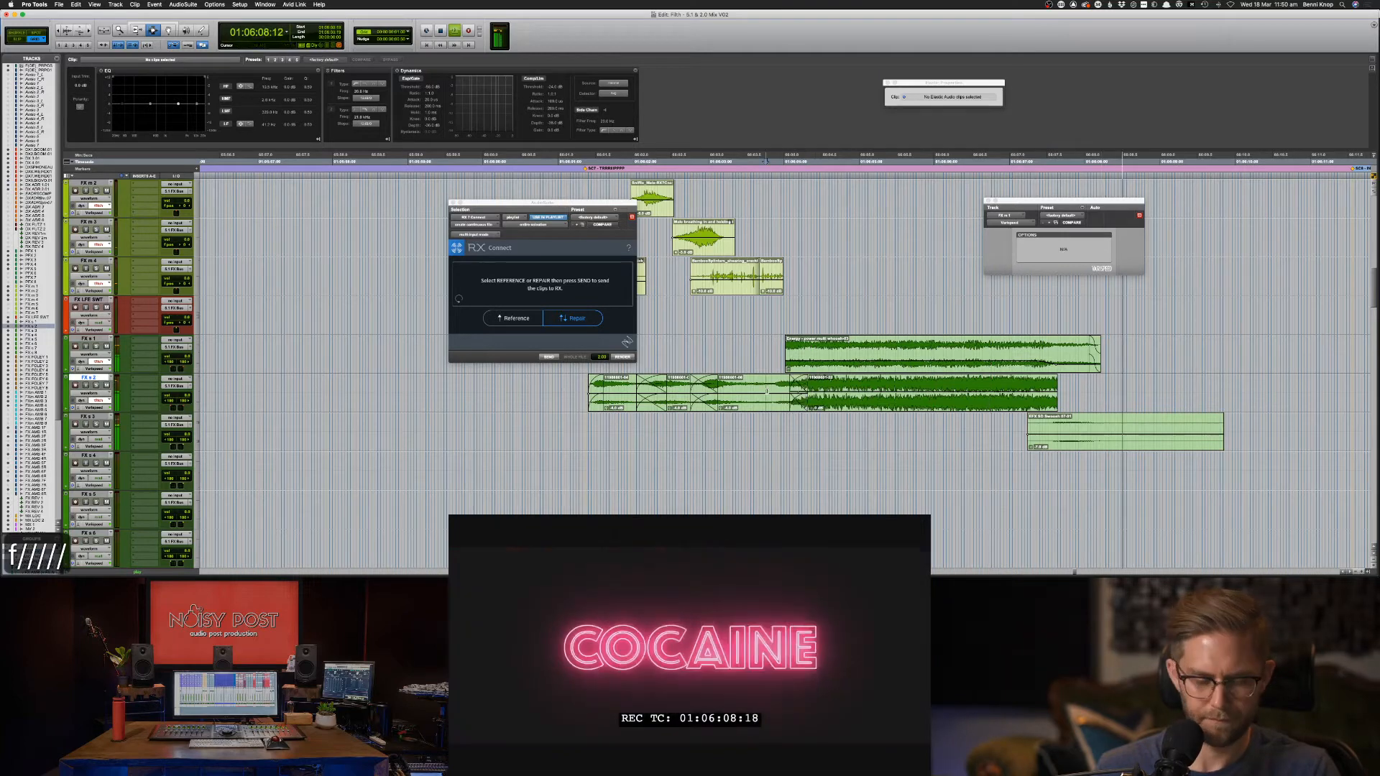
{"action": "key", "text": "cmd+e"}
{"action": "key", "text": "space"}
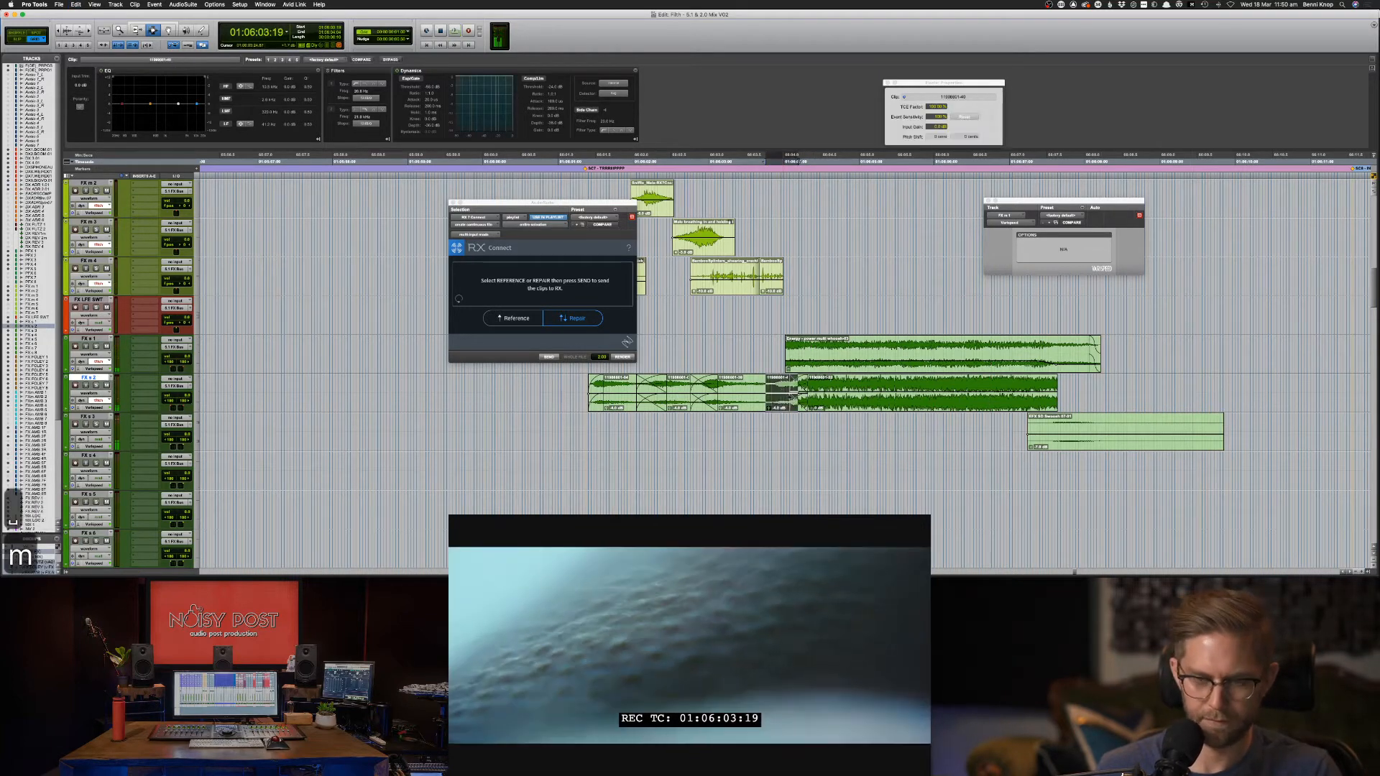
{"action": "key", "text": "m"}
{"action": "key", "text": "m"}
{"action": "key", "text": "m"}
{"action": "key", "text": "m"}
{"action": "left_click_drag", "start_coordinate": [739, 389], "coordinate": [760, 389]}
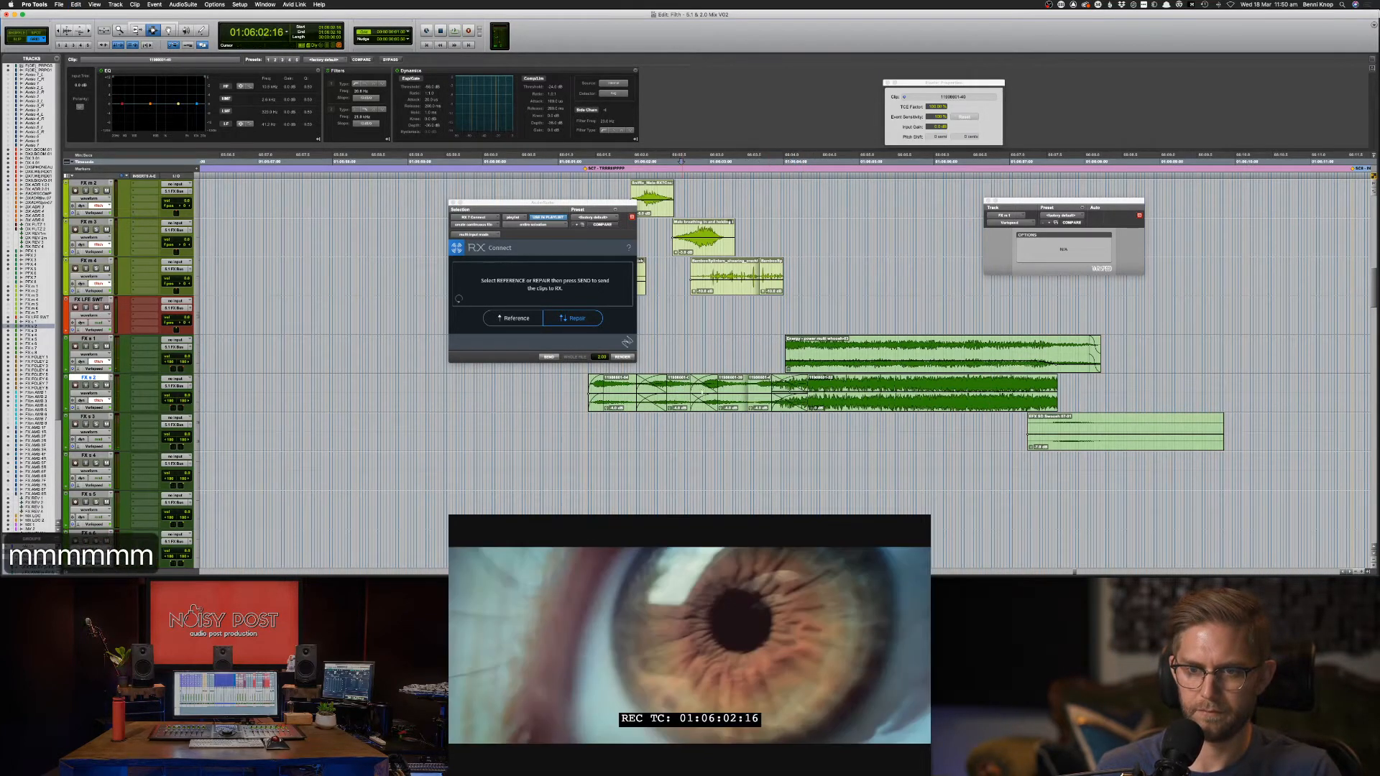
{"action": "key", "text": "f"}
{"action": "key", "text": "space"}
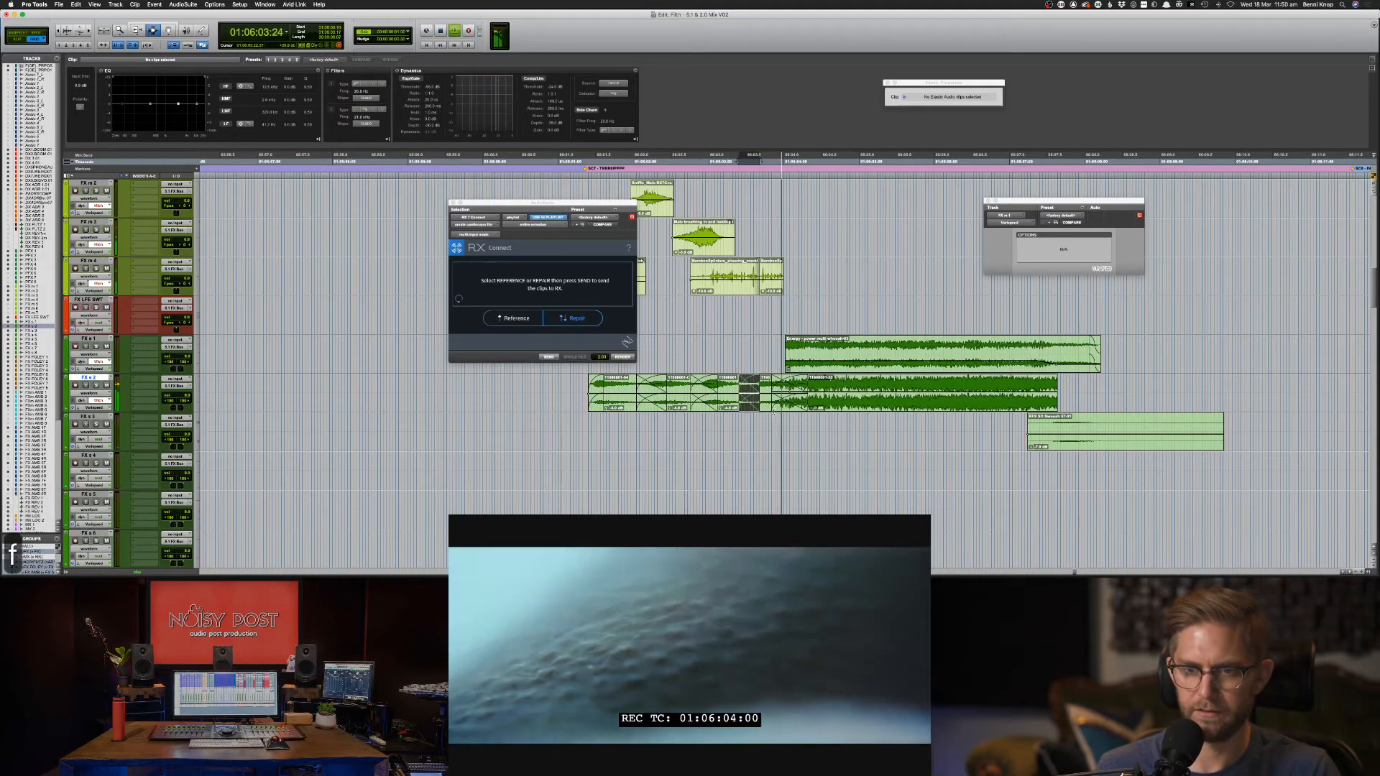
Nudge clip 1190 on FX s 2 slightly later and fade out its last few frames.
{"action": "left_click", "coordinate": [603, 412]}
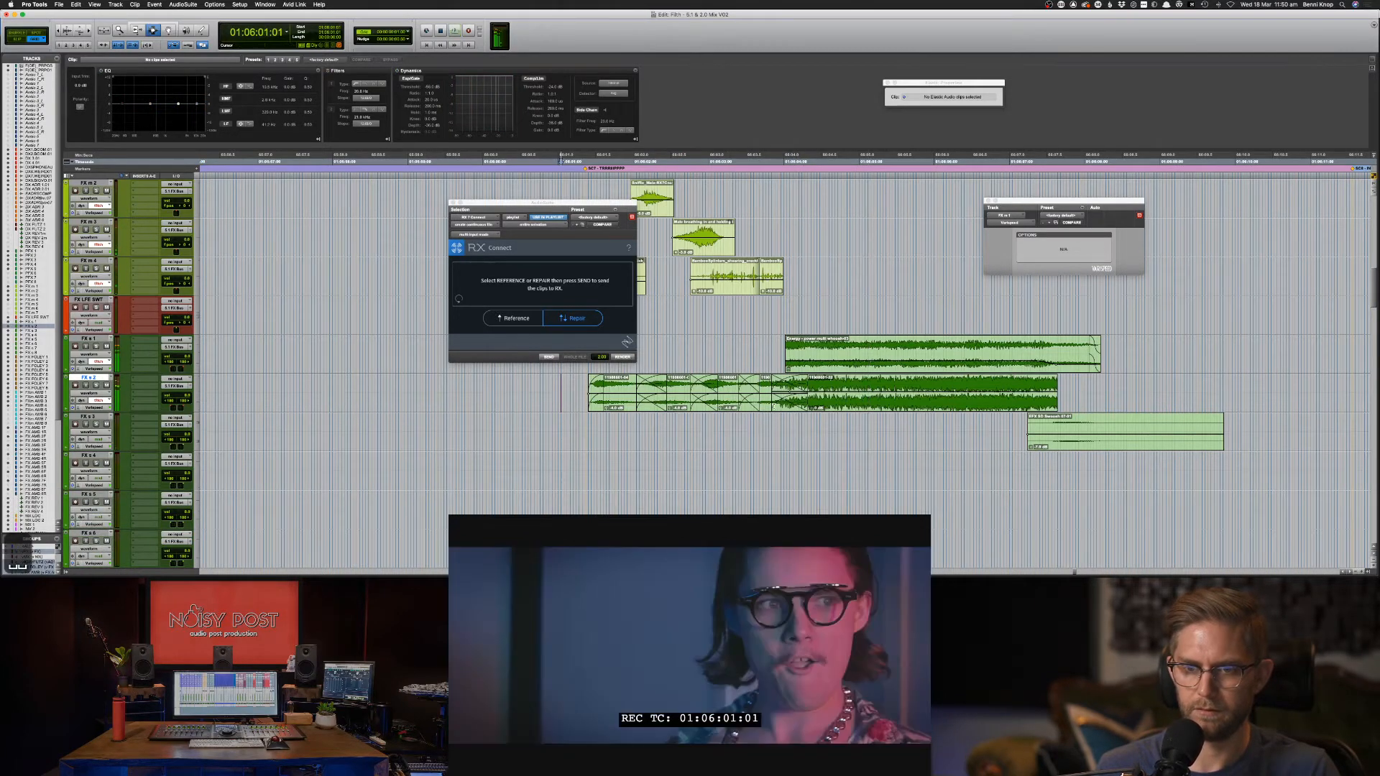
{"action": "left_click", "coordinate": [765, 400]}
{"action": "key", "text": "slash"}
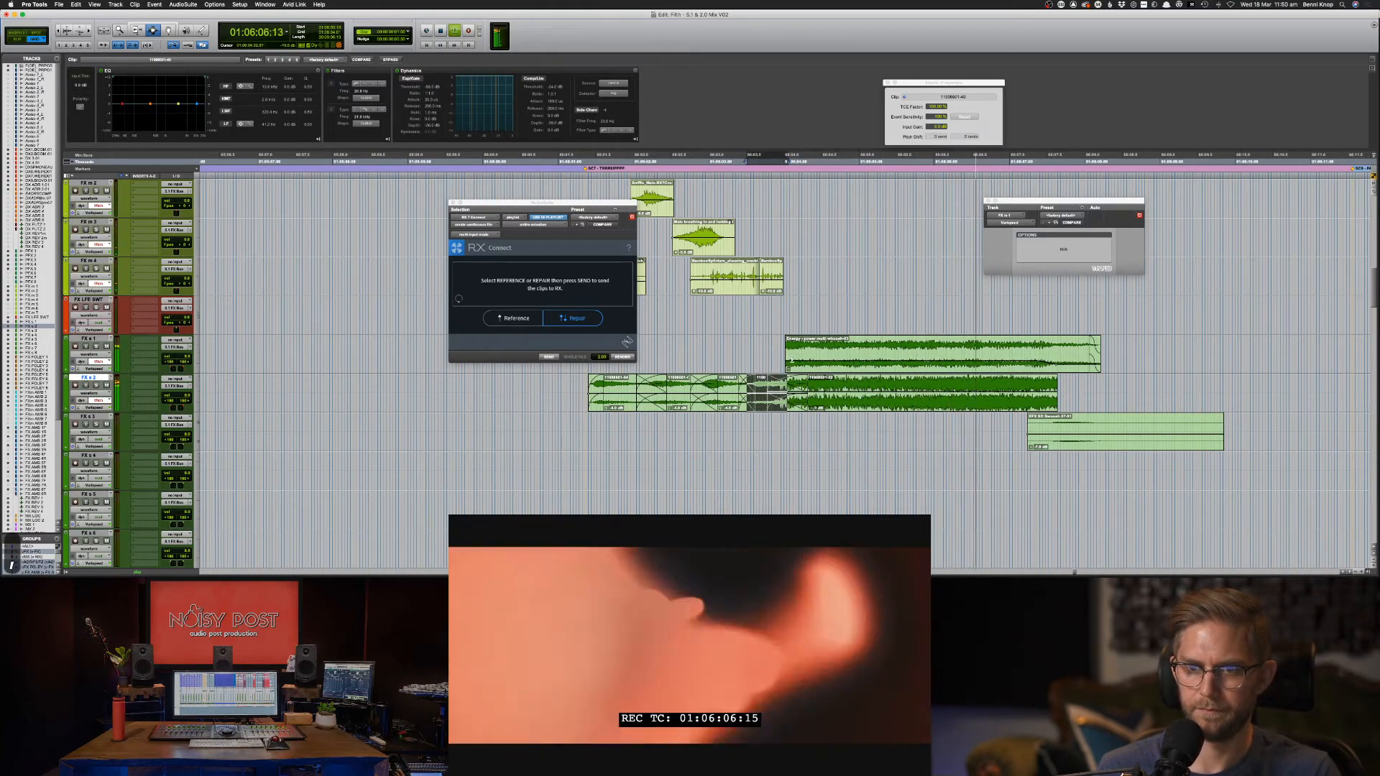
{"action": "left_click_drag", "start_coordinate": [1064, 393], "coordinate": [1050, 395]}
{"action": "key", "text": "space"}
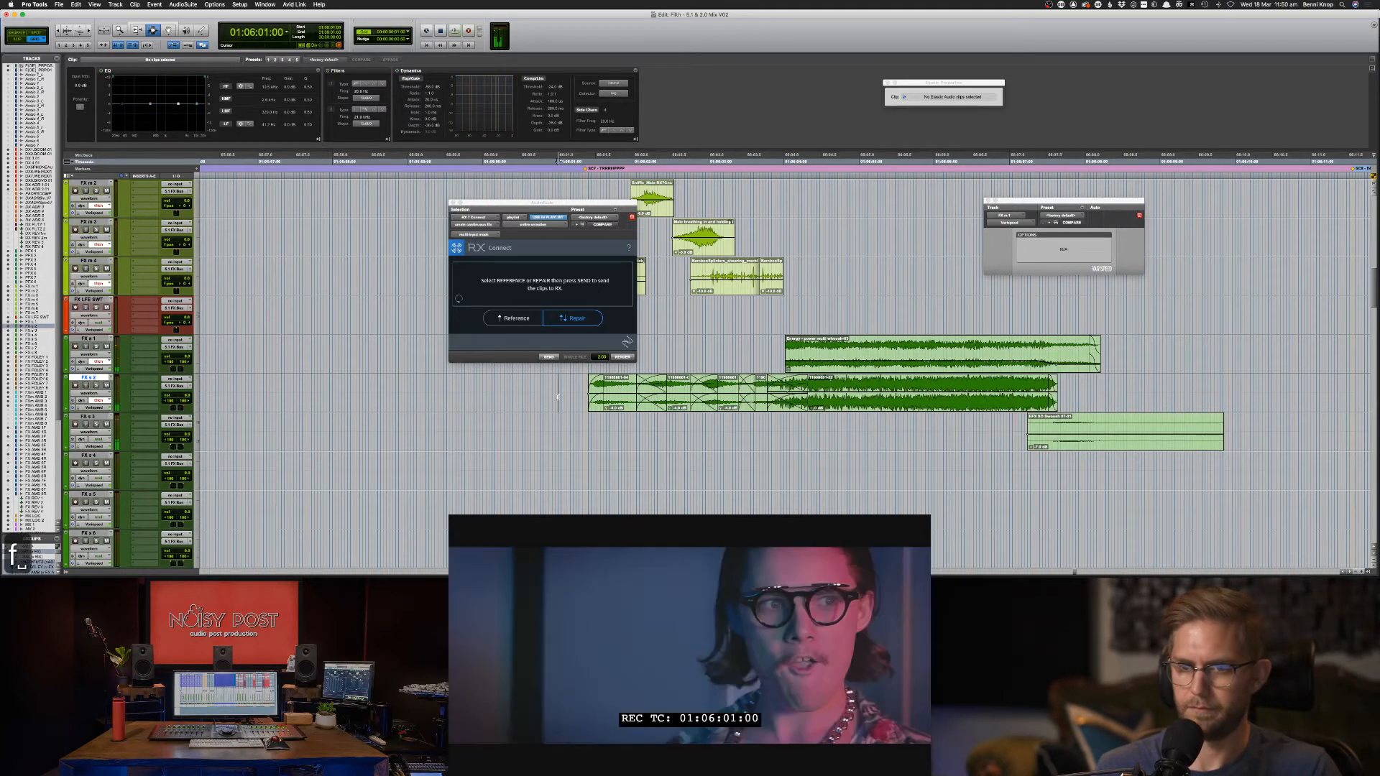
{"action": "key", "text": "f"}
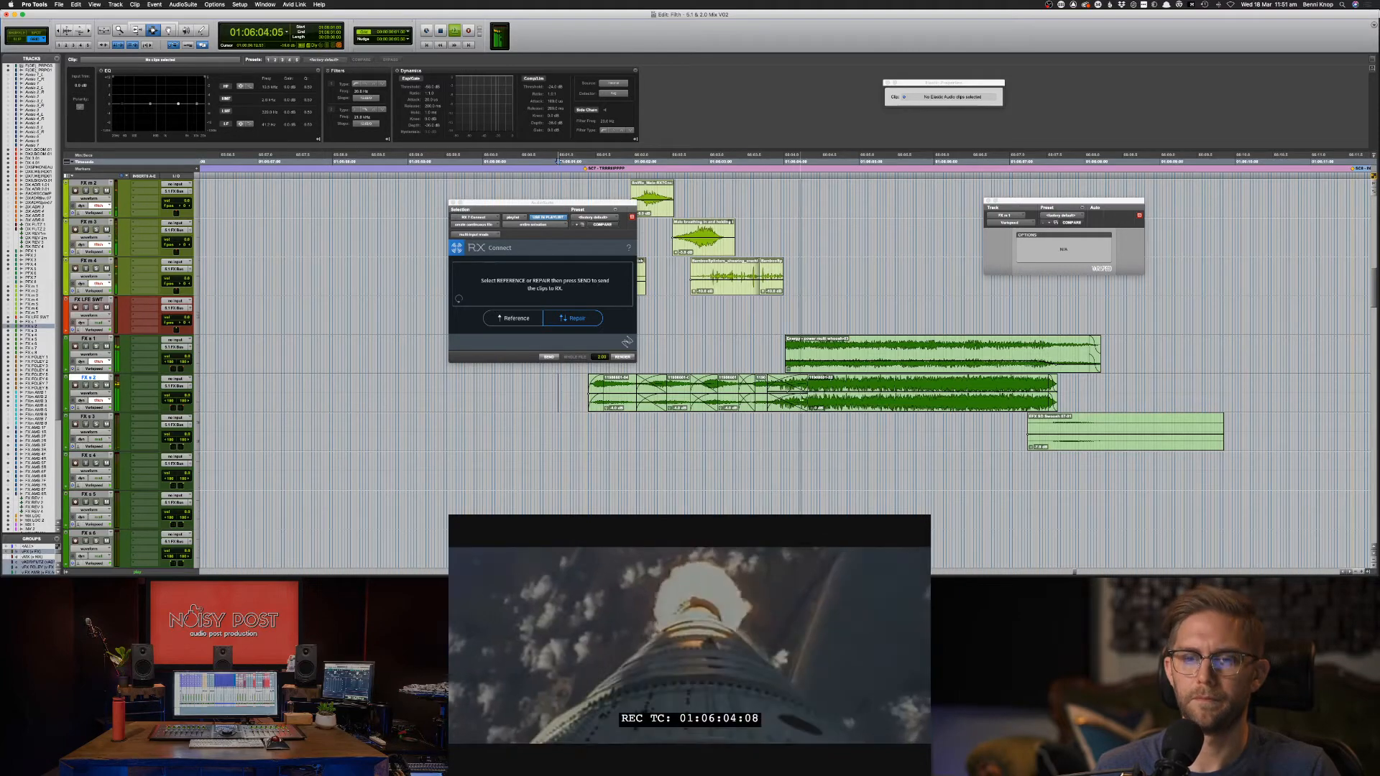
{"action": "key", "text": "space"}
{"action": "left_click", "coordinate": [625, 399]}
Audition the Energy - power multi whoosh-03 clip against the launch shots, then show the Mix window.
{"action": "left_click", "coordinate": [728, 399], "text": "shift"}
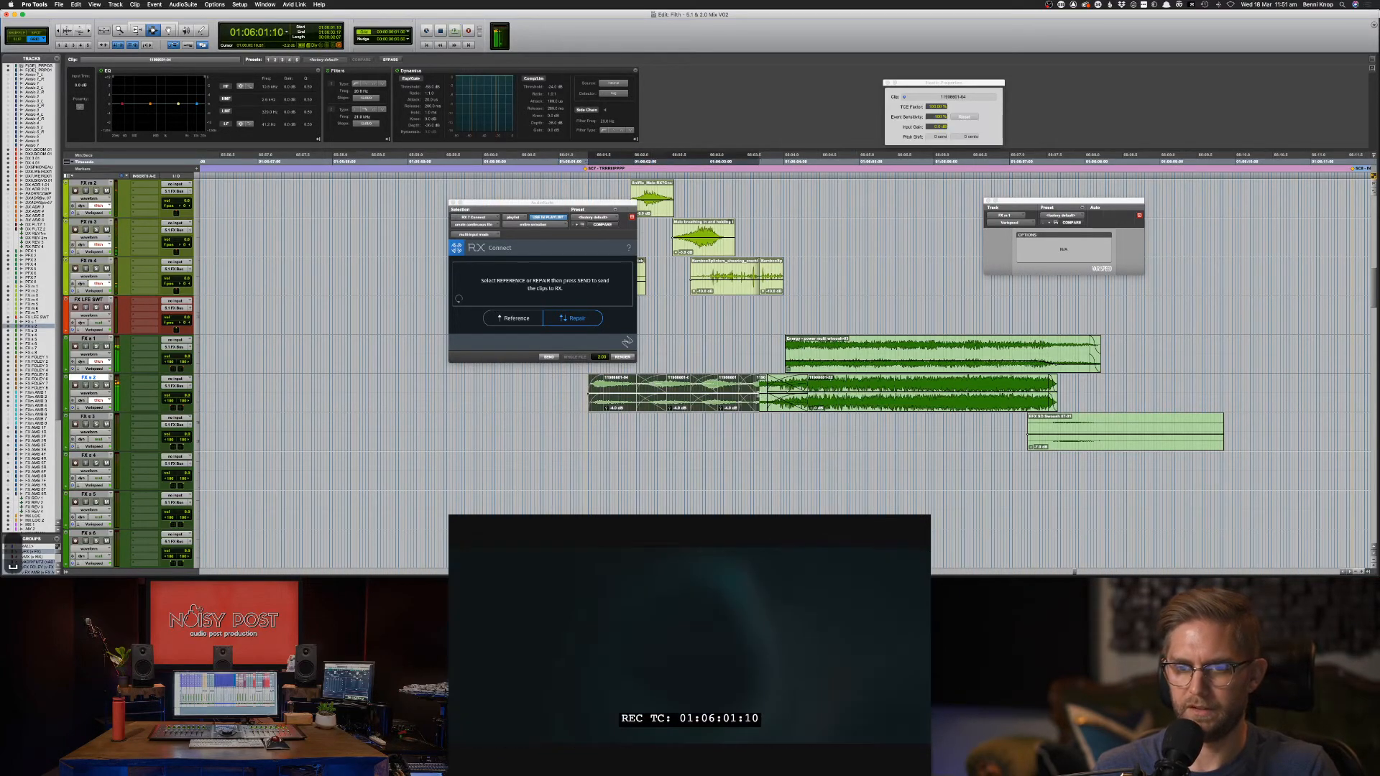
{"action": "left_click", "coordinate": [765, 398], "text": "shift"}
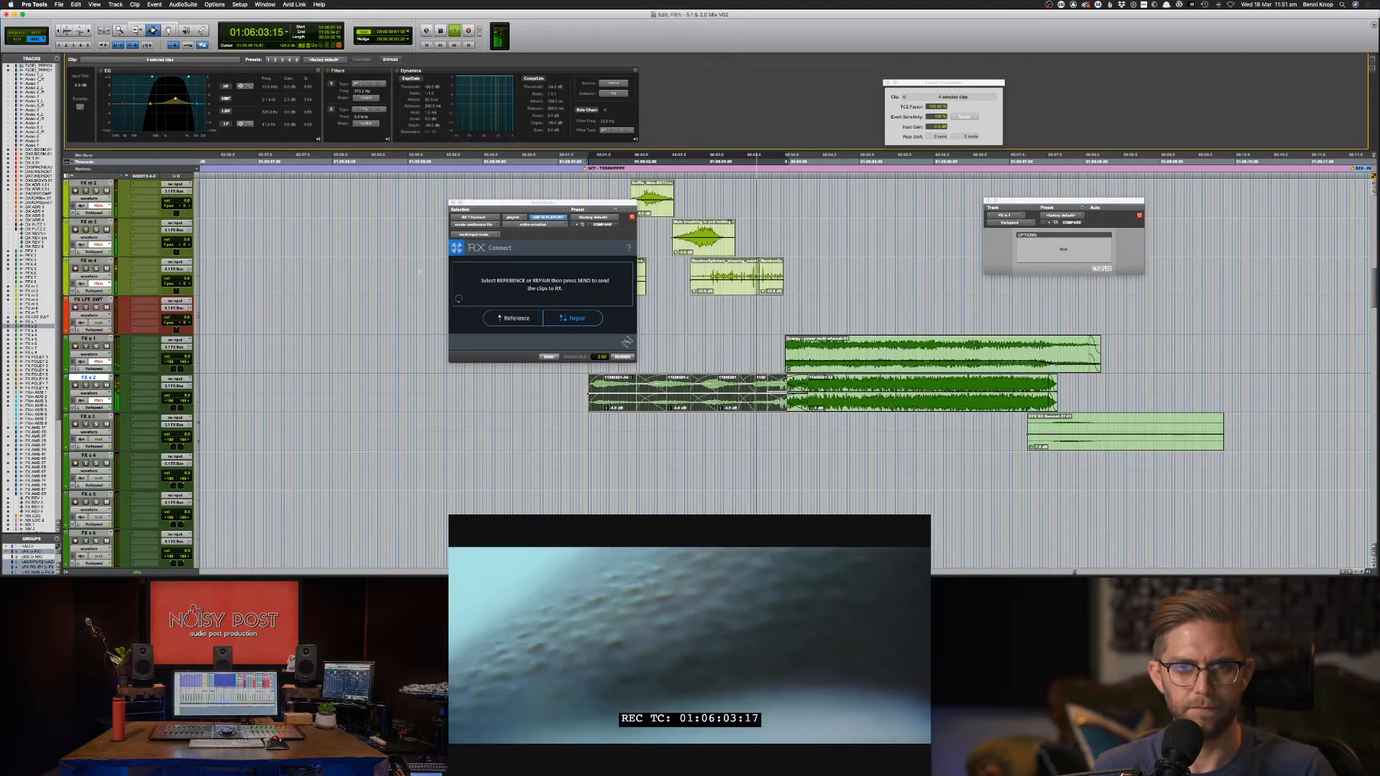
{"action": "left_click", "coordinate": [578, 394]}
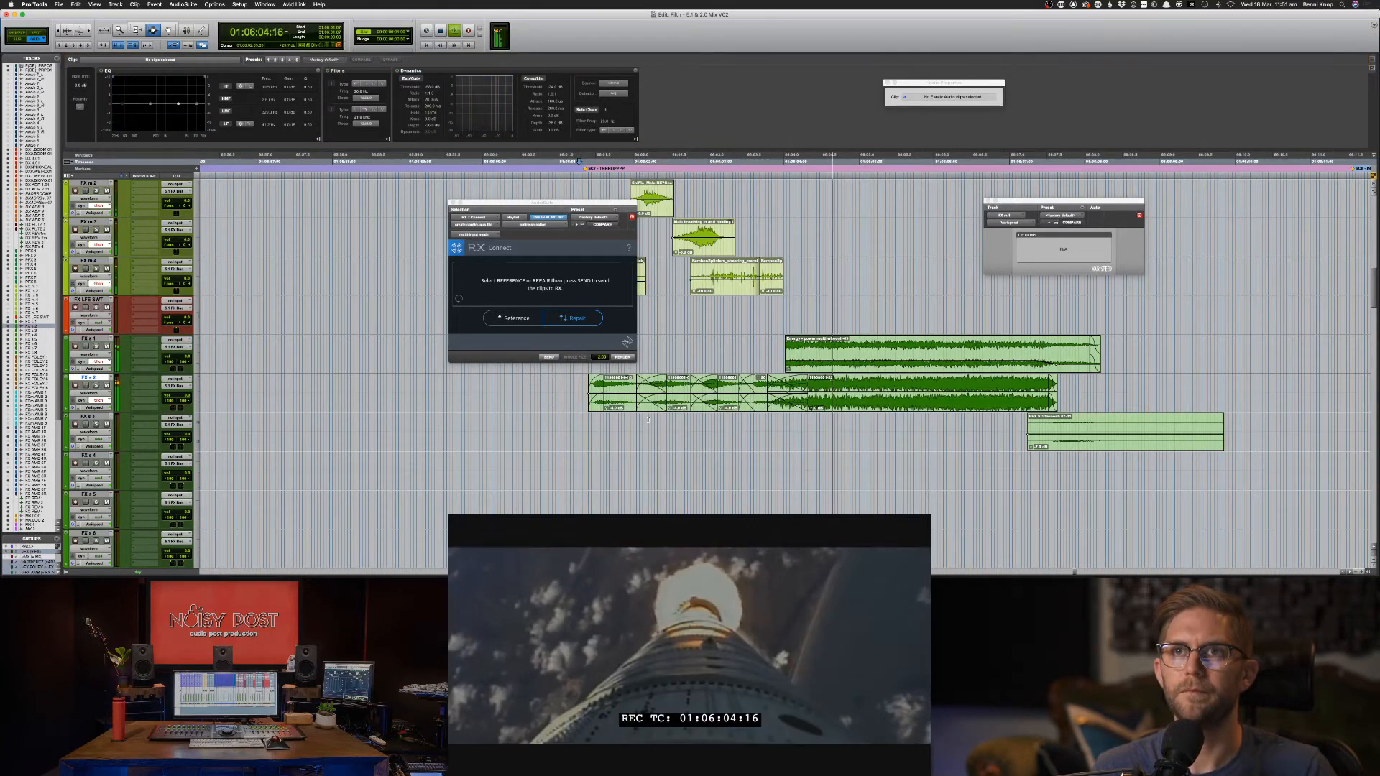
{"action": "left_click", "coordinate": [830, 340]}
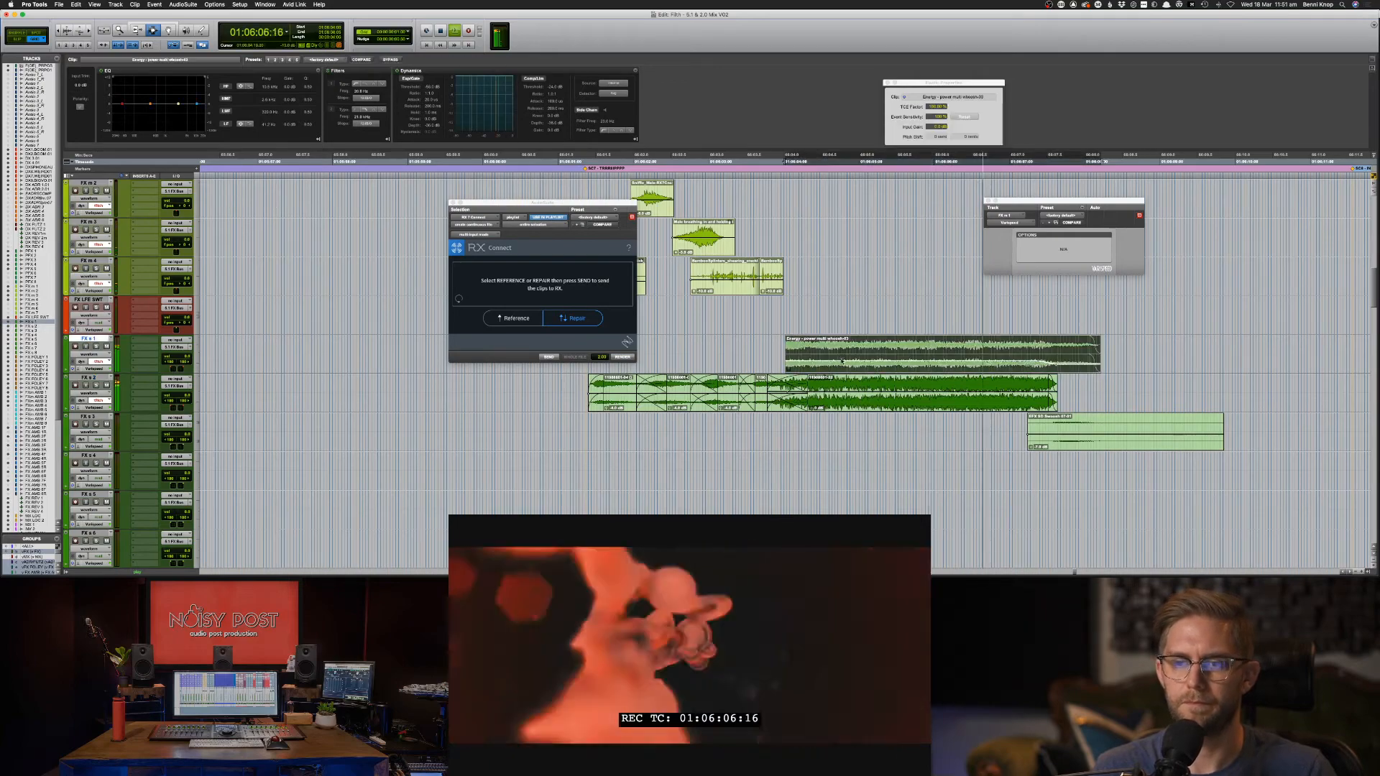
{"action": "key", "text": "s"}
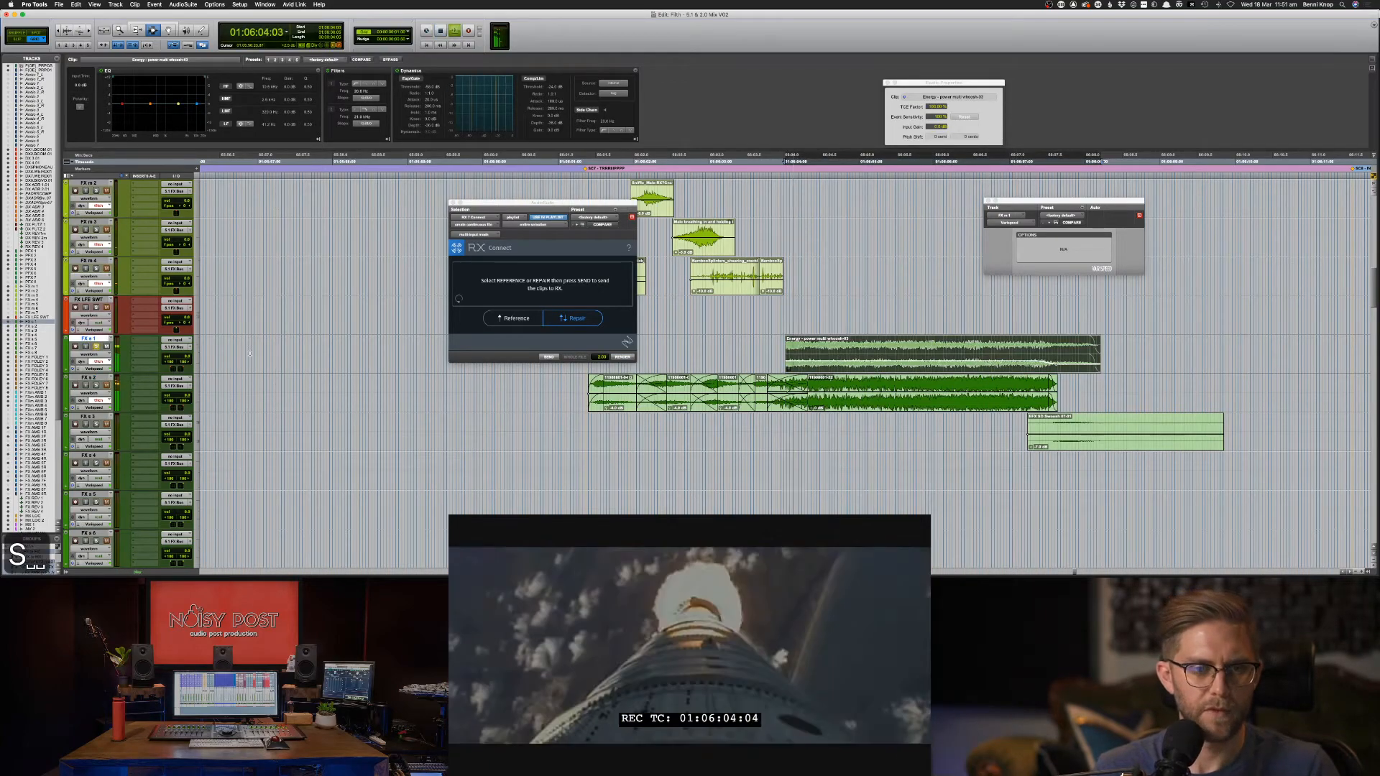
{"action": "key", "text": "super+equal"}
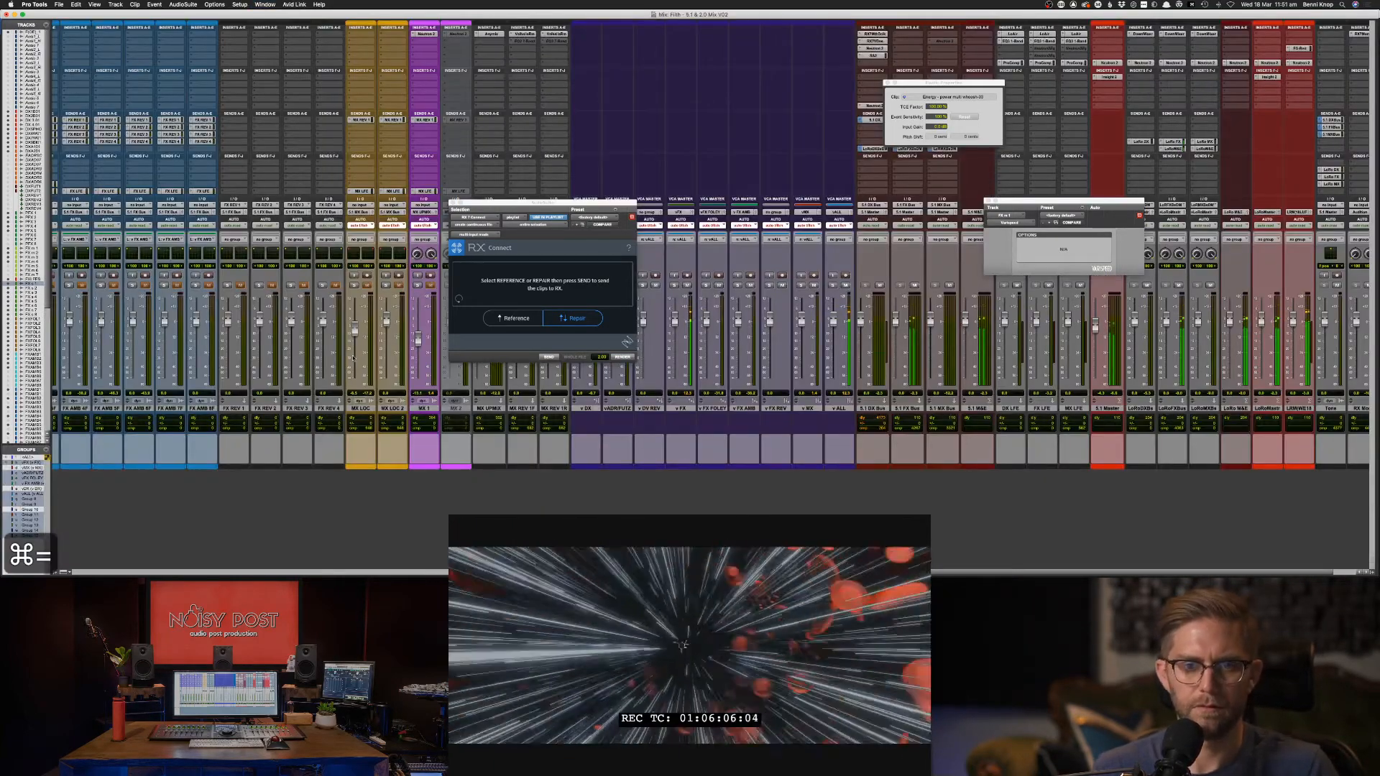
Raise the whoosh clip's low-mid EQ band to about 245 Hz, +1.4 dB, while auditioning the rocket section.
{"action": "key", "text": "super+equal"}
{"action": "key", "text": "space"}
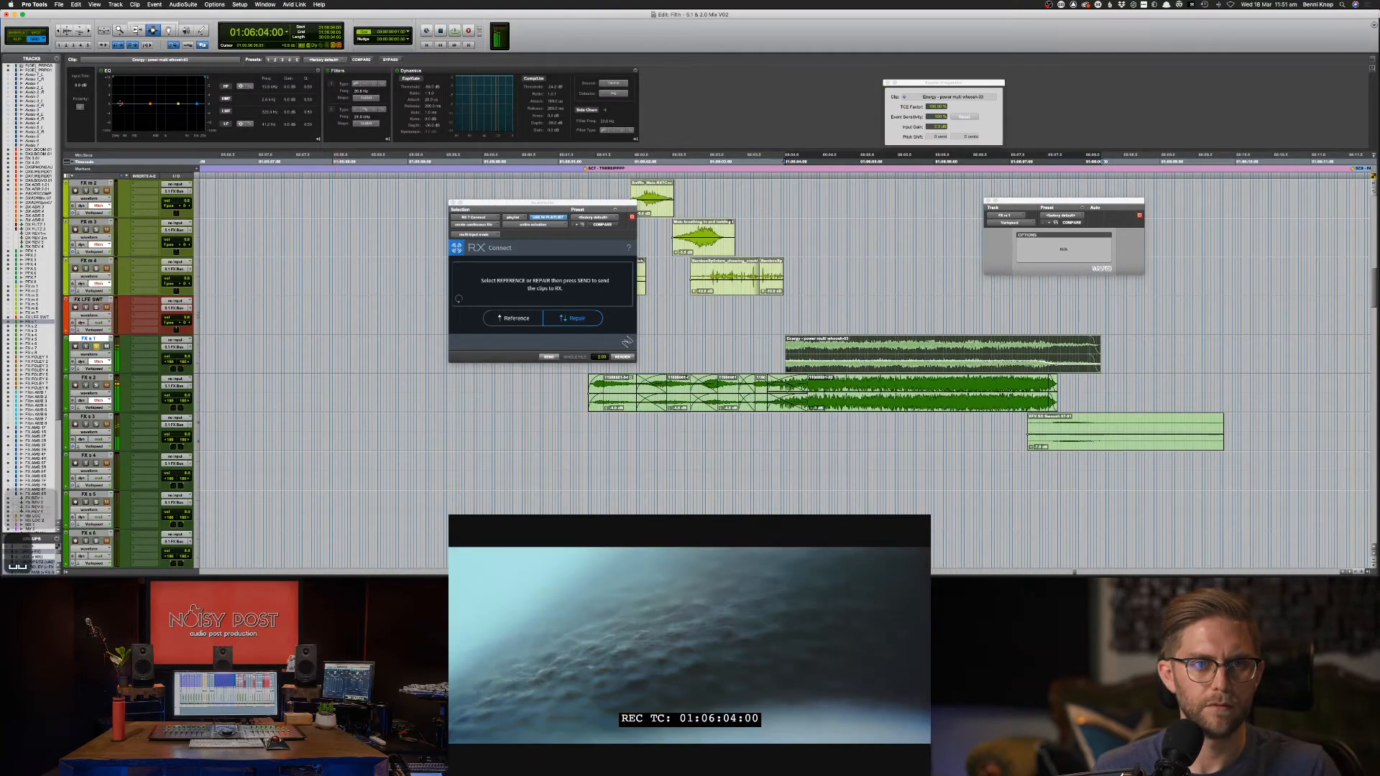
{"action": "key", "text": "space"}
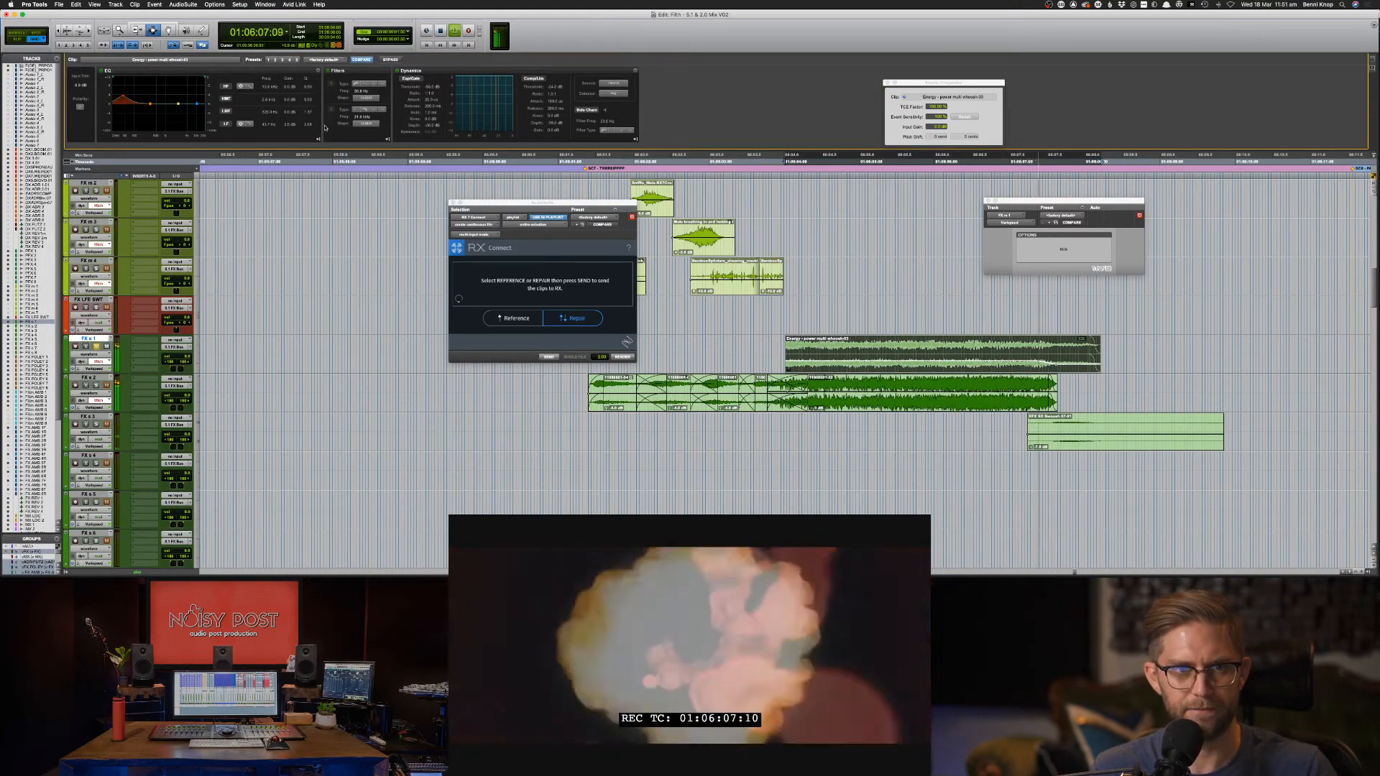
{"action": "key", "text": "space"}
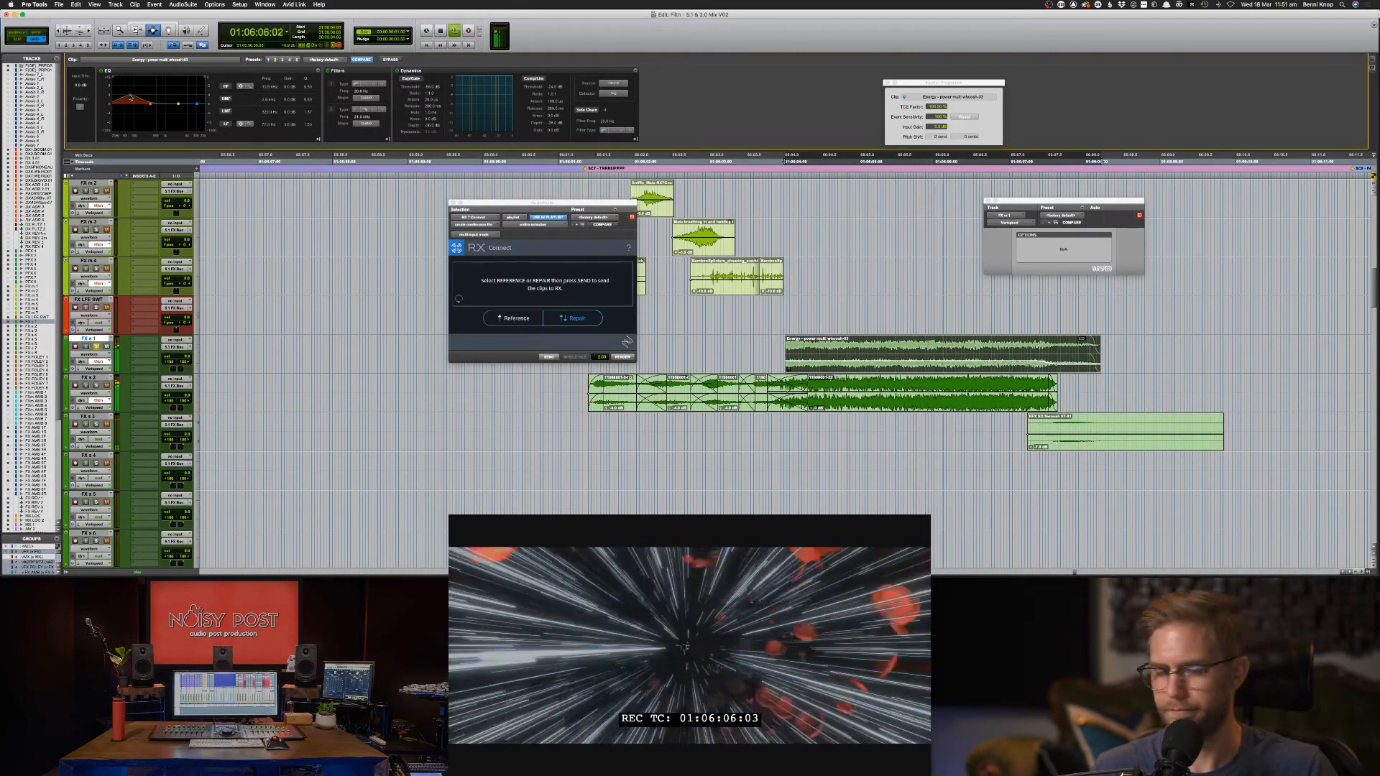
{"action": "left_click_drag", "start_coordinate": [151, 106], "coordinate": [127, 96]}
{"action": "key", "text": "space"}
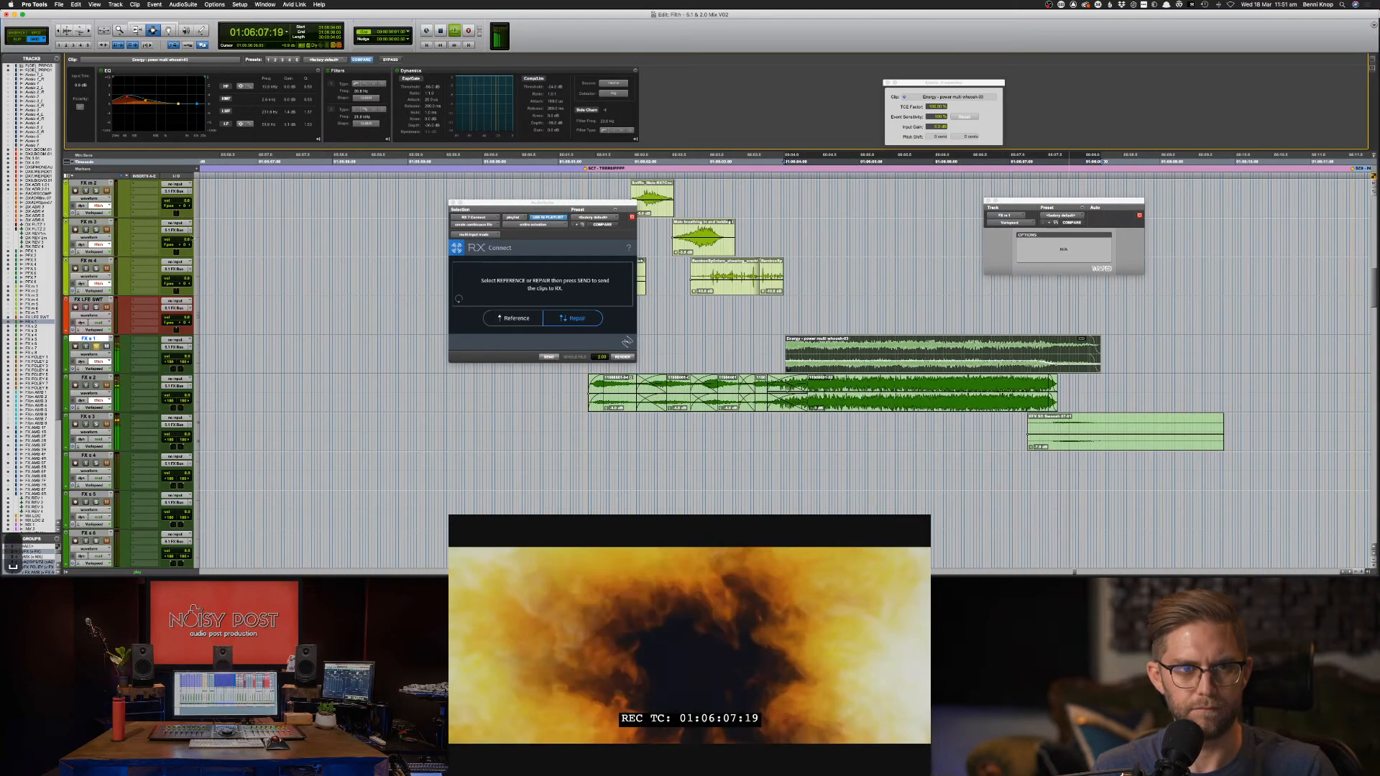
Open the FX LFE send level for FX s 1 in the Mix window.
{"action": "key", "text": "super+equal"}
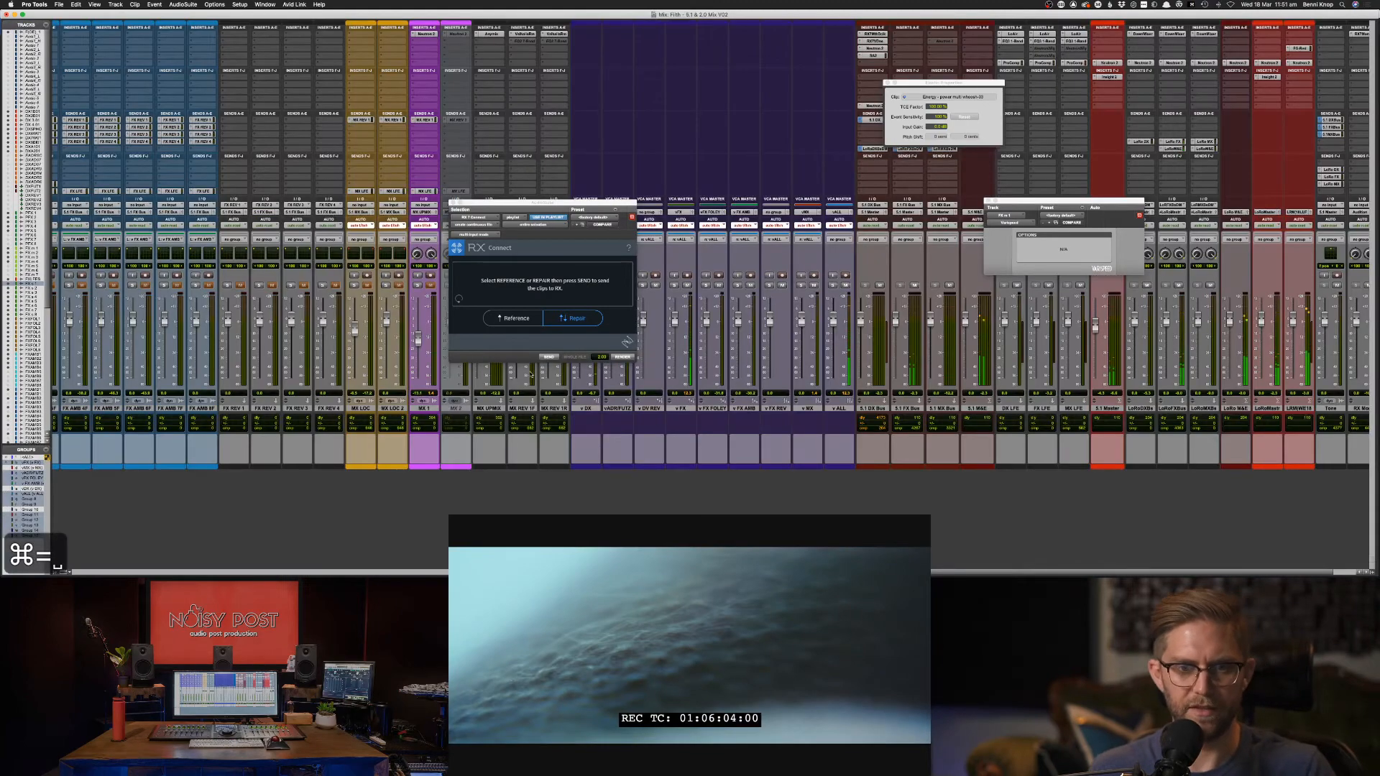
{"action": "scroll", "coordinate": [530, 373], "scroll_direction": "left", "scroll_amount": 10}
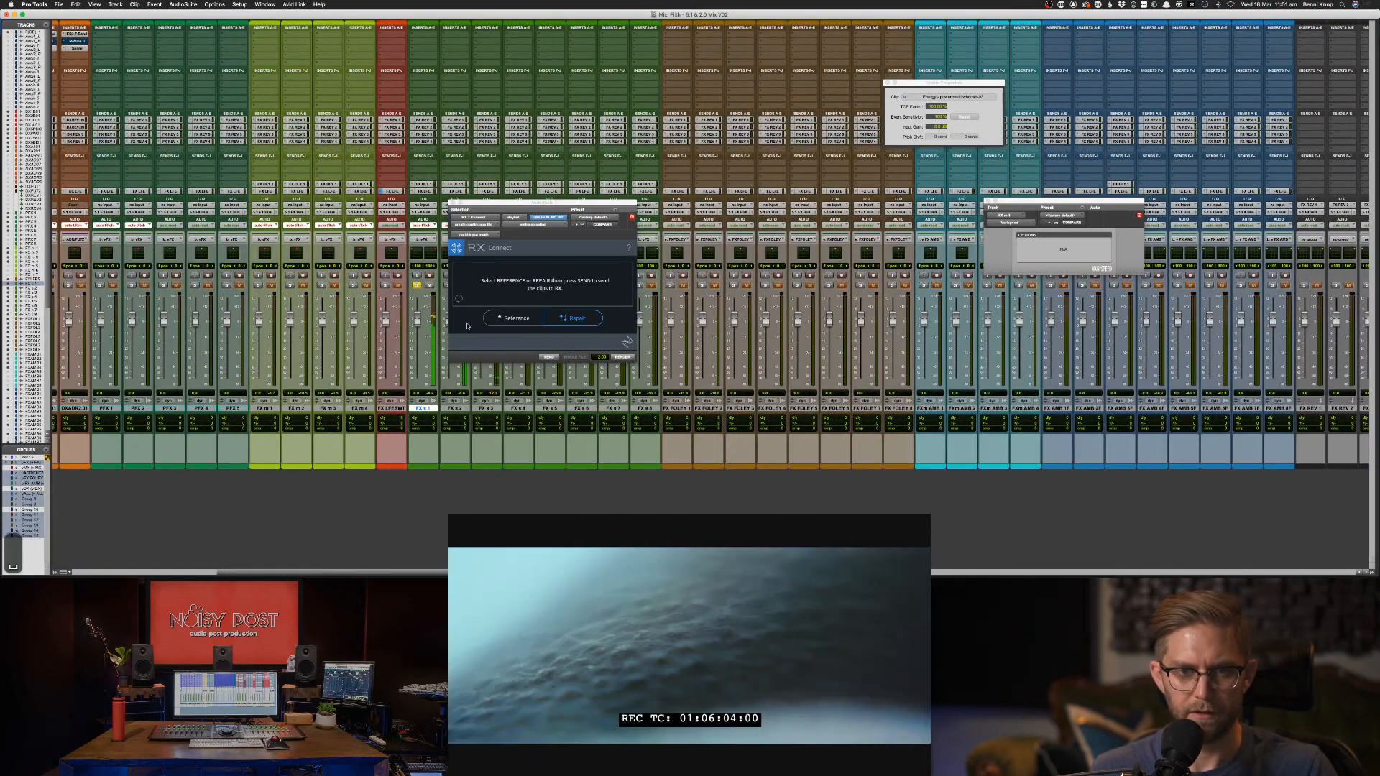
{"action": "left_click", "coordinate": [424, 190]}
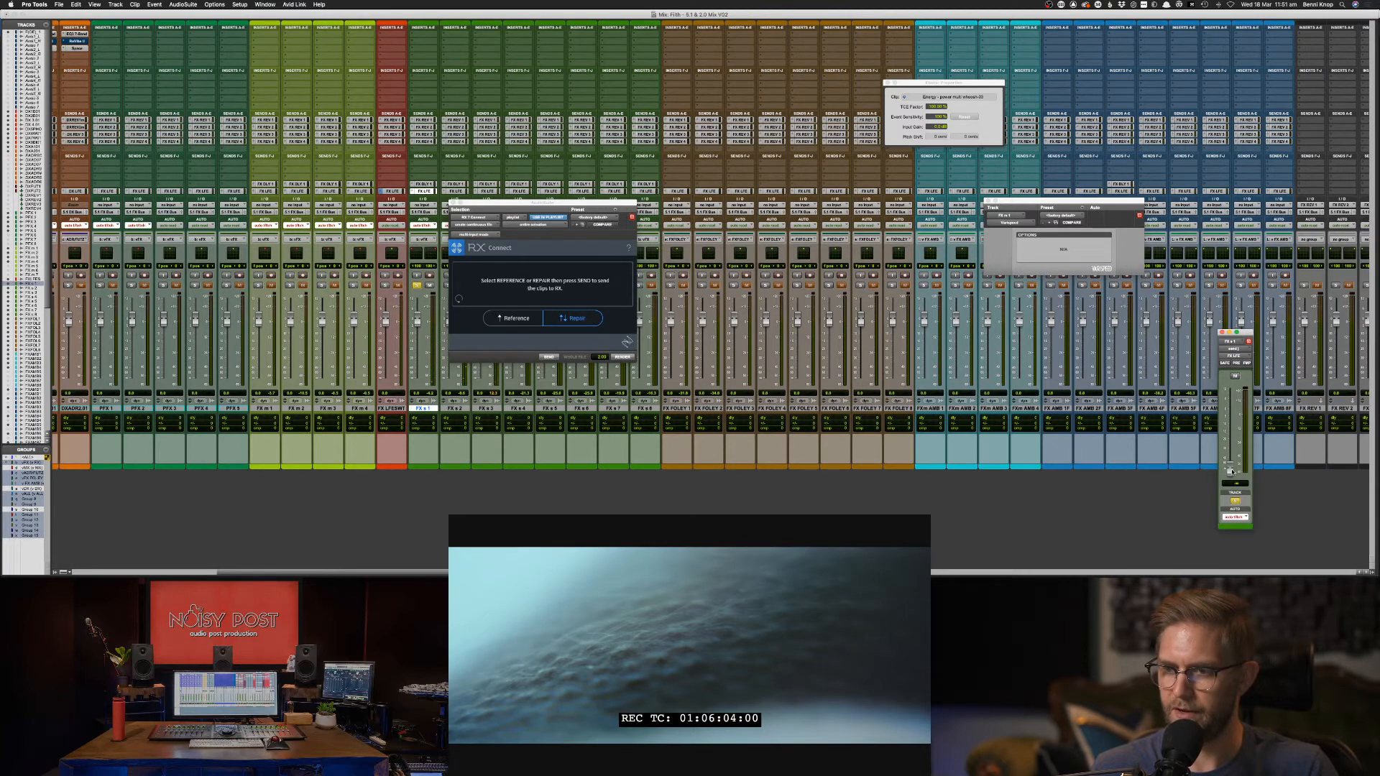
{"action": "key", "text": "super+equal"}
Lower the FX s 1 LFE send from -17.5 to -24.8 and audition from 01:06:01:07.
{"action": "key", "text": "F6"}
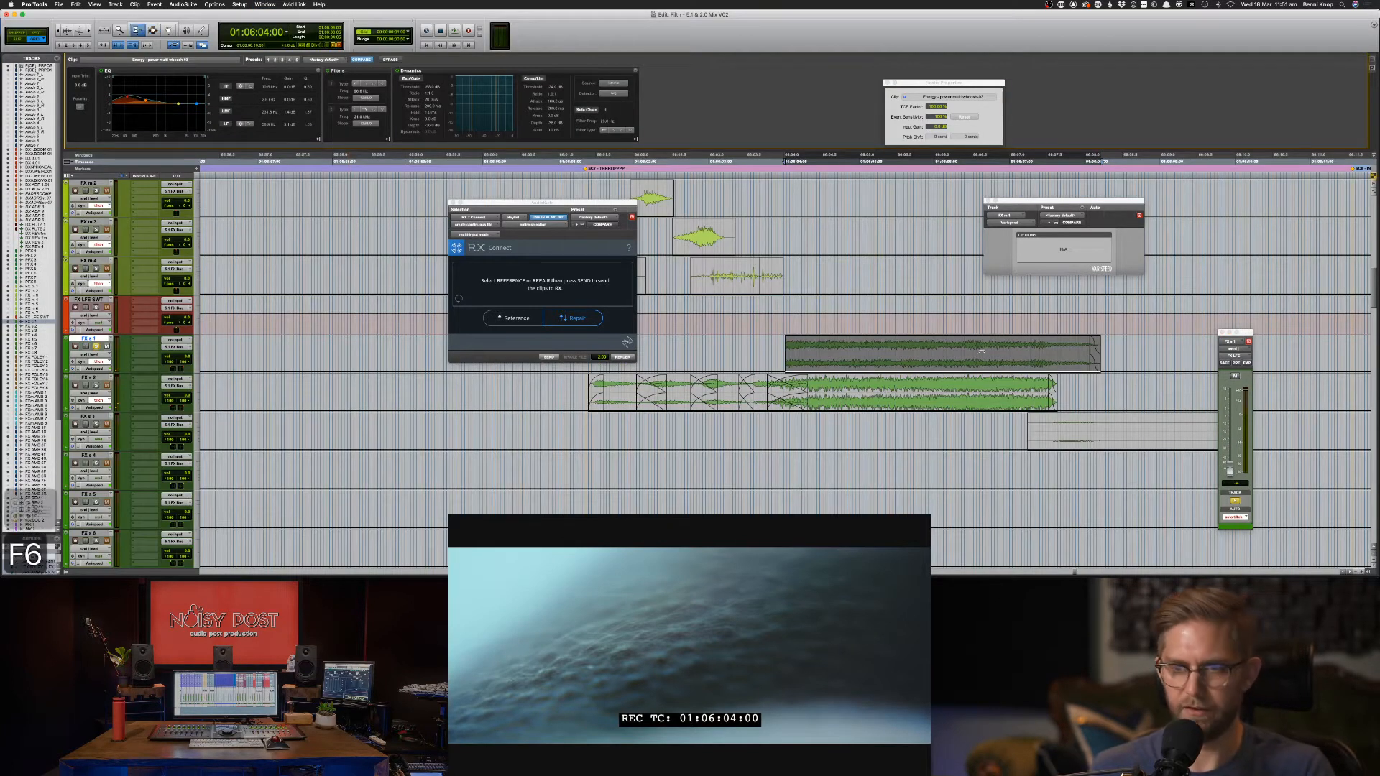
{"action": "left_click_drag", "start_coordinate": [1015, 366], "coordinate": [974, 313]}
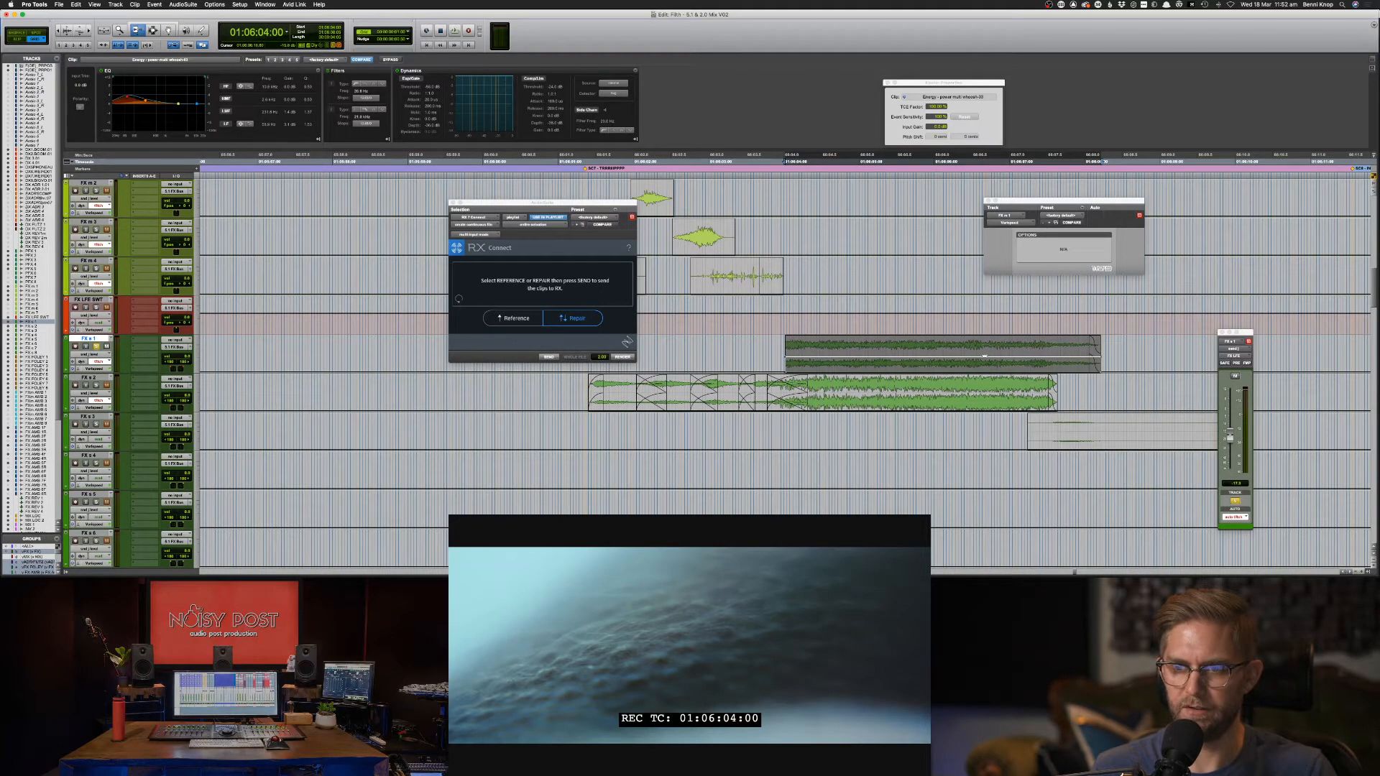
{"action": "left_click_drag", "start_coordinate": [984, 356], "coordinate": [984, 361]}
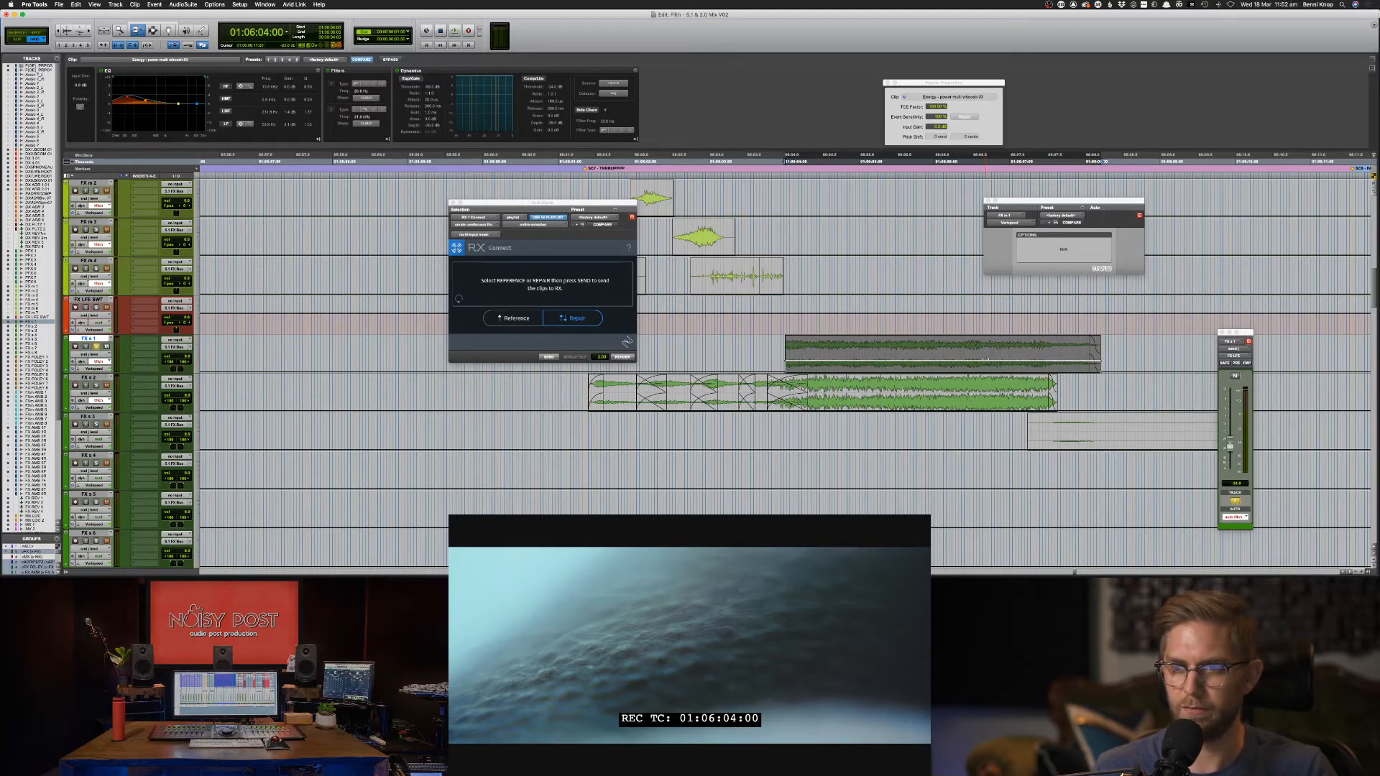
{"action": "key", "text": "space"}
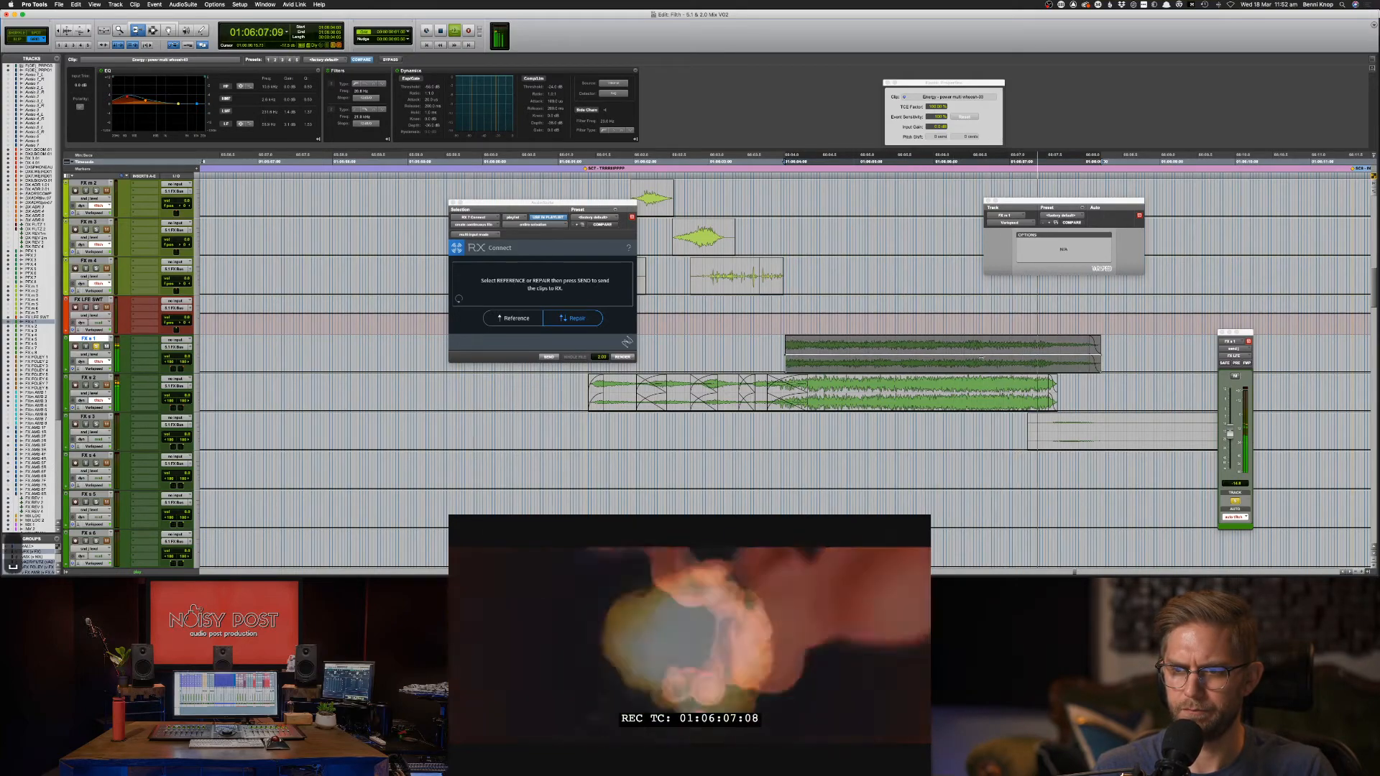
{"action": "key", "text": "space"}
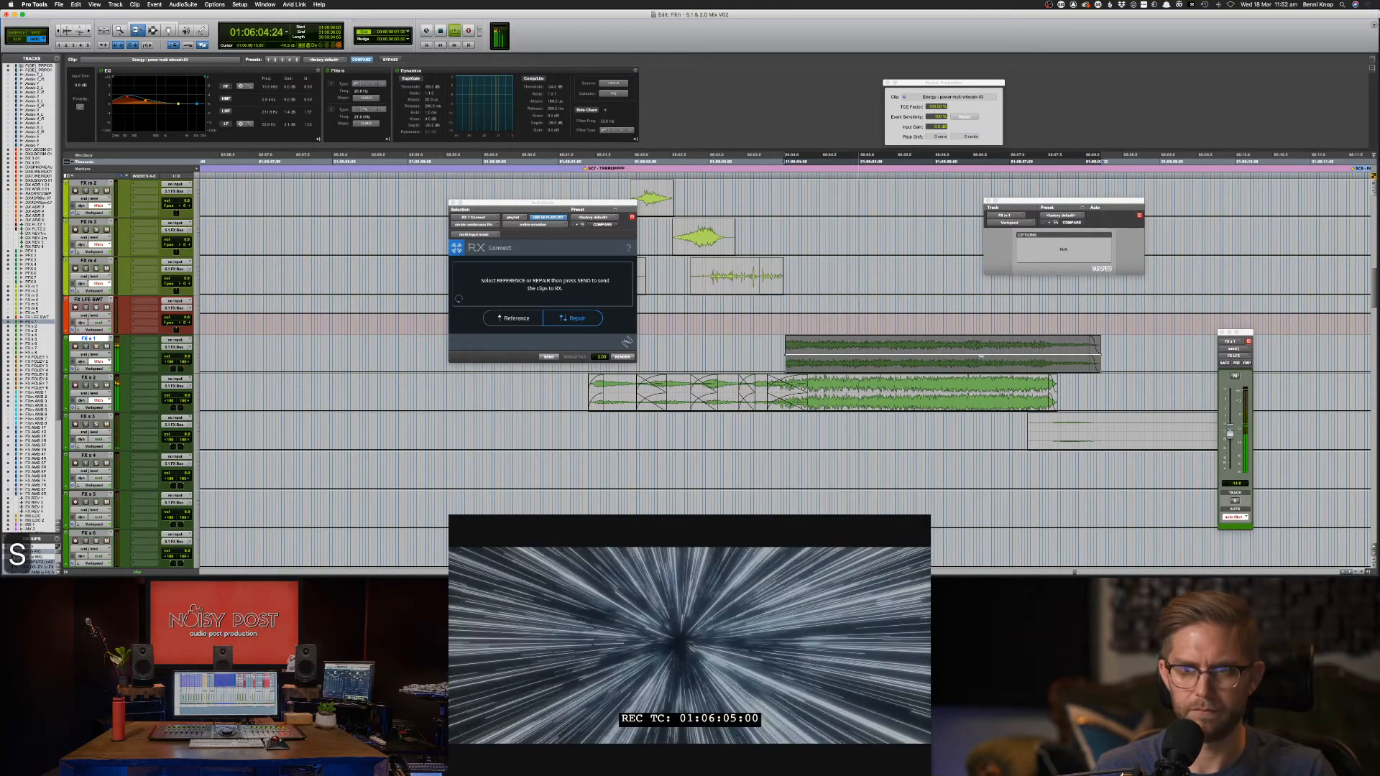
{"action": "key", "text": "space"}
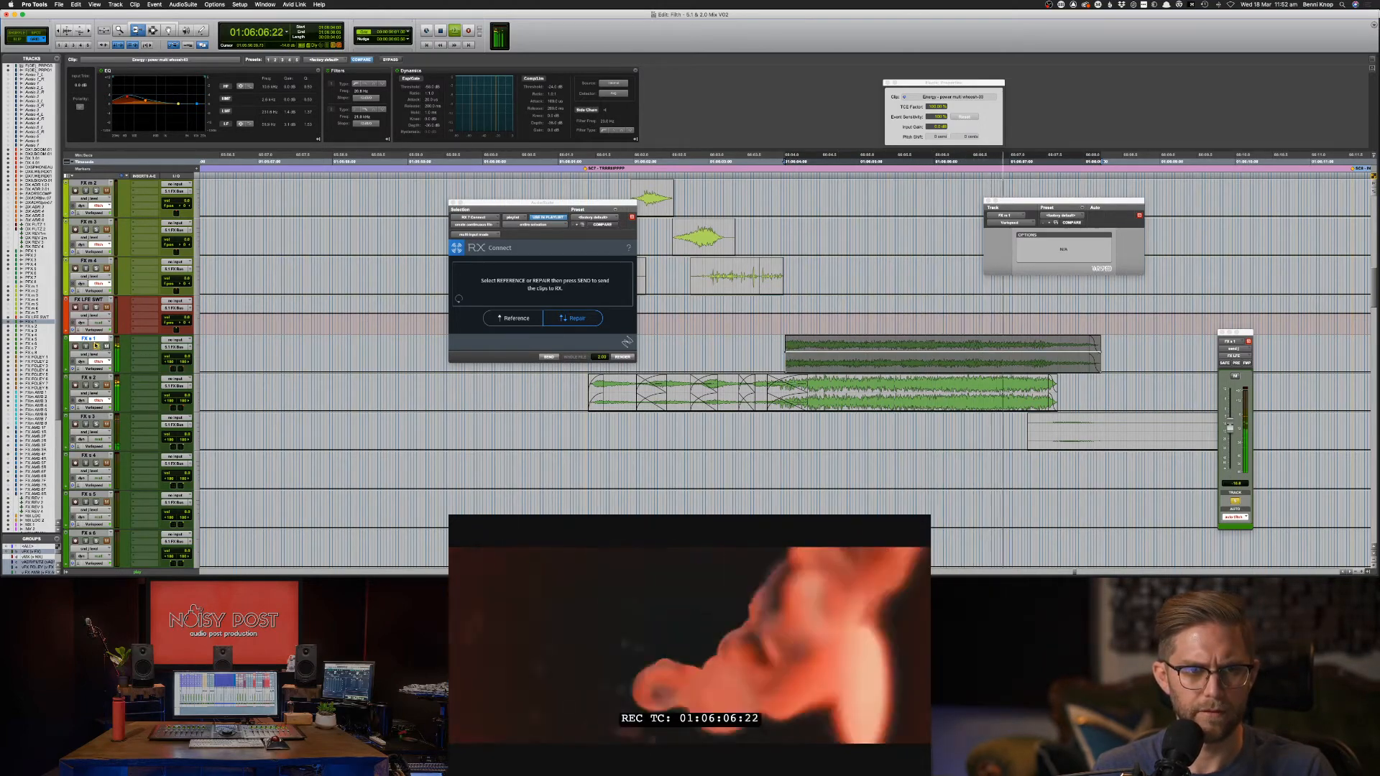
{"action": "key", "text": "F7"}
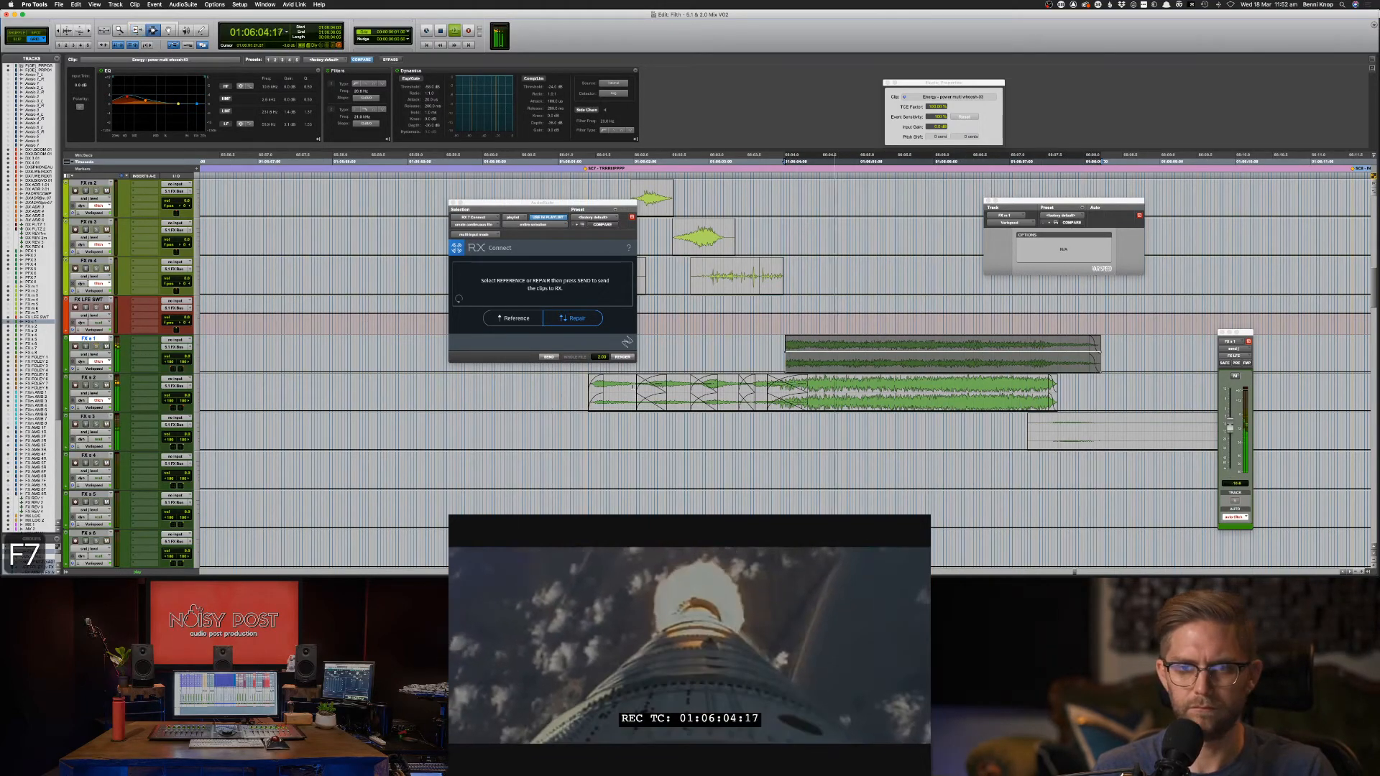
{"action": "key", "text": "space"}
{"action": "left_click", "coordinate": [580, 389]}
{"action": "key", "text": "space"}
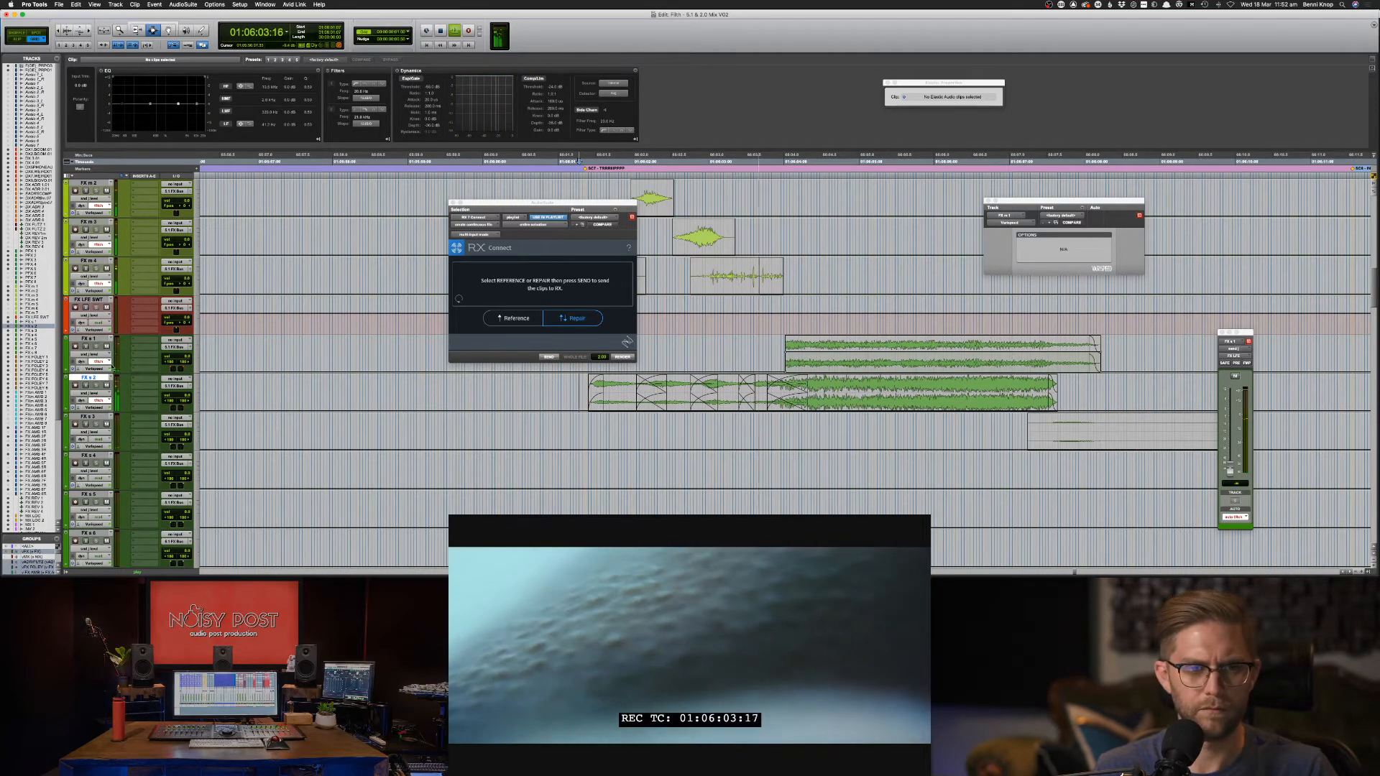
Show track waveforms and lower the EFX SD Swoosh clip's gain to -7 dB against the COCAINE title.
{"action": "key", "text": "minus"}
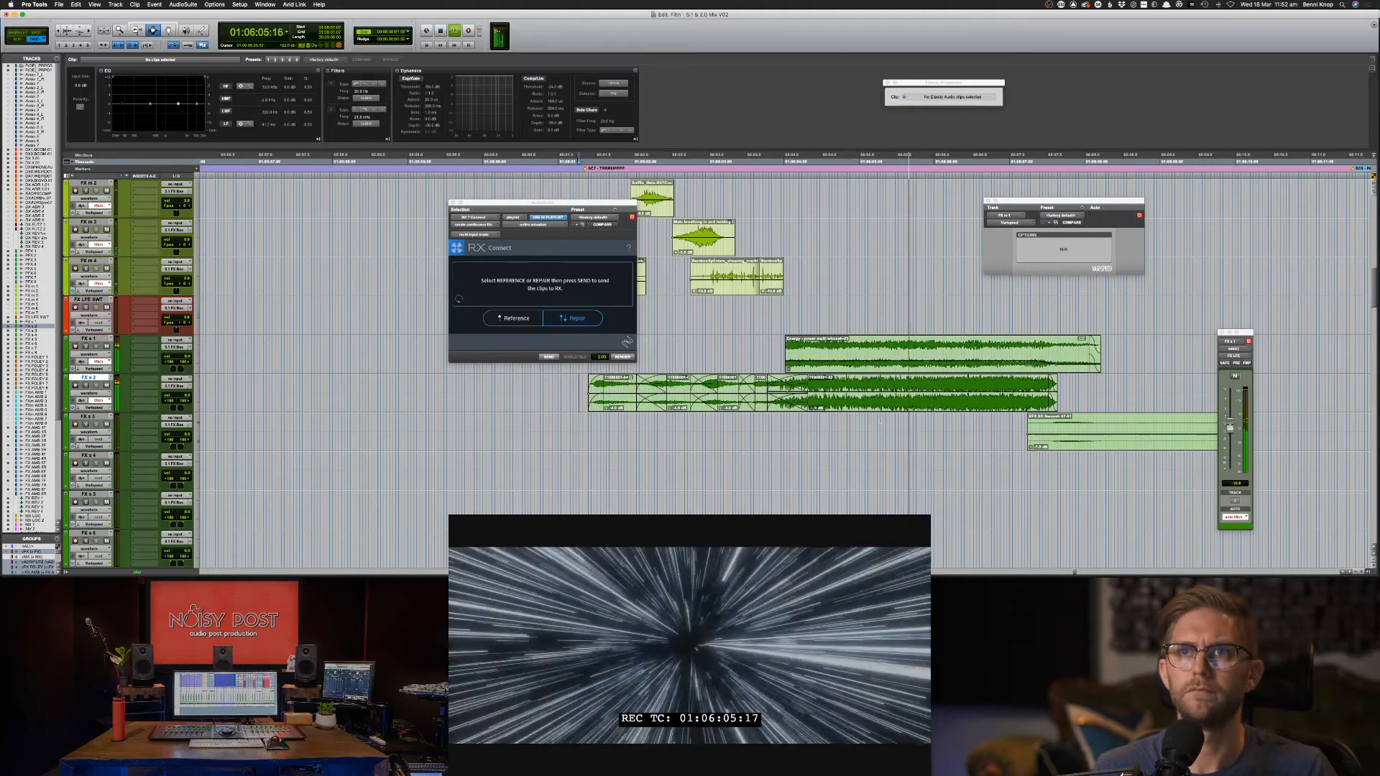
{"action": "key", "text": "F8"}
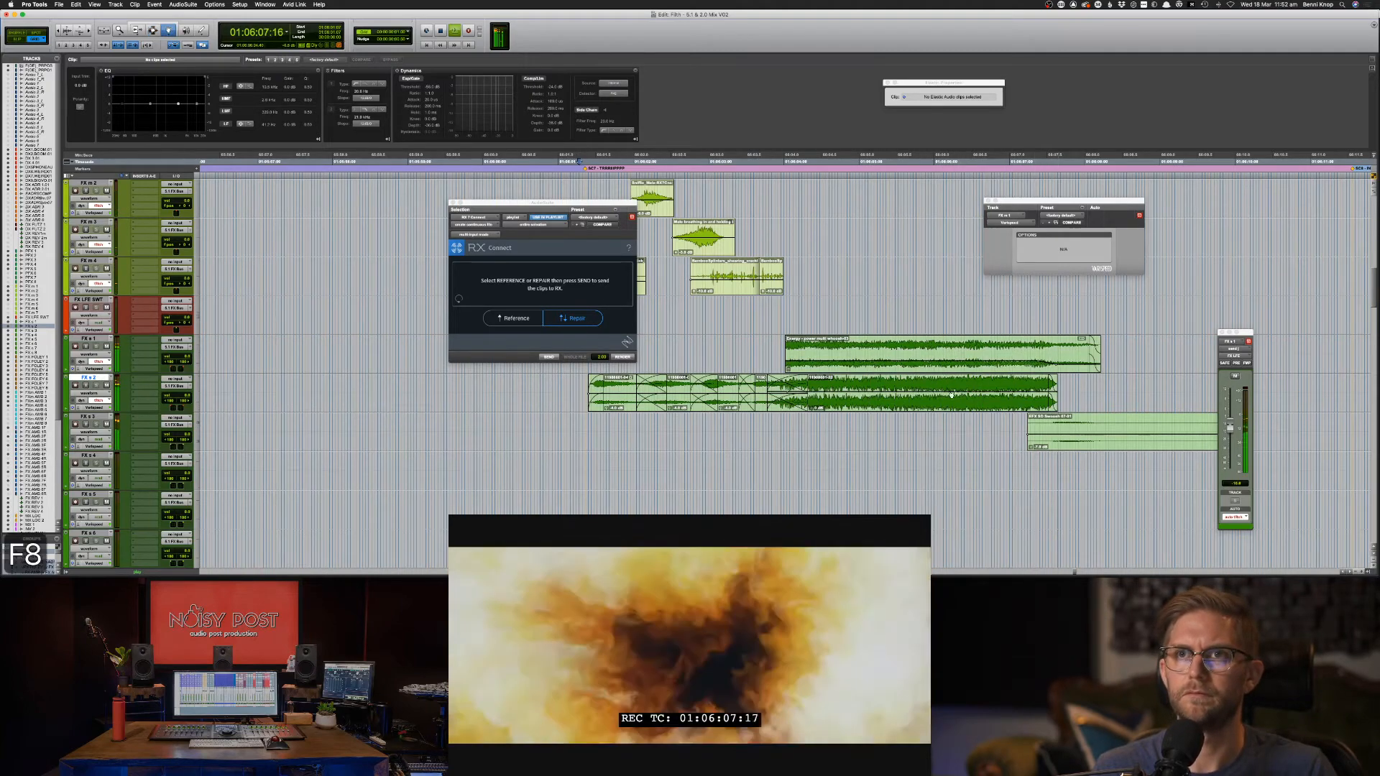
{"action": "left_click", "coordinate": [1051, 428]}
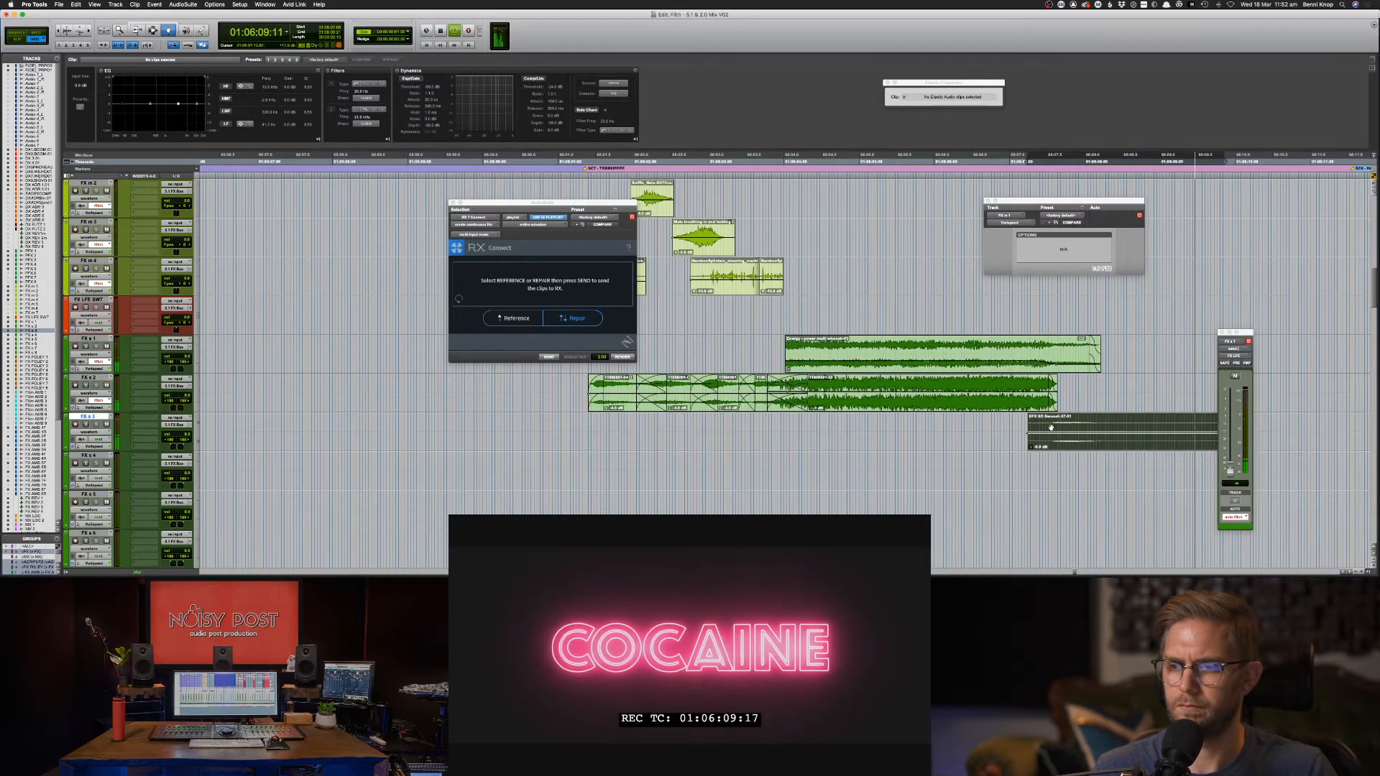
{"action": "key", "text": "space"}
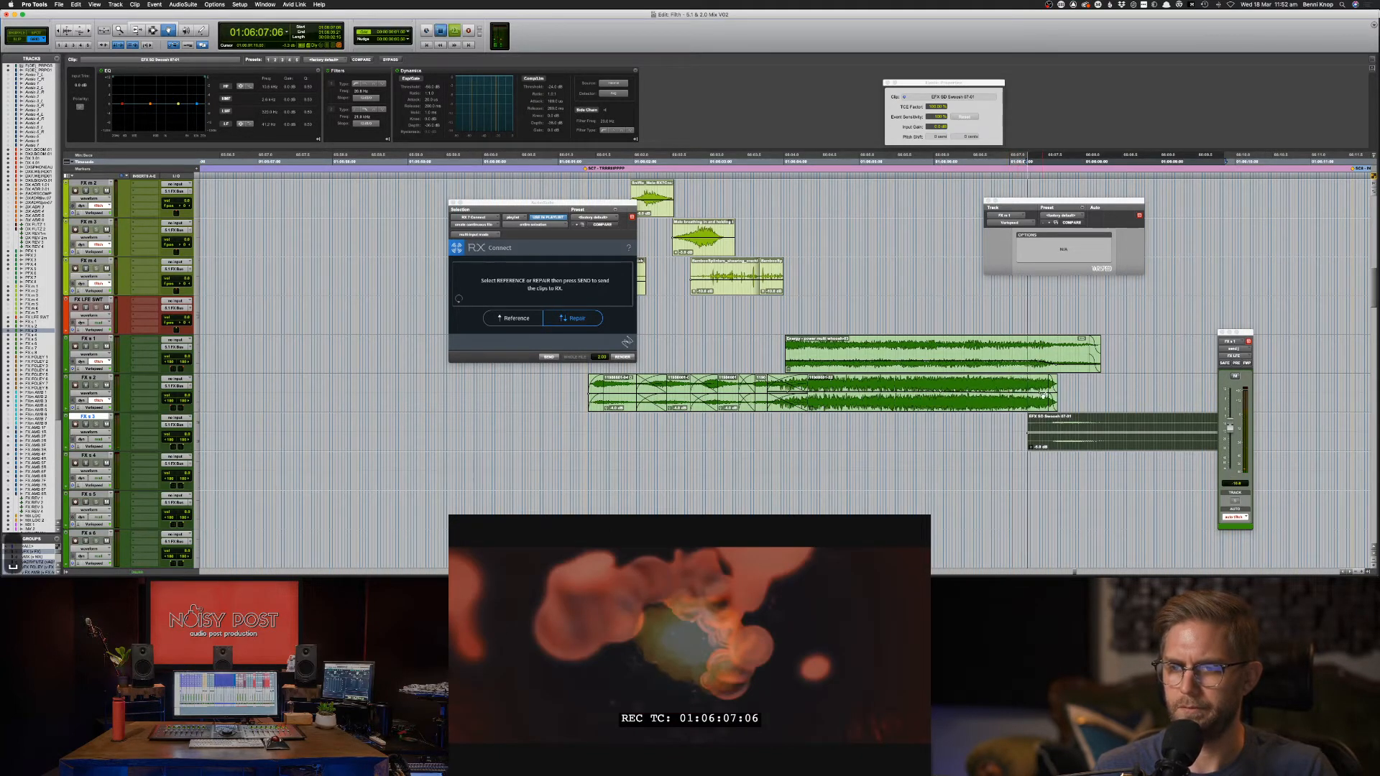
{"action": "key", "text": "space"}
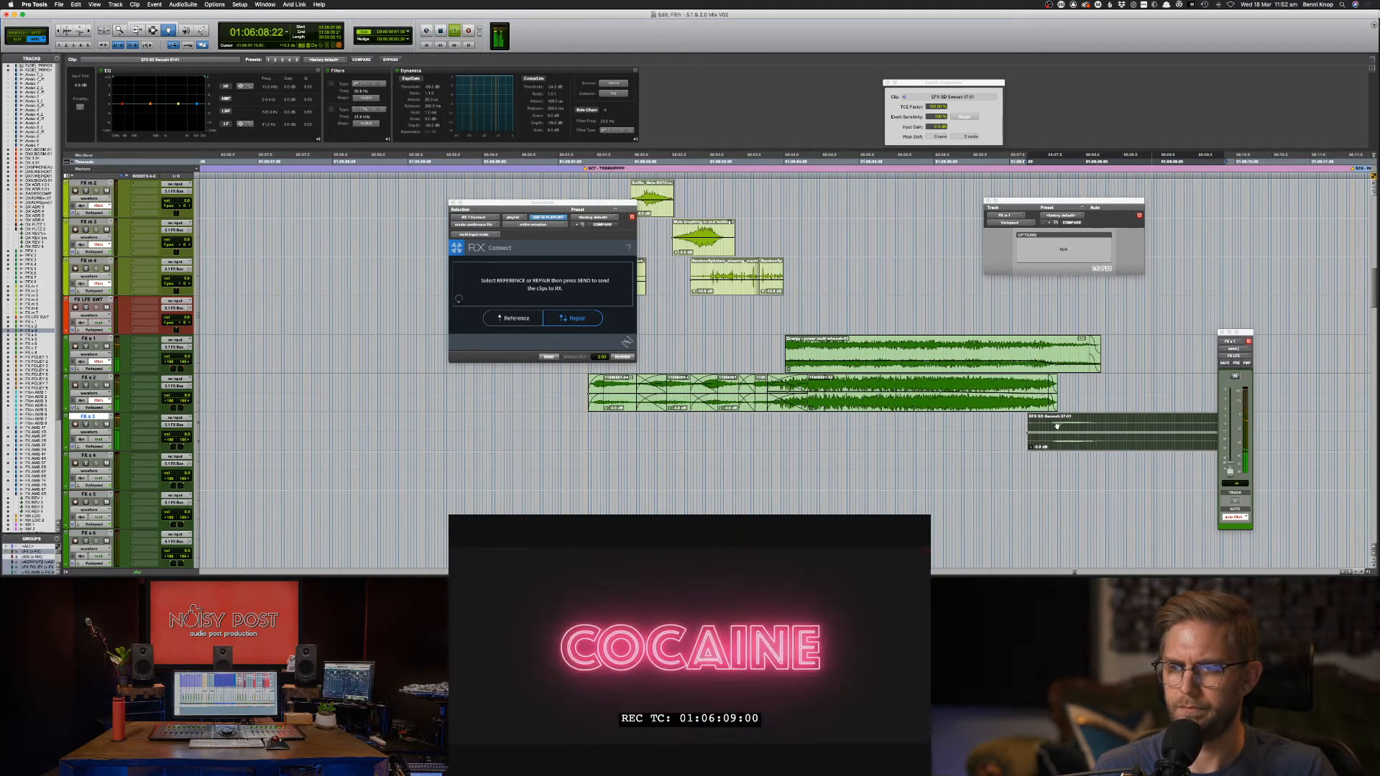
{"action": "scroll", "coordinate": [1056, 426], "scroll_direction": "down", "scroll_amount": 2}
Nudge the swoosh clip one frame earlier and set the edit point on FX s 2.
{"action": "key", "text": "comma"}
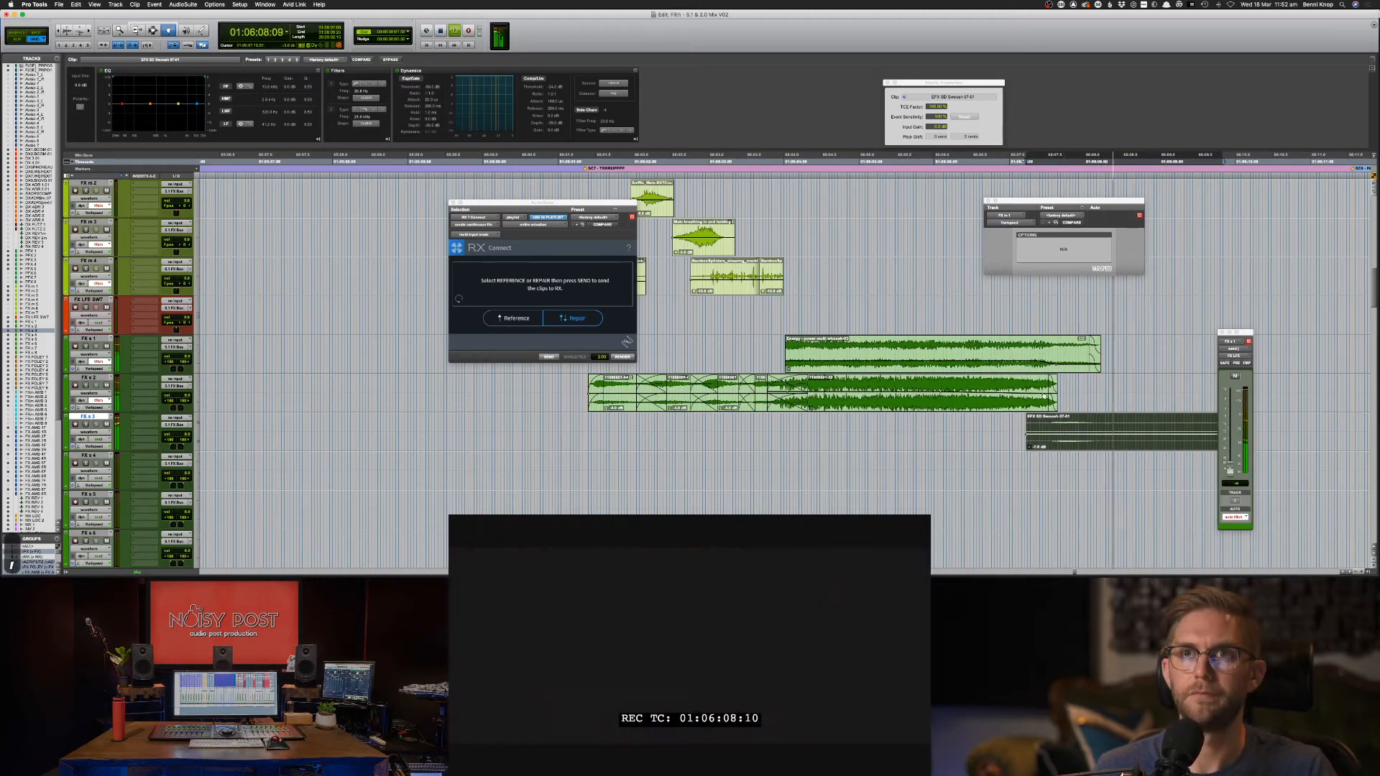
{"action": "key", "text": "F7"}
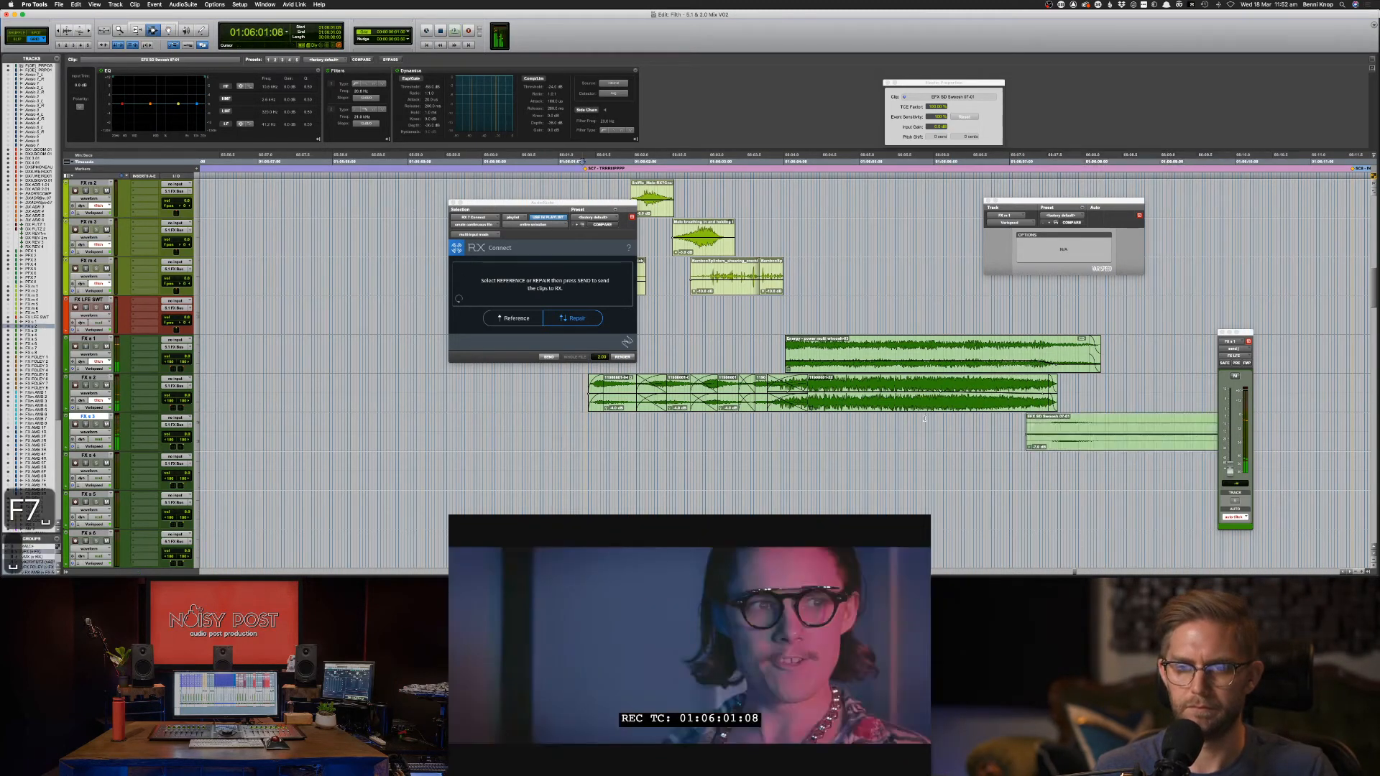
{"action": "left_click", "coordinate": [1090, 388]}
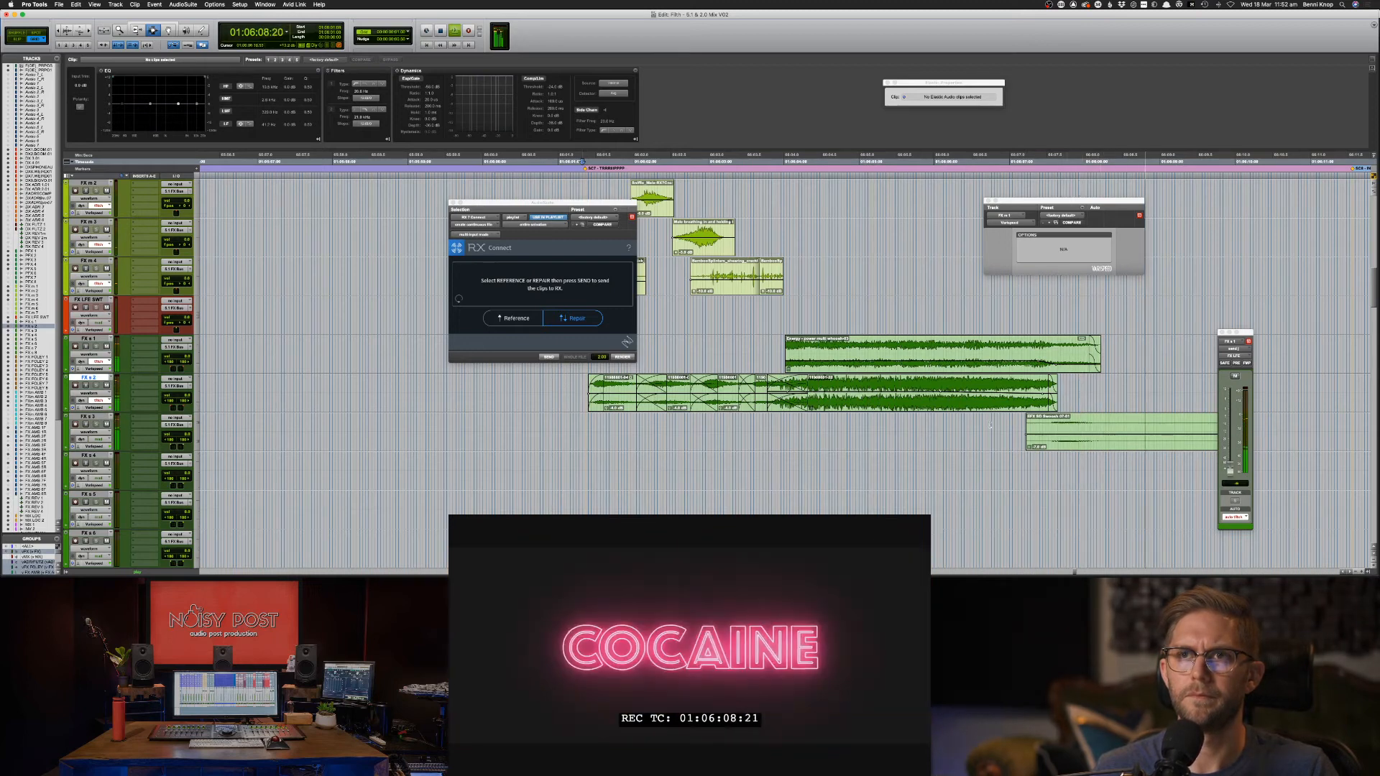
{"action": "key", "text": "space"}
{"action": "key", "text": "super+Tab"}
Run a new Soundsnap search for 'sci fi light speed', replacing the 'rocket intense' results.
{"action": "left_click", "coordinate": [560, 101]}
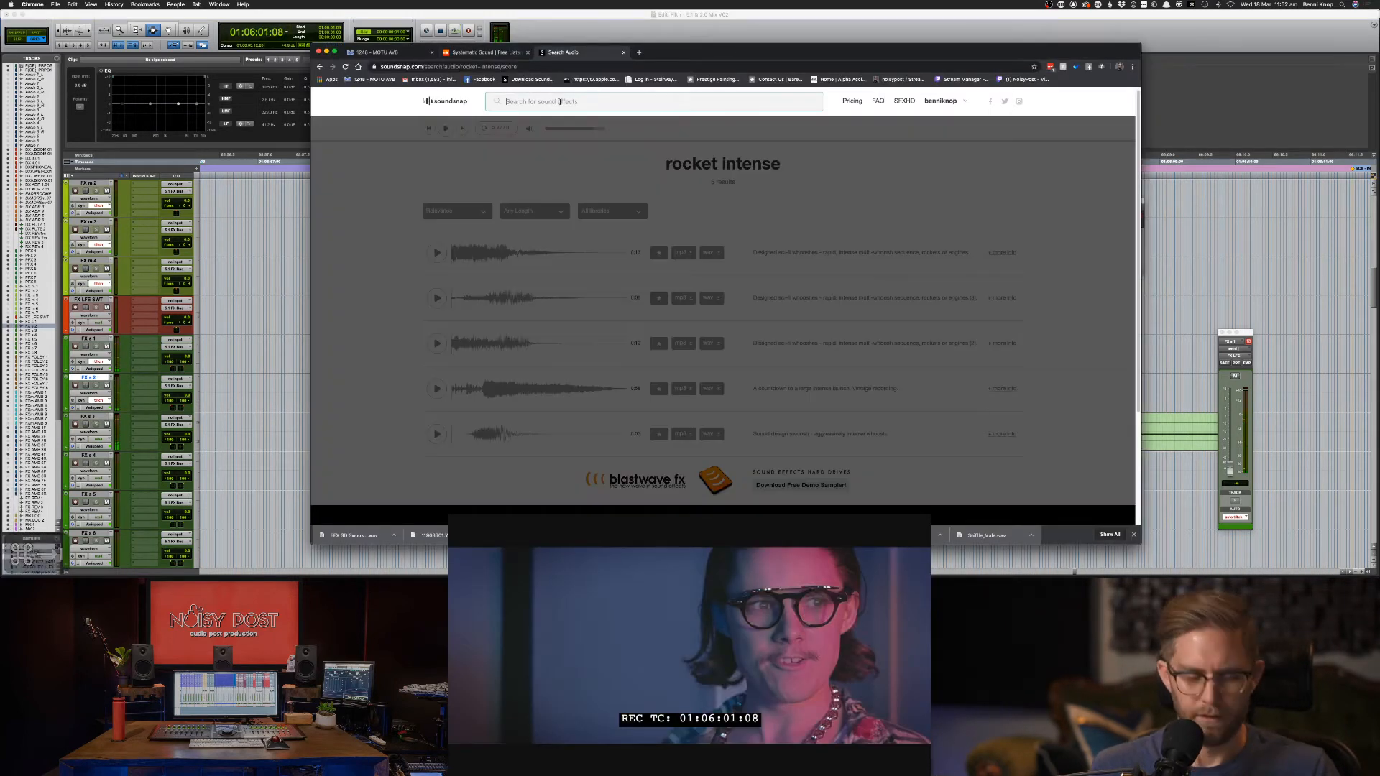
{"action": "type", "text": "sci fi lig"}
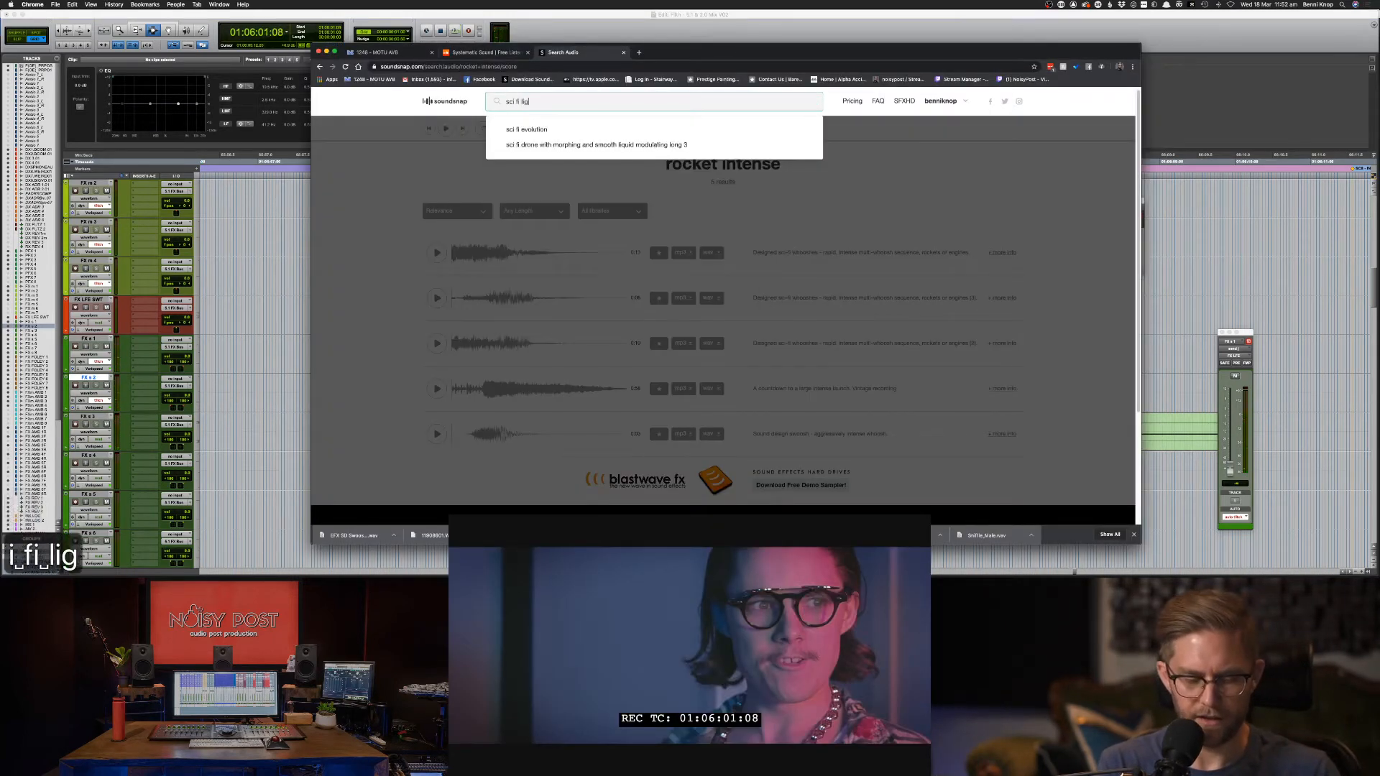
{"action": "type", "text": "ht speed"}
{"action": "key", "text": "Return"}
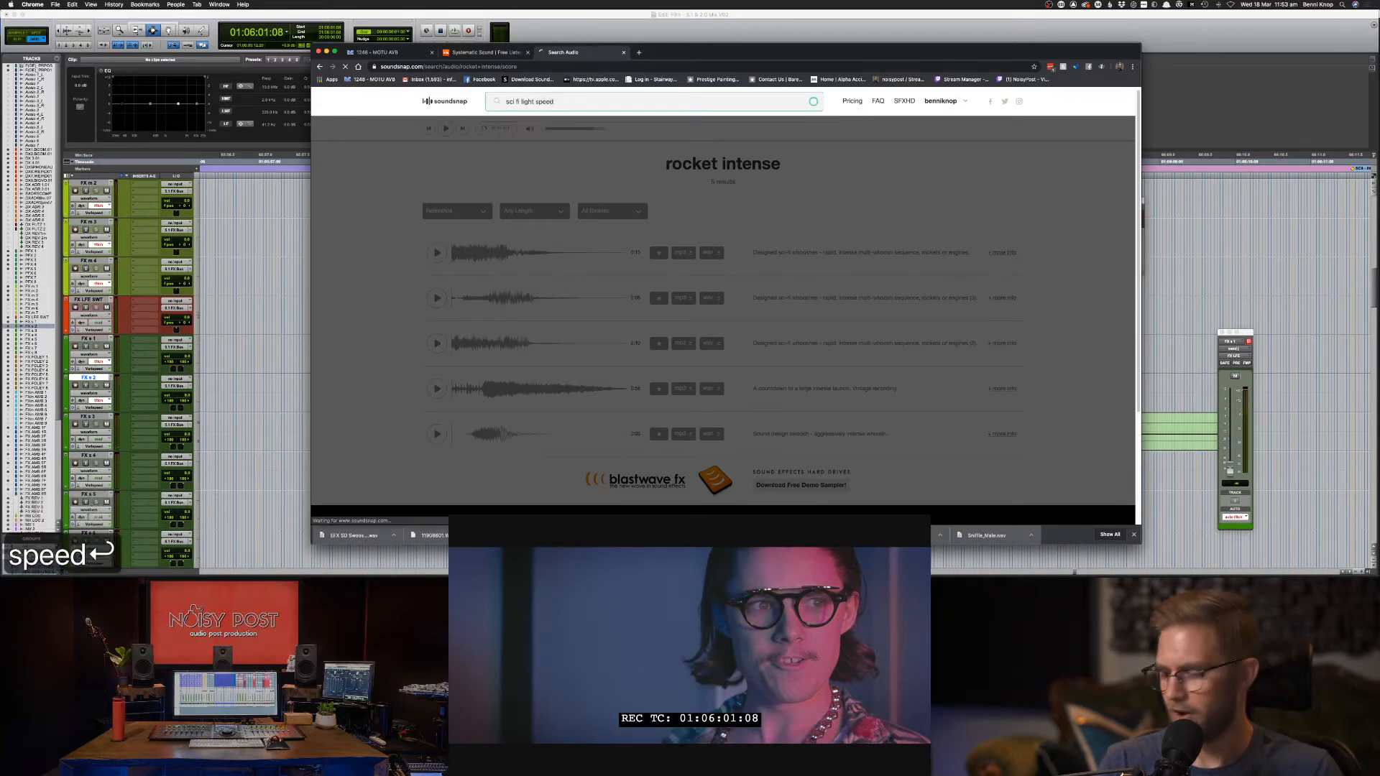
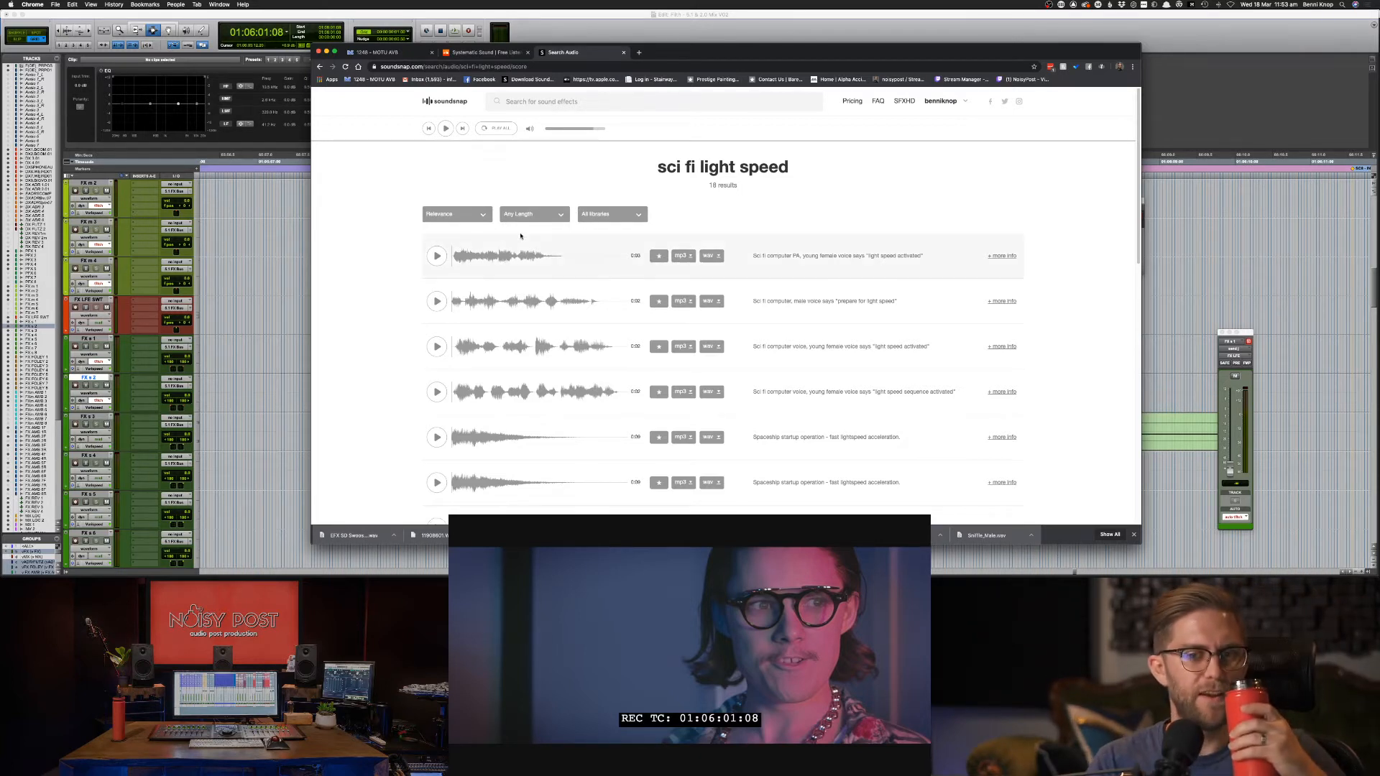
Preview the first light-speed voice results and download the male 'prepare for light speed' clip as WAV.
{"action": "left_click", "coordinate": [437, 256]}
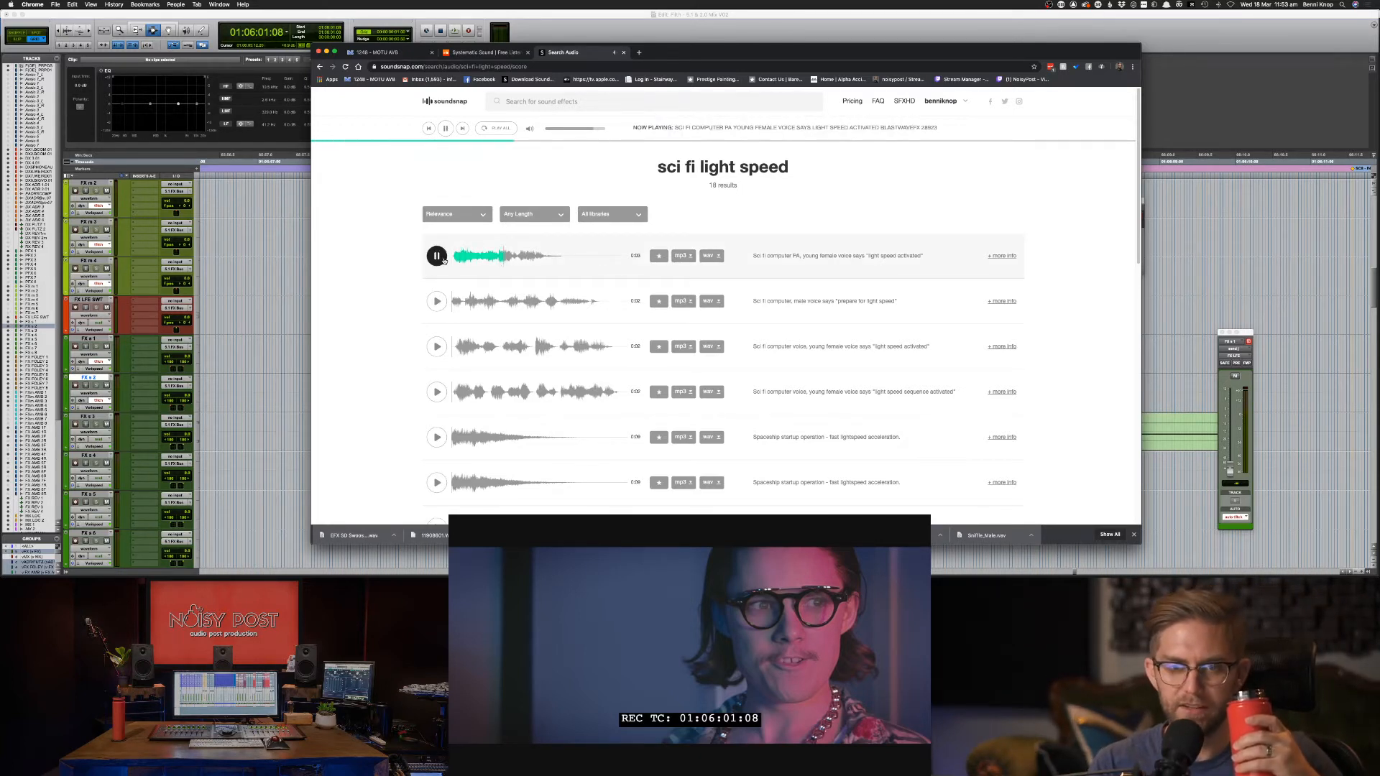
{"action": "left_click", "coordinate": [438, 302]}
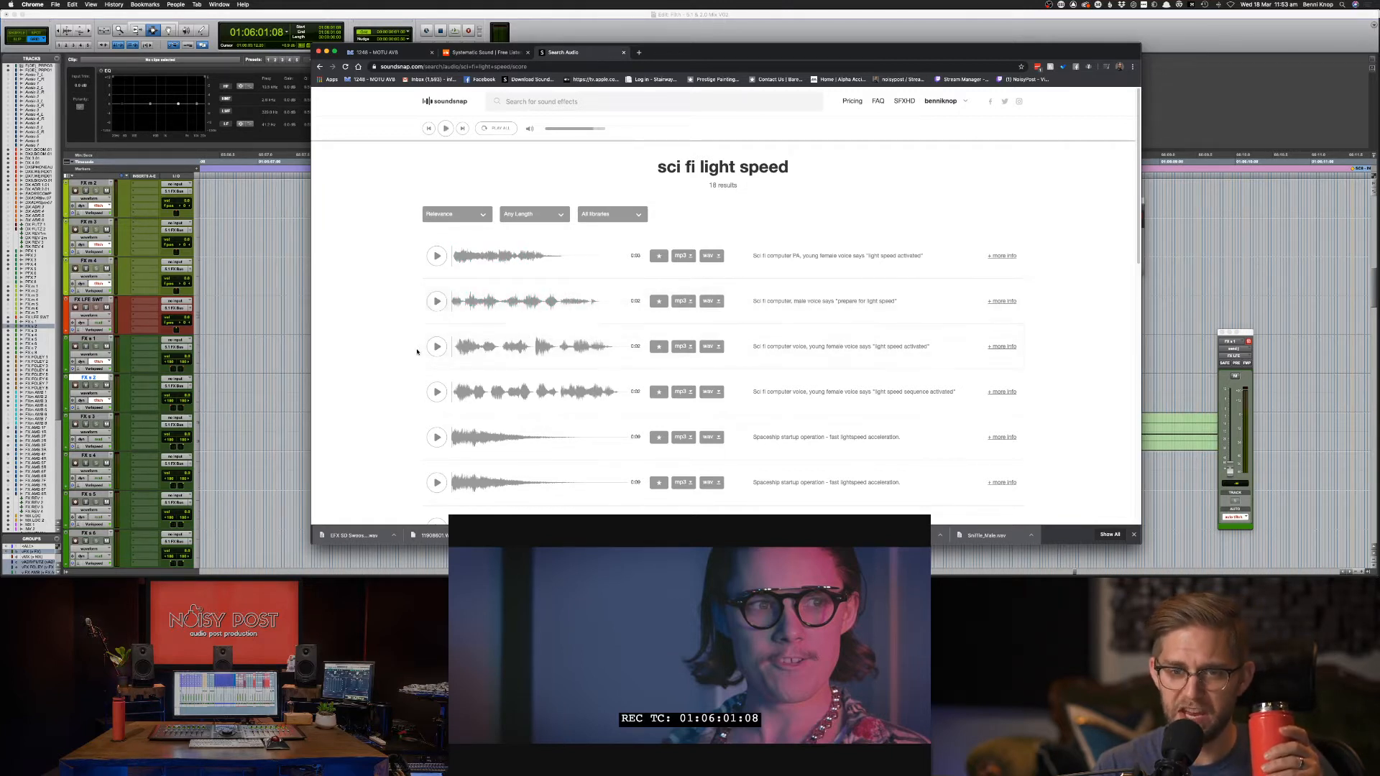
{"action": "left_click", "coordinate": [437, 347]}
{"action": "left_click", "coordinate": [436, 392]}
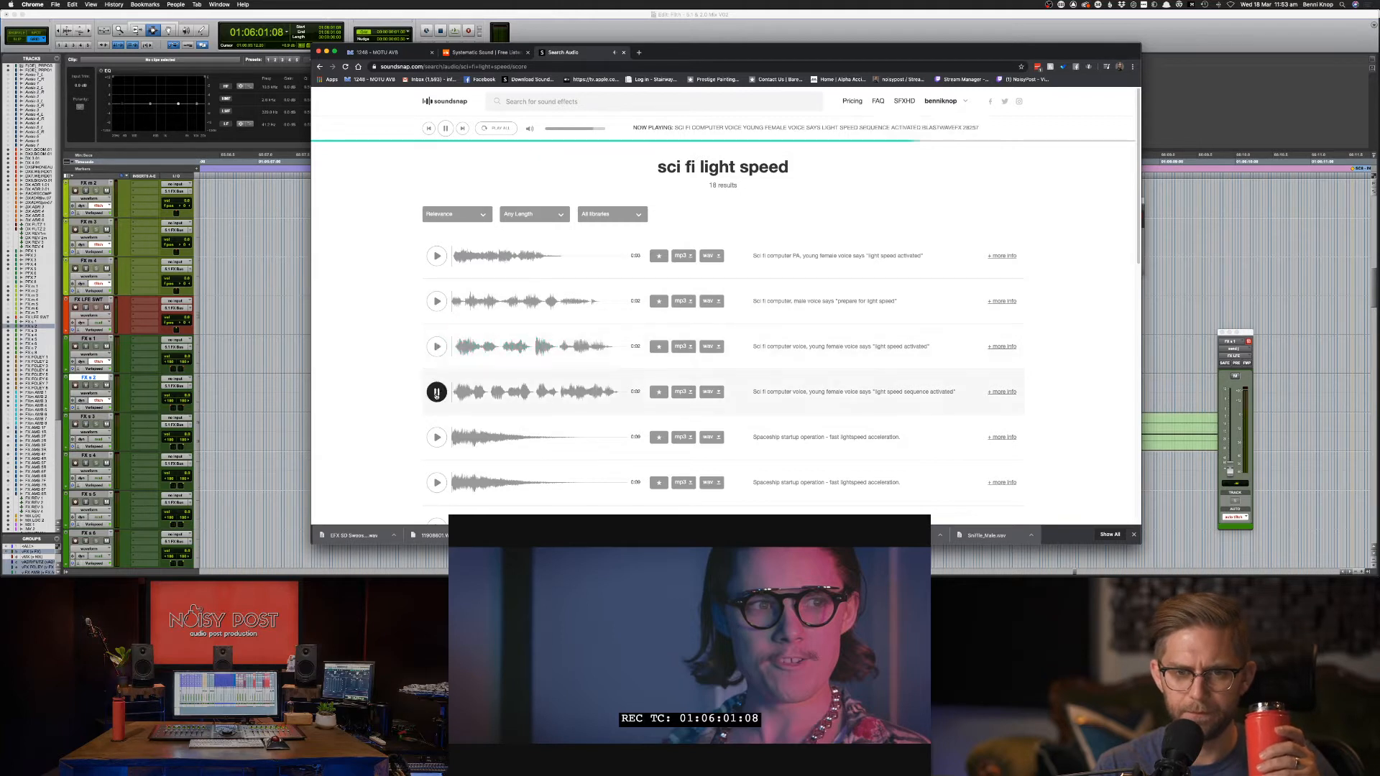
{"action": "left_click", "coordinate": [436, 301]}
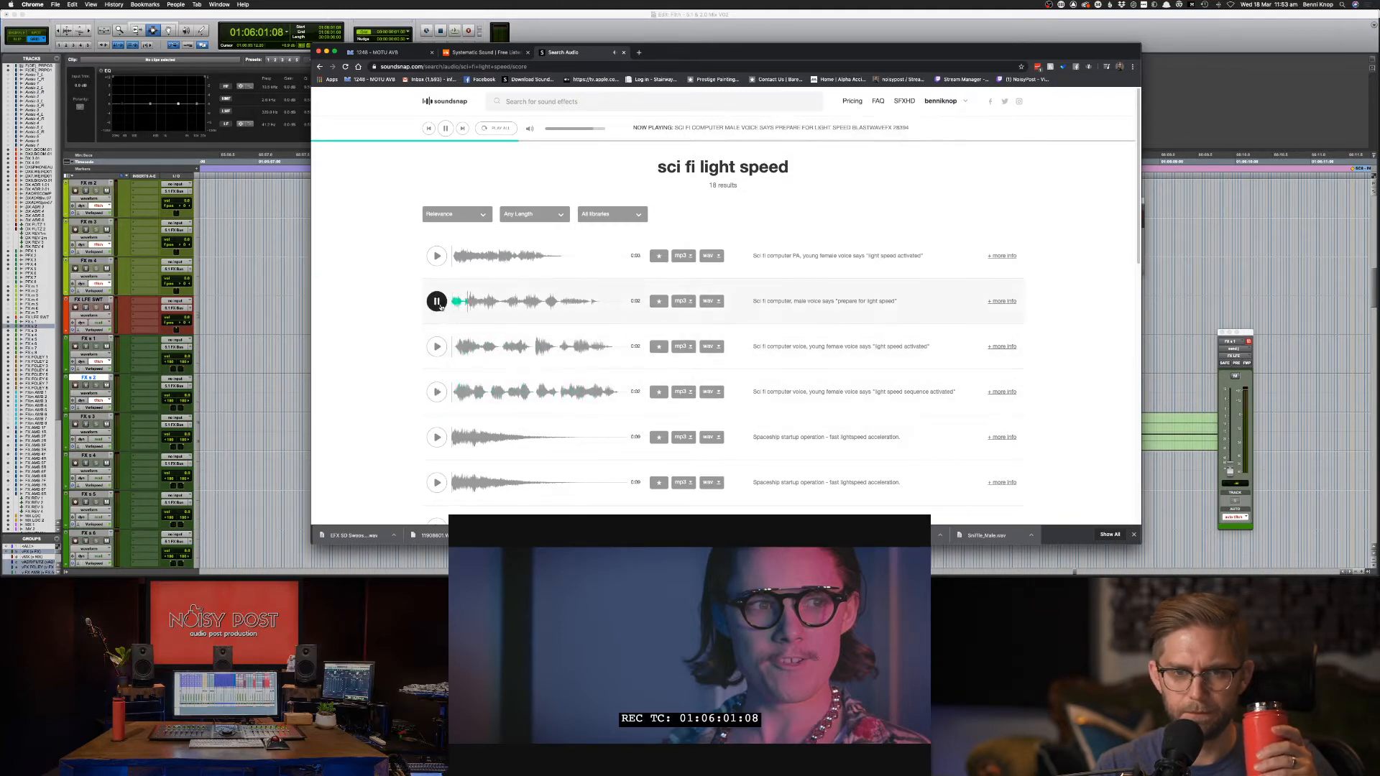
{"action": "left_click", "coordinate": [718, 301]}
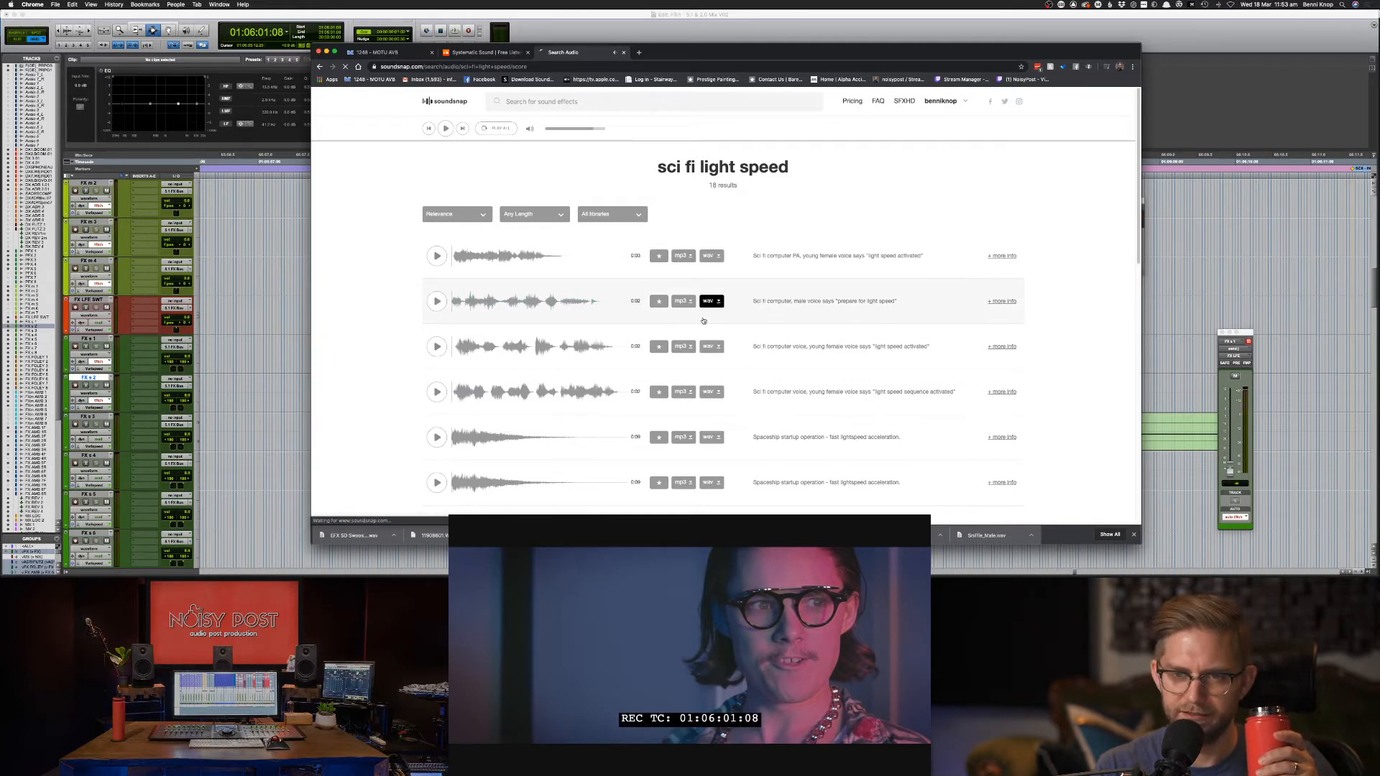
Preview the Spaceship startup, middle-aged female, PA and 'activating light speed' clips further down.
{"action": "left_click", "coordinate": [436, 437]}
{"action": "scroll", "coordinate": [462, 437], "scroll_direction": "down", "scroll_amount": 1}
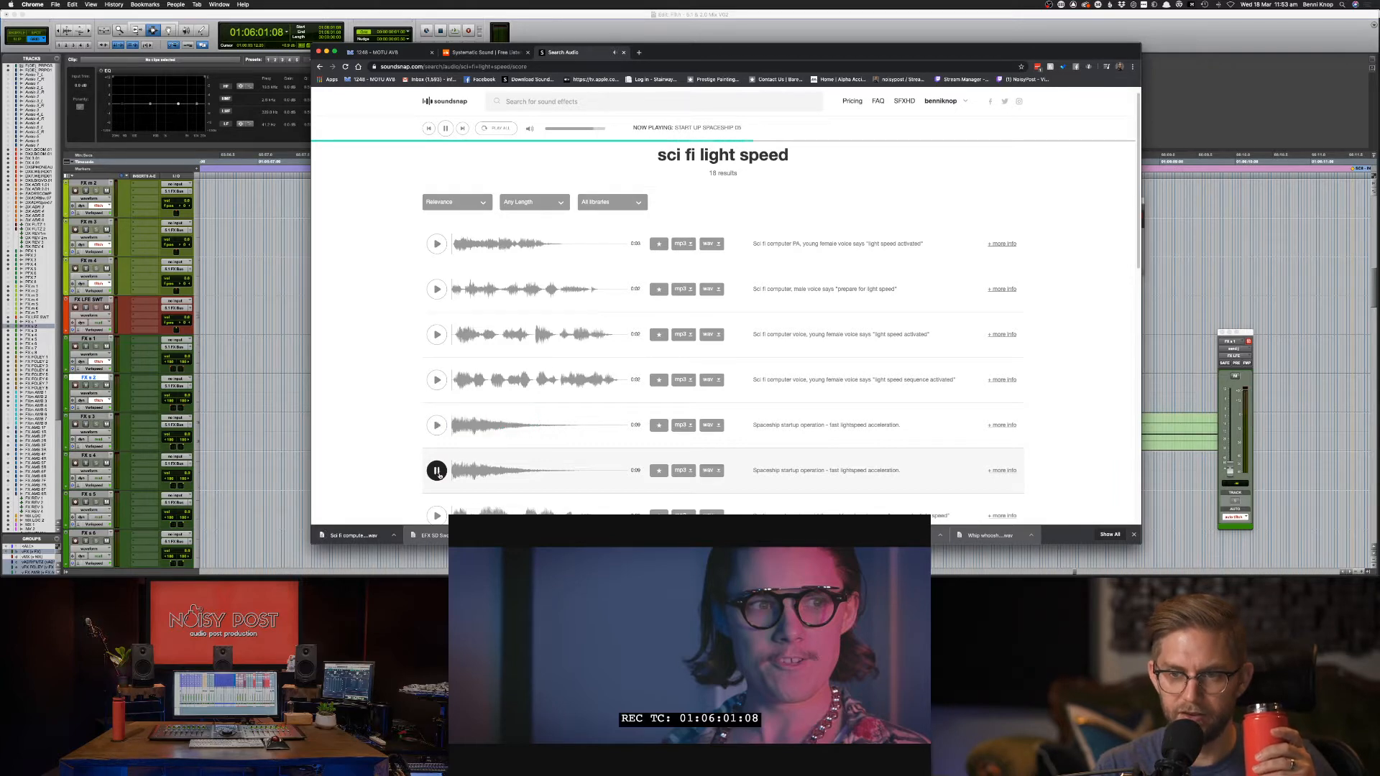
{"action": "left_click", "coordinate": [436, 471]}
{"action": "scroll", "coordinate": [460, 481], "scroll_direction": "down", "scroll_amount": 2}
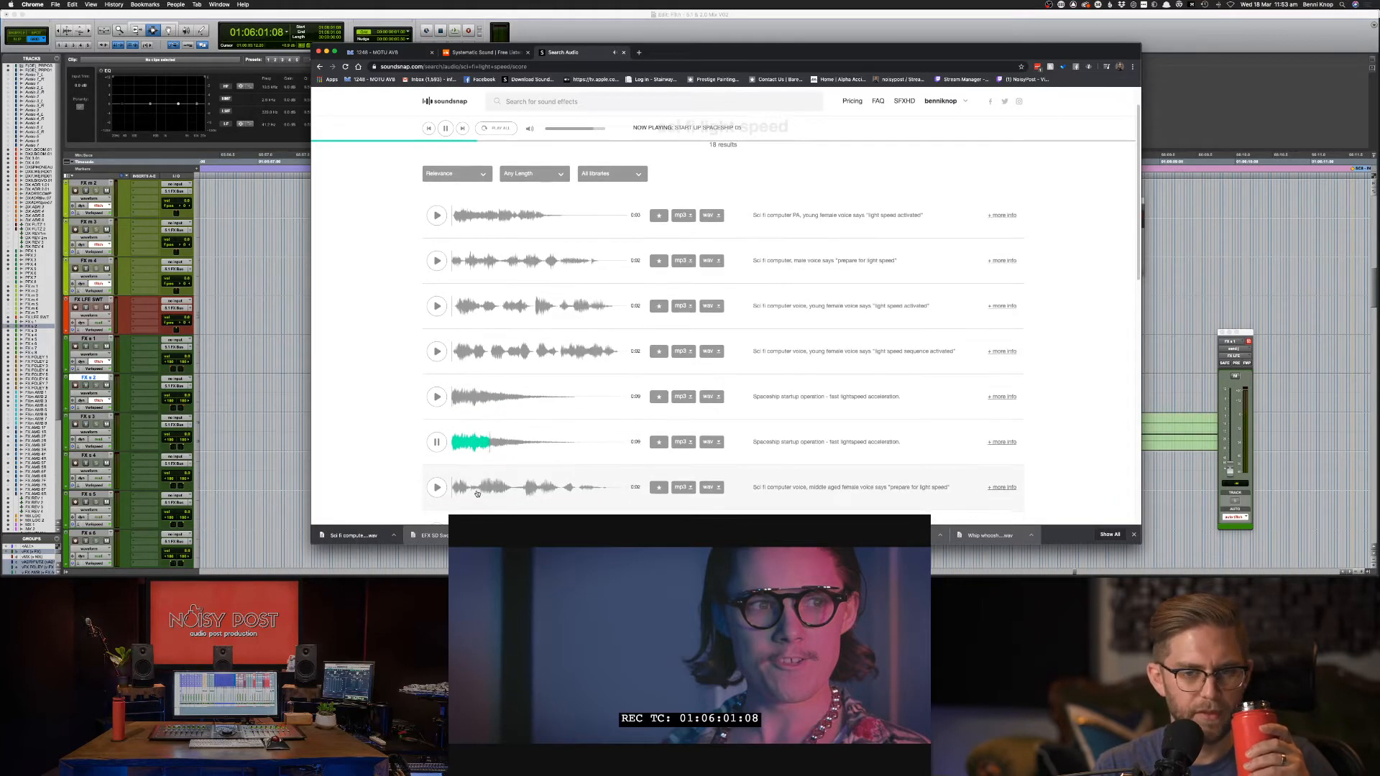
{"action": "scroll", "coordinate": [440, 488], "scroll_direction": "down", "scroll_amount": 1}
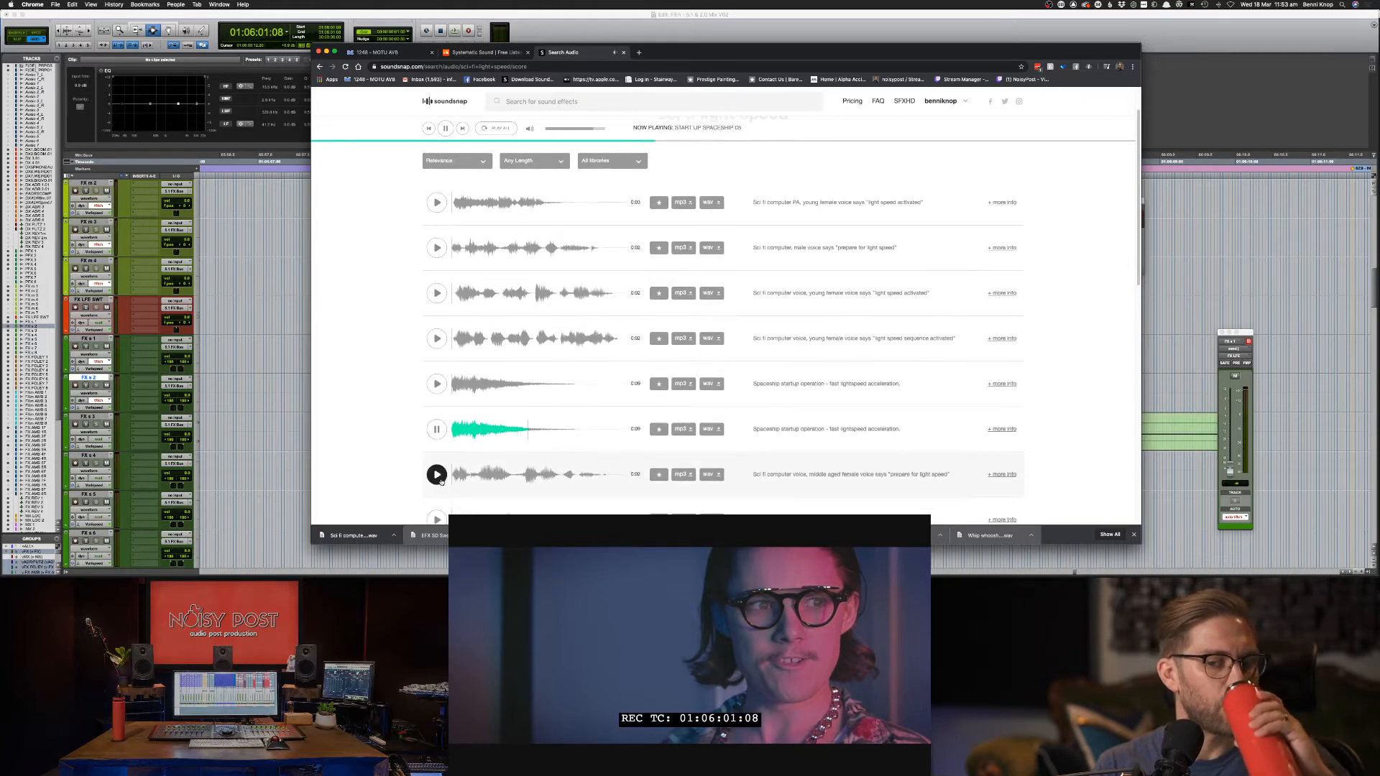
{"action": "left_click", "coordinate": [436, 475]}
{"action": "scroll", "coordinate": [438, 514], "scroll_direction": "down", "scroll_amount": 1}
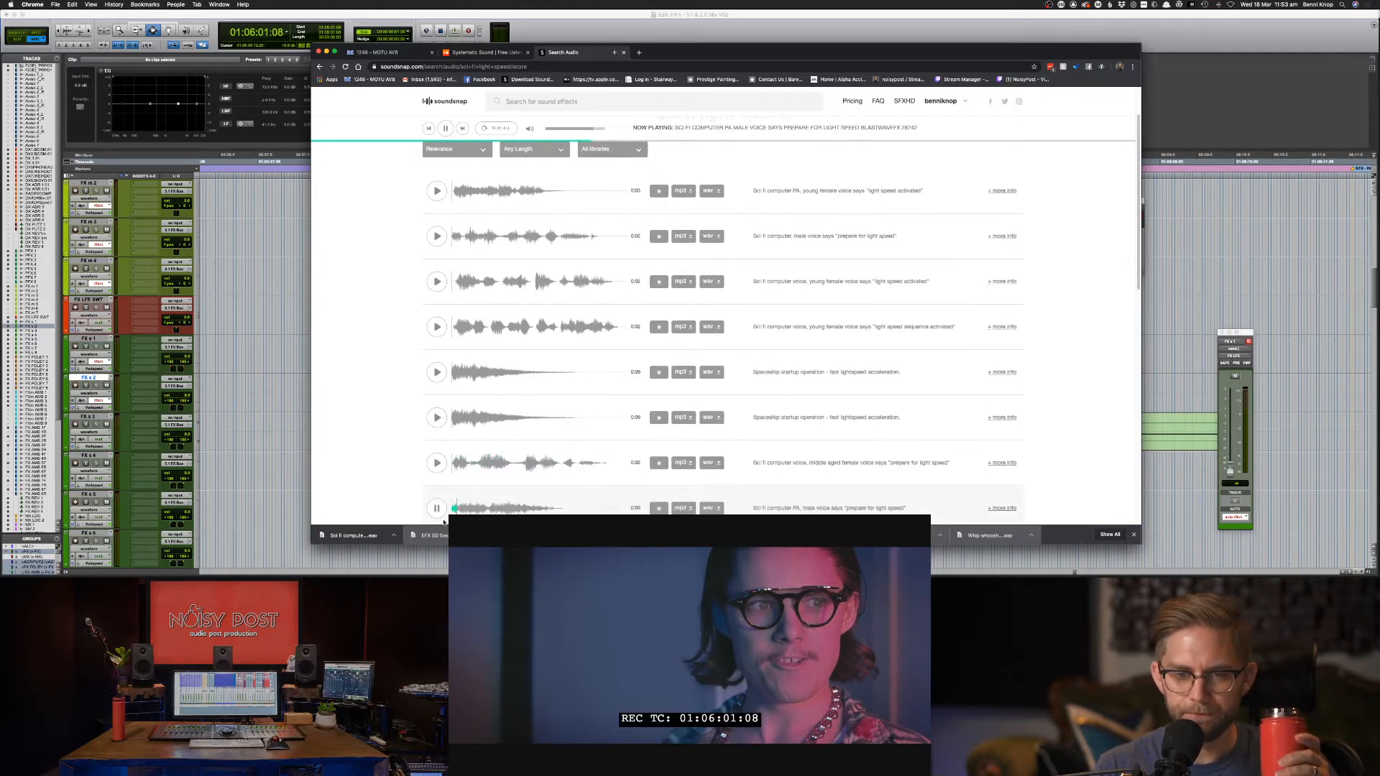
{"action": "left_click", "coordinate": [437, 507]}
{"action": "scroll", "coordinate": [438, 489], "scroll_direction": "down", "scroll_amount": 4}
{"action": "left_click", "coordinate": [438, 469]}
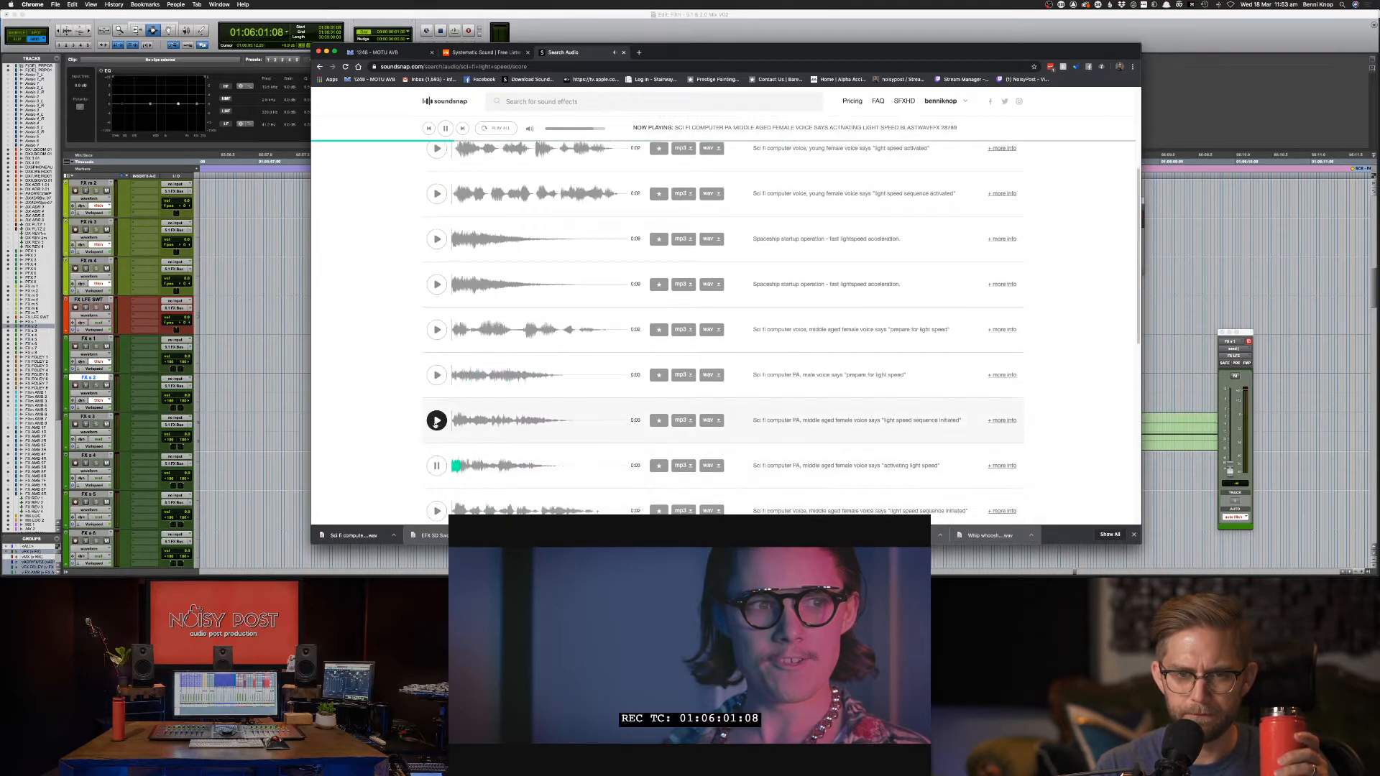
{"action": "left_click", "coordinate": [436, 420]}
{"action": "left_click", "coordinate": [437, 375]}
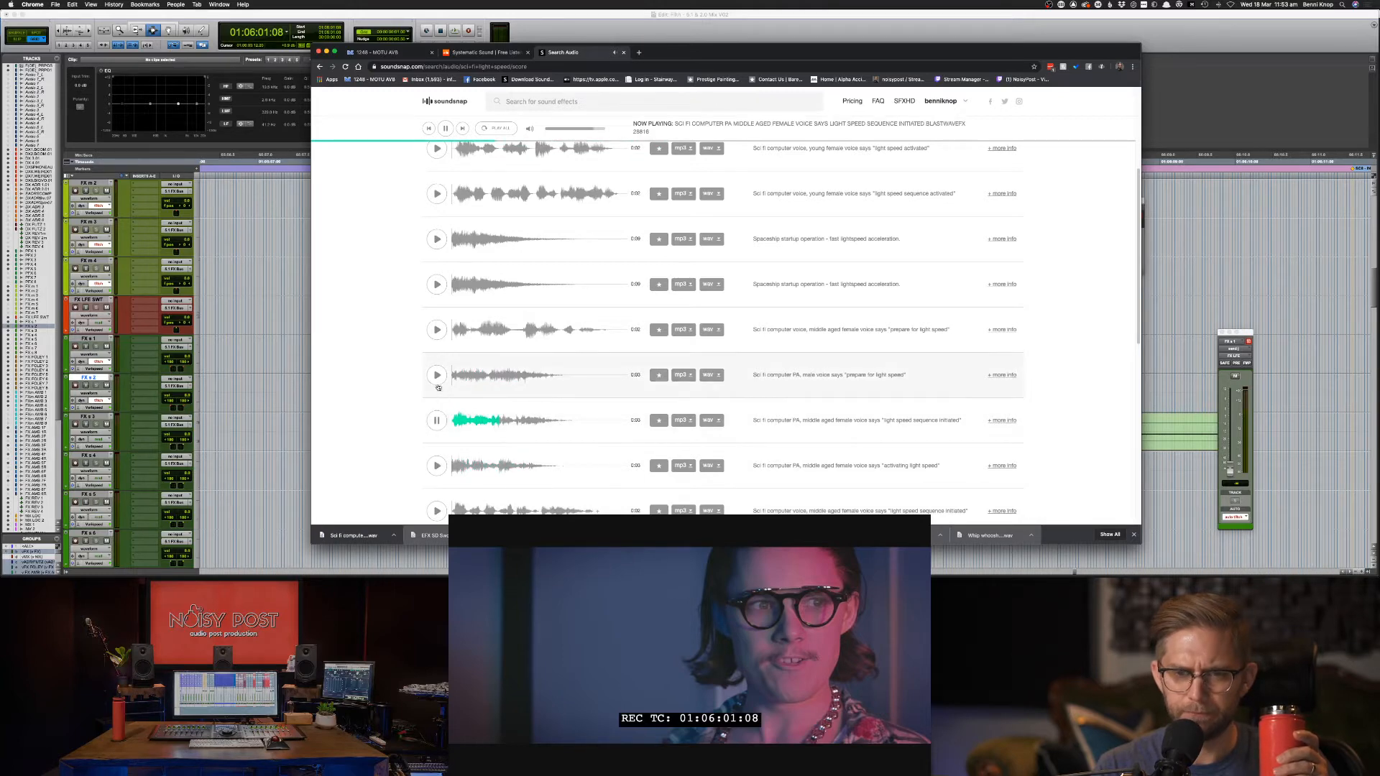
Replay the male and middle-aged female clips and preview the young female and PA variants.
{"action": "scroll", "coordinate": [586, 369], "scroll_direction": "up", "scroll_amount": 5}
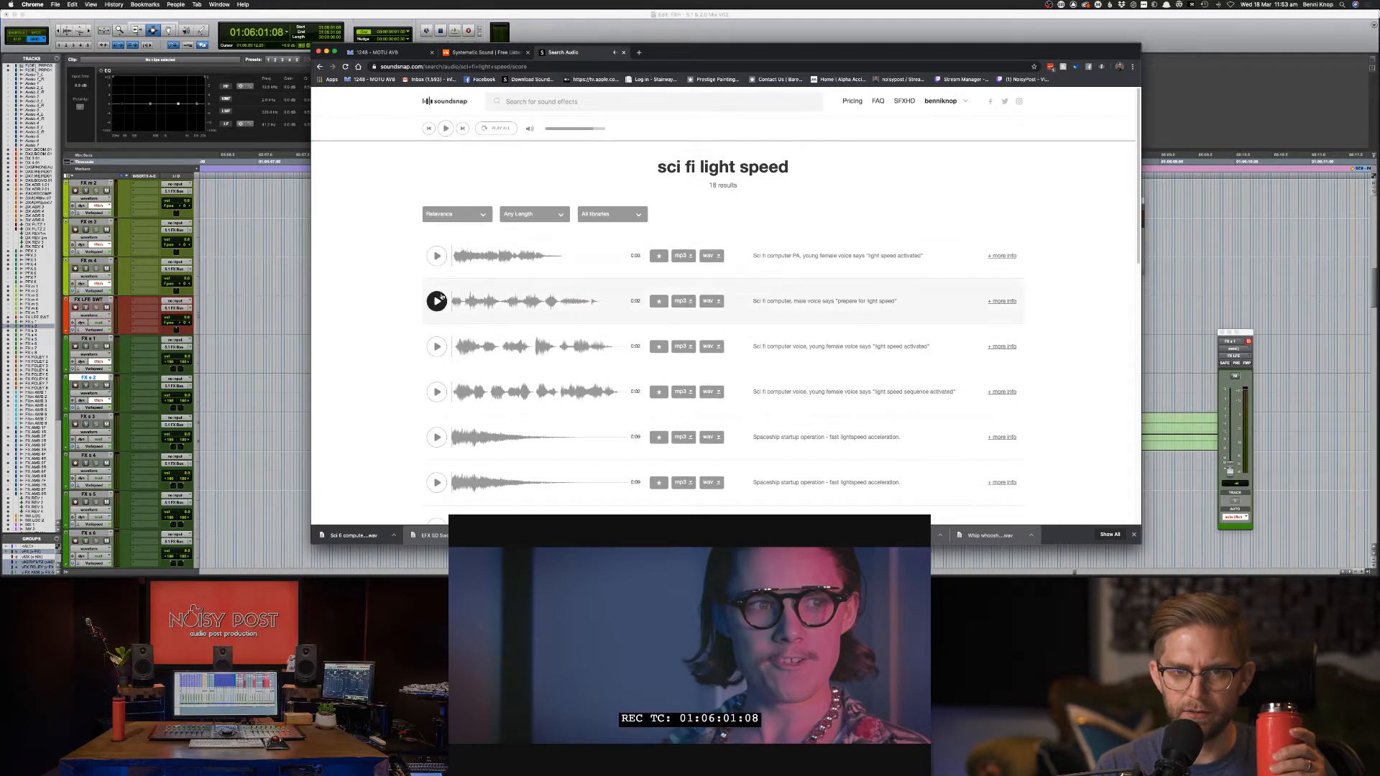
{"action": "left_click", "coordinate": [436, 301]}
{"action": "scroll", "coordinate": [509, 316], "scroll_direction": "down", "scroll_amount": 3}
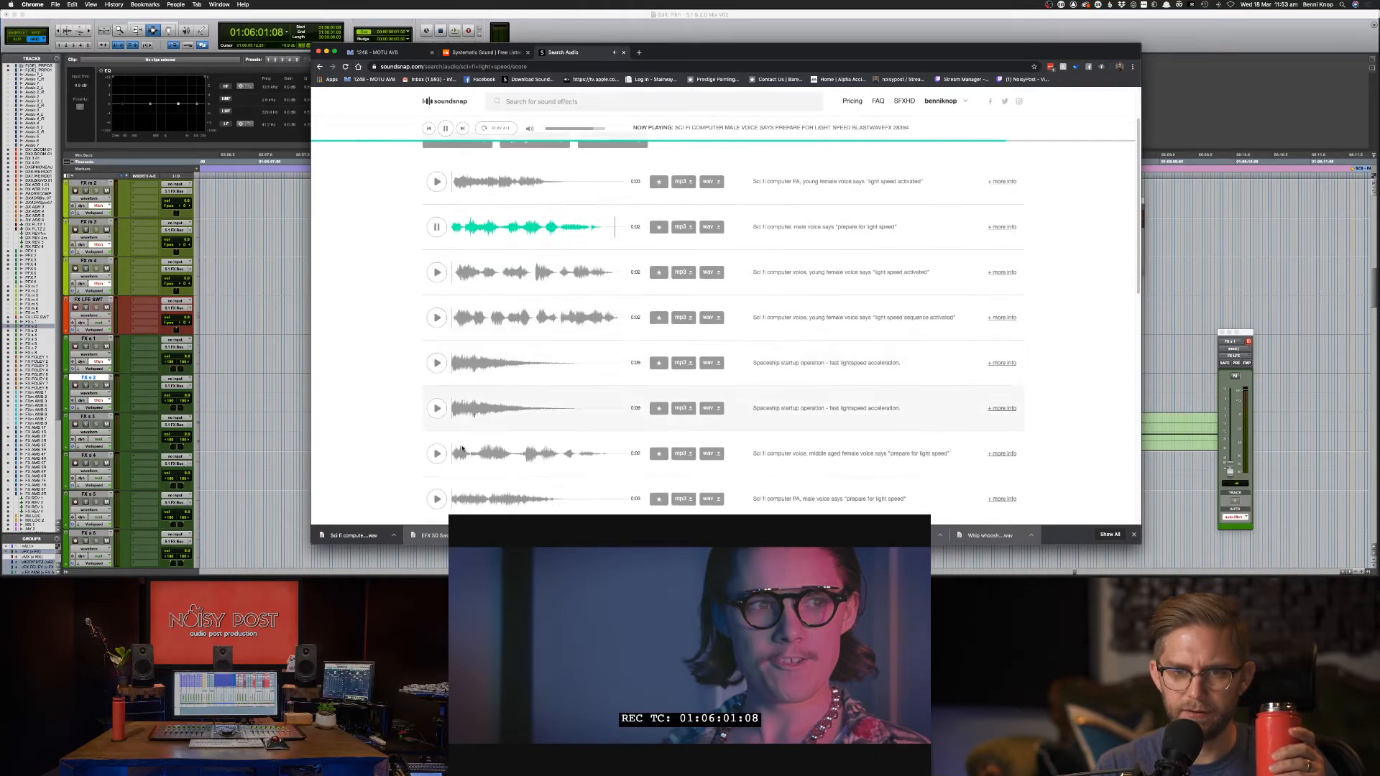
{"action": "left_click", "coordinate": [437, 453]}
{"action": "scroll", "coordinate": [440, 457], "scroll_direction": "down", "scroll_amount": 2}
{"action": "scroll", "coordinate": [444, 463], "scroll_direction": "down", "scroll_amount": 2}
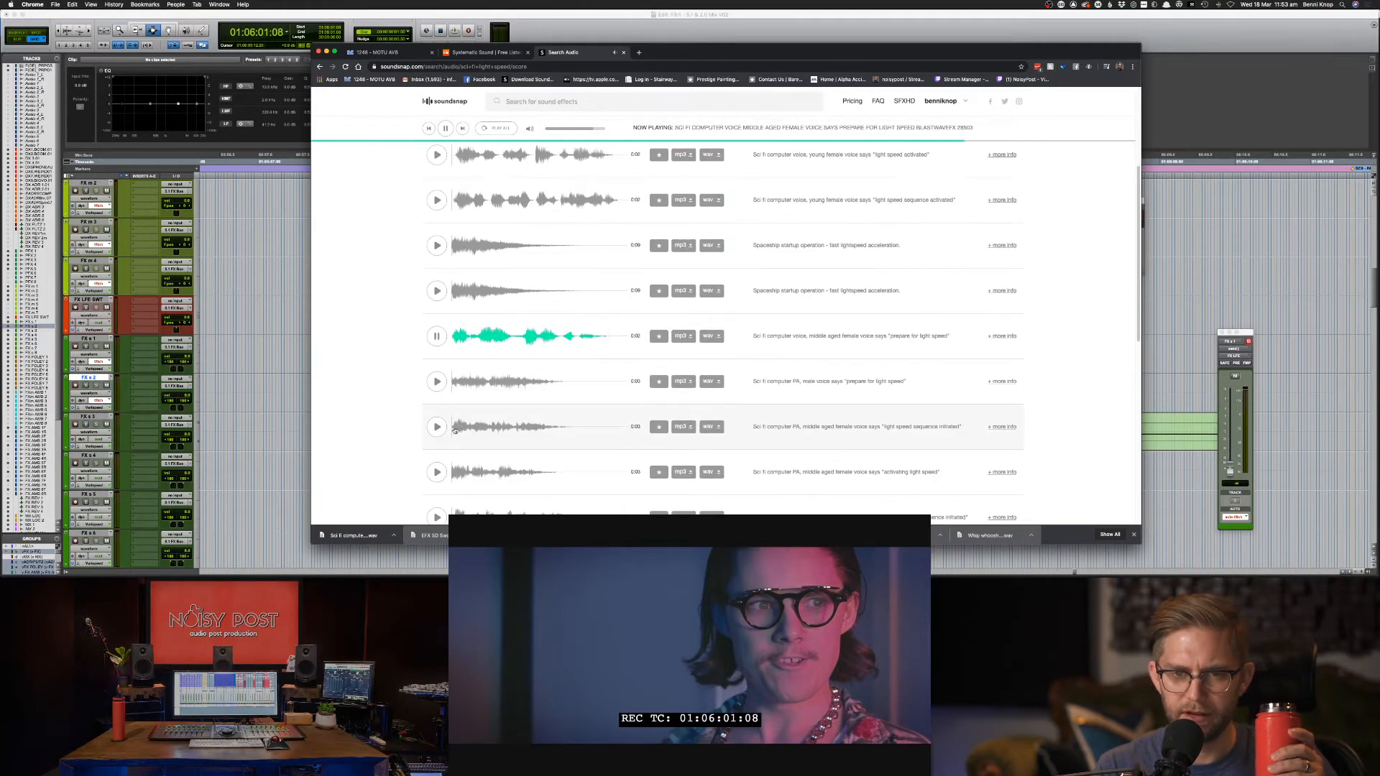
{"action": "left_click", "coordinate": [437, 517]}
{"action": "scroll", "coordinate": [436, 489], "scroll_direction": "down", "scroll_amount": 4}
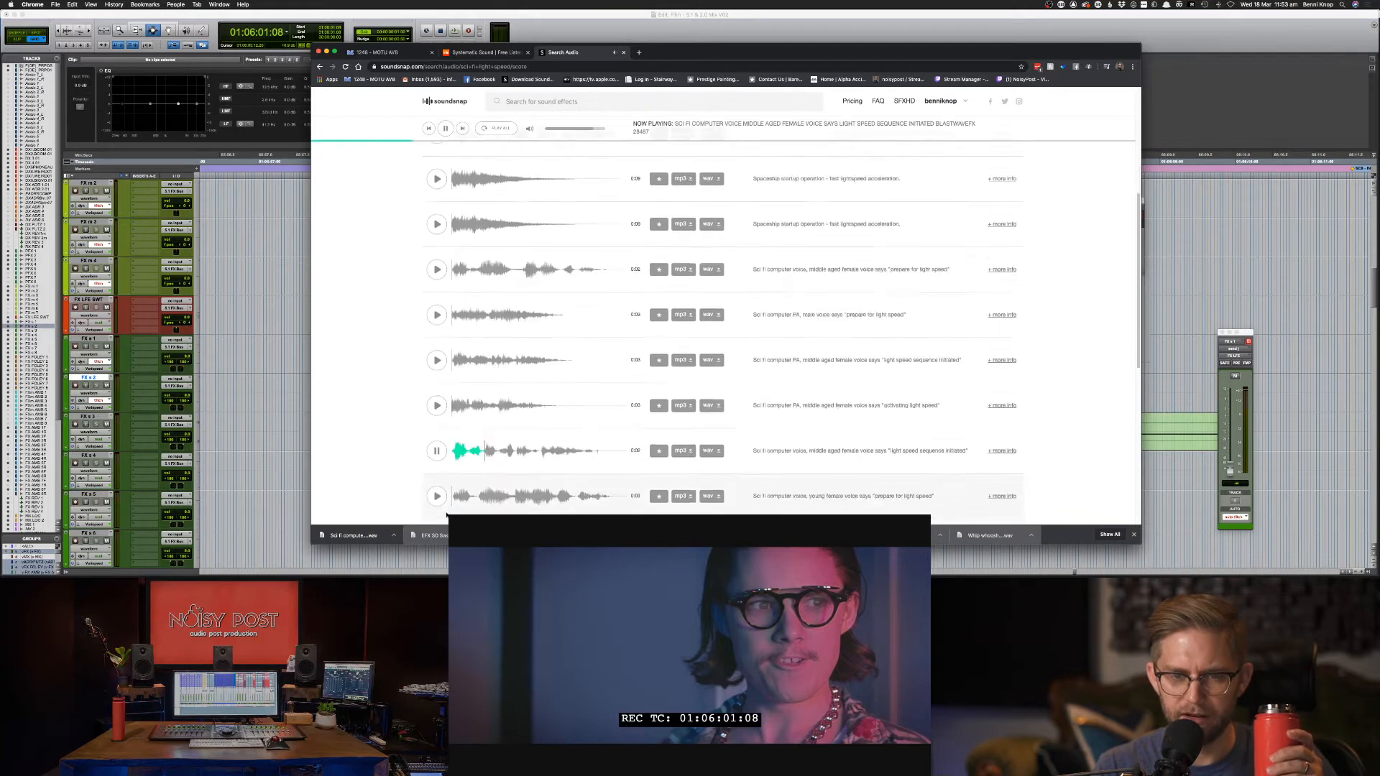
{"action": "left_click", "coordinate": [435, 424]}
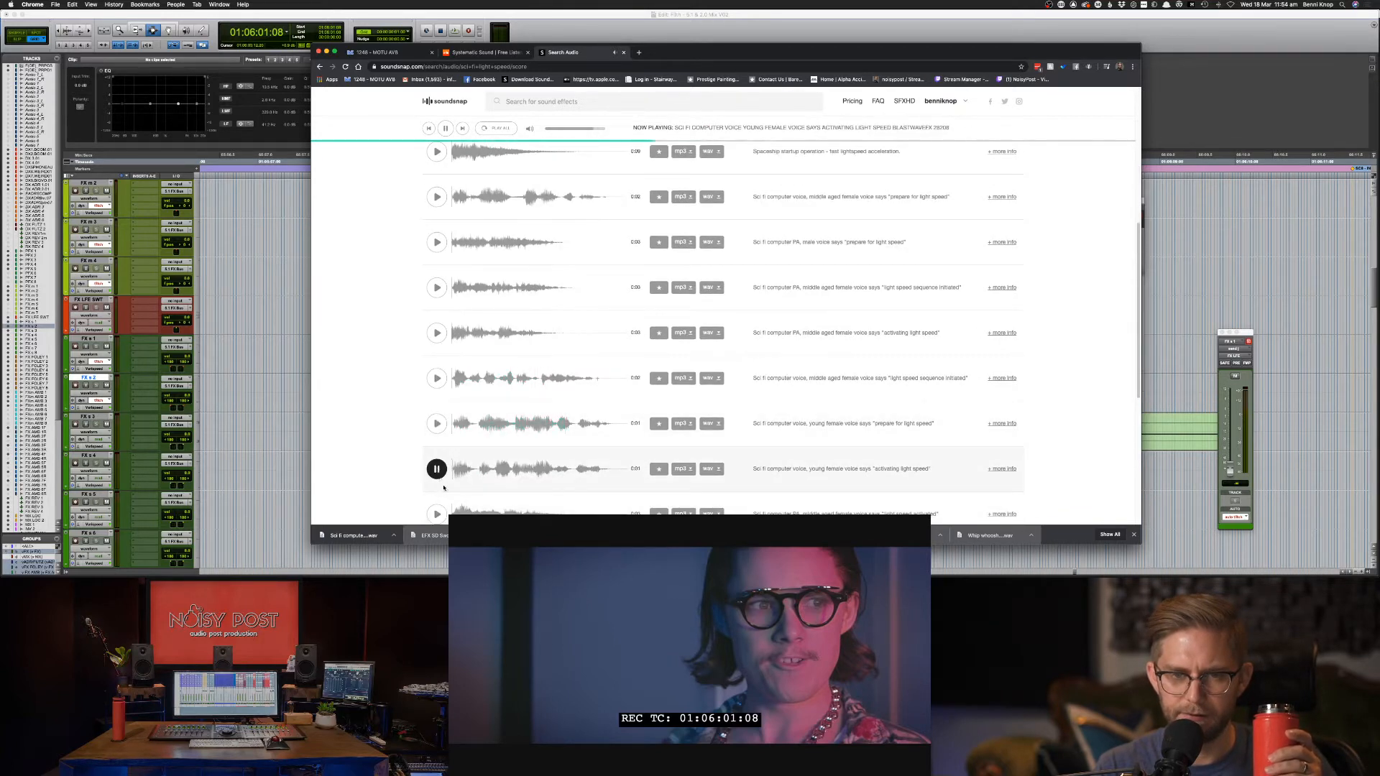
{"action": "left_click", "coordinate": [436, 468]}
{"action": "scroll", "coordinate": [453, 507], "scroll_direction": "down", "scroll_amount": 1}
{"action": "left_click", "coordinate": [436, 501]}
Preview the last clips and download the 'light speed activated' voice as a WAV.
{"action": "scroll", "coordinate": [439, 489], "scroll_direction": "down", "scroll_amount": 2}
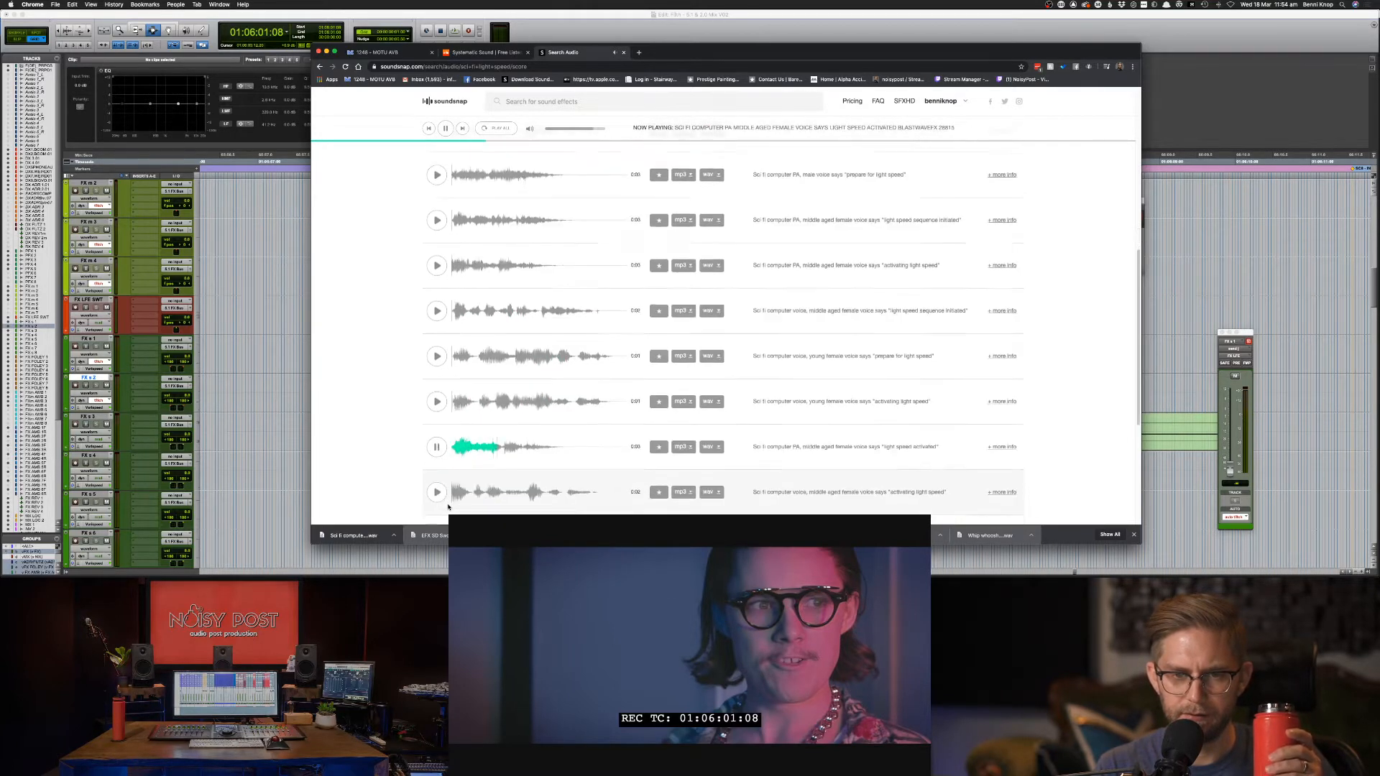
{"action": "left_click", "coordinate": [437, 481]}
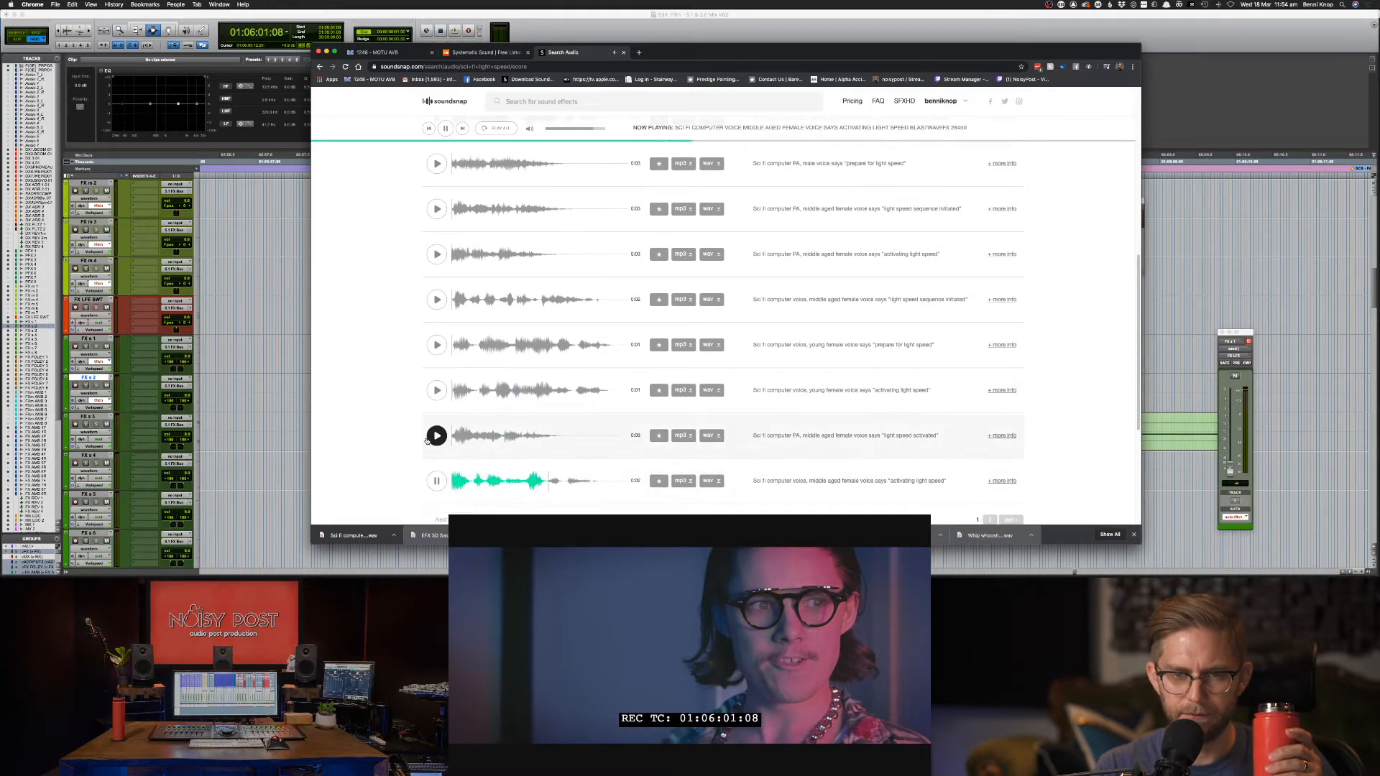
{"action": "left_click", "coordinate": [436, 438]}
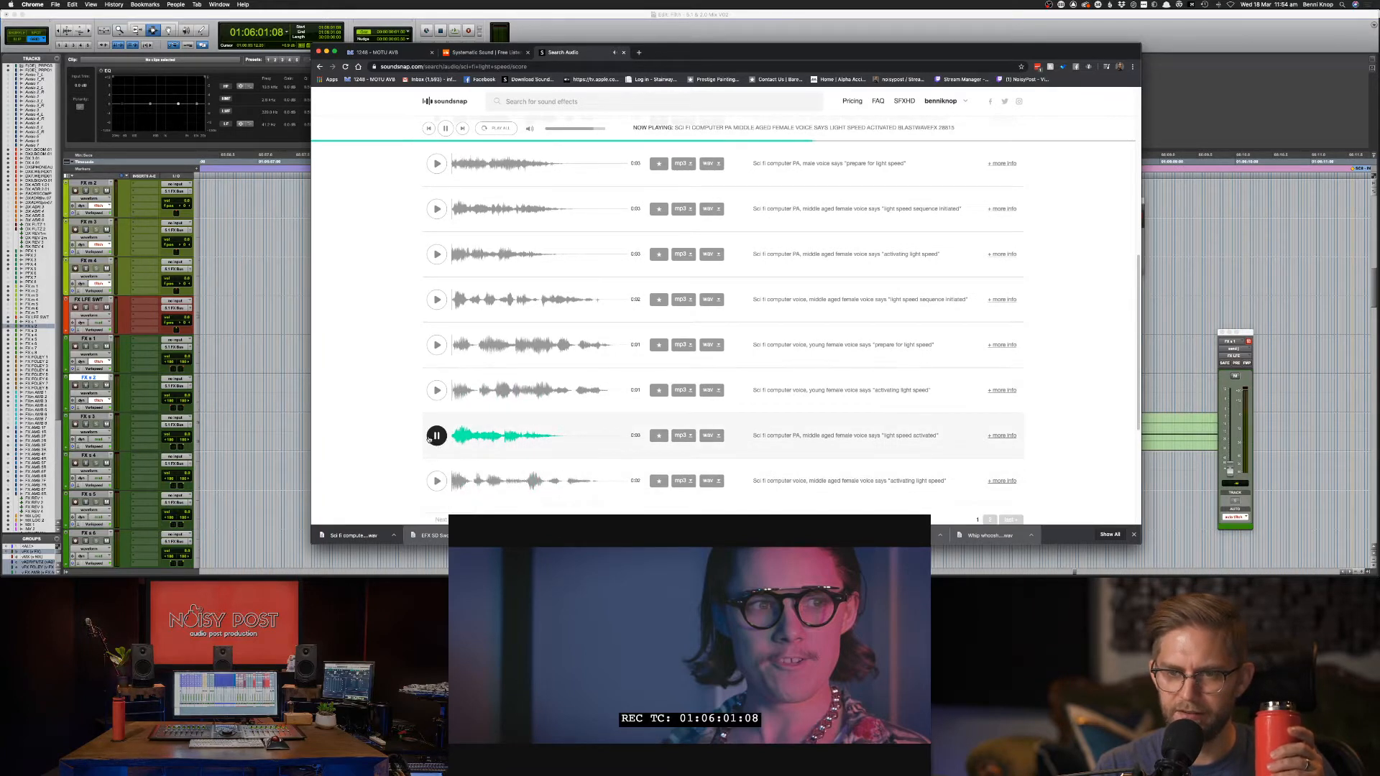
{"action": "left_click", "coordinate": [436, 439]}
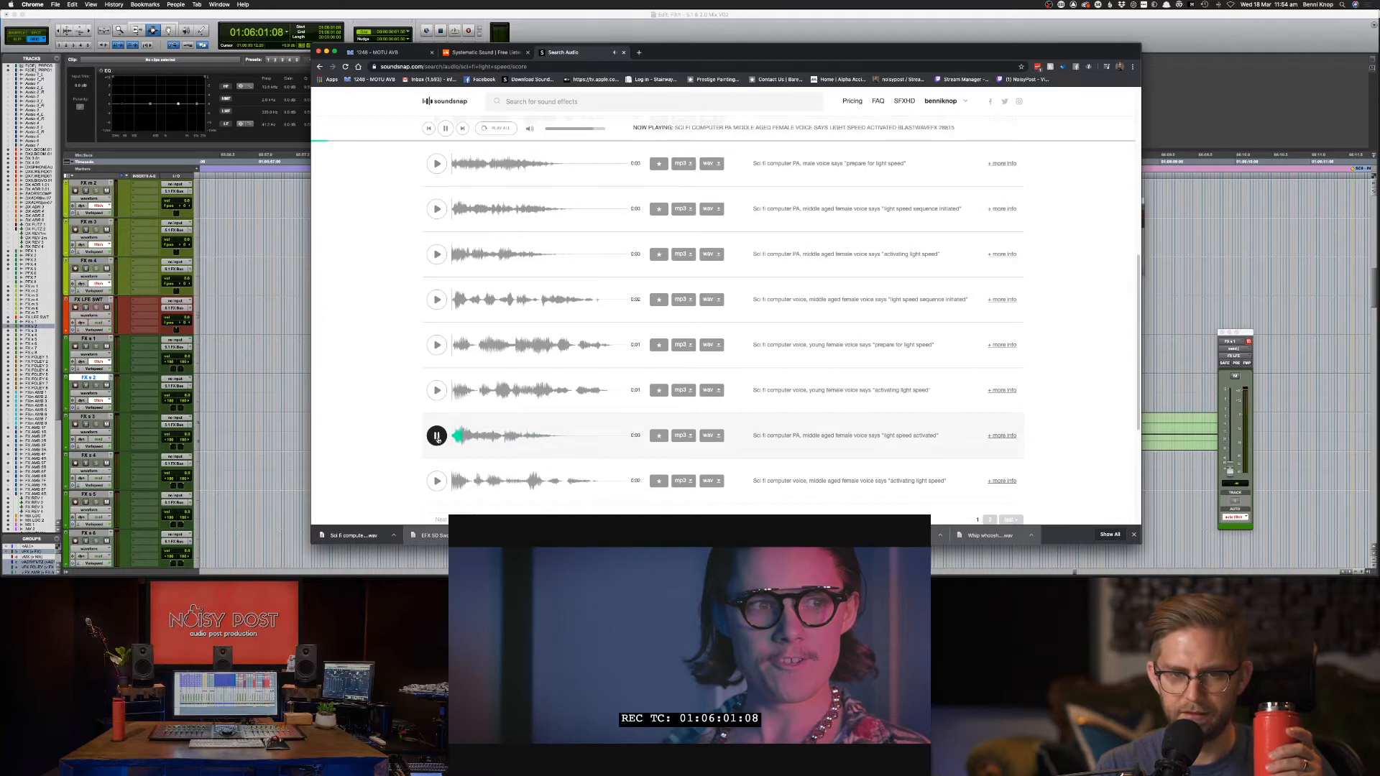
{"action": "scroll", "coordinate": [442, 486], "scroll_direction": "down", "scroll_amount": 2}
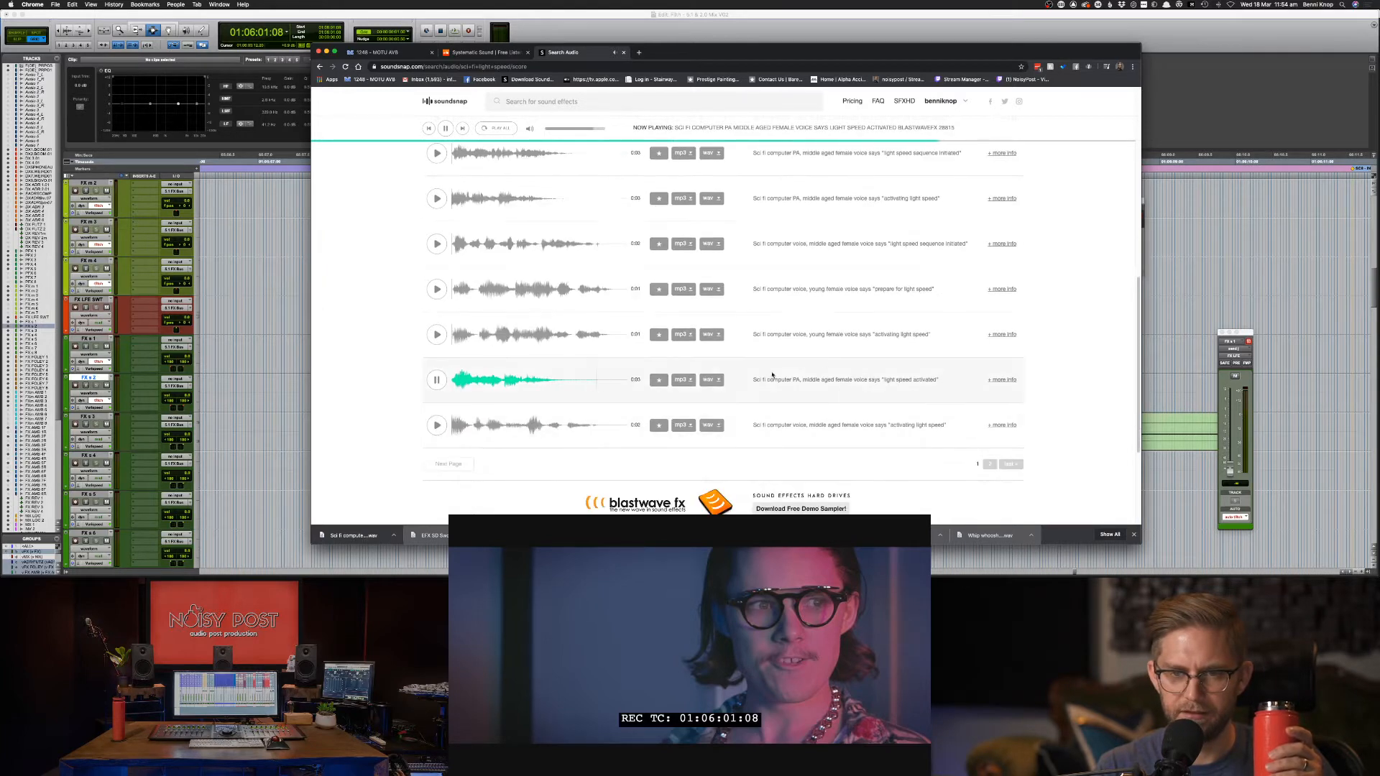
{"action": "left_click", "coordinate": [714, 381]}
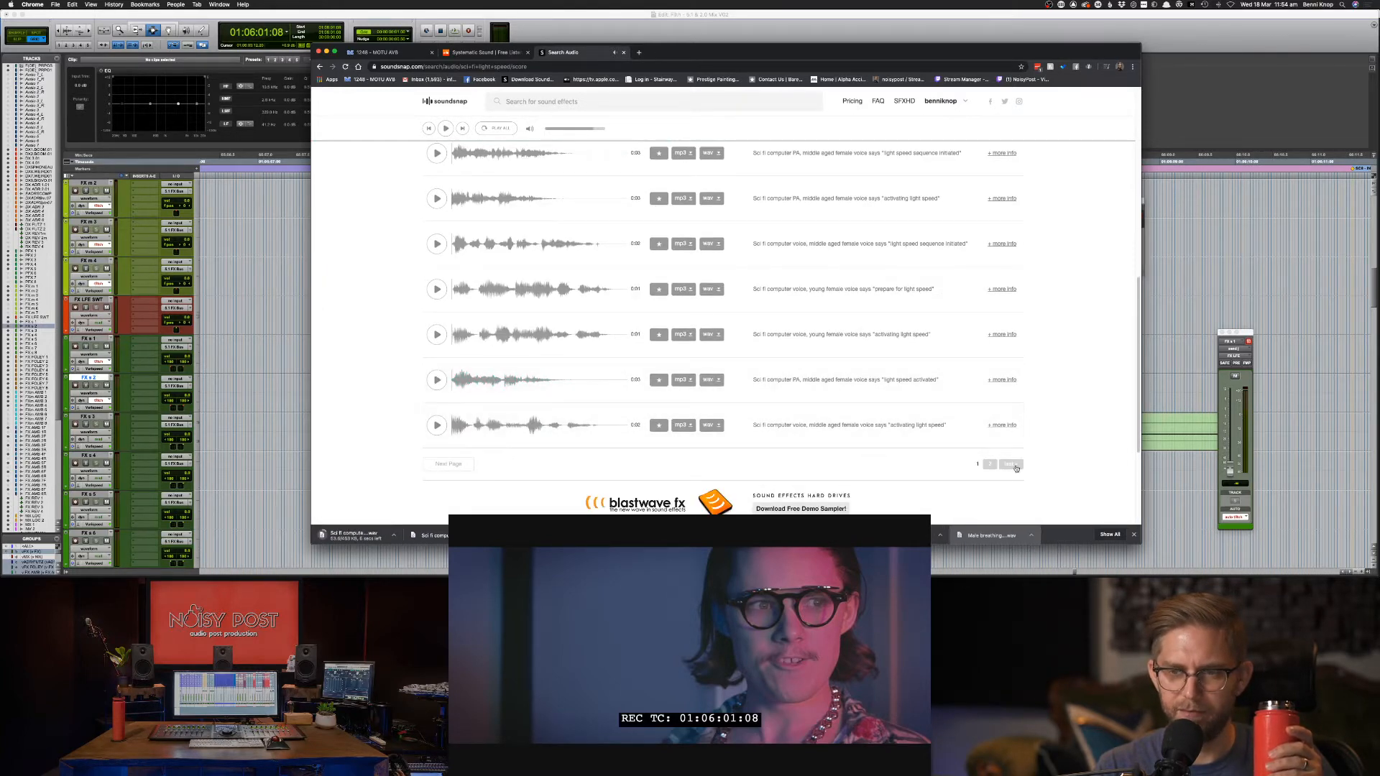
Load results page two and preview its first clip, the young female PA voice and Cinematic whoosh flutter.
{"action": "left_click", "coordinate": [990, 464]}
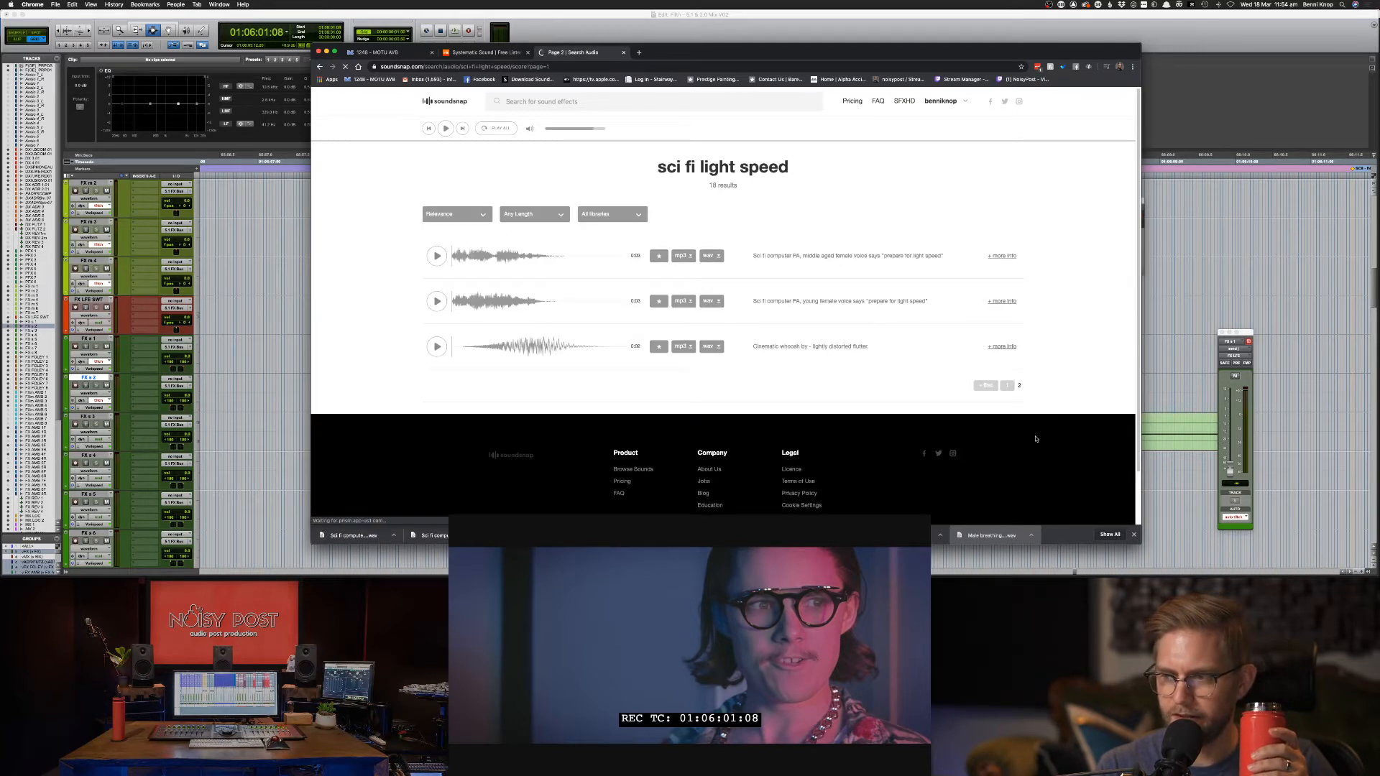
{"action": "left_click", "coordinate": [435, 258]}
{"action": "left_click", "coordinate": [436, 300]}
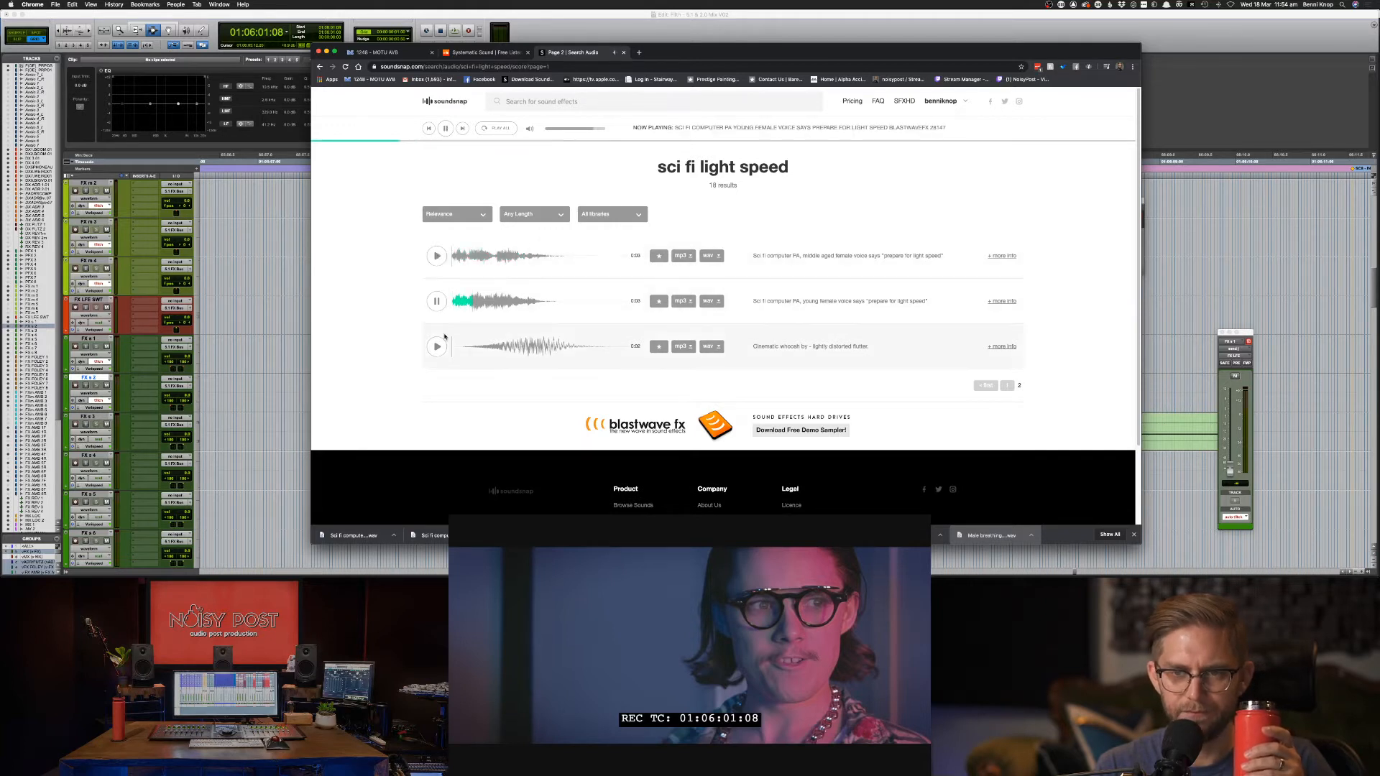
{"action": "left_click", "coordinate": [436, 256]}
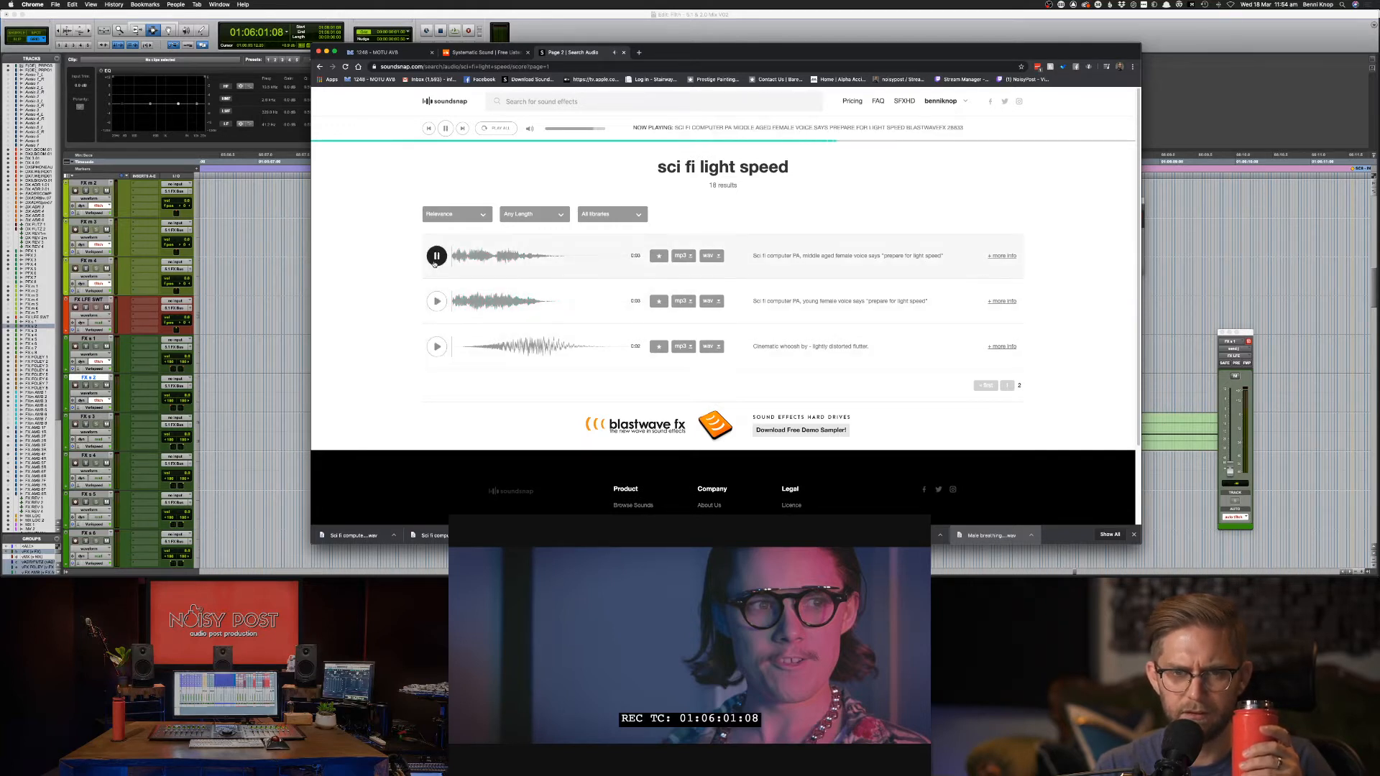
{"action": "left_click", "coordinate": [437, 346]}
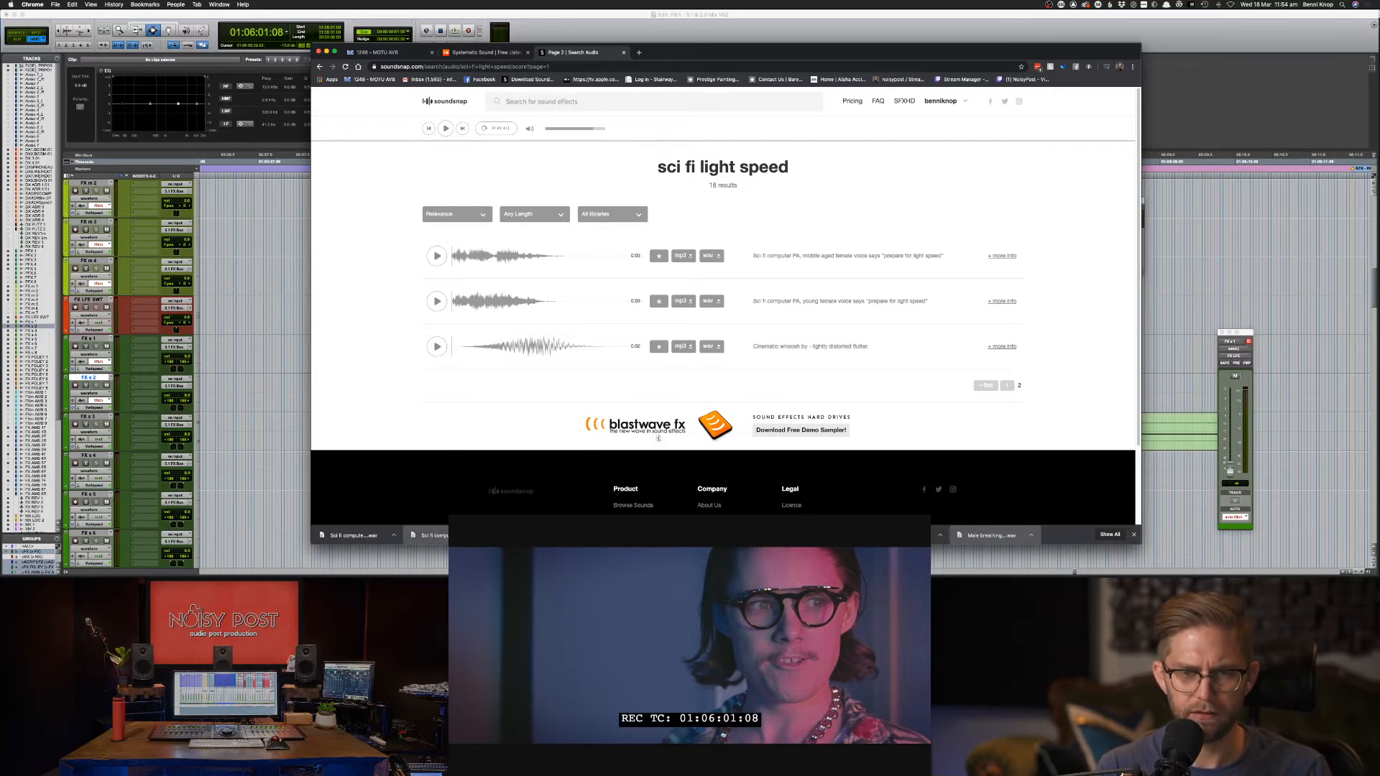
{"action": "key", "text": "super+Tab"}
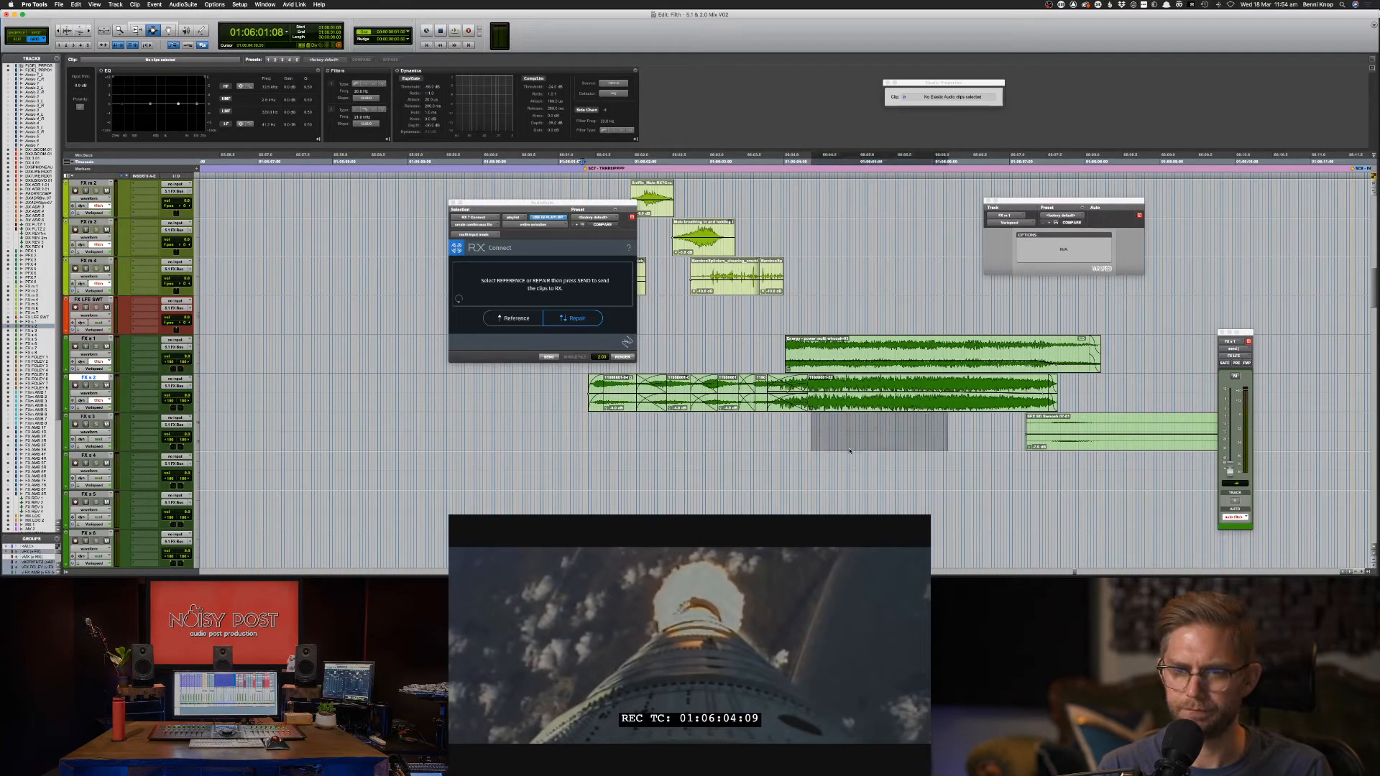
Solo FX s 3 and play from 01:06:04:09, dismissing the video sync error.
{"action": "key", "text": "s"}
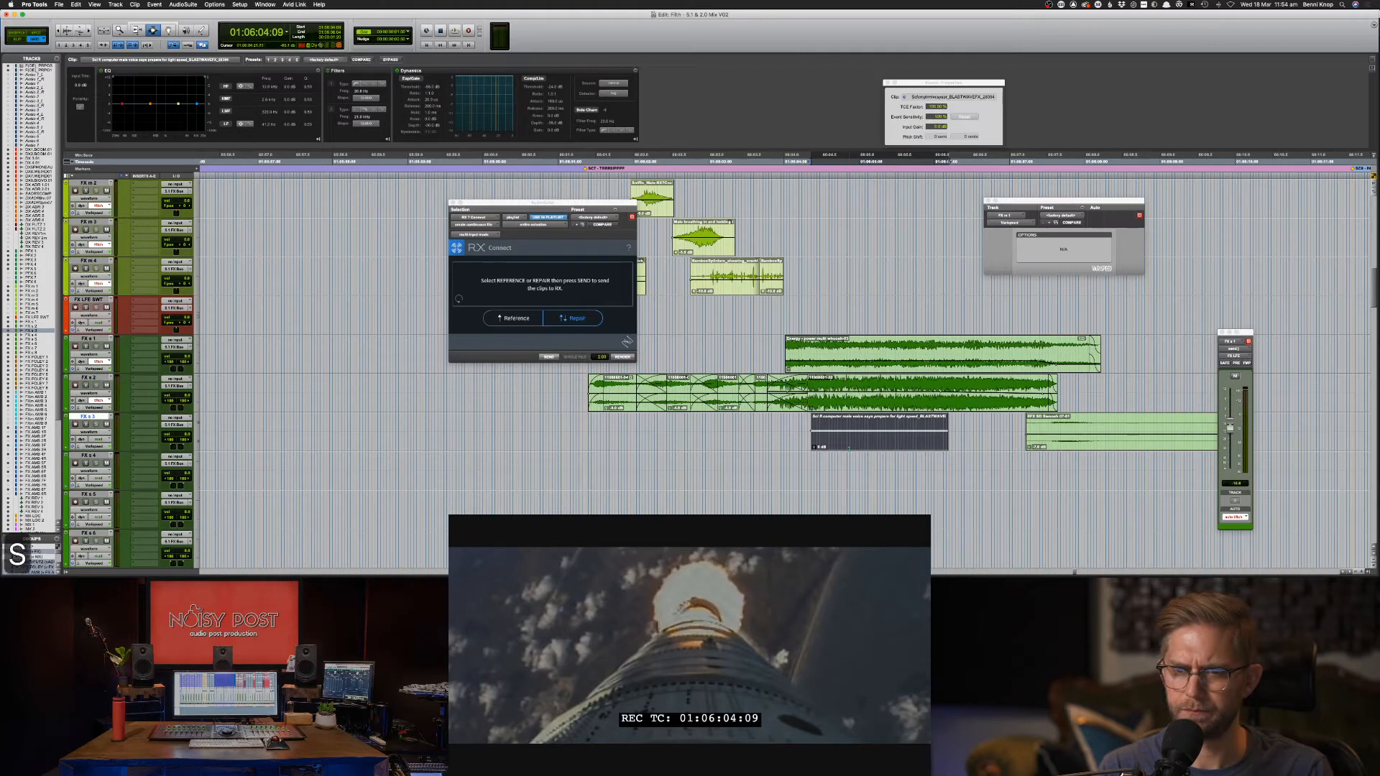
{"action": "key", "text": "space"}
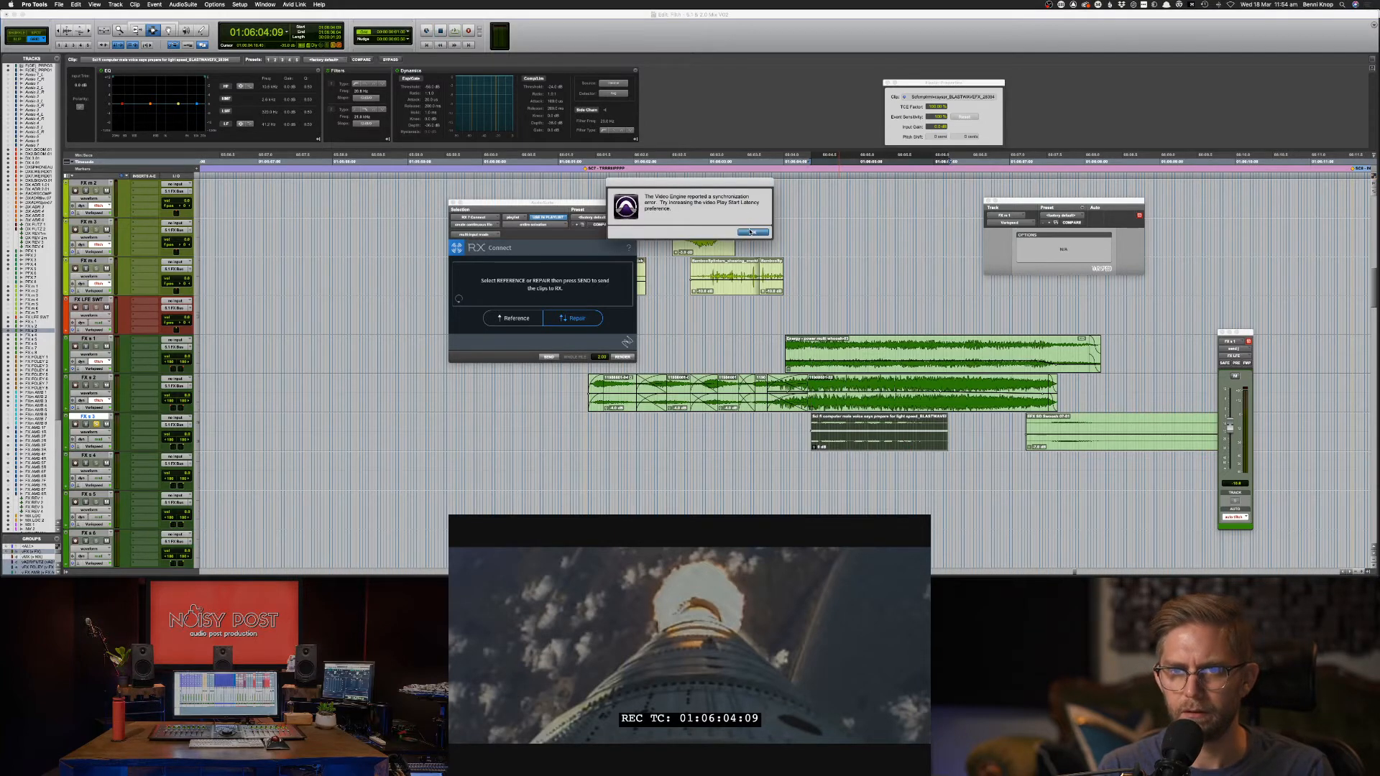
{"action": "left_click", "coordinate": [751, 233]}
{"action": "scroll", "coordinate": [755, 340], "scroll_direction": "up", "scroll_amount": 10}
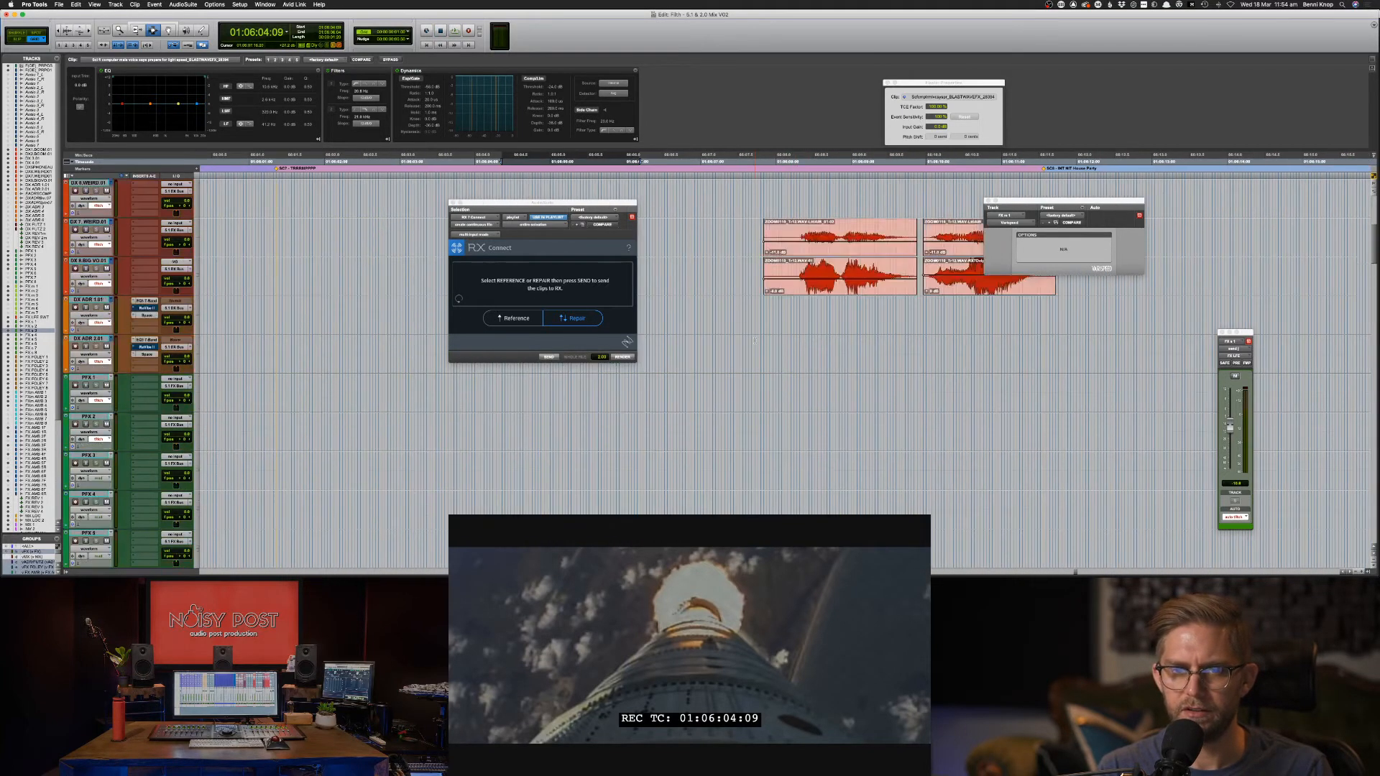
{"action": "scroll", "coordinate": [755, 340], "scroll_direction": "up", "scroll_amount": 5}
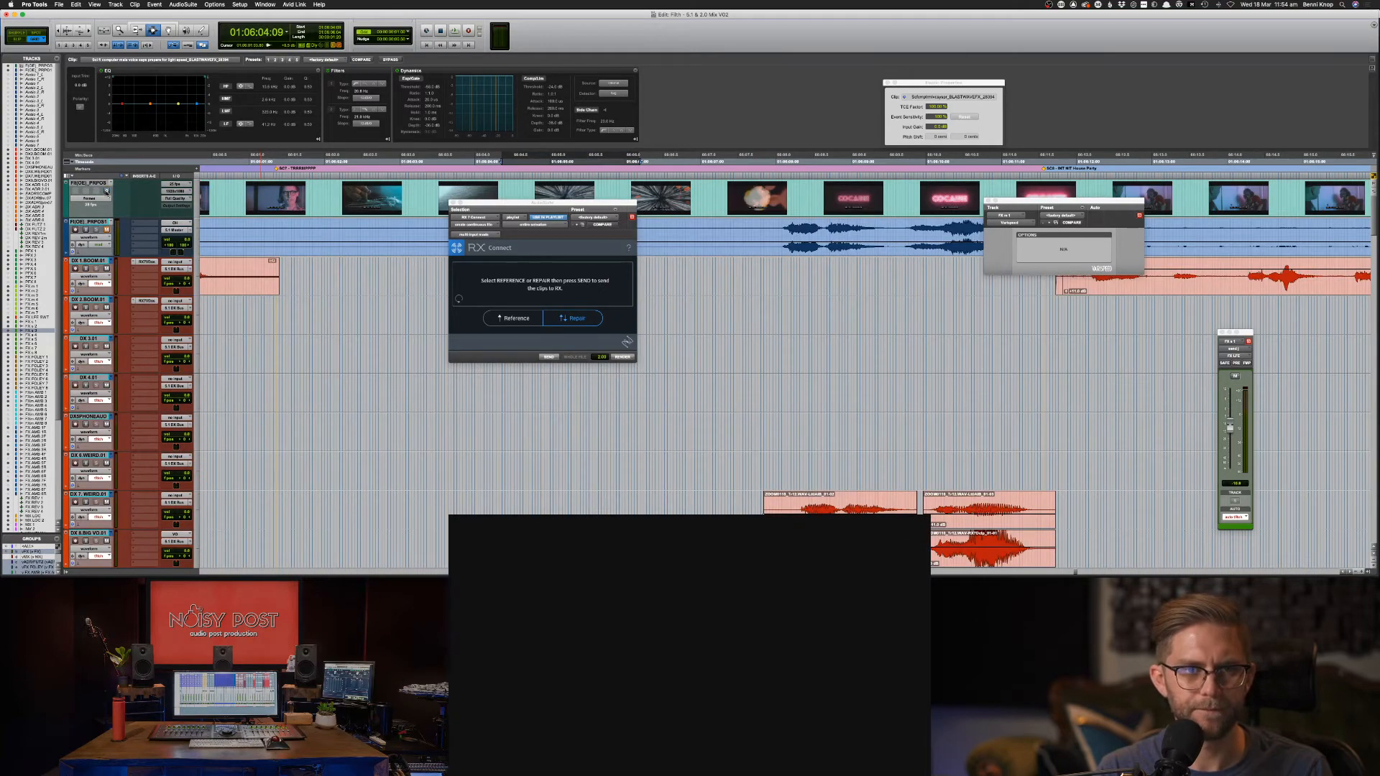
{"action": "scroll", "coordinate": [388, 379], "scroll_direction": "down", "scroll_amount": 15}
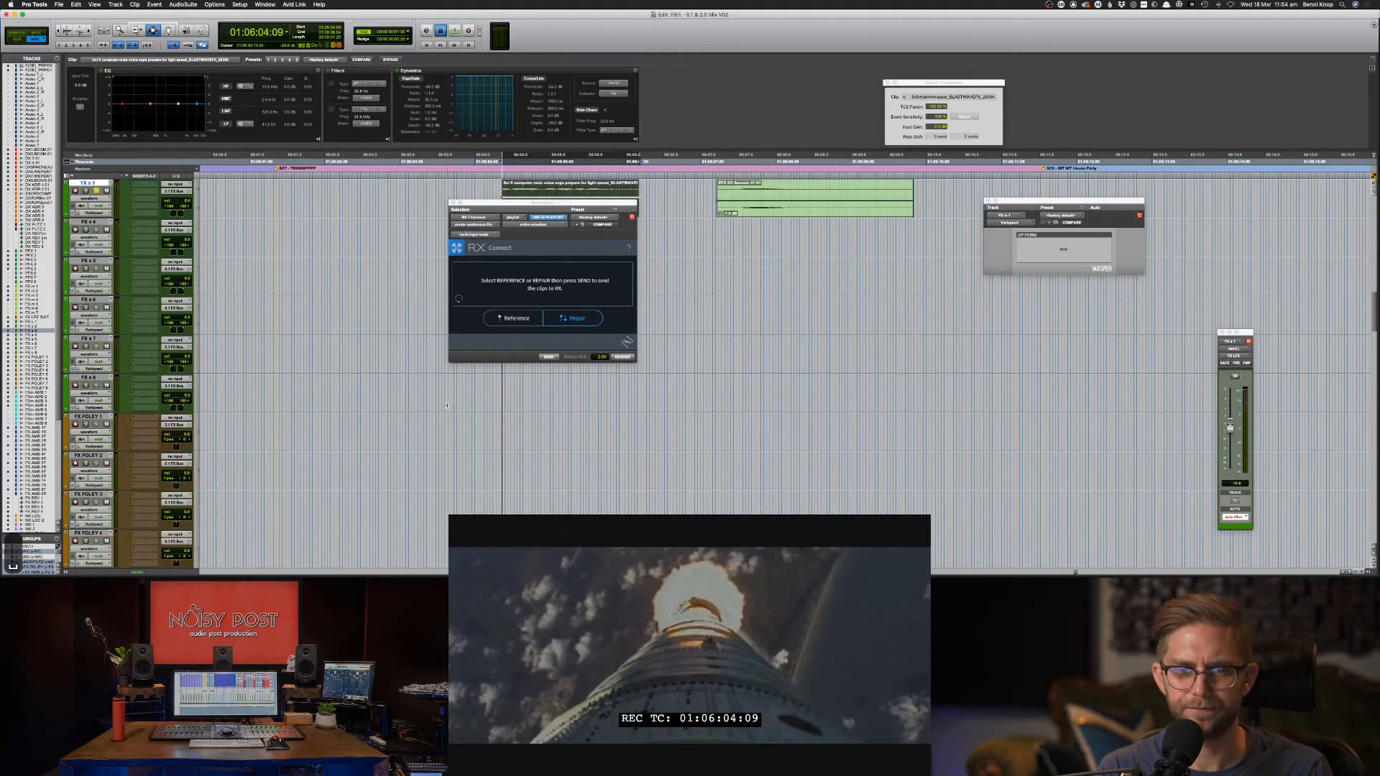
Play the FX section with FX s 3 unsoloed and soloed to compare, then open the Mix window.
{"action": "key", "text": "space"}
{"action": "scroll", "coordinate": [447, 402], "scroll_direction": "up", "scroll_amount": 2}
{"action": "key", "text": "shift+s"}
{"action": "key", "text": "space"}
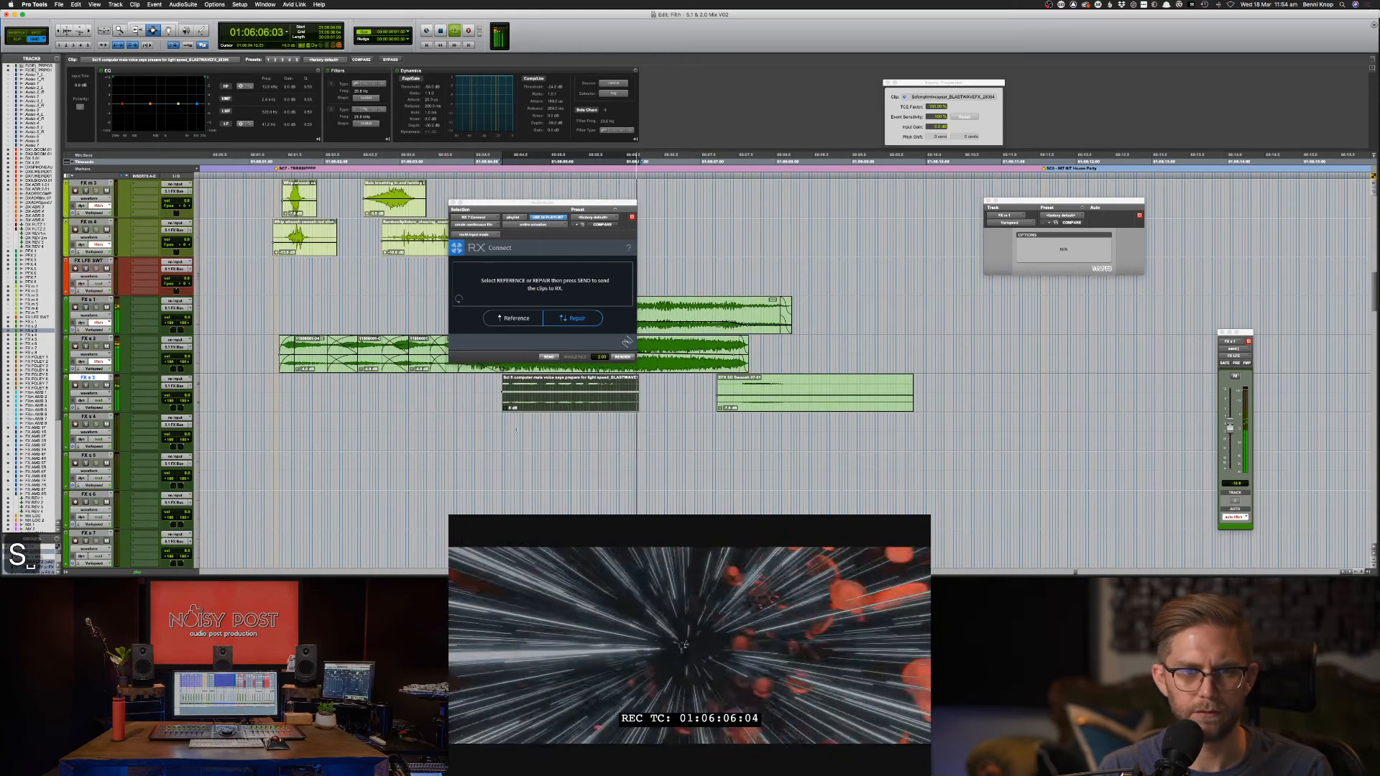
{"action": "key", "text": "space"}
{"action": "key", "text": "shift+s"}
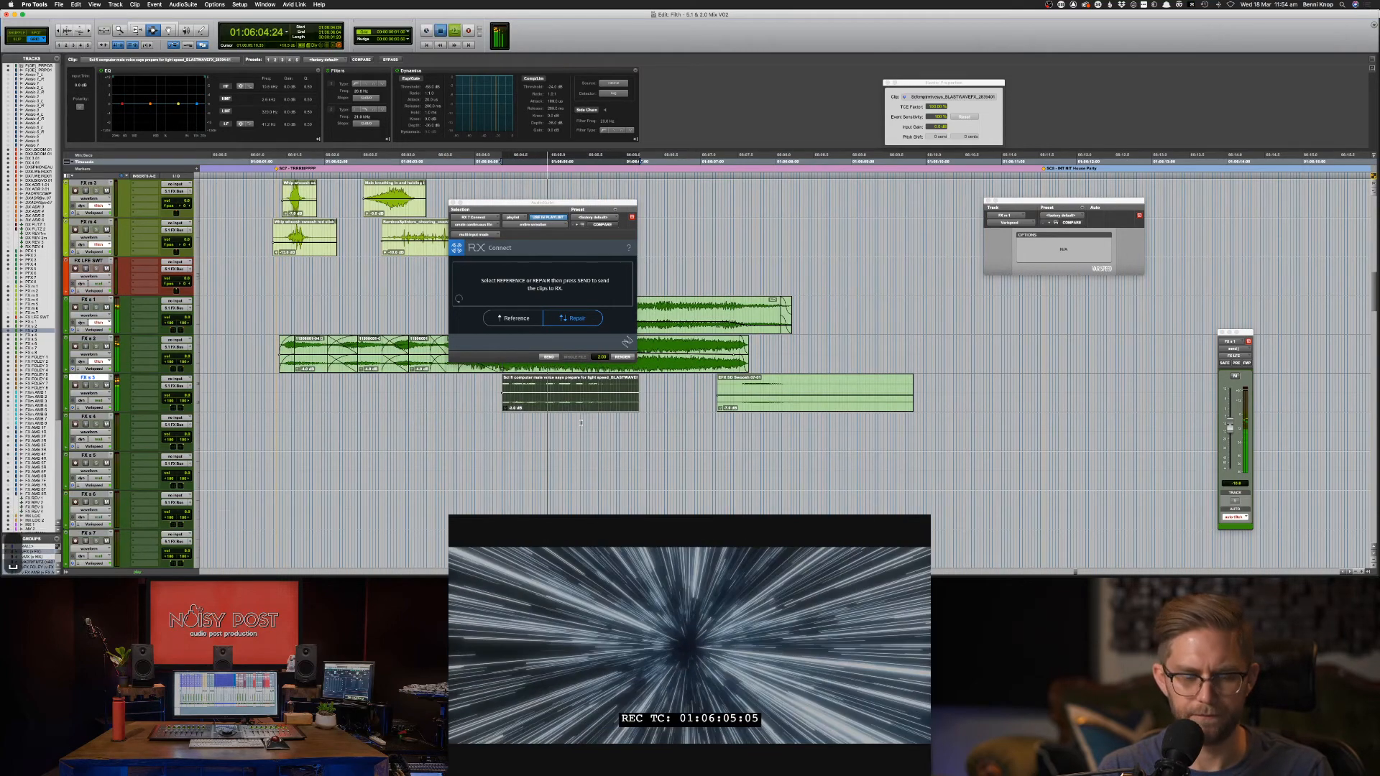
{"action": "key", "text": "space"}
{"action": "key", "text": "space"}
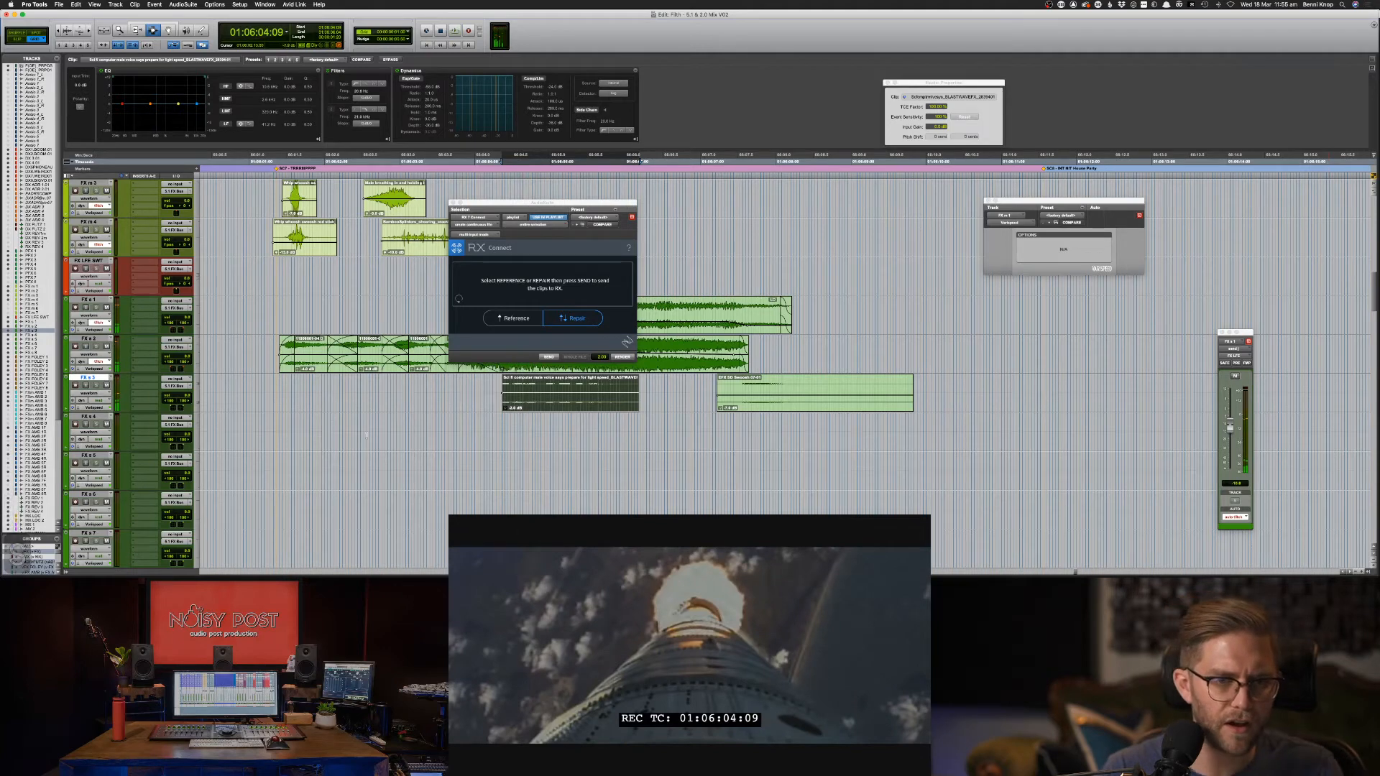
{"action": "key", "text": "super+equal"}
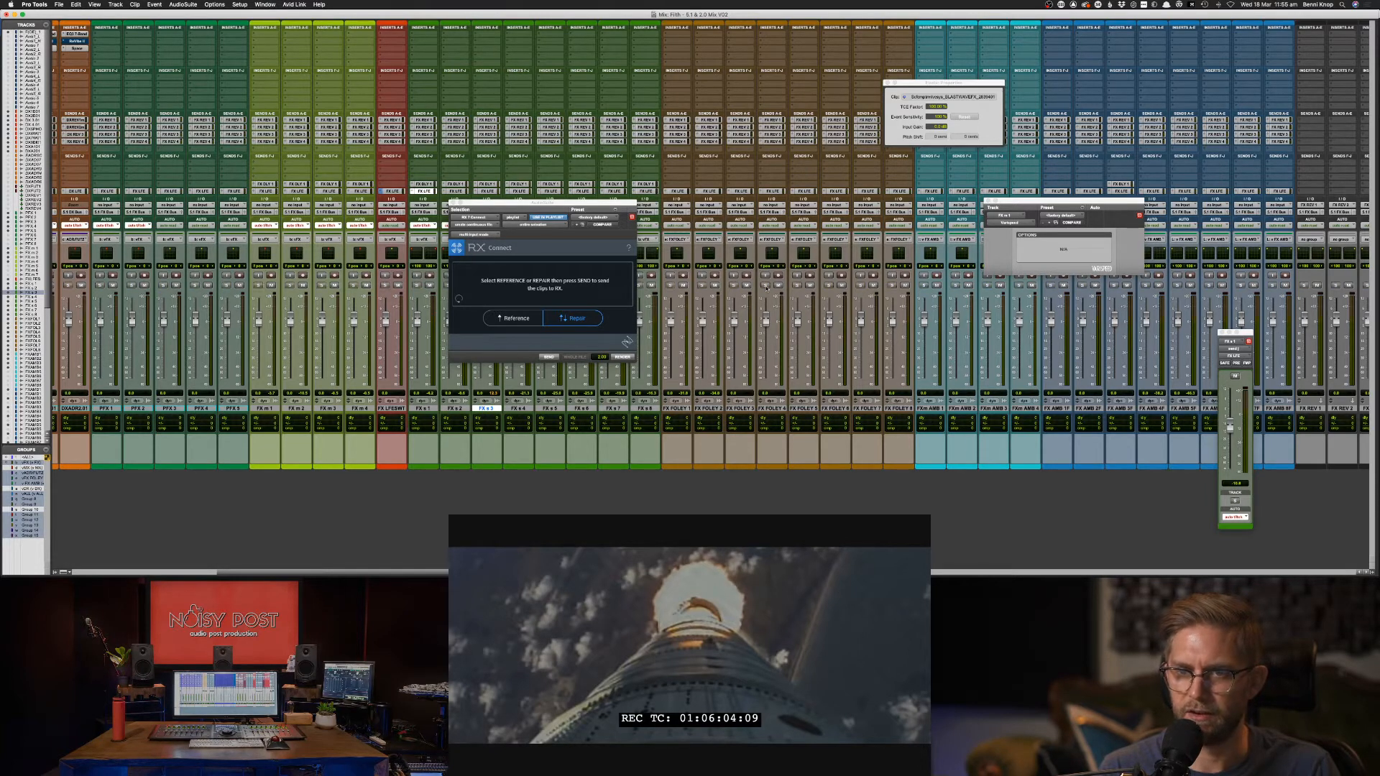
Scroll through the mixer and close the RX Connect plug-in window.
{"action": "scroll", "coordinate": [776, 302], "scroll_direction": "left", "scroll_amount": 10}
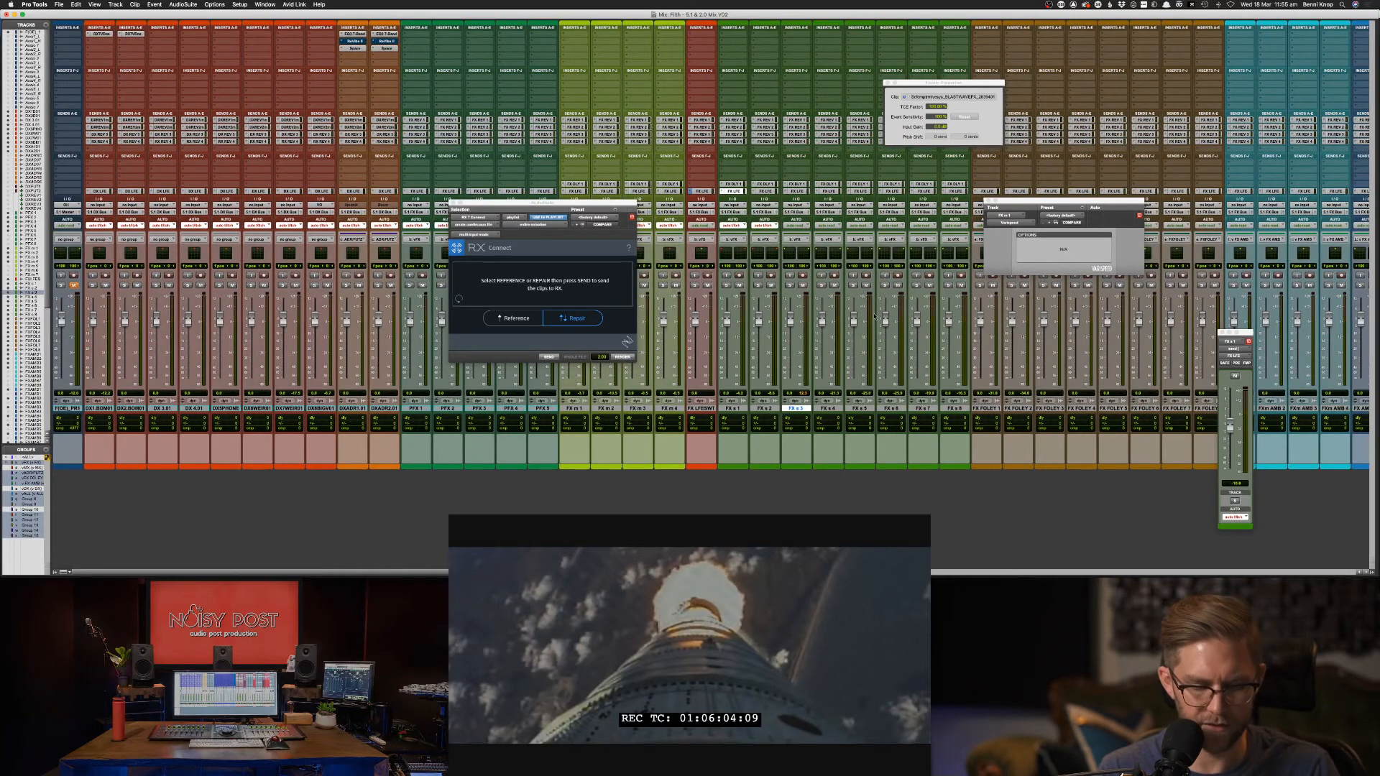
{"action": "scroll", "coordinate": [875, 316], "scroll_direction": "right", "scroll_amount": 20}
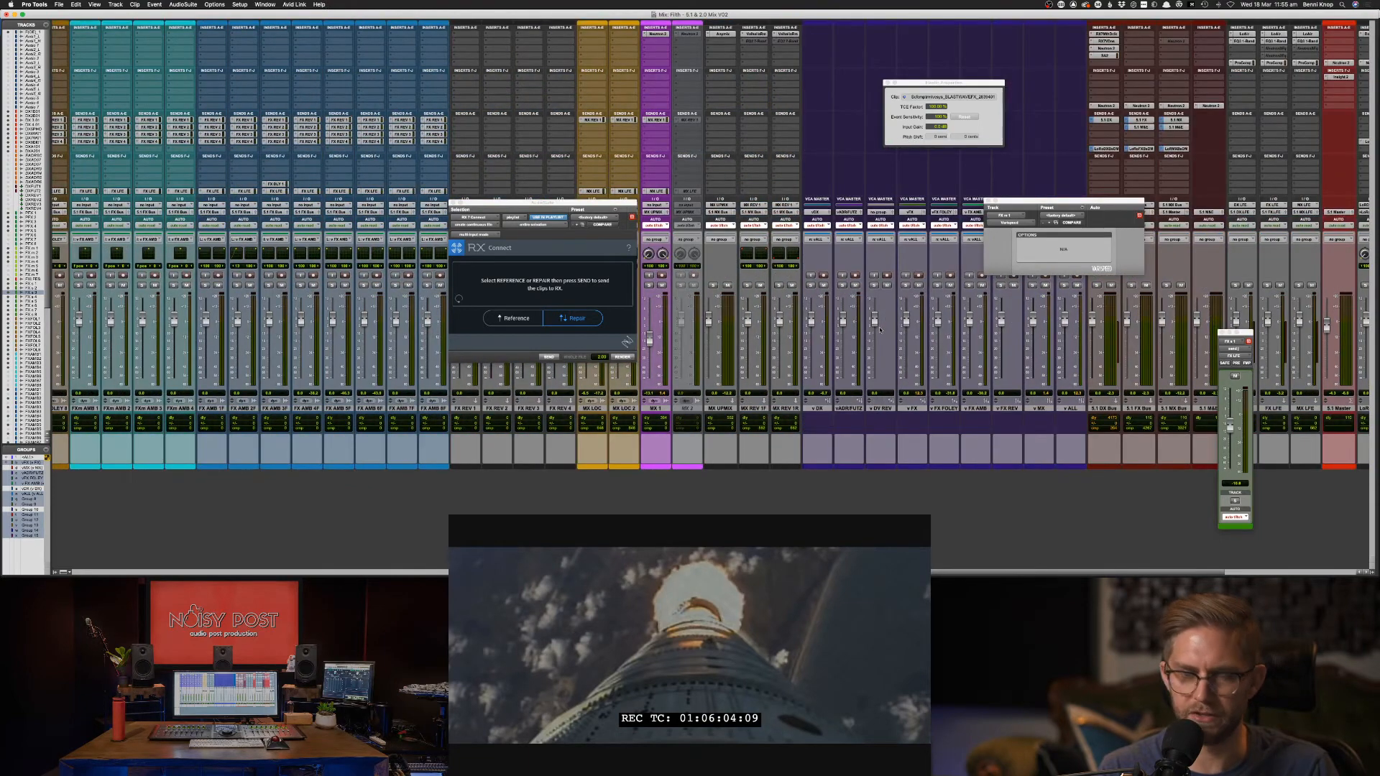
{"action": "scroll", "coordinate": [880, 327], "scroll_direction": "left", "scroll_amount": 1}
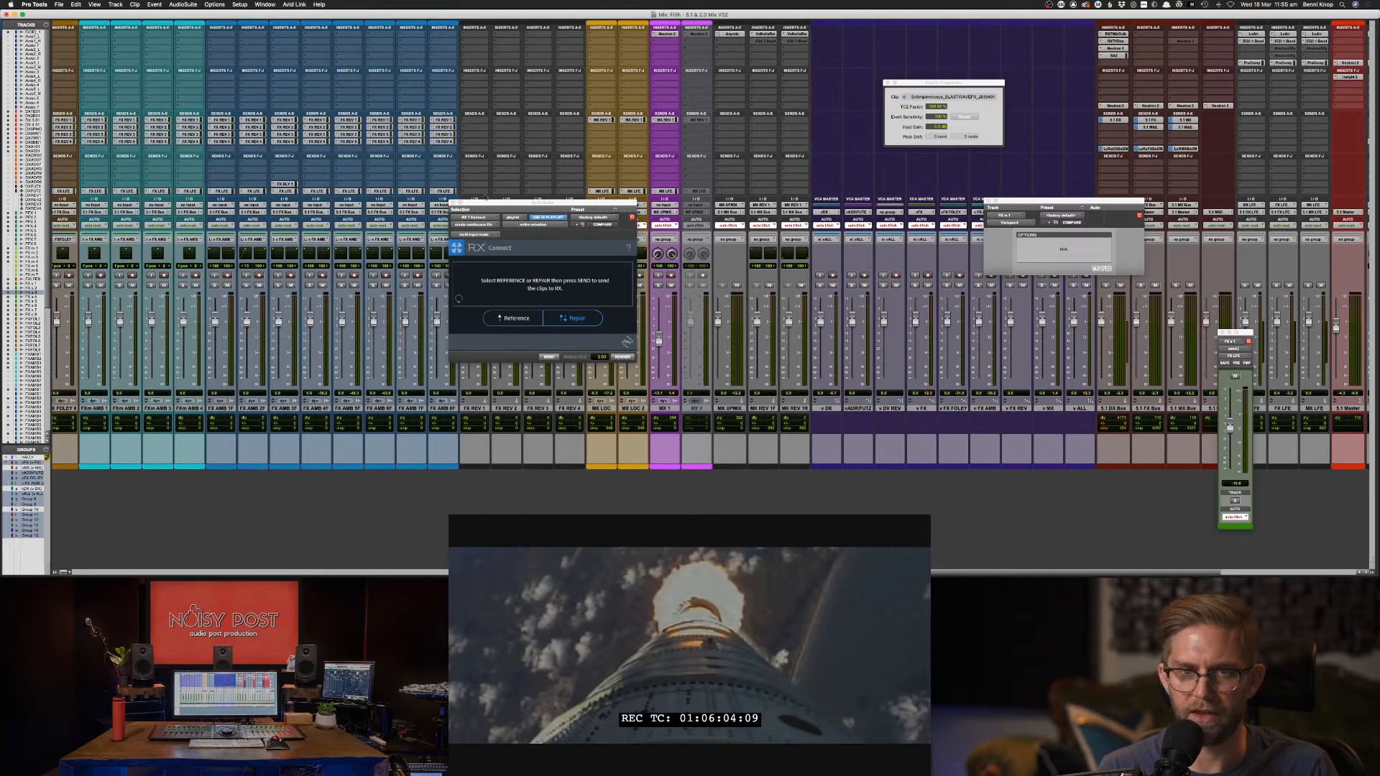
{"action": "left_click", "coordinate": [456, 204]}
{"action": "left_click", "coordinate": [454, 204]}
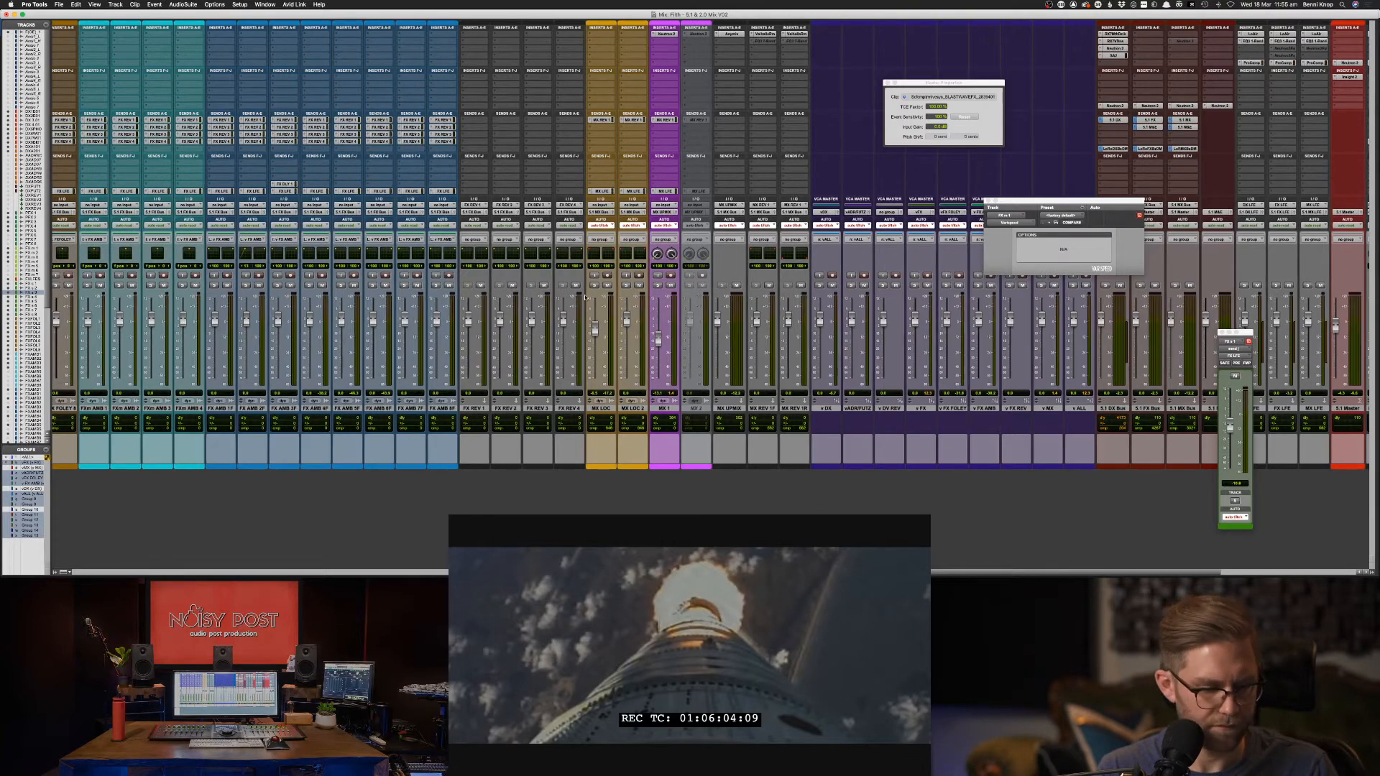
Select the tracks from 5.1 DX Bus through RX Mon, then MX UPMIX through the MX REV tracks.
{"action": "scroll", "coordinate": [597, 301], "scroll_direction": "right", "scroll_amount": 5}
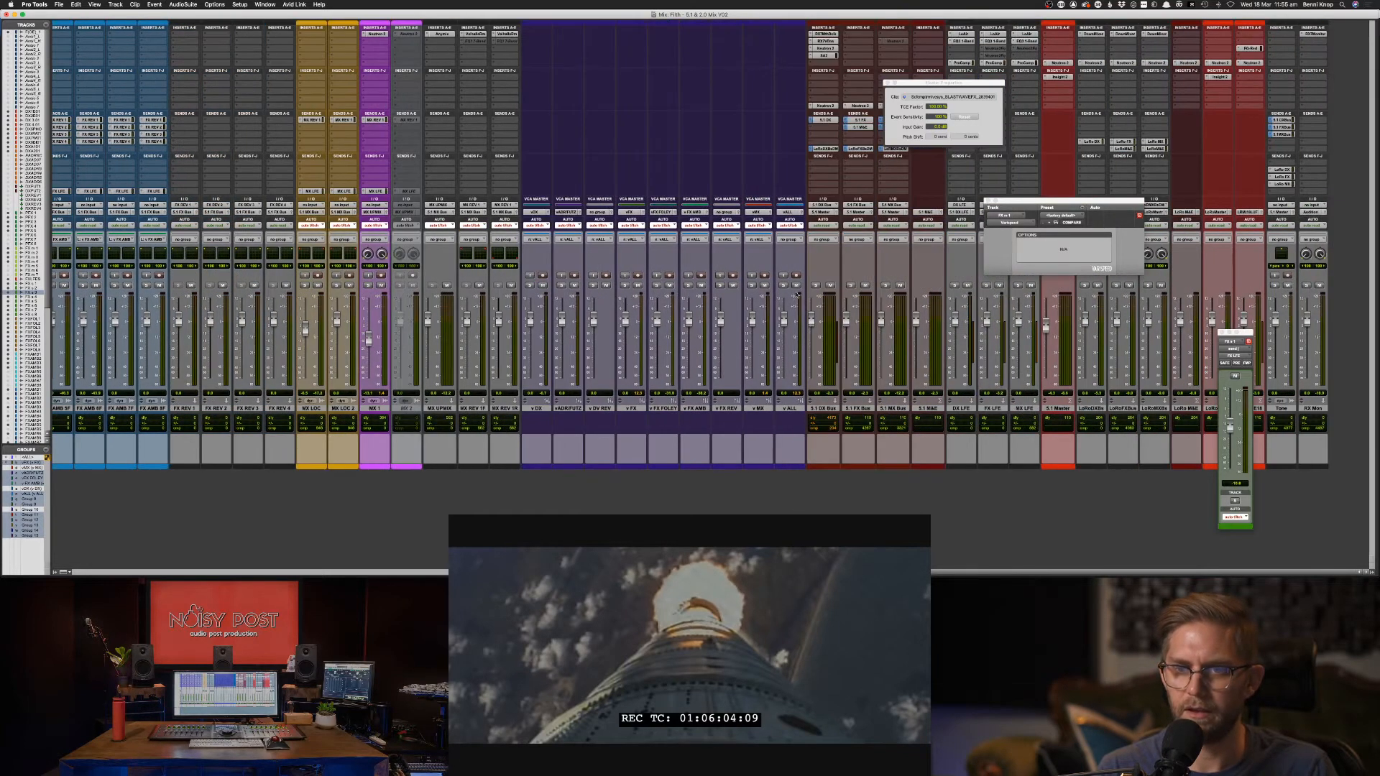
{"action": "left_click", "coordinate": [813, 407]}
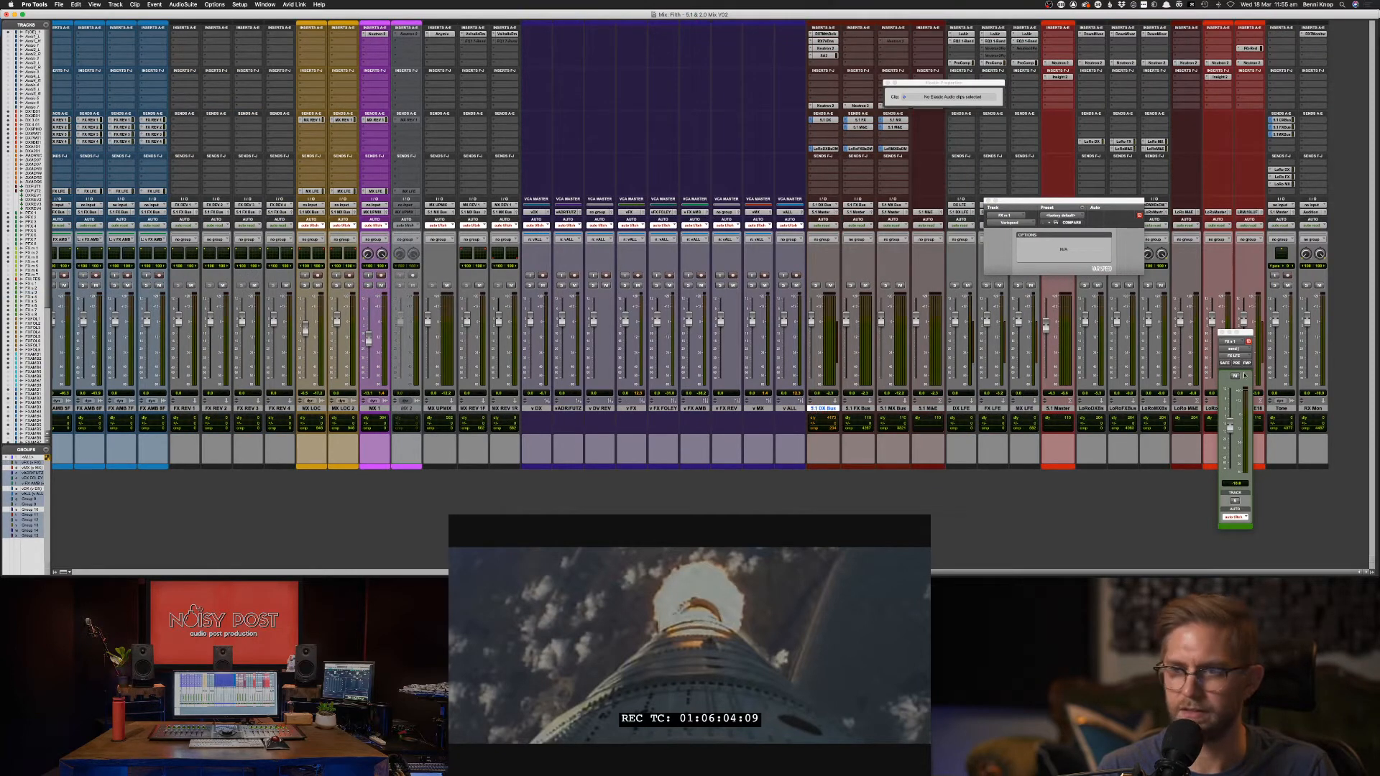
{"action": "left_click", "coordinate": [1313, 408], "text": "shift"}
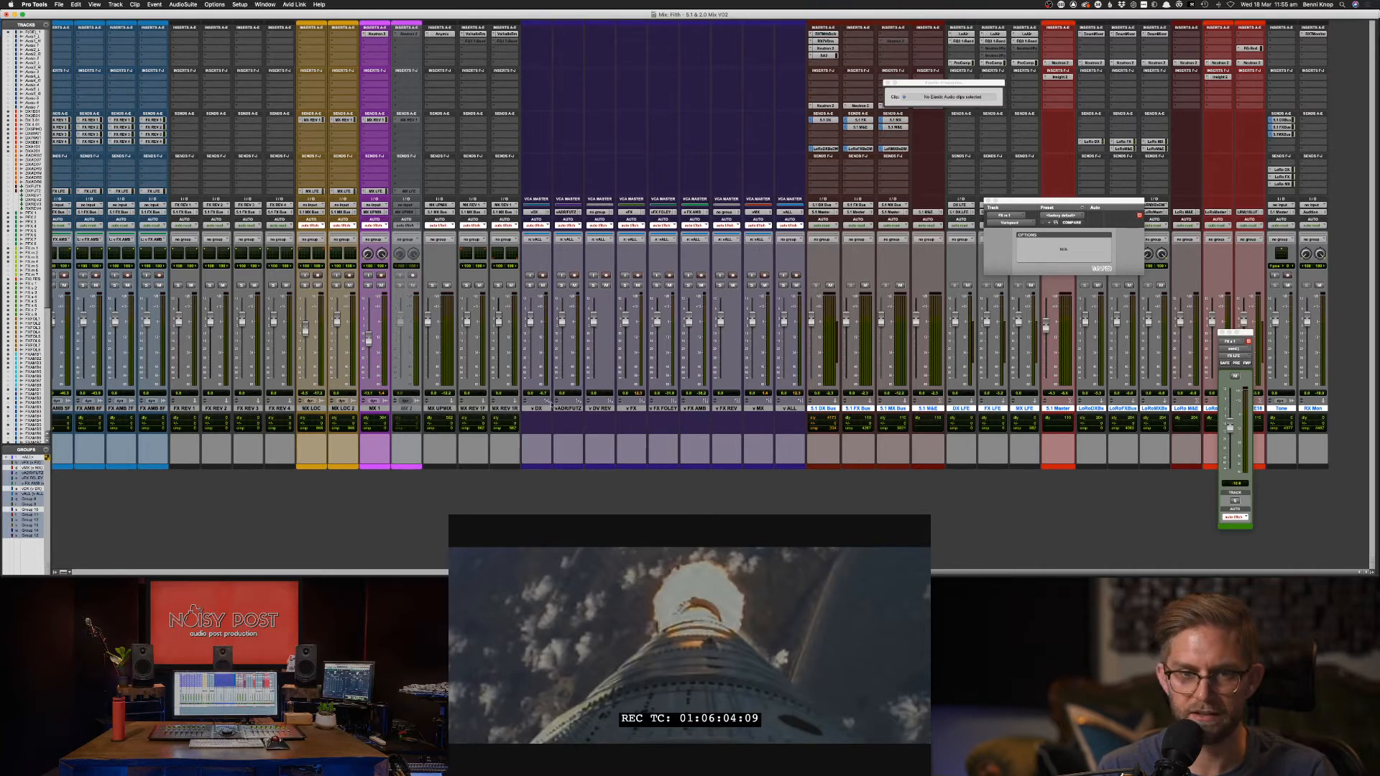
{"action": "left_click", "coordinate": [449, 410]}
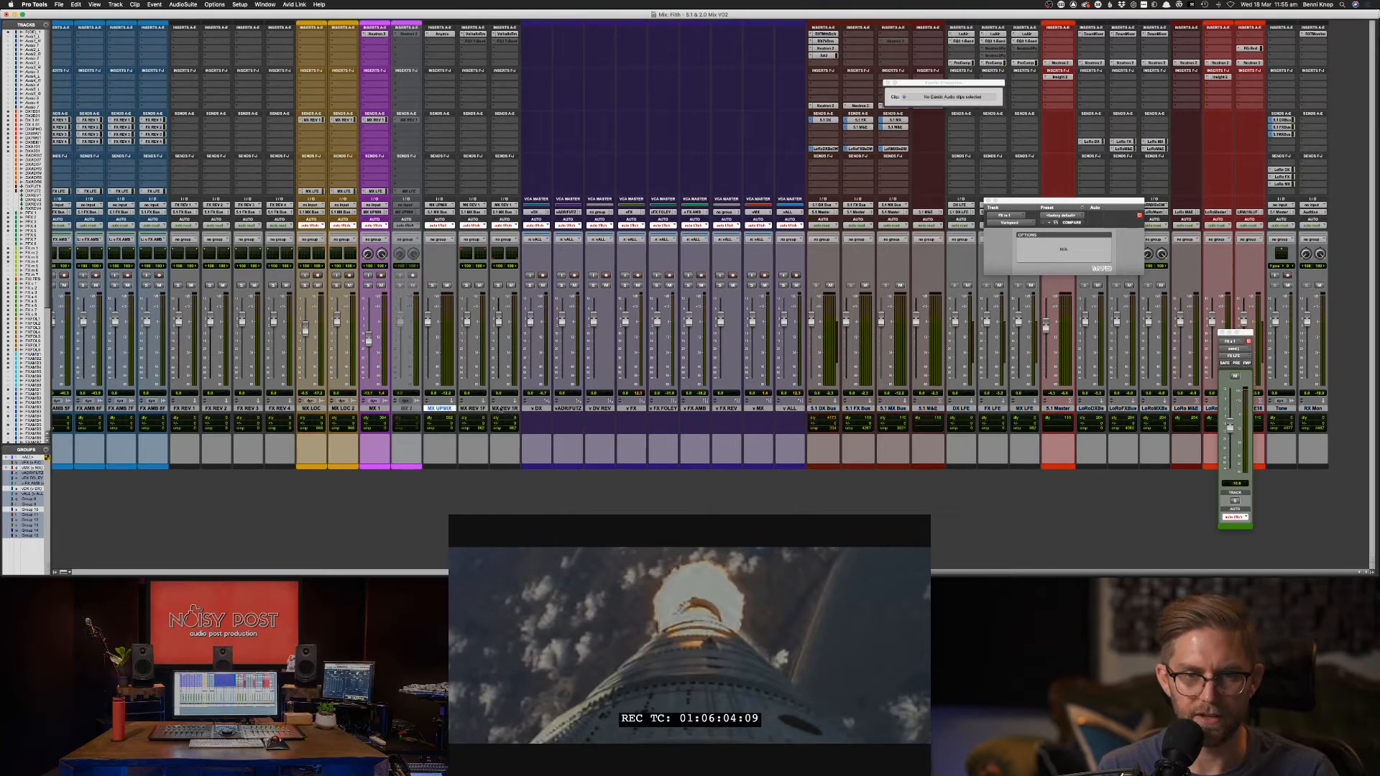
{"action": "left_click", "coordinate": [505, 409], "text": "shift"}
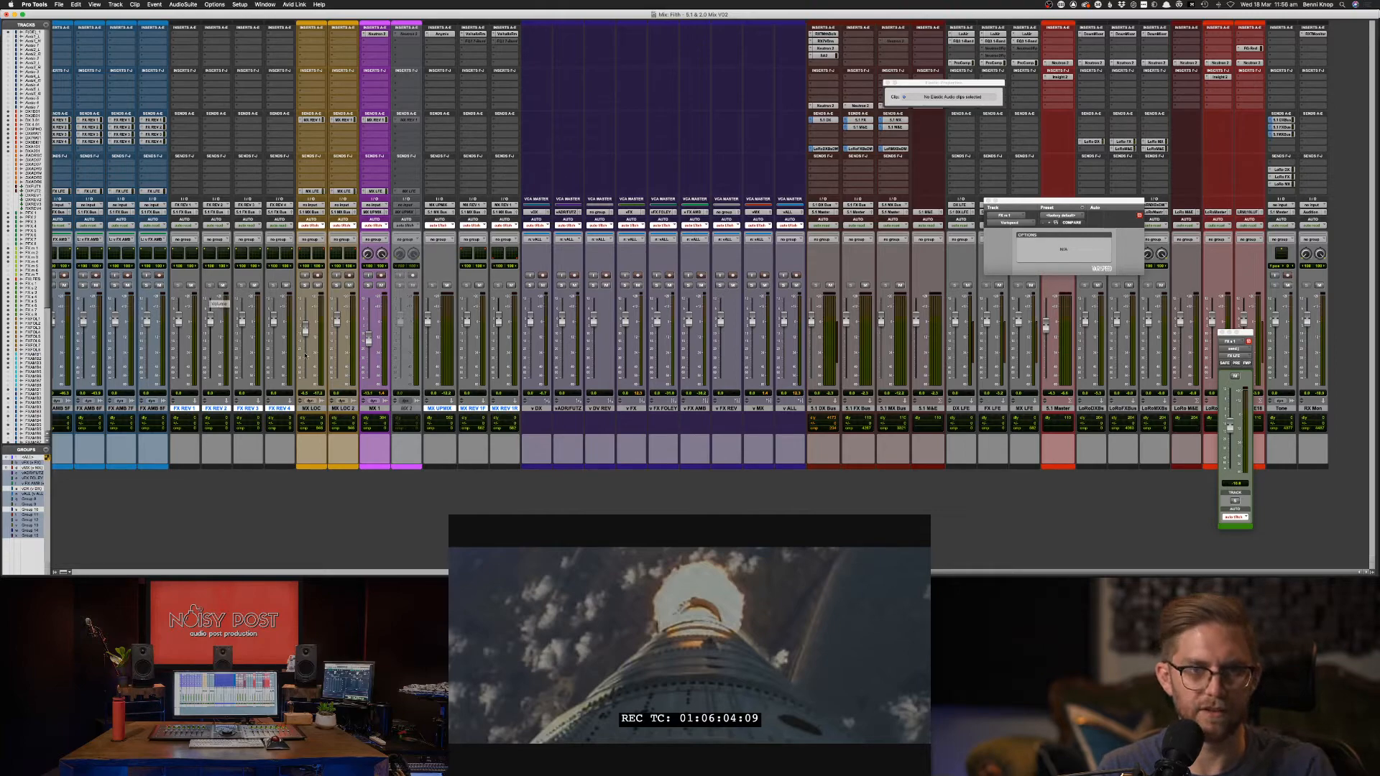
Scroll back to the start of the mixer and return to the Edit window.
{"action": "scroll", "coordinate": [302, 361], "scroll_direction": "left", "scroll_amount": 5}
{"action": "scroll", "coordinate": [303, 360], "scroll_direction": "left", "scroll_amount": 5}
{"action": "scroll", "coordinate": [450, 415], "scroll_direction": "left", "scroll_amount": 5}
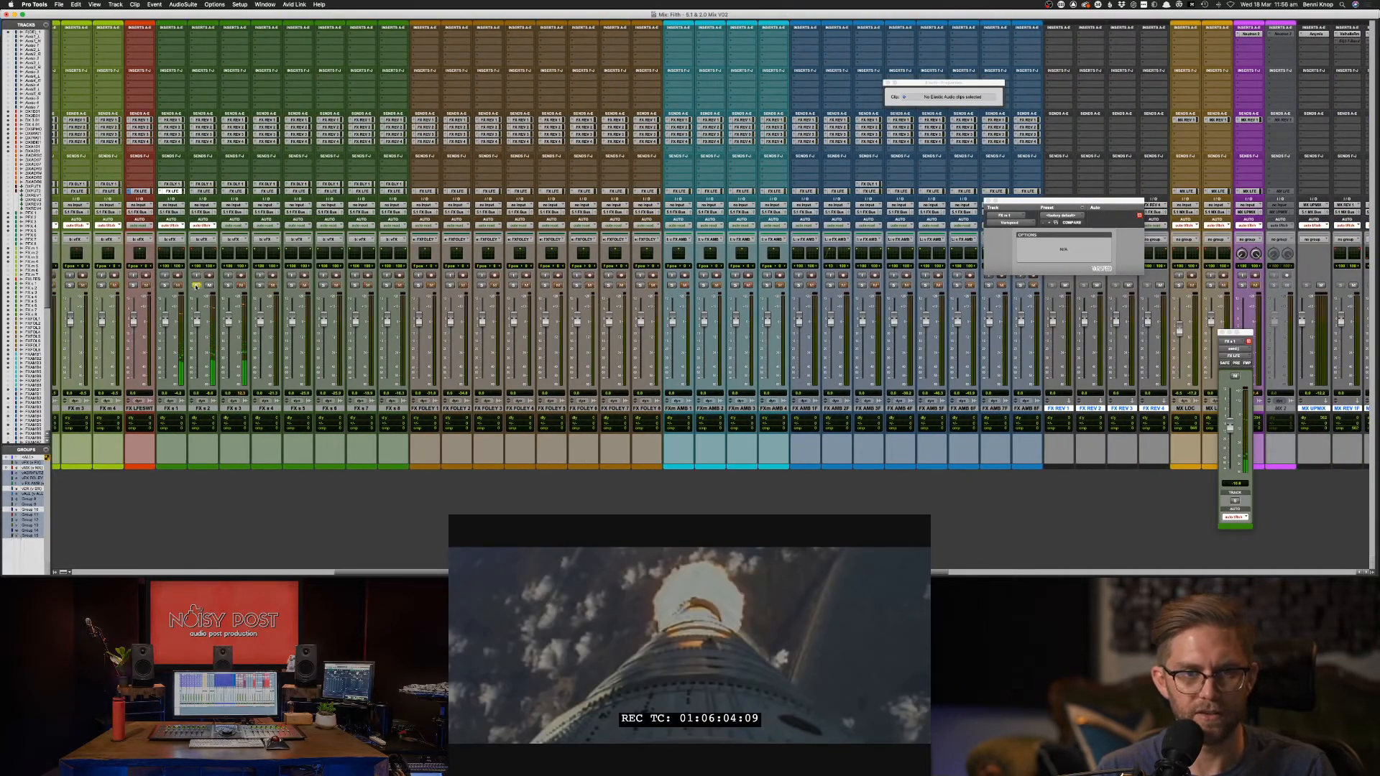
{"action": "key", "text": "super+equal"}
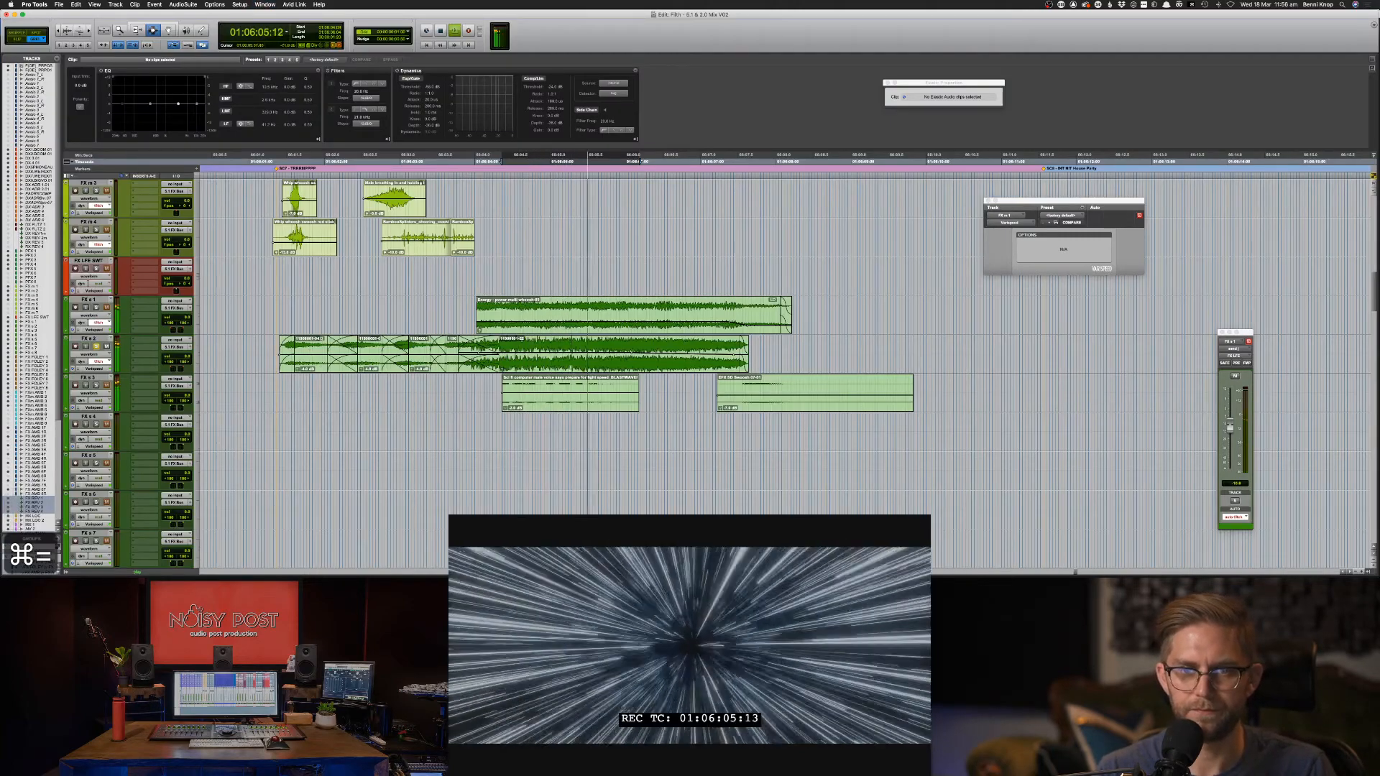
Select the FX s 2 and Energy clips and play the FX build-up from an earlier point.
{"action": "left_click", "coordinate": [672, 368]}
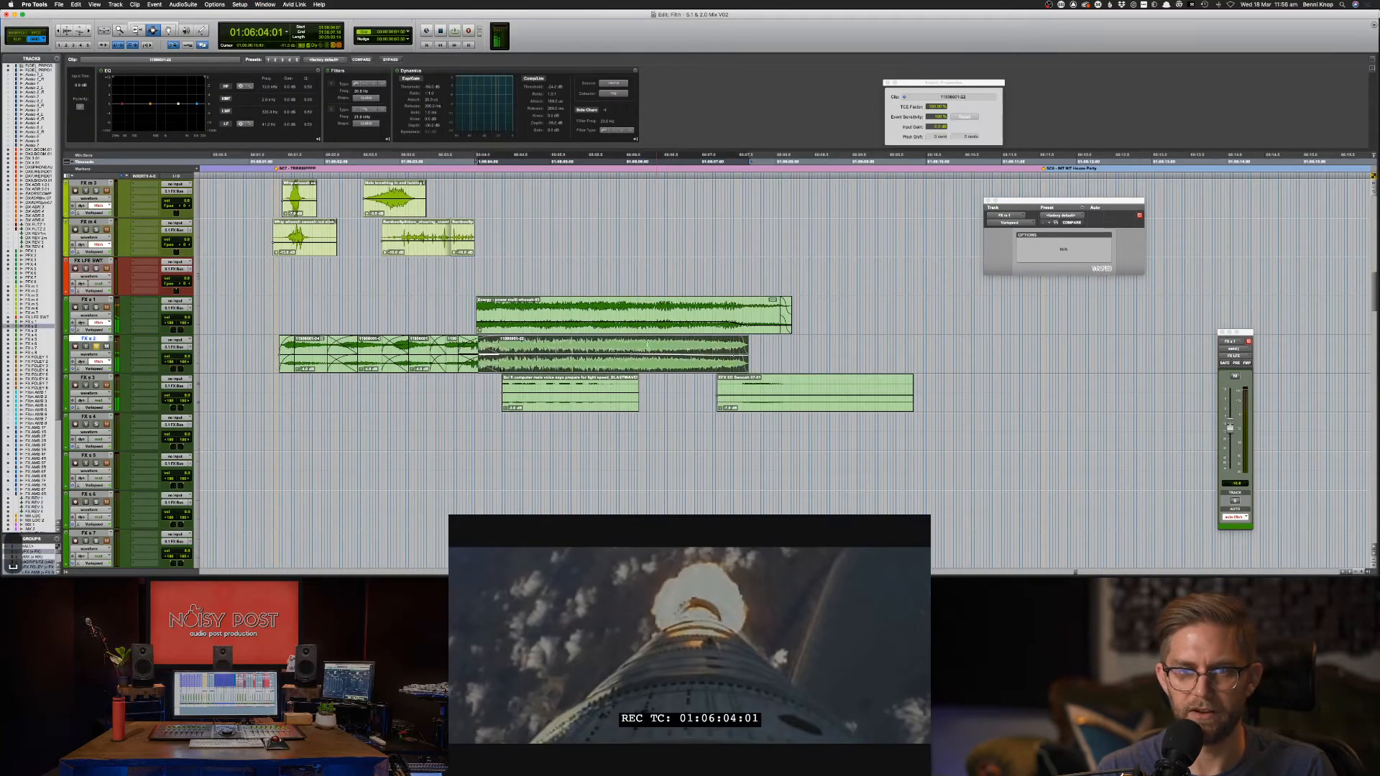
{"action": "left_click", "coordinate": [496, 327]}
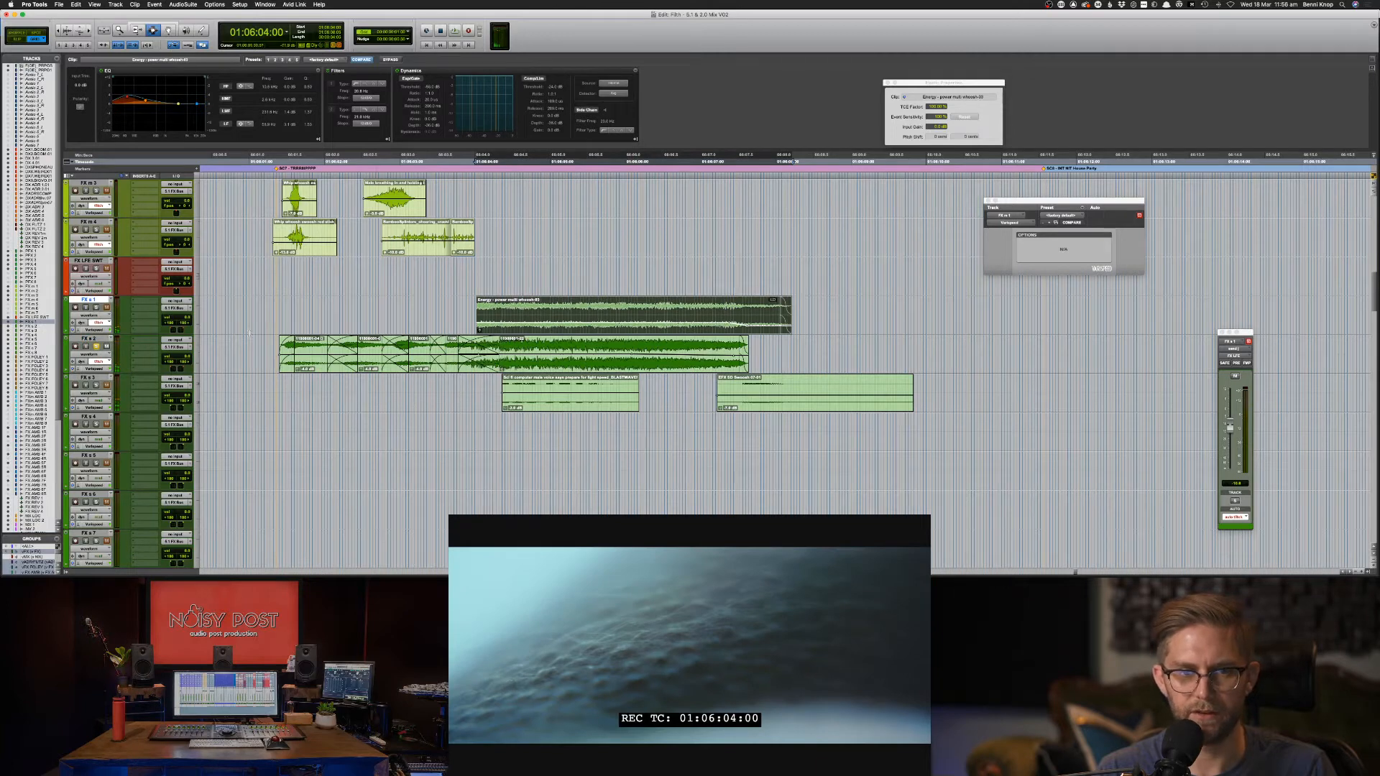
{"action": "left_click", "coordinate": [250, 333]}
{"action": "key", "text": "space"}
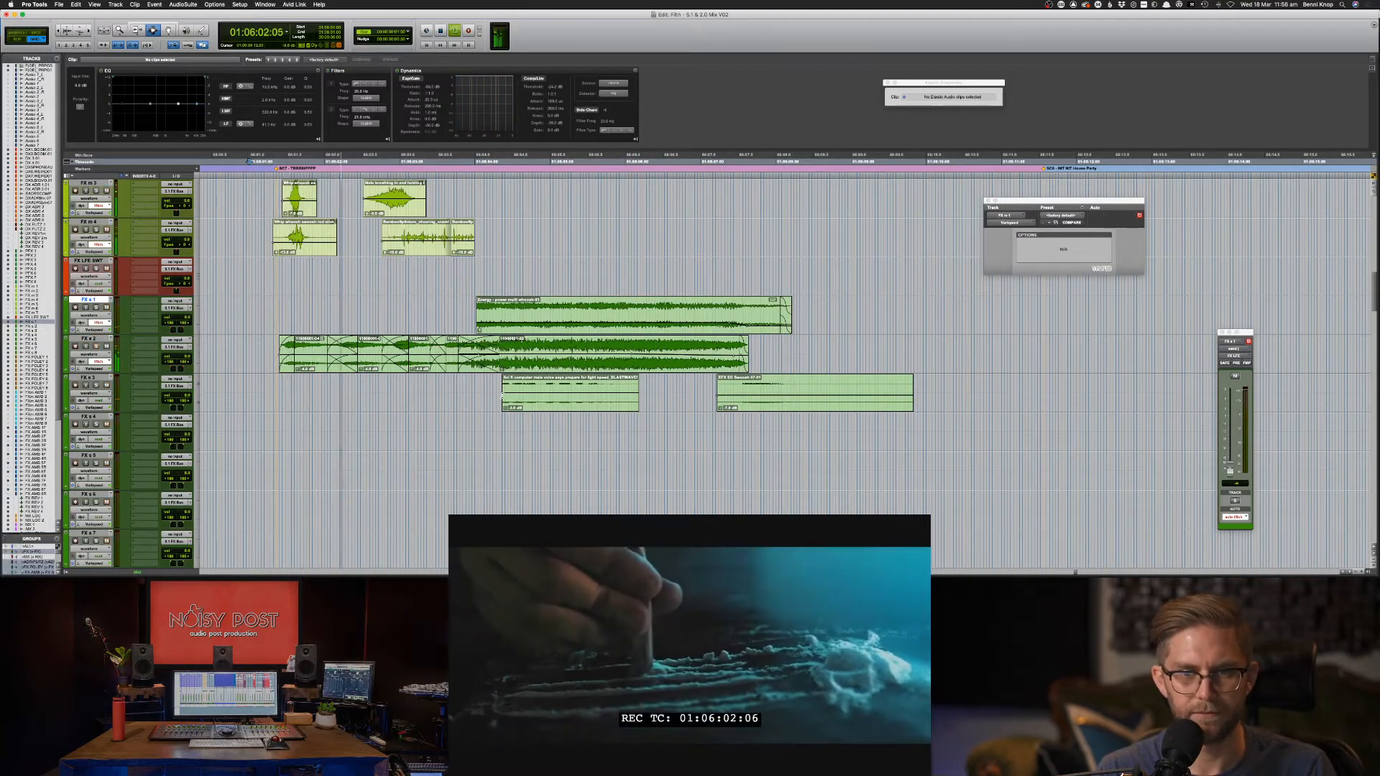
{"action": "key", "text": "space"}
{"action": "key", "text": "space"}
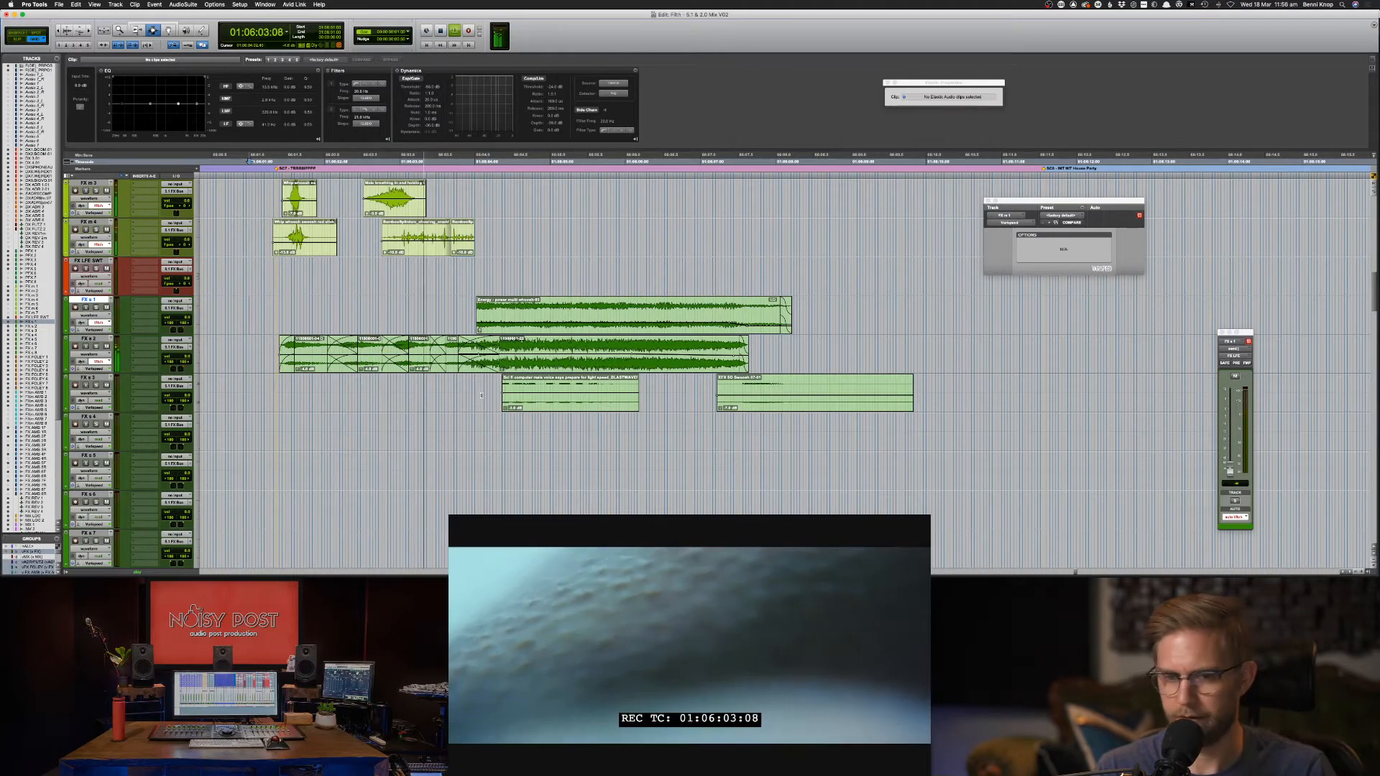
Mark the range covering the Sci-fi clip on FX s 3 for replacement from Soundsnap.
{"action": "left_click_drag", "start_coordinate": [502, 395], "coordinate": [668, 396]}
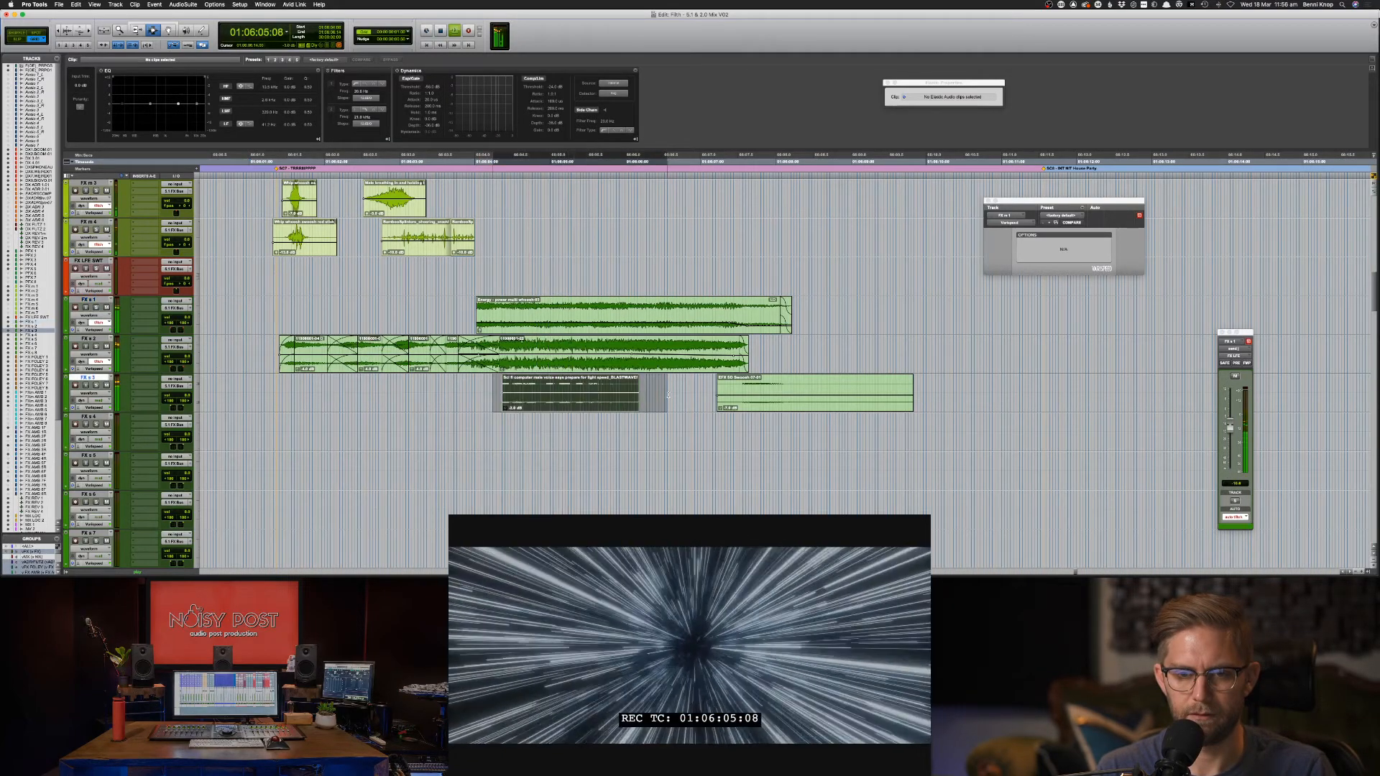
{"action": "key", "text": "super+Tab"}
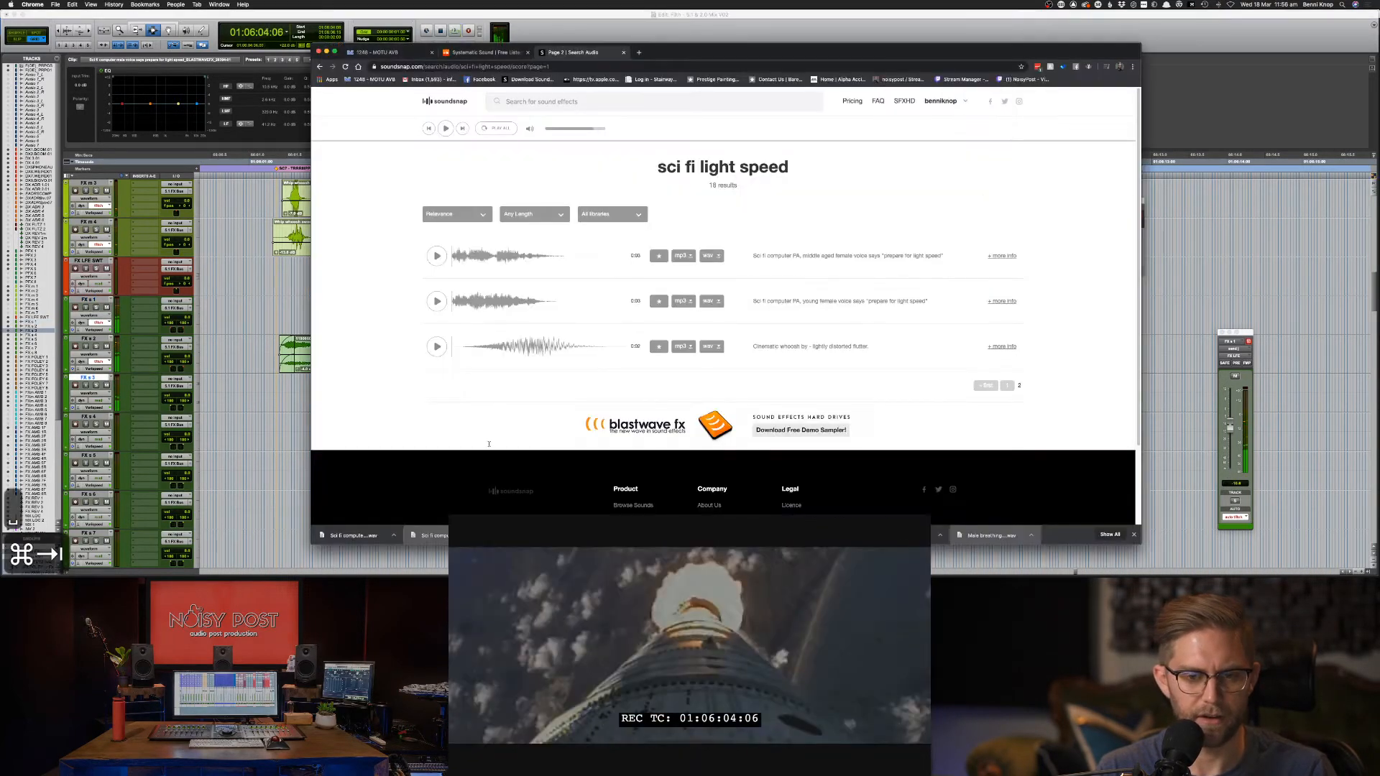
Return to Pro Tools with the female 'prepare for light speed' voice placed on FX s 3.
{"action": "key", "text": "super+Tab"}
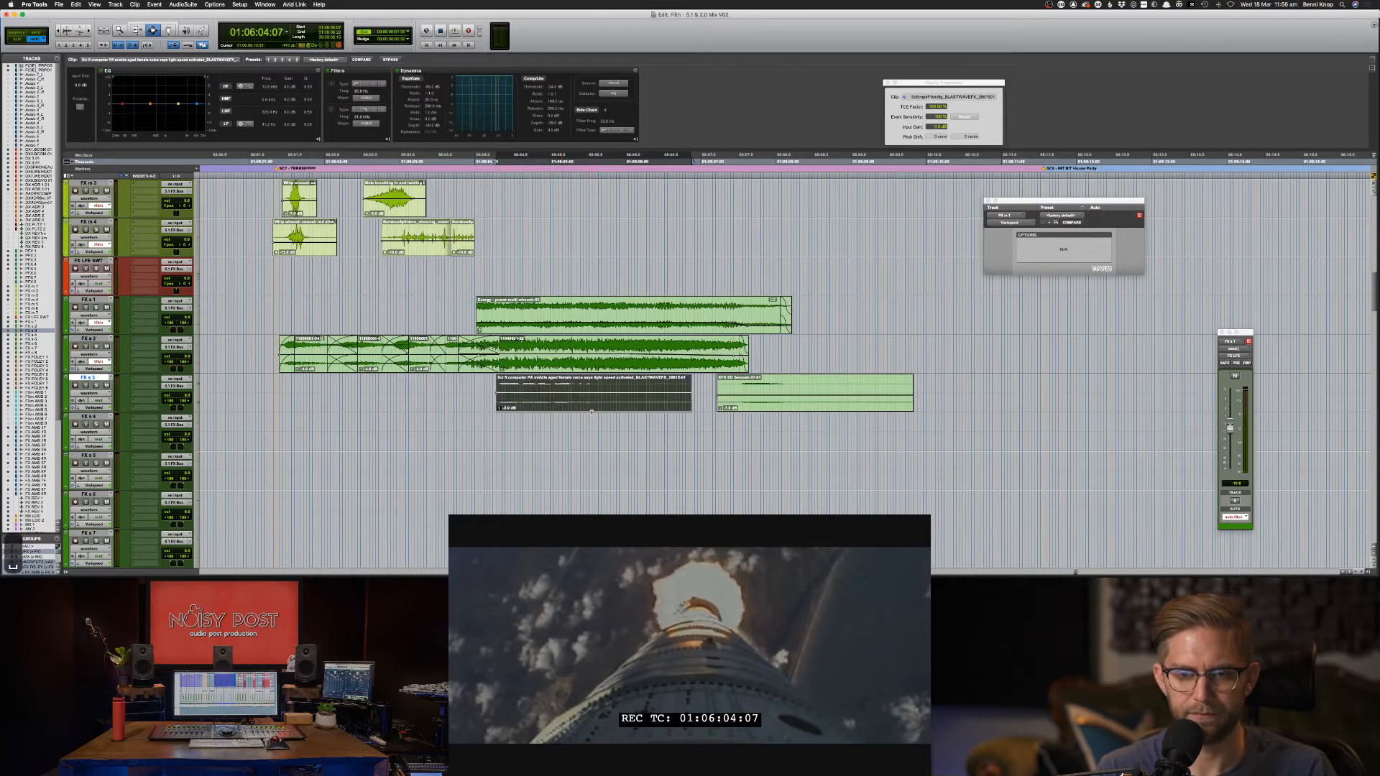
Audition the new voice, slide it later on FX s 3 and trim its tail shorter.
{"action": "key", "text": "space"}
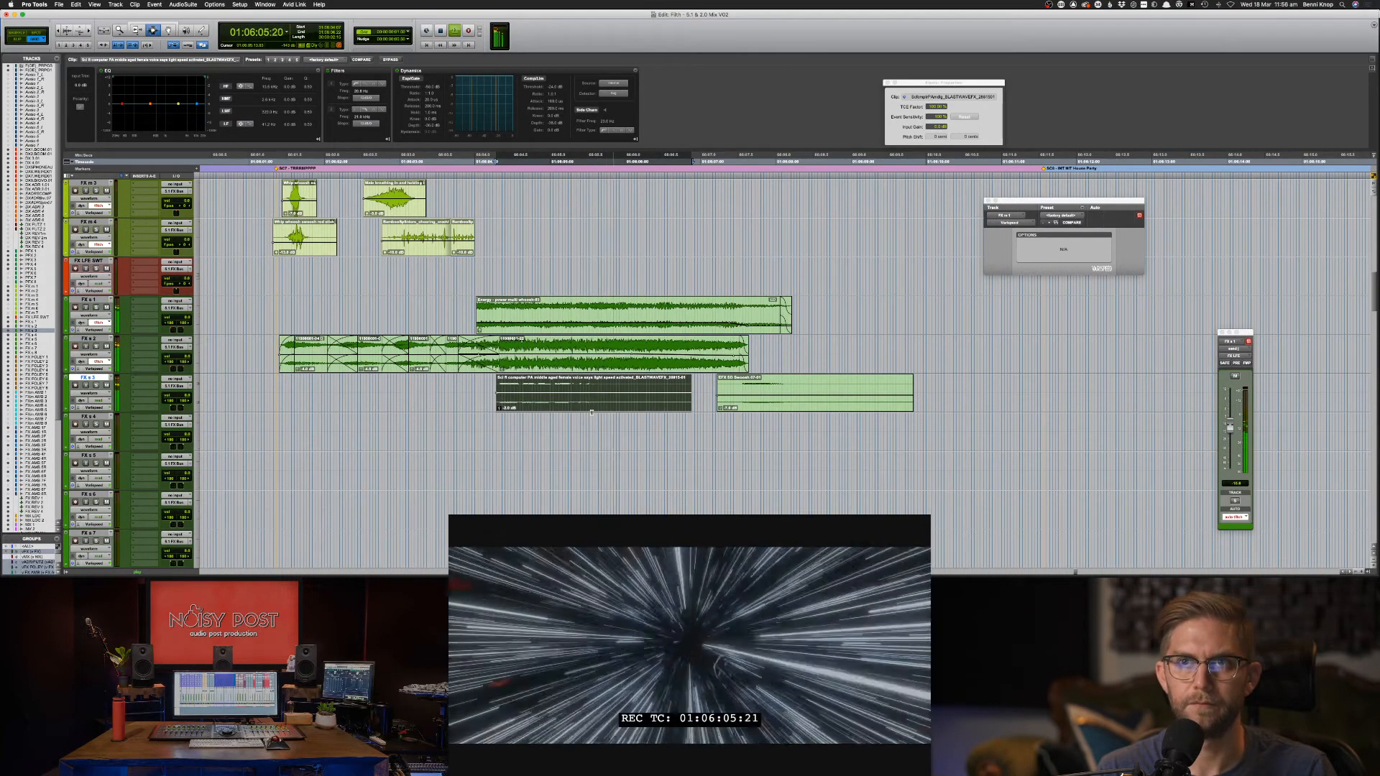
{"action": "key", "text": "space"}
{"action": "key", "text": "F8"}
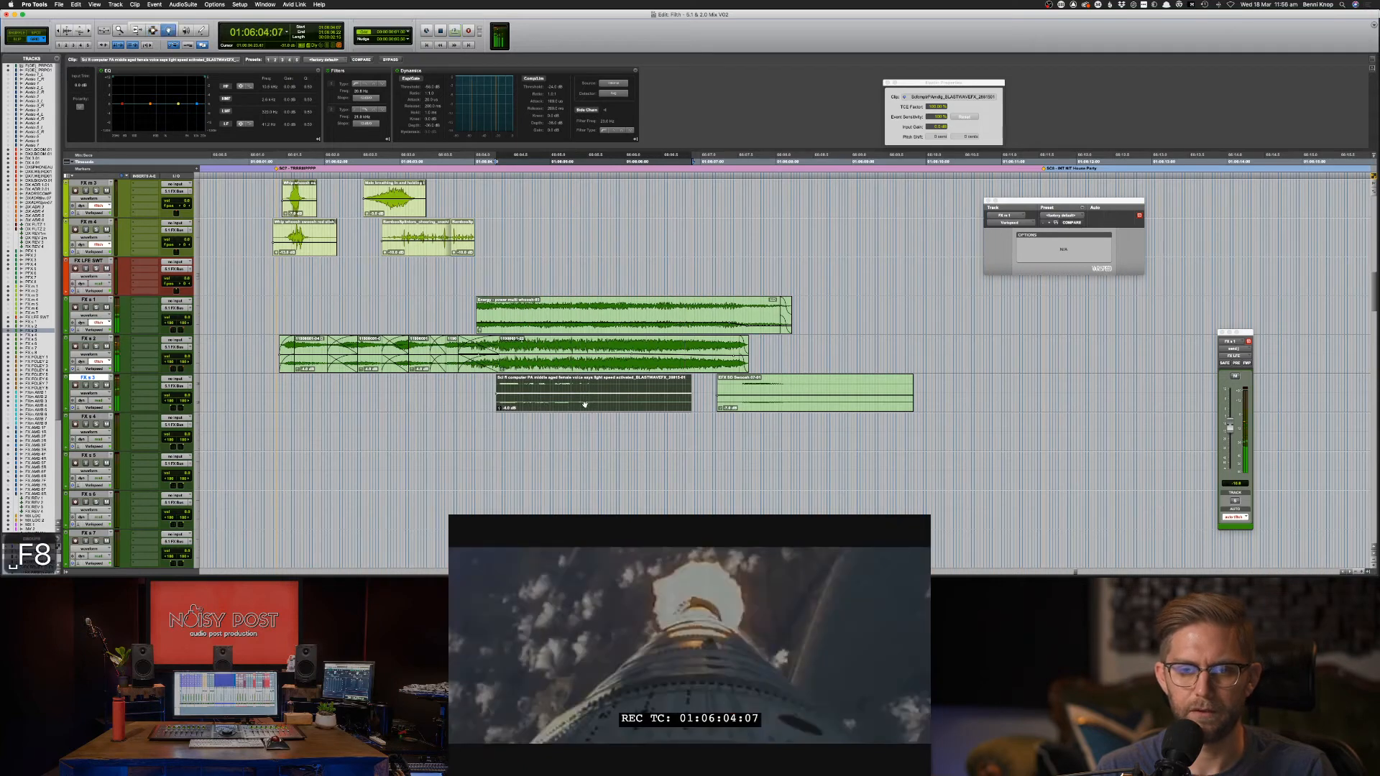
{"action": "mouse_move", "coordinate": [545, 405]}
{"action": "left_mouse_down"}
{"action": "mouse_move", "coordinate": [589, 404]}
{"action": "mouse_move", "coordinate": [559, 403]}
{"action": "left_mouse_up"}
{"action": "key", "text": "F6"}
{"action": "left_click_drag", "start_coordinate": [707, 392], "coordinate": [635, 404]}
{"action": "key", "text": "F8"}
{"action": "key", "text": "F8"}
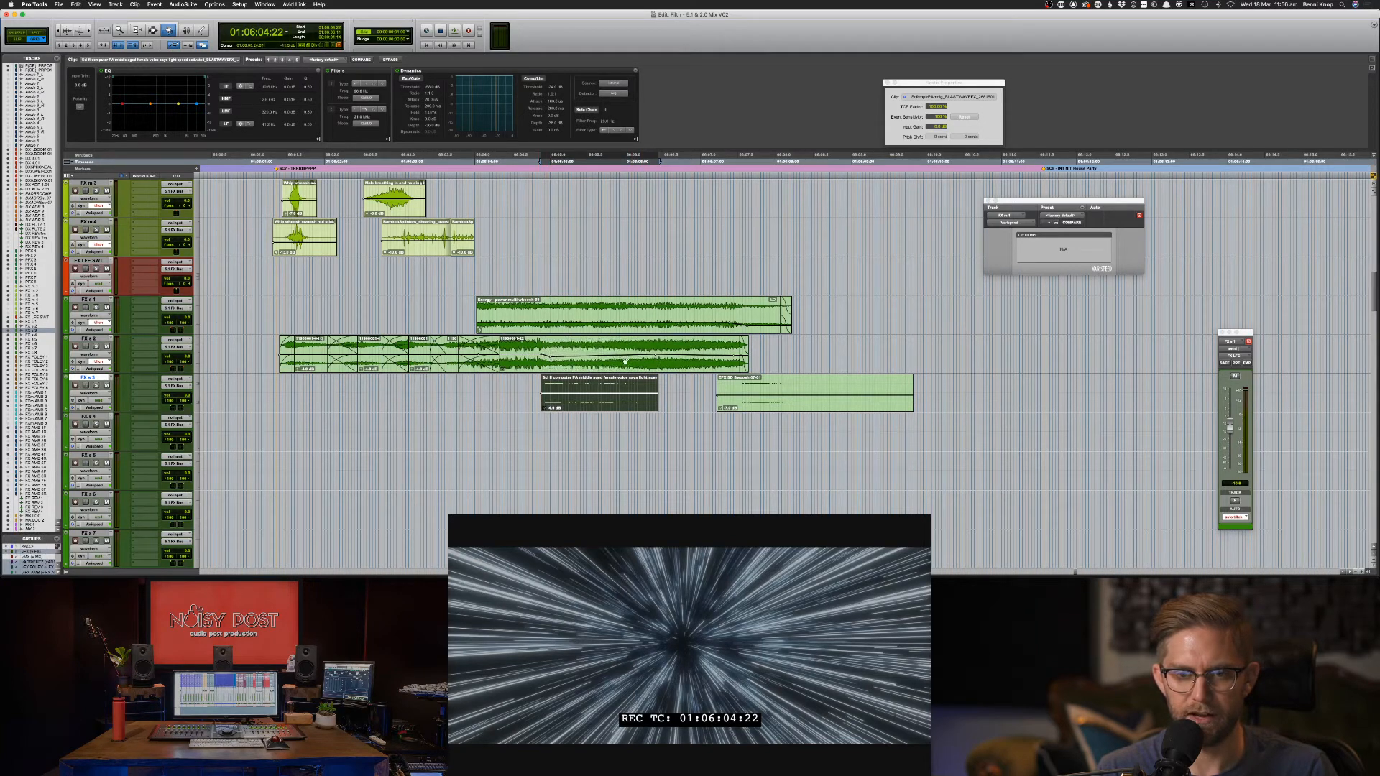
Dip the FX s 2 clip gain and replay from before the voice clip to check sync.
{"action": "left_click_drag", "start_coordinate": [633, 360], "coordinate": [635, 362]}
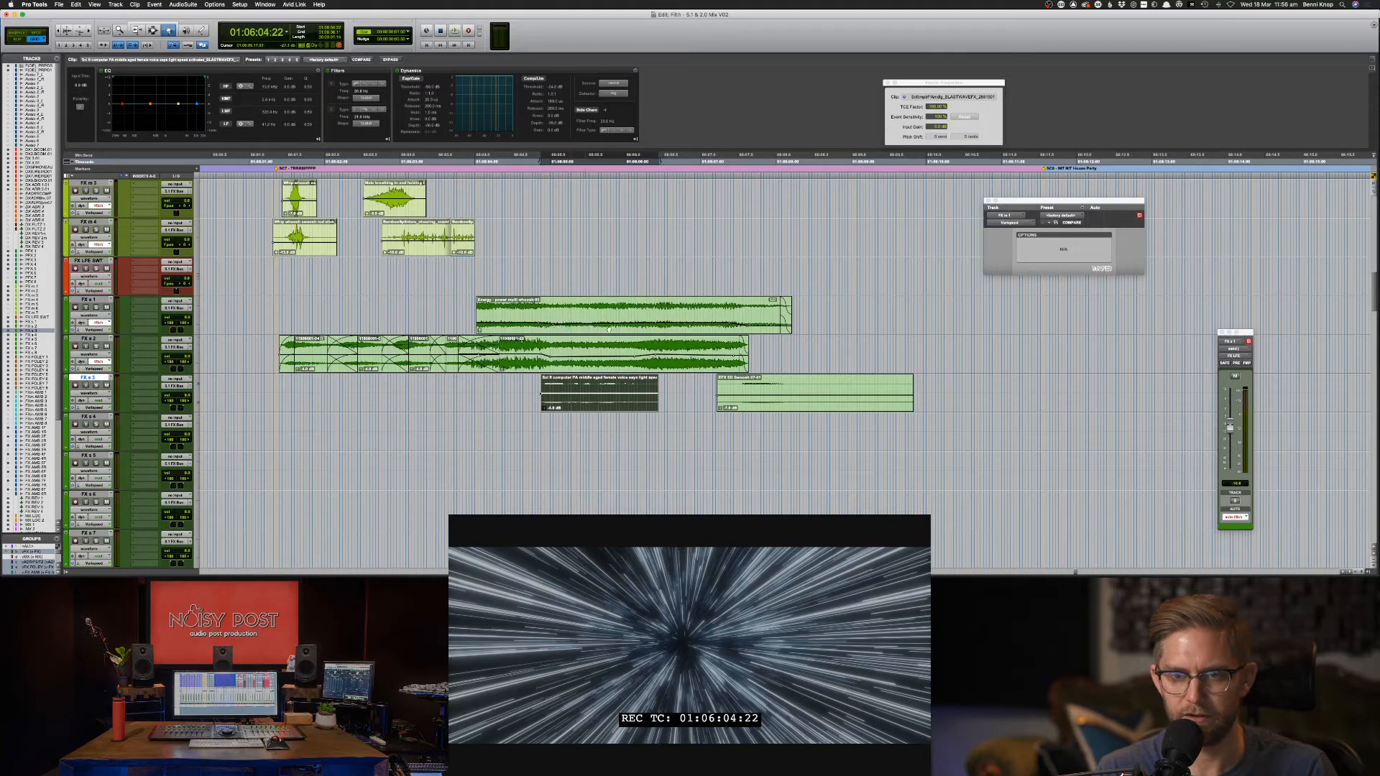
{"action": "key", "text": "F7"}
{"action": "left_click", "coordinate": [453, 161]}
{"action": "key", "text": "space"}
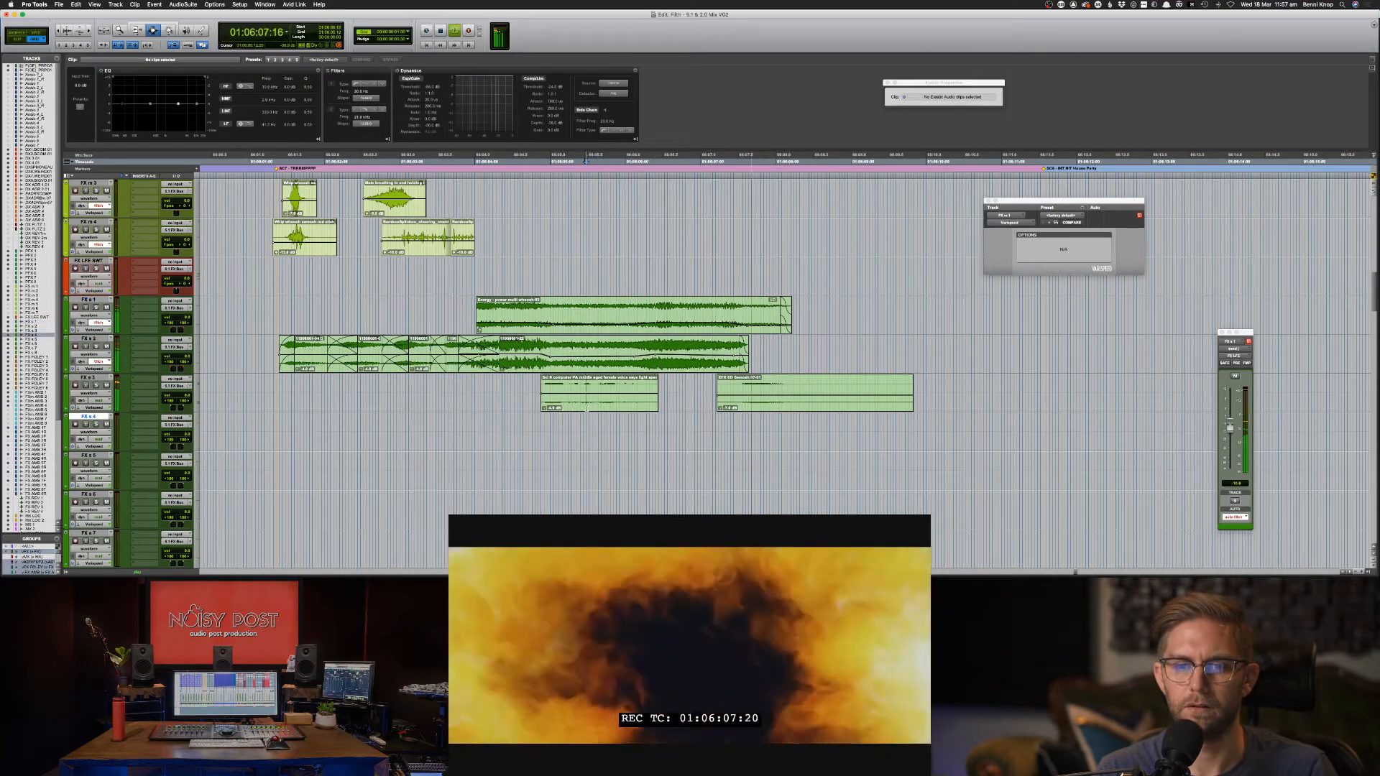
{"action": "left_click", "coordinate": [586, 408]}
{"action": "key", "text": "space"}
{"action": "left_click", "coordinate": [579, 401]}
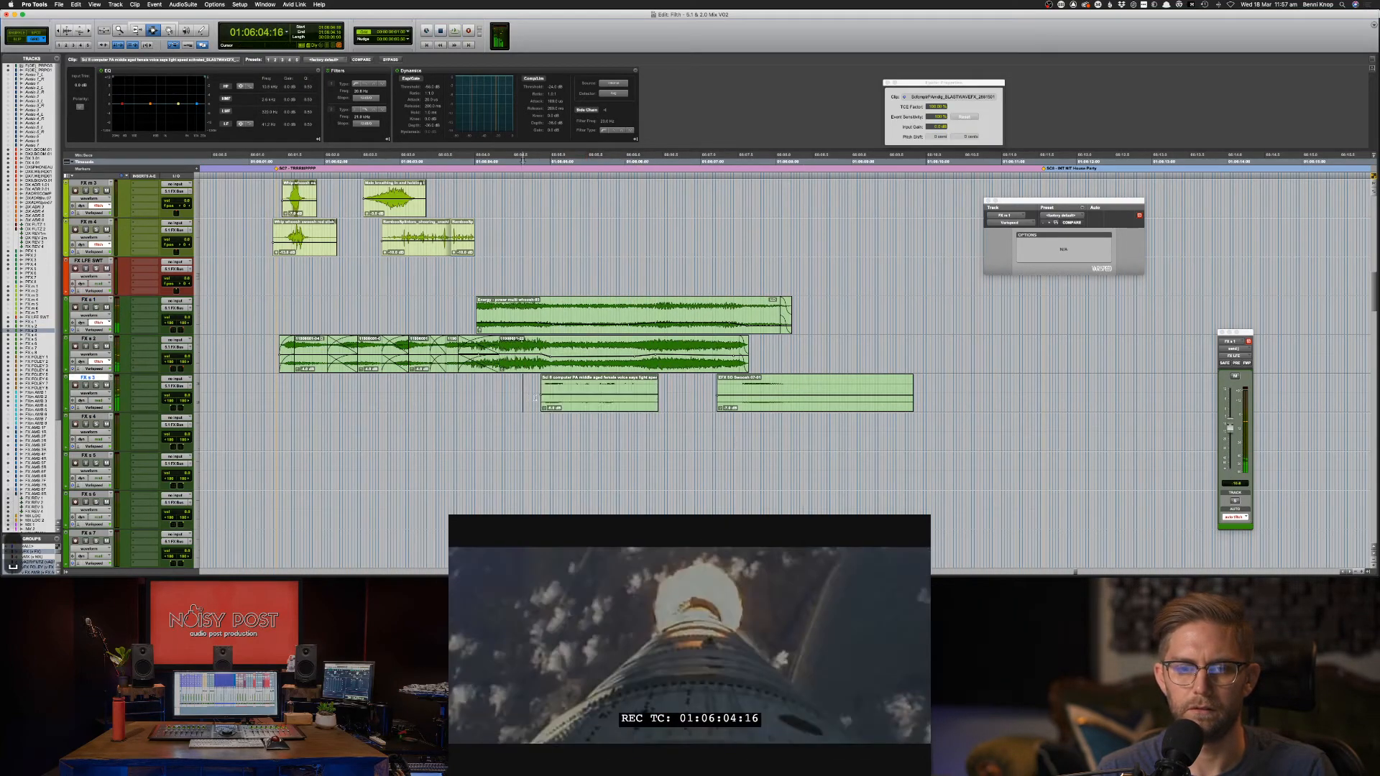
{"action": "key", "text": "space"}
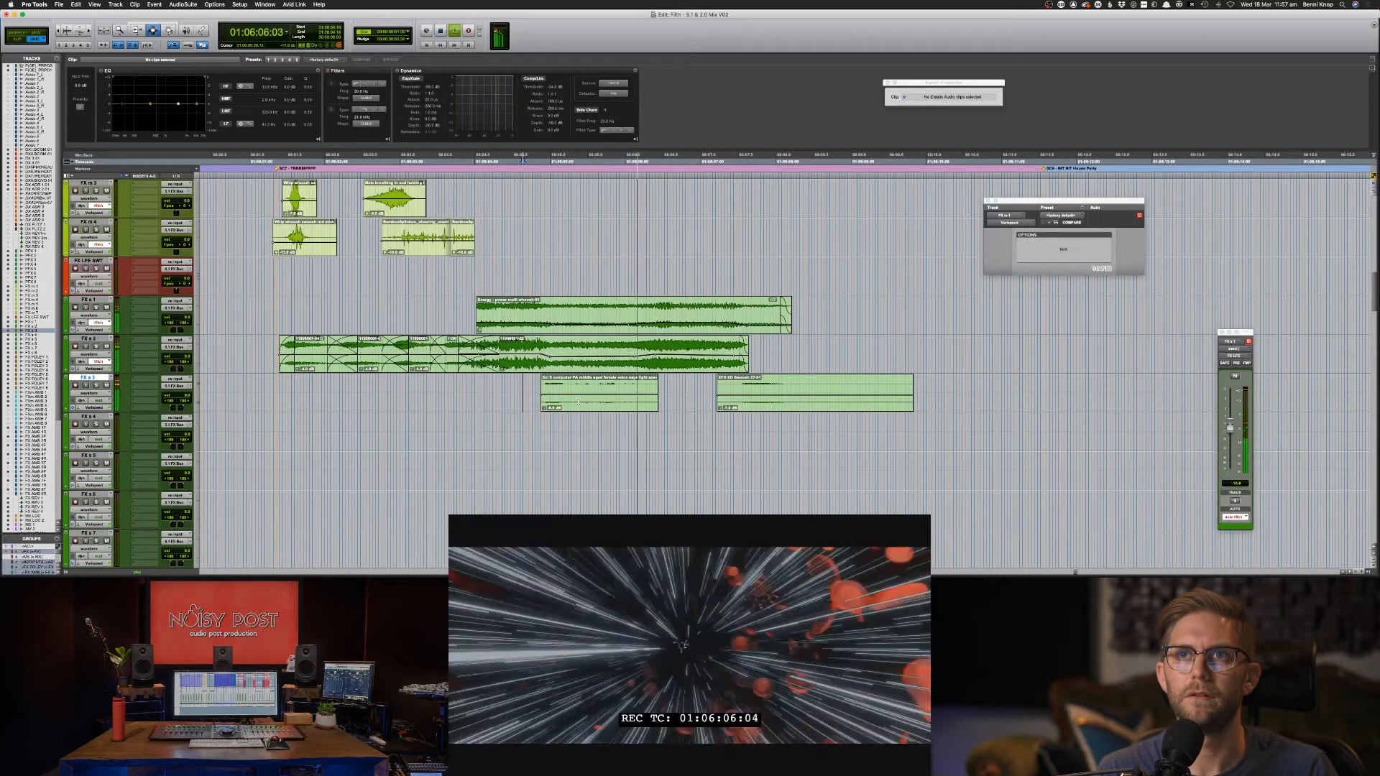
{"action": "left_click", "coordinate": [580, 401]}
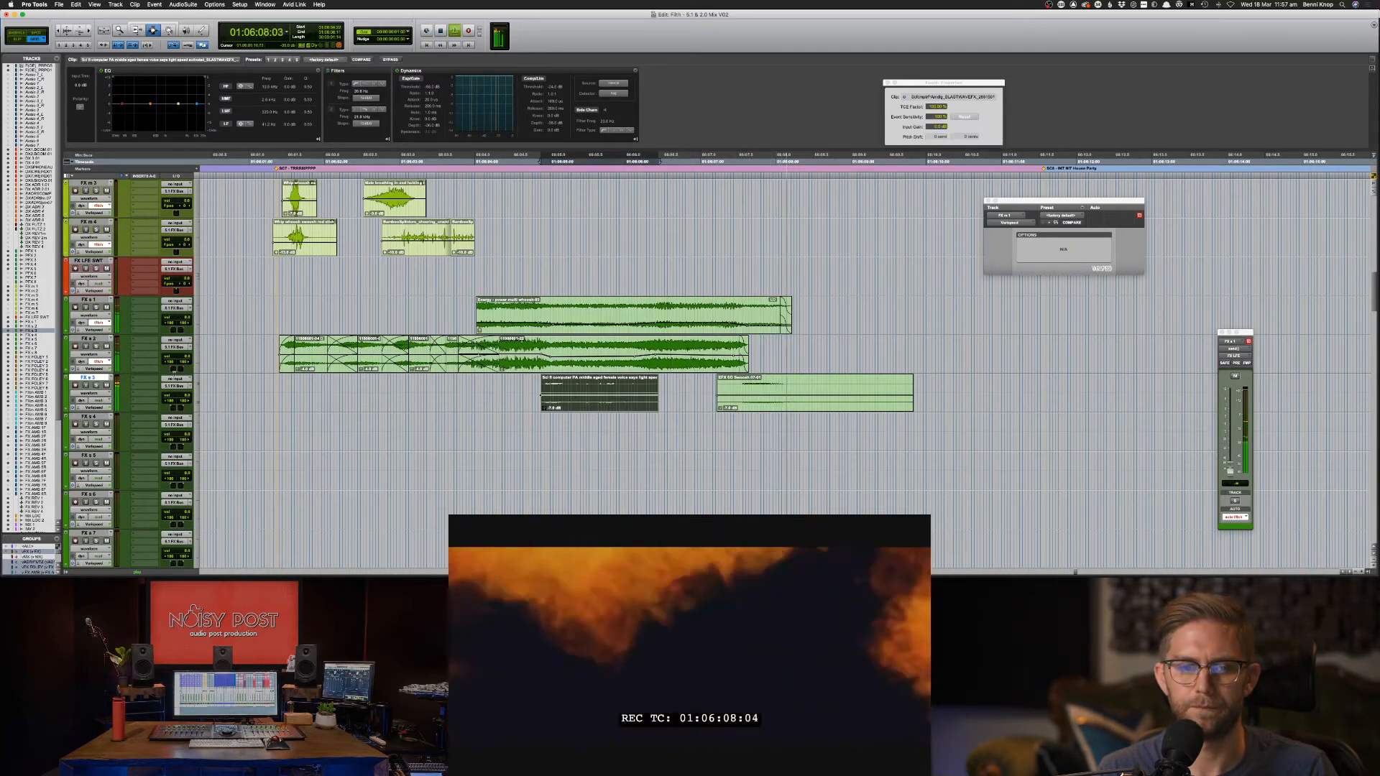
{"action": "key", "text": "space"}
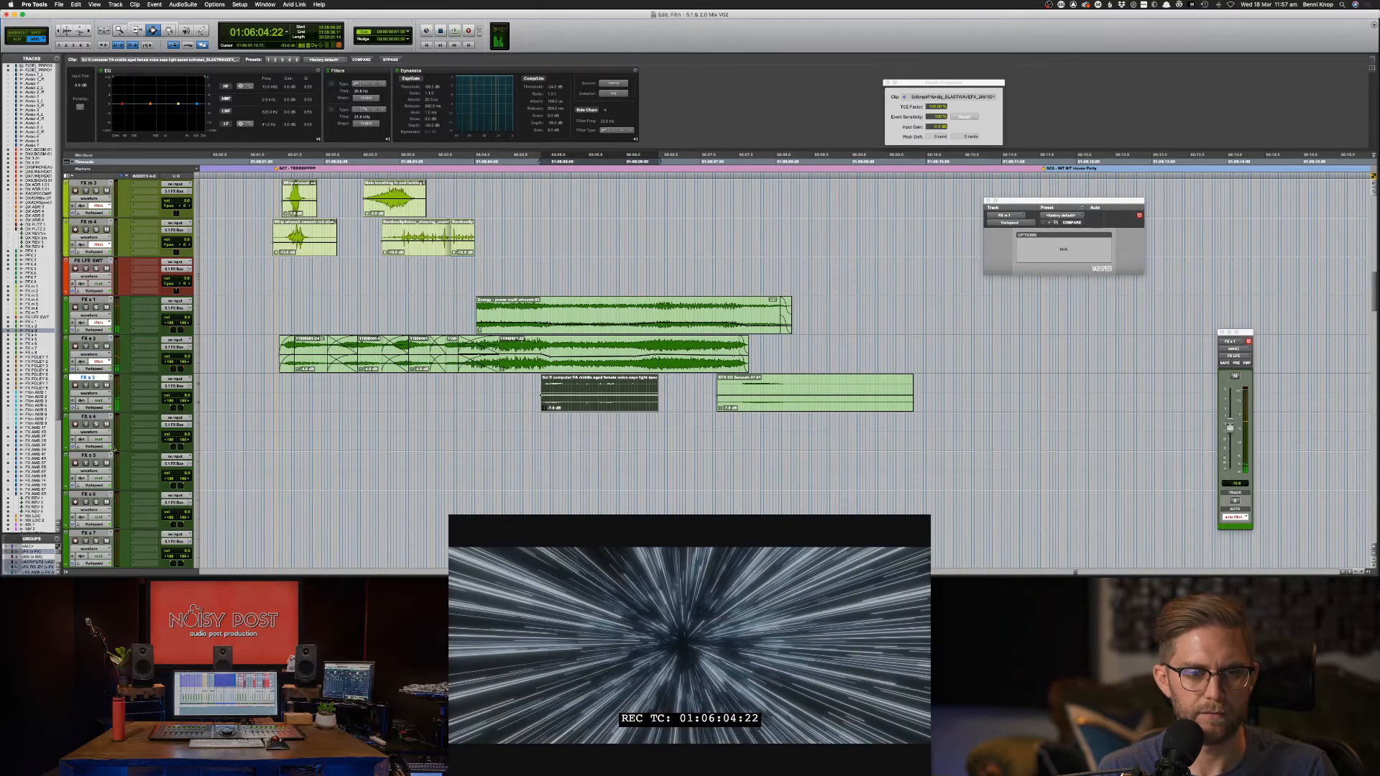
{"action": "key", "text": "ctrl+Up"}
{"action": "key", "text": "F8"}
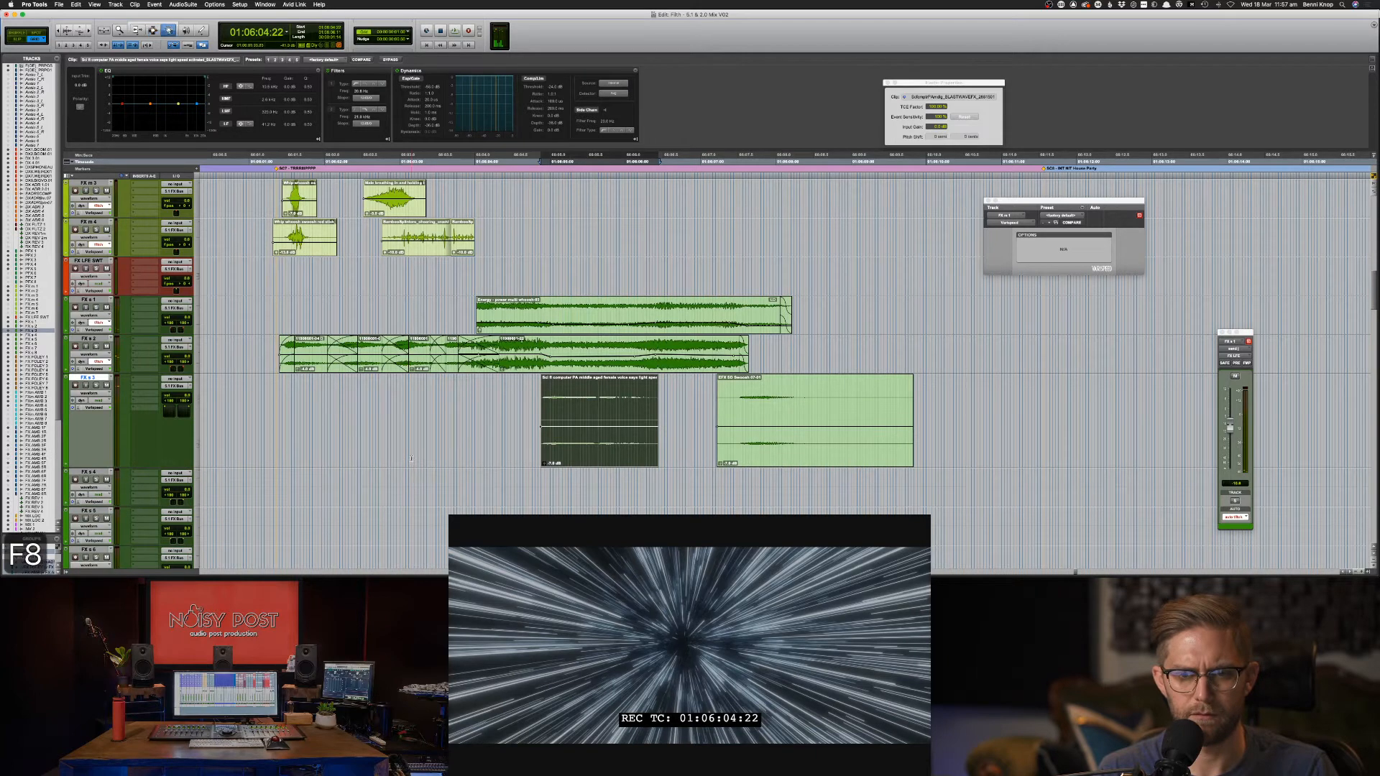
Add a clip-gain breakpoint on the first FX s 3 clip, raise its end, and audition it.
{"action": "left_click", "coordinate": [558, 430]}
{"action": "left_click_drag", "start_coordinate": [570, 431], "coordinate": [570, 429]}
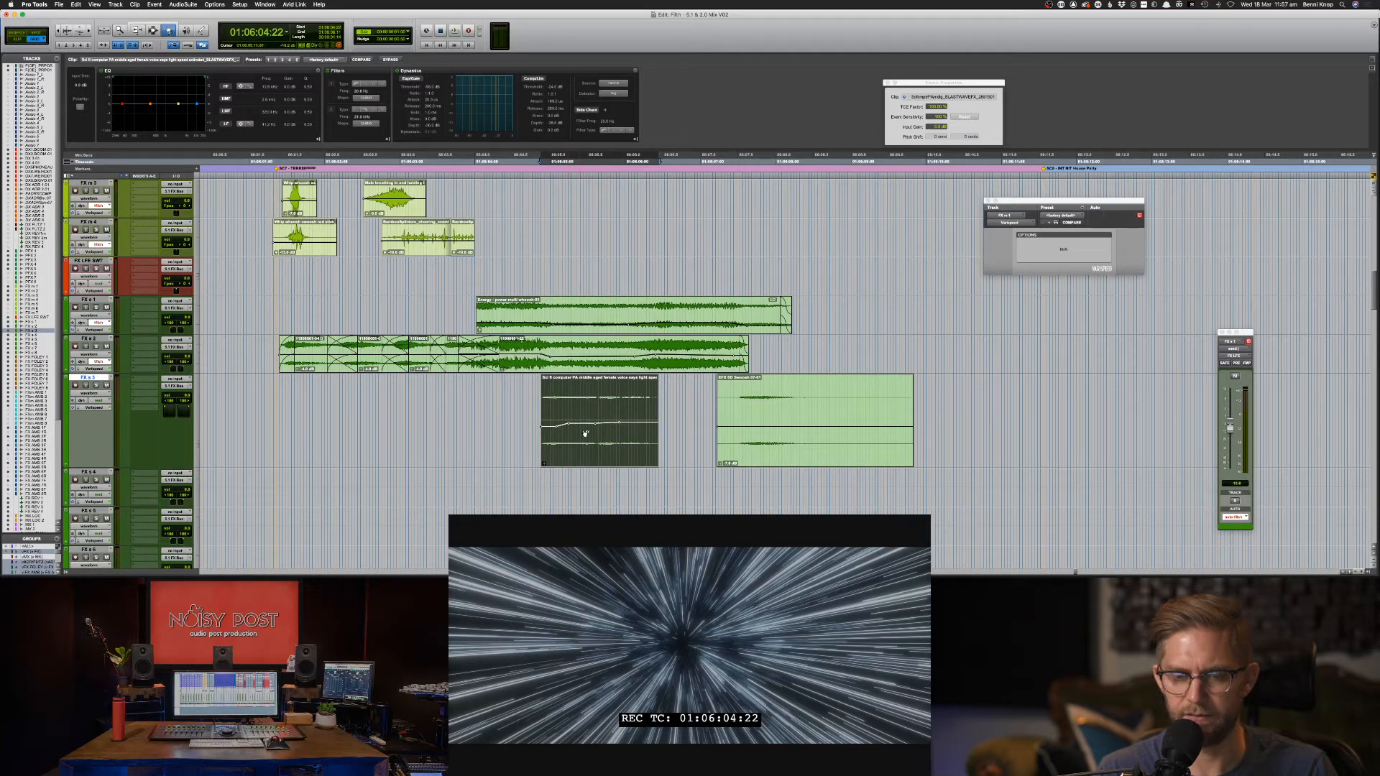
{"action": "key", "text": "F7"}
{"action": "left_click", "coordinate": [511, 429]}
{"action": "key", "text": "space"}
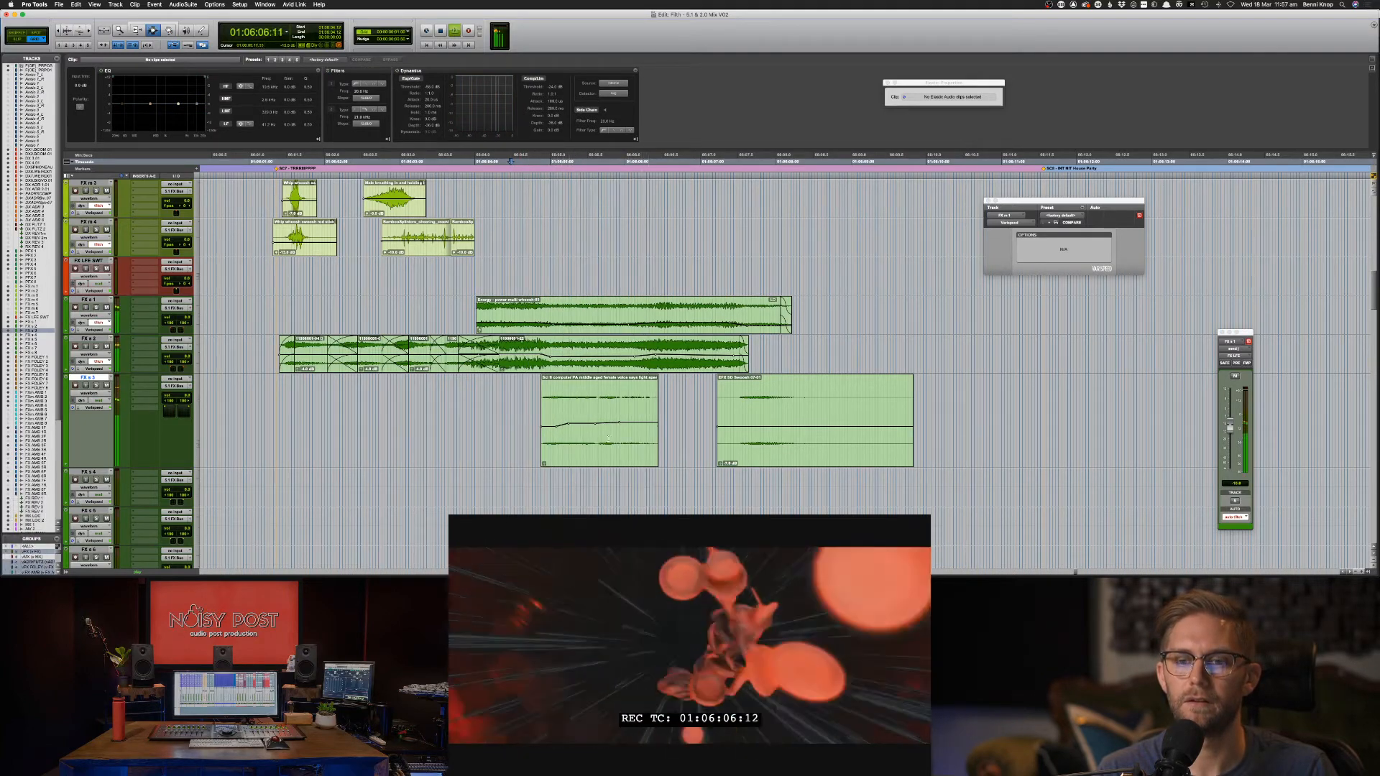
{"action": "key", "text": "F8"}
{"action": "key", "text": "space"}
{"action": "key", "text": "space"}
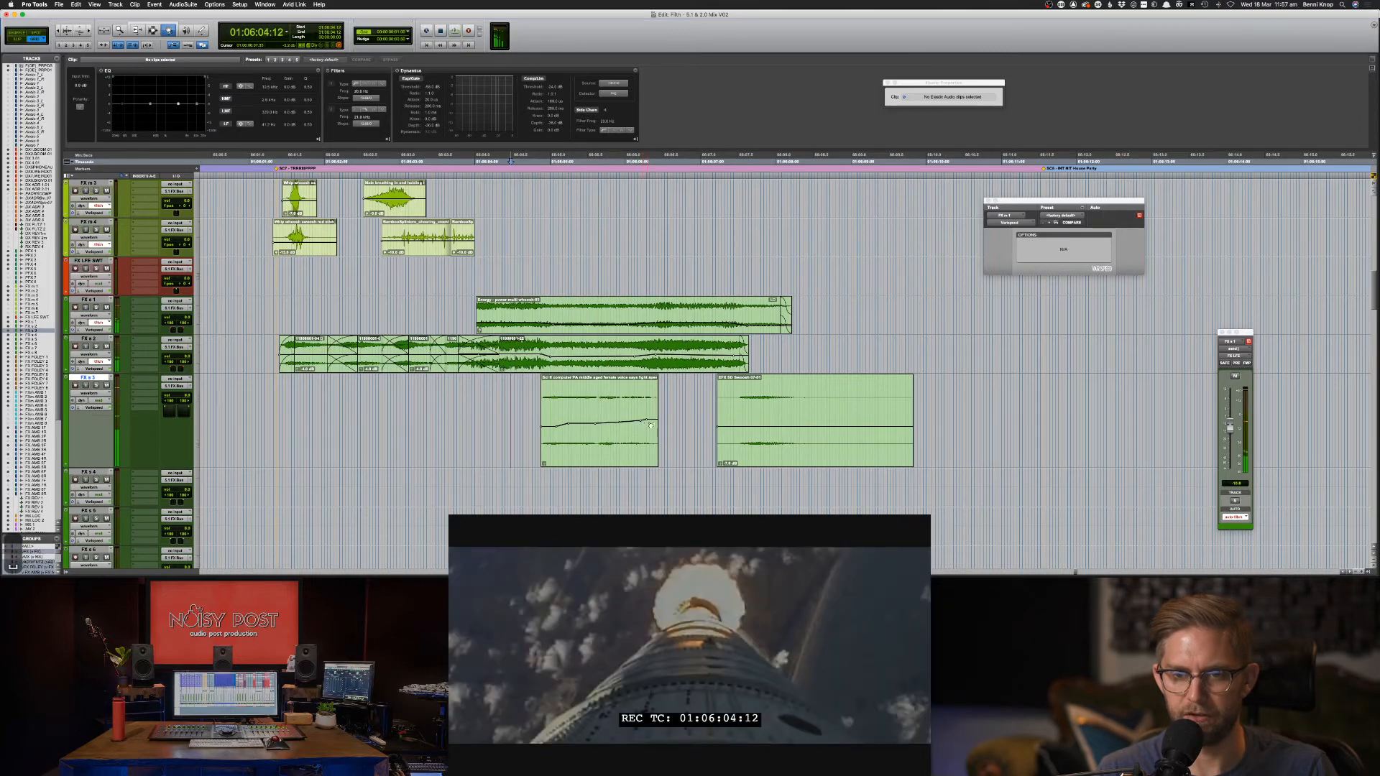
{"action": "key", "text": "space"}
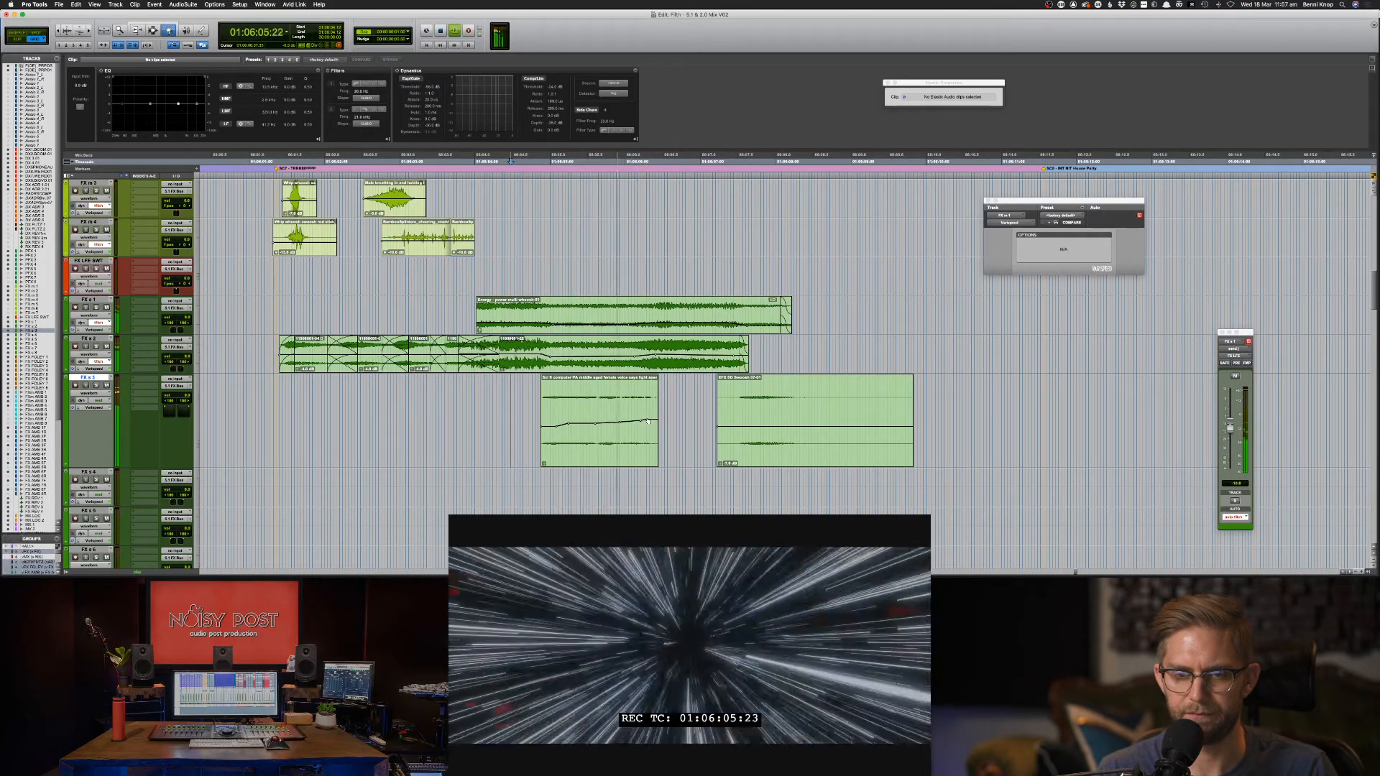
{"action": "key", "text": "space"}
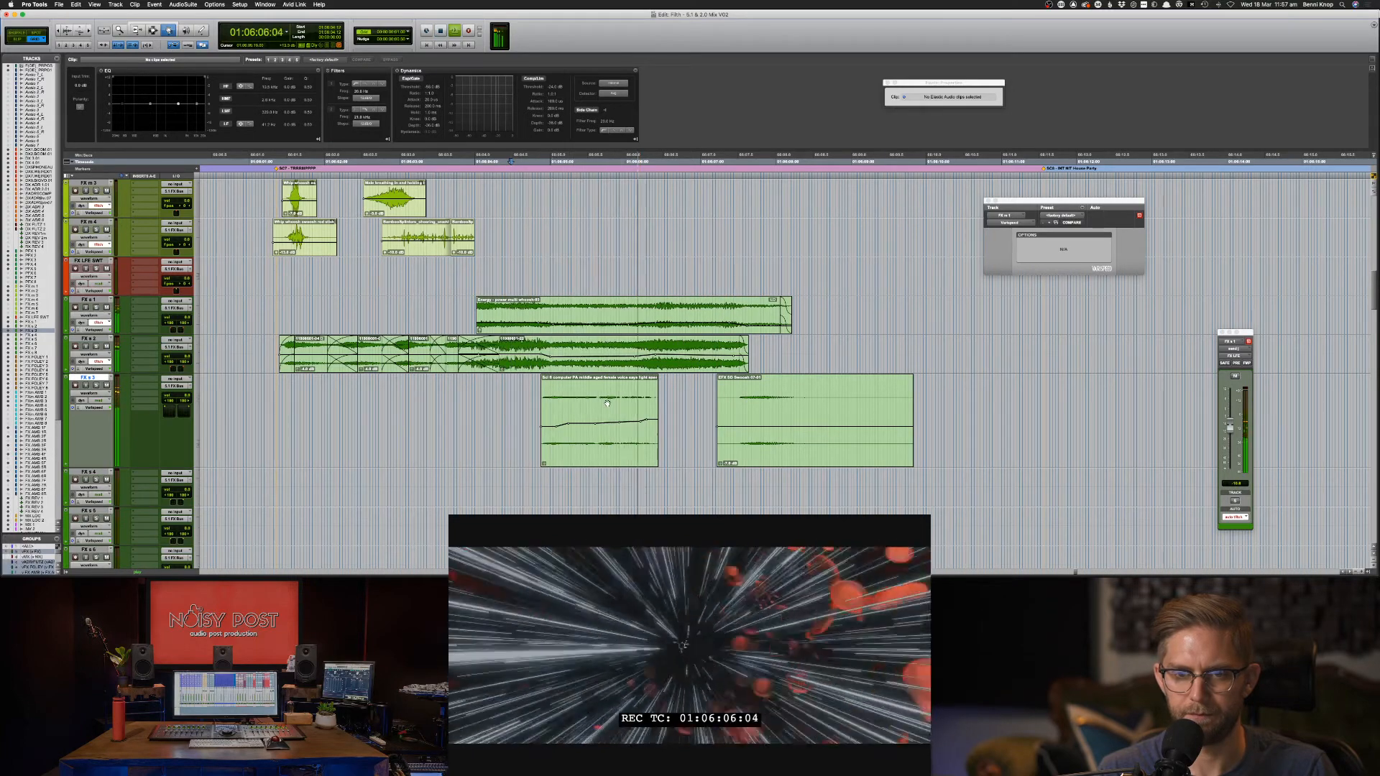
{"action": "left_click", "coordinate": [607, 403]}
{"action": "key", "text": "space"}
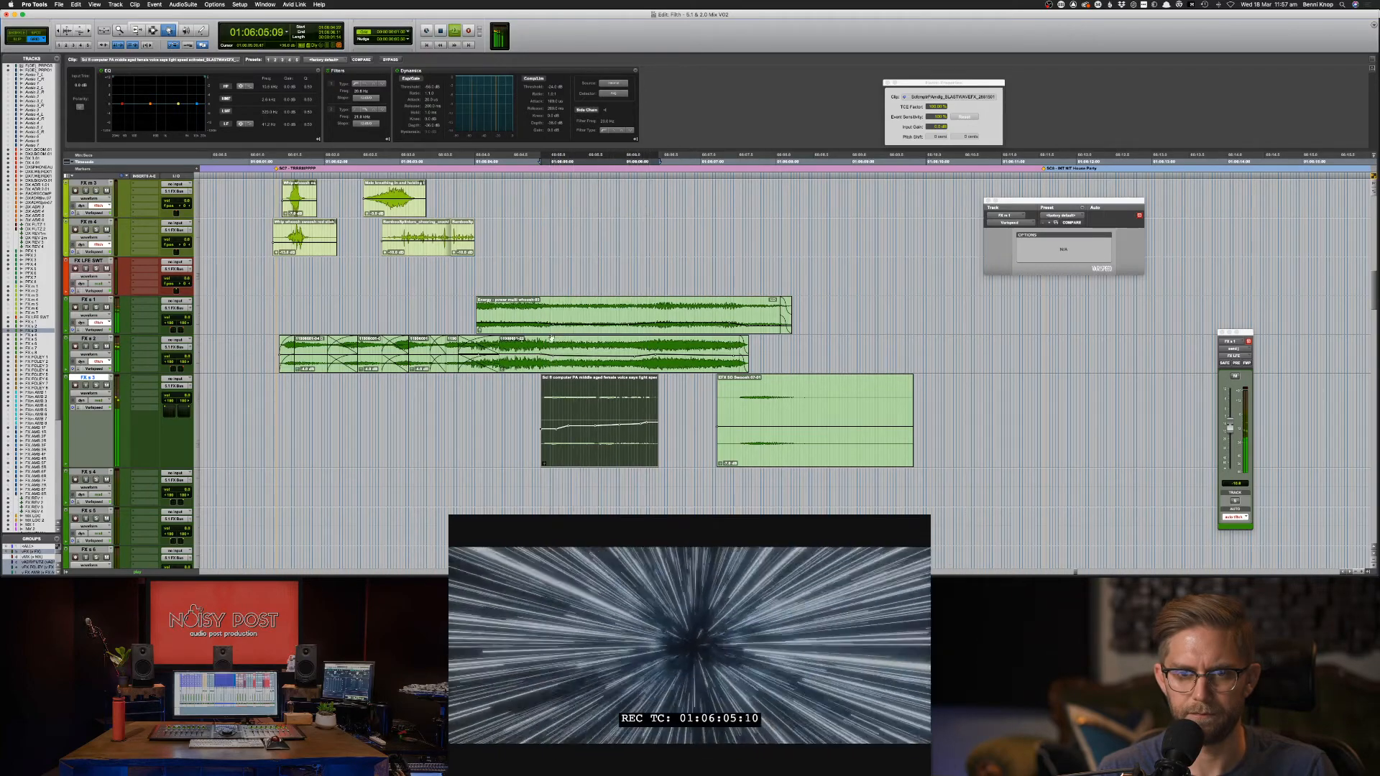
Replay the passage from 01:06:03:14 against picture, undoing the last change.
{"action": "key", "text": "F7"}
{"action": "key", "text": "space"}
{"action": "left_click", "coordinate": [443, 317]}
{"action": "key", "text": "space"}
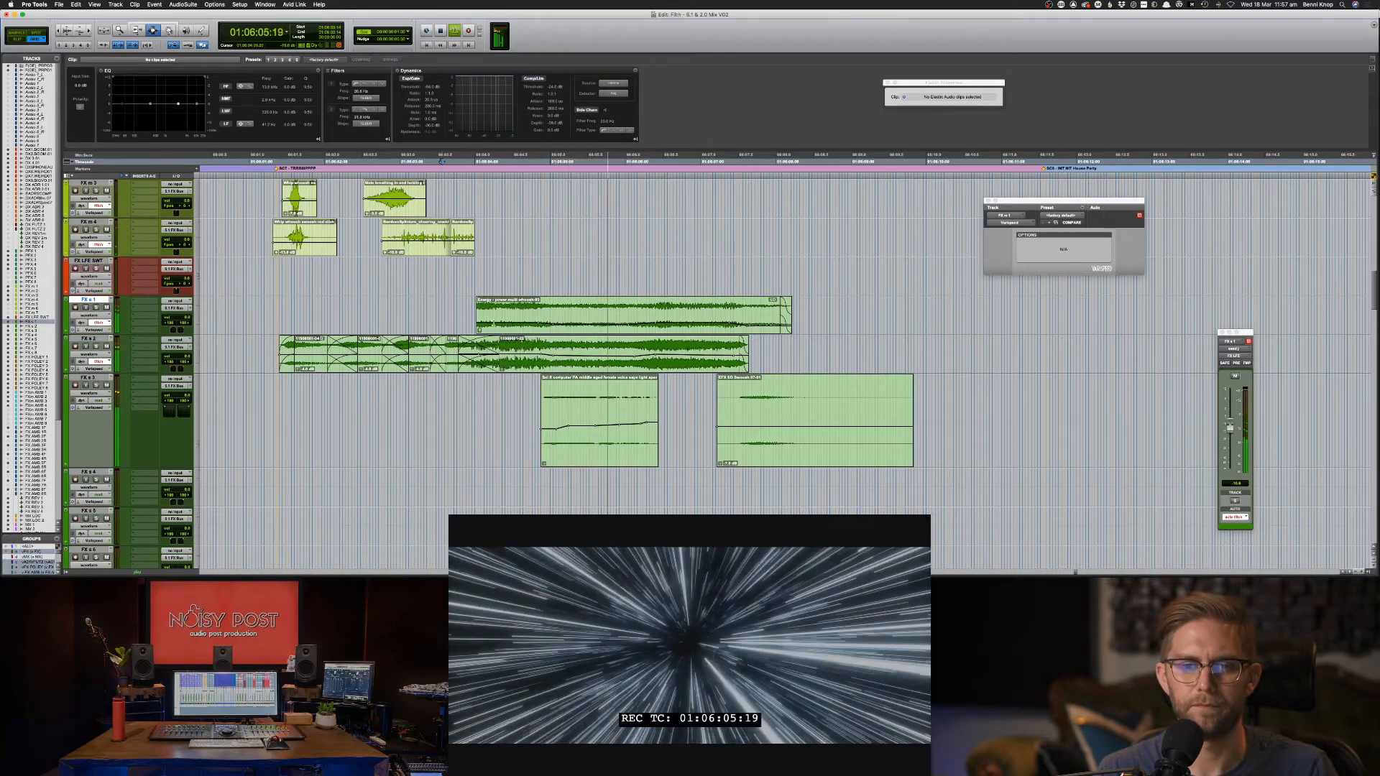
{"action": "key", "text": "F8"}
{"action": "key", "text": "space"}
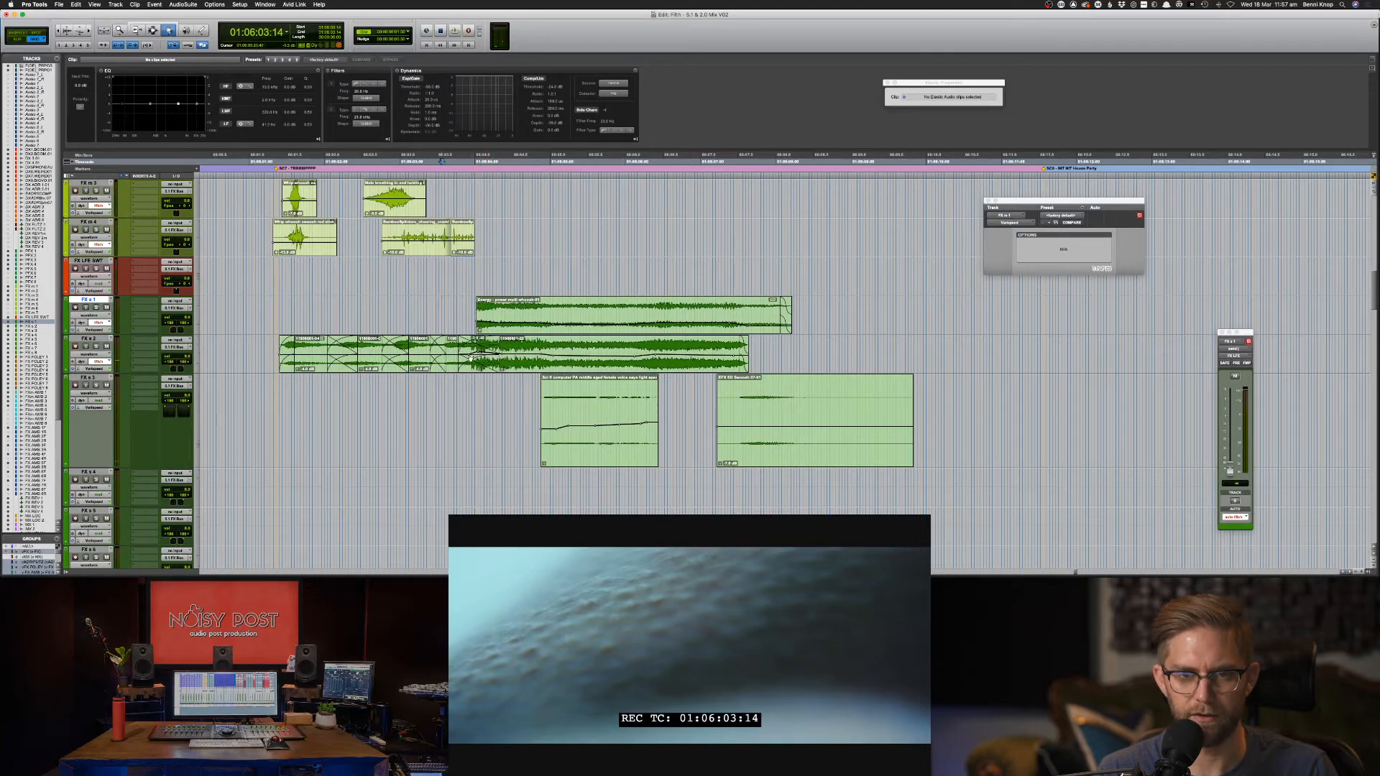
{"action": "key", "text": "space"}
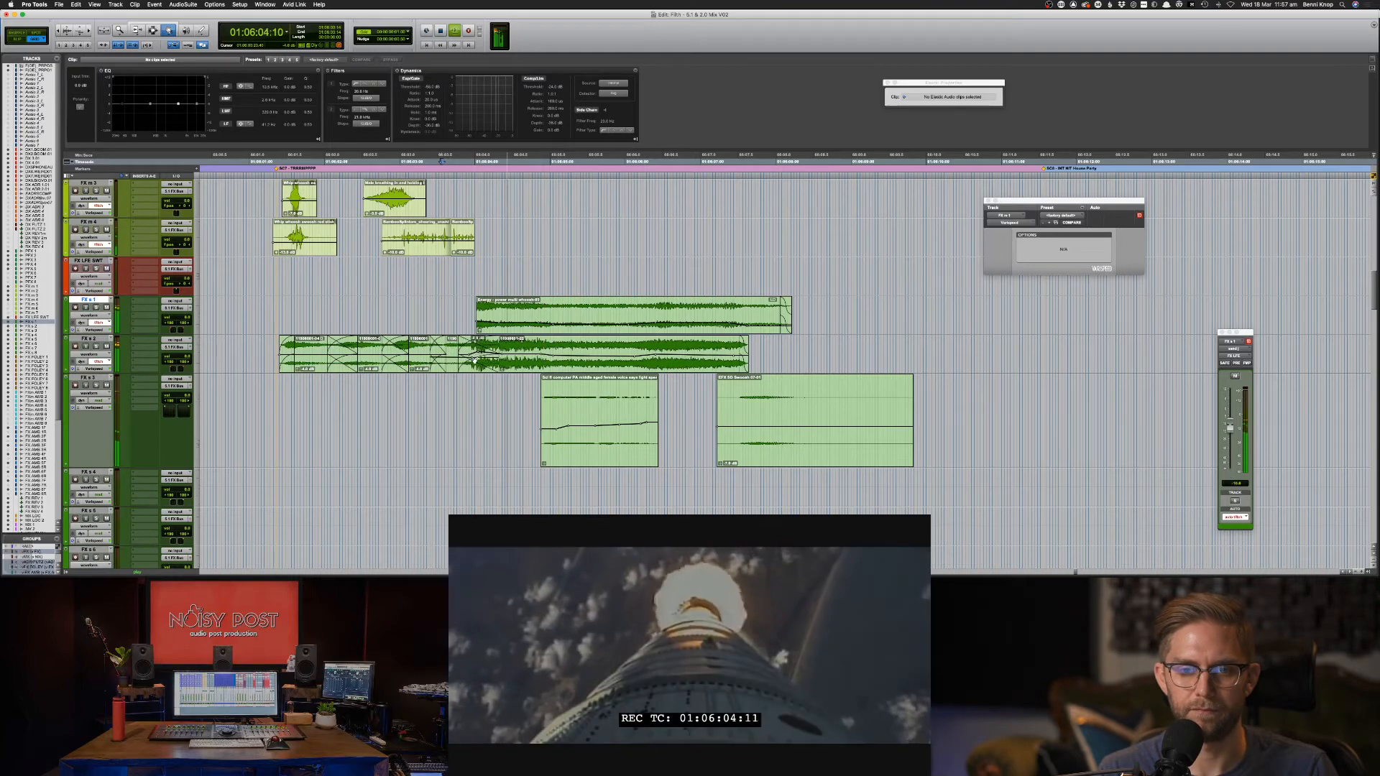
{"action": "key", "text": "super+z"}
{"action": "key", "text": "space"}
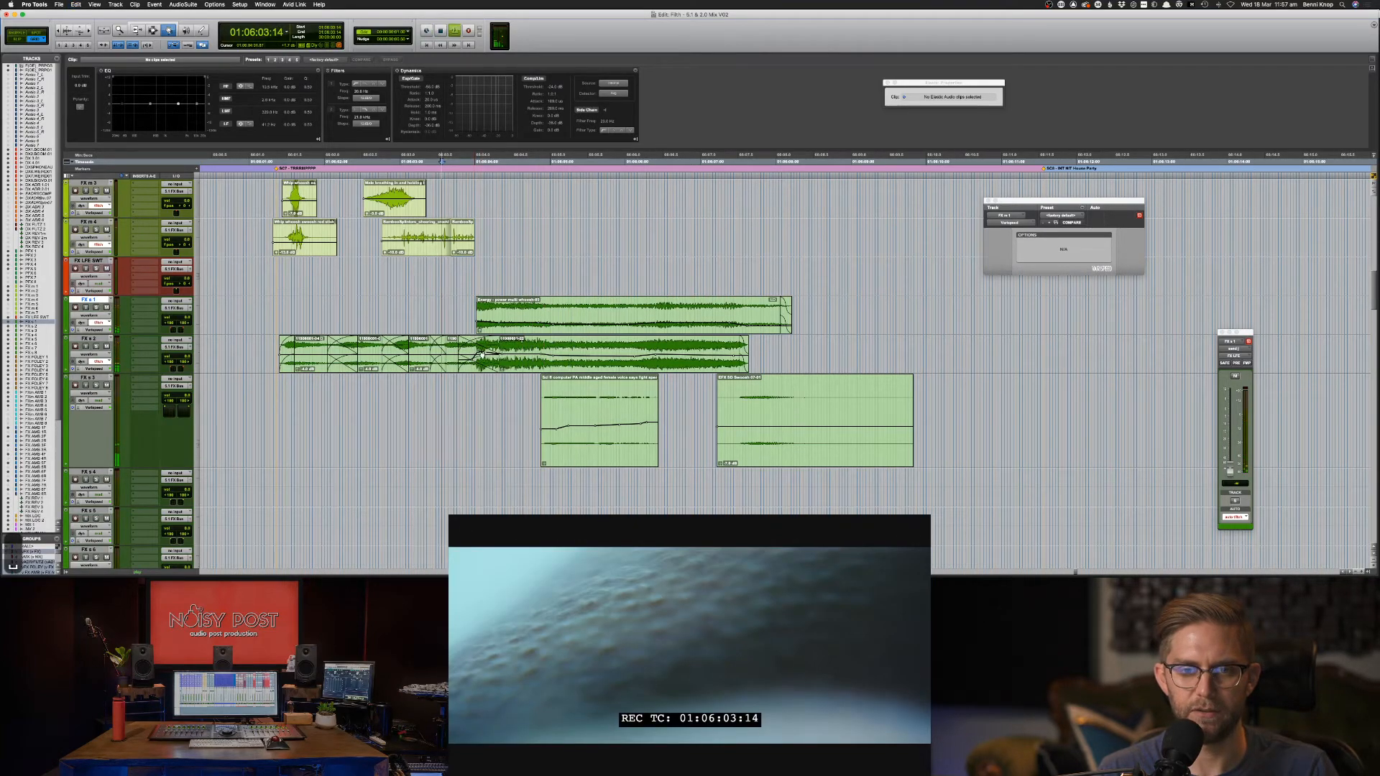
{"action": "key", "text": "space"}
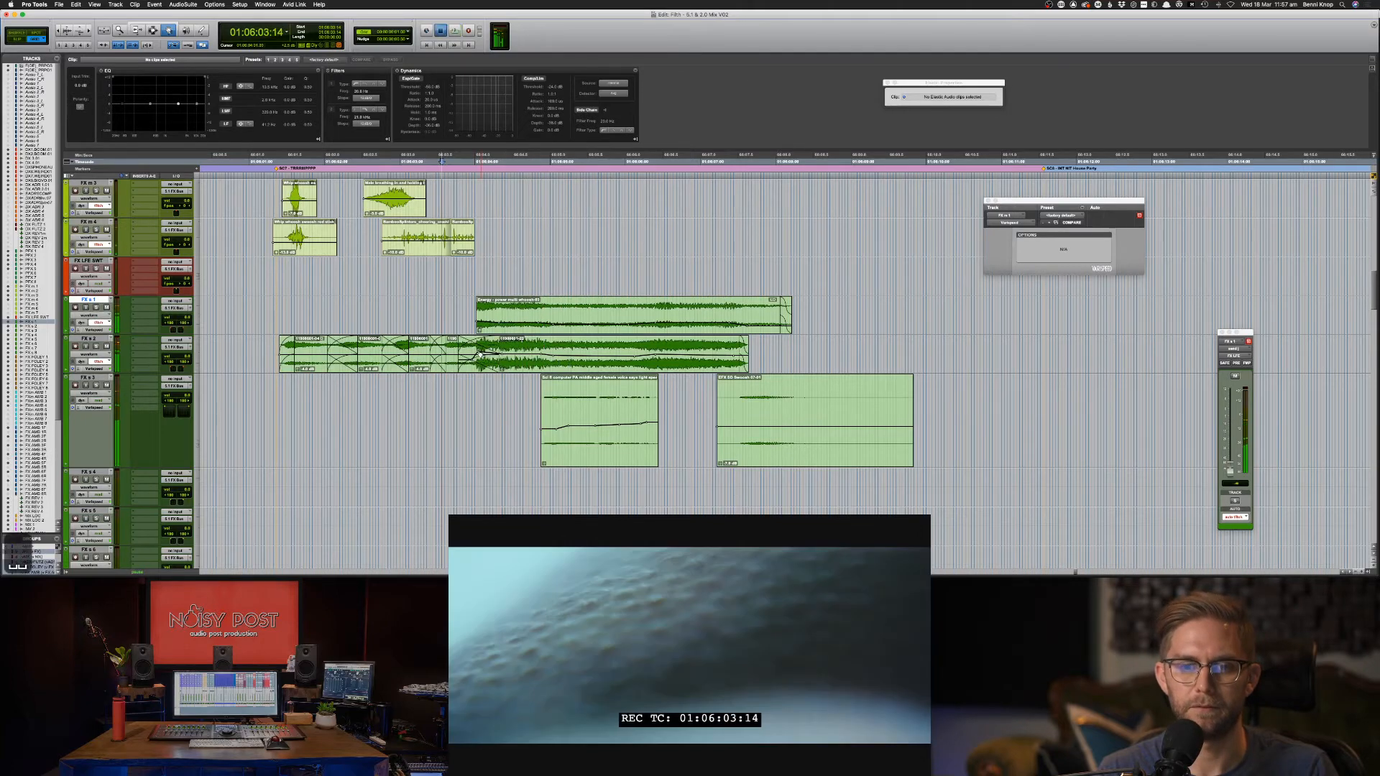
{"action": "key", "text": "space"}
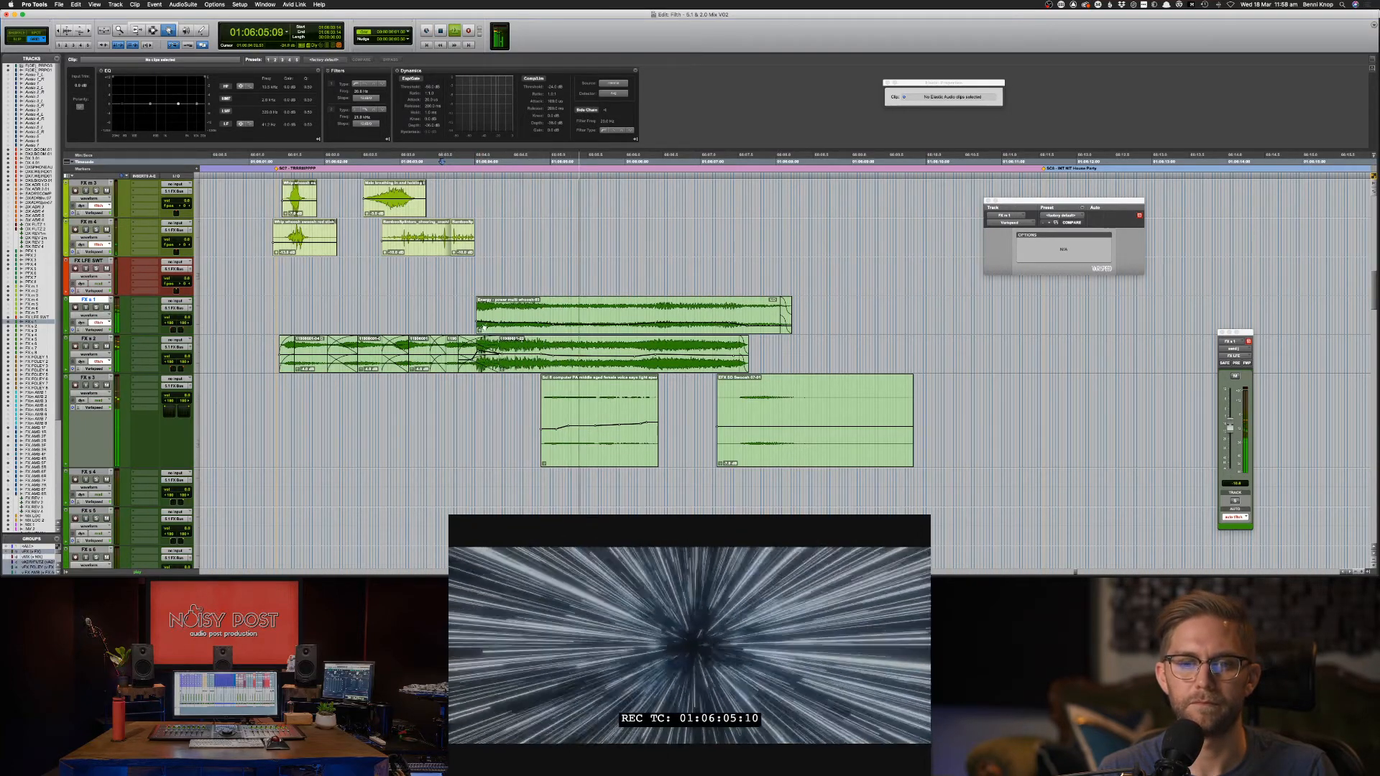
{"action": "key", "text": "space"}
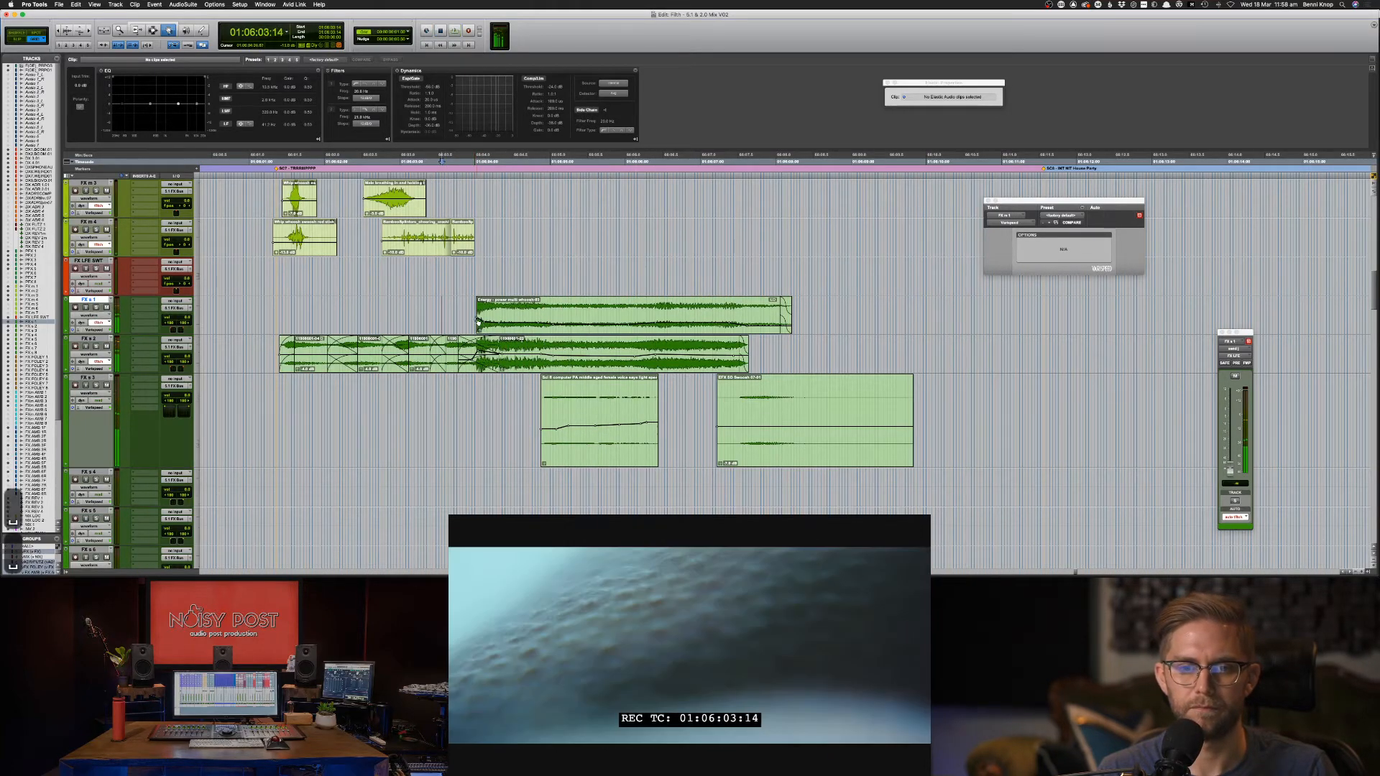
{"action": "key", "text": "space"}
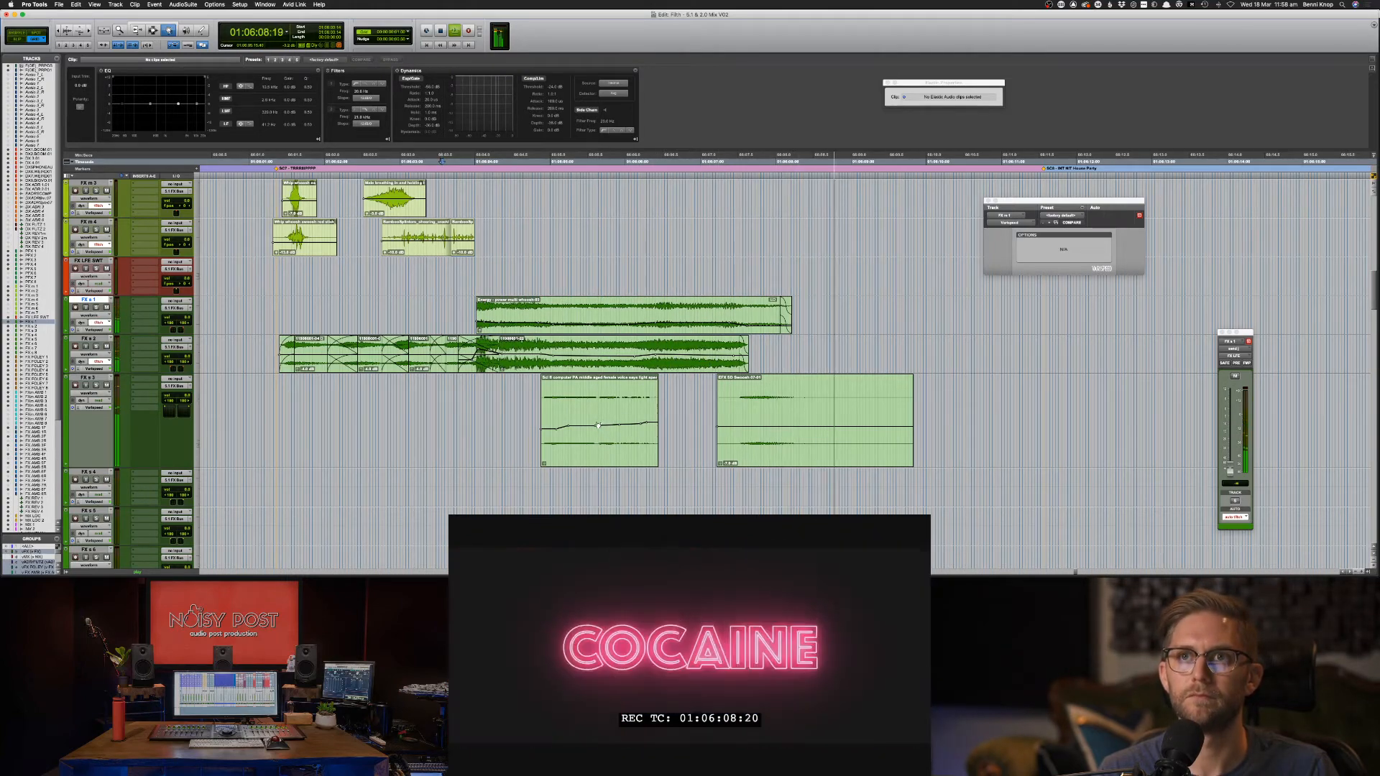
Zoom the timeline out, park on DX ADR 2.01 and save the session.
{"action": "key", "text": "F7"}
{"action": "key", "text": "super+bracketleft"}
{"action": "key", "text": "super+bracketleft"}
{"action": "scroll", "coordinate": [750, 451], "scroll_direction": "up", "scroll_amount": 3}
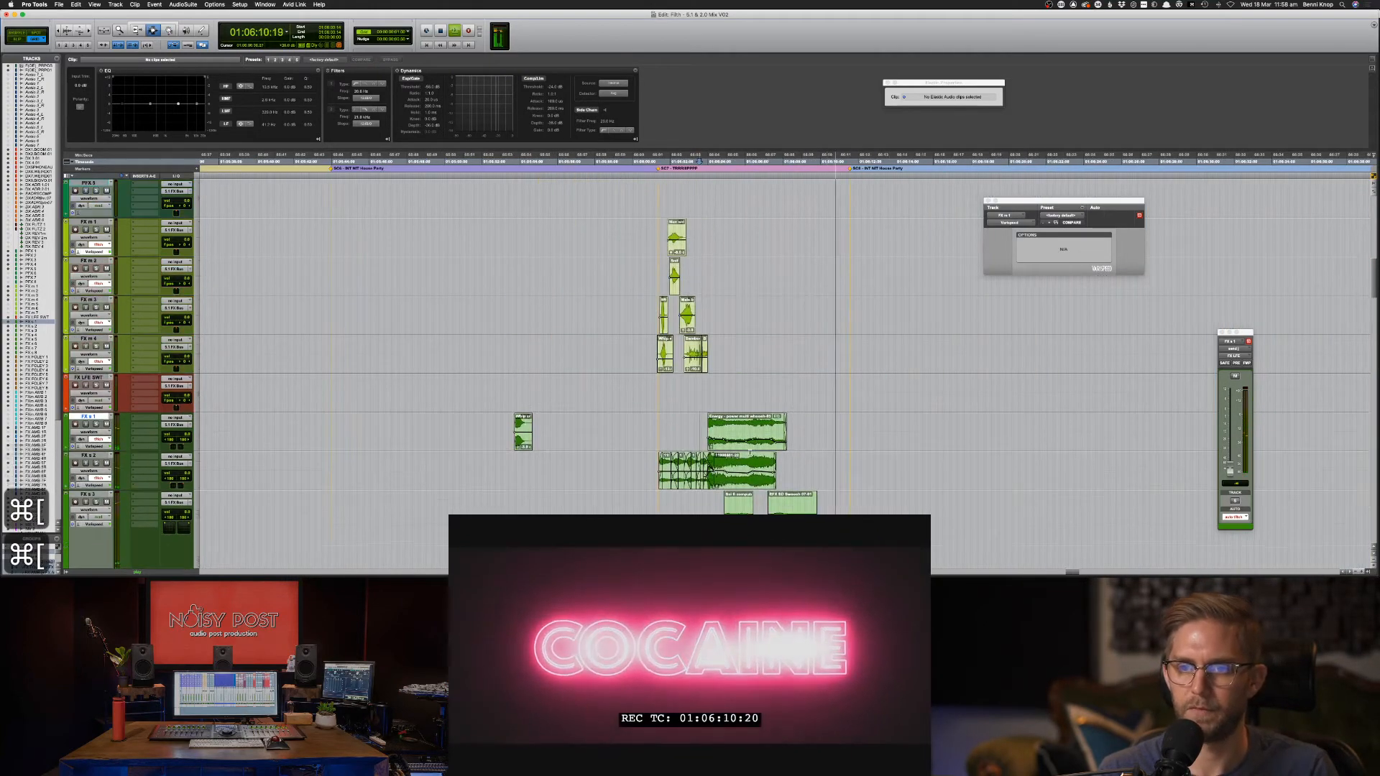
{"action": "scroll", "coordinate": [750, 451], "scroll_direction": "up", "scroll_amount": 8}
{"action": "key", "text": "F7"}
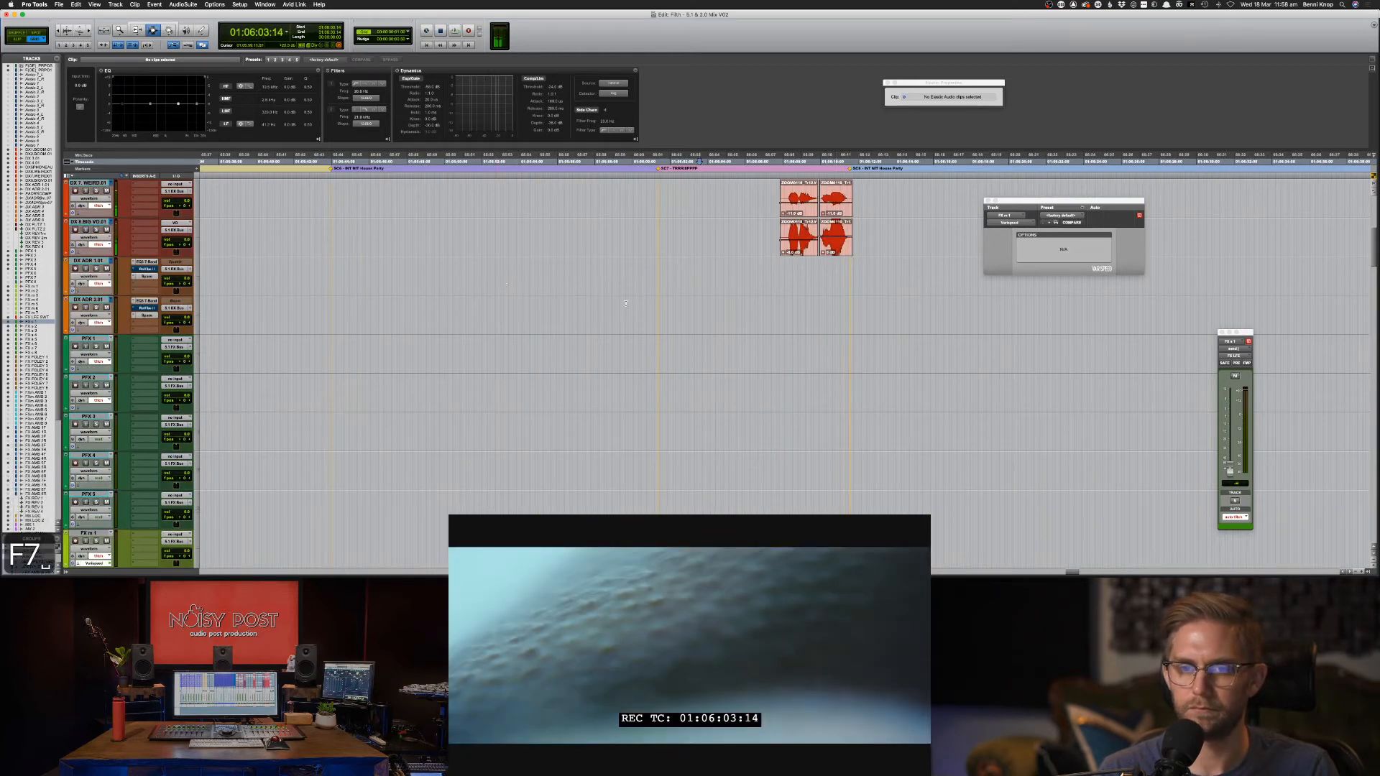
{"action": "key", "text": "space"}
{"action": "key", "text": "space"}
{"action": "left_click", "coordinate": [640, 308]}
{"action": "key", "text": "super+s"}
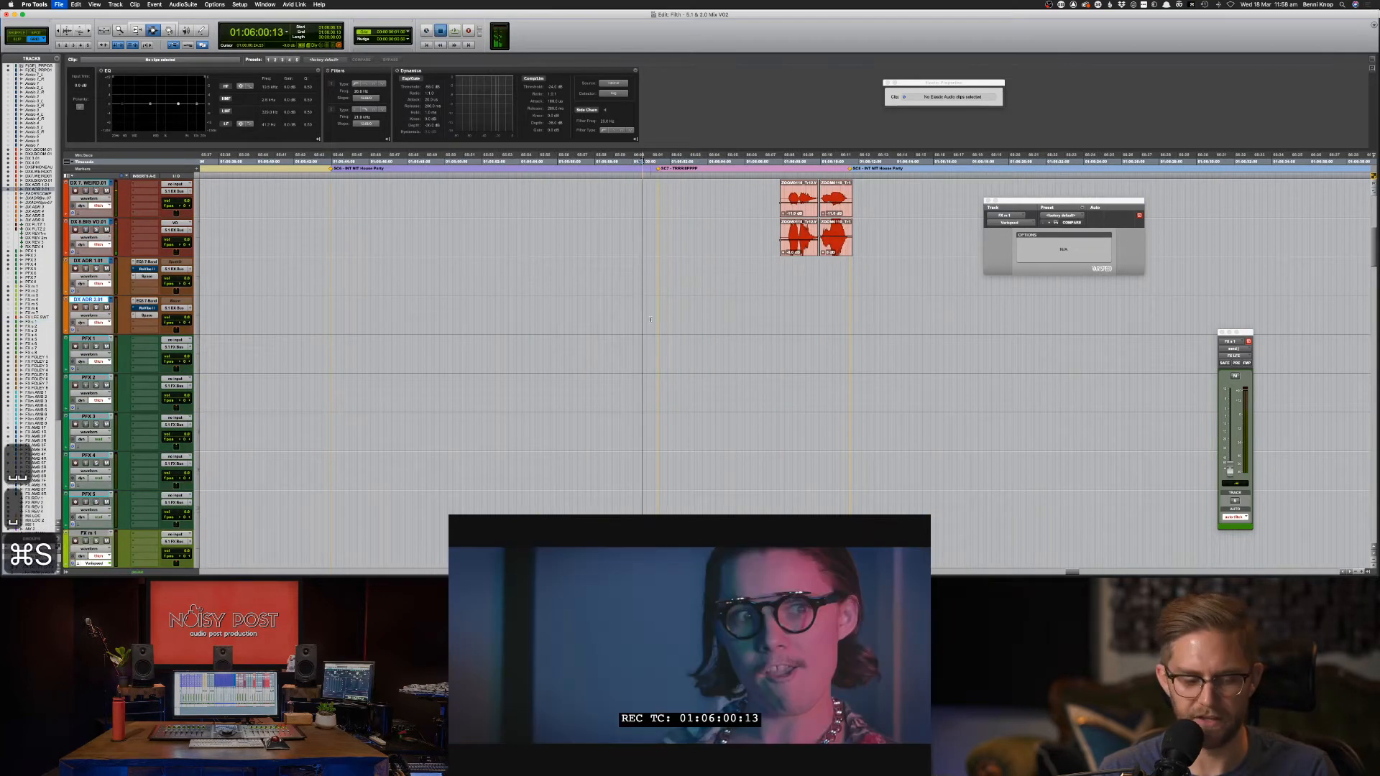
{"action": "scroll", "coordinate": [658, 318], "scroll_direction": "down", "scroll_amount": 4}
{"action": "scroll", "coordinate": [659, 318], "scroll_direction": "down", "scroll_amount": 2}
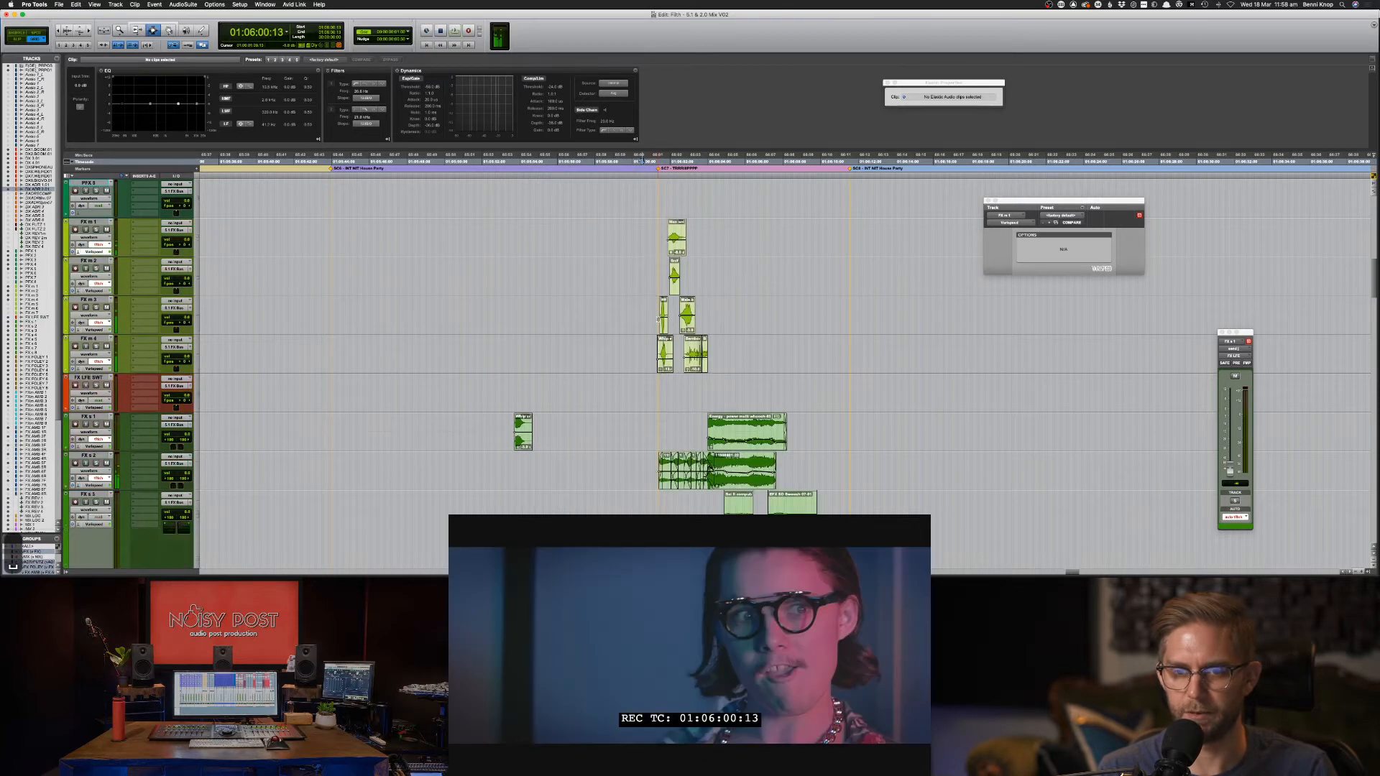
Select all clips across FX m 1–4 and raise their clip gain by 1 dB.
{"action": "left_click", "coordinate": [651, 317]}
{"action": "key", "text": "super+s"}
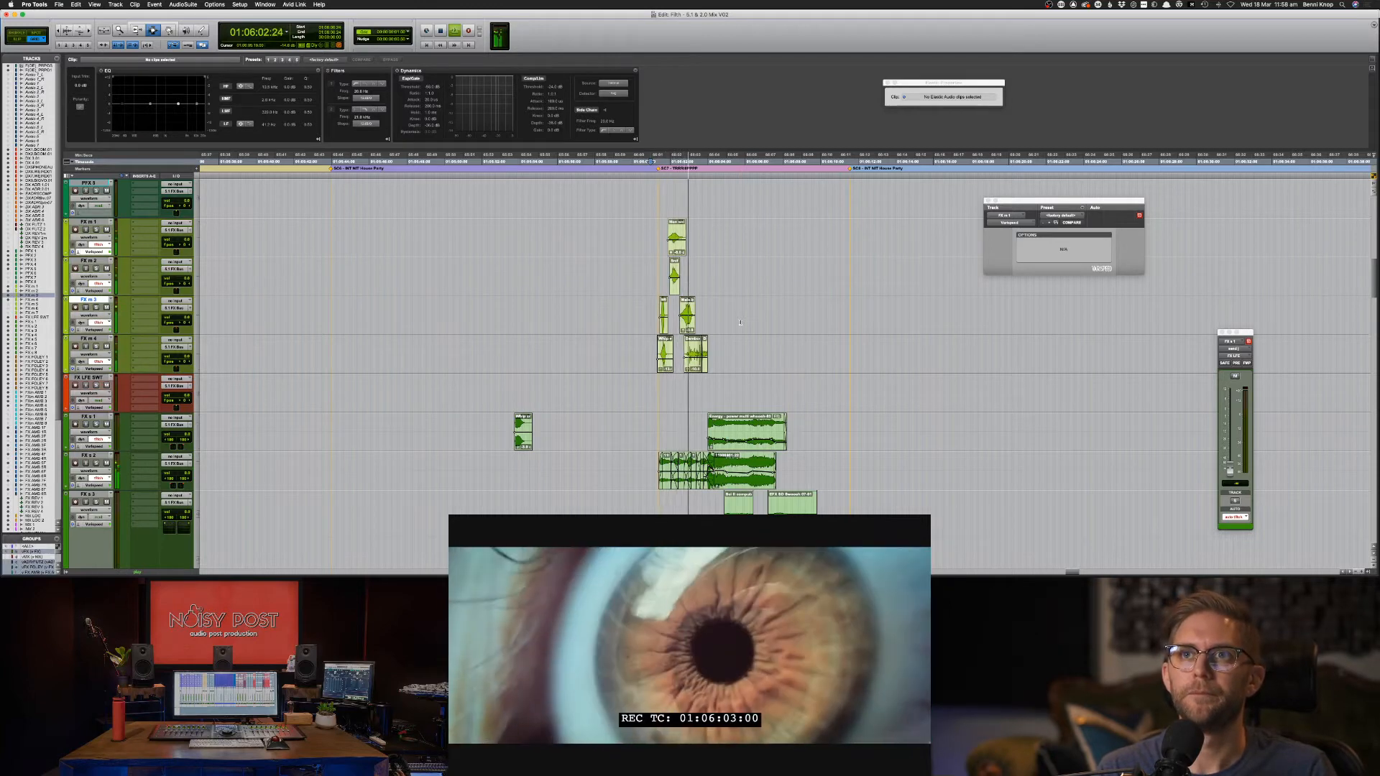
{"action": "left_click_drag", "start_coordinate": [651, 353], "coordinate": [753, 239]}
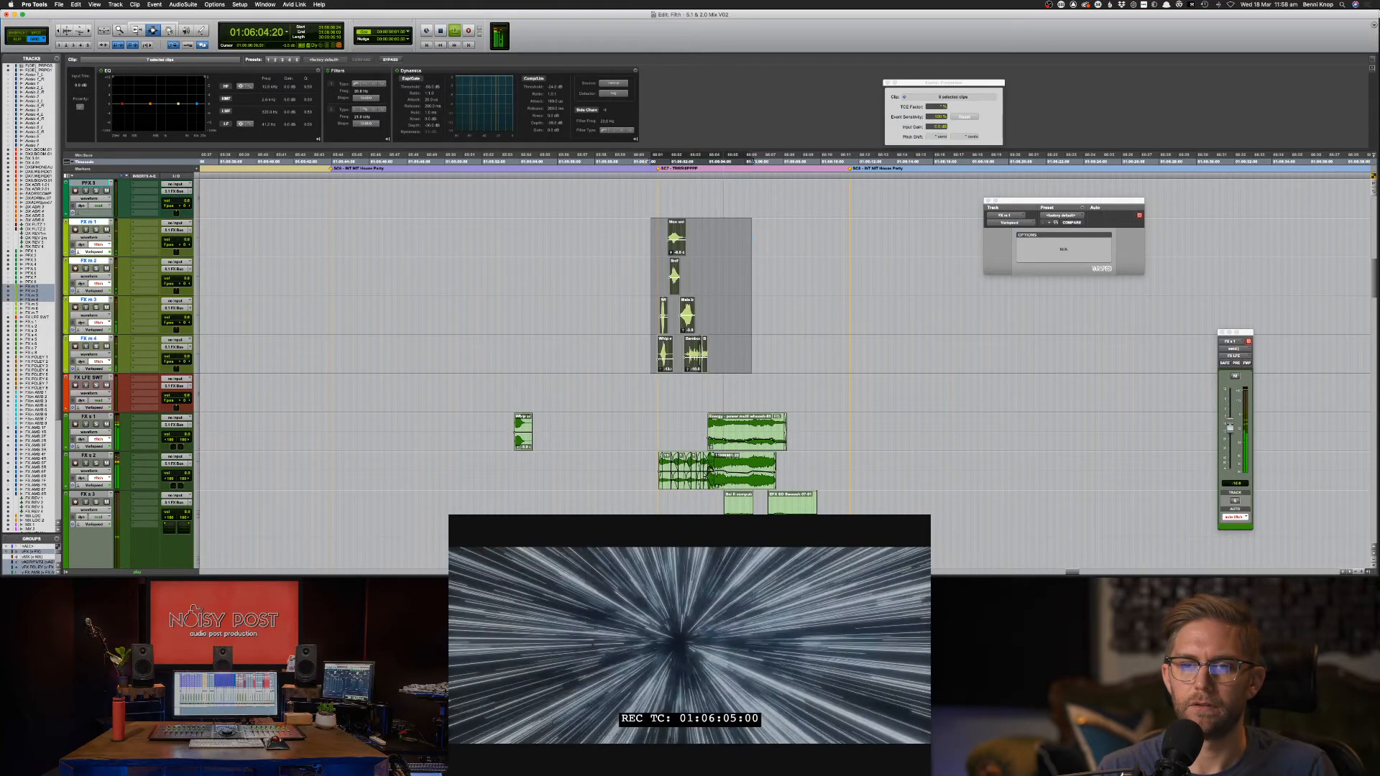
{"action": "key", "text": "ctrl+shift+Up"}
{"action": "left_click", "coordinate": [752, 238]}
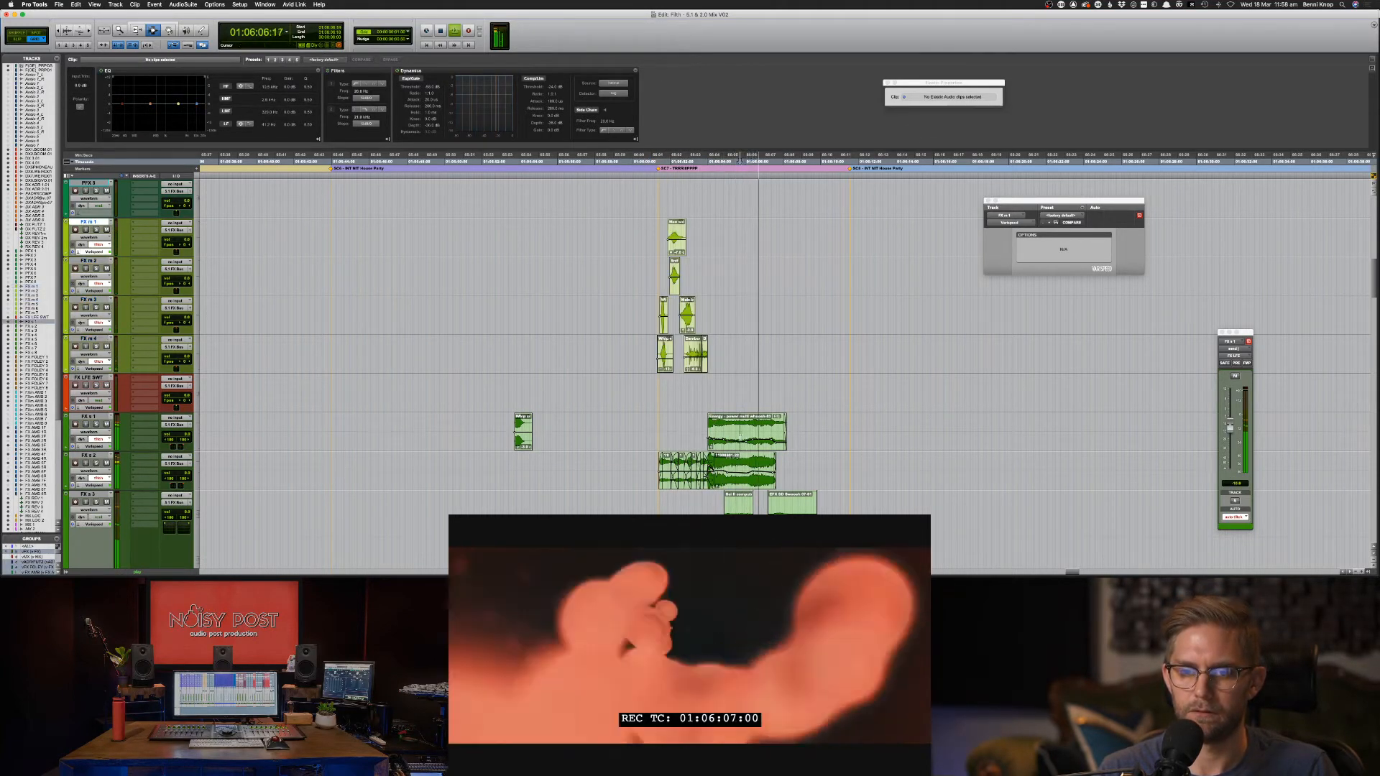
{"action": "left_click", "coordinate": [739, 436]}
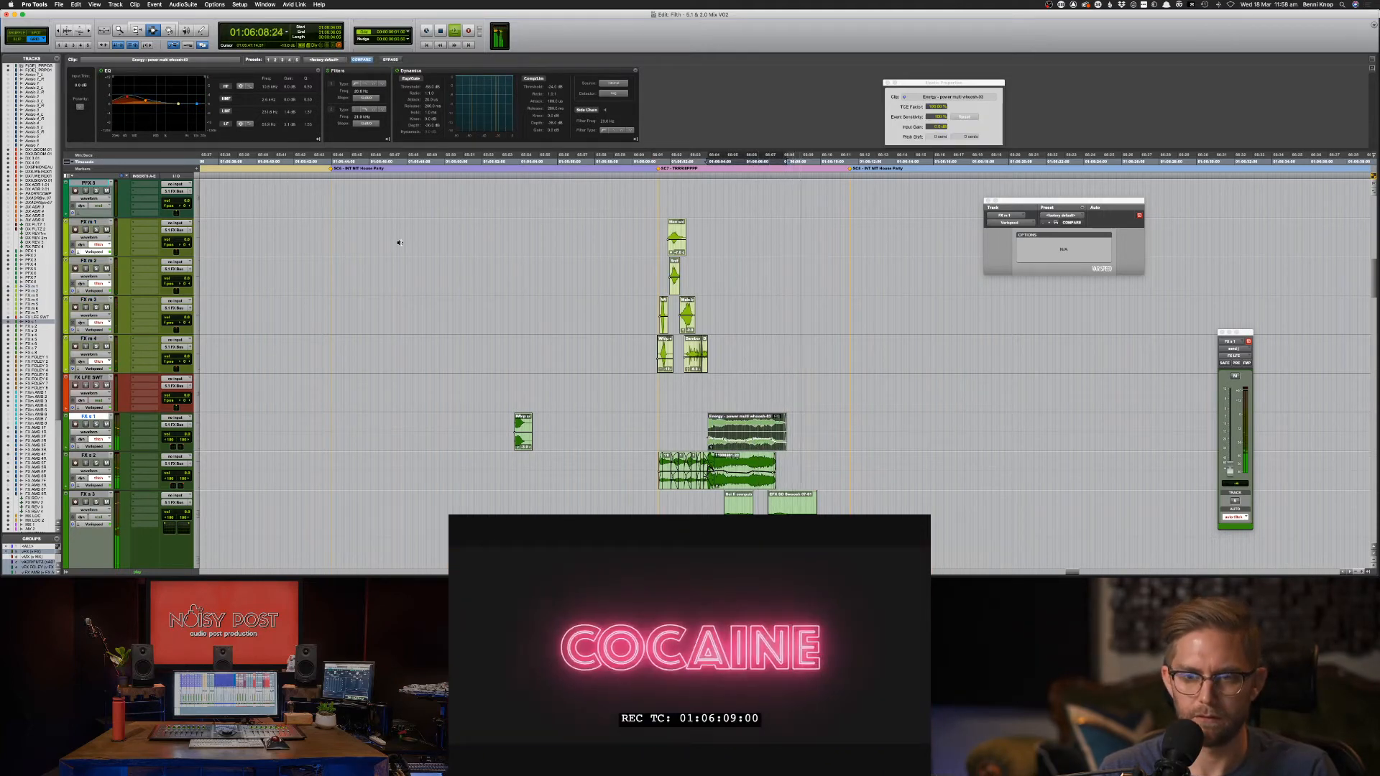
{"action": "key", "text": "space"}
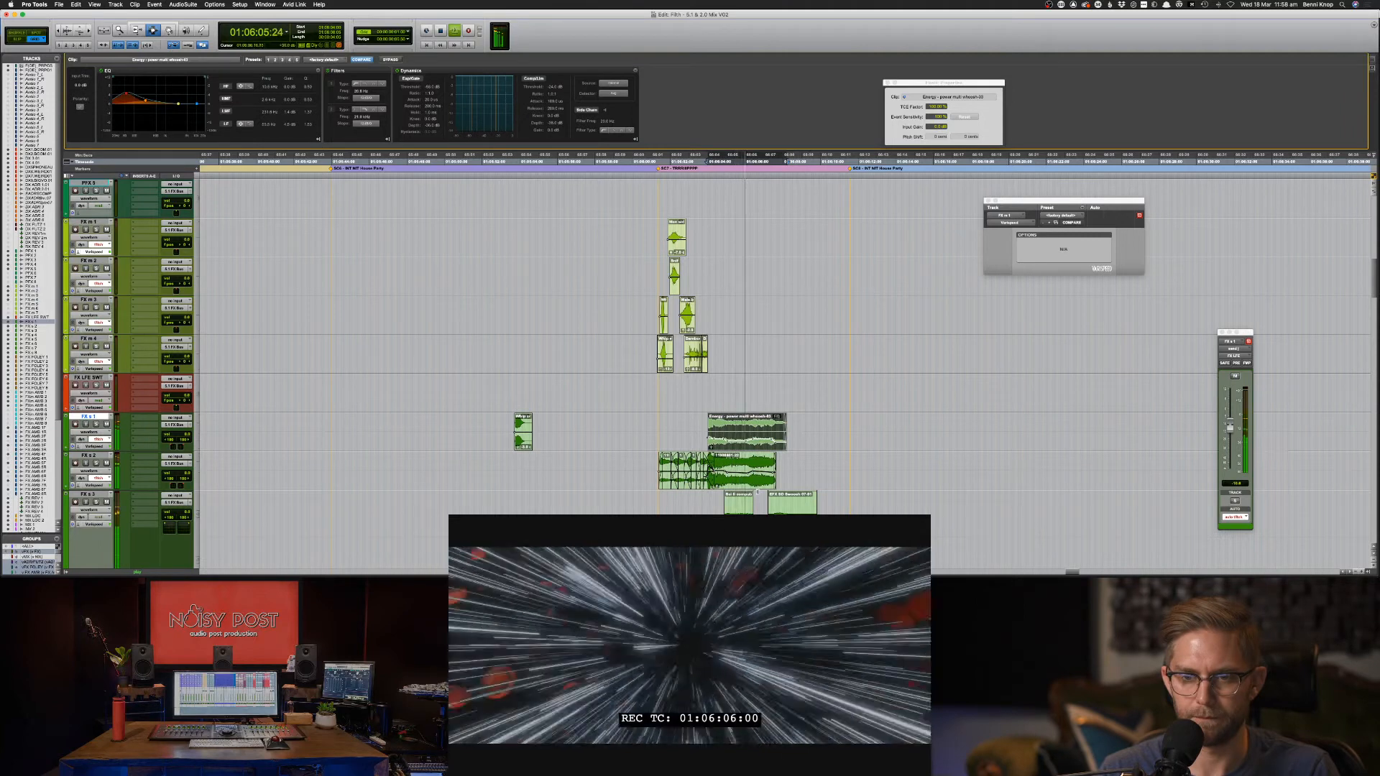
{"action": "left_click", "coordinate": [710, 468]}
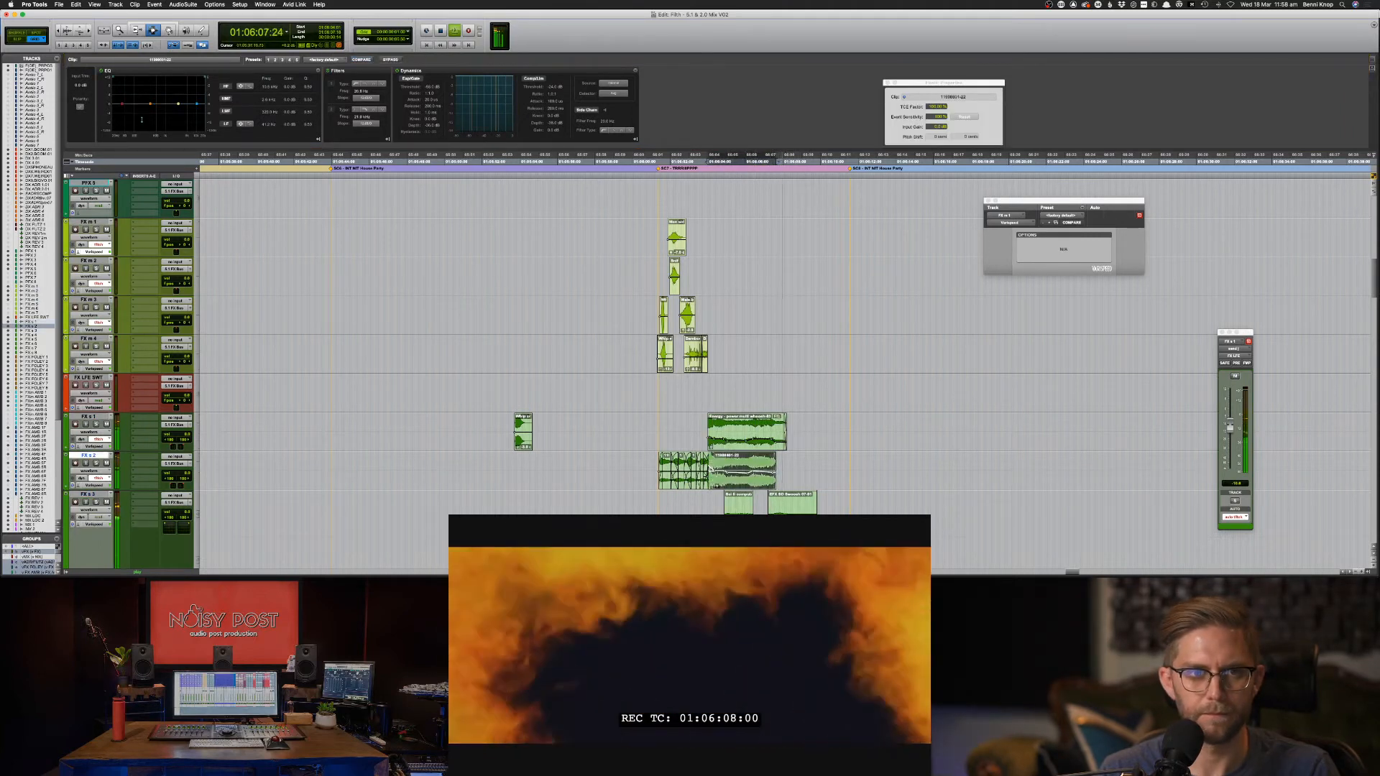
{"action": "left_click_drag", "start_coordinate": [123, 104], "coordinate": [121, 104]}
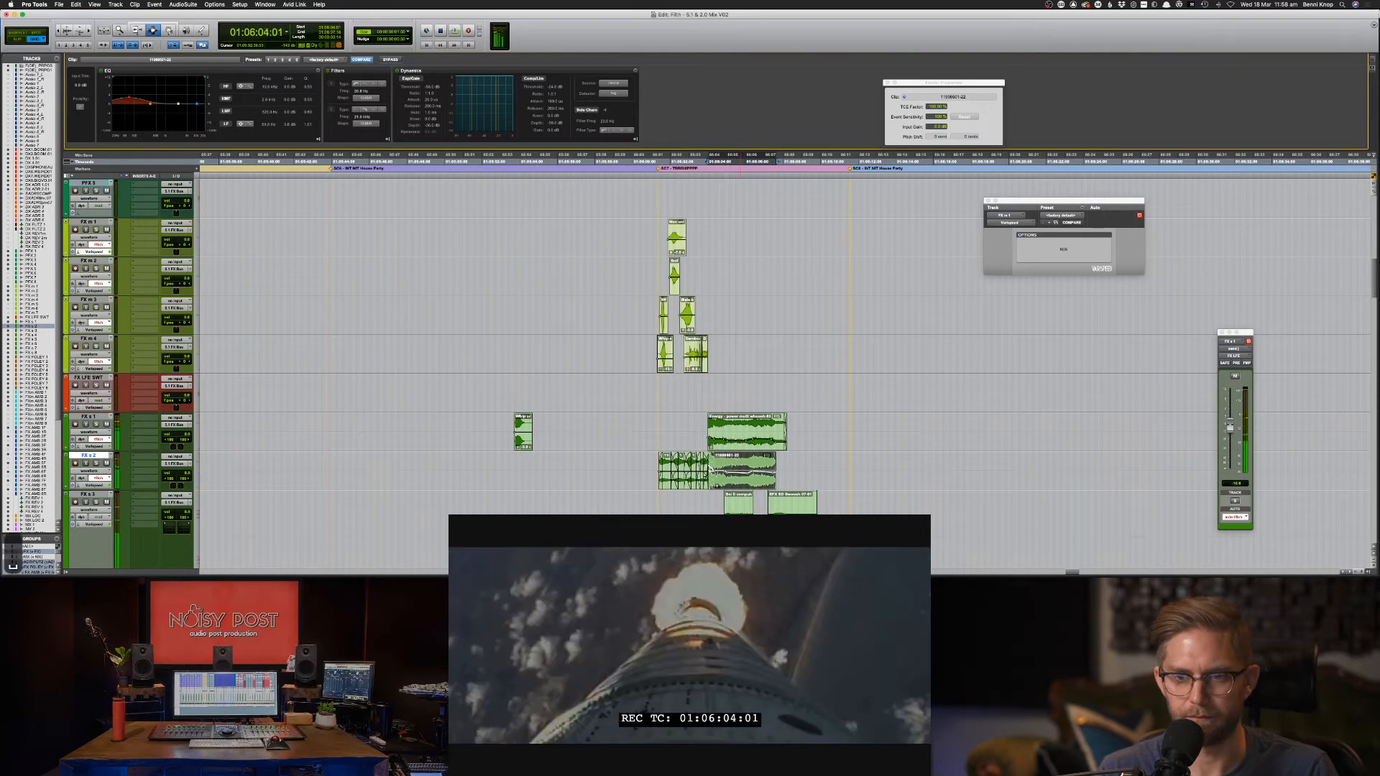
Boost the EFX SD Swoosh 07-01 clip's low EQ band to 63.7 Hz, +3 dB, and audition it.
{"action": "left_click", "coordinate": [795, 509]}
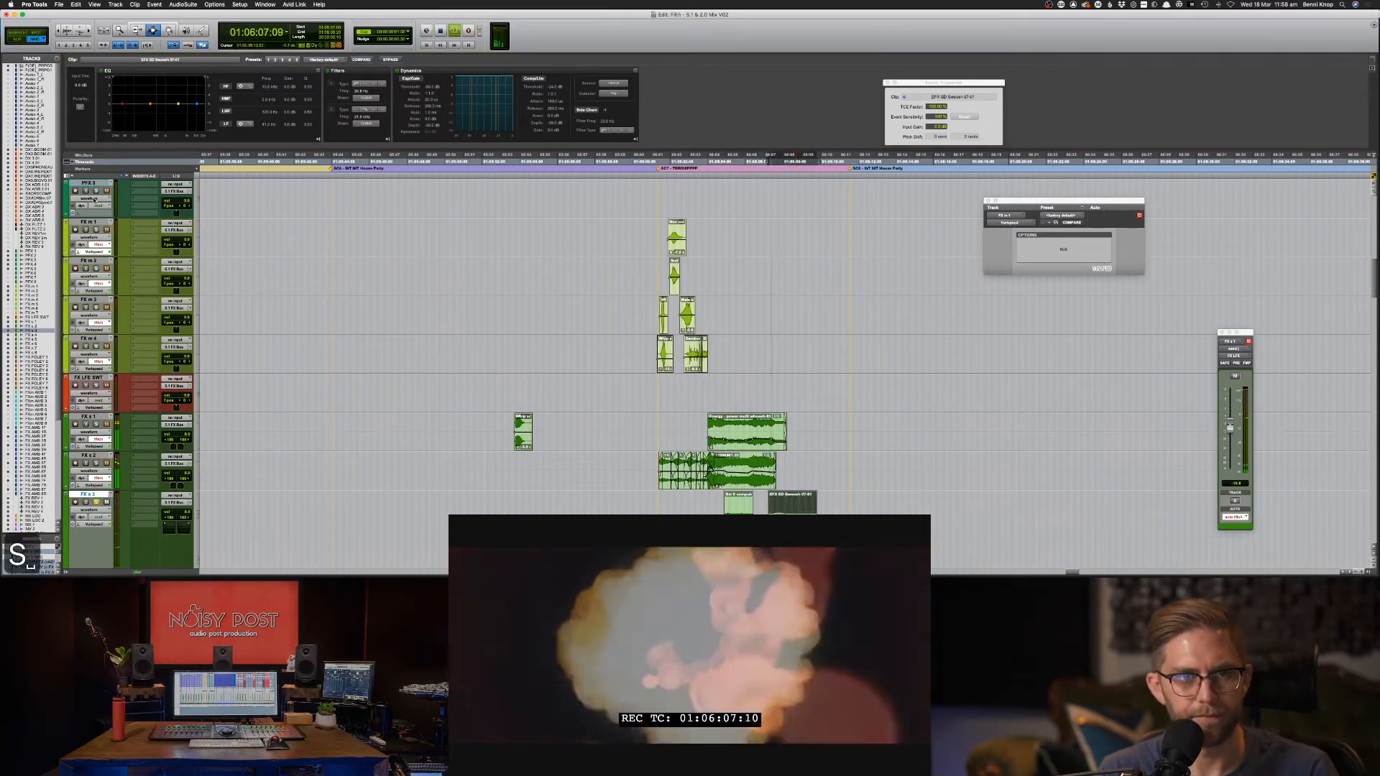
{"action": "left_click_drag", "start_coordinate": [126, 97], "coordinate": [127, 94]}
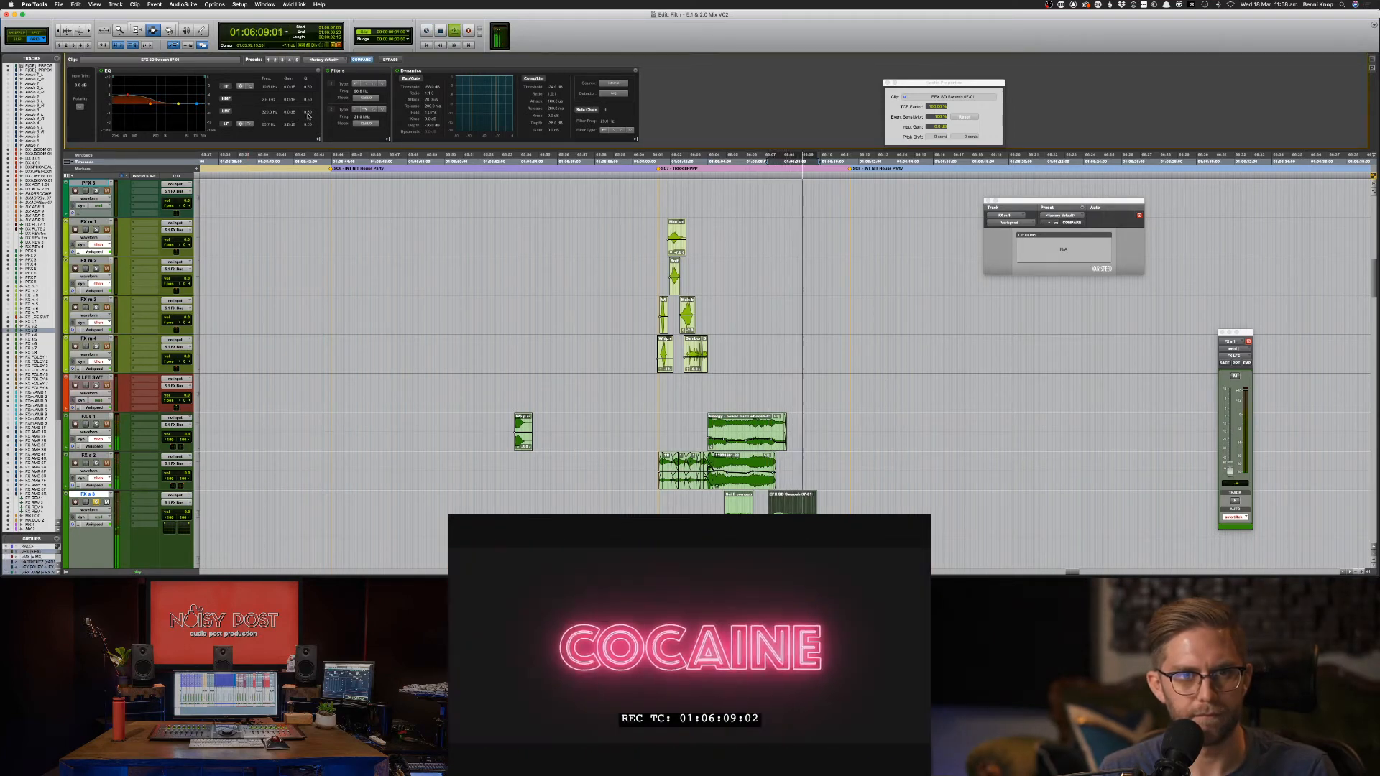
{"action": "key", "text": "space"}
{"action": "key", "text": "space"}
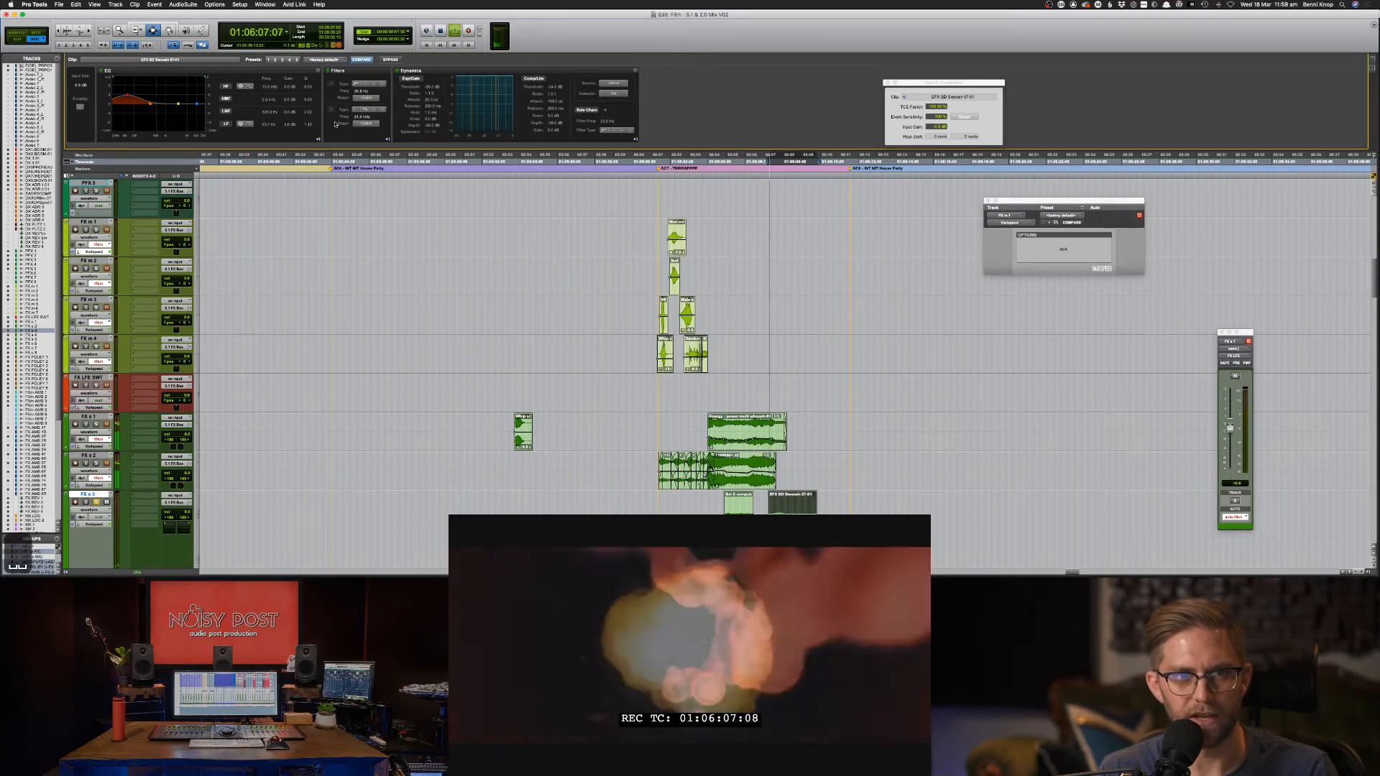
{"action": "key", "text": "space"}
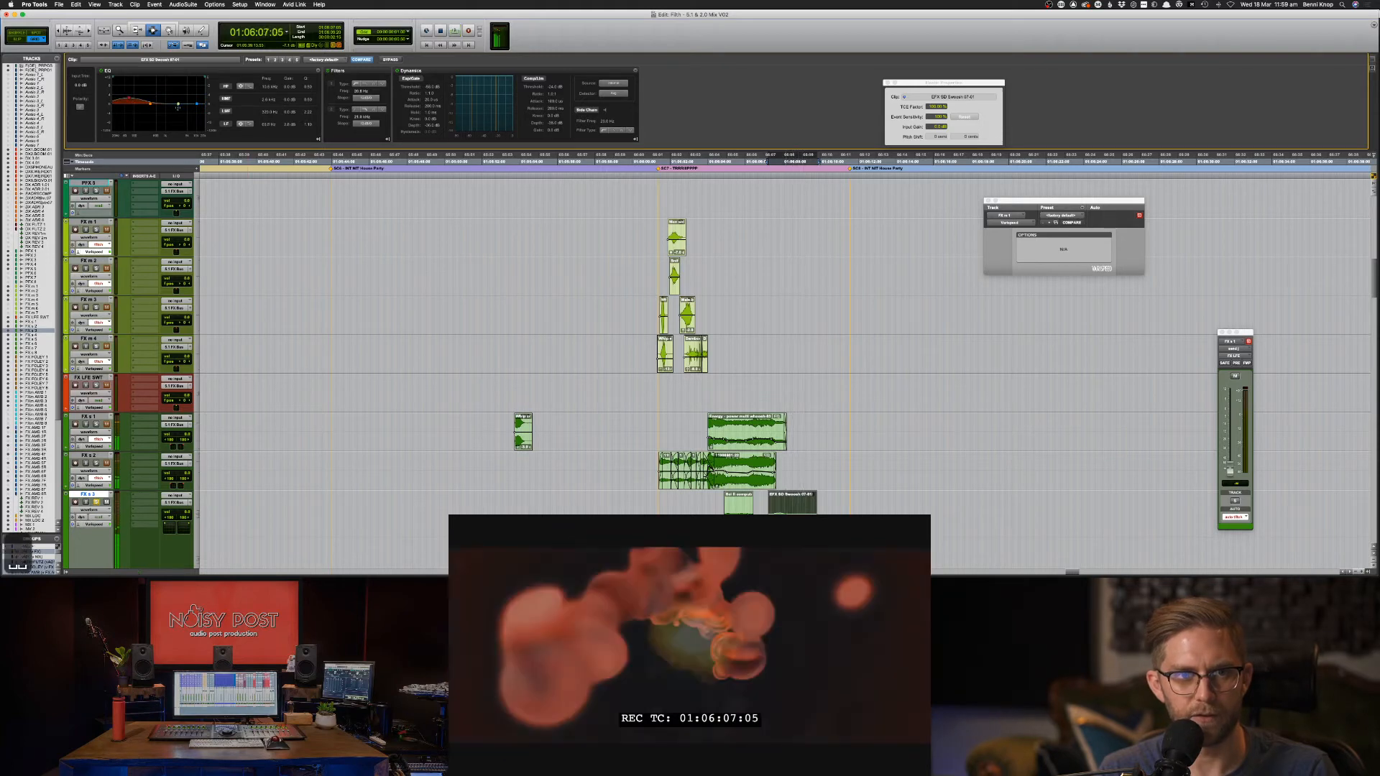
{"action": "key", "text": "space"}
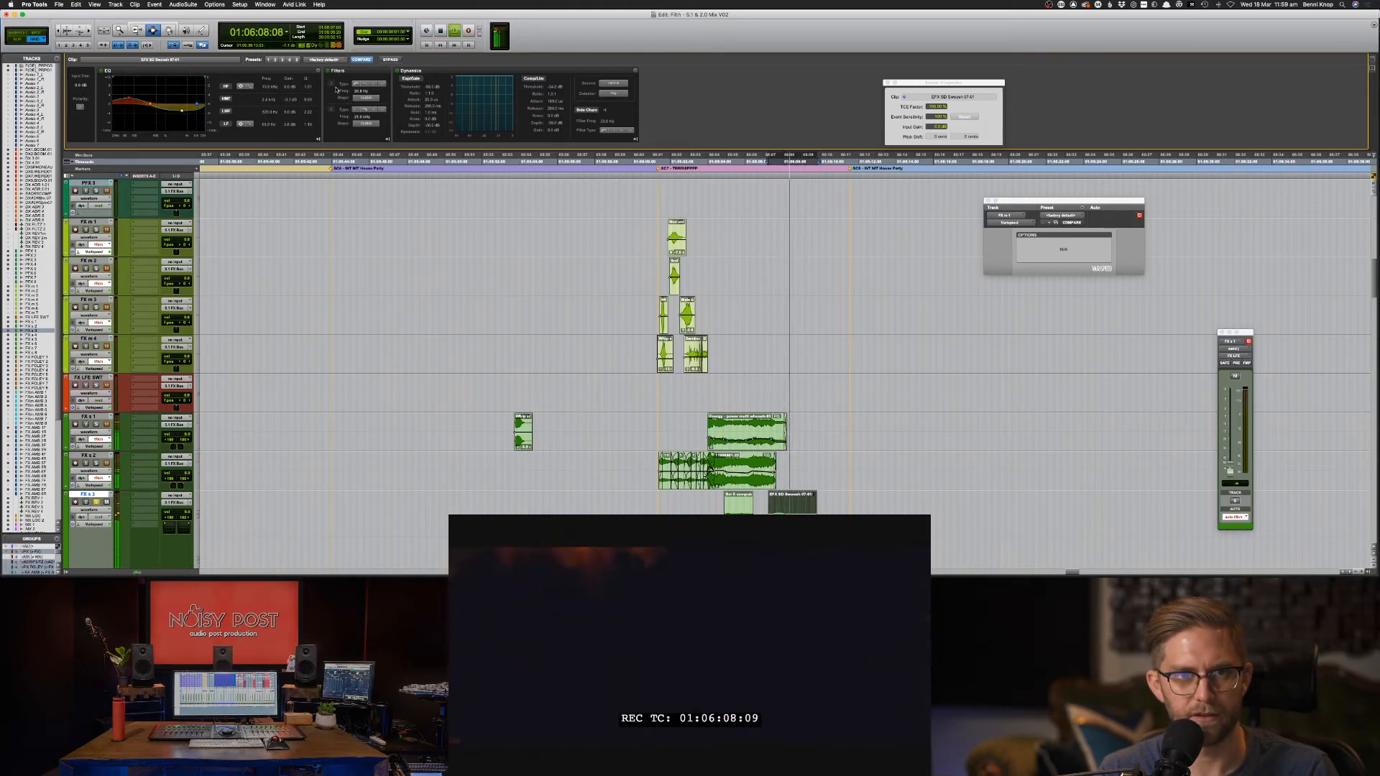
{"action": "key", "text": "space"}
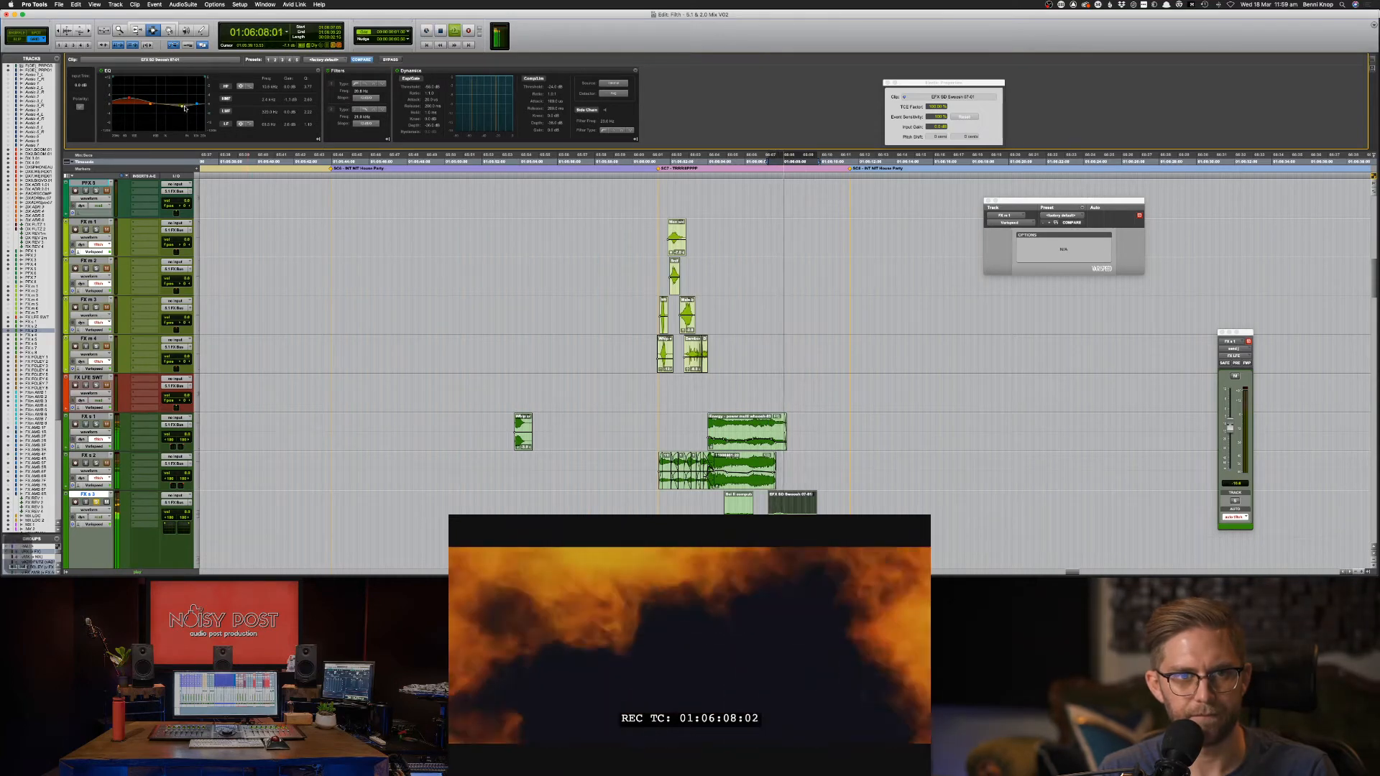
{"action": "key", "text": "space"}
{"action": "key", "text": "space"}
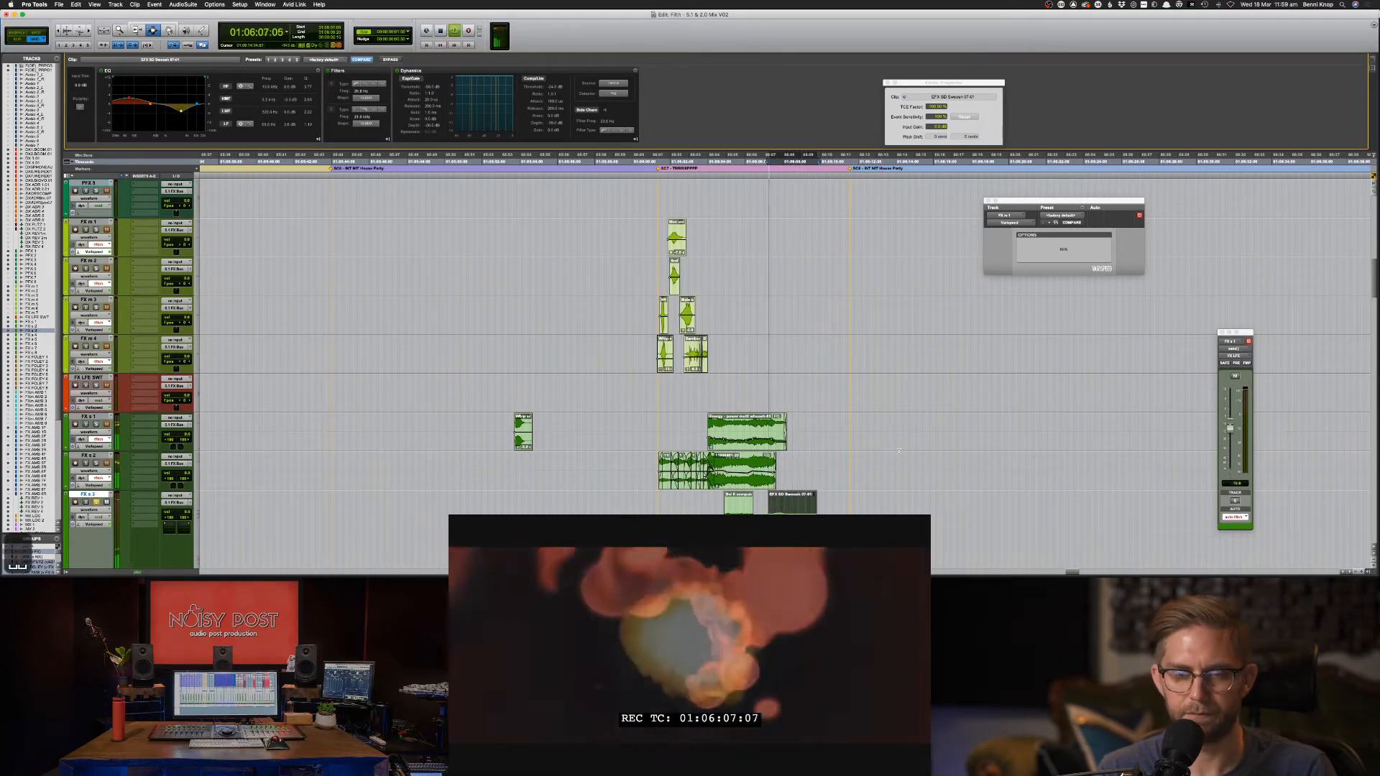
{"action": "scroll", "coordinate": [313, 432], "scroll_direction": "down", "scroll_amount": 2}
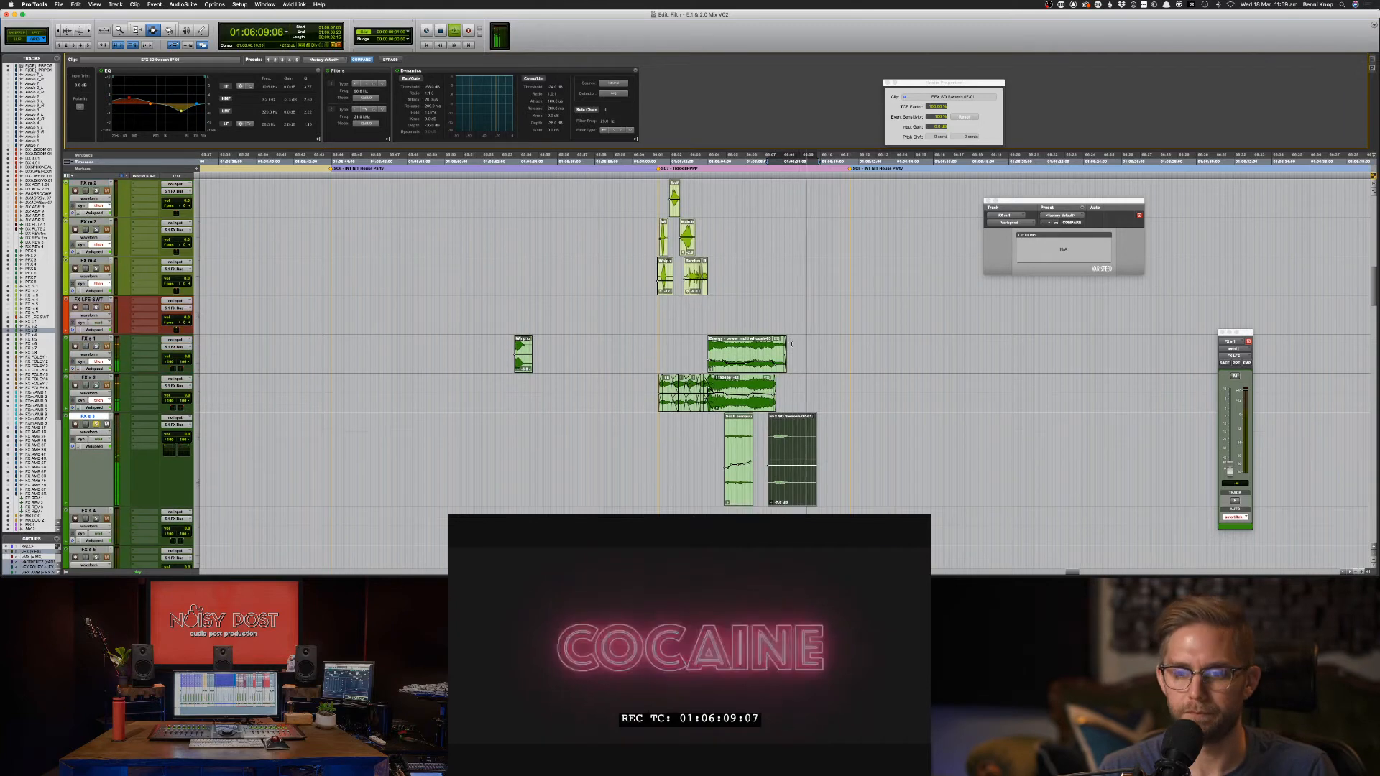
{"action": "key", "text": "space"}
After checking the mixer, drag the FX s 3 level line from -9.3 to -13.7 dB.
{"action": "key", "text": "super+equal"}
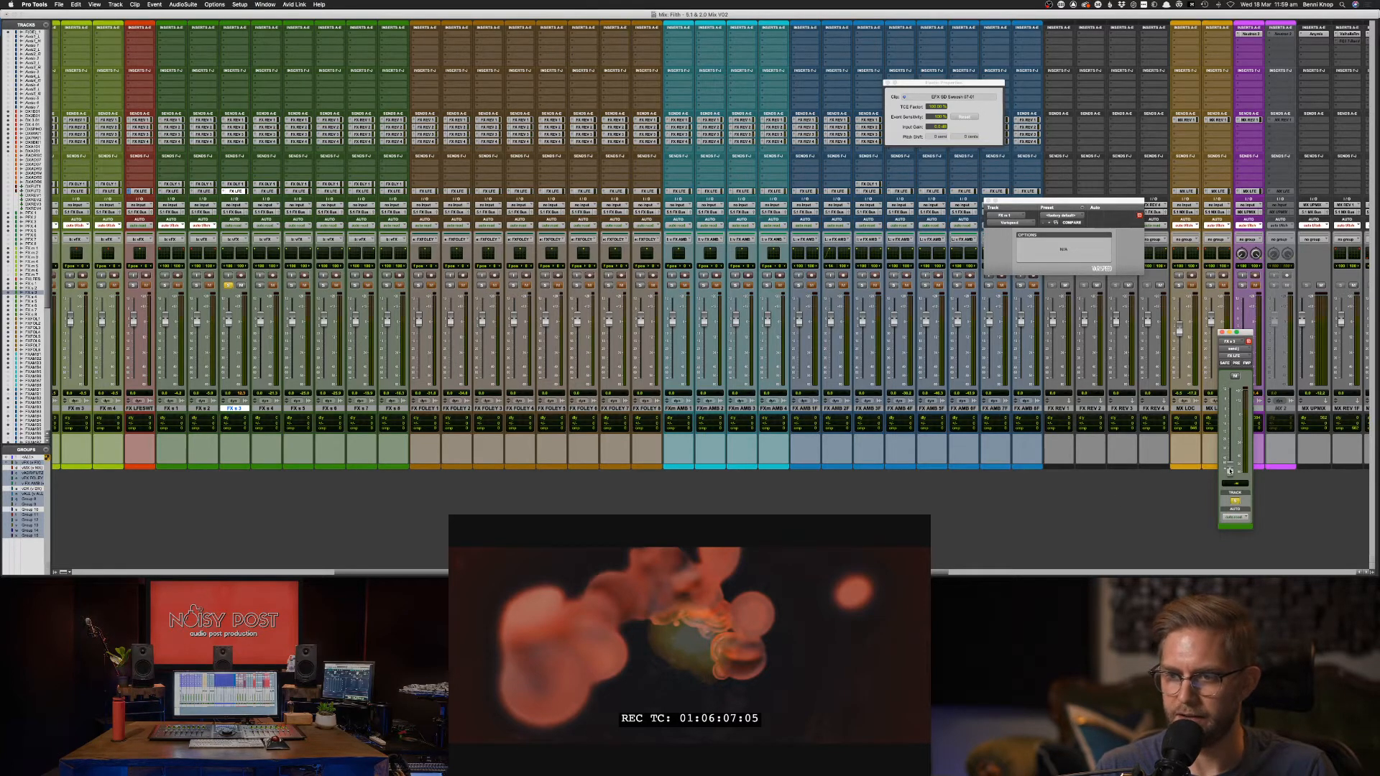
{"action": "key", "text": "super+equal"}
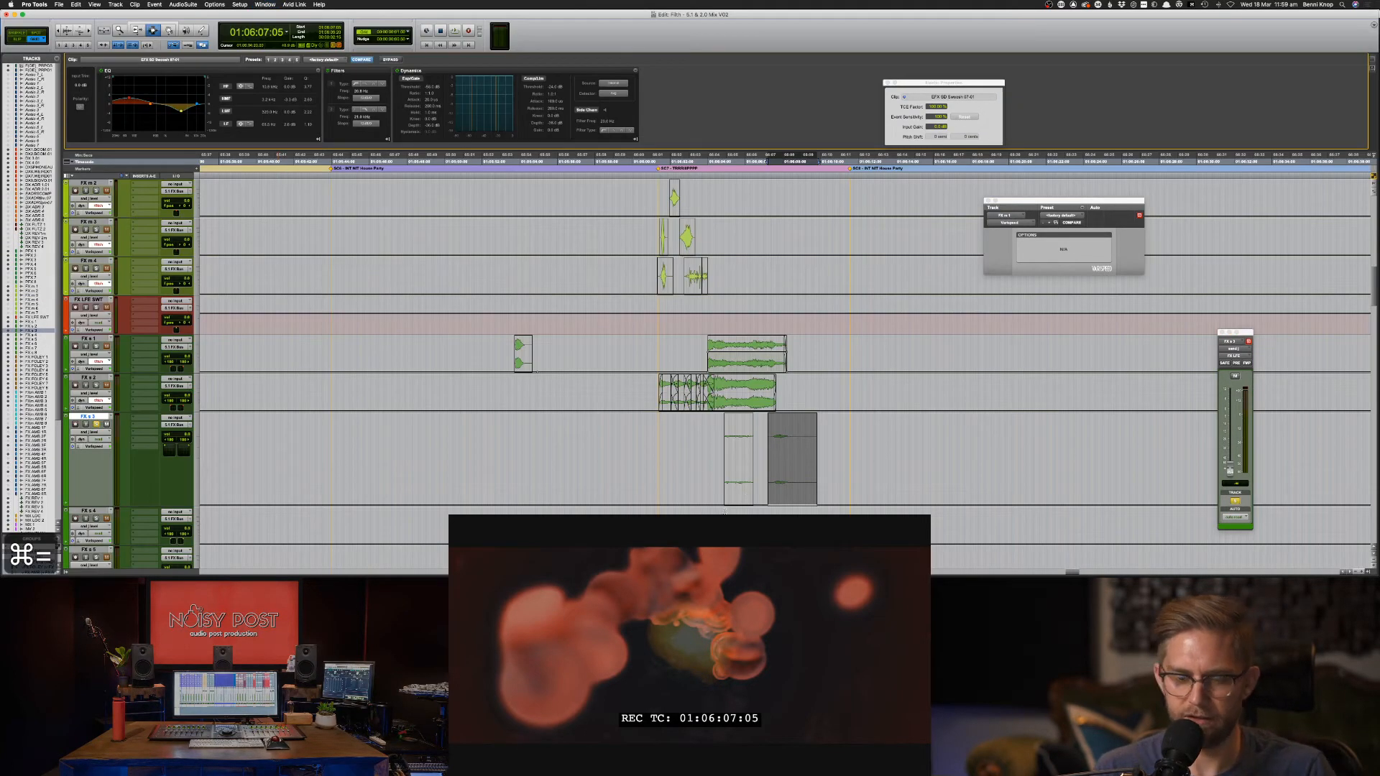
{"action": "key", "text": "F6"}
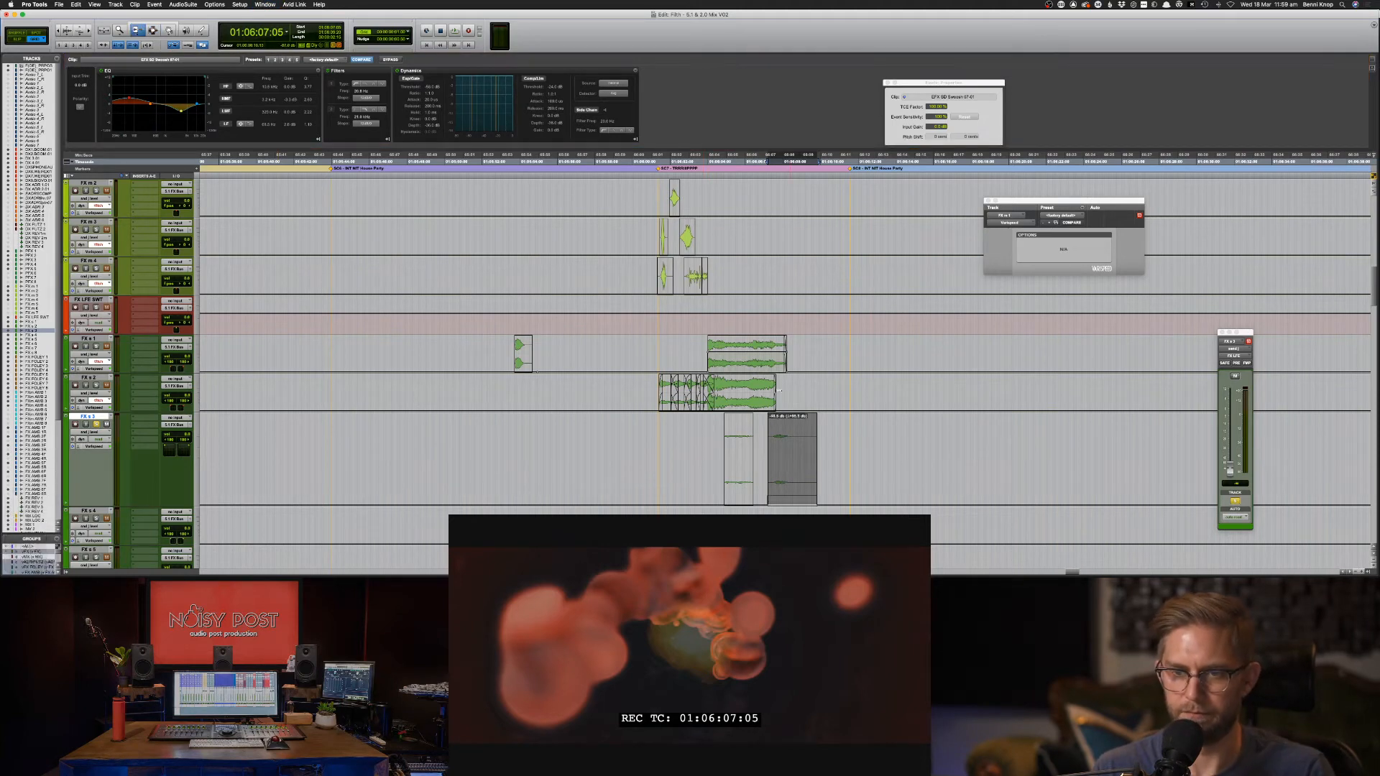
{"action": "key", "text": "space"}
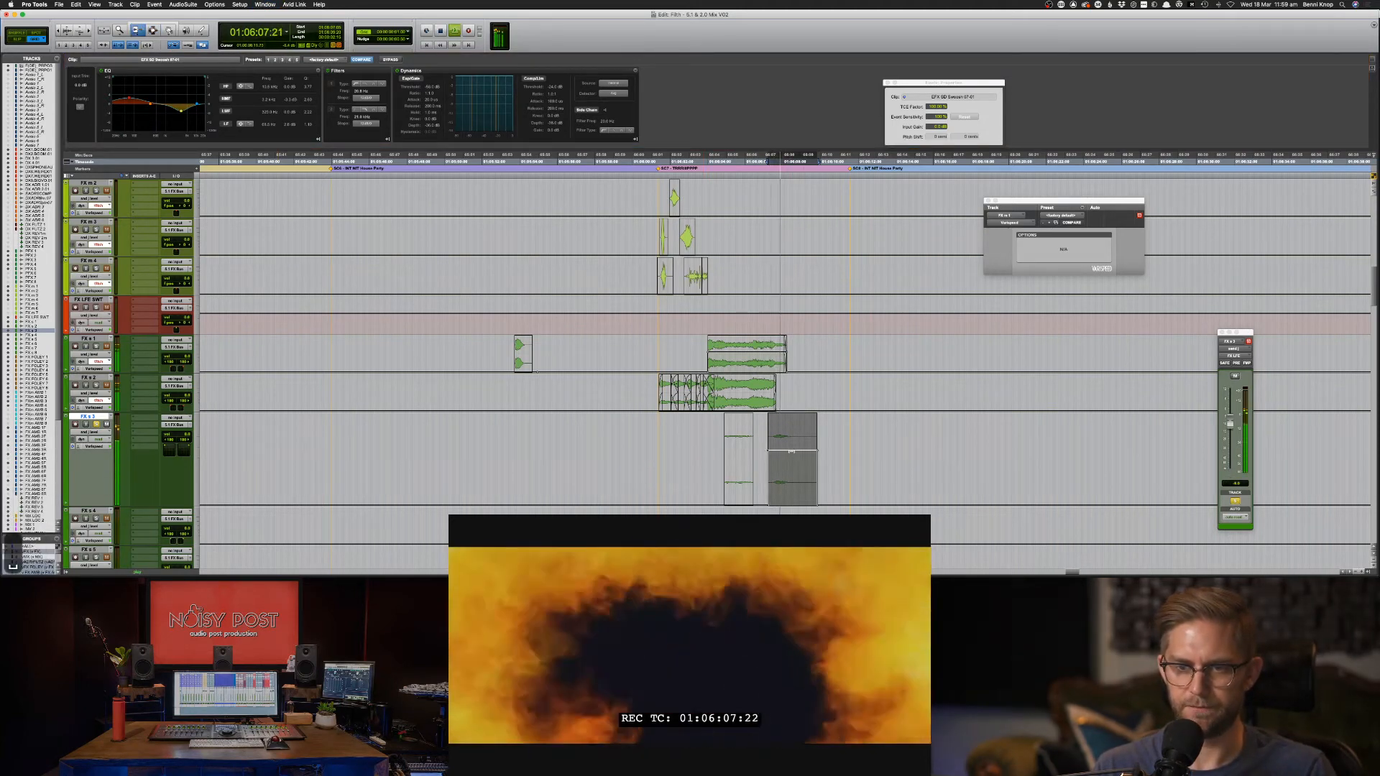
{"action": "left_click_drag", "start_coordinate": [791, 453], "coordinate": [792, 463]}
{"action": "key", "text": "space"}
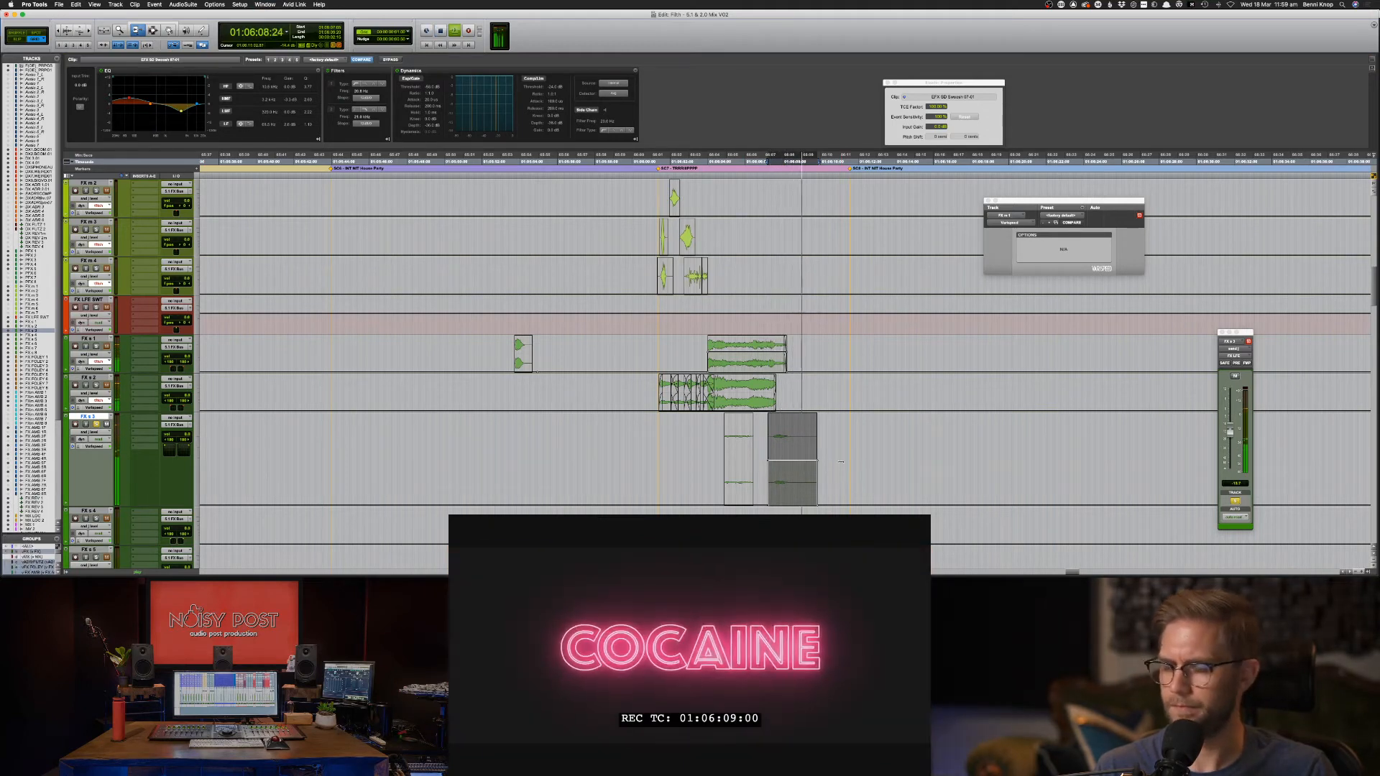
{"action": "key", "text": "F7"}
Zoom in and trim the Sci-fi computer PA clip's right edge out to overlap the next clip.
{"action": "left_click", "coordinate": [698, 436]}
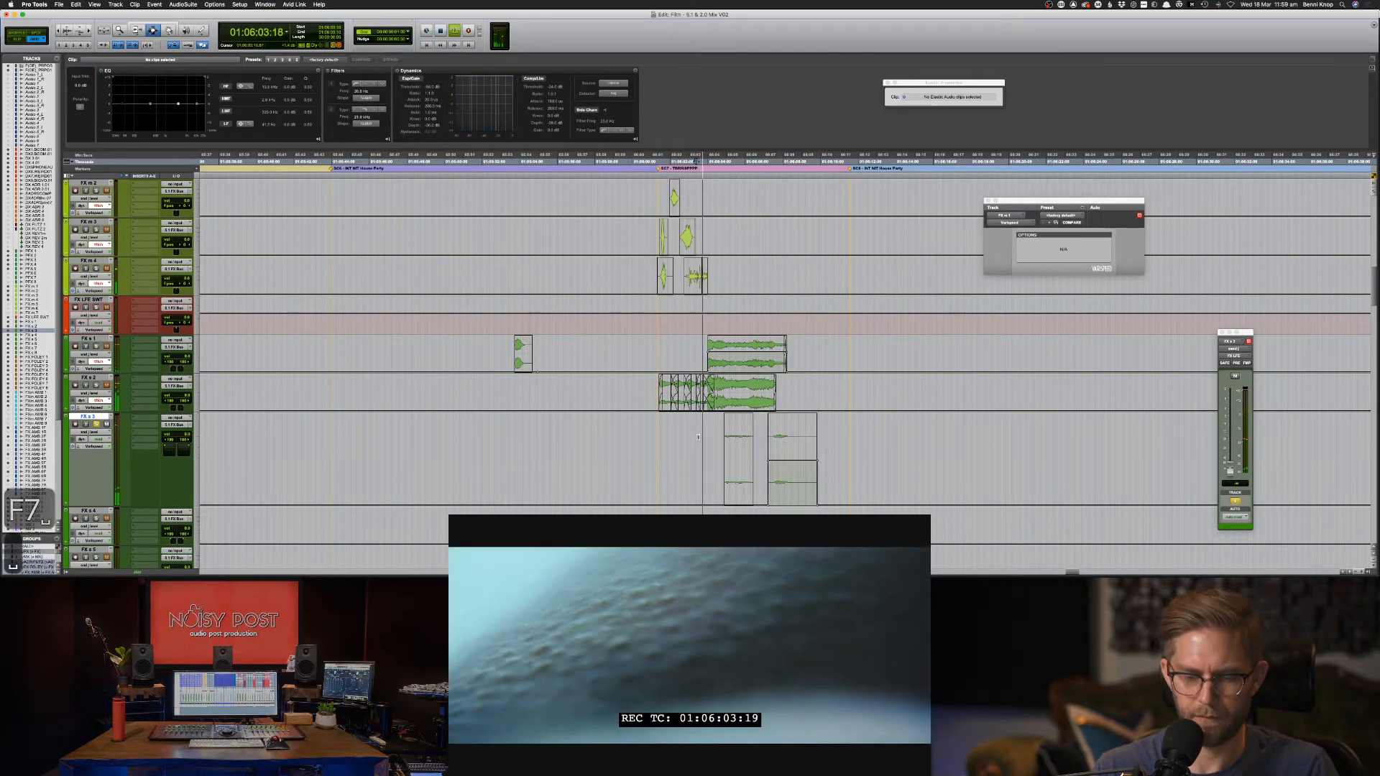
{"action": "key", "text": "super+equal"}
{"action": "key", "text": "super+equal"}
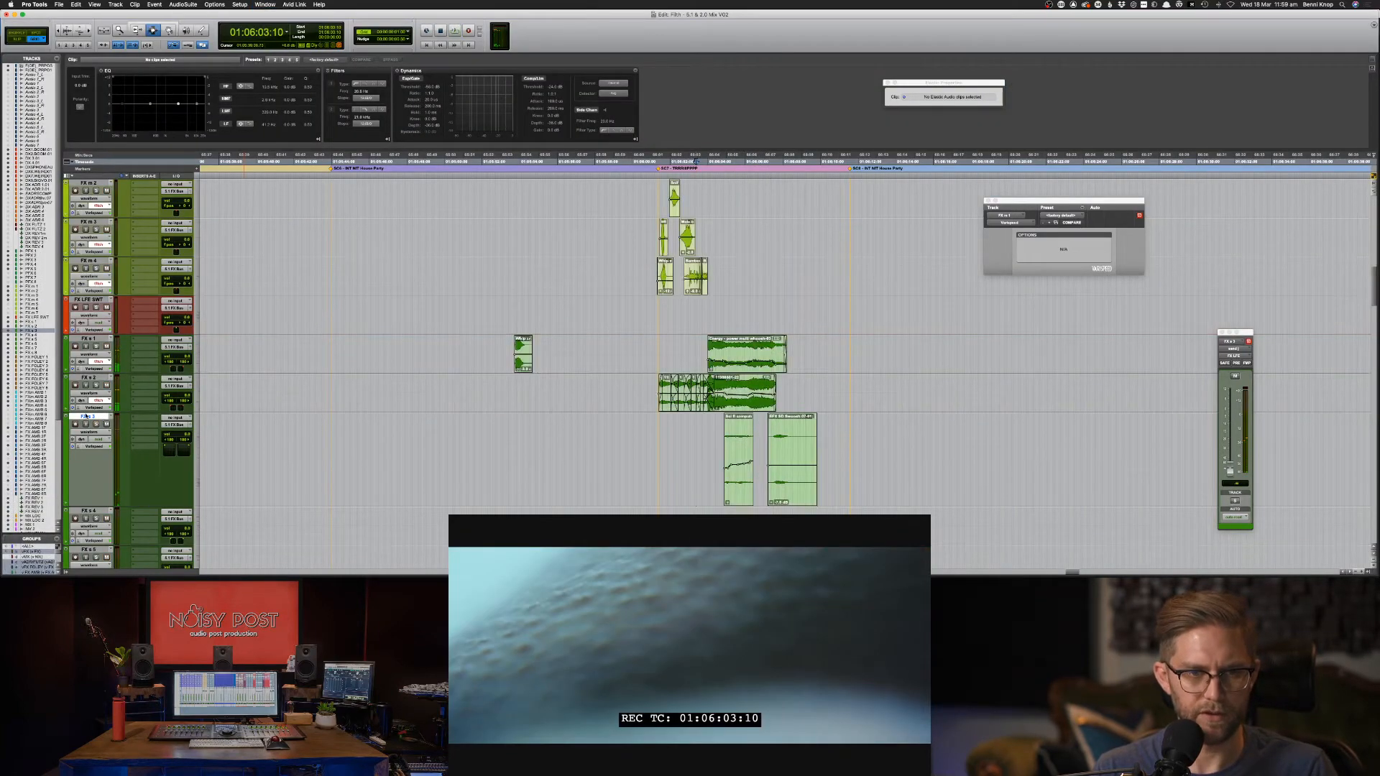
{"action": "key", "text": "F7"}
{"action": "key", "text": "super+bracketright"}
{"action": "key", "text": "super+bracketright"}
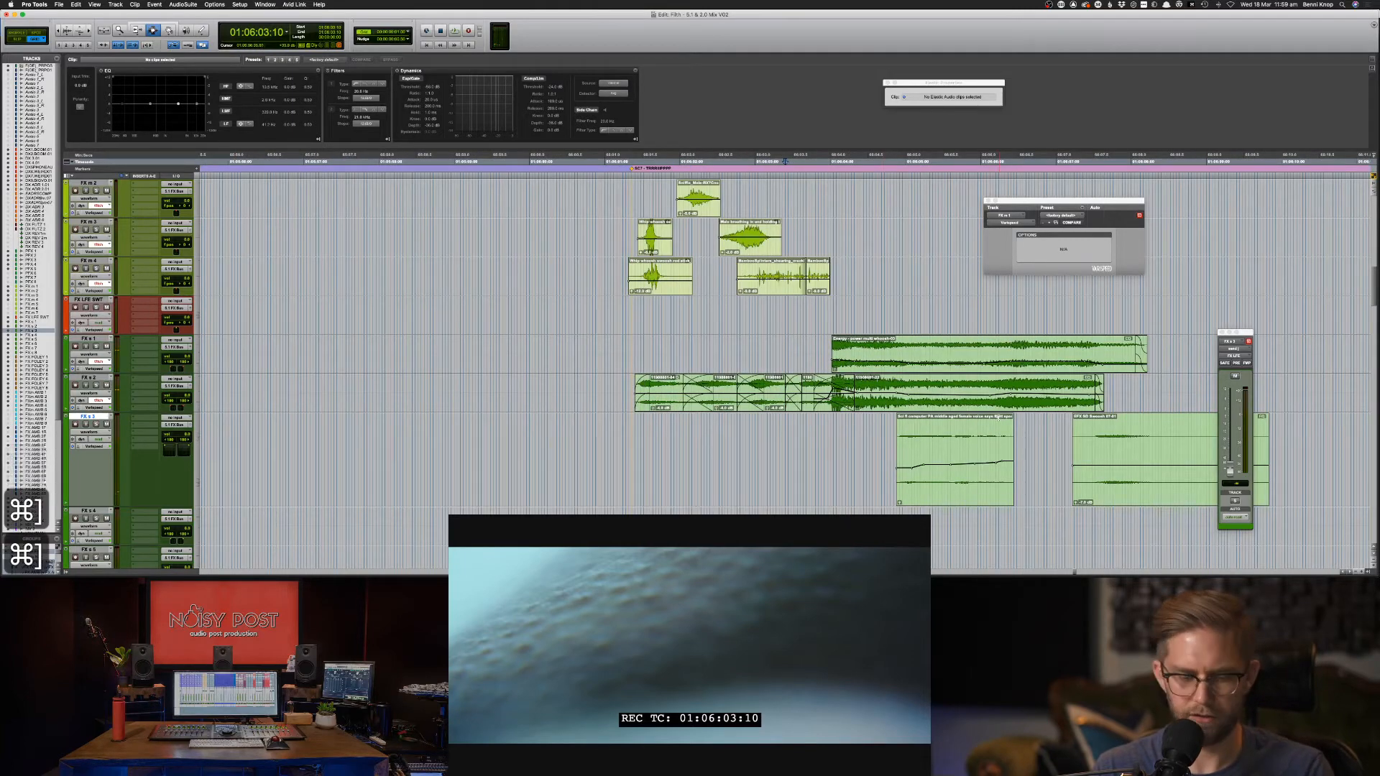
{"action": "key", "text": "F6"}
{"action": "left_click_drag", "start_coordinate": [1002, 435], "coordinate": [1086, 436]}
Add a crossfade across the clip boundary, accepting Adjust Bounds, then zoom back out.
{"action": "key", "text": "F7"}
{"action": "key", "text": "F7"}
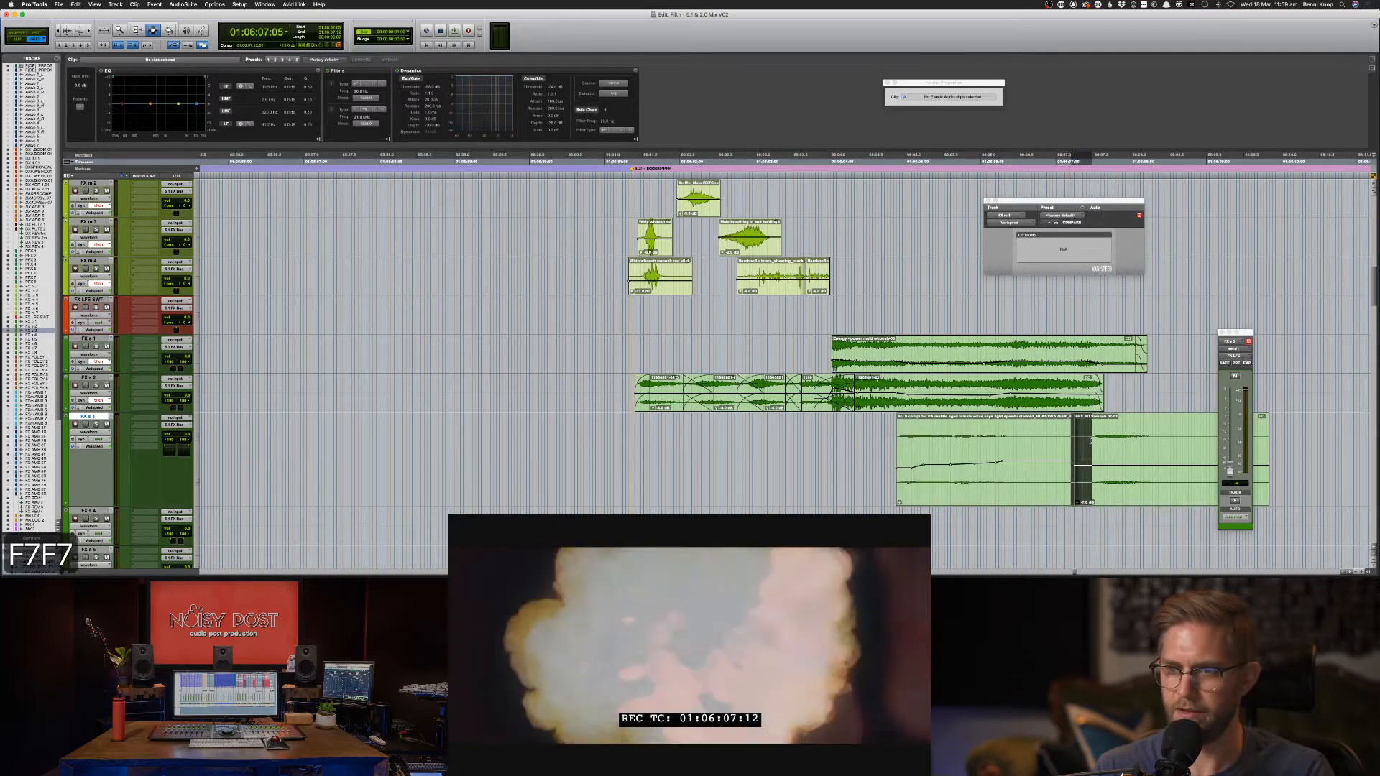
{"action": "key", "text": "f"}
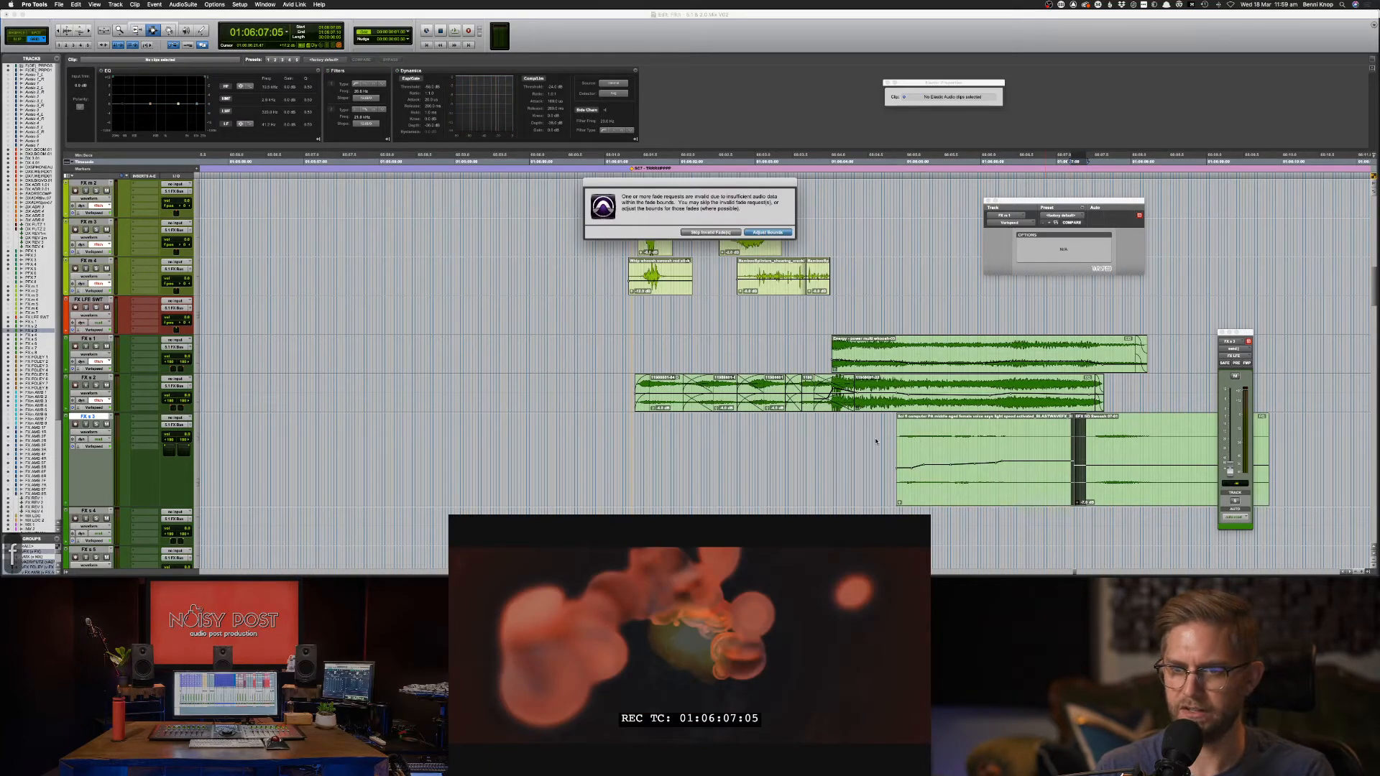
{"action": "key", "text": "Return"}
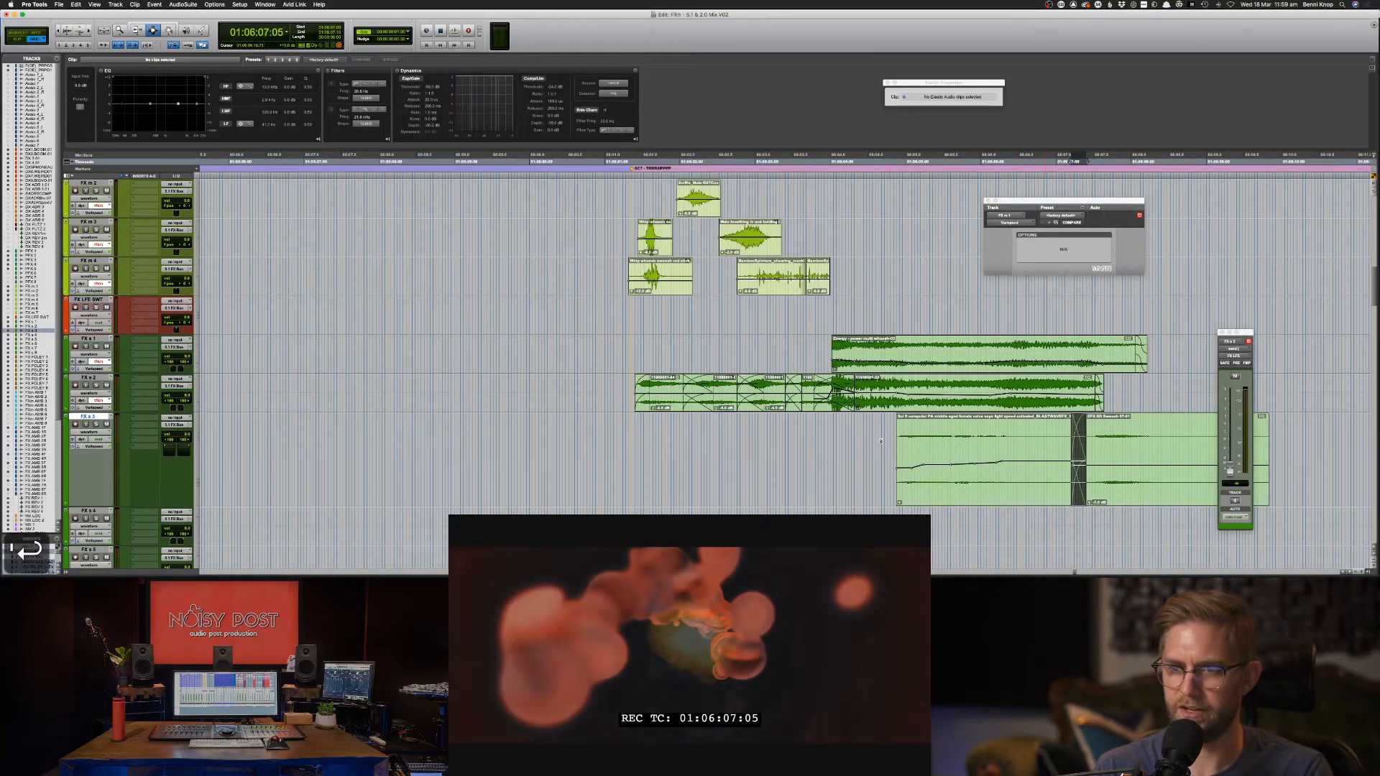
{"action": "key", "text": "space"}
{"action": "key", "text": "super+bracketleft"}
{"action": "key", "text": "super+bracketleft"}
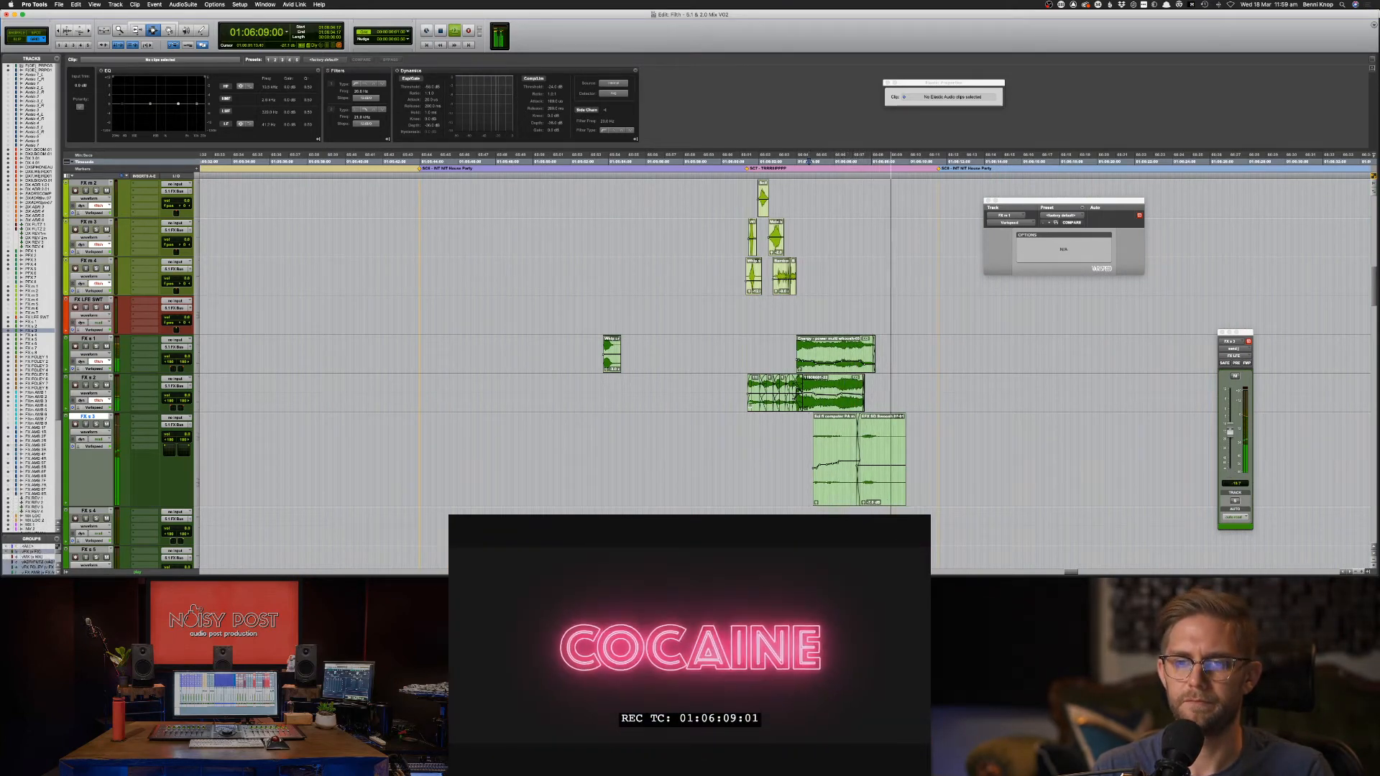
{"action": "key", "text": "space"}
Audition the crossfaded Sci fi computer PA clip from FX s 2, save, and switch to Chrome.
{"action": "left_click", "coordinate": [721, 396]}
{"action": "key", "text": "space"}
{"action": "double_click", "coordinate": [825, 461]}
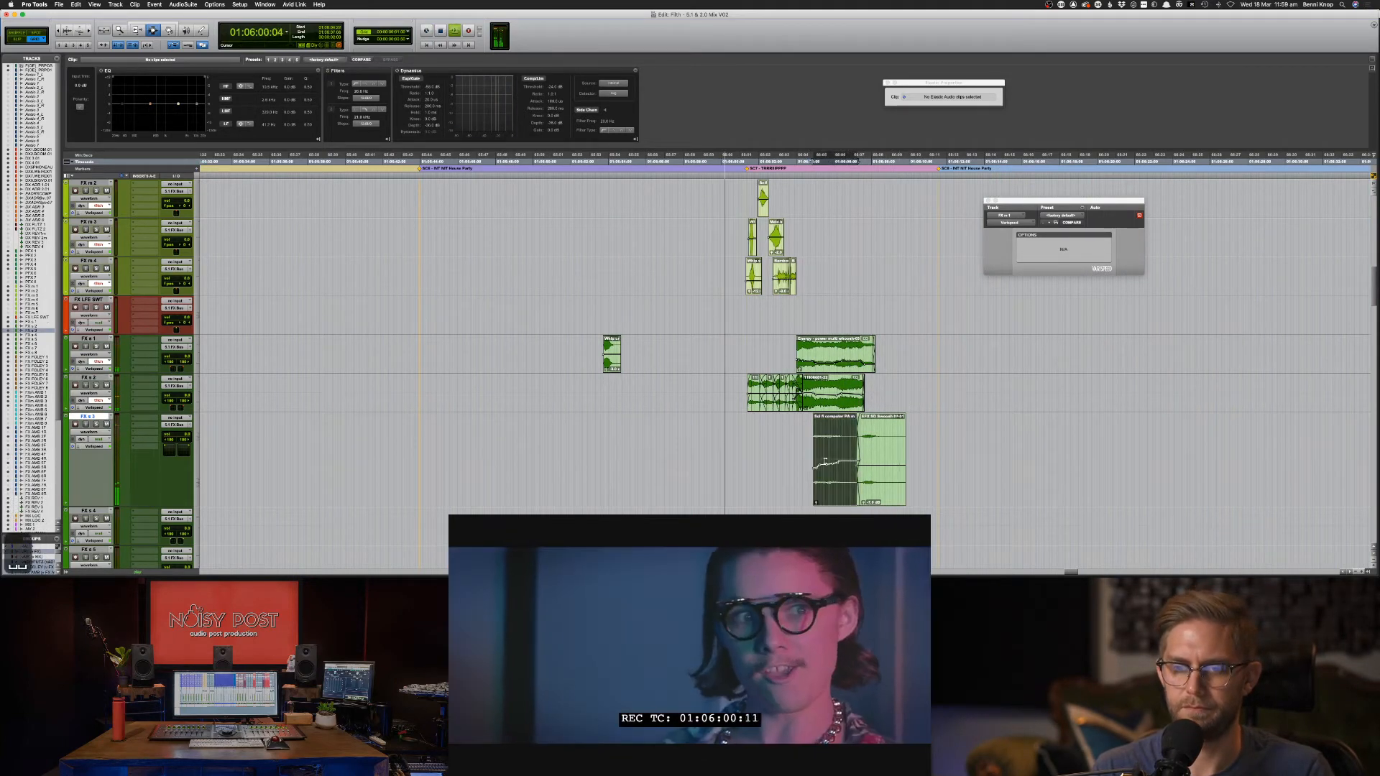
{"action": "left_click", "coordinate": [736, 427]}
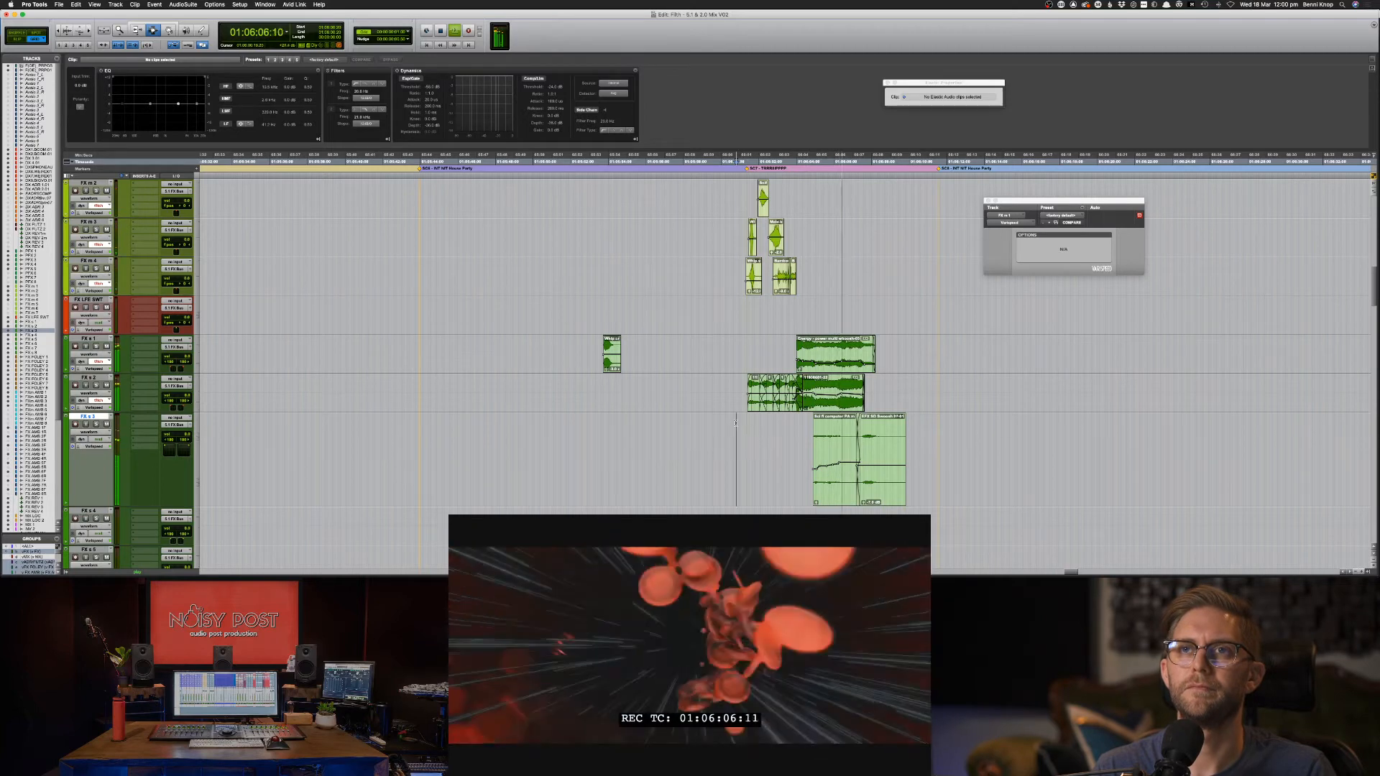
{"action": "left_click", "coordinate": [834, 442]}
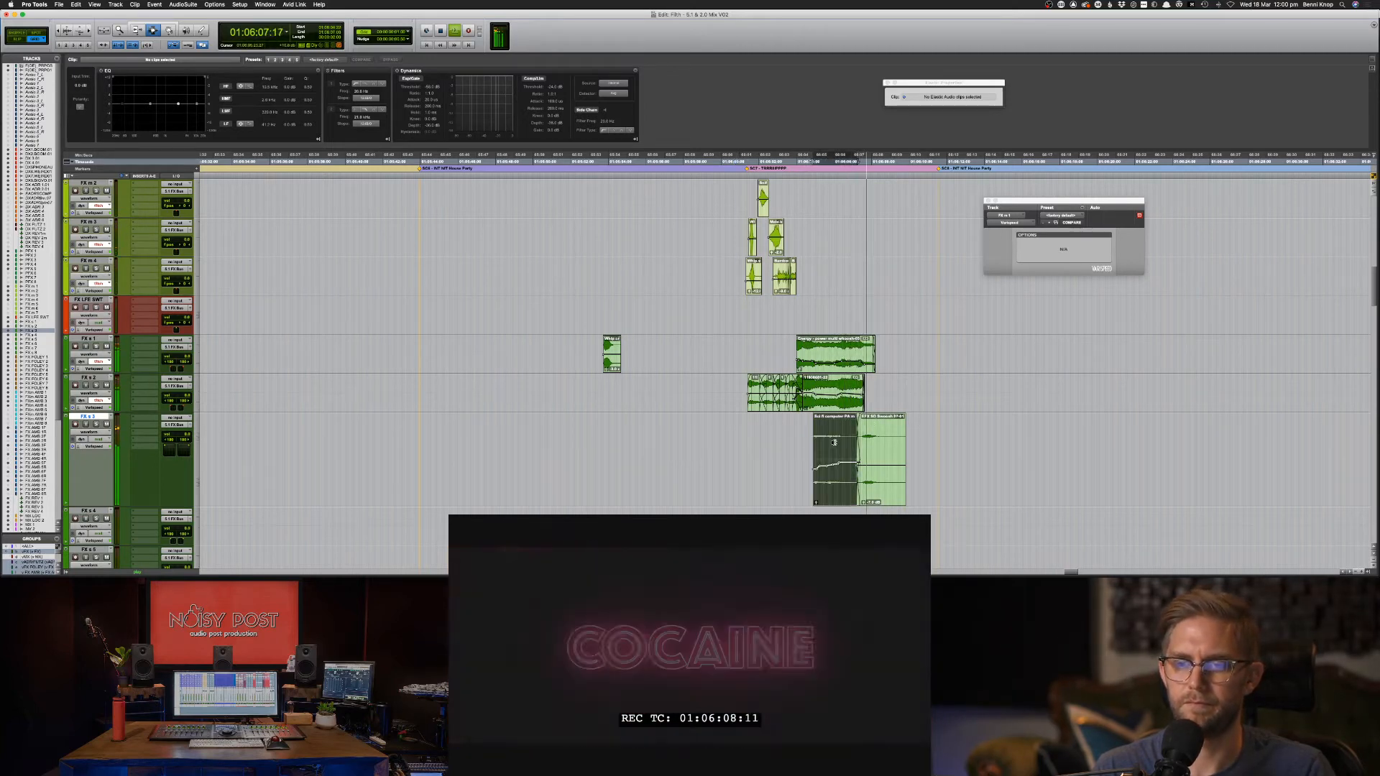
{"action": "left_click", "coordinate": [796, 439]}
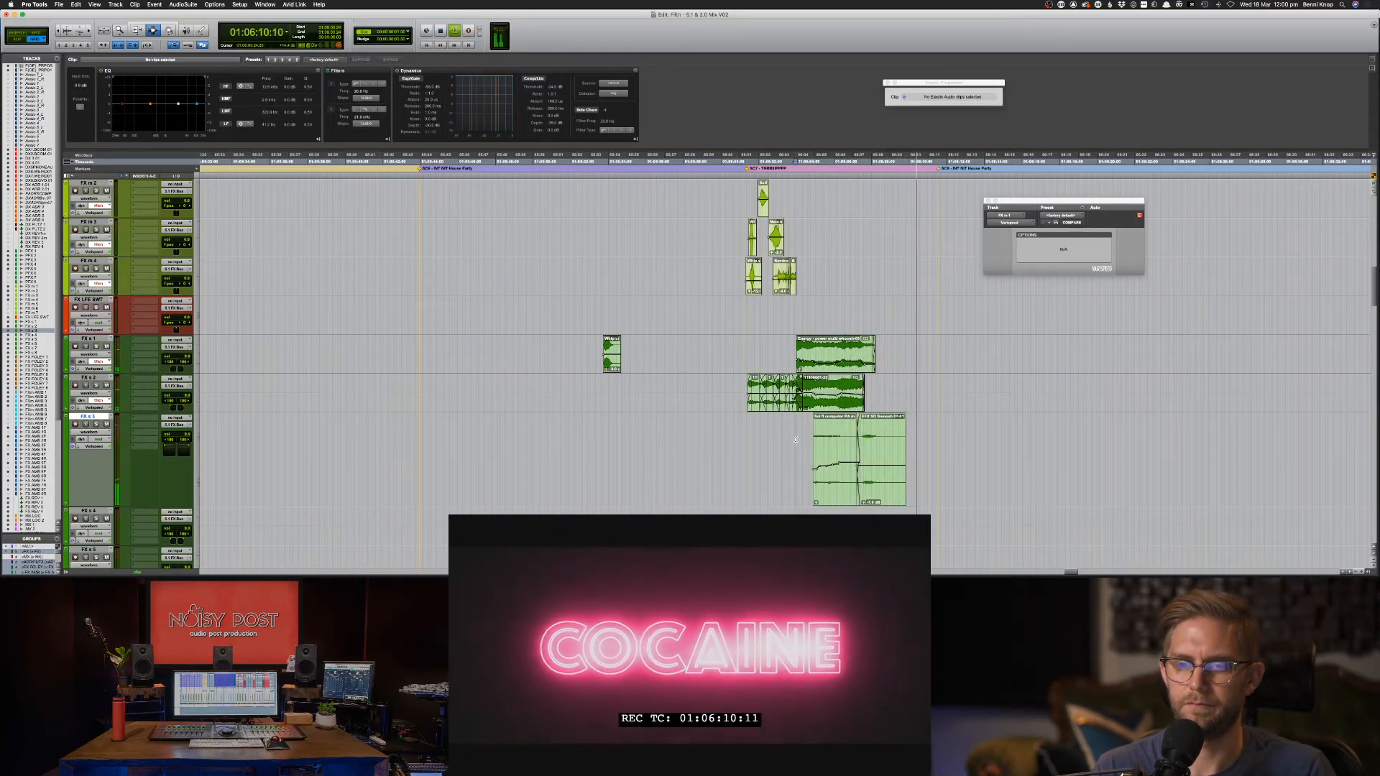
{"action": "key", "text": "super+s"}
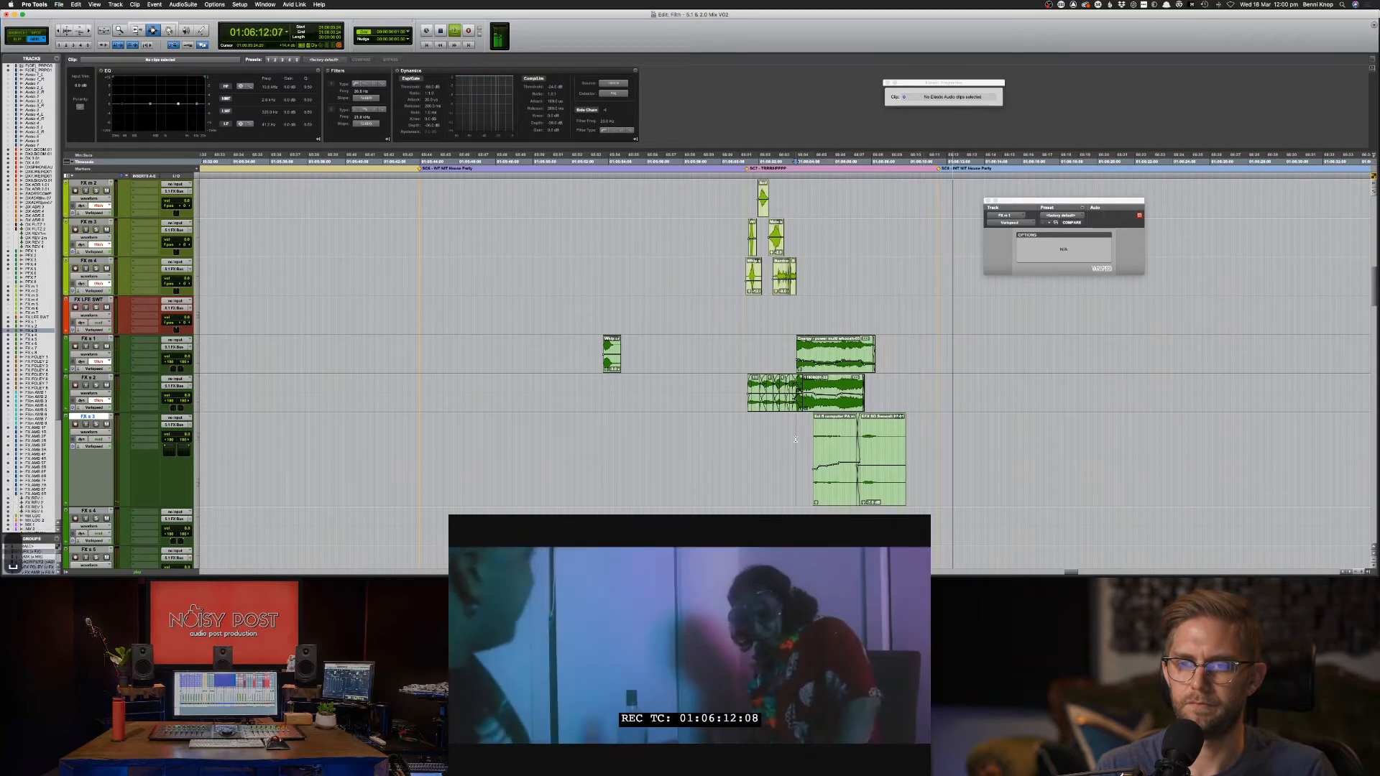
{"action": "key", "text": "super+Tab"}
Search Soundsnap for 'sci fi riser', preview the first result and download the second as WAV.
{"action": "left_click", "coordinate": [581, 101]}
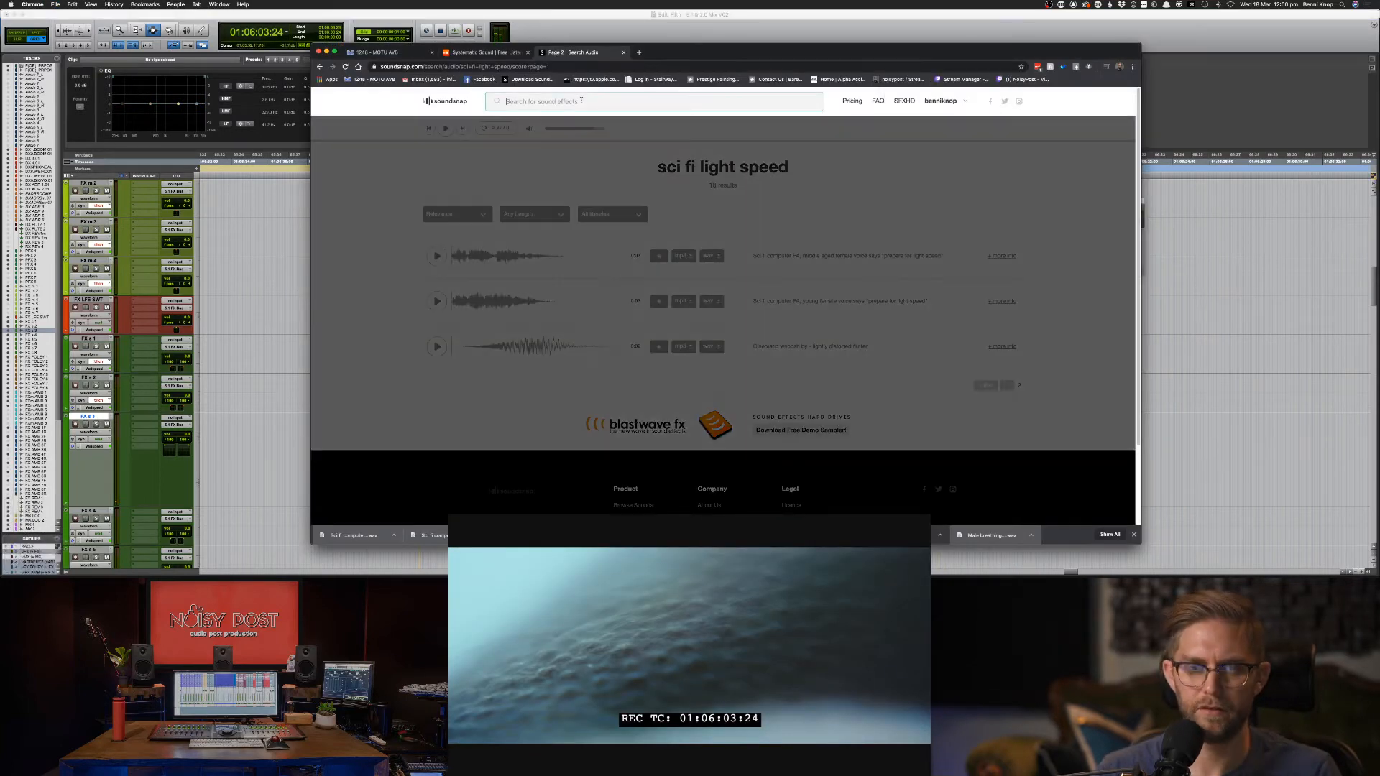
{"action": "type", "text": "sci"}
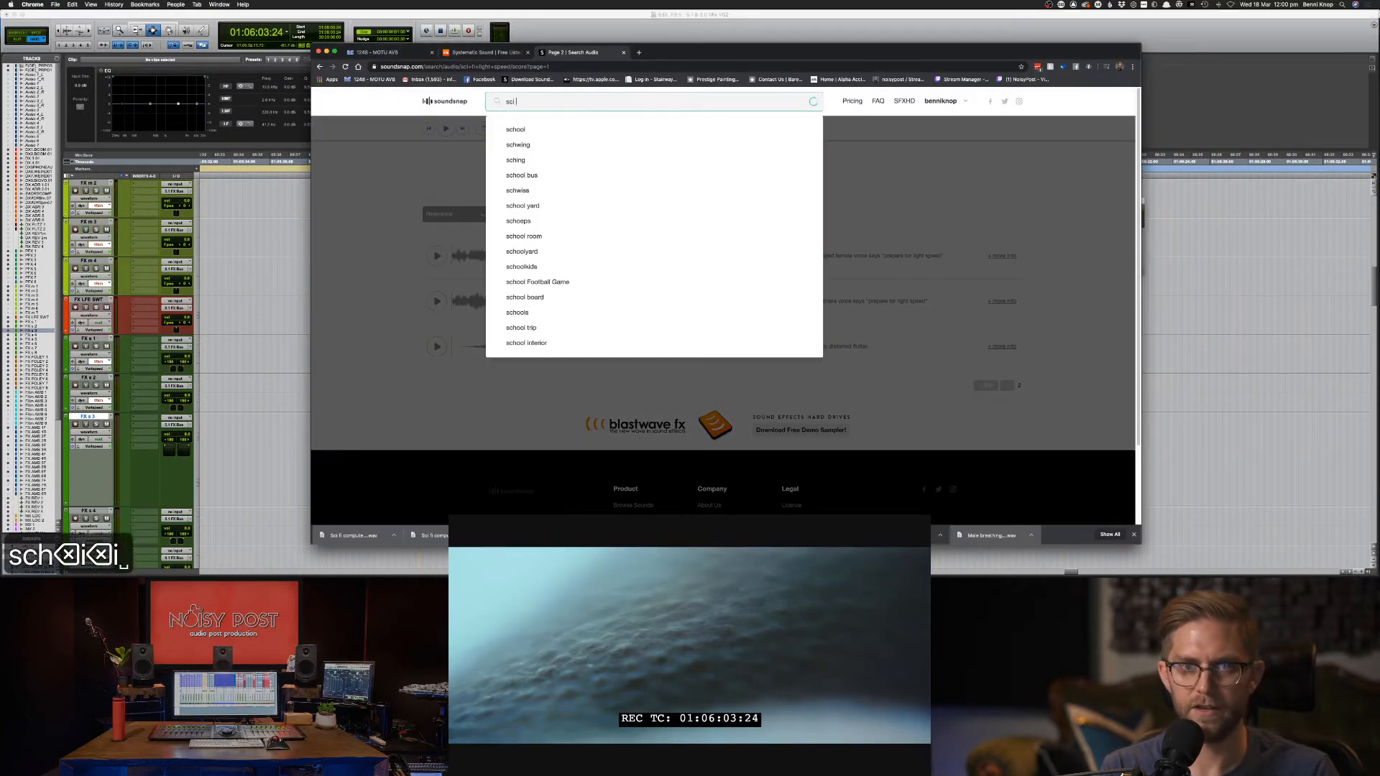
{"action": "type", "text": " fi riser"}
{"action": "key", "text": "Return"}
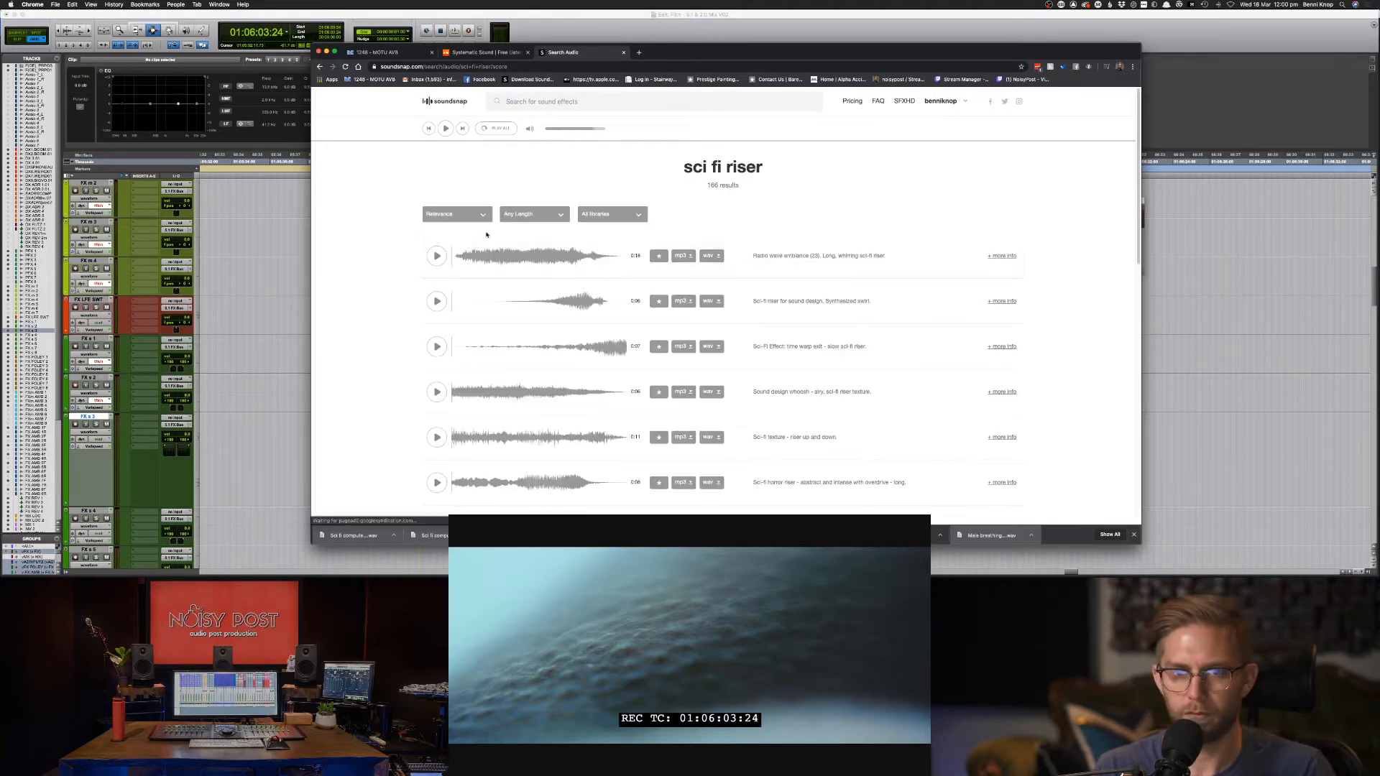
{"action": "left_click", "coordinate": [438, 256]}
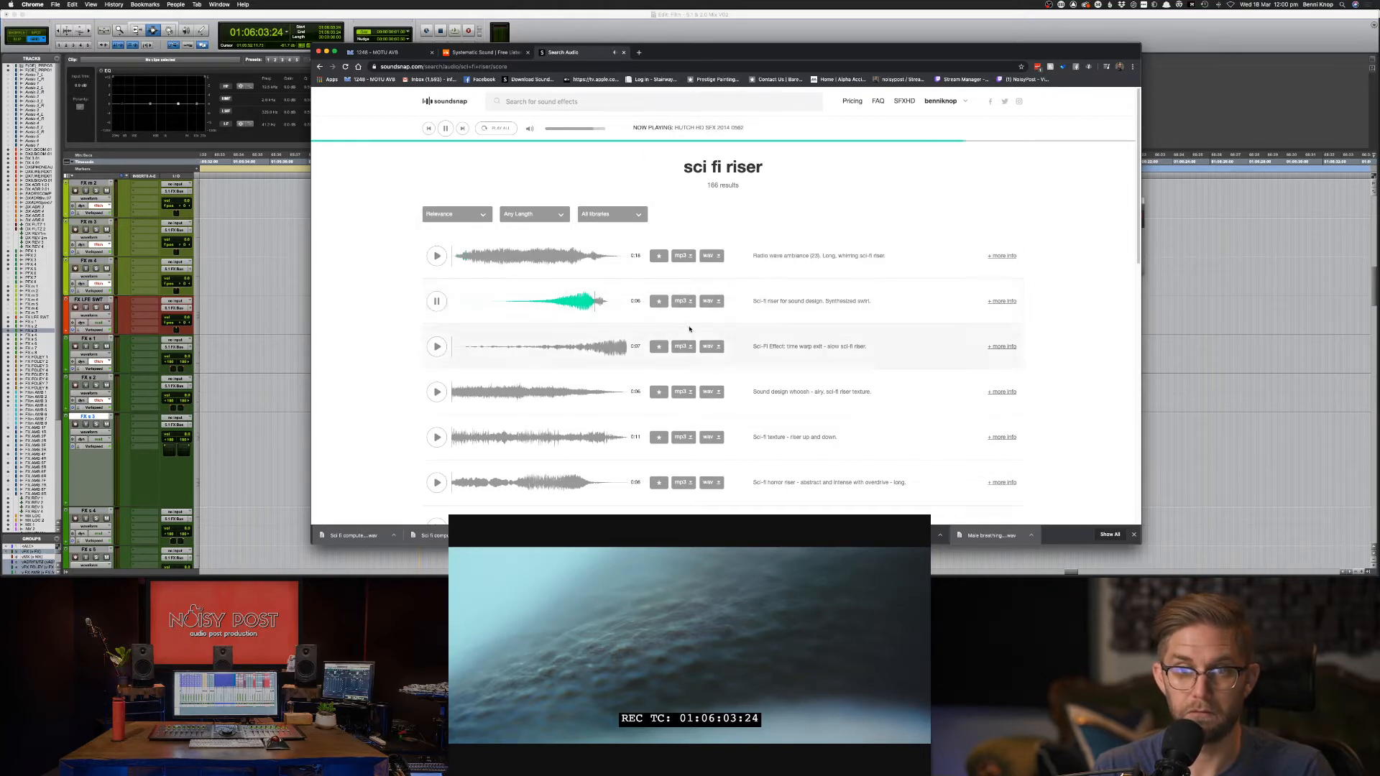
{"action": "left_click", "coordinate": [711, 301]}
Preview more riser results, including the Sci-fi glitch long riser.
{"action": "left_click", "coordinate": [436, 346]}
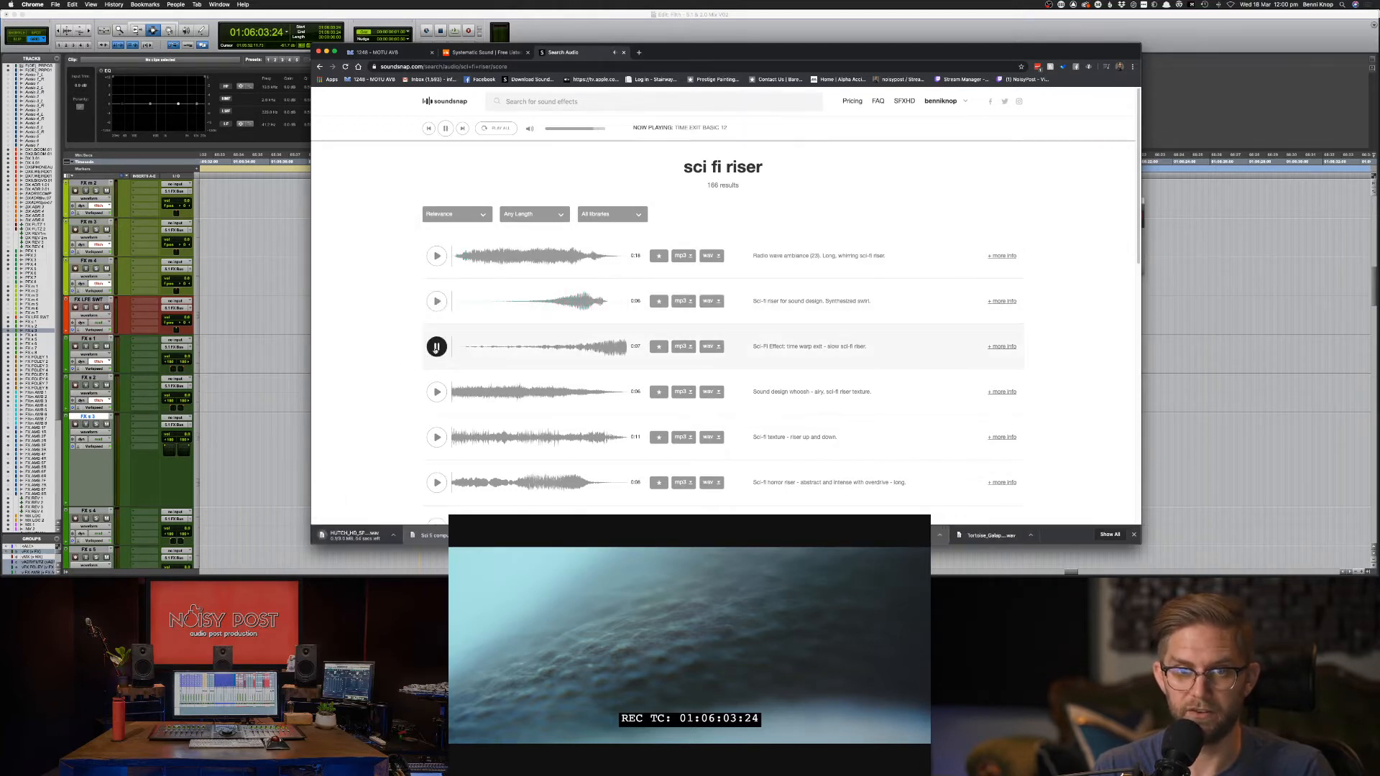
{"action": "left_click", "coordinate": [436, 391]}
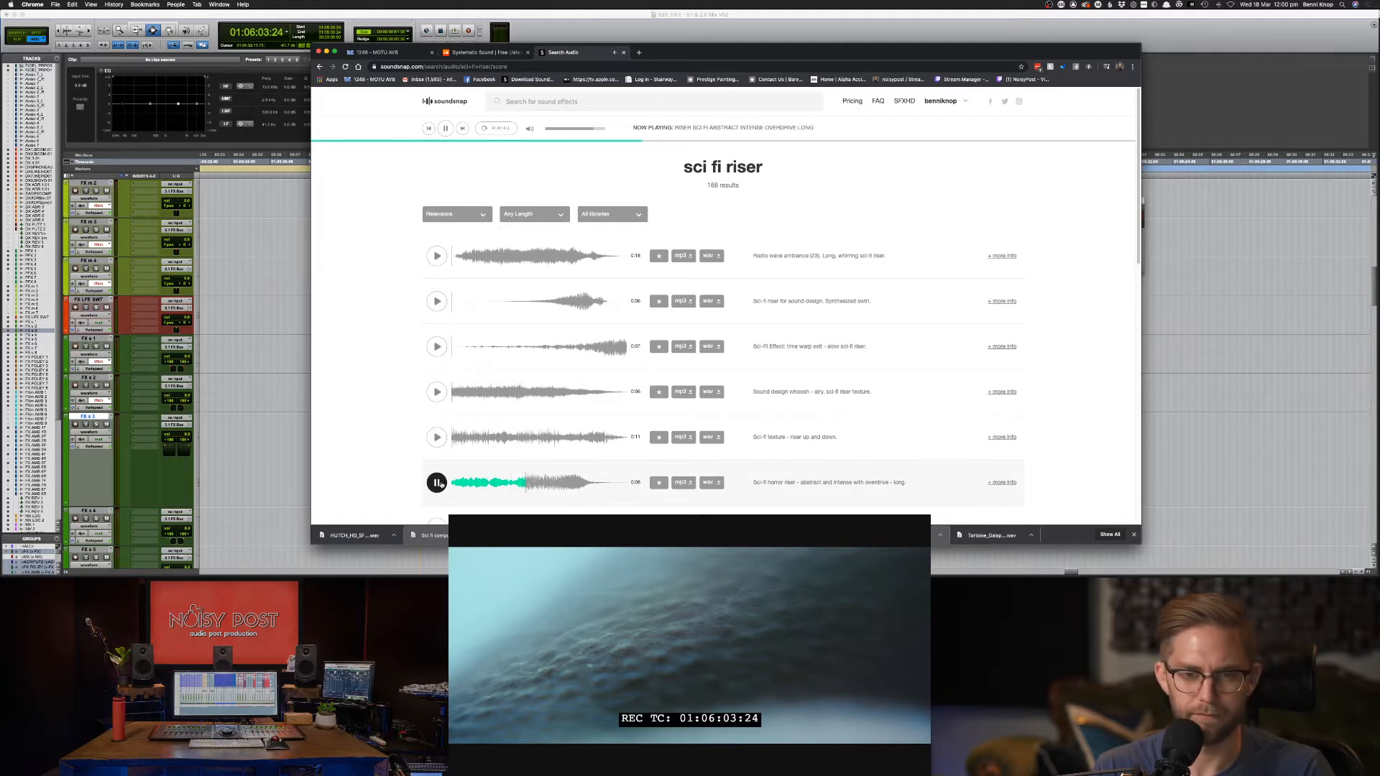
{"action": "left_click", "coordinate": [438, 483]}
{"action": "scroll", "coordinate": [439, 478], "scroll_direction": "down", "scroll_amount": 1}
{"action": "left_click", "coordinate": [436, 513]}
{"action": "scroll", "coordinate": [435, 503], "scroll_direction": "down", "scroll_amount": 2}
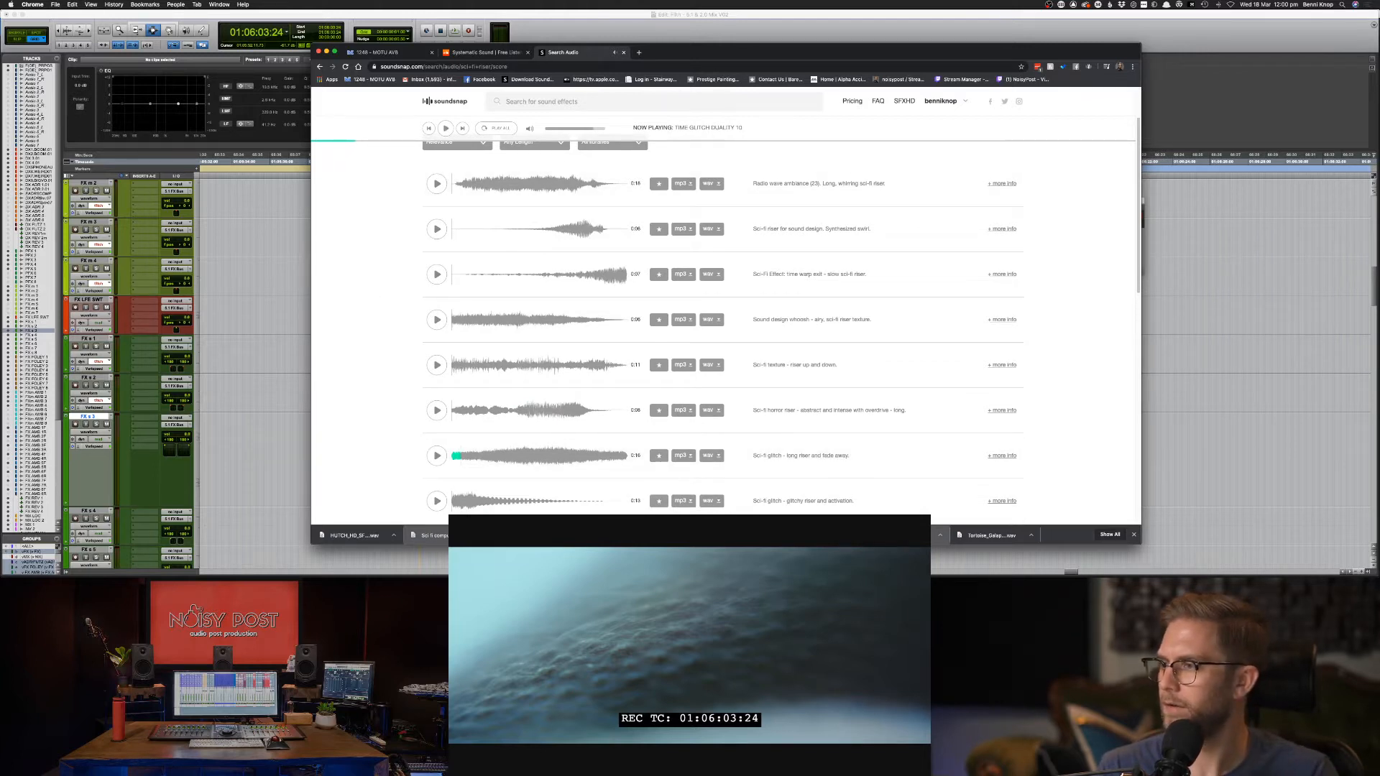
Send a chat message containing a Twitch link, then return to the browser results.
{"action": "key", "text": "super+Tab"}
{"action": "key", "text": "super+Tab"}
{"action": "key", "text": "super+Tab"}
{"action": "key", "text": "super+Tab"}
{"action": "key", "text": "super+Tab"}
{"action": "key", "text": "super+Tab"}
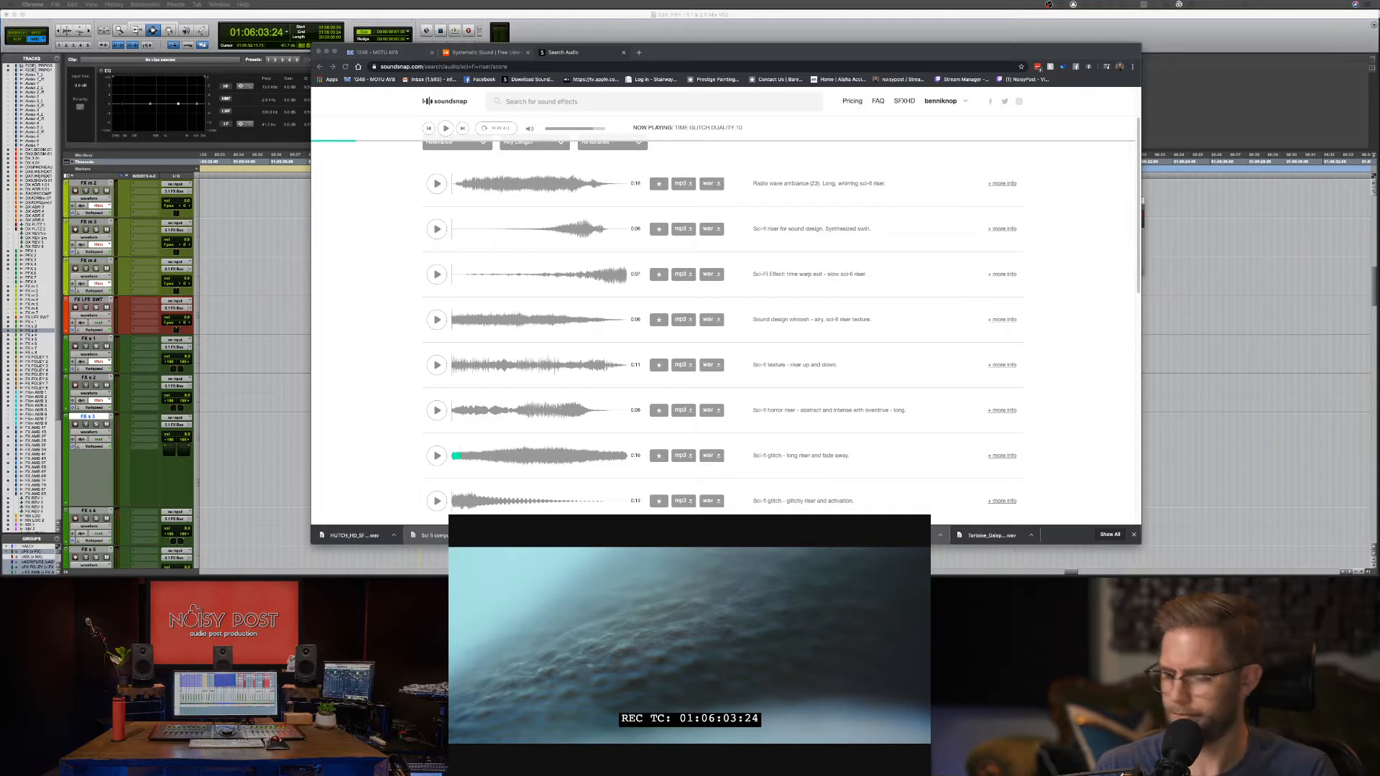
{"action": "type", "text": "dudes. "}
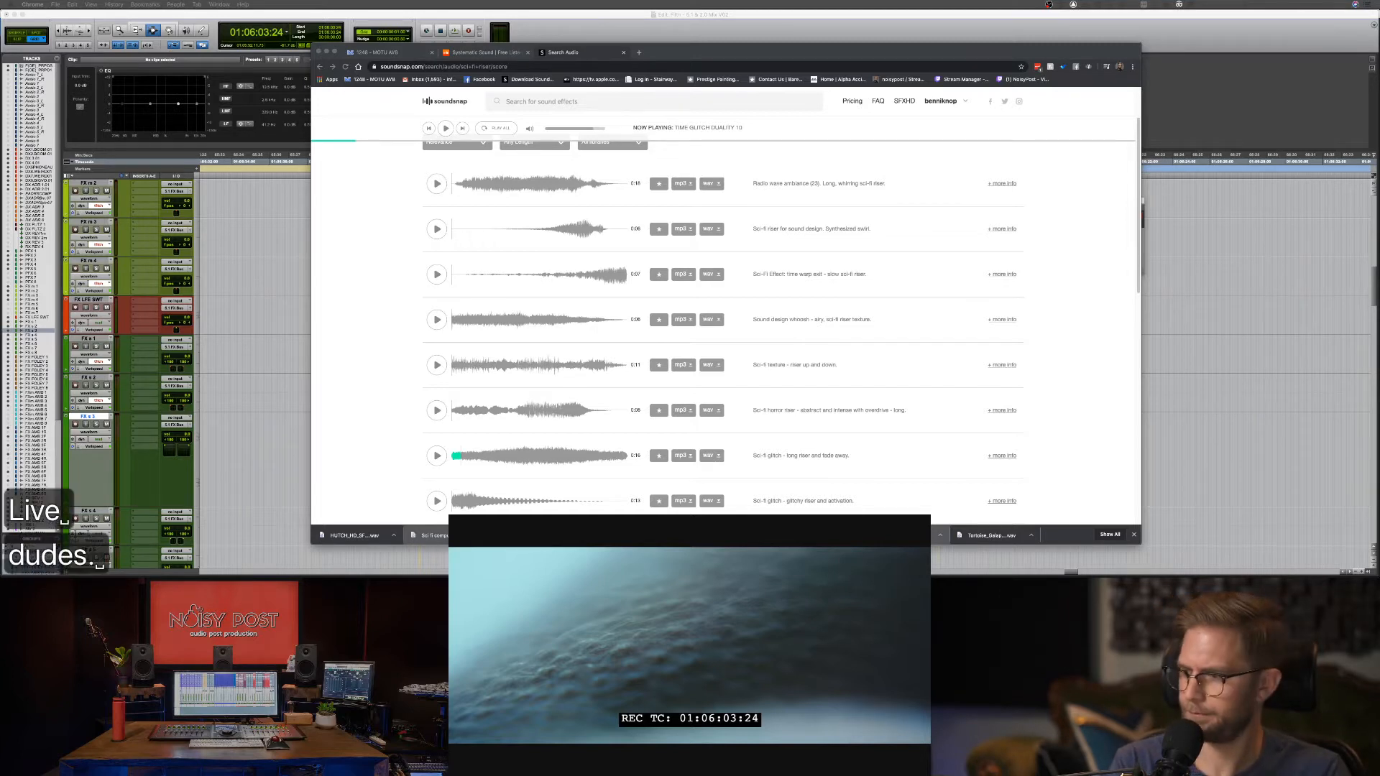
{"action": "type", "text": "Tell ya"}
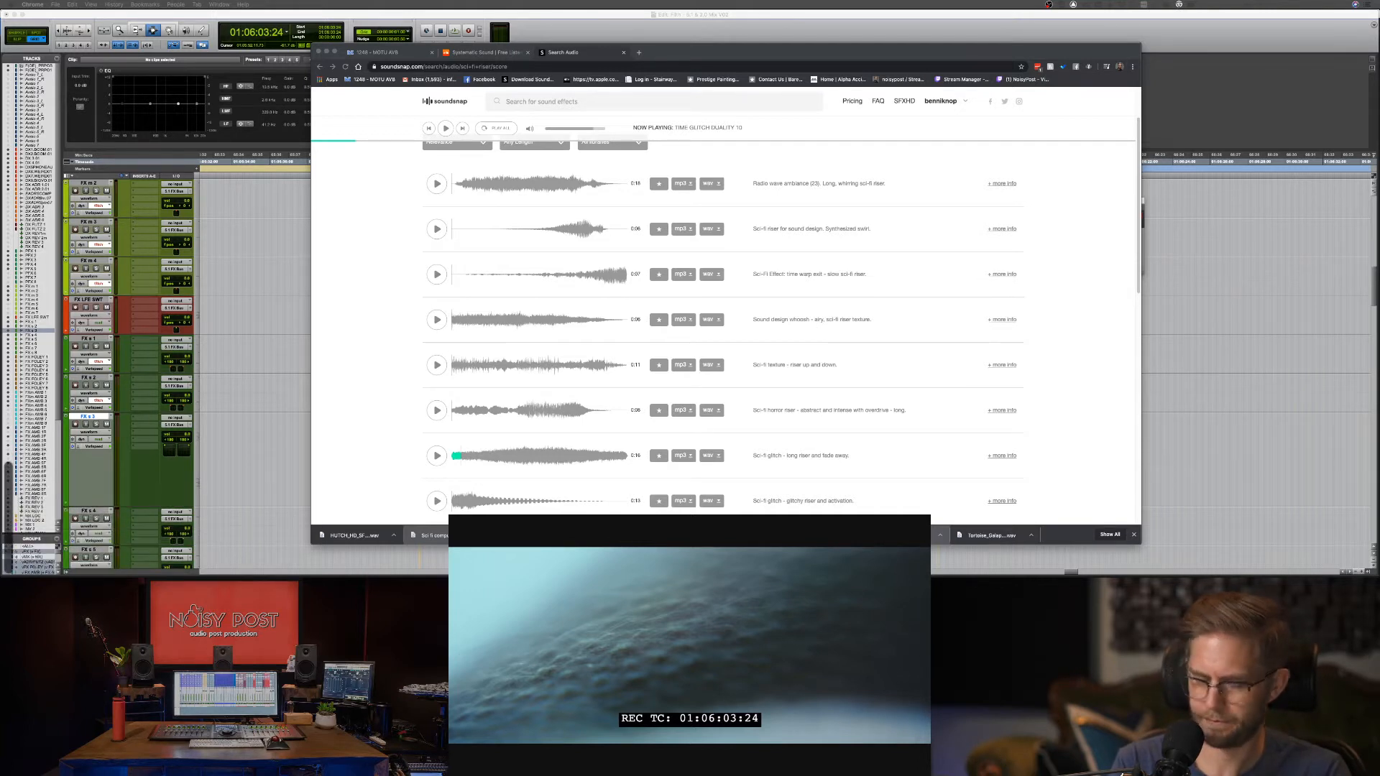
{"action": "type", "text": "https"}
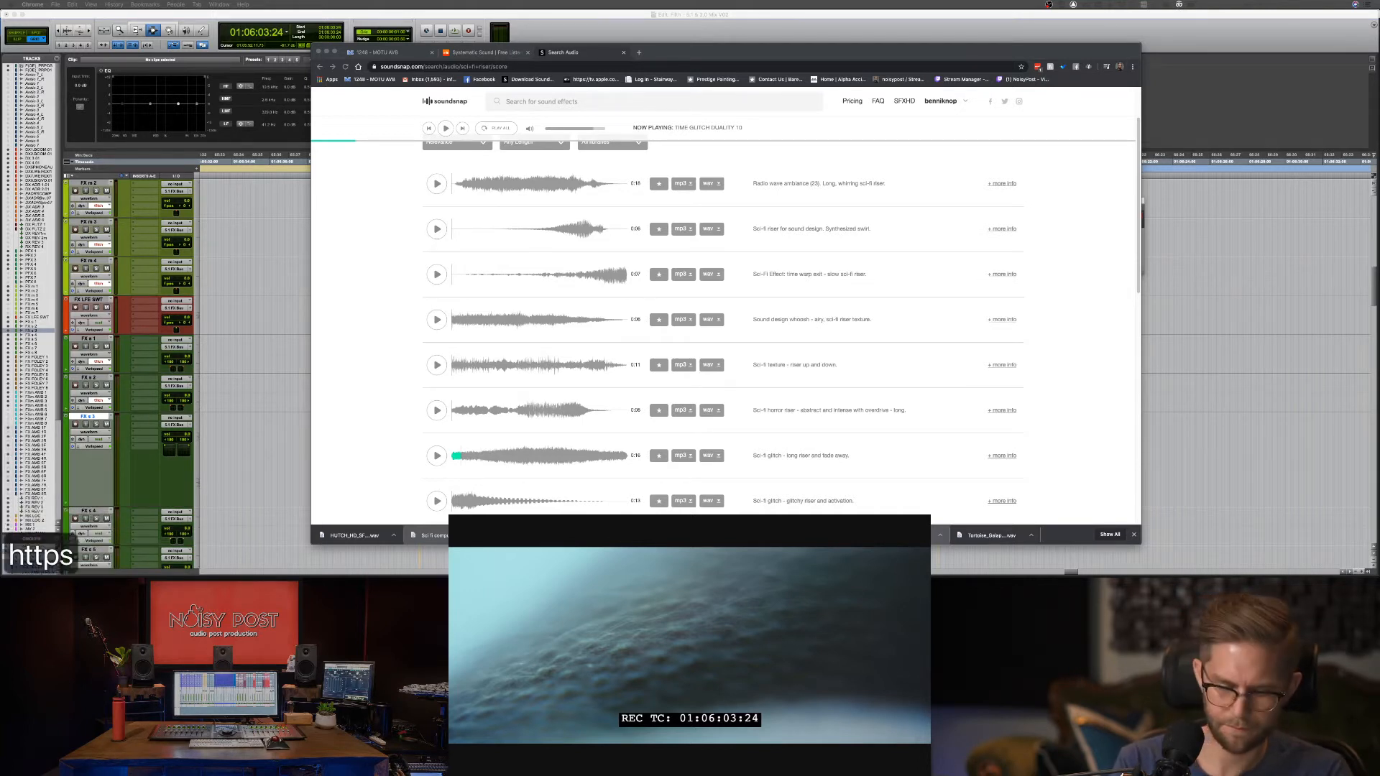
{"action": "type", "text": "://"}
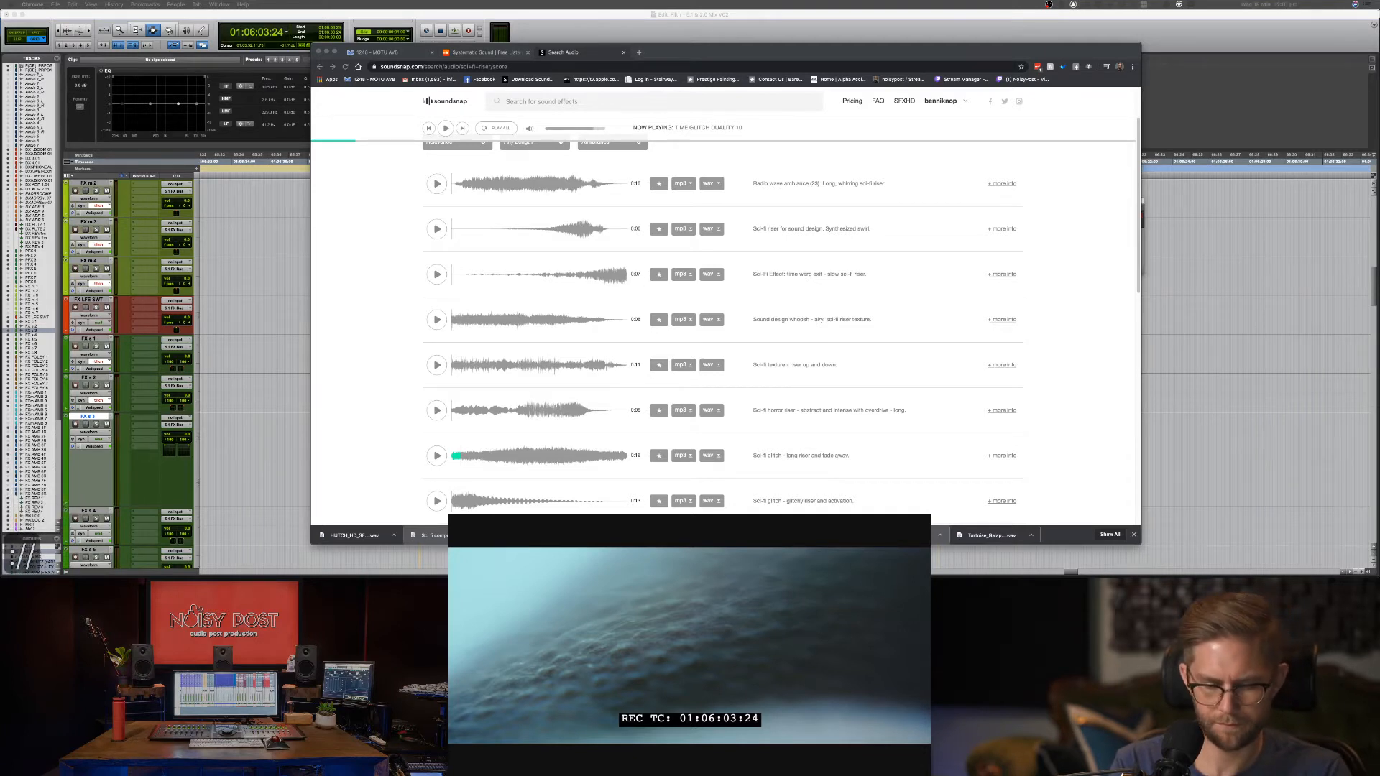
{"action": "type", "text": "twitch"}
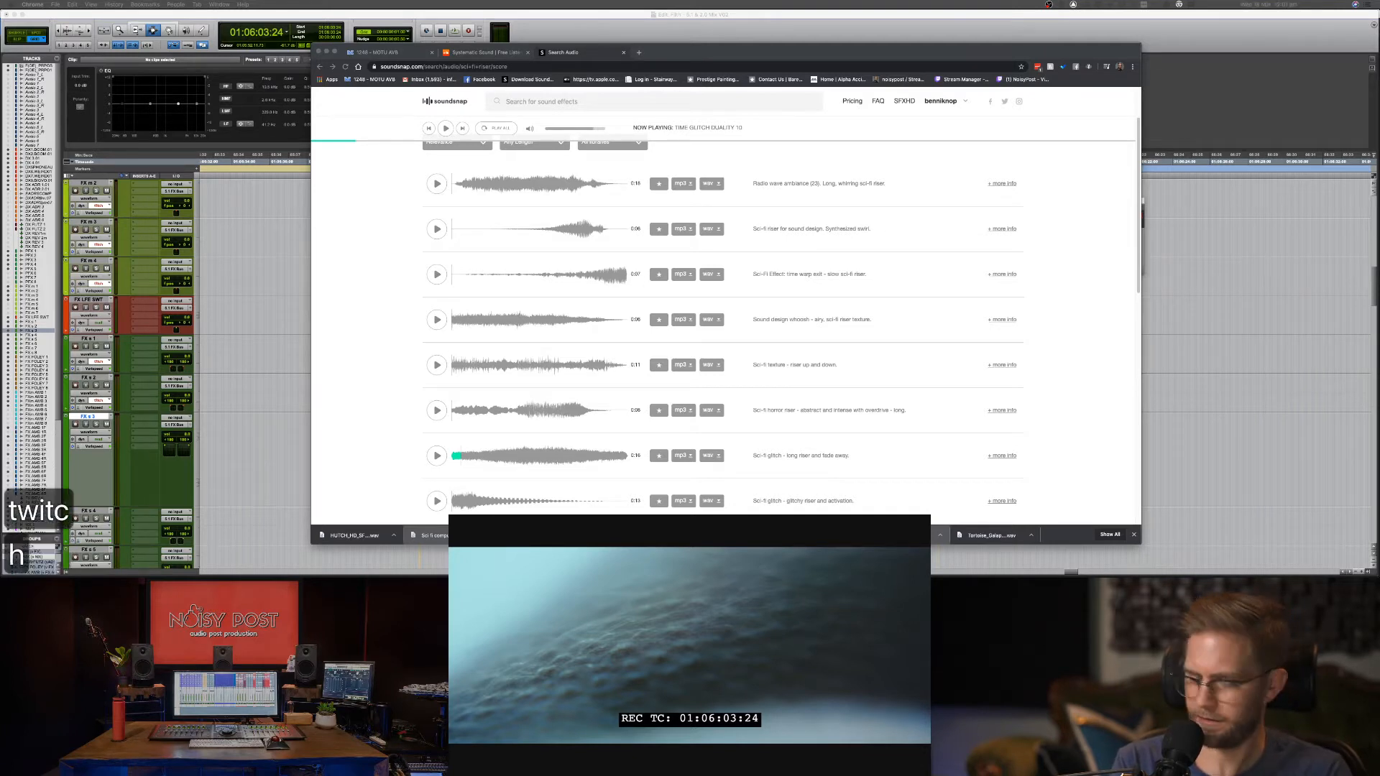
{"action": "type", "text": ".tv"}
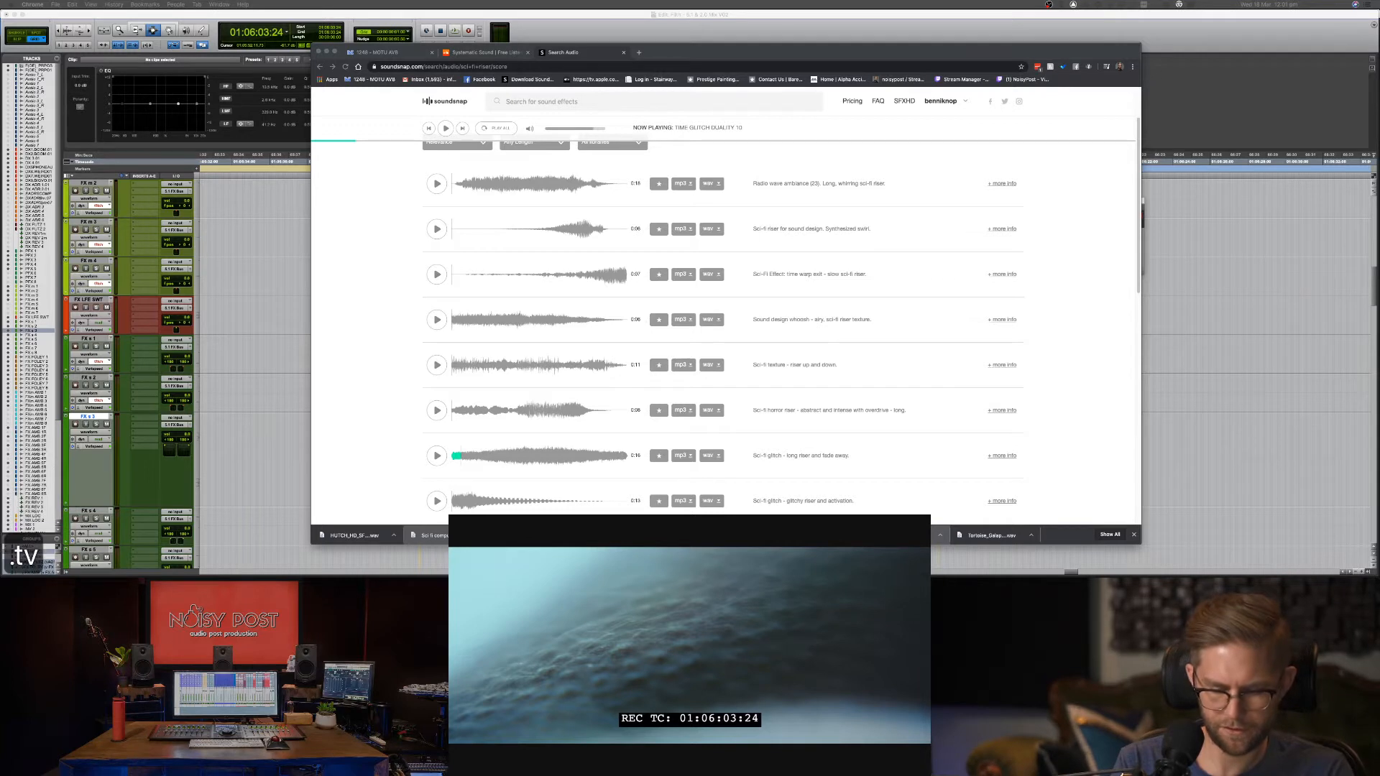
{"action": "type", "text": "noisypost"}
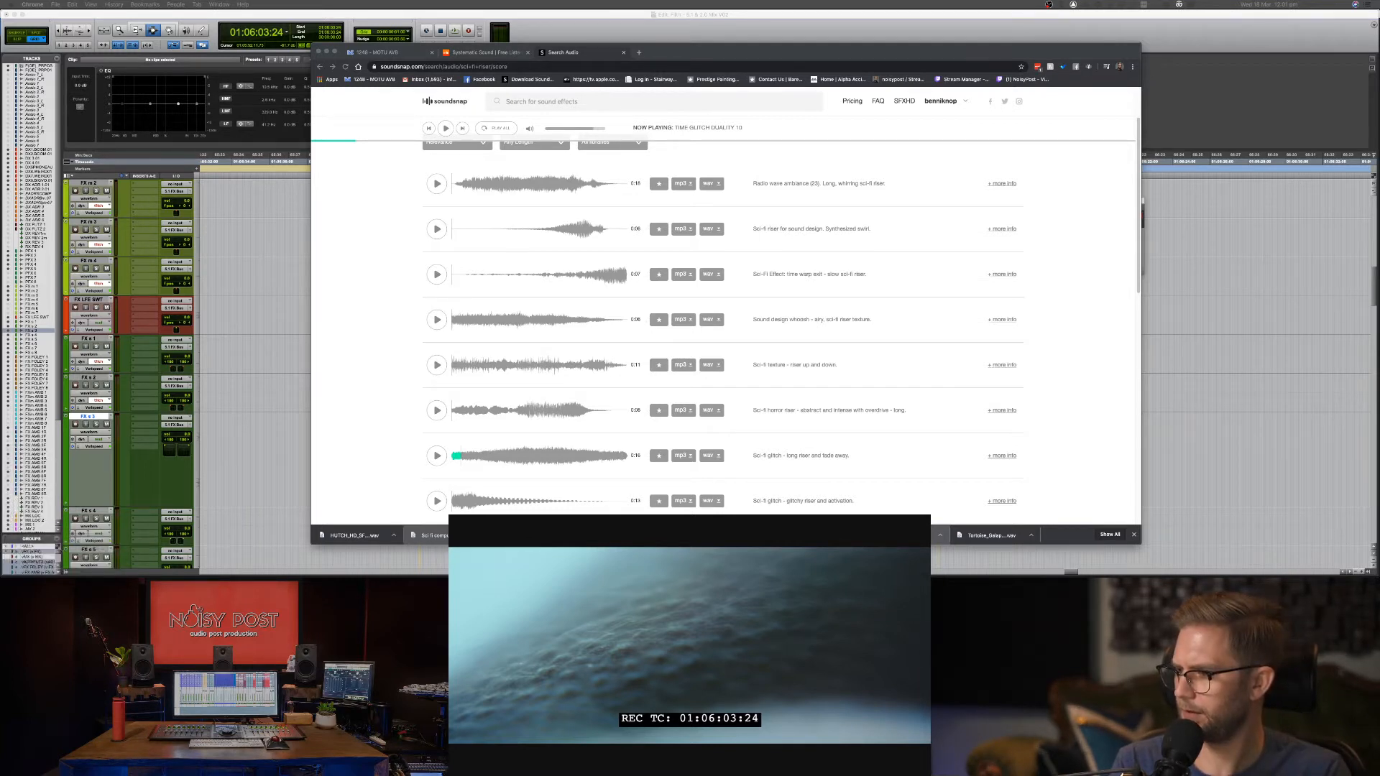
{"action": "key", "text": "Return"}
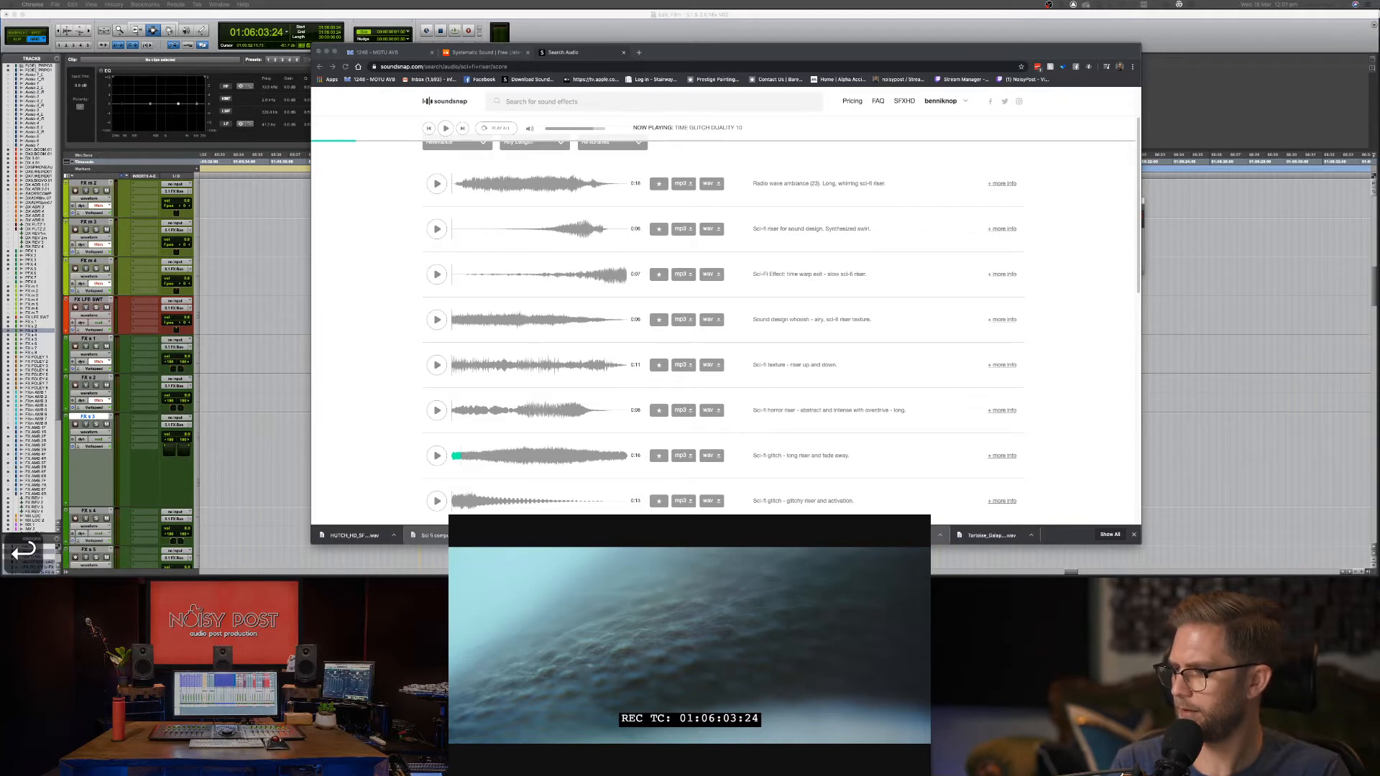
{"action": "left_click", "coordinate": [908, 49]}
{"action": "scroll", "coordinate": [465, 473], "scroll_direction": "down", "scroll_amount": 10}
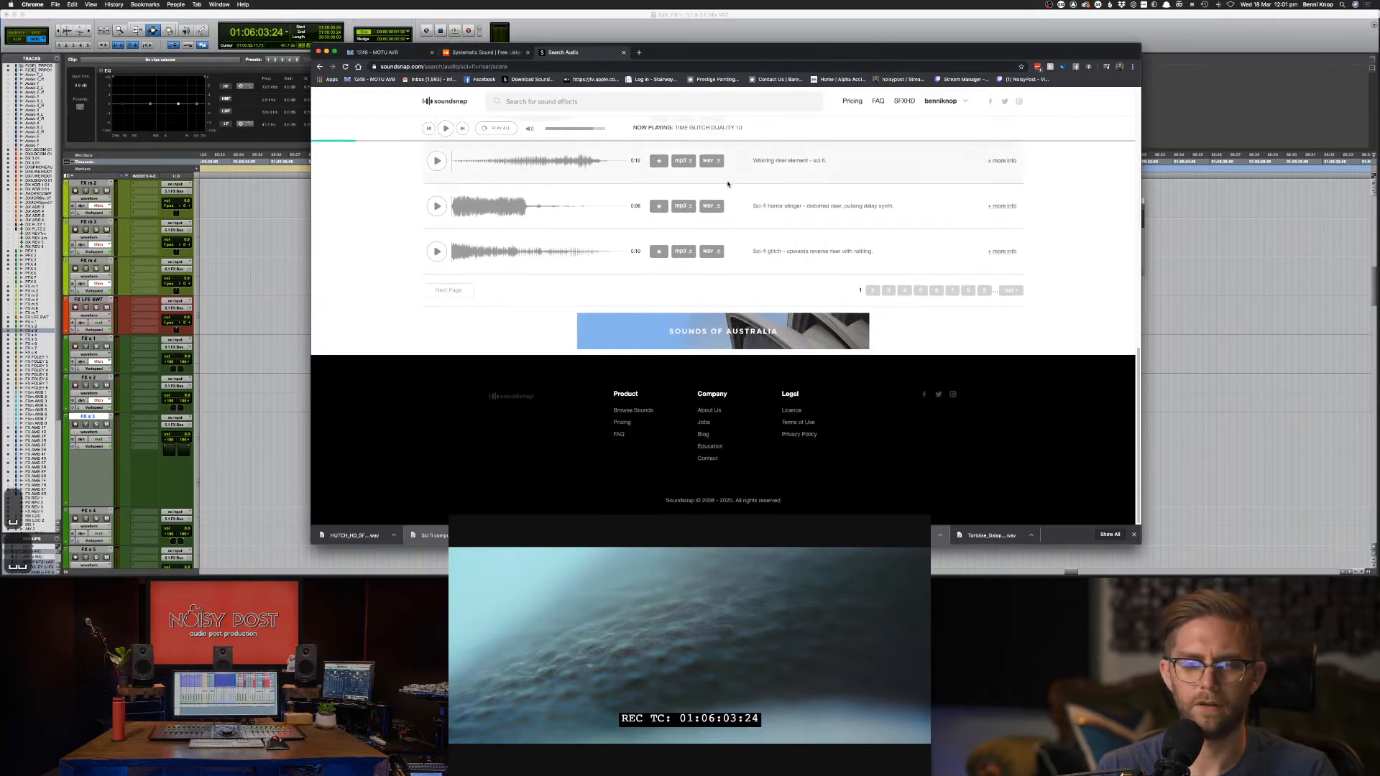
Slide the HUTCH clip on FX s 4 about two seconds earlier, to 01:06:01:14.
{"action": "key", "text": "super+Tab"}
{"action": "key", "text": "super+Tab"}
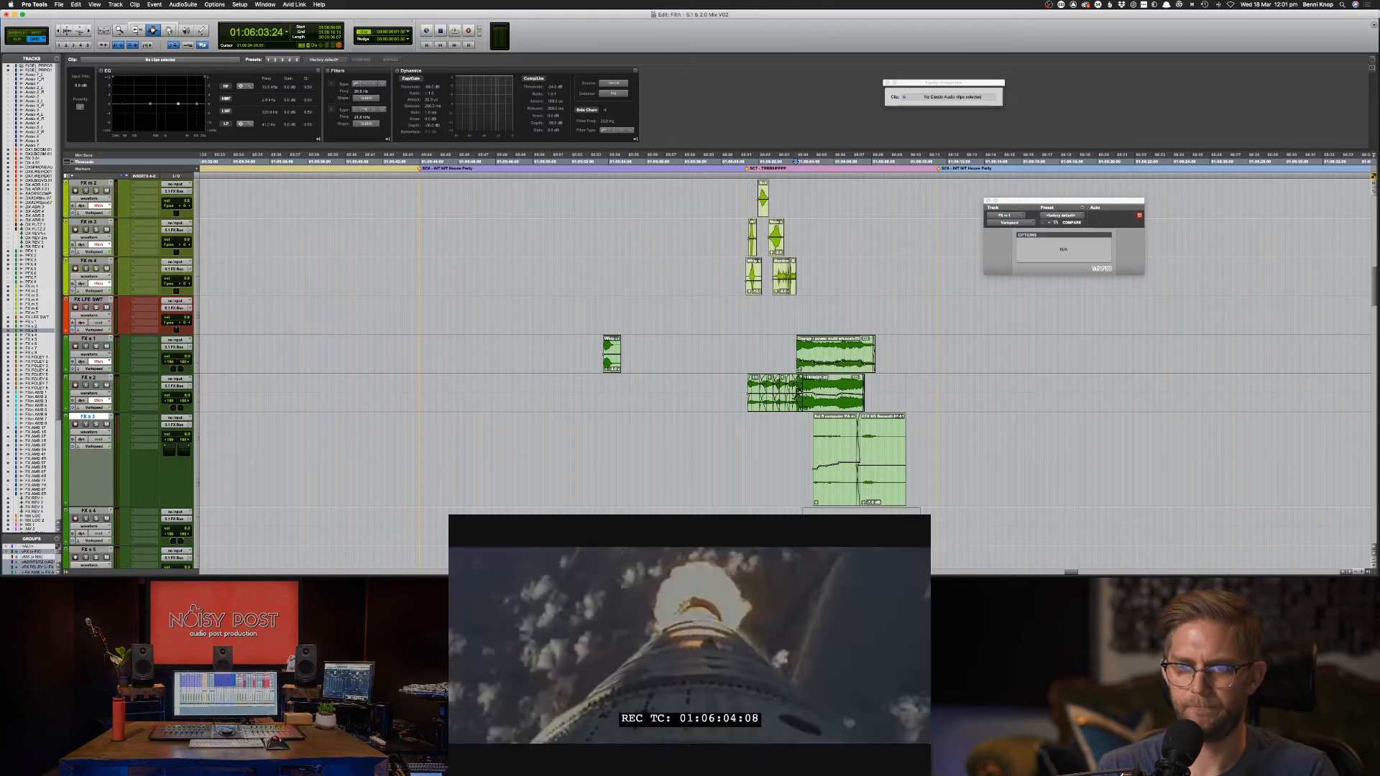
{"action": "key", "text": "super+bracketright"}
{"action": "key", "text": "super+bracketright"}
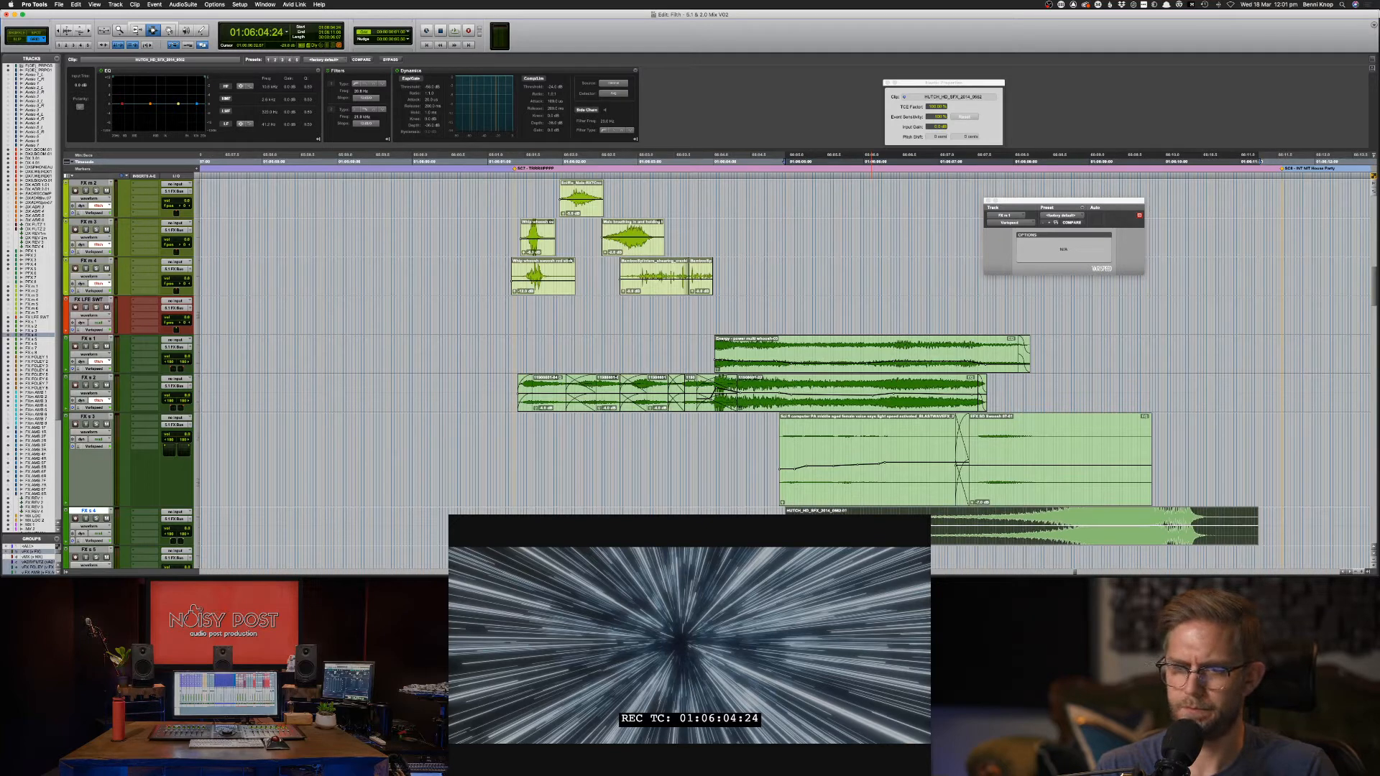
{"action": "key", "text": "F8"}
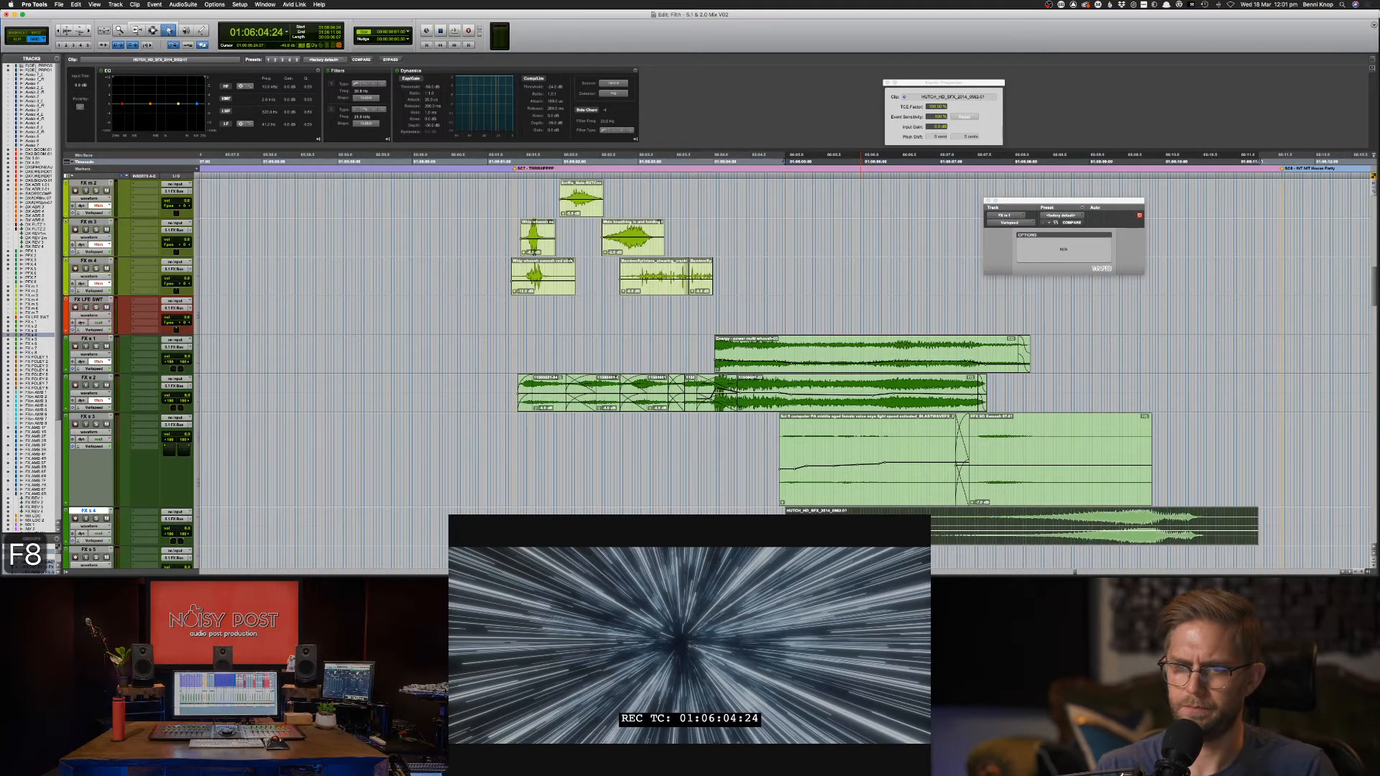
{"action": "left_click_drag", "start_coordinate": [875, 530], "coordinate": [666, 529]}
{"action": "key", "text": "F7"}
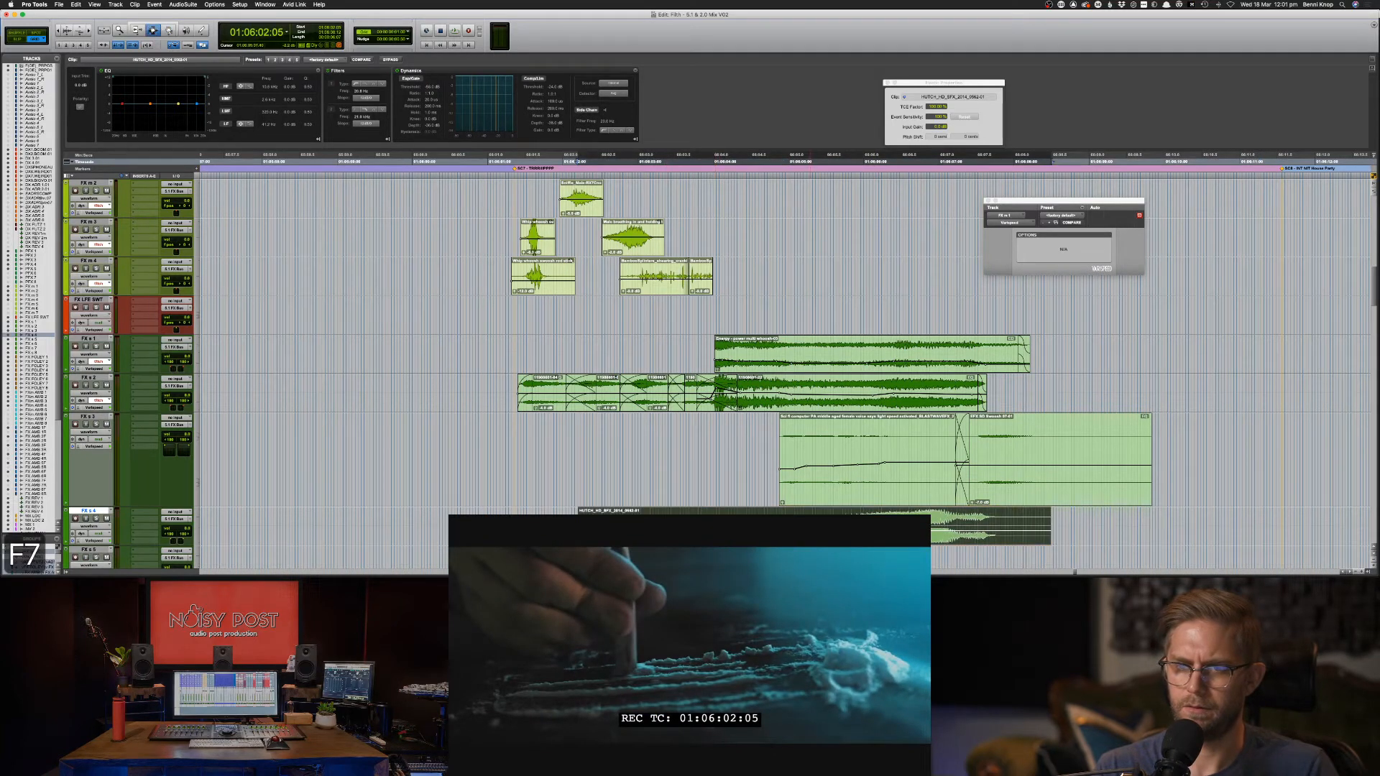
{"action": "key", "text": "F8"}
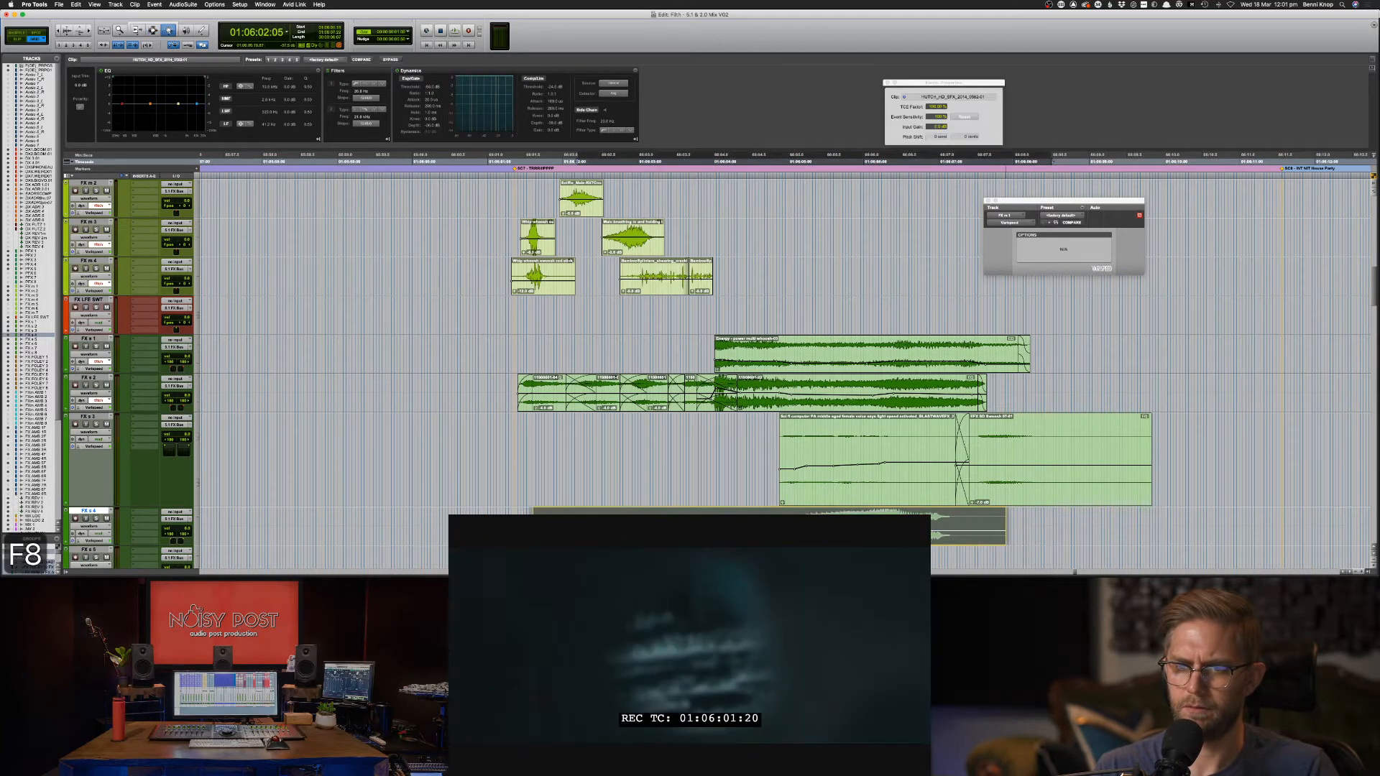
{"action": "left_click_drag", "start_coordinate": [848, 530], "coordinate": [843, 530]}
Audition the sync and nudge the HUTCH clip two frames earlier.
{"action": "key", "text": "F7"}
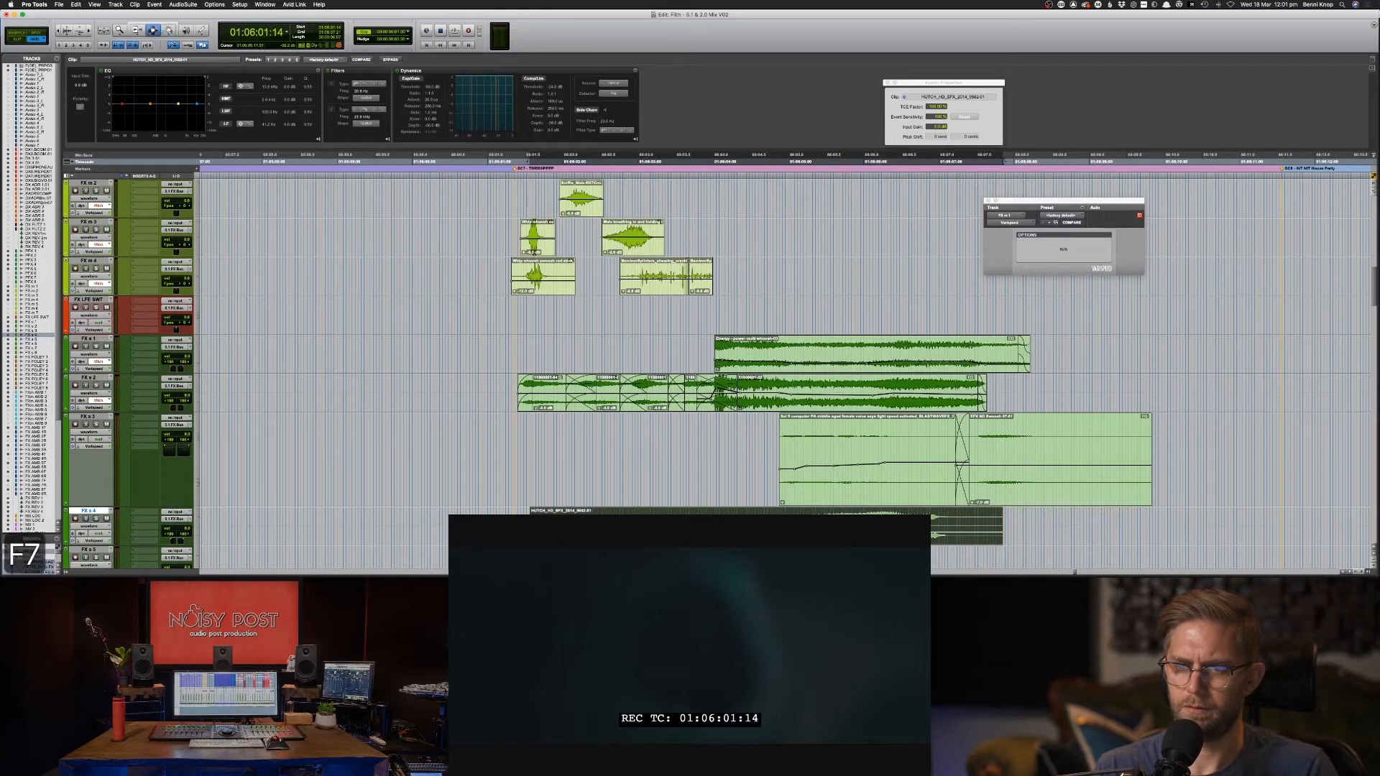
{"action": "left_click", "coordinate": [780, 317]}
{"action": "key", "text": "space"}
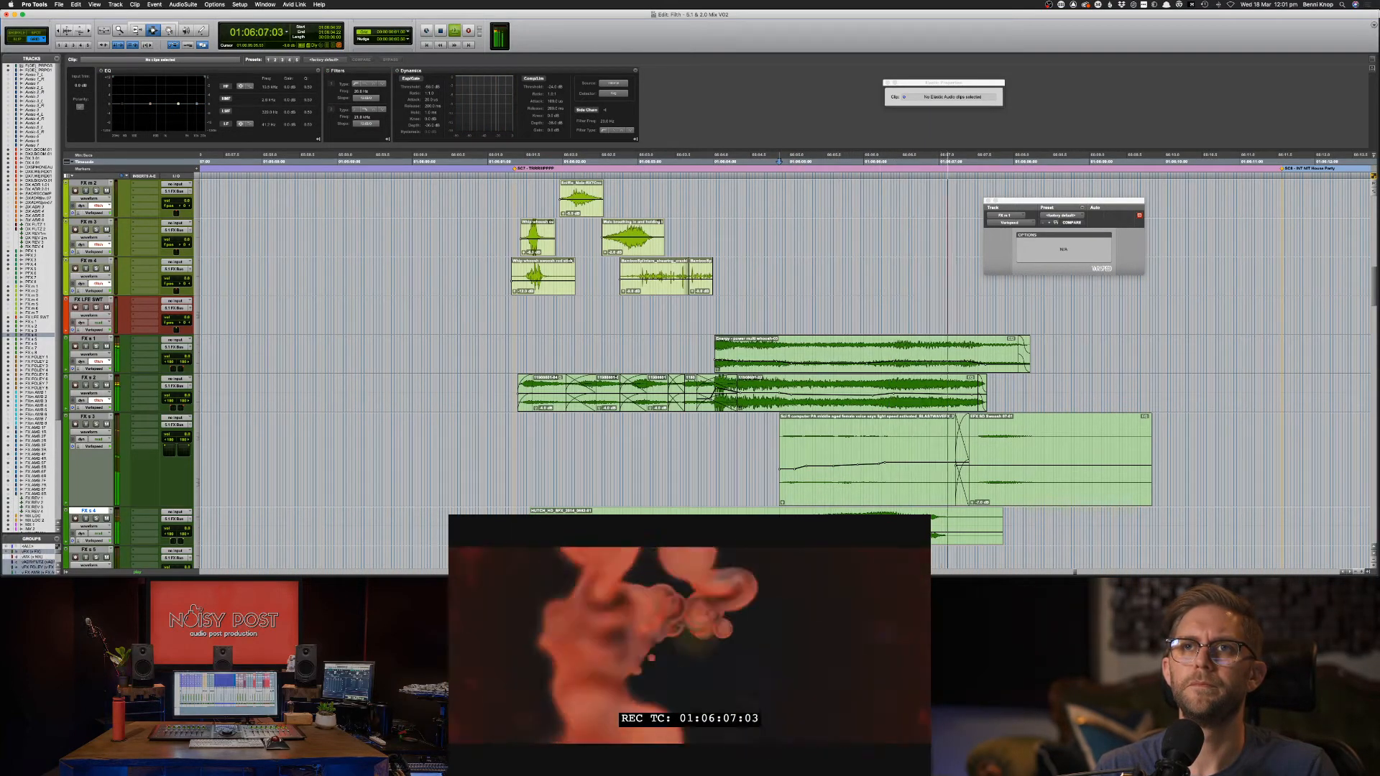
{"action": "key", "text": "F8"}
{"action": "key", "text": "space"}
{"action": "left_click_drag", "start_coordinate": [832, 528], "coordinate": [826, 528]}
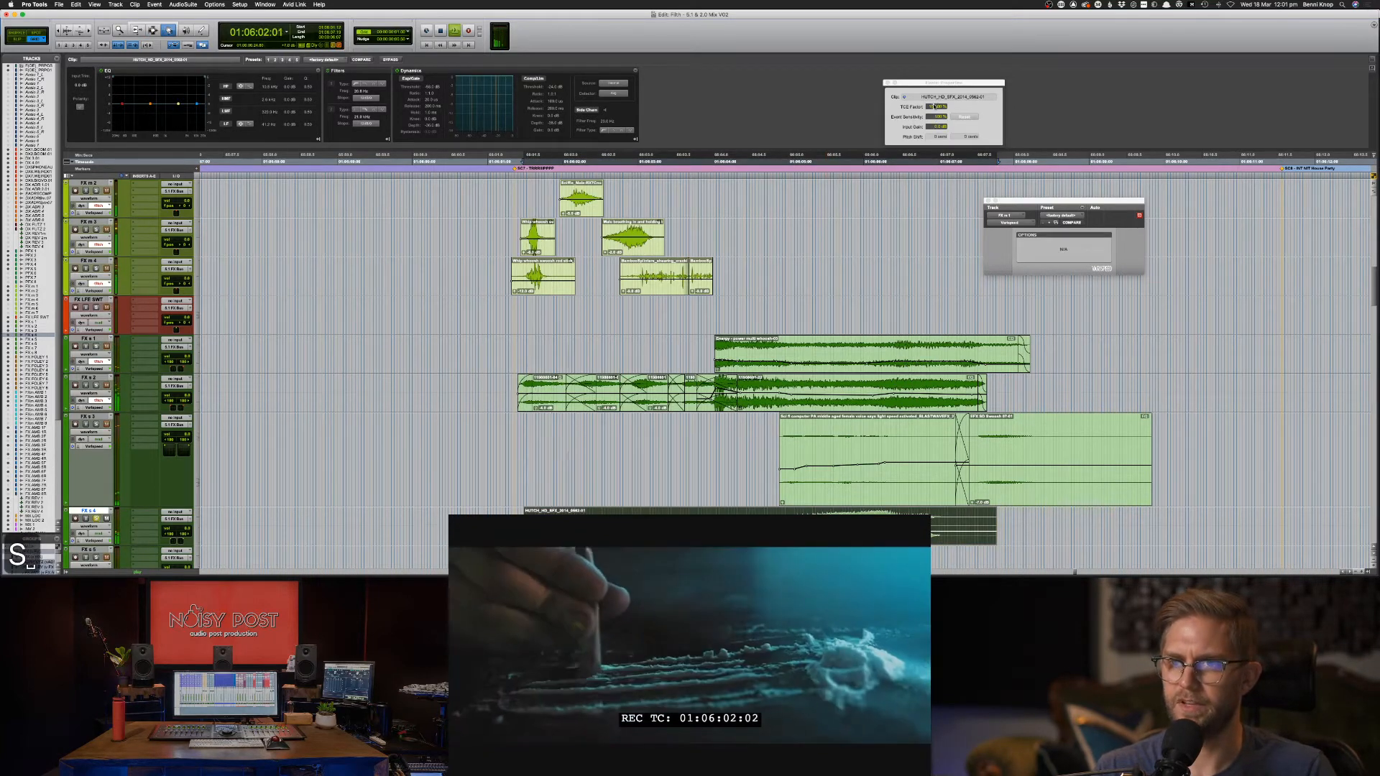
Time-compress the HUTCH clip to about 57% and shift it three frames later.
{"action": "left_click_drag", "start_coordinate": [934, 107], "coordinate": [928, 128]}
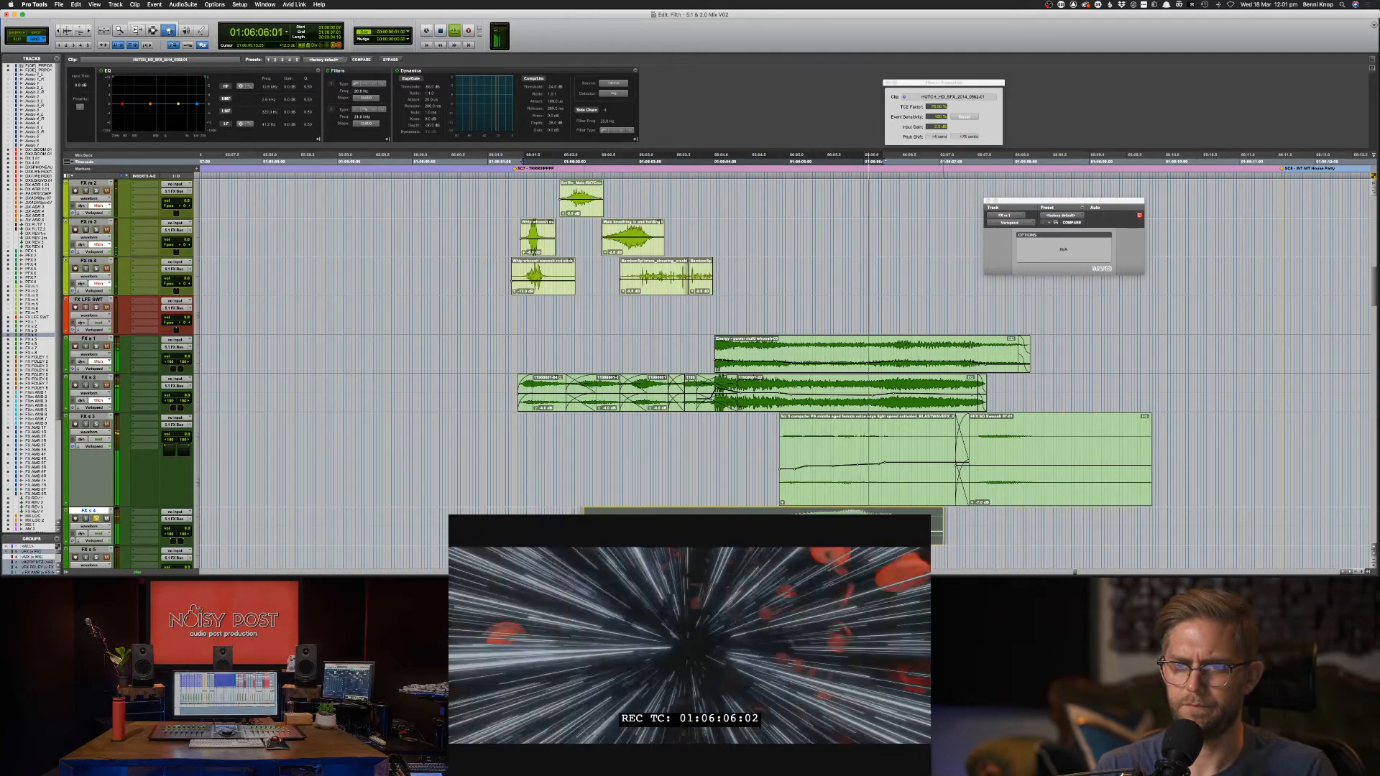
{"action": "key", "text": "space"}
{"action": "left_click_drag", "start_coordinate": [836, 519], "coordinate": [846, 517]}
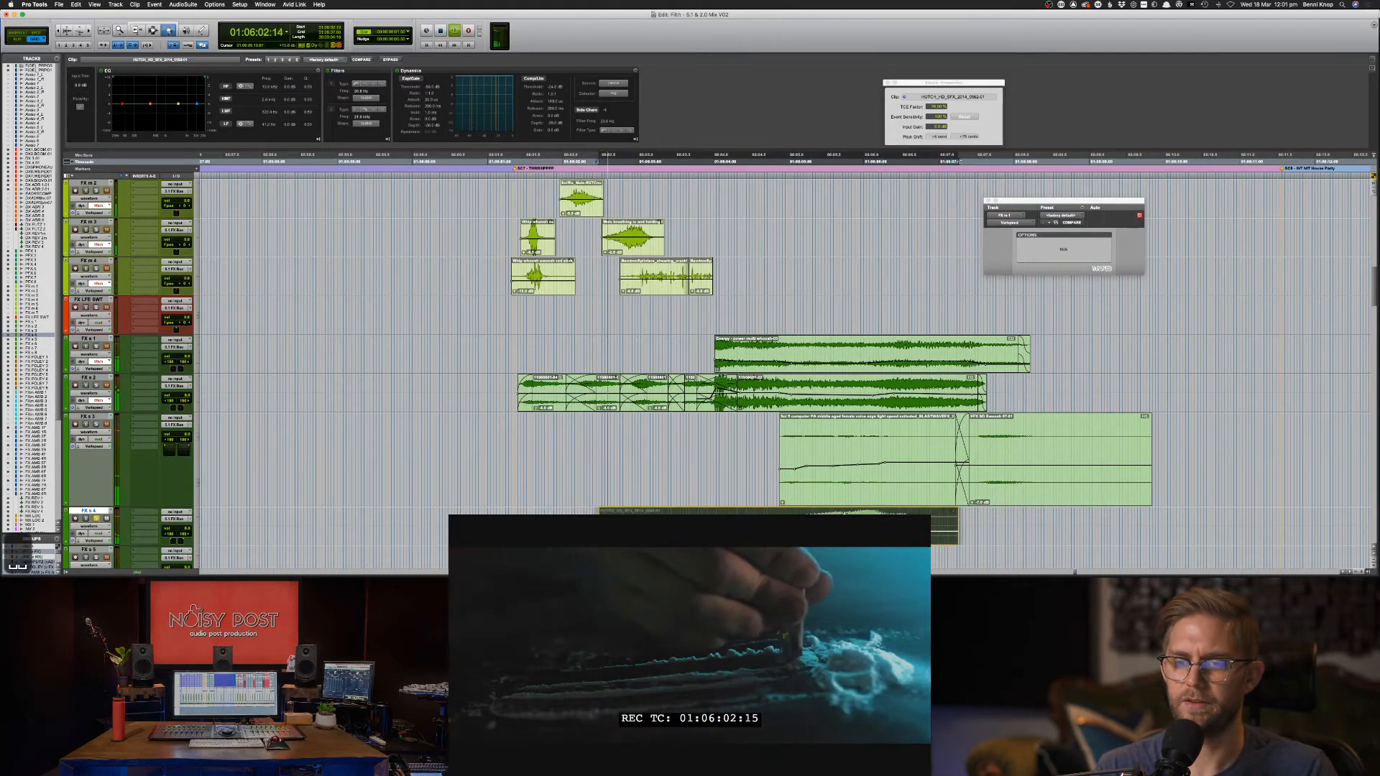
{"action": "key", "text": "F8"}
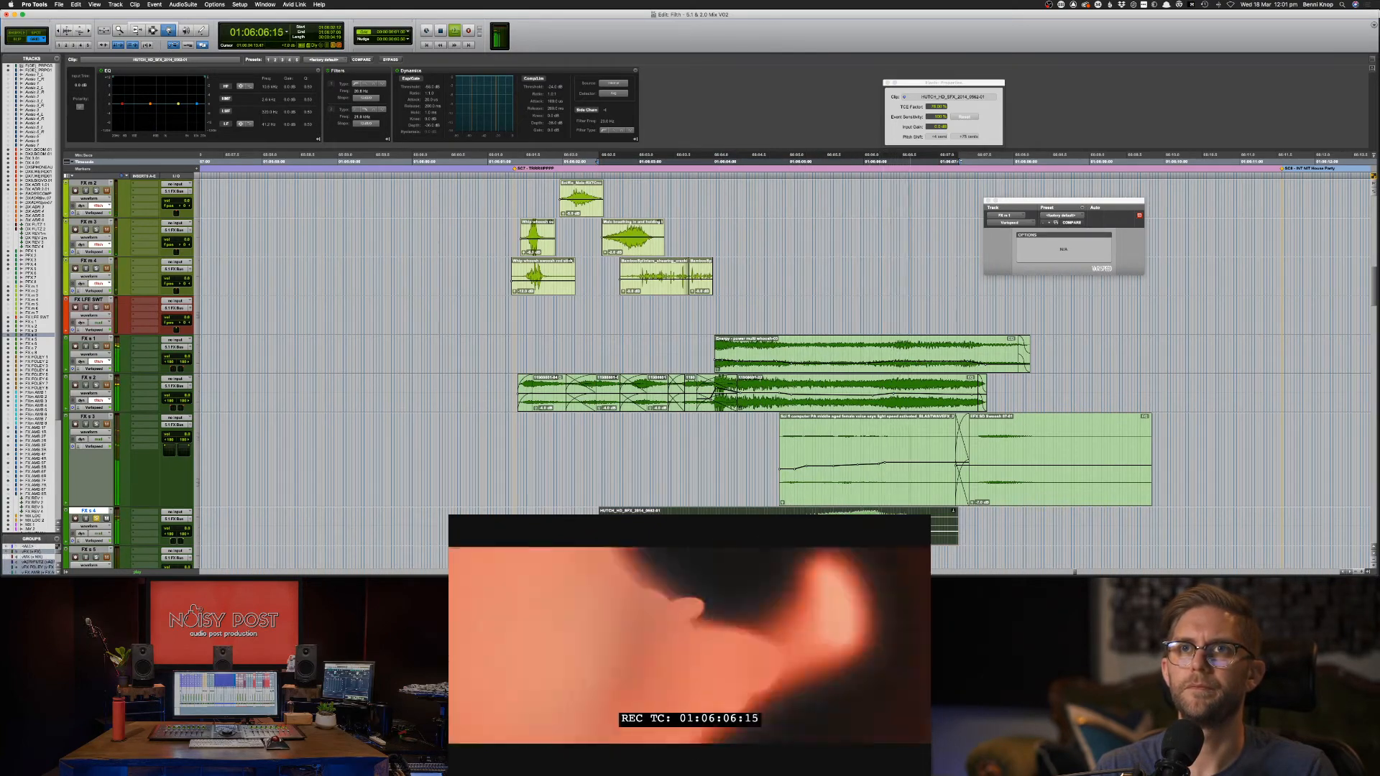
{"action": "key", "text": "space"}
Unsolo FX s 4 and audition the sync from 01:06:04:04 and 01:06:04:19.
{"action": "key", "text": "F7"}
{"action": "left_click", "coordinate": [726, 519]}
{"action": "key", "text": "shift+s"}
{"action": "key", "text": "space"}
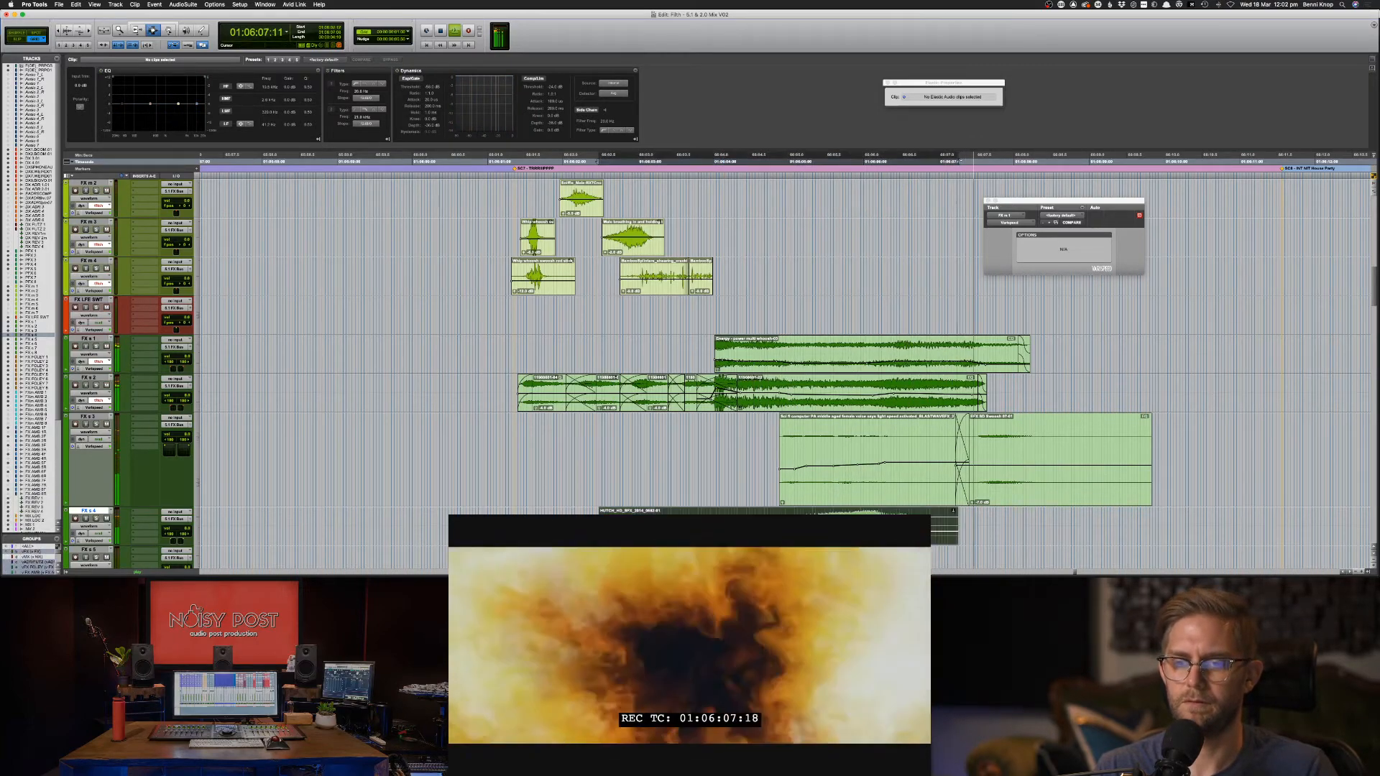
{"action": "key", "text": "space"}
{"action": "key", "text": "slash"}
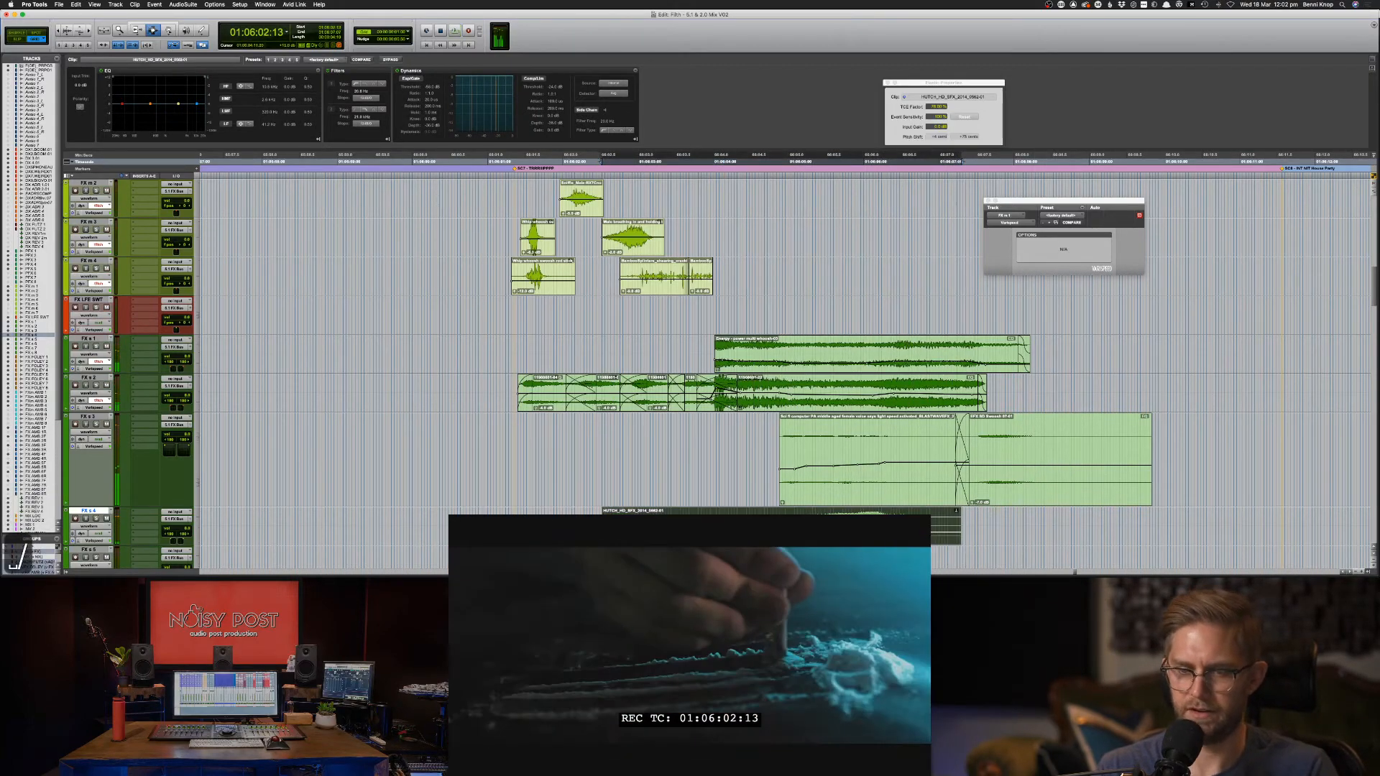
{"action": "key", "text": "F8"}
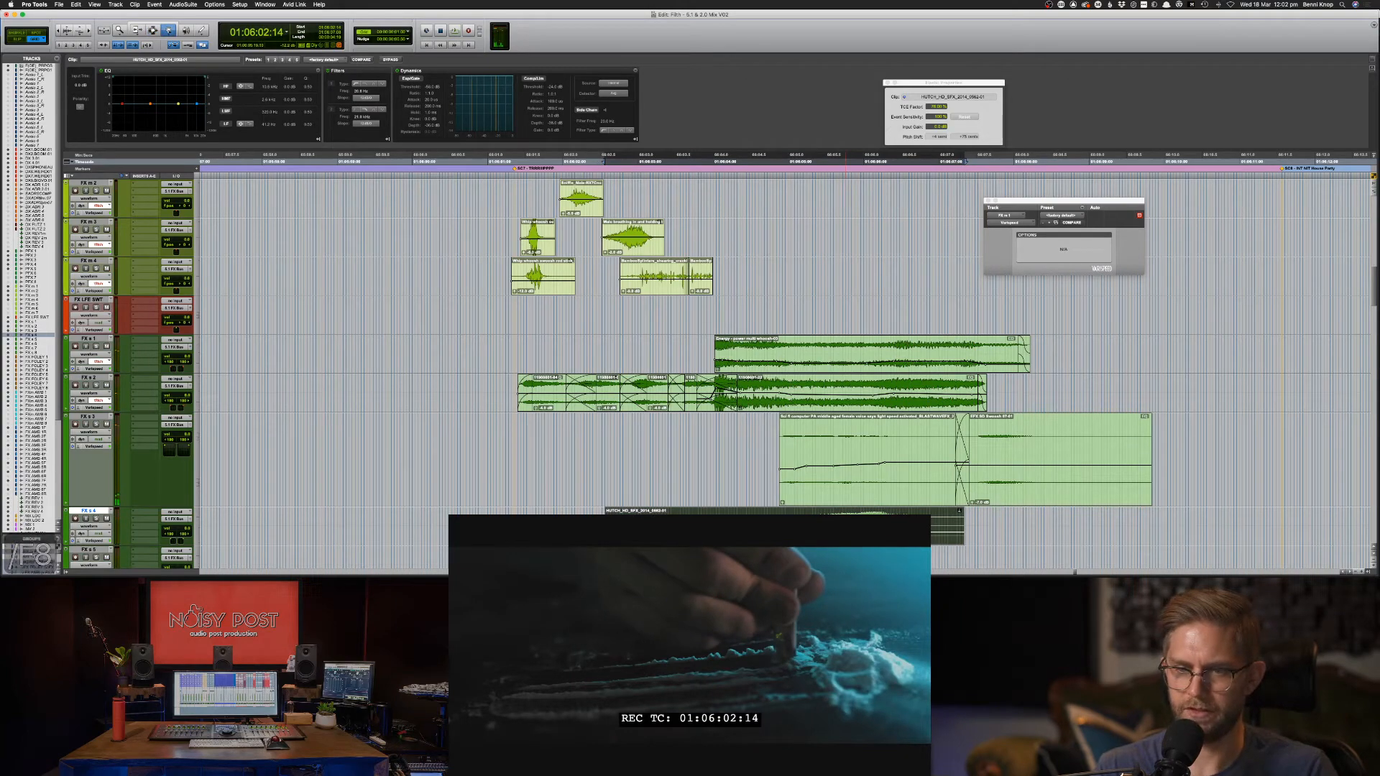
{"action": "key", "text": "F7"}
{"action": "left_click", "coordinate": [771, 528]}
{"action": "key", "text": "space"}
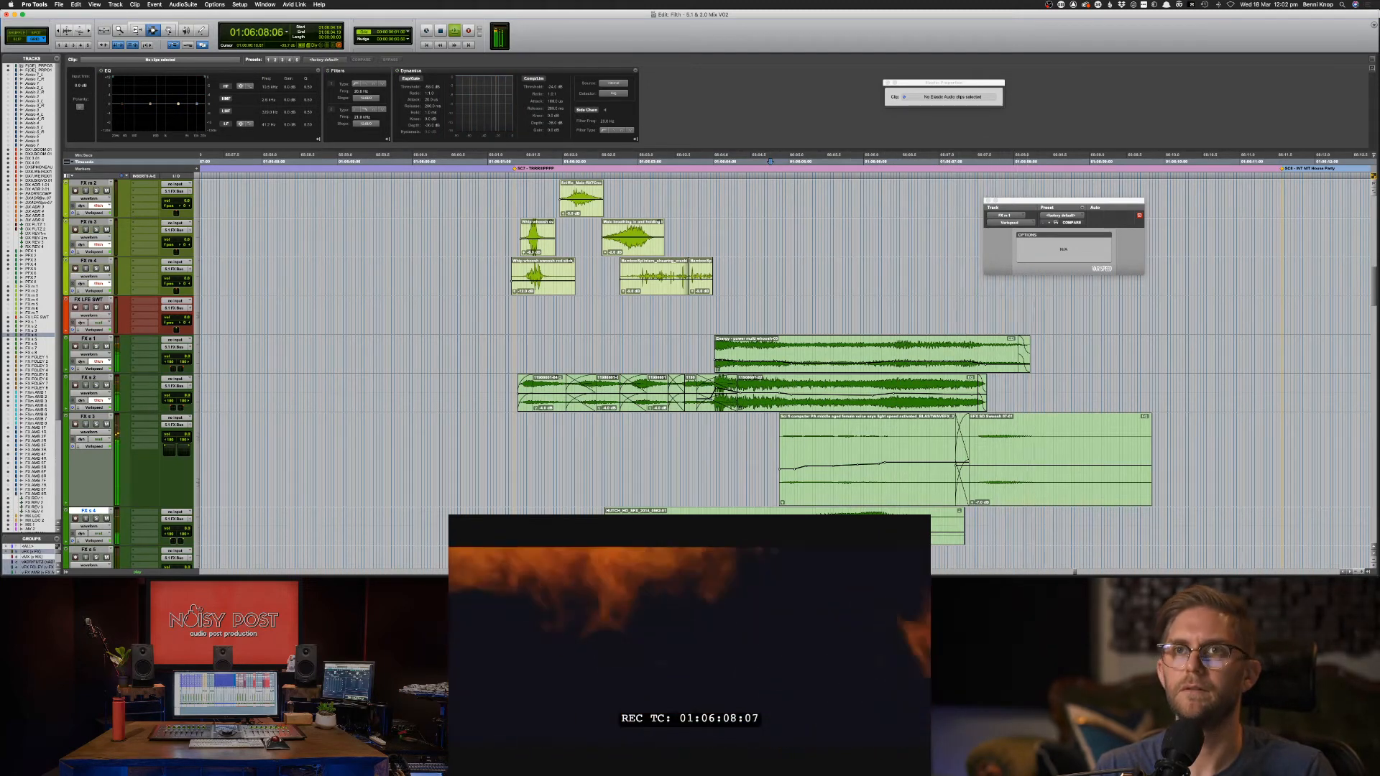
Delete the HUTCH clip's opening portion and add a fade-in to its new start.
{"action": "key", "text": "F8"}
{"action": "left_click", "coordinate": [771, 528]}
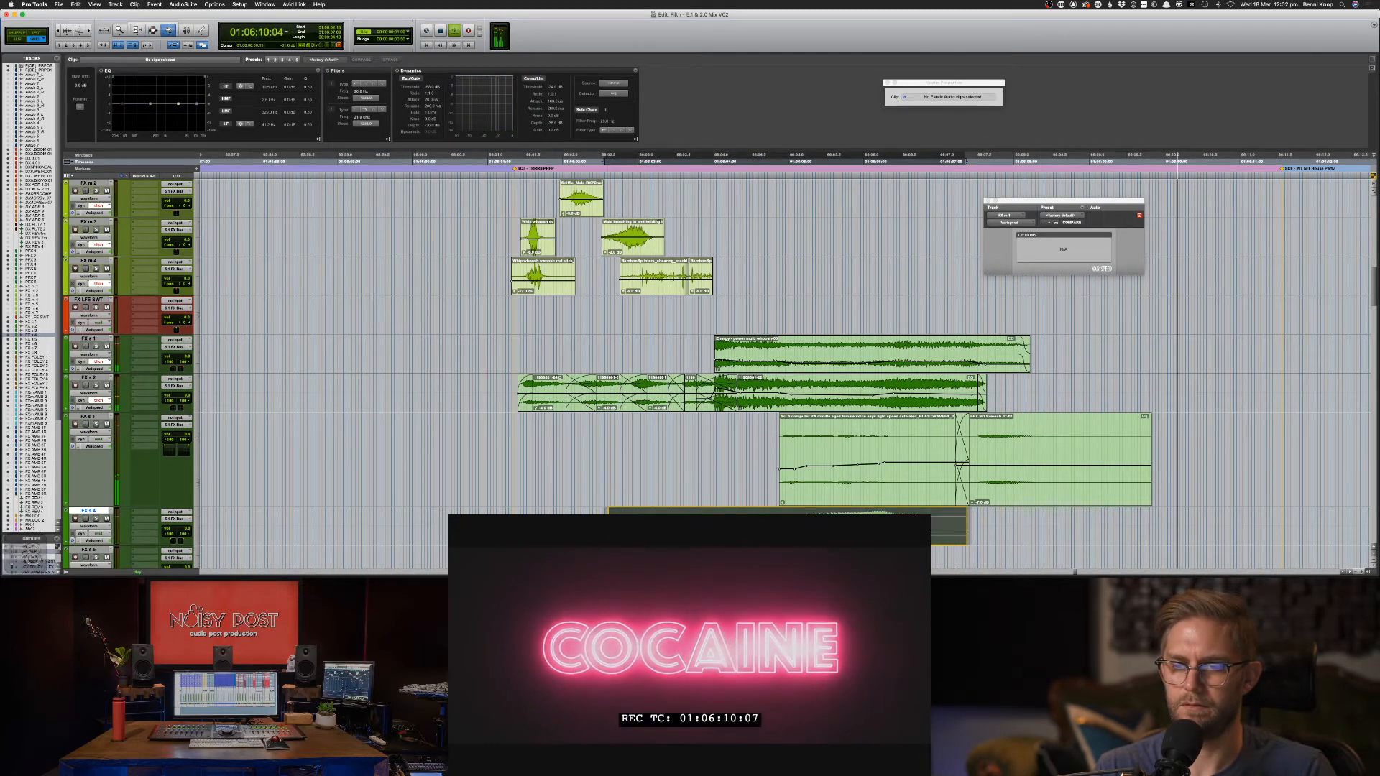
{"action": "key", "text": "F7"}
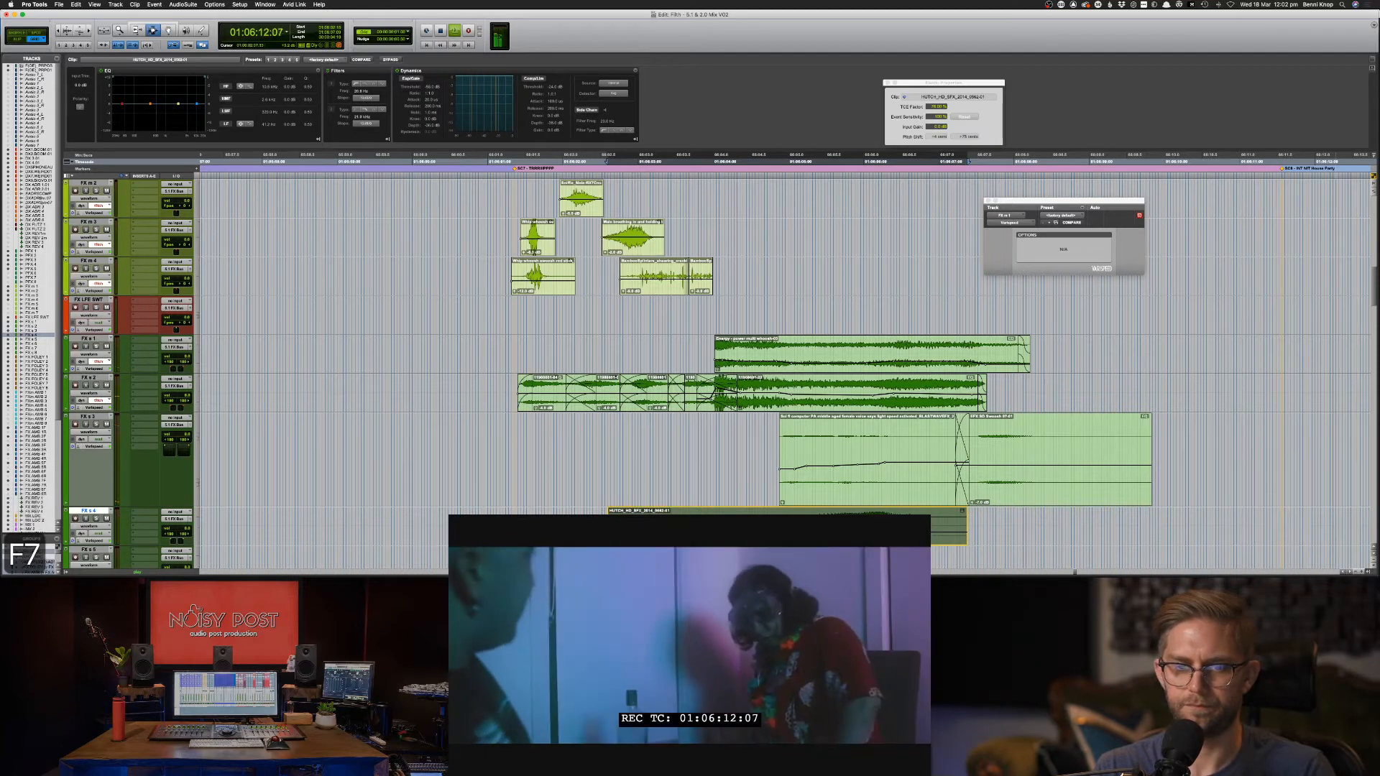
{"action": "key", "text": "F8"}
{"action": "left_click_drag", "start_coordinate": [587, 528], "coordinate": [744, 528]}
{"action": "key", "text": "Delete"}
{"action": "key", "text": "F7"}
{"action": "key", "text": "Delete"}
{"action": "key", "text": "f"}
{"action": "key", "text": "space"}
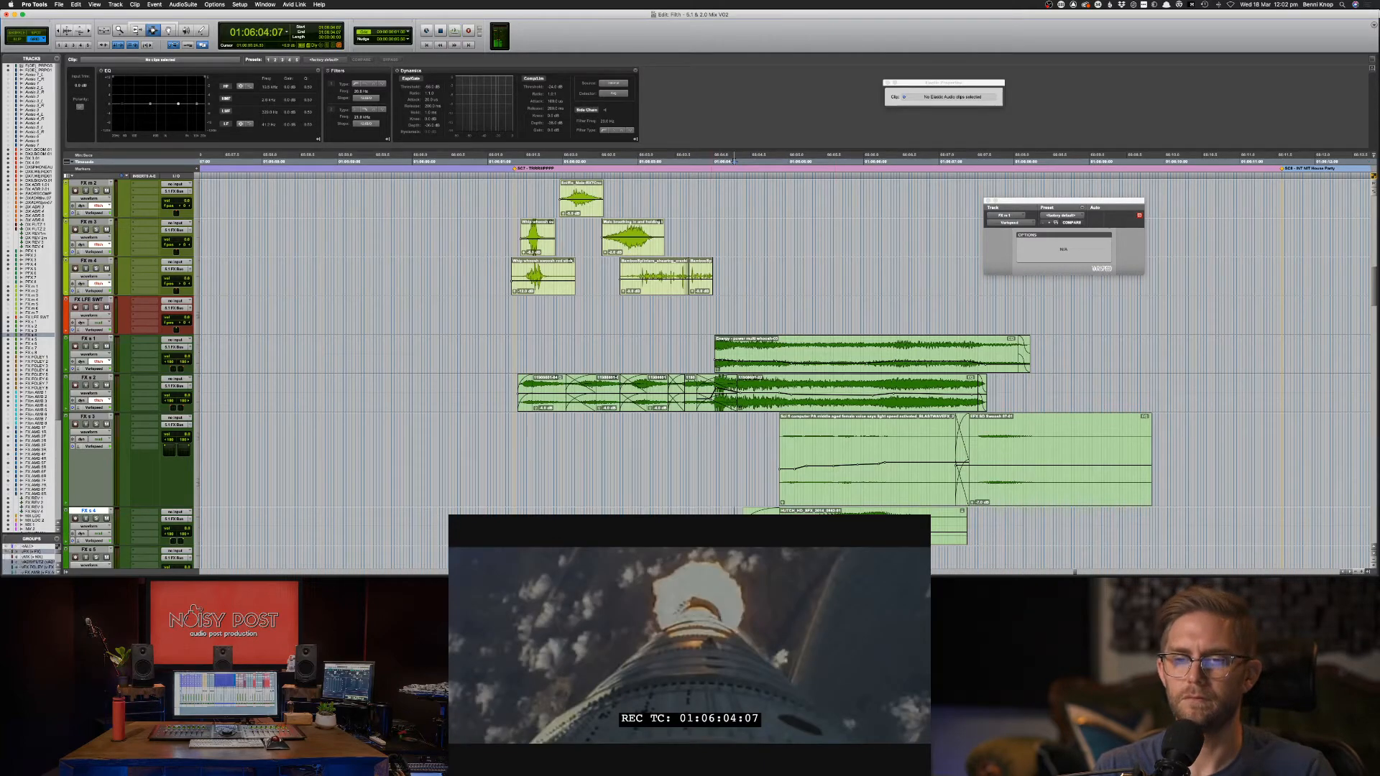
{"action": "key", "text": "space"}
{"action": "key", "text": "space"}
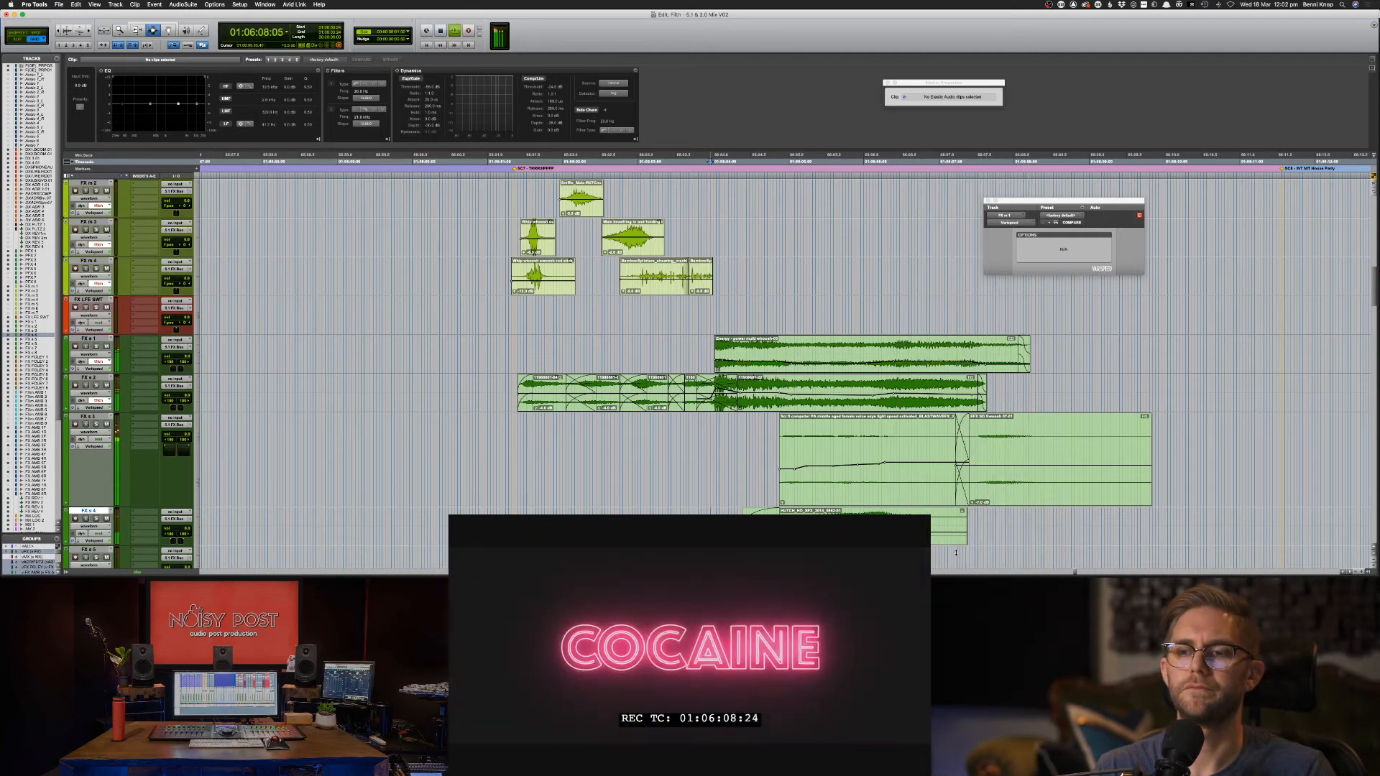
{"action": "key", "text": "super+bracketleft"}
{"action": "key", "text": "super+bracketleft"}
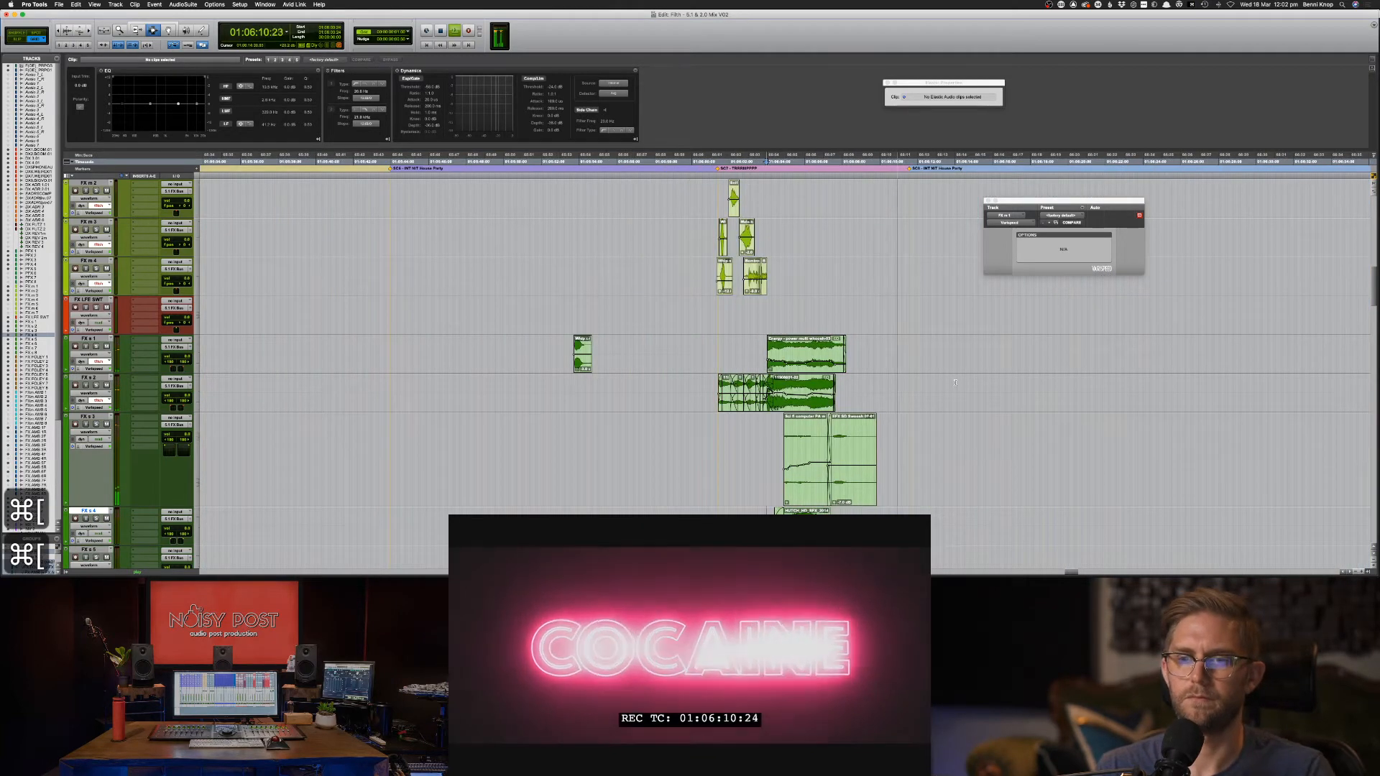
Save, scroll down to the MX LOC track, and zoom in on the WHITE GOLD music clips.
{"action": "key", "text": "super+s"}
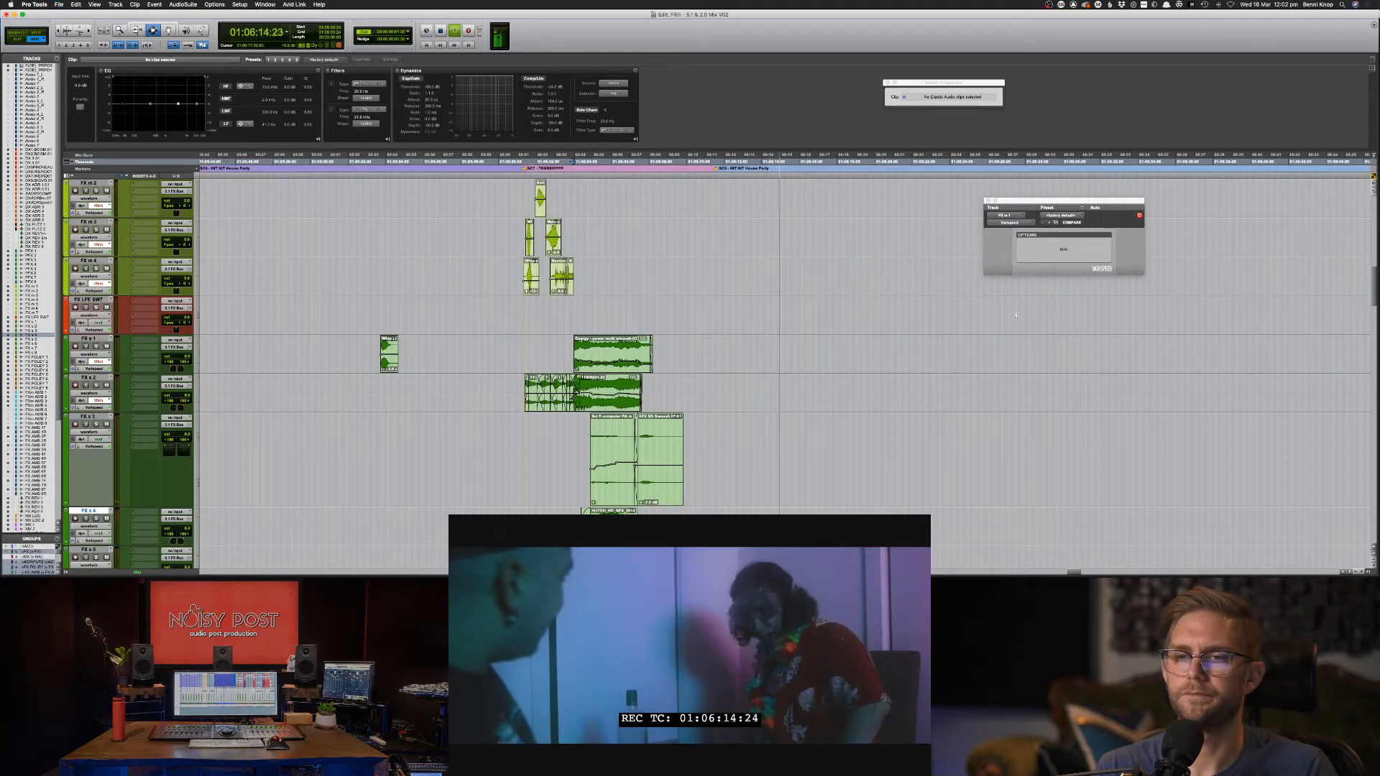
{"action": "scroll", "coordinate": [883, 346], "scroll_direction": "down", "scroll_amount": 20}
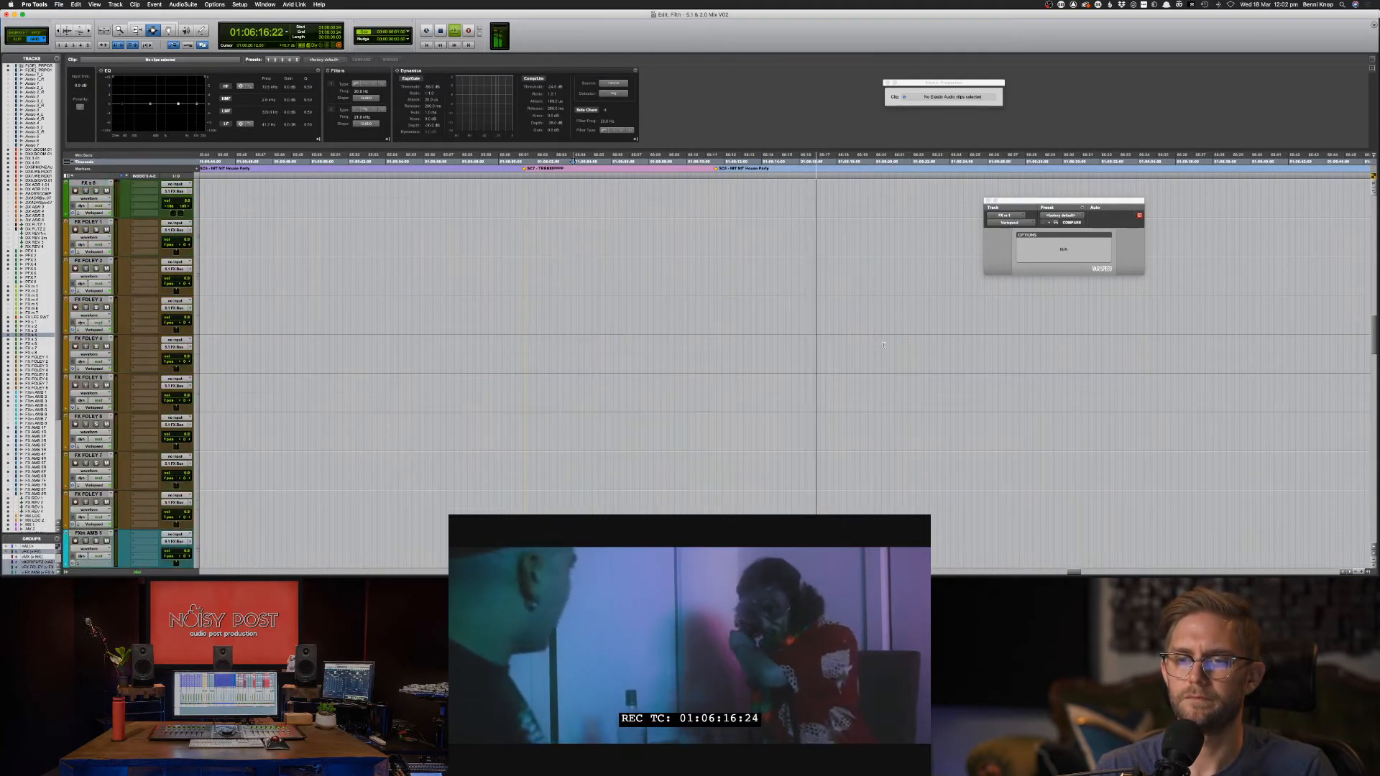
{"action": "key", "text": "super+bracketleft"}
{"action": "key", "text": "super+bracketleft"}
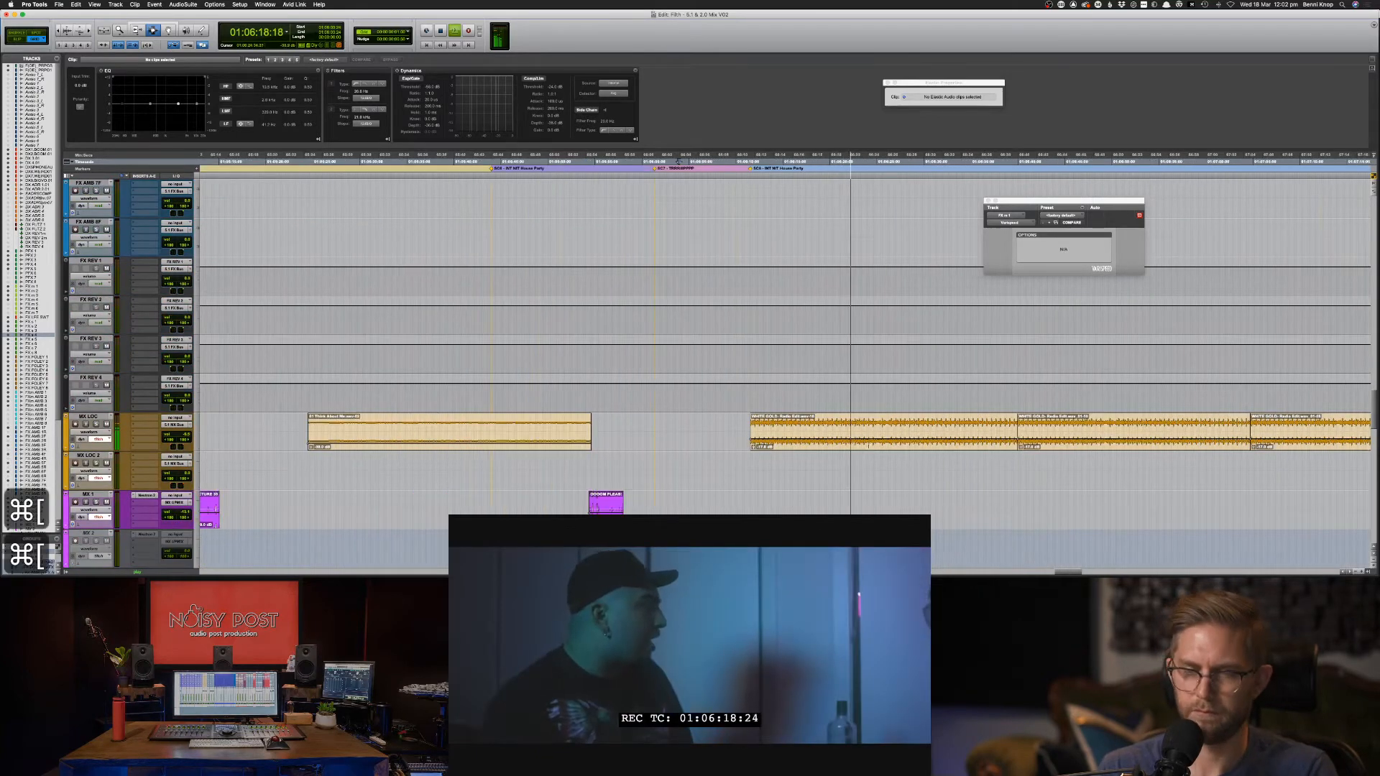
{"action": "left_click", "coordinate": [852, 440]}
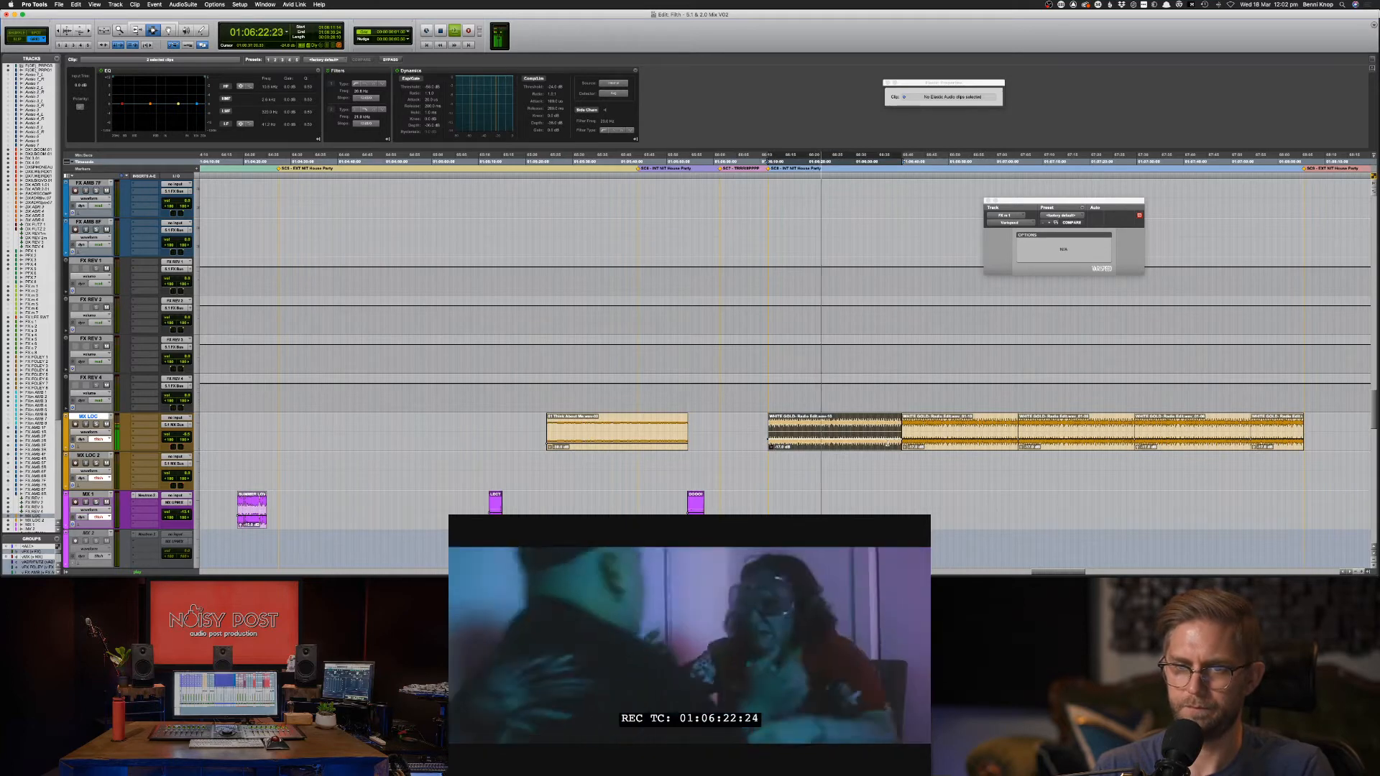
{"action": "left_click", "coordinate": [853, 436]}
{"action": "key", "text": "super+bracketright"}
{"action": "key", "text": "super+bracketright"}
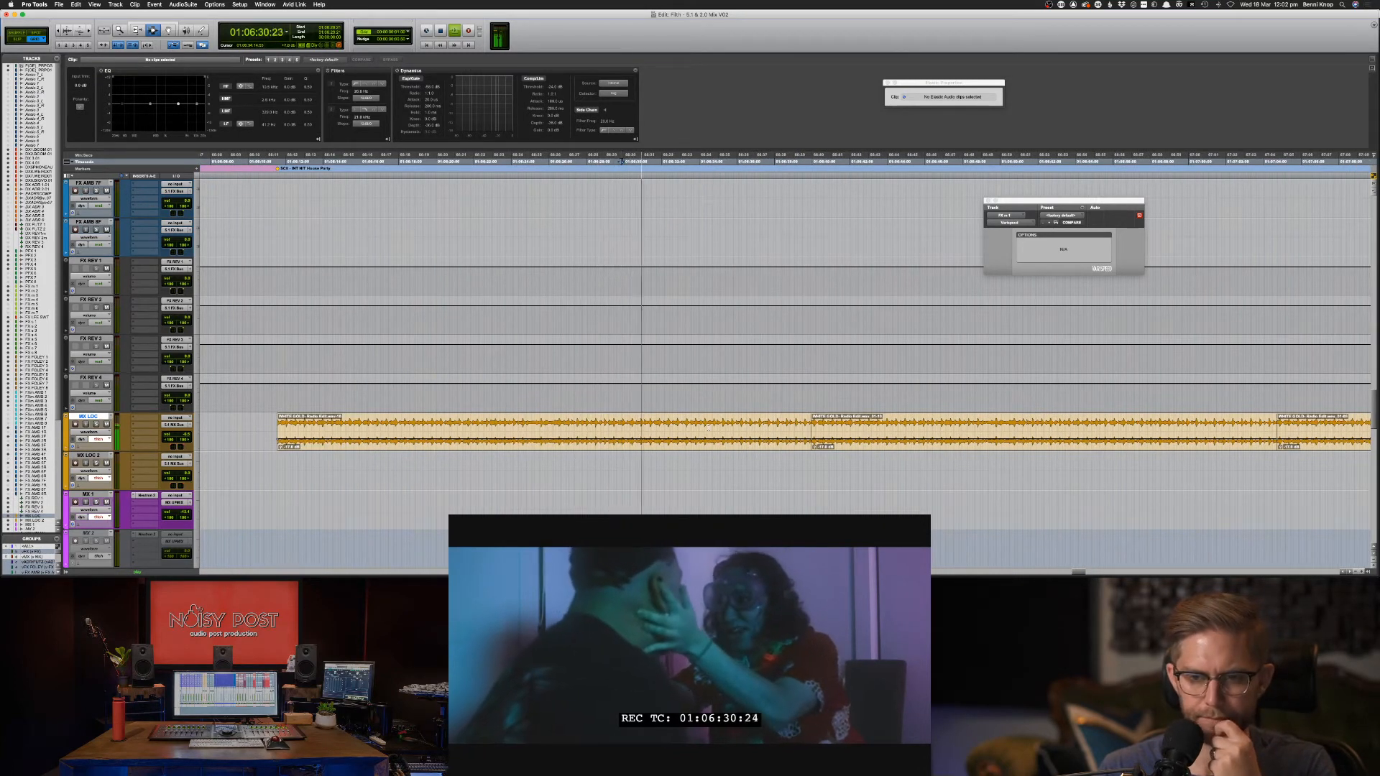
Trim the WHITE GOLD clips on MX LOC, extending the earlier clip's end later.
{"action": "key", "text": "F6"}
{"action": "left_click_drag", "start_coordinate": [808, 427], "coordinate": [839, 429]}
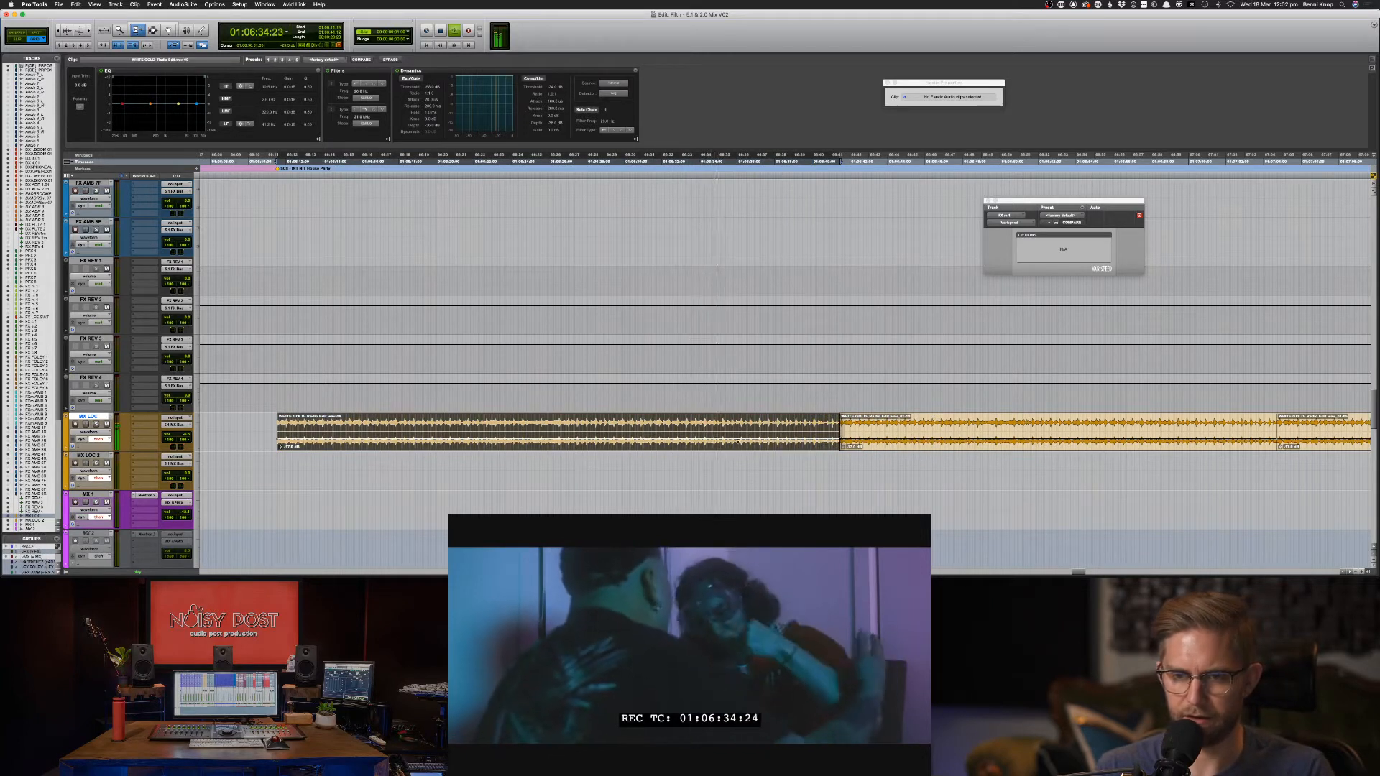
{"action": "key", "text": "F6"}
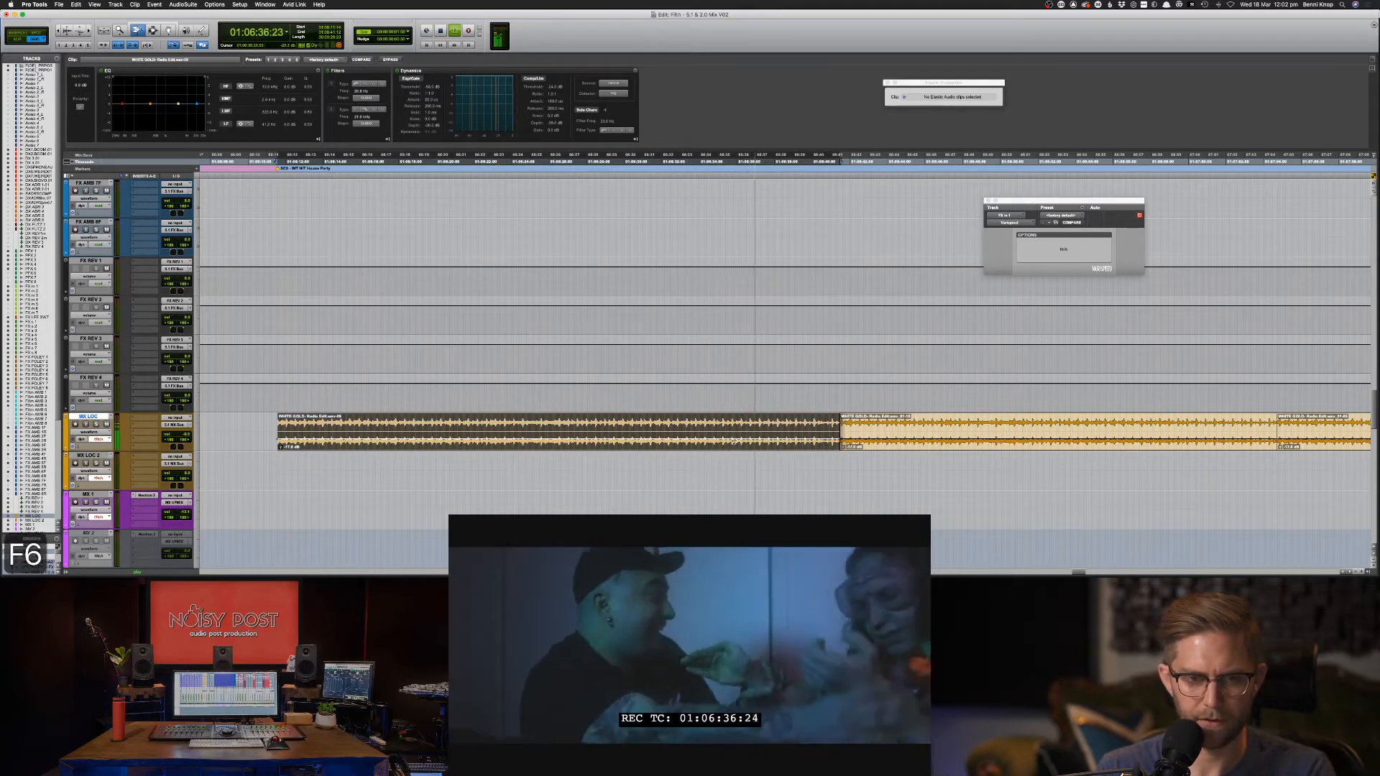
{"action": "key", "text": "F6"}
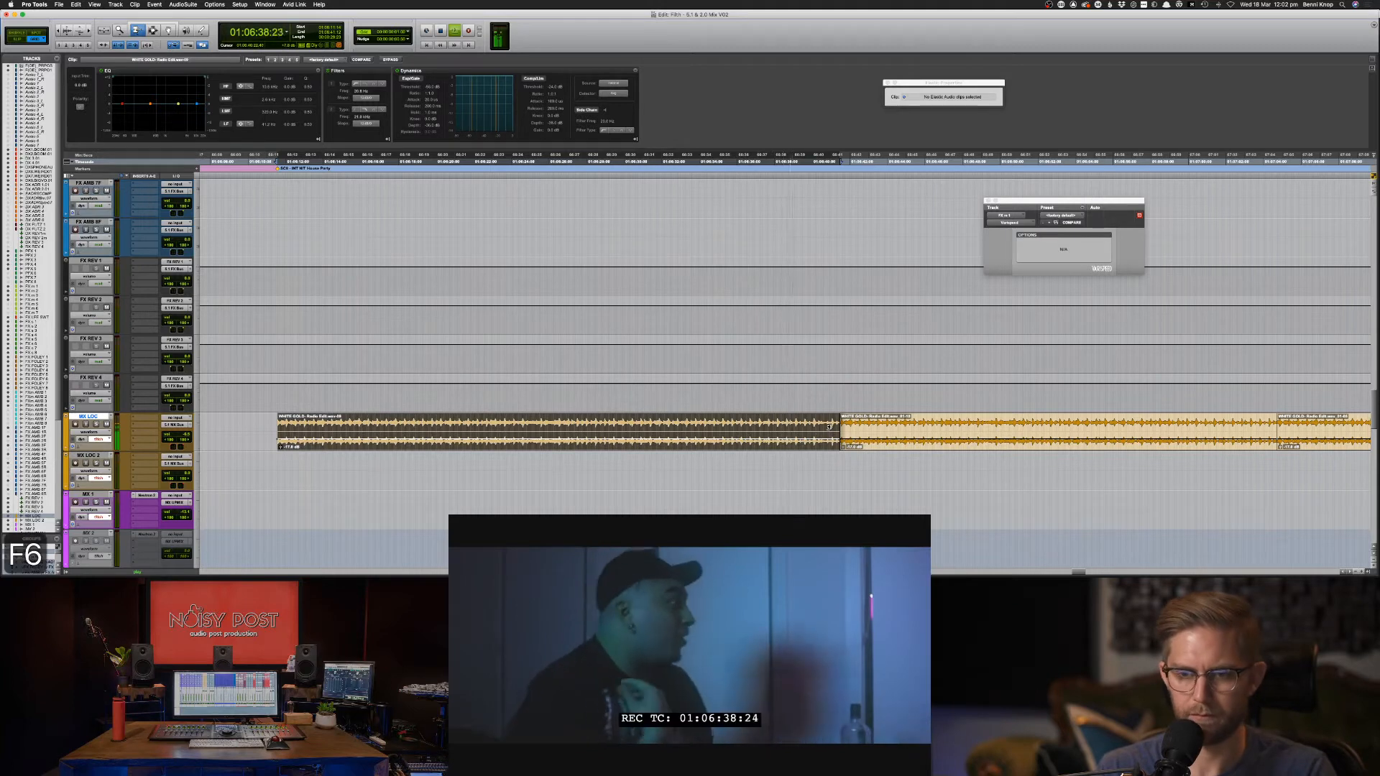
{"action": "left_click_drag", "start_coordinate": [905, 431], "coordinate": [895, 432]}
{"action": "double_click", "coordinate": [821, 426]}
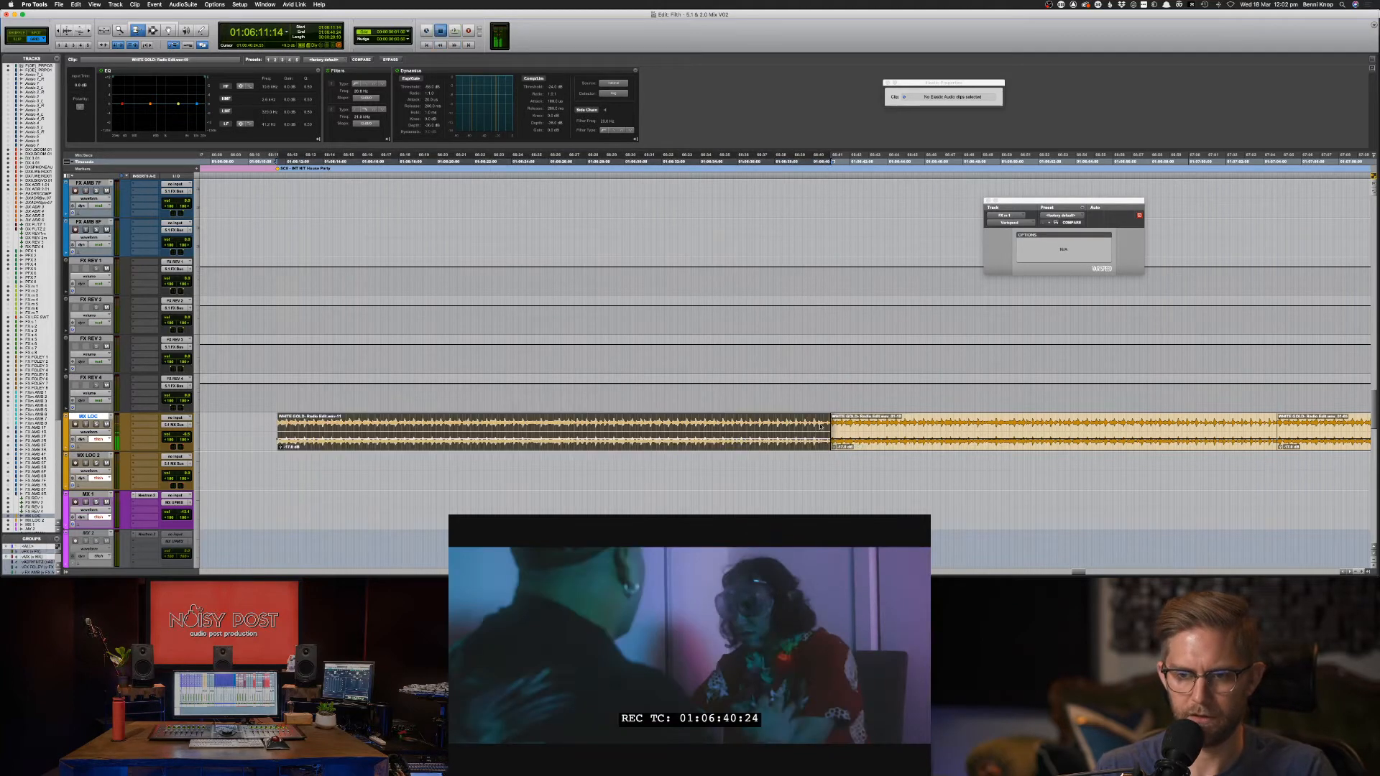
{"action": "key", "text": "F6"}
{"action": "key", "text": "F6"}
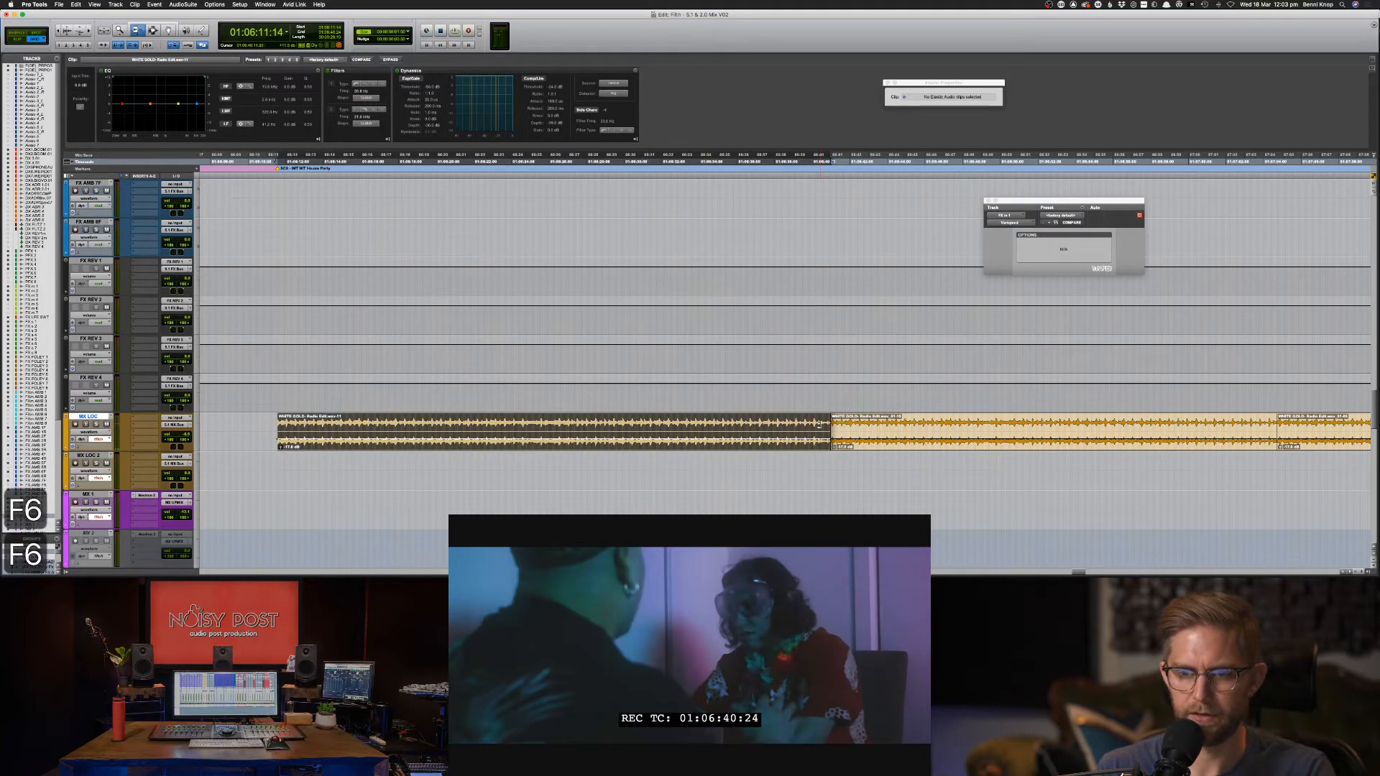
{"action": "left_click_drag", "start_coordinate": [819, 425], "coordinate": [932, 429]}
Audition the music from 01:06:38:15, a later spot and 01:06:38:06 to find the edit.
{"action": "key", "text": "F7"}
{"action": "left_click", "coordinate": [785, 429]}
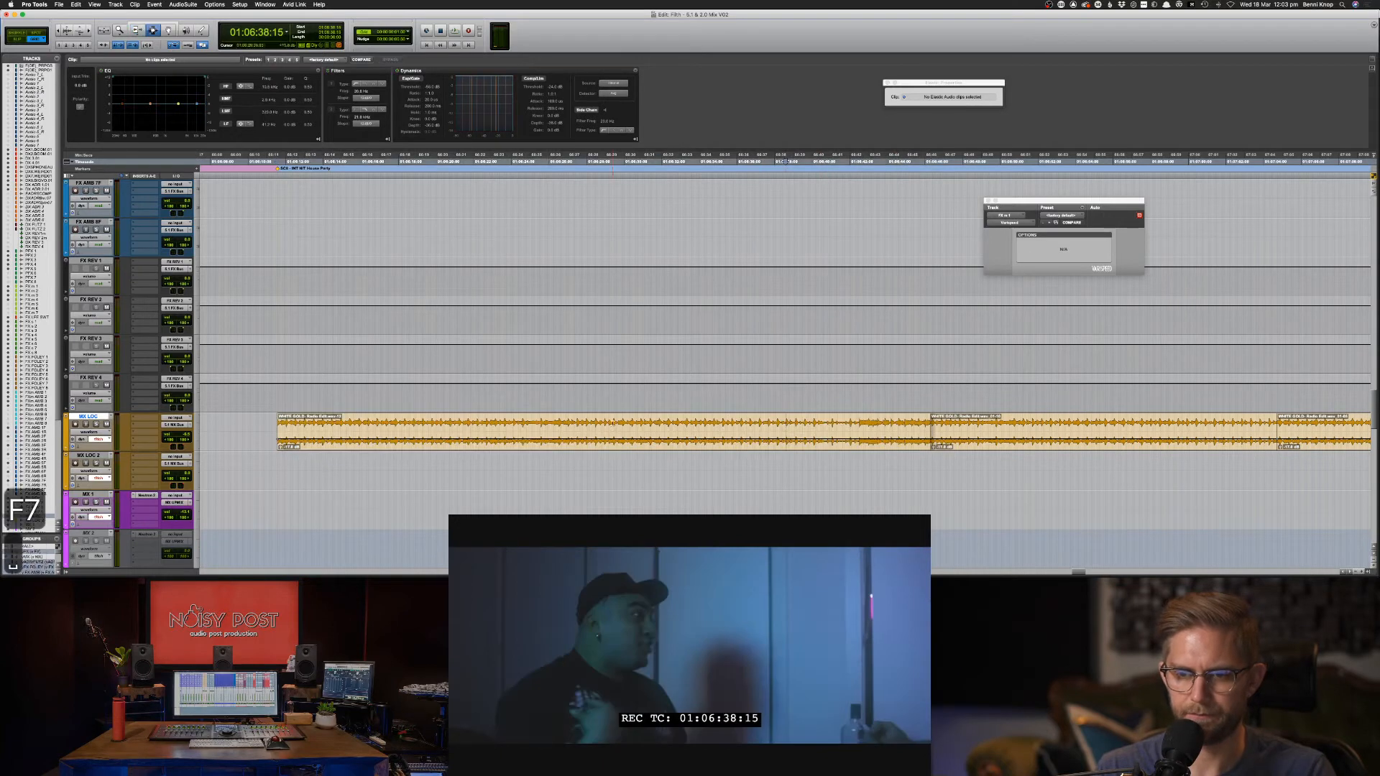
{"action": "key", "text": "space"}
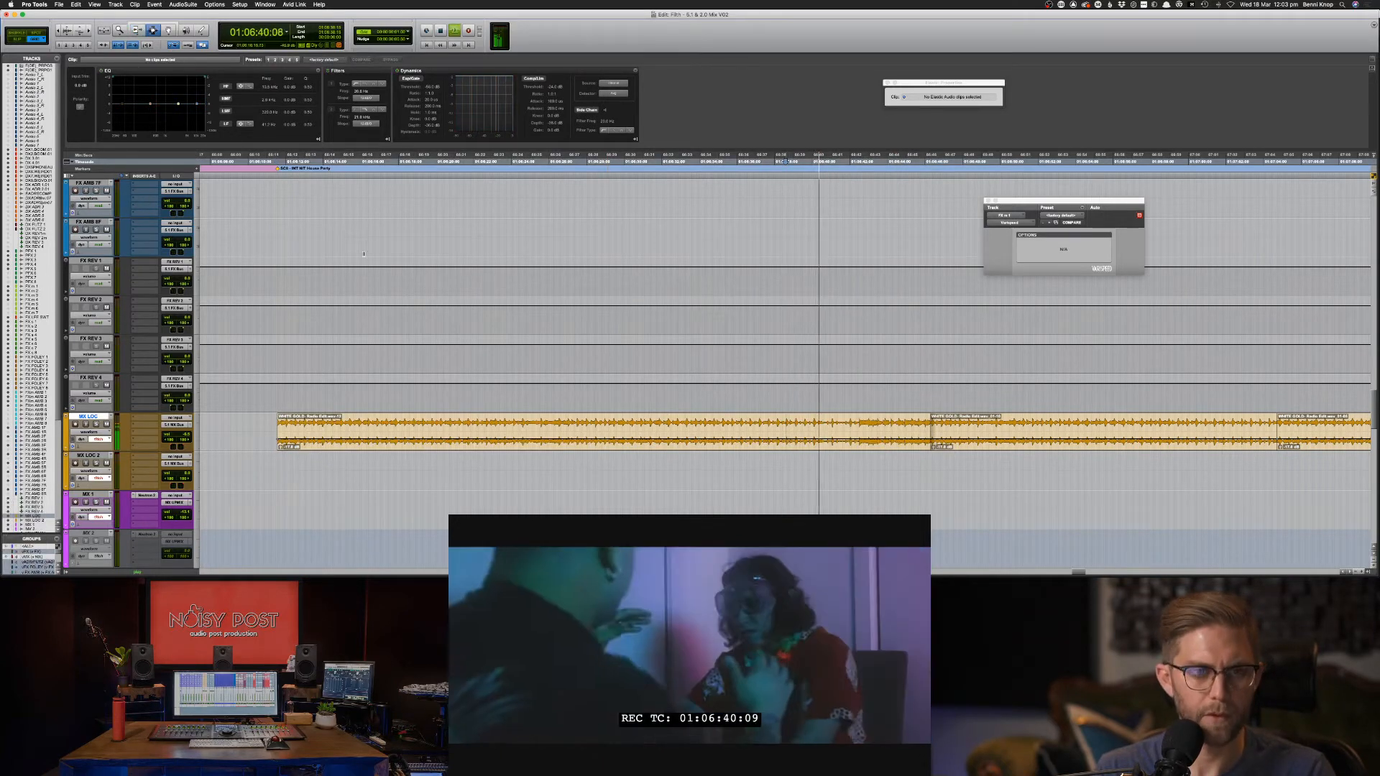
{"action": "key", "text": "space"}
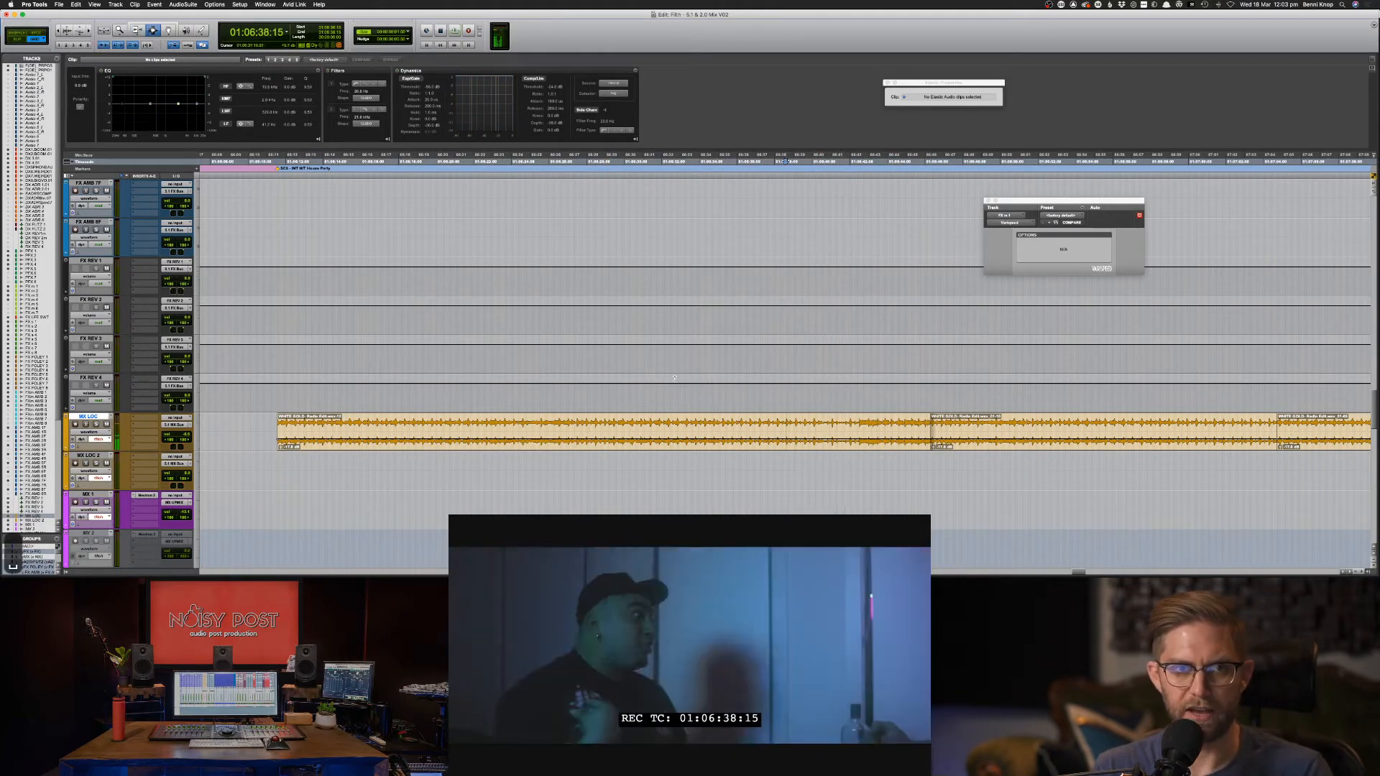
{"action": "left_click", "coordinate": [837, 163]}
{"action": "key", "text": "space"}
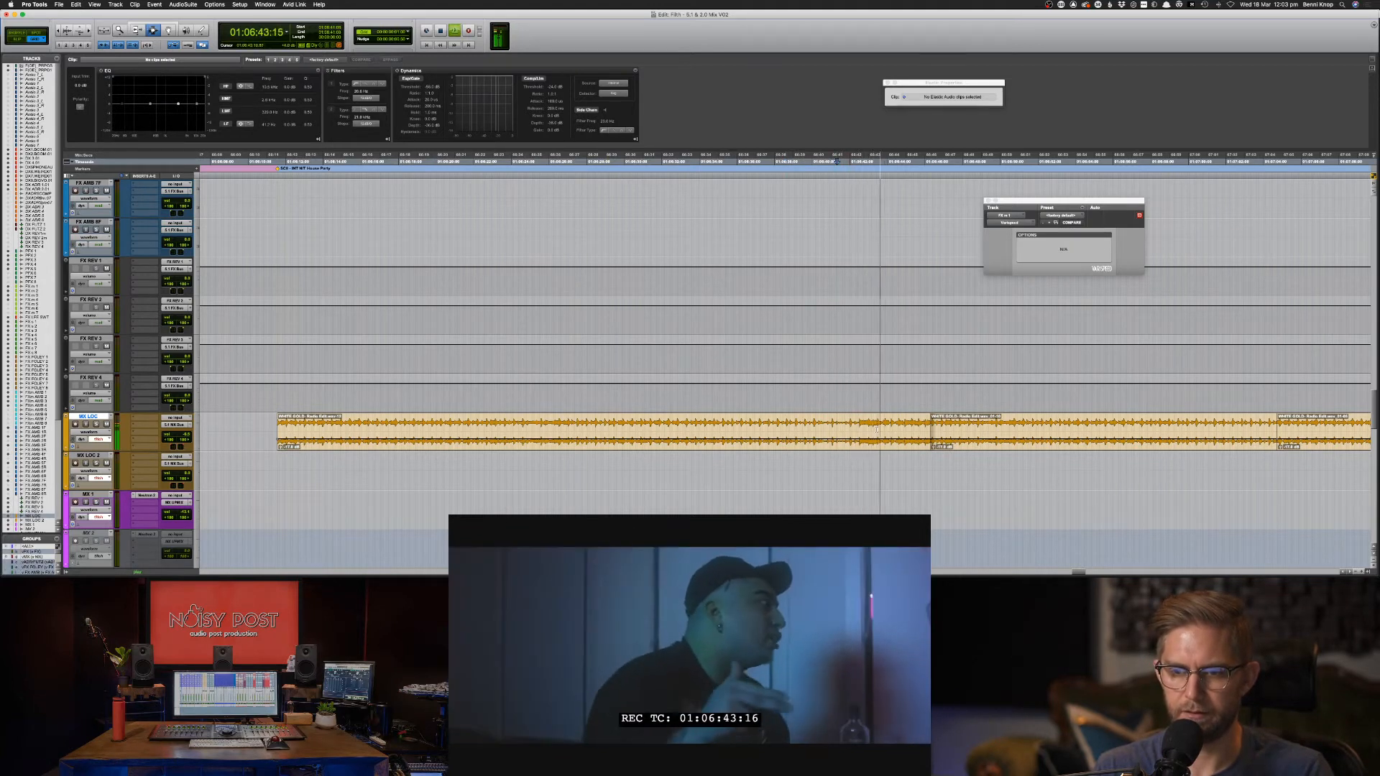
{"action": "left_click", "coordinate": [778, 435]}
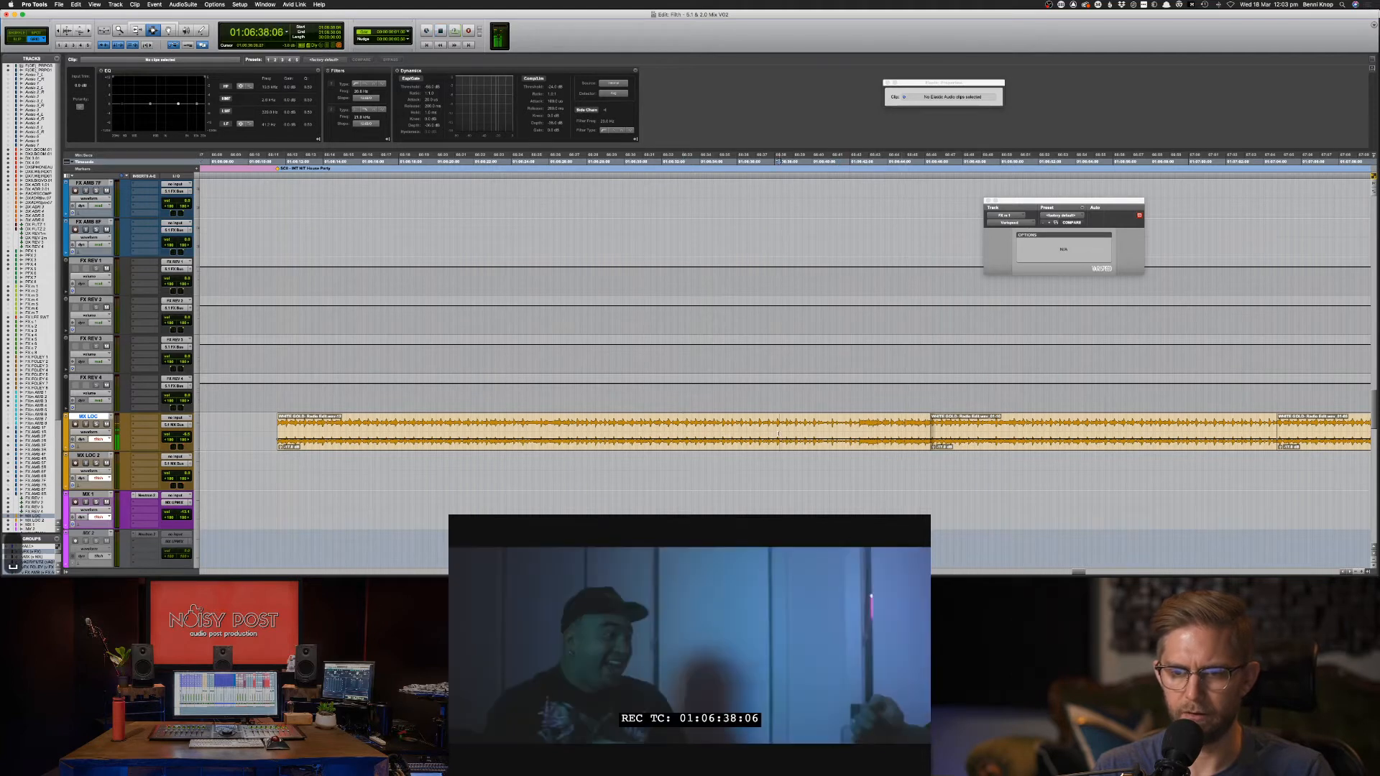
{"action": "key", "text": "space"}
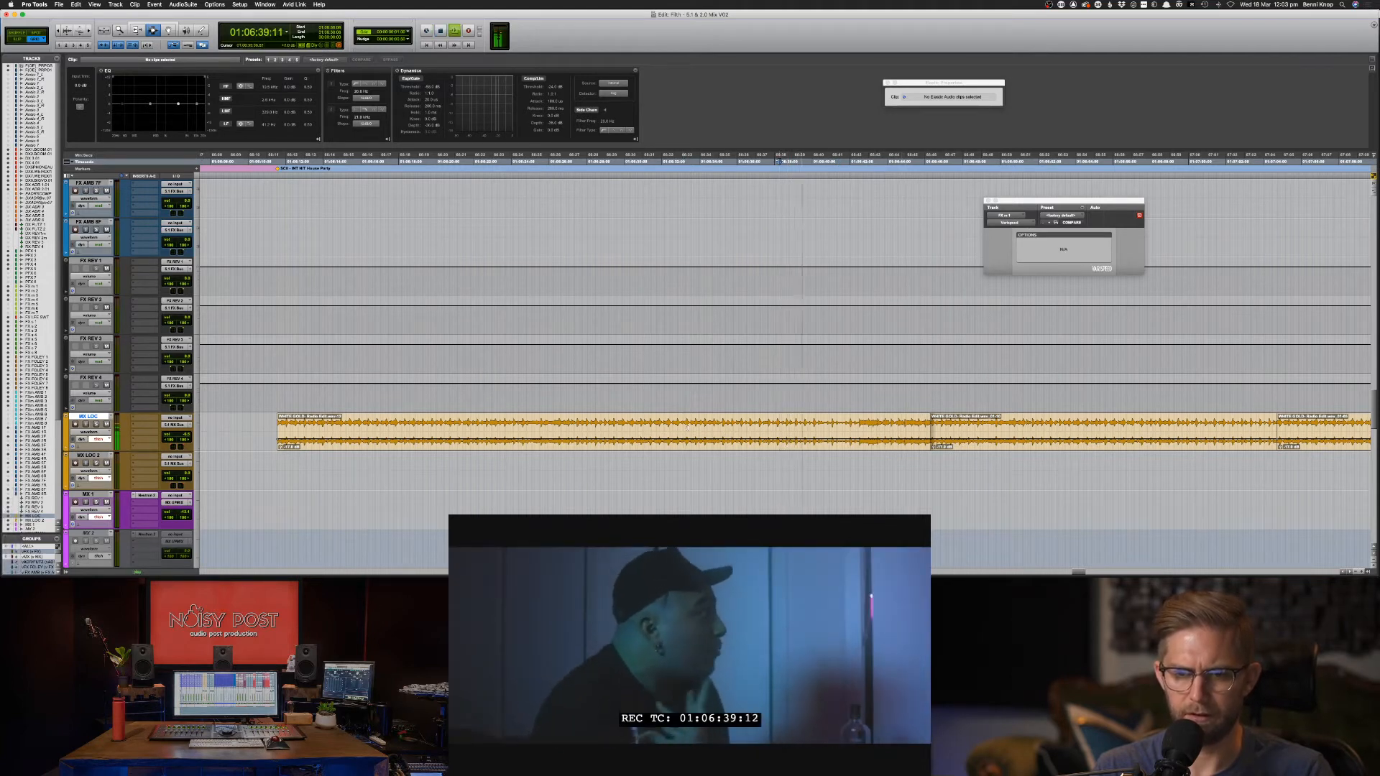
Set the edit point at 01:06:38:11, snap to the next transient, and split the clip.
{"action": "left_click", "coordinate": [706, 430]}
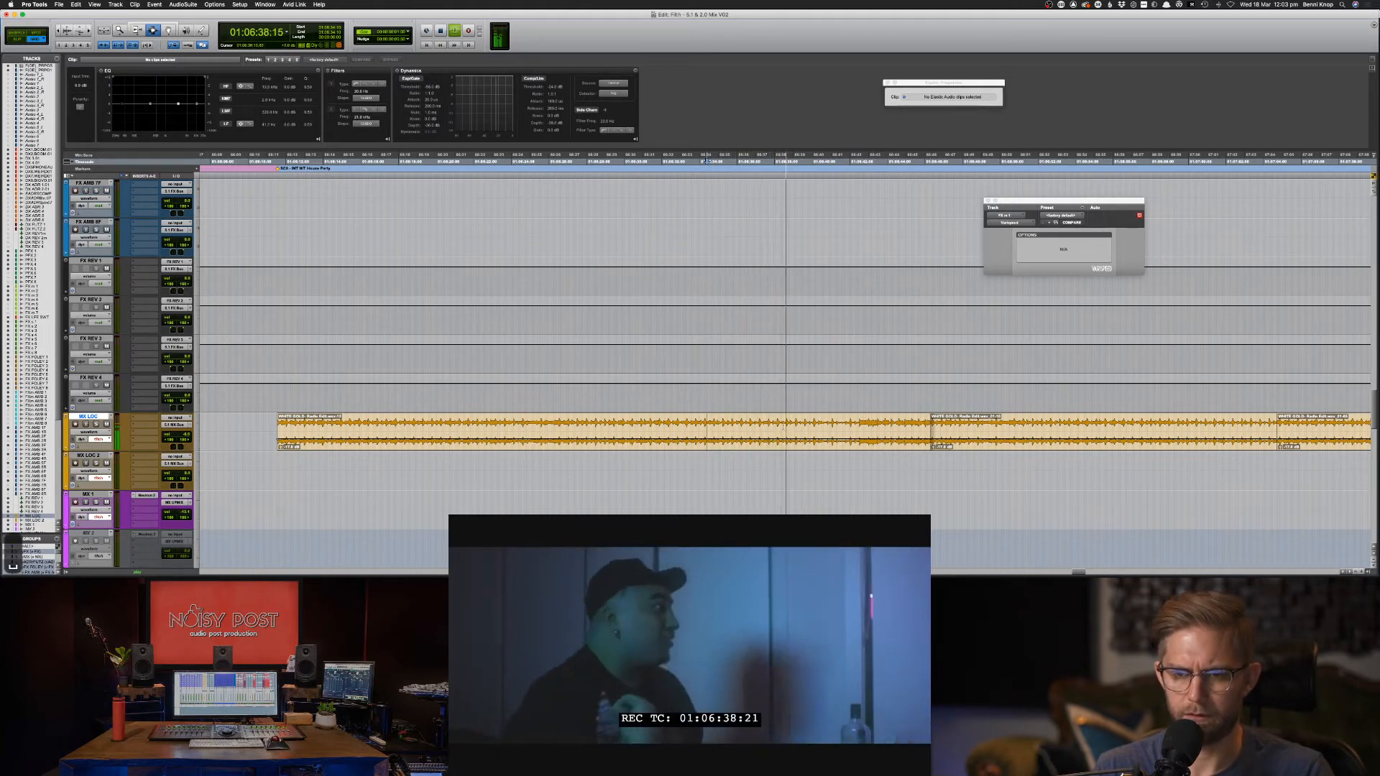
{"action": "key", "text": "space"}
{"action": "left_click", "coordinate": [783, 429]}
{"action": "key", "text": "Tab"}
{"action": "key", "text": "space"}
{"action": "key", "text": "cmd+e"}
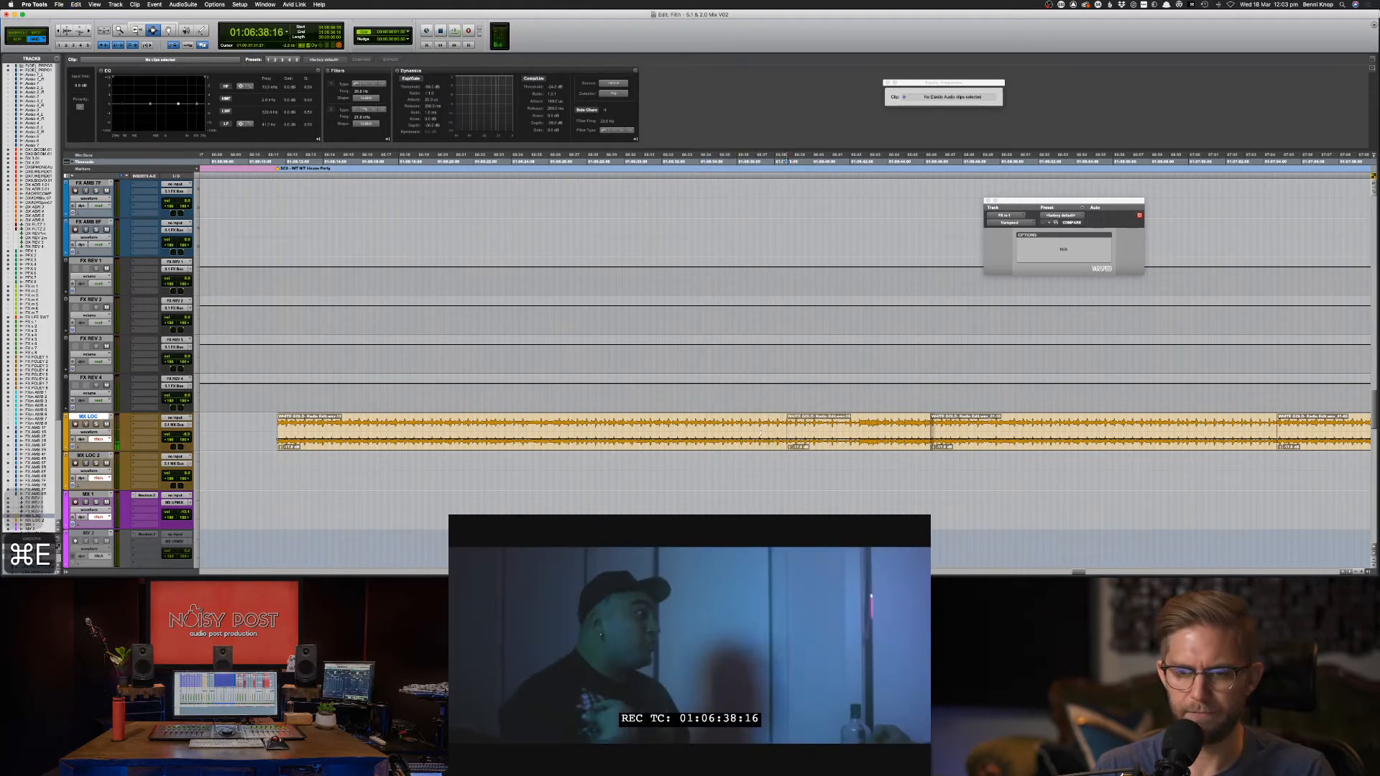
Zoom in on the music's start and trim the WHITE GOLD clip's start earlier.
{"action": "key", "text": "space"}
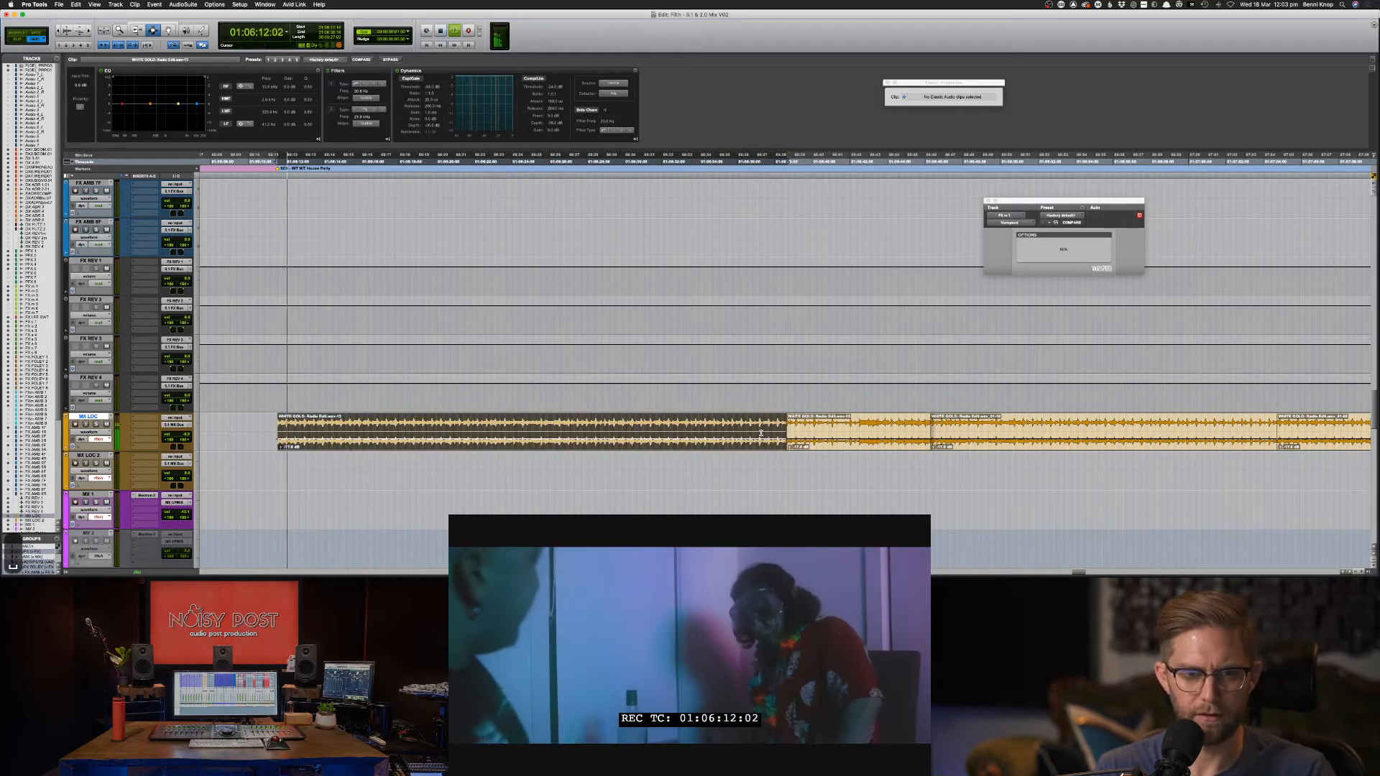
{"action": "key", "text": "super+bracketright"}
{"action": "key", "text": "super+bracketright"}
{"action": "key", "text": "super+bracketright"}
{"action": "key", "text": "super+bracketright"}
{"action": "key", "text": "super+bracketright"}
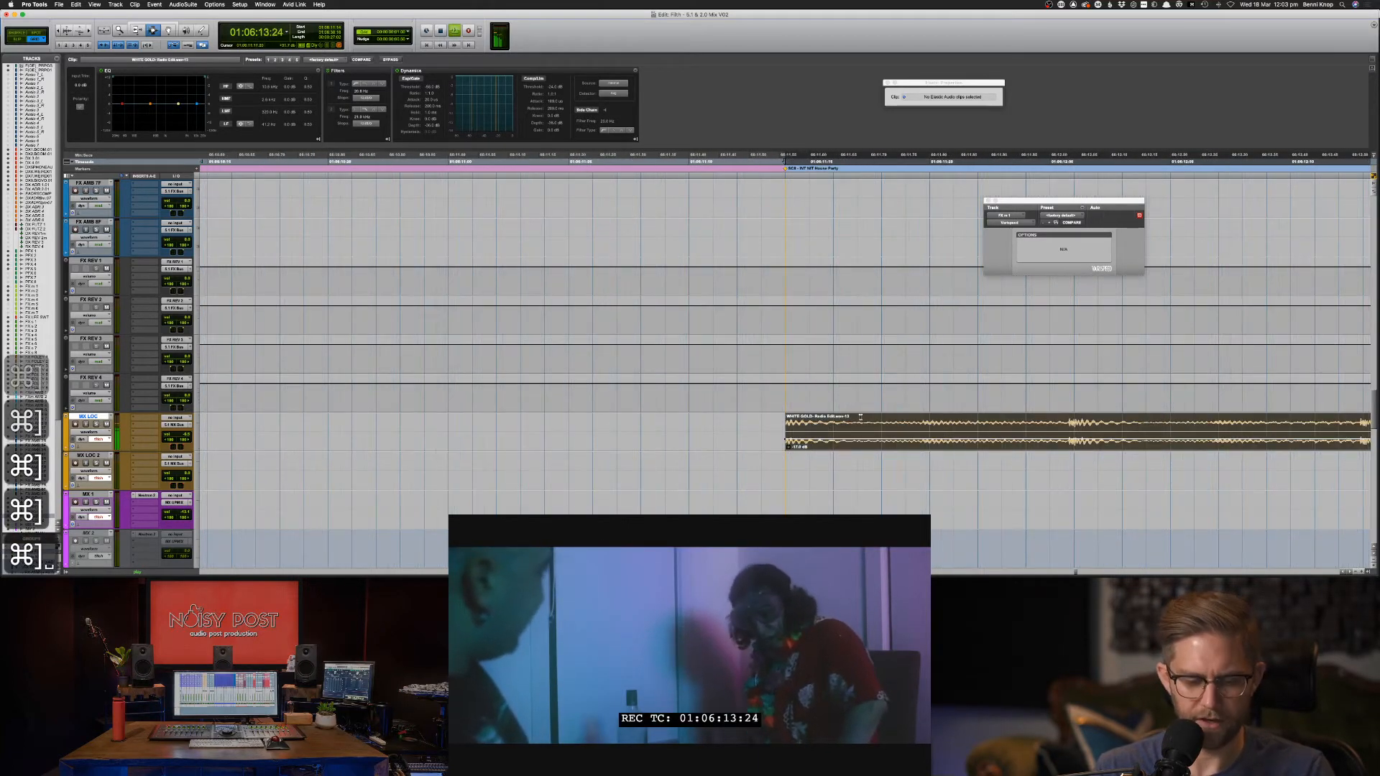
{"action": "key", "text": "F6"}
{"action": "key", "text": "space"}
{"action": "left_click_drag", "start_coordinate": [786, 425], "coordinate": [764, 424]}
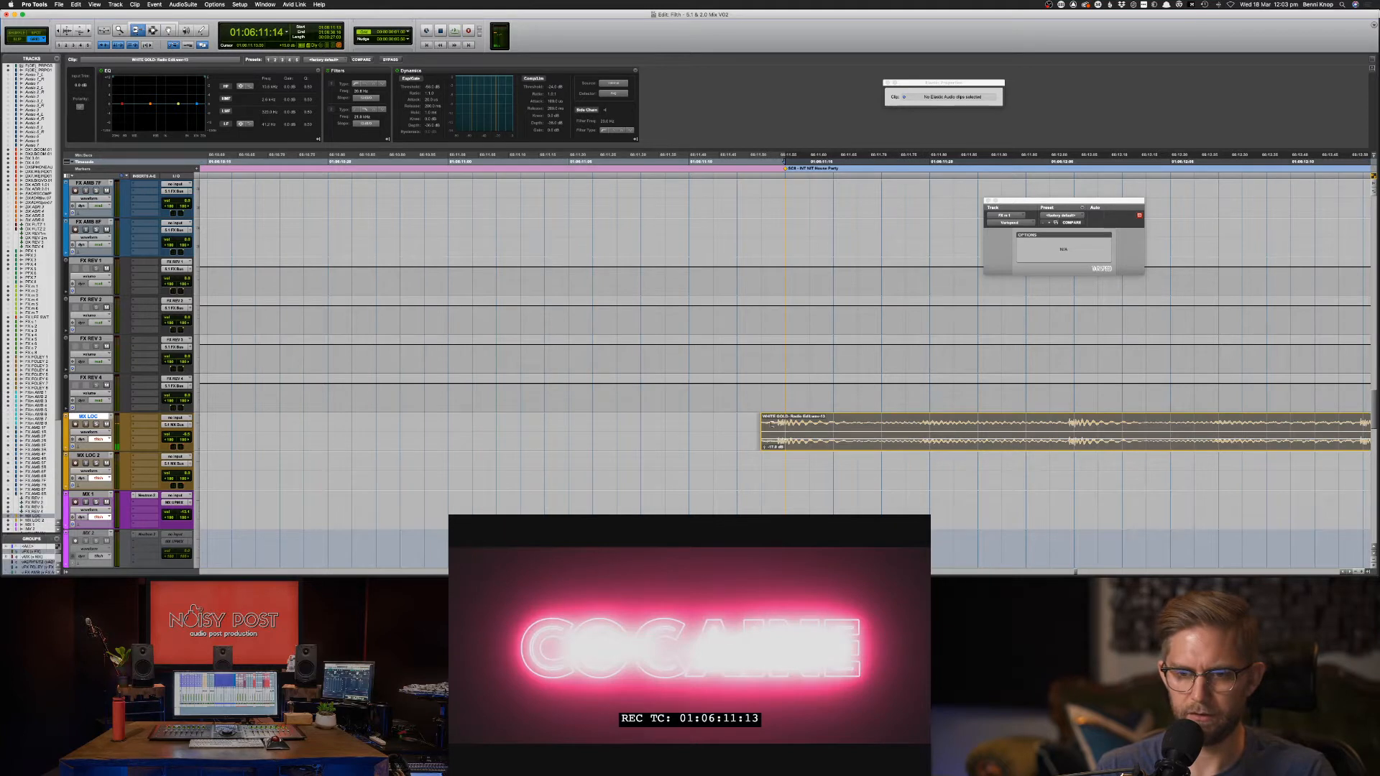
{"action": "left_click", "coordinate": [771, 424]}
Split off and delete the short WHITE piece, then move the music to start at 01:06:11:14.
{"action": "key", "text": "Tab"}
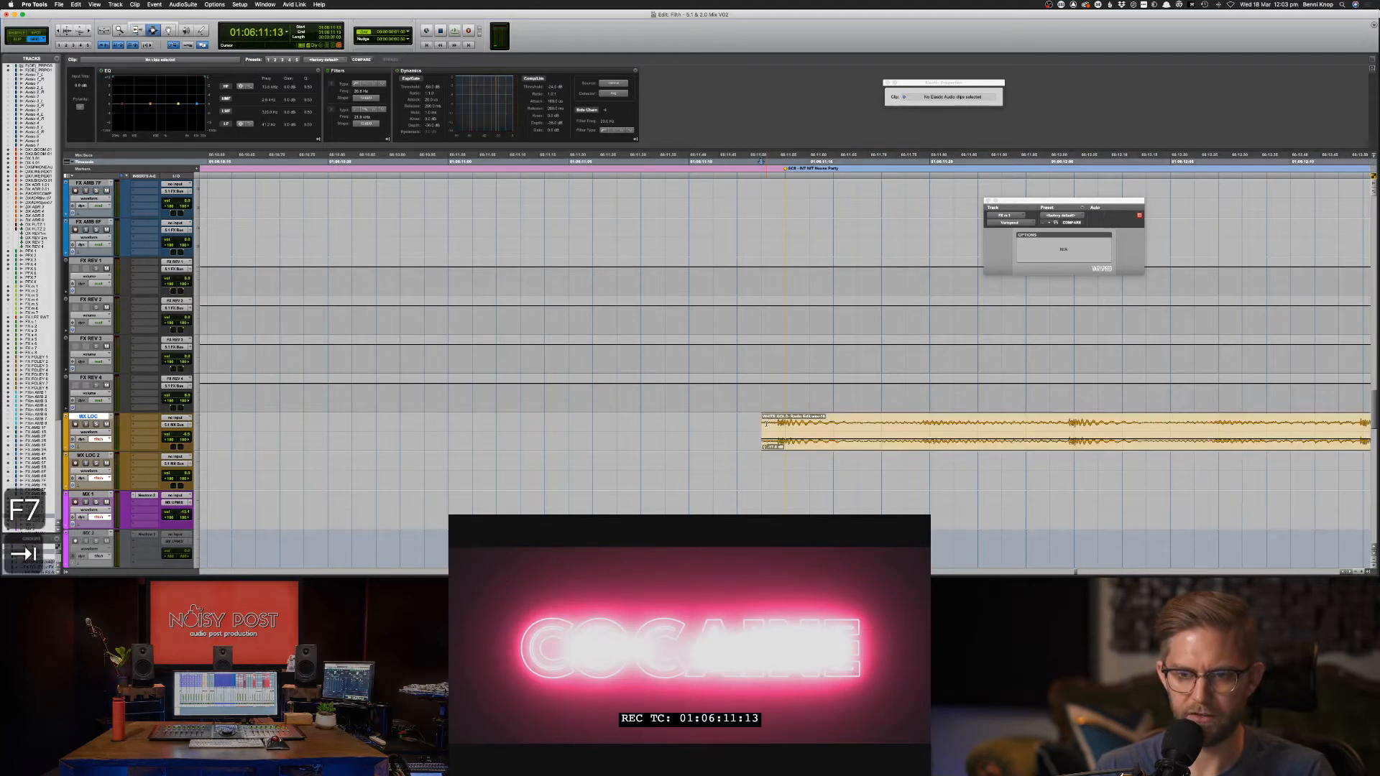
{"action": "key", "text": "super+e"}
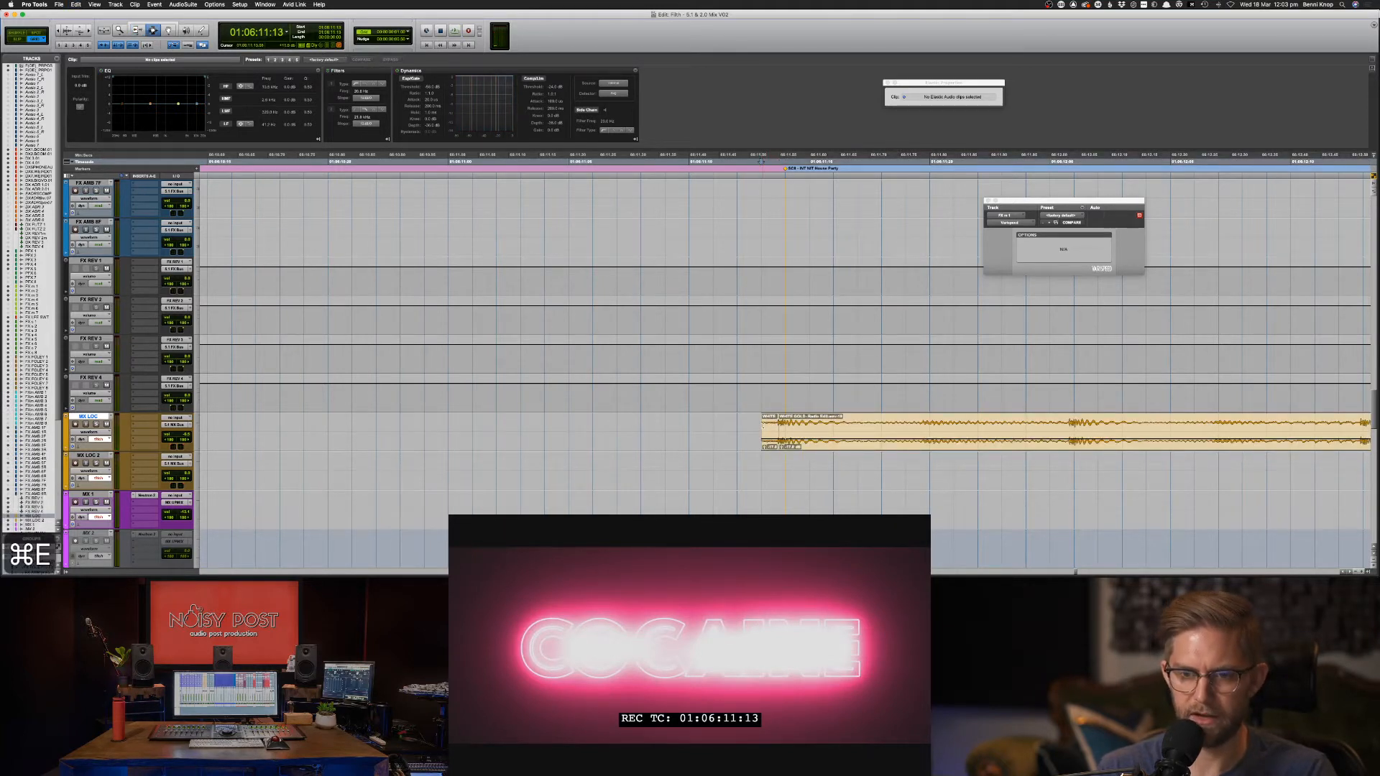
{"action": "key", "text": "Delete"}
{"action": "key", "text": "F8"}
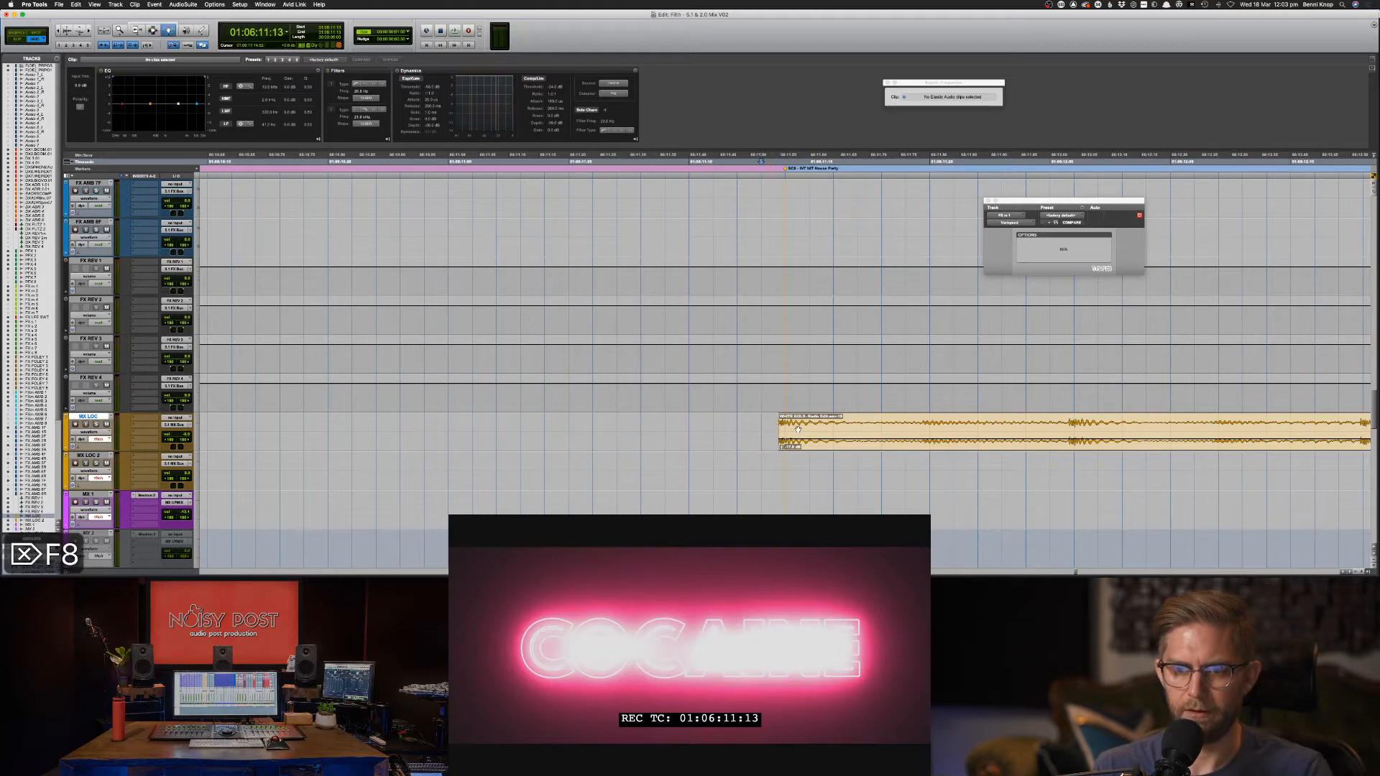
{"action": "left_click_drag", "start_coordinate": [798, 430], "coordinate": [813, 427]}
{"action": "key", "text": "space"}
Duplicate the WHITE GOLD clip right after itself and select the second copy.
{"action": "key", "text": "super+bracketleft"}
{"action": "key", "text": "super+bracketleft"}
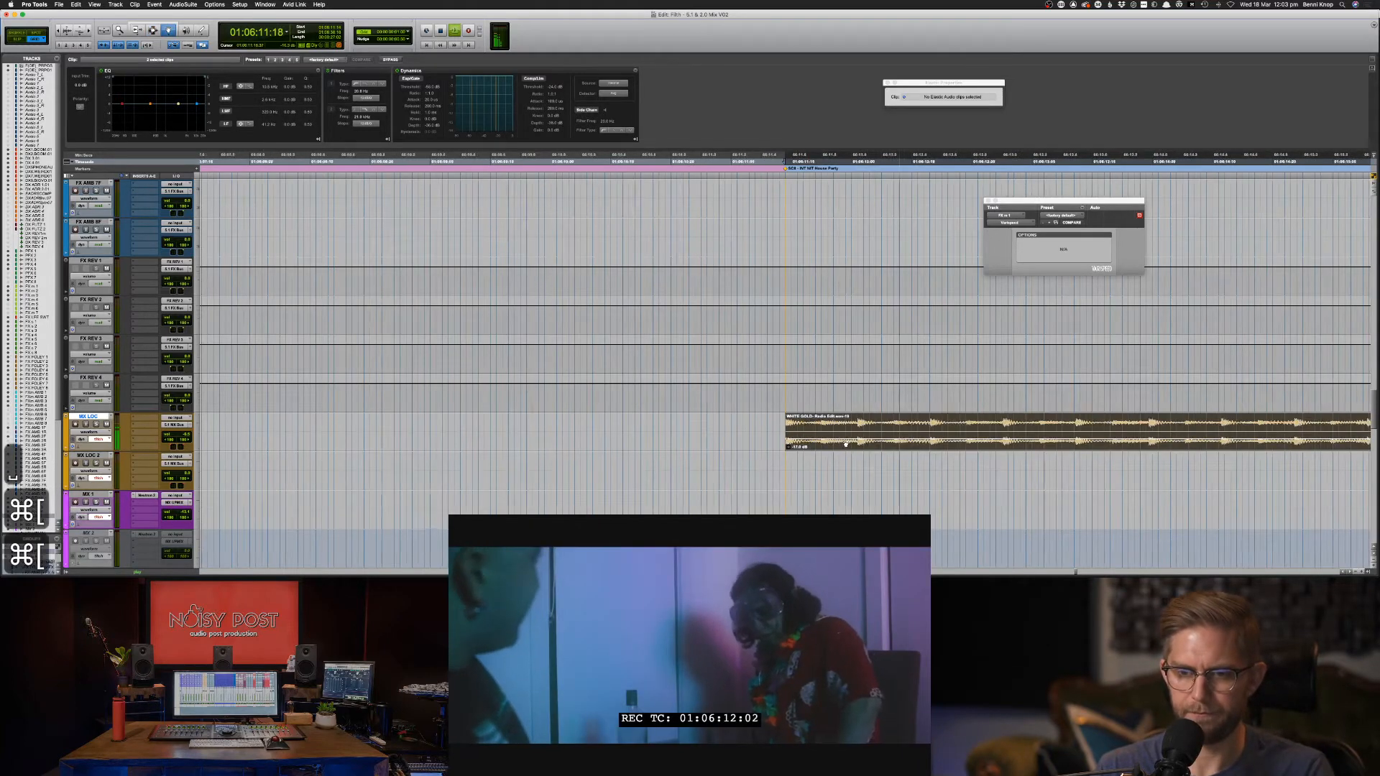
{"action": "key", "text": "super+bracketleft"}
{"action": "key", "text": "super+bracketleft"}
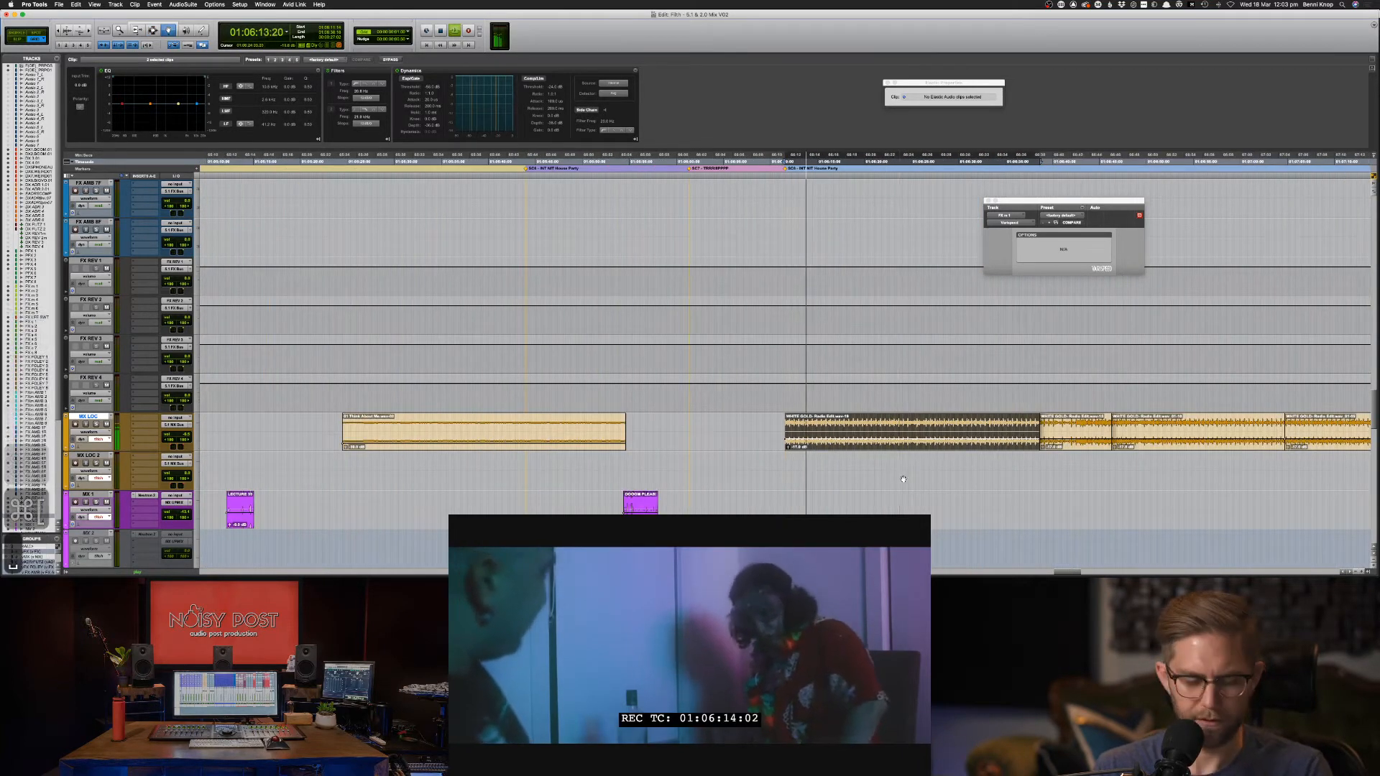
{"action": "key", "text": "super+d"}
{"action": "key", "text": "F7"}
{"action": "left_click", "coordinate": [1046, 460]}
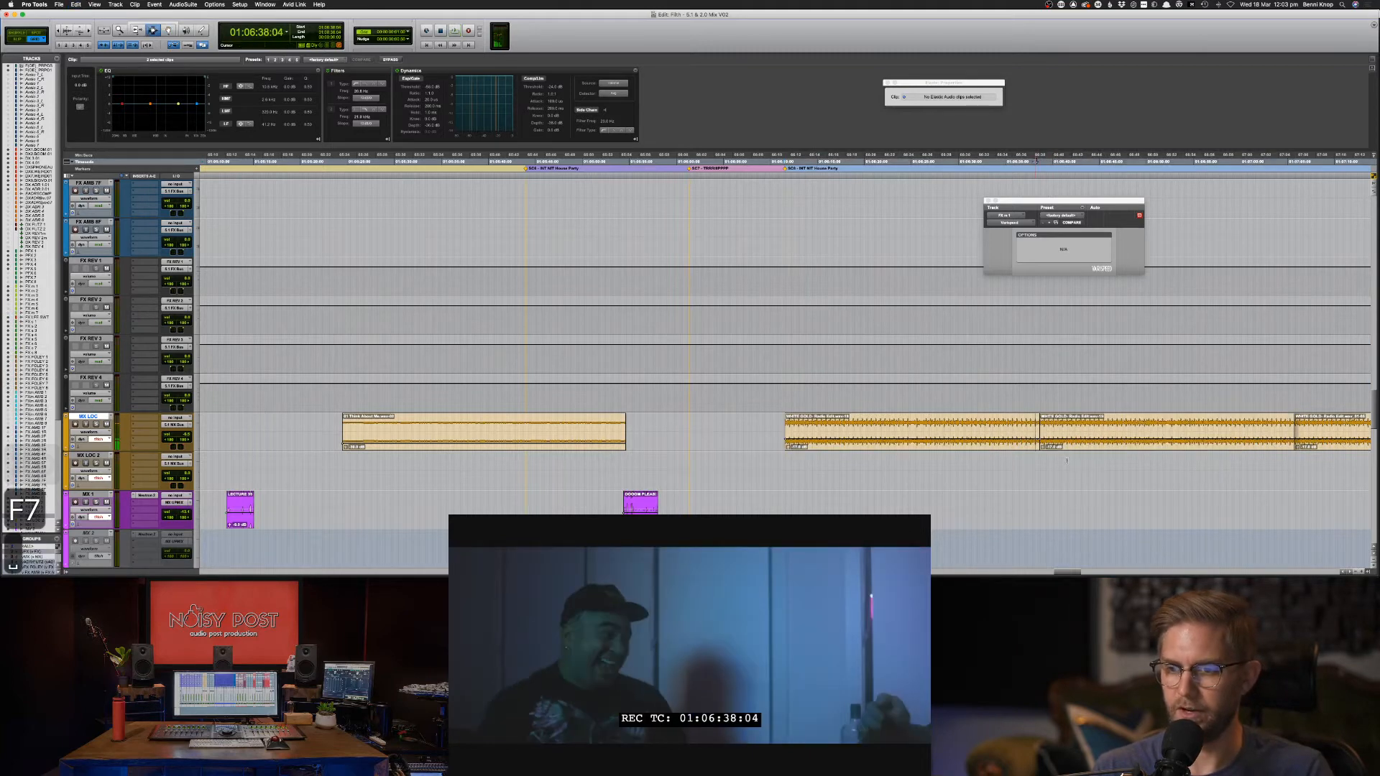
{"action": "scroll", "coordinate": [1068, 460], "scroll_direction": "right", "scroll_amount": 3}
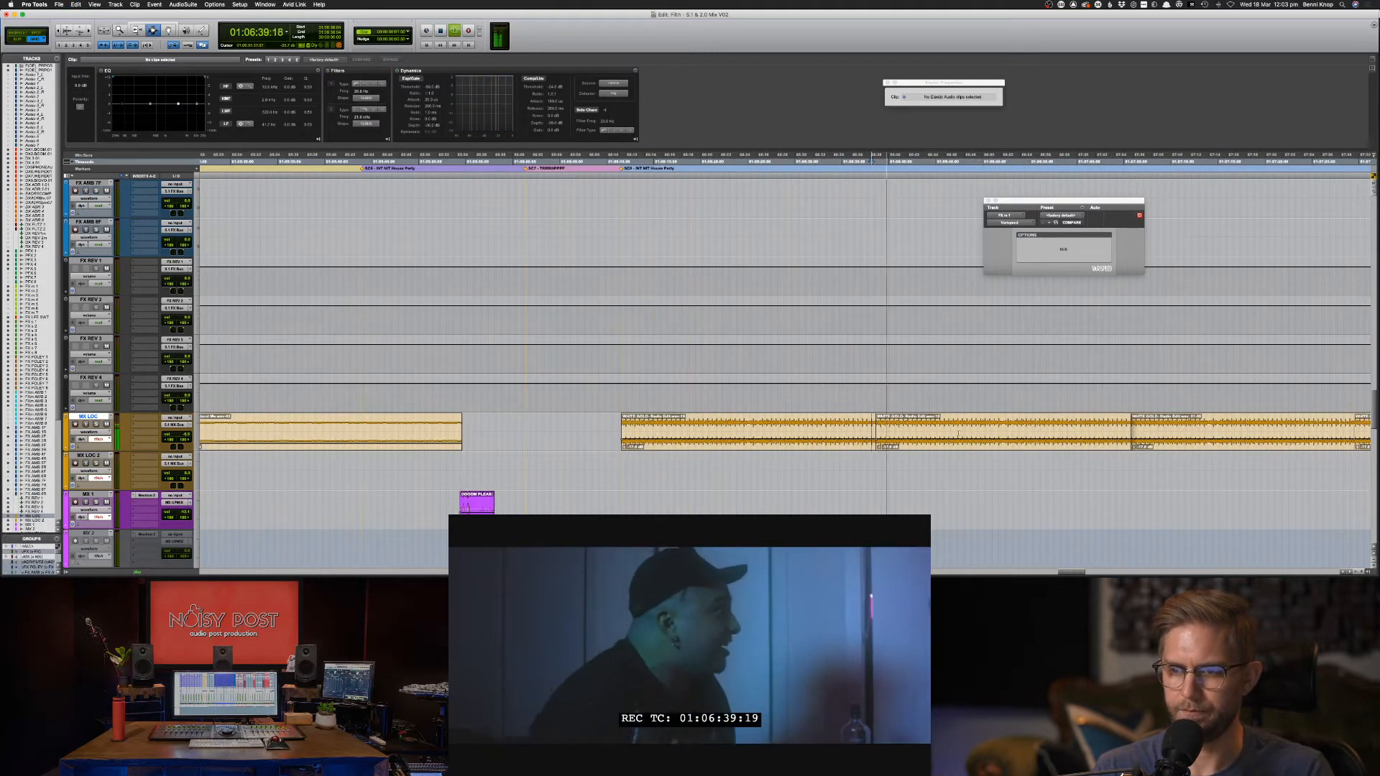
{"action": "key", "text": "space"}
{"action": "left_click", "coordinate": [860, 459]}
{"action": "key", "text": "space"}
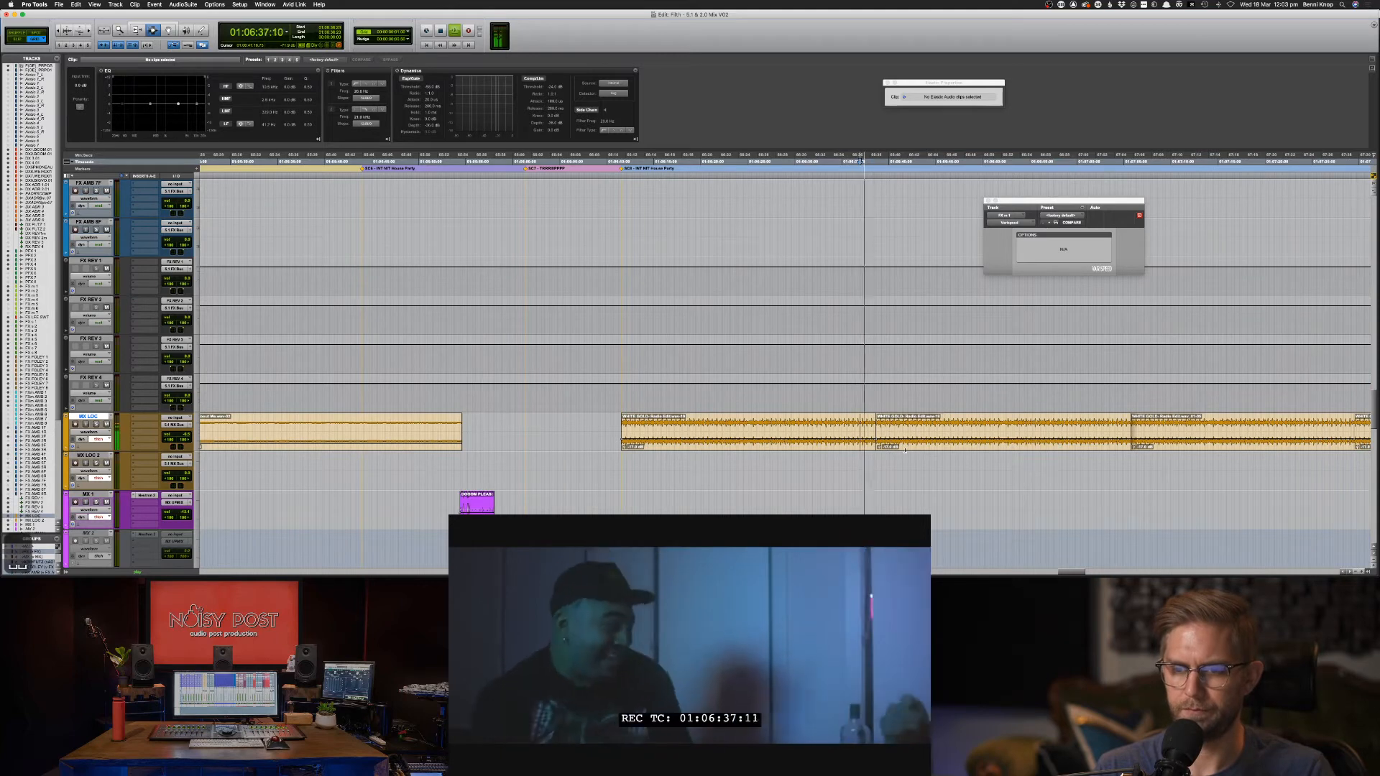
{"action": "double_click", "coordinate": [979, 437]}
Duplicate the WHITE GOLD clip further along MX LOC, undoing the extra copies and skipping batch fades.
{"action": "key", "text": "super+["}
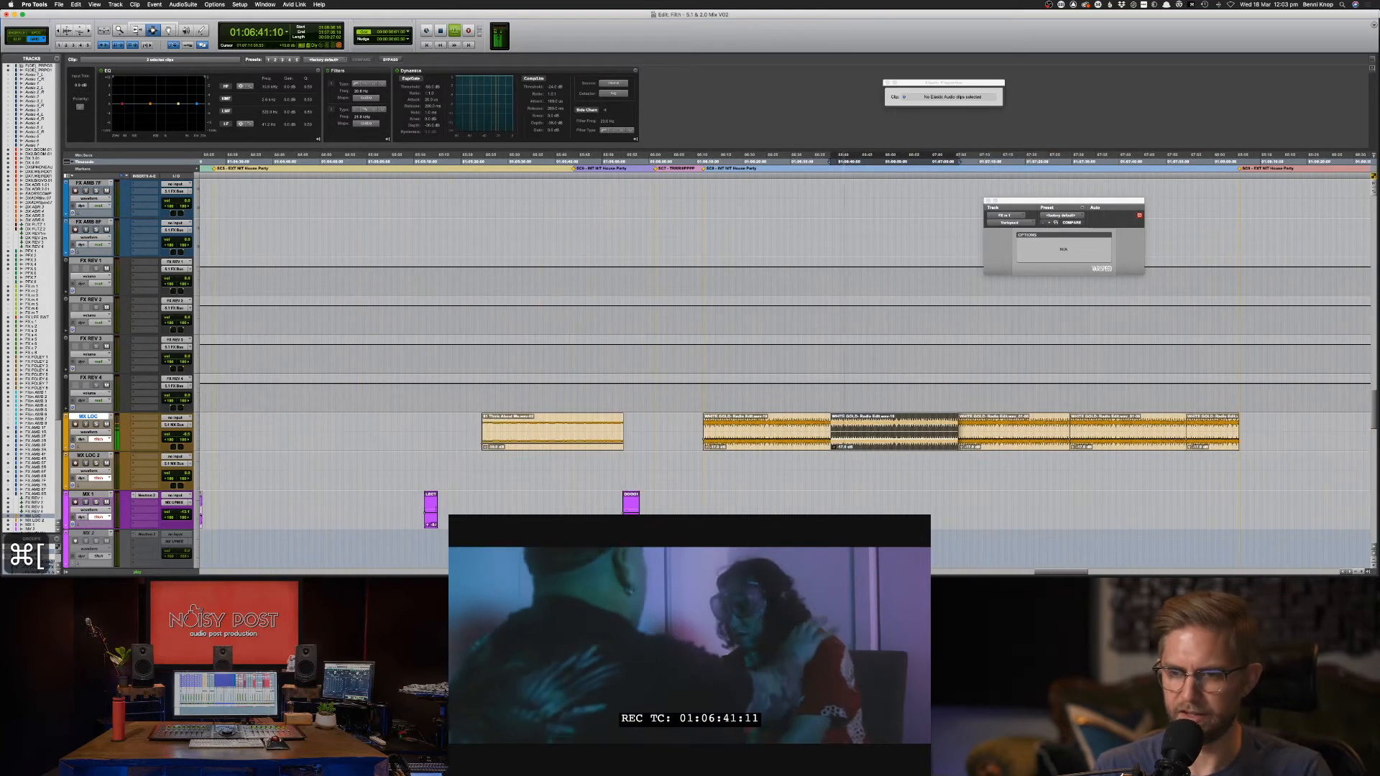
{"action": "key", "text": "super+d"}
{"action": "key", "text": "super+d"}
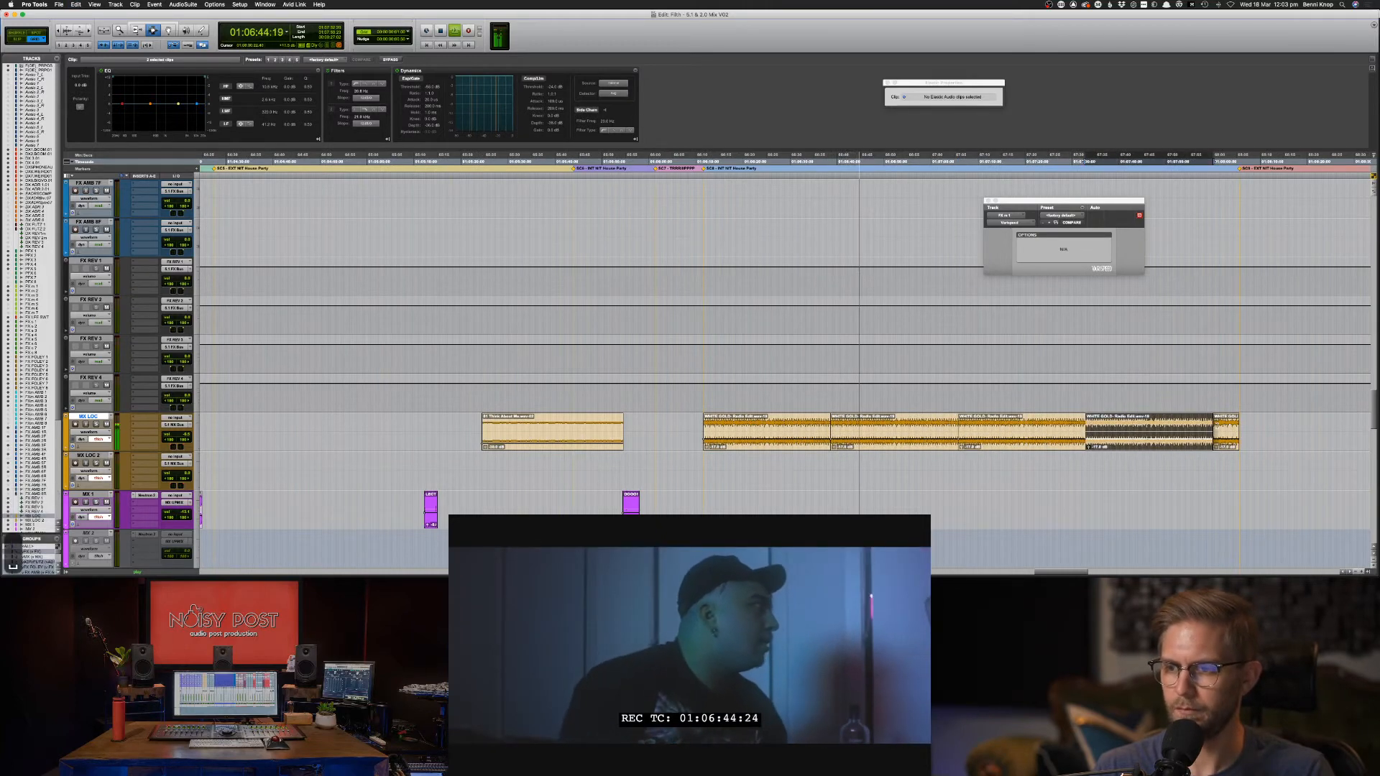
{"action": "left_click", "coordinate": [1209, 427]}
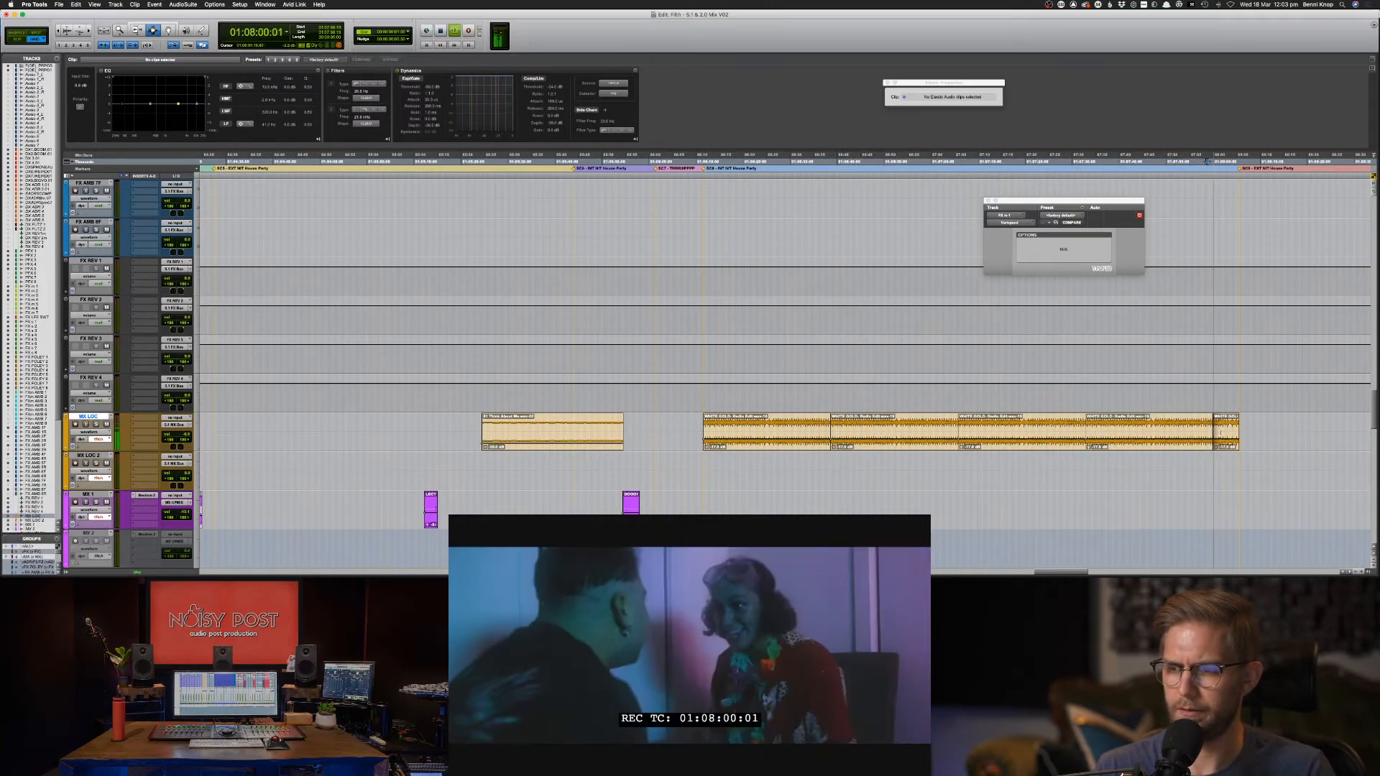
{"action": "key", "text": "super+z"}
{"action": "key", "text": "super+z"}
{"action": "left_click", "coordinate": [1163, 429]}
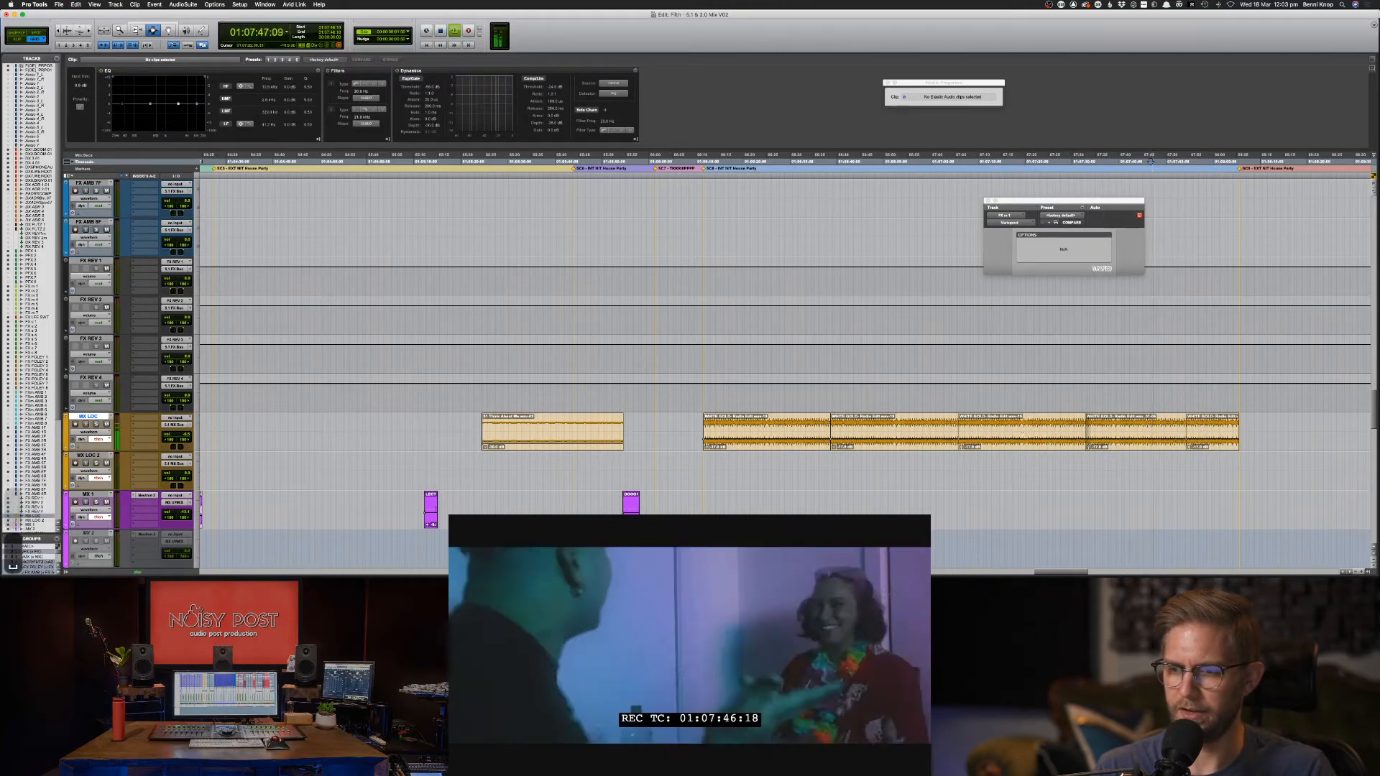
{"action": "left_click", "coordinate": [1021, 439]}
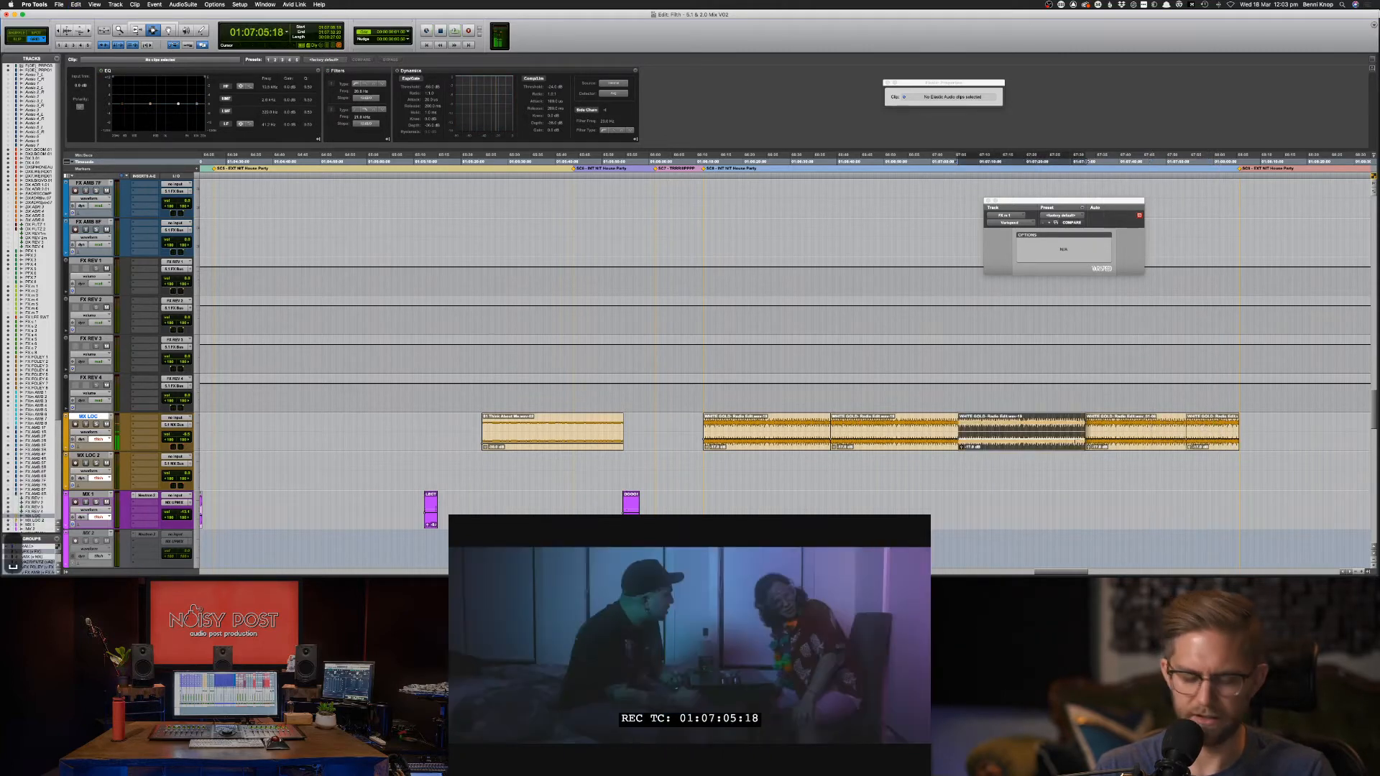
{"action": "key", "text": "super+d"}
{"action": "key", "text": "super+d"}
{"action": "key", "text": "super+f"}
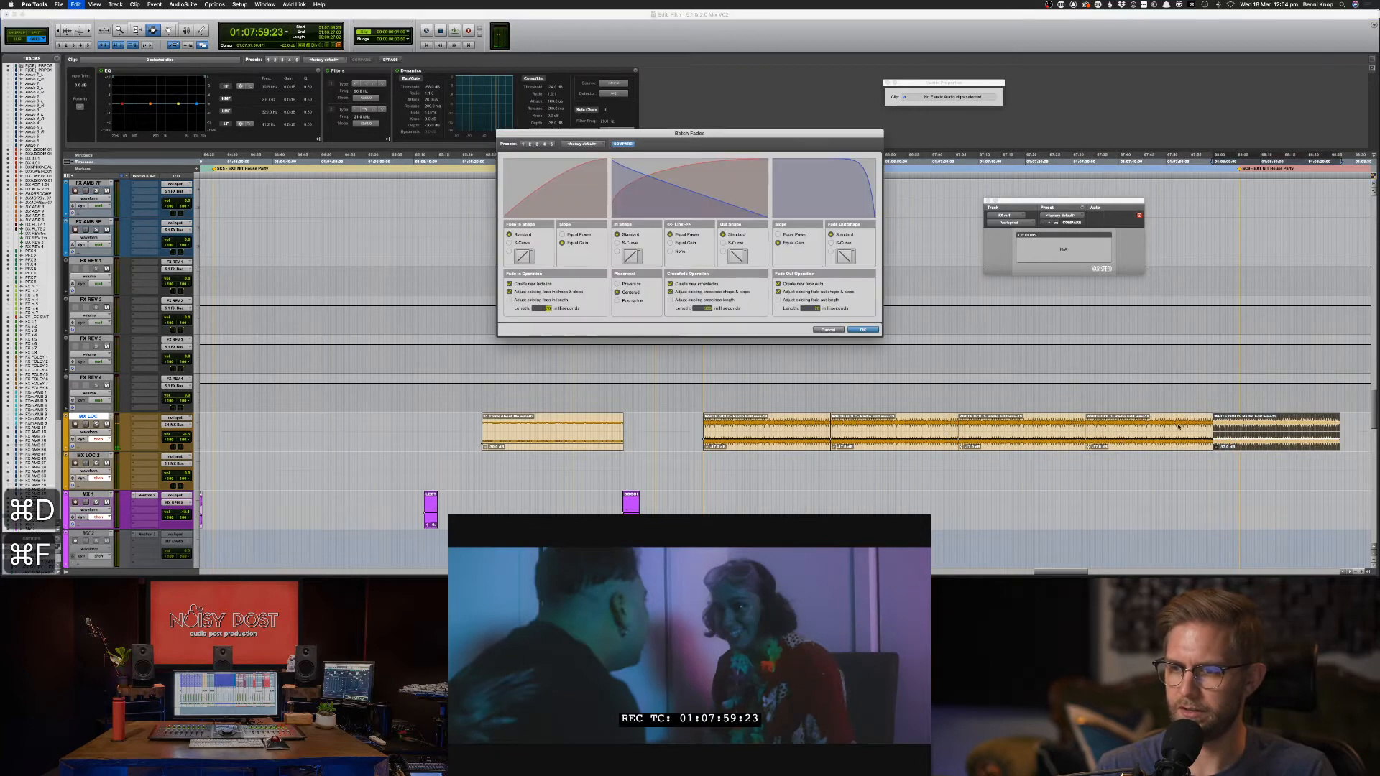
{"action": "left_click", "coordinate": [834, 331]}
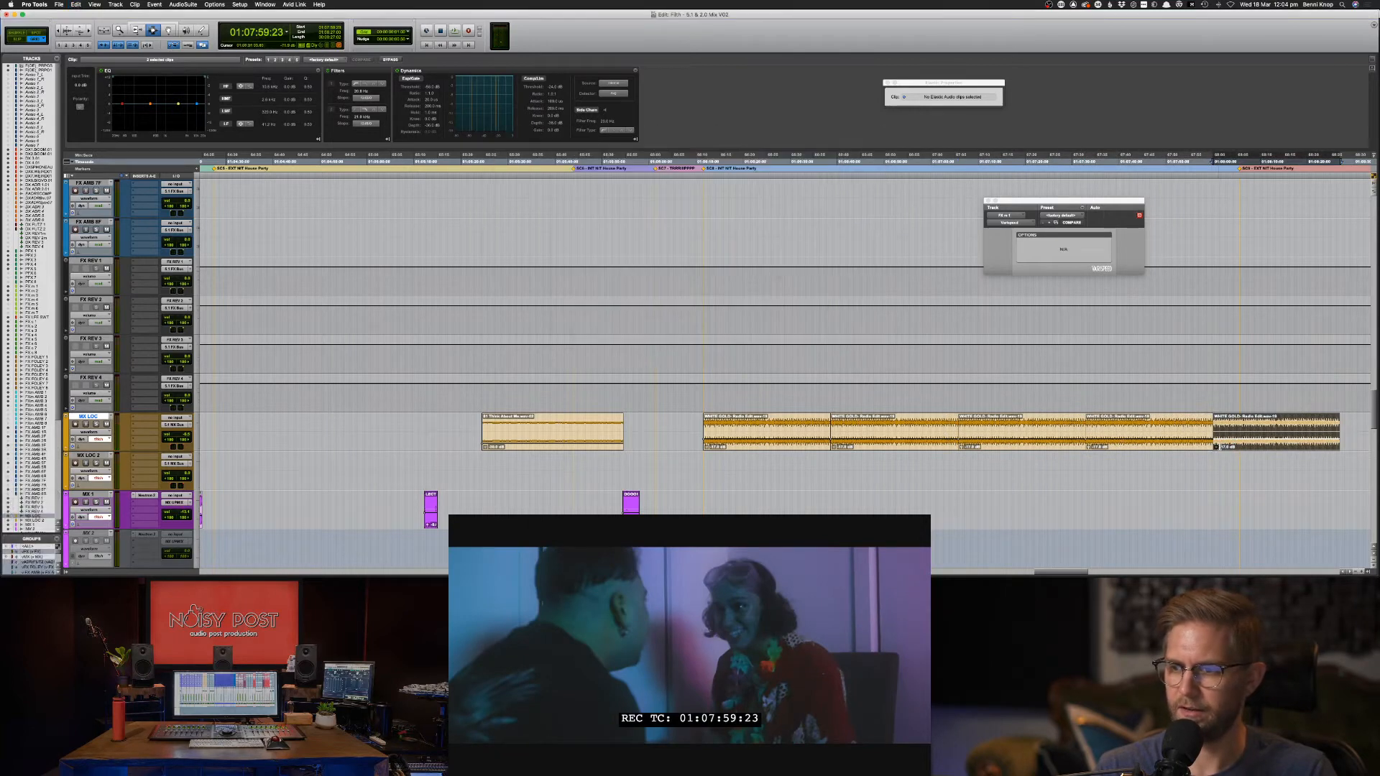
Try extending the left clip's end, undo it, and set the edit point at 01:07:59:00.
{"action": "key", "text": "super+bracketright"}
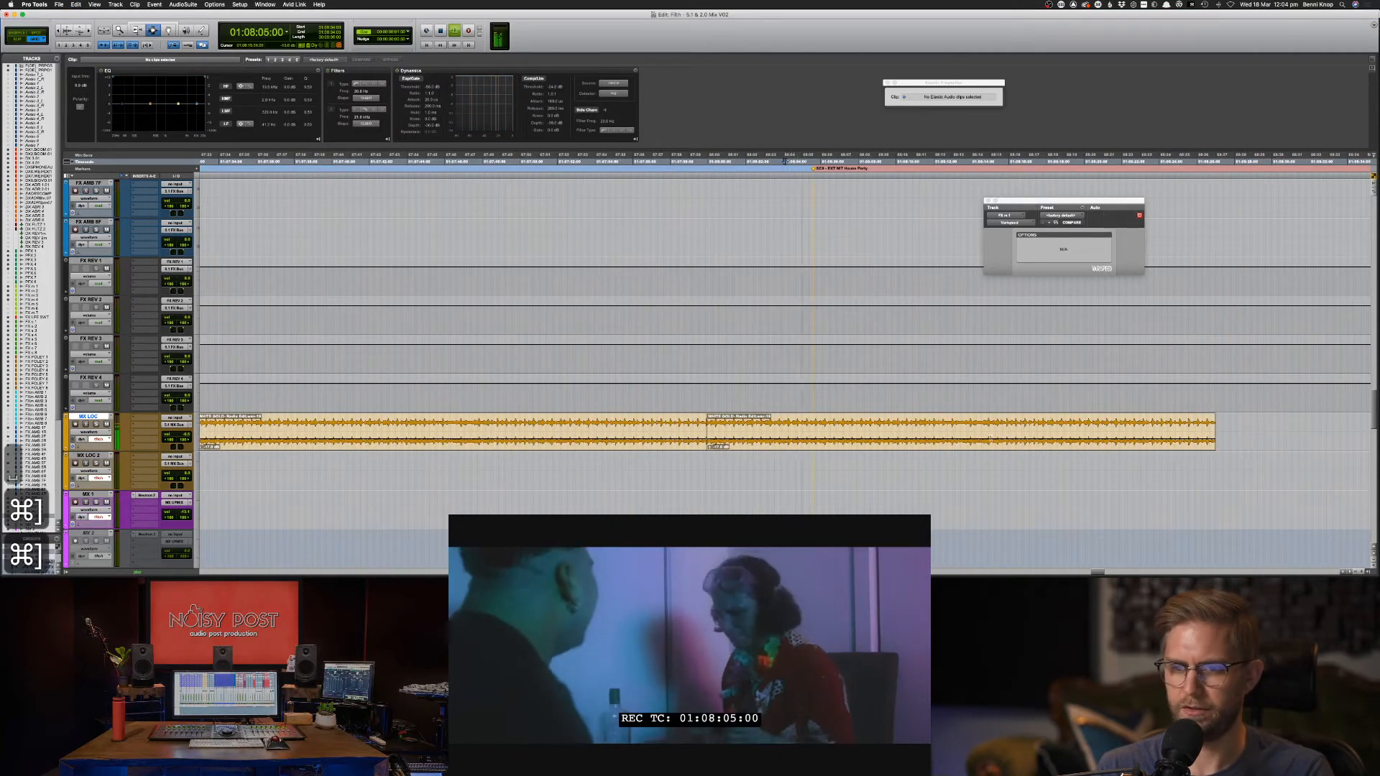
{"action": "key", "text": "F6"}
{"action": "left_click_drag", "start_coordinate": [698, 424], "coordinate": [882, 428]}
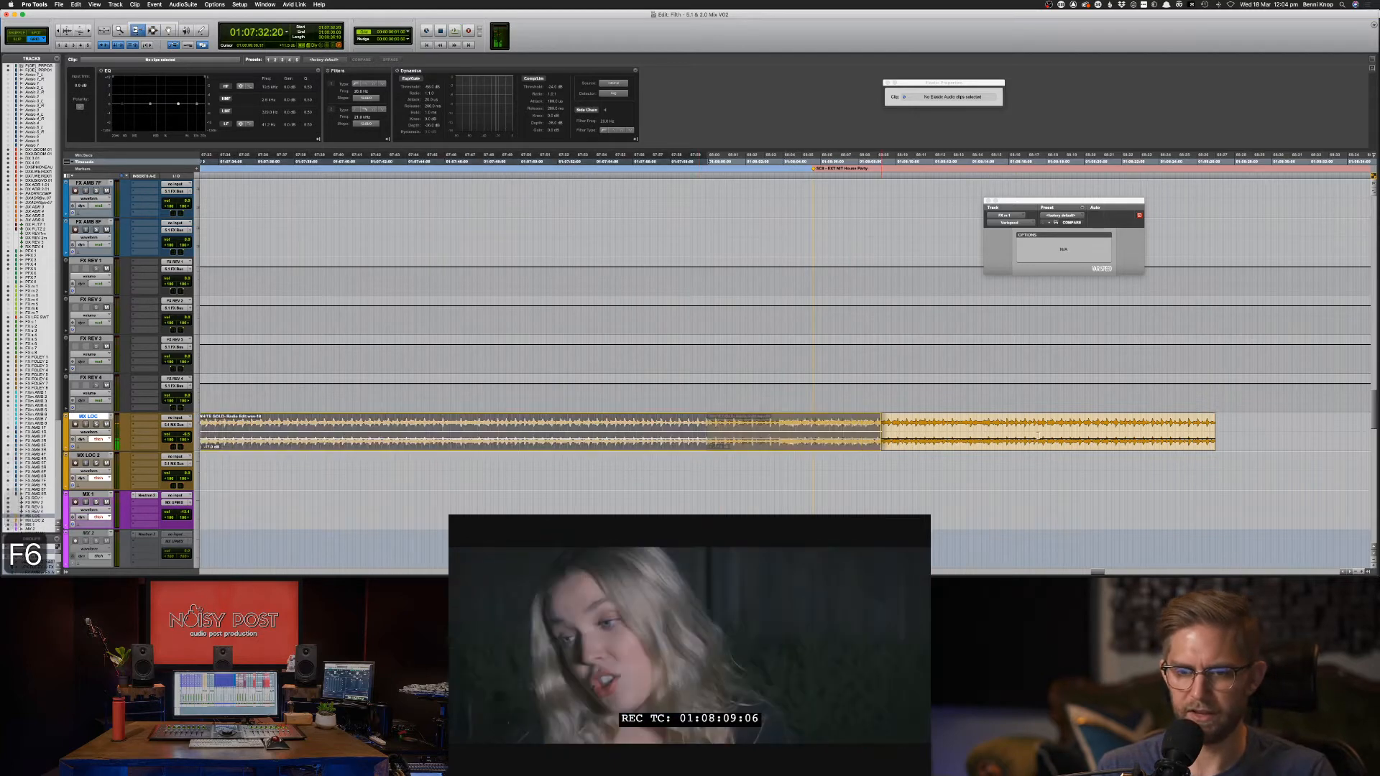
{"action": "left_click", "coordinate": [762, 163]}
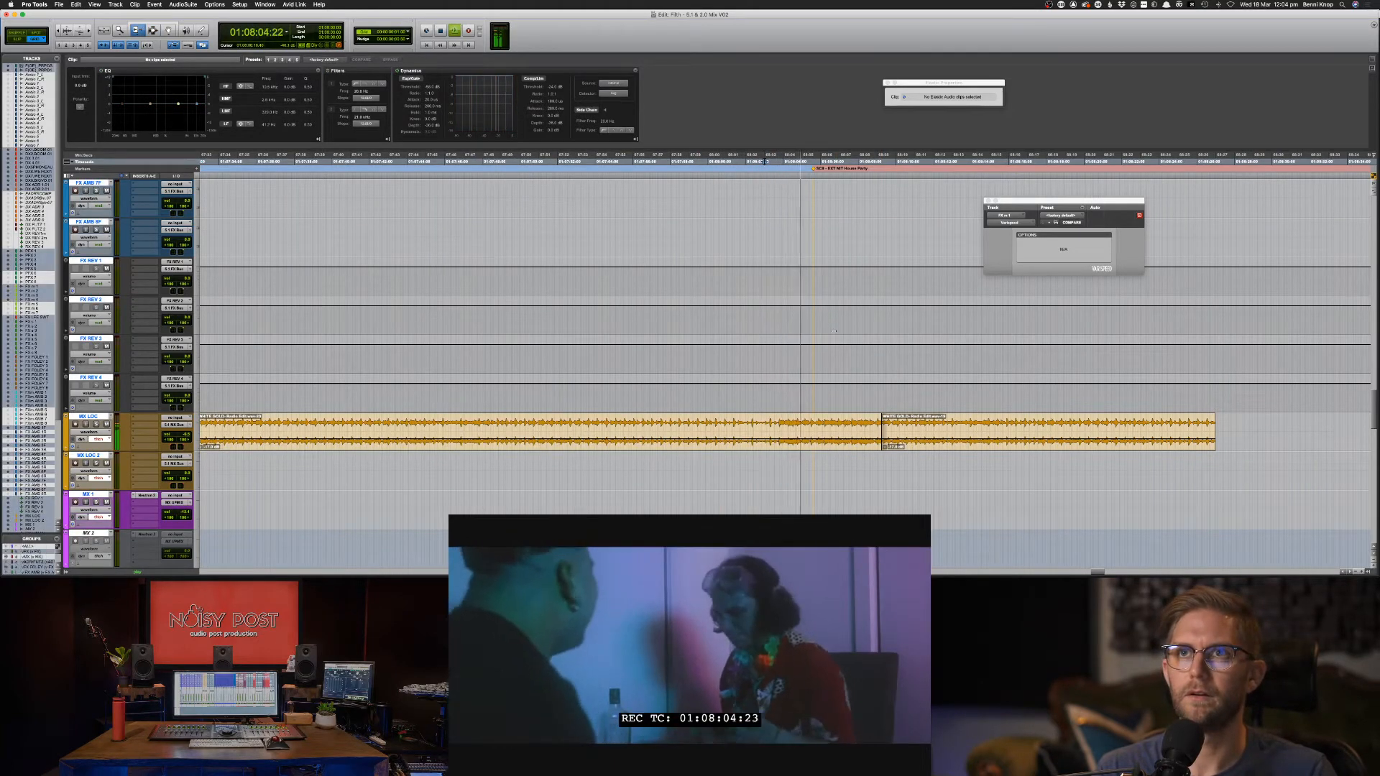
{"action": "key", "text": "space"}
{"action": "key", "text": "super+z"}
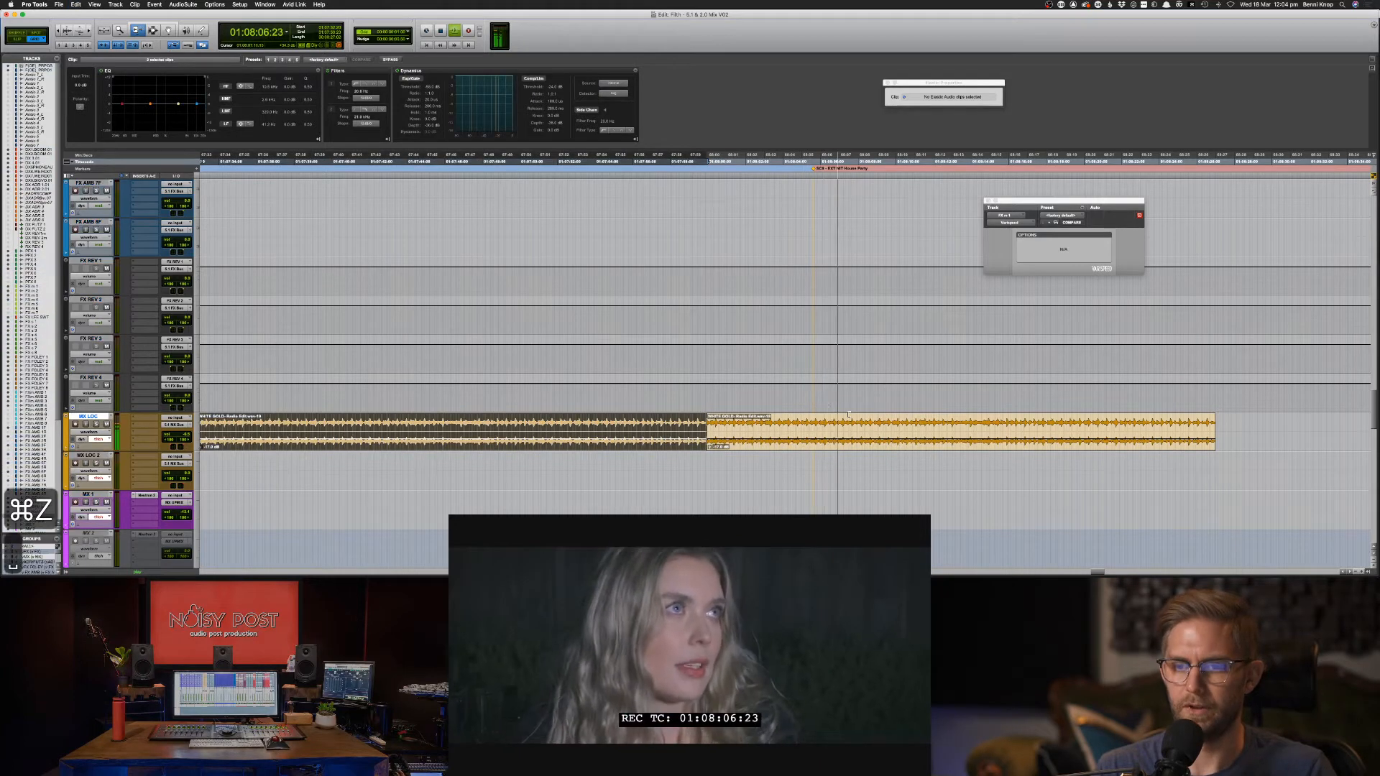
{"action": "key", "text": "F7"}
{"action": "left_click", "coordinate": [687, 430]}
{"action": "key", "text": "space"}
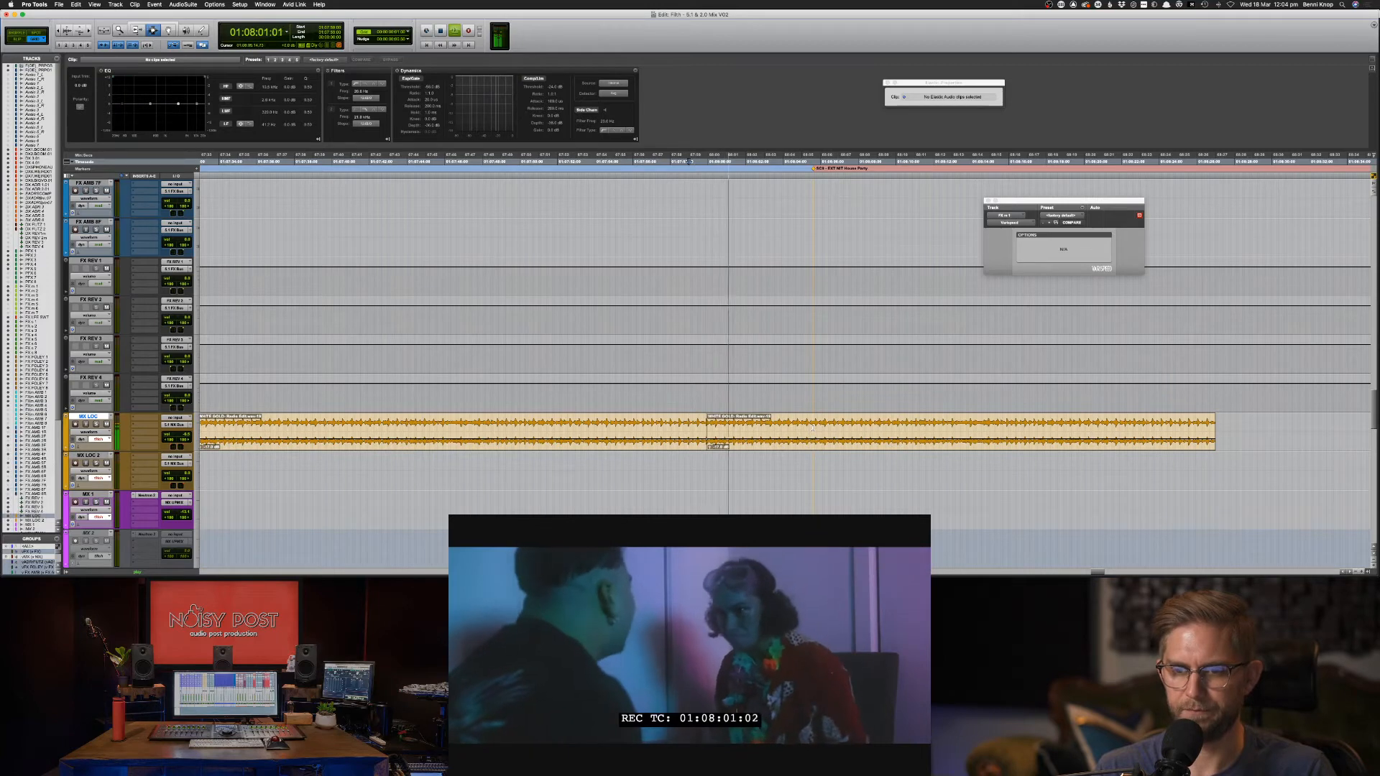
Delete the tail of the MX LOC music and select all the WHITE GOLD clips.
{"action": "left_click_drag", "start_coordinate": [813, 428], "coordinate": [1252, 431]}
{"action": "key", "text": "Delete"}
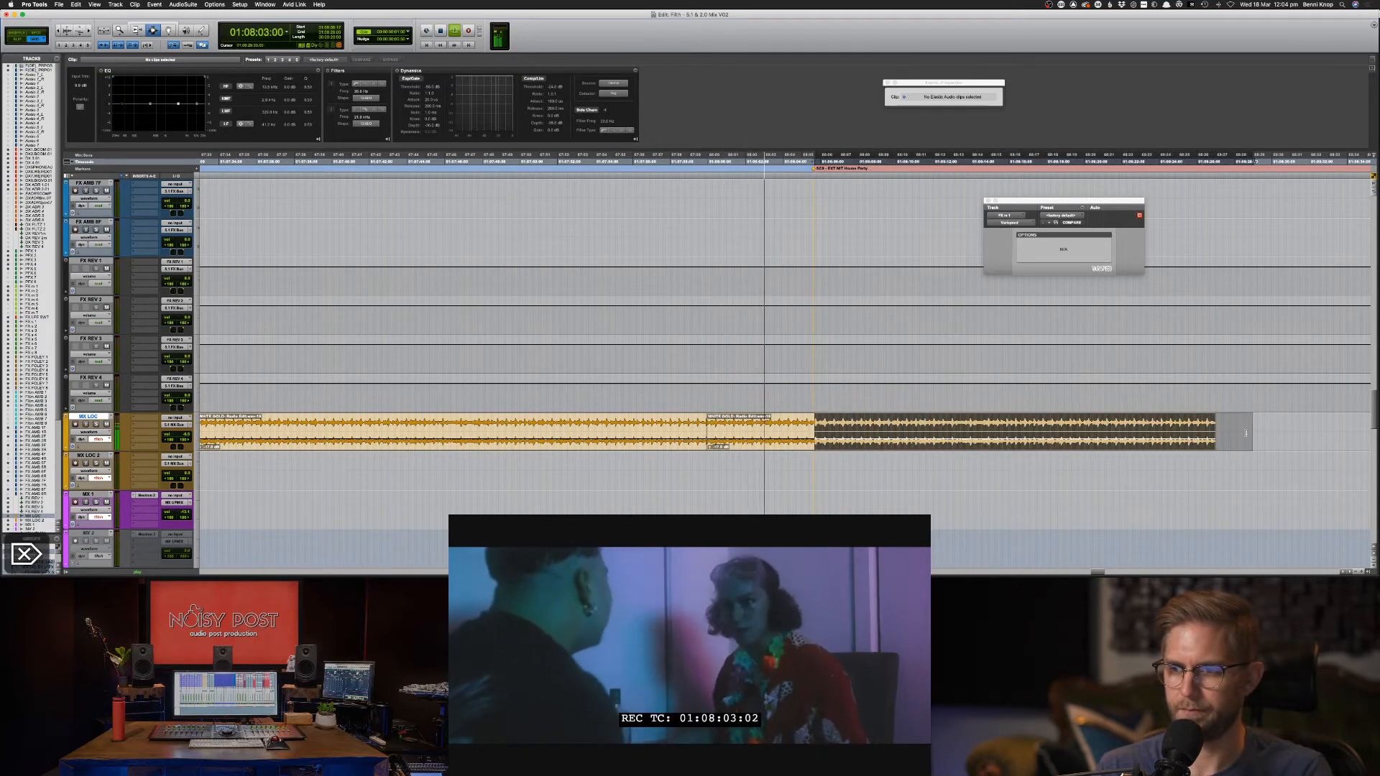
{"action": "key", "text": "f"}
{"action": "key", "text": "super+bracketleft"}
{"action": "key", "text": "super+bracketleft"}
{"action": "key", "text": "super+bracketleft"}
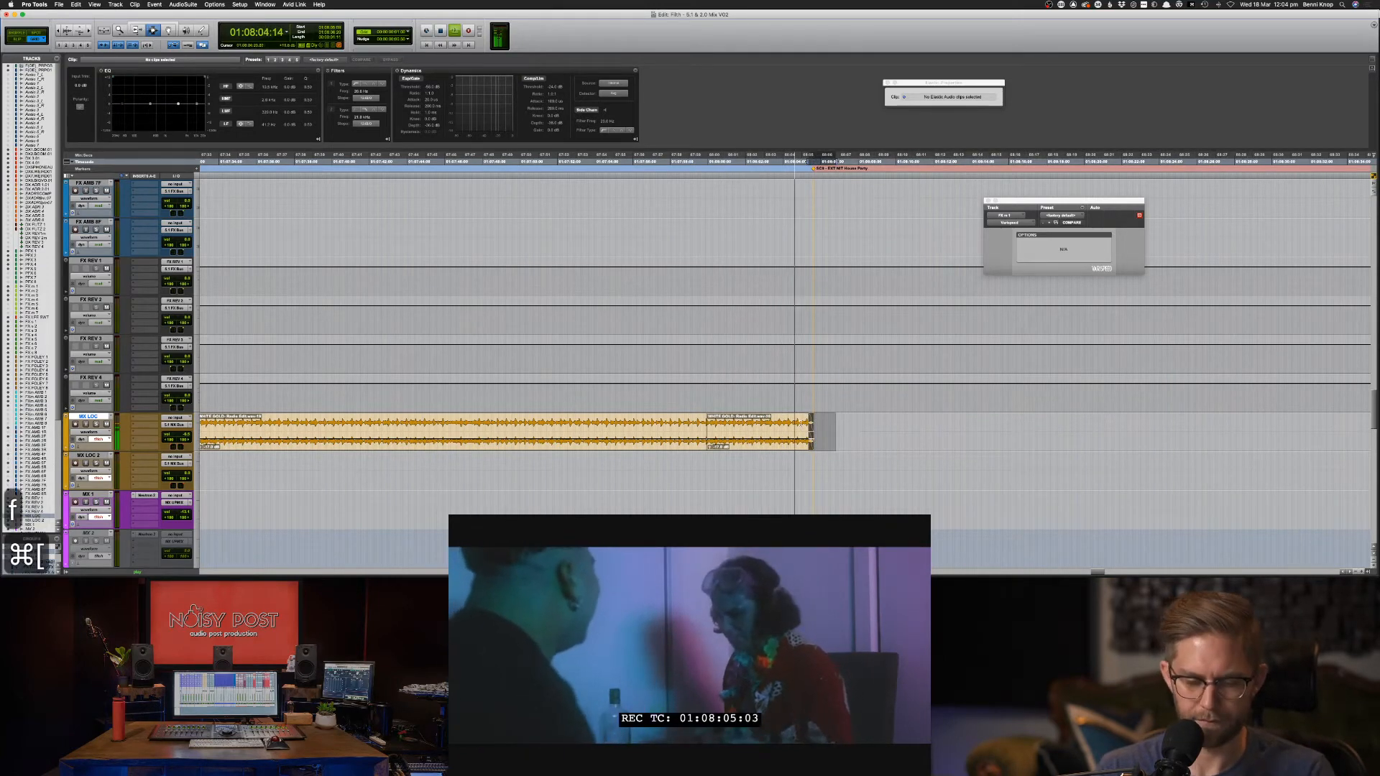
{"action": "left_click_drag", "start_coordinate": [790, 426], "coordinate": [531, 426]}
{"action": "key", "text": "super+bracketleft"}
{"action": "key", "text": "super+bracketleft"}
{"action": "key", "text": "super+bracketleft"}
{"action": "key", "text": "super+bracketleft"}
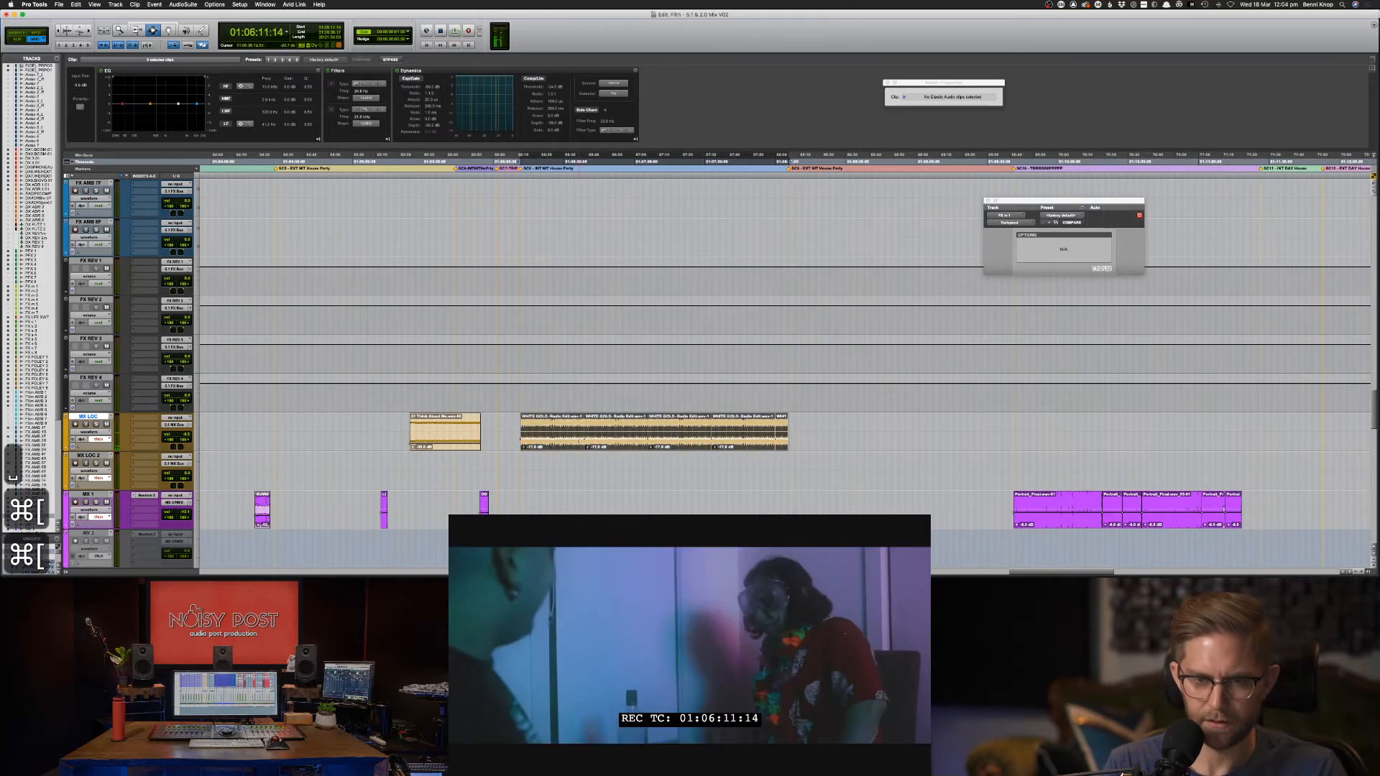
Cut the WHITE GOLD clips from MX LOC and paste them onto MX LOC 2 at the same timing.
{"action": "key", "text": "super+bracketright"}
{"action": "key", "text": "super+bracketright"}
{"action": "key", "text": "super+bracketright"}
{"action": "key", "text": "super+bracketright"}
{"action": "key", "text": "super+bracketright"}
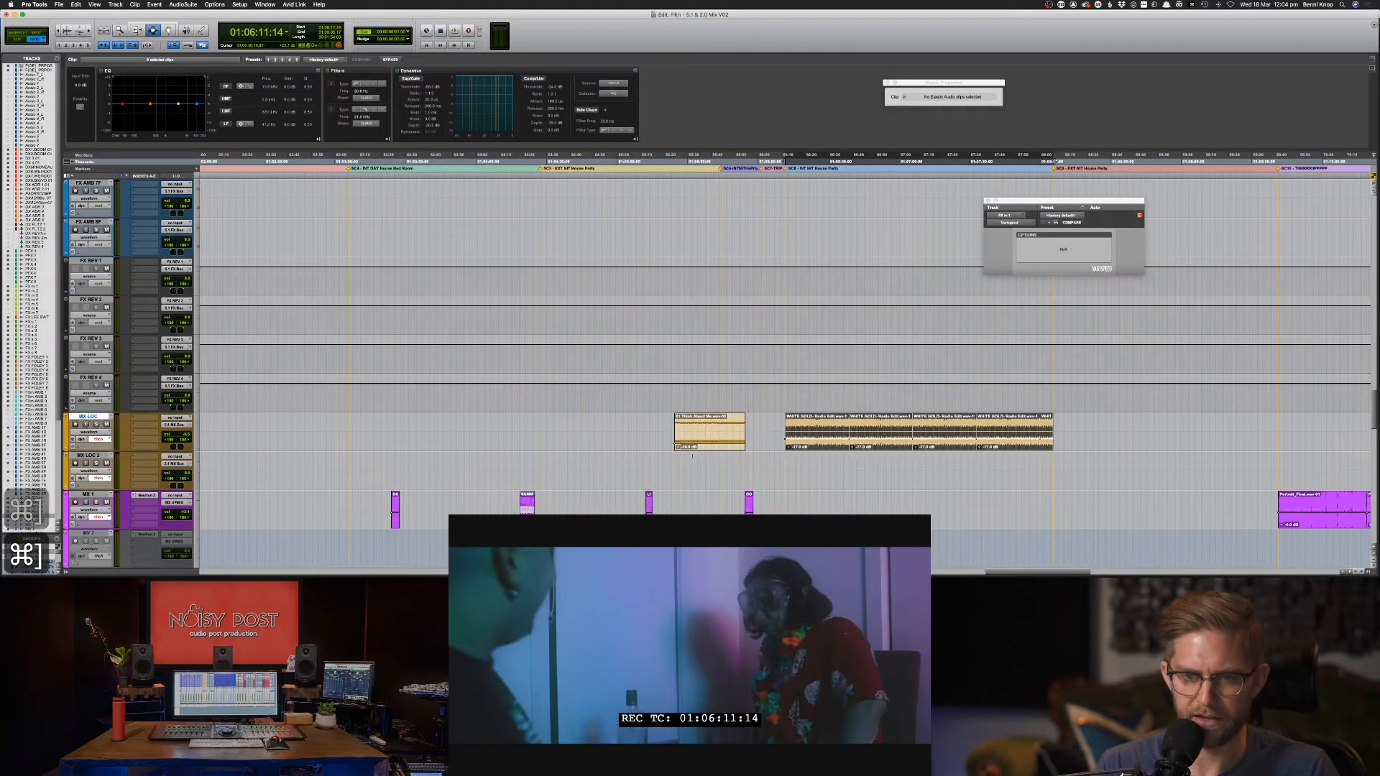
{"action": "left_click", "coordinate": [695, 430]}
{"action": "left_click", "coordinate": [696, 430]}
{"action": "key", "text": "space"}
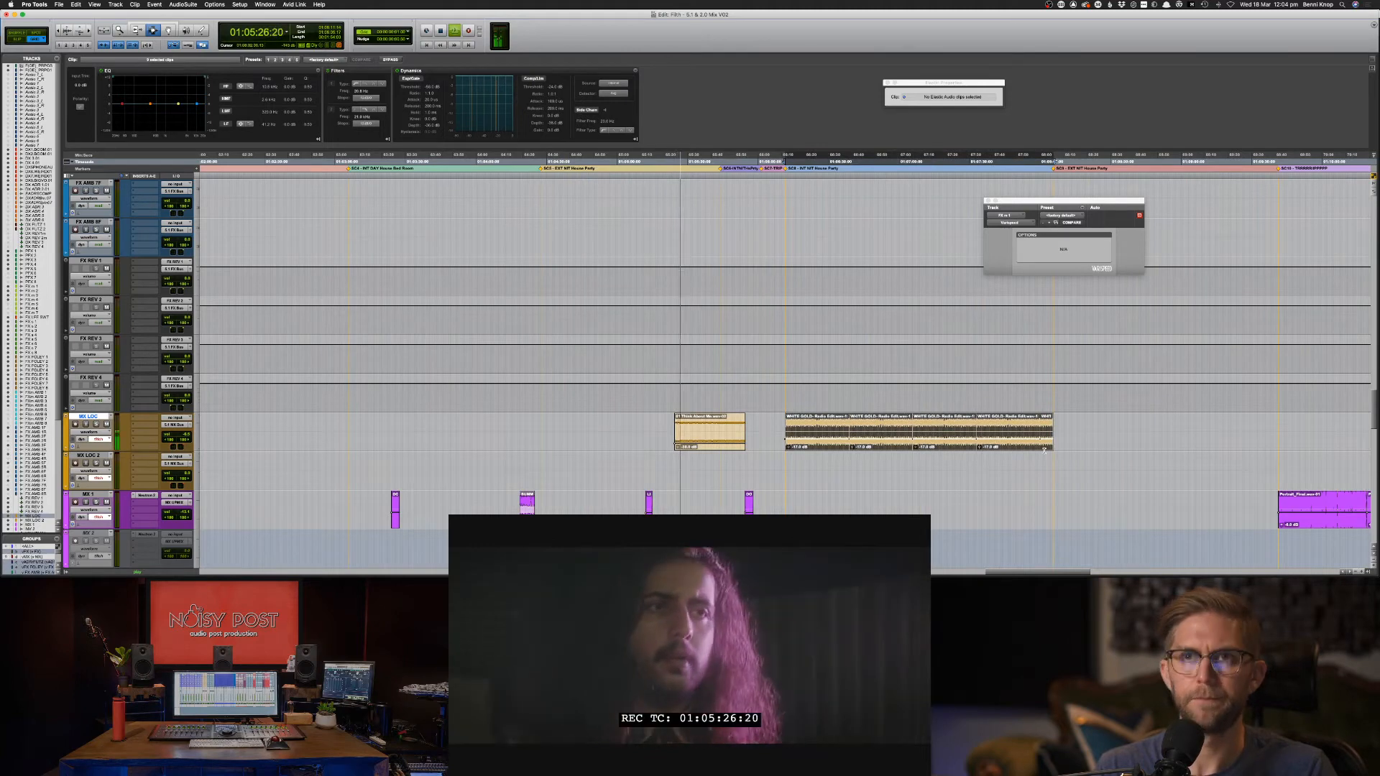
{"action": "key", "text": "super+x"}
{"action": "key", "text": "semicolon"}
{"action": "key", "text": "super+v"}
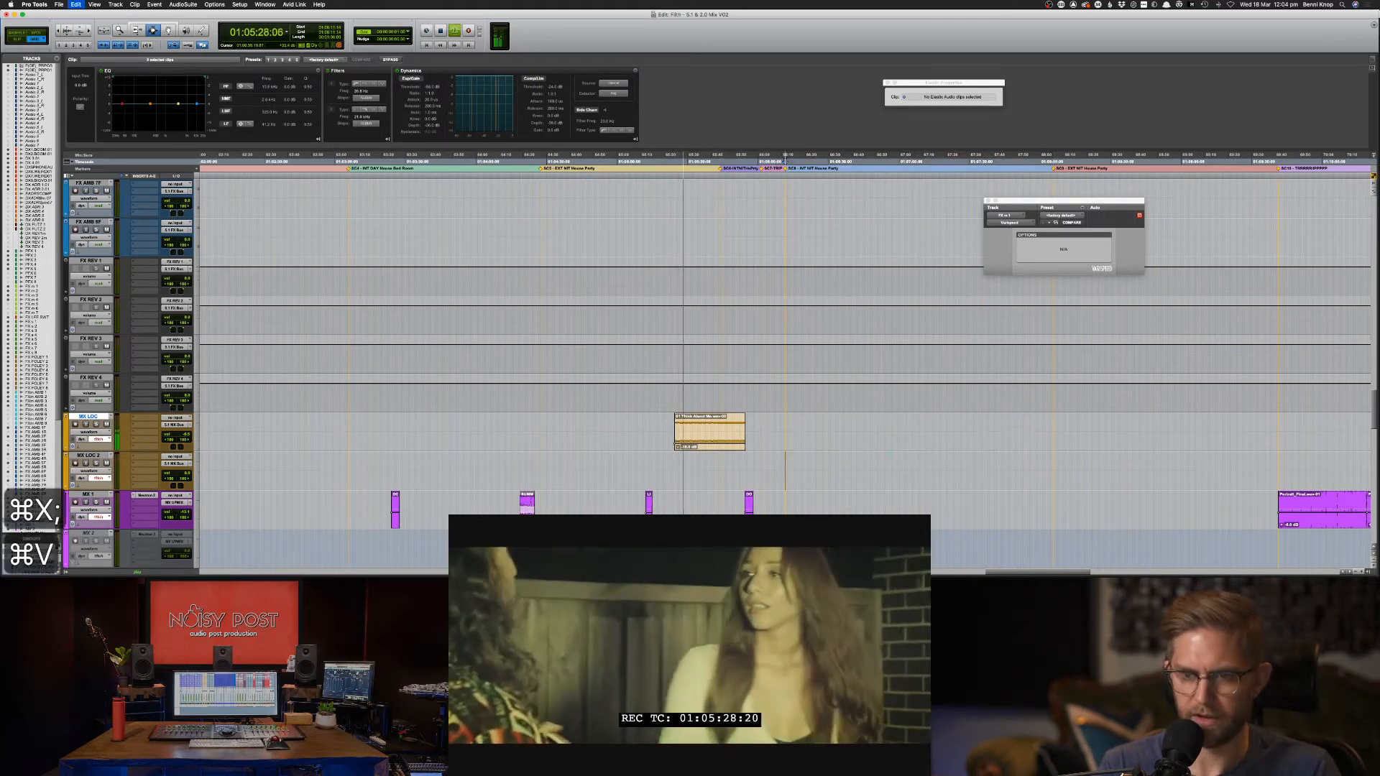
{"action": "key", "text": "space"}
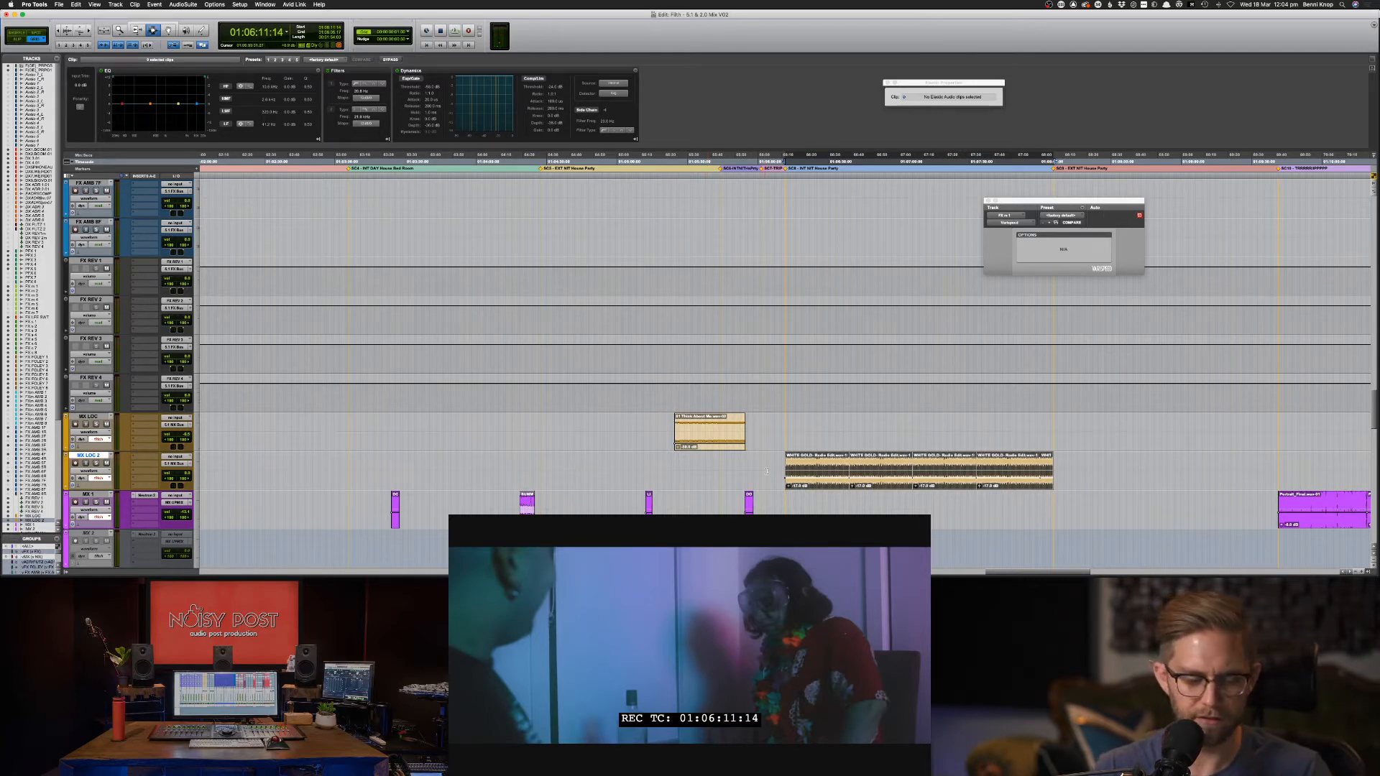
Save the session.
{"action": "key", "text": "super+s"}
{"action": "key", "text": "super+bracketright"}
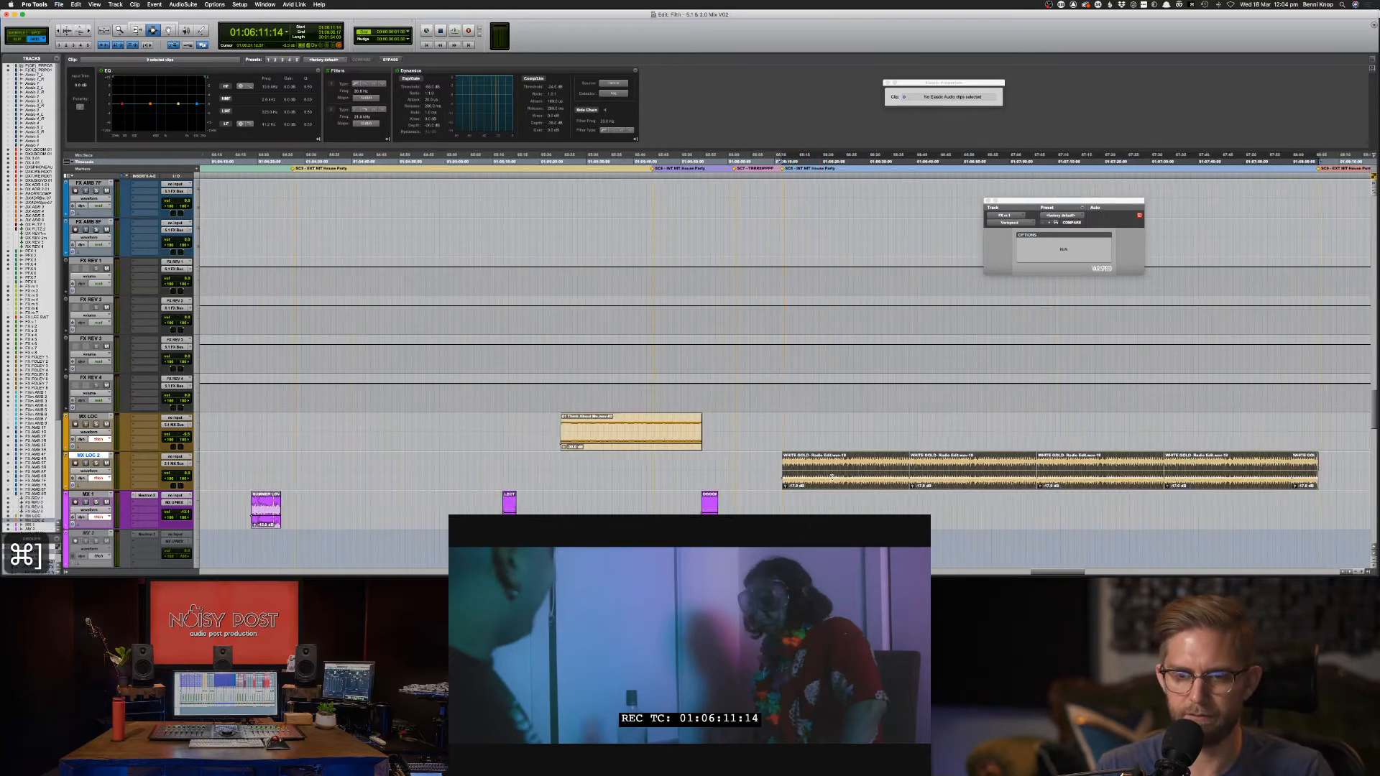
{"action": "scroll", "coordinate": [791, 359], "scroll_direction": "right", "scroll_amount": 3}
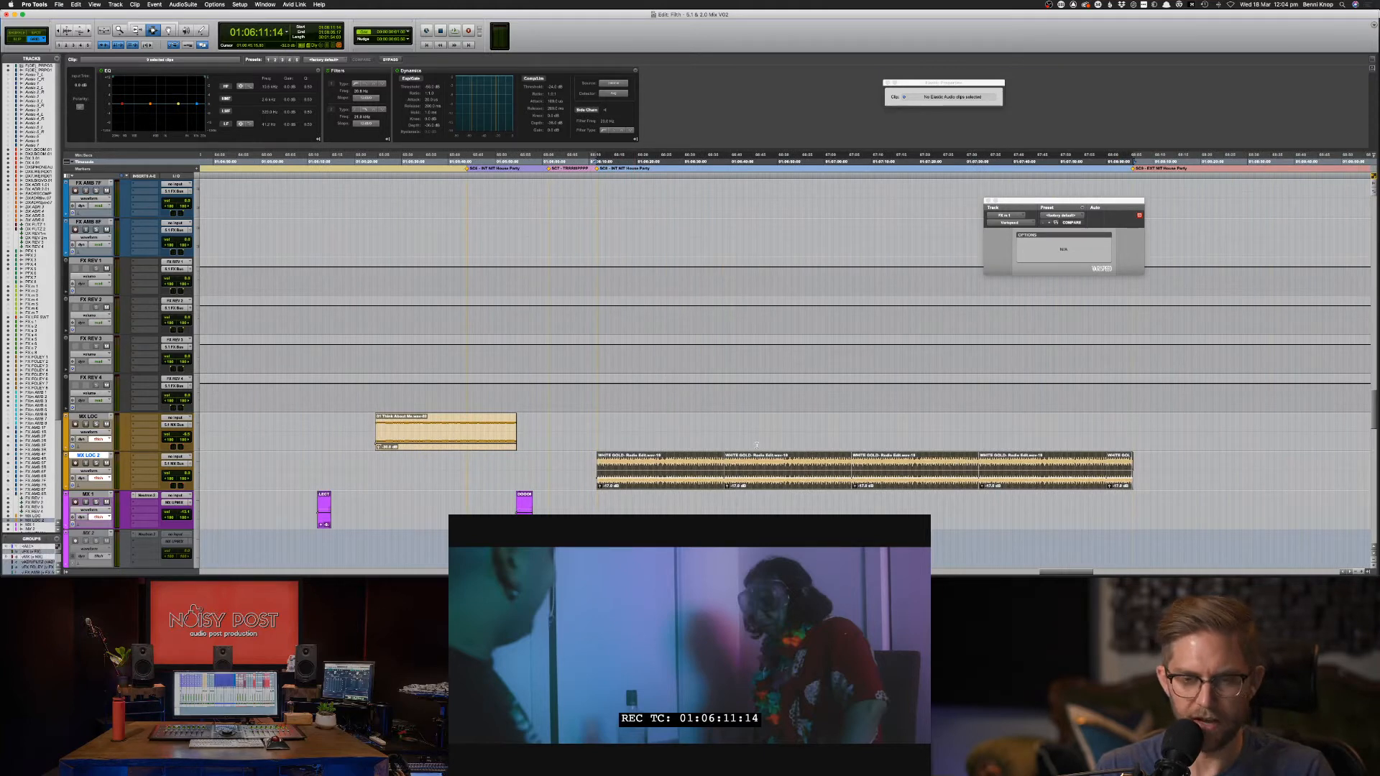
Insert the EQ3 7-Band plug-in on MX LOC 2's first insert slot in the Mix window.
{"action": "key", "text": "super+equal"}
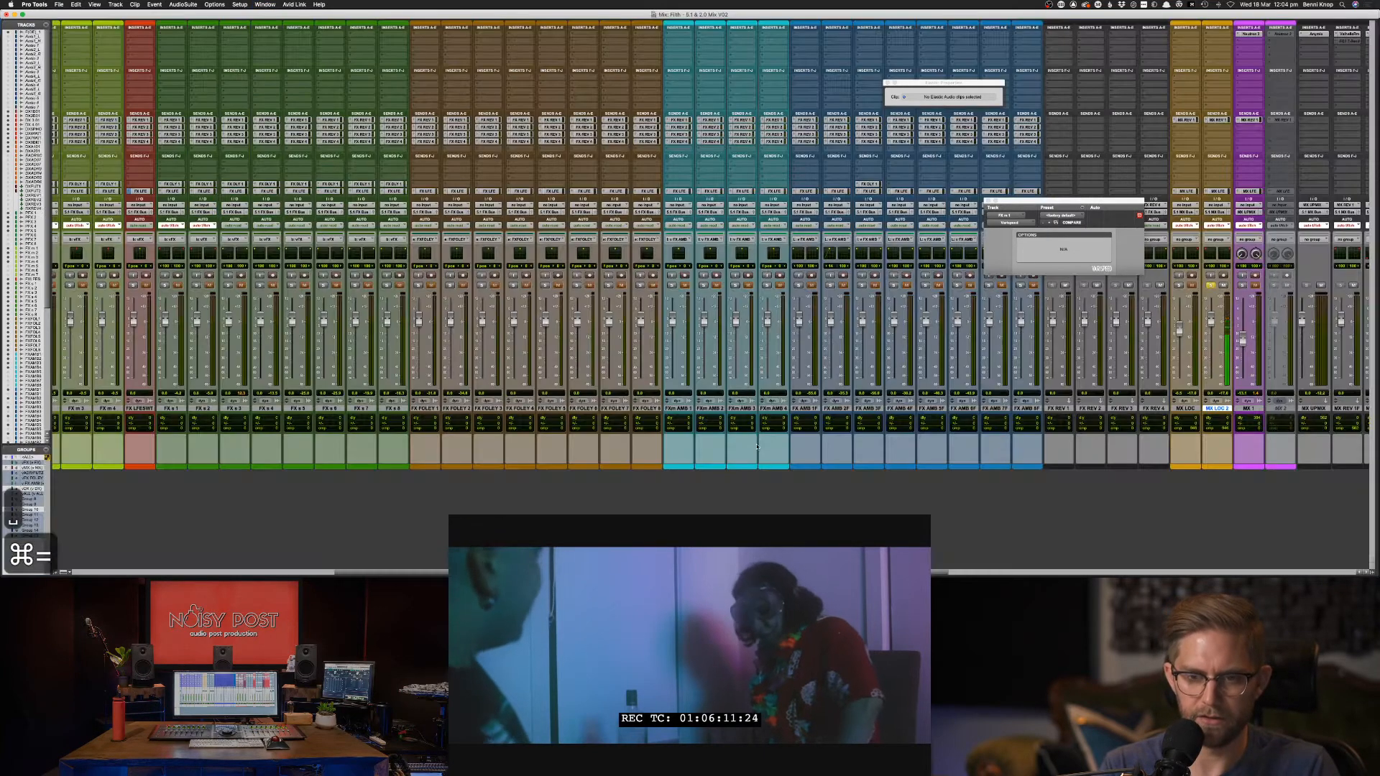
{"action": "scroll", "coordinate": [726, 273], "scroll_direction": "right", "scroll_amount": 5}
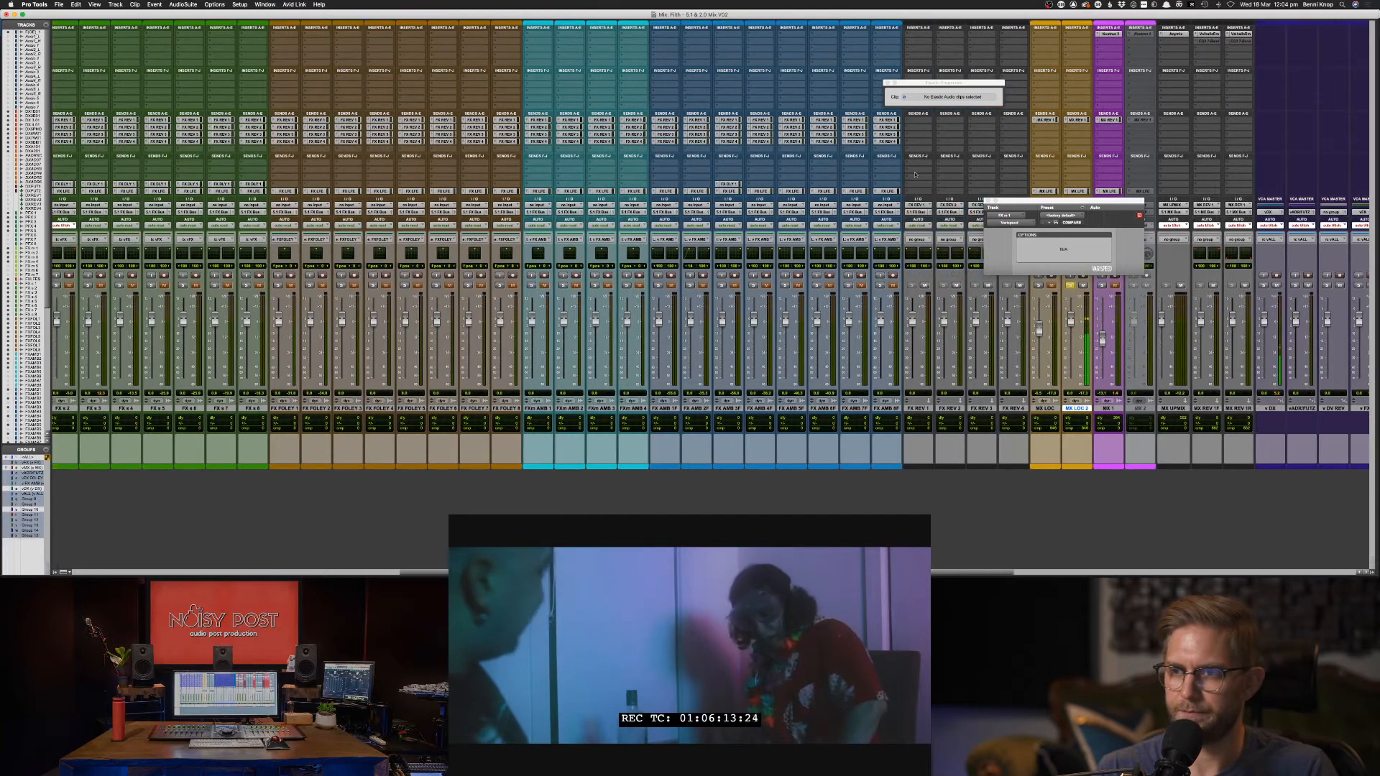
{"action": "left_click", "coordinate": [1079, 36]}
{"action": "mouse_move", "coordinate": [1092, 34]}
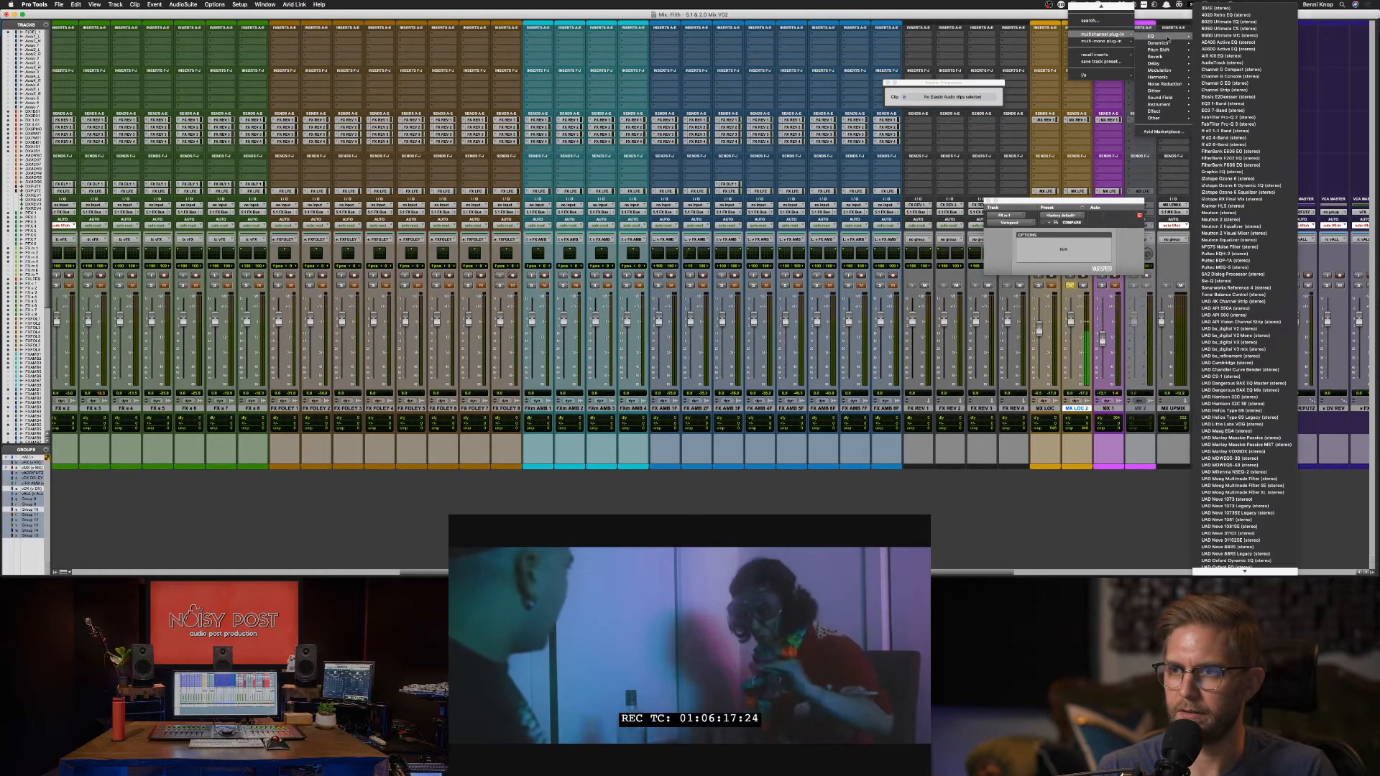
{"action": "mouse_move", "coordinate": [1172, 35]}
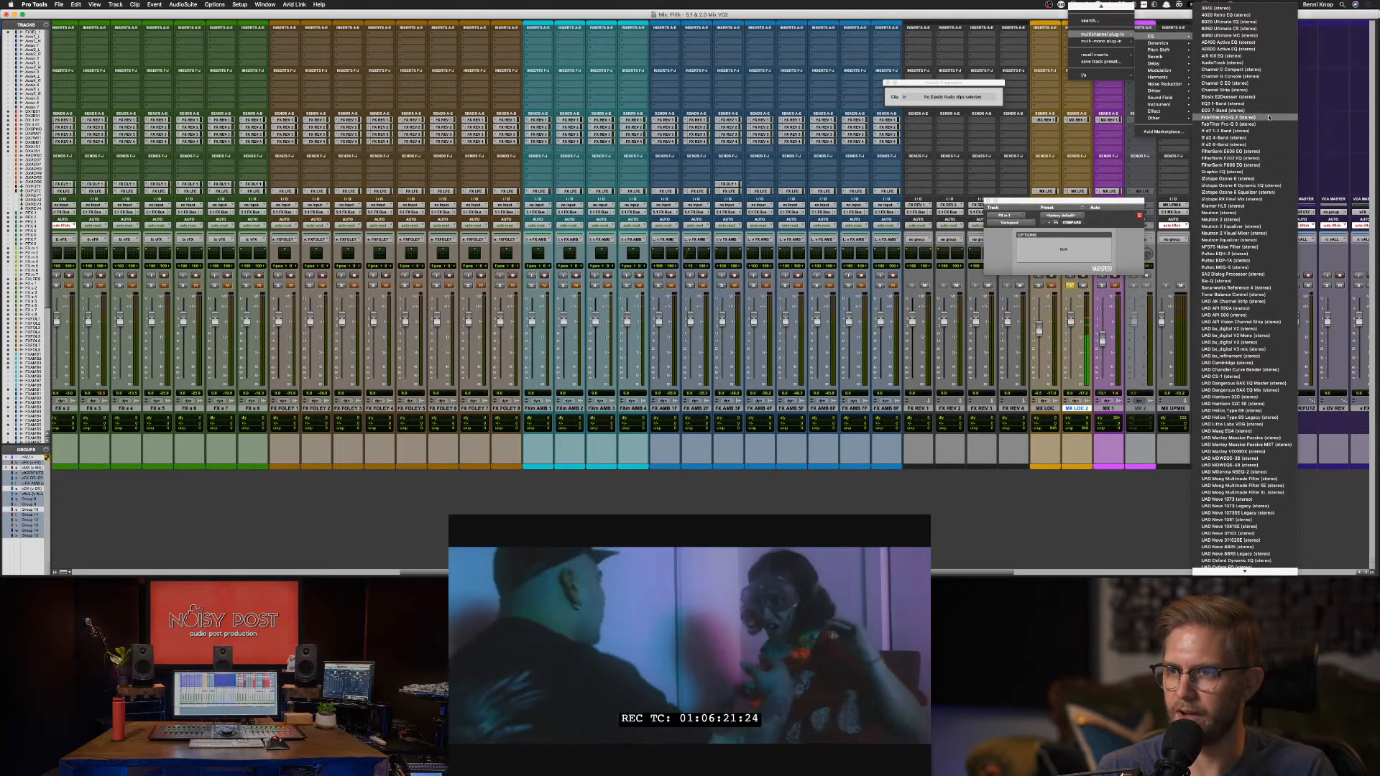
{"action": "left_click", "coordinate": [1268, 112]}
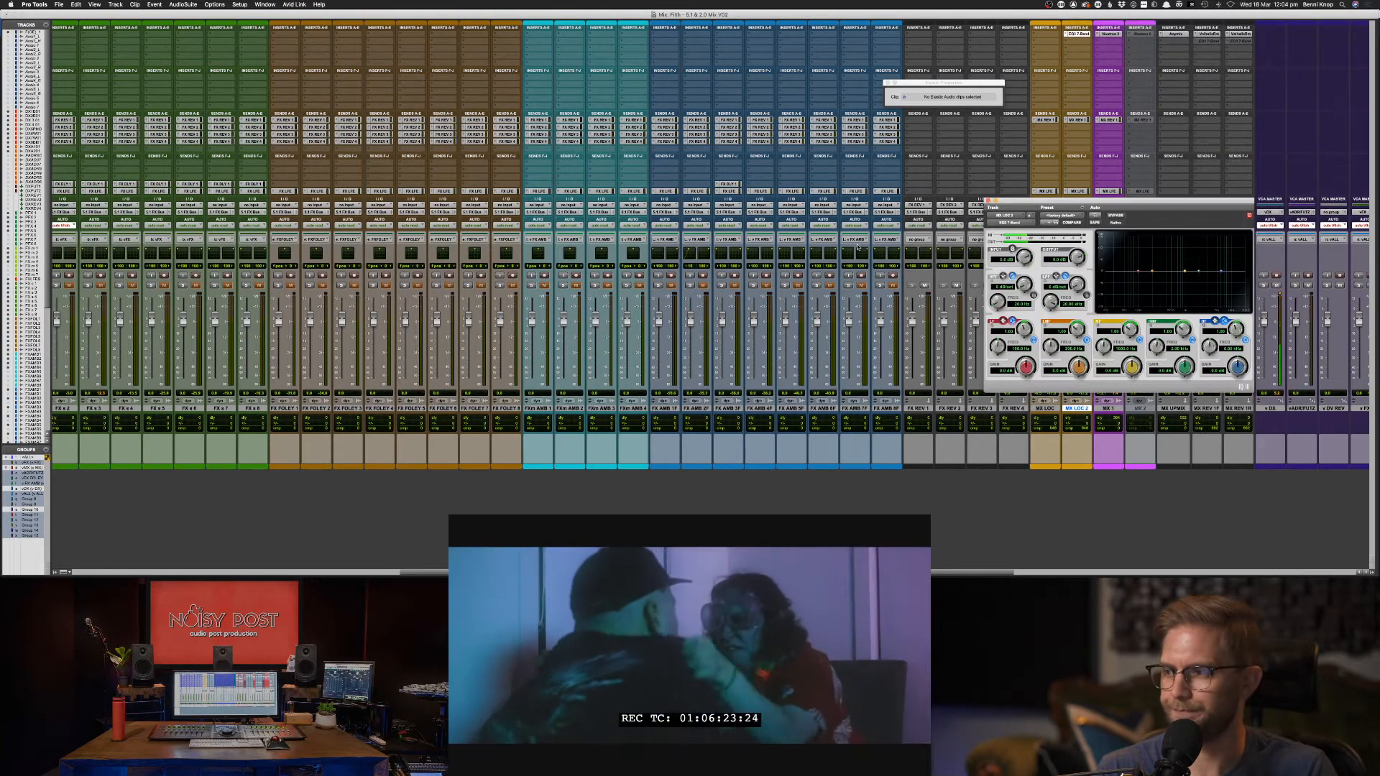
{"action": "key", "text": "super+Tab"}
{"action": "key", "text": "super+Tab"}
{"action": "key", "text": "super+Tab"}
{"action": "key", "text": "super+Tab"}
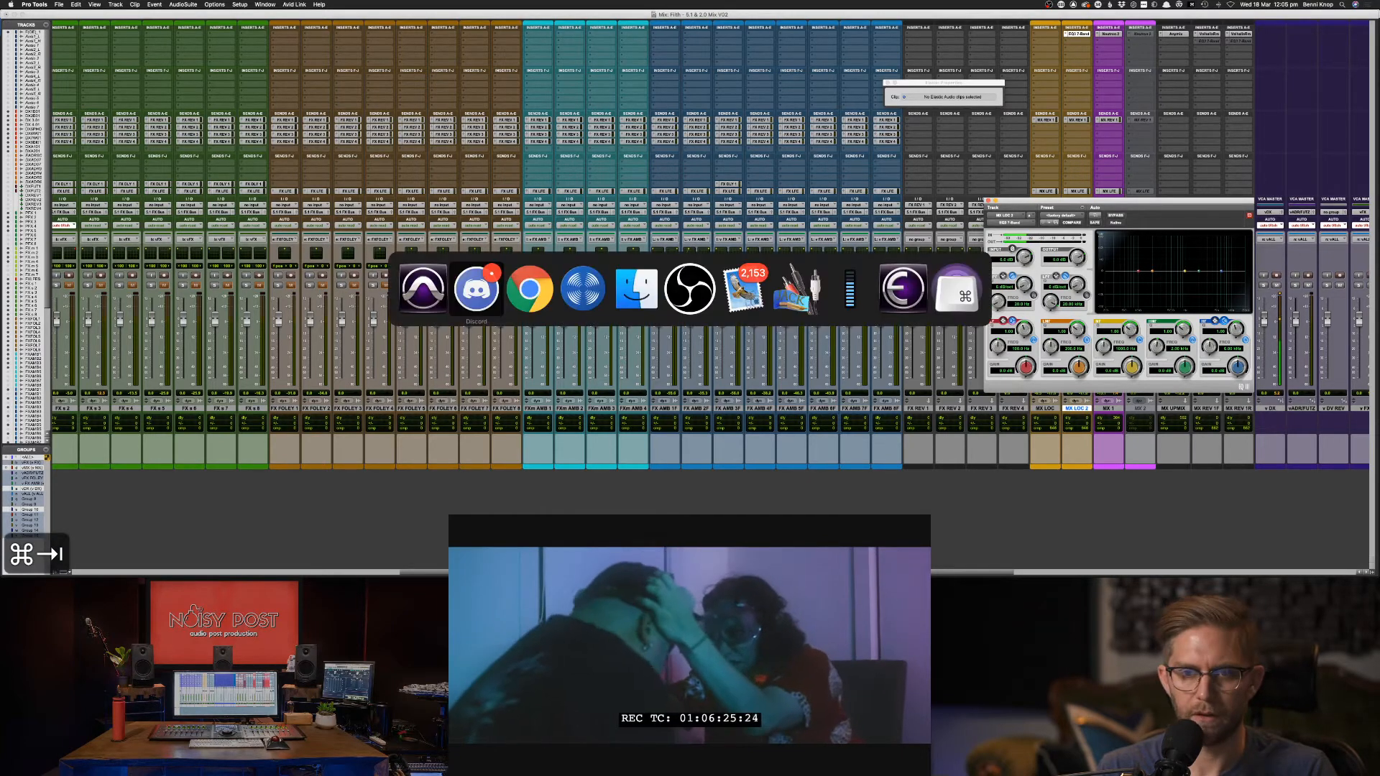
{"action": "key", "text": "super+Tab"}
{"action": "key", "text": "super+Tab"}
{"action": "key", "text": "super+Tab"}
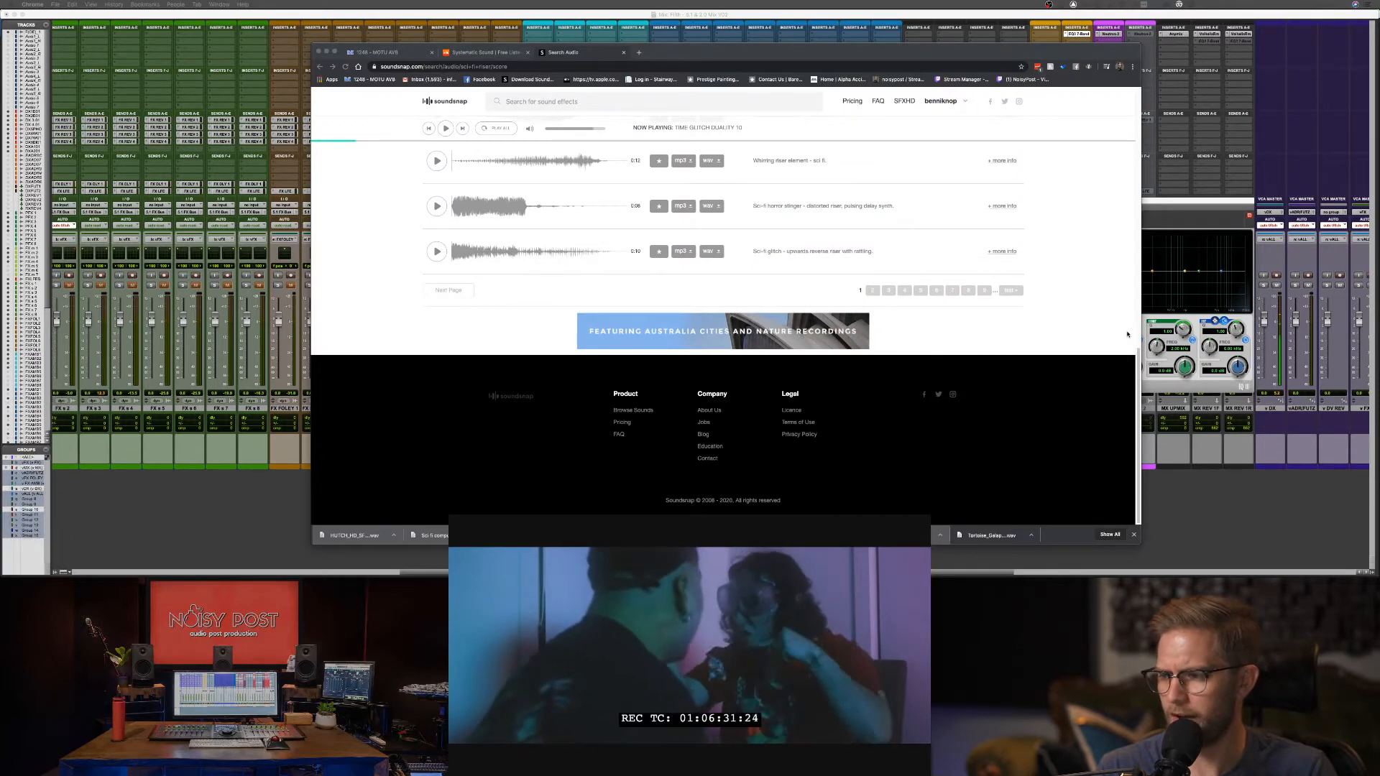
{"action": "left_click", "coordinate": [1150, 438]}
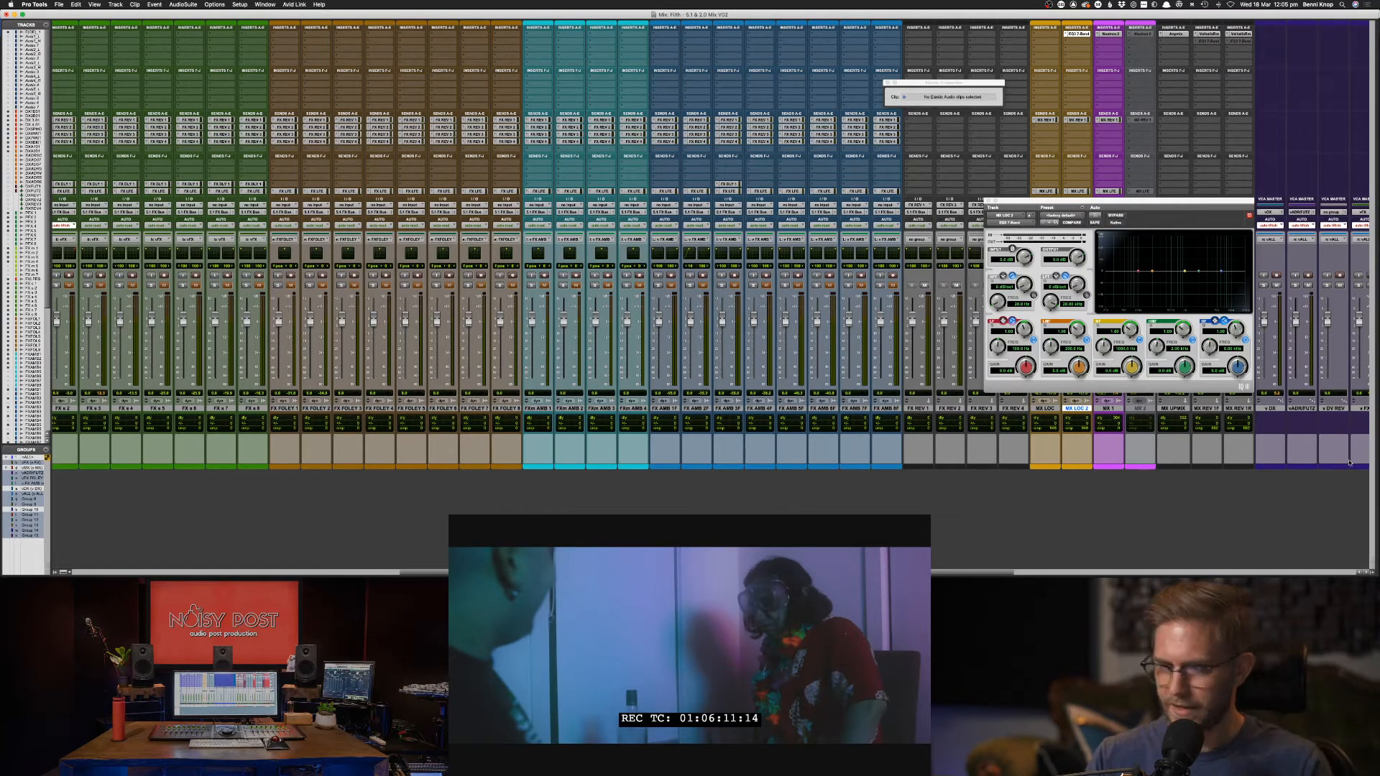
Check the Soundsnap browser page, then go back to Pro Tools' Edit window.
{"action": "key", "text": "super+Tab"}
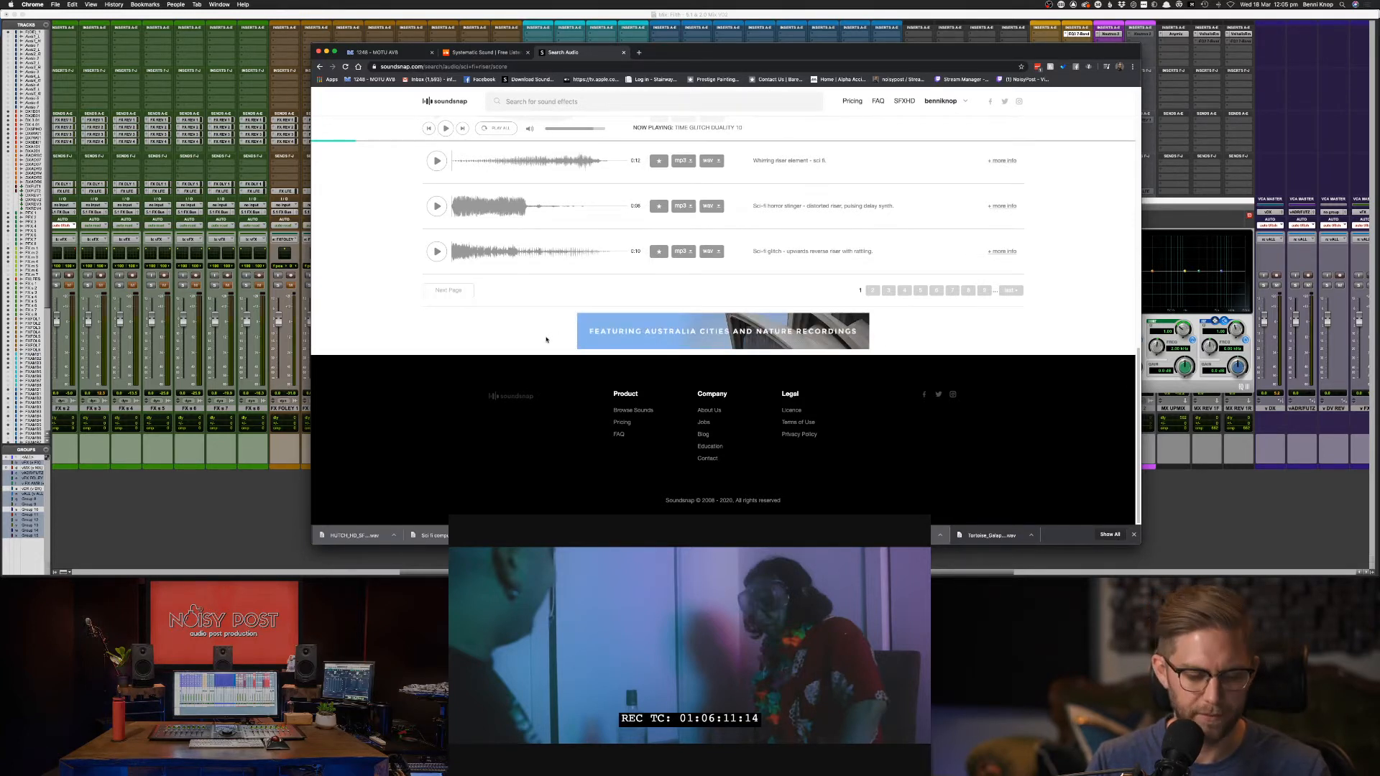
{"action": "key", "text": "super+Tab"}
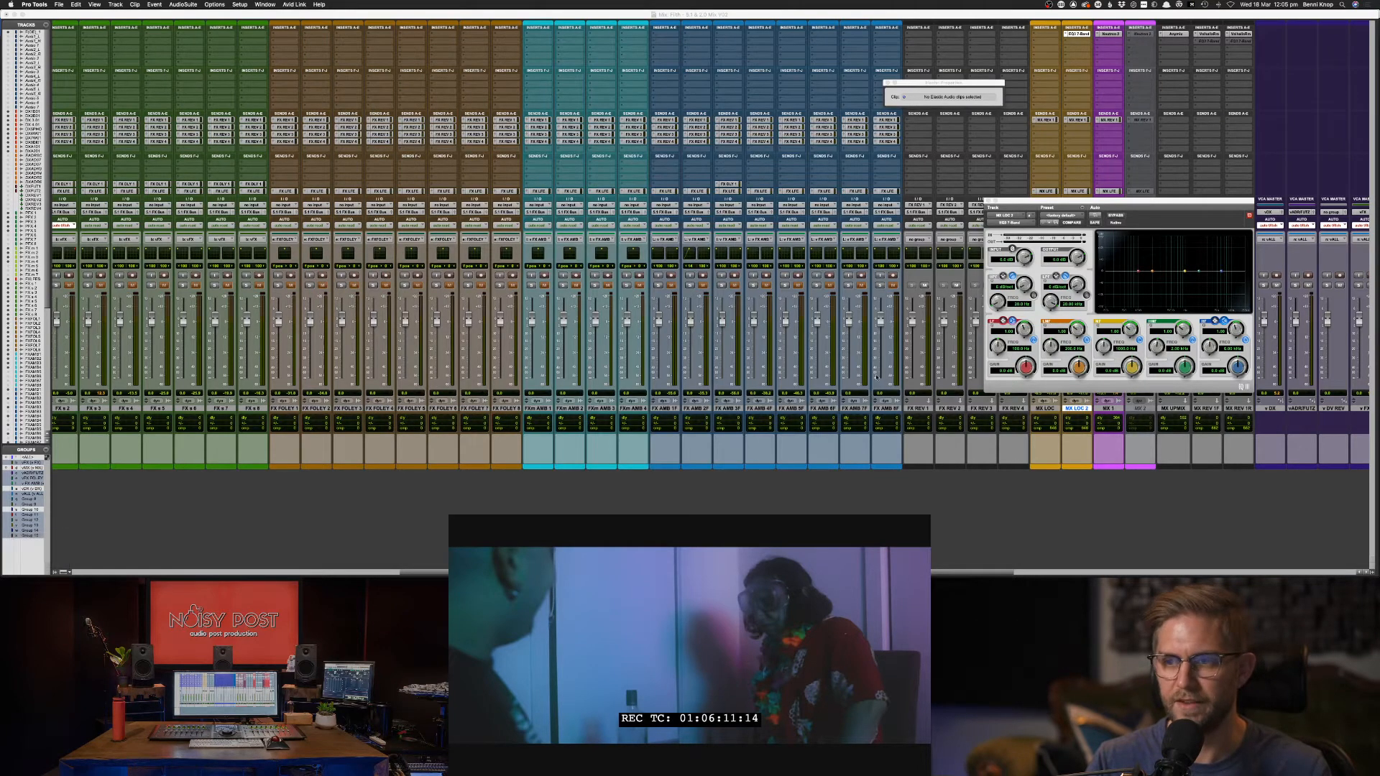
{"action": "key", "text": "super+Tab"}
{"action": "key", "text": "super+Tab"}
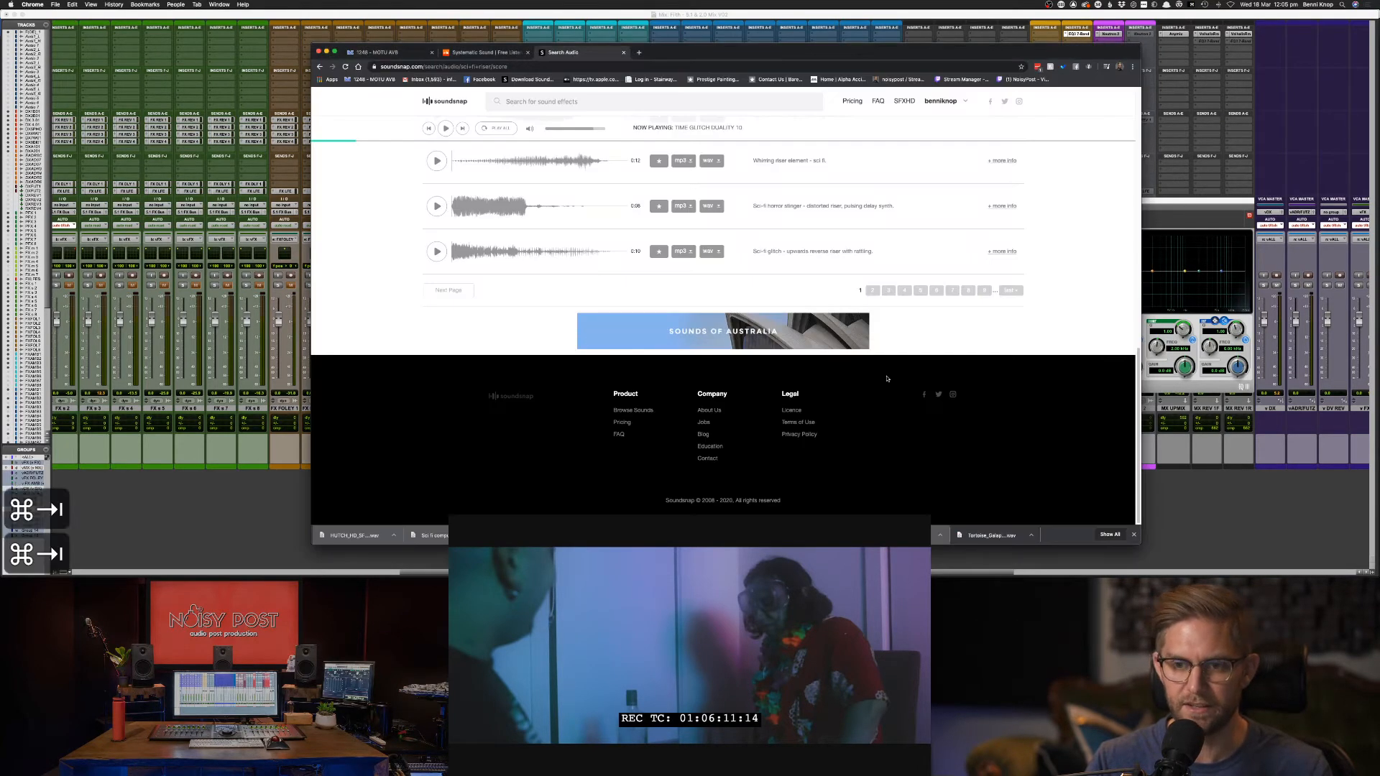
{"action": "key", "text": "super+equal"}
{"action": "key", "text": "super+equal"}
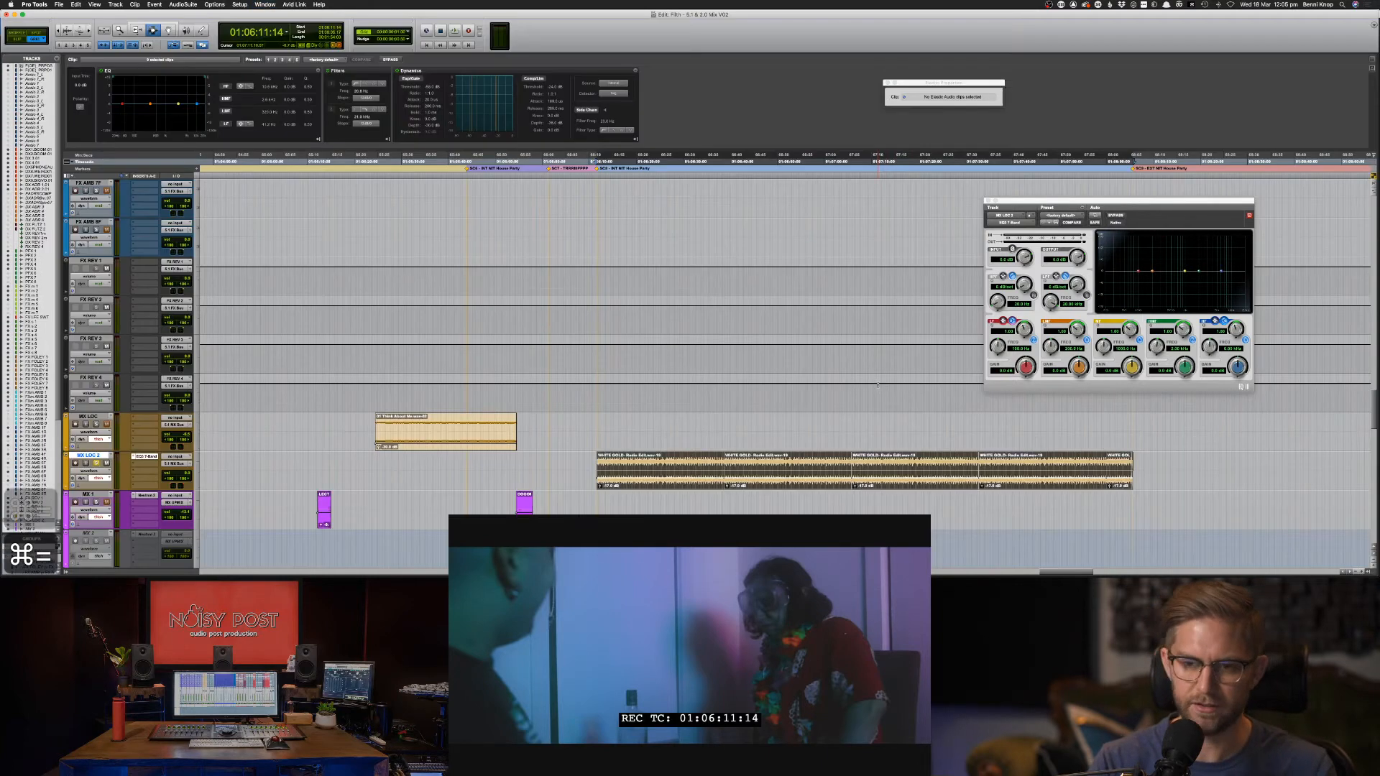
While playing, set the EQ3 low-pass to 24 dB/oct at about 130 Hz and the high-pass to 47 Hz.
{"action": "key", "text": "s"}
{"action": "key", "text": "space"}
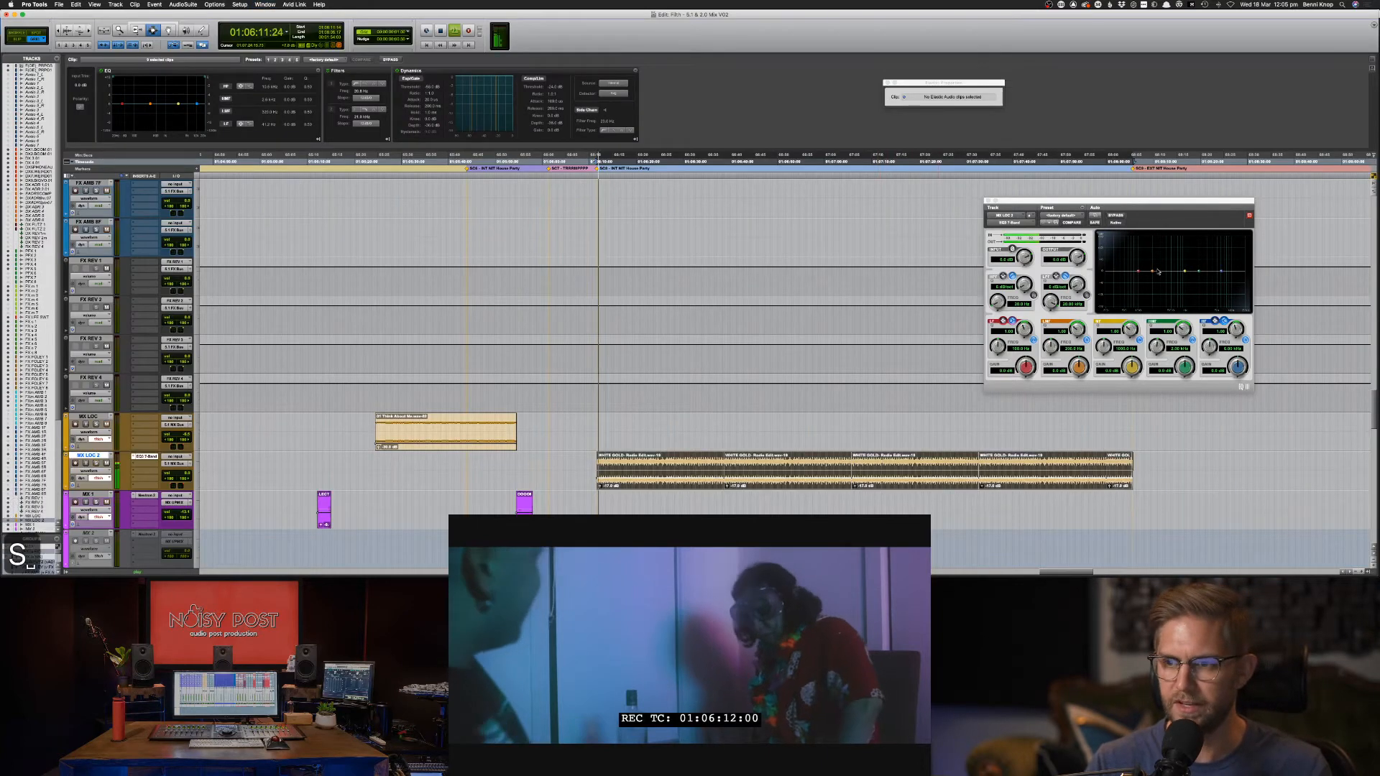
{"action": "left_click_drag", "start_coordinate": [1076, 289], "coordinate": [1027, 266]}
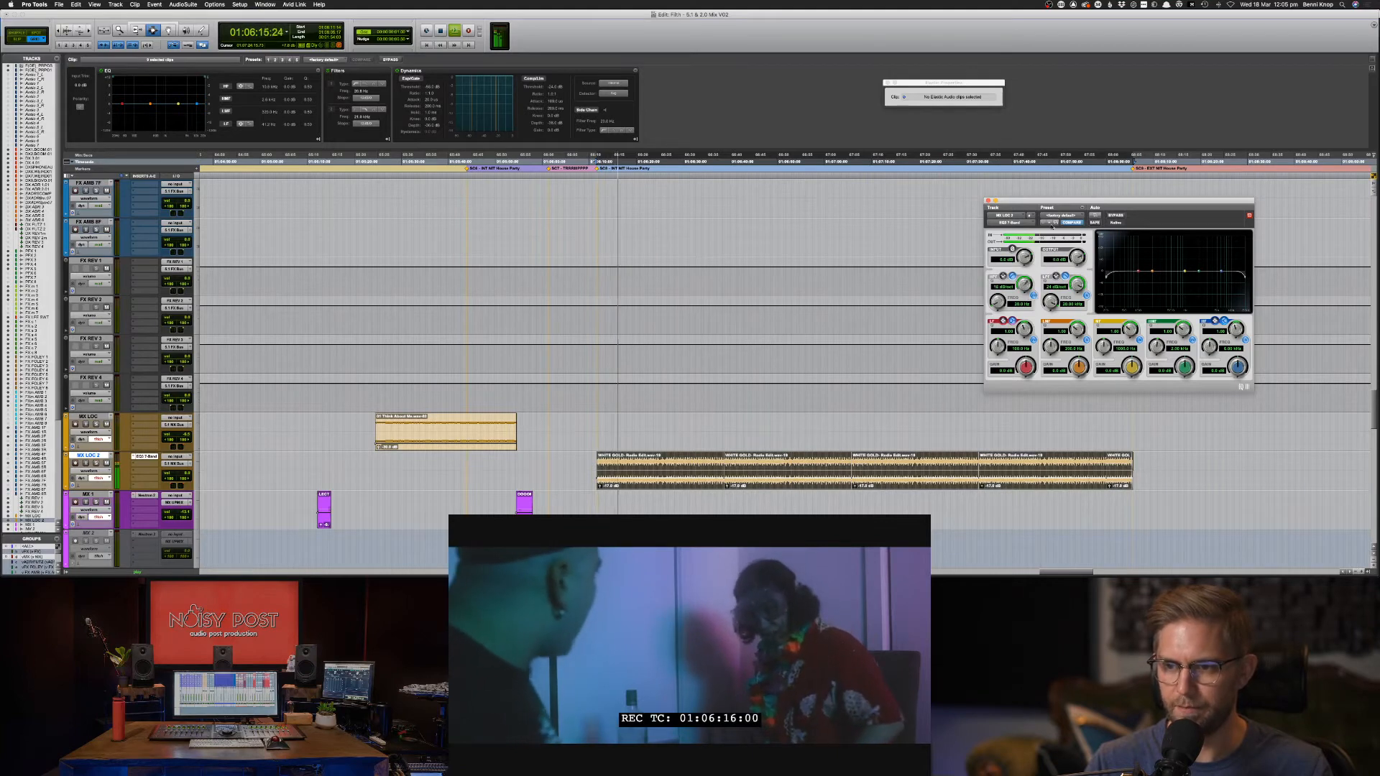
{"action": "left_click_drag", "start_coordinate": [1245, 277], "coordinate": [1150, 286]}
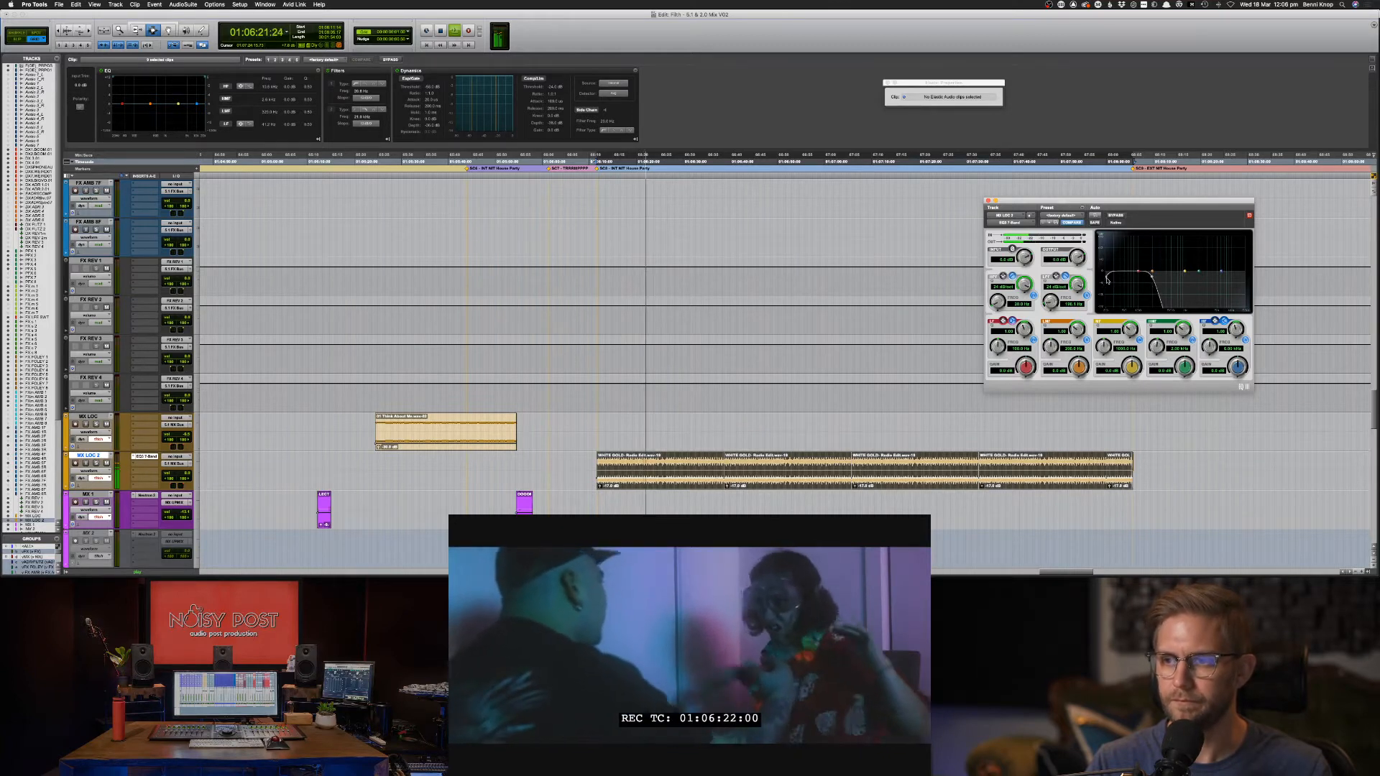
{"action": "left_click_drag", "start_coordinate": [1108, 274], "coordinate": [1125, 282]}
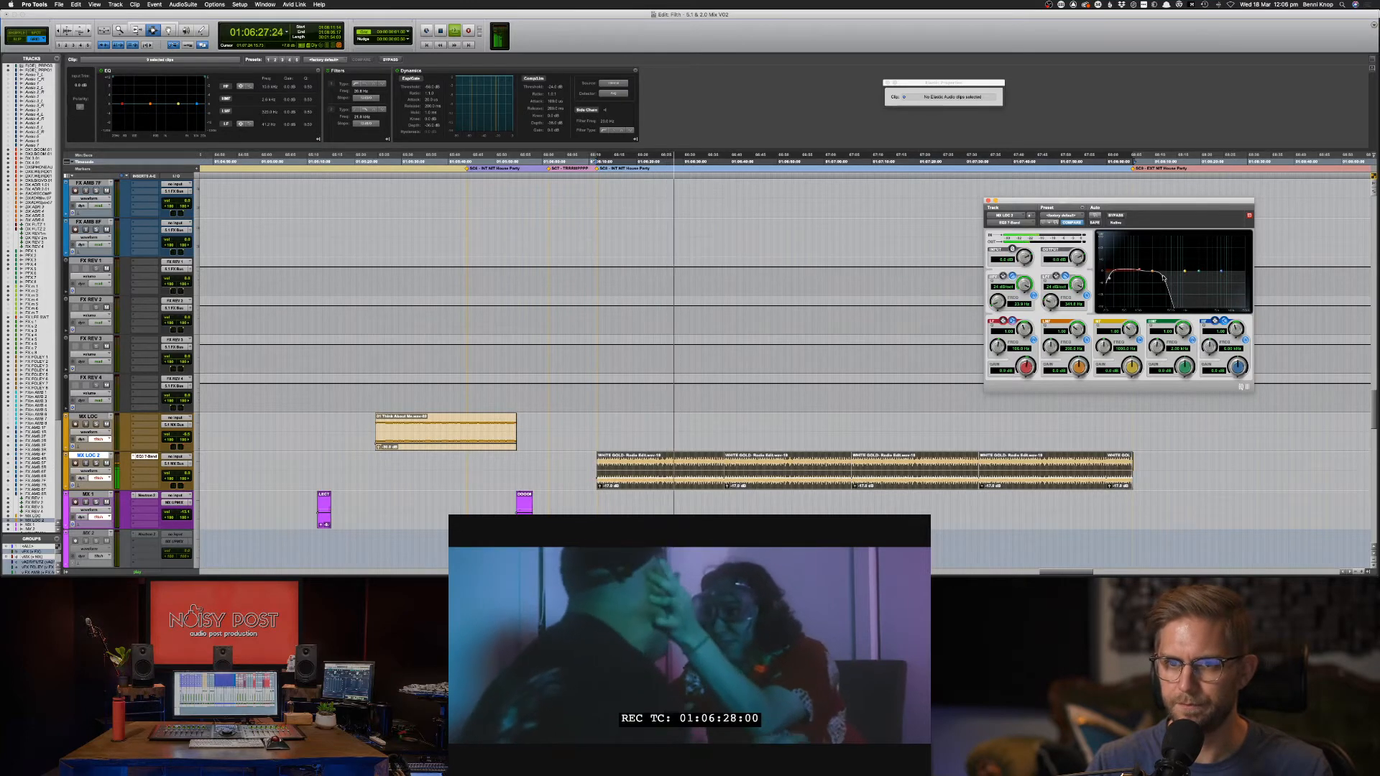
Insert ReVibe II on MX LOC 2's second insert slot and look through its preset categories.
{"action": "key", "text": "super+equal"}
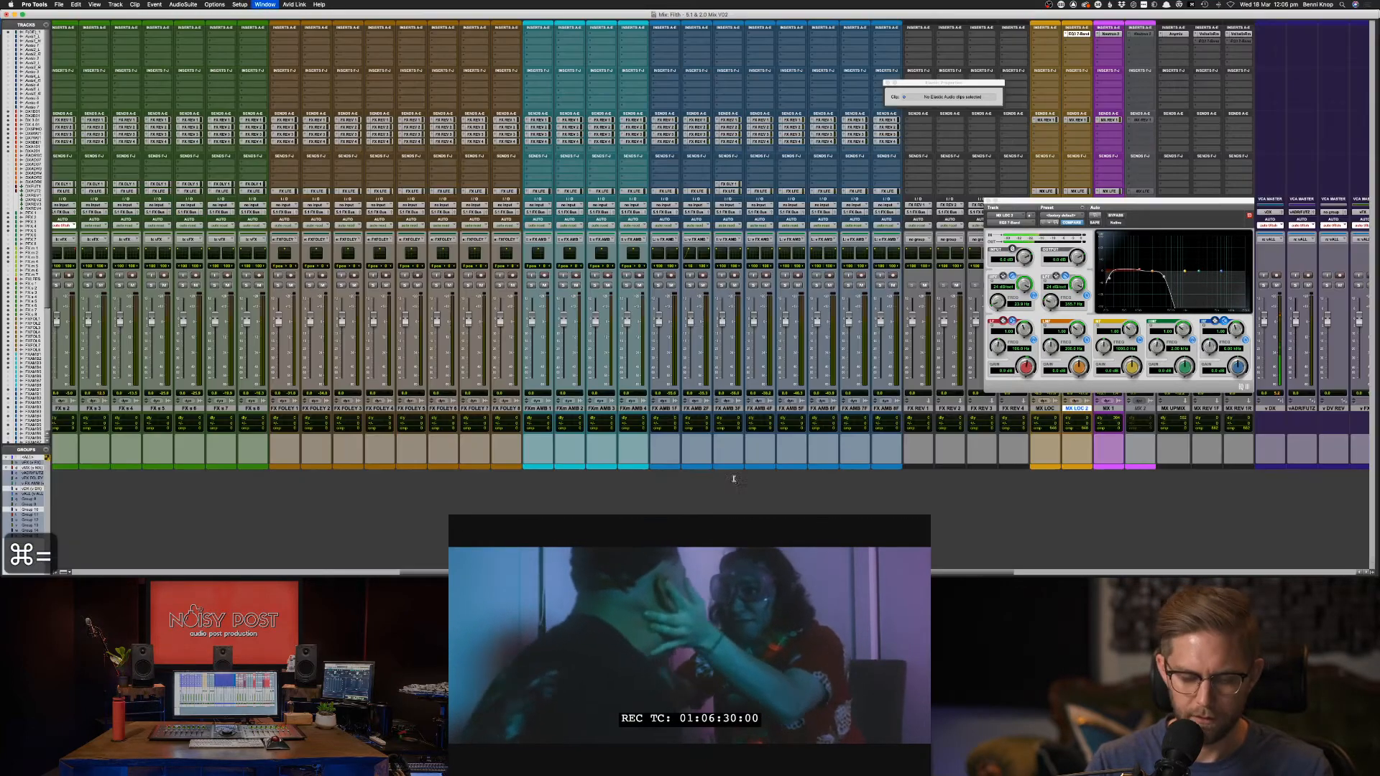
{"action": "left_click", "coordinate": [1082, 42]}
{"action": "mouse_move", "coordinate": [1082, 43]}
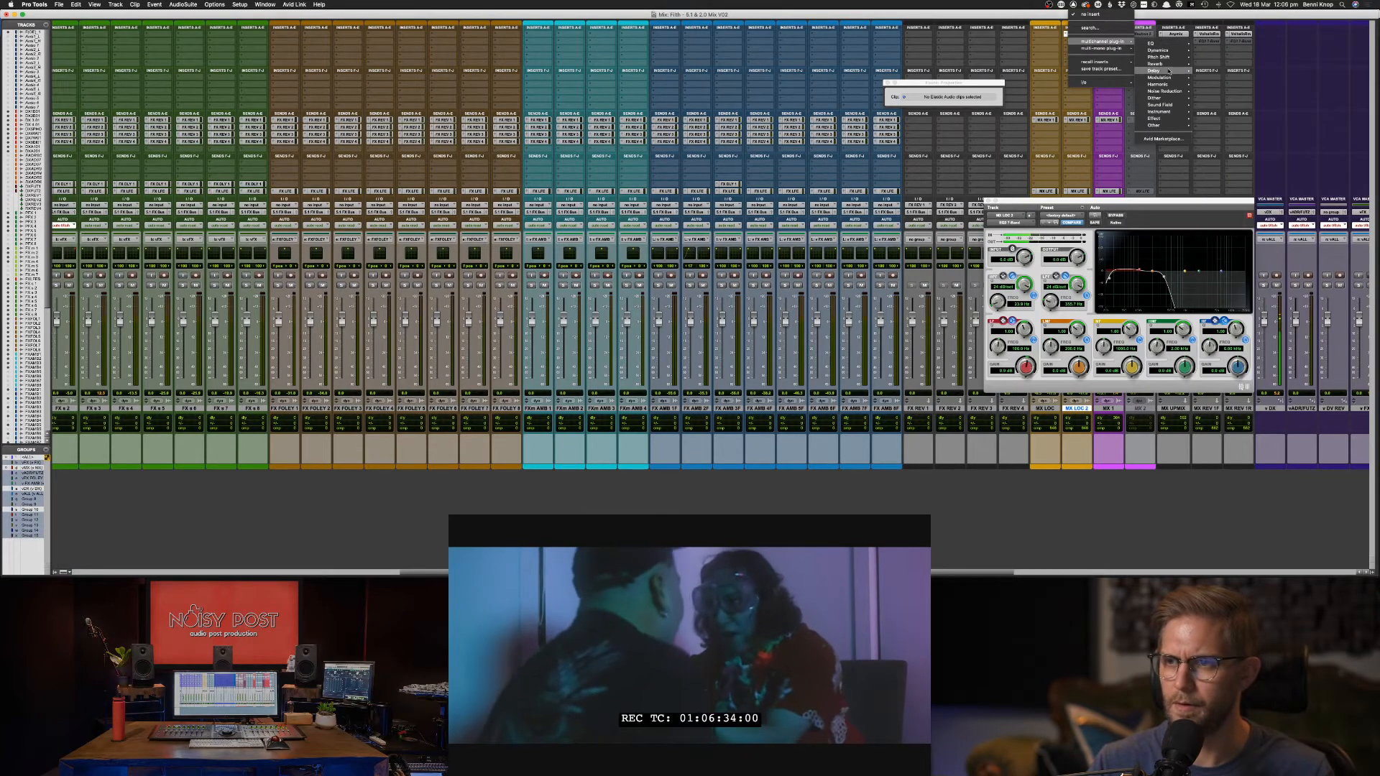
{"action": "mouse_move", "coordinate": [1170, 69]}
{"action": "left_click", "coordinate": [1247, 128]}
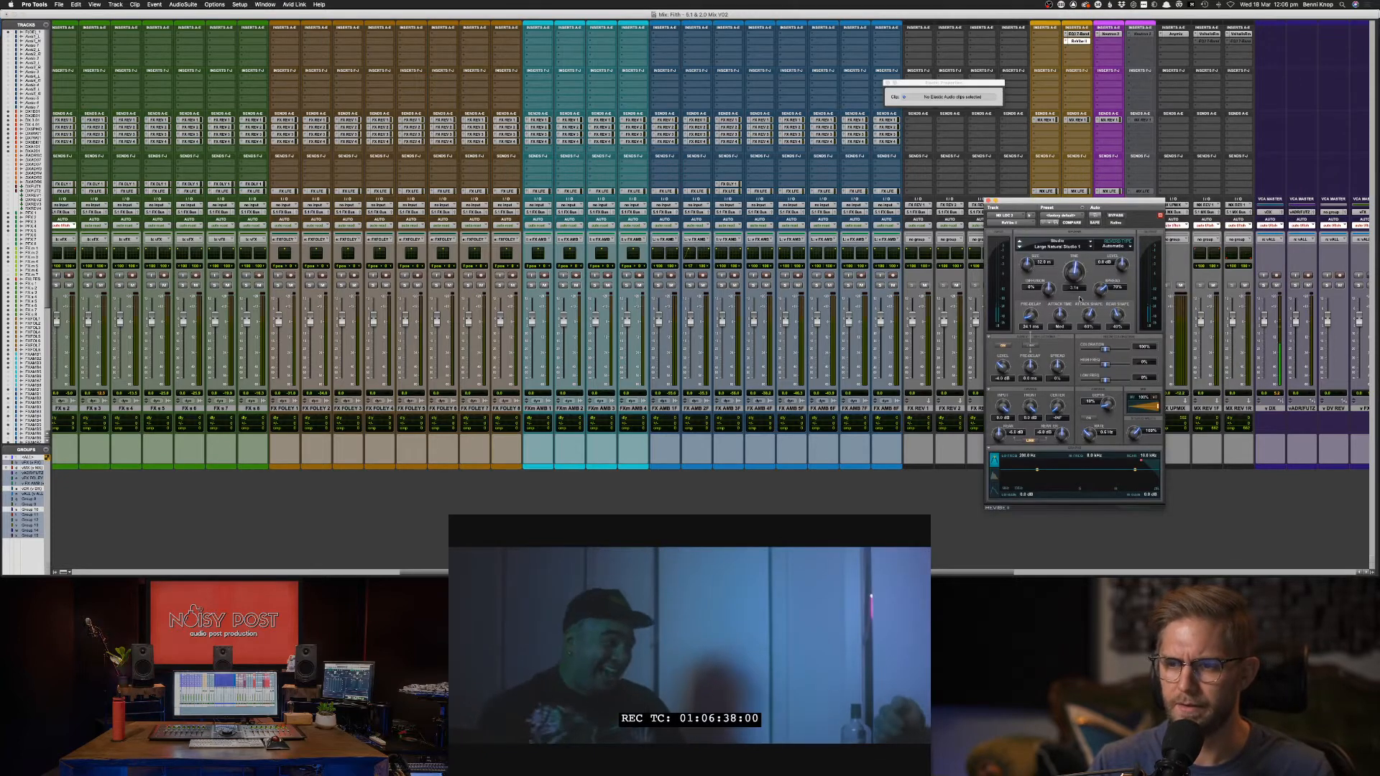
{"action": "left_click", "coordinate": [1065, 217]}
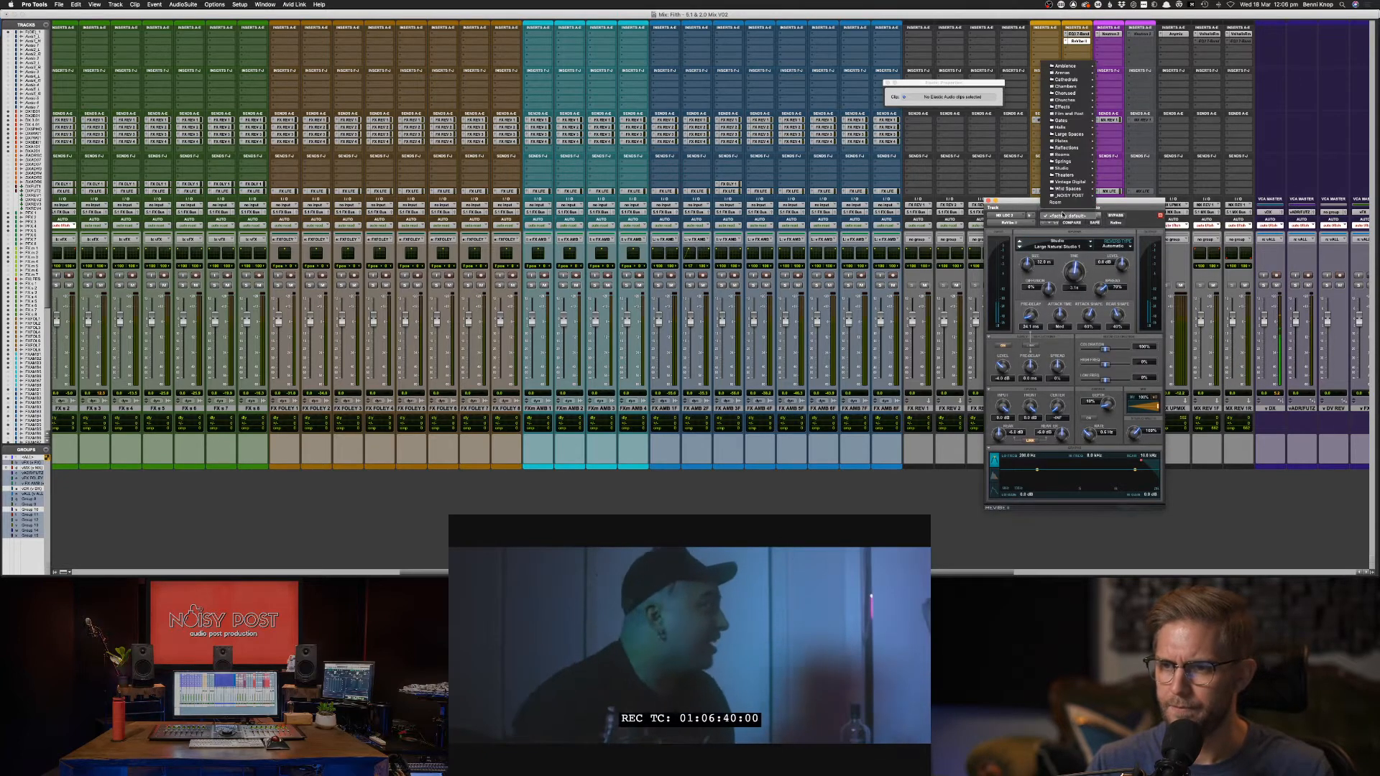
{"action": "mouse_move", "coordinate": [1077, 168]}
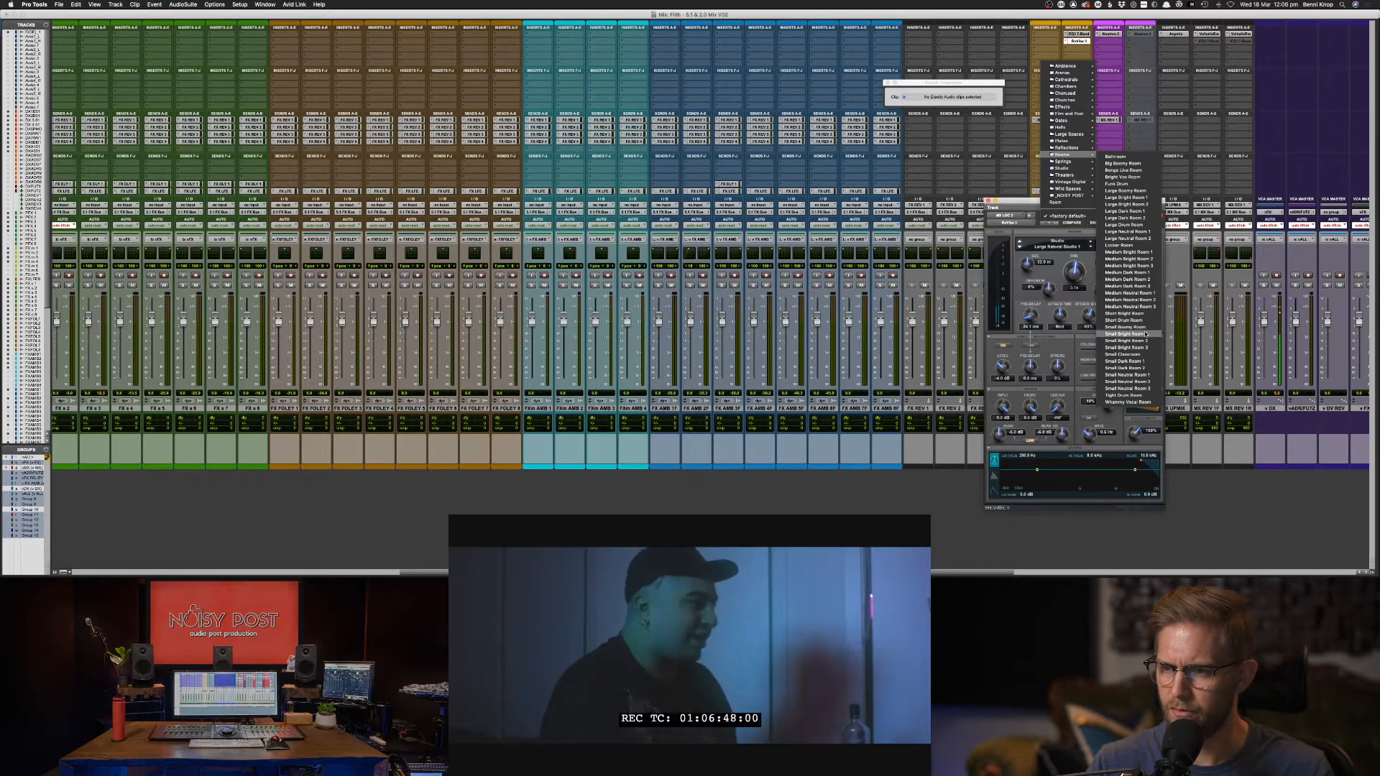
{"action": "left_click", "coordinate": [1011, 380]}
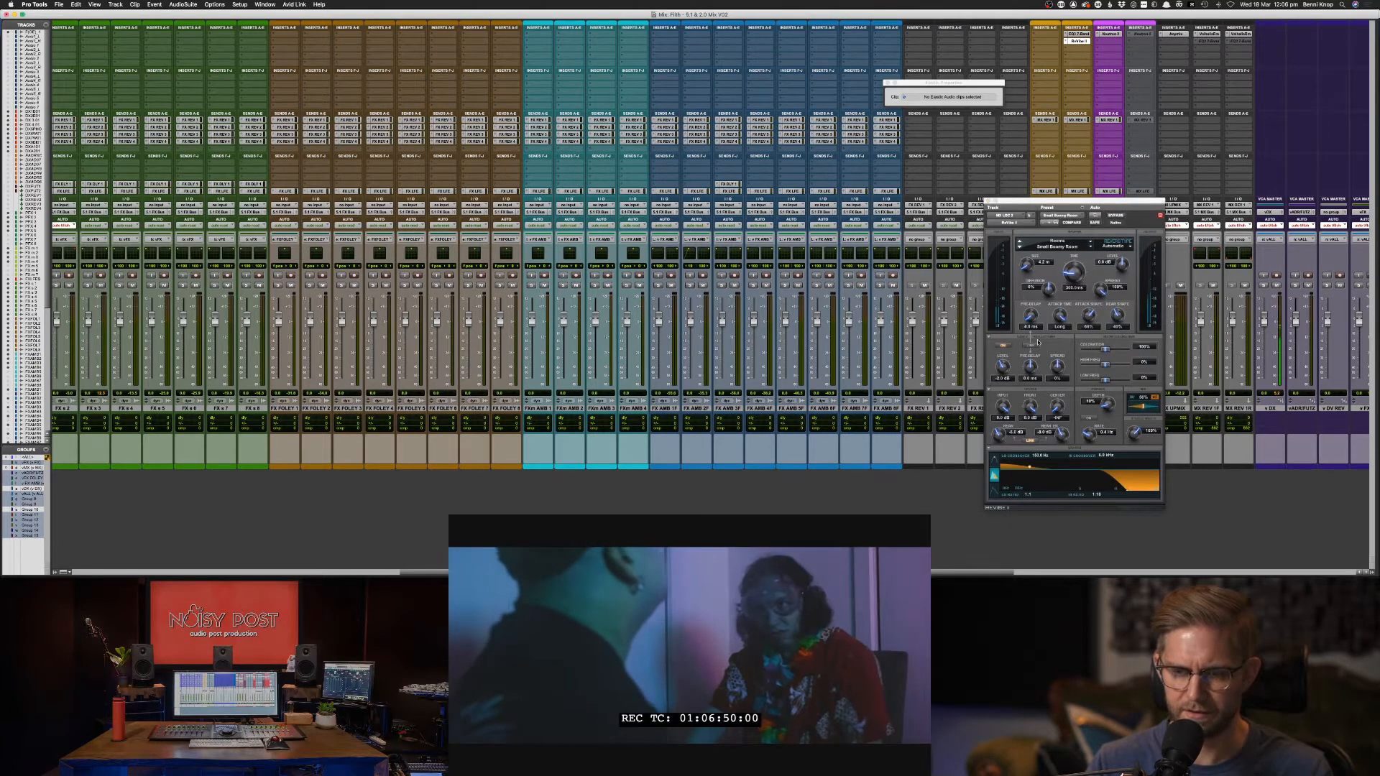
Load the Small Bright Room 1 preset in ReVibe II, with Mix at 100% and low crossover at 50 Hz.
{"action": "left_click_drag", "start_coordinate": [1079, 202], "coordinate": [757, 171]}
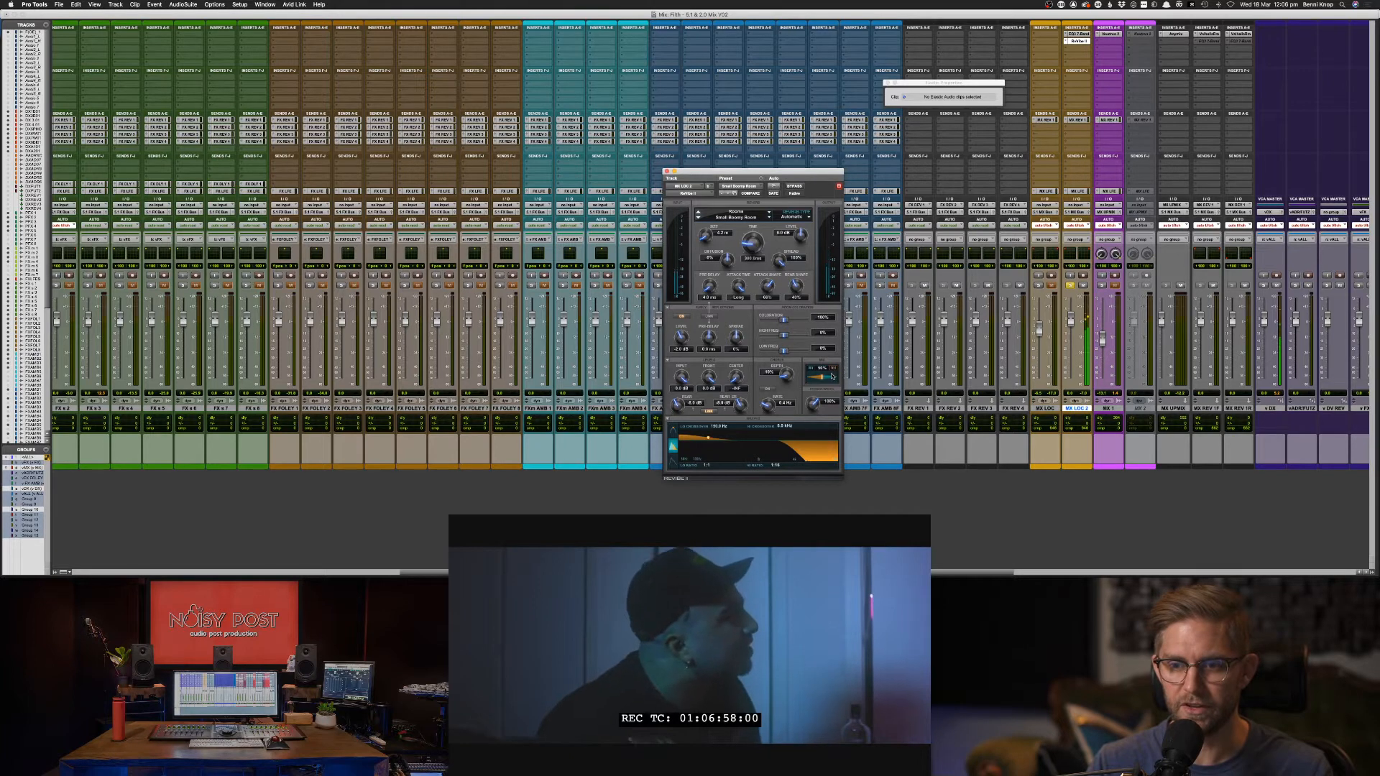
{"action": "left_click_drag", "start_coordinate": [833, 376], "coordinate": [811, 386]}
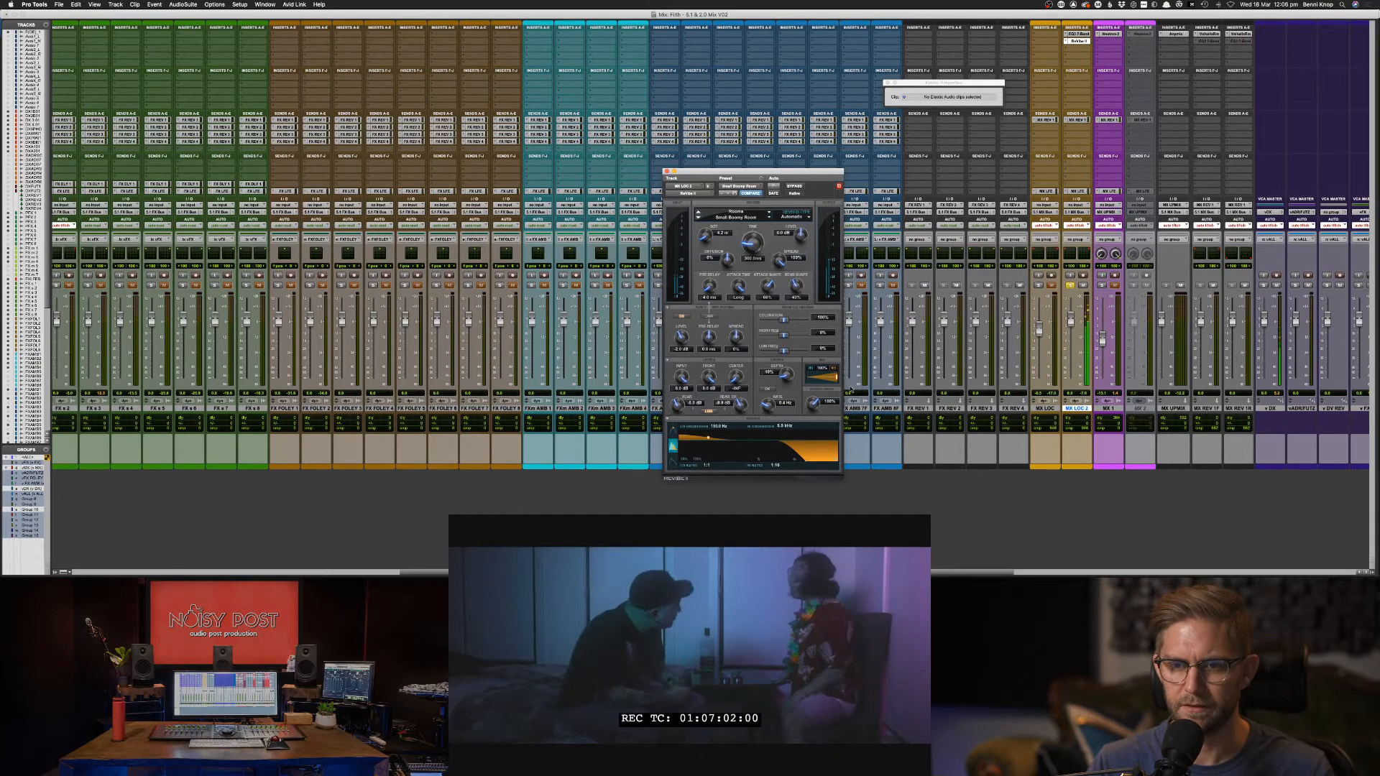
{"action": "left_click_drag", "start_coordinate": [851, 389], "coordinate": [832, 387]}
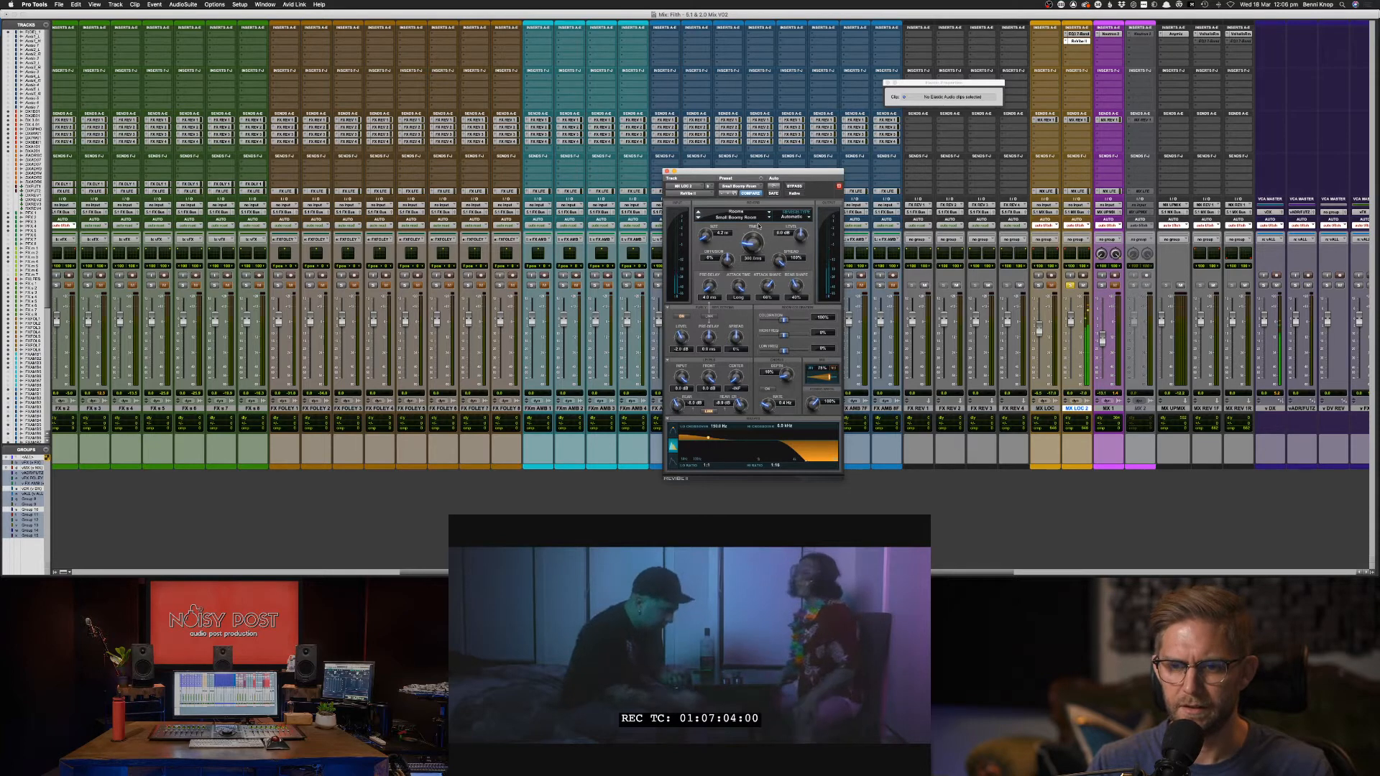
{"action": "left_click", "coordinate": [729, 194]}
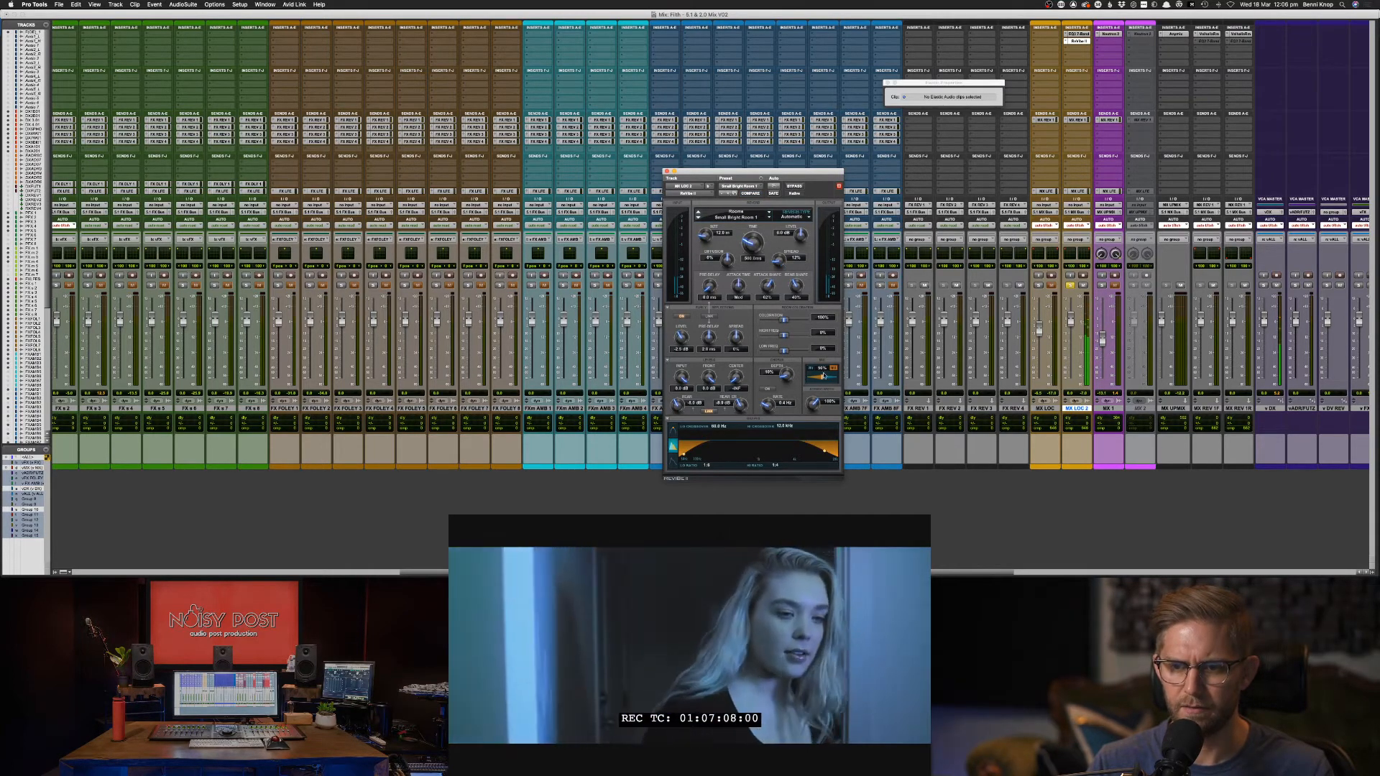
{"action": "left_click_drag", "start_coordinate": [824, 376], "coordinate": [850, 377]}
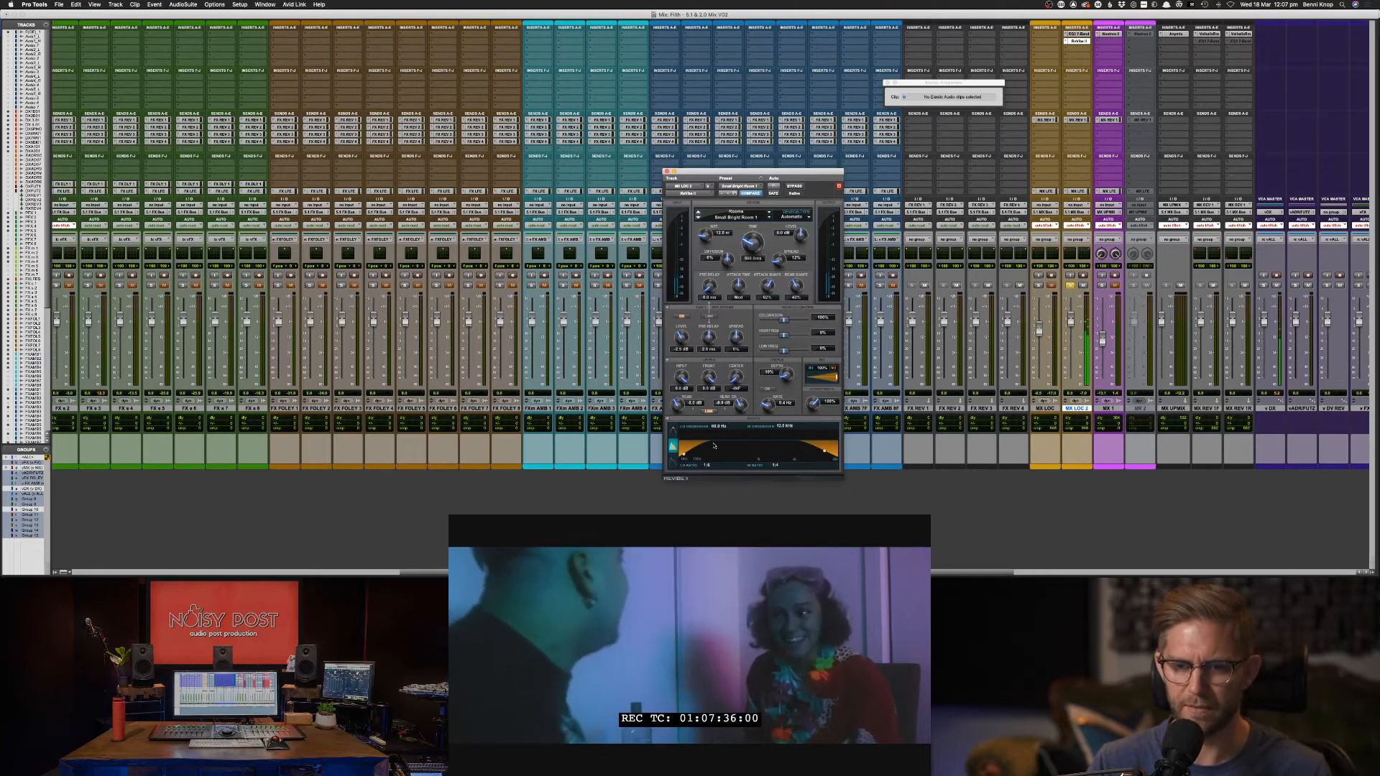
{"action": "left_click_drag", "start_coordinate": [685, 455], "coordinate": [715, 439]}
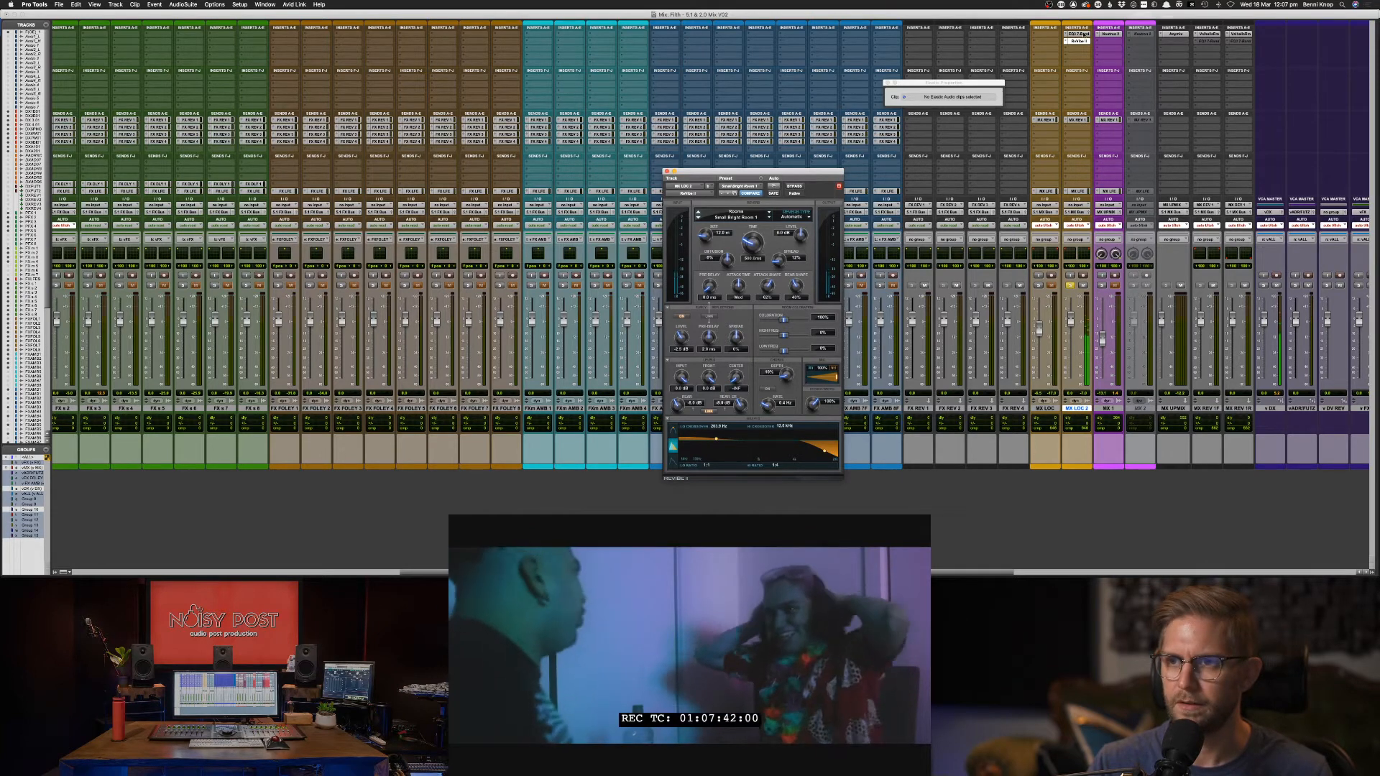
{"action": "left_click", "coordinate": [1080, 34]}
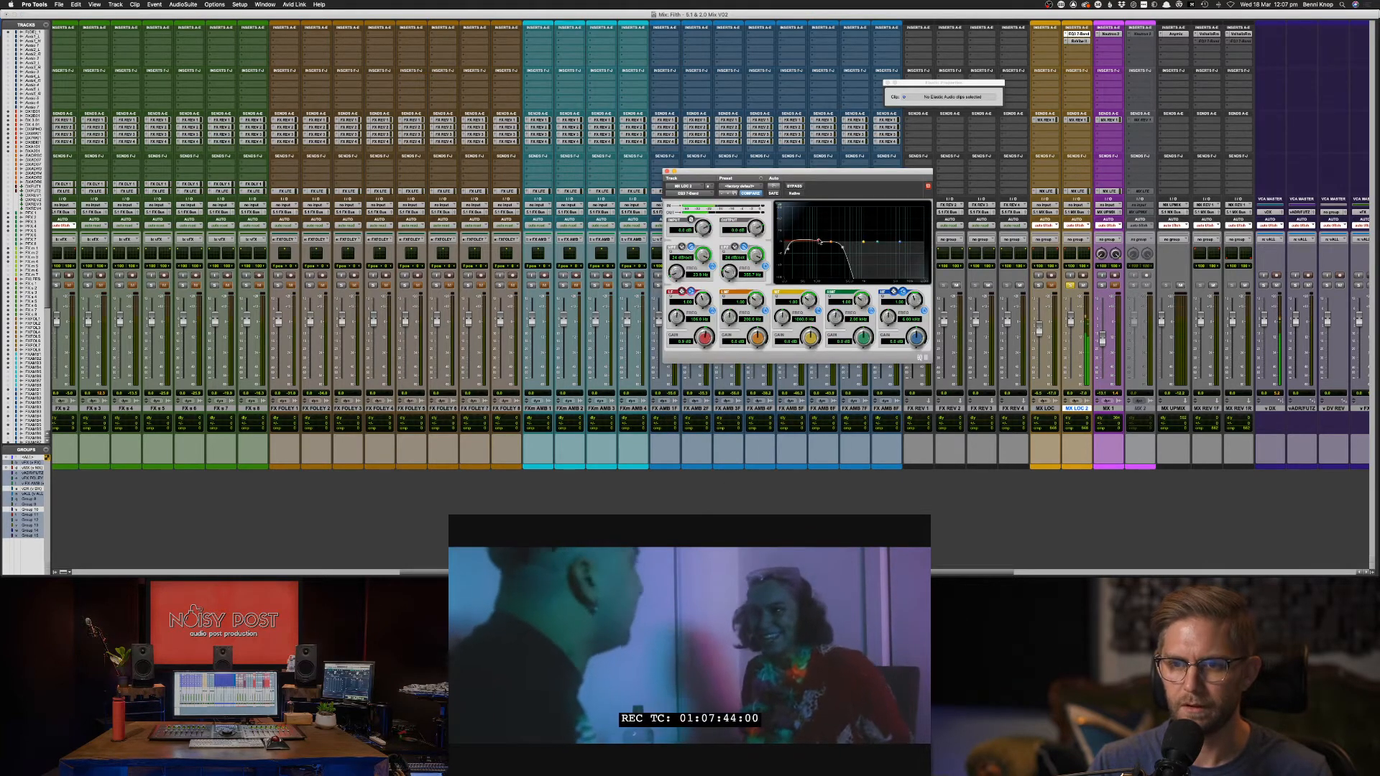
Raise the EQ3 low band by about 6.5 dB at 126.7 Hz.
{"action": "mouse_move", "coordinate": [818, 242]}
{"action": "left_mouse_down"}
{"action": "mouse_move", "coordinate": [821, 230]}
{"action": "mouse_move", "coordinate": [831, 238]}
{"action": "left_mouse_up"}
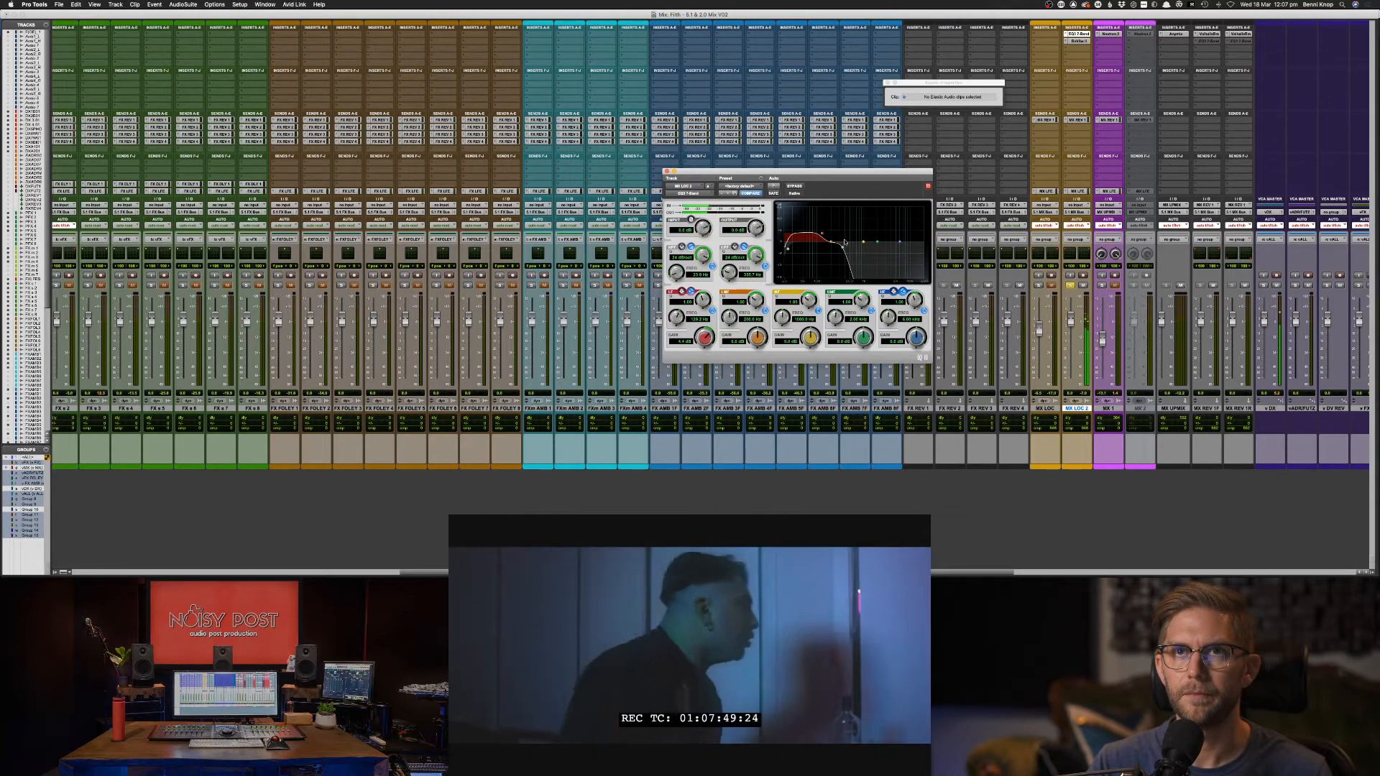
{"action": "left_click", "coordinate": [1077, 41]}
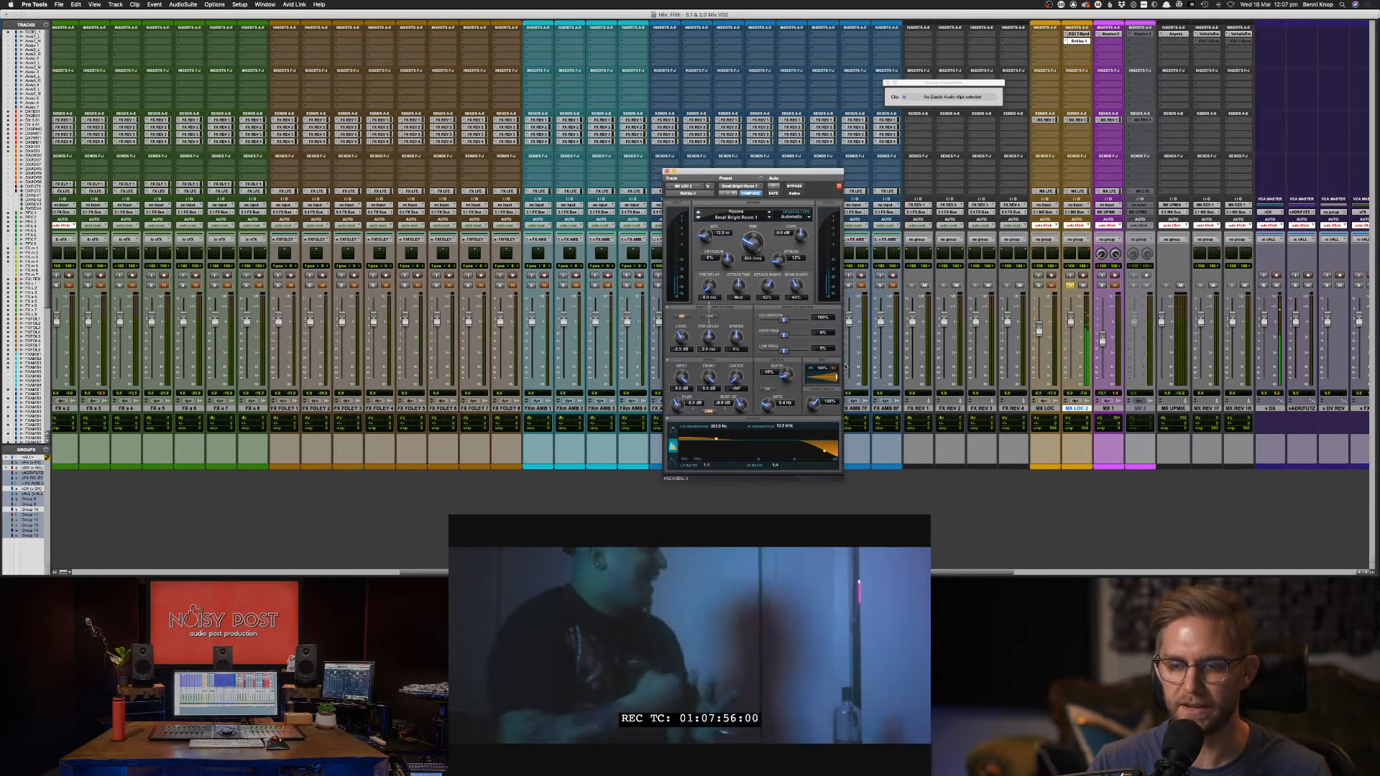
Set the ReVibe II mix to 73% and room size to 7.4 m, close it, and stop playback.
{"action": "left_click_drag", "start_coordinate": [834, 375], "coordinate": [824, 378]}
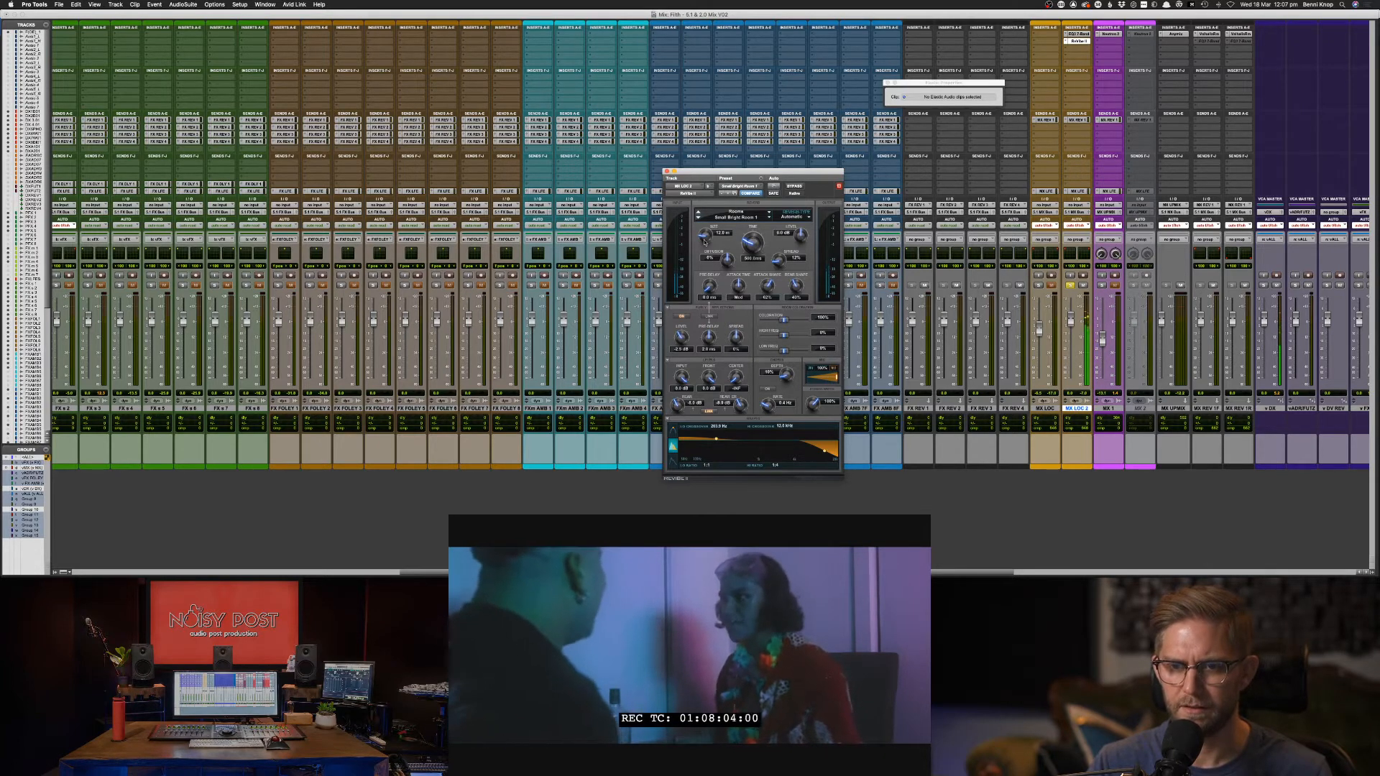
{"action": "left_click_drag", "start_coordinate": [706, 250], "coordinate": [704, 262]}
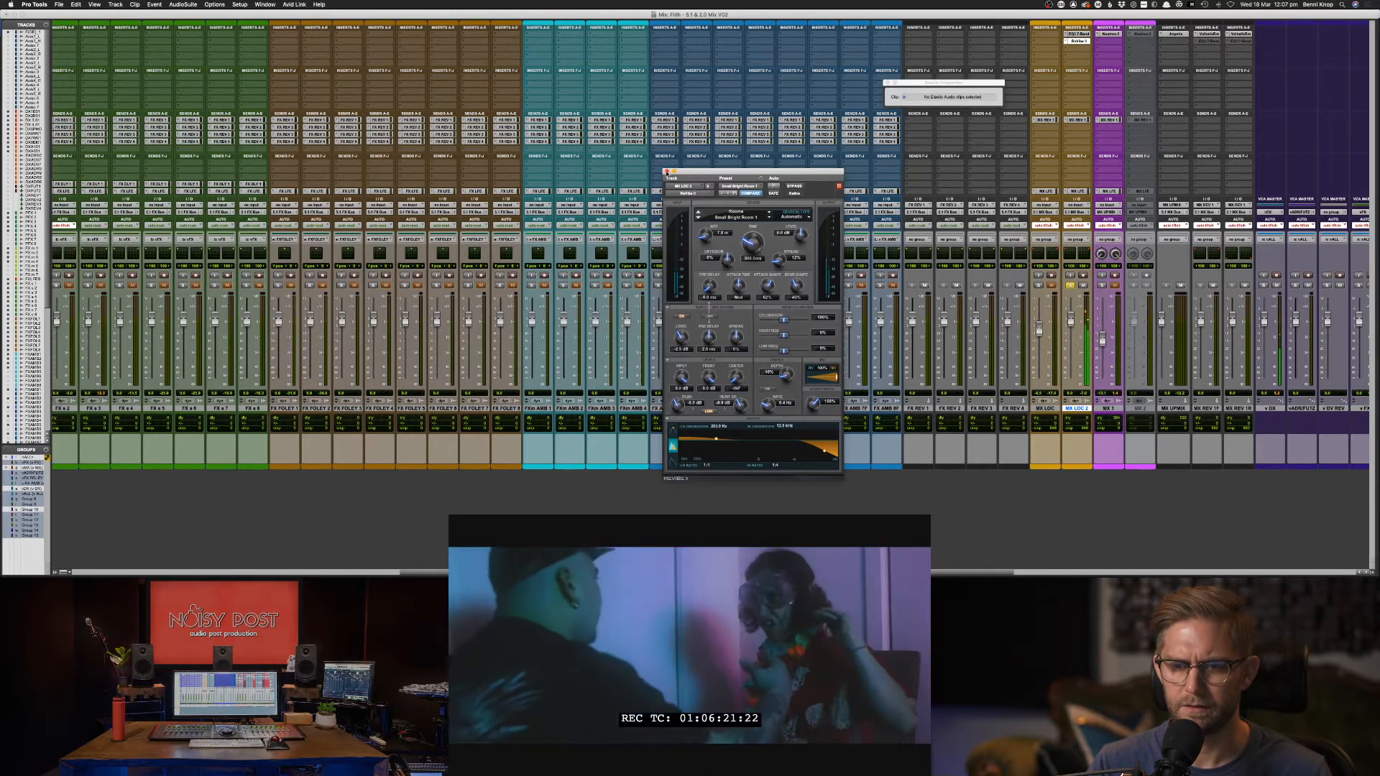
{"action": "left_click", "coordinate": [666, 174]}
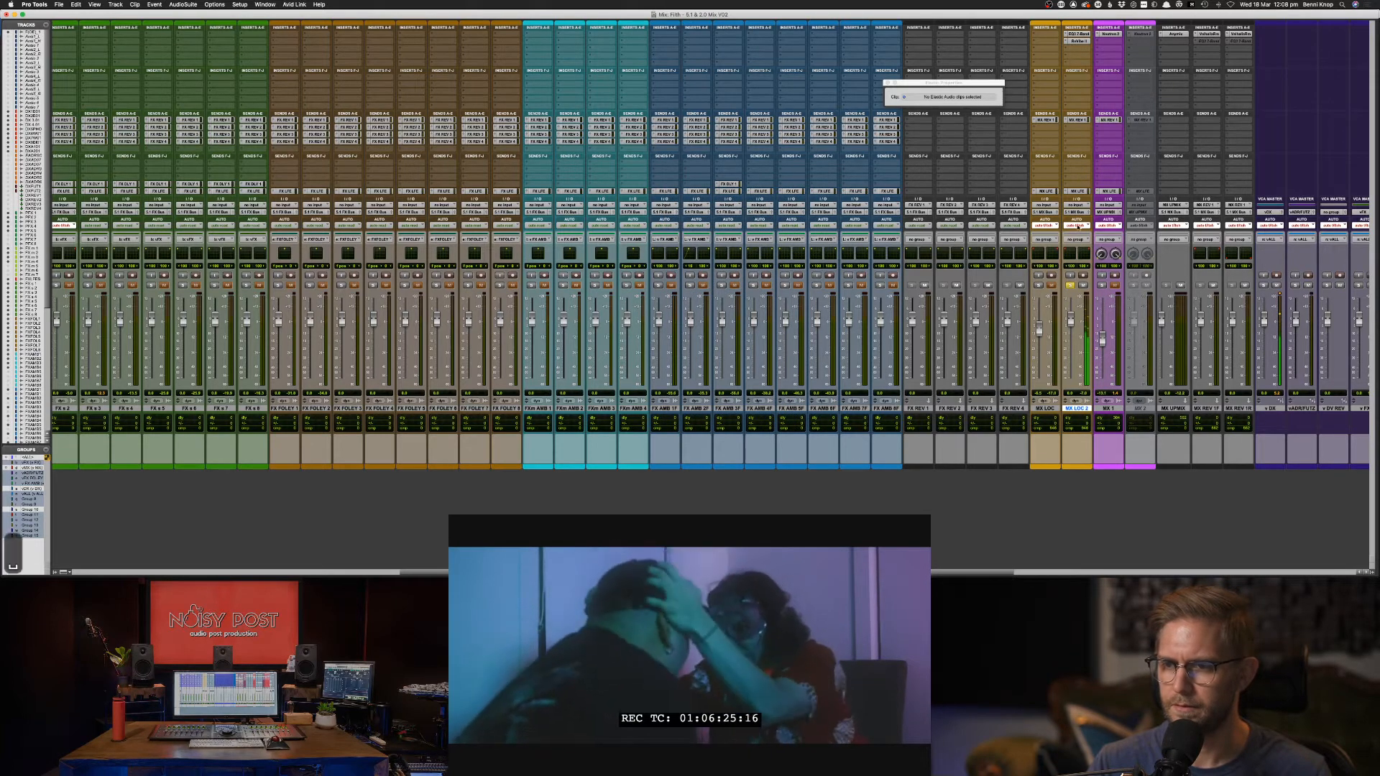
{"action": "key", "text": "space"}
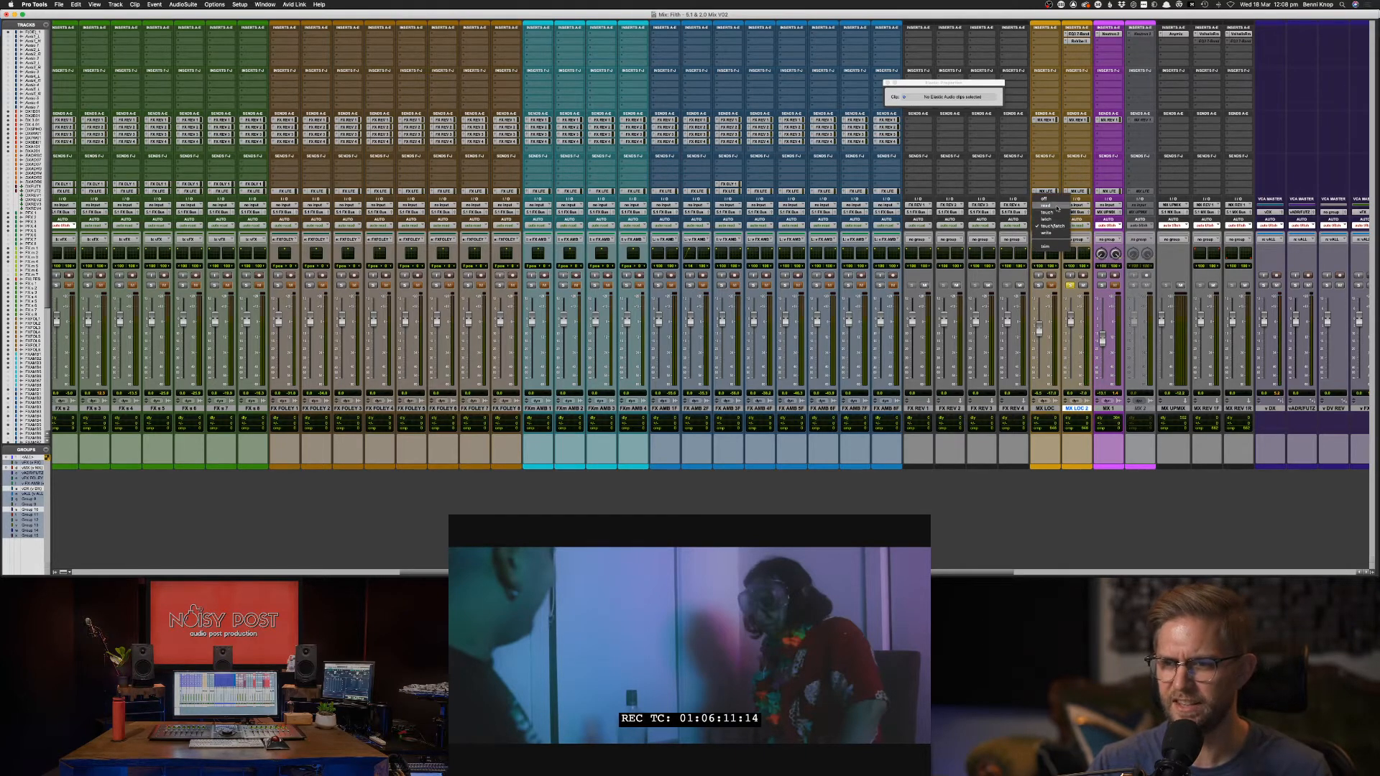
Set MX 1 and MX UPMIX automation to read, then audition the scene.
{"action": "left_click", "coordinate": [1111, 225]}
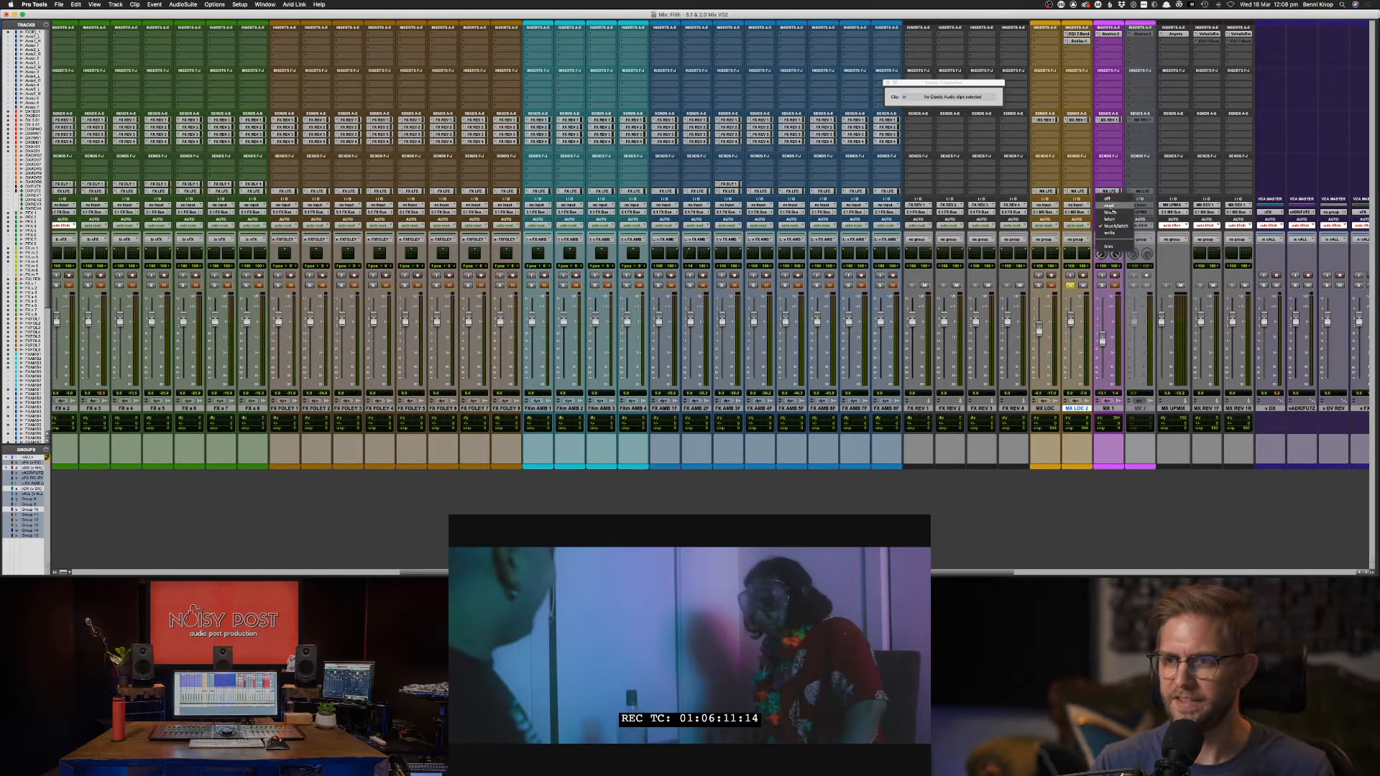
{"action": "left_click", "coordinate": [1110, 208]}
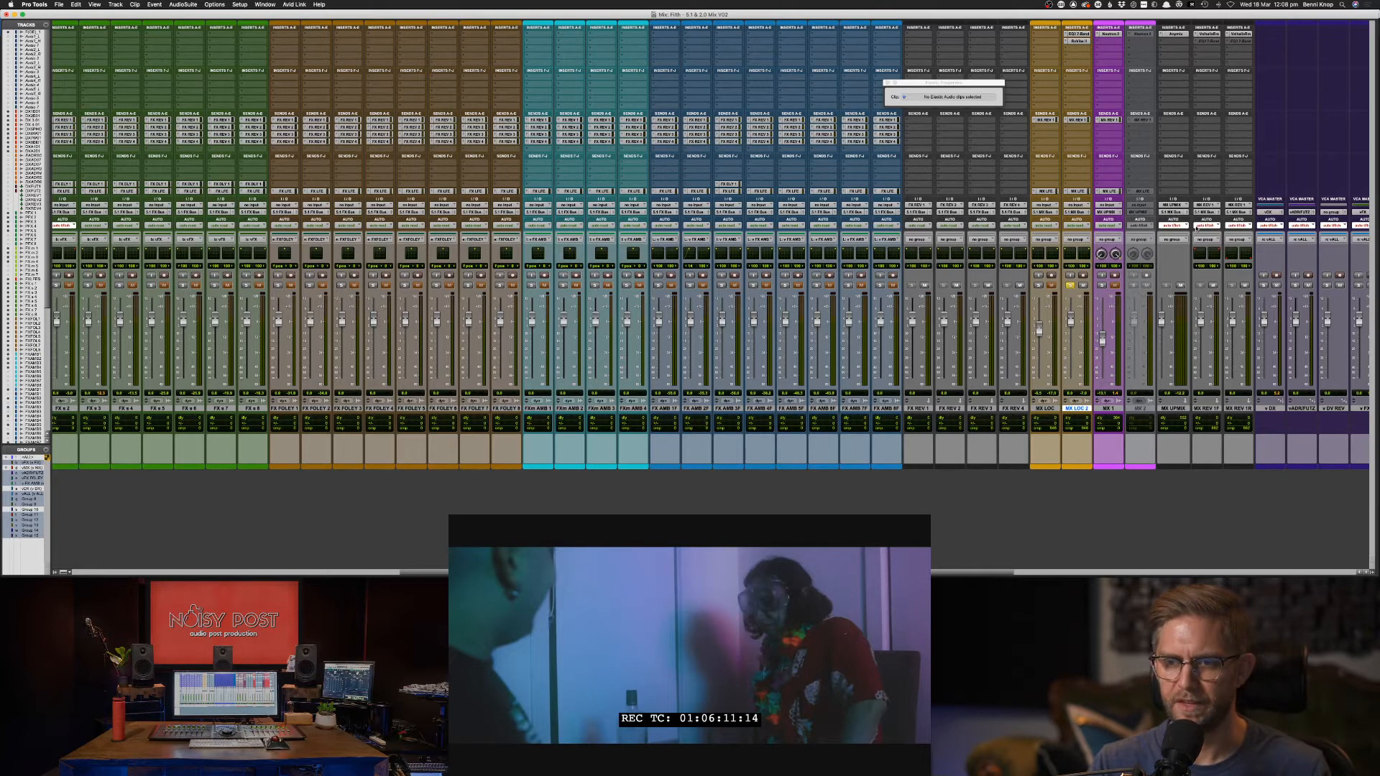
{"action": "left_click", "coordinate": [1186, 226]}
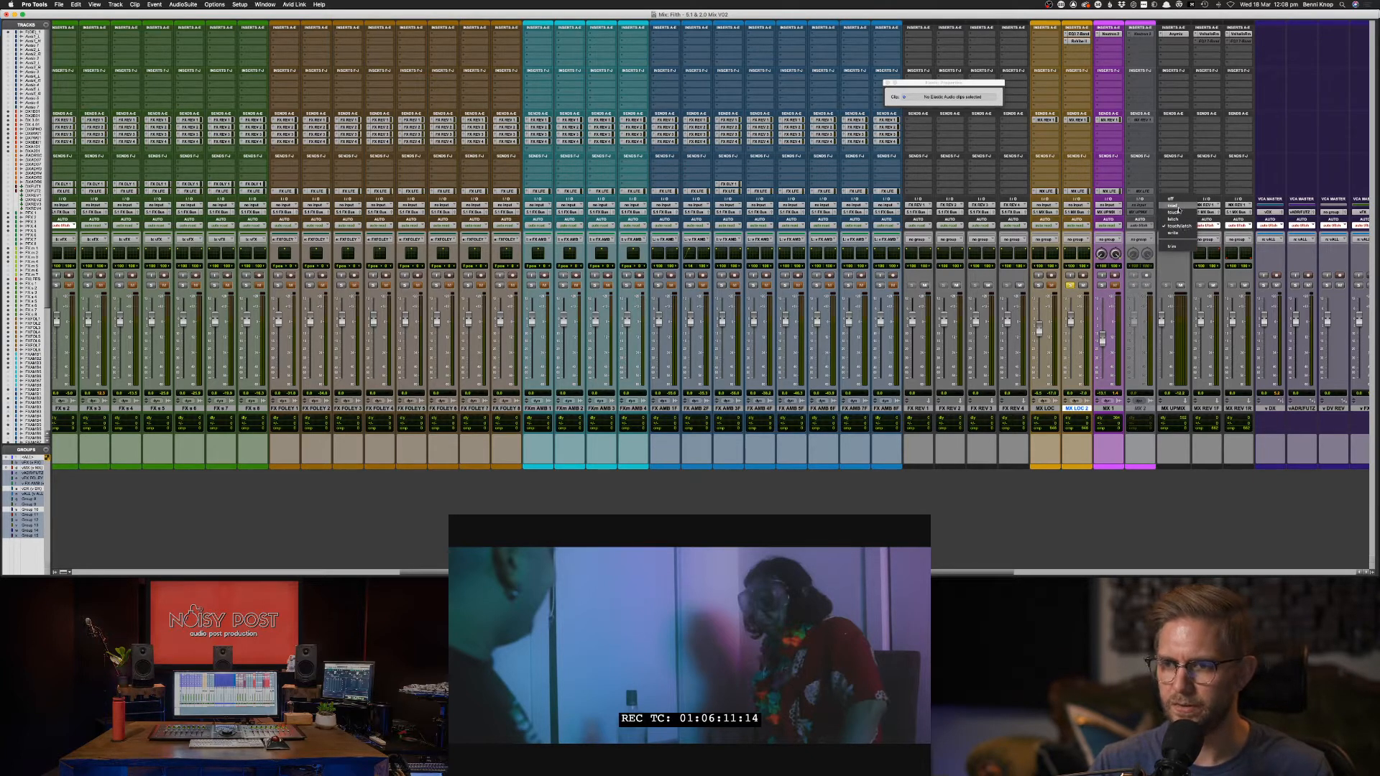
{"action": "left_click", "coordinate": [1179, 208]}
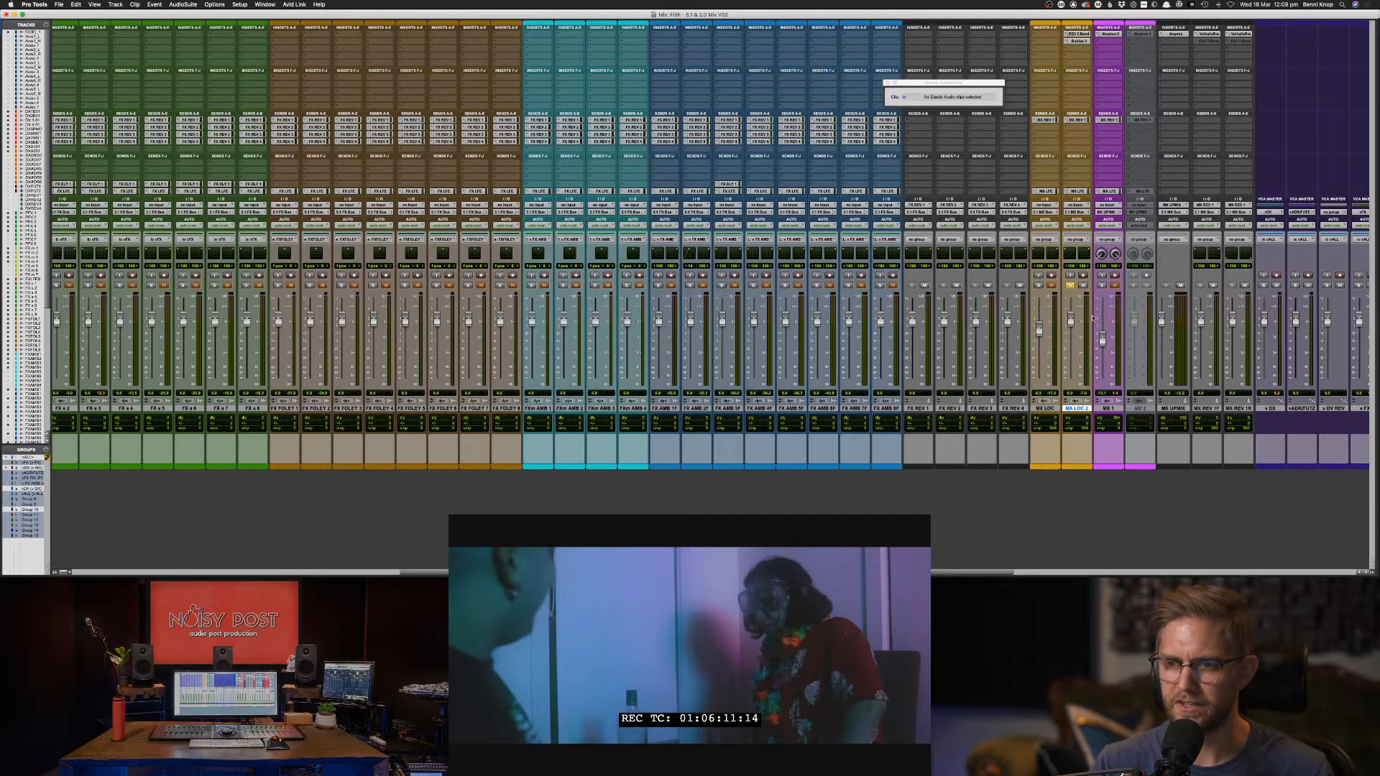
{"action": "key", "text": "space"}
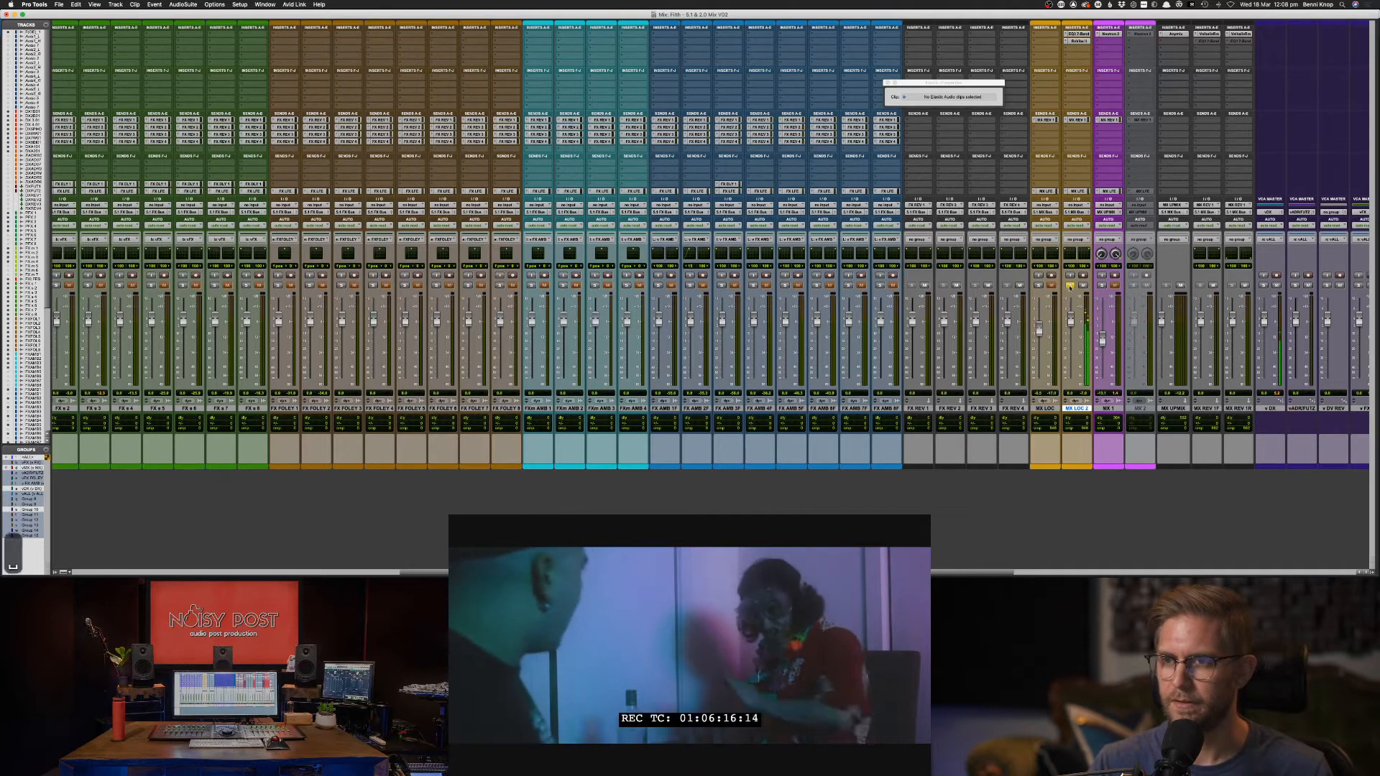
{"action": "key", "text": "space"}
{"action": "key", "text": "space"}
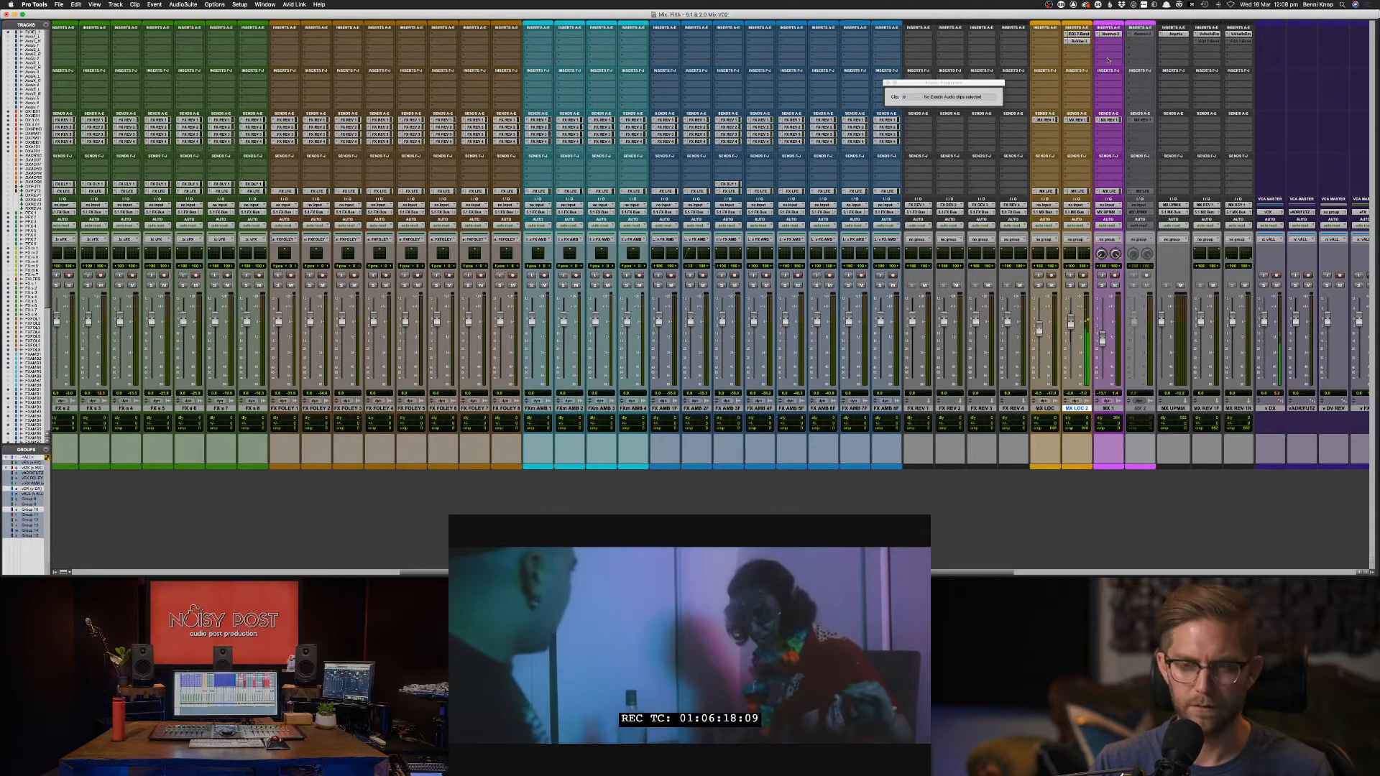
Cut MX LOC 2's EQ3 low-mid band by 6.3 dB at 484.7 Hz, then return to the Edit window.
{"action": "left_click", "coordinate": [1081, 33]}
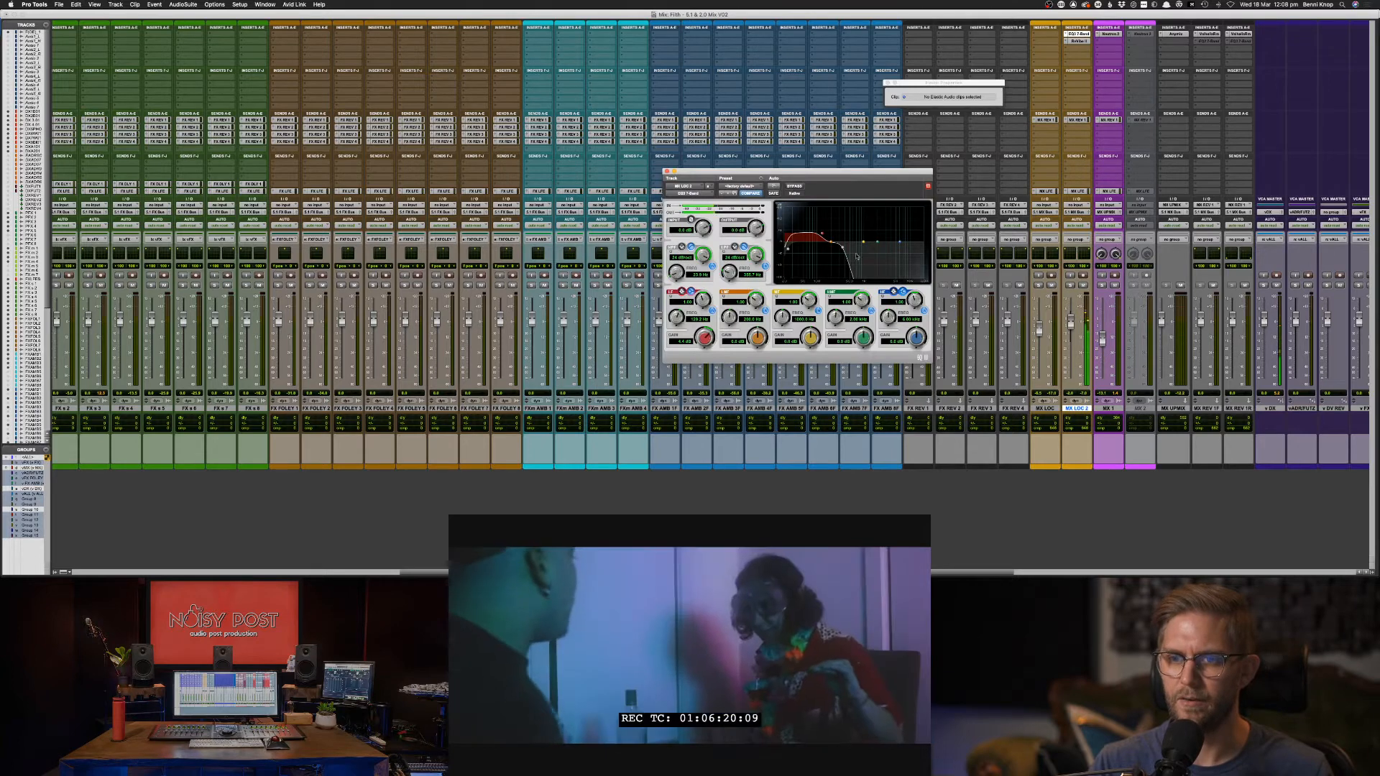
{"action": "mouse_move", "coordinate": [823, 234]}
{"action": "left_mouse_down"}
{"action": "mouse_move", "coordinate": [829, 244]}
{"action": "mouse_move", "coordinate": [821, 236]}
{"action": "left_mouse_up"}
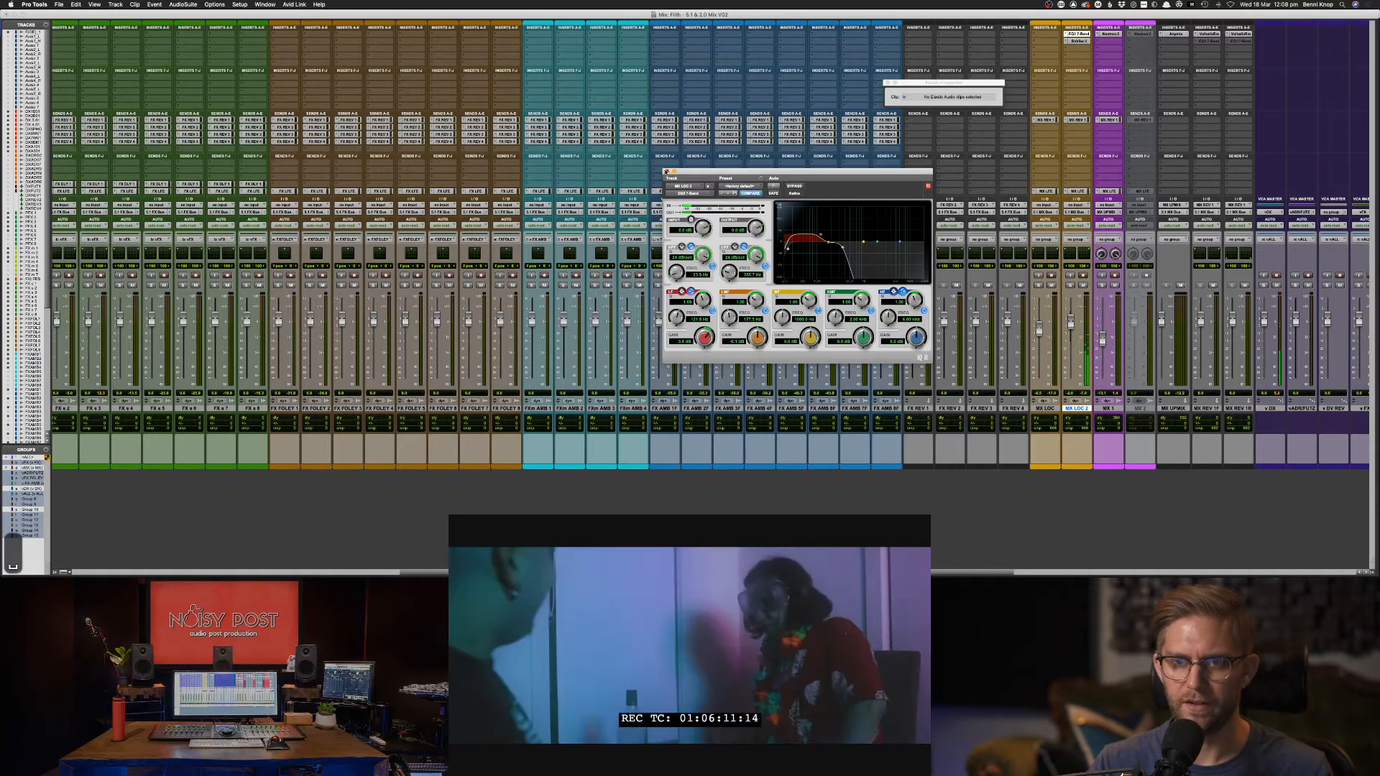
{"action": "left_click", "coordinate": [665, 171]}
{"action": "key", "text": "super+equal"}
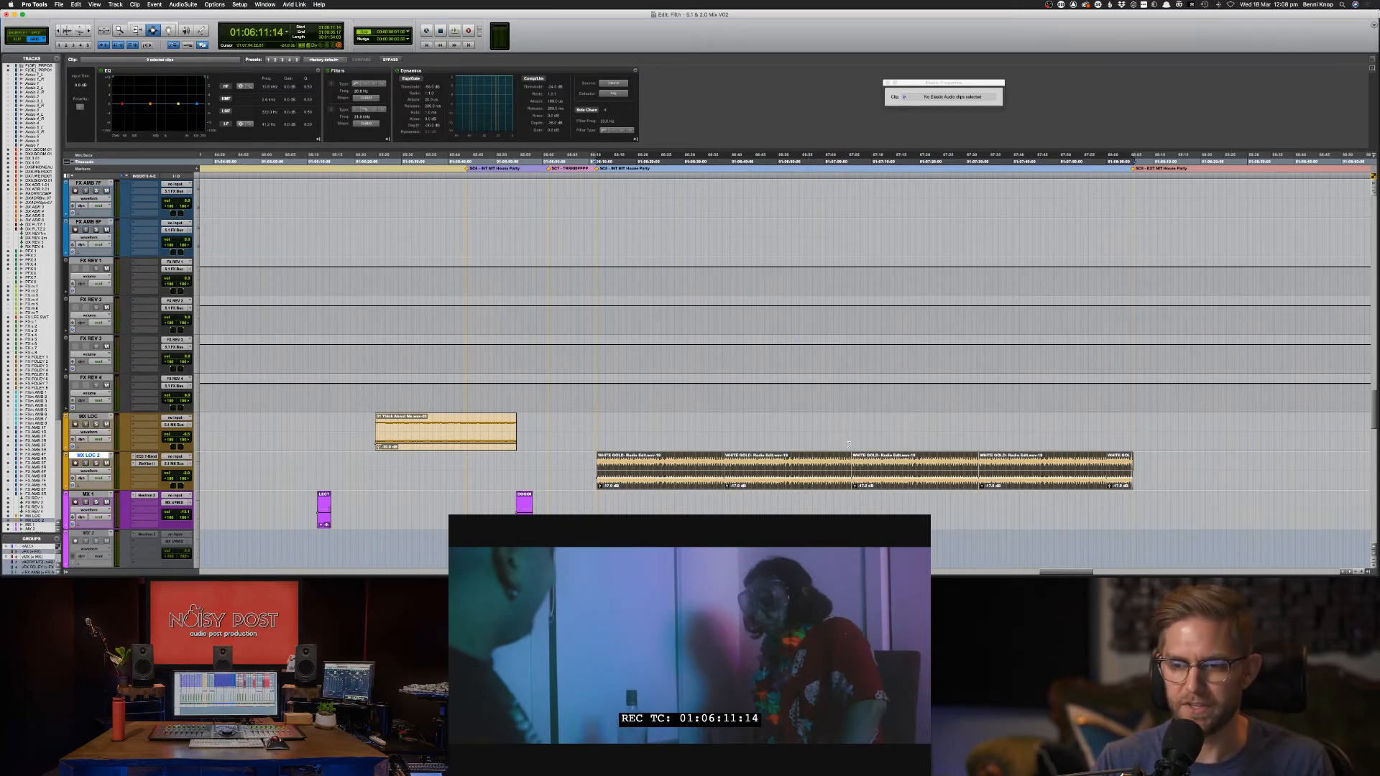
{"action": "scroll", "coordinate": [877, 451], "scroll_direction": "right", "scroll_amount": 1}
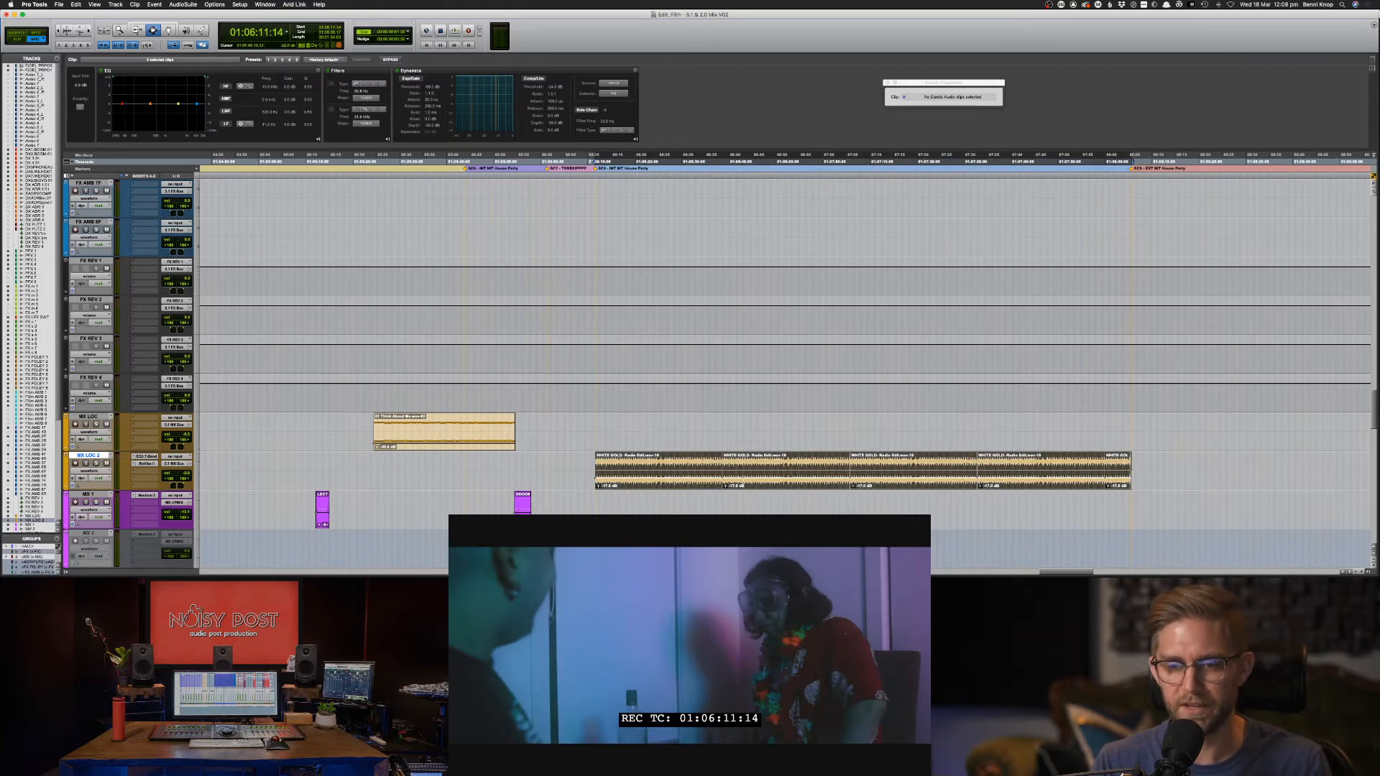
{"action": "key", "text": "ctrl+shift+Down"}
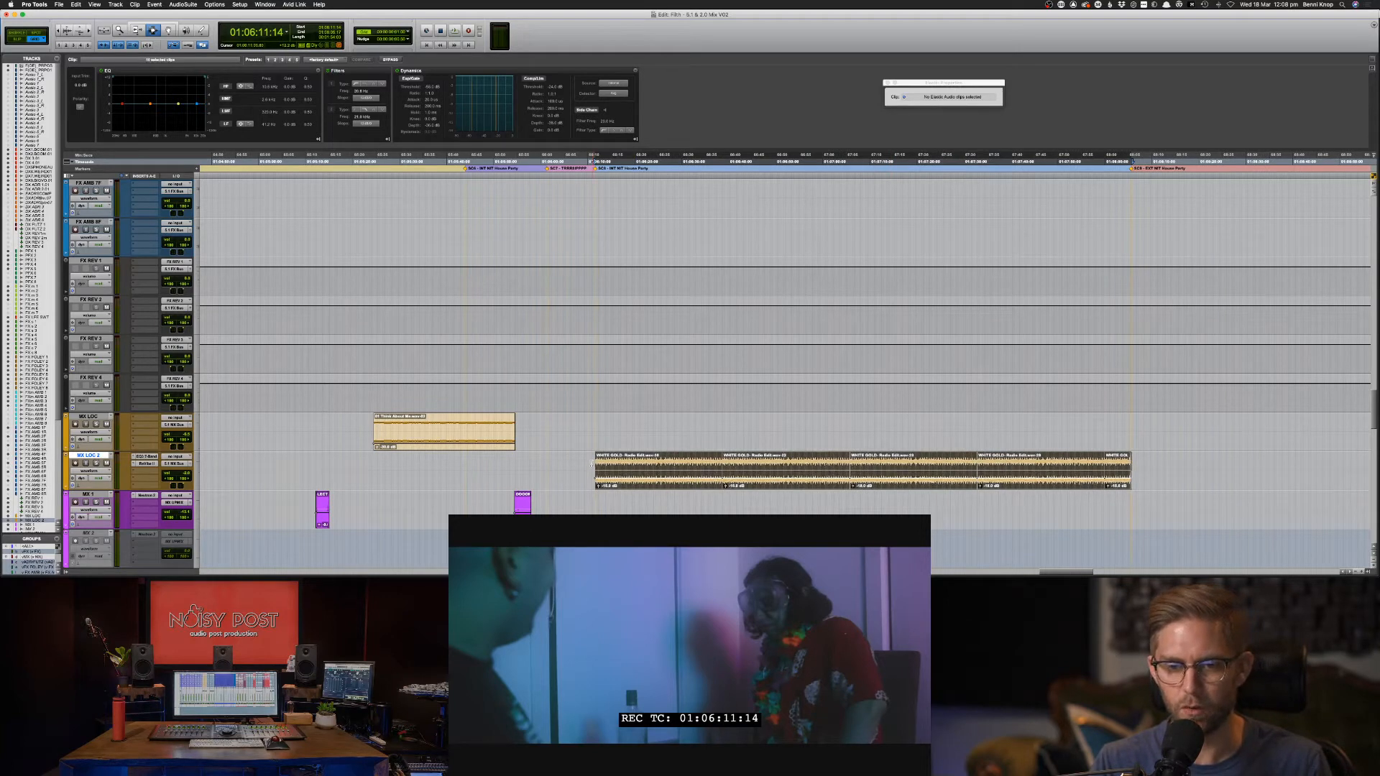
{"action": "left_click", "coordinate": [592, 465]}
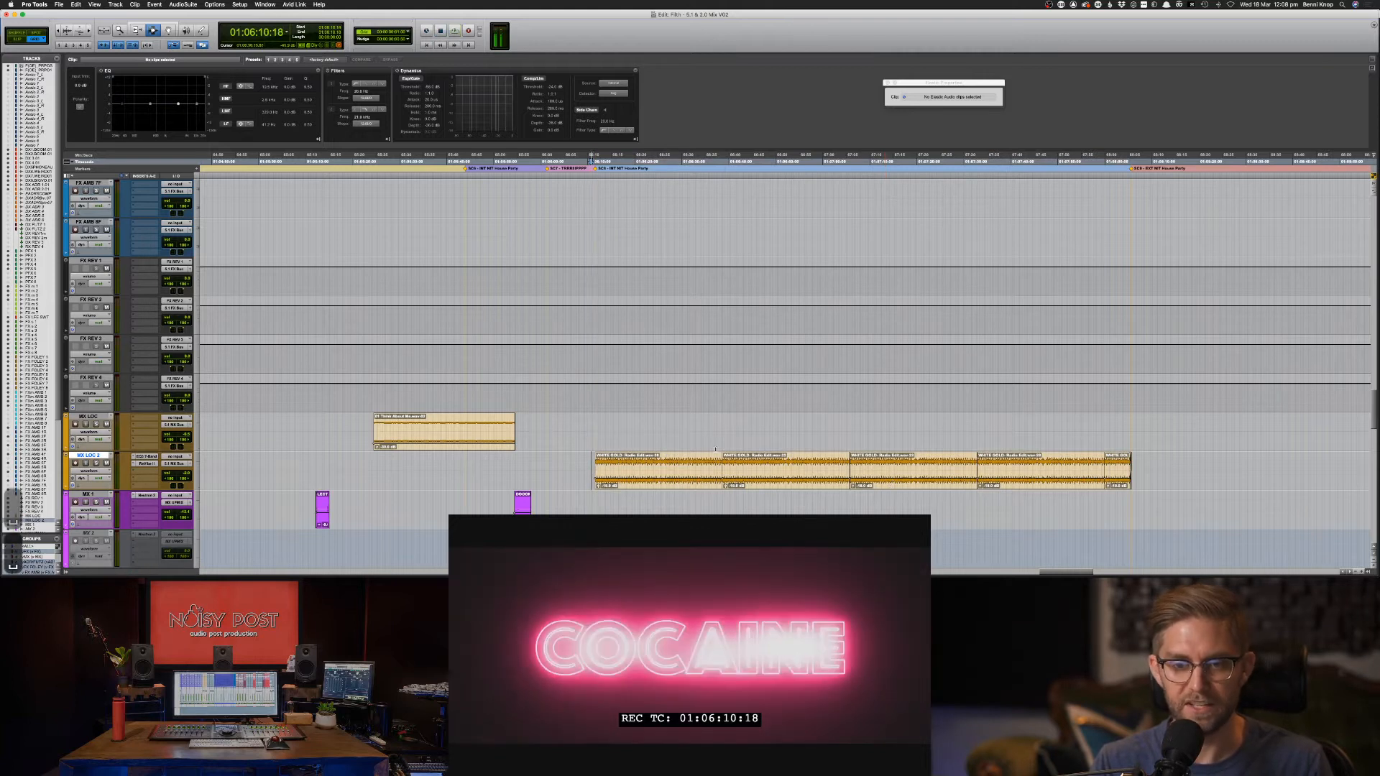
{"action": "left_click", "coordinate": [590, 461]}
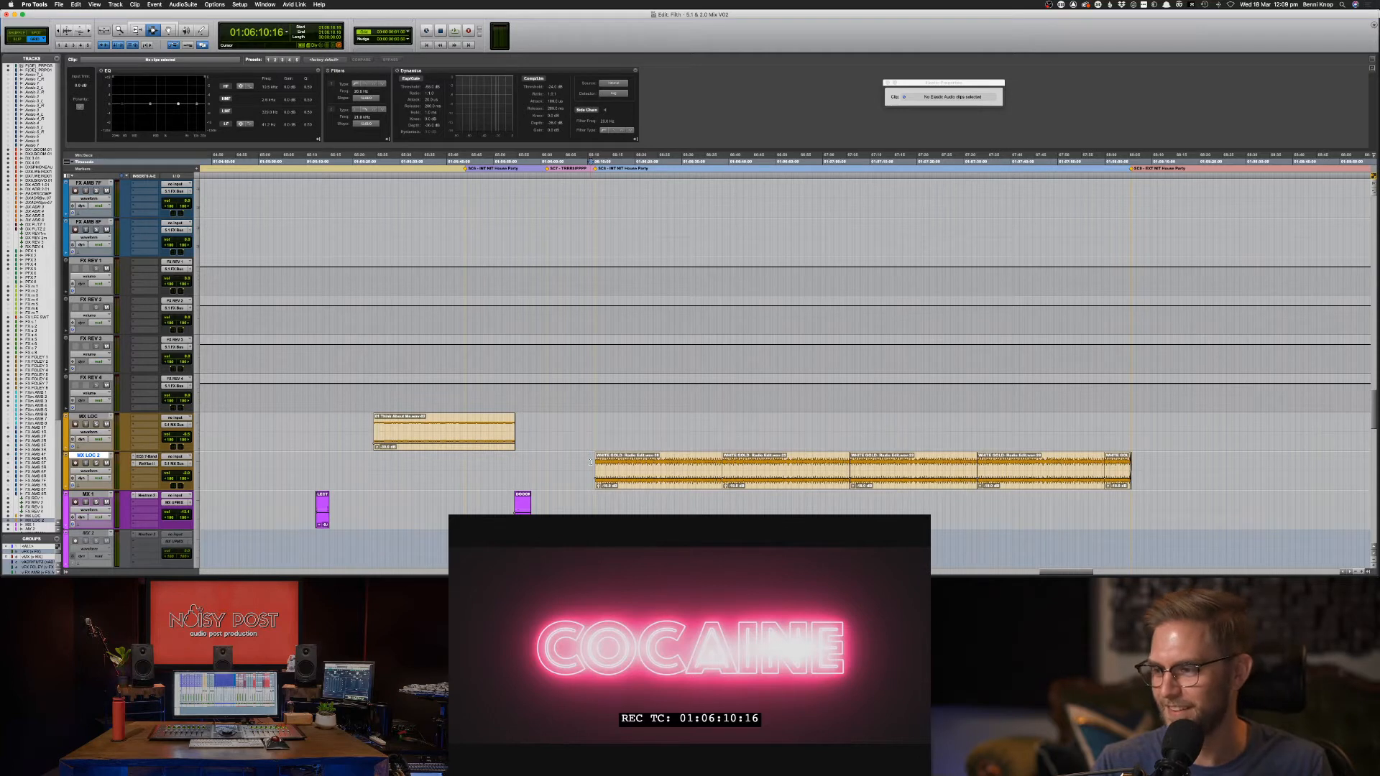
{"action": "key", "text": "space"}
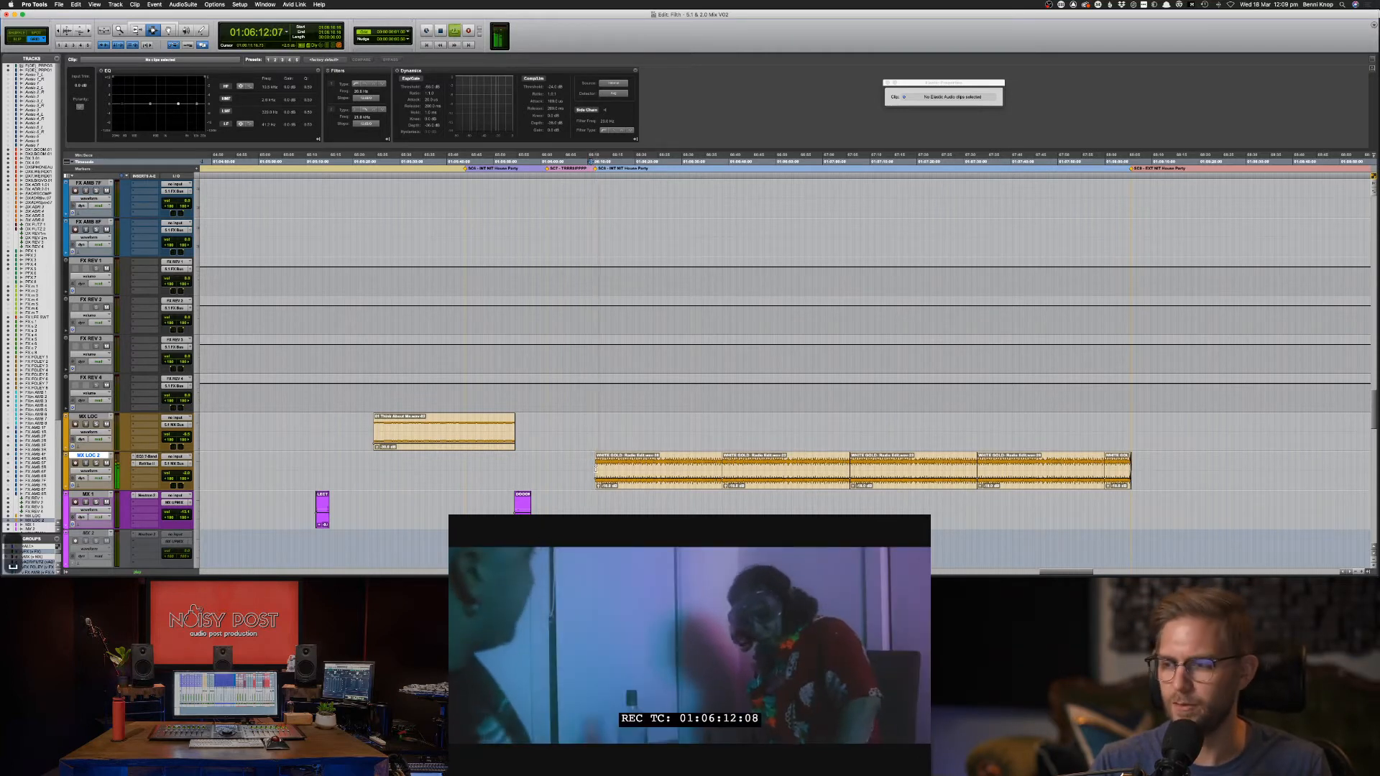
{"action": "key", "text": "space"}
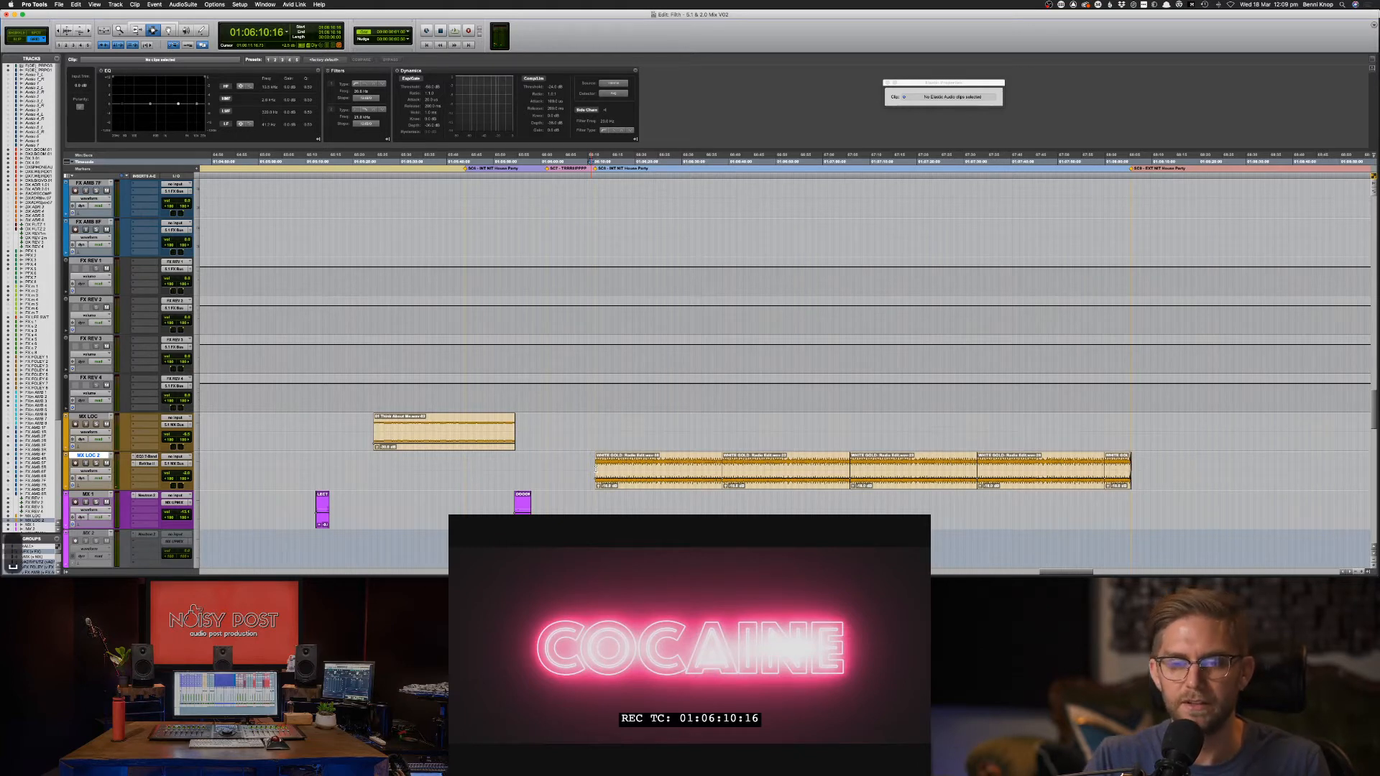
{"action": "key", "text": "space"}
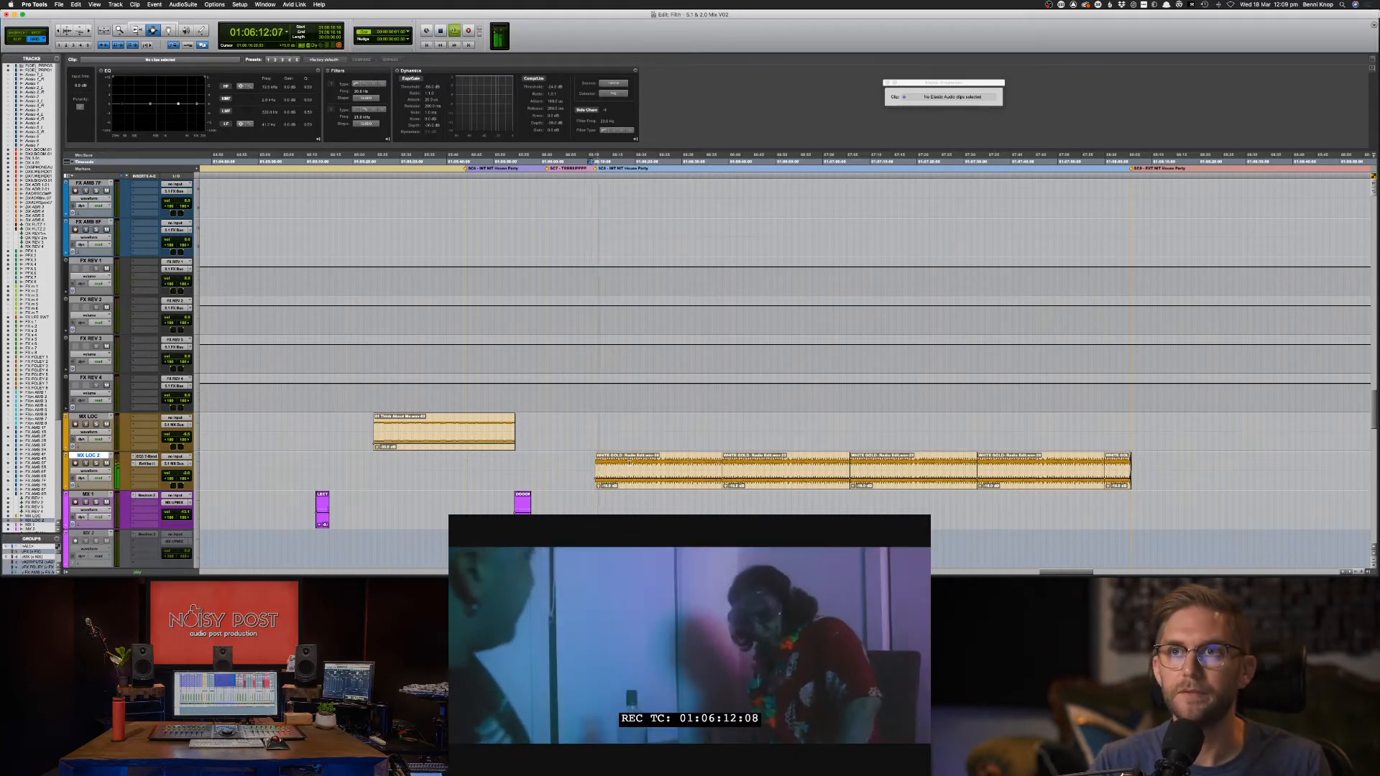
{"action": "key", "text": "space"}
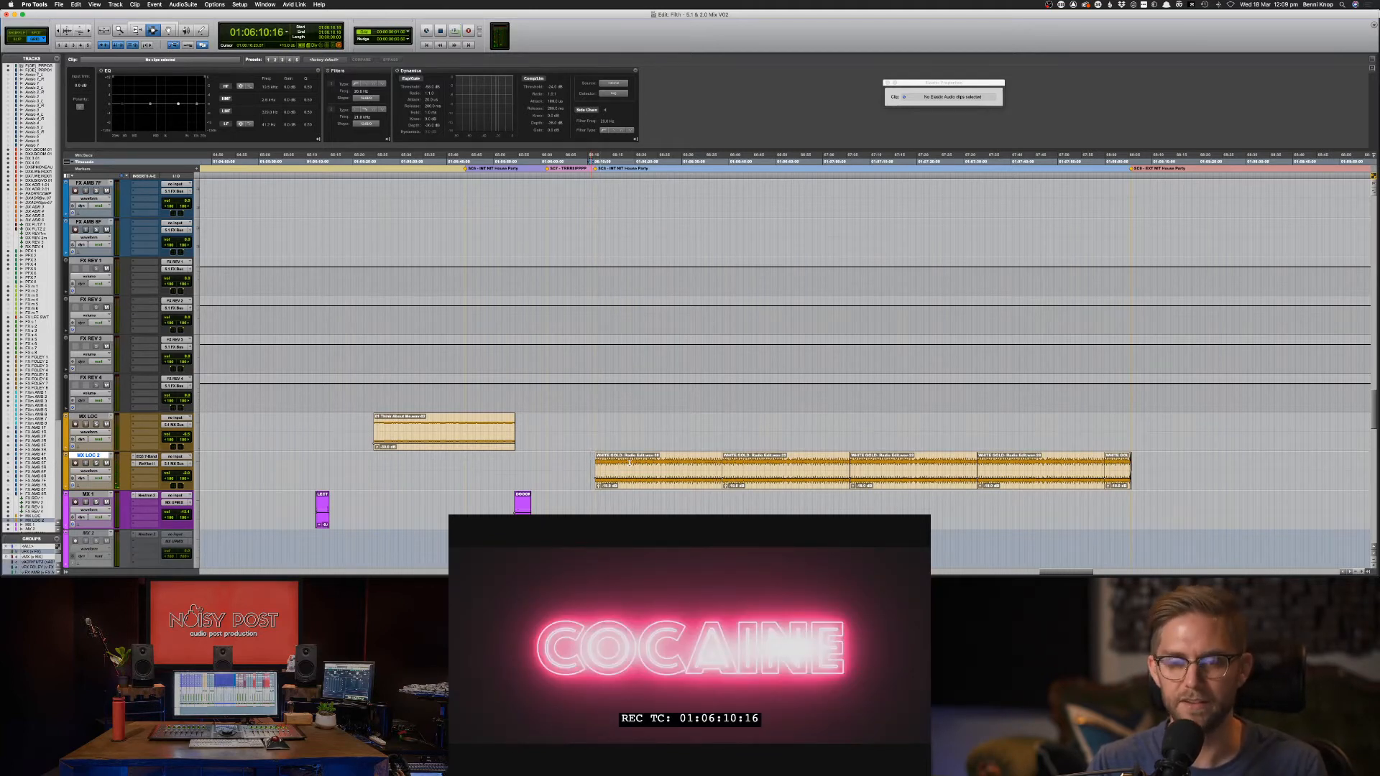
{"action": "left_click", "coordinate": [589, 465]}
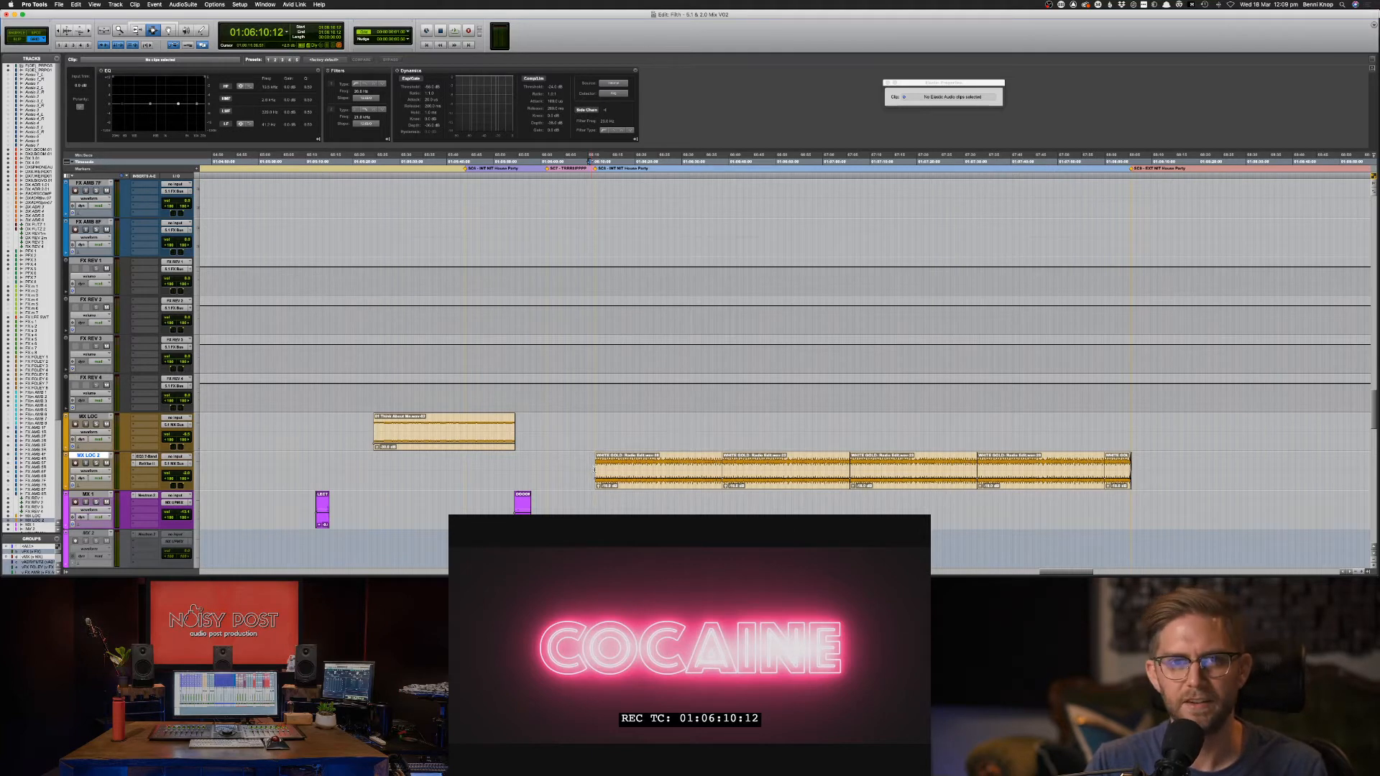
{"action": "key", "text": "space"}
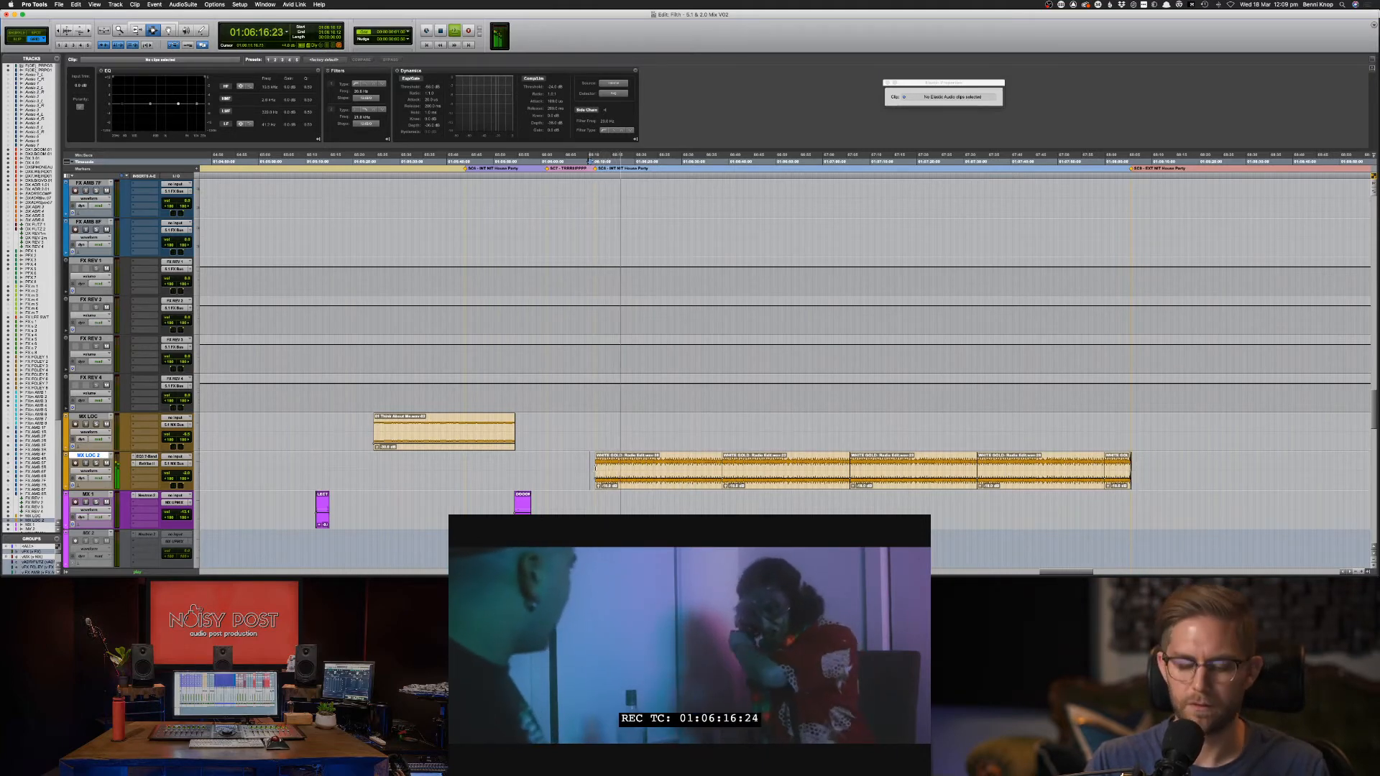
{"action": "key", "text": "super+equal"}
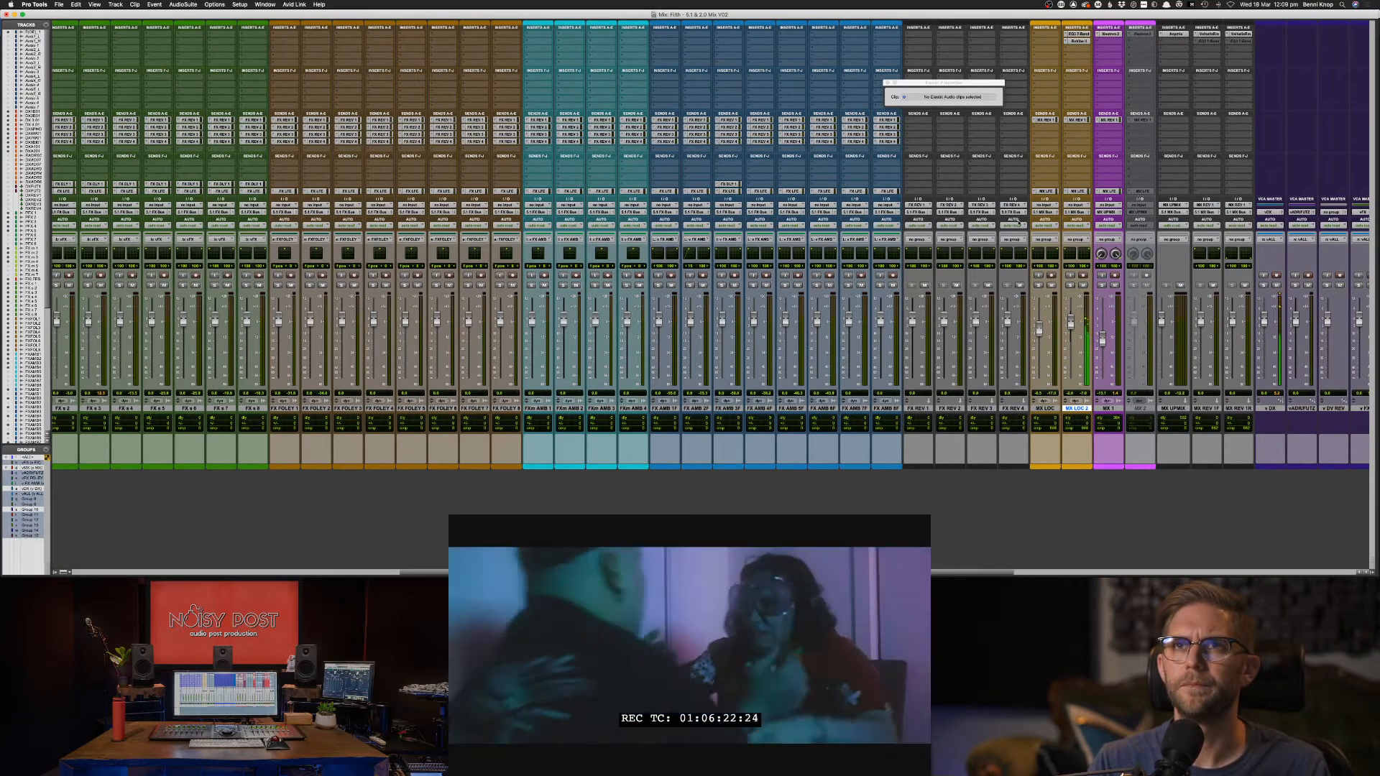
{"action": "key", "text": "super+equal"}
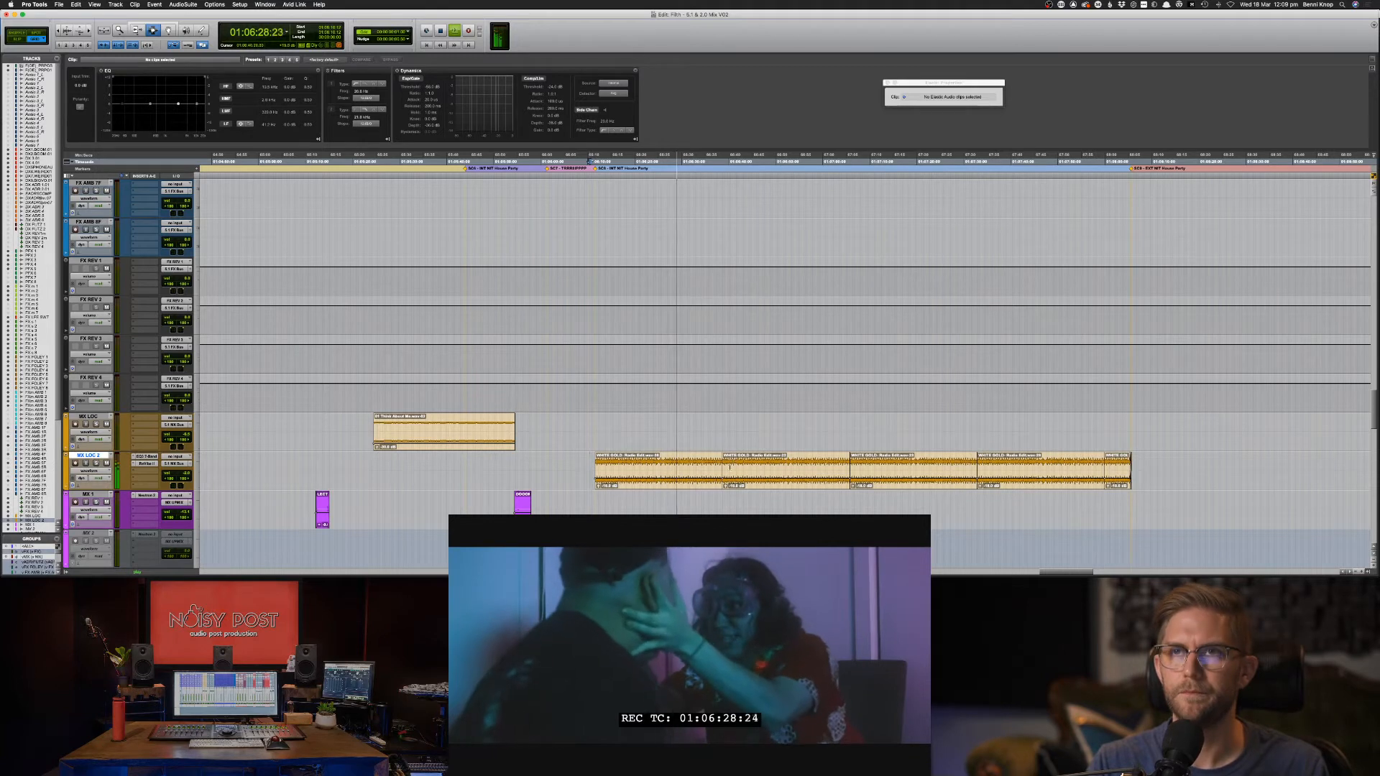
{"action": "key", "text": "F8"}
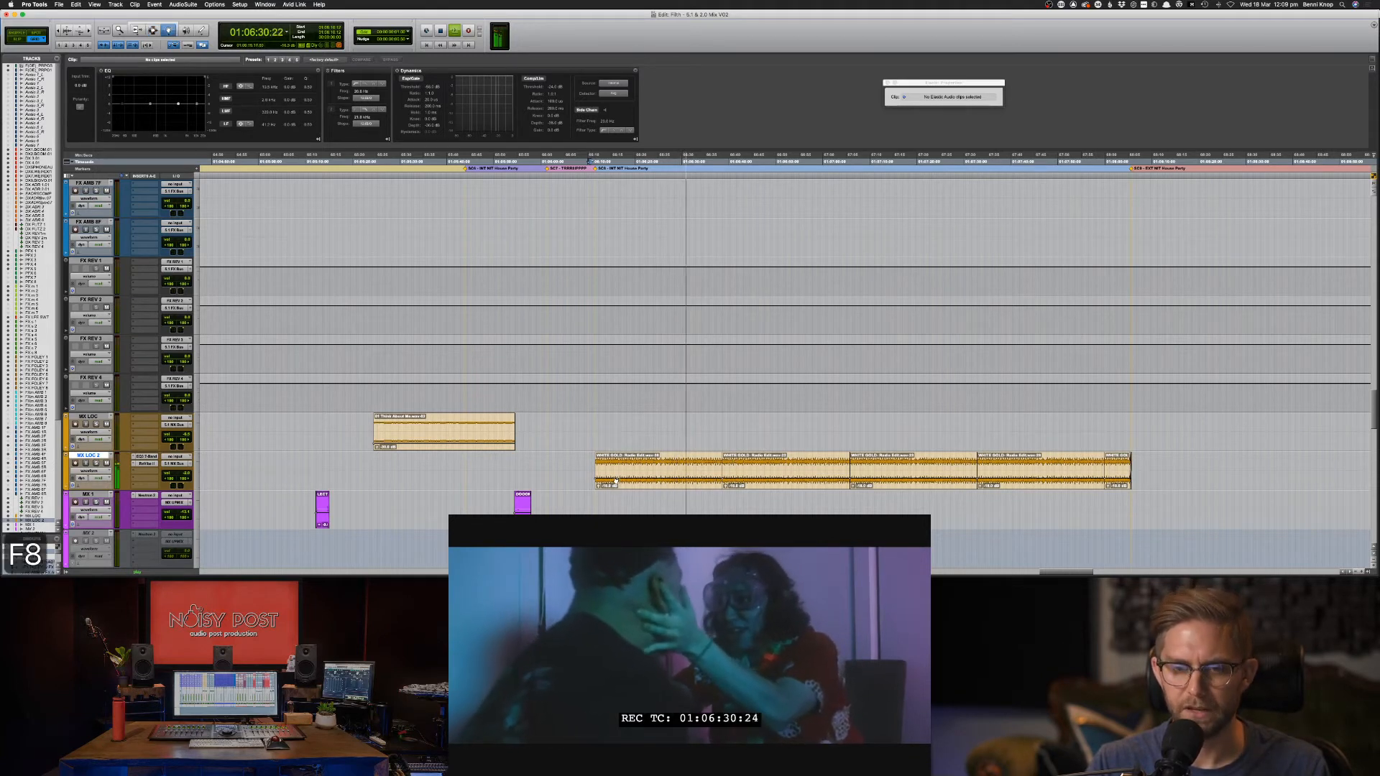
{"action": "key", "text": "super+space"}
{"action": "left_click", "coordinate": [585, 455]}
{"action": "key", "text": "space"}
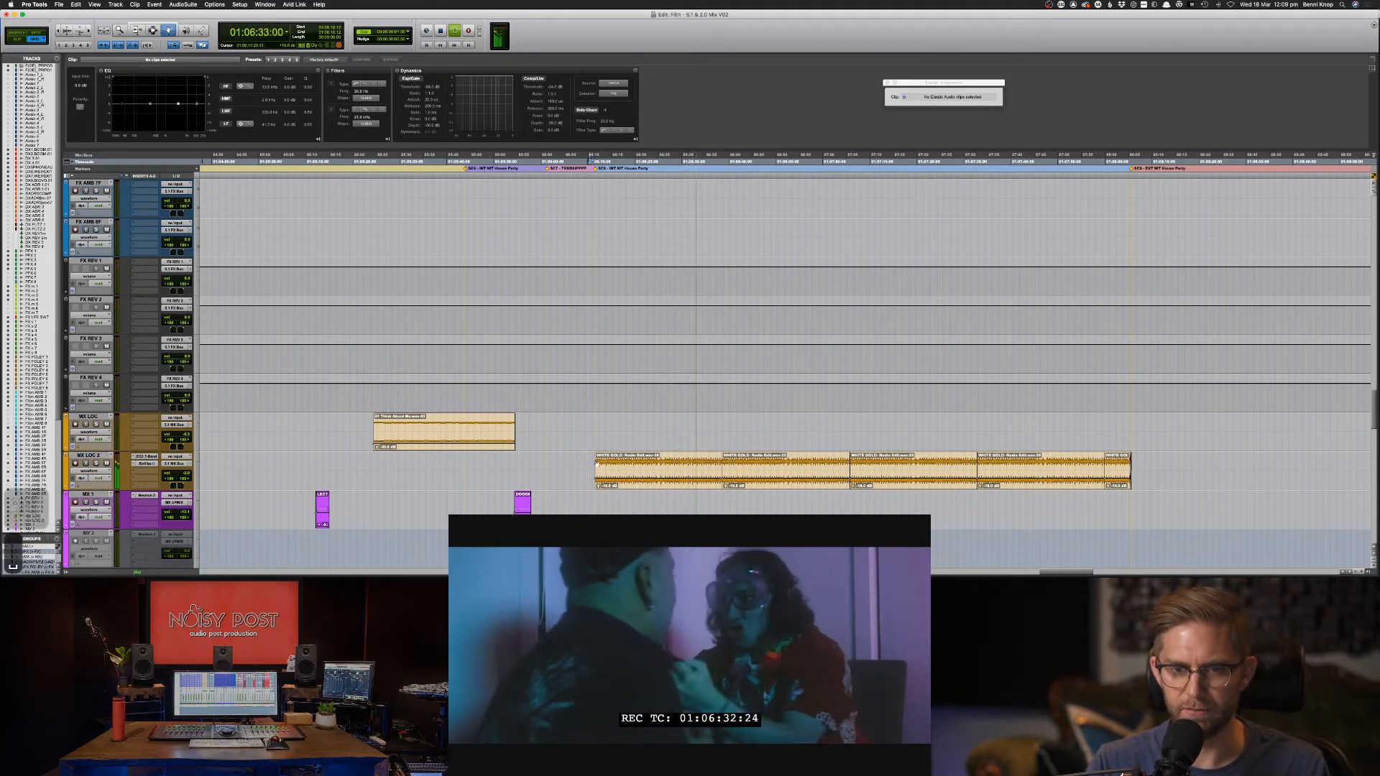
{"action": "key", "text": "space"}
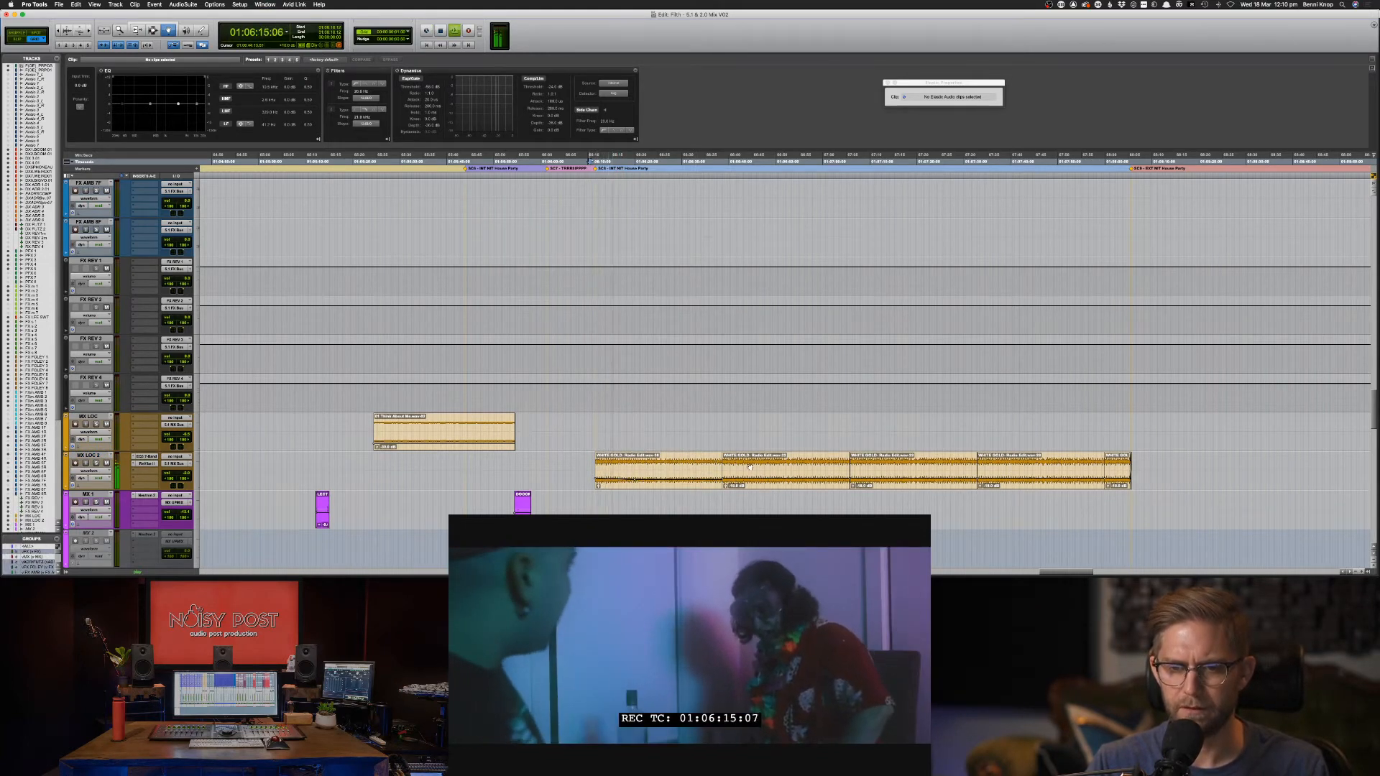
Select the WHITE GOLD clips on MX LOC 2 and lower their clip gain to -21 dB.
{"action": "left_click", "coordinate": [783, 465]}
{"action": "left_click", "coordinate": [1118, 465], "text": "shift"}
{"action": "key", "text": "ctrl+shift+Down"}
{"action": "key", "text": "ctrl+shift+Down"}
{"action": "key", "text": "ctrl+shift+Down"}
{"action": "key", "text": "ctrl+shift+Down"}
{"action": "key", "text": "ctrl+shift+Down"}
{"action": "key", "text": "ctrl+shift+Down"}
{"action": "key", "text": "ctrl+shift+Down"}
{"action": "key", "text": "ctrl+shift+Down"}
{"action": "key", "text": "ctrl+shift+Down"}
{"action": "key", "text": "ctrl+shift+Down"}
{"action": "key", "text": "ctrl+shift+Down"}
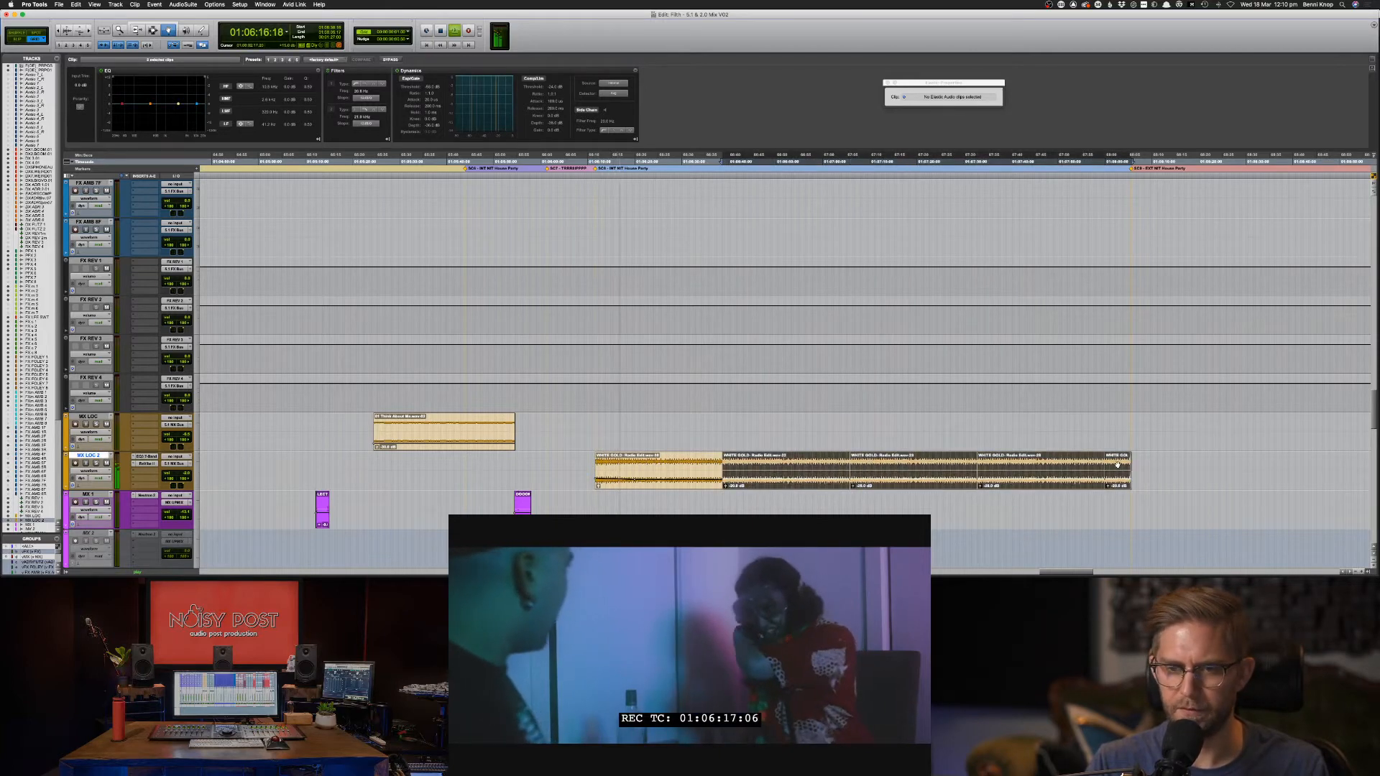
{"action": "key", "text": "F7"}
Select WHITE GOLD-22 through the last music clip, zoom in and audition the quieter music.
{"action": "left_click", "coordinate": [795, 437]}
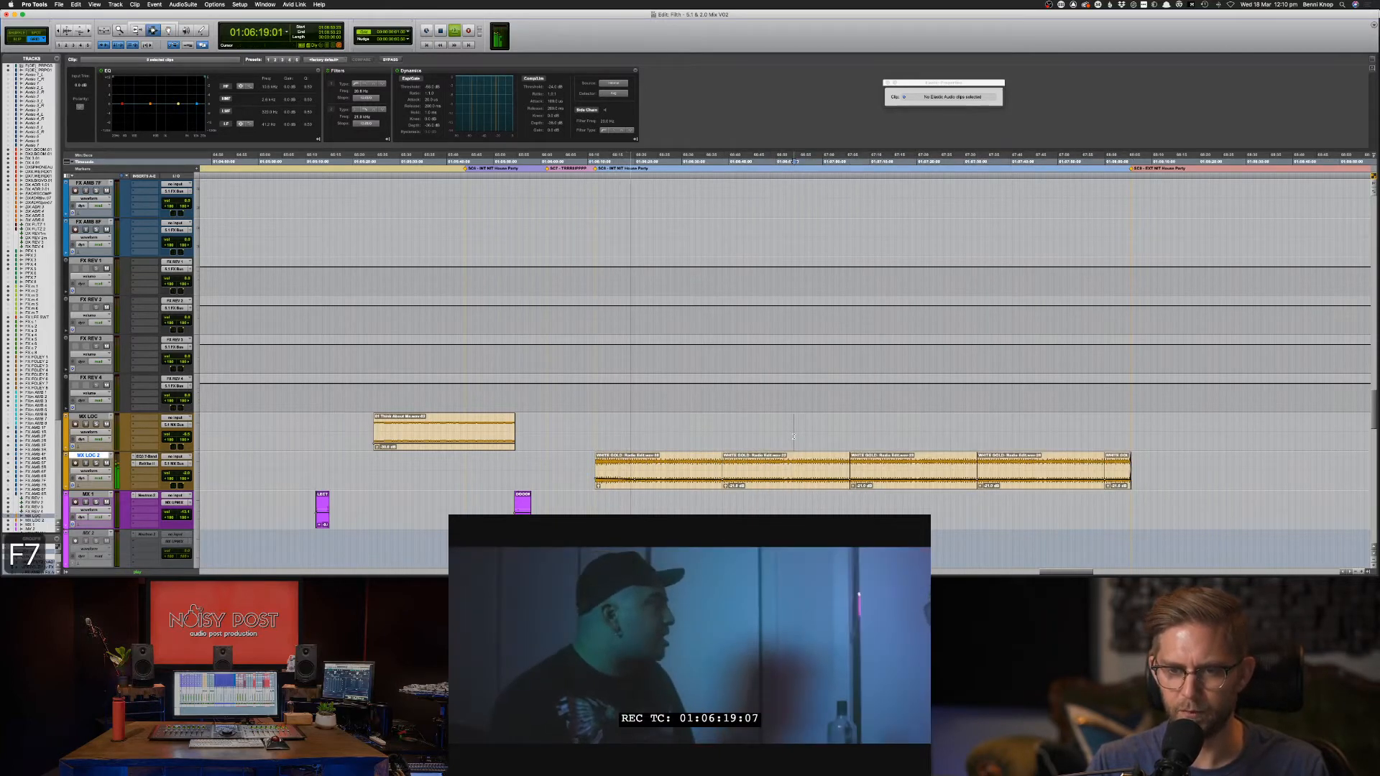
{"action": "double_click", "coordinate": [794, 468]}
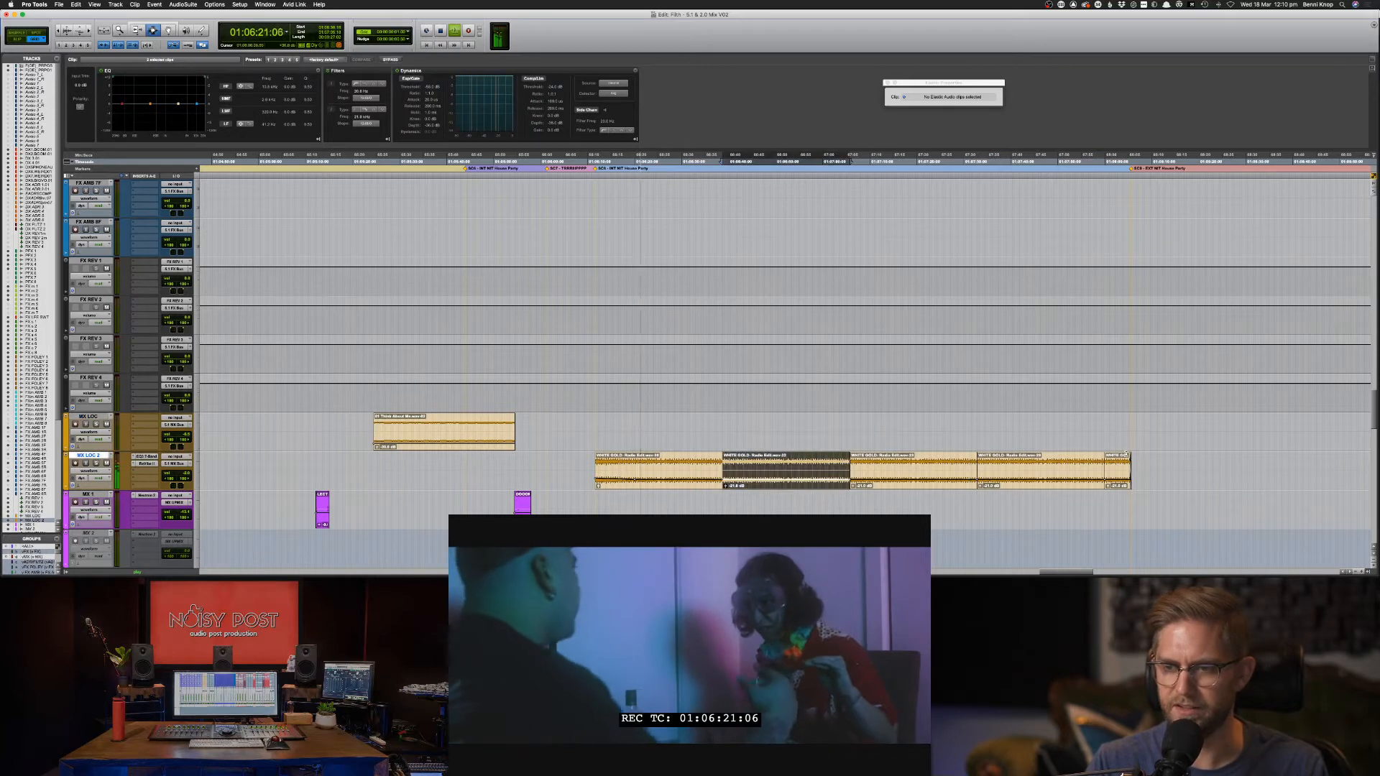
{"action": "left_click", "coordinate": [1118, 470]}
{"action": "left_click_drag", "start_coordinate": [796, 482], "coordinate": [596, 474]}
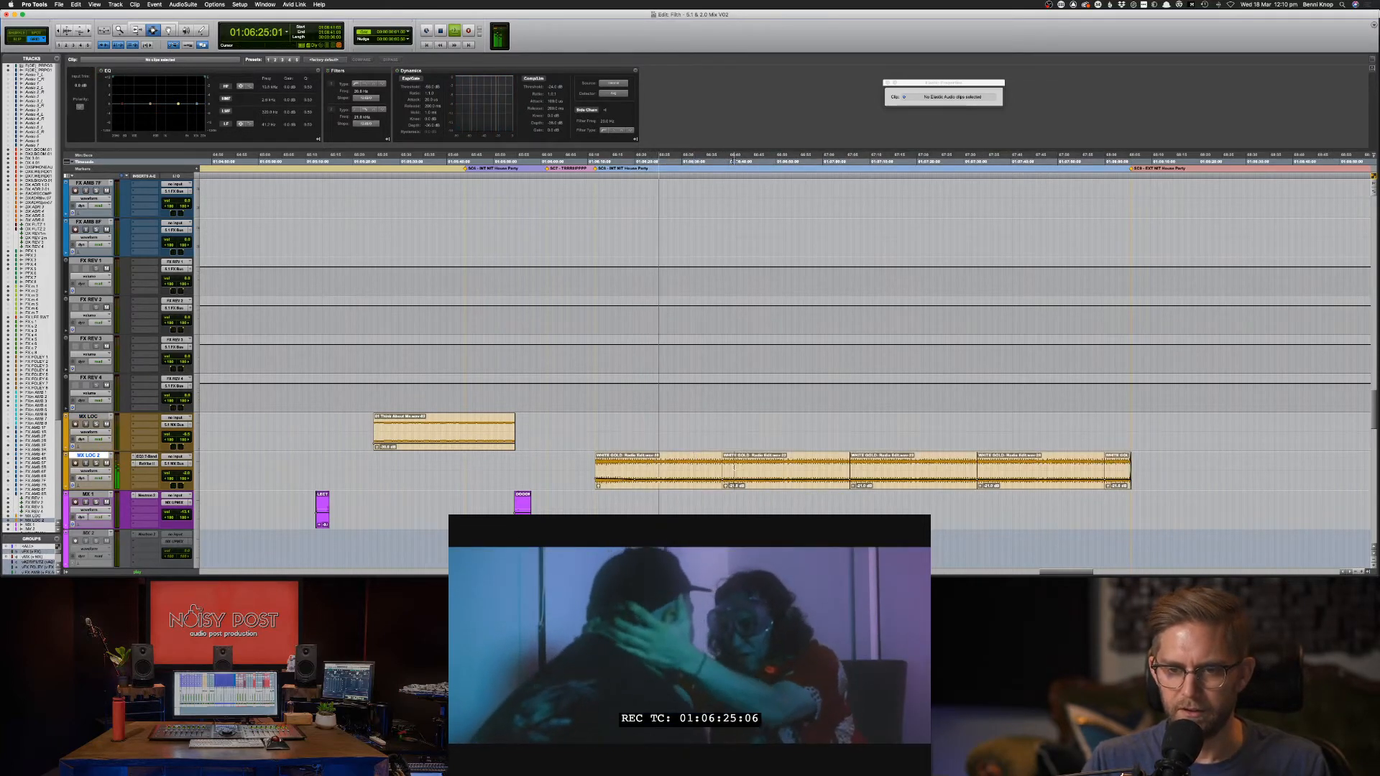
{"action": "left_click_drag", "start_coordinate": [733, 470], "coordinate": [1112, 472]}
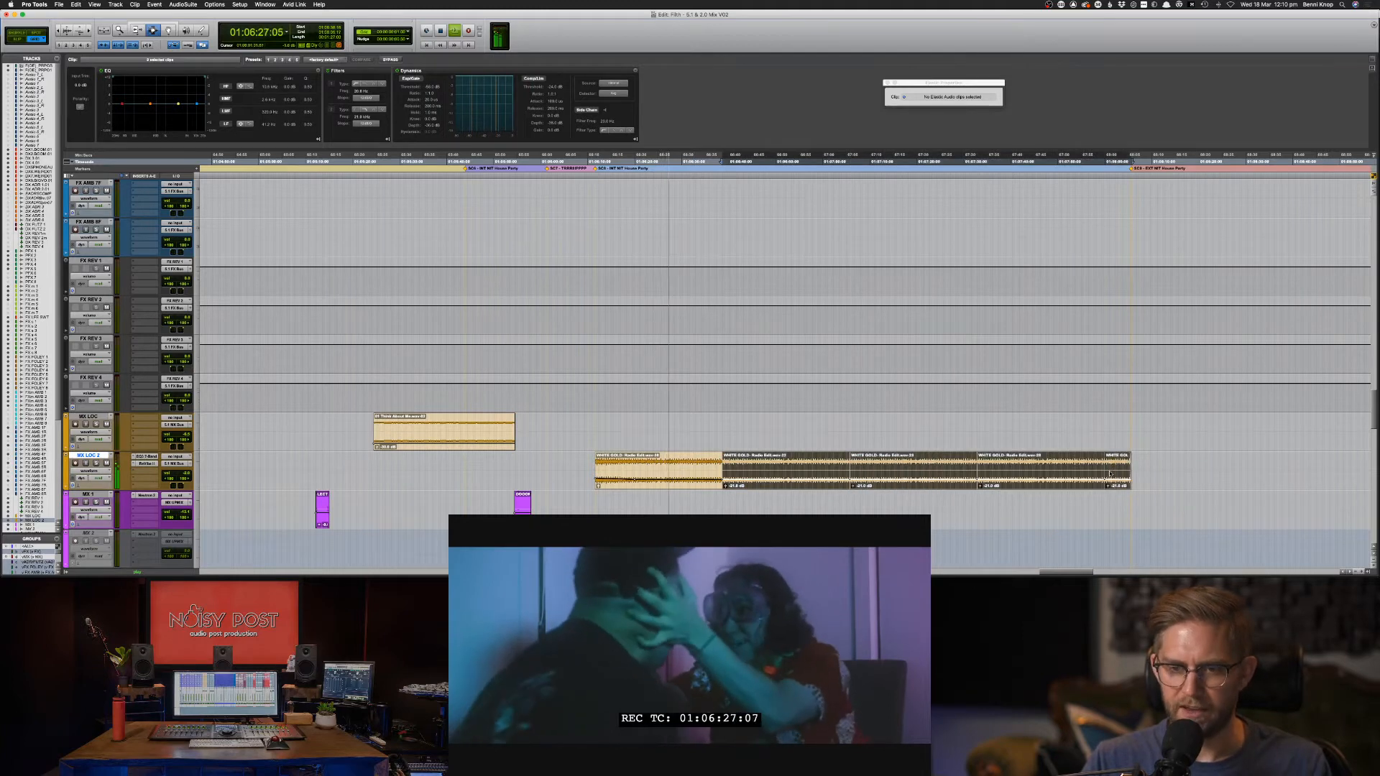
{"action": "key", "text": "super+bracketright"}
{"action": "key", "text": "super+bracketright"}
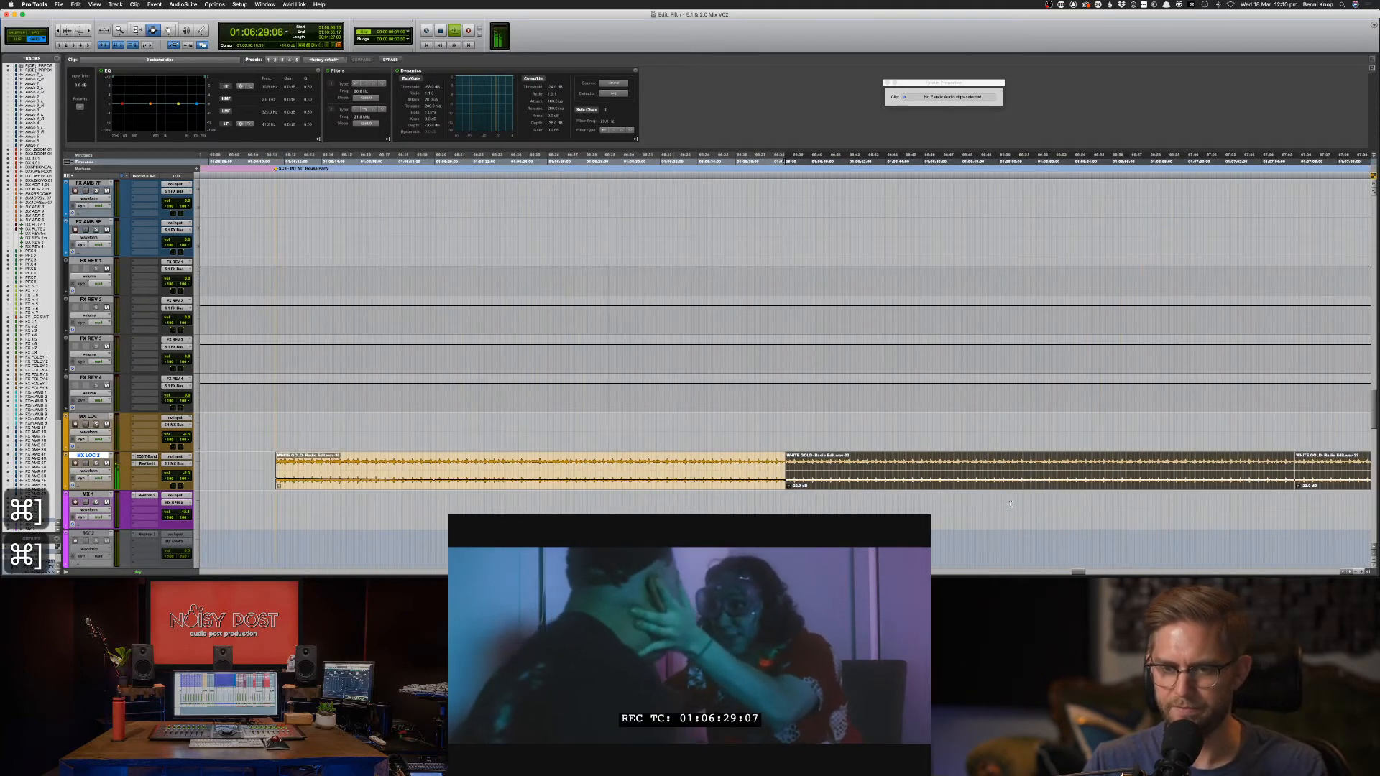
{"action": "key", "text": "space"}
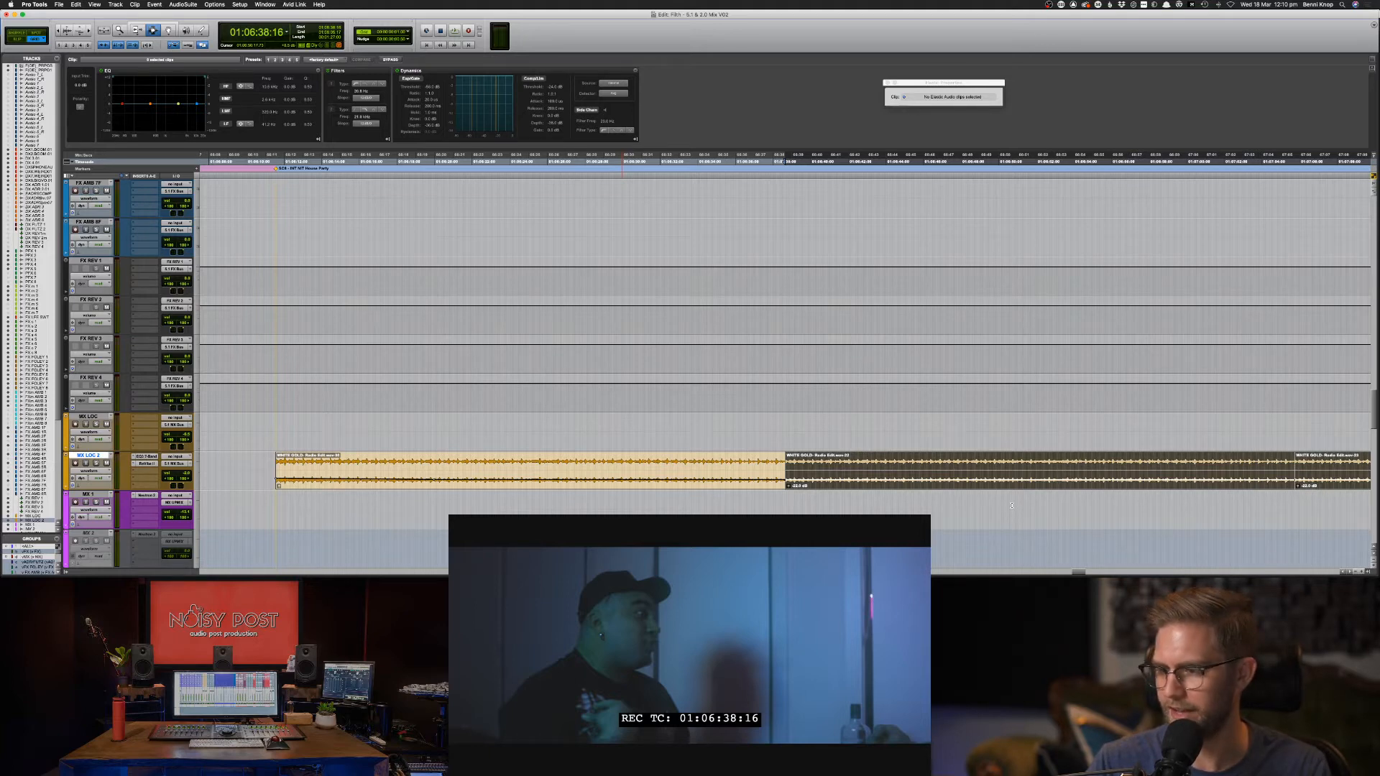
{"action": "key", "text": "super+bracketleft"}
{"action": "key", "text": "super+bracketleft"}
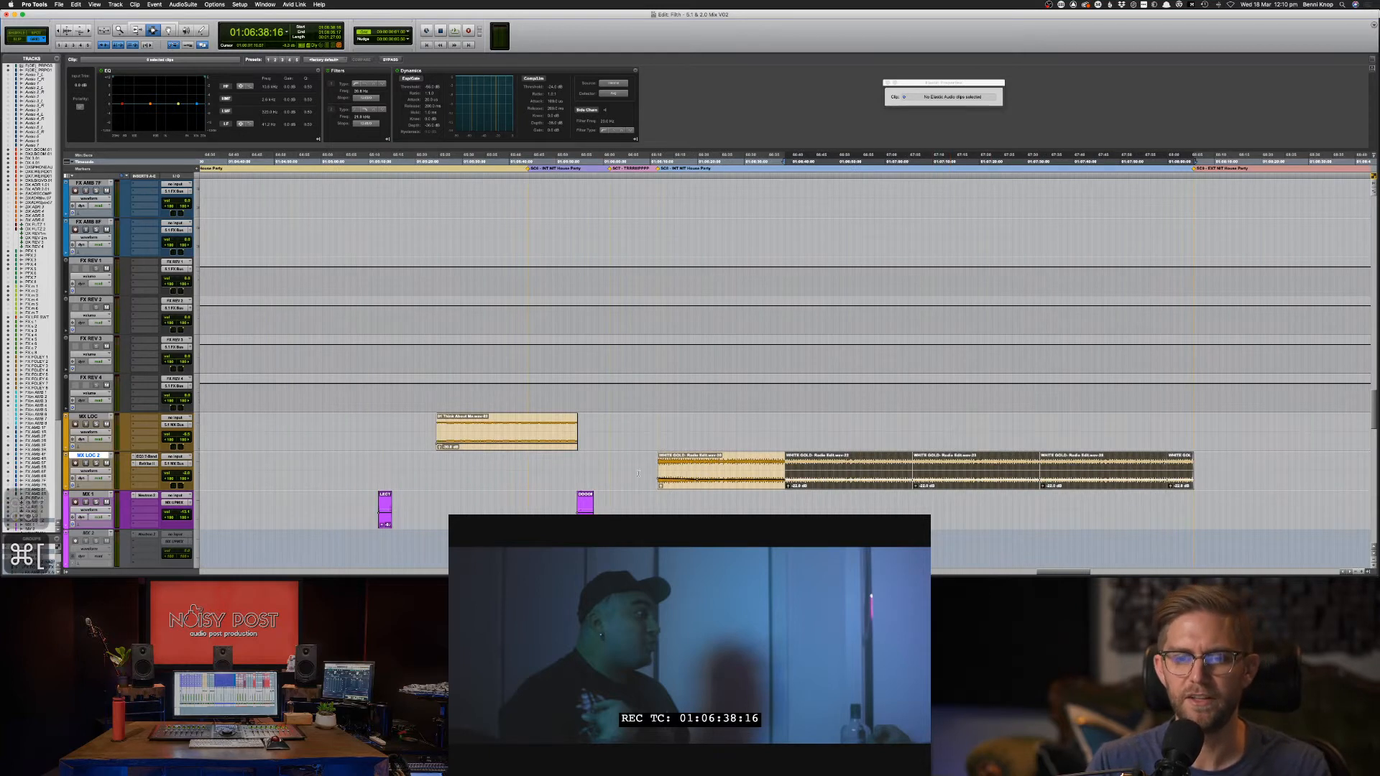
{"action": "left_click", "coordinate": [651, 468]}
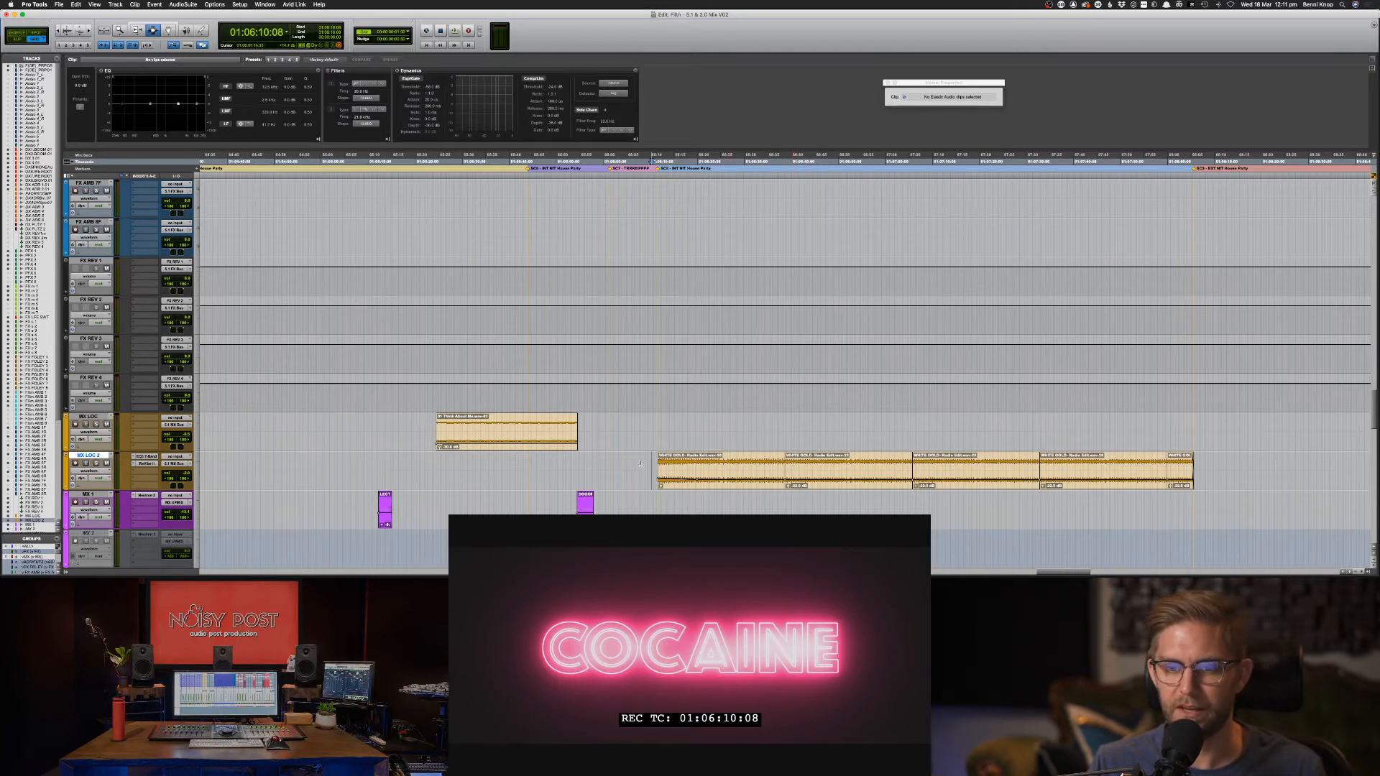
{"action": "key", "text": "space"}
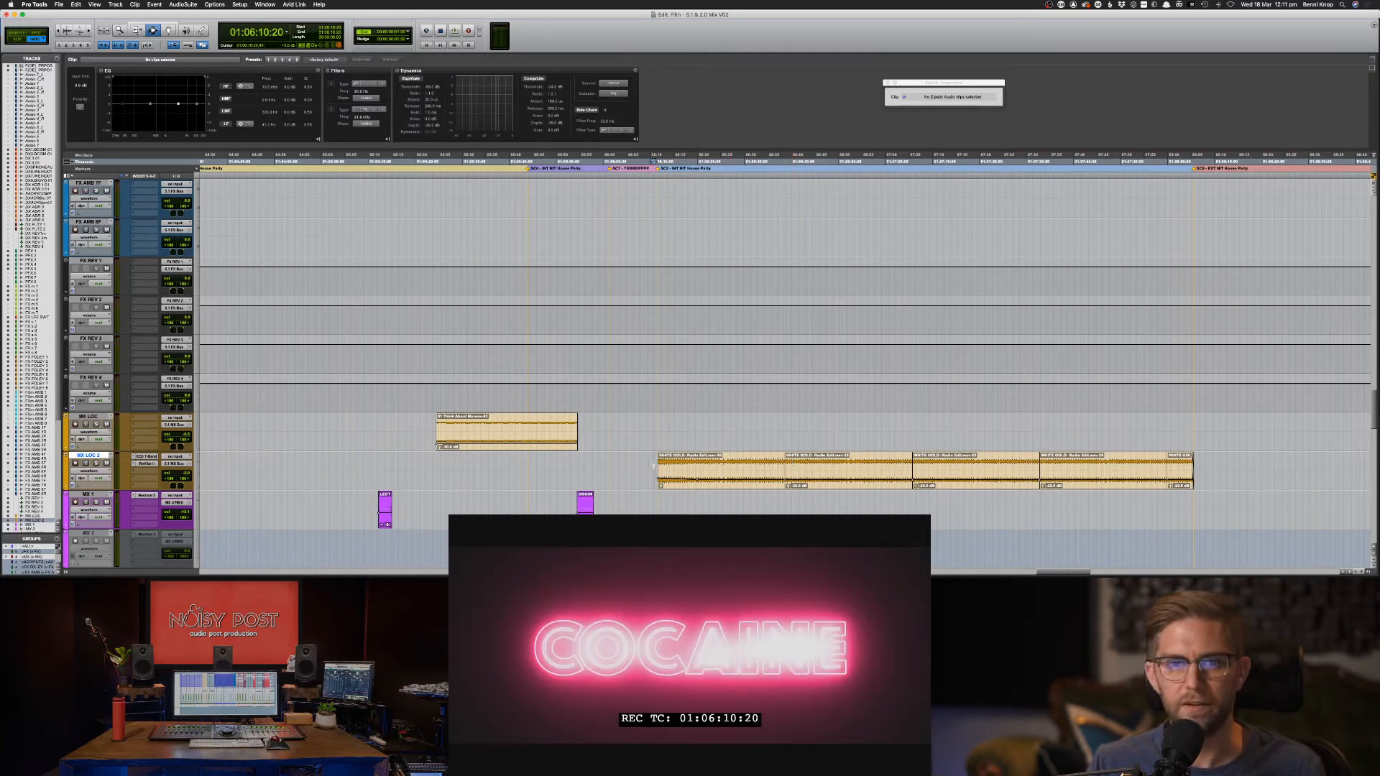
{"action": "key", "text": "space"}
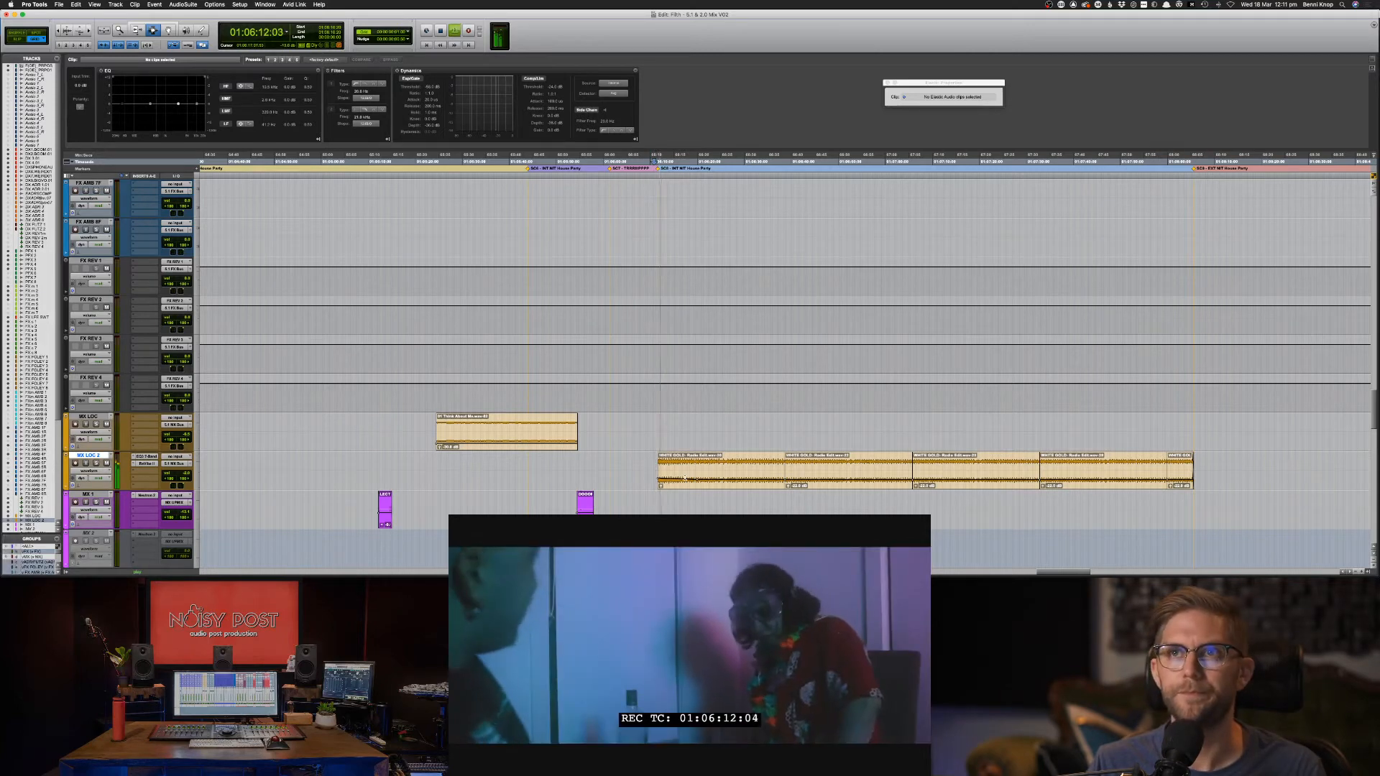
{"action": "key", "text": "super+bracketleft"}
{"action": "key", "text": "super+bracketleft"}
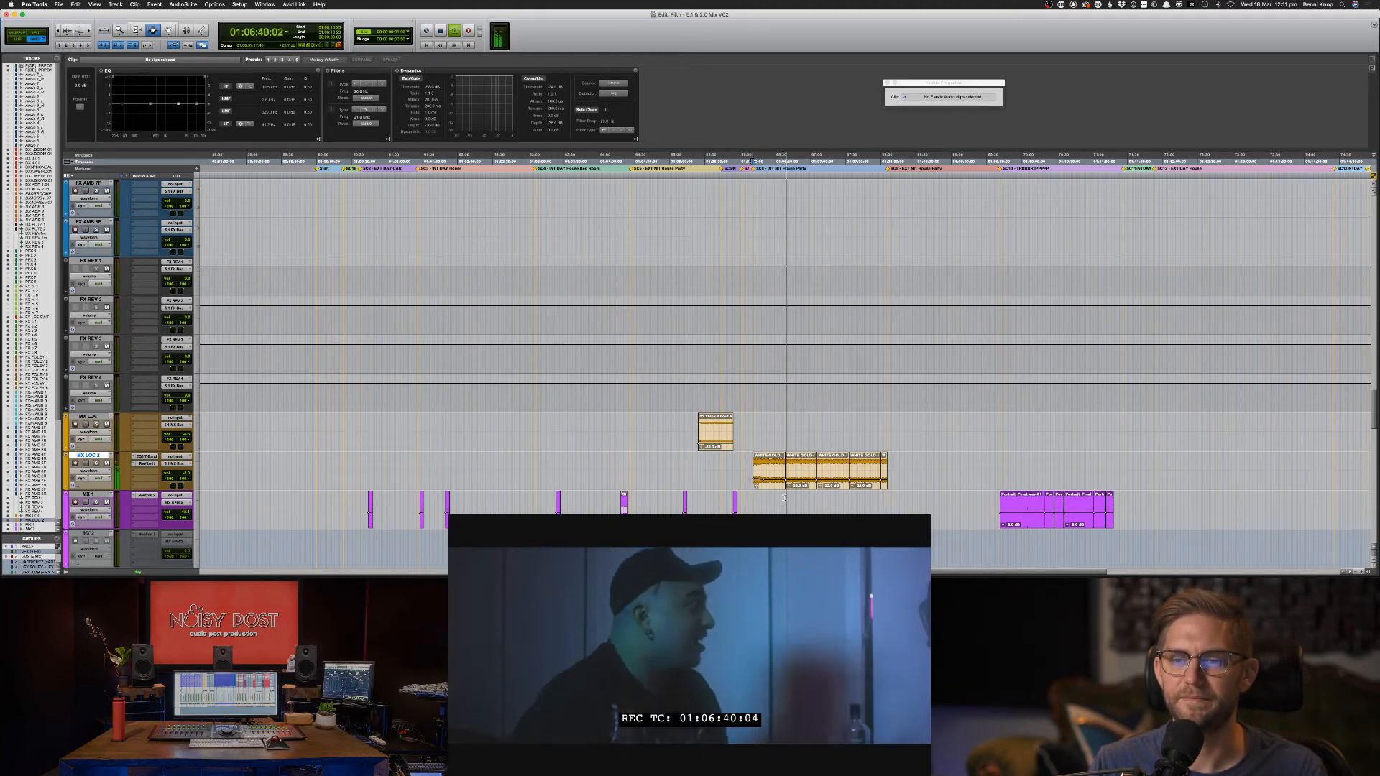
Copy the Crowd-Party clip on FX AMB 6F to marker SC8, solo the track and play it.
{"action": "scroll", "coordinate": [698, 262], "scroll_direction": "up", "scroll_amount": 5}
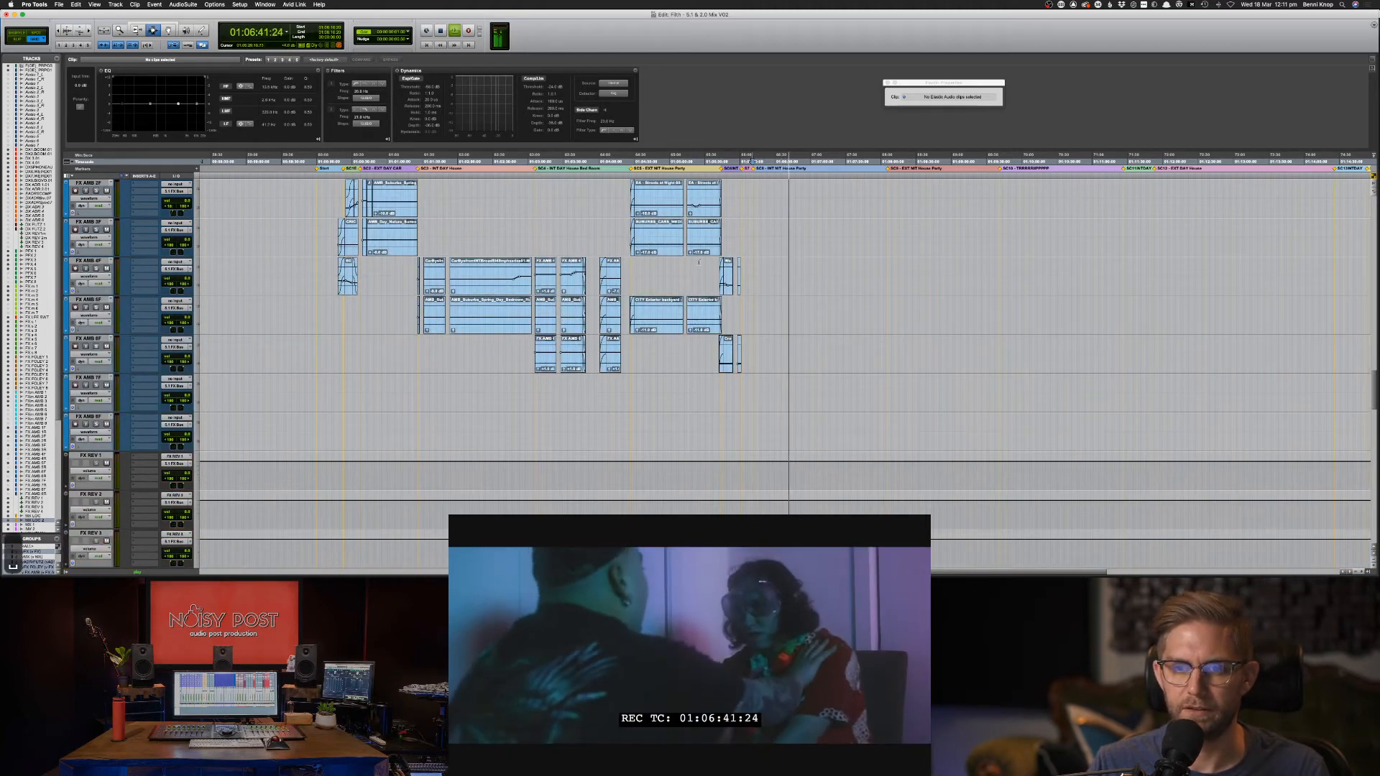
{"action": "key", "text": "space"}
{"action": "scroll", "coordinate": [698, 263], "scroll_direction": "up", "scroll_amount": 2}
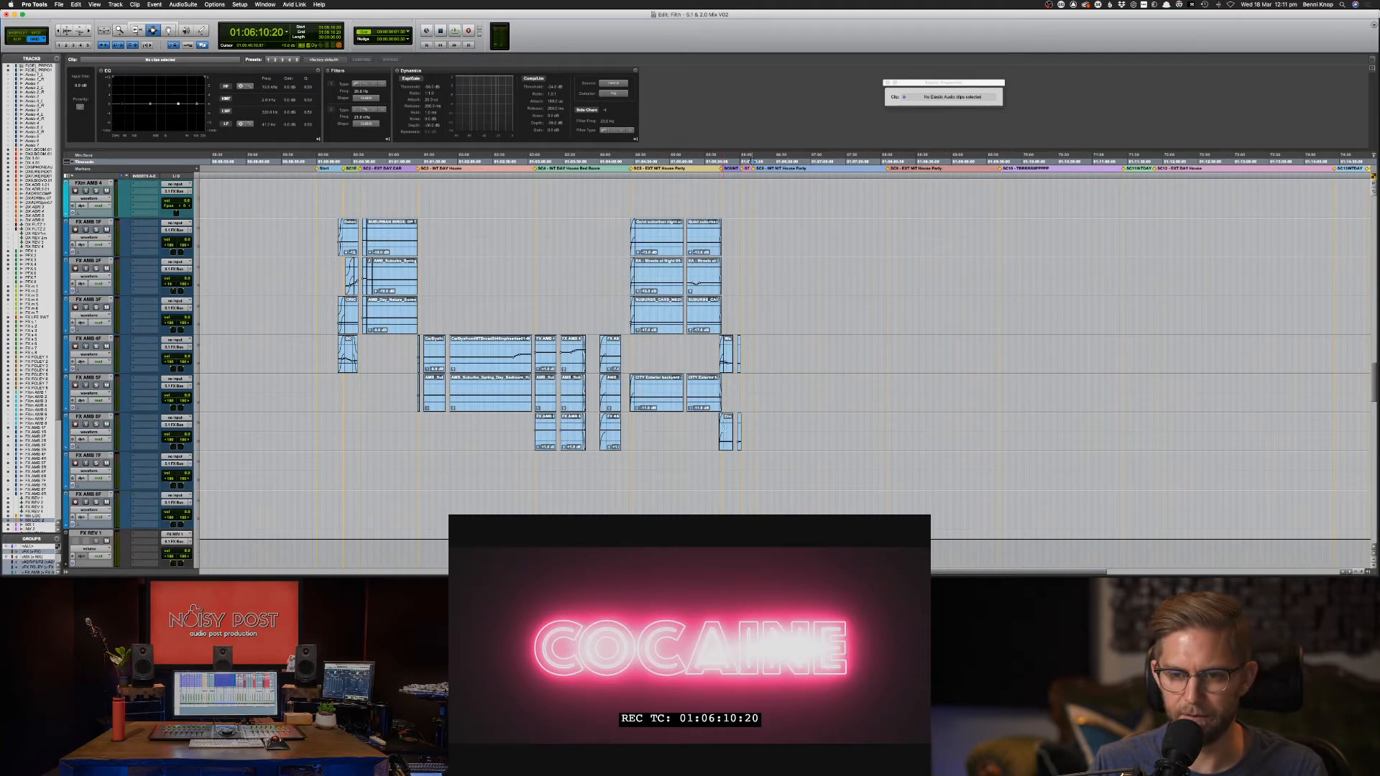
{"action": "left_click", "coordinate": [728, 431]}
{"action": "key", "text": "super+c"}
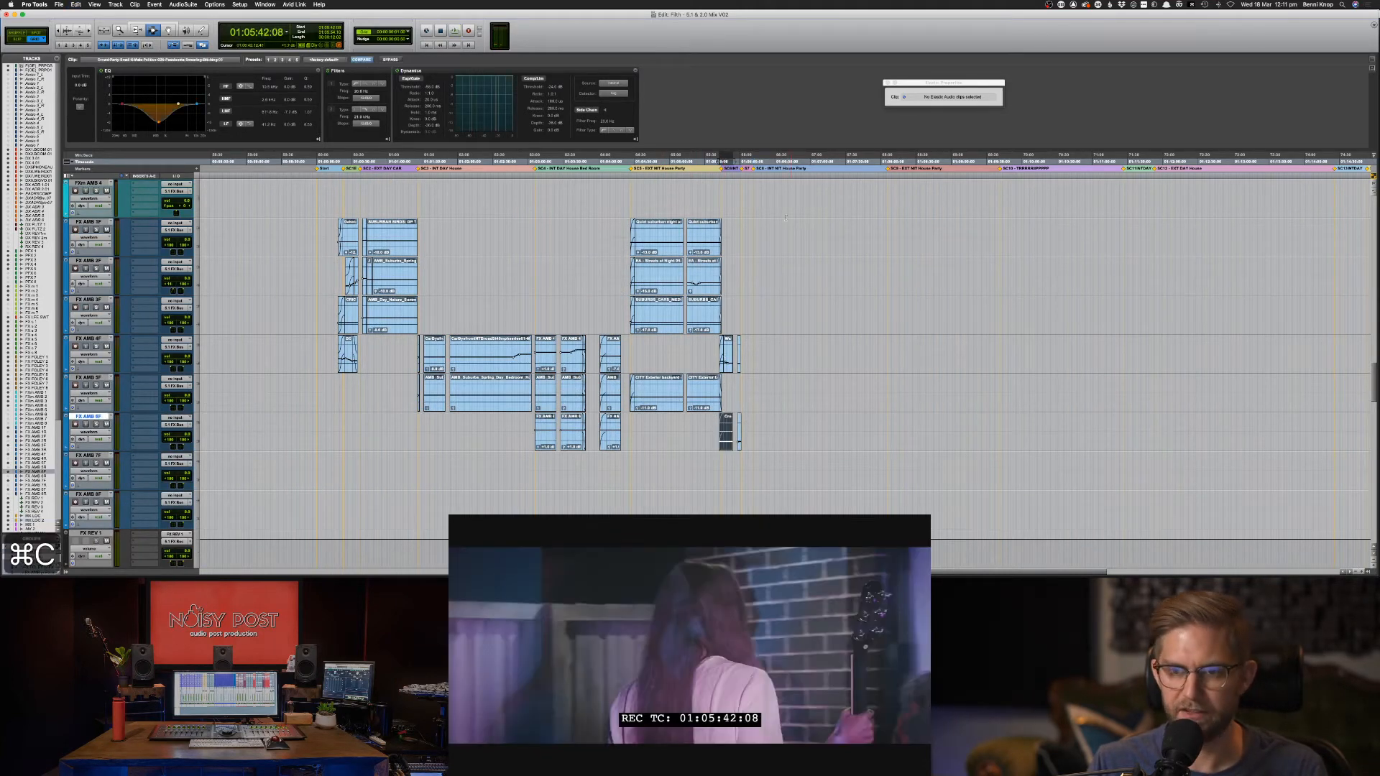
{"action": "left_click", "coordinate": [755, 169]}
{"action": "key", "text": "super+v"}
{"action": "key", "text": "shift+s"}
{"action": "key", "text": "space"}
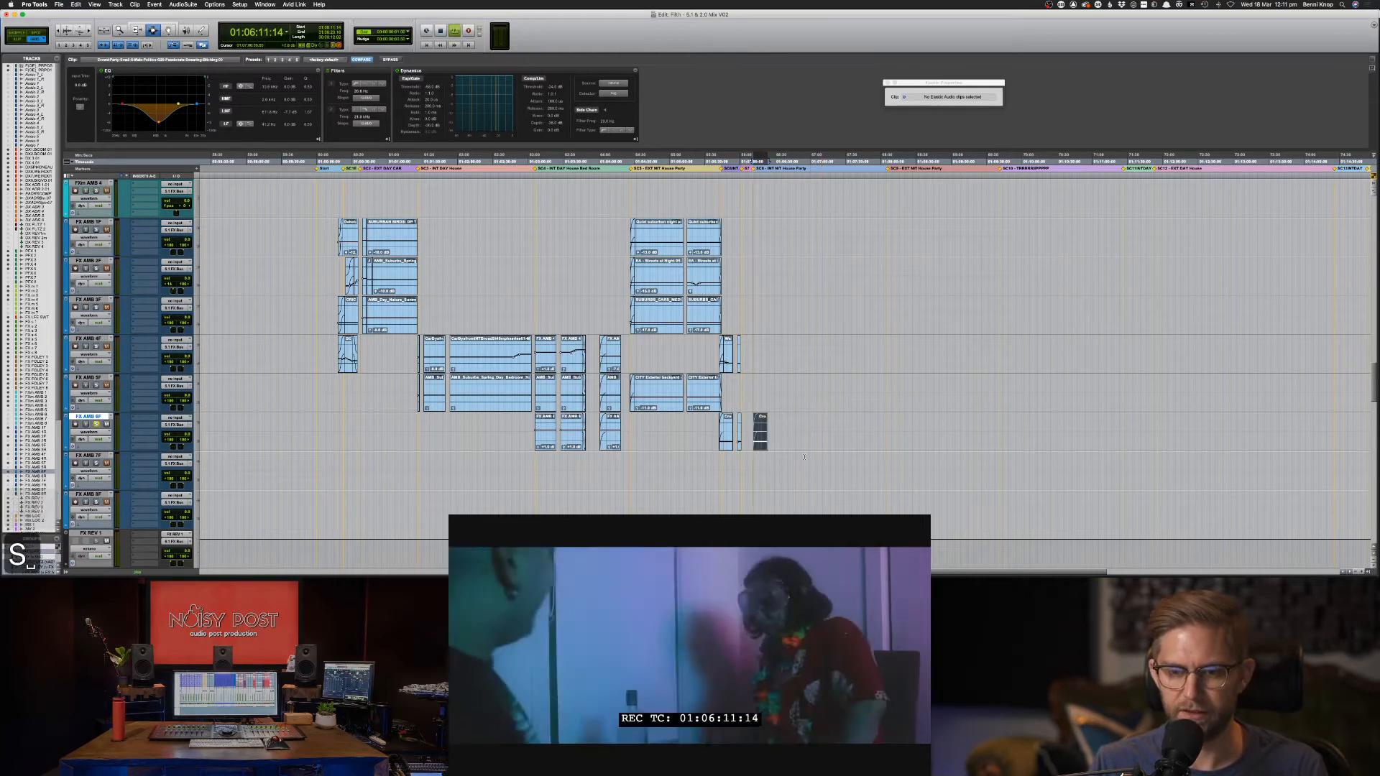
Trim the pasted crowd clip's end longer and add a fade-out there.
{"action": "key", "text": "F6"}
{"action": "key", "text": "super+bracketright"}
{"action": "key", "text": "super+bracketright"}
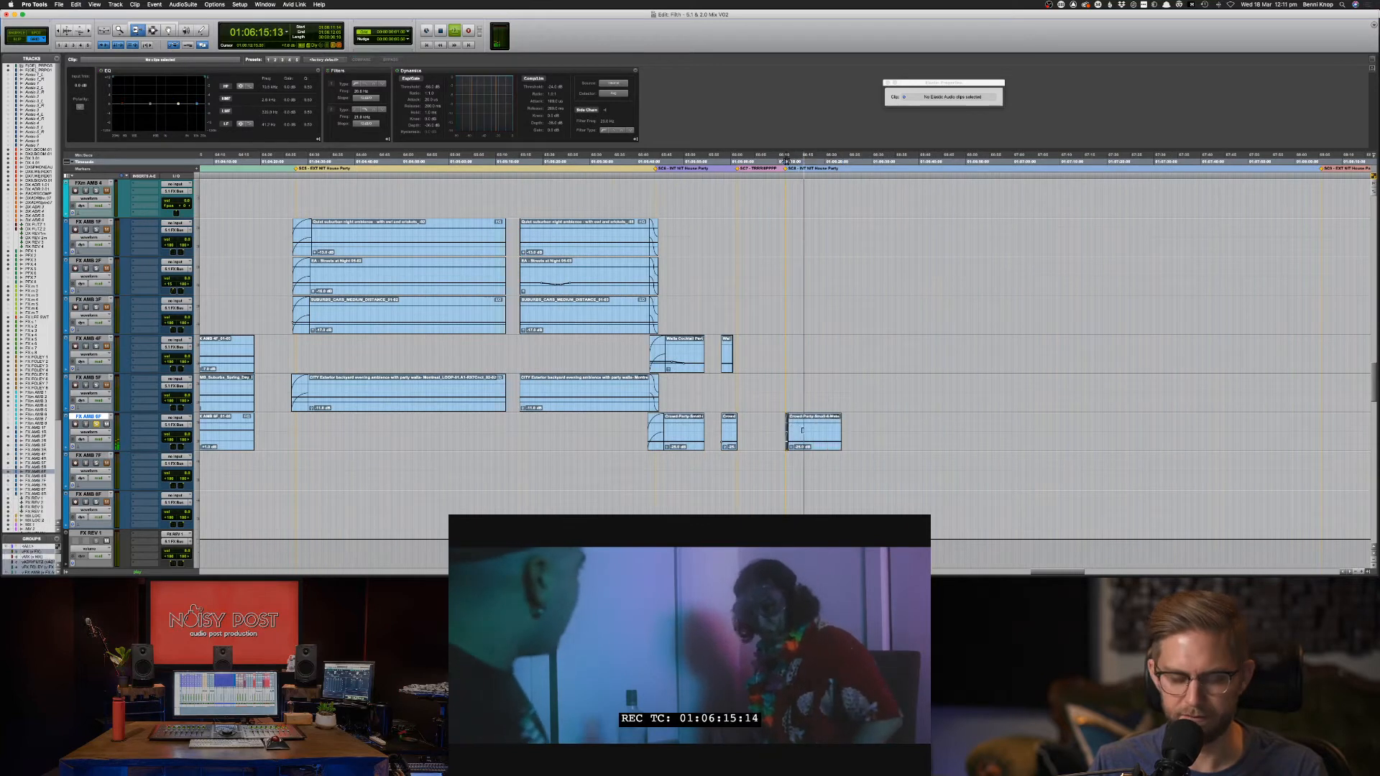
{"action": "left_click_drag", "start_coordinate": [841, 431], "coordinate": [1325, 436]}
{"action": "key", "text": "F7"}
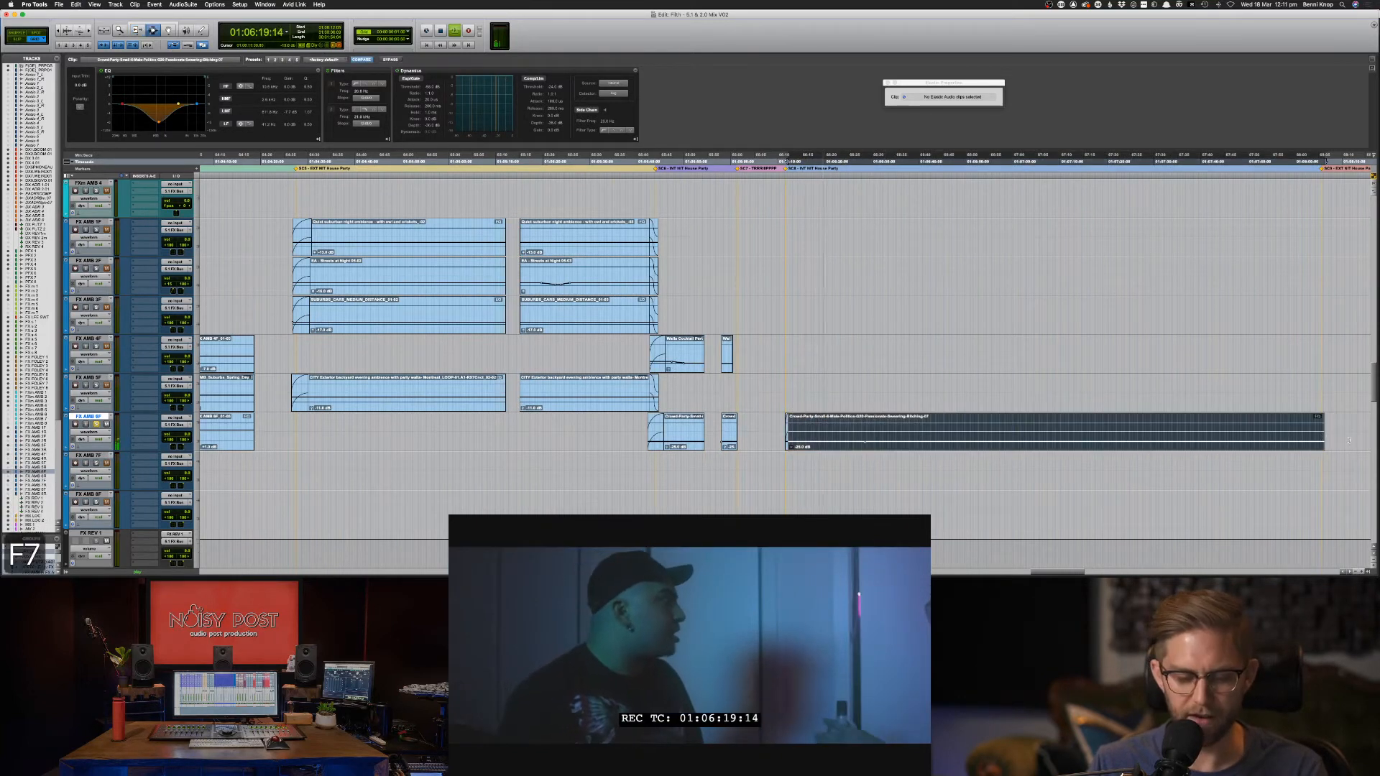
{"action": "left_click", "coordinate": [1324, 434]}
{"action": "left_click_drag", "start_coordinate": [1323, 432], "coordinate": [1321, 429]}
{"action": "key", "text": "space"}
{"action": "key", "text": "f"}
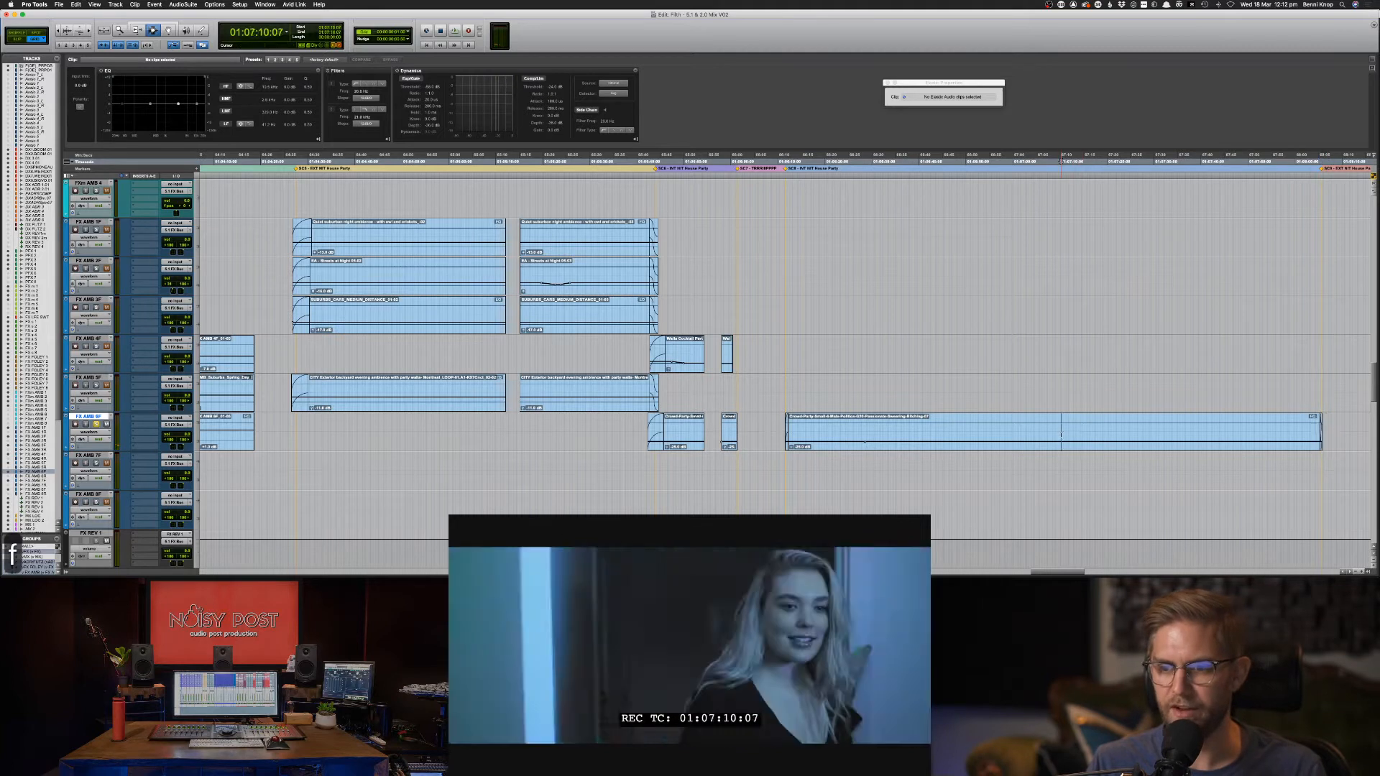
{"action": "double_click", "coordinate": [931, 436]}
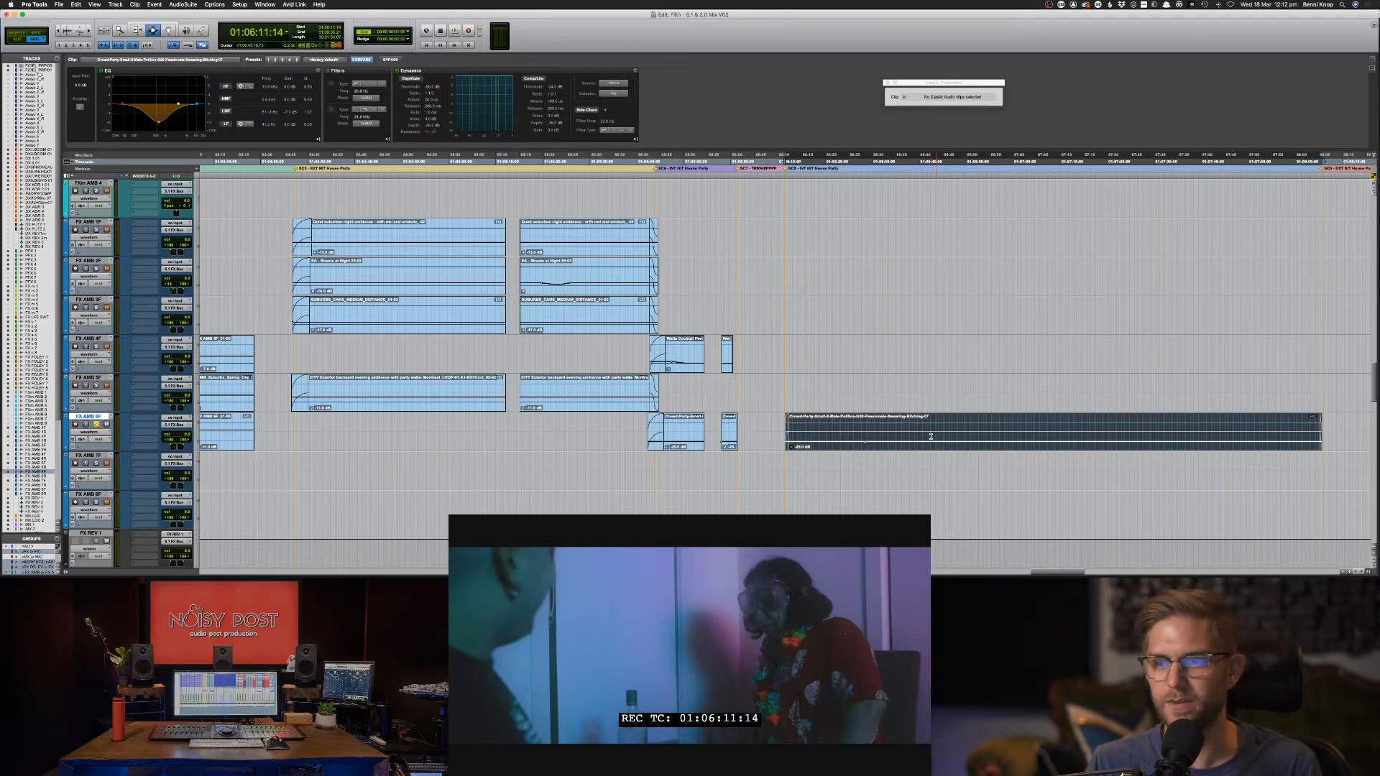
{"action": "left_click", "coordinate": [856, 441]}
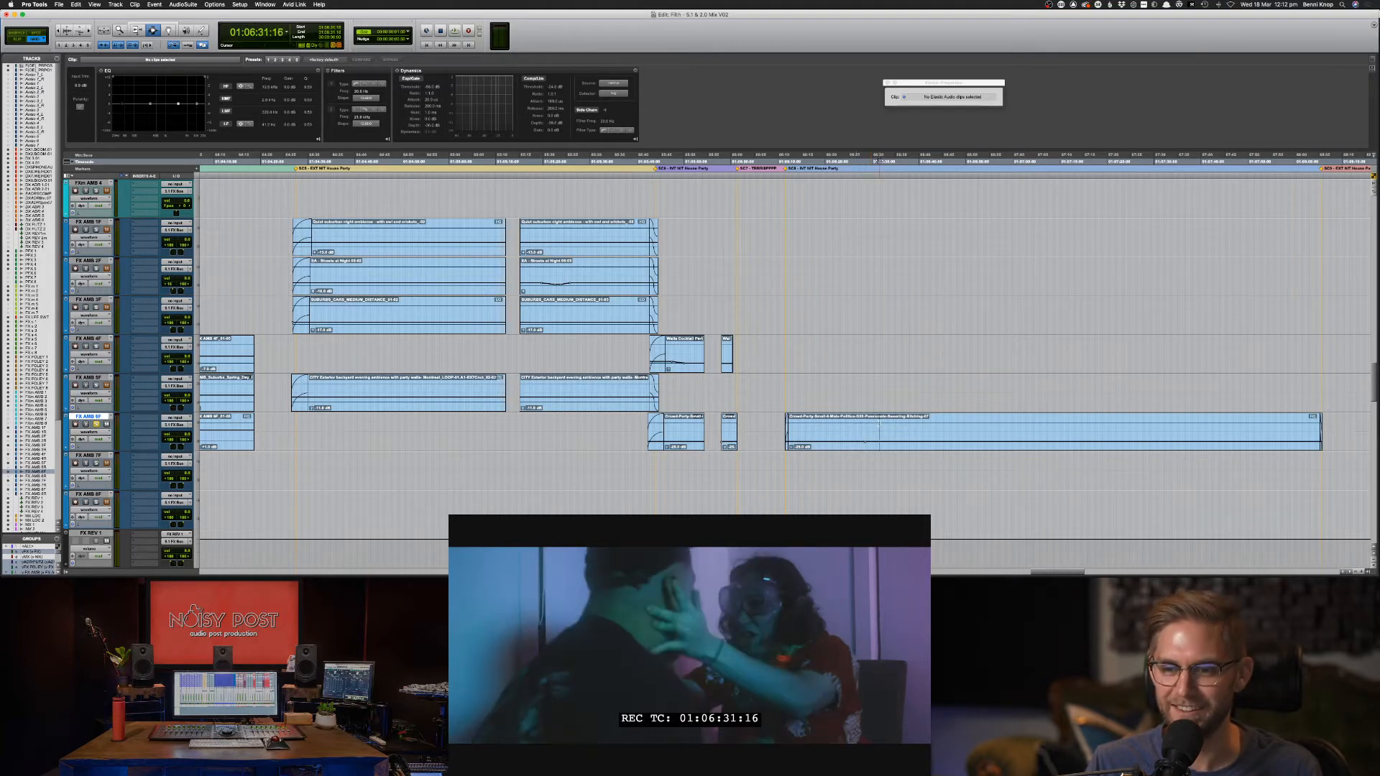
{"action": "left_click", "coordinate": [877, 426]}
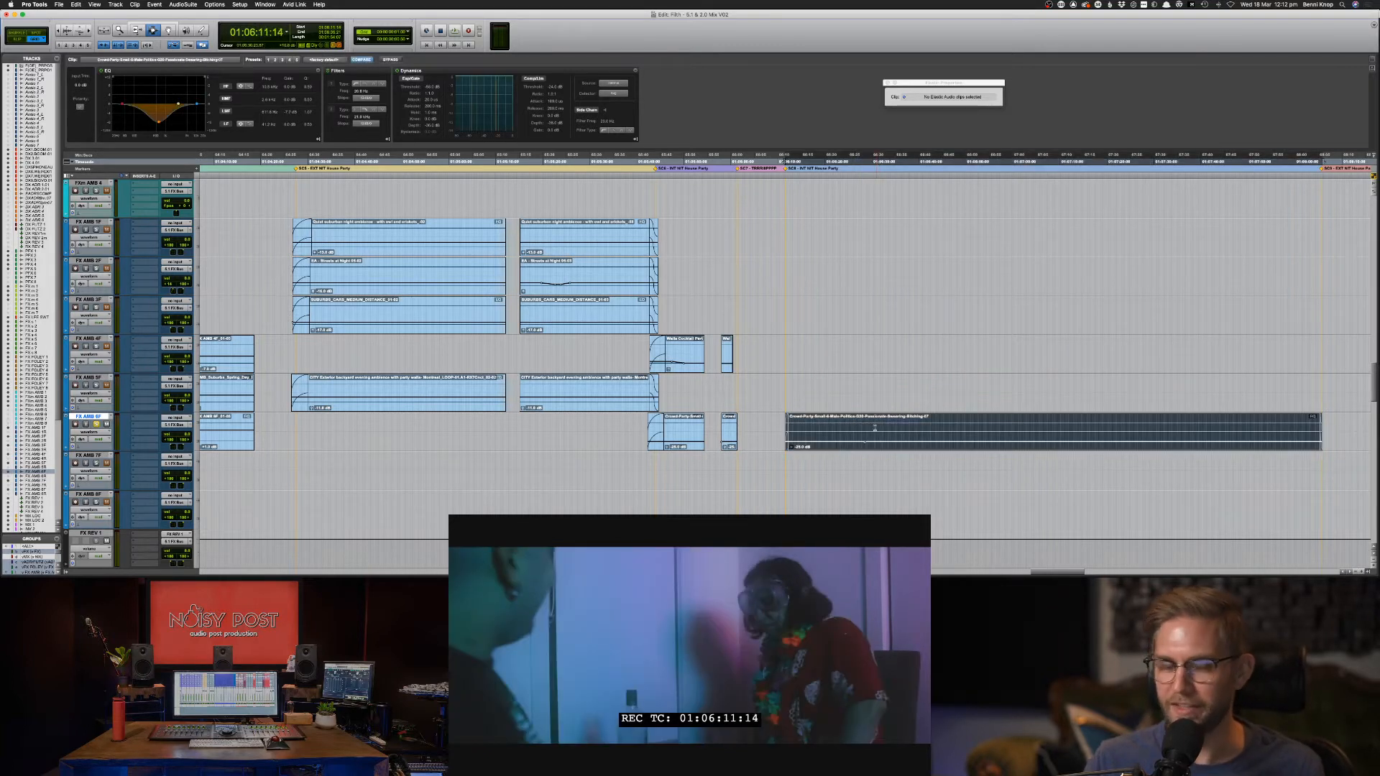
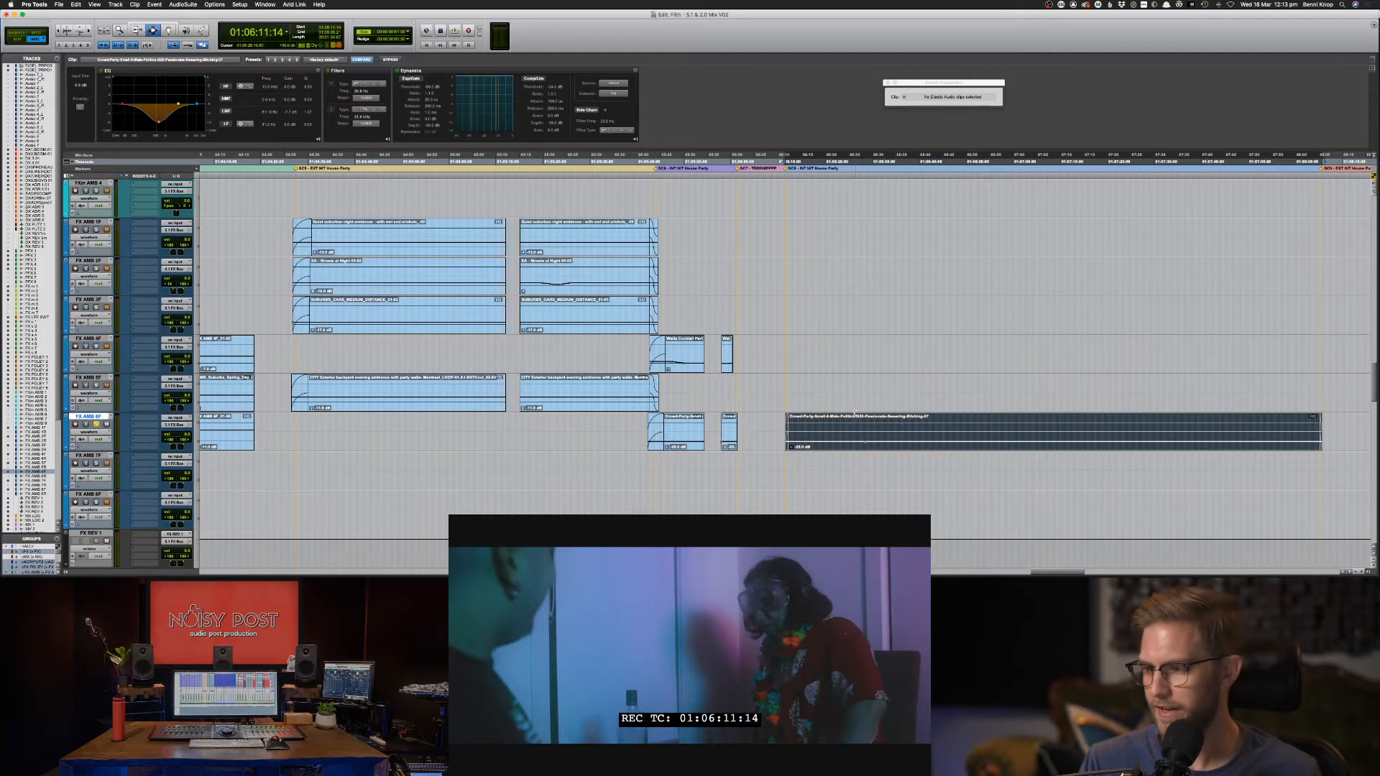
Audition the edit point at 01:06:10:18, zooming in and back out around it.
{"action": "left_click", "coordinate": [782, 425]}
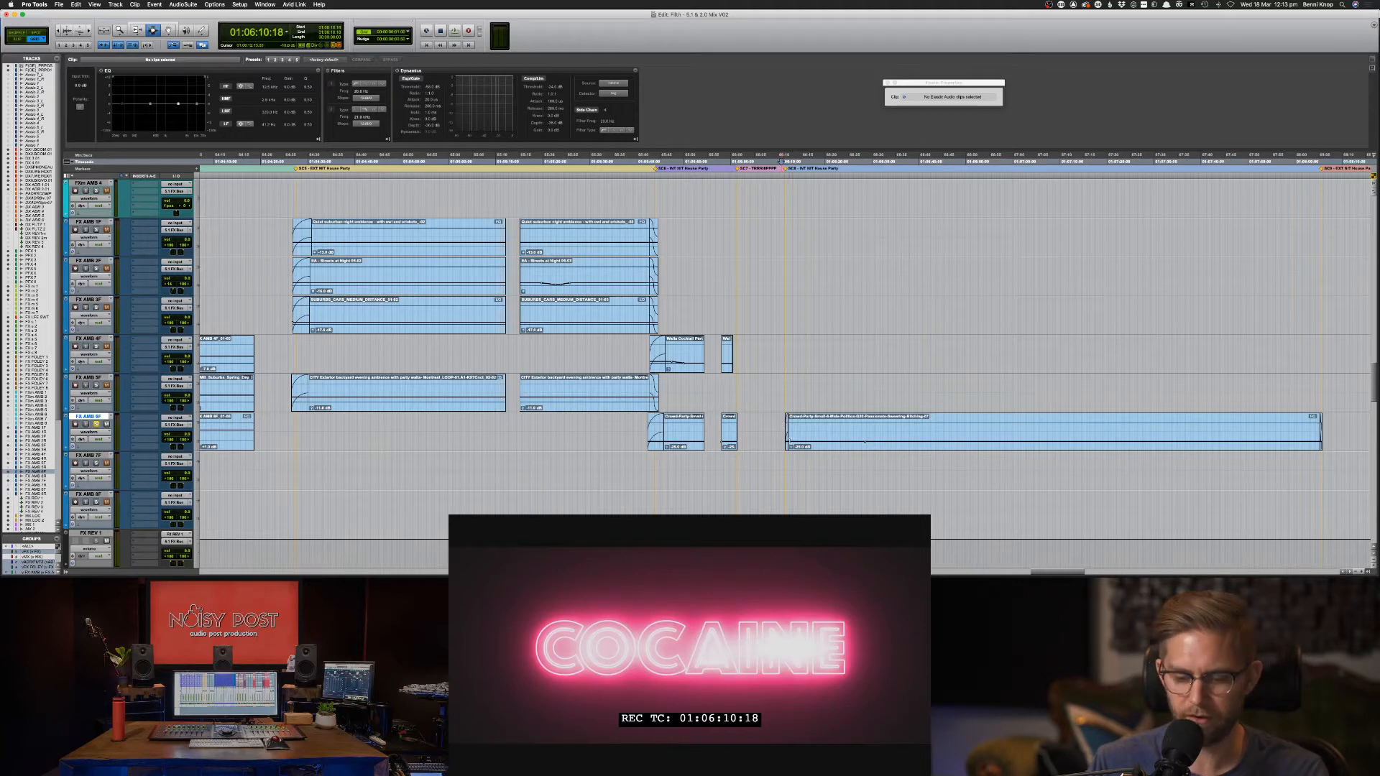
{"action": "key", "text": "super+bracketright"}
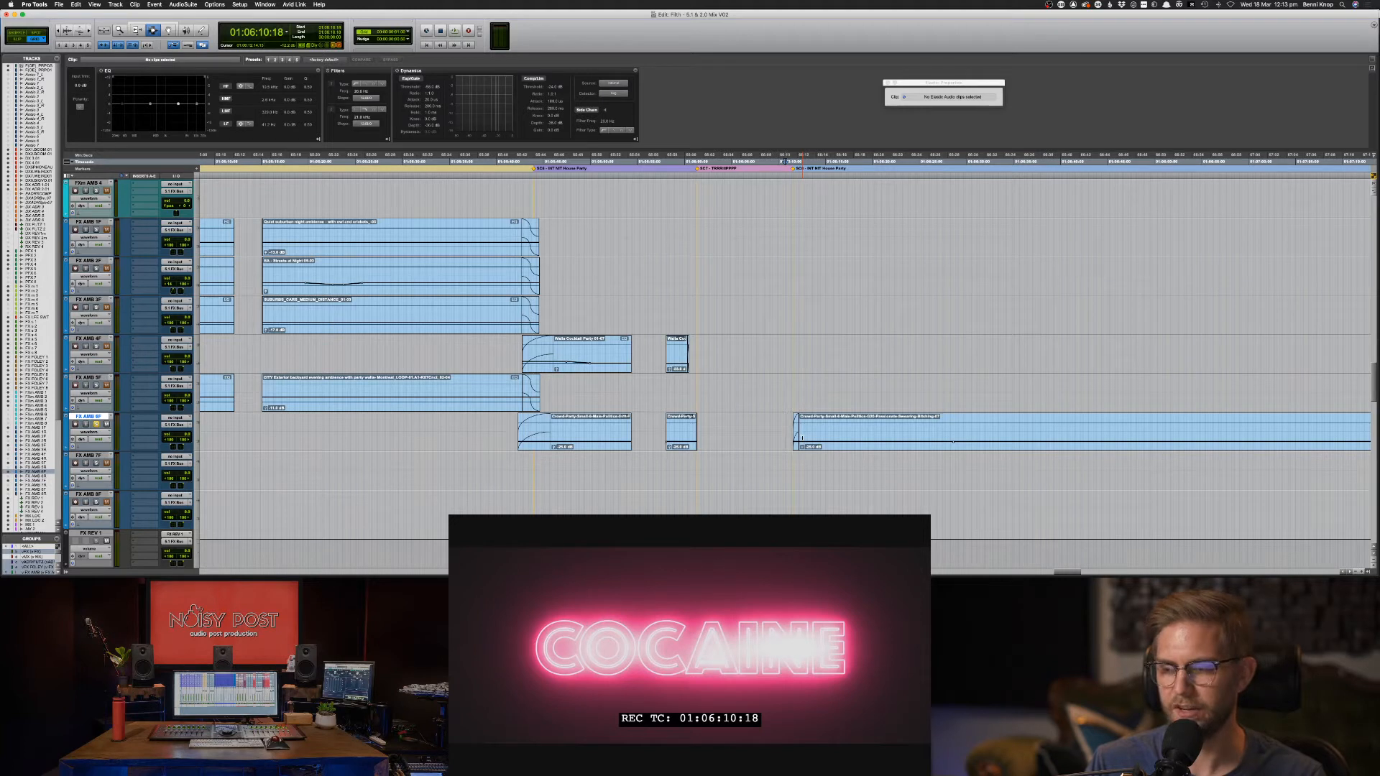
{"action": "key", "text": "F6"}
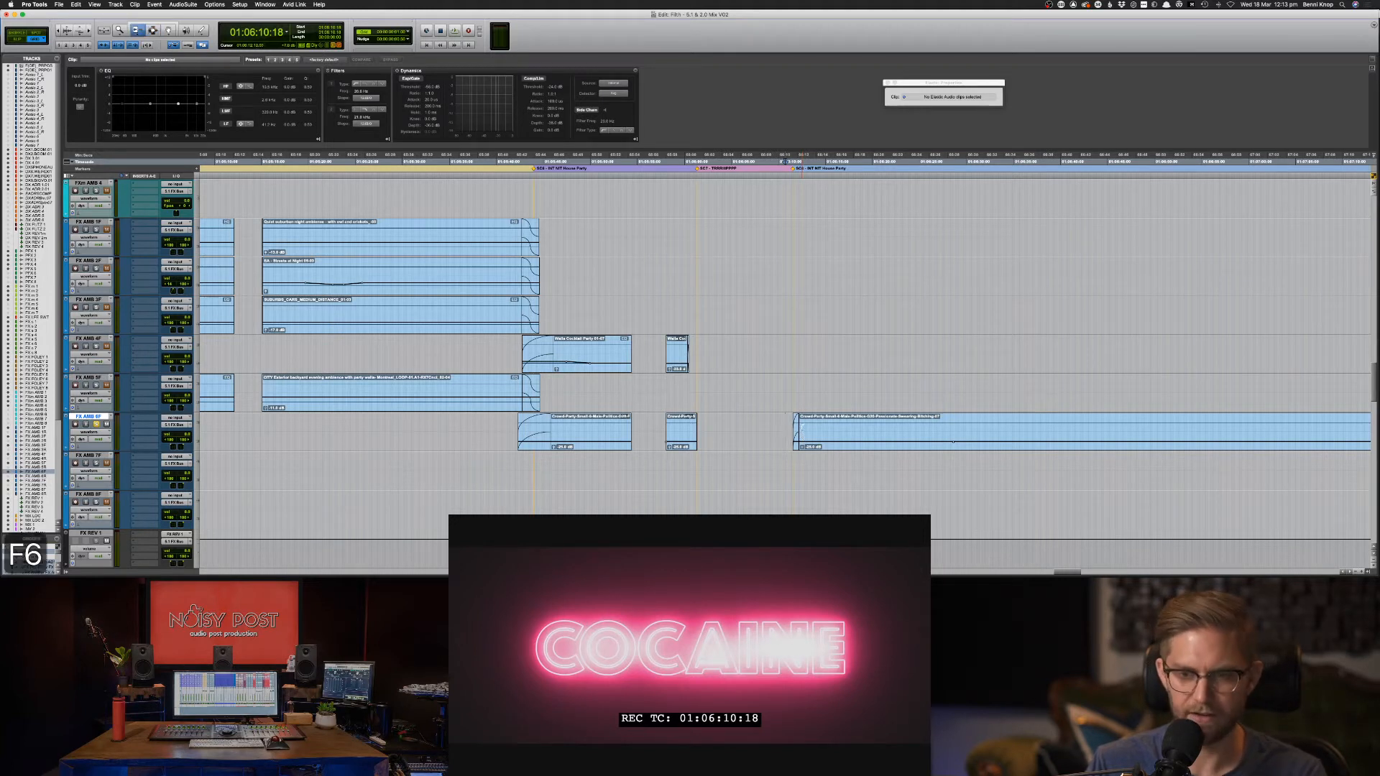
{"action": "key", "text": "F7"}
{"action": "left_click", "coordinate": [786, 429]}
{"action": "key", "text": "super+bracketleft"}
{"action": "key", "text": "super+bracketleft"}
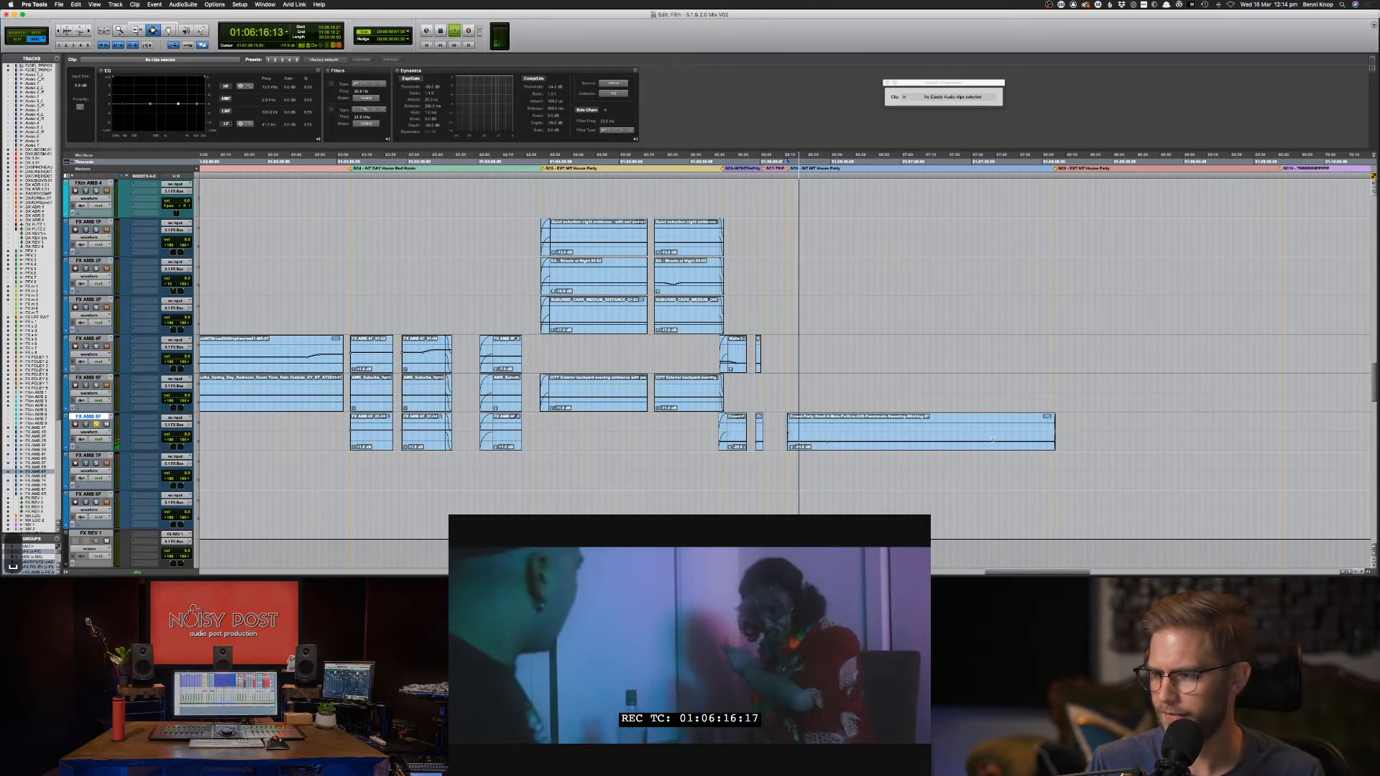
{"action": "key", "text": "space"}
Glance at the Soundsnap page in Chrome and return to Pro Tools.
{"action": "key", "text": "super+Tab"}
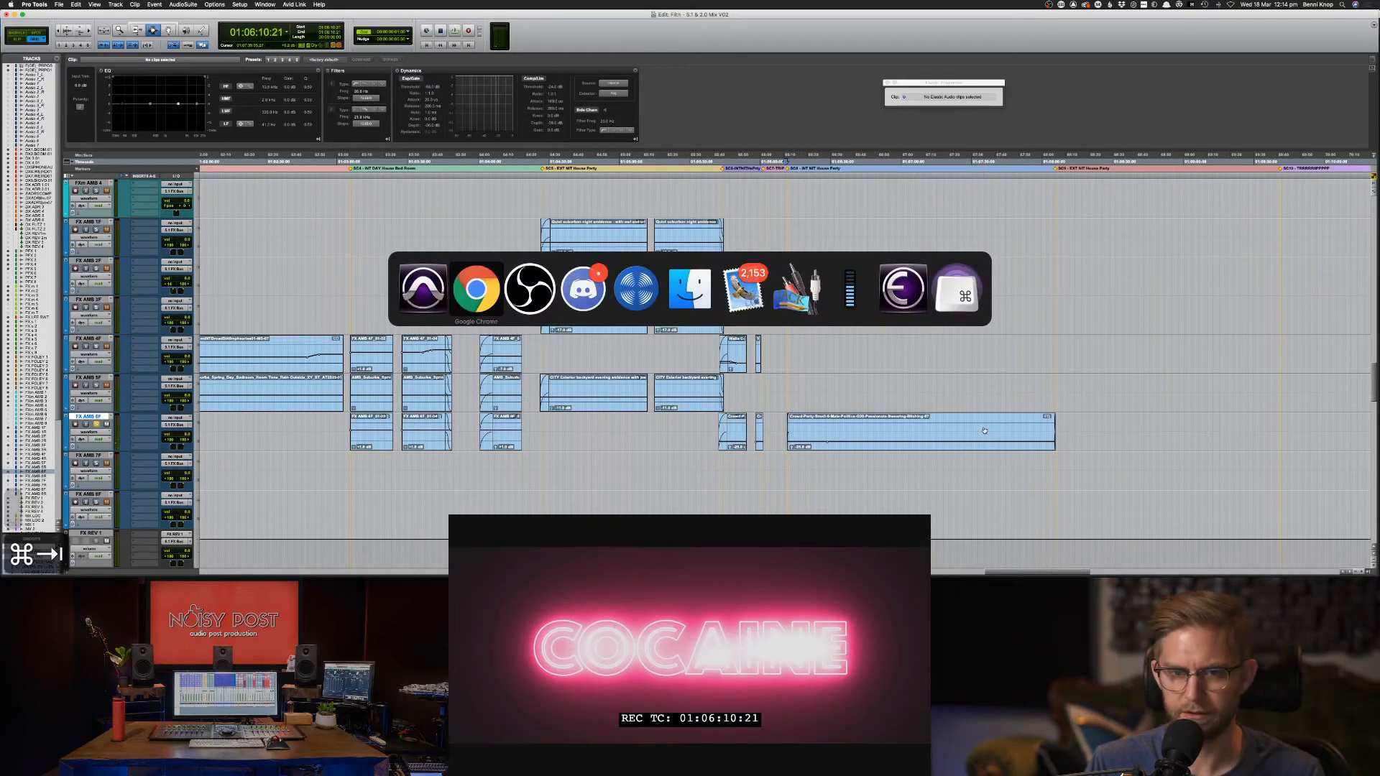
{"action": "left_click", "coordinate": [472, 300]}
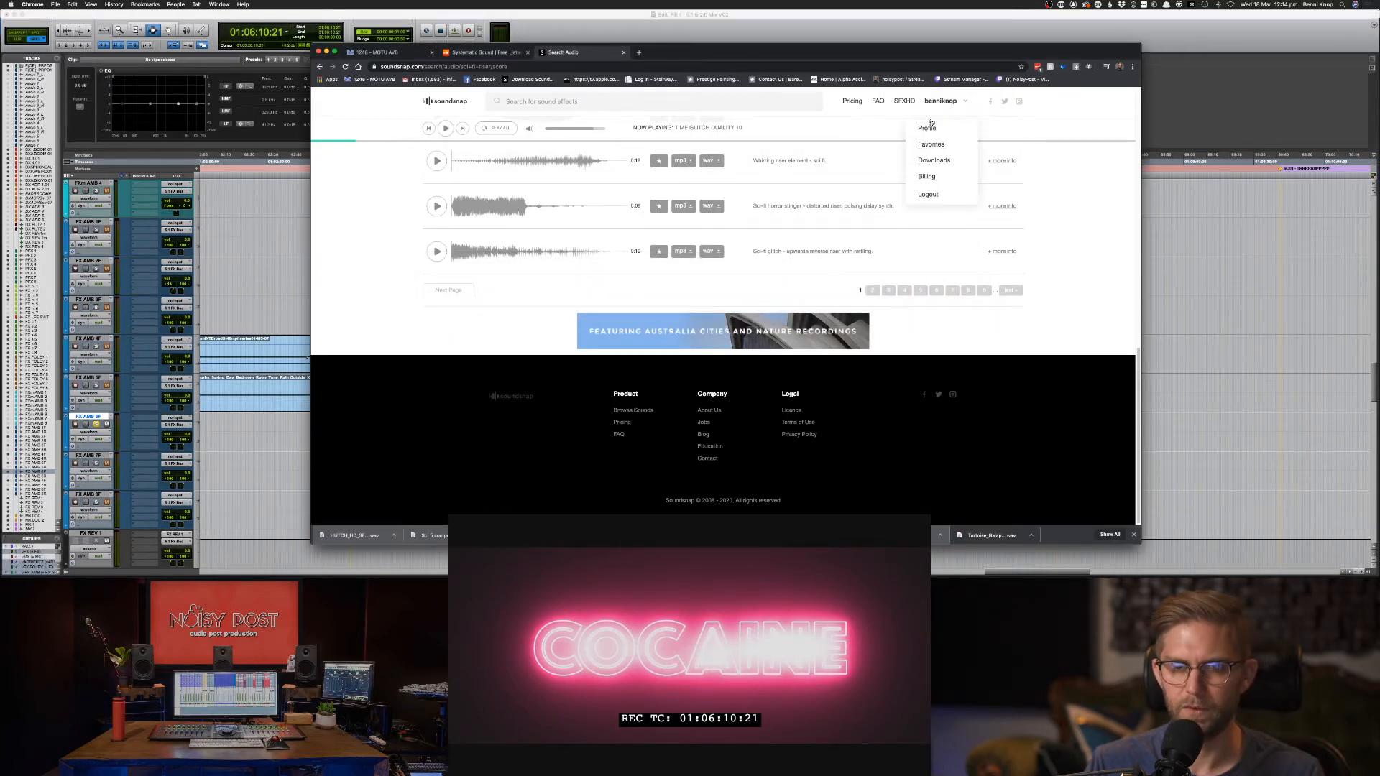
{"action": "key", "text": "super+Tab"}
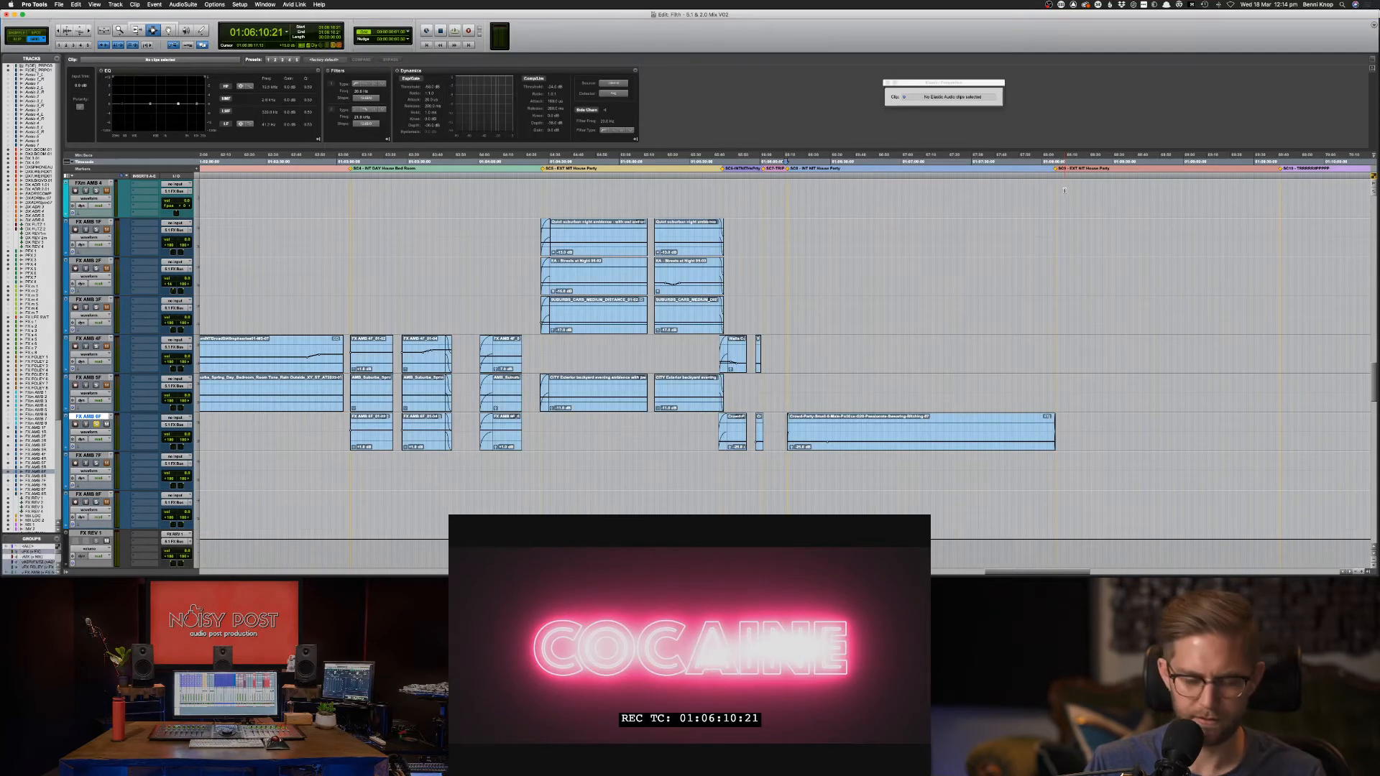
Launch TextEdit through Spotlight search.
{"action": "key", "text": "super+space"}
{"action": "type", "text": "text"}
{"action": "key", "text": "Return"}
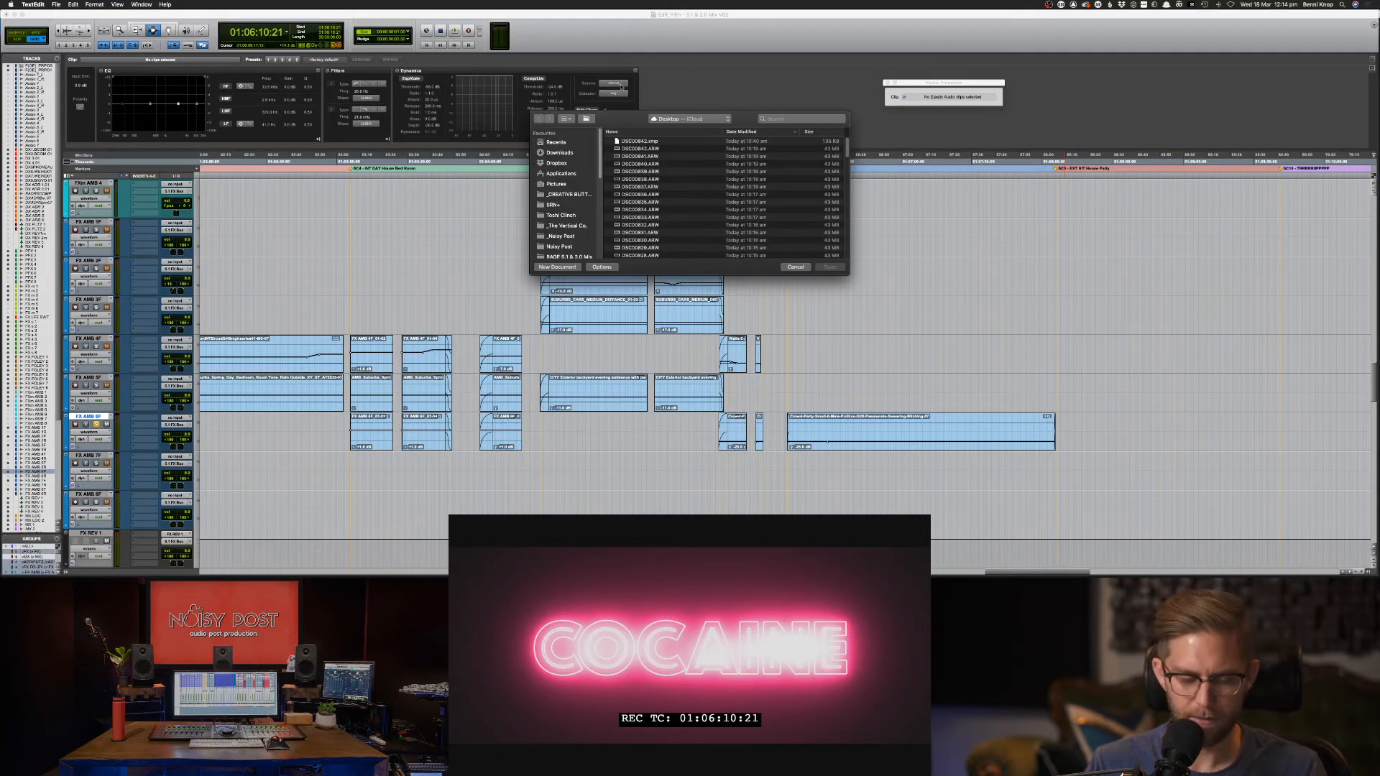
Write a new TextEdit note naming a sound recordist to look out for, minimize it, and return to Pro Tools.
{"action": "key", "text": "super+n"}
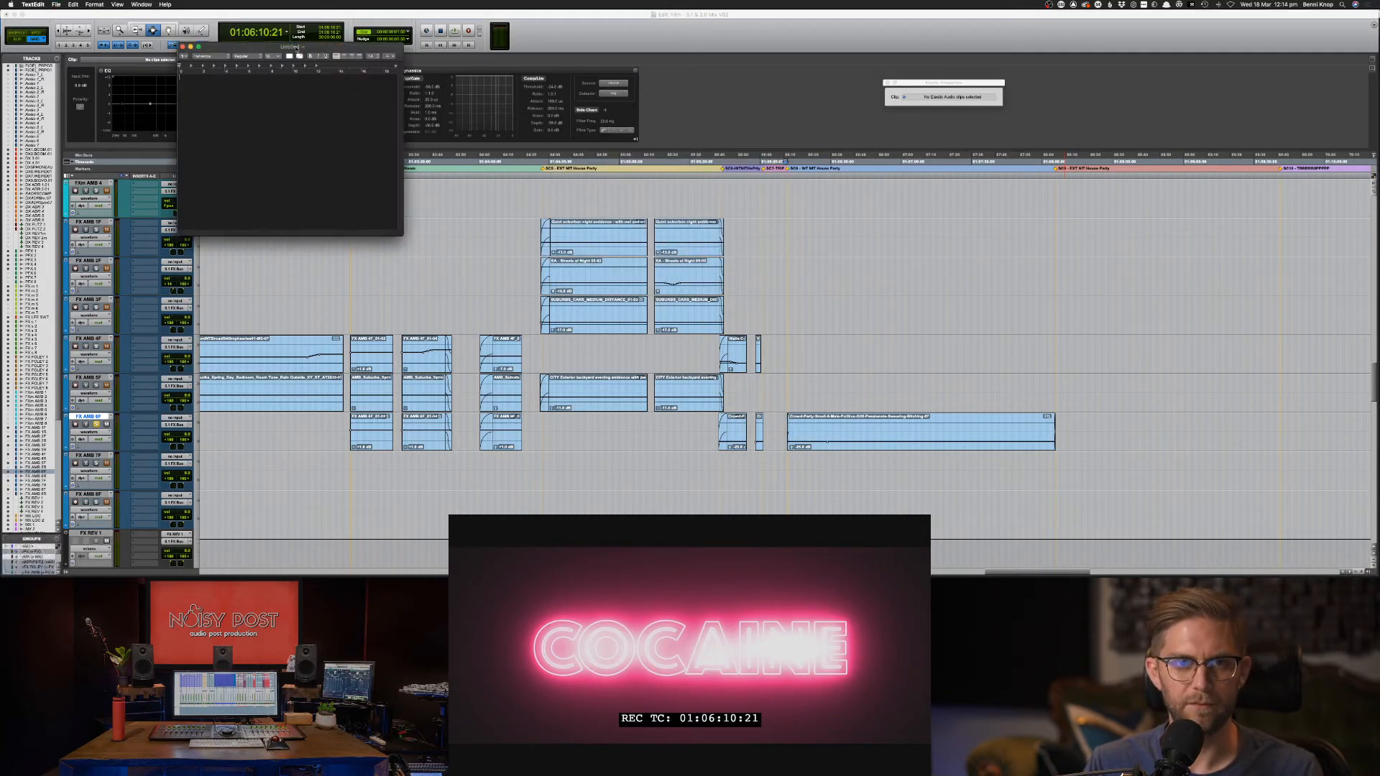
{"action": "left_click_drag", "start_coordinate": [312, 47], "coordinate": [910, 173]}
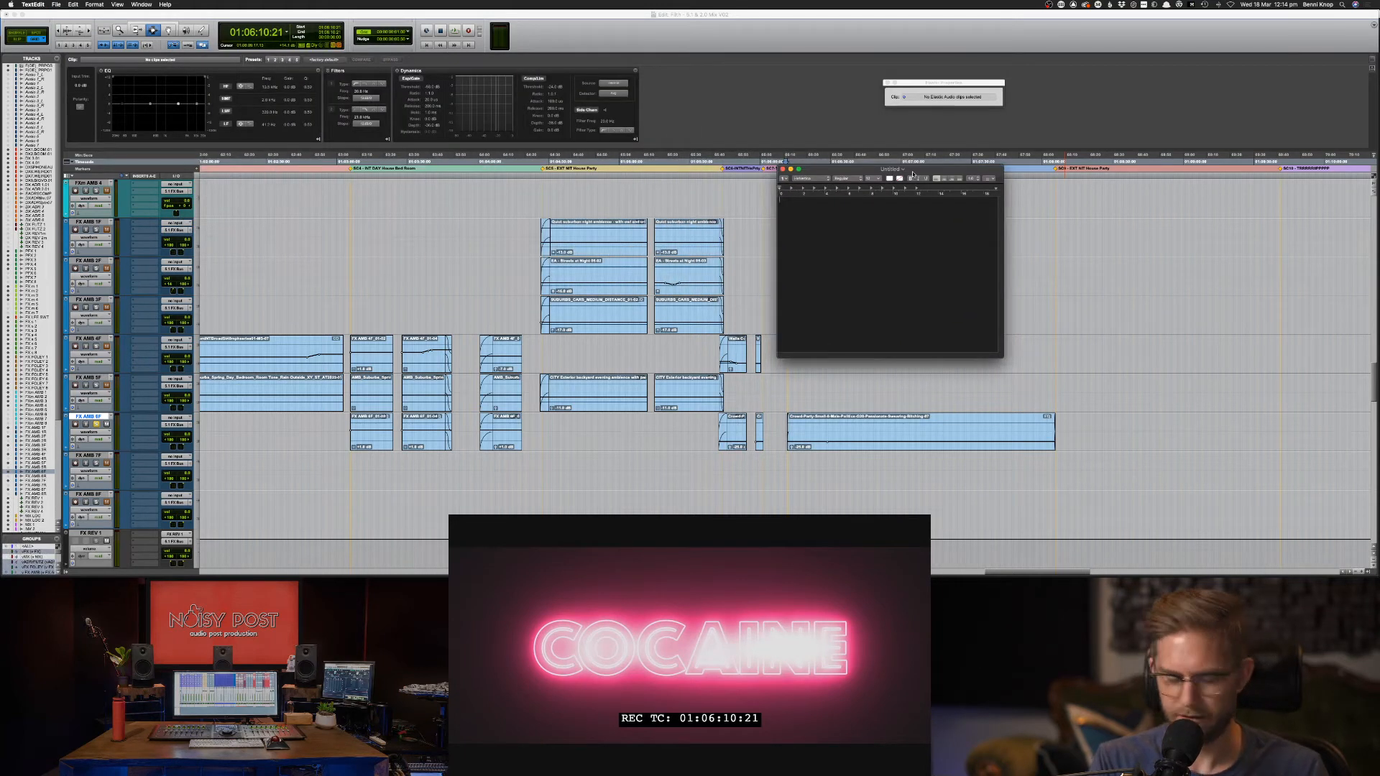
{"action": "type", "text": "Wear"}
{"action": "key", "text": "BackSpace"}
{"action": "type", "text": "ver"}
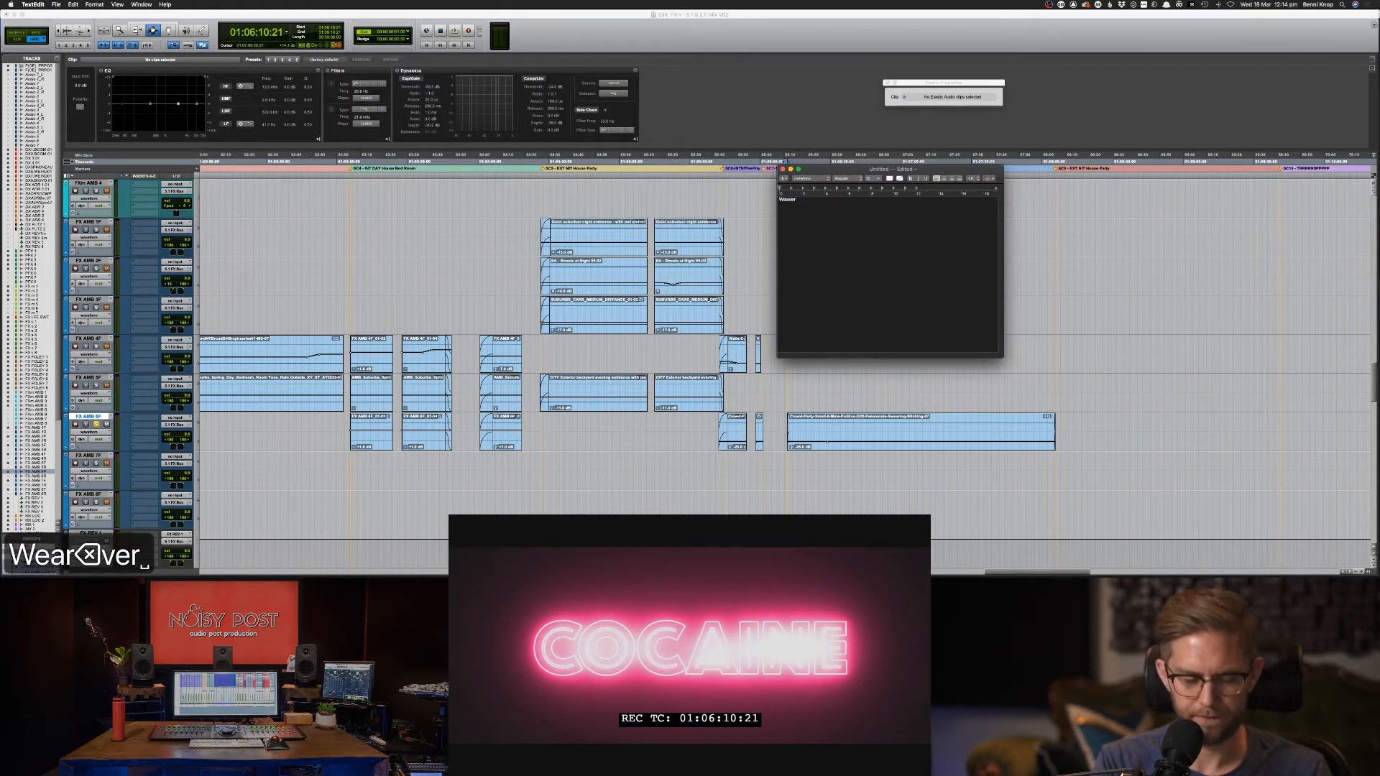
{"action": "type", "text": " said to look"}
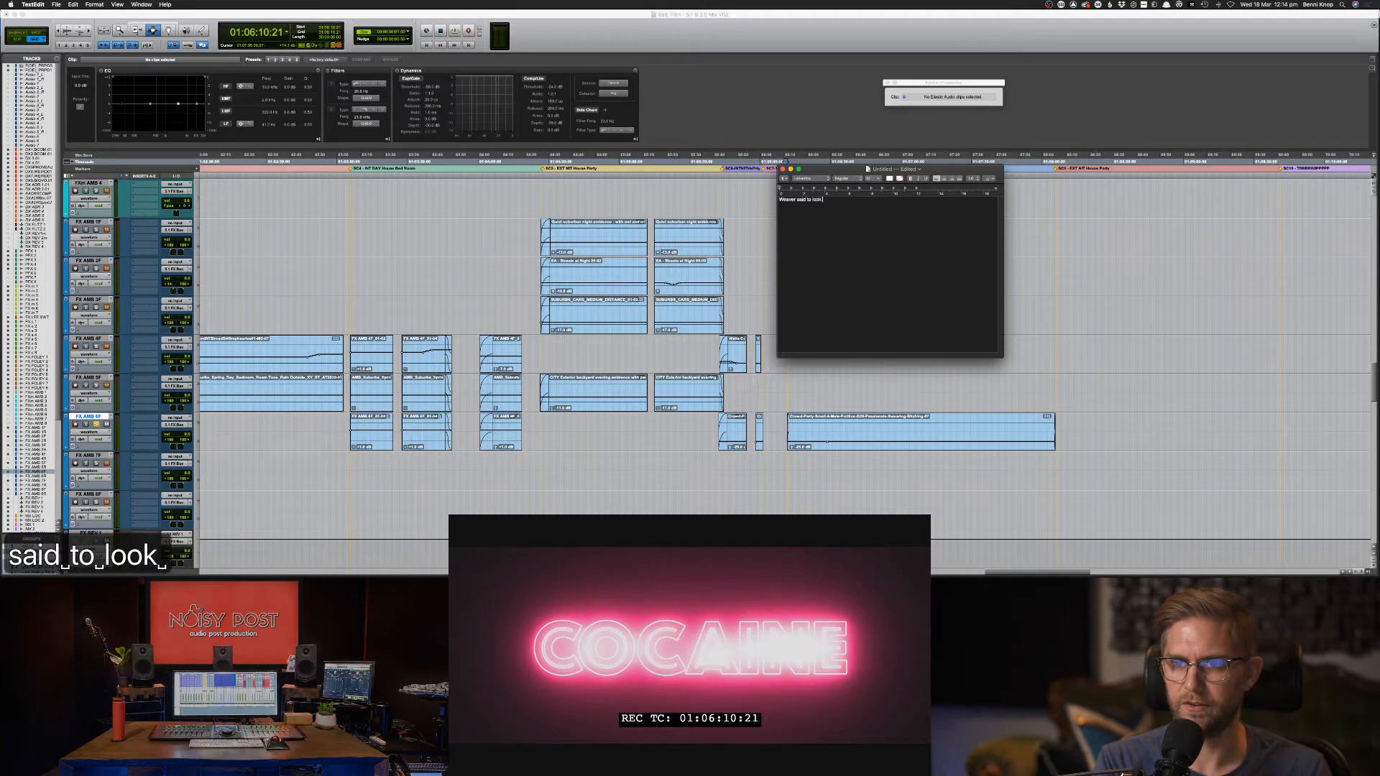
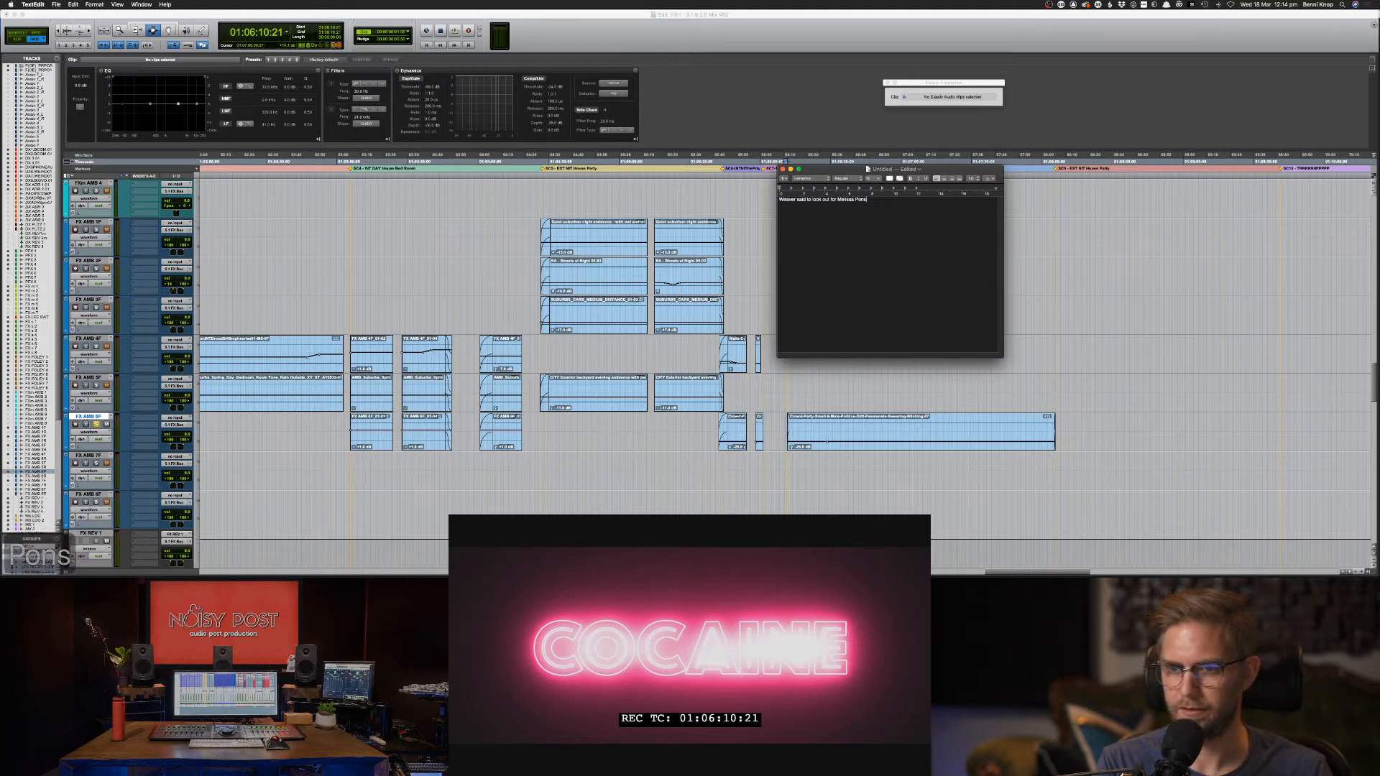
{"action": "type", "text": " - Sound Recird"}
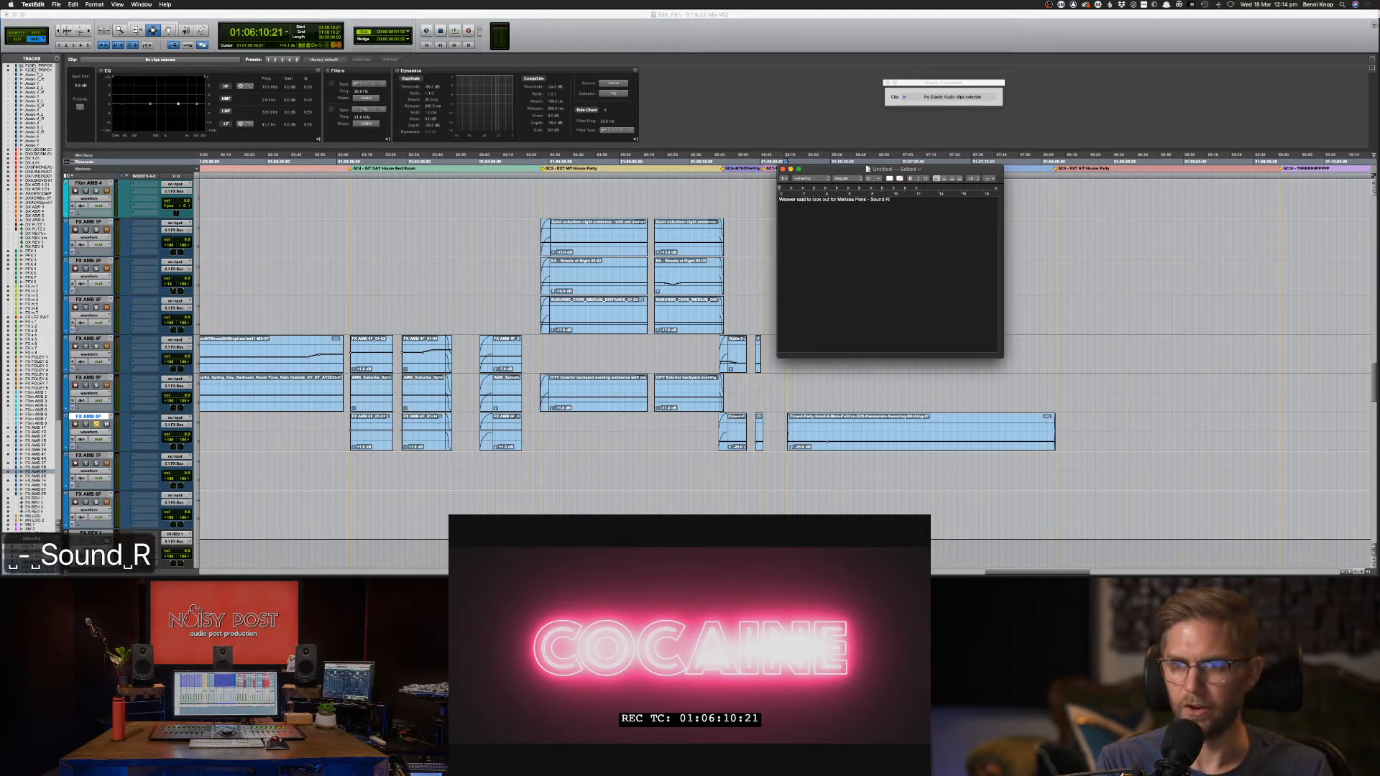
{"action": "key", "text": "BackSpace"}
{"action": "key", "text": "BackSpace"}
{"action": "type", "text": "ord"}
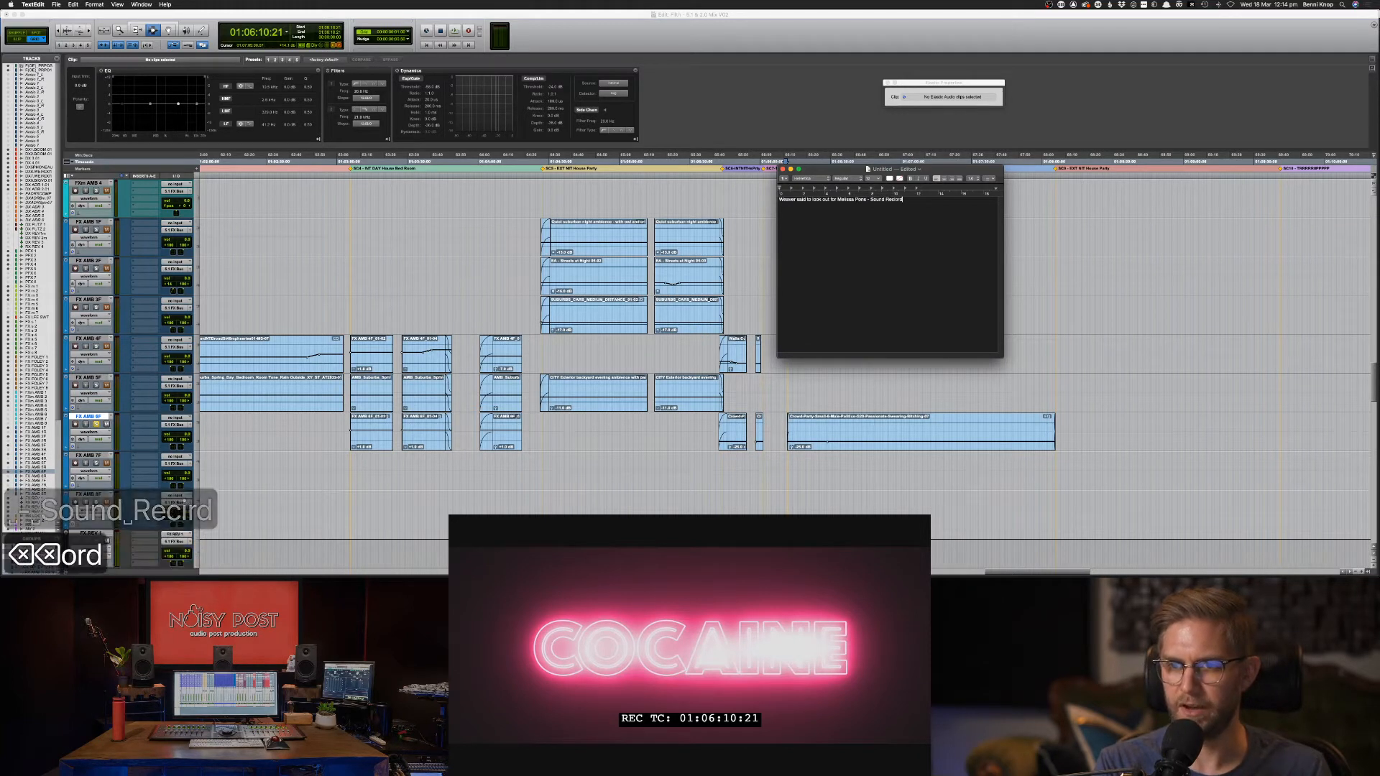
{"action": "key", "text": "BackSpace"}
{"action": "key", "text": "BackSpace"}
{"action": "key", "text": "BackSpace"}
{"action": "key", "text": "BackSpace"}
{"action": "type", "text": "ord"}
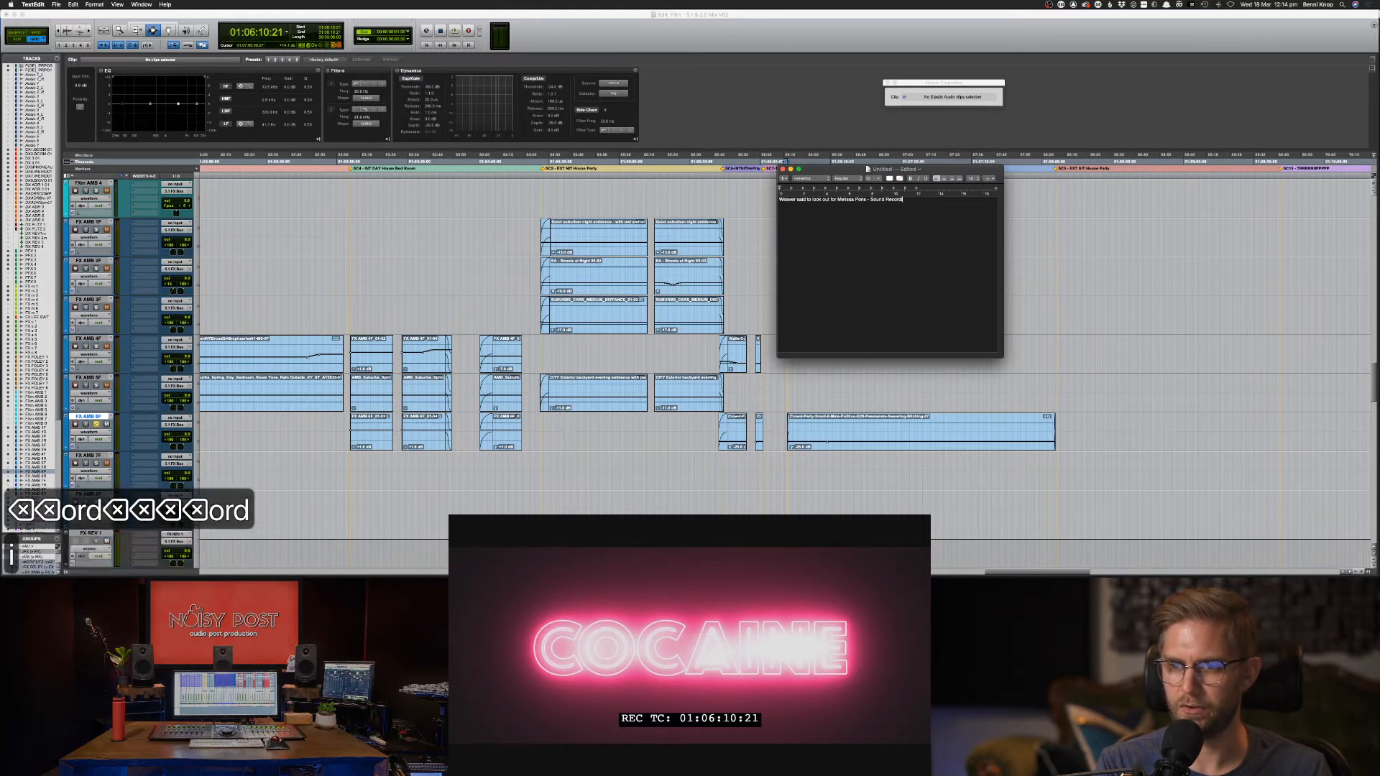
{"action": "type", "text": "ist"}
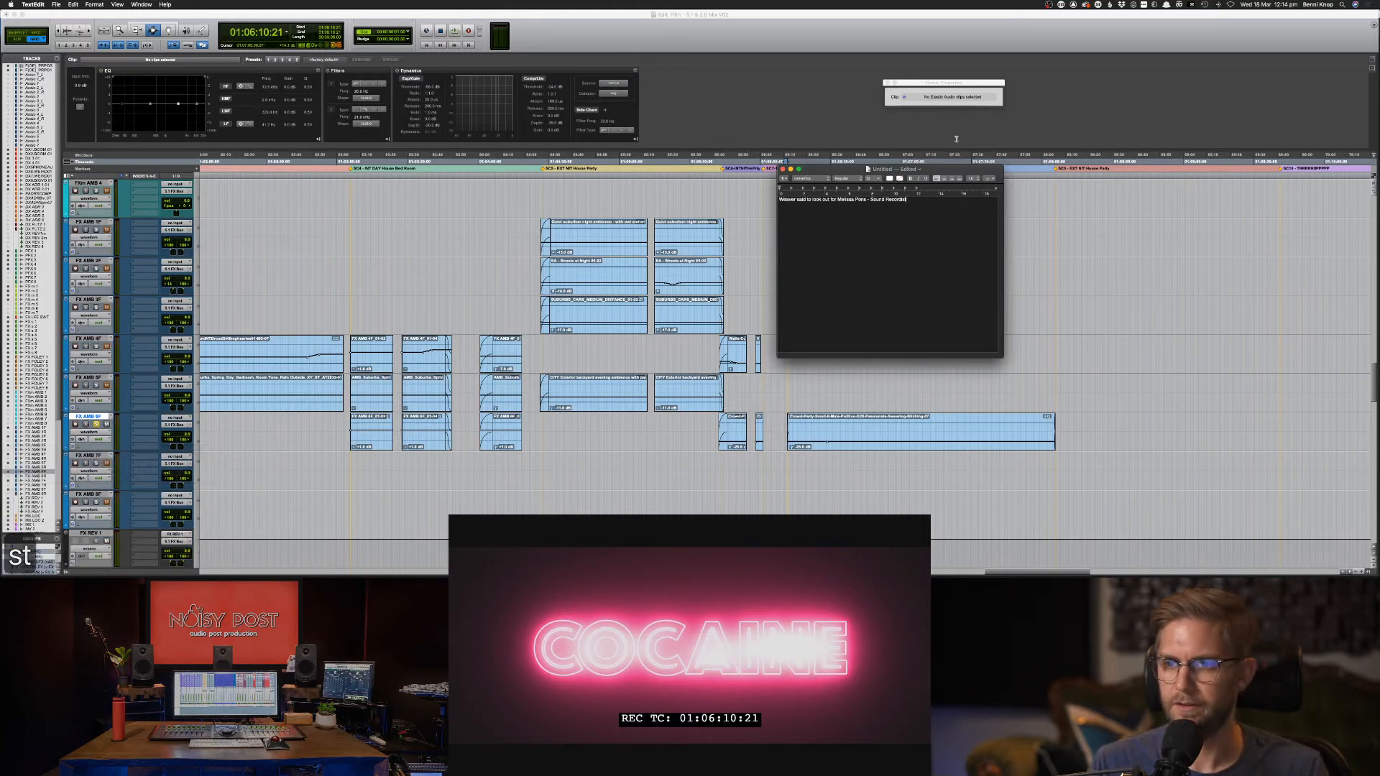
{"action": "key", "text": "super+m"}
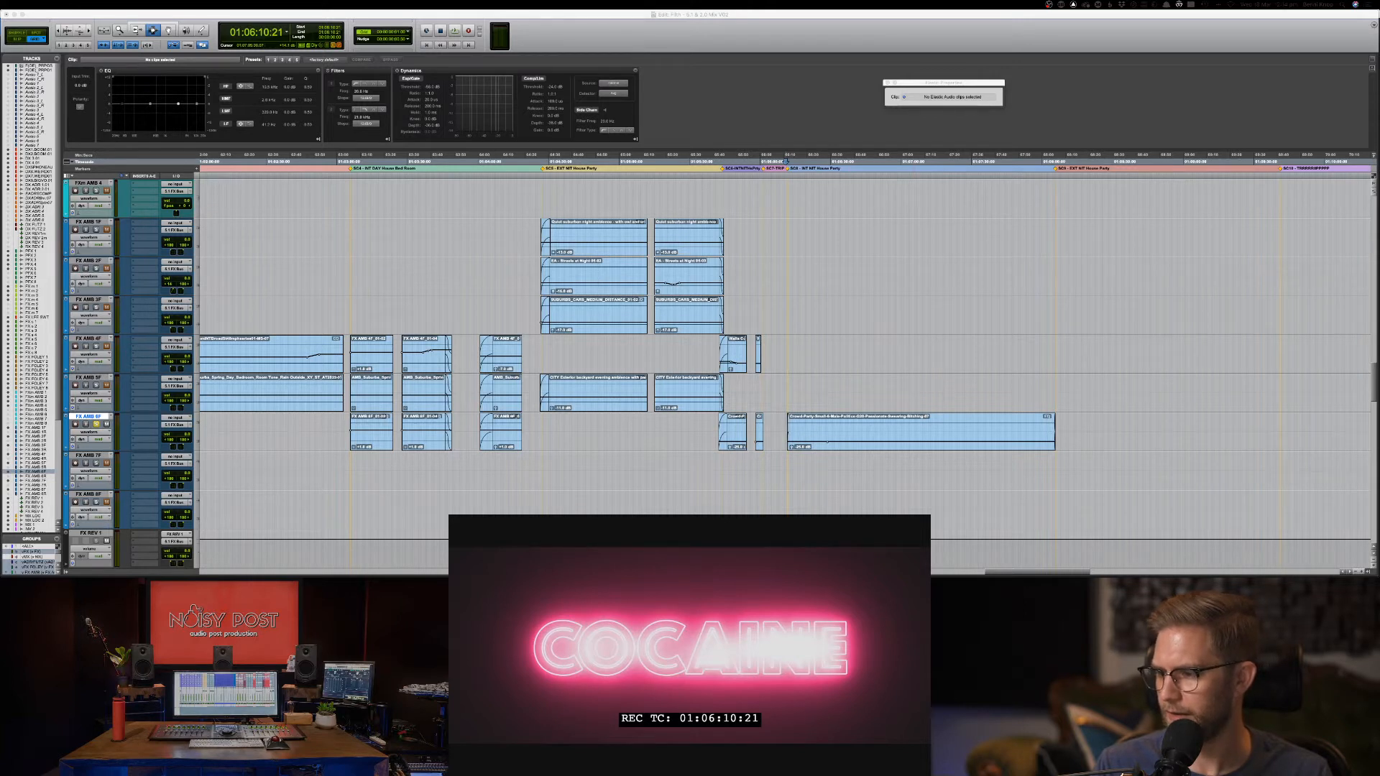
{"action": "left_click", "coordinate": [971, 57]}
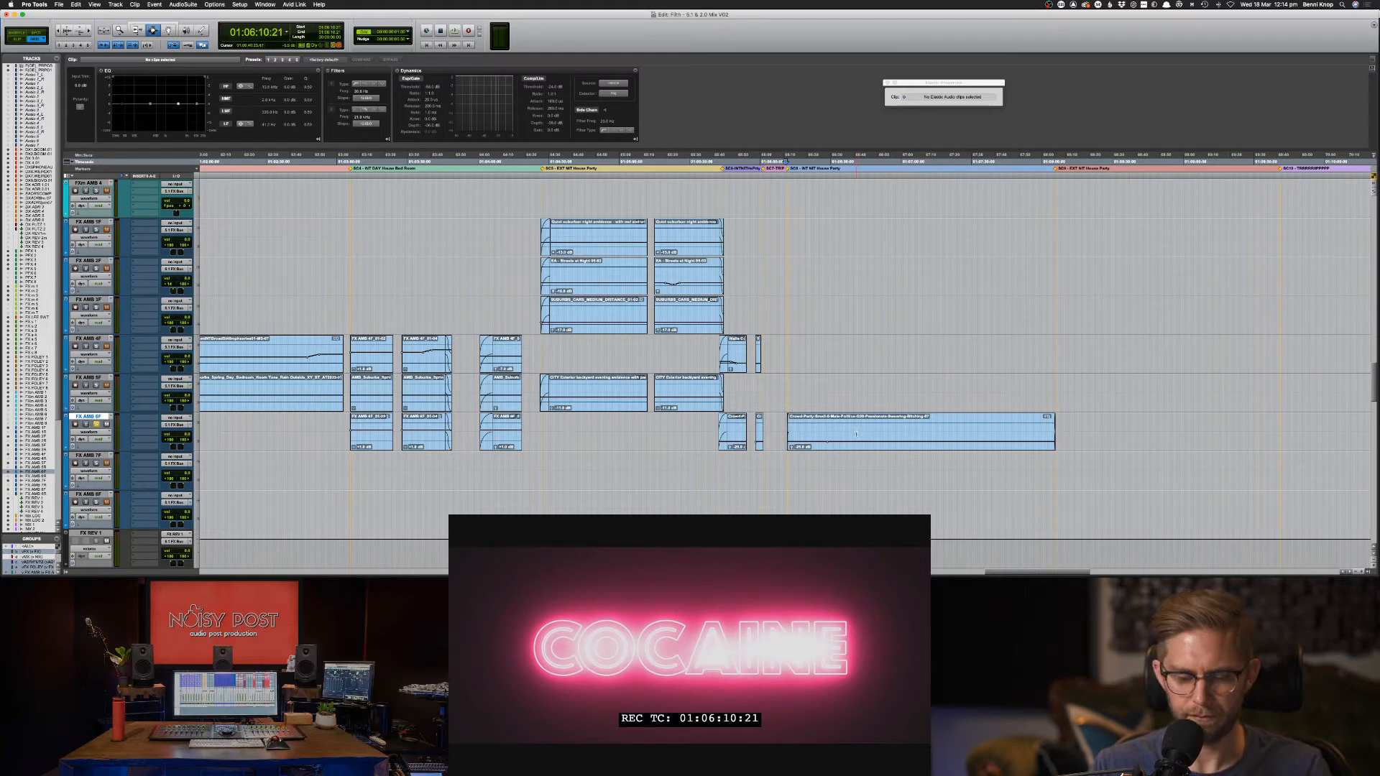
Raise the Crowd-Party clip to -13 dB and low-pass its clip EQ at about 666 Hz, then select a WHITE GOLD range.
{"action": "key", "text": "space"}
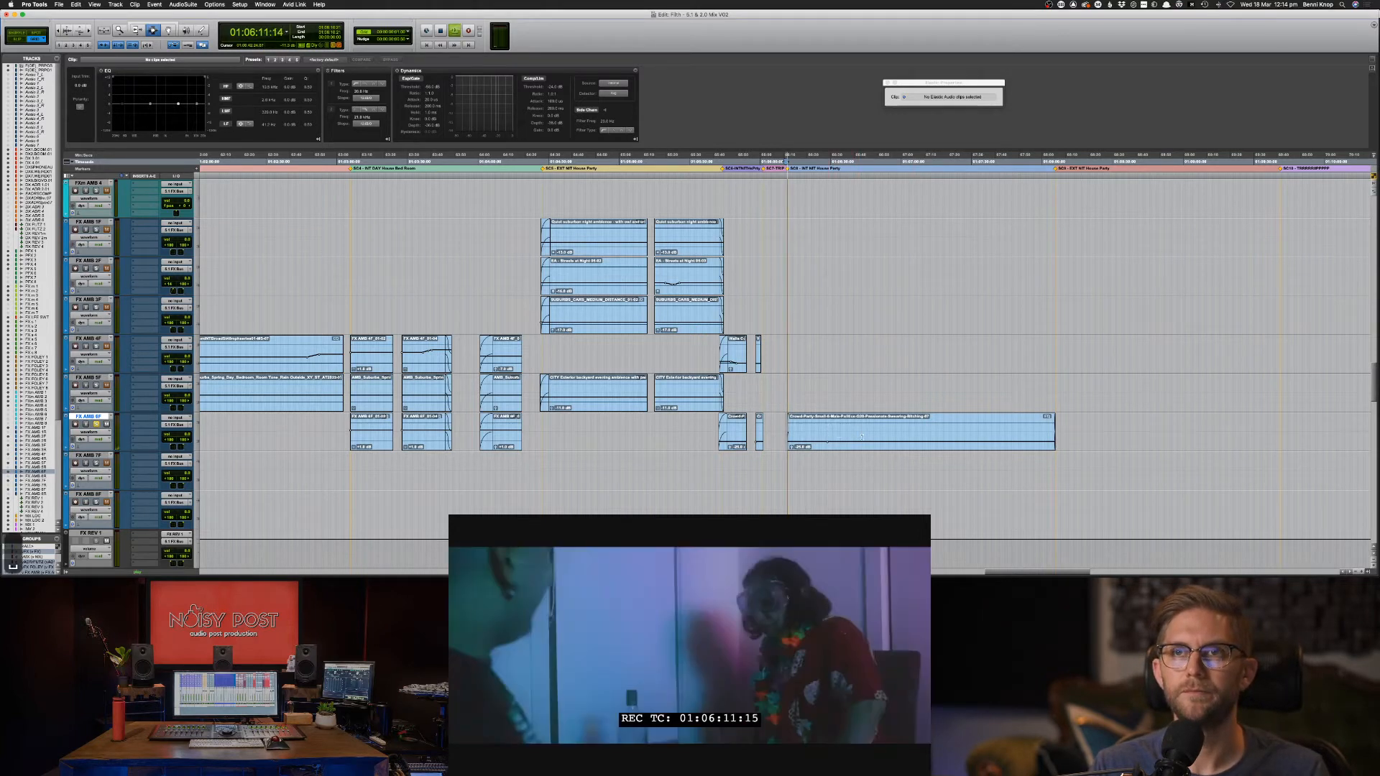
{"action": "left_click", "coordinate": [888, 435]}
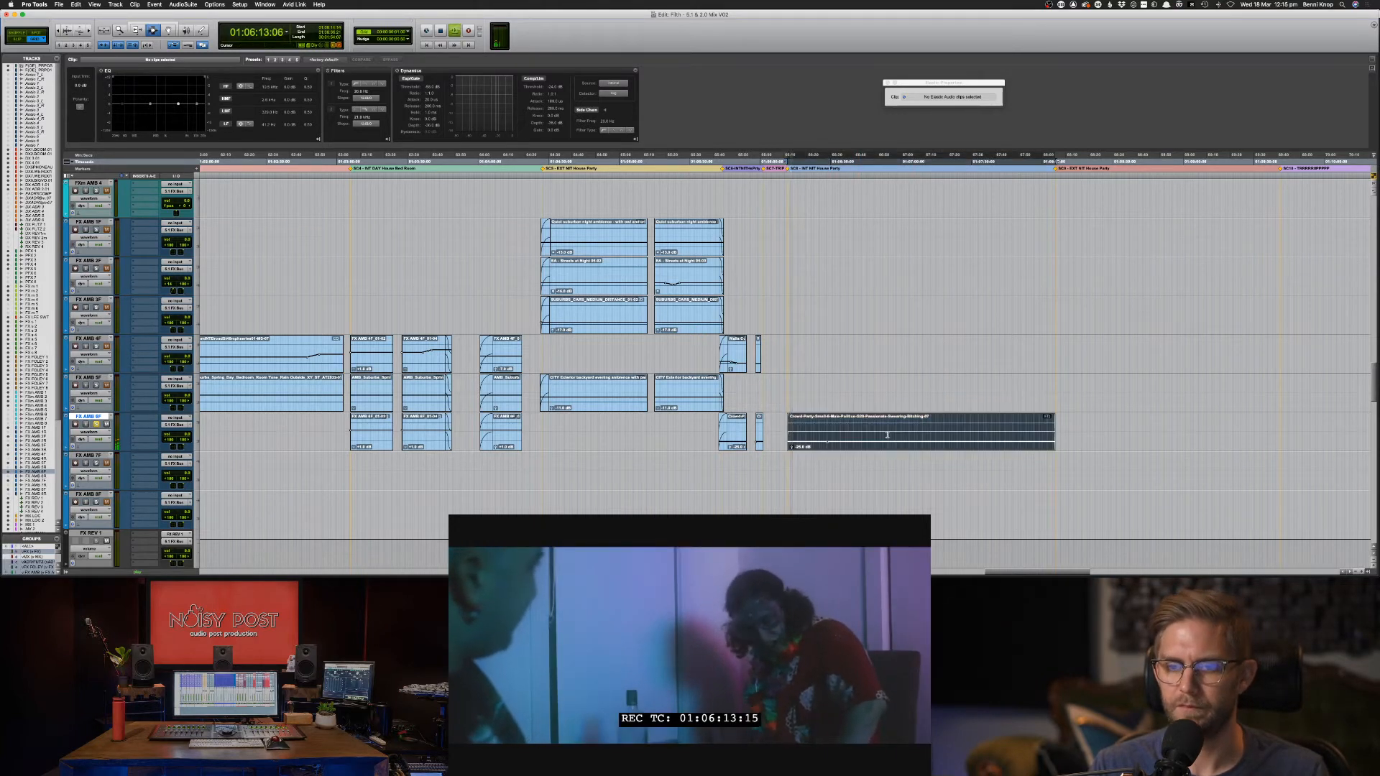
{"action": "left_click_drag", "start_coordinate": [891, 441], "coordinate": [891, 435]}
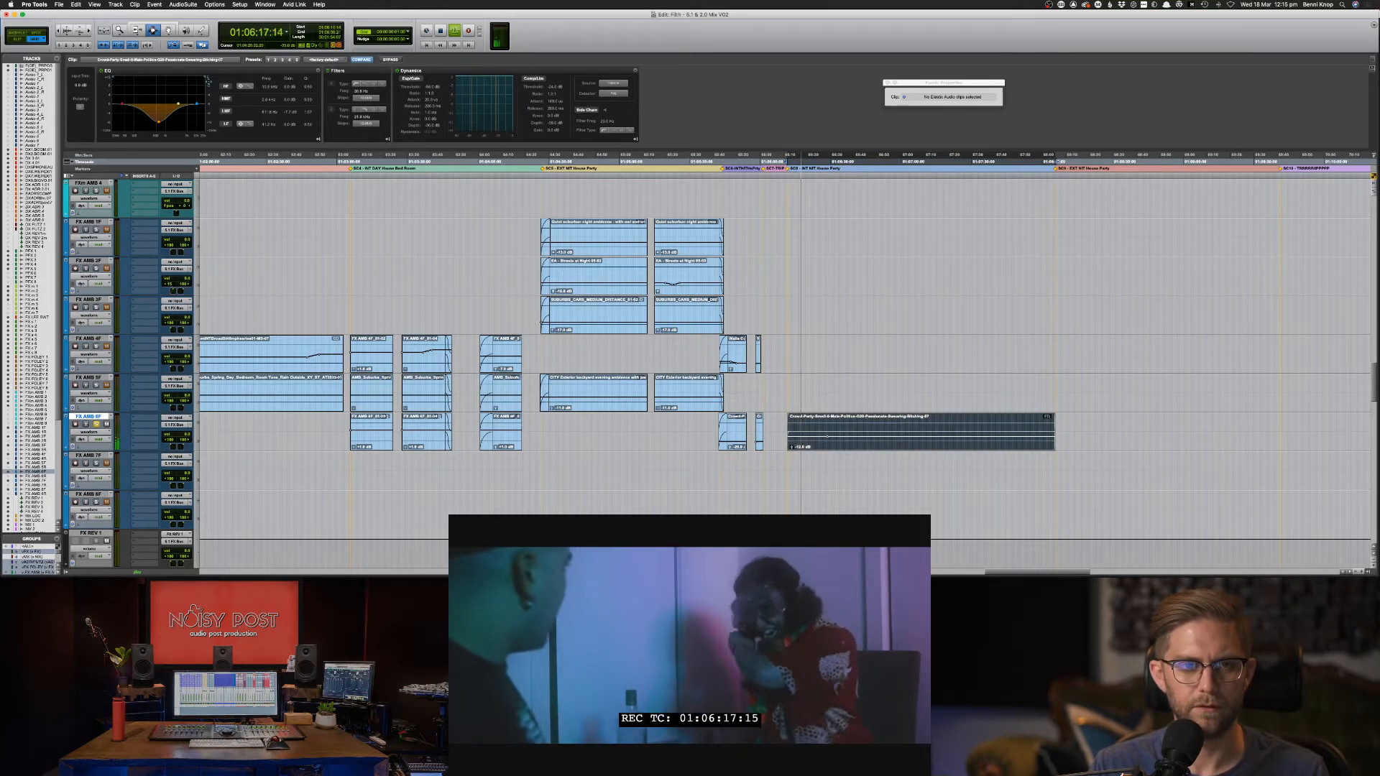
{"action": "left_click_drag", "start_coordinate": [207, 79], "coordinate": [130, 76]}
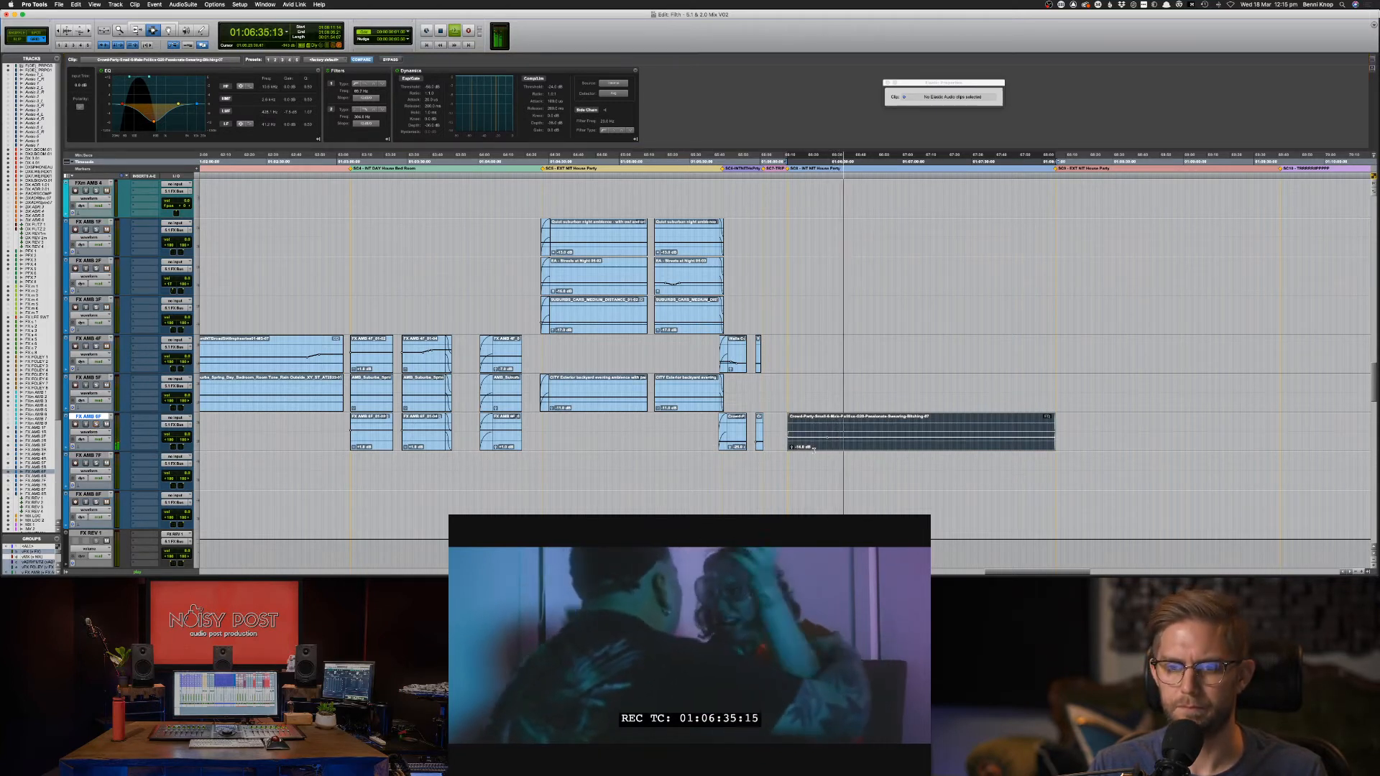
{"action": "key", "text": "ctrl+shift+Up"}
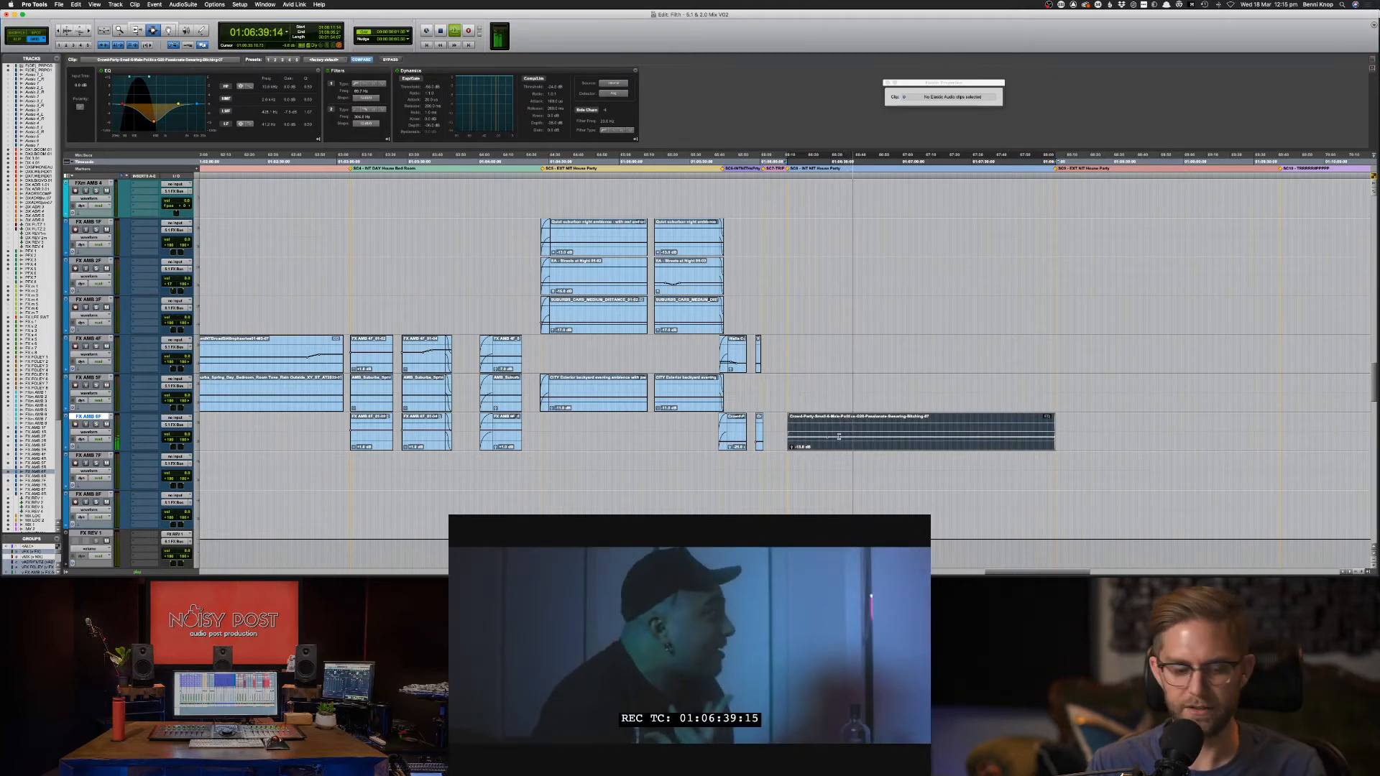
{"action": "scroll", "coordinate": [785, 250], "scroll_direction": "down", "scroll_amount": 15}
{"action": "left_click_drag", "start_coordinate": [785, 251], "coordinate": [1112, 253]}
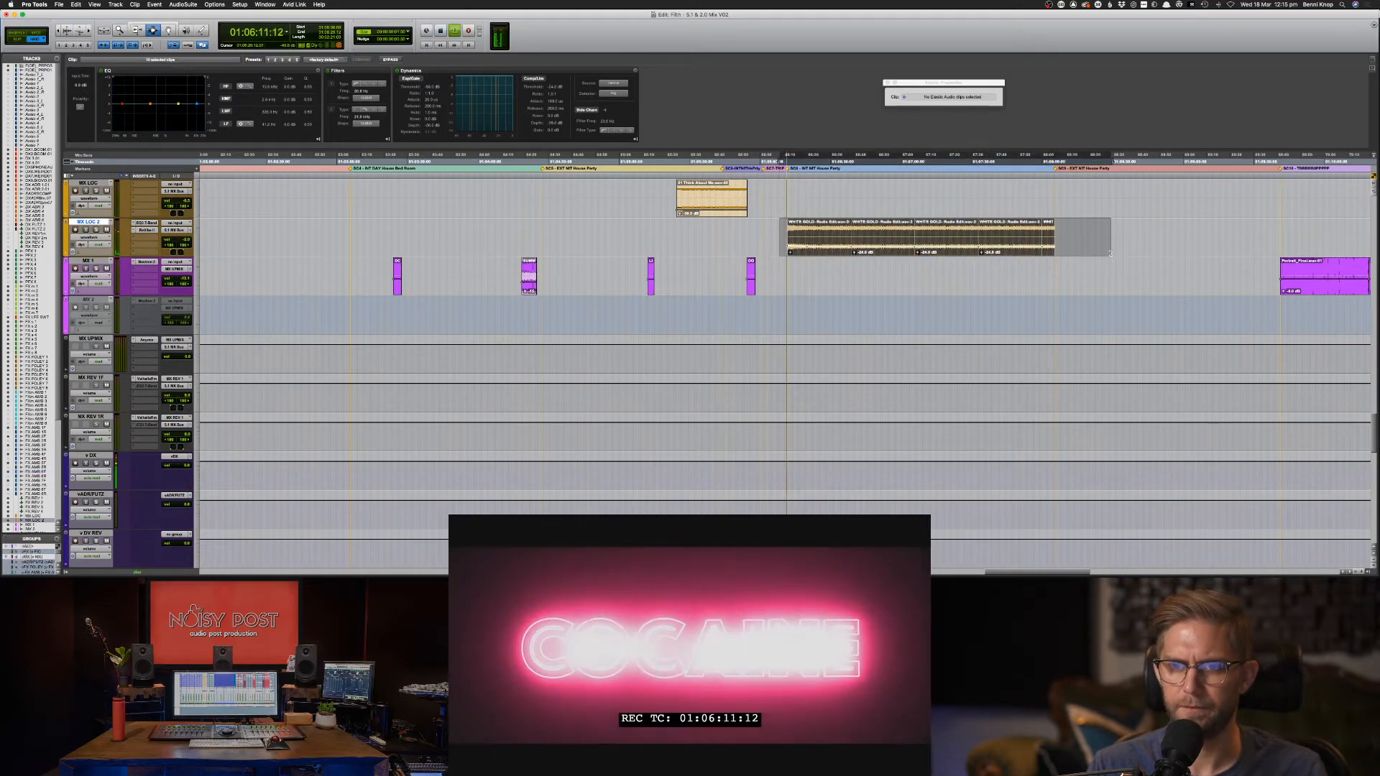
{"action": "left_click", "coordinate": [864, 249]}
{"action": "scroll", "coordinate": [864, 249], "scroll_direction": "up", "scroll_amount": 4}
{"action": "scroll", "coordinate": [863, 249], "scroll_direction": "up", "scroll_amount": 4}
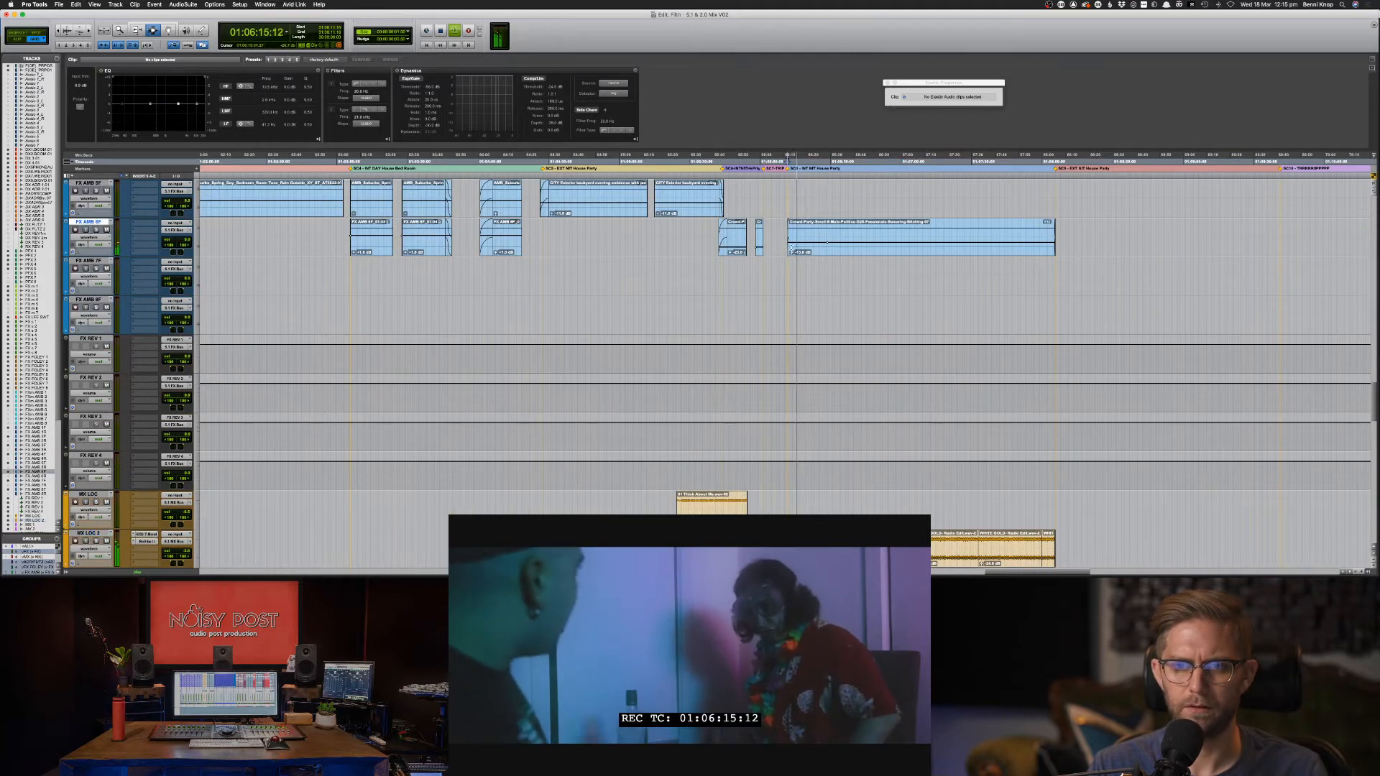
{"action": "scroll", "coordinate": [772, 238], "scroll_direction": "up", "scroll_amount": 2}
{"action": "left_click", "coordinate": [825, 307]}
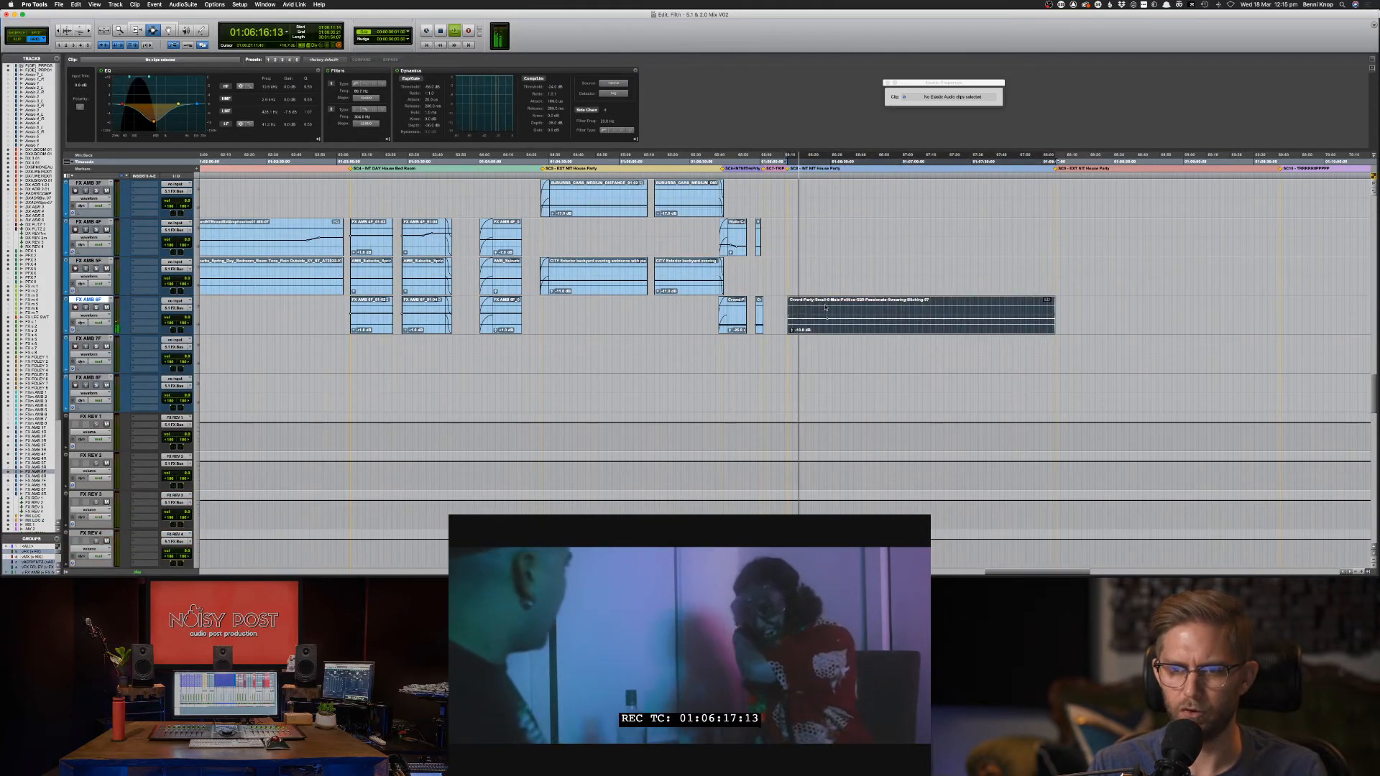
{"action": "key", "text": "shift+s"}
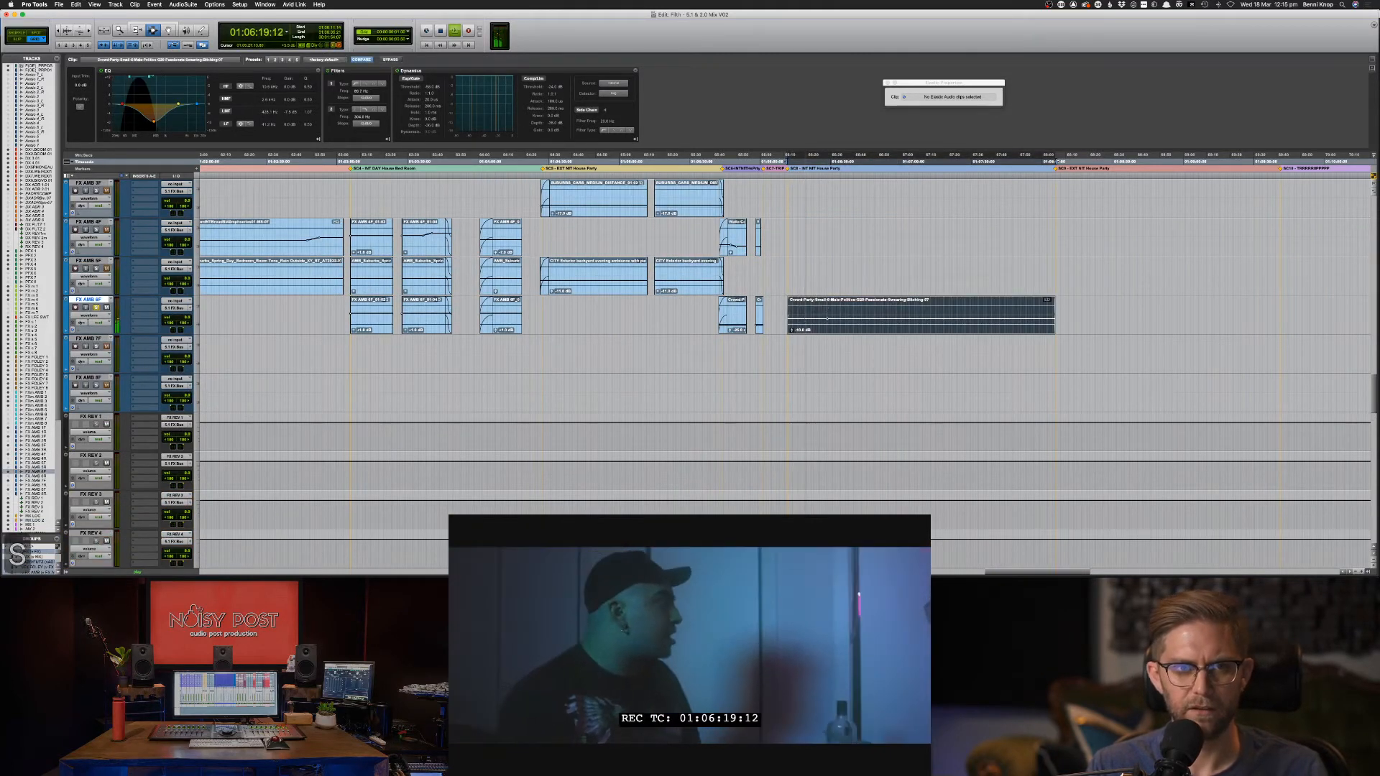
{"action": "left_click", "coordinate": [159, 77]}
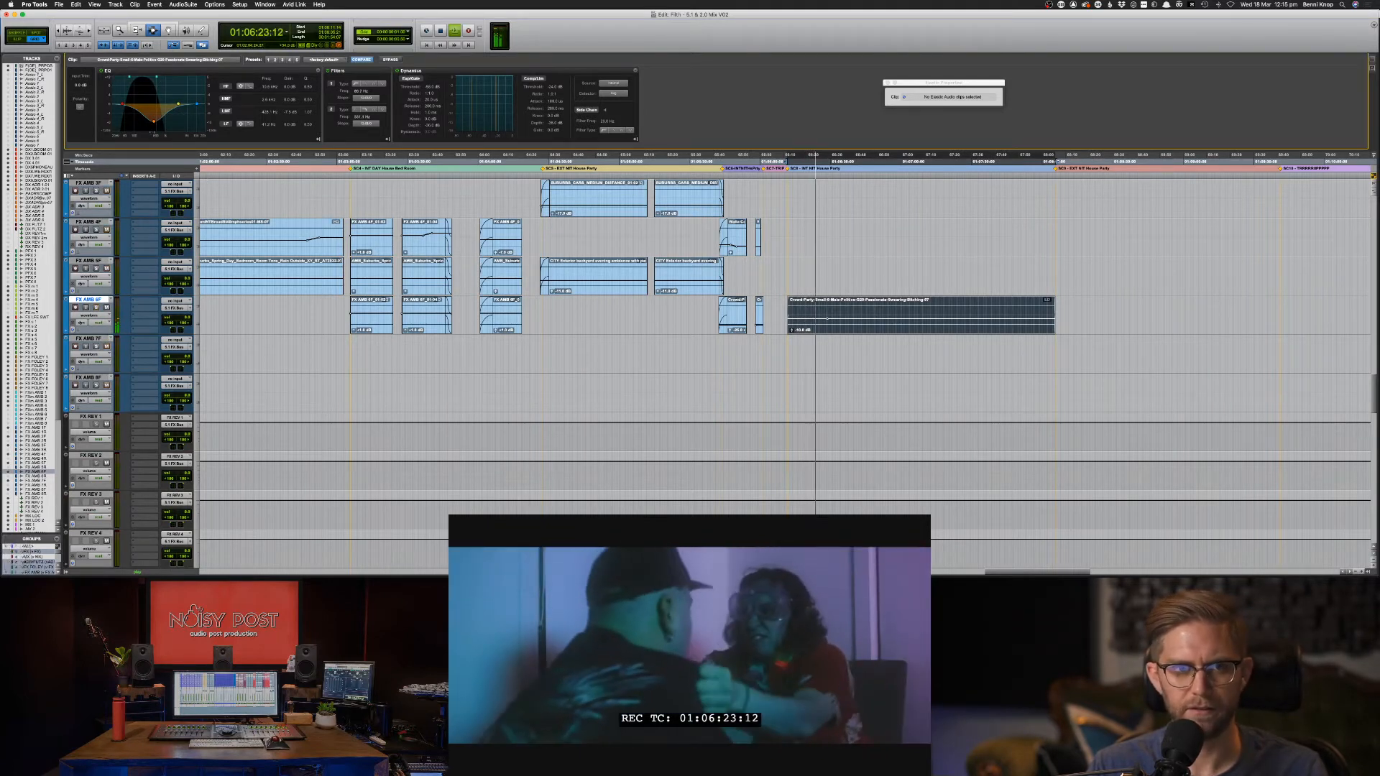
{"action": "key", "text": "shift+s"}
{"action": "key", "text": "shift+s"}
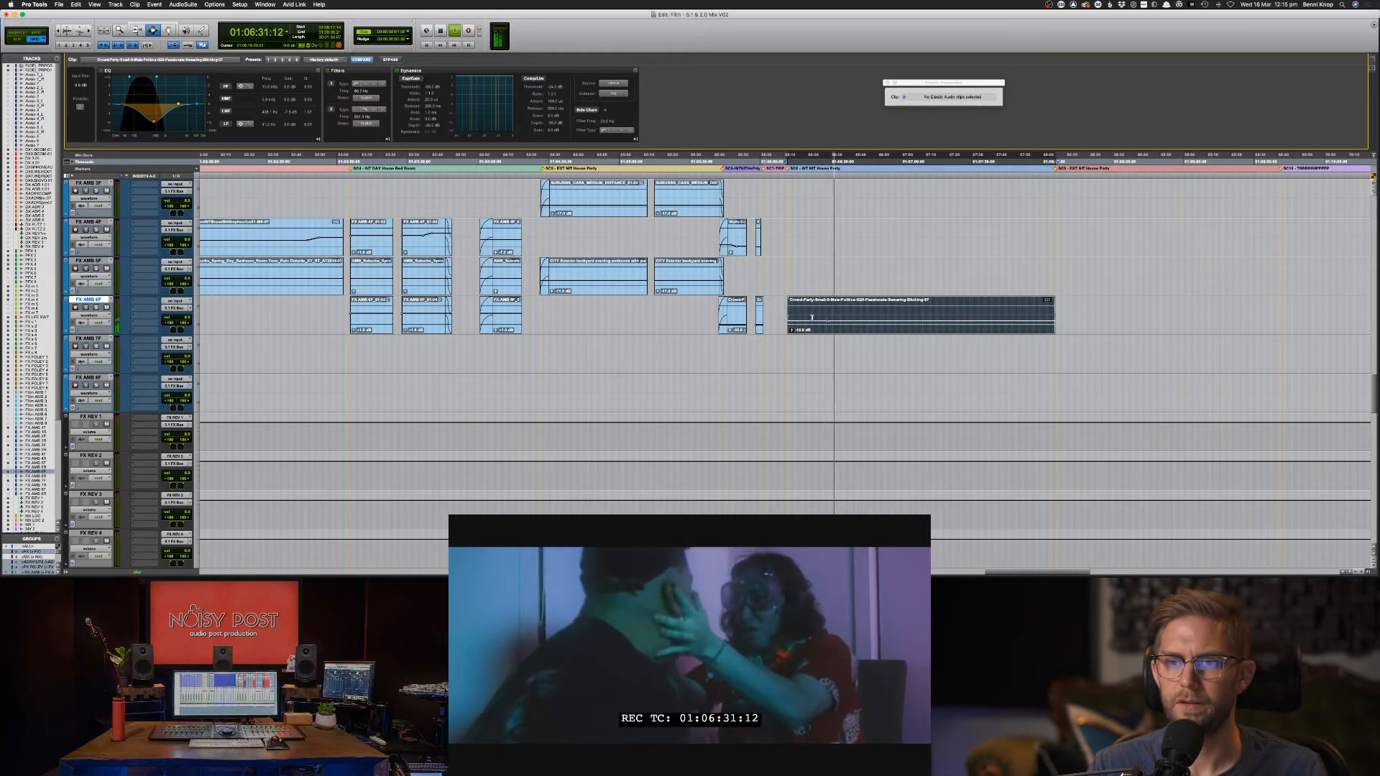
{"action": "key", "text": "space"}
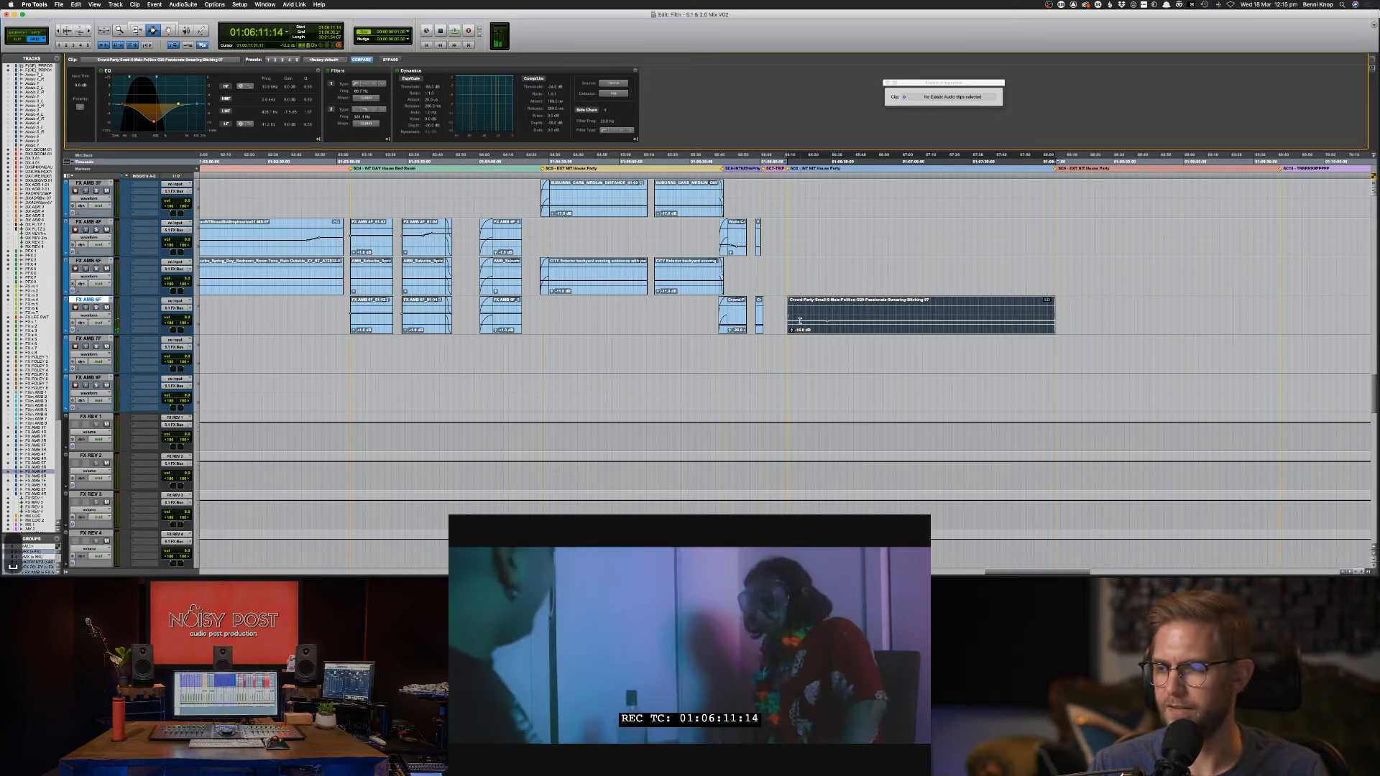
{"action": "key", "text": "space"}
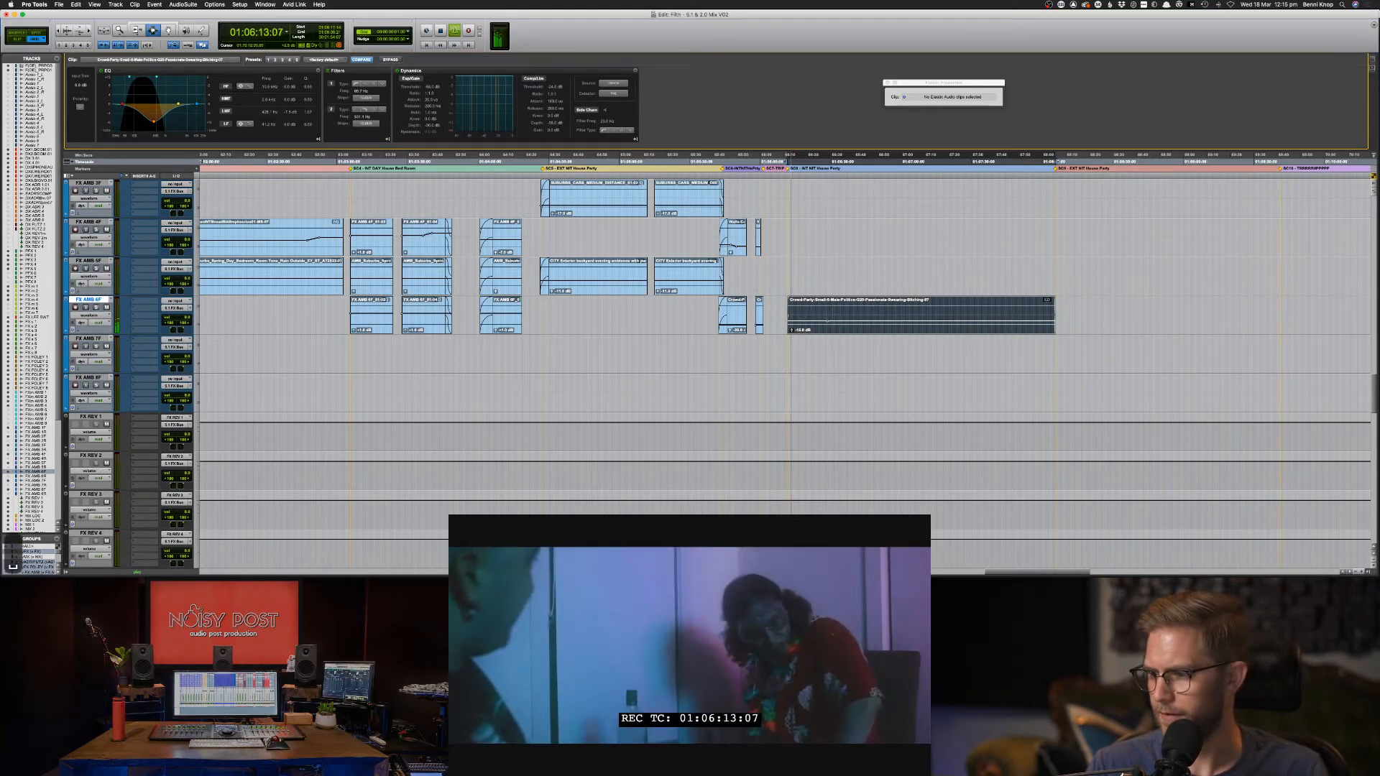
{"action": "key", "text": "space"}
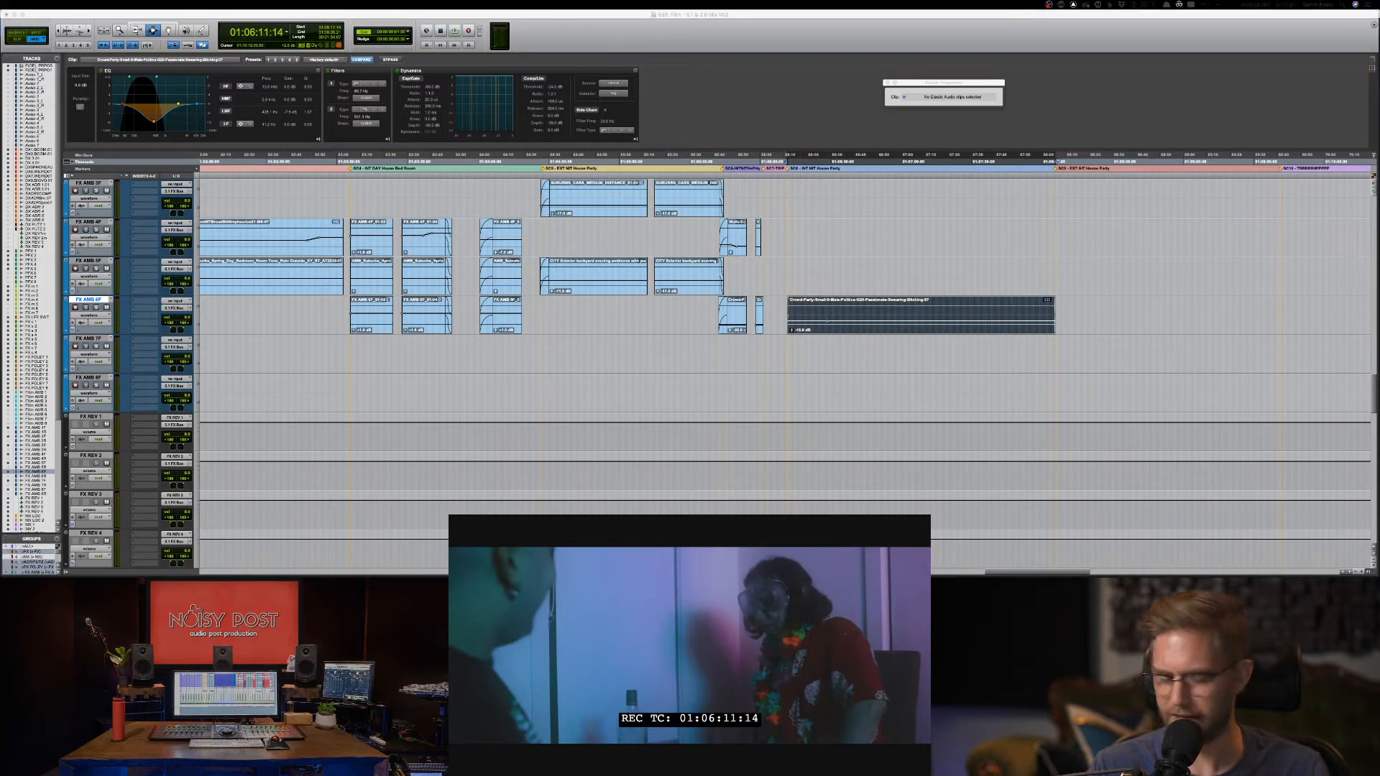
{"action": "key", "text": "super+c"}
{"action": "key", "text": "Return"}
{"action": "key", "text": "Return"}
{"action": "key", "text": "super+v"}
{"action": "key", "text": "Return"}
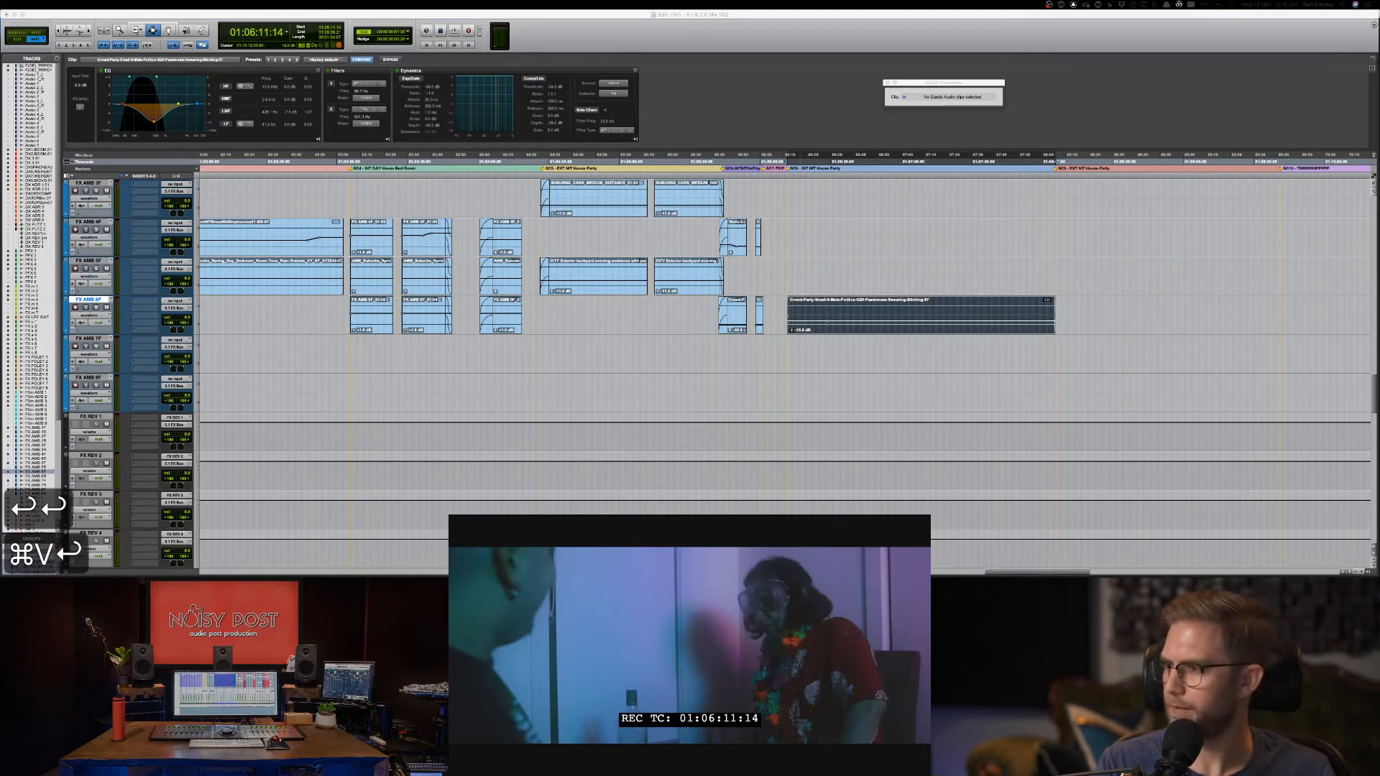
{"action": "key", "text": "Return"}
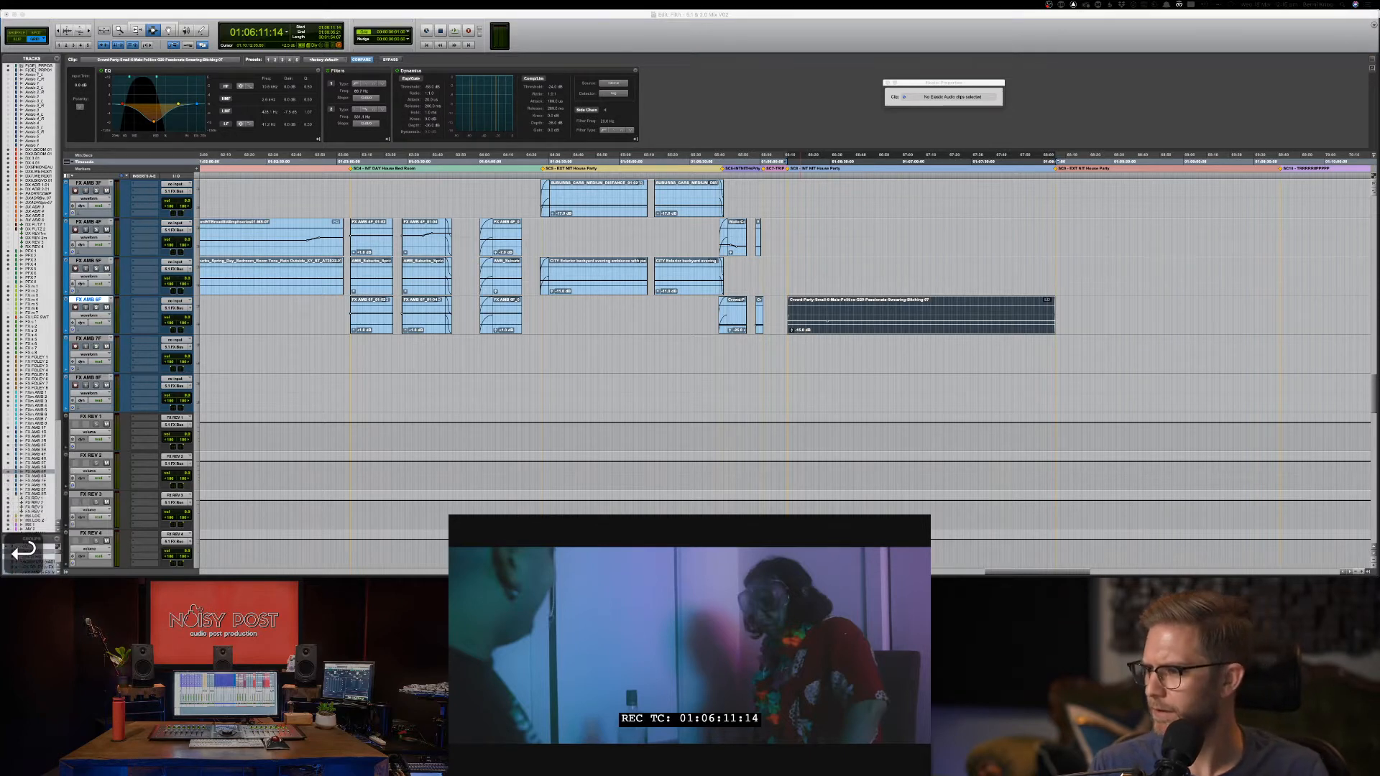
{"action": "key", "text": "Return"}
{"action": "key", "text": "Return"}
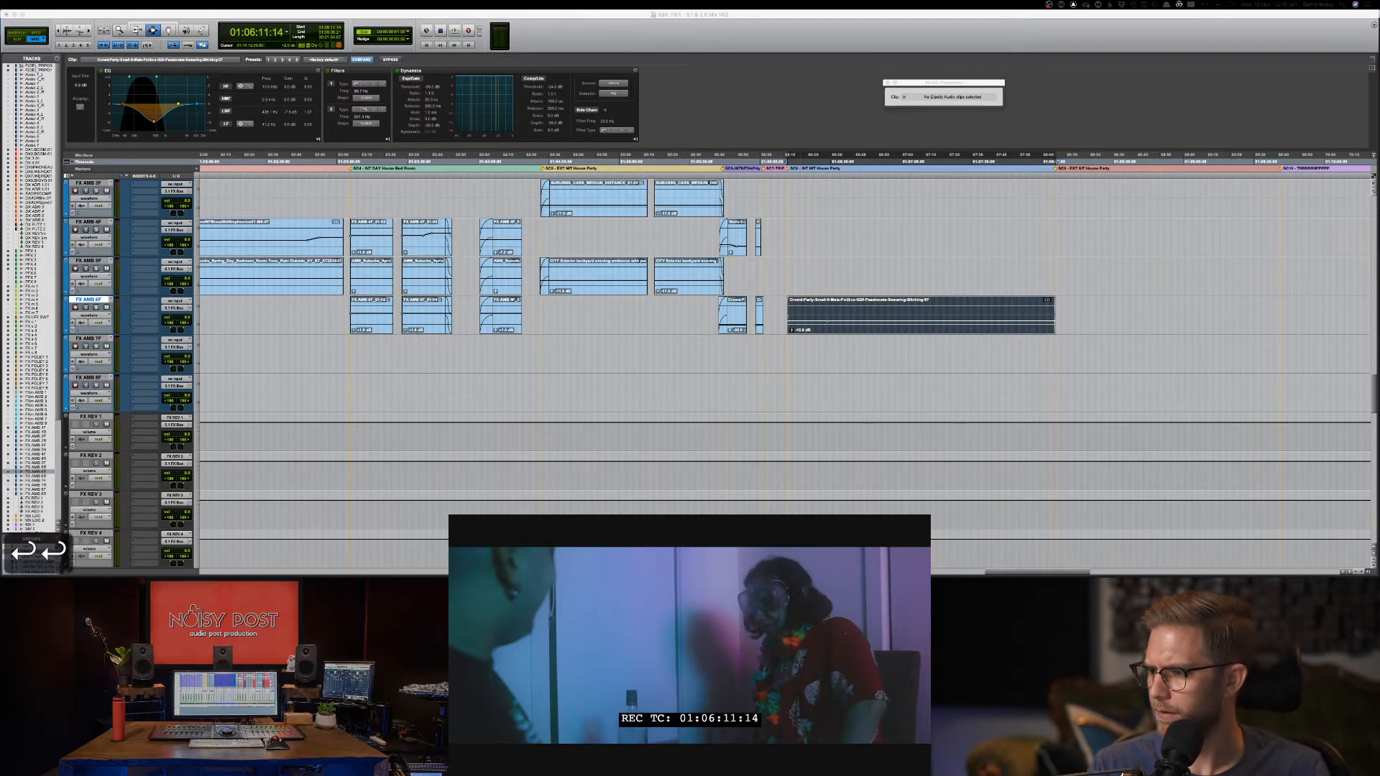
{"action": "key", "text": "super+z"}
{"action": "key", "text": "super+z"}
{"action": "key", "text": "Return"}
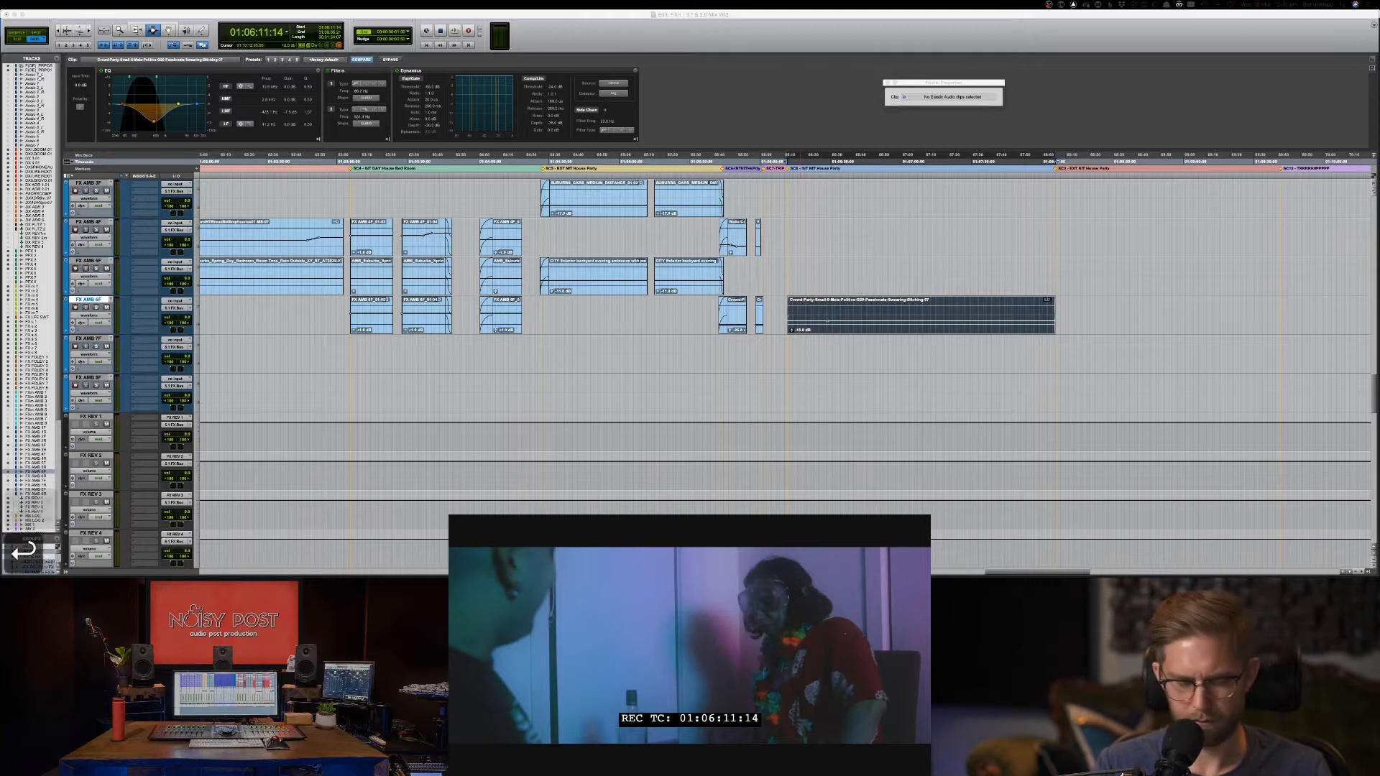
{"action": "key", "text": "Return"}
{"action": "key", "text": "Return"}
{"action": "key", "text": "Up"}
{"action": "key", "text": "Up"}
{"action": "key", "text": "Up"}
{"action": "key", "text": "super+v"}
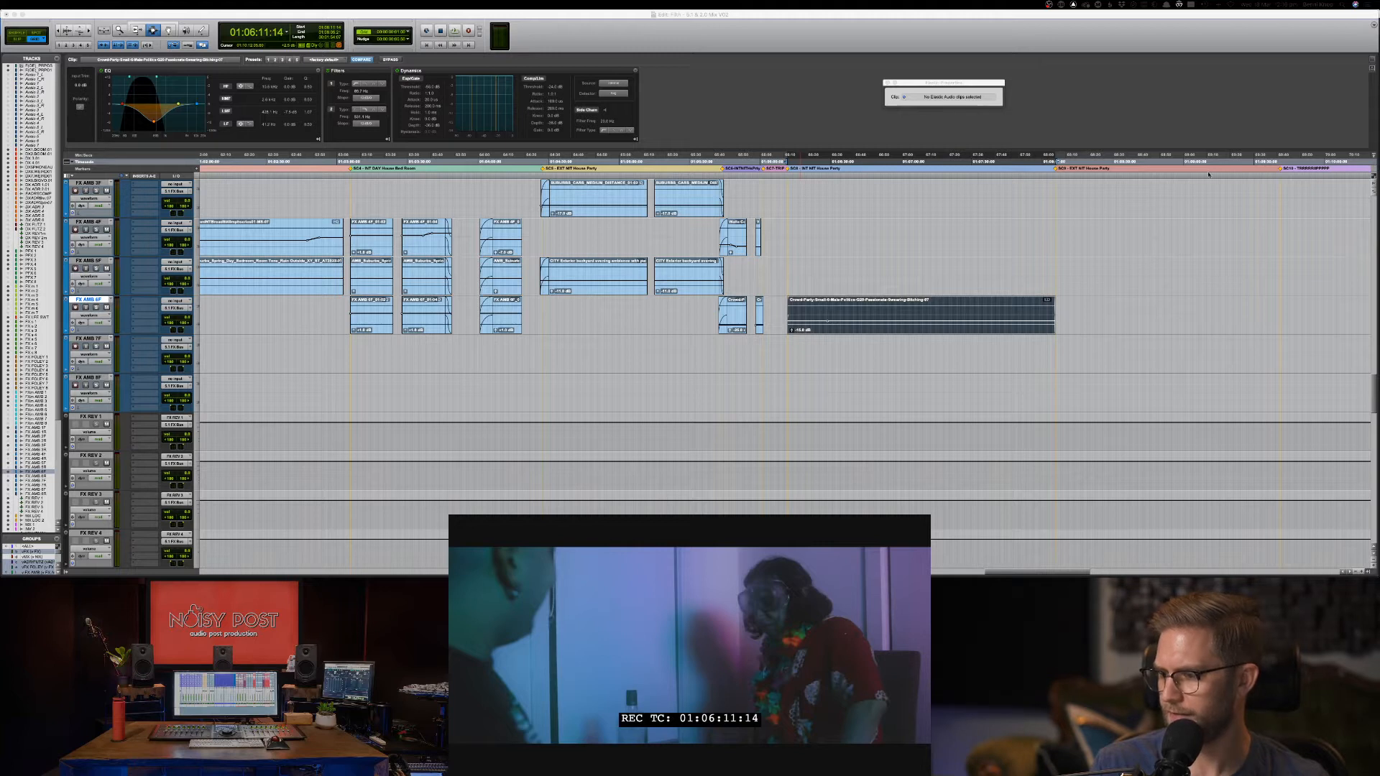
Deselect the crowd clip, park just before it near 01:06:11, save the session and play the scene.
{"action": "left_click", "coordinate": [965, 69]}
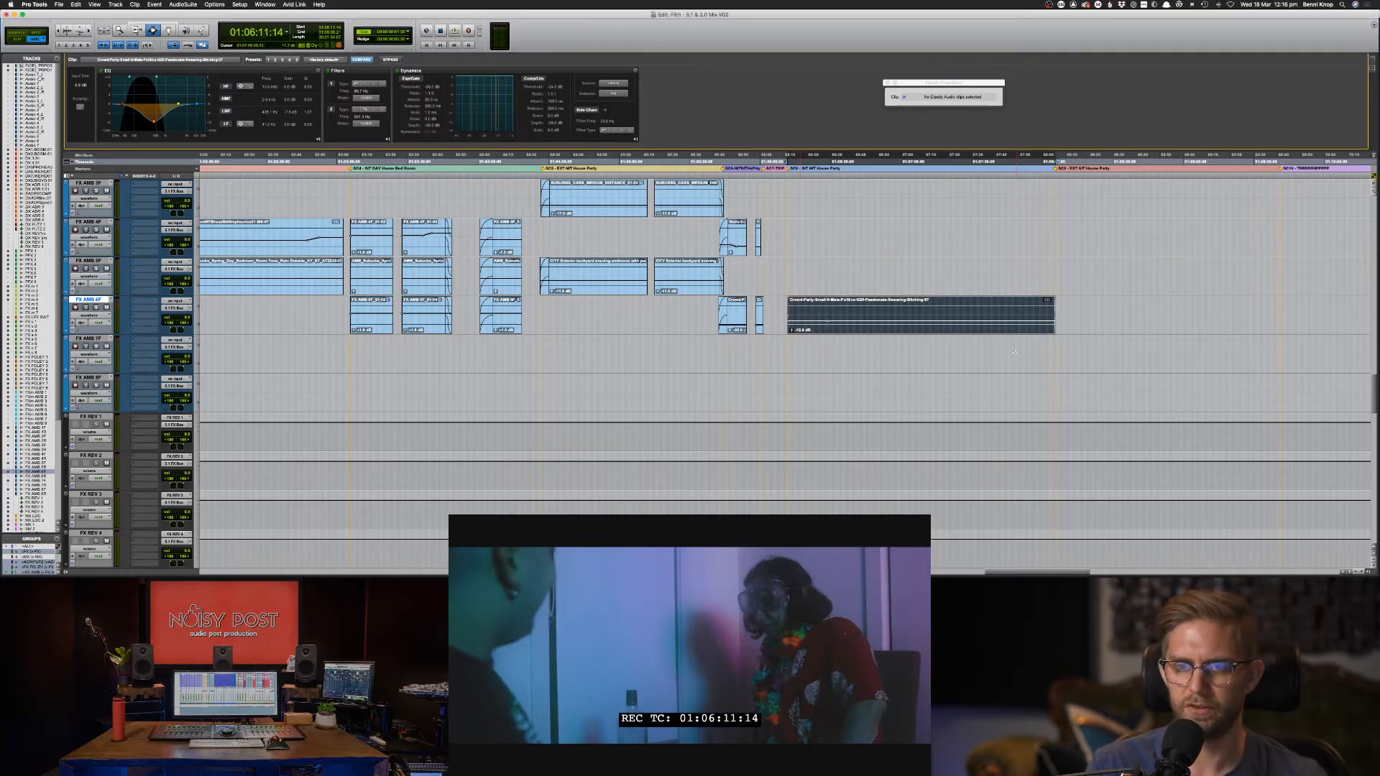
{"action": "left_click", "coordinate": [962, 317]}
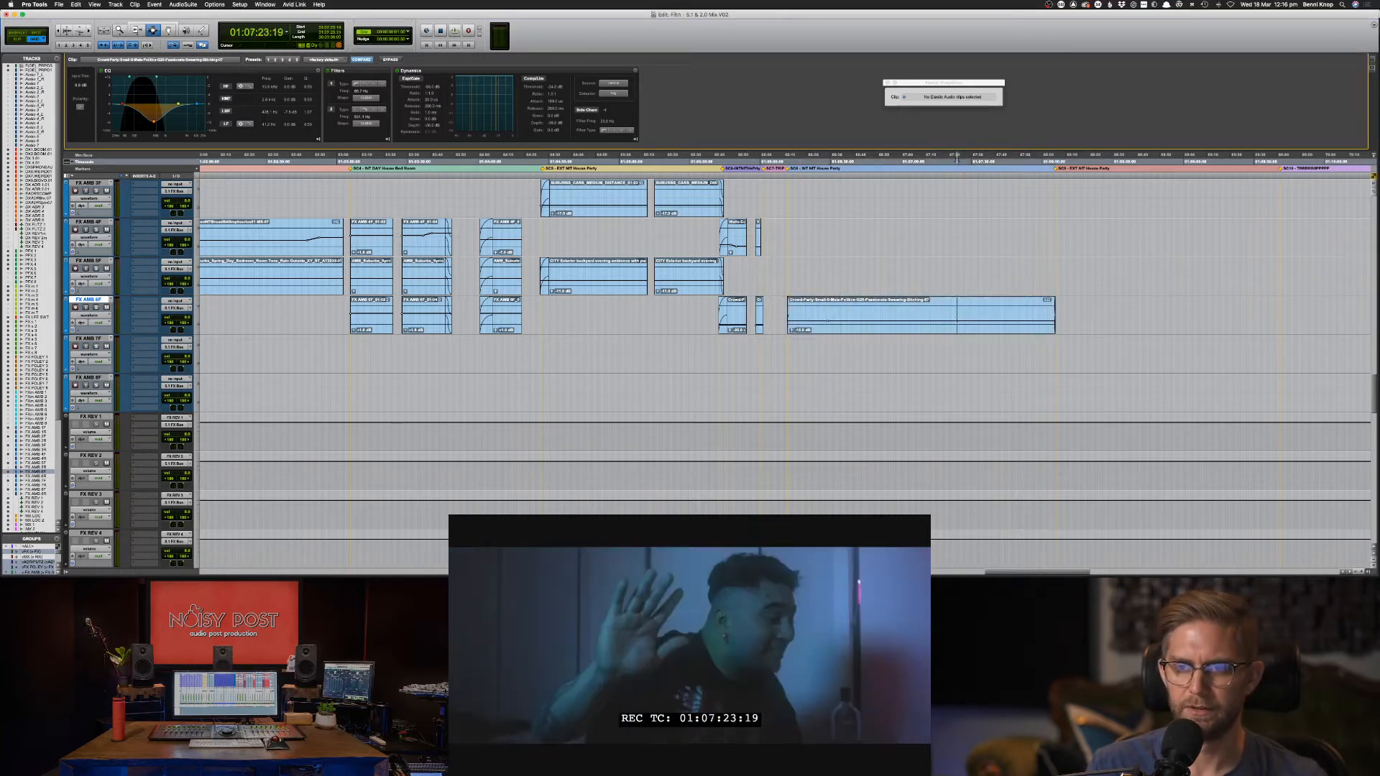
{"action": "left_click", "coordinate": [788, 161]}
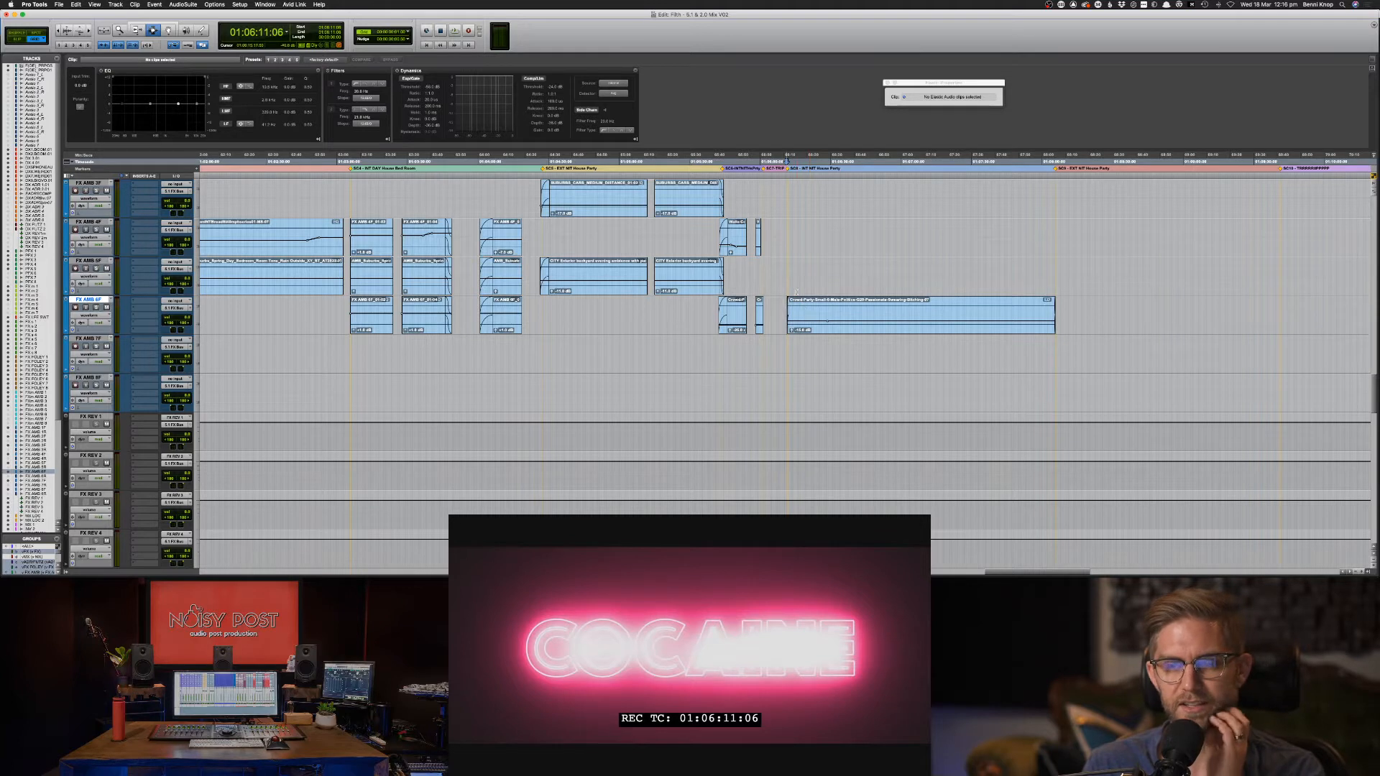
{"action": "left_click", "coordinate": [786, 307]}
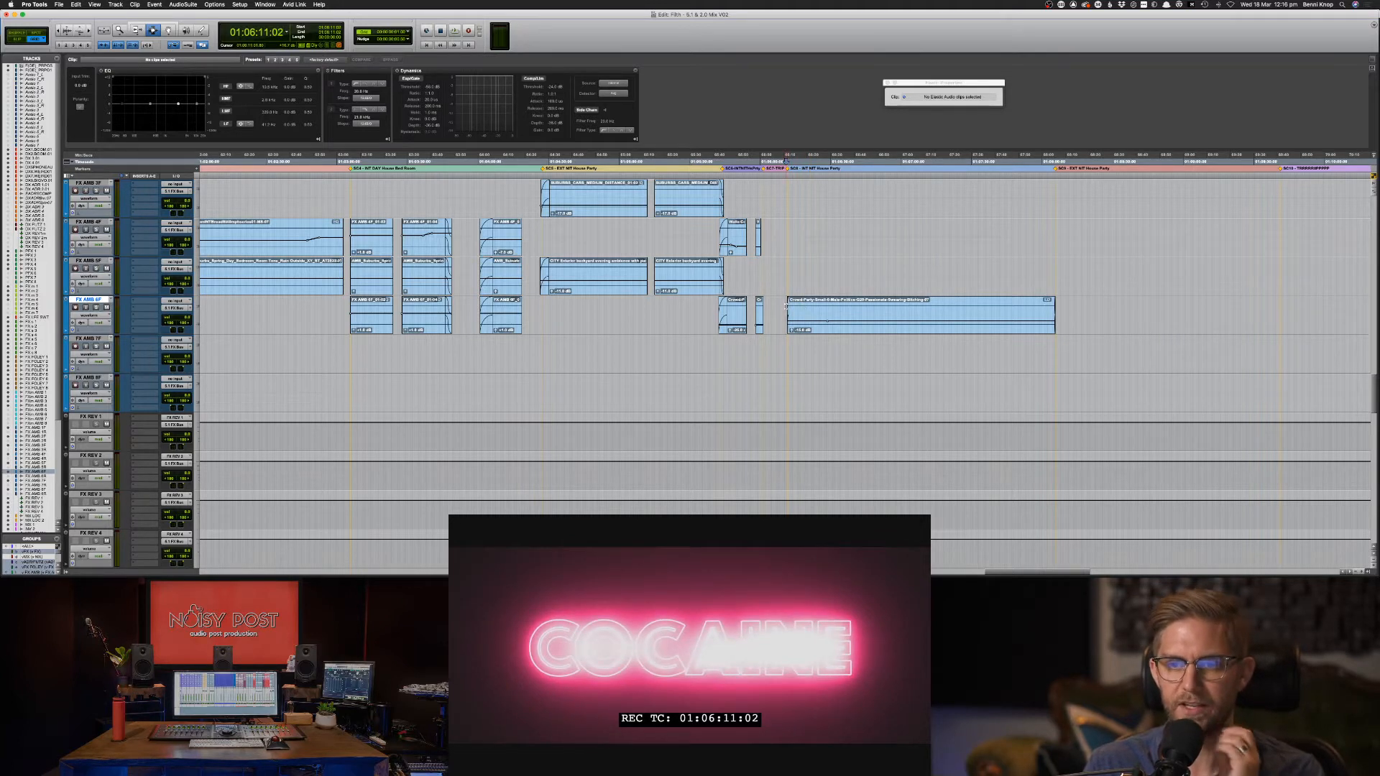
{"action": "key", "text": "super+s"}
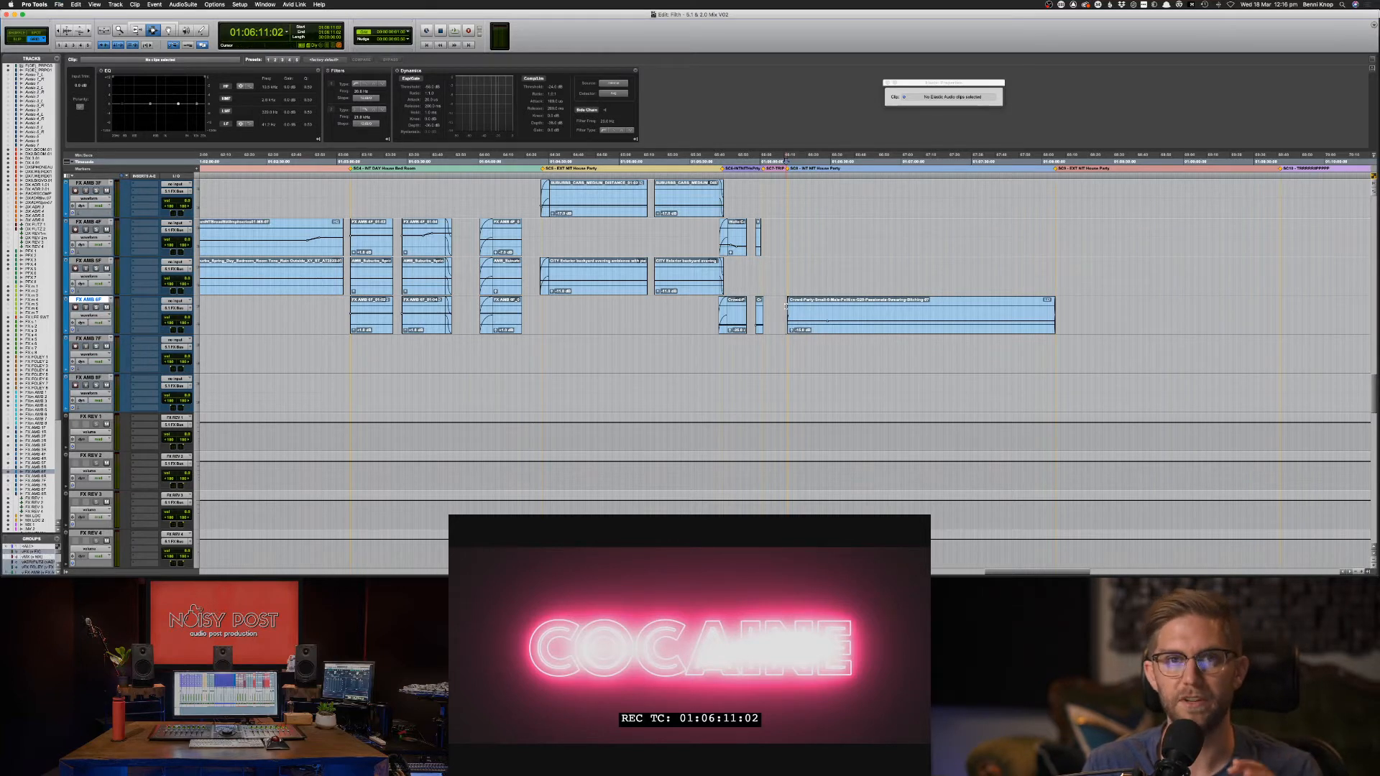
{"action": "key", "text": "space"}
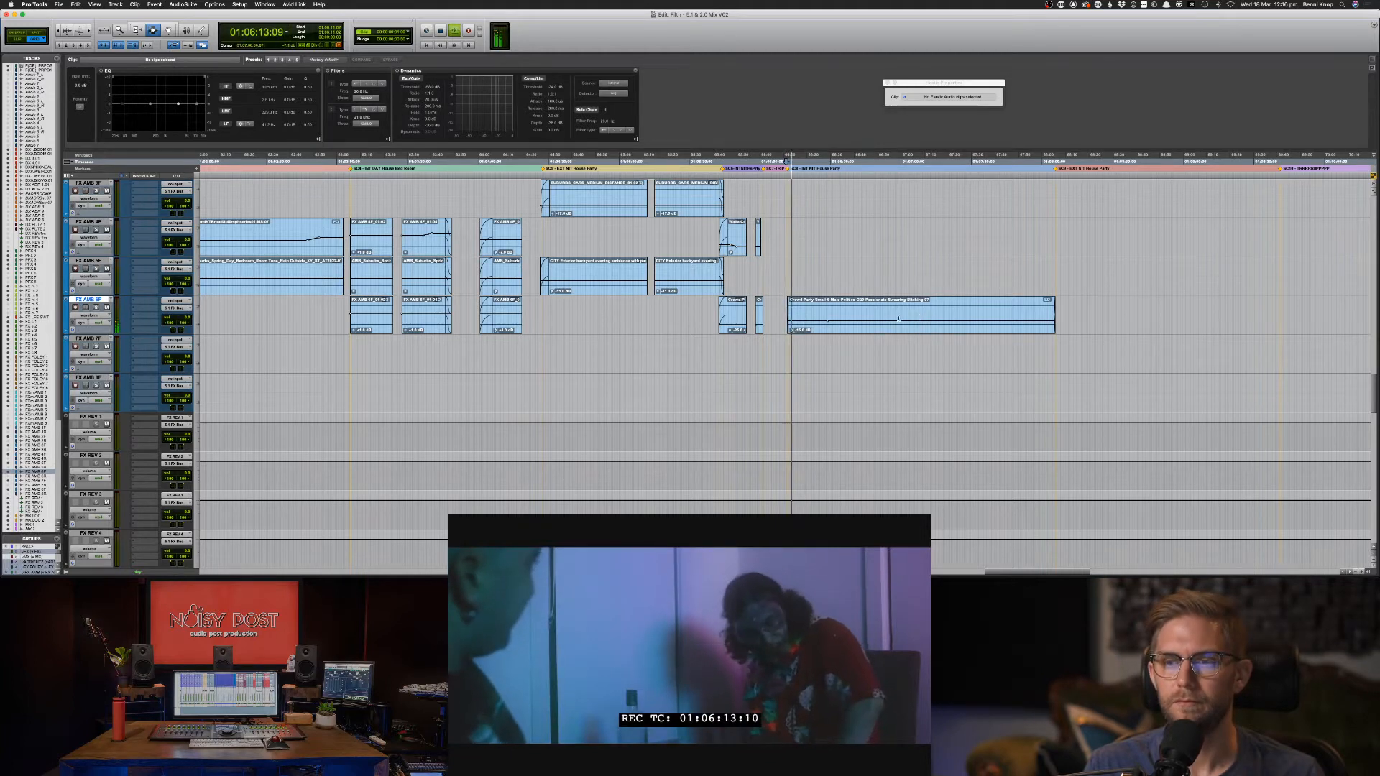
{"action": "key", "text": "super+Tab"}
{"action": "key", "text": "super+Tab"}
{"action": "key", "text": "super+Tab"}
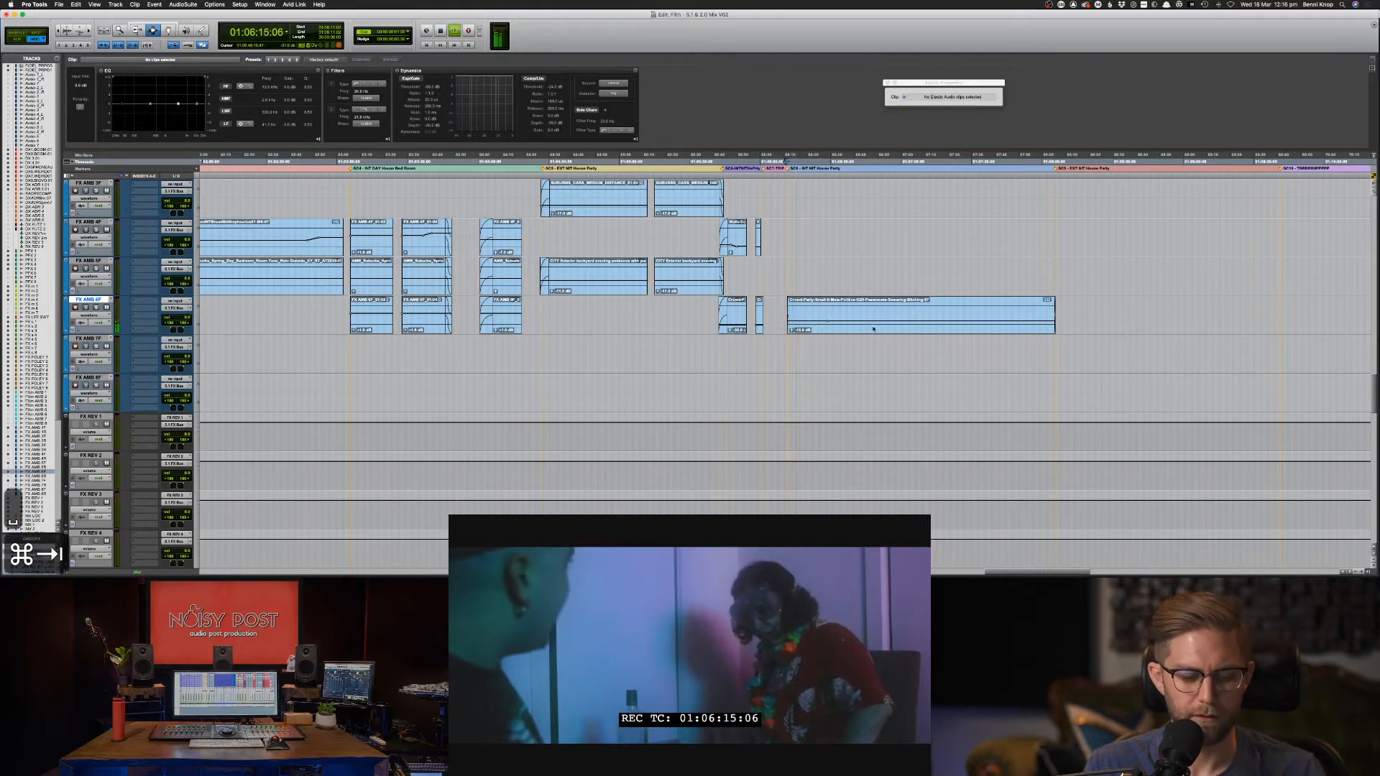
Search Soundsnap for 'party glass bottles' and audition the bottle popping result.
{"action": "left_click", "coordinate": [504, 289]}
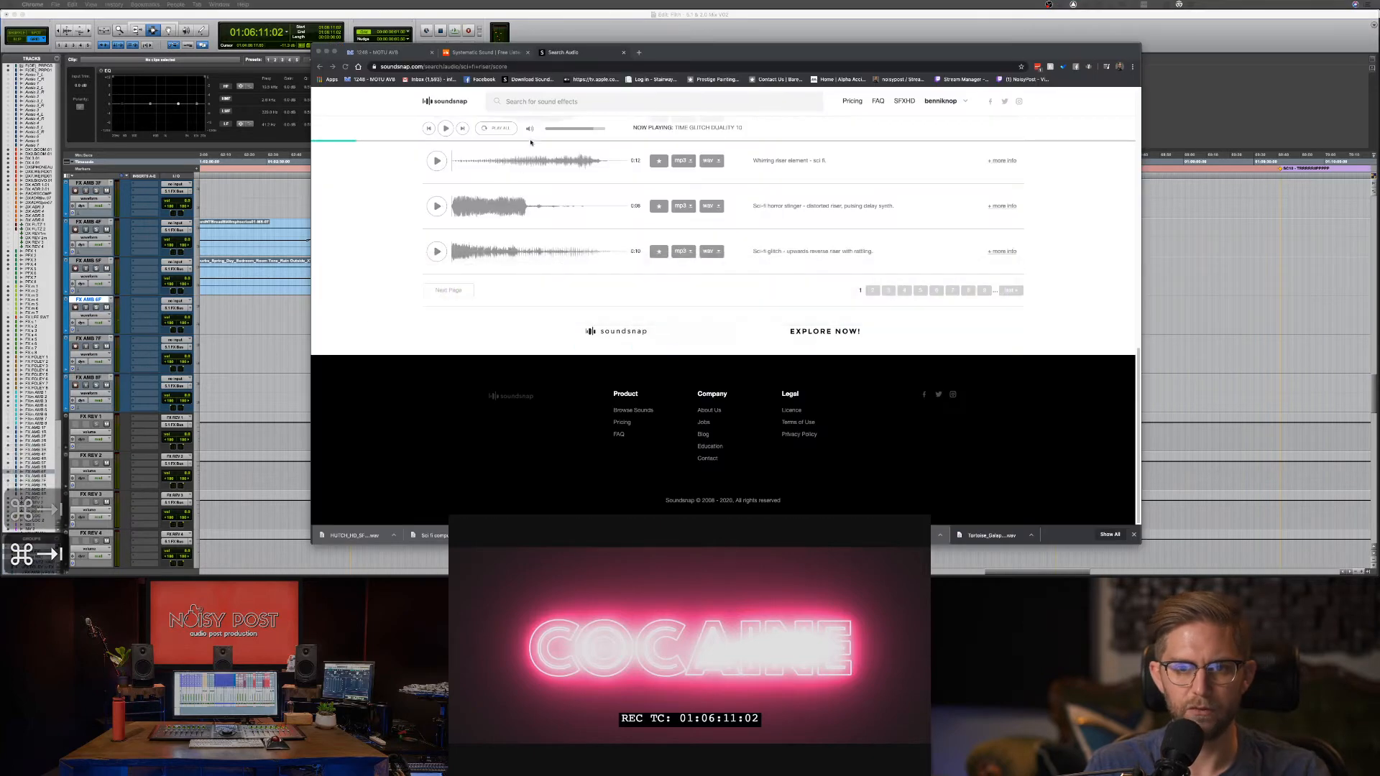
{"action": "left_click", "coordinate": [542, 105]}
{"action": "type", "text": "o"}
{"action": "key", "text": "BackSpace"}
{"action": "type", "text": "pary"}
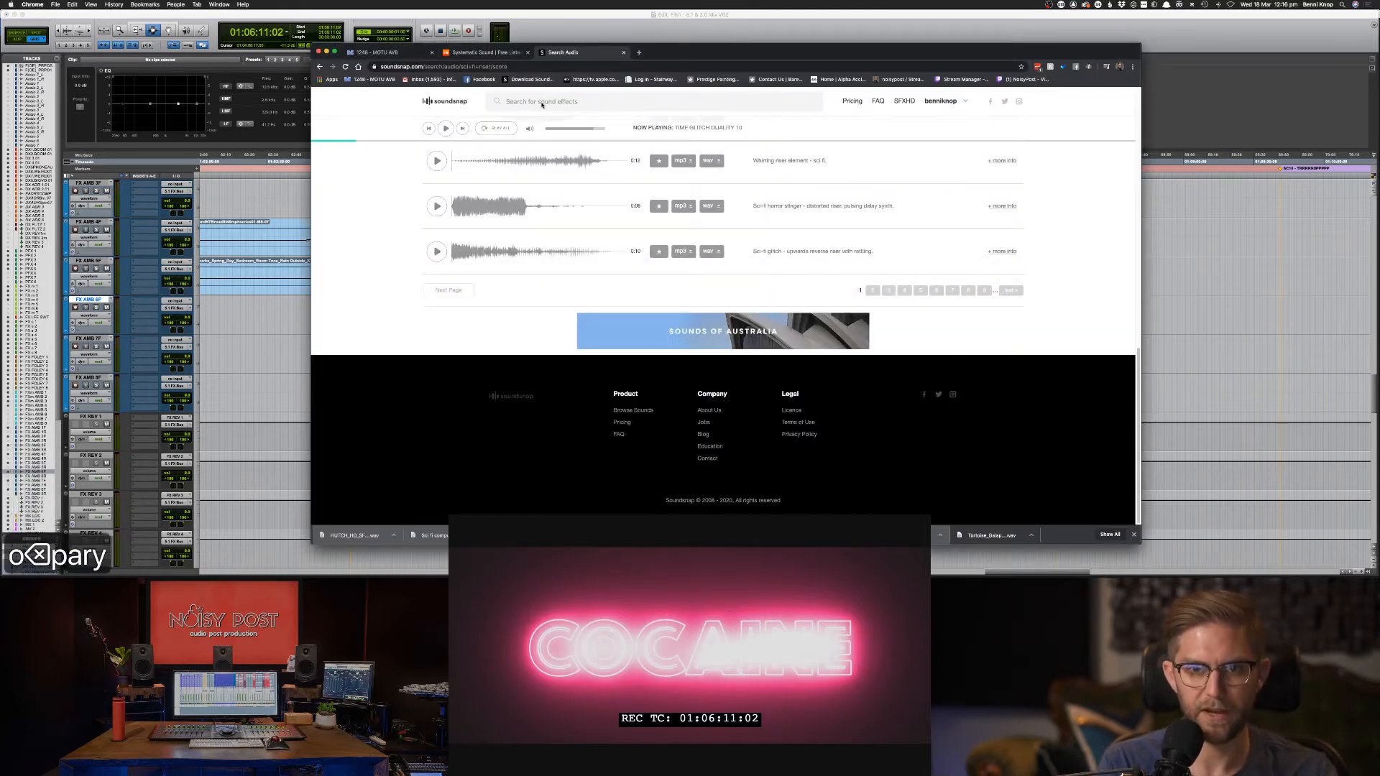
{"action": "left_click", "coordinate": [542, 103]}
{"action": "type", "text": "party "}
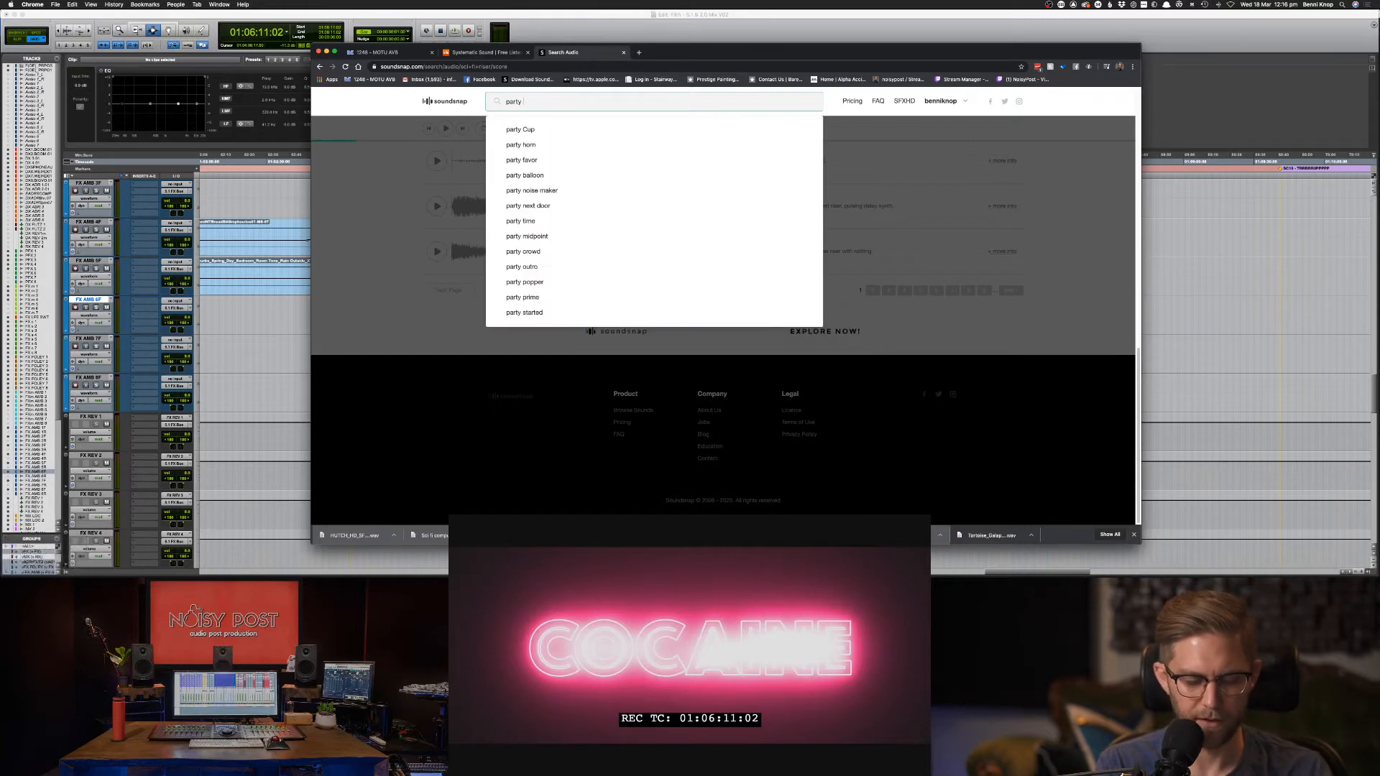
{"action": "type", "text": "glass bottles"}
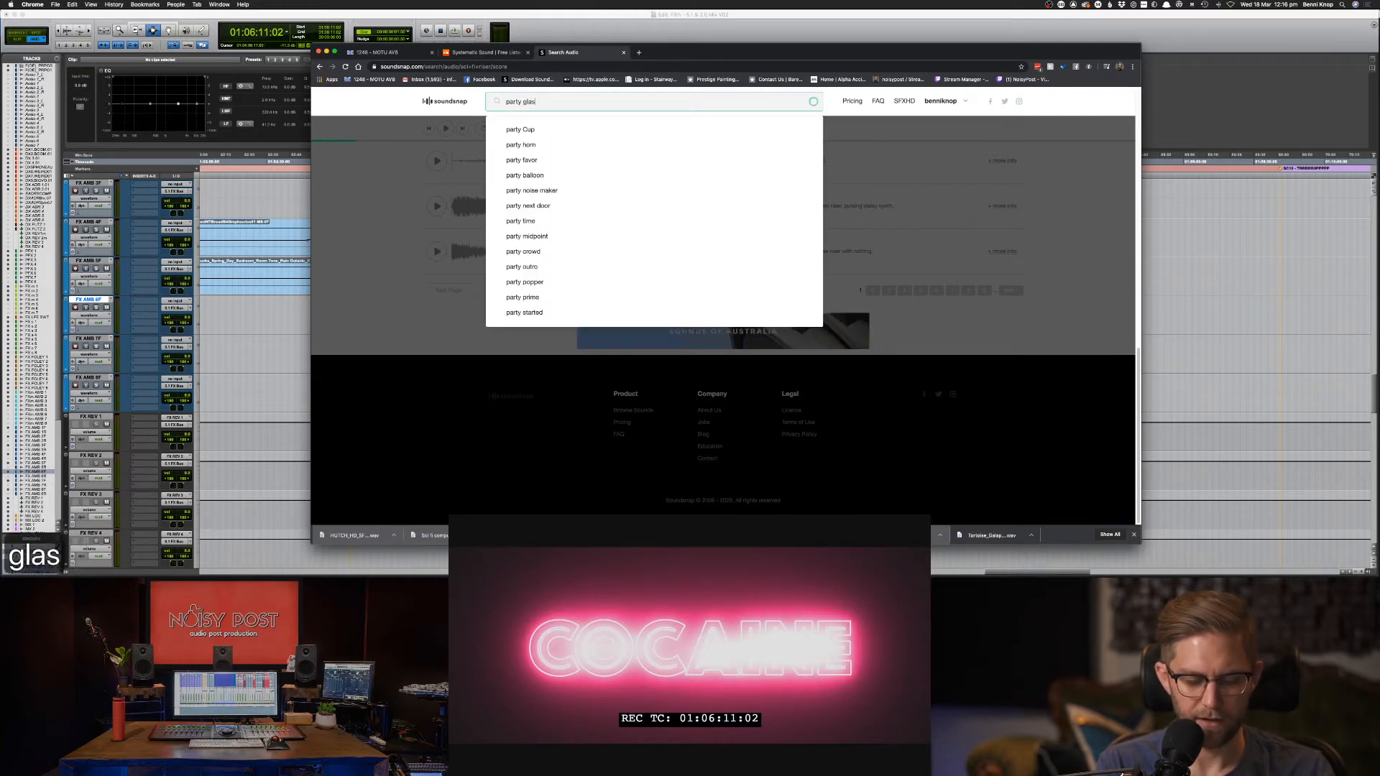
{"action": "key", "text": "Return"}
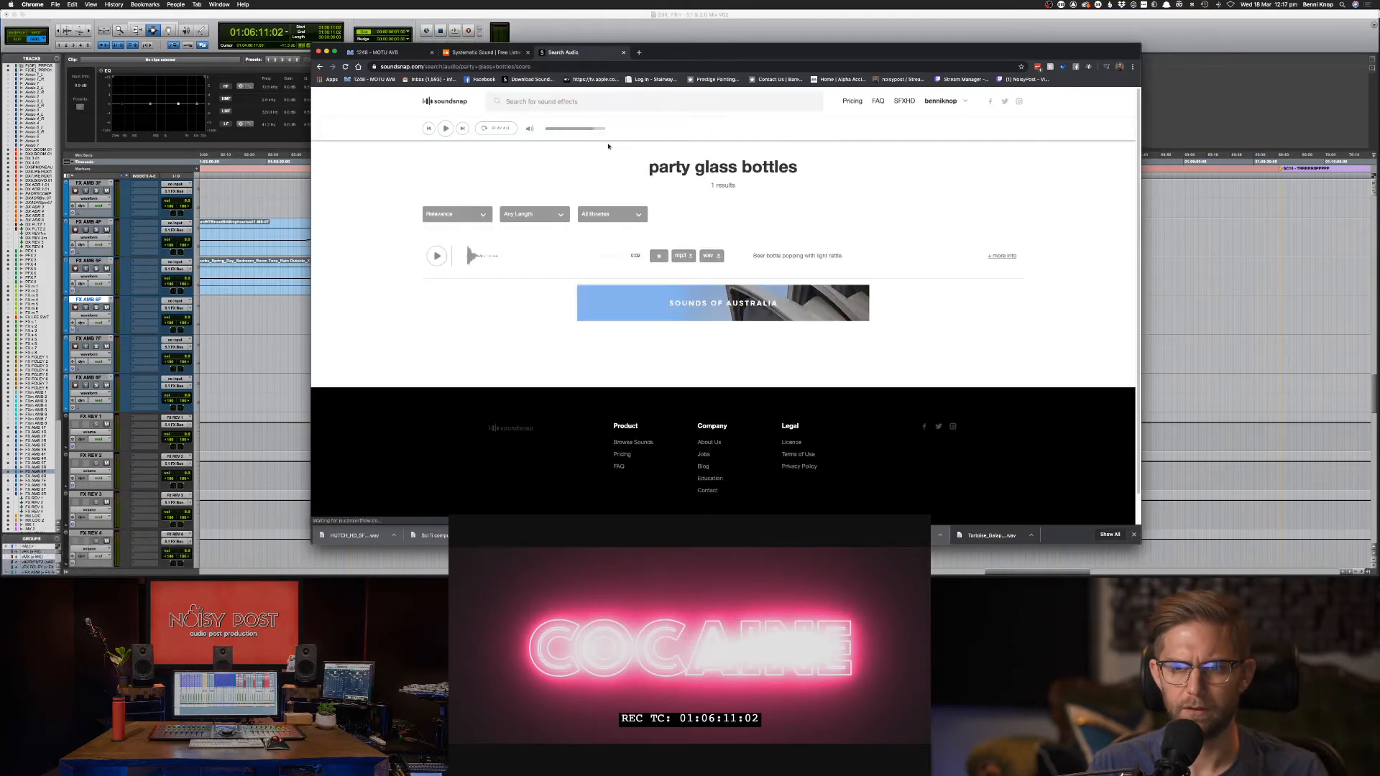
{"action": "left_click", "coordinate": [436, 255]}
Search for 'party ambience interior', correcting the misspelling and rerunning the query.
{"action": "left_click", "coordinate": [617, 110]}
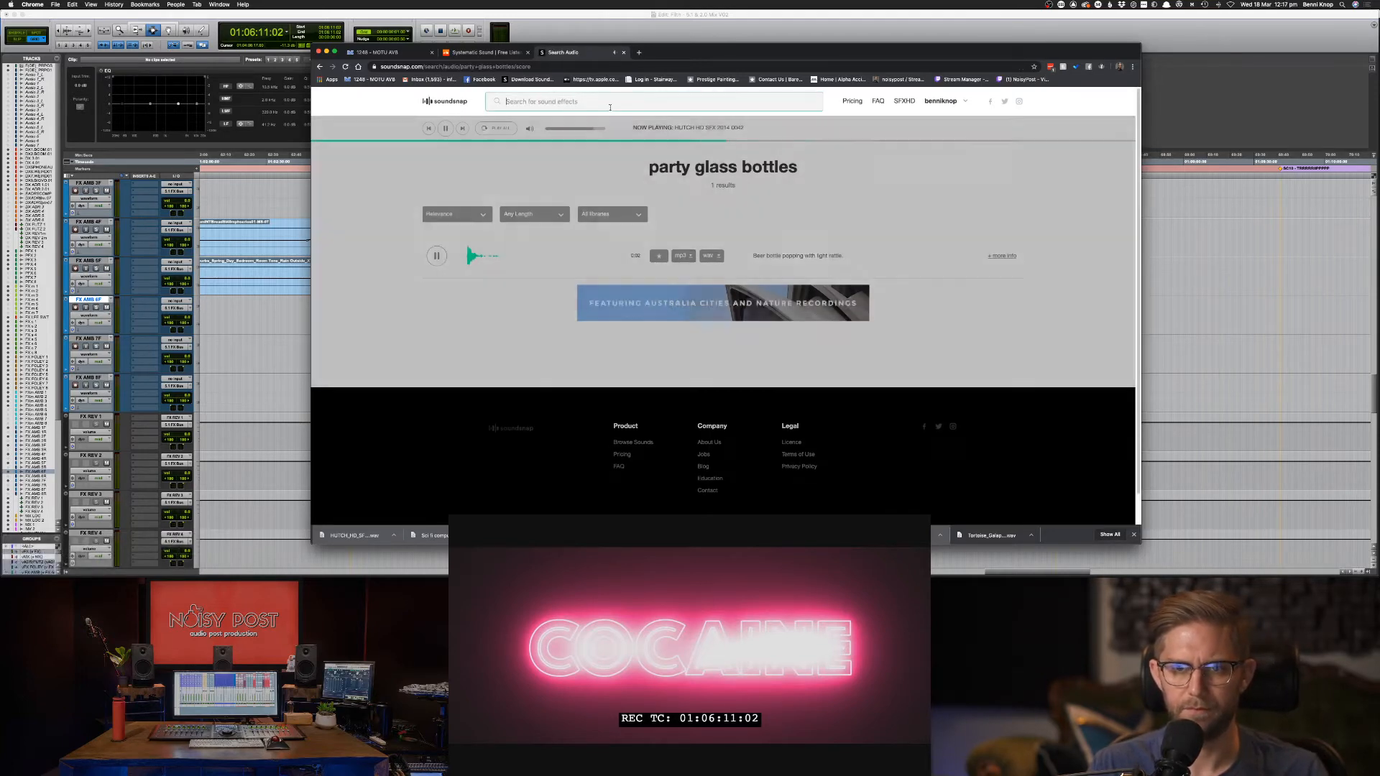
{"action": "type", "text": "party ambi"}
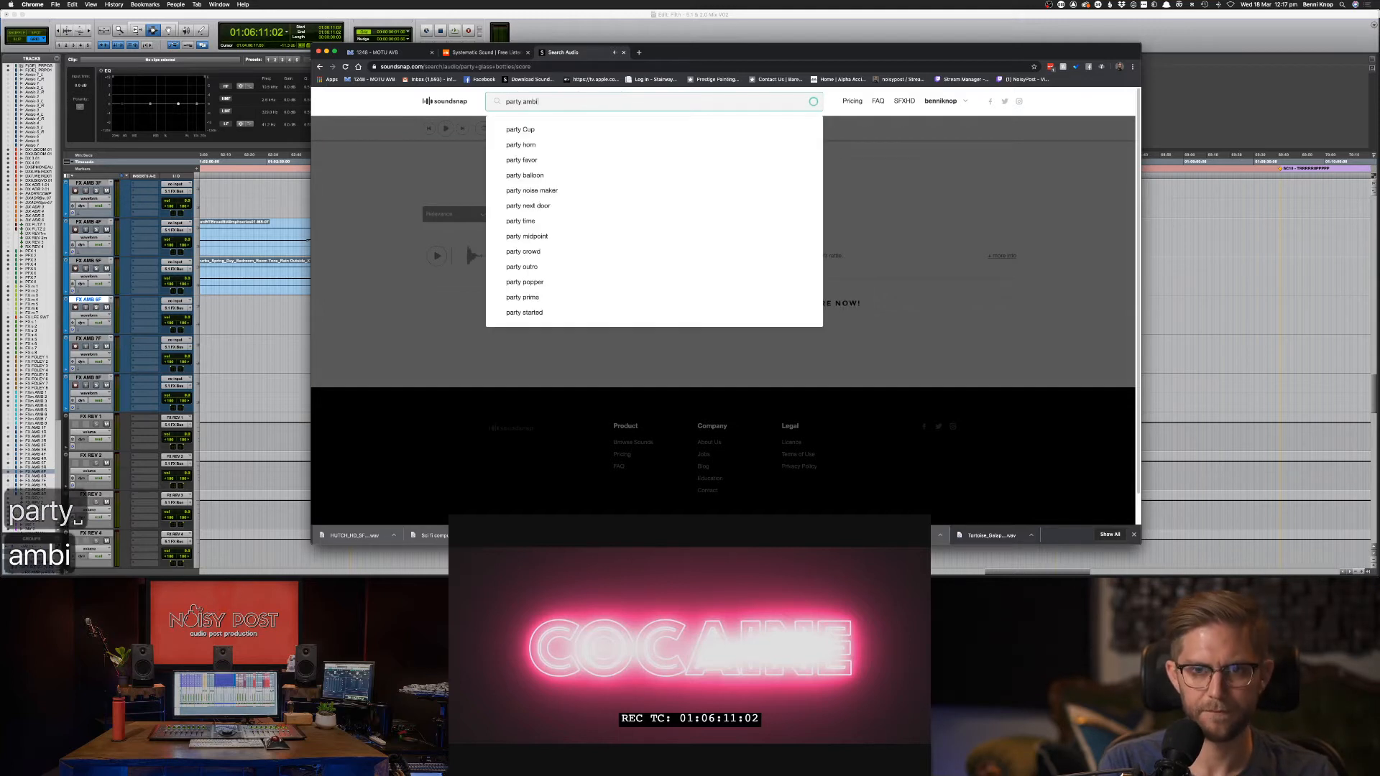
{"action": "key", "text": "BackSpace"}
{"action": "type", "text": "ience"}
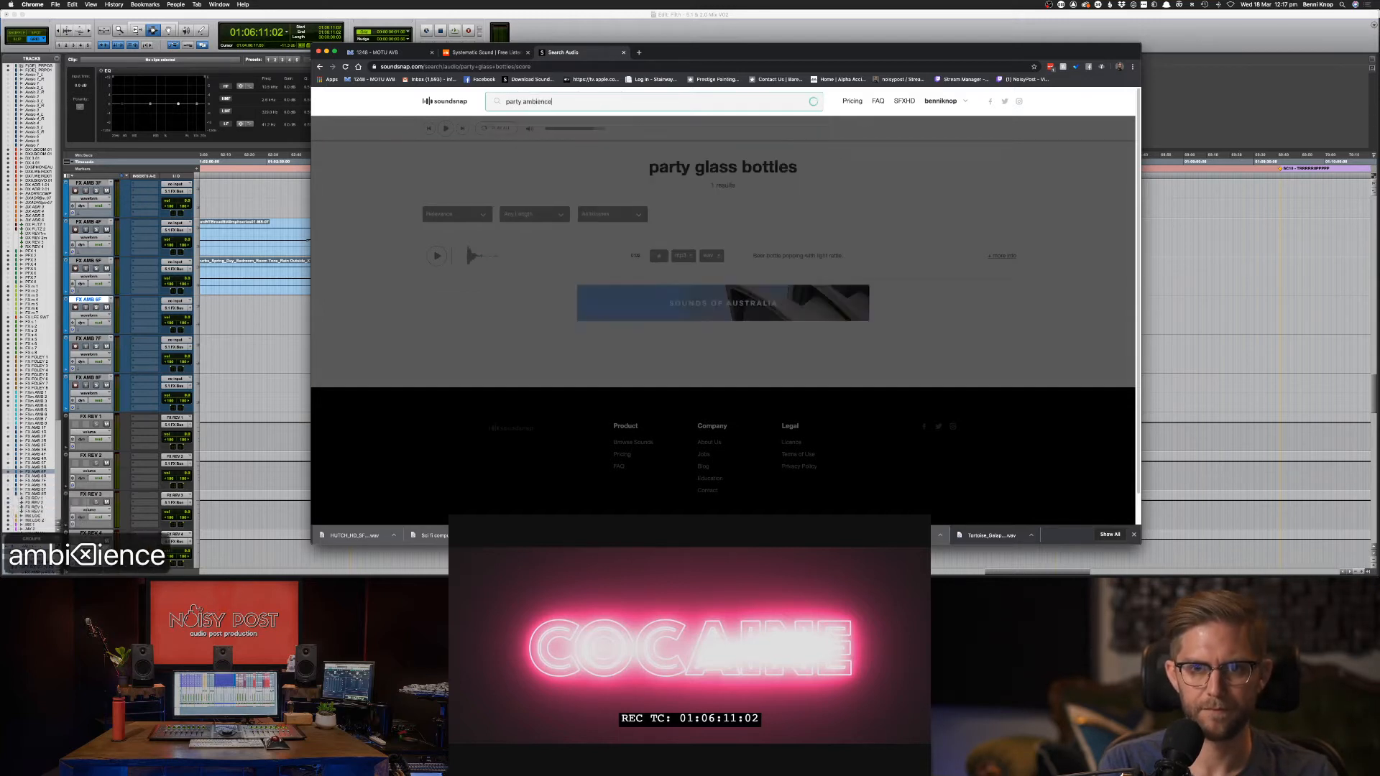
{"action": "type", "text": " interiror"}
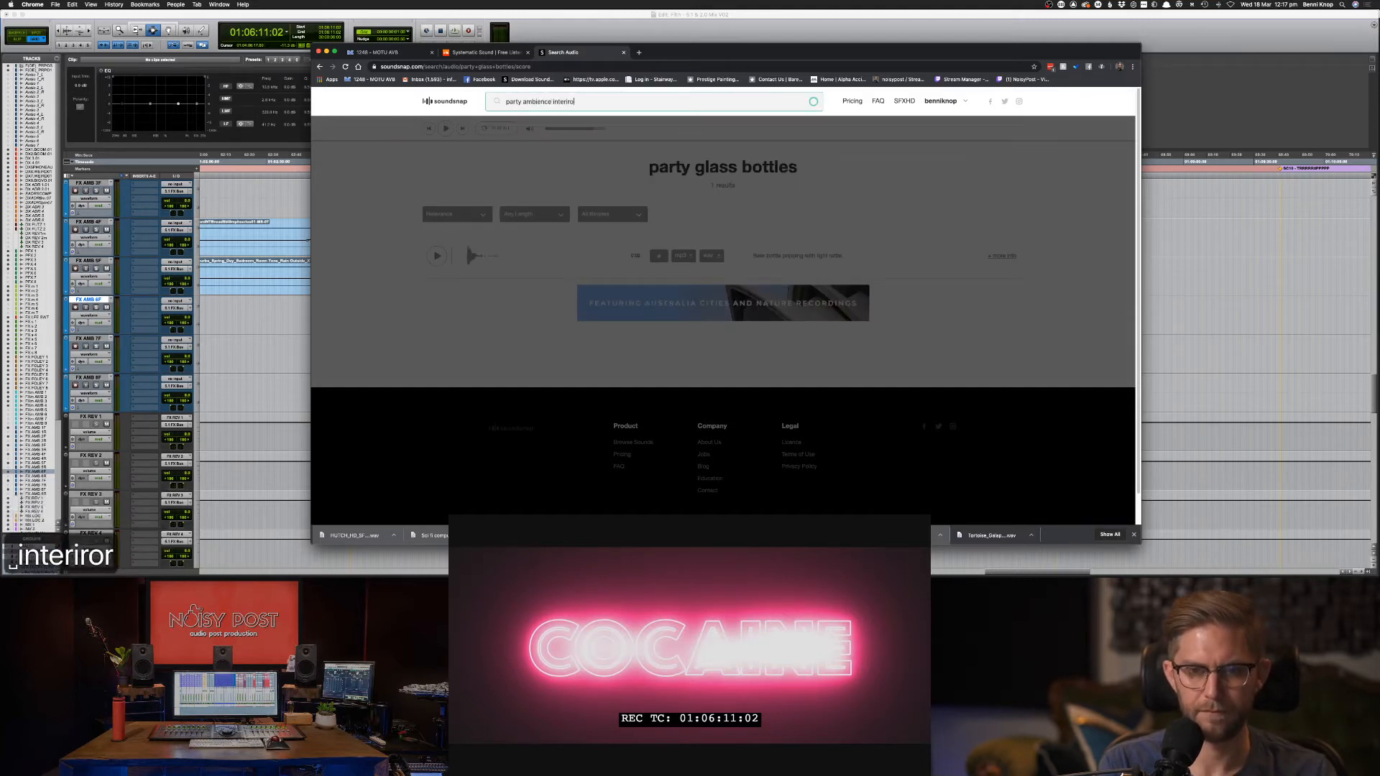
{"action": "key", "text": "Return"}
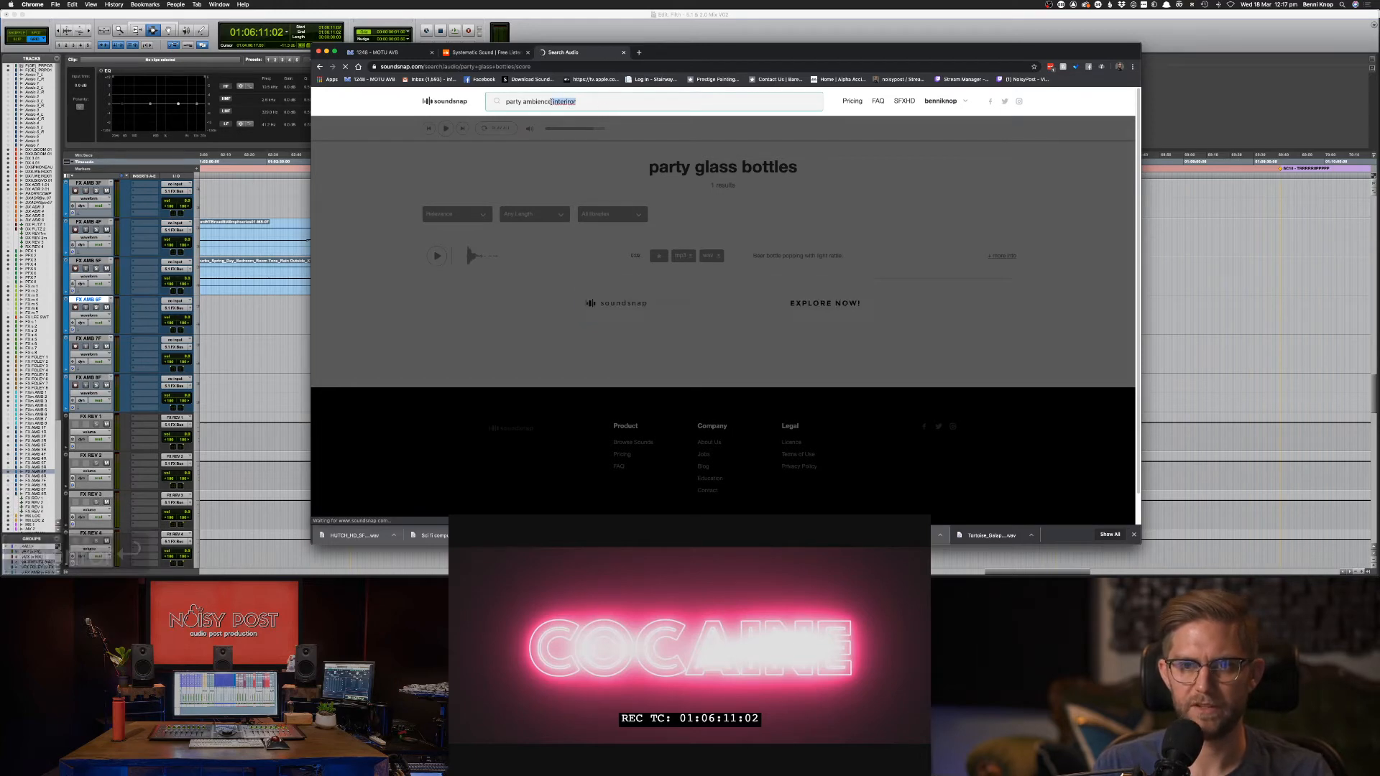
{"action": "key", "text": "super+c"}
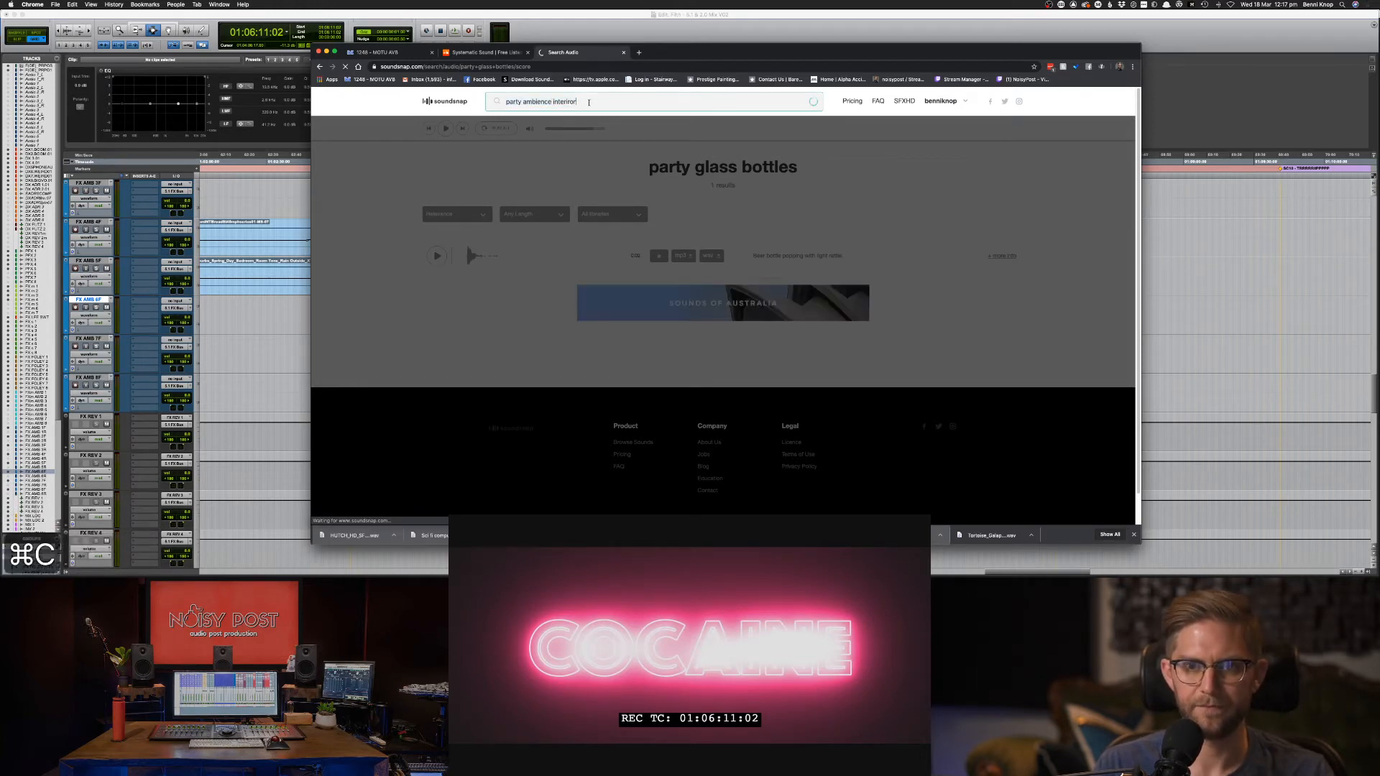
{"action": "key", "text": "super+v"}
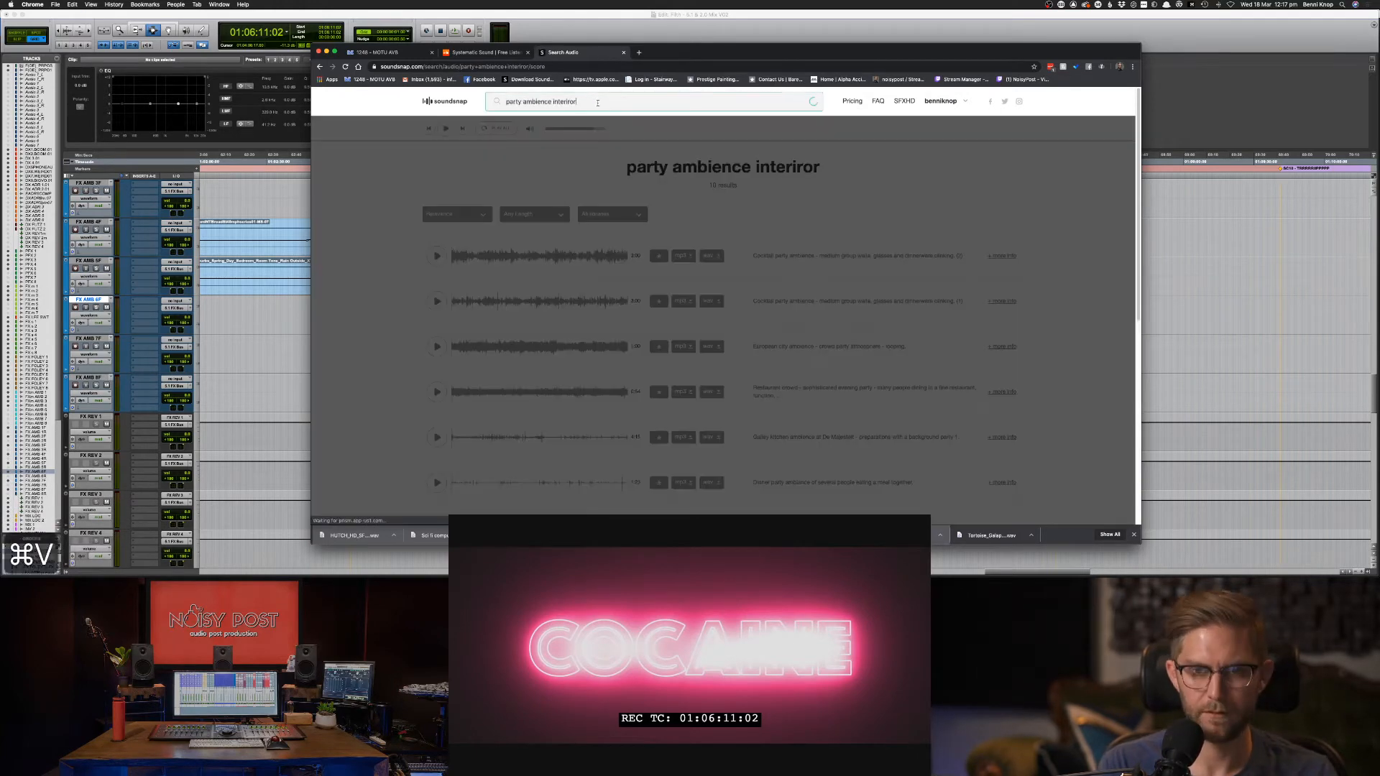
{"action": "key", "text": "BackSpace"}
{"action": "key", "text": "BackSpace"}
{"action": "key", "text": "BackSpace"}
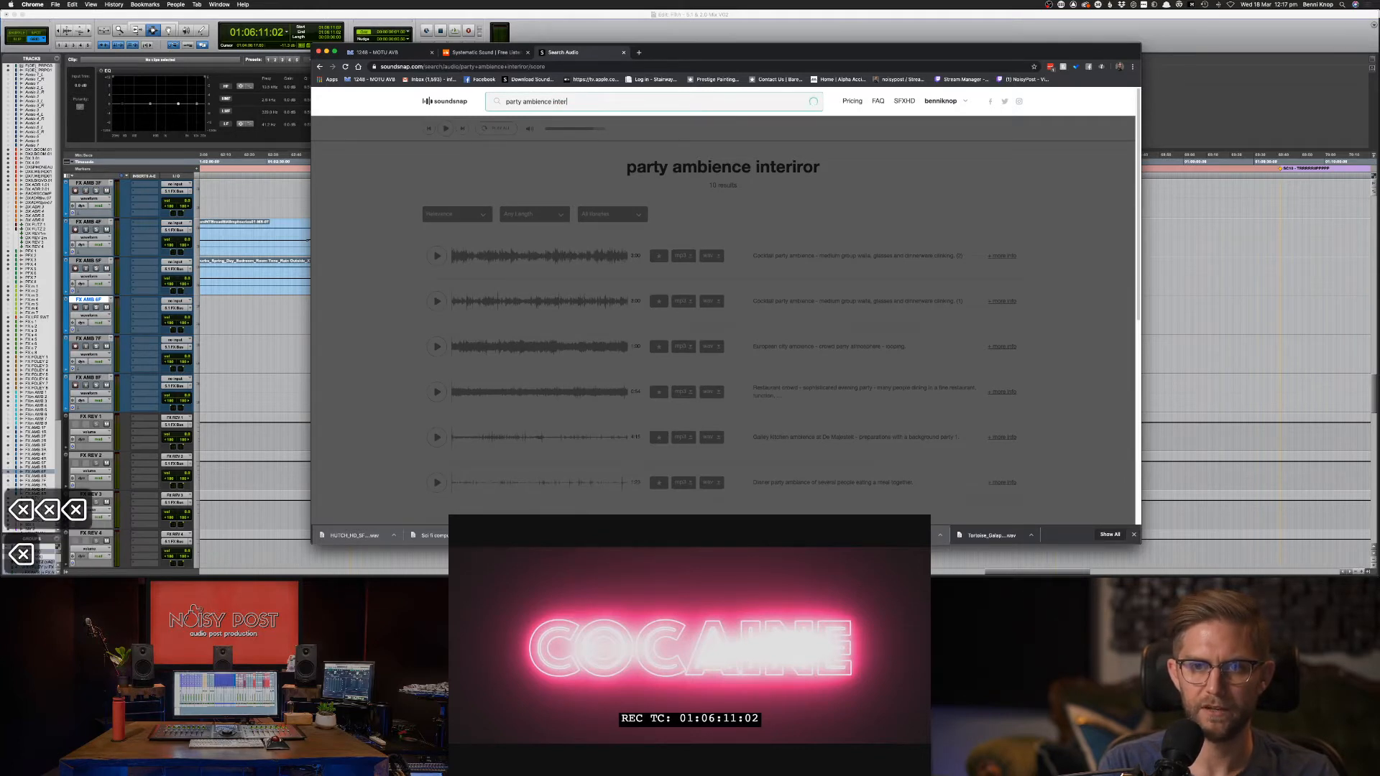
{"action": "type", "text": "ior"}
{"action": "key", "text": "BackSpace"}
{"action": "key", "text": "Return"}
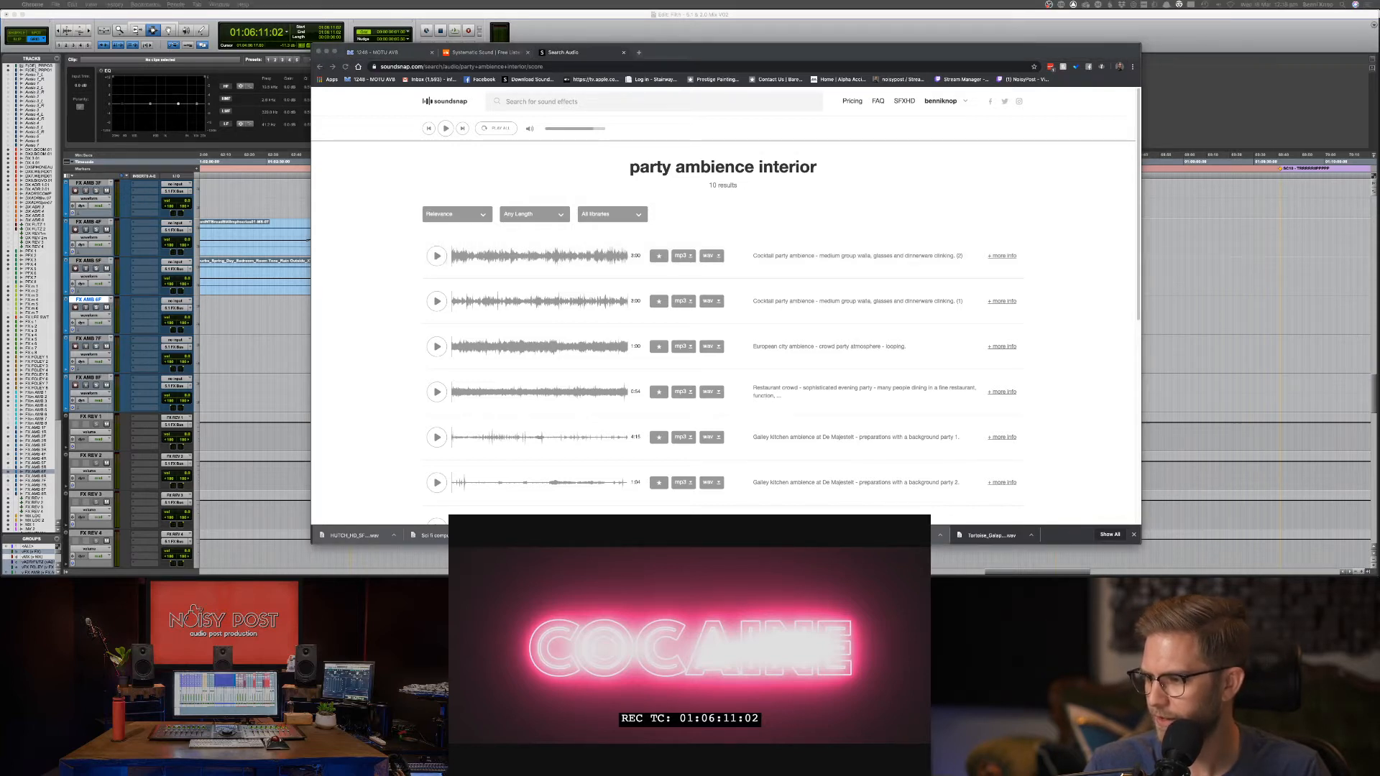
Paste the 'party ambience interior' query back into the search box and rerun it.
{"action": "key", "text": "super+c"}
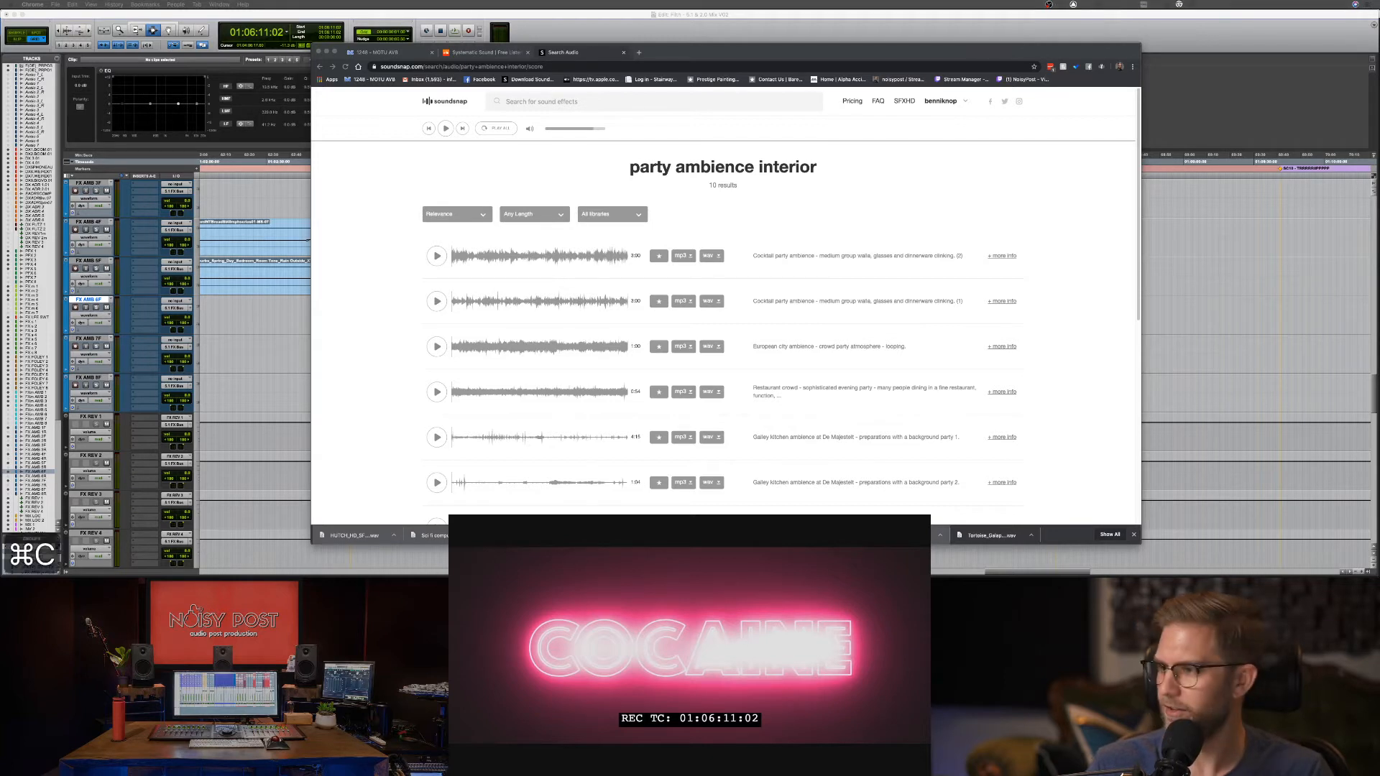
{"action": "key", "text": "super+v"}
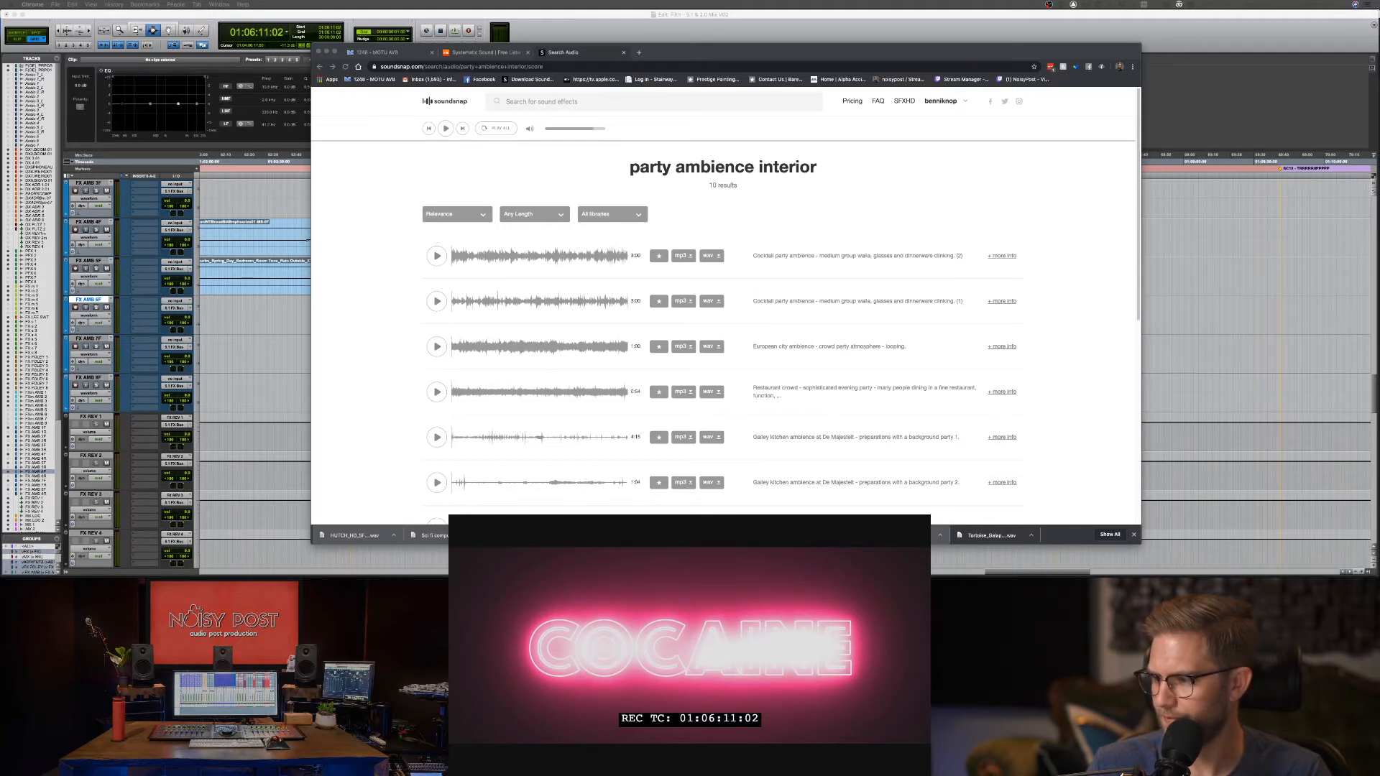
{"action": "key", "text": "super+c"}
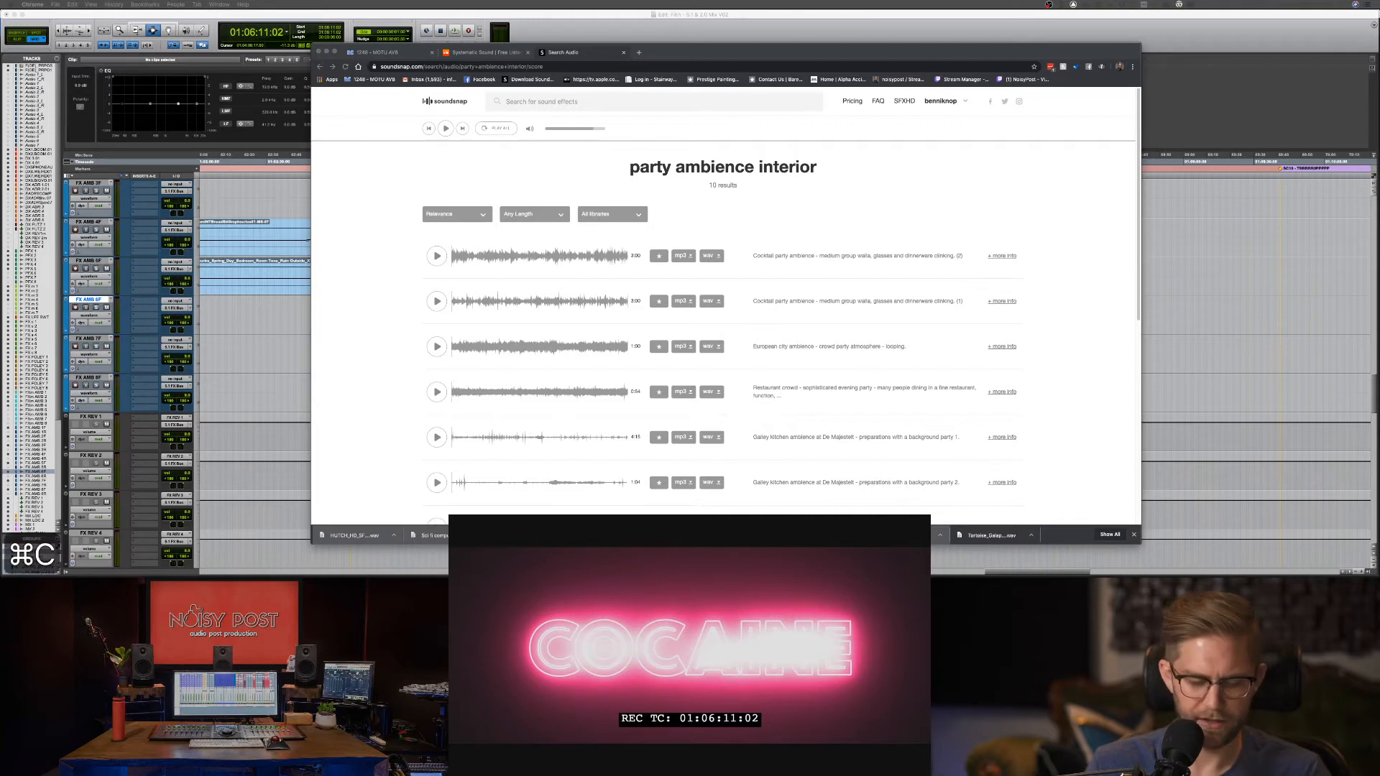
{"action": "key", "text": "super+v"}
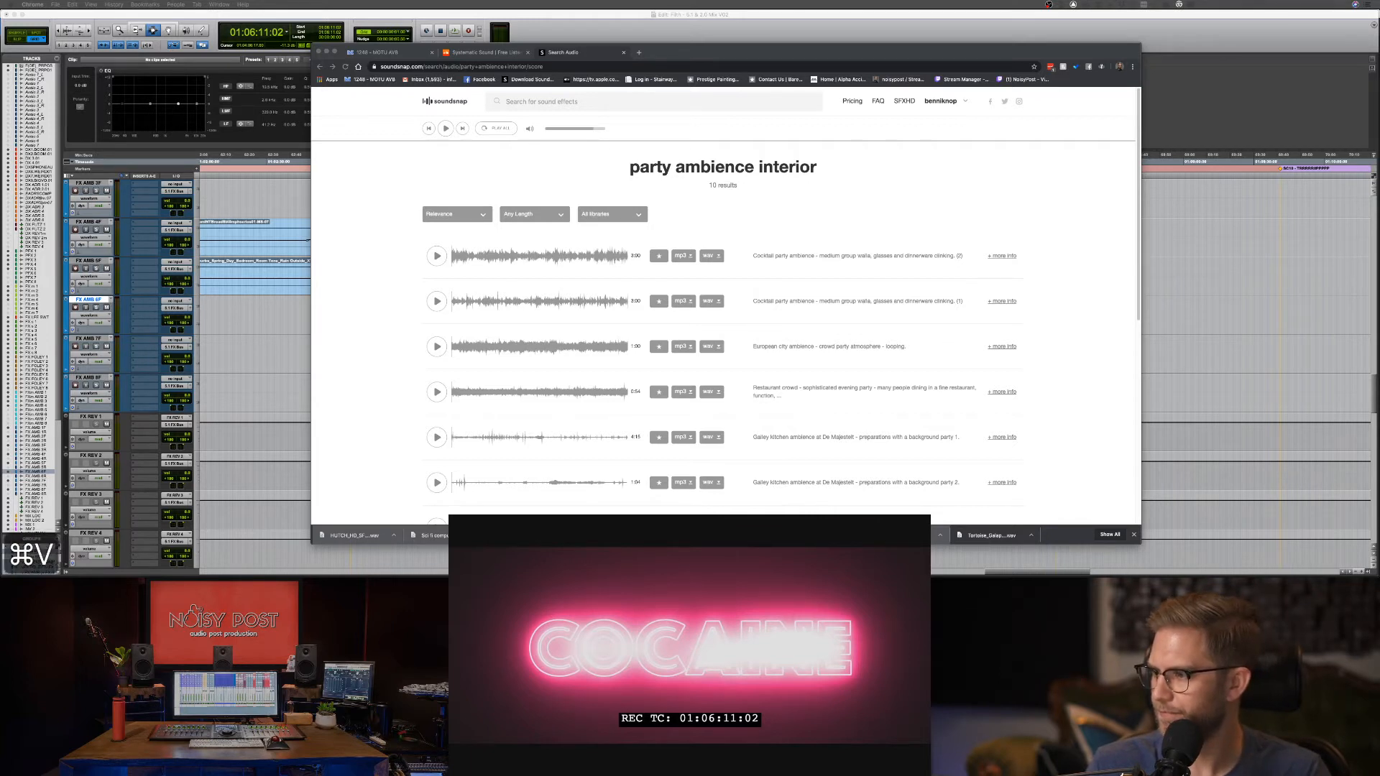
{"action": "key", "text": "Return"}
{"action": "key", "text": "Return"}
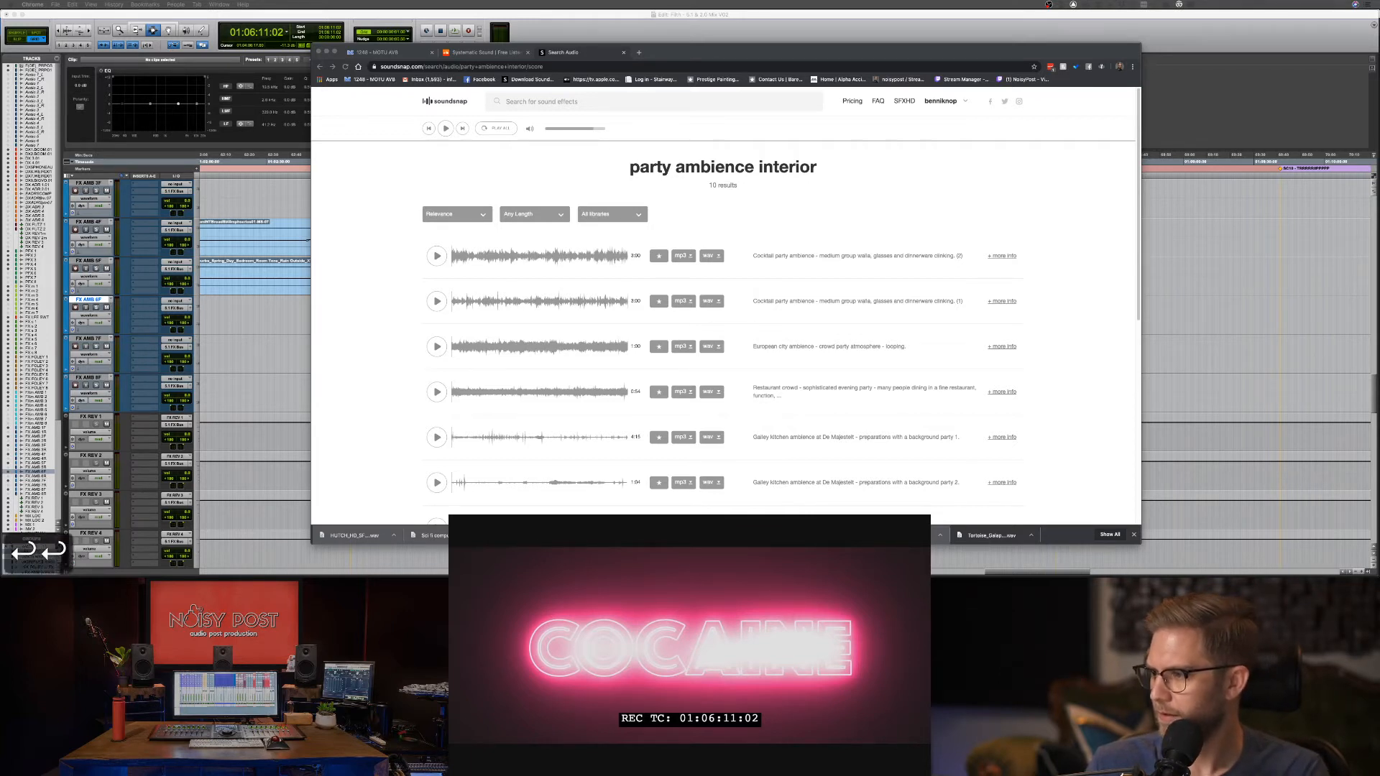
Preview both cocktail party ambiences and download the second one as WAV.
{"action": "left_click", "coordinate": [712, 206]}
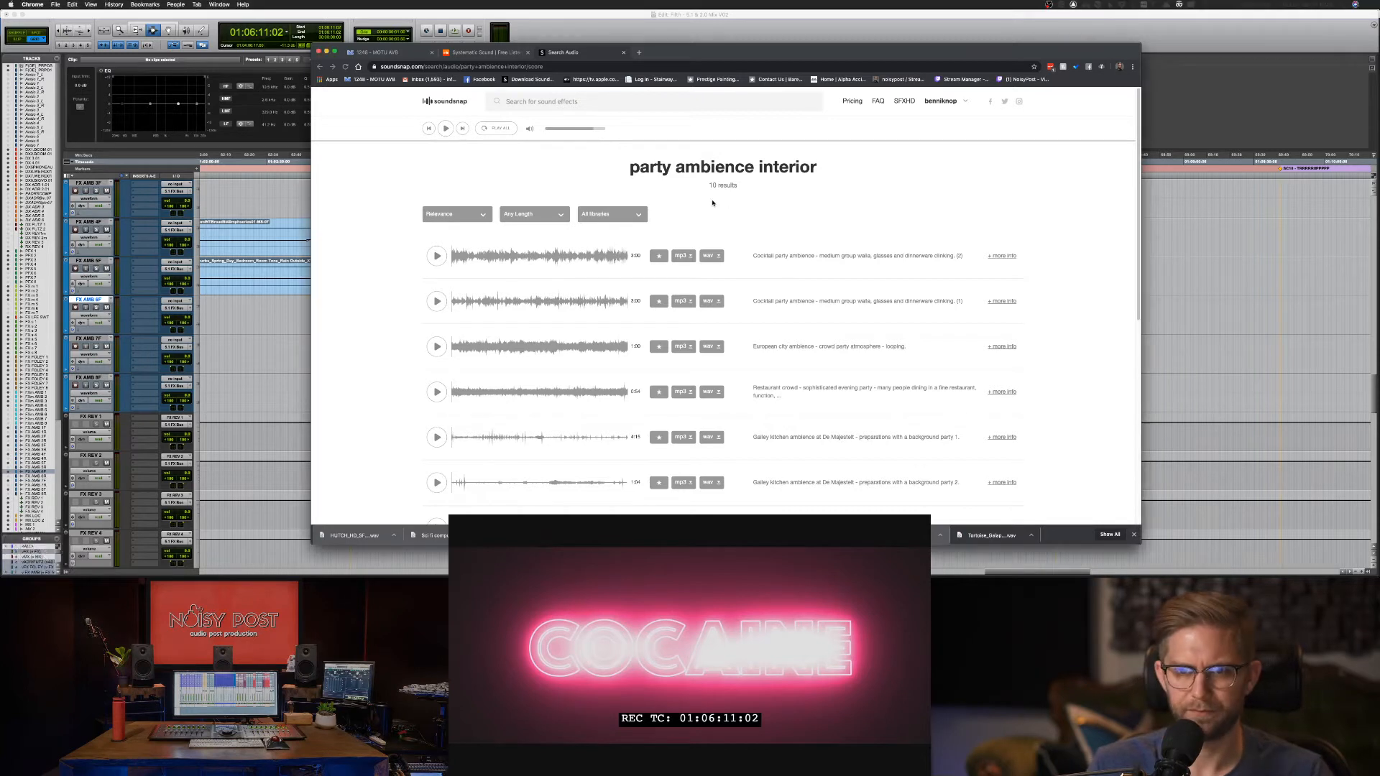
{"action": "left_click", "coordinate": [439, 259]}
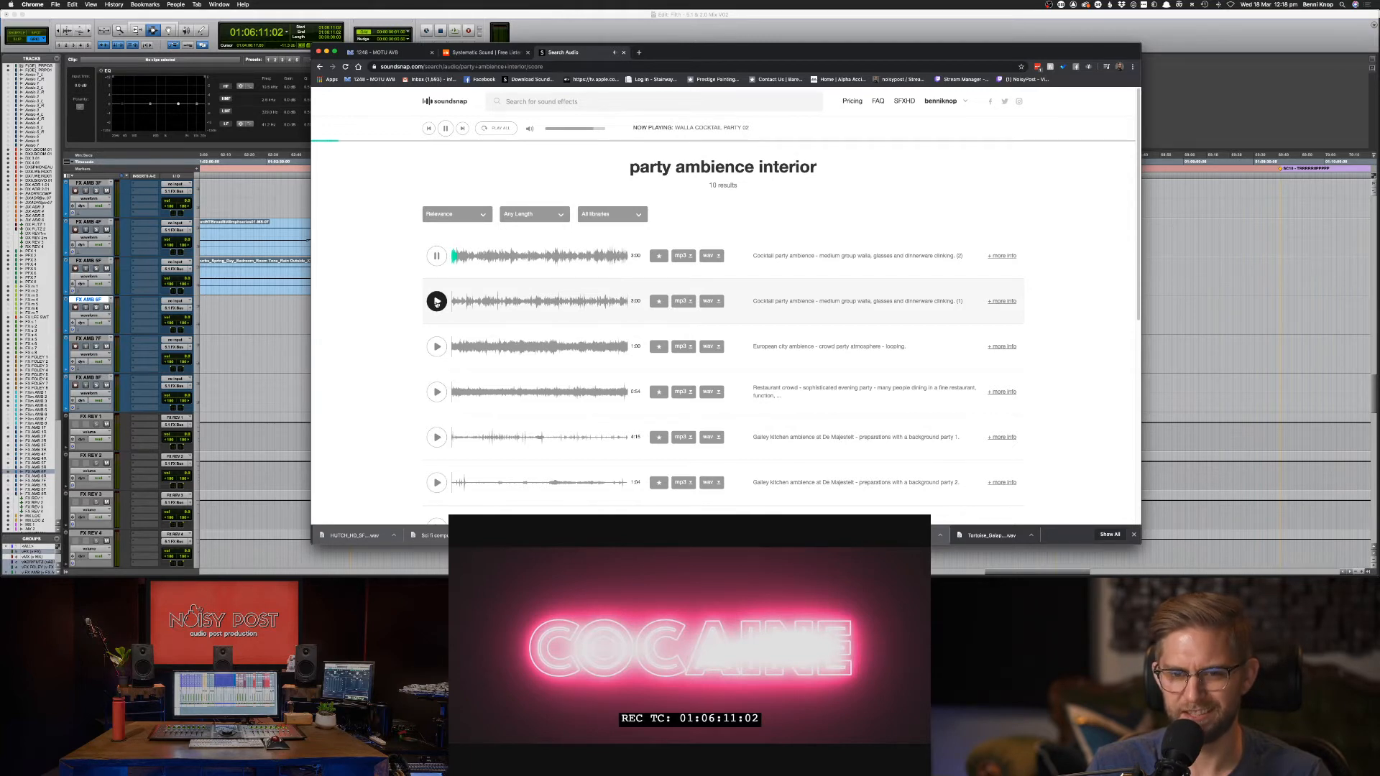
{"action": "left_click", "coordinate": [436, 302]}
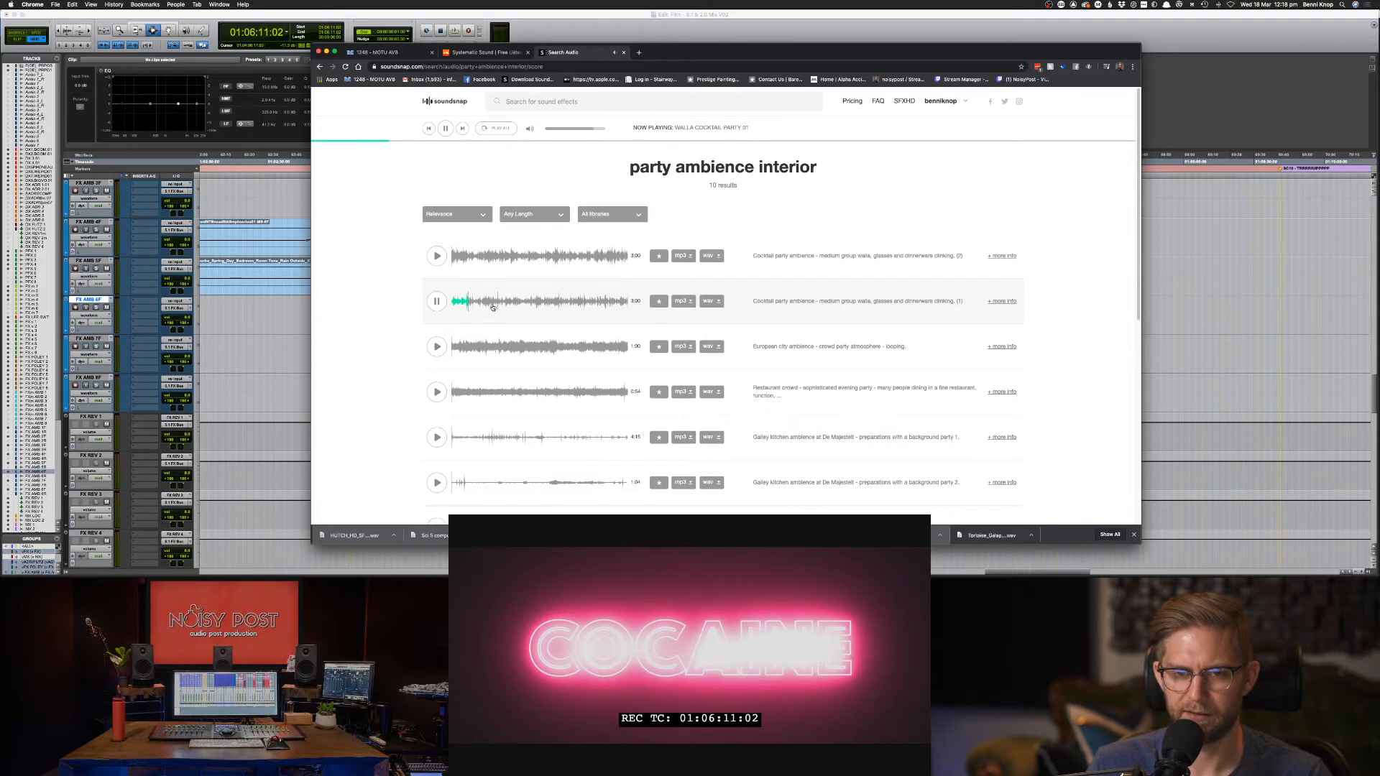
{"action": "left_click", "coordinate": [711, 301]}
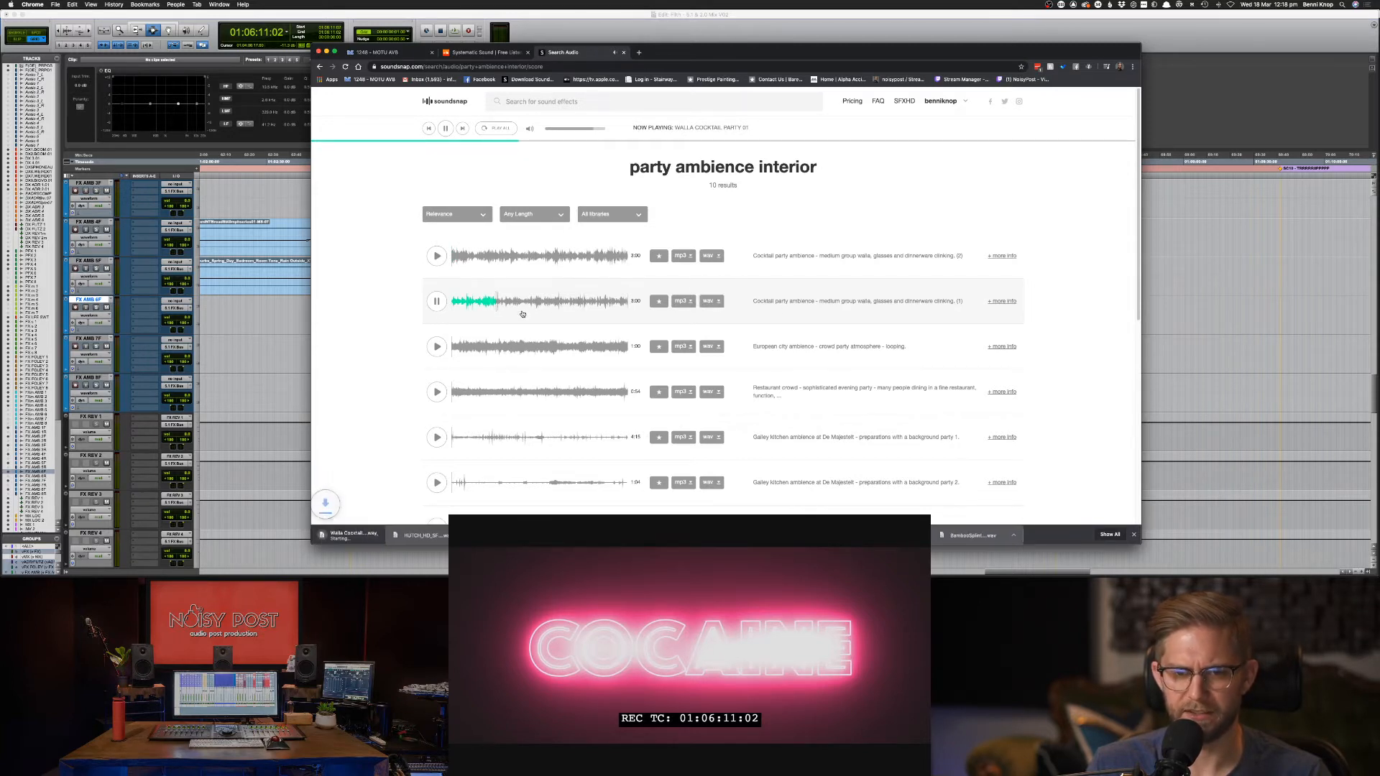
Preview the European city, restaurant, galley kitchen, dinner party, large and medium crowd ambiences.
{"action": "left_click", "coordinate": [437, 348]}
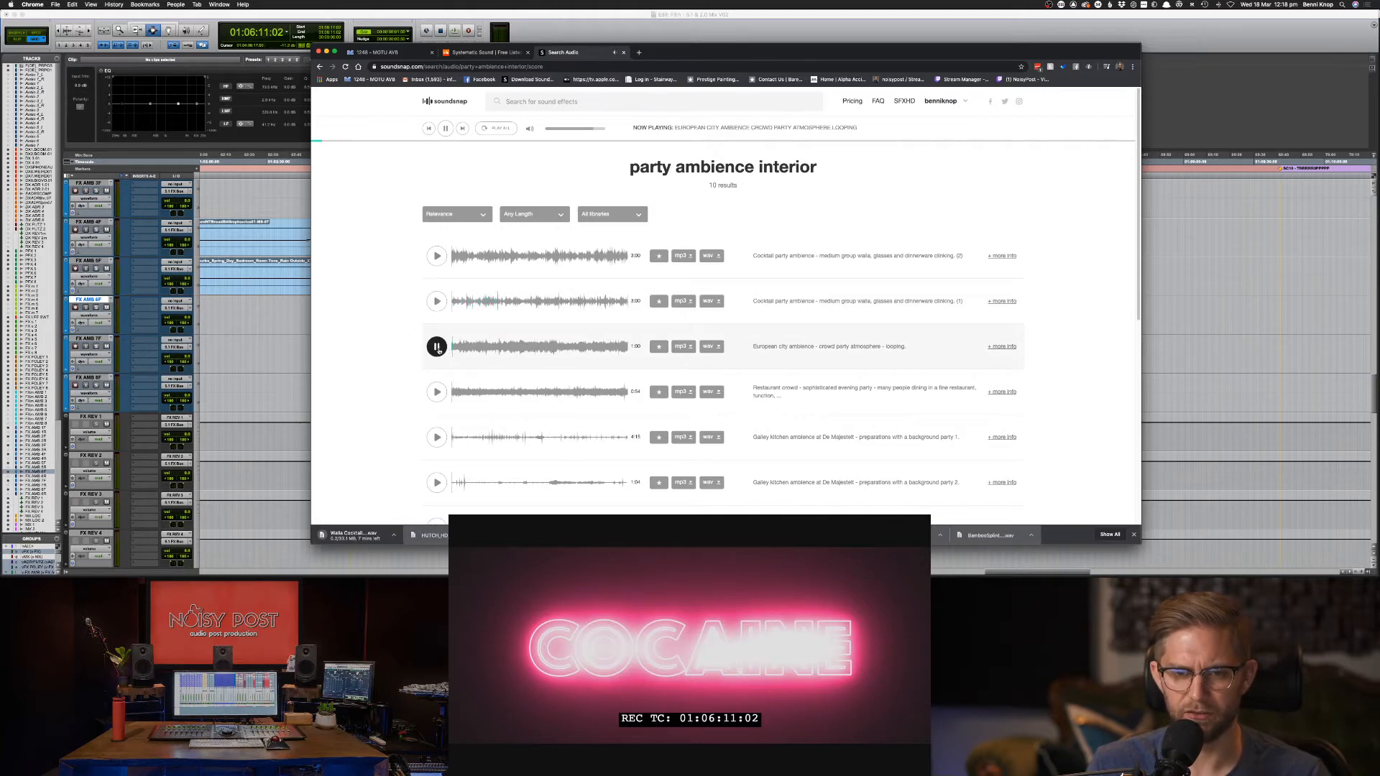
{"action": "left_click", "coordinate": [437, 392]}
{"action": "left_click", "coordinate": [437, 434]}
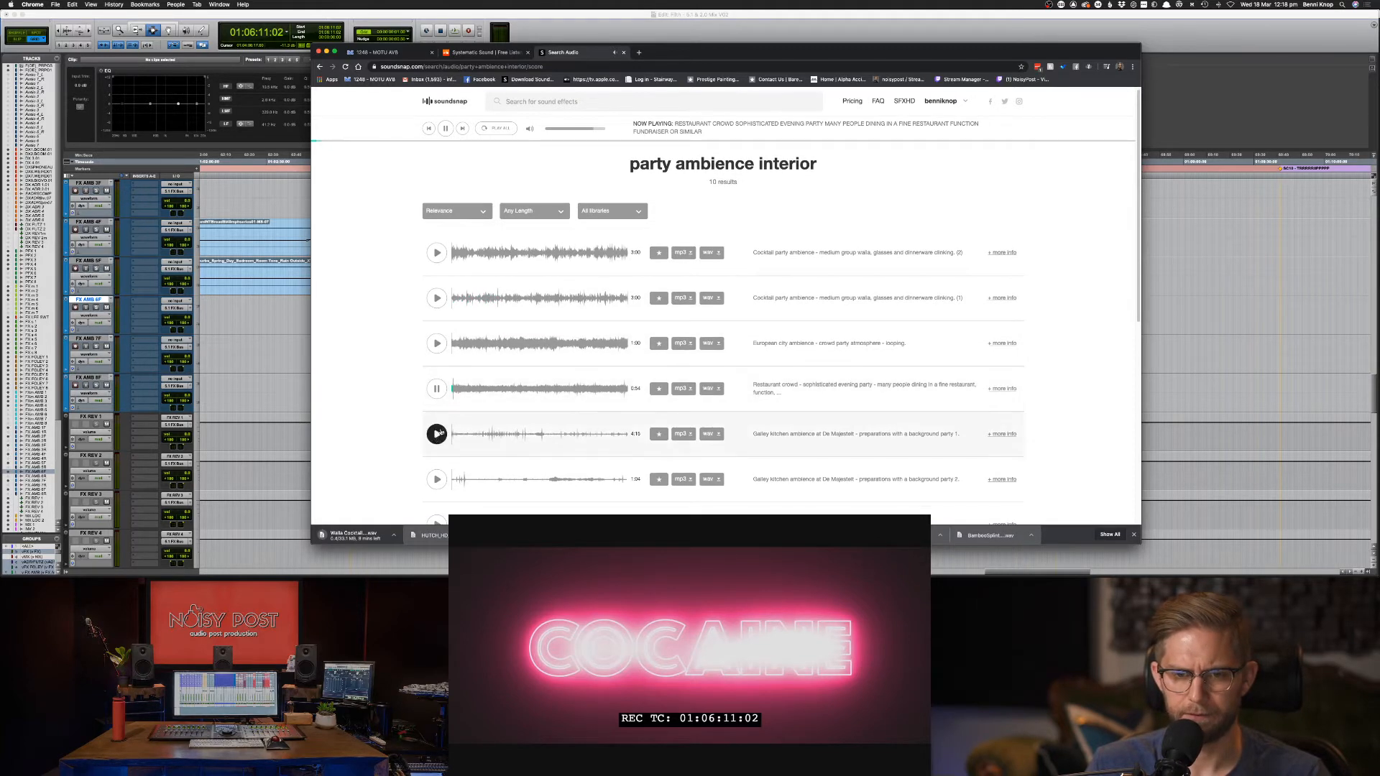
{"action": "scroll", "coordinate": [437, 434], "scroll_direction": "down", "scroll_amount": 1}
{"action": "left_click", "coordinate": [441, 465]}
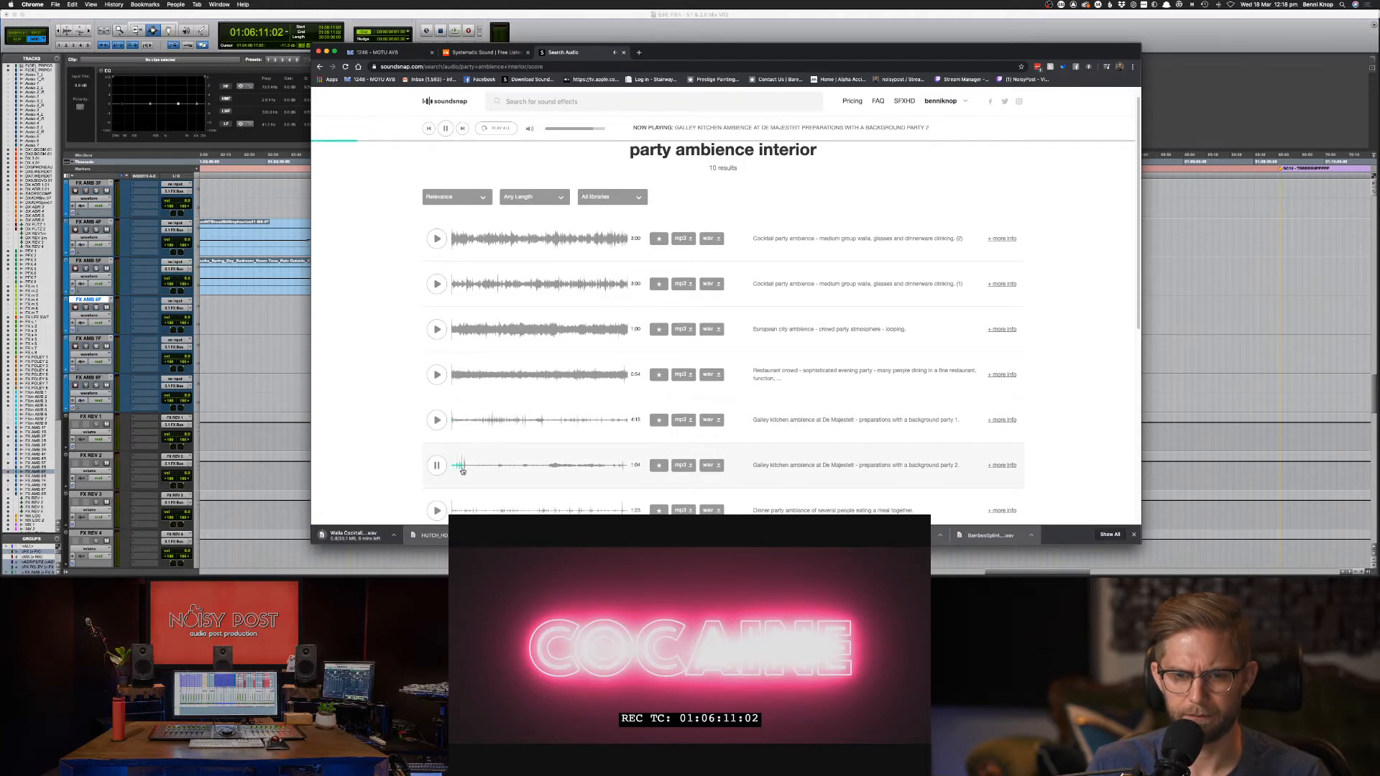
{"action": "scroll", "coordinate": [464, 471], "scroll_direction": "down", "scroll_amount": 4}
{"action": "left_click", "coordinate": [436, 447]}
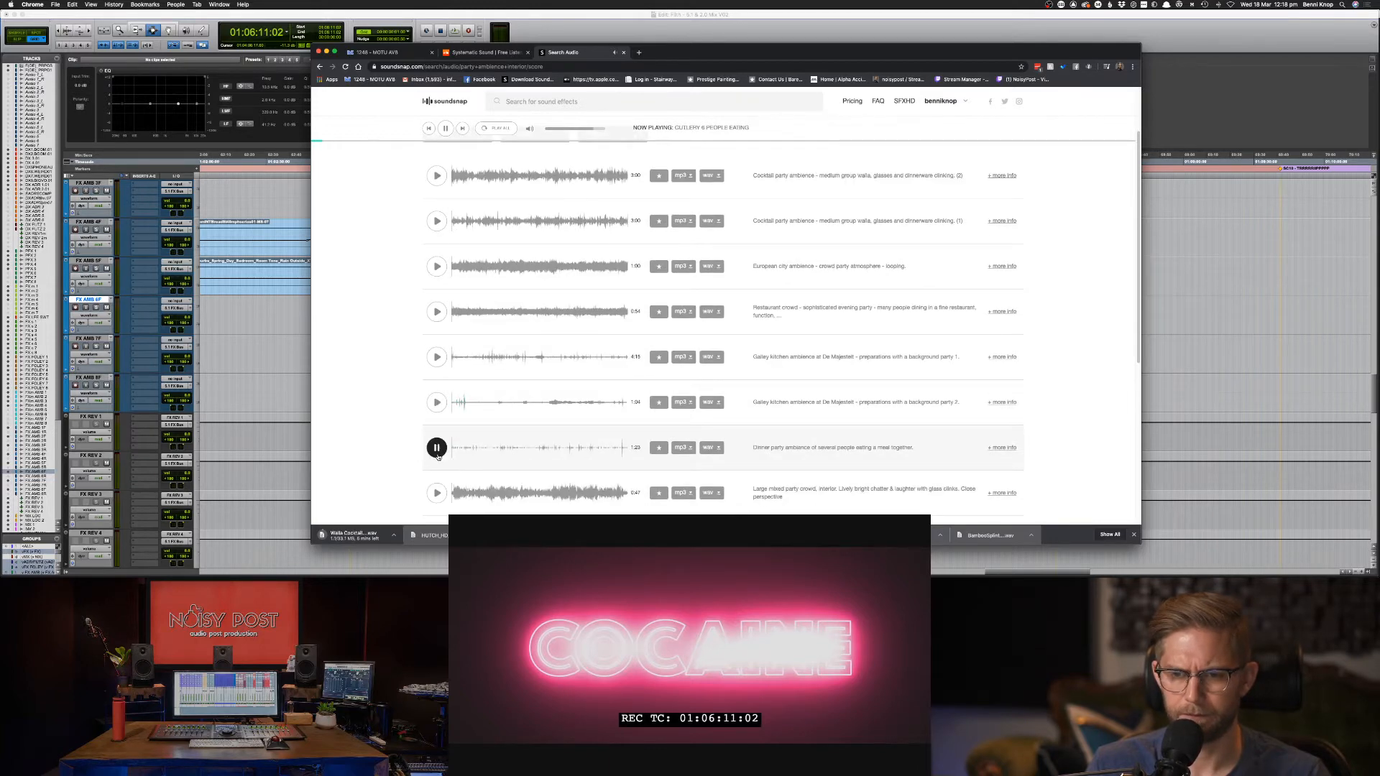
{"action": "scroll", "coordinate": [501, 450], "scroll_direction": "down", "scroll_amount": 4}
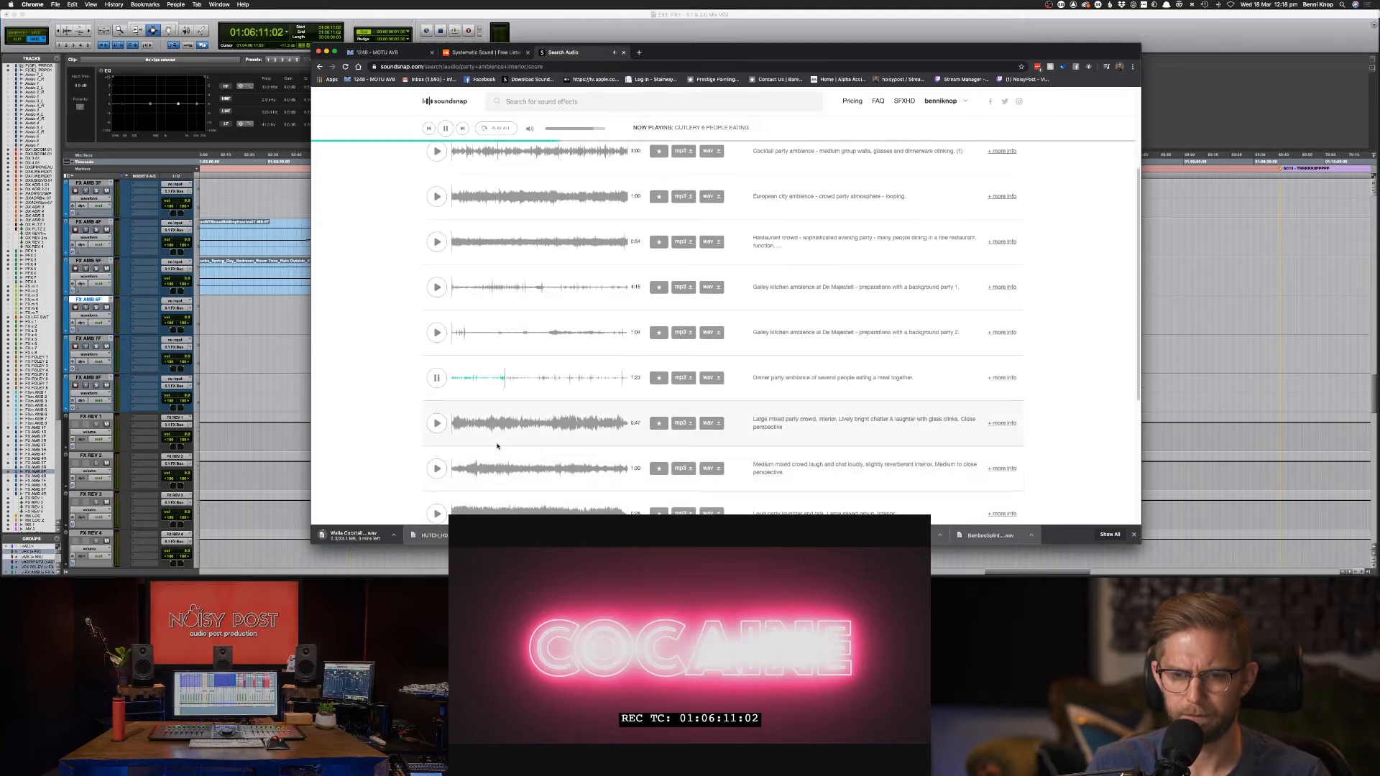
{"action": "left_click", "coordinate": [437, 422]}
{"action": "scroll", "coordinate": [435, 432], "scroll_direction": "down", "scroll_amount": 1}
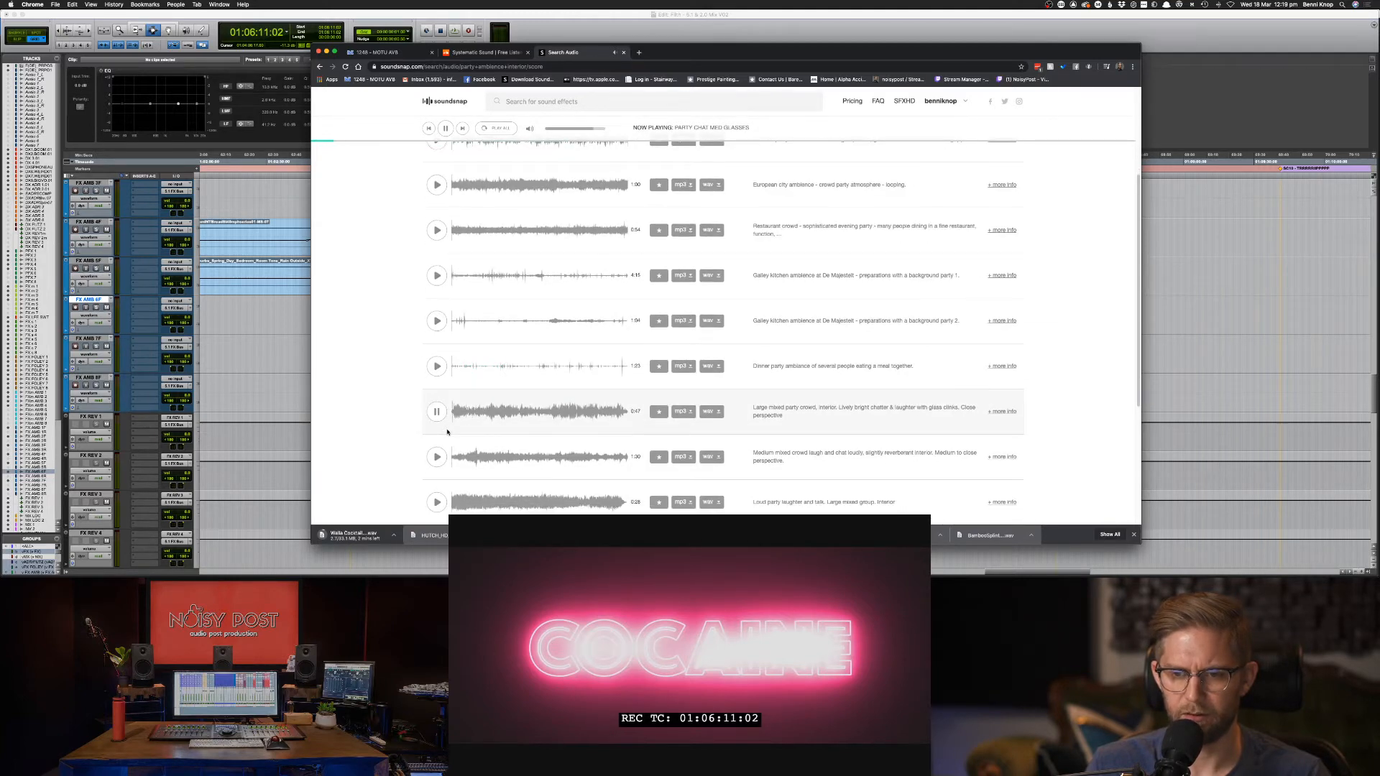
{"action": "left_click", "coordinate": [436, 456]}
{"action": "scroll", "coordinate": [437, 455], "scroll_direction": "down", "scroll_amount": 3}
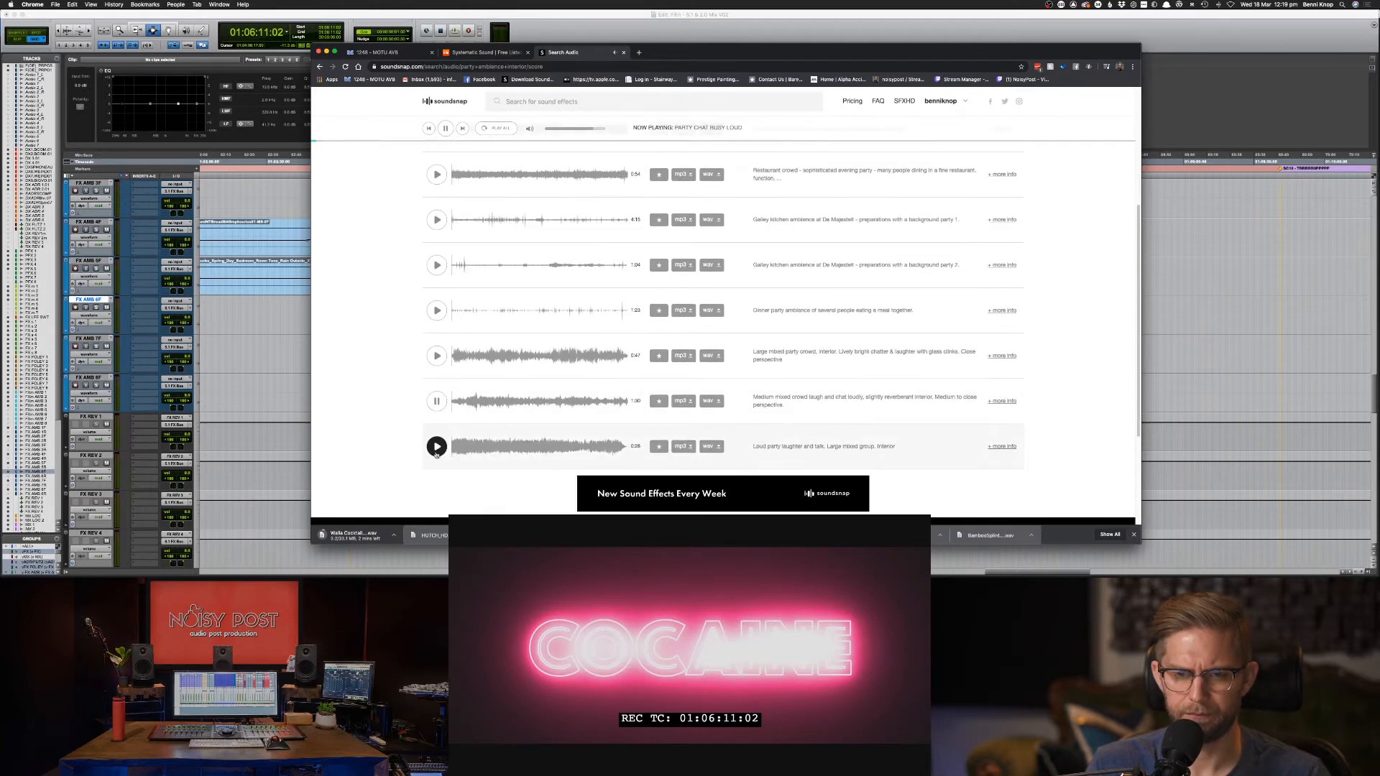
Search Soundsnap for 'glass bottle'.
{"action": "left_click", "coordinate": [522, 108]}
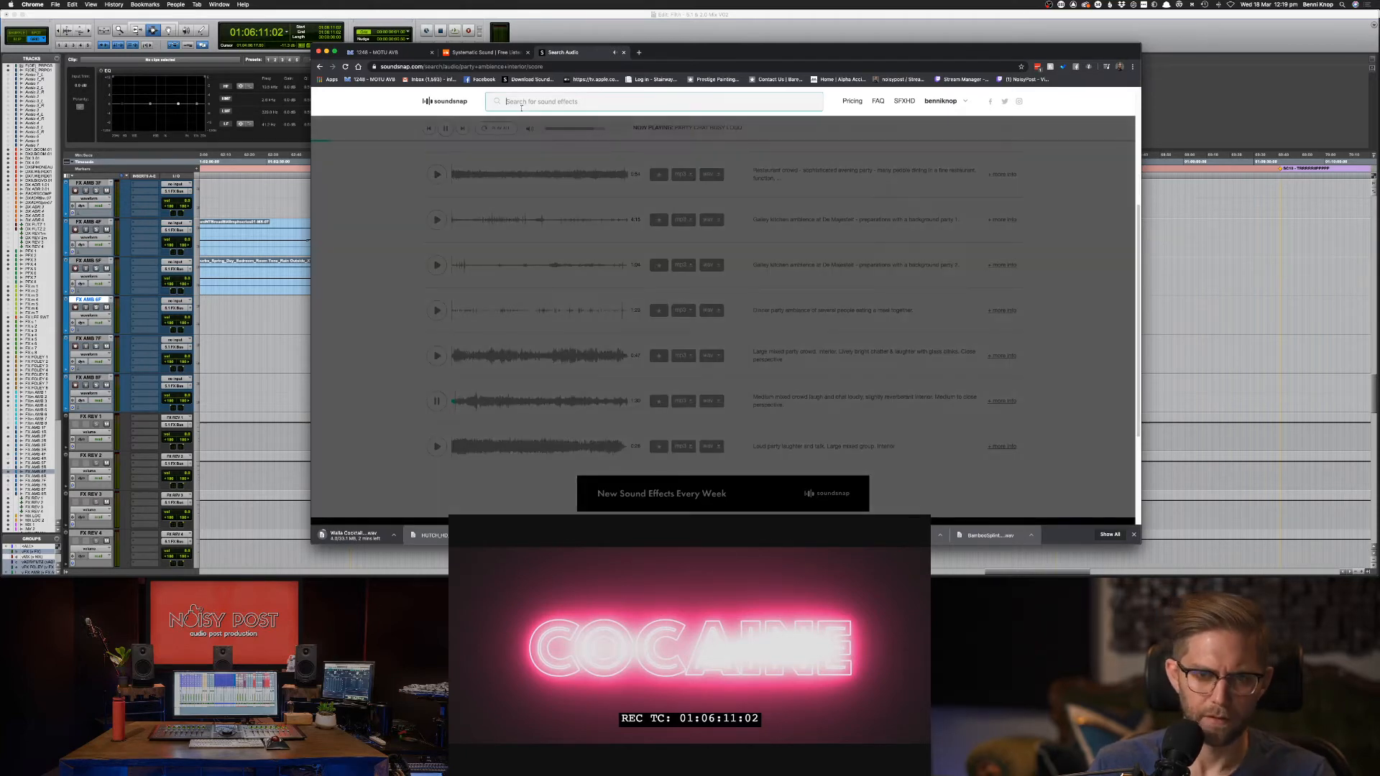
{"action": "type", "text": "glass bottle"}
{"action": "key", "text": "Return"}
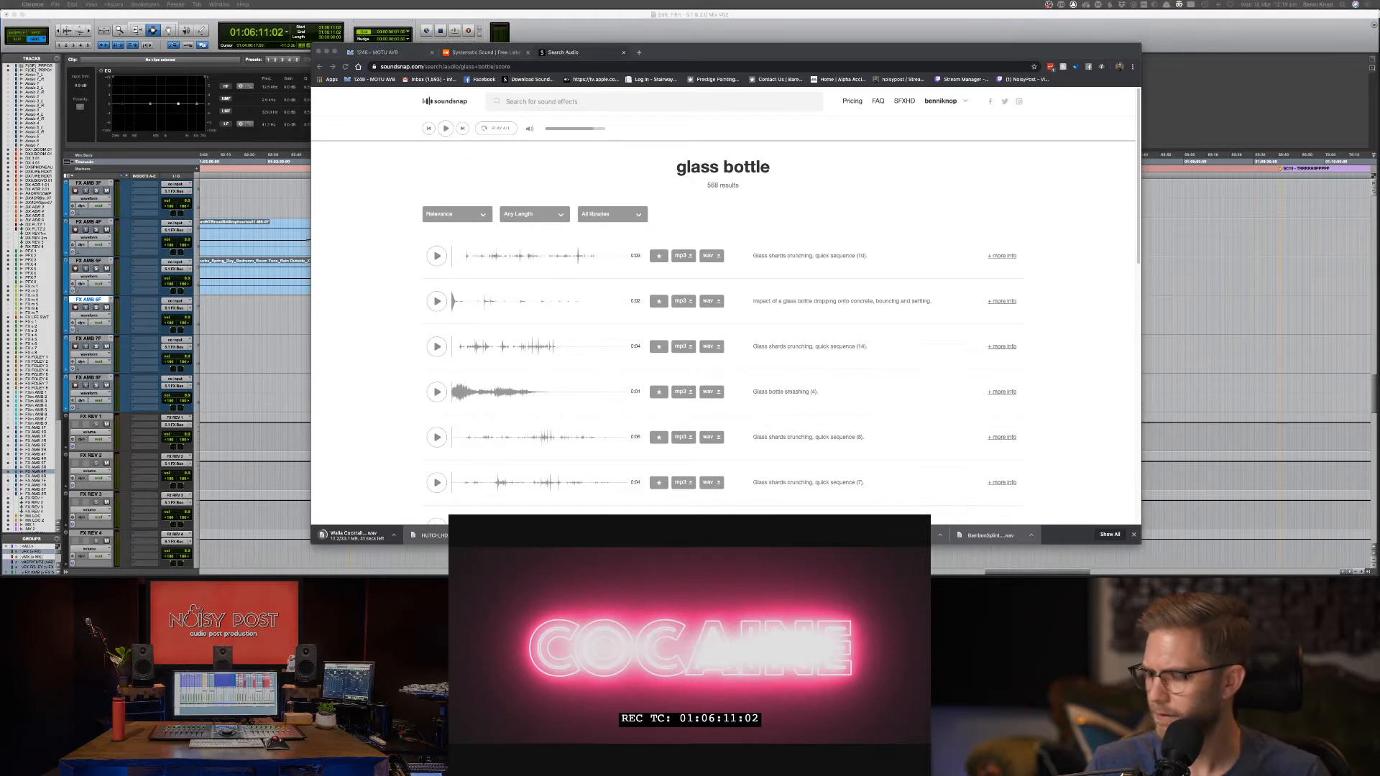
{"action": "key", "text": "super+v"}
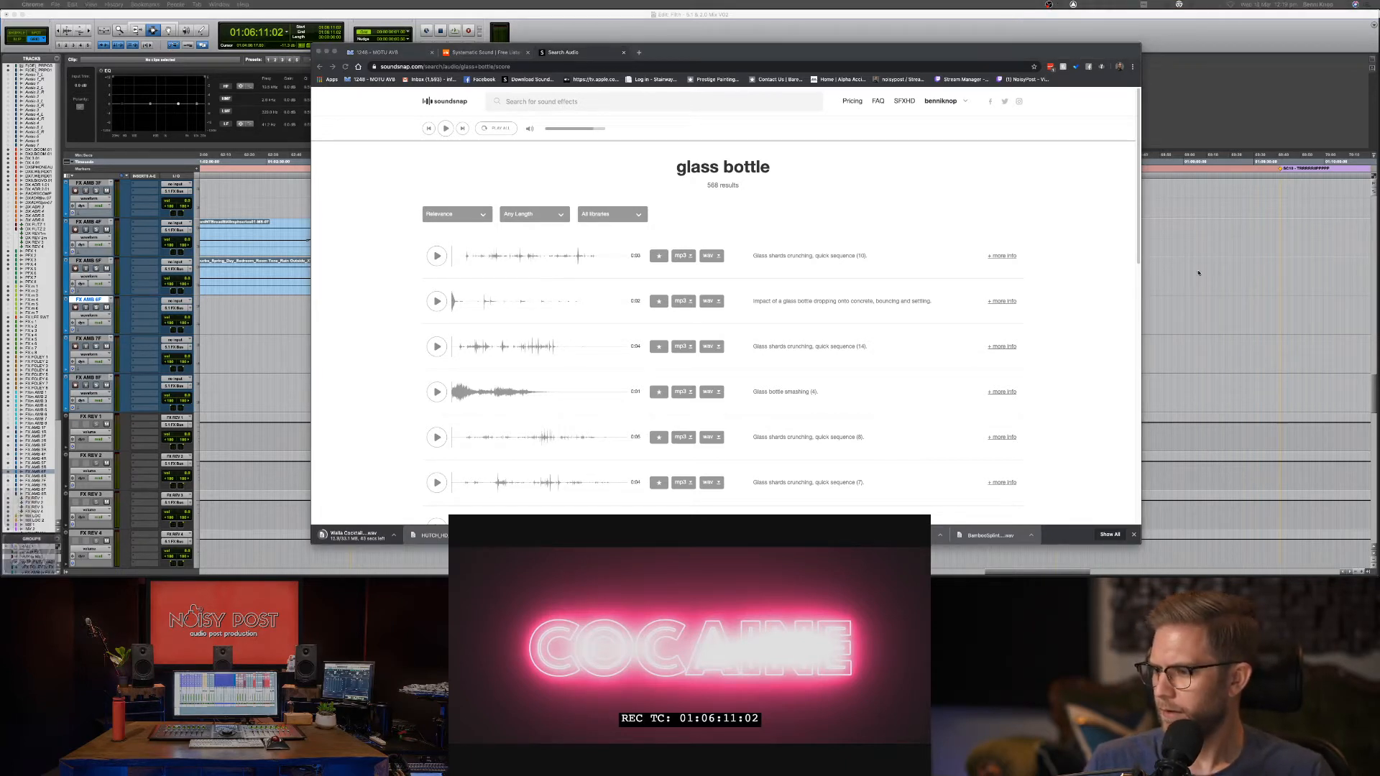
{"action": "left_click", "coordinate": [881, 199]}
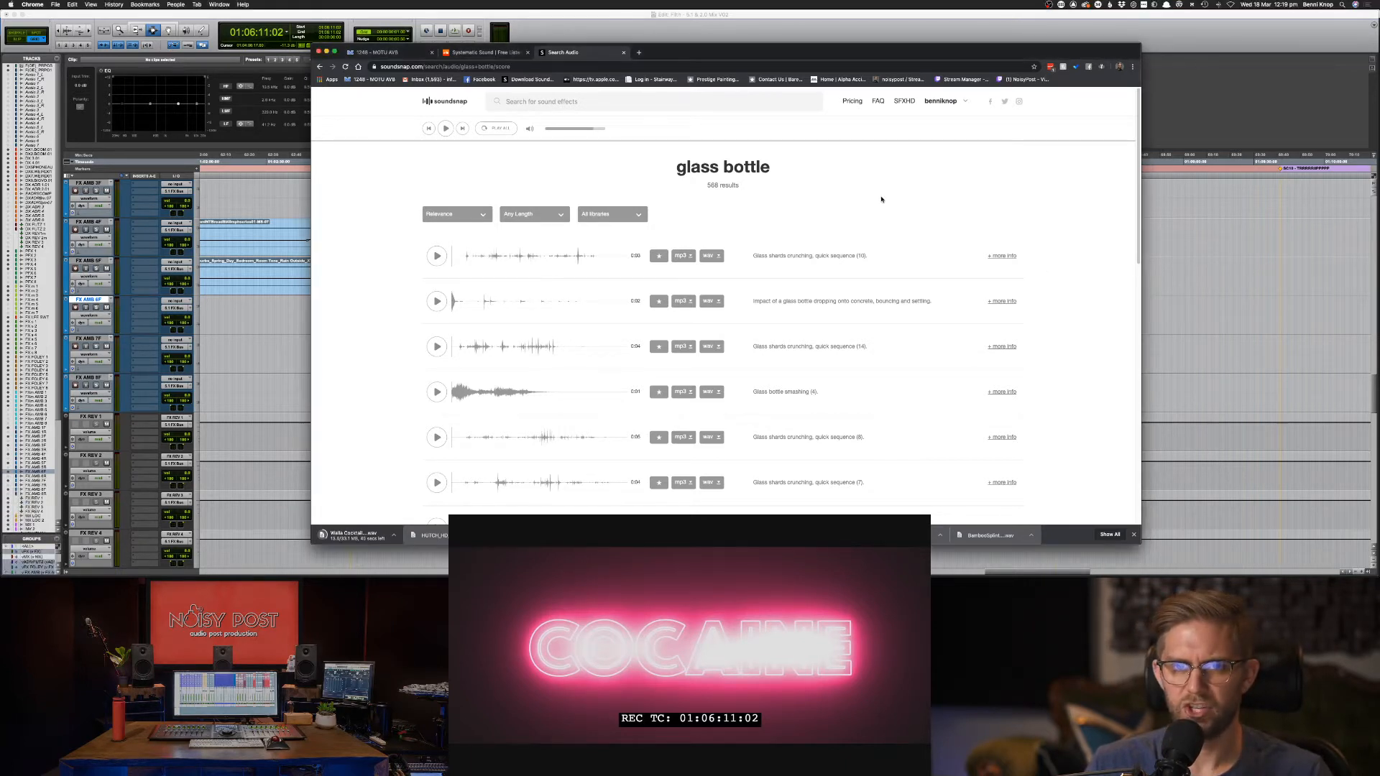
Preview glass shard and bottle clips, downloading Glass bottle smashing (4) and (3) as WAV.
{"action": "left_click", "coordinate": [437, 257]}
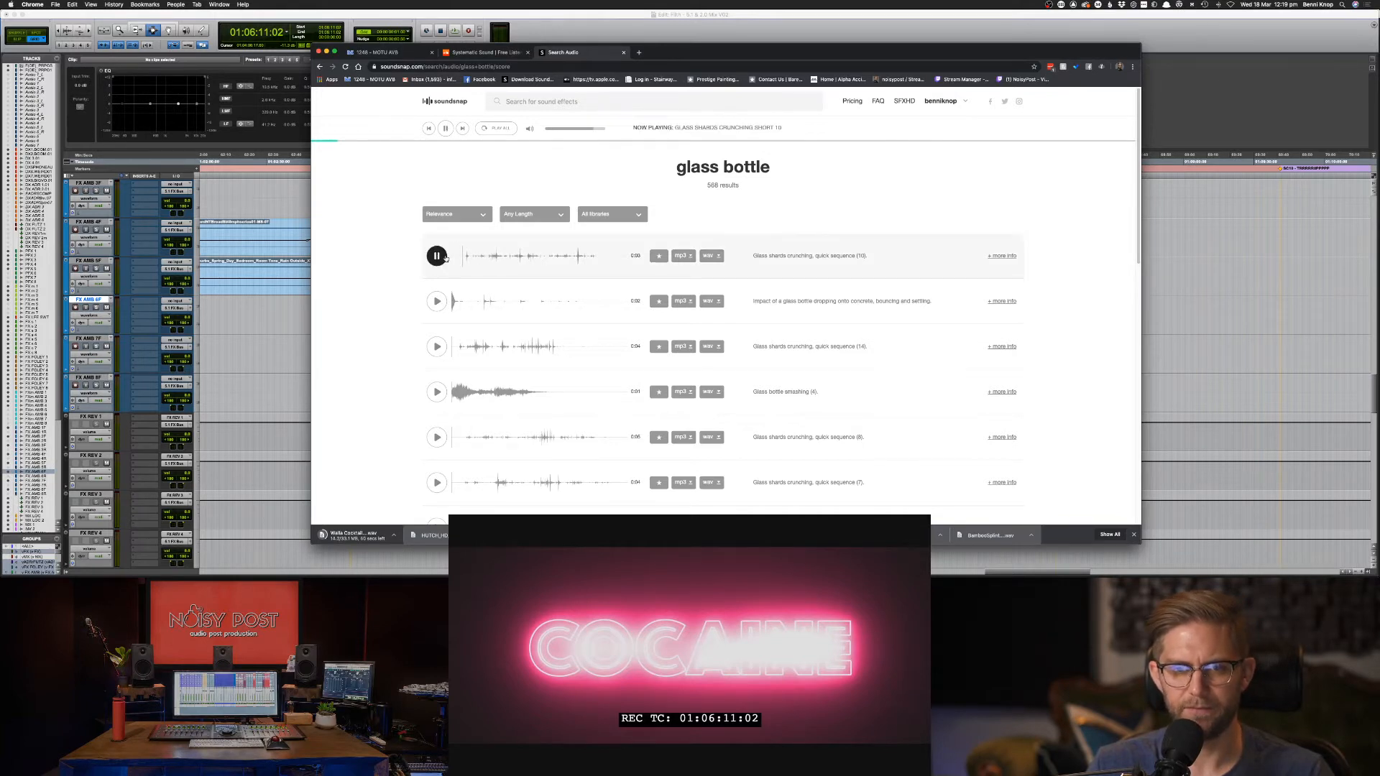
{"action": "left_click", "coordinate": [437, 256]}
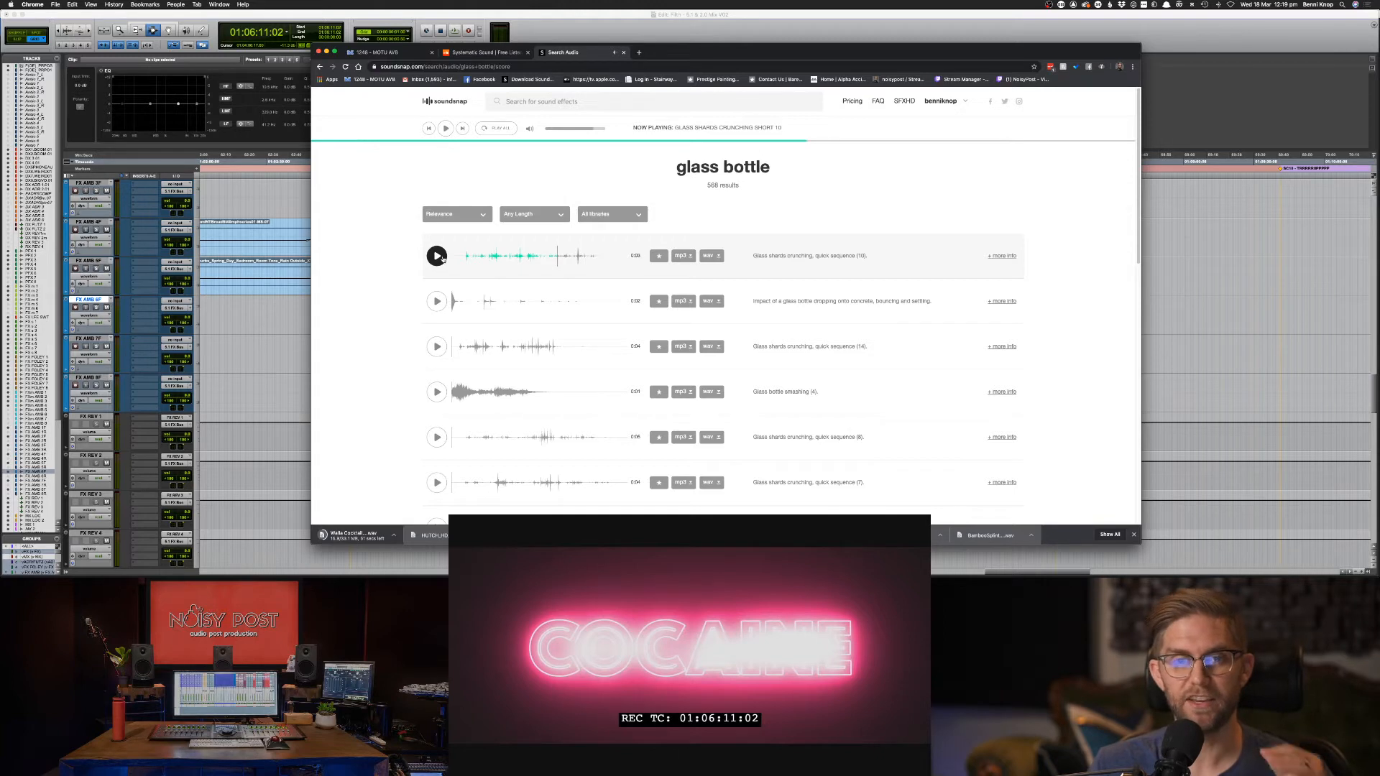
{"action": "left_click", "coordinate": [437, 302]}
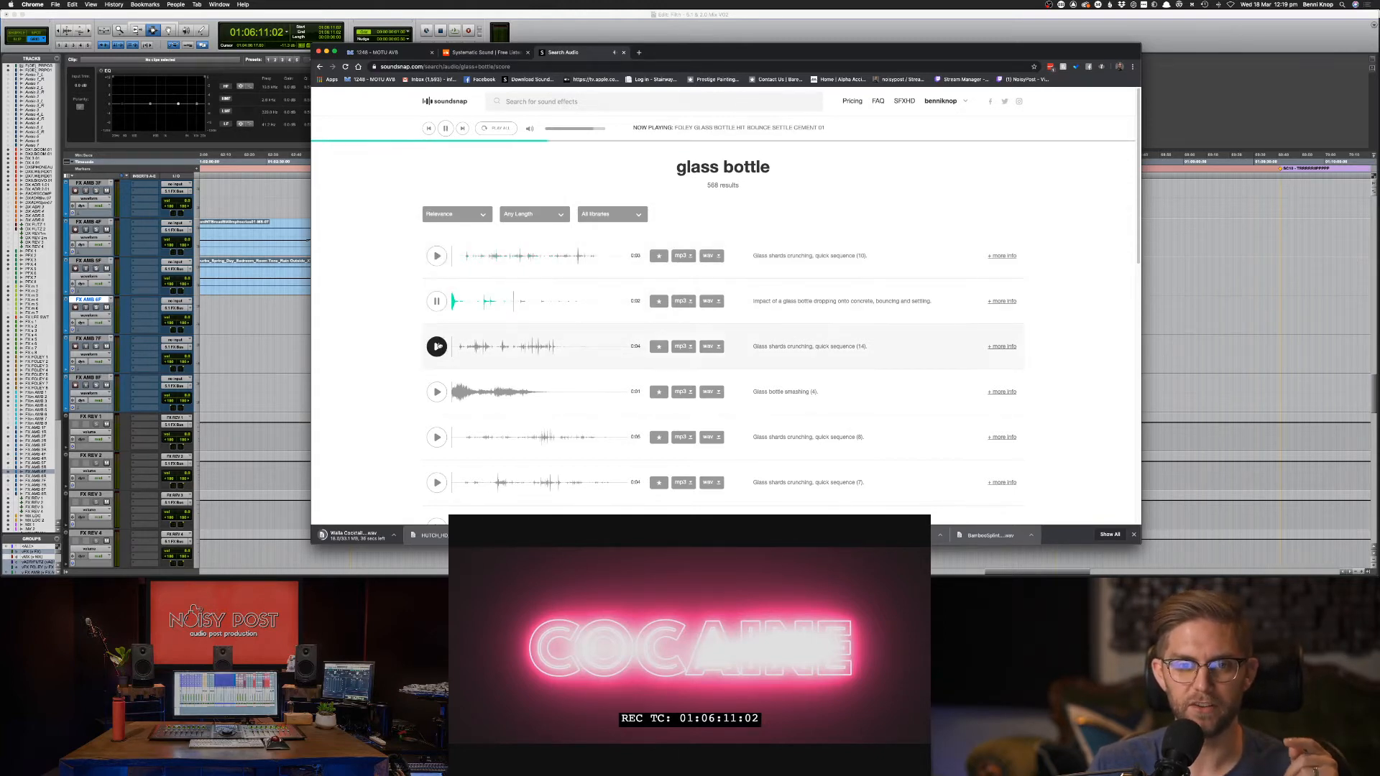
{"action": "left_click", "coordinate": [437, 301]}
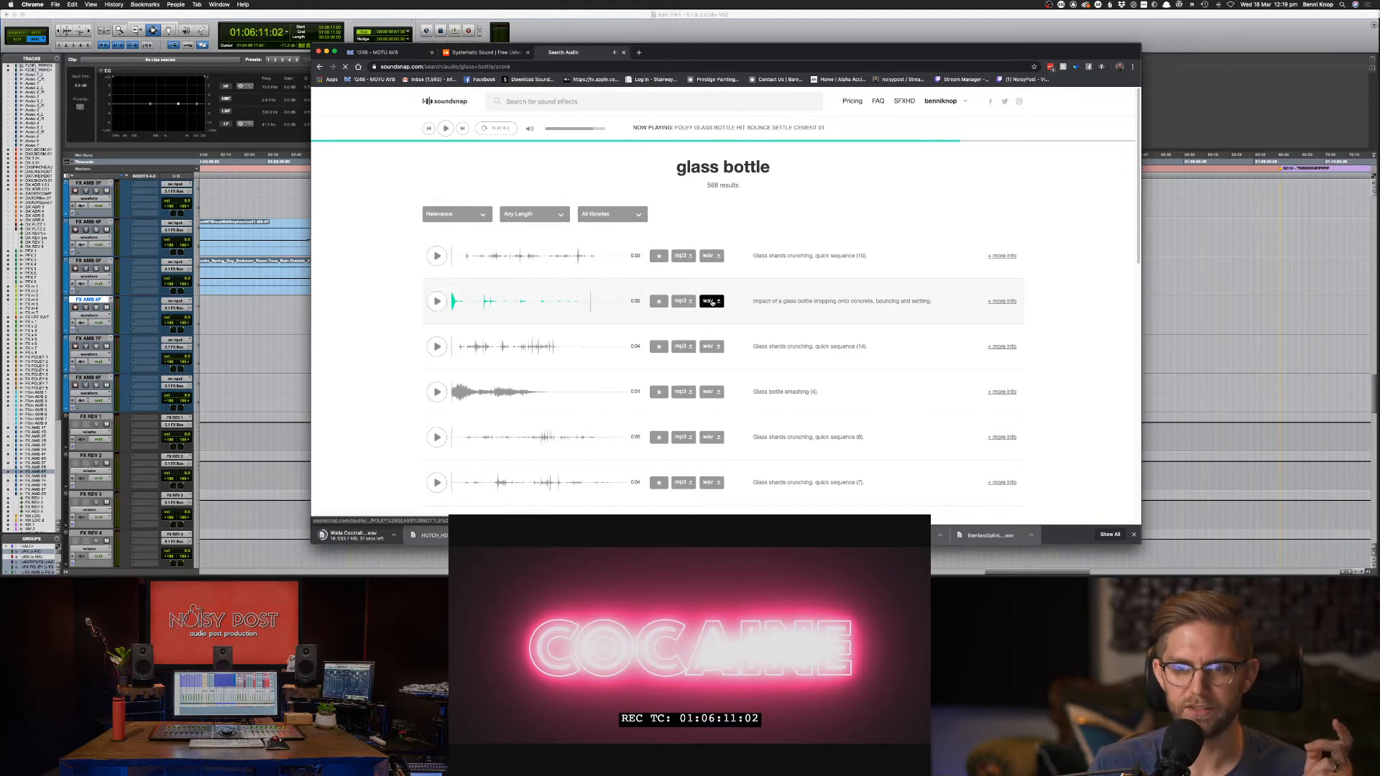
{"action": "left_click", "coordinate": [437, 346]}
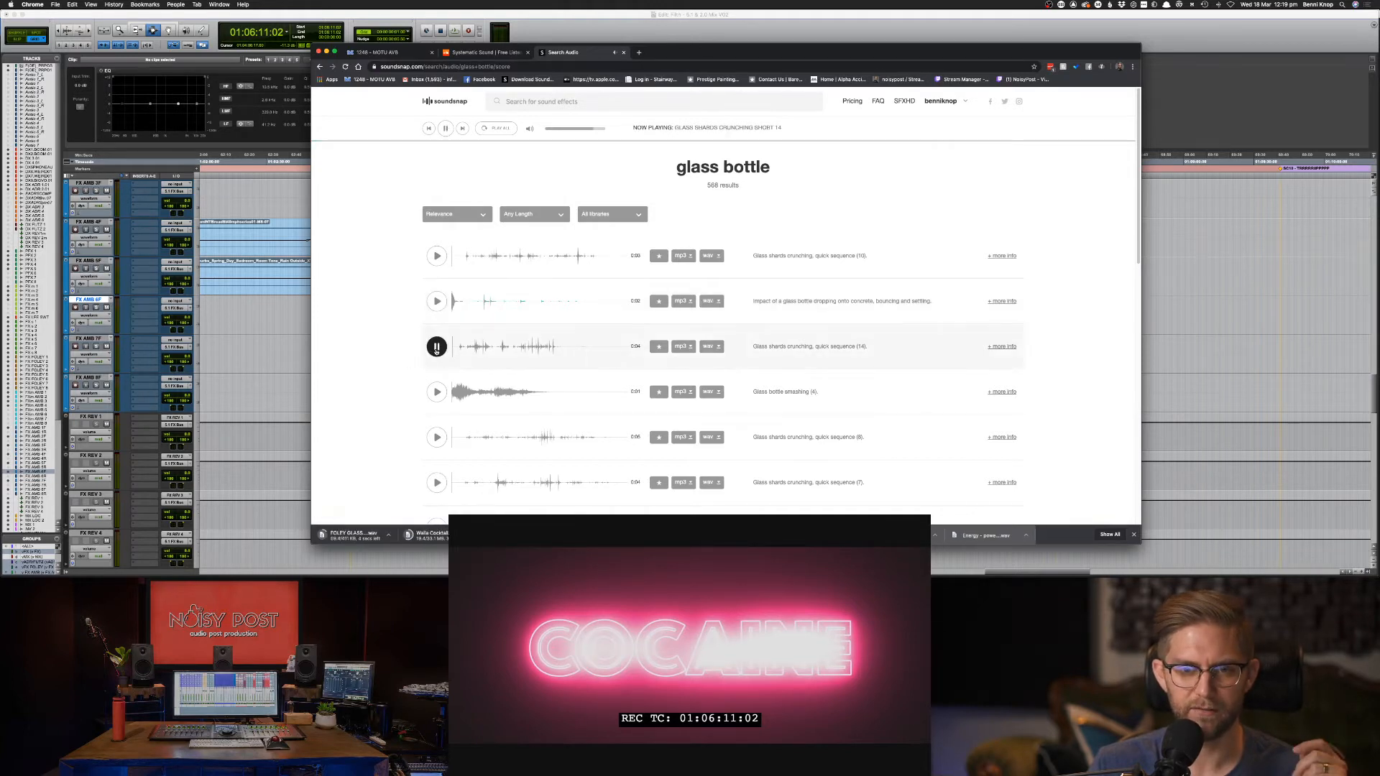
{"action": "left_click", "coordinate": [437, 392]}
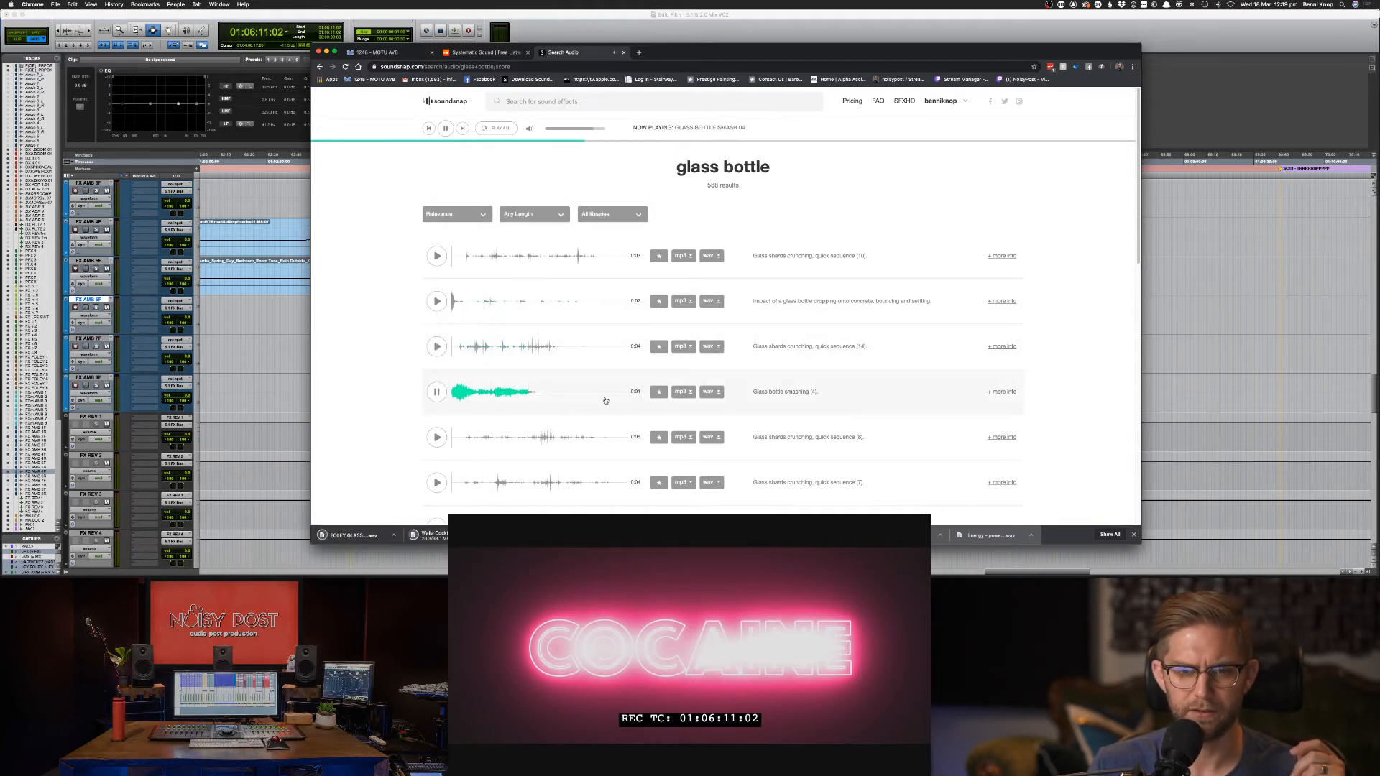
{"action": "left_click", "coordinate": [709, 392]}
{"action": "scroll", "coordinate": [683, 410], "scroll_direction": "down", "scroll_amount": 2}
{"action": "left_click", "coordinate": [437, 471]}
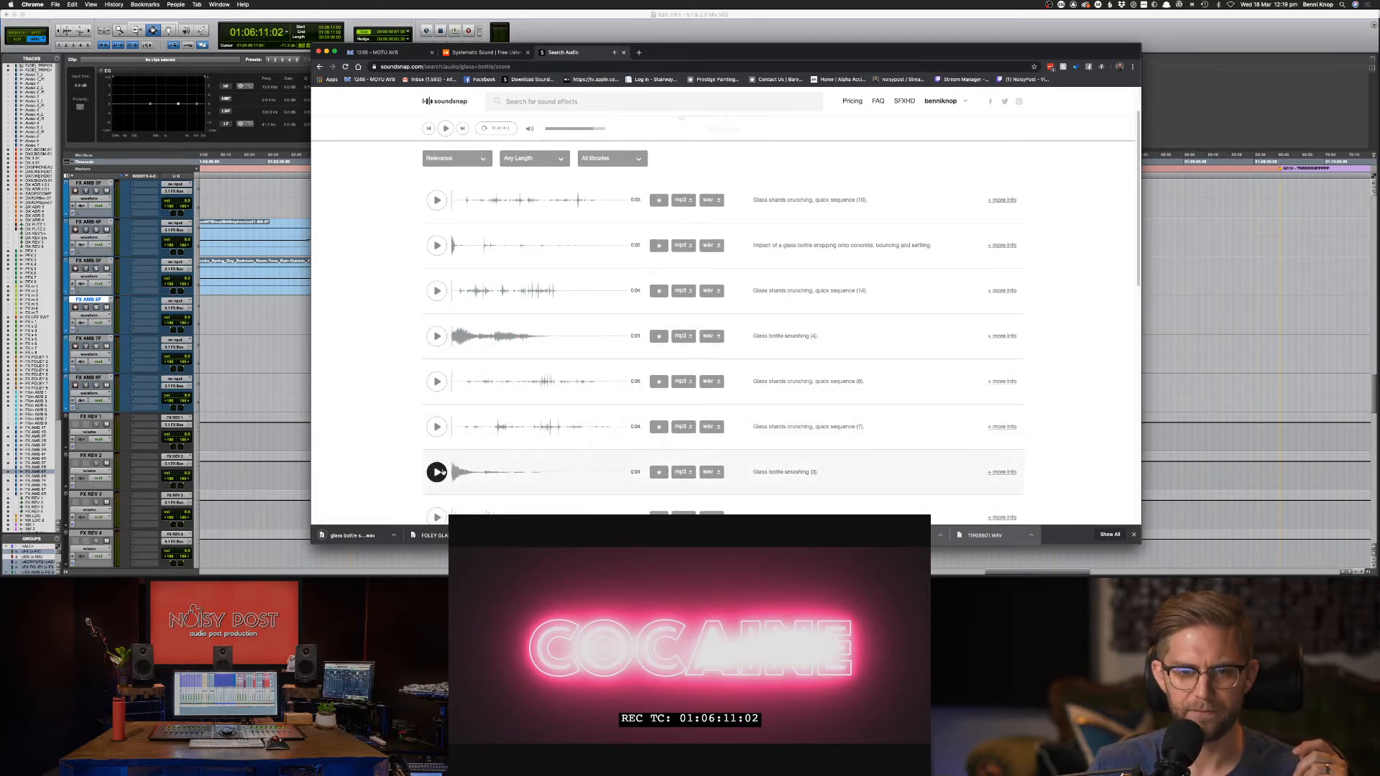
{"action": "left_click", "coordinate": [436, 426]}
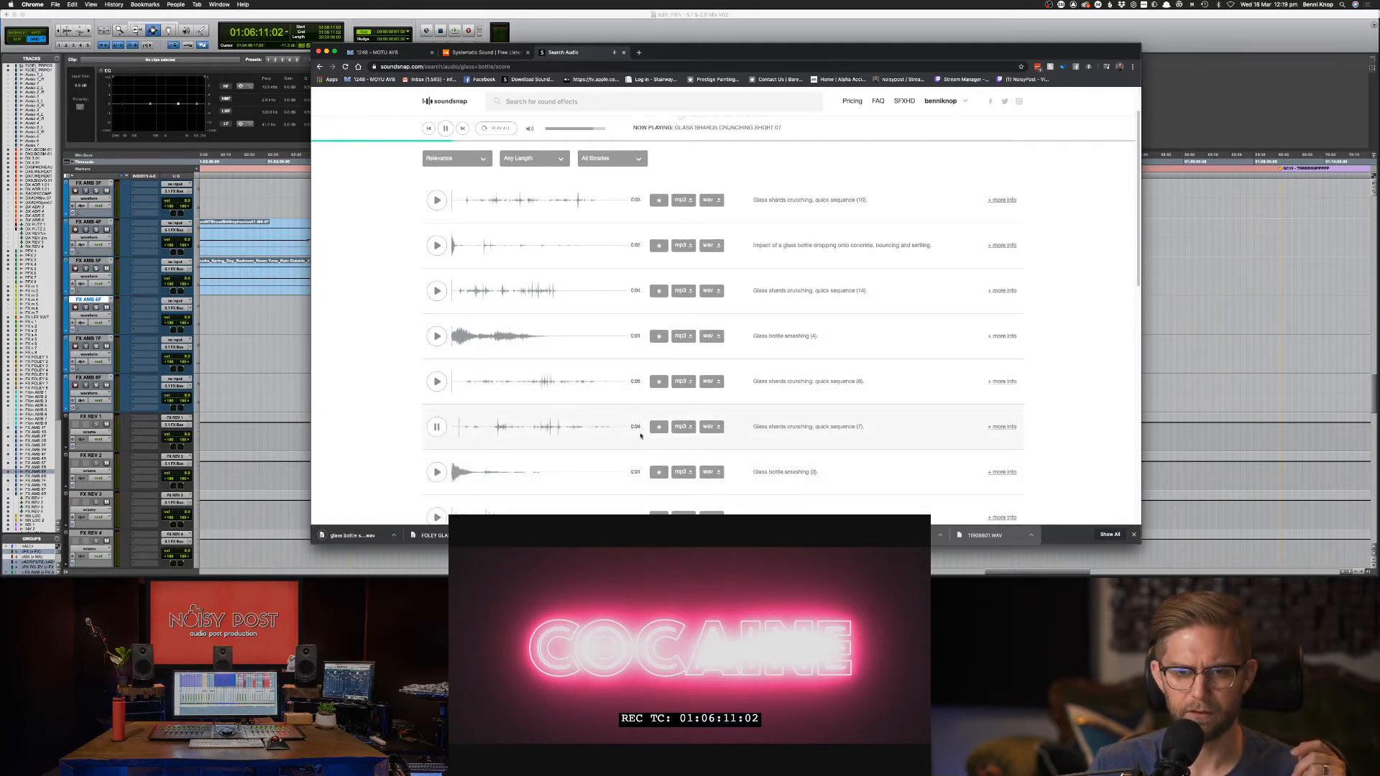
{"action": "scroll", "coordinate": [604, 438], "scroll_direction": "down", "scroll_amount": 1}
{"action": "left_click", "coordinate": [711, 458]}
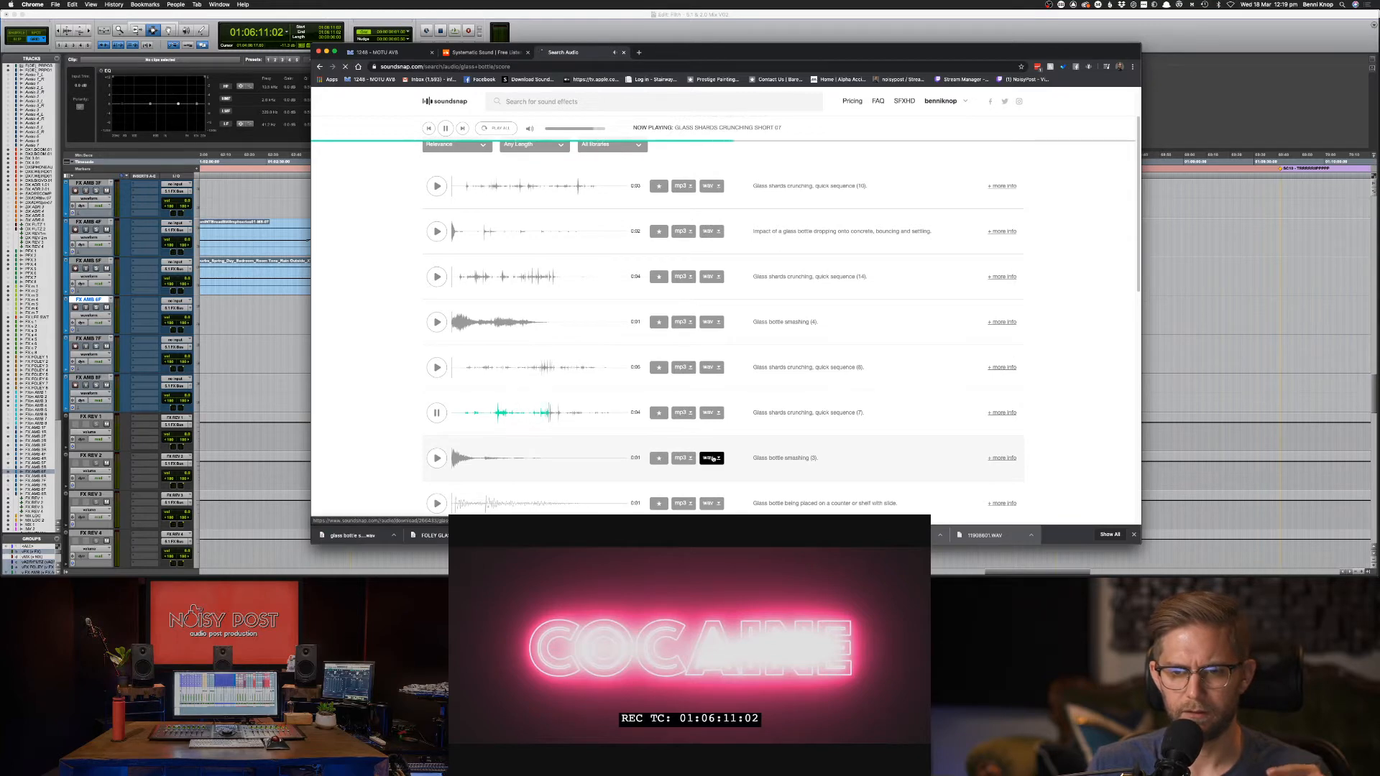
Preview the wine bottle crash, bottle hitting gravel and glass shards (13) clips.
{"action": "scroll", "coordinate": [611, 460], "scroll_direction": "down", "scroll_amount": 2}
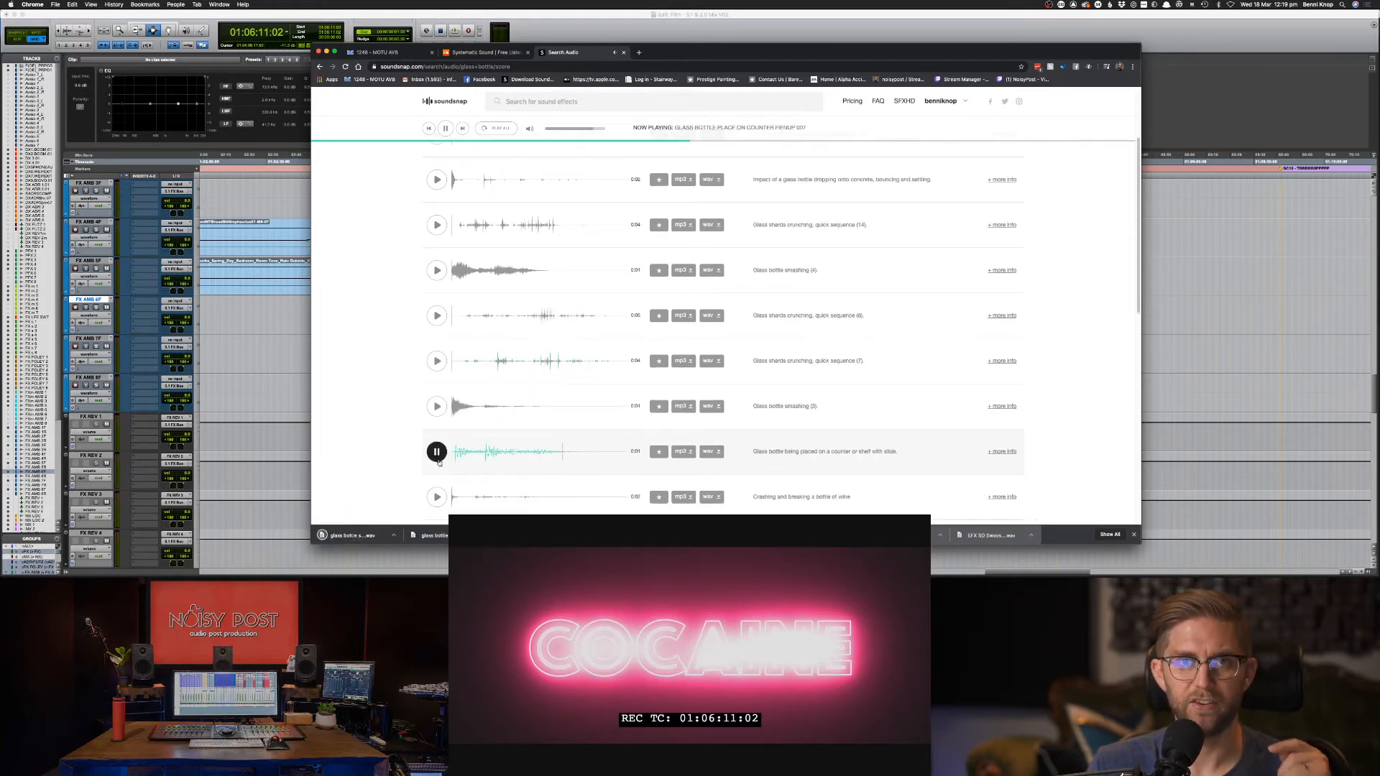
{"action": "scroll", "coordinate": [439, 467], "scroll_direction": "down", "scroll_amount": 1}
{"action": "left_click", "coordinate": [437, 483]}
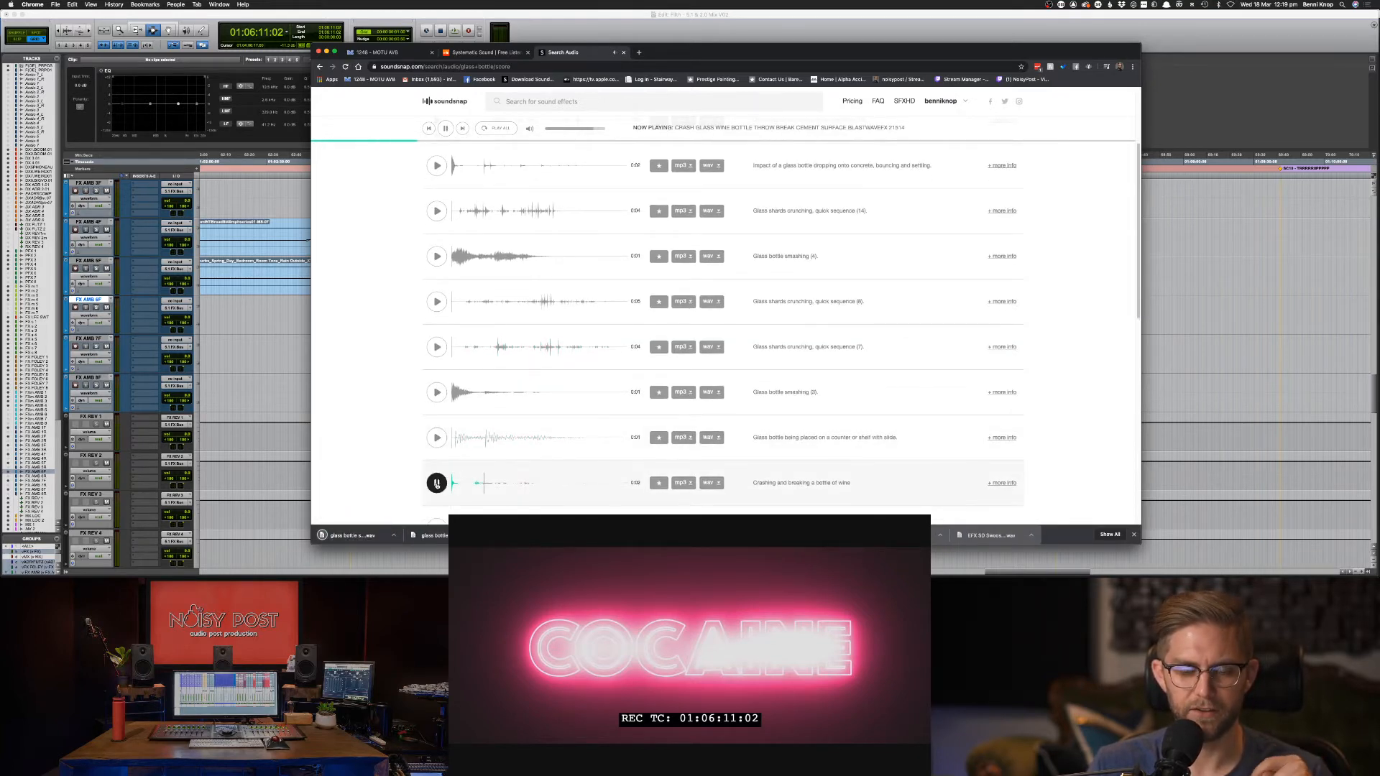
{"action": "scroll", "coordinate": [431, 438], "scroll_direction": "down", "scroll_amount": 5}
{"action": "left_click", "coordinate": [435, 396]}
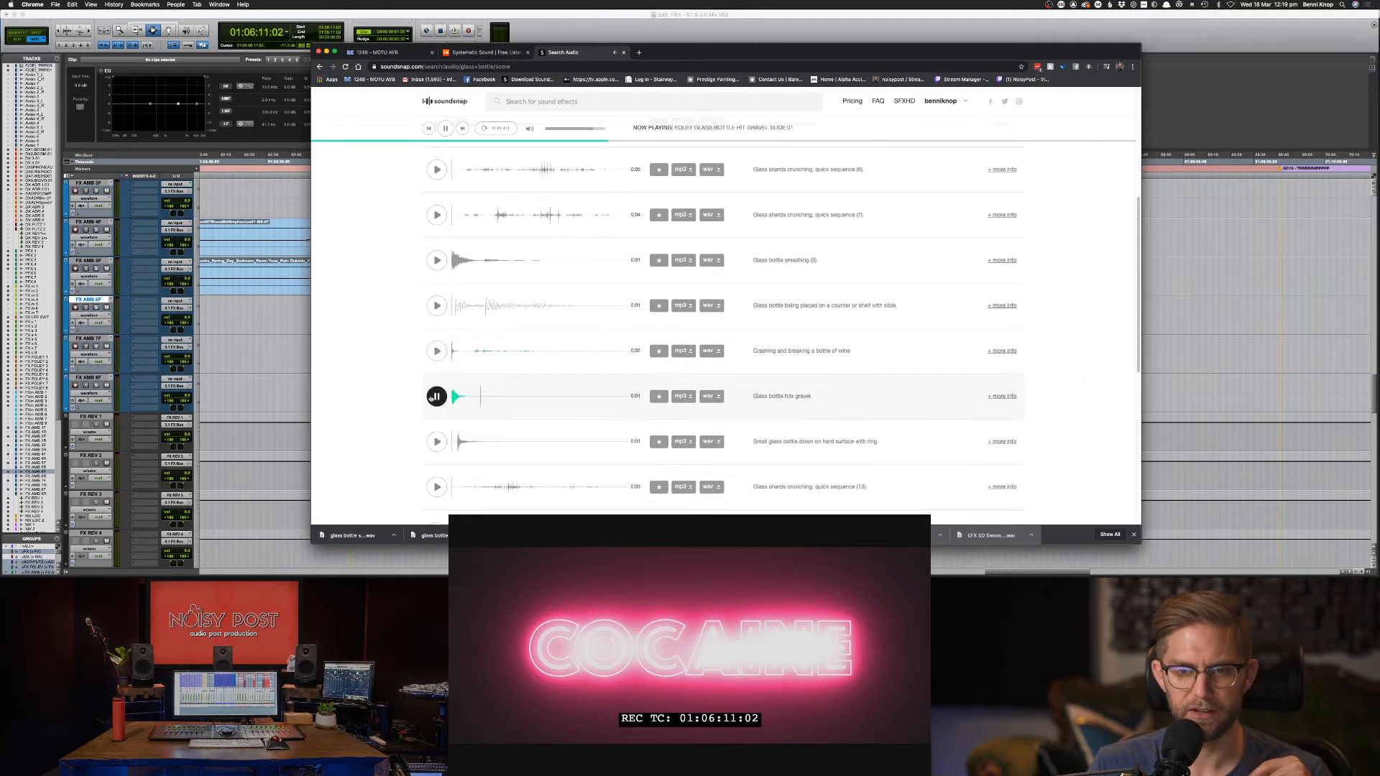
{"action": "left_click", "coordinate": [437, 487]}
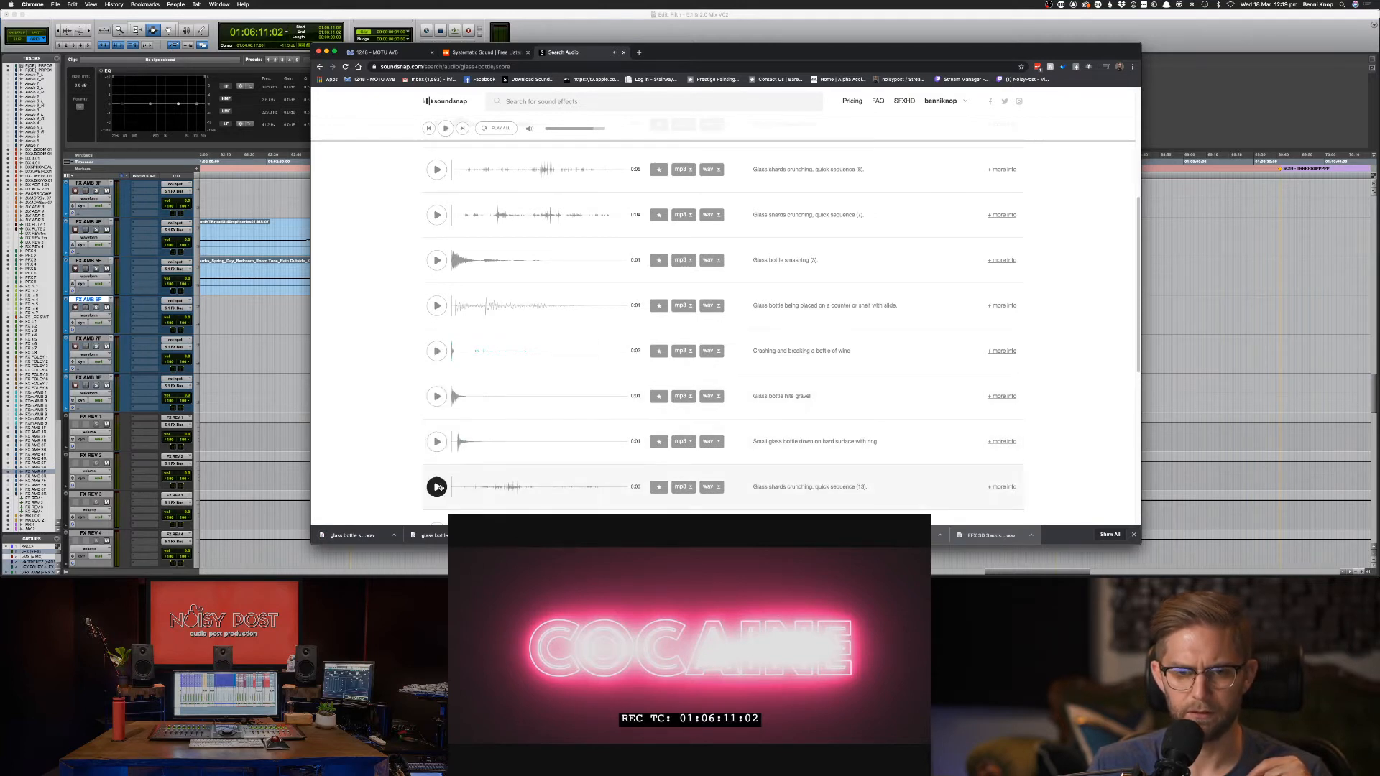
{"action": "scroll", "coordinate": [438, 481], "scroll_direction": "down", "scroll_amount": 2}
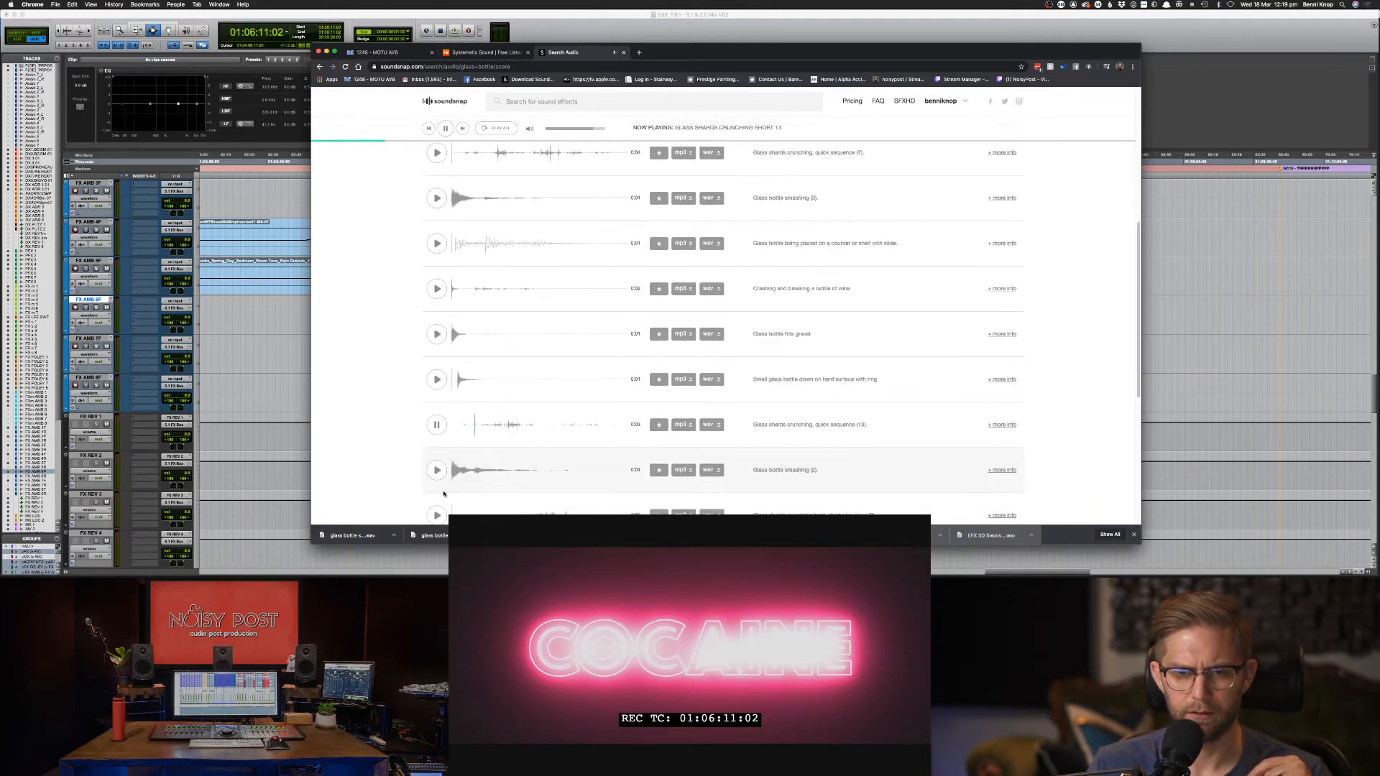
{"action": "left_click", "coordinate": [438, 428]}
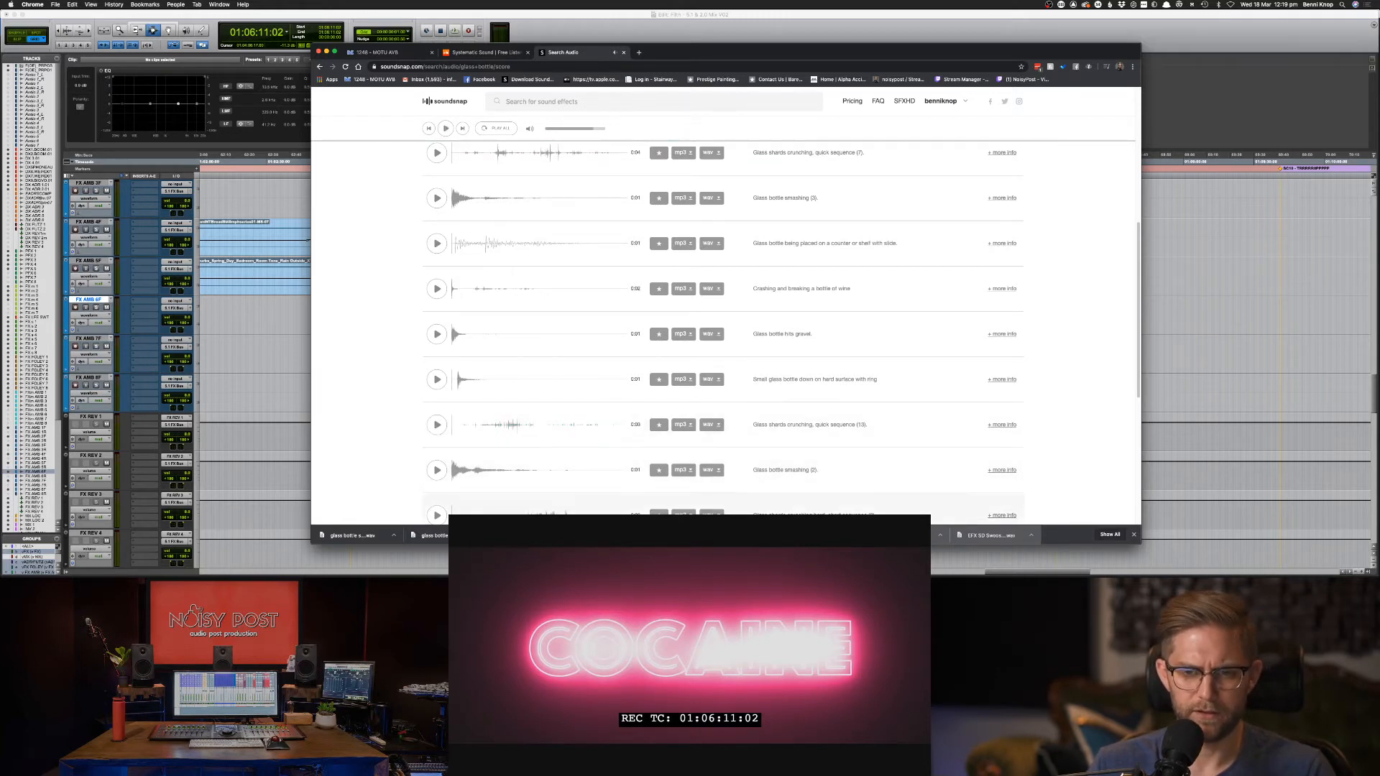
Drag the downloaded glass bottle sound from Chrome into the Pro Tools timeline near the FX tracks.
{"action": "key", "text": "super+Tab"}
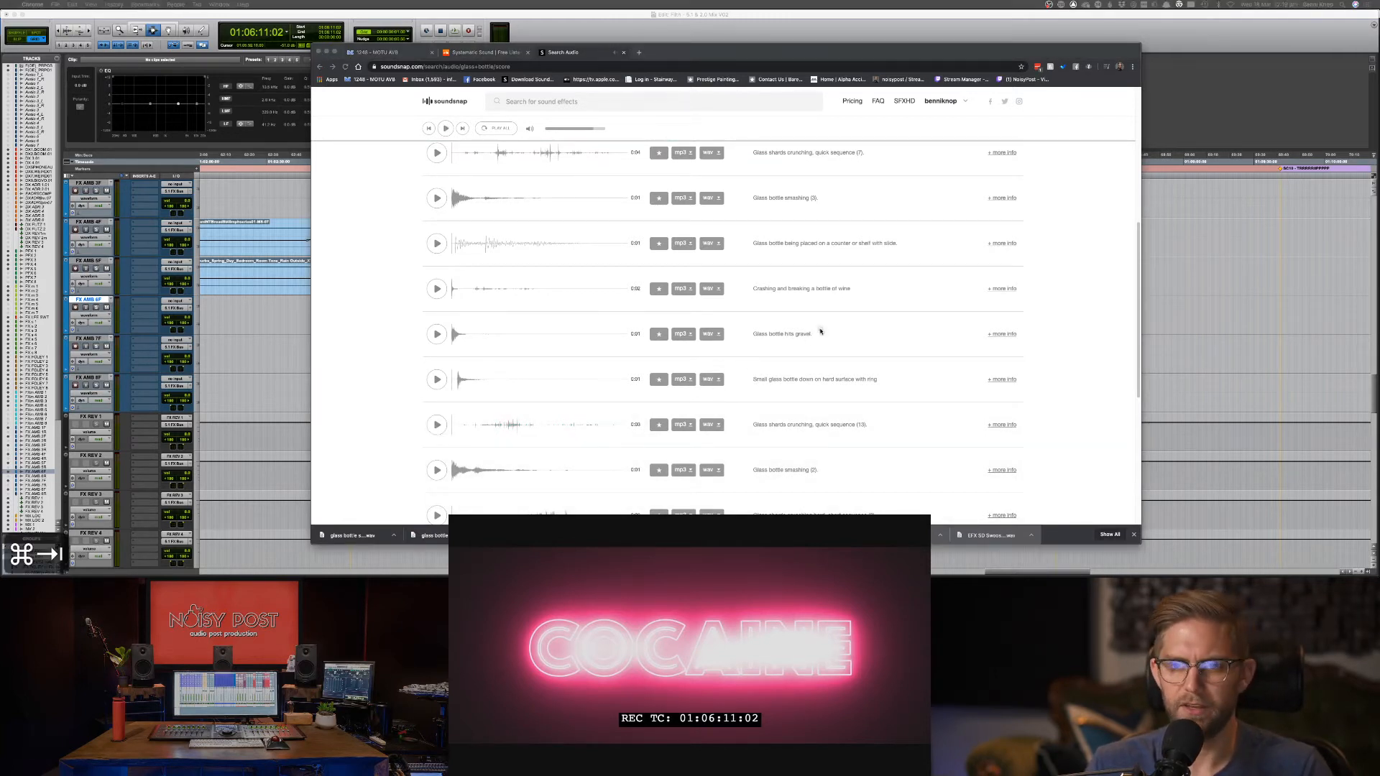
{"action": "key", "text": "space"}
{"action": "left_click_drag", "start_coordinate": [1132, 28], "coordinate": [949, 279]}
{"action": "key", "text": "super+Tab"}
{"action": "scroll", "coordinate": [1175, 284], "scroll_direction": "left", "scroll_amount": 3}
{"action": "scroll", "coordinate": [1150, 294], "scroll_direction": "up", "scroll_amount": 2}
{"action": "scroll", "coordinate": [1112, 312], "scroll_direction": "up", "scroll_amount": 10}
{"action": "scroll", "coordinate": [1044, 343], "scroll_direction": "up", "scroll_amount": 5}
{"action": "scroll", "coordinate": [1027, 340], "scroll_direction": "up", "scroll_amount": 5}
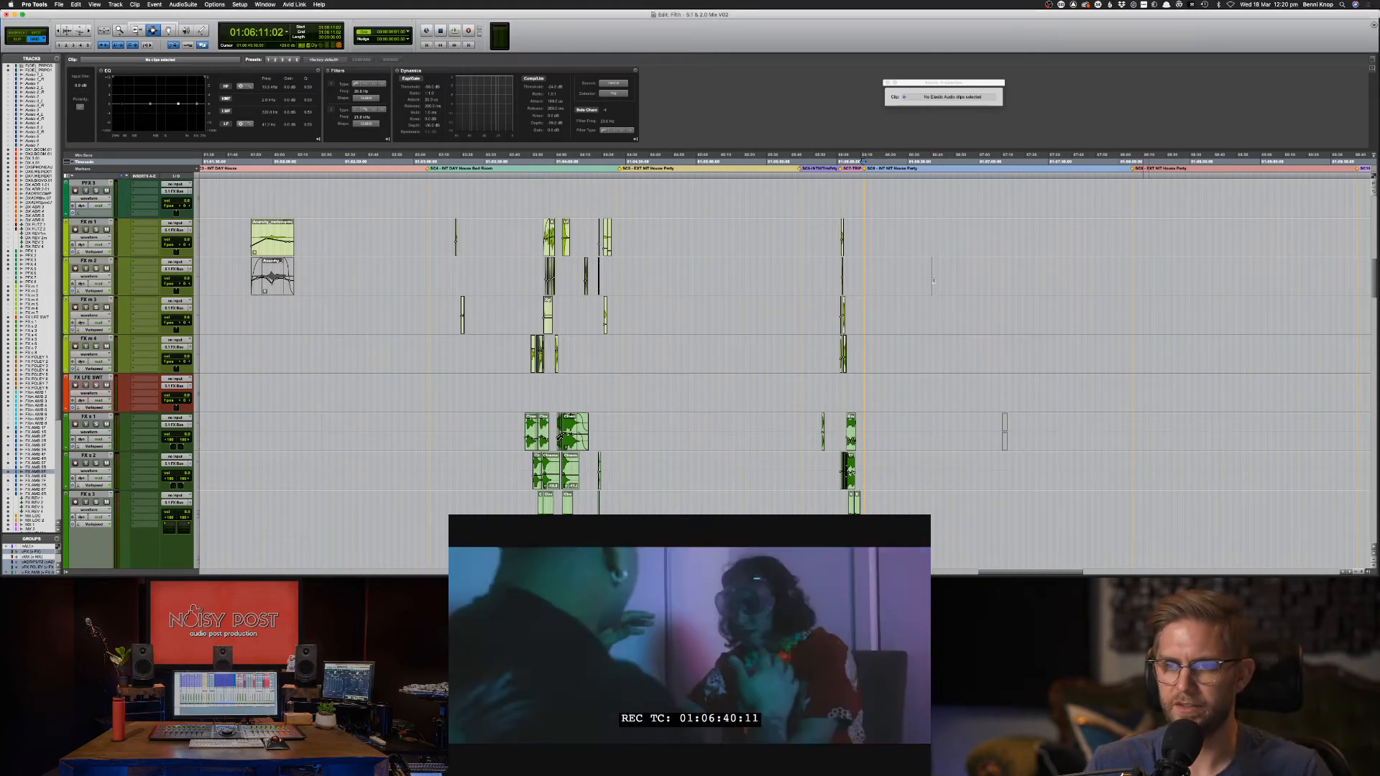
Drop the glass bottle sound and delete the misplaced copy from FX m 2.
{"action": "left_click_drag", "start_coordinate": [965, 274], "coordinate": [925, 276]}
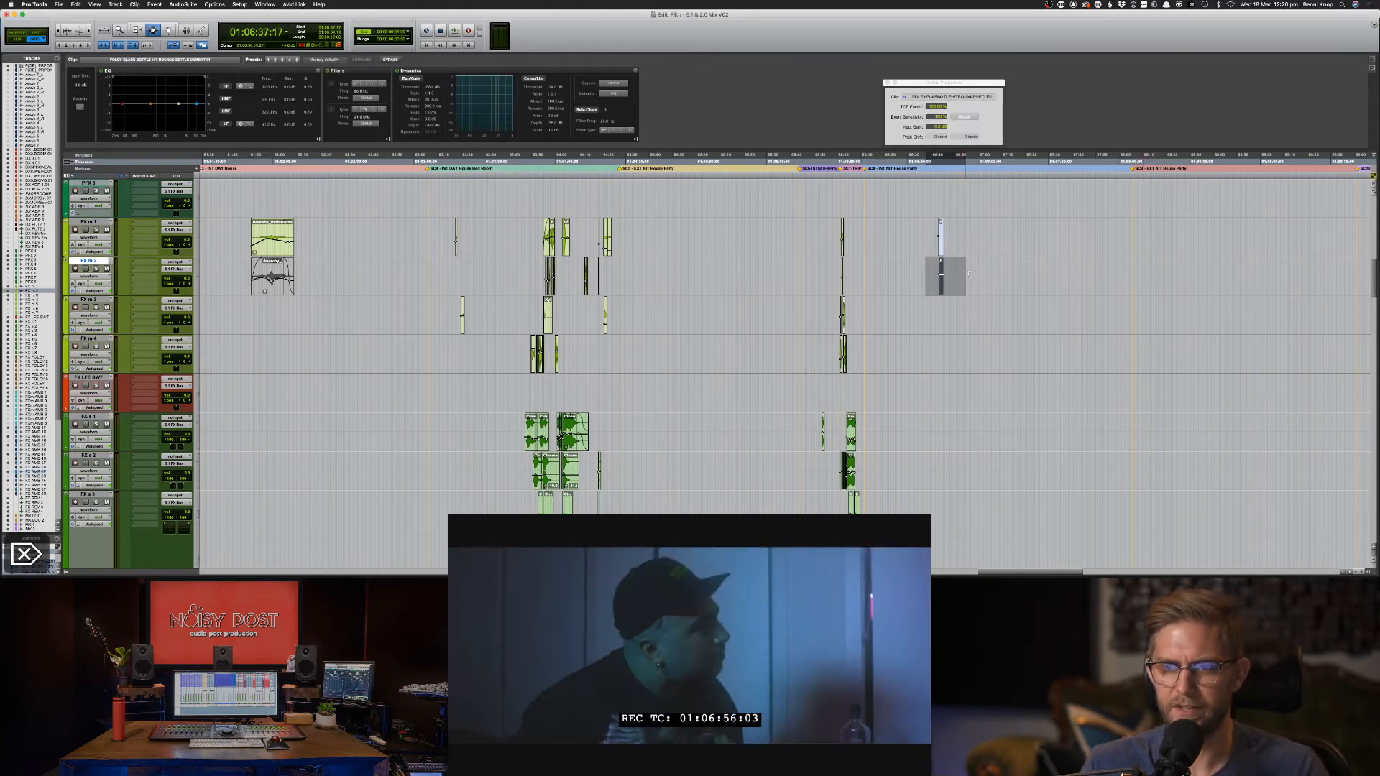
{"action": "key", "text": "super+Tab"}
{"action": "key", "text": "Delete"}
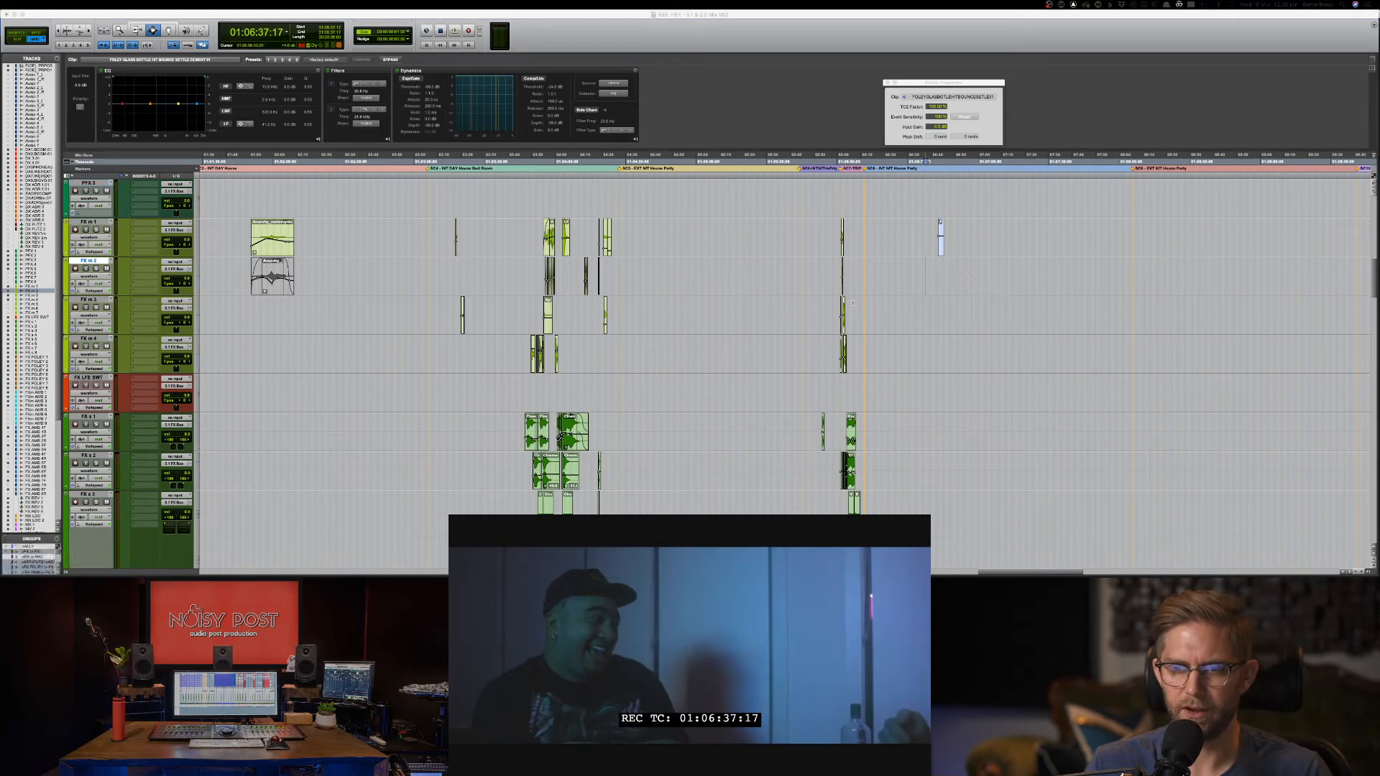
{"action": "left_click", "coordinate": [898, 291]}
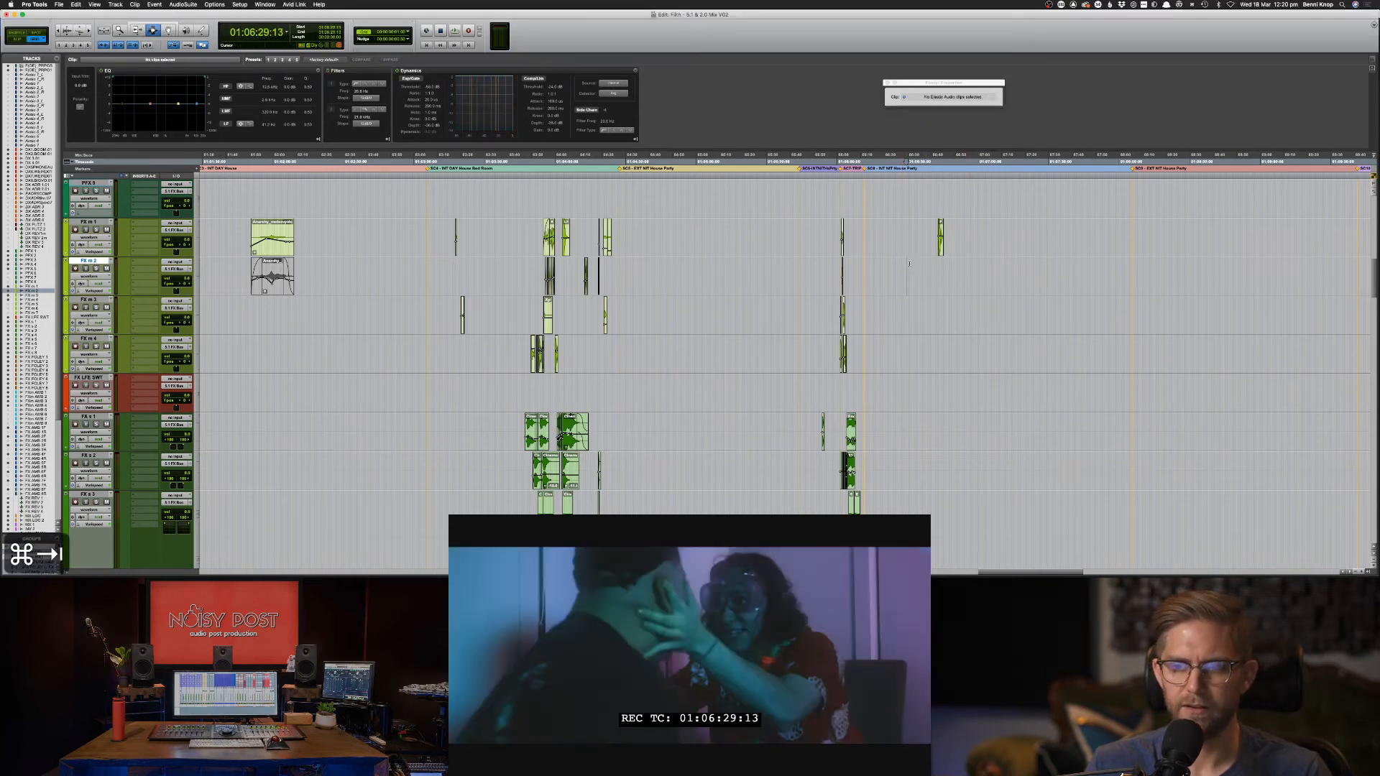
Place another downloaded glass bottle sound at 01:07:11:16 on FX m 1.
{"action": "key", "text": "super+Tab"}
{"action": "key", "text": "super+Tab"}
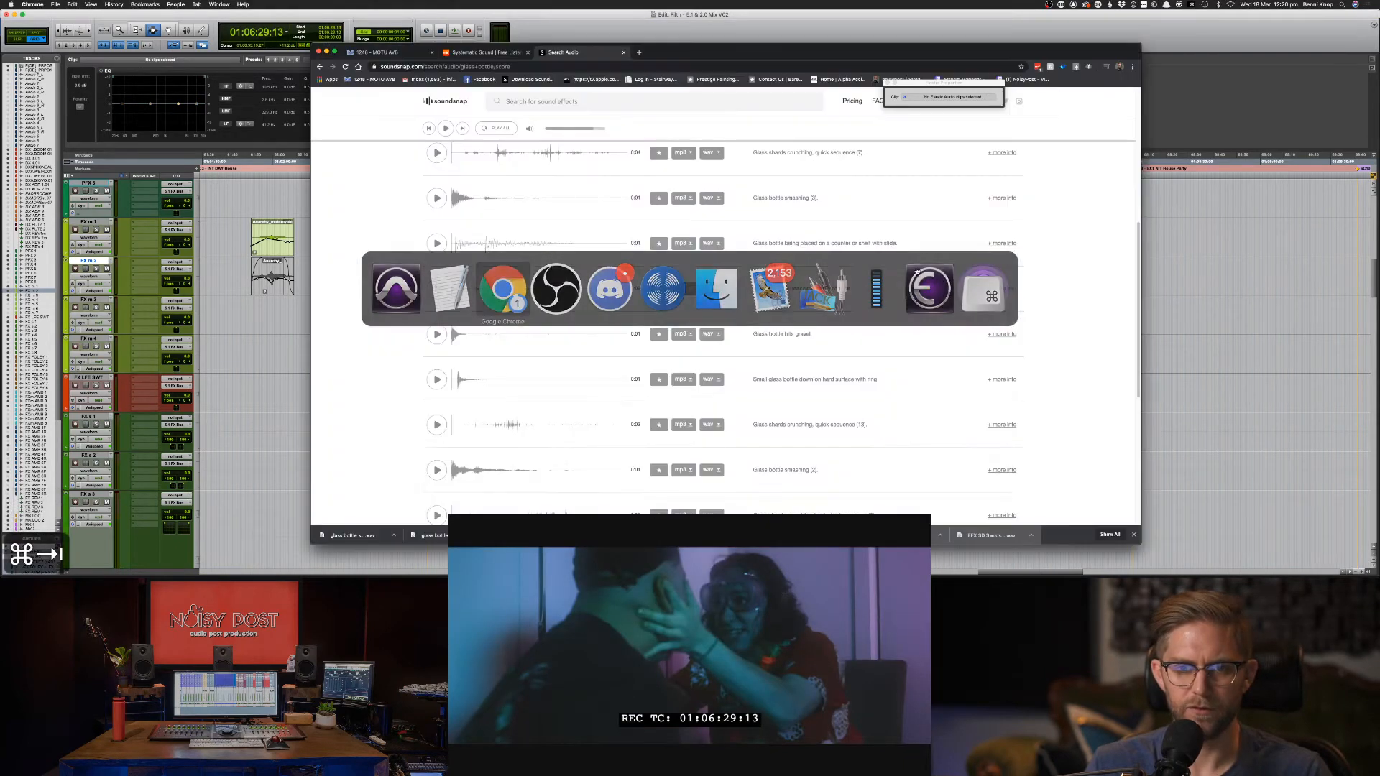
{"action": "key", "text": "super+Tab"}
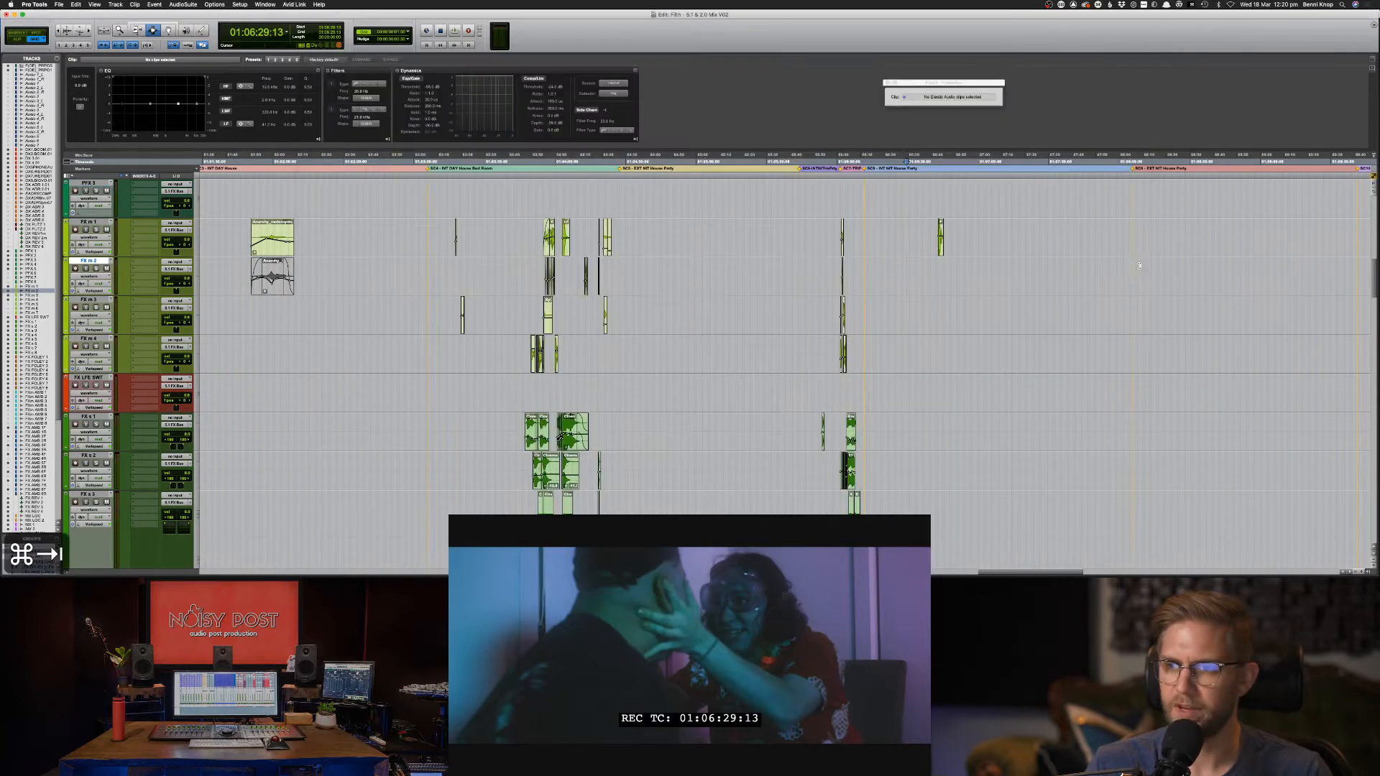
{"action": "left_click", "coordinate": [1005, 243]}
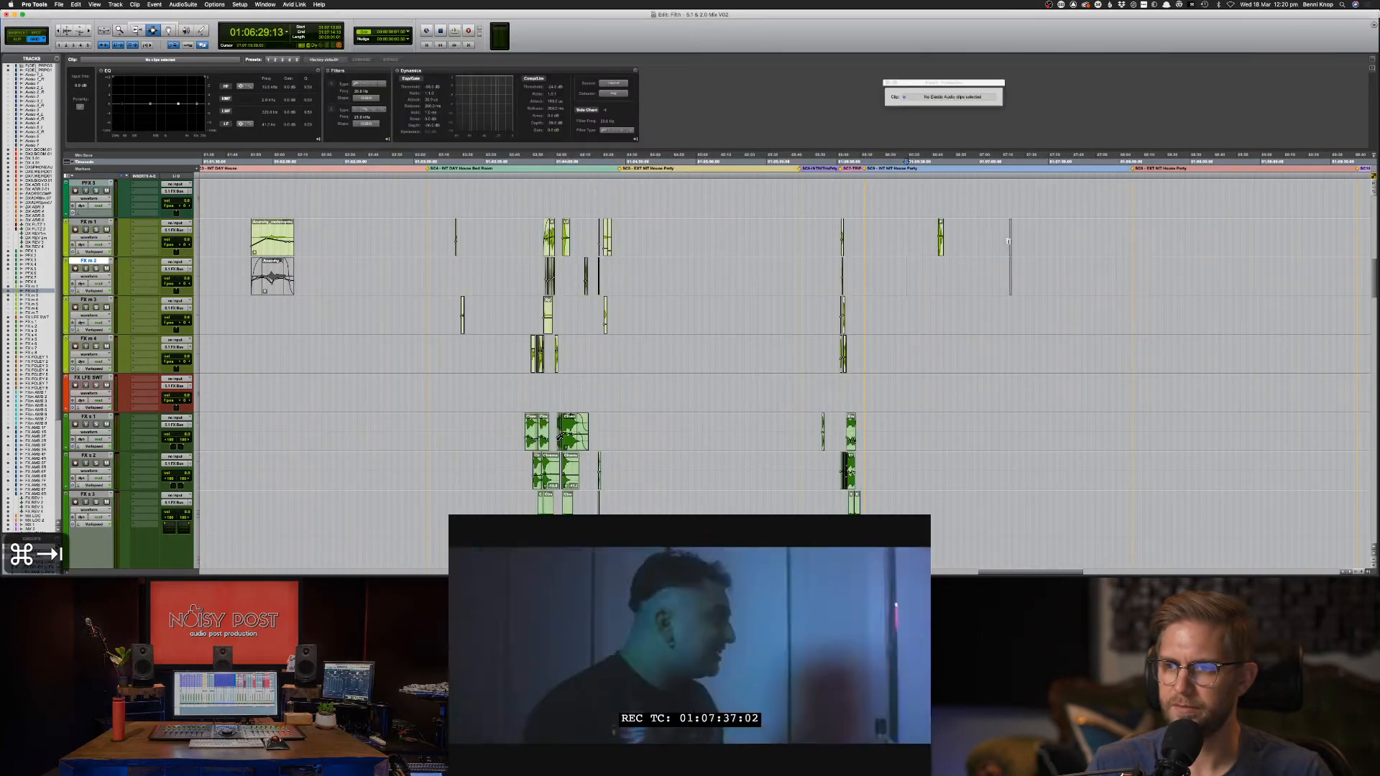
{"action": "left_click", "coordinate": [1007, 277]}
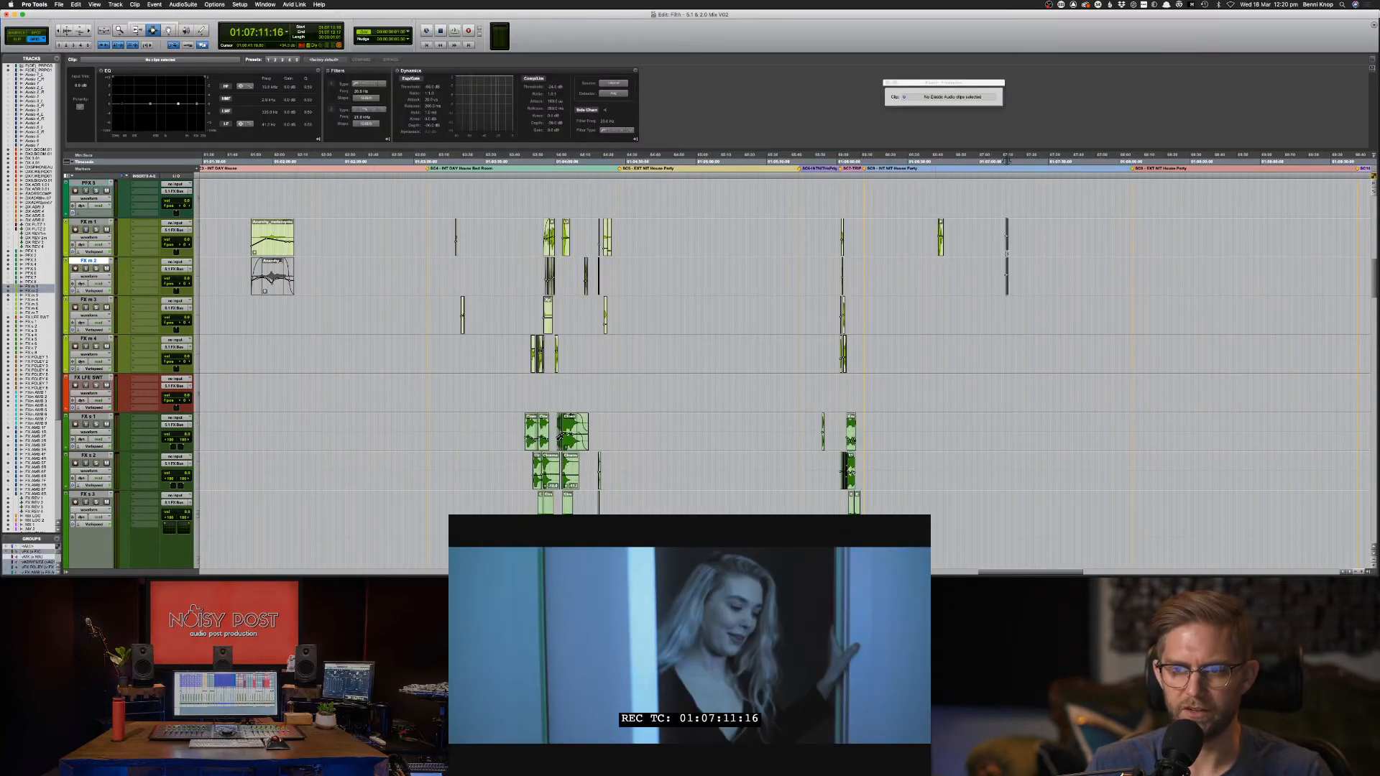
{"action": "key", "text": "super+Tab"}
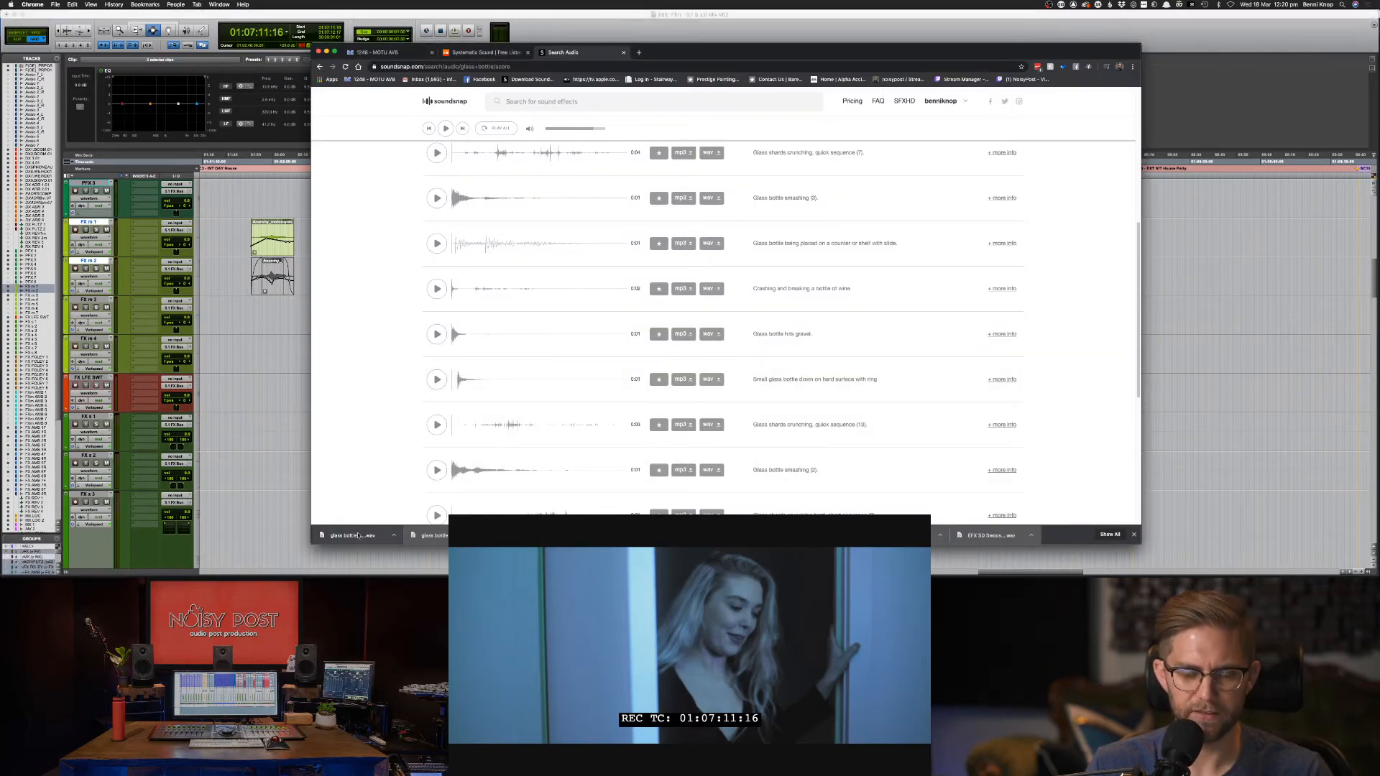
{"action": "left_click_drag", "start_coordinate": [357, 536], "coordinate": [1034, 257]}
{"action": "key", "text": "super+Tab"}
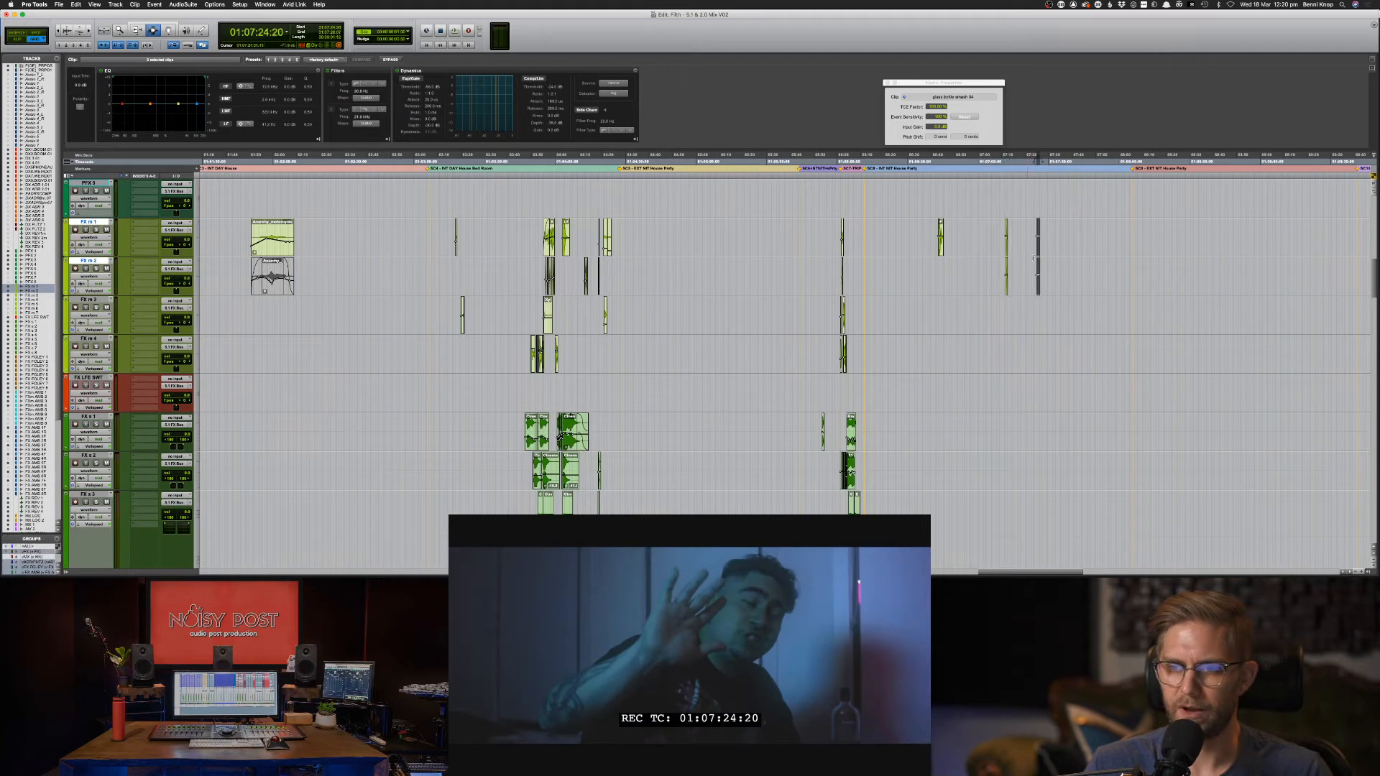
Zoom in and delete the unwanted glass bottle clips on FX m 2.
{"action": "key", "text": "super+bracketright"}
{"action": "key", "text": "super+bracketright"}
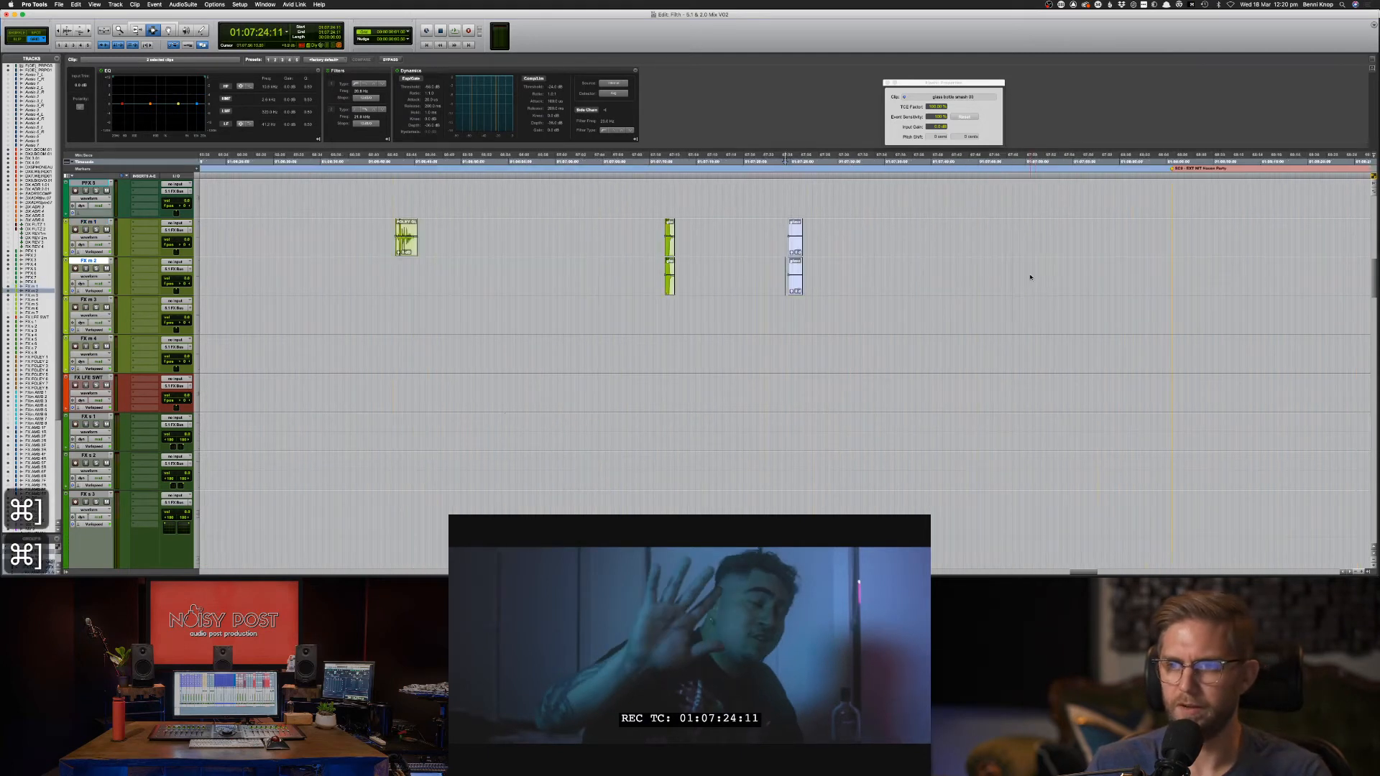
{"action": "left_click_drag", "start_coordinate": [833, 290], "coordinate": [583, 291]}
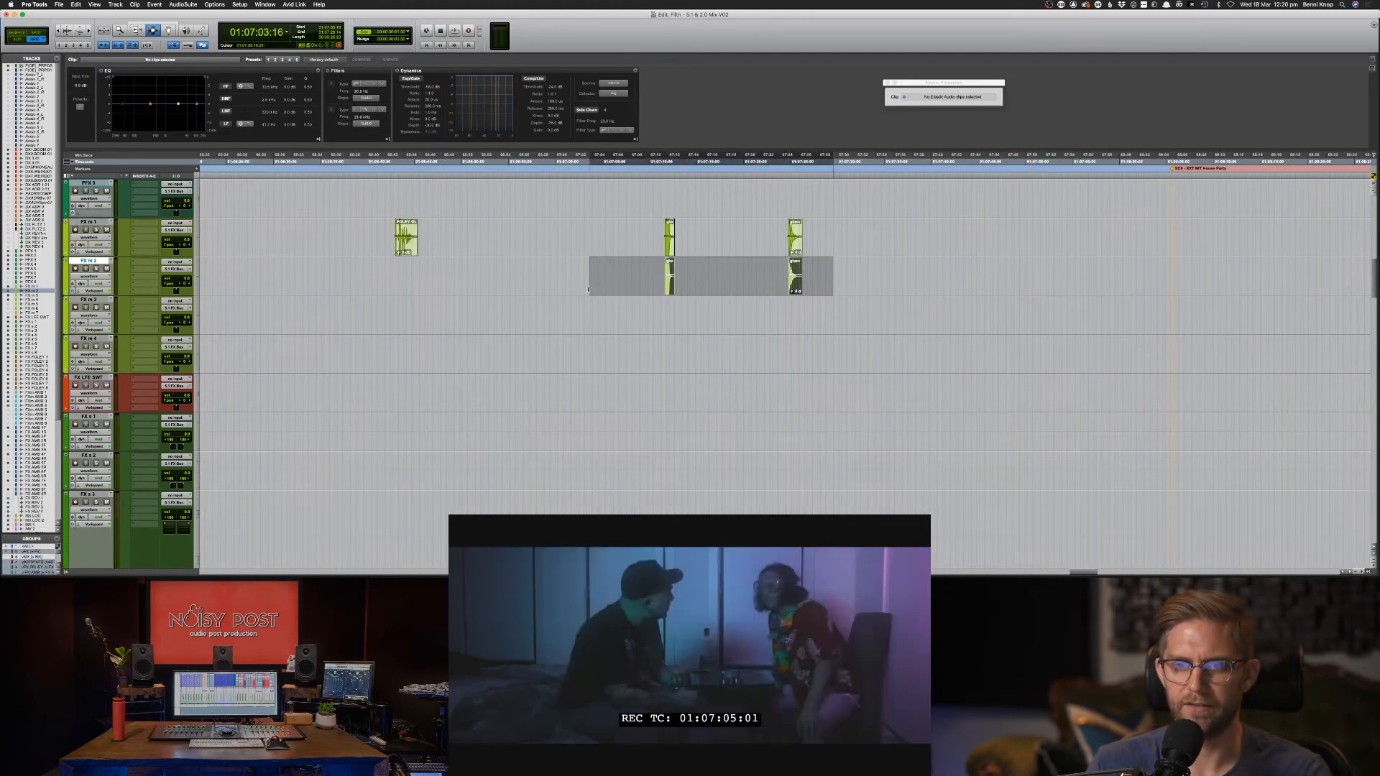
{"action": "key", "text": "Delete"}
{"action": "left_click", "coordinate": [513, 271]}
Audition the placed glass bottle effects on FX m 1 from an earlier start point.
{"action": "key", "text": "super+Tab"}
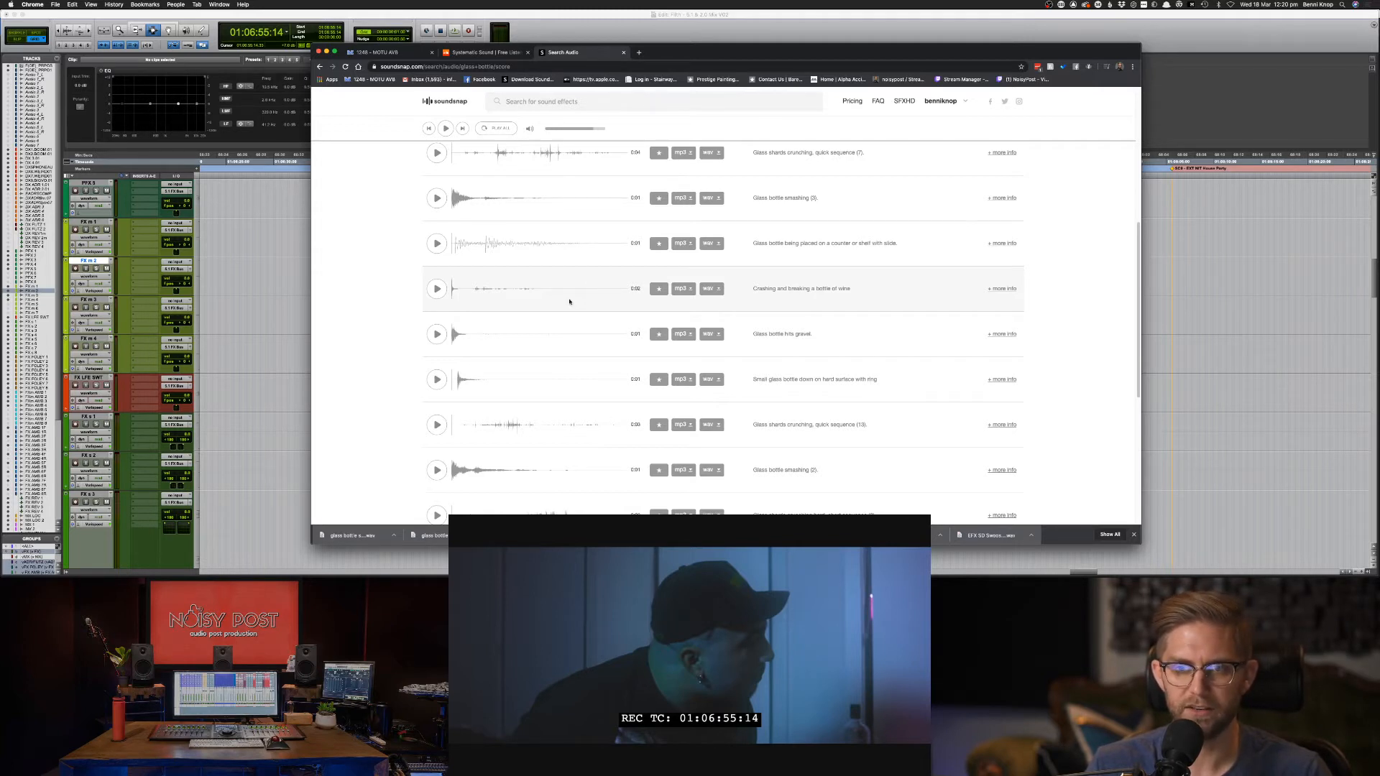
{"action": "key", "text": "super+Tab"}
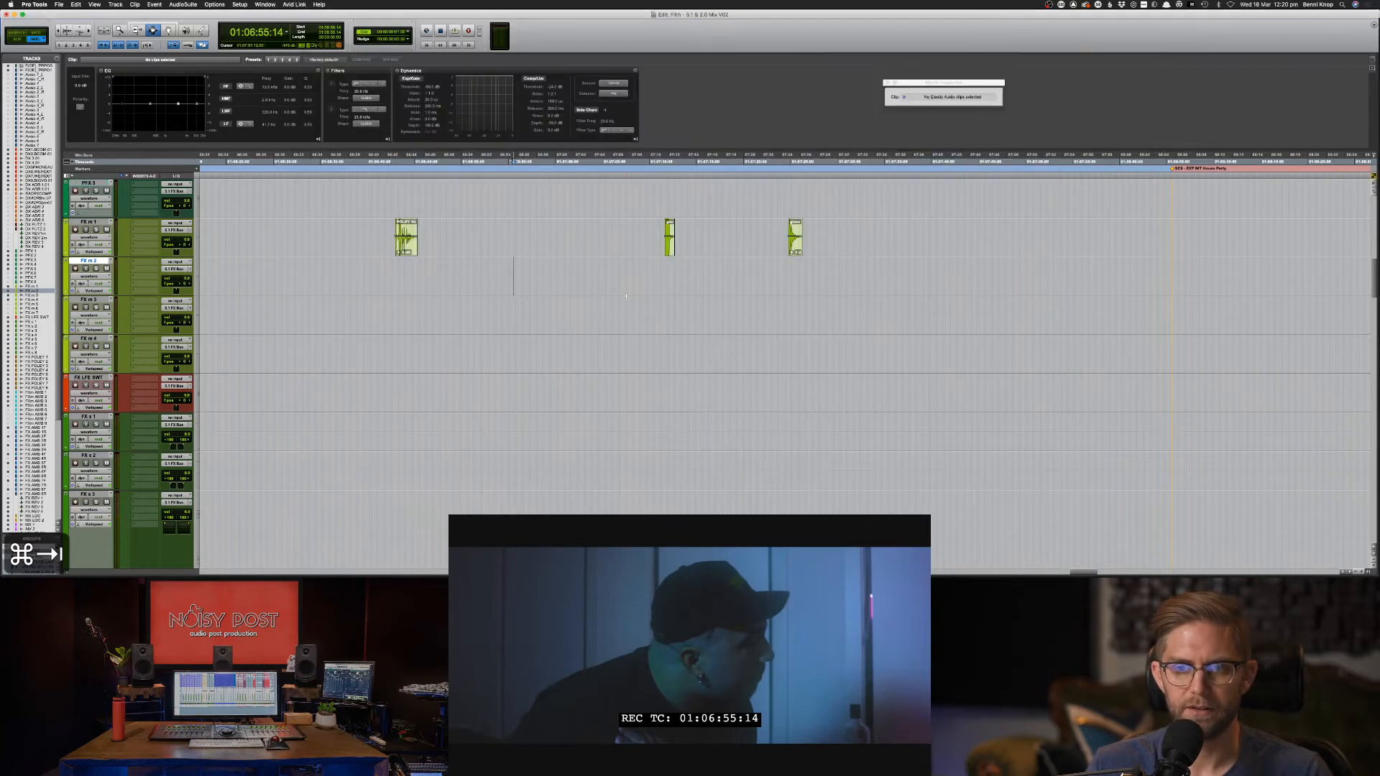
{"action": "left_click", "coordinate": [357, 237]}
{"action": "key", "text": "super+bracketleft"}
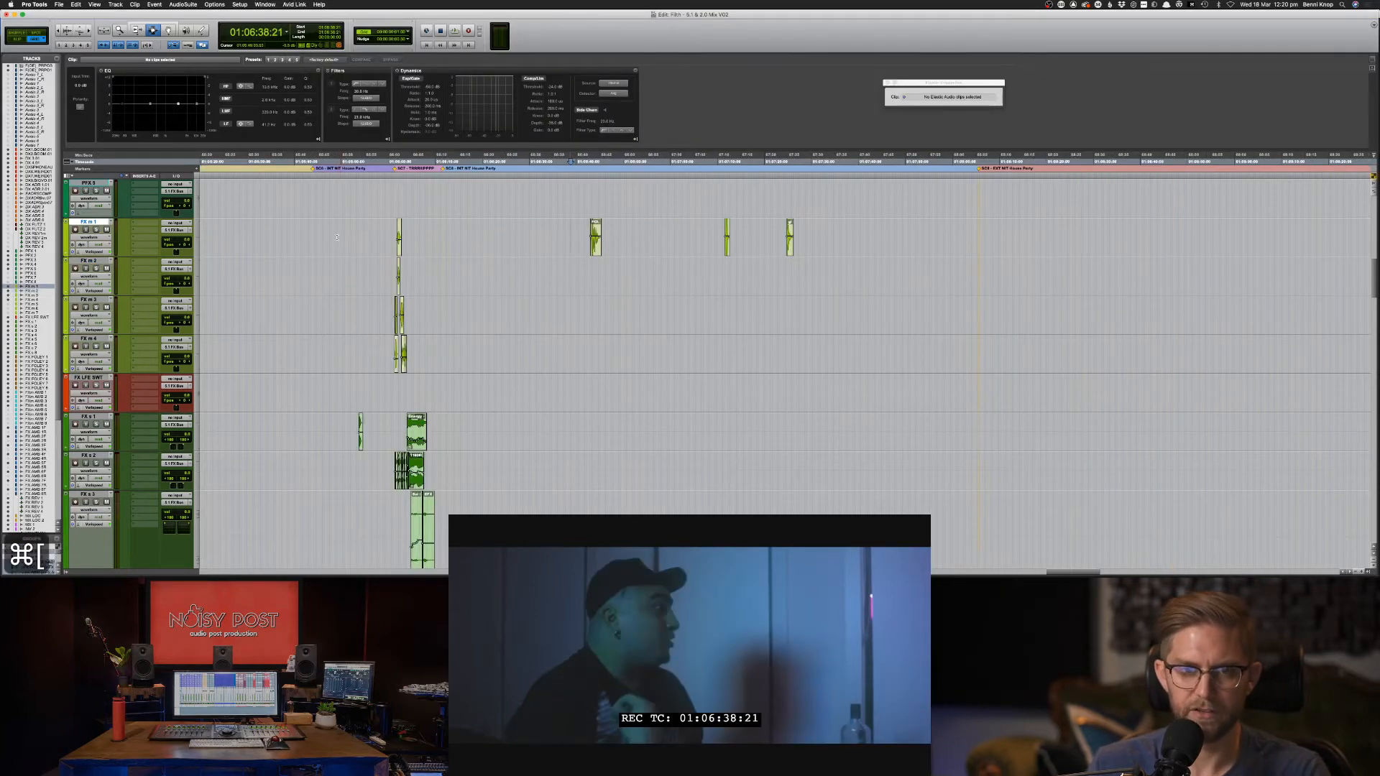
{"action": "left_click", "coordinate": [468, 236]}
{"action": "key", "text": "space"}
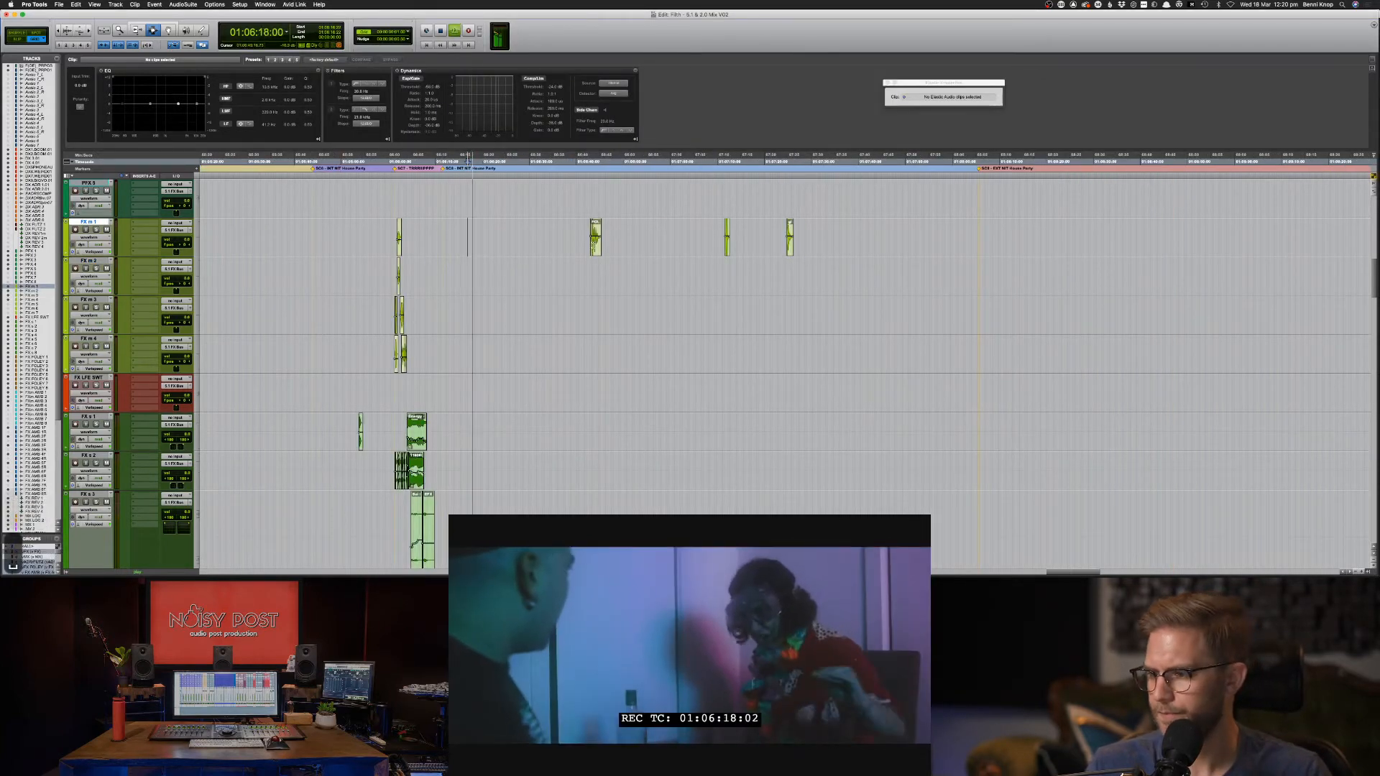
{"action": "key", "text": "space"}
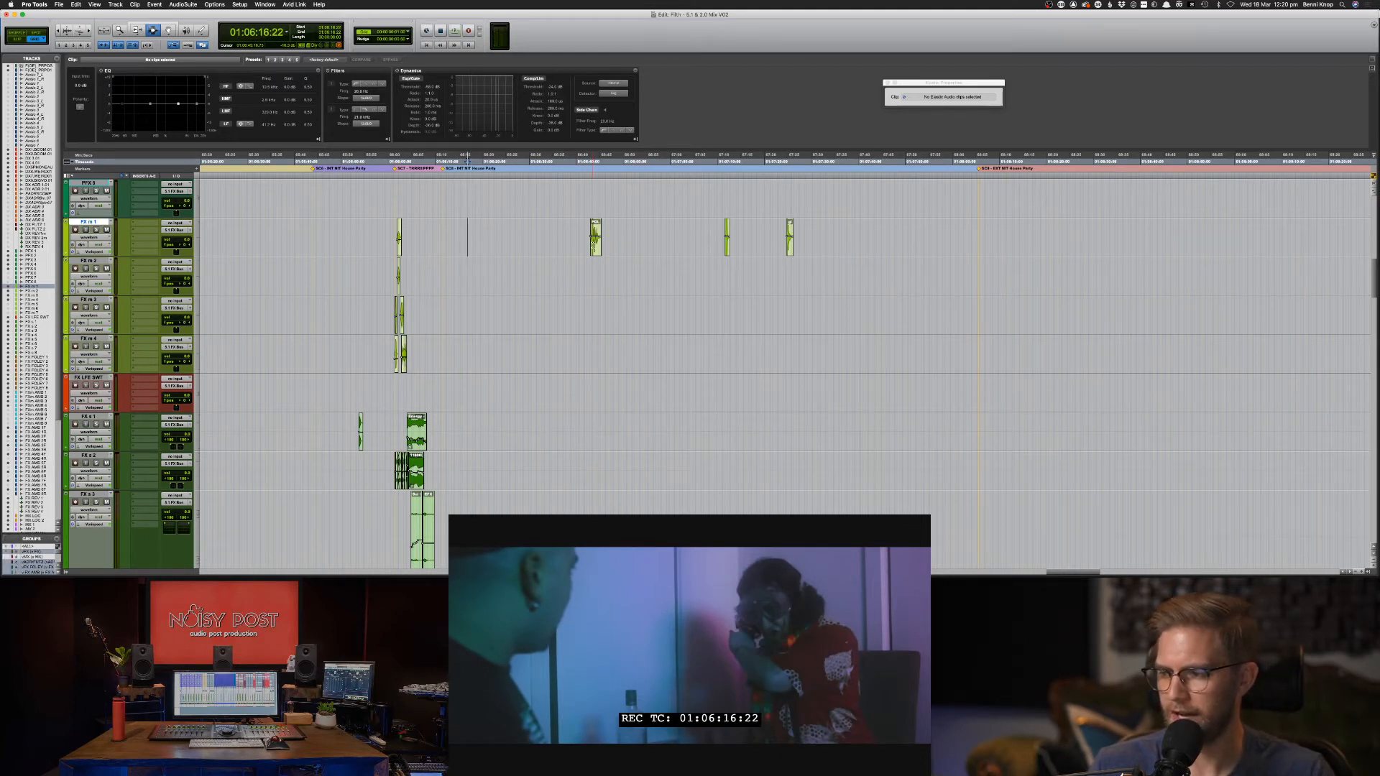
{"action": "key", "text": "super+Tab"}
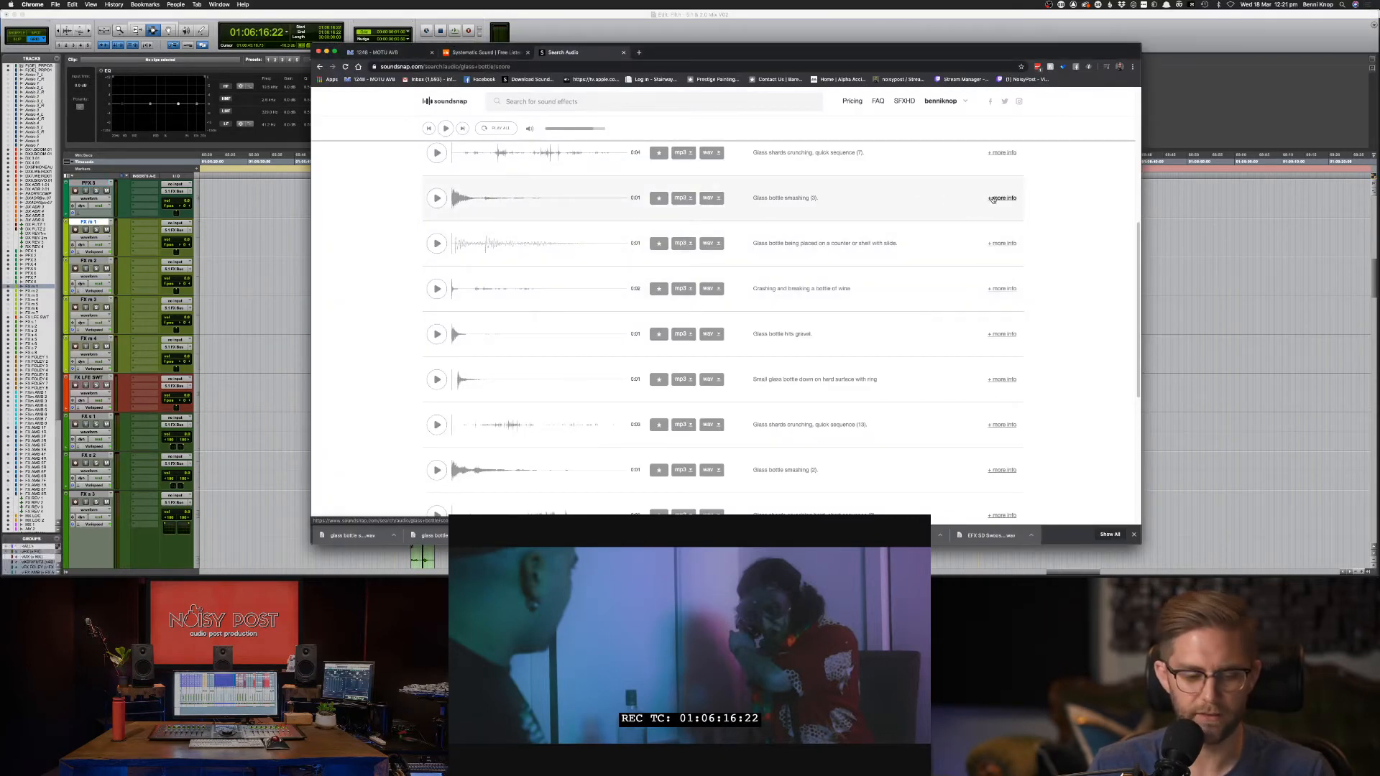
{"action": "key", "text": "super+Tab"}
{"action": "key", "text": "super+Tab"}
{"action": "key", "text": "super+Tab"}
{"action": "key", "text": "super+Tab"}
{"action": "key", "text": "super+Tab"}
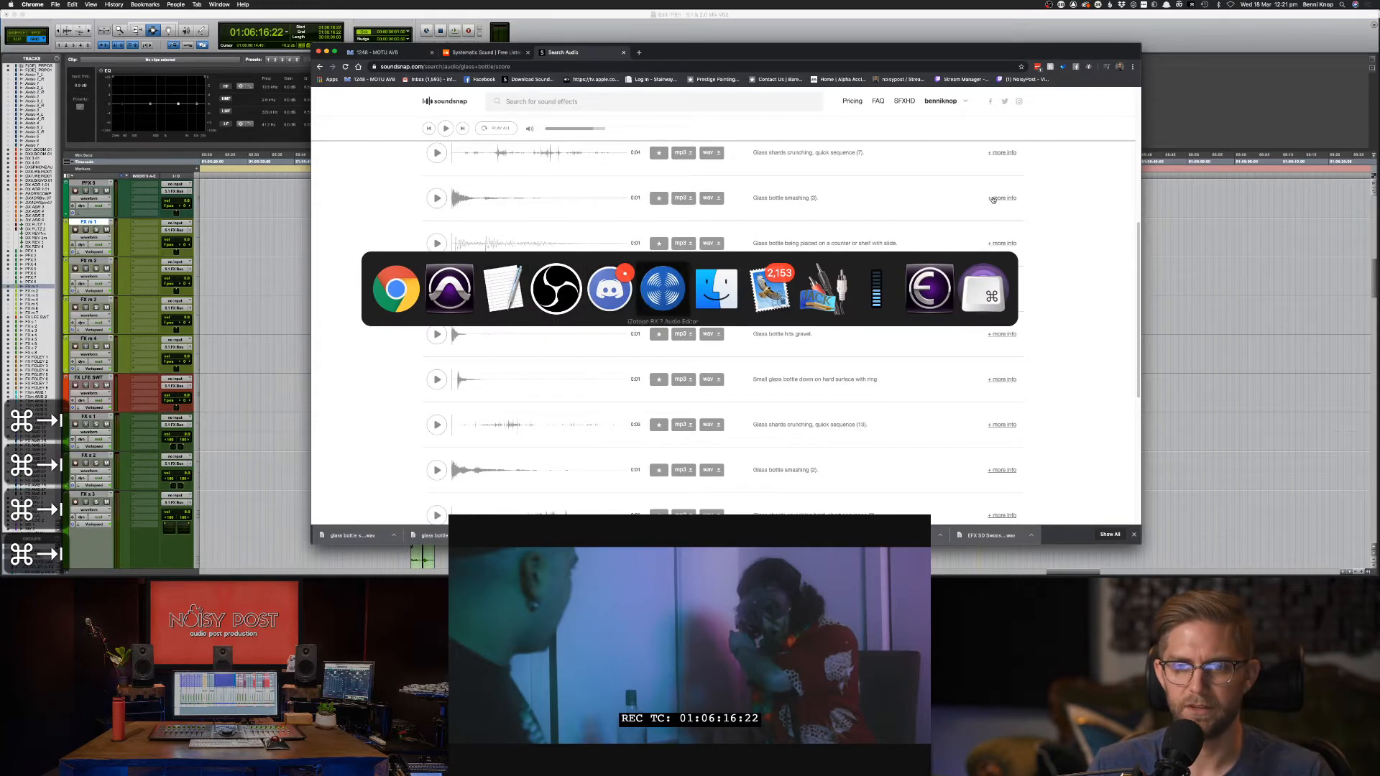
{"action": "left_click", "coordinate": [710, 204]}
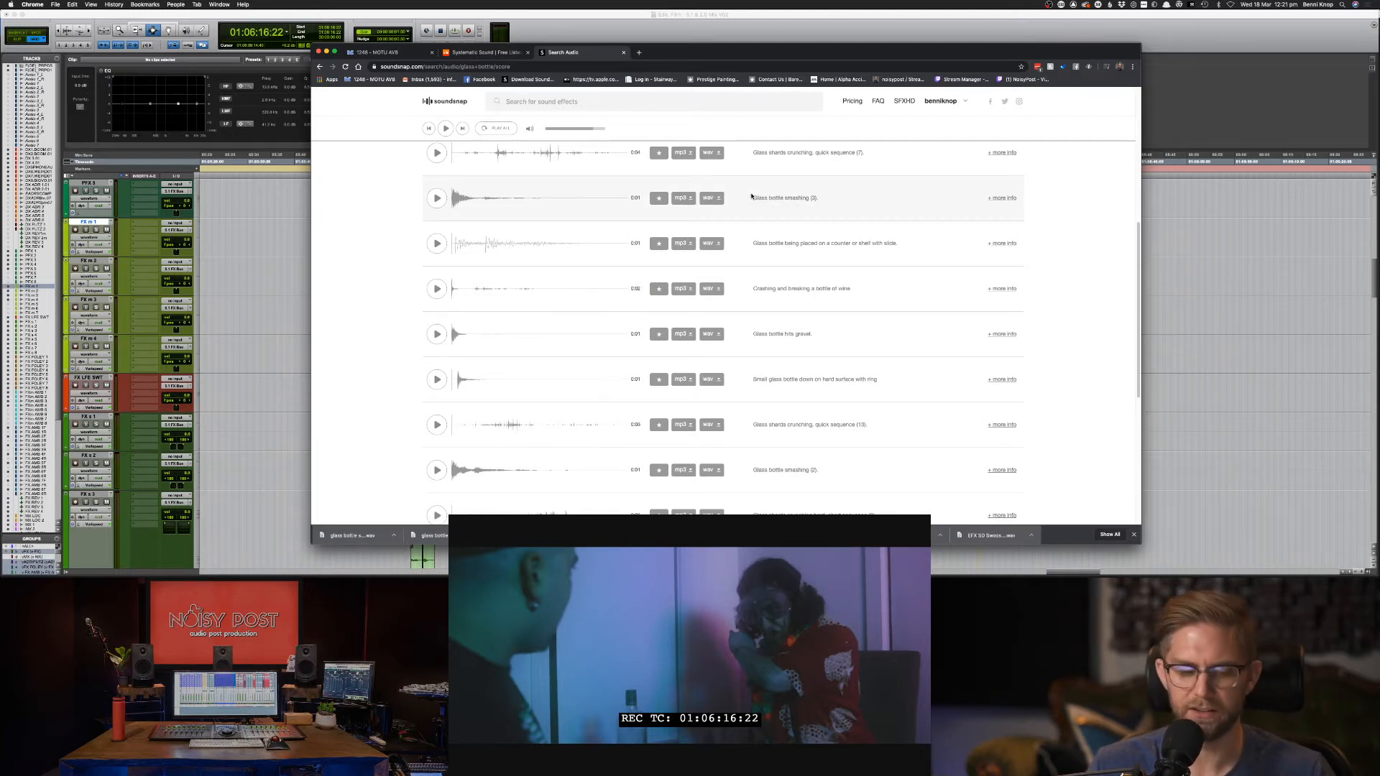
{"action": "key", "text": "super+Tab"}
{"action": "key", "text": "super+Tab"}
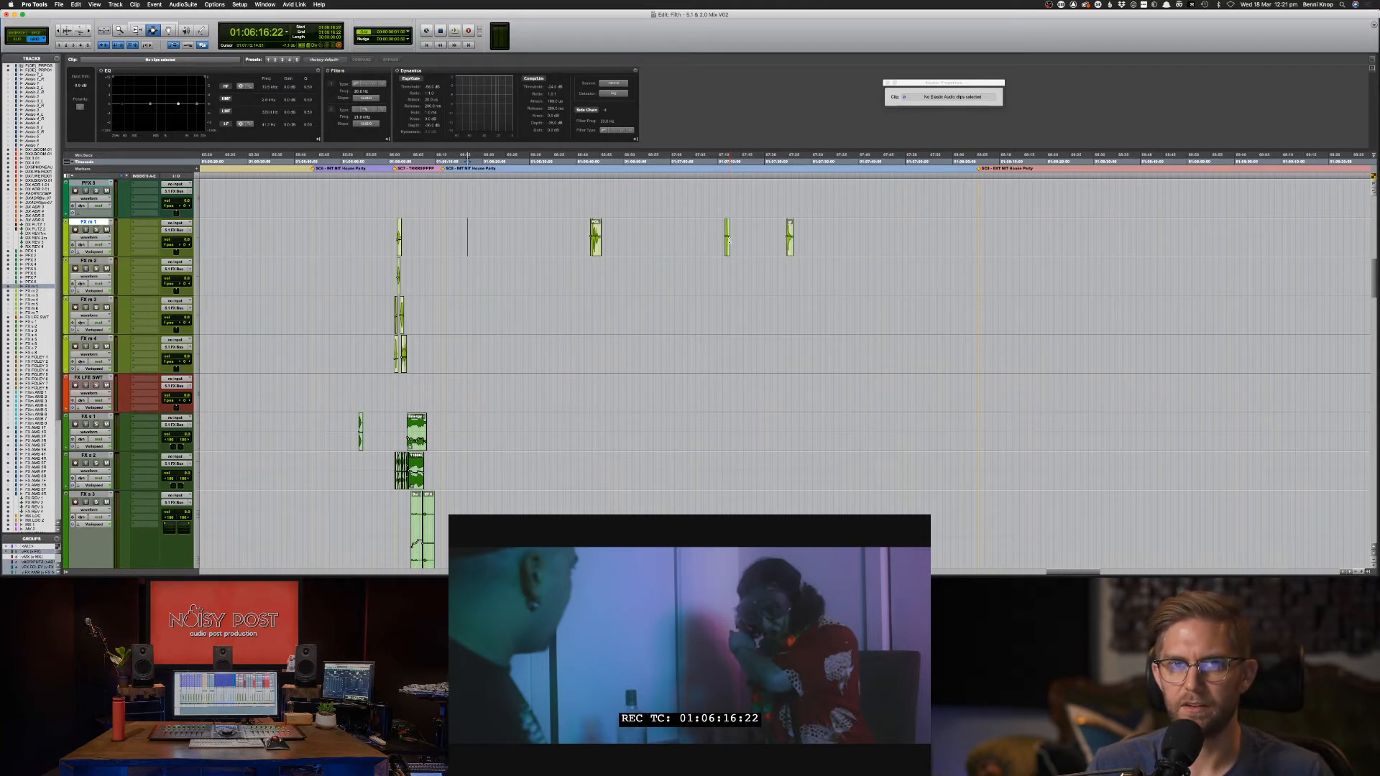
Mark a range from 01:06:39 across the three glass bottle clips on FX m 1 and play it against picture.
{"action": "left_click", "coordinate": [574, 235]}
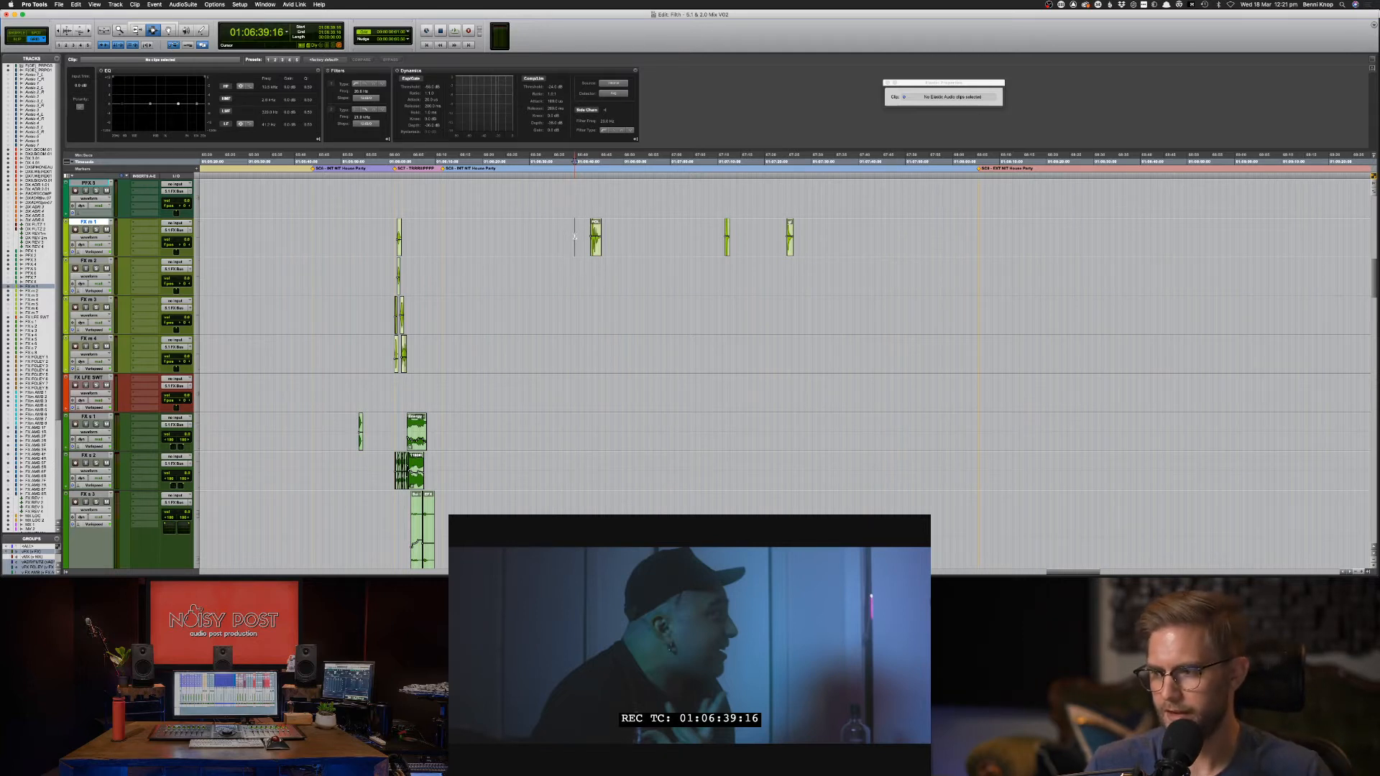
{"action": "left_click_drag", "start_coordinate": [575, 236], "coordinate": [824, 228]}
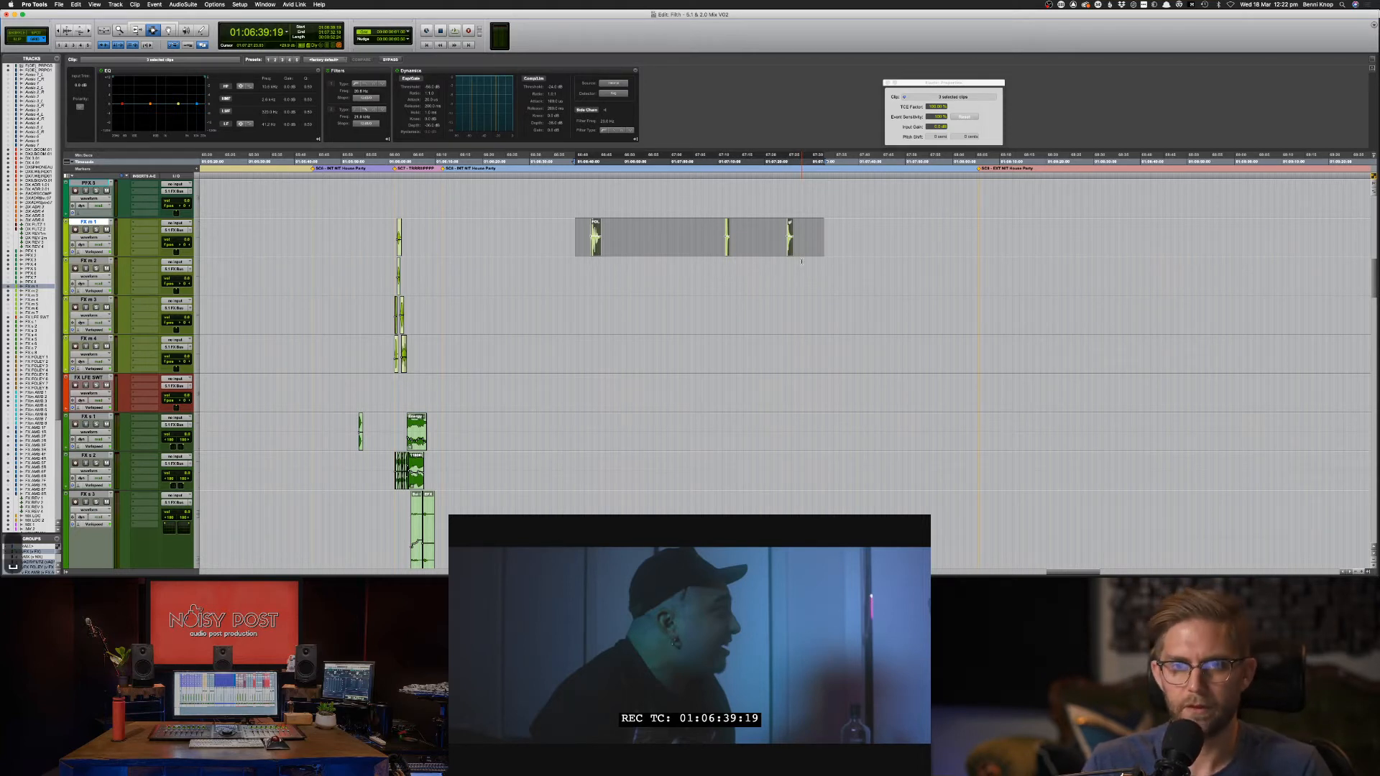
{"action": "key", "text": "space"}
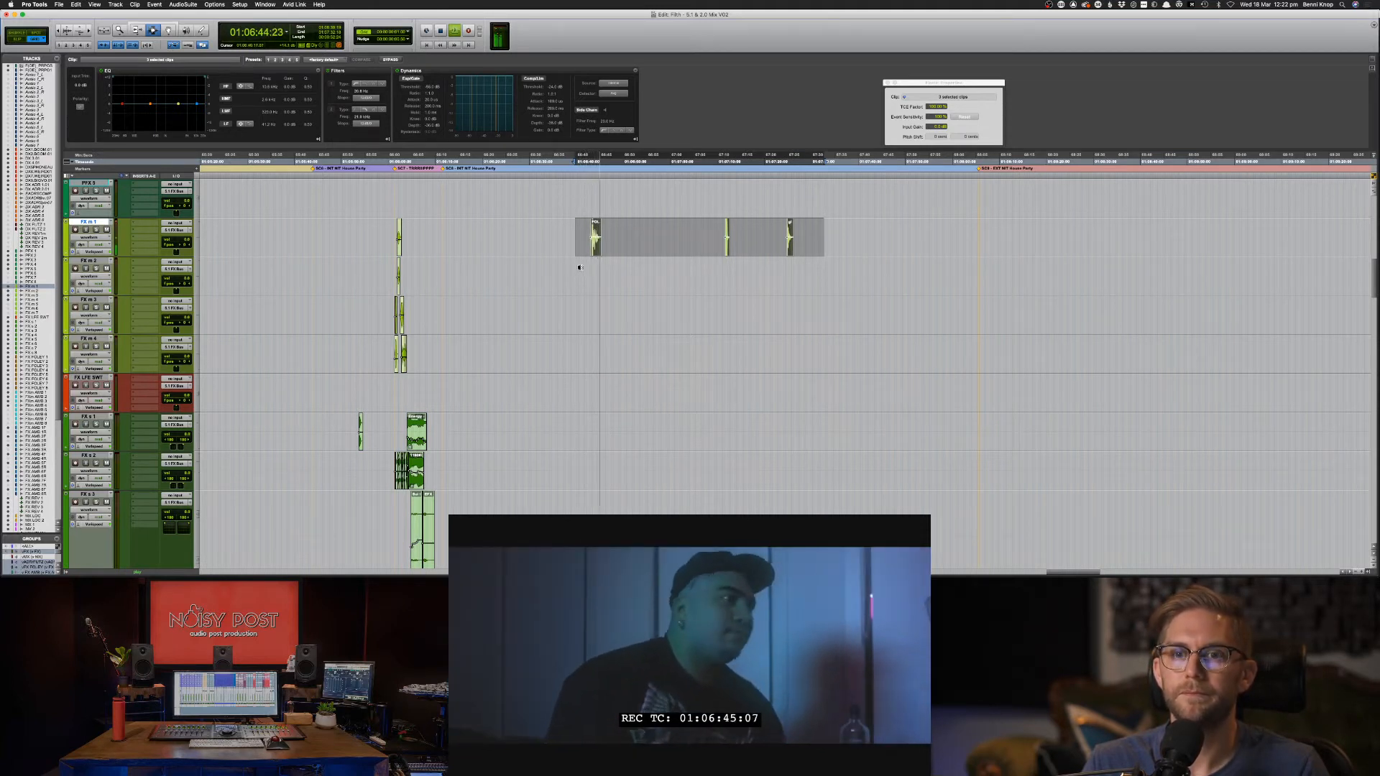
Return to 01:06:23 and re-mark the range over the three glass bottle clips.
{"action": "left_click", "coordinate": [562, 252]}
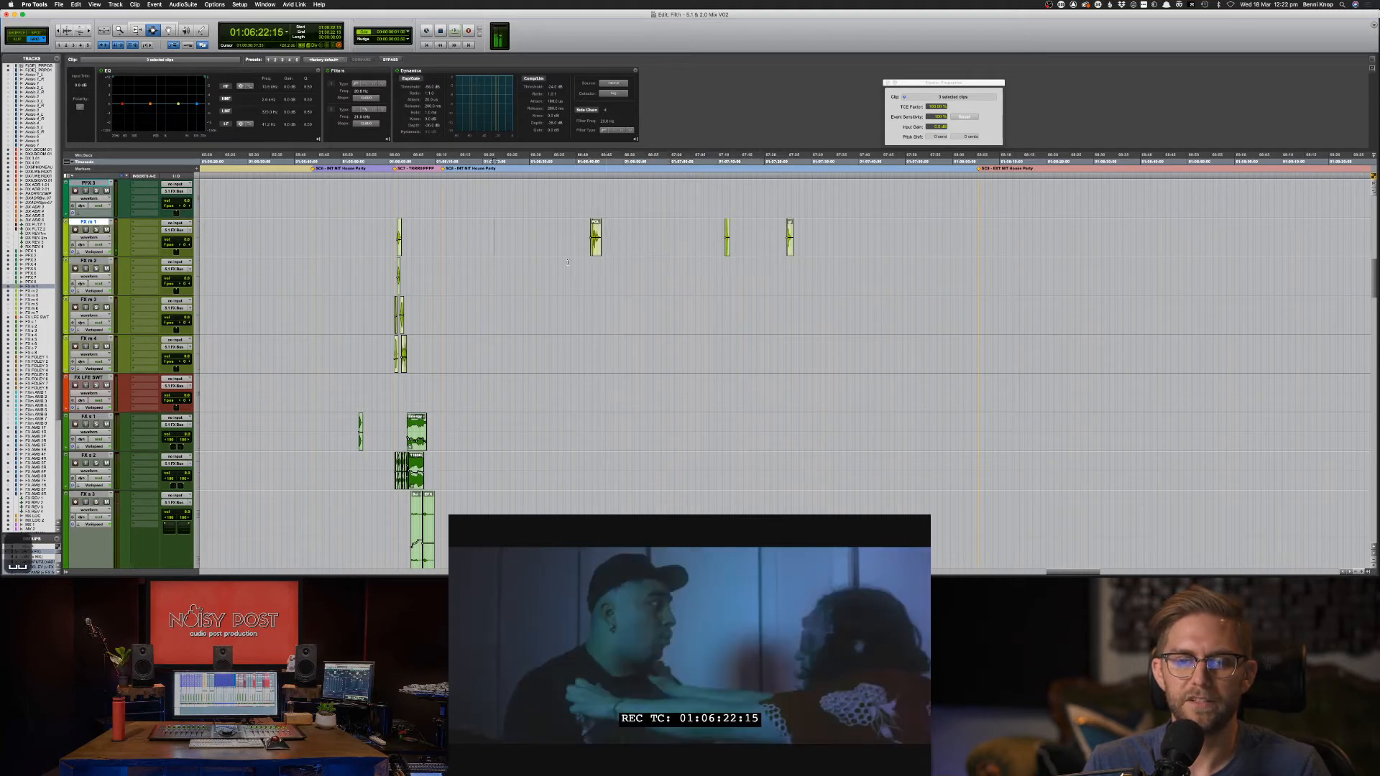
{"action": "key", "text": "F8"}
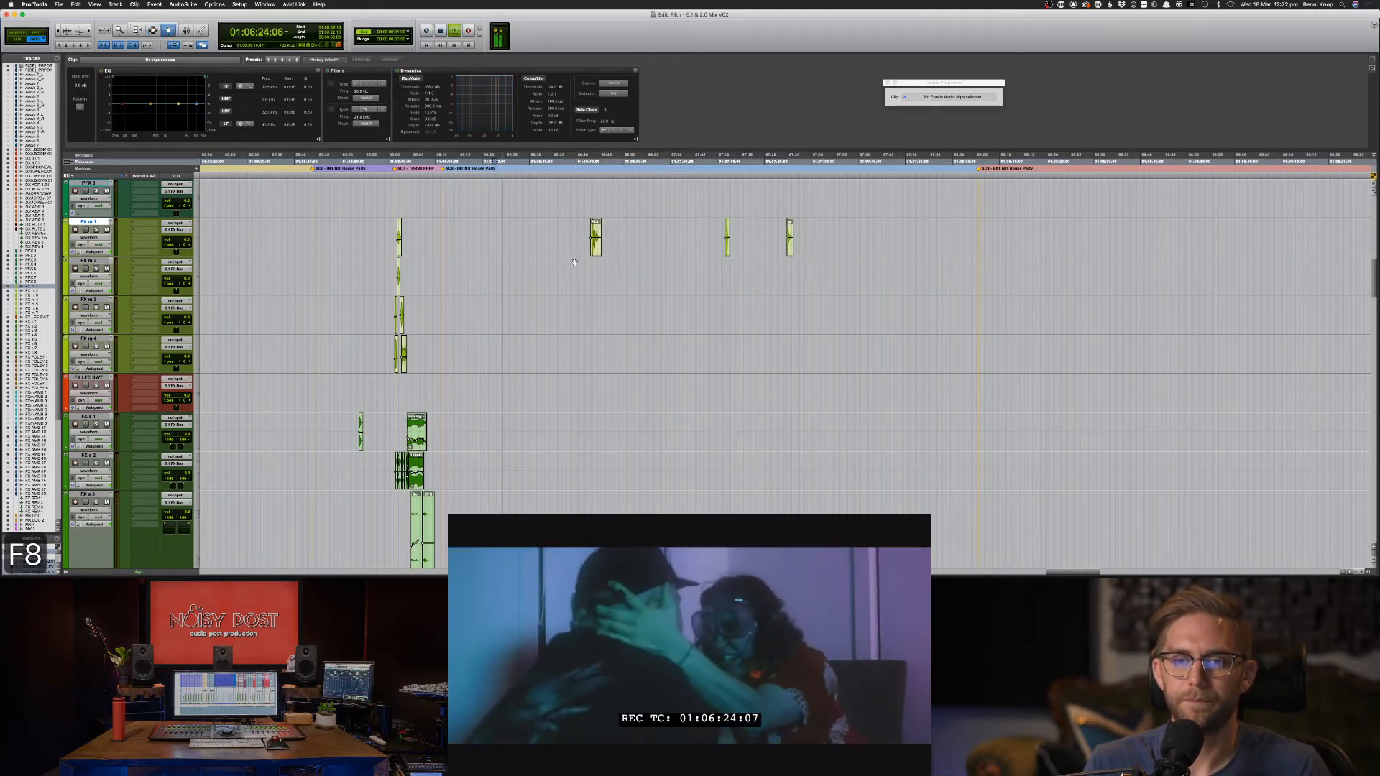
{"action": "key", "text": "F7"}
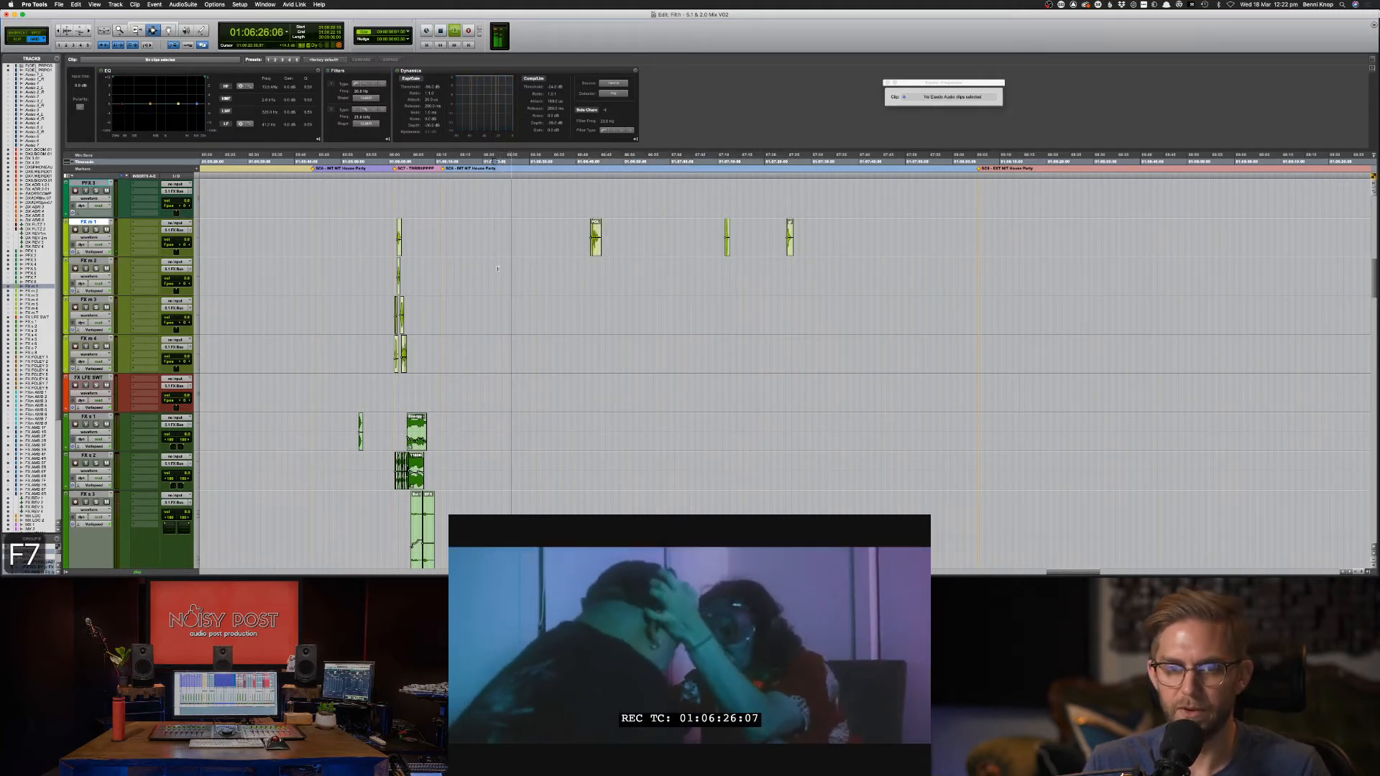
{"action": "left_click_drag", "start_coordinate": [578, 237], "coordinate": [843, 230]}
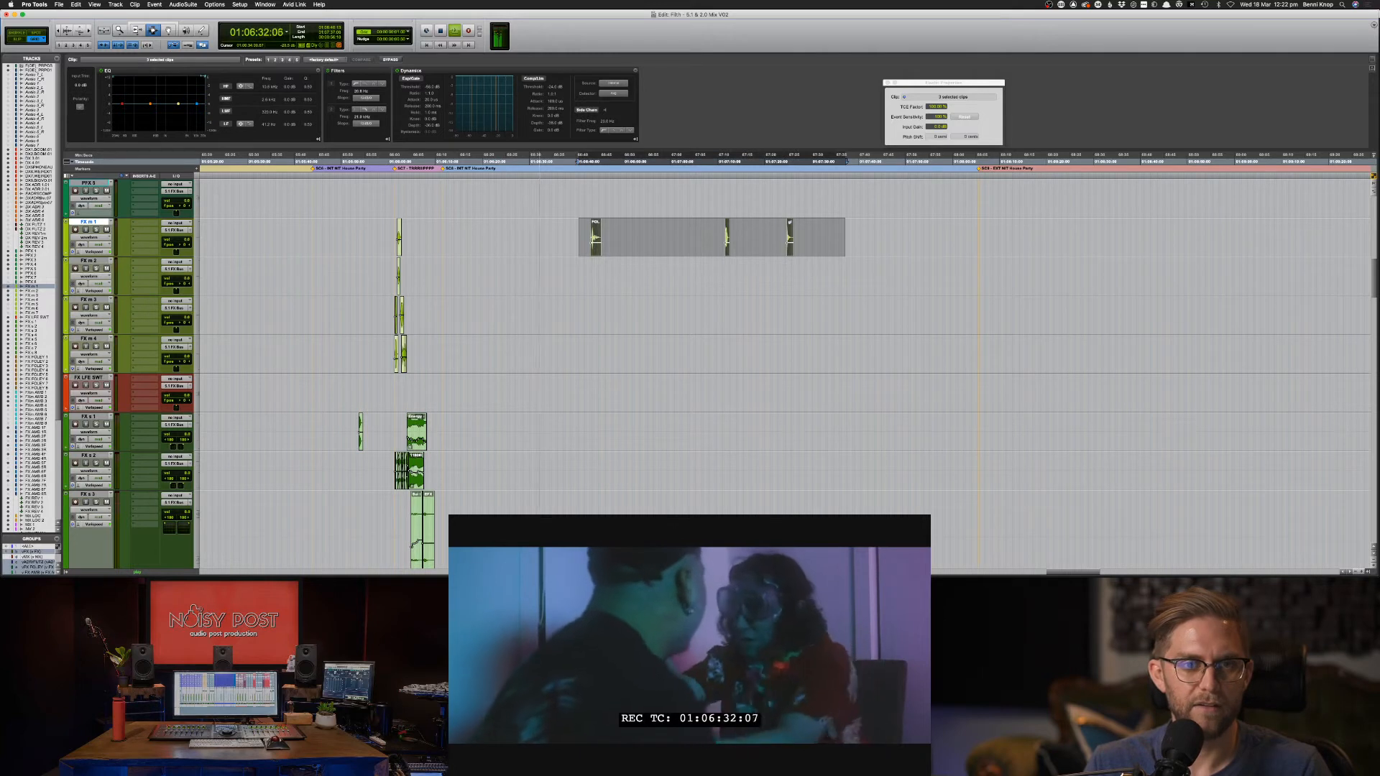
Sweep the clip low-pass filter down to 564.1 Hz and nudge the first glass bottle clip earlier.
{"action": "left_click_drag", "start_coordinate": [204, 76], "coordinate": [130, 77]}
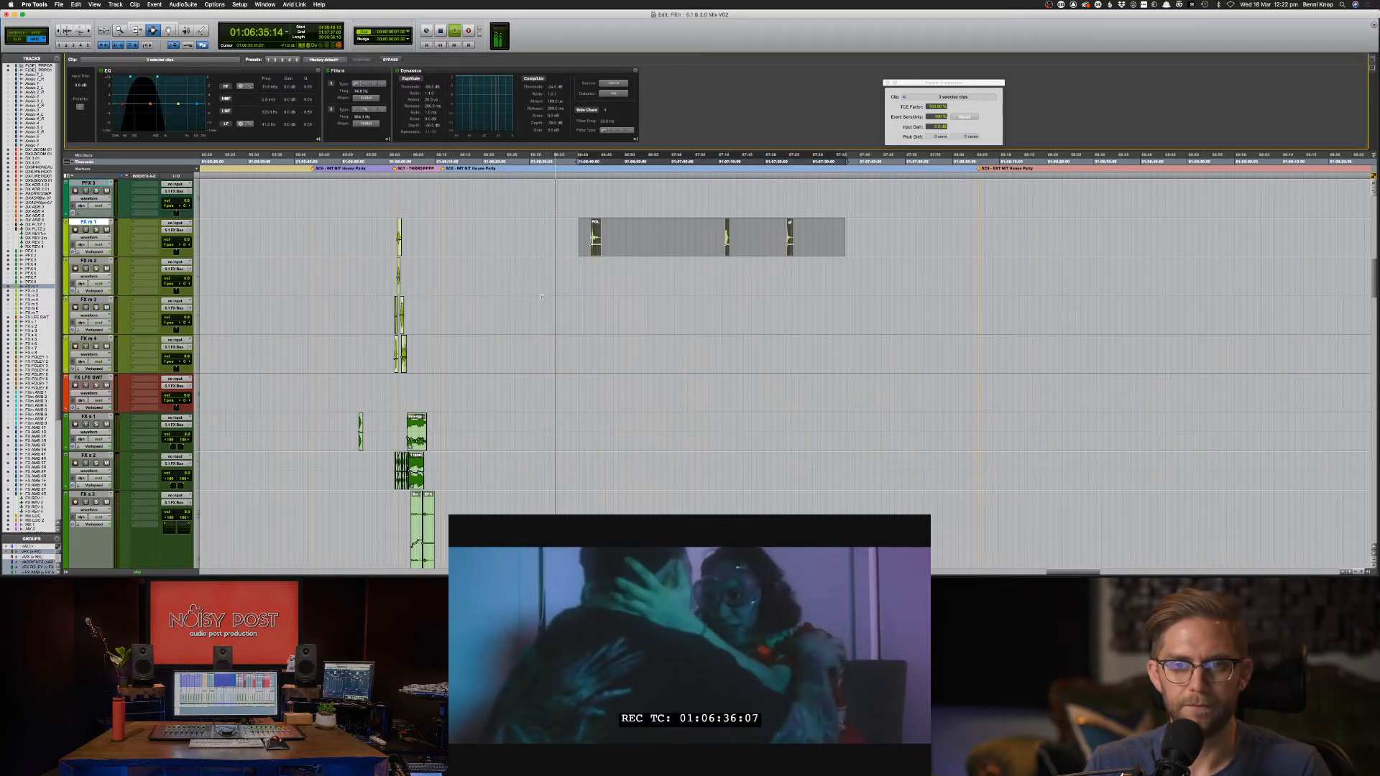
{"action": "key", "text": "F8"}
{"action": "left_click", "coordinate": [579, 234]}
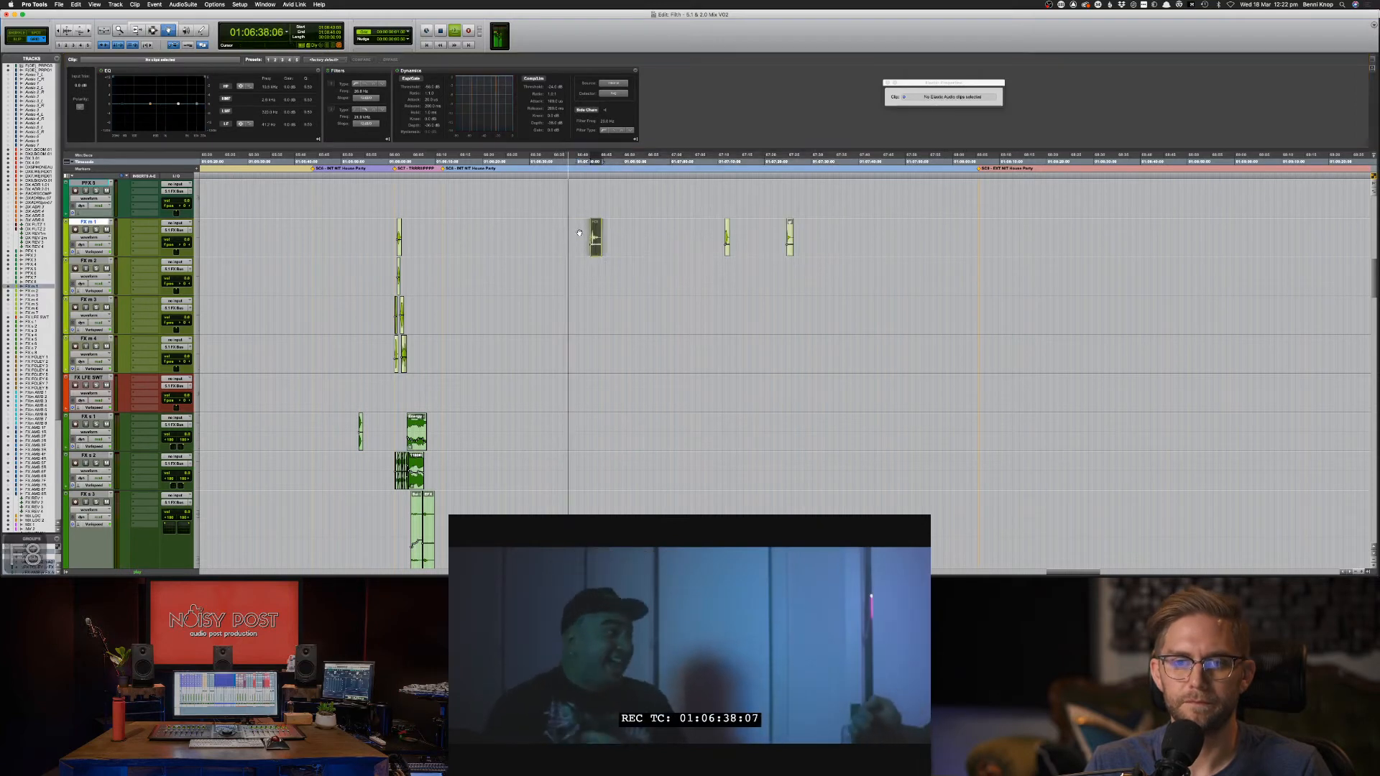
{"action": "left_click_drag", "start_coordinate": [595, 233], "coordinate": [570, 234]}
{"action": "key", "text": "F7"}
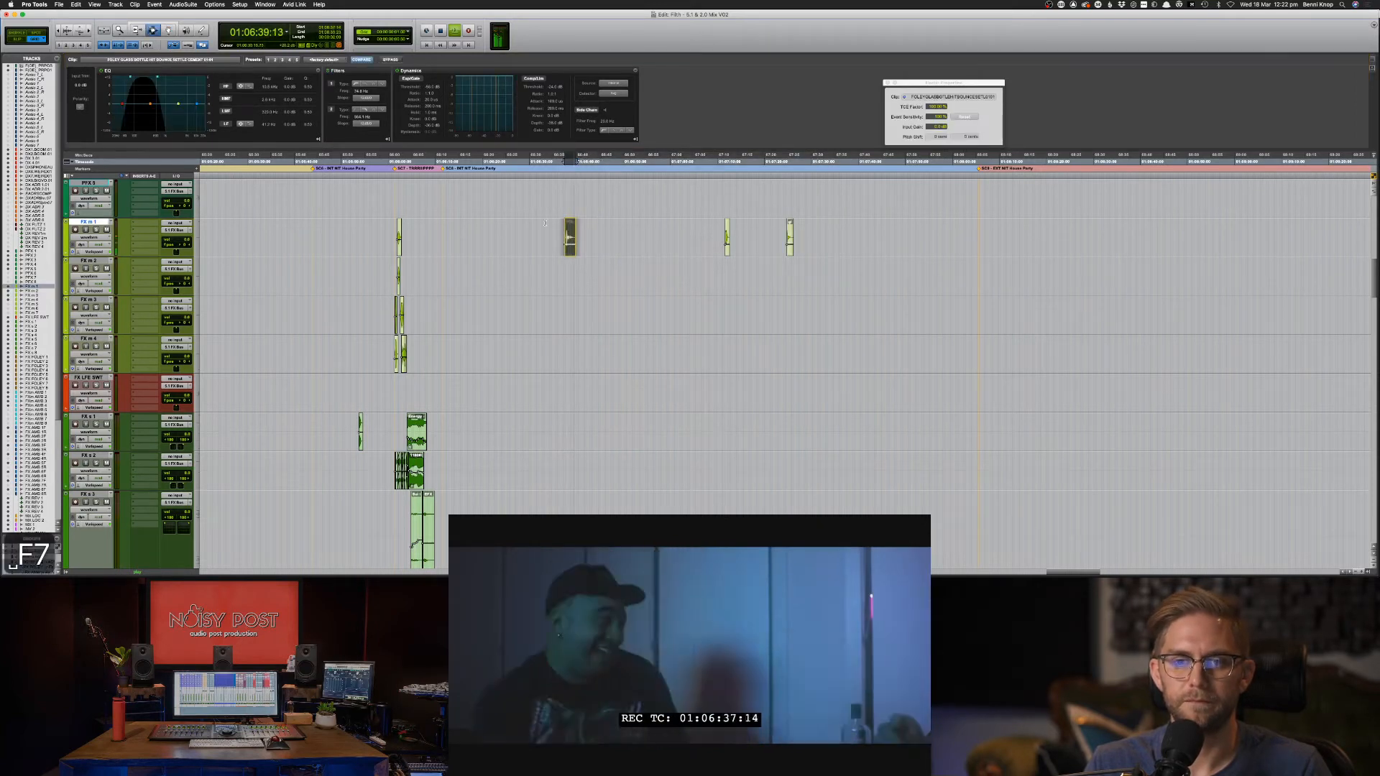
Select all three FX m 1 clips, solo the track and play from 01:06:34:09.
{"action": "left_click", "coordinate": [546, 224]}
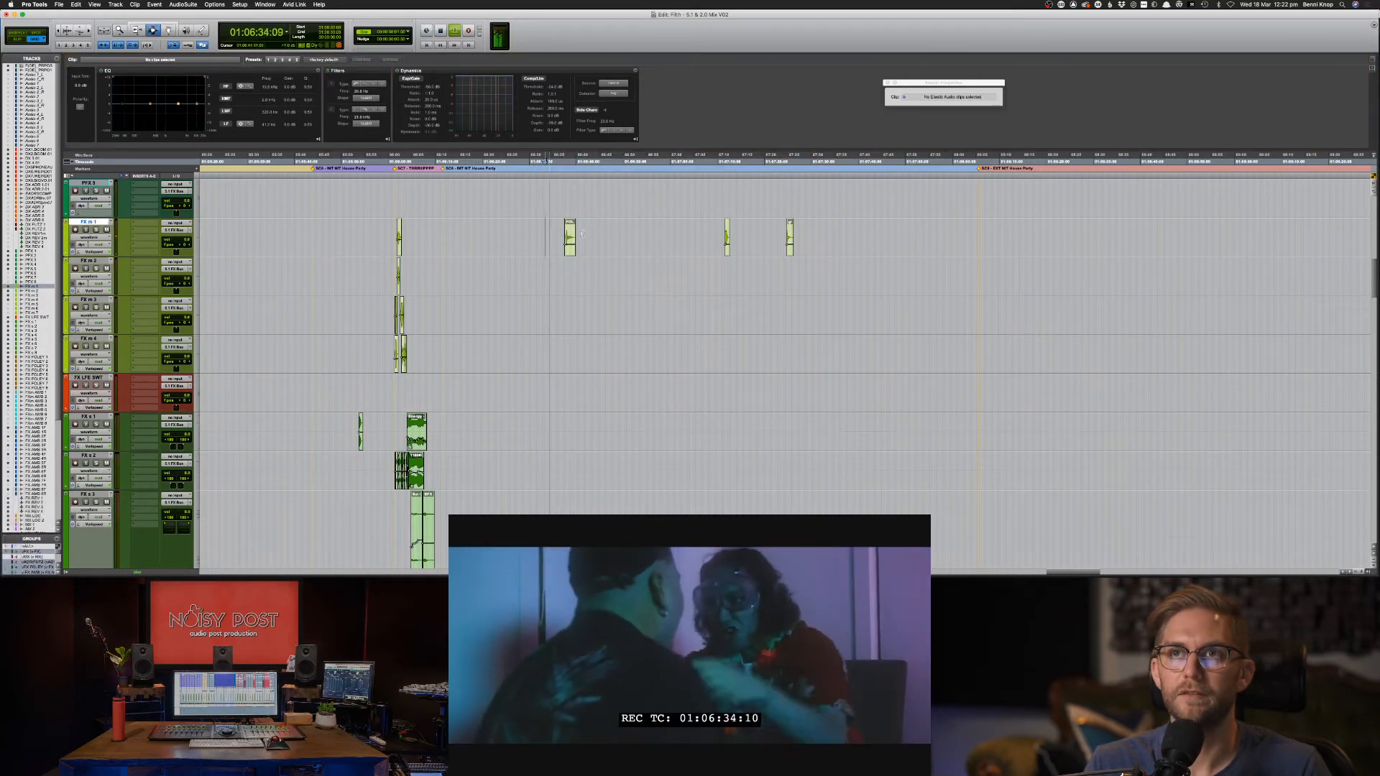
{"action": "key", "text": "F8"}
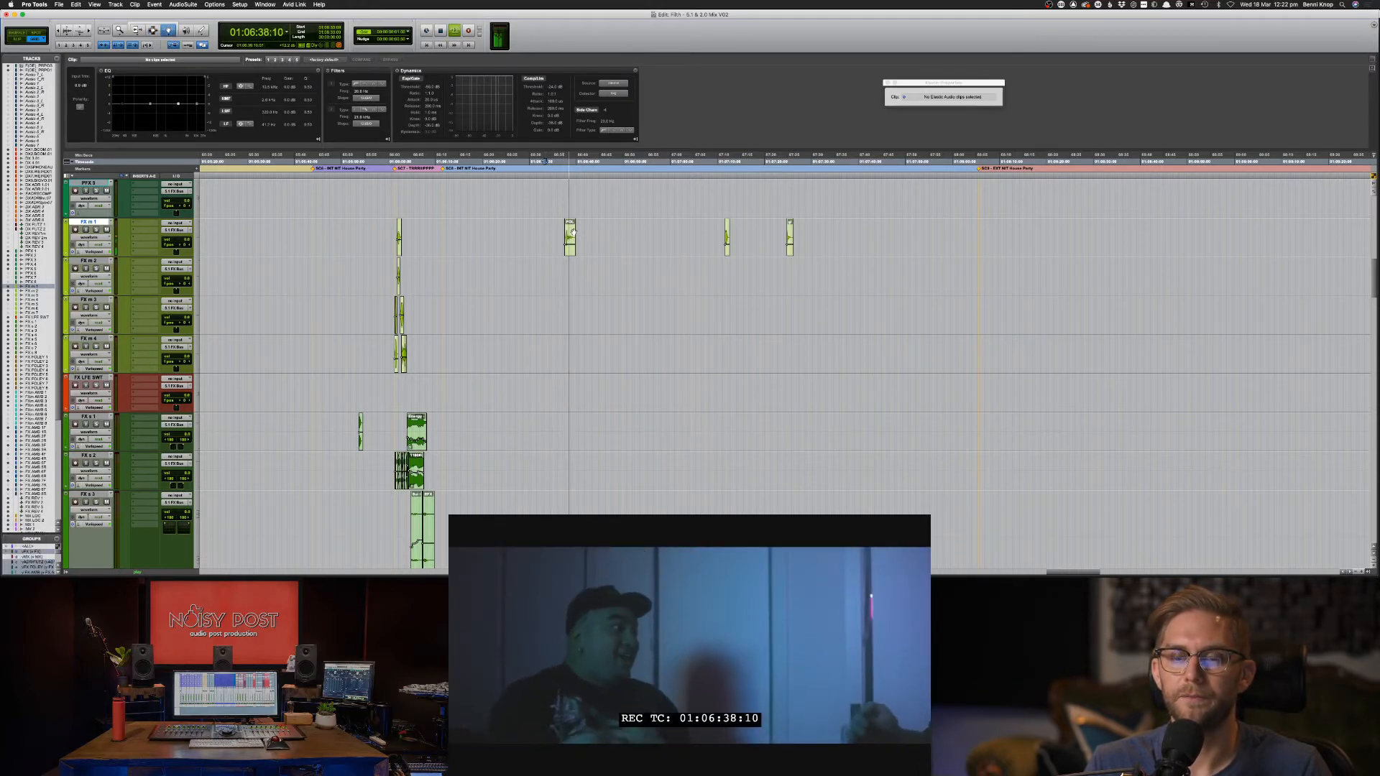
{"action": "left_click", "coordinate": [570, 237]}
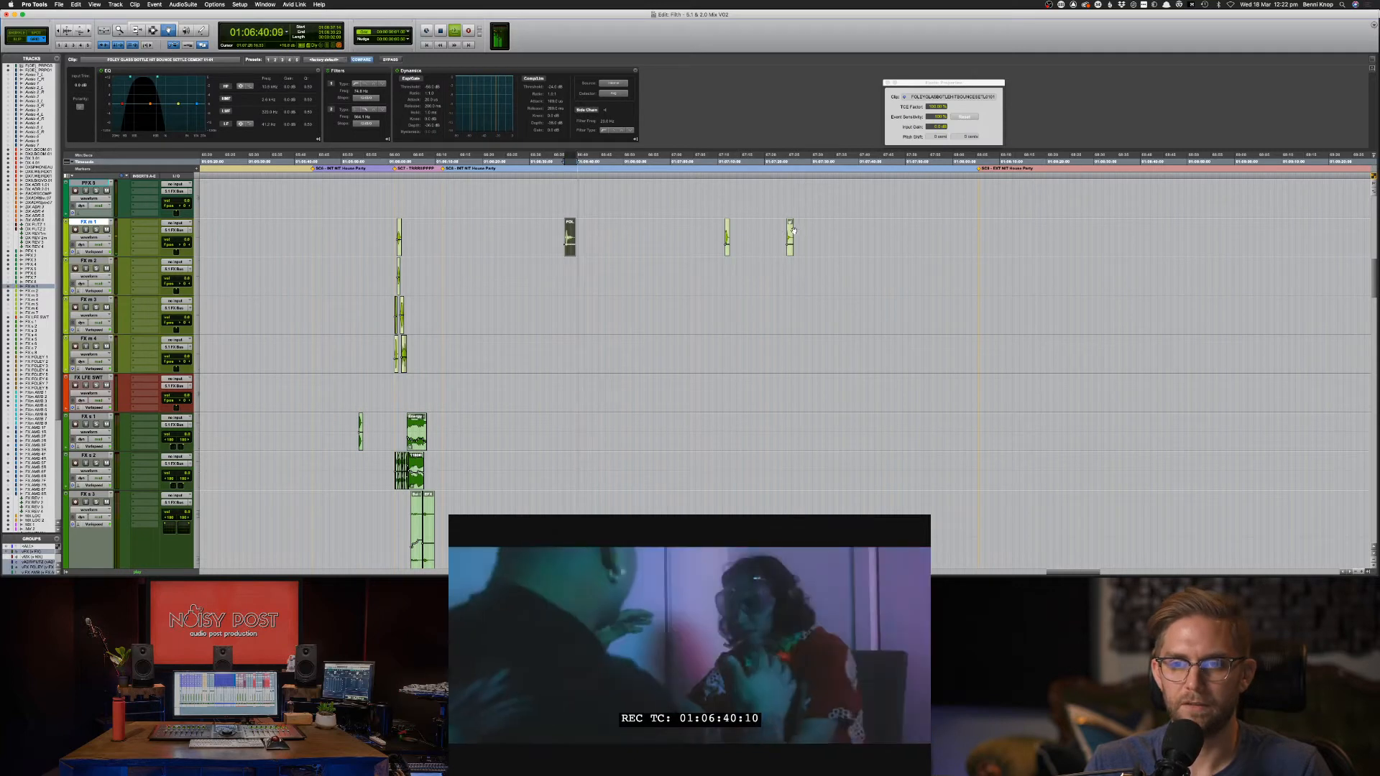
{"action": "left_click", "coordinate": [790, 232], "text": "shift"}
{"action": "key", "text": "space"}
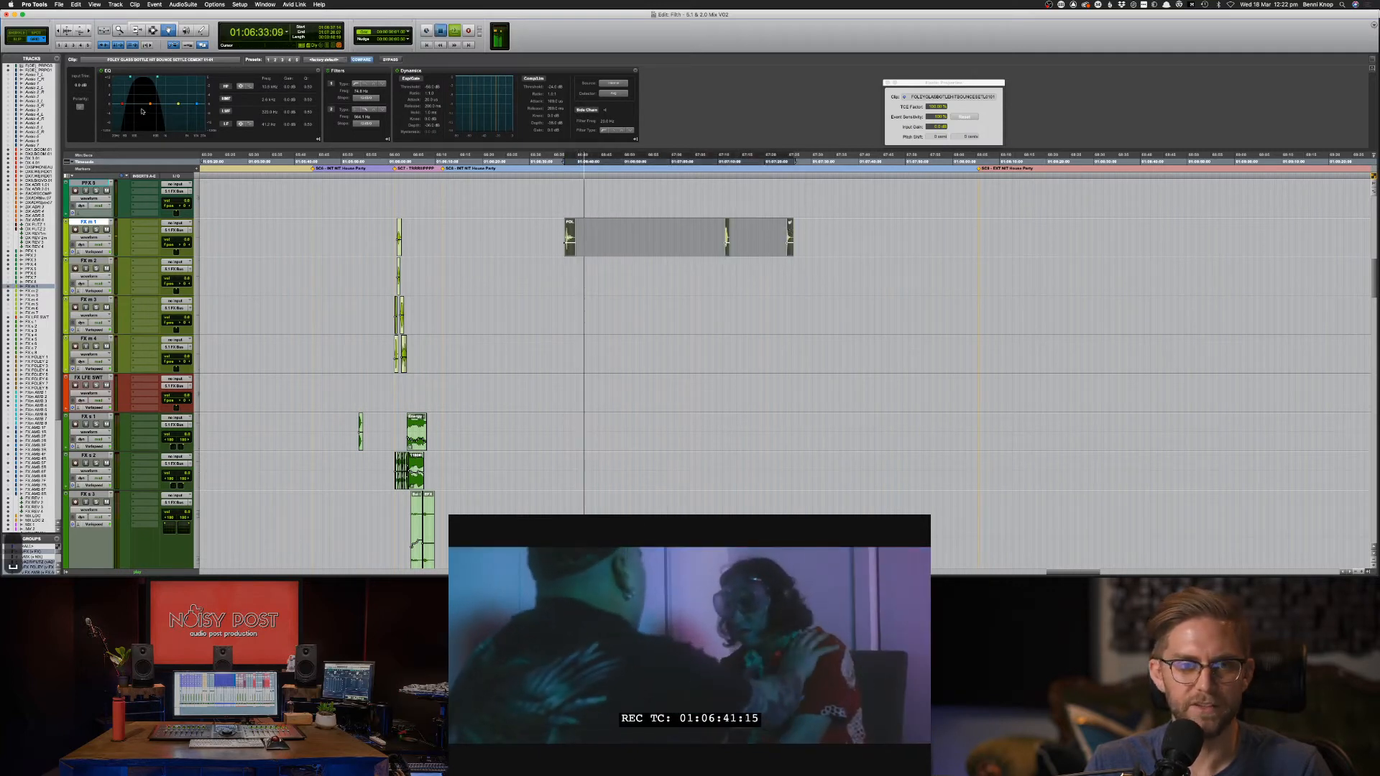
{"action": "key", "text": "shift+s"}
{"action": "key", "text": "space"}
Raise the filter frequency on the three selected clips and audition the result.
{"action": "left_click_drag", "start_coordinate": [157, 77], "coordinate": [170, 79]}
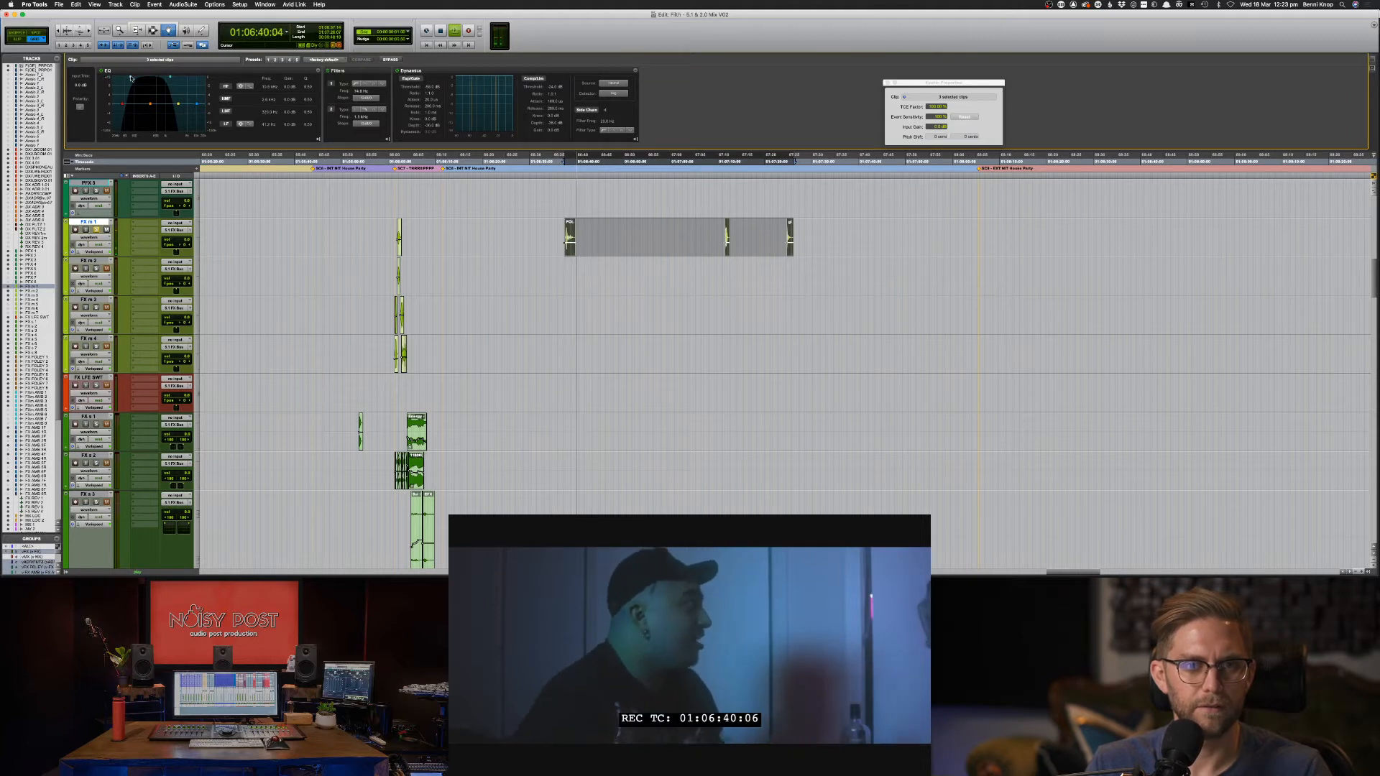
{"action": "key", "text": "space"}
{"action": "key", "text": "space"}
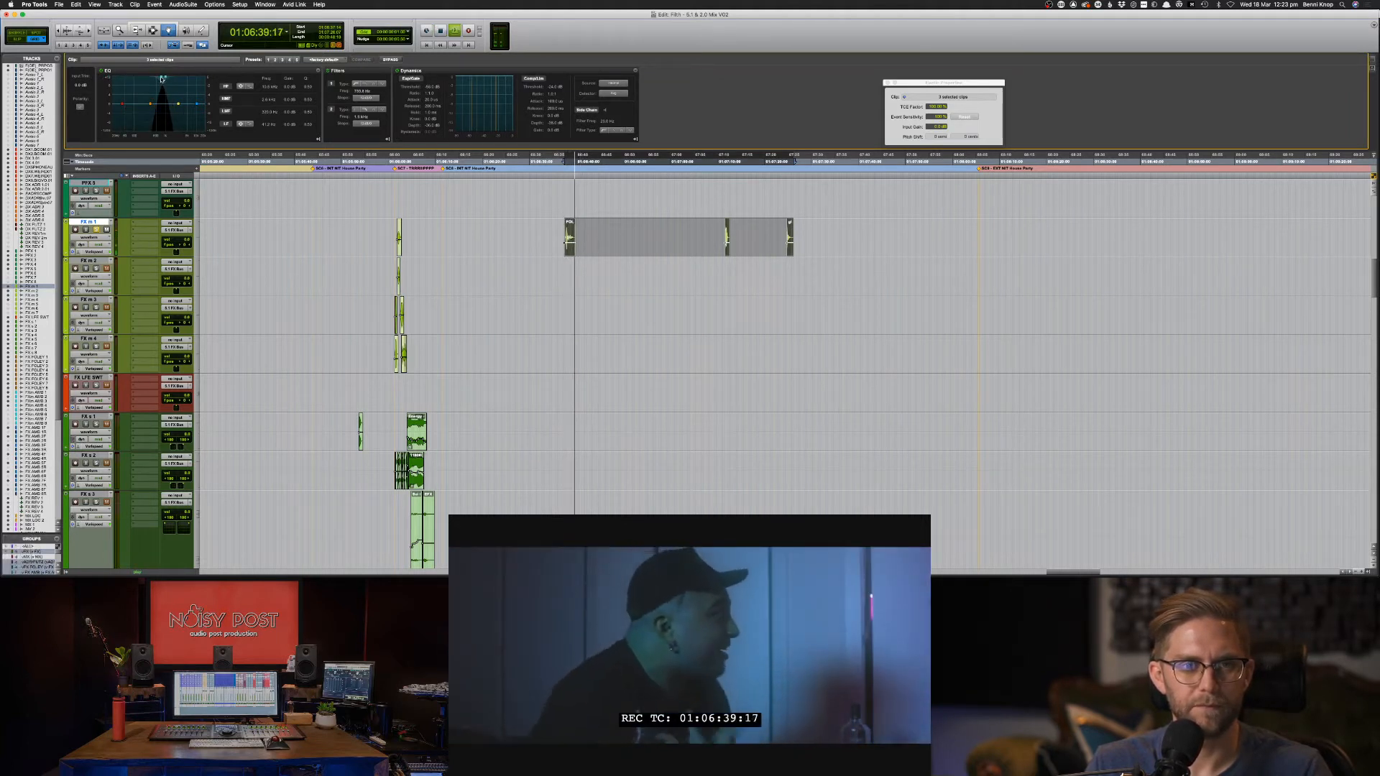
{"action": "key", "text": "space"}
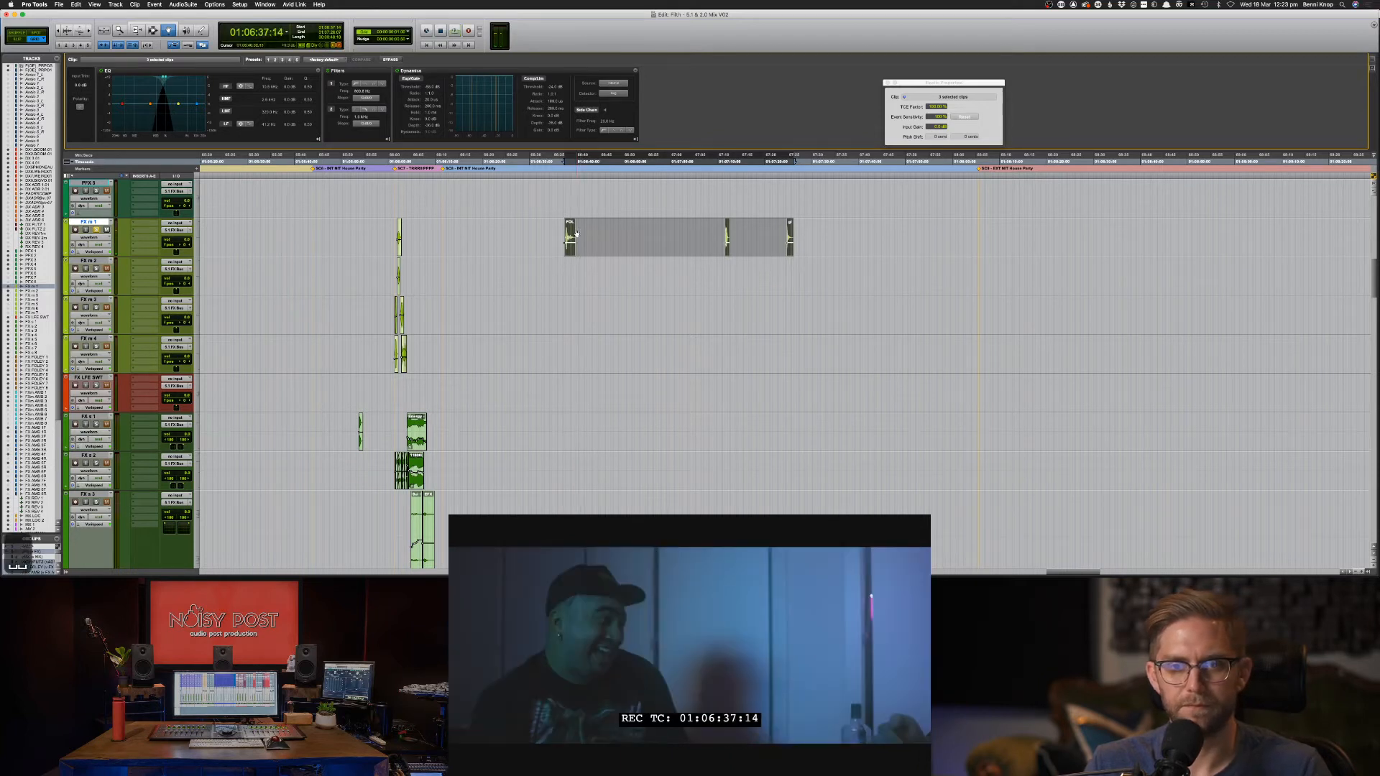
{"action": "key", "text": "space"}
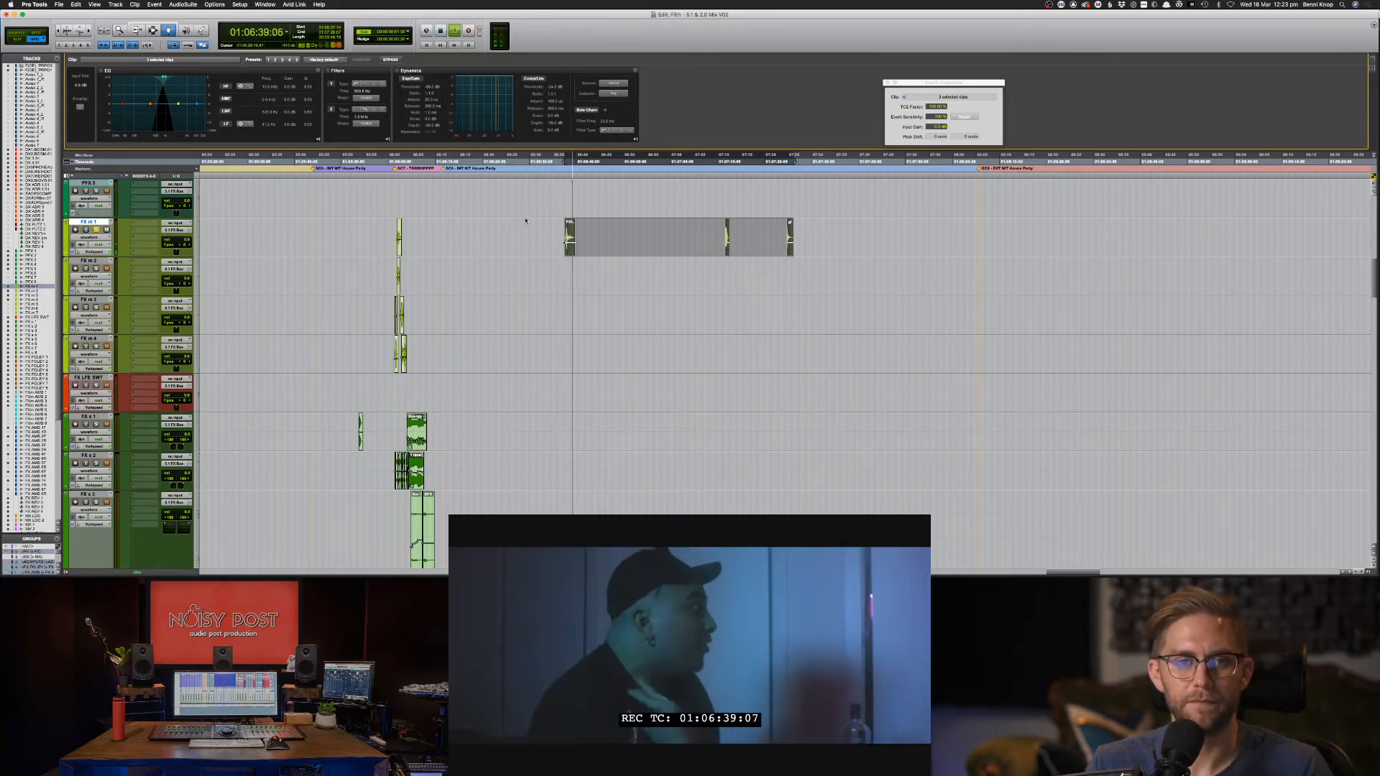
Select the two later FX m 1 clips around 01:07:11 and lower their filter frequency.
{"action": "key", "text": "F7"}
{"action": "left_click", "coordinate": [722, 237]}
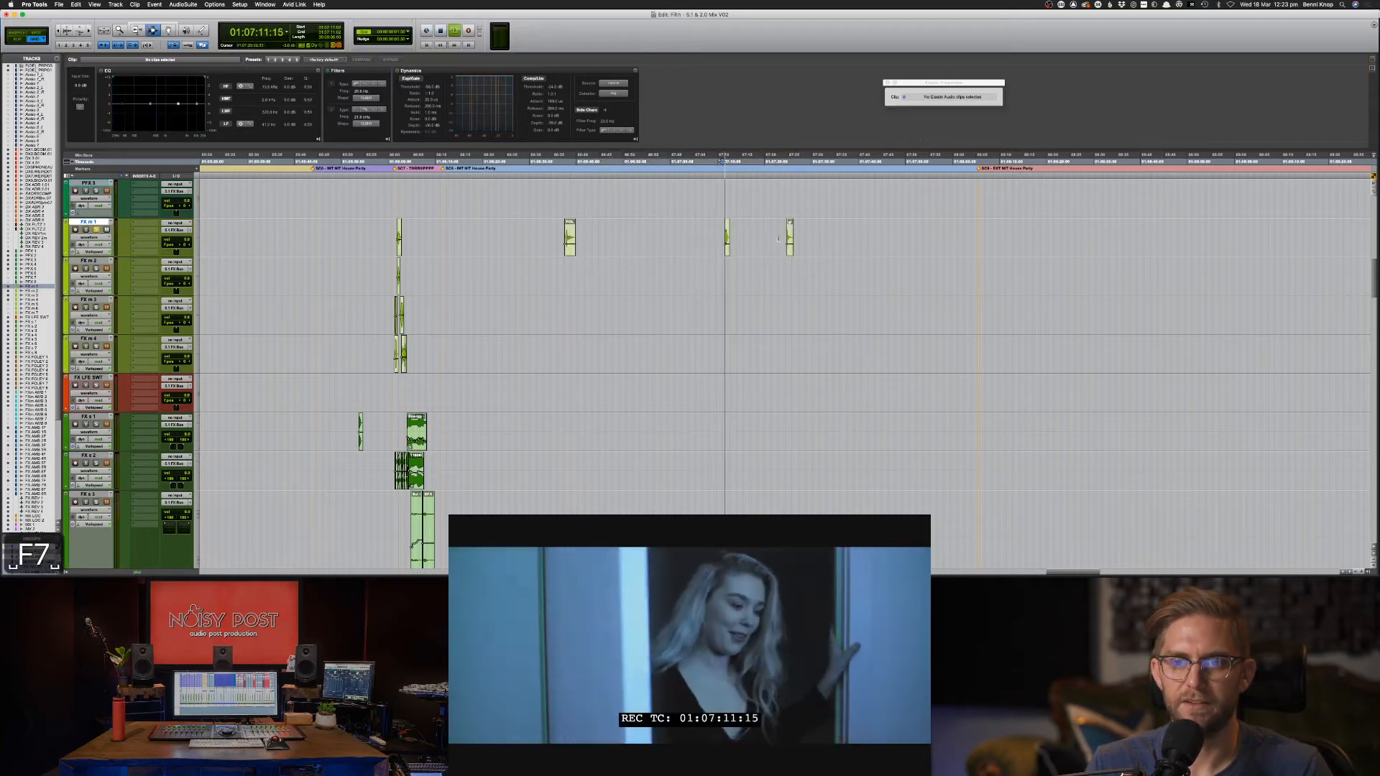
{"action": "left_click_drag", "start_coordinate": [713, 237], "coordinate": [825, 237]}
{"action": "key", "text": "space"}
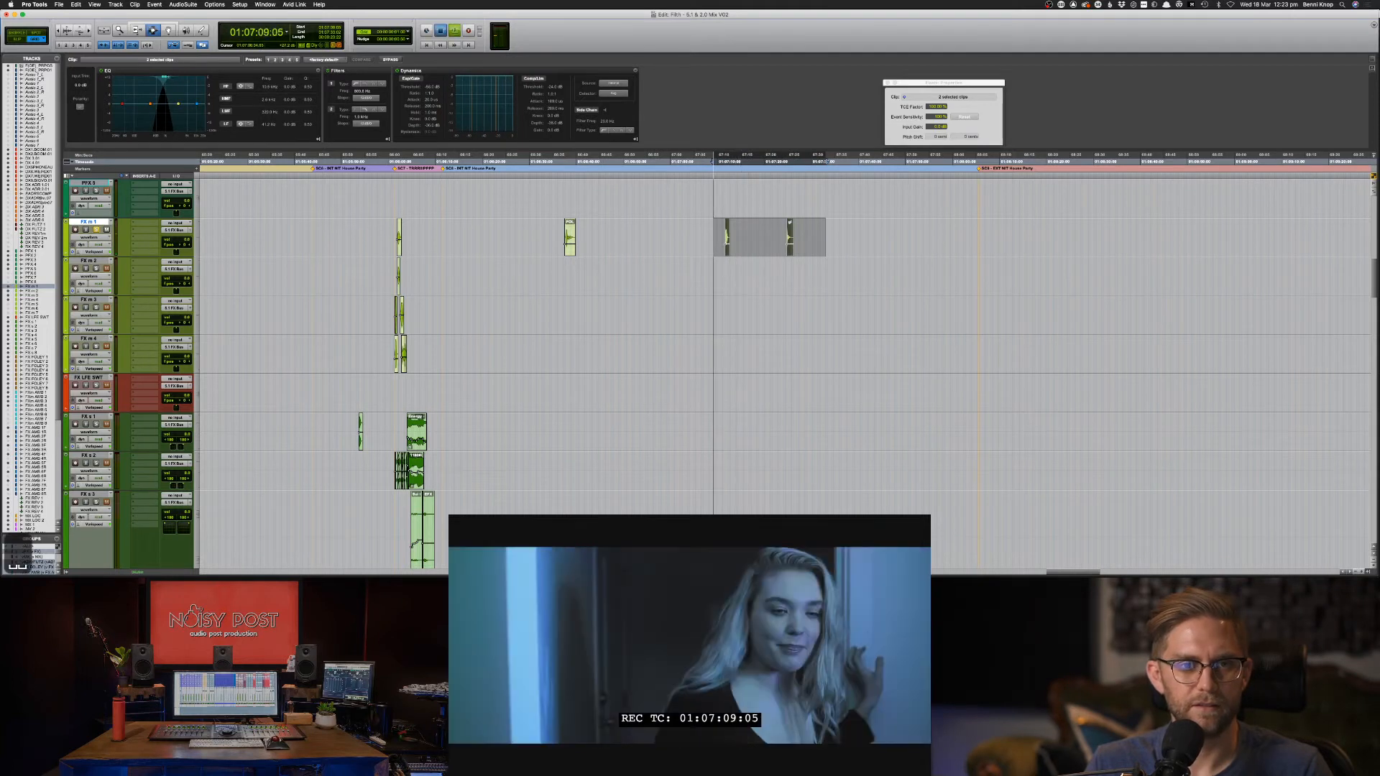
{"action": "left_click_drag", "start_coordinate": [164, 77], "coordinate": [155, 78]}
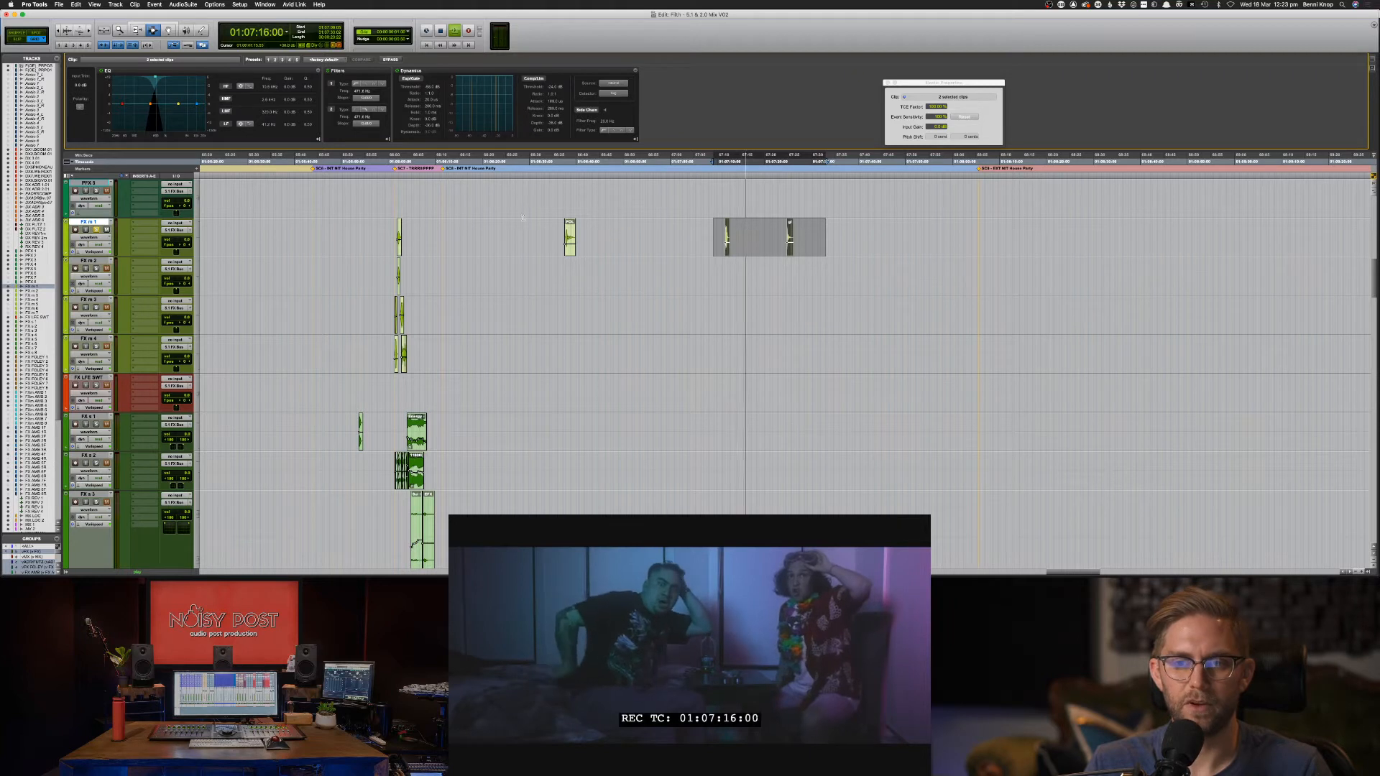
Reselect a wider range over three FX m 1 clips and replay it with waveforms shown.
{"action": "left_click_drag", "start_coordinate": [565, 237], "coordinate": [835, 237]}
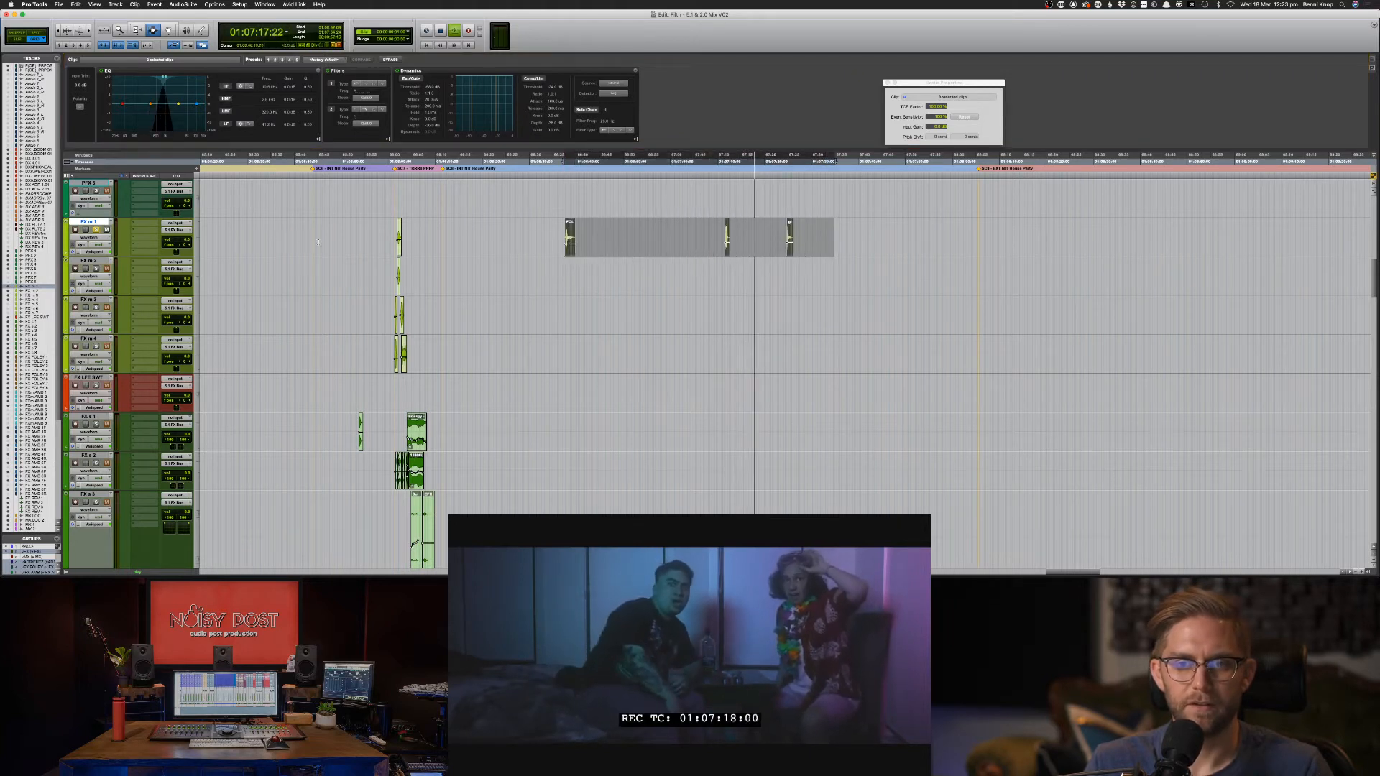
{"action": "left_click", "coordinate": [186, 245], "text": "ctrl+super"}
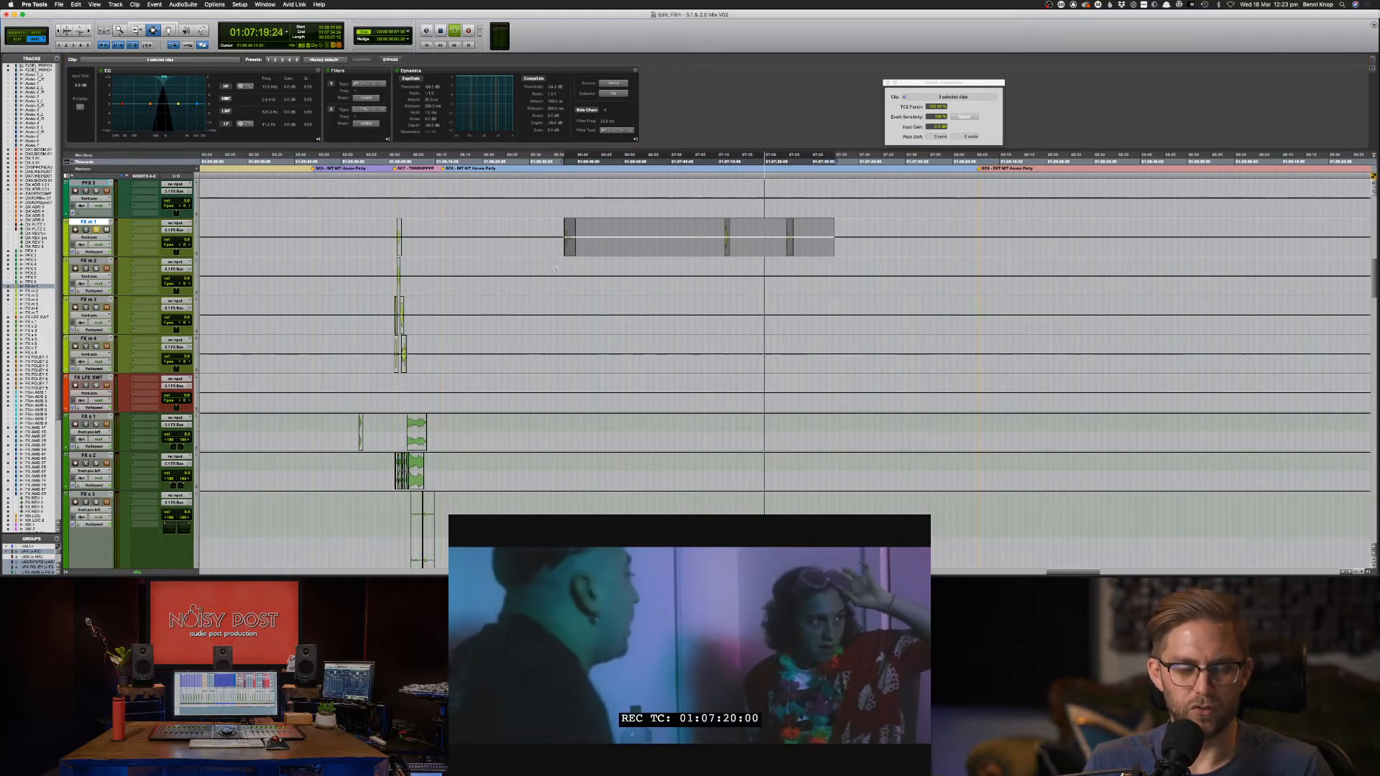
{"action": "key", "text": "F6"}
{"action": "key", "text": "F7"}
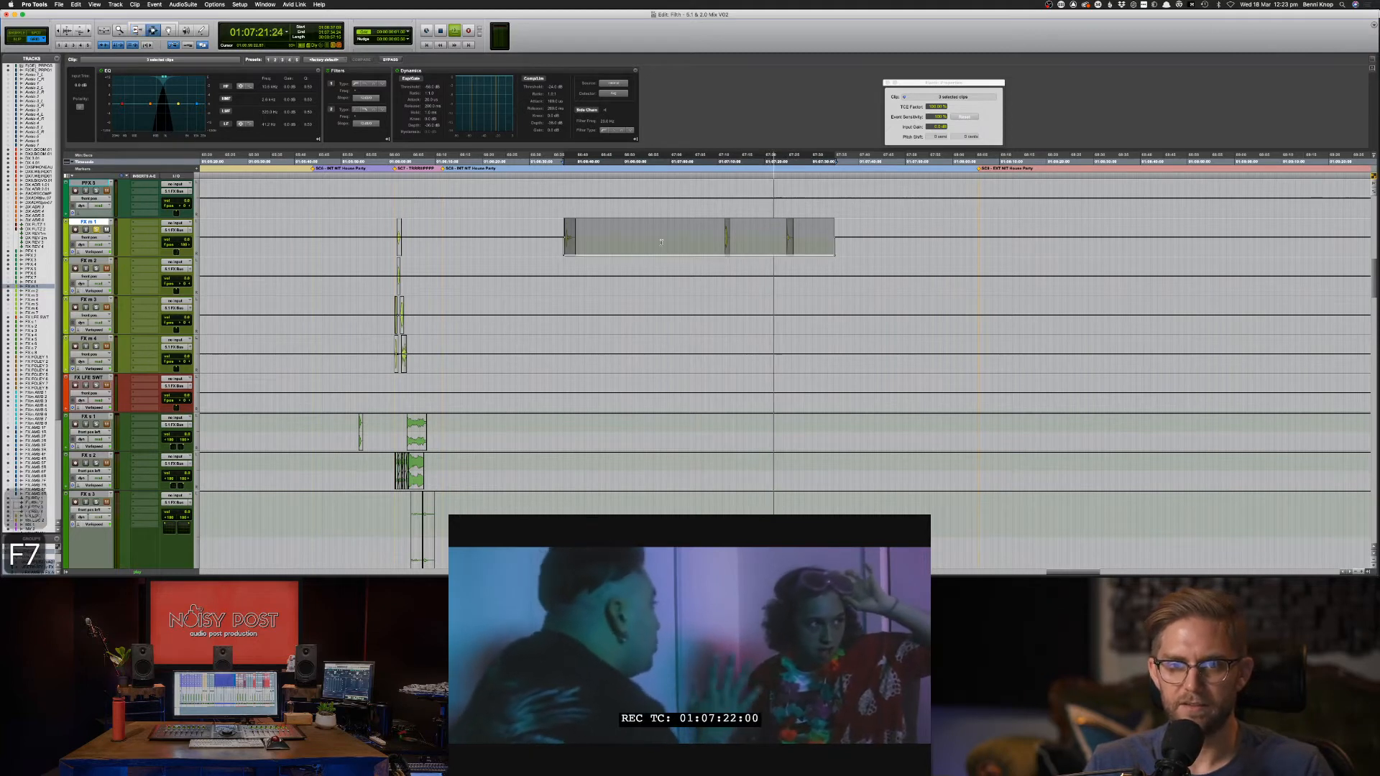
{"action": "left_click", "coordinate": [557, 239]}
{"action": "key", "text": "space"}
{"action": "key", "text": "space"}
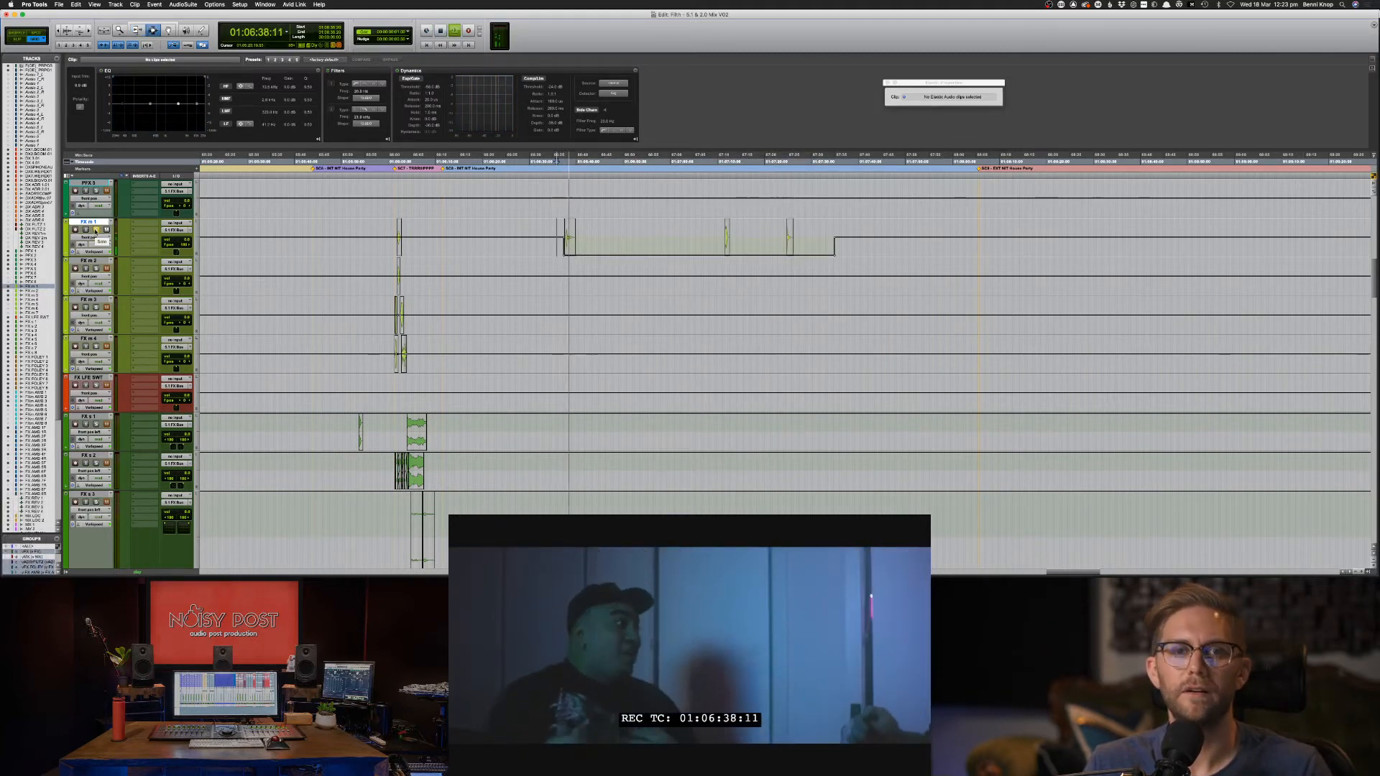
{"action": "left_click", "coordinate": [94, 223], "text": "ctrl+super"}
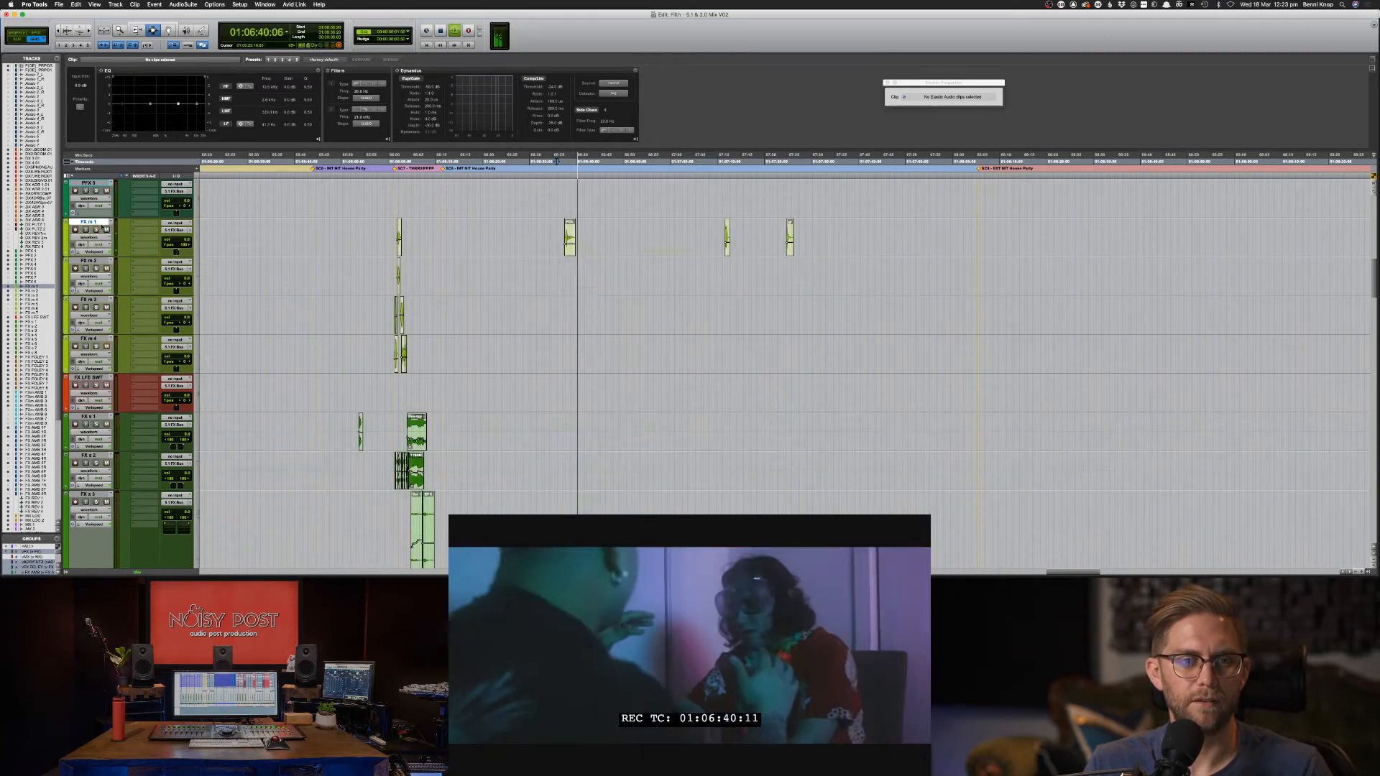
{"action": "key", "text": "space"}
Audition from about 01:07:11 and nudge the glass bottle clip there slightly later.
{"action": "left_click", "coordinate": [728, 232]}
{"action": "left_click", "coordinate": [716, 236]}
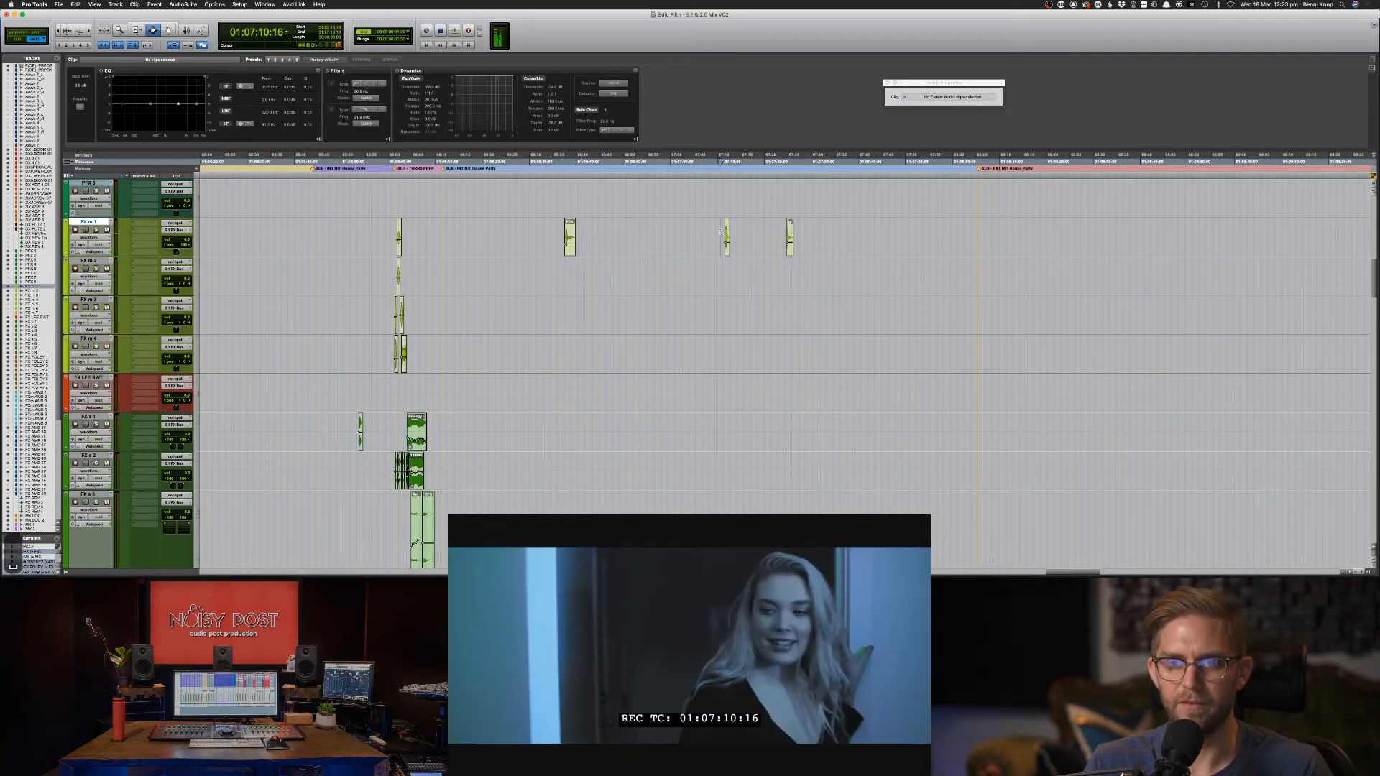
{"action": "key", "text": "space"}
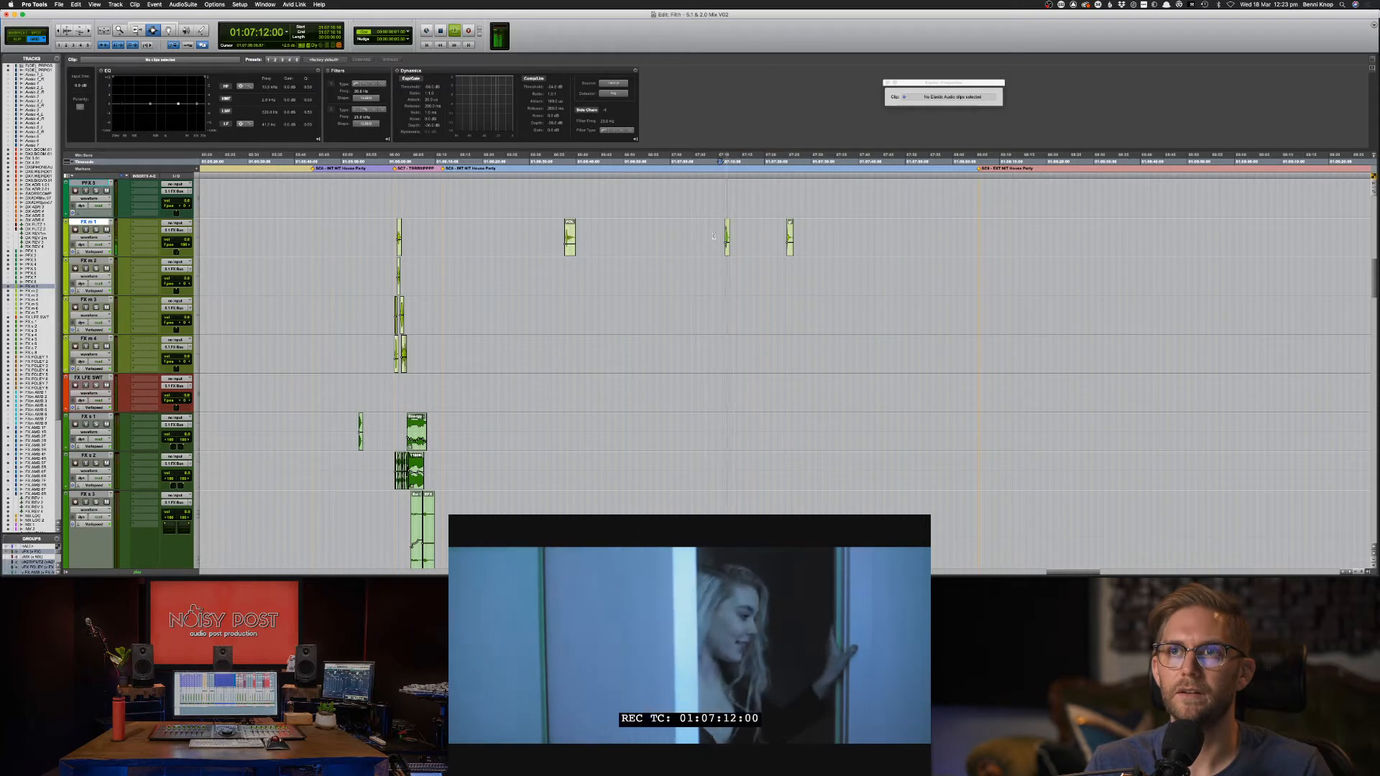
{"action": "key", "text": "space"}
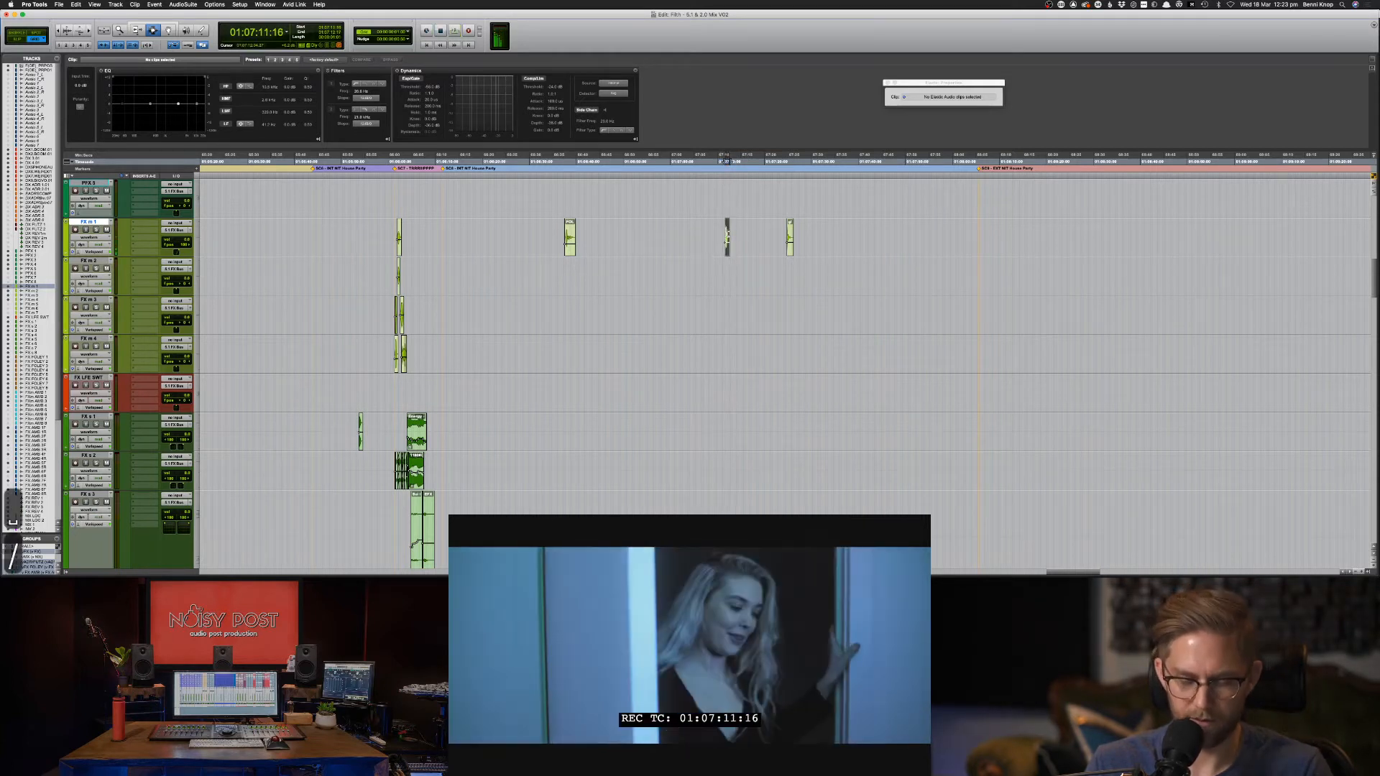
{"action": "left_click", "coordinate": [728, 233]}
{"action": "key", "text": "slash"}
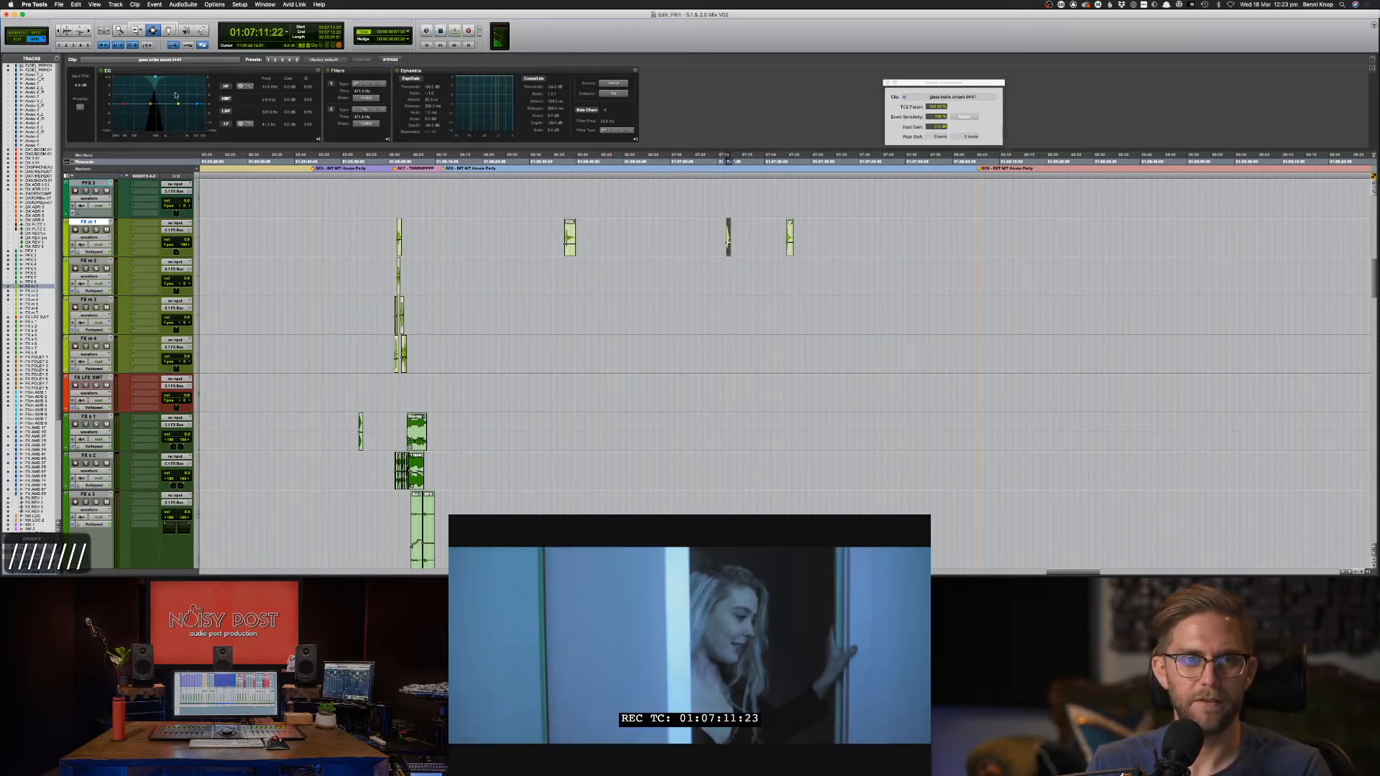
Set the 01:07:11 clip's filter to 1.2 kHz, then settle it at 762.4 Hz while auditioning.
{"action": "left_click", "coordinate": [157, 77]}
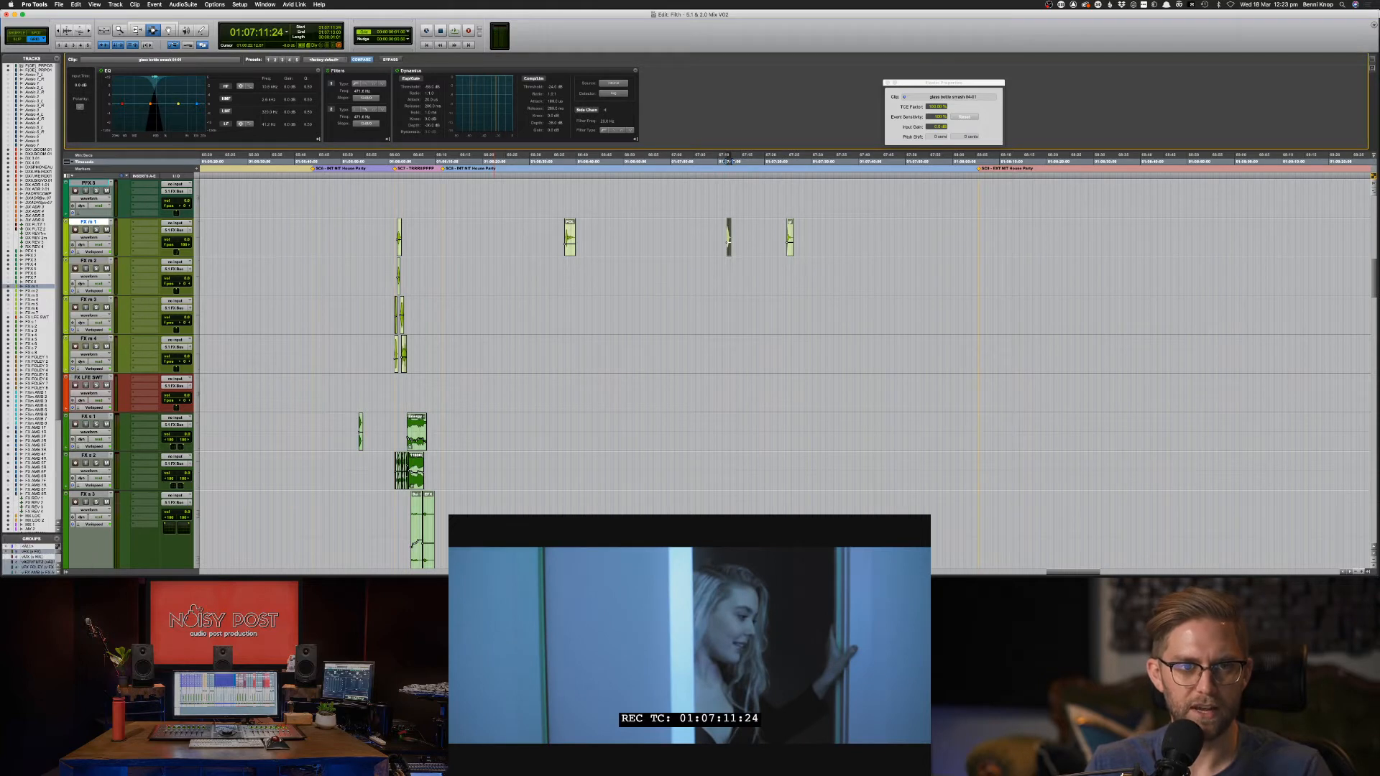
{"action": "left_click_drag", "start_coordinate": [367, 117], "coordinate": [374, 120]}
{"action": "key", "text": "space"}
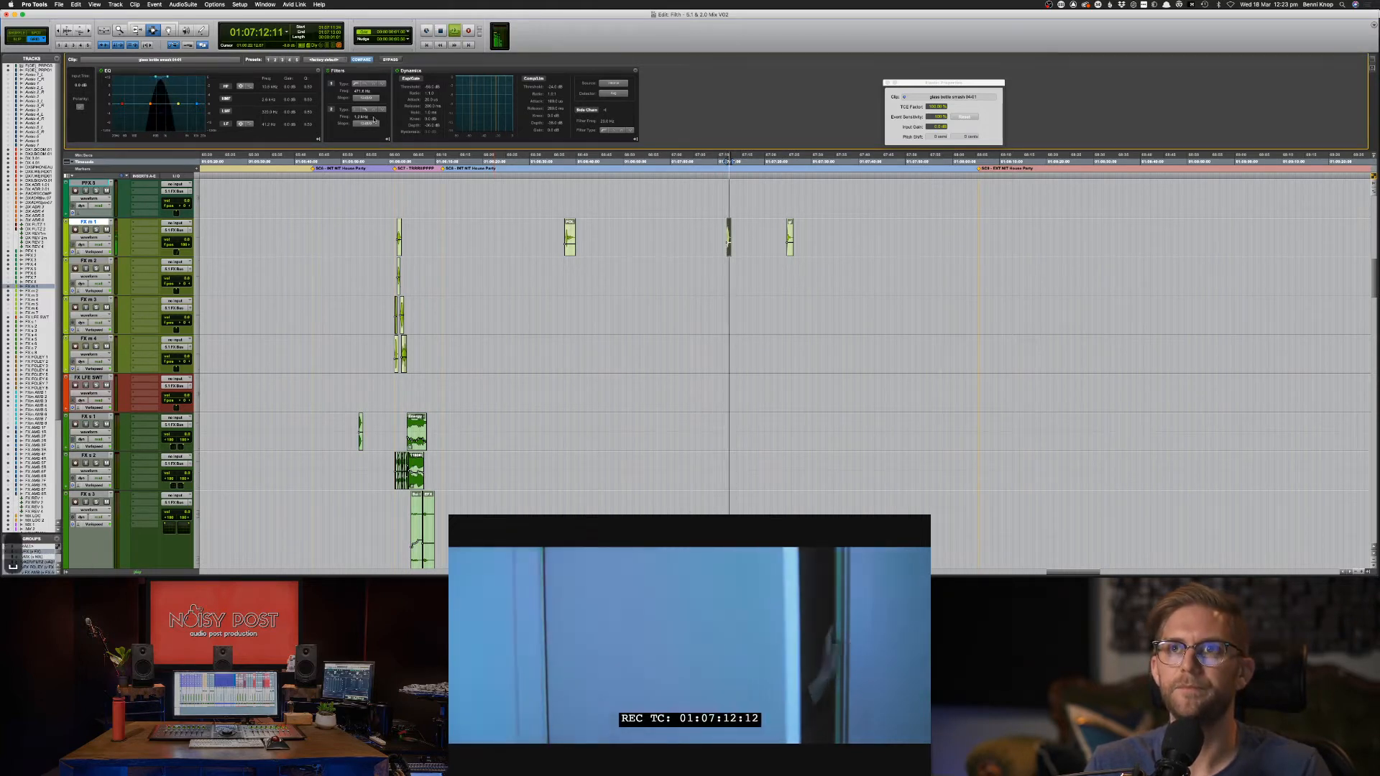
{"action": "key", "text": "space"}
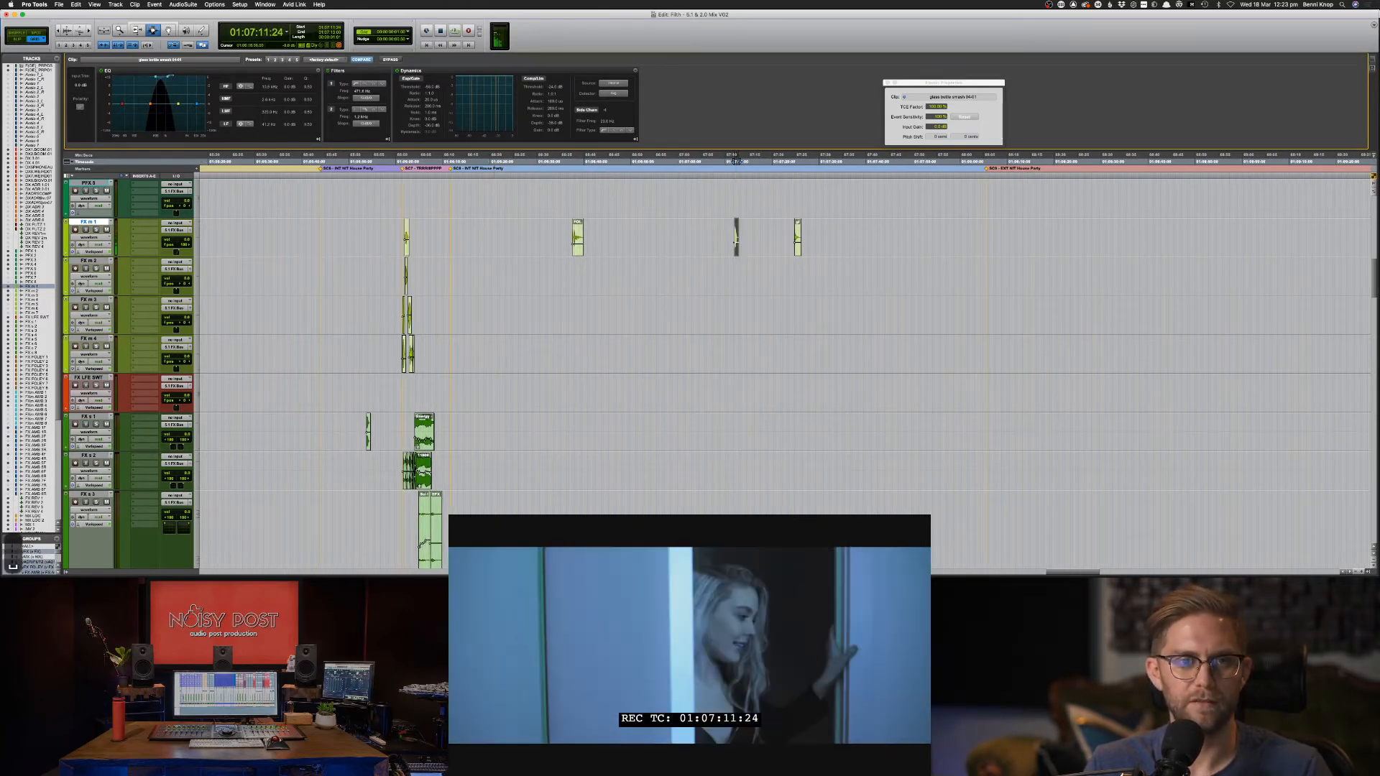
{"action": "left_click_drag", "start_coordinate": [166, 78], "coordinate": [158, 77]}
{"action": "key", "text": "space"}
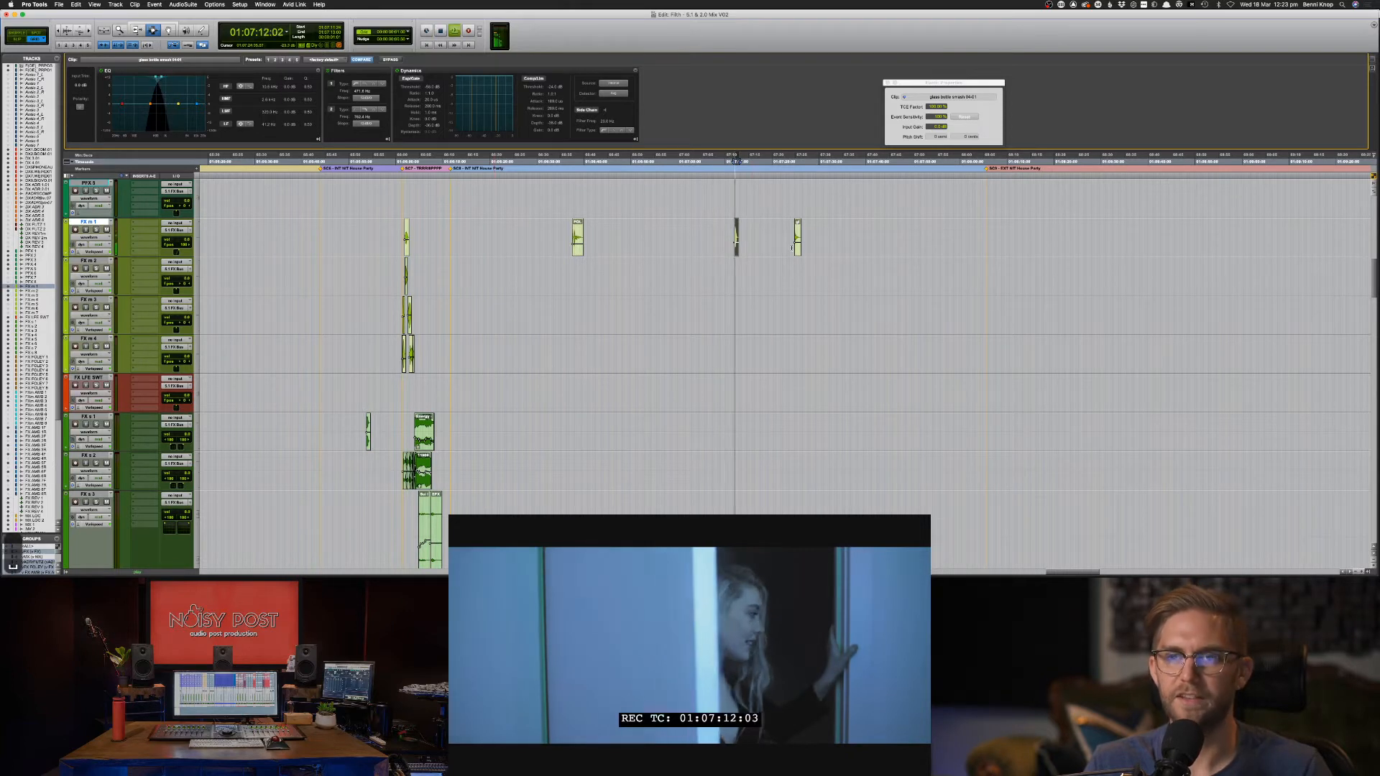
{"action": "key", "text": "space"}
{"action": "key", "text": "space"}
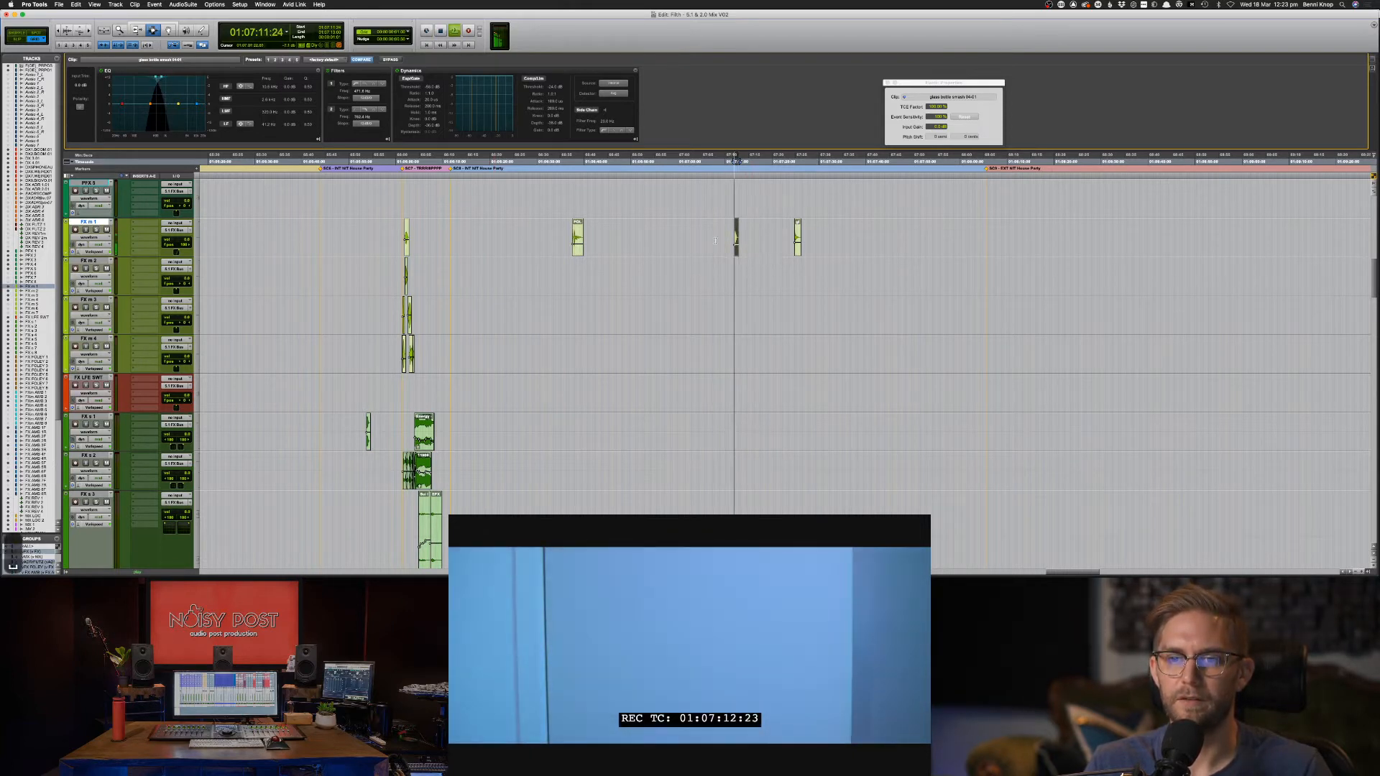
{"action": "key", "text": "space"}
{"action": "left_click", "coordinate": [736, 248]}
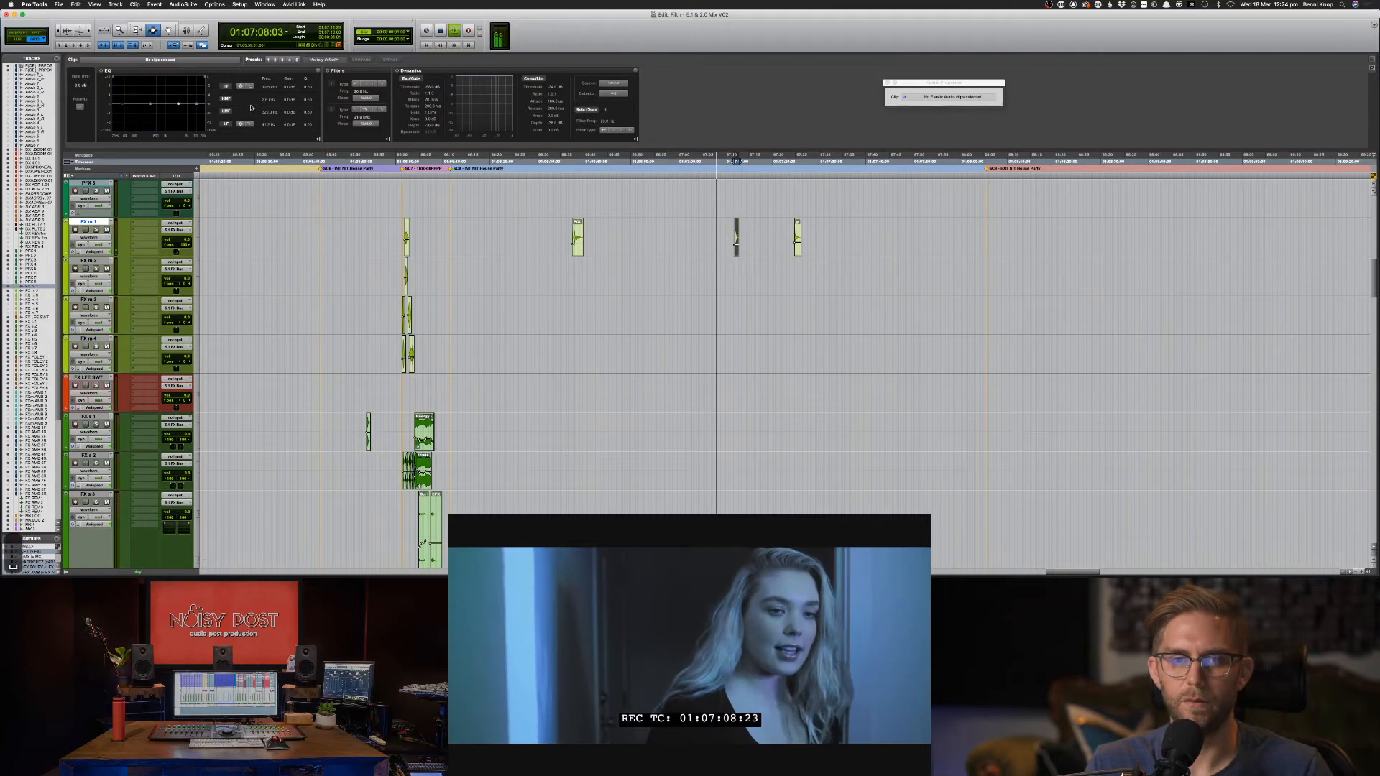
{"action": "key", "text": "space"}
Delete the FX m 1 pan automation across the clip range and audition the 01:07:11 clip.
{"action": "left_click", "coordinate": [185, 245], "text": "ctrl+super"}
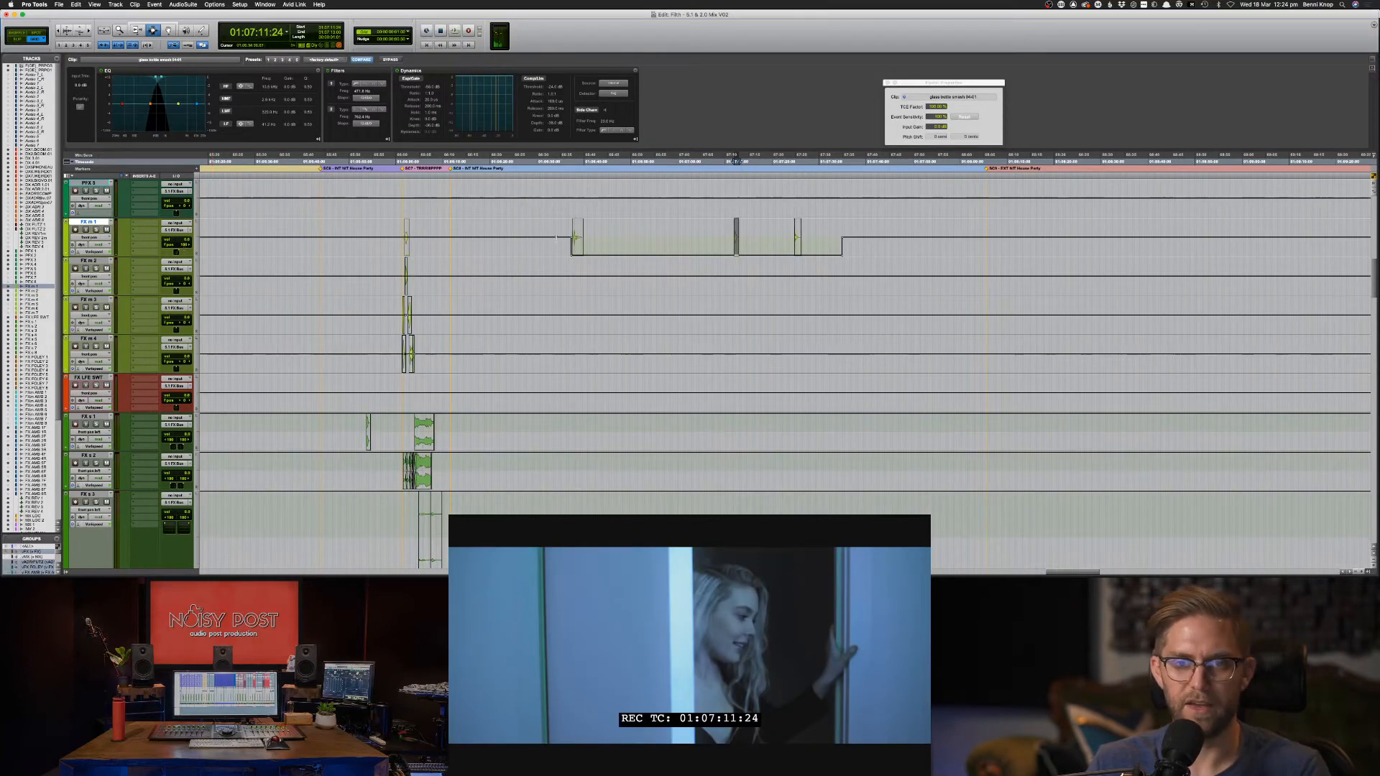
{"action": "left_click_drag", "start_coordinate": [556, 242], "coordinate": [845, 243]}
{"action": "key", "text": "Delete"}
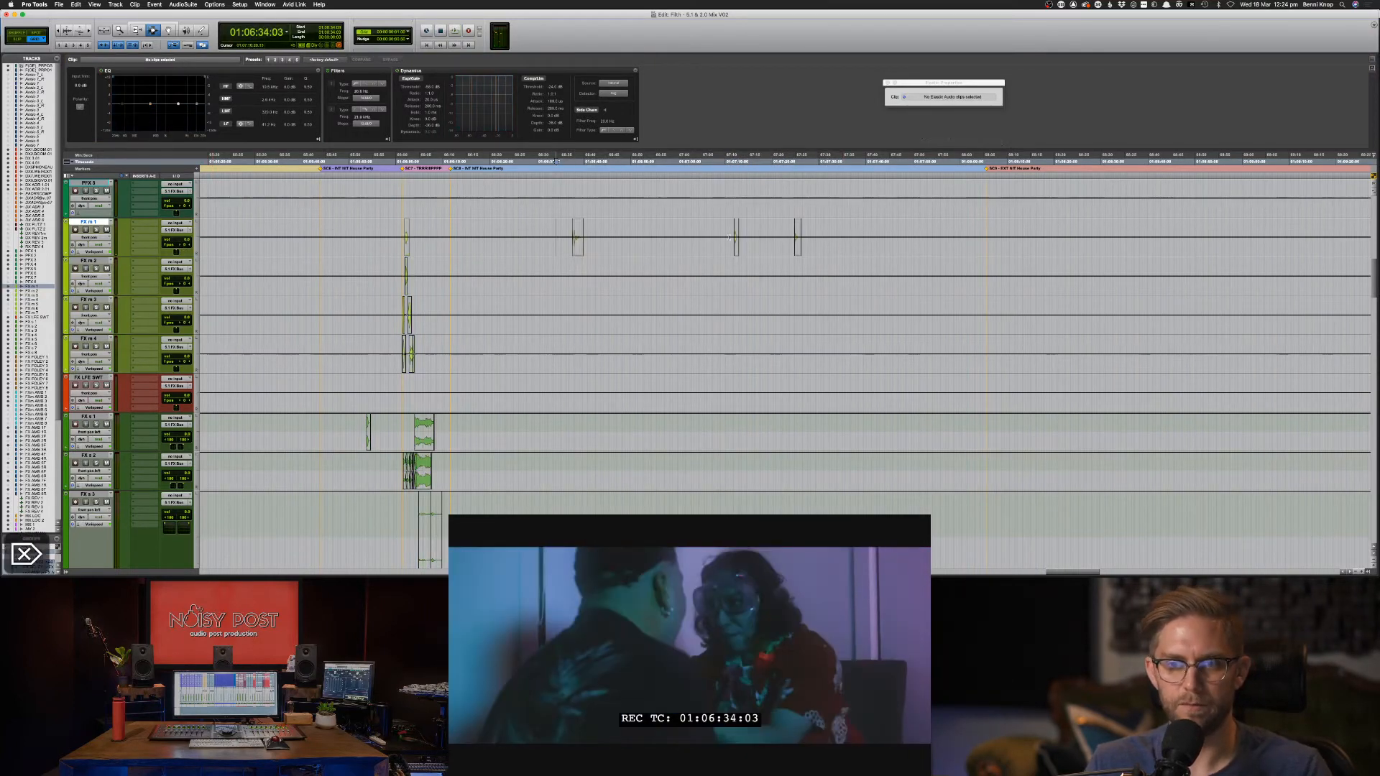
{"action": "left_click", "coordinate": [736, 241]}
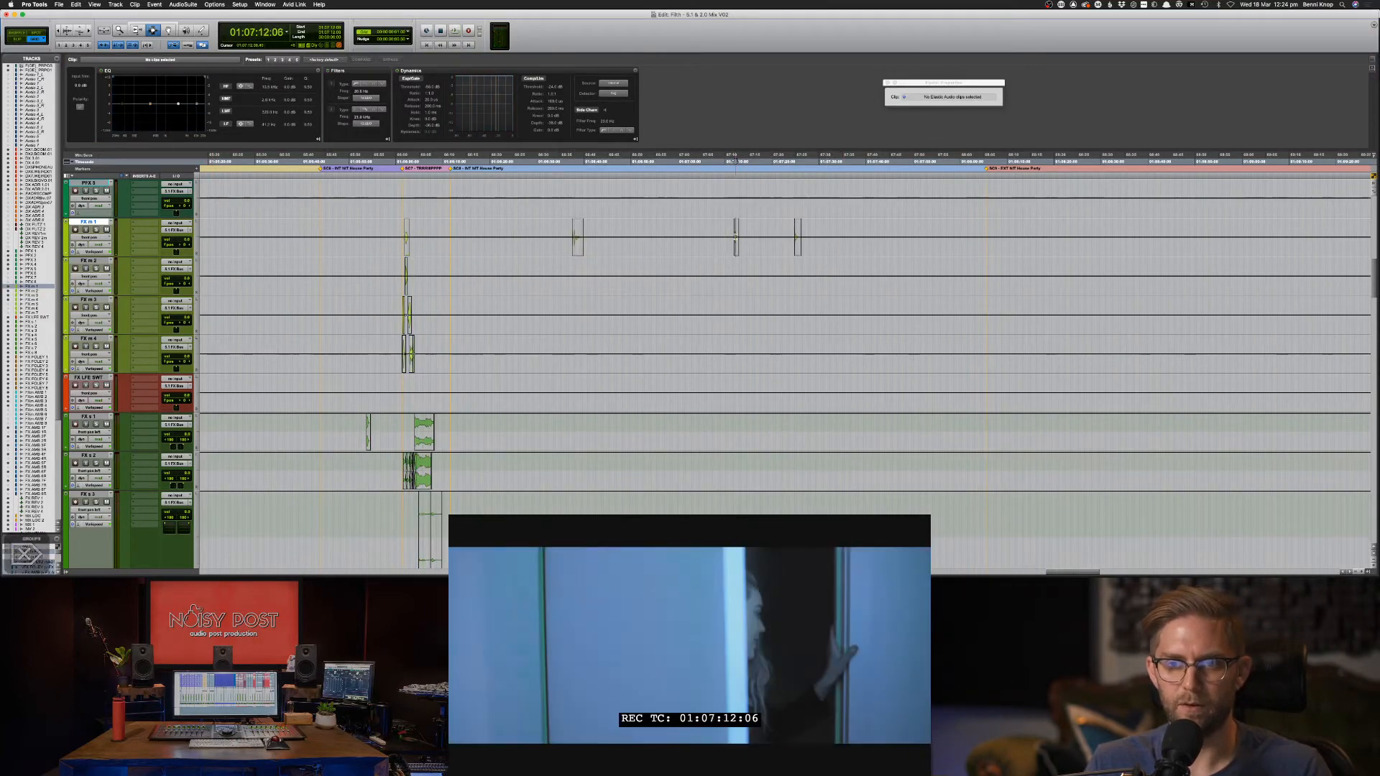
{"action": "key", "text": "F7"}
{"action": "key", "text": "F6"}
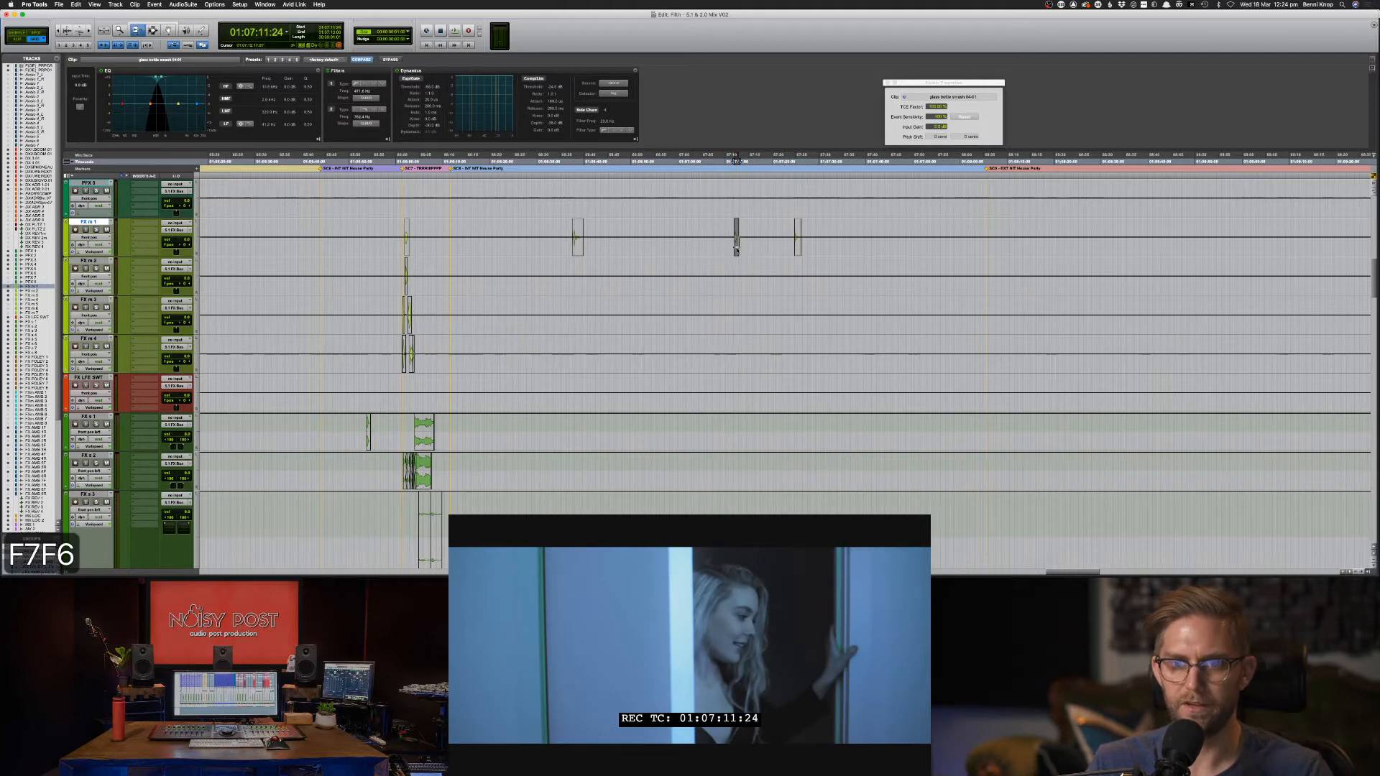
{"action": "key", "text": "space"}
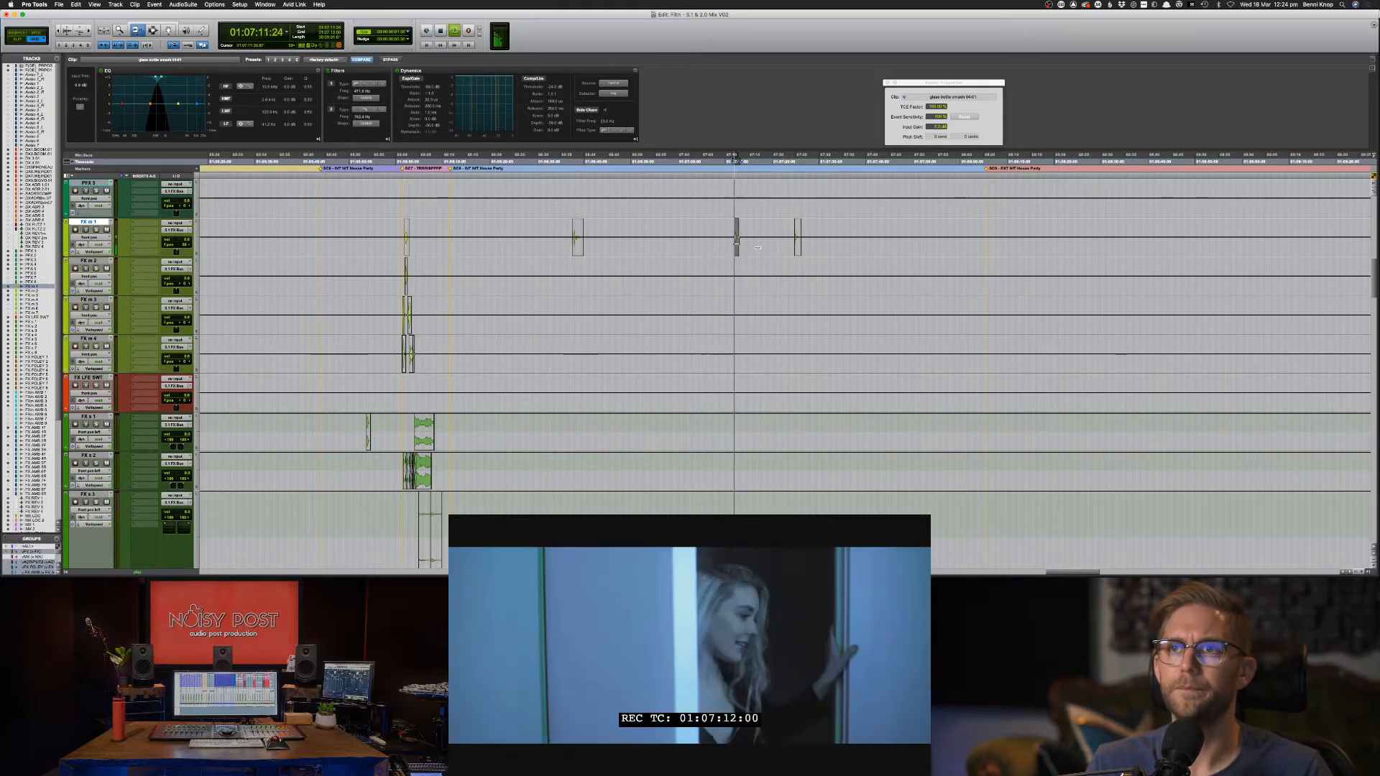
{"action": "key", "text": "F7"}
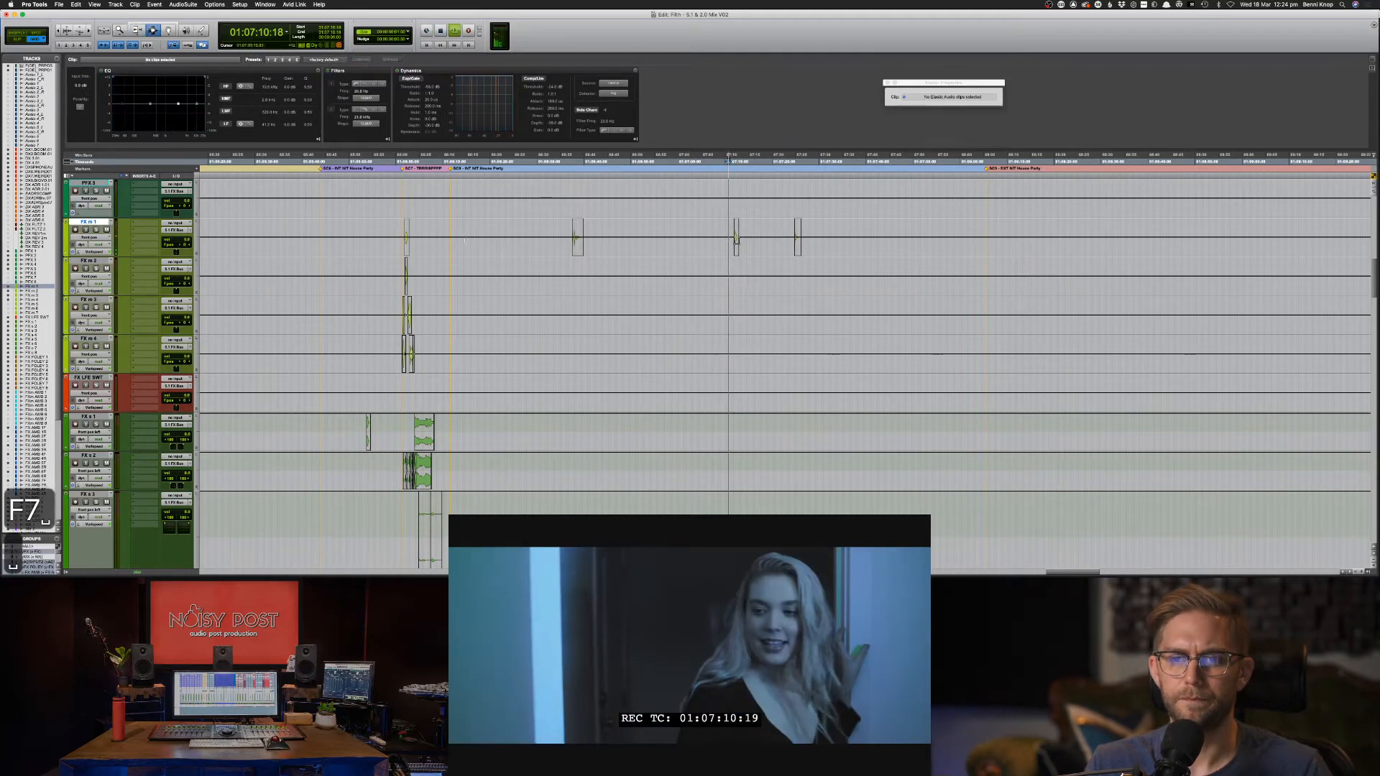
{"action": "left_click", "coordinate": [662, 244]}
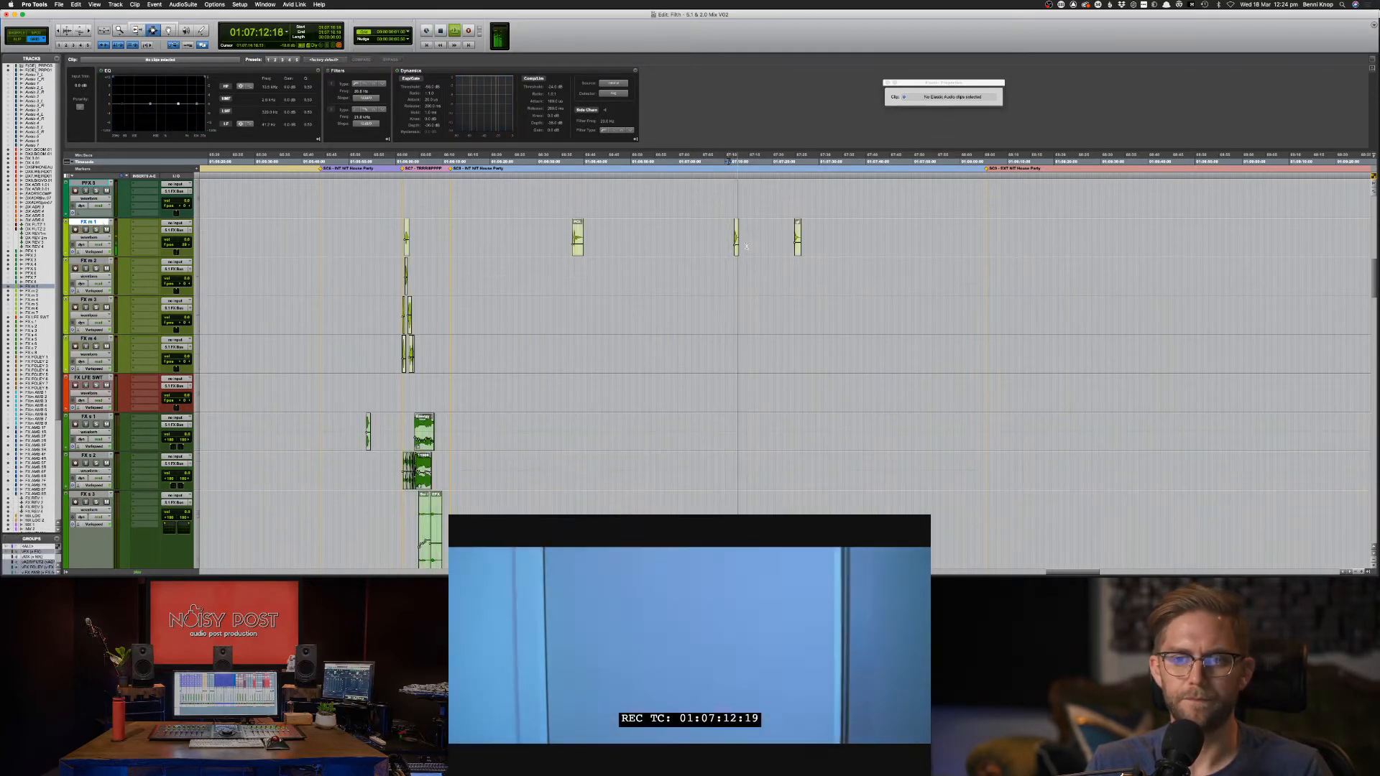
{"action": "key", "text": "space"}
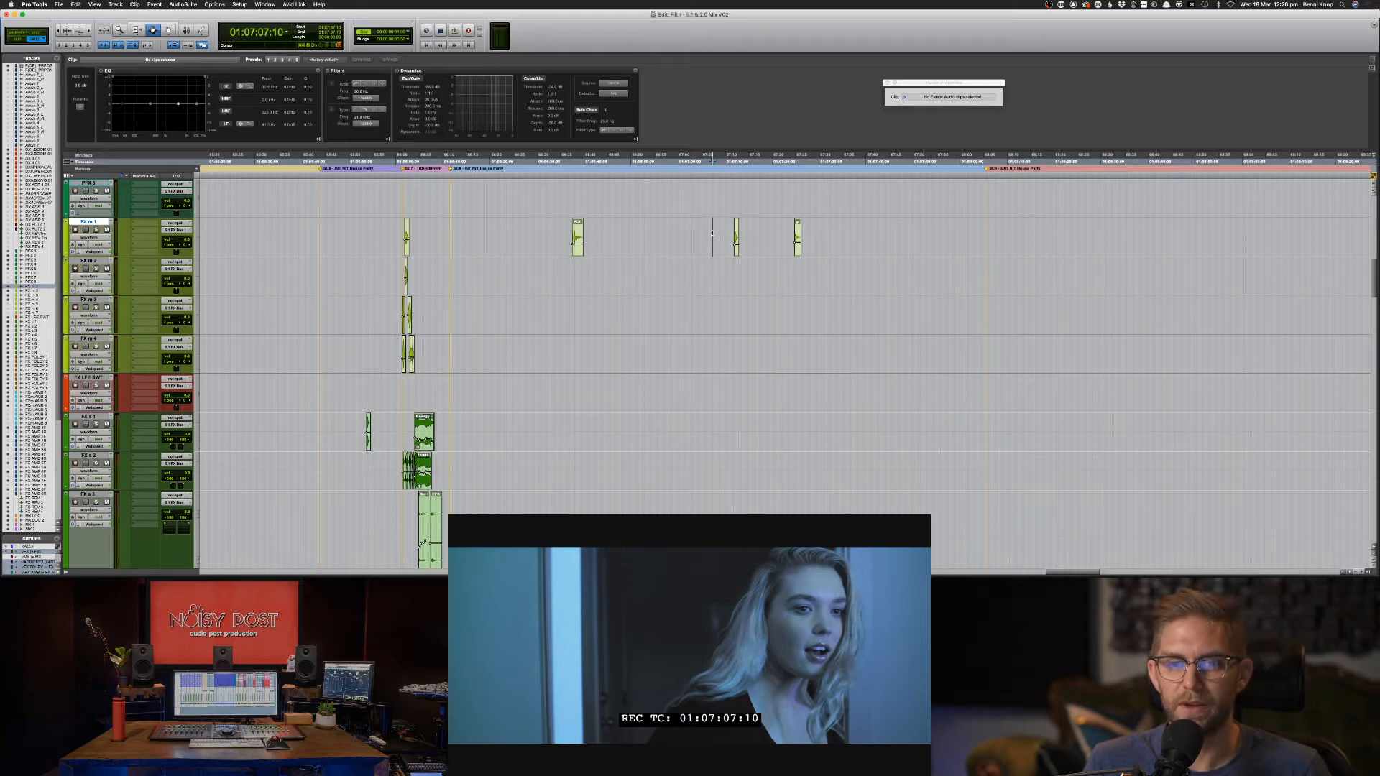
Review the scene from about 01:06:35 and play over the three selected glass clips.
{"action": "left_click", "coordinate": [561, 229]}
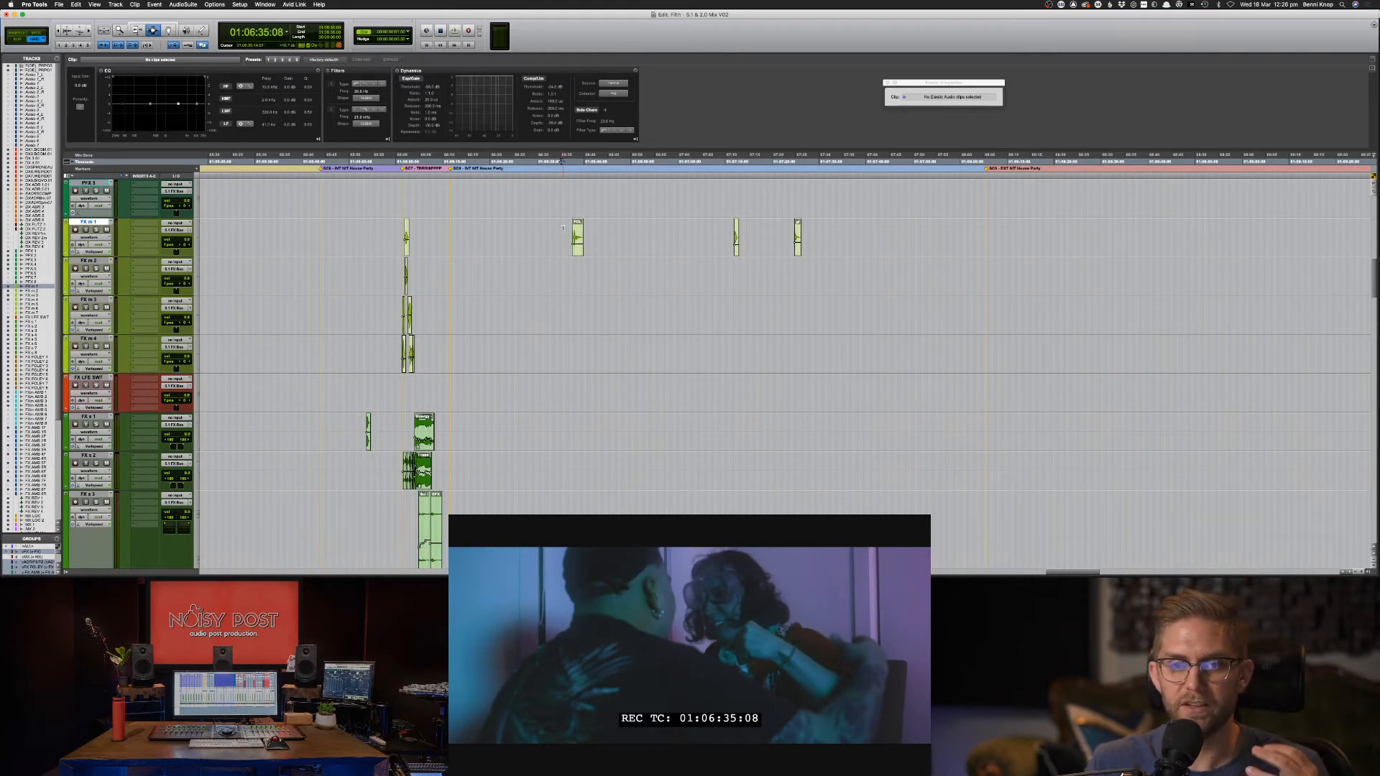
{"action": "key", "text": "space"}
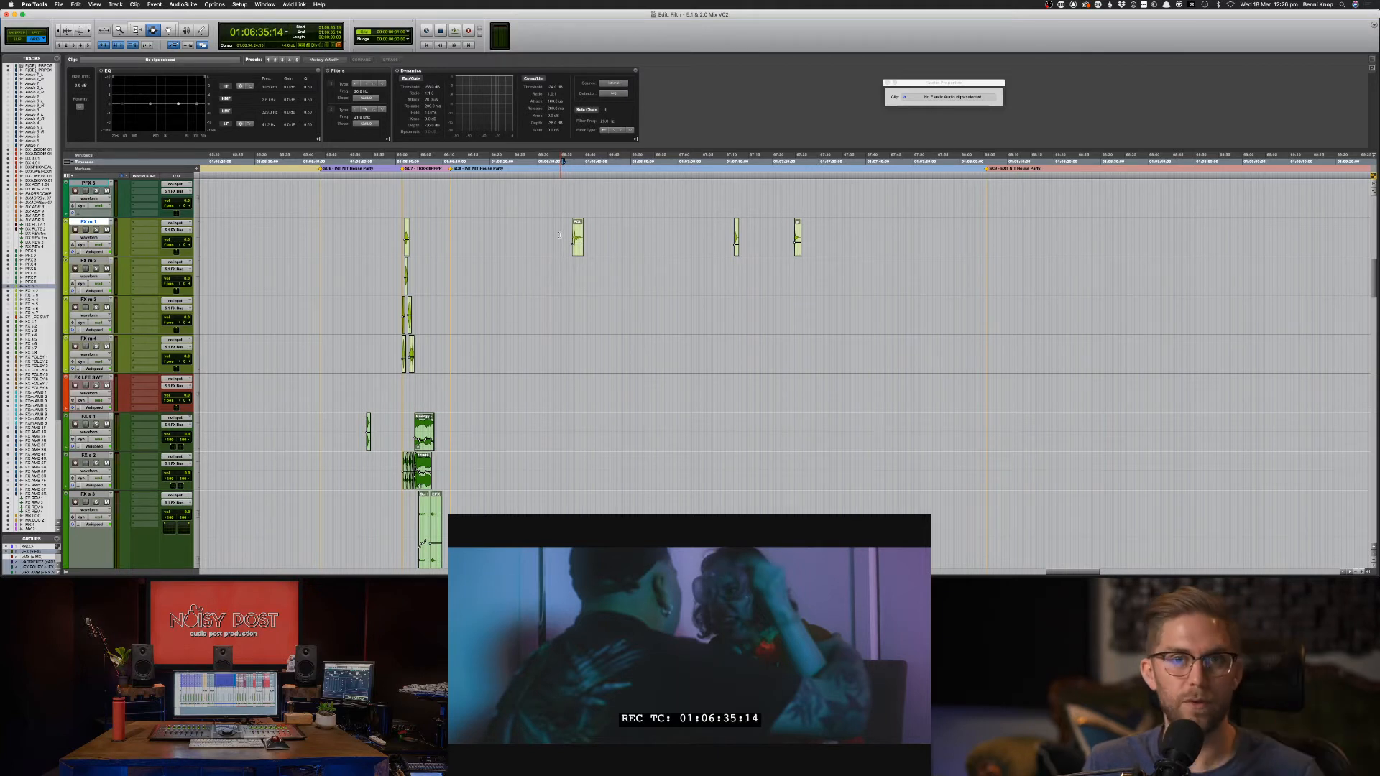
{"action": "left_click", "coordinate": [560, 237]}
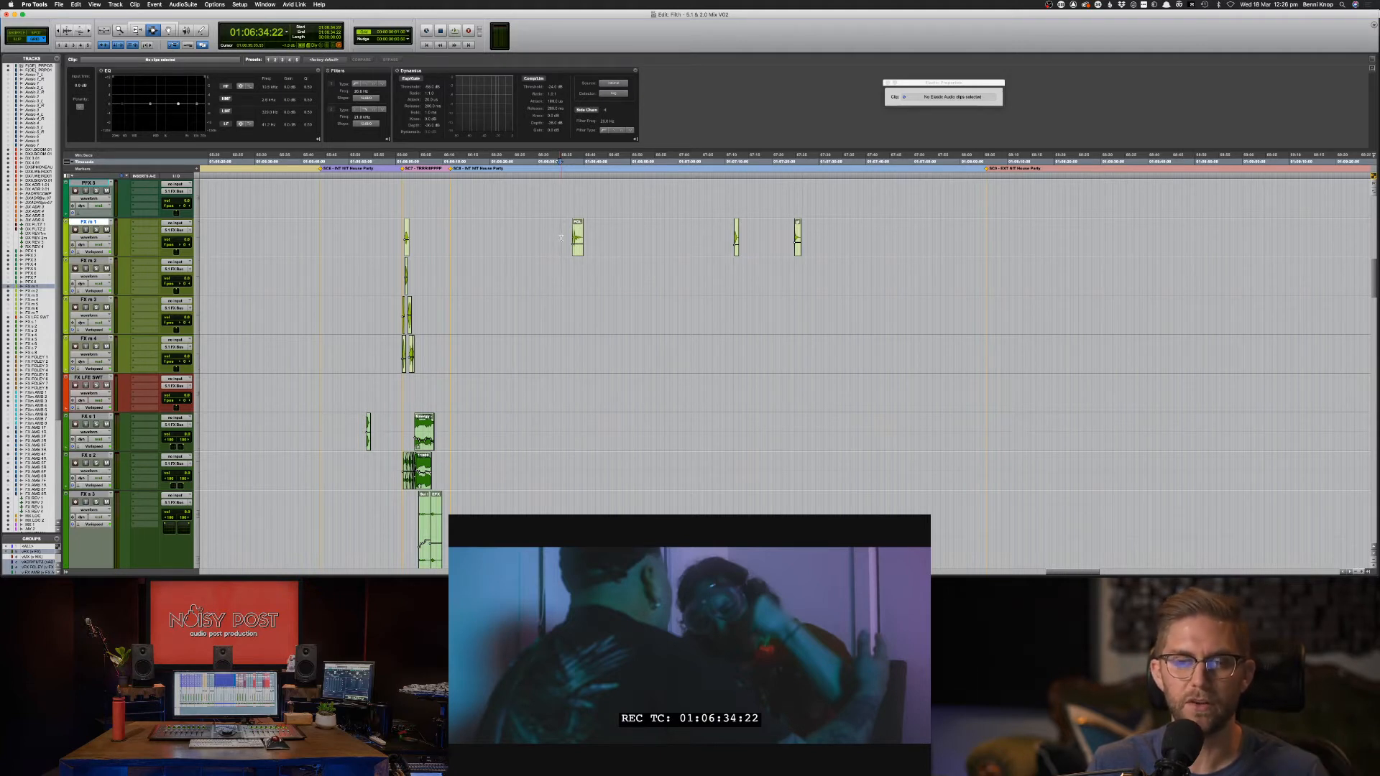
{"action": "left_click", "coordinate": [561, 239]}
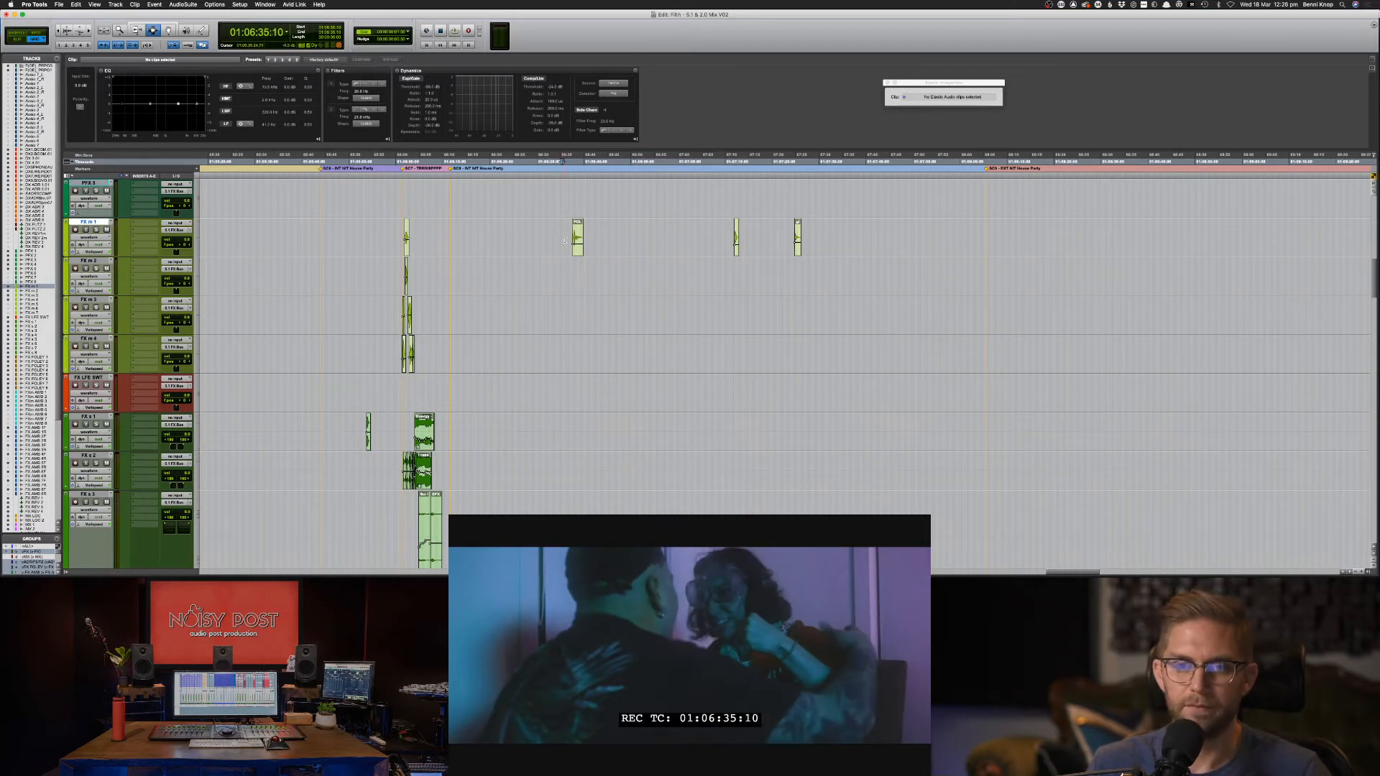
{"action": "left_click_drag", "start_coordinate": [560, 242], "coordinate": [844, 252]}
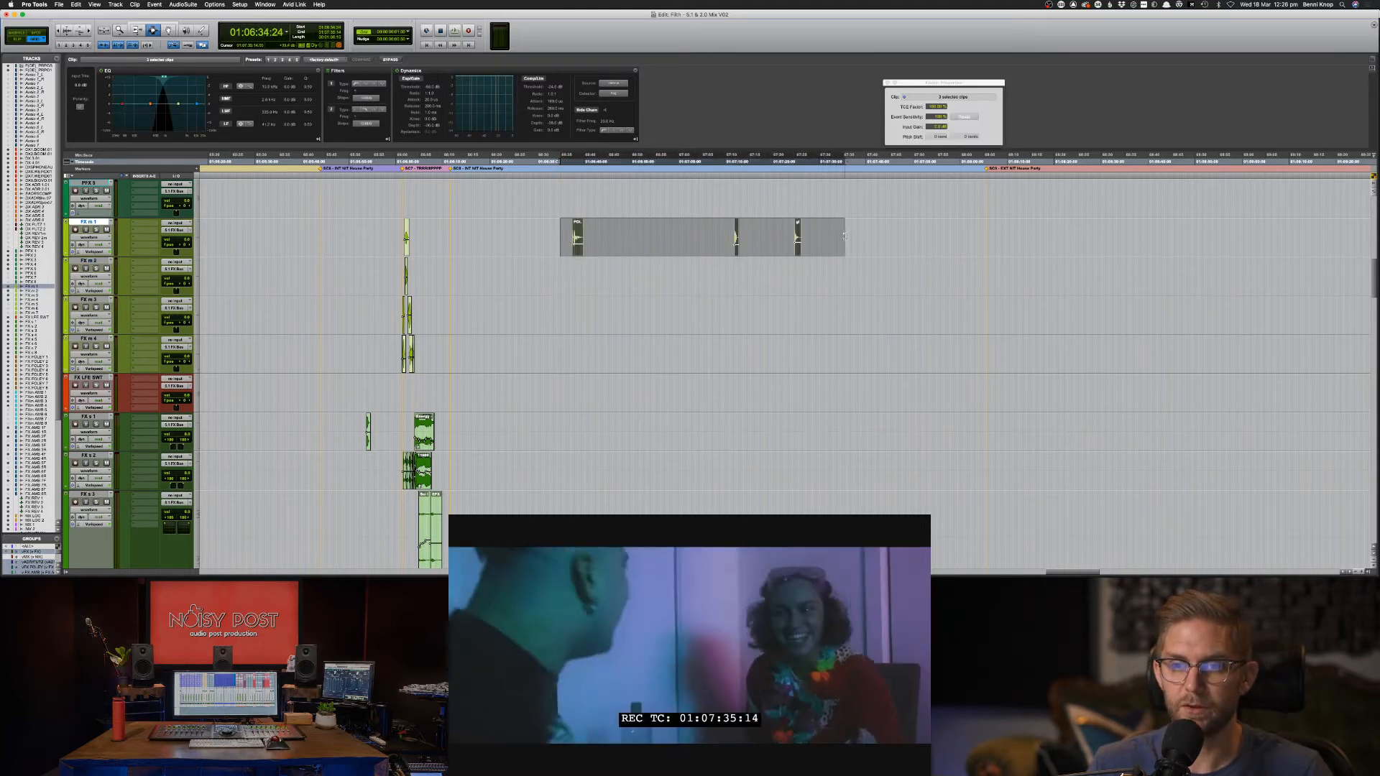
{"action": "key", "text": "space"}
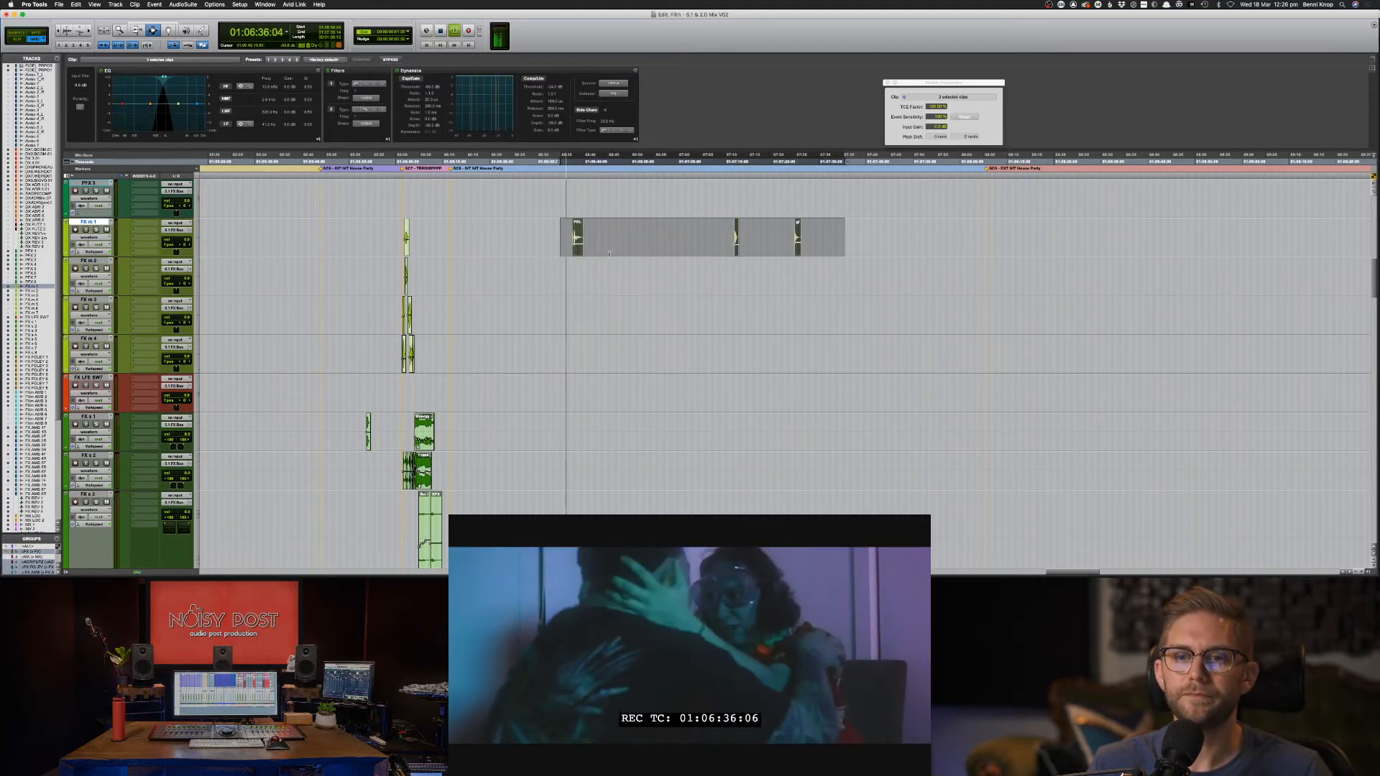
Delete the FOLEY GLASS BOTTLE clip from FX m 1.
{"action": "key", "text": "F7"}
{"action": "left_click", "coordinate": [595, 249]}
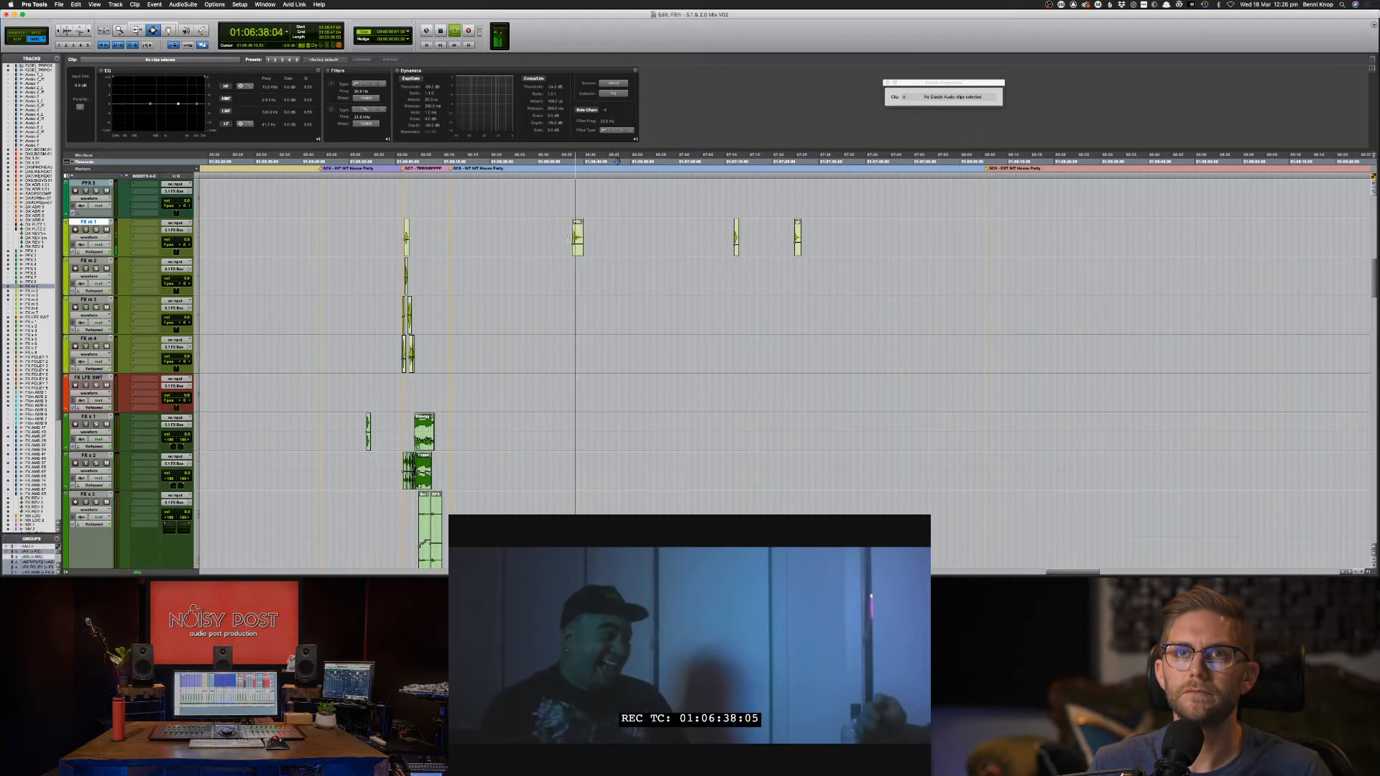
{"action": "left_click_drag", "start_coordinate": [560, 245], "coordinate": [605, 241]}
{"action": "key", "text": "BackSpace"}
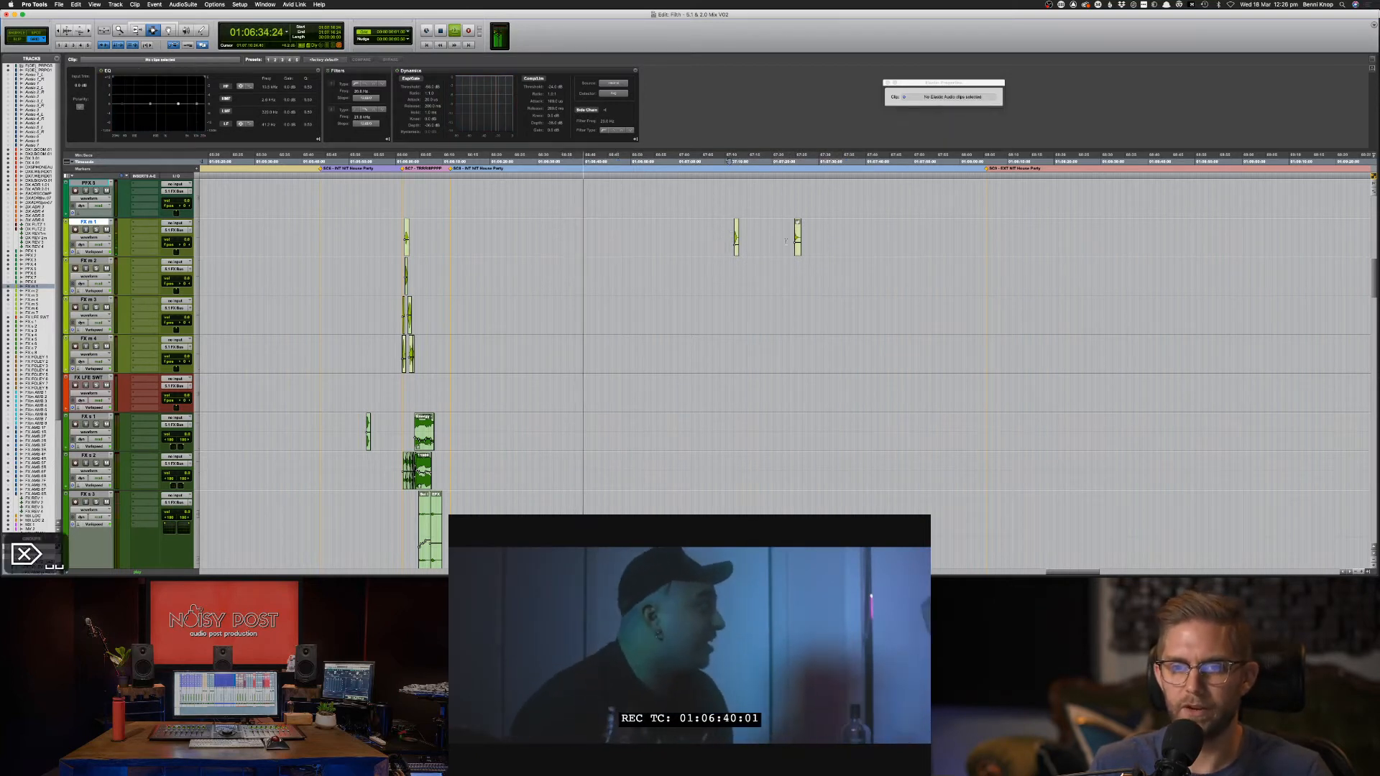
Check the middle glass clip, then delete the glass bottle smash 03-01 clip near 01:07:23.
{"action": "left_click", "coordinate": [724, 246]}
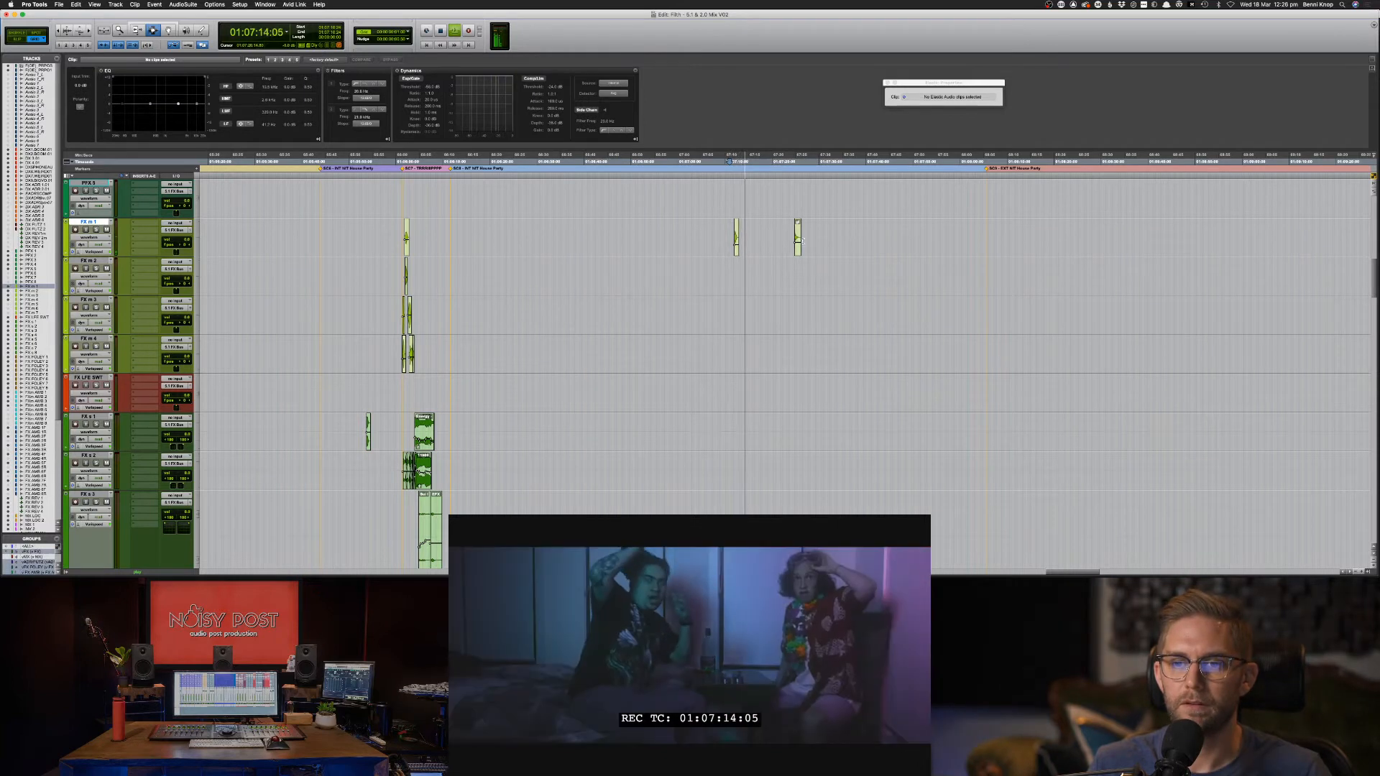
{"action": "key", "text": "space"}
{"action": "left_click", "coordinate": [736, 241]}
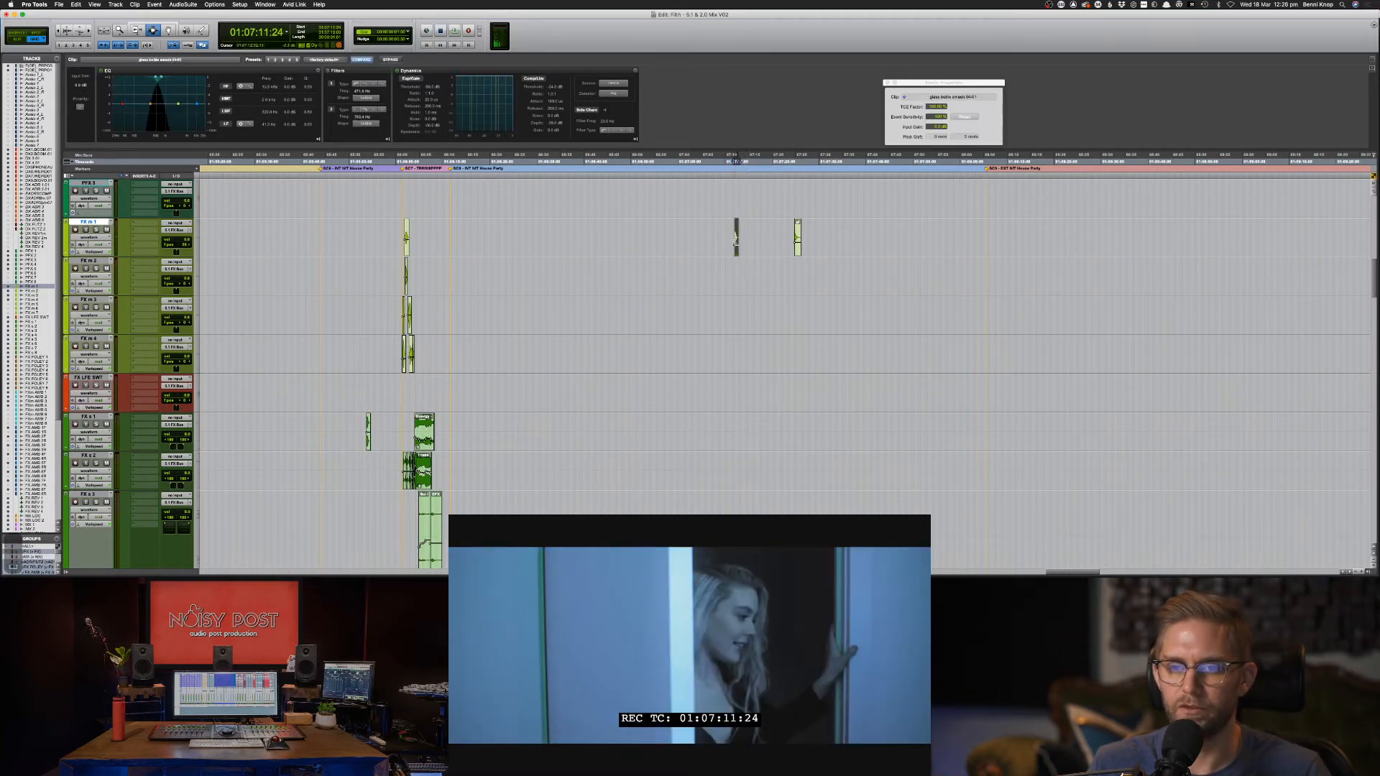
{"action": "left_click", "coordinate": [788, 241]}
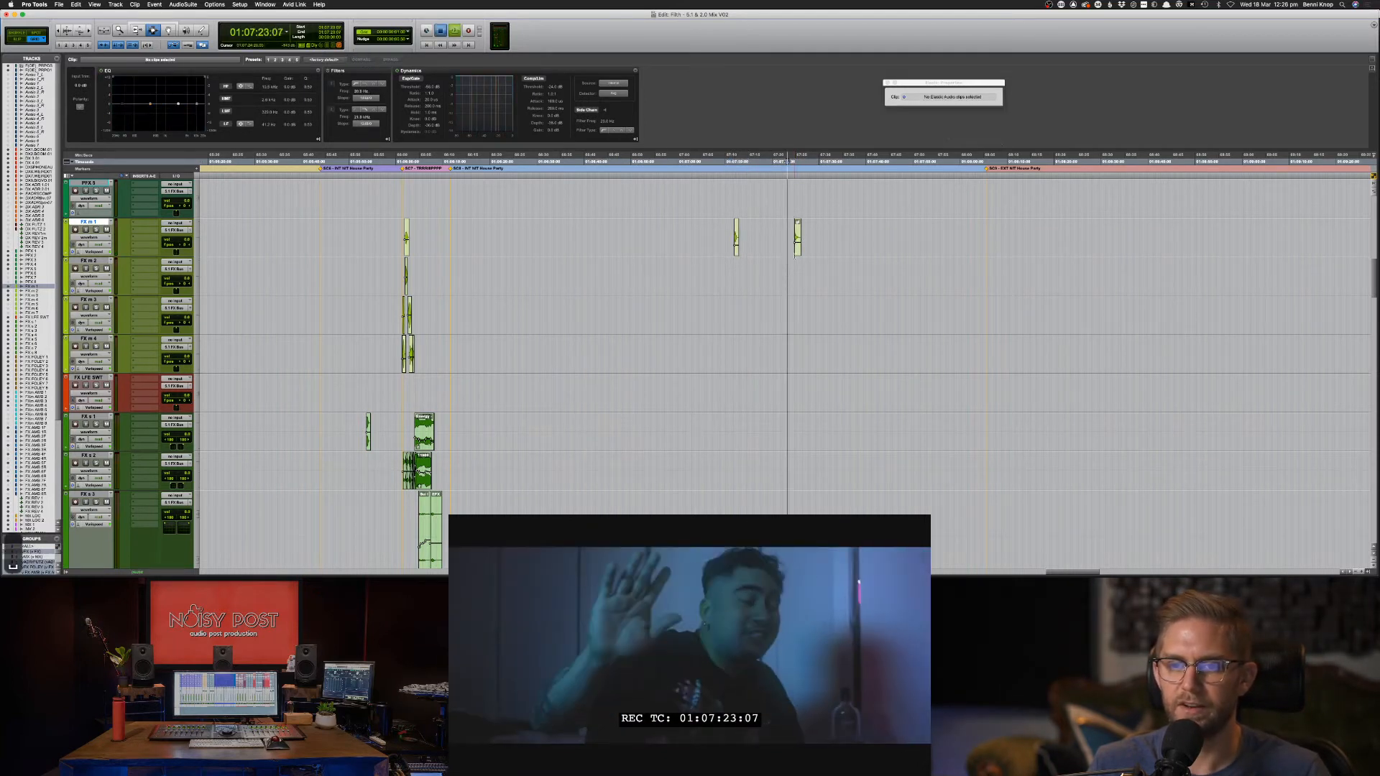
{"action": "left_click_drag", "start_coordinate": [779, 237], "coordinate": [836, 239]}
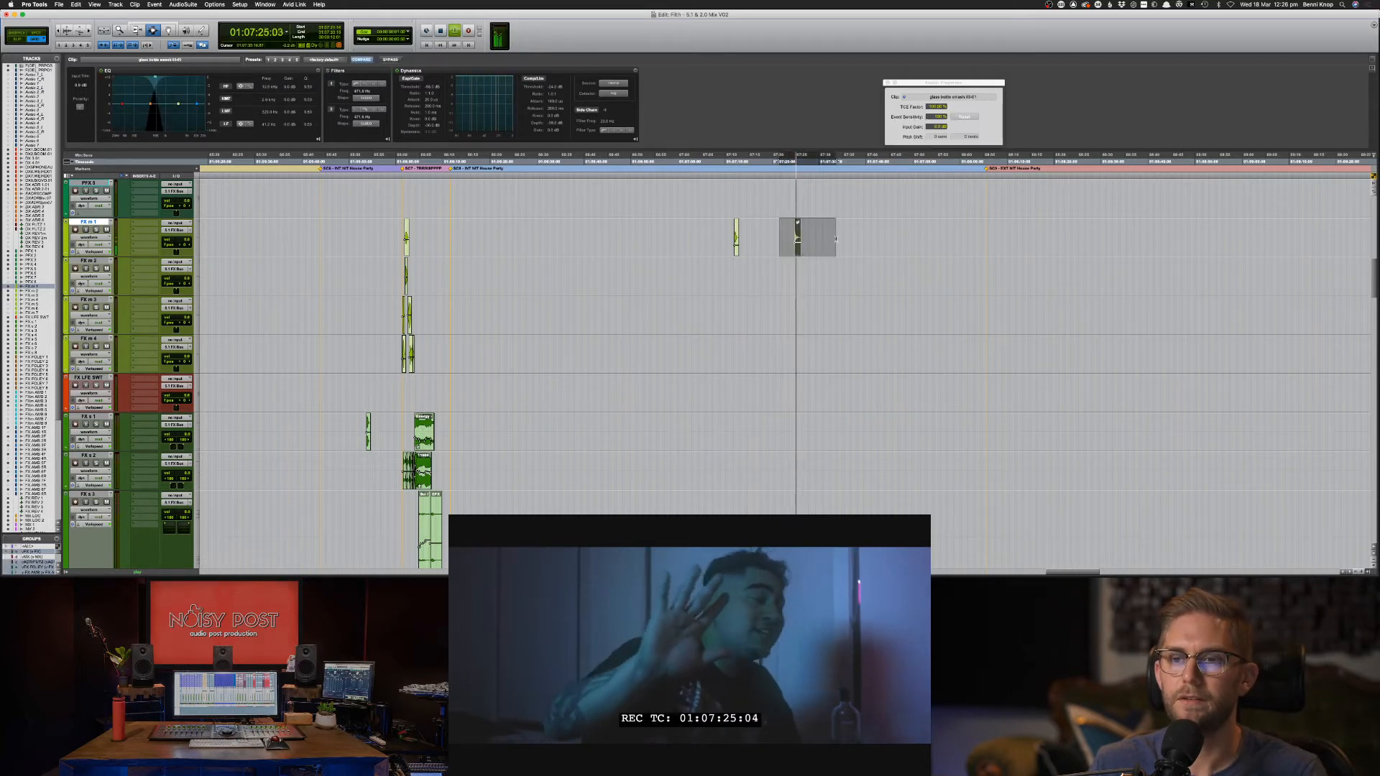
{"action": "key", "text": "BackSpace"}
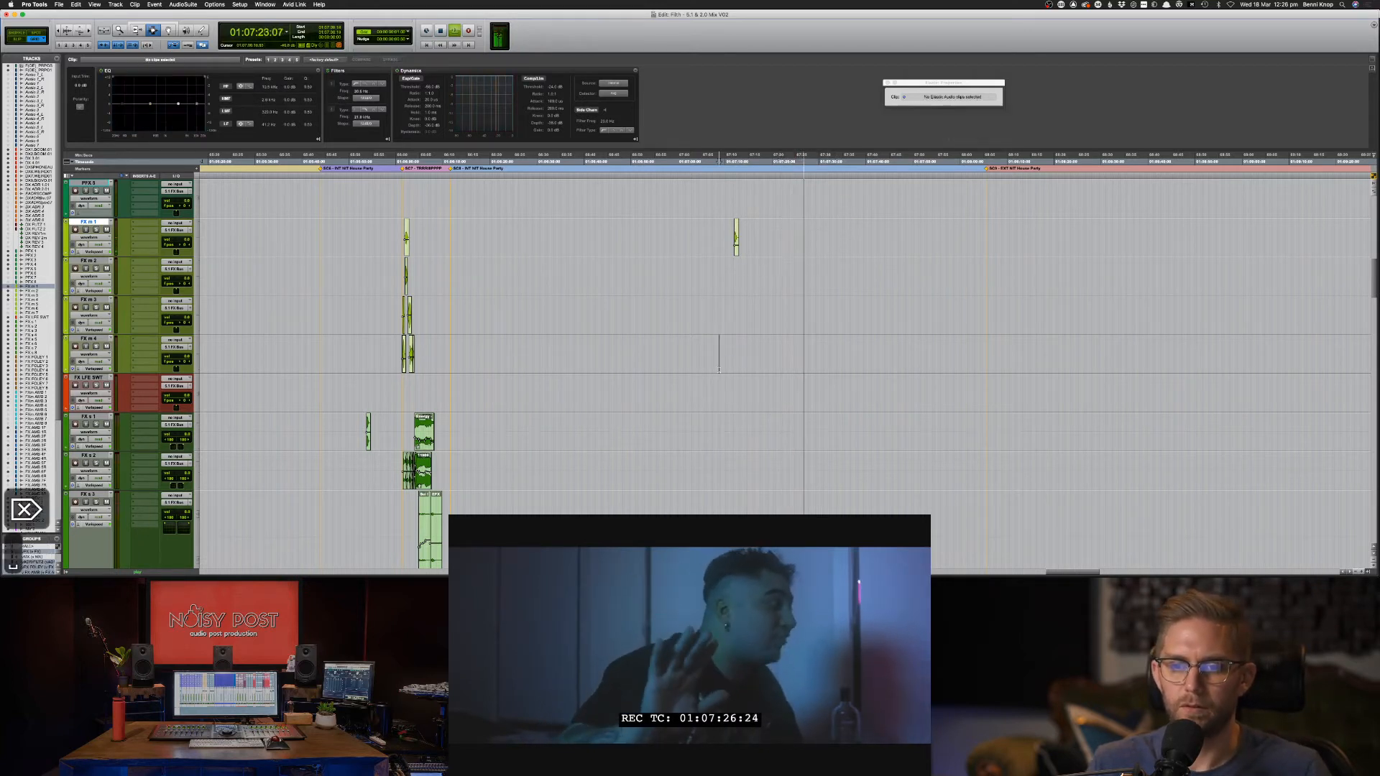
{"action": "key", "text": "space"}
Play the crowd ambience from 01:07:01 and split off a short section of the crowd clip.
{"action": "scroll", "coordinate": [712, 345], "scroll_direction": "down", "scroll_amount": 10}
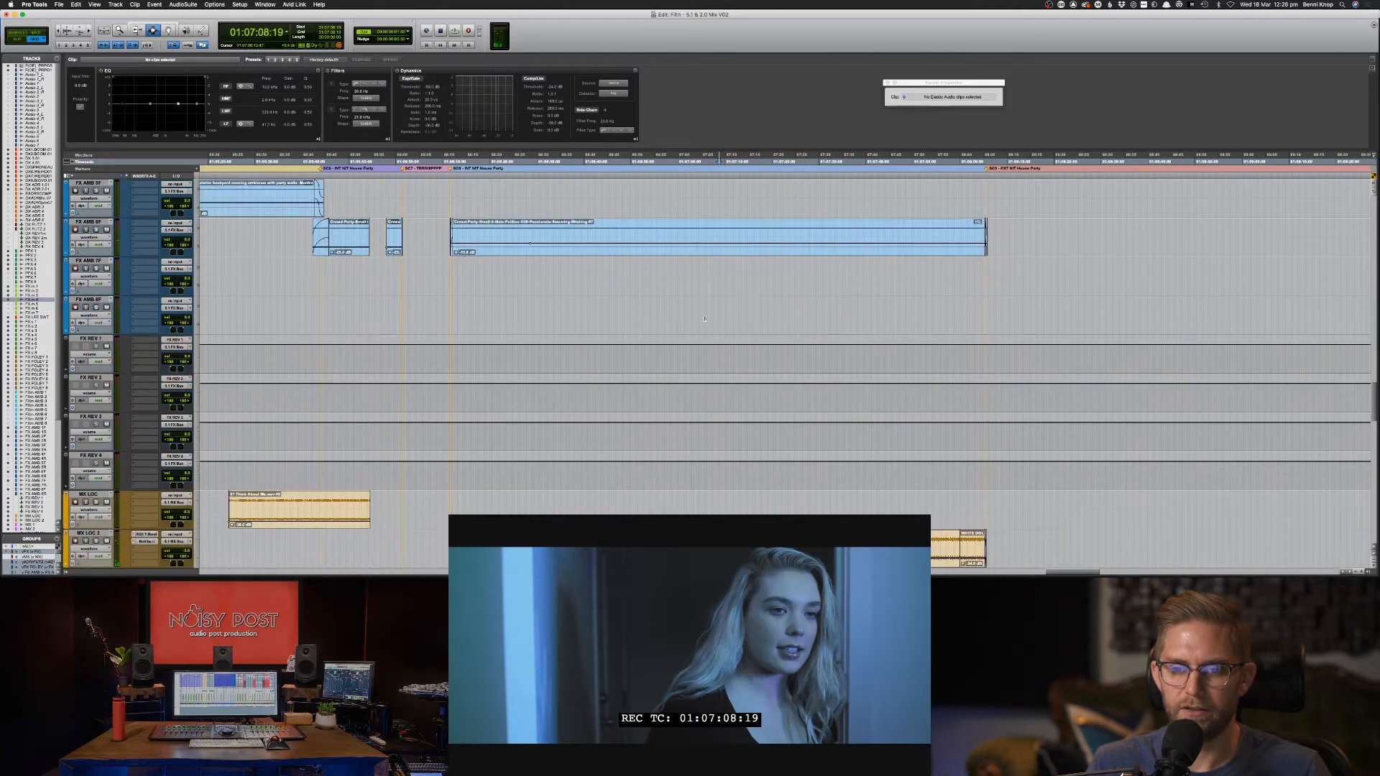
{"action": "scroll", "coordinate": [715, 367], "scroll_direction": "up", "scroll_amount": 4}
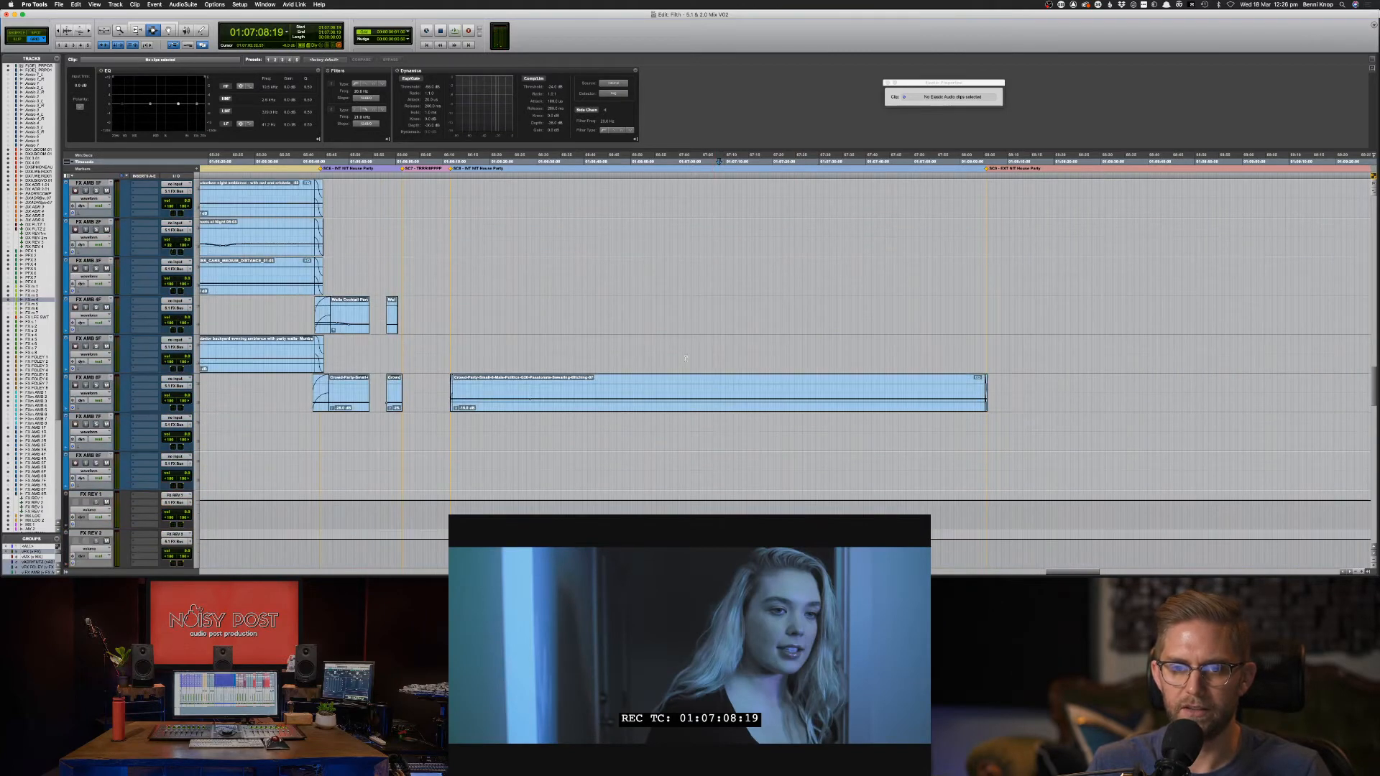
{"action": "left_click", "coordinate": [682, 388]}
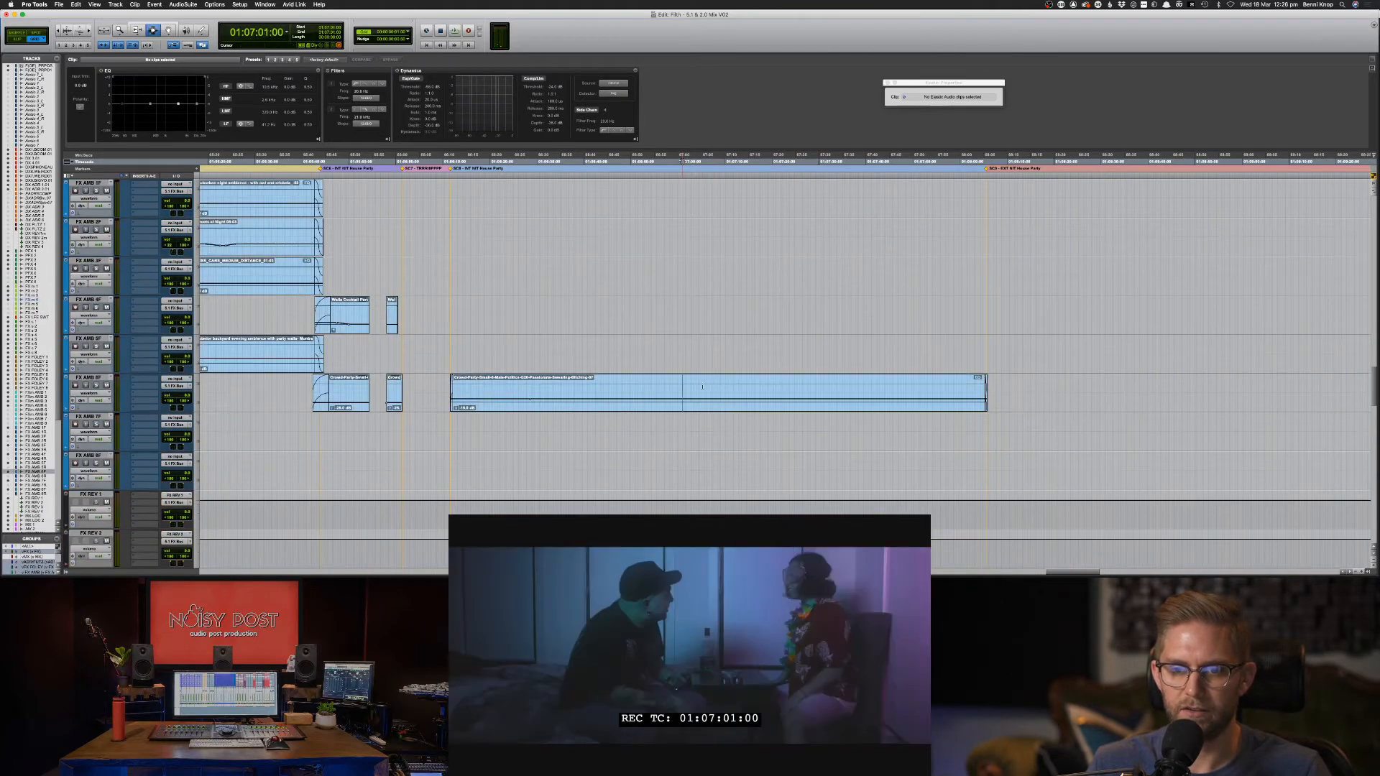
{"action": "key", "text": "space"}
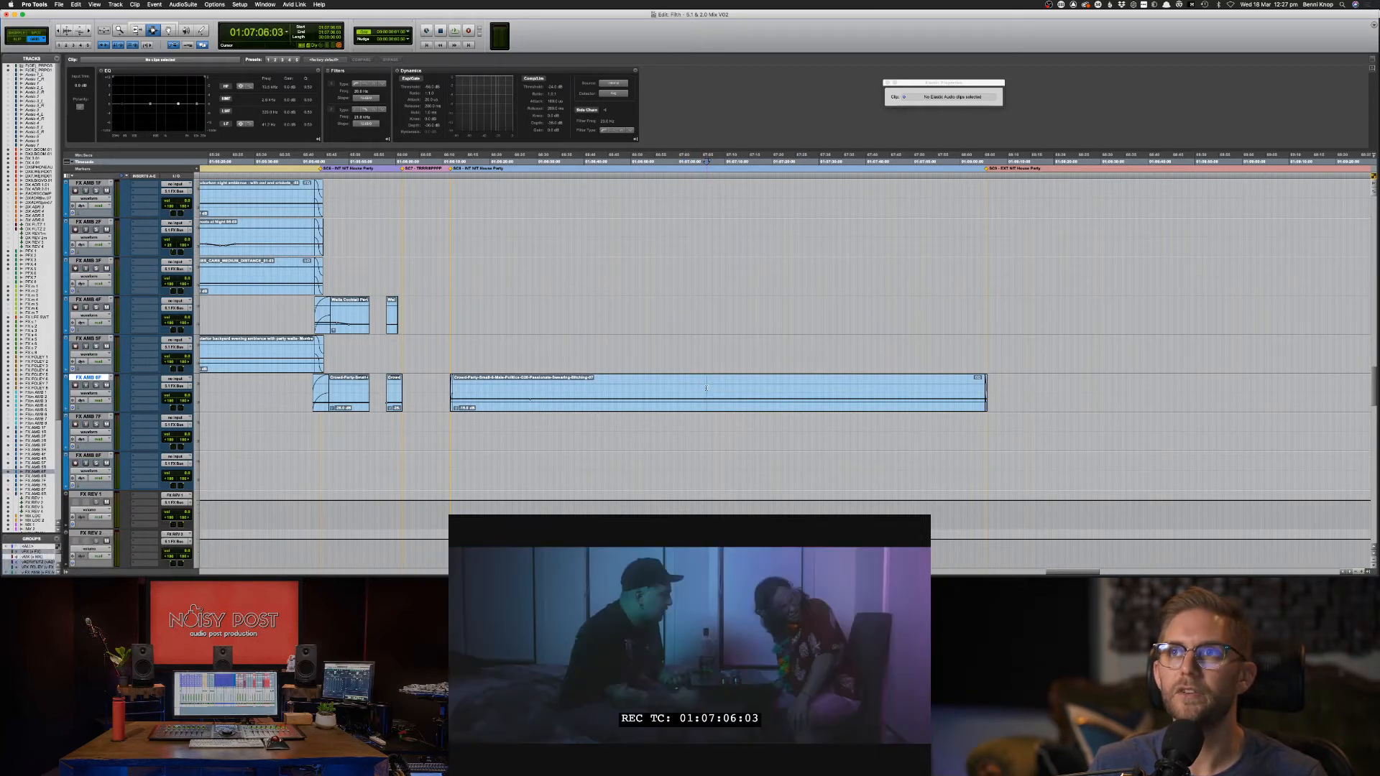
{"action": "mouse_move", "coordinate": [714, 389]}
{"action": "left_mouse_down"}
{"action": "mouse_move", "coordinate": [748, 393]}
{"action": "mouse_move", "coordinate": [736, 390]}
{"action": "left_mouse_up"}
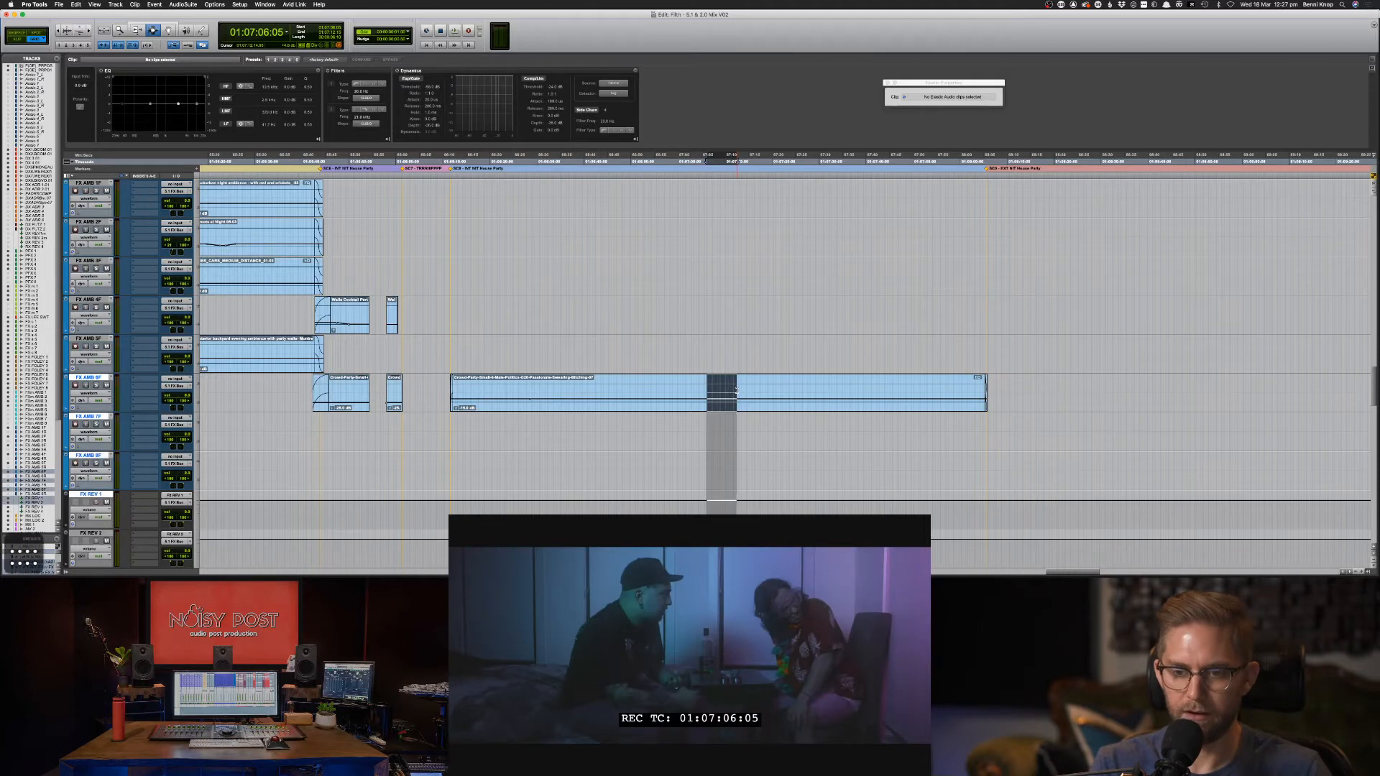
{"action": "scroll", "coordinate": [737, 391], "scroll_direction": "down", "scroll_amount": 5}
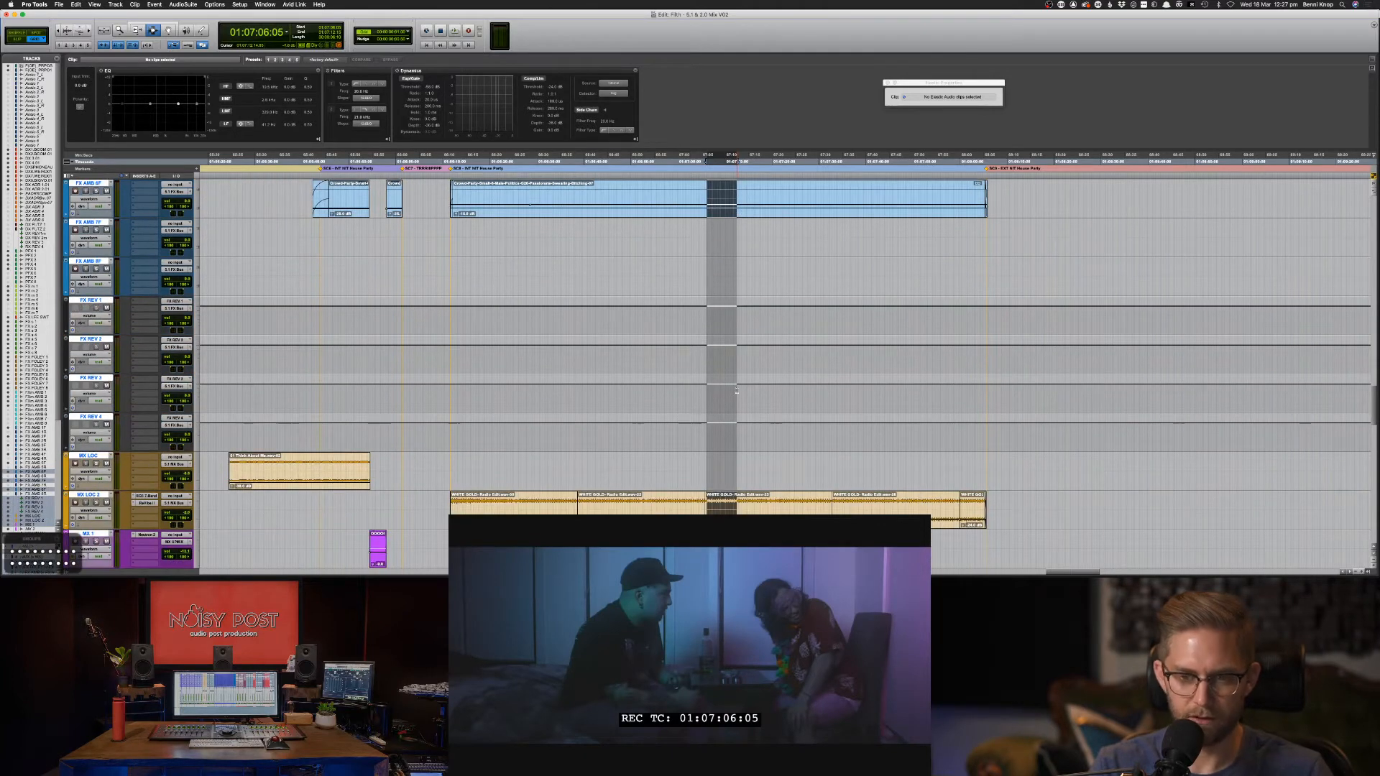
{"action": "key", "text": "super+e"}
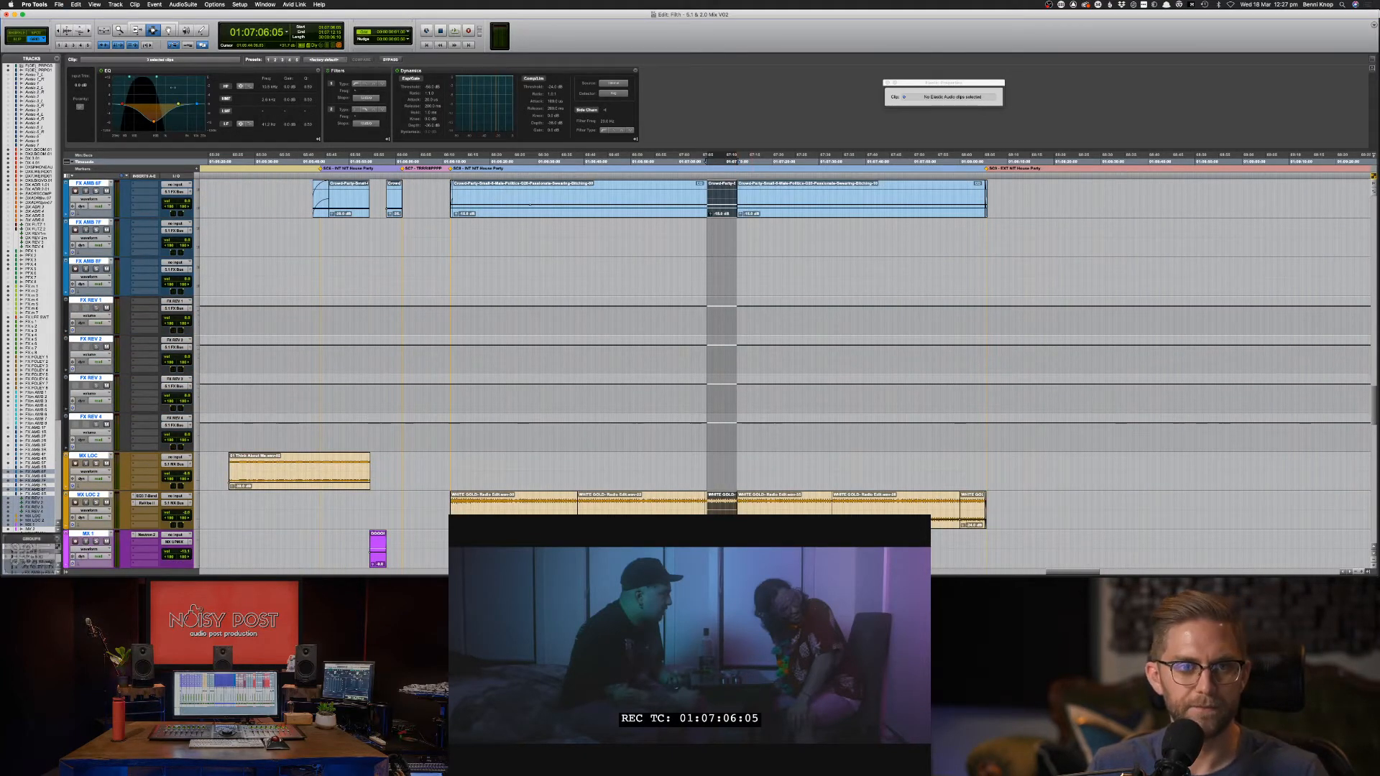
Solo FX AMB 6F, loop the split crowd piece and lower its low-pass filter frequency.
{"action": "left_click", "coordinate": [177, 81]}
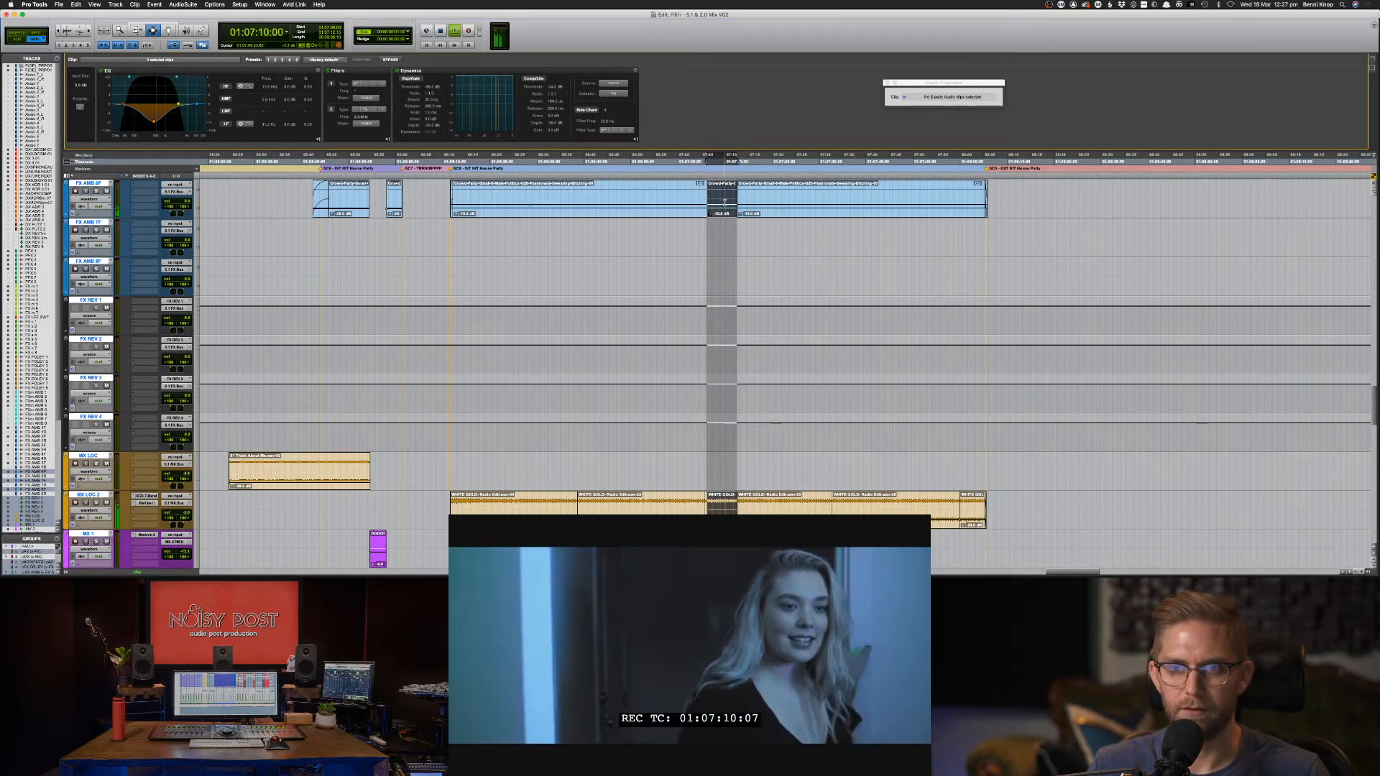
{"action": "key", "text": "space"}
{"action": "key", "text": "shift+s"}
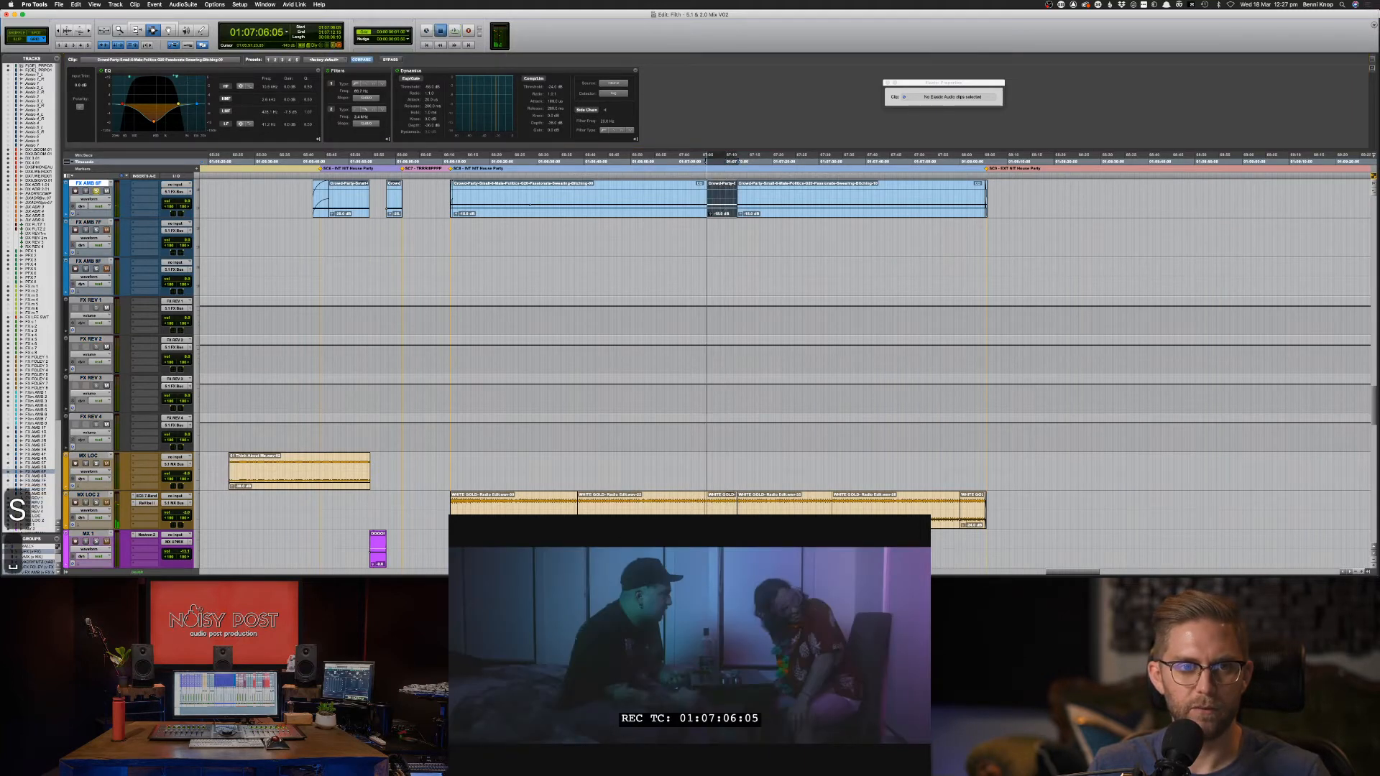
{"action": "key", "text": "space"}
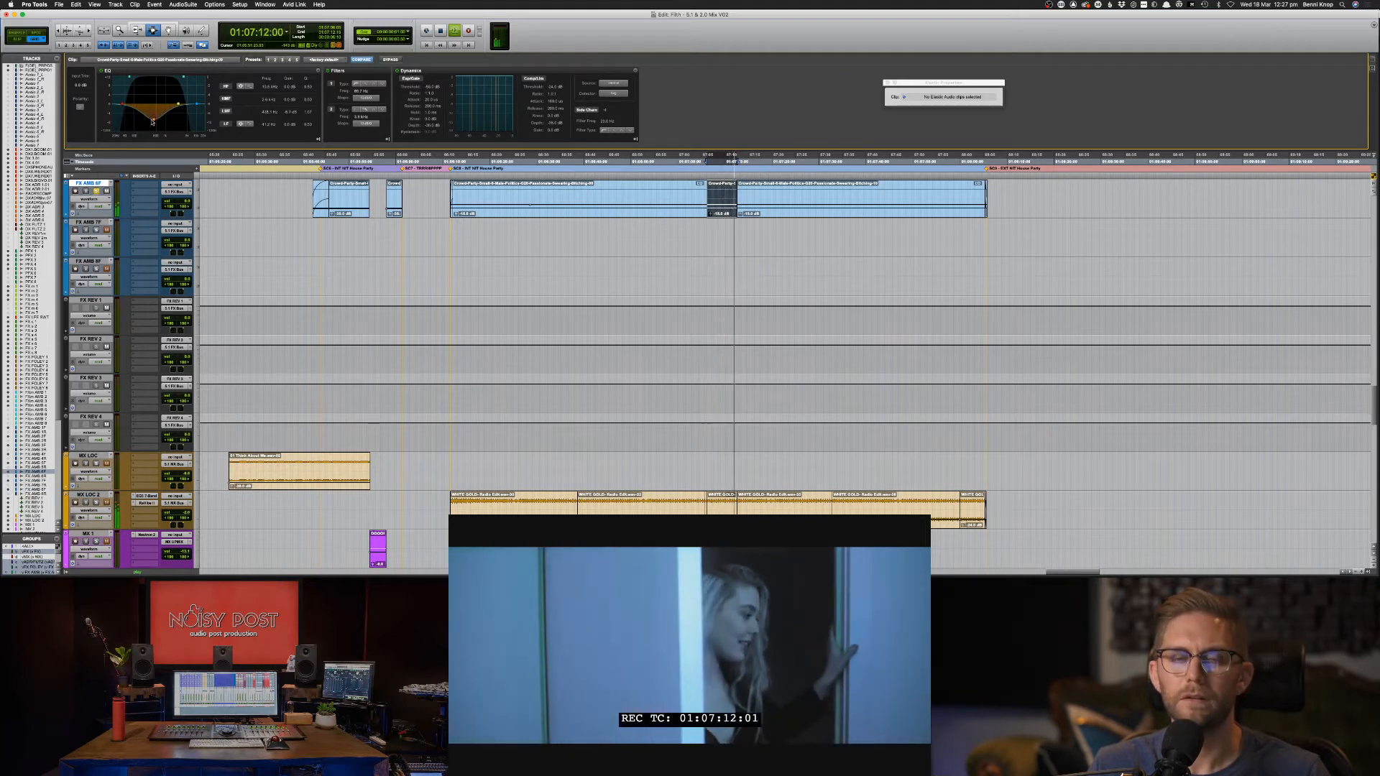
{"action": "left_click_drag", "start_coordinate": [184, 77], "coordinate": [176, 78]}
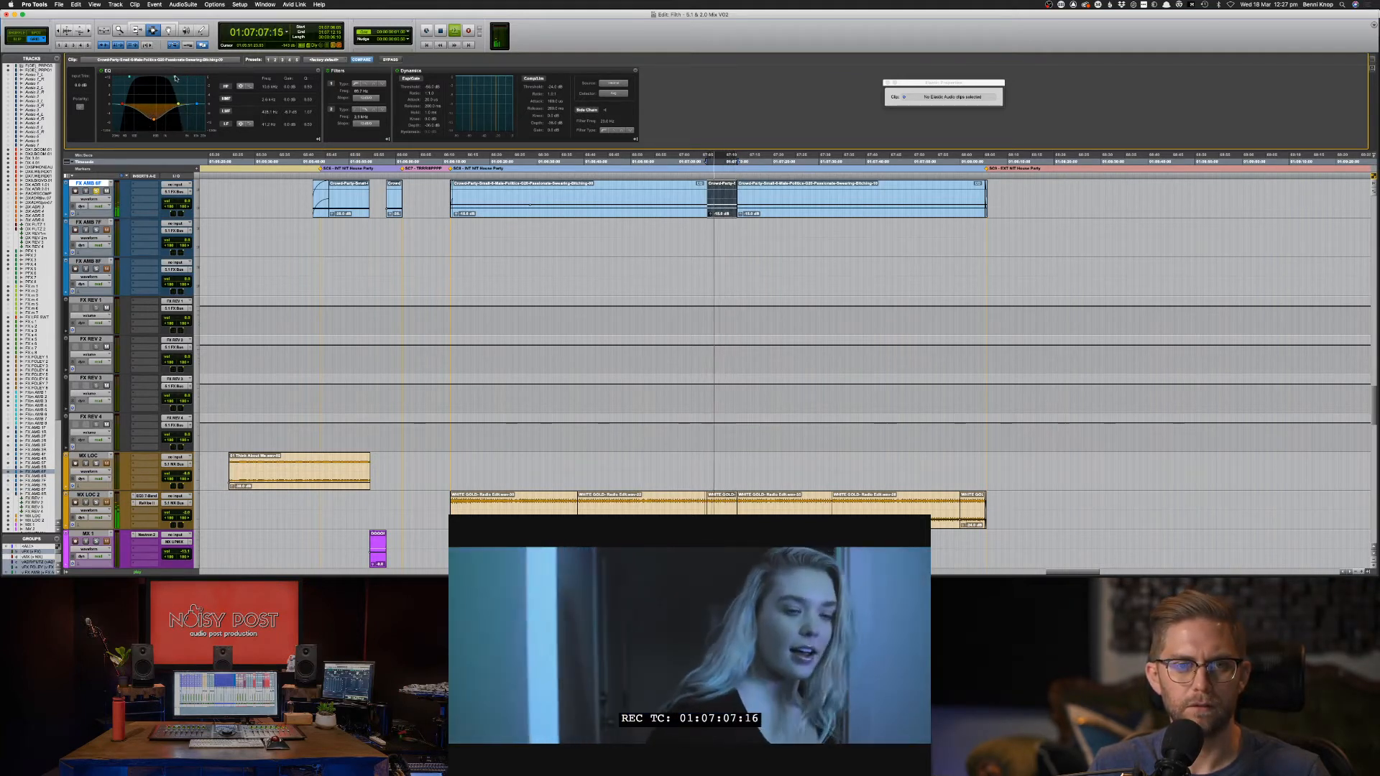
Select all three crowd pieces, try raising their left pan automation, then undo it.
{"action": "left_click", "coordinate": [595, 200]}
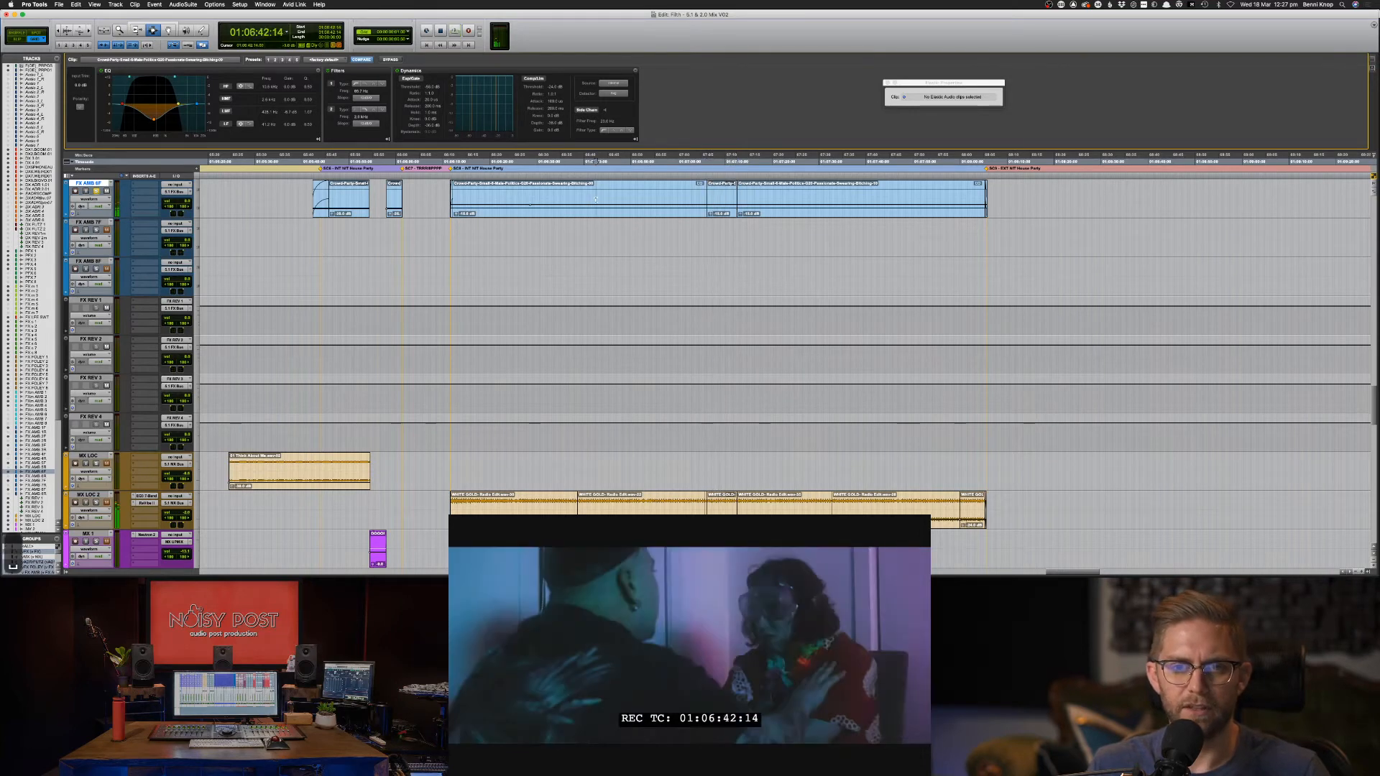
{"action": "double_click", "coordinate": [596, 200]}
{"action": "left_click", "coordinate": [785, 201], "text": "shift"}
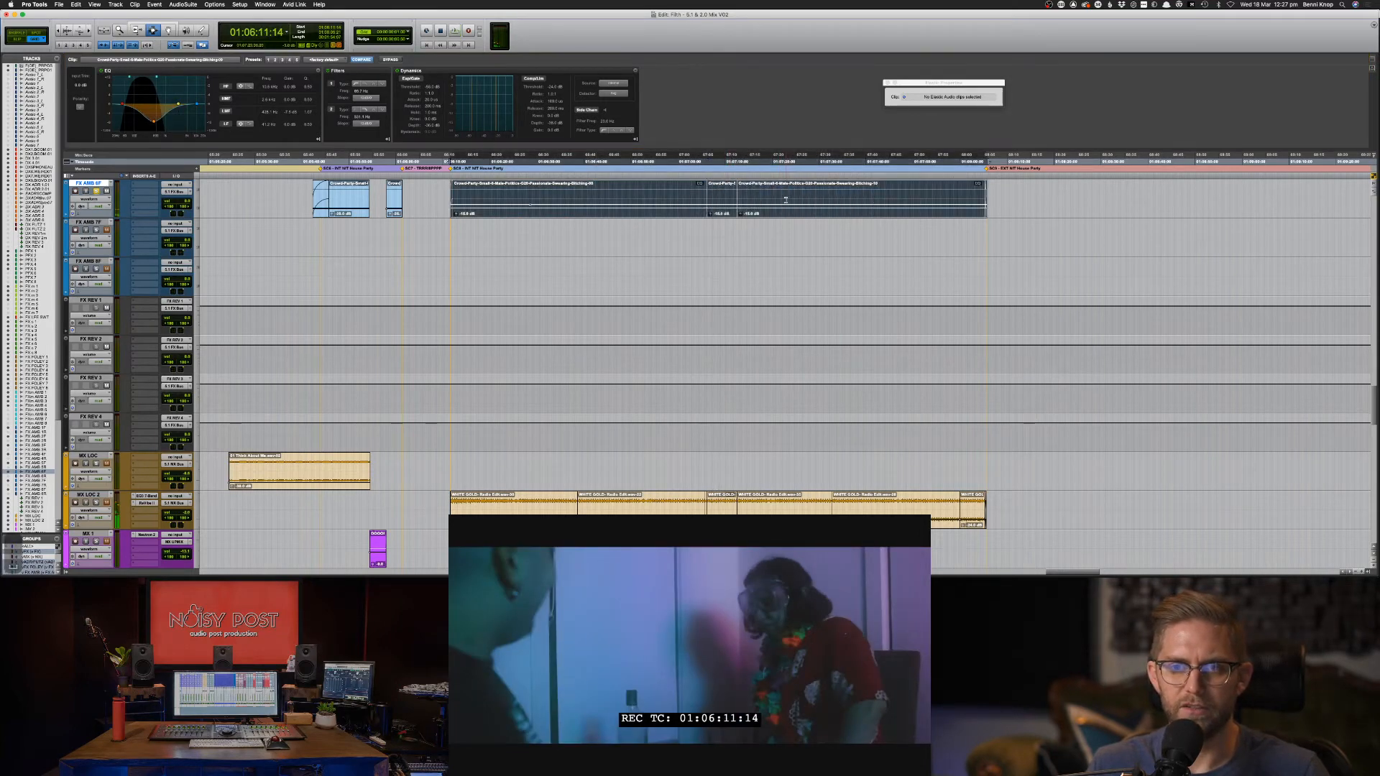
{"action": "left_click", "coordinate": [172, 207], "text": "ctrl+alt+super"}
{"action": "key", "text": "F6"}
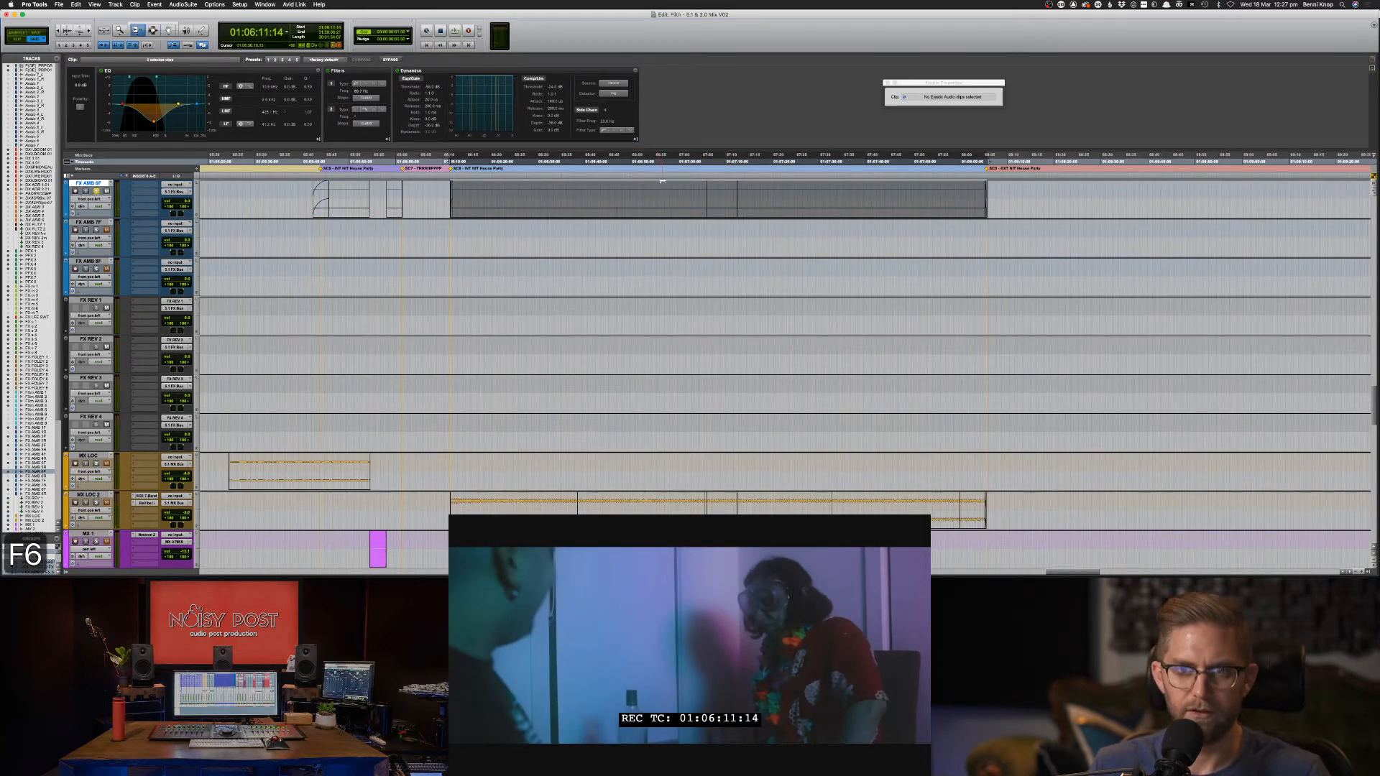
{"action": "left_click_drag", "start_coordinate": [661, 188], "coordinate": [661, 184]}
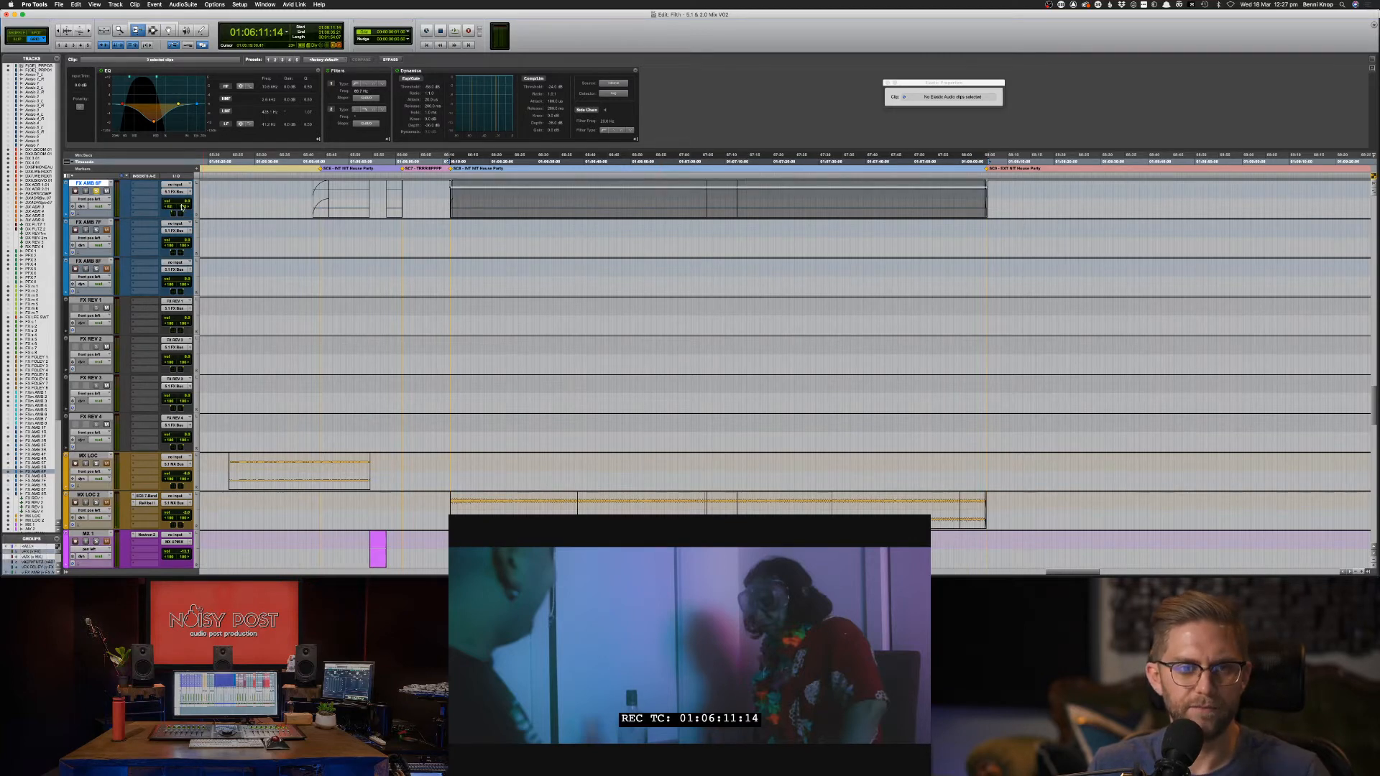
{"action": "left_click", "coordinate": [182, 206], "text": "ctrl+alt+super"}
{"action": "key", "text": "super+z"}
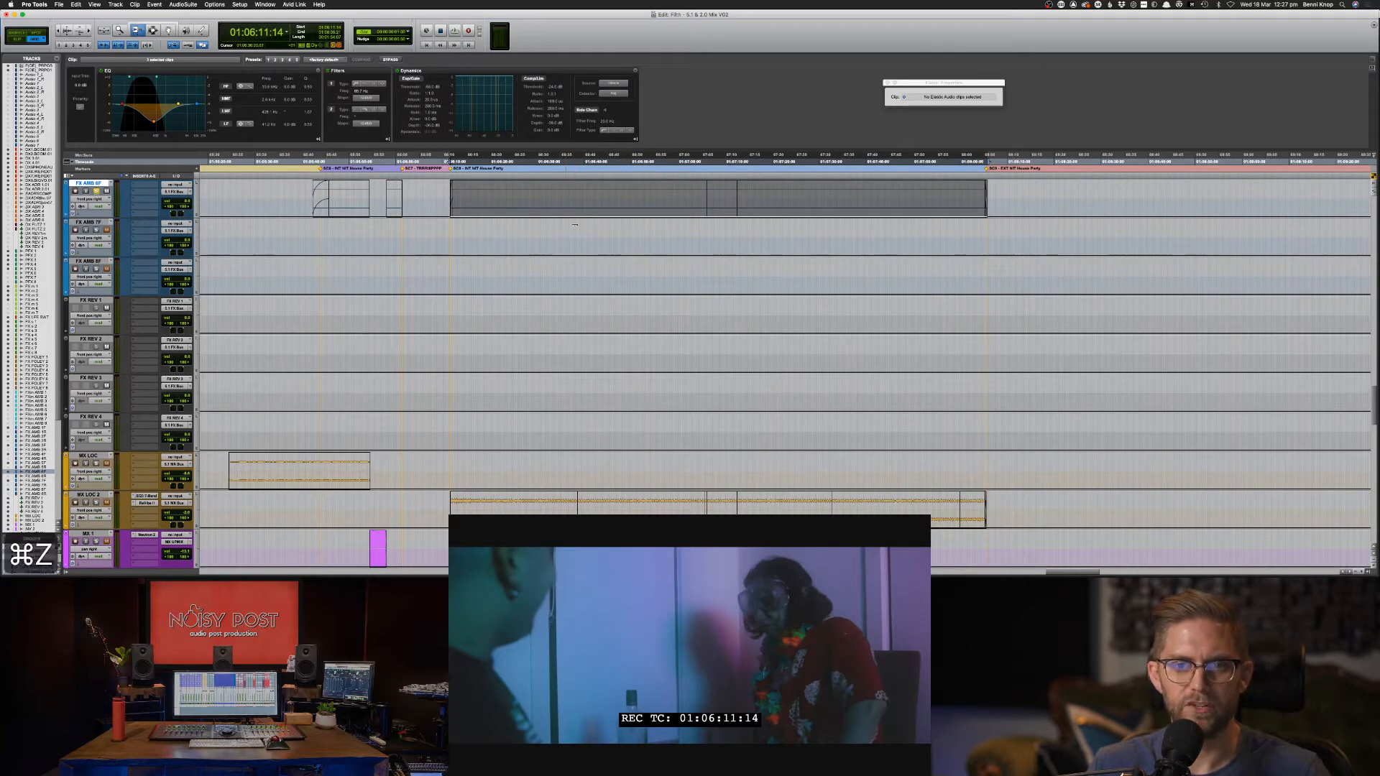
{"action": "left_click", "coordinate": [170, 207], "text": "ctrl+alt+super"}
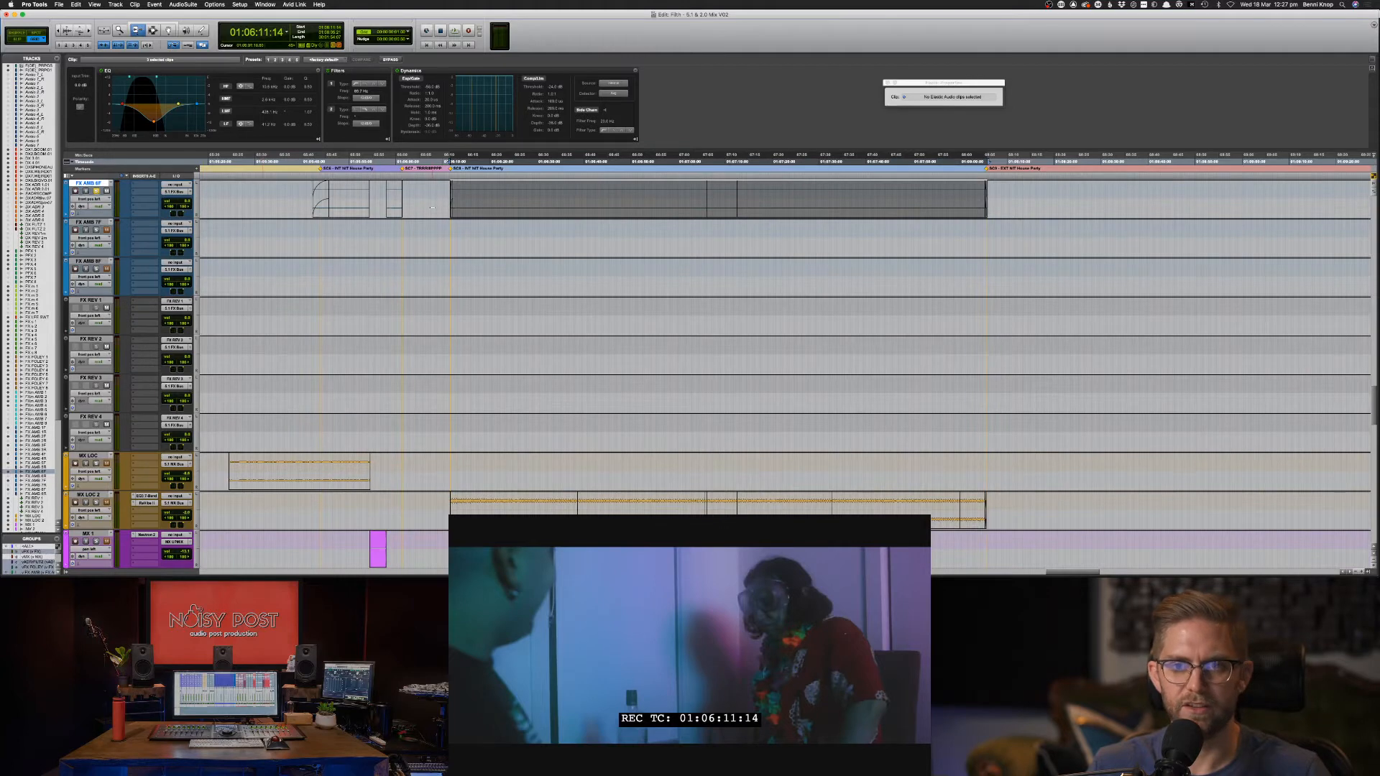
{"action": "key", "text": "F7"}
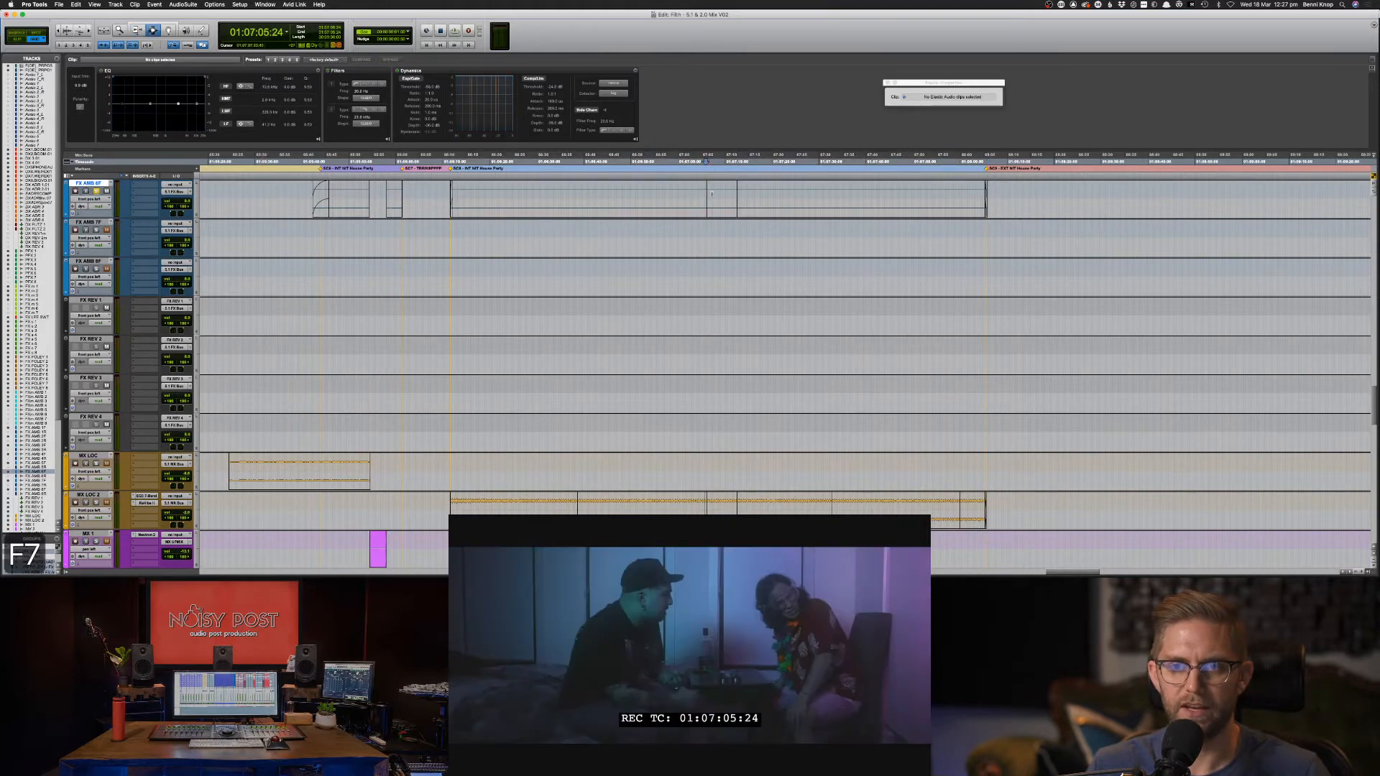
Ease the split crowd piece's low-mid EQ dip to about -4.9 dB at 481 Hz.
{"action": "double_click", "coordinate": [715, 195]}
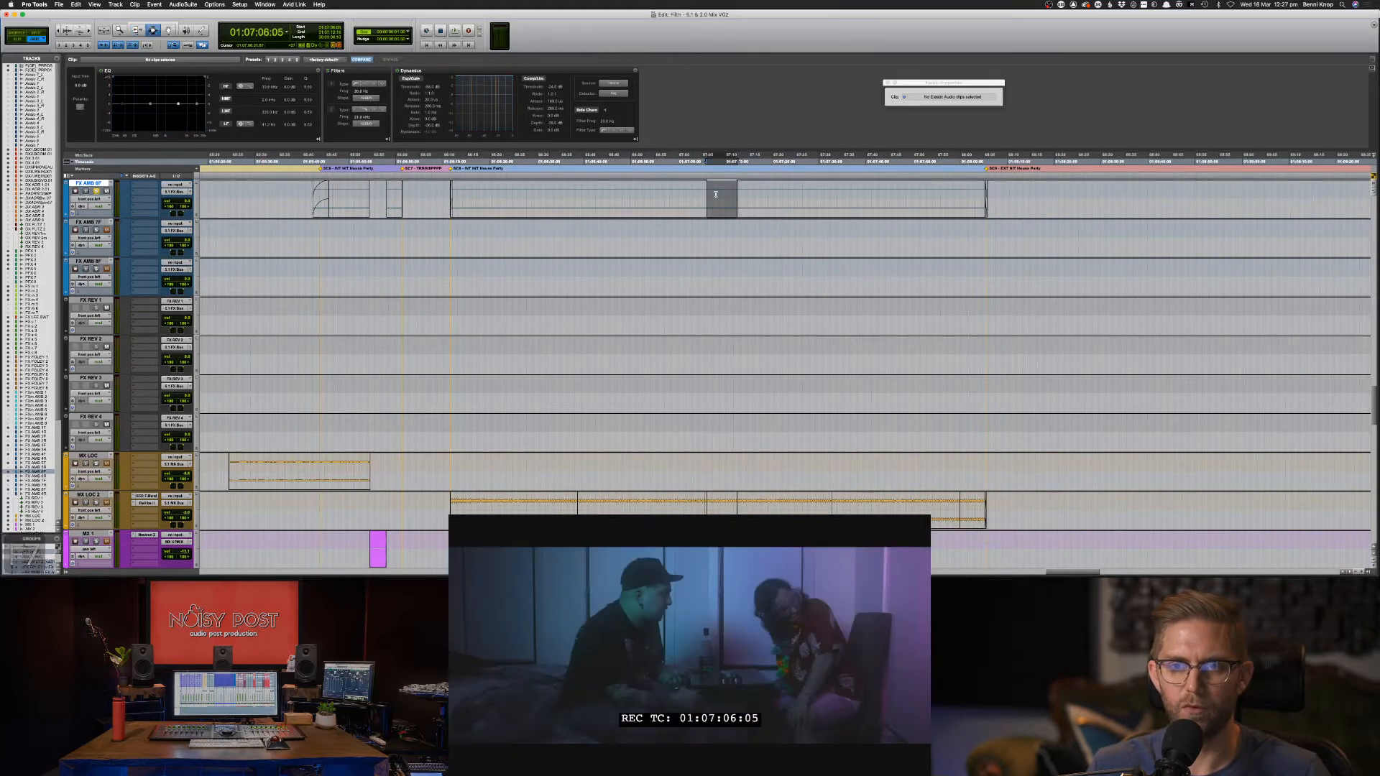
{"action": "key", "text": "F6"}
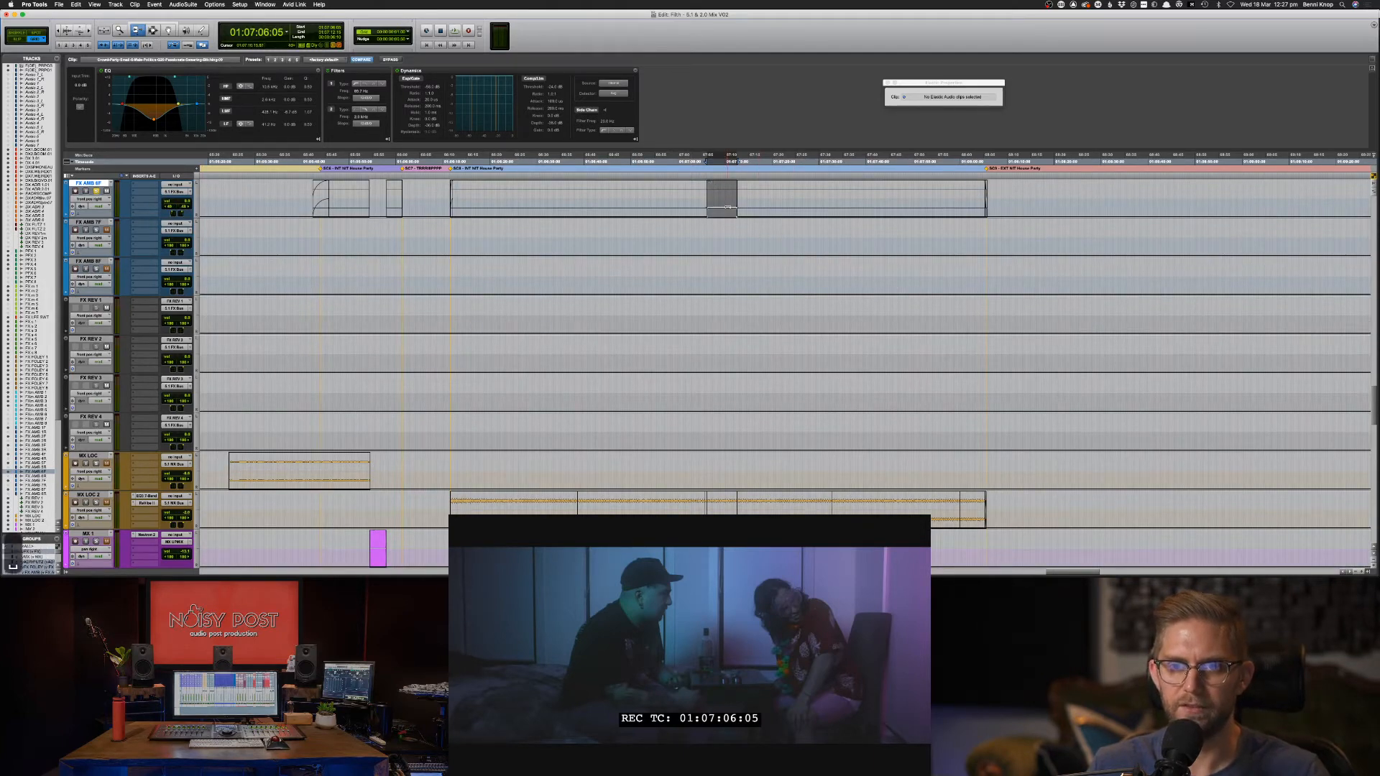
{"action": "key", "text": "space"}
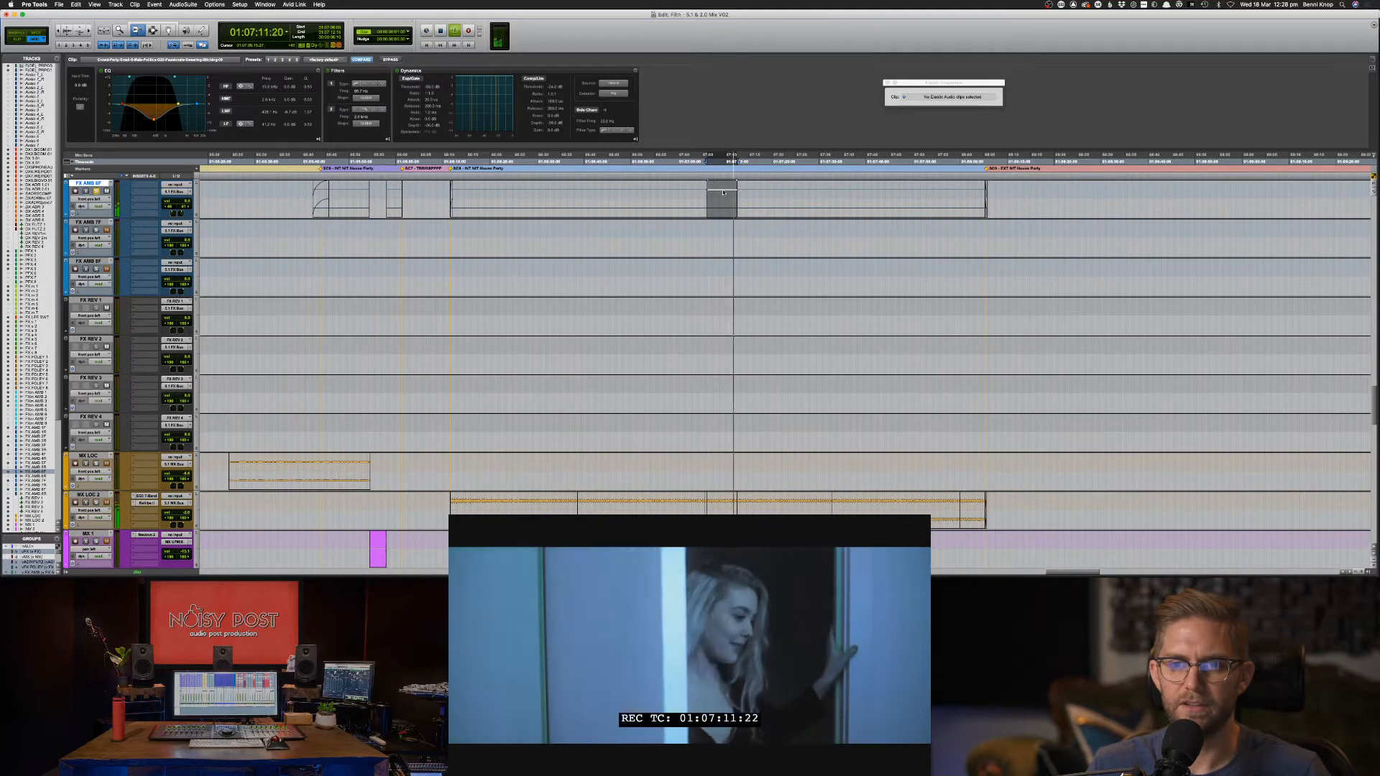
{"action": "key", "text": "ctrl+alt+minus"}
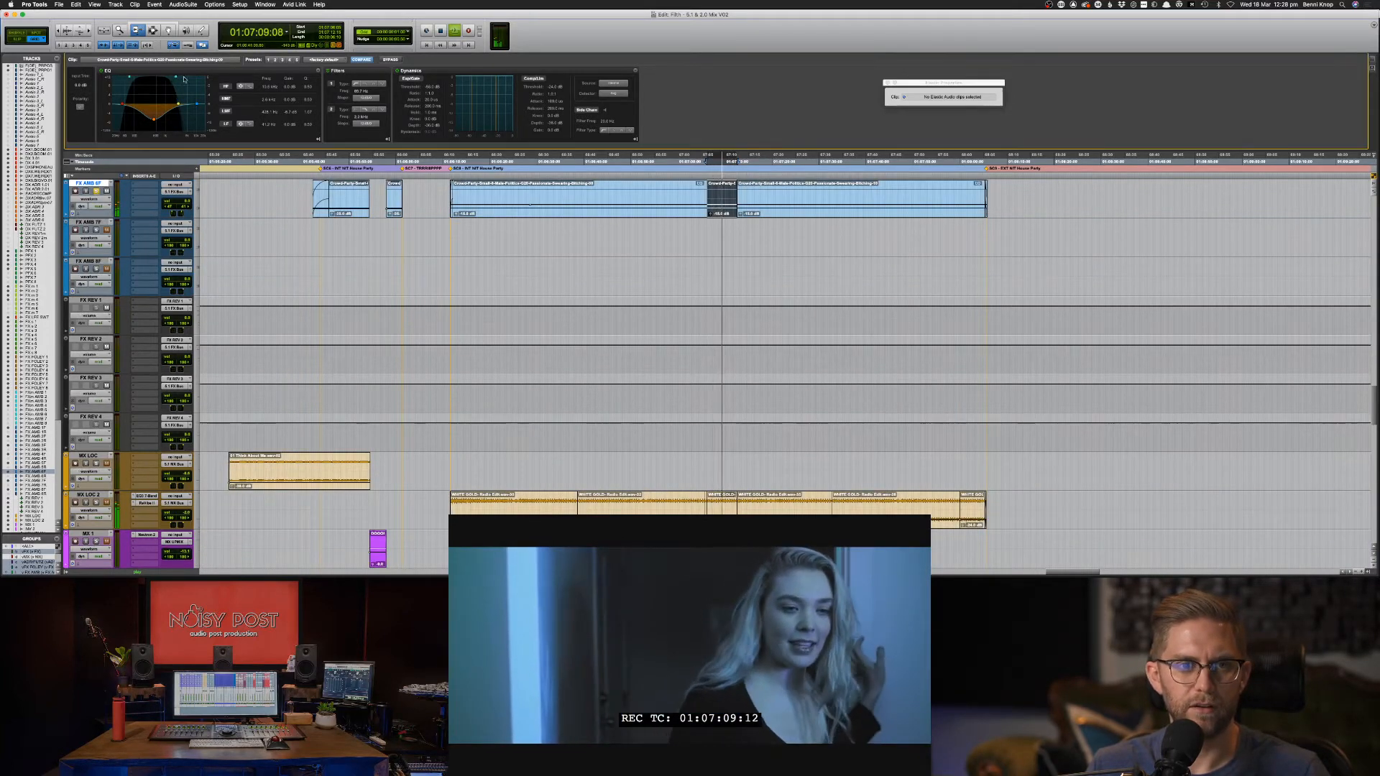
{"action": "left_click_drag", "start_coordinate": [154, 119], "coordinate": [154, 117]}
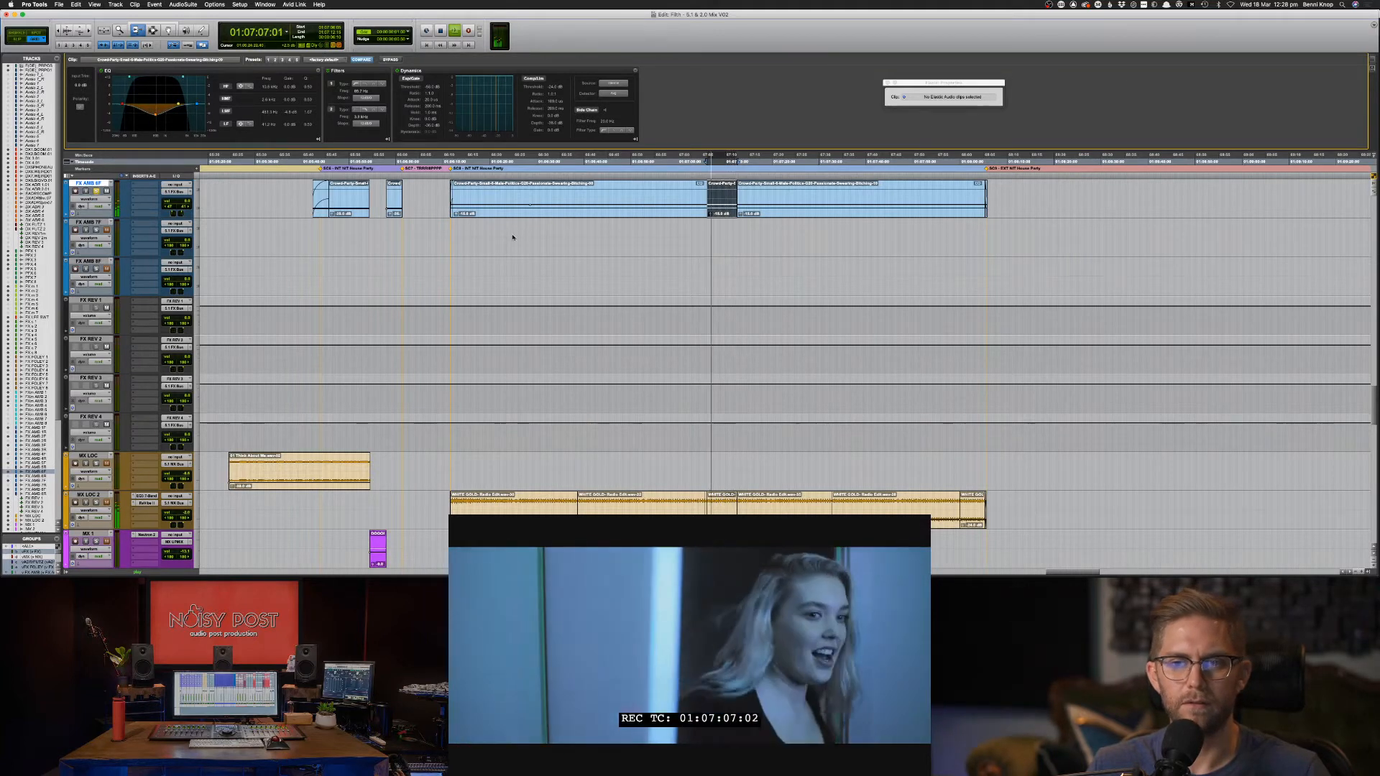
{"action": "key", "text": "F7"}
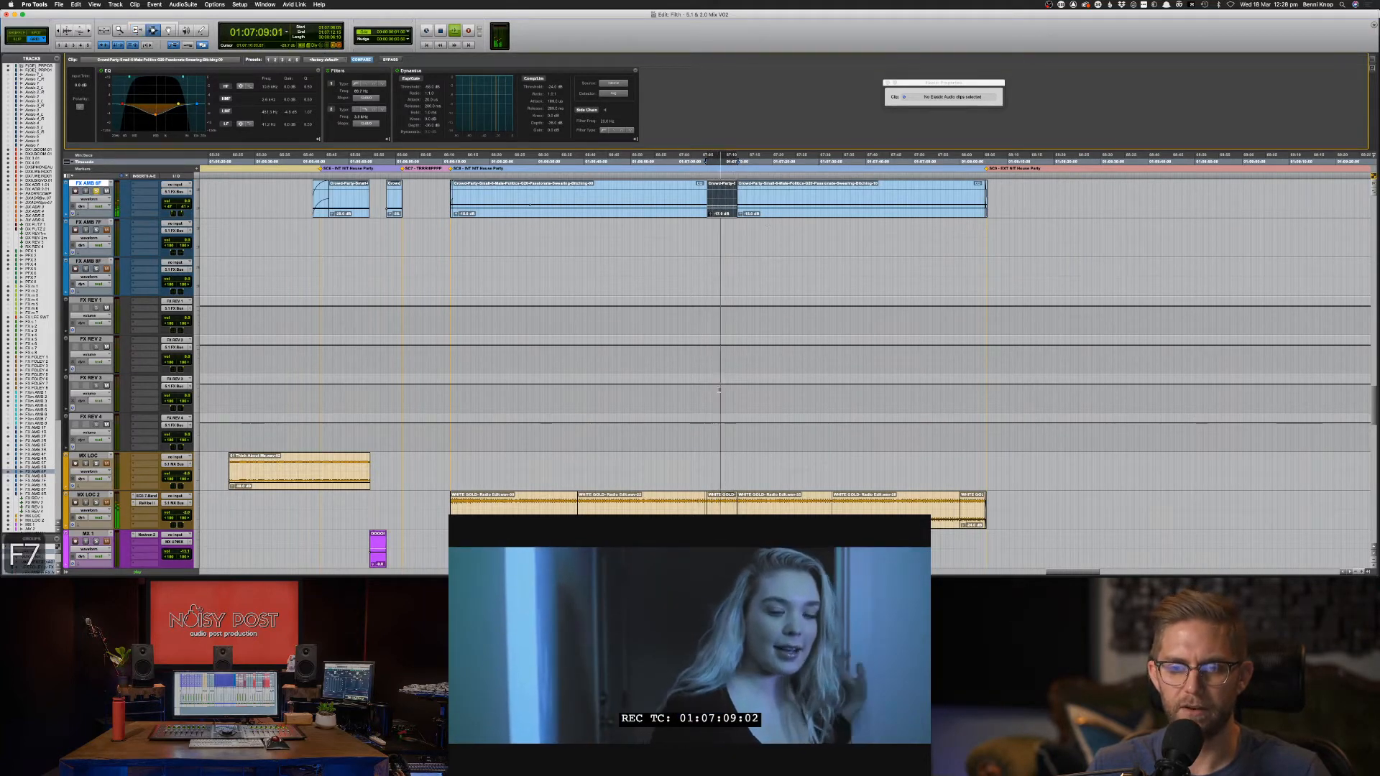
{"action": "key", "text": "space"}
Solo MX LOC 2 and raise the music clip's low-pass cutoff to 8.6 kHz.
{"action": "key", "text": "super+bracketright"}
{"action": "key", "text": "super+bracketright"}
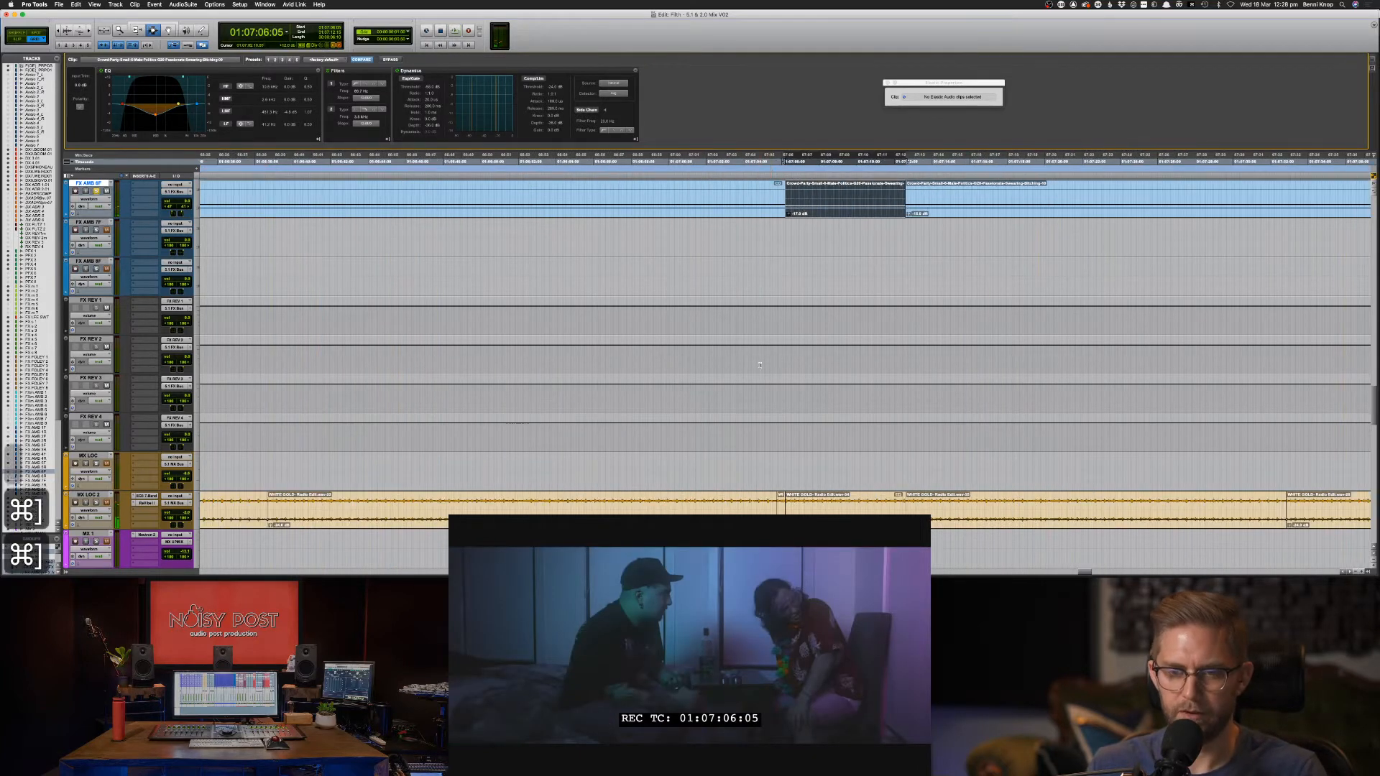
{"action": "double_click", "coordinate": [838, 505]}
{"action": "key", "text": "shift+s"}
{"action": "key", "text": "space"}
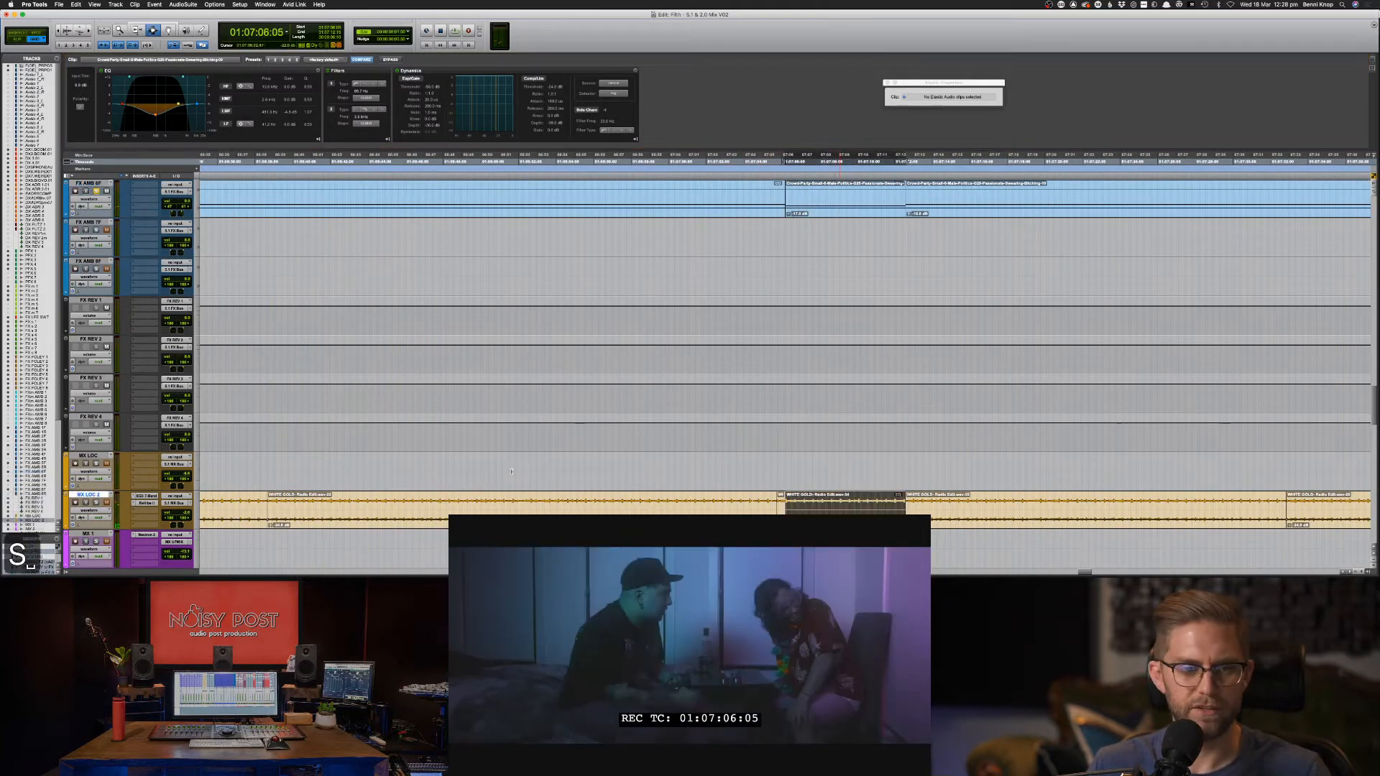
{"action": "left_click_drag", "start_coordinate": [177, 77], "coordinate": [192, 79]}
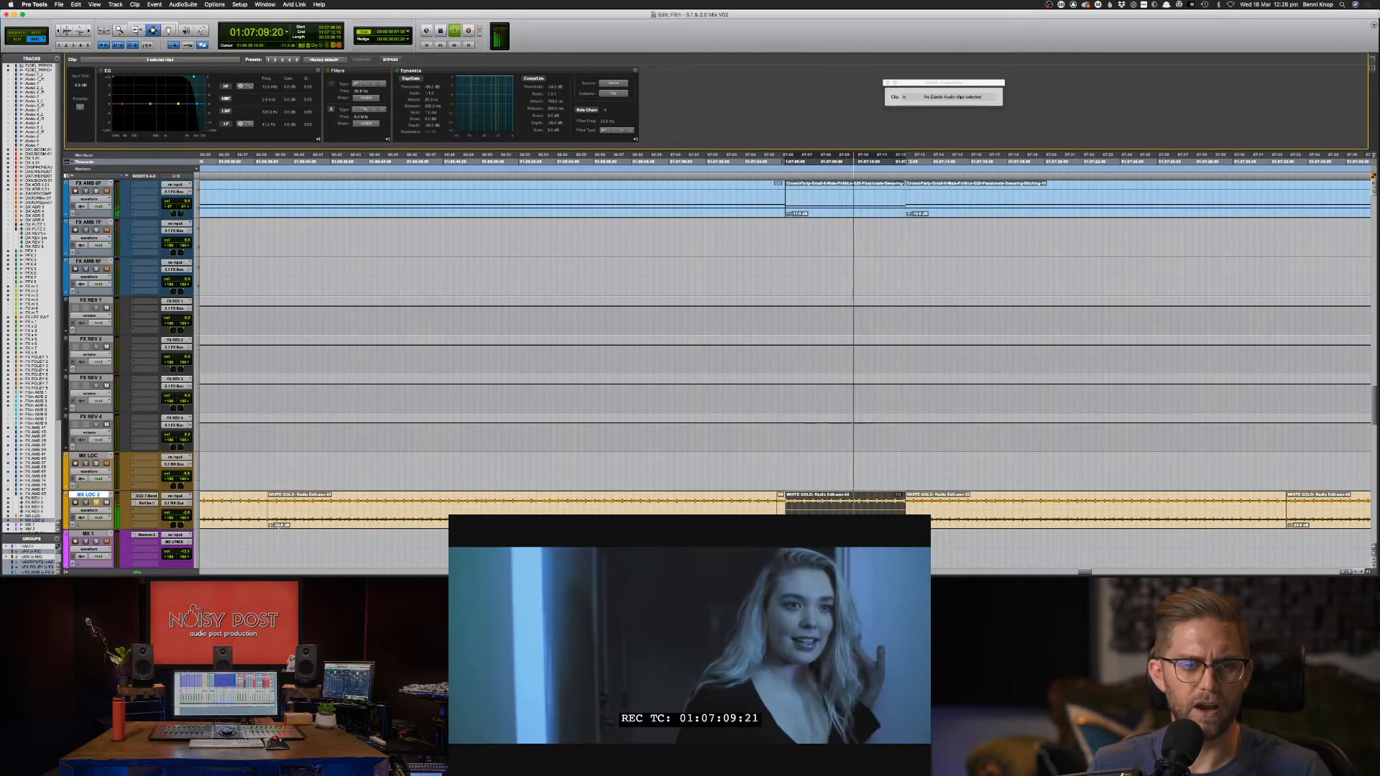
{"action": "key", "text": "space"}
Open the music track's EQ3 7-Band and make all its parameters automatable.
{"action": "left_click", "coordinate": [152, 496]}
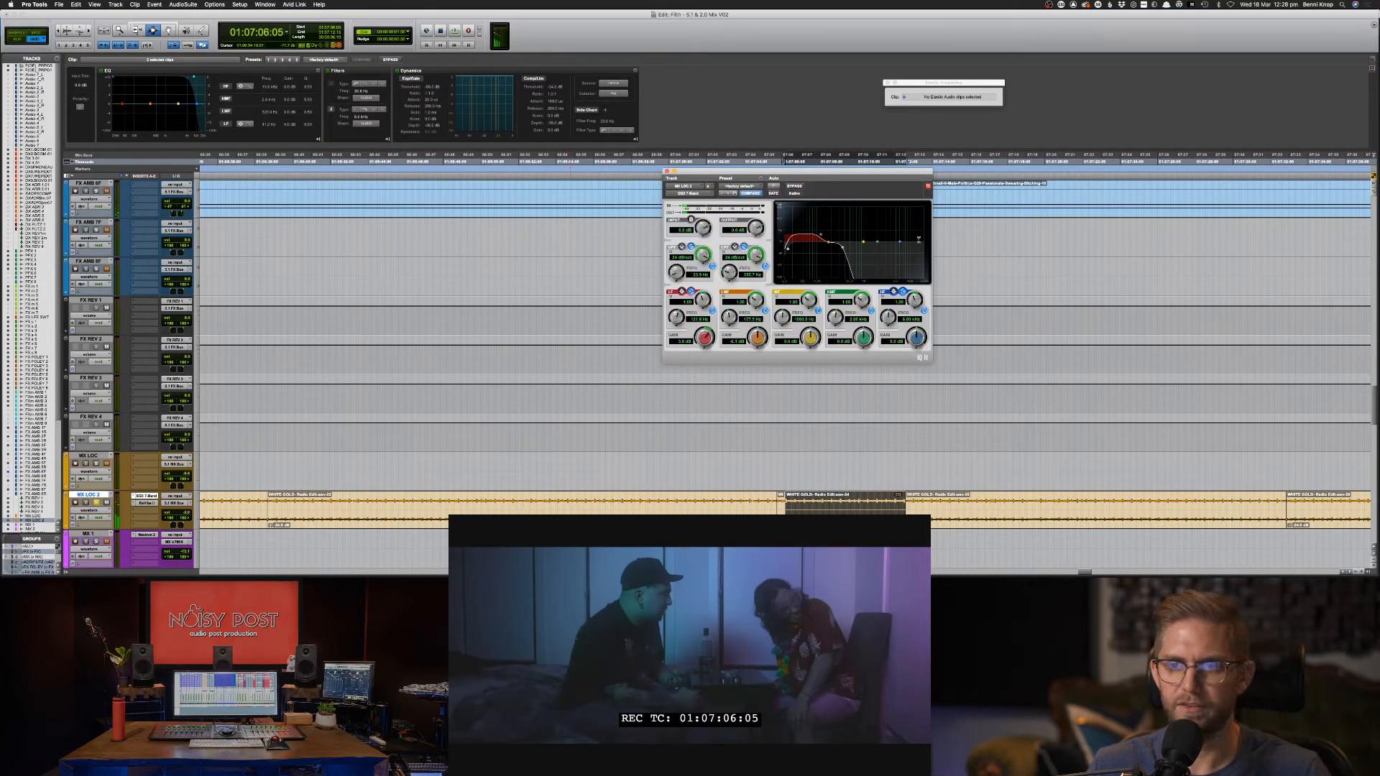
{"action": "left_click", "coordinate": [773, 187]}
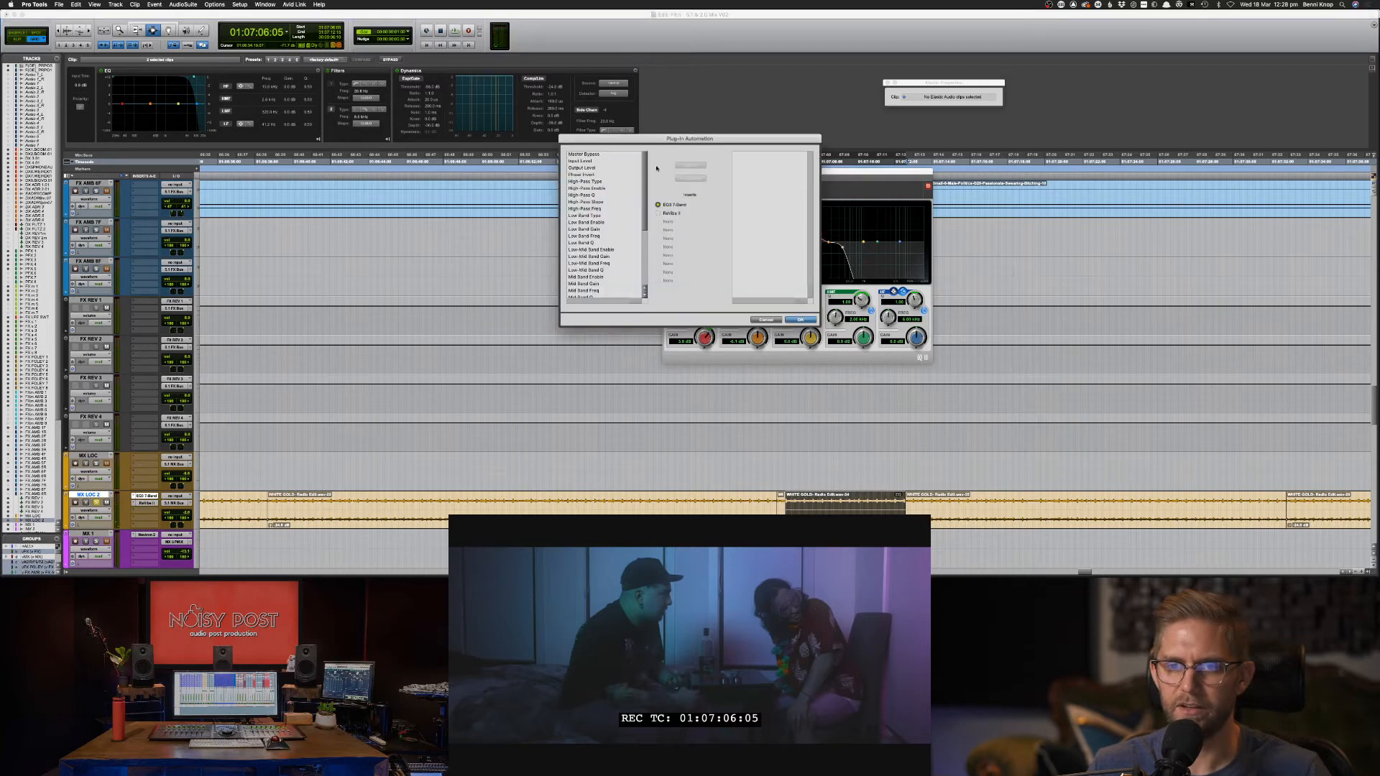
{"action": "key", "text": "super+a"}
{"action": "left_click", "coordinate": [691, 165]}
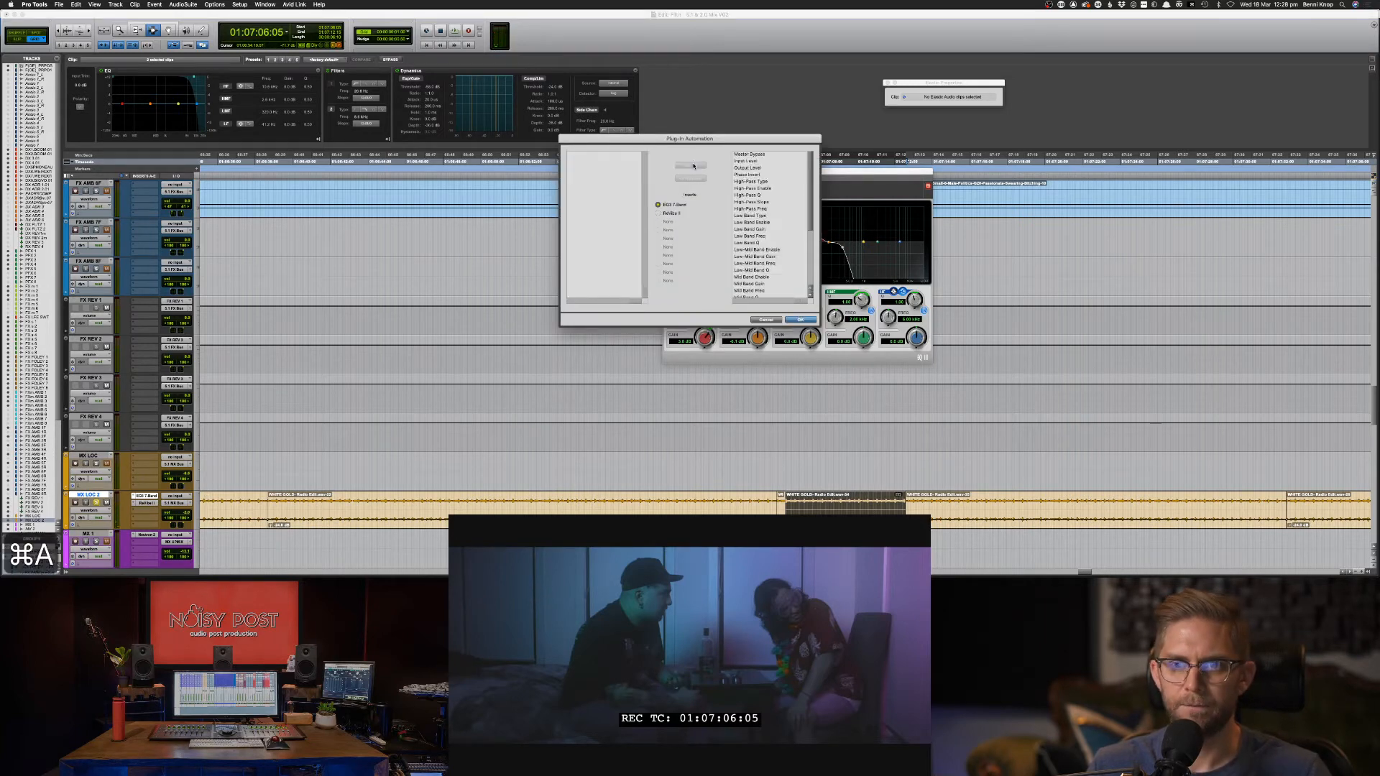
{"action": "left_click", "coordinate": [801, 319]}
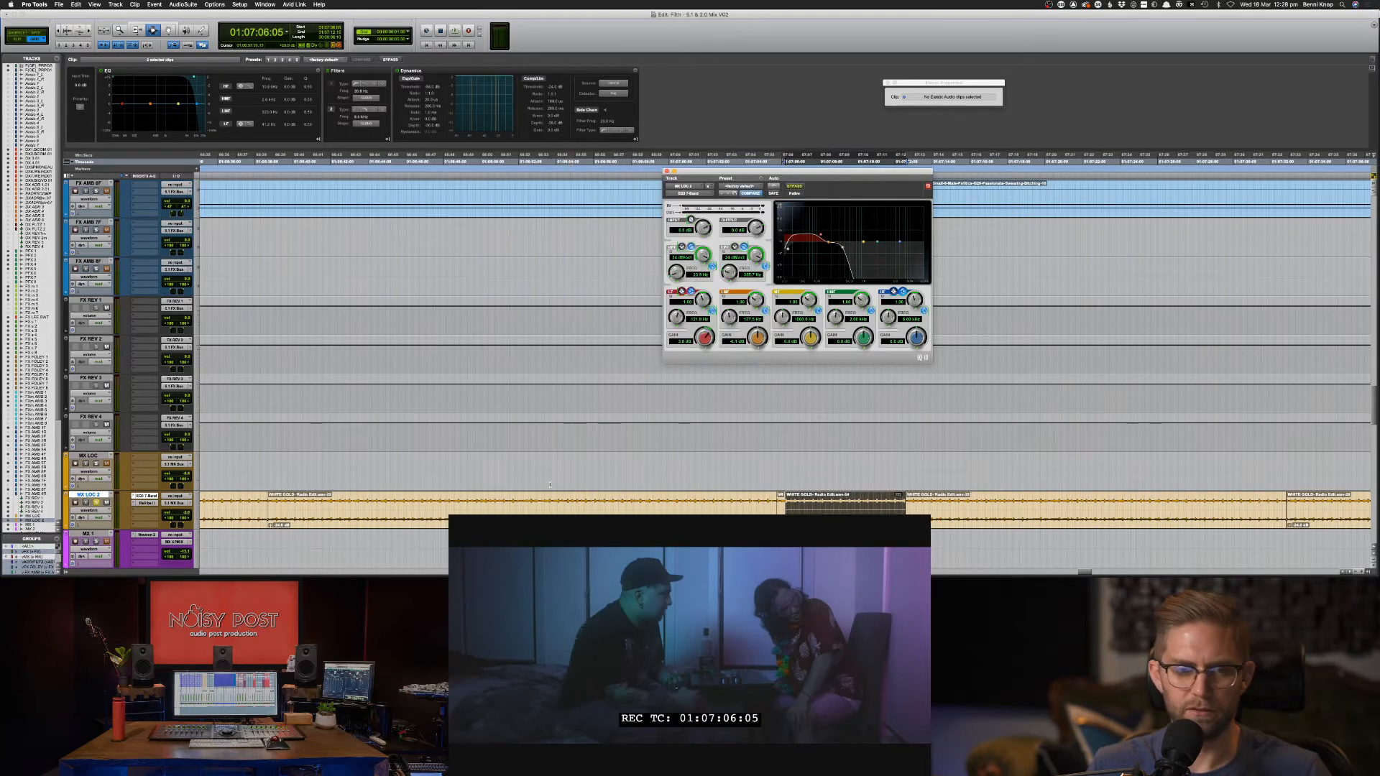
Put MX LOC 2 in Touch automation mode and bring up the Automation window.
{"action": "left_click", "coordinate": [101, 518]}
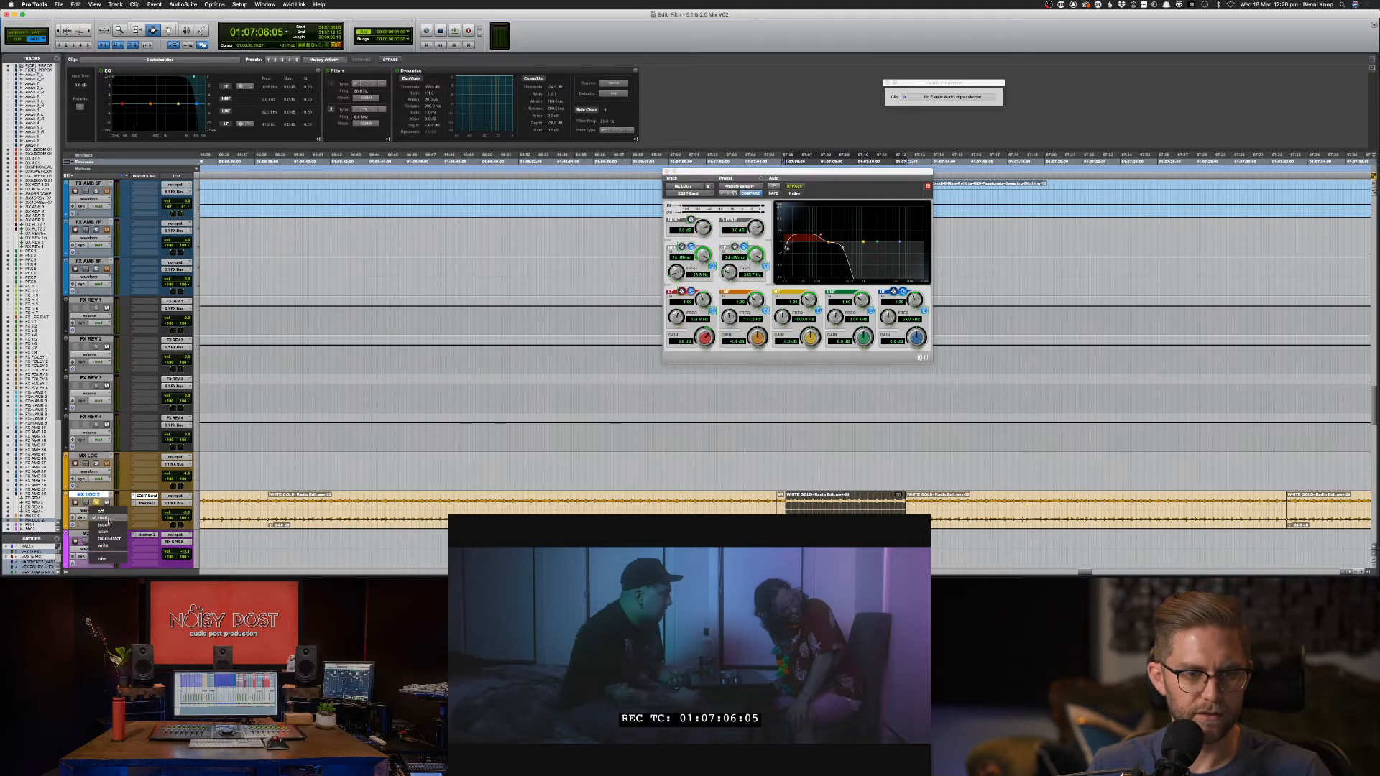
{"action": "left_click", "coordinate": [105, 525]}
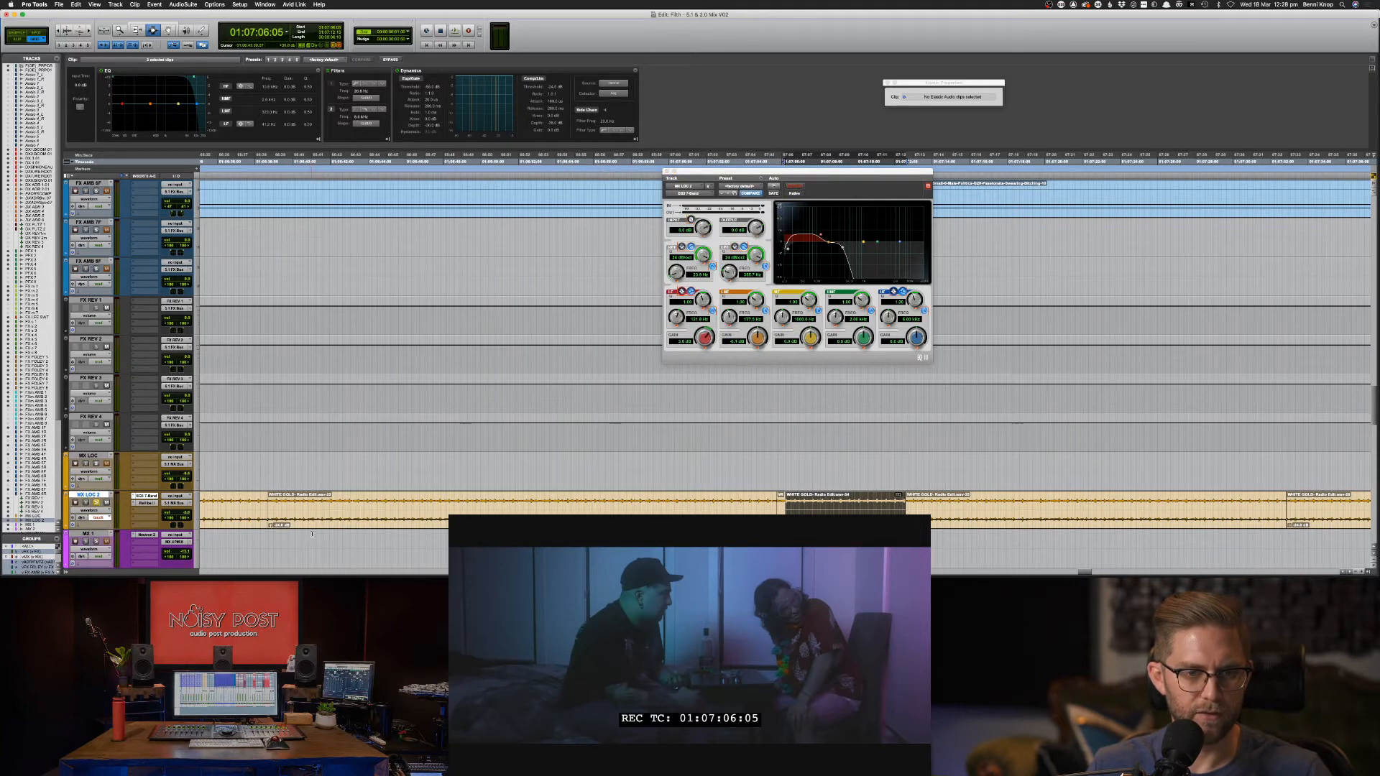
{"action": "left_click", "coordinate": [104, 518]}
{"action": "left_click", "coordinate": [599, 441]}
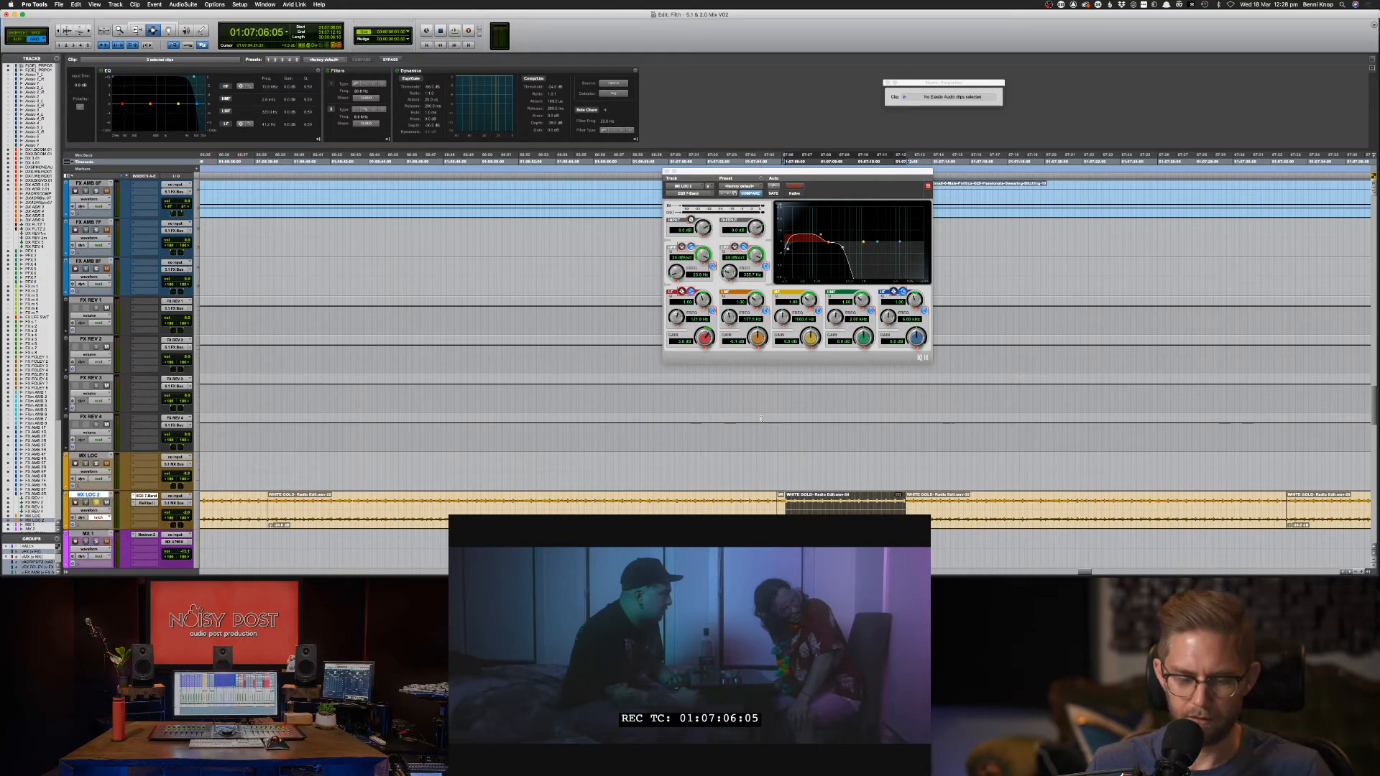
{"action": "key", "text": "super+4"}
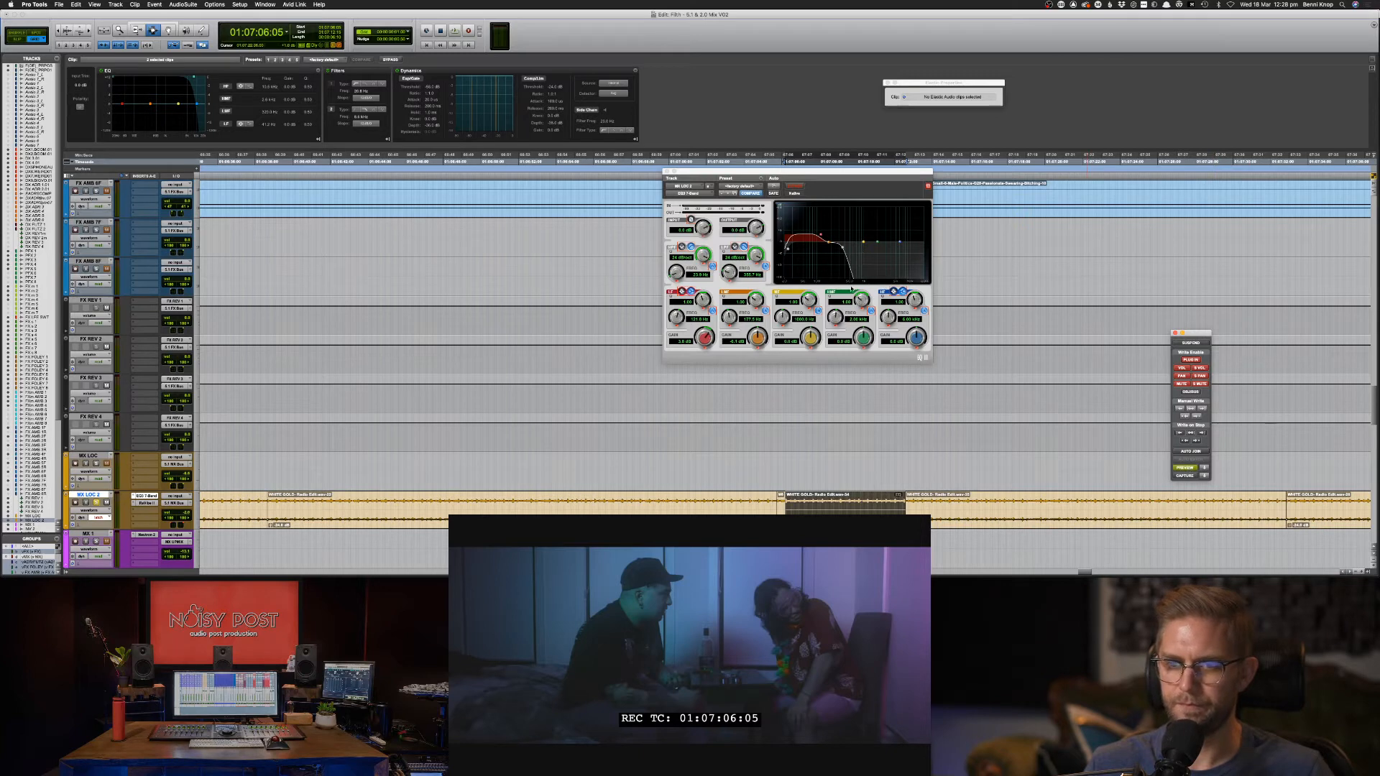
Turn off automation preview and ride the EQ low-pass cutoff from 2.80 kHz to 626 Hz.
{"action": "left_click_drag", "start_coordinate": [856, 258], "coordinate": [884, 249]}
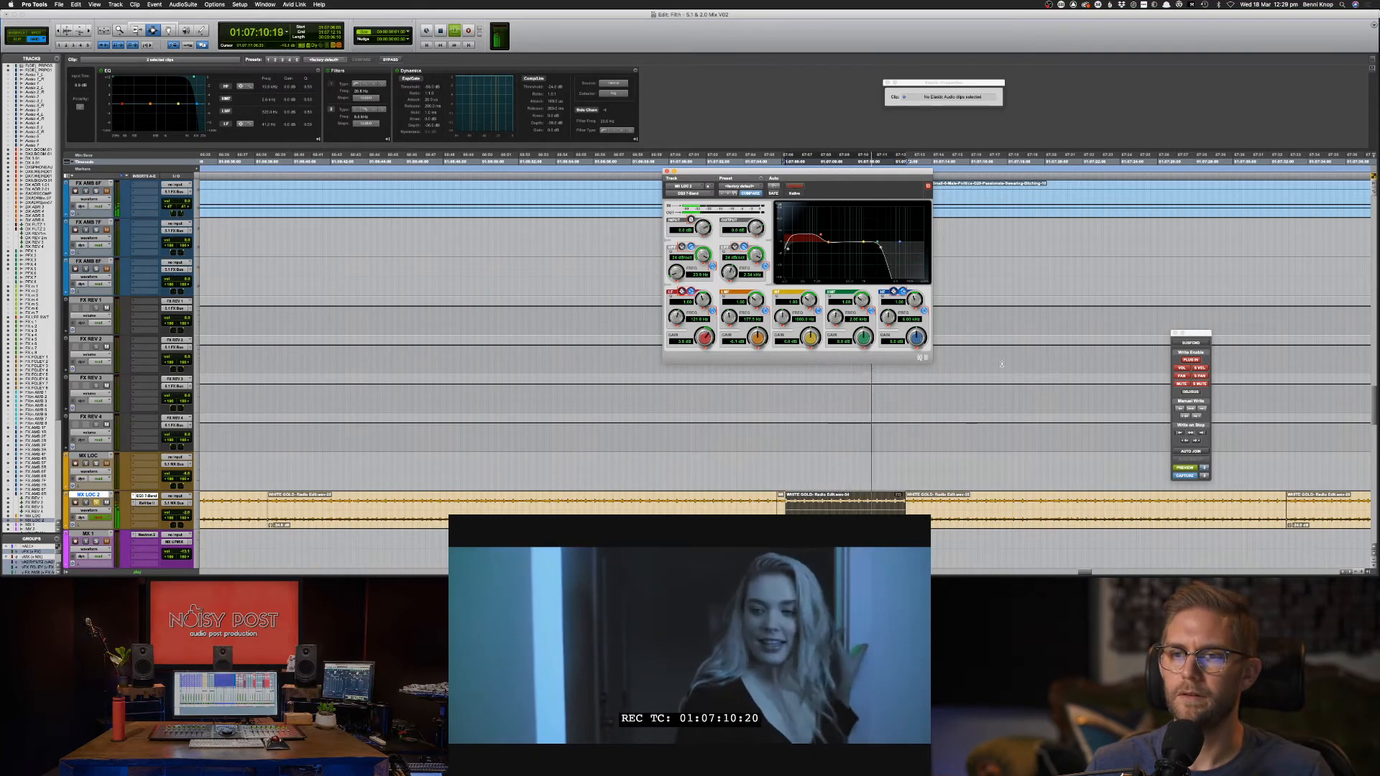
{"action": "left_click", "coordinate": [1187, 468]}
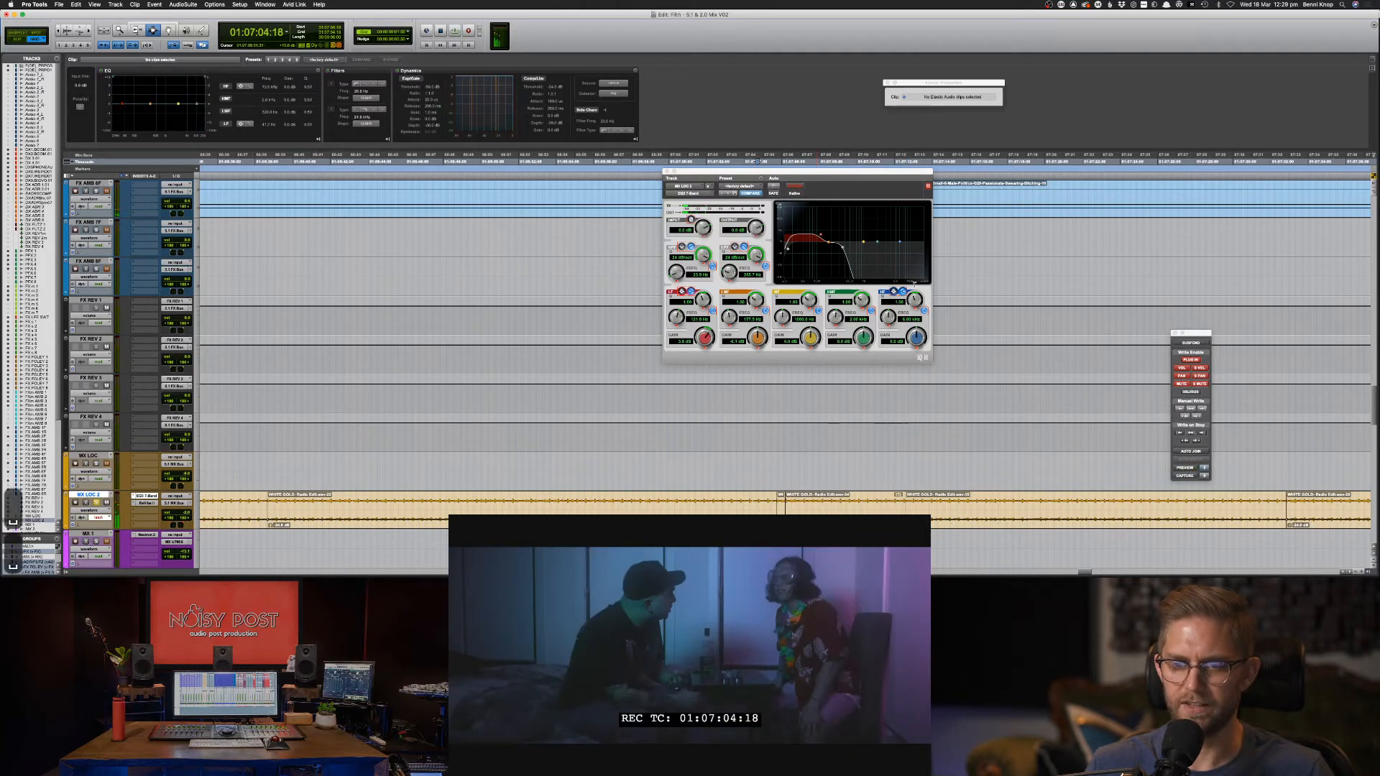
{"action": "key", "text": "space"}
{"action": "left_click_drag", "start_coordinate": [847, 251], "coordinate": [858, 250]}
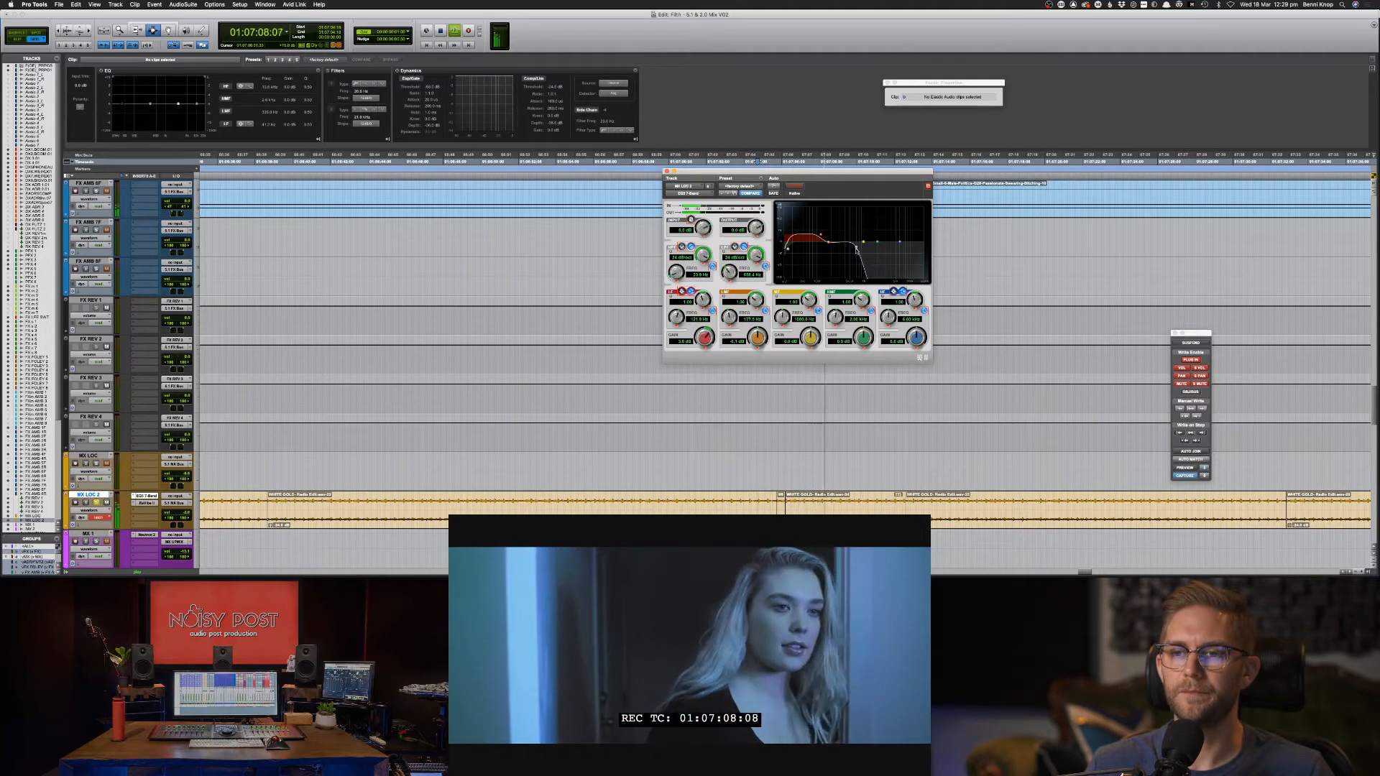
{"action": "key", "text": "space"}
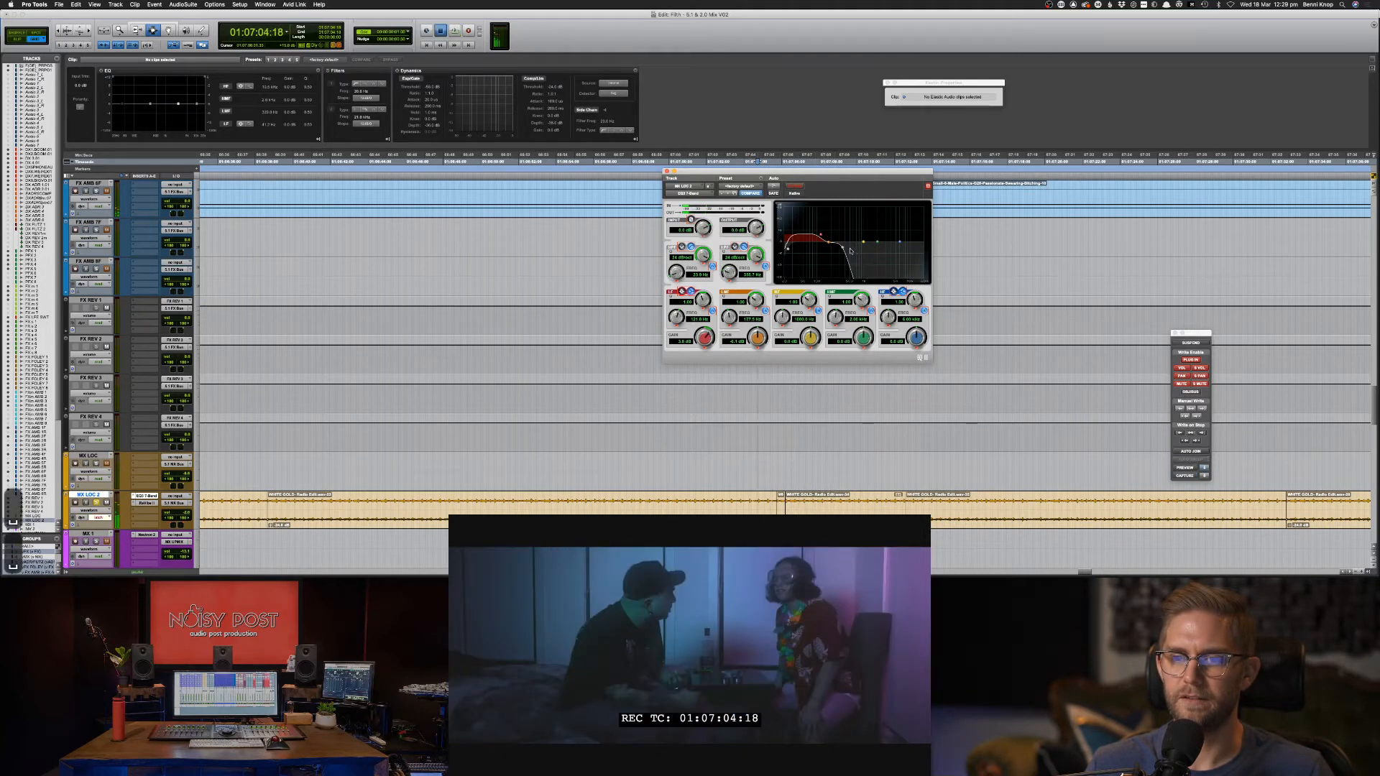
{"action": "key", "text": "space"}
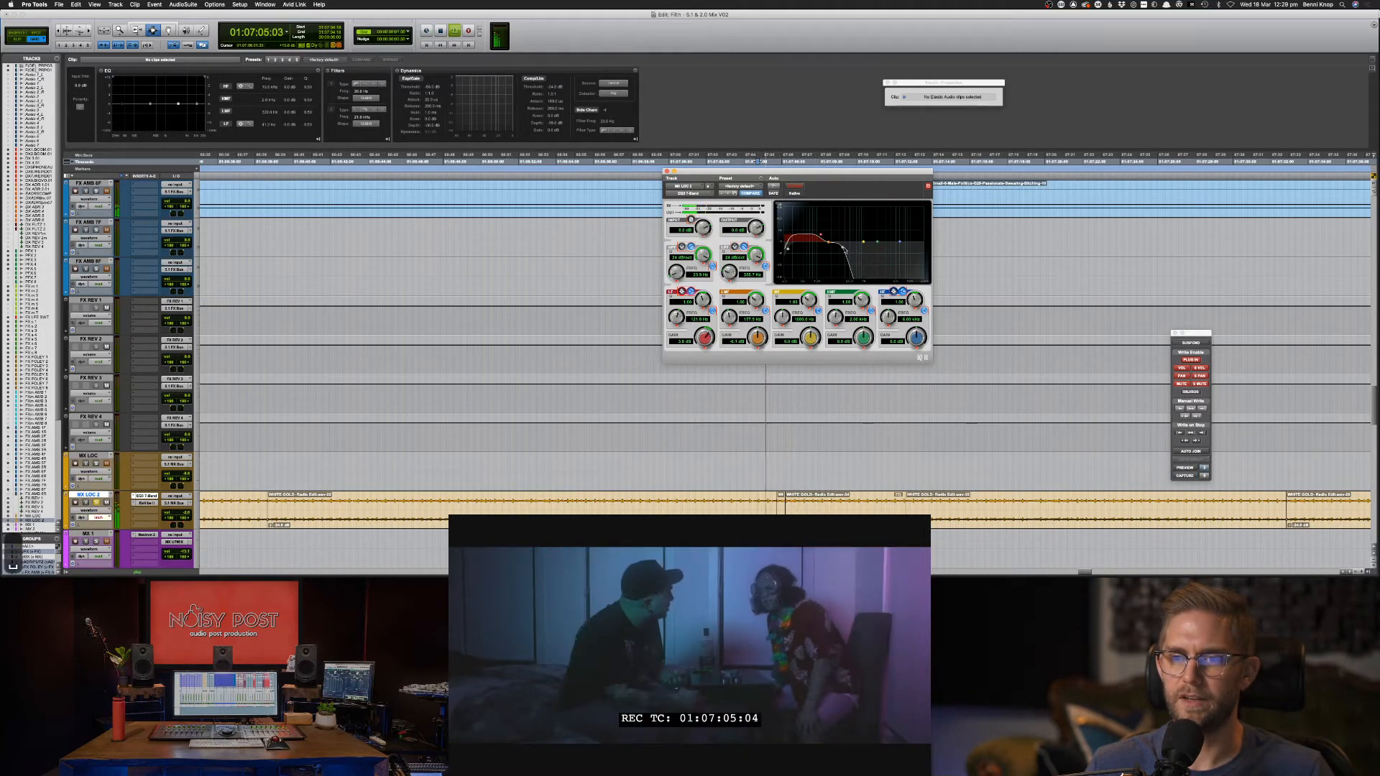
Record a low-pass sweep opening up and back down to 264 Hz, then play it back.
{"action": "left_click_drag", "start_coordinate": [850, 251], "coordinate": [875, 248]}
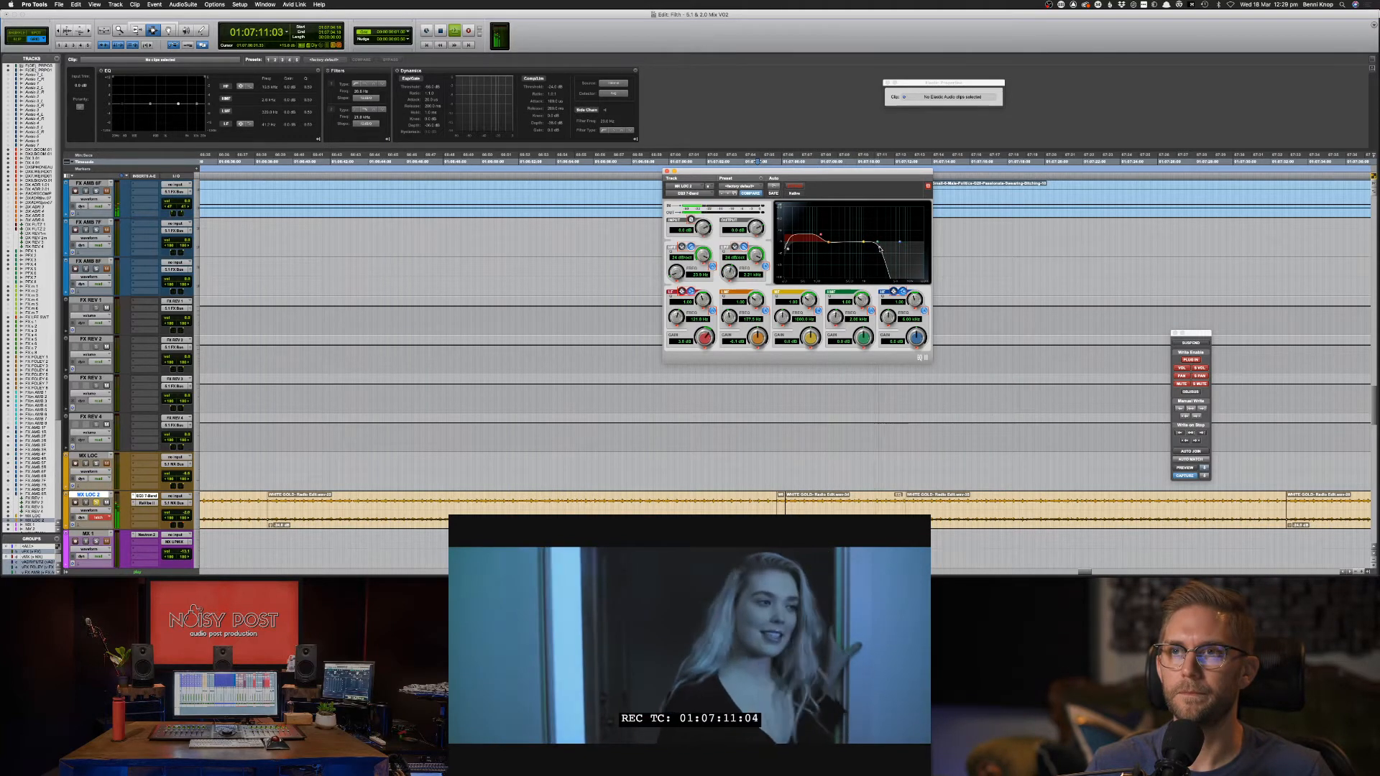
{"action": "left_click_drag", "start_coordinate": [880, 249], "coordinate": [837, 250]}
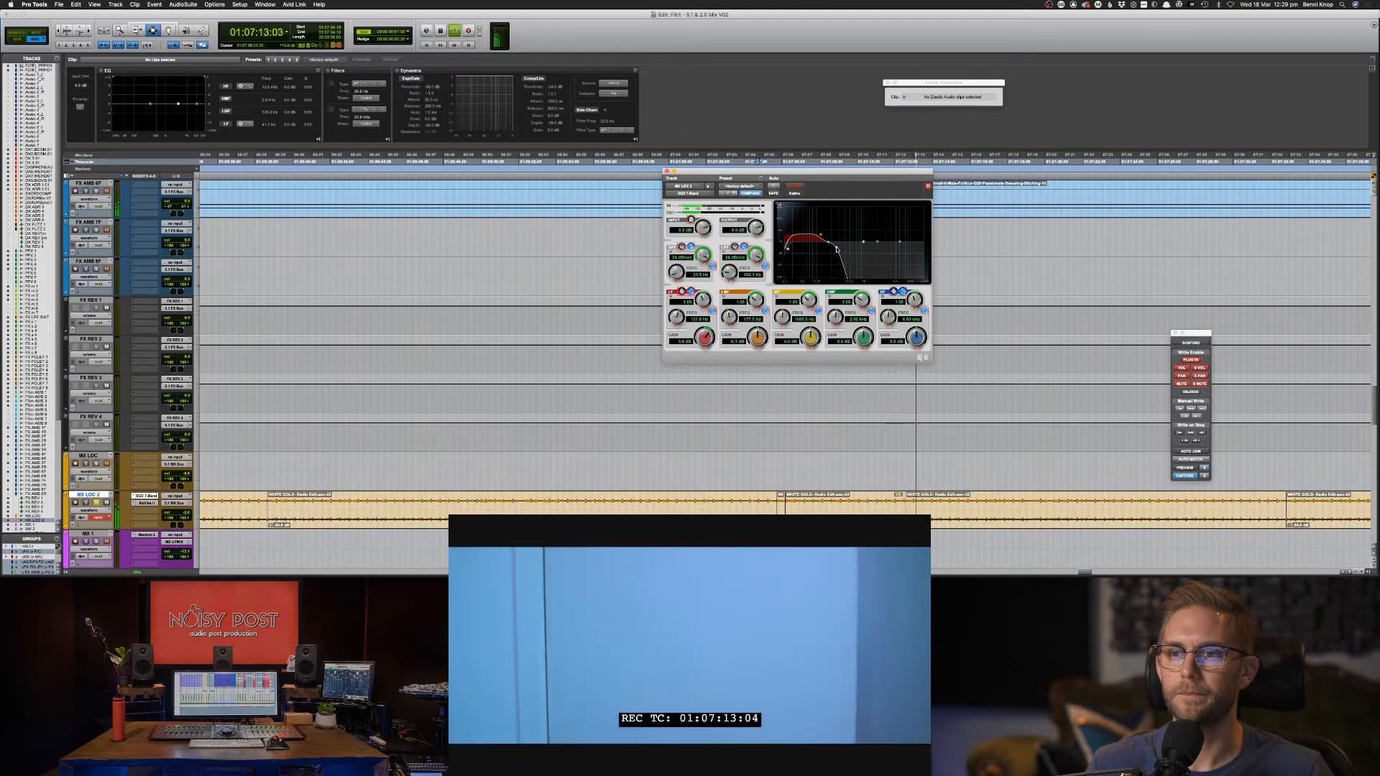
{"action": "key", "text": "space"}
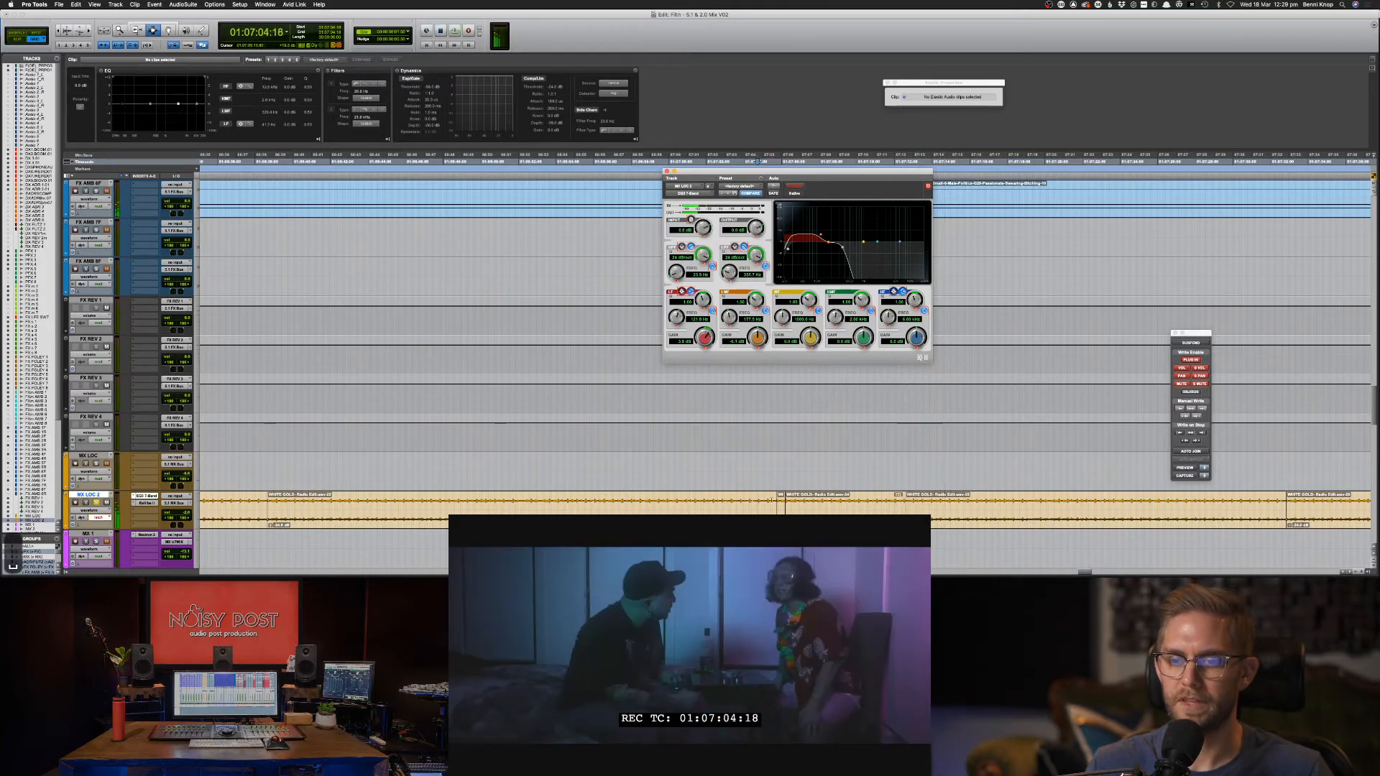
{"action": "key", "text": "space"}
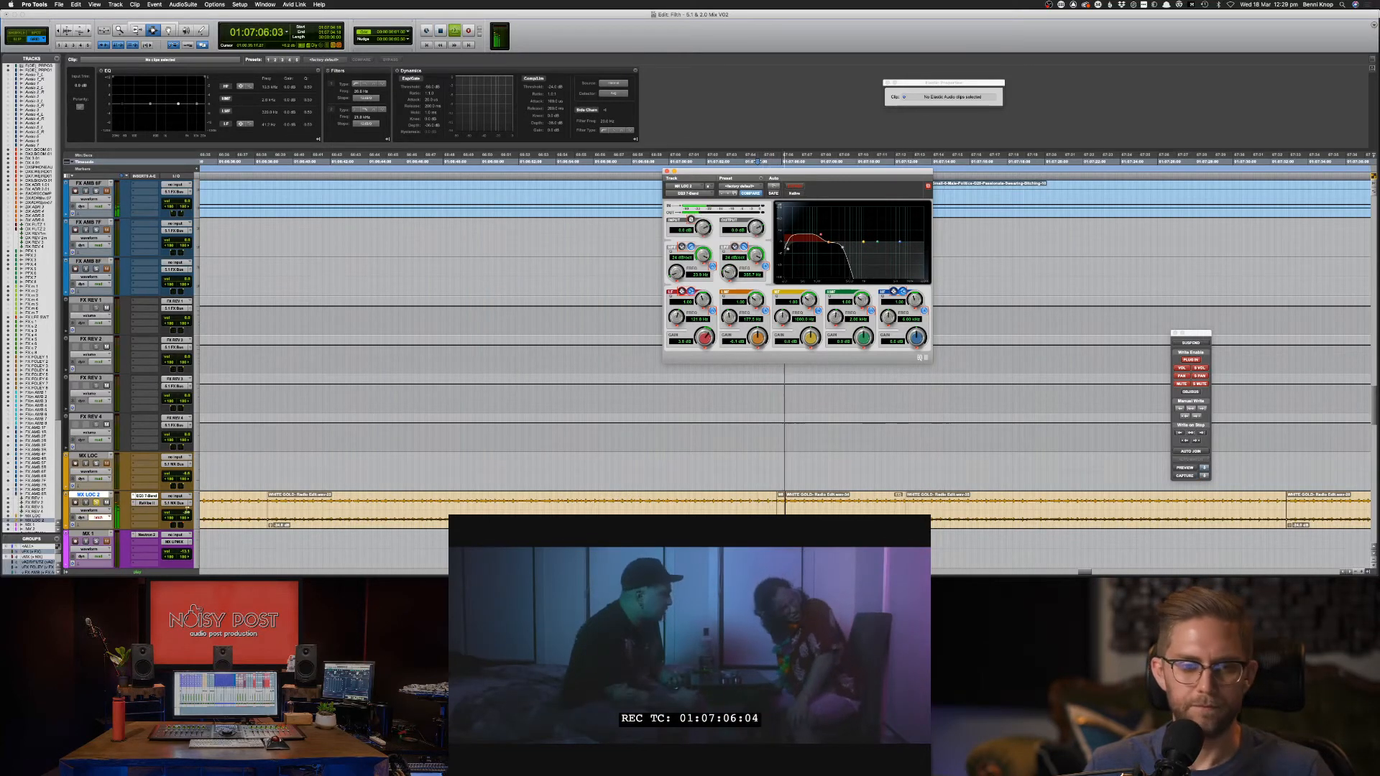
Show MX LOC 2's EQ3 7-Band Low-Pass Freq automation lane with the freehand pencil.
{"action": "left_click", "coordinate": [98, 517]}
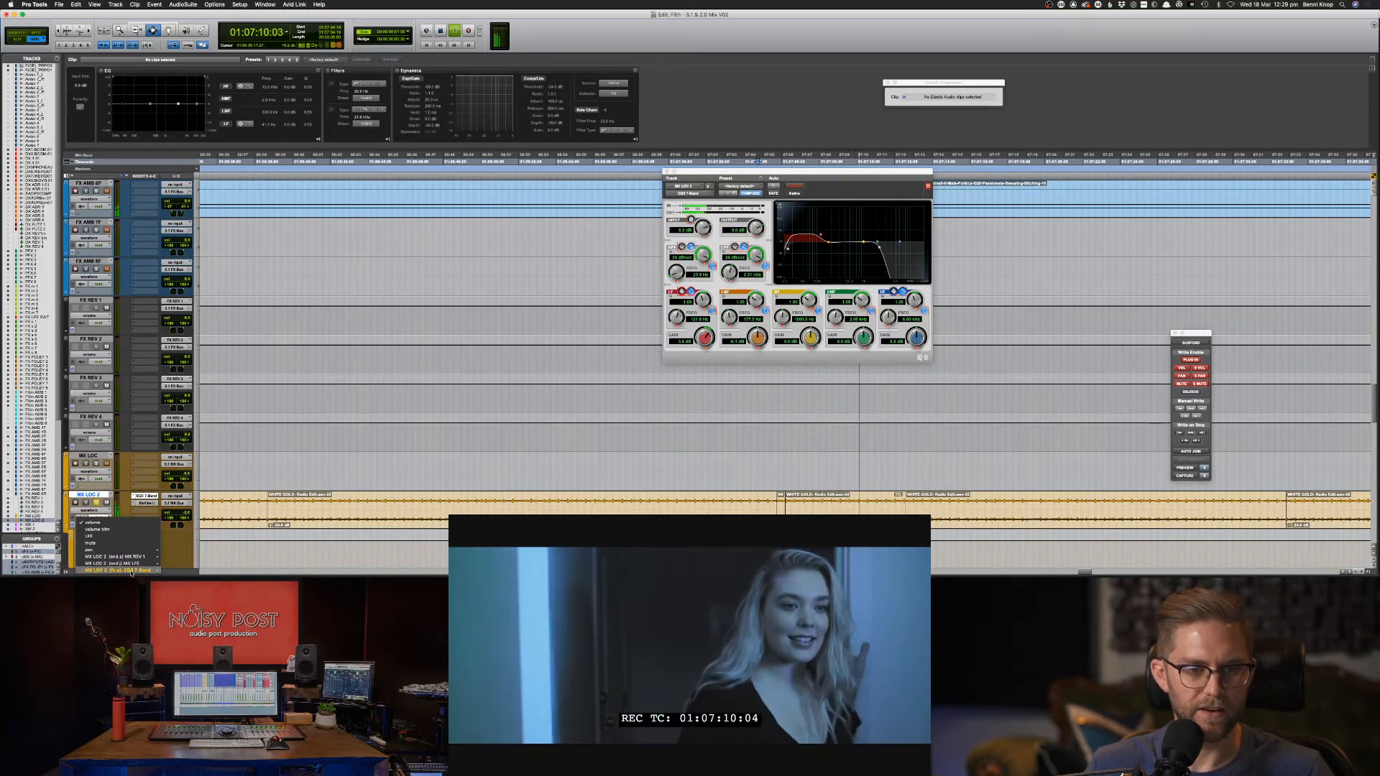
{"action": "mouse_move", "coordinate": [123, 570]}
{"action": "left_click", "coordinate": [187, 570]}
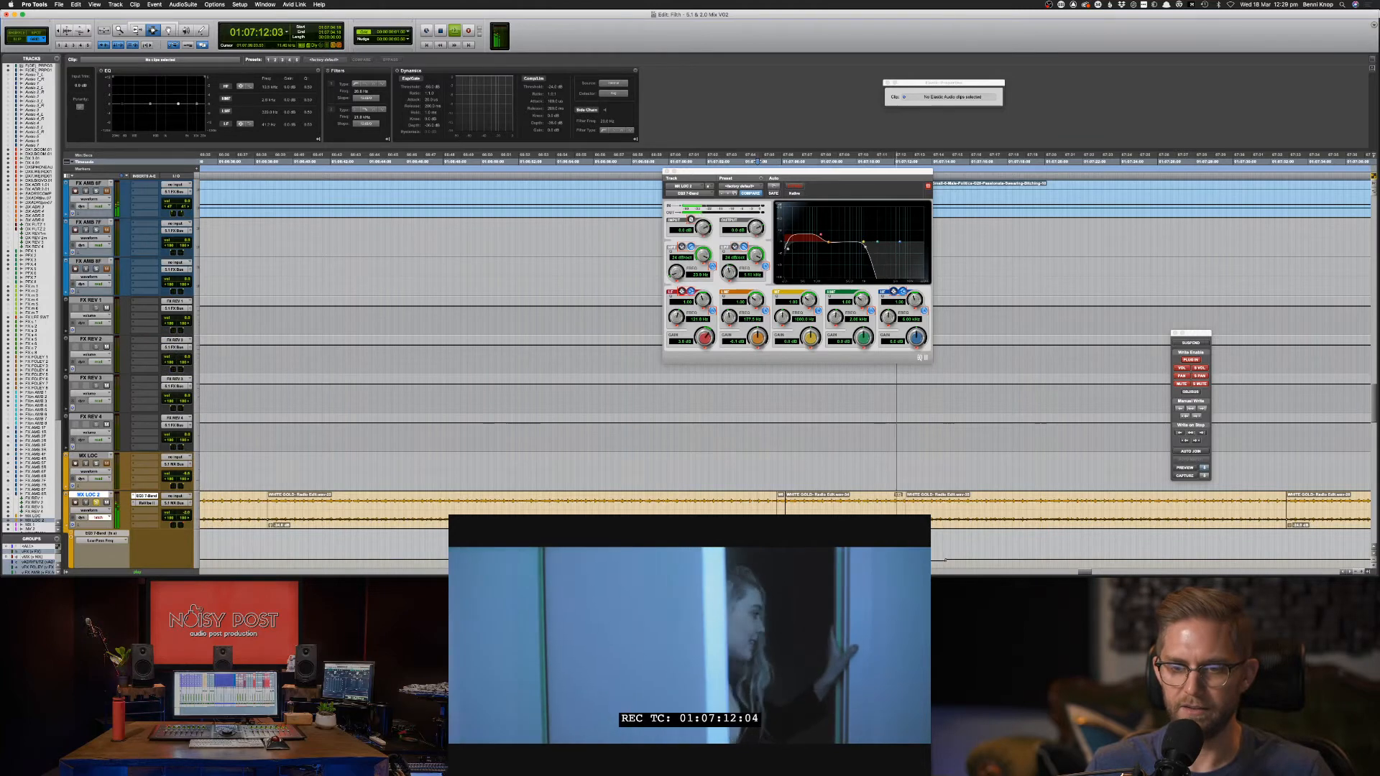
{"action": "key", "text": "F10"}
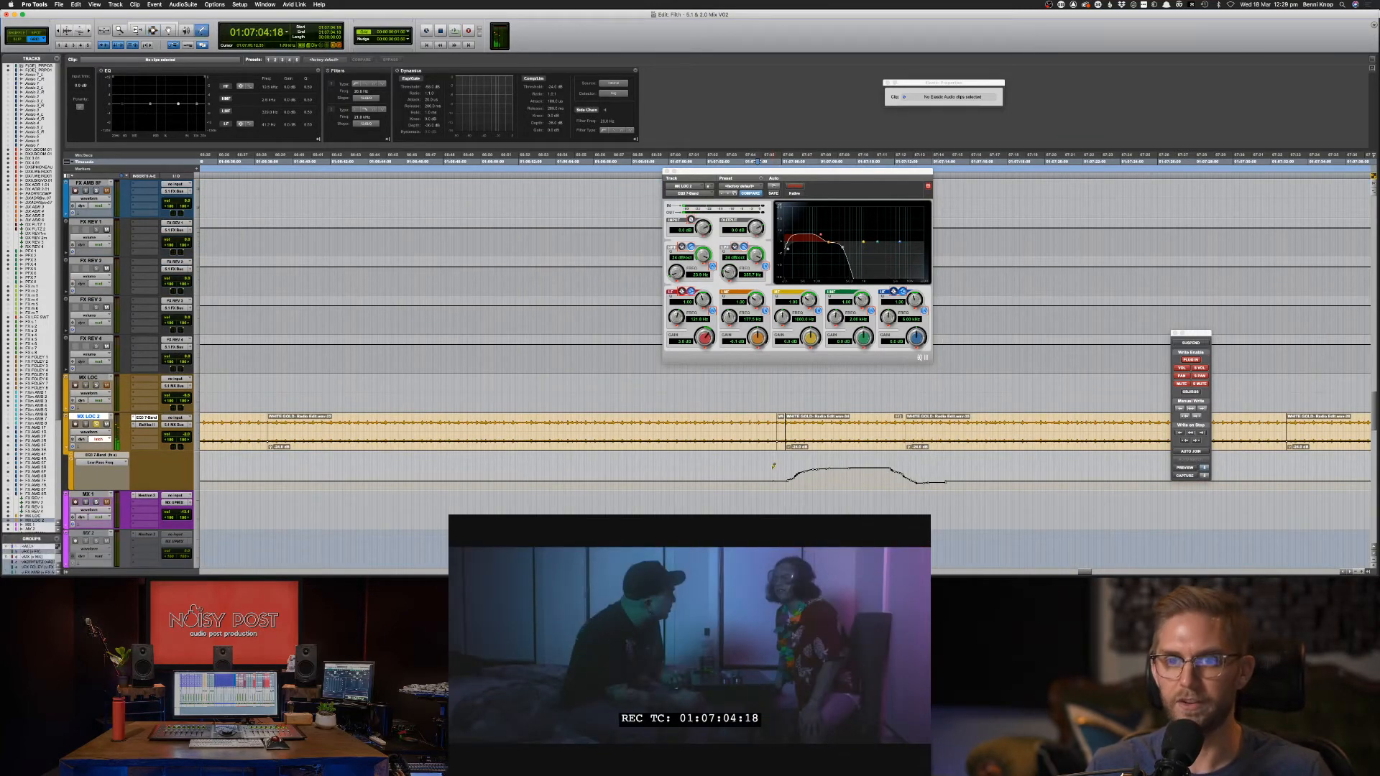
Delete the previously recorded low-pass automation bump on the music track.
{"action": "key", "text": "F8"}
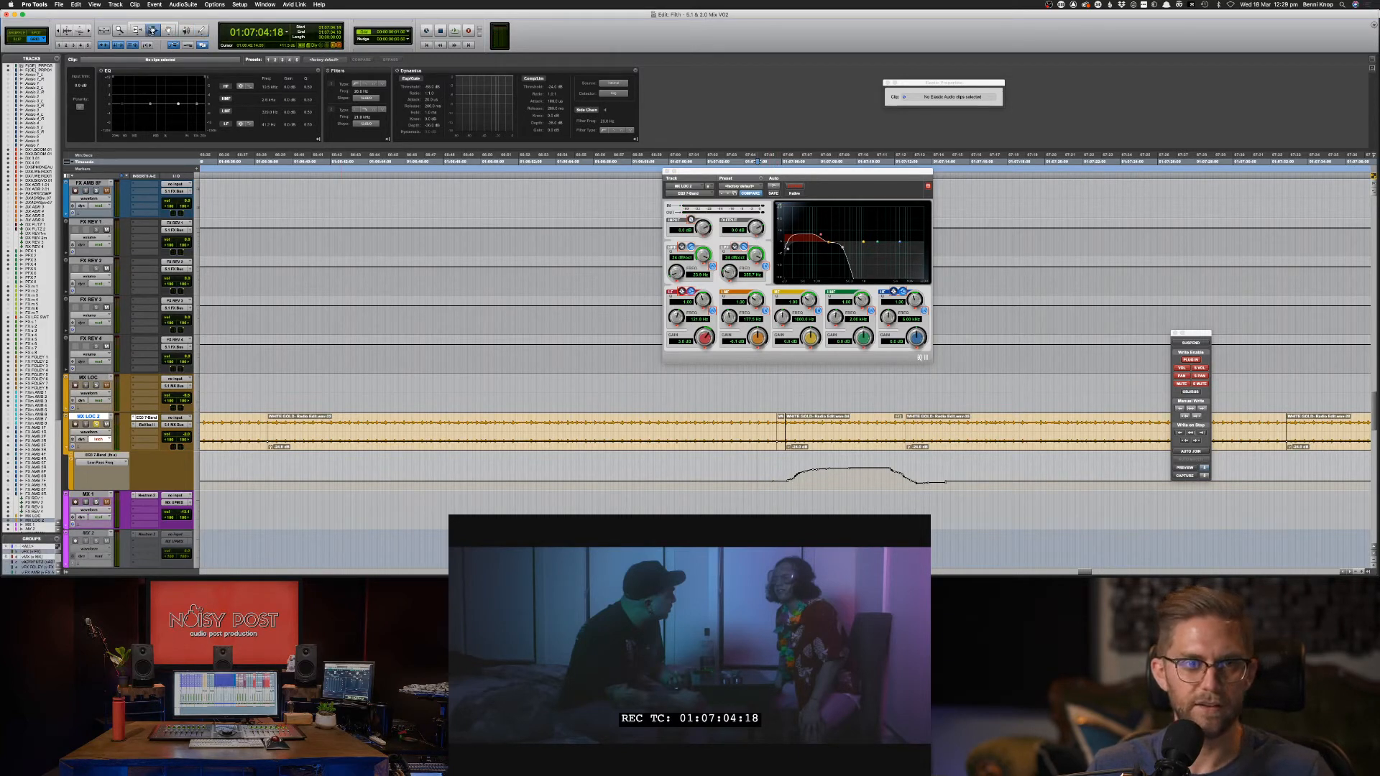
{"action": "left_click_drag", "start_coordinate": [763, 468], "coordinate": [1012, 488]}
{"action": "key", "text": "BackSpace"}
Draw a new sweep by lifting the cutoff to 2.44 kHz and another breakpoint to about 3.96 kHz.
{"action": "key", "text": "F8"}
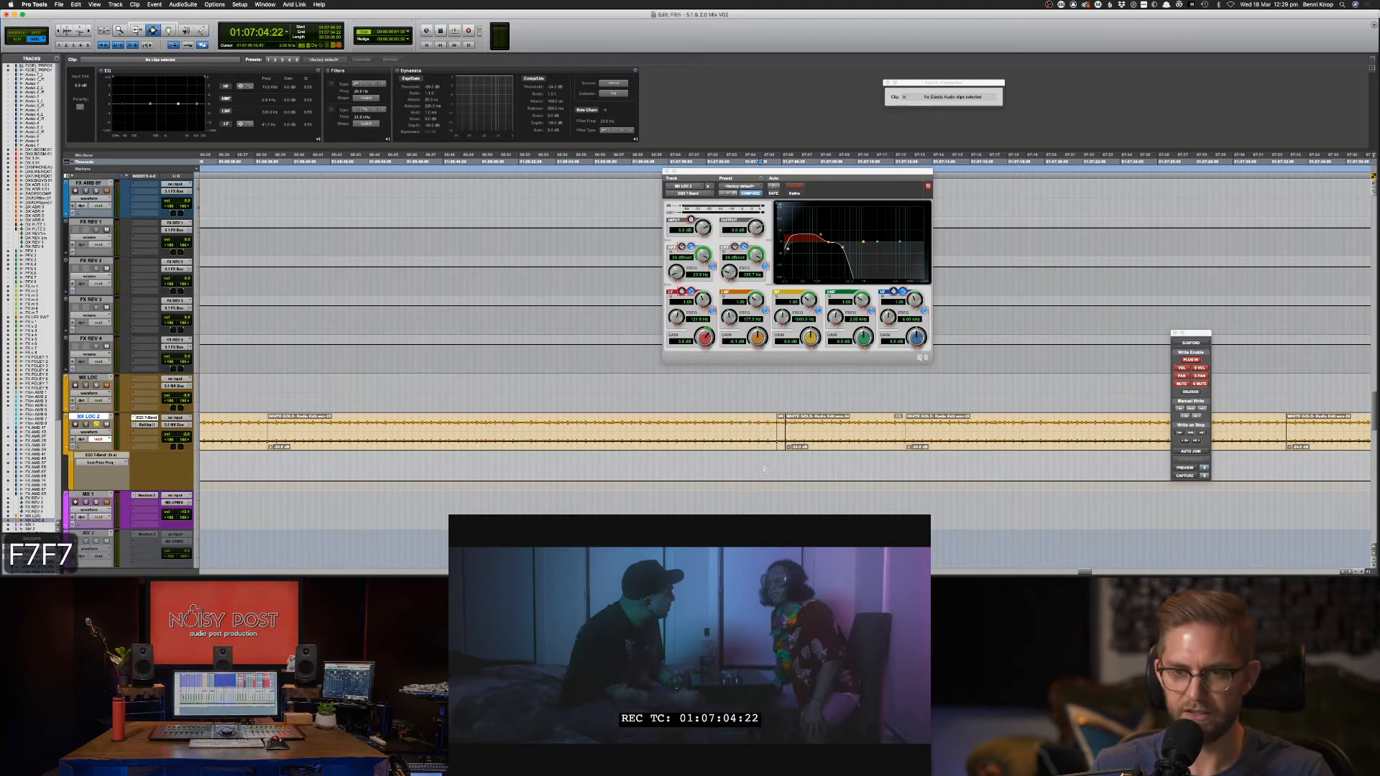
{"action": "left_click_drag", "start_coordinate": [764, 470], "coordinate": [916, 473]}
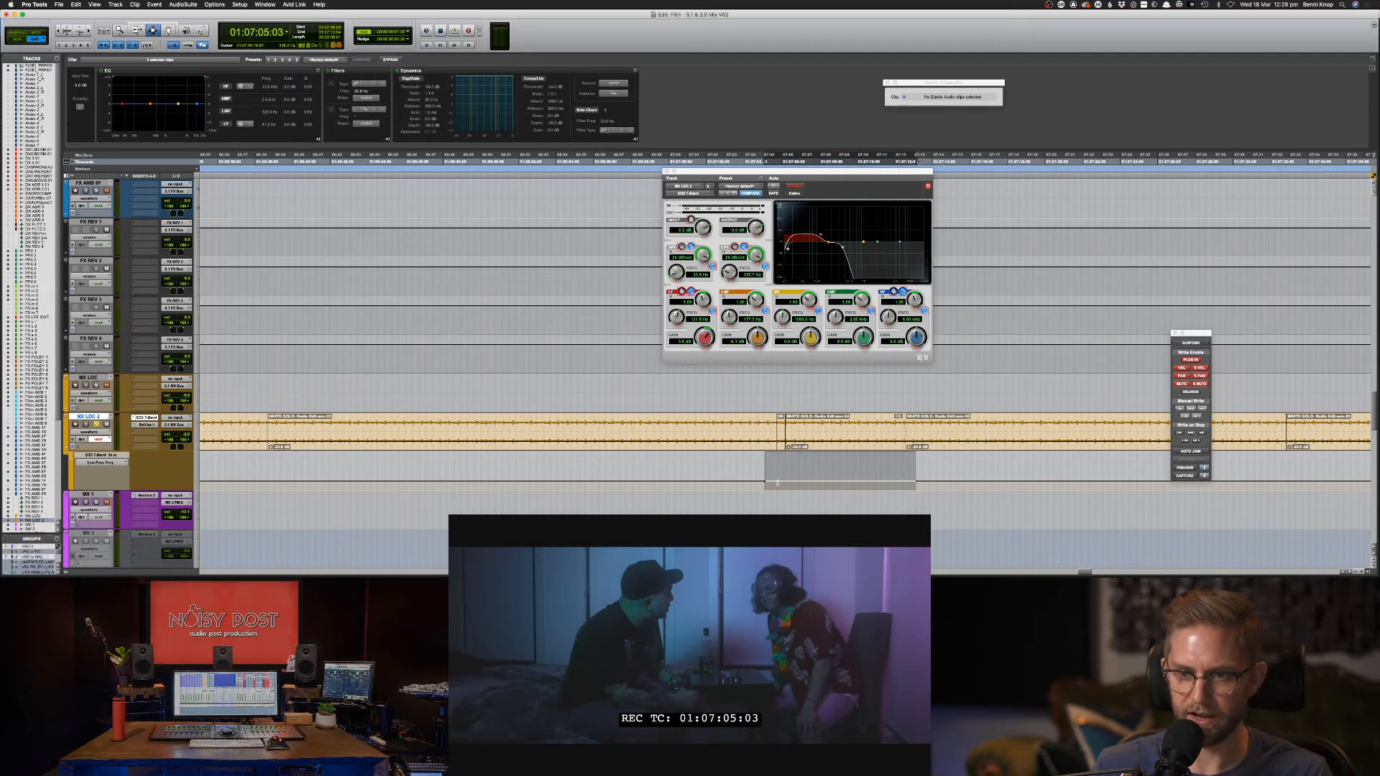
{"action": "key", "text": "F10"}
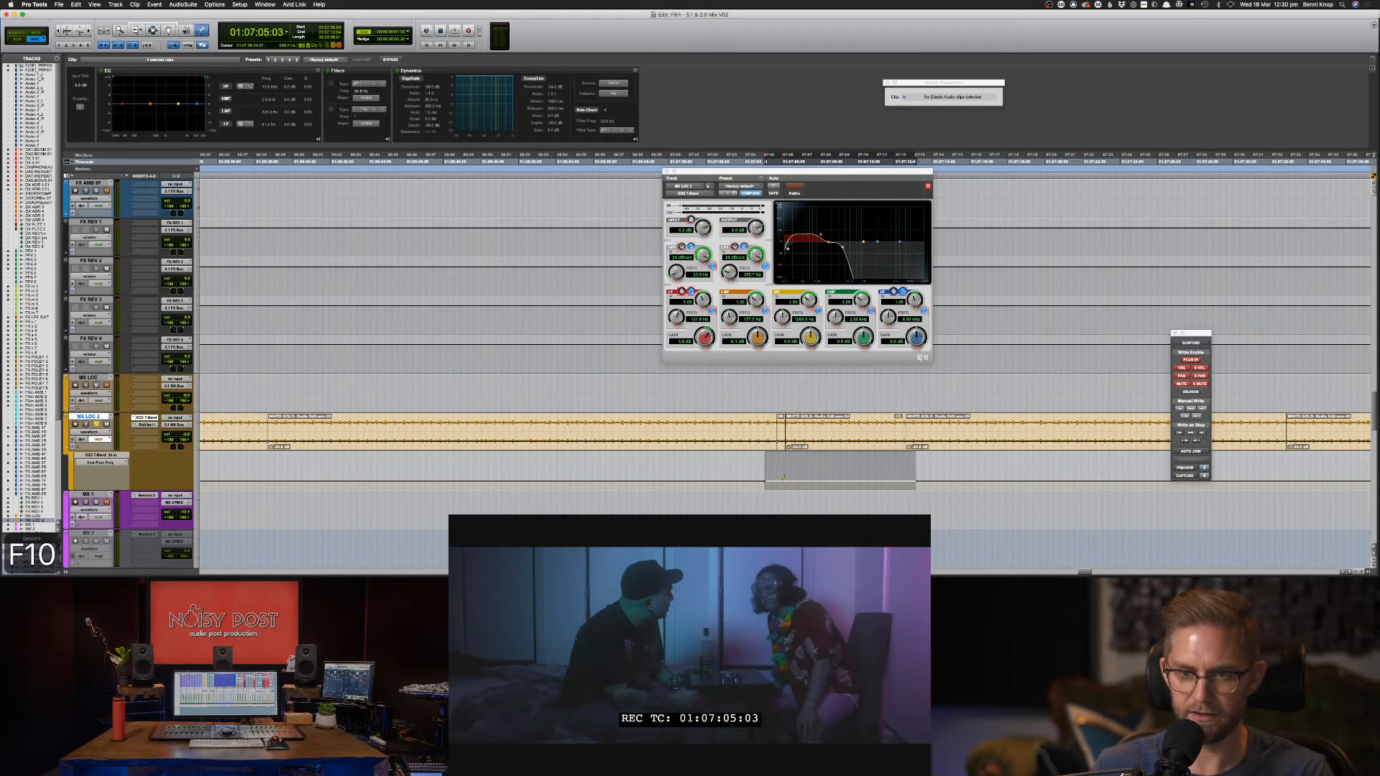
{"action": "key", "text": "F8"}
{"action": "left_click_drag", "start_coordinate": [783, 477], "coordinate": [788, 463]}
{"action": "left_click_drag", "start_coordinate": [881, 479], "coordinate": [899, 464]}
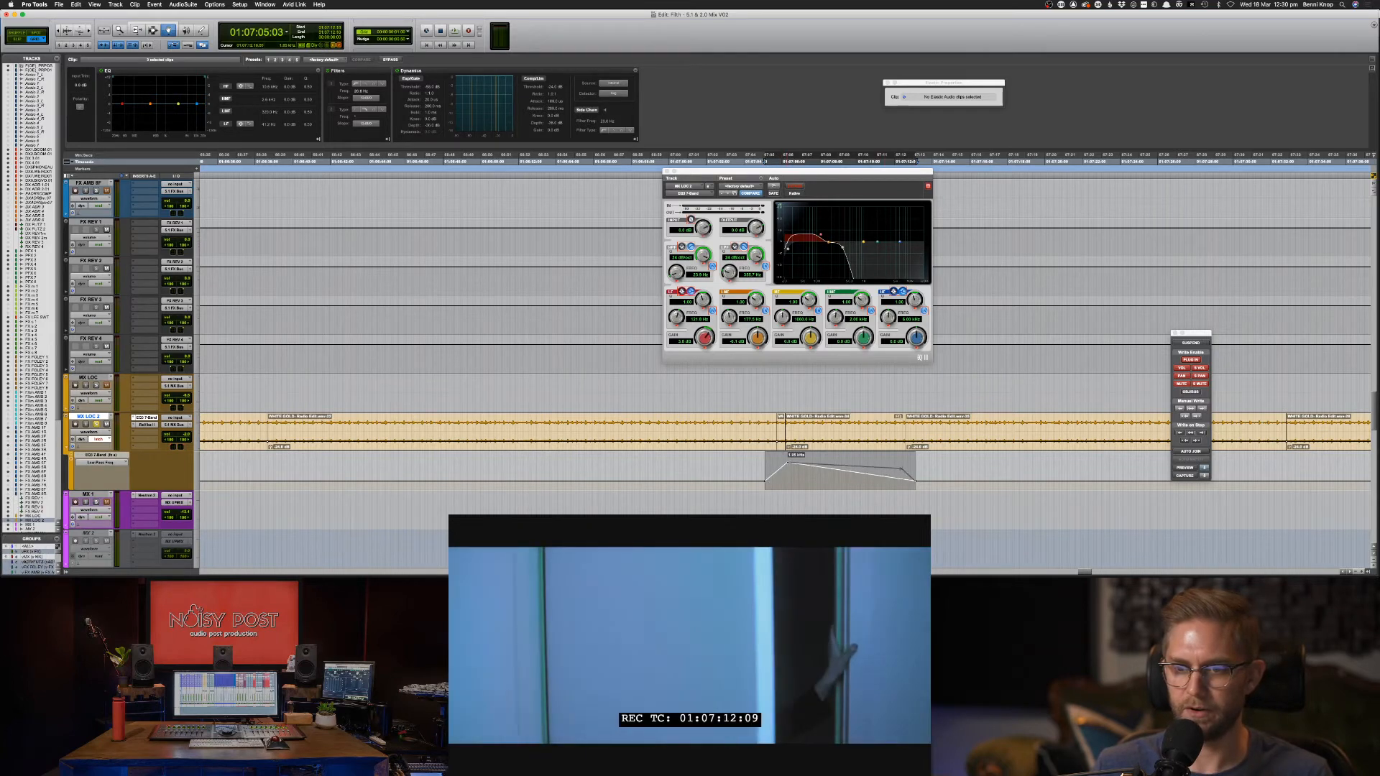
Audition the new filter sweep and fine-tune the breakpoints at its start.
{"action": "key", "text": "space"}
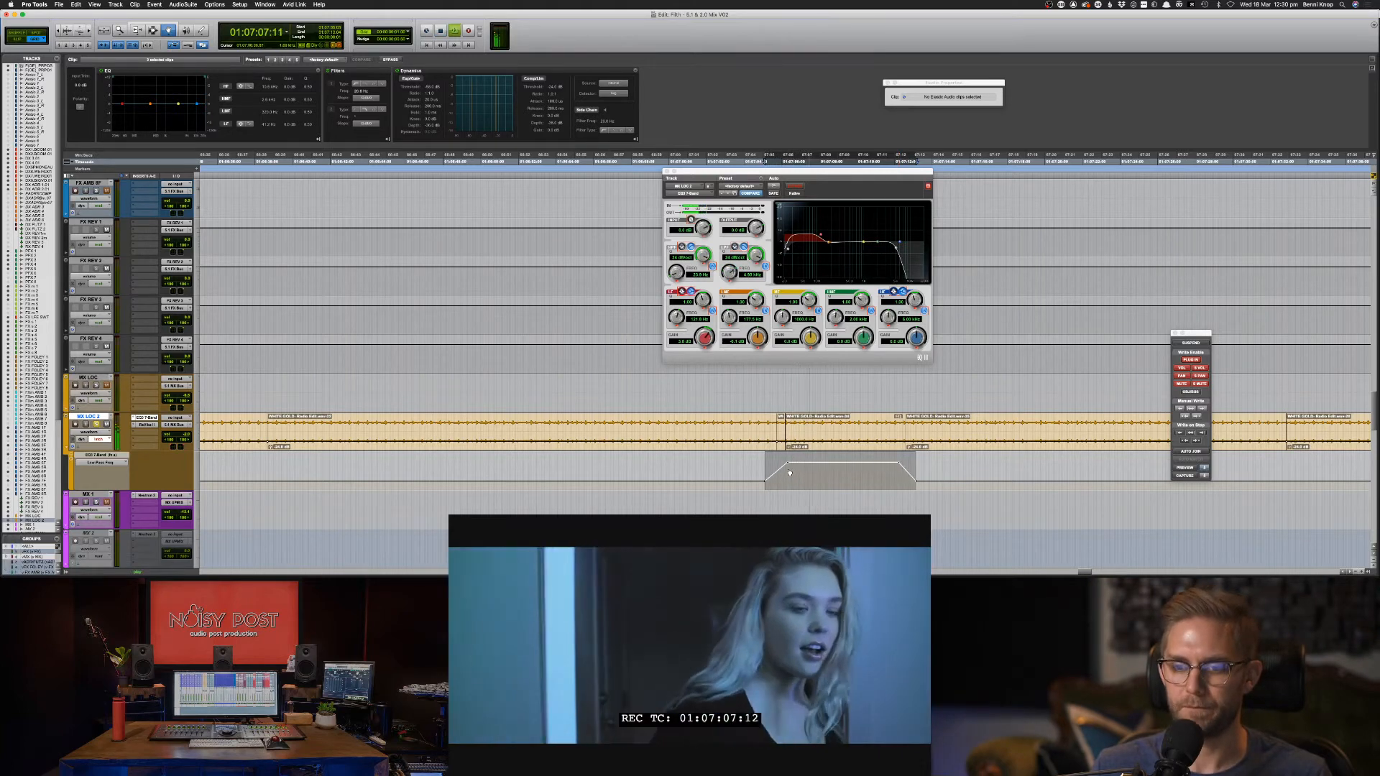
{"action": "key", "text": "space"}
{"action": "left_click_drag", "start_coordinate": [783, 480], "coordinate": [803, 465]}
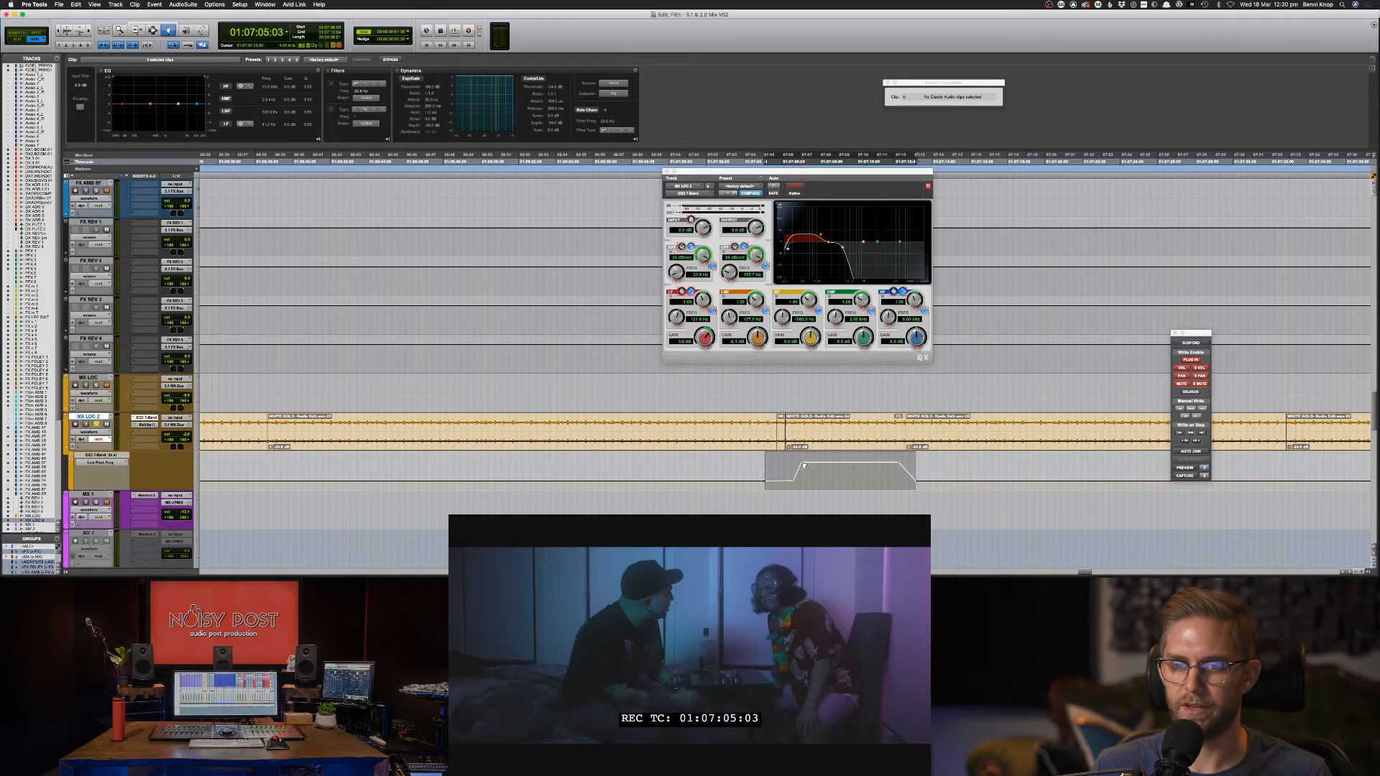
{"action": "left_click_drag", "start_coordinate": [803, 465], "coordinate": [803, 465]}
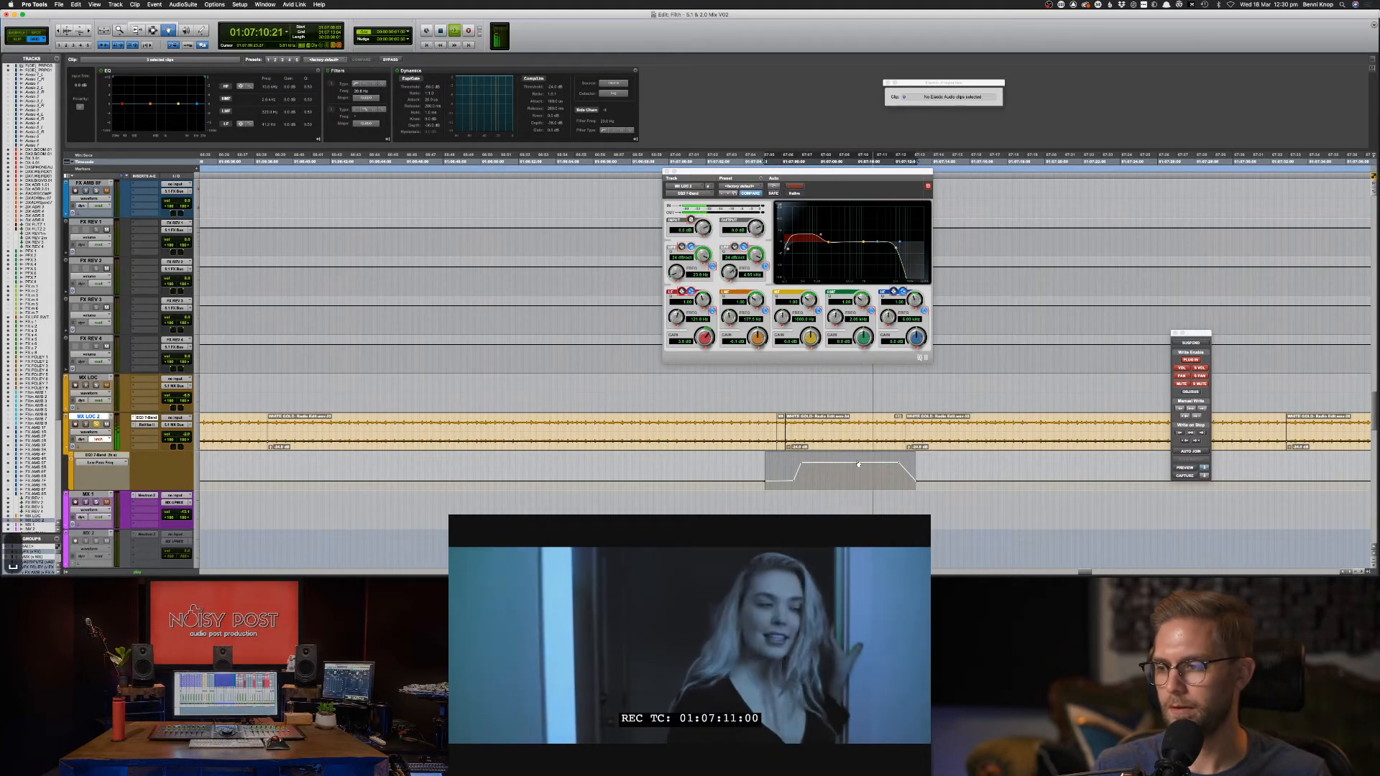
{"action": "key", "text": "space"}
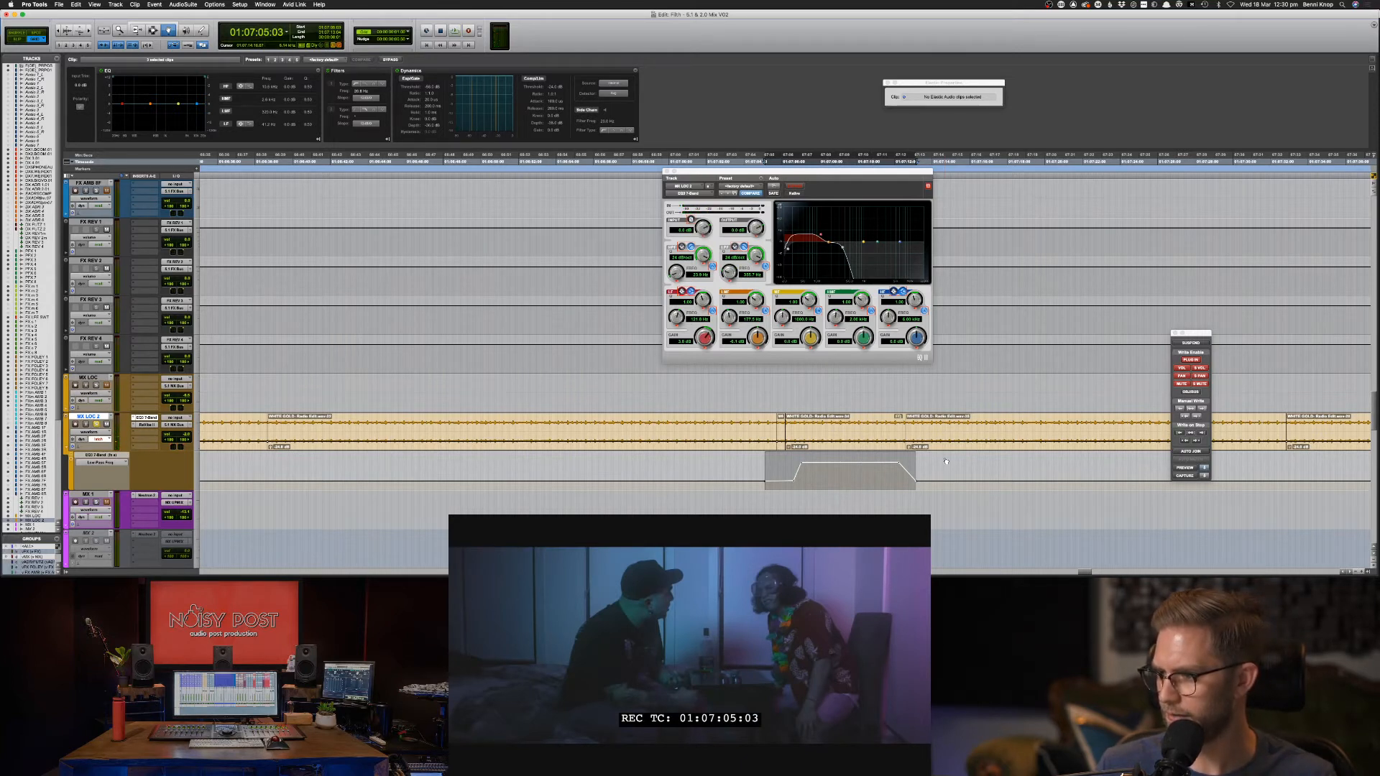
Select 01:07:00:17 to 01:07:03:15 on the low-pass automation lane.
{"action": "key", "text": "F7"}
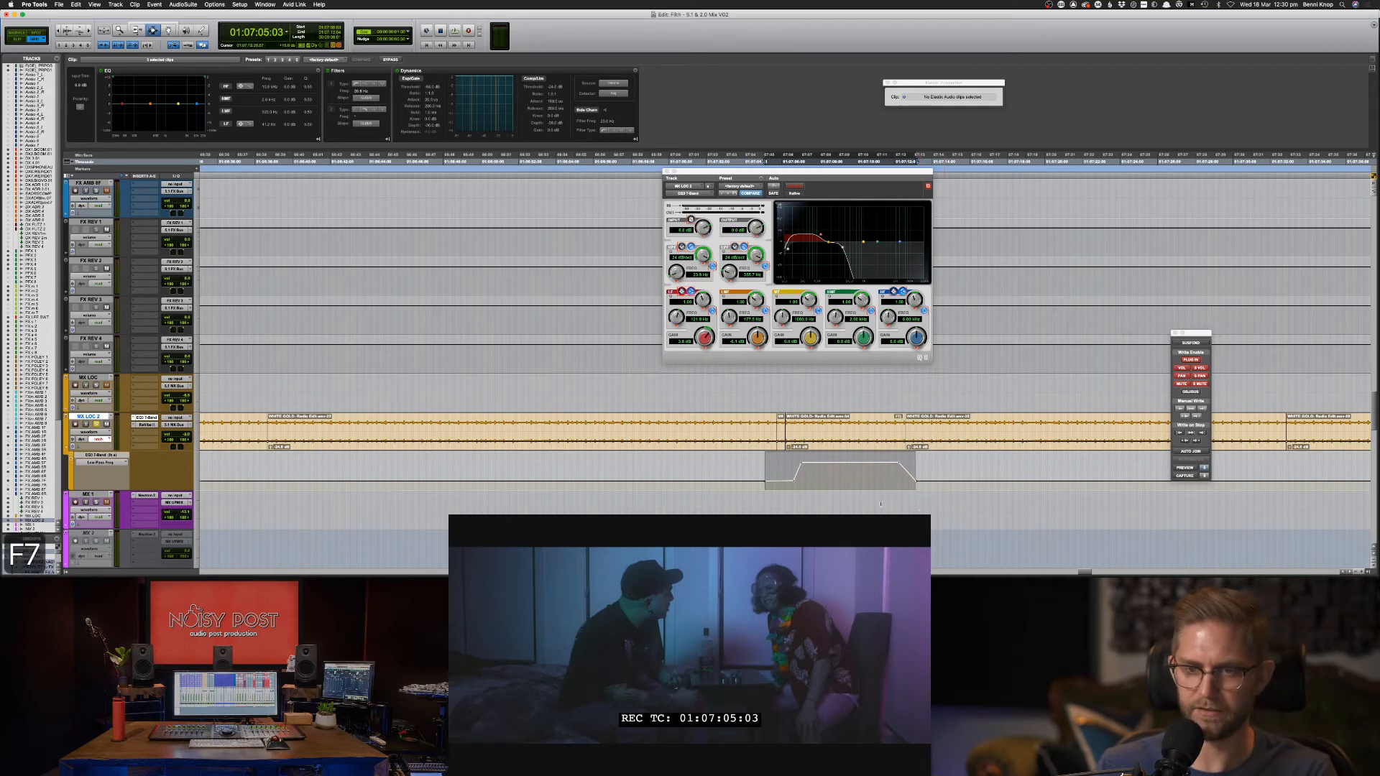
{"action": "left_click_drag", "start_coordinate": [681, 472], "coordinate": [737, 472]}
{"action": "key", "text": "super+["}
Audition the low-pass sweep from 01:07:12 and mark roughly 01:07:12:05 to 01:07:14:04.
{"action": "key", "text": "super+bracketright"}
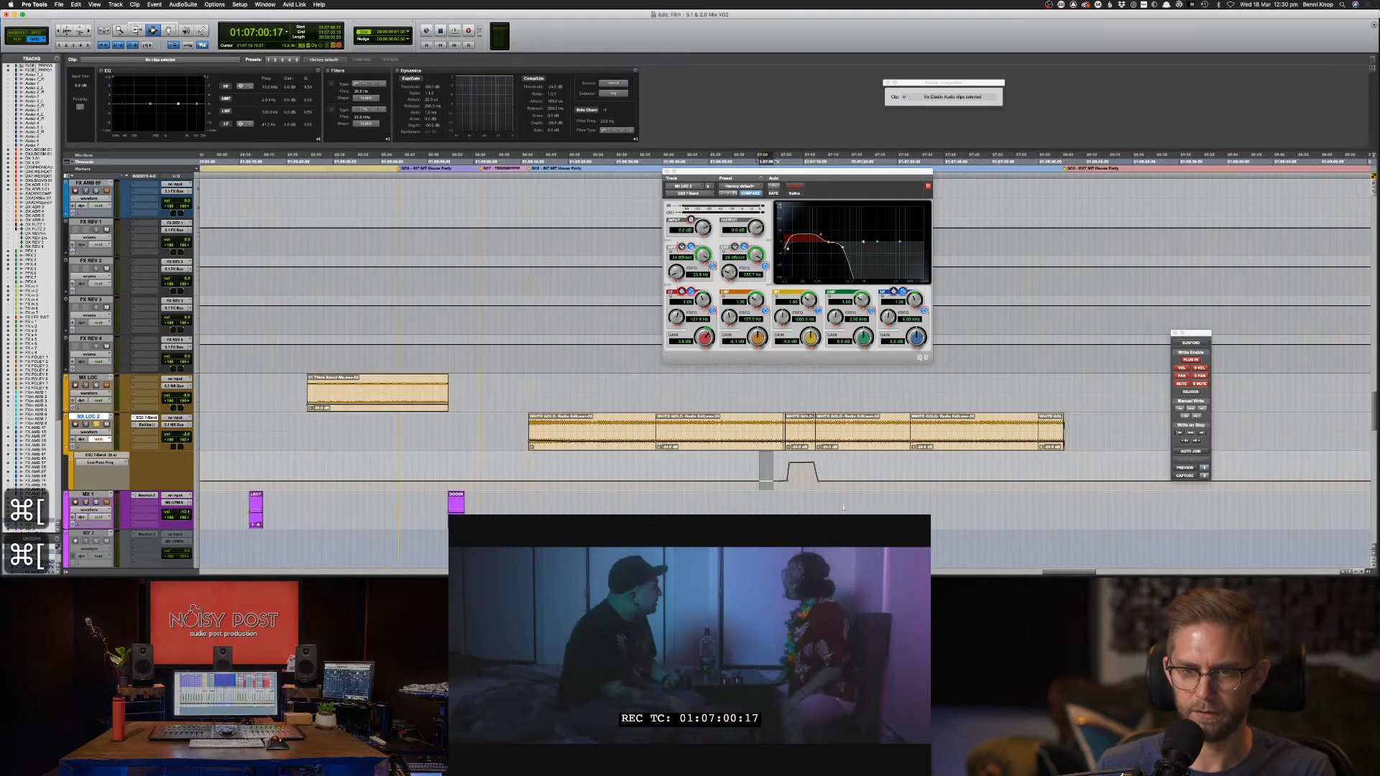
{"action": "key", "text": "super+bracketright"}
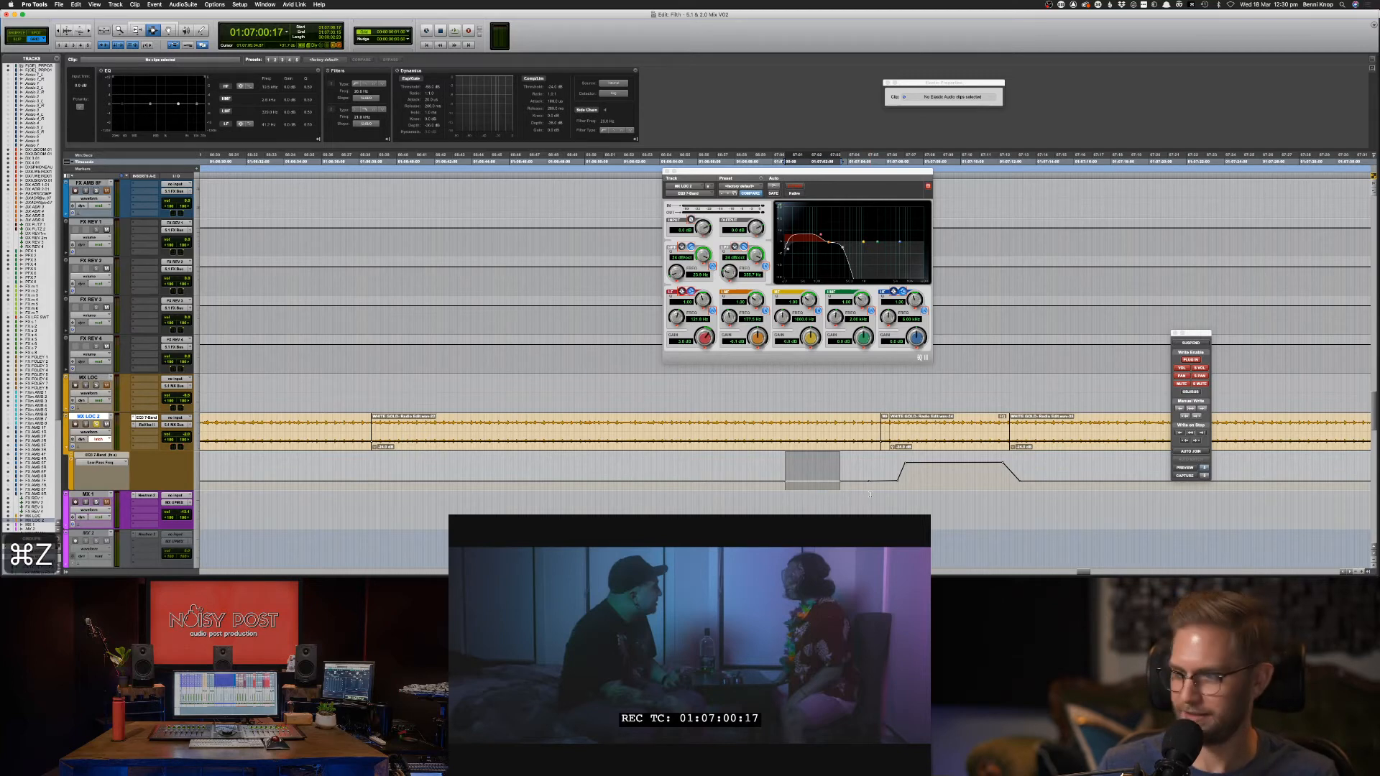
{"action": "left_click", "coordinate": [876, 485]}
{"action": "key", "text": "space"}
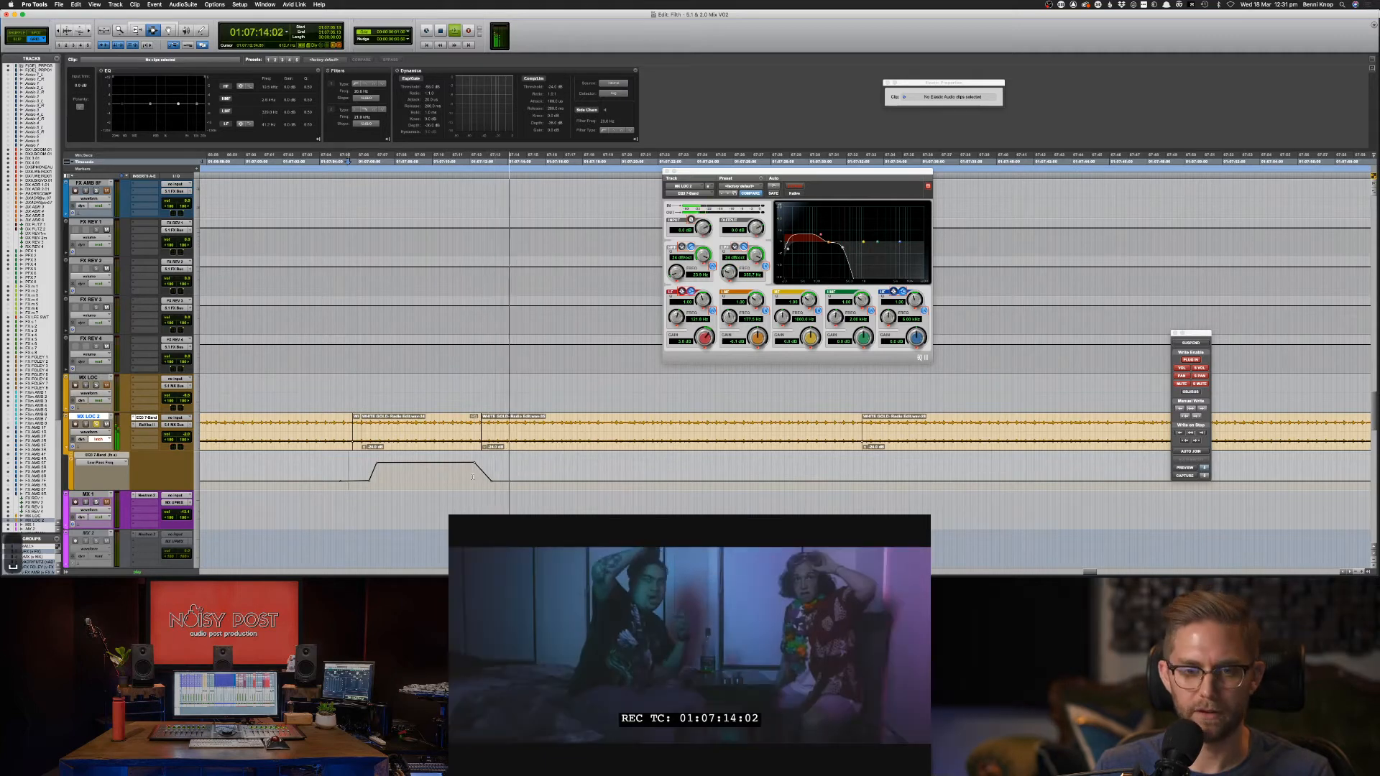
{"action": "left_click", "coordinate": [475, 471]}
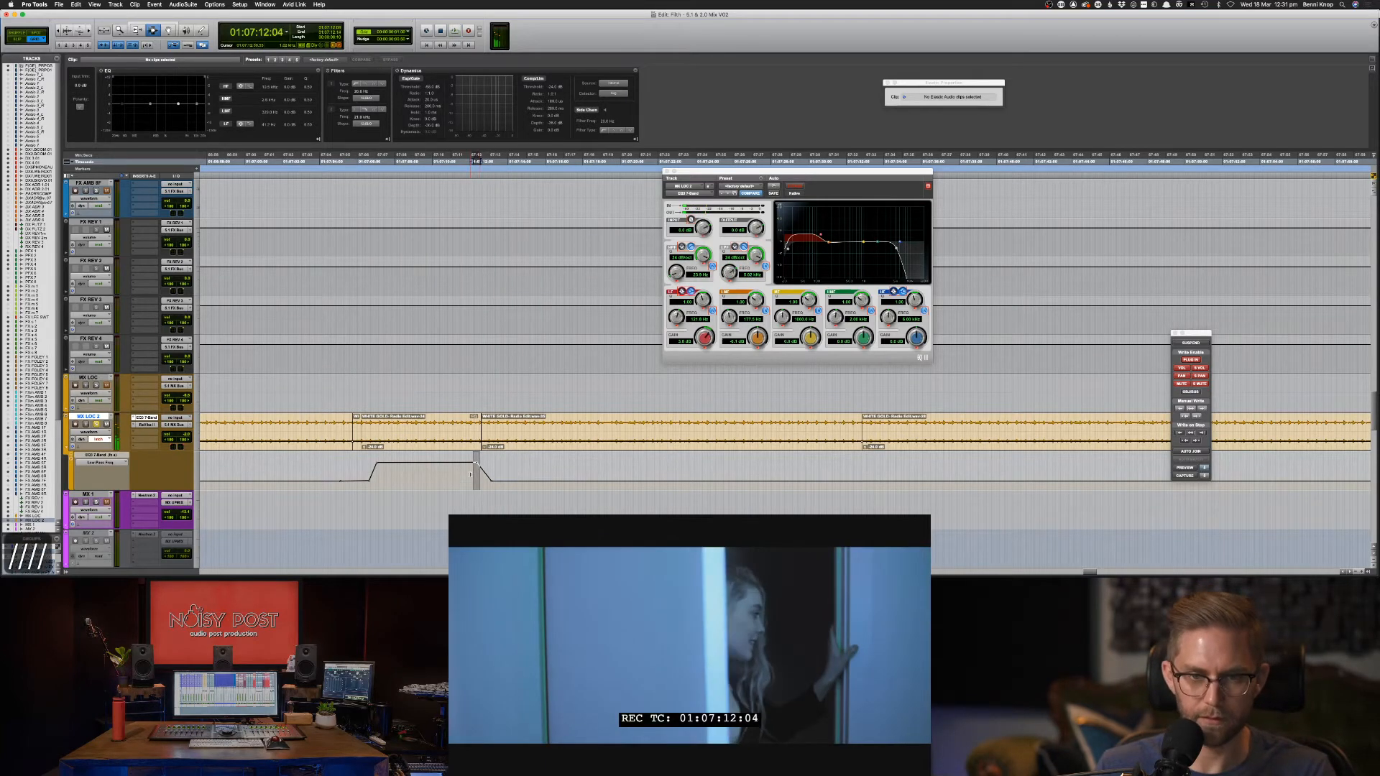
{"action": "key", "text": "space"}
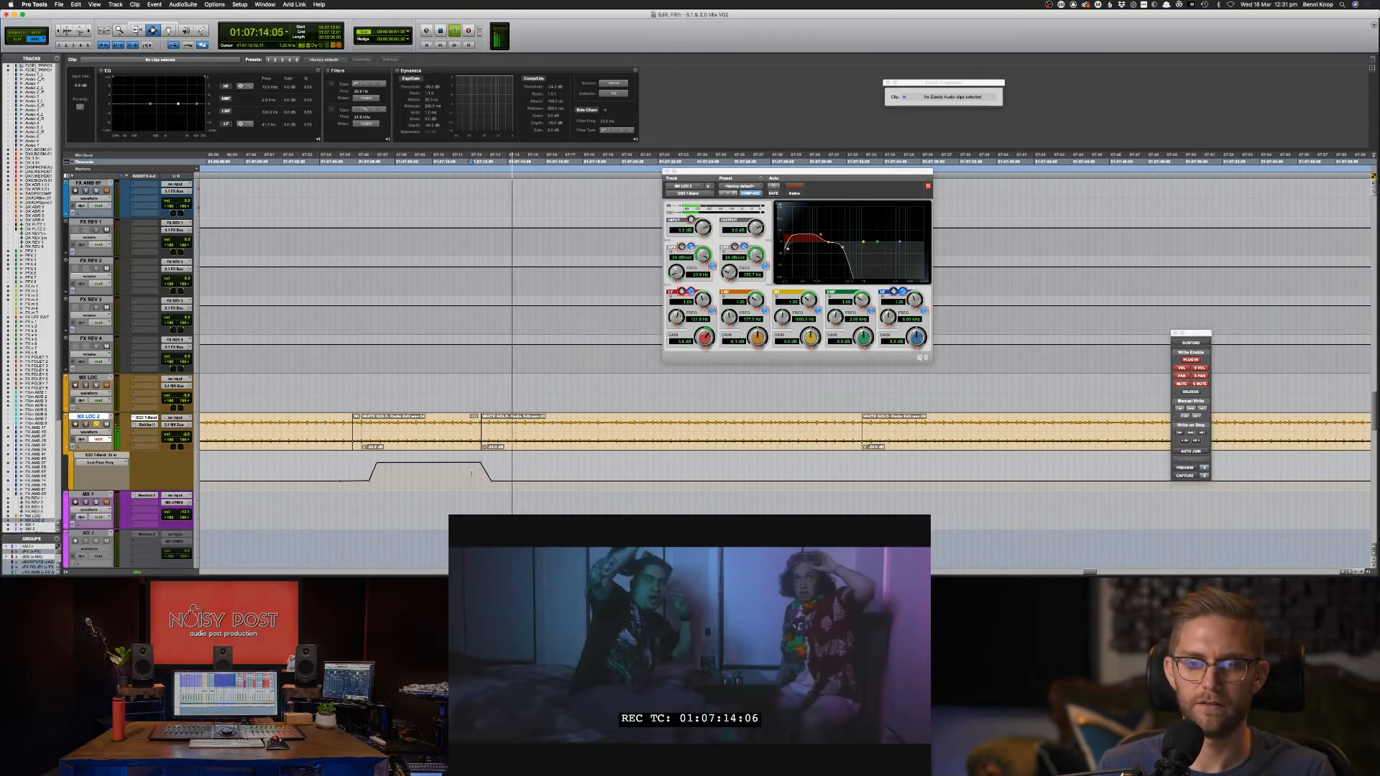
{"action": "left_click_drag", "start_coordinate": [473, 472], "coordinate": [510, 477]}
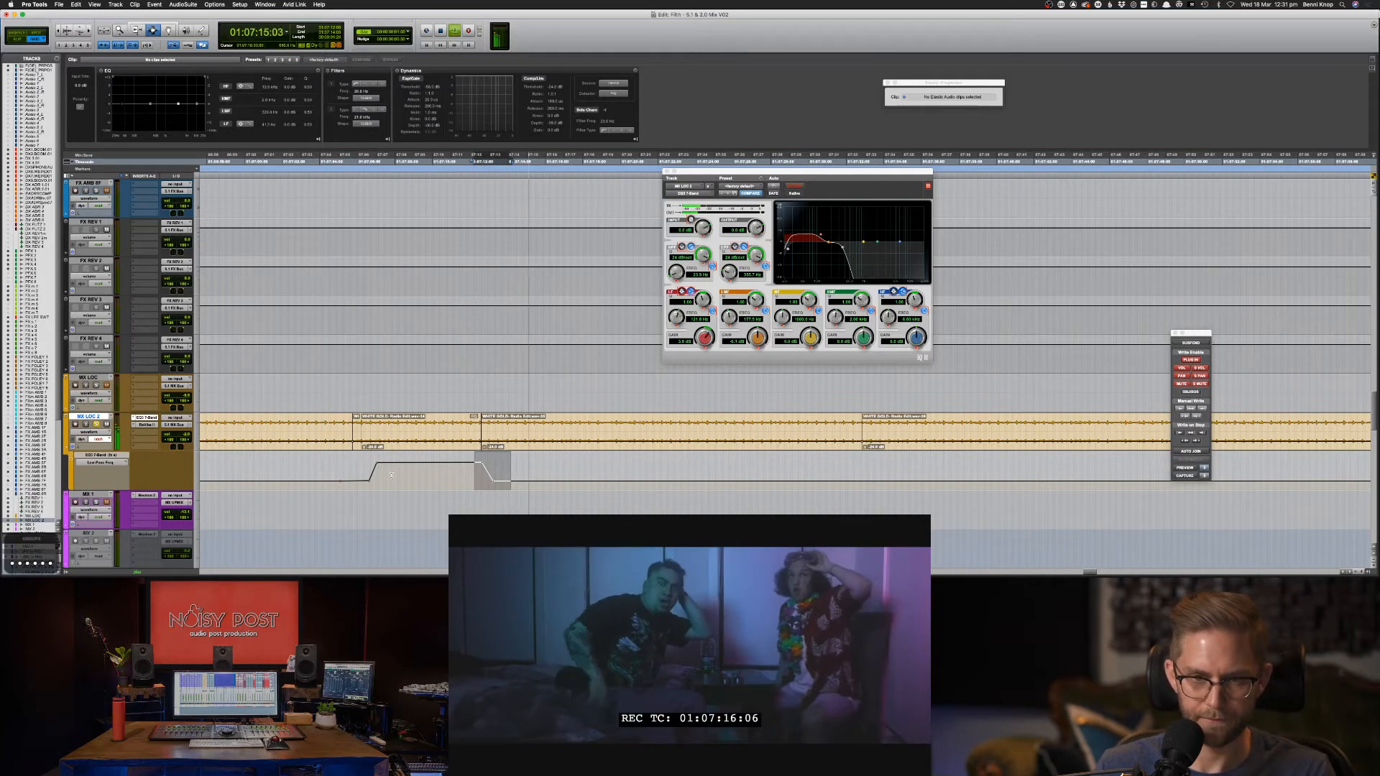
{"action": "left_click", "coordinate": [353, 471]}
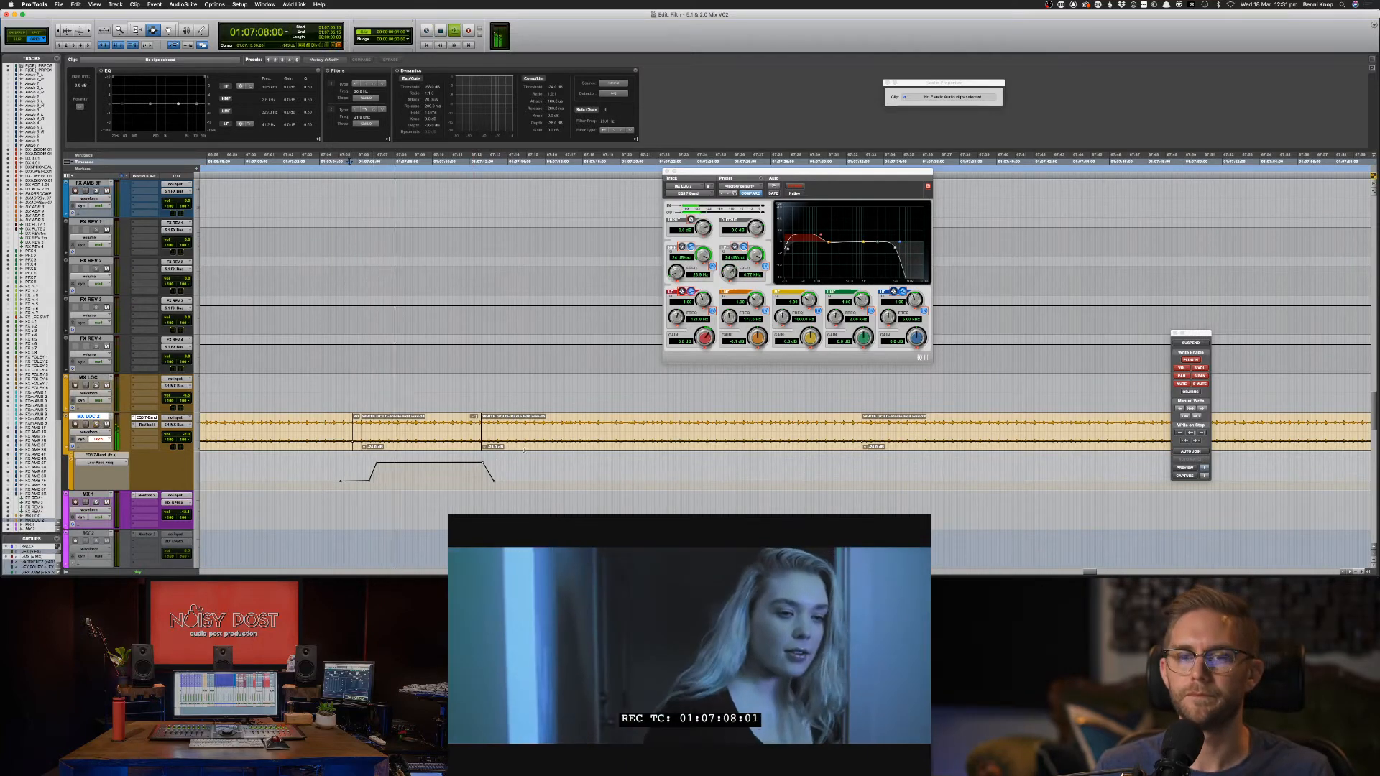
Select all the WHITE GOLD clips and enable the second Clip Effects filter on them.
{"action": "double_click", "coordinate": [437, 433]}
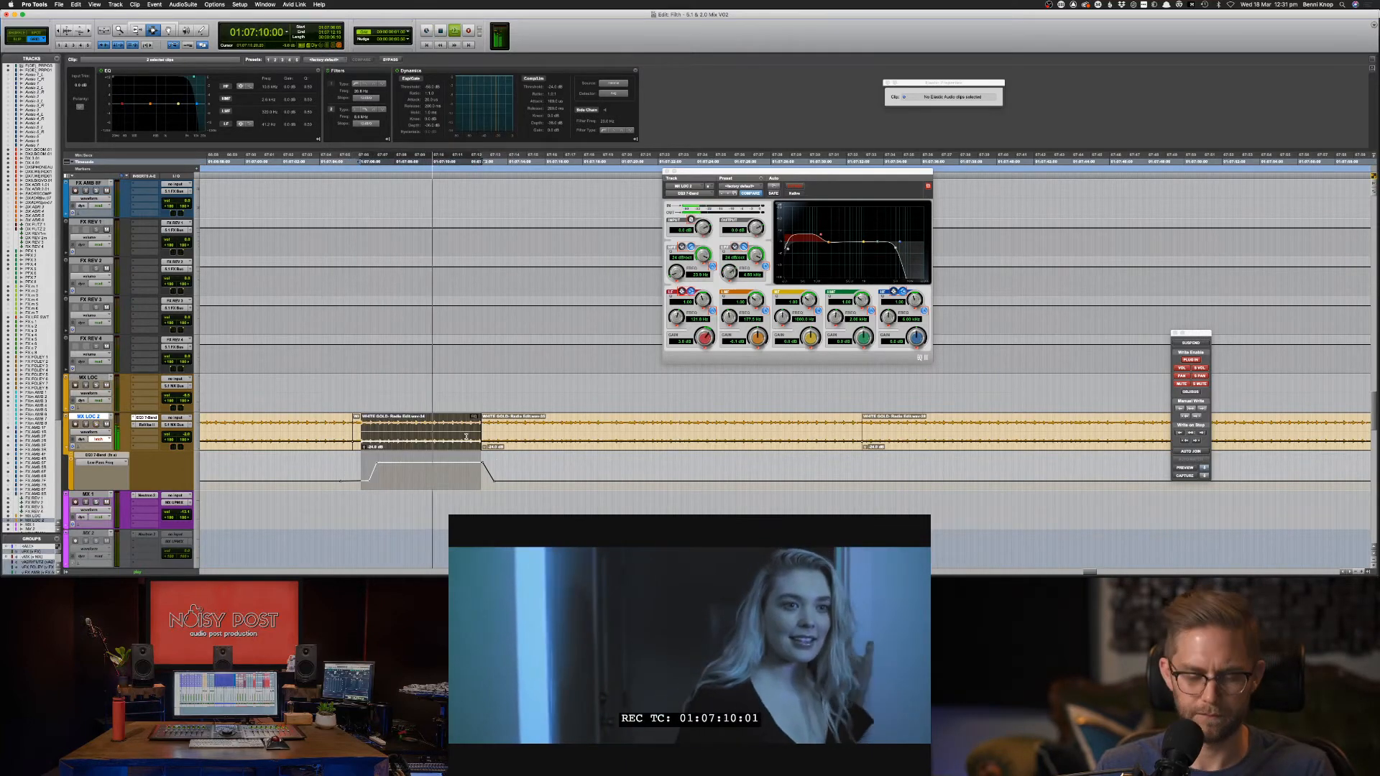
{"action": "key", "text": "super+bracketleft"}
{"action": "key", "text": "super+bracketleft"}
{"action": "key", "text": "super+bracketleft"}
{"action": "key", "text": "super+bracketleft"}
{"action": "left_click_drag", "start_coordinate": [580, 432], "coordinate": [911, 434]}
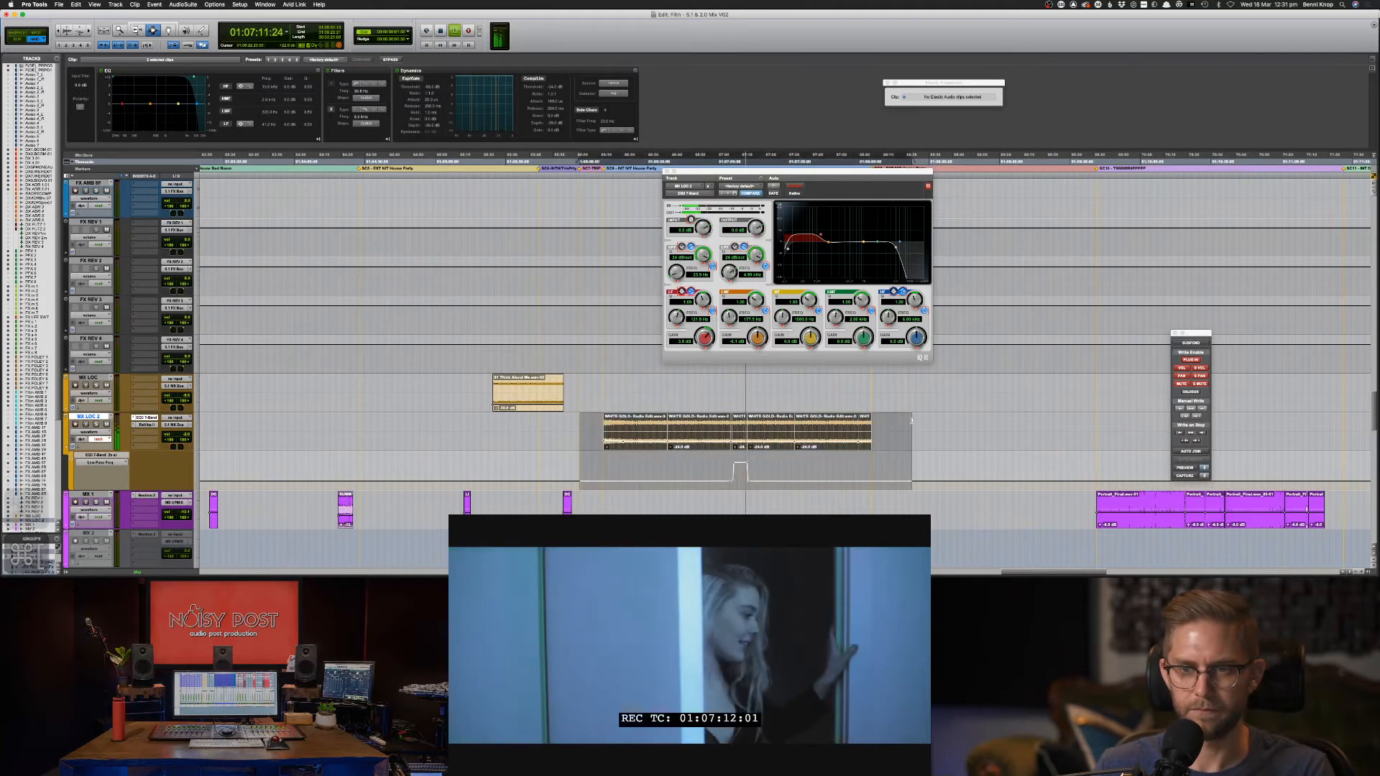
{"action": "left_click_drag", "start_coordinate": [205, 77], "coordinate": [221, 79]}
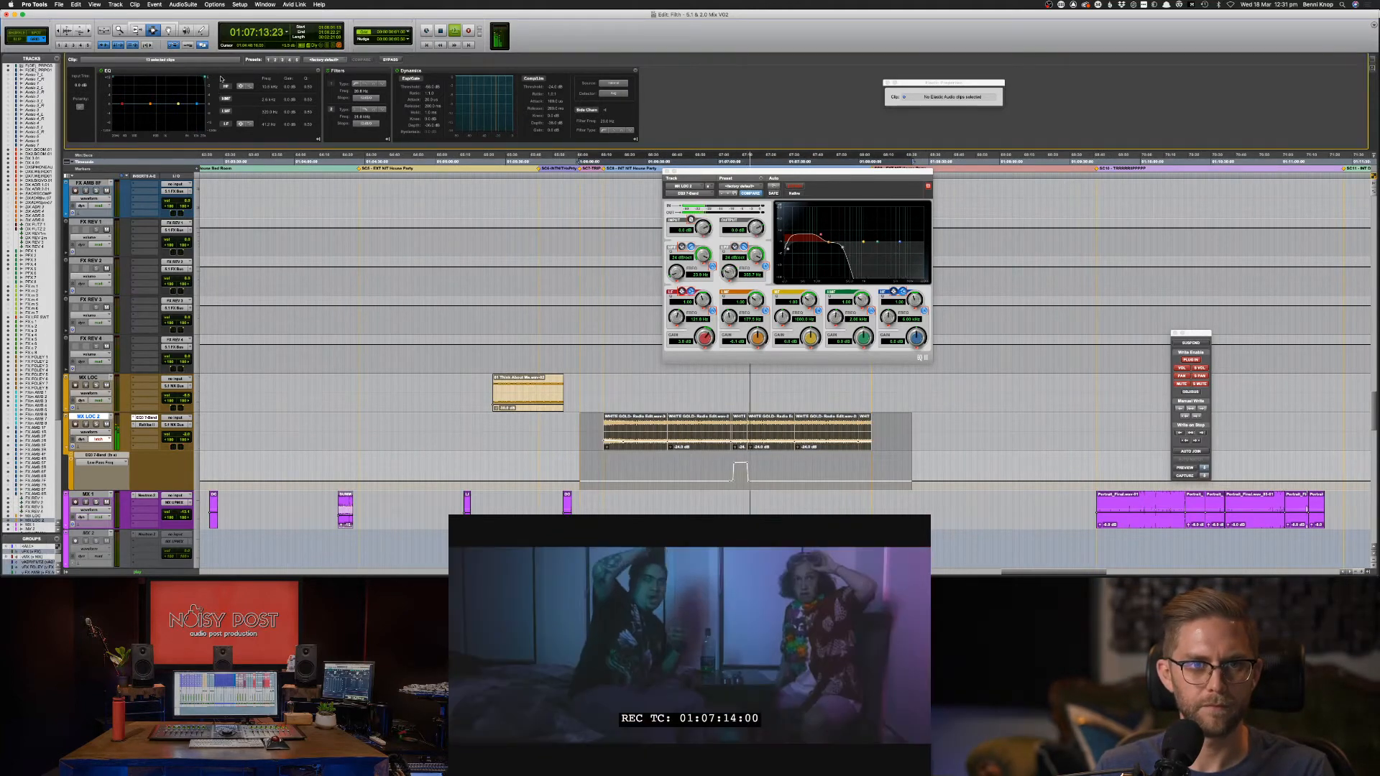
{"action": "left_click", "coordinate": [731, 439]}
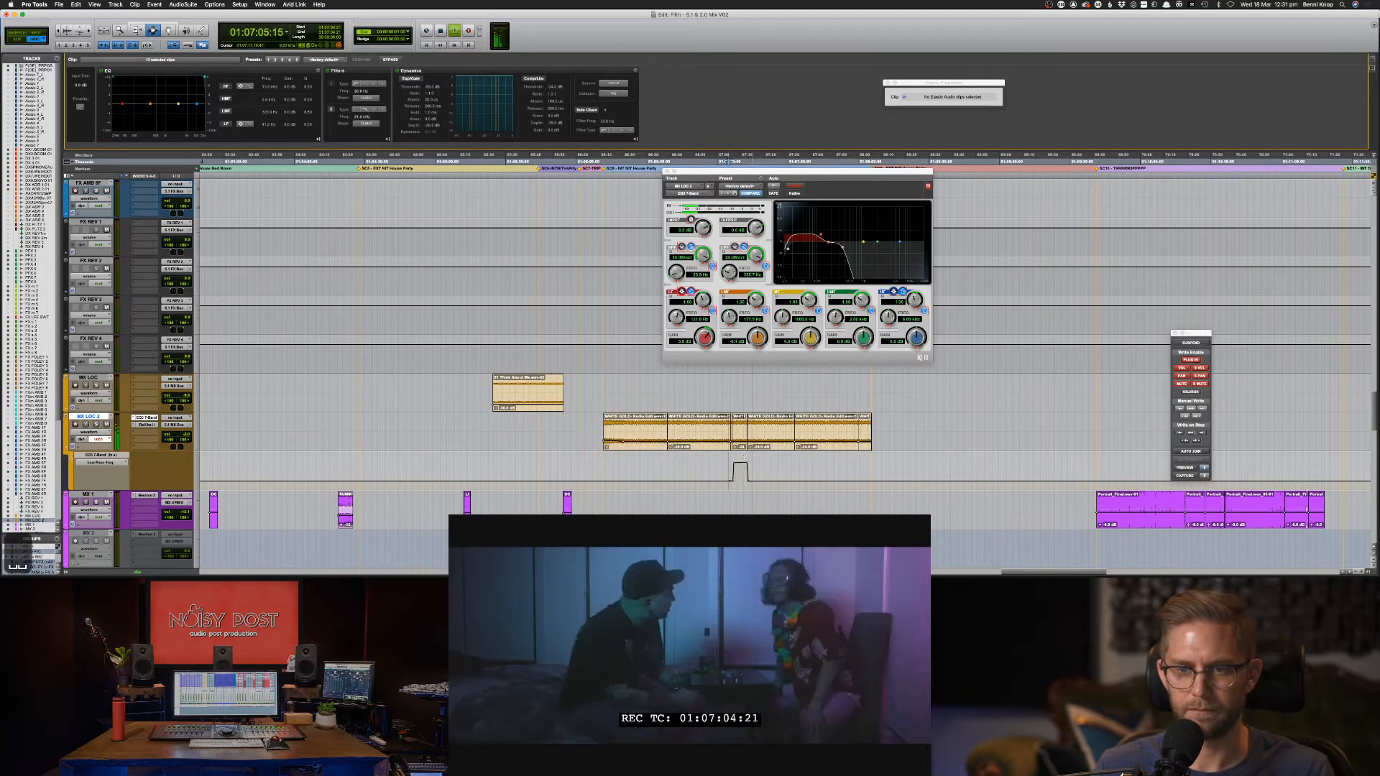
{"action": "key", "text": "space"}
Play the MX LOC 2 music from 01:07:03:16 to check the sweep against picture.
{"action": "key", "text": "super+bracketright"}
{"action": "key", "text": "super+bracketright"}
{"action": "key", "text": "super+bracketright"}
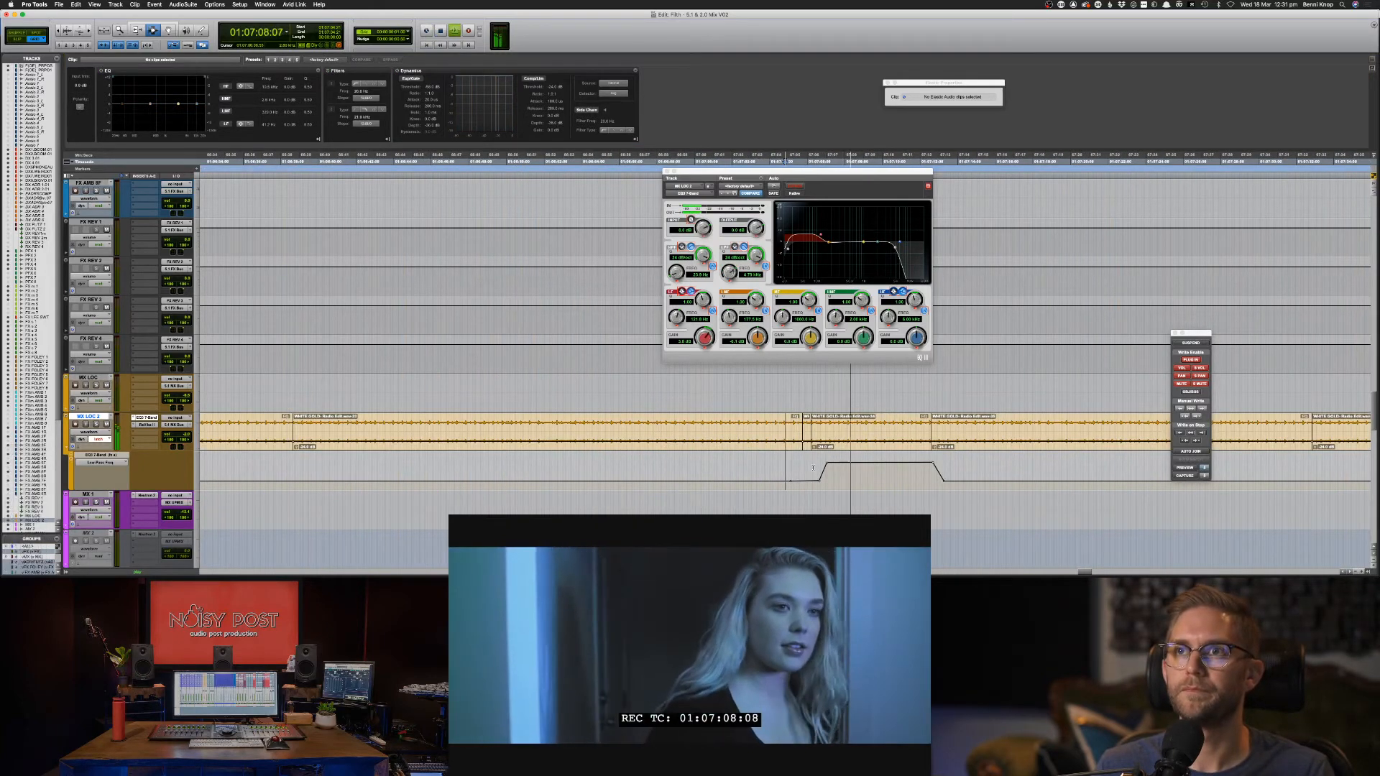
{"action": "key", "text": "F8"}
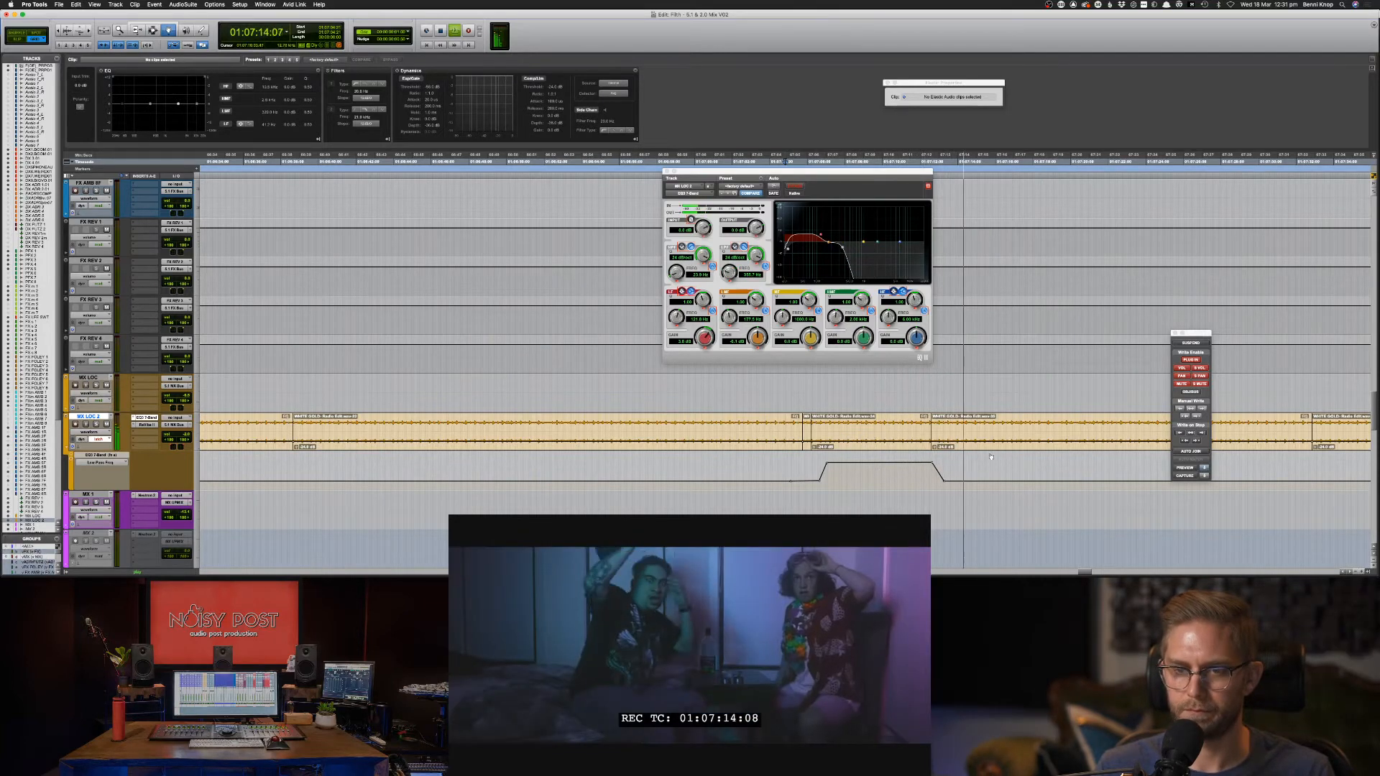
{"action": "key", "text": "F7"}
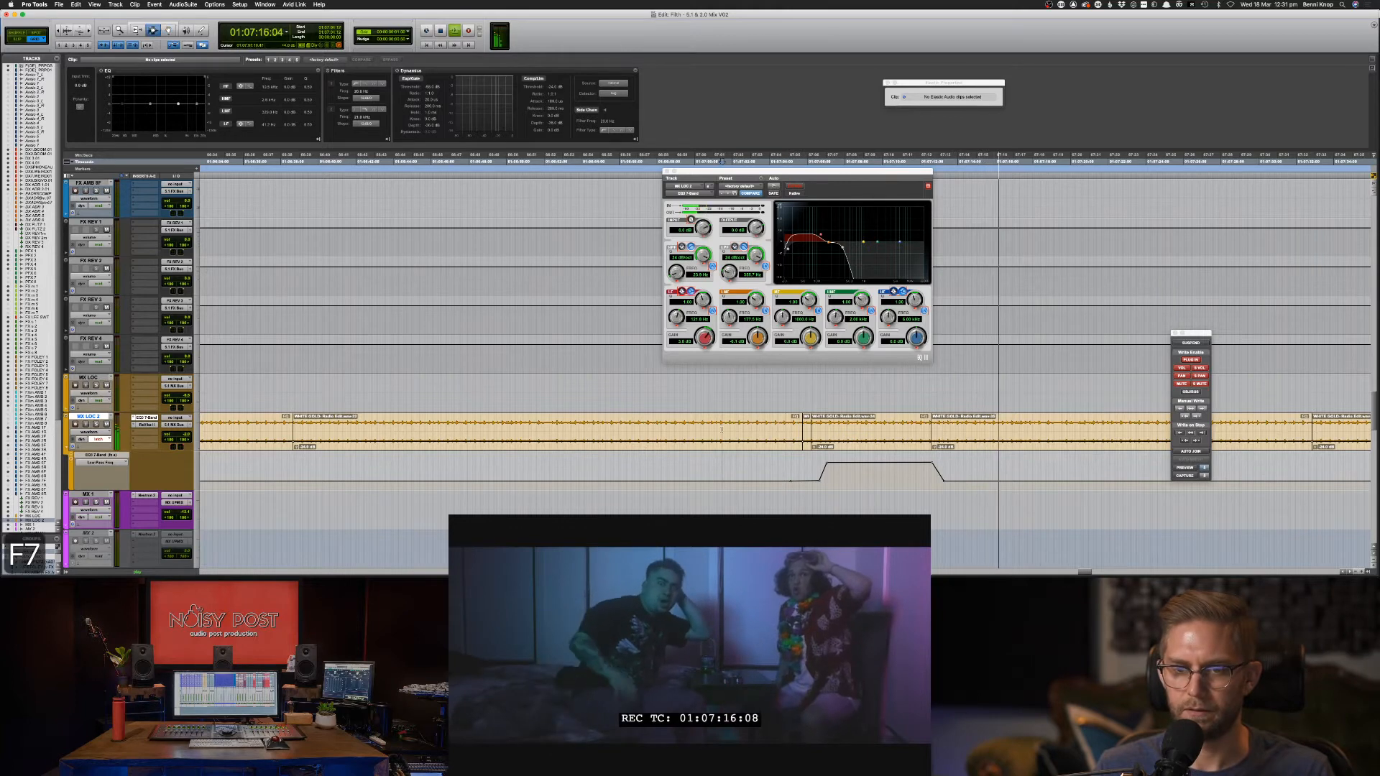
{"action": "key", "text": "super+bracketleft"}
{"action": "key", "text": "super+bracketleft"}
{"action": "key", "text": "super+bracketleft"}
{"action": "left_click_drag", "start_coordinate": [658, 431], "coordinate": [1047, 453]}
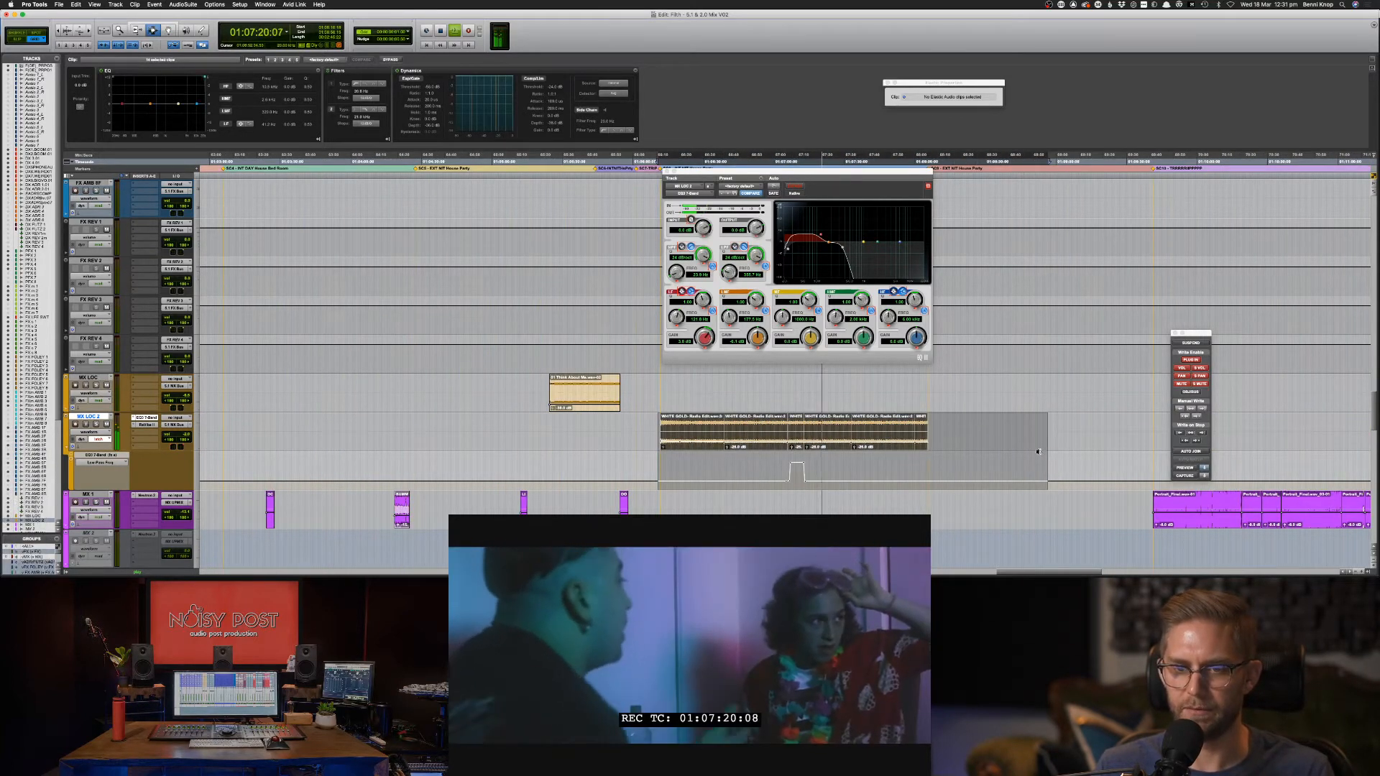
{"action": "left_click", "coordinate": [783, 439]}
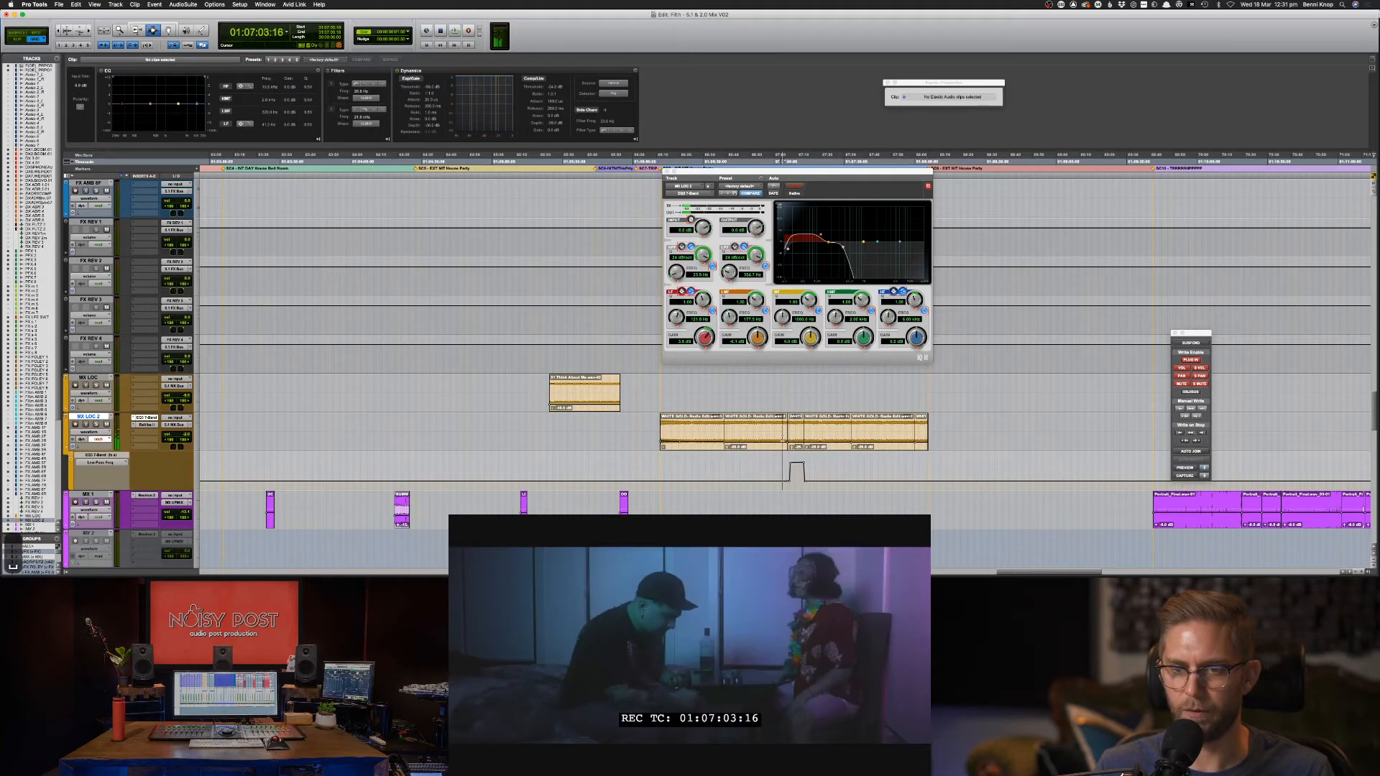
{"action": "key", "text": "space"}
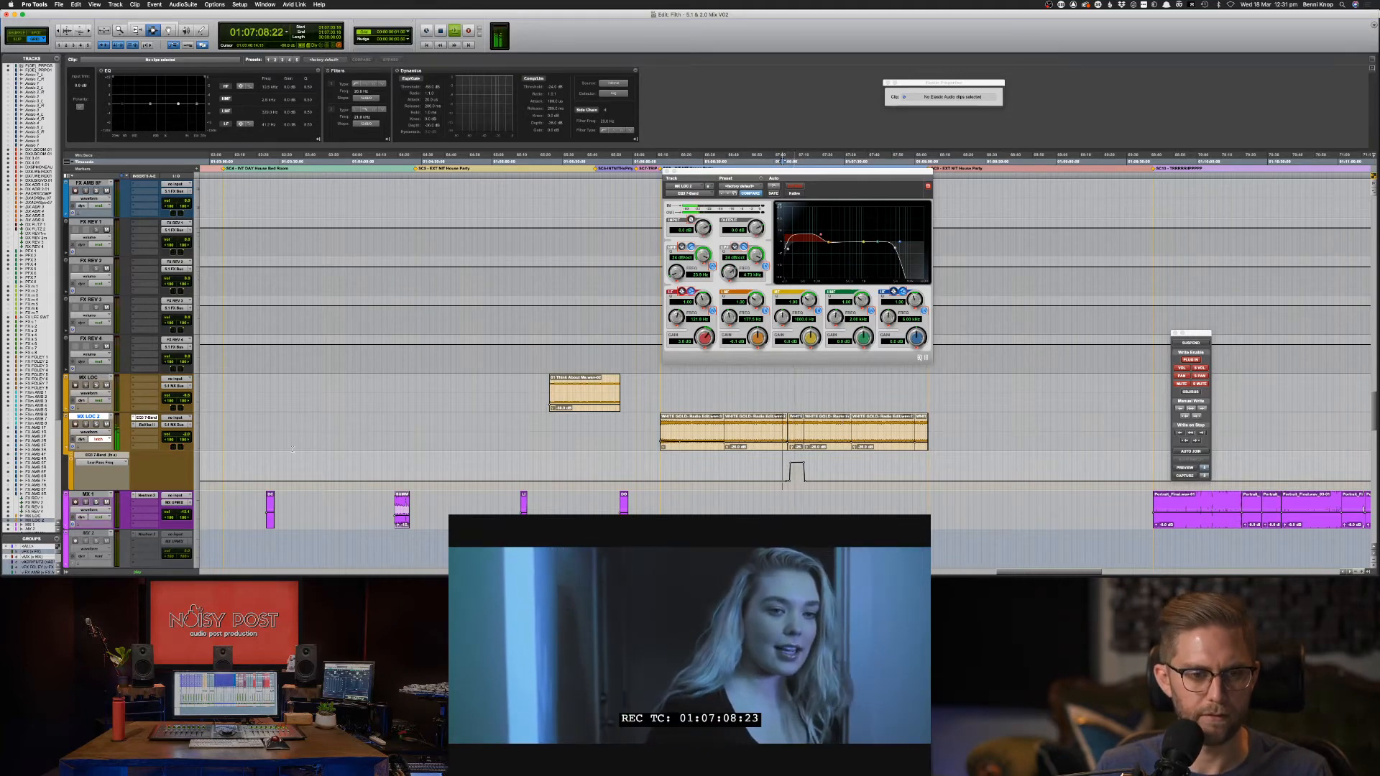
{"action": "key", "text": "space"}
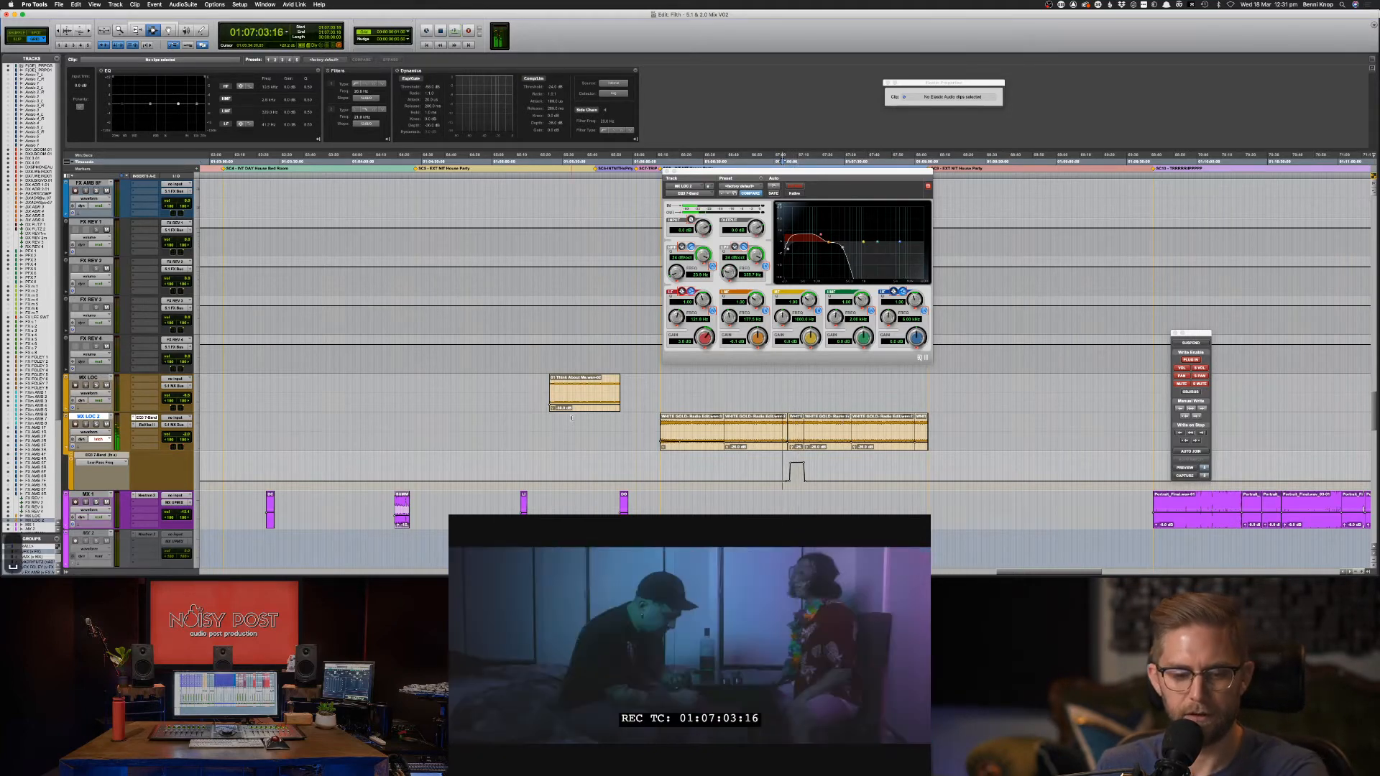
{"action": "scroll", "coordinate": [573, 419], "scroll_direction": "up", "scroll_amount": 10}
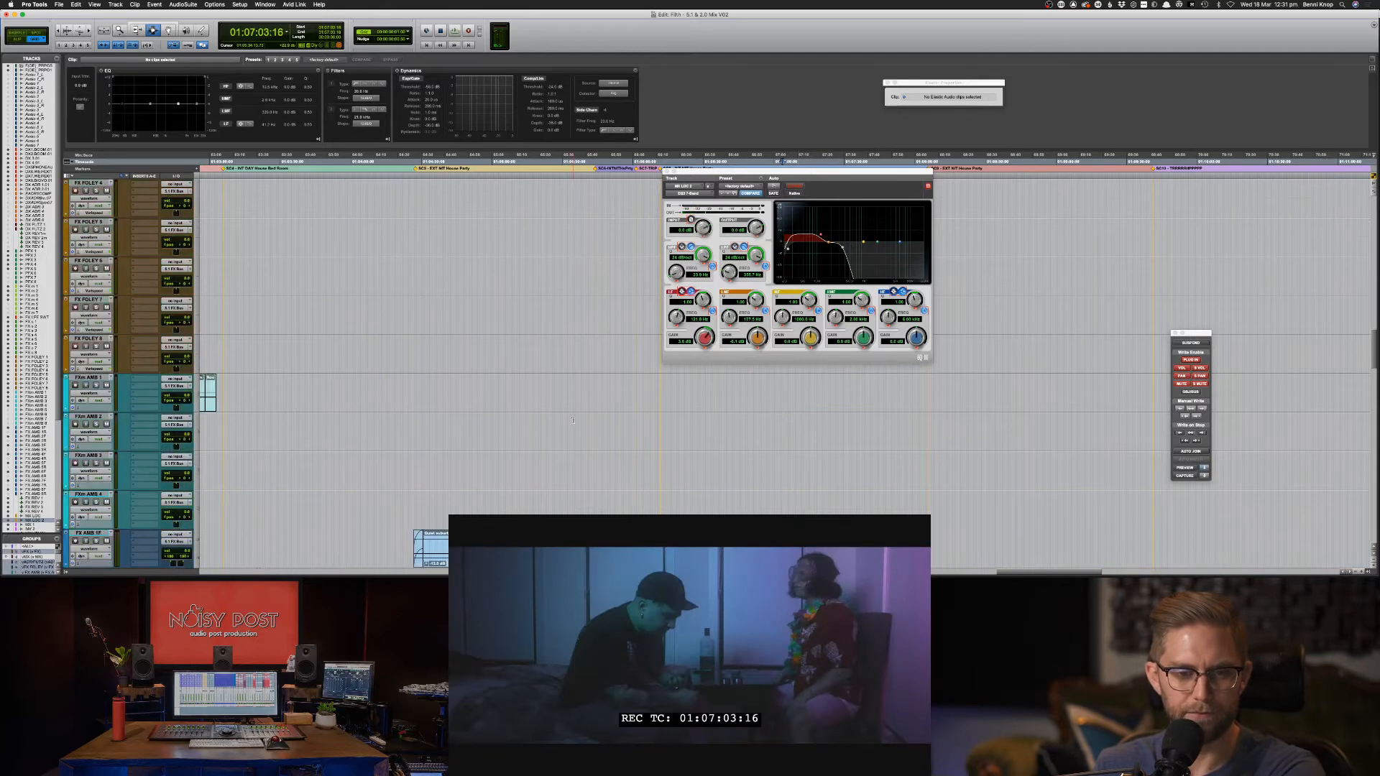
{"action": "scroll", "coordinate": [573, 419], "scroll_direction": "down", "scroll_amount": 10}
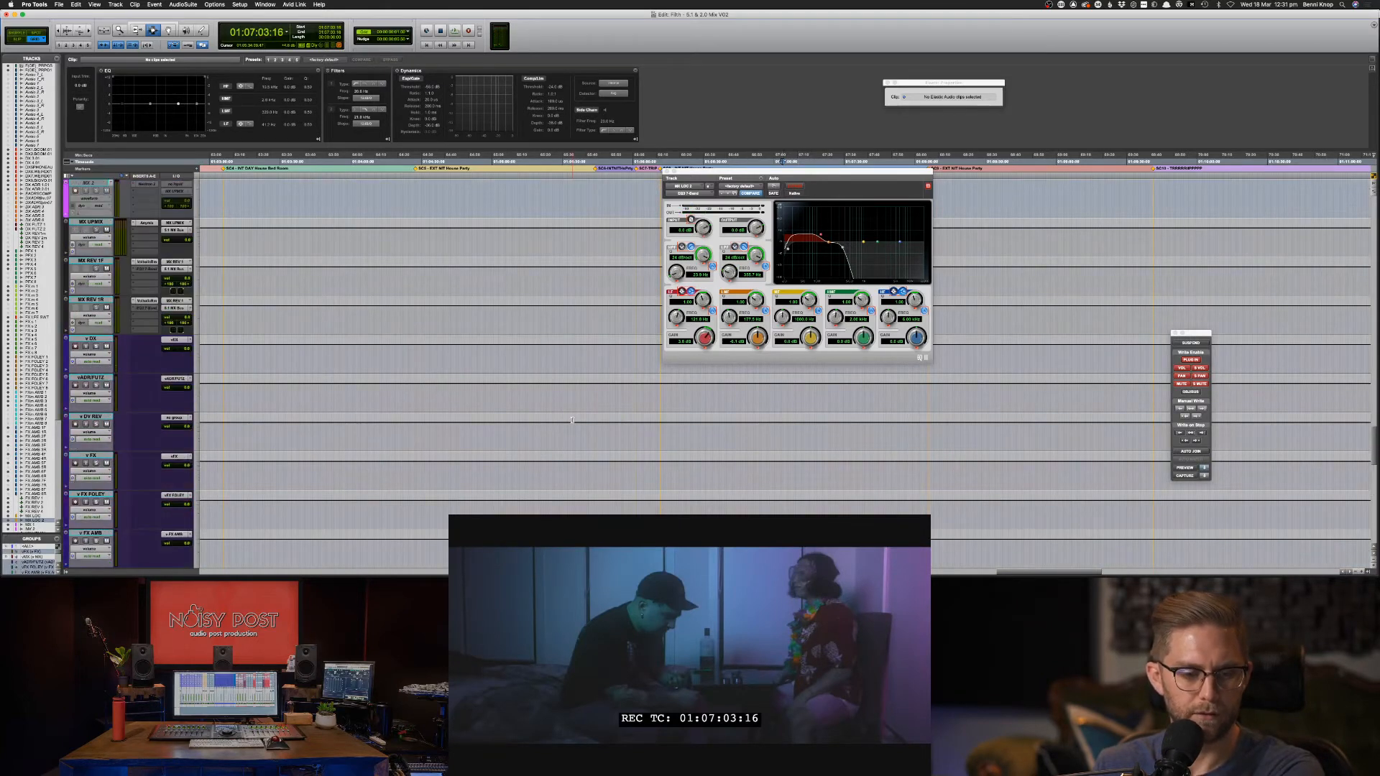
{"action": "scroll", "coordinate": [573, 419], "scroll_direction": "up", "scroll_amount": 5}
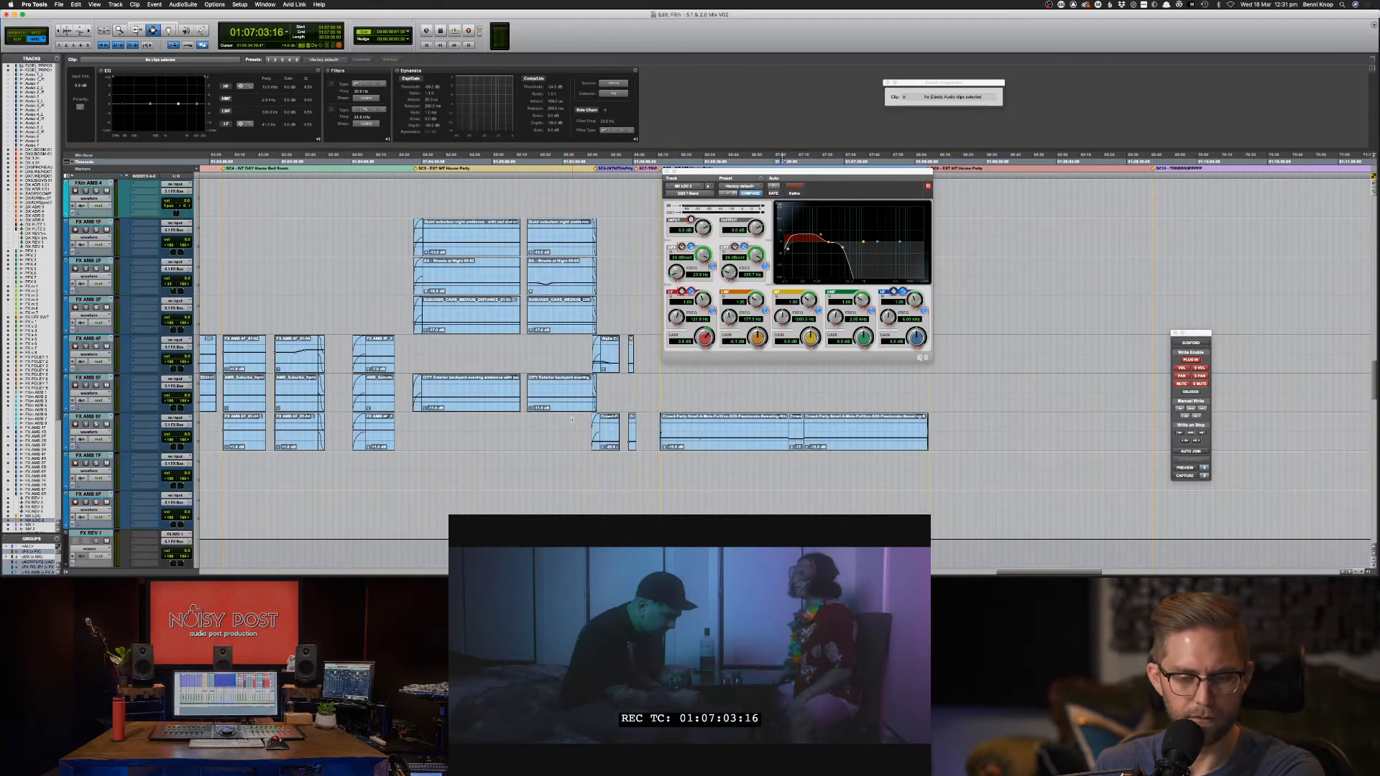
{"action": "scroll", "coordinate": [573, 419], "scroll_direction": "down", "scroll_amount": 5}
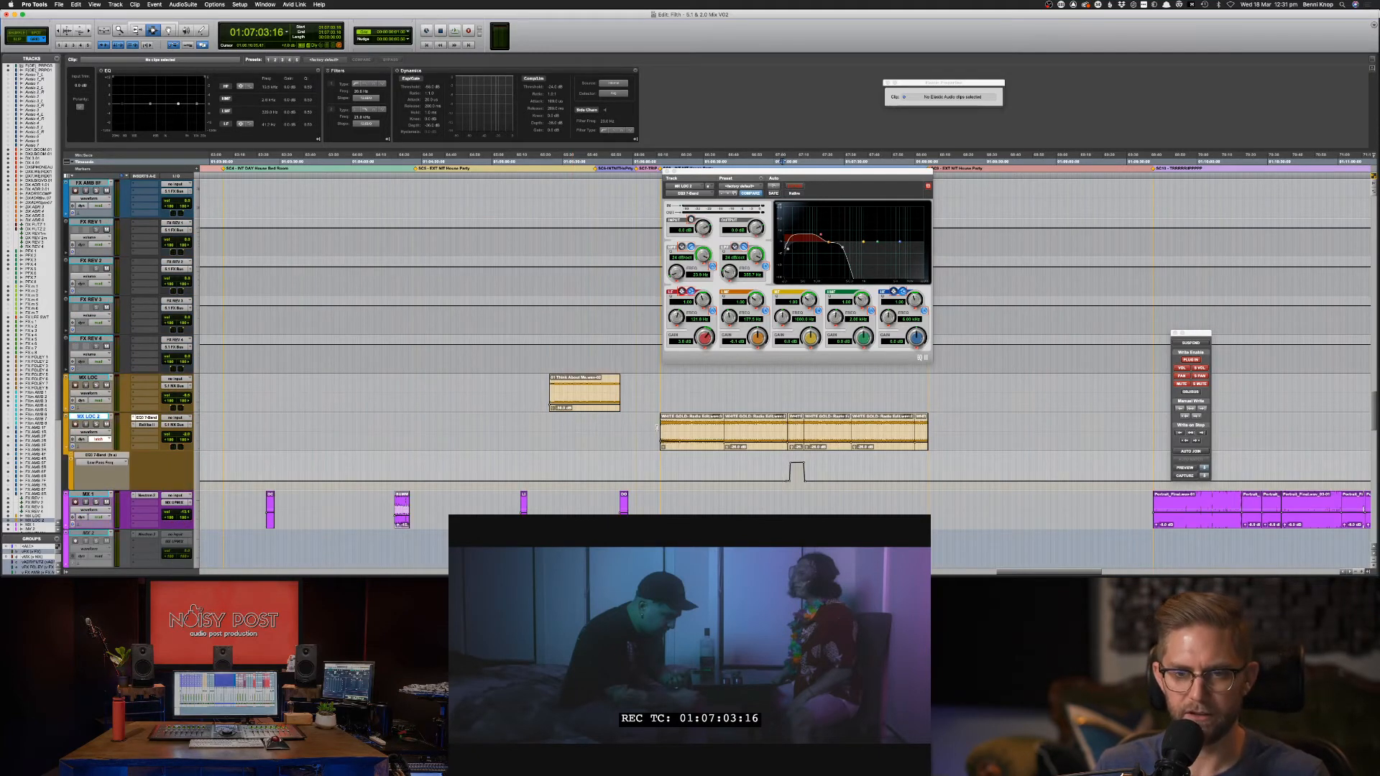
{"action": "key", "text": "space"}
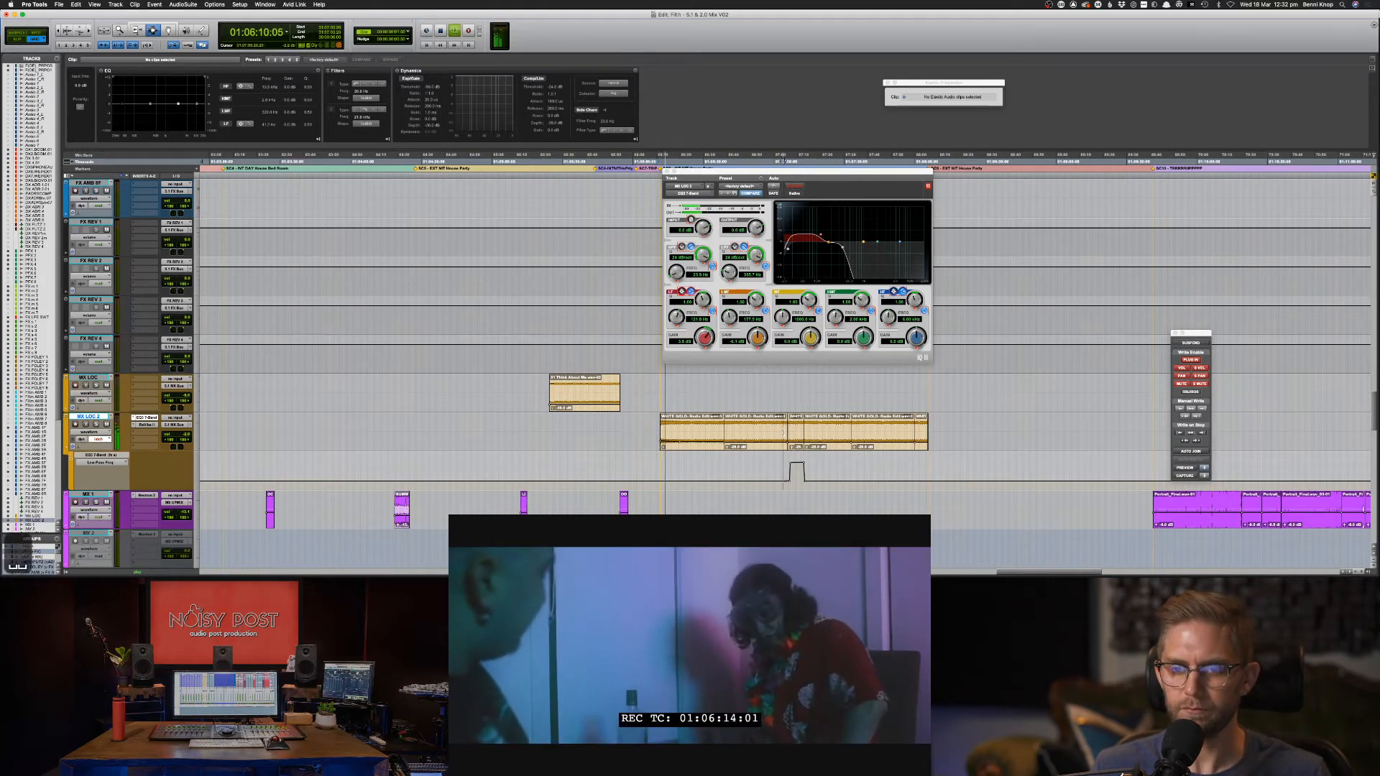
{"action": "key", "text": "space"}
{"action": "key", "text": "space"}
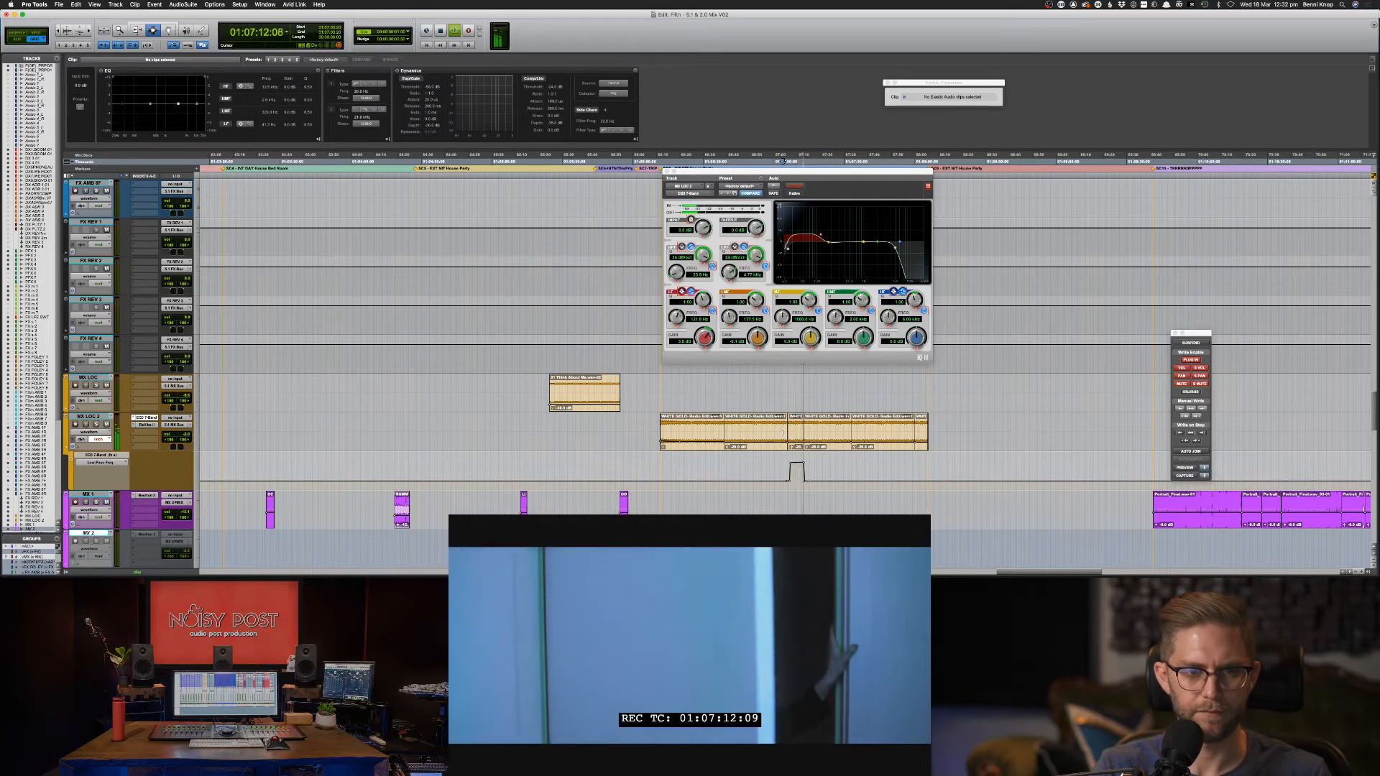
{"action": "key", "text": "space"}
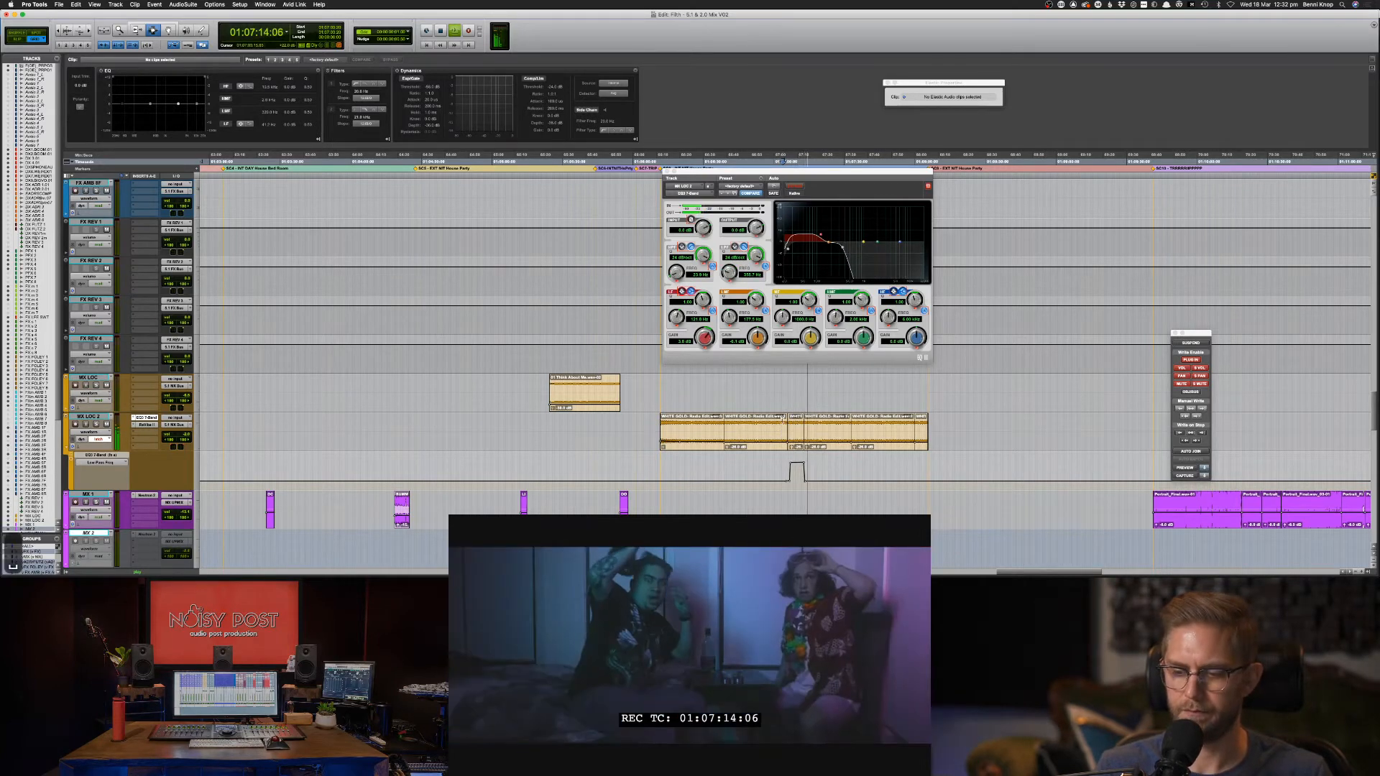
{"action": "key", "text": "super+z"}
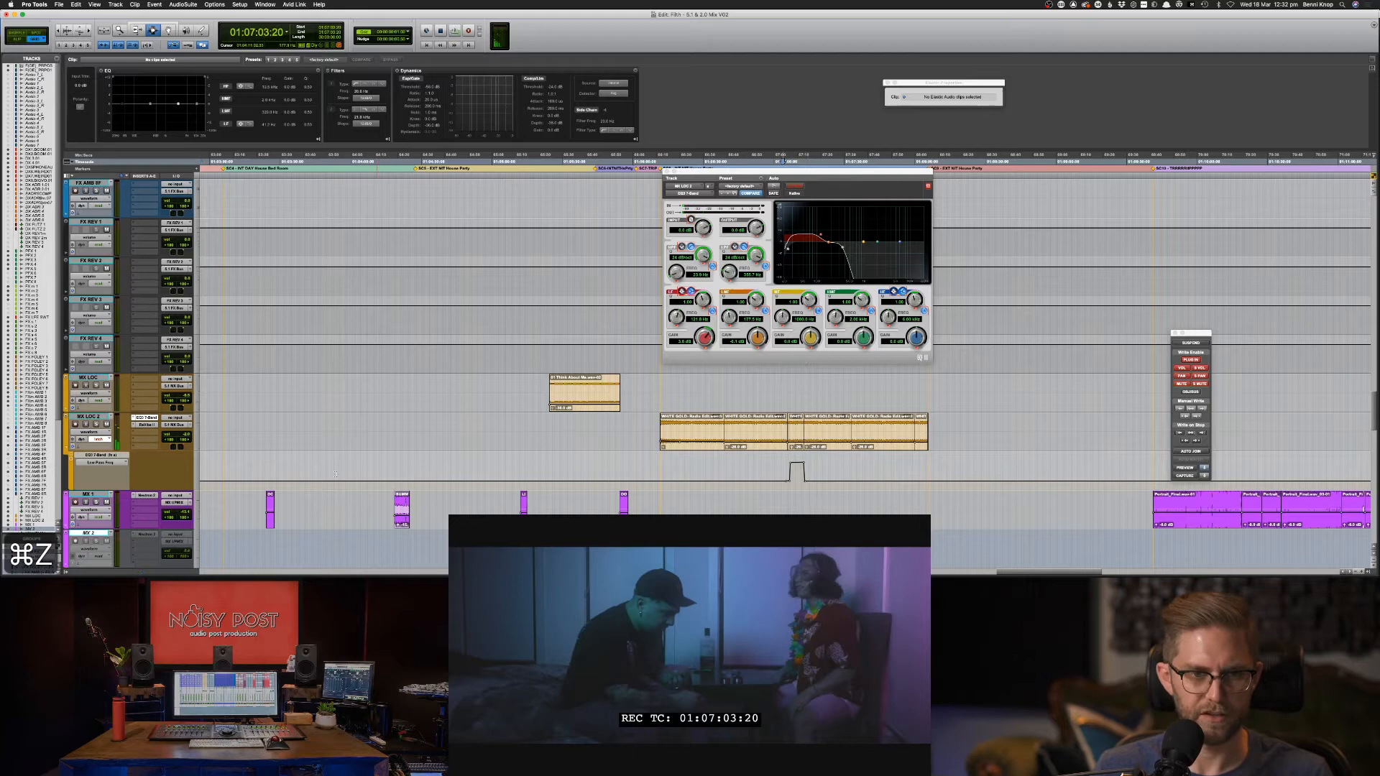
Switch MX LOC 2's automation lane to show volume.
{"action": "left_click", "coordinate": [103, 440]}
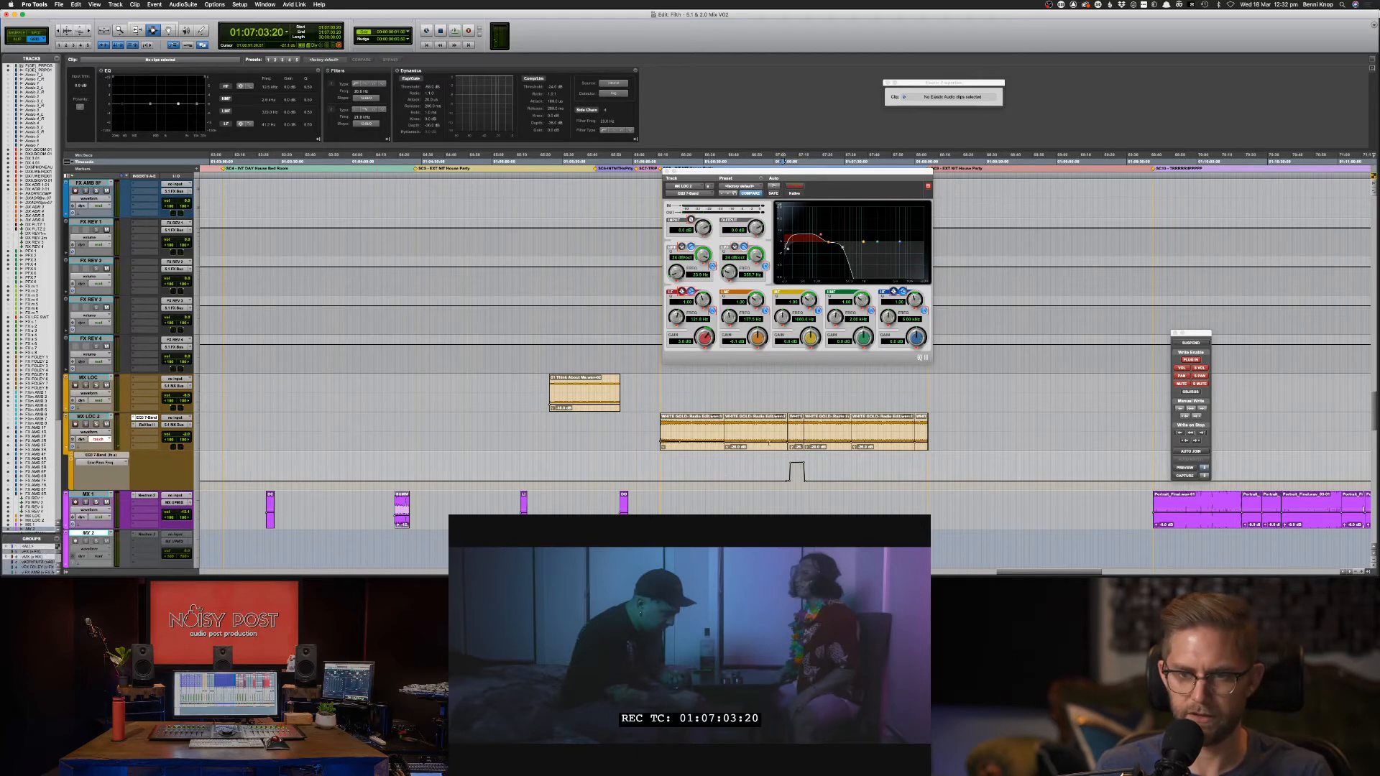
{"action": "key", "text": "super+bracketright"}
{"action": "key", "text": "super+bracketright"}
{"action": "key", "text": "super+bracketright"}
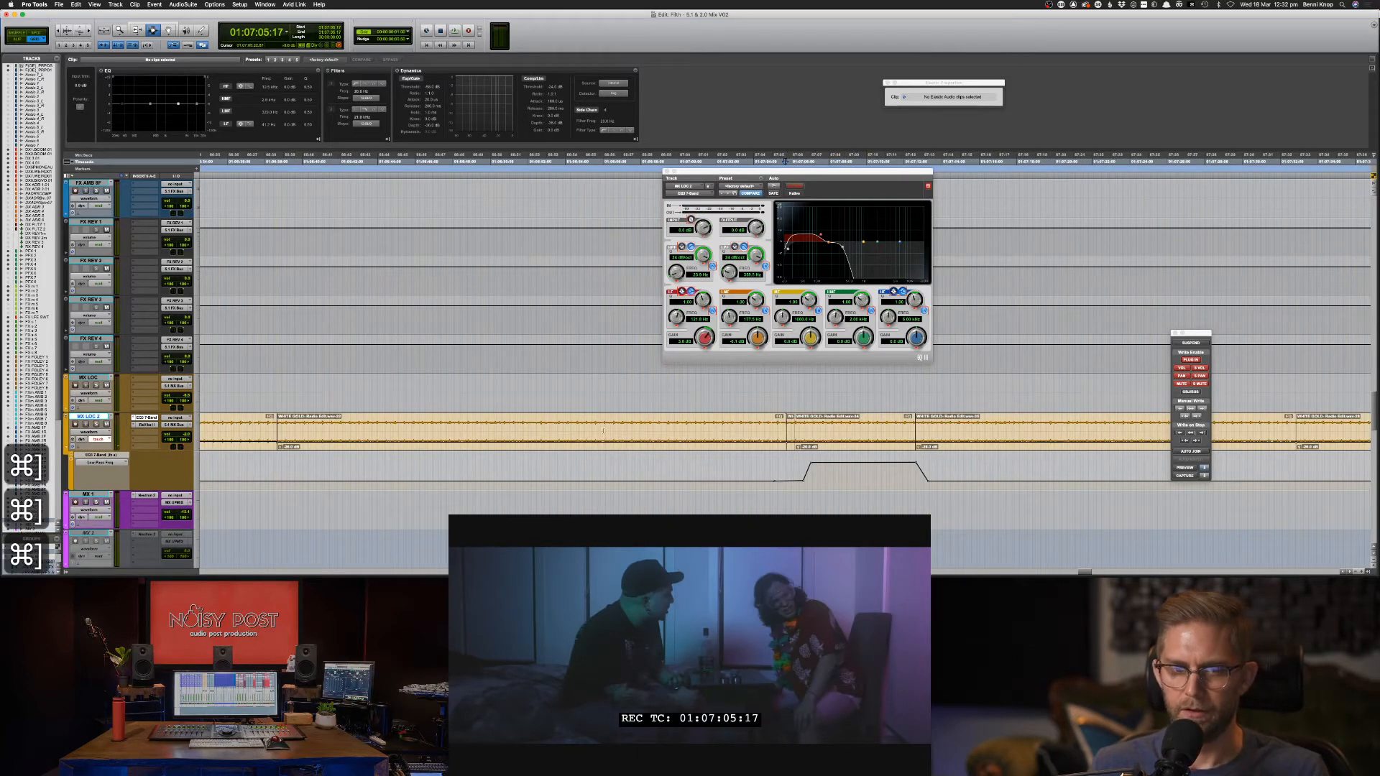
{"action": "left_click", "coordinate": [92, 462]}
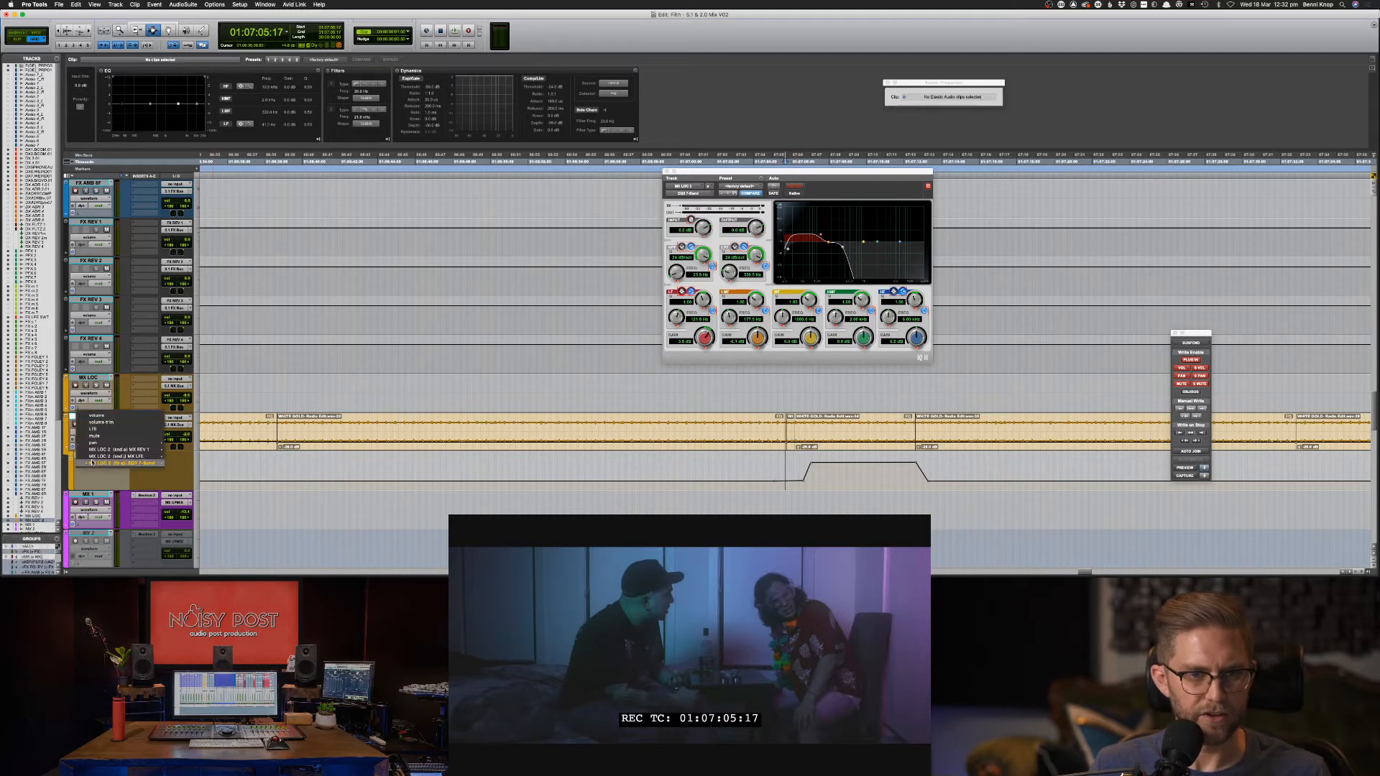
{"action": "left_click", "coordinate": [767, 470]}
Review the scene, glance at the Mix window, then list MX LOC 2's automatable parameters.
{"action": "key", "text": "space"}
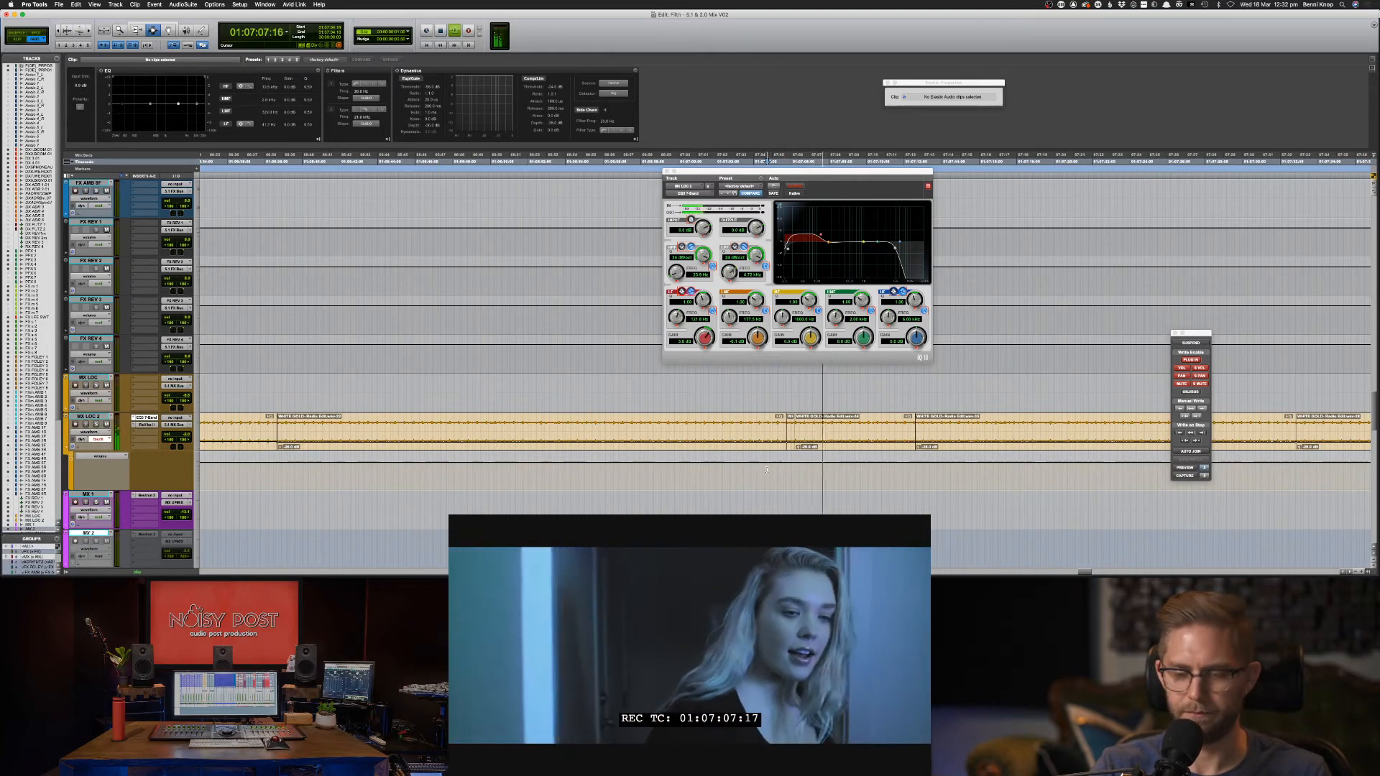
{"action": "key", "text": "space"}
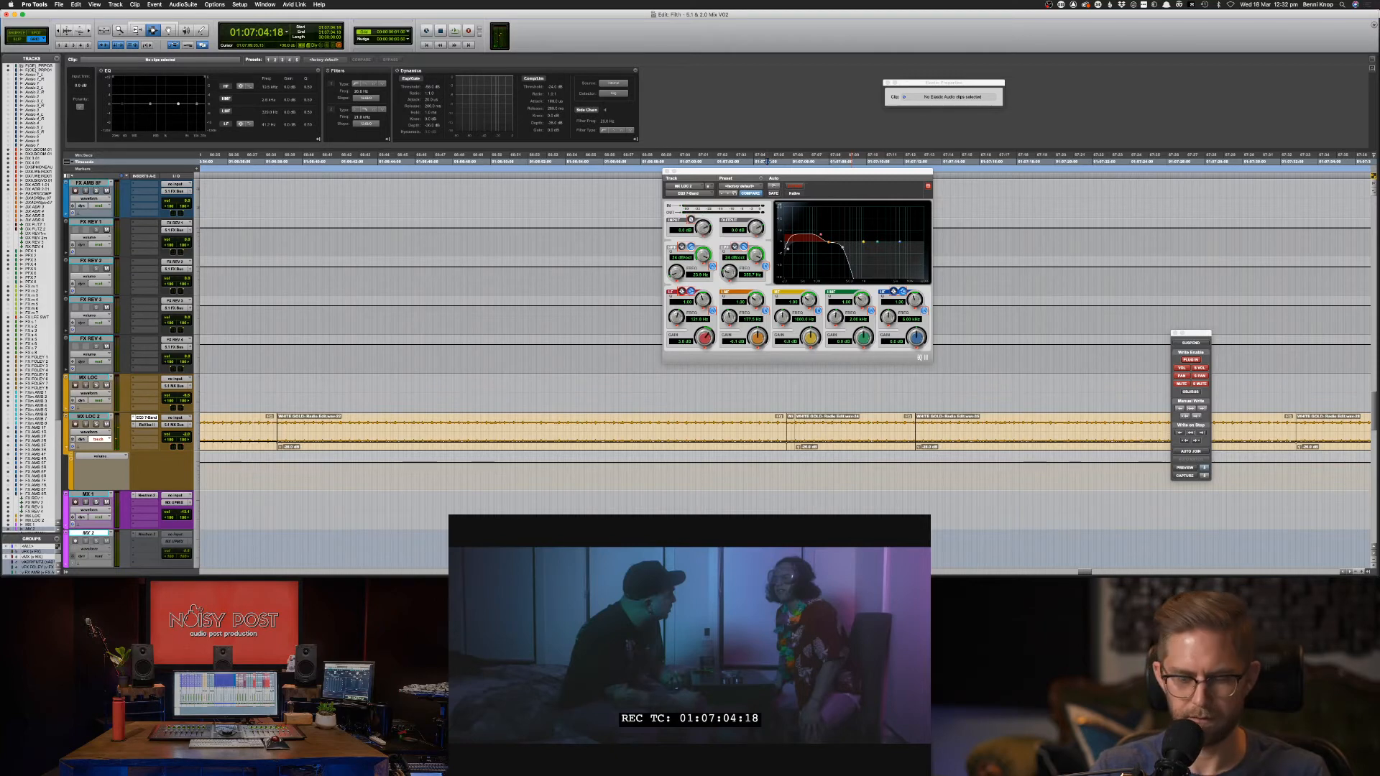
{"action": "key", "text": "super+equal"}
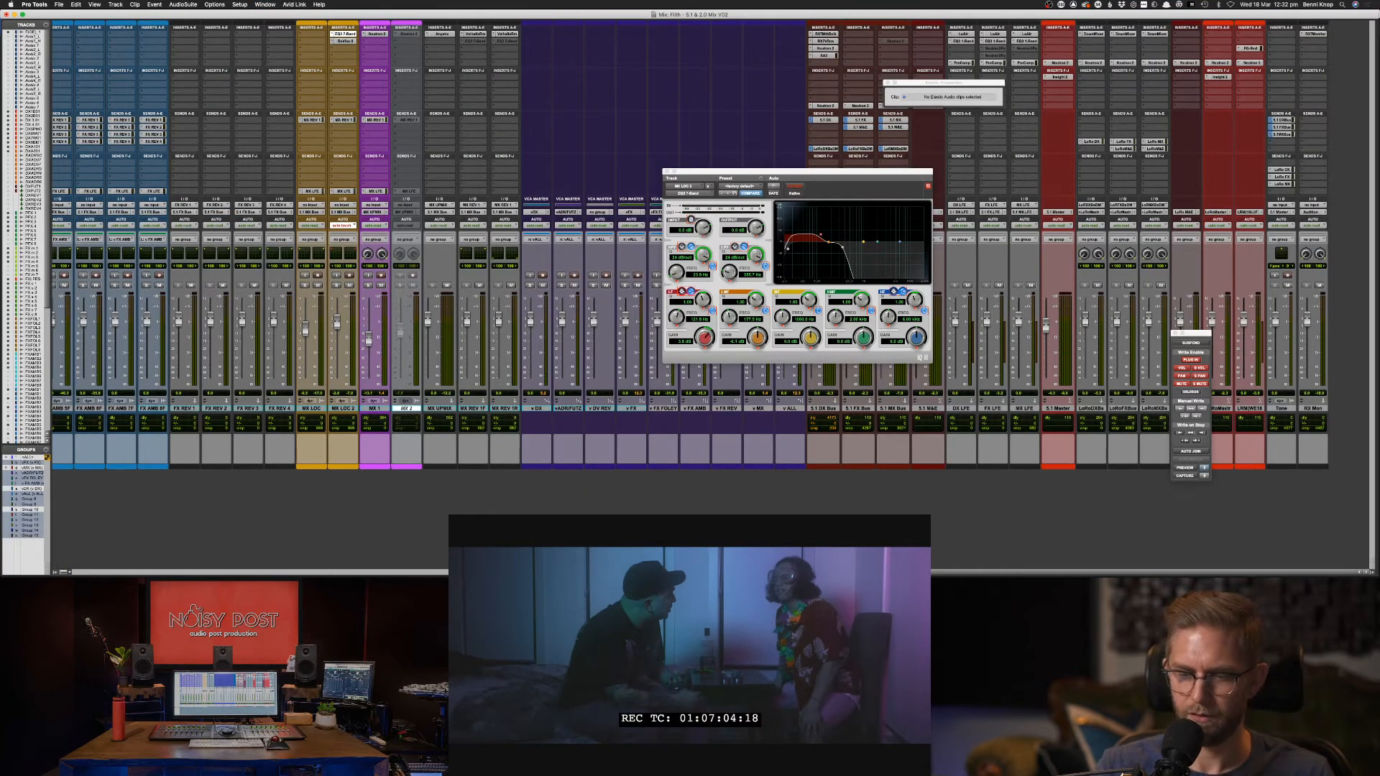
{"action": "key", "text": "super+equal"}
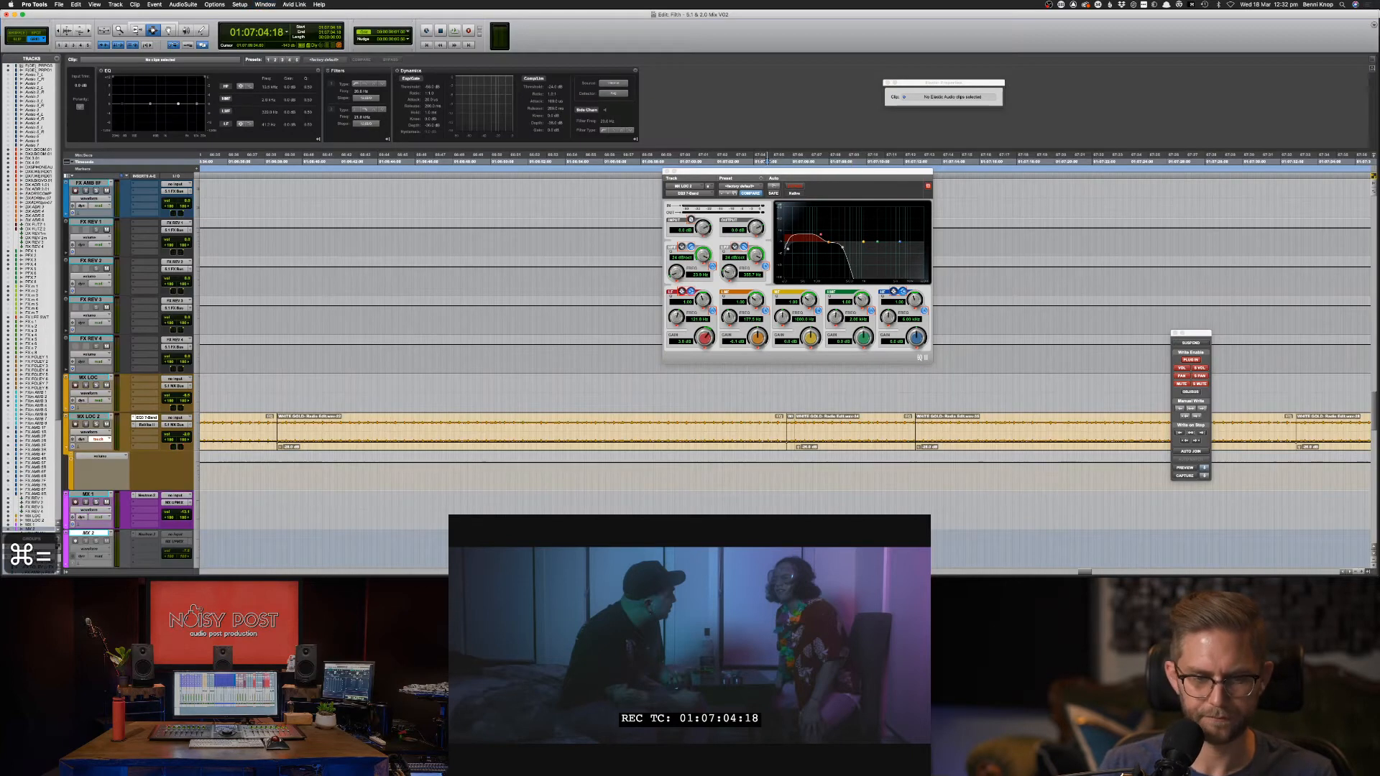
{"action": "key", "text": "space"}
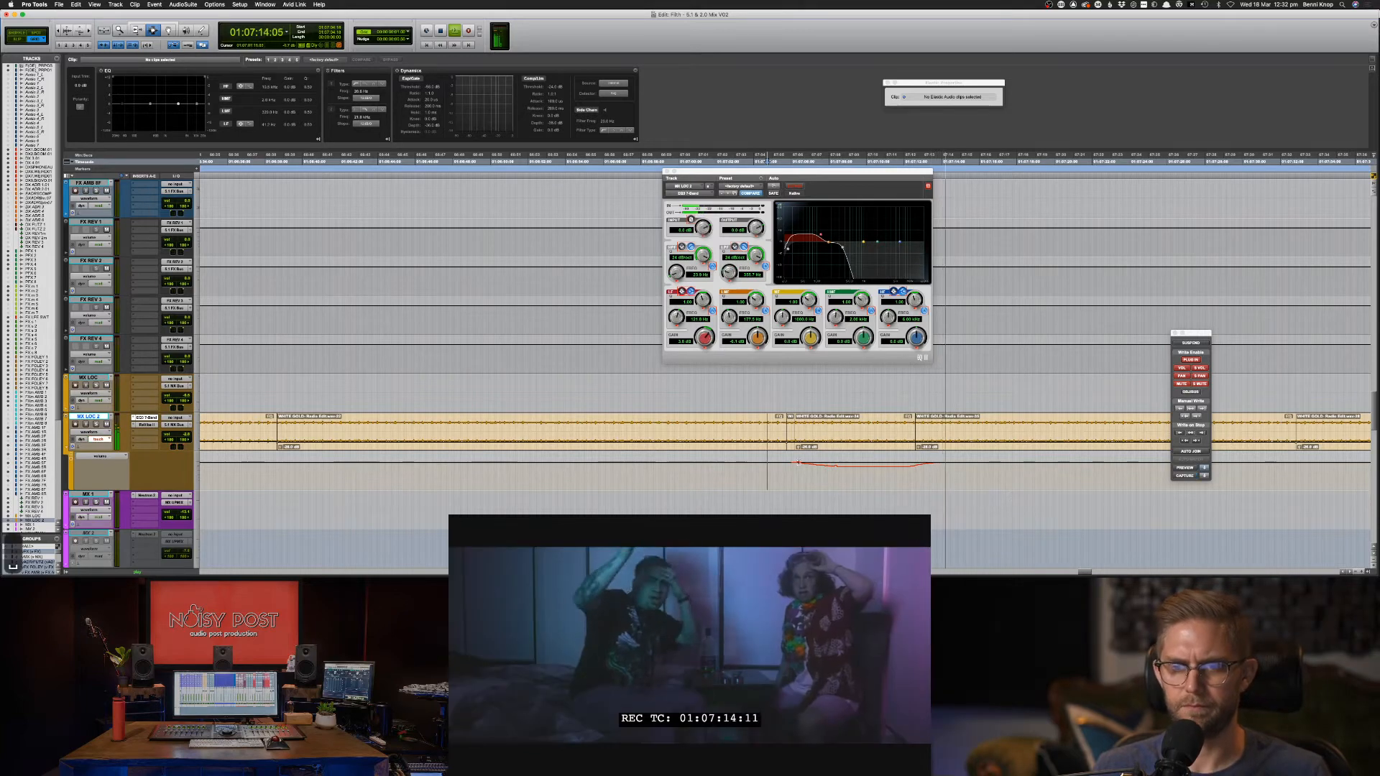
{"action": "key", "text": "space"}
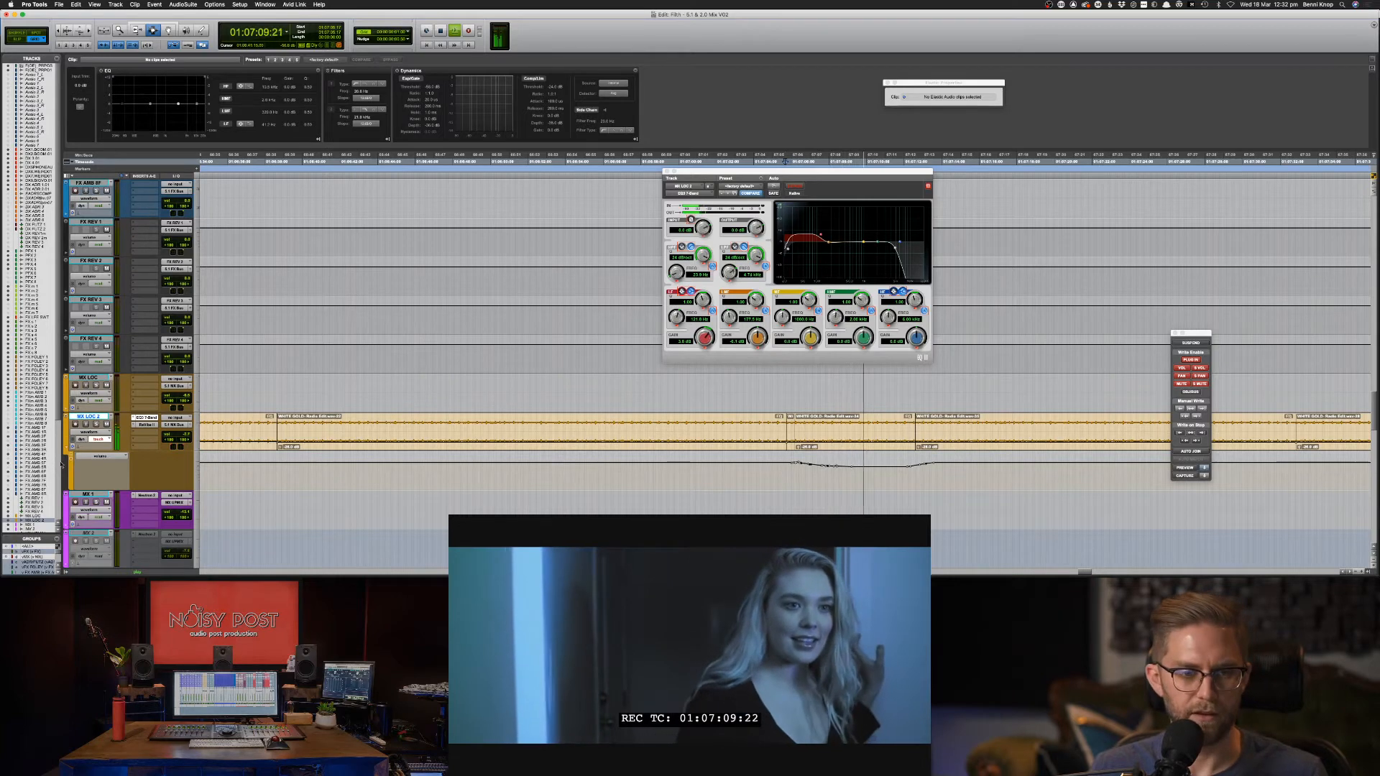
{"action": "left_click", "coordinate": [92, 459]}
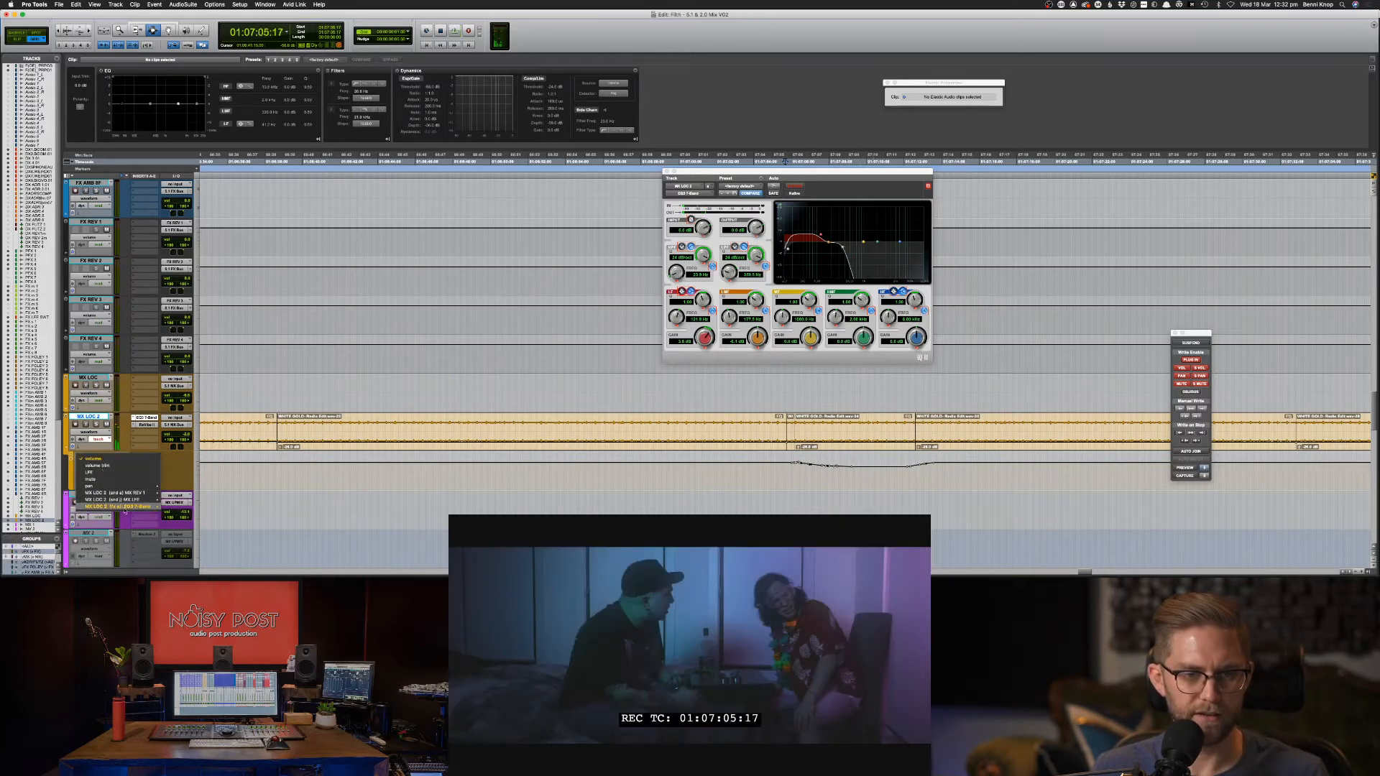
Display the EQ3 7-Band Low-Pass Freq automation on MX LOC 2, zoomed to the ramp.
{"action": "mouse_move", "coordinate": [125, 507]}
{"action": "left_click", "coordinate": [197, 572]}
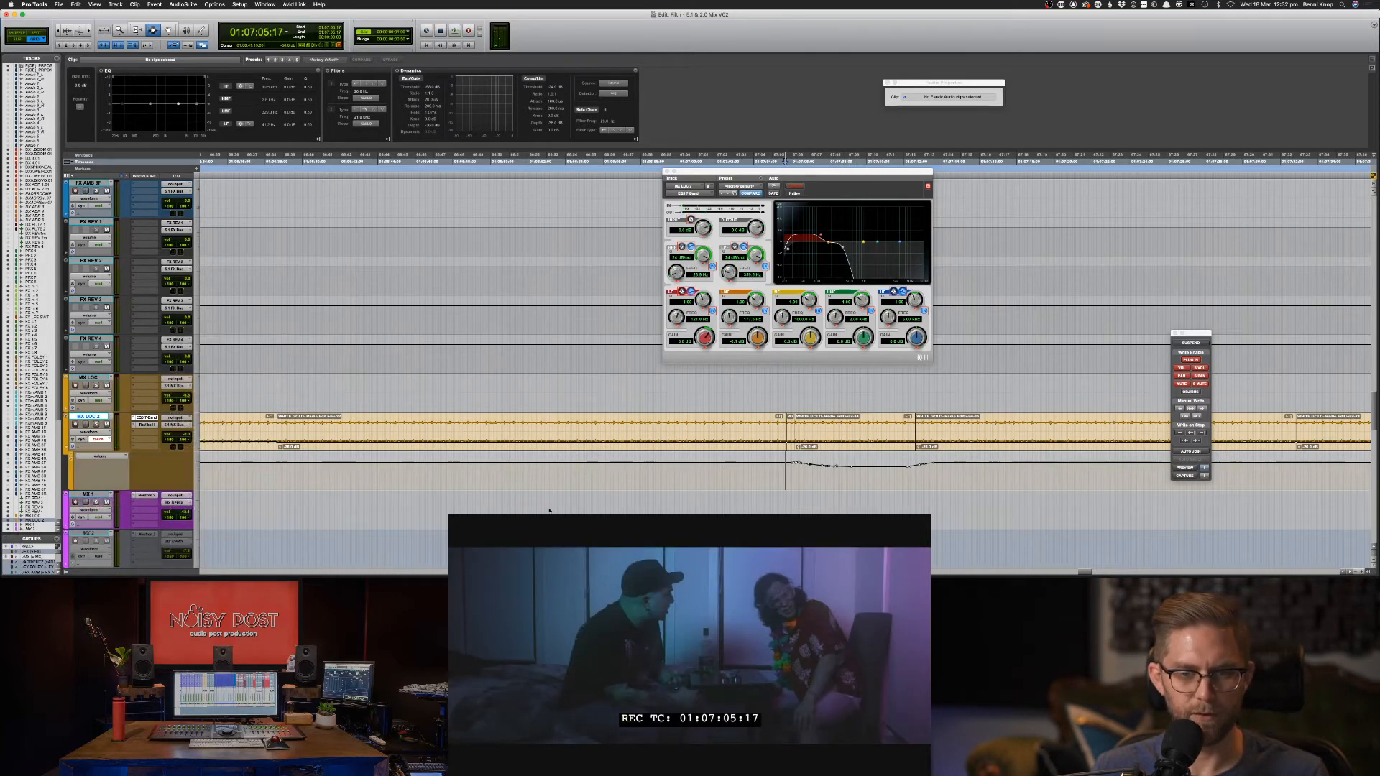
{"action": "key", "text": "super+bracketleft"}
{"action": "key", "text": "super+bracketleft"}
{"action": "key", "text": "super+bracketleft"}
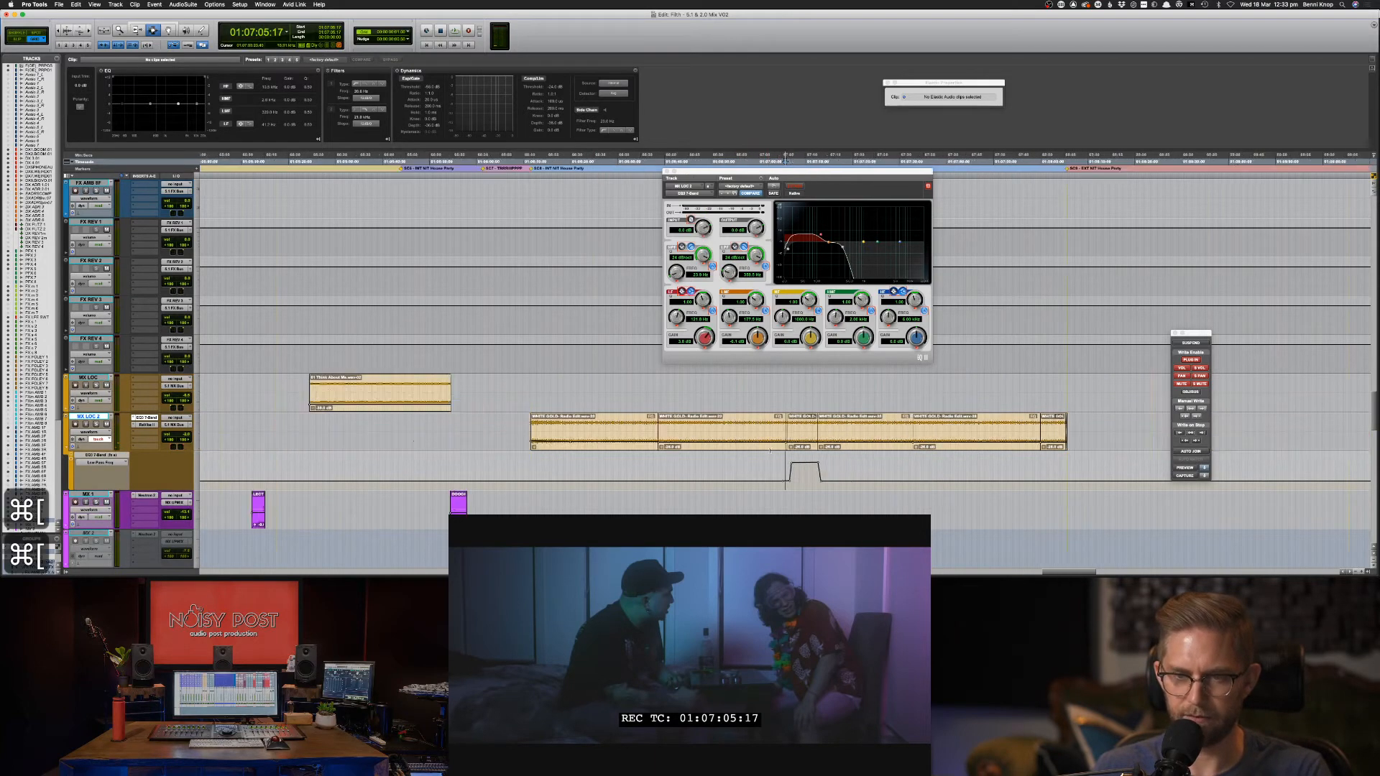
{"action": "left_click_drag", "start_coordinate": [654, 438], "coordinate": [934, 439]}
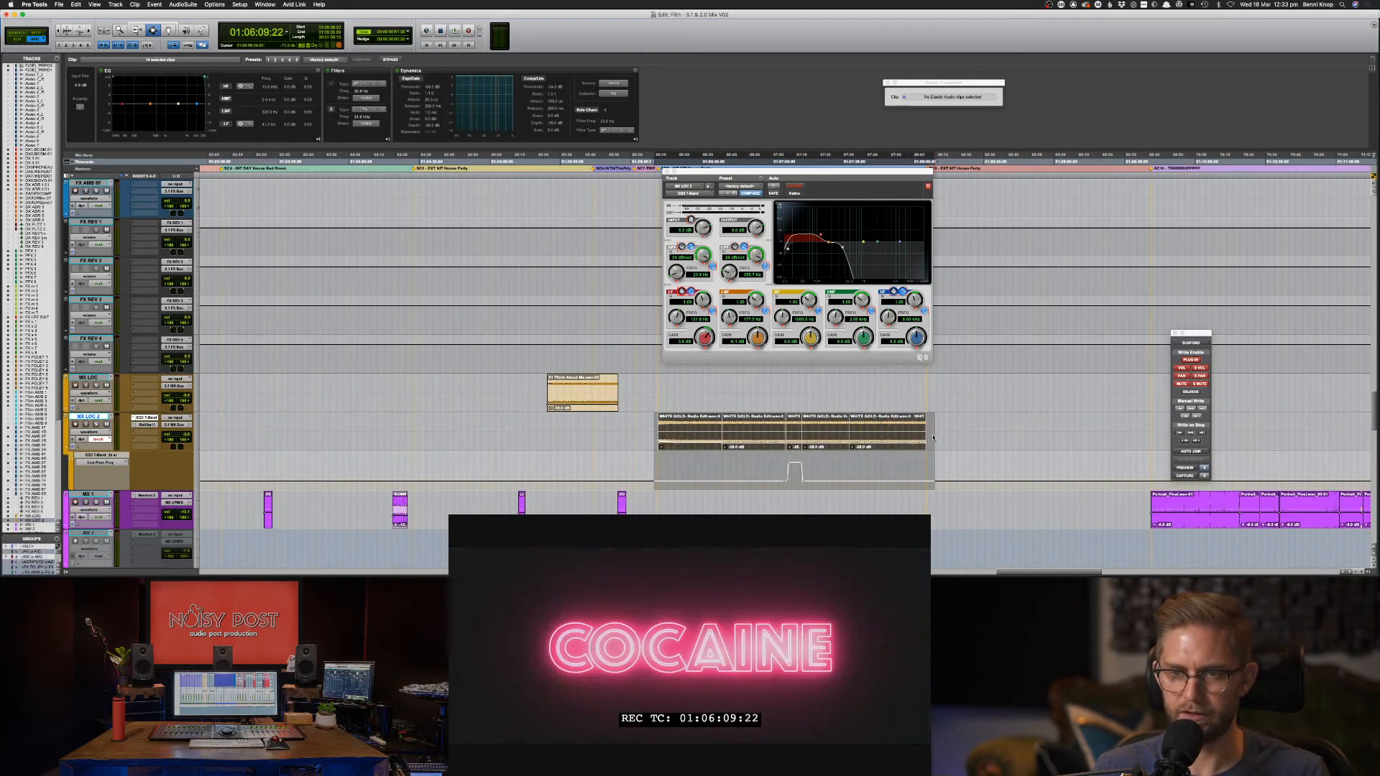
{"action": "left_click", "coordinate": [780, 432]}
{"action": "key", "text": "space"}
{"action": "key", "text": "super+bracketright"}
{"action": "key", "text": "super+bracketright"}
{"action": "key", "text": "super+bracketright"}
Raise the ramp's first top breakpoint to 6.82 kHz.
{"action": "key", "text": "F8"}
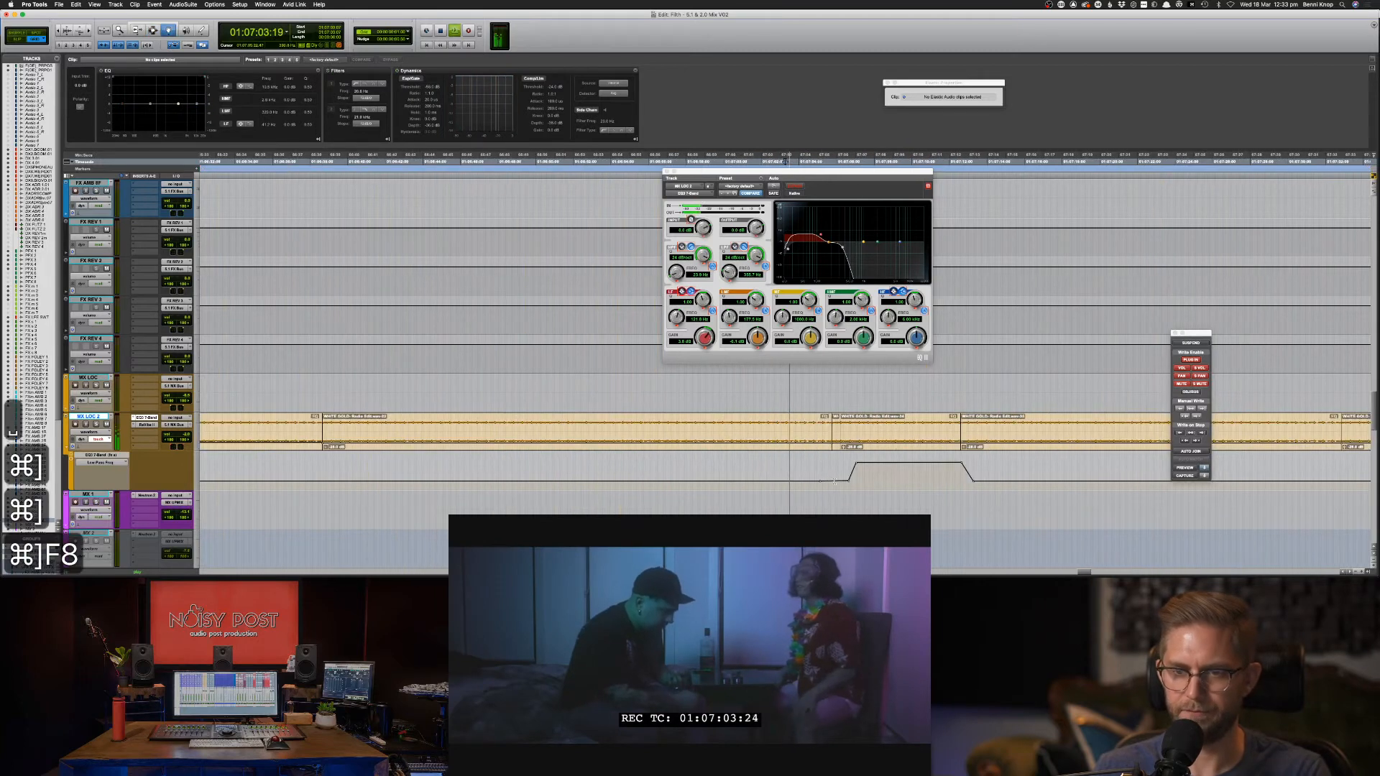
{"action": "key", "text": "space"}
{"action": "left_click_drag", "start_coordinate": [861, 463], "coordinate": [864, 462]}
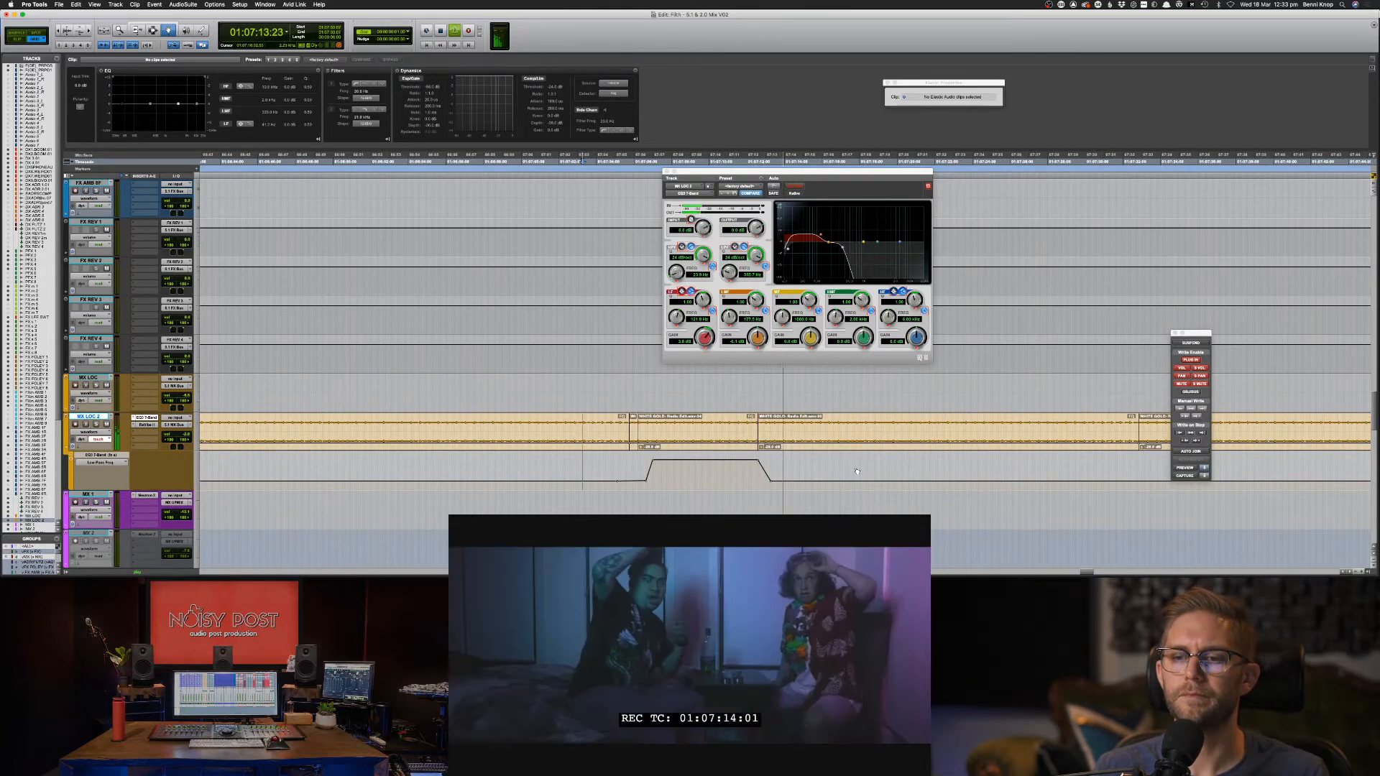
Place the start point where the low-pass ramp begins.
{"action": "key", "text": "F7"}
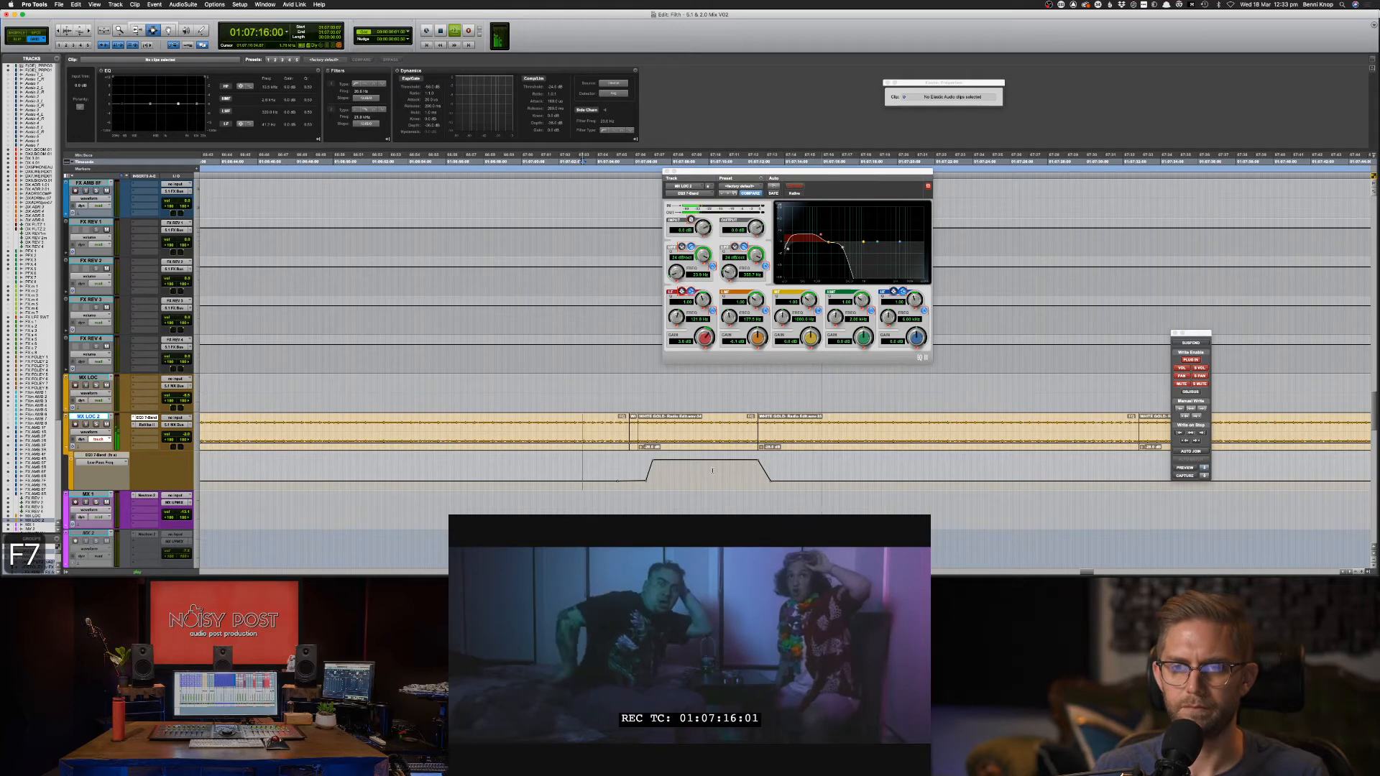
{"action": "key", "text": "F8"}
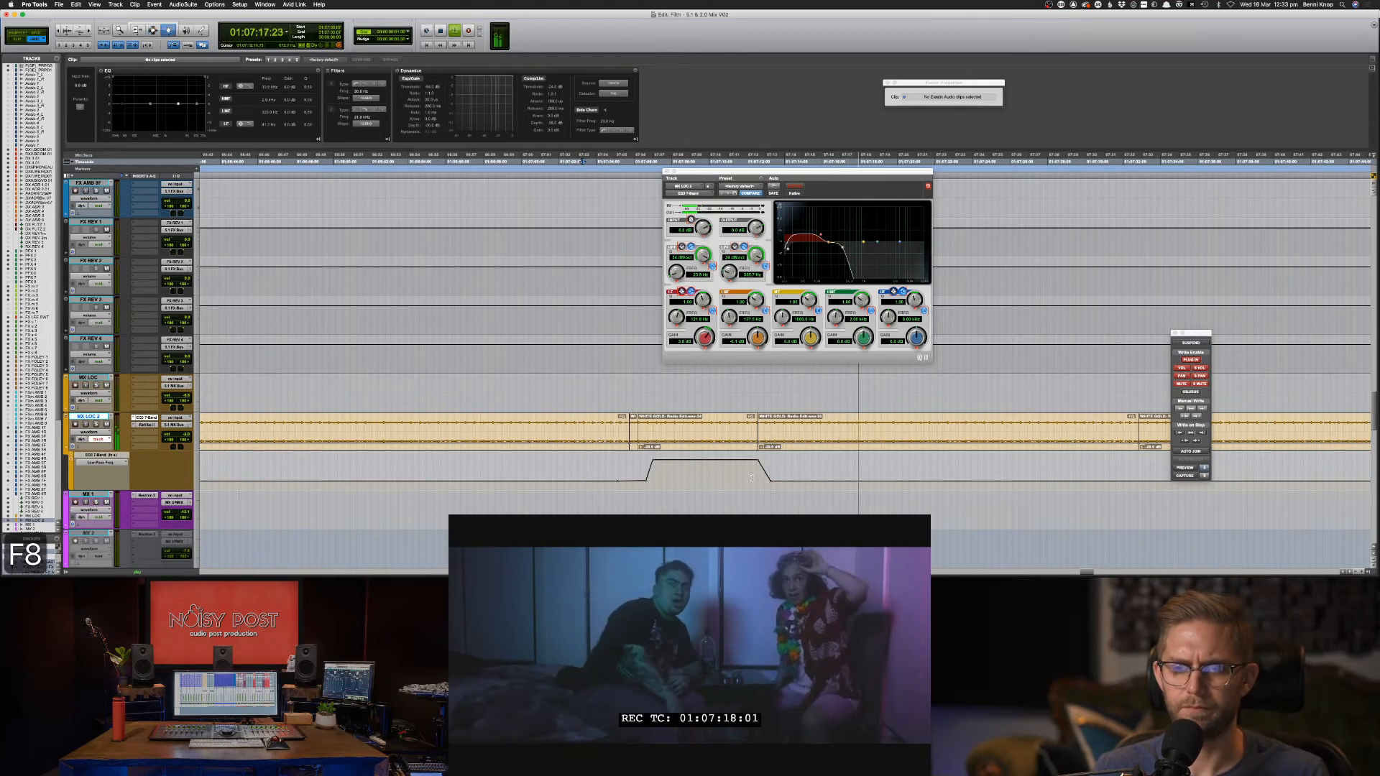
{"action": "key", "text": "space"}
{"action": "key", "text": "F7"}
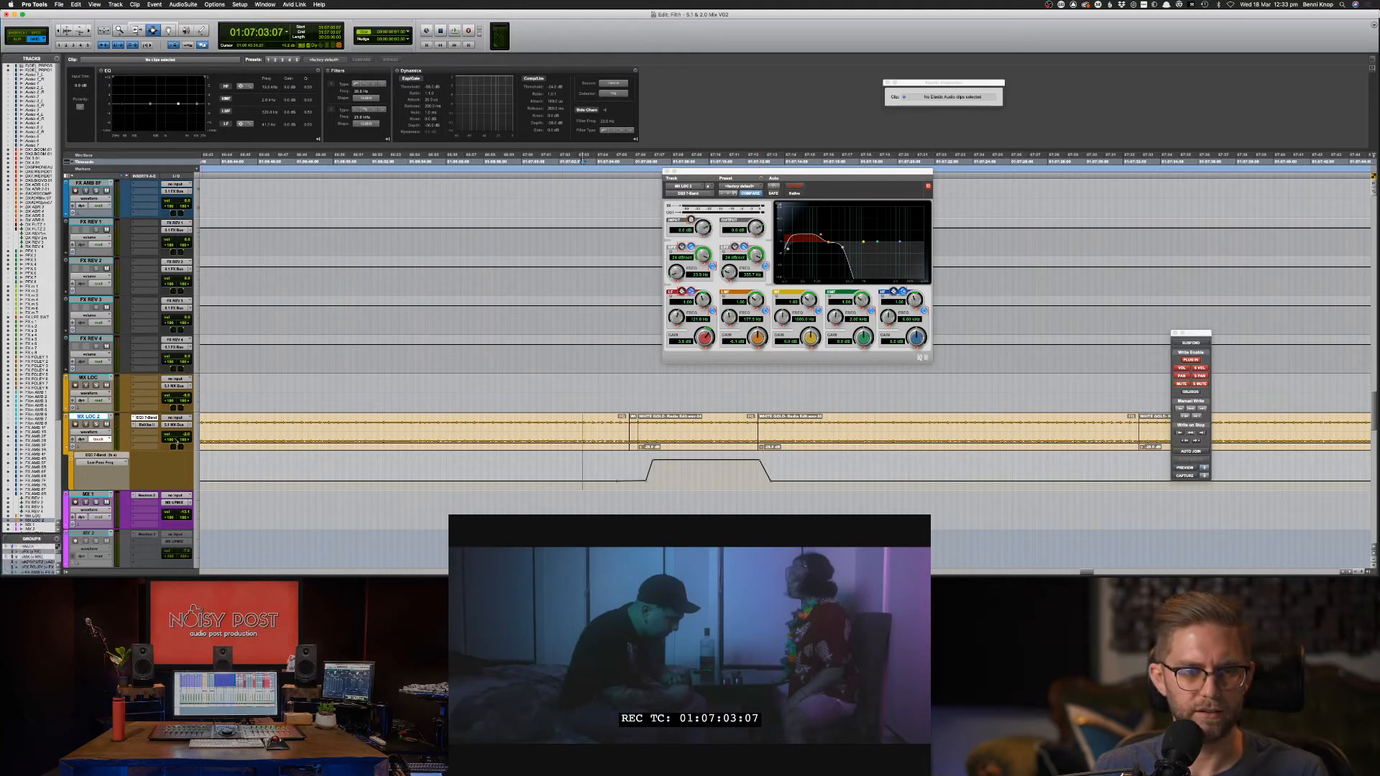
{"action": "left_click", "coordinate": [172, 440], "text": "ctrl+alt+super"}
{"action": "left_click", "coordinate": [647, 441]}
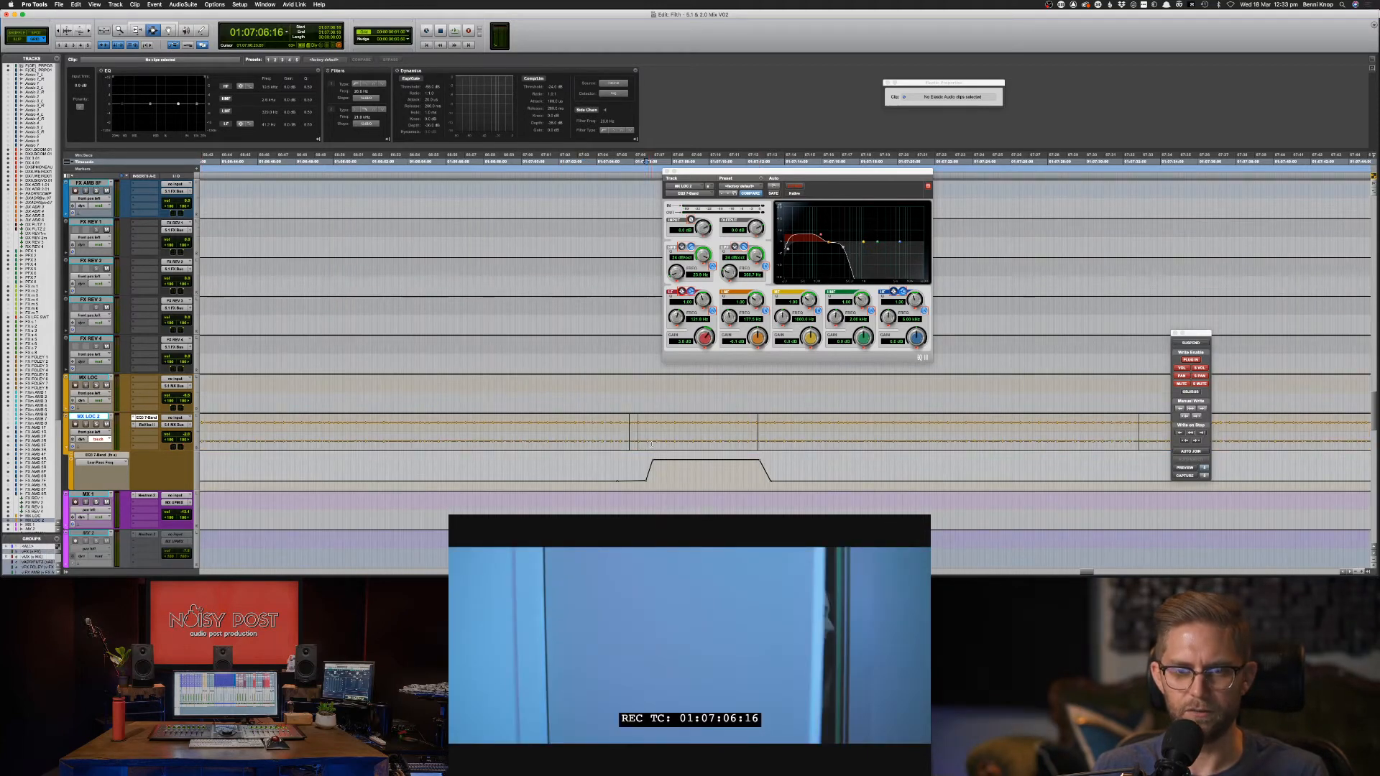
Select the ramp's range on MX LOC 2 and pull its start and end breakpoints down.
{"action": "left_click_drag", "start_coordinate": [652, 443], "coordinate": [767, 439]}
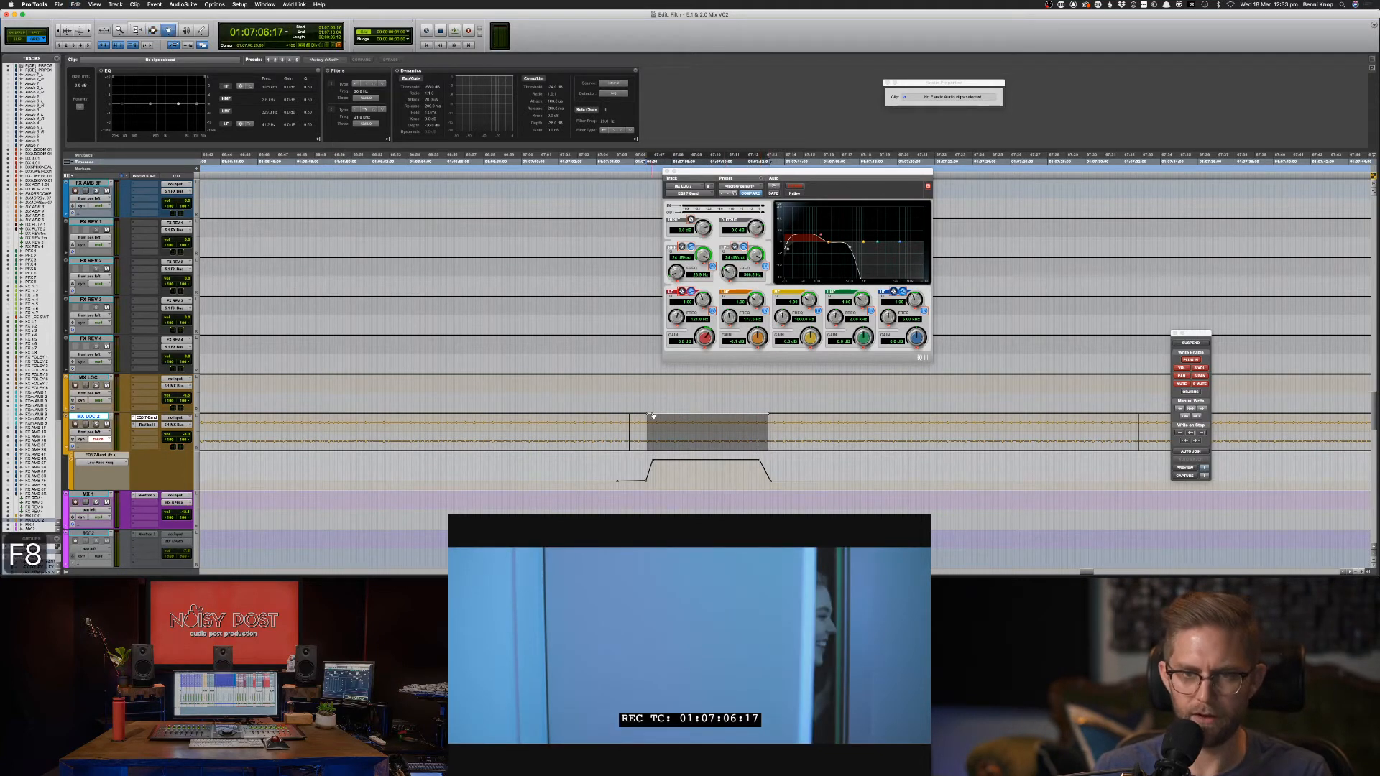
{"action": "left_click_drag", "start_coordinate": [654, 416], "coordinate": [656, 427]}
{"action": "left_click_drag", "start_coordinate": [762, 420], "coordinate": [762, 432]}
{"action": "key", "text": "space"}
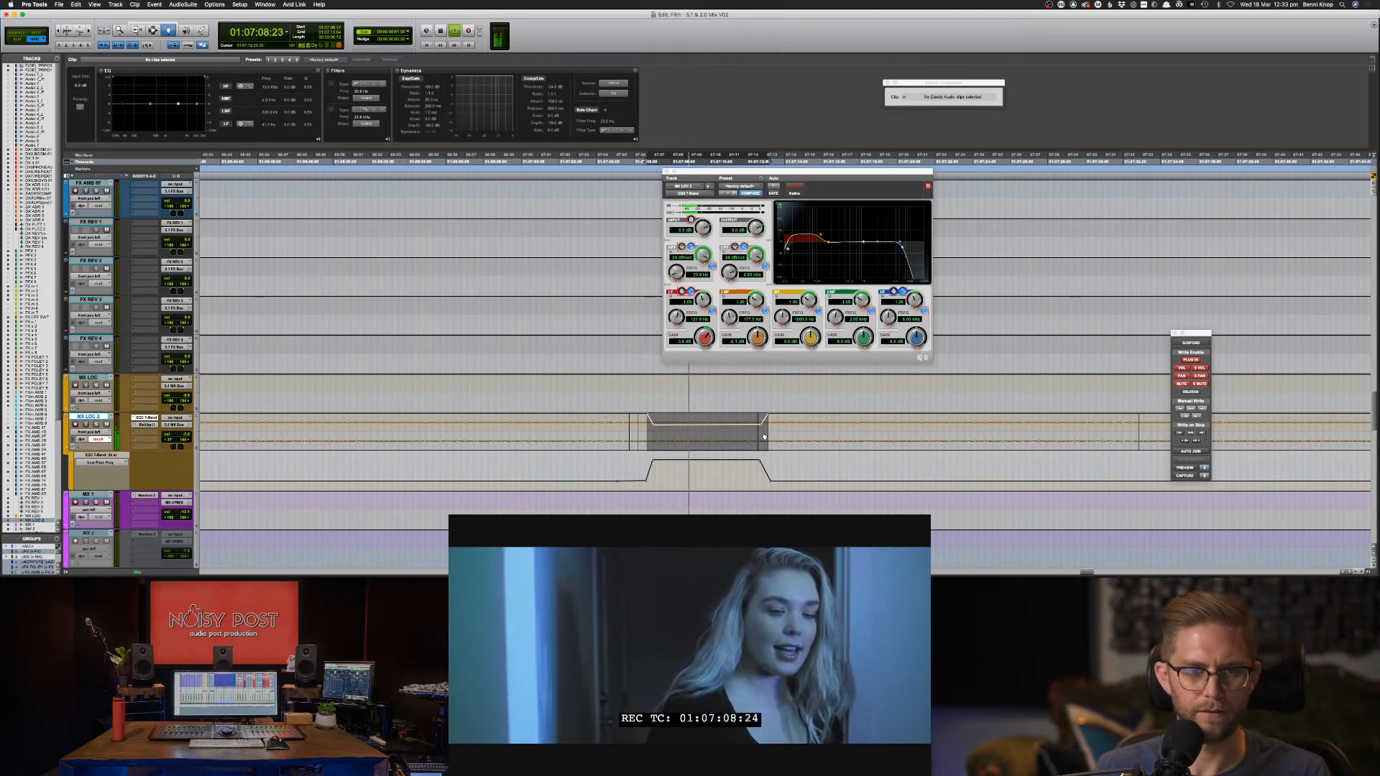
Try copying and pasting the automation, undo both changes, and play back the section.
{"action": "key", "text": "super+c"}
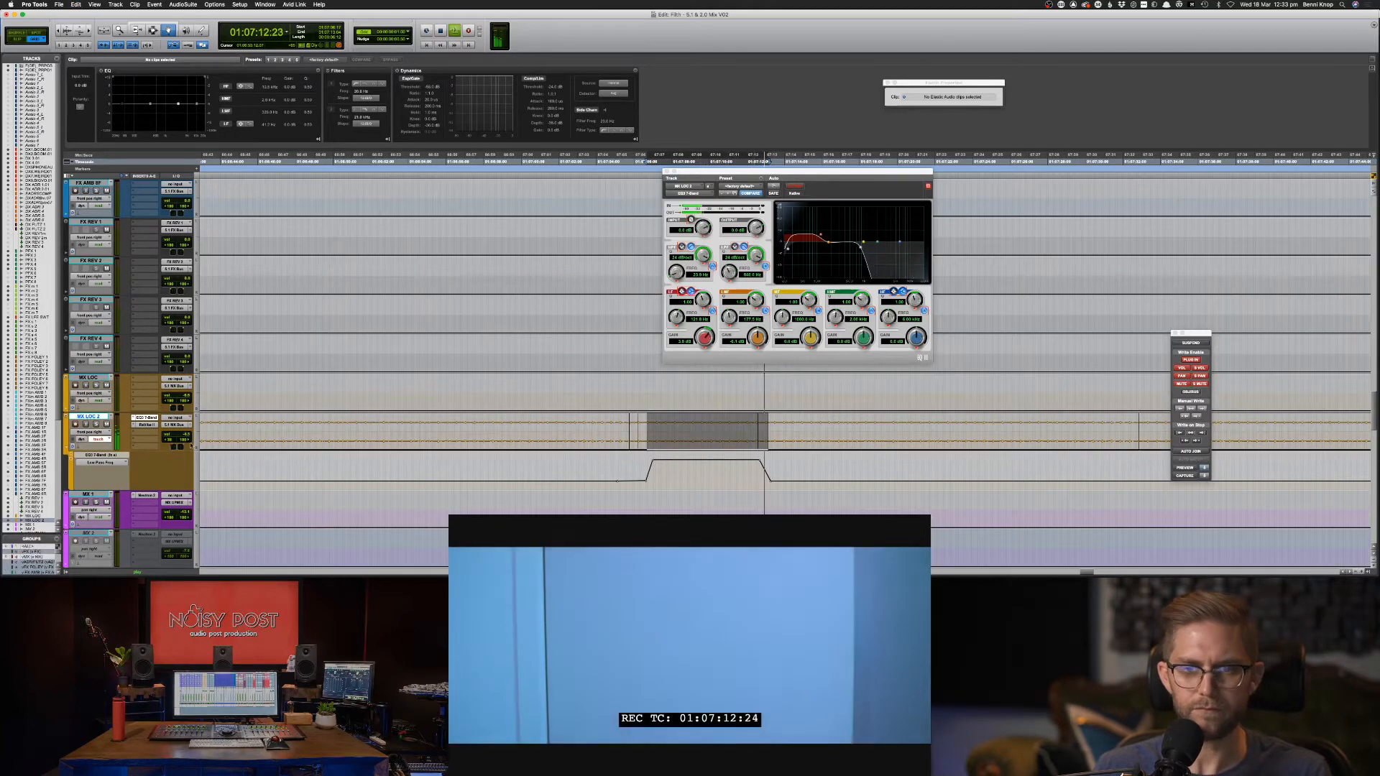
{"action": "key", "text": "super+v"}
{"action": "key", "text": "super+z"}
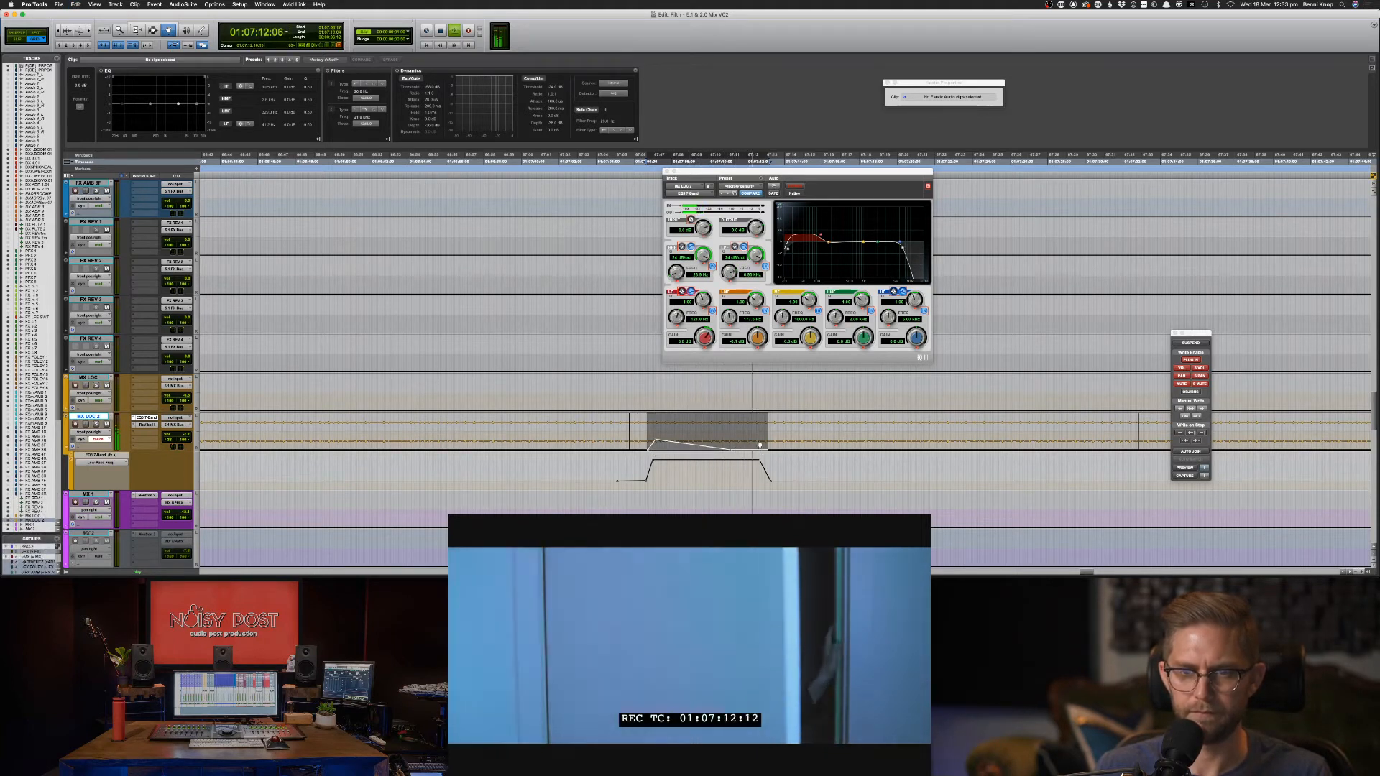
{"action": "key", "text": "super+z"}
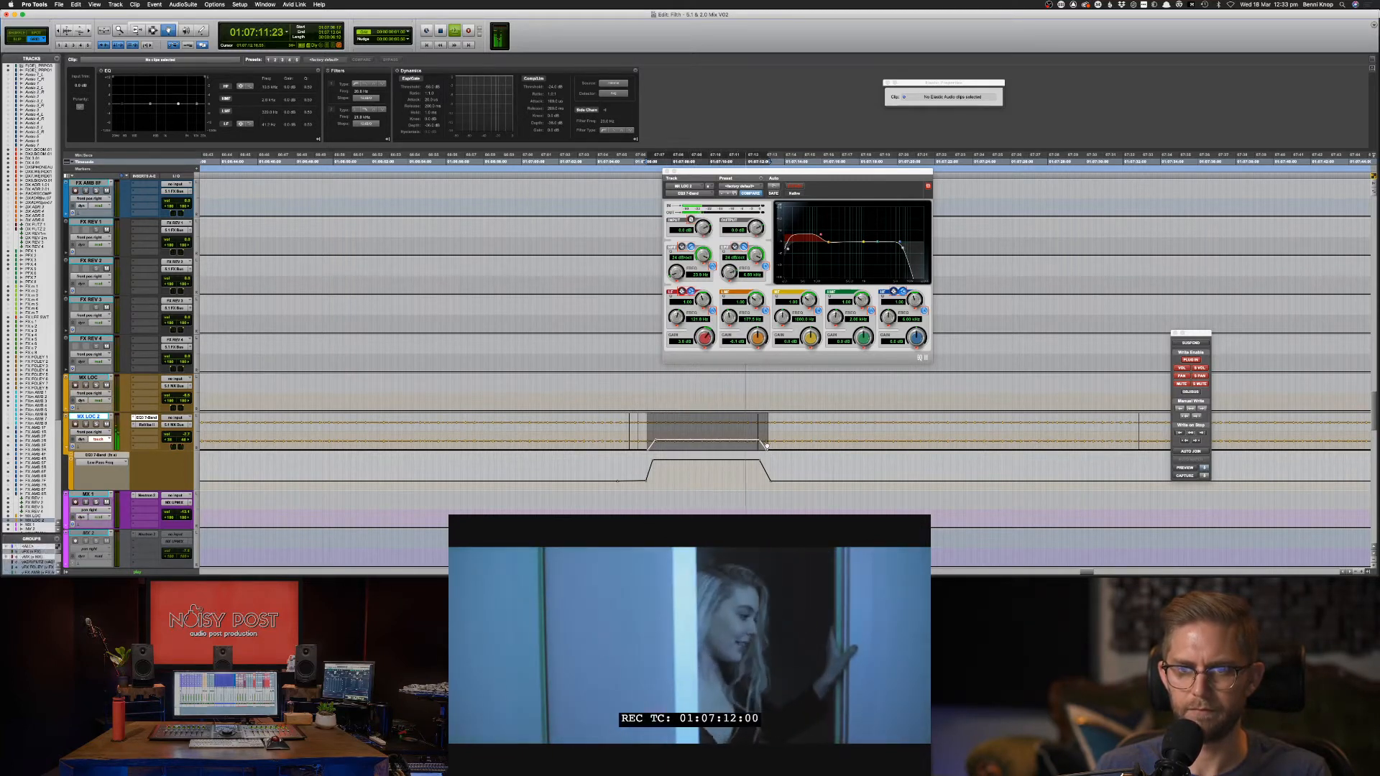
{"action": "key", "text": "F7"}
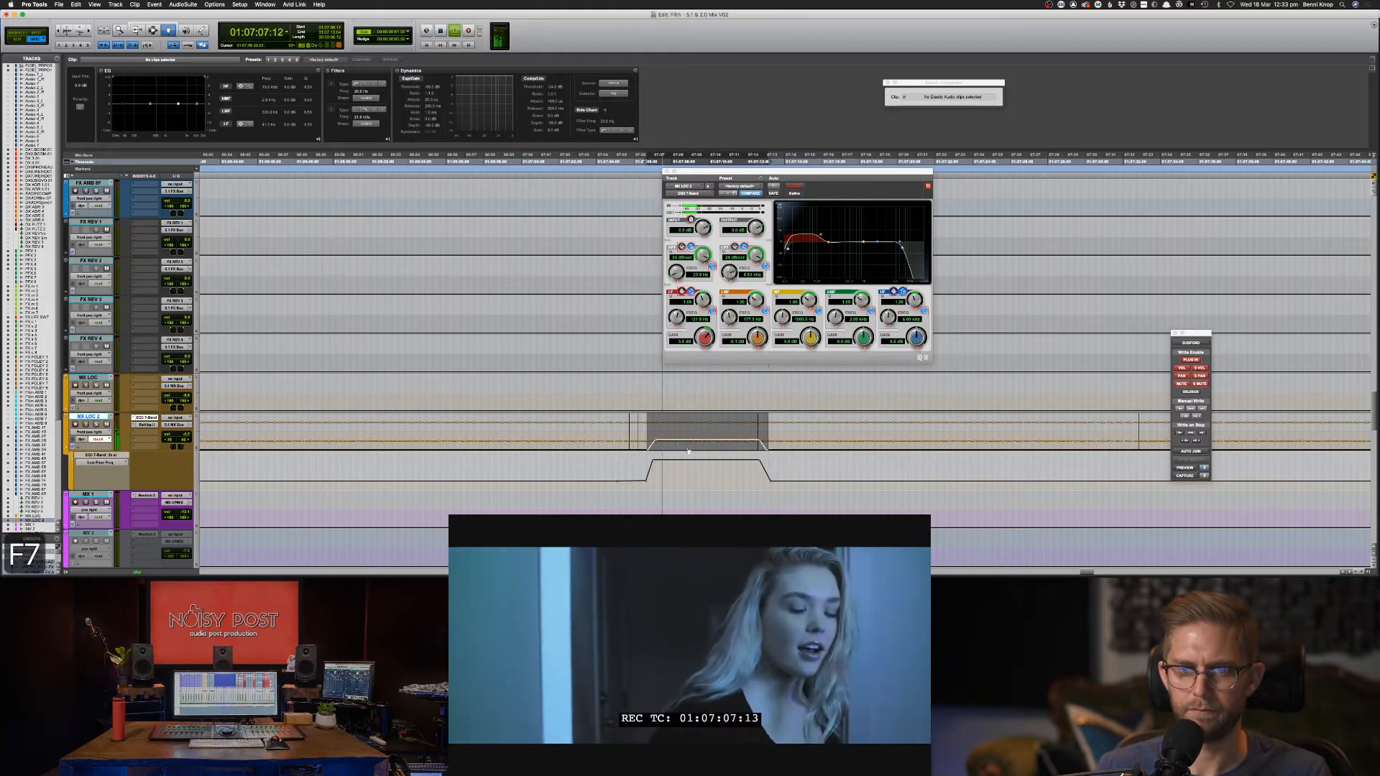
{"action": "key", "text": "space"}
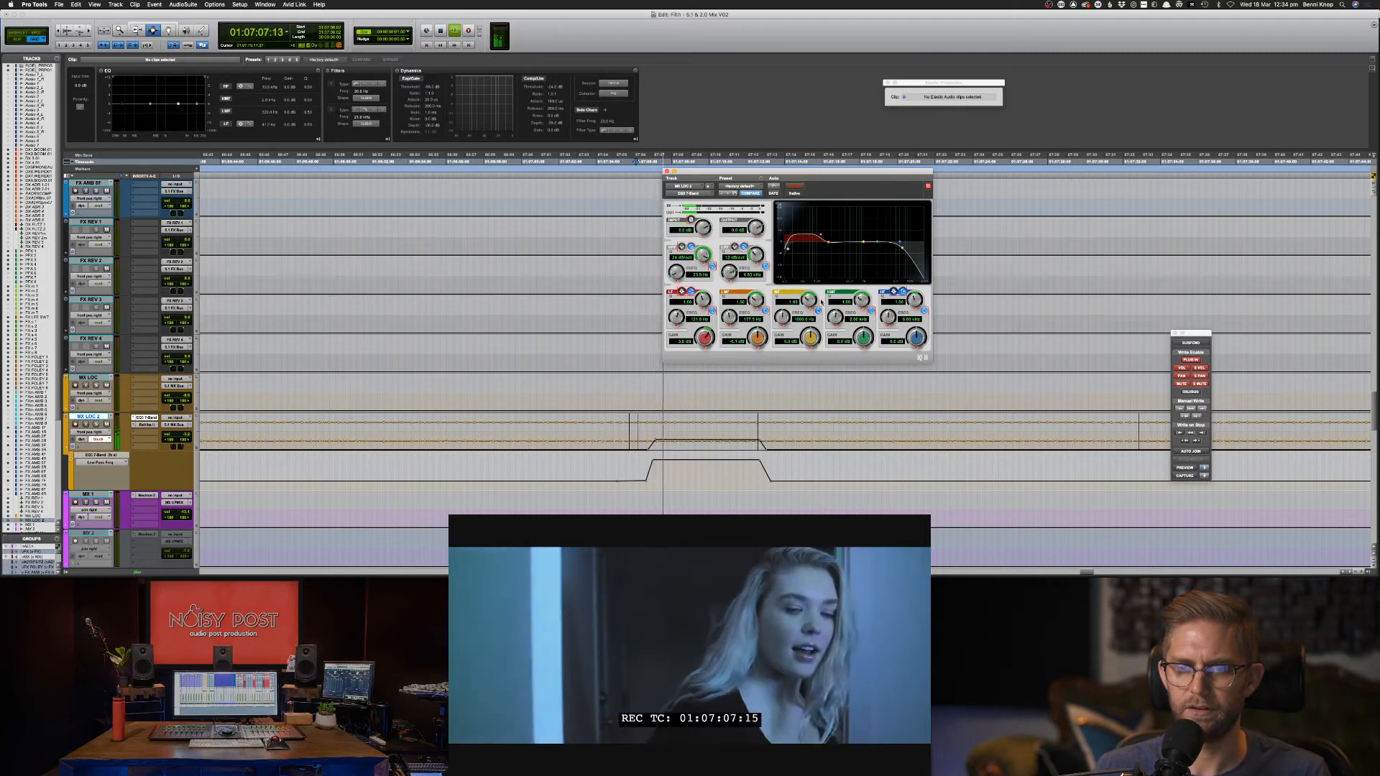
{"action": "key", "text": "space"}
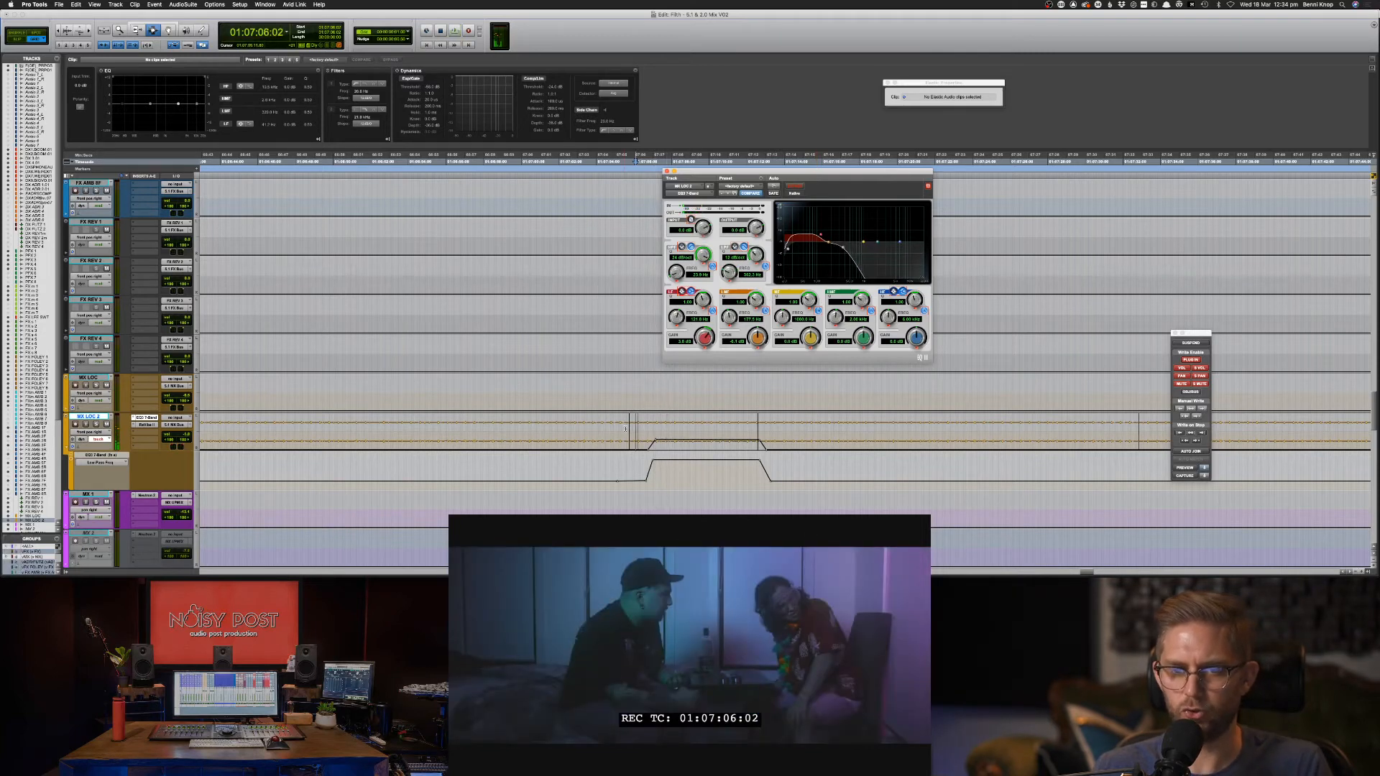
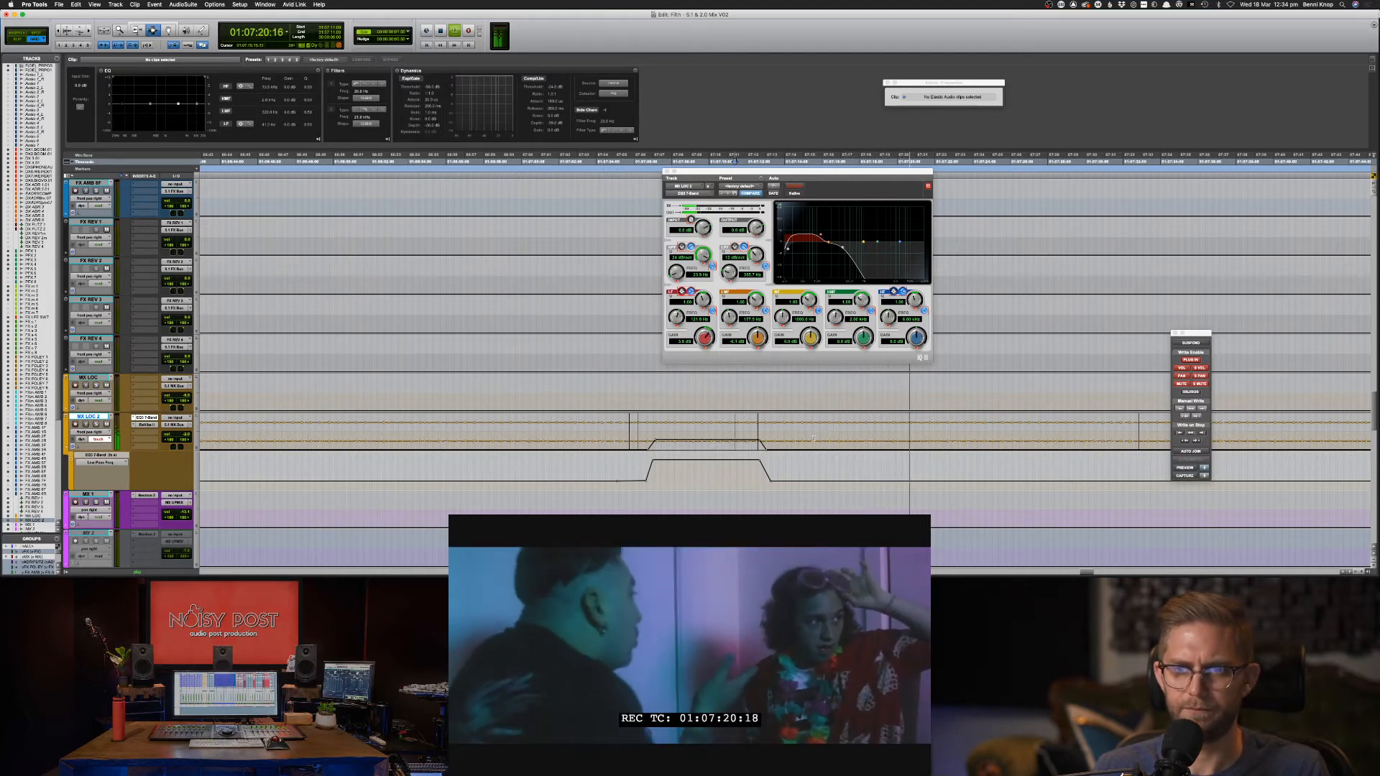
Shift the Low-Pass Freq breakpoint slightly earlier and audition the filter change.
{"action": "key", "text": "F8"}
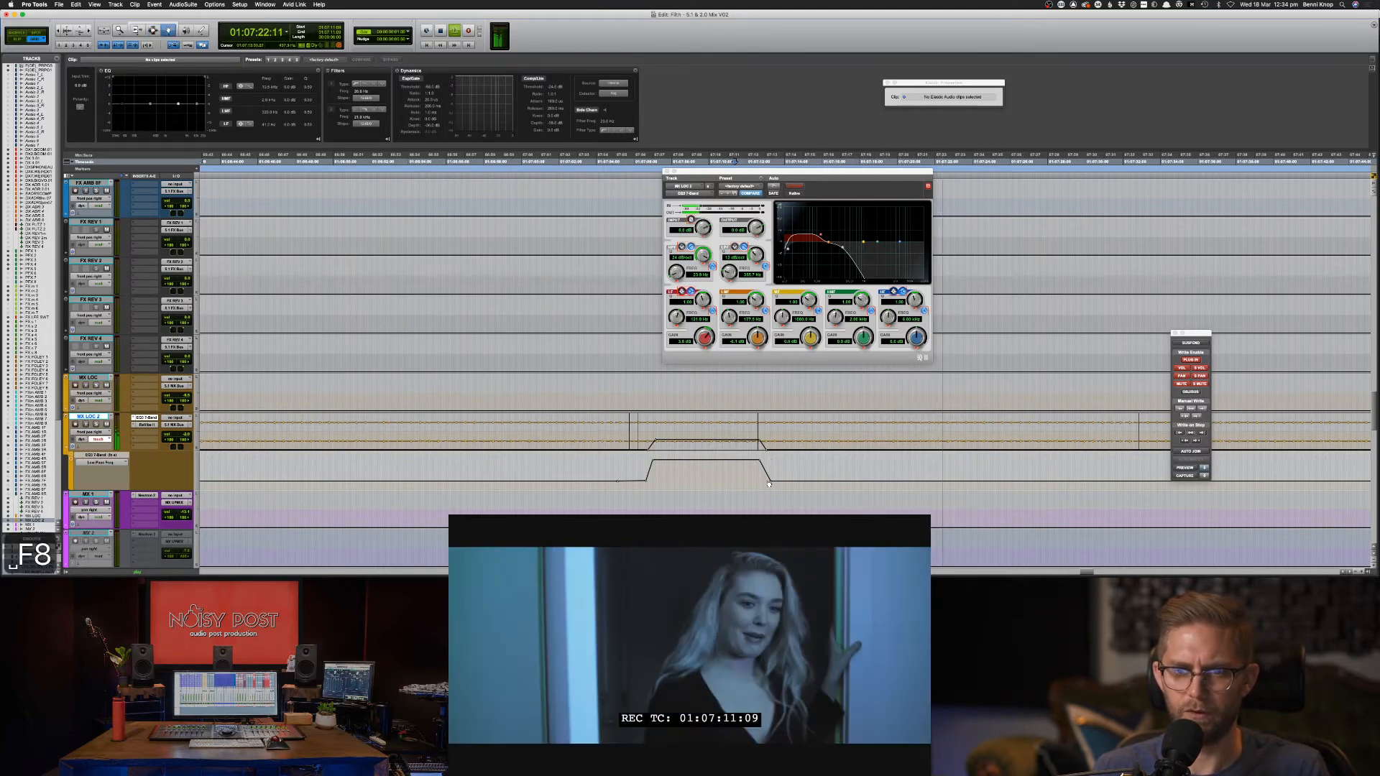
{"action": "left_click_drag", "start_coordinate": [771, 483], "coordinate": [770, 486]}
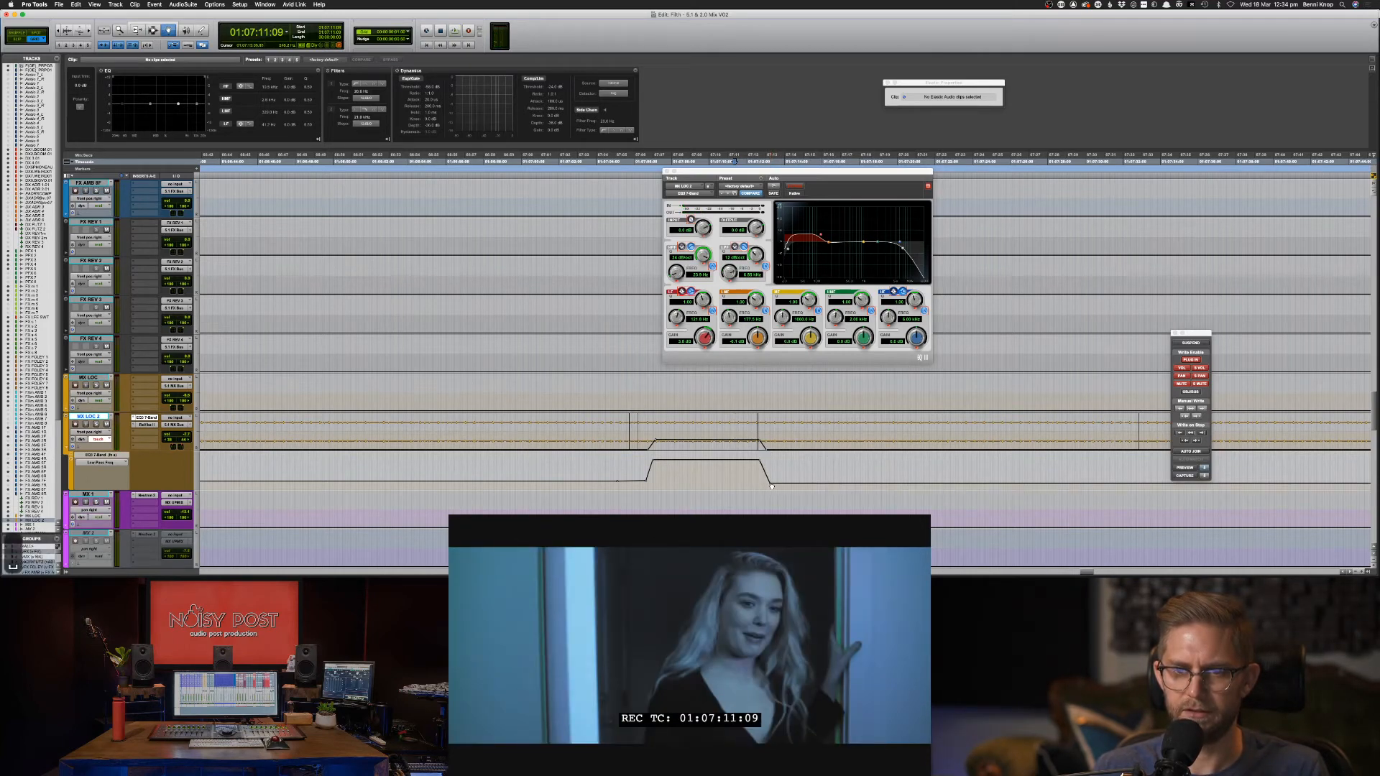
{"action": "key", "text": "F7"}
{"action": "key", "text": "space"}
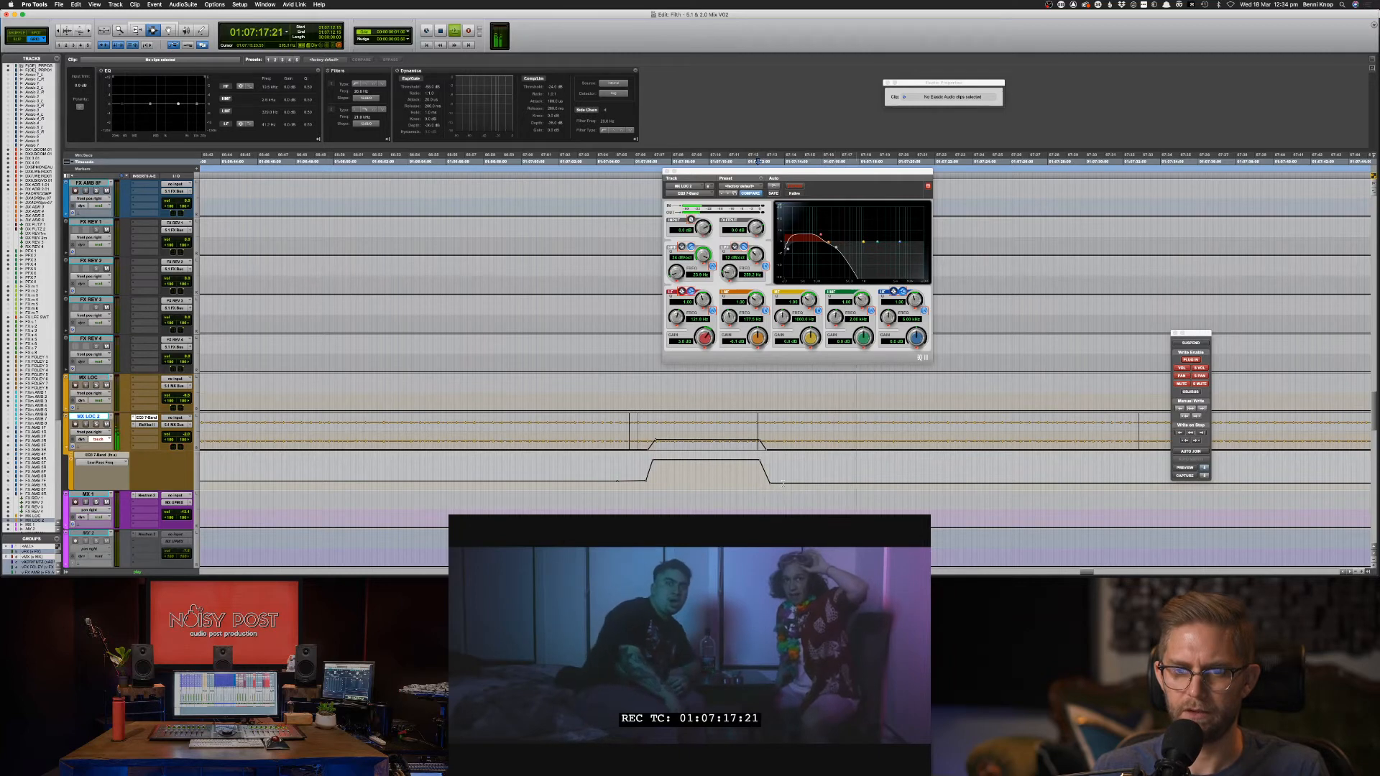
Copy the low-pass automation range and select the target range for it.
{"action": "key", "text": "super+["}
{"action": "key", "text": "super+["}
{"action": "key", "text": "super+["}
{"action": "key", "text": "super+["}
{"action": "left_click_drag", "start_coordinate": [812, 482], "coordinate": [953, 482]}
{"action": "key", "text": "super+c"}
{"action": "left_click_drag", "start_coordinate": [683, 475], "coordinate": [775, 475]}
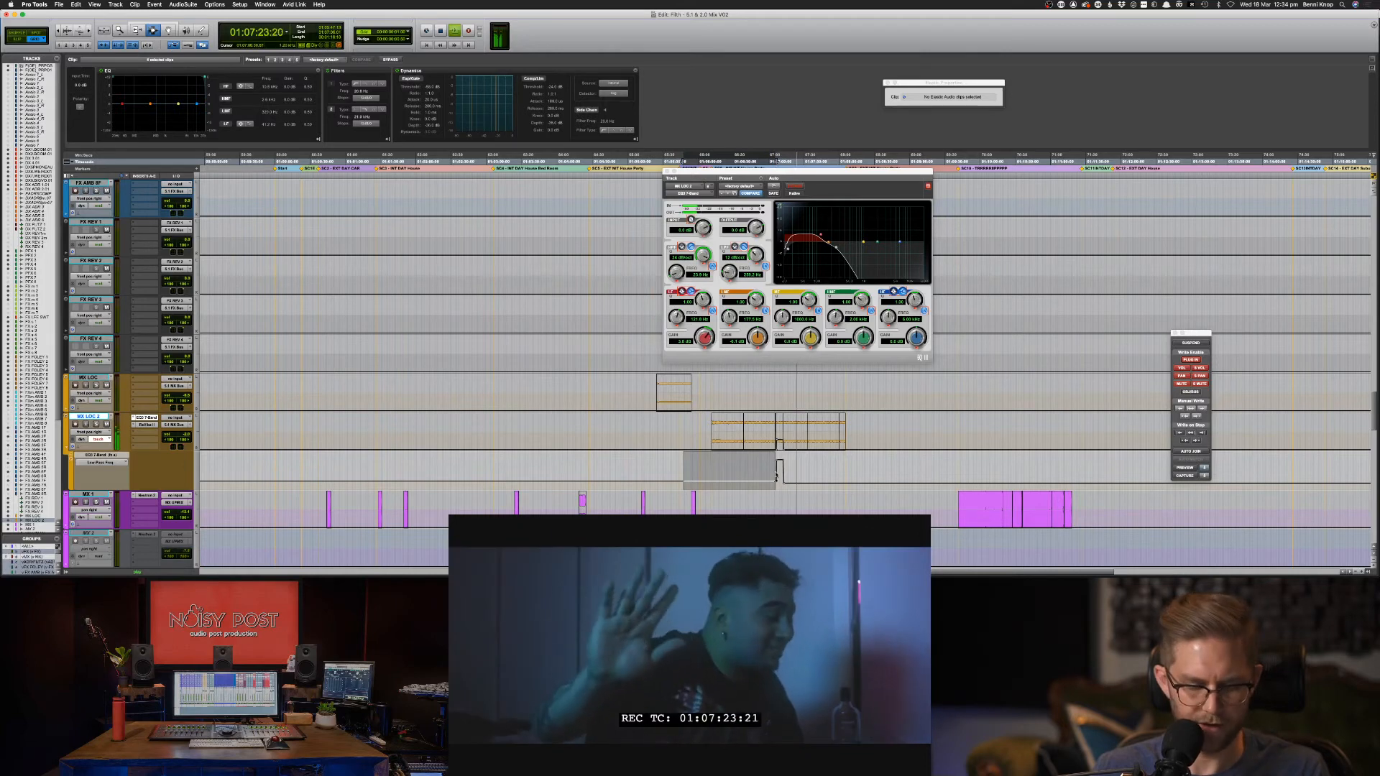
Paste the low-pass automation dip into the new range and zoom in on it.
{"action": "key", "text": "alt+super+v"}
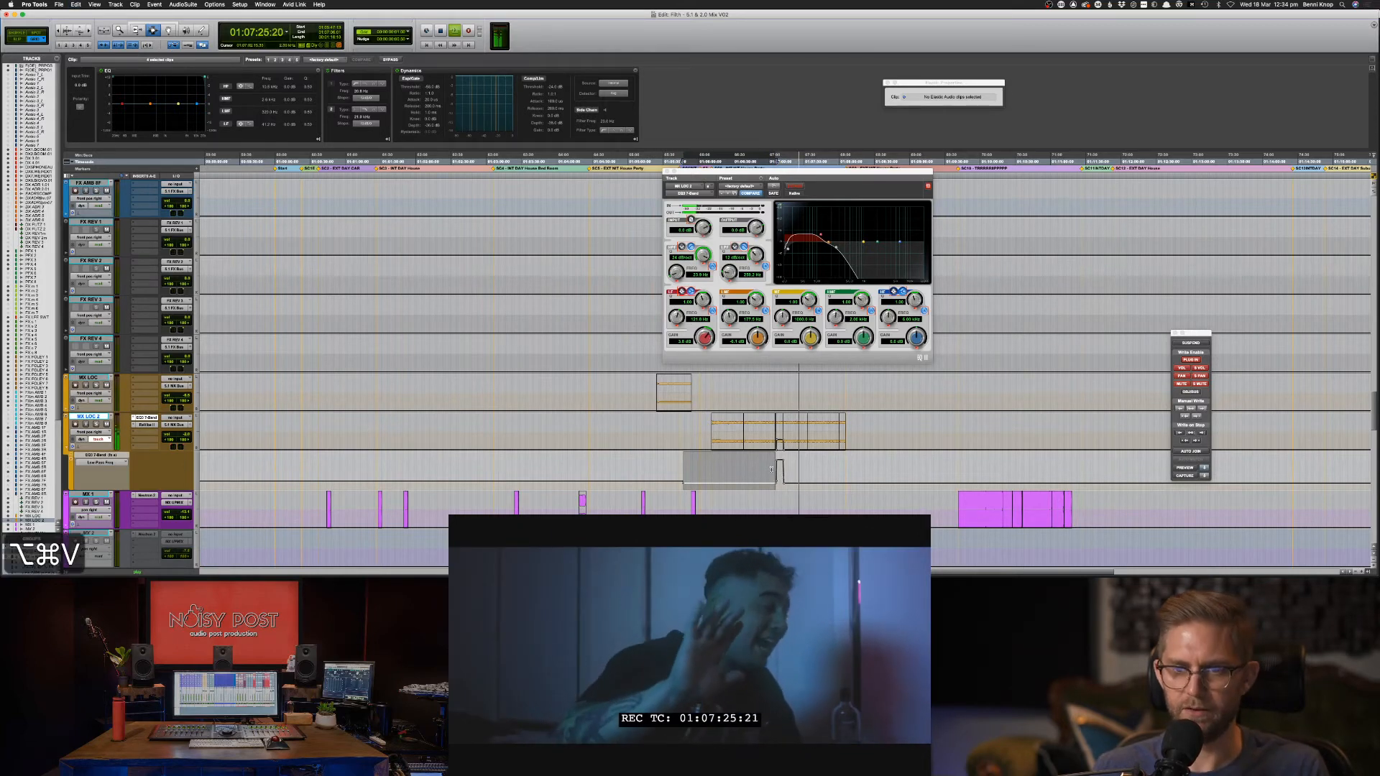
{"action": "left_click", "coordinate": [771, 469]}
{"action": "key", "text": "space"}
{"action": "key", "text": "super+bracketright"}
{"action": "key", "text": "super+bracketright"}
{"action": "key", "text": "super+bracketright"}
{"action": "key", "text": "super+bracketright"}
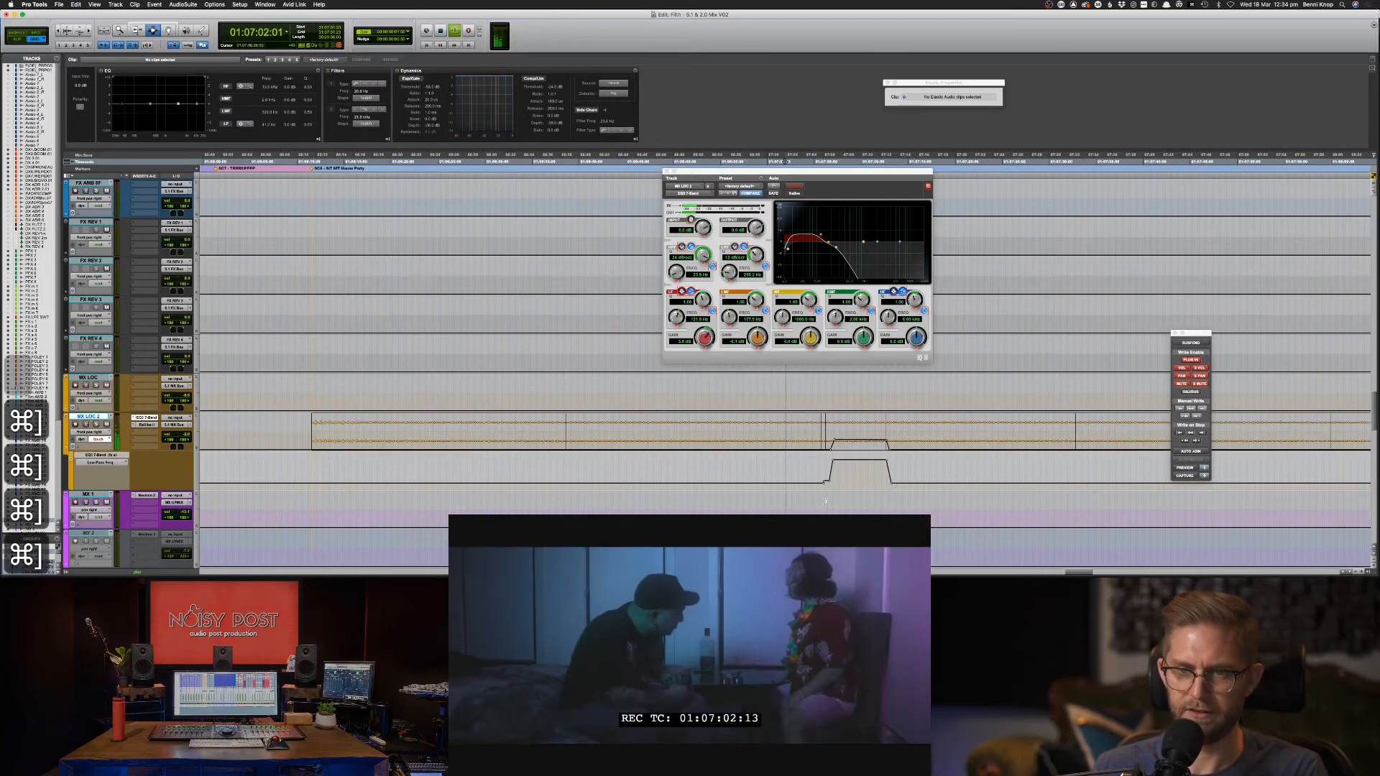
{"action": "key", "text": "F8"}
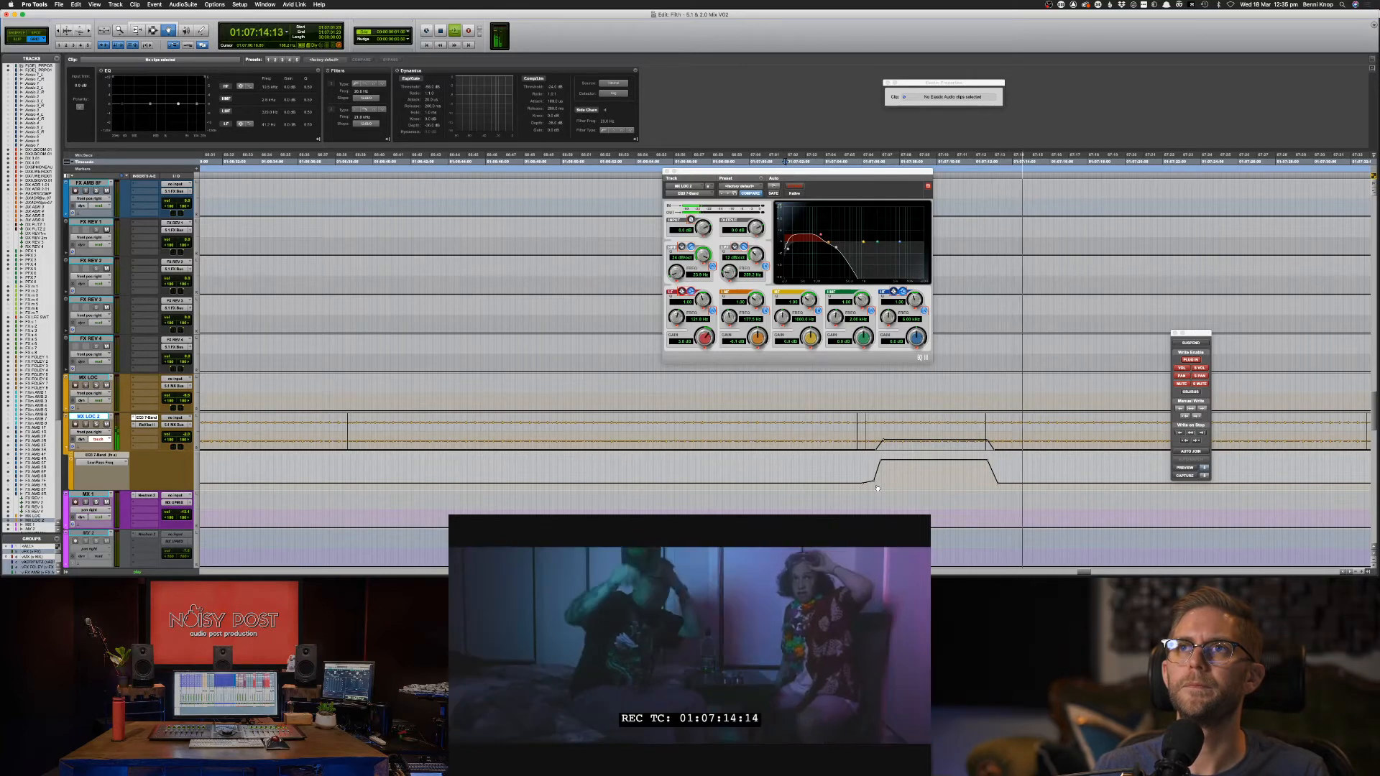
{"action": "key", "text": "F7"}
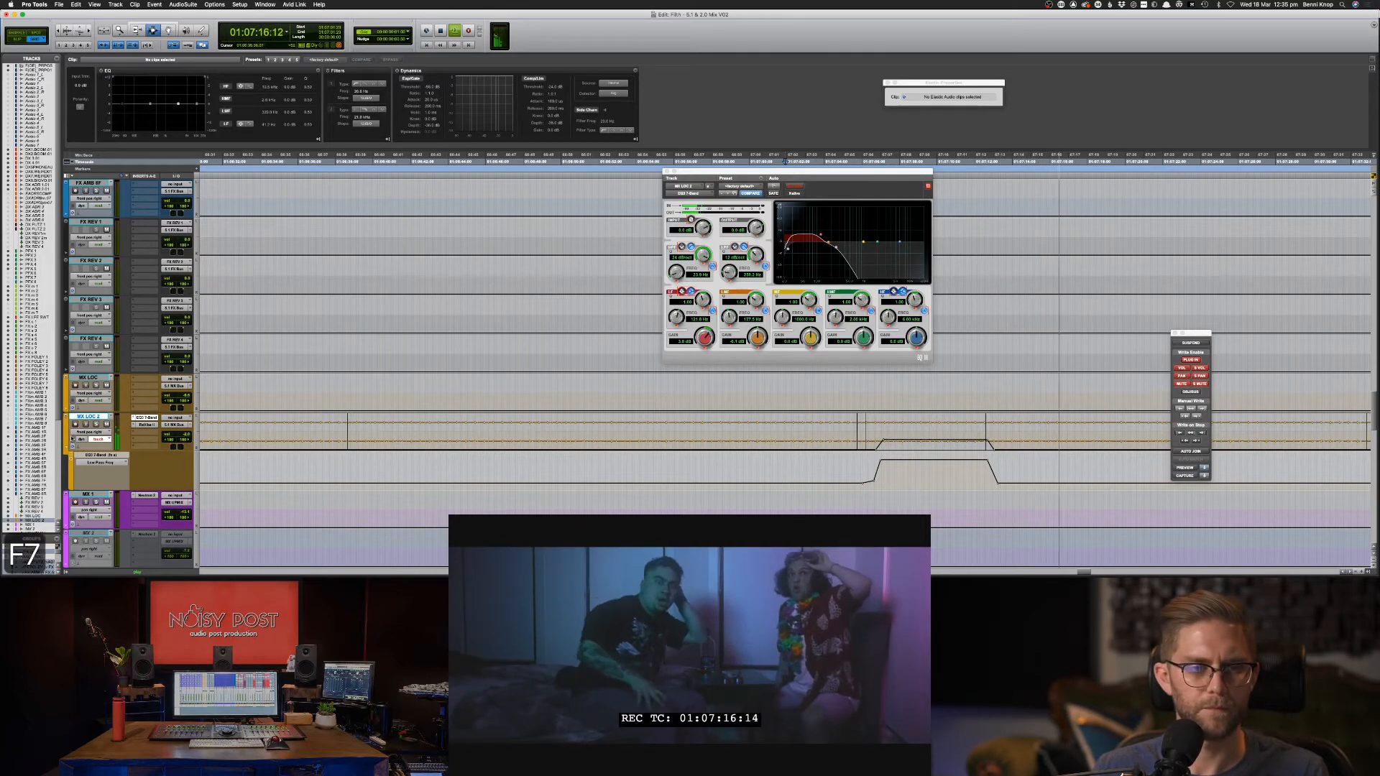
Show waveforms and play through the gaps from 01:07:05:14.
{"action": "key", "text": "minus"}
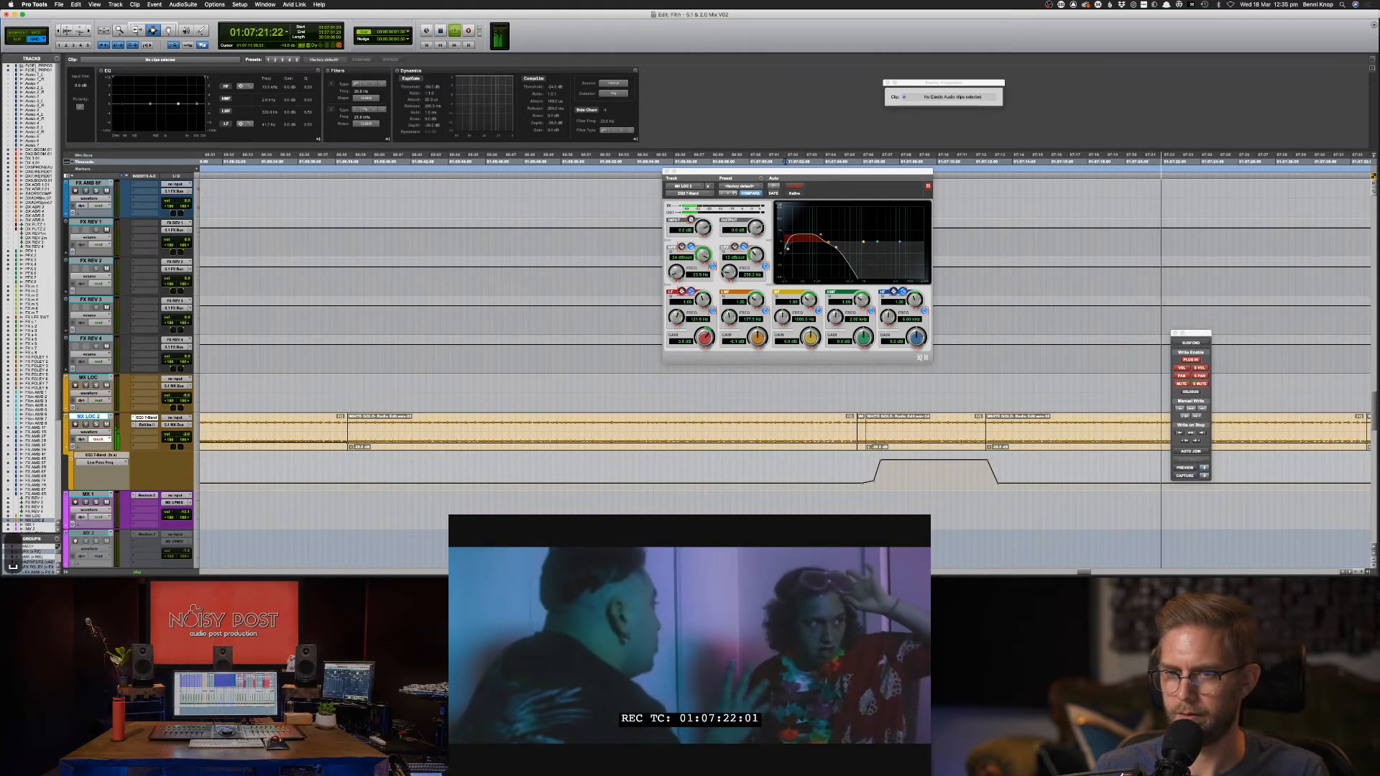
{"action": "key", "text": "space"}
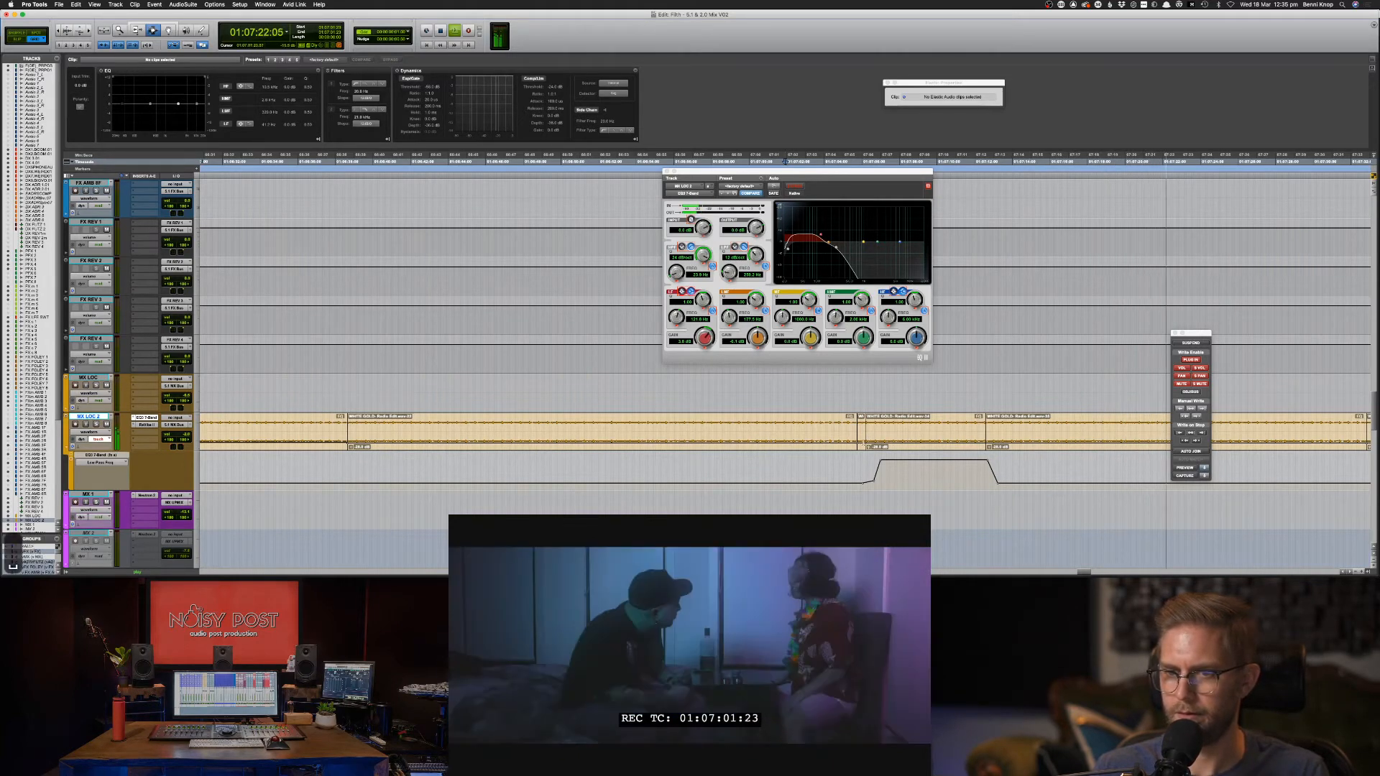
{"action": "left_click", "coordinate": [862, 448]}
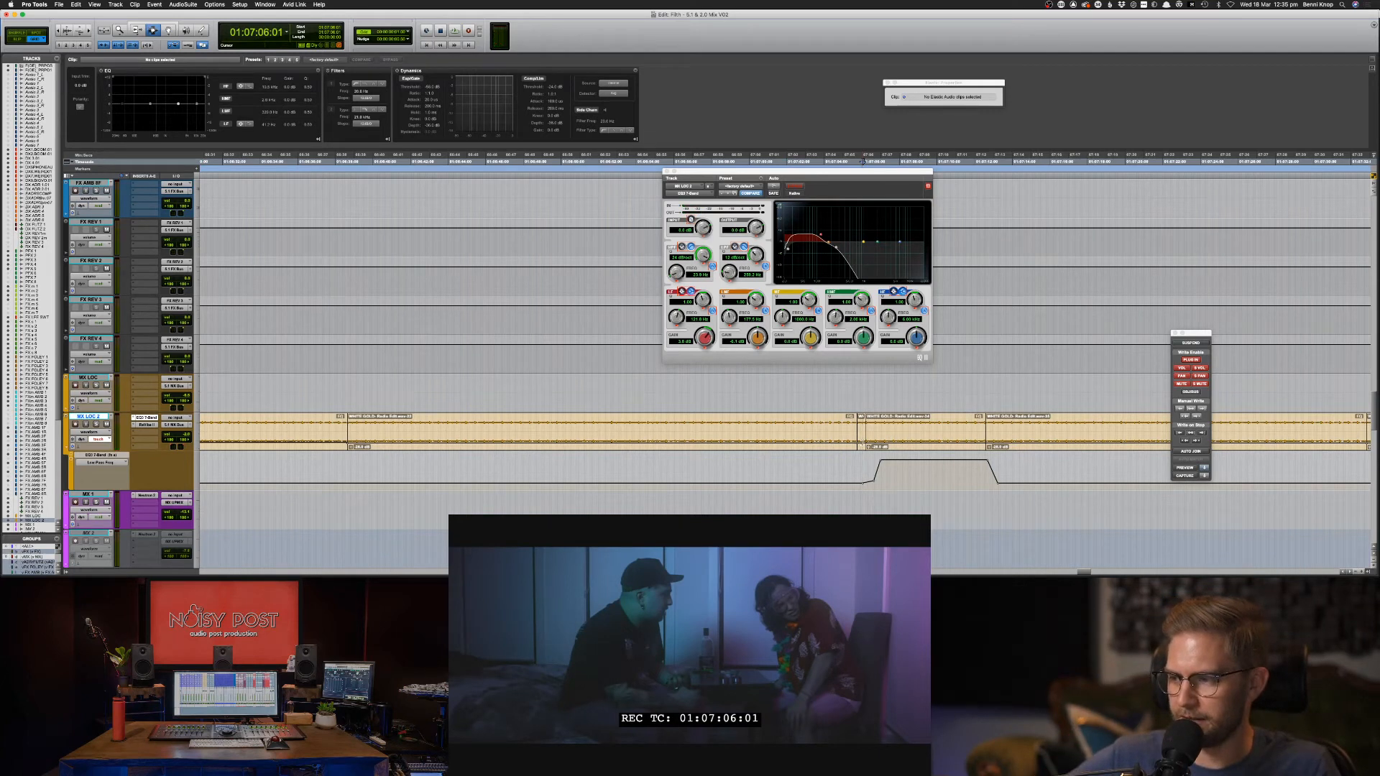
{"action": "left_click", "coordinate": [854, 465]}
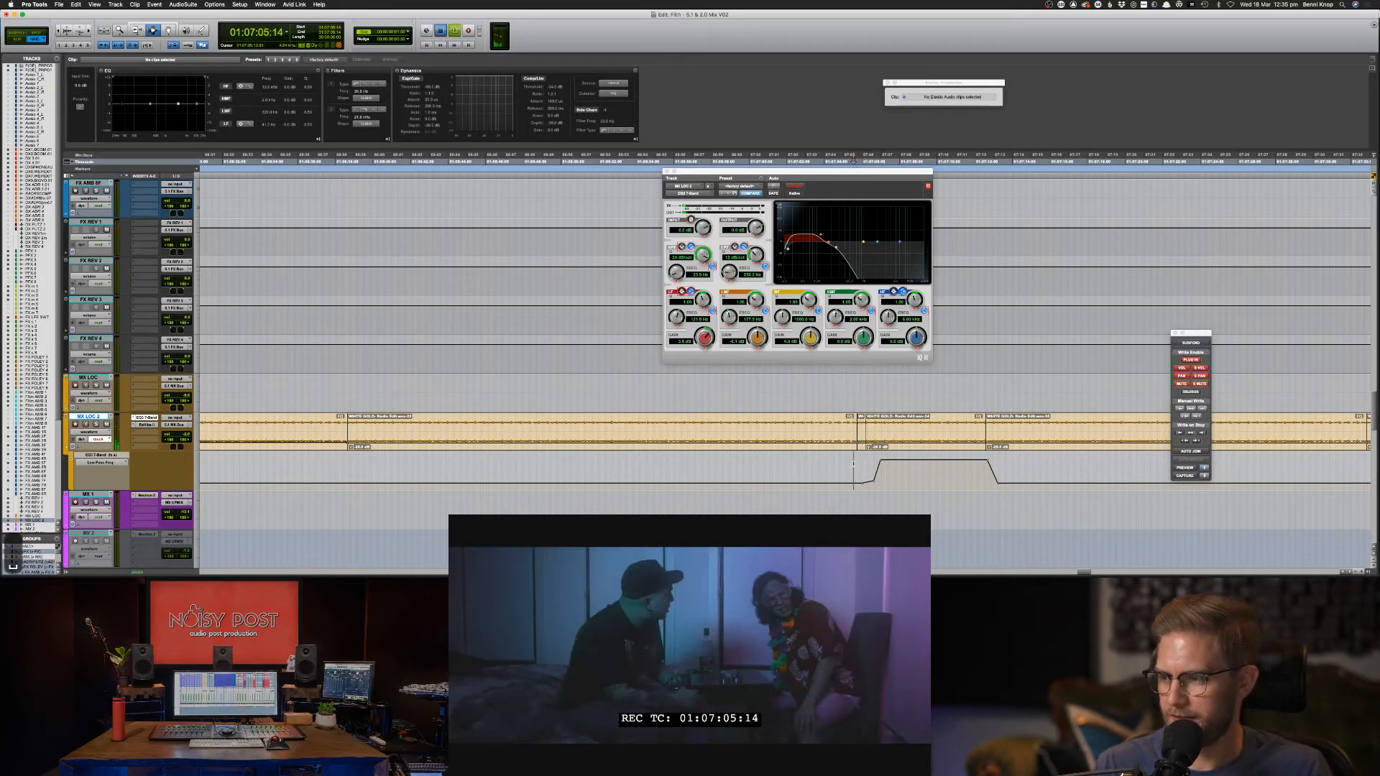
{"action": "key", "text": "space"}
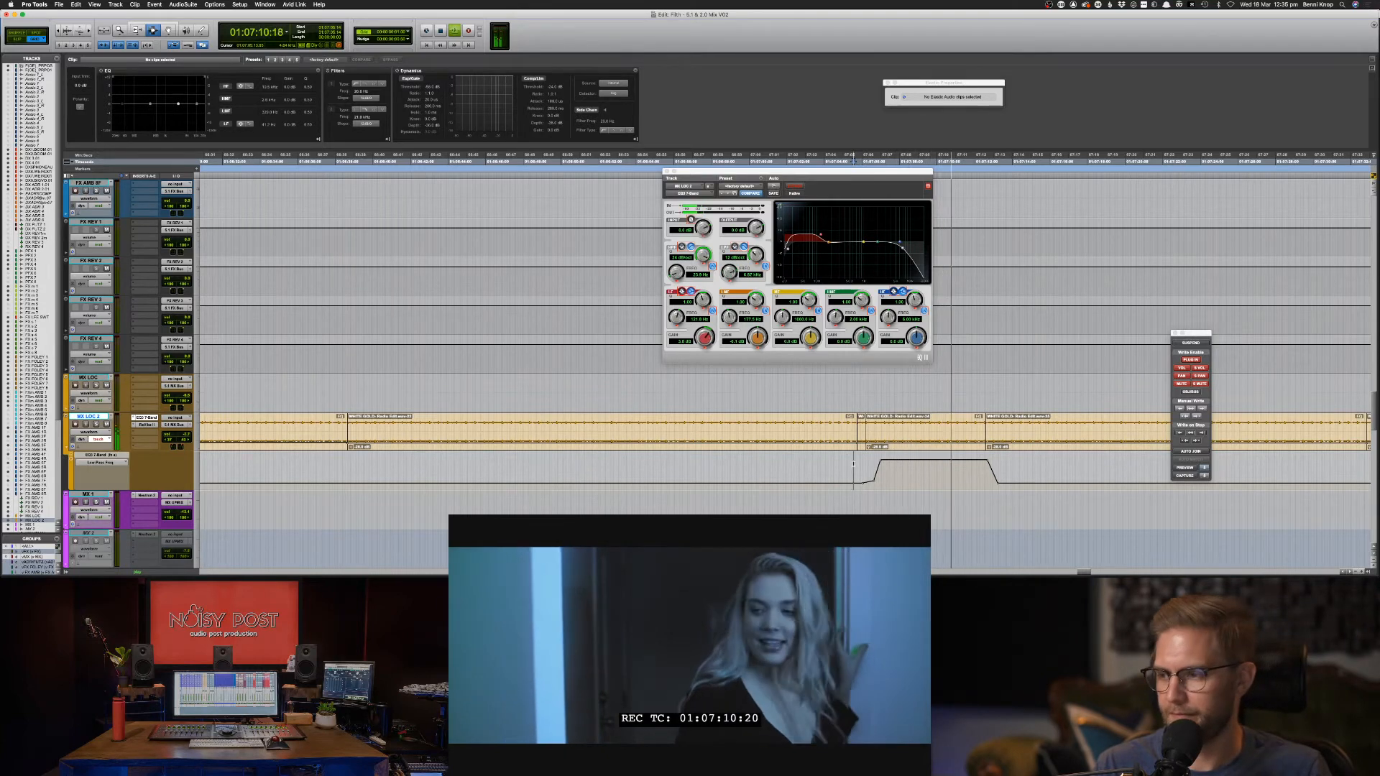
{"action": "key", "text": "space"}
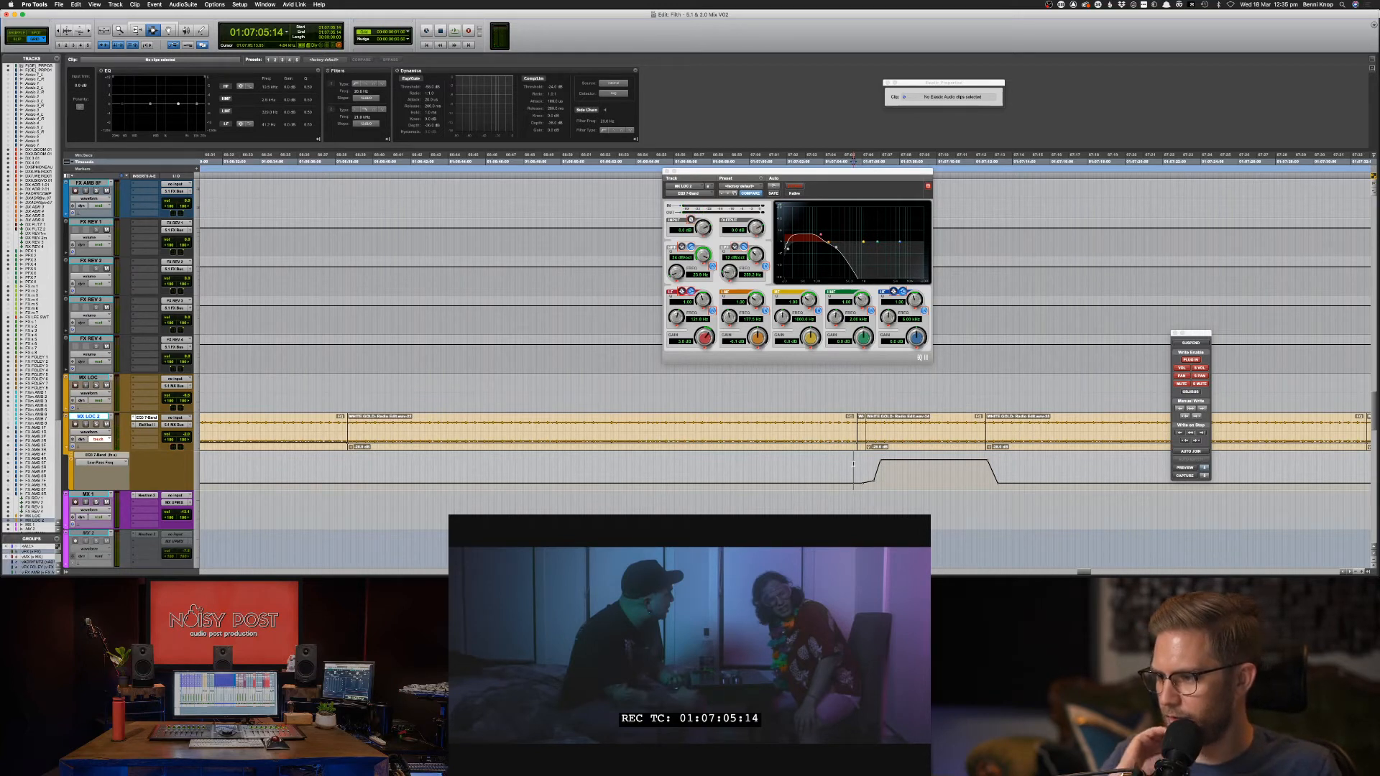
Add fades at both ends of the Crowd-Party clip on FX AMB 6F and play it back.
{"action": "scroll", "coordinate": [719, 374], "scroll_direction": "up", "scroll_amount": 6}
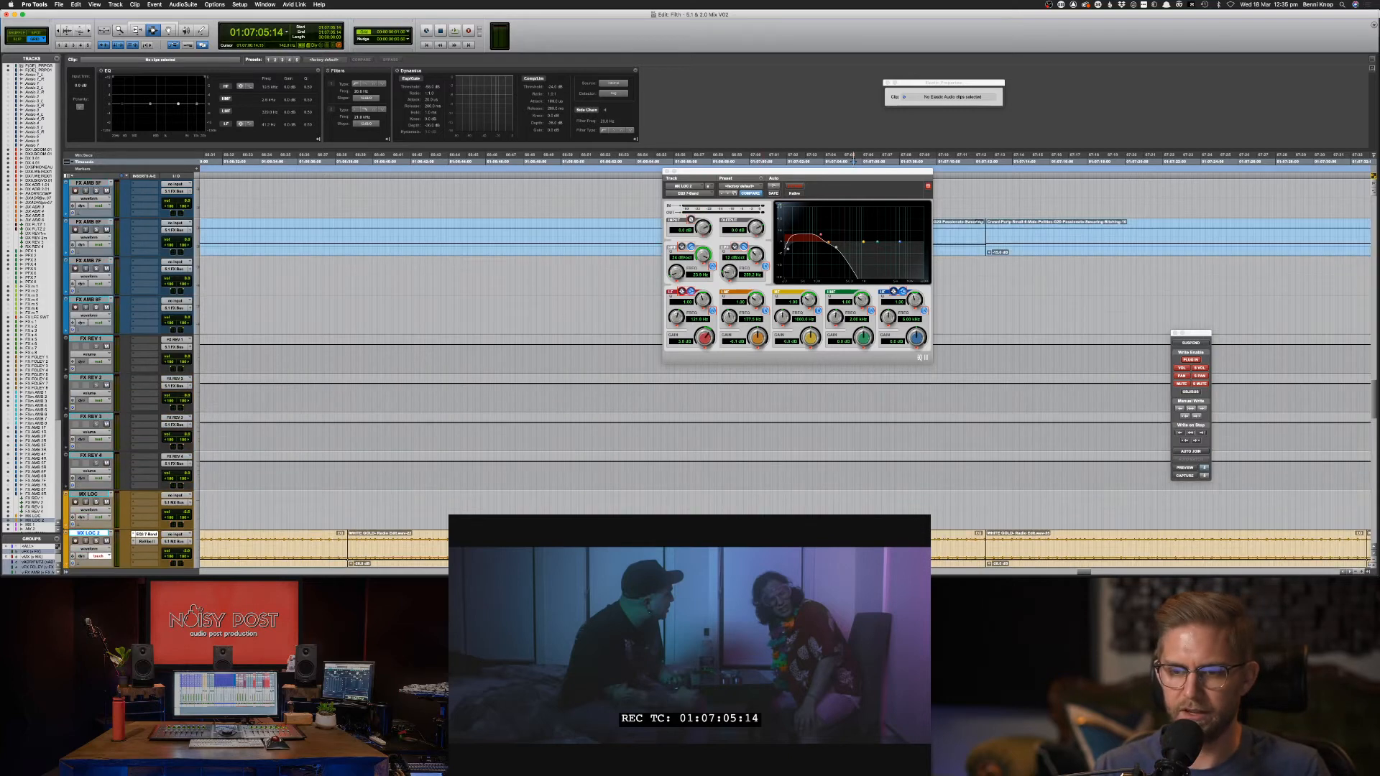
{"action": "left_click", "coordinate": [847, 416]}
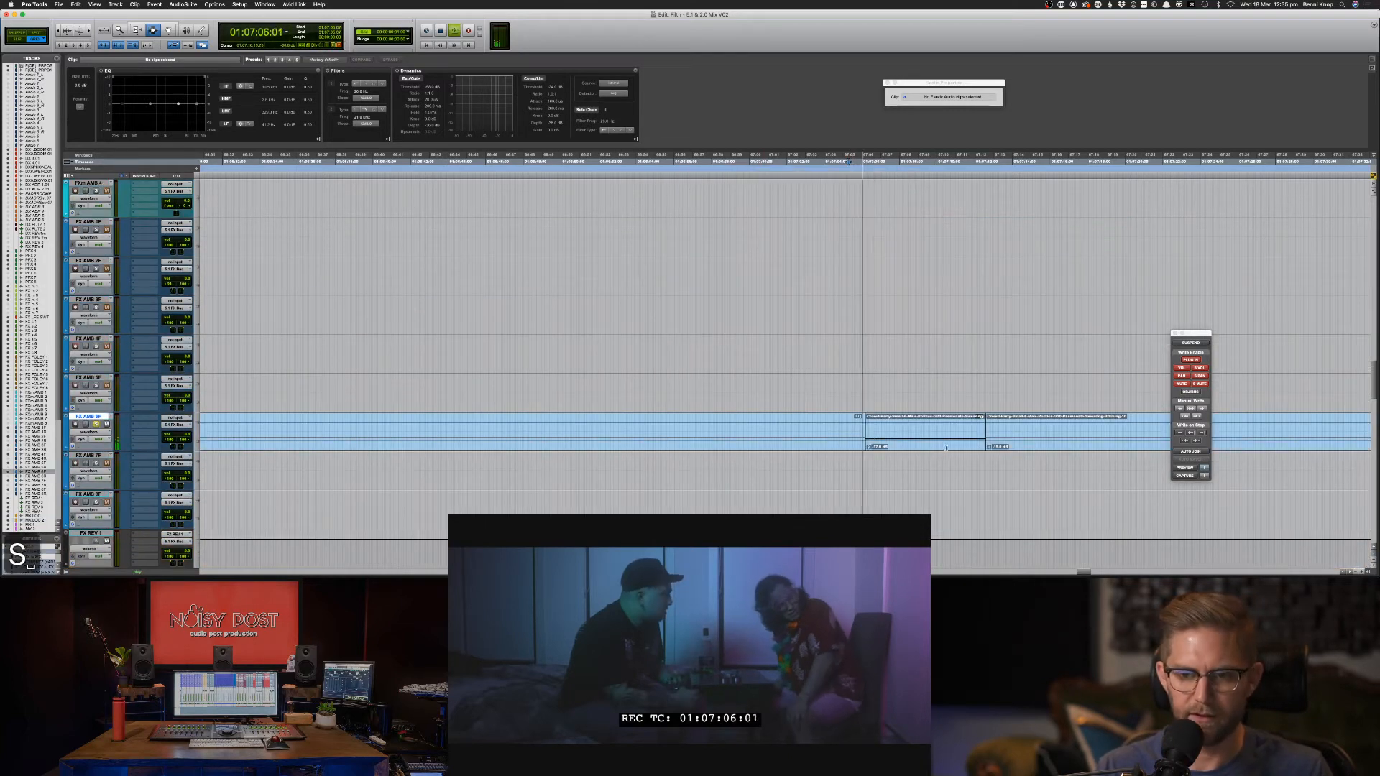
{"action": "left_click", "coordinate": [916, 445]}
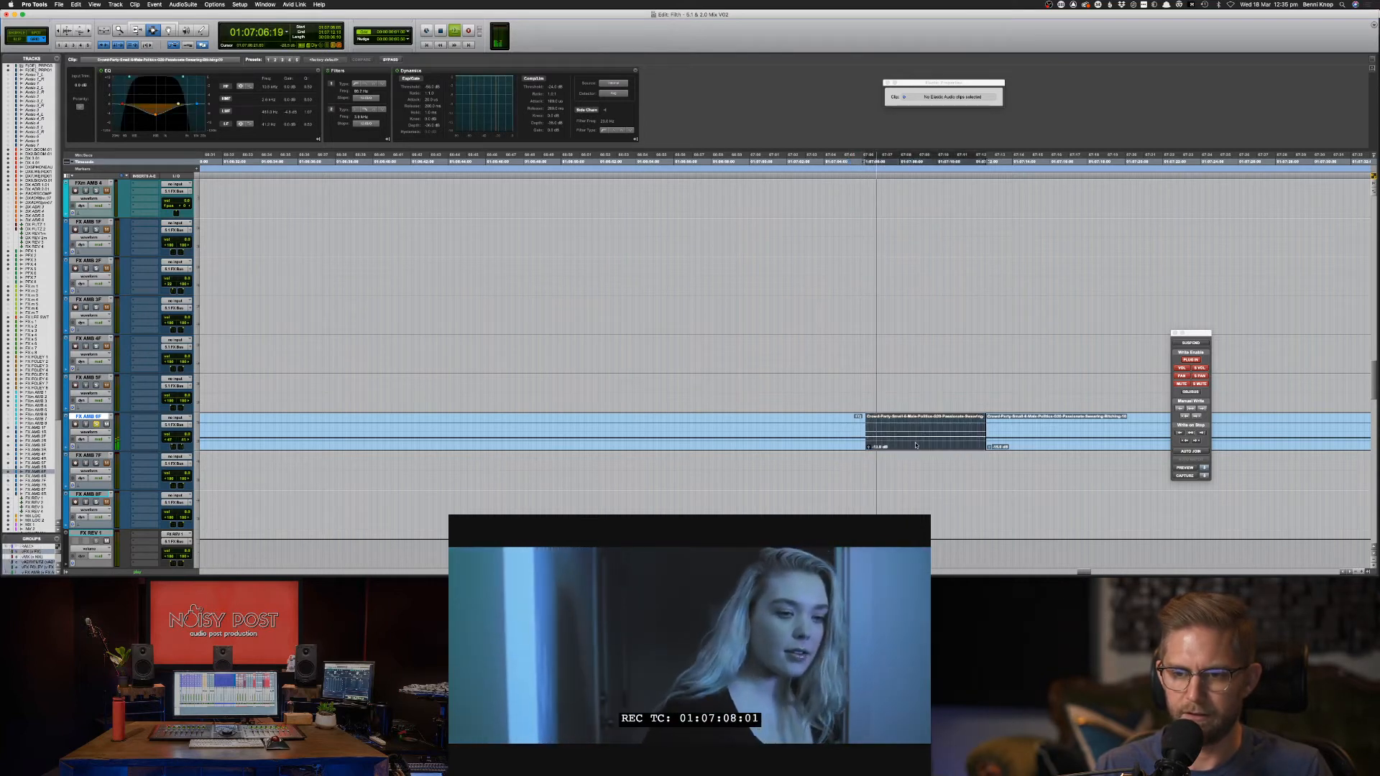
{"action": "left_click", "coordinate": [865, 438]}
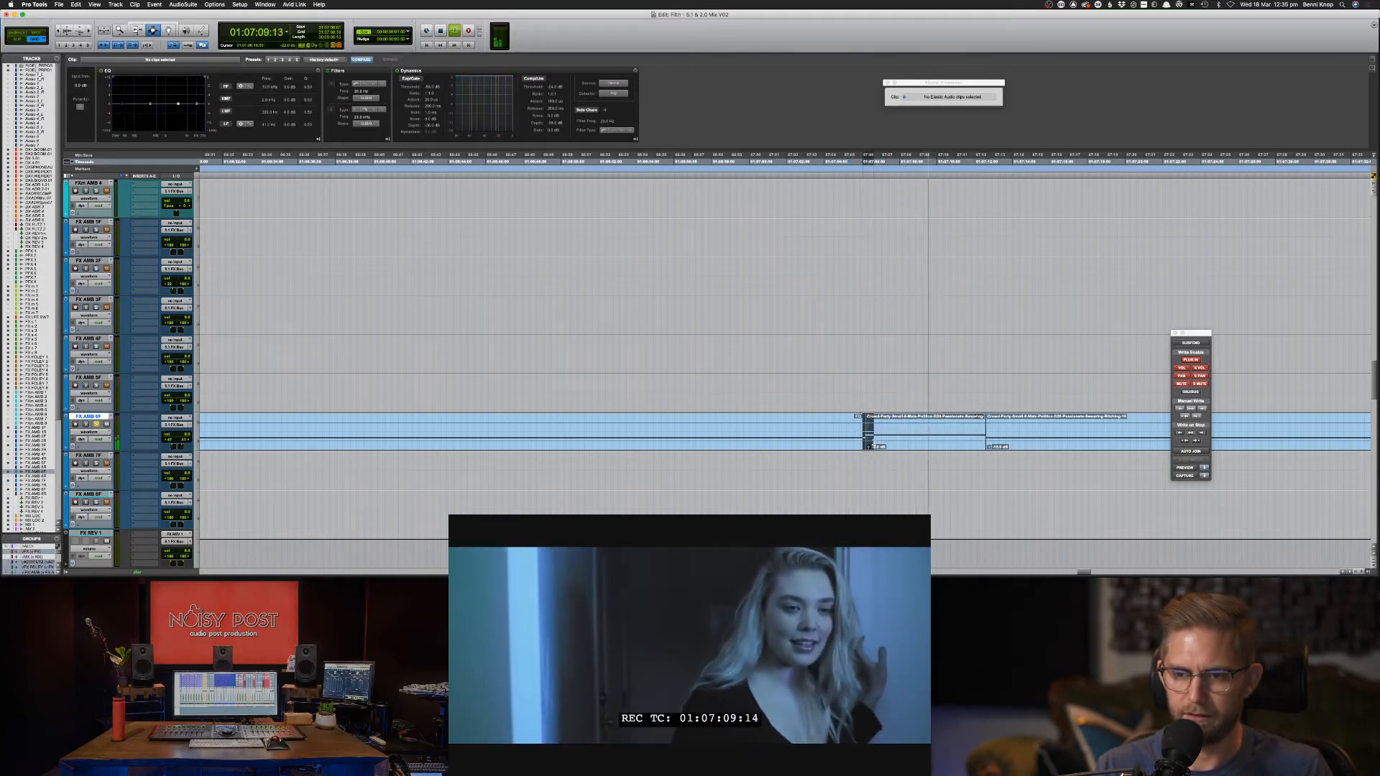
{"action": "key", "text": "f"}
{"action": "left_click_drag", "start_coordinate": [976, 437], "coordinate": [995, 437]}
{"action": "key", "text": "f"}
{"action": "double_click", "coordinate": [942, 436]}
{"action": "key", "text": "space"}
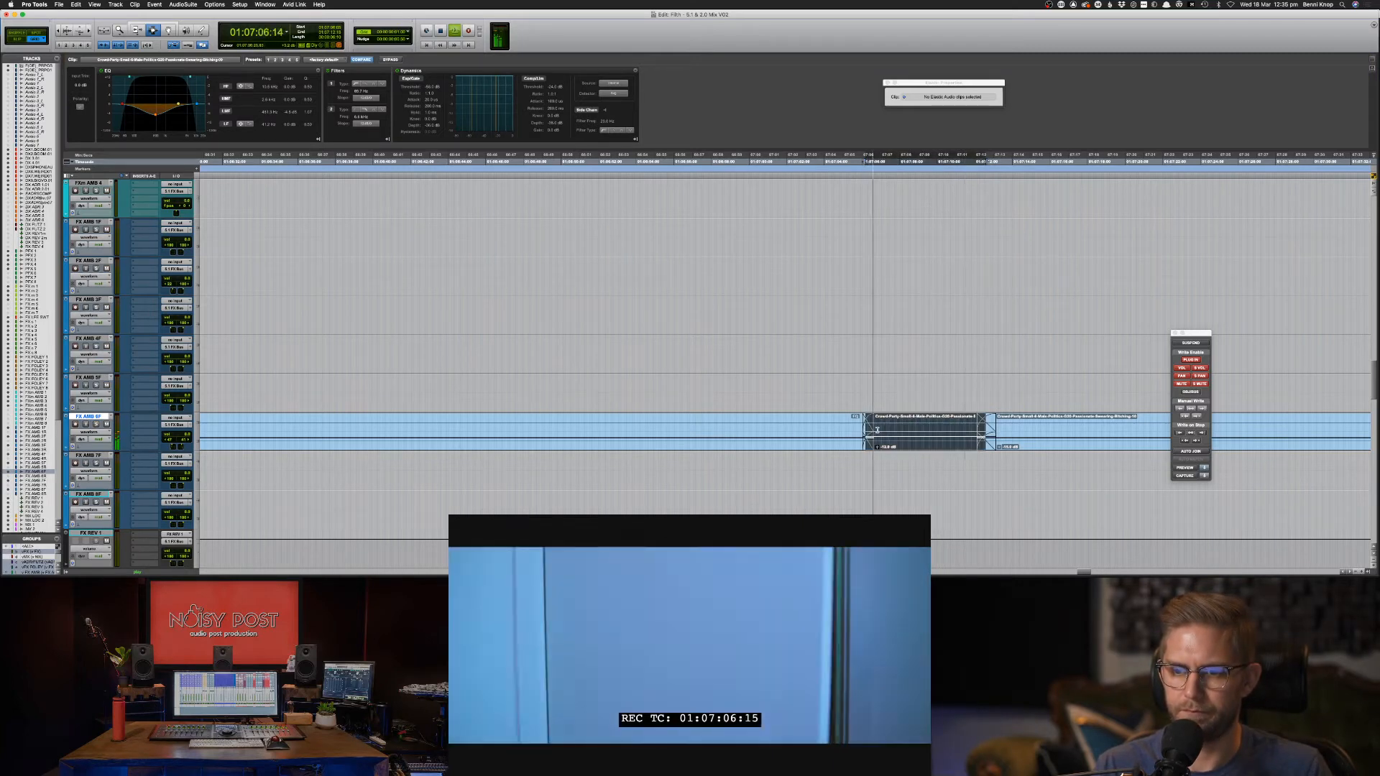
{"action": "key", "text": "super+["}
{"action": "key", "text": "super+["}
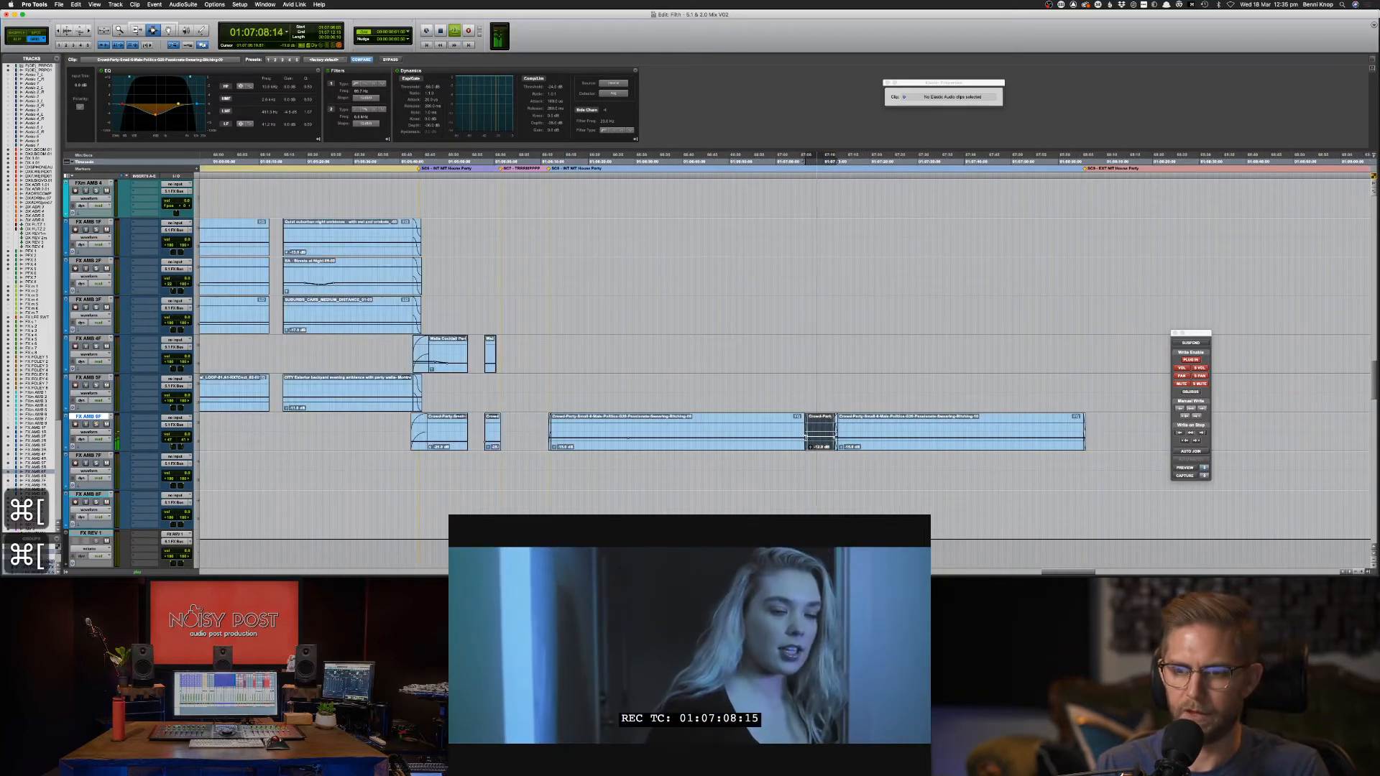
Solo DX 1 and reshape the crowd-party clip's low-mid EQ to about +8.8 dB near 233 Hz.
{"action": "left_click", "coordinate": [796, 430]}
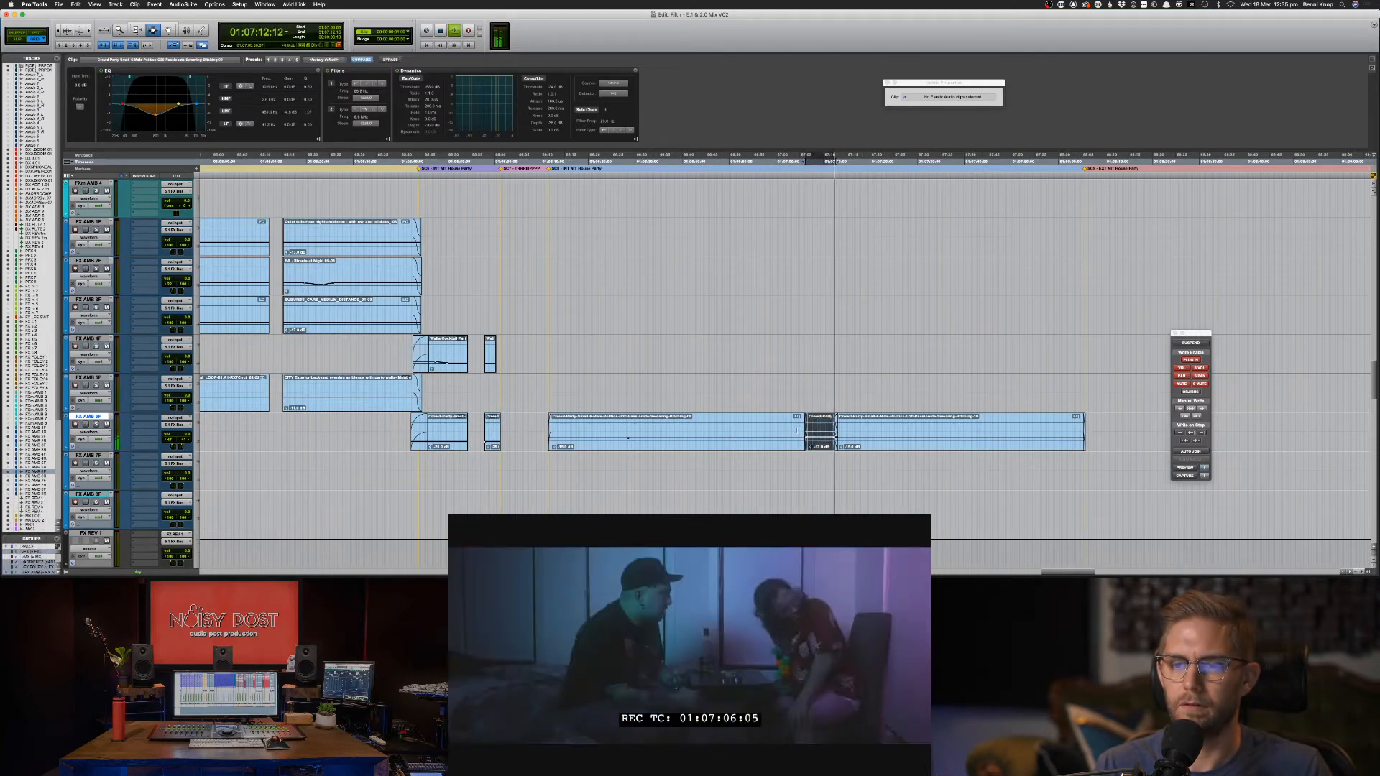
{"action": "scroll", "coordinate": [796, 430], "scroll_direction": "up", "scroll_amount": 15}
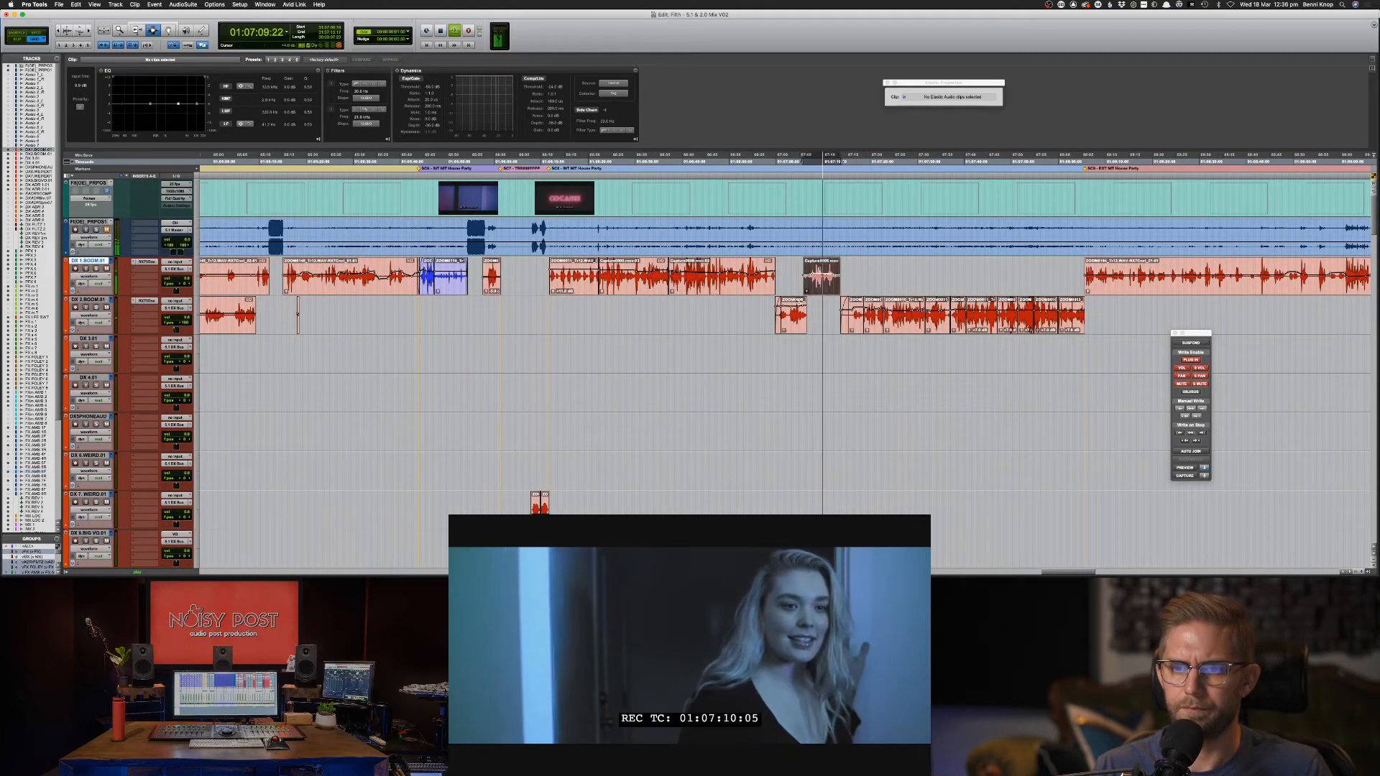
{"action": "key", "text": "shift+s"}
{"action": "left_click_drag", "start_coordinate": [150, 104], "coordinate": [148, 114]}
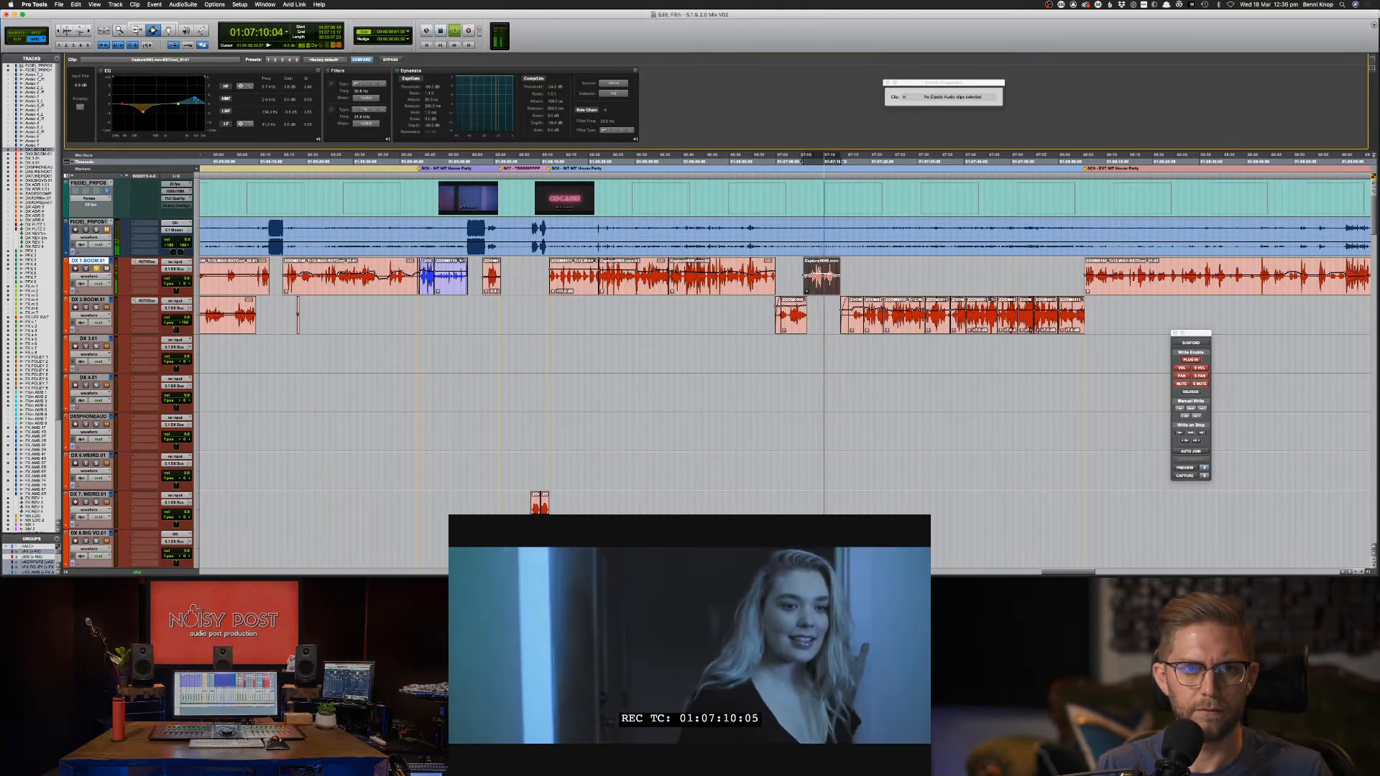
{"action": "left_click_drag", "start_coordinate": [148, 115], "coordinate": [150, 90]}
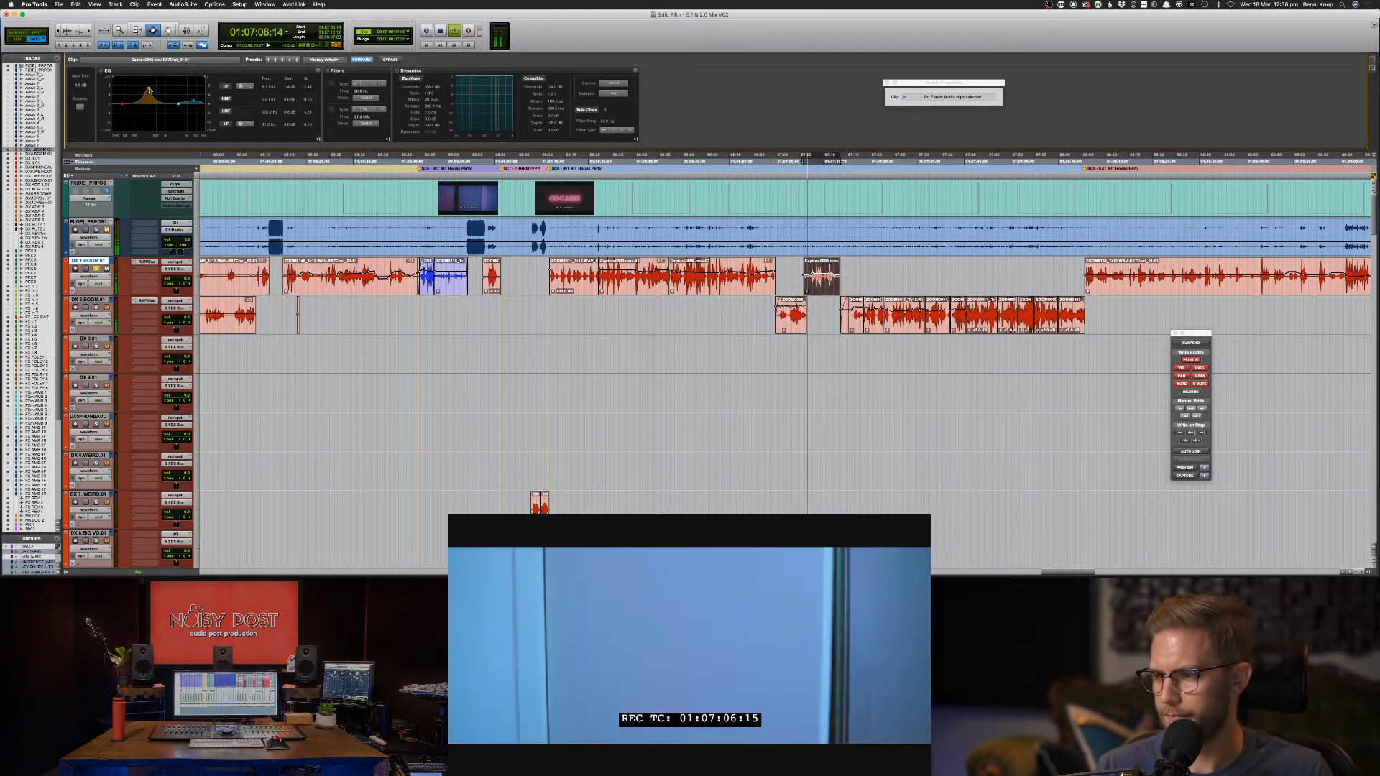
{"action": "left_click_drag", "start_coordinate": [149, 91], "coordinate": [148, 112]}
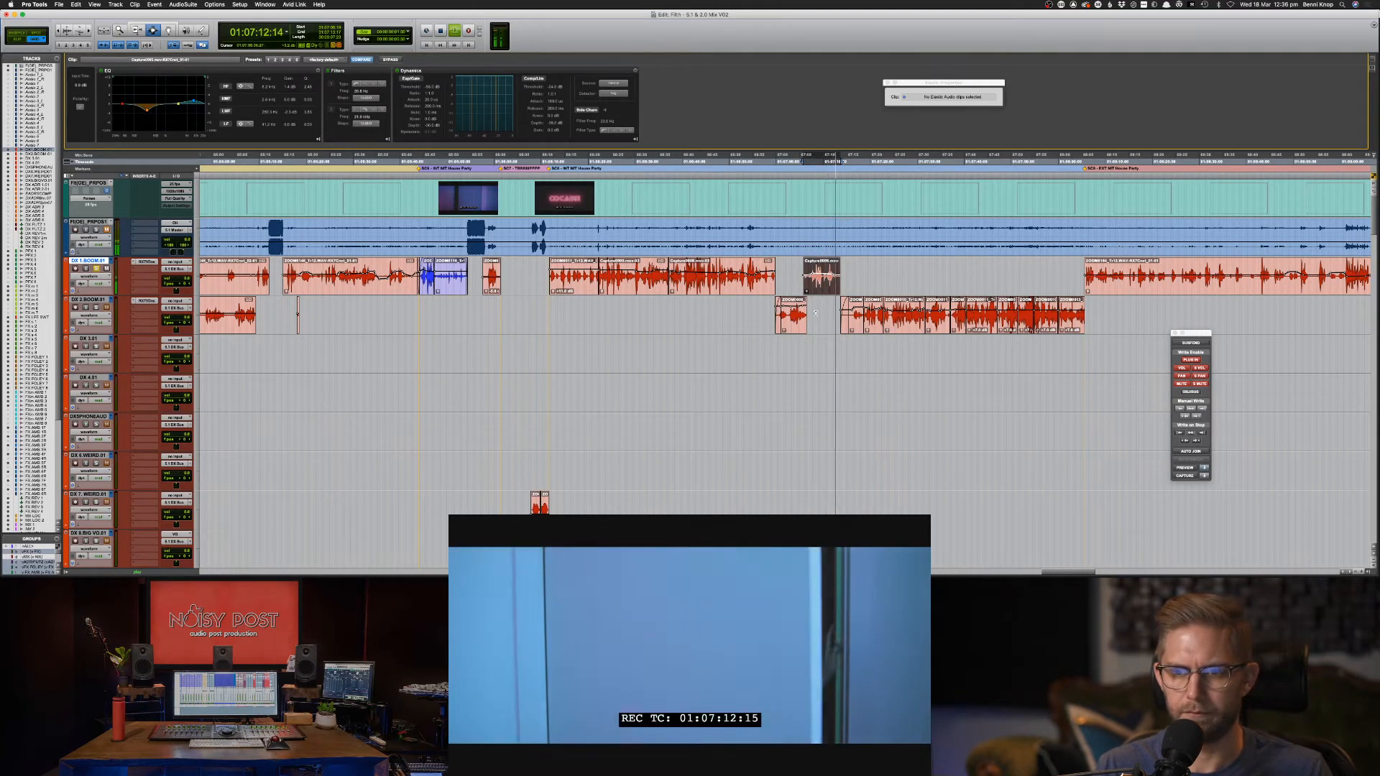
Solo the DX 2.BOOM.01 dialogue track and play it against picture.
{"action": "key", "text": "space"}
{"action": "left_click", "coordinate": [798, 338]}
{"action": "key", "text": "space"}
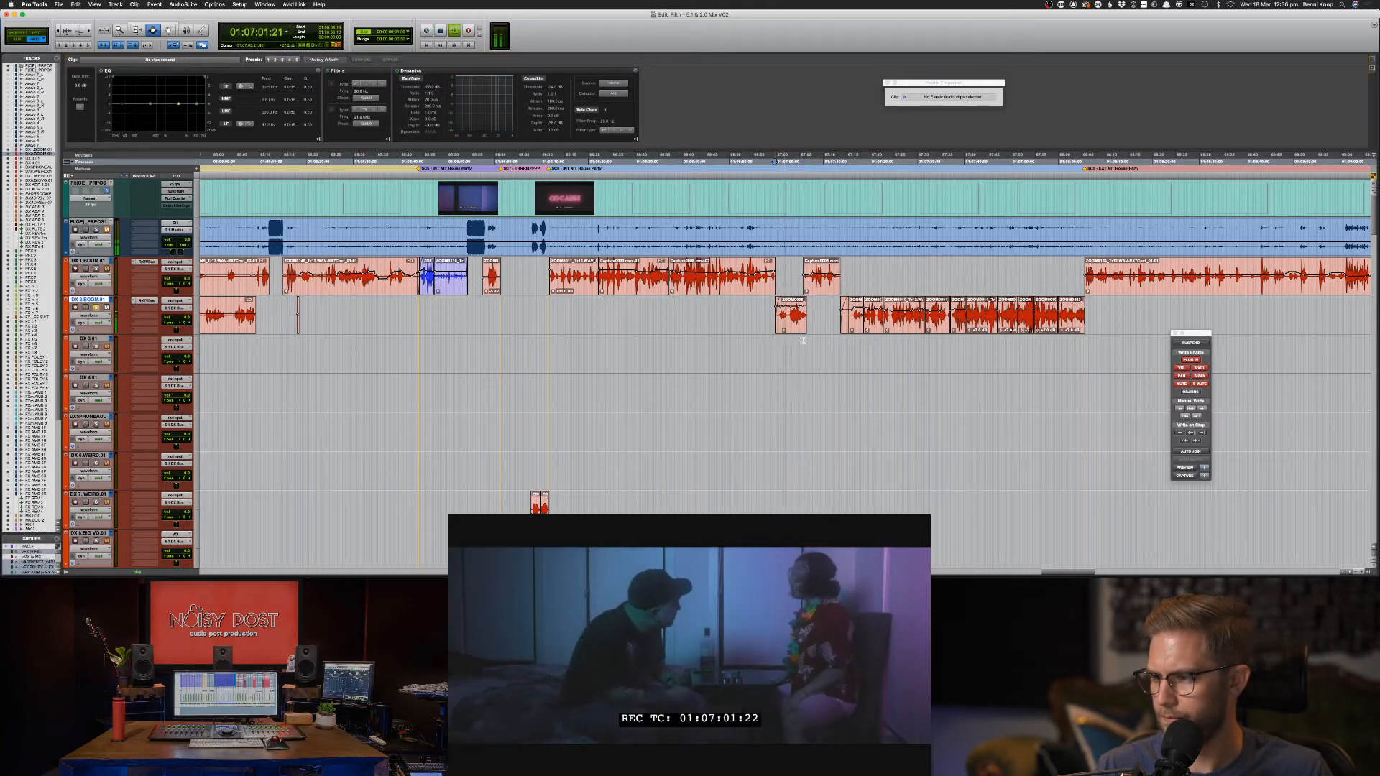
{"action": "key", "text": "s"}
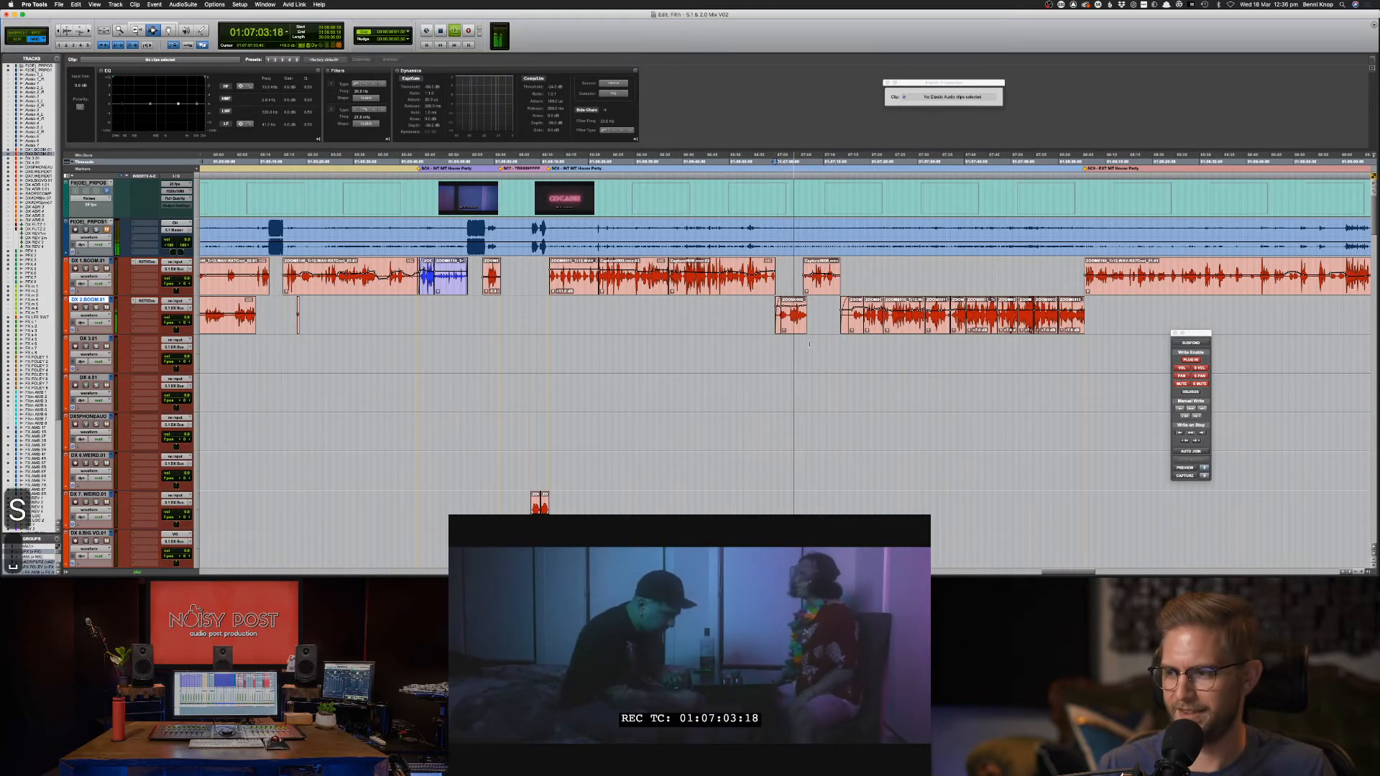
{"action": "key", "text": "space"}
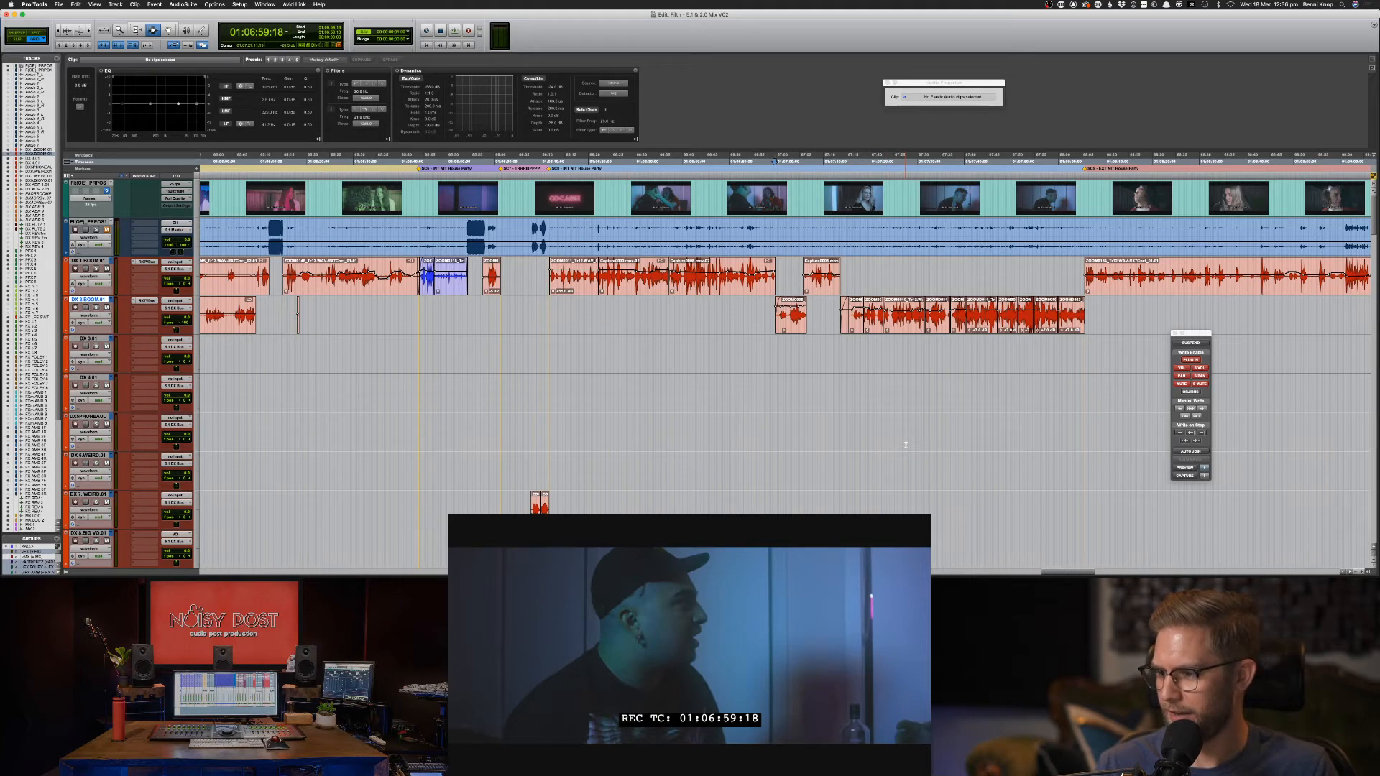
Audition the ambience from 01:07:04:10 and lower its clip gain from -15 to -16 dB.
{"action": "scroll", "coordinate": [906, 445], "scroll_direction": "down", "scroll_amount": 15}
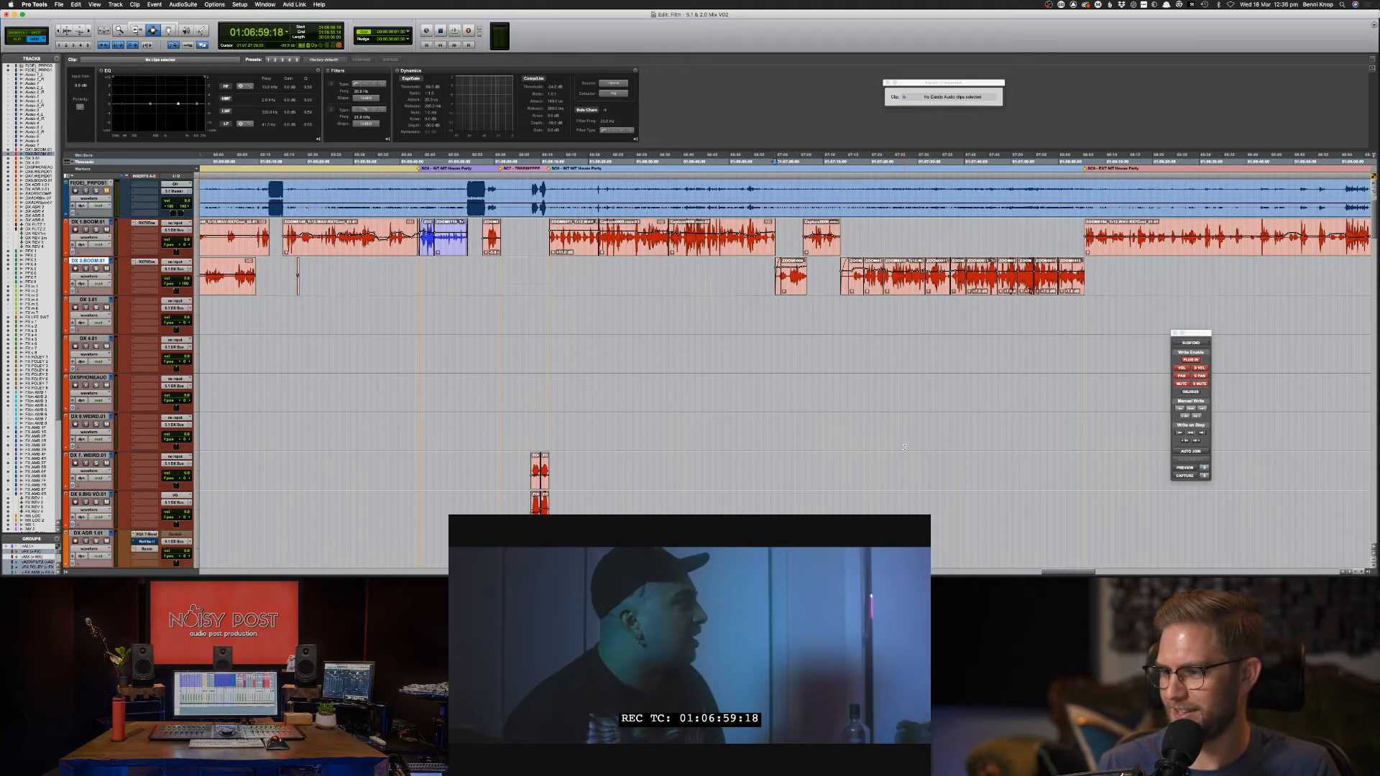
{"action": "scroll", "coordinate": [904, 457], "scroll_direction": "down", "scroll_amount": 15}
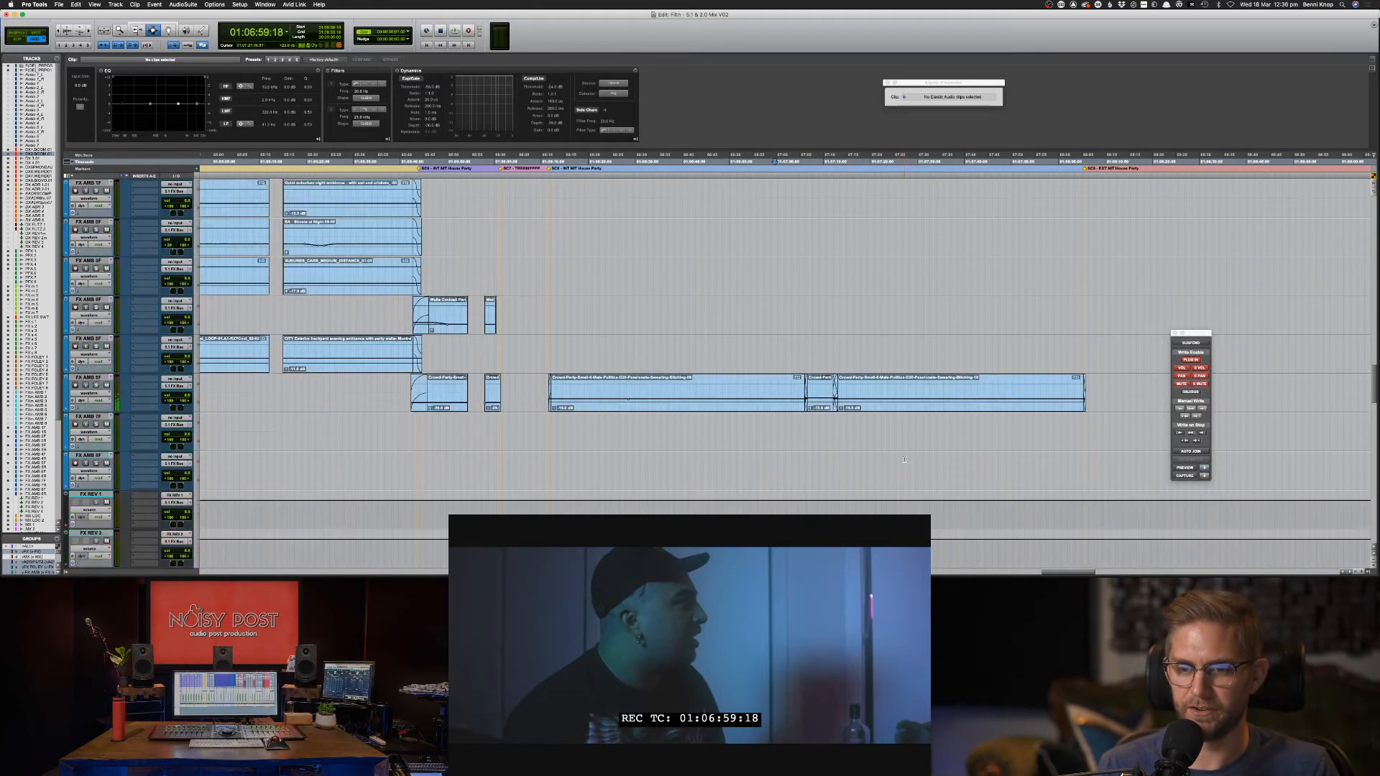
{"action": "left_click", "coordinate": [797, 284]}
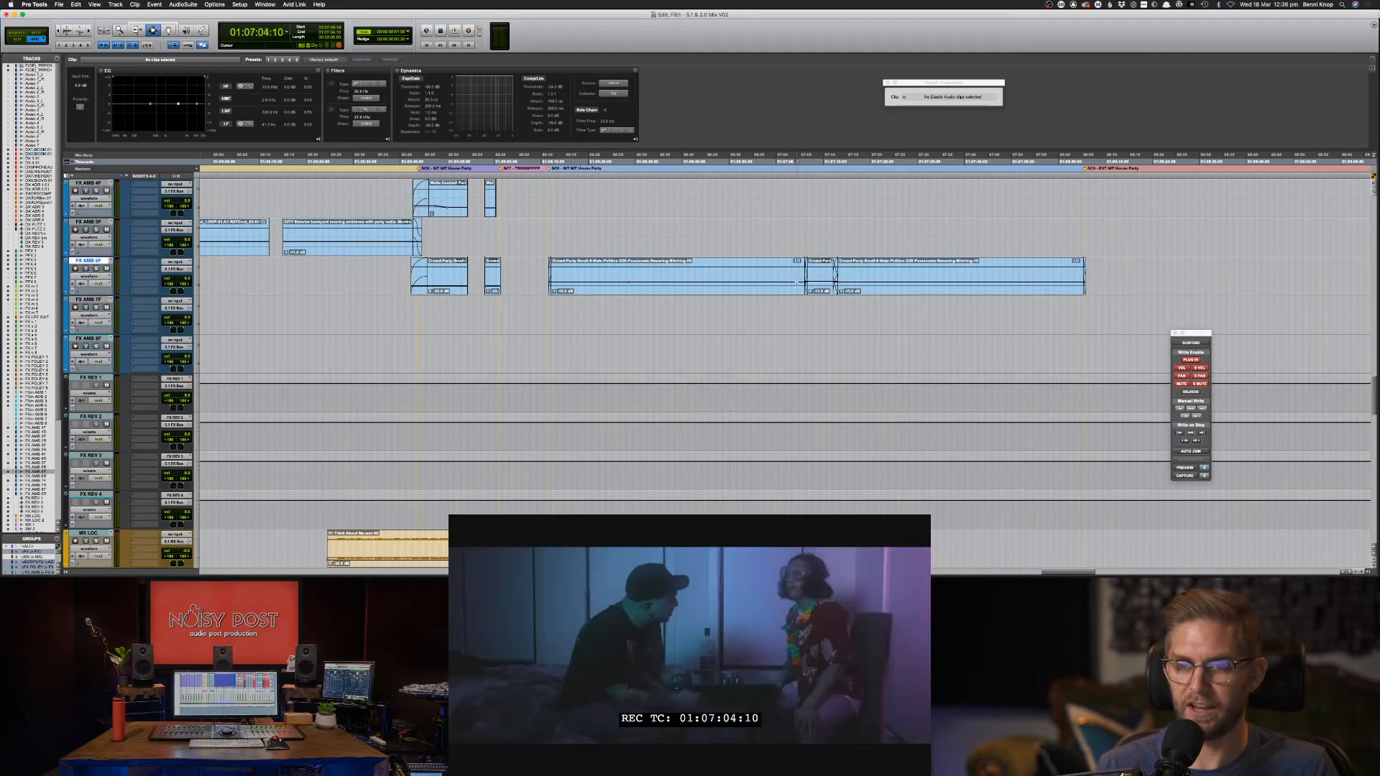
{"action": "key", "text": "space"}
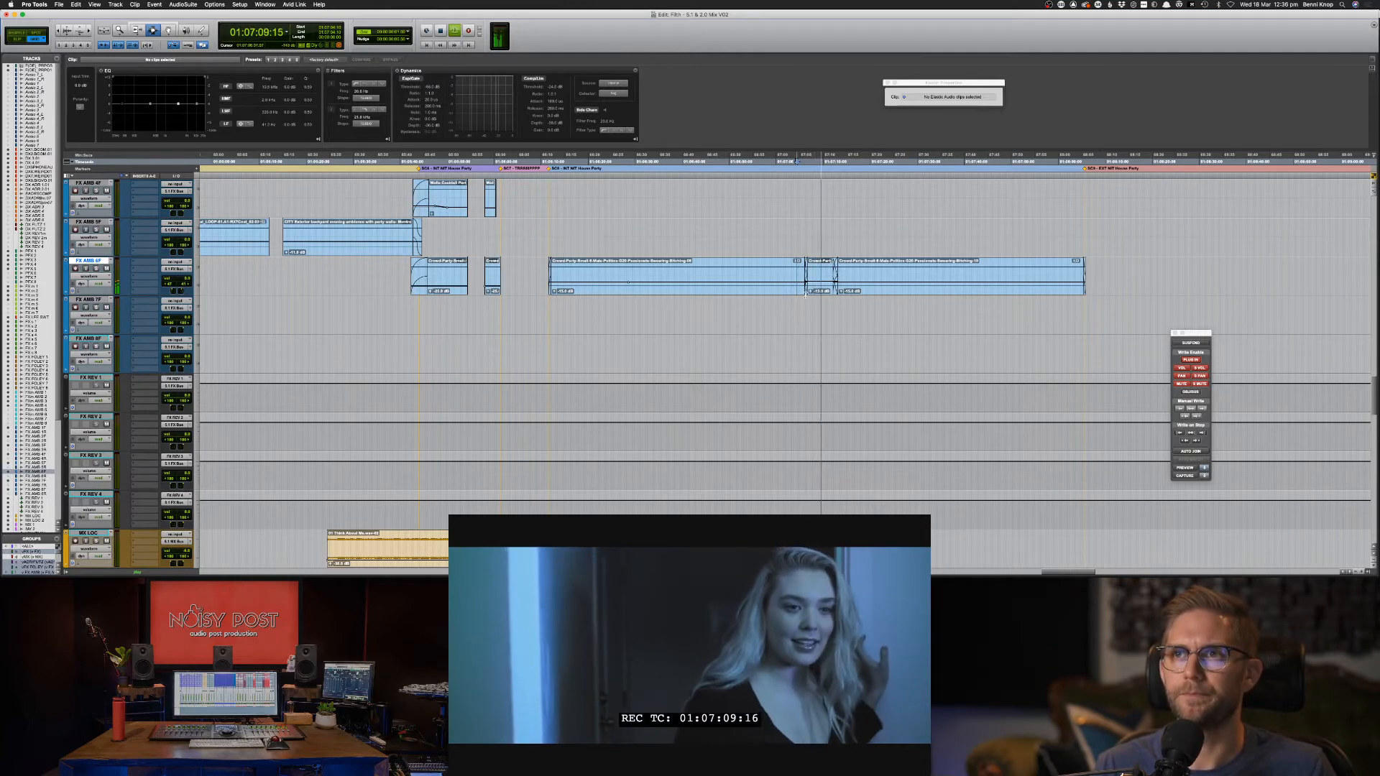
{"action": "left_click", "coordinate": [890, 285]}
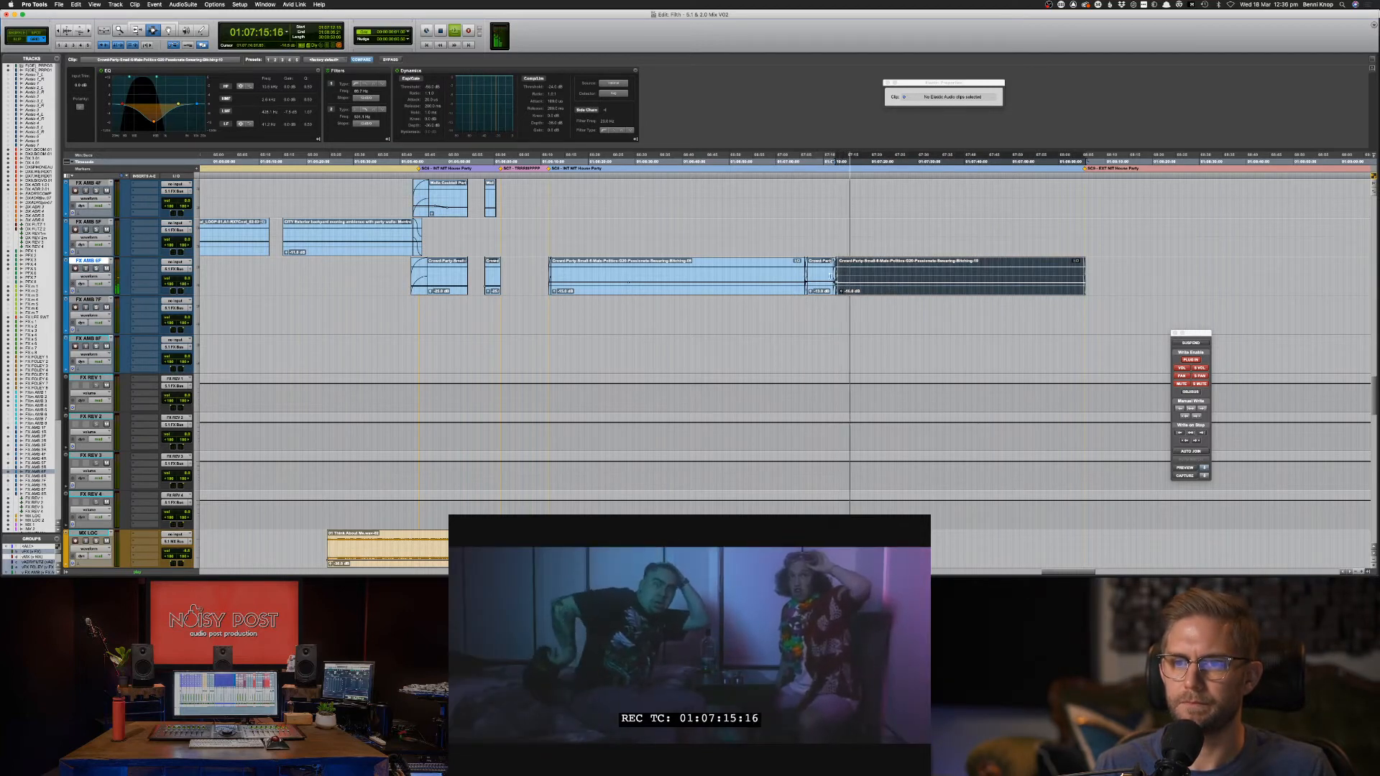
{"action": "double_click", "coordinate": [745, 266]}
{"action": "key", "text": "ctrl+shift+Down"}
{"action": "left_click", "coordinate": [744, 269]}
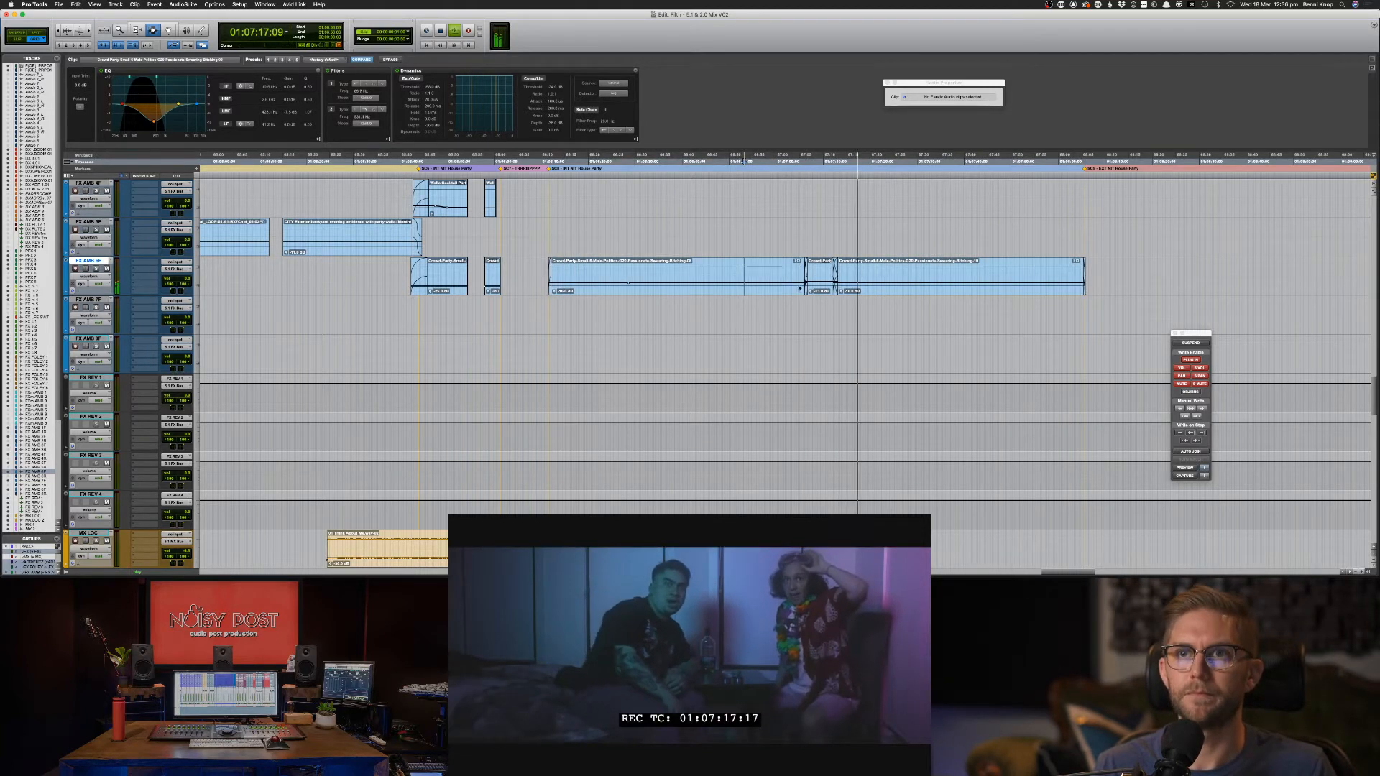
Review playback from 01:07:10:24, save the session, and bring Soundsnap forward.
{"action": "left_click", "coordinate": [798, 281]}
{"action": "key", "text": "space"}
{"action": "key", "text": "space"}
{"action": "left_click", "coordinate": [827, 277]}
{"action": "key", "text": "space"}
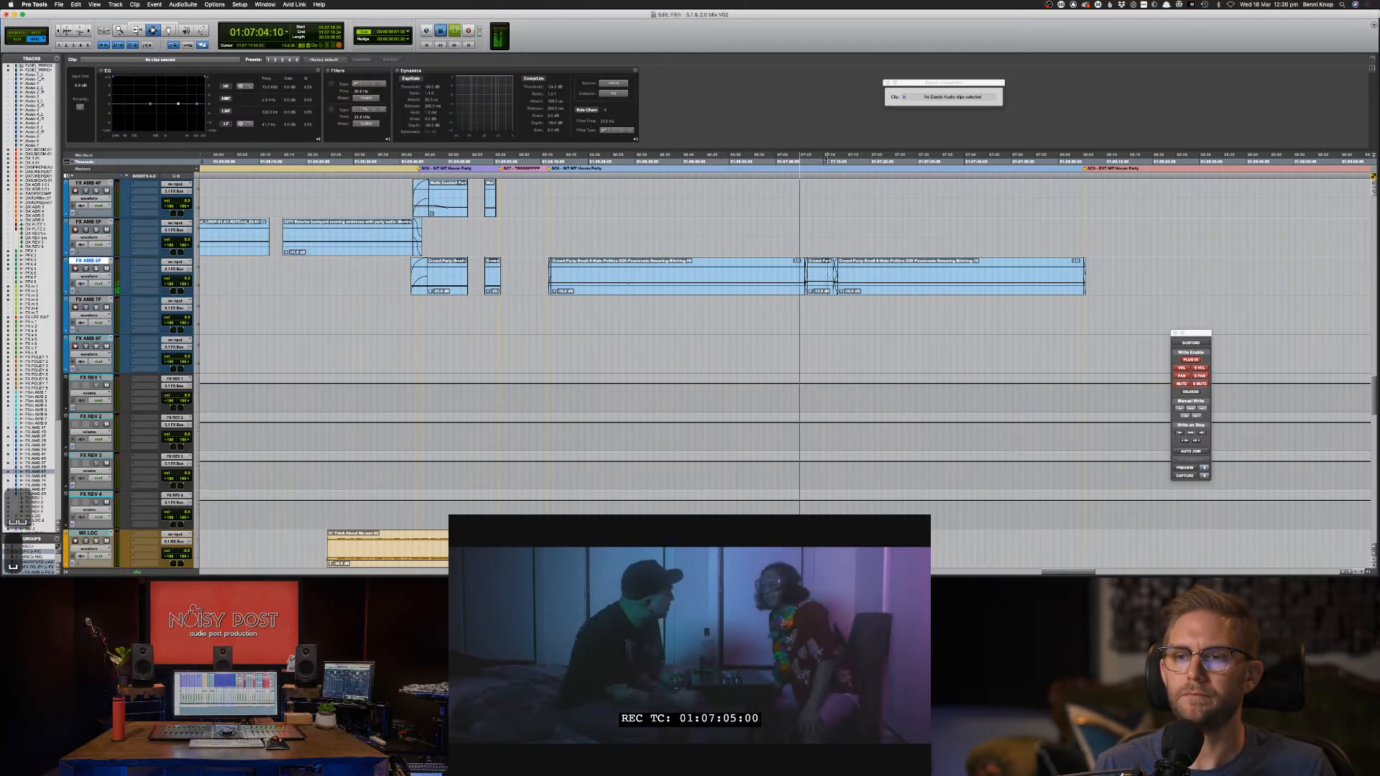
{"action": "key", "text": "space"}
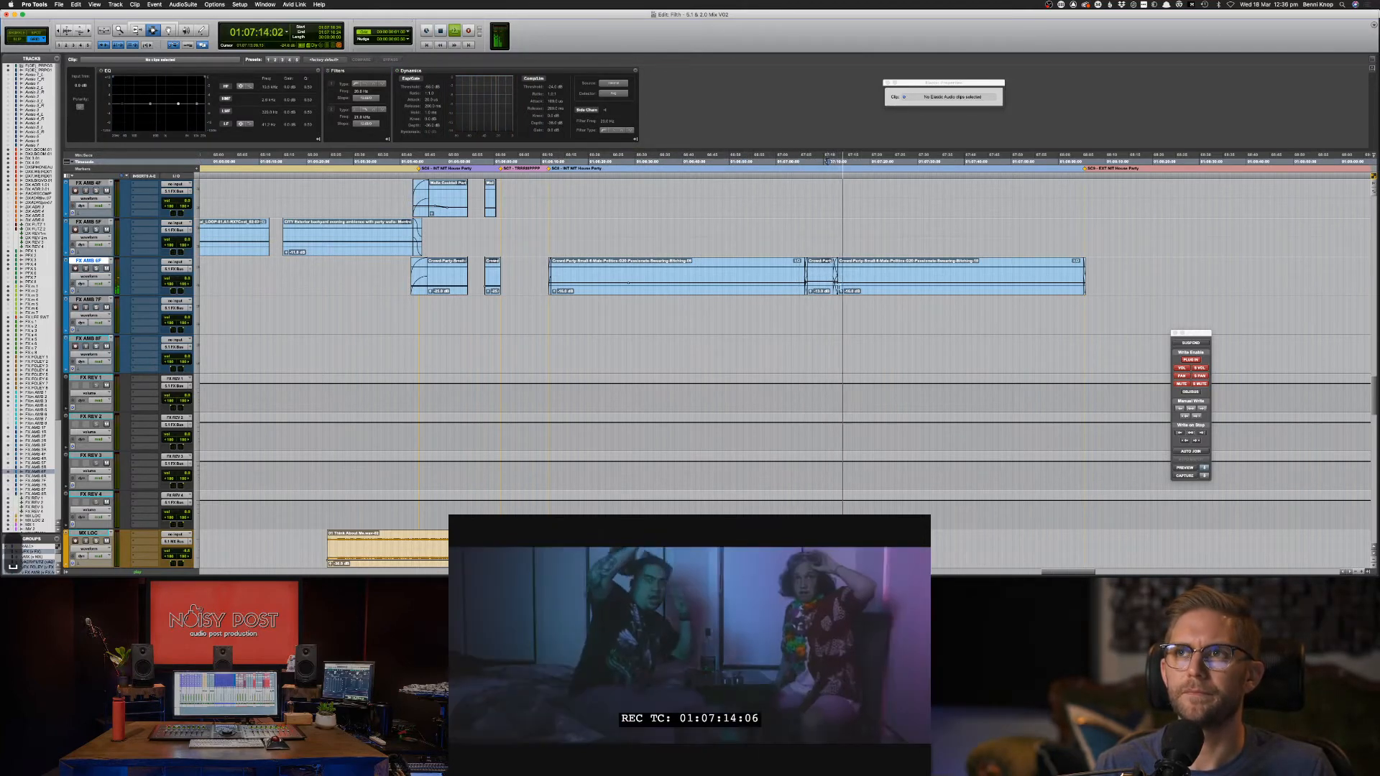
{"action": "key", "text": "super+s"}
{"action": "key", "text": "super+Tab"}
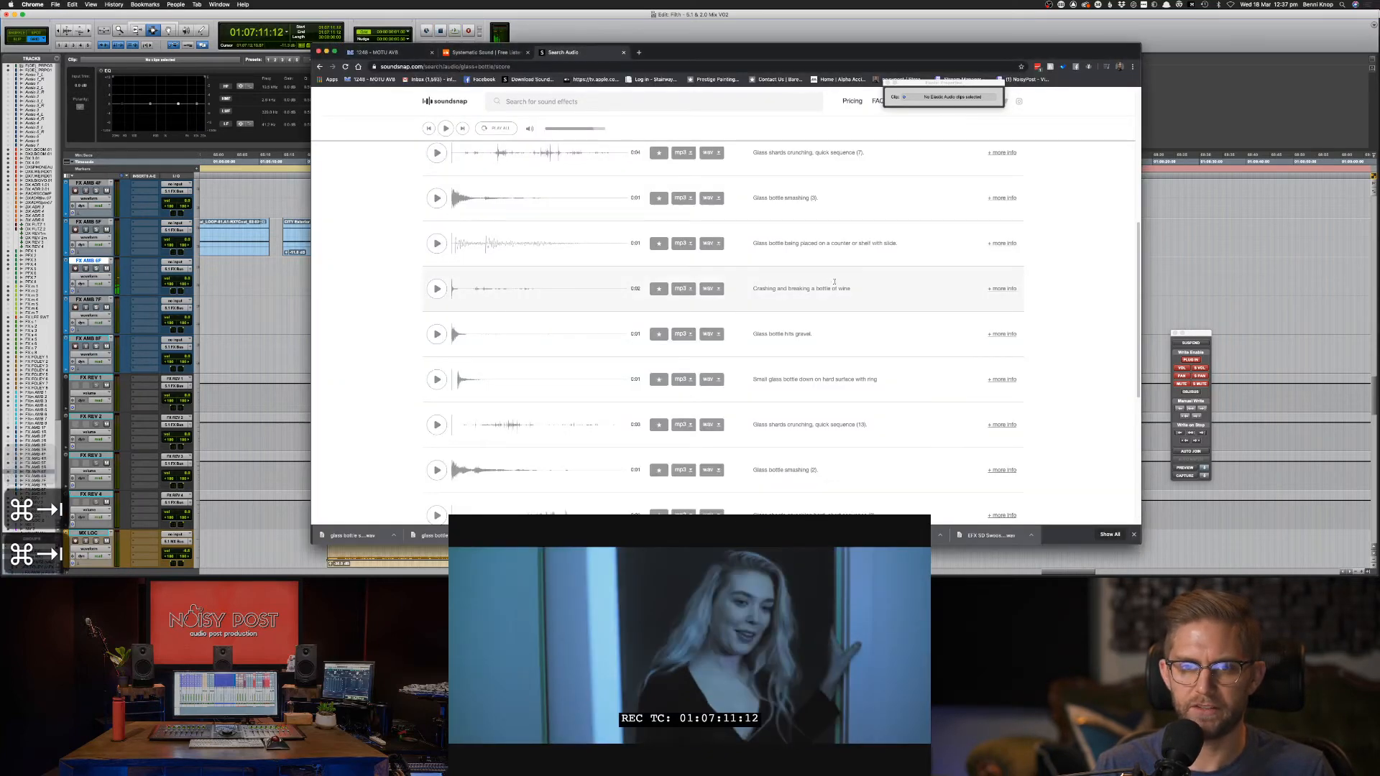
Search Soundsnap for 'house door close'.
{"action": "left_click", "coordinate": [614, 103]}
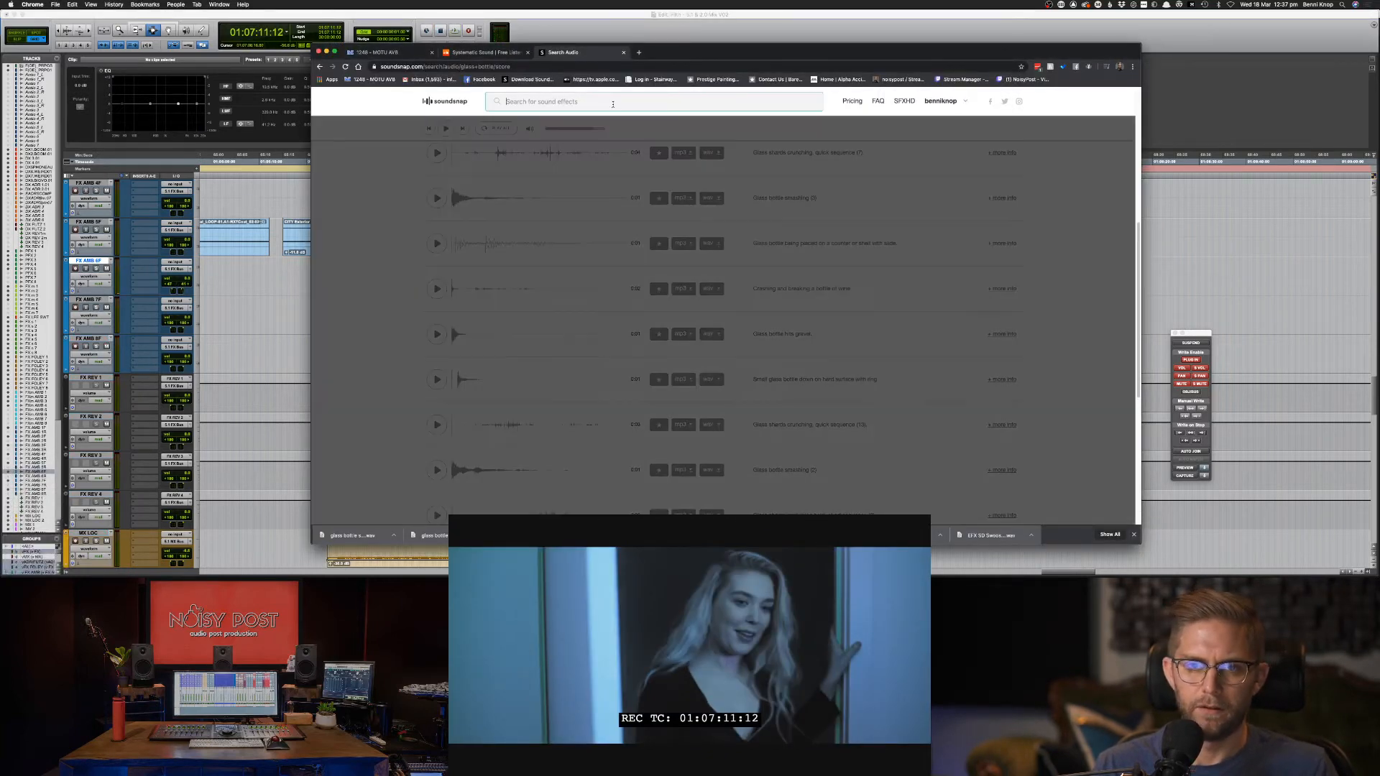
{"action": "type", "text": "house door "}
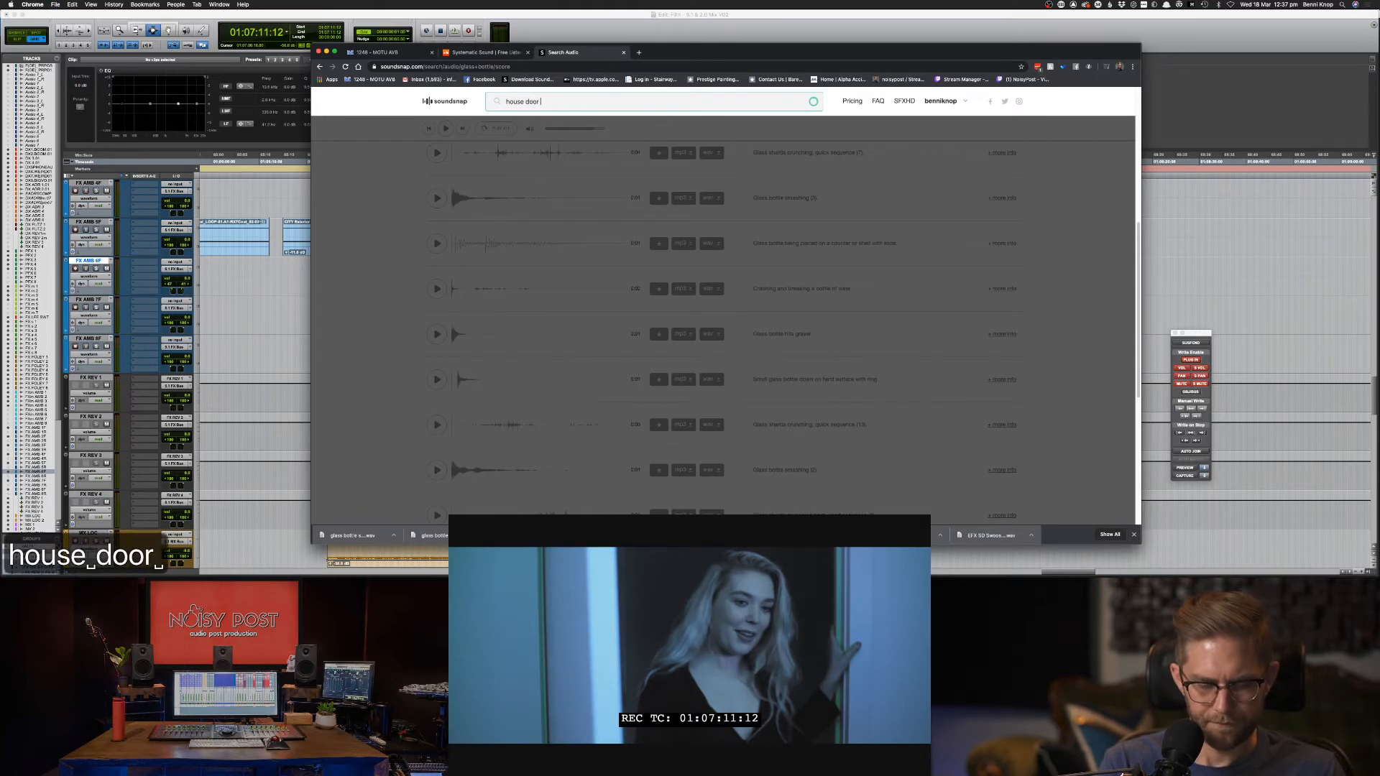
{"action": "type", "text": "close"}
{"action": "key", "text": "Return"}
{"action": "key", "text": "super+Tab"}
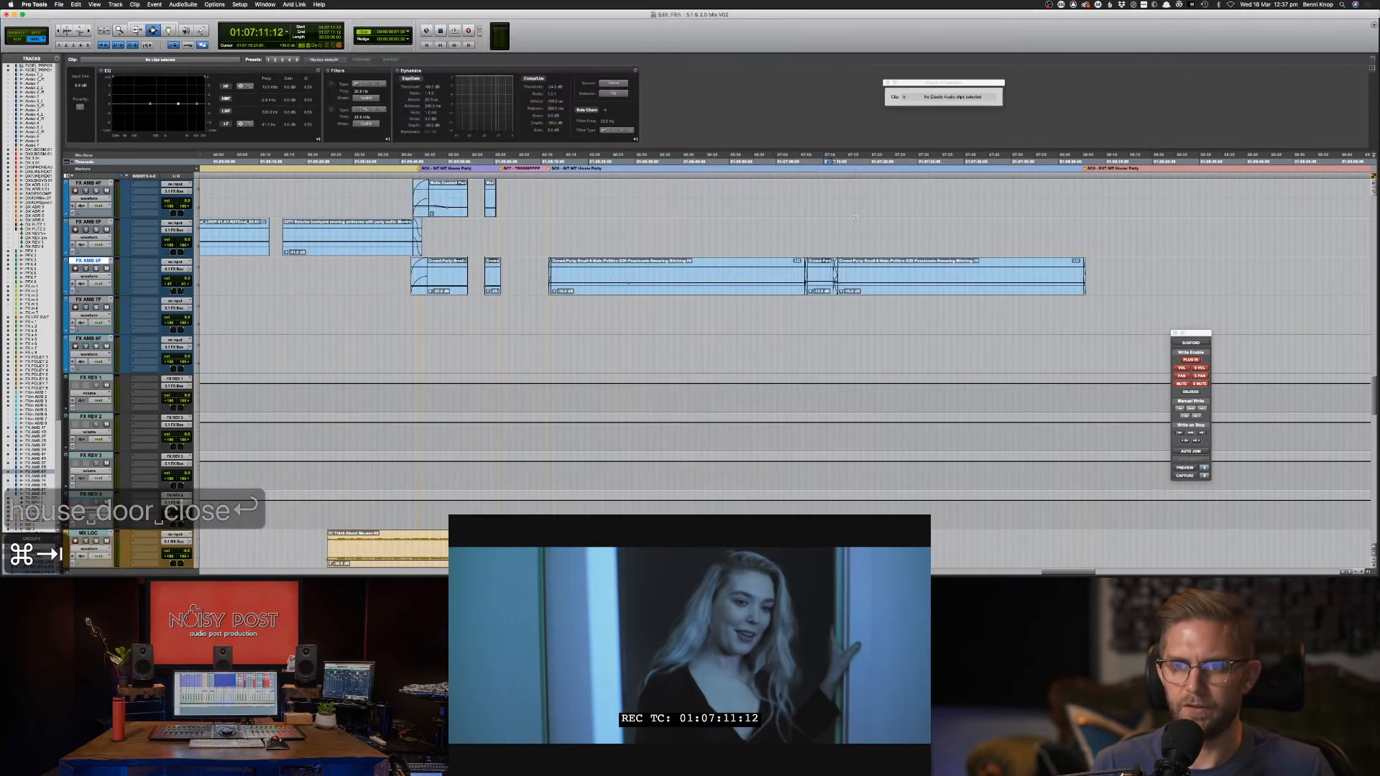
{"action": "scroll", "coordinate": [856, 220], "scroll_direction": "up", "scroll_amount": 6}
{"action": "key", "text": "super+Tab"}
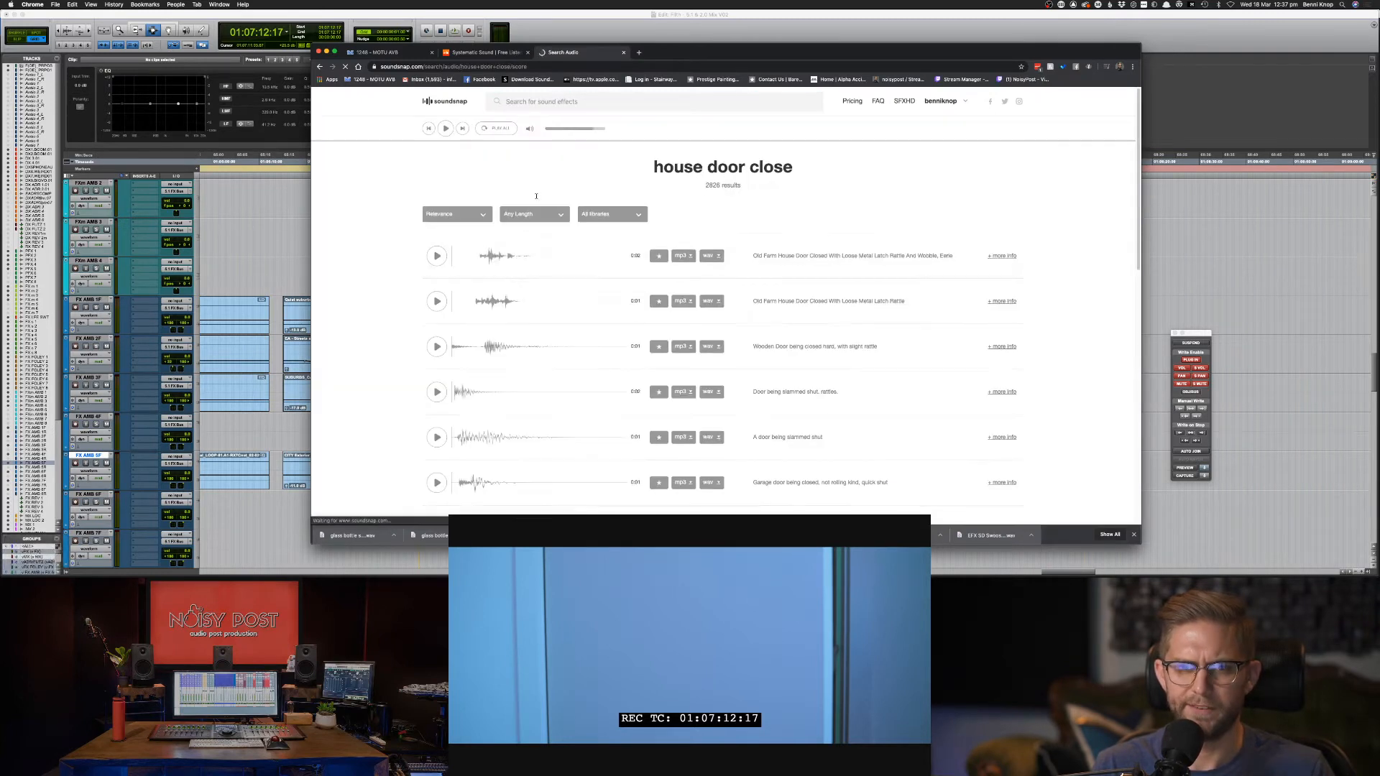
Preview door-closing results and download the wooden door closed hard sound as WAV.
{"action": "left_click", "coordinate": [440, 257]}
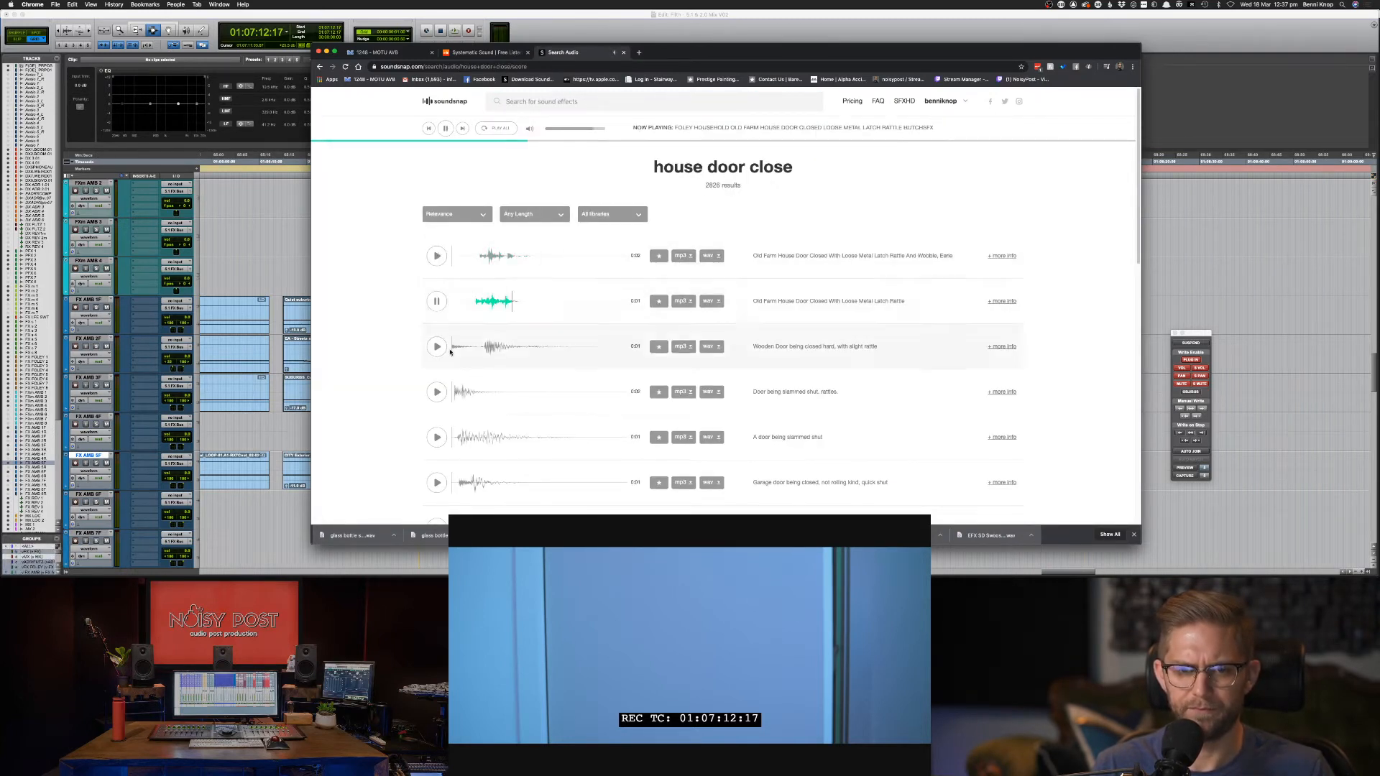
{"action": "left_click", "coordinate": [437, 347]}
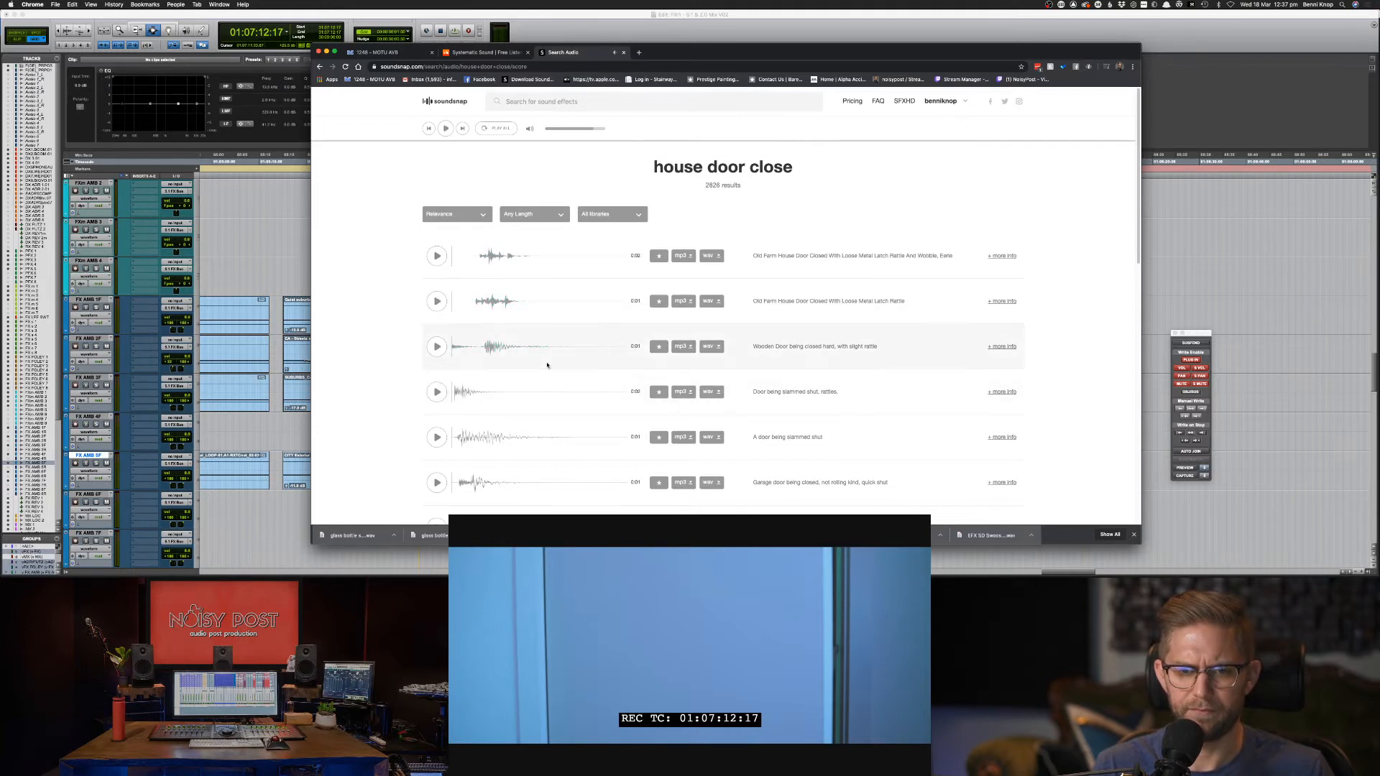
{"action": "left_click", "coordinate": [708, 347]}
{"action": "left_click", "coordinate": [437, 392]}
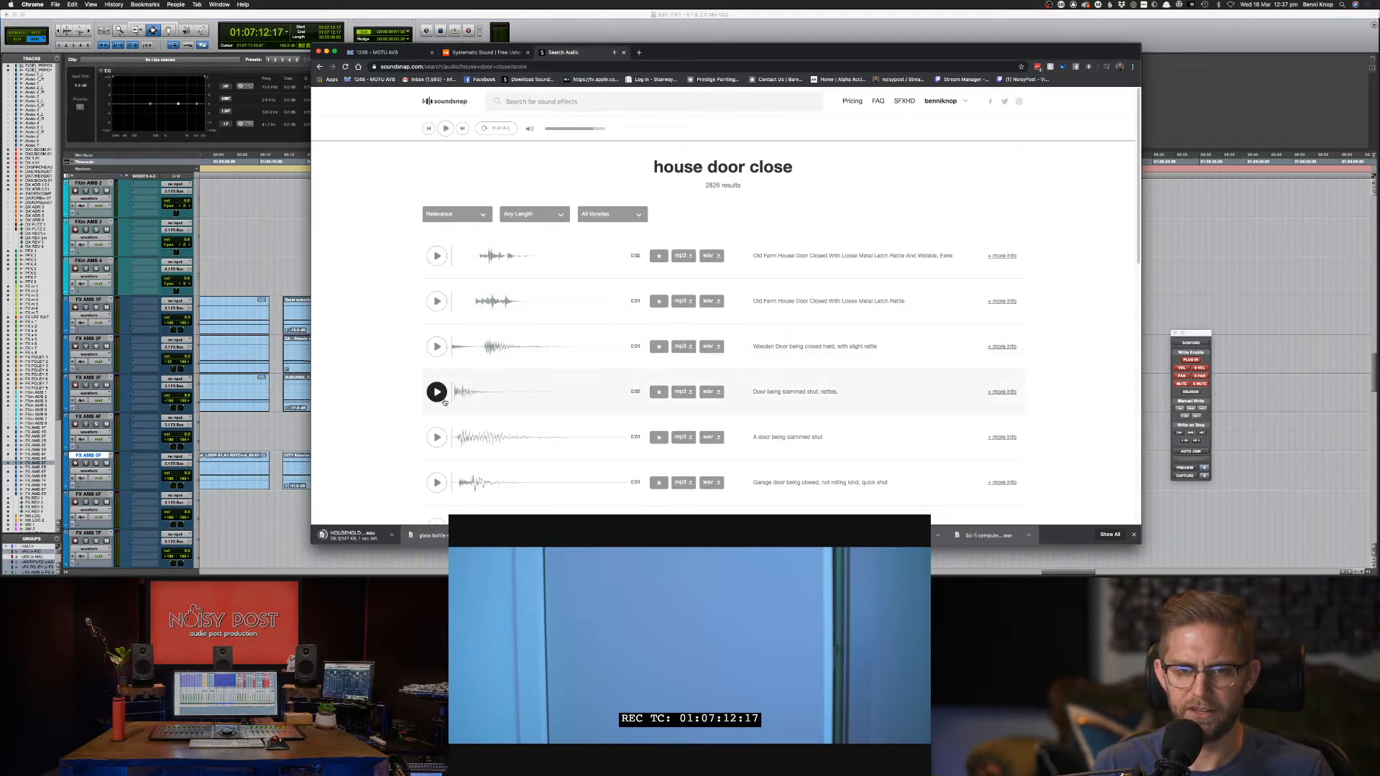
{"action": "left_click", "coordinate": [436, 392]}
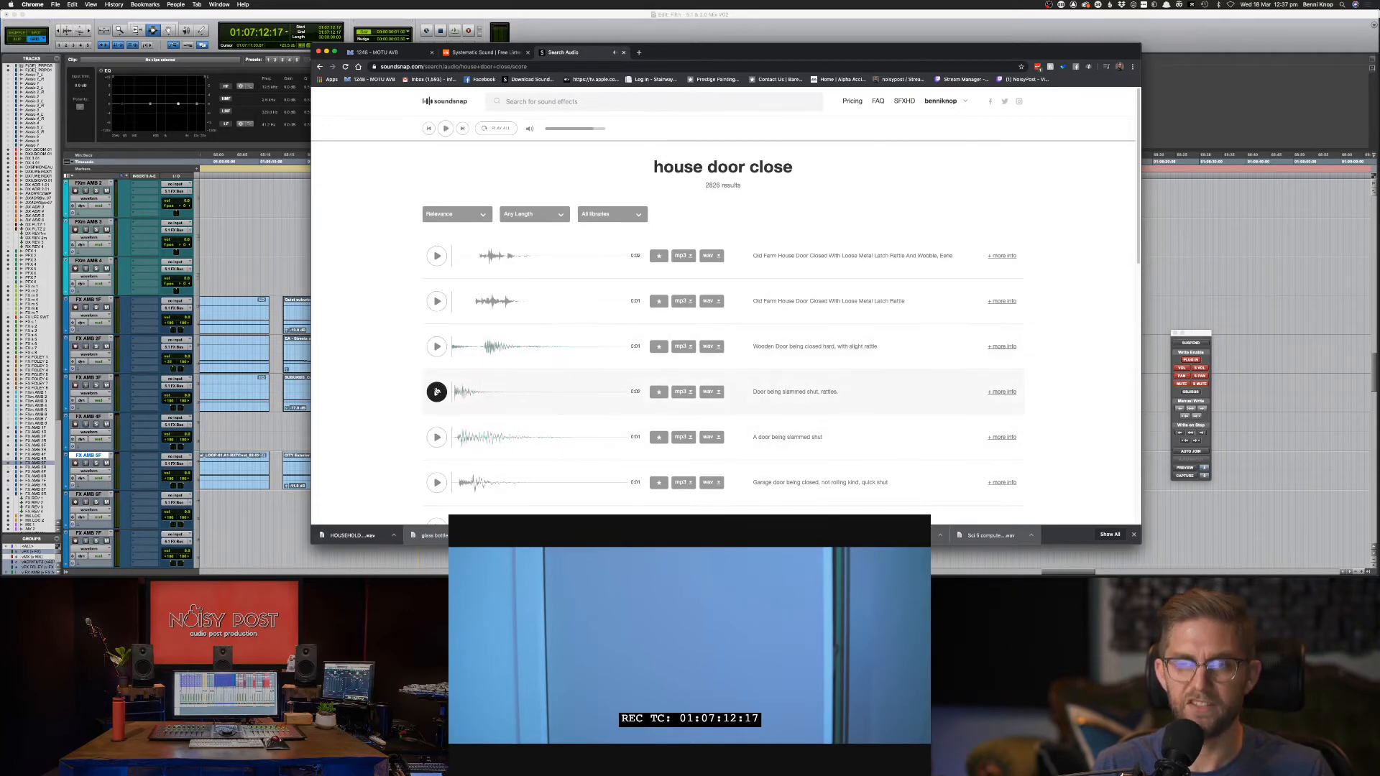
{"action": "left_click", "coordinate": [437, 348]}
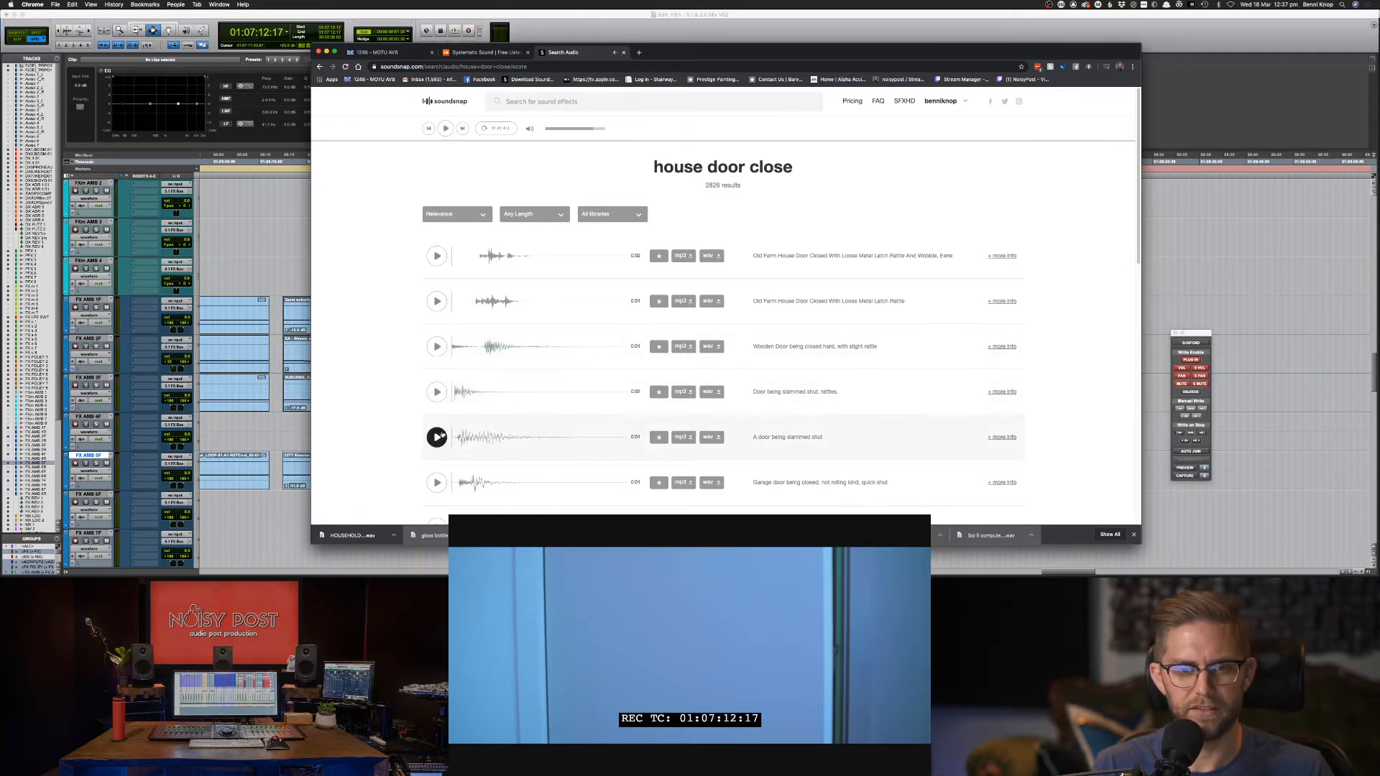
{"action": "left_click", "coordinate": [438, 436]}
{"action": "scroll", "coordinate": [513, 475], "scroll_direction": "down", "scroll_amount": 1}
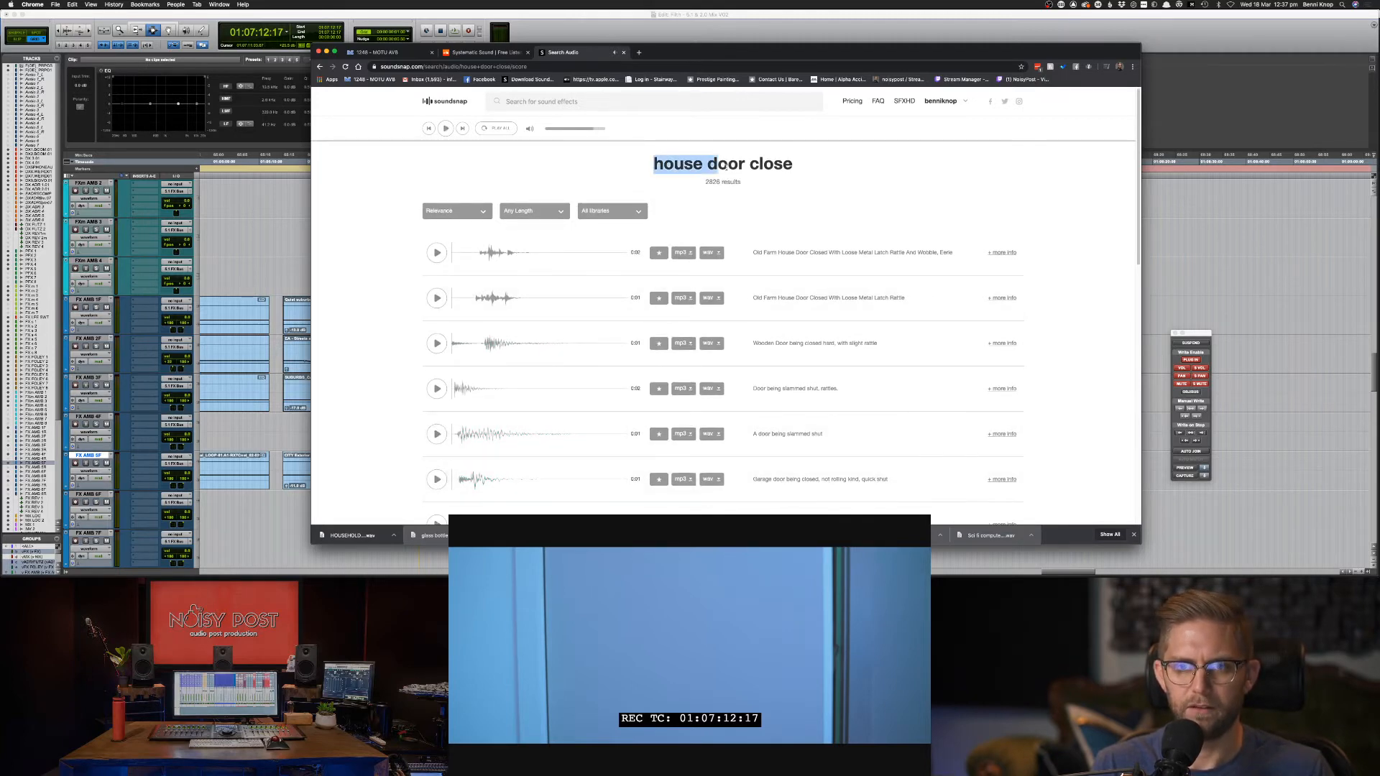
Search Soundsnap for 'house door open' and return to Pro Tools.
{"action": "left_click", "coordinate": [575, 102]}
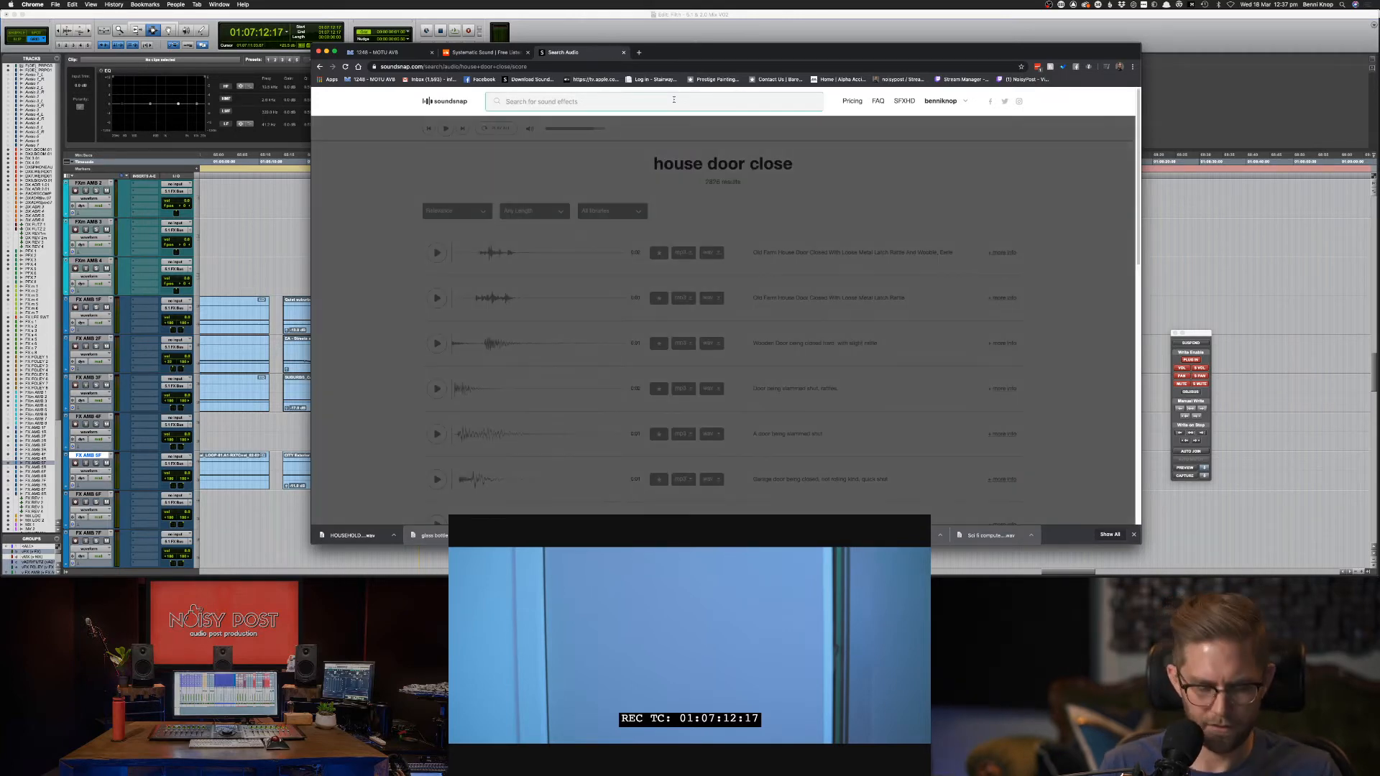
{"action": "type", "text": "house door open"}
{"action": "key", "text": "Return"}
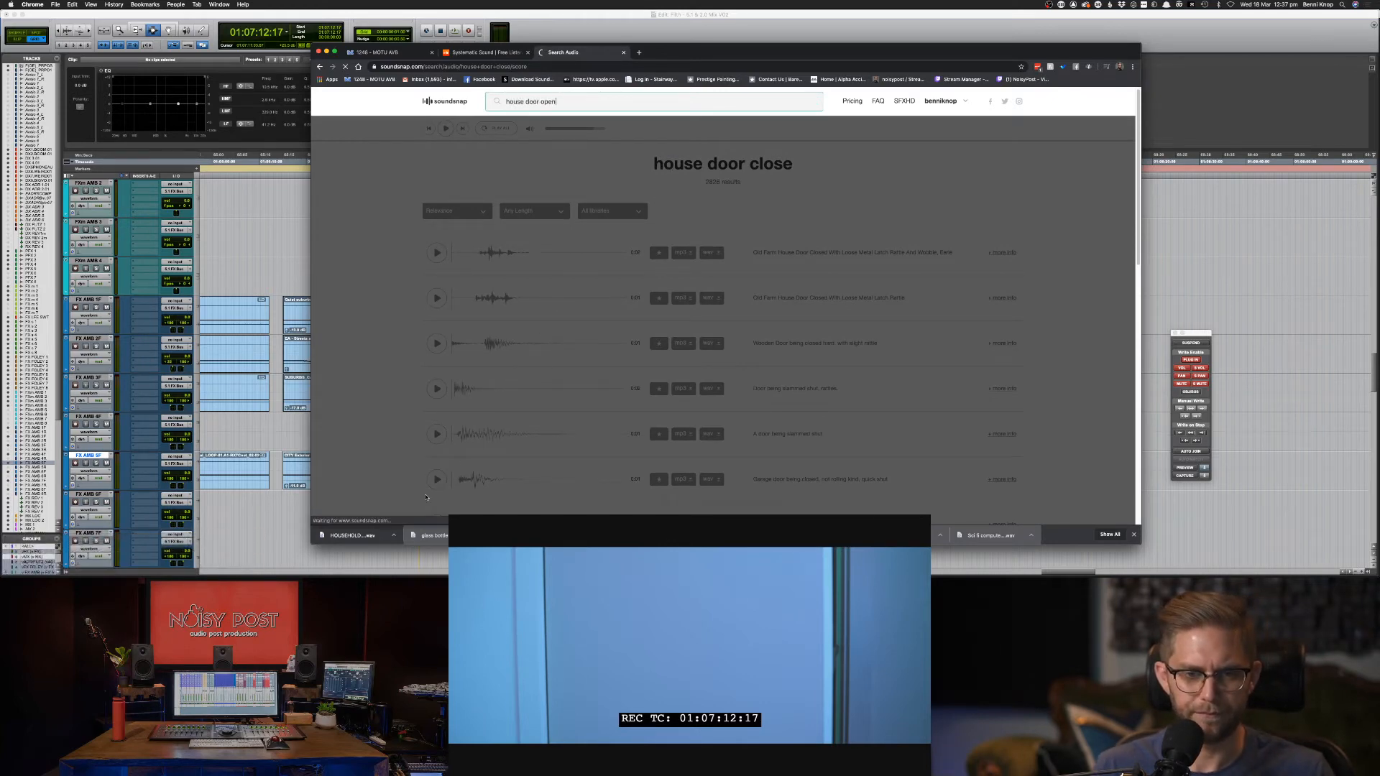
{"action": "key", "text": "super+Tab"}
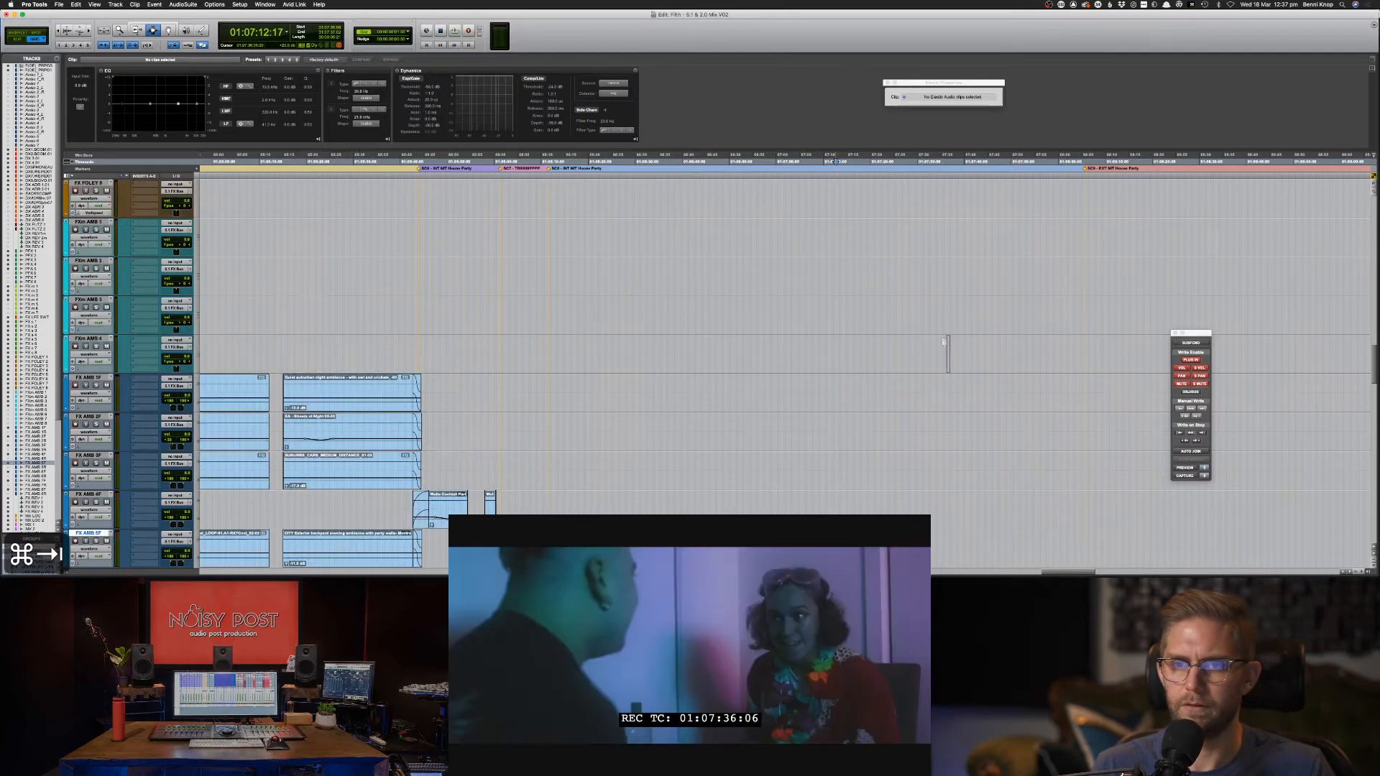
Drag the HOUSEHOLD DOOR CLOSE HARD 01 WAV onto FX s 1 at 01:07:13 and zoom in.
{"action": "scroll", "coordinate": [944, 338], "scroll_direction": "up", "scroll_amount": 10}
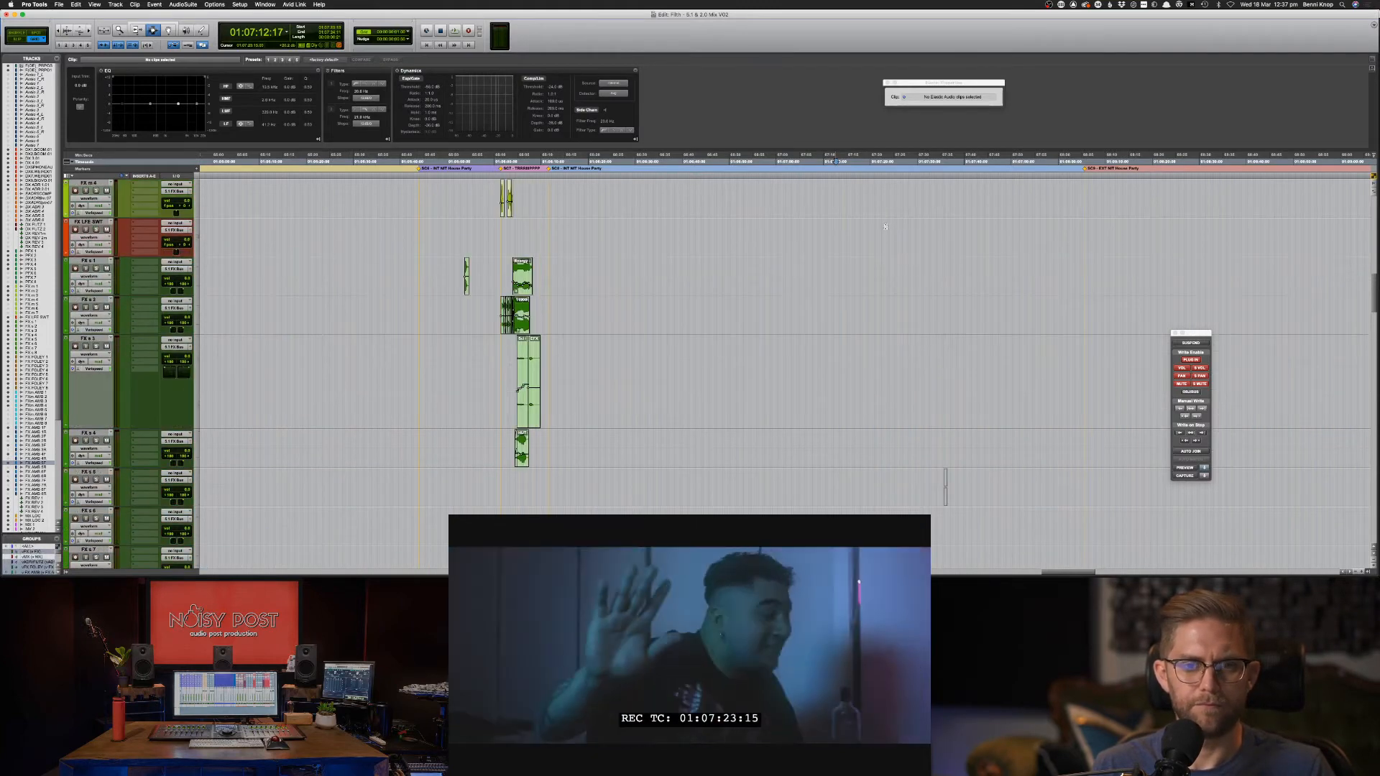
{"action": "scroll", "coordinate": [886, 287], "scroll_direction": "up", "scroll_amount": 5}
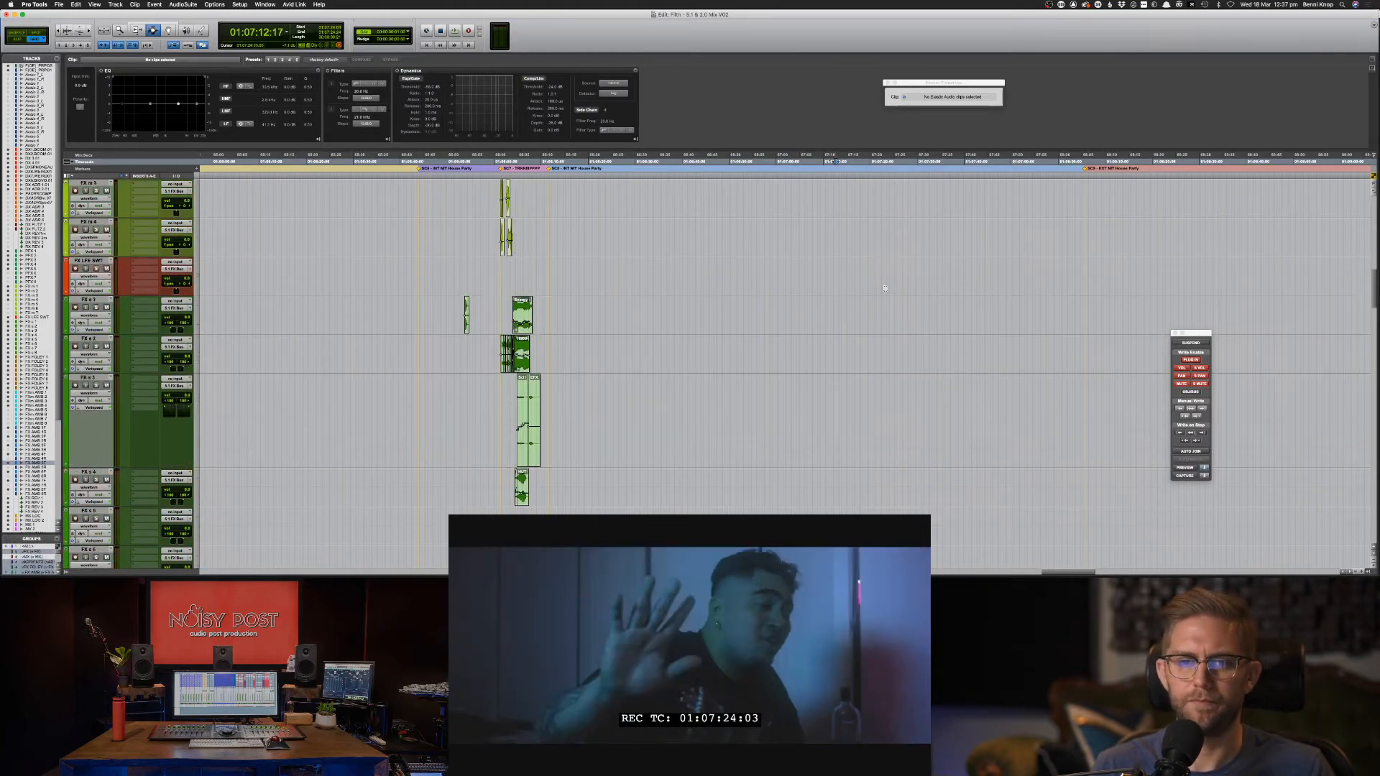
{"action": "left_click_drag", "start_coordinate": [885, 288], "coordinate": [839, 431]}
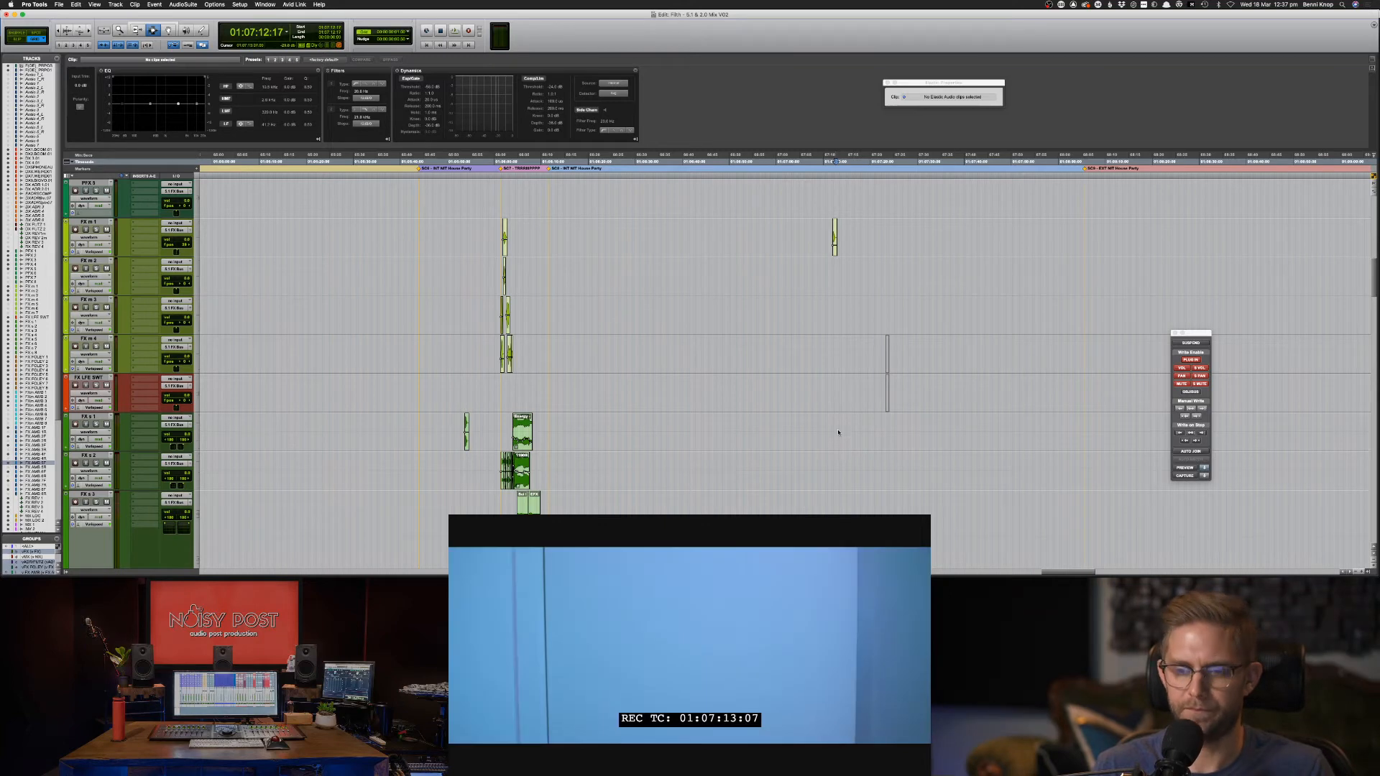
{"action": "key", "text": "super+bracketright"}
{"action": "key", "text": "super+bracketright"}
{"action": "key", "text": "super+bracketright"}
{"action": "key", "text": "super+bracketright"}
{"action": "key", "text": "super+bracketright"}
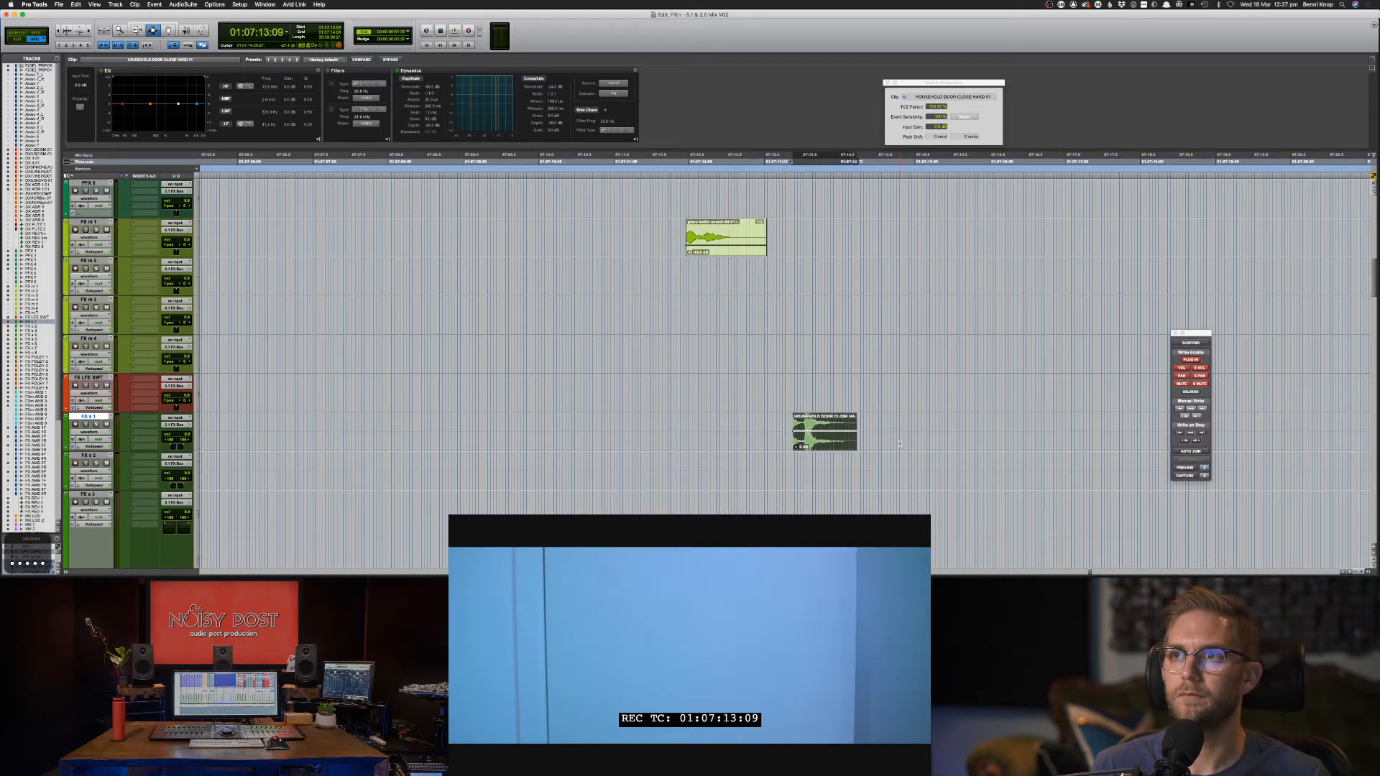
Audition the door clip against picture and pull a Clip EQ band down to cut it.
{"action": "key", "text": "space"}
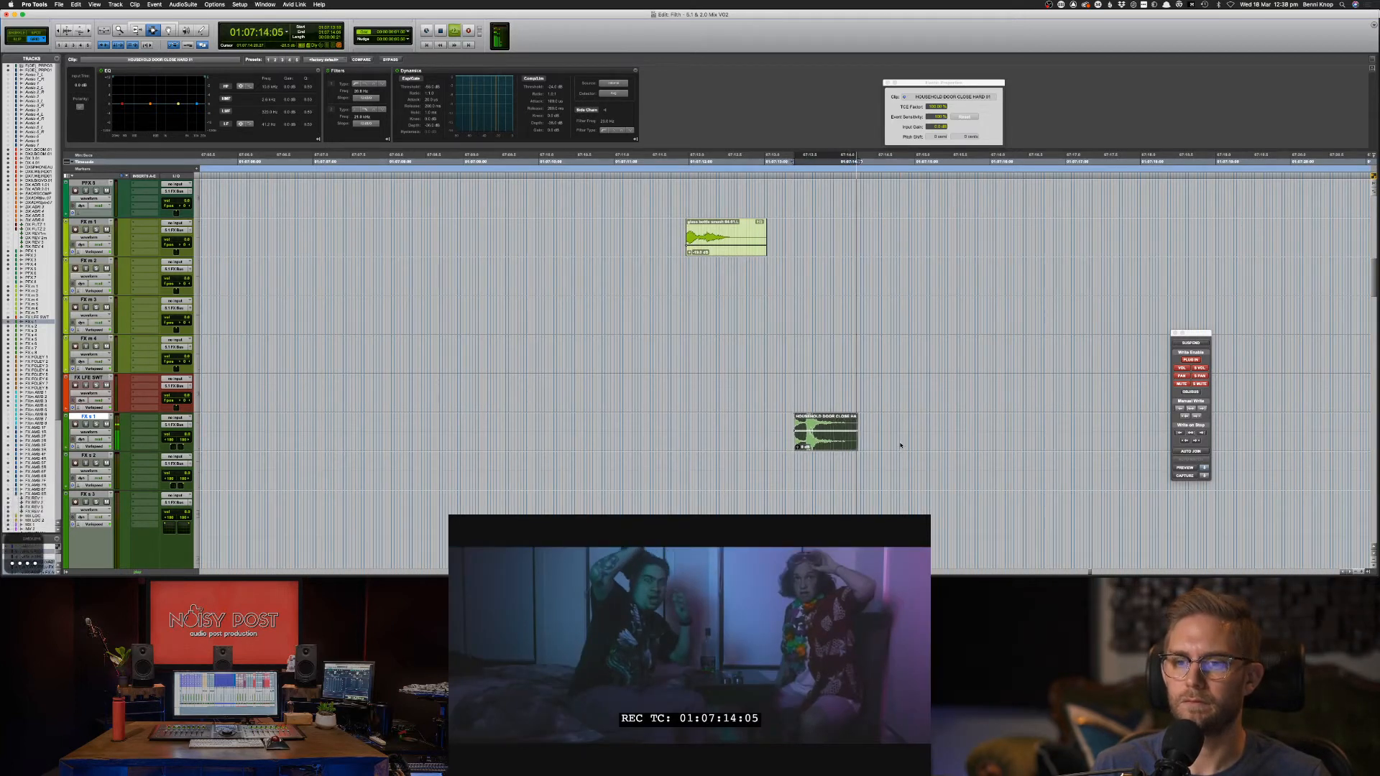
{"action": "key", "text": "period"}
{"action": "key", "text": "period"}
{"action": "scroll", "coordinate": [899, 445], "scroll_direction": "down", "scroll_amount": 6}
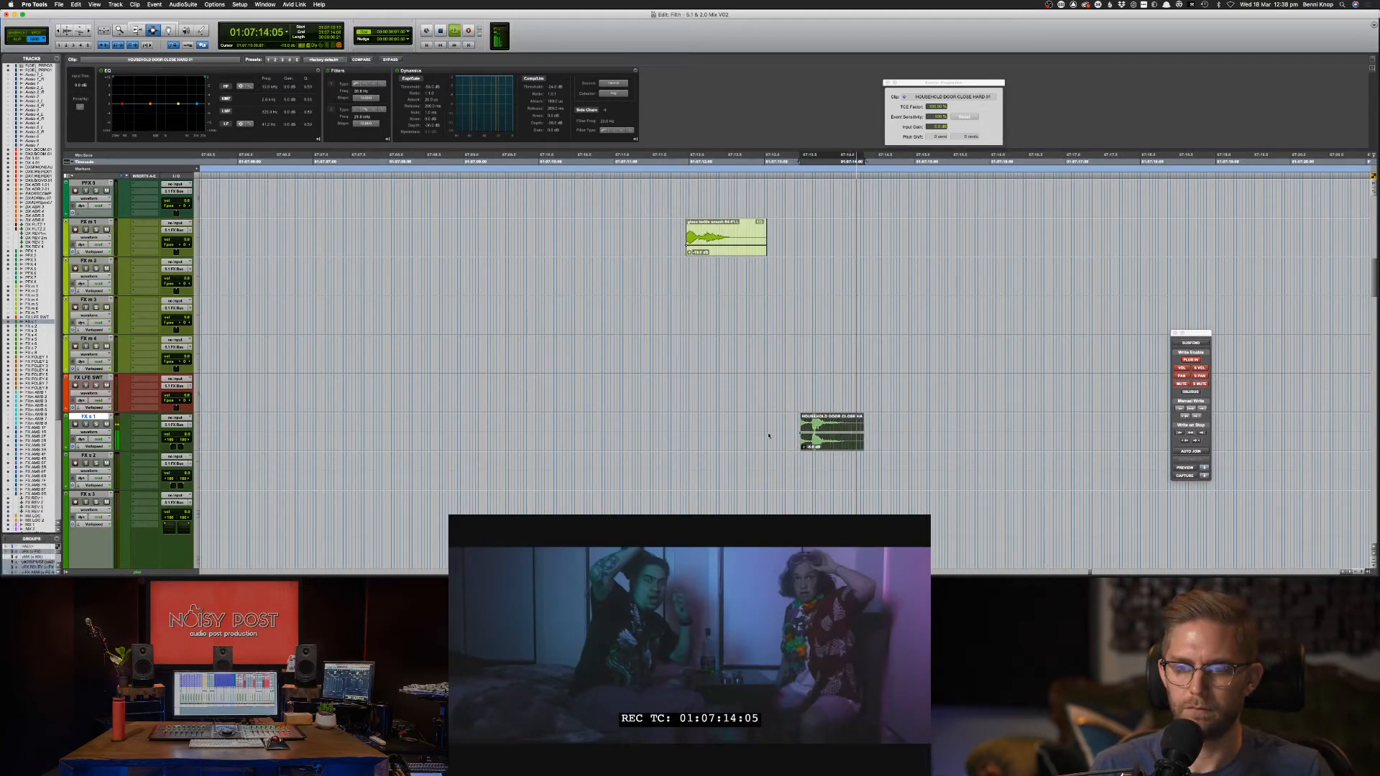
{"action": "left_click", "coordinate": [741, 433]}
{"action": "key", "text": "space"}
{"action": "key", "text": "space"}
{"action": "left_click_drag", "start_coordinate": [767, 432], "coordinate": [933, 432]}
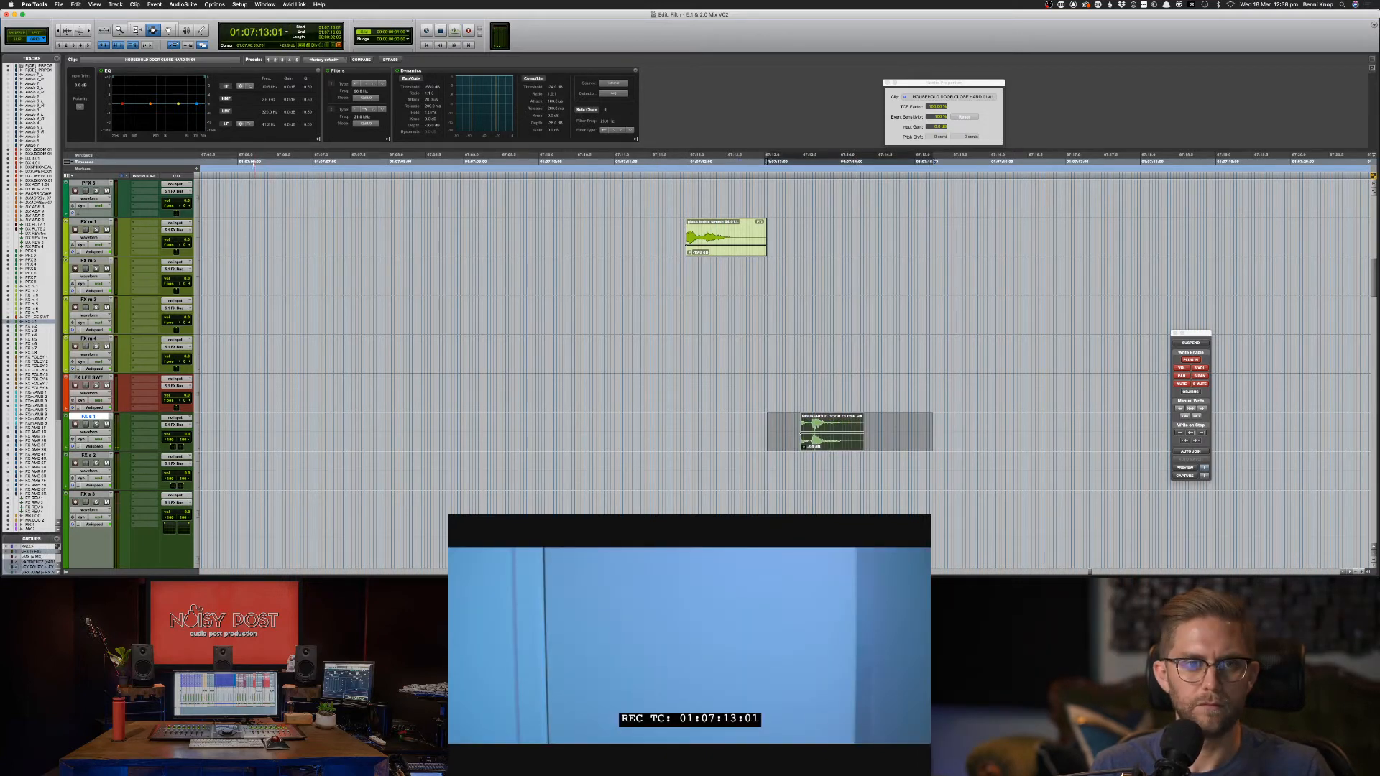
{"action": "left_click_drag", "start_coordinate": [145, 113], "coordinate": [146, 113]}
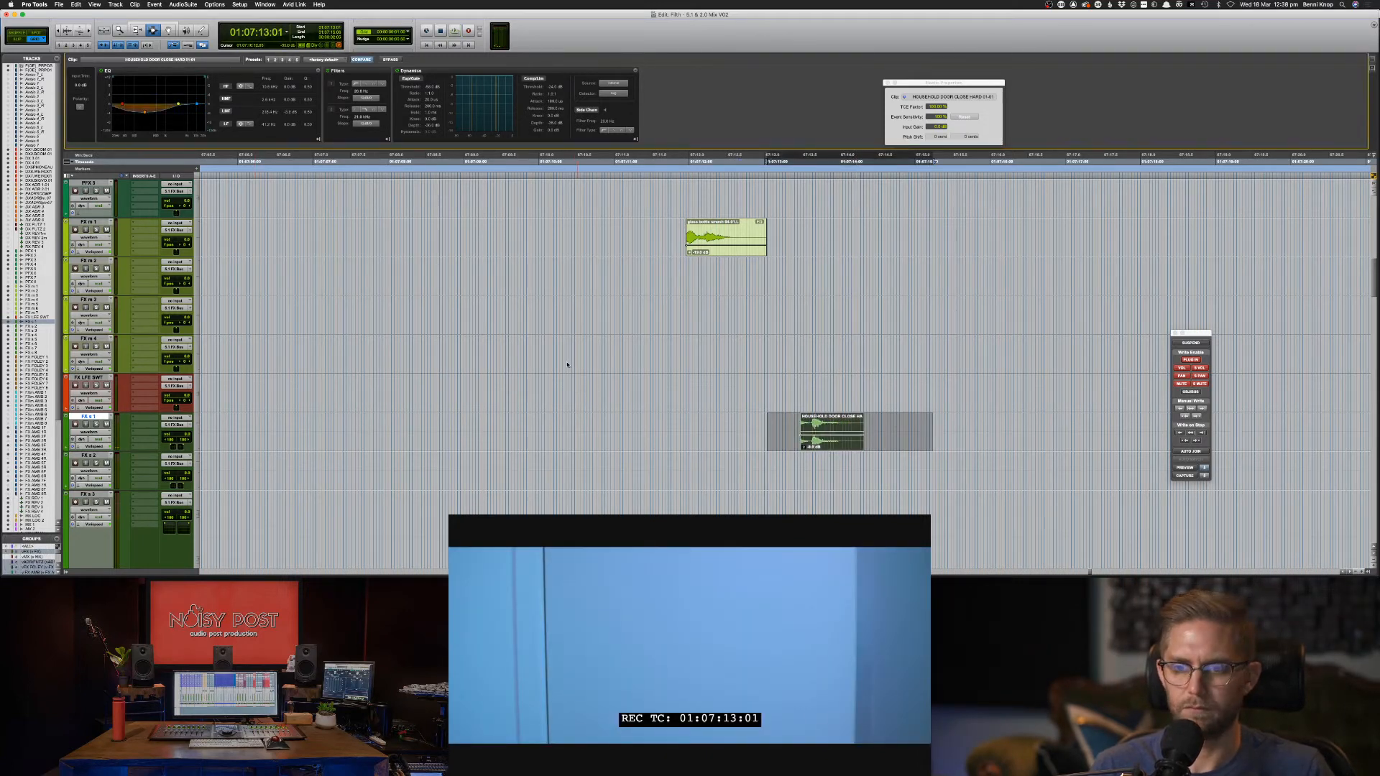
Audition the EQ'd door clip from just before it starts.
{"action": "left_click", "coordinate": [800, 429]}
{"action": "double_click", "coordinate": [793, 432]}
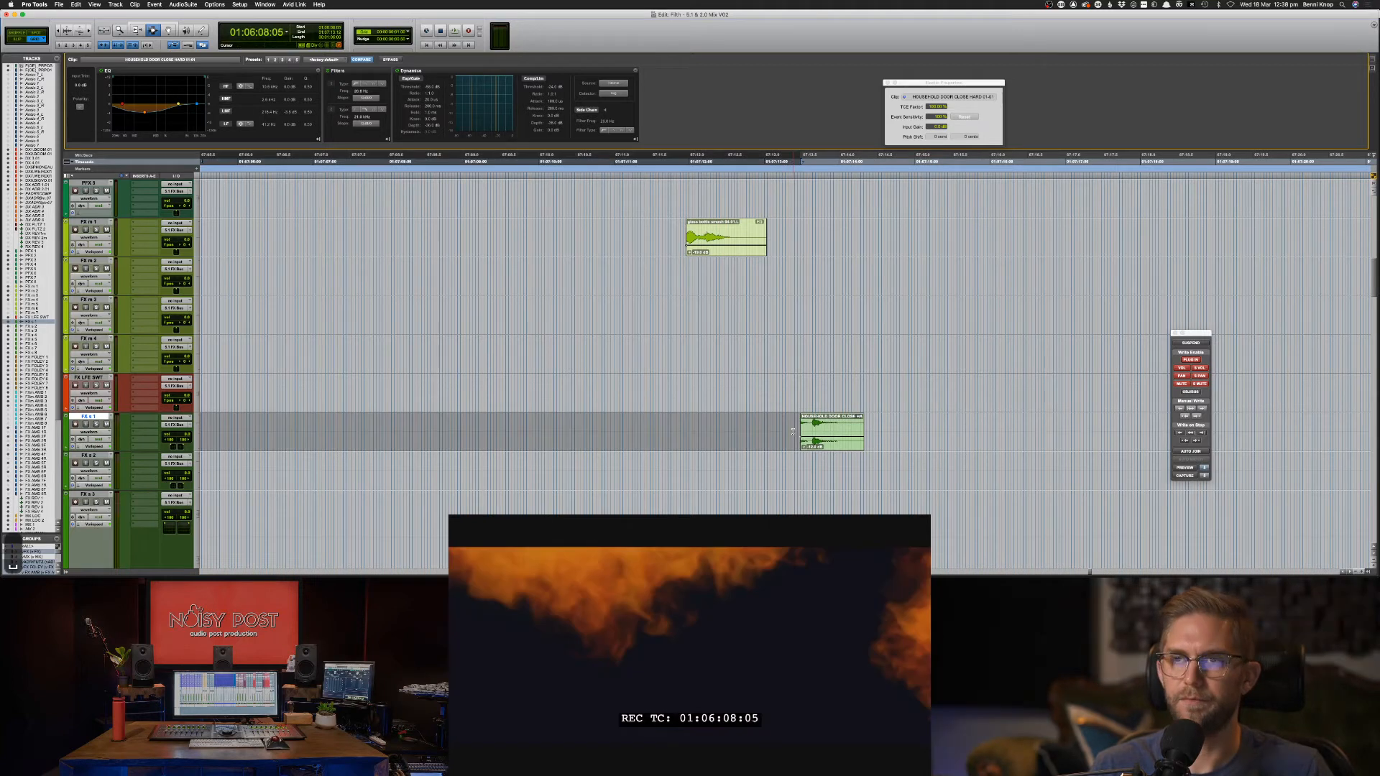
{"action": "left_click", "coordinate": [777, 432]}
{"action": "key", "text": "space"}
{"action": "key", "text": "space"}
{"action": "key", "text": "space"}
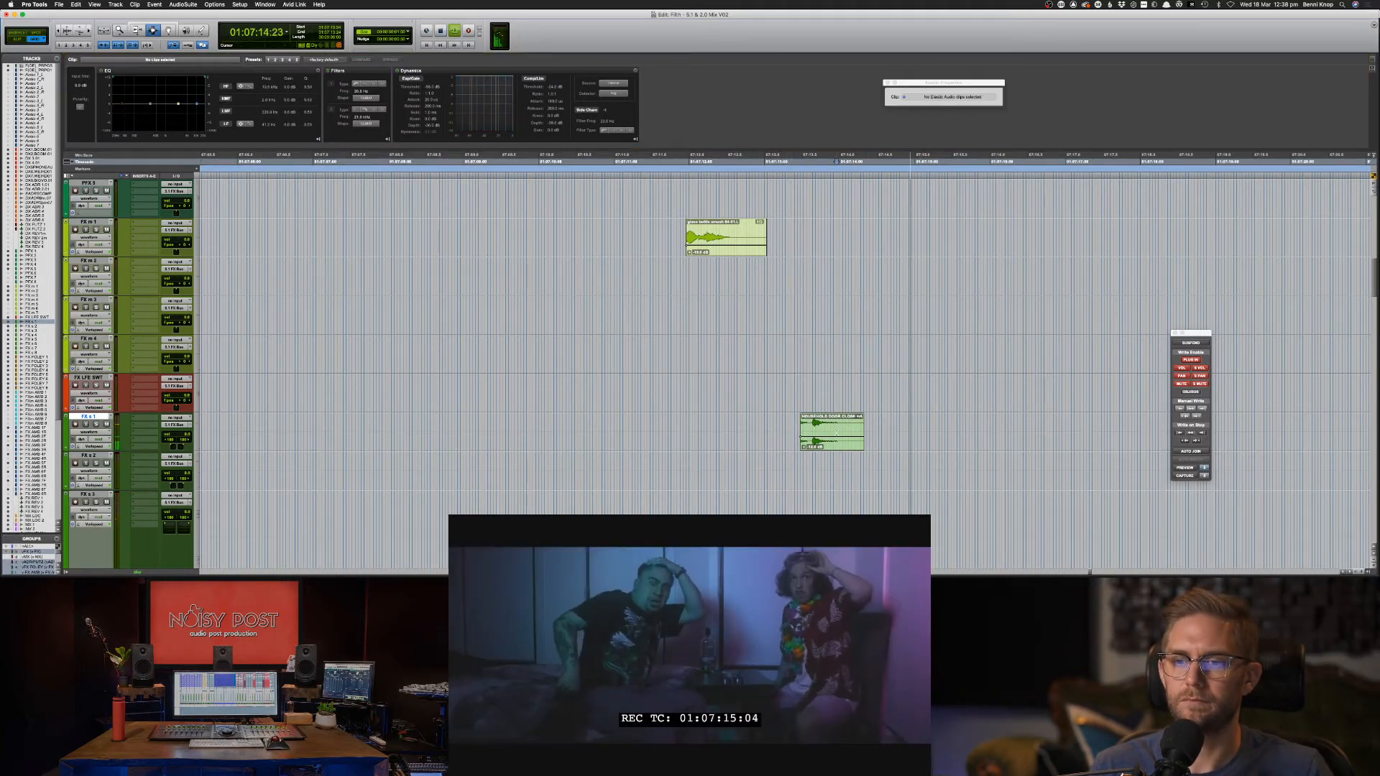
{"action": "left_click", "coordinate": [859, 440]}
{"action": "key", "text": "space"}
{"action": "left_click", "coordinate": [320, 91]}
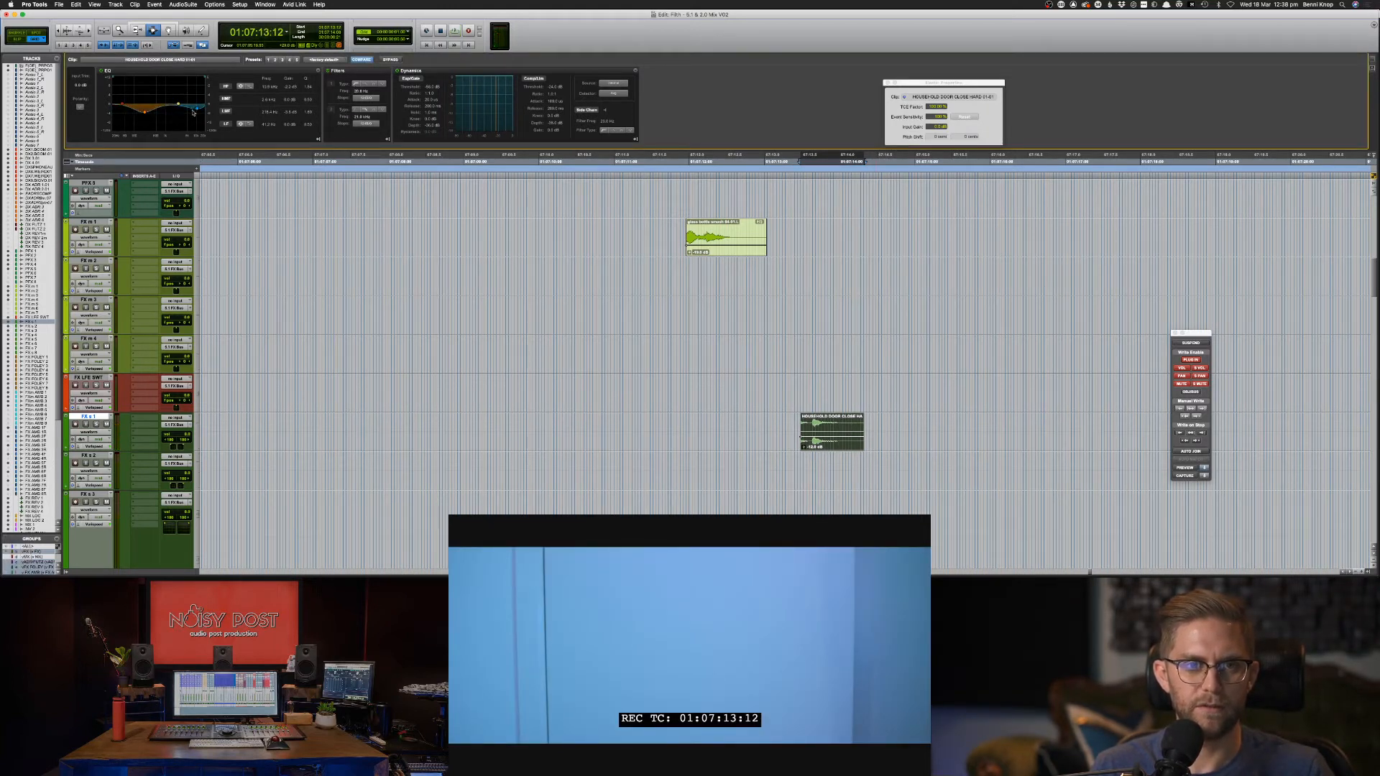
{"action": "key", "text": "space"}
{"action": "key", "text": "space"}
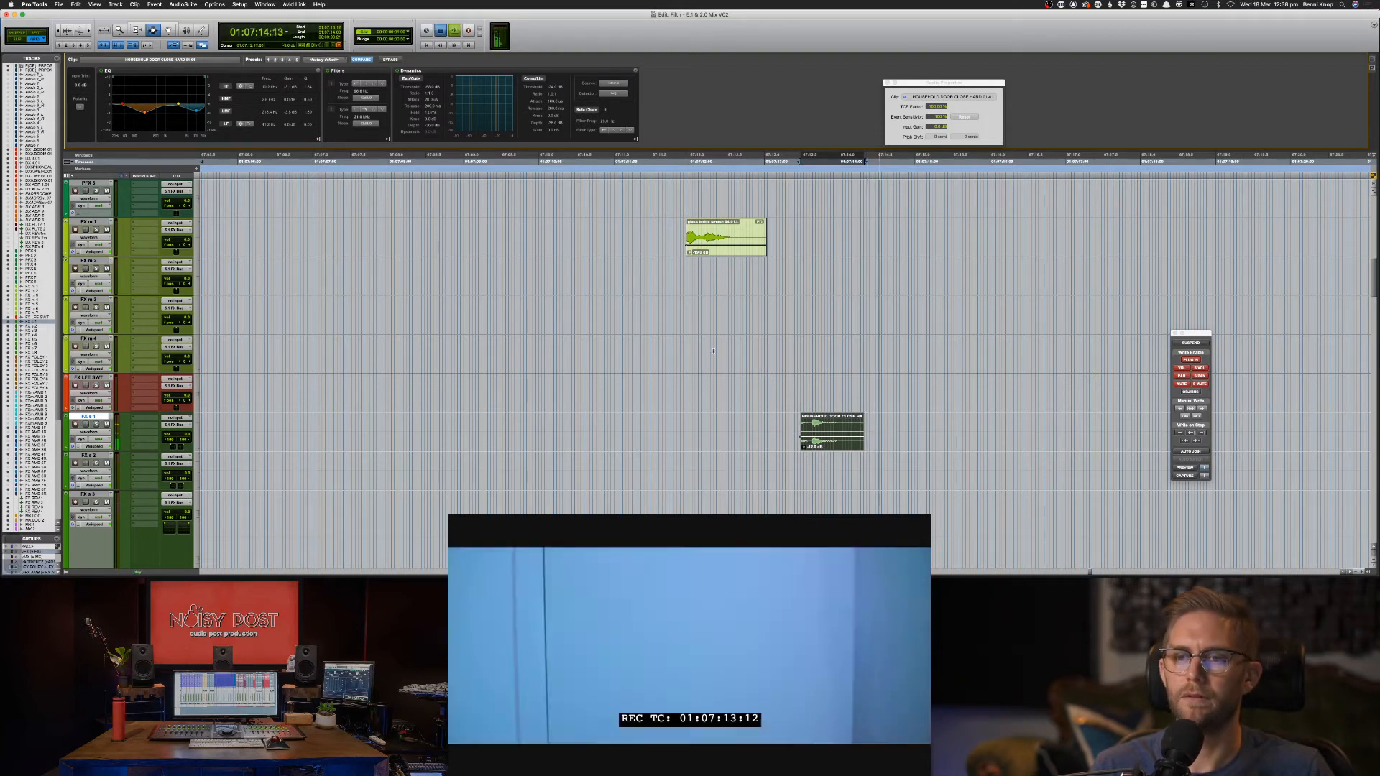
{"action": "left_click", "coordinate": [713, 360]}
{"action": "key", "text": "space"}
{"action": "key", "text": "space"}
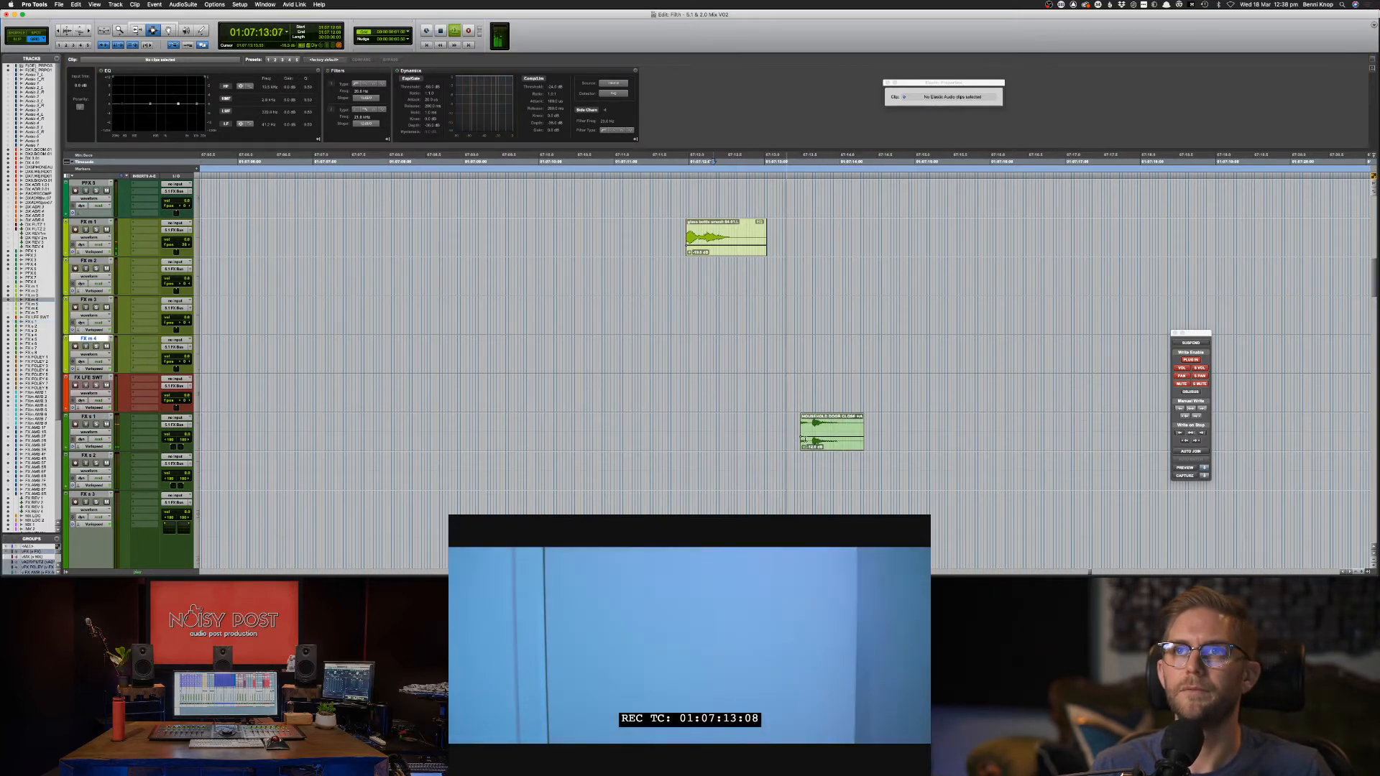
{"action": "key", "text": "space"}
Nudge the HOUSEHOLD DOOR clip one frame later and play it against picture.
{"action": "left_click", "coordinate": [816, 446]}
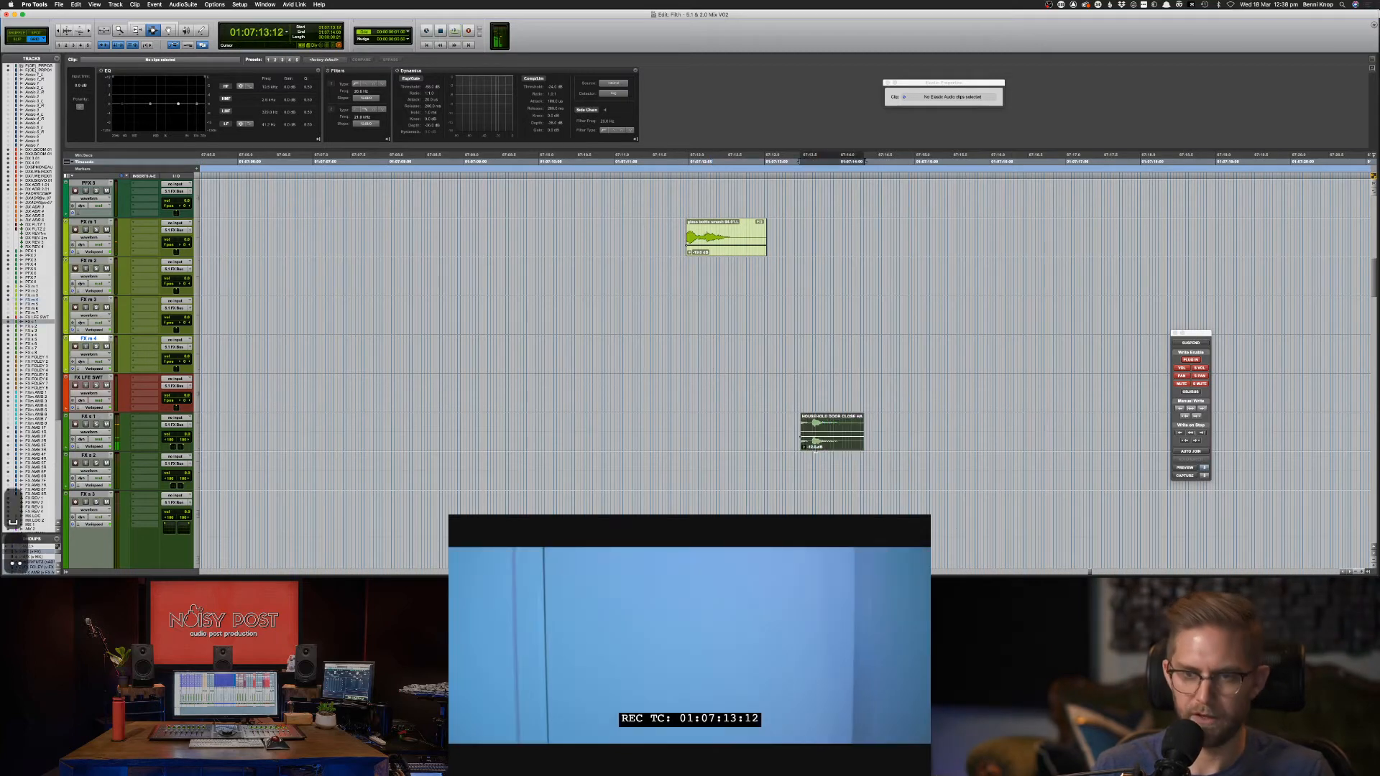
{"action": "key", "text": "period"}
{"action": "key", "text": "period"}
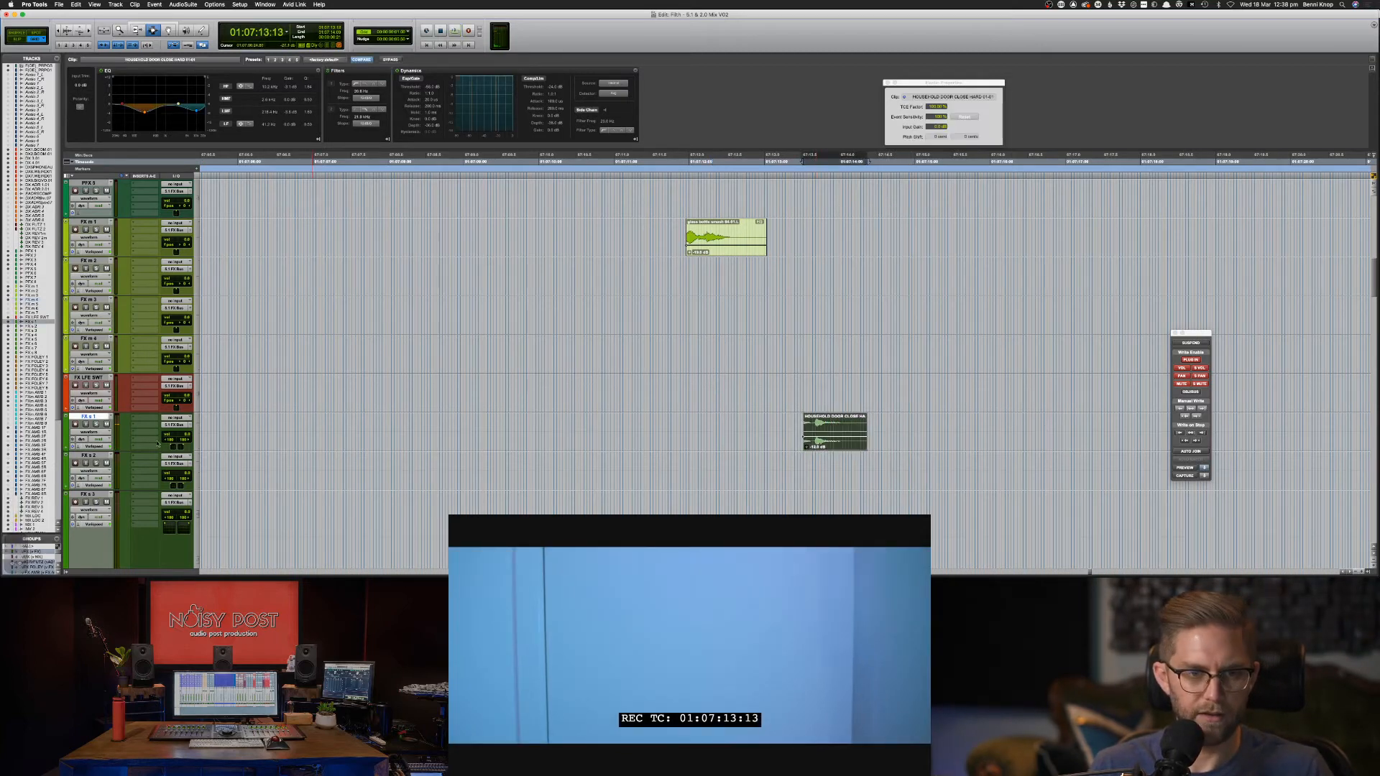
{"action": "key", "text": "ctrl+super+Right"}
{"action": "key", "text": "F6"}
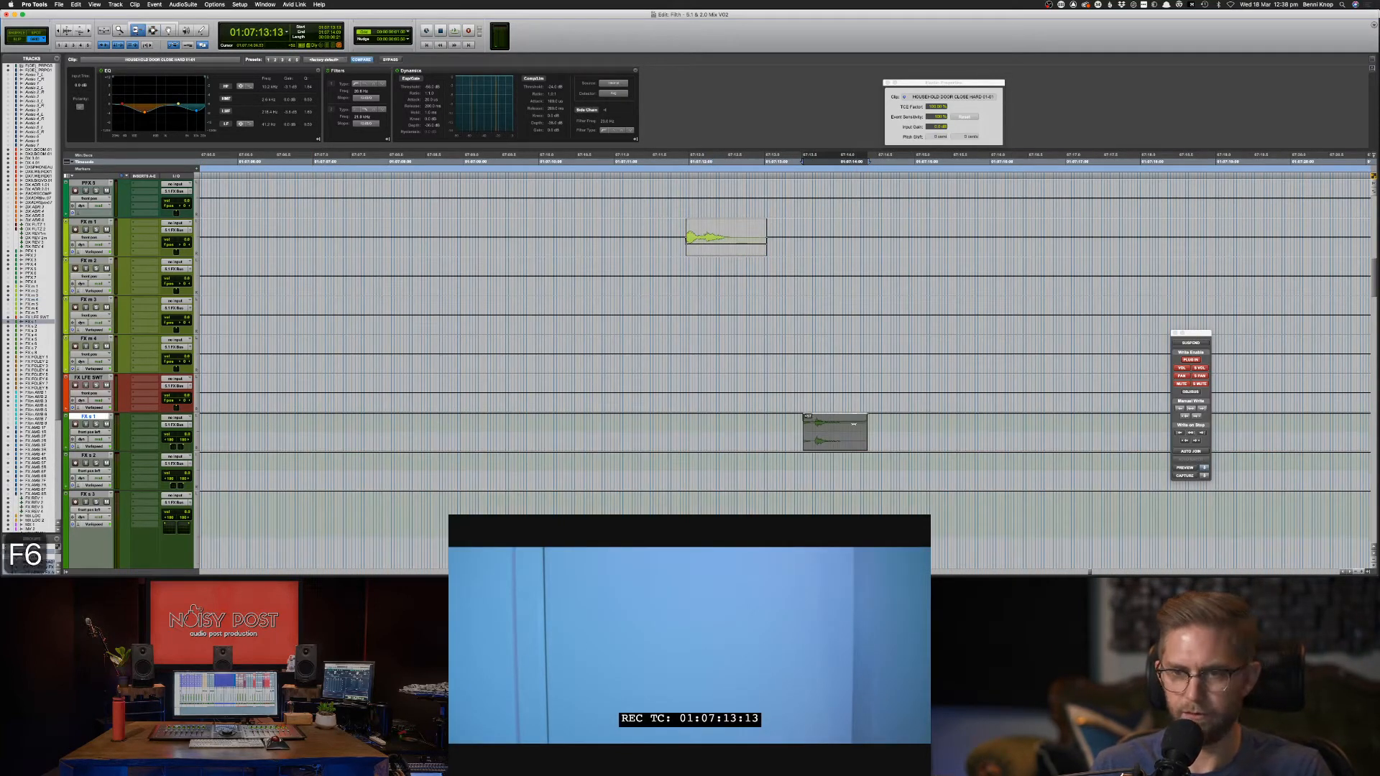
{"action": "key", "text": "space"}
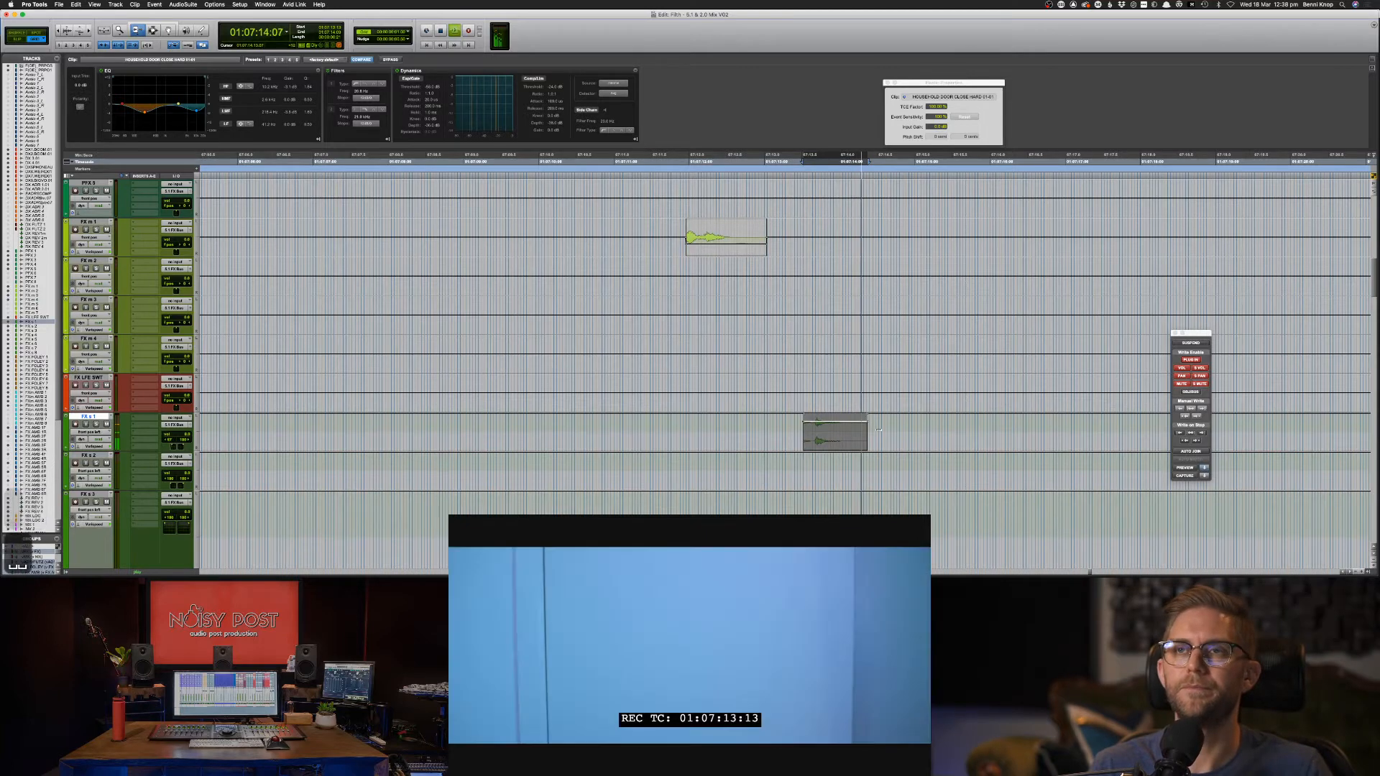
{"action": "key", "text": "space"}
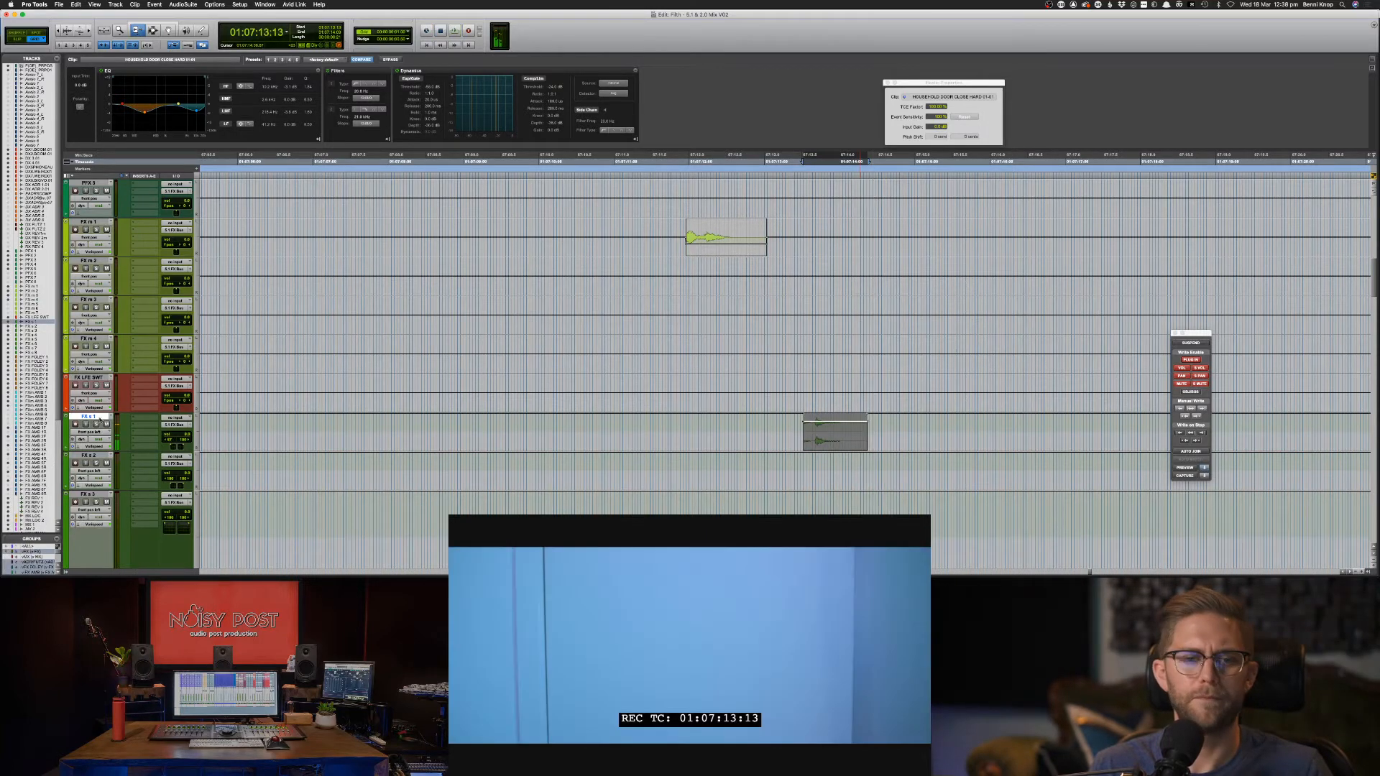
{"action": "key", "text": "minus"}
{"action": "key", "text": "F7"}
Review the door from earlier in the scene, then return to the Soundsnap results.
{"action": "left_click", "coordinate": [646, 393]}
{"action": "key", "text": "space"}
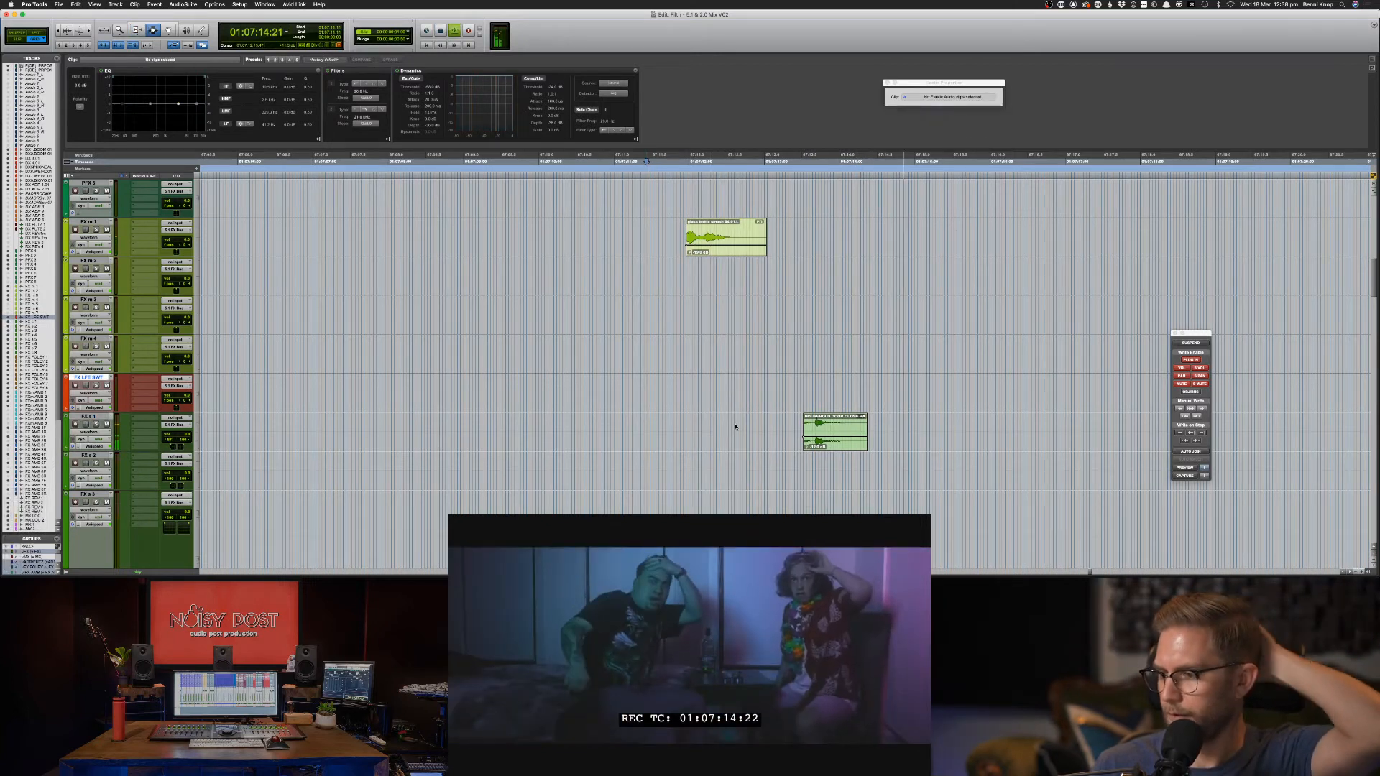
{"action": "key", "text": "space"}
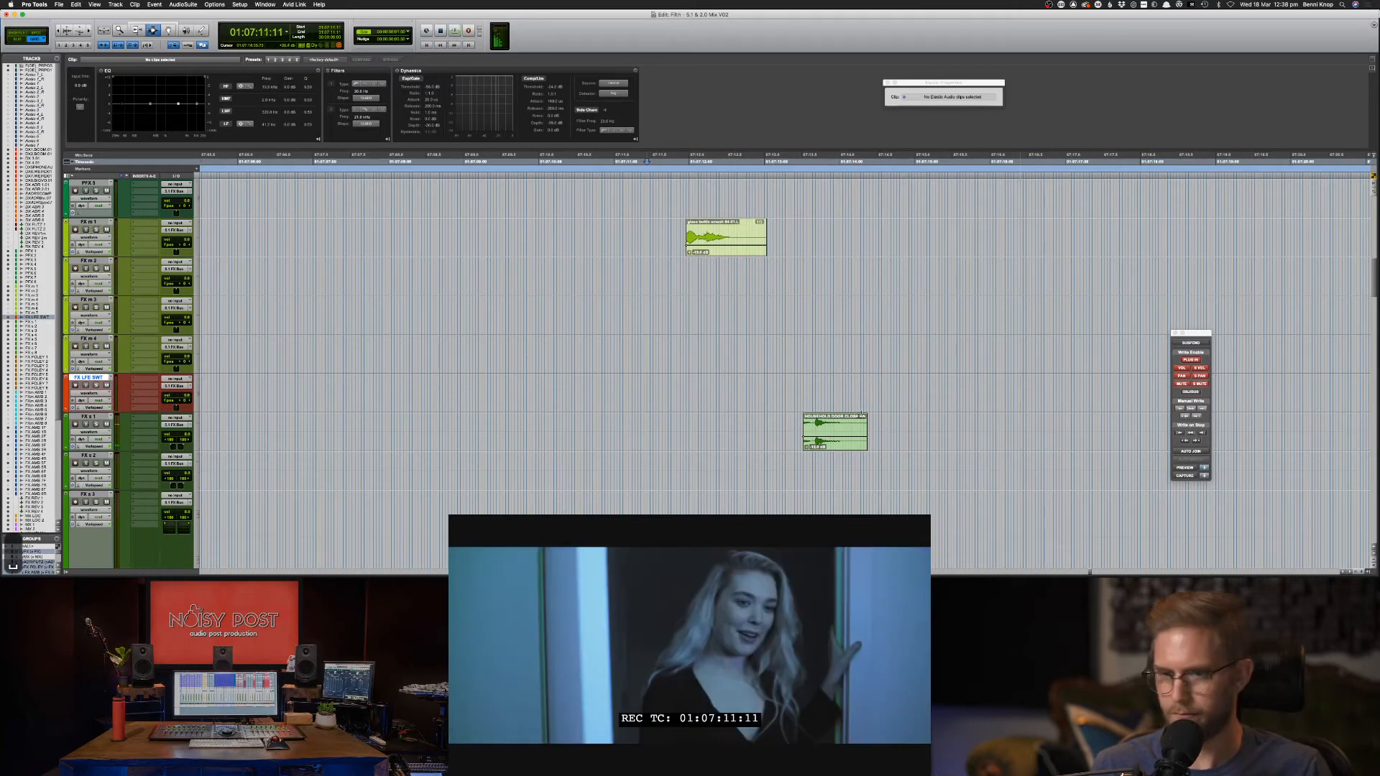
{"action": "left_click", "coordinate": [756, 438]}
{"action": "key", "text": "space"}
{"action": "key", "text": "super+bracketleft"}
{"action": "key", "text": "super+bracketleft"}
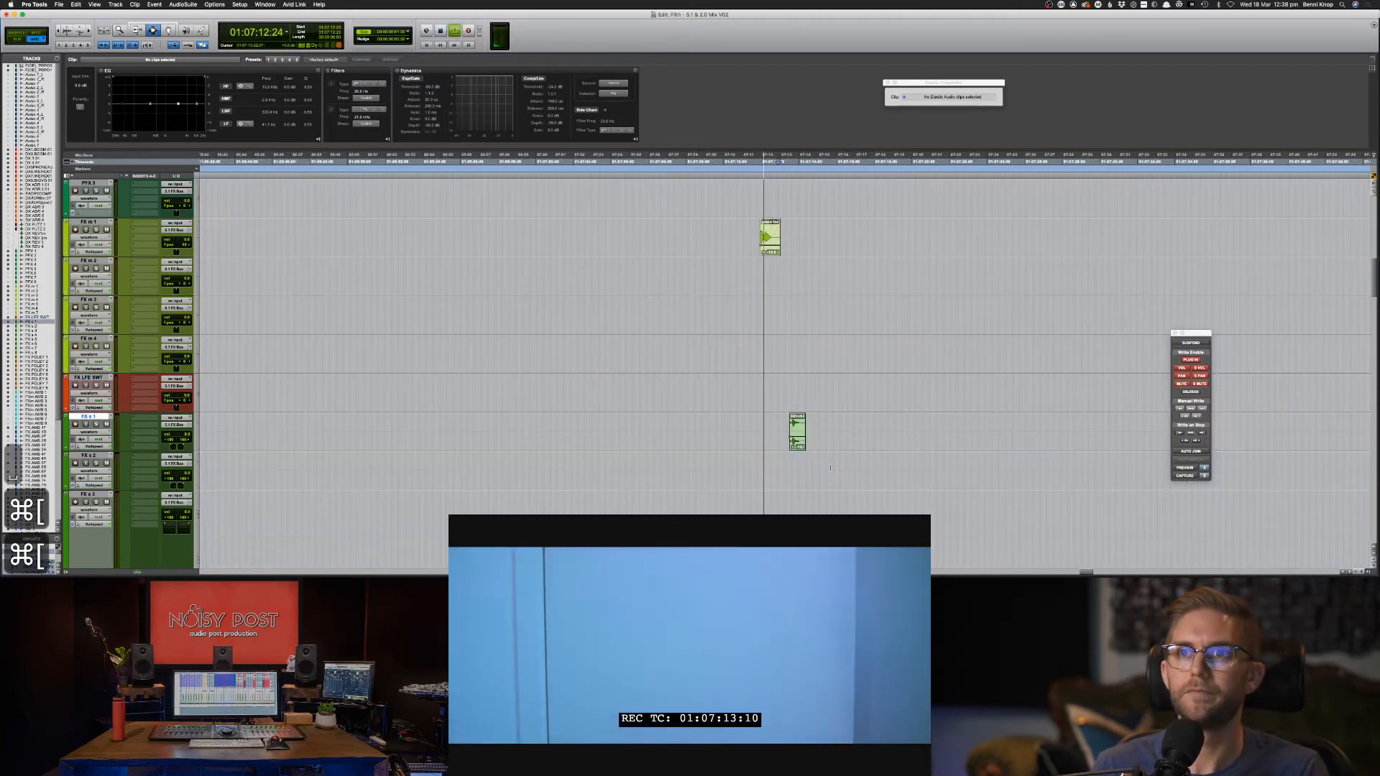
{"action": "scroll", "coordinate": [830, 468], "scroll_direction": "down", "scroll_amount": 3}
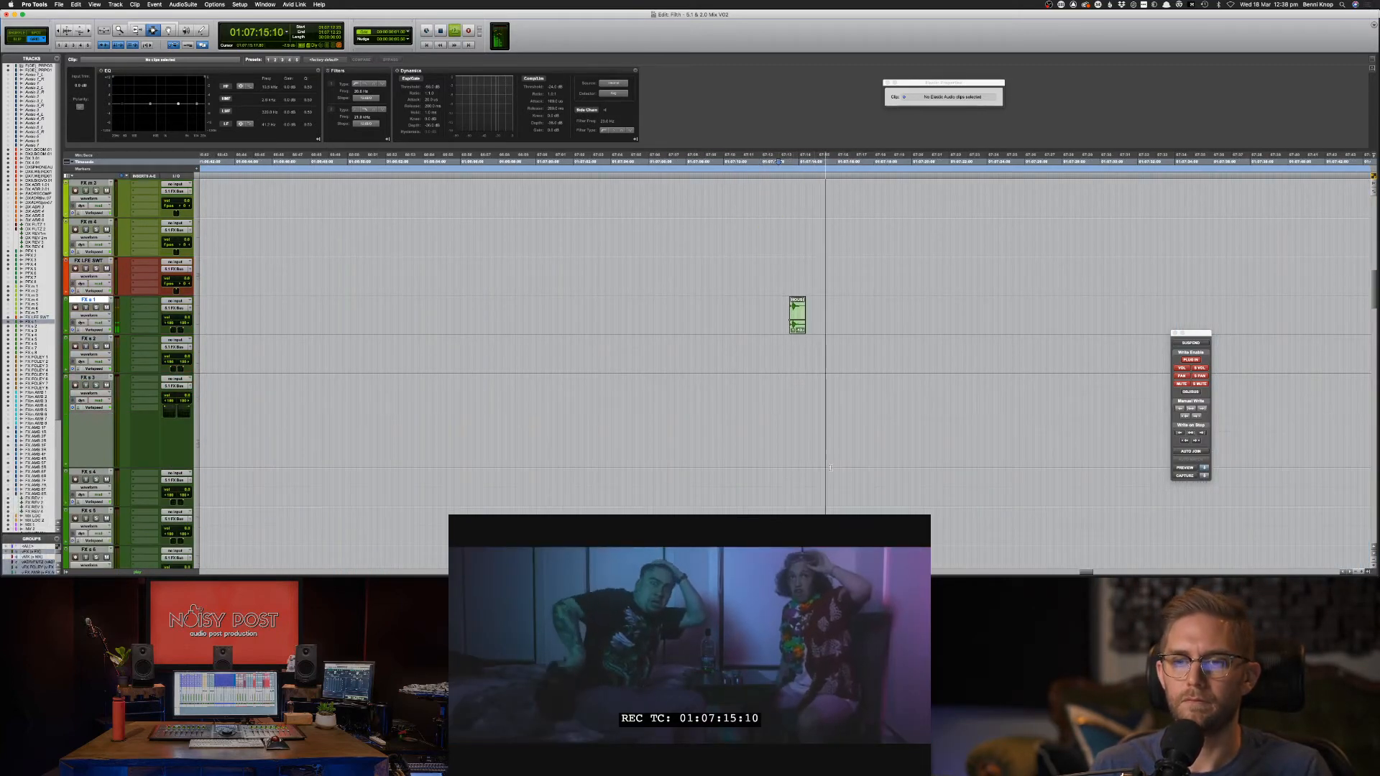
{"action": "scroll", "coordinate": [831, 468], "scroll_direction": "up", "scroll_amount": 2}
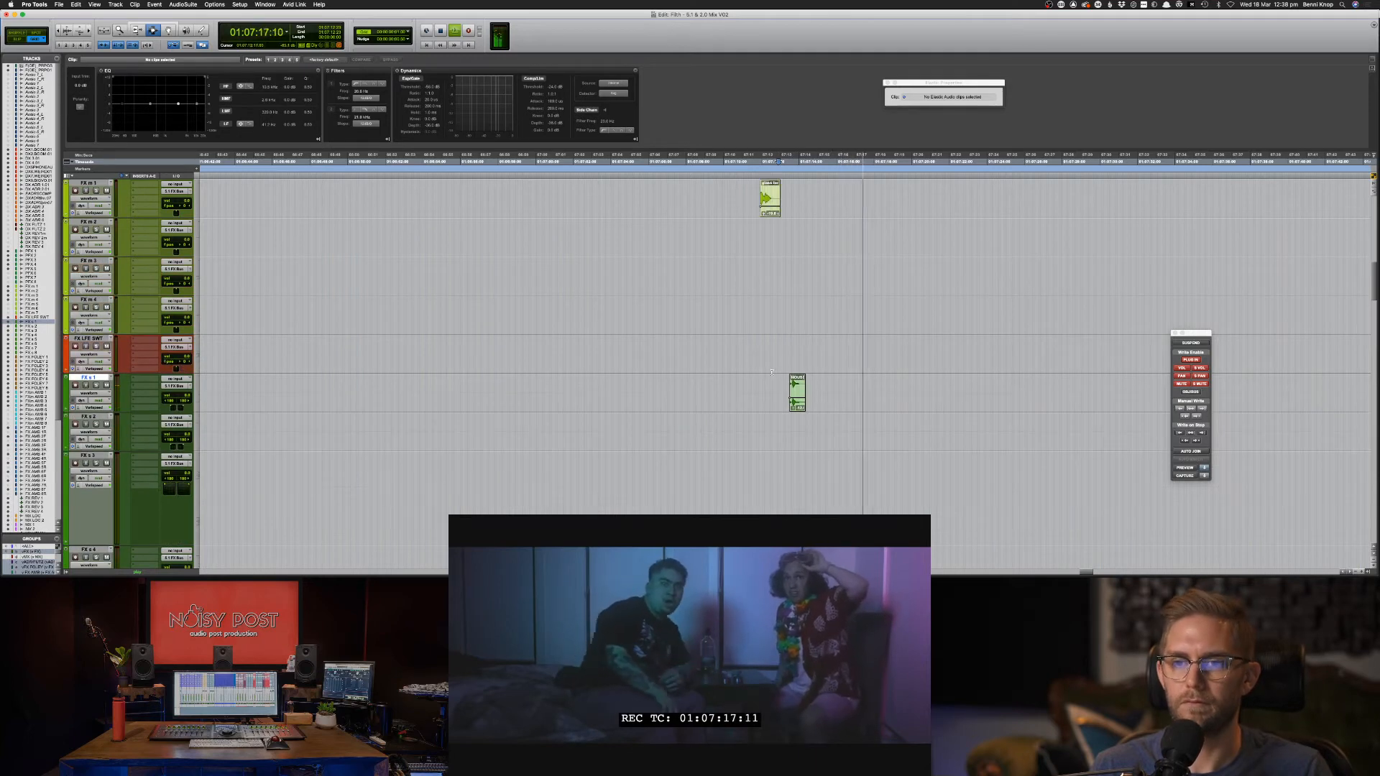
{"action": "key", "text": "space"}
{"action": "key", "text": "super+Tab"}
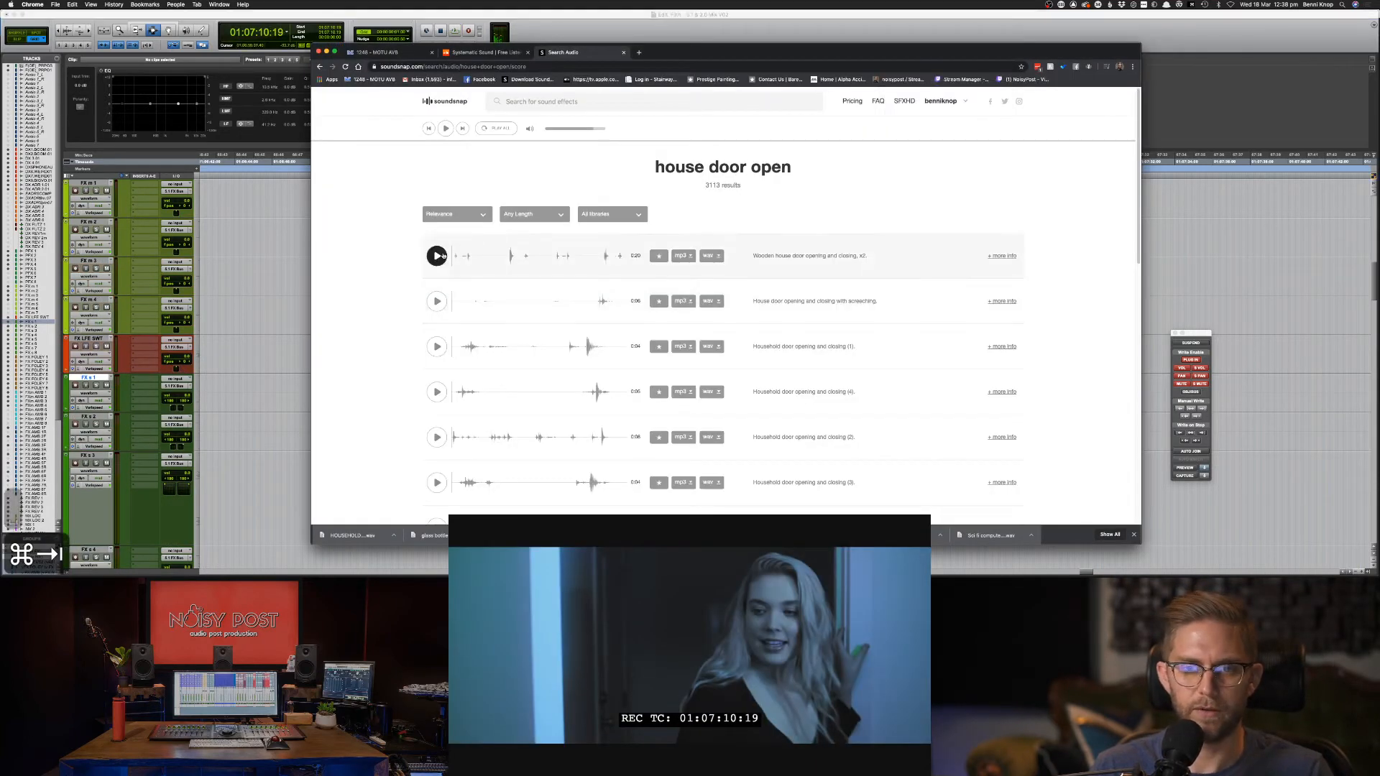
Preview the house door open results and download the fourth household door open-and-close WAV.
{"action": "left_click", "coordinate": [436, 256]}
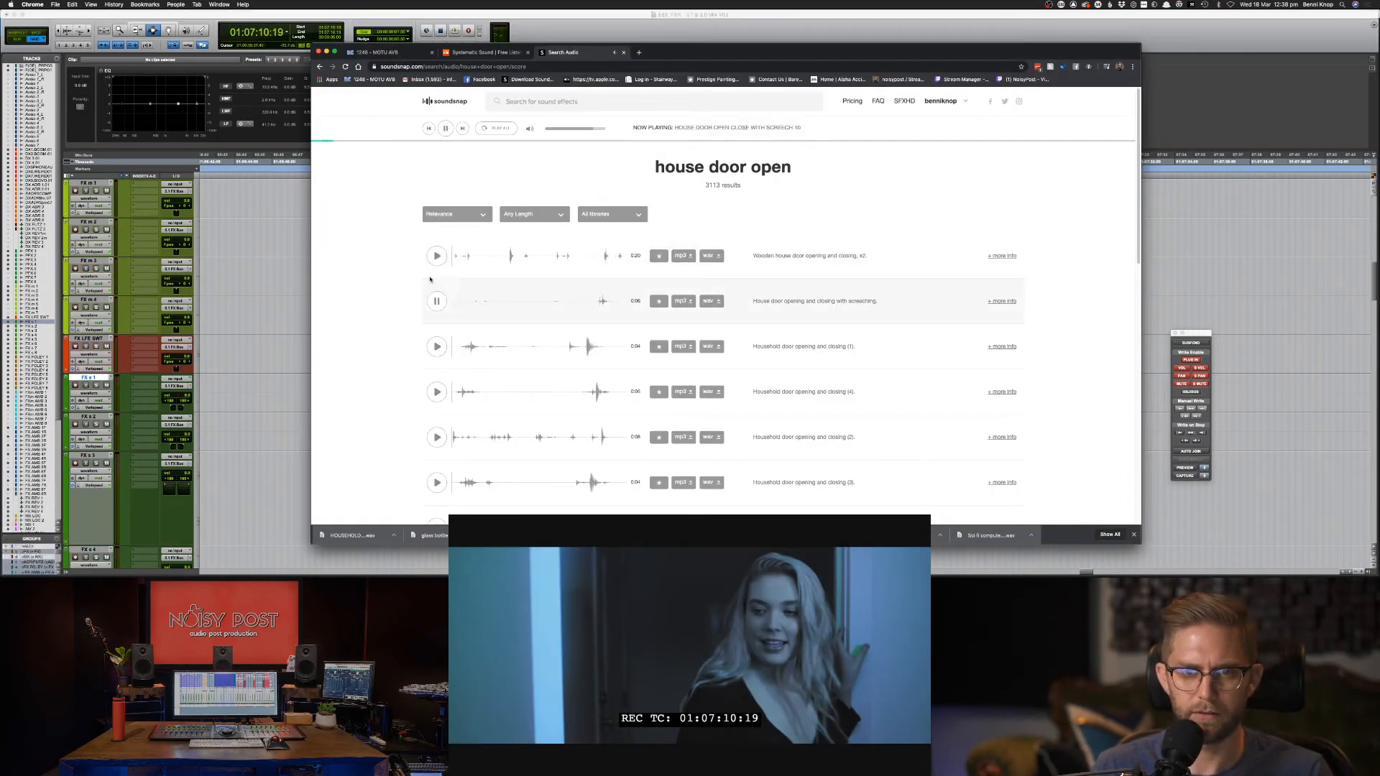
{"action": "left_click", "coordinate": [436, 256]}
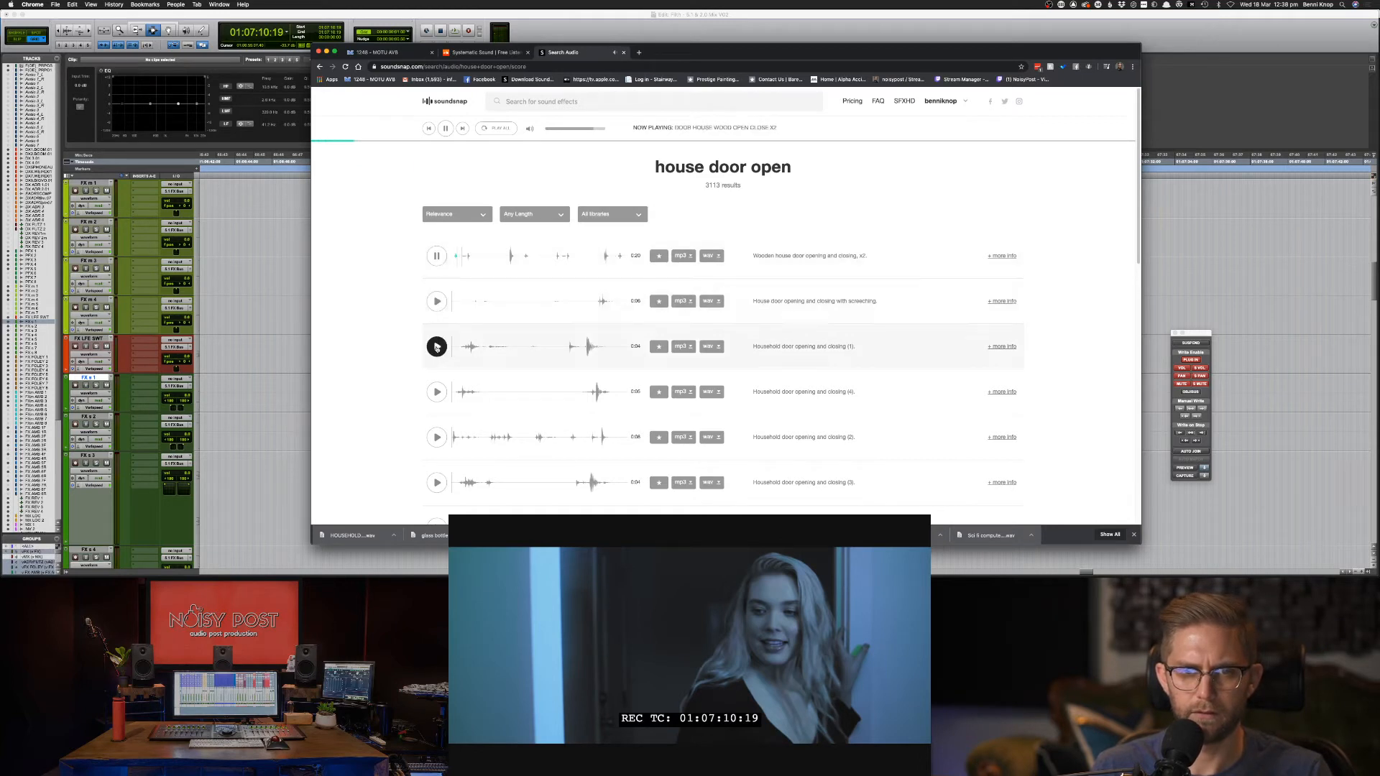
{"action": "left_click", "coordinate": [437, 392]}
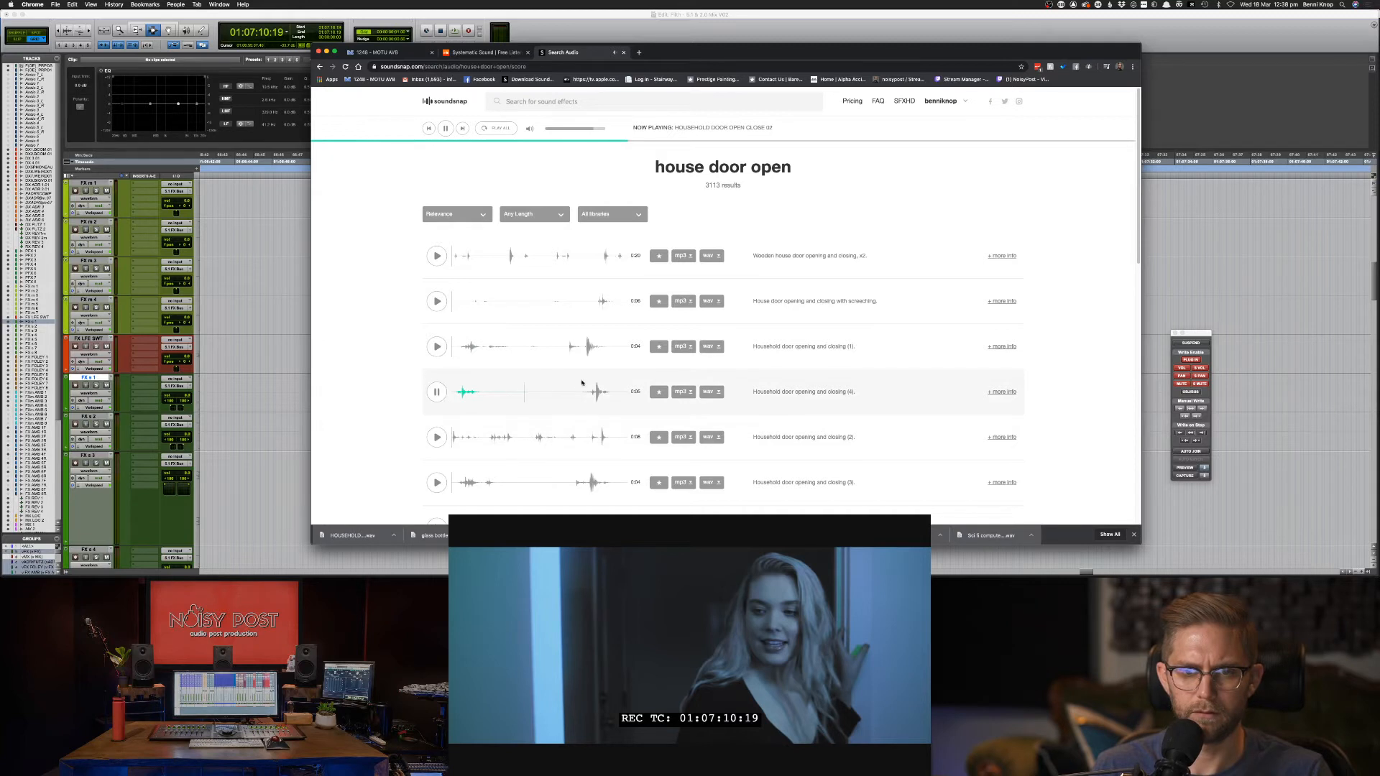
{"action": "left_click", "coordinate": [436, 392]}
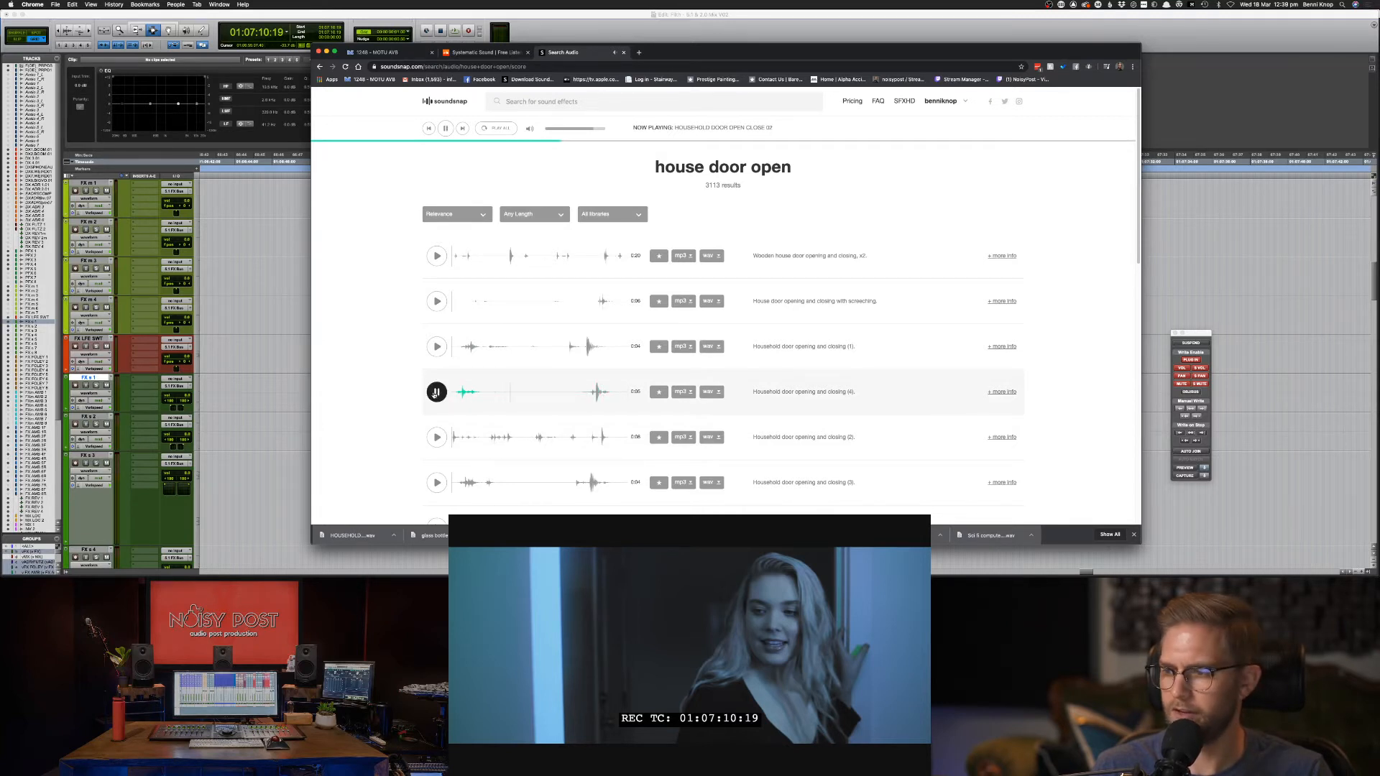
{"action": "left_click", "coordinate": [712, 393]}
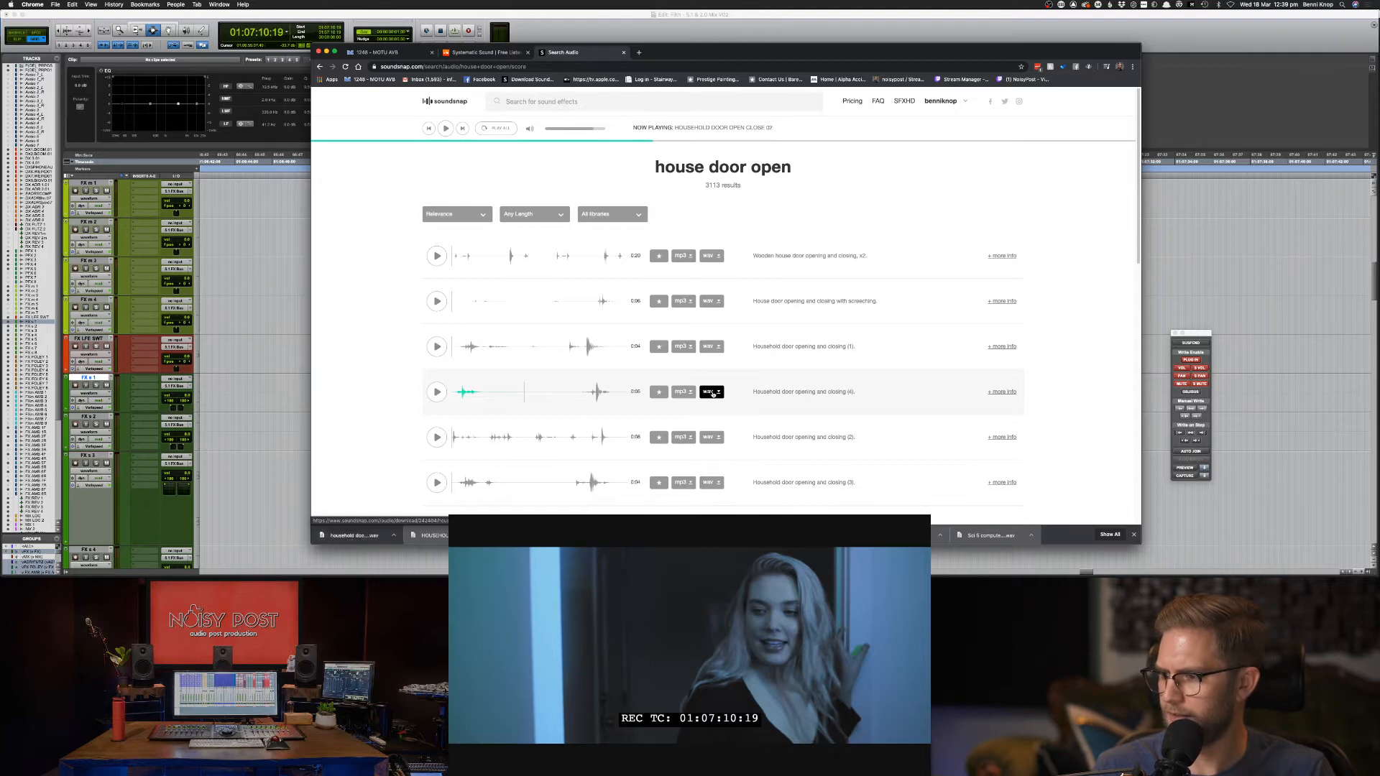
Drag the downloaded door sound from Chrome's download shelf into the Pro Tools session.
{"action": "key", "text": "super+Tab"}
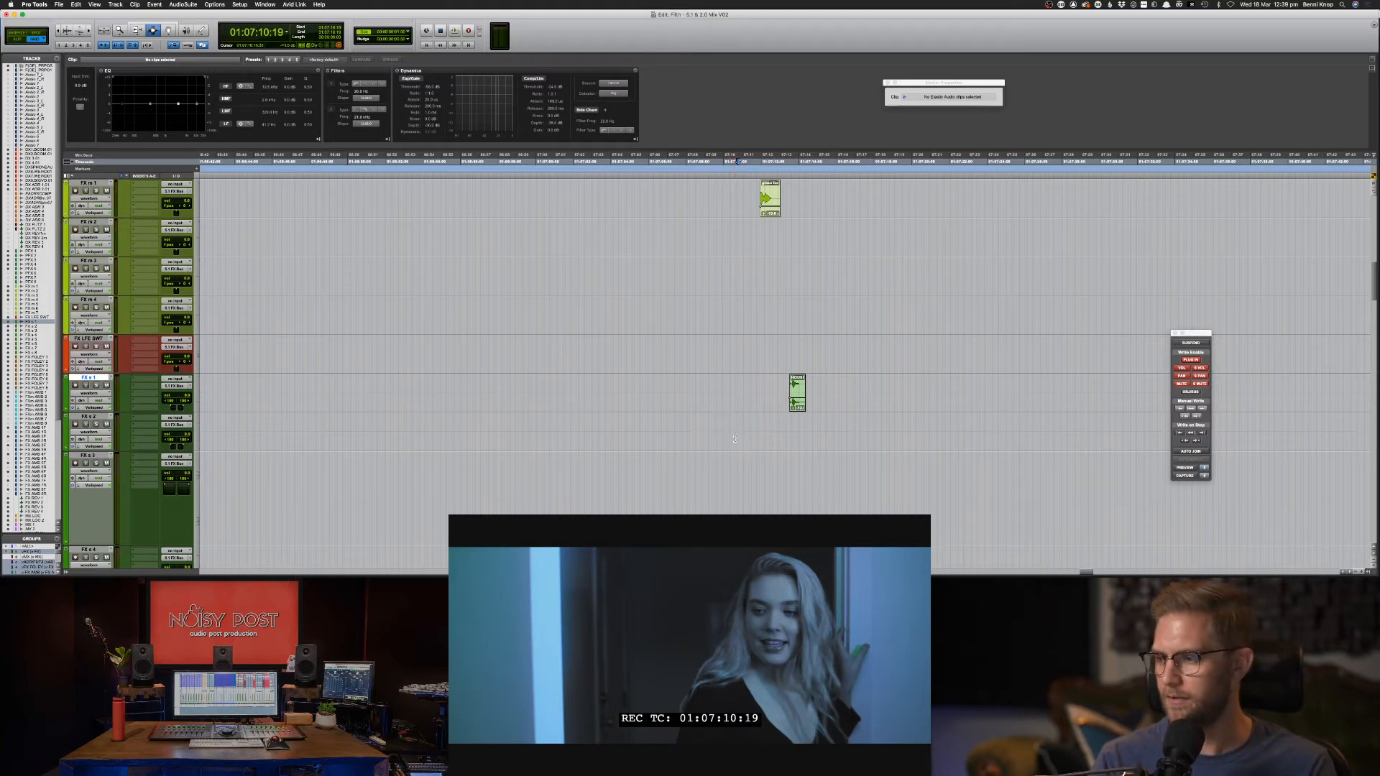
{"action": "key", "text": "super+Tab"}
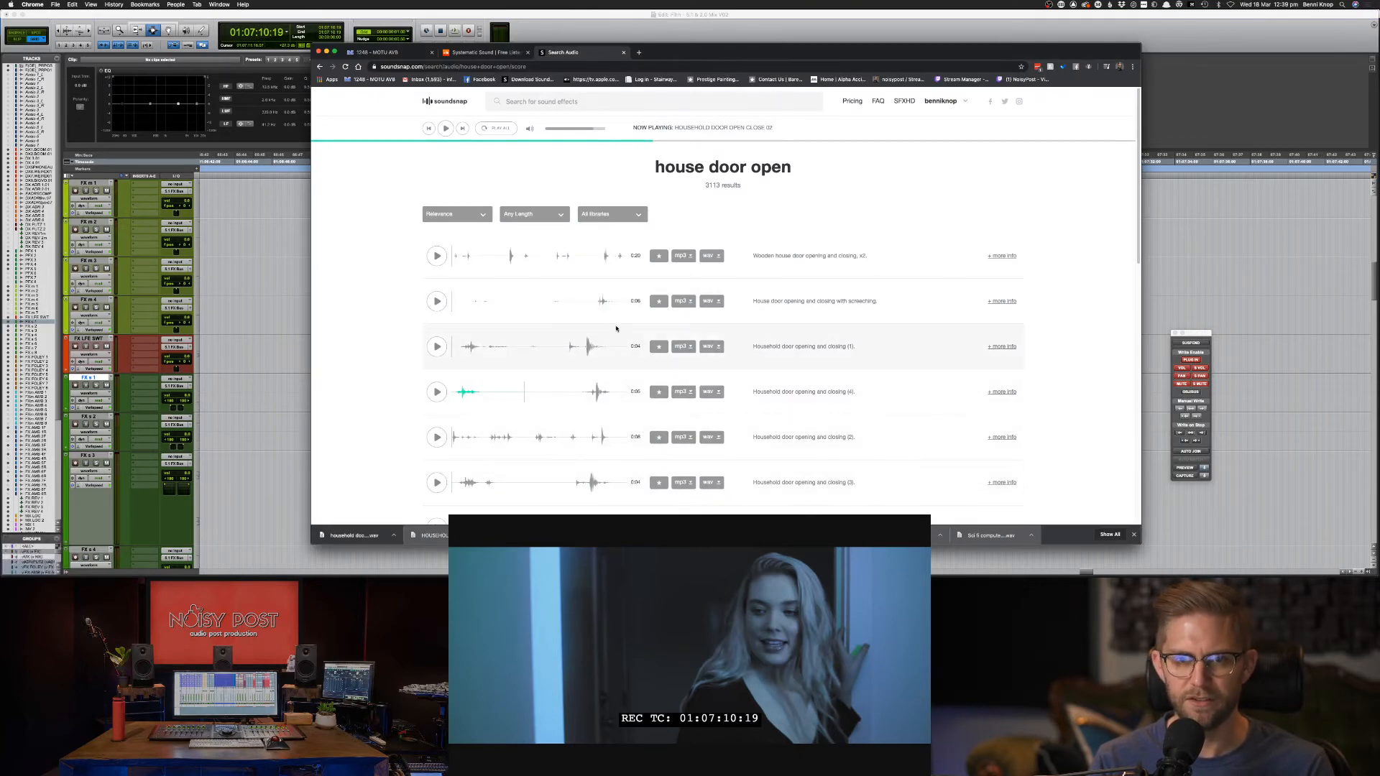
{"action": "key", "text": "super+Tab"}
{"action": "key", "text": "super+Tab"}
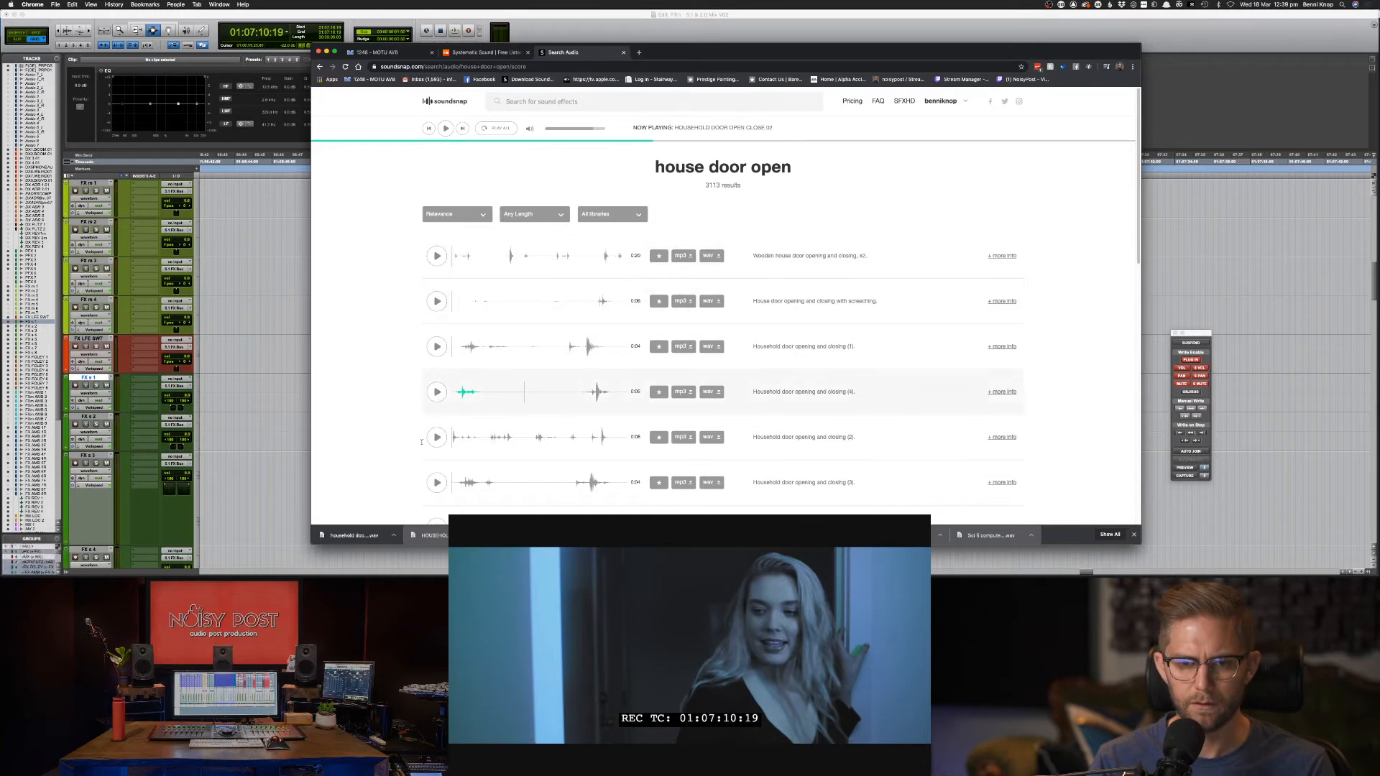
{"action": "left_click_drag", "start_coordinate": [350, 536], "coordinate": [571, 493]}
Drop the door WAV onto FX m 2, mute the HOUSE clip, and delete the FX m 3 copy.
{"action": "left_click_drag", "start_coordinate": [599, 480], "coordinate": [733, 221]}
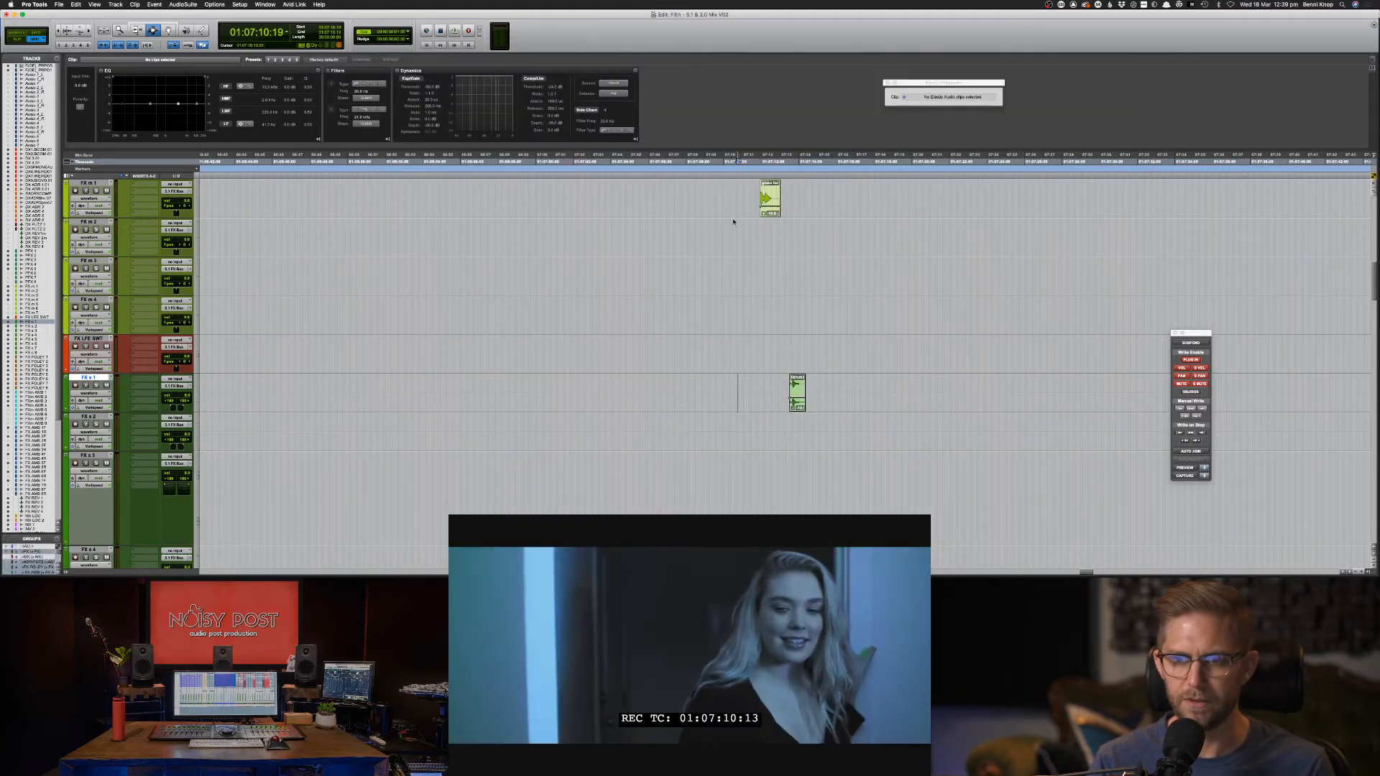
{"action": "left_click", "coordinate": [775, 398]}
{"action": "left_click", "coordinate": [800, 396]}
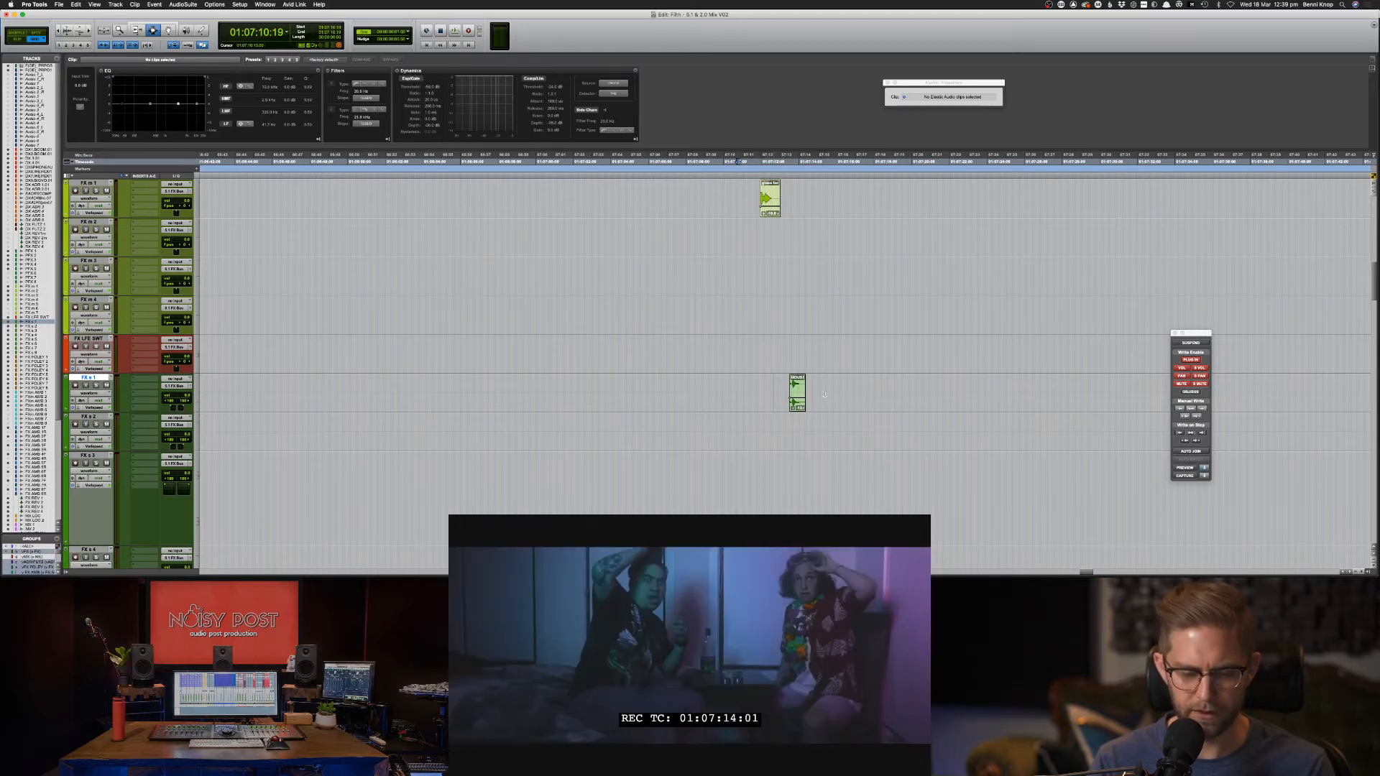
{"action": "left_click_drag", "start_coordinate": [775, 396], "coordinate": [825, 394]}
{"action": "key", "text": "super+m"}
{"action": "left_click_drag", "start_coordinate": [845, 277], "coordinate": [715, 269]}
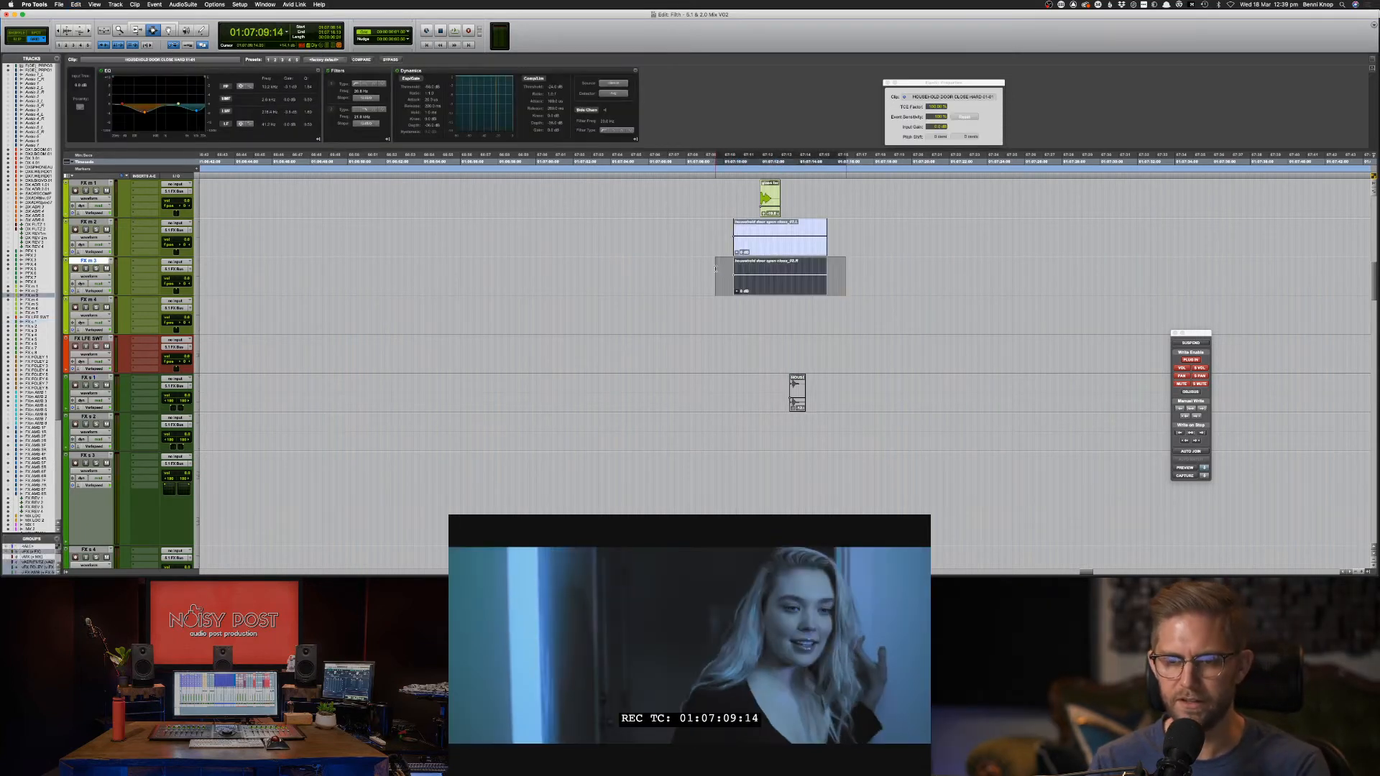
{"action": "key", "text": "Delete"}
Nudge and drag the door clip earlier on FX m 2 to match picture, then play to check sync.
{"action": "left_click", "coordinate": [779, 253]}
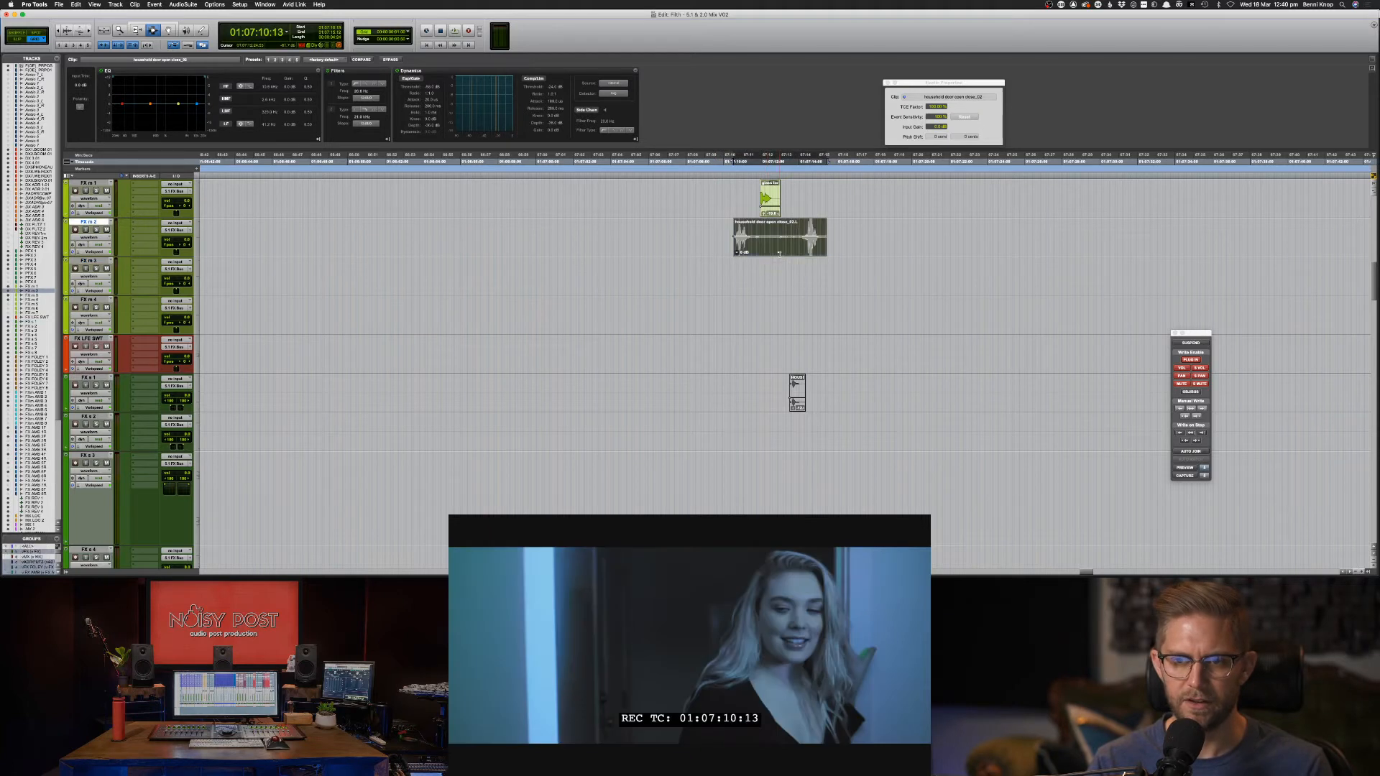
{"action": "key", "text": "m"}
{"action": "key", "text": "m"}
{"action": "key", "text": "m"}
{"action": "key", "text": "m"}
{"action": "key", "text": "m"}
{"action": "key", "text": "m"}
{"action": "key", "text": "m"}
{"action": "key", "text": "m"}
{"action": "key", "text": "m"}
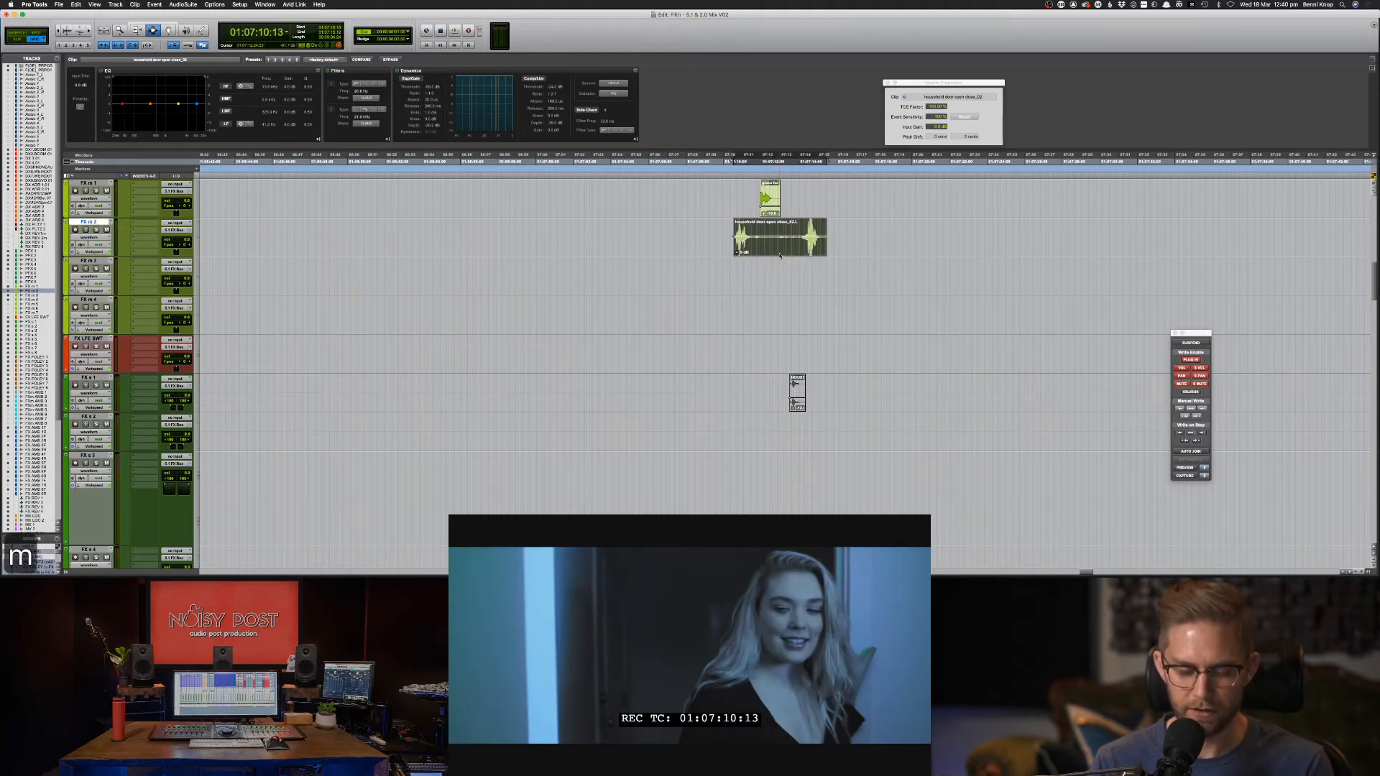
{"action": "key", "text": "F8"}
{"action": "key", "text": "n"}
{"action": "key", "text": "n"}
{"action": "key", "text": "n"}
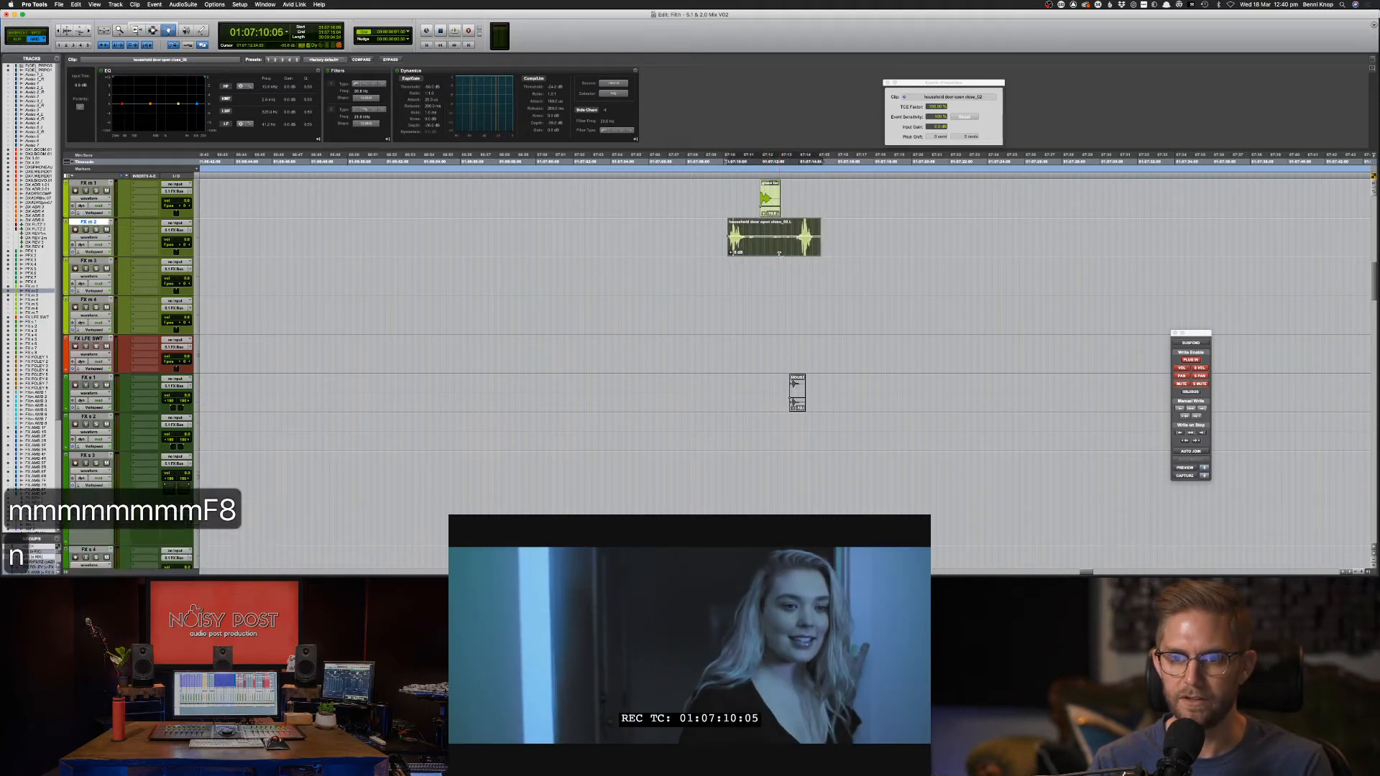
{"action": "key", "text": "m"}
{"action": "key", "text": "m"}
{"action": "key", "text": "m"}
{"action": "key", "text": "m"}
{"action": "key", "text": "m"}
{"action": "key", "text": "m"}
{"action": "key", "text": "m"}
{"action": "key", "text": "m"}
{"action": "key", "text": "m"}
{"action": "key", "text": "m"}
{"action": "key", "text": "m"}
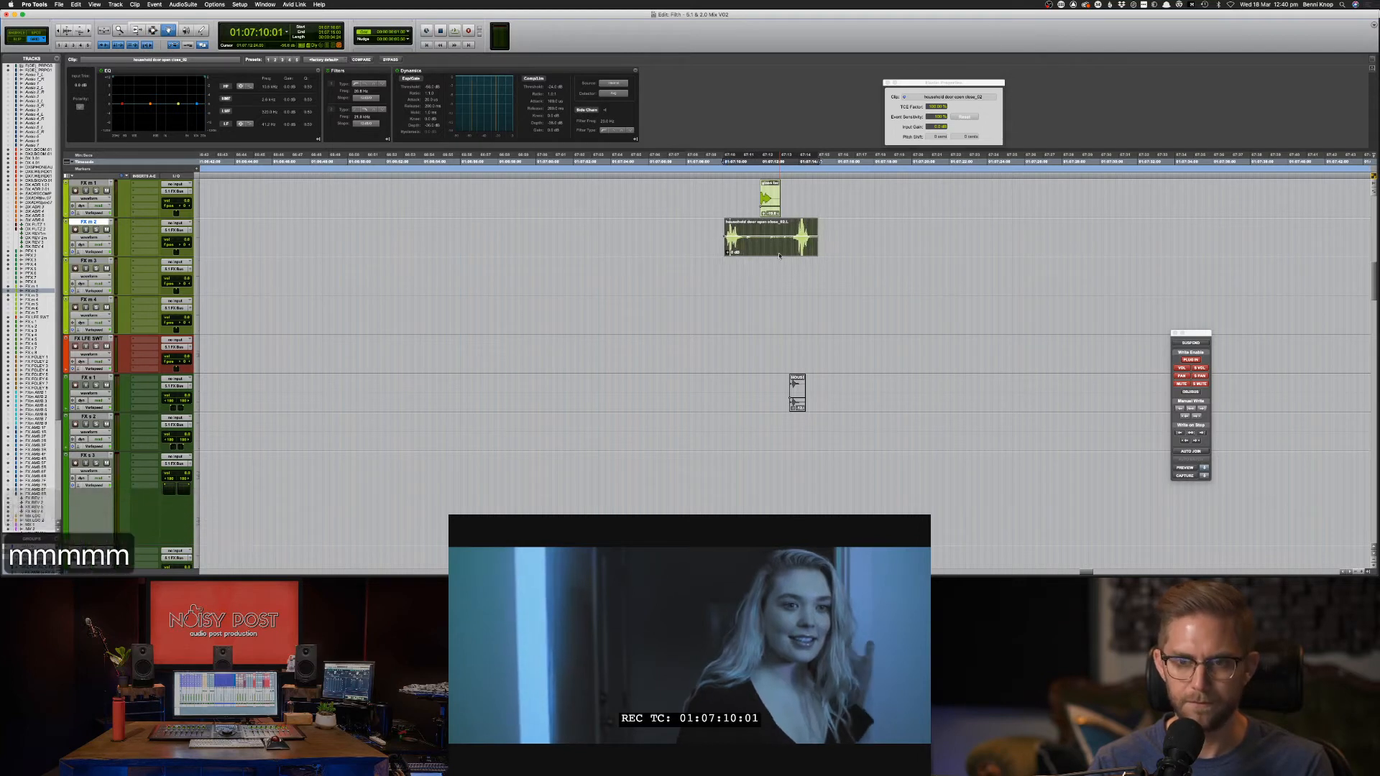
{"action": "key", "text": "n"}
{"action": "key", "text": "m"}
{"action": "key", "text": "m"}
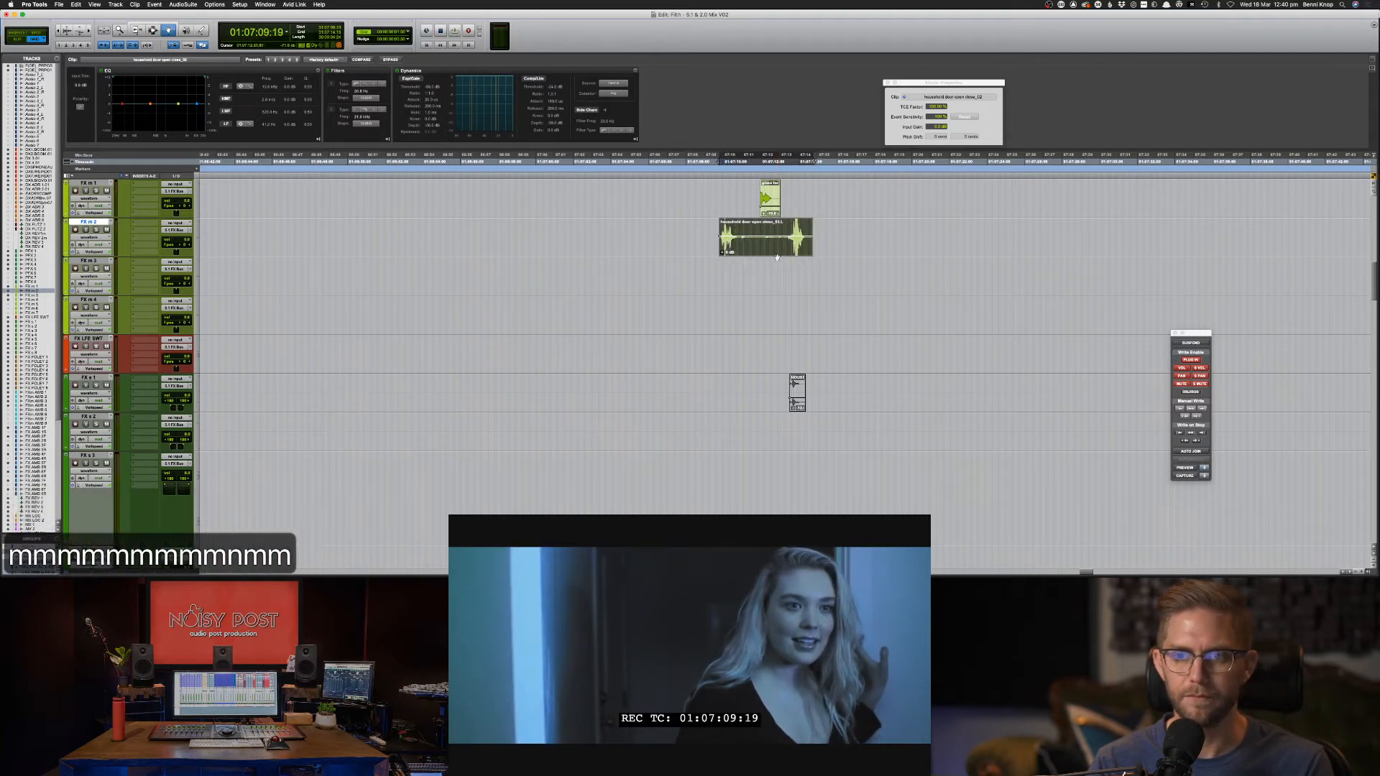
{"action": "key", "text": "m"}
{"action": "key", "text": "F8"}
{"action": "key", "text": "F8"}
{"action": "key", "text": "F8"}
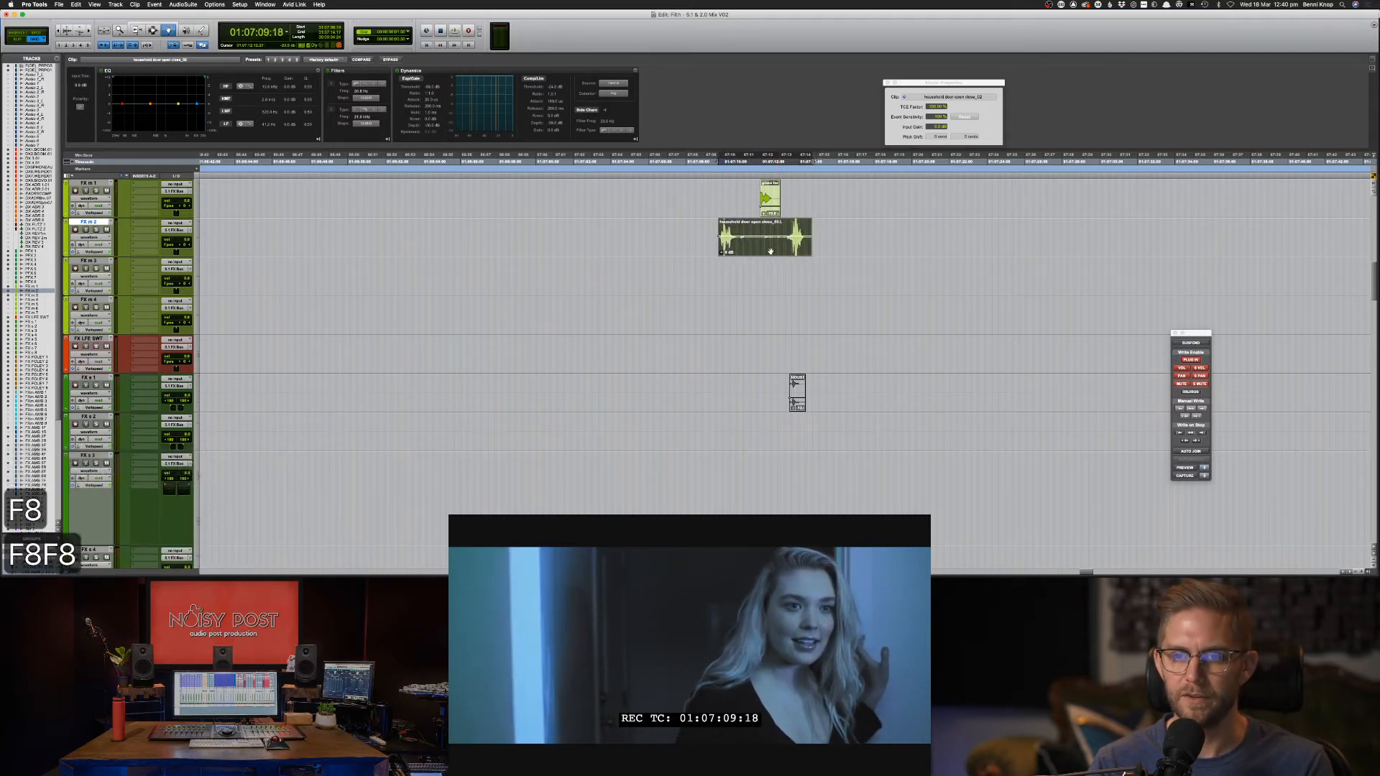
{"action": "left_click_drag", "start_coordinate": [771, 251], "coordinate": [704, 249]}
{"action": "key", "text": "space"}
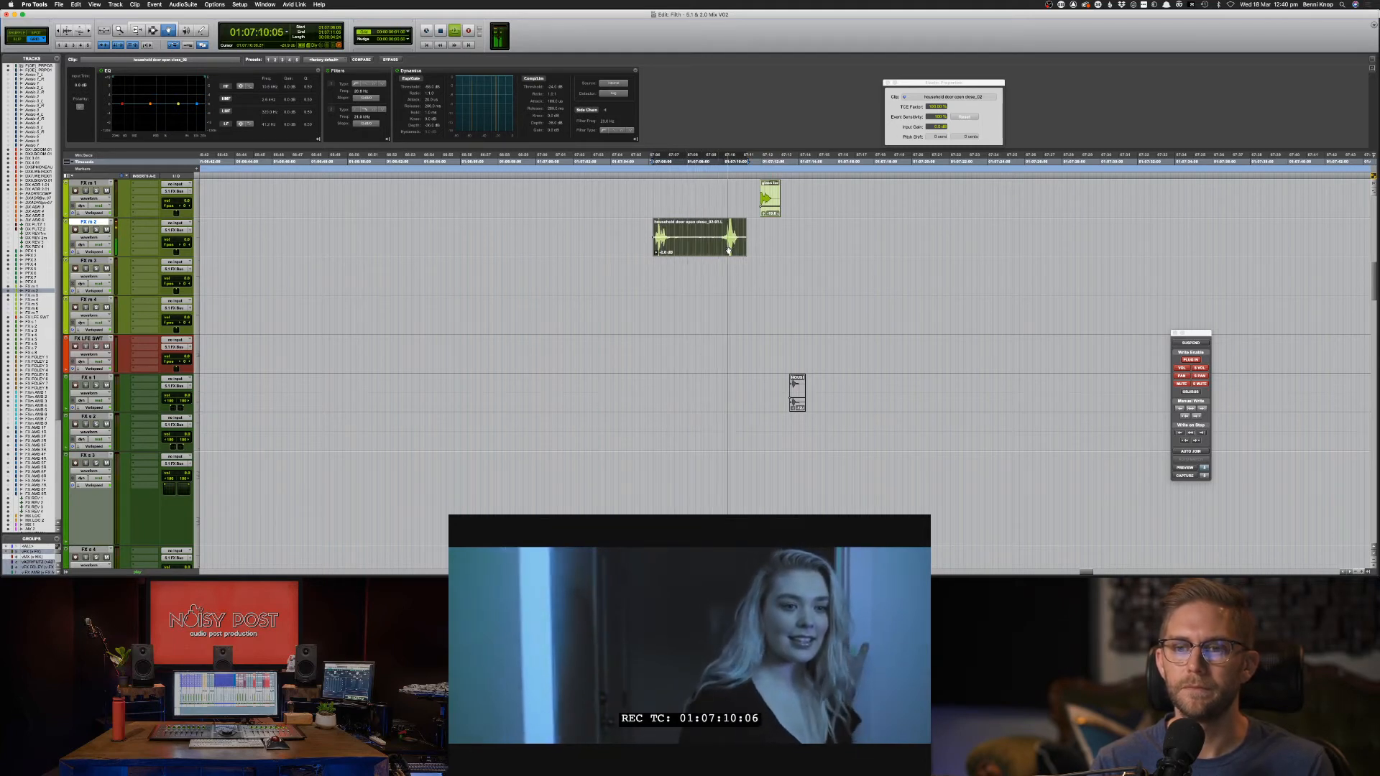
Remove the middle section of the door clip.
{"action": "key", "text": "F7"}
{"action": "left_click_drag", "start_coordinate": [676, 241], "coordinate": [799, 250]}
{"action": "key", "text": "Delete"}
Give the door clip a 35 Hz, -6.1 dB low-shelf cut, audition it, and park at 01:07:05:04.
{"action": "key", "text": "F8"}
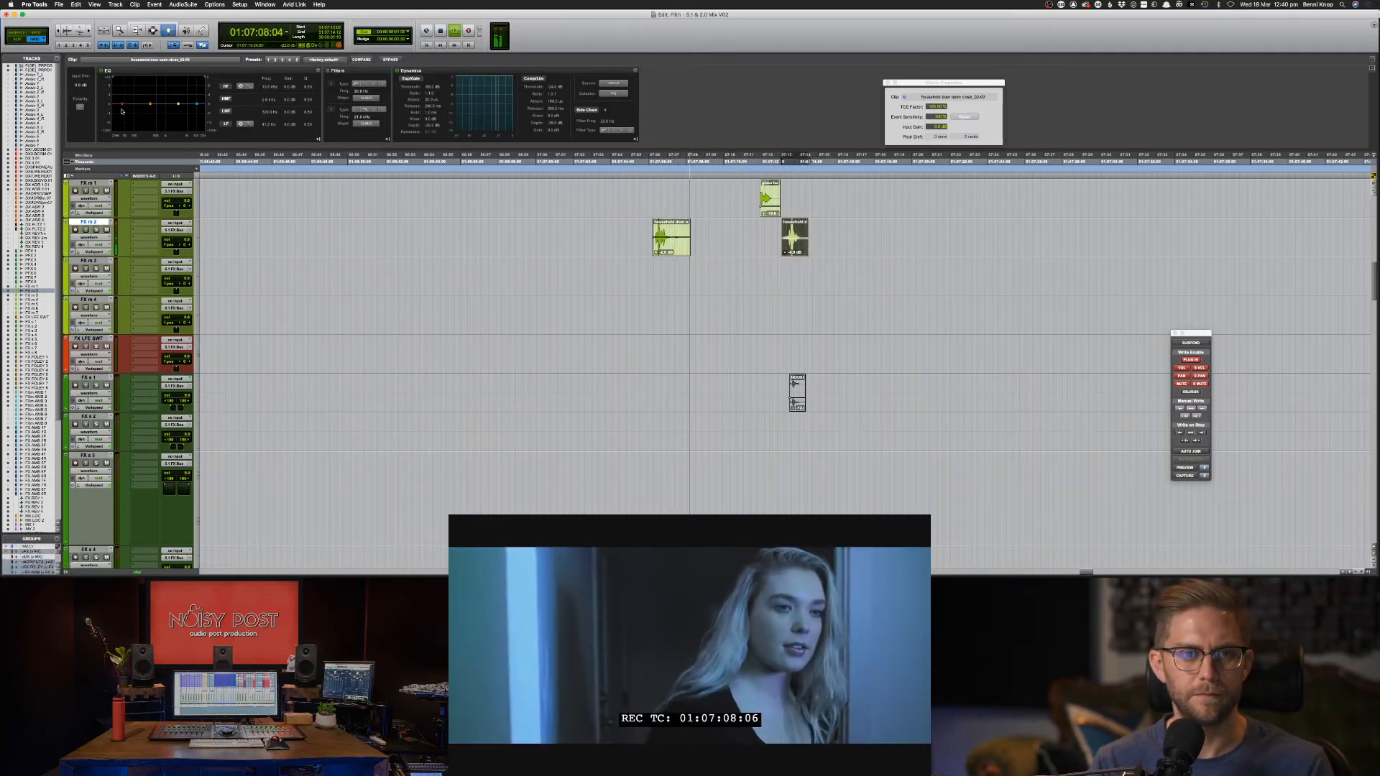
{"action": "left_click_drag", "start_coordinate": [122, 104], "coordinate": [117, 113]}
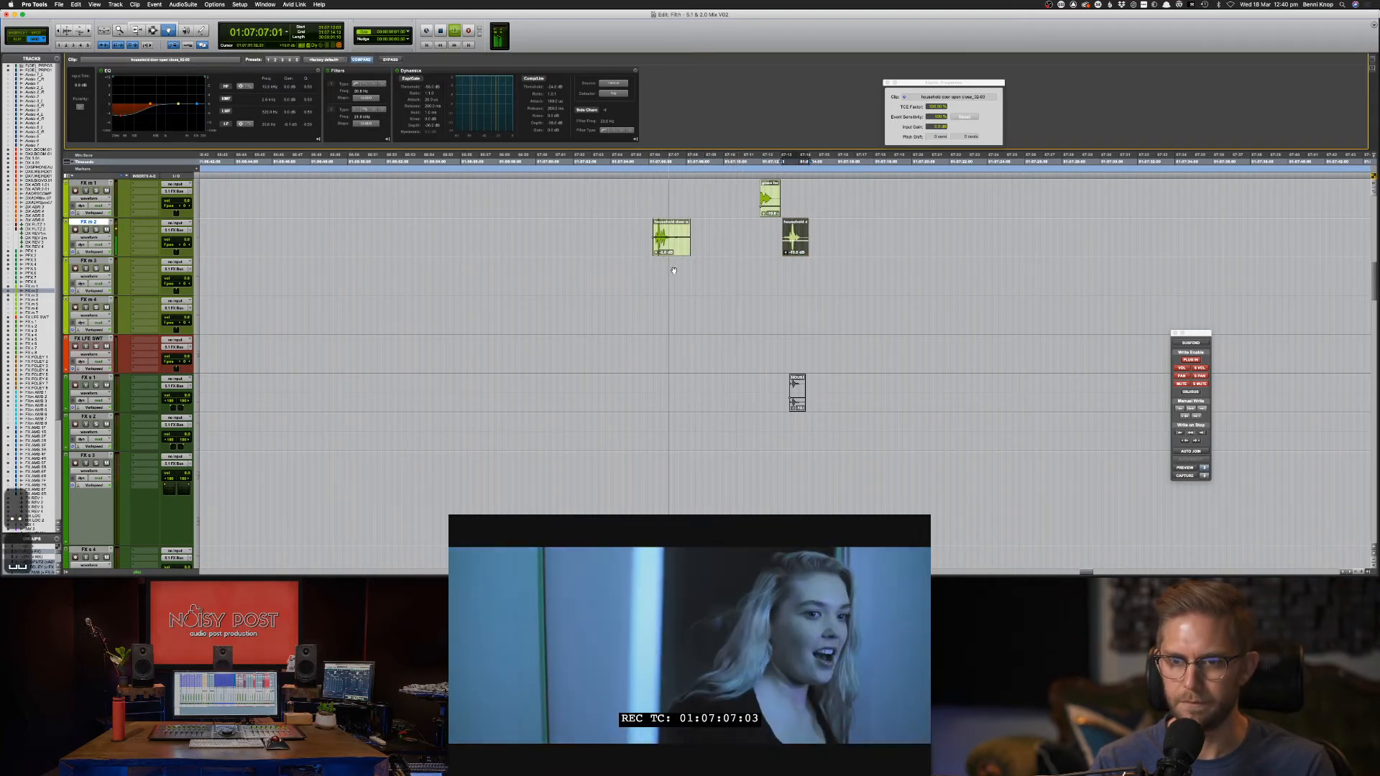
{"action": "key", "text": "space"}
{"action": "key", "text": "space"}
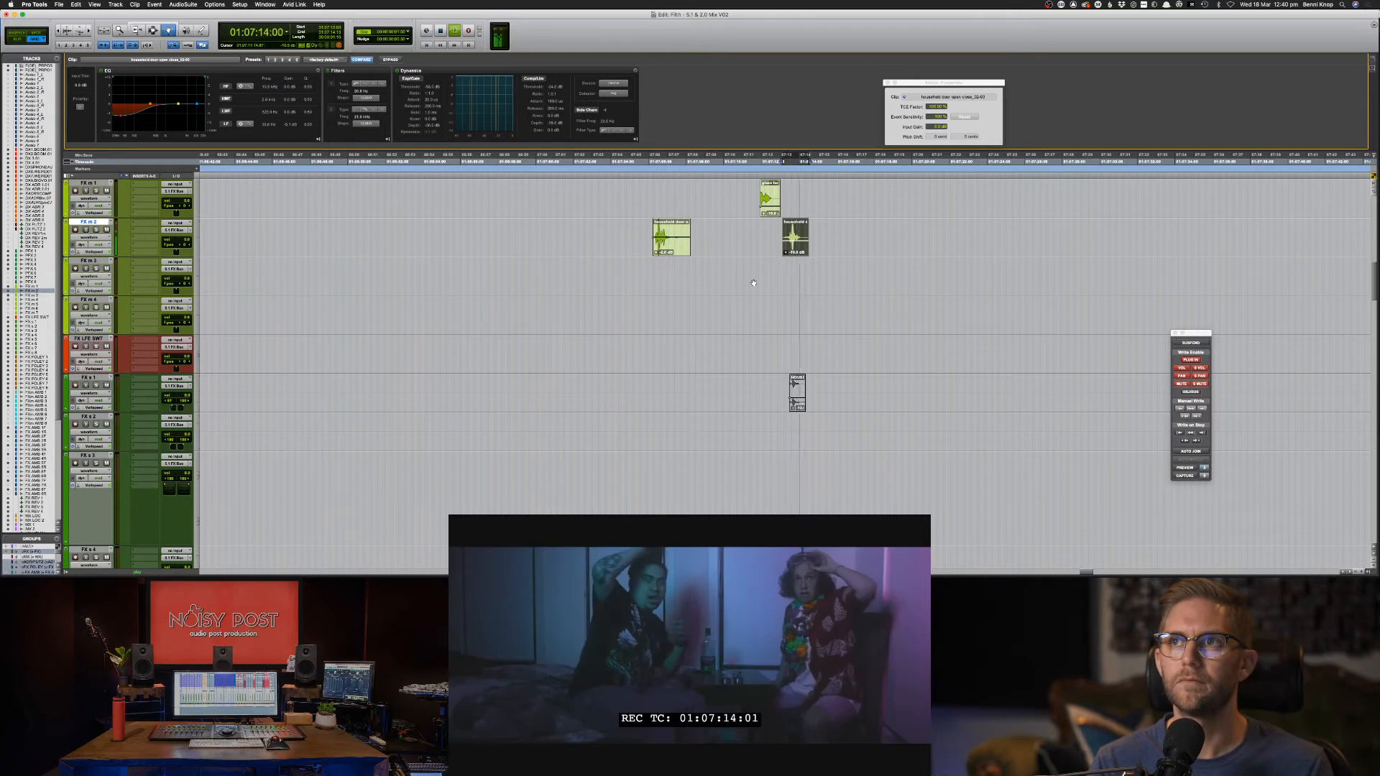
{"action": "key", "text": "space"}
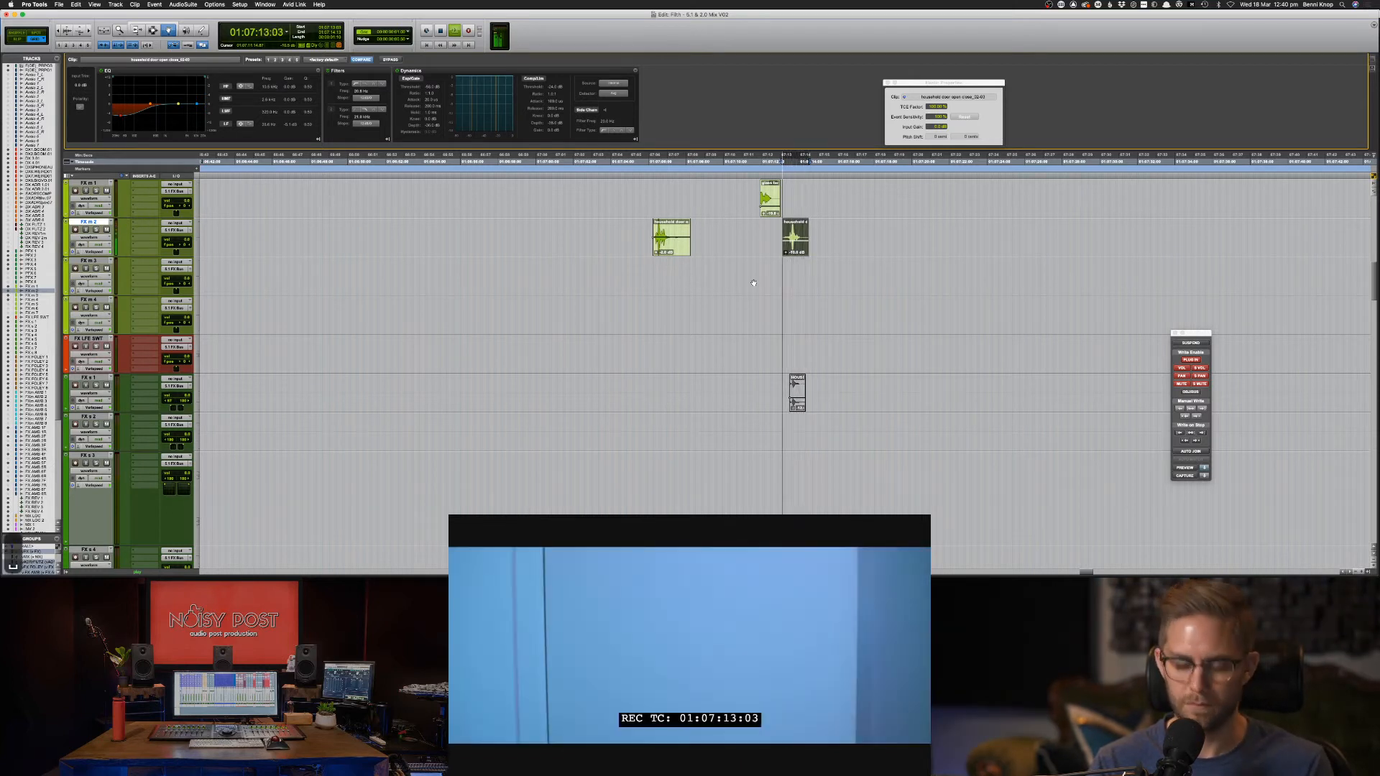
{"action": "key", "text": "F7"}
{"action": "left_click", "coordinate": [633, 230]}
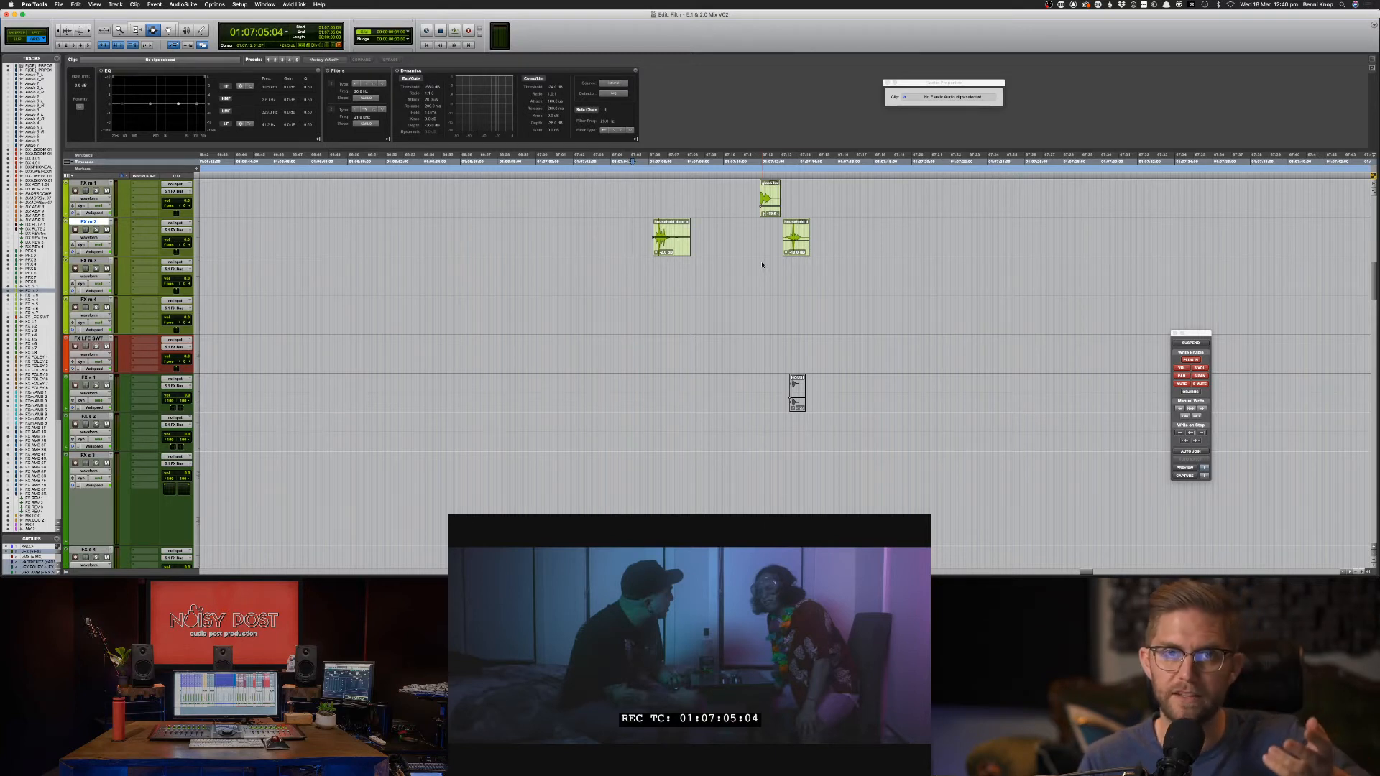
{"action": "scroll", "coordinate": [762, 271], "scroll_direction": "up", "scroll_amount": 6}
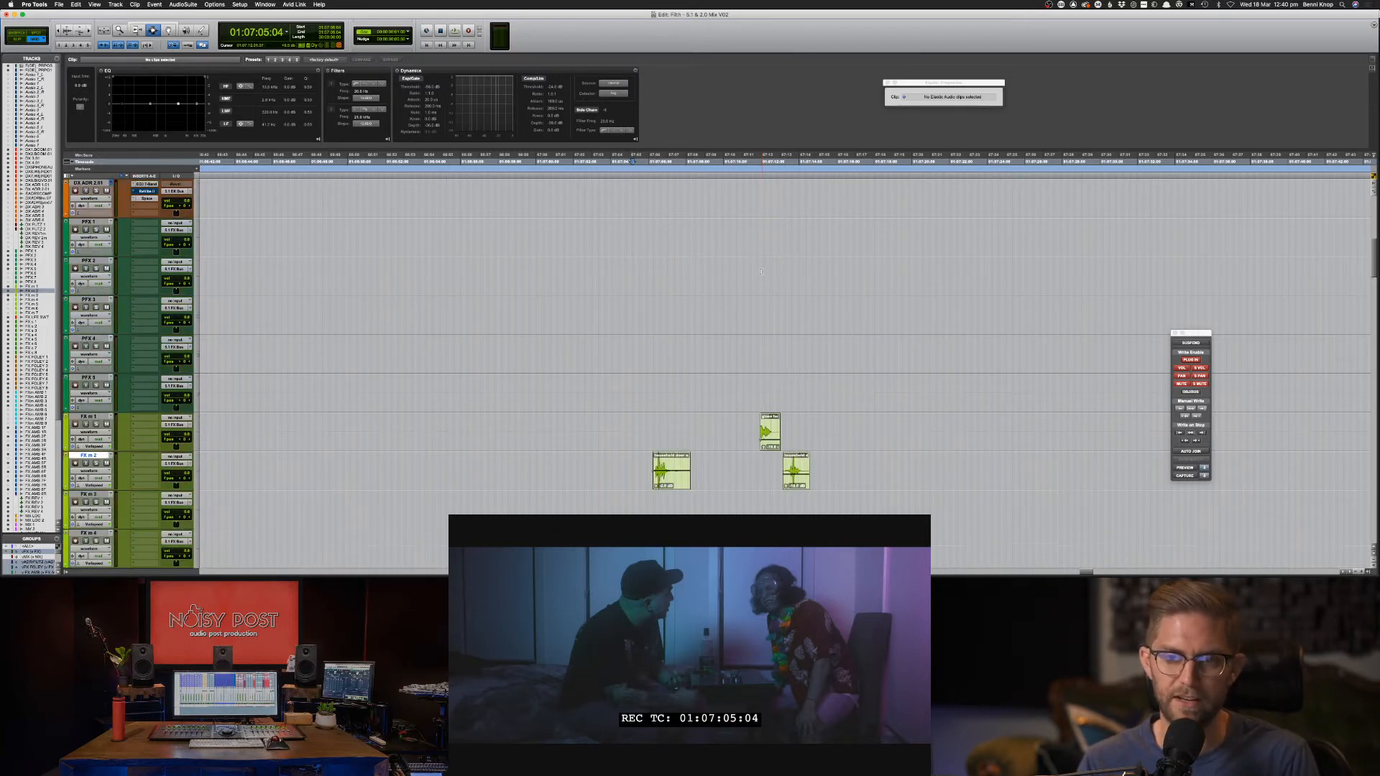
{"action": "scroll", "coordinate": [503, 314], "scroll_direction": "up", "scroll_amount": 10}
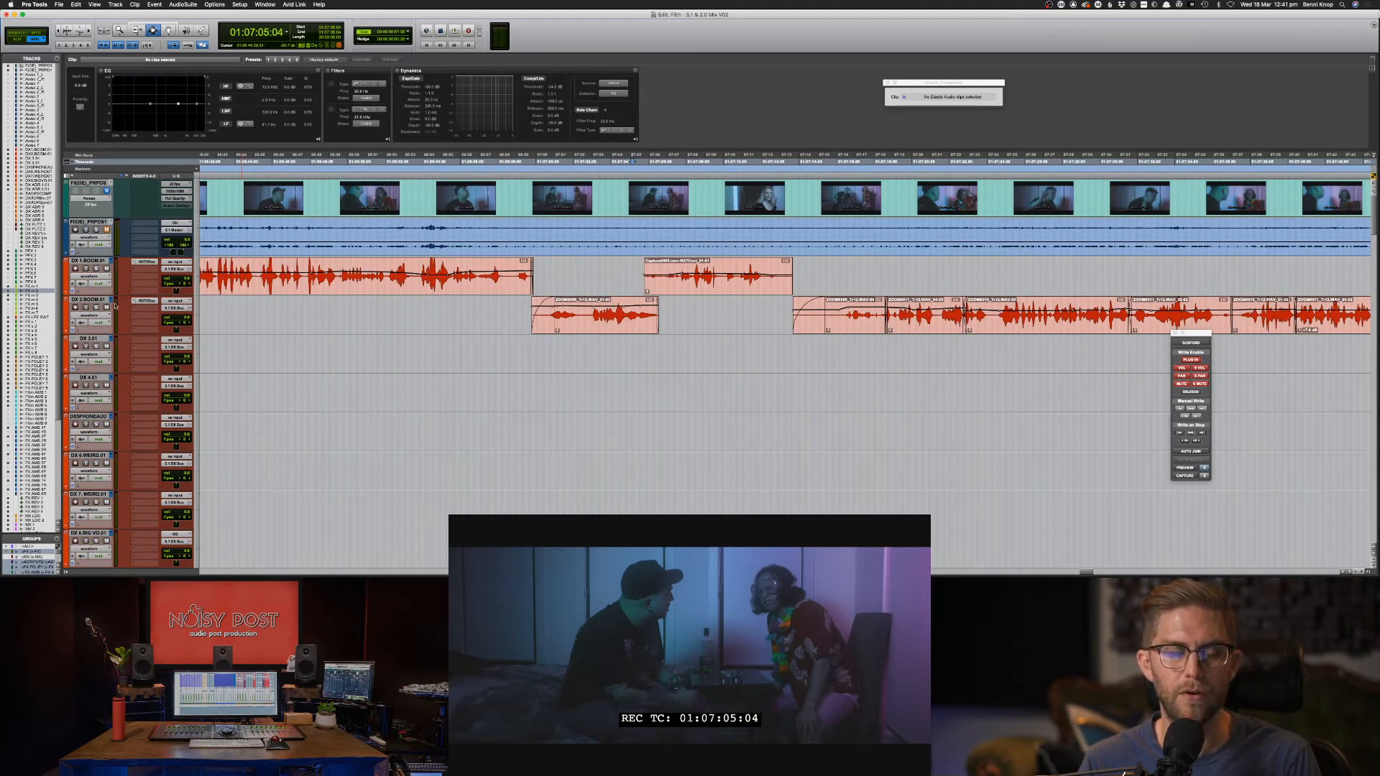
{"action": "left_click", "coordinate": [113, 261]}
{"action": "left_click", "coordinate": [126, 255]}
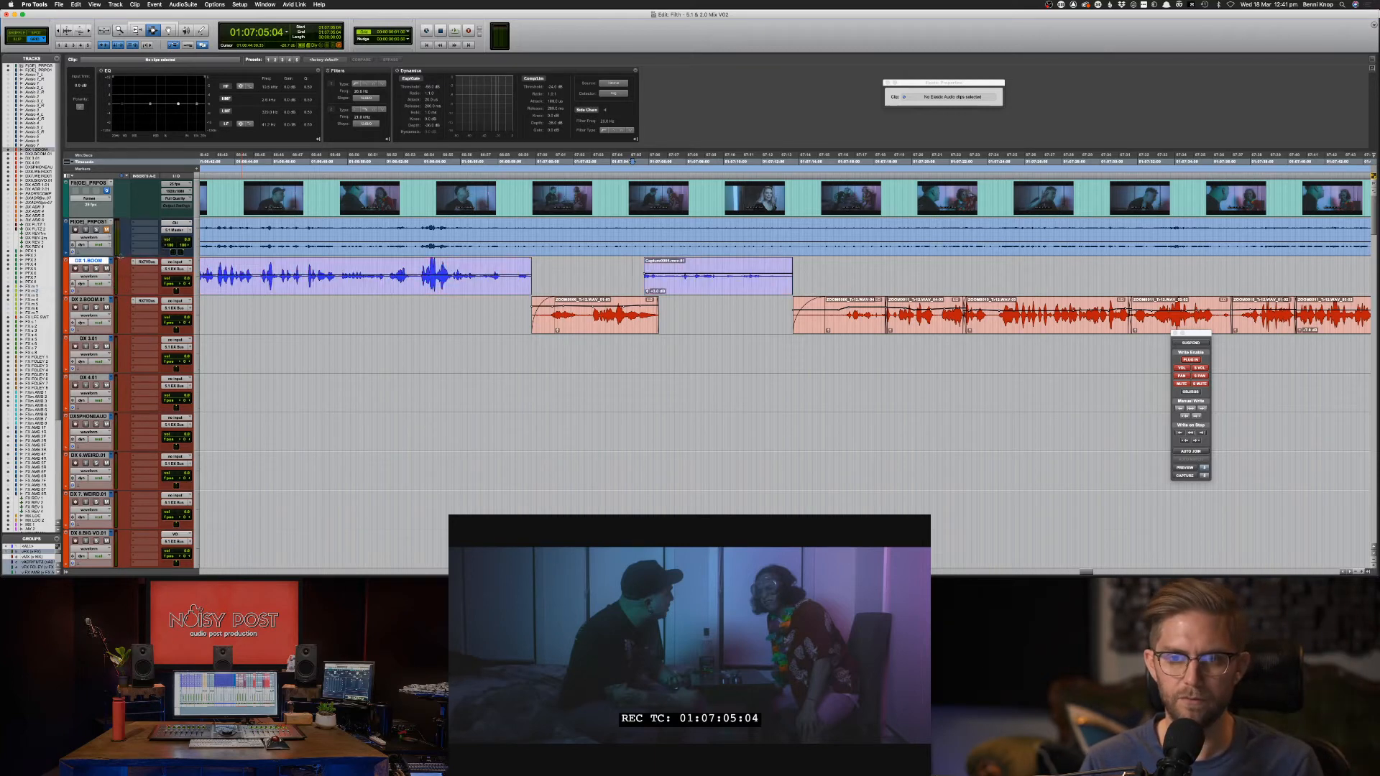
{"action": "left_click", "coordinate": [112, 264]}
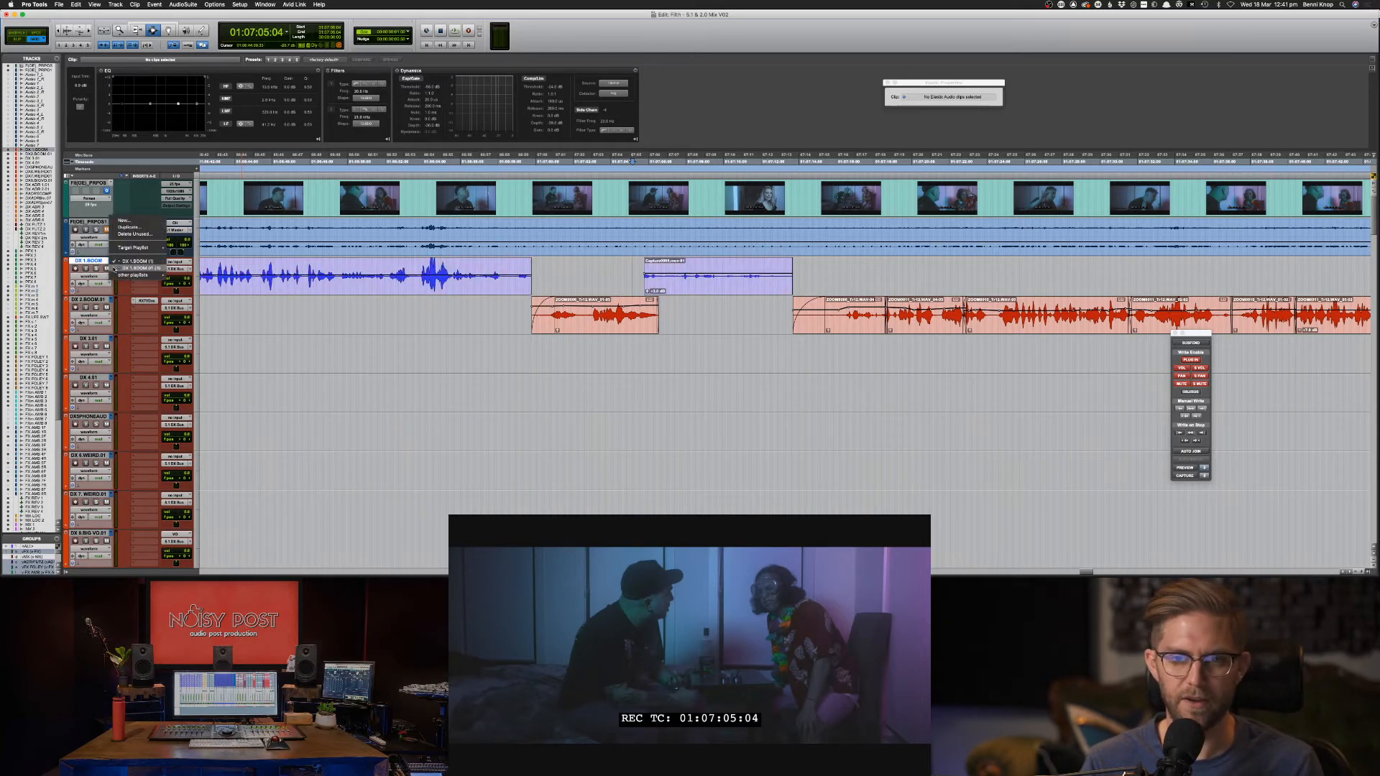
{"action": "left_click", "coordinate": [141, 269]}
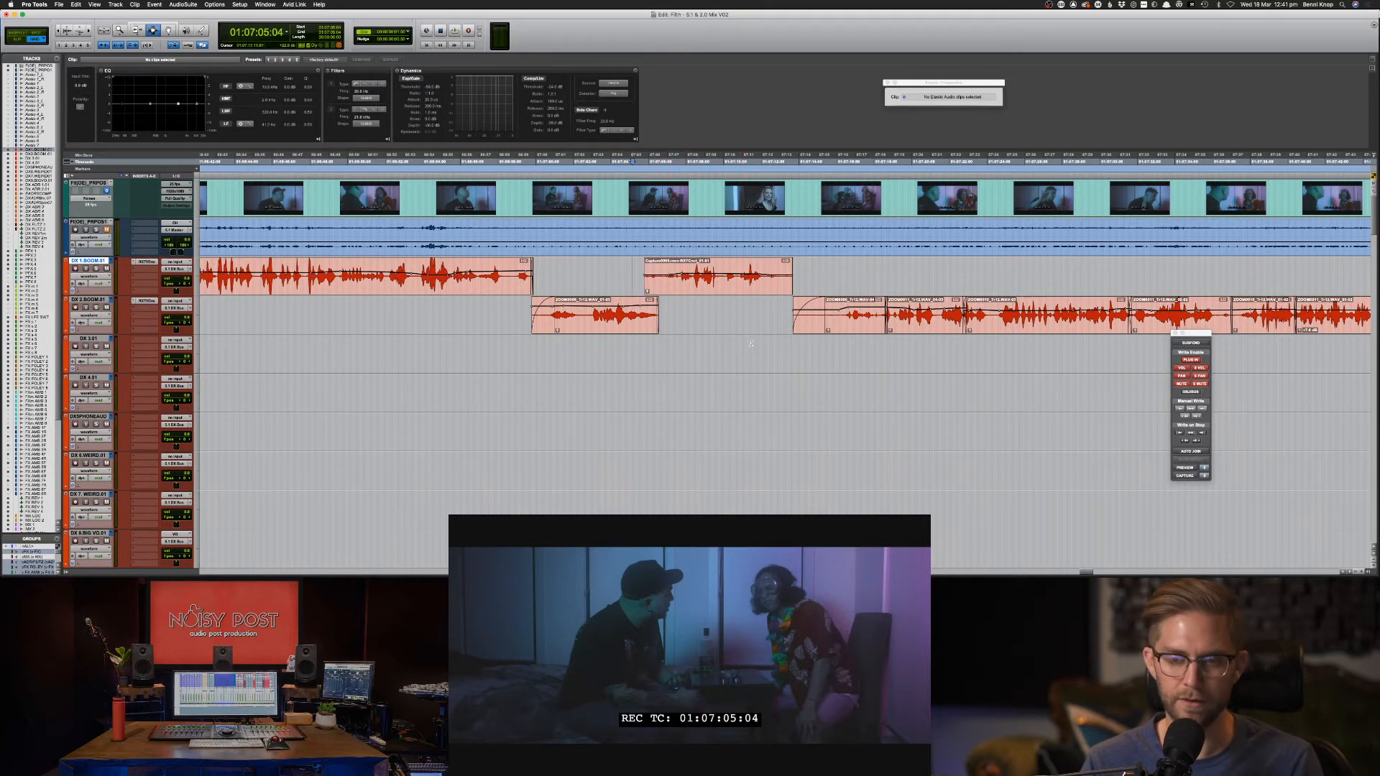
{"action": "scroll", "coordinate": [751, 343], "scroll_direction": "down", "scroll_amount": 10}
{"action": "left_click", "coordinate": [730, 330]}
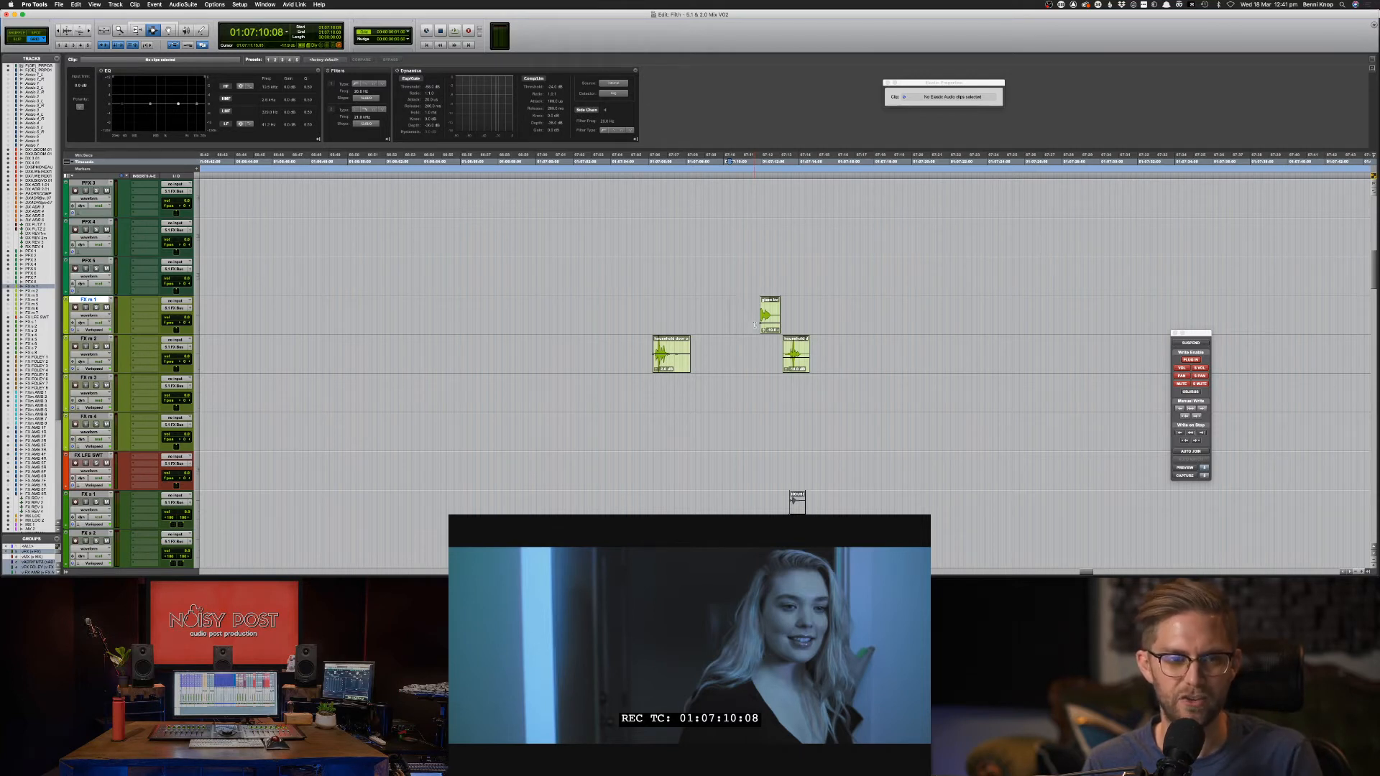
Audition around the glass bottle smash clip, leaving the playhead at 01:07:10:20.
{"action": "left_click", "coordinate": [765, 316]}
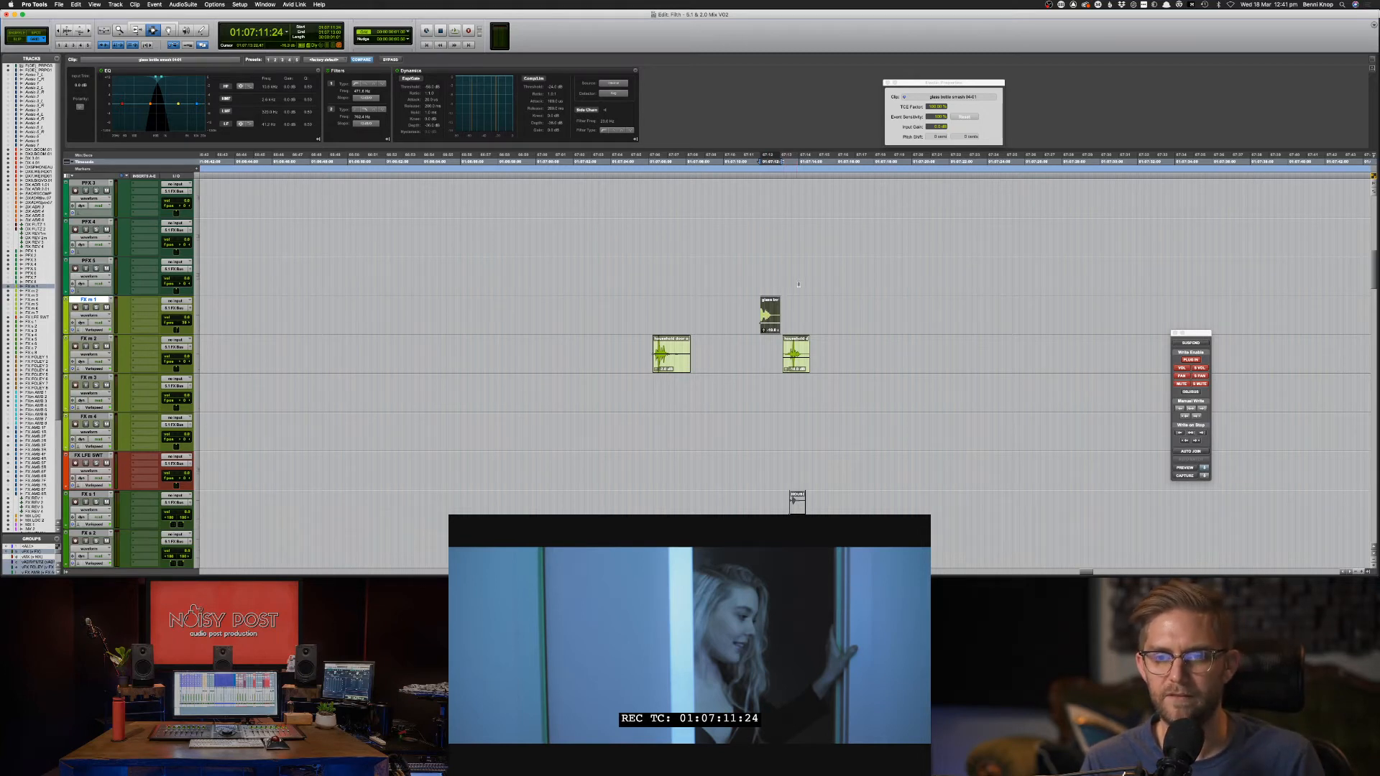
{"action": "left_click", "coordinate": [754, 311]}
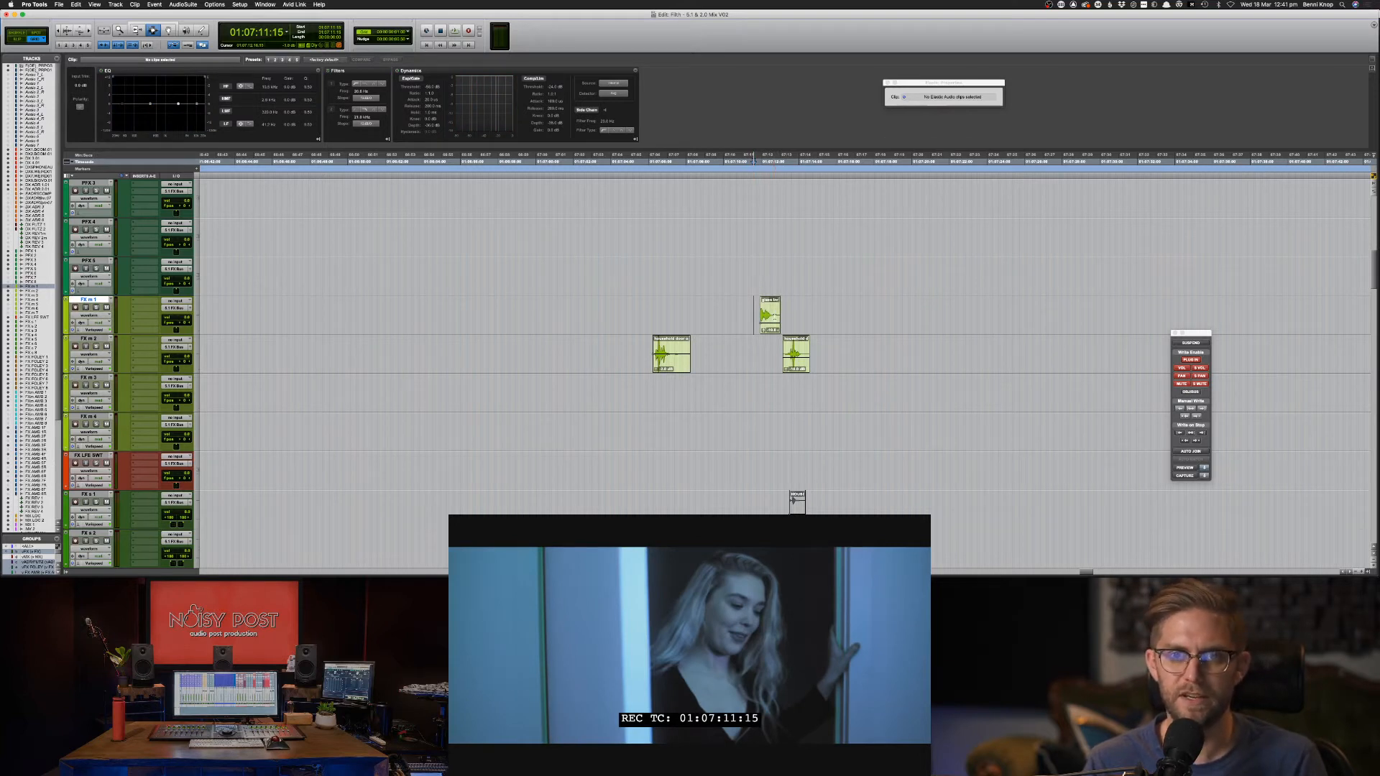
{"action": "key", "text": "space"}
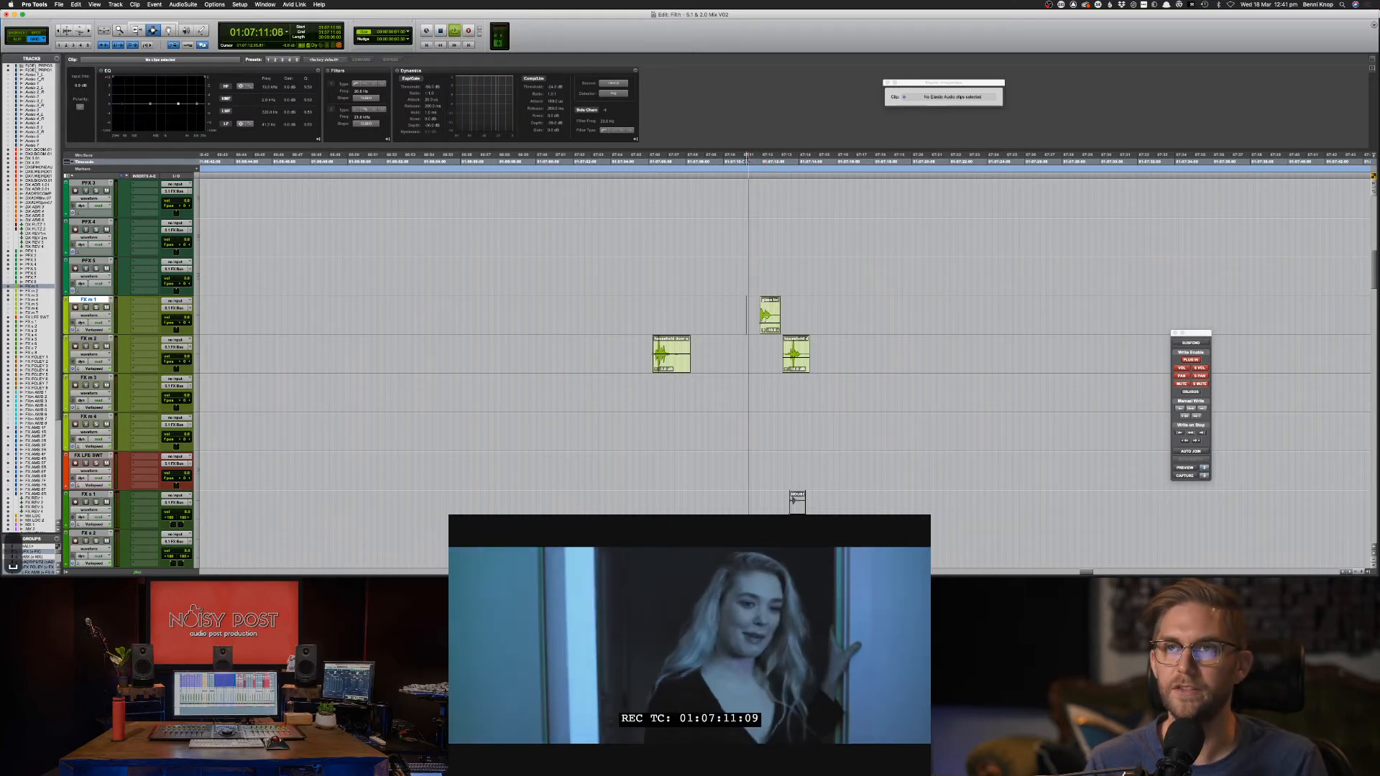
{"action": "key", "text": "space"}
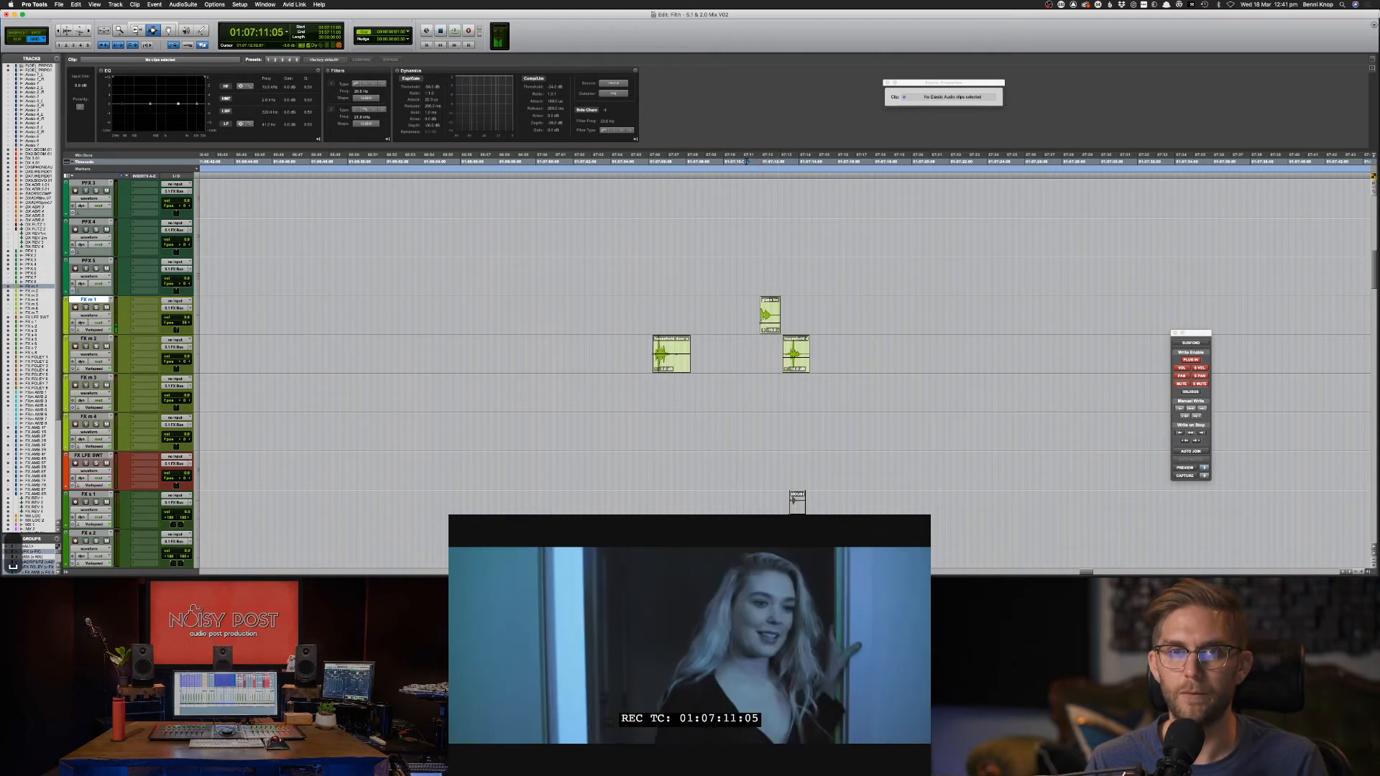
{"action": "left_click", "coordinate": [750, 316]}
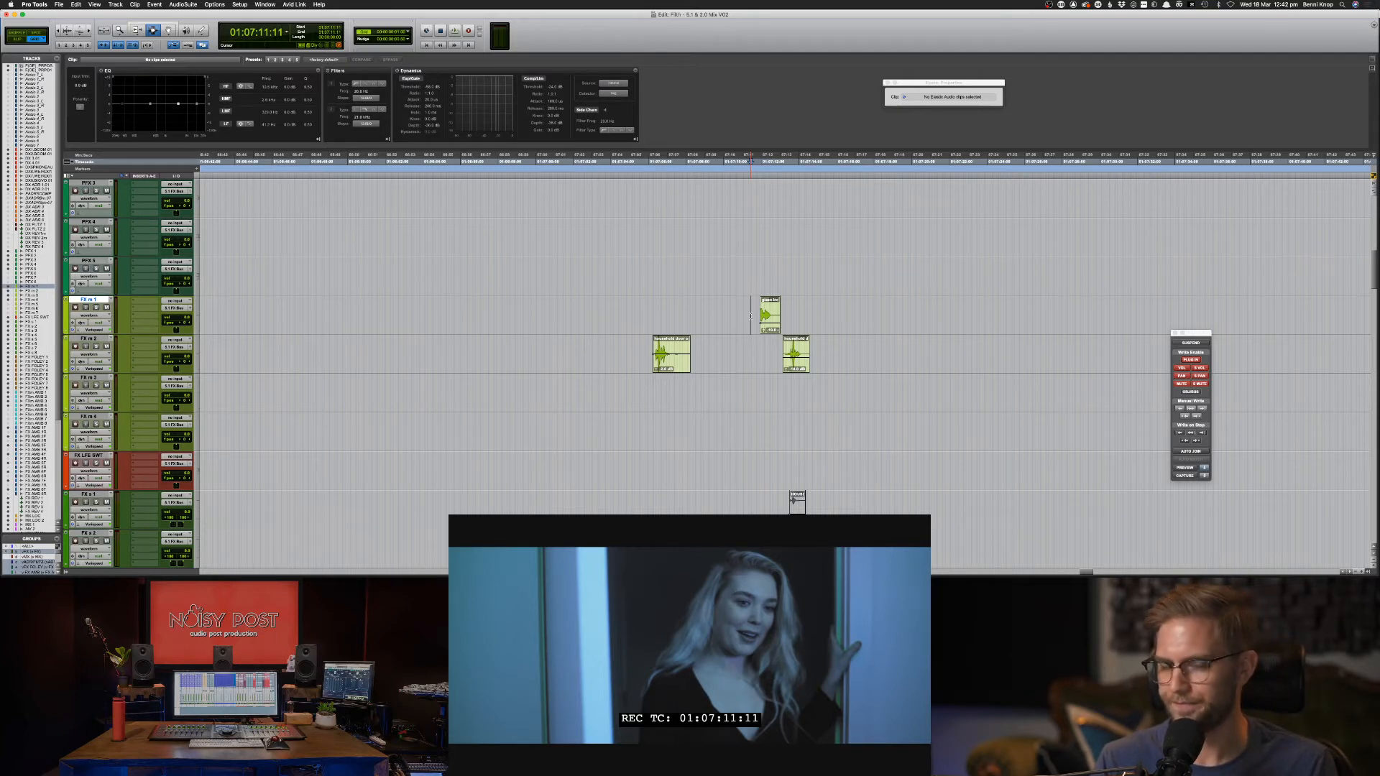
{"action": "left_click", "coordinate": [738, 320]}
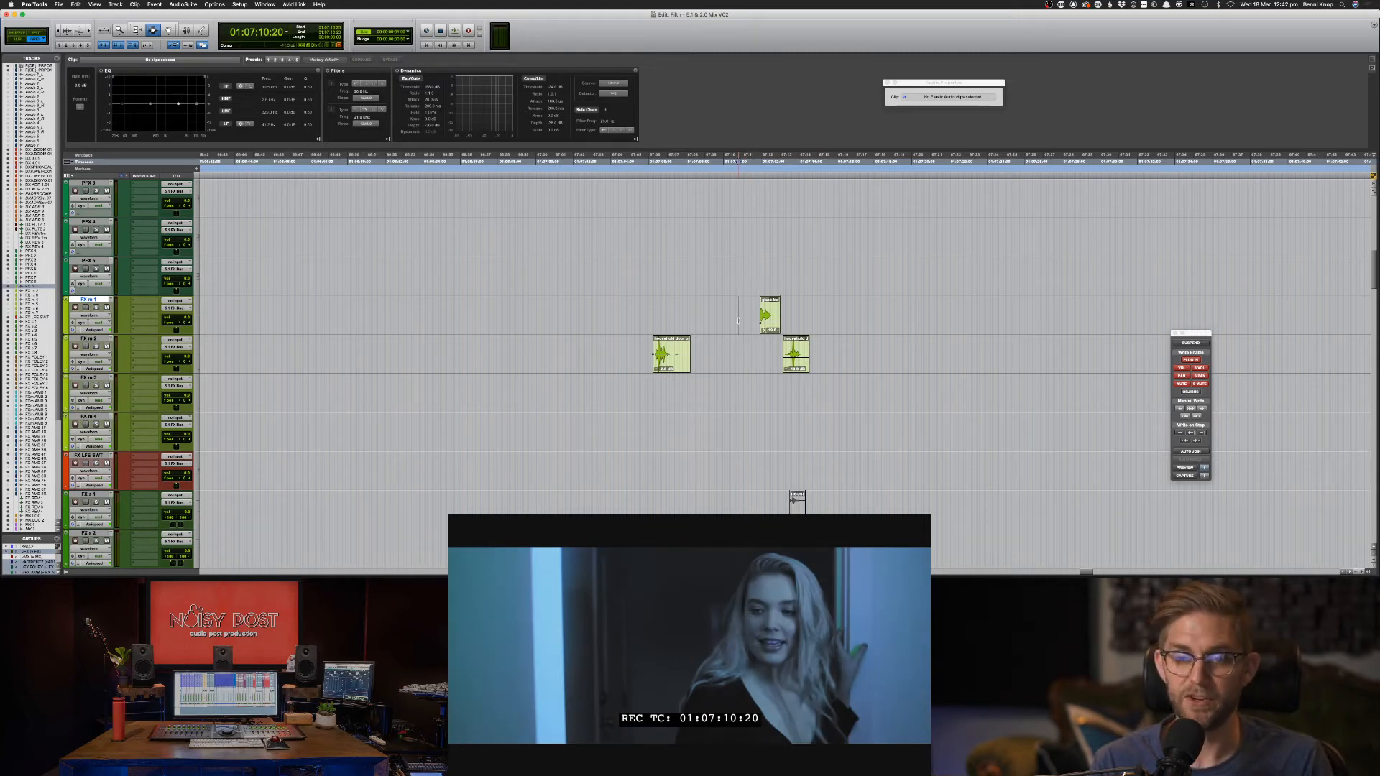
Save the session and play the door effects against picture.
{"action": "key", "text": "super+s"}
{"action": "left_click", "coordinate": [740, 323]}
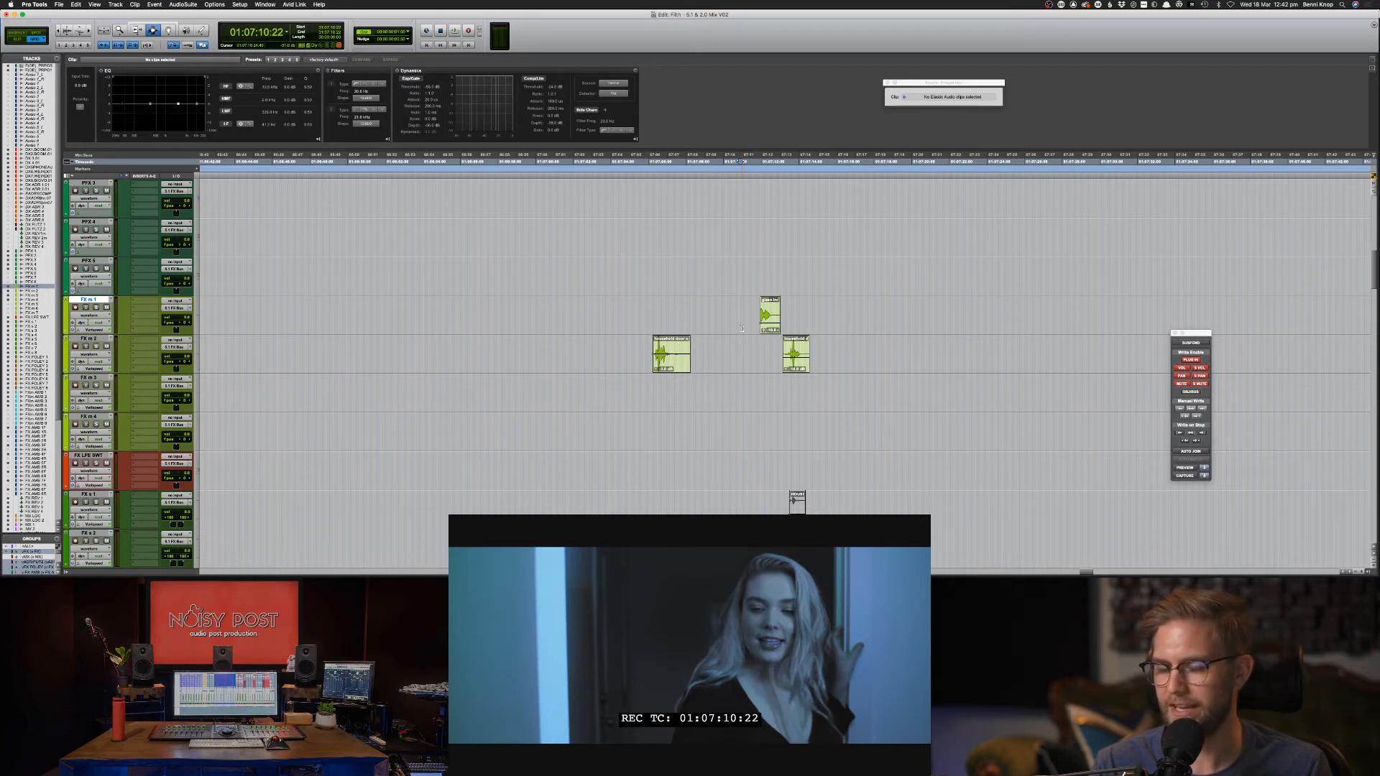
{"action": "key", "text": "space"}
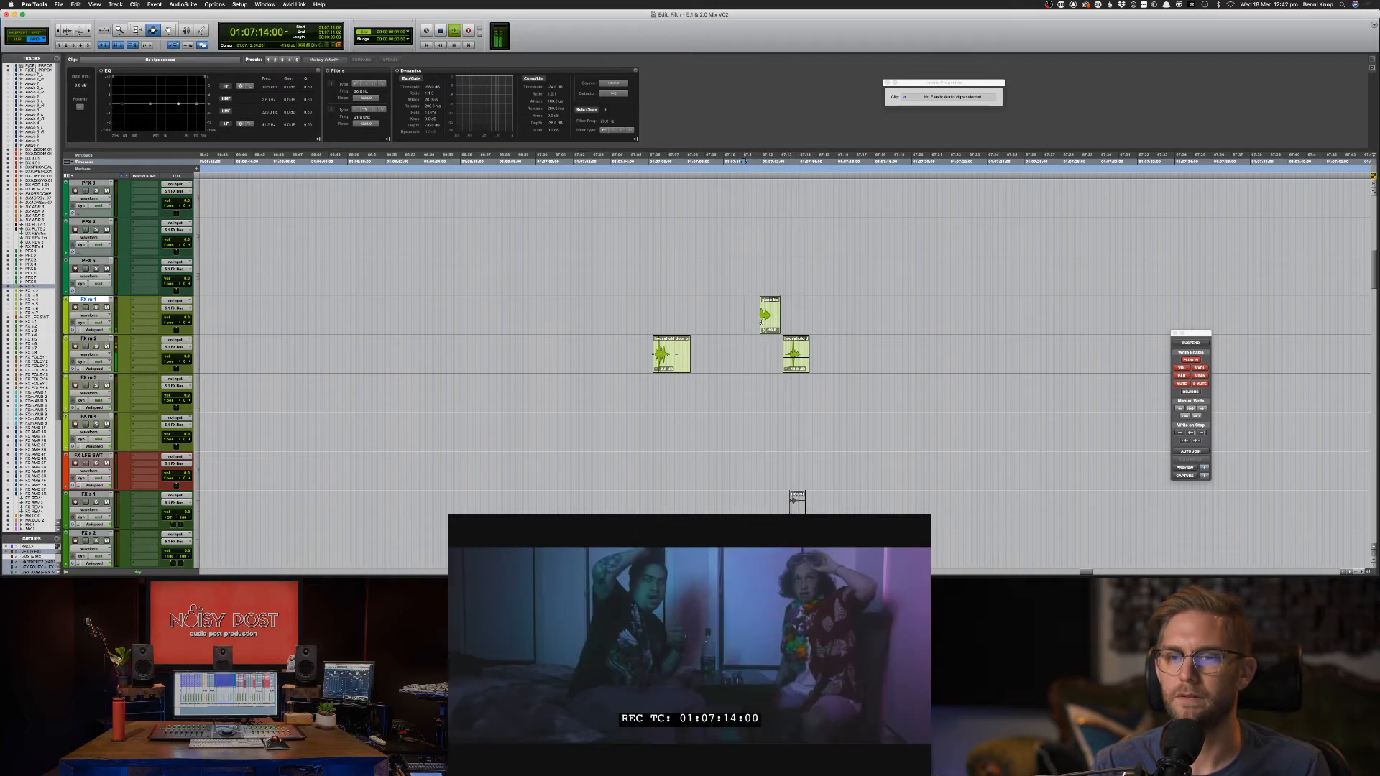
Solo the glass bottle smash clip on FX m 1 and raise its clip EQ peak to 1.3 kHz.
{"action": "key", "text": "space"}
{"action": "left_click", "coordinate": [766, 324]}
{"action": "key", "text": "shift+s"}
{"action": "key", "text": "space"}
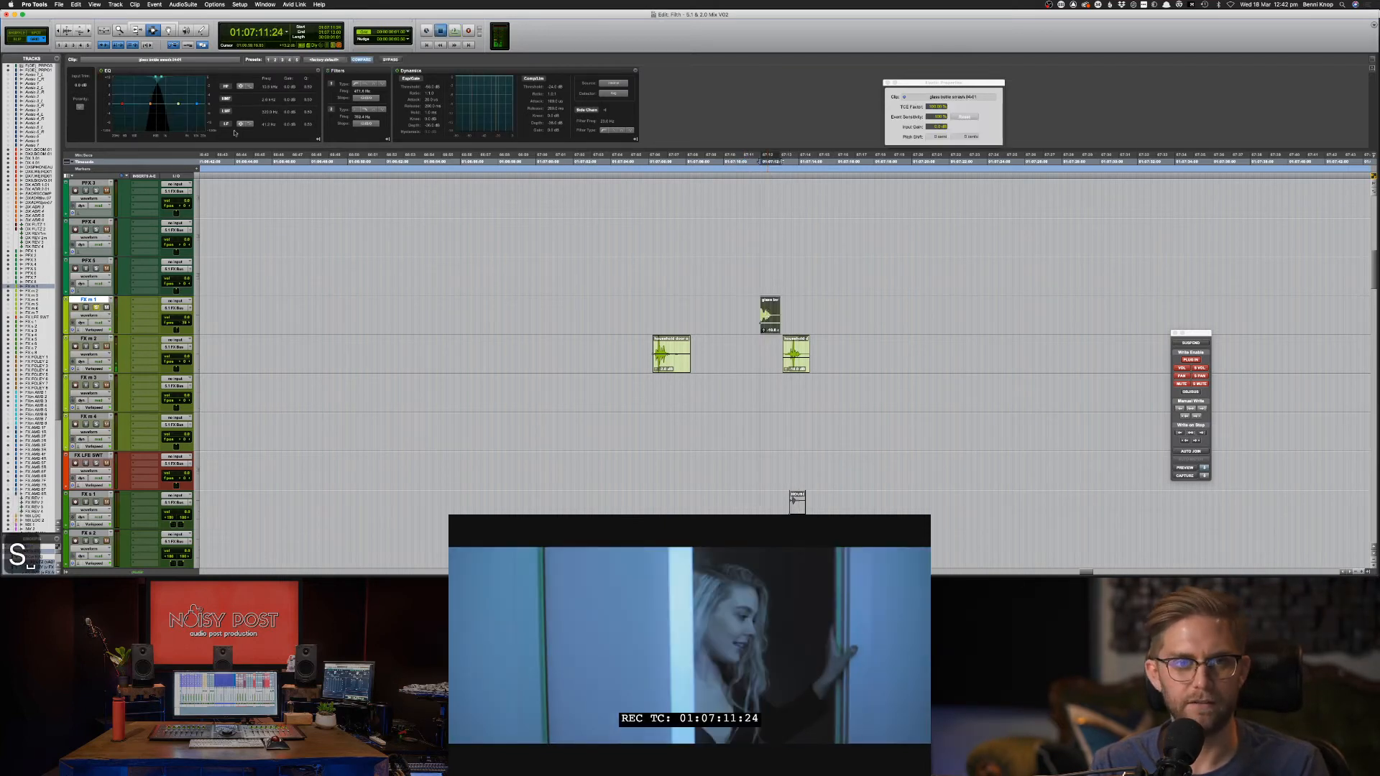
{"action": "left_click_drag", "start_coordinate": [157, 76], "coordinate": [169, 78]}
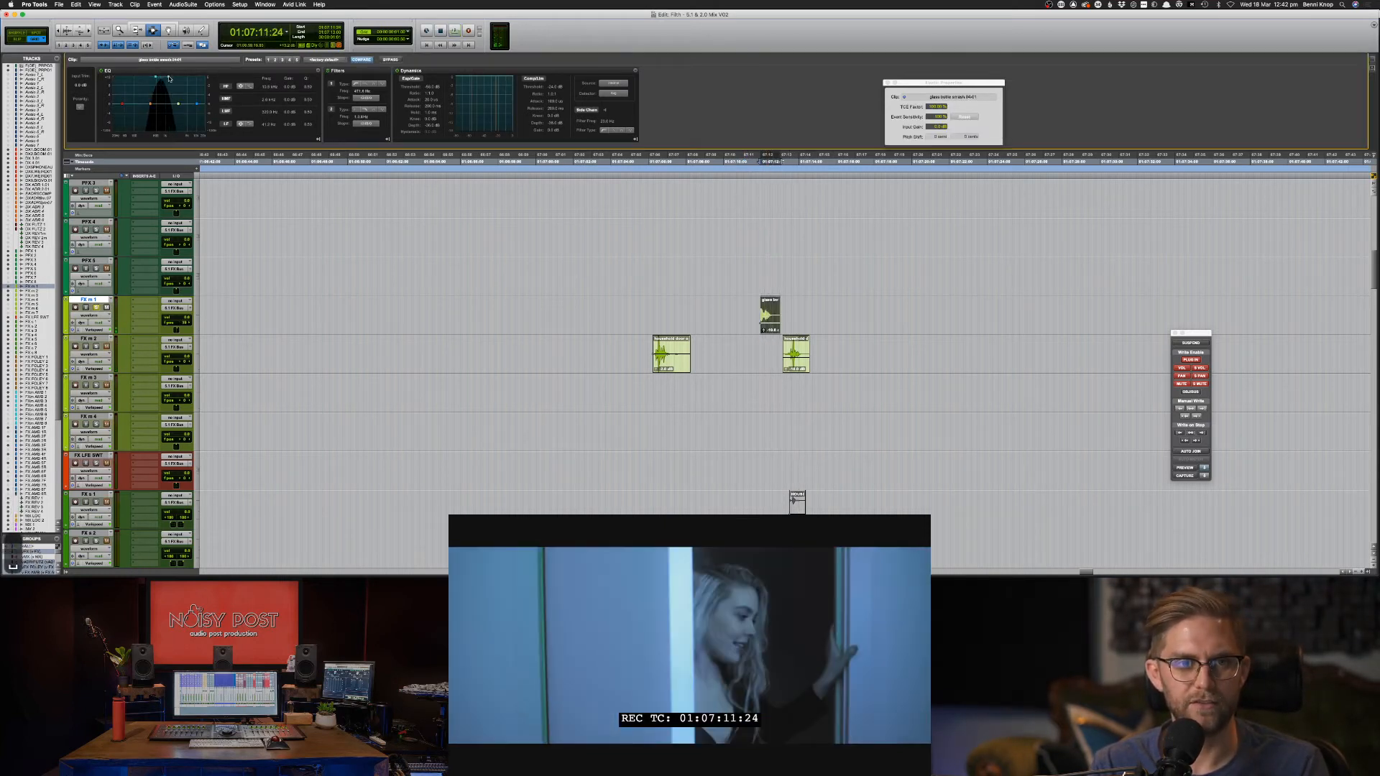
{"action": "key", "text": "shift+s"}
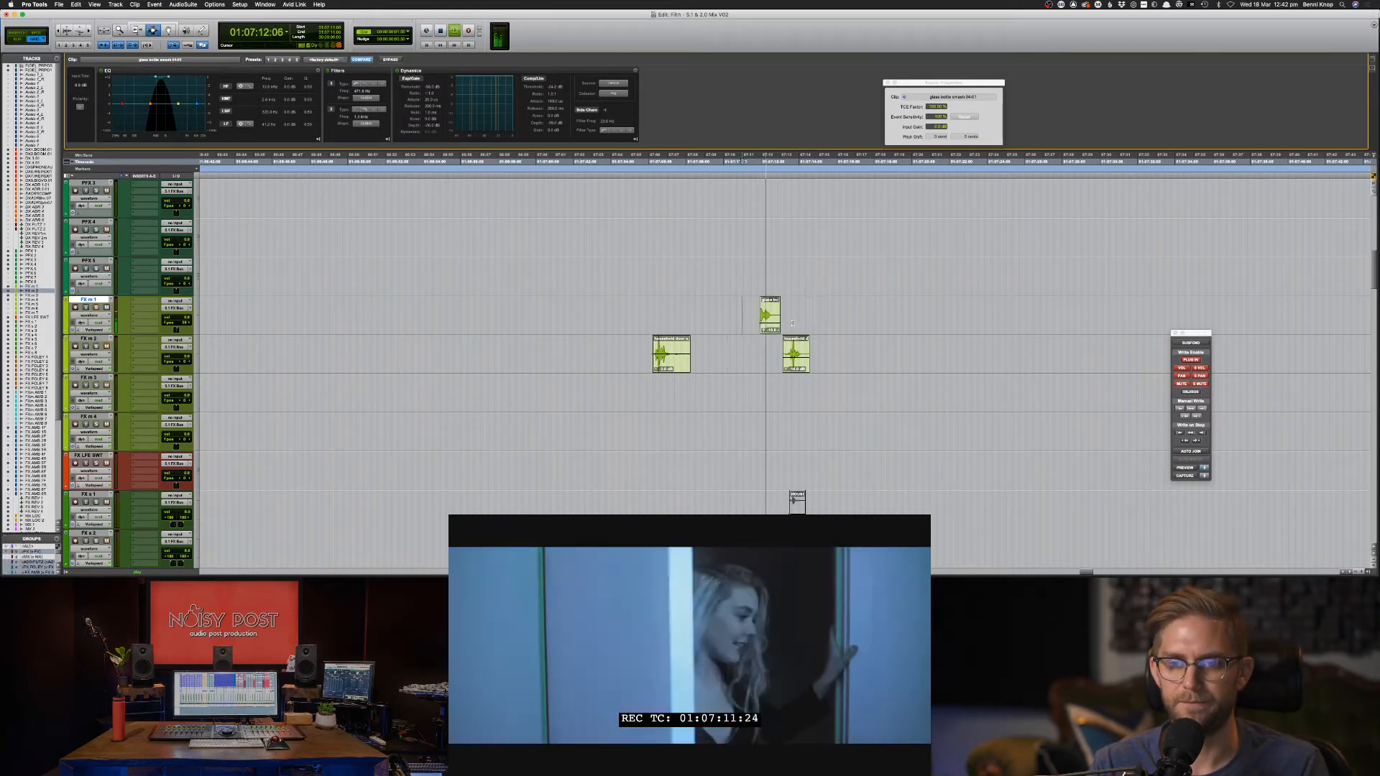
Review the glass clip, set the playback point back on FX m 2, and save the session.
{"action": "left_click_drag", "start_coordinate": [744, 317], "coordinate": [793, 324]}
{"action": "left_click", "coordinate": [741, 161]}
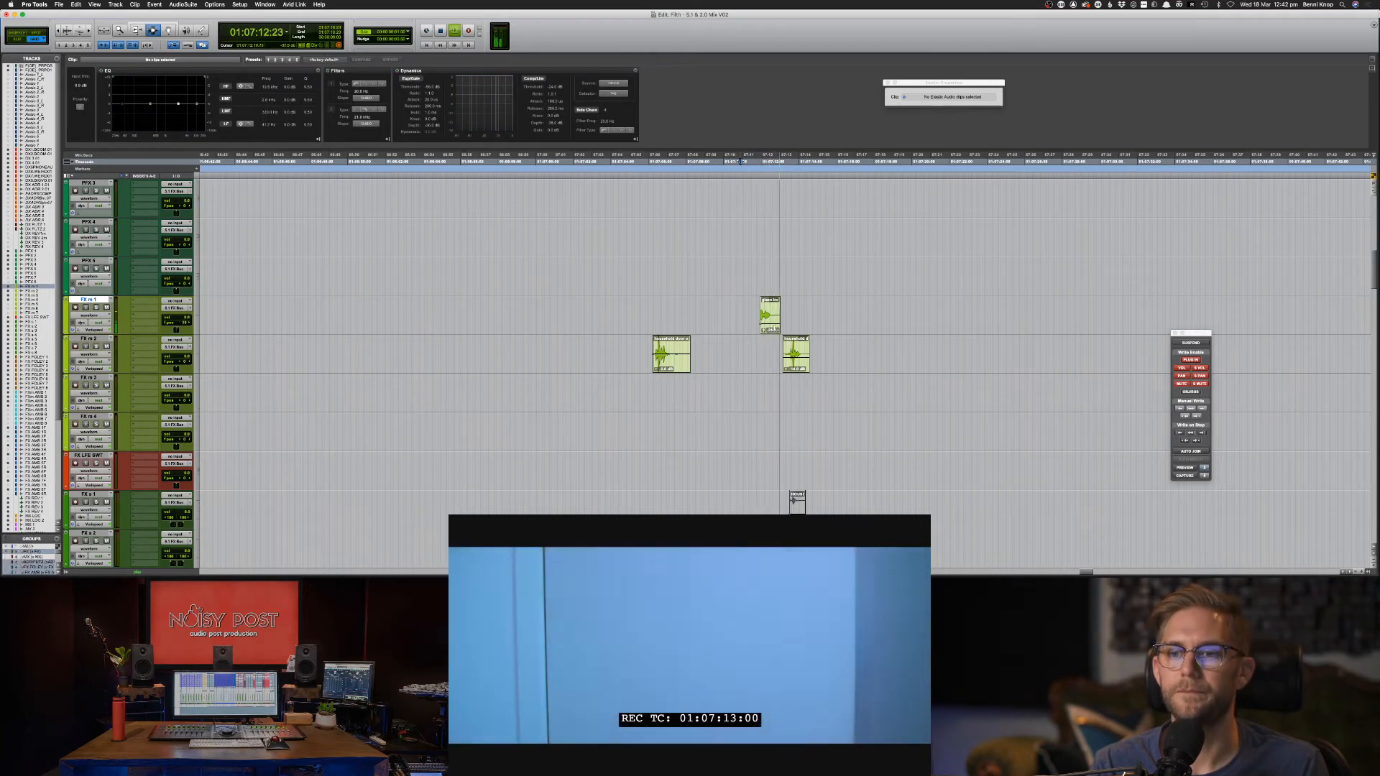
{"action": "left_click", "coordinate": [763, 320]}
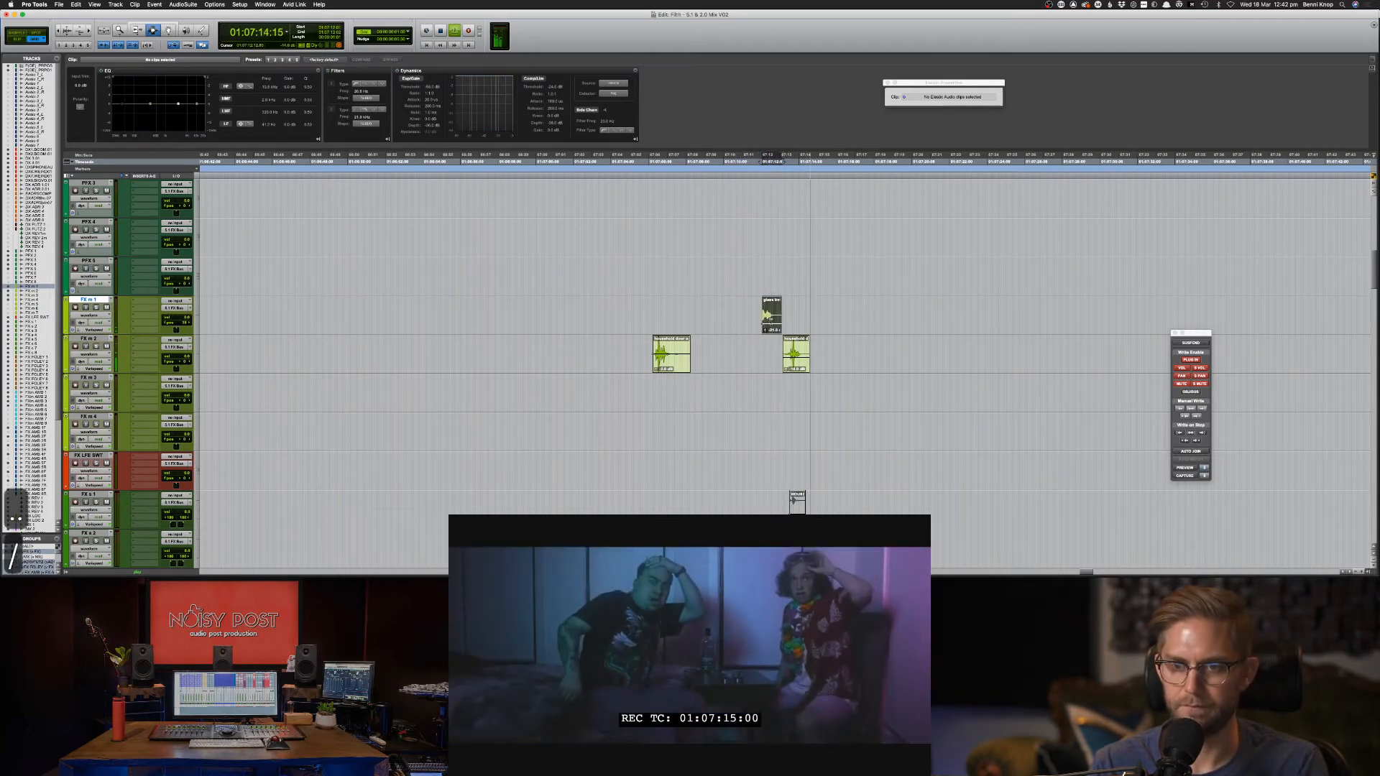
{"action": "left_click", "coordinate": [759, 323]}
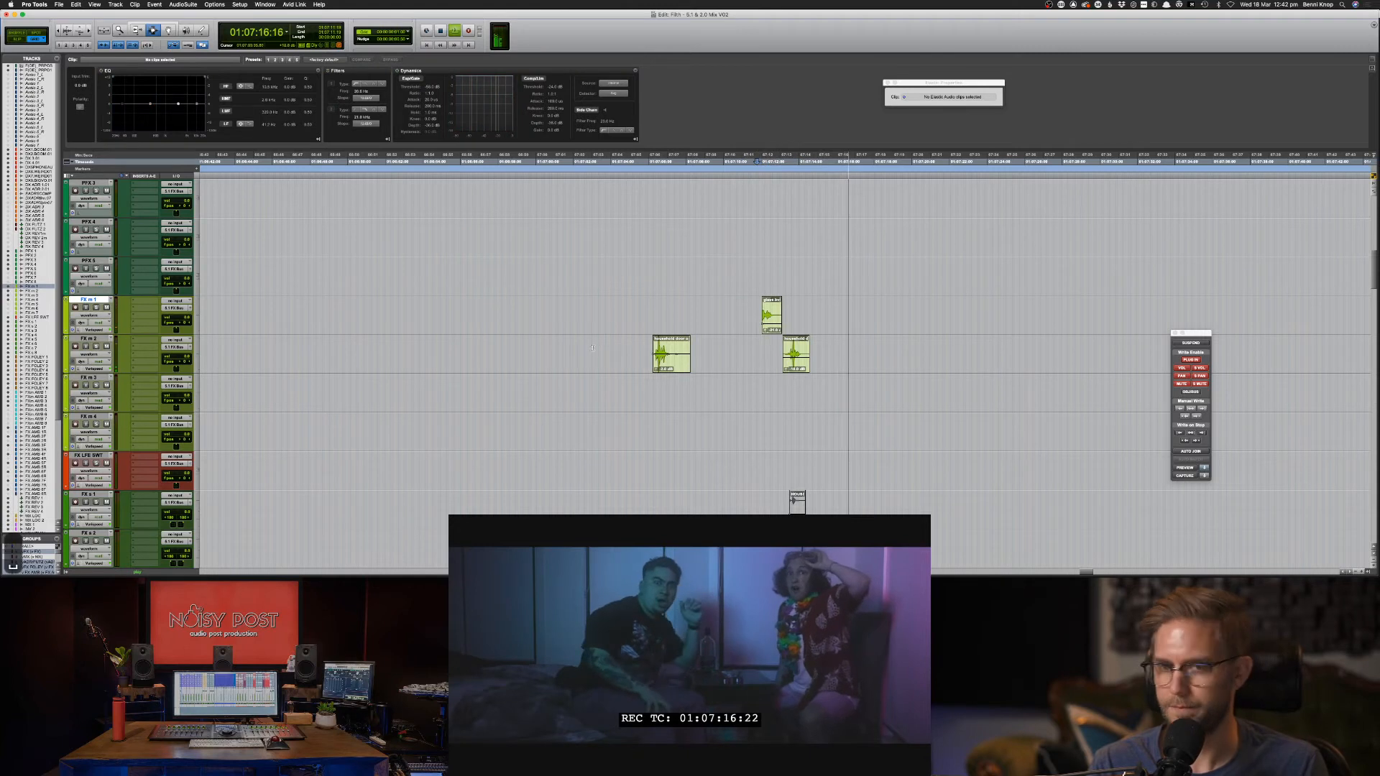
{"action": "left_click", "coordinate": [617, 349]}
{"action": "key", "text": "super+s"}
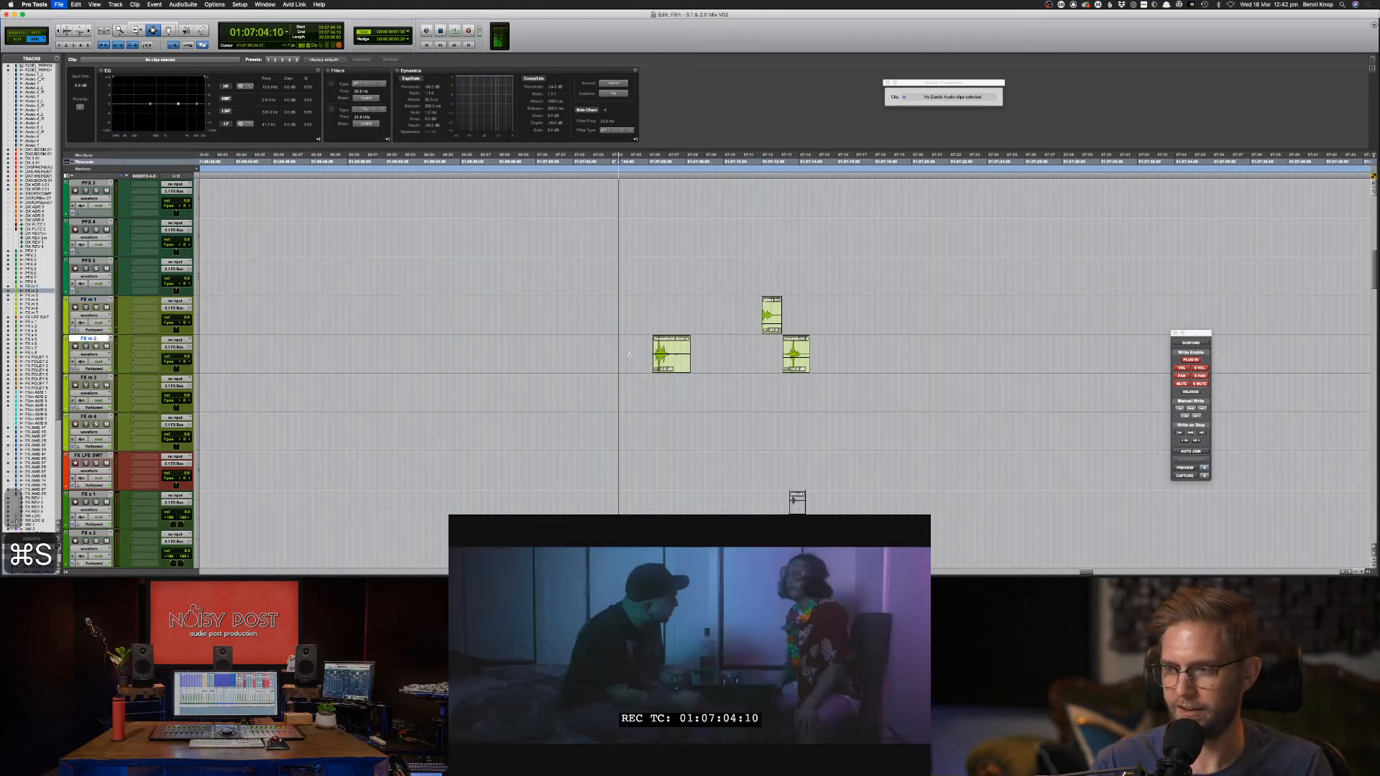
Trim the tail of the FX m 2 clip, add a fade-out, and play it back.
{"action": "key", "text": "space"}
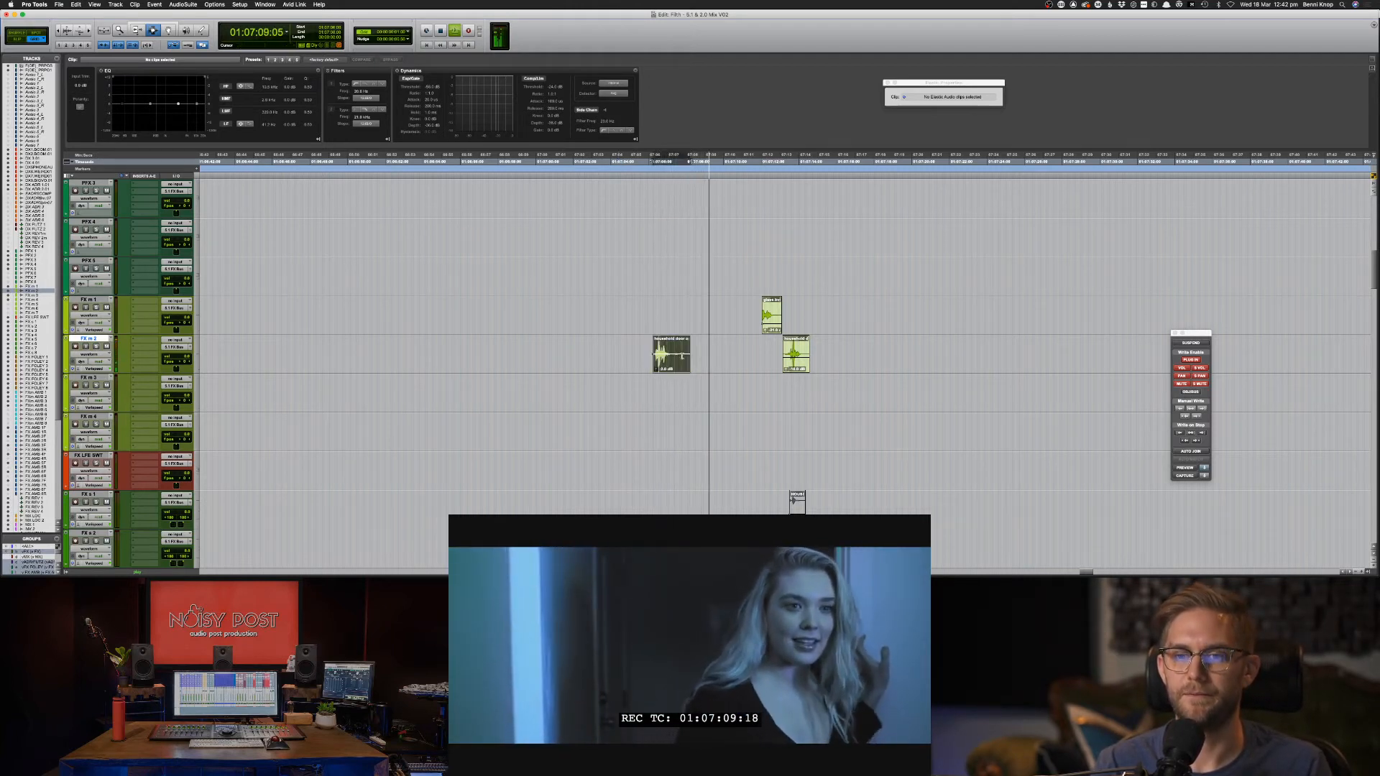
{"action": "key", "text": "space"}
{"action": "left_click_drag", "start_coordinate": [700, 357], "coordinate": [666, 342]}
{"action": "key", "text": "Delete"}
{"action": "key", "text": "f"}
{"action": "double_click", "coordinate": [654, 345]}
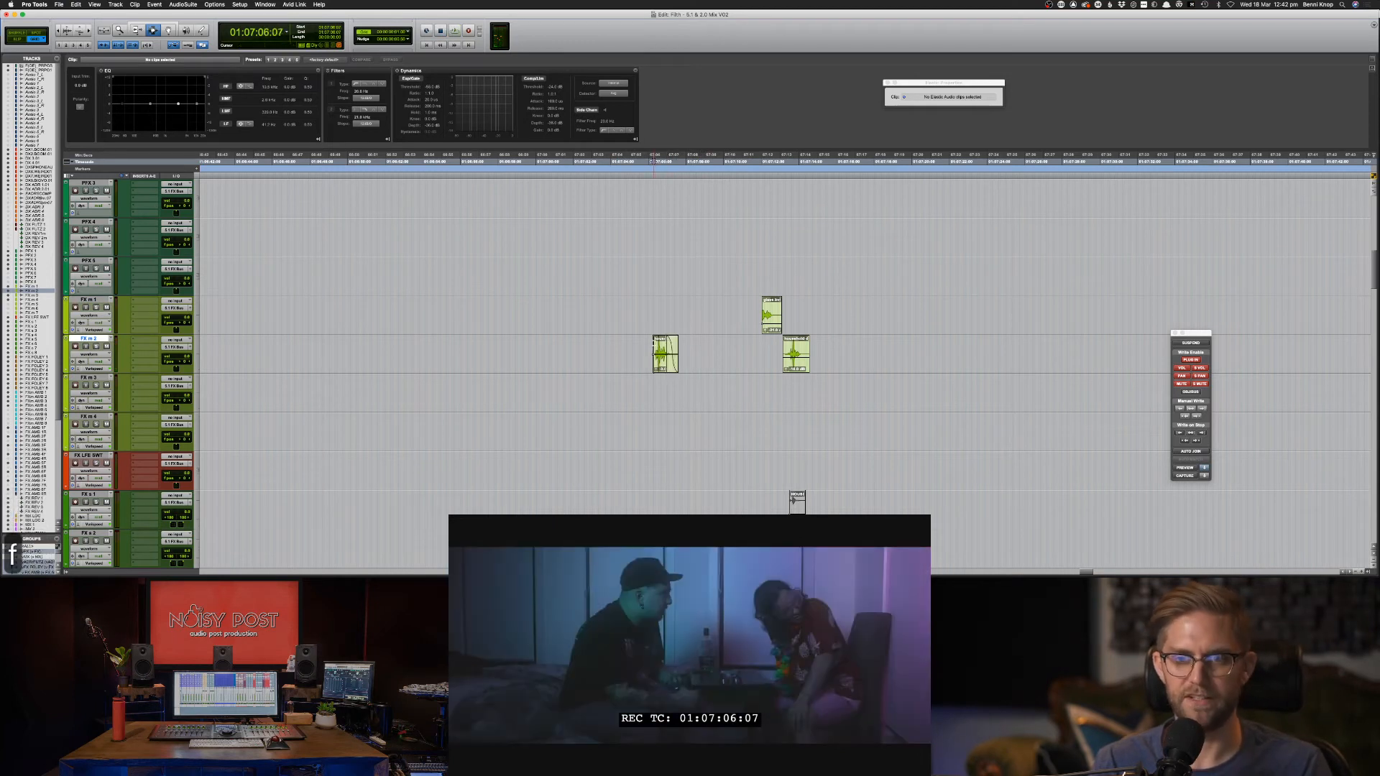
{"action": "left_click", "coordinate": [641, 346]}
{"action": "key", "text": "space"}
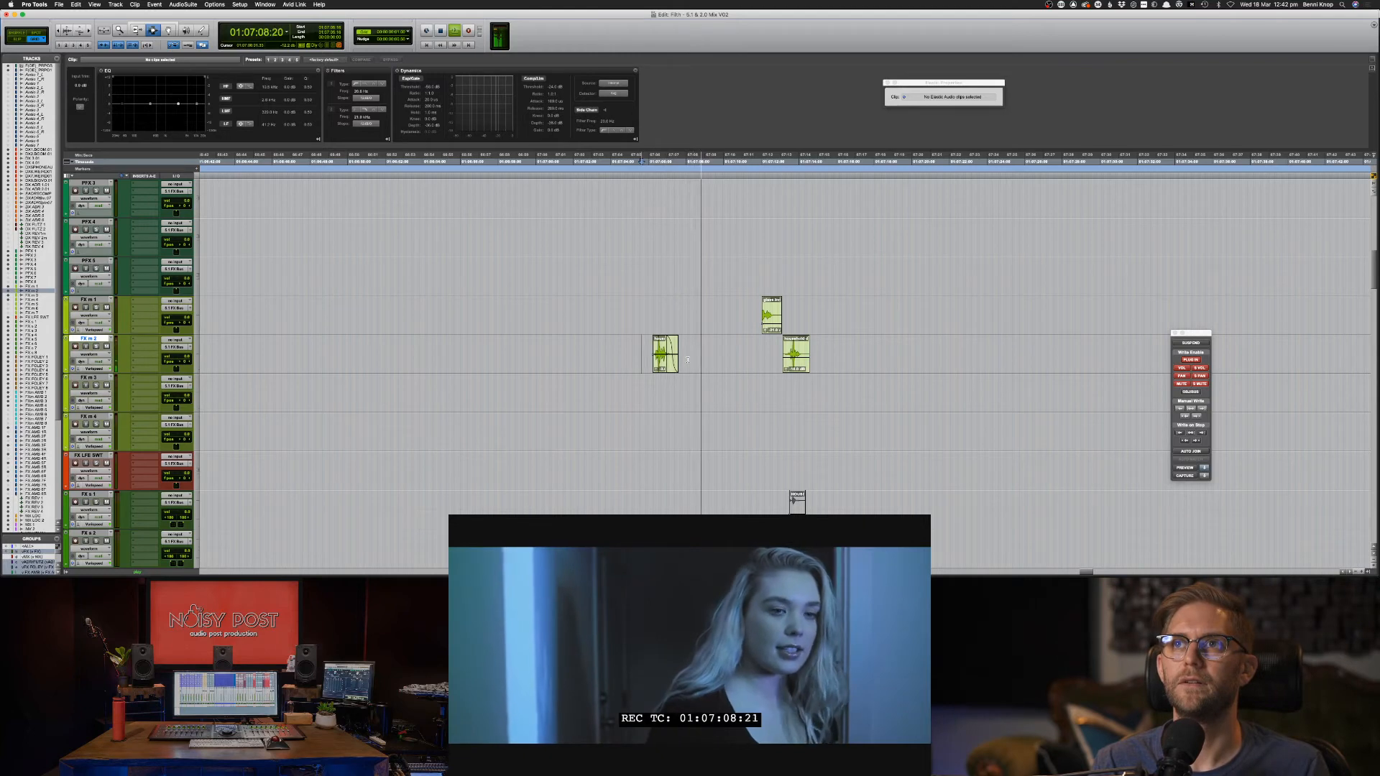
Scroll and zoom the timeline out to bring the MX music tracks into view.
{"action": "scroll", "coordinate": [688, 360], "scroll_direction": "up", "scroll_amount": 10}
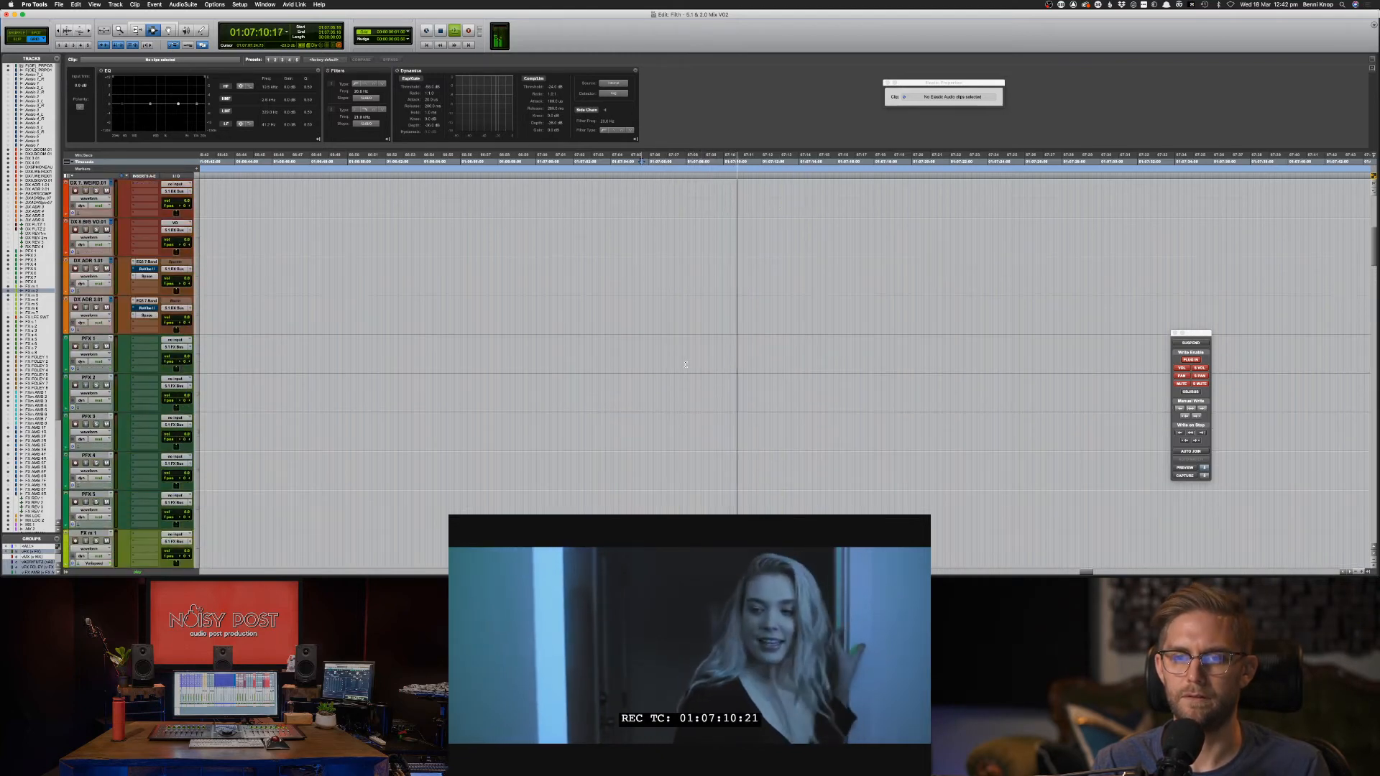
{"action": "scroll", "coordinate": [682, 367], "scroll_direction": "up", "scroll_amount": 5}
{"action": "scroll", "coordinate": [676, 375], "scroll_direction": "down", "scroll_amount": 10}
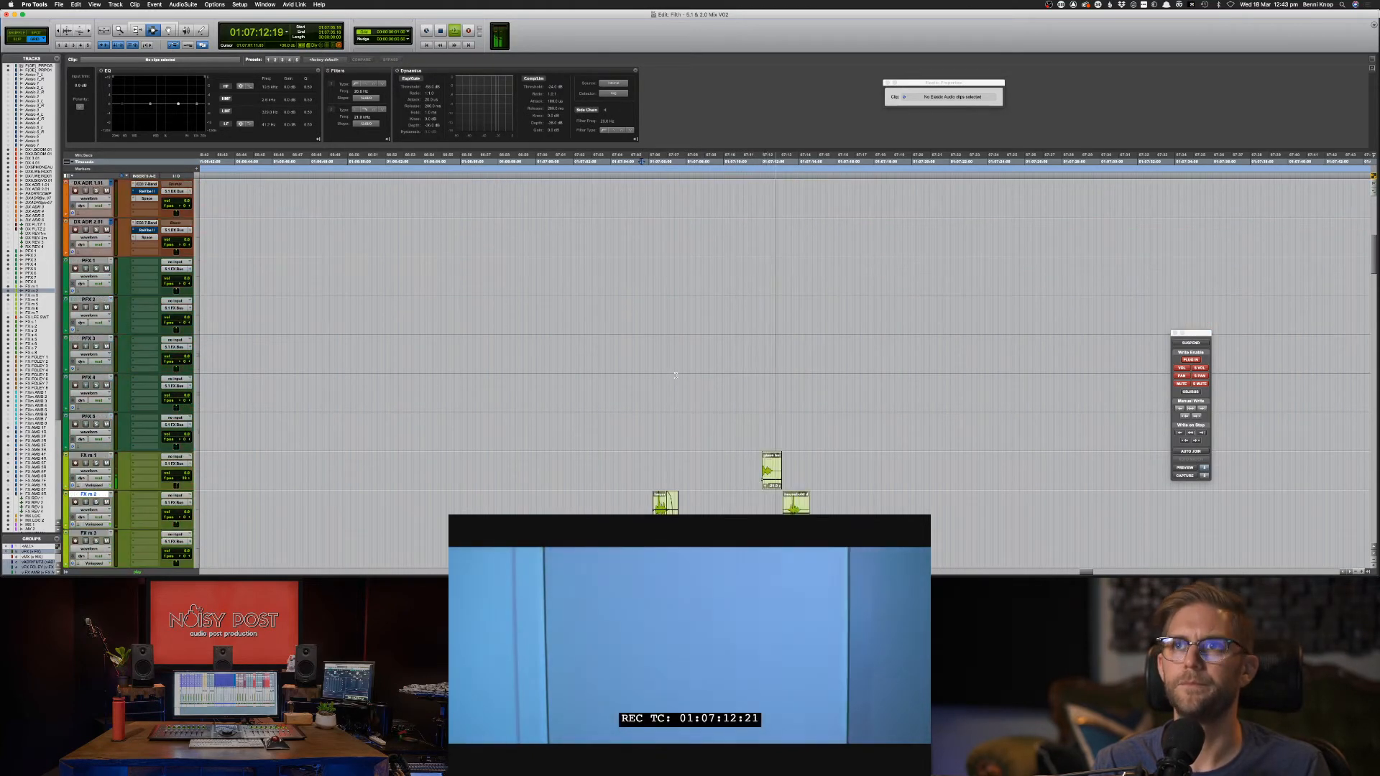
{"action": "scroll", "coordinate": [677, 379], "scroll_direction": "down", "scroll_amount": 6}
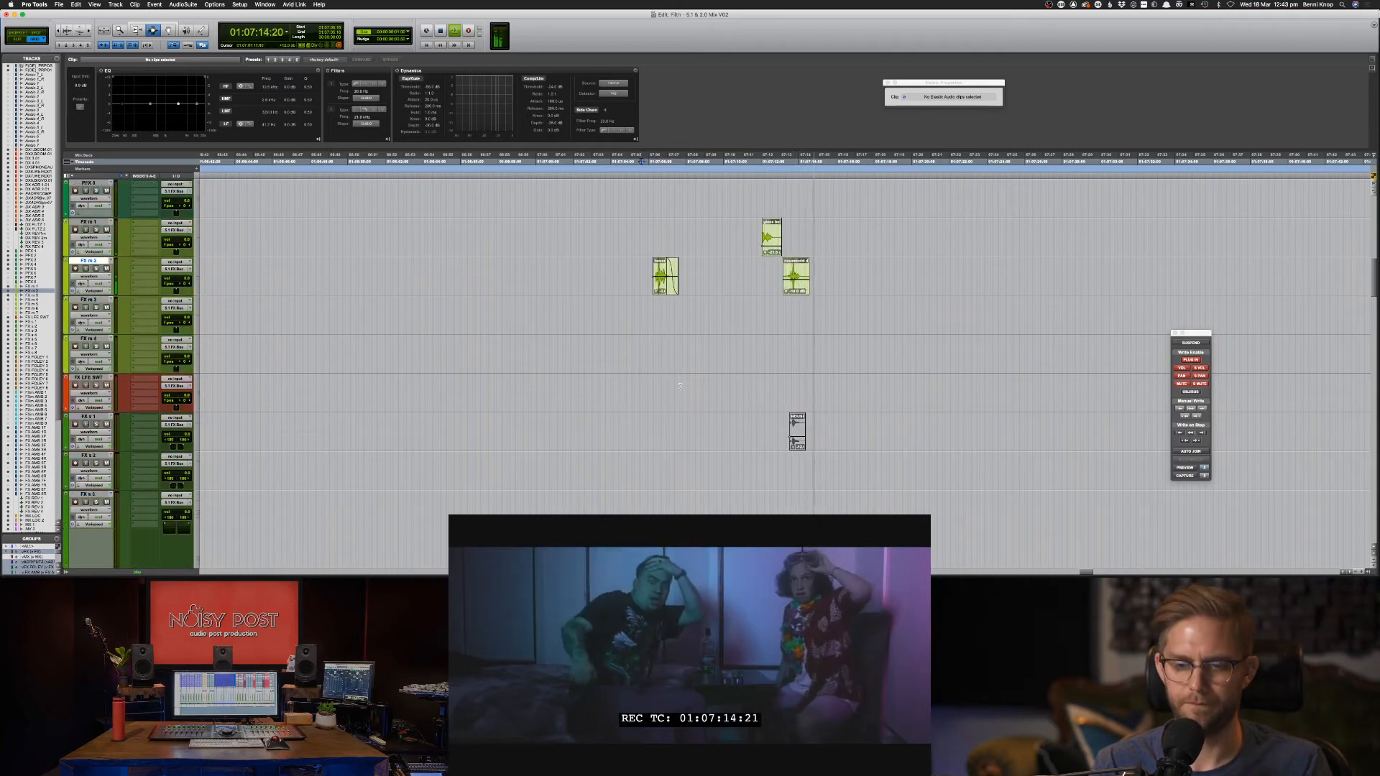
{"action": "key", "text": "super+bracketleft"}
{"action": "key", "text": "super+bracketleft"}
{"action": "key", "text": "super+bracketleft"}
{"action": "scroll", "coordinate": [711, 388], "scroll_direction": "down", "scroll_amount": 9}
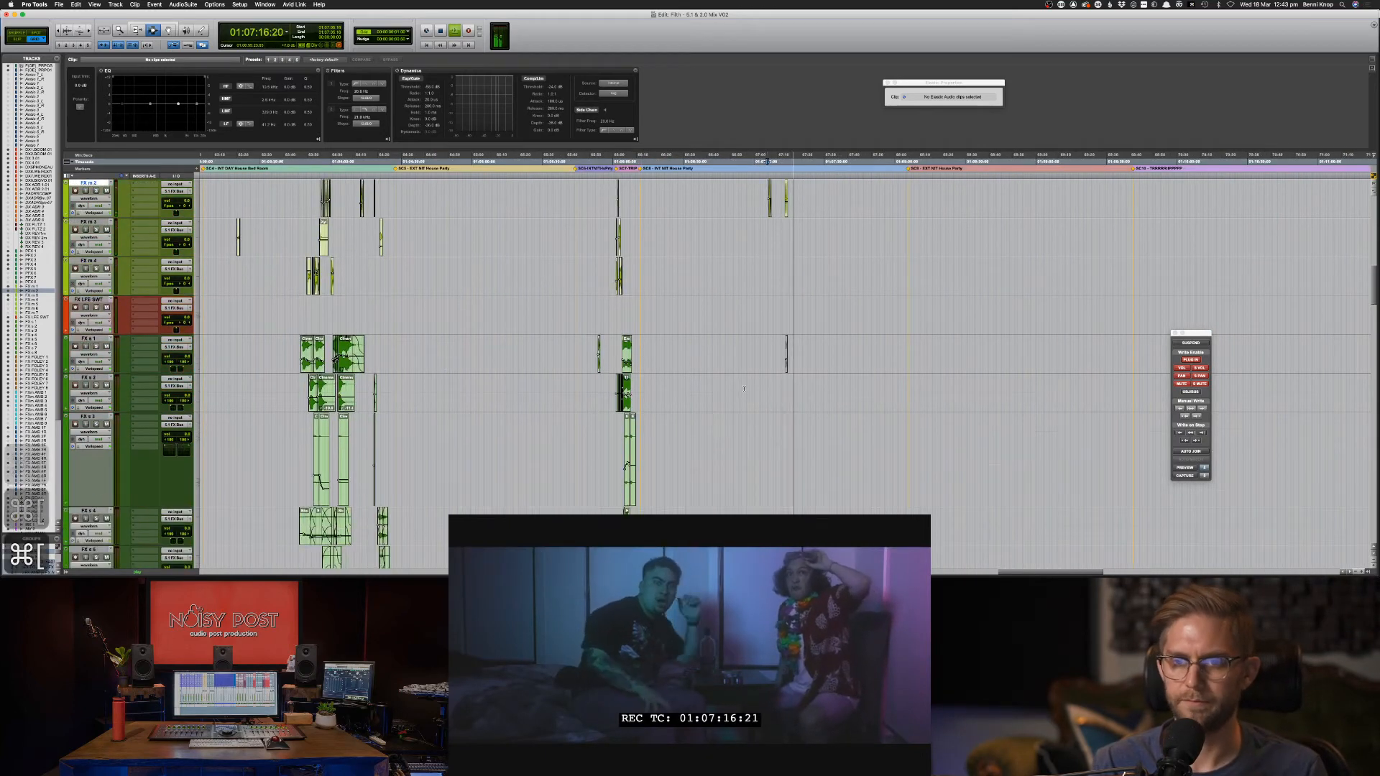
{"action": "scroll", "coordinate": [745, 389], "scroll_direction": "down", "scroll_amount": 15}
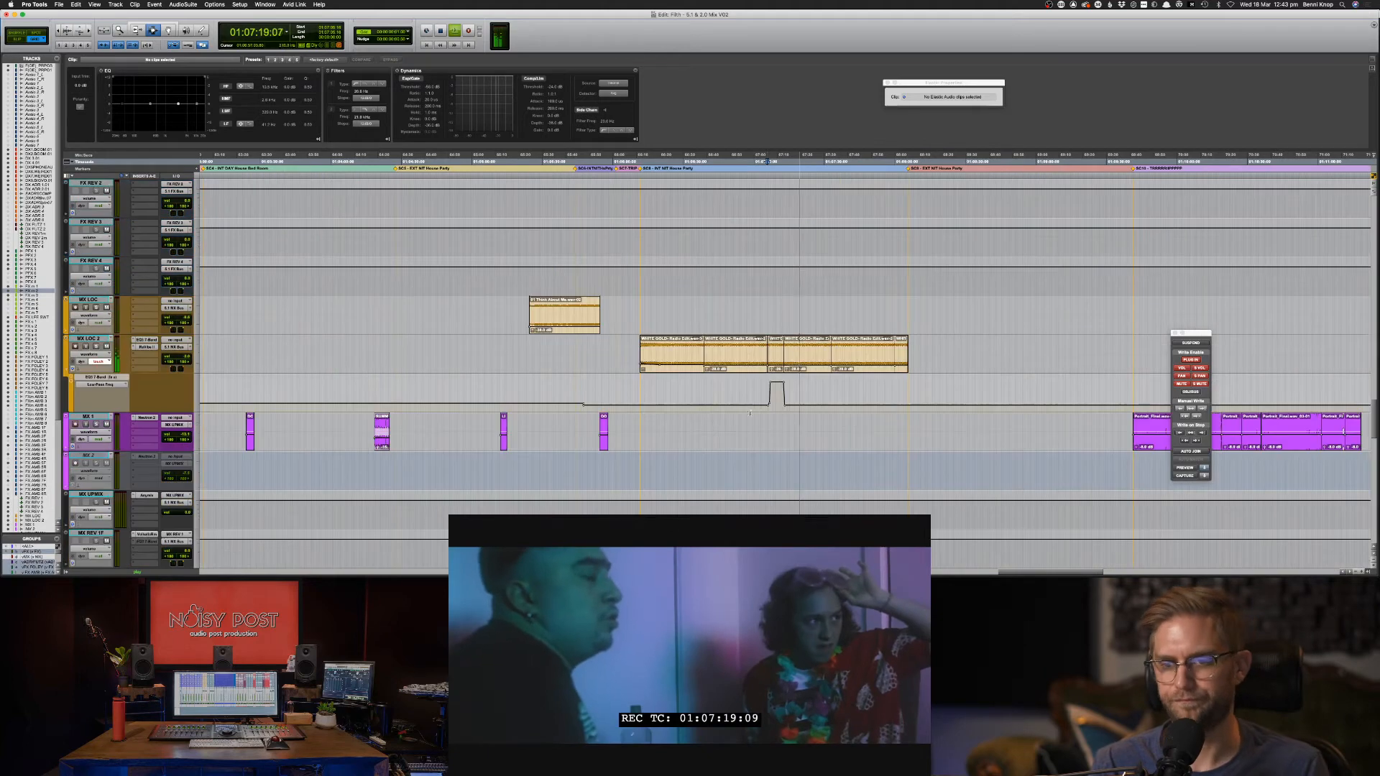
Select the WHITE GOLD clips on MX LOC 2, raise their clip EQ low shelf, and save.
{"action": "left_click_drag", "start_coordinate": [943, 350], "coordinate": [619, 352]}
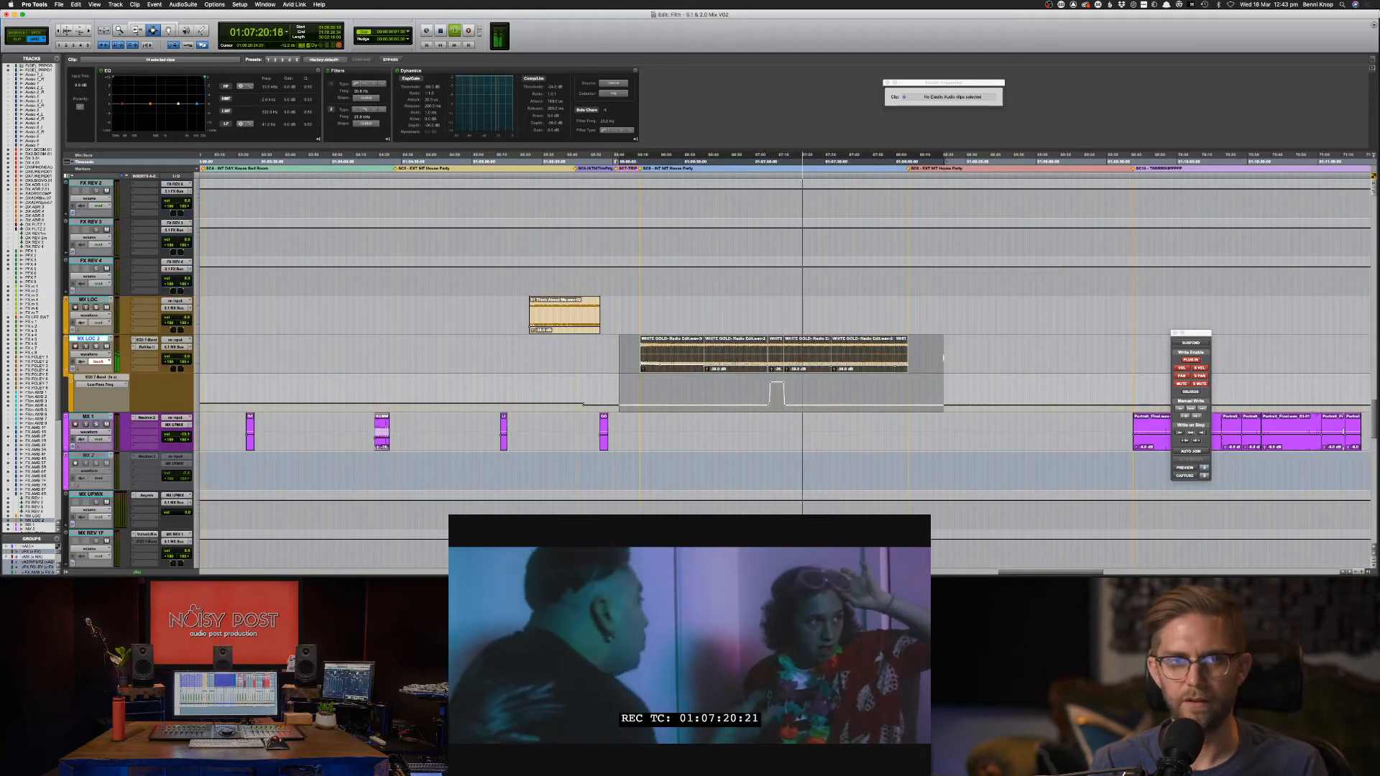
{"action": "left_click_drag", "start_coordinate": [123, 104], "coordinate": [124, 99]}
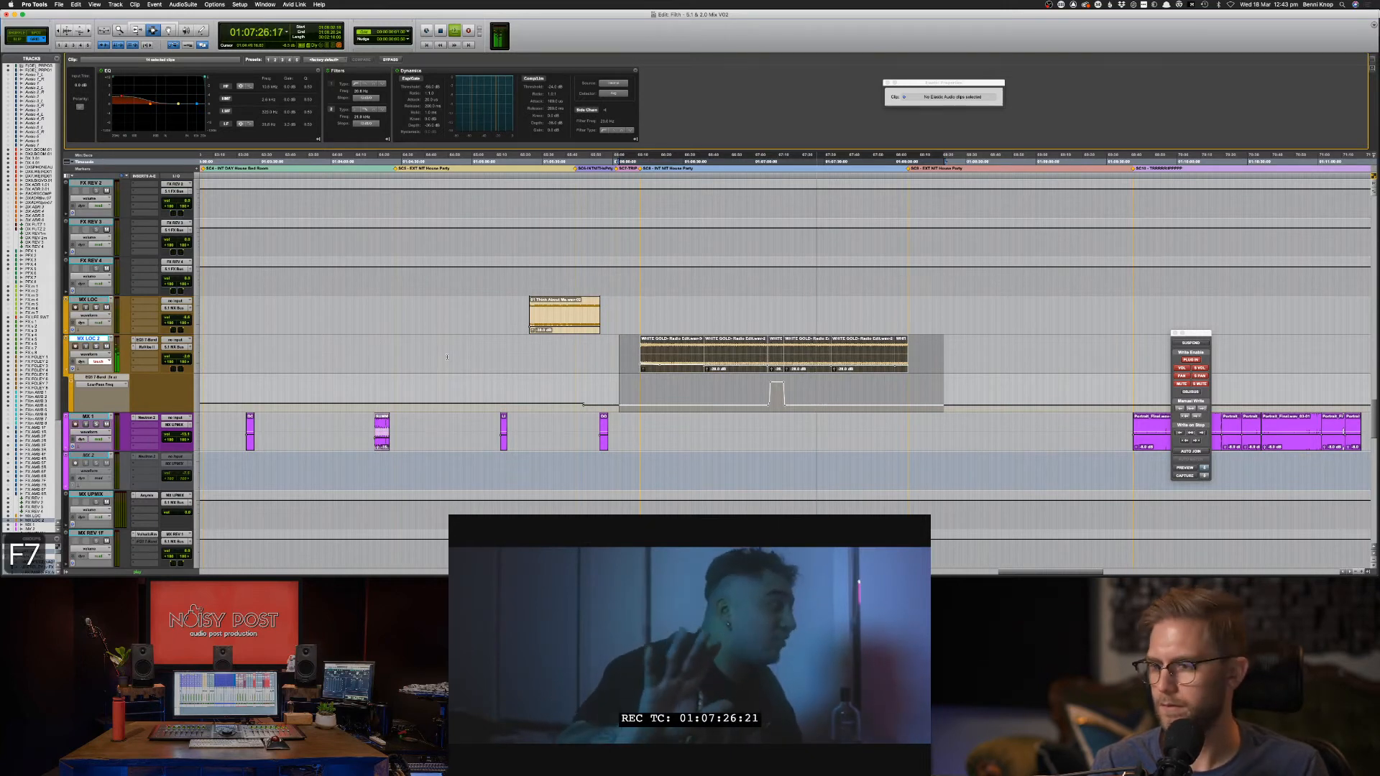
{"action": "left_click", "coordinate": [823, 352]}
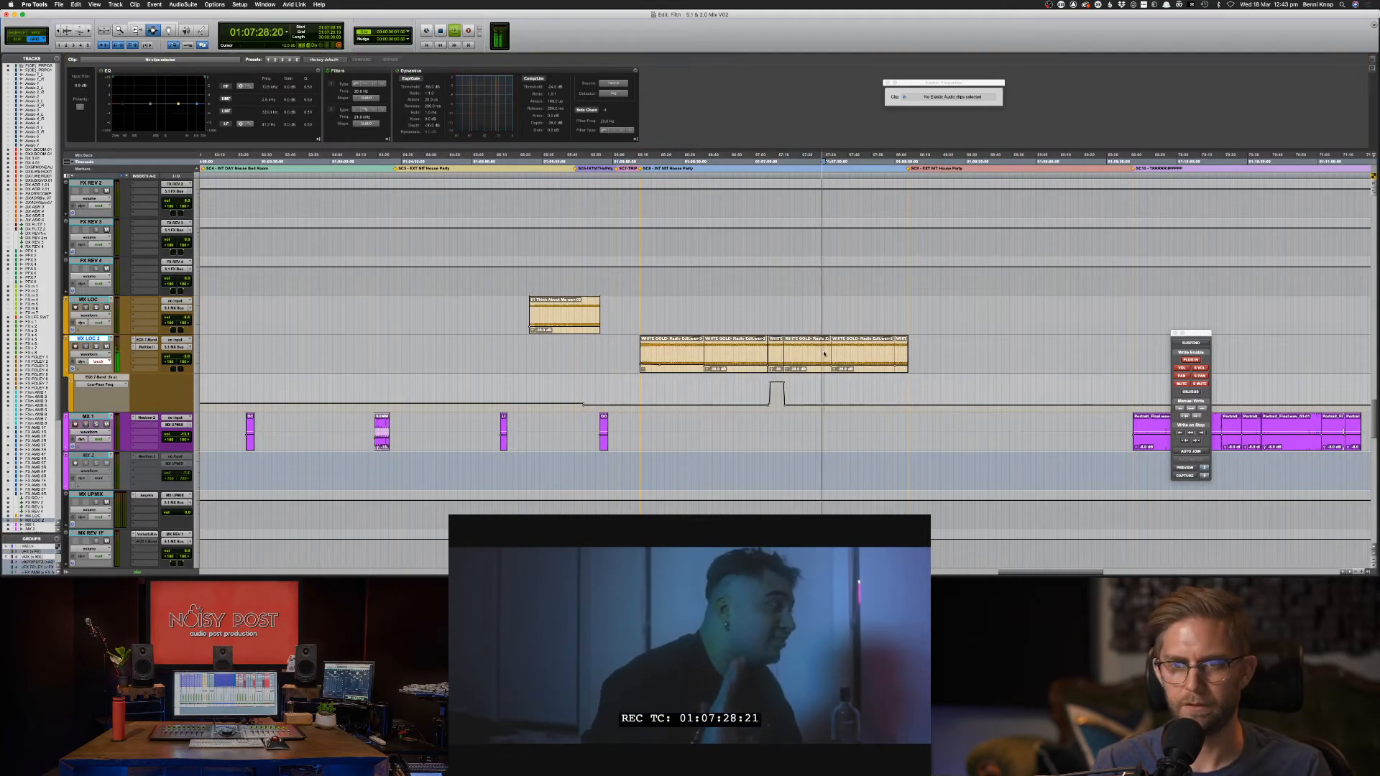
{"action": "key", "text": "super+s"}
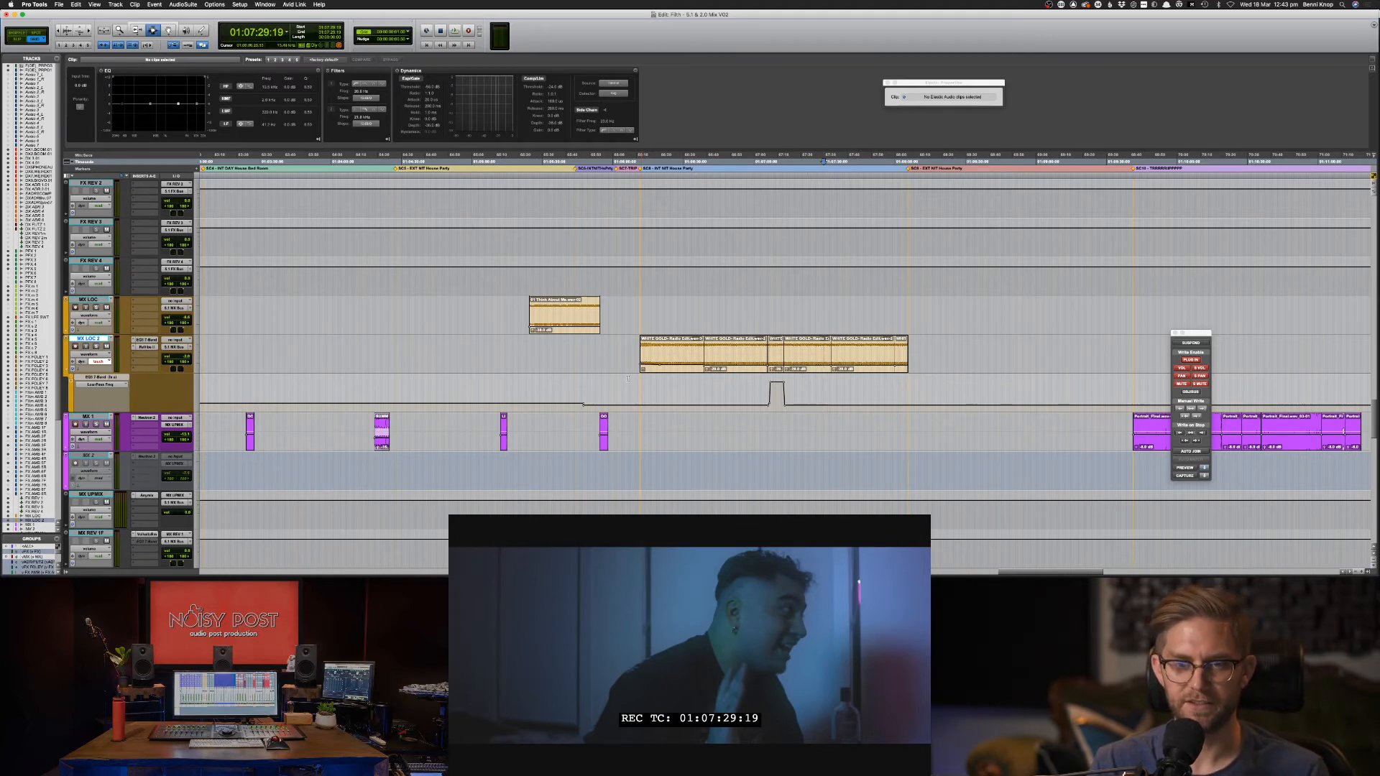
Copy a range of MX LOC 2 automation and paste it back to the session start.
{"action": "left_click_drag", "start_coordinate": [602, 395], "coordinate": [716, 395]}
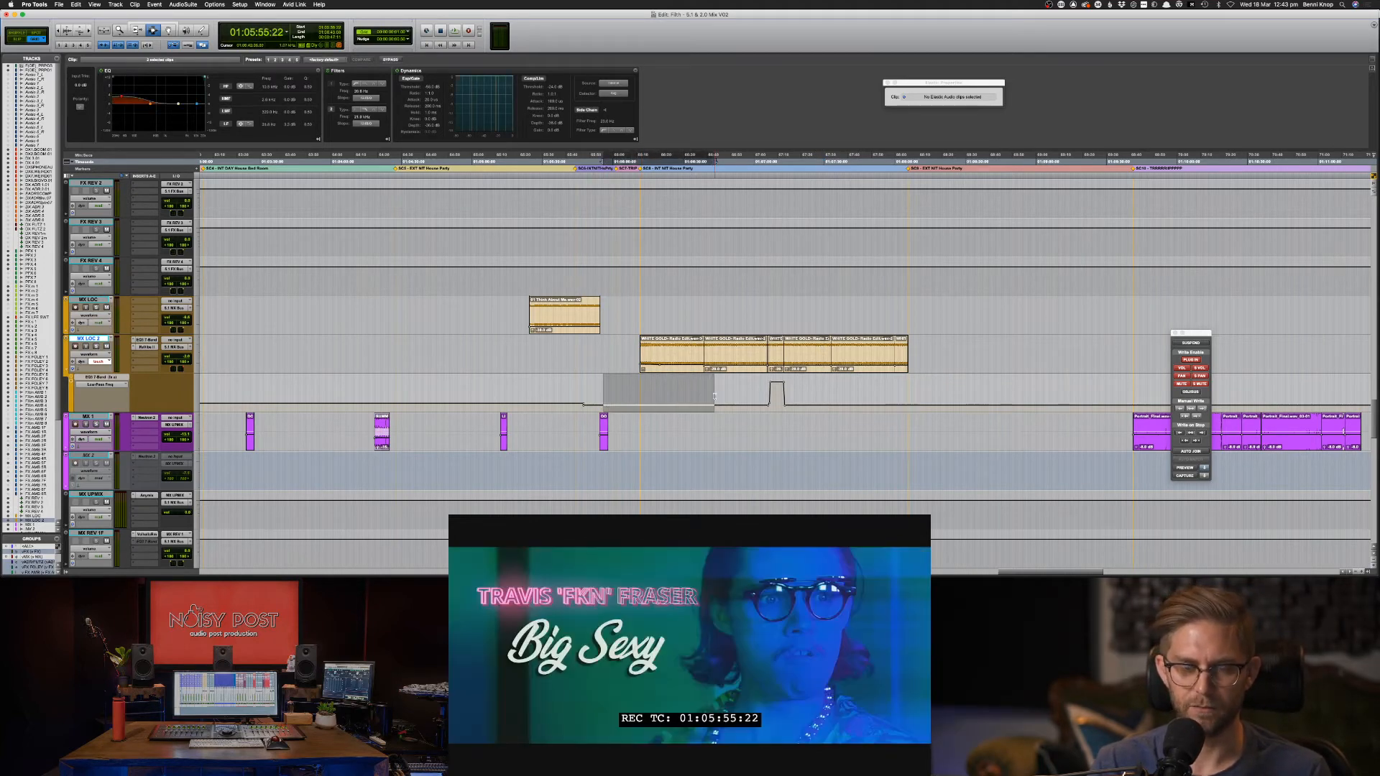
{"action": "key", "text": "super+c"}
{"action": "key", "text": "super+bracketleft"}
{"action": "key", "text": "super+bracketleft"}
{"action": "key", "text": "super+bracketleft"}
{"action": "key", "text": "super+bracketleft"}
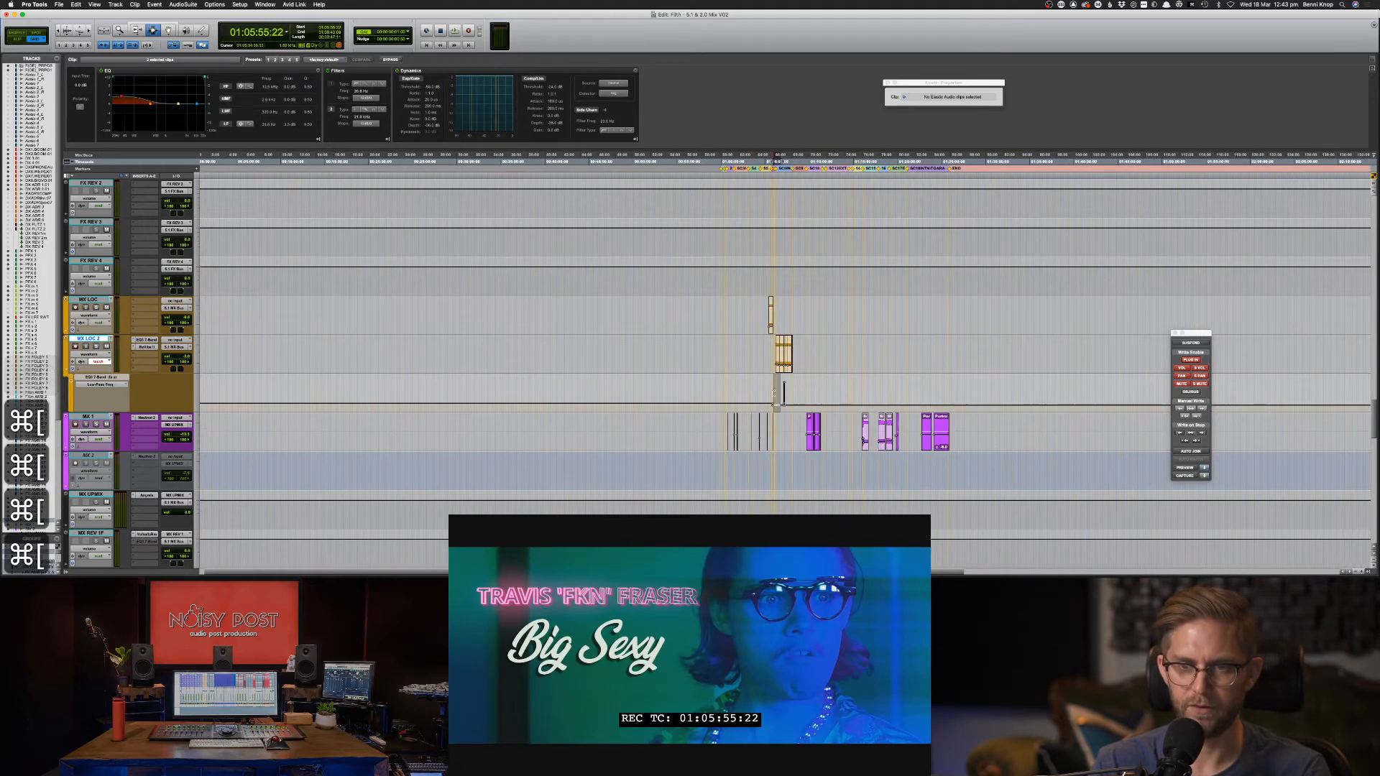
{"action": "key", "text": "shift+Return"}
{"action": "left_click", "coordinate": [161, 395]}
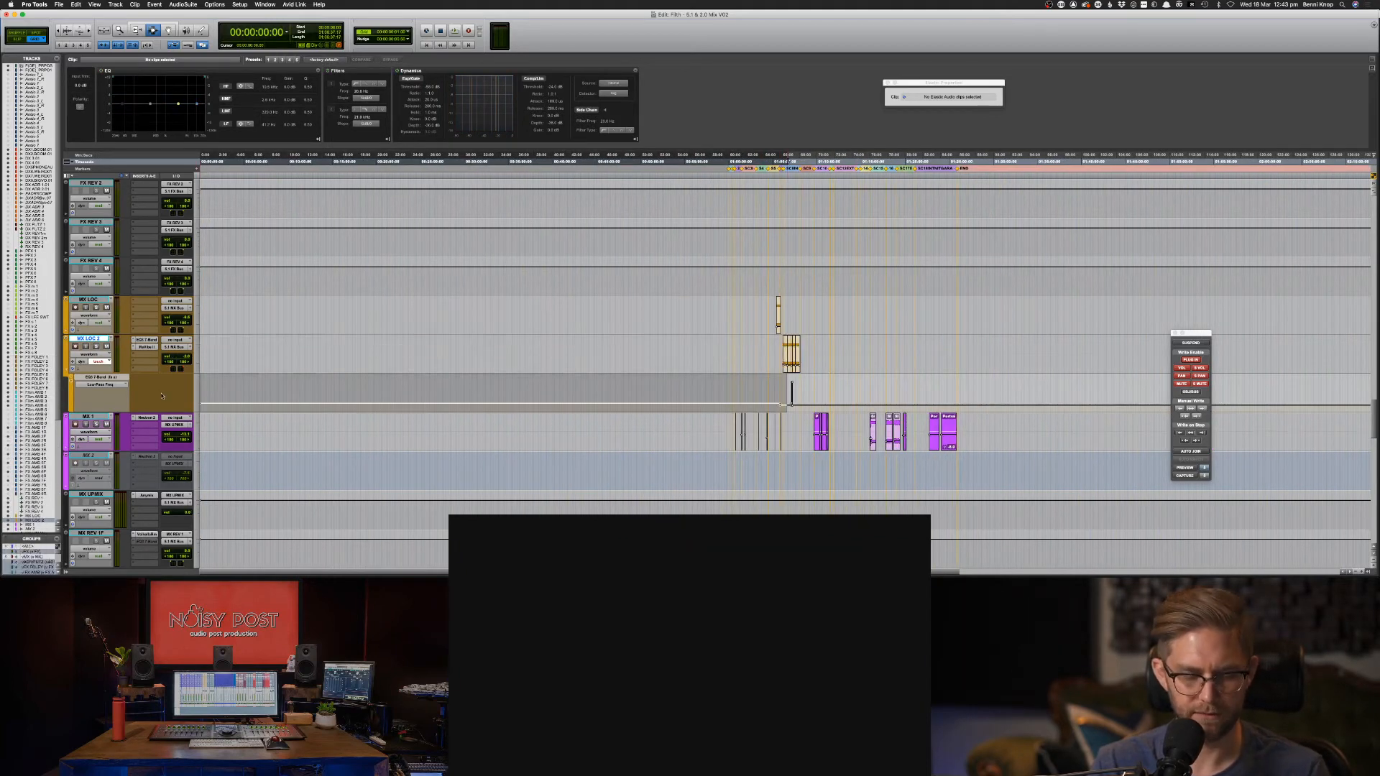
{"action": "key", "text": "alt+super+v"}
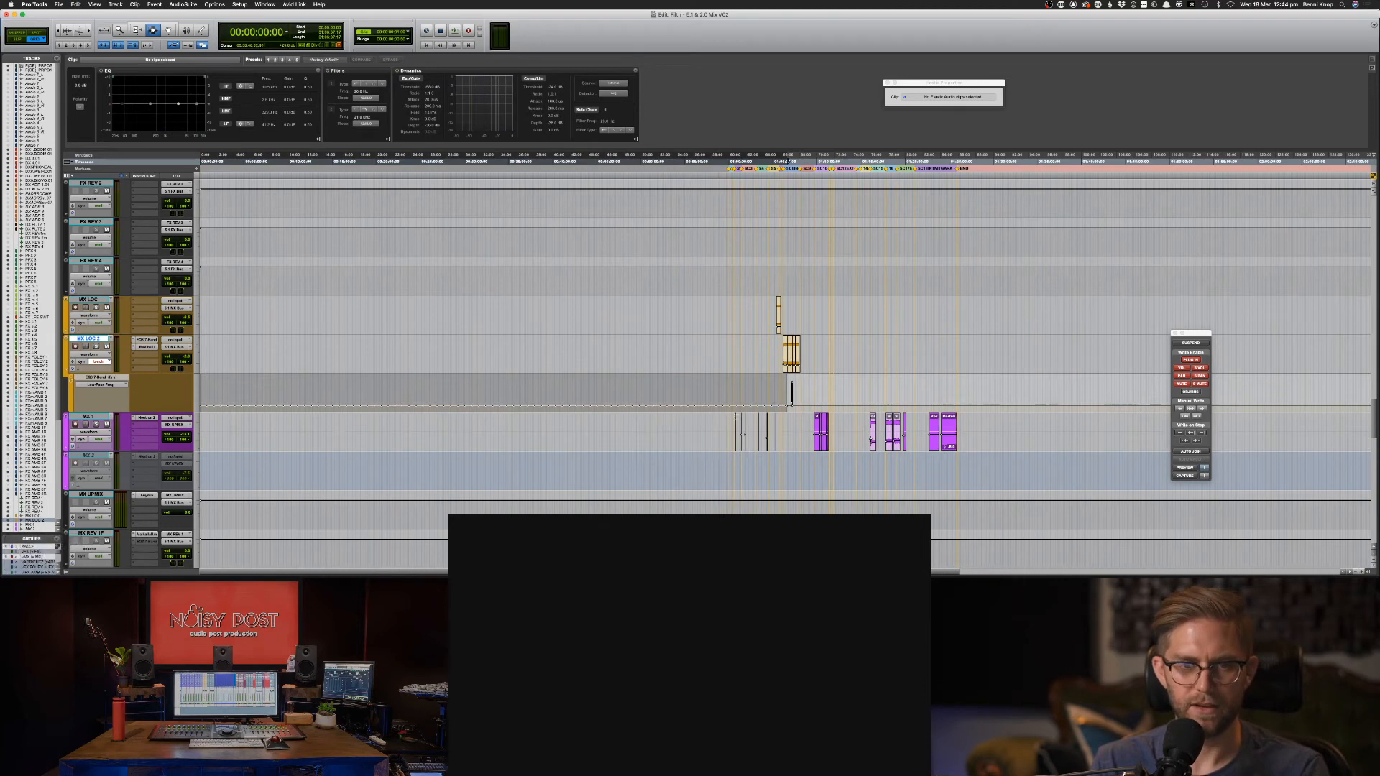
Zoom back in, save, and set playback to start at 01:07:01:00.
{"action": "left_click", "coordinate": [789, 397]}
{"action": "key", "text": "super+bracketright"}
{"action": "key", "text": "super+bracketright"}
{"action": "key", "text": "super+bracketright"}
{"action": "key", "text": "super+bracketright"}
{"action": "key", "text": "super+bracketright"}
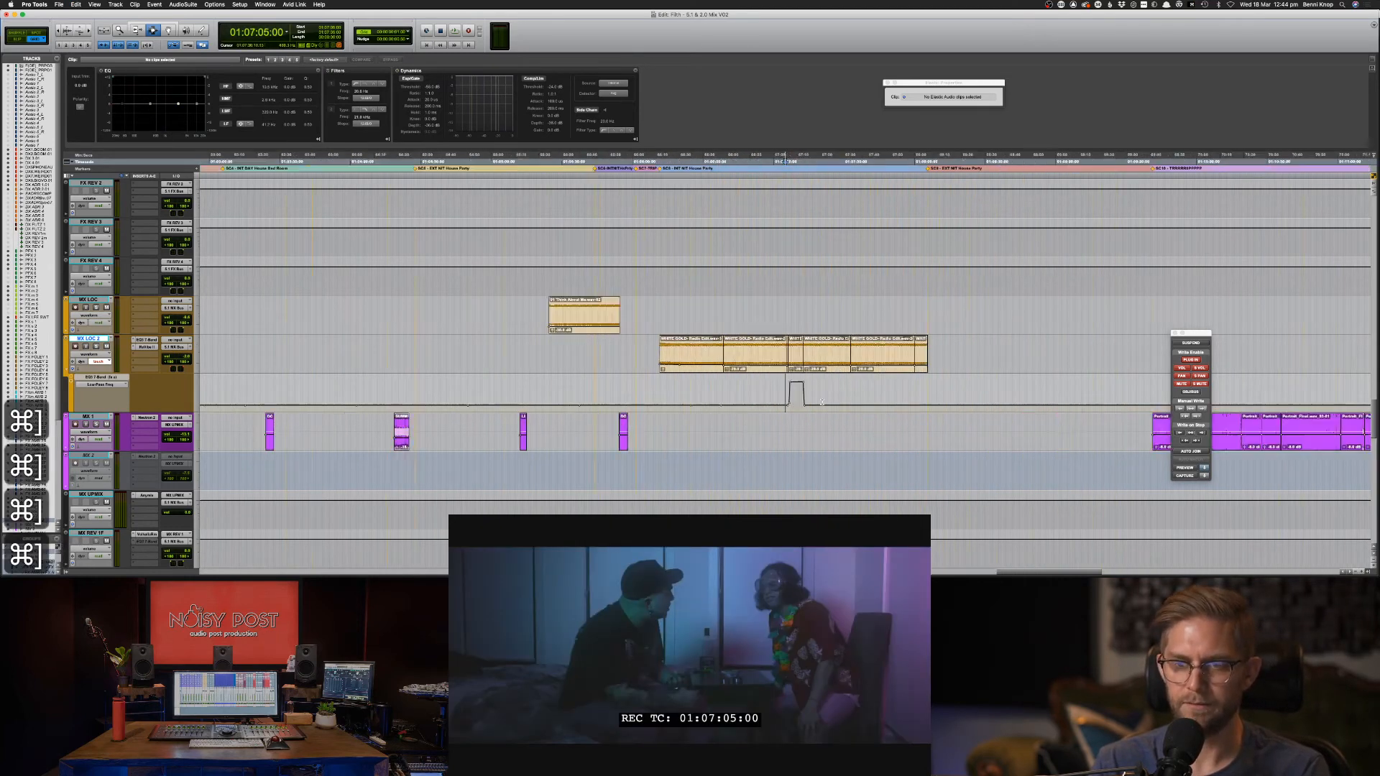
{"action": "key", "text": "super+s"}
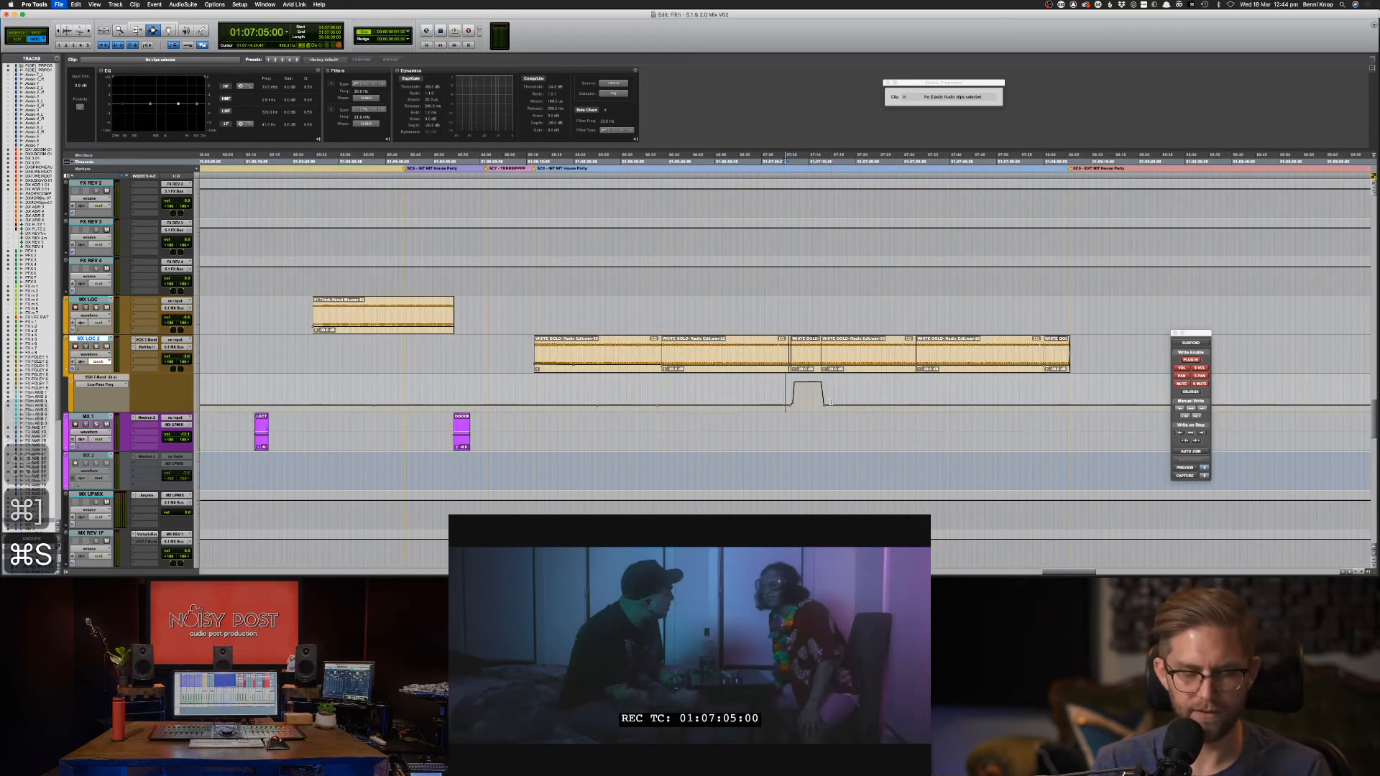
{"action": "left_click", "coordinate": [766, 386]}
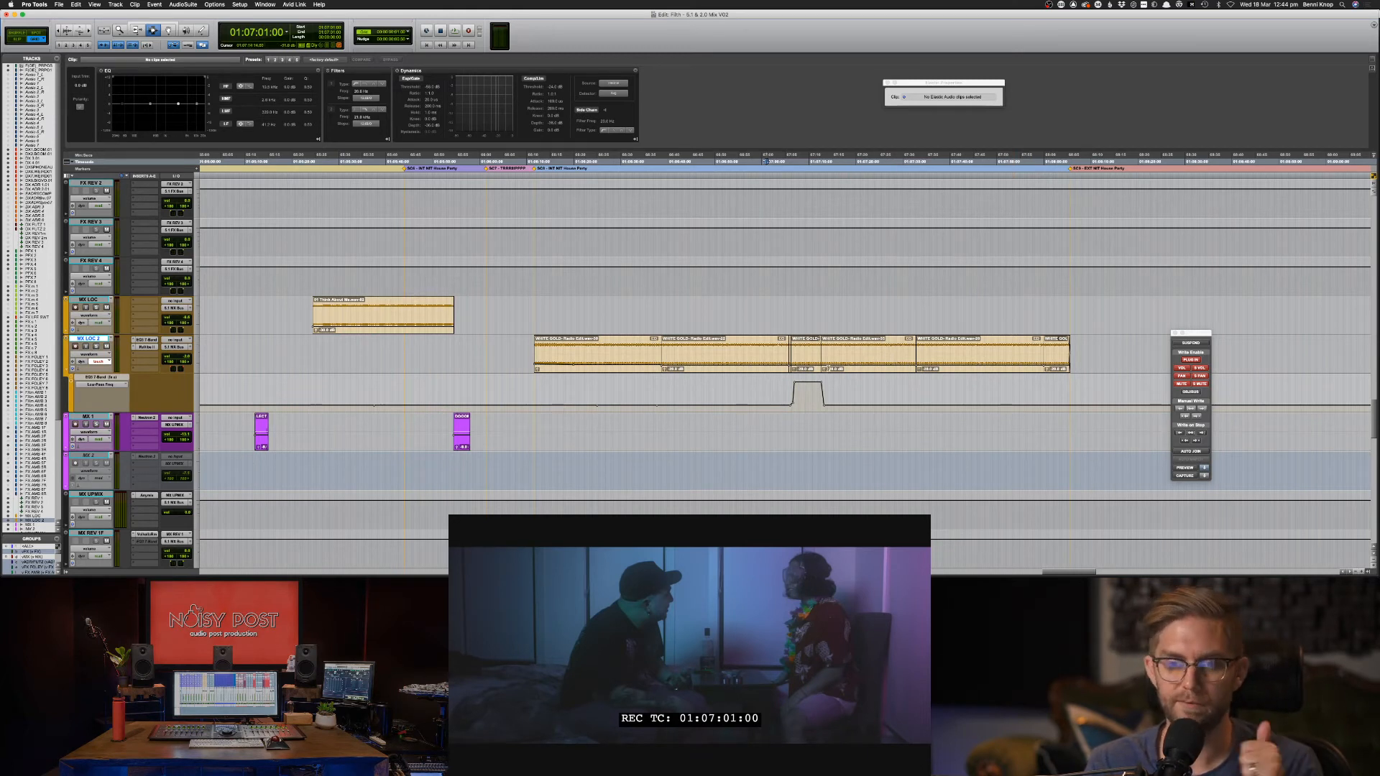
Play the scene from 01:07:01:00 and again from 01:07:04:14, zoom out, saving repeatedly.
{"action": "key", "text": "space"}
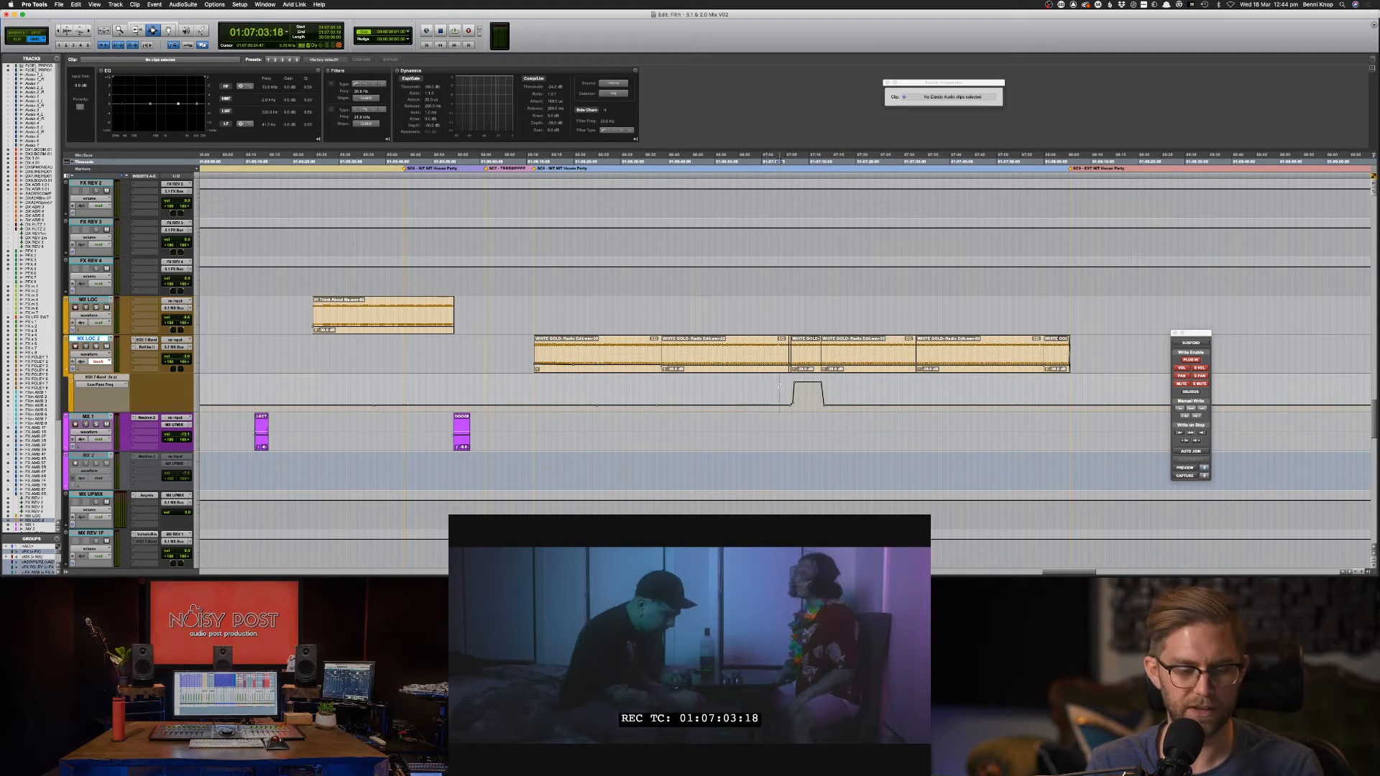
{"action": "key", "text": "super+s"}
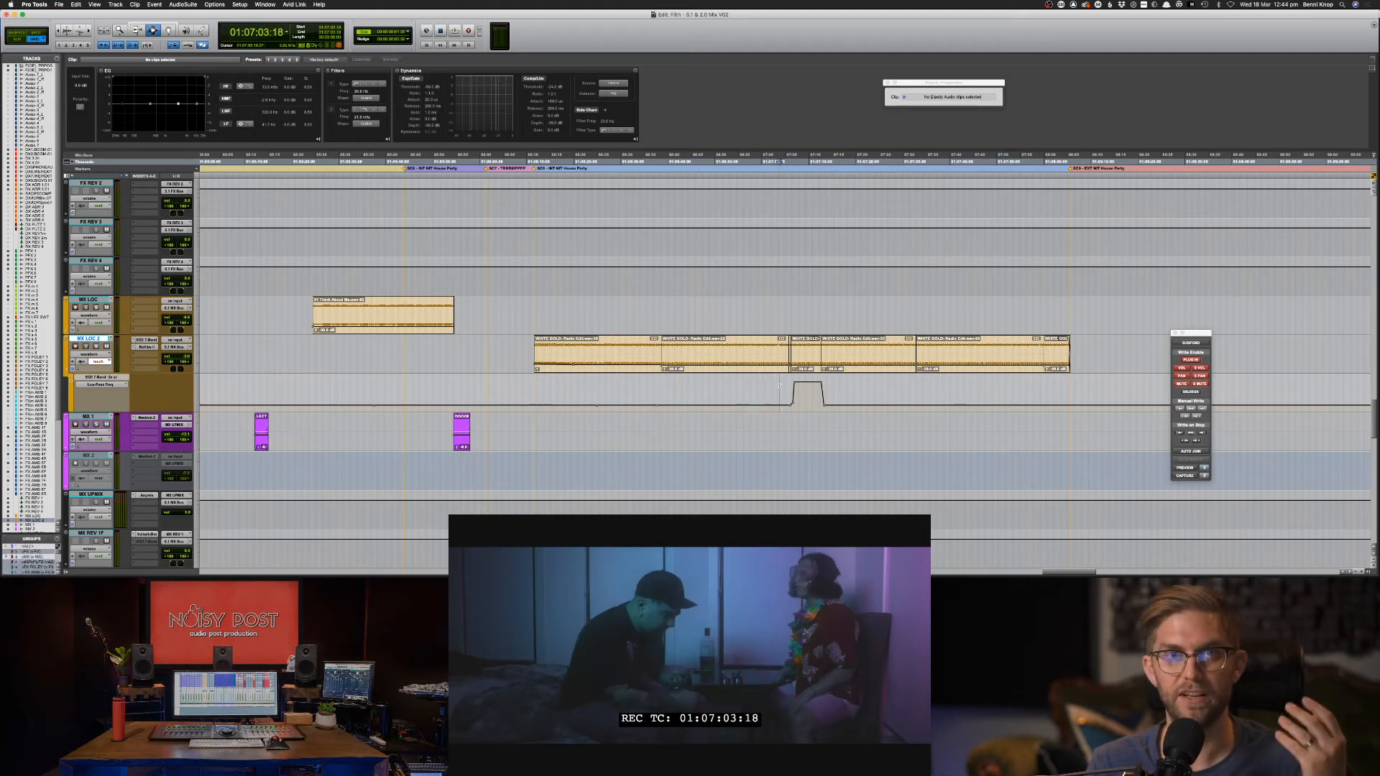
{"action": "key", "text": "super+s"}
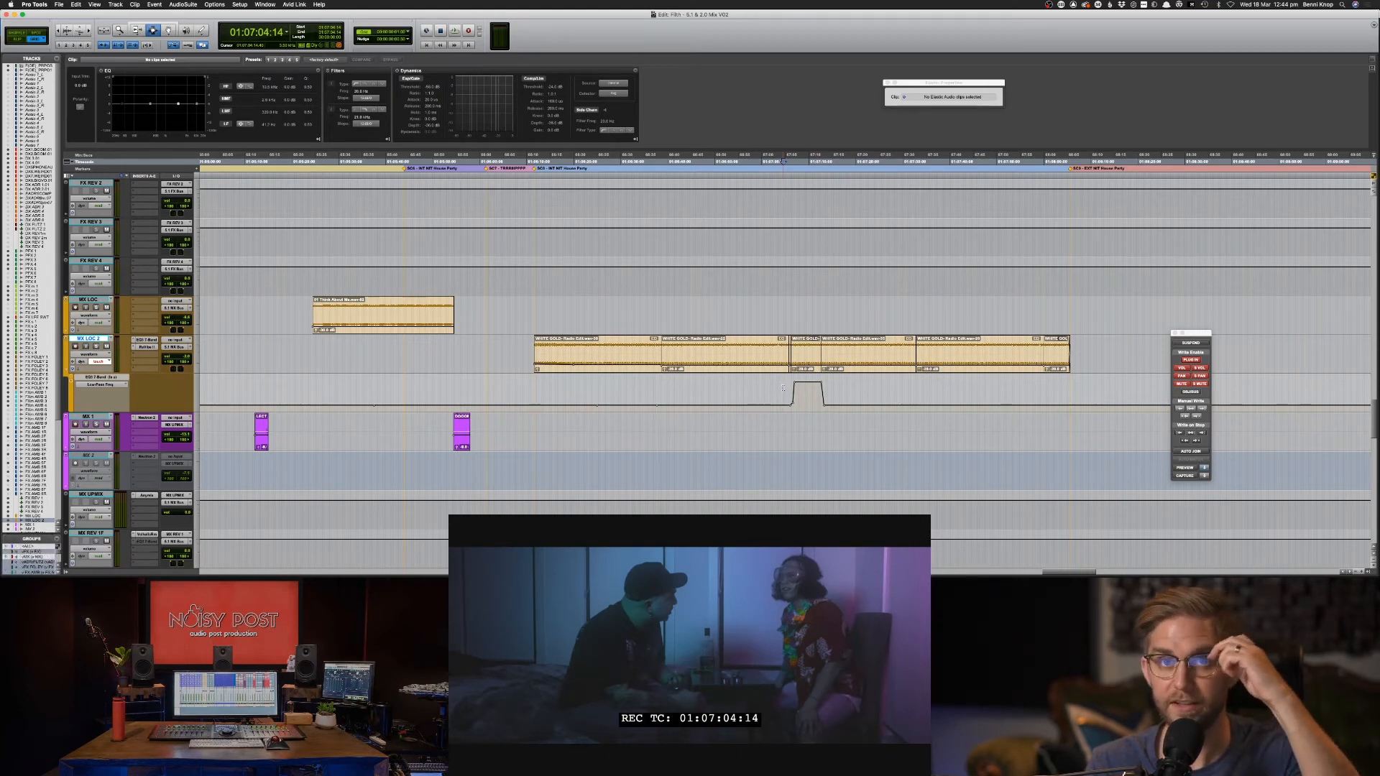
{"action": "key", "text": "super+s"}
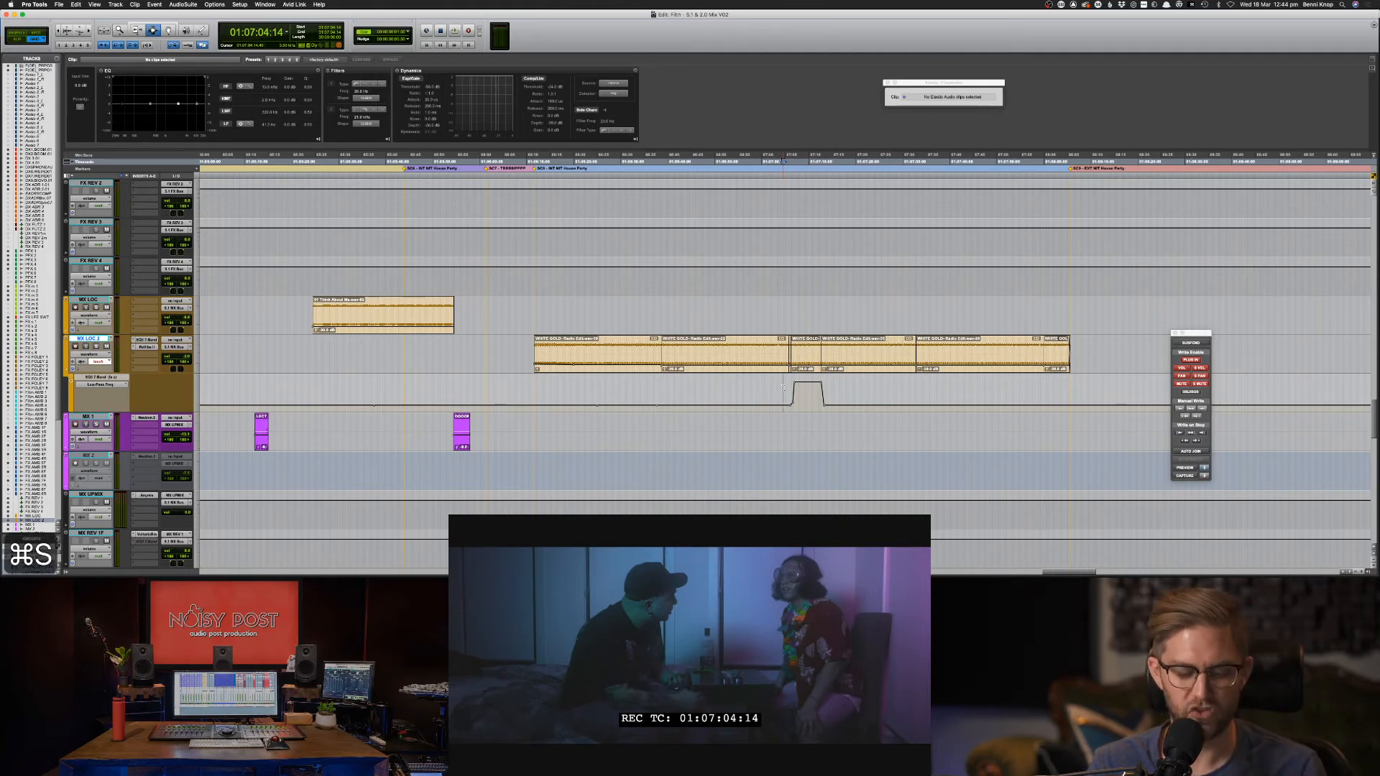
{"action": "key", "text": "space"}
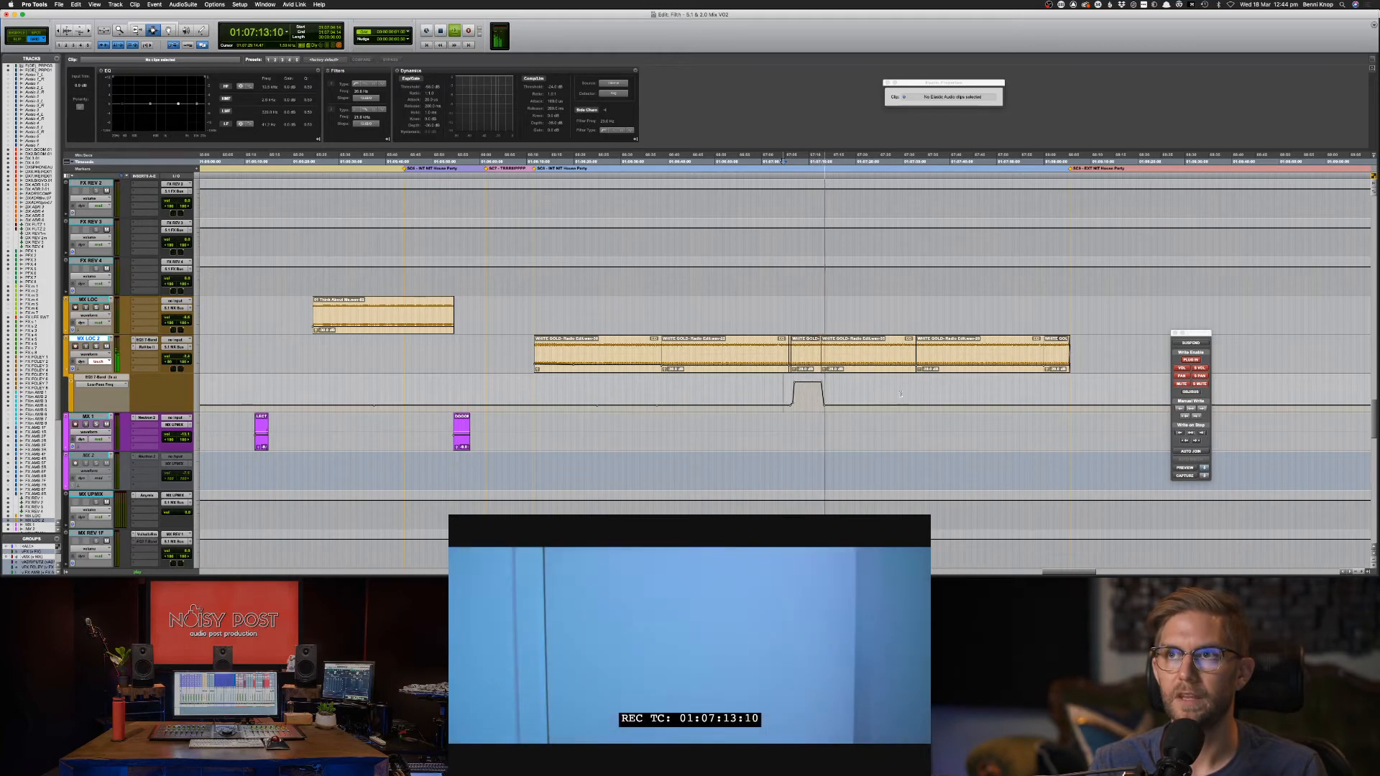
{"action": "key", "text": "super+bracketleft"}
{"action": "key", "text": "super+bracketleft"}
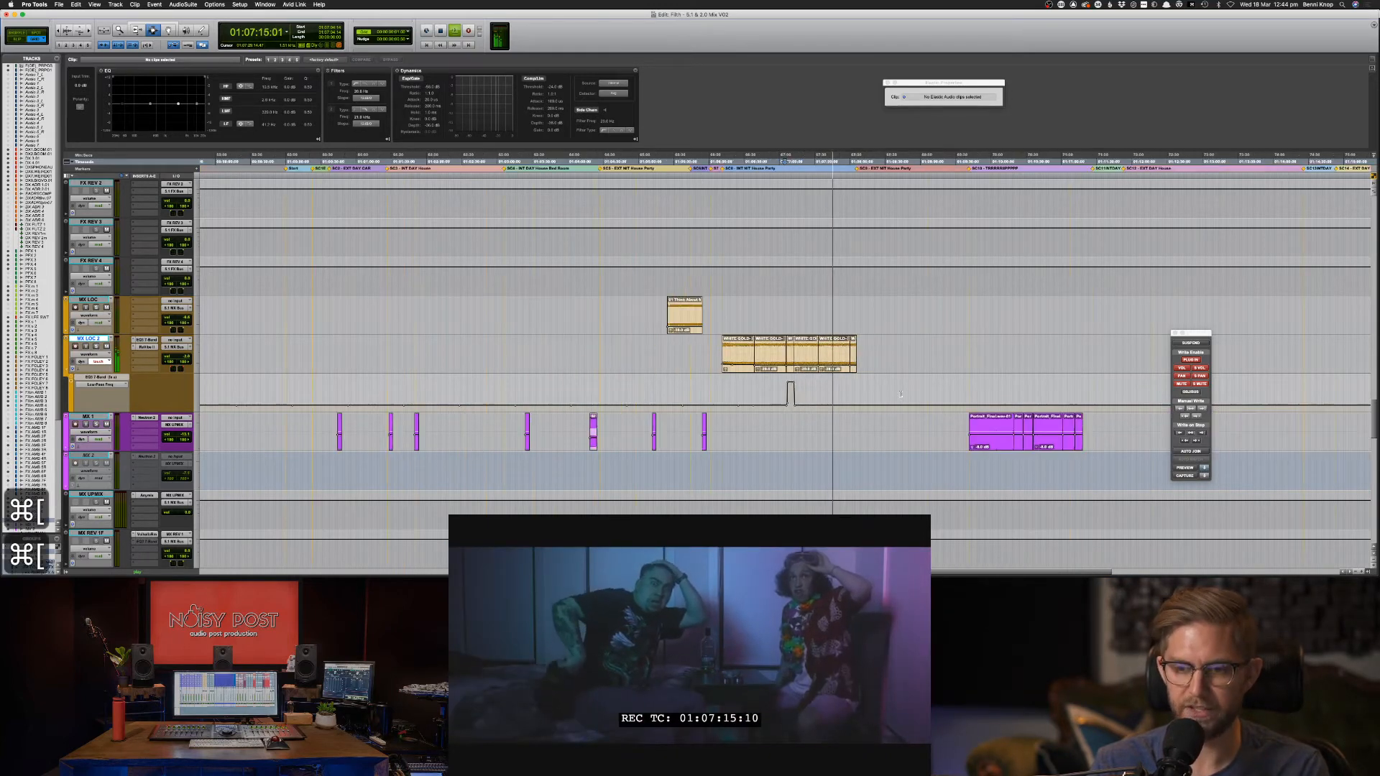
{"action": "key", "text": "super+s"}
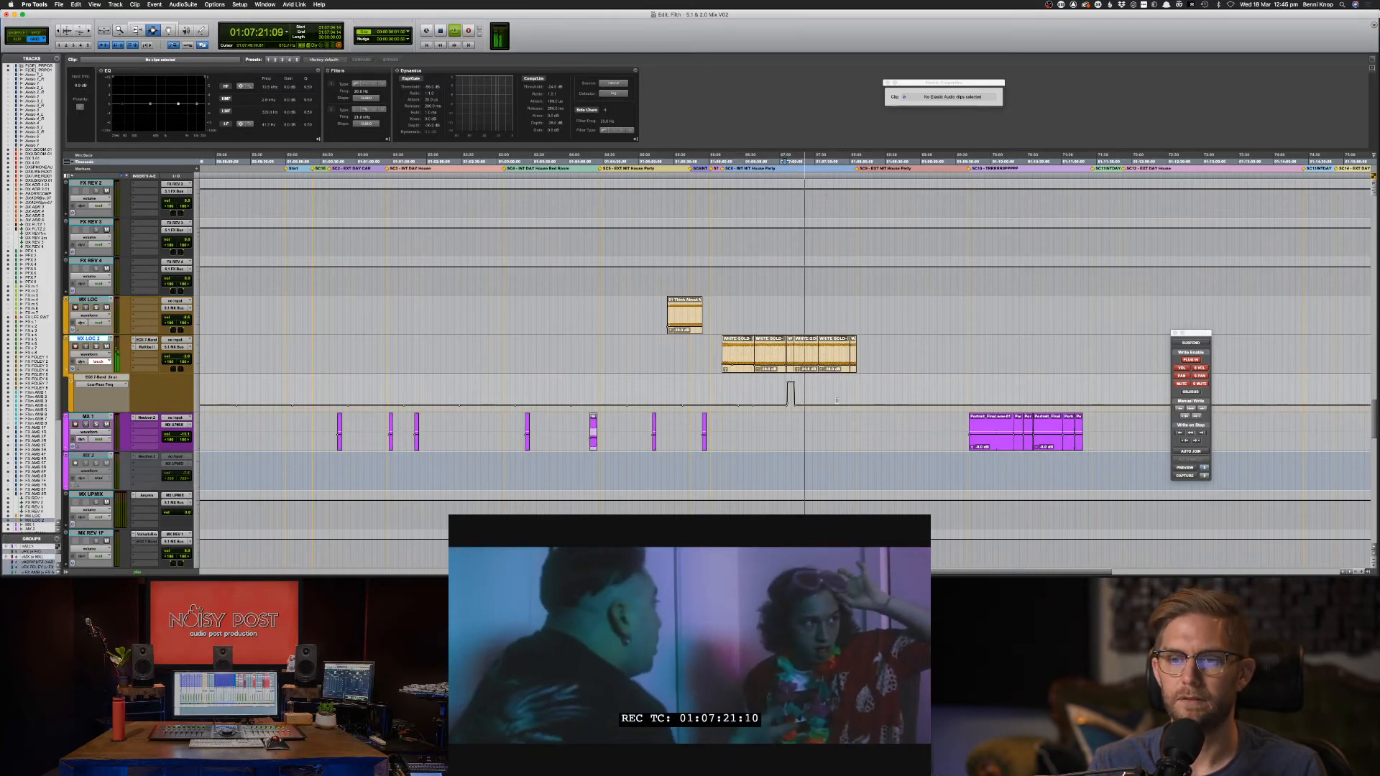
Scroll up to the DX 2 BOOM dialogue track, then switch to the Mix window.
{"action": "scroll", "coordinate": [811, 405], "scroll_direction": "up", "scroll_amount": 2}
{"action": "scroll", "coordinate": [811, 404], "scroll_direction": "up", "scroll_amount": 20}
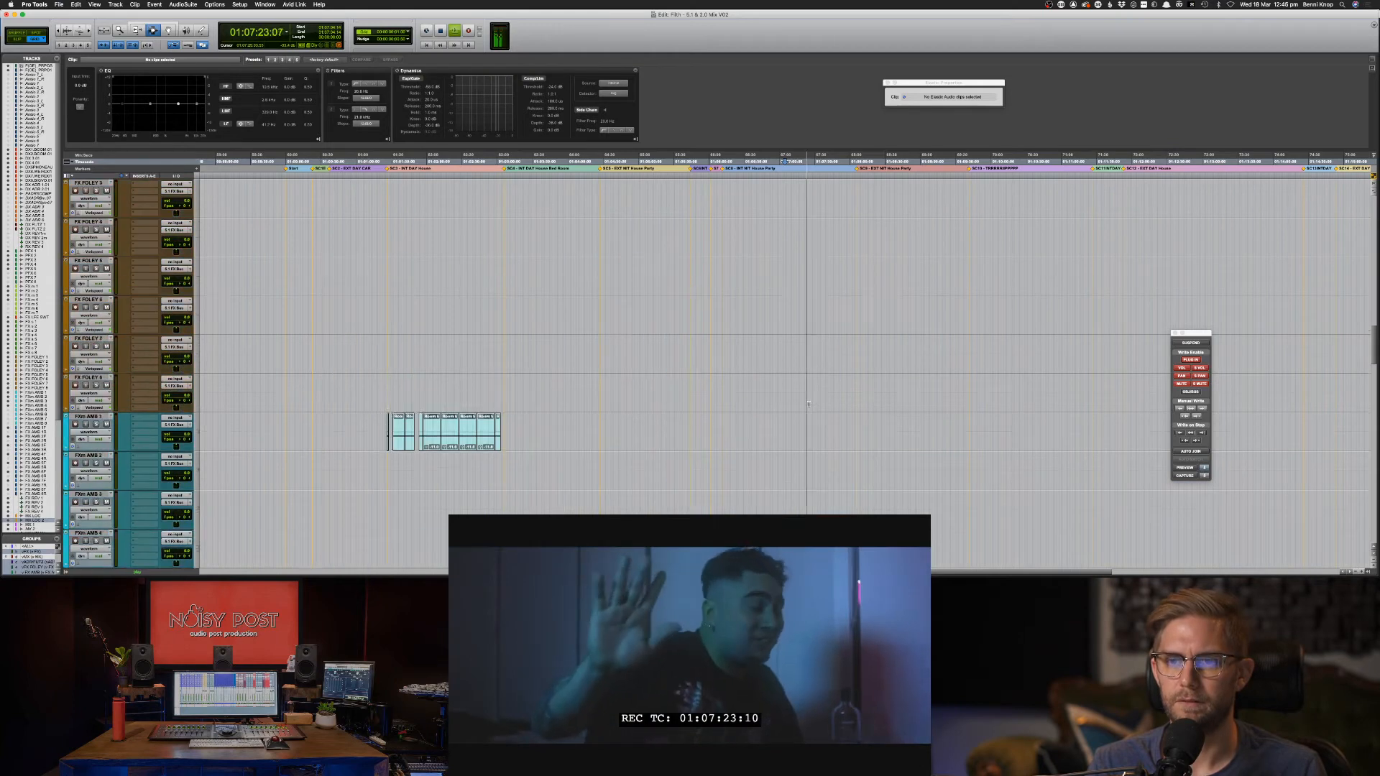
{"action": "scroll", "coordinate": [721, 375], "scroll_direction": "up", "scroll_amount": 10}
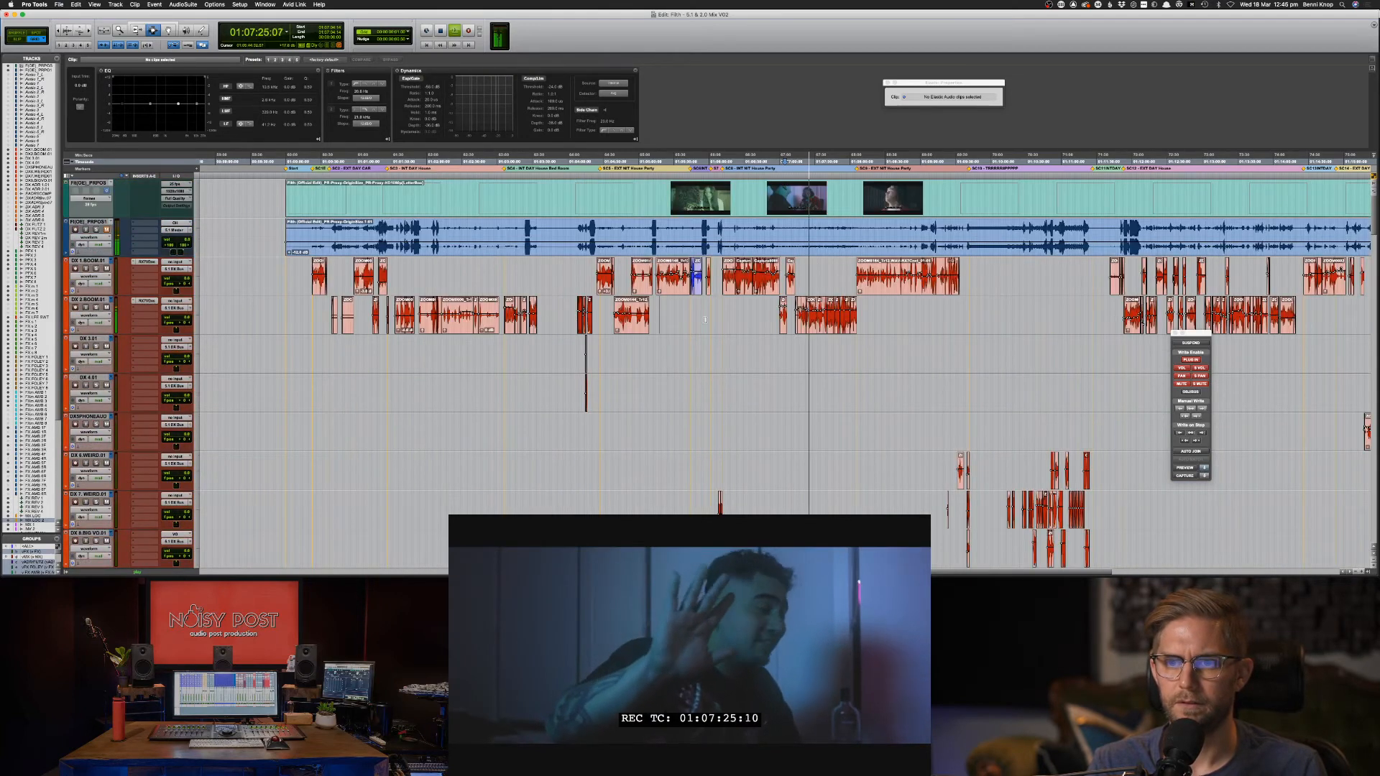
{"action": "left_click", "coordinate": [799, 309]}
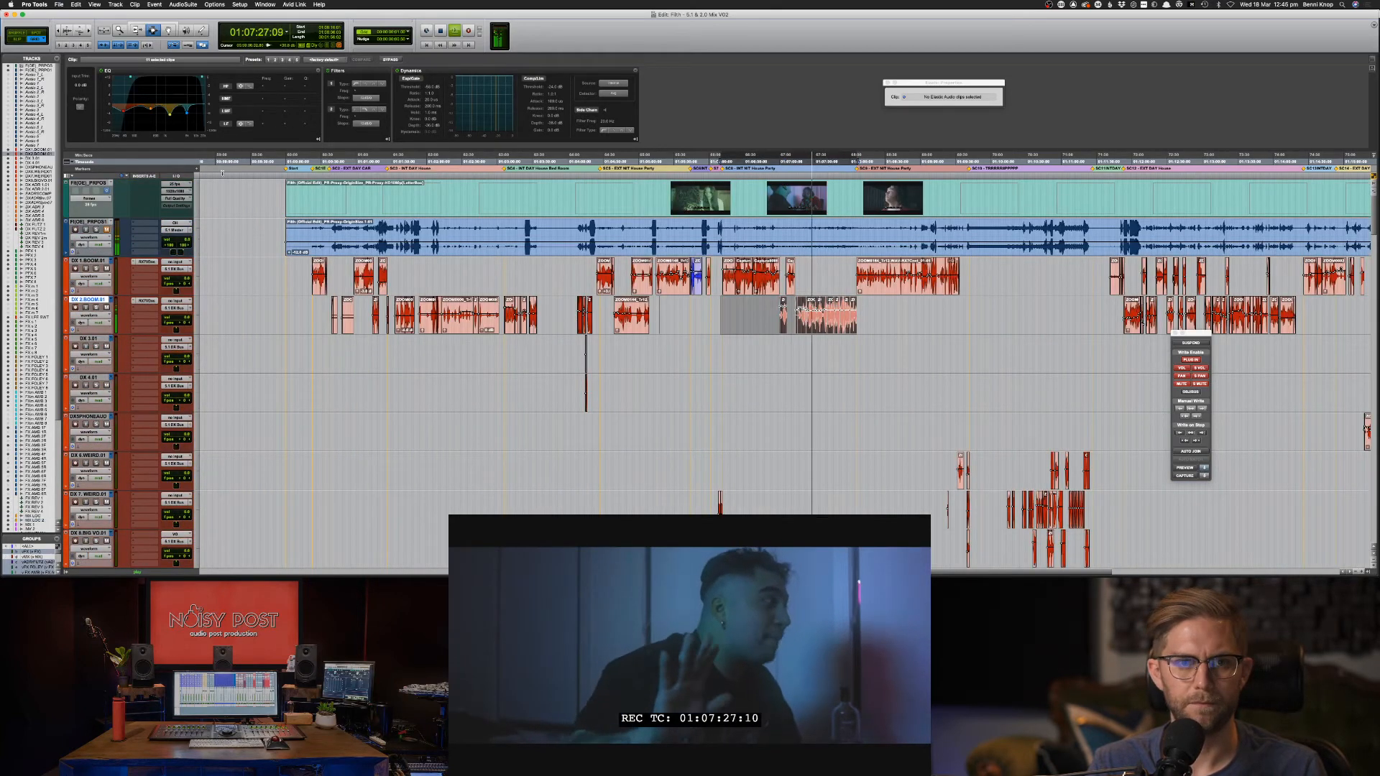
{"action": "left_click", "coordinate": [797, 339]}
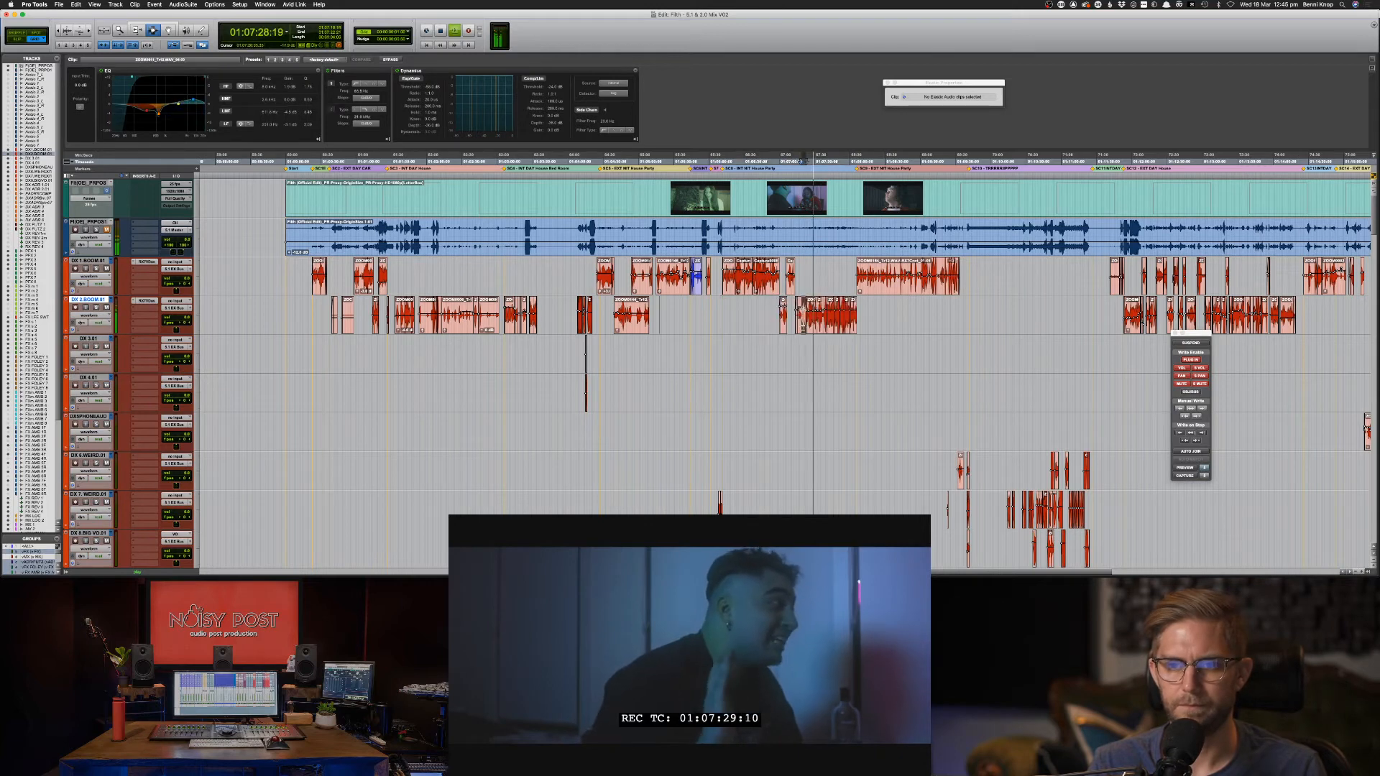
{"action": "key", "text": "super+equal"}
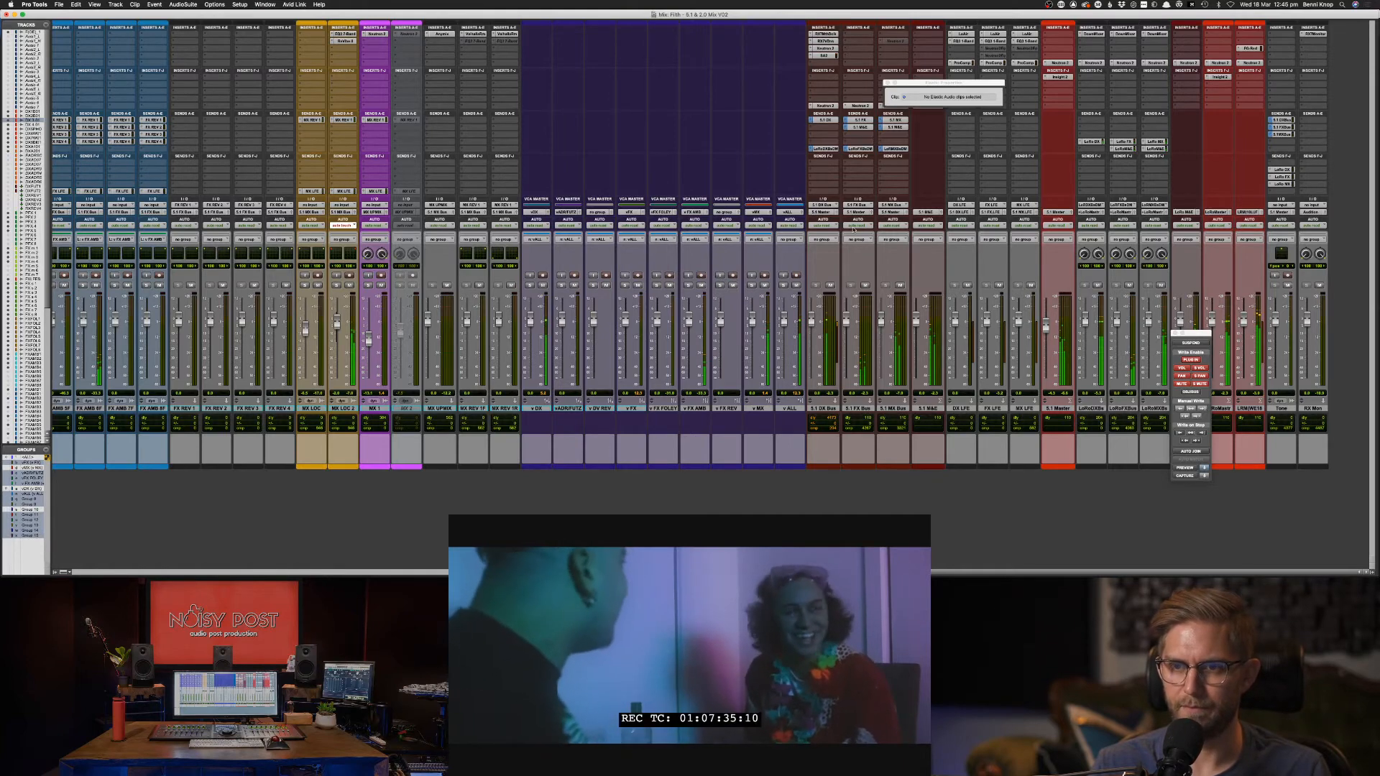
In the 5.1 DX Bus Neutron EQ, boost band 7 about +1.8 dB and high shelf +2.6 dB at 5332 Hz.
{"action": "left_click", "coordinate": [824, 48]}
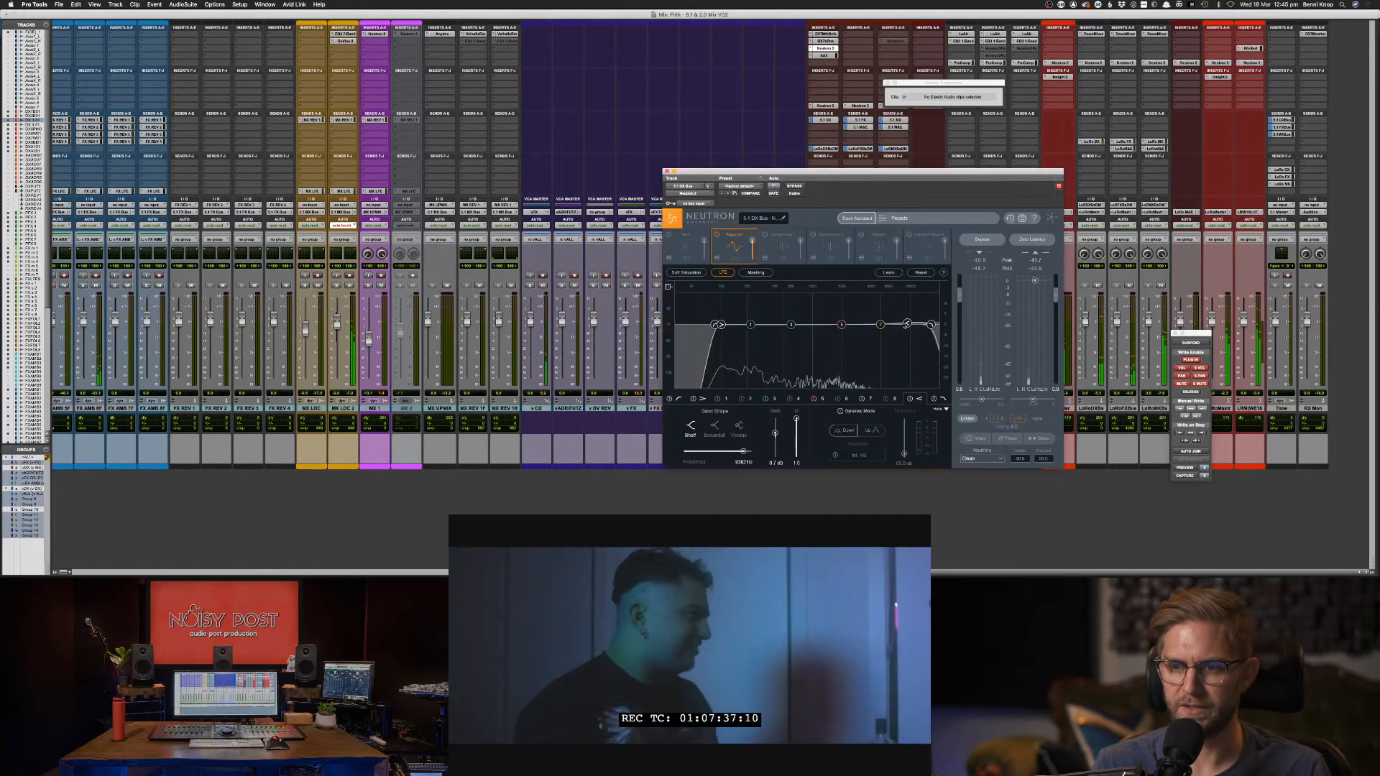
{"action": "left_click_drag", "start_coordinate": [898, 321], "coordinate": [867, 319]}
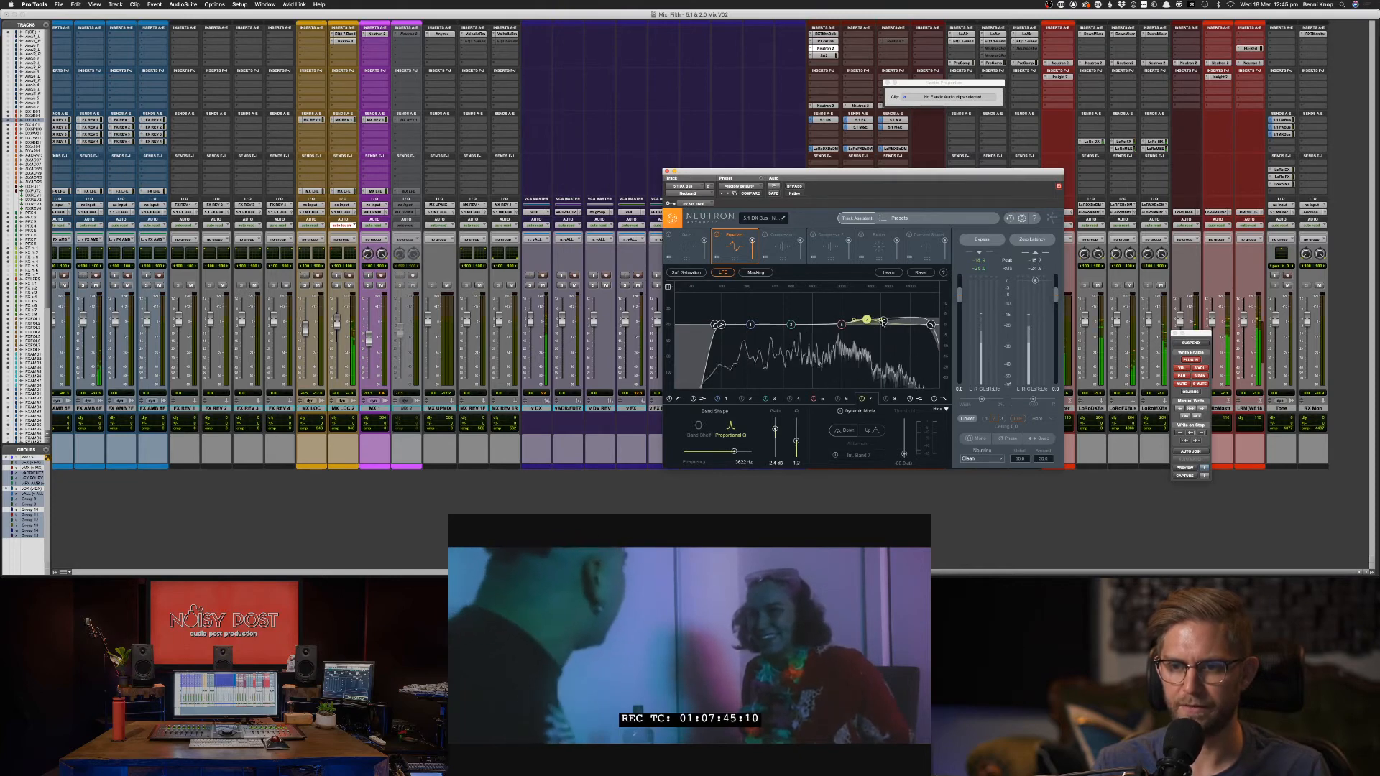
{"action": "left_click_drag", "start_coordinate": [882, 321], "coordinate": [783, 328]}
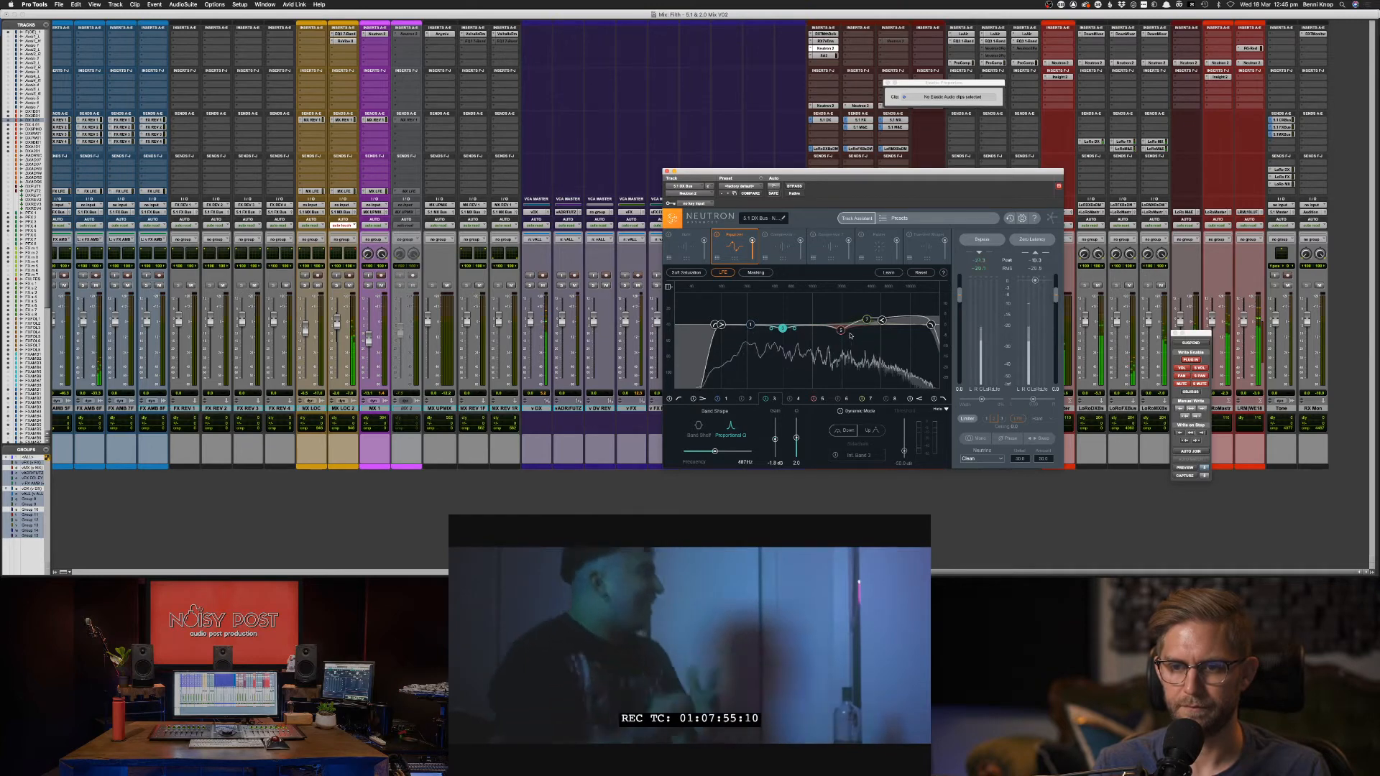
{"action": "left_click", "coordinate": [867, 322]}
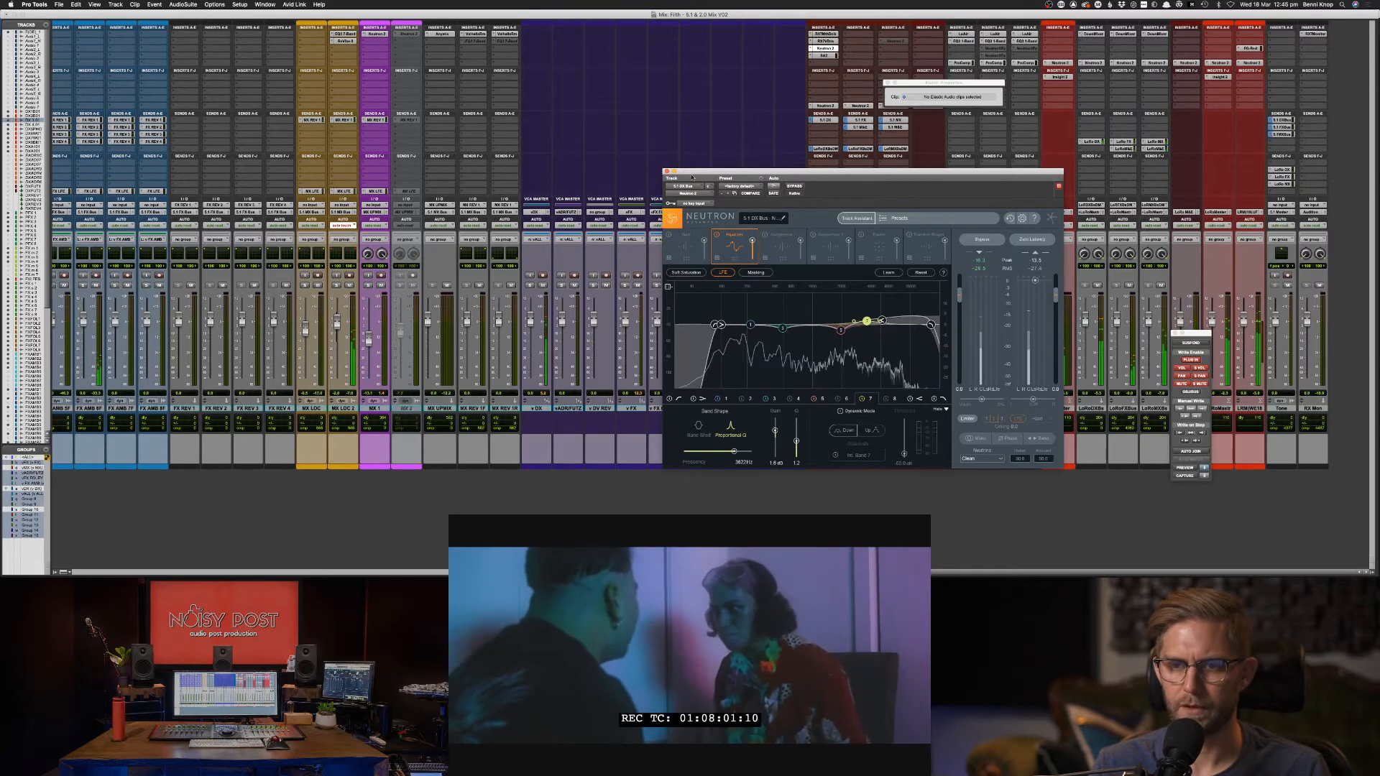
{"action": "left_click", "coordinate": [665, 172]}
{"action": "key", "text": "super+equal"}
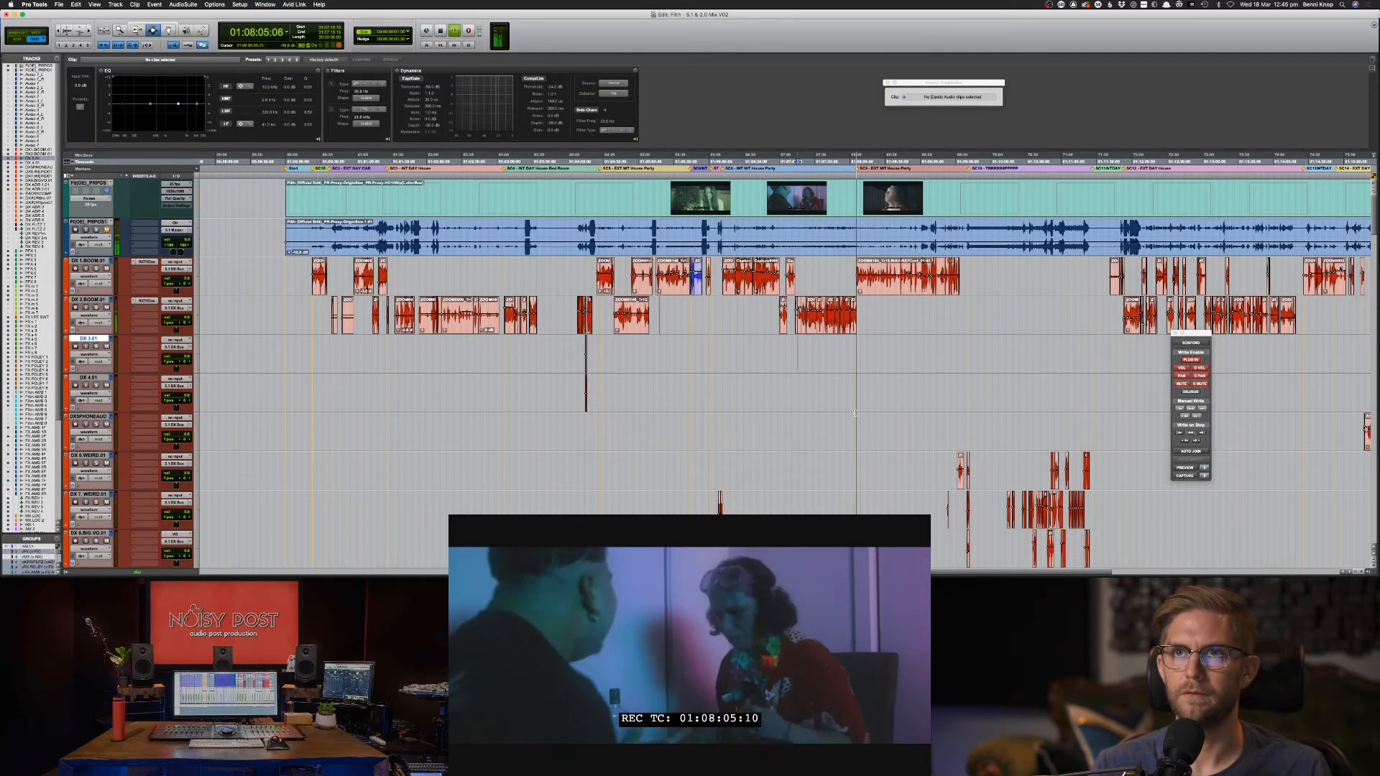
Move the selection down past DX 4.01 to the MX music tracks and save the session.
{"action": "key", "text": "semicolon"}
{"action": "scroll", "coordinate": [855, 416], "scroll_direction": "down", "scroll_amount": 2}
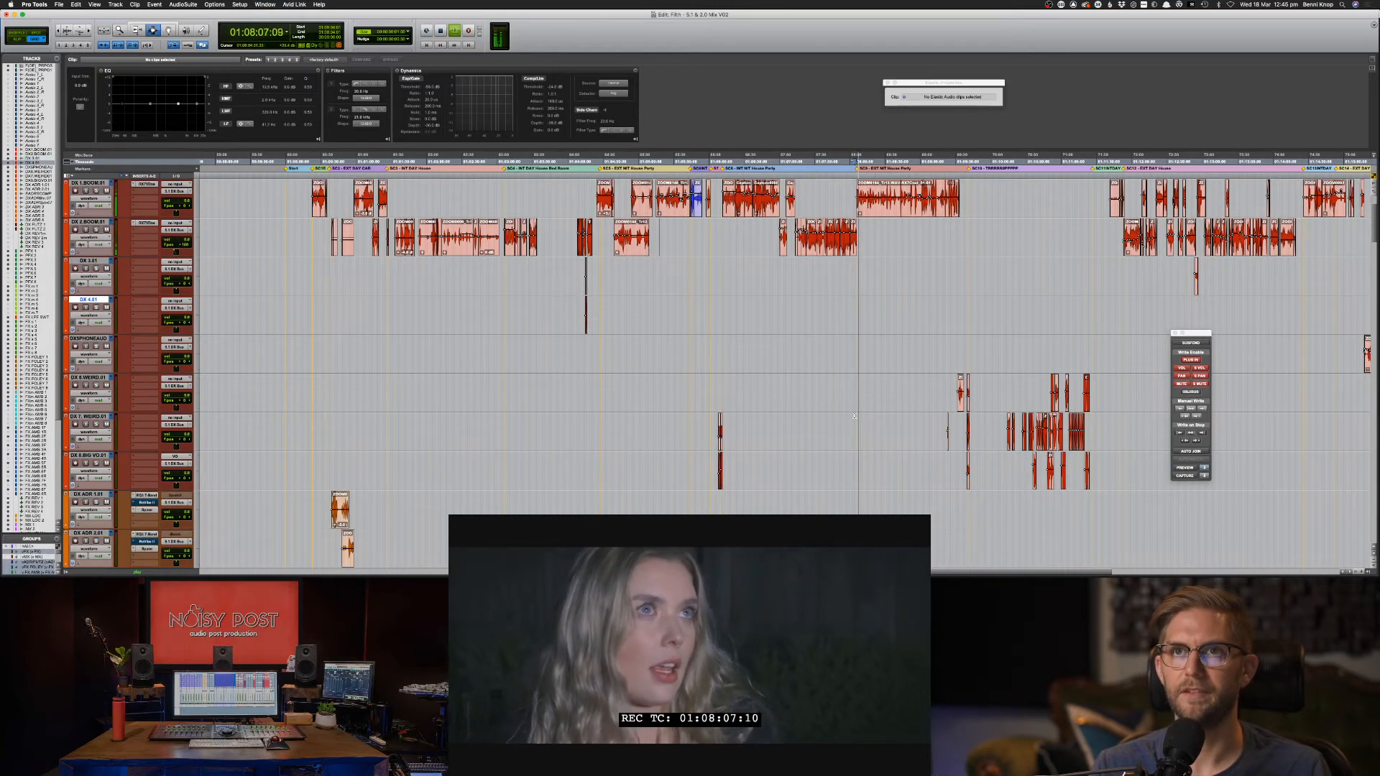
{"action": "scroll", "coordinate": [856, 416], "scroll_direction": "down", "scroll_amount": 10}
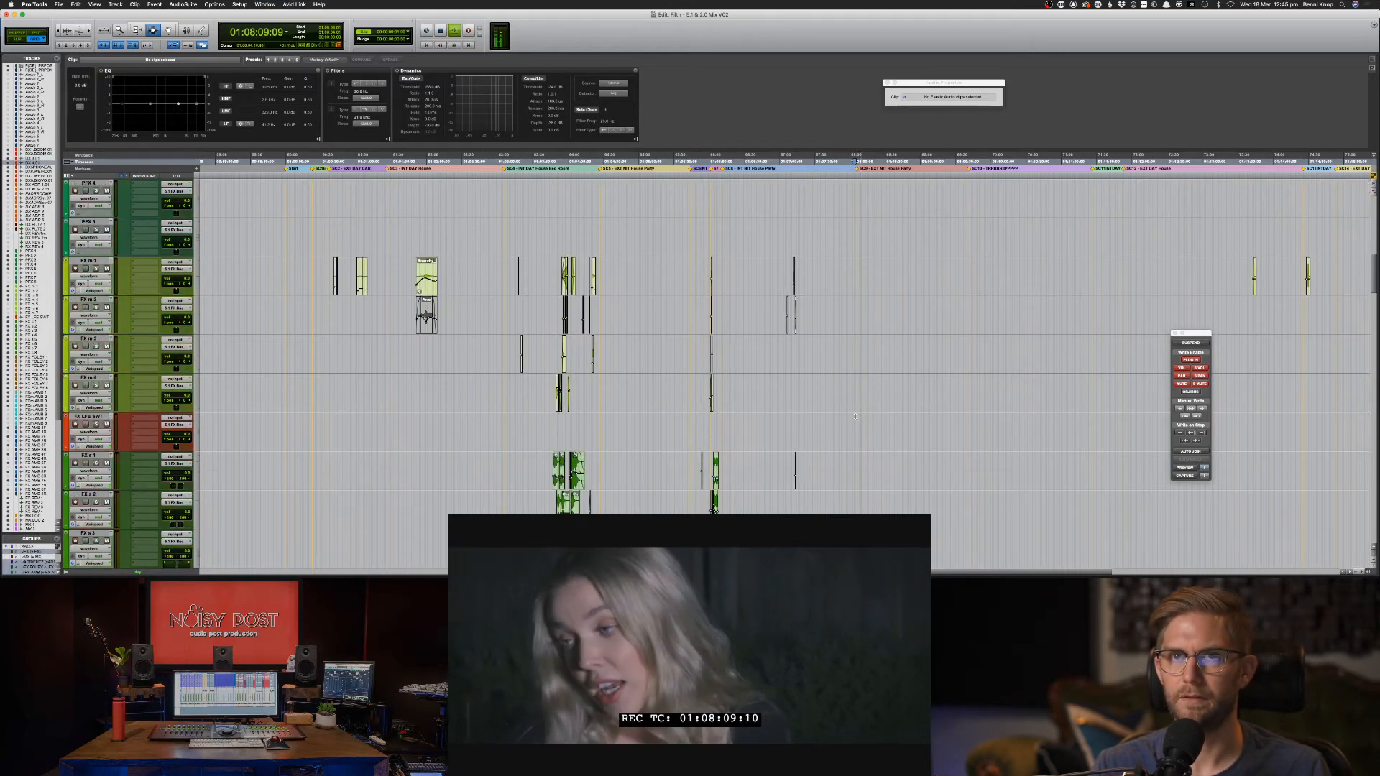
{"action": "scroll", "coordinate": [855, 416], "scroll_direction": "down", "scroll_amount": 10}
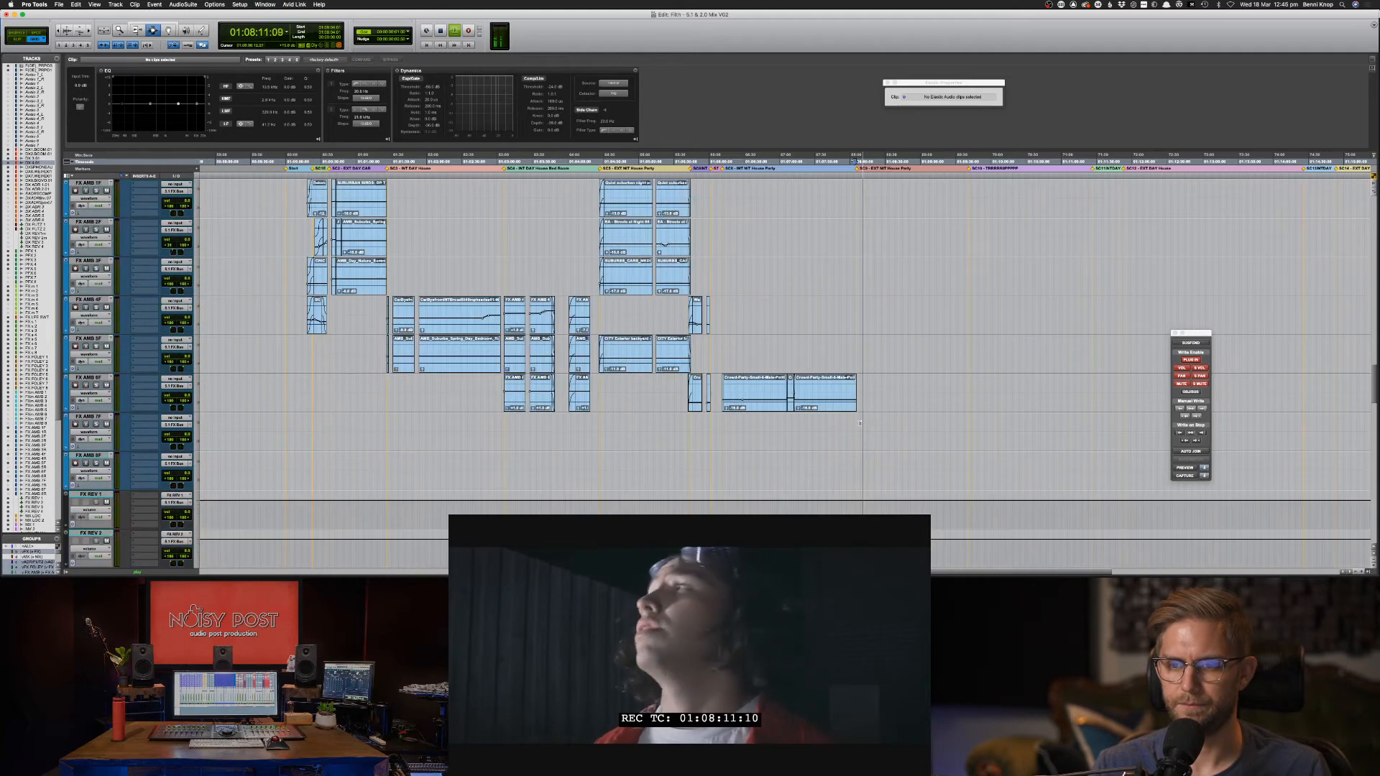
{"action": "scroll", "coordinate": [863, 429], "scroll_direction": "down", "scroll_amount": 6}
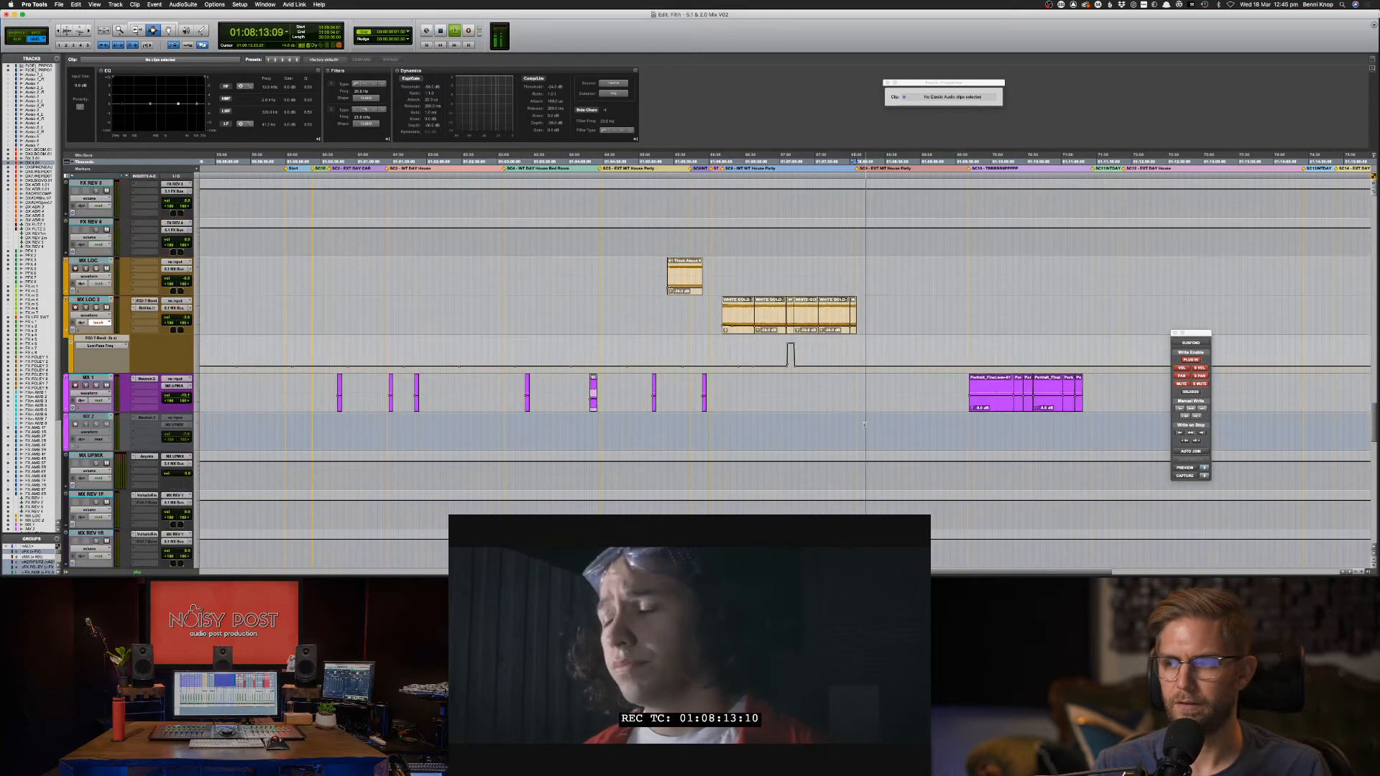
{"action": "key", "text": "super+s"}
Play back the music from just after the MX LOC 2 clips, zoom in, and save again.
{"action": "left_click", "coordinate": [857, 314]}
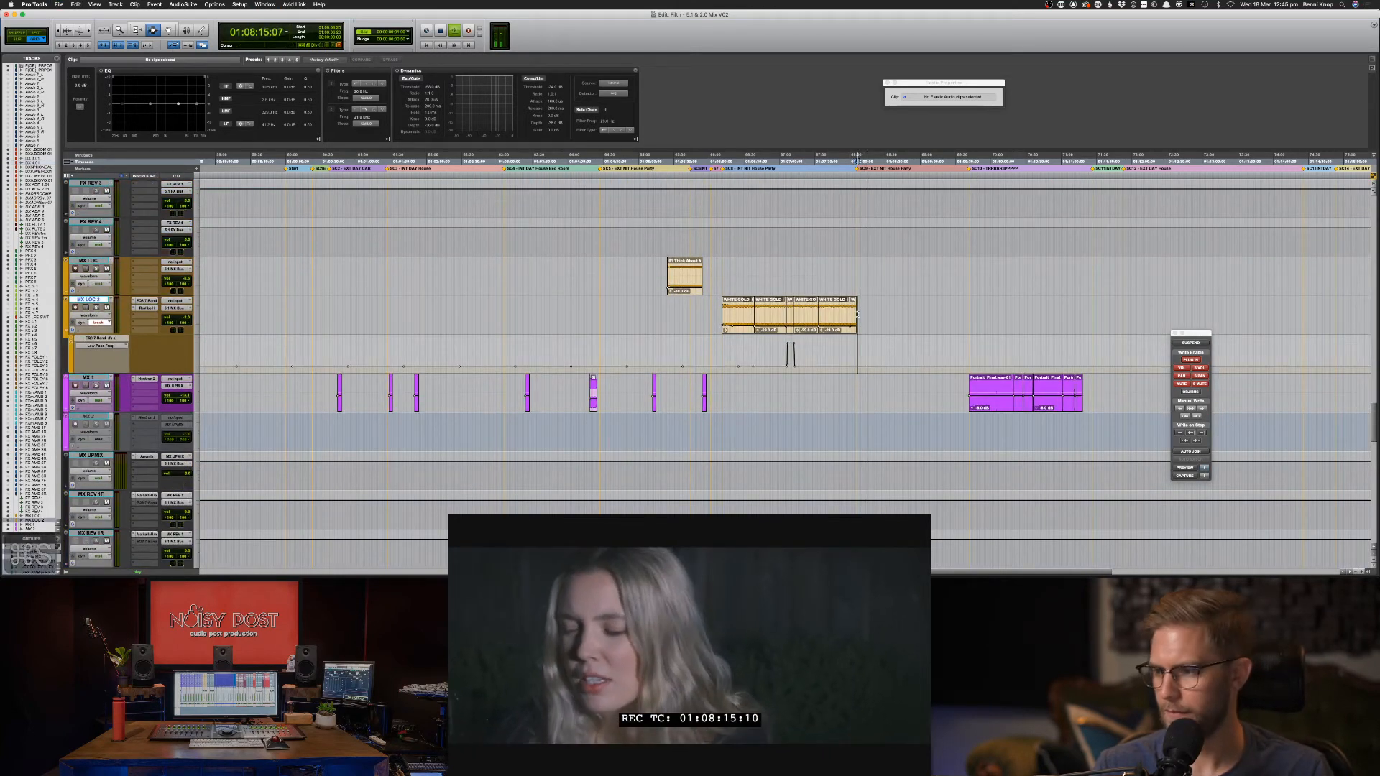
{"action": "key", "text": "space"}
{"action": "key", "text": "space"}
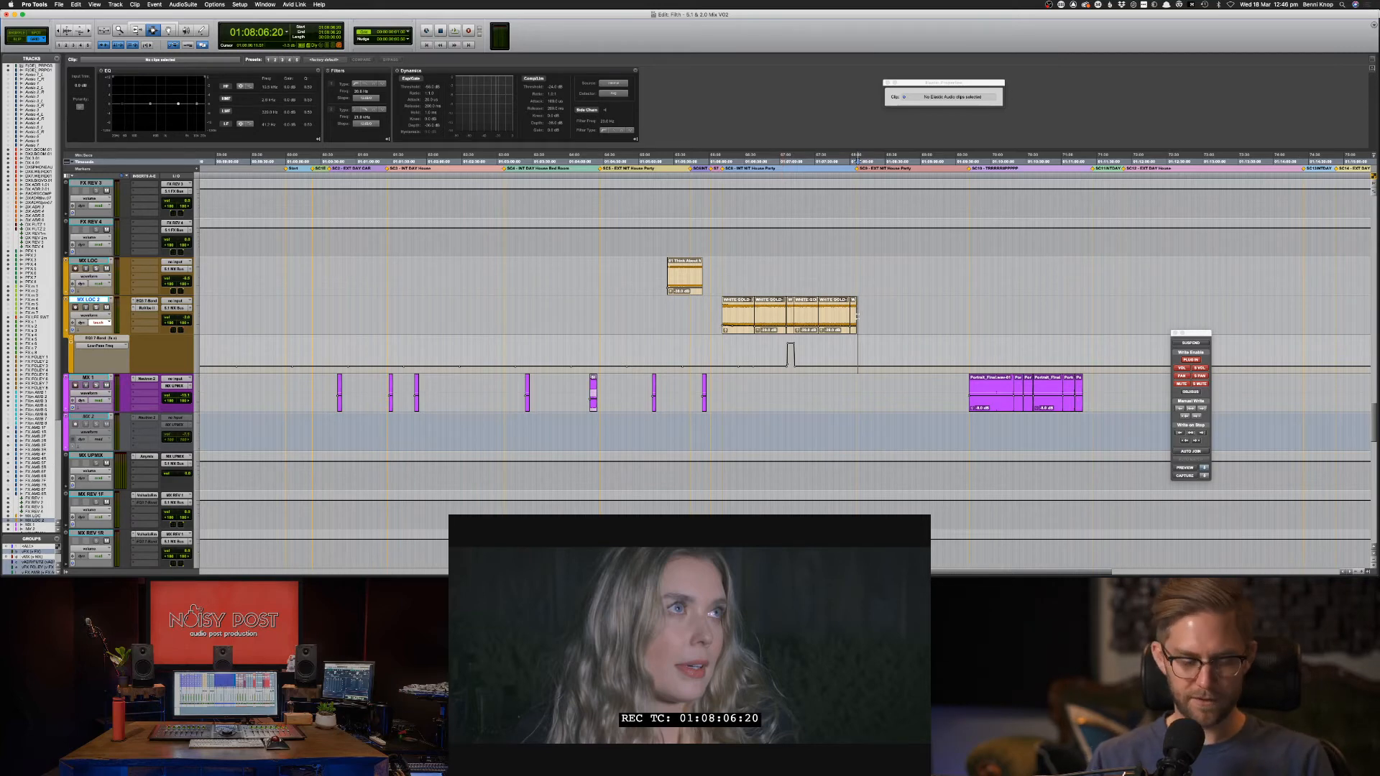
{"action": "key", "text": "super+s"}
{"action": "key", "text": "super+bracketright"}
{"action": "key", "text": "super+bracketright"}
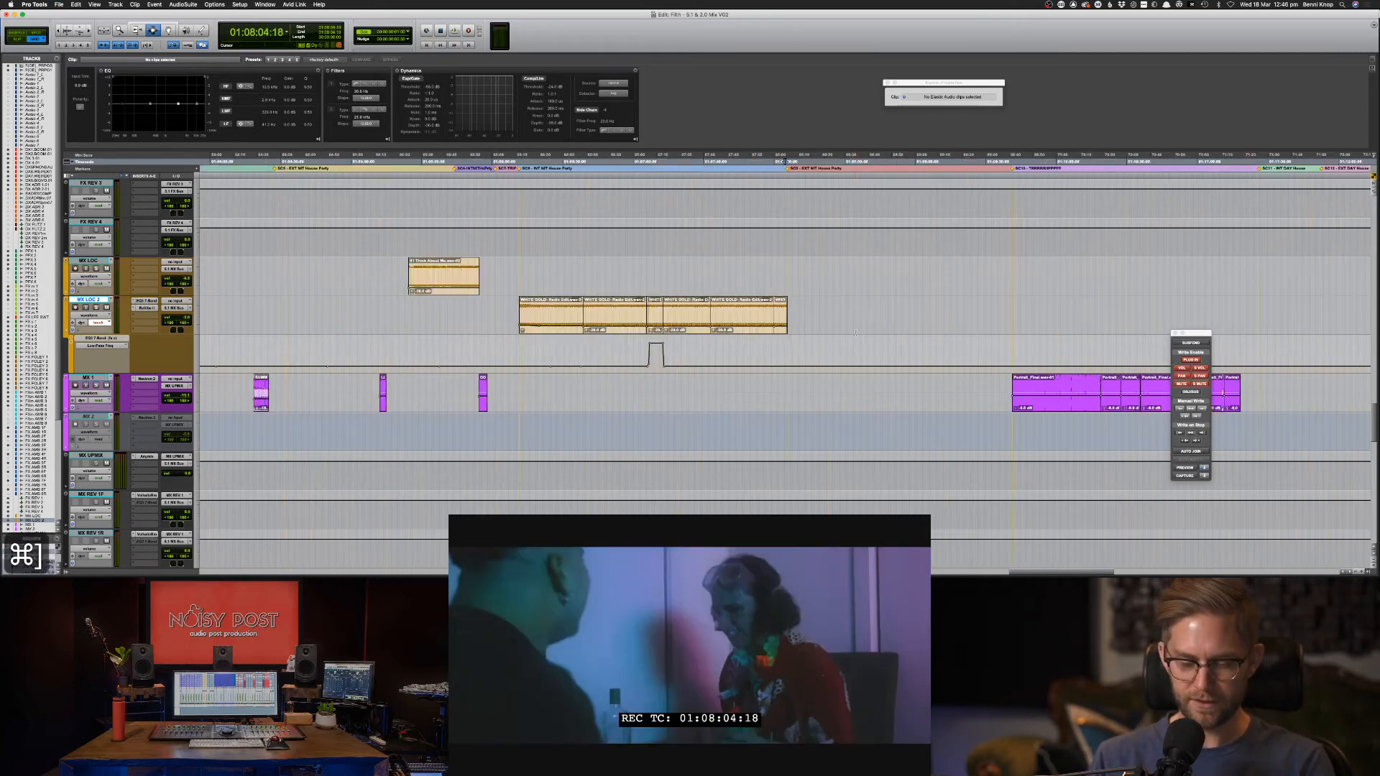
{"action": "key", "text": "super+s"}
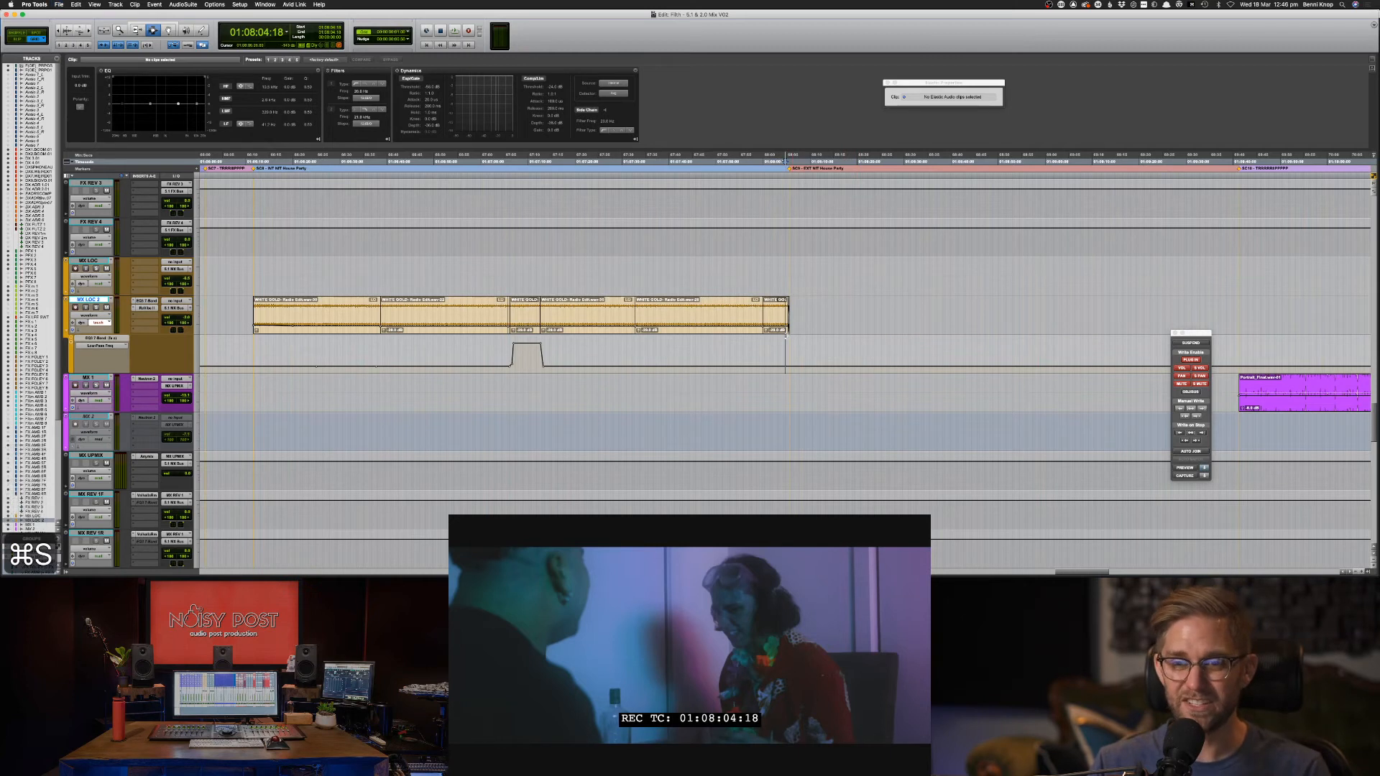
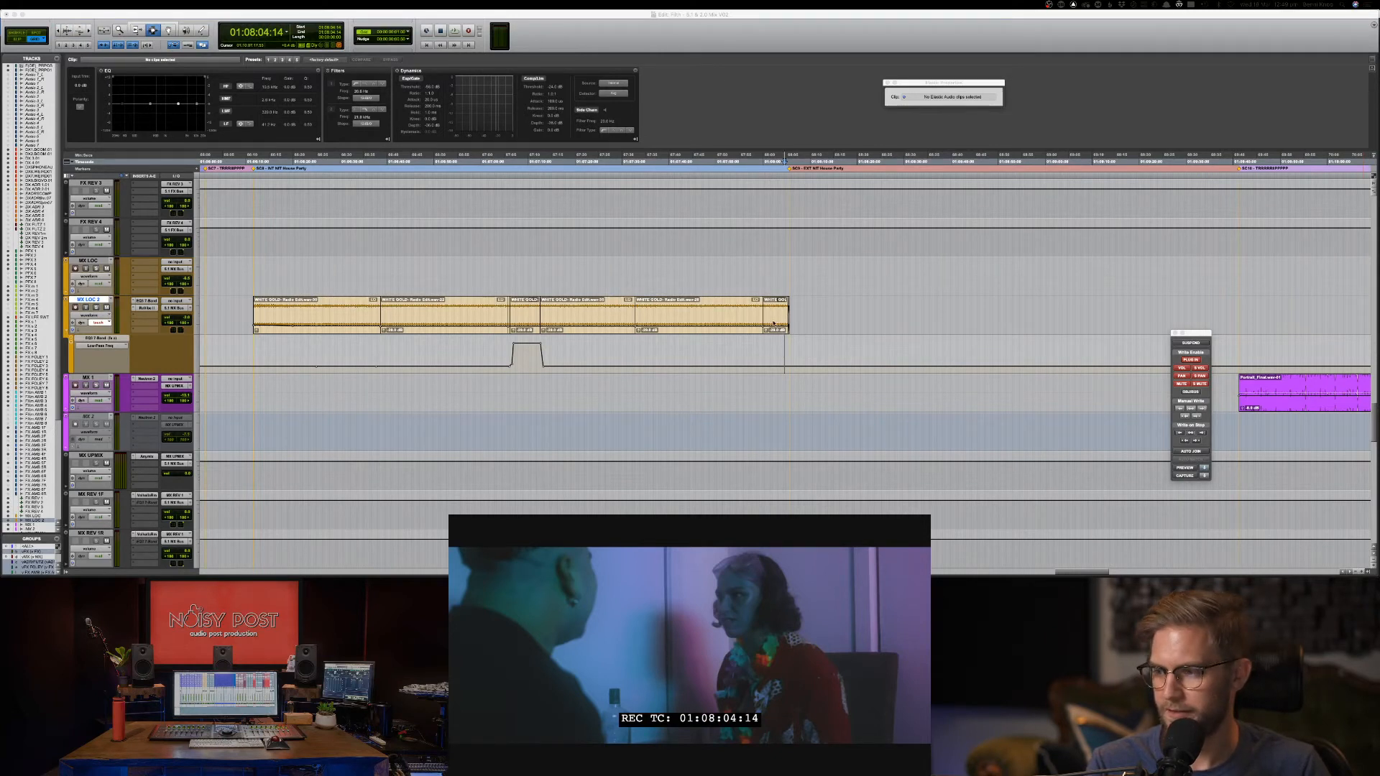
Save the session, review the scene playback, and return to 01:08:05.
{"action": "key", "text": "super+s"}
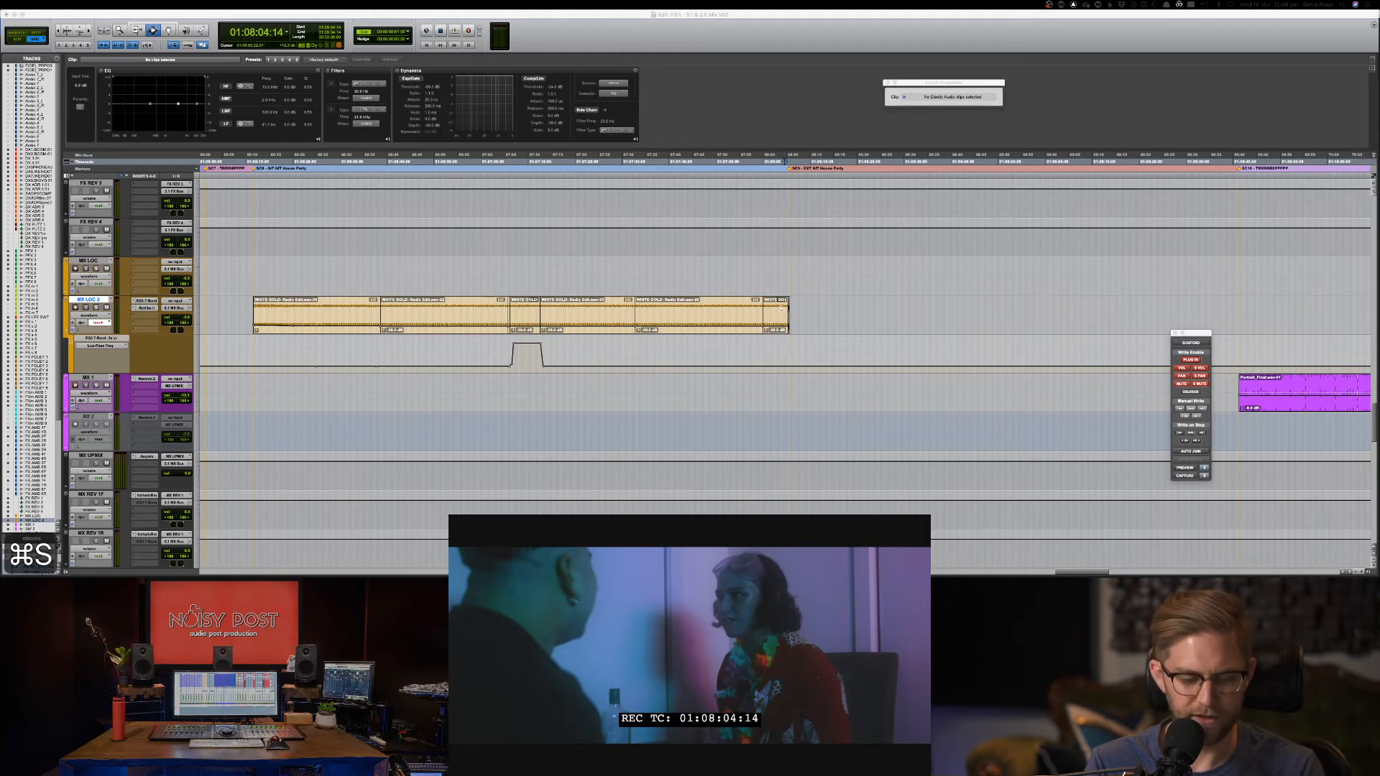
{"action": "key", "text": "space"}
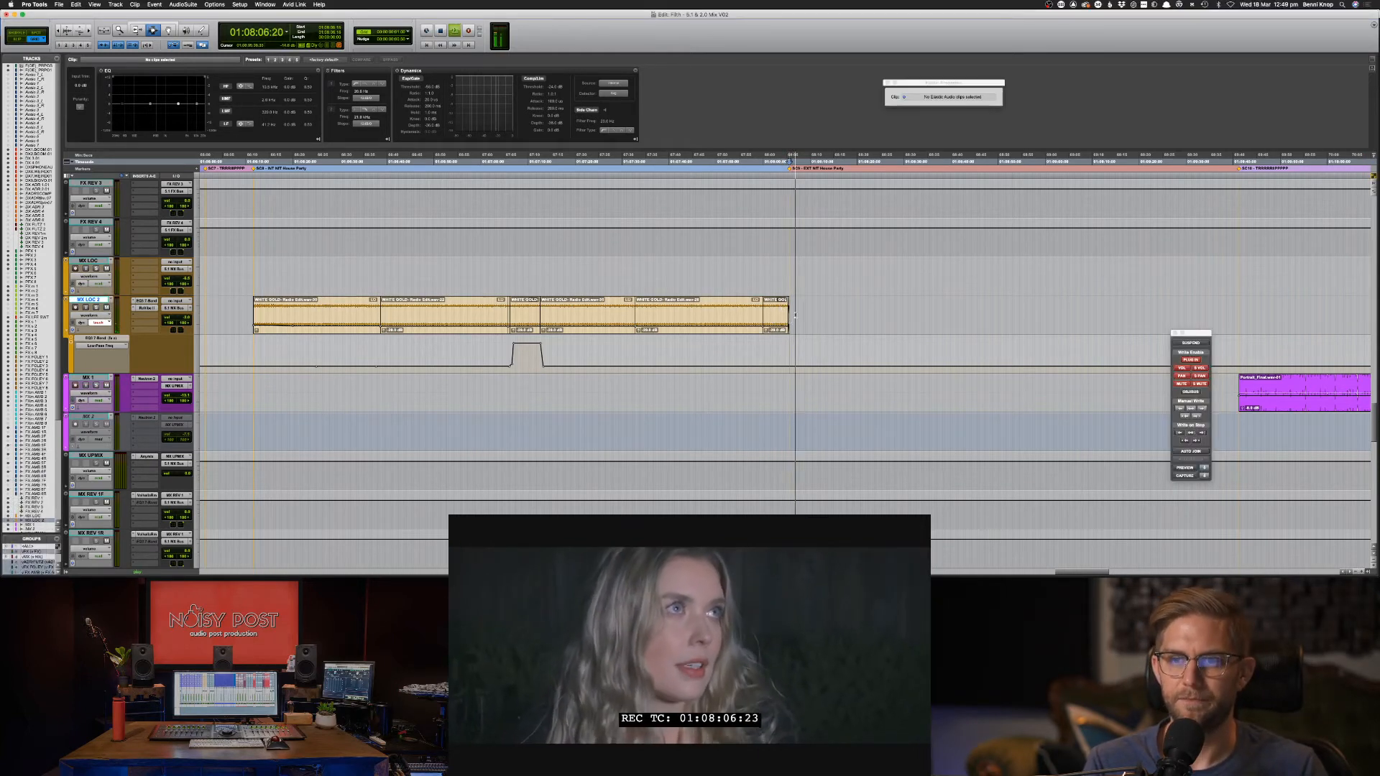
{"action": "key", "text": "super+s"}
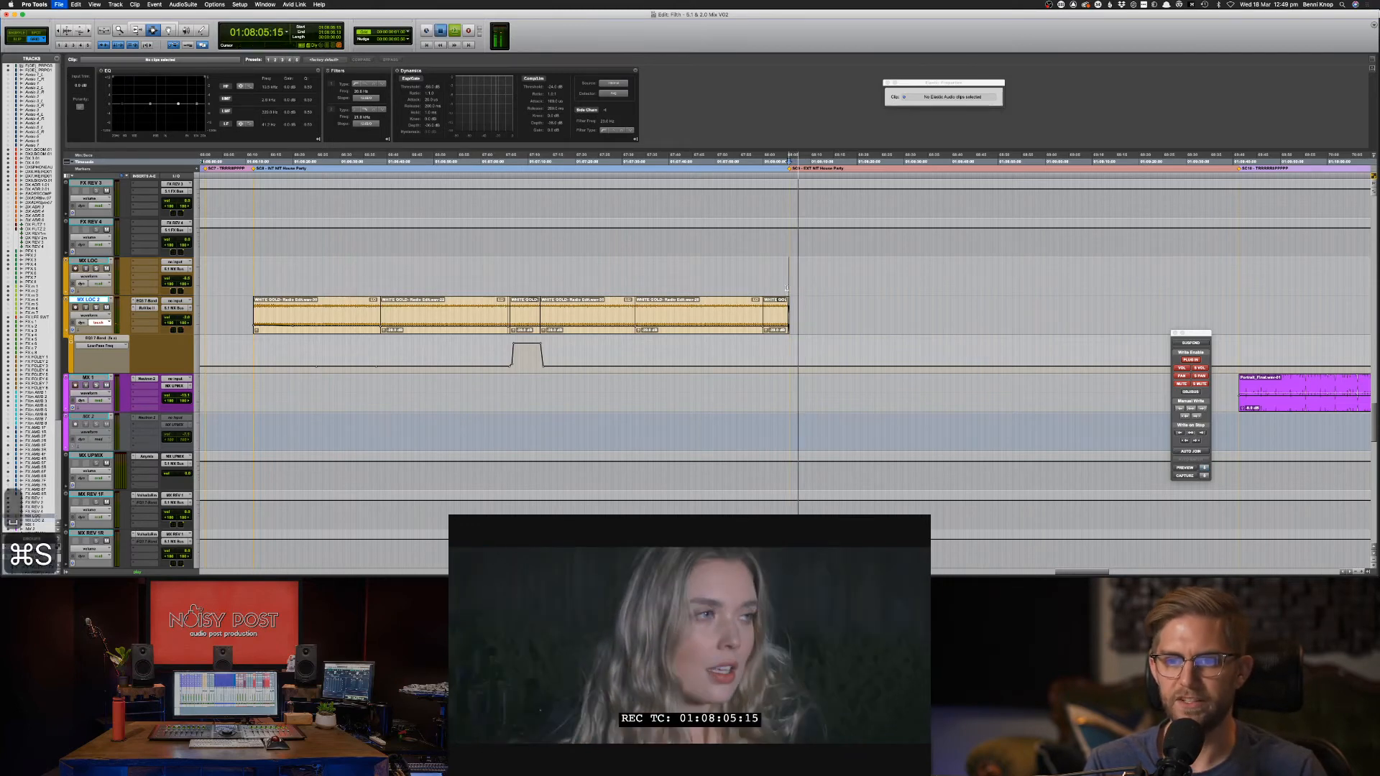
{"action": "left_click", "coordinate": [788, 287]}
On the DX 1.BOOM clip EQ, lift the high band near 8 kHz and boost 294 Hz at Q 4.61, +8.7 dB.
{"action": "scroll", "coordinate": [819, 292], "scroll_direction": "up", "scroll_amount": 7}
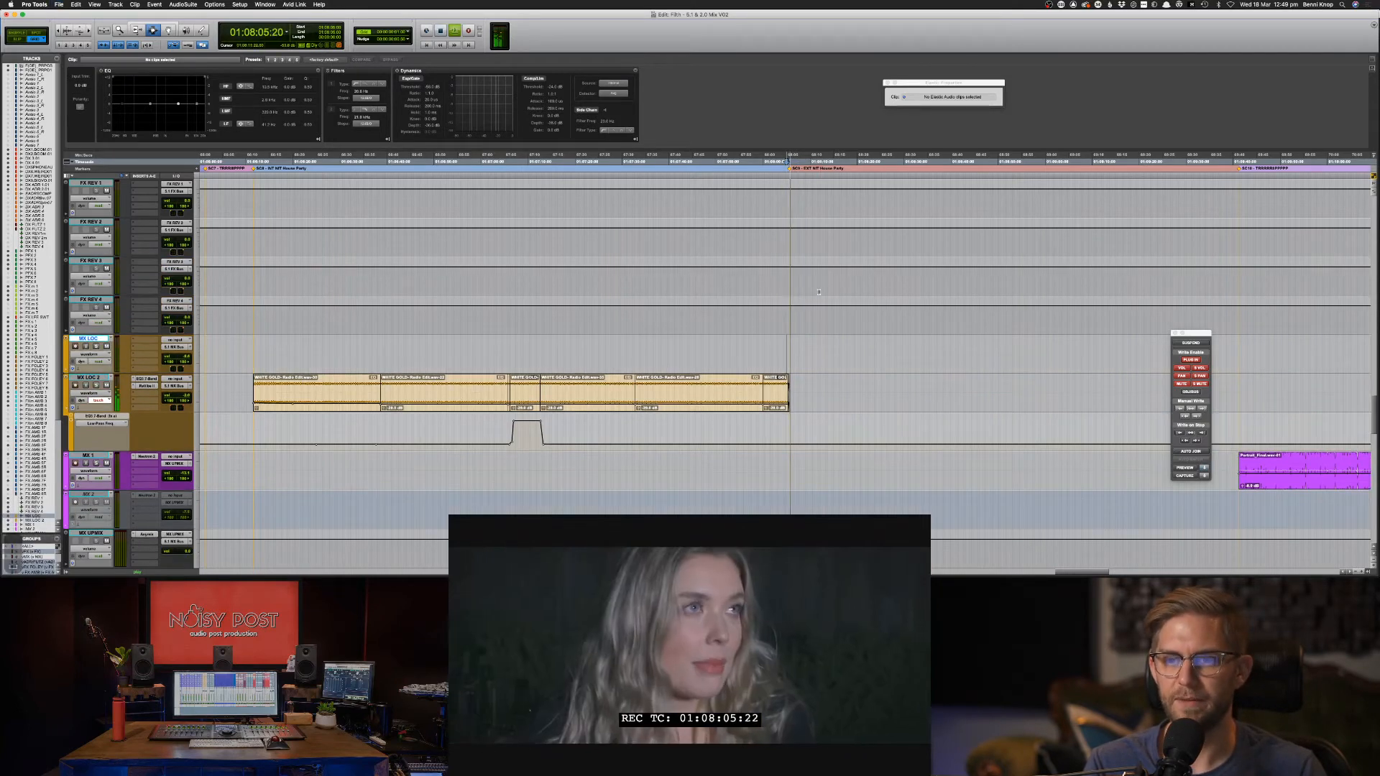
{"action": "scroll", "coordinate": [818, 291], "scroll_direction": "up", "scroll_amount": 11}
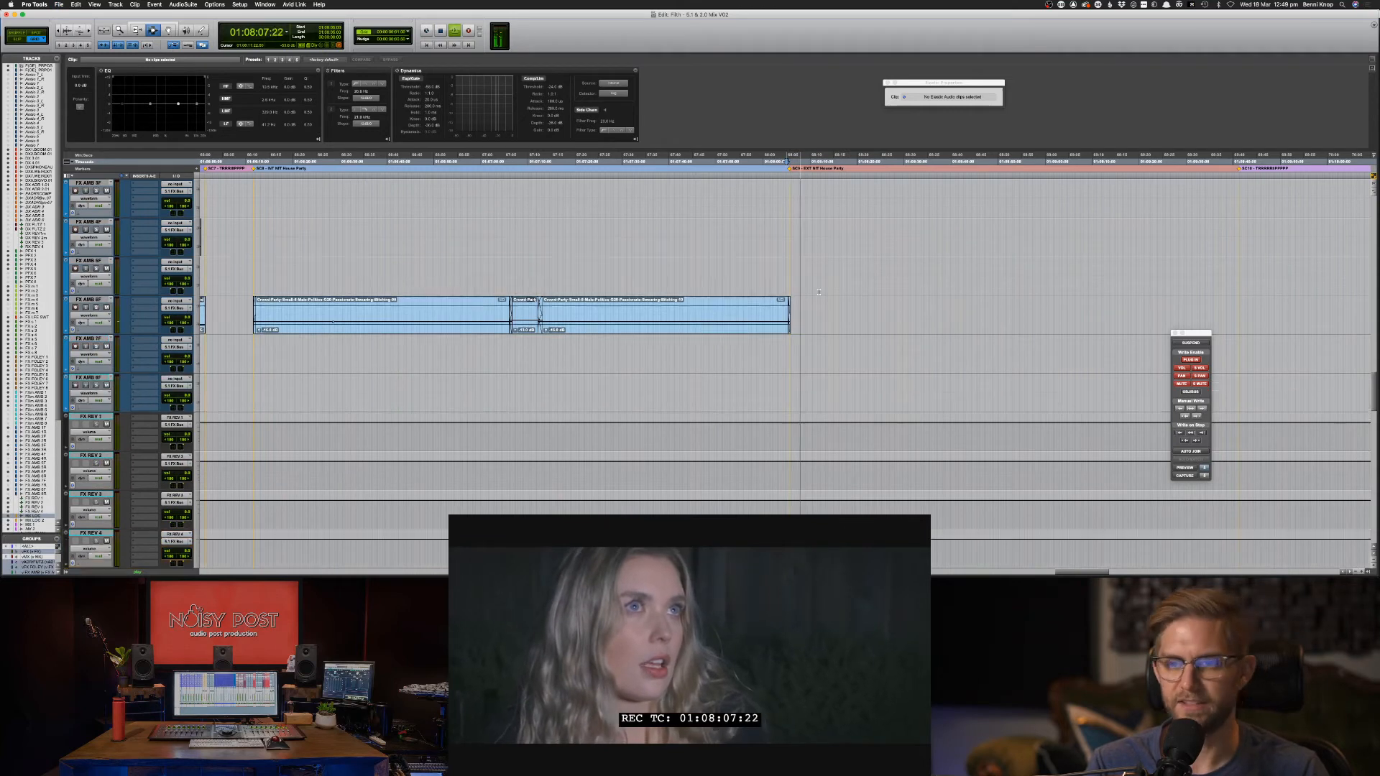
{"action": "scroll", "coordinate": [815, 294], "scroll_direction": "up", "scroll_amount": 20}
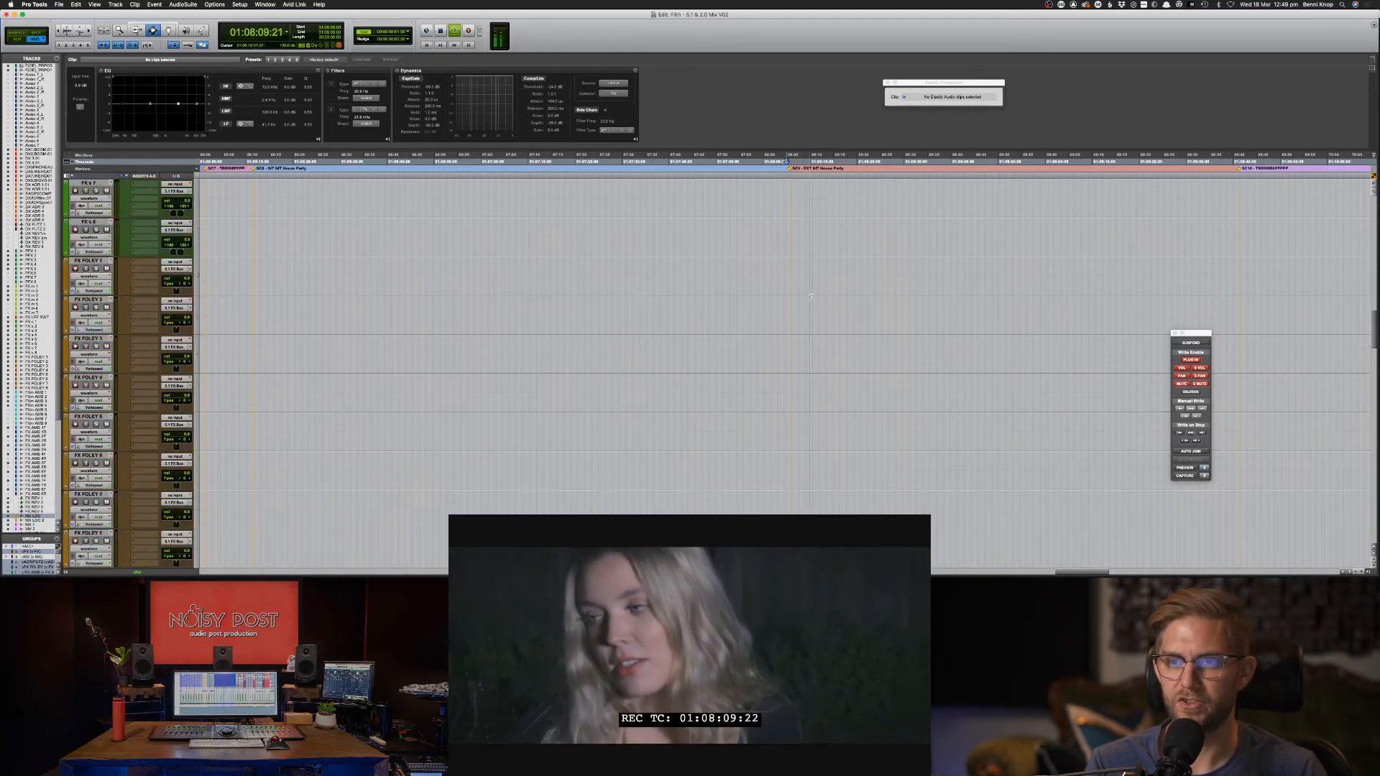
{"action": "scroll", "coordinate": [777, 353], "scroll_direction": "up", "scroll_amount": 3}
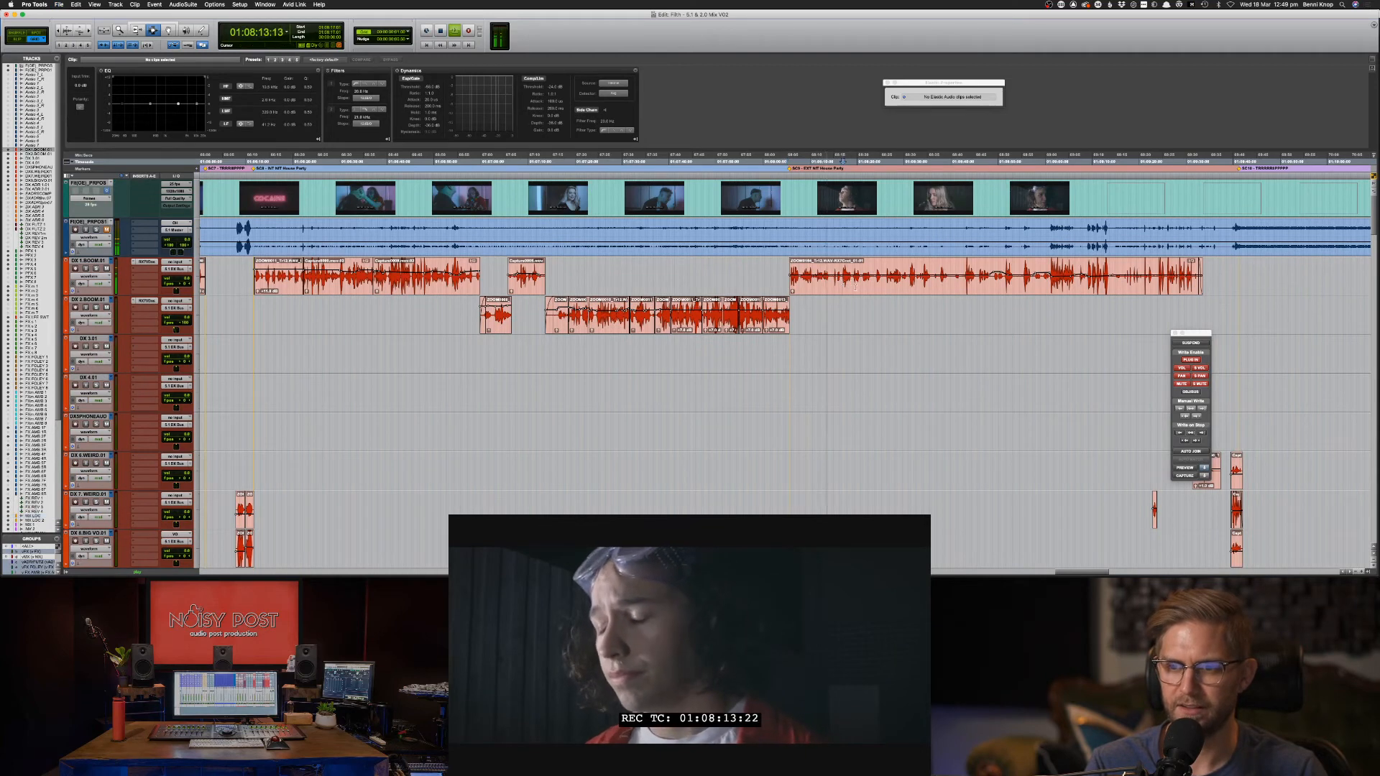
{"action": "left_click", "coordinate": [898, 283]}
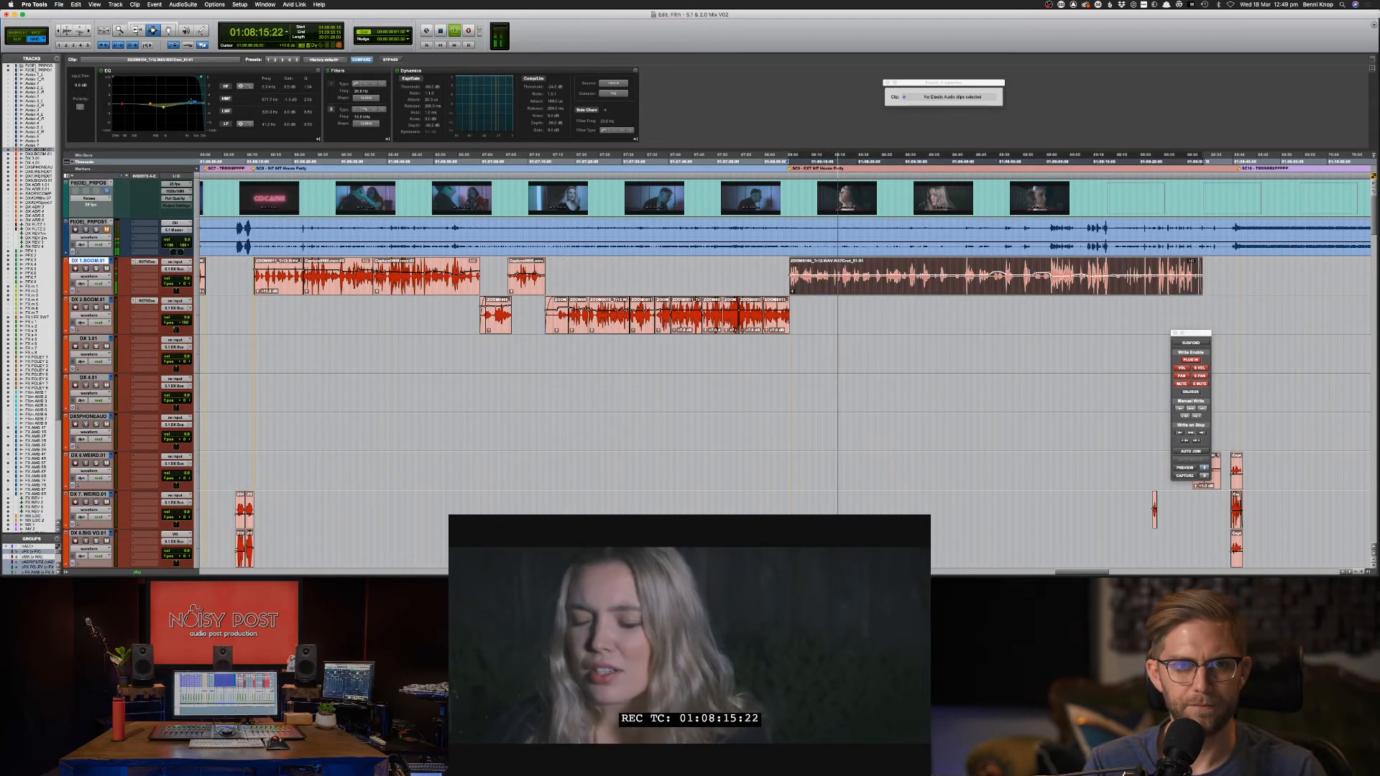
{"action": "left_click_drag", "start_coordinate": [192, 101], "coordinate": [143, 91]}
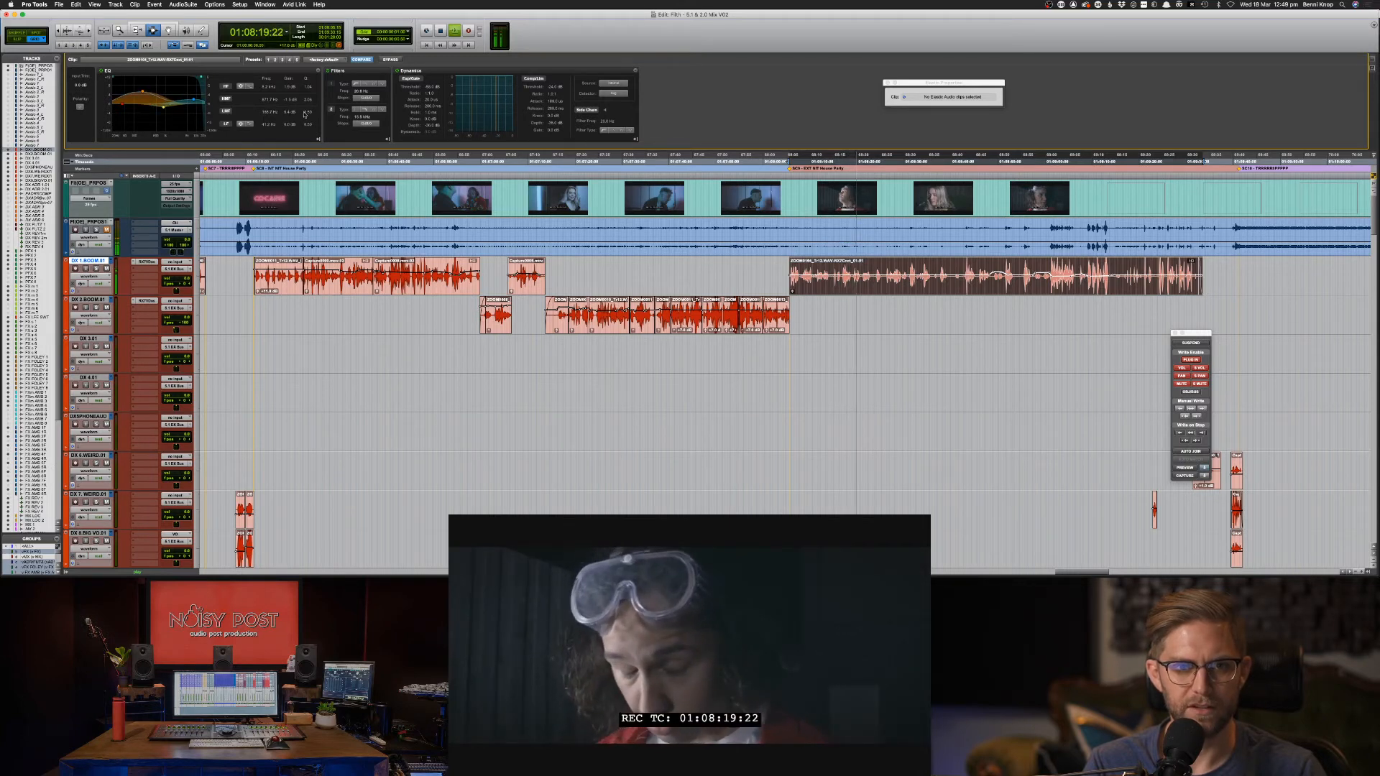
{"action": "left_click_drag", "start_coordinate": [305, 114], "coordinate": [305, 88]}
{"action": "left_click_drag", "start_coordinate": [143, 92], "coordinate": [146, 111]}
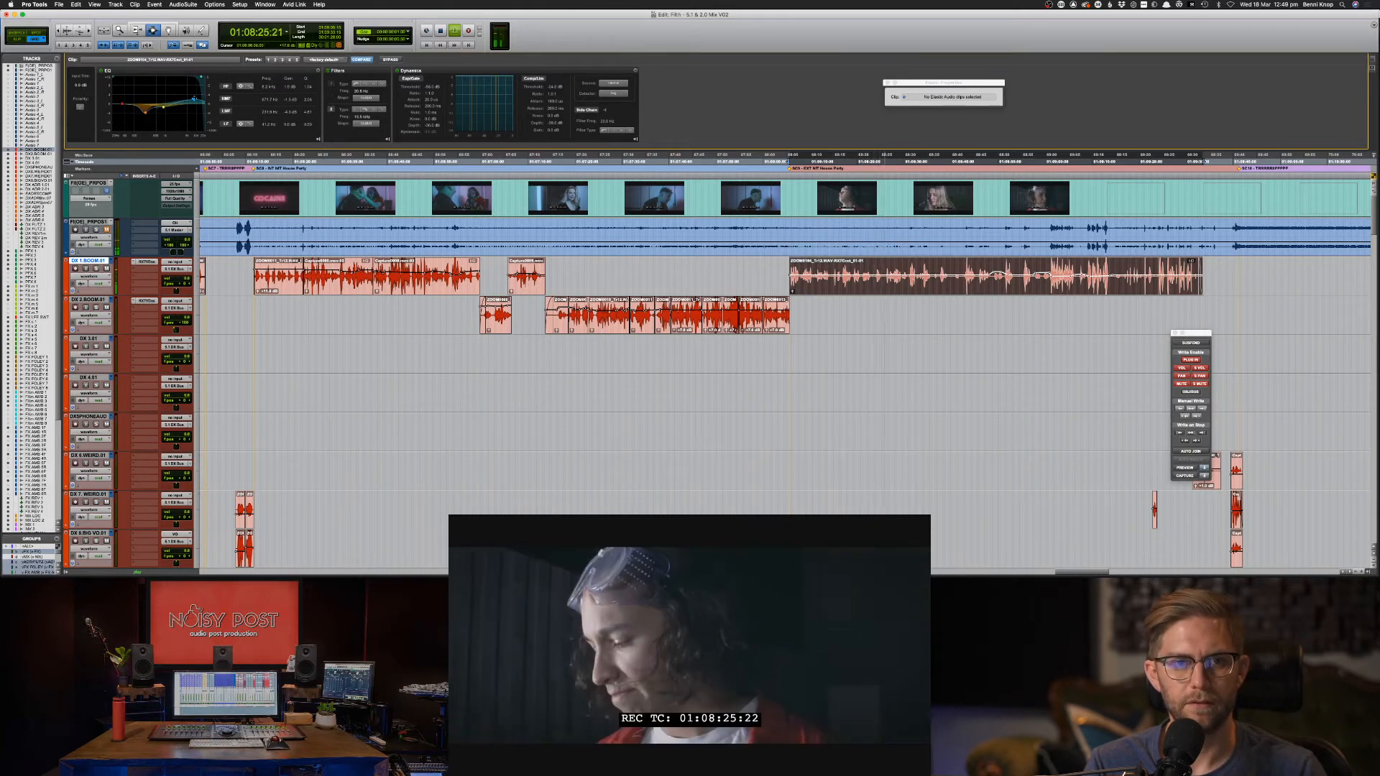
{"action": "left_click_drag", "start_coordinate": [195, 98], "coordinate": [194, 100]}
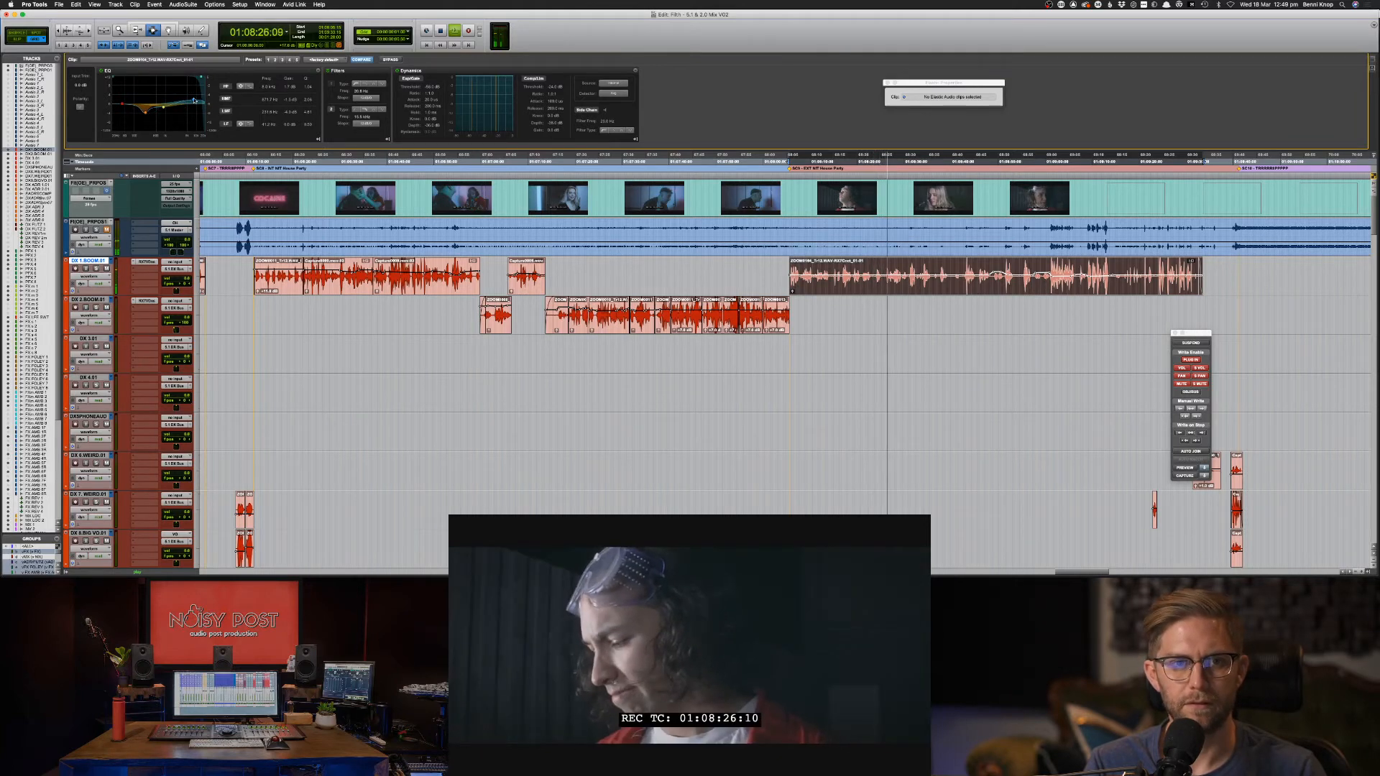
Deselect the dialogue clip and zoom the timeline back out.
{"action": "left_click", "coordinate": [908, 412]}
{"action": "scroll", "coordinate": [908, 412], "scroll_direction": "down", "scroll_amount": 10}
{"action": "scroll", "coordinate": [908, 411], "scroll_direction": "down", "scroll_amount": 10}
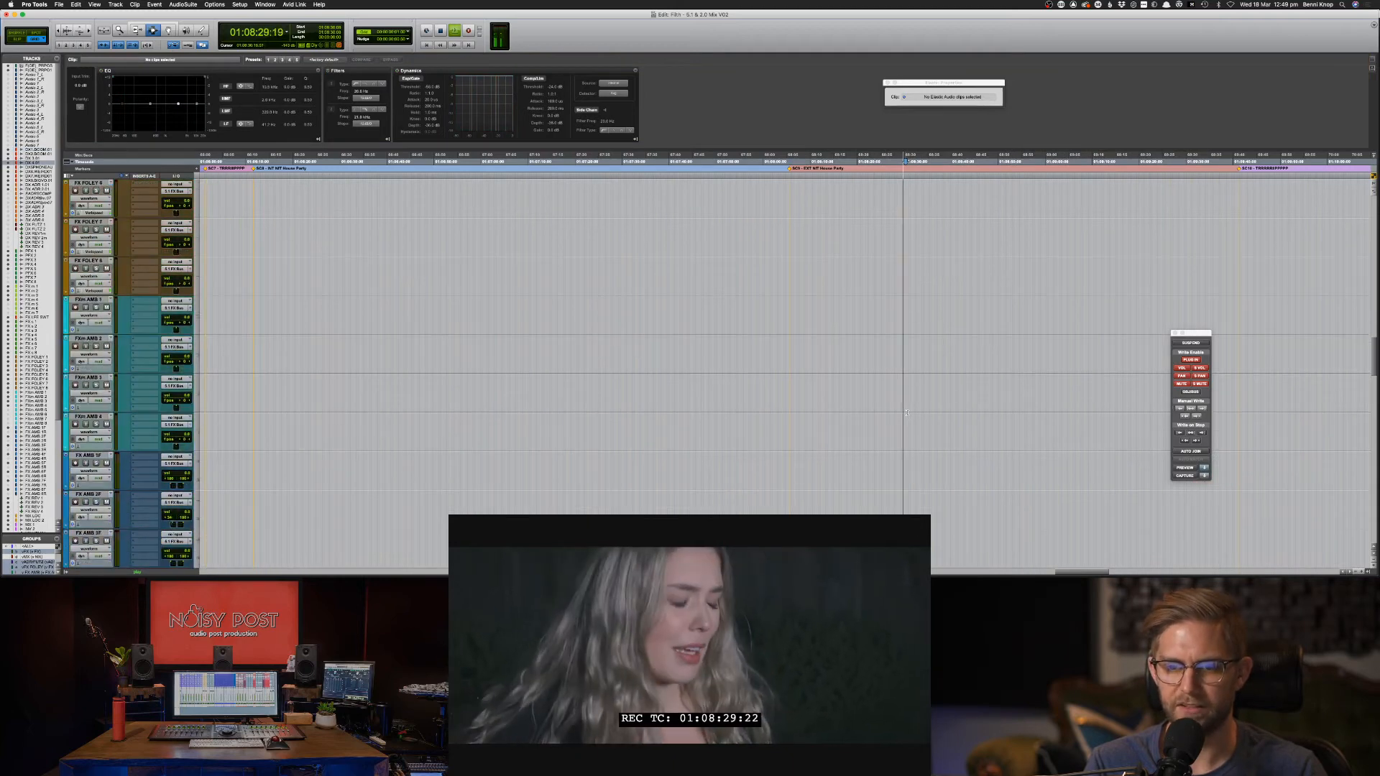
{"action": "key", "text": "super+bracketleft"}
{"action": "key", "text": "super+bracketleft"}
{"action": "key", "text": "super+bracketleft"}
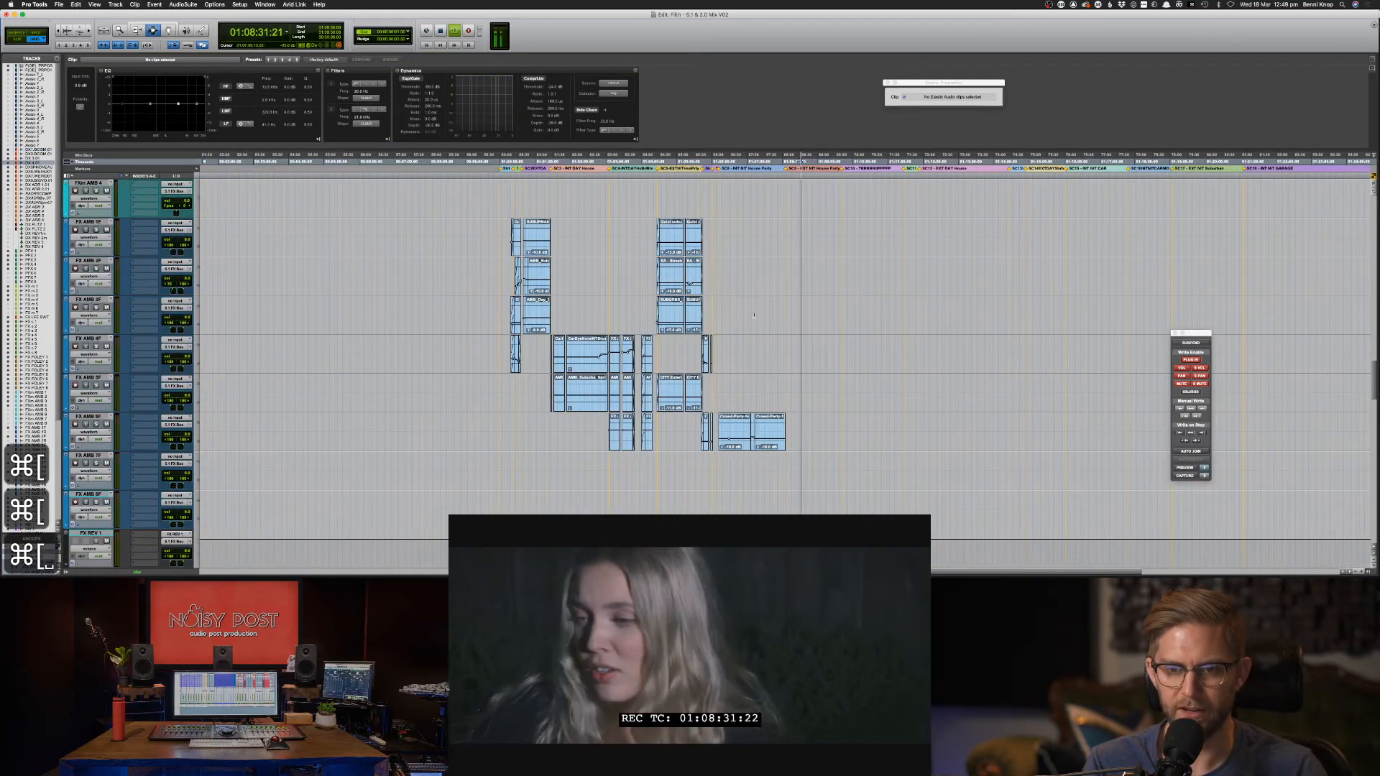
Copy the FX AMB 1F–3F and 5F night ambience clips and paste them at the party scene marker.
{"action": "left_click", "coordinate": [667, 276]}
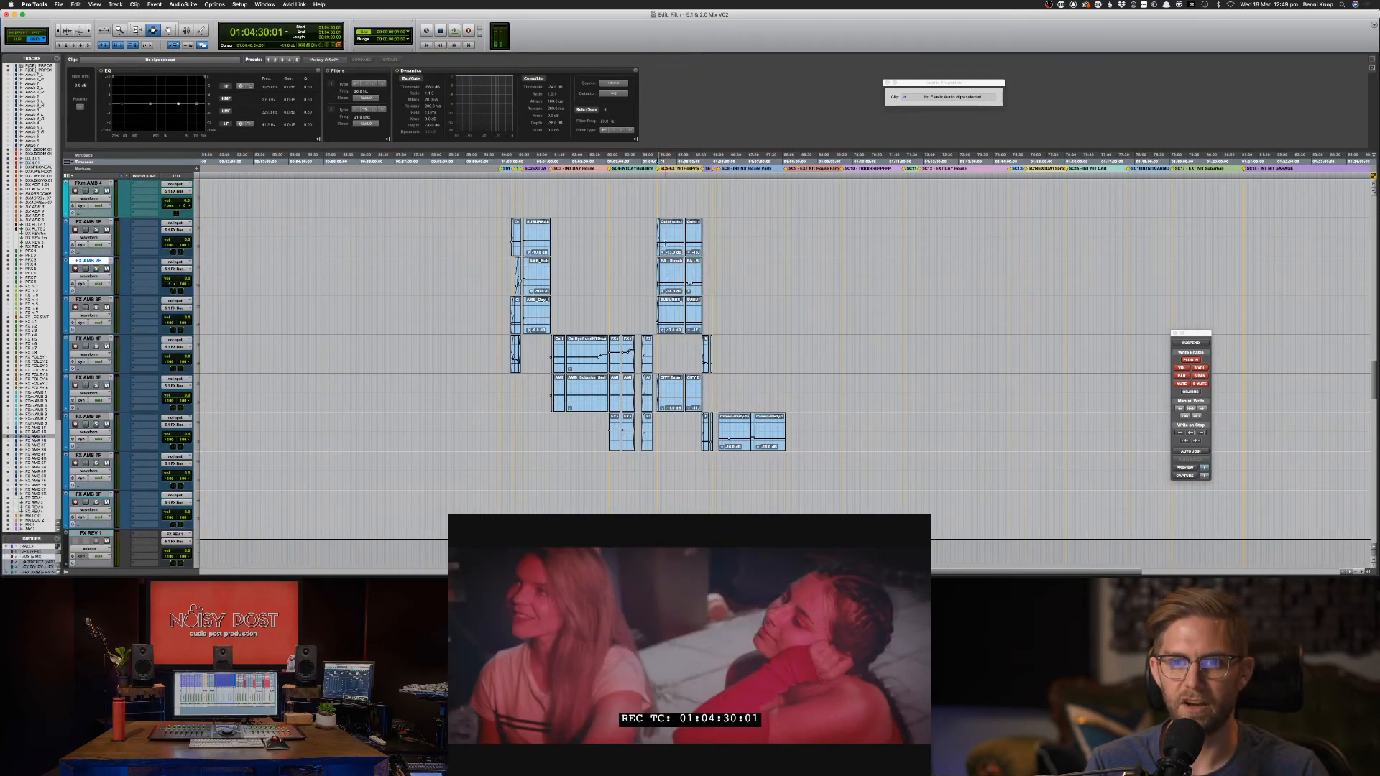
{"action": "left_click_drag", "start_coordinate": [657, 223], "coordinate": [722, 327]}
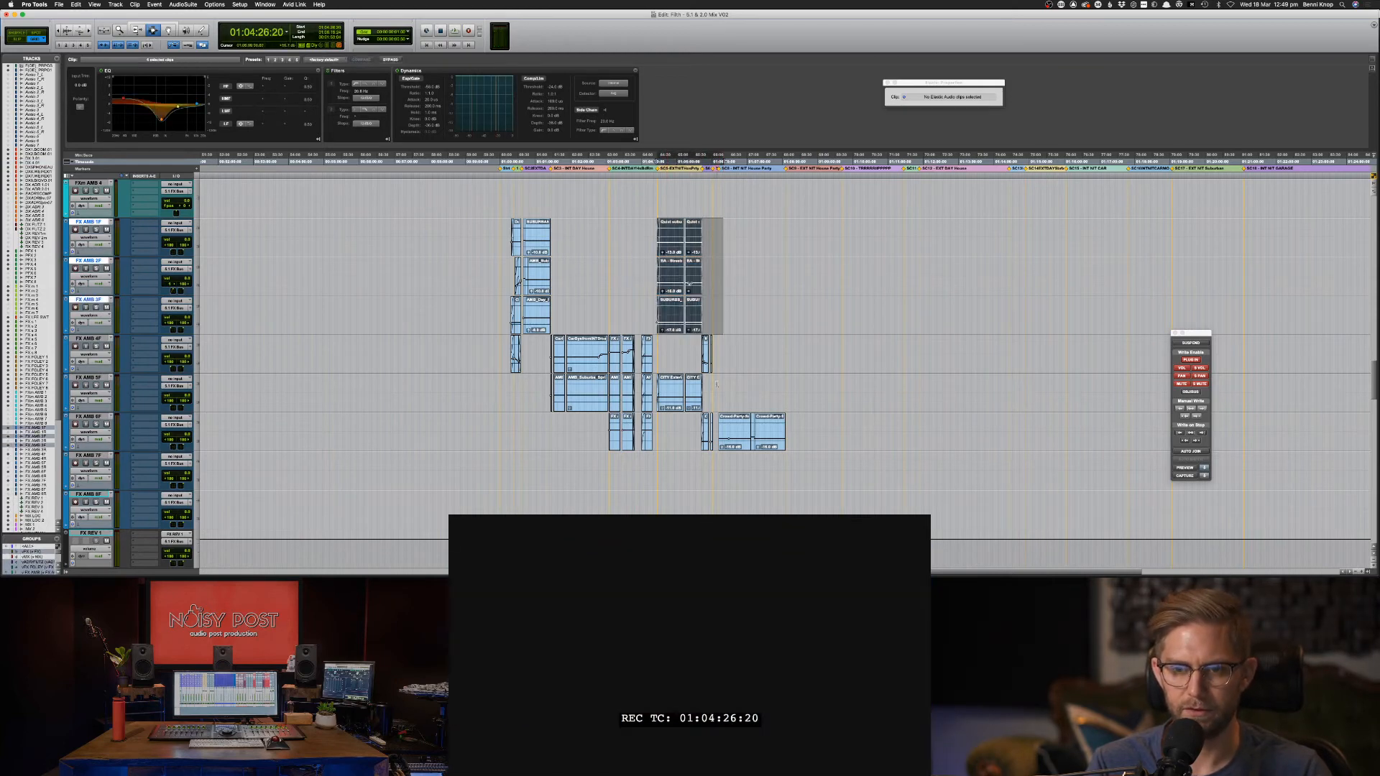
{"action": "left_click", "coordinate": [718, 394], "text": "shift"}
{"action": "key", "text": "super+c"}
{"action": "key", "text": "super+c"}
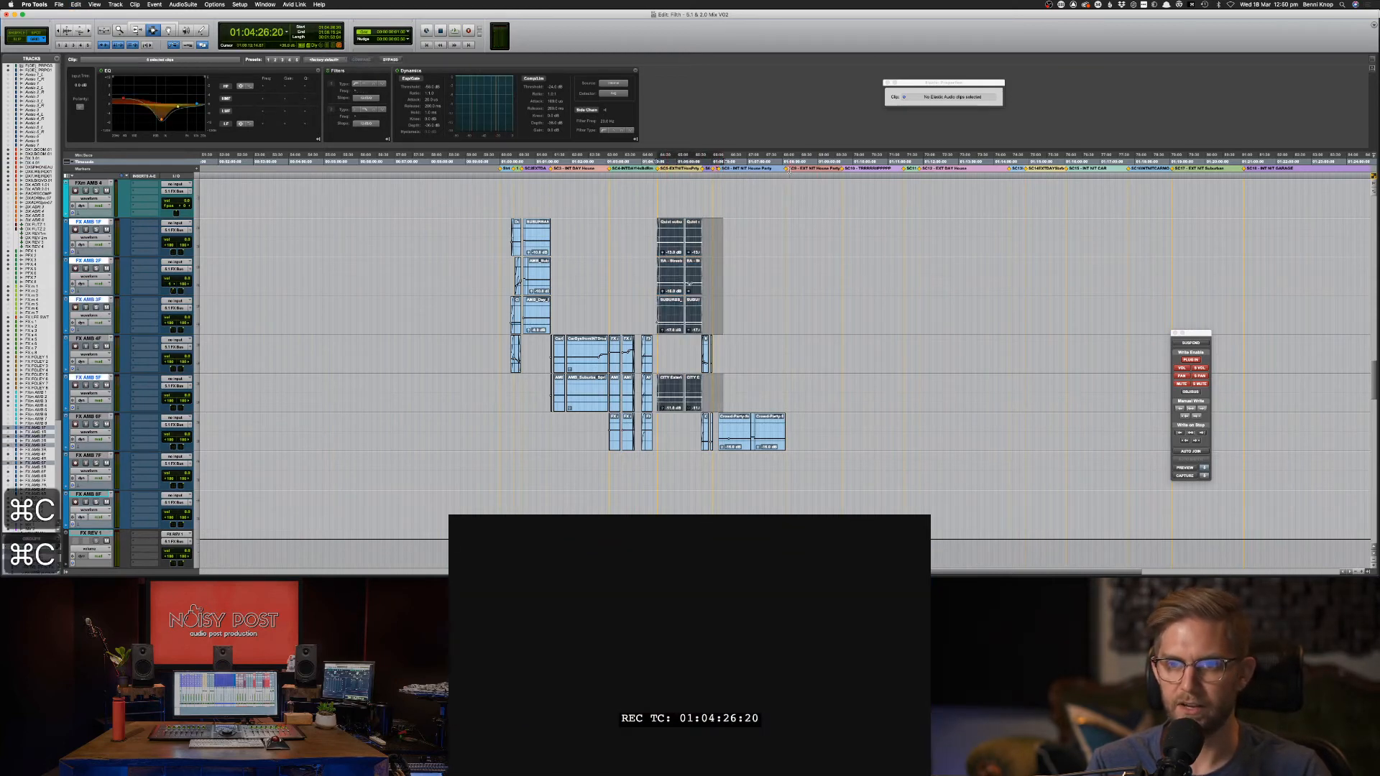
{"action": "left_click", "coordinate": [788, 170]}
{"action": "key", "text": "super+v"}
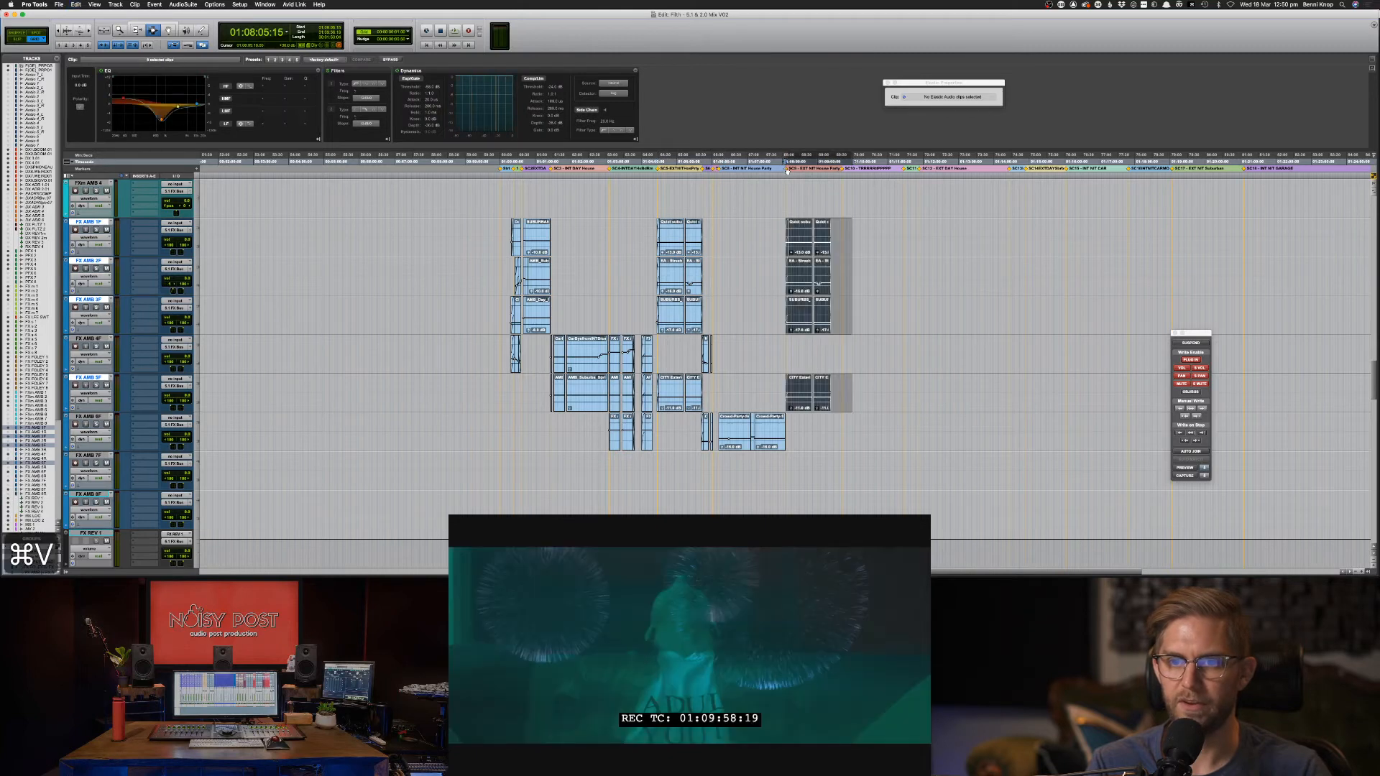
Nudge the pasted ambience clips slightly earlier so they sit just left of the marker.
{"action": "key", "text": "super+bracketright"}
{"action": "key", "text": "super+bracketright"}
{"action": "key", "text": "super+bracketright"}
{"action": "key", "text": "super+bracketright"}
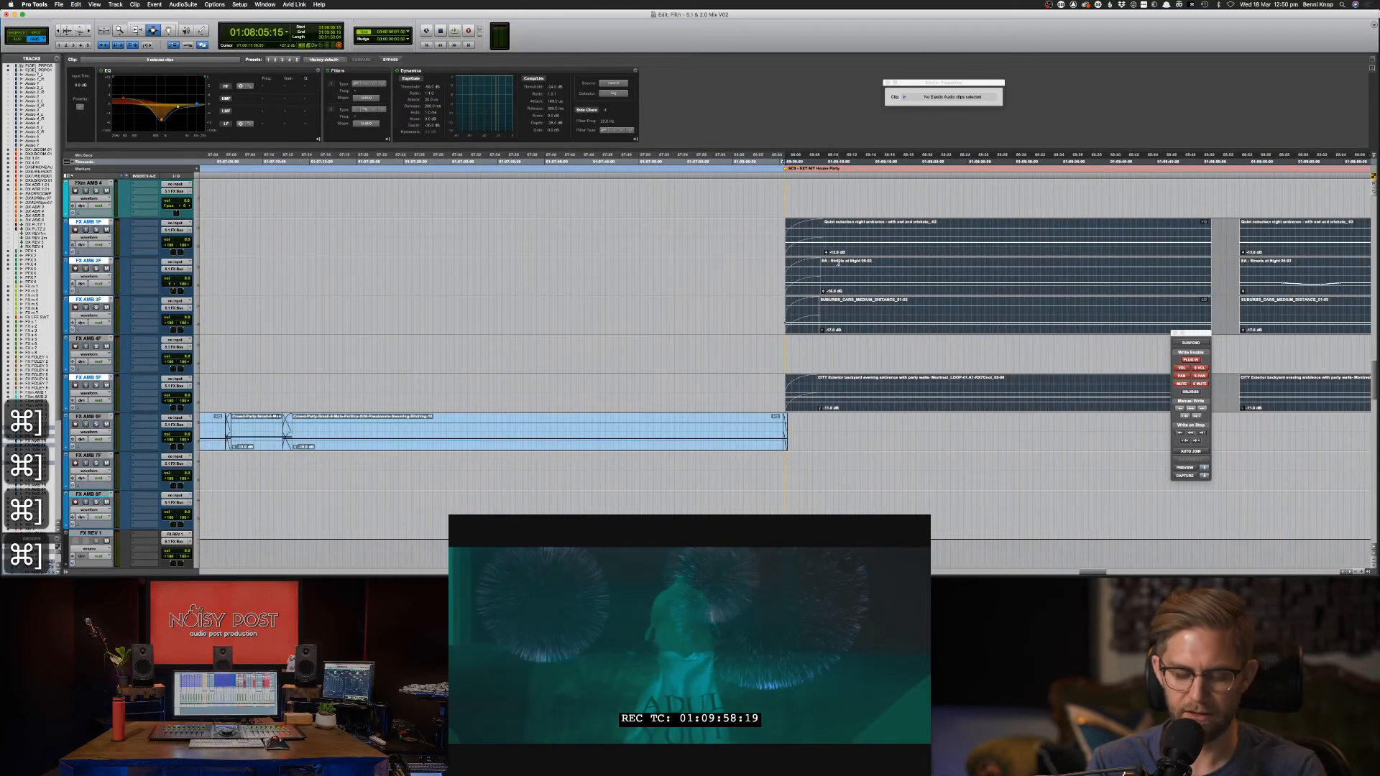
{"action": "key", "text": "comma"}
{"action": "key", "text": "m"}
{"action": "key", "text": "m"}
{"action": "key", "text": "m"}
{"action": "key", "text": "m"}
{"action": "key", "text": "m"}
{"action": "key", "text": "F8"}
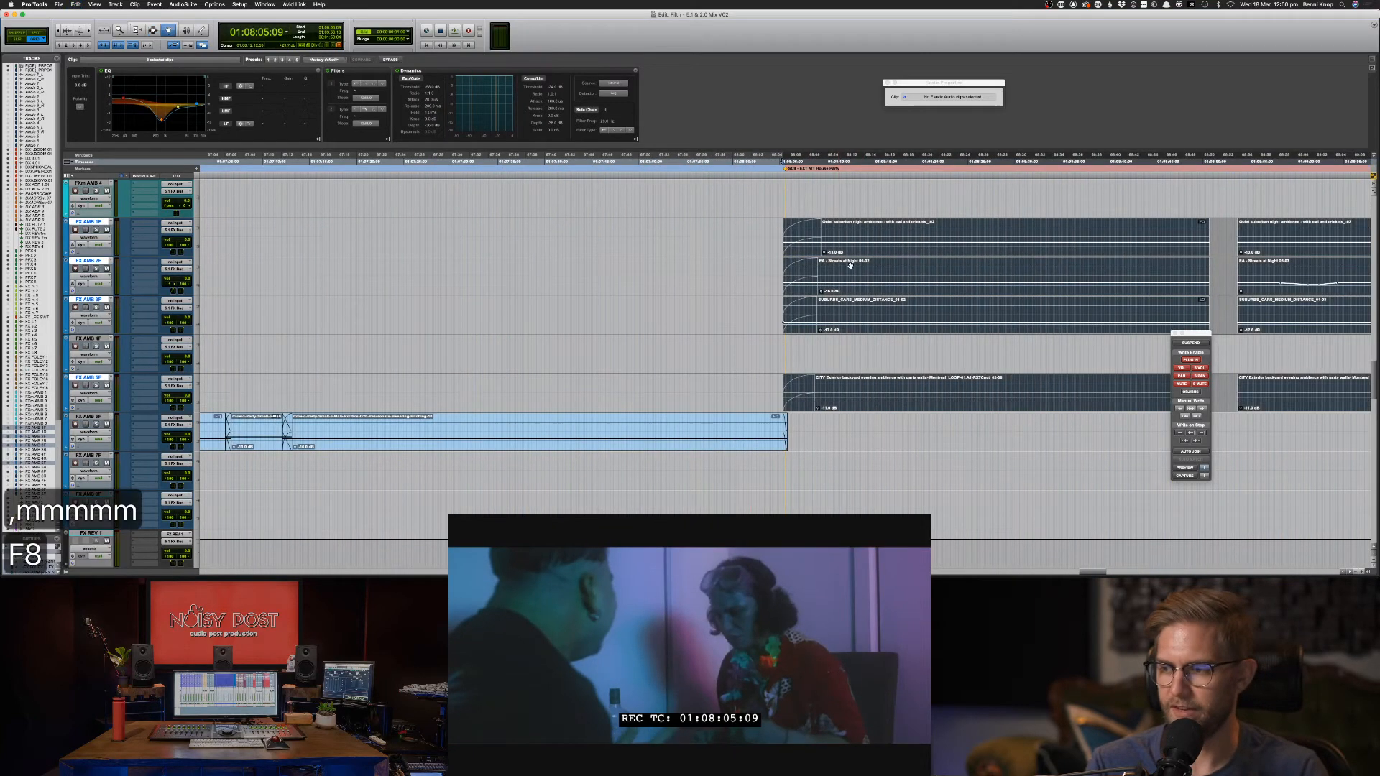
{"action": "left_click_drag", "start_coordinate": [851, 229], "coordinate": [822, 227]}
{"action": "key", "text": "F7"}
{"action": "key", "text": "F7"}
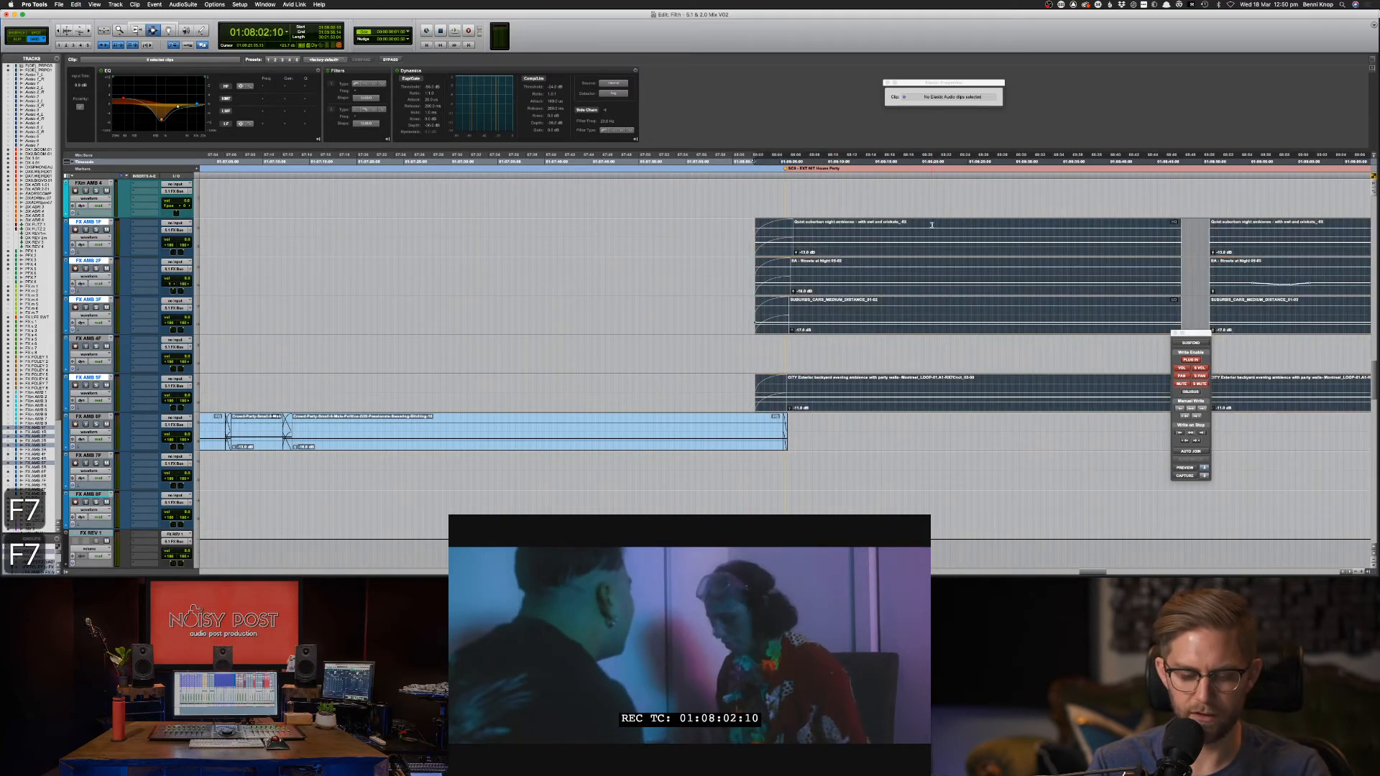
{"action": "key", "text": "super+bracketleft"}
{"action": "key", "text": "super+bracketleft"}
{"action": "key", "text": "super+bracketleft"}
{"action": "left_click", "coordinate": [921, 212]}
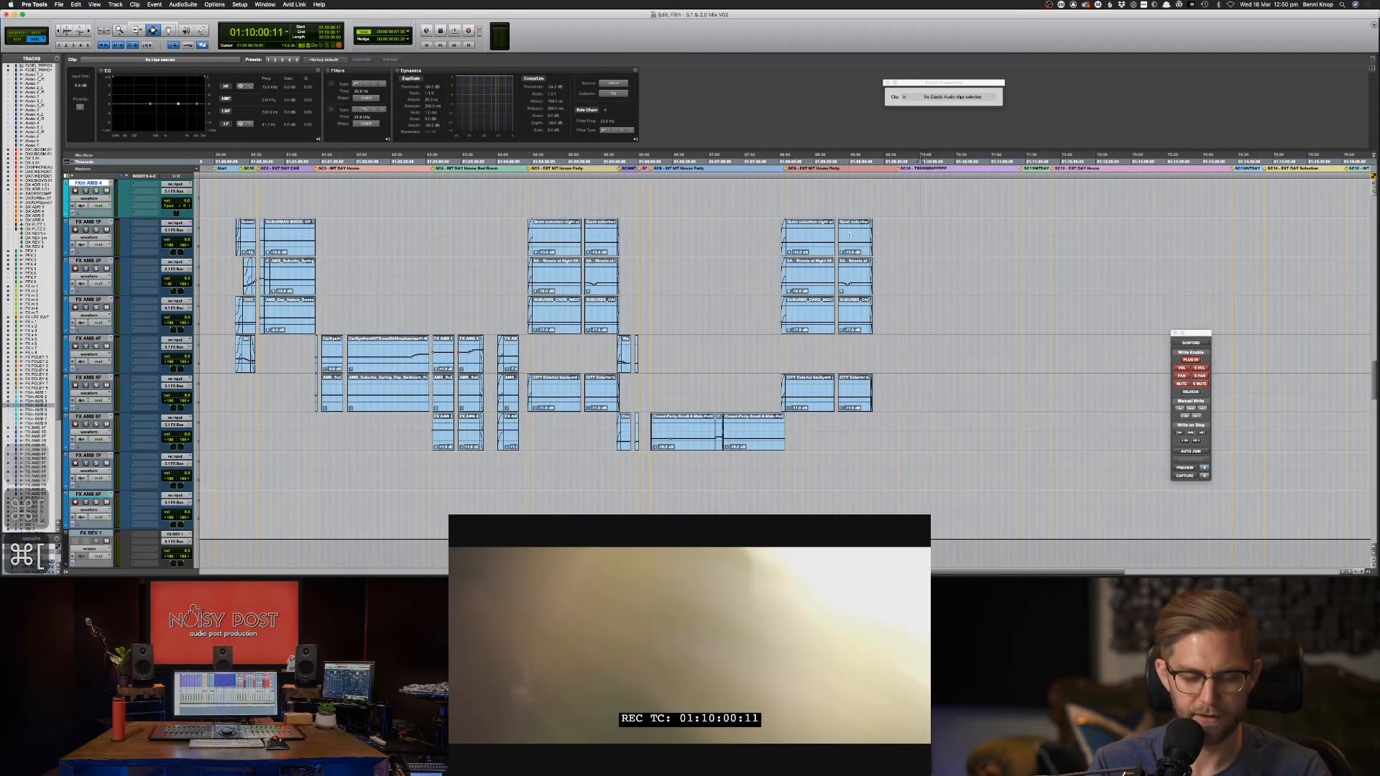
Lengthen the Streets at Night, SUBURBS_CARS_MEDIUM_DISTANCE and CITY exterior backyard clips to the right.
{"action": "key", "text": "F6"}
{"action": "left_click", "coordinate": [819, 234]}
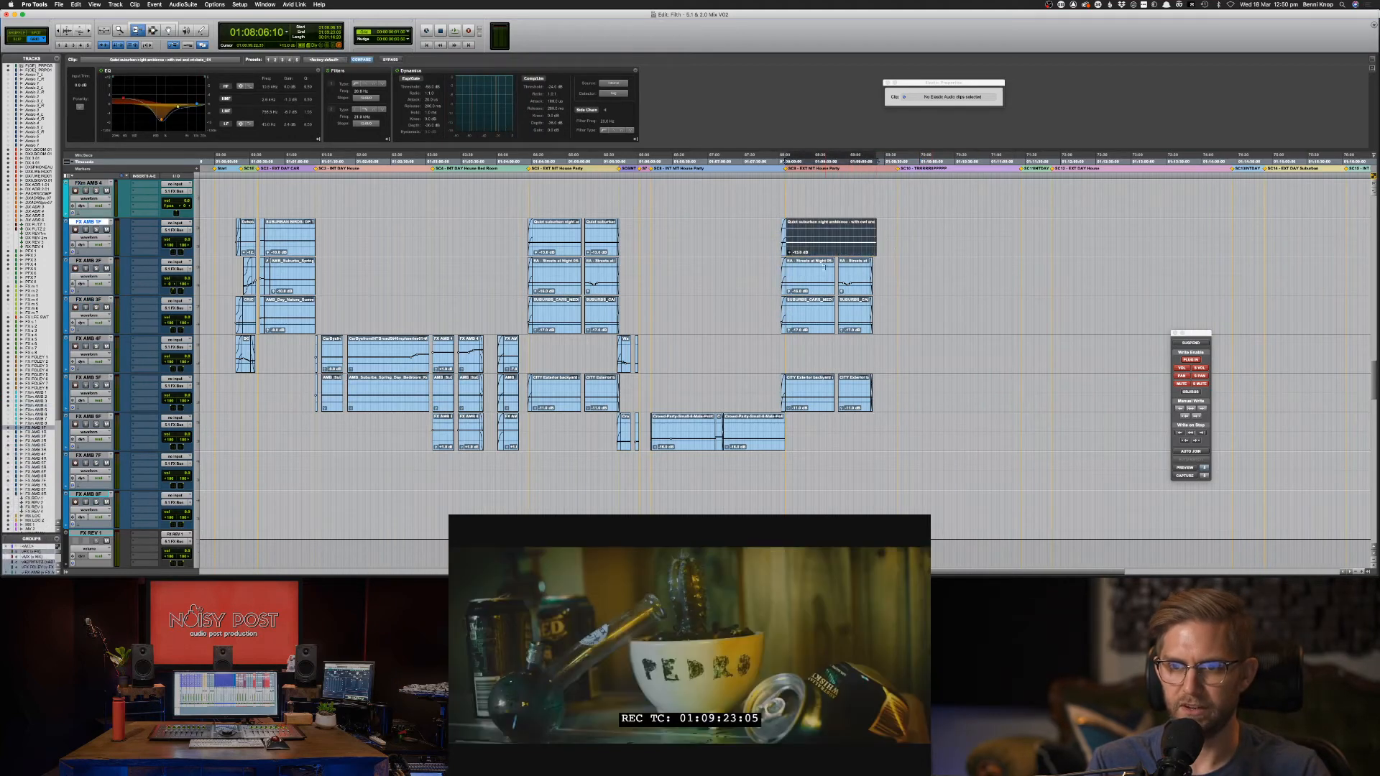
{"action": "left_click_drag", "start_coordinate": [834, 277], "coordinate": [990, 280]}
{"action": "left_click_drag", "start_coordinate": [834, 309], "coordinate": [947, 318]}
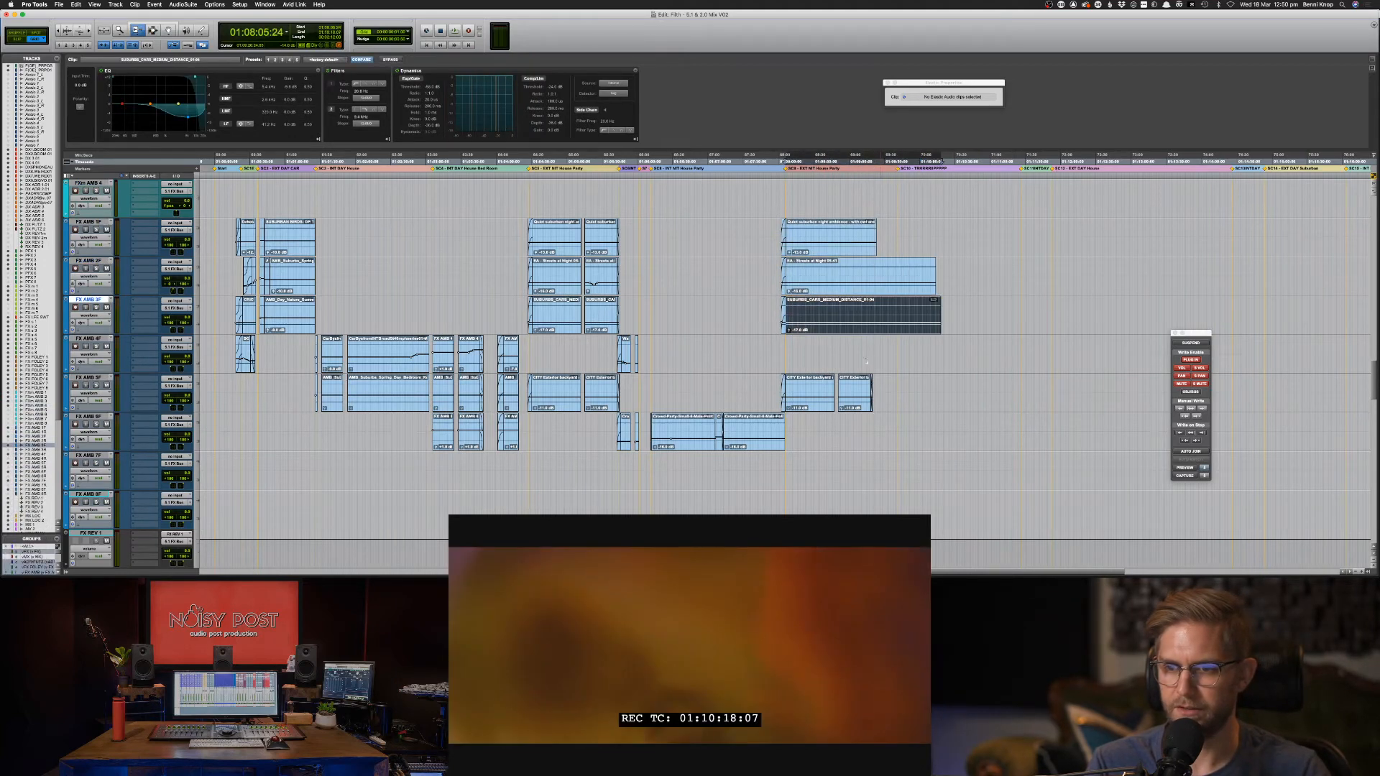
{"action": "left_click_drag", "start_coordinate": [823, 381], "coordinate": [979, 388]}
{"action": "key", "text": "F7"}
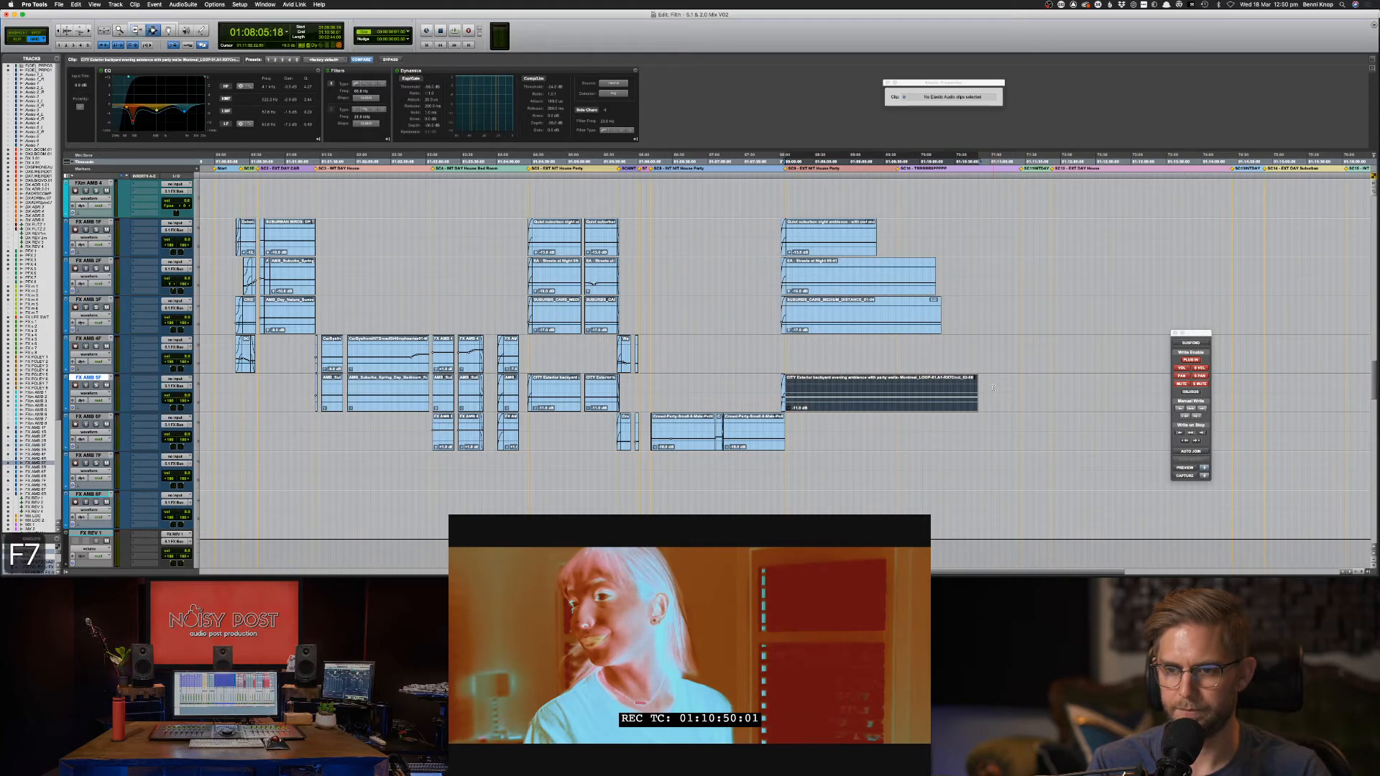
Solo FX AMB 5F and audition the extended backyard ambience clip.
{"action": "double_click", "coordinate": [932, 389]}
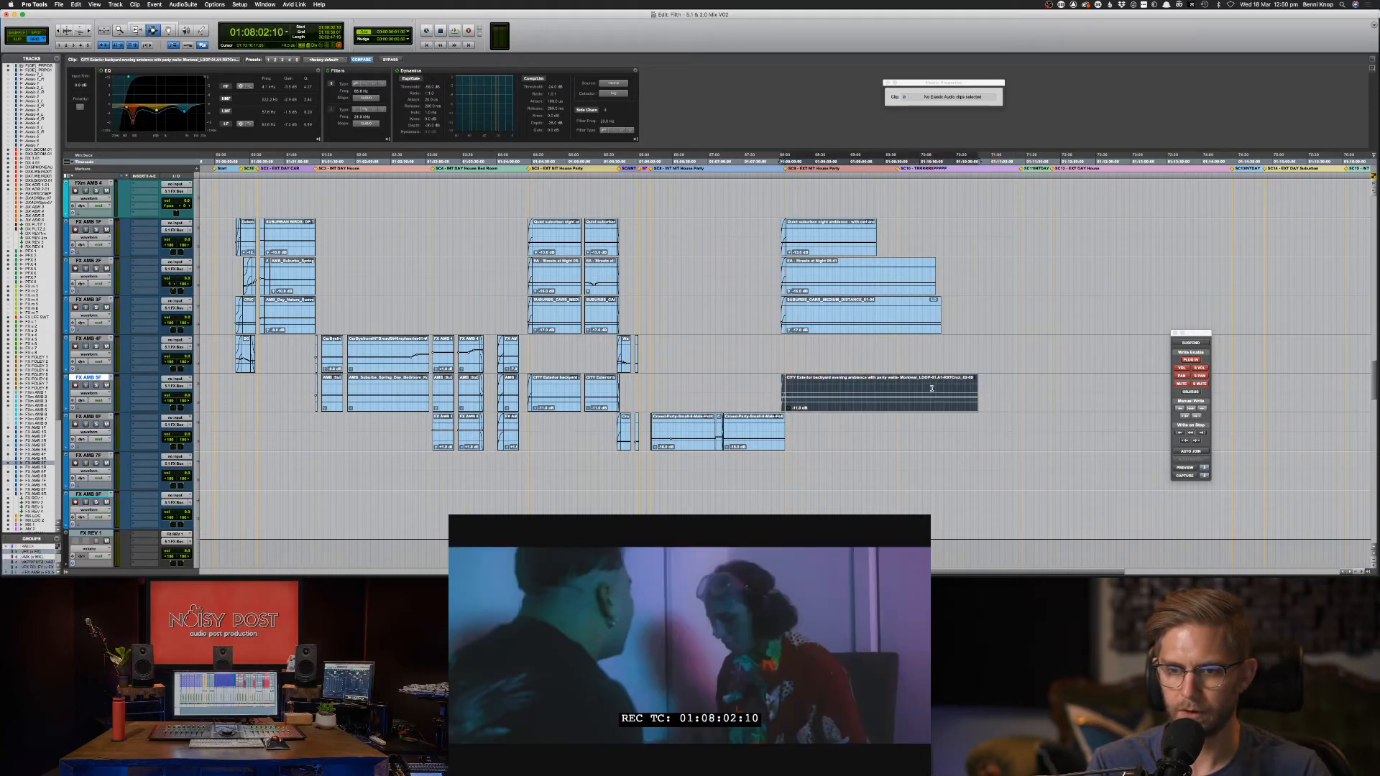
{"action": "key", "text": "shift+s"}
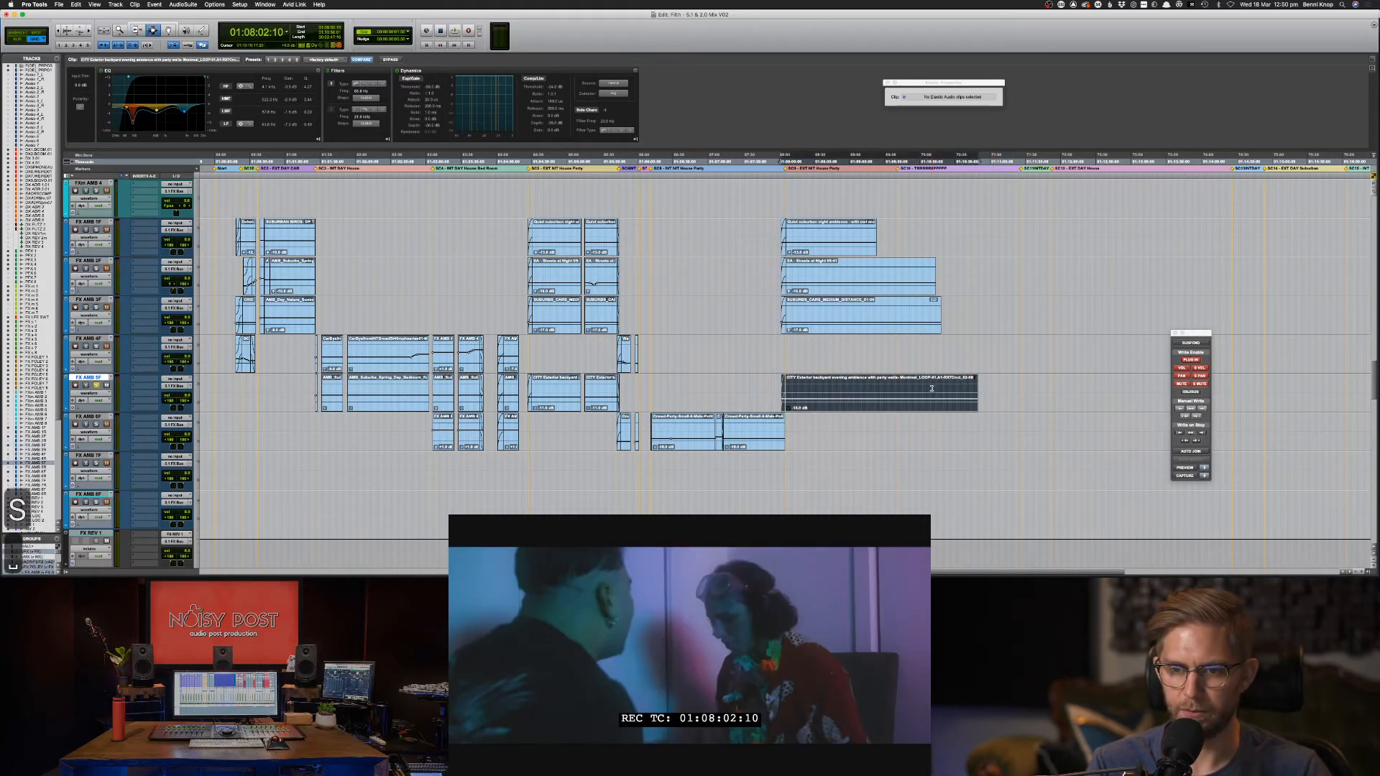
{"action": "key", "text": "space"}
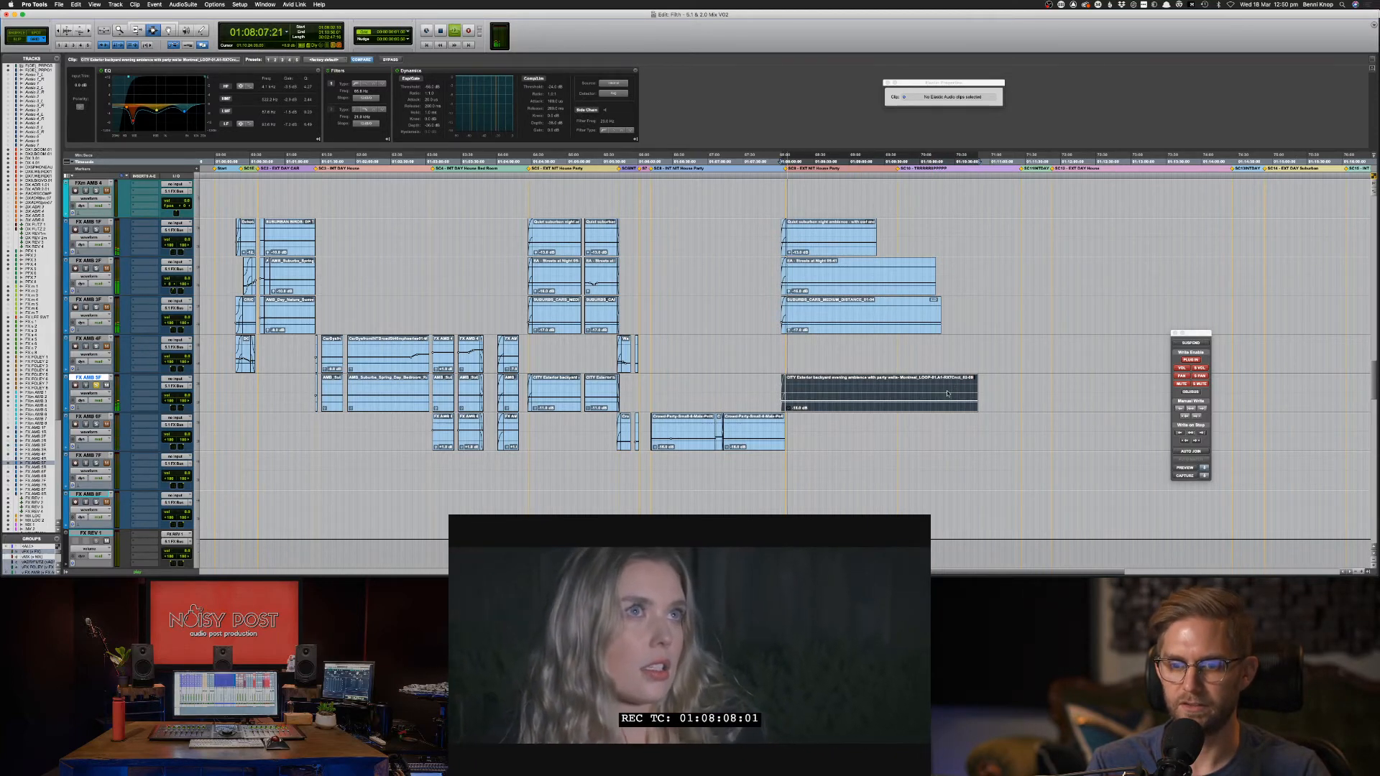
{"action": "key", "text": "space"}
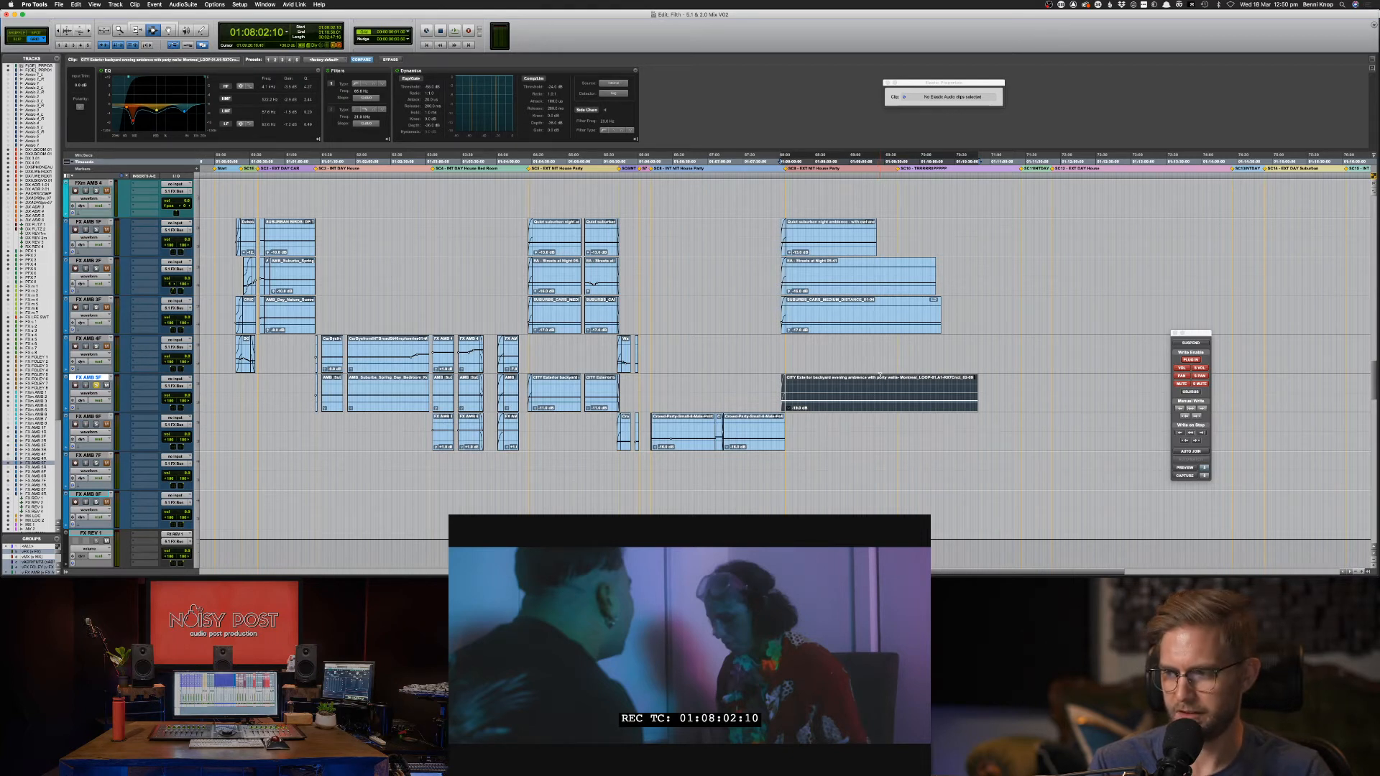
{"action": "left_click", "coordinate": [850, 297]}
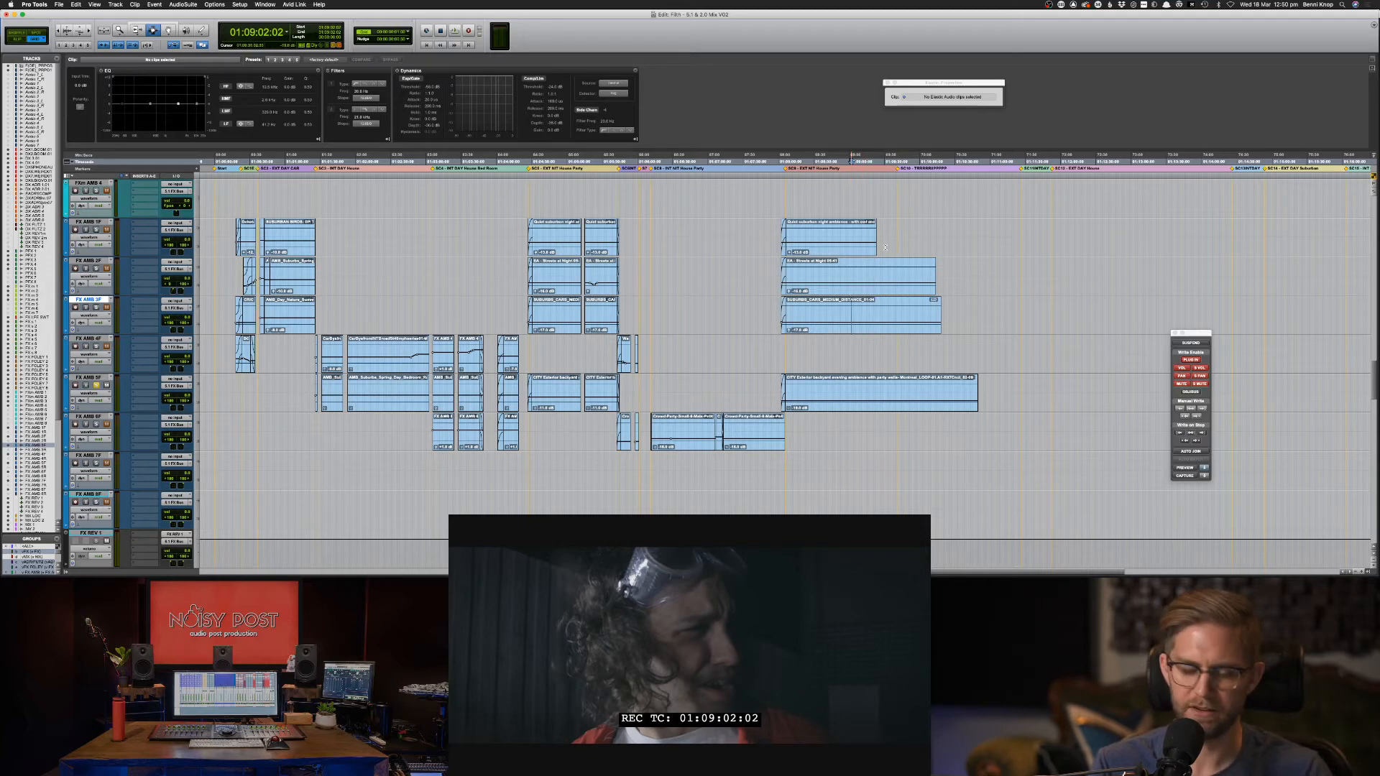
Delete the old fade-ins on the FX AMB 1F, 2F, 3F and 5F clips.
{"action": "key", "text": "super+bracketright"}
{"action": "key", "text": "super+bracketright"}
{"action": "left_click", "coordinate": [494, 237]}
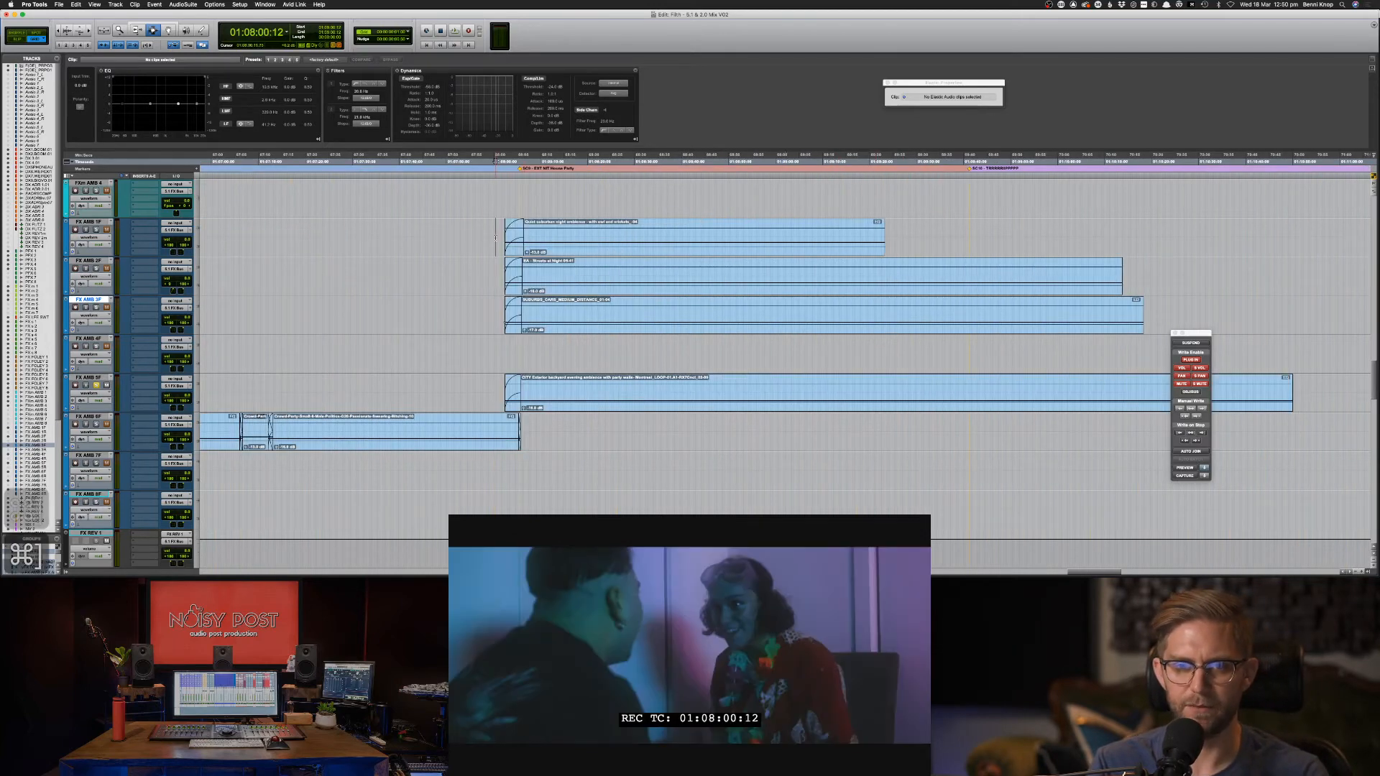
{"action": "key", "text": "super+bracketright"}
{"action": "key", "text": "super+bracketright"}
{"action": "key", "text": "super+bracketright"}
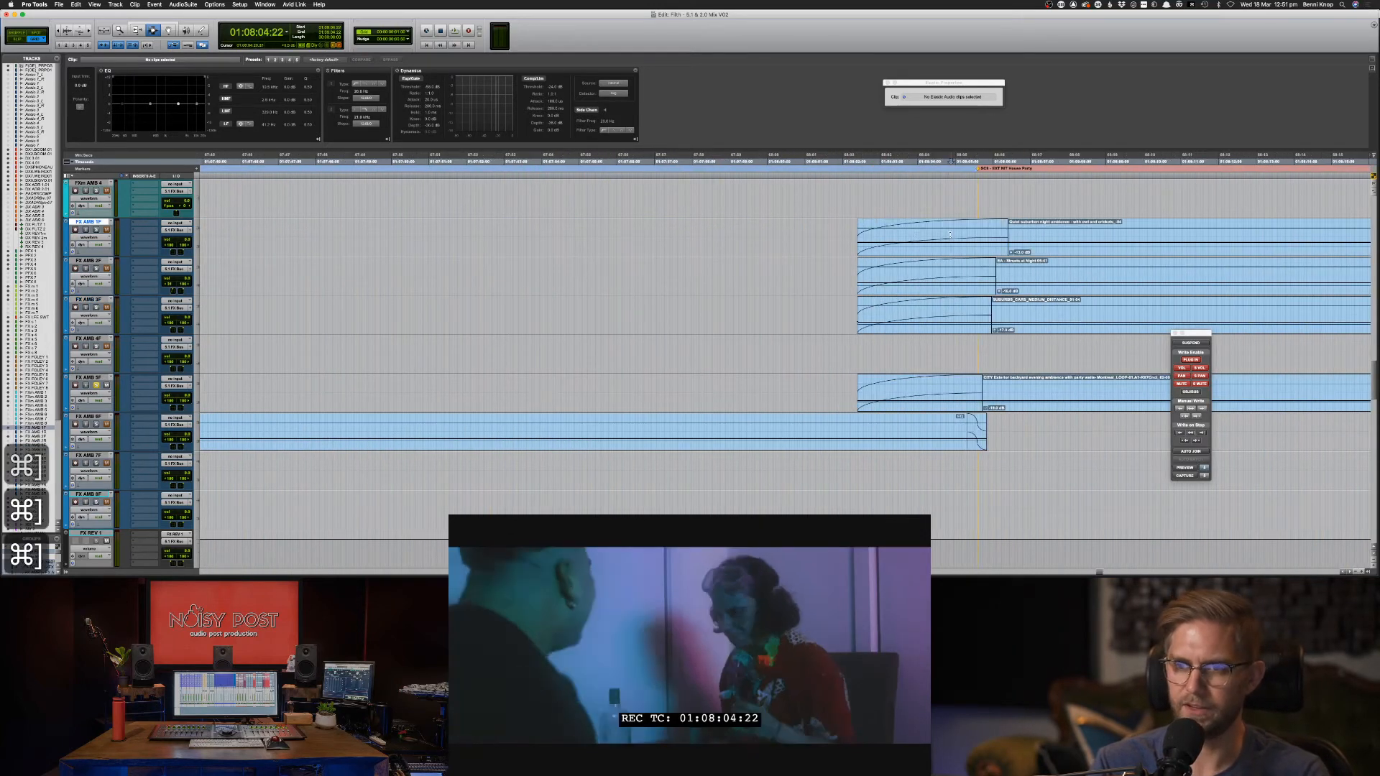
{"action": "left_click", "coordinate": [915, 235]}
{"action": "key", "text": "BackSpace"}
{"action": "key", "text": "BackSpace"}
{"action": "left_click", "coordinate": [935, 277]}
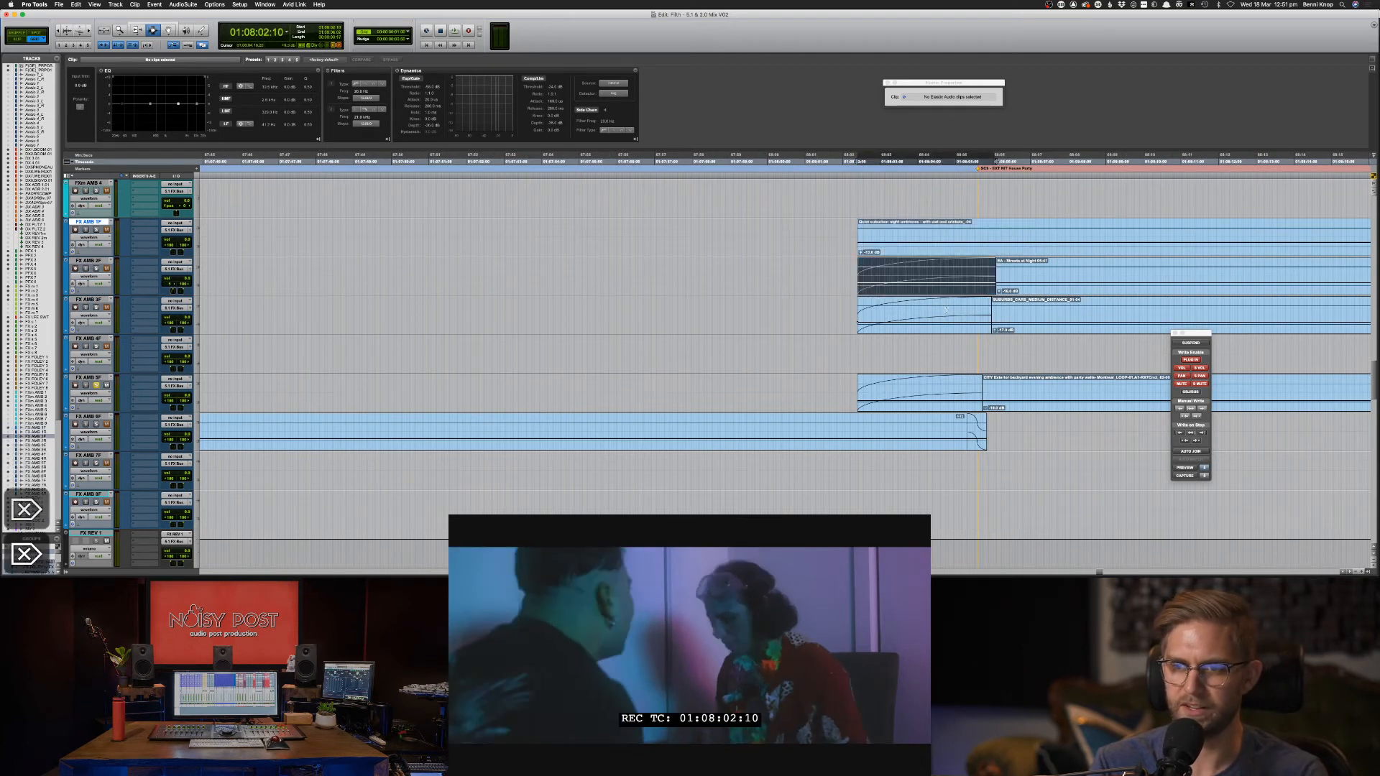
{"action": "key", "text": "BackSpace"}
{"action": "left_click", "coordinate": [947, 314]}
{"action": "key", "text": "BackSpace"}
{"action": "left_click", "coordinate": [952, 382]}
{"action": "key", "text": "BackSpace"}
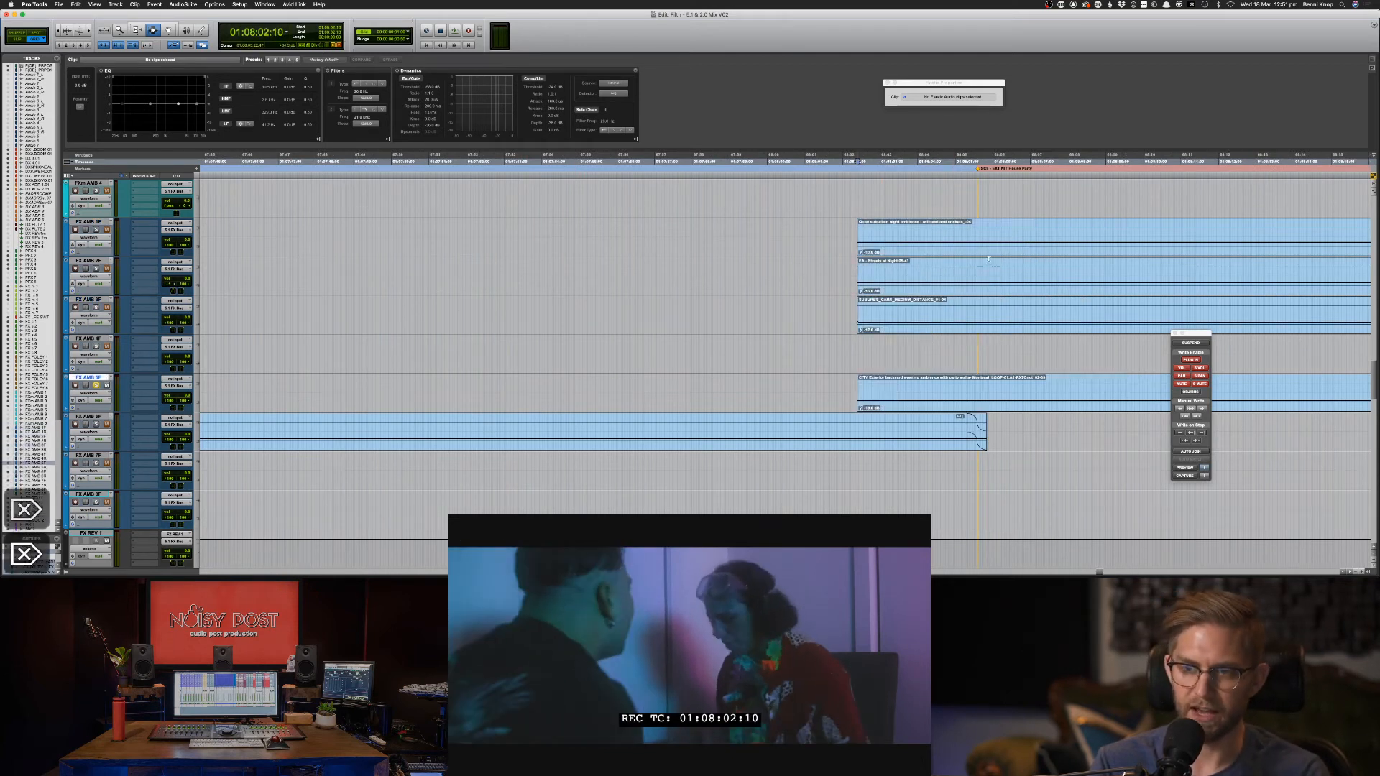
Trim the FX AMB 1F–5F clip starts, add new fade-ins, and nudge them later by half frames.
{"action": "left_click_drag", "start_coordinate": [976, 226], "coordinate": [820, 388]}
{"action": "key", "text": "BackSpace"}
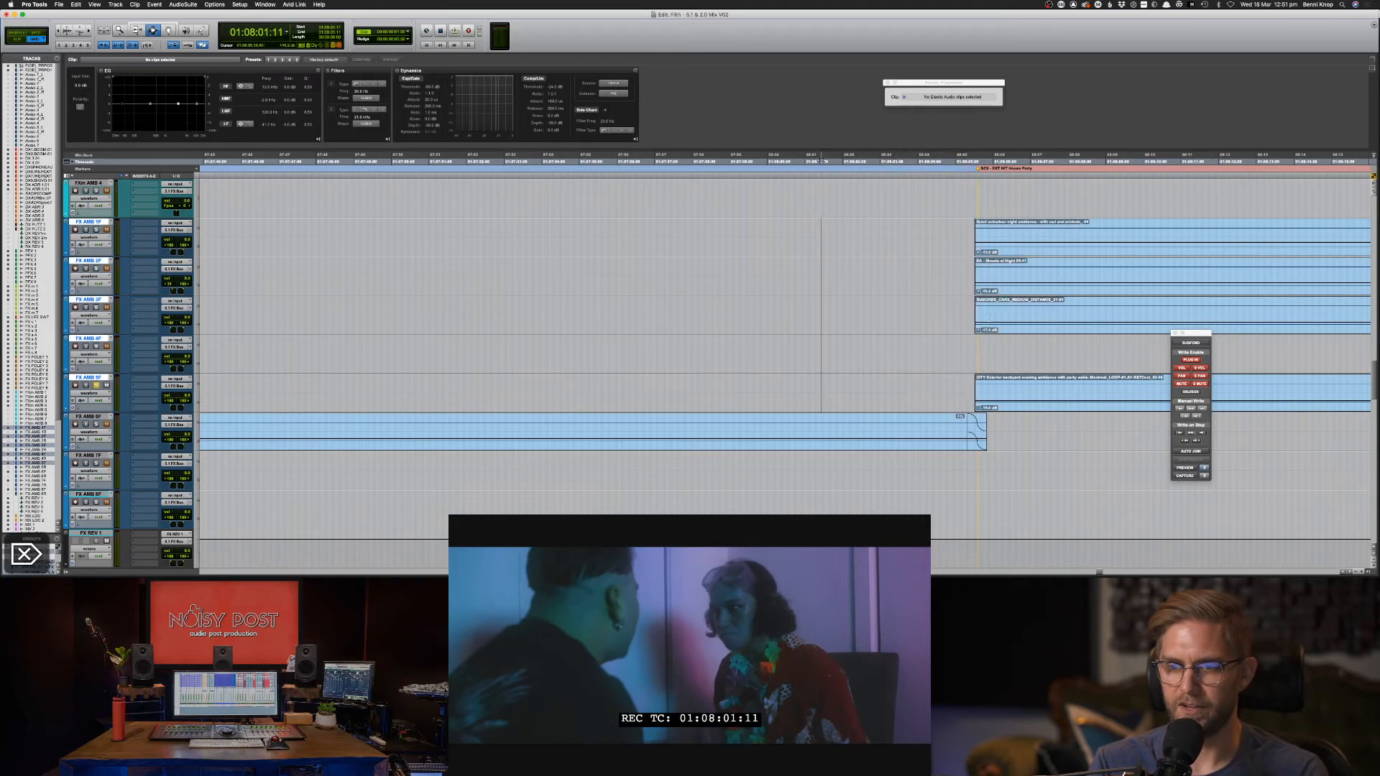
{"action": "key", "text": "super+bracketright"}
{"action": "key", "text": "super+bracketright"}
{"action": "key", "text": "super+bracketright"}
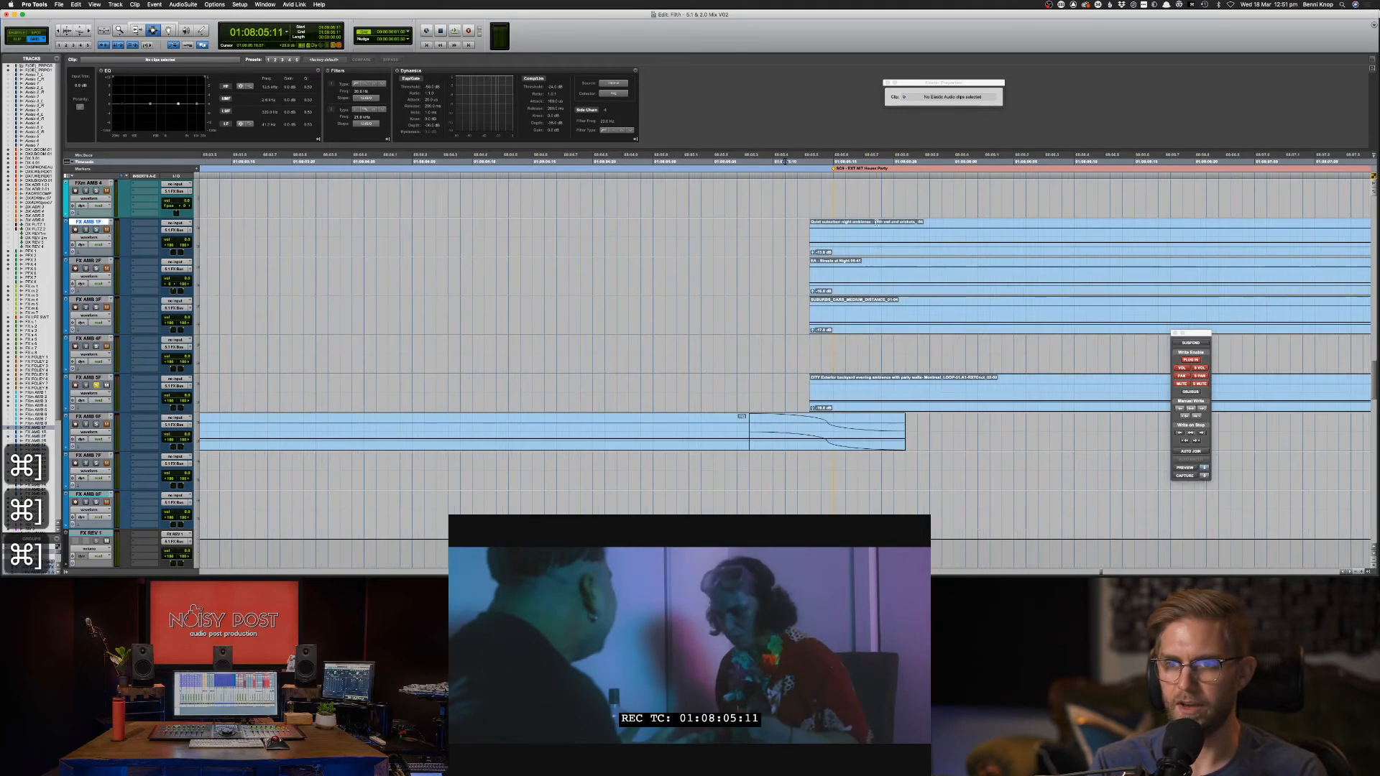
{"action": "left_click_drag", "start_coordinate": [805, 232], "coordinate": [818, 392]}
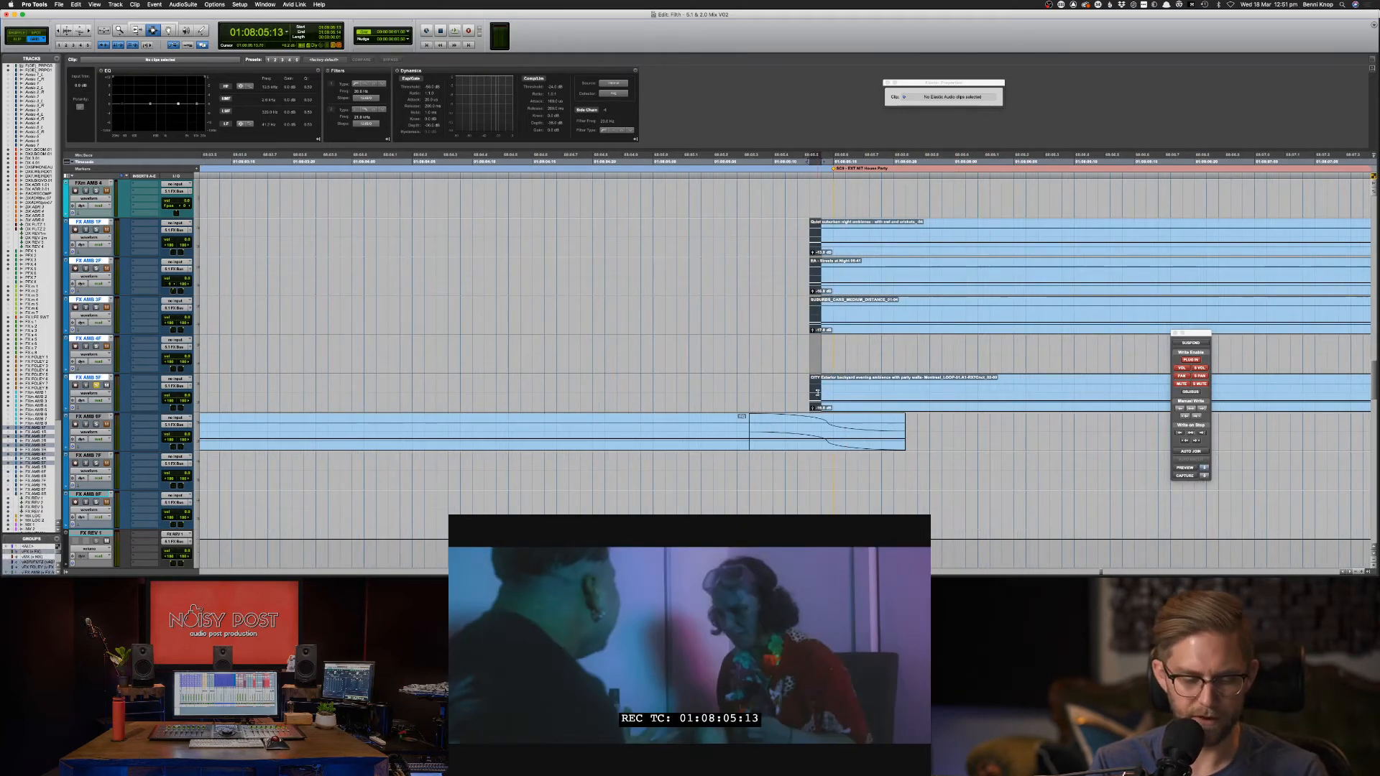
{"action": "key", "text": "f"}
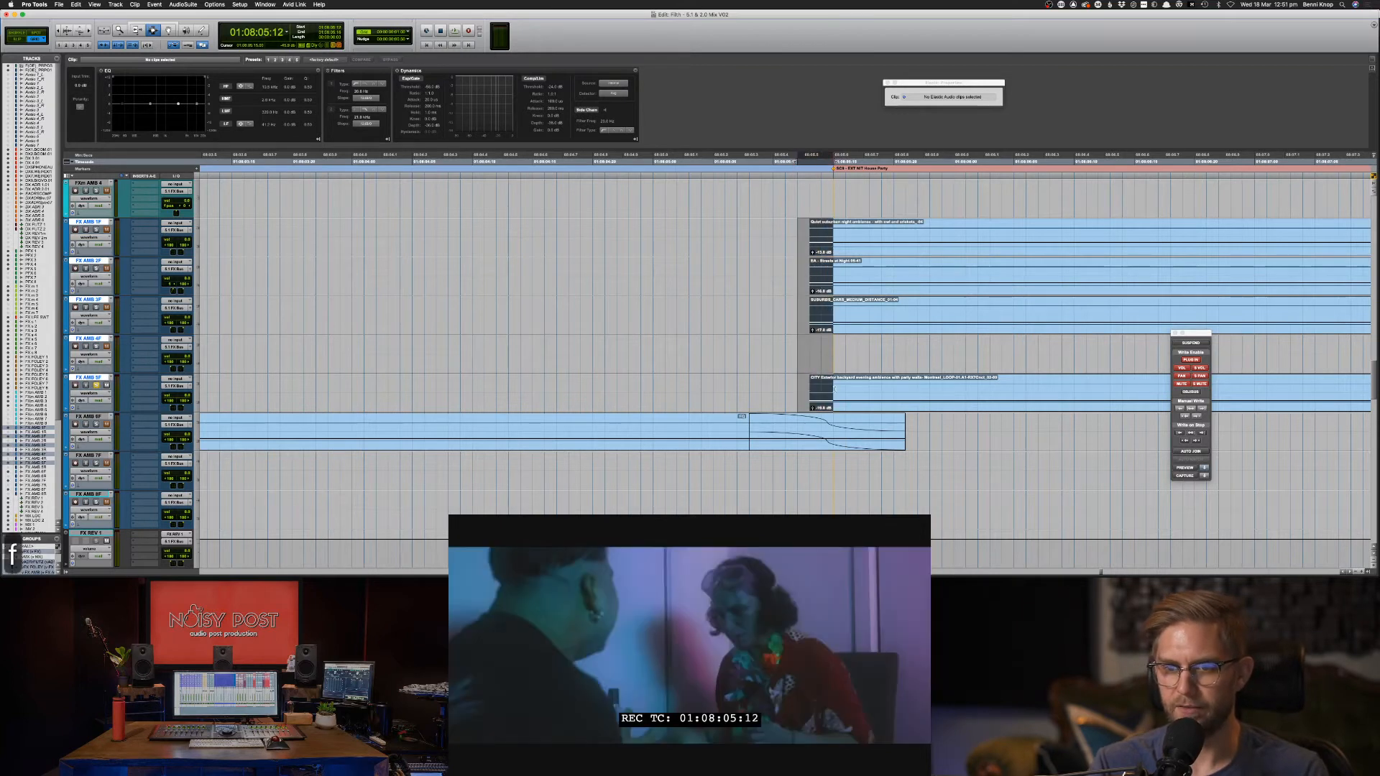
{"action": "key", "text": "period"}
{"action": "key", "text": "period"}
{"action": "key", "text": "period"}
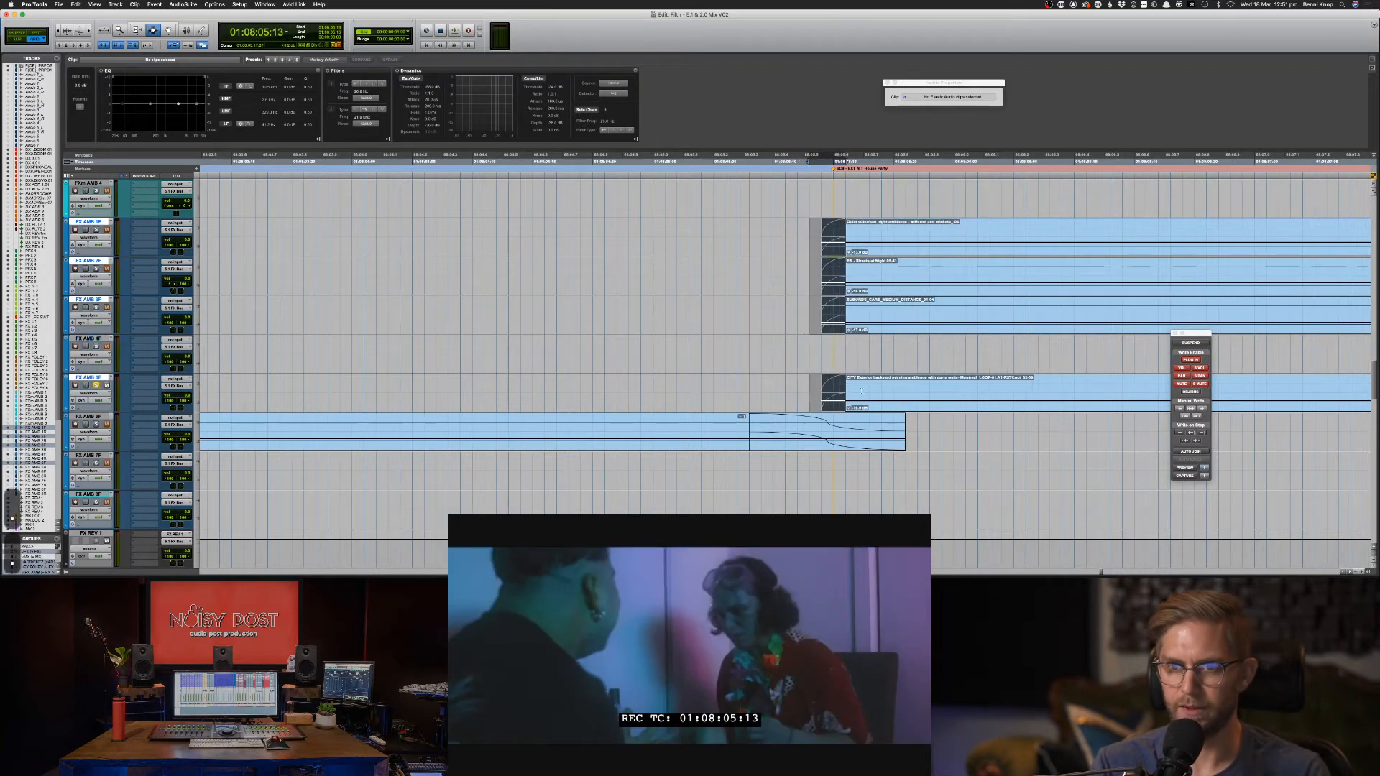
Play back the new ambience entry twice to check the transition.
{"action": "left_click", "coordinate": [789, 289]}
{"action": "key", "text": "space"}
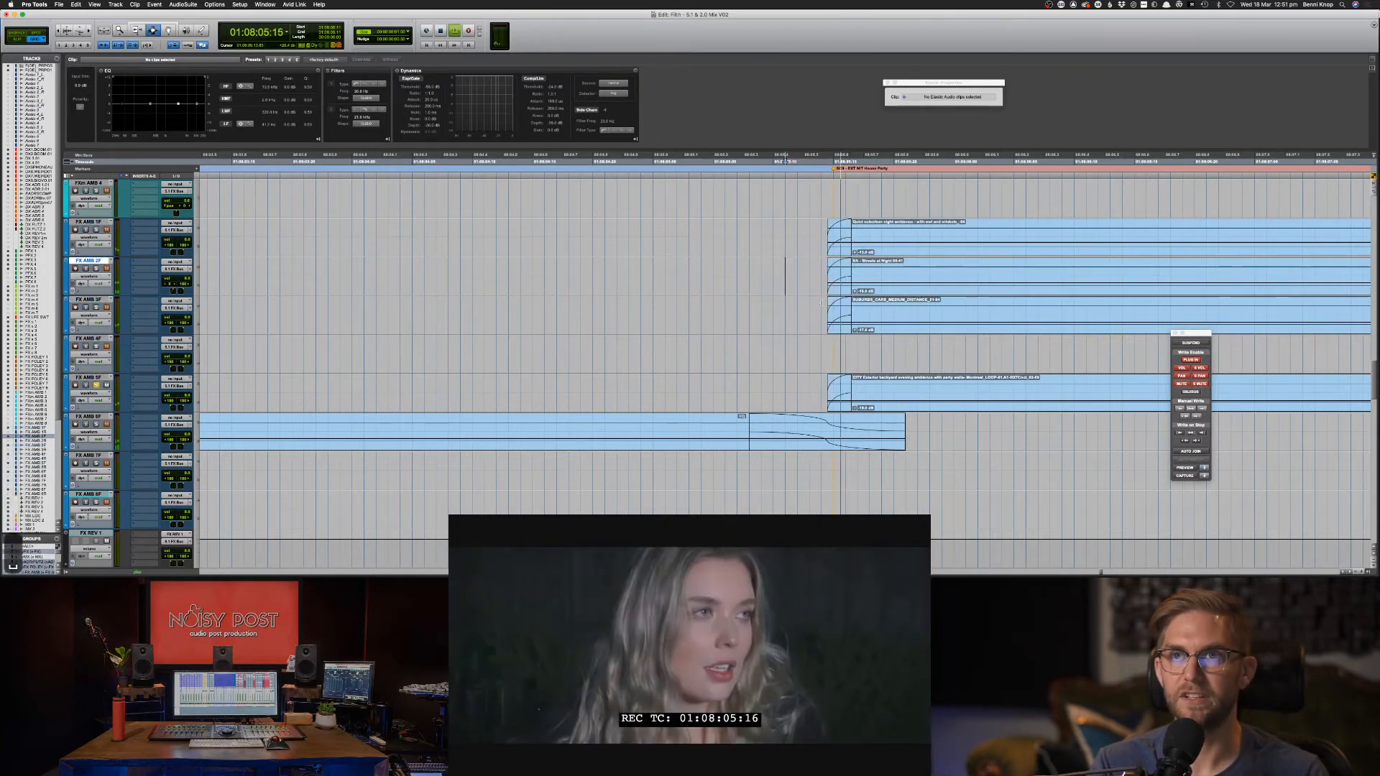
{"action": "key", "text": "space"}
{"action": "key", "text": "s"}
{"action": "key", "text": "s"}
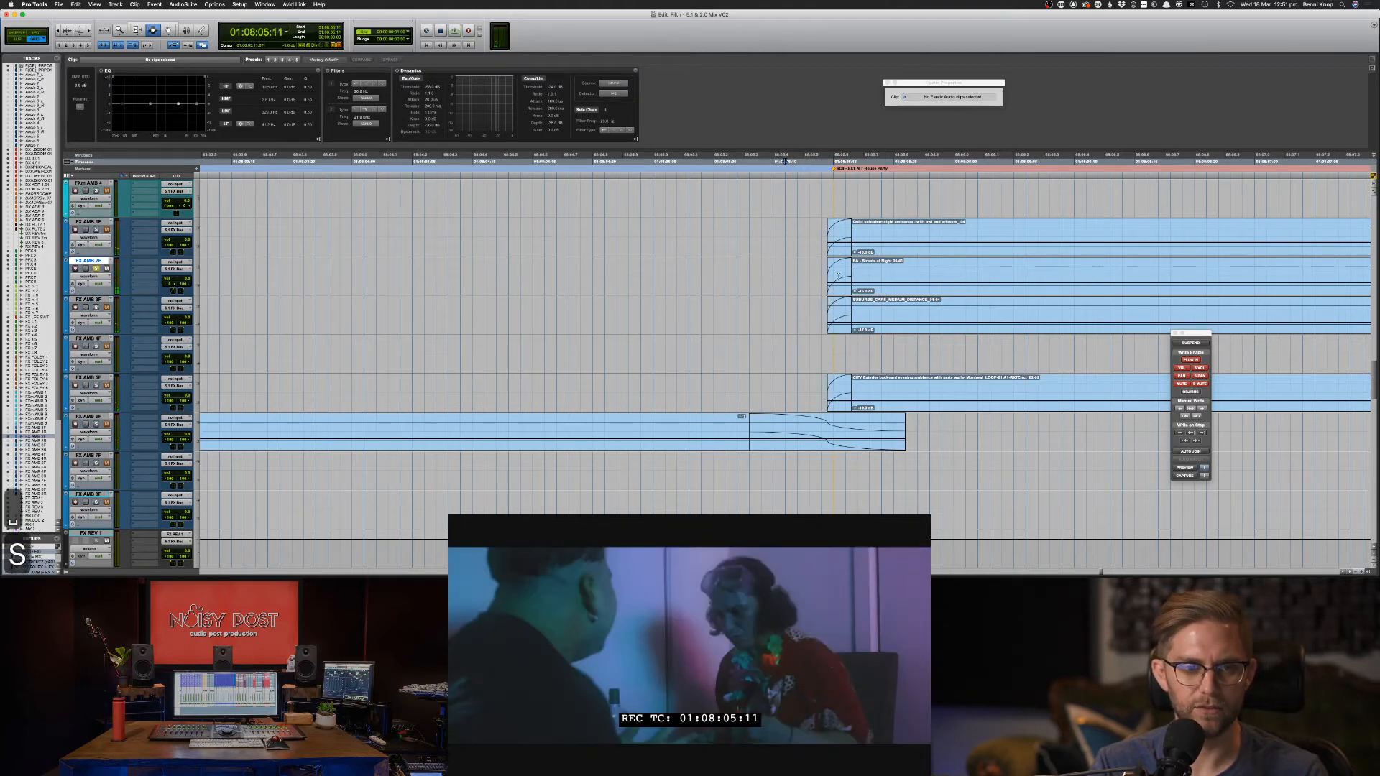
{"action": "key", "text": "space"}
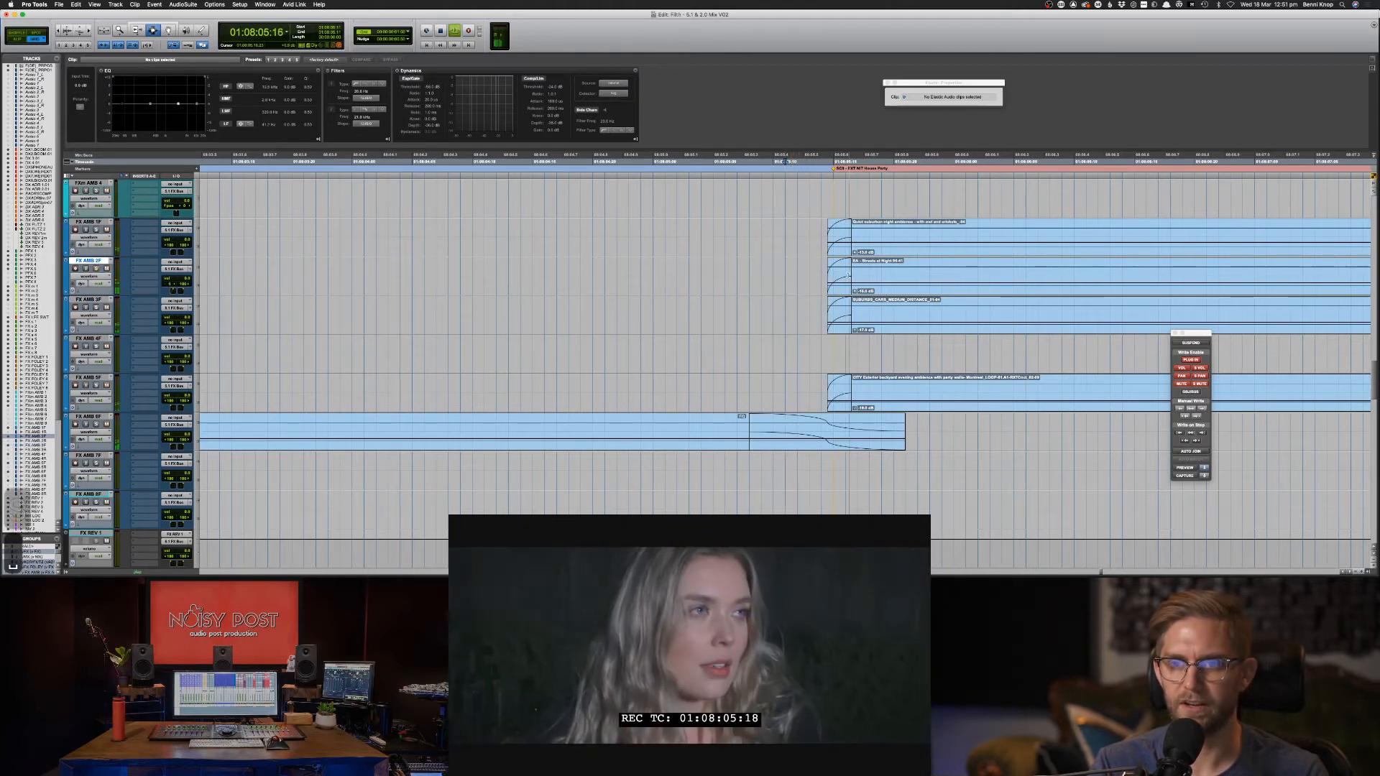
{"action": "key", "text": "super+bracketleft"}
{"action": "key", "text": "super+bracketleft"}
{"action": "key", "text": "super+bracketleft"}
{"action": "key", "text": "super+bracketleft"}
{"action": "key", "text": "super+bracketleft"}
{"action": "key", "text": "super+bracketleft"}
{"action": "key", "text": "super+bracketleft"}
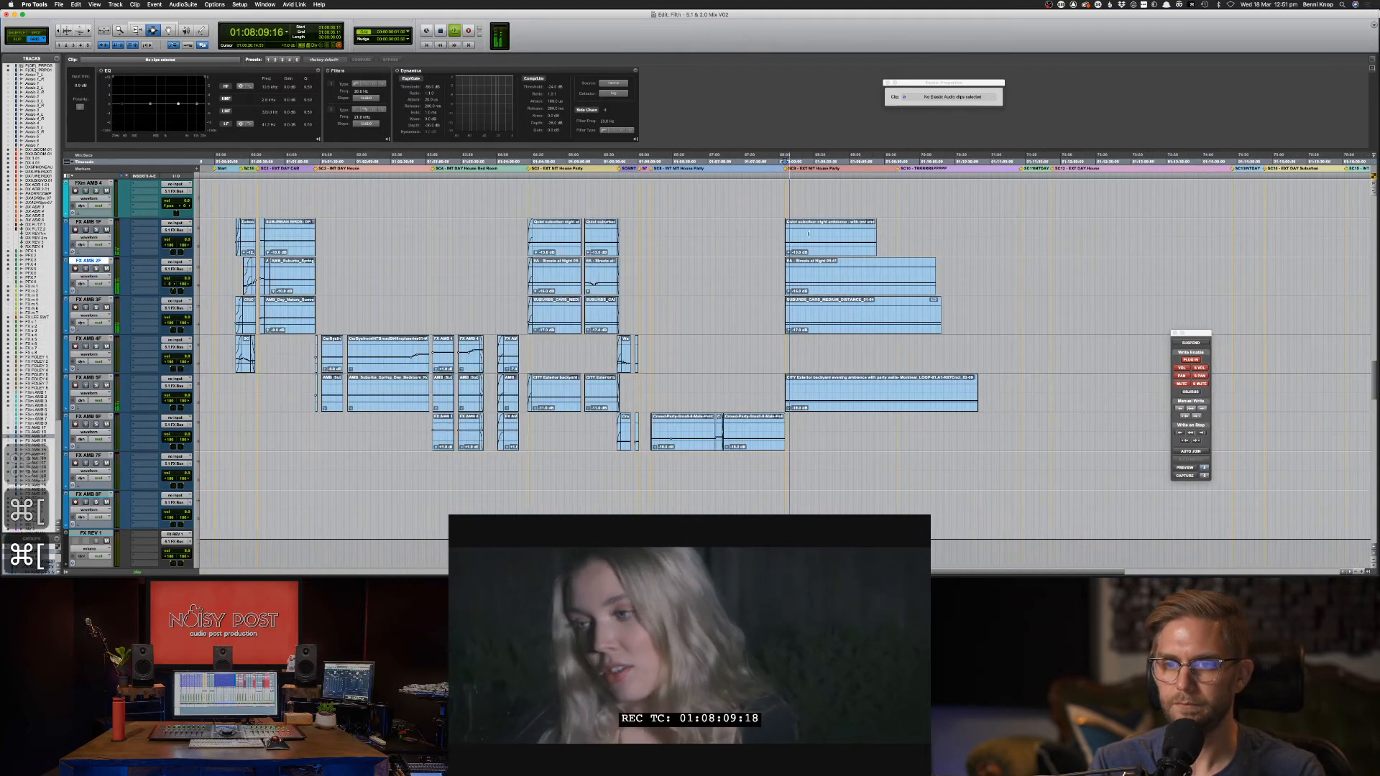
Duplicate a section of the FX AMB 1F clip after itself, fade the join, and solo FX AMB 1F.
{"action": "left_click_drag", "start_coordinate": [804, 230], "coordinate": [859, 244]}
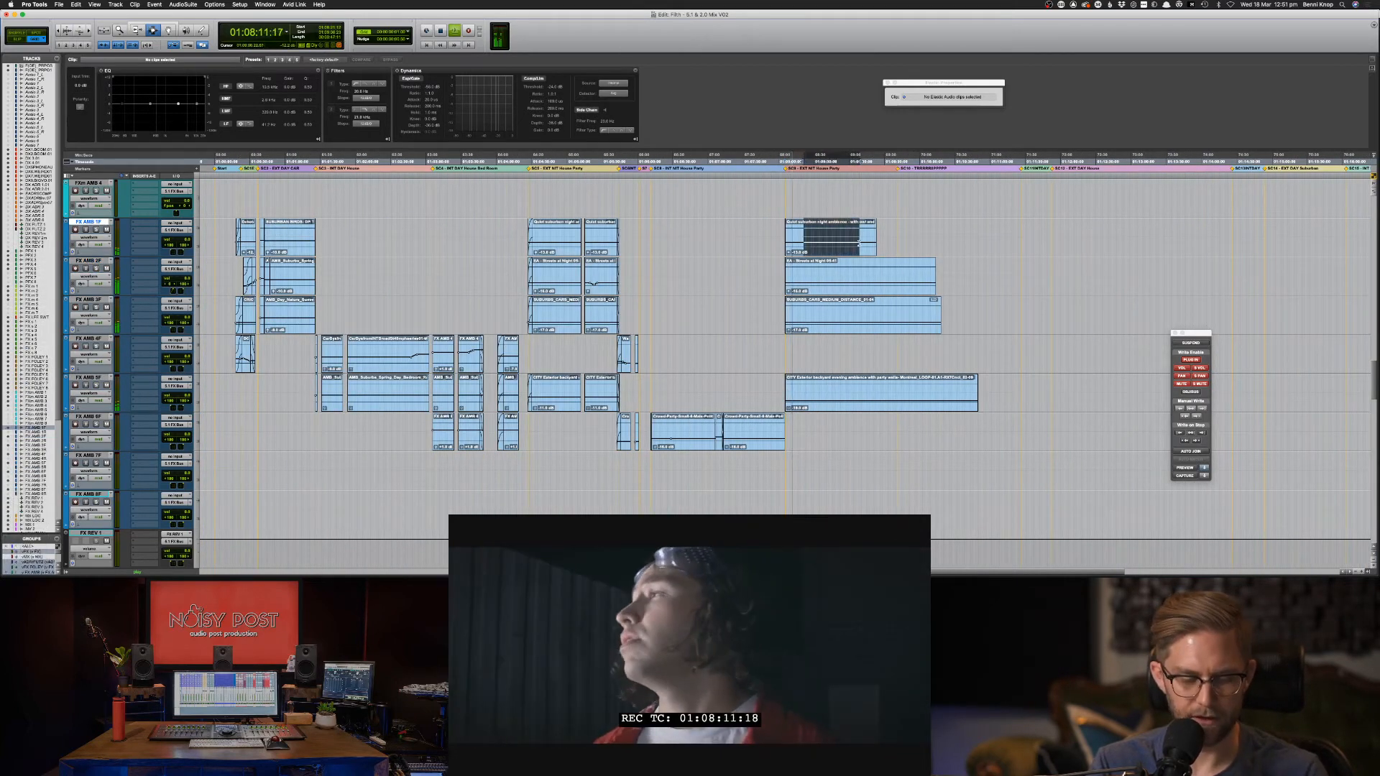
{"action": "key", "text": "super+d"}
{"action": "left_click", "coordinate": [860, 245]}
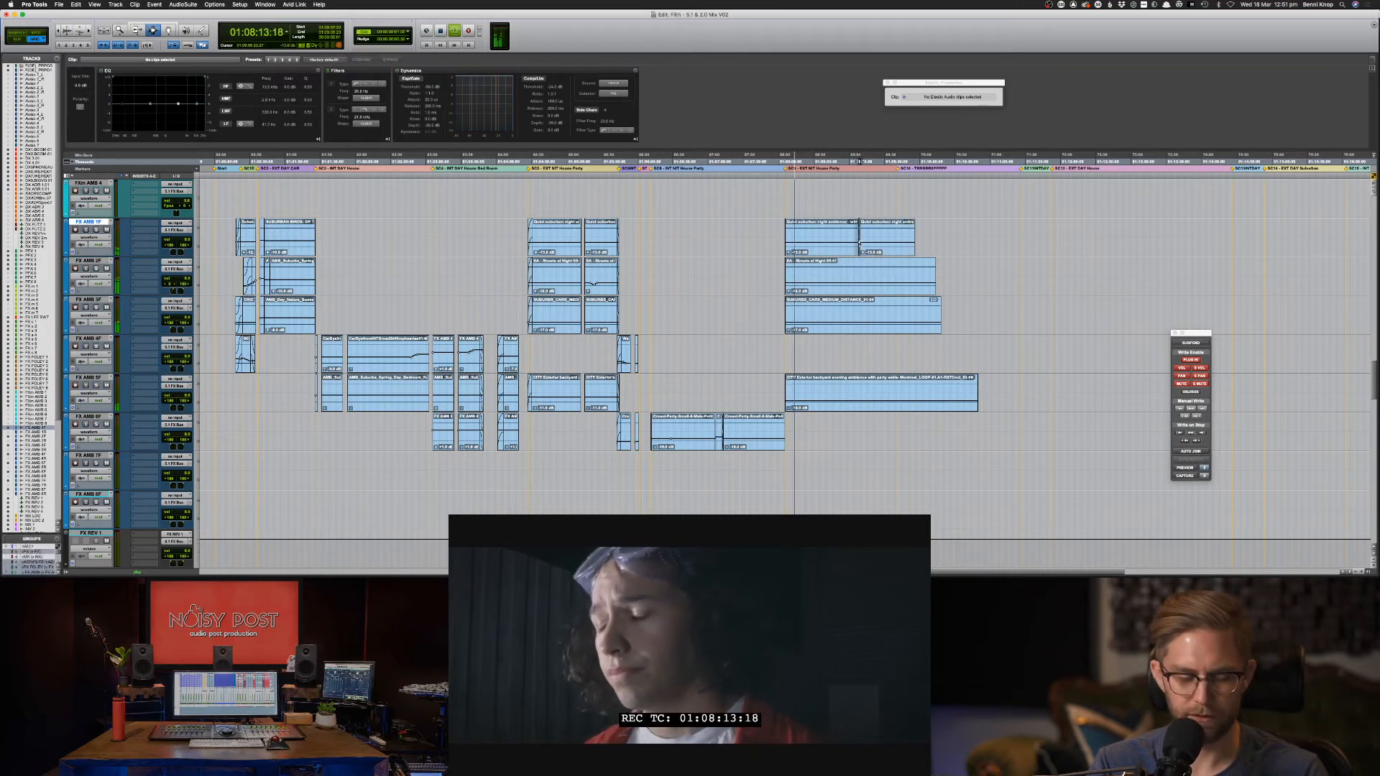
{"action": "key", "text": "f"}
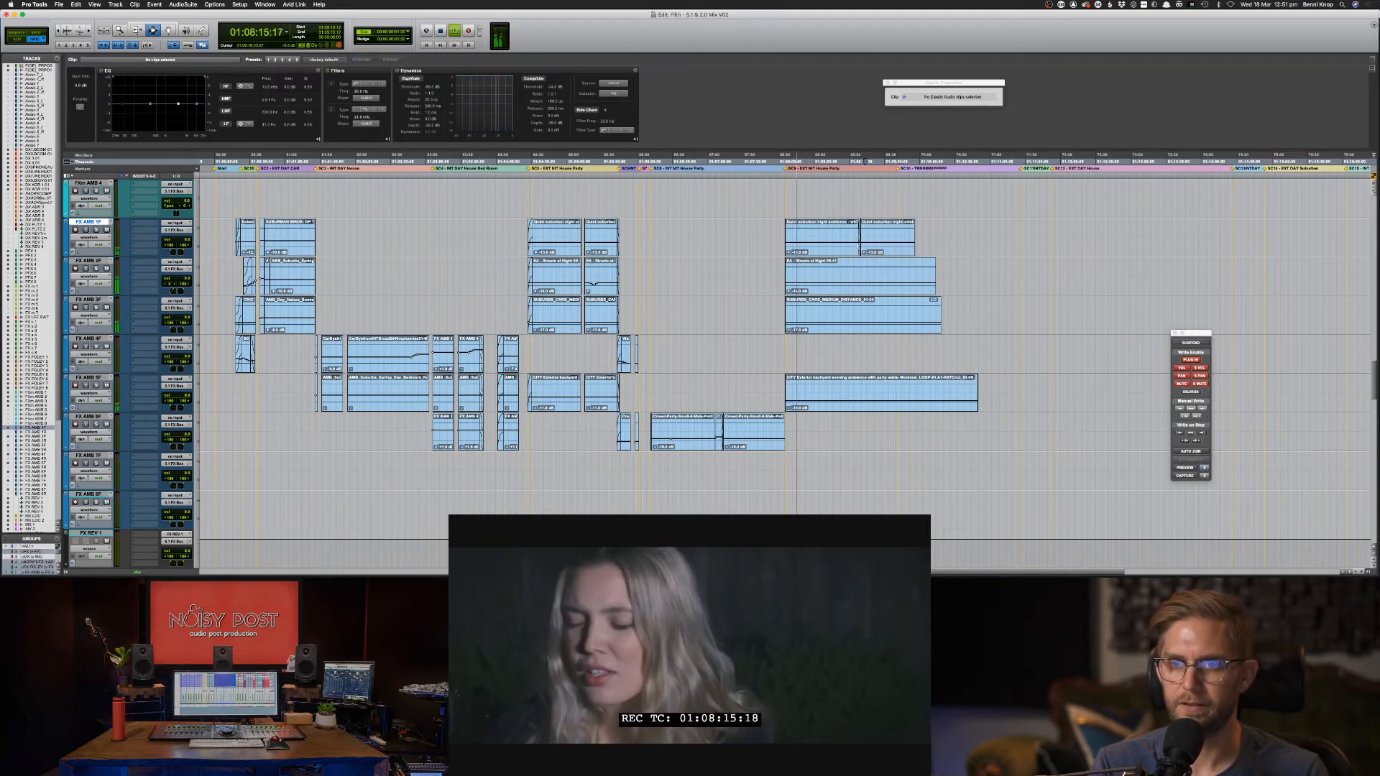
{"action": "key", "text": "shift+s"}
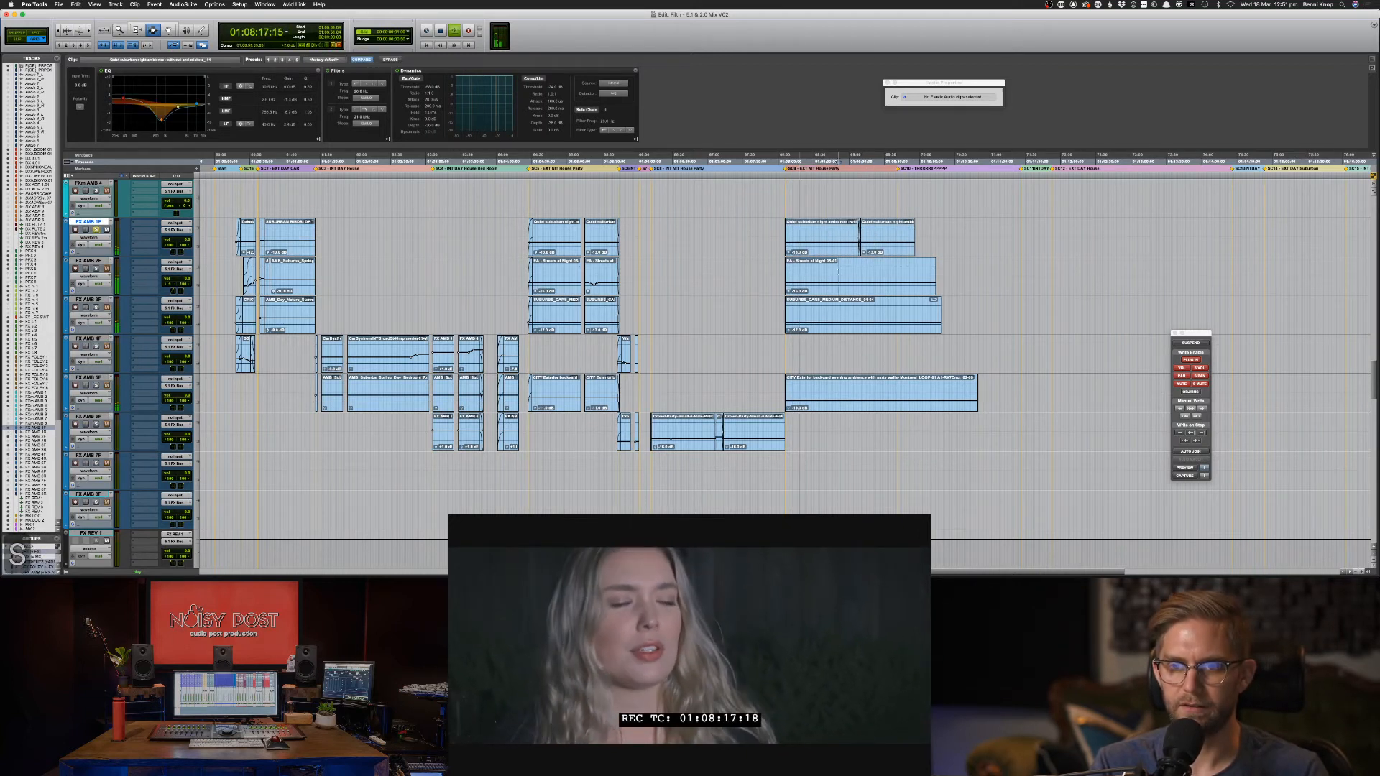
Set the Streets at Night clip EQ high band to 7.9 kHz and its clip gain to -24 dB.
{"action": "left_click", "coordinate": [858, 274]}
{"action": "key", "text": "shift+s"}
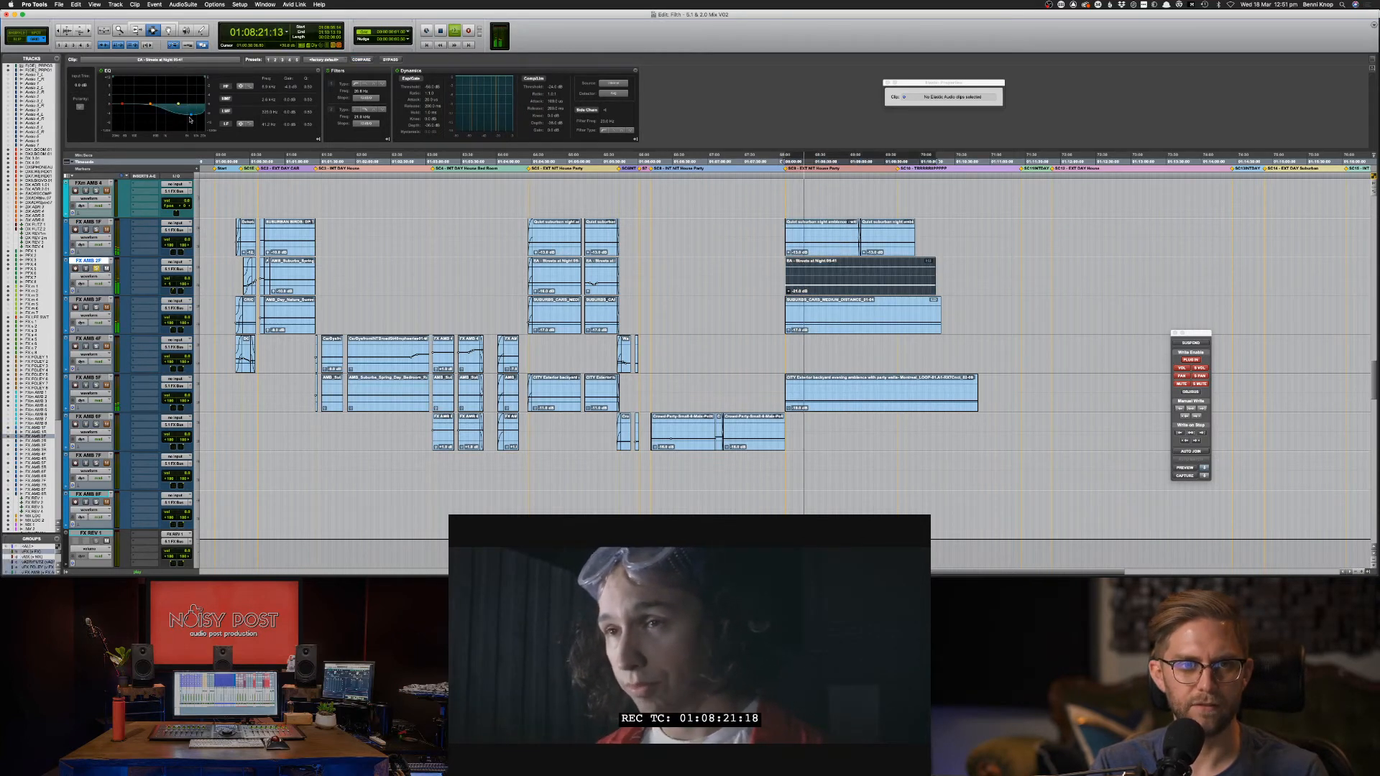
{"action": "left_click_drag", "start_coordinate": [190, 120], "coordinate": [191, 117]}
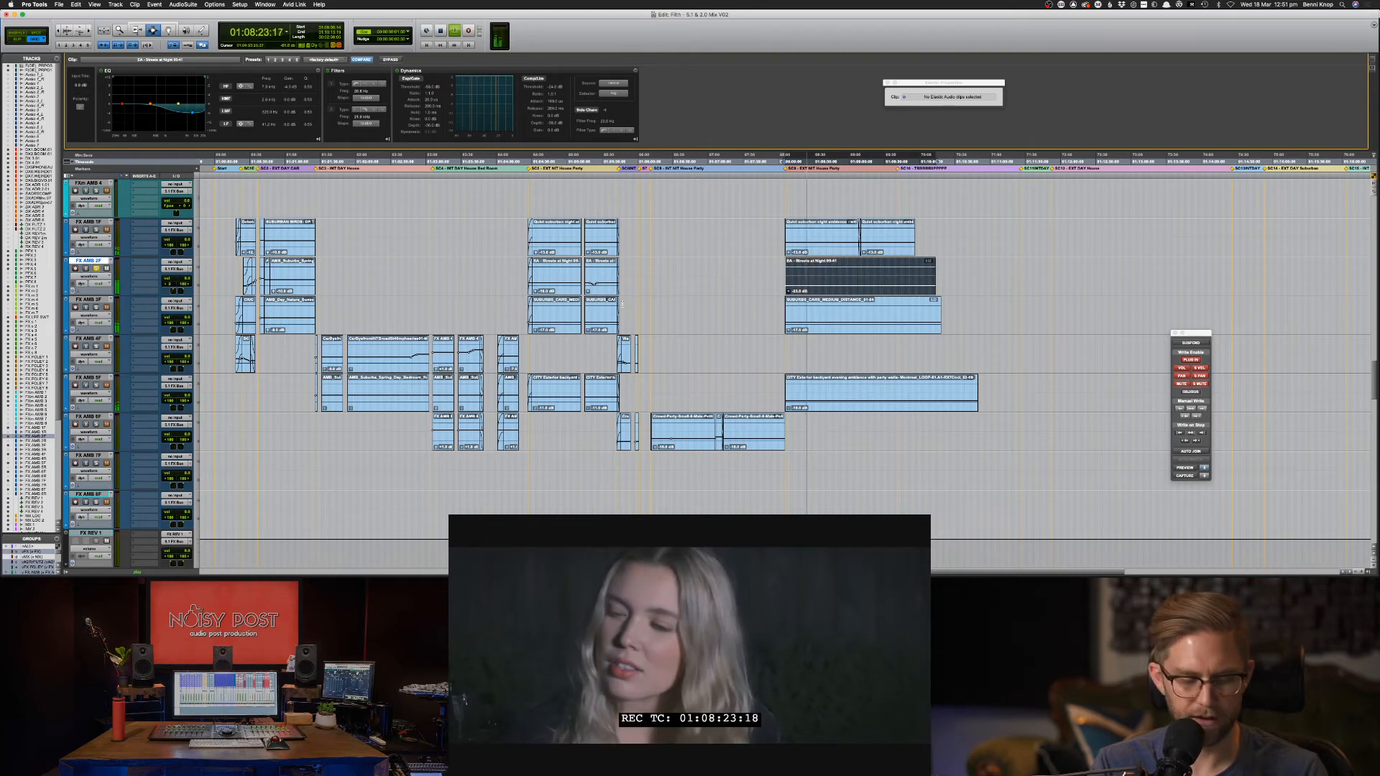
{"action": "key", "text": "shift+s"}
{"action": "left_click_drag", "start_coordinate": [789, 291], "coordinate": [788, 294]}
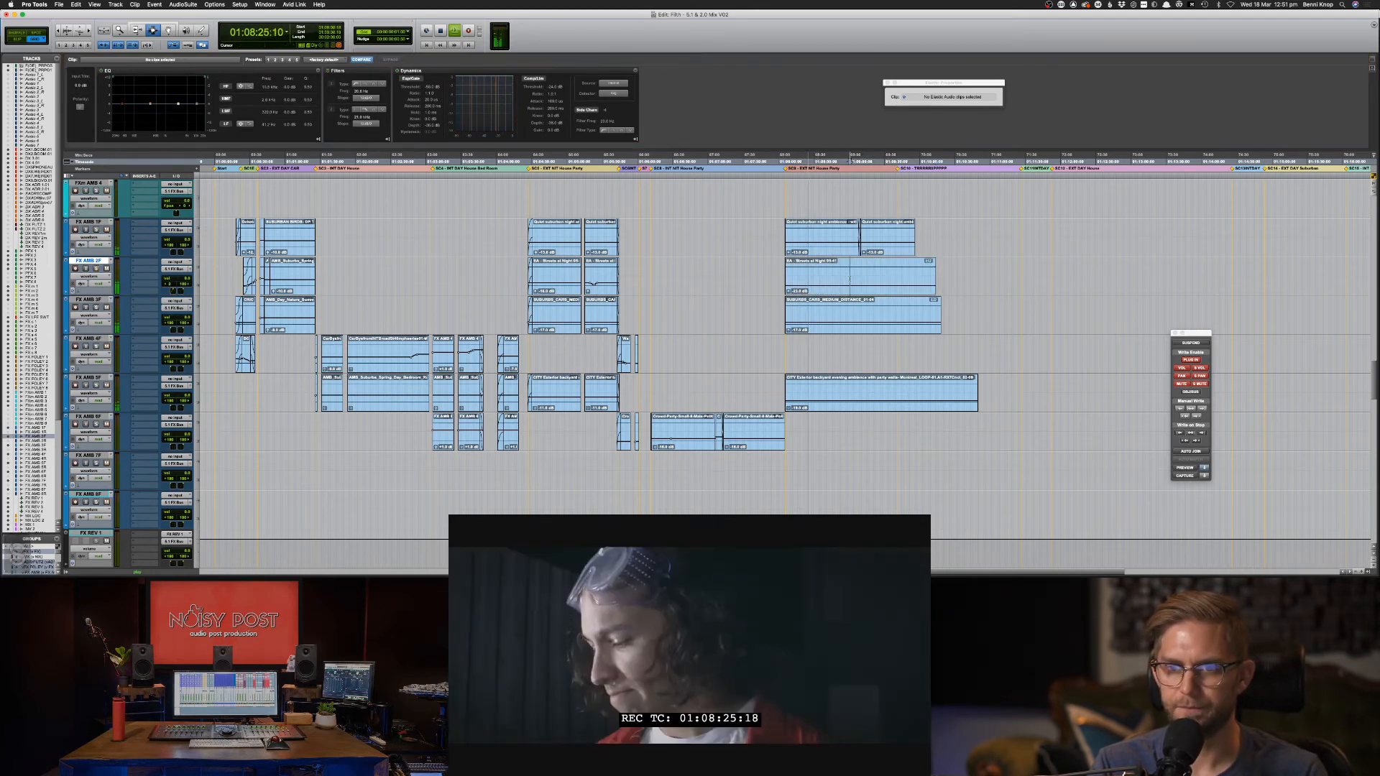
{"action": "left_click", "coordinate": [848, 280]}
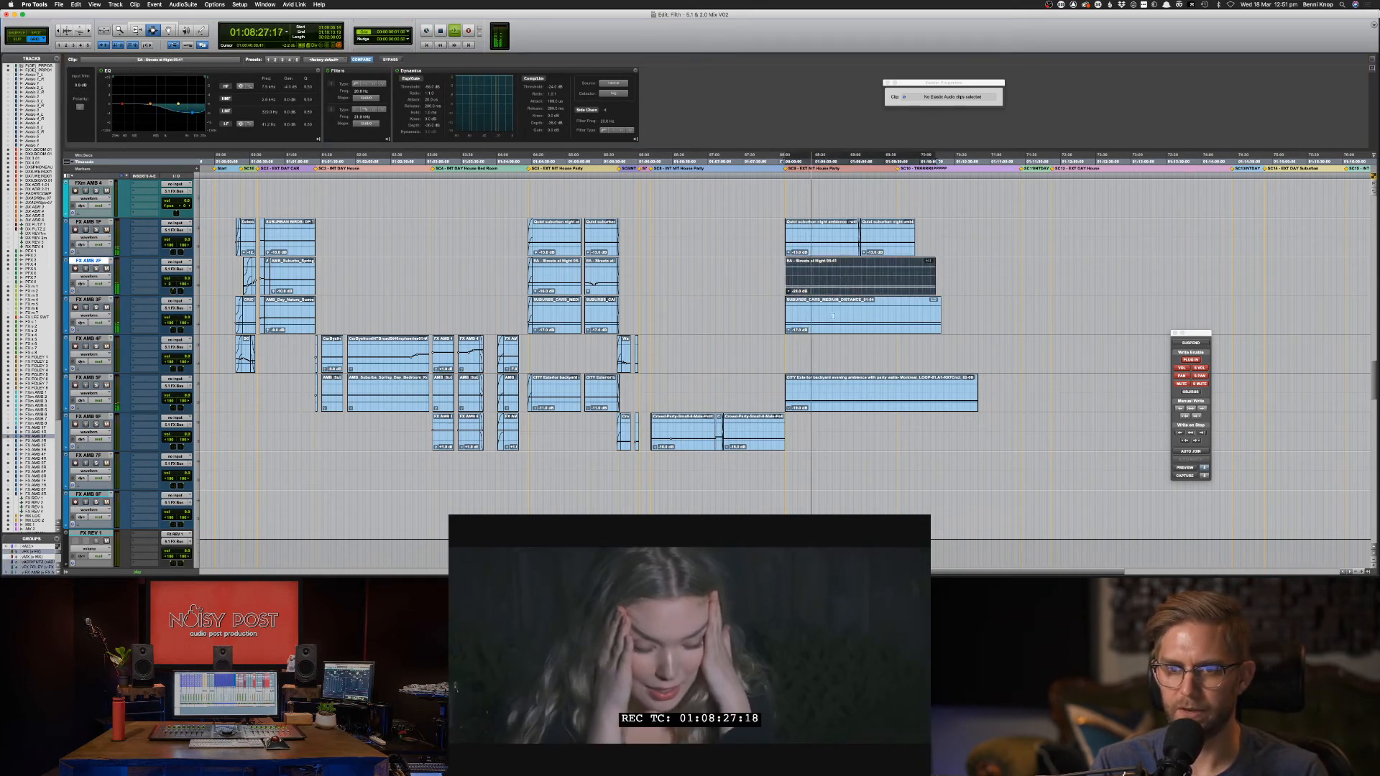
{"action": "left_click", "coordinate": [869, 310]}
{"action": "key", "text": "shift+s"}
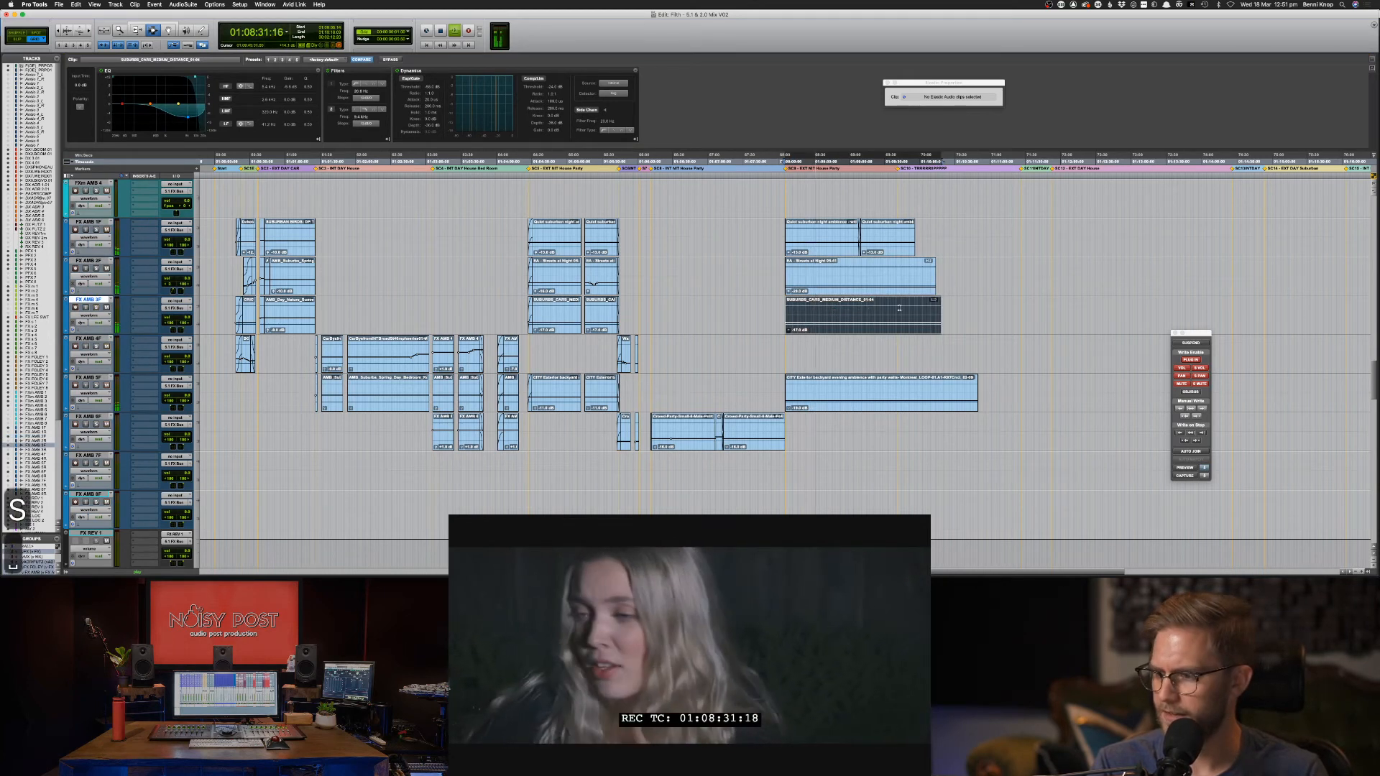
{"action": "key", "text": "space"}
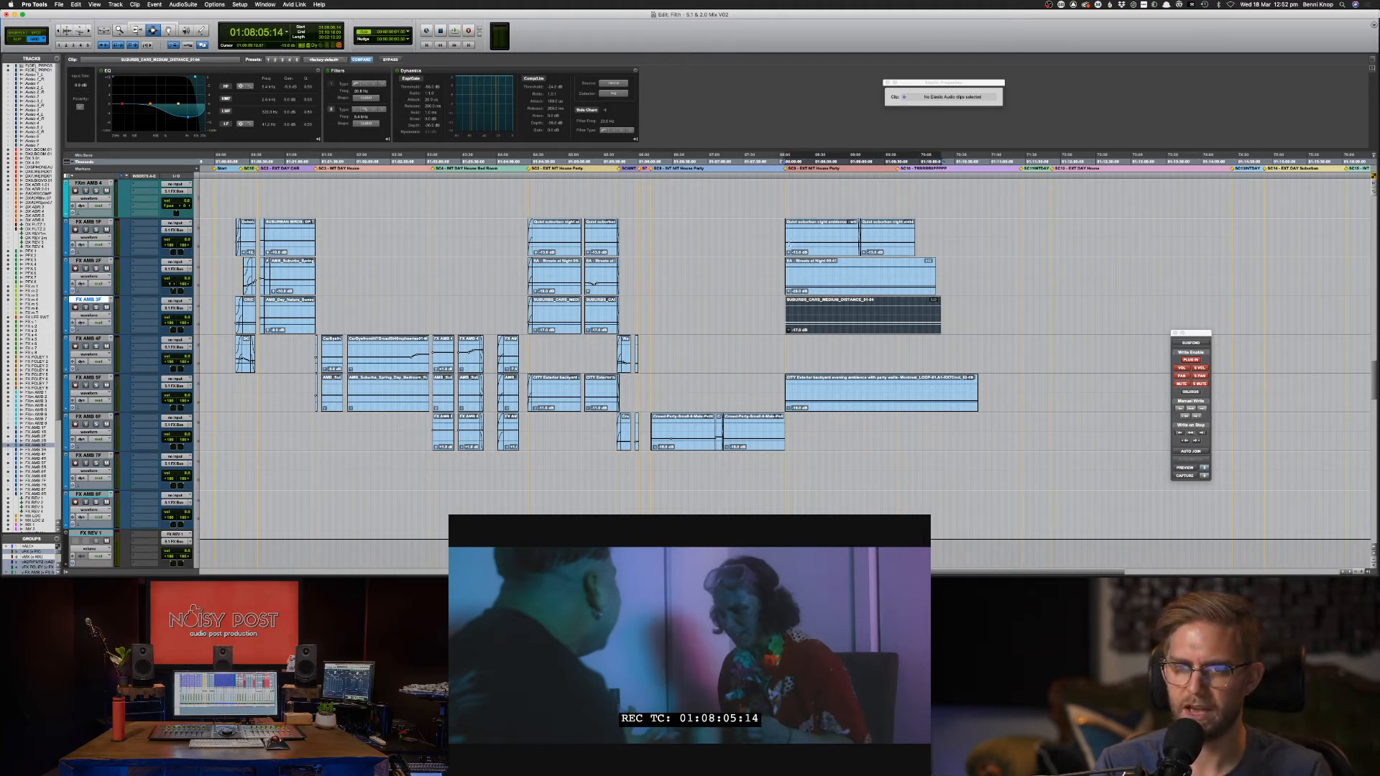
Play back the party scene and the film's opening to compare the ambiences.
{"action": "left_click", "coordinate": [501, 240]}
{"action": "key", "text": "space"}
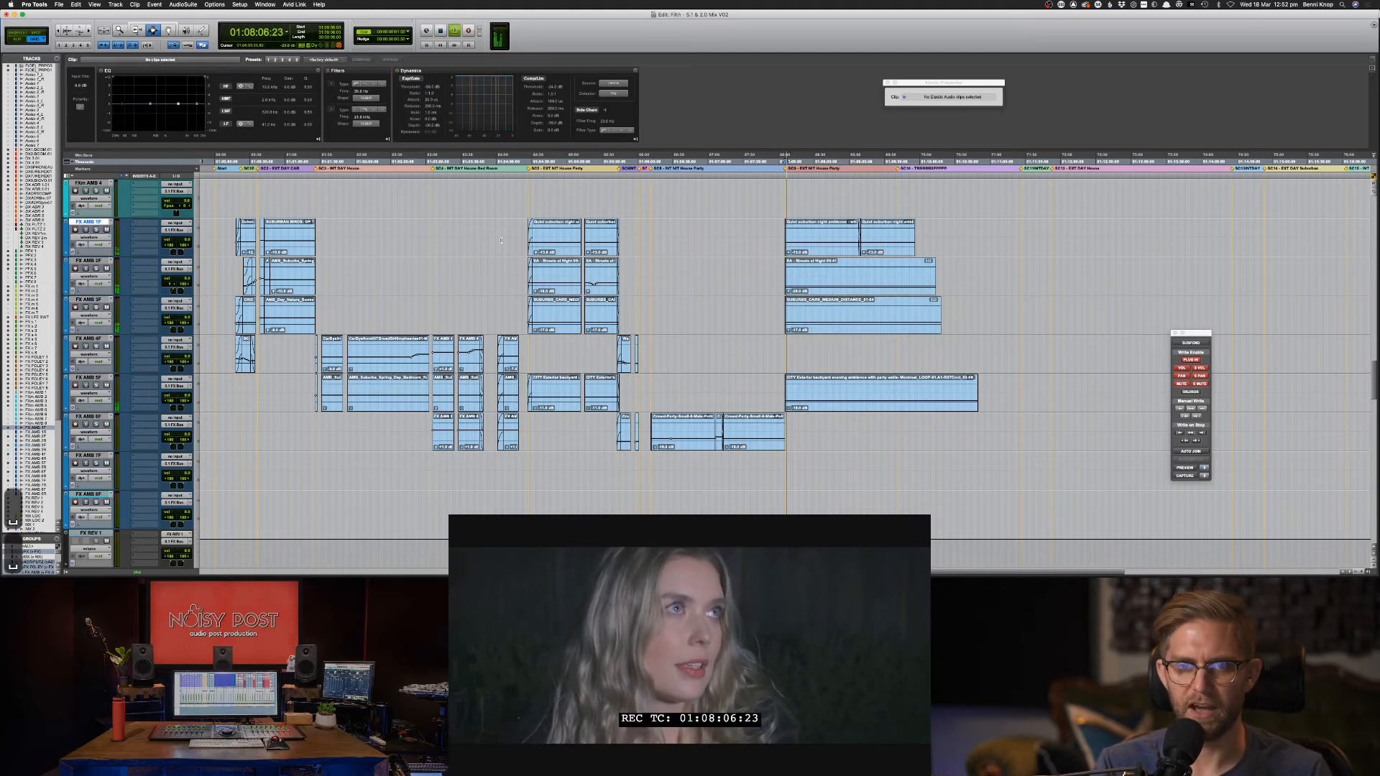
{"action": "left_click", "coordinate": [528, 248]}
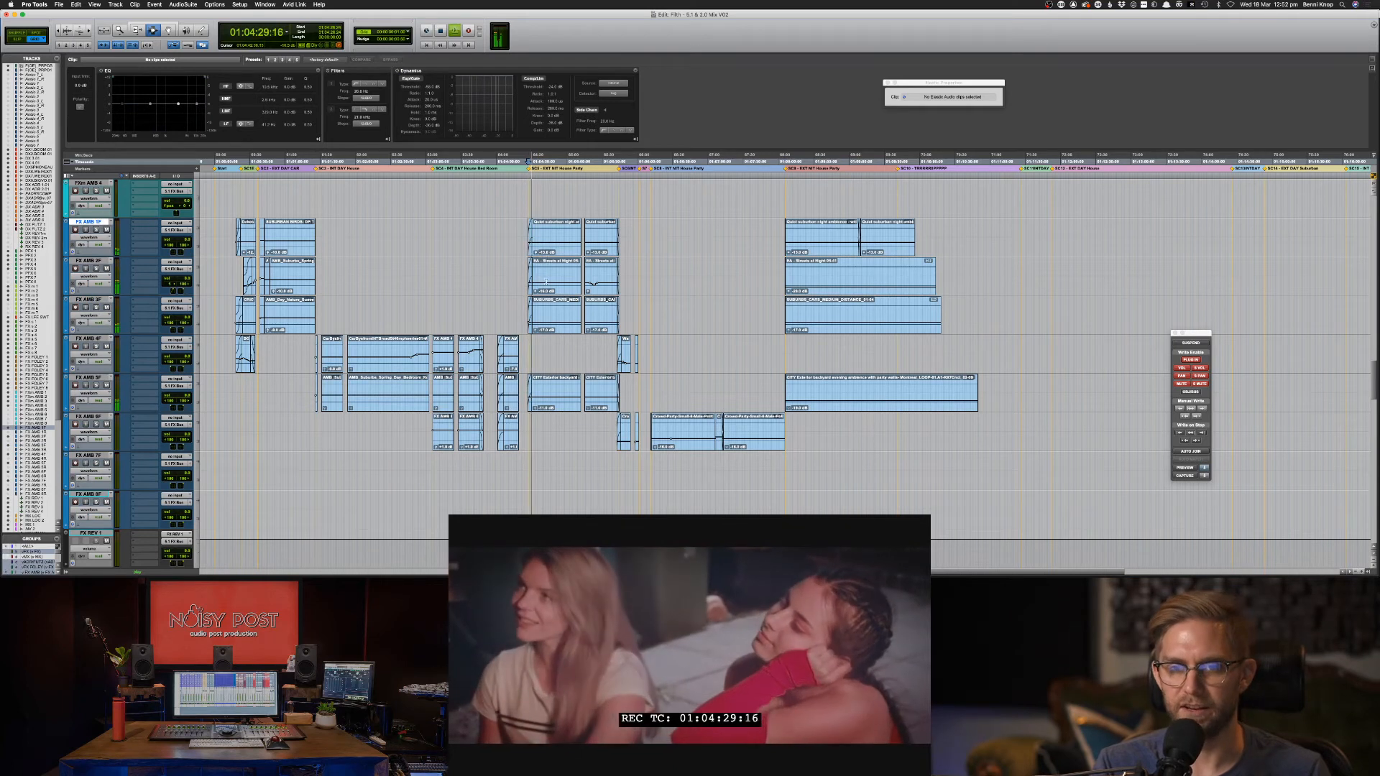
{"action": "key", "text": "space"}
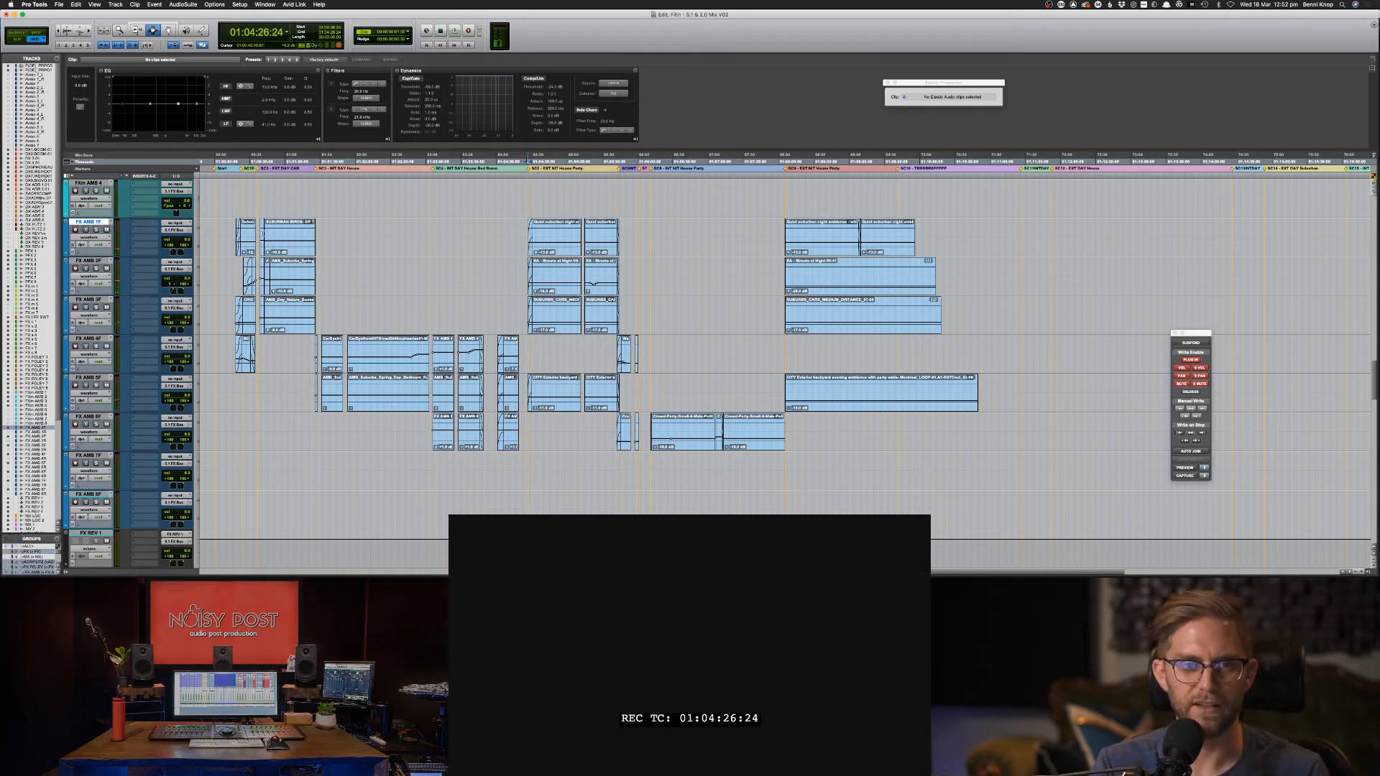
{"action": "left_click", "coordinate": [260, 232]}
{"action": "key", "text": "space"}
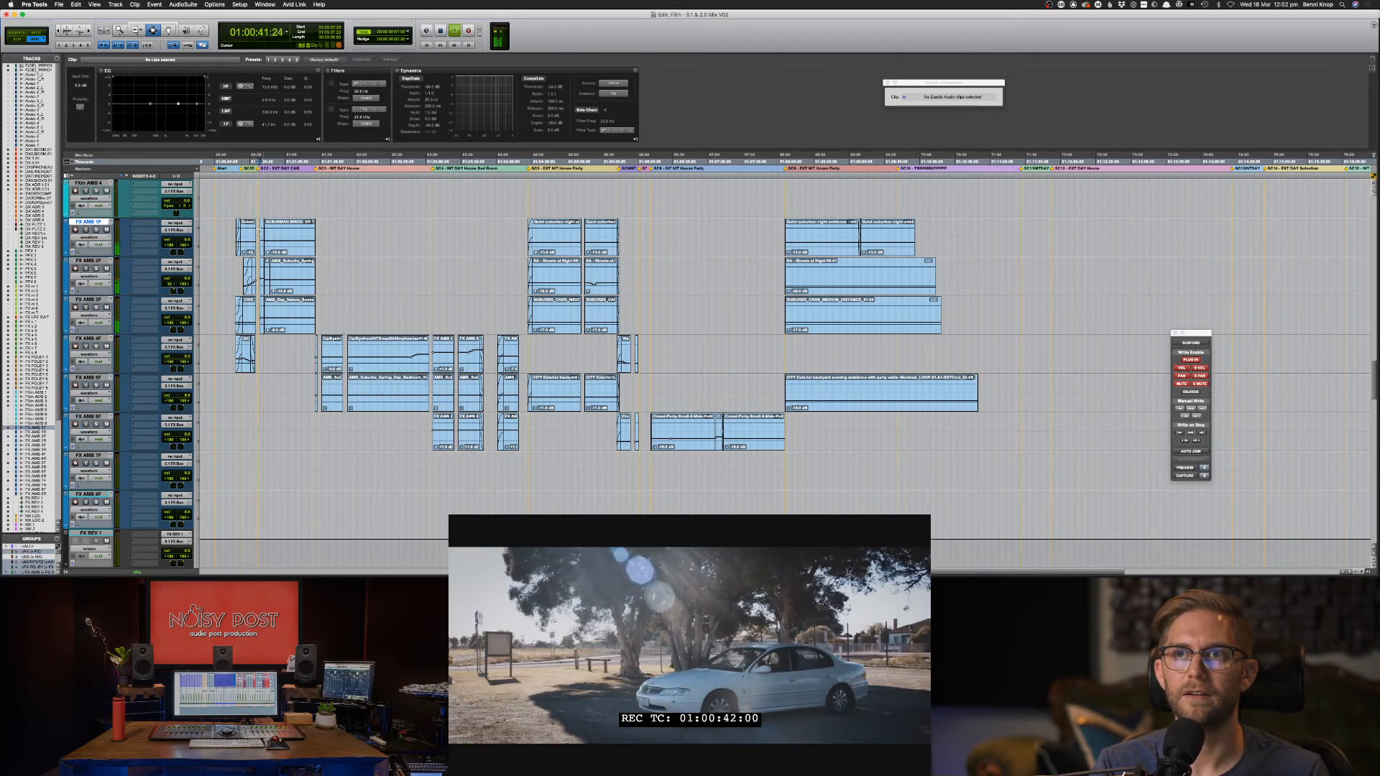
{"action": "key", "text": "space"}
Set playback to 01:08:04 just before the FX AMB 6F transition, audition it, and zoom in.
{"action": "left_click", "coordinate": [788, 223]}
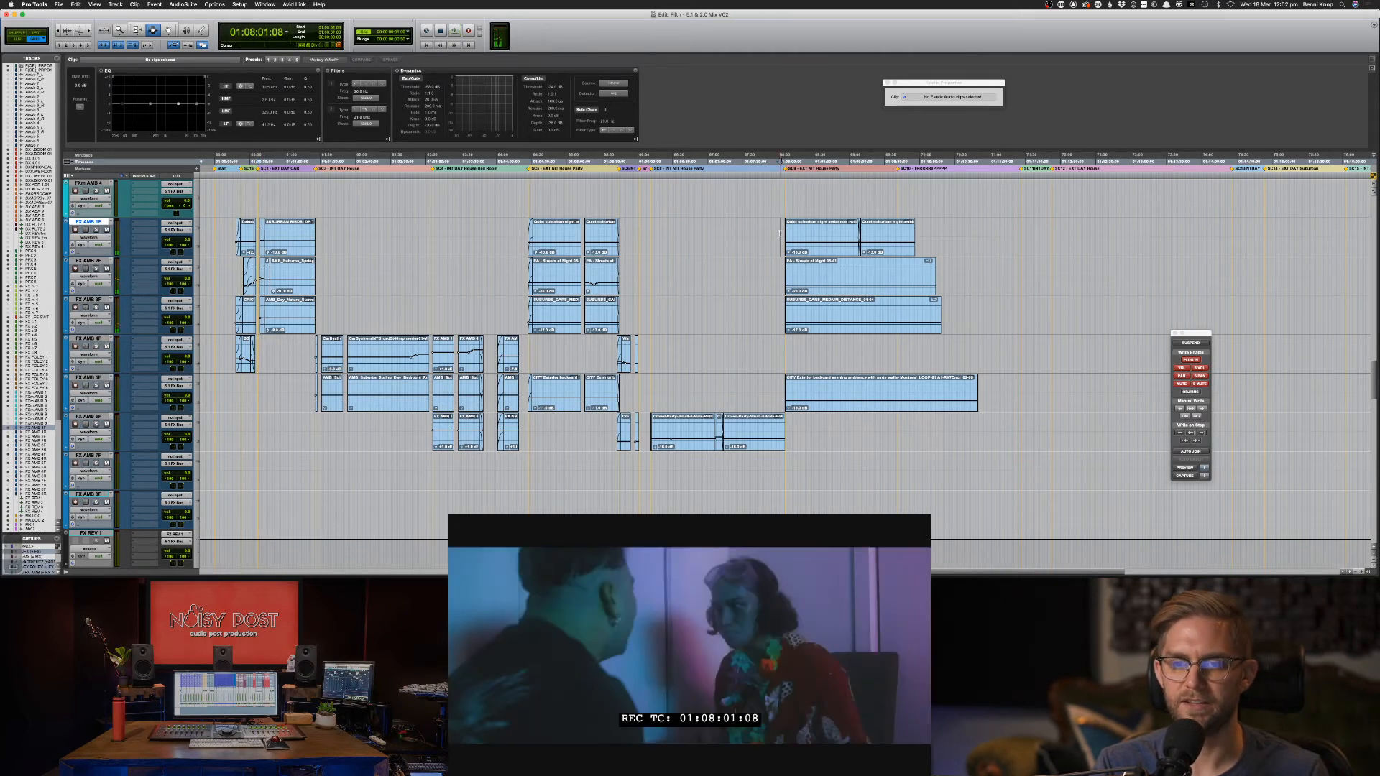
{"action": "key", "text": "space"}
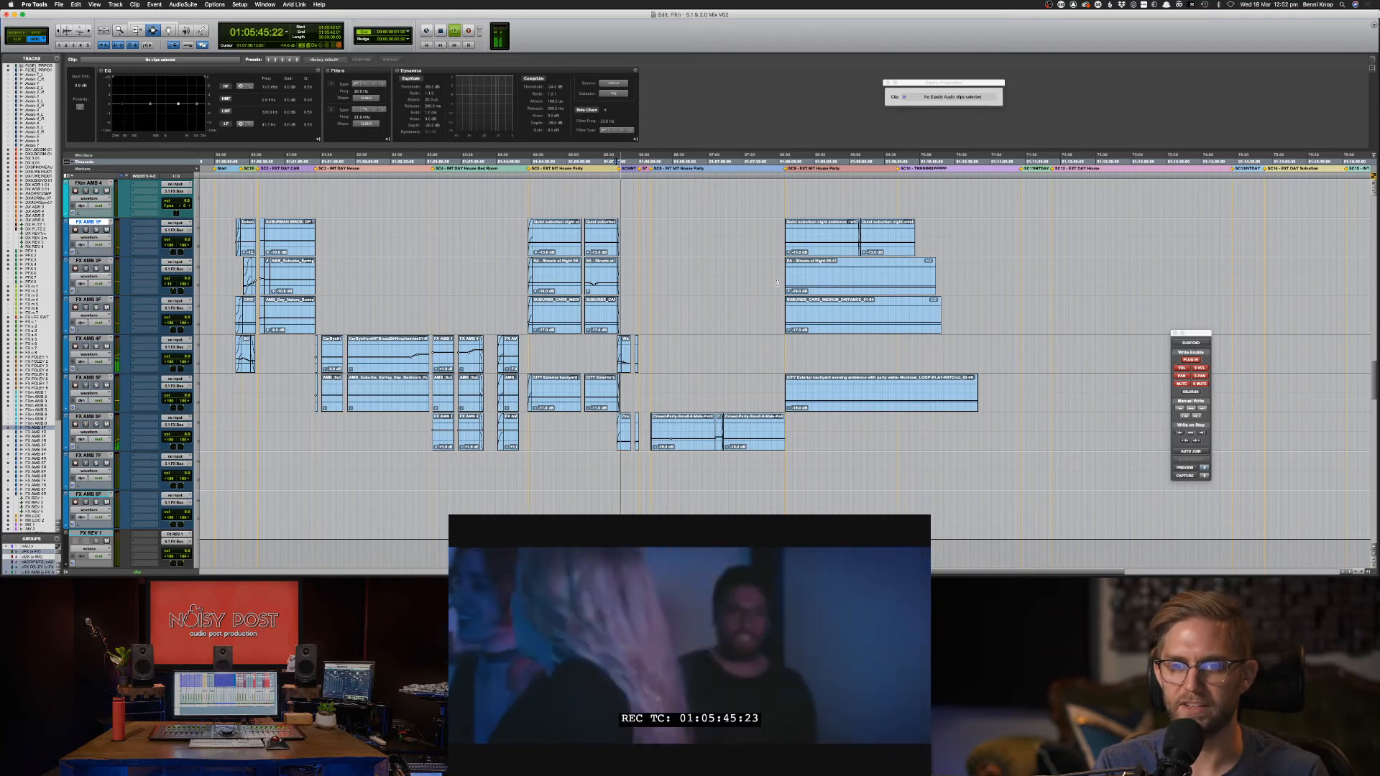
{"action": "left_click", "coordinate": [796, 241]}
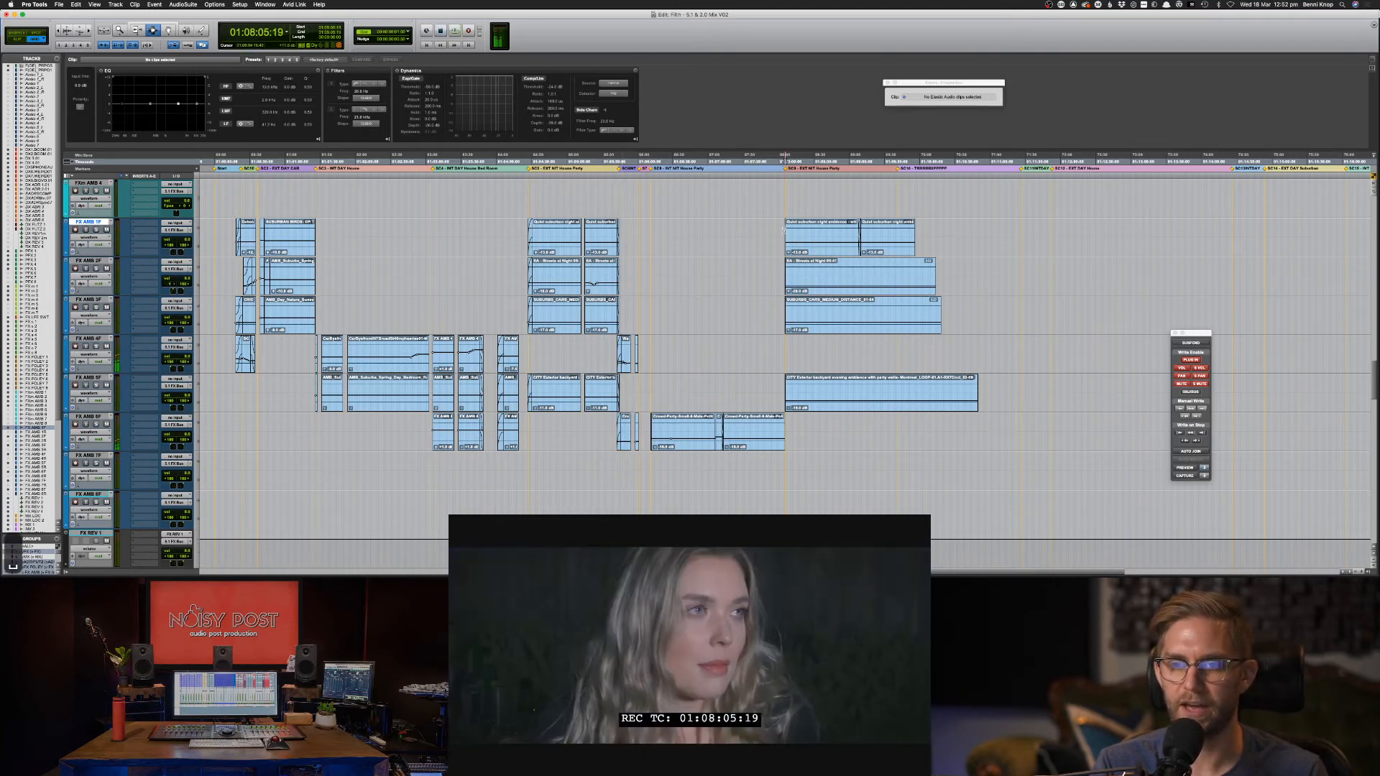
{"action": "left_click", "coordinate": [620, 228]}
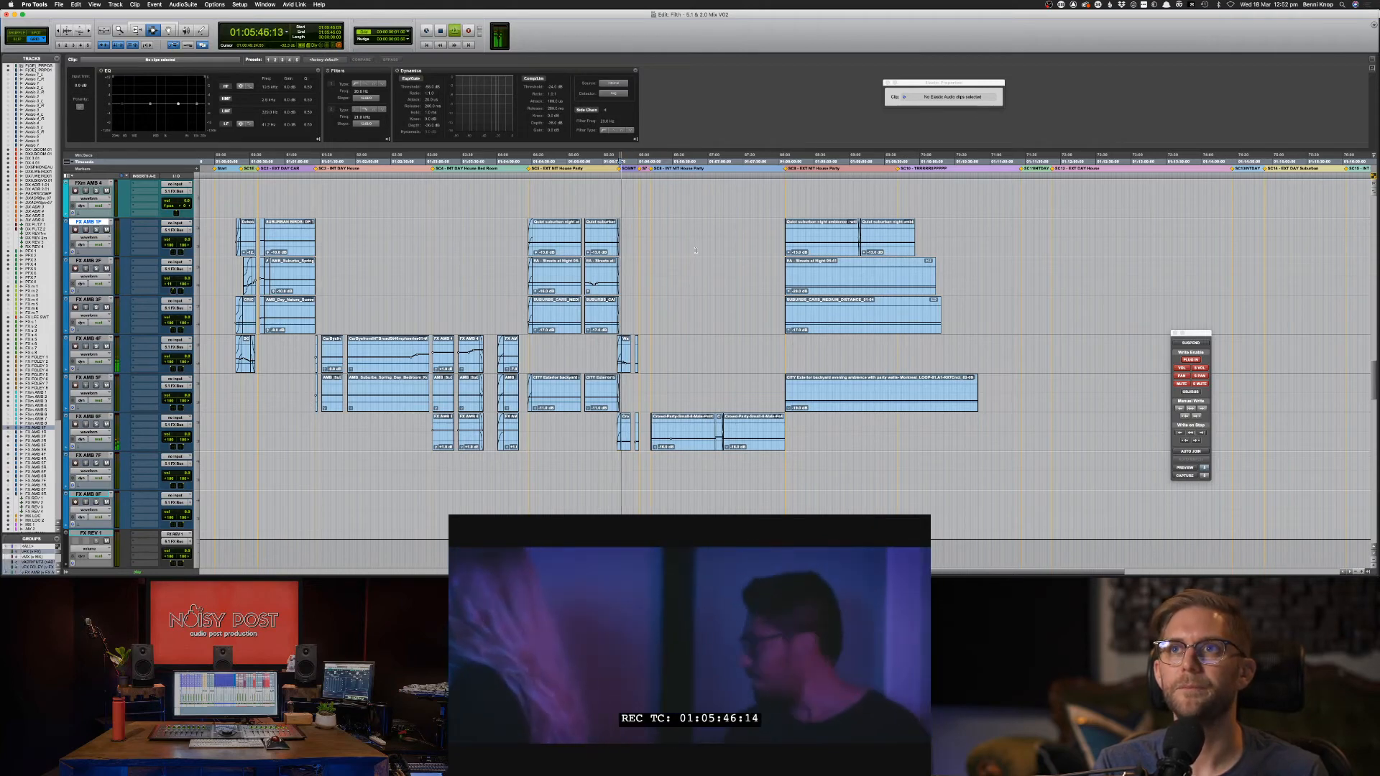
{"action": "double_click", "coordinate": [784, 240]}
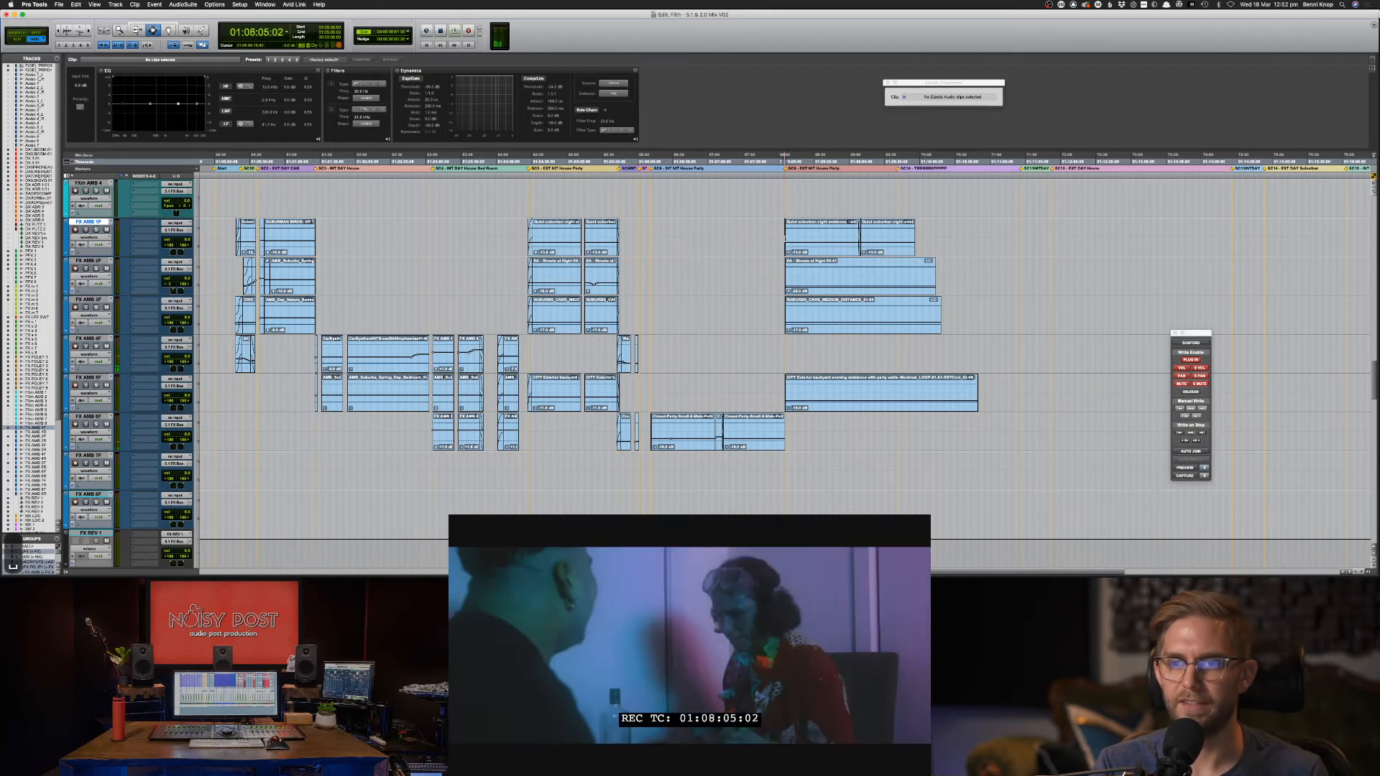
{"action": "left_click", "coordinate": [783, 238]}
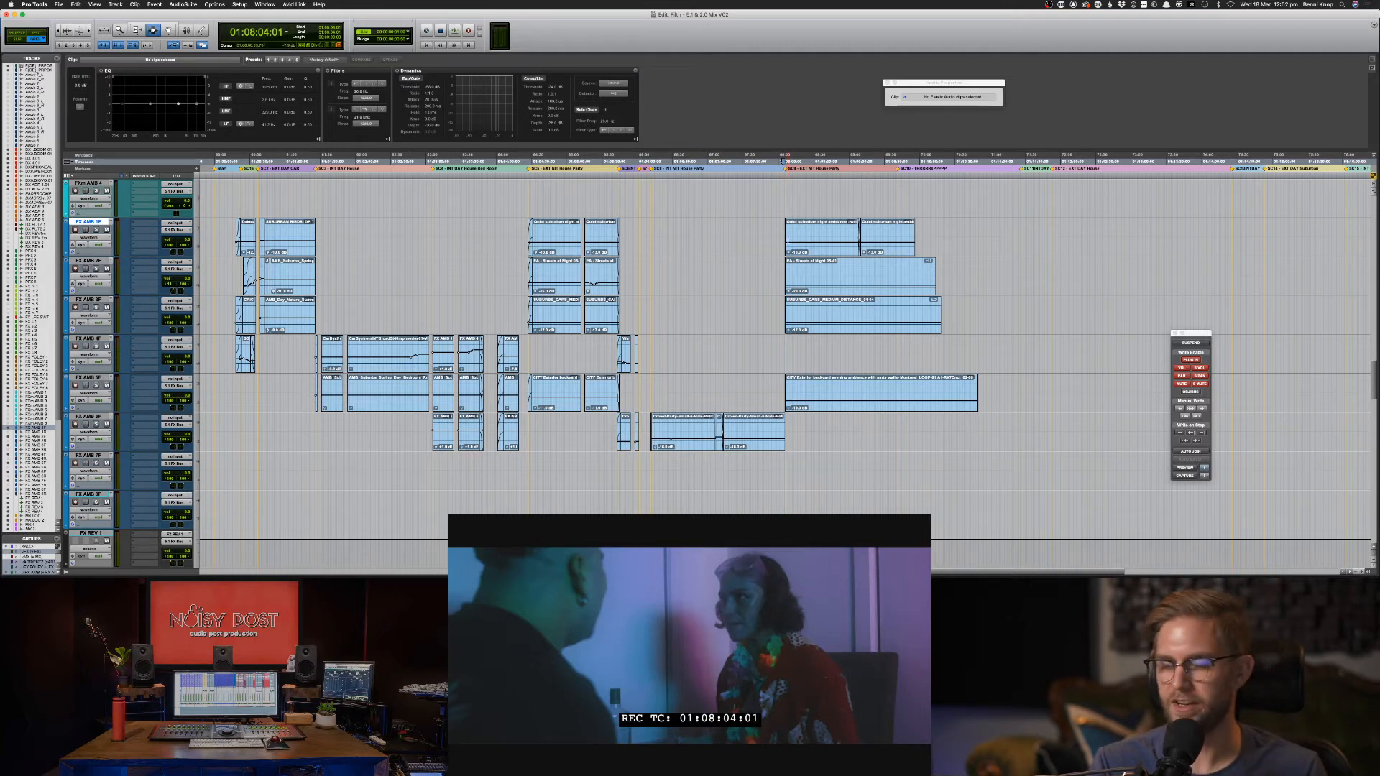
{"action": "left_click", "coordinate": [782, 238]}
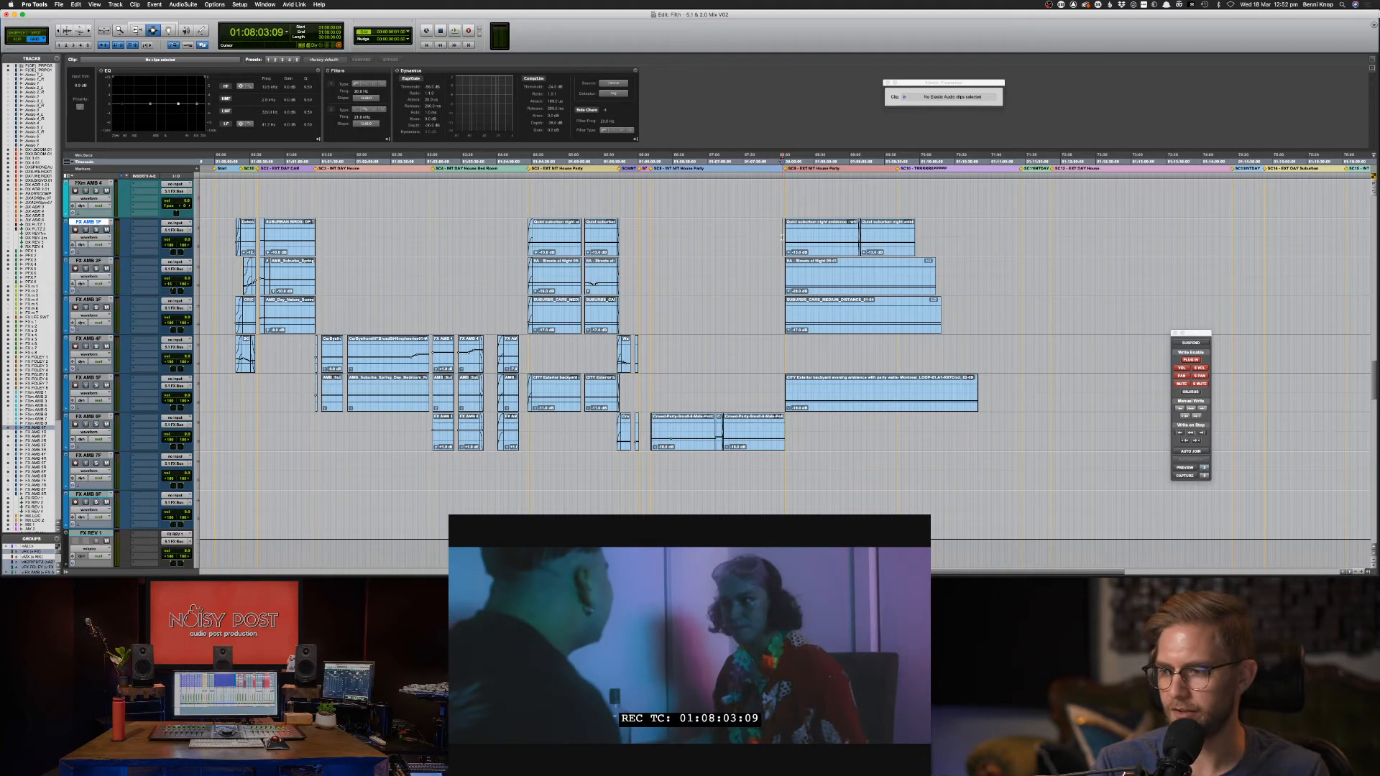
{"action": "key", "text": "space"}
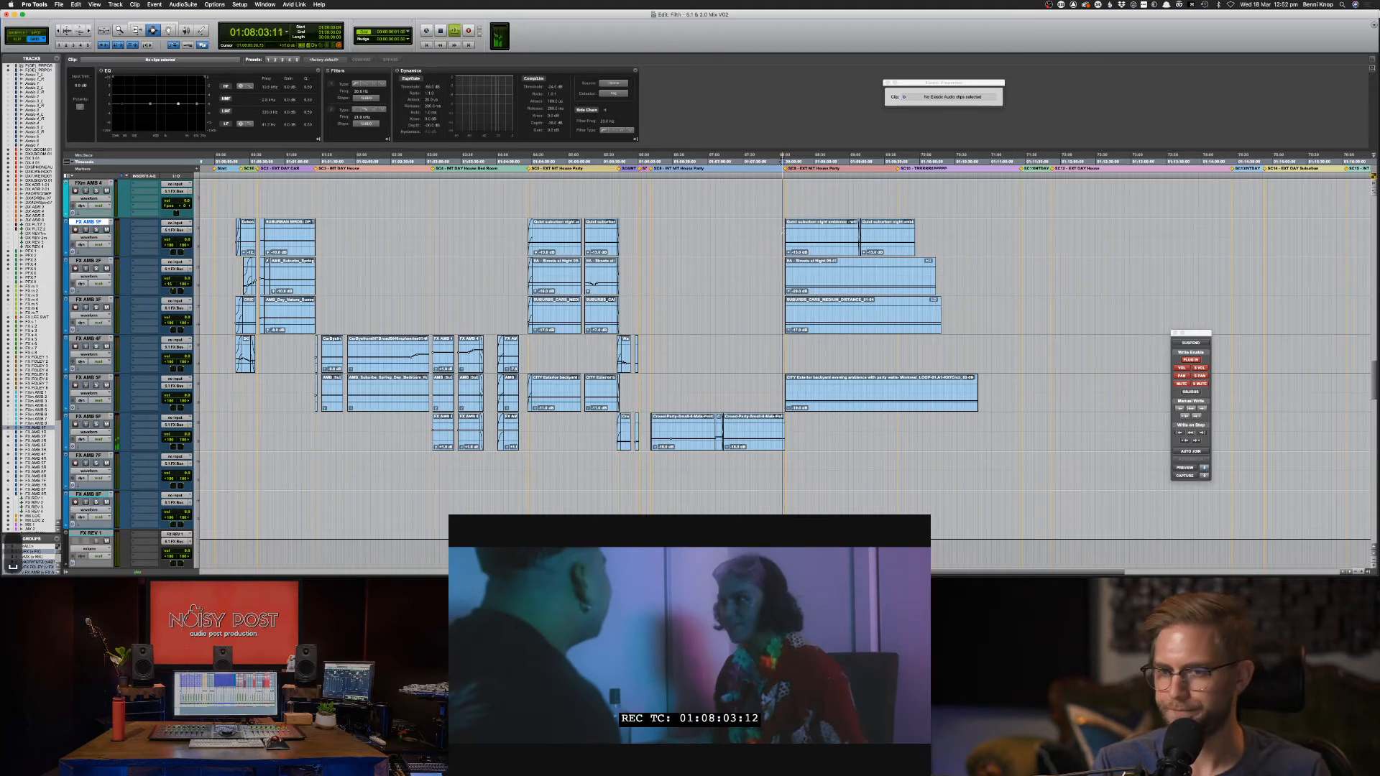
{"action": "key", "text": "super+bracketright"}
{"action": "key", "text": "super+bracketright"}
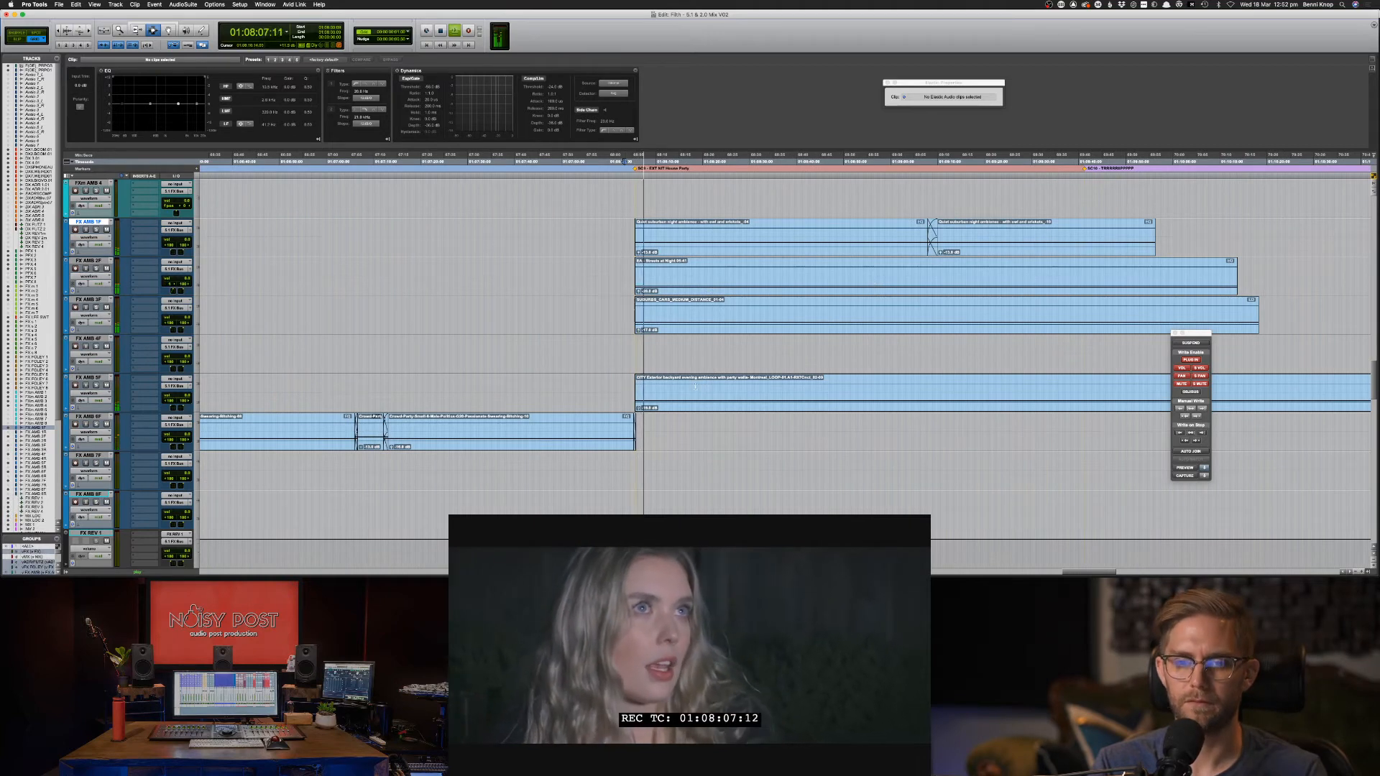
Apply an Equal Power fade-out to the last part of the FX AMB 6F clip and play it back.
{"action": "key", "text": "super+bracketright"}
{"action": "key", "text": "super+bracketright"}
{"action": "key", "text": "super+bracketright"}
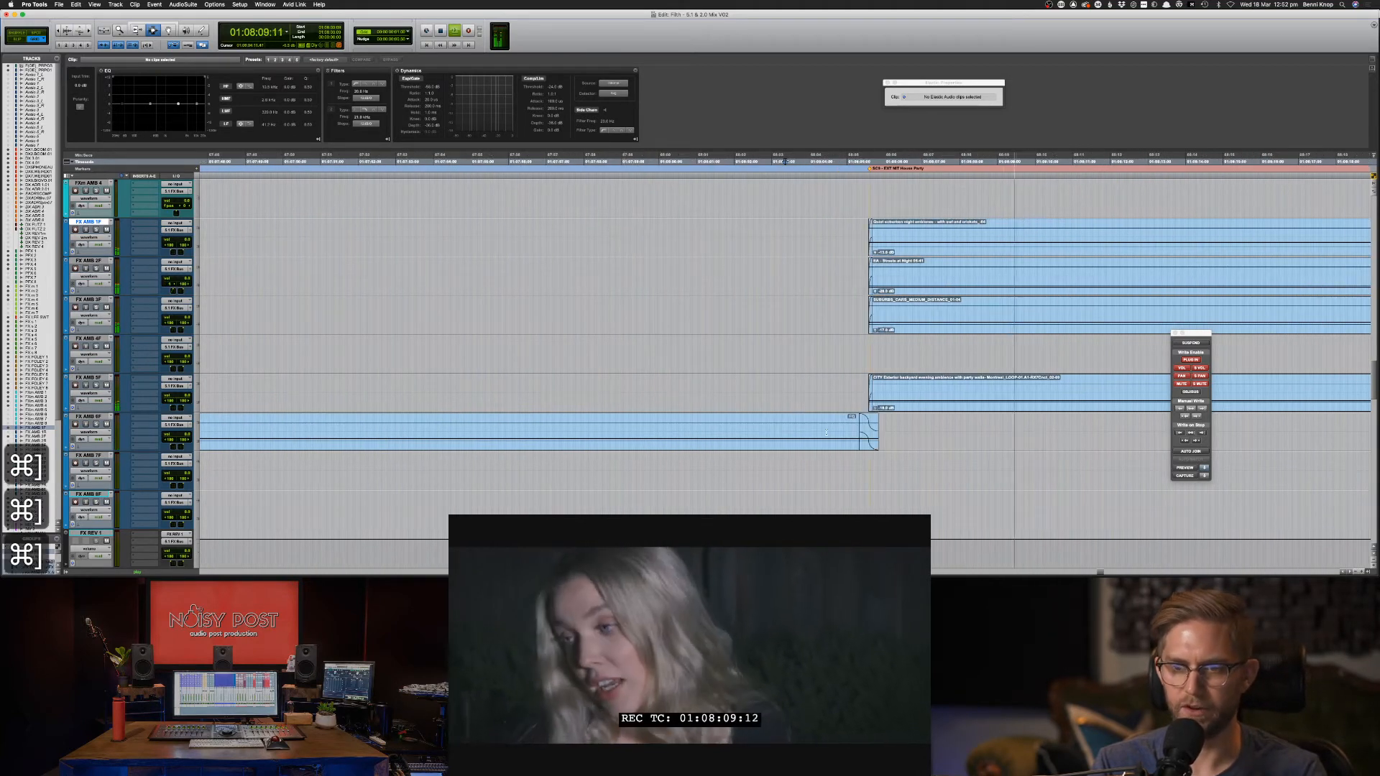
{"action": "key", "text": "space"}
{"action": "double_click", "coordinate": [870, 435]}
{"action": "key", "text": "period"}
{"action": "key", "text": "period"}
{"action": "key", "text": "period"}
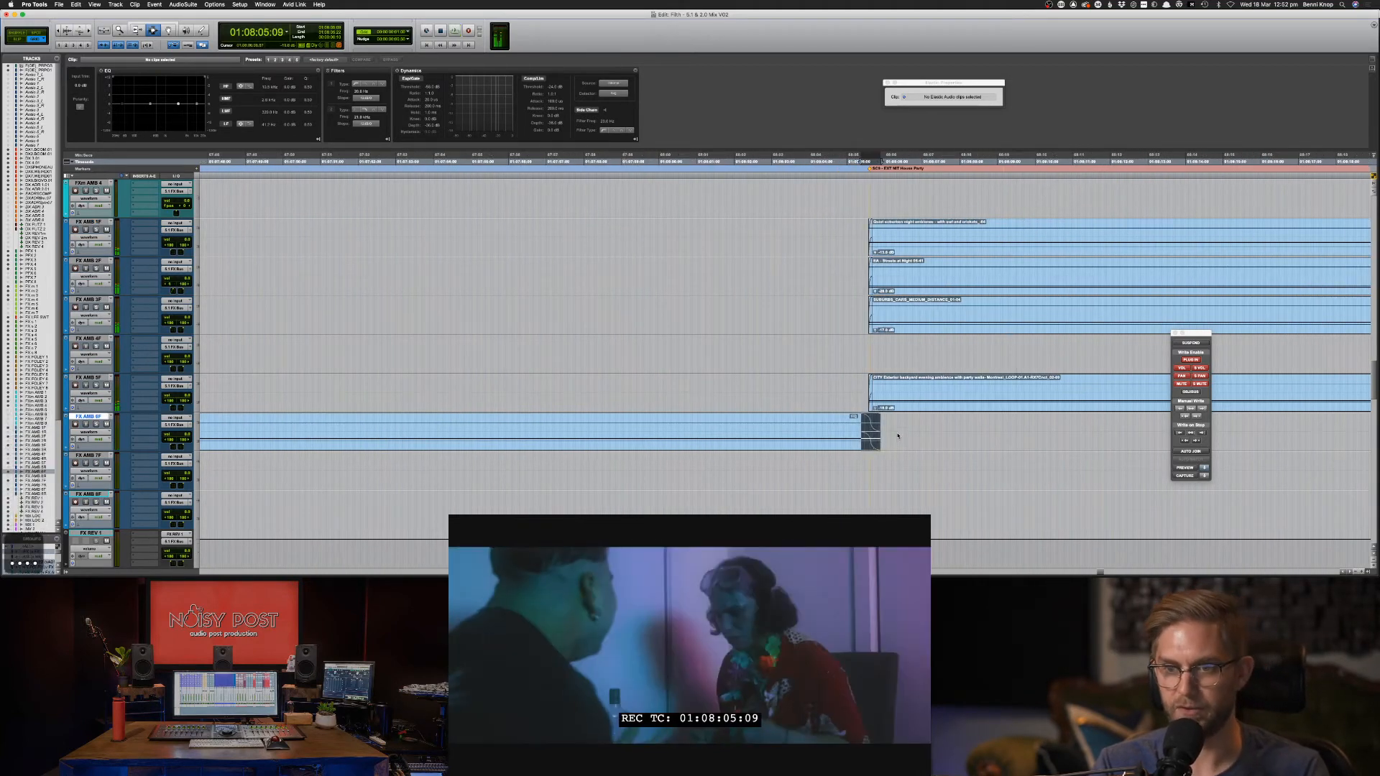
{"action": "left_click_drag", "start_coordinate": [897, 437], "coordinate": [863, 432]}
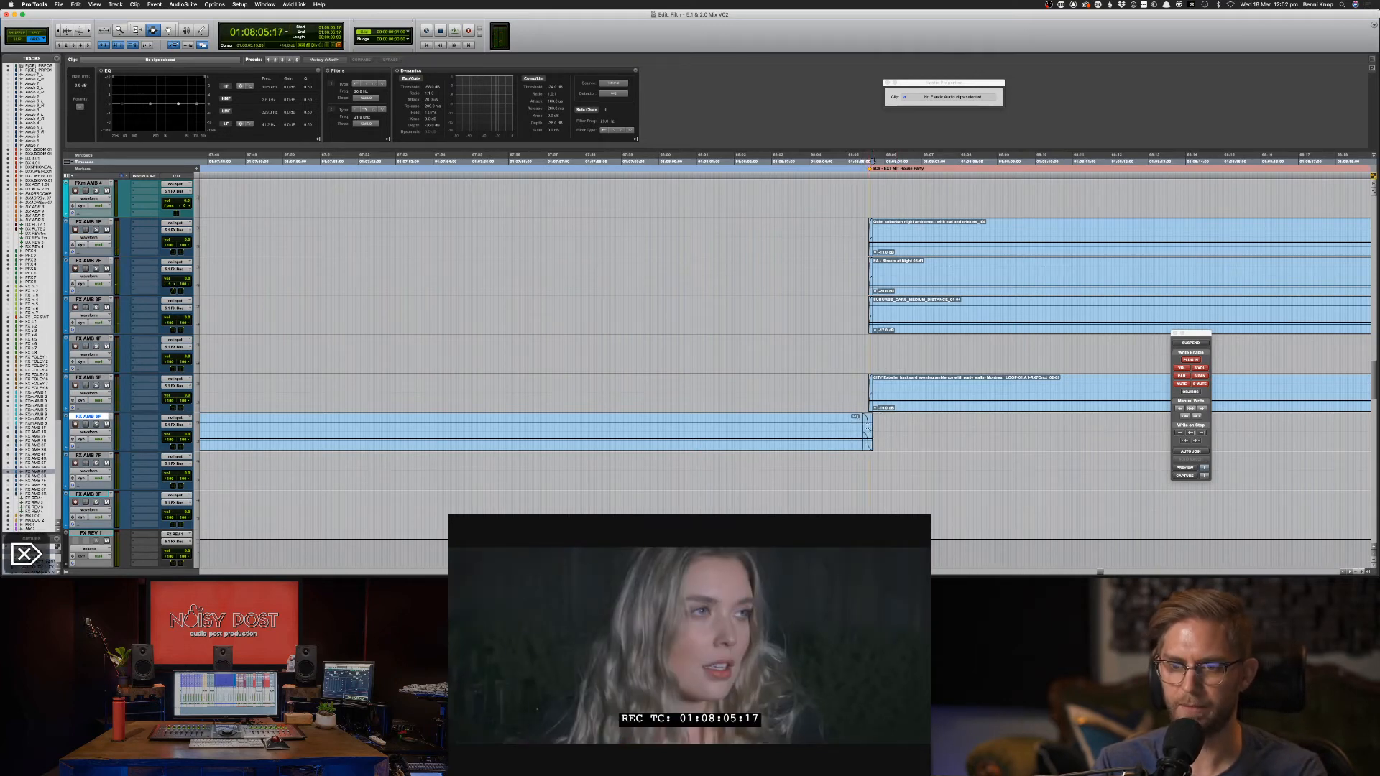
{"action": "key", "text": "super+f"}
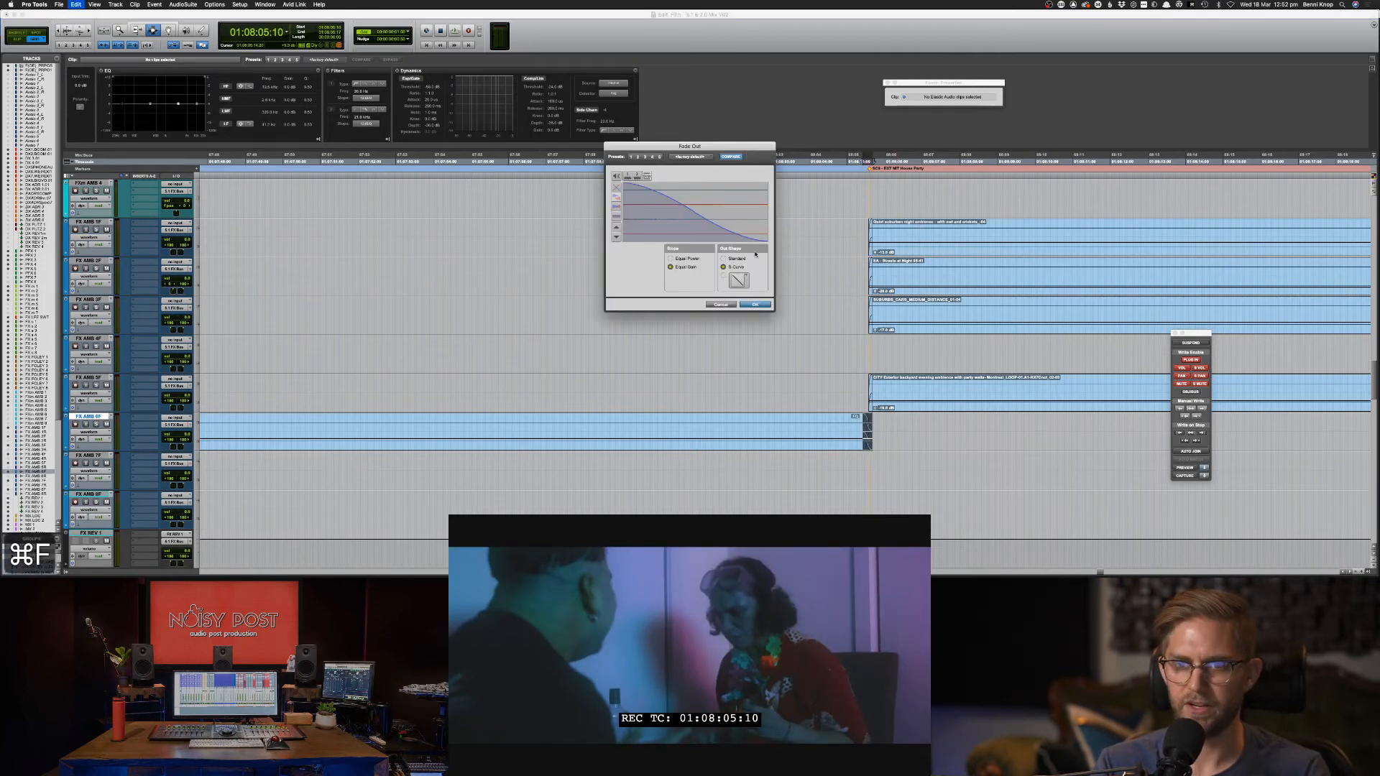
{"action": "left_click", "coordinate": [686, 258]}
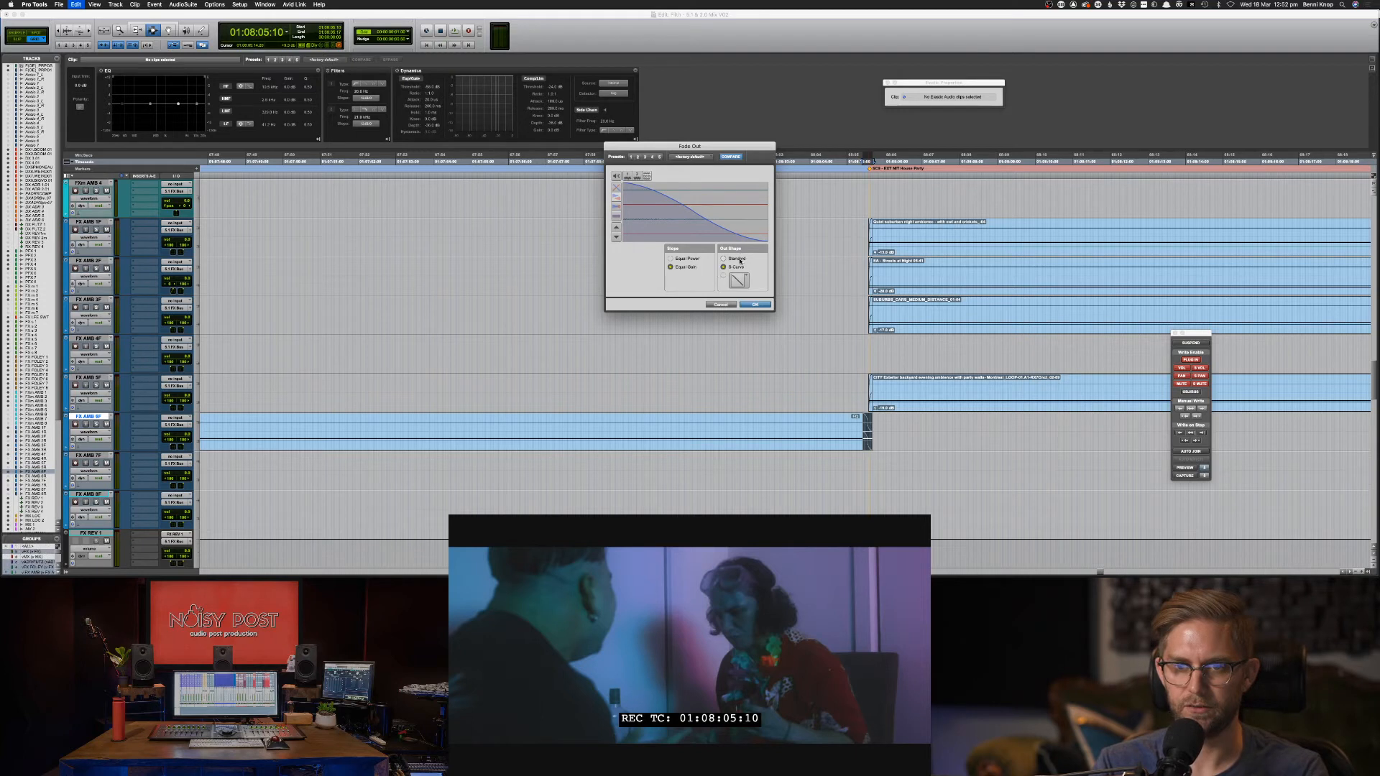
{"action": "key", "text": "Return"}
{"action": "key", "text": "space"}
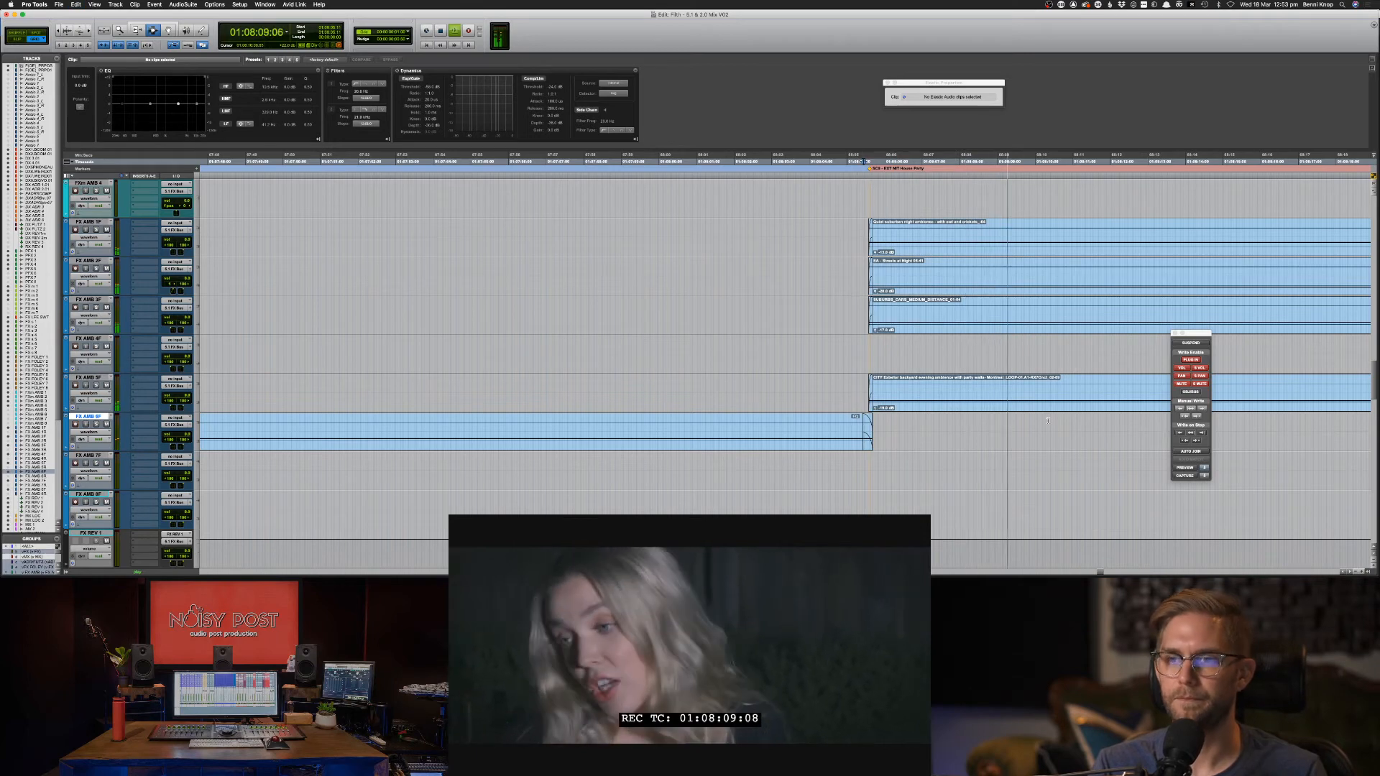
{"action": "key", "text": "super+bracketleft"}
{"action": "key", "text": "super+bracketleft"}
{"action": "key", "text": "super+bracketleft"}
{"action": "key", "text": "super+bracketleft"}
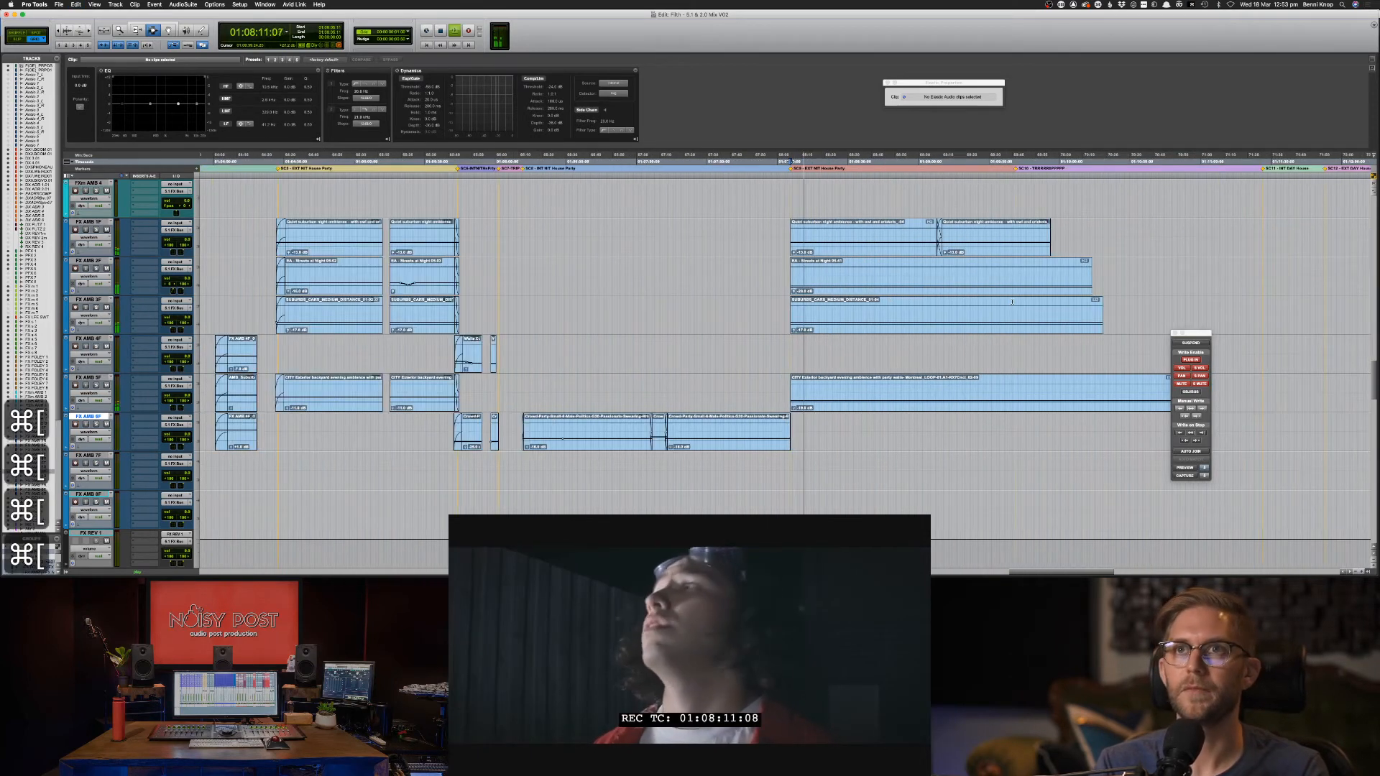
Raise the FX AMB 3F clip gain to -15 dB and lower both FX AMB 1F clips to -14 dB.
{"action": "left_click", "coordinate": [932, 317]}
{"action": "double_click", "coordinate": [933, 317]}
{"action": "key", "text": "ctrl+shift+Up"}
{"action": "key", "text": "ctrl+shift+Up"}
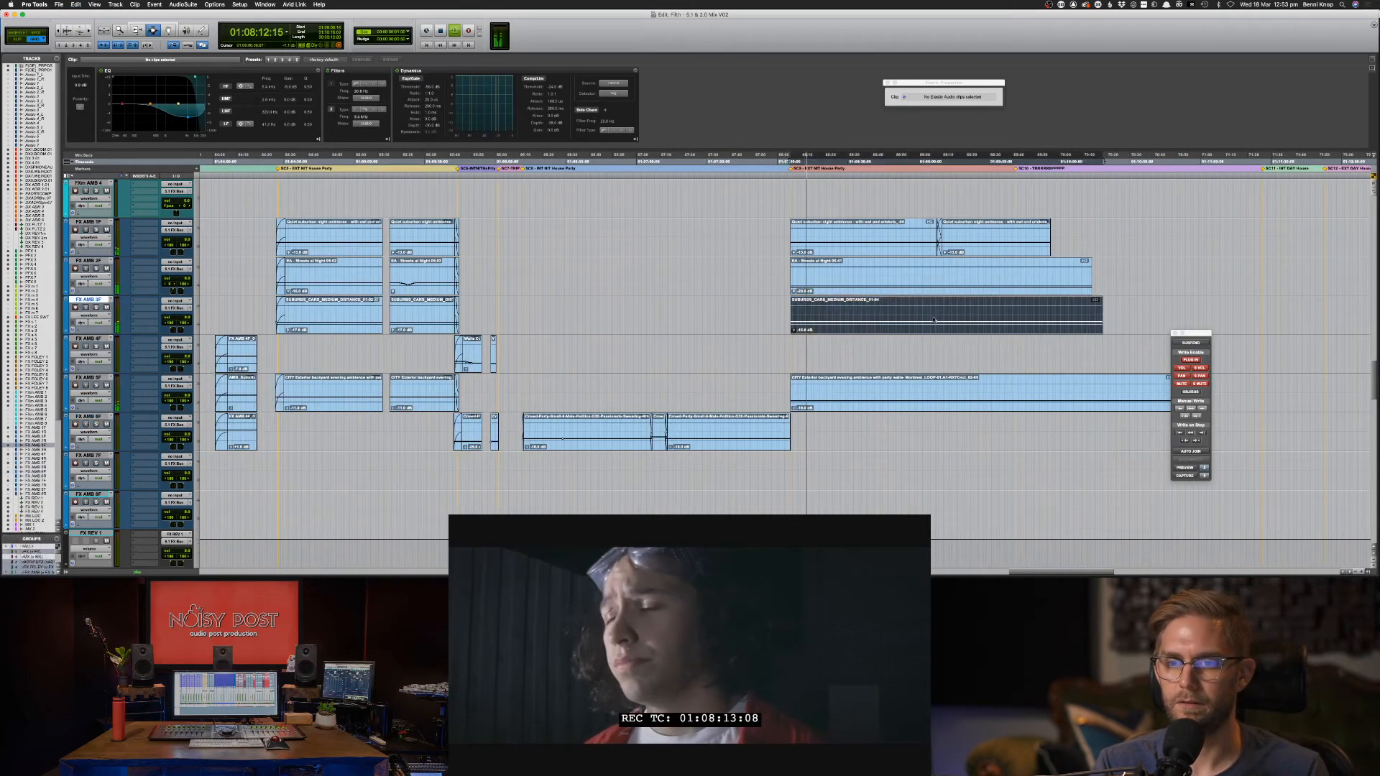
{"action": "double_click", "coordinate": [929, 241]}
{"action": "double_click", "coordinate": [946, 240], "text": "shift"}
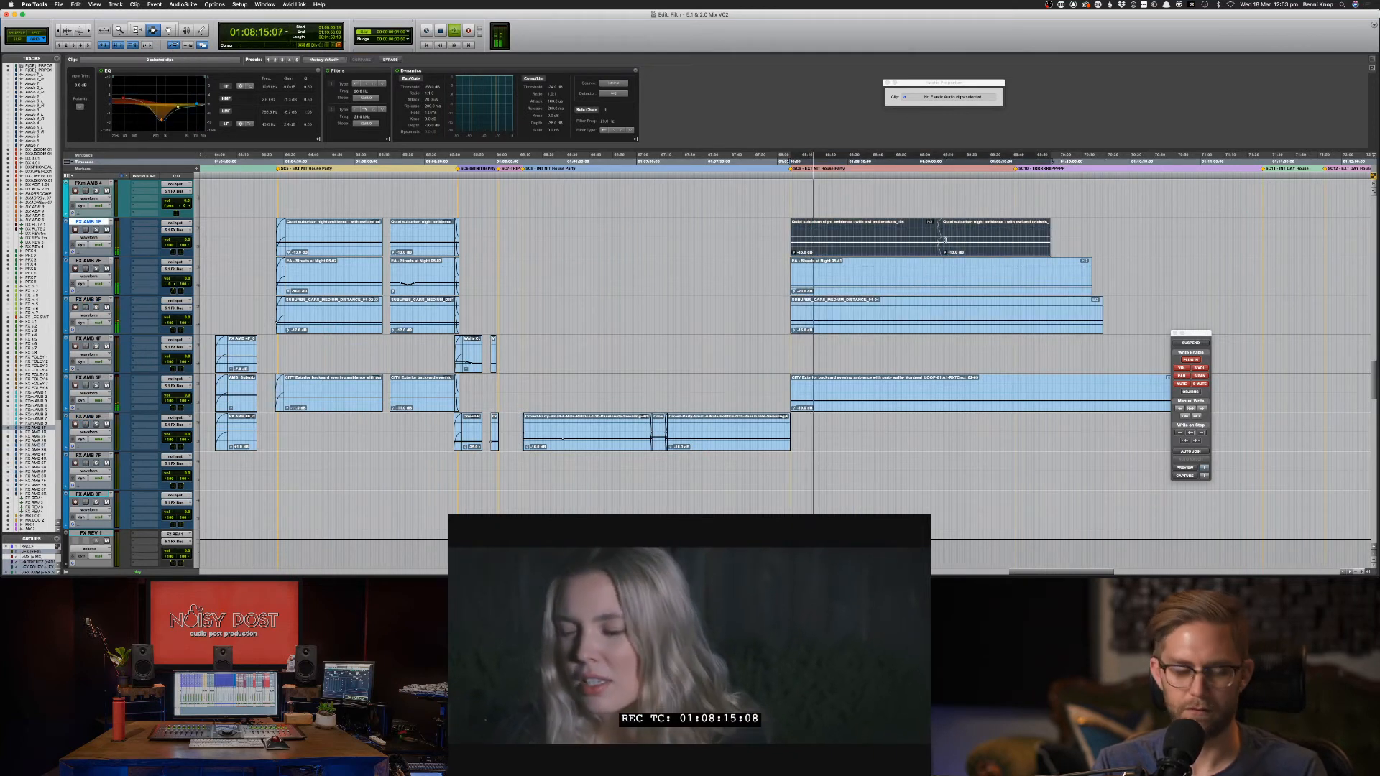
{"action": "key", "text": "shift+s"}
{"action": "key", "text": "ctrl+shift+Down"}
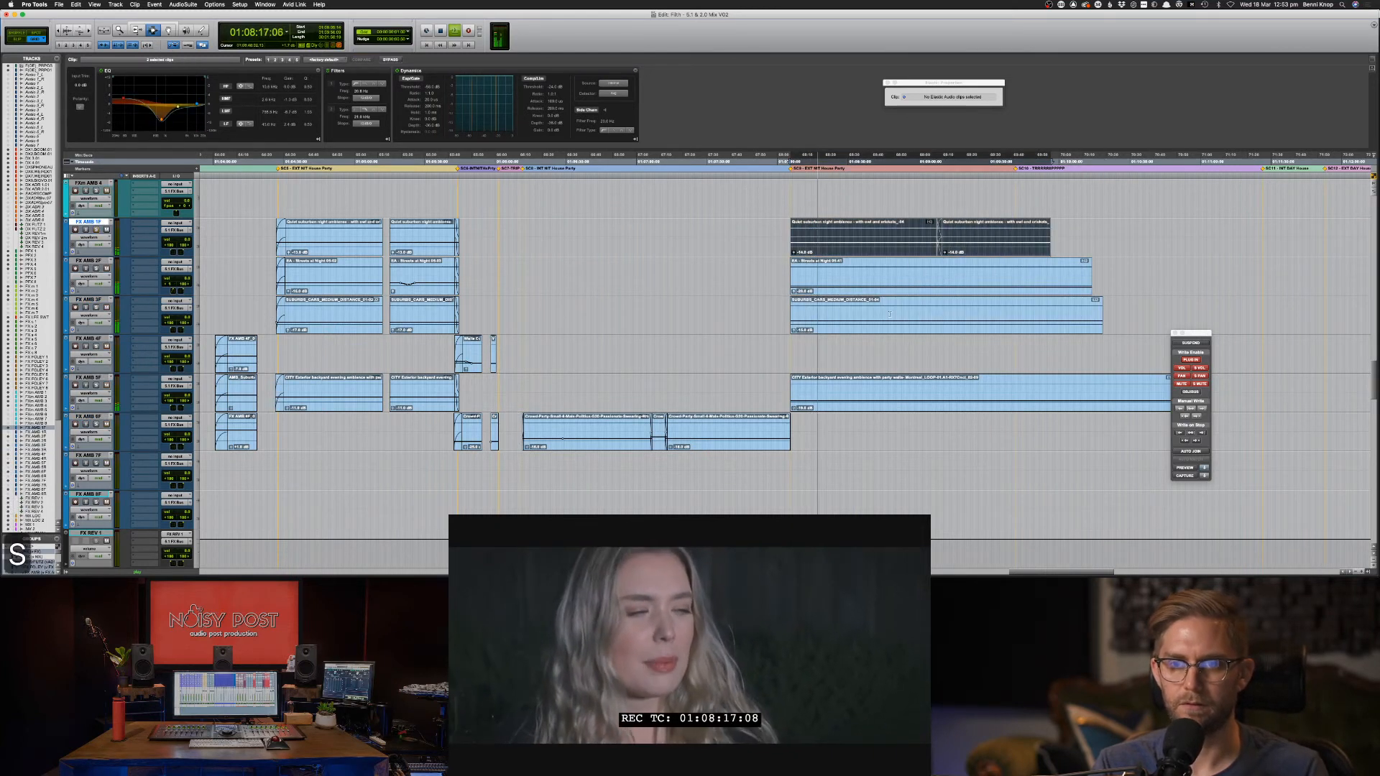
Solo and audition the Streets at Night clip on FX AMB 2F and CITY Exterior on FX AMB 5F.
{"action": "double_click", "coordinate": [851, 285]}
{"action": "key", "text": "shift+s"}
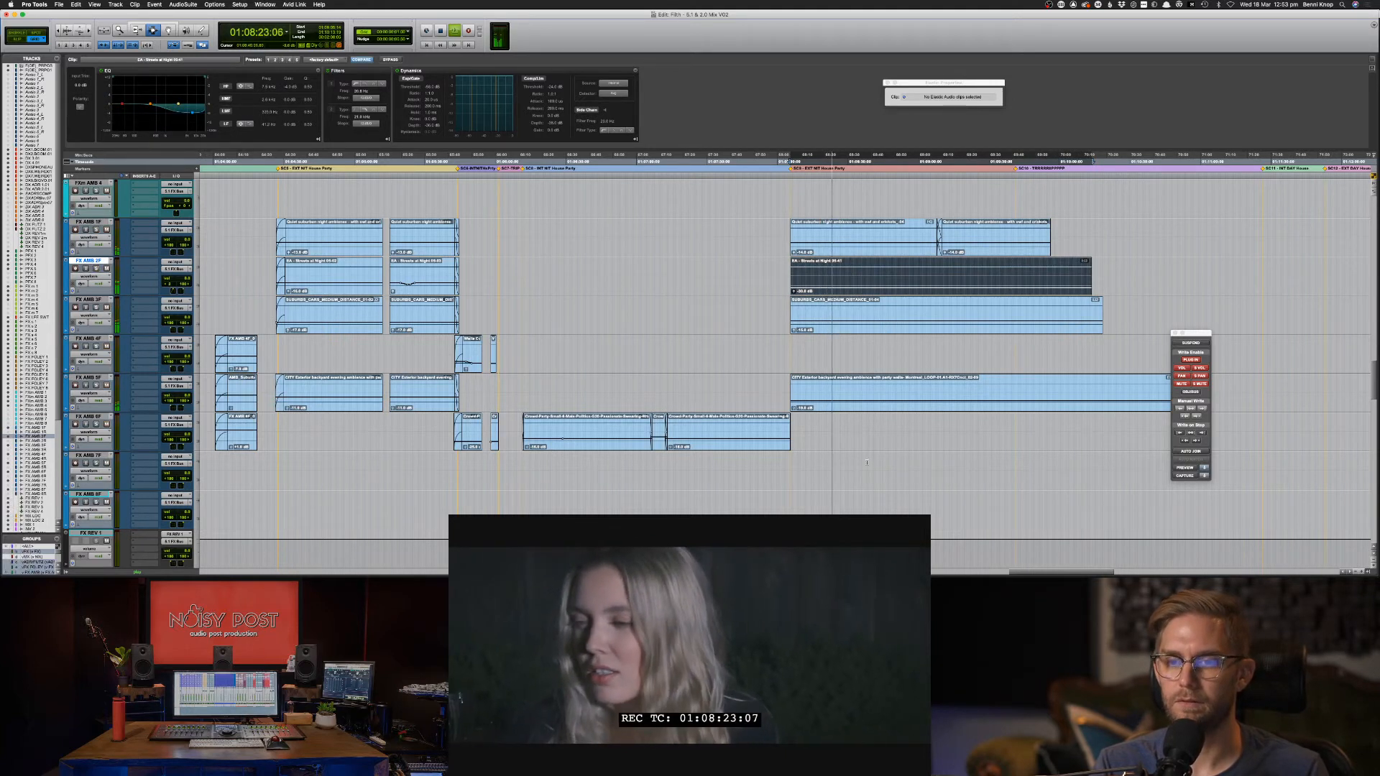
{"action": "left_click", "coordinate": [864, 415]}
{"action": "double_click", "coordinate": [862, 399]}
{"action": "key", "text": "shift+s"}
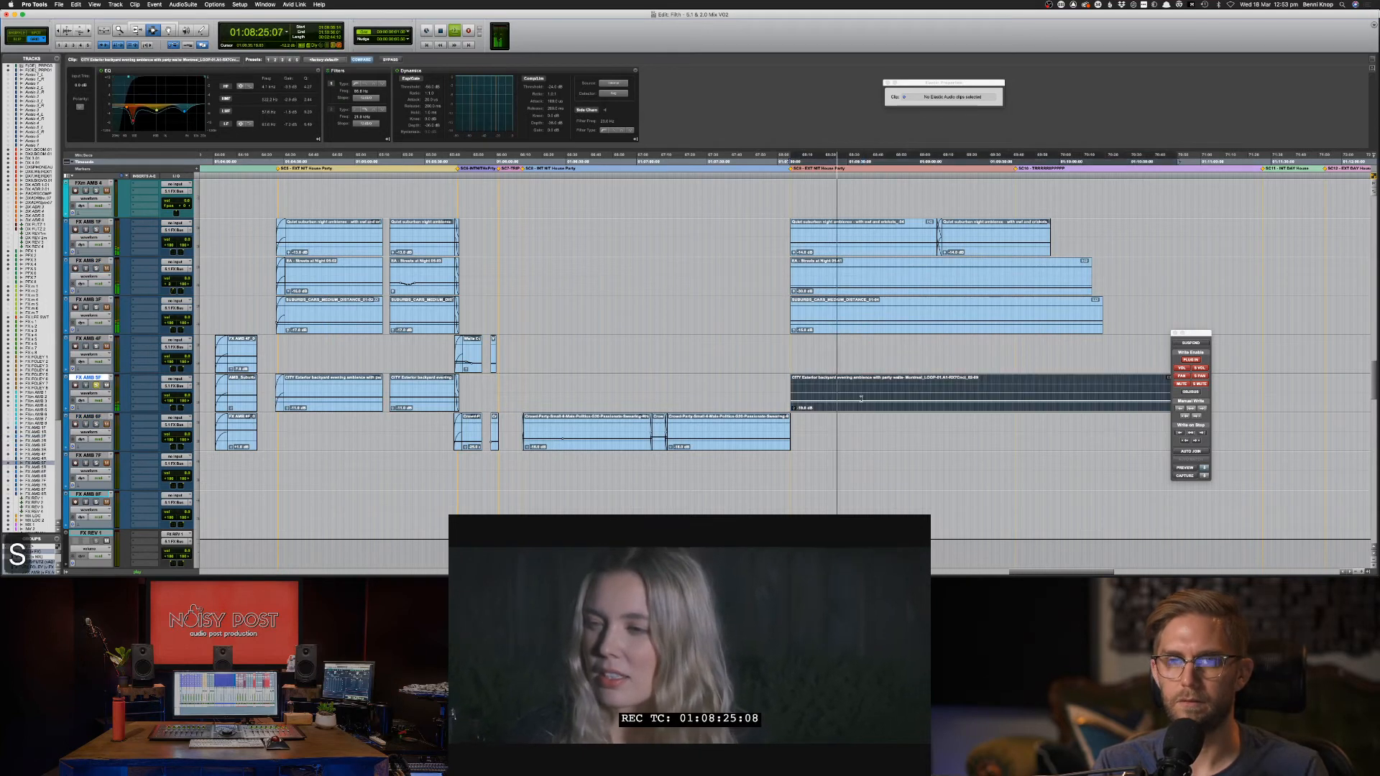
{"action": "key", "text": "shift+s"}
{"action": "scroll", "coordinate": [862, 400], "scroll_direction": "up", "scroll_amount": 2}
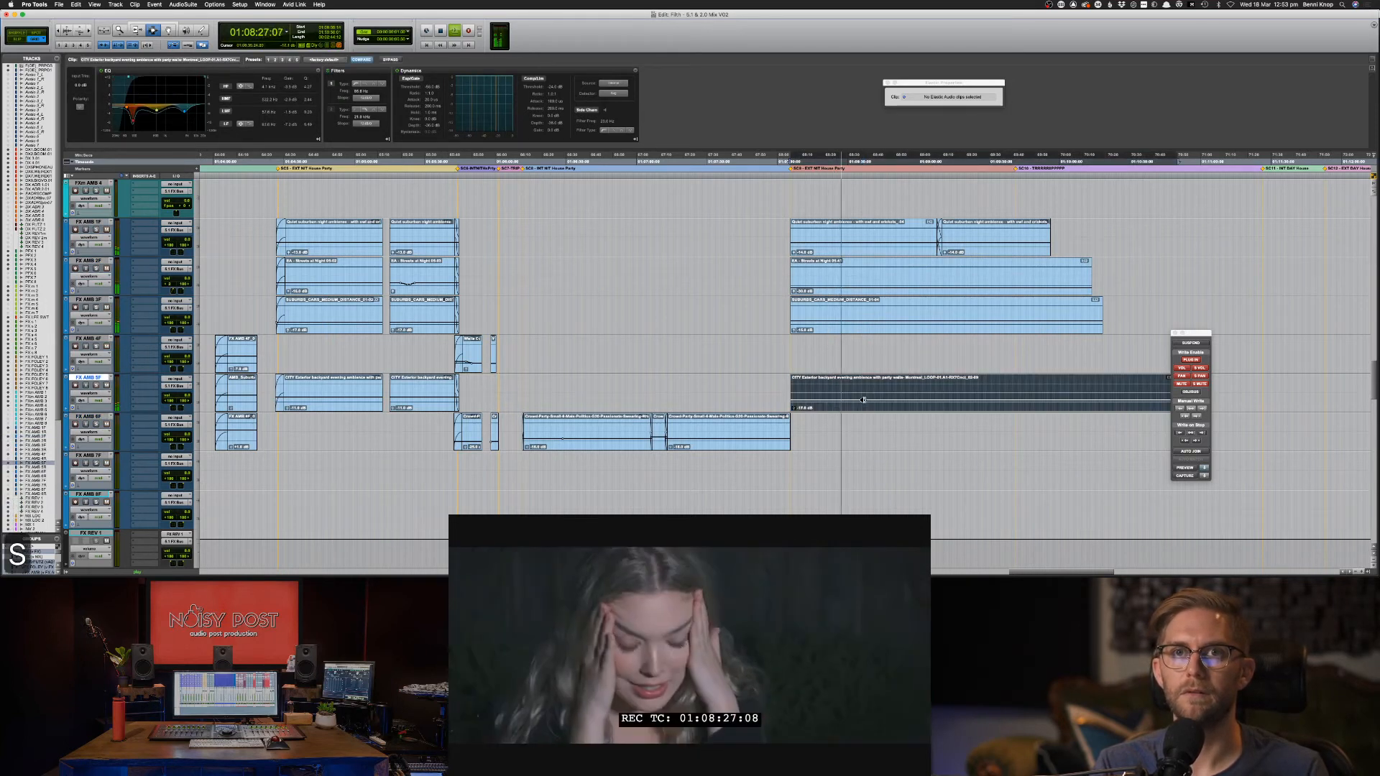
{"action": "scroll", "coordinate": [864, 400], "scroll_direction": "down", "scroll_amount": 2}
{"action": "left_click", "coordinate": [986, 398]}
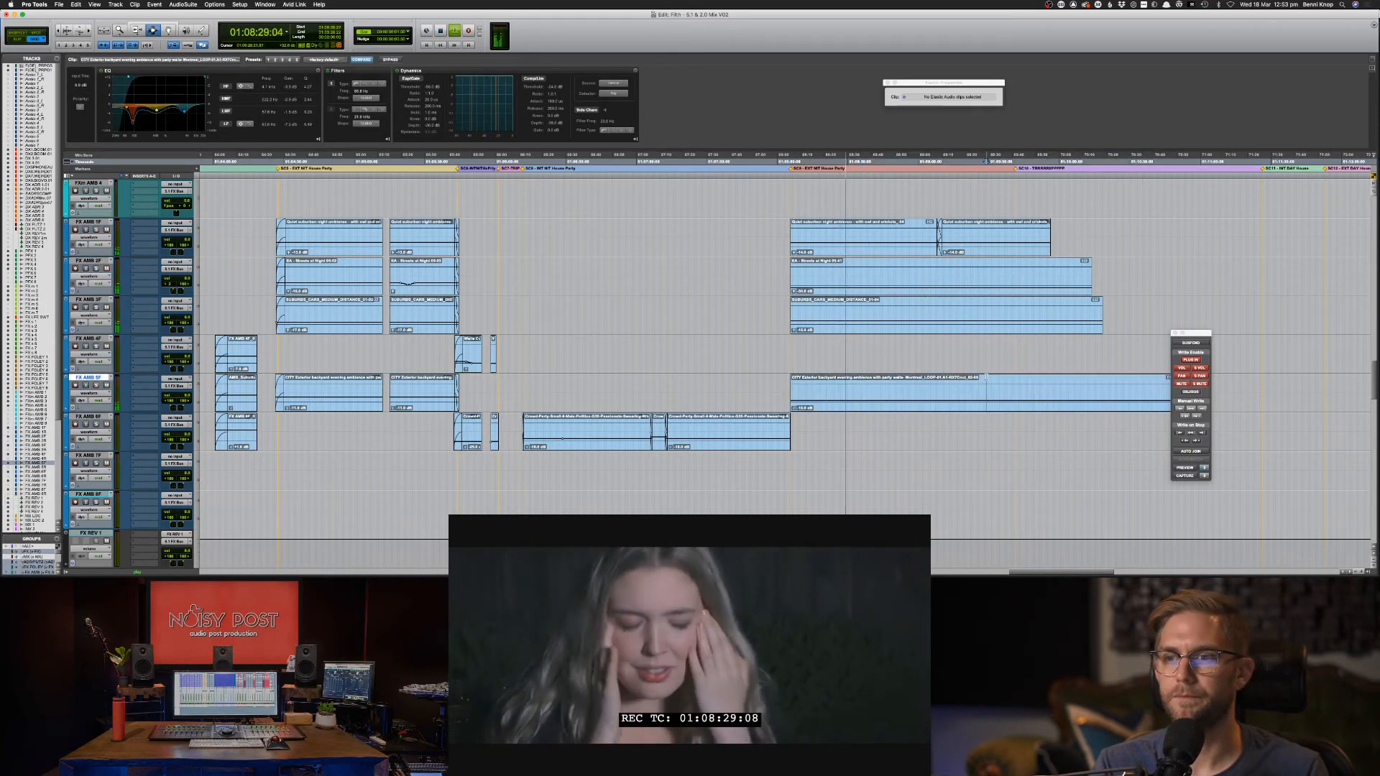
{"action": "key", "text": "space"}
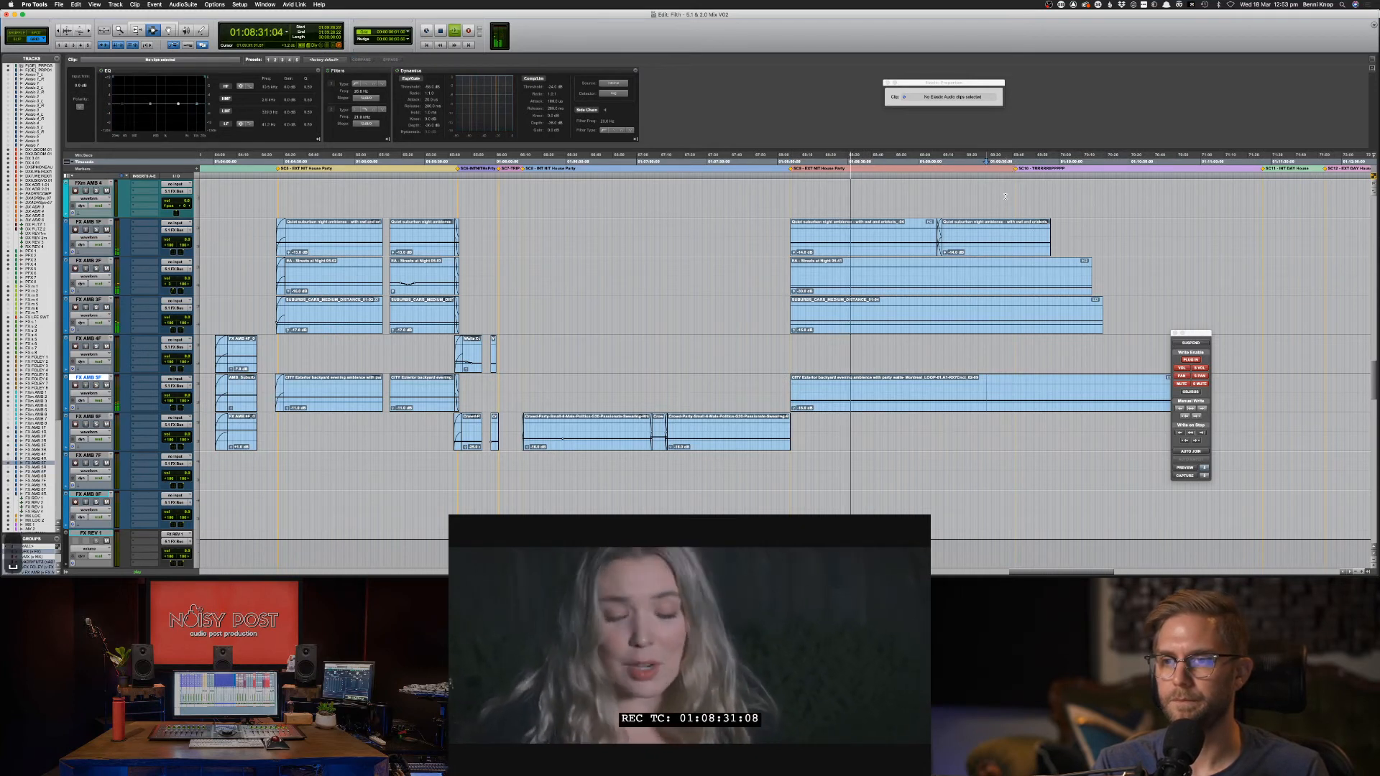
Select from the playhead across FX AMB 1F–5F to mark the ambience tails.
{"action": "left_click", "coordinate": [1007, 237]}
{"action": "key", "text": "space"}
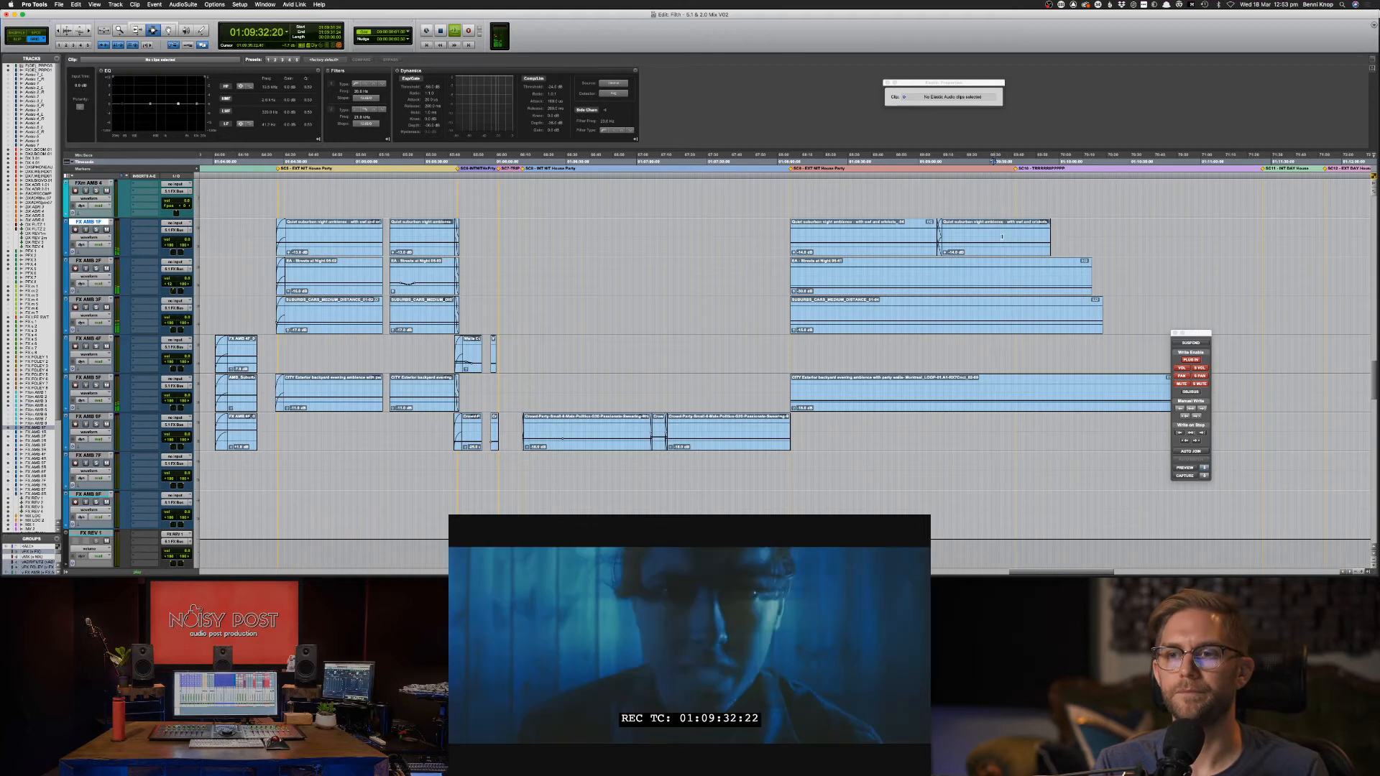
{"action": "key", "text": "alt+shift+Return"}
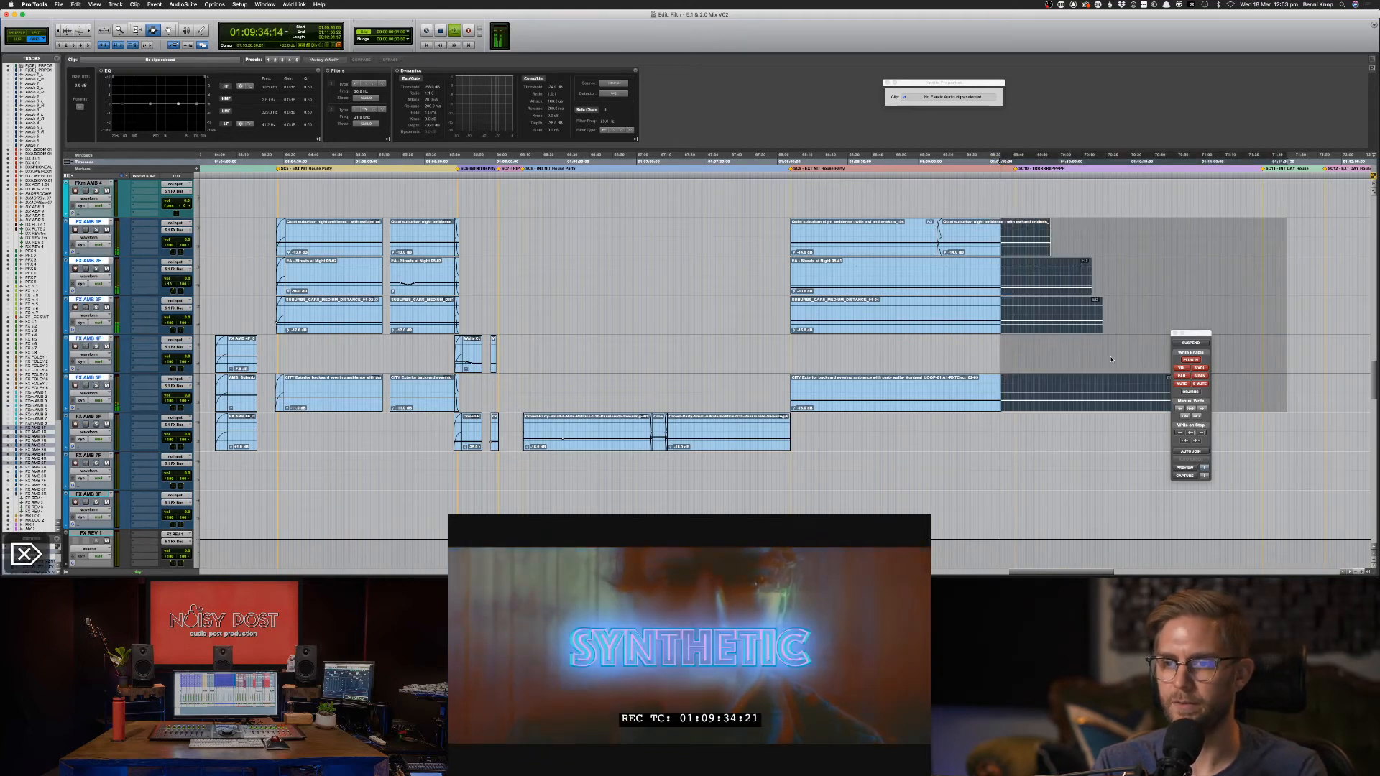
{"action": "key", "text": "Delete"}
{"action": "left_click", "coordinate": [961, 395]}
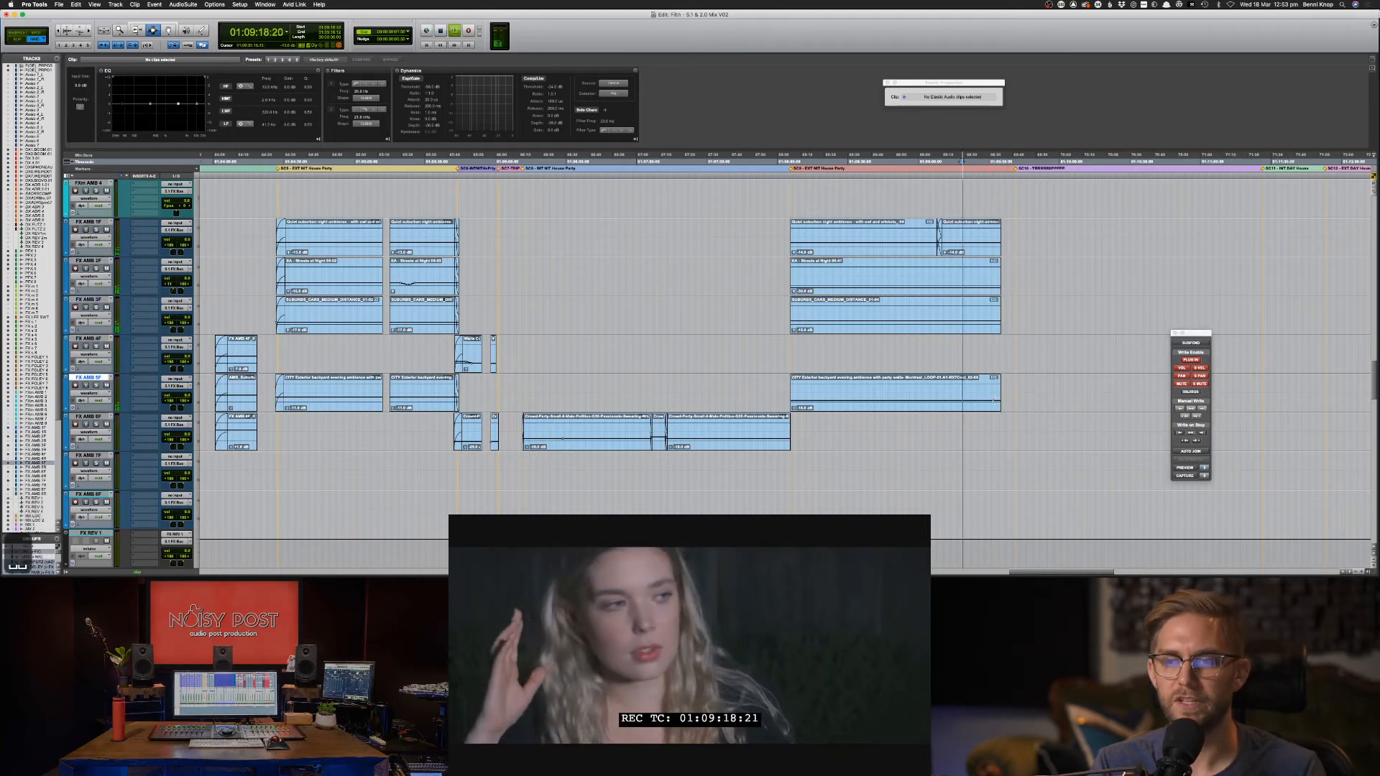
{"action": "key", "text": "super+bracketright"}
{"action": "key", "text": "super+bracketright"}
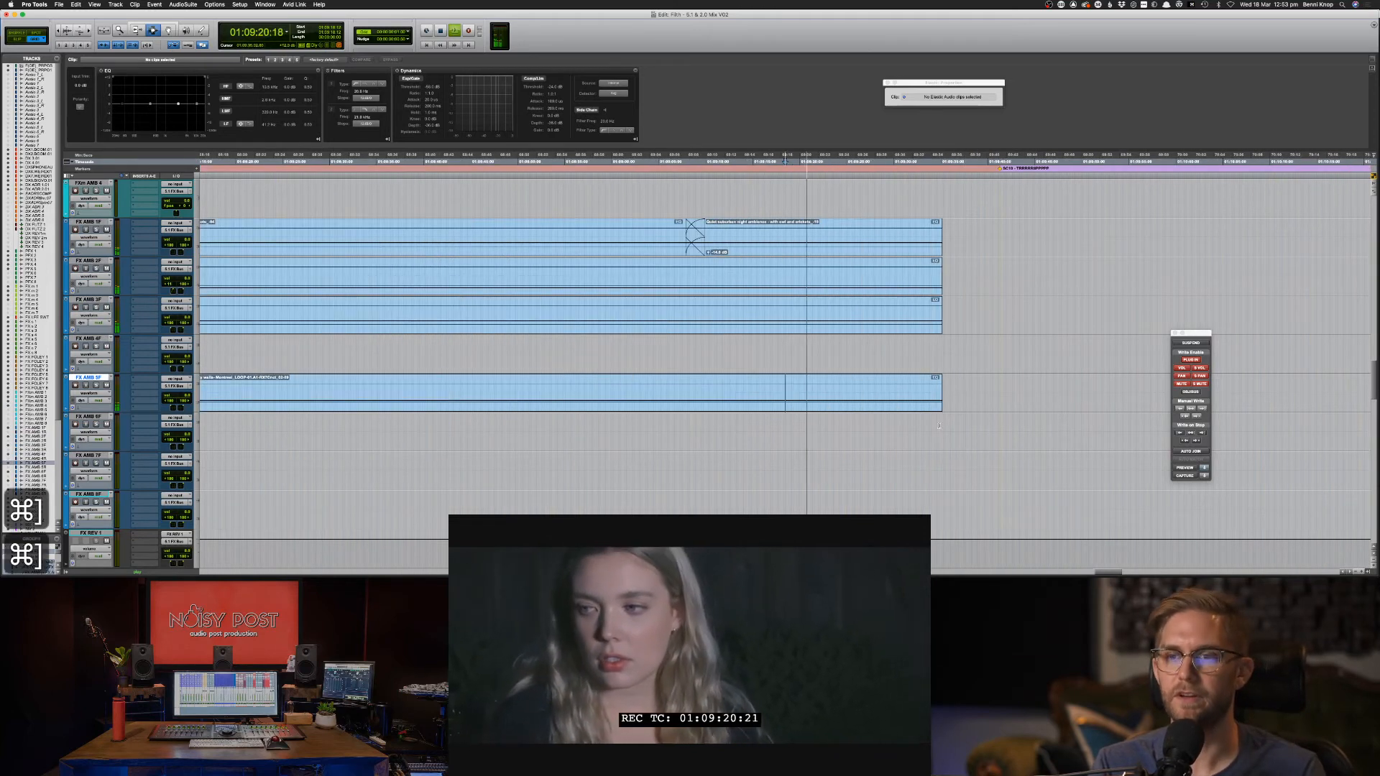
{"action": "key", "text": "super+bracketleft"}
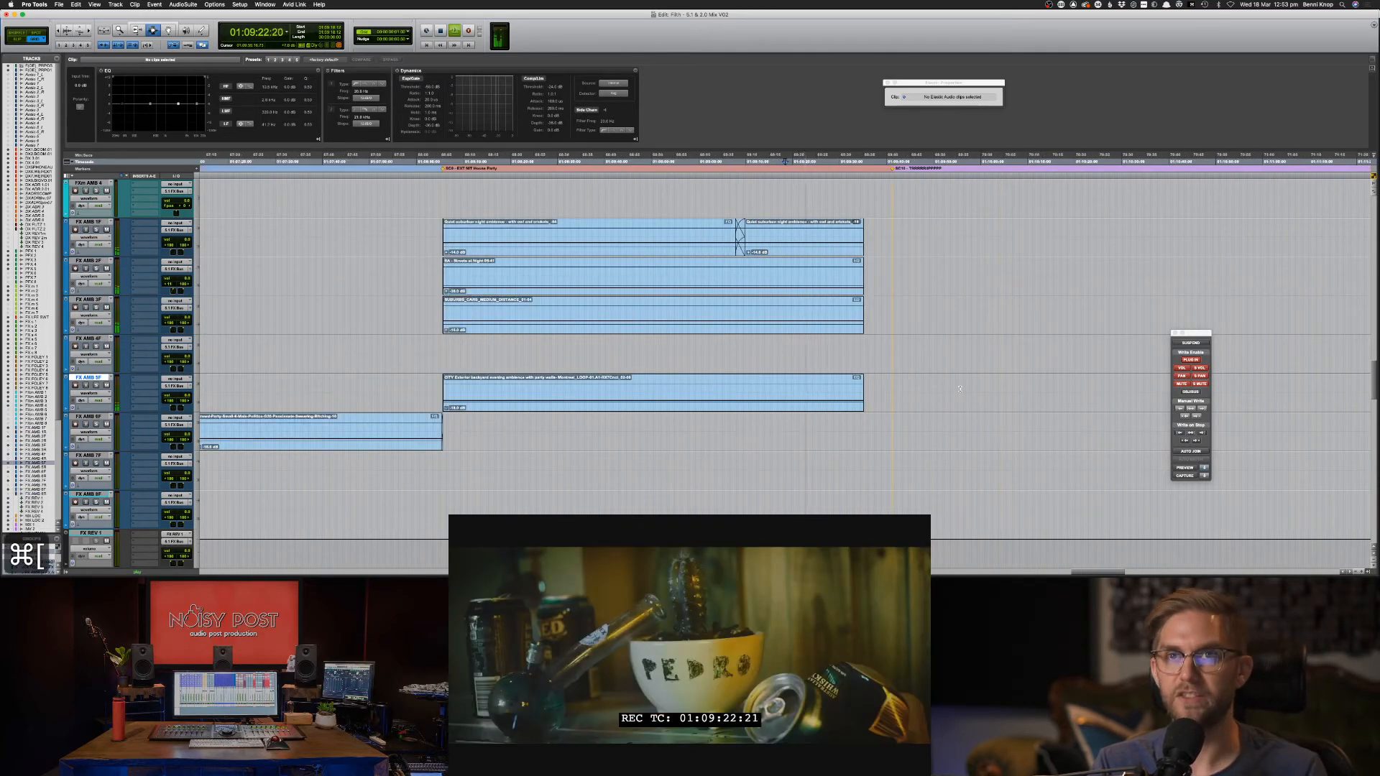
{"action": "left_click", "coordinate": [547, 241]}
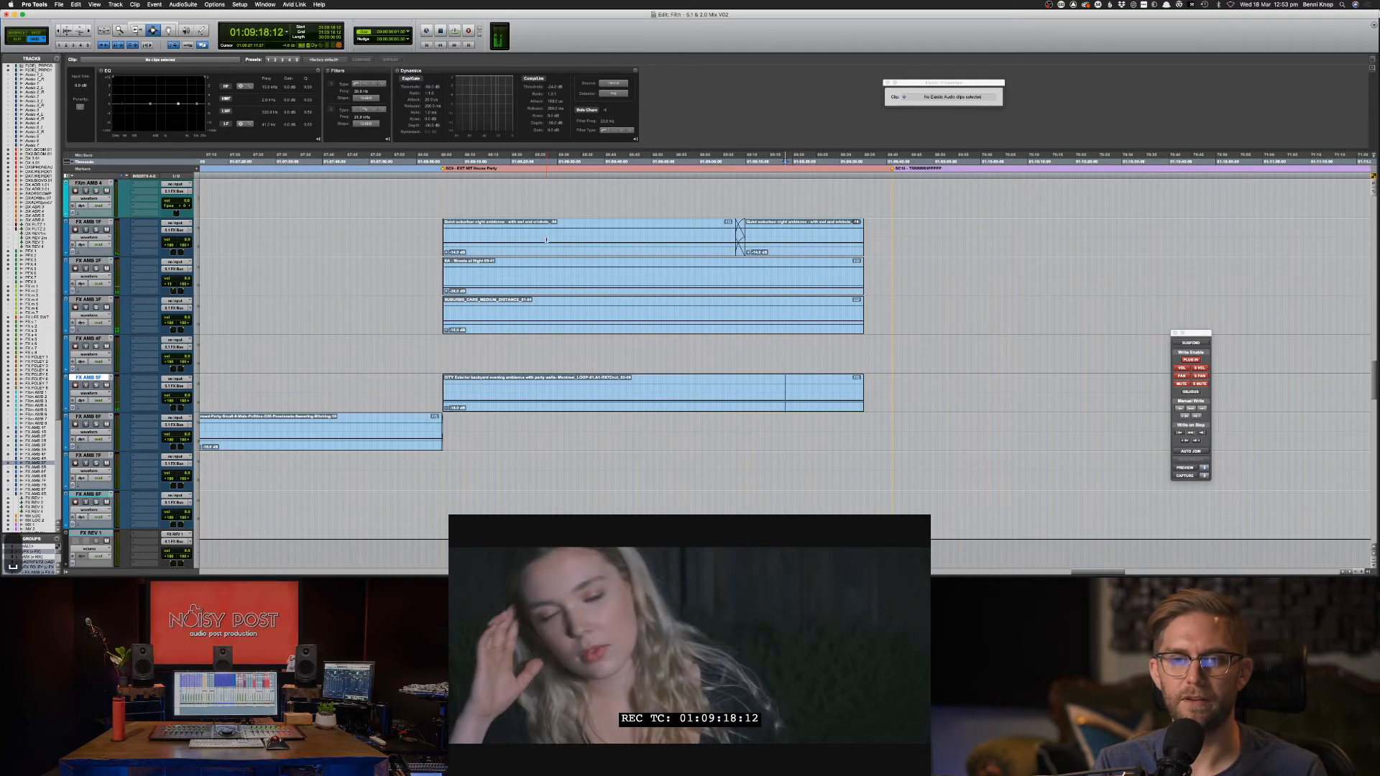
{"action": "scroll", "coordinate": [547, 240], "scroll_direction": "up", "scroll_amount": 15}
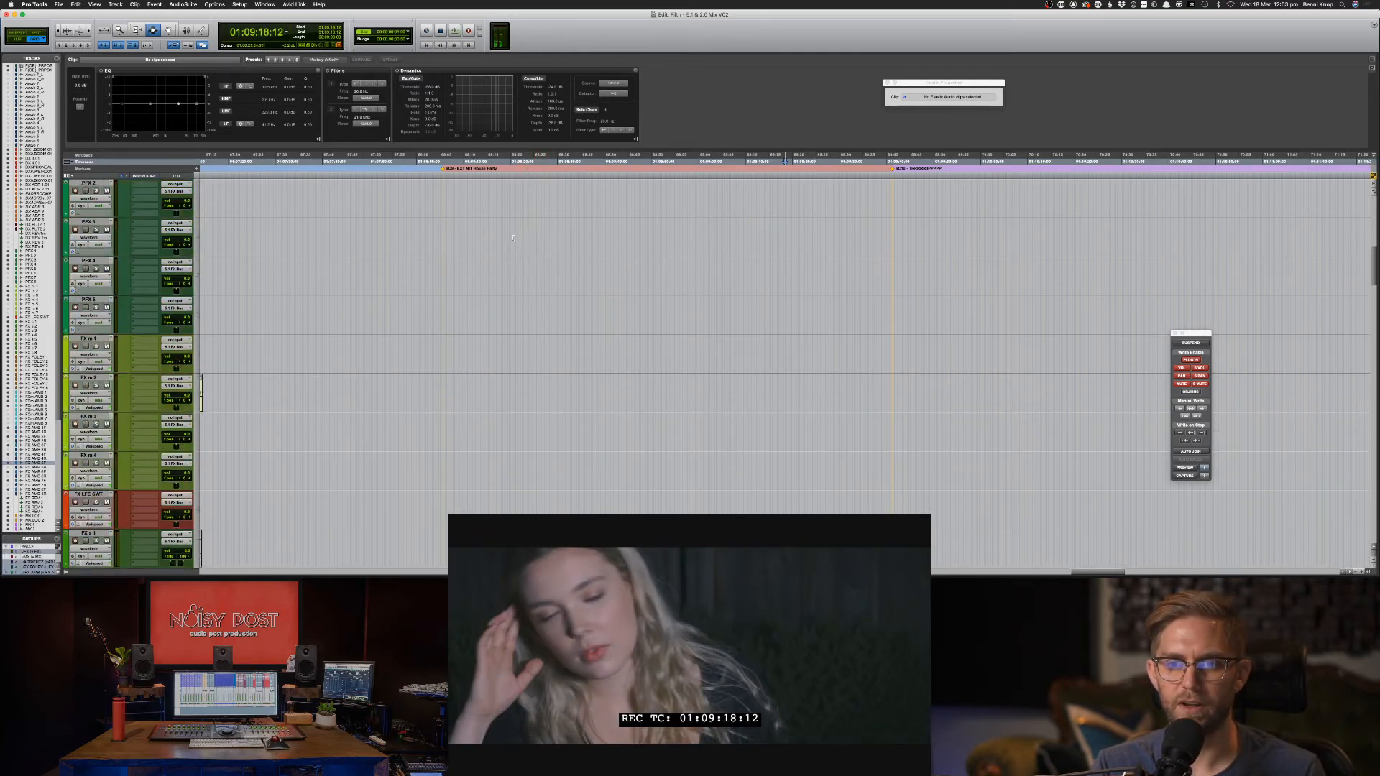
{"action": "scroll", "coordinate": [491, 240], "scroll_direction": "up", "scroll_amount": 10}
{"action": "scroll", "coordinate": [680, 434], "scroll_direction": "down", "scroll_amount": 20}
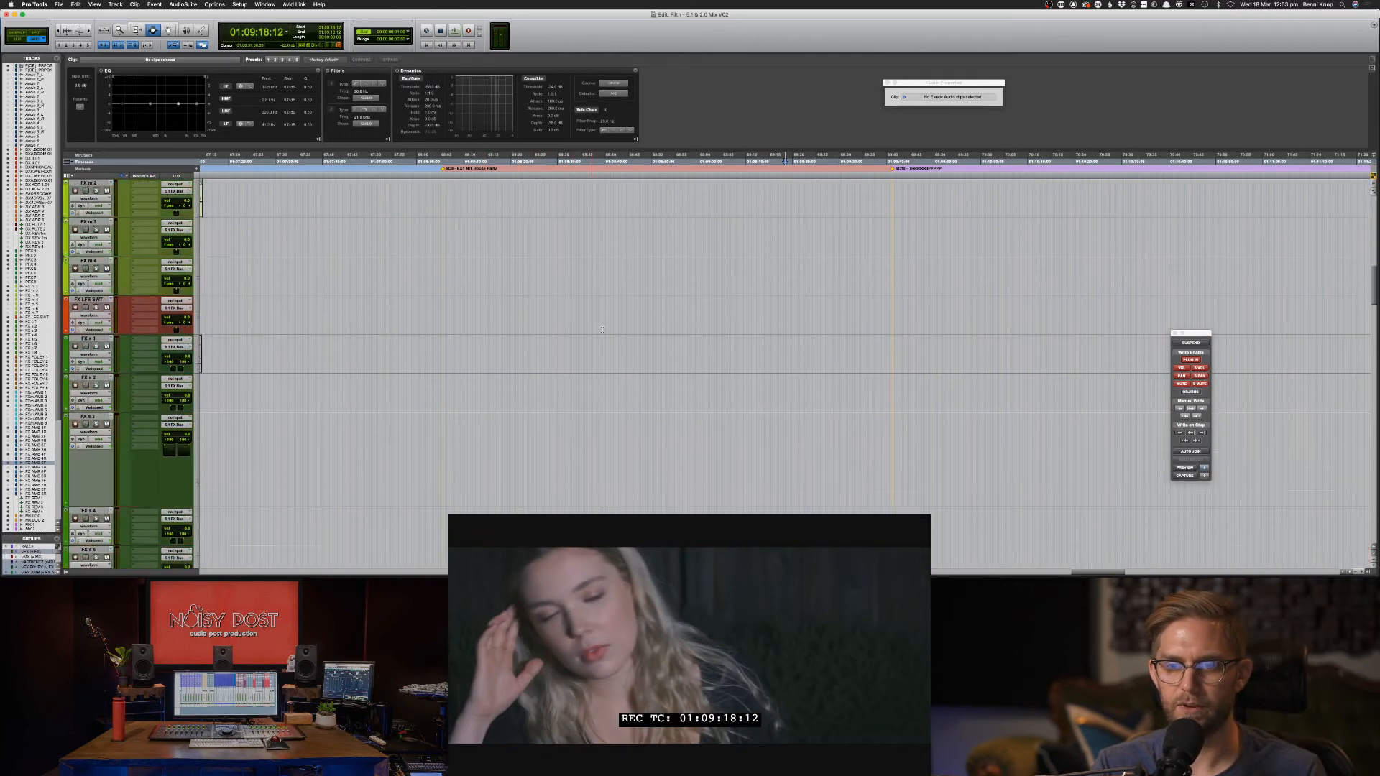
{"action": "scroll", "coordinate": [680, 434], "scroll_direction": "down", "scroll_amount": 8}
{"action": "left_click", "coordinate": [770, 352]}
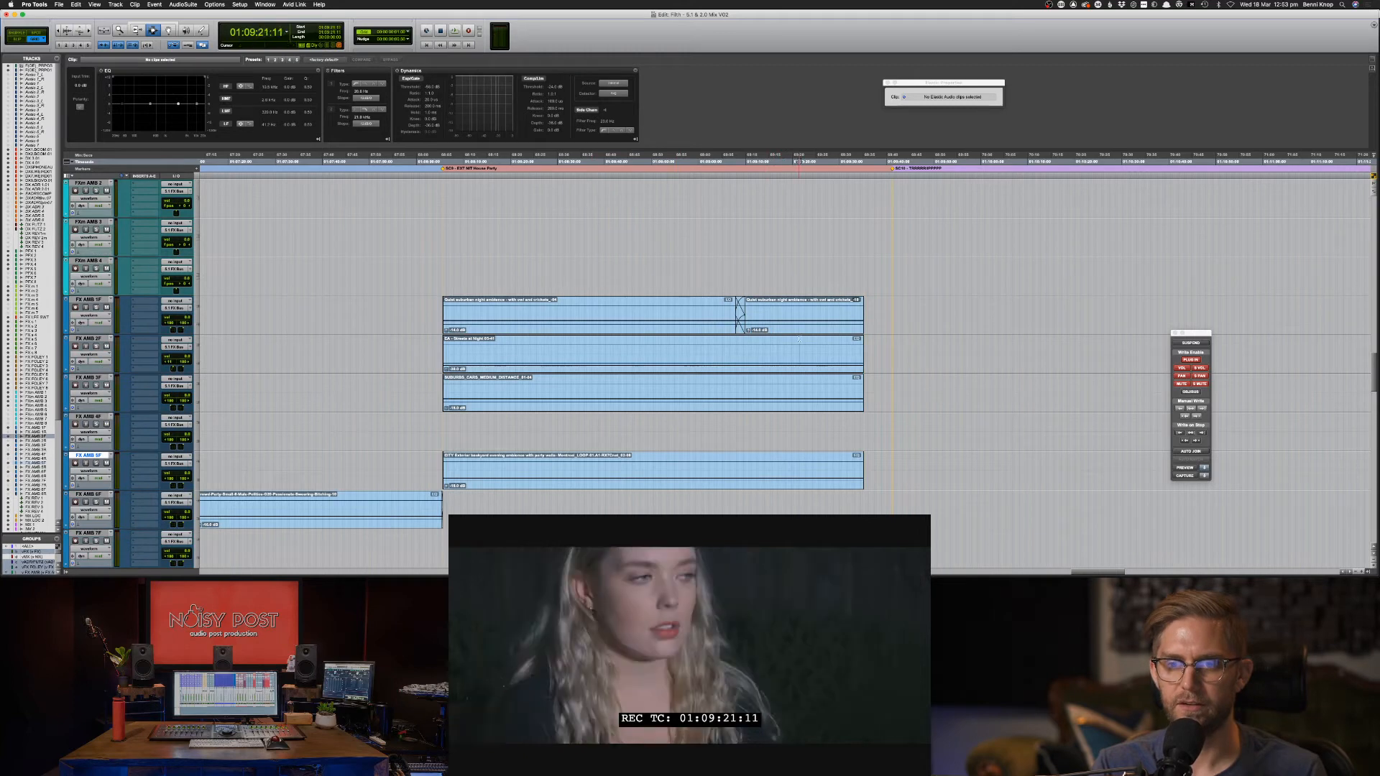
{"action": "key", "text": "space"}
{"action": "key", "text": "super+bracketright"}
{"action": "key", "text": "super+bracketright"}
{"action": "key", "text": "super+bracketright"}
{"action": "key", "text": "super+bracketright"}
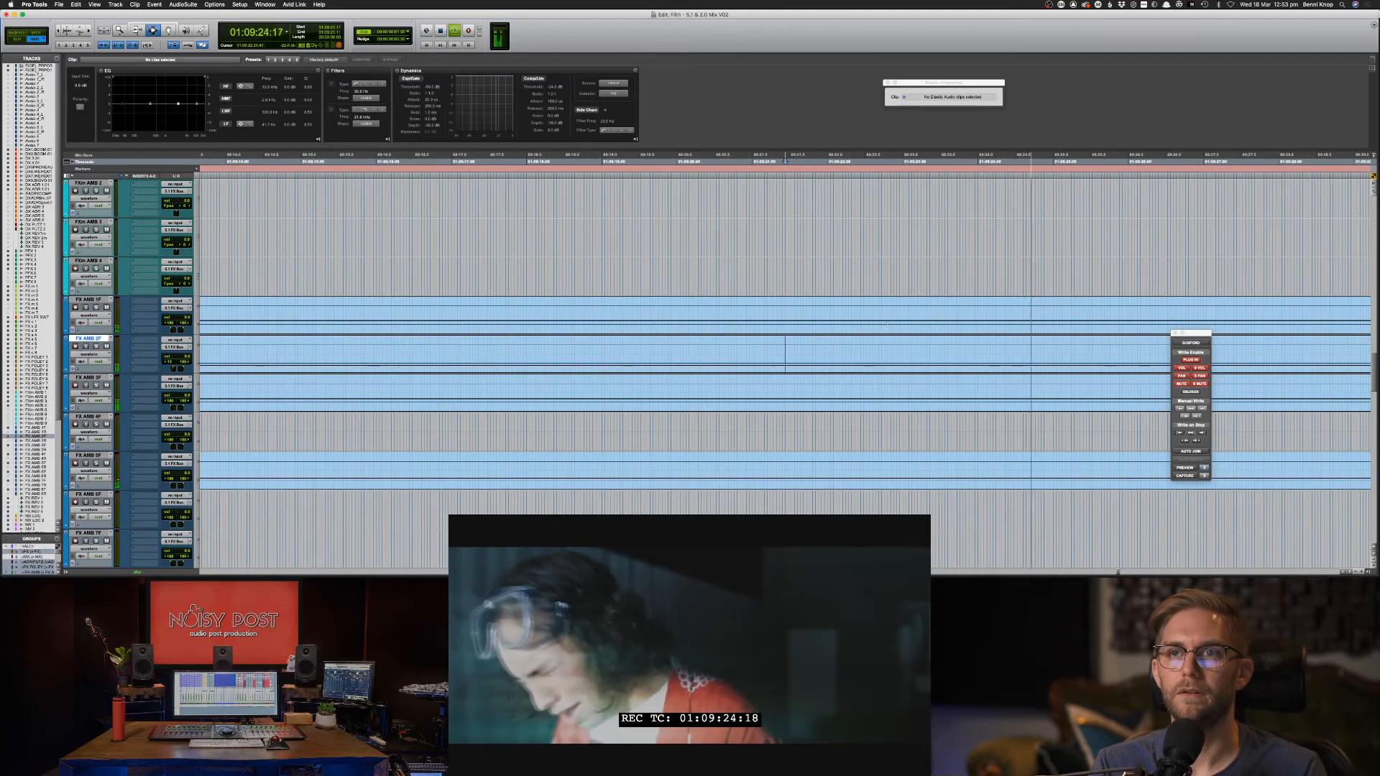
{"action": "key", "text": "space"}
{"action": "left_click", "coordinate": [840, 320]}
{"action": "key", "text": "space"}
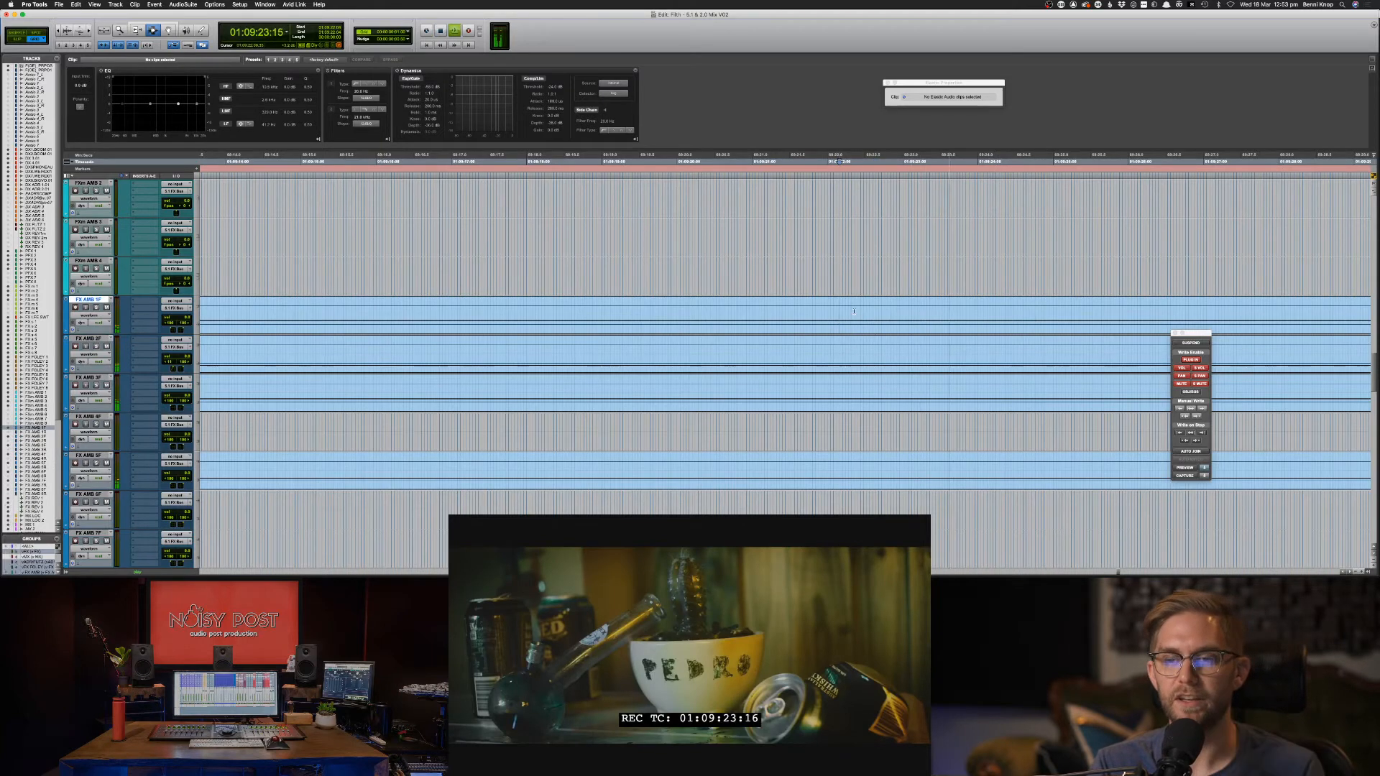
{"action": "key", "text": "space"}
{"action": "left_click", "coordinate": [745, 312]}
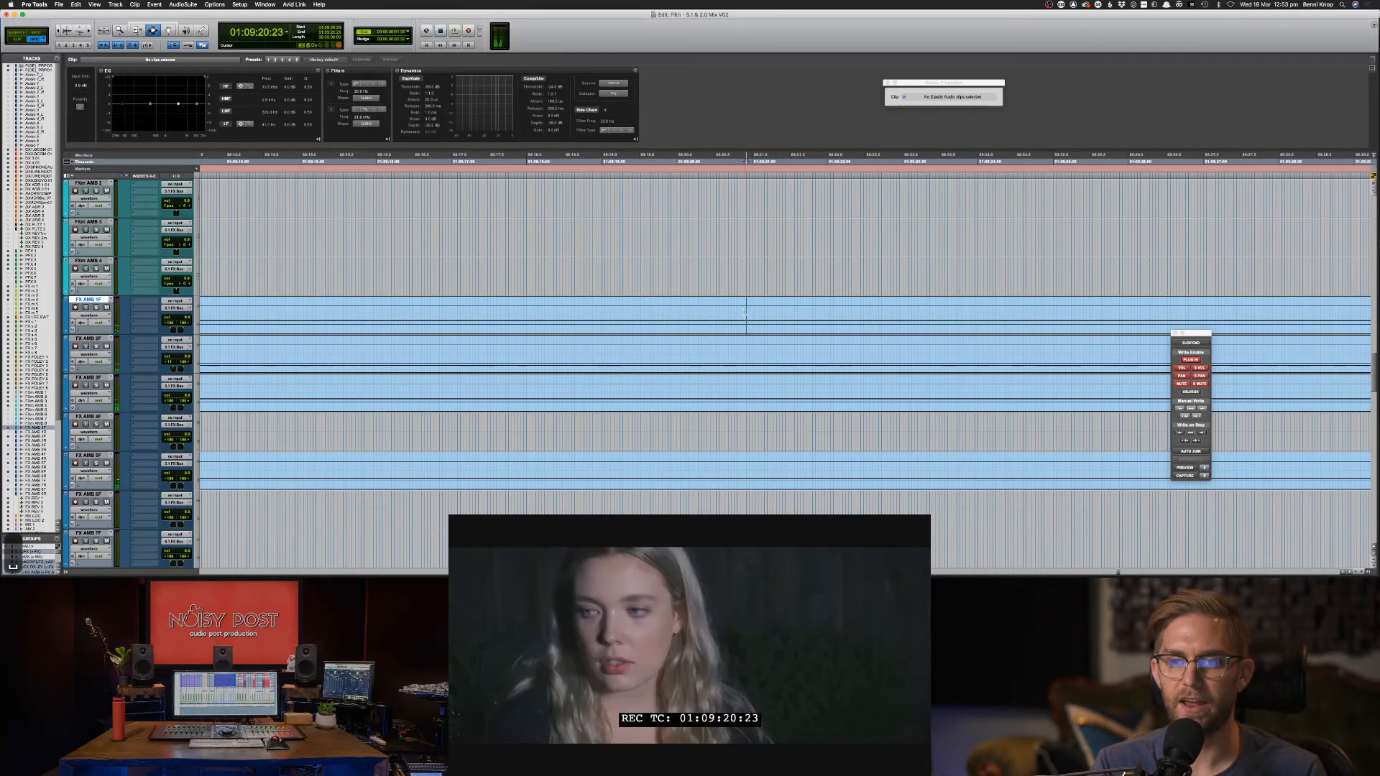
{"action": "key", "text": "space"}
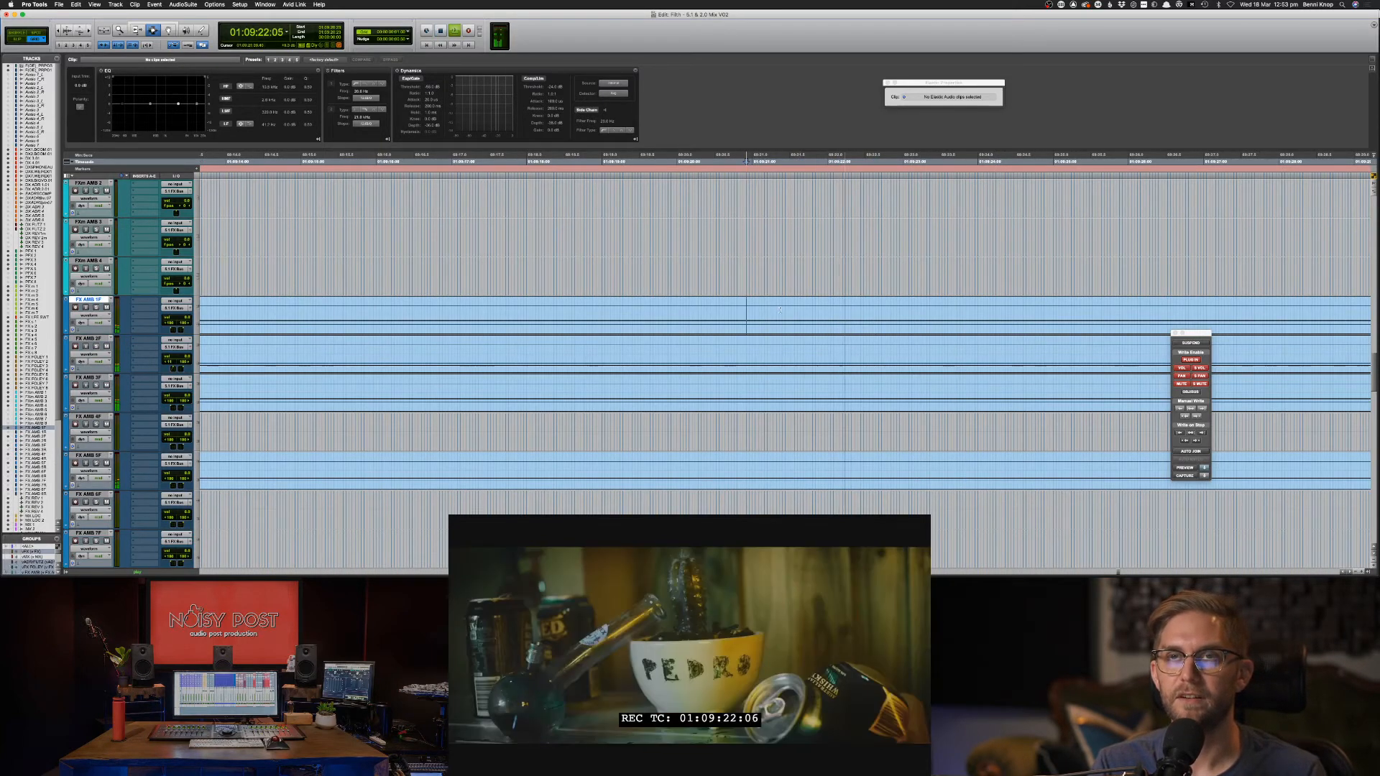
{"action": "key", "text": "space"}
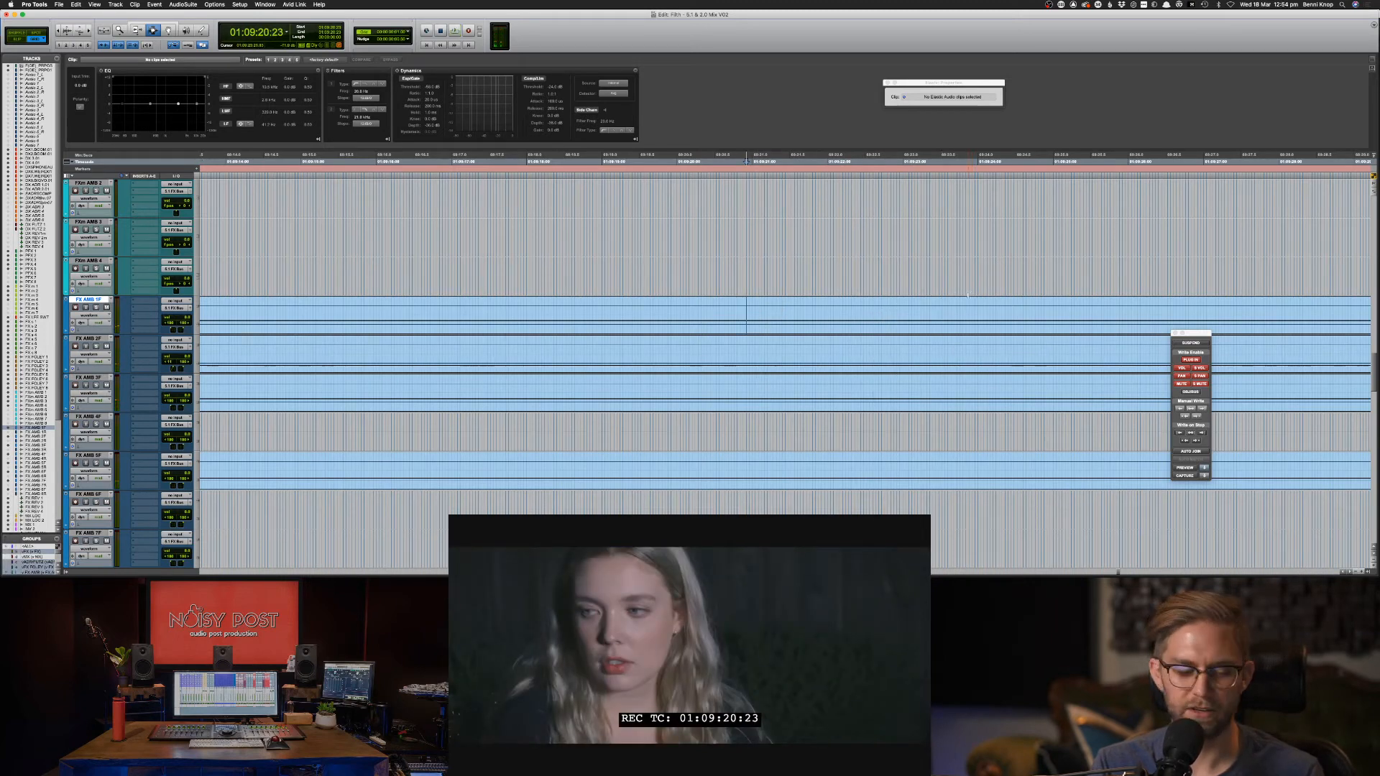
{"action": "scroll", "coordinate": [966, 300], "scroll_direction": "up", "scroll_amount": 15}
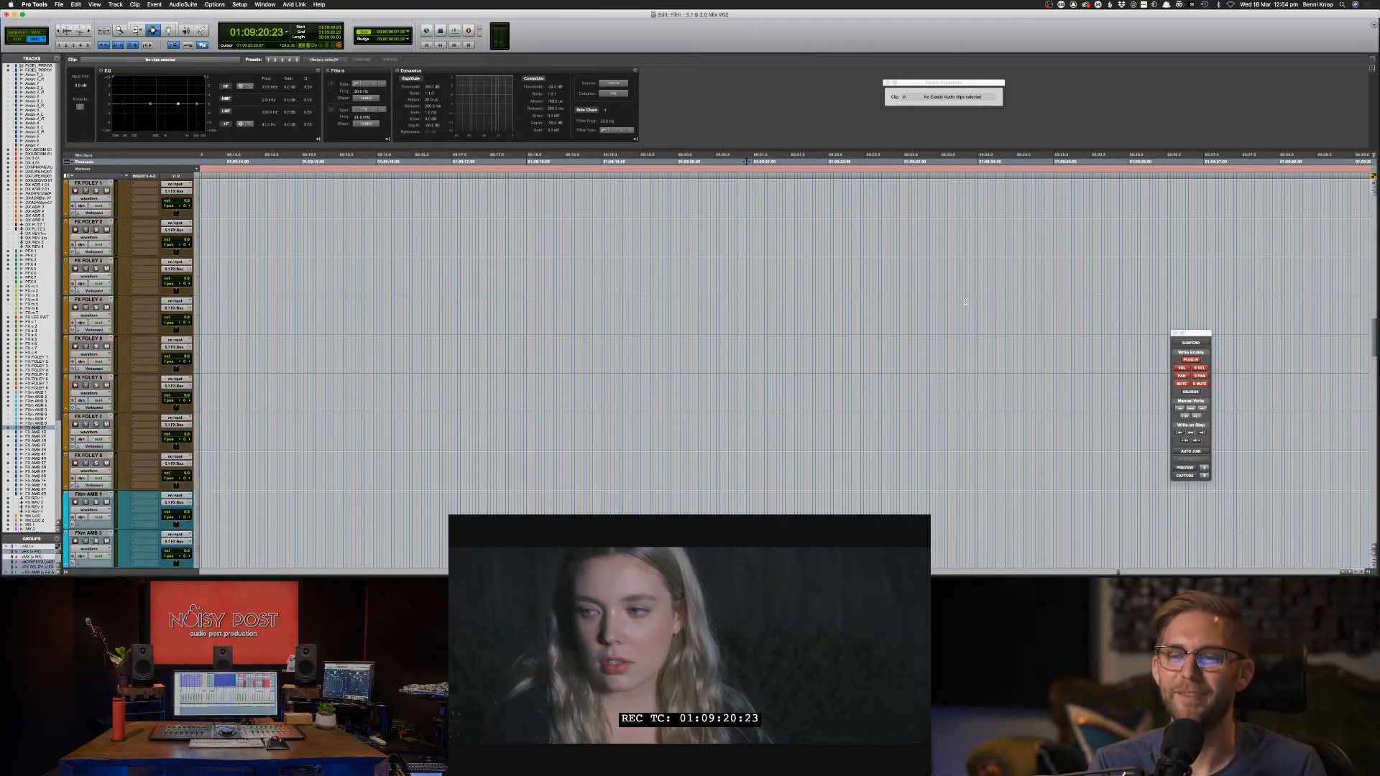
{"action": "scroll", "coordinate": [954, 303], "scroll_direction": "up", "scroll_amount": 15}
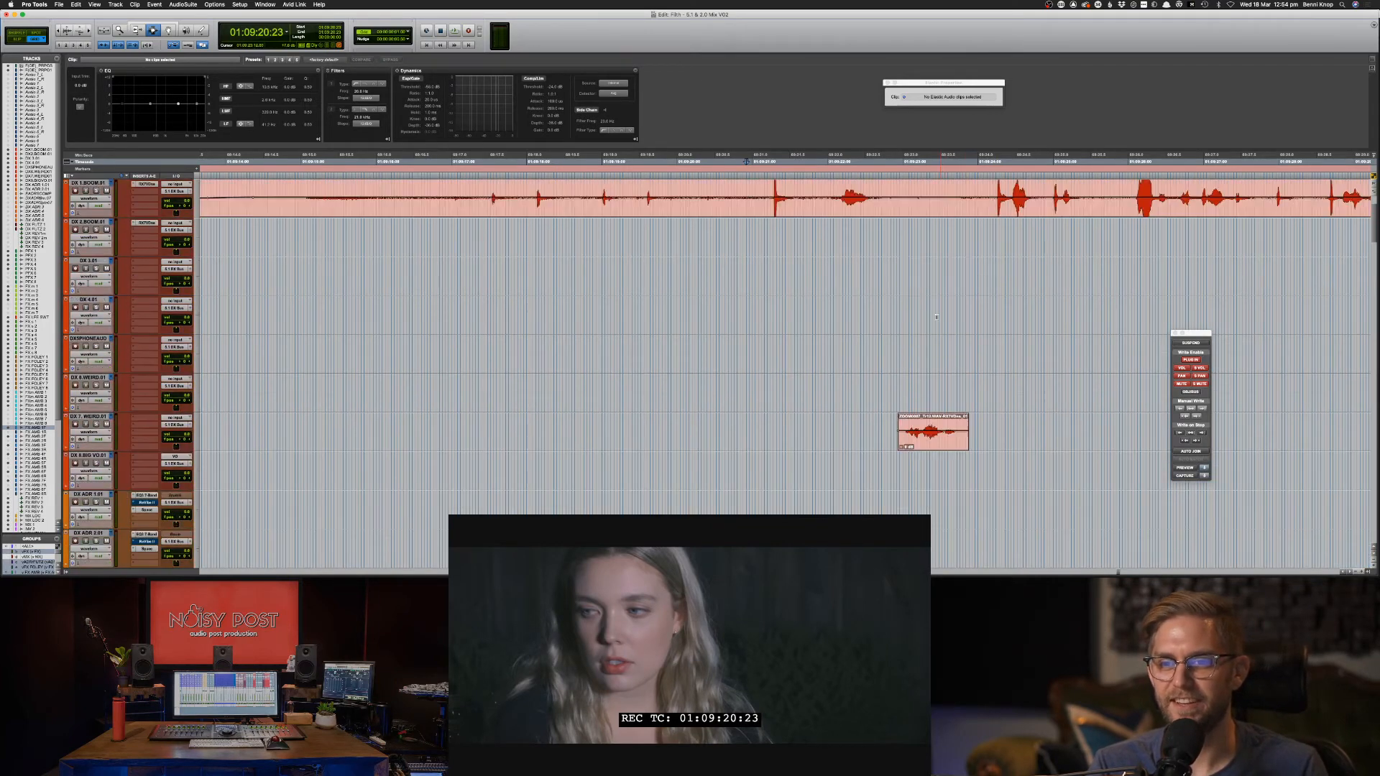
{"action": "left_click", "coordinate": [791, 256]}
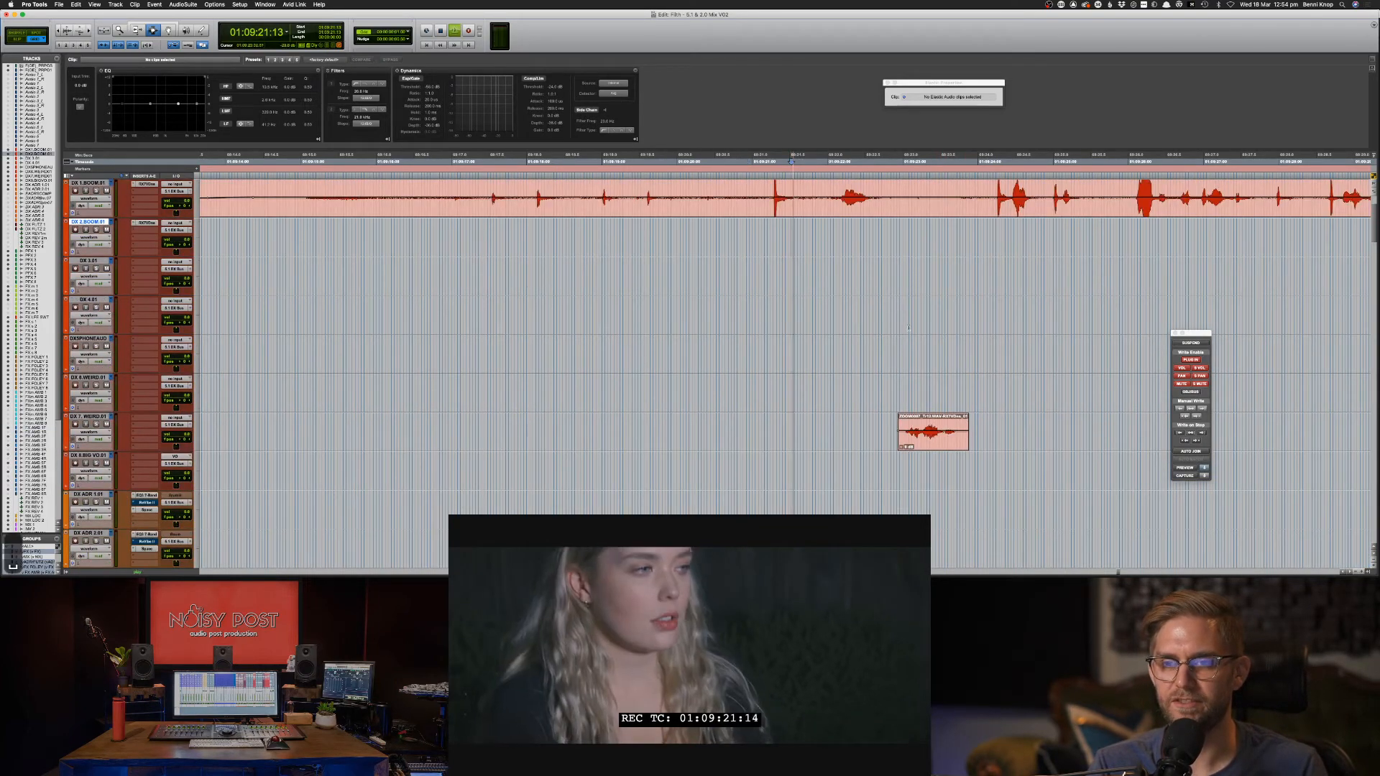
{"action": "key", "text": "space"}
{"action": "key", "text": "space"}
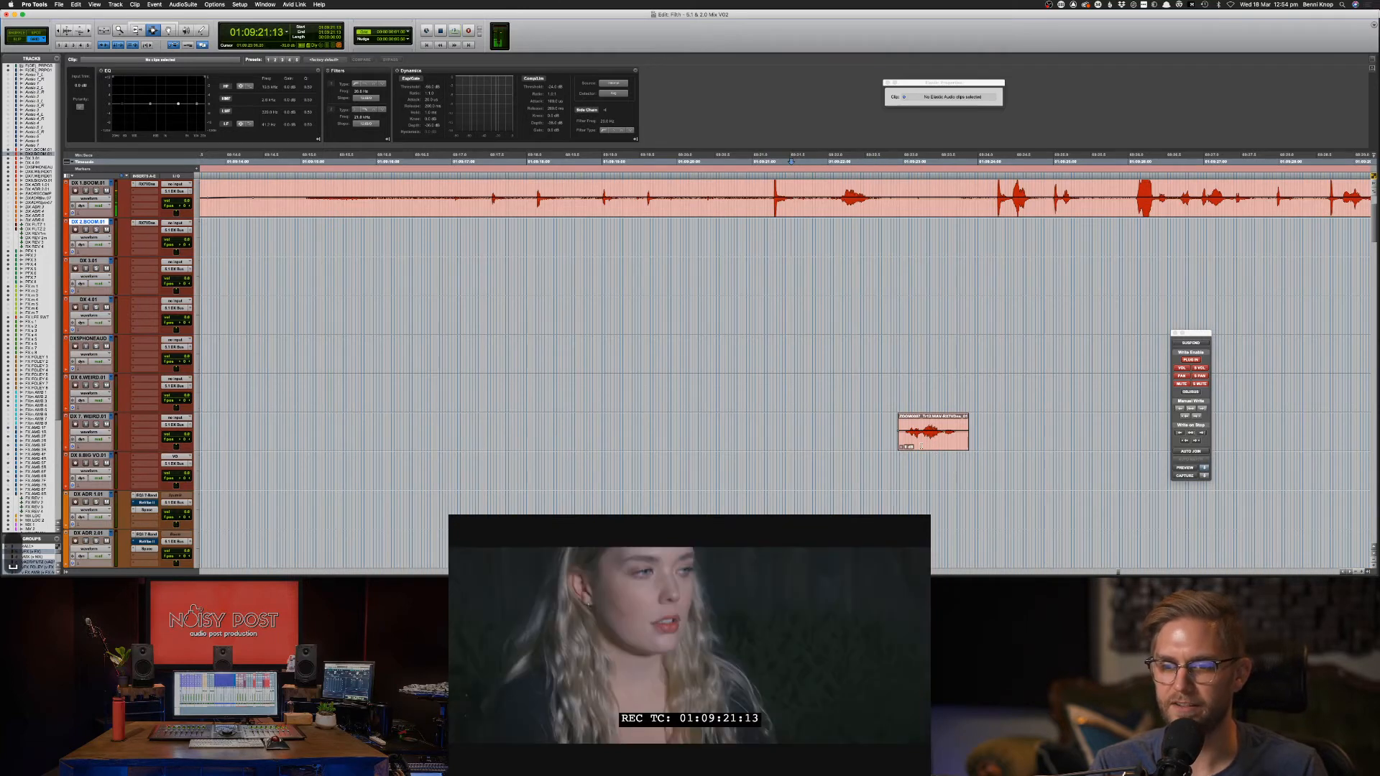
{"action": "left_click", "coordinate": [827, 414]}
{"action": "key", "text": "space"}
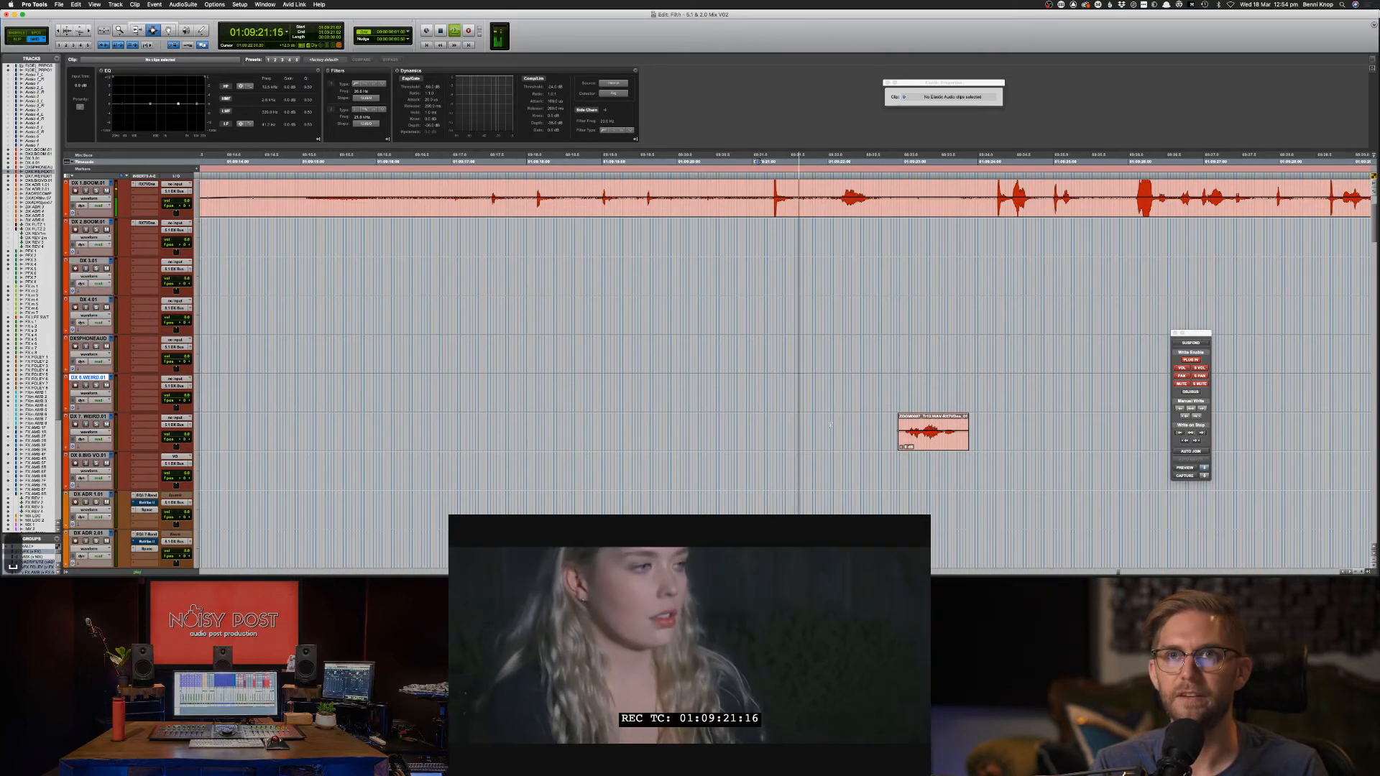
{"action": "scroll", "coordinate": [855, 288], "scroll_direction": "down", "scroll_amount": 10}
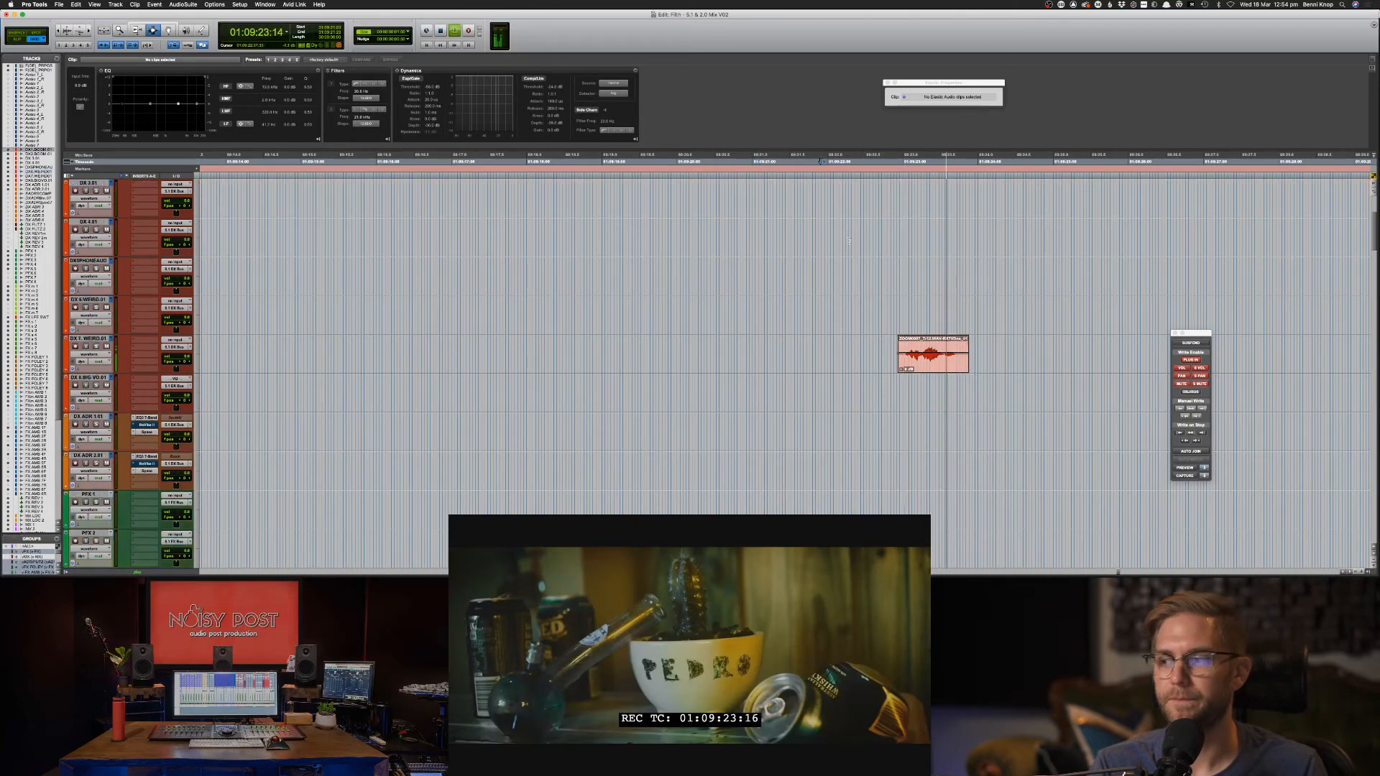
{"action": "scroll", "coordinate": [898, 288], "scroll_direction": "down", "scroll_amount": 15}
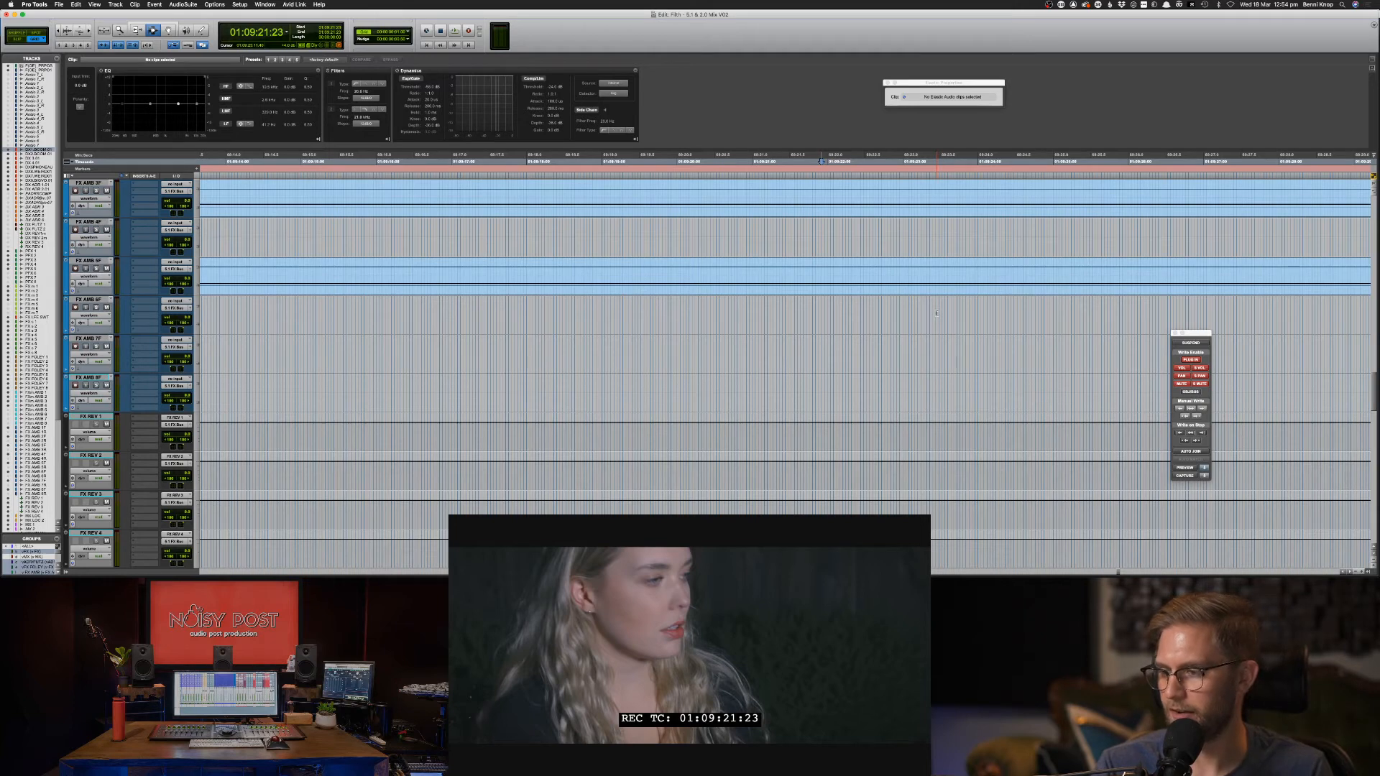
{"action": "scroll", "coordinate": [930, 263], "scroll_direction": "up", "scroll_amount": 3}
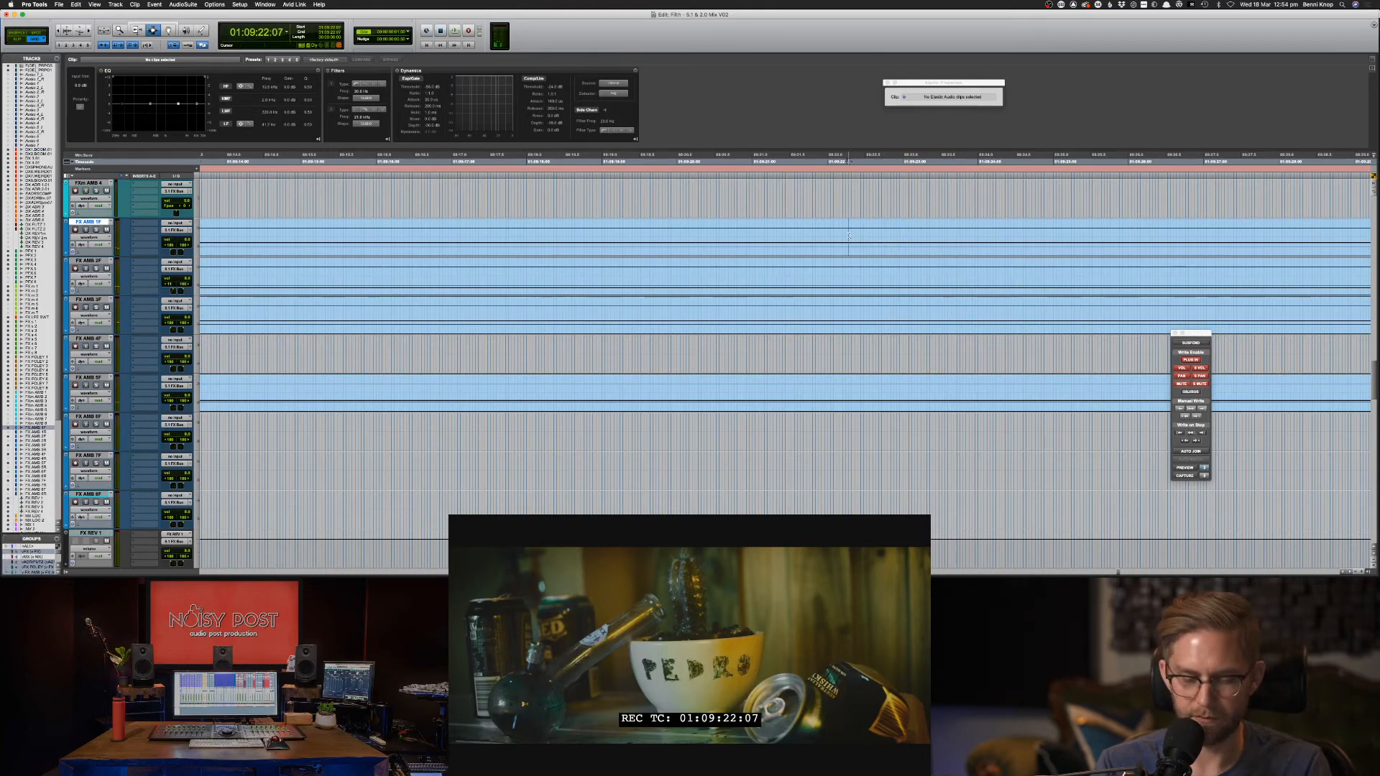
Set Nudge to 1 frame and park the playhead on the 01:09:22:00 shot change.
{"action": "left_click", "coordinate": [807, 231]}
{"action": "key", "text": "period"}
{"action": "key", "text": "period"}
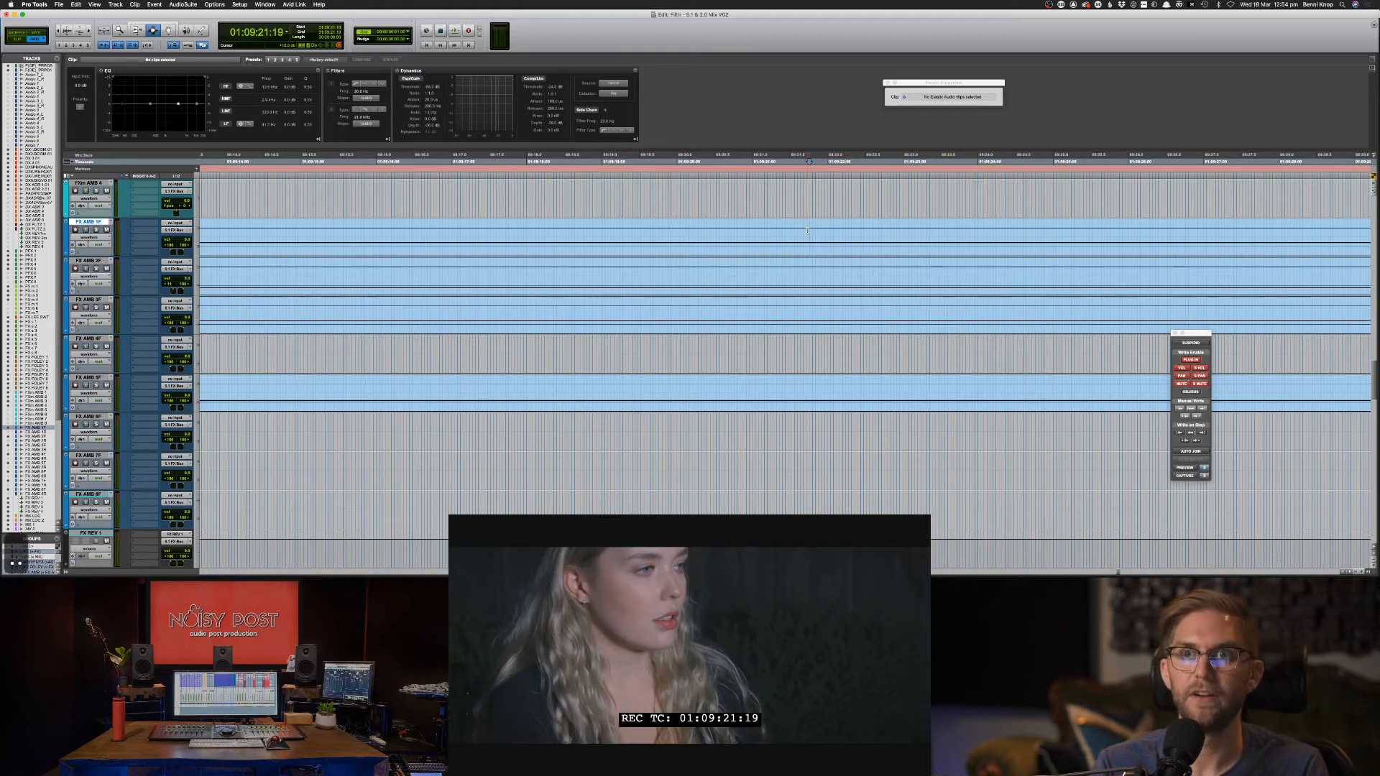
{"action": "key", "text": "period"}
{"action": "key", "text": "period"}
{"action": "key", "text": "period"}
{"action": "key", "text": "period"}
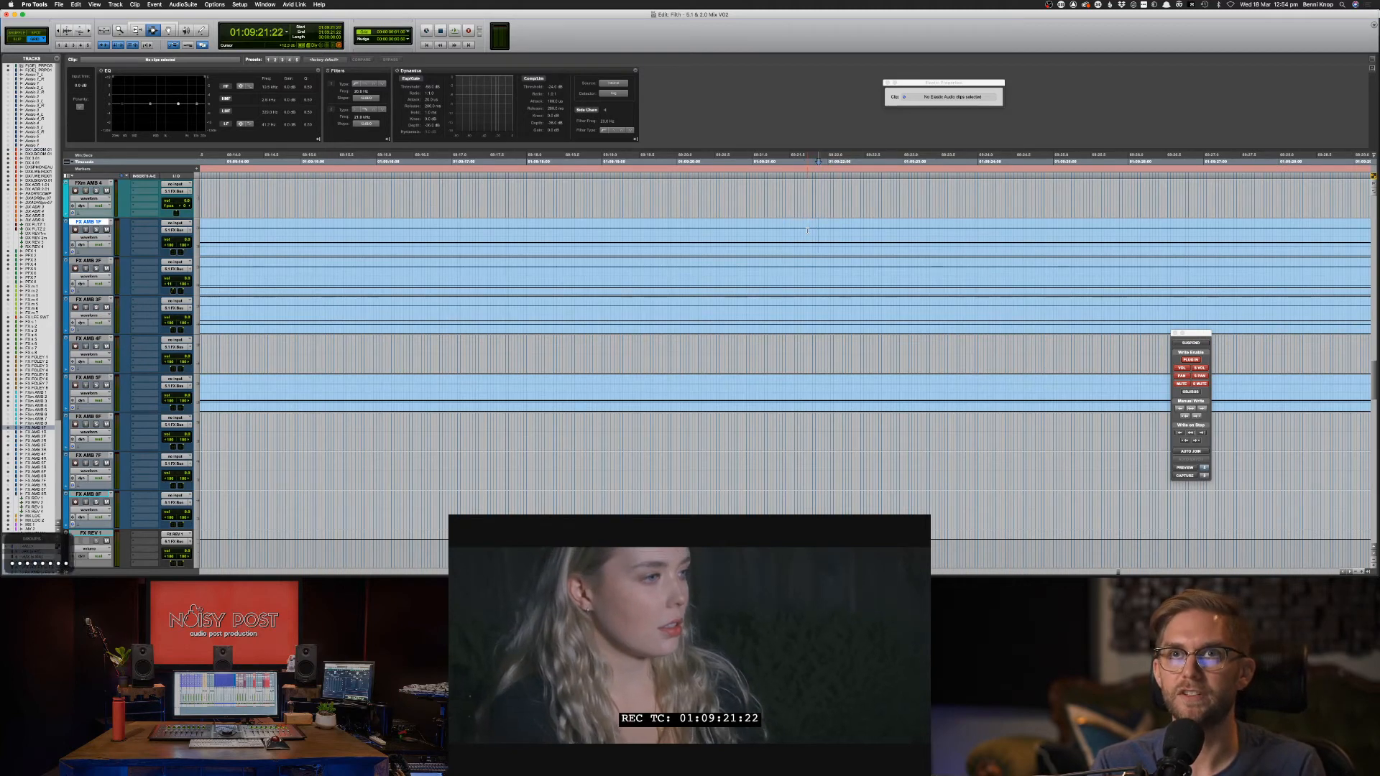
{"action": "key", "text": "period"}
{"action": "key", "text": "period"}
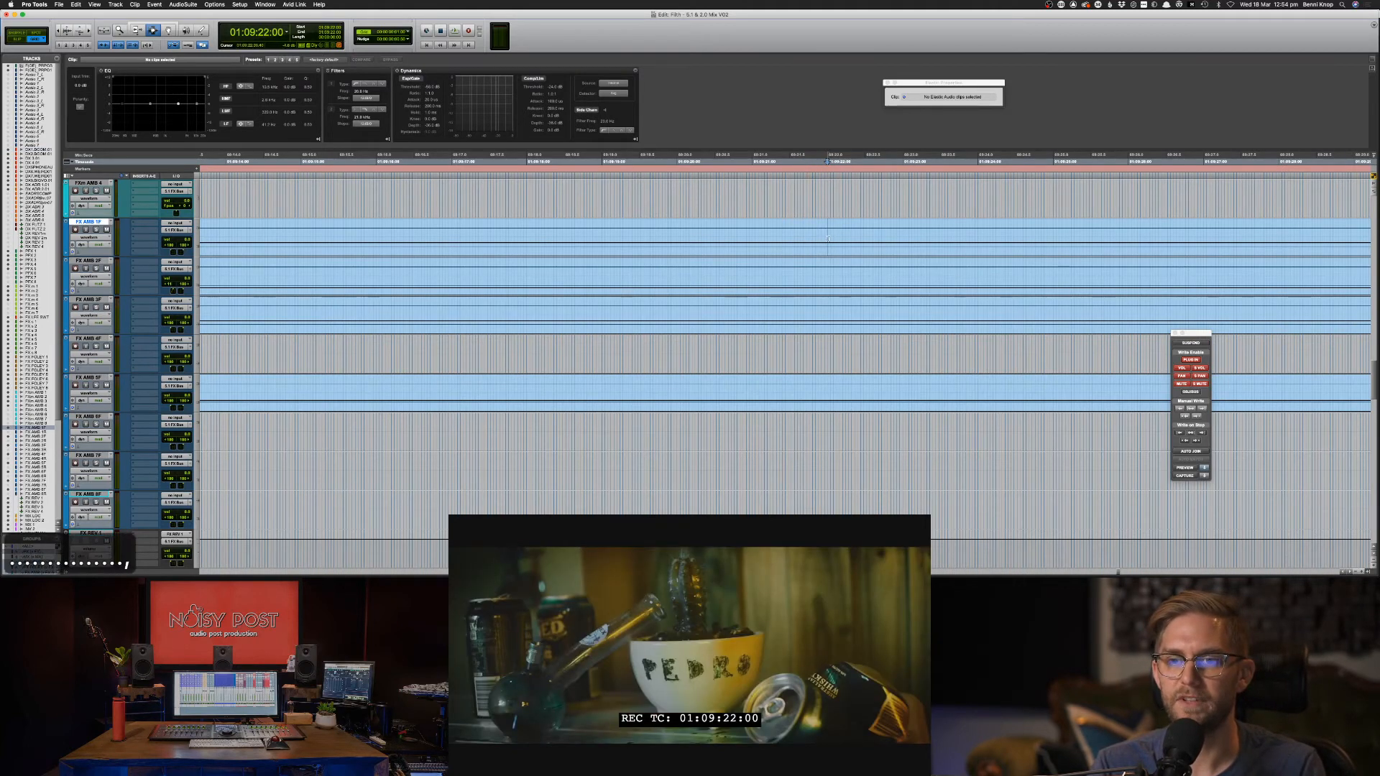
{"action": "key", "text": "comma"}
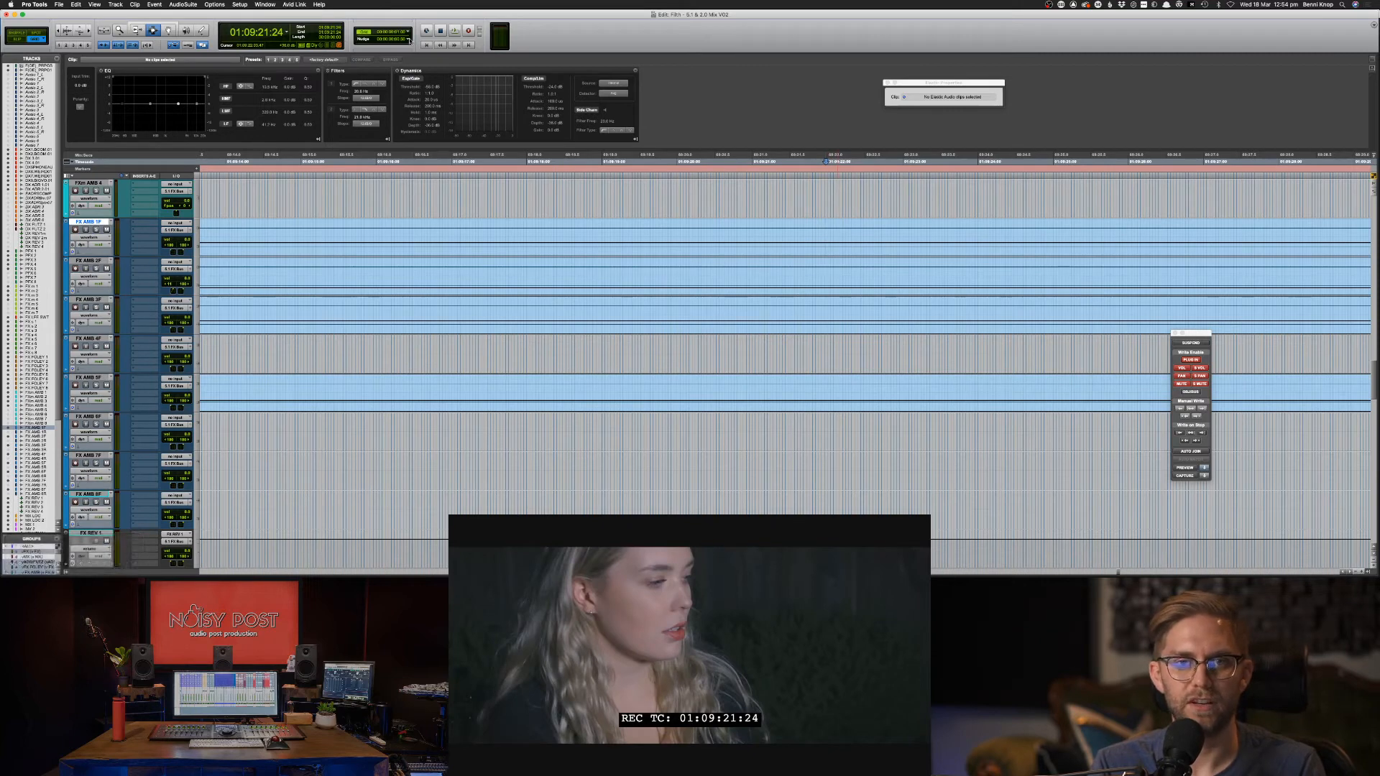
{"action": "left_click", "coordinate": [407, 40]}
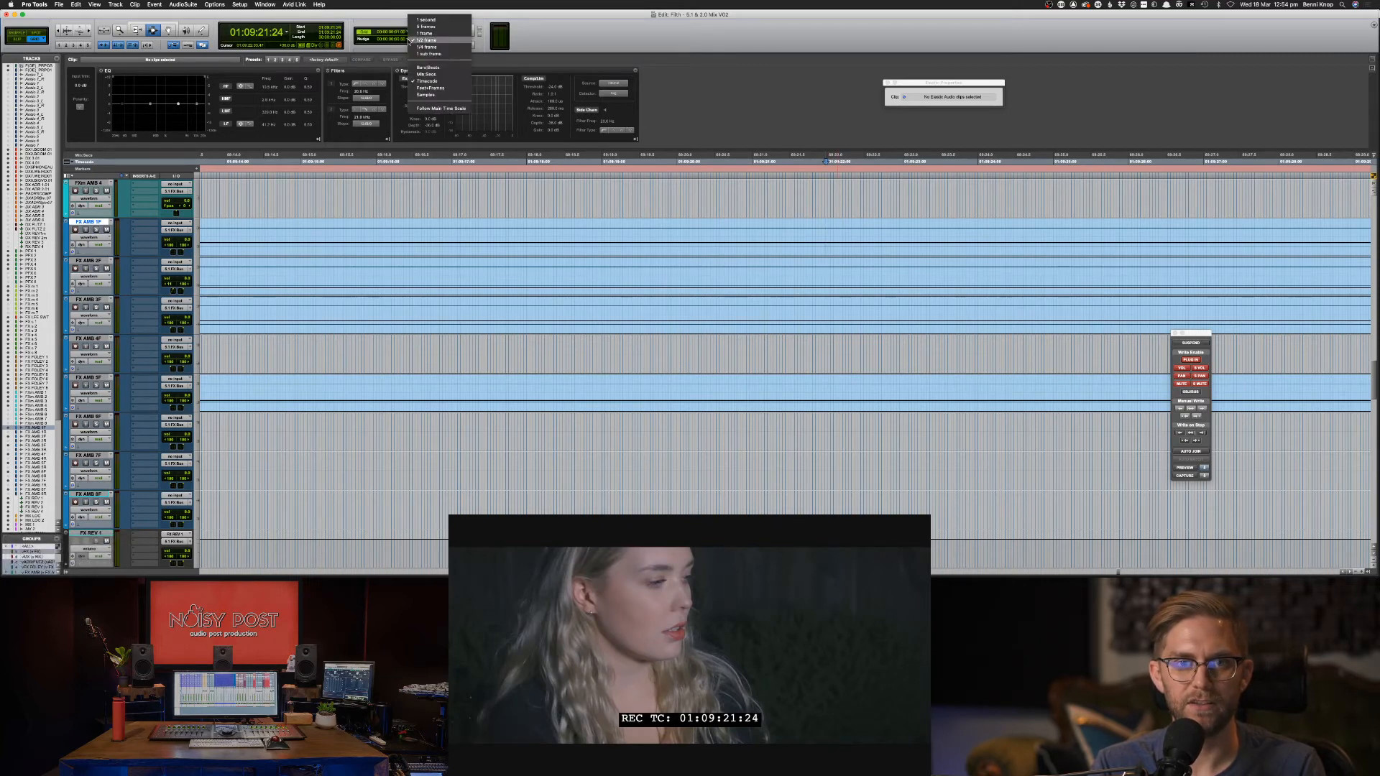
{"action": "left_click", "coordinate": [424, 33]}
{"action": "key", "text": "period"}
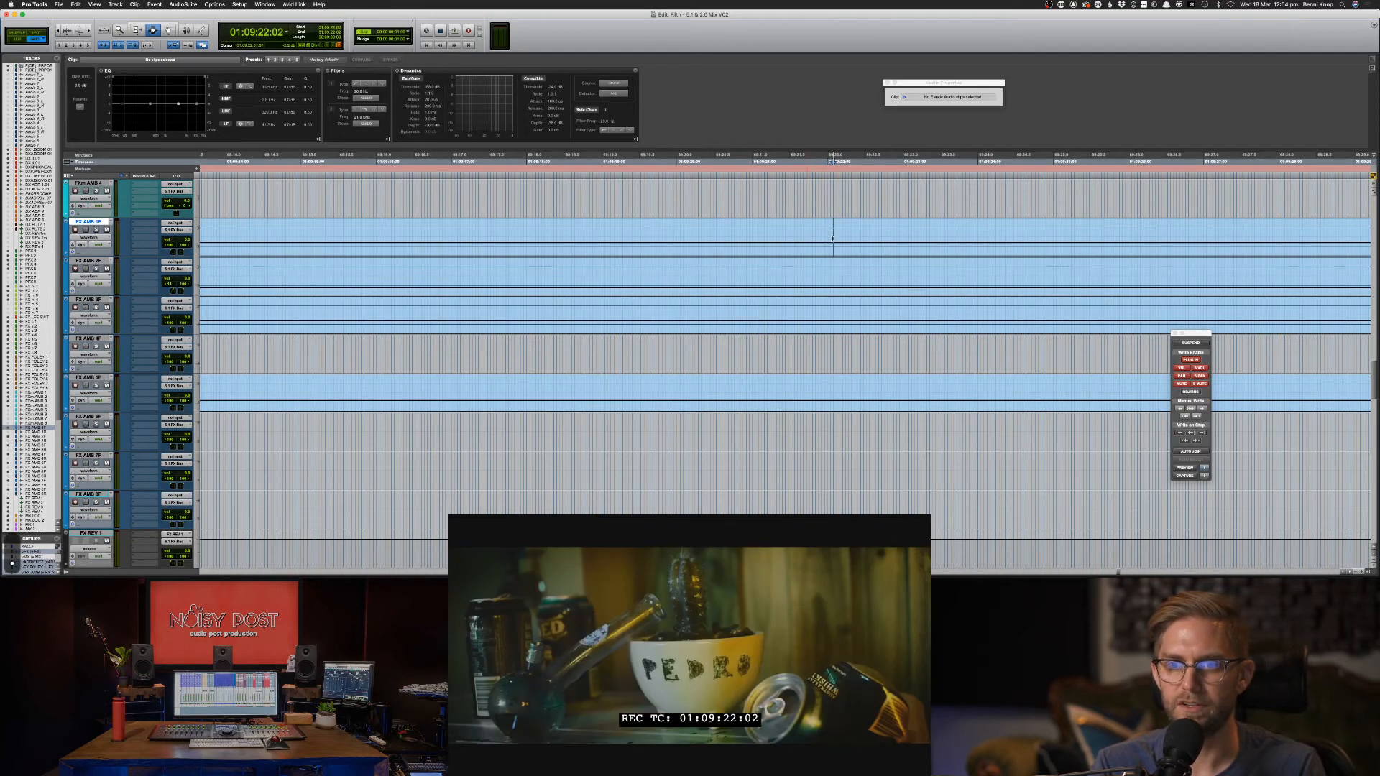
{"action": "key", "text": "comma"}
{"action": "key", "text": "period"}
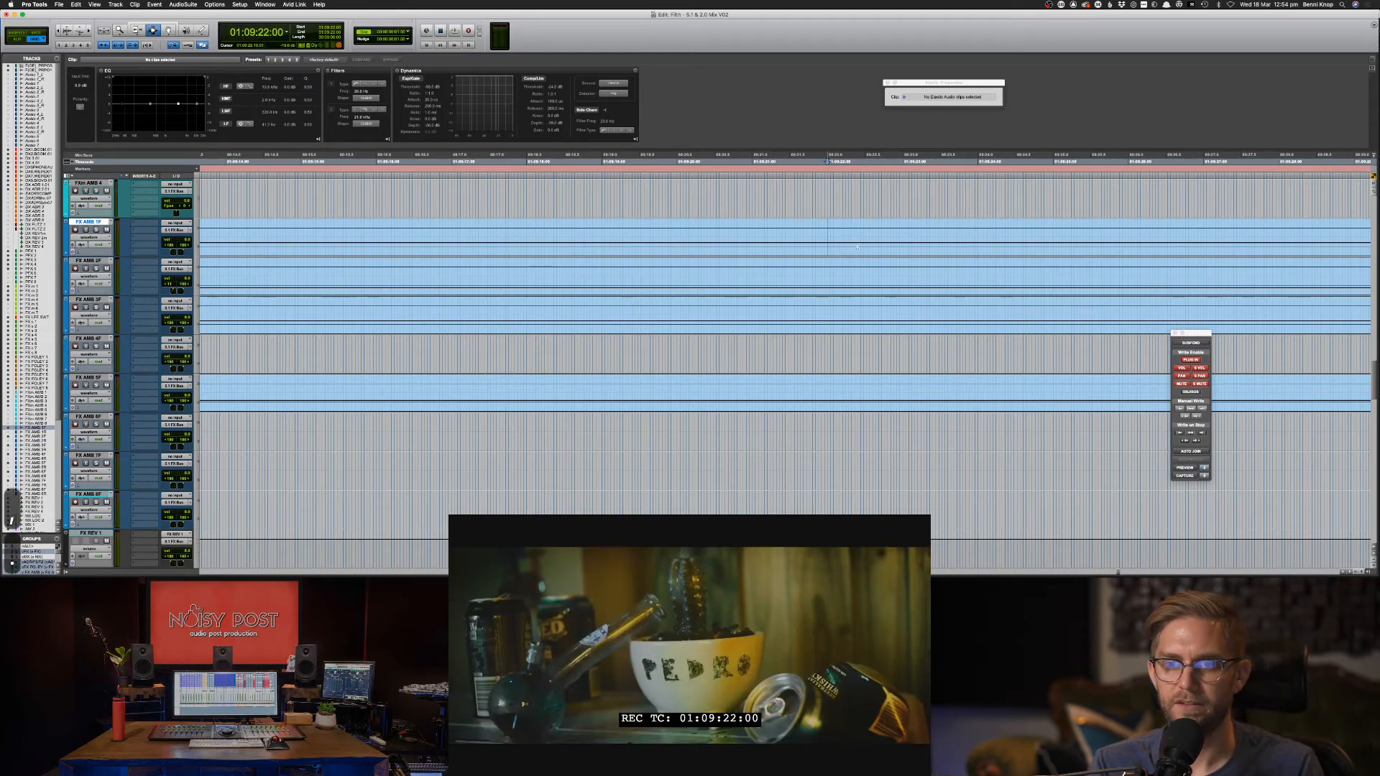
Delete the range from 01:09:22:00 to about 01:09:24:01 across FX AMB 1F–5F.
{"action": "left_click", "coordinate": [923, 248], "text": "shift"}
{"action": "left_click_drag", "start_coordinate": [934, 251], "coordinate": [988, 251]}
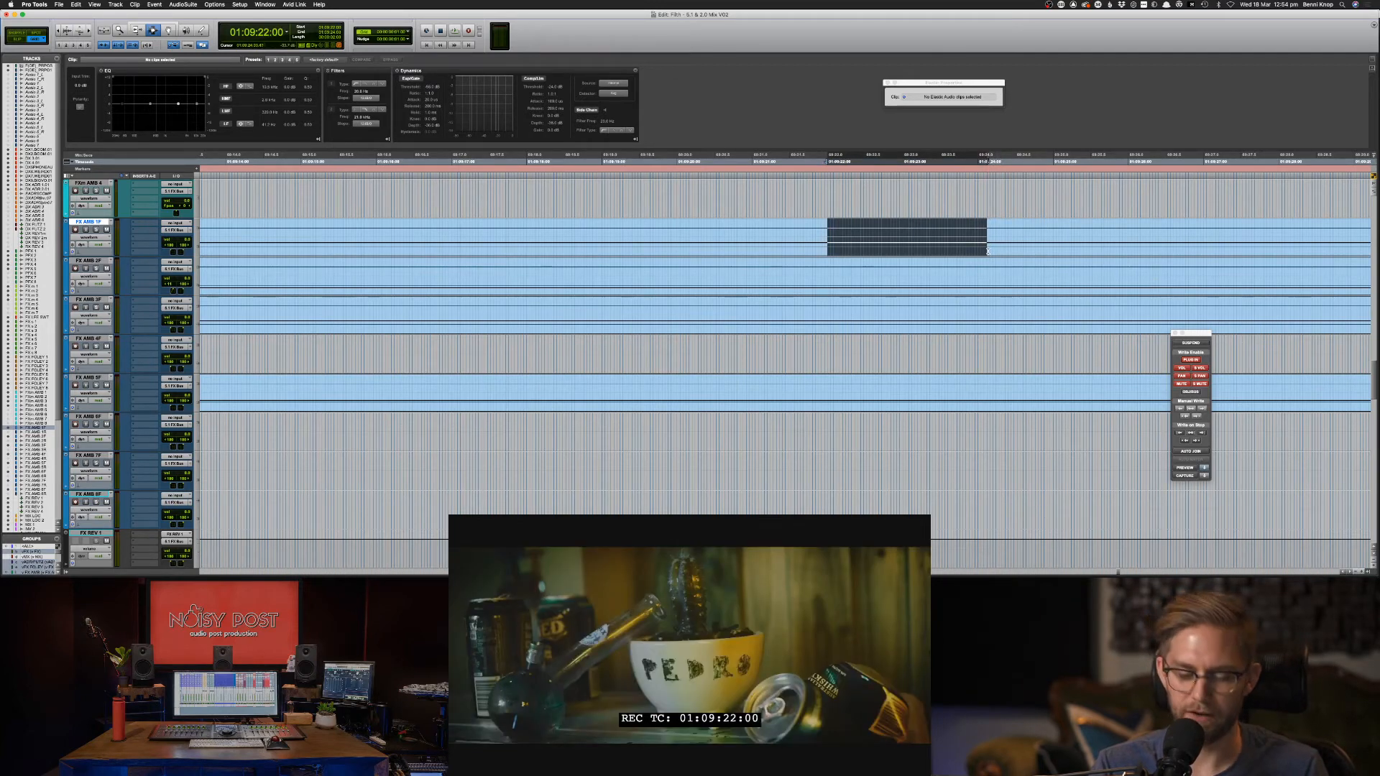
{"action": "key", "text": "shift+semicolon"}
{"action": "key", "text": "shift+semicolon"}
{"action": "key", "text": "shift+semicolon"}
{"action": "key", "text": "shift+semicolon"}
{"action": "key", "text": "Delete"}
Audition the new ambience gap by playing from 01:09:24:01.
{"action": "left_click", "coordinate": [979, 243]}
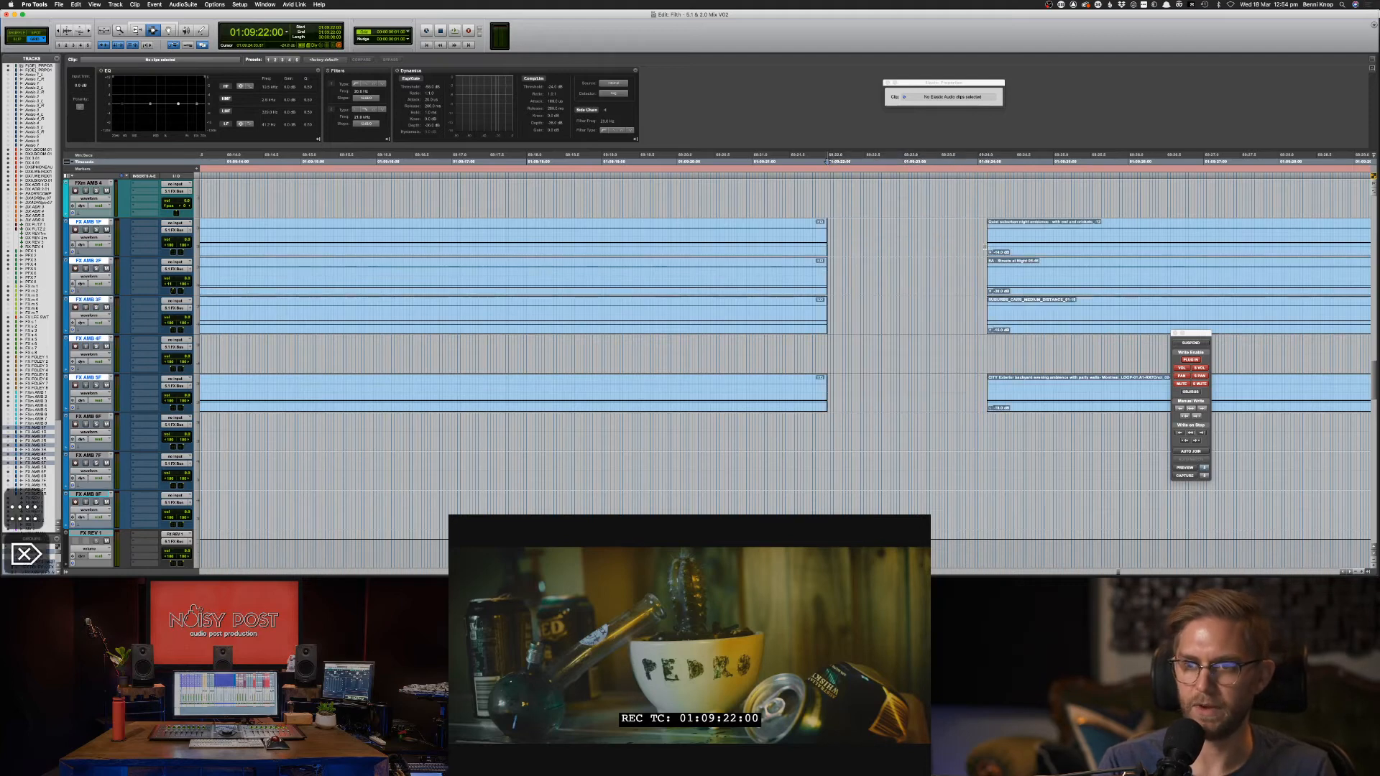
{"action": "key", "text": "space"}
{"action": "key", "text": "super+bracketleft"}
{"action": "key", "text": "super+bracketleft"}
{"action": "key", "text": "super+bracketleft"}
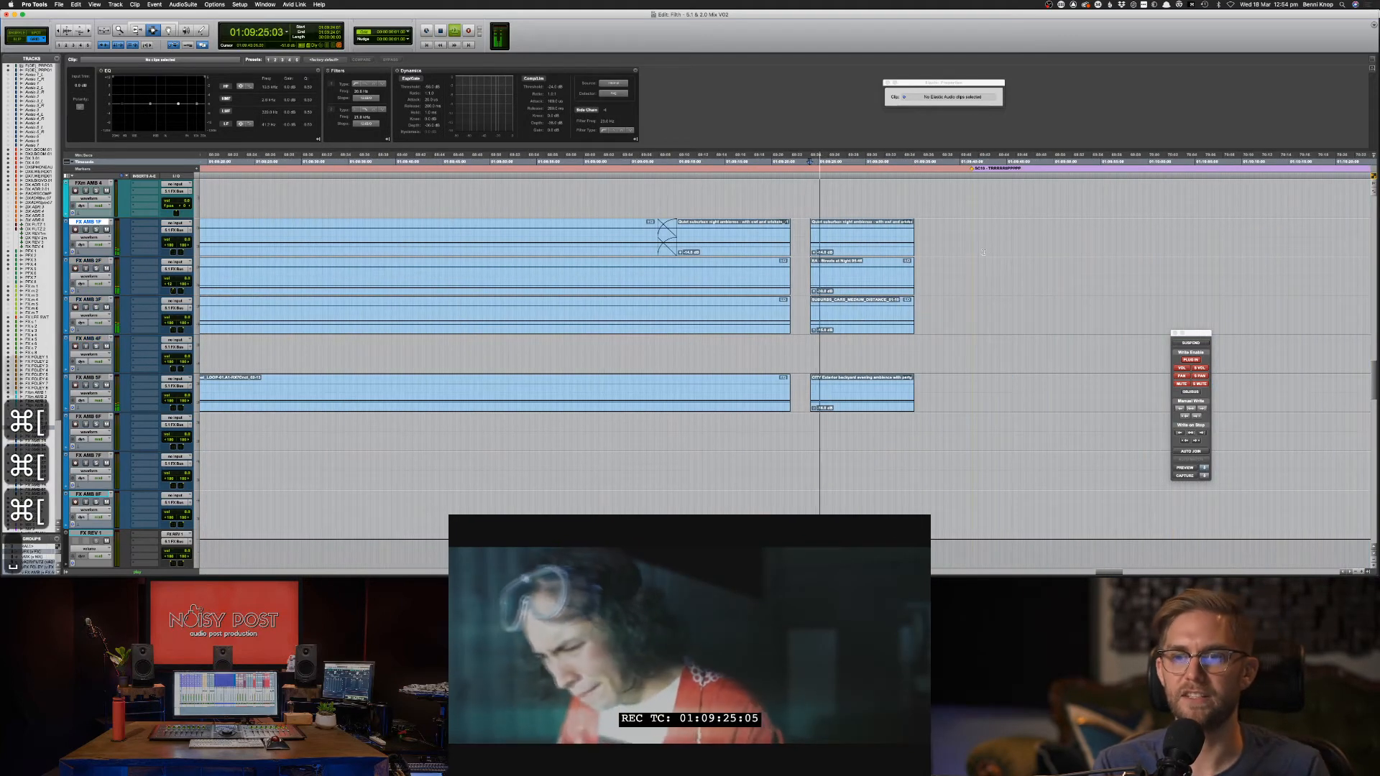
{"action": "key", "text": "space"}
{"action": "left_click_drag", "start_coordinate": [929, 239], "coordinate": [804, 394]}
{"action": "left_click", "coordinate": [804, 394]}
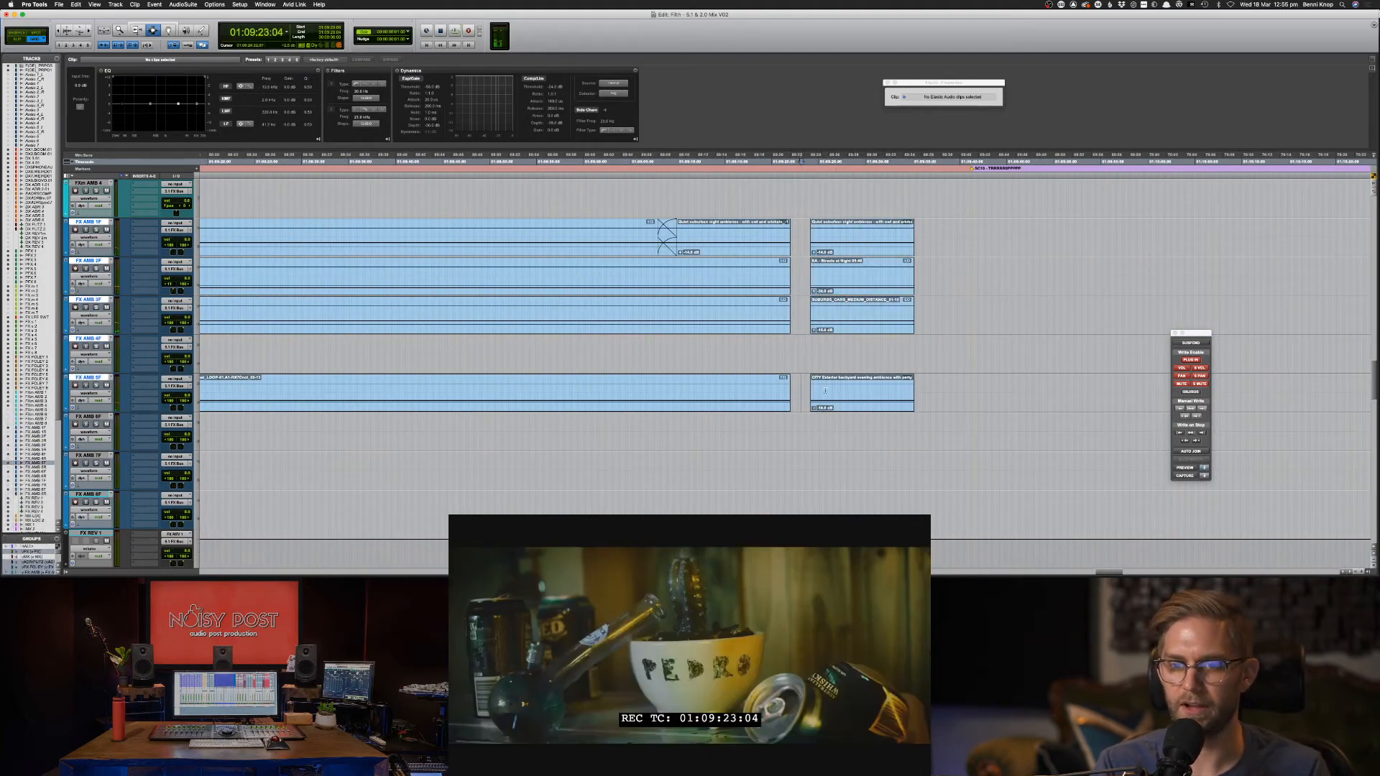
Select the FX AMB 1F, 2F, 3F and 5F clips and replay across the gap from 01:09:20:23.
{"action": "double_click", "coordinate": [836, 389]}
{"action": "left_click", "coordinate": [838, 316], "text": "shift"}
{"action": "left_click", "coordinate": [838, 277], "text": "shift"}
{"action": "left_click", "coordinate": [840, 241], "text": "shift"}
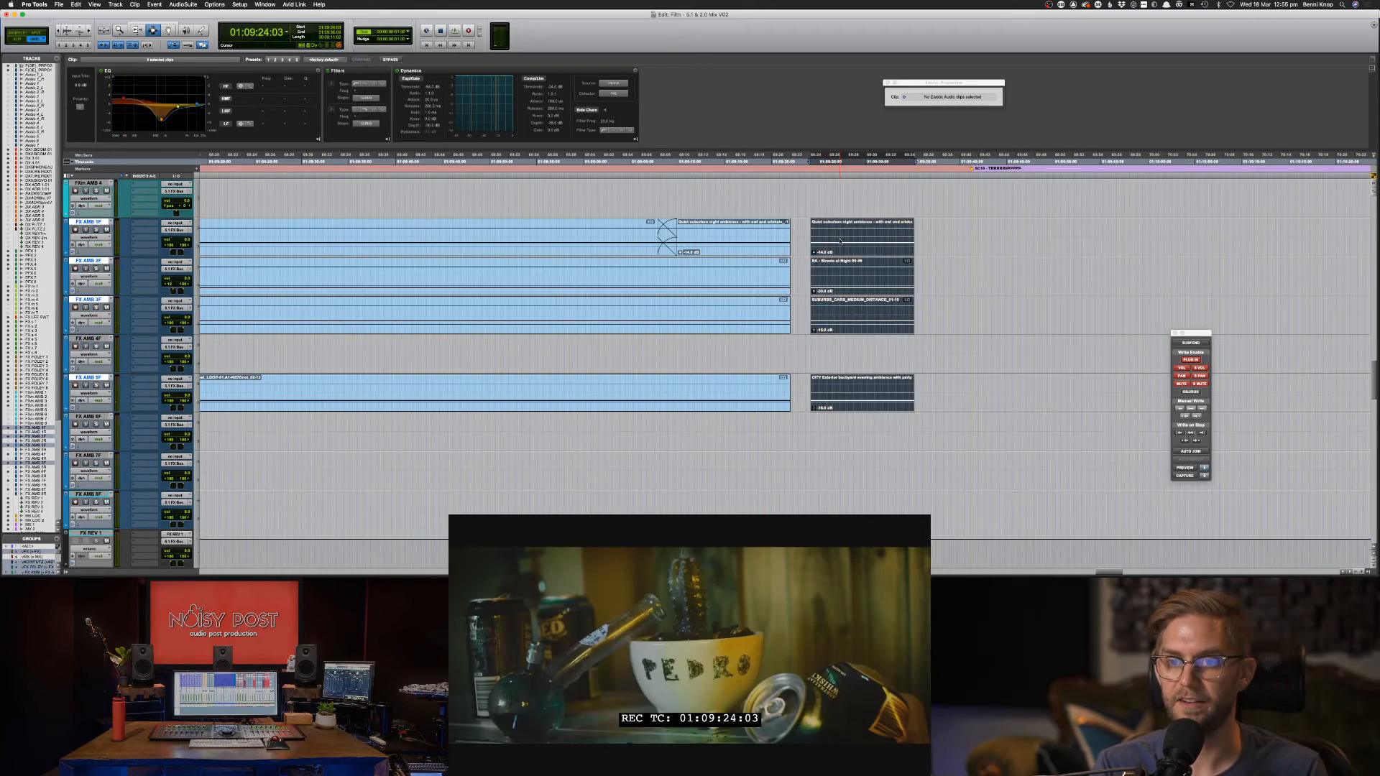
{"action": "key", "text": "space"}
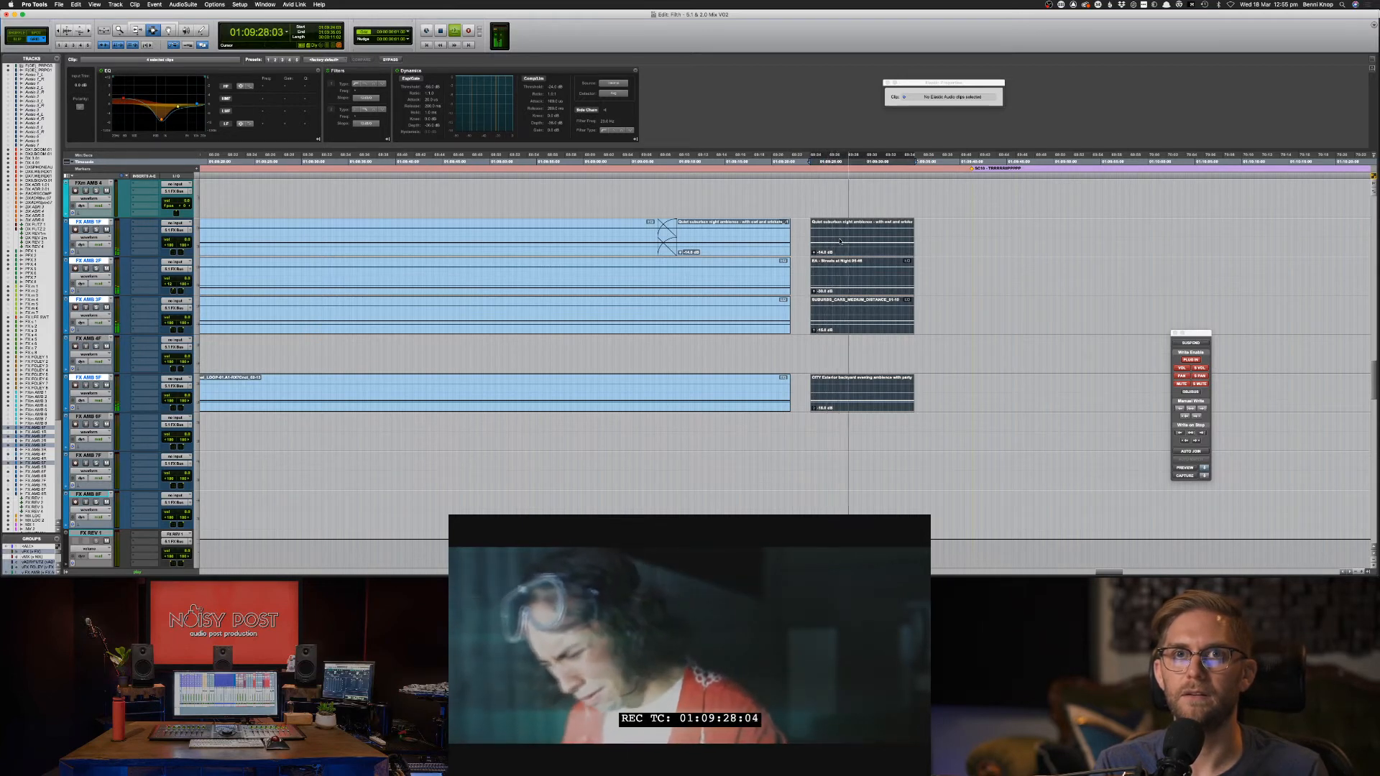
{"action": "key", "text": "space"}
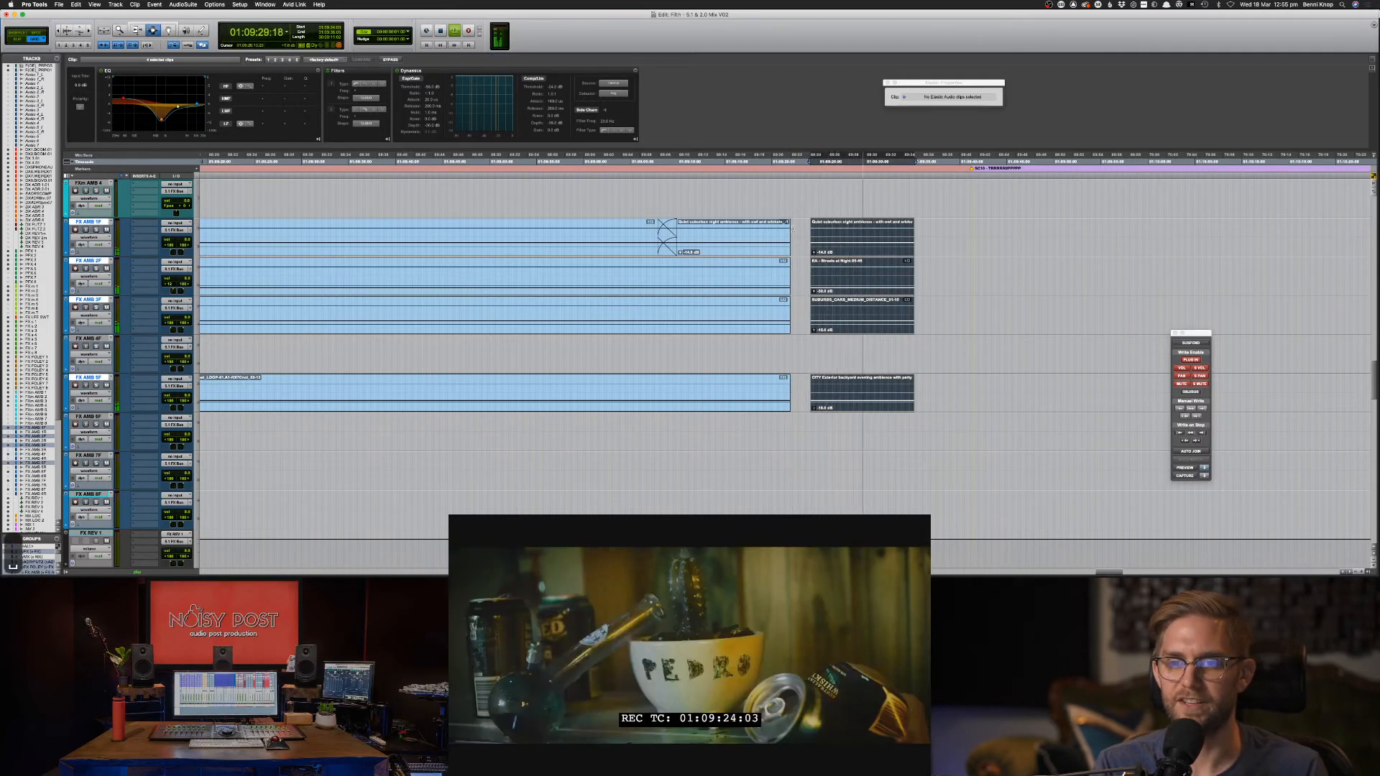
{"action": "double_click", "coordinate": [798, 231]}
{"action": "left_click", "coordinate": [781, 232]}
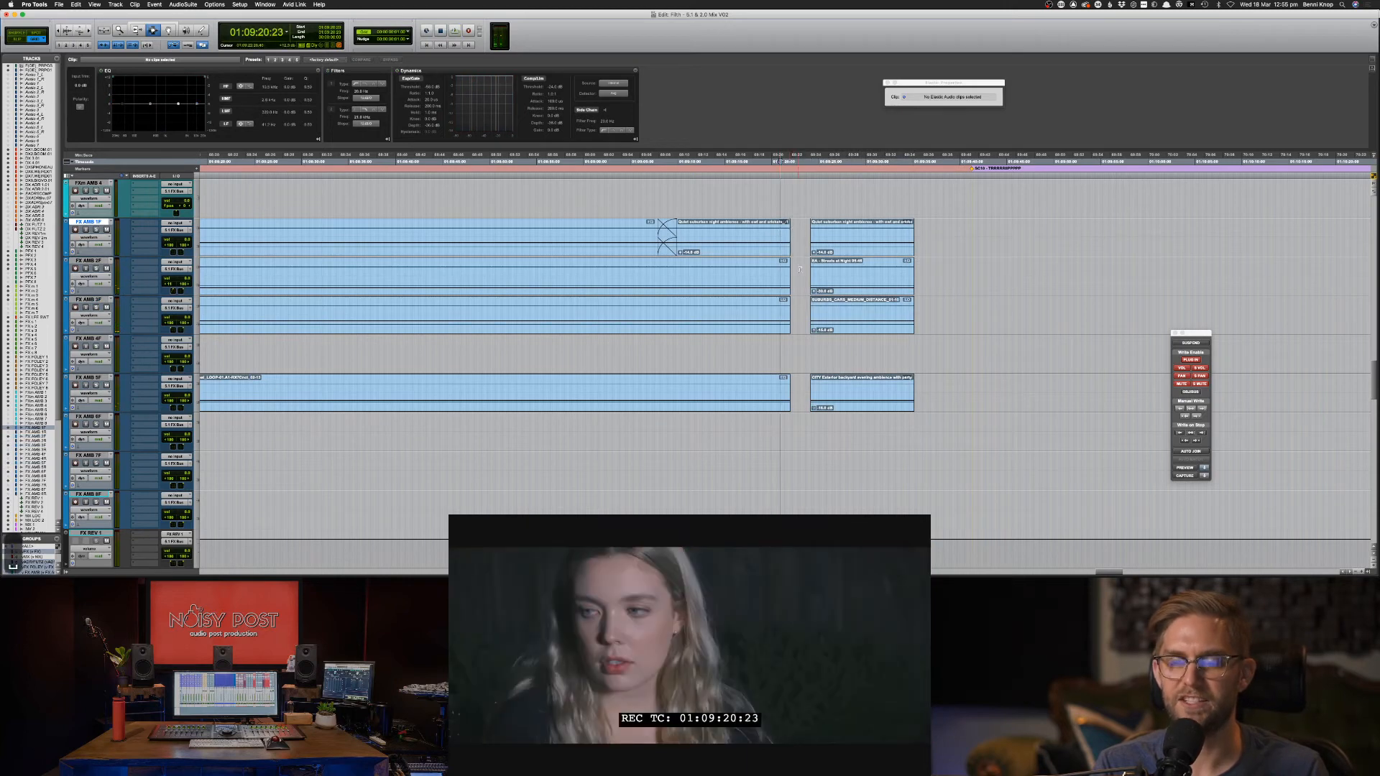
{"action": "key", "text": "space"}
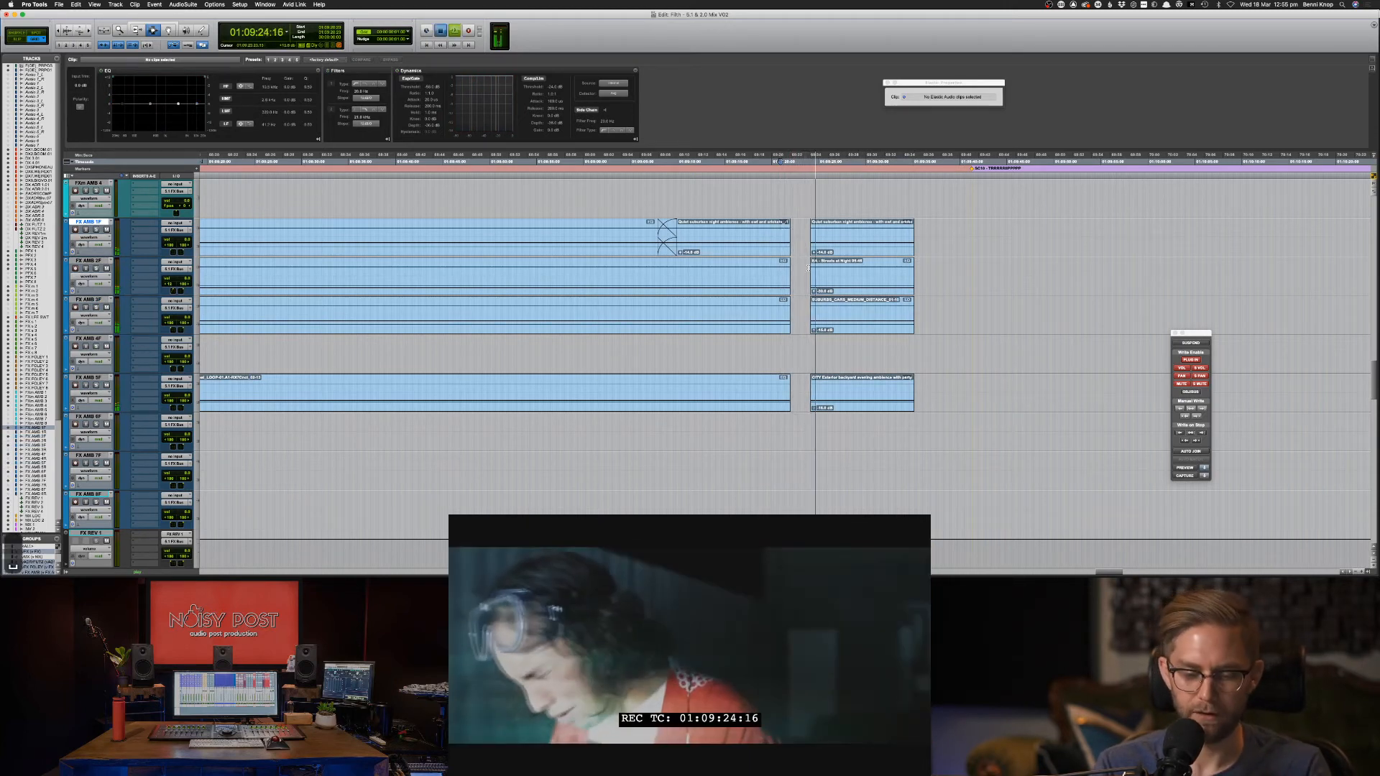
{"action": "key", "text": "space"}
{"action": "key", "text": "super+bracketright"}
{"action": "key", "text": "super+bracketright"}
{"action": "key", "text": "space"}
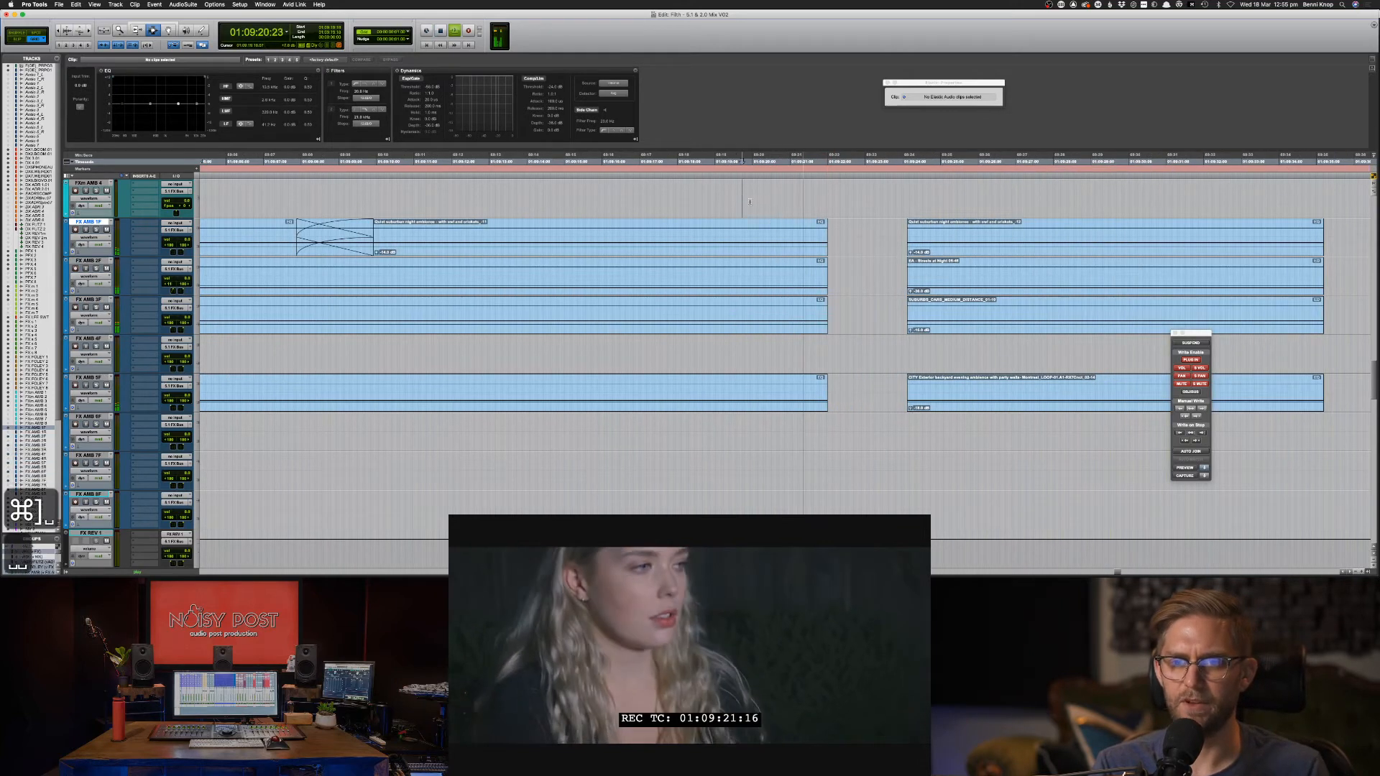
{"action": "scroll", "coordinate": [780, 221], "scroll_direction": "up", "scroll_amount": 2}
Review the scene playback from 01:09:17:12, 01:09:21:24, 01:09:19:09 and 01:08:56.
{"action": "scroll", "coordinate": [780, 221], "scroll_direction": "up", "scroll_amount": 15}
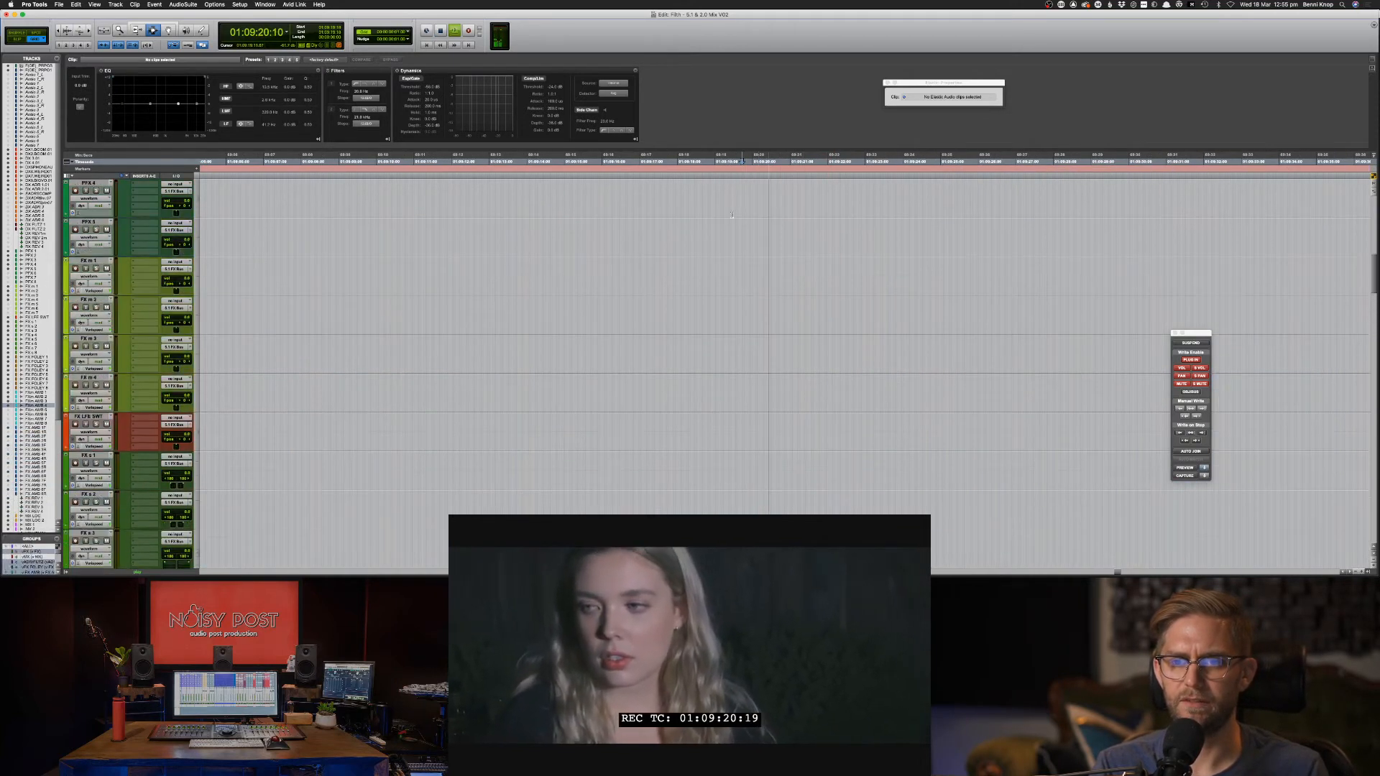
{"action": "key", "text": "space"}
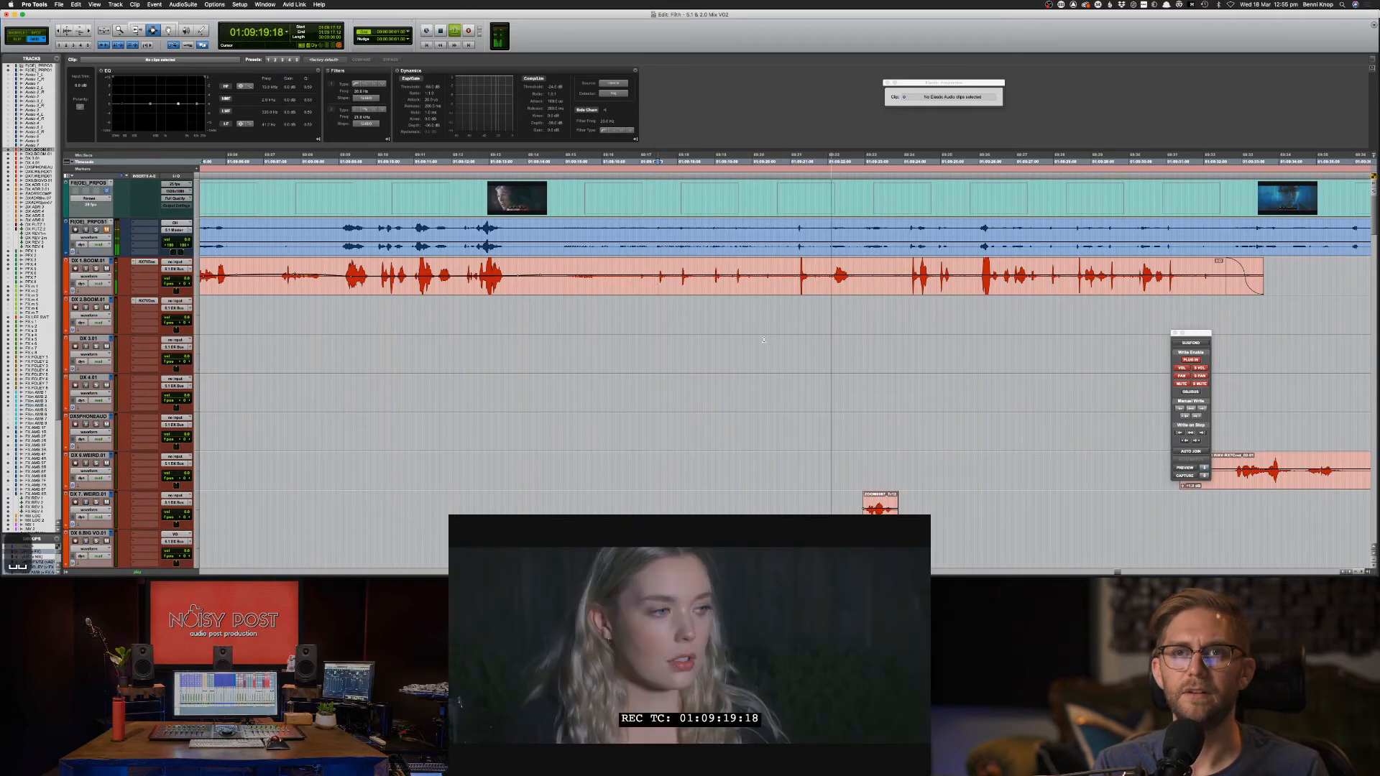
{"action": "left_click", "coordinate": [658, 271]}
{"action": "key", "text": "space"}
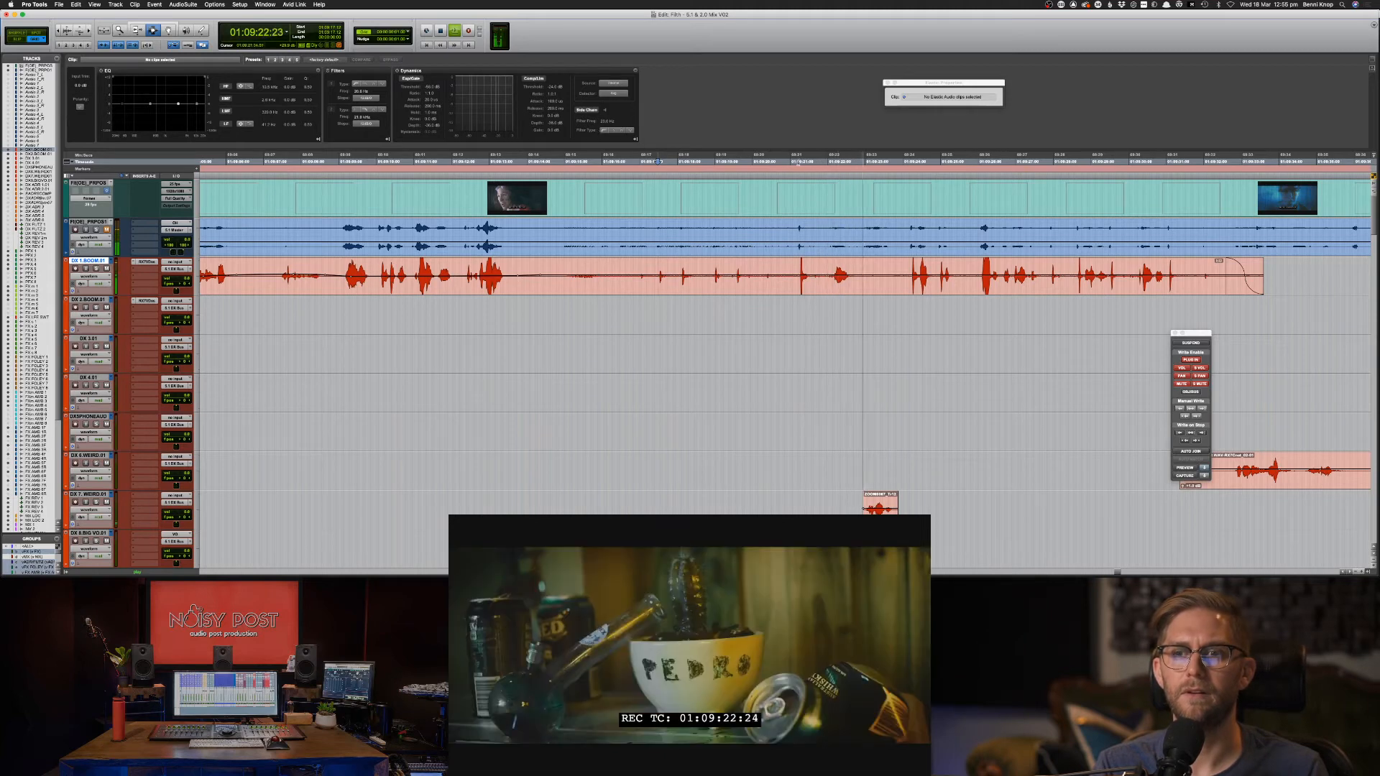
{"action": "key", "text": "space"}
{"action": "key", "text": "super+bracketleft"}
{"action": "key", "text": "super+bracketleft"}
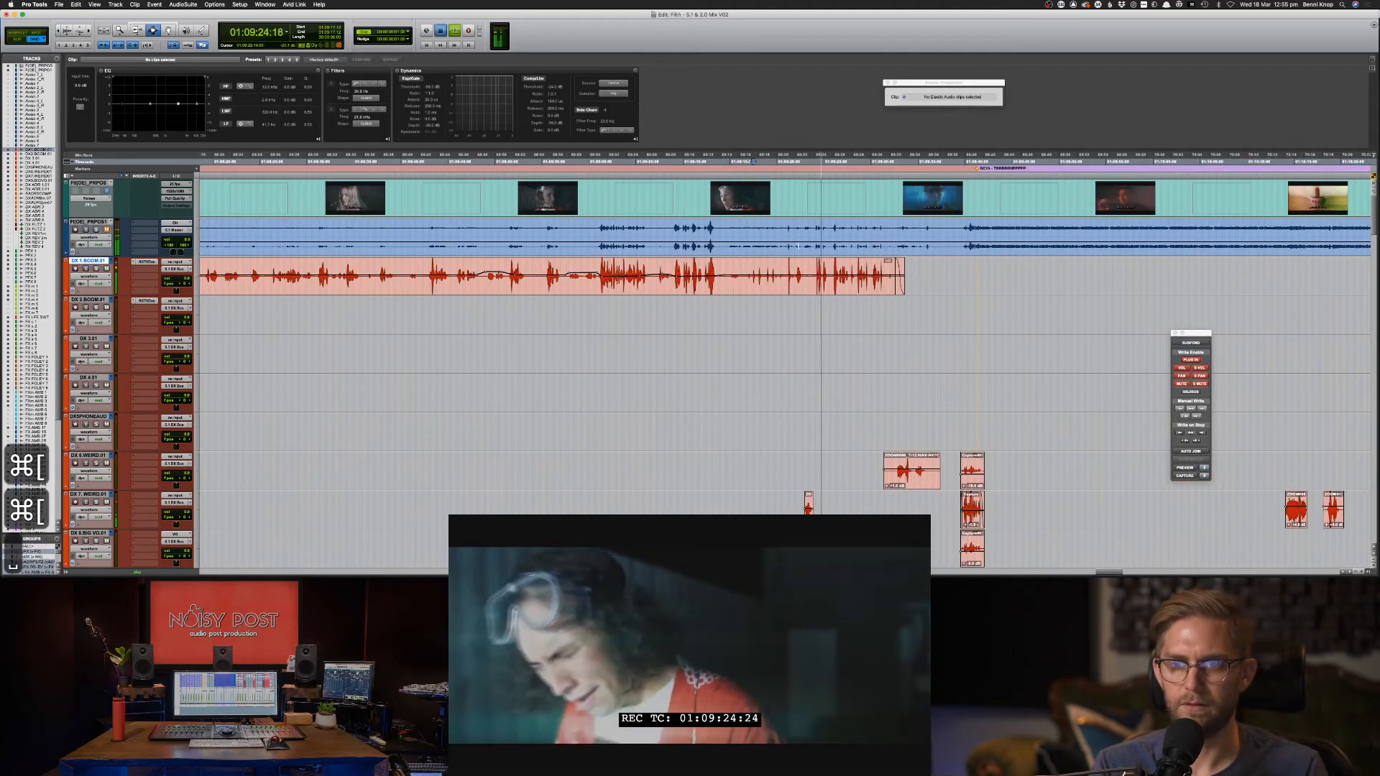
{"action": "left_click", "coordinate": [795, 237]}
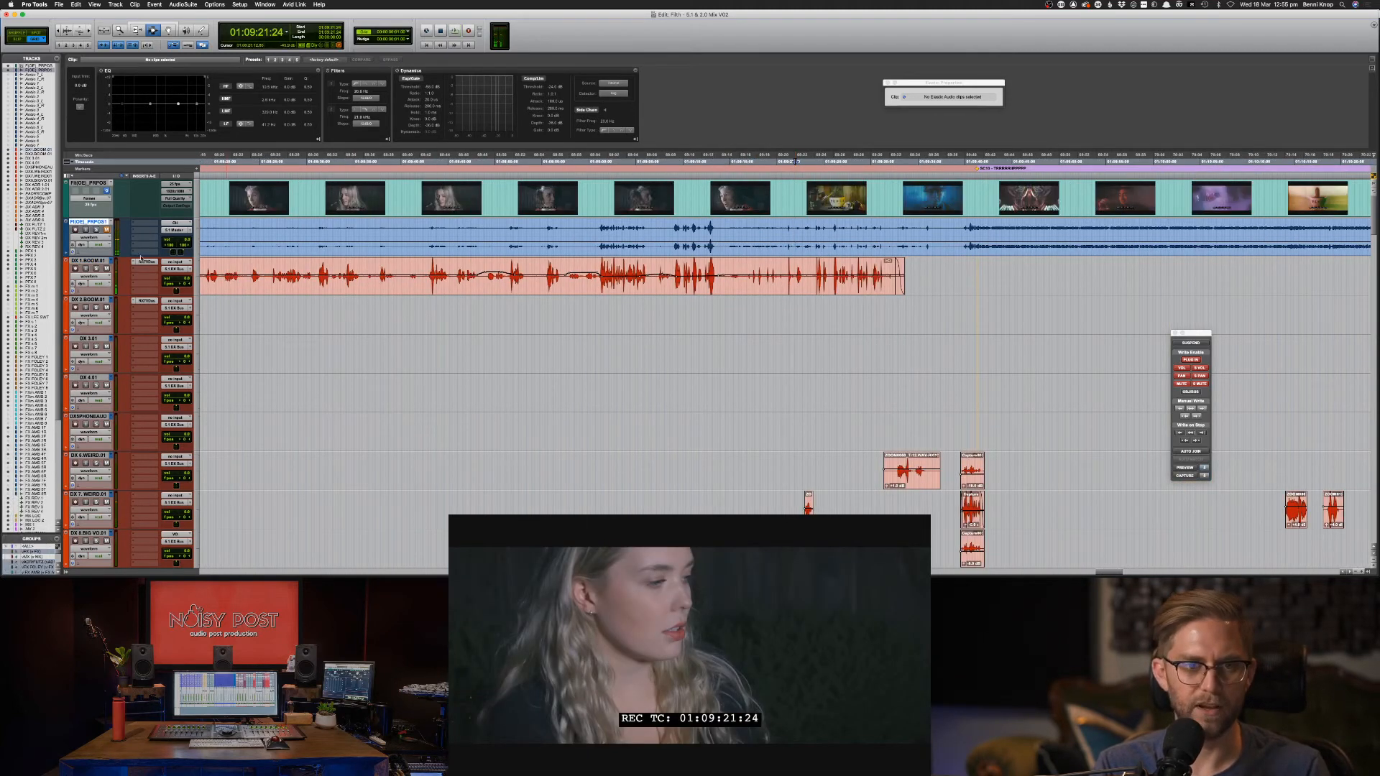
{"action": "key", "text": "space"}
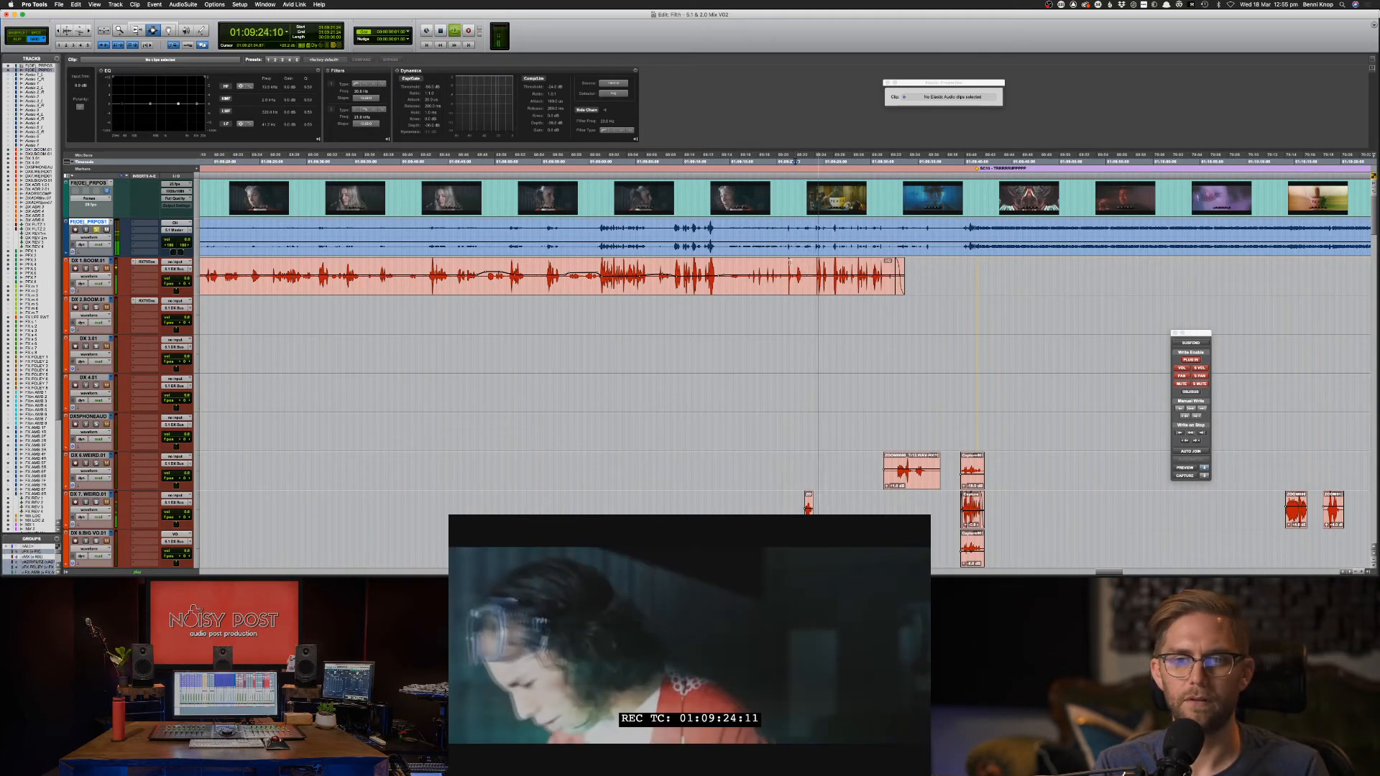
{"action": "key", "text": "space"}
{"action": "left_click", "coordinate": [771, 234]}
{"action": "key", "text": "space"}
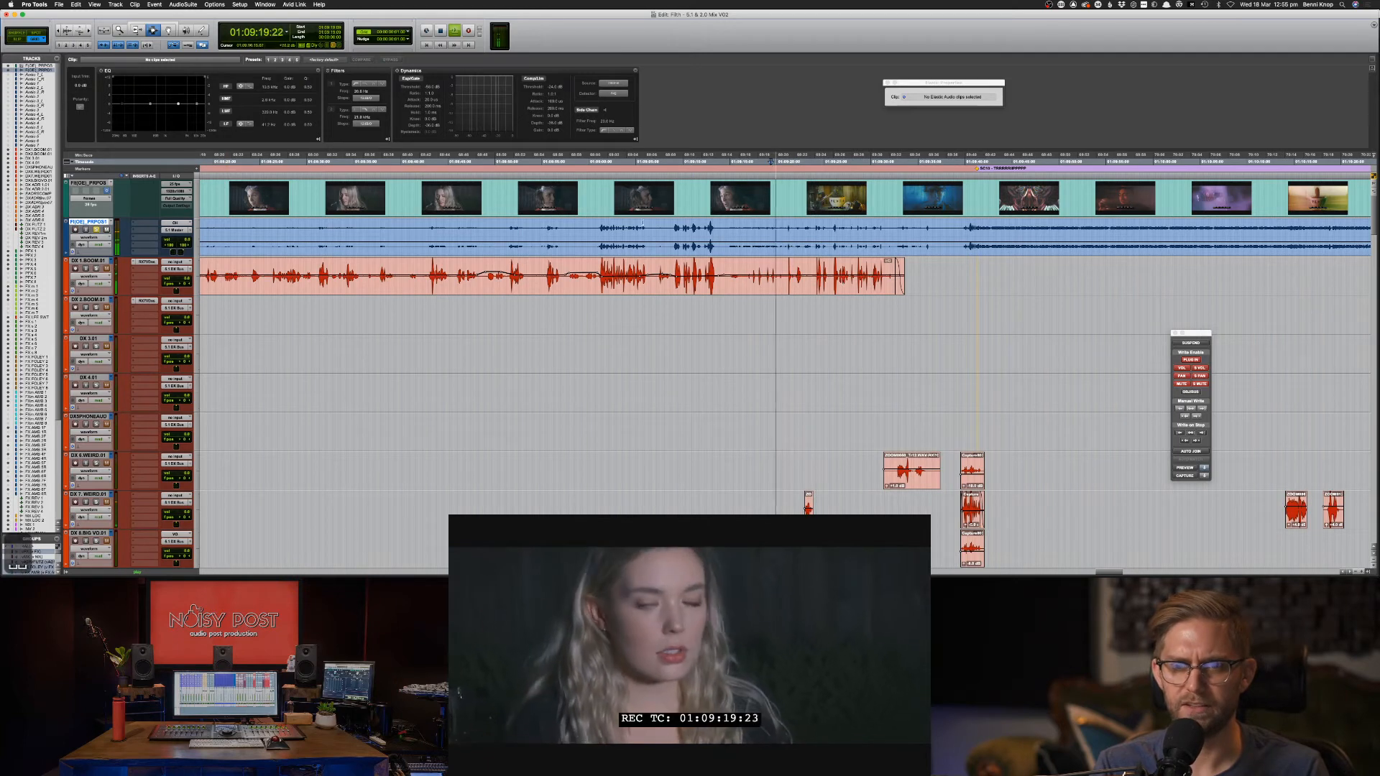
{"action": "key", "text": "space"}
{"action": "left_click", "coordinate": [554, 273]}
{"action": "key", "text": "space"}
Copy the ALL THE NIGHT 2 music clip and paste it one track down.
{"action": "scroll", "coordinate": [645, 268], "scroll_direction": "down", "scroll_amount": 15}
{"action": "scroll", "coordinate": [646, 268], "scroll_direction": "down", "scroll_amount": 20}
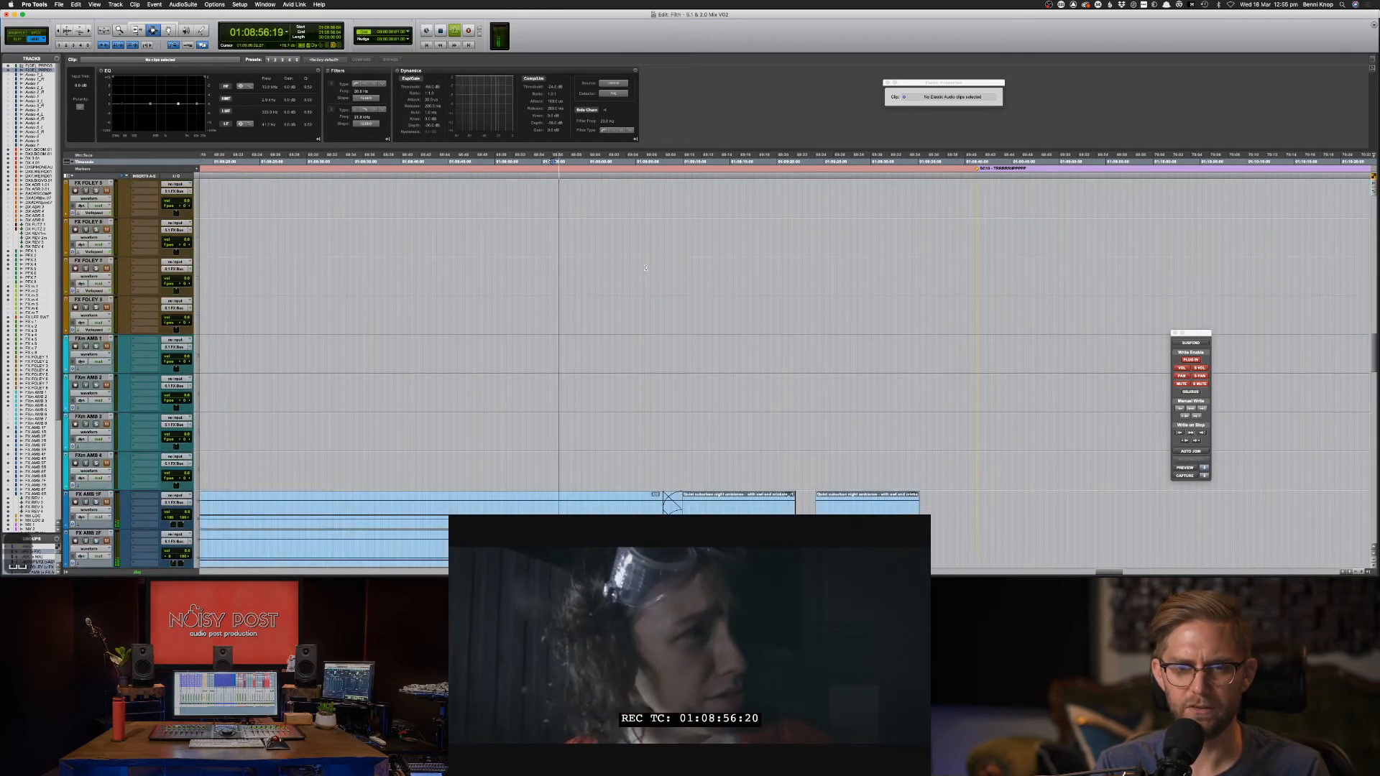
{"action": "scroll", "coordinate": [646, 268], "scroll_direction": "up", "scroll_amount": 10}
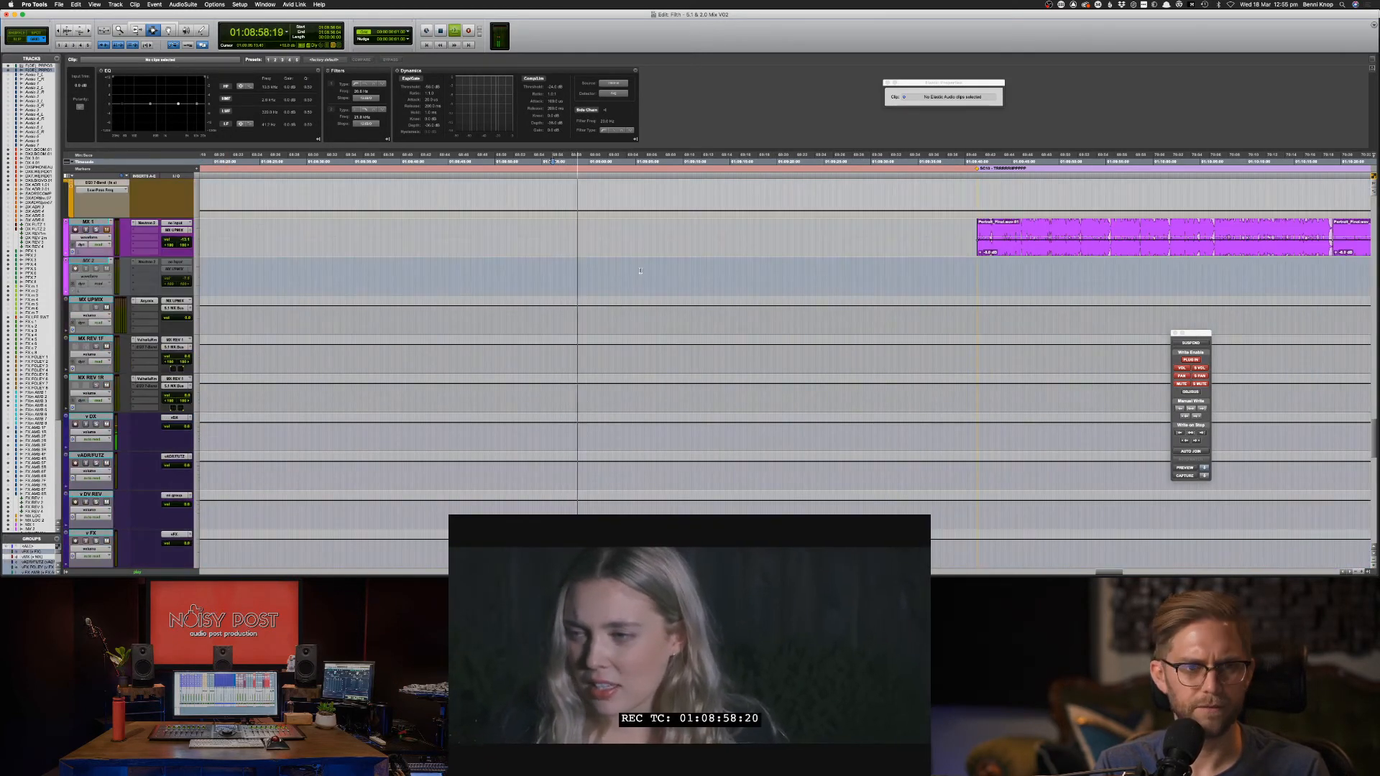
{"action": "key", "text": "super+bracketleft"}
{"action": "key", "text": "super+bracketleft"}
{"action": "key", "text": "super+bracketleft"}
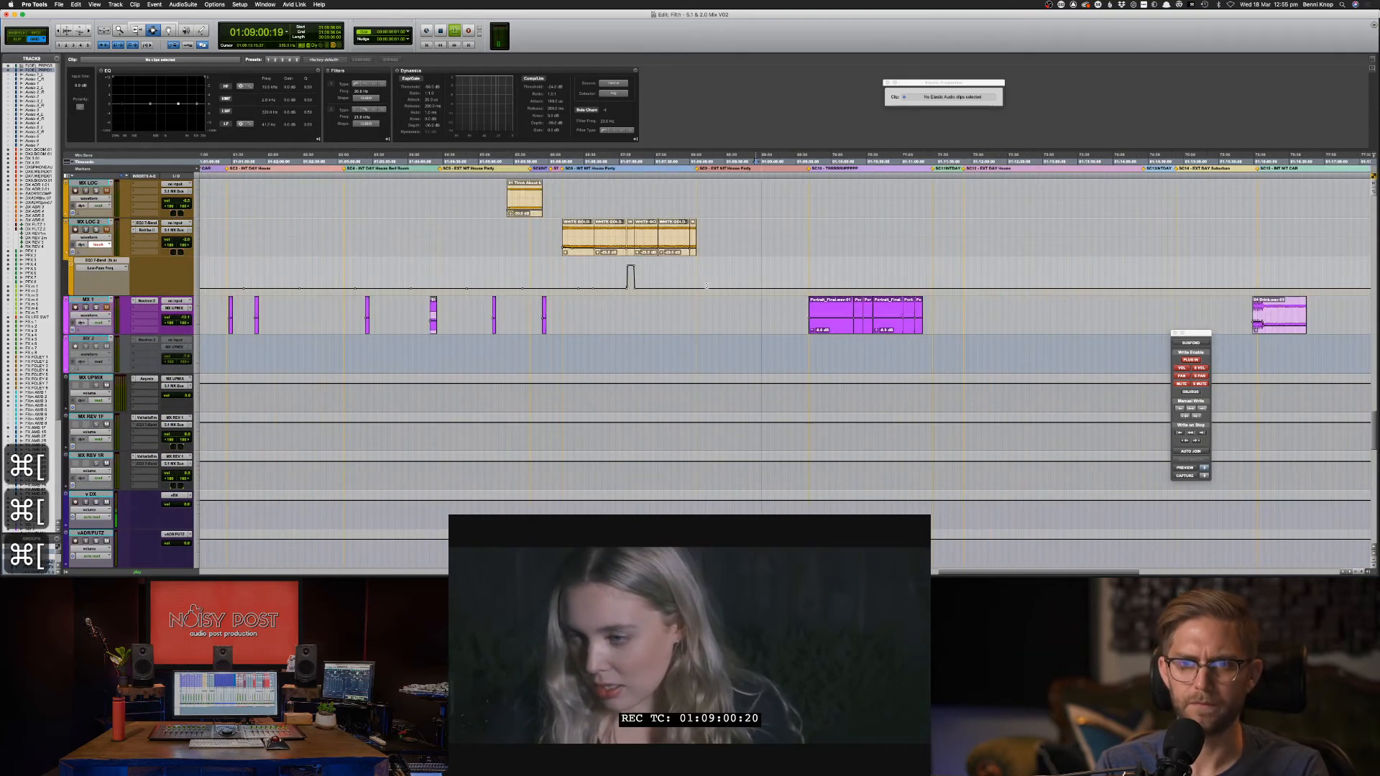
{"action": "scroll", "coordinate": [728, 239], "scroll_direction": "up", "scroll_amount": 2}
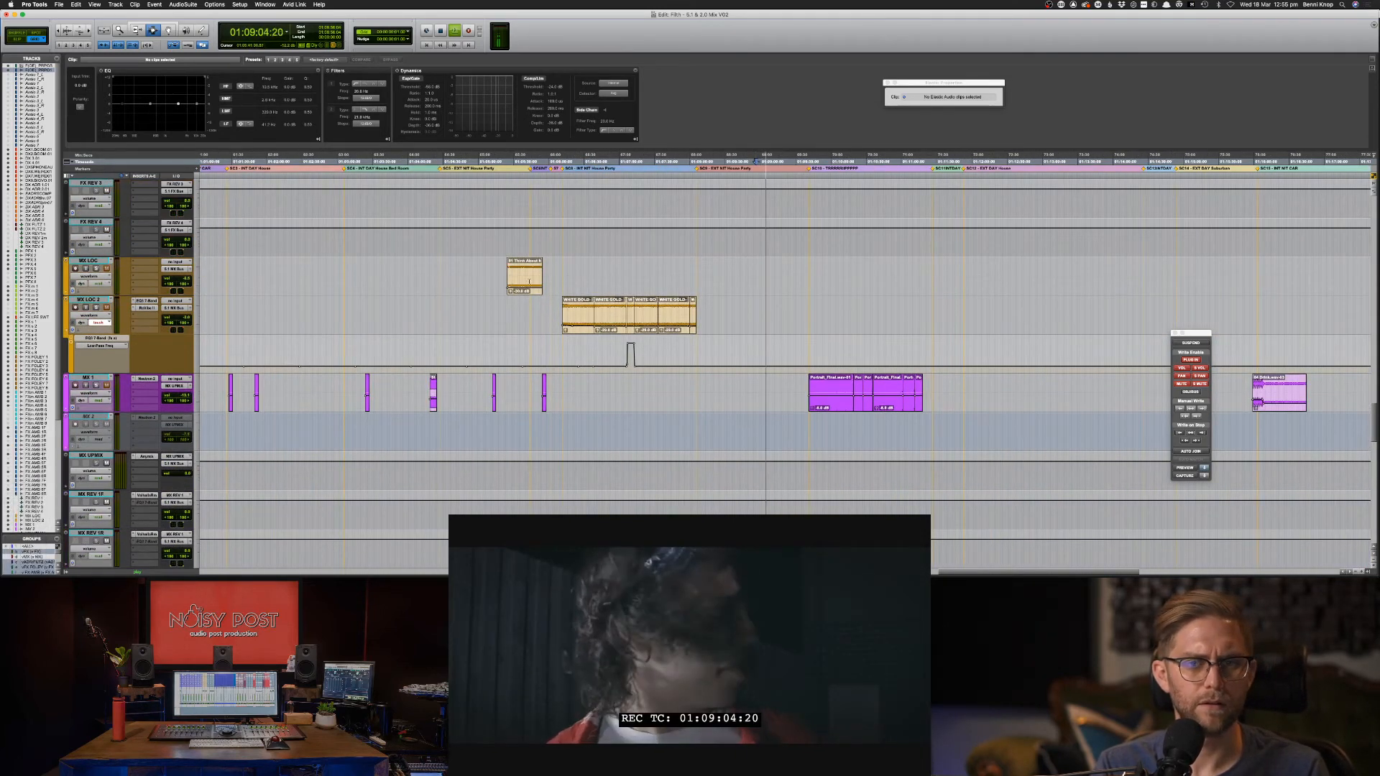
{"action": "scroll", "coordinate": [623, 323], "scroll_direction": "up", "scroll_amount": 2}
{"action": "scroll", "coordinate": [623, 323], "scroll_direction": "up", "scroll_amount": 15}
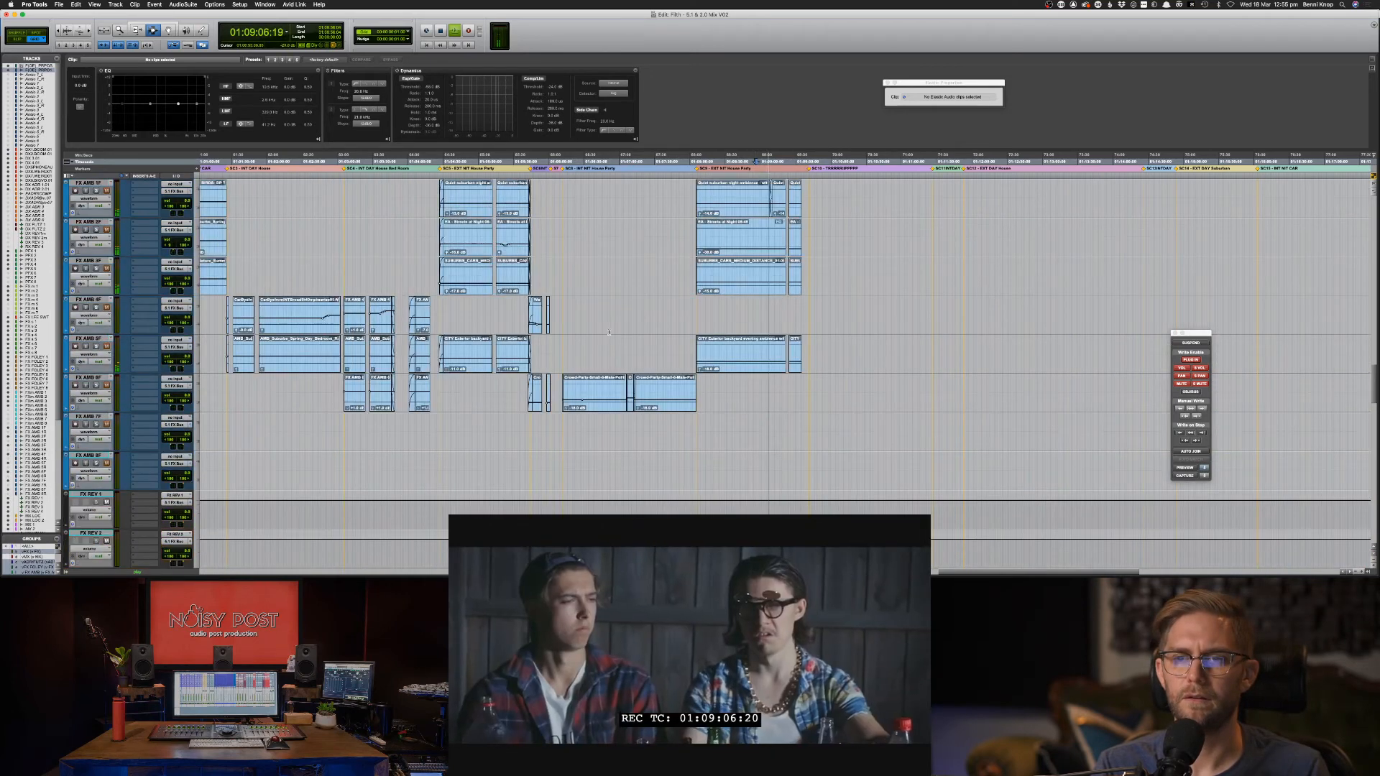
{"action": "scroll", "coordinate": [595, 335], "scroll_direction": "up", "scroll_amount": 20}
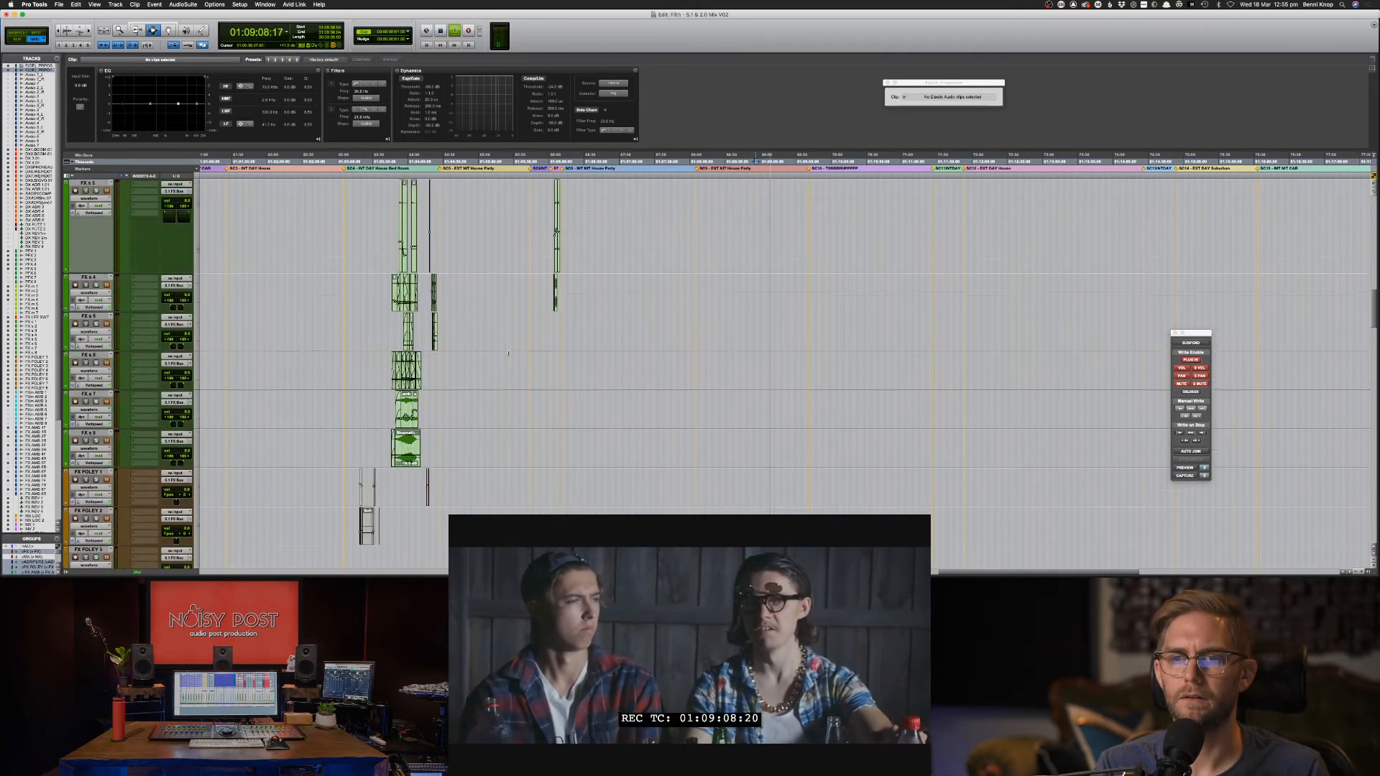
{"action": "scroll", "coordinate": [422, 338], "scroll_direction": "up", "scroll_amount": 6}
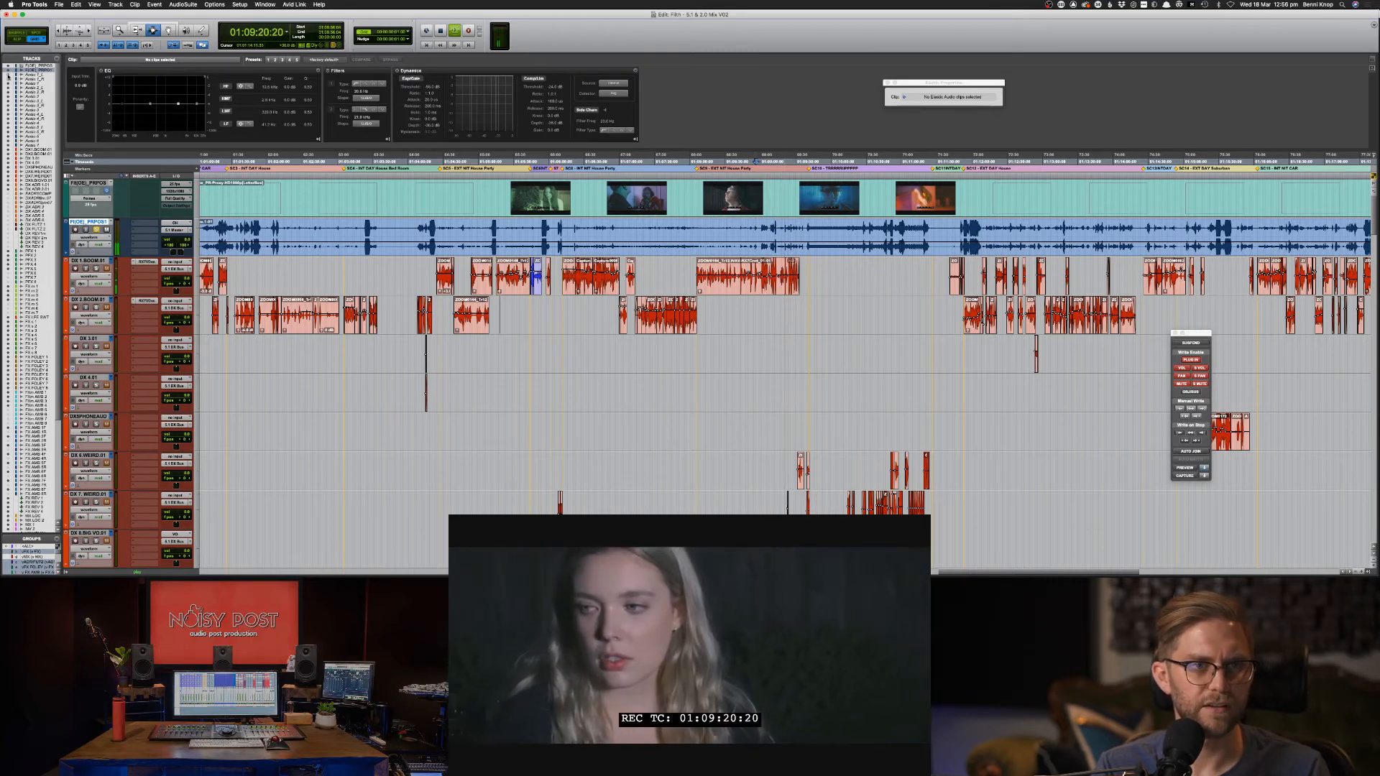
{"action": "scroll", "coordinate": [944, 362], "scroll_direction": "down", "scroll_amount": 5}
{"action": "scroll", "coordinate": [943, 362], "scroll_direction": "up", "scroll_amount": 10}
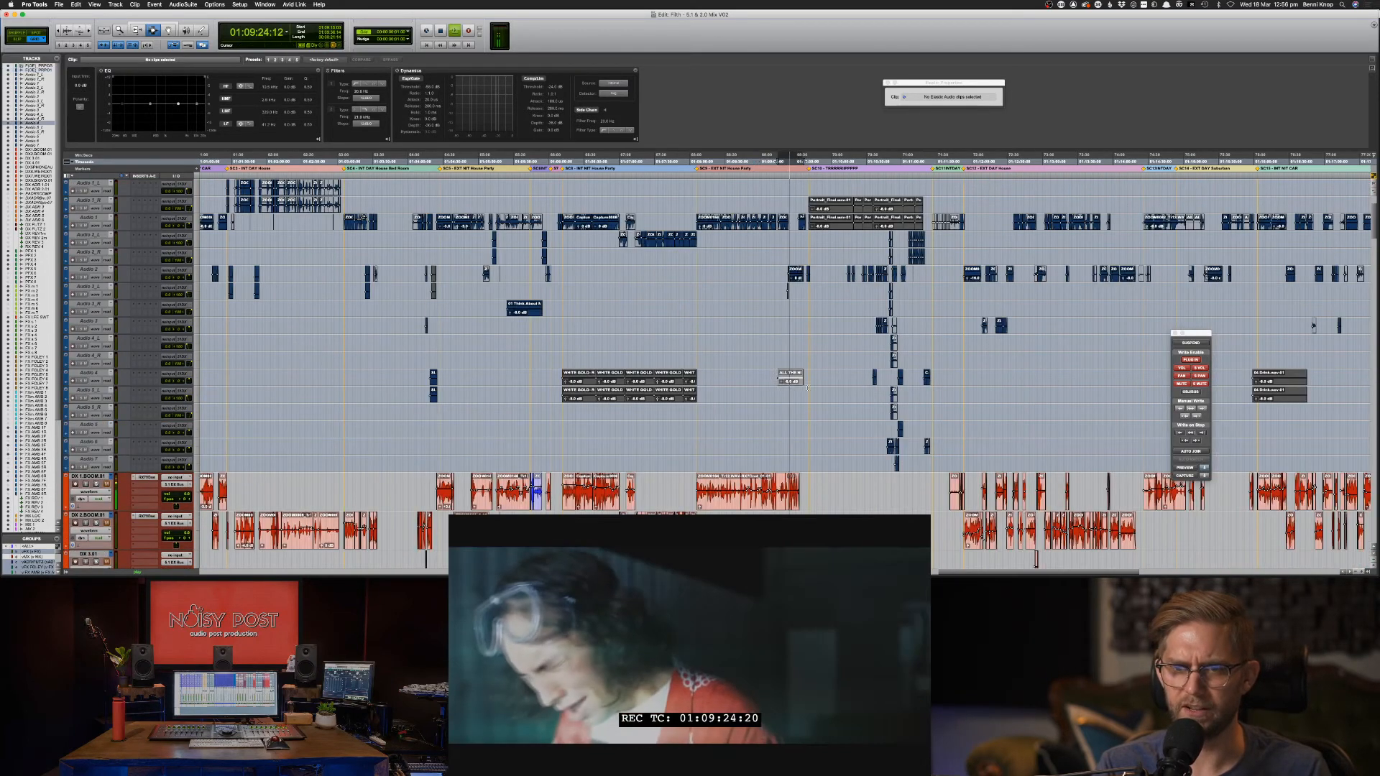
{"action": "key", "text": "super+c"}
{"action": "key", "text": "semicolon"}
{"action": "key", "text": "super+v"}
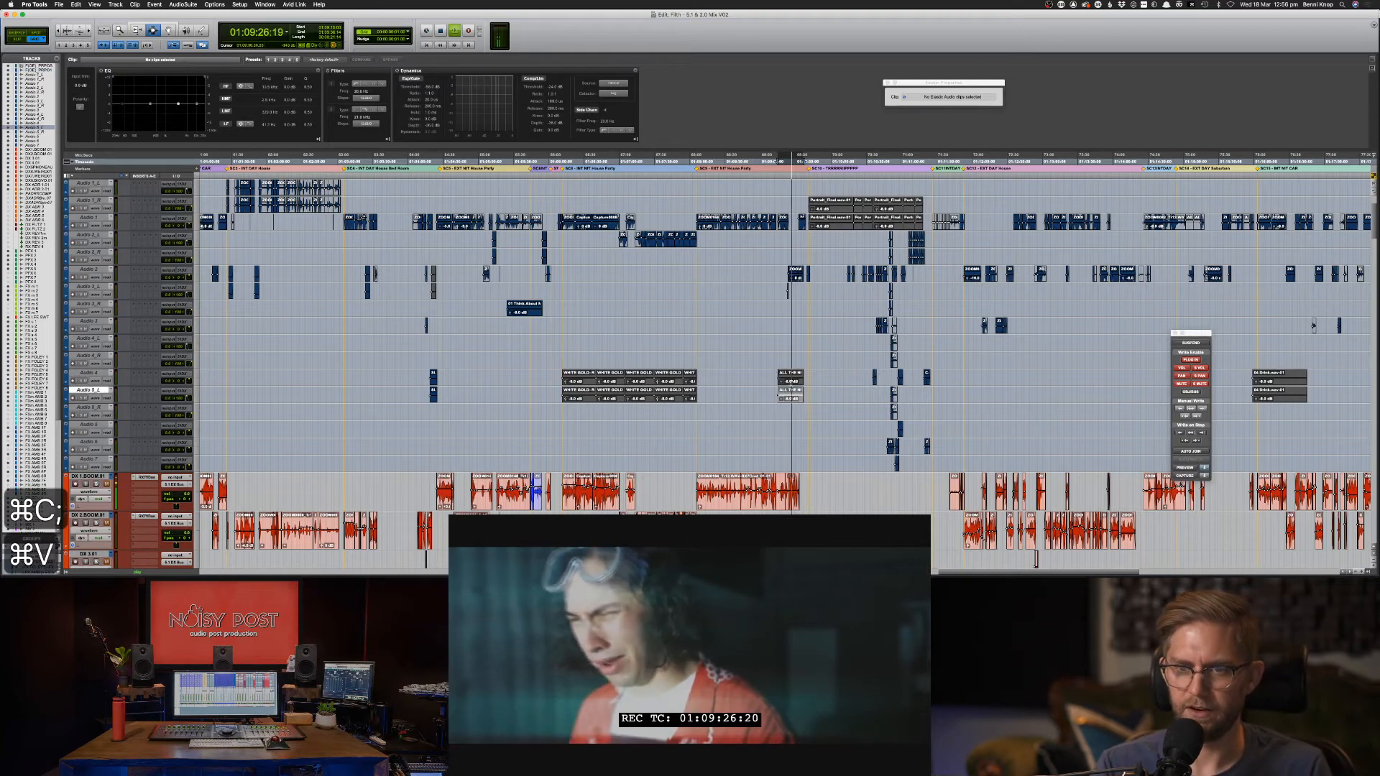
{"action": "left_click", "coordinate": [790, 383], "text": "shift"}
{"action": "key", "text": "space"}
Paste ALL THE NIGHT 2 onto MX LOC, unmute it and play the scene.
{"action": "key", "text": "super+c"}
{"action": "key", "text": "semicolon"}
{"action": "key", "text": "semicolon"}
{"action": "key", "text": "semicolon"}
{"action": "key", "text": "semicolon"}
{"action": "key", "text": "semicolon"}
{"action": "key", "text": "semicolon"}
{"action": "key", "text": "semicolon"}
{"action": "key", "text": "semicolon"}
{"action": "key", "text": "semicolon"}
{"action": "key", "text": "semicolon"}
{"action": "key", "text": "semicolon"}
{"action": "key", "text": "semicolon"}
{"action": "key", "text": "semicolon"}
{"action": "key", "text": "semicolon"}
{"action": "key", "text": "semicolon"}
{"action": "key", "text": "semicolon"}
{"action": "key", "text": "semicolon"}
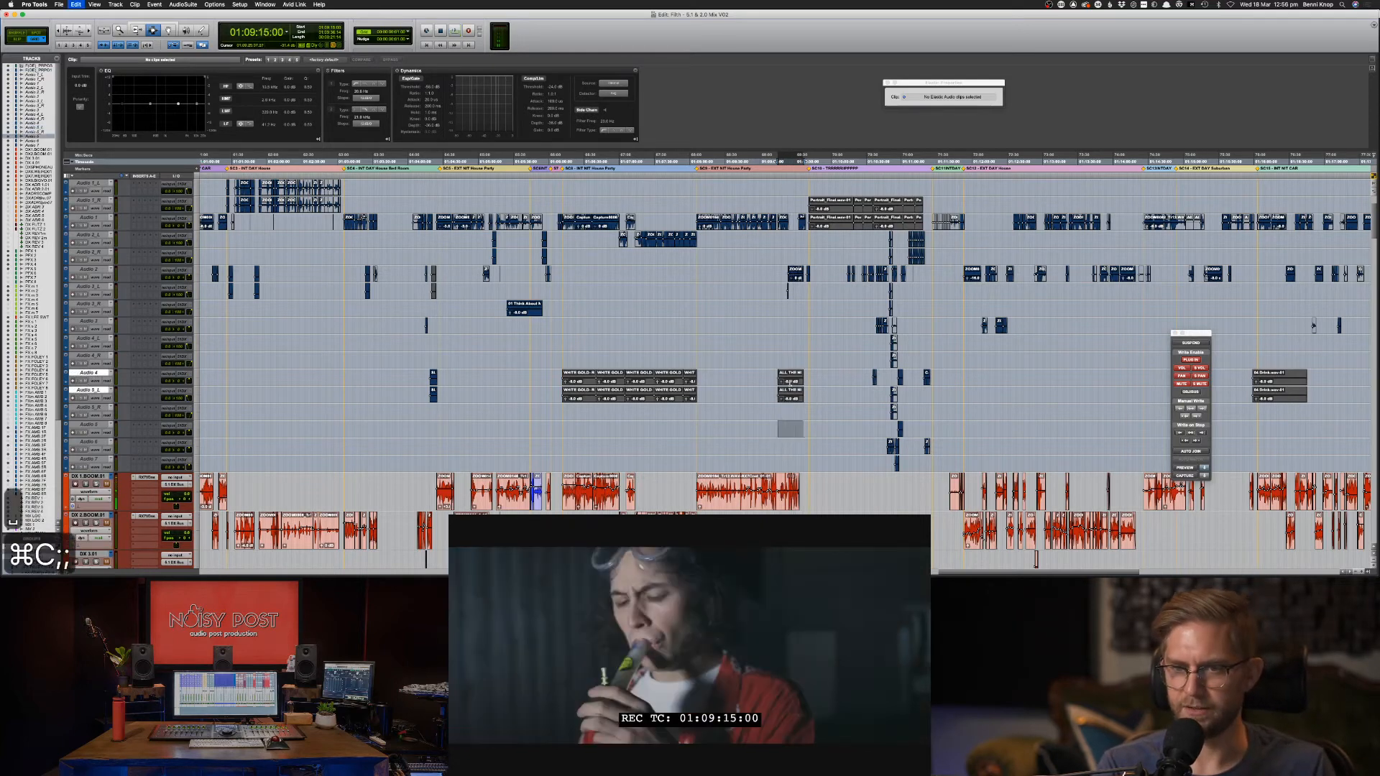
{"action": "key", "text": "semicolon"}
{"action": "key", "text": "semicolon"}
{"action": "key", "text": "semicolon"}
{"action": "key", "text": "semicolon"}
{"action": "key", "text": "semicolon"}
{"action": "key", "text": "semicolon"}
{"action": "key", "text": "semicolon"}
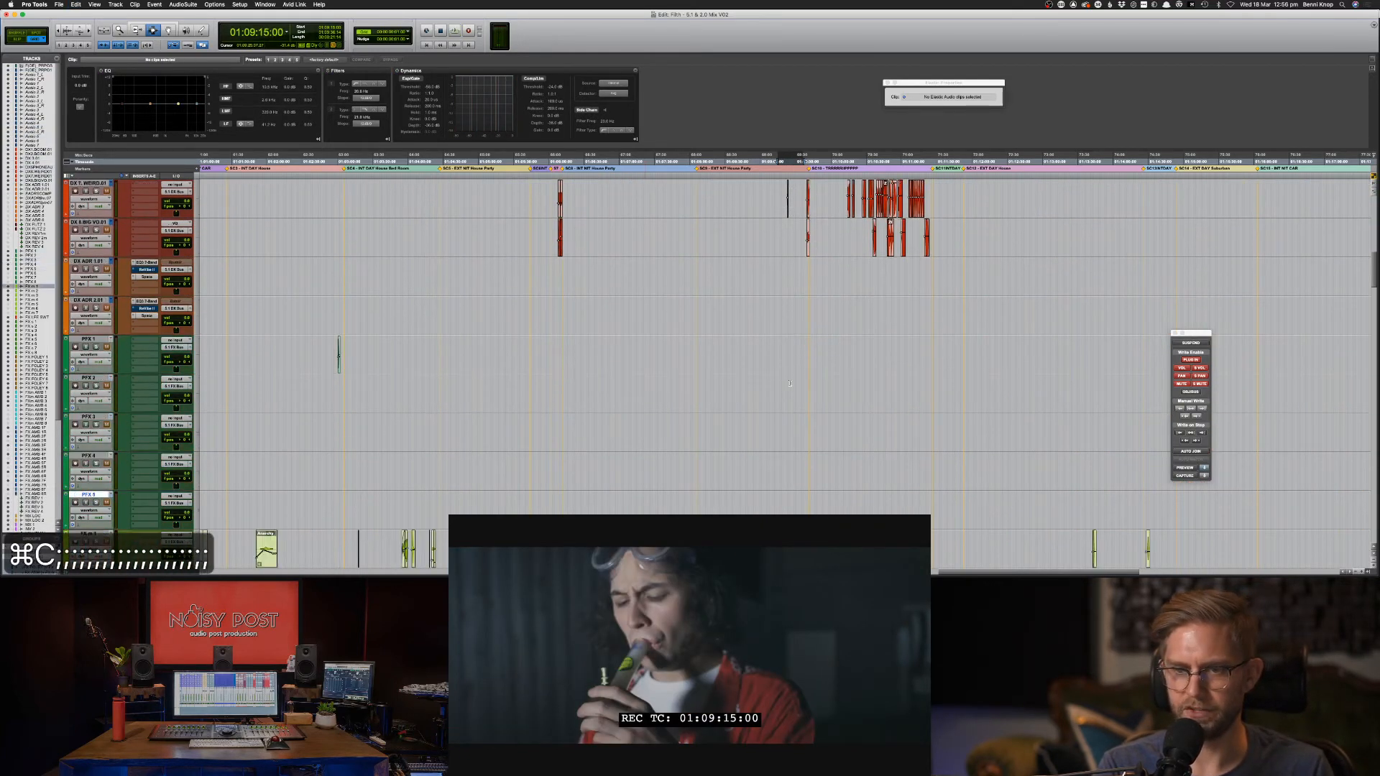
{"action": "key", "text": "semicolon"}
{"action": "key", "text": "semicolon"}
{"action": "key", "text": "semicolon"}
{"action": "key", "text": "semicolon"}
{"action": "key", "text": "semicolon"}
{"action": "key", "text": "semicolon"}
{"action": "key", "text": "semicolon"}
{"action": "key", "text": "semicolon"}
{"action": "key", "text": "semicolon"}
{"action": "key", "text": "semicolon"}
{"action": "key", "text": "semicolon"}
{"action": "key", "text": "semicolon"}
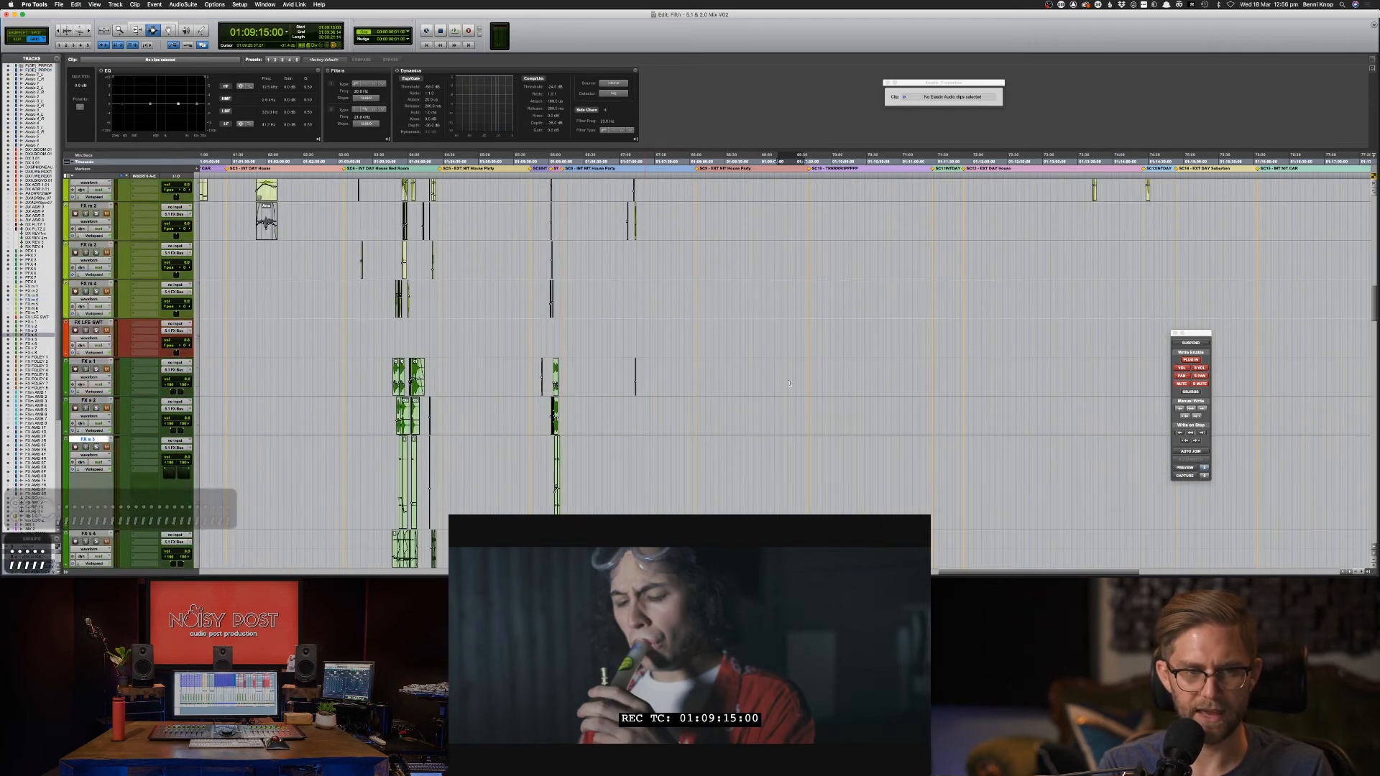
{"action": "key", "text": "semicolon"}
{"action": "key", "text": "semicolon"}
{"action": "key", "text": "semicolon"}
{"action": "key", "text": "semicolon"}
{"action": "key", "text": "semicolon"}
{"action": "key", "text": "semicolon"}
{"action": "key", "text": "semicolon"}
{"action": "key", "text": "semicolon"}
{"action": "key", "text": "semicolon"}
{"action": "key", "text": "semicolon"}
{"action": "key", "text": "semicolon"}
{"action": "key", "text": "semicolon"}
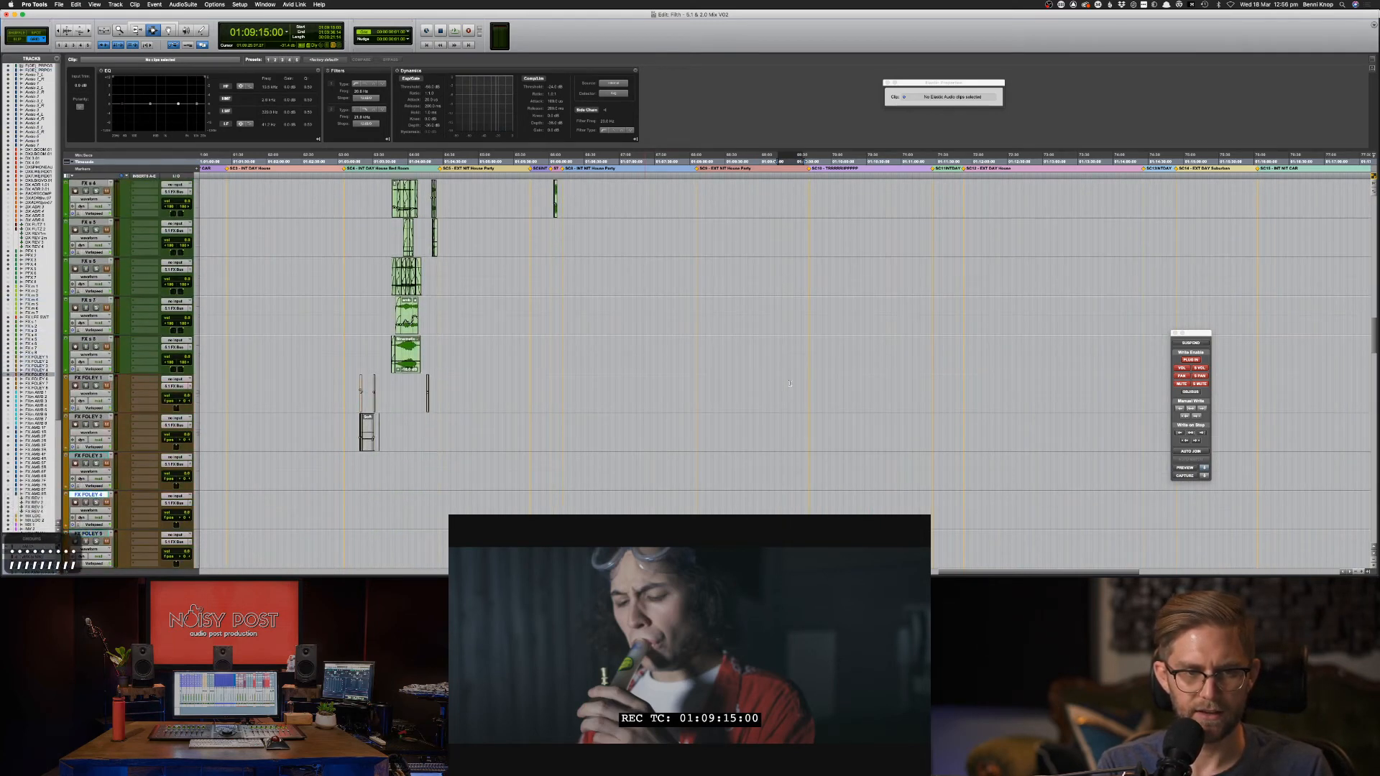
{"action": "key", "text": "semicolon"}
{"action": "key", "text": "semicolon"}
{"action": "key", "text": "semicolon"}
{"action": "key", "text": "semicolon"}
{"action": "key", "text": "semicolon"}
{"action": "key", "text": "semicolon"}
{"action": "key", "text": "semicolon"}
{"action": "key", "text": "semicolon"}
{"action": "key", "text": "semicolon"}
{"action": "key", "text": "semicolon"}
{"action": "key", "text": "semicolon"}
{"action": "key", "text": "semicolon"}
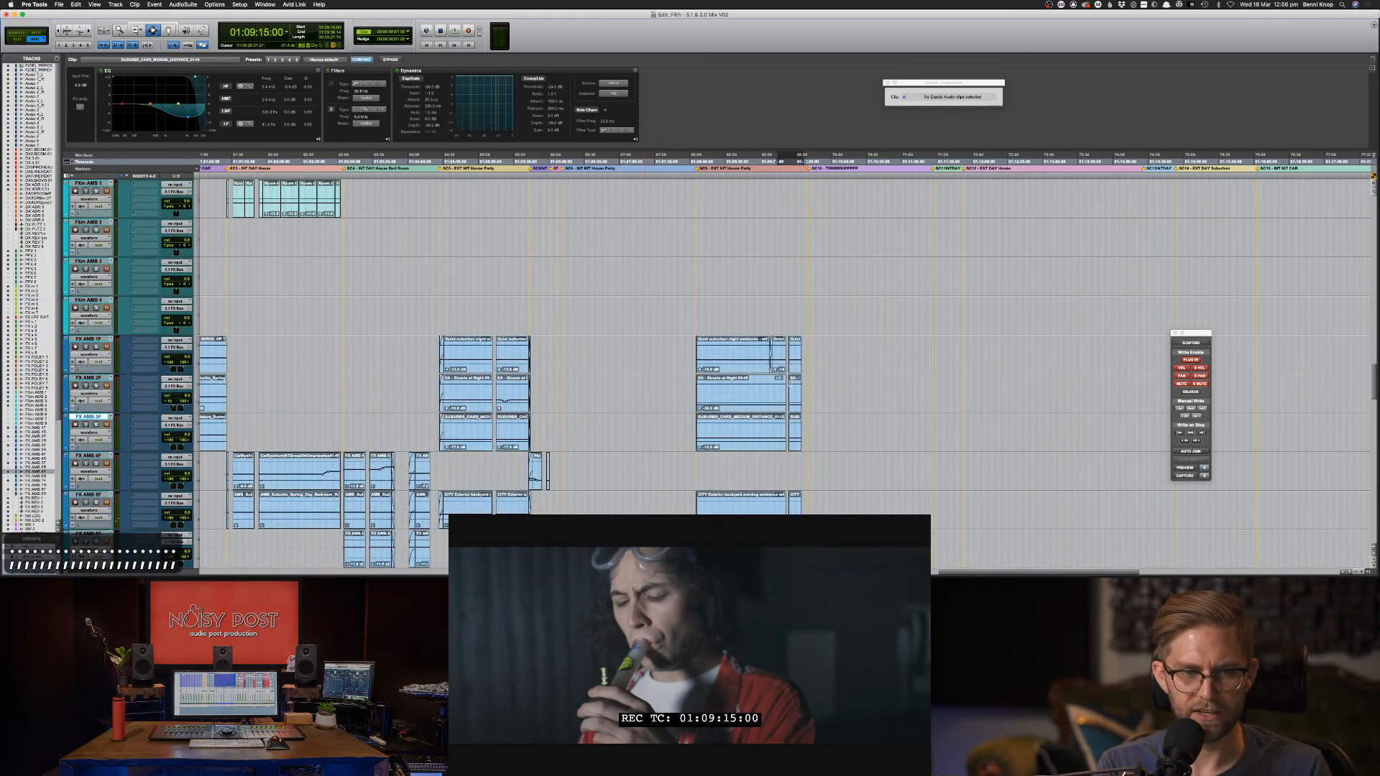
{"action": "key", "text": "semicolon"}
{"action": "key", "text": "semicolon"}
{"action": "key", "text": "semicolon"}
{"action": "key", "text": "semicolon"}
{"action": "key", "text": "p"}
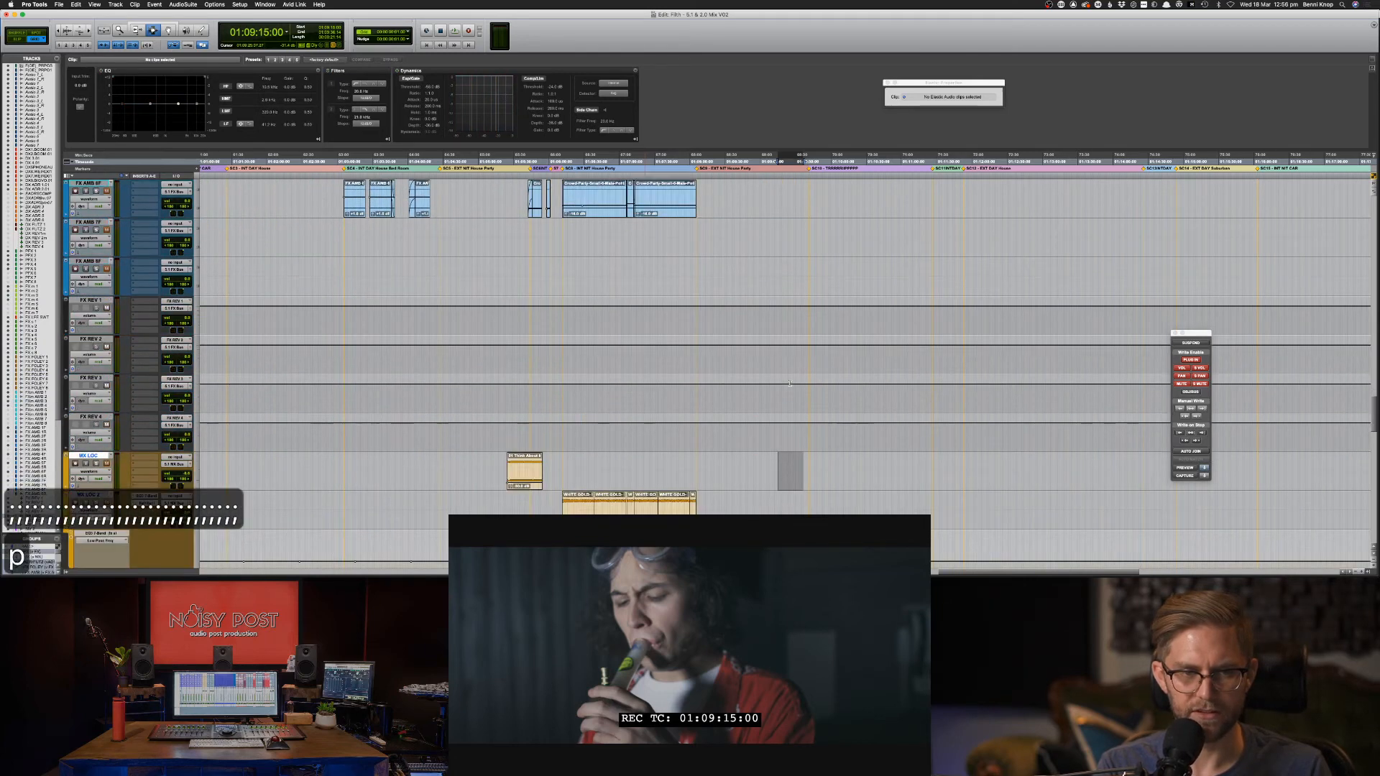
{"action": "key", "text": "cmd+v"}
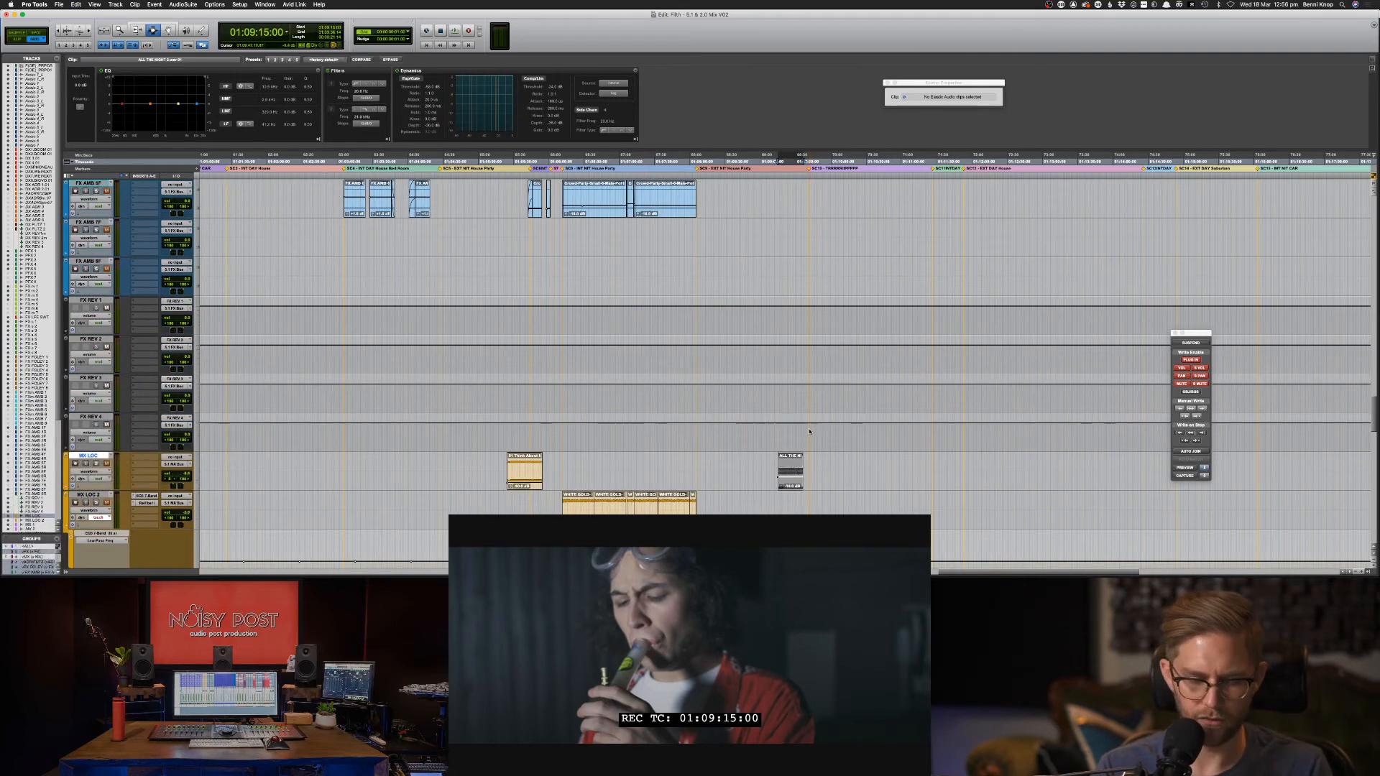
{"action": "key", "text": "cmd+m"}
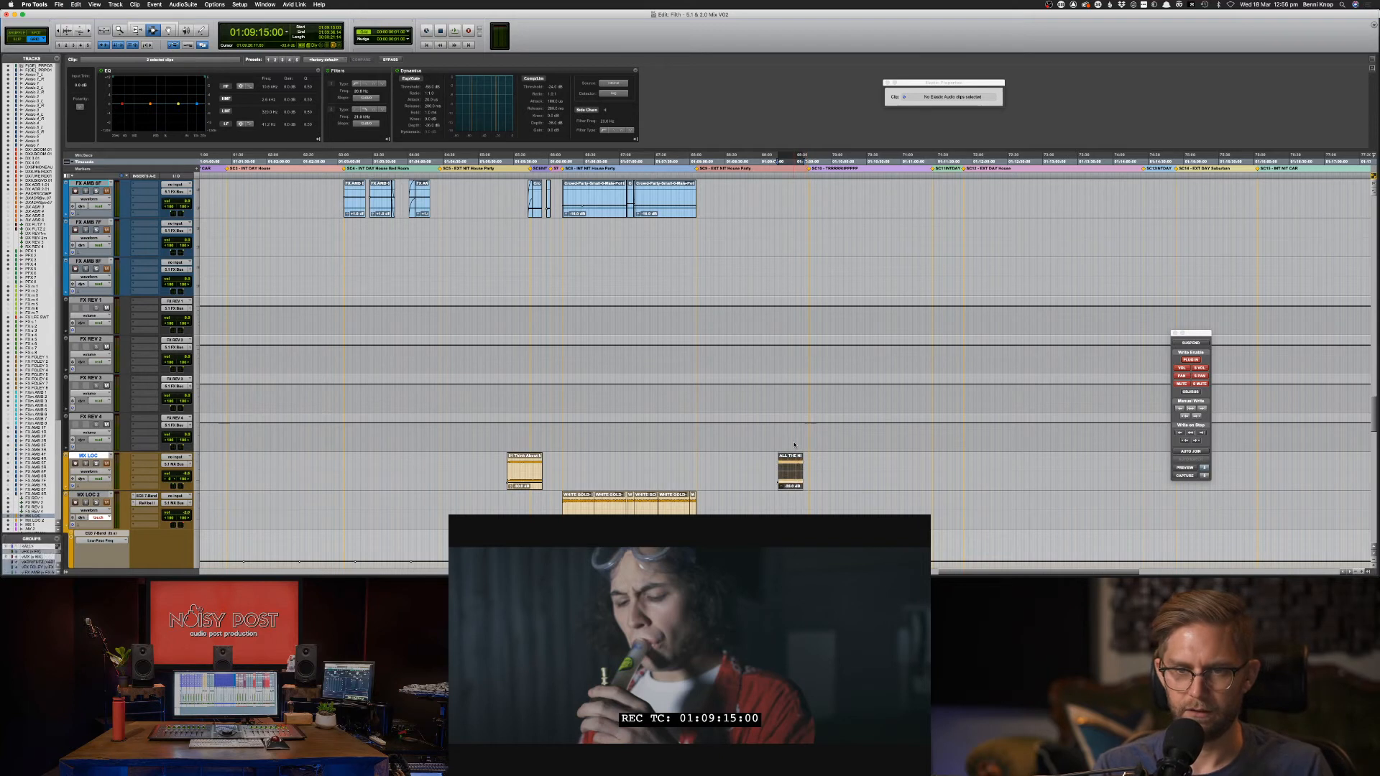
{"action": "key", "text": "space"}
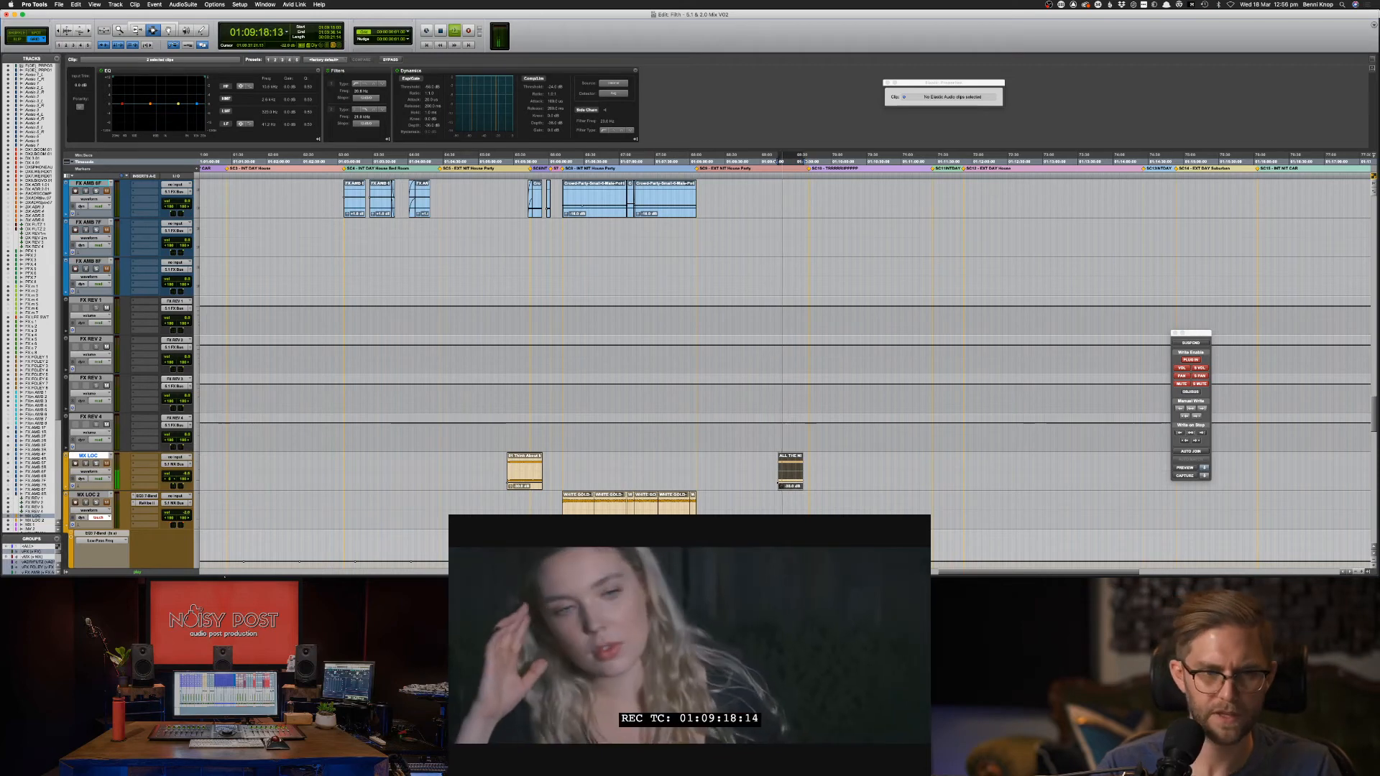
Insert FutzBox on an MX LOC insert slot by searching 'fut' in the plug-in search.
{"action": "left_click", "coordinate": [144, 459]}
{"action": "mouse_move", "coordinate": [155, 458]}
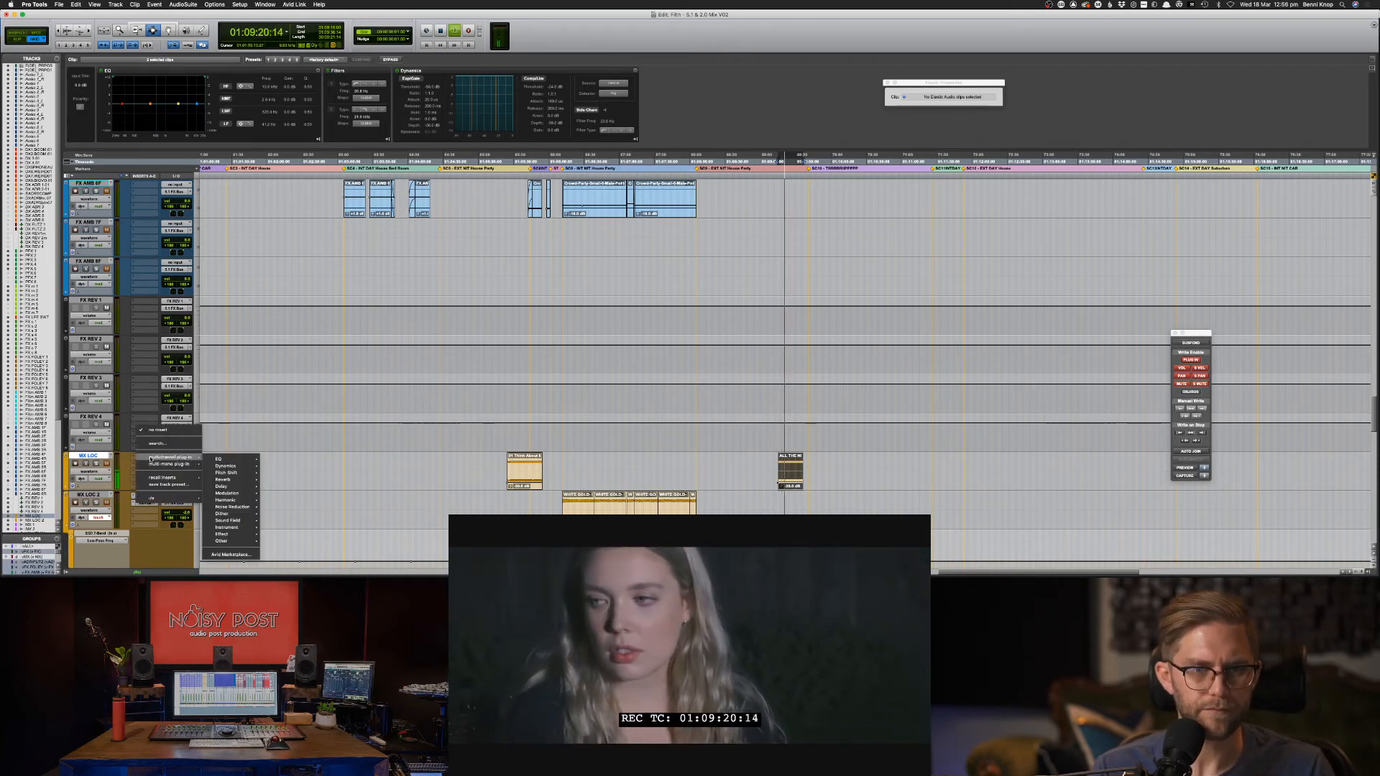
{"action": "mouse_move", "coordinate": [229, 459]}
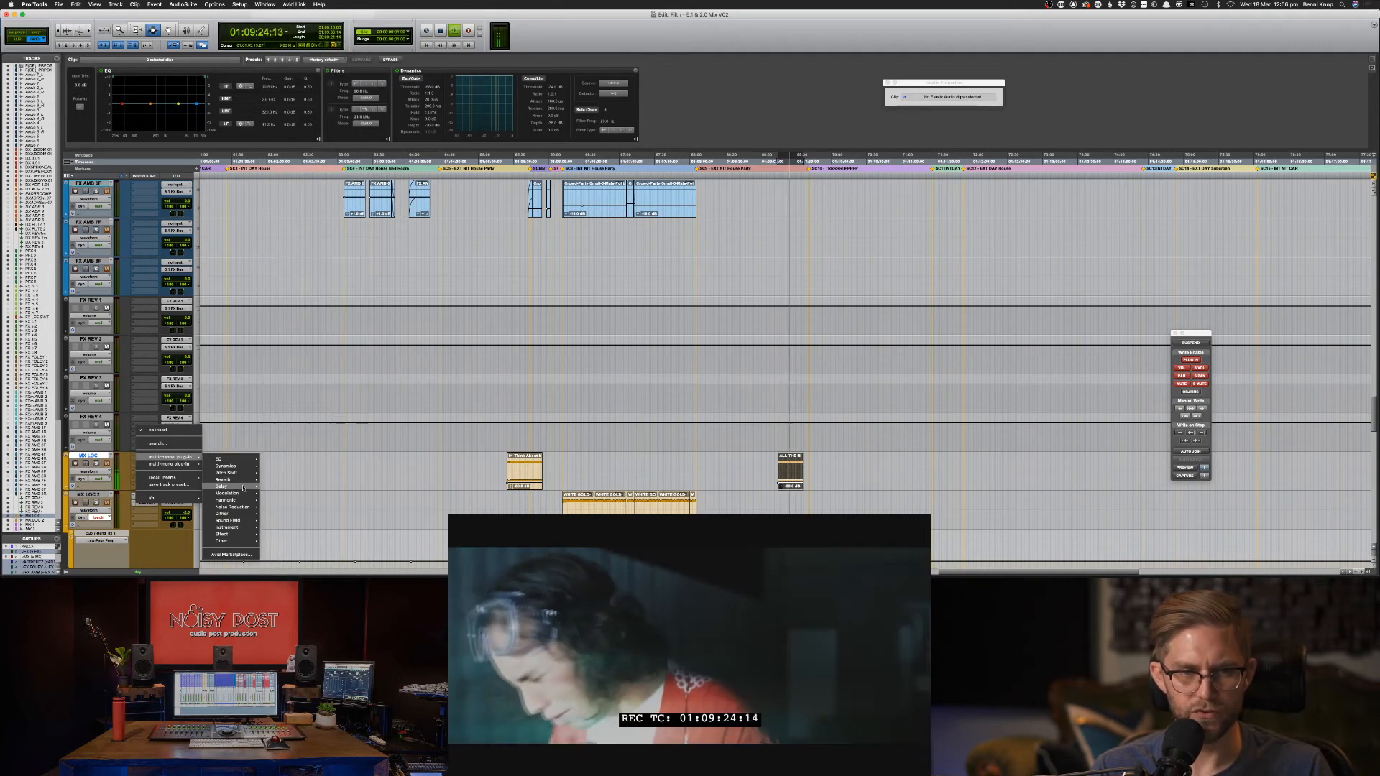
{"action": "mouse_move", "coordinate": [230, 493]}
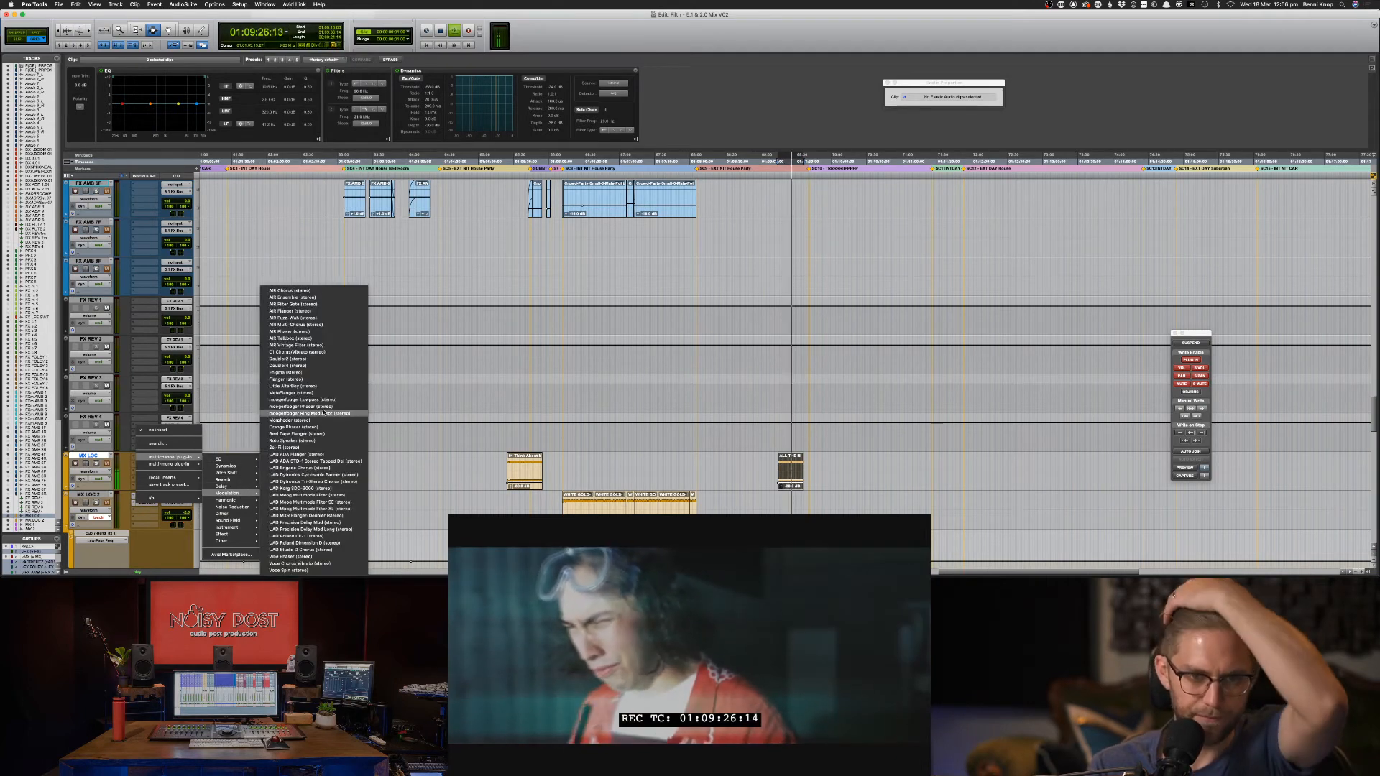
{"action": "key", "text": "Escape"}
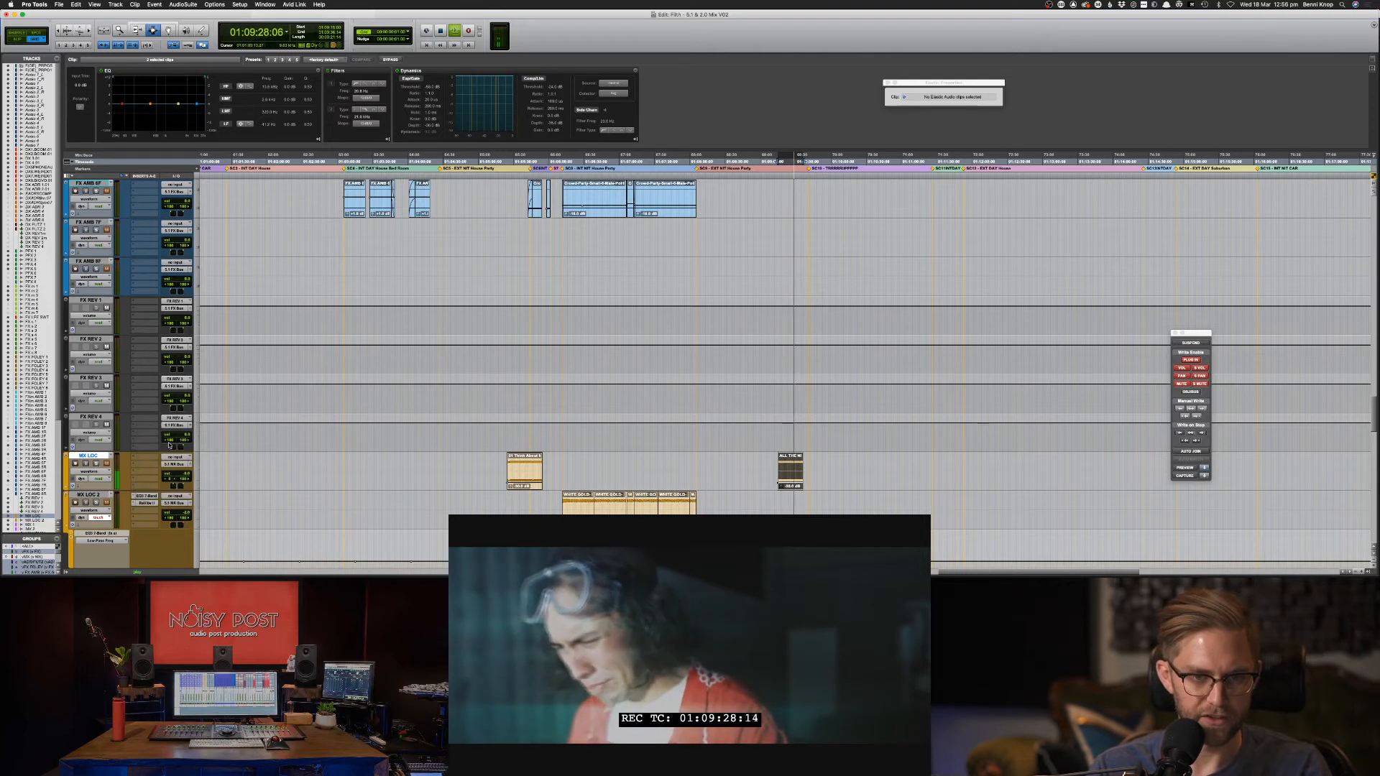
{"action": "left_click", "coordinate": [170, 446]}
{"action": "type", "text": "fut"}
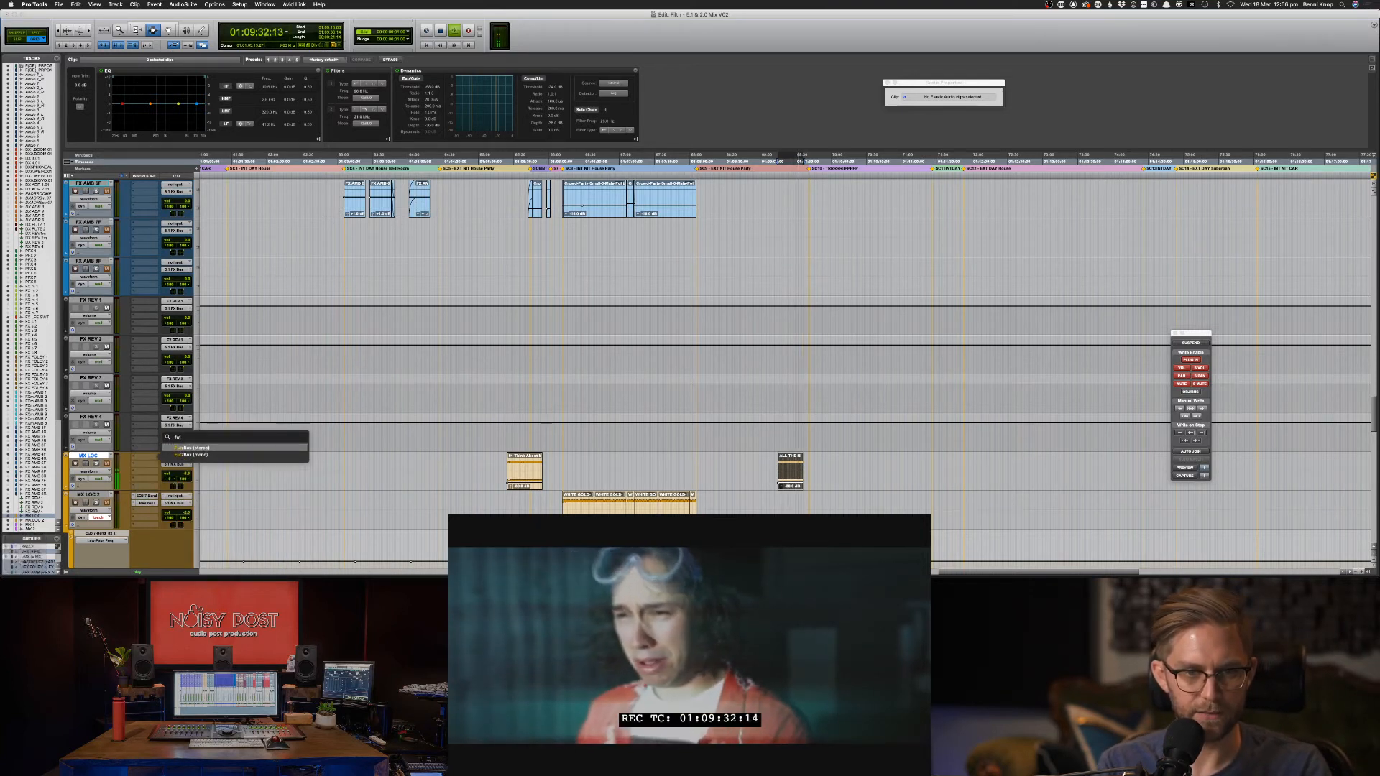
{"action": "key", "text": "Return"}
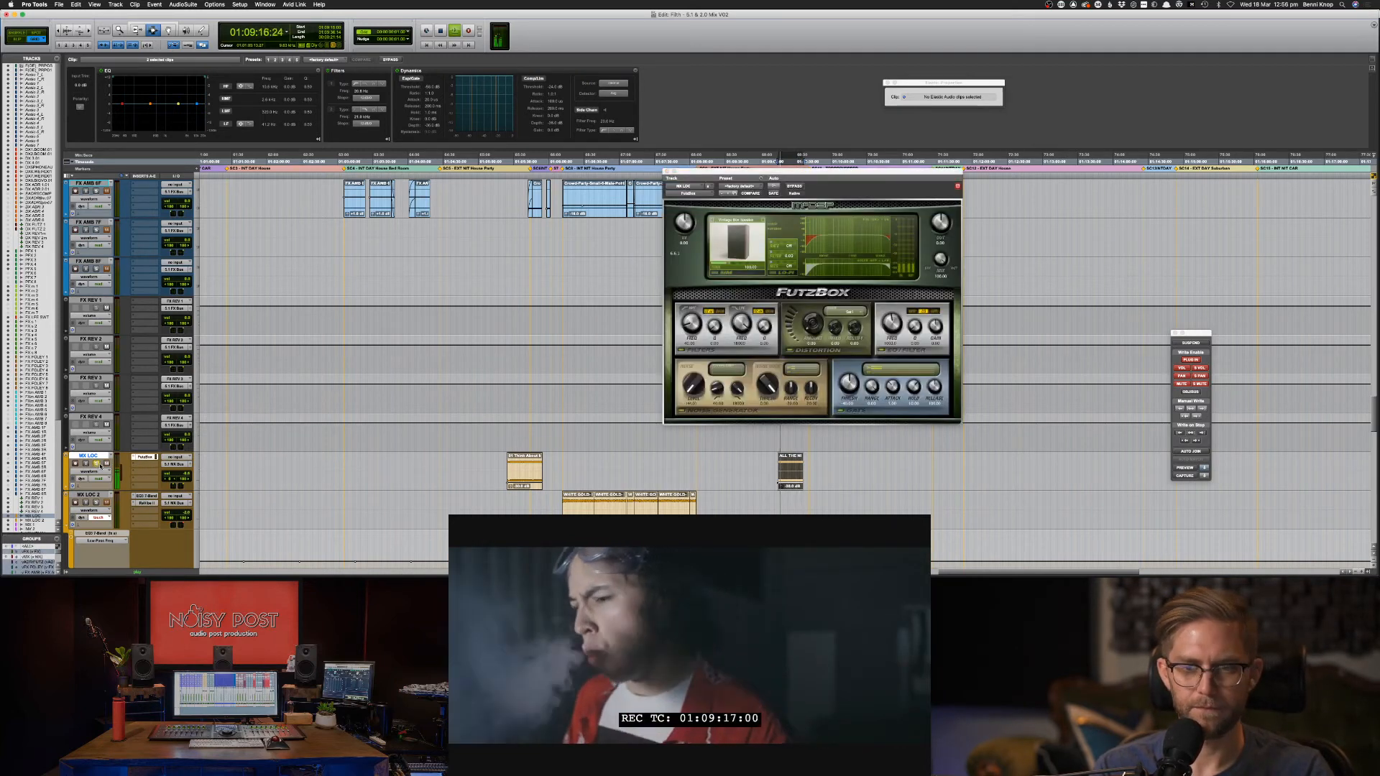
Delete a range of MX LOC's front pos left automation and reselect the ALL THE NIGHT 2 clip.
{"action": "left_click", "coordinate": [167, 480], "text": "ctrl+alt+super"}
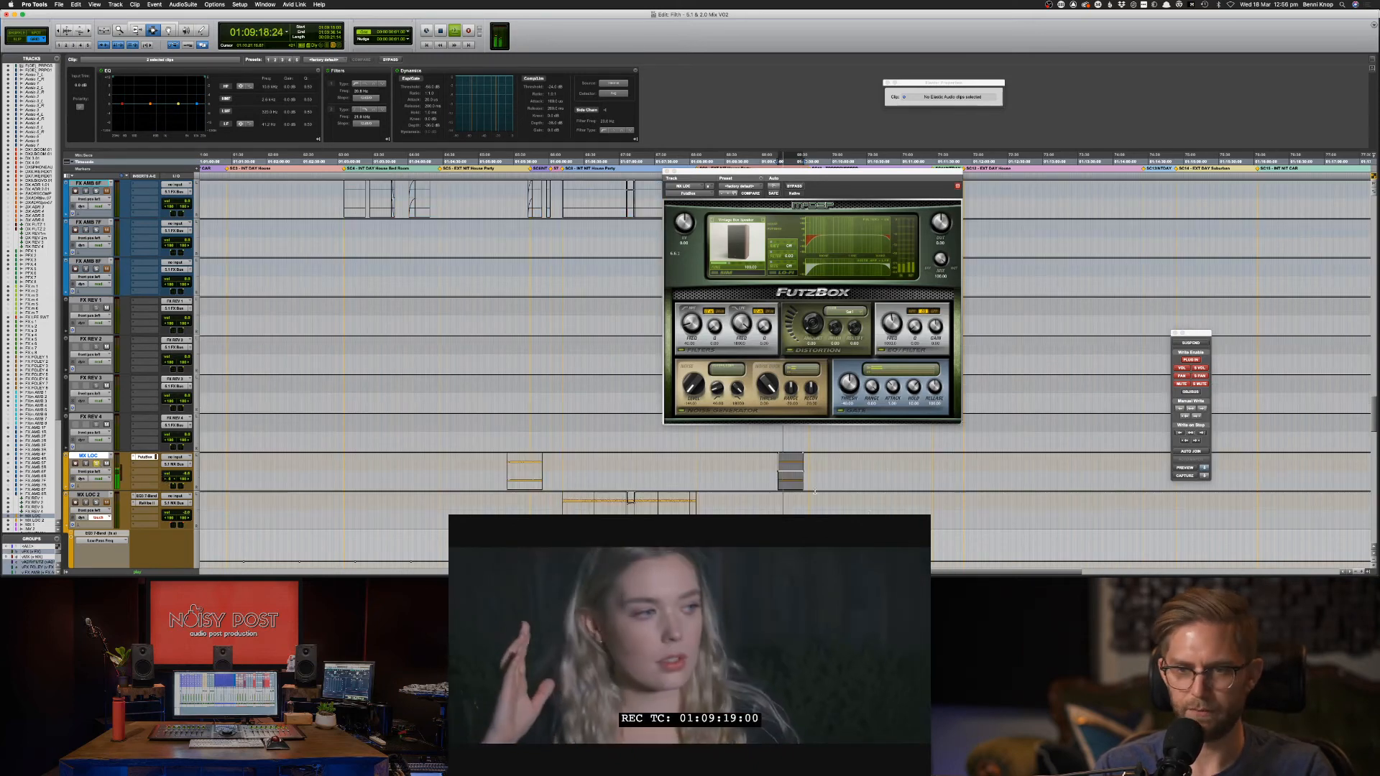
{"action": "left_click_drag", "start_coordinate": [775, 475], "coordinate": [817, 474]}
{"action": "key", "text": "Delete"}
{"action": "left_click", "coordinate": [776, 475]}
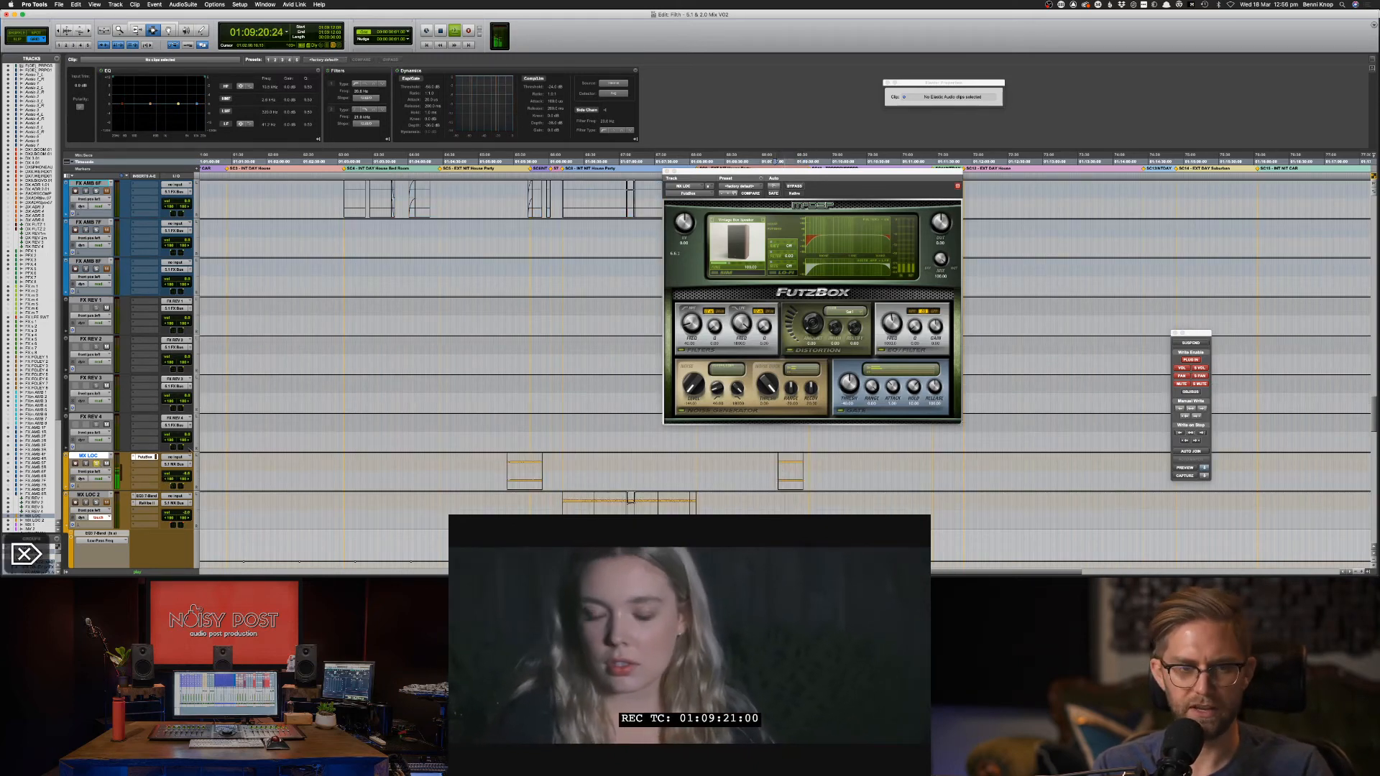
{"action": "key", "text": "ctrl+alt+minus"}
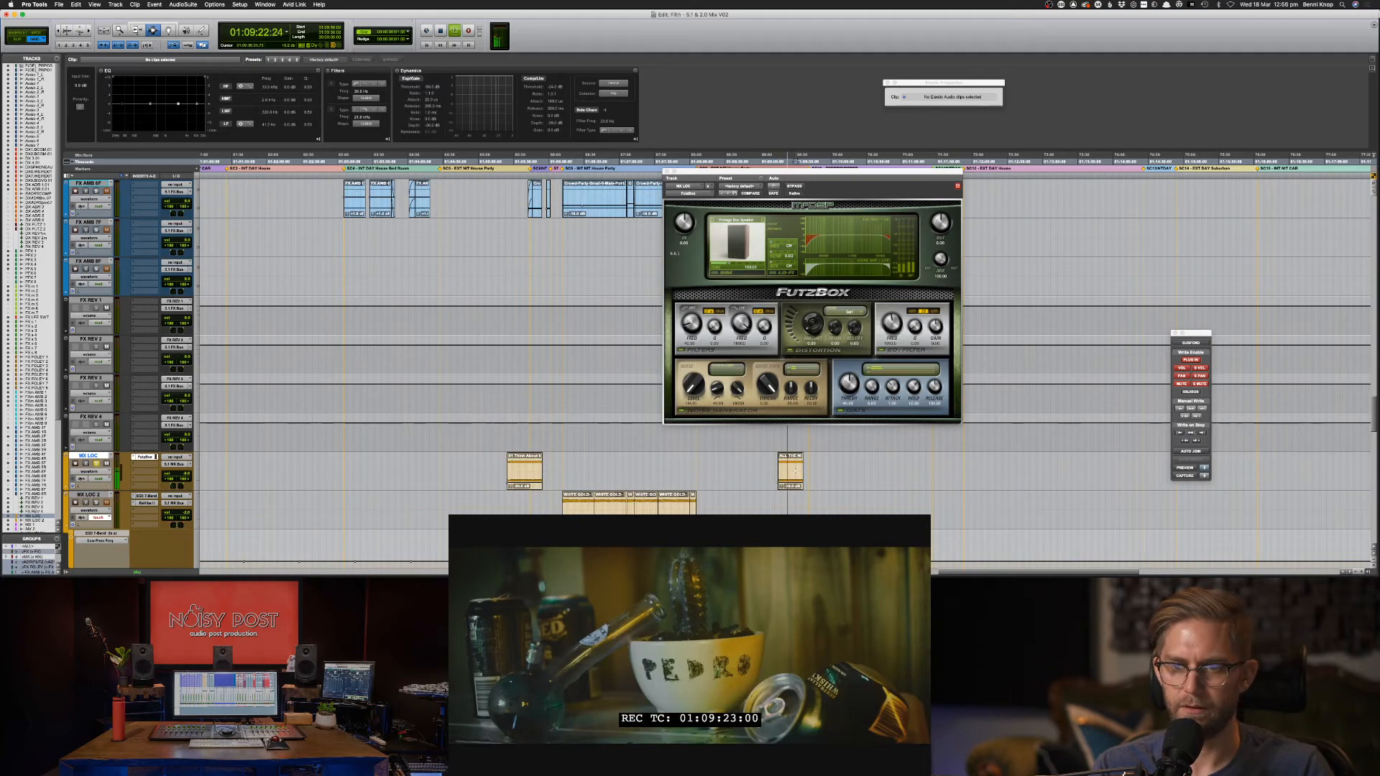
{"action": "left_click", "coordinate": [795, 470]}
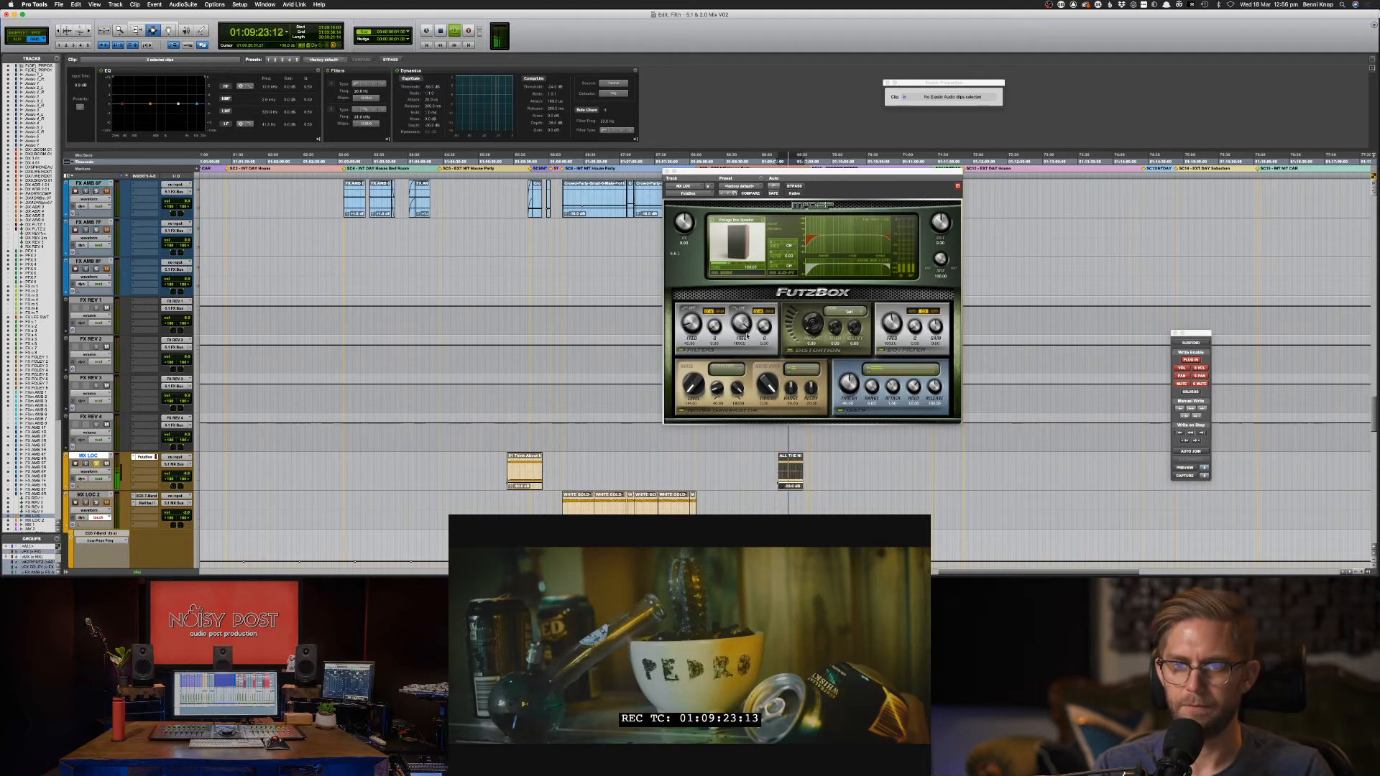
Raise the FutzBox Distortion Amount from 0 to about 11.20.
{"action": "left_click", "coordinate": [741, 187]}
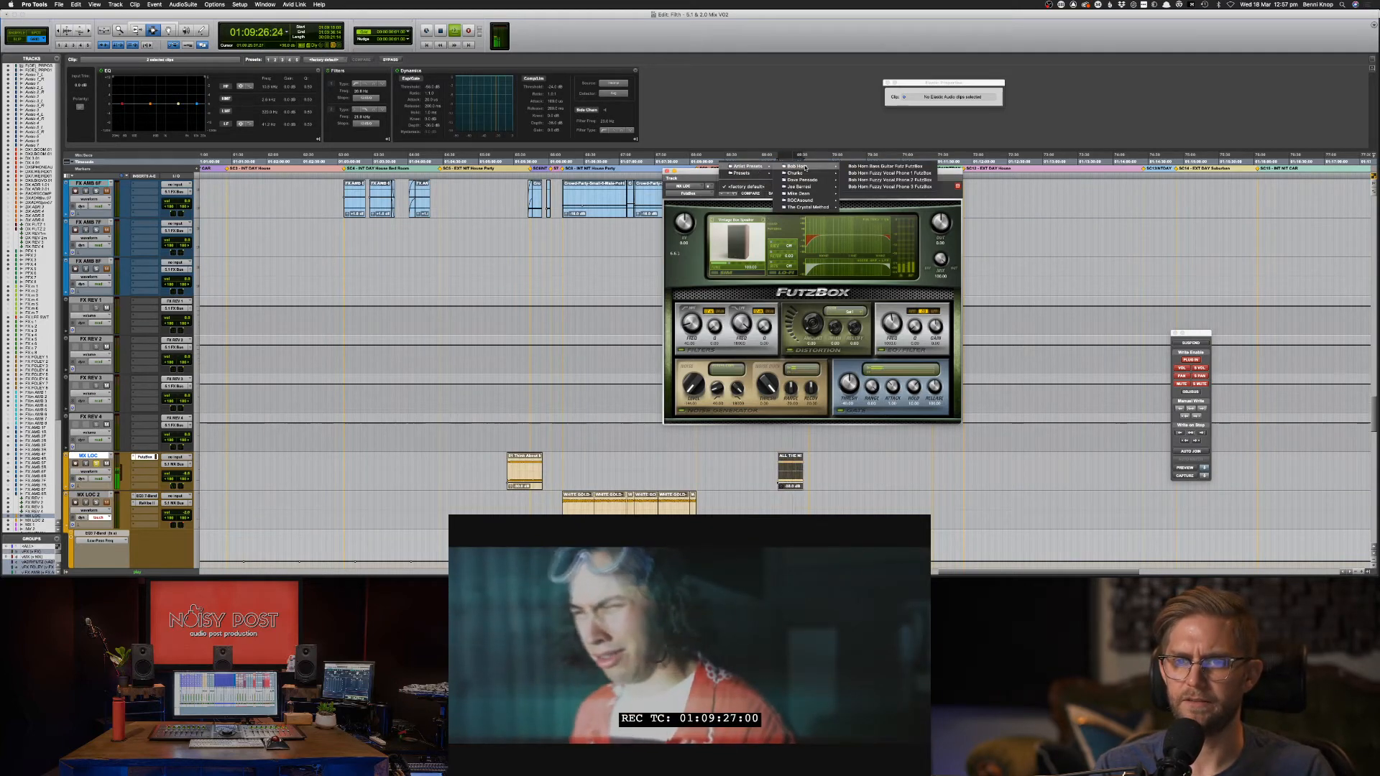
{"action": "left_click", "coordinate": [718, 275]}
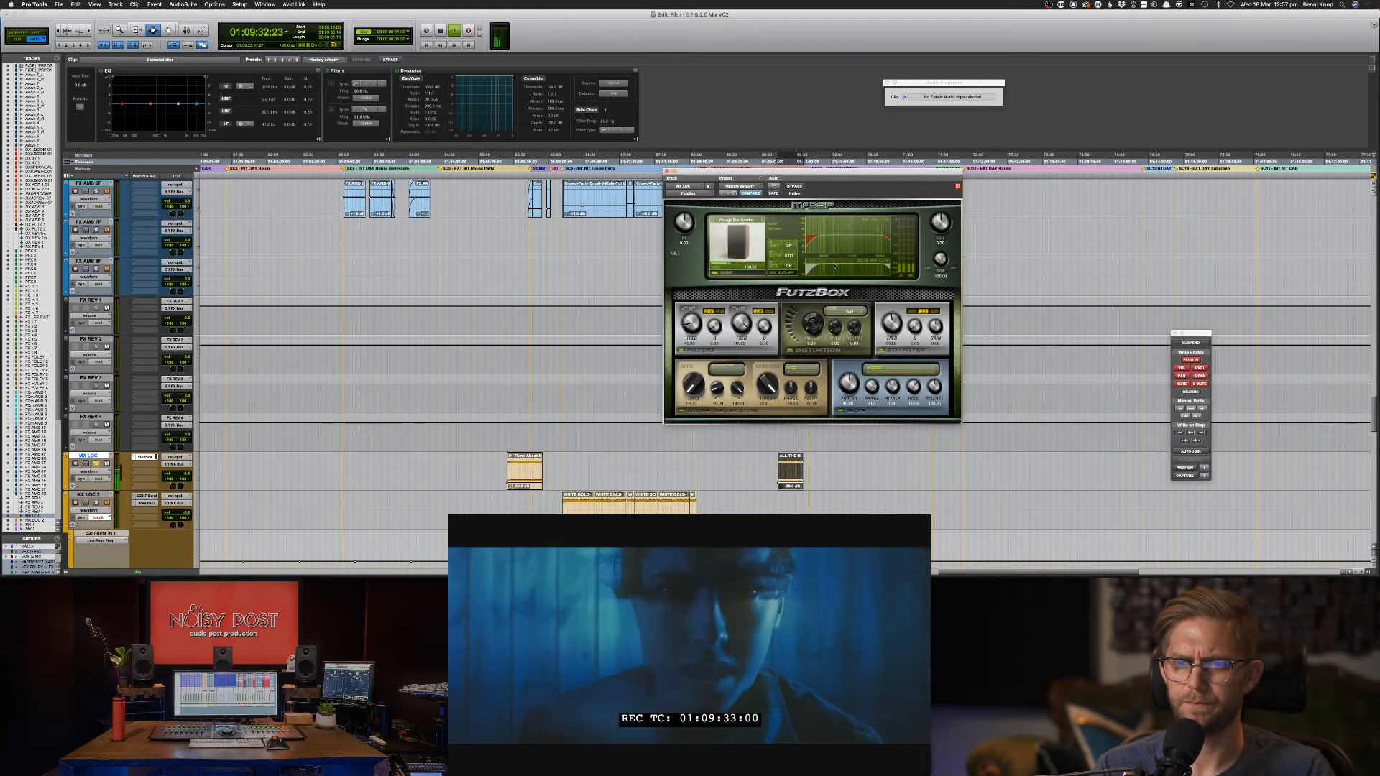
{"action": "mouse_move", "coordinate": [813, 323]}
{"action": "left_mouse_down"}
{"action": "mouse_move", "coordinate": [811, 311]}
{"action": "mouse_move", "coordinate": [810, 325]}
{"action": "left_mouse_up"}
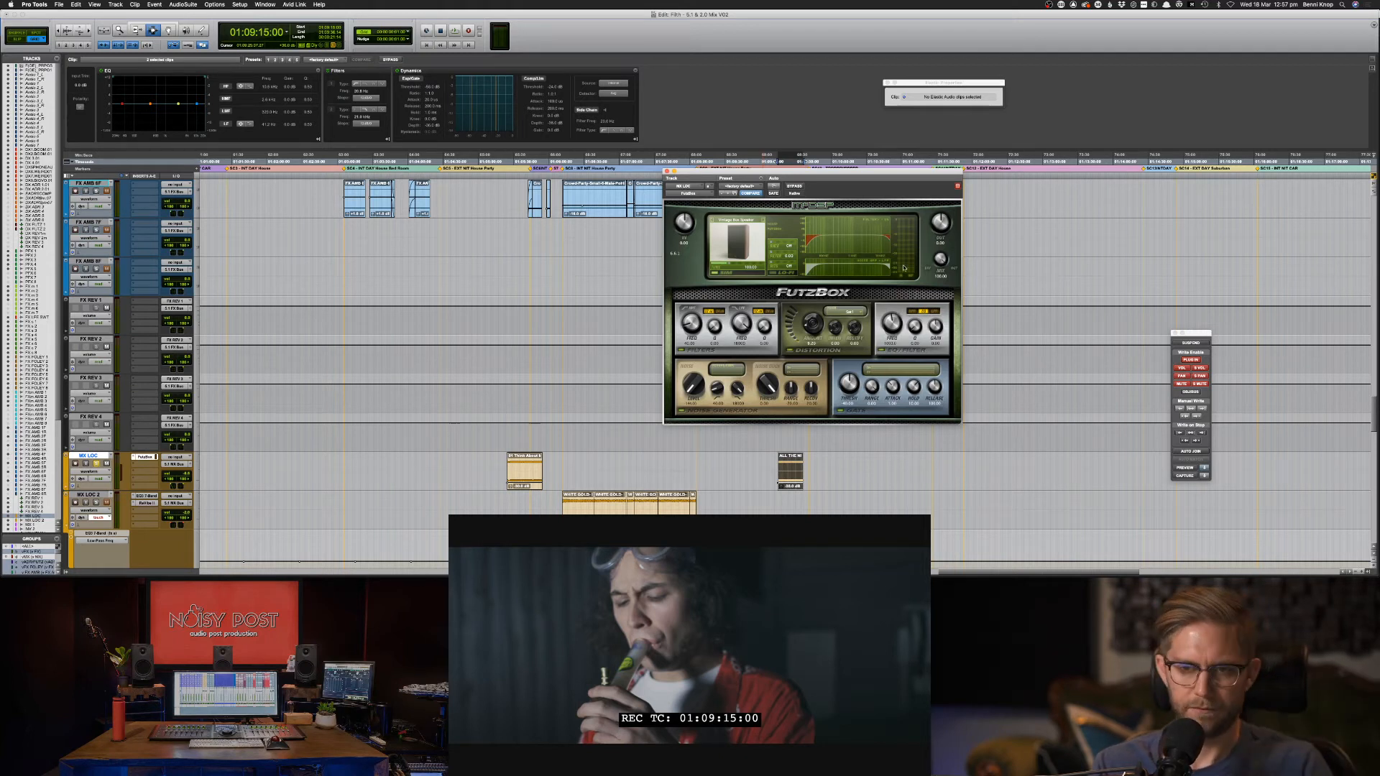
Play the scene while stepping FutzBox simulations from Business Phone through to Large Studio Monitors.
{"action": "key", "text": "space"}
{"action": "left_click", "coordinate": [762, 221]}
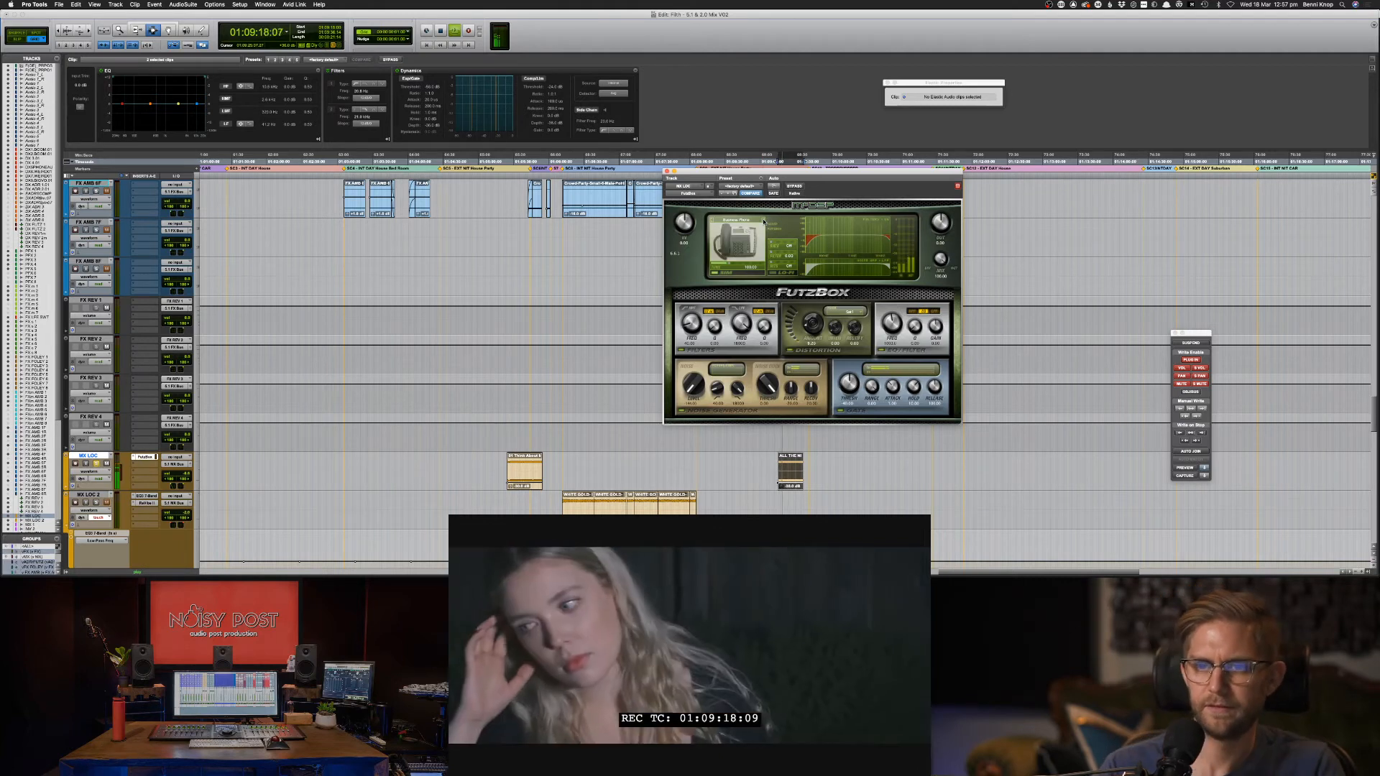
{"action": "left_click", "coordinate": [763, 222]}
{"action": "left_click", "coordinate": [764, 222]}
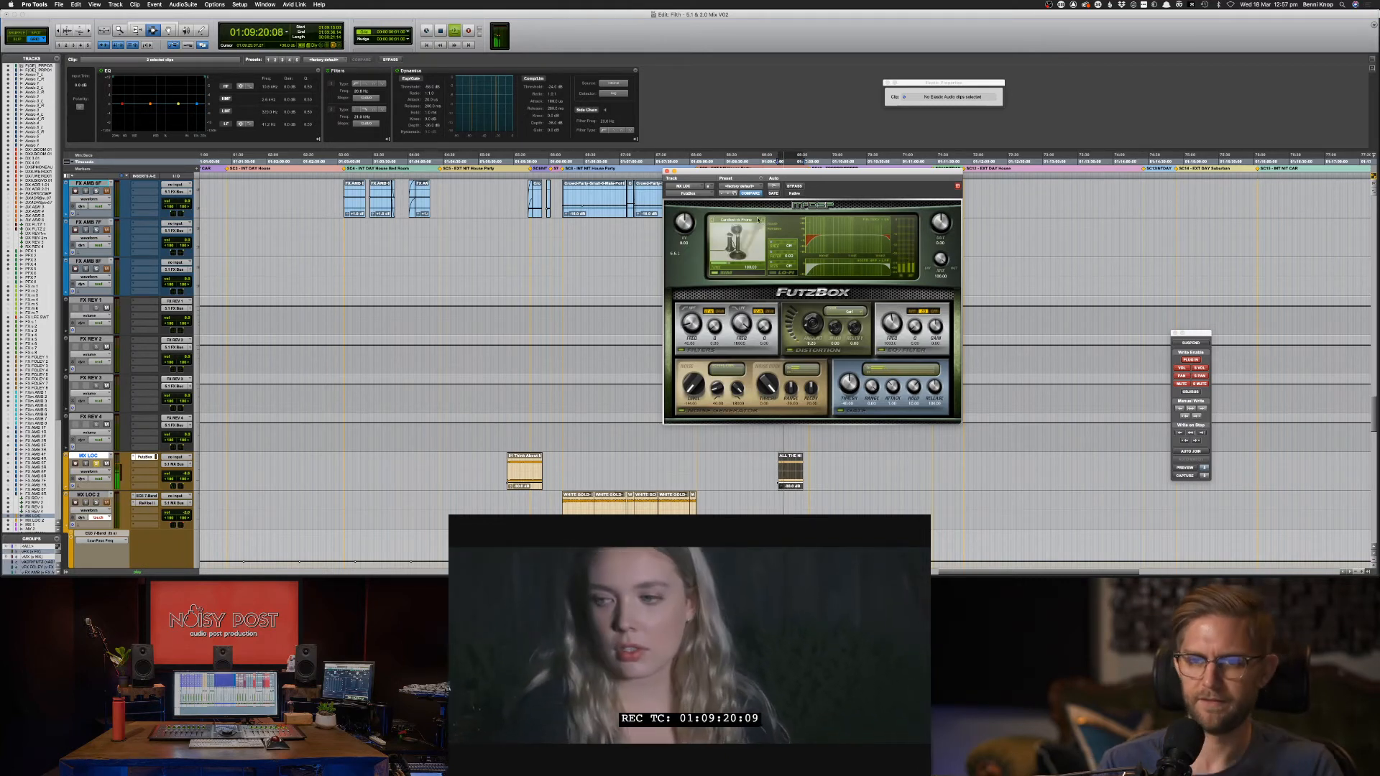
{"action": "left_click", "coordinate": [741, 222]}
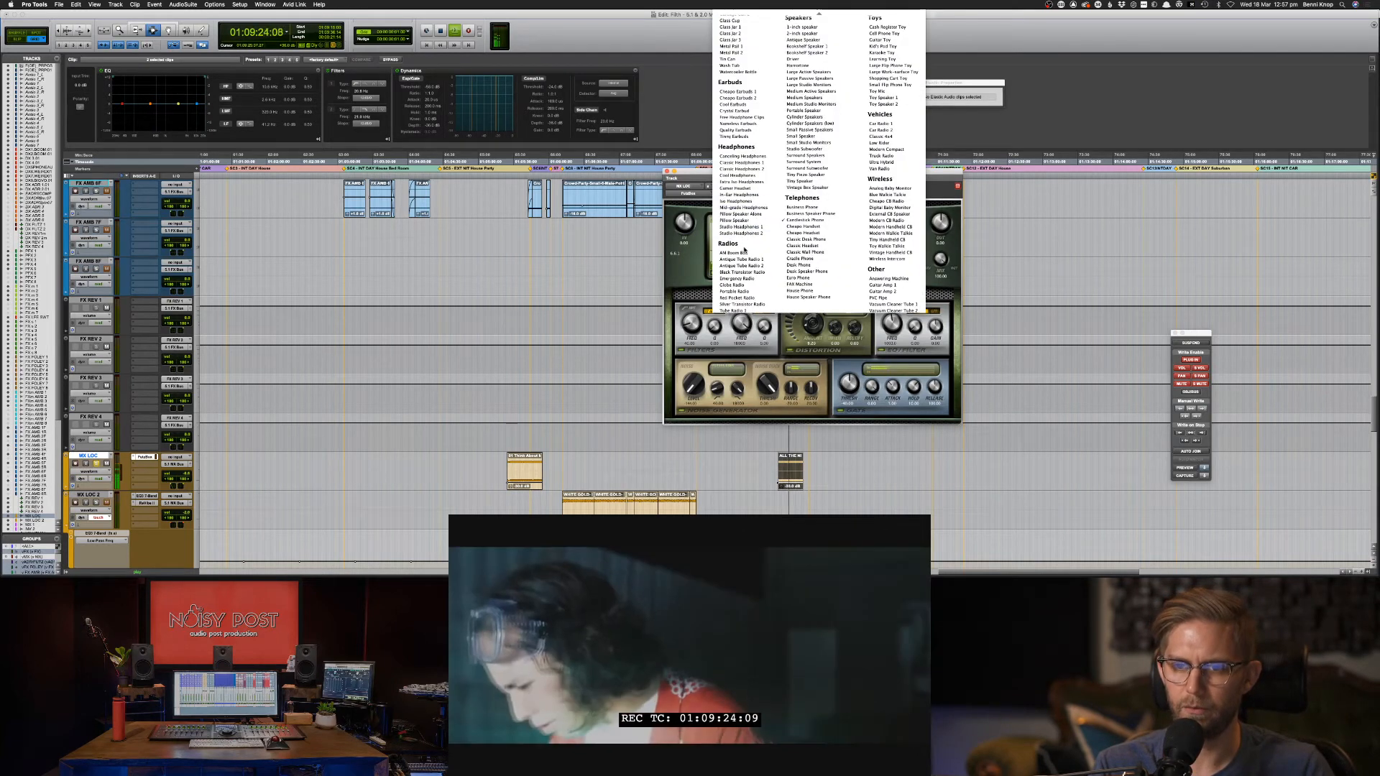
{"action": "left_click", "coordinate": [793, 186]}
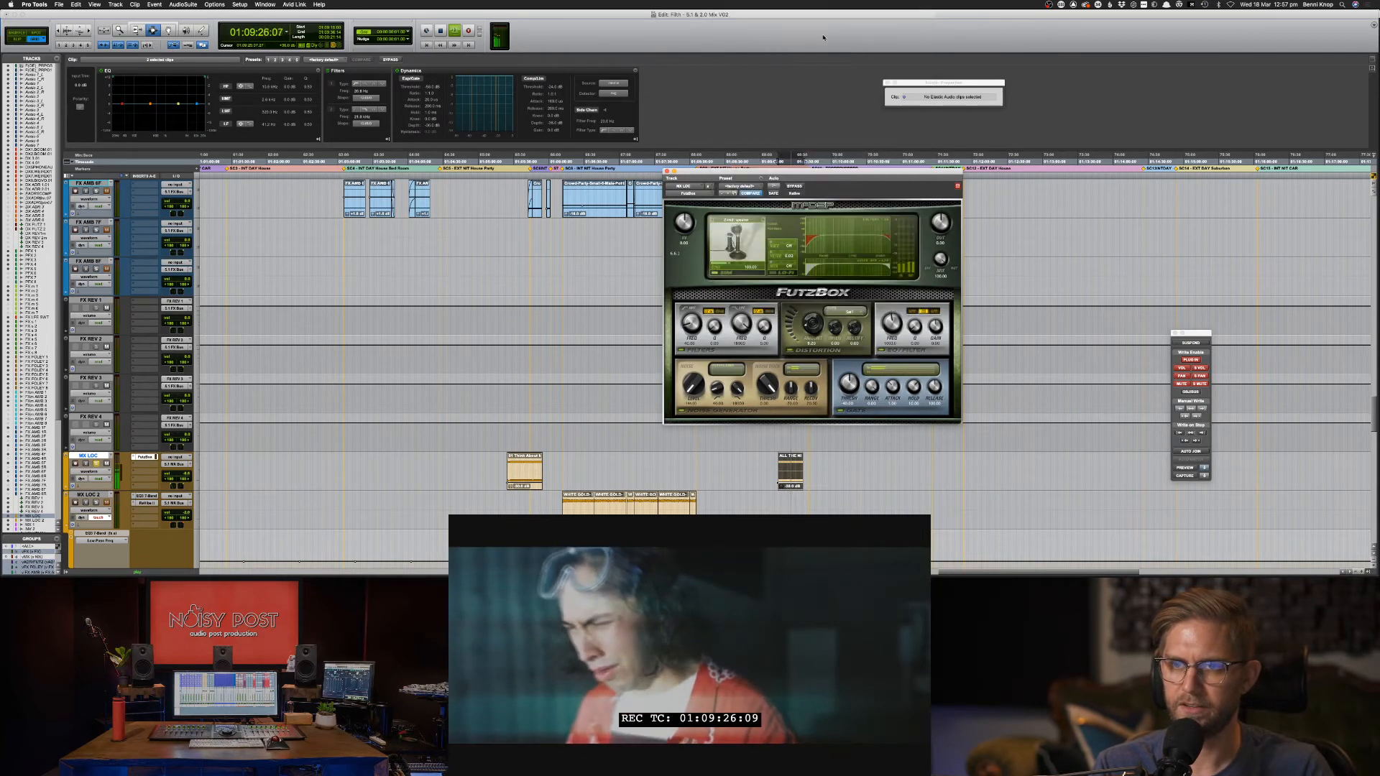
{"action": "left_click", "coordinate": [764, 220]}
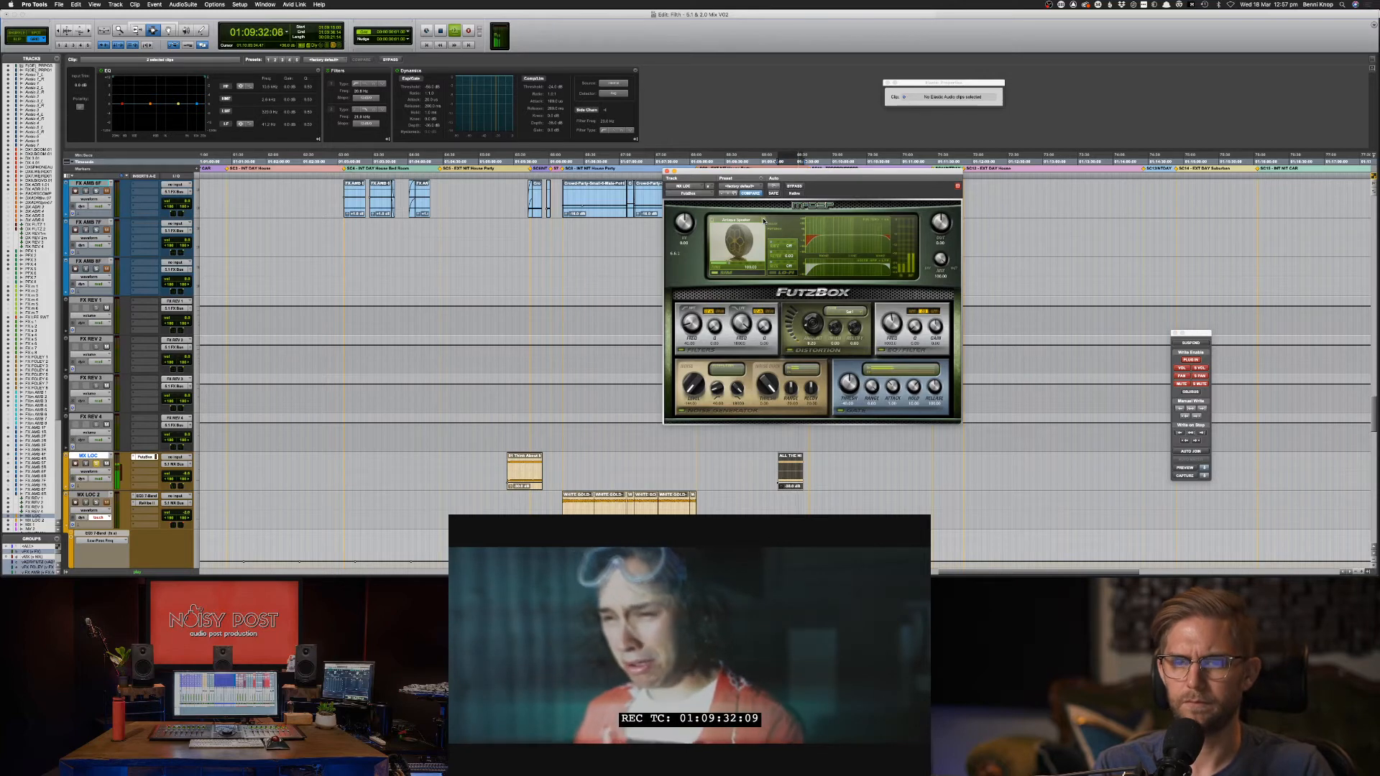
{"action": "left_click", "coordinate": [764, 221]}
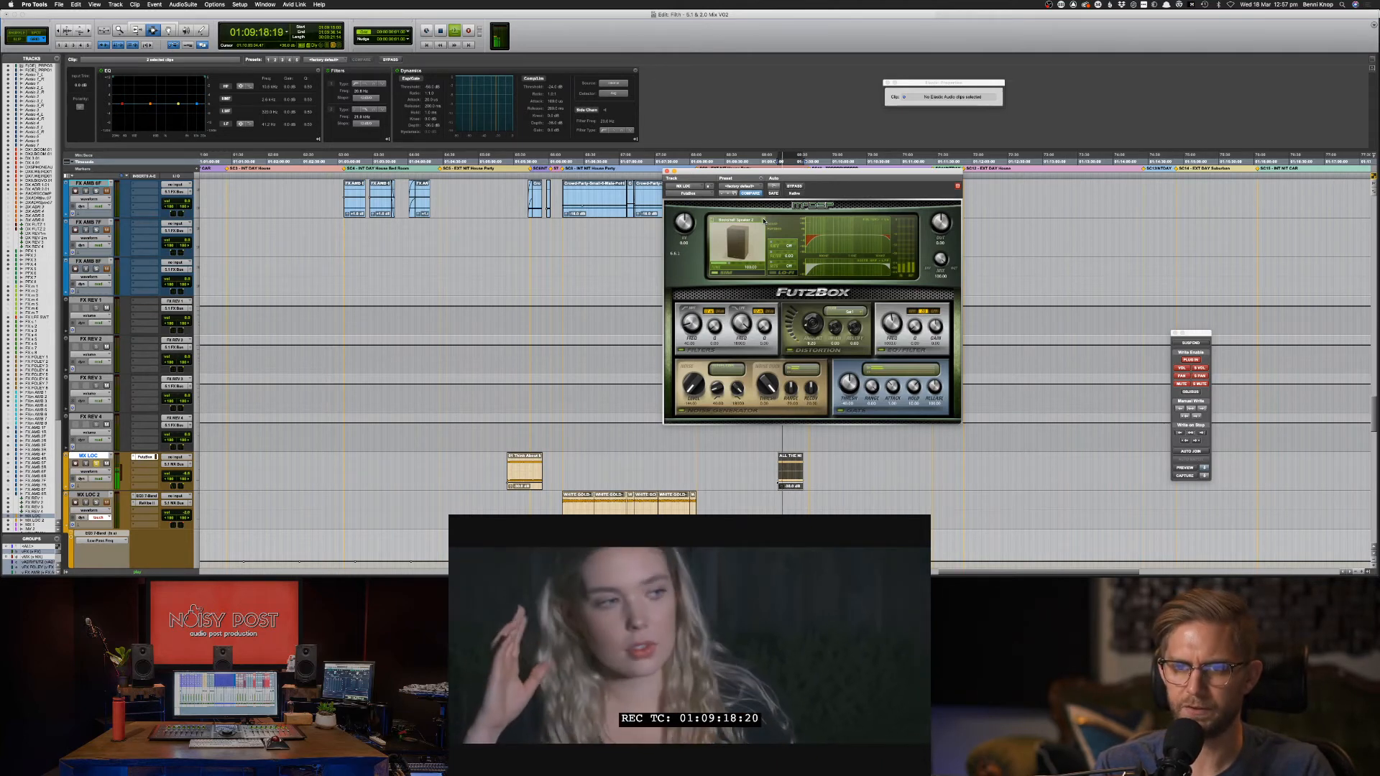
{"action": "left_click", "coordinate": [764, 220]}
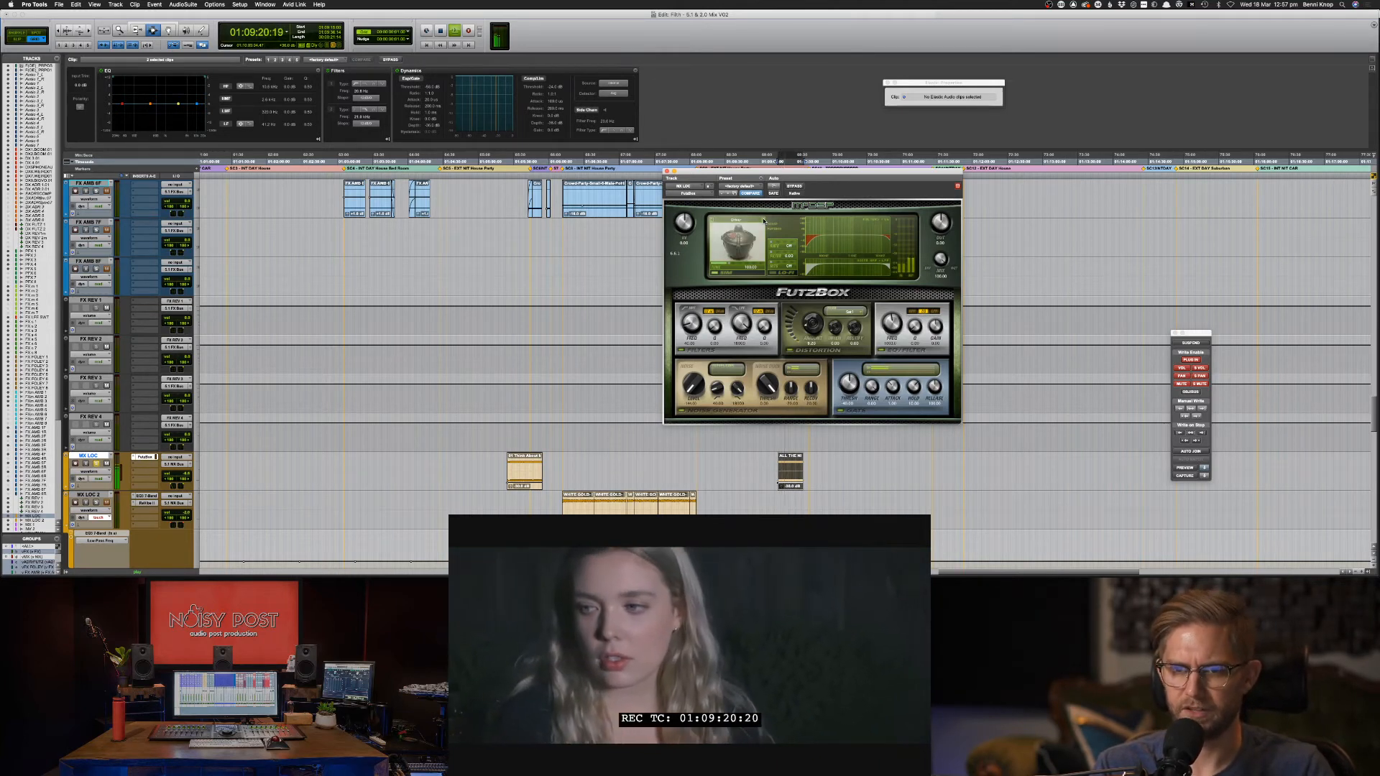
{"action": "left_click", "coordinate": [764, 221]}
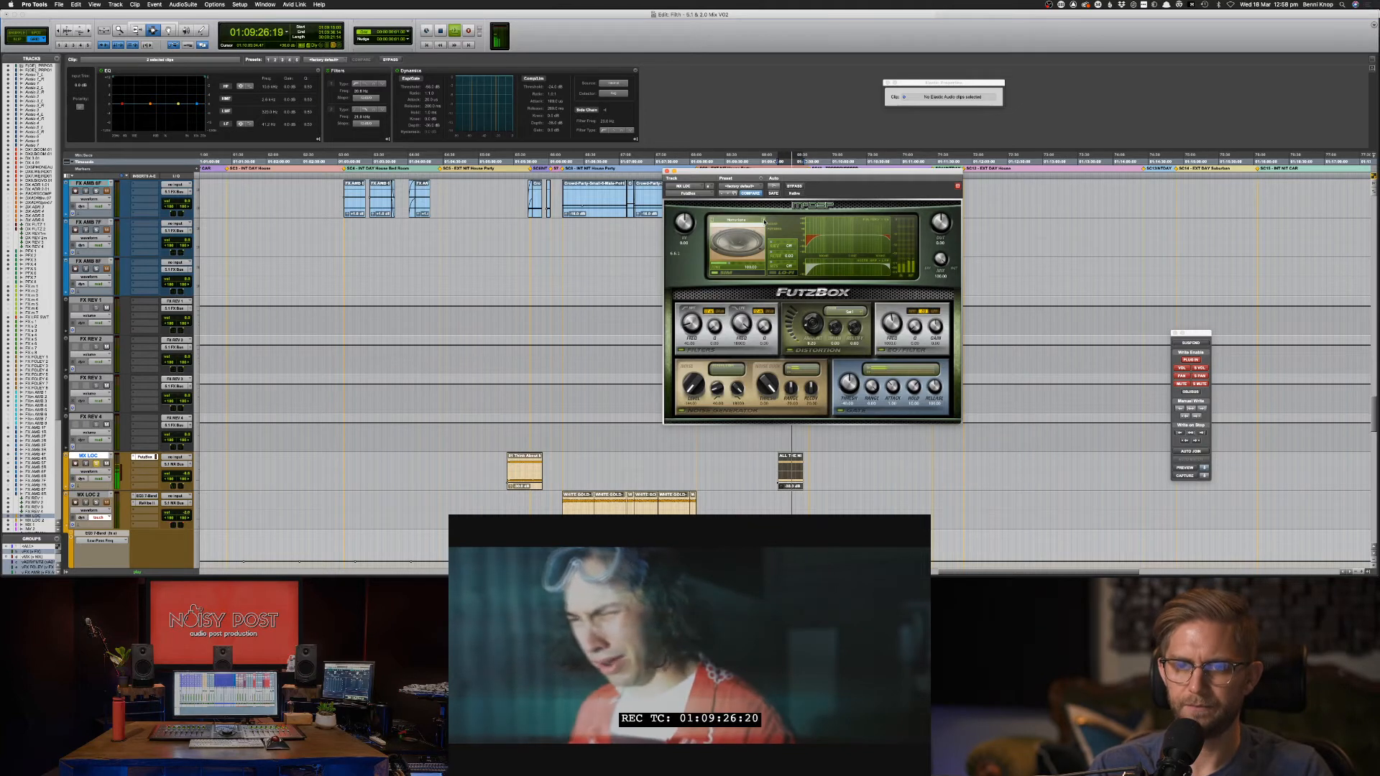
{"action": "left_click", "coordinate": [764, 221]}
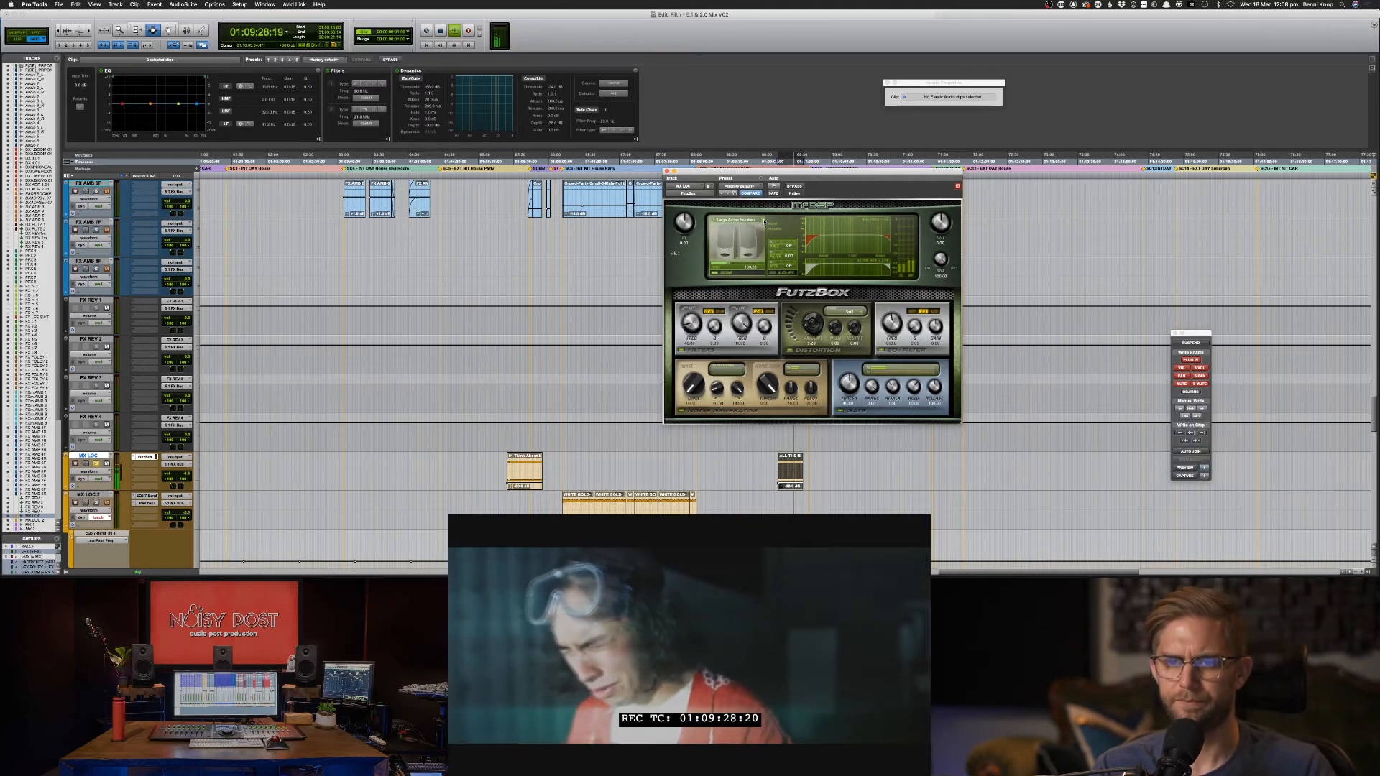
{"action": "left_click", "coordinate": [764, 221]}
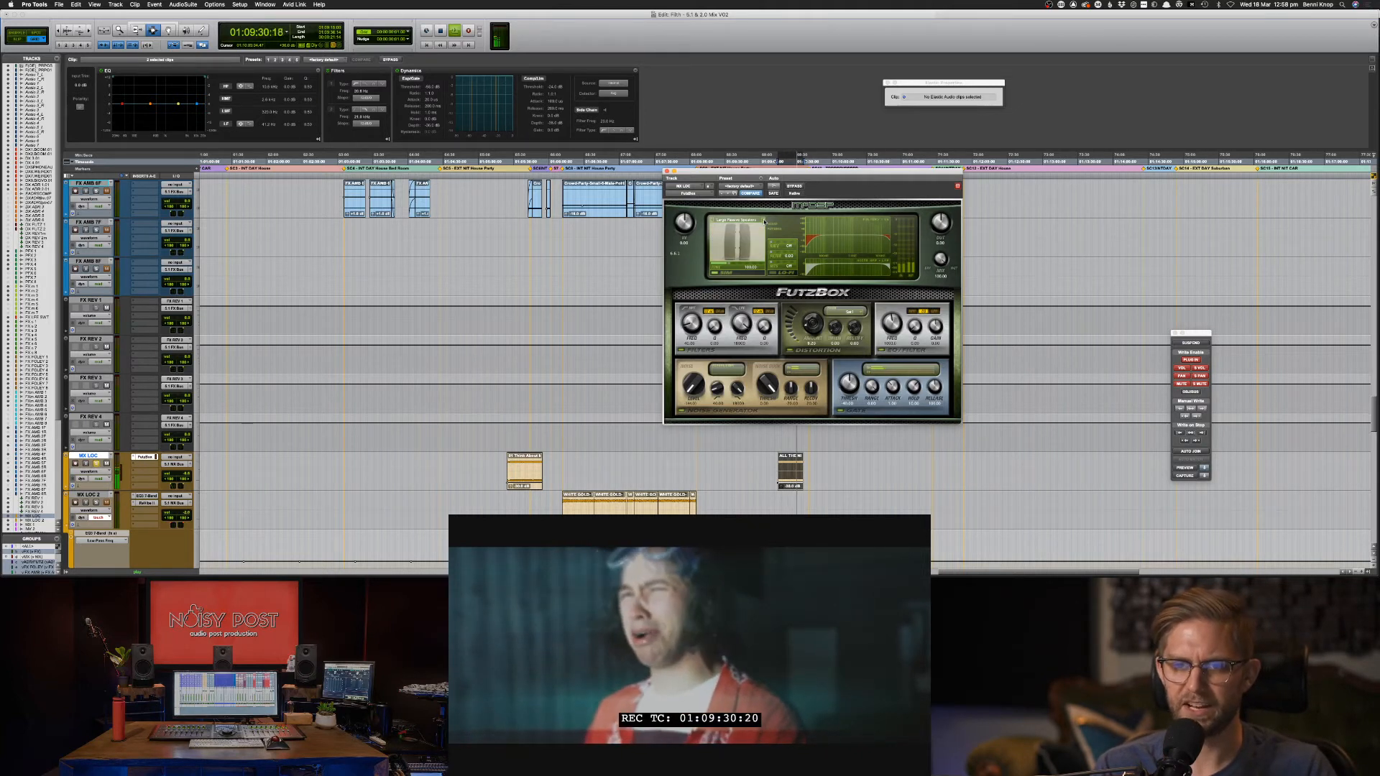
{"action": "left_click", "coordinate": [764, 221]}
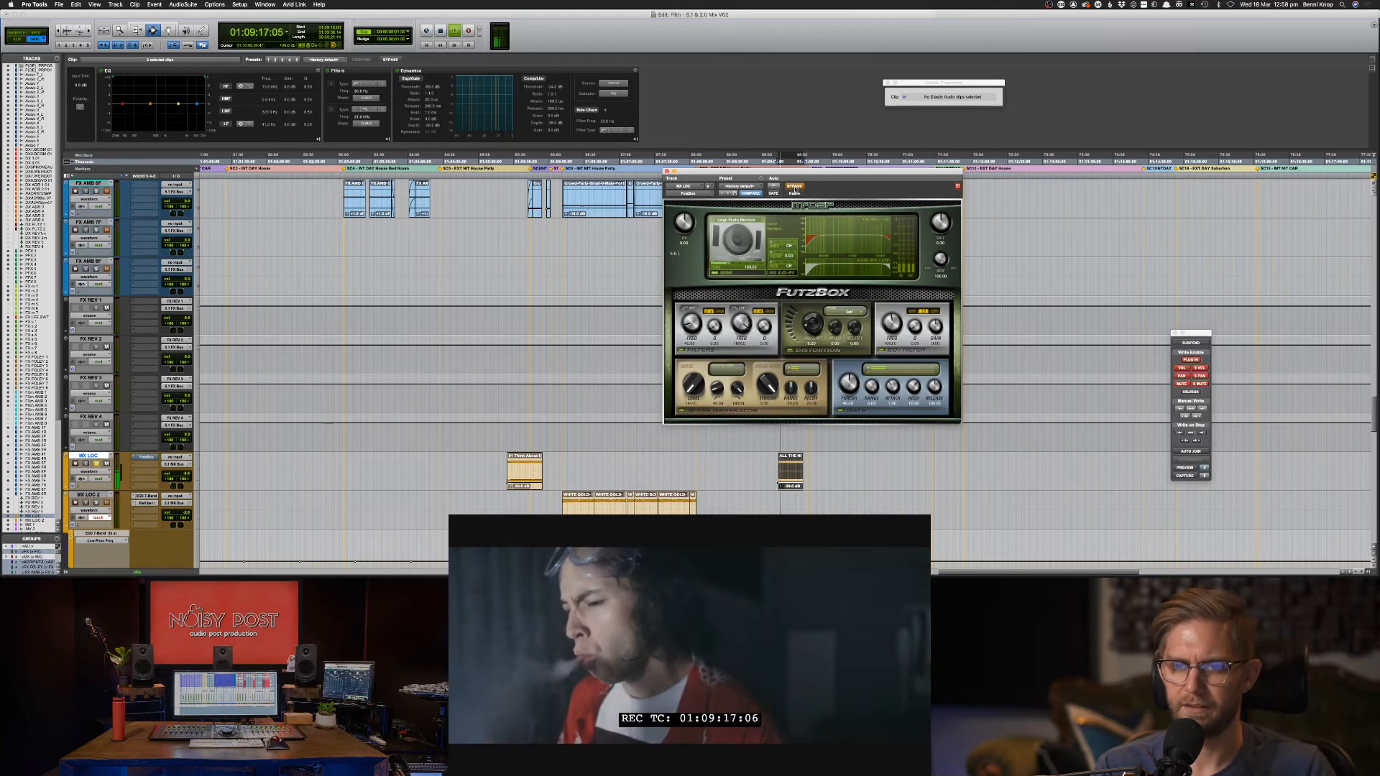
Re-enable FutzBox and step through simulations from Medium Active Speakers to Vintage Box Speaker.
{"action": "left_click", "coordinate": [795, 187]}
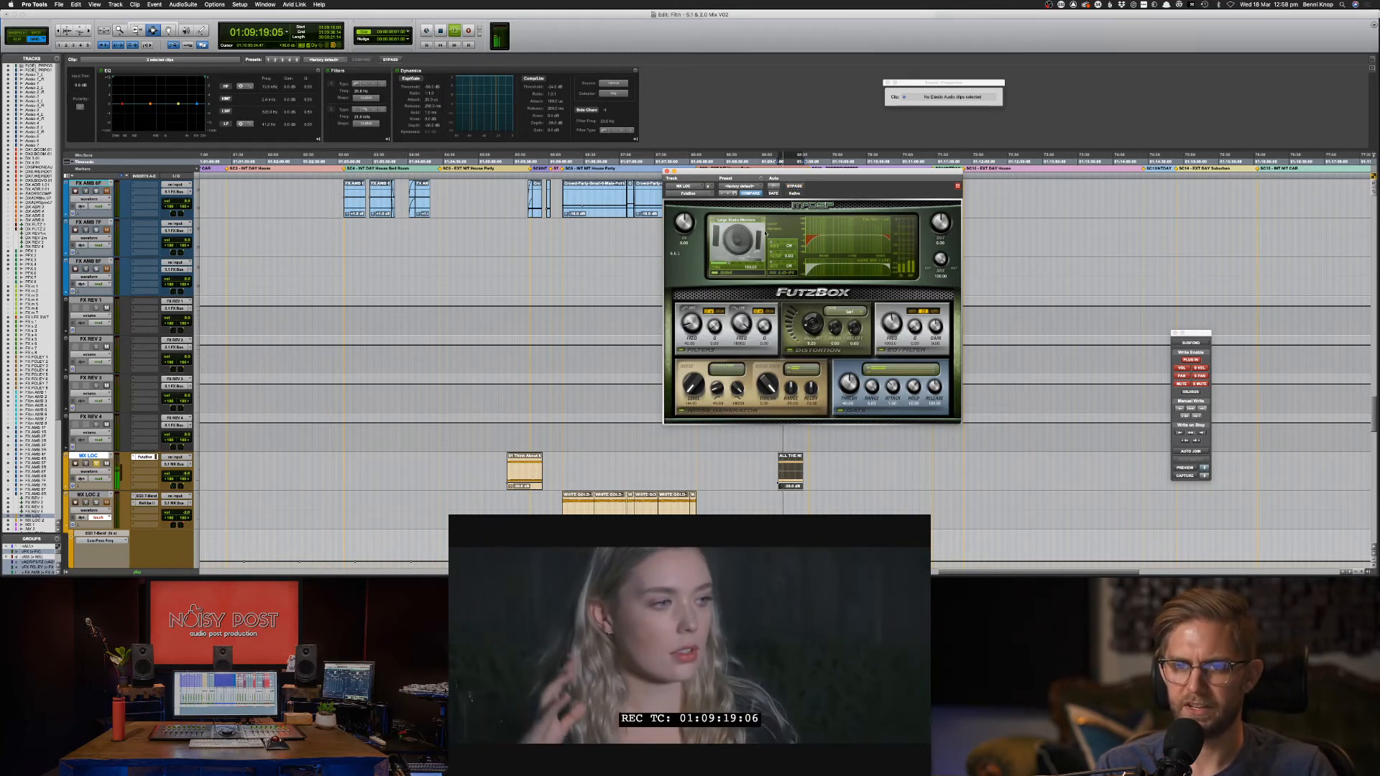
{"action": "left_click", "coordinate": [765, 220]}
{"action": "left_click", "coordinate": [765, 220]}
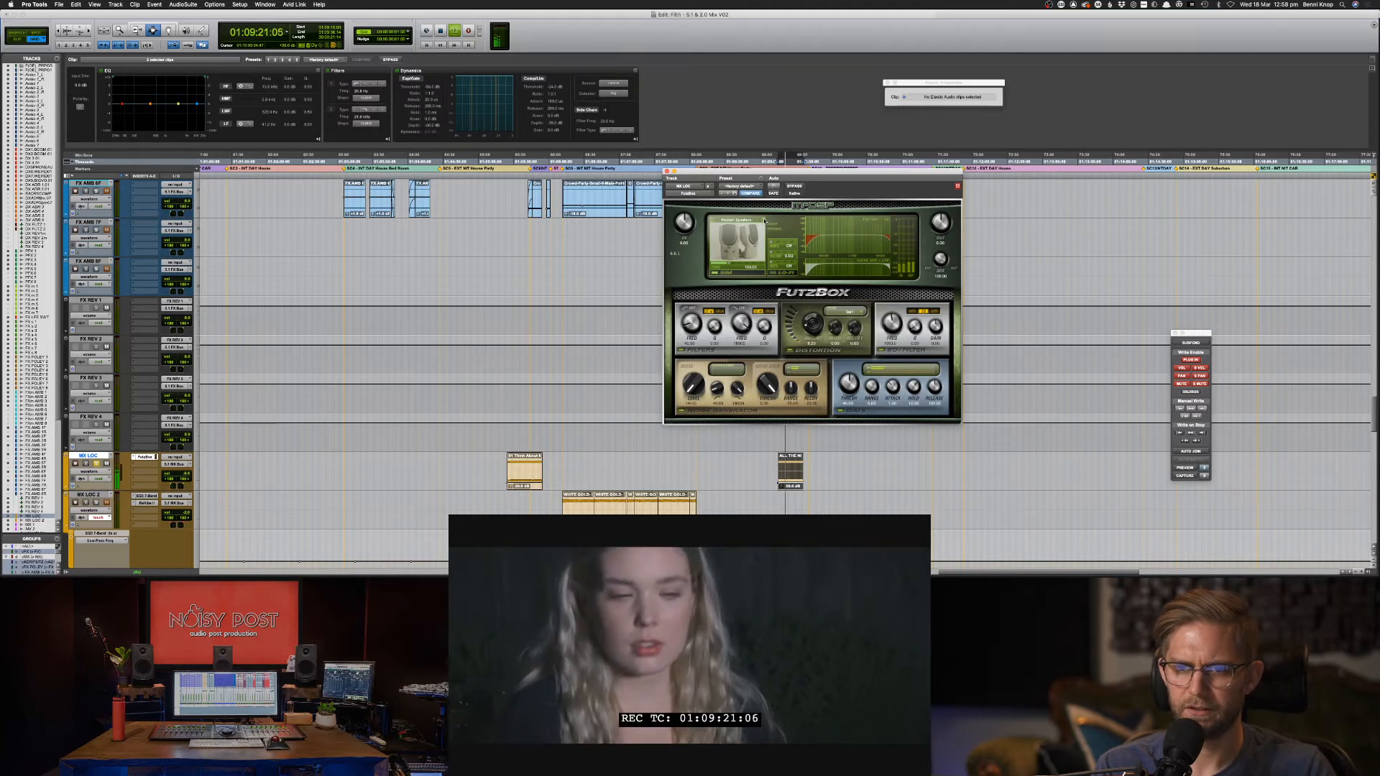
{"action": "left_click", "coordinate": [764, 221]}
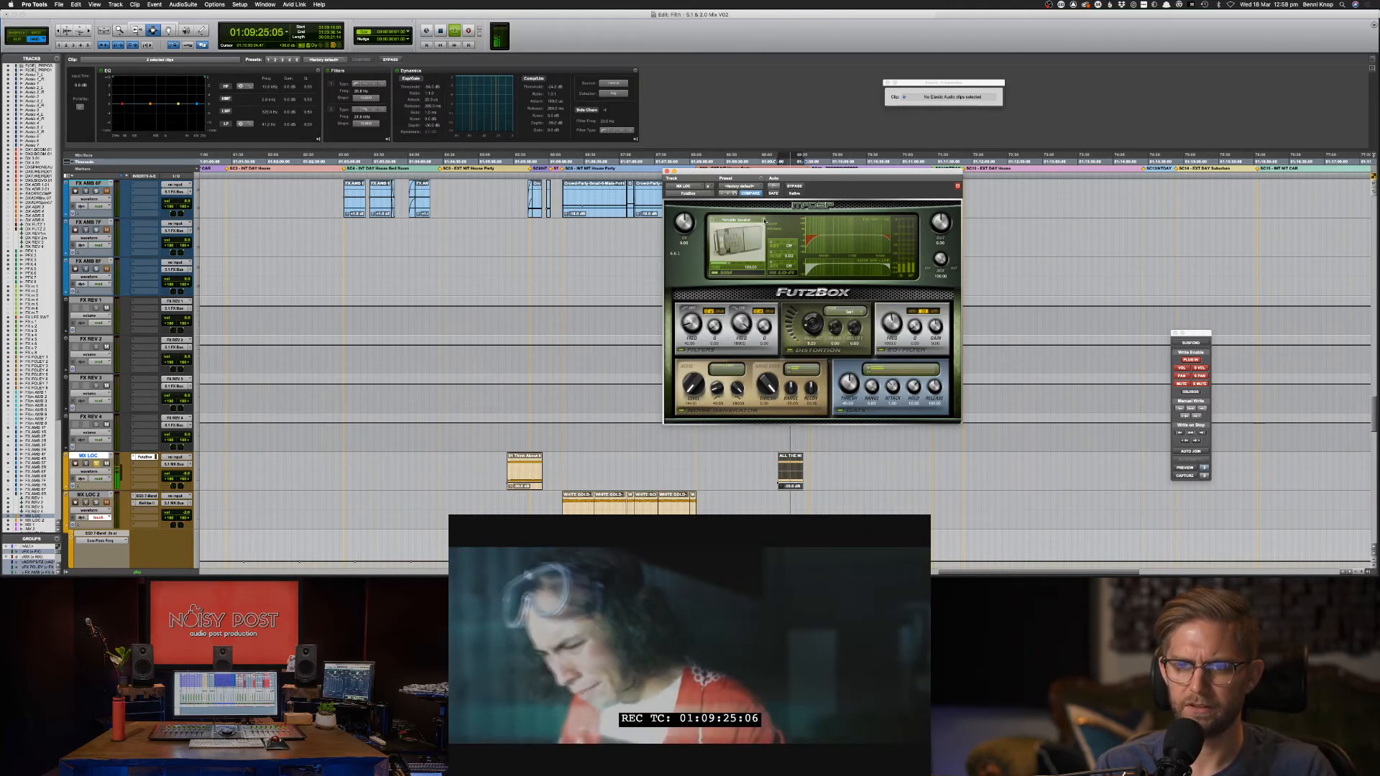
{"action": "left_click", "coordinate": [764, 221]}
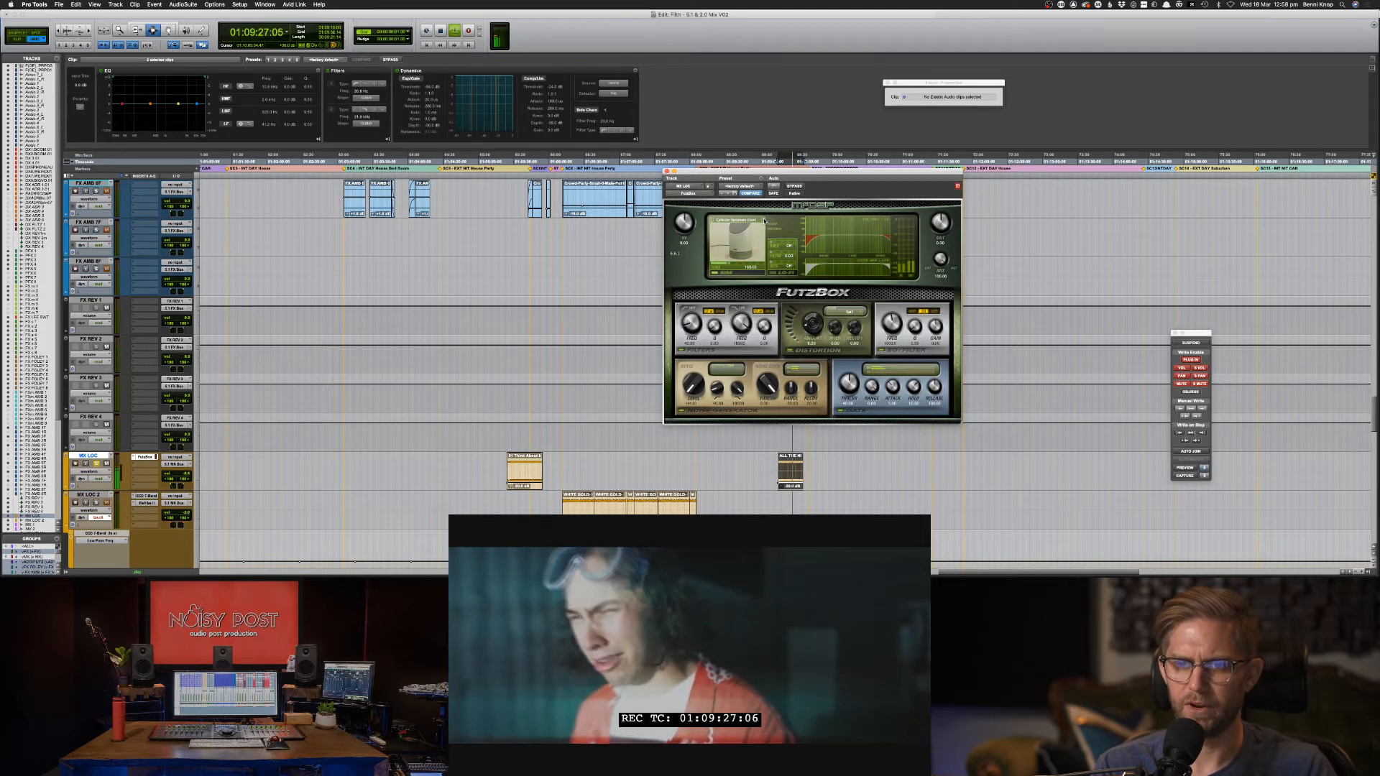
{"action": "left_click", "coordinate": [764, 221]}
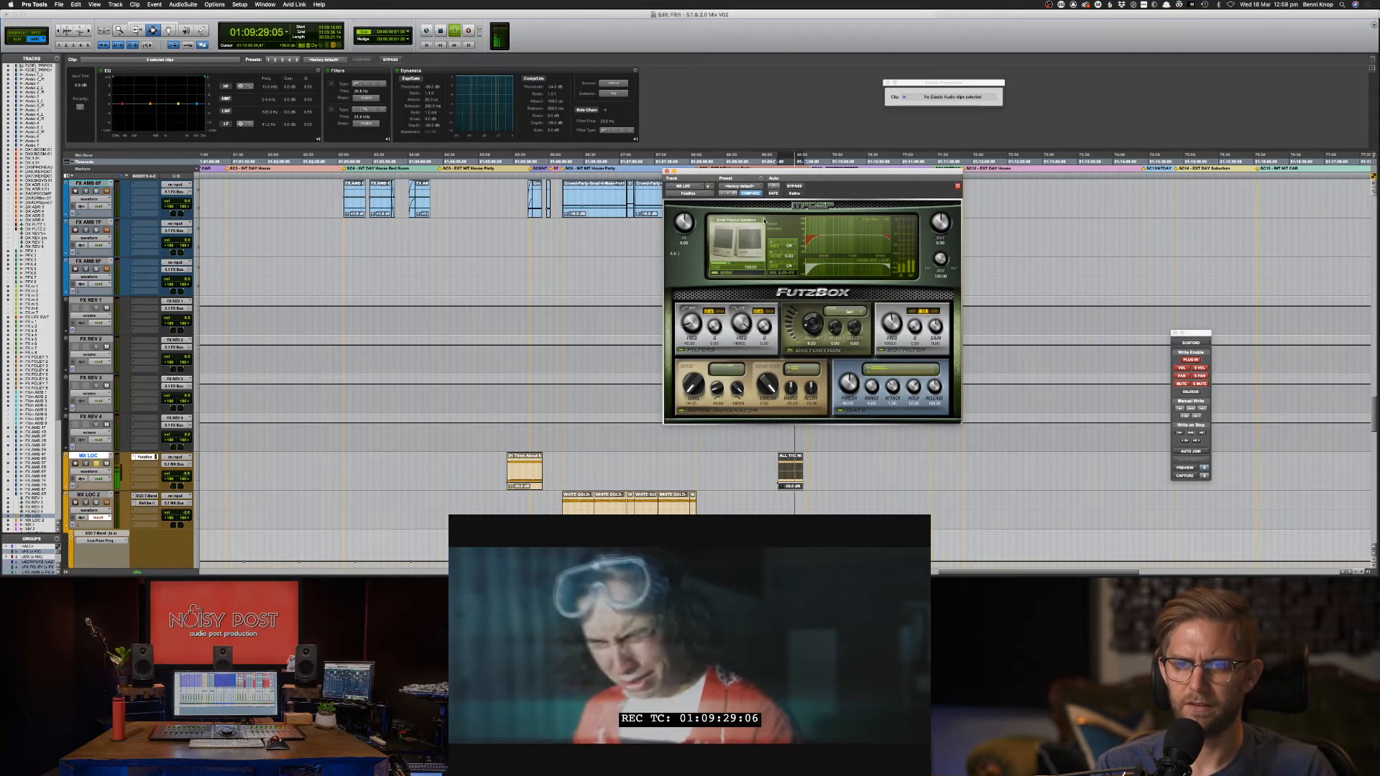
{"action": "left_click", "coordinate": [764, 221]}
{"action": "left_click", "coordinate": [764, 221]}
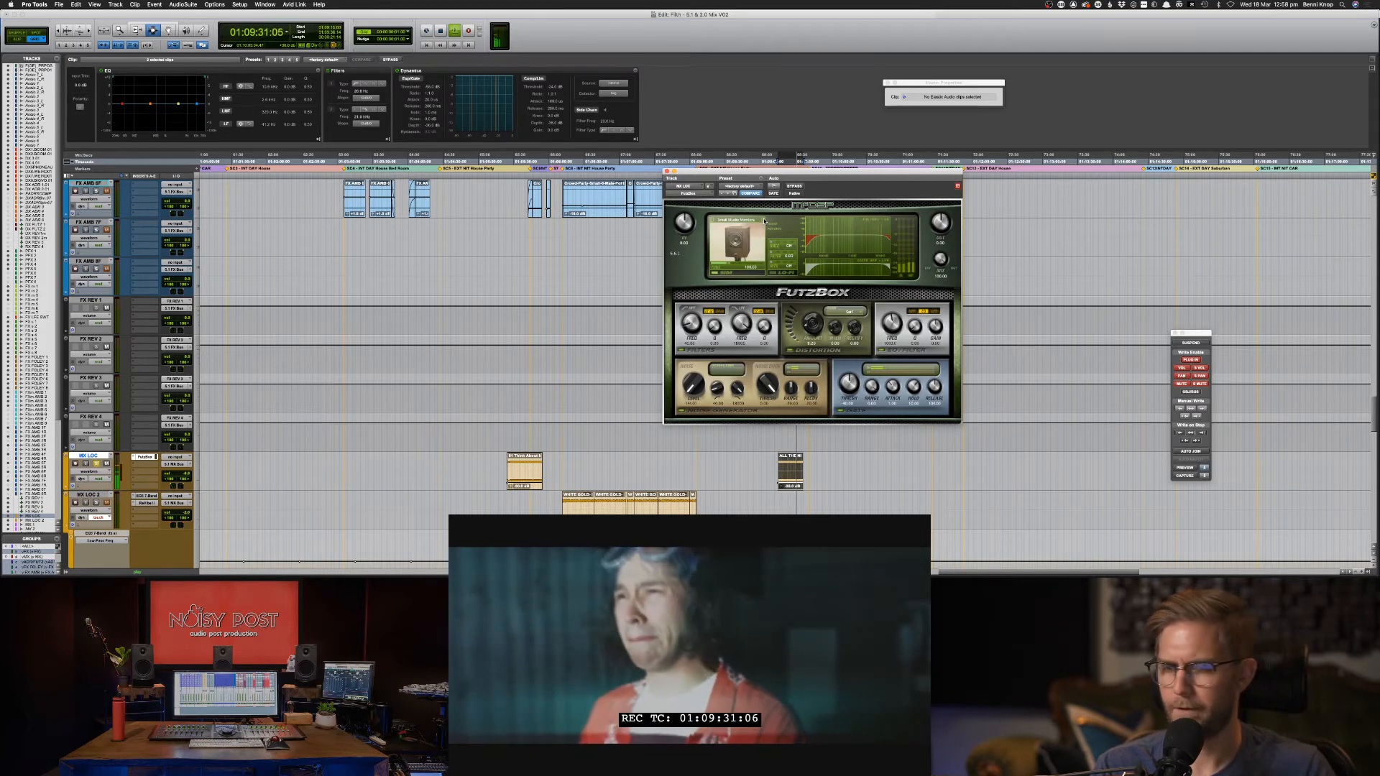
{"action": "left_click", "coordinate": [764, 221]}
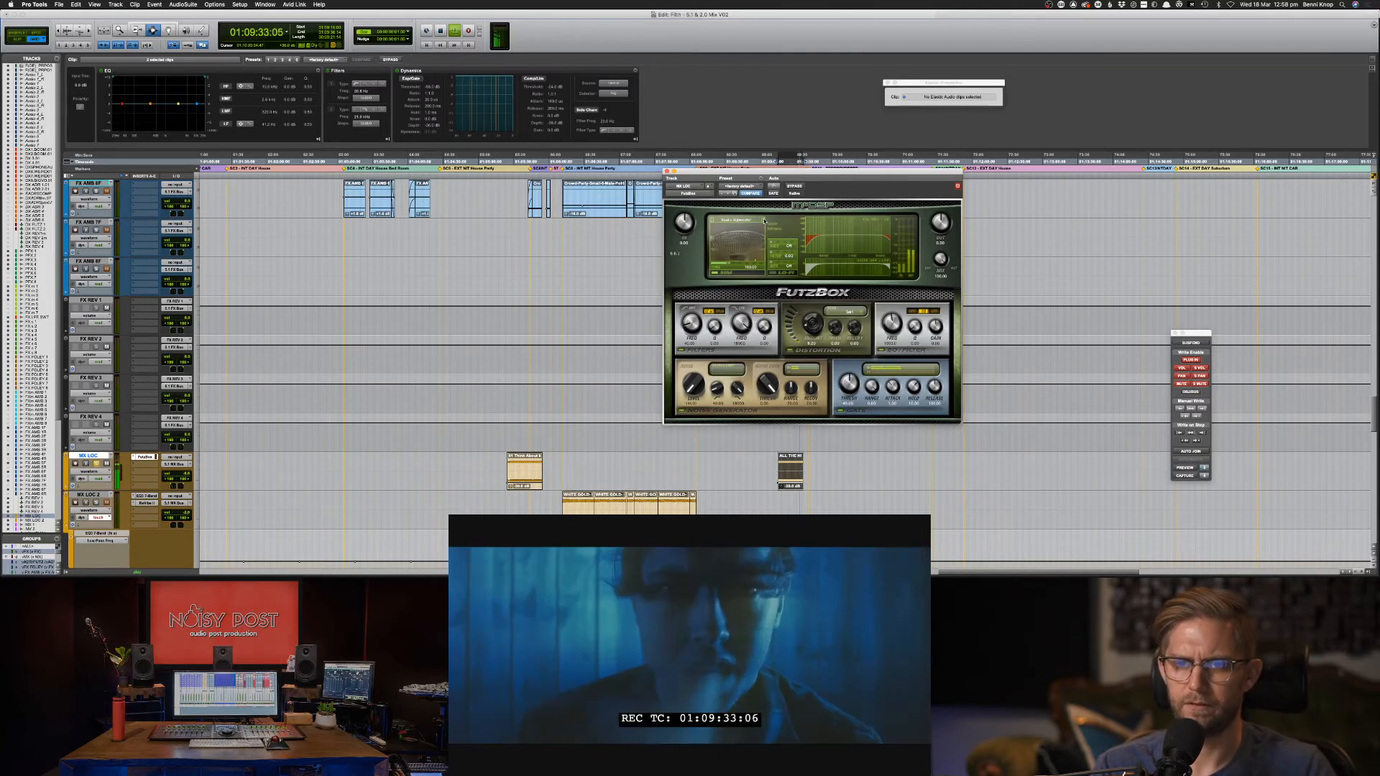
{"action": "left_click", "coordinate": [765, 221]}
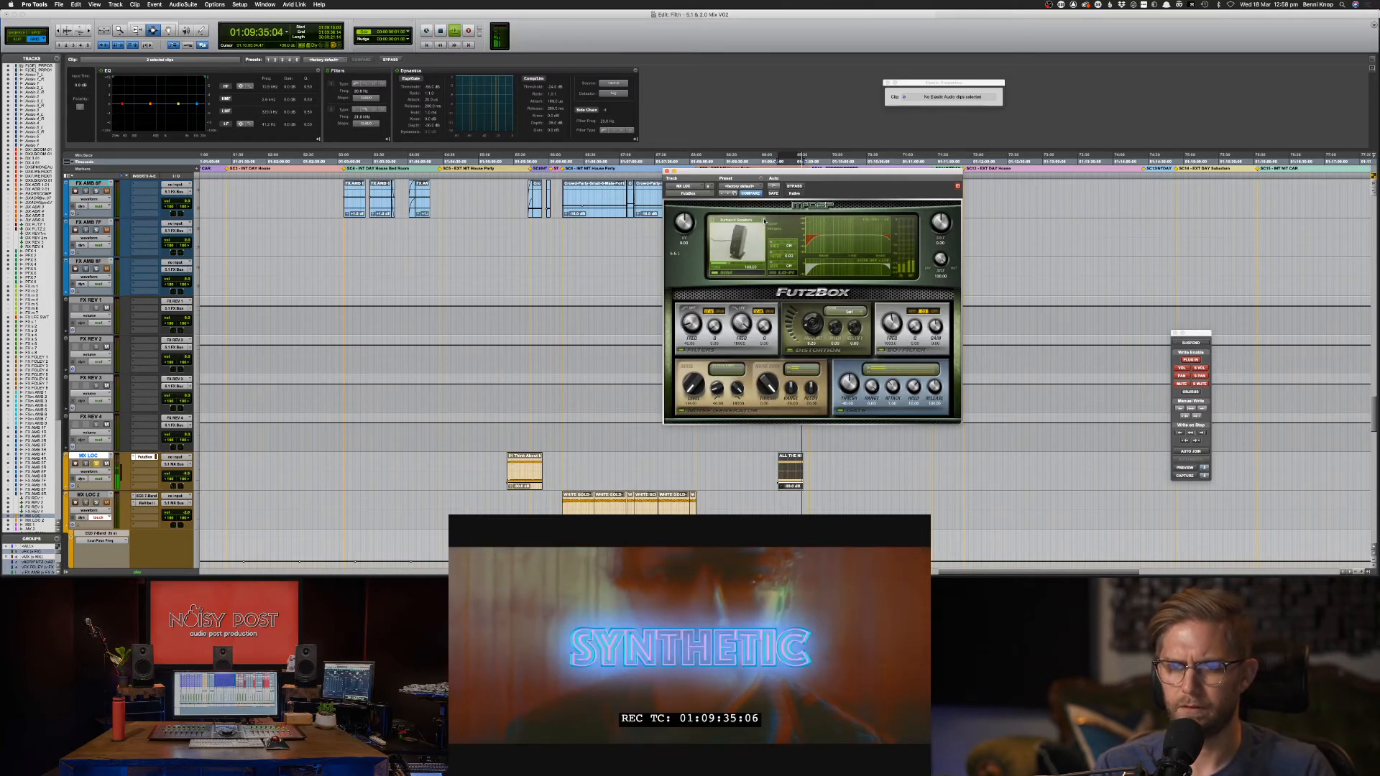
{"action": "left_click", "coordinate": [764, 221]}
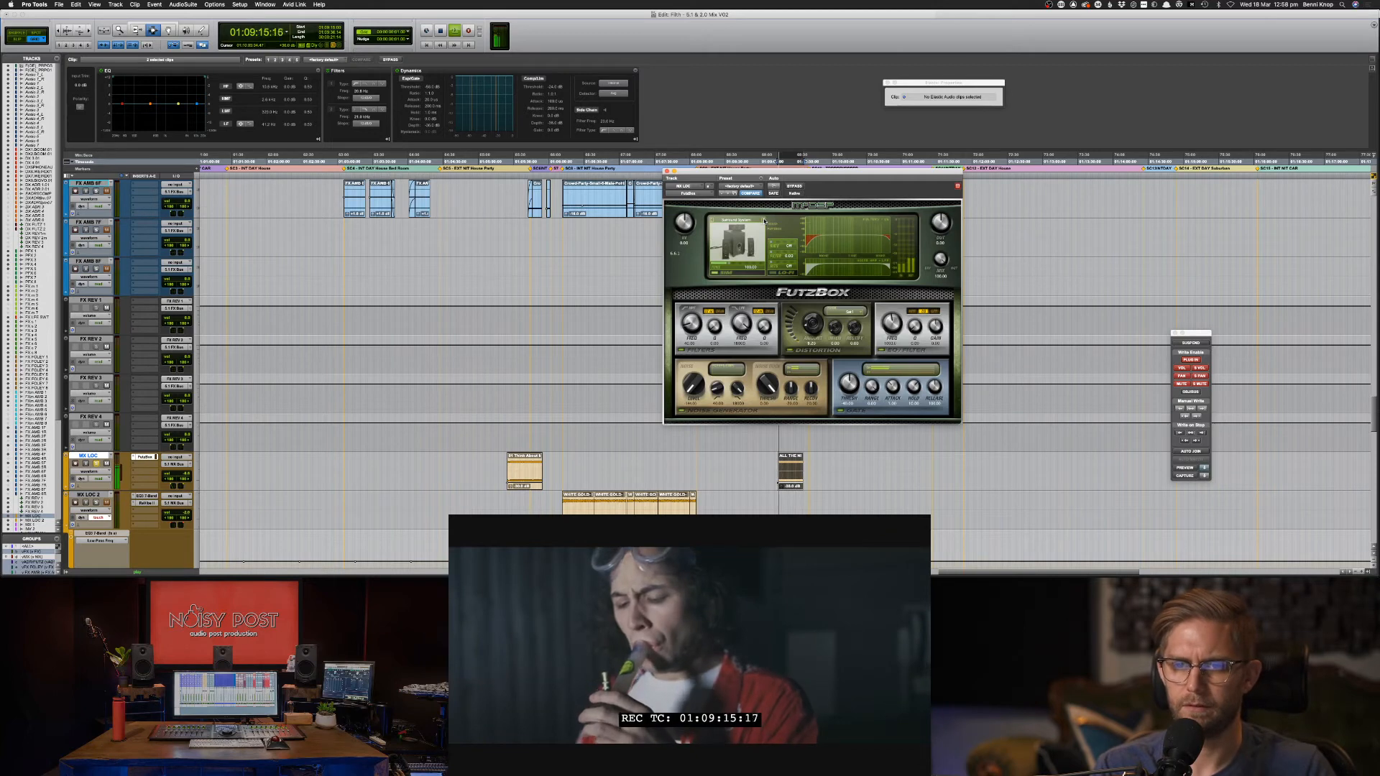
{"action": "left_click", "coordinate": [764, 220]}
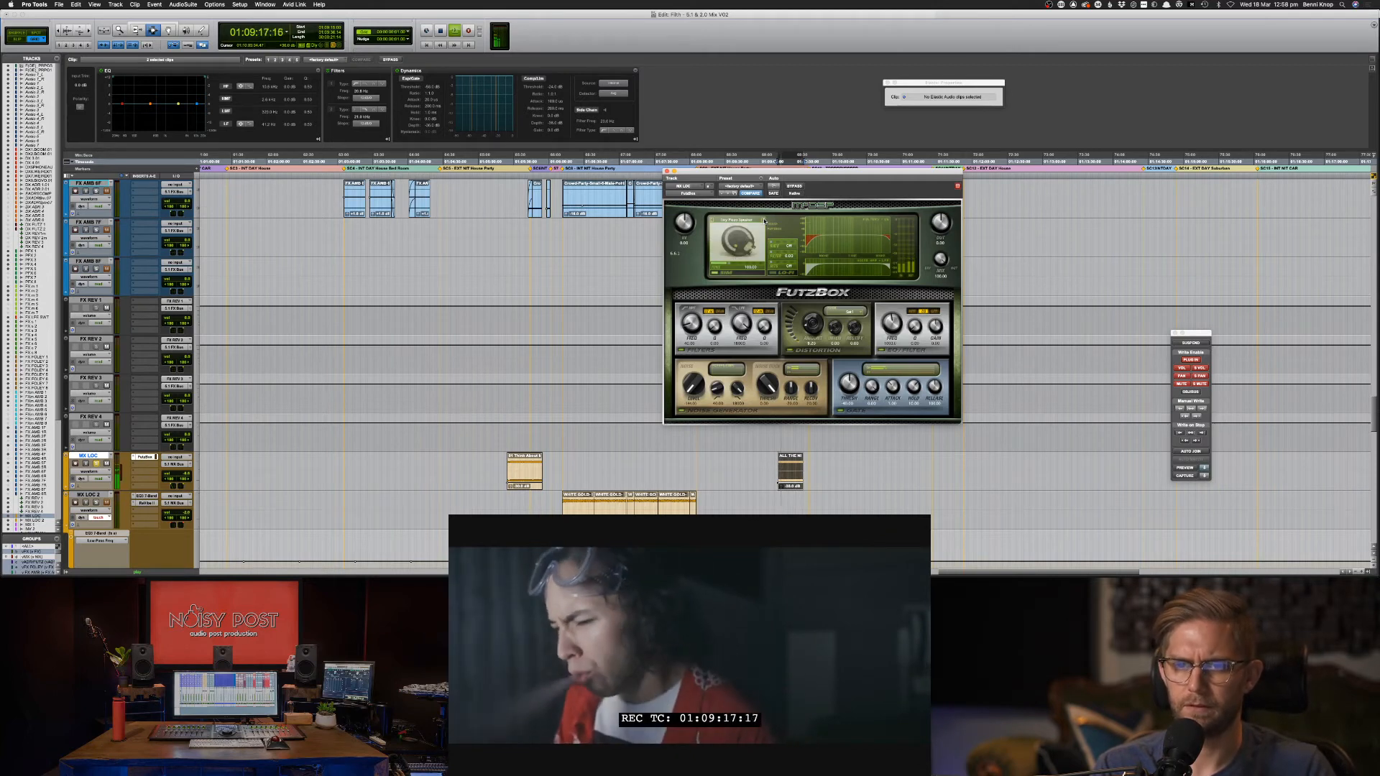
{"action": "left_click", "coordinate": [764, 221]}
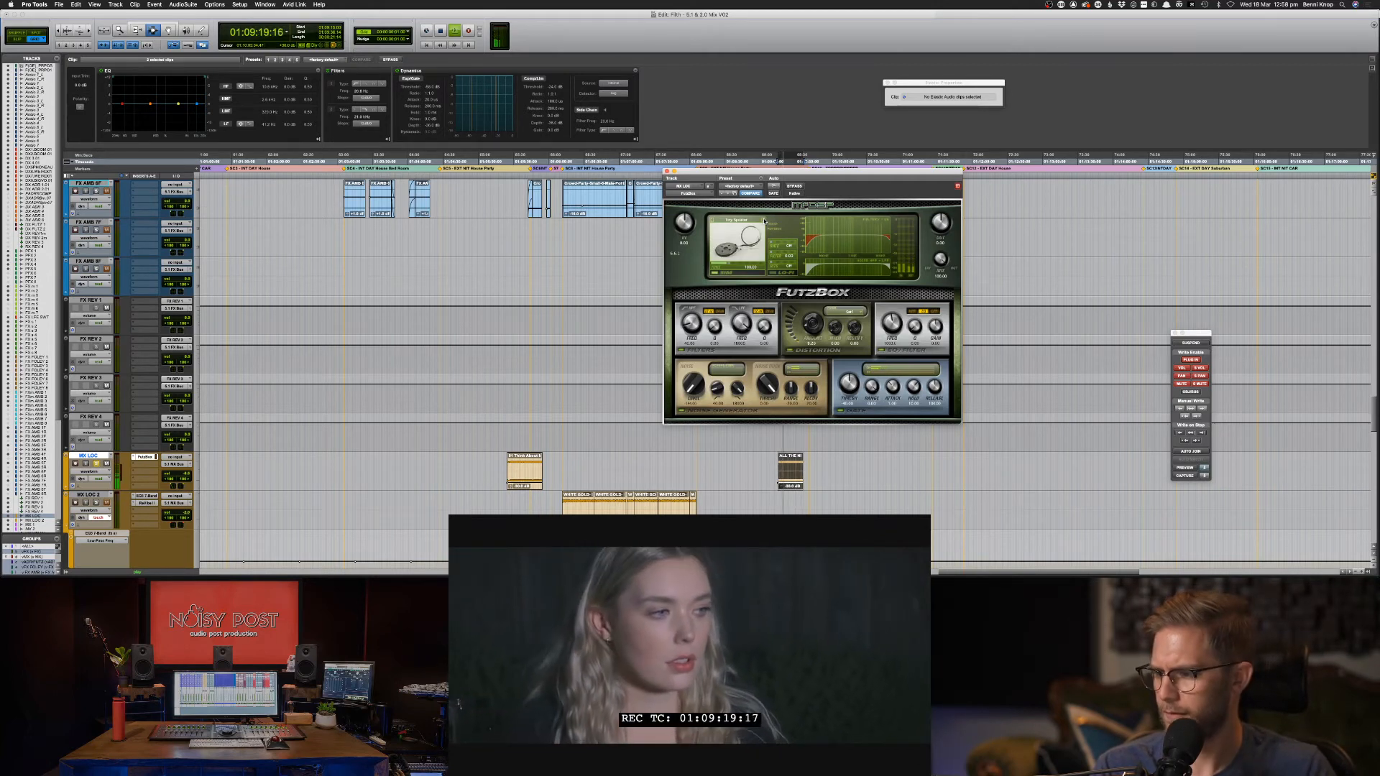
{"action": "left_click", "coordinate": [764, 221]}
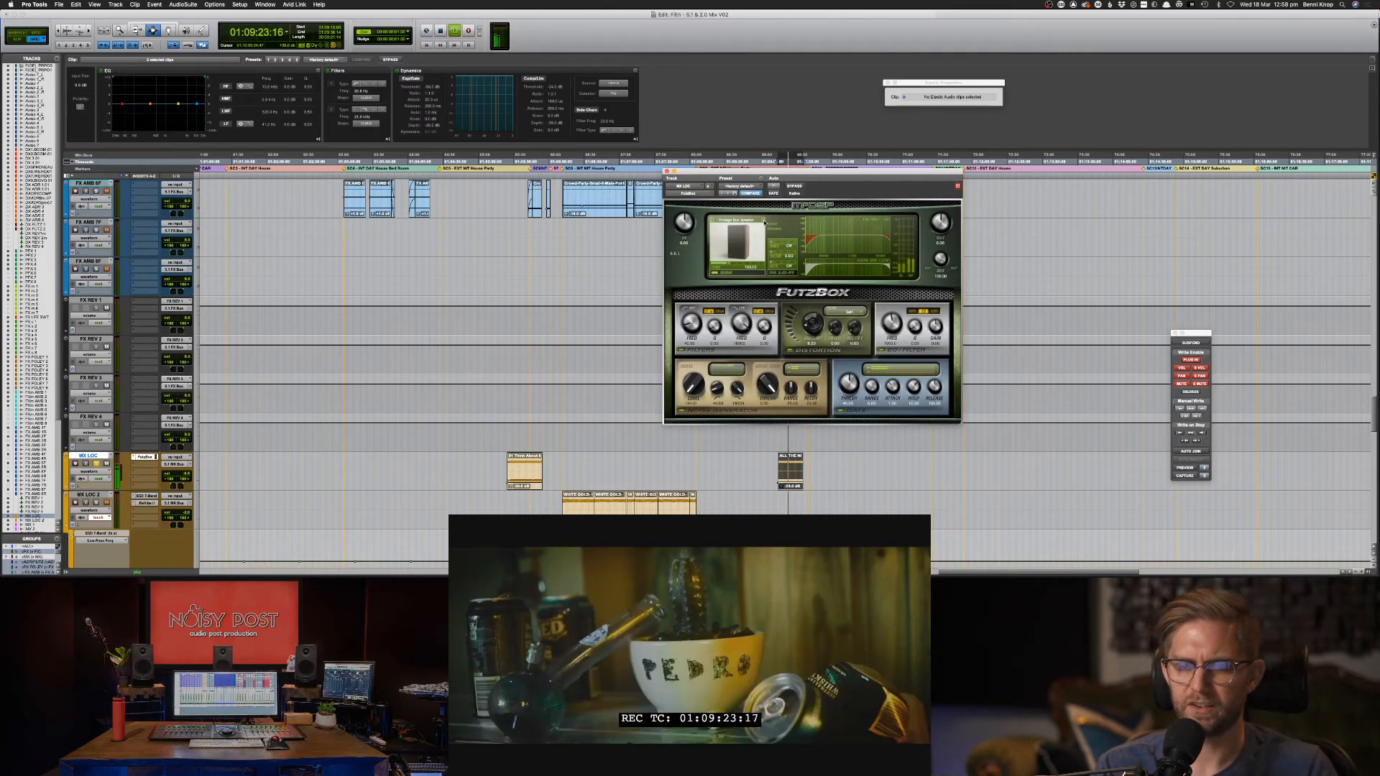
{"action": "left_click", "coordinate": [764, 220]}
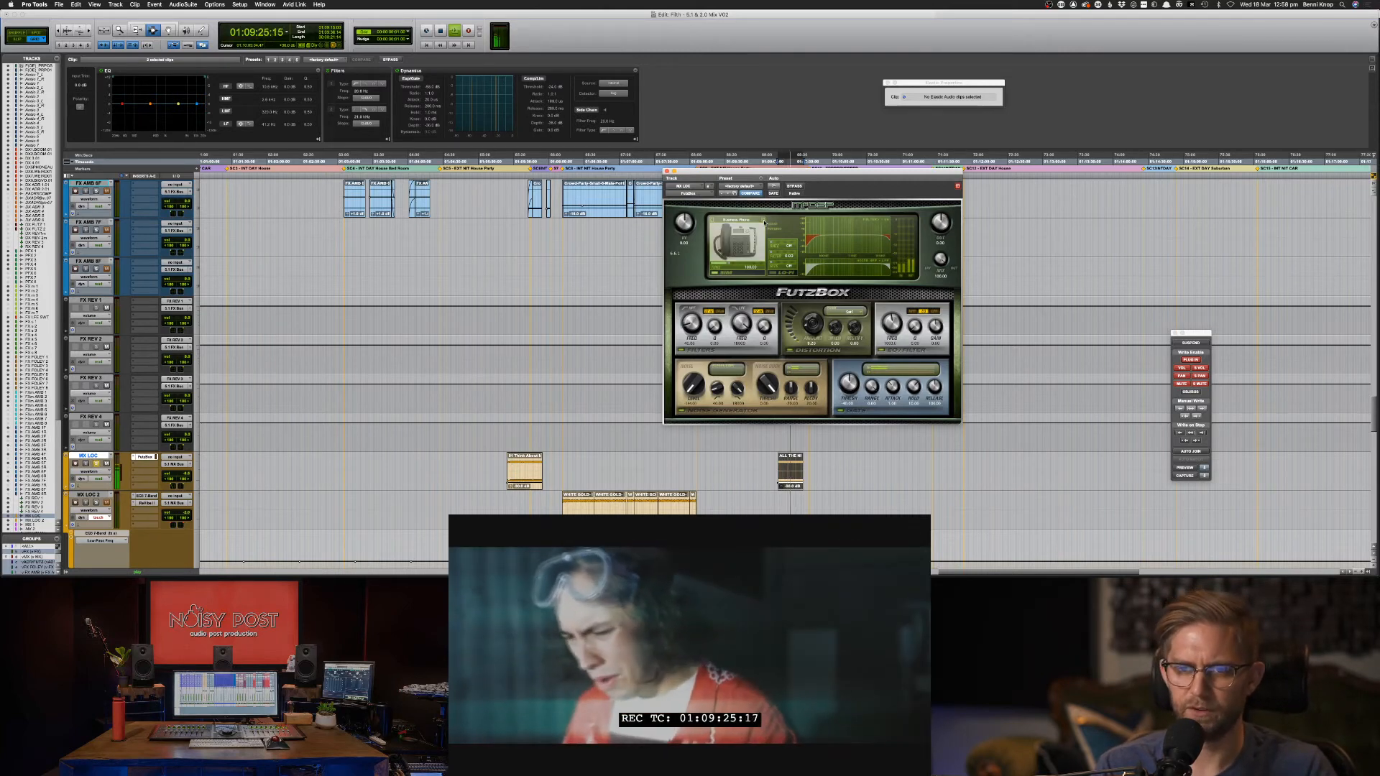
{"action": "left_click", "coordinate": [749, 218]}
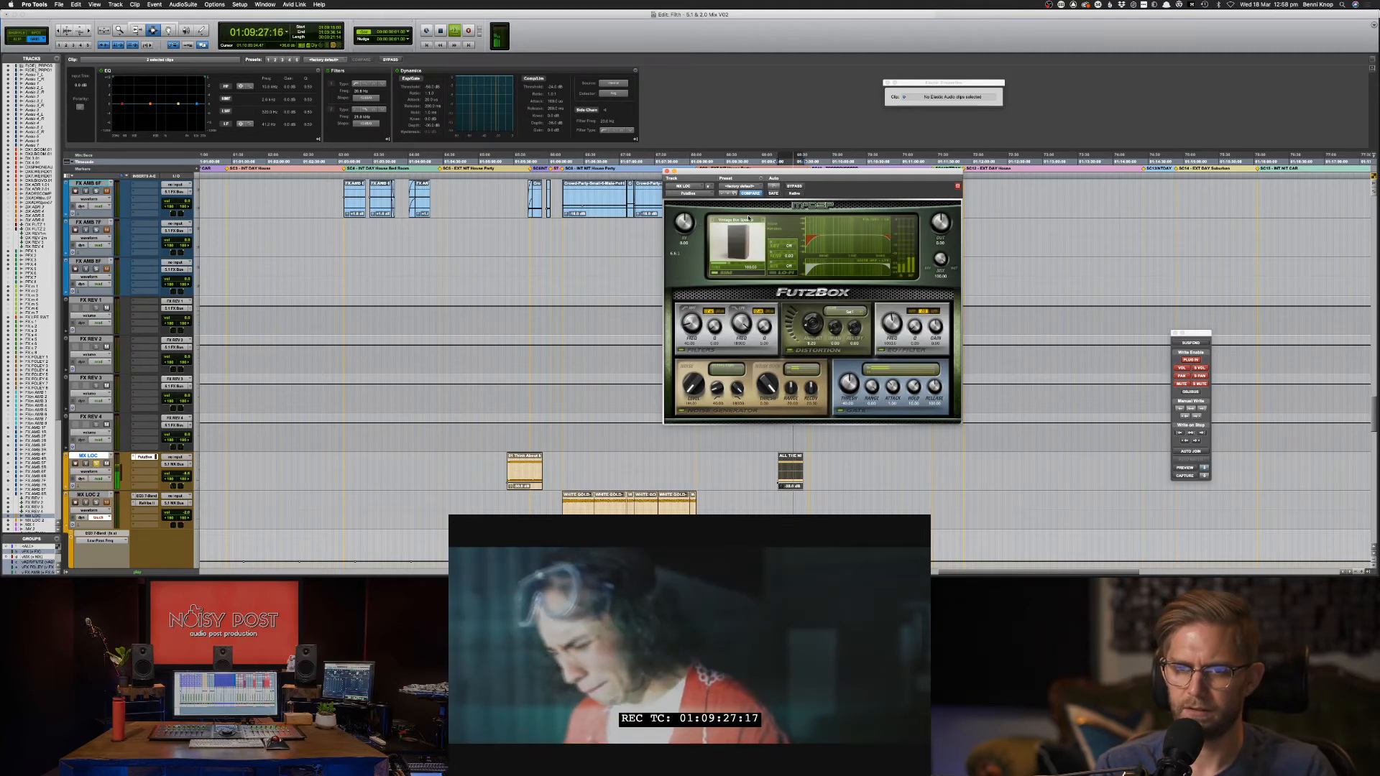
Try Horntone, settle on Vintage Box Speaker, then bypass FutzBox and close its window.
{"action": "left_click", "coordinate": [749, 220]}
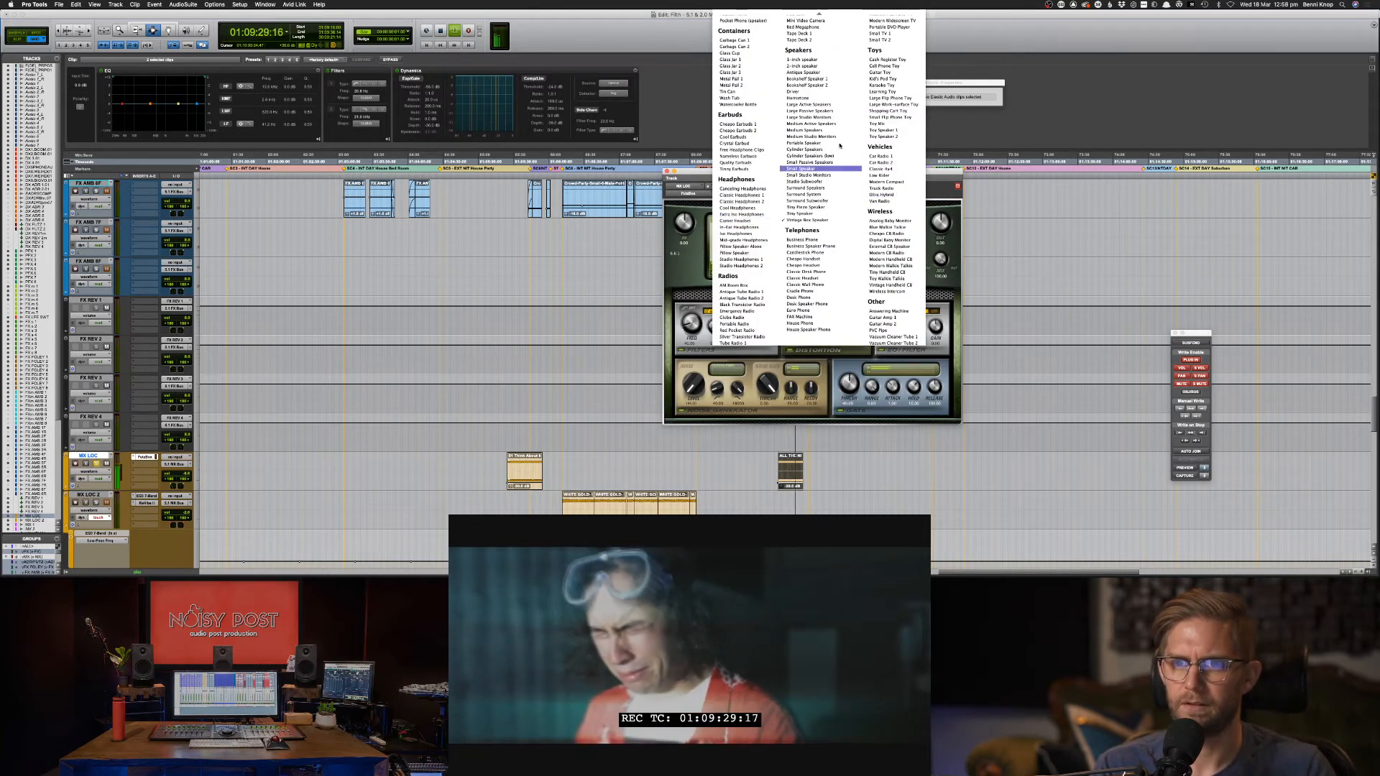
{"action": "left_click", "coordinate": [834, 99]}
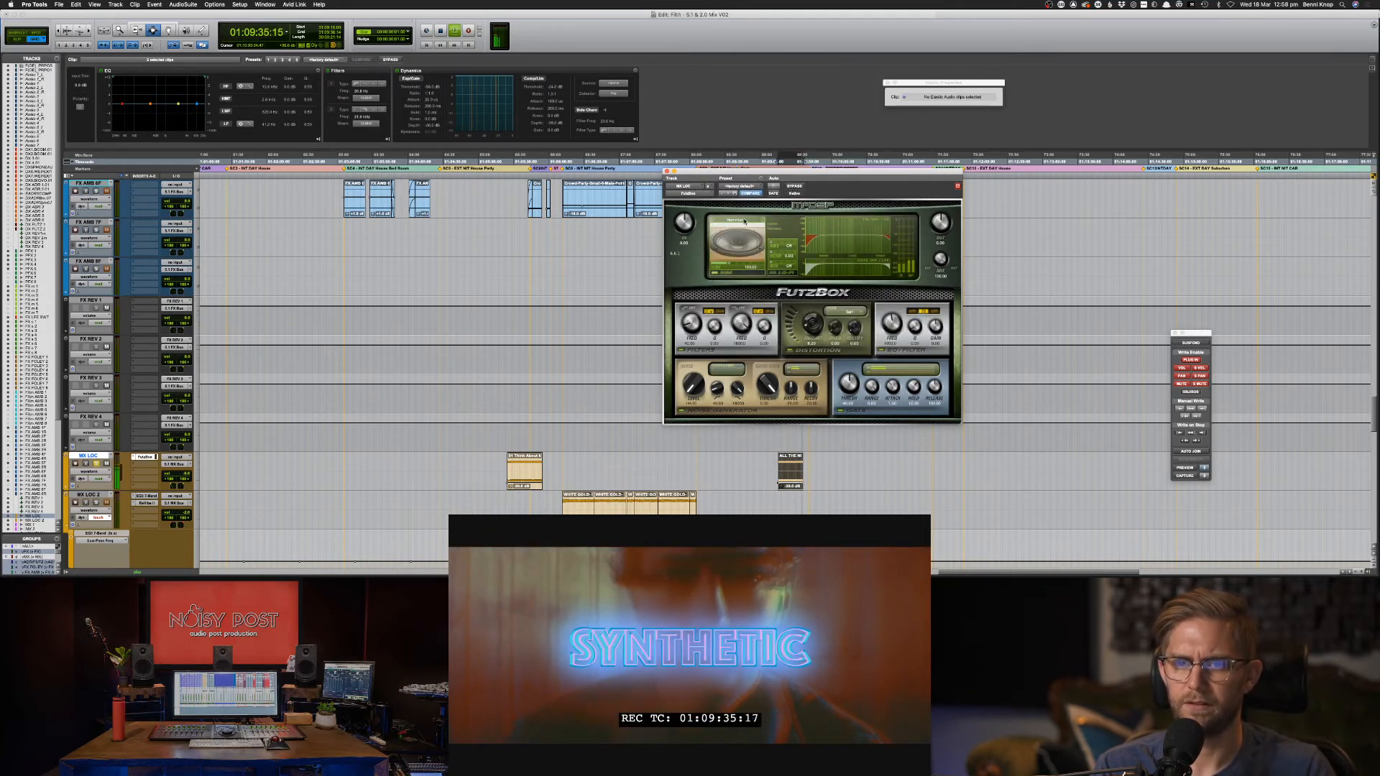
{"action": "left_click", "coordinate": [744, 222]}
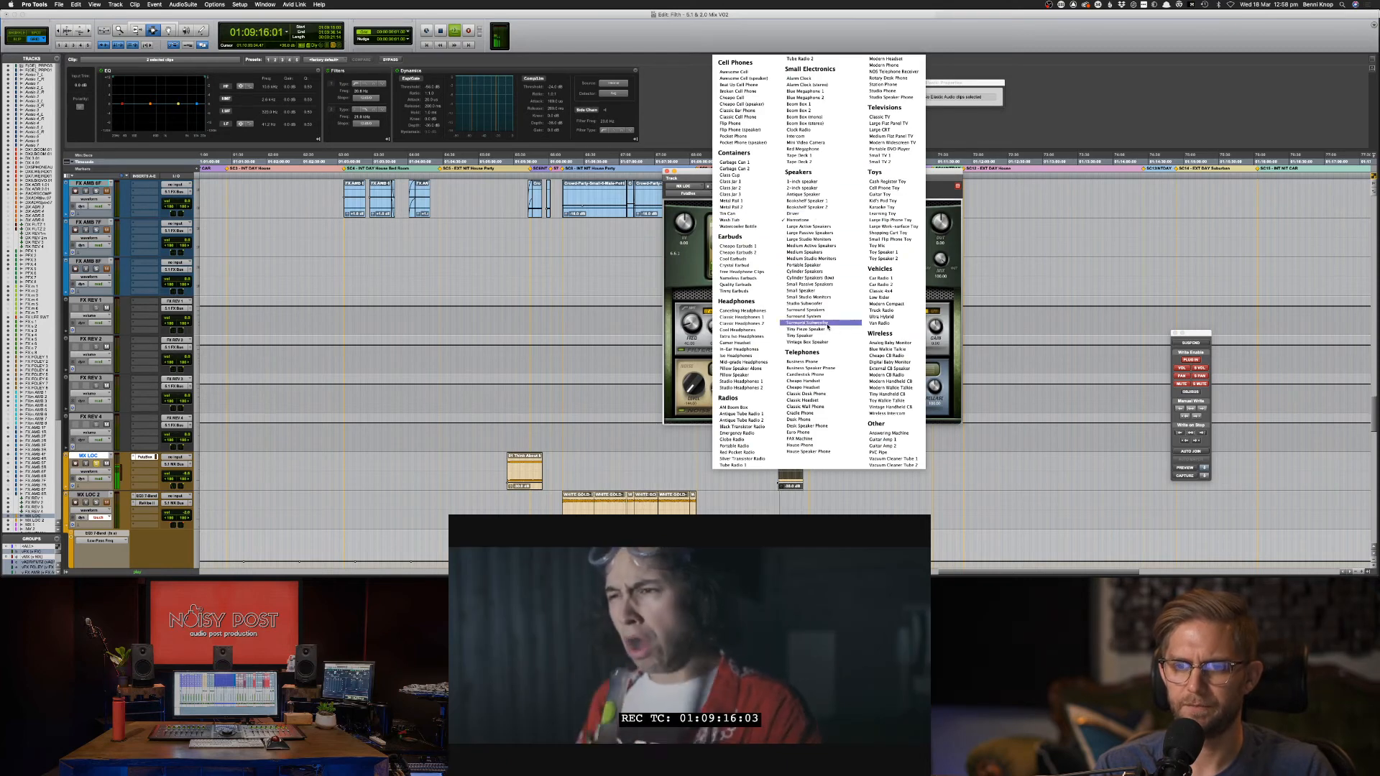
{"action": "left_click", "coordinate": [812, 342]}
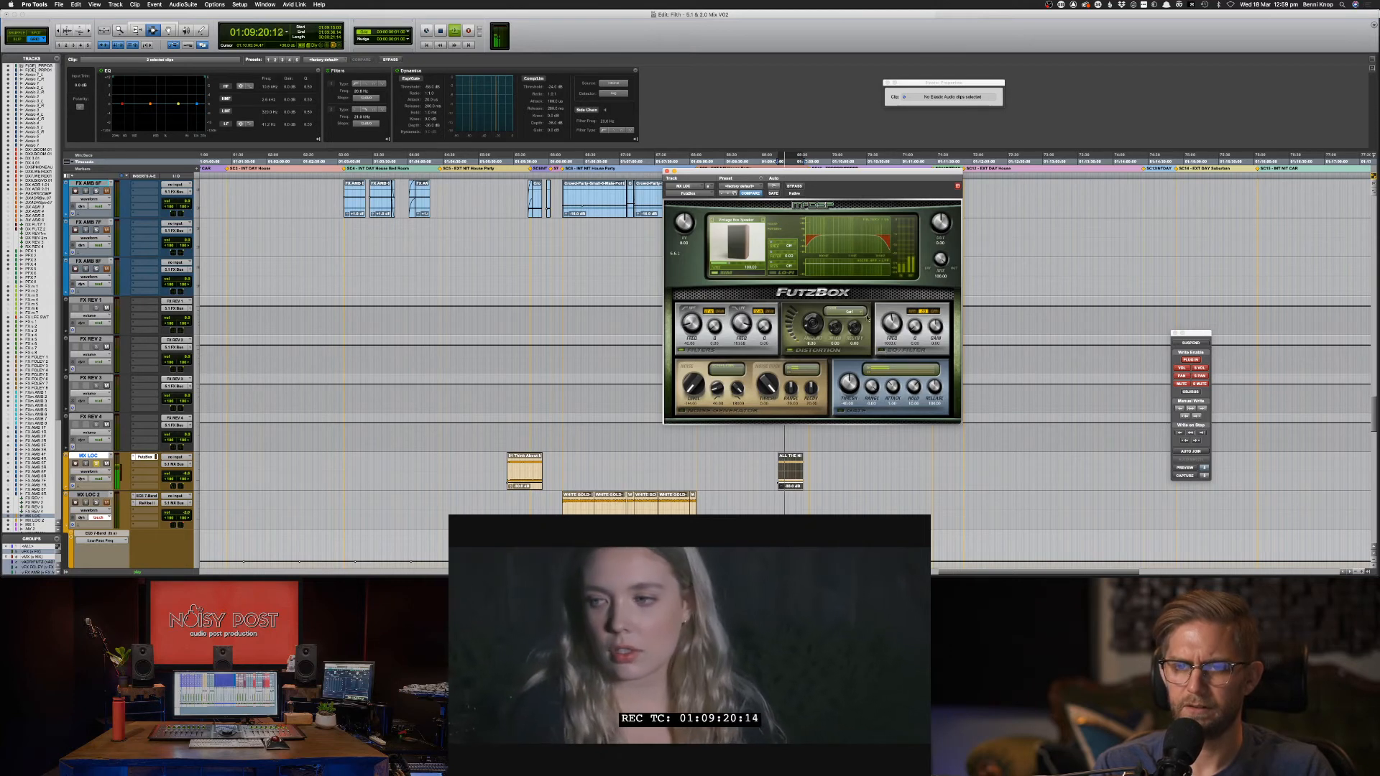
{"action": "left_click", "coordinate": [794, 186]}
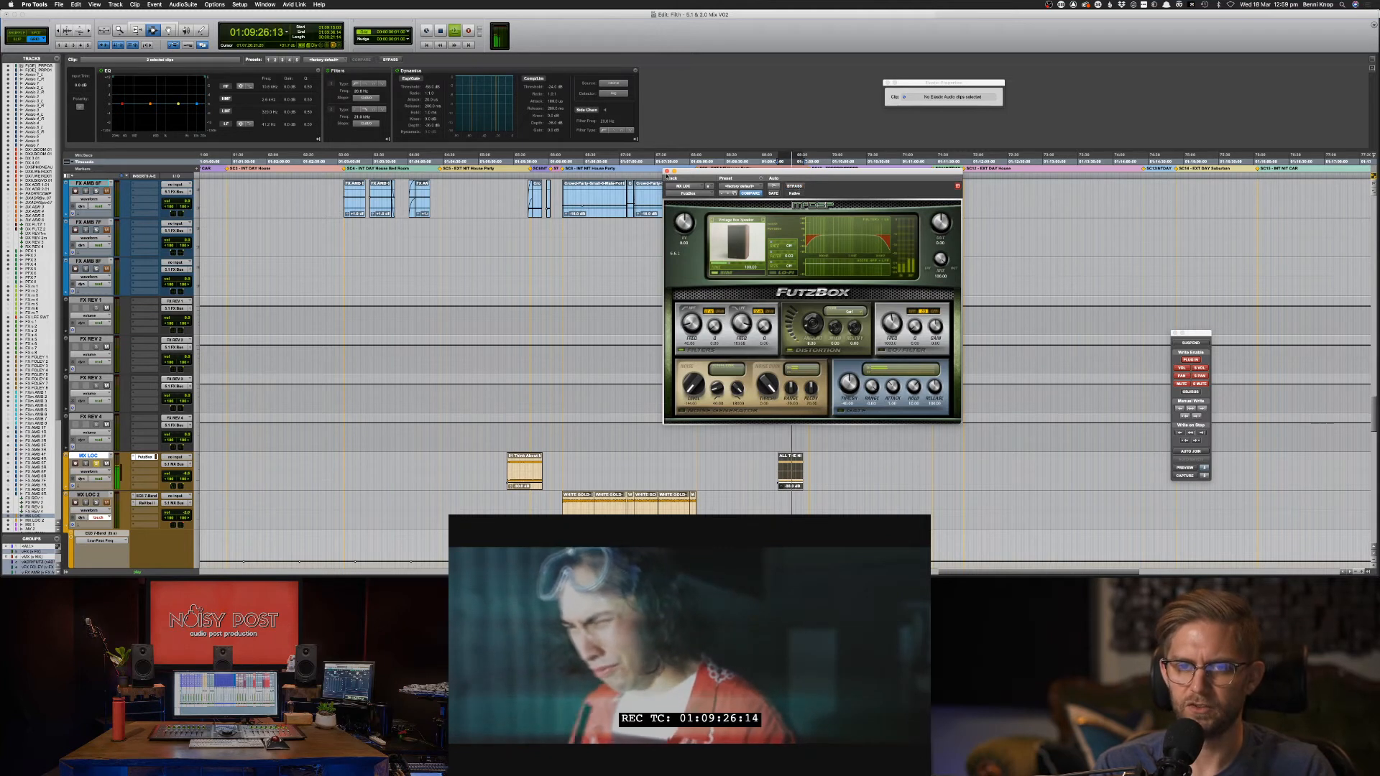
{"action": "left_click", "coordinate": [667, 175]}
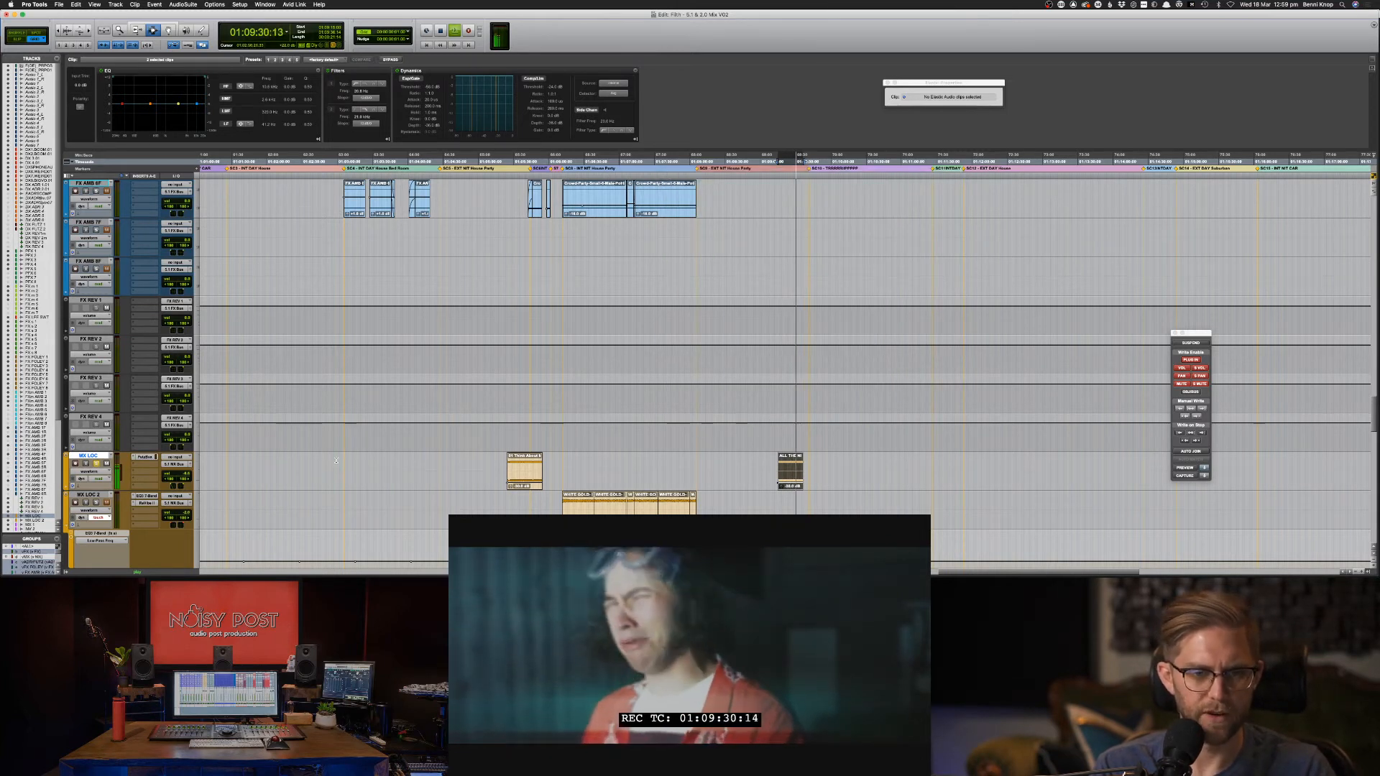
In the Mix window, insert Mod Delay III on the MX LOC track.
{"action": "key", "text": "super+equal"}
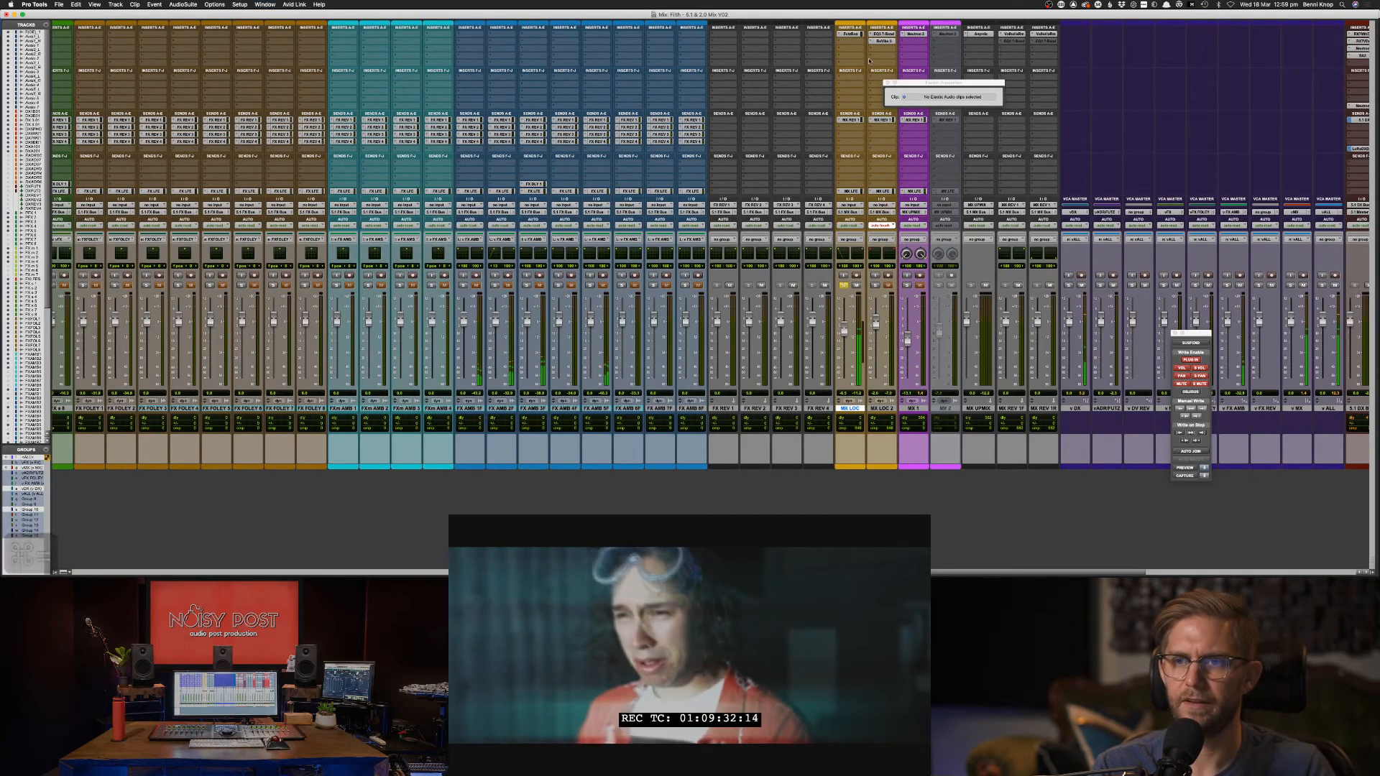
{"action": "left_click", "coordinate": [855, 42]}
{"action": "mouse_move", "coordinate": [867, 44]}
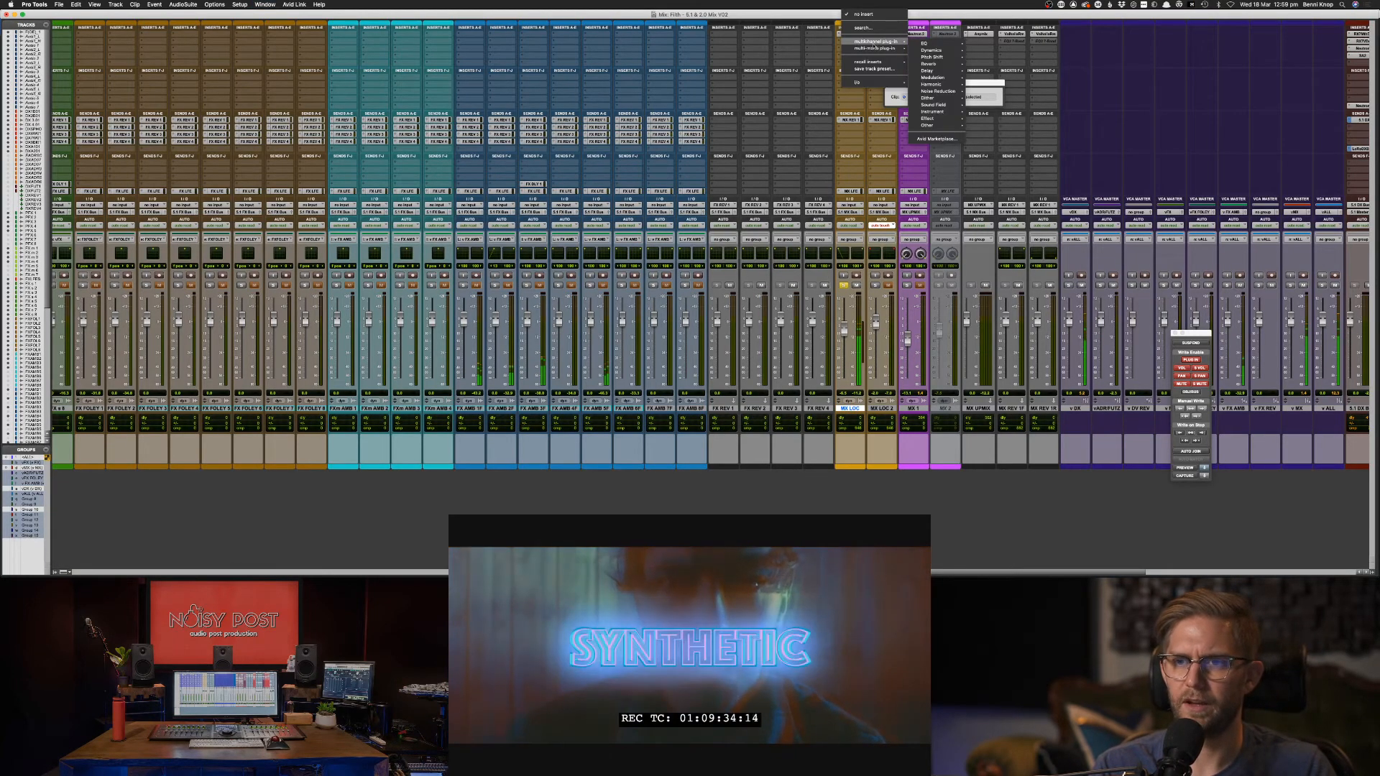
{"action": "mouse_move", "coordinate": [938, 52]}
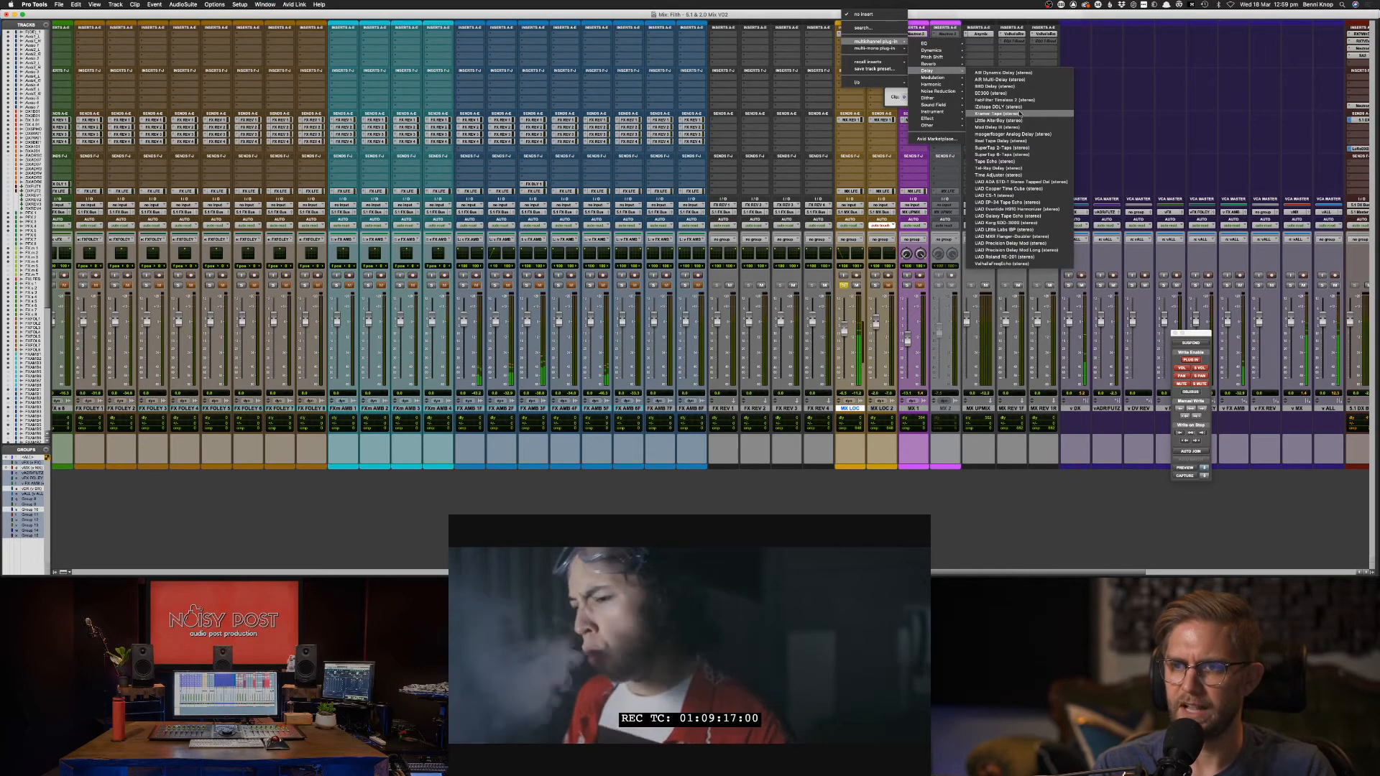
{"action": "left_click", "coordinate": [995, 128]}
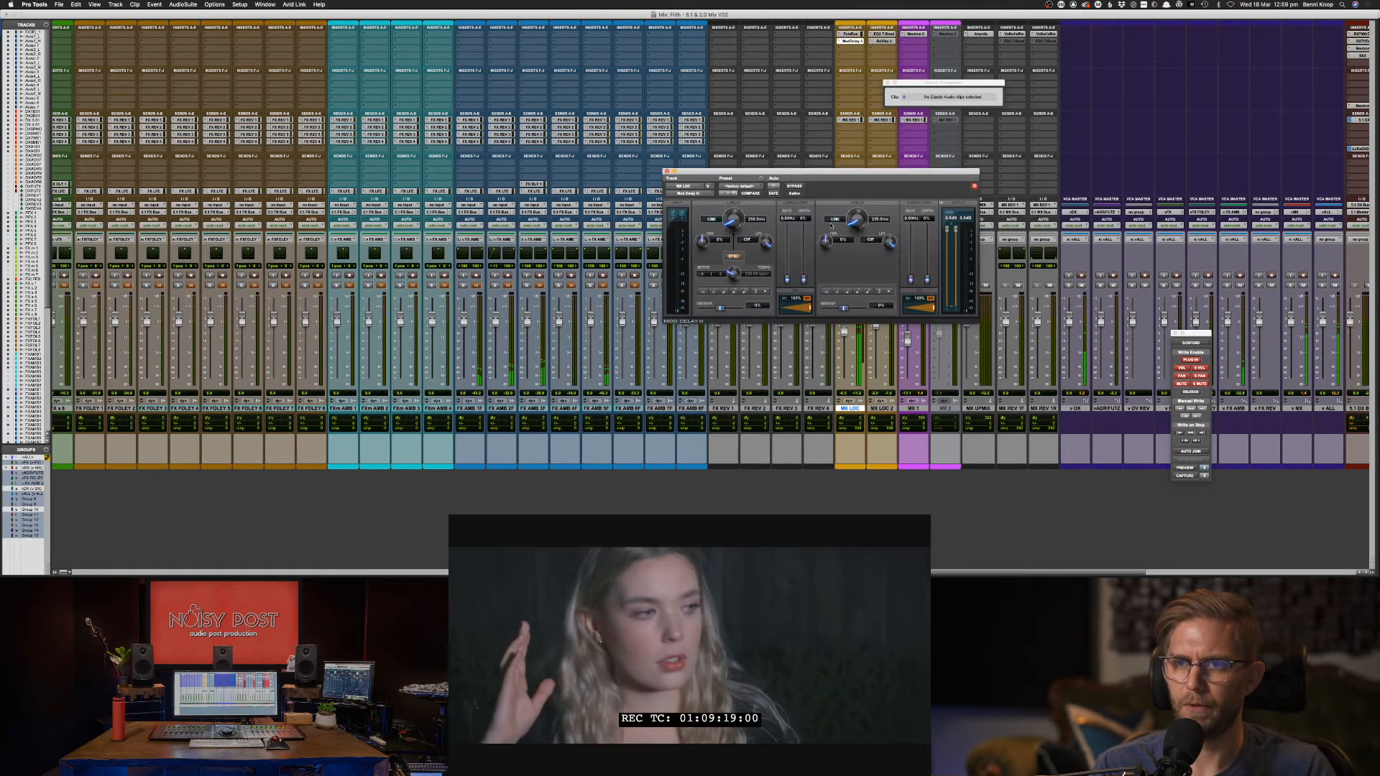
Set the delay's left mix to 0%, right delay to 30 ms and right mix to 72%.
{"action": "left_click_drag", "start_coordinate": [810, 308], "coordinate": [693, 314]}
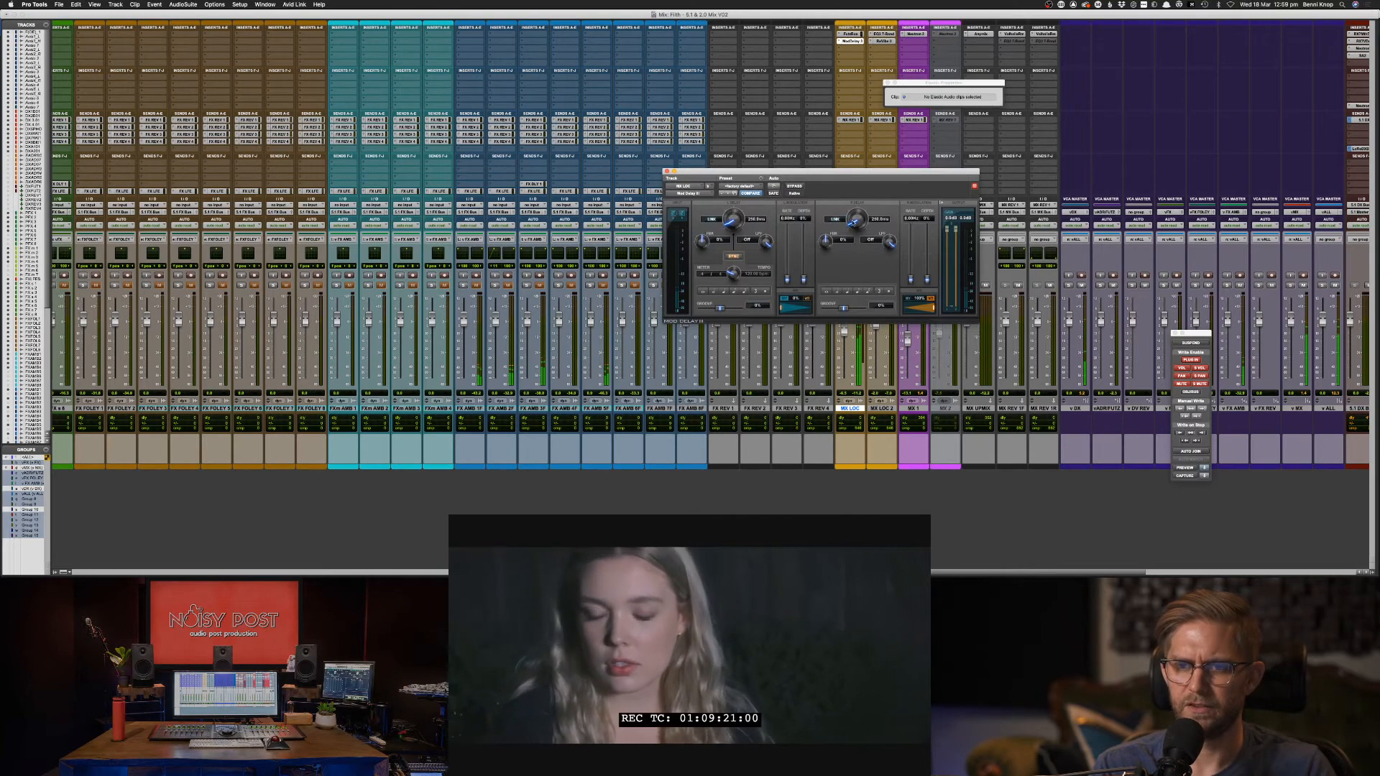
{"action": "left_click", "coordinate": [878, 220]}
{"action": "type", "text": "30"}
{"action": "key", "text": "Return"}
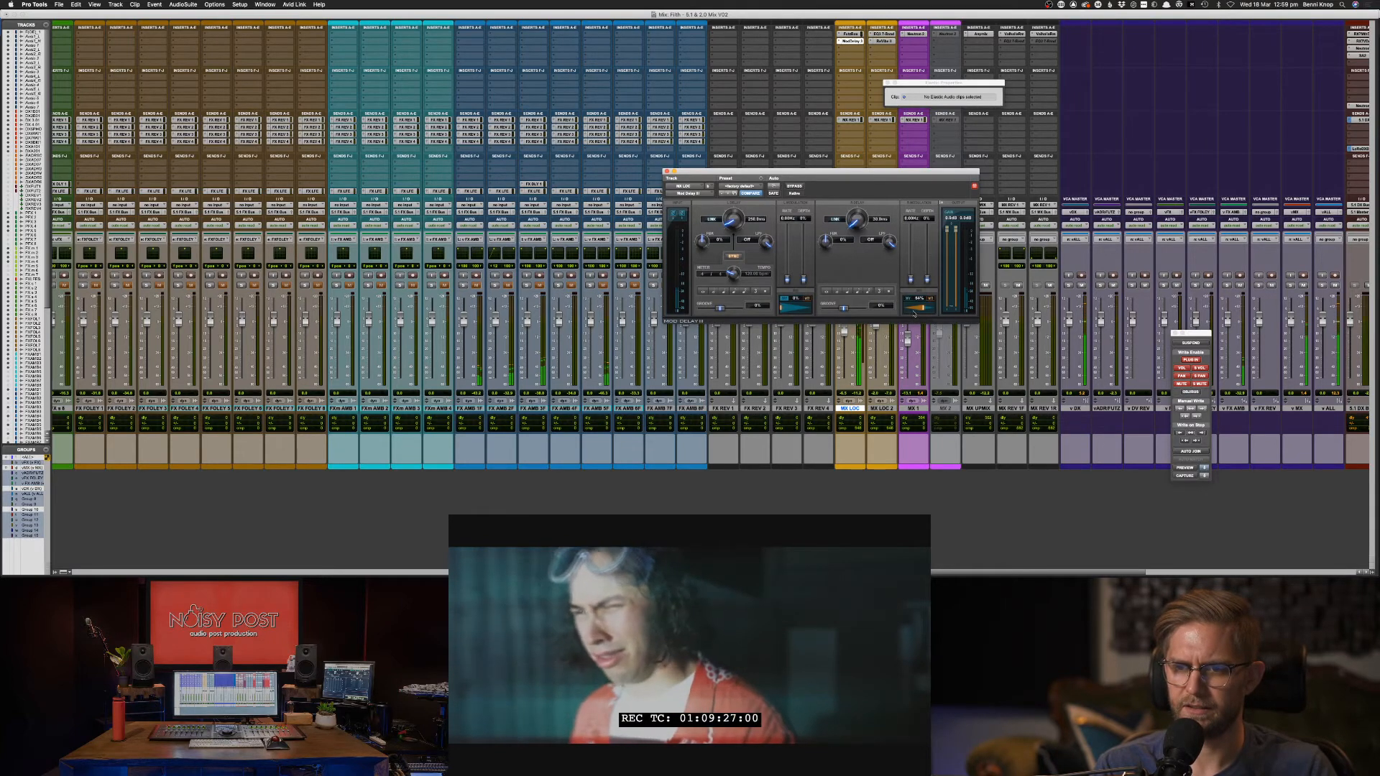
{"action": "left_click_drag", "start_coordinate": [915, 314], "coordinate": [918, 314]}
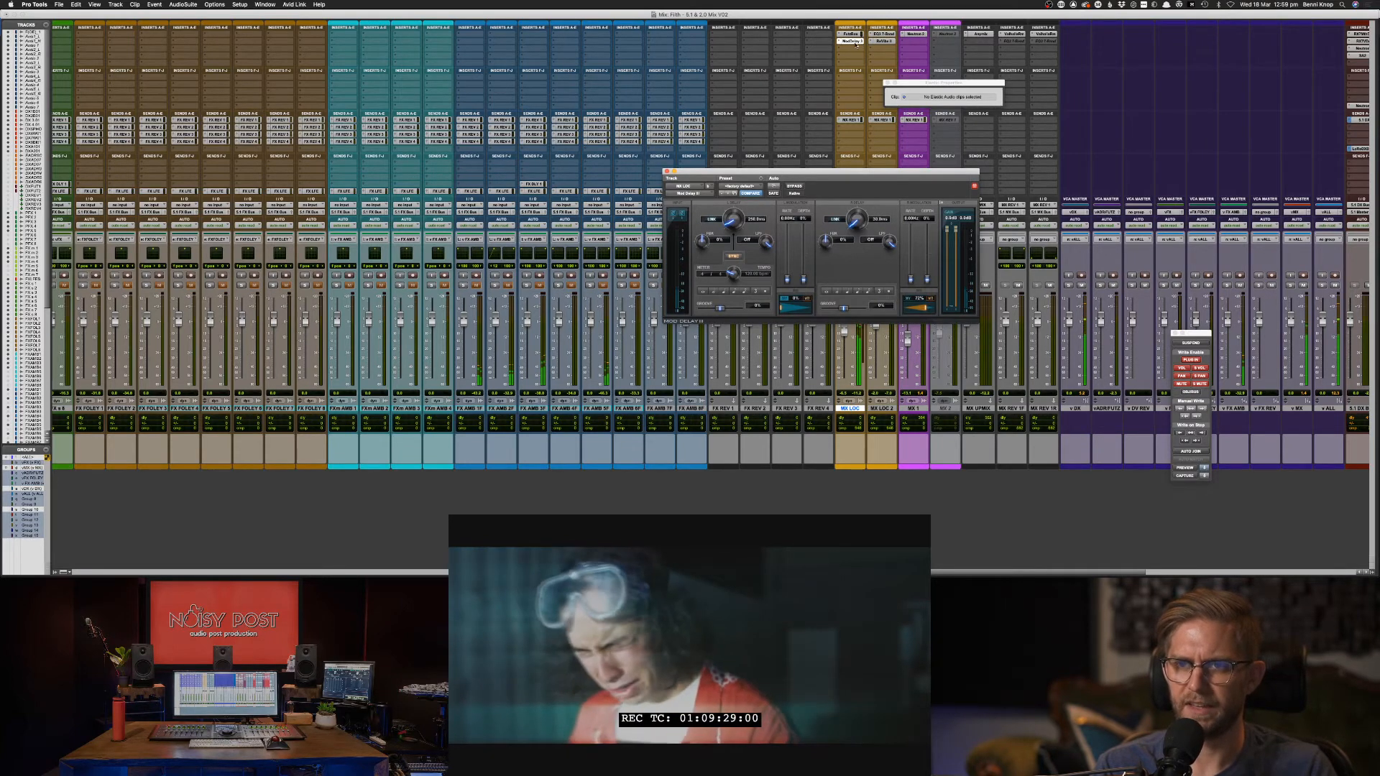
Browse plug-ins for another insert without adding one, then stop playback.
{"action": "left_click", "coordinate": [855, 47]}
{"action": "mouse_move", "coordinate": [875, 48]}
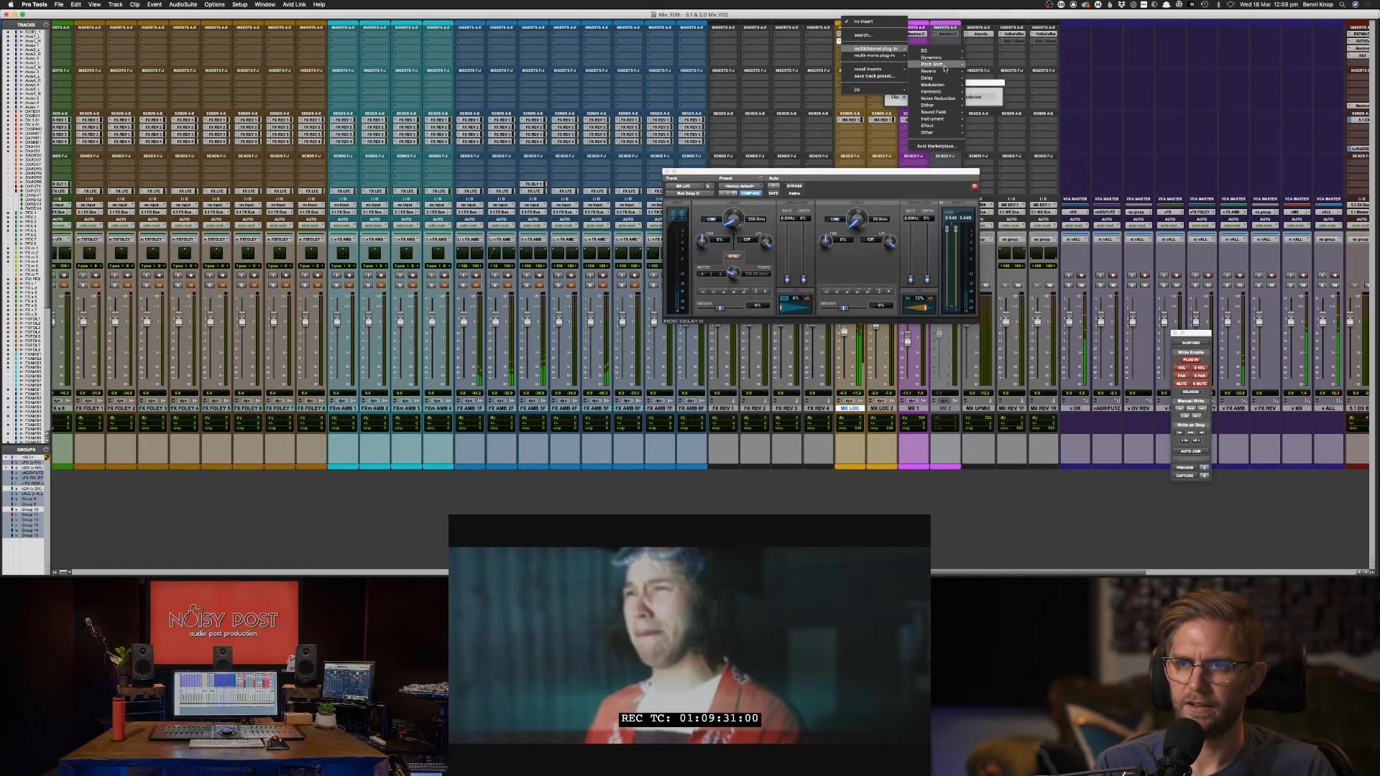
{"action": "mouse_move", "coordinate": [945, 73]}
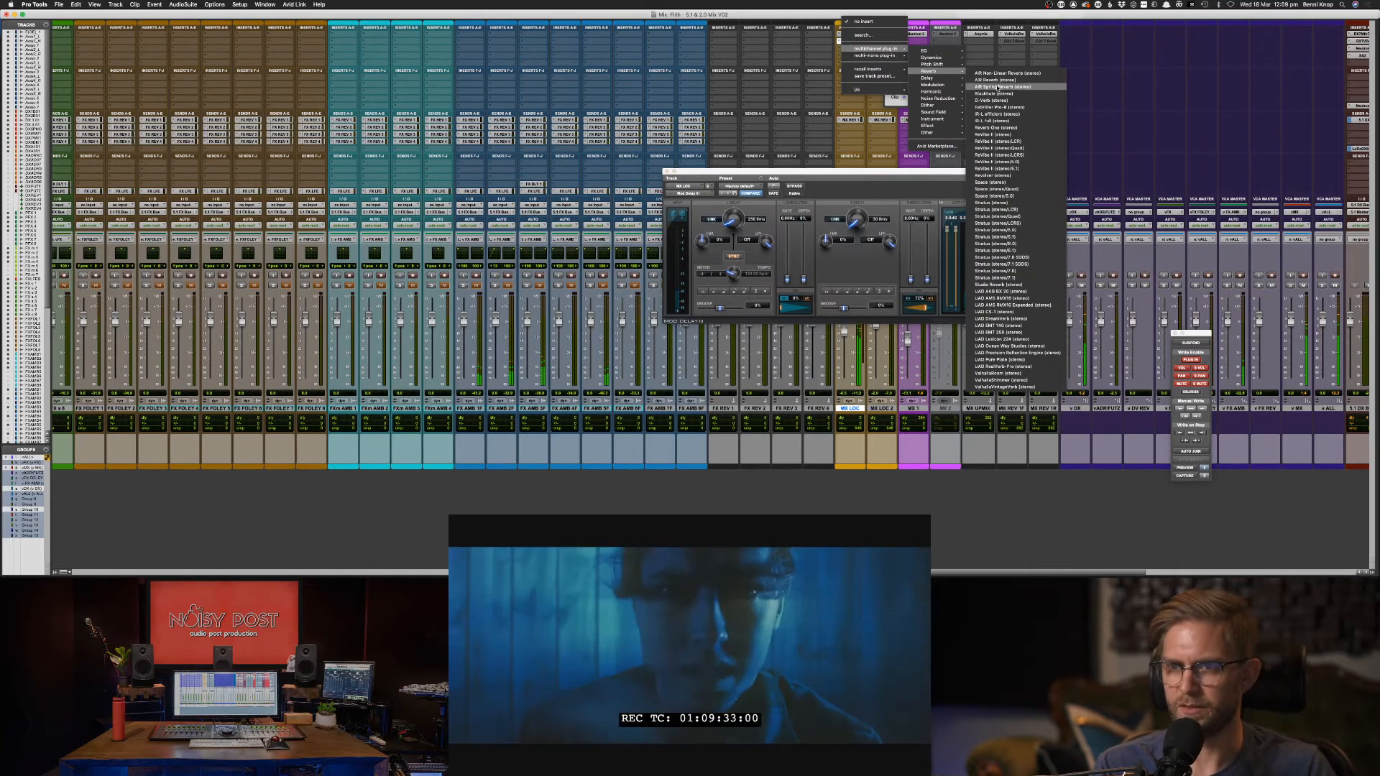
{"action": "left_click", "coordinate": [842, 51]}
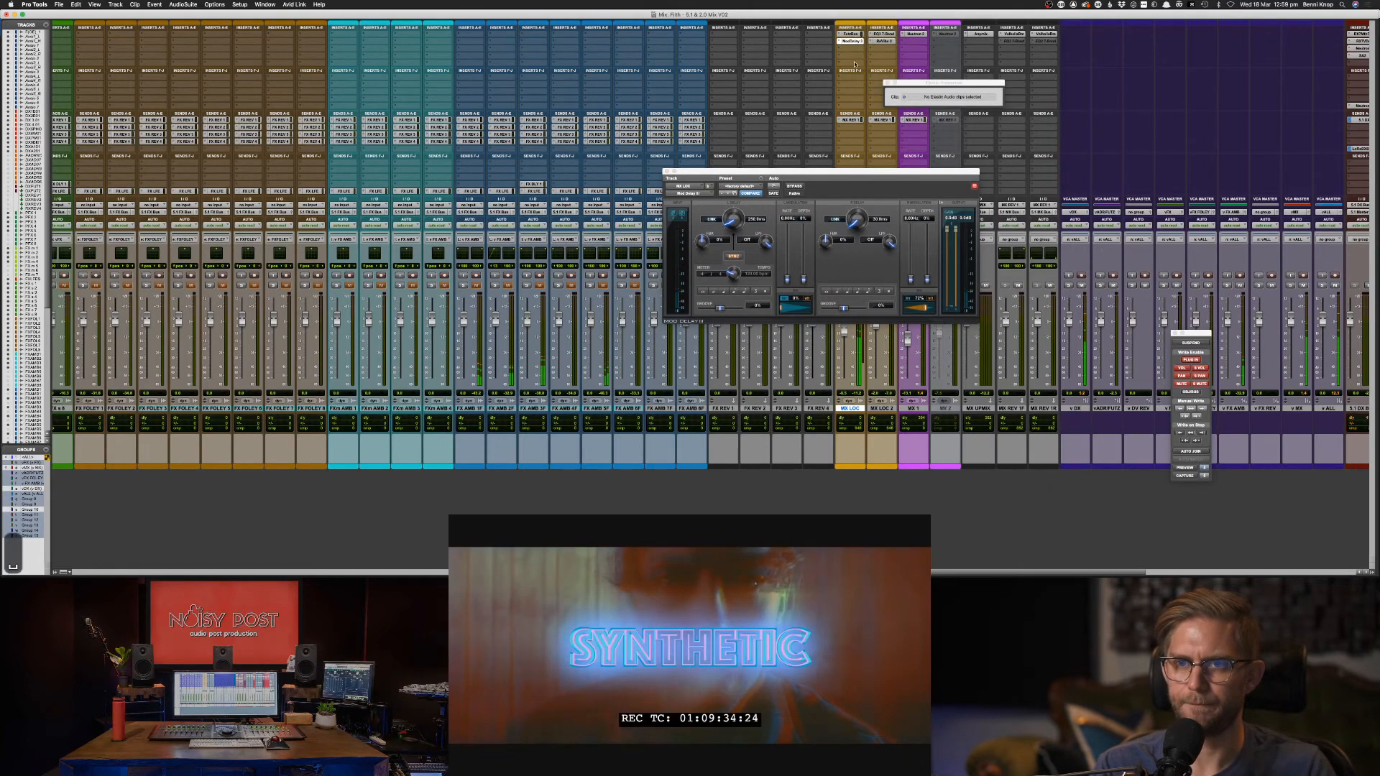
{"action": "key", "text": "space"}
Insert the ReVibe II reverb on the MX LOC track.
{"action": "left_click", "coordinate": [847, 50]}
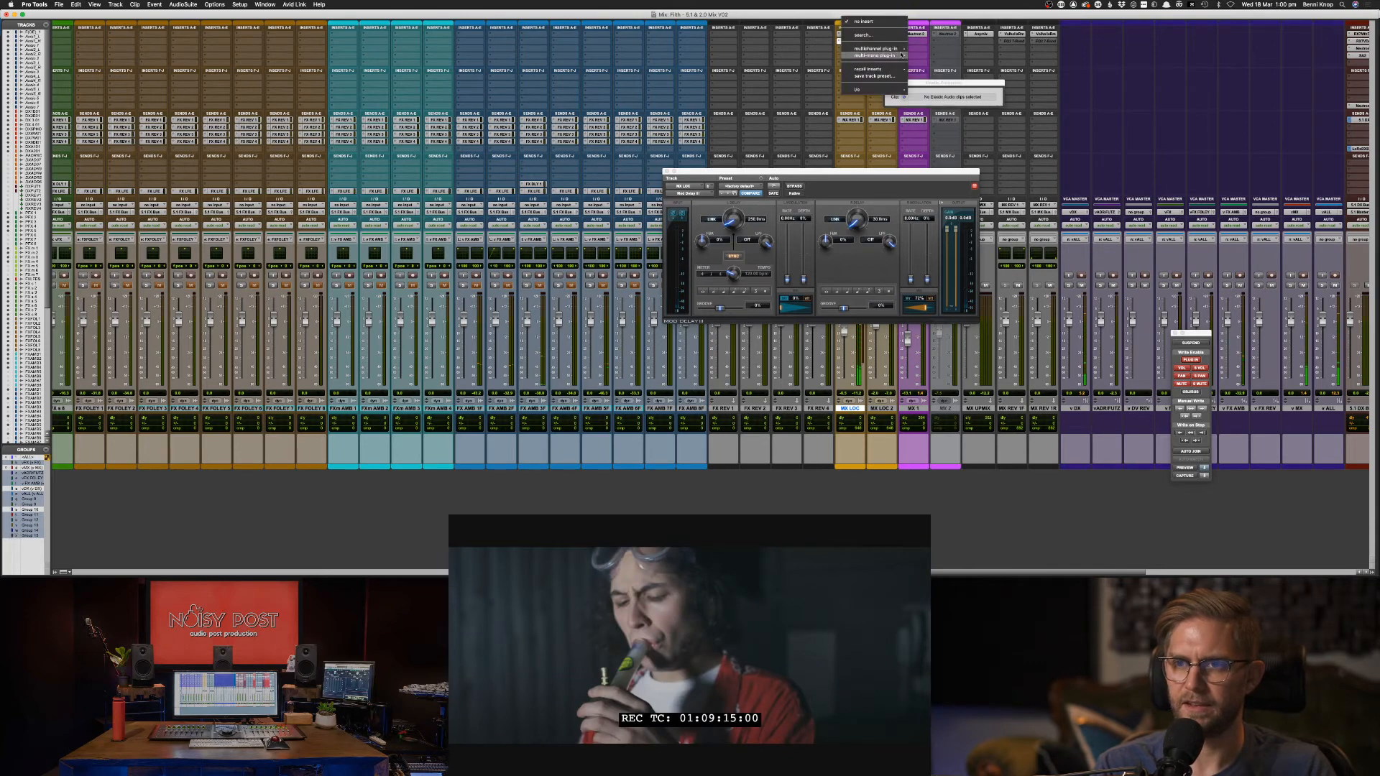
{"action": "mouse_move", "coordinate": [873, 48]}
{"action": "mouse_move", "coordinate": [961, 94]}
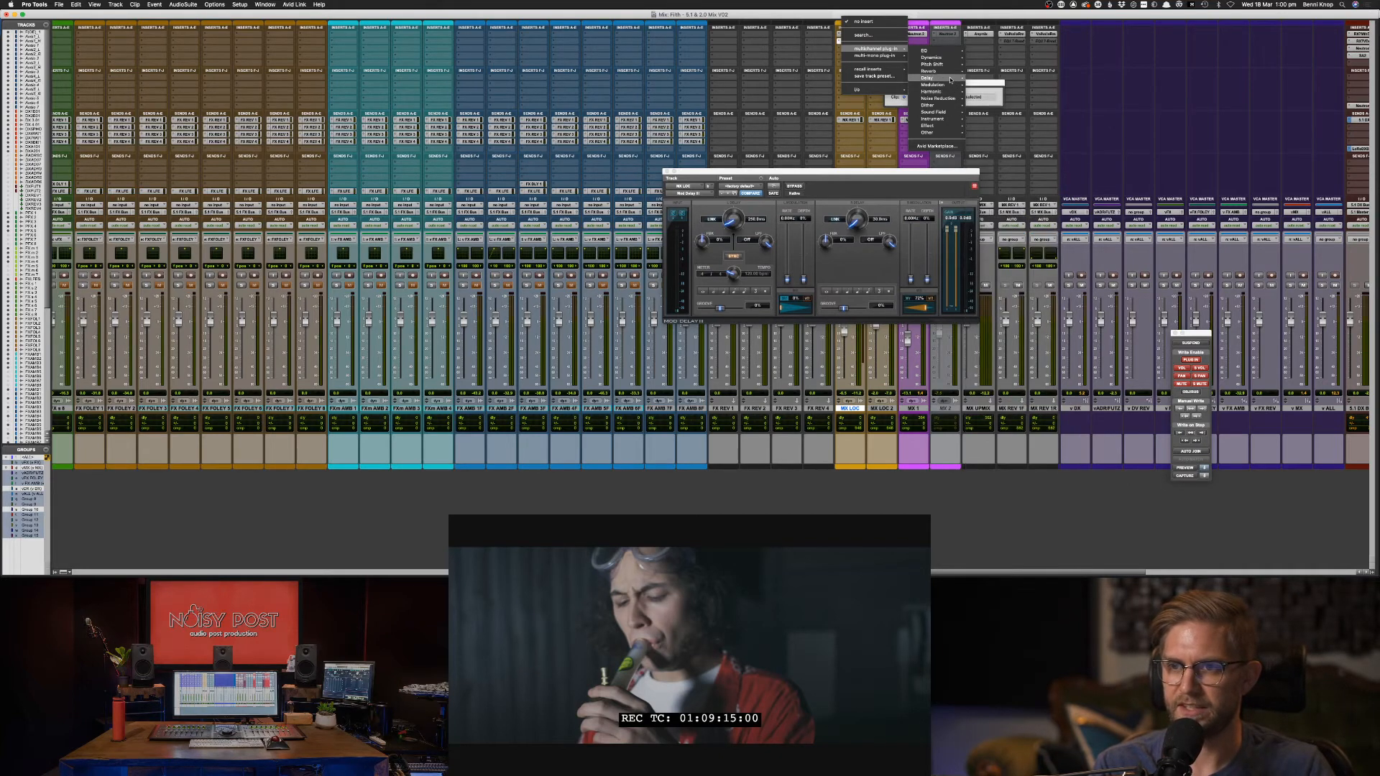
{"action": "mouse_move", "coordinate": [934, 72]}
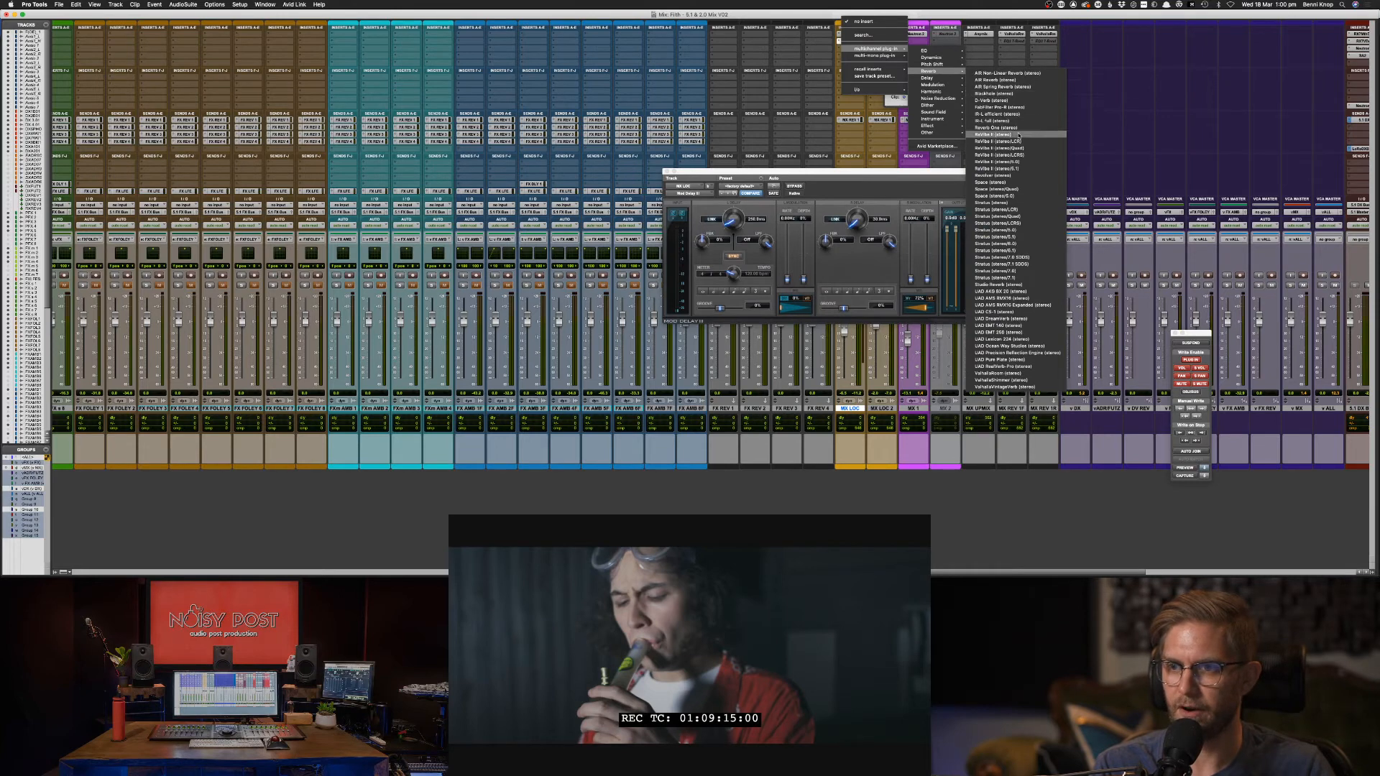
{"action": "left_click", "coordinate": [1032, 141]}
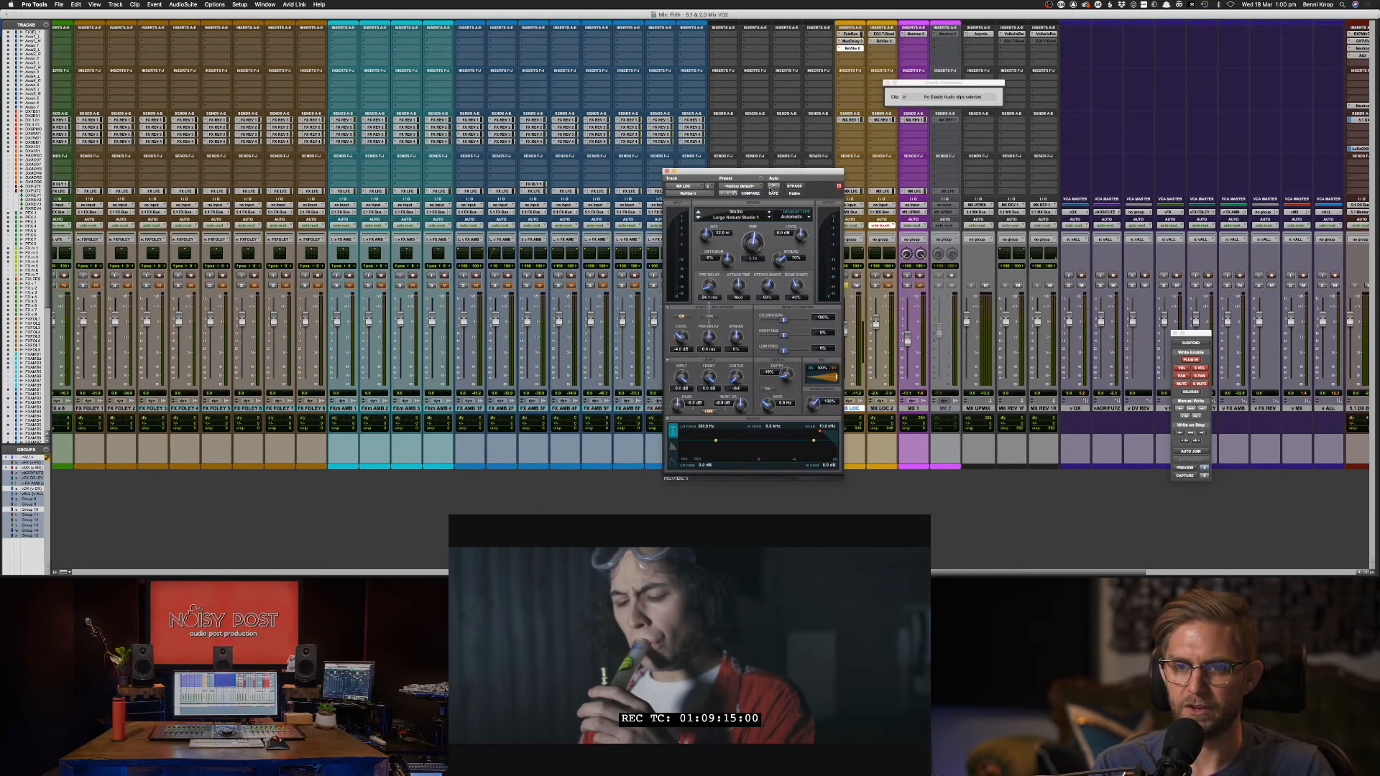
Open the ReVibe II preset list and browse its categories.
{"action": "left_click", "coordinate": [754, 189]}
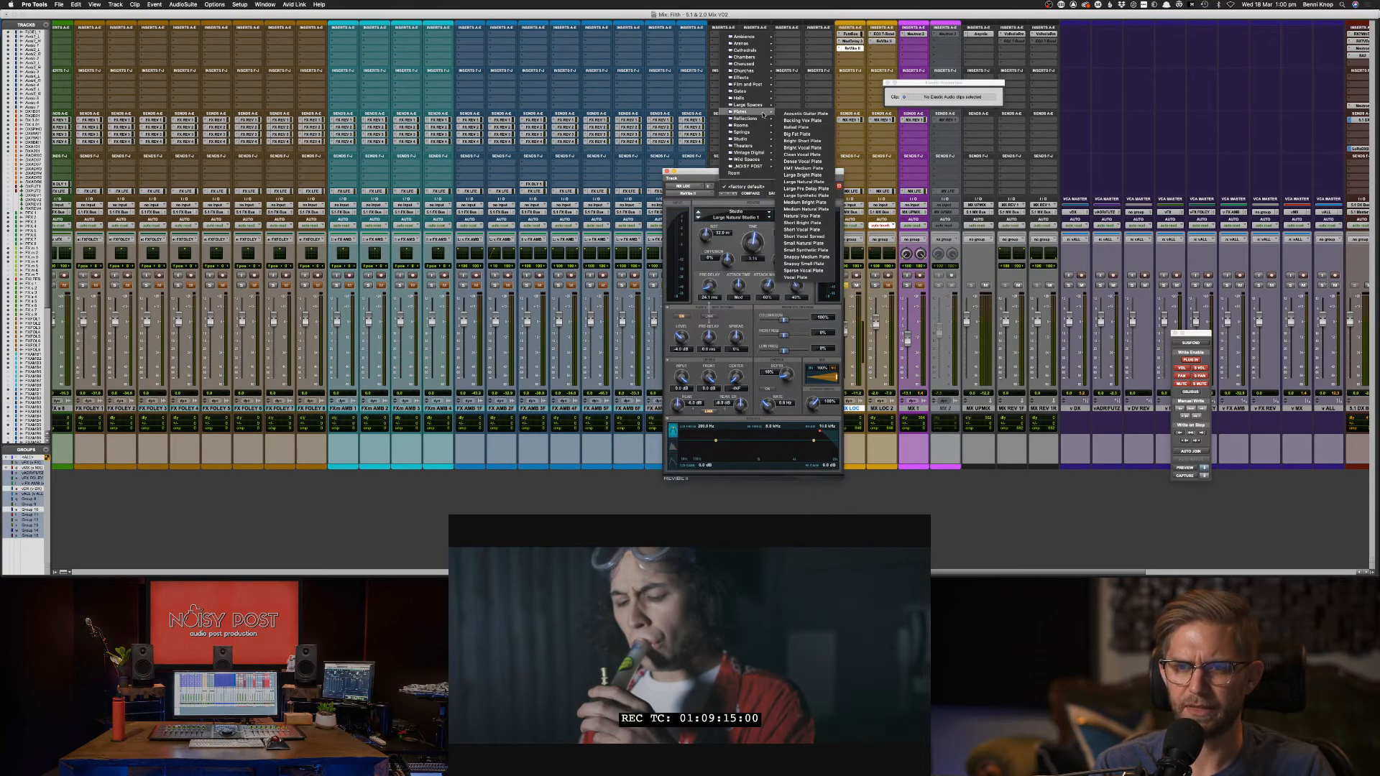
{"action": "mouse_move", "coordinate": [761, 127]}
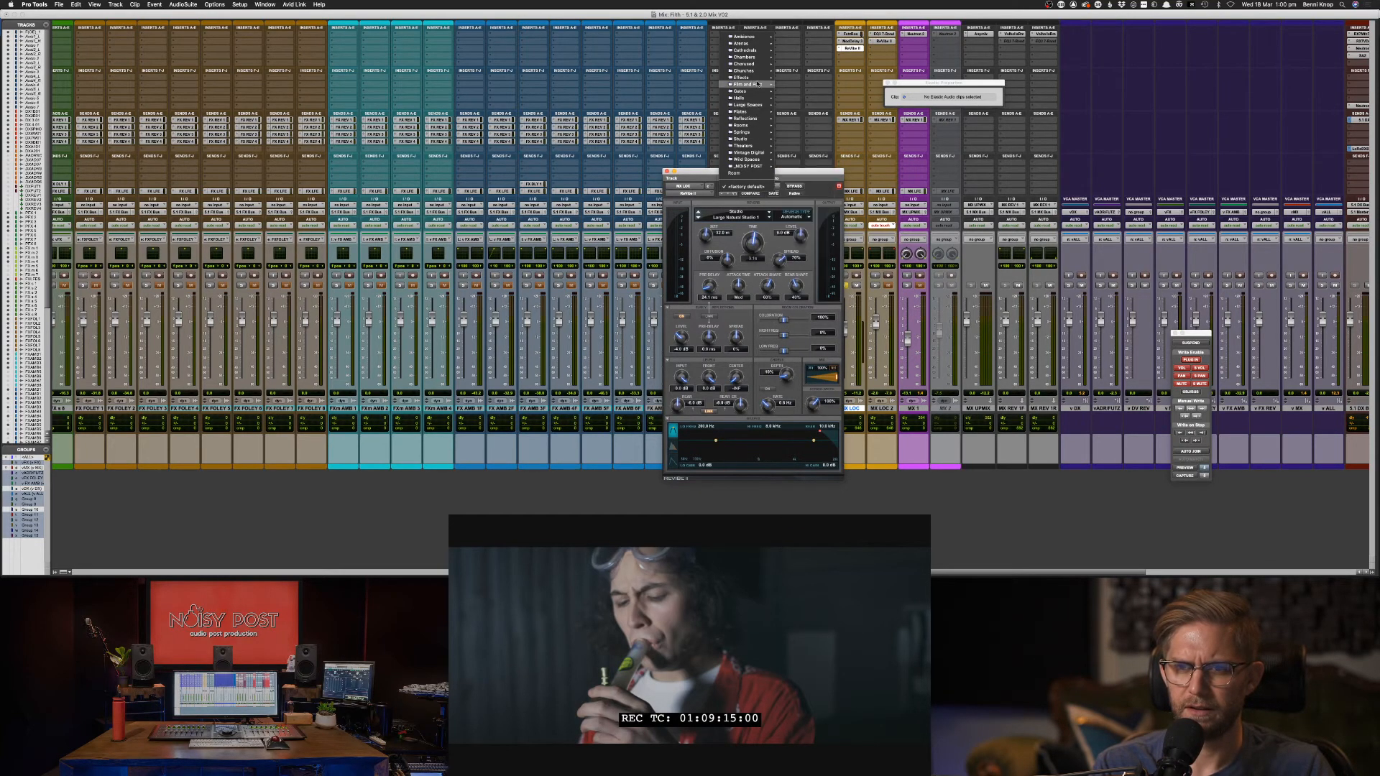
{"action": "mouse_move", "coordinate": [757, 78]}
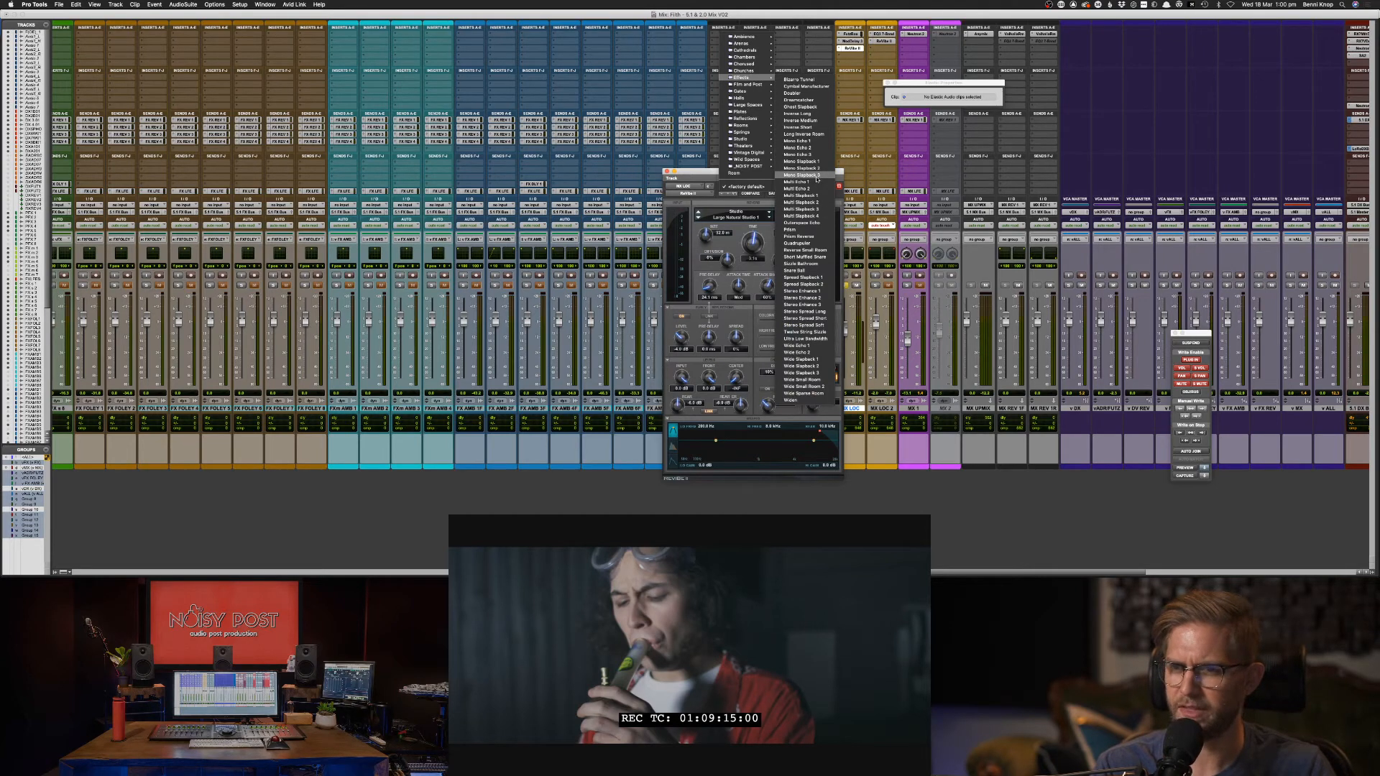
{"action": "mouse_move", "coordinate": [760, 167]}
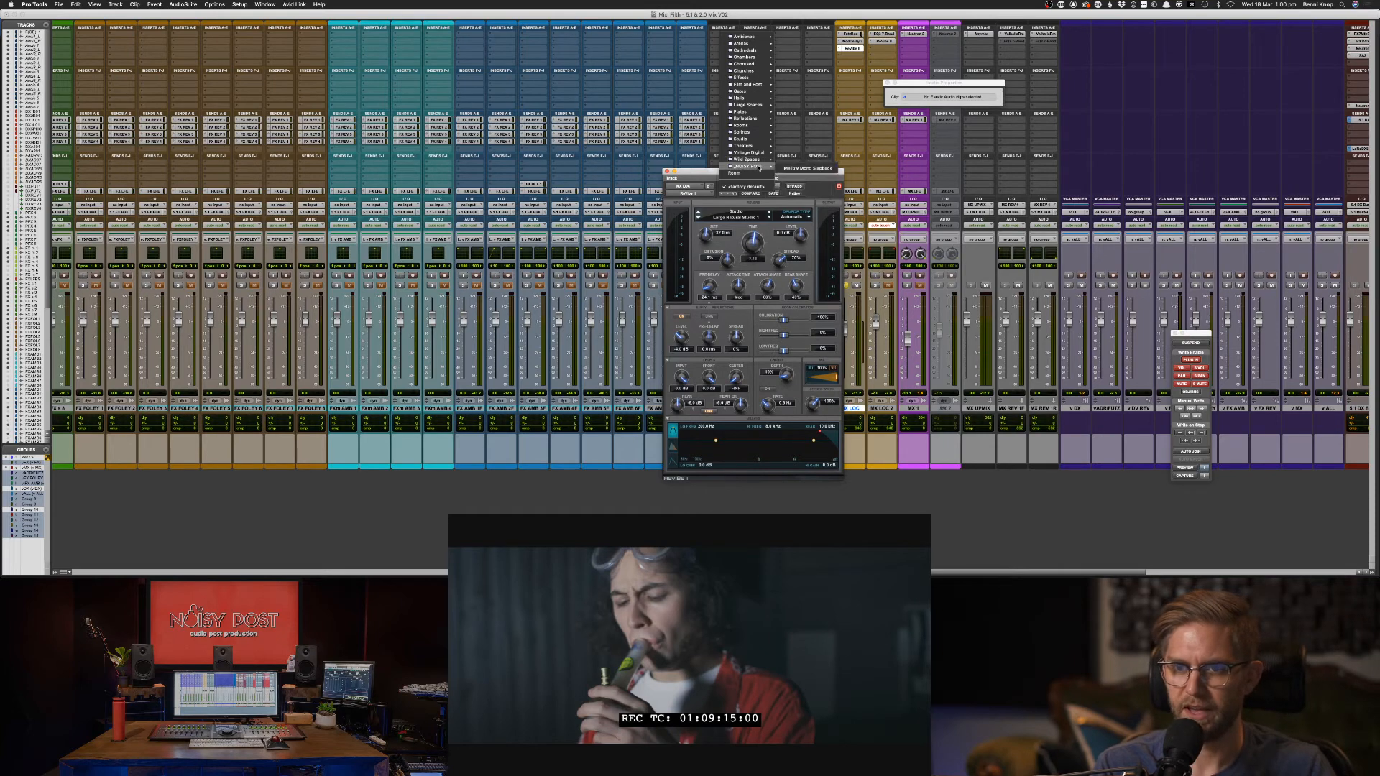
Load the Mellow Mono Slapback reverb preset, fine-tune its mix, and set 13.2 m size and 2.5 kHz high crossover.
{"action": "left_click", "coordinate": [804, 169]}
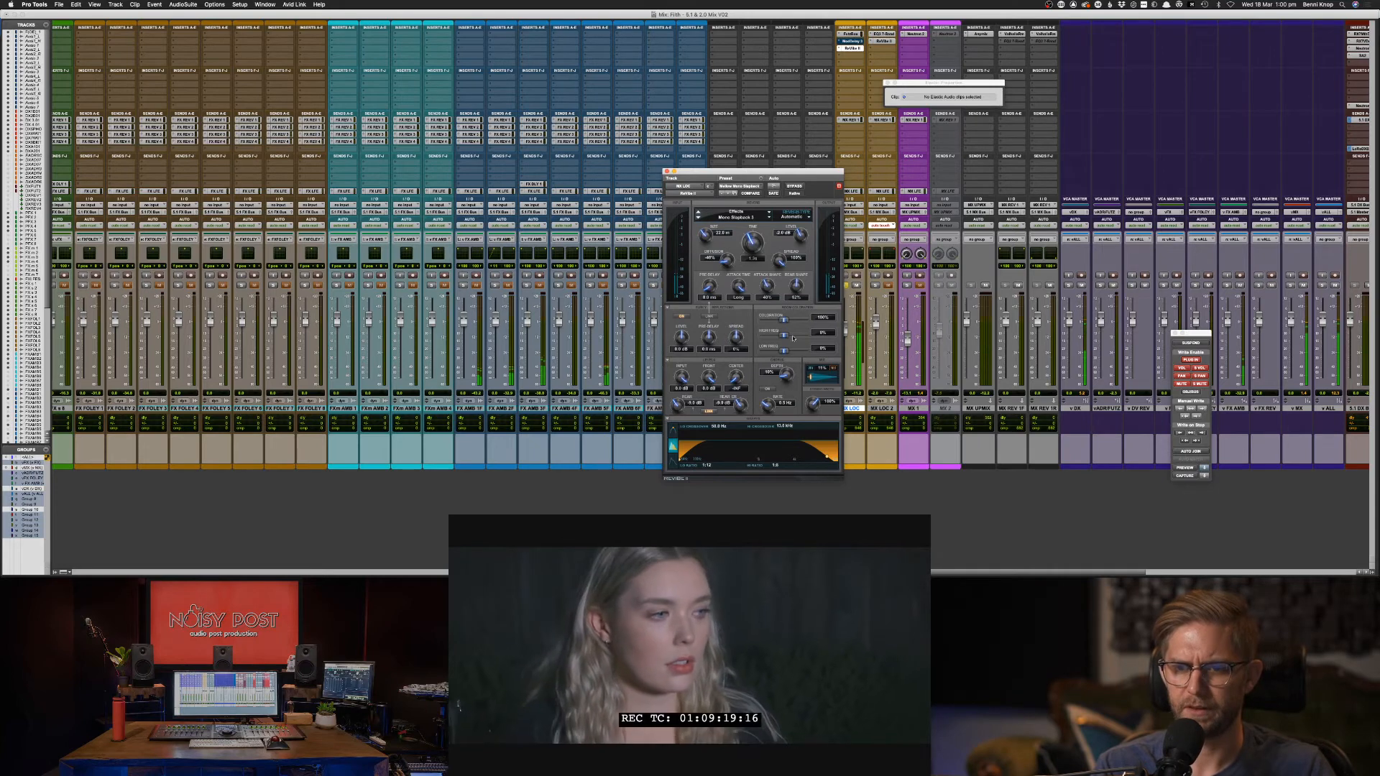
{"action": "left_click_drag", "start_coordinate": [806, 381], "coordinate": [815, 381]}
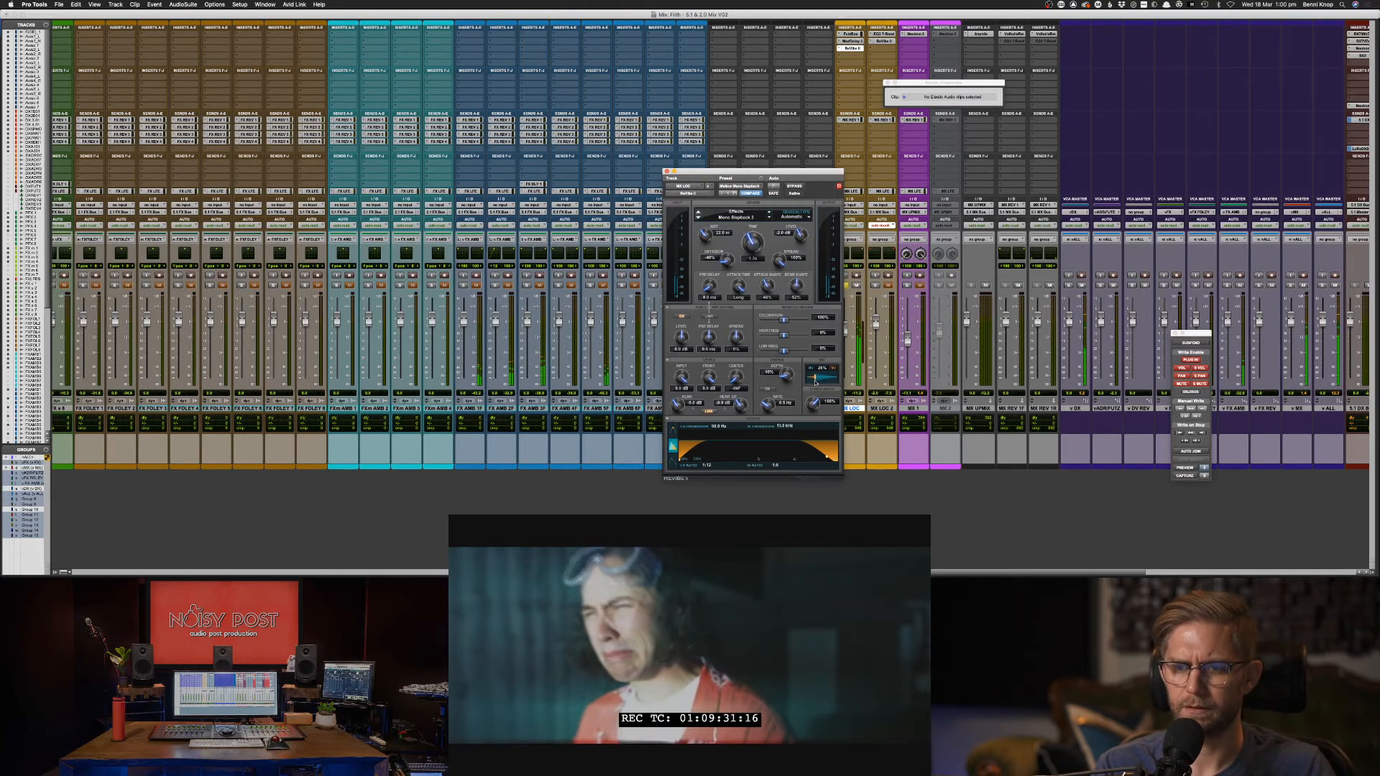
{"action": "left_click_drag", "start_coordinate": [815, 383], "coordinate": [814, 383]}
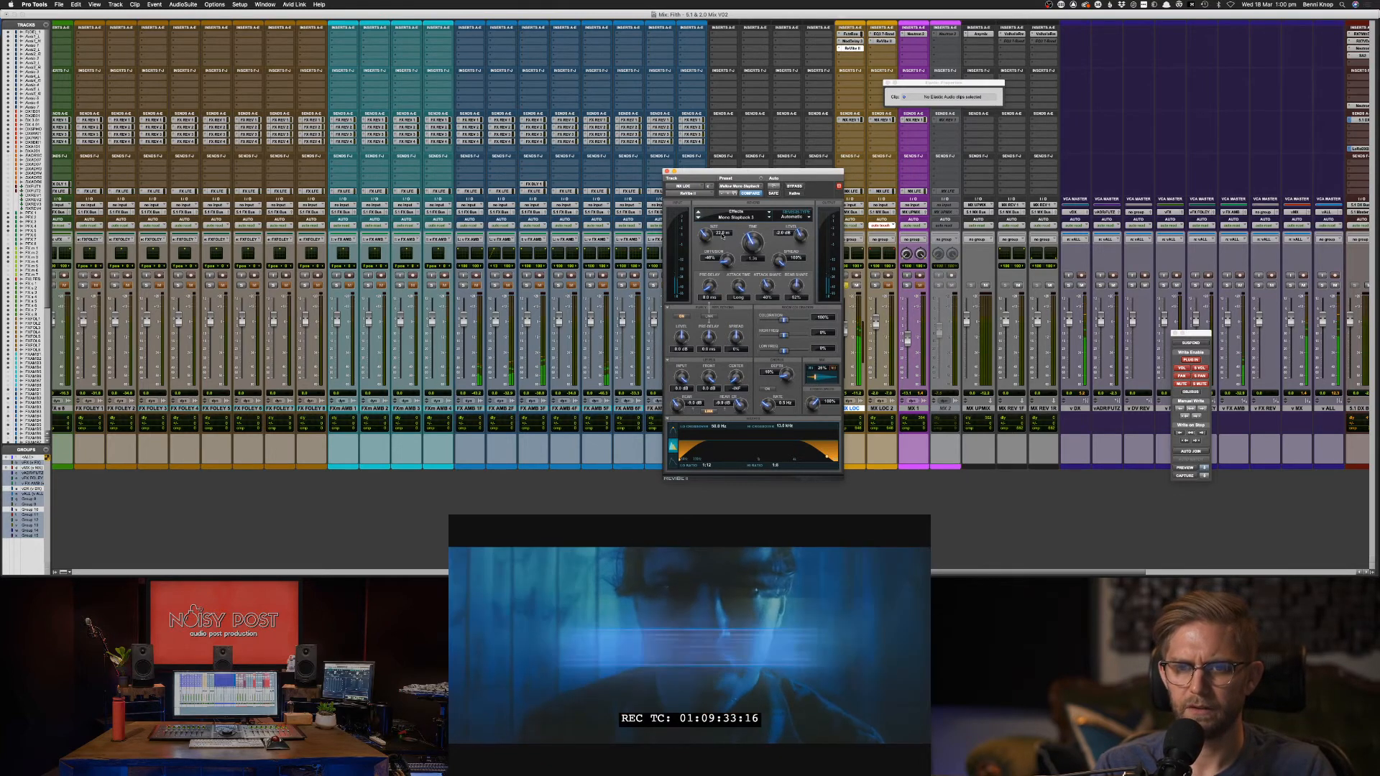
{"action": "left_click_drag", "start_coordinate": [704, 236], "coordinate": [702, 250]}
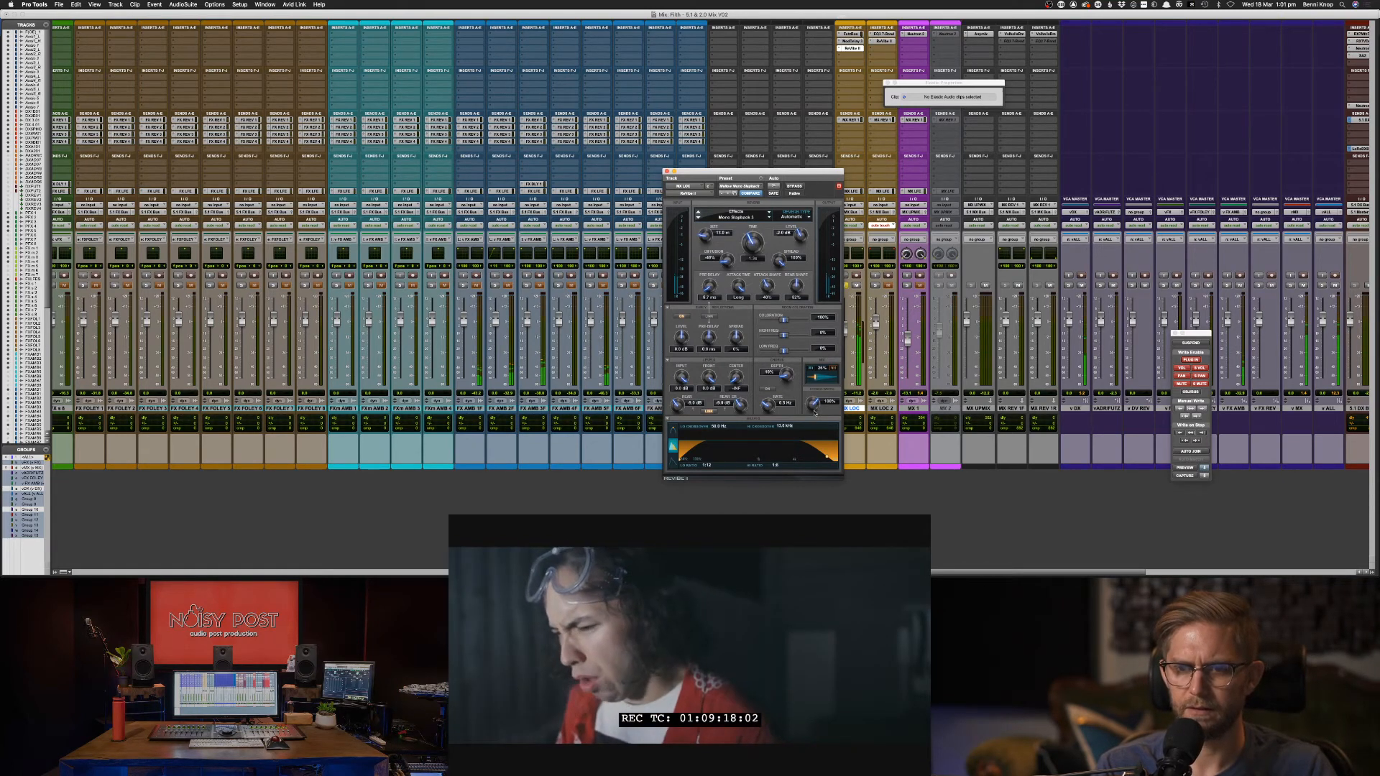
{"action": "left_click_drag", "start_coordinate": [827, 458], "coordinate": [785, 457]}
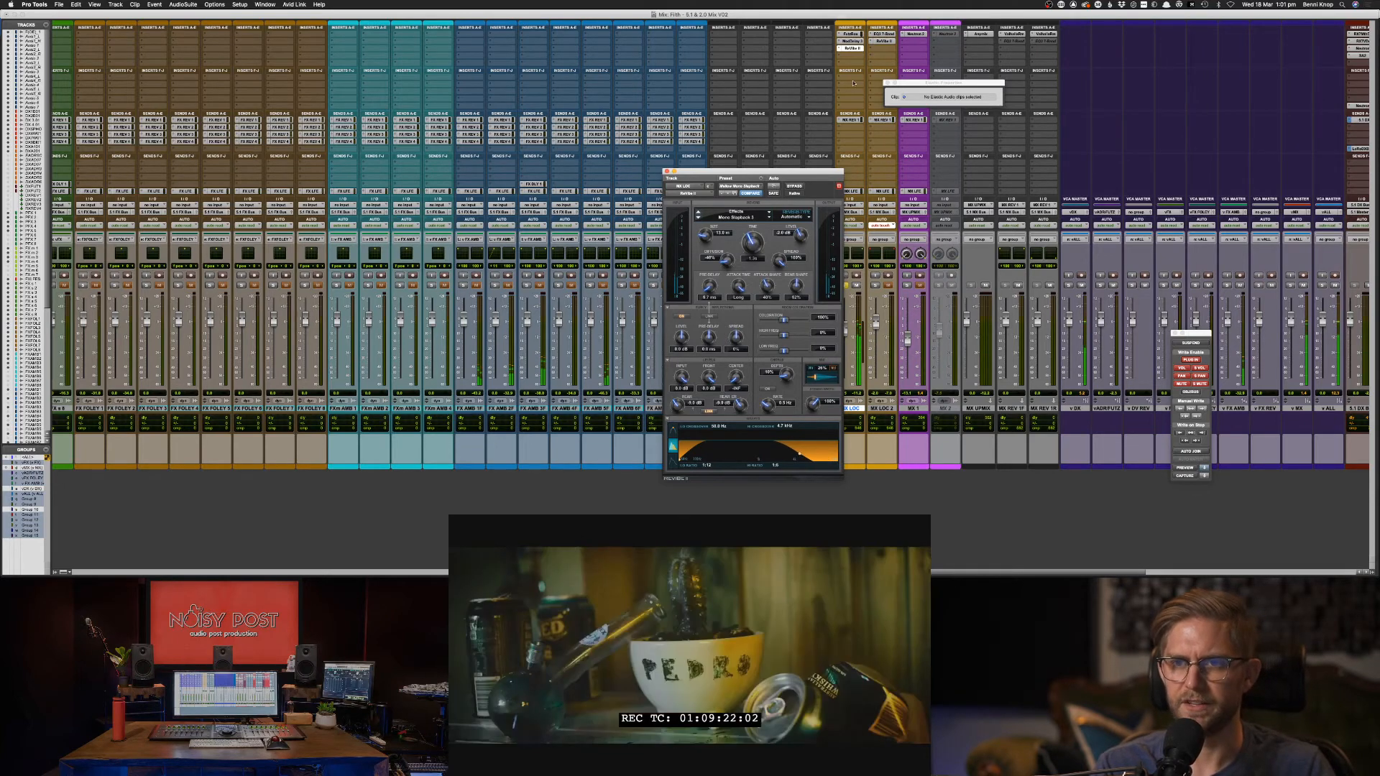
{"action": "left_click", "coordinate": [855, 35]}
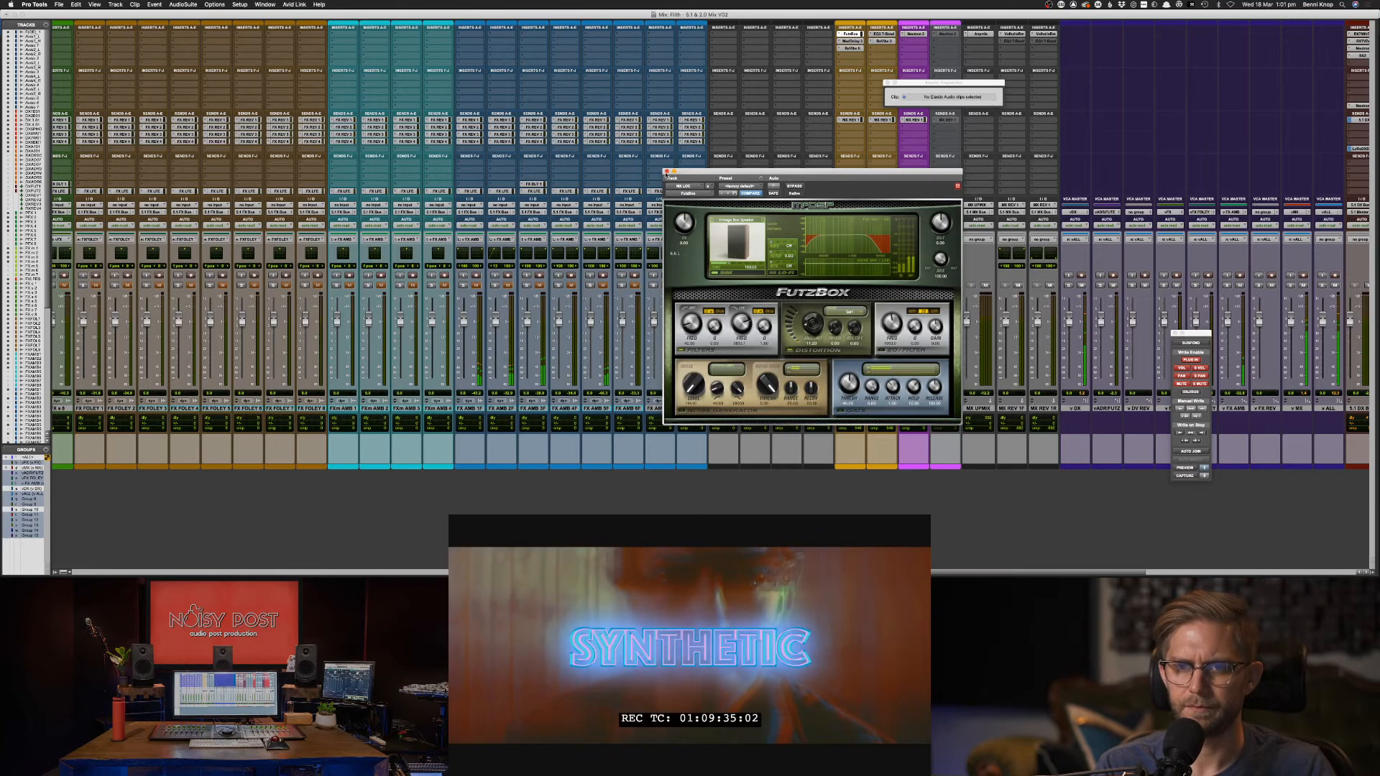
Close FutzBox, pull down the MX LOC fader, and return to the Edit window with playback stopped.
{"action": "left_click", "coordinate": [666, 173]}
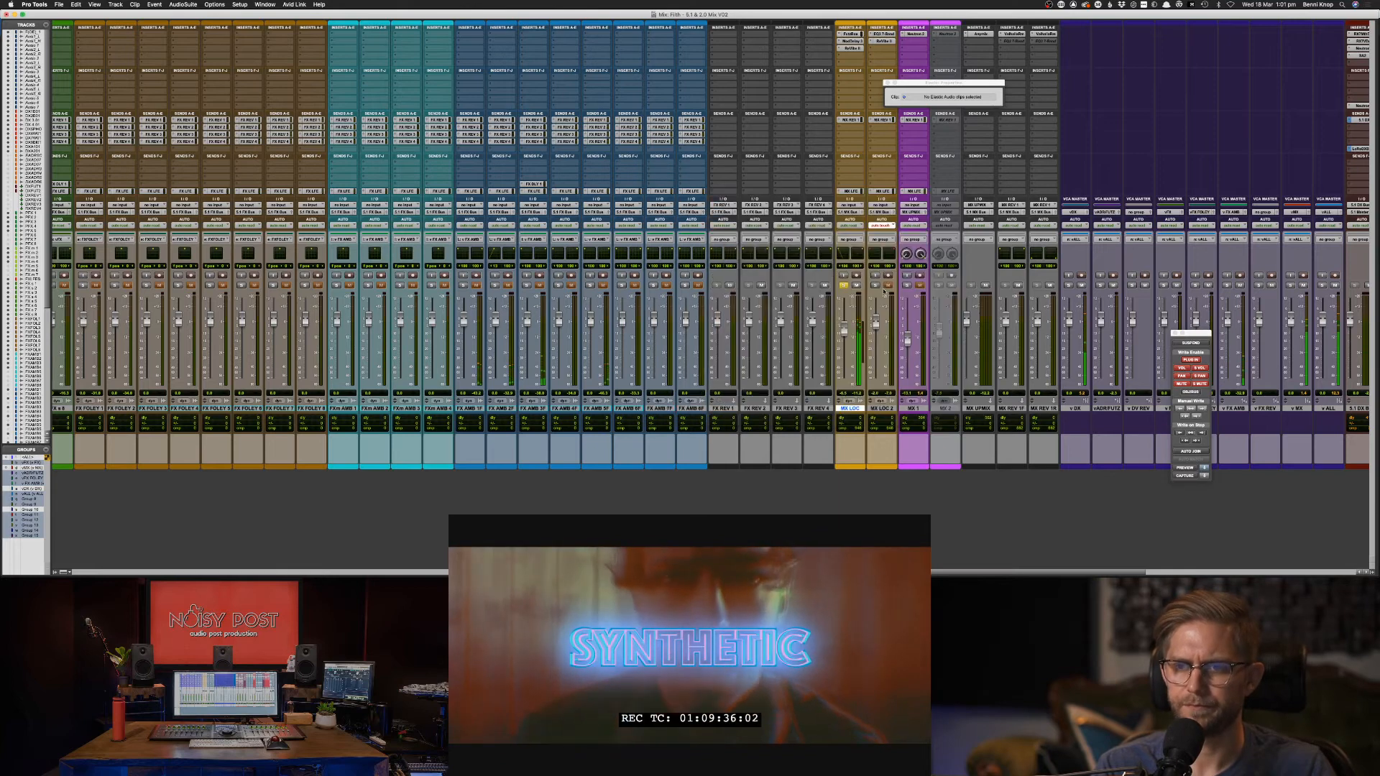
{"action": "key", "text": "space"}
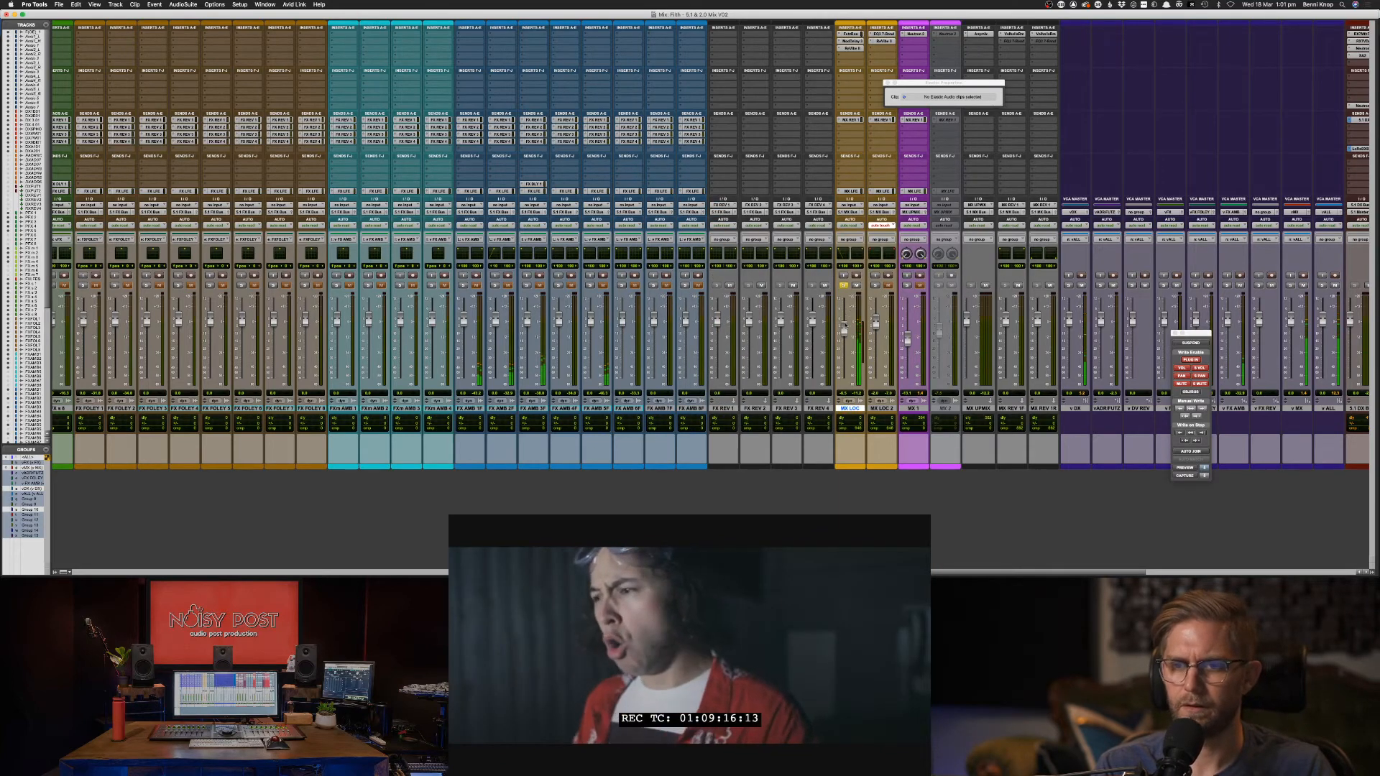
{"action": "left_click_drag", "start_coordinate": [845, 327], "coordinate": [844, 339]}
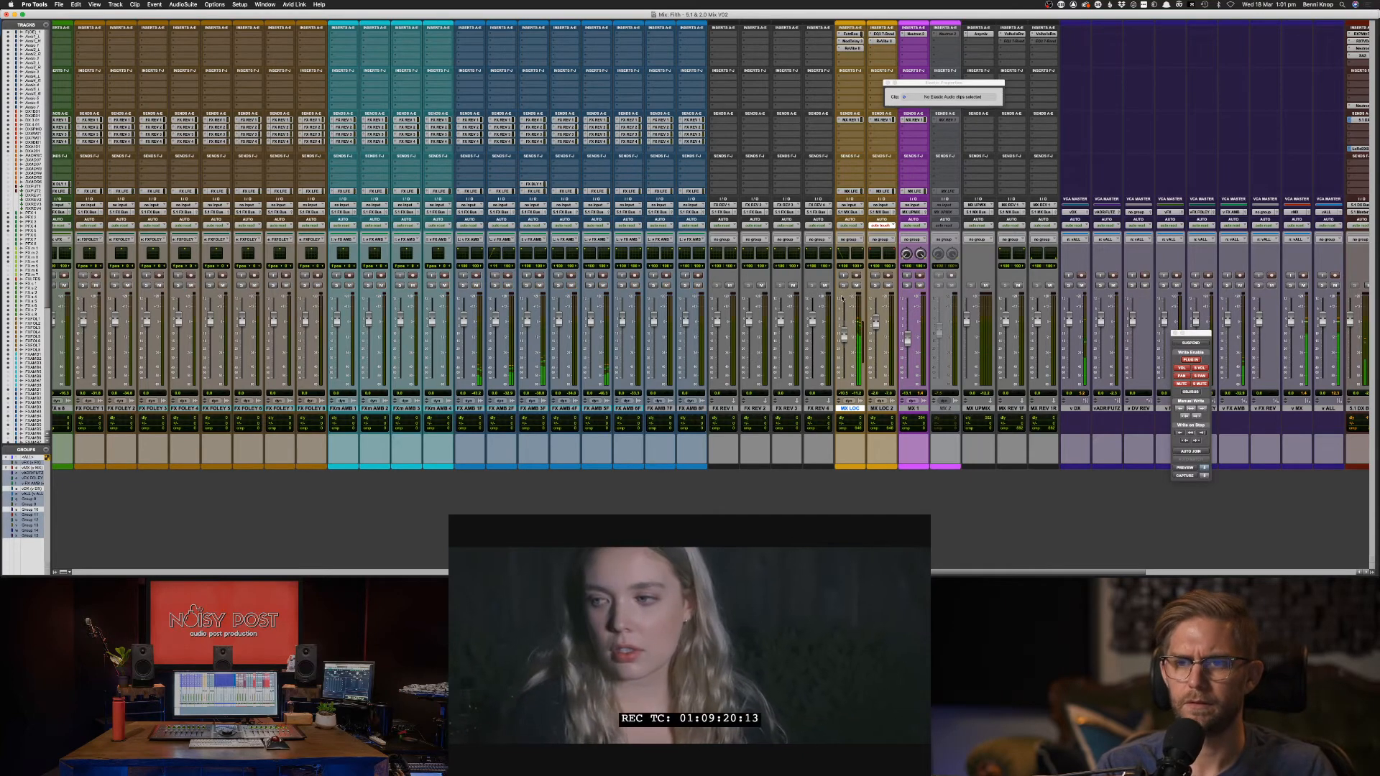
{"action": "key", "text": "super+equal"}
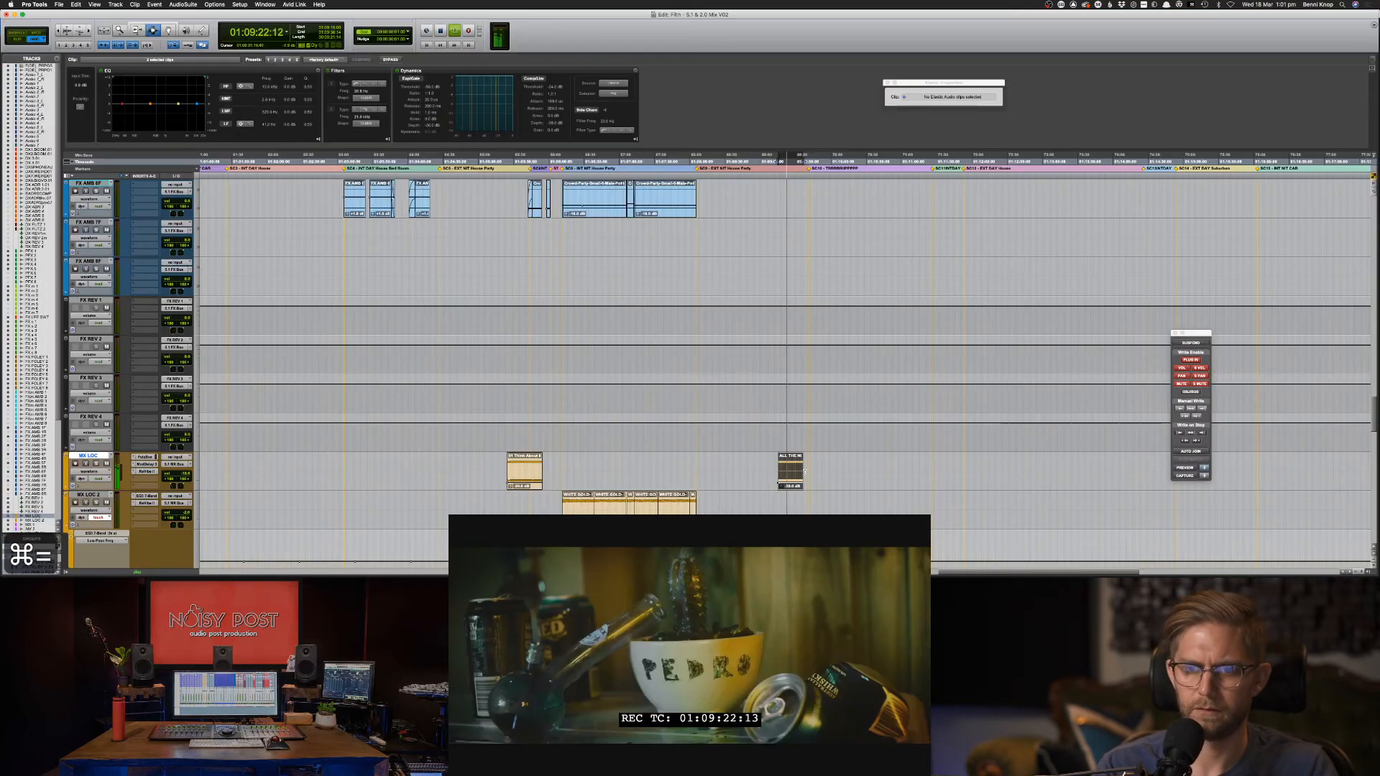
{"action": "key", "text": "super+equal"}
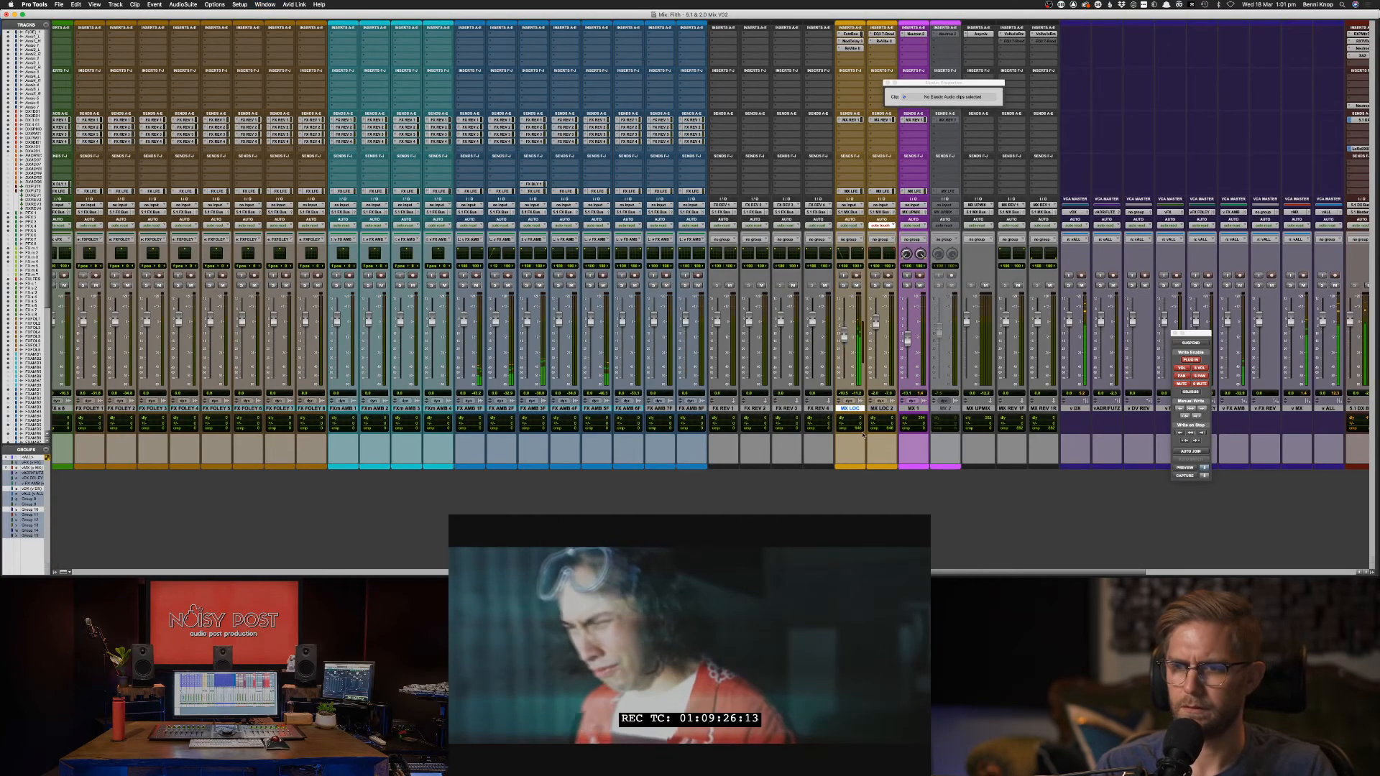
{"action": "key", "text": "super+equal"}
{"action": "key", "text": "space"}
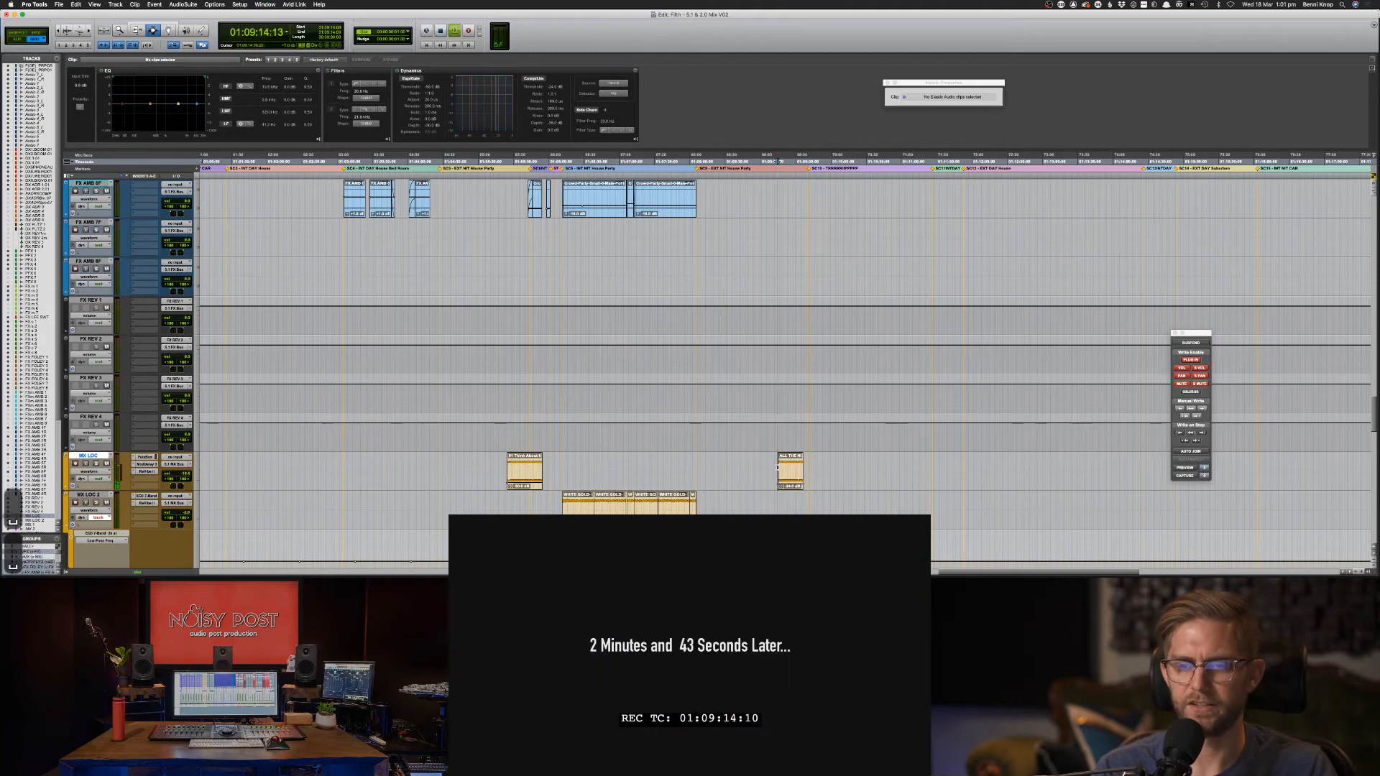
Hide the unused tracks from Audio 1_L through the last Audio track.
{"action": "scroll", "coordinate": [777, 468], "scroll_direction": "left", "scroll_amount": 5}
{"action": "scroll", "coordinate": [774, 476], "scroll_direction": "up", "scroll_amount": 20}
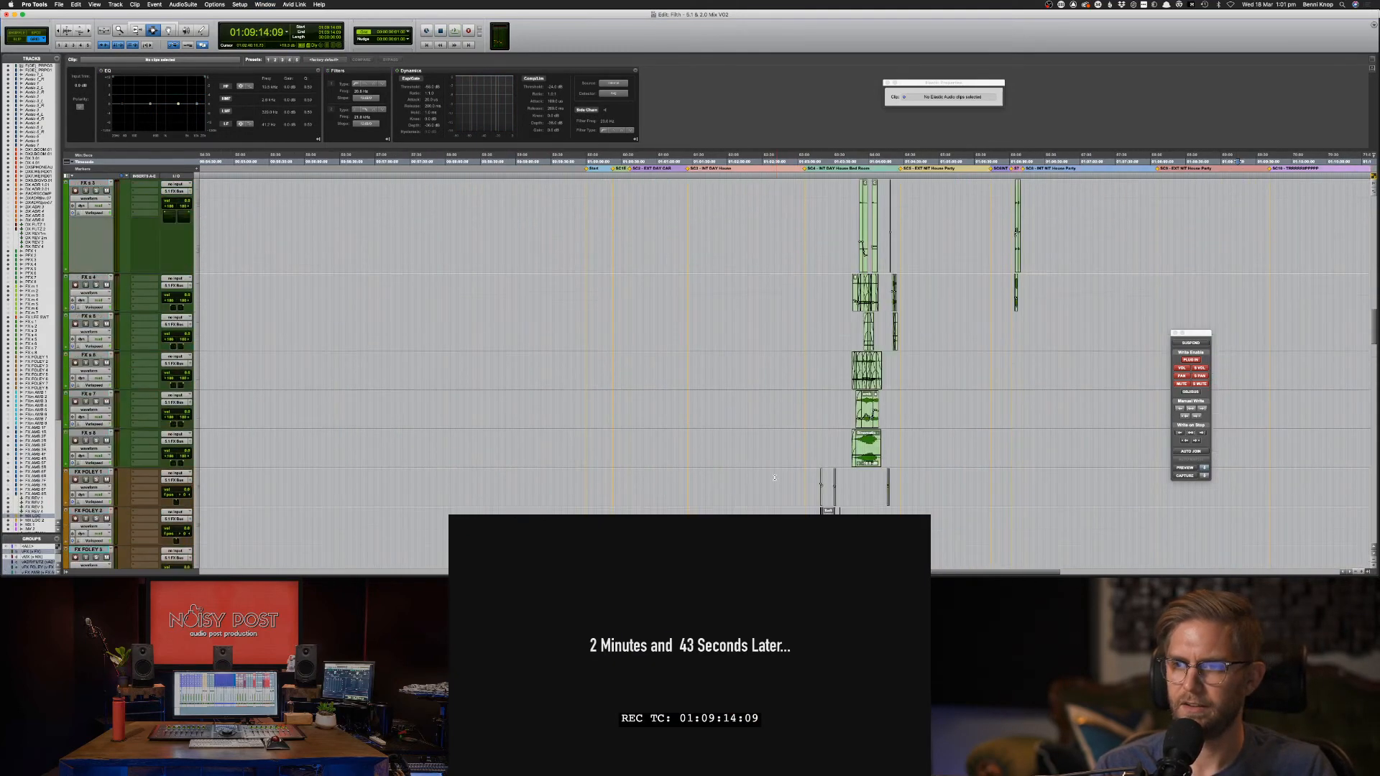
{"action": "scroll", "coordinate": [773, 478], "scroll_direction": "up", "scroll_amount": 10}
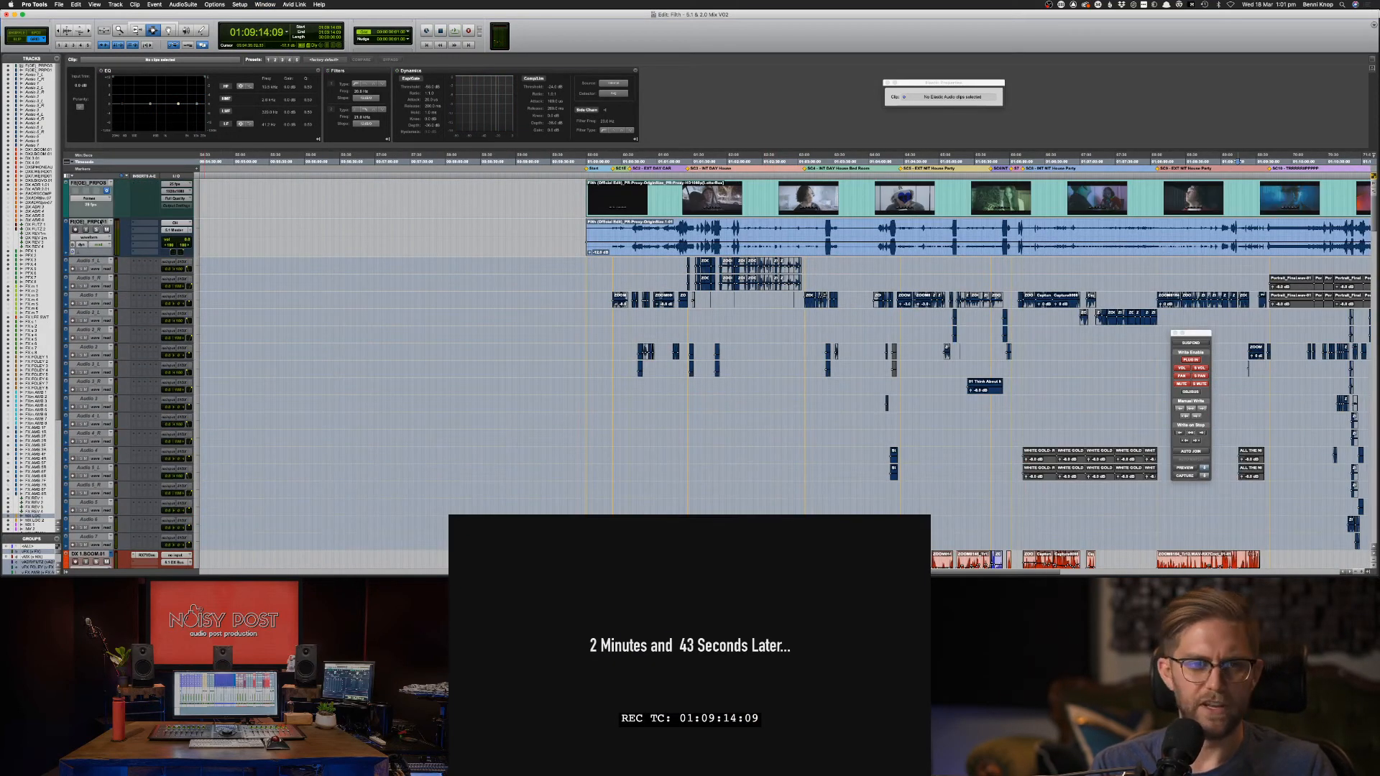
{"action": "left_click", "coordinate": [100, 261]}
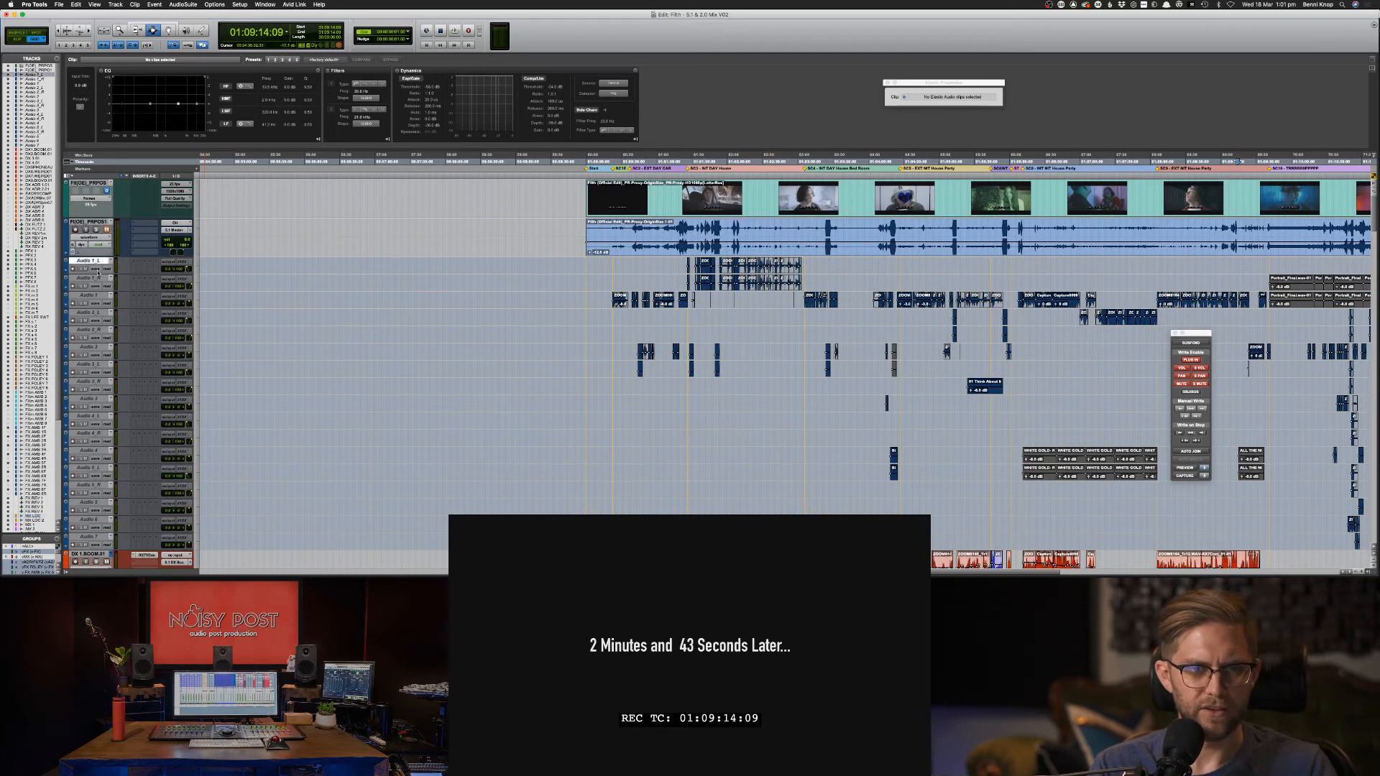
{"action": "left_click", "coordinate": [92, 537], "text": "shift"}
{"action": "right_click", "coordinate": [93, 537]}
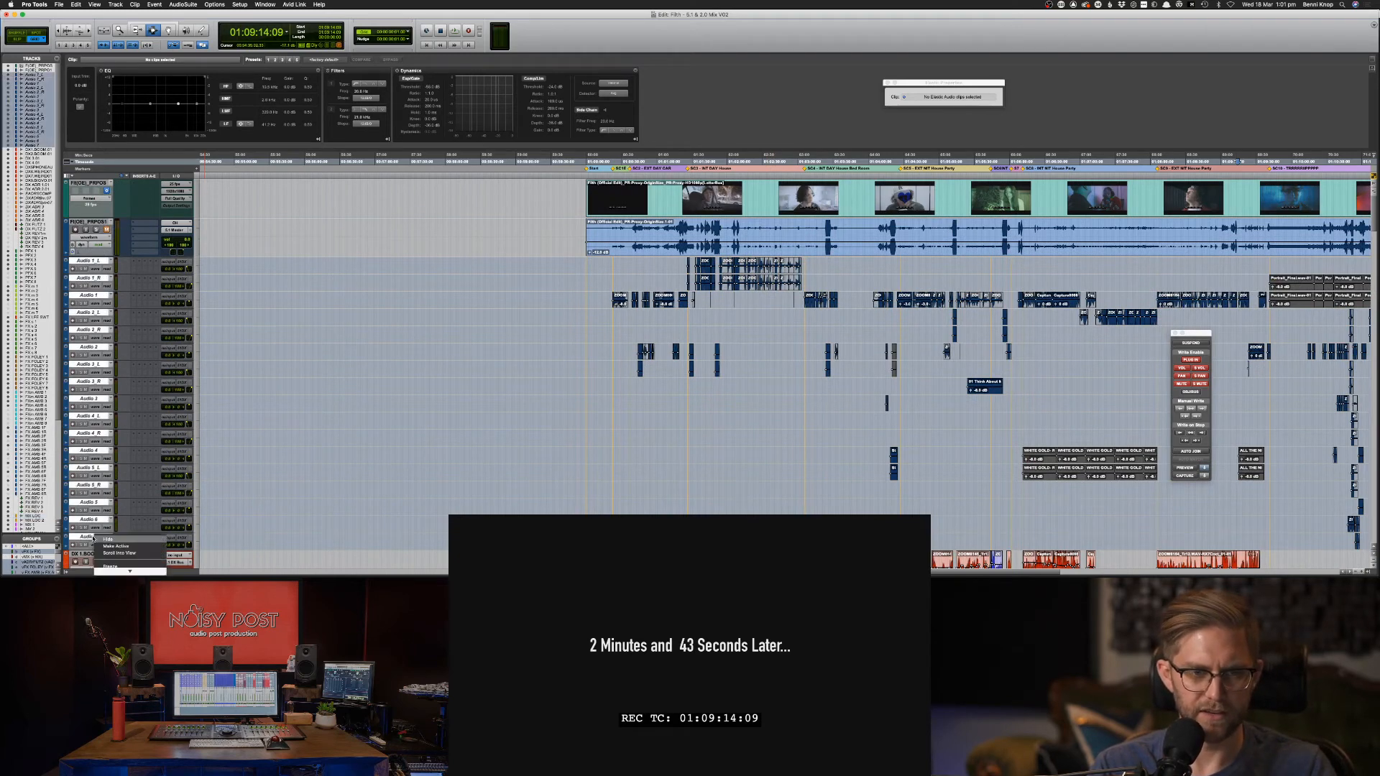
{"action": "left_click", "coordinate": [115, 540]}
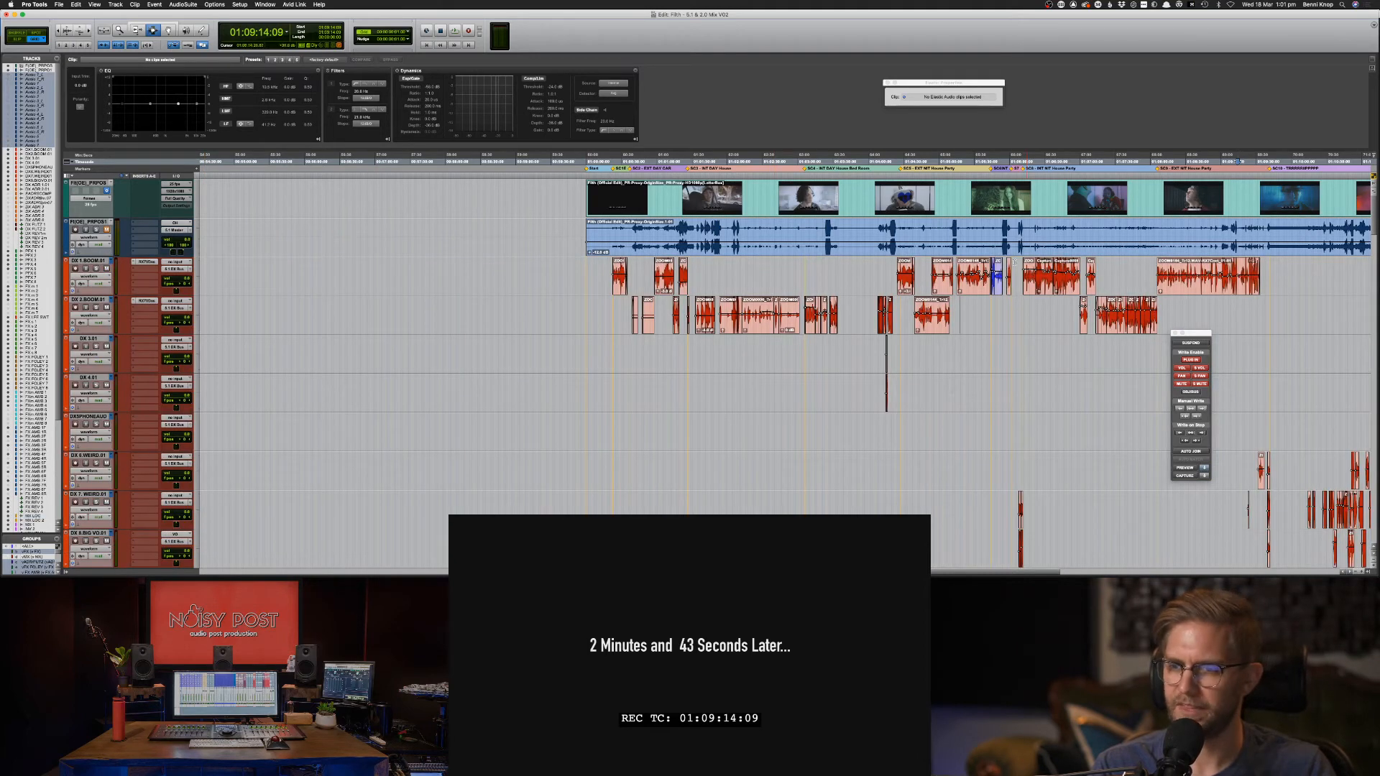
Zoom in on the MX LOC clip and place the playhead at 01:09:12:20.
{"action": "scroll", "coordinate": [1152, 291], "scroll_direction": "right", "scroll_amount": 5}
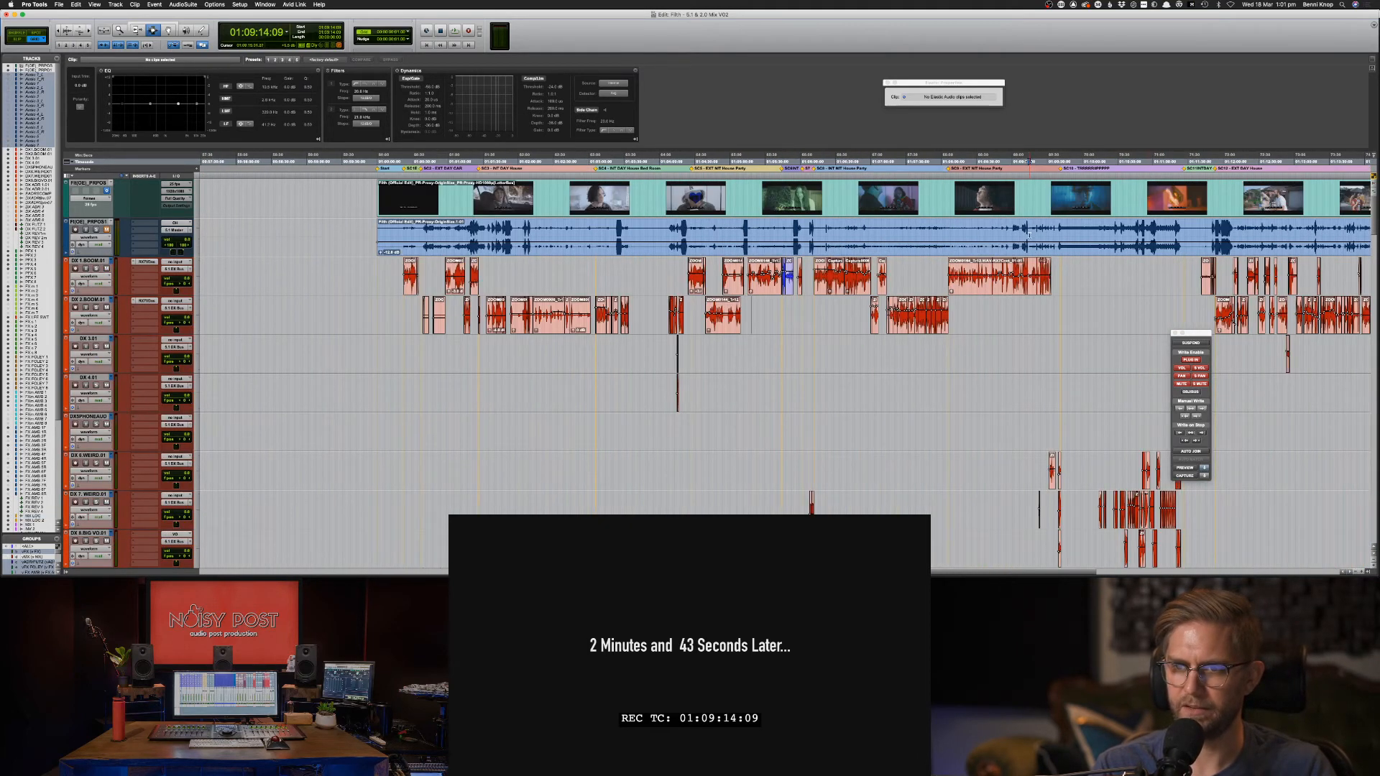
{"action": "scroll", "coordinate": [1106, 350], "scroll_direction": "down", "scroll_amount": 20}
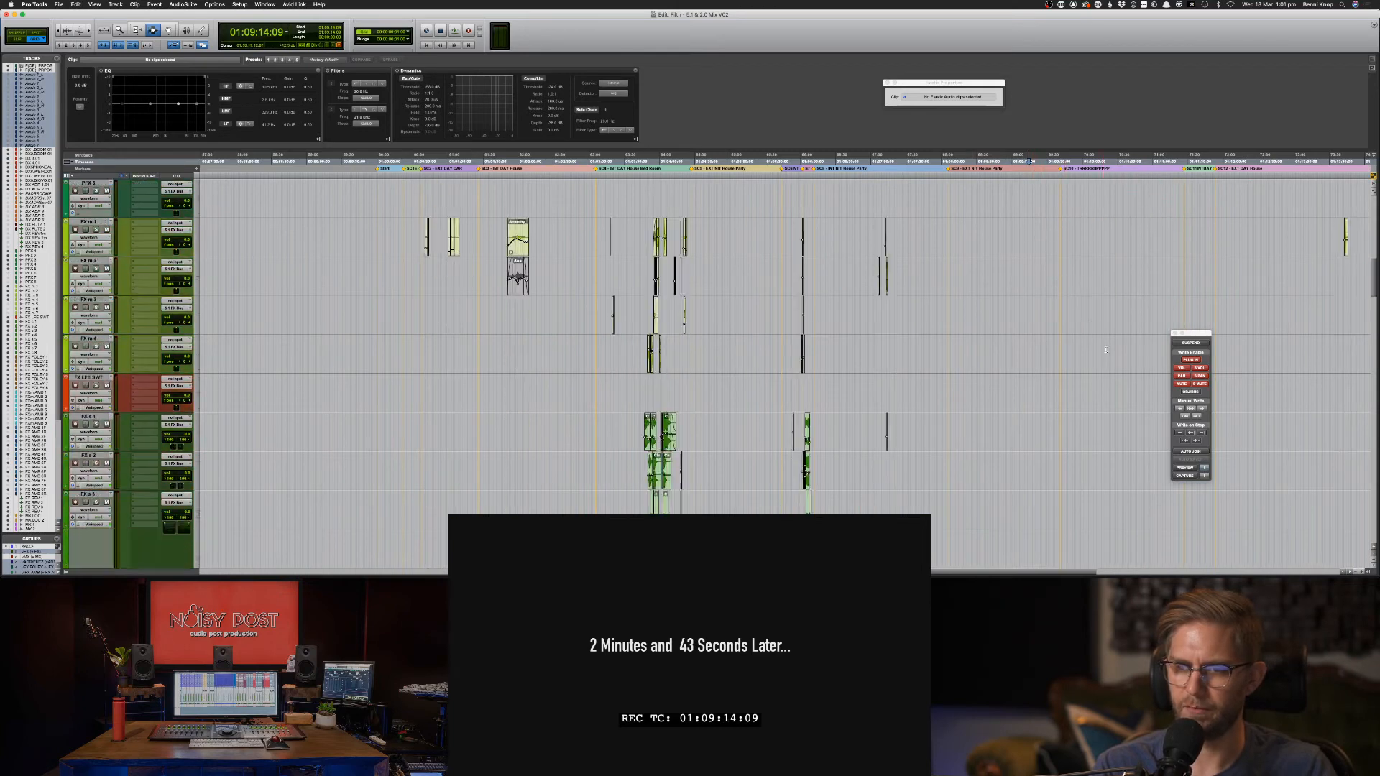
{"action": "scroll", "coordinate": [1106, 350], "scroll_direction": "down", "scroll_amount": 20}
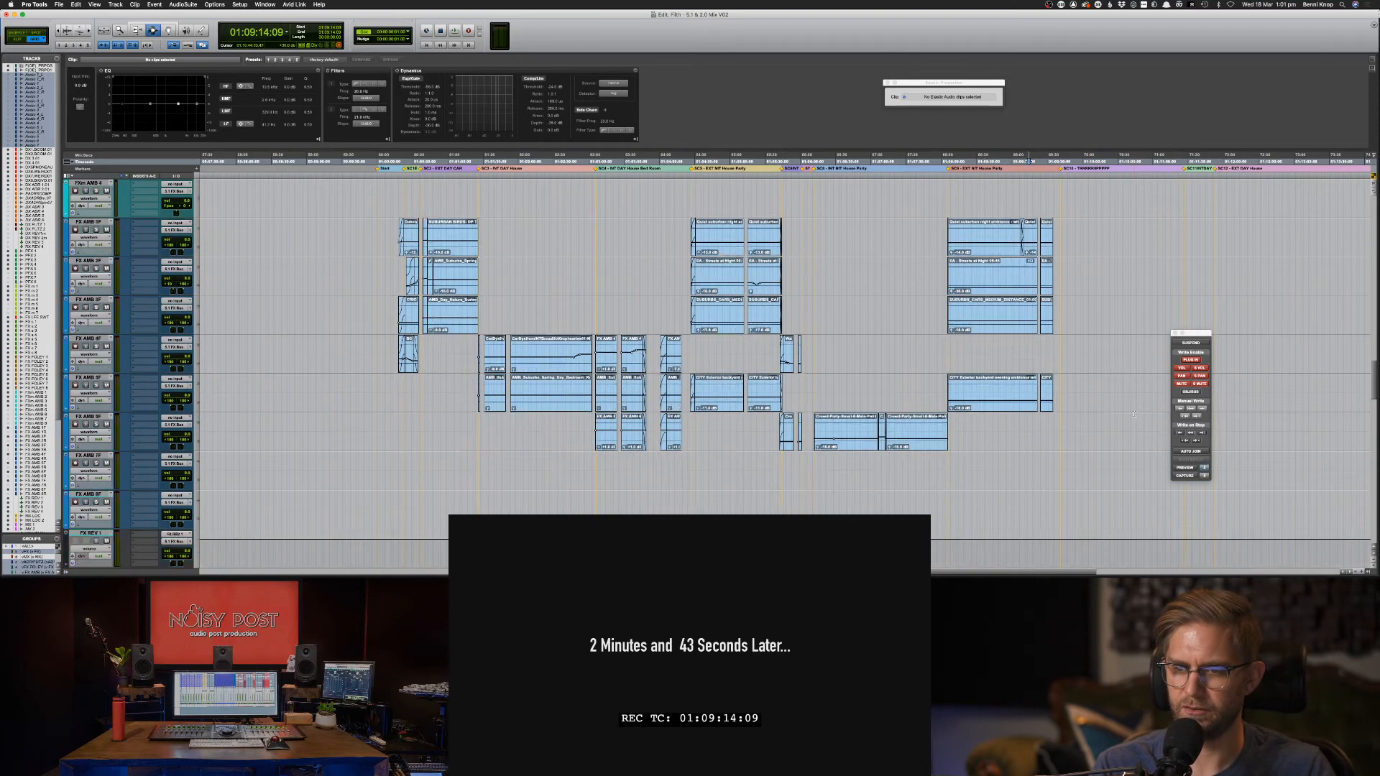
{"action": "scroll", "coordinate": [1135, 417], "scroll_direction": "down", "scroll_amount": 10}
{"action": "key", "text": "super+bracketright"}
{"action": "key", "text": "super+bracketright"}
{"action": "key", "text": "super+bracketright"}
{"action": "key", "text": "super+bracketright"}
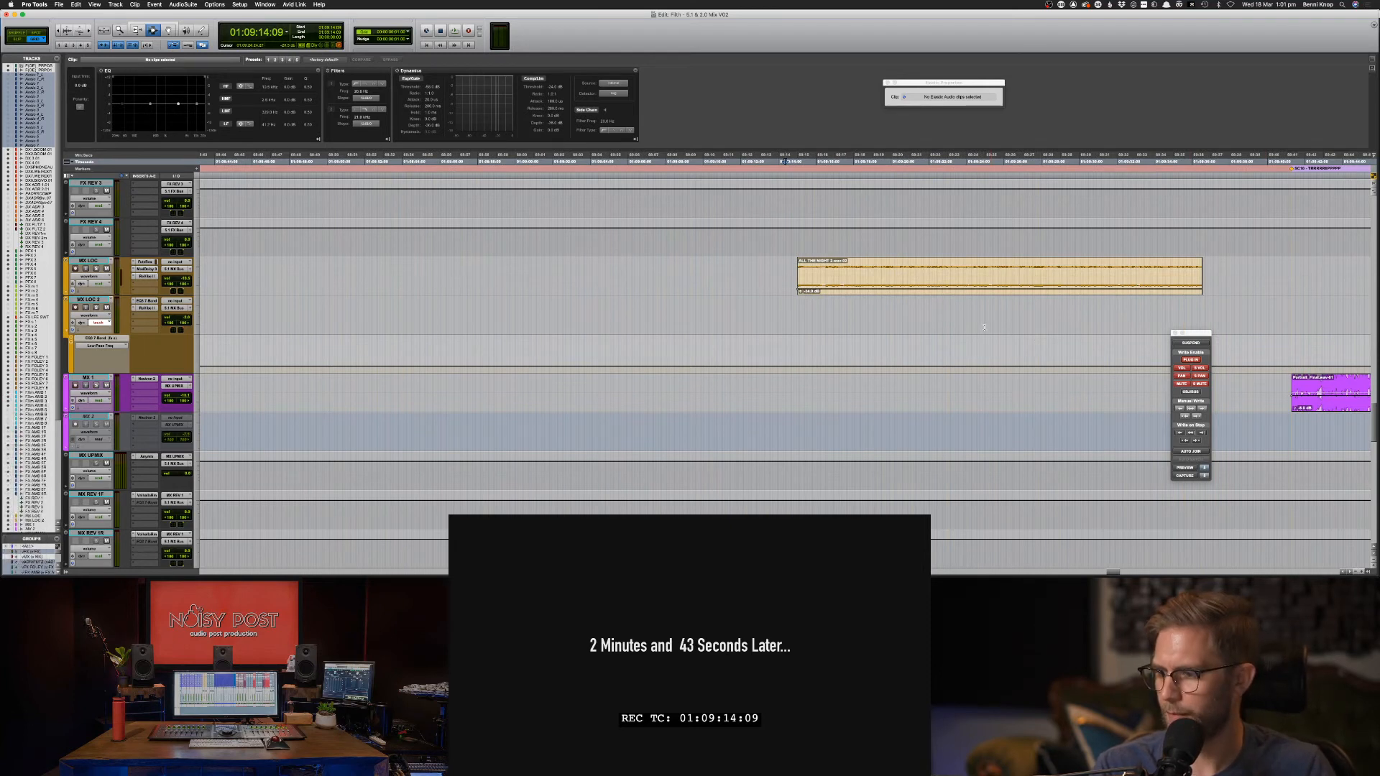
{"action": "left_click", "coordinate": [773, 275]}
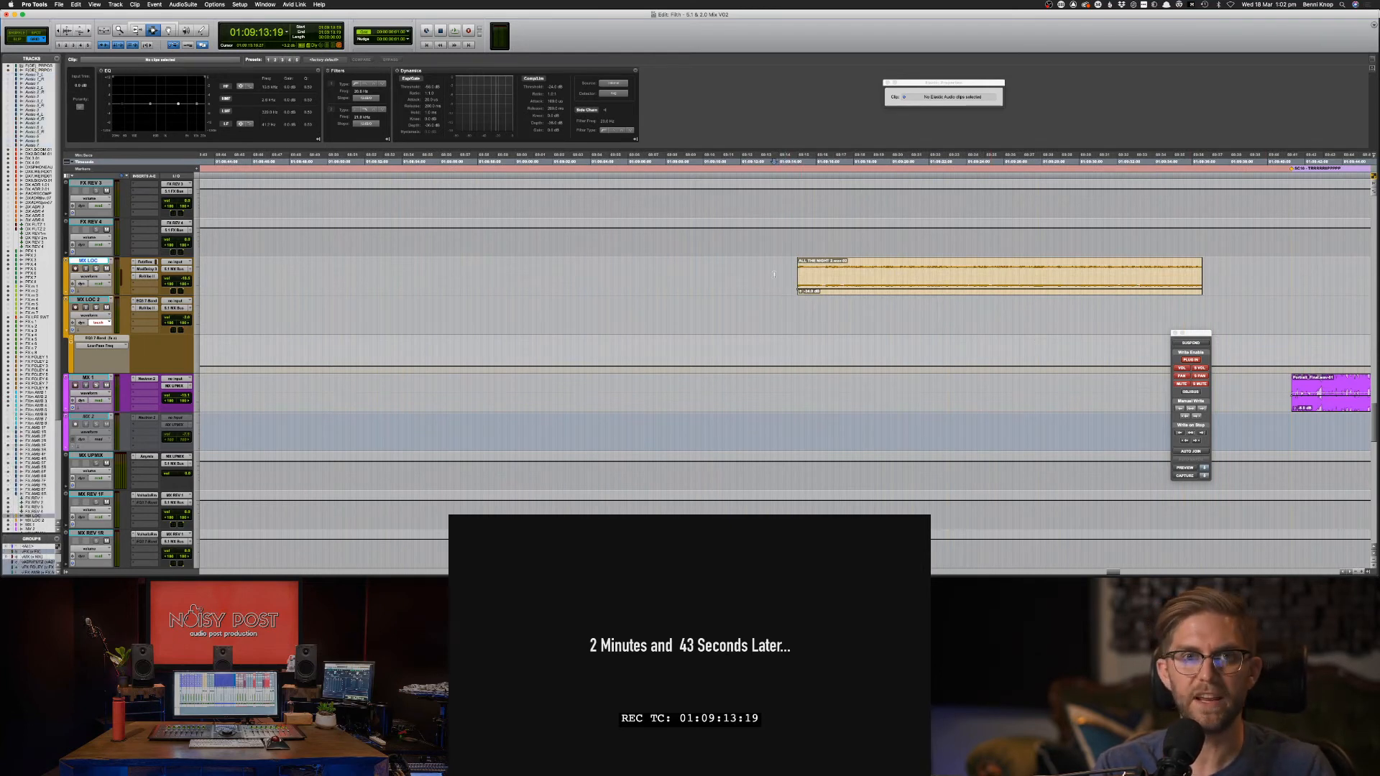
{"action": "scroll", "coordinate": [786, 278], "scroll_direction": "right", "scroll_amount": 3}
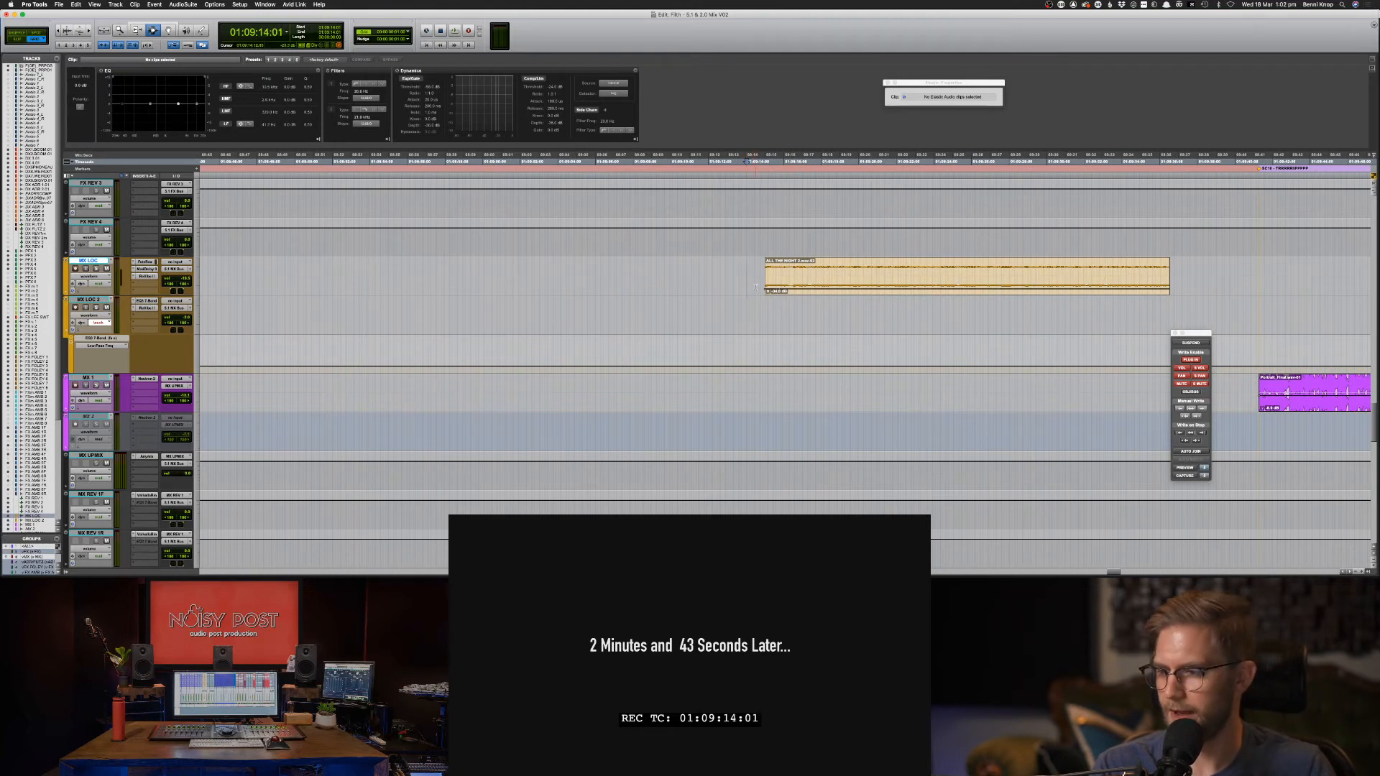
{"action": "scroll", "coordinate": [755, 287], "scroll_direction": "right", "scroll_amount": 2}
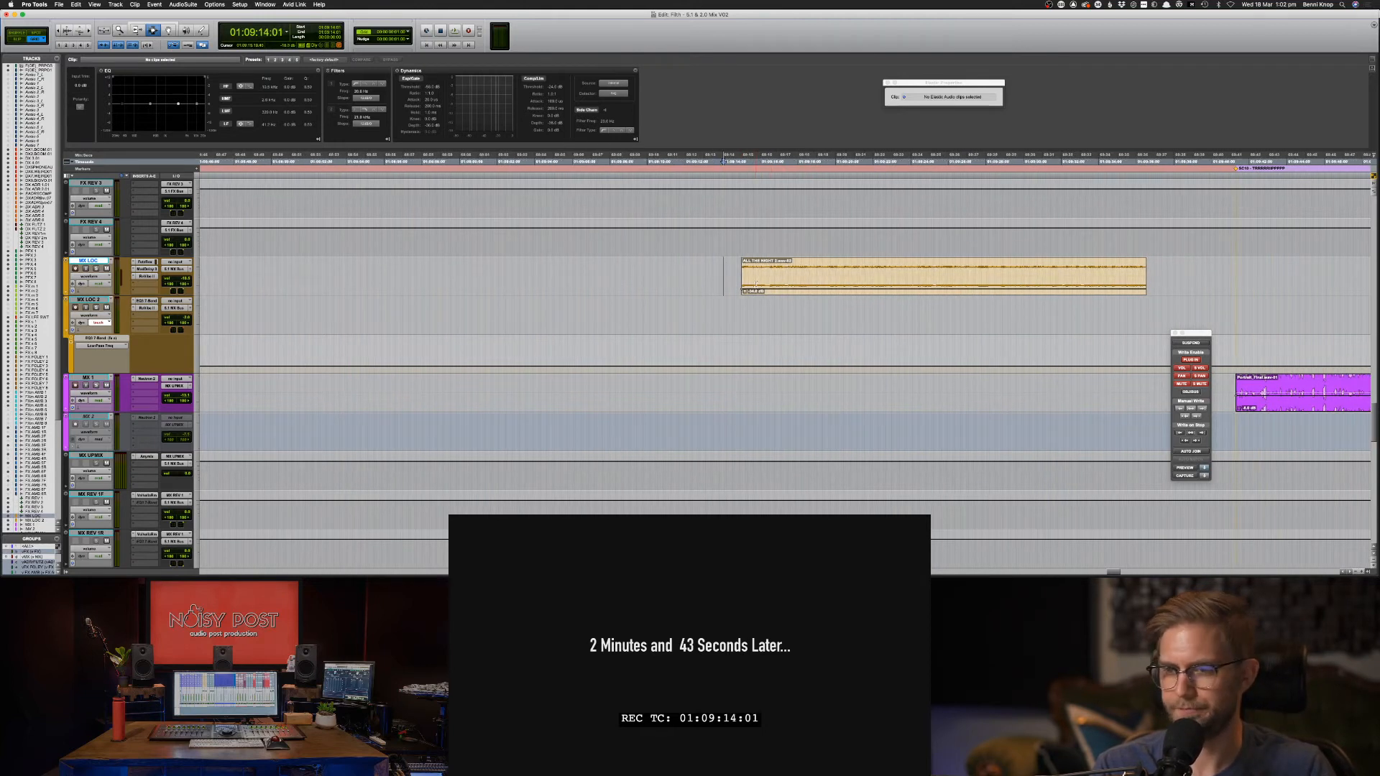
{"action": "left_click", "coordinate": [698, 277]}
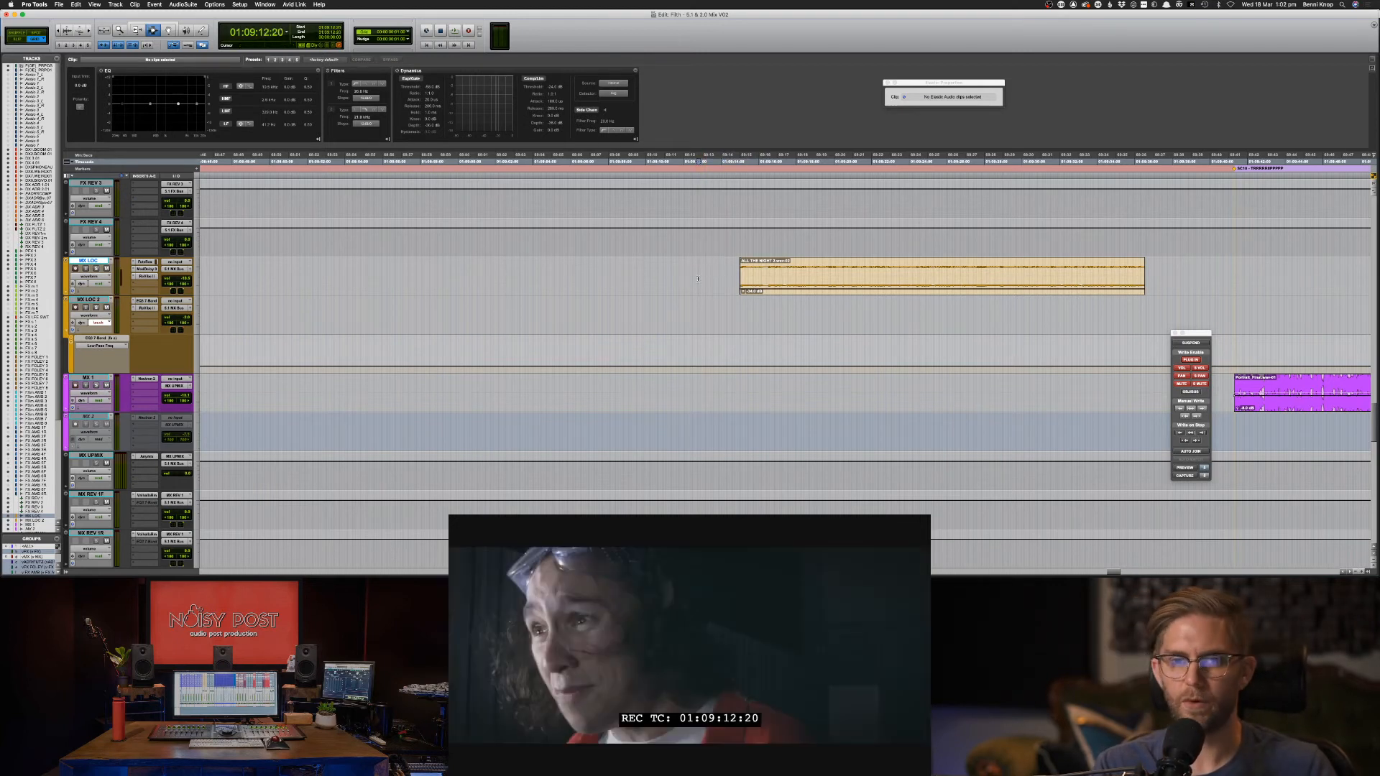
Save the session, audition the music from 01:09:12:20, and select the ALL THE NIGHT clip.
{"action": "key", "text": "super+s"}
{"action": "key", "text": "space"}
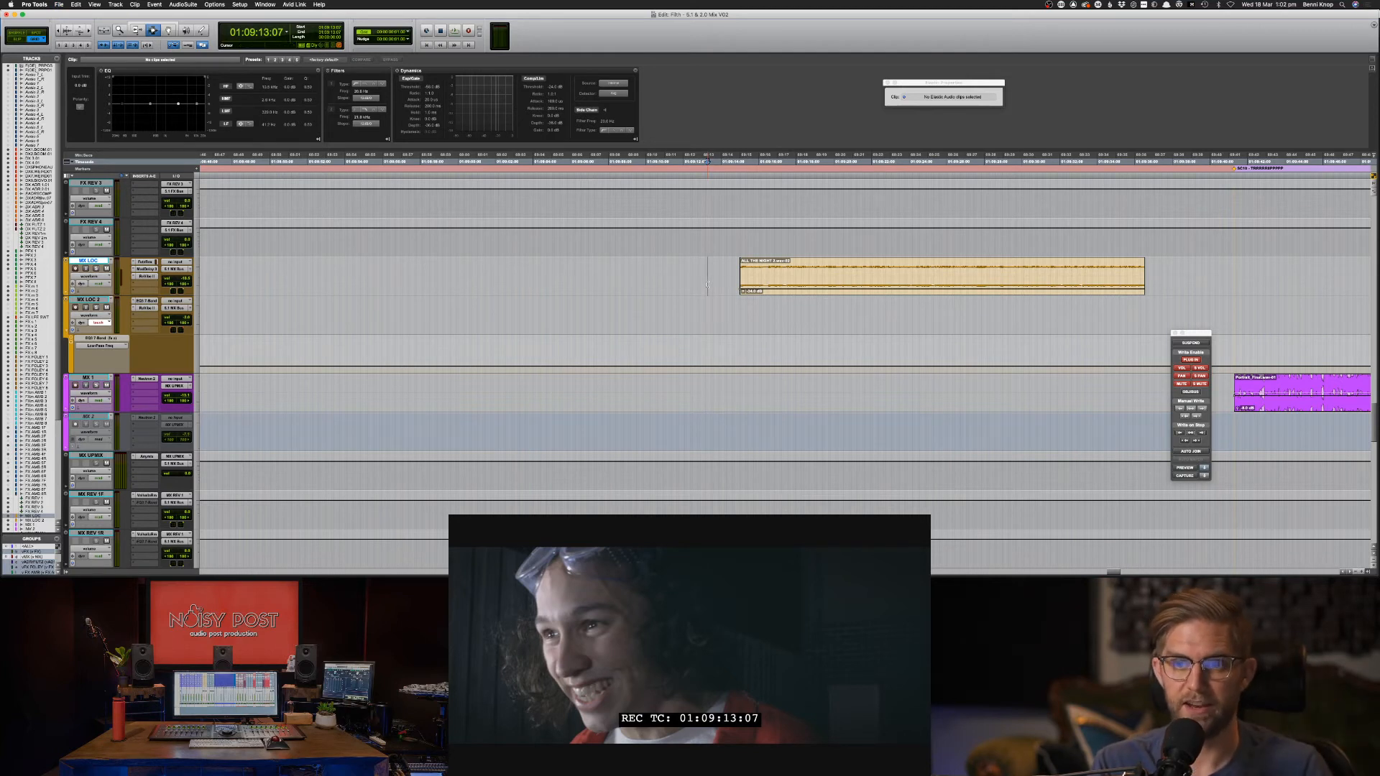
{"action": "key", "text": "space"}
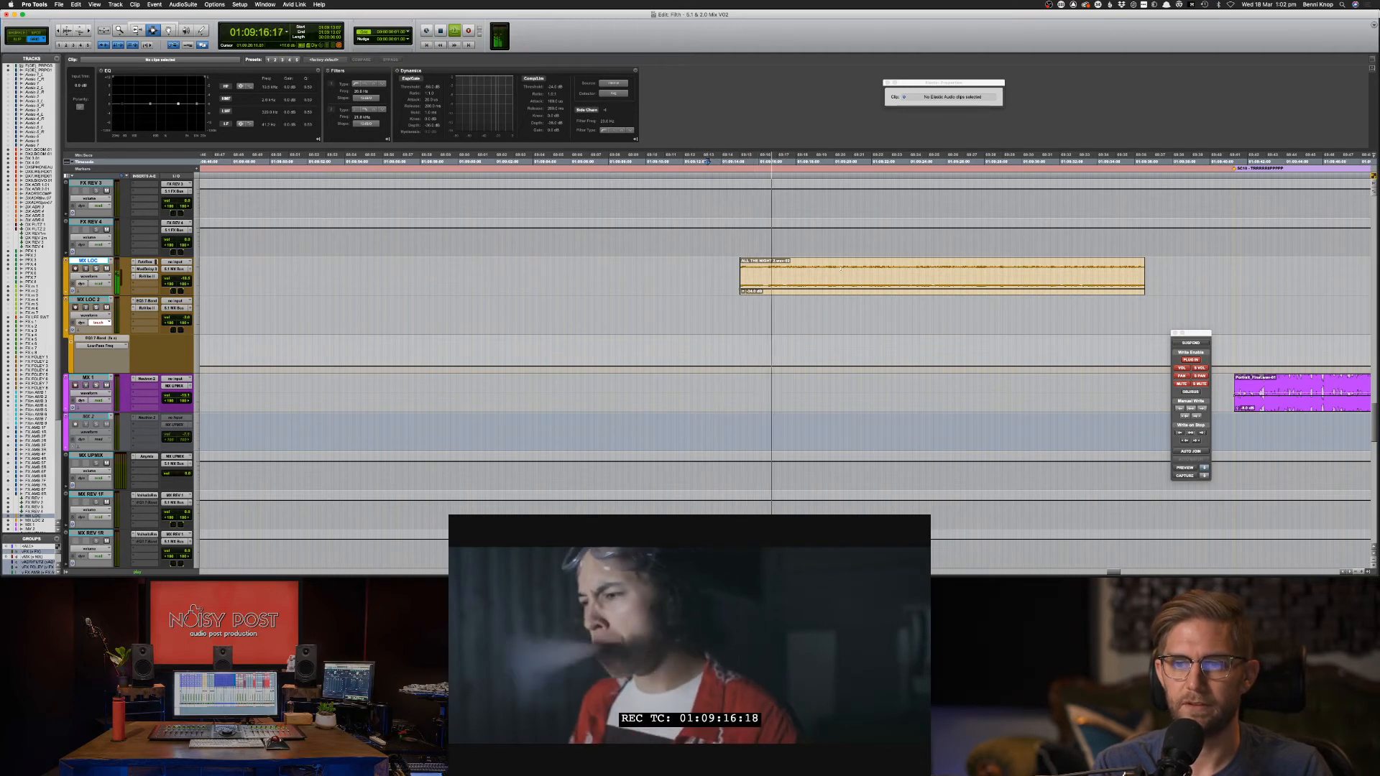
{"action": "double_click", "coordinate": [815, 281]}
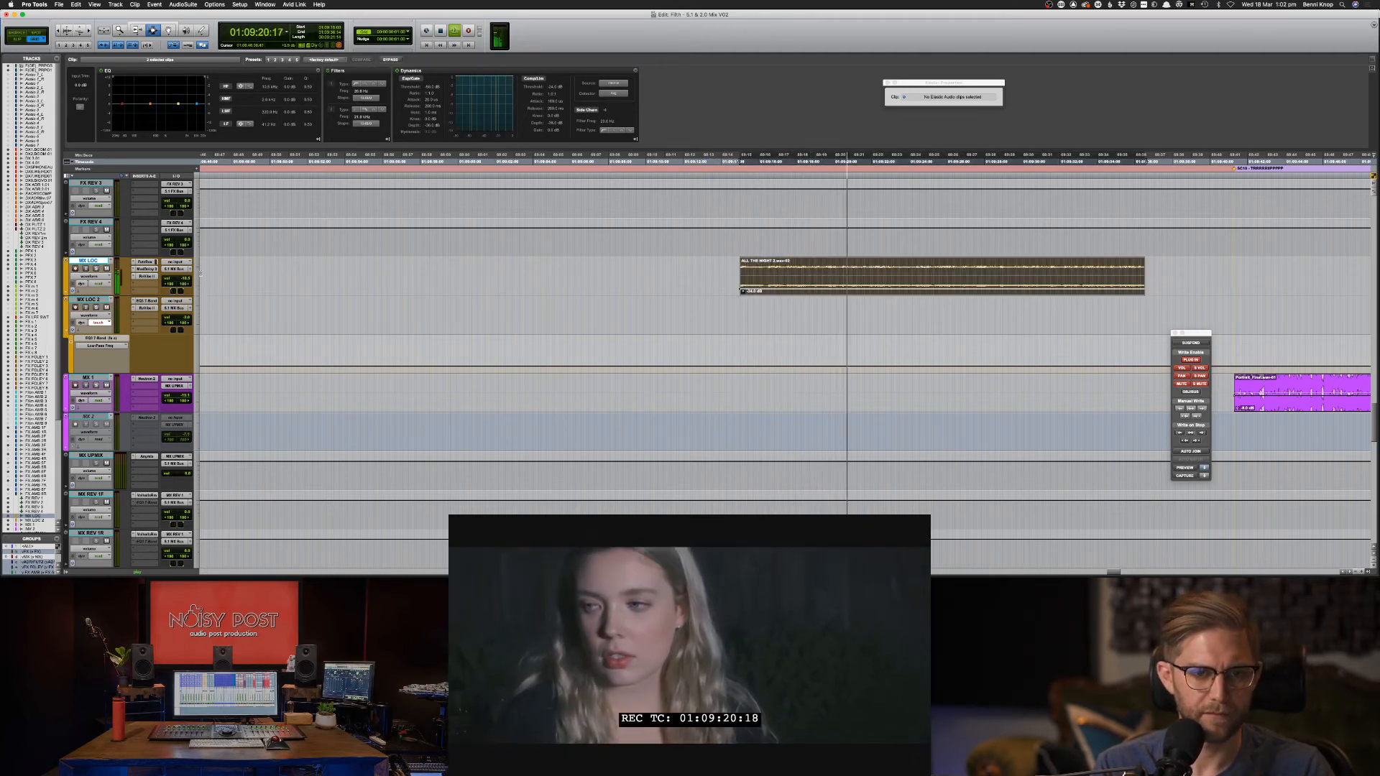
{"action": "key", "text": "super+equal"}
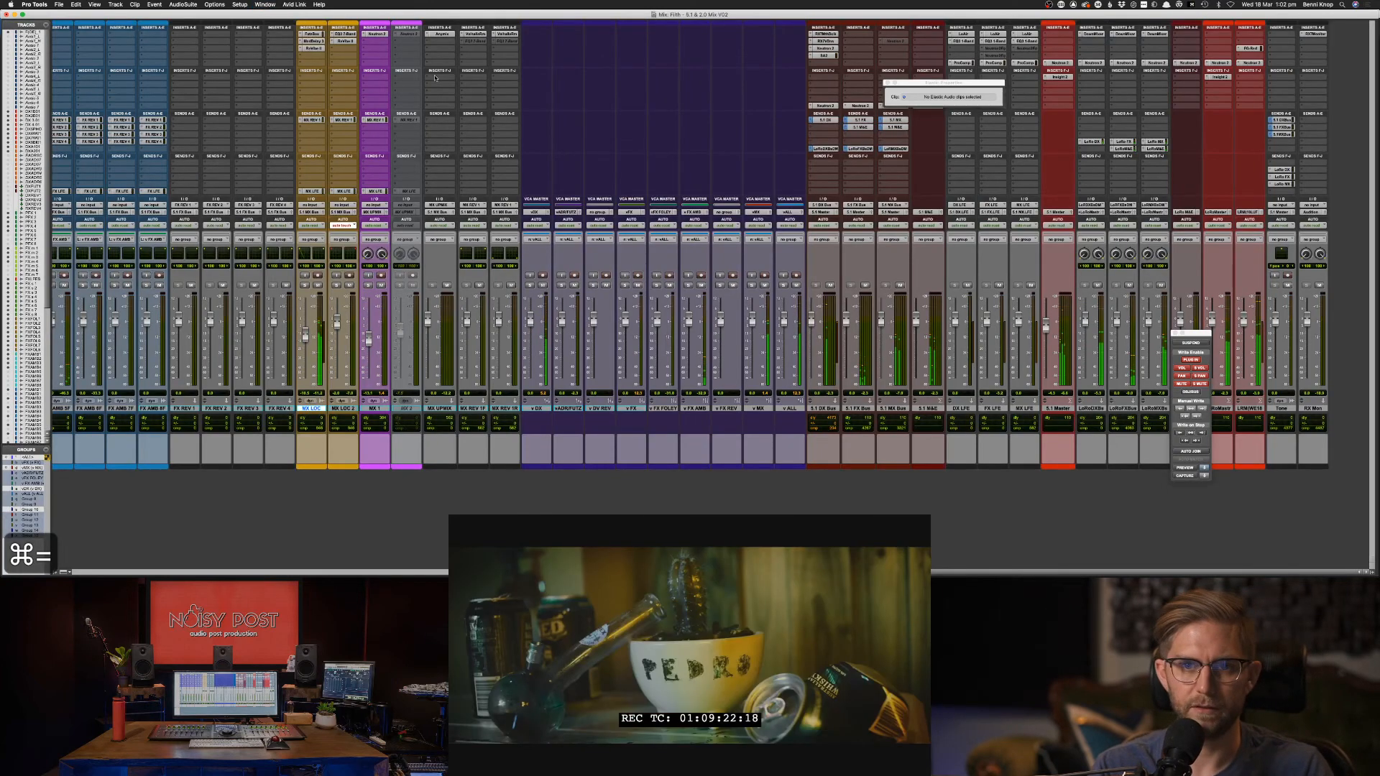
In MX LOC's Mod Delay III, set the left delay to 30 ms and the right to 0 ms.
{"action": "scroll", "coordinate": [435, 78], "scroll_direction": "left", "scroll_amount": 5}
{"action": "left_click", "coordinate": [468, 41]}
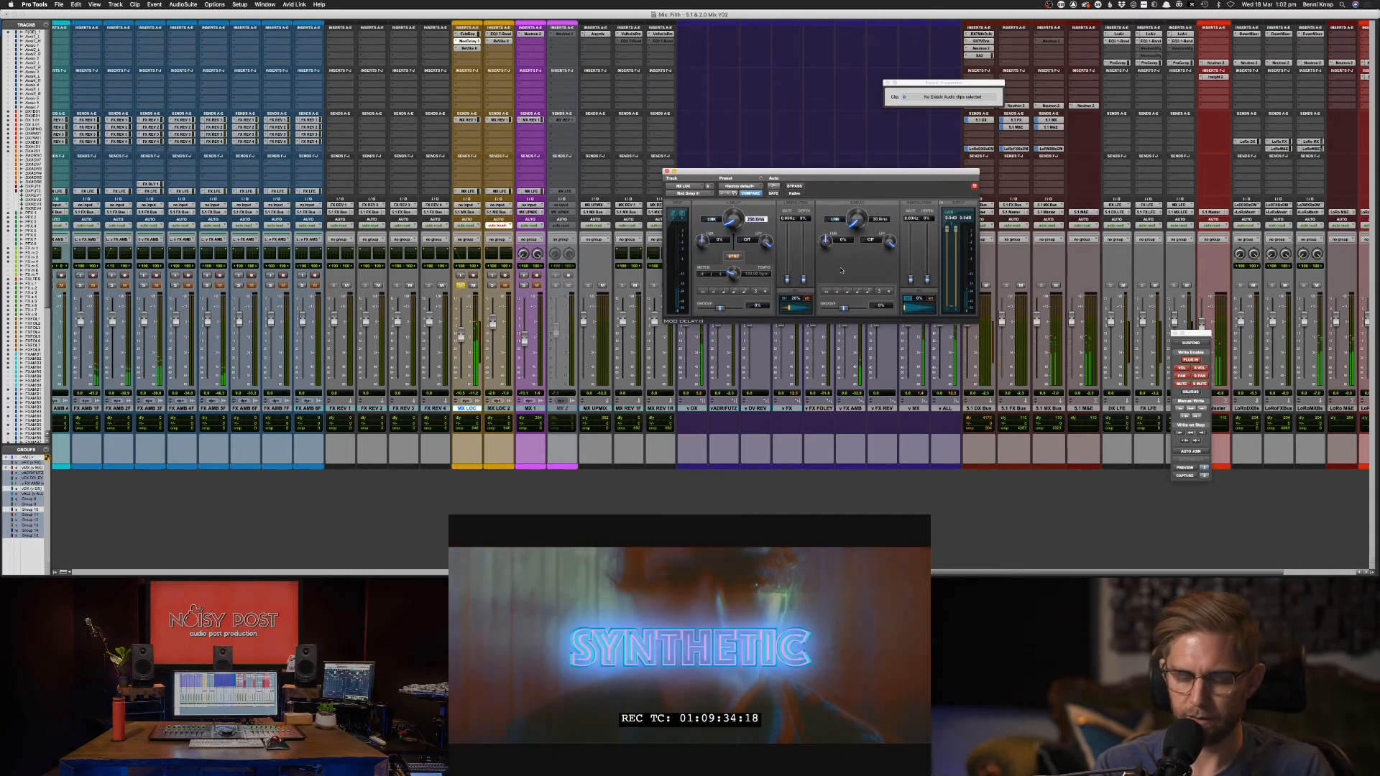
{"action": "type", "text": "30"}
{"action": "key", "text": "Return"}
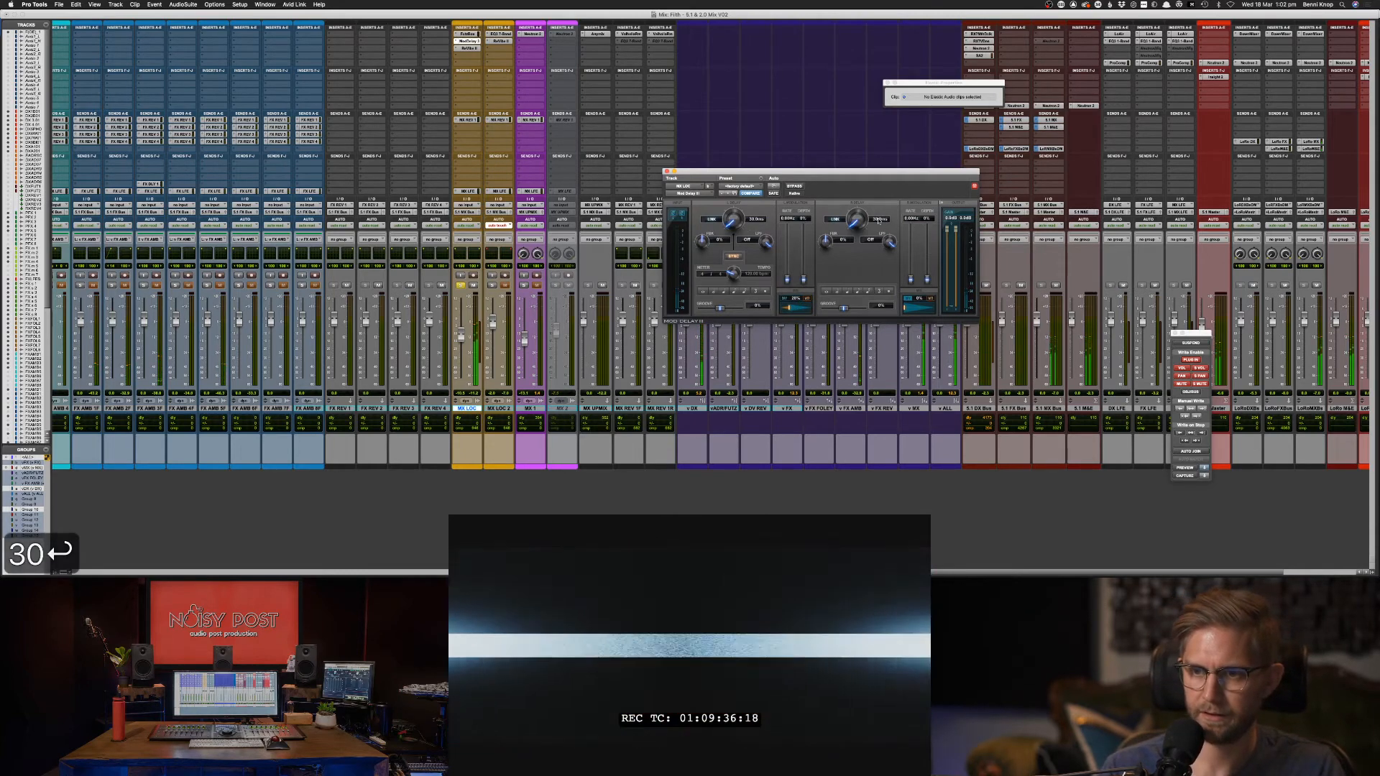
{"action": "type", "text": "0"}
{"action": "key", "text": "Return"}
{"action": "key", "text": "space"}
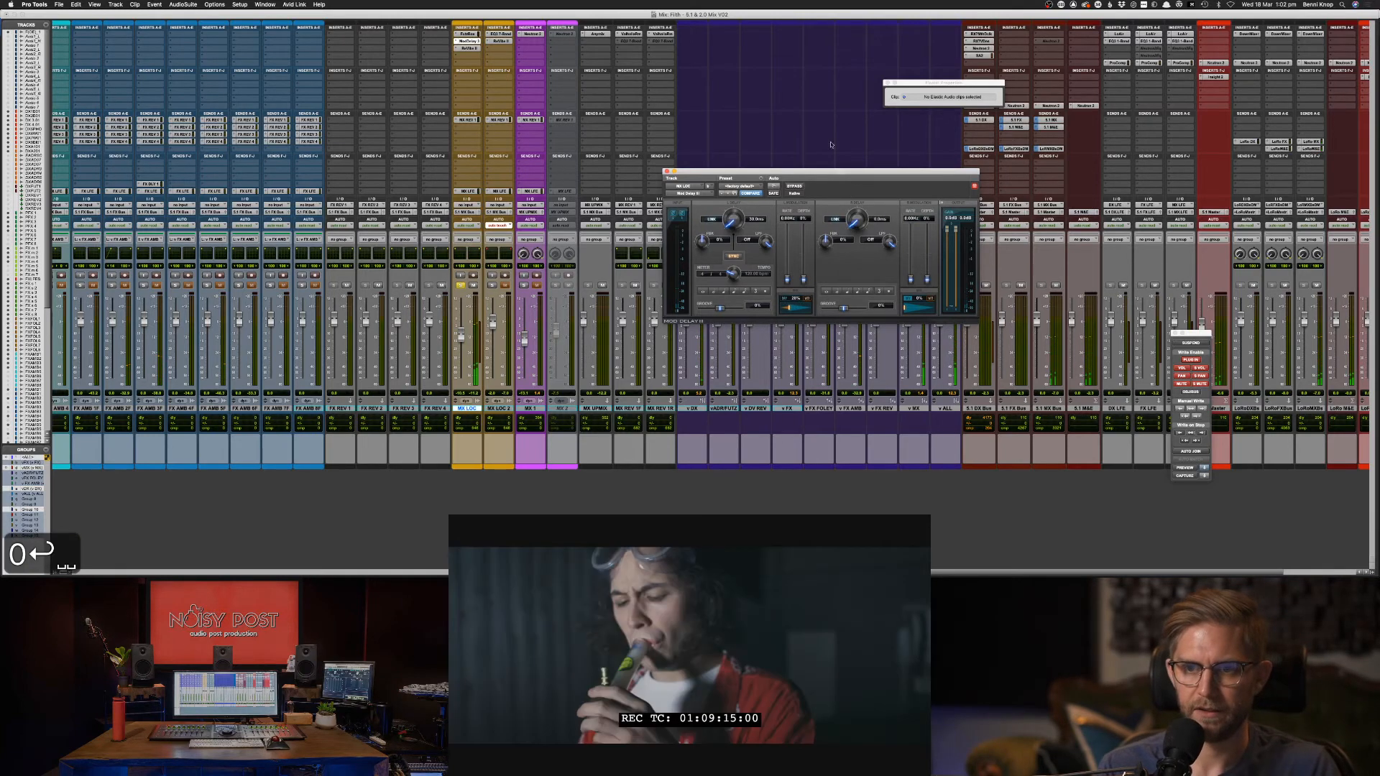
{"action": "key", "text": "space"}
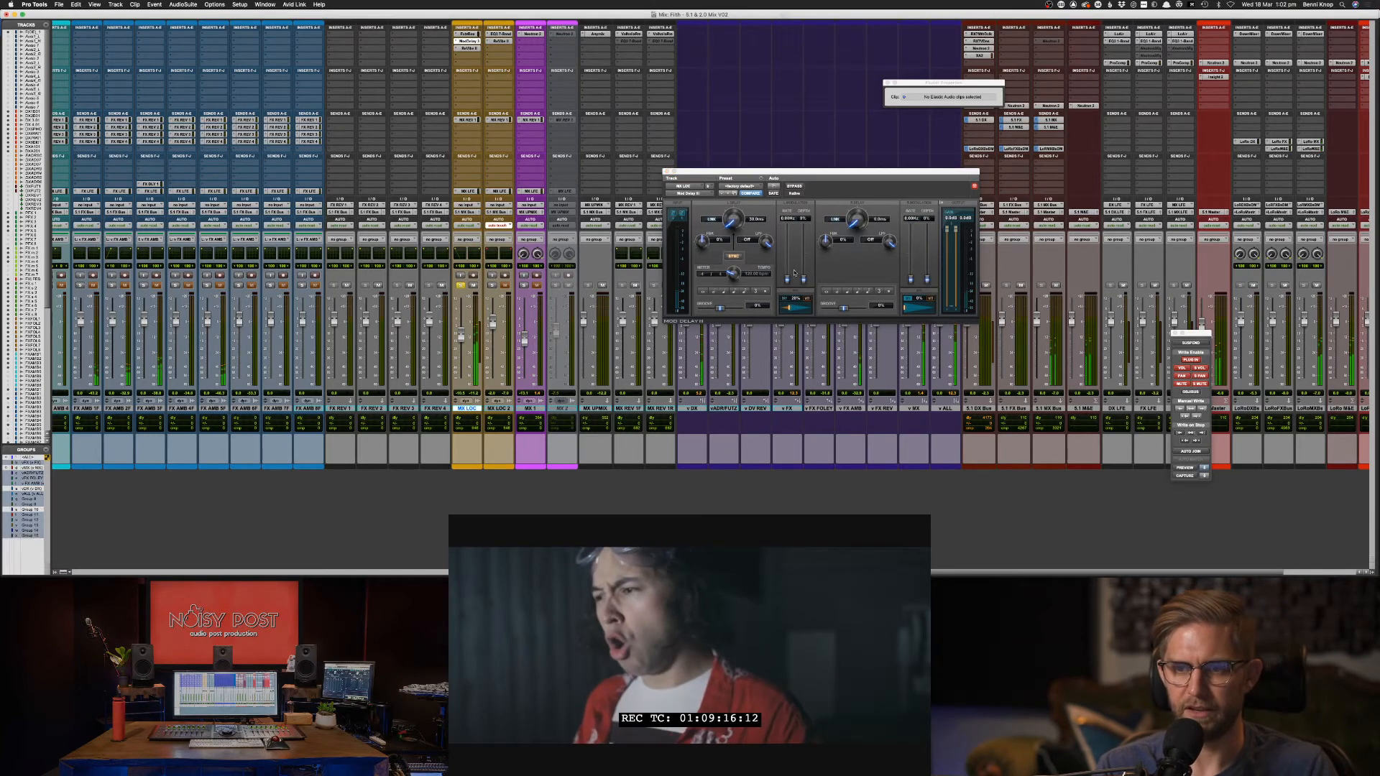
Raise the left delay mix to 72% and roll off highs at 7221 Hz.
{"action": "left_click_drag", "start_coordinate": [790, 309], "coordinate": [809, 310]}
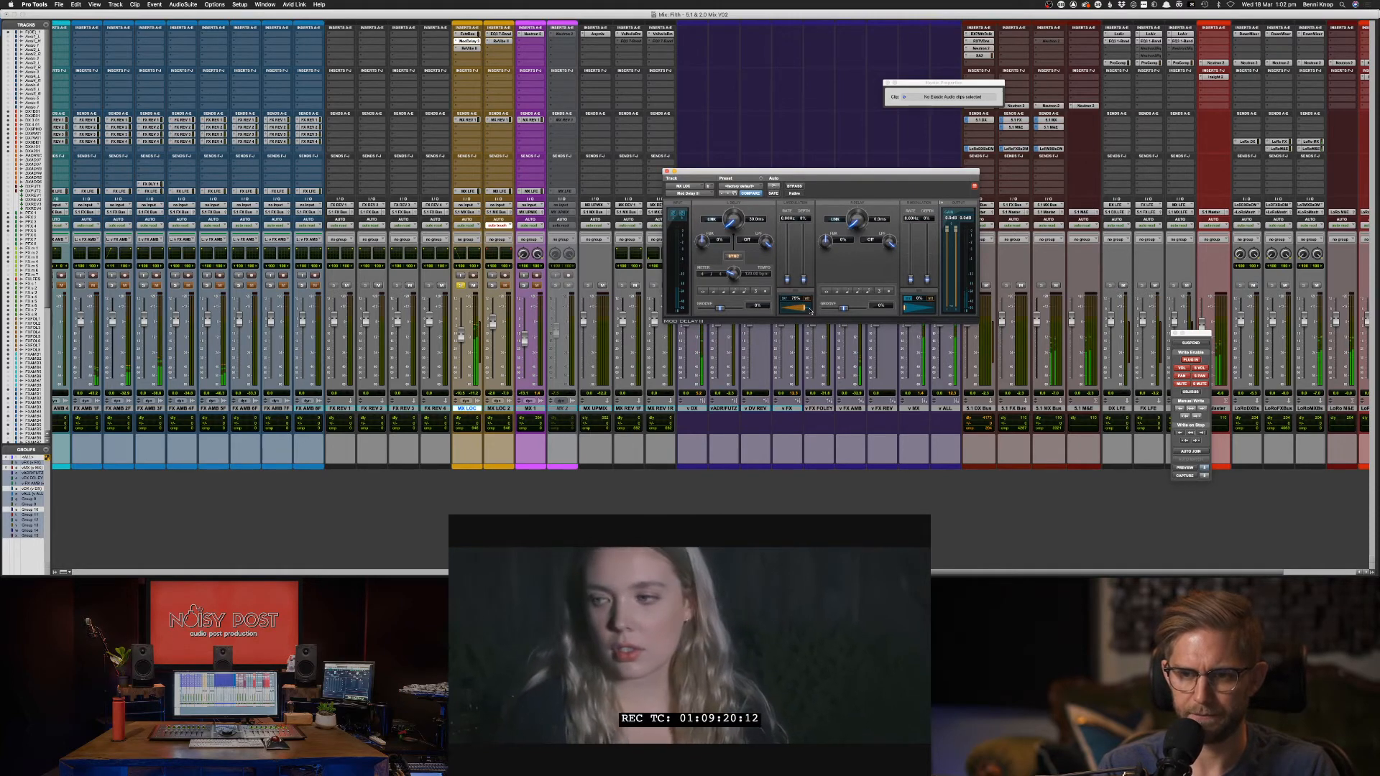
{"action": "left_click_drag", "start_coordinate": [766, 242], "coordinate": [772, 263]}
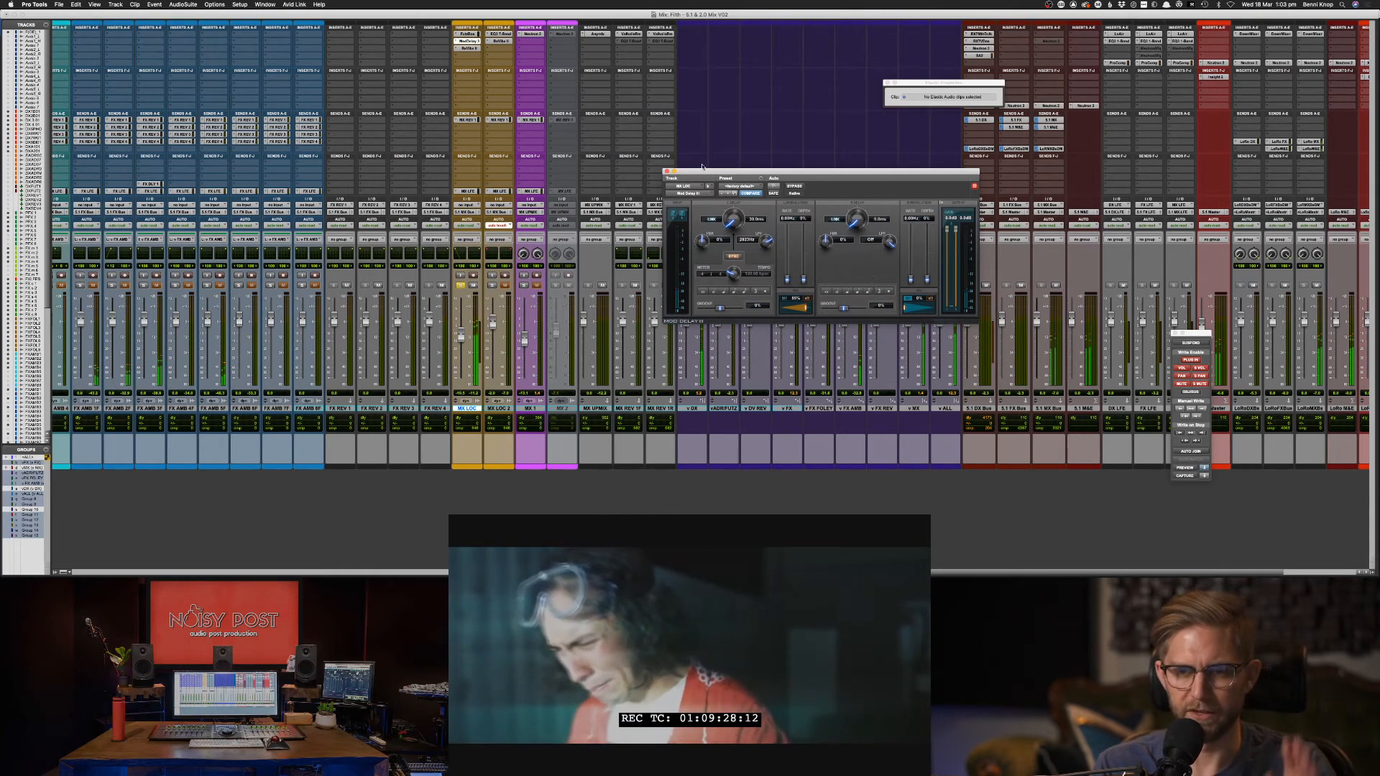
{"action": "left_click", "coordinate": [666, 173]}
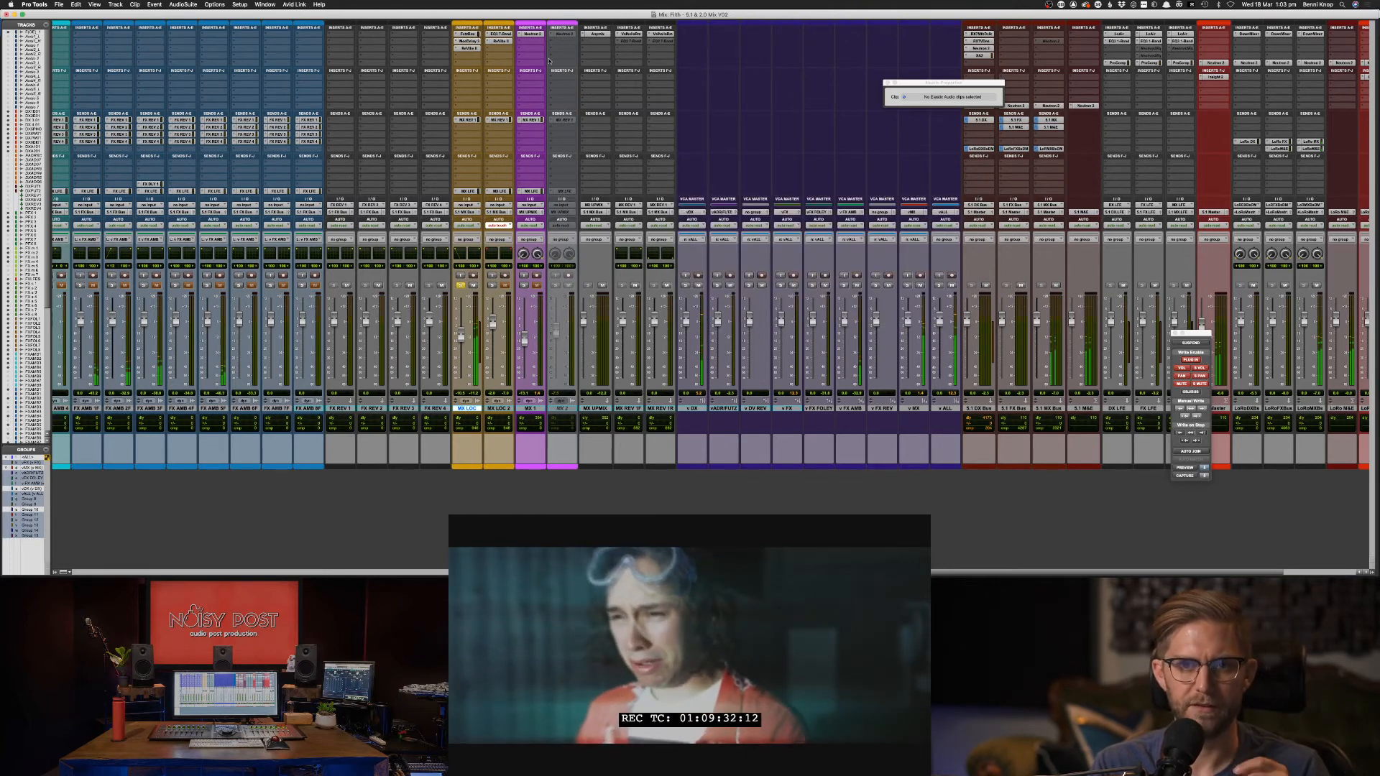
Raise the MX LOC ReVibe II mix from 26% to 90%.
{"action": "left_click", "coordinate": [472, 47]}
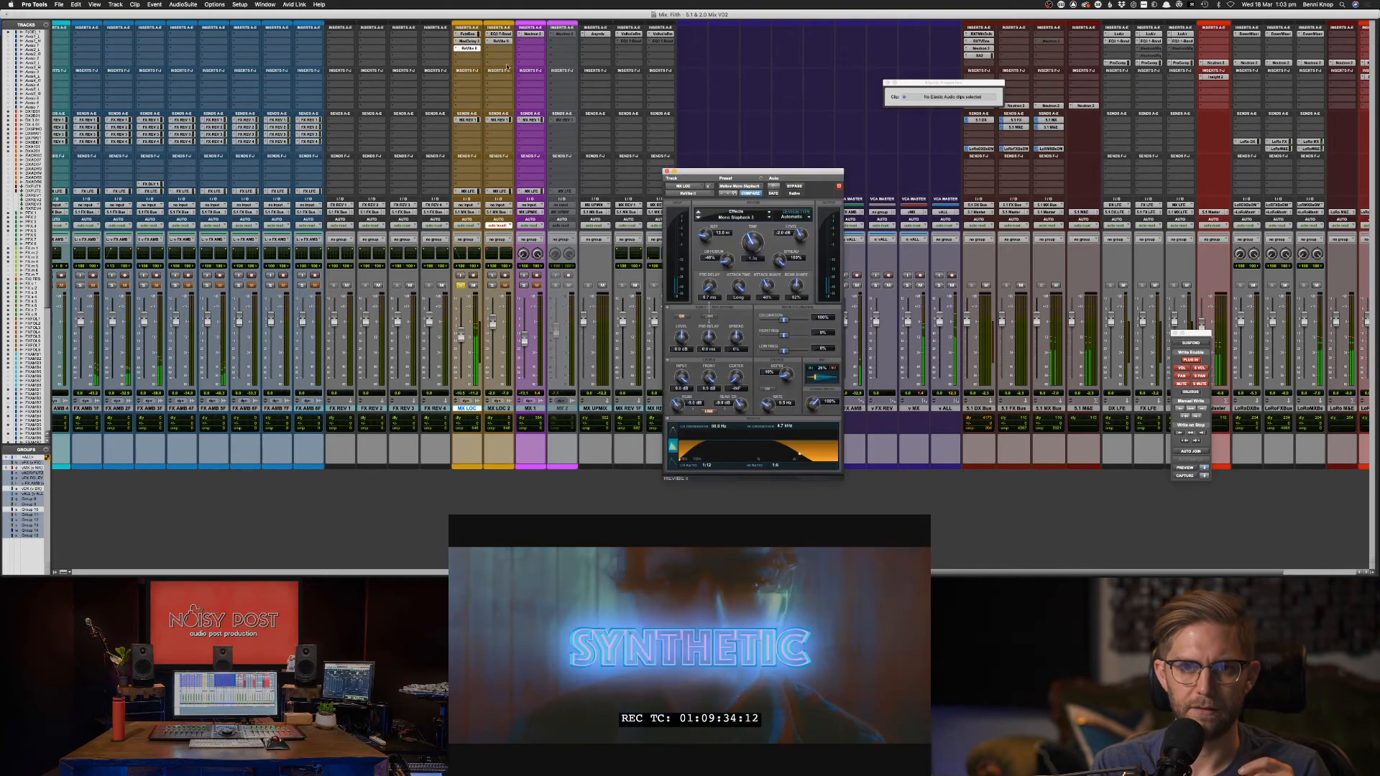
{"action": "mouse_move", "coordinate": [822, 381]}
{"action": "left_mouse_down"}
{"action": "mouse_move", "coordinate": [845, 386]}
{"action": "mouse_move", "coordinate": [825, 385]}
{"action": "left_mouse_up"}
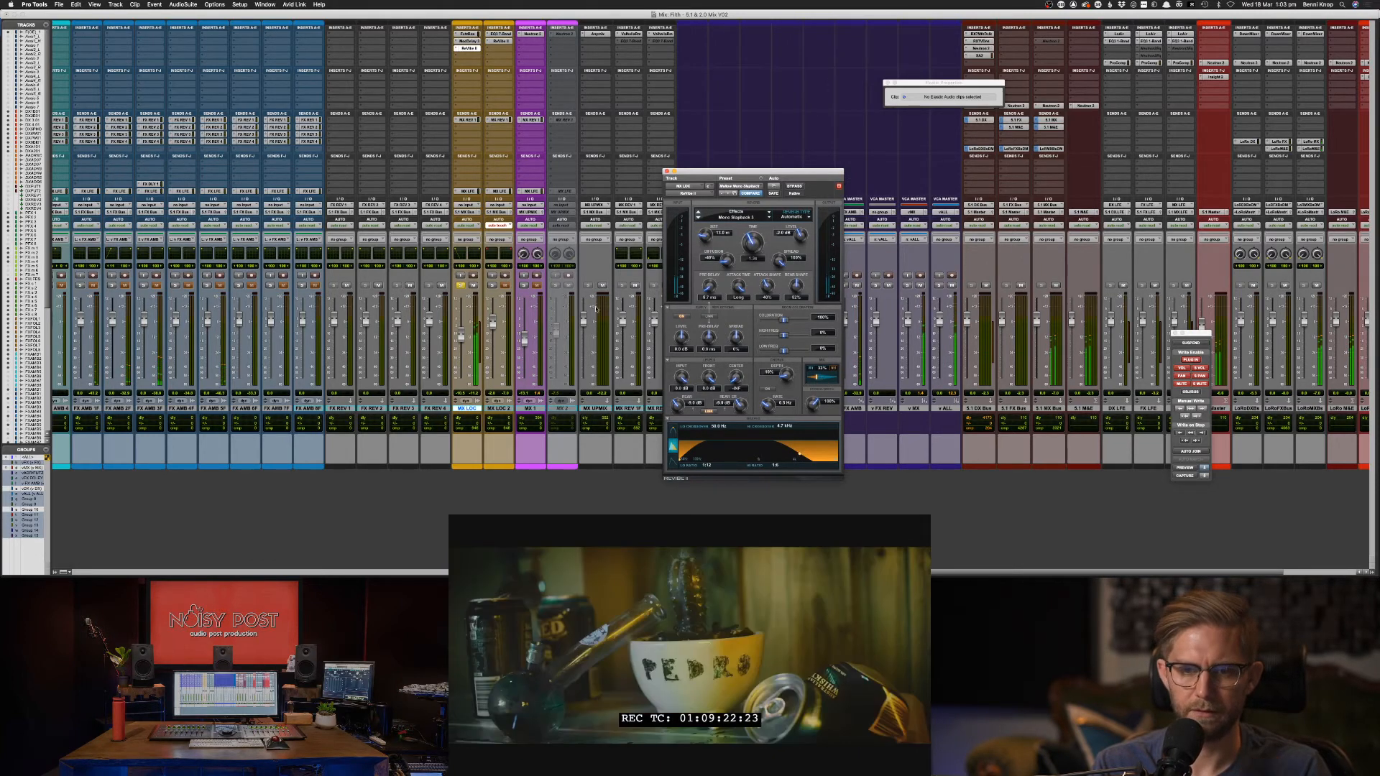
{"action": "key", "text": "super+equal"}
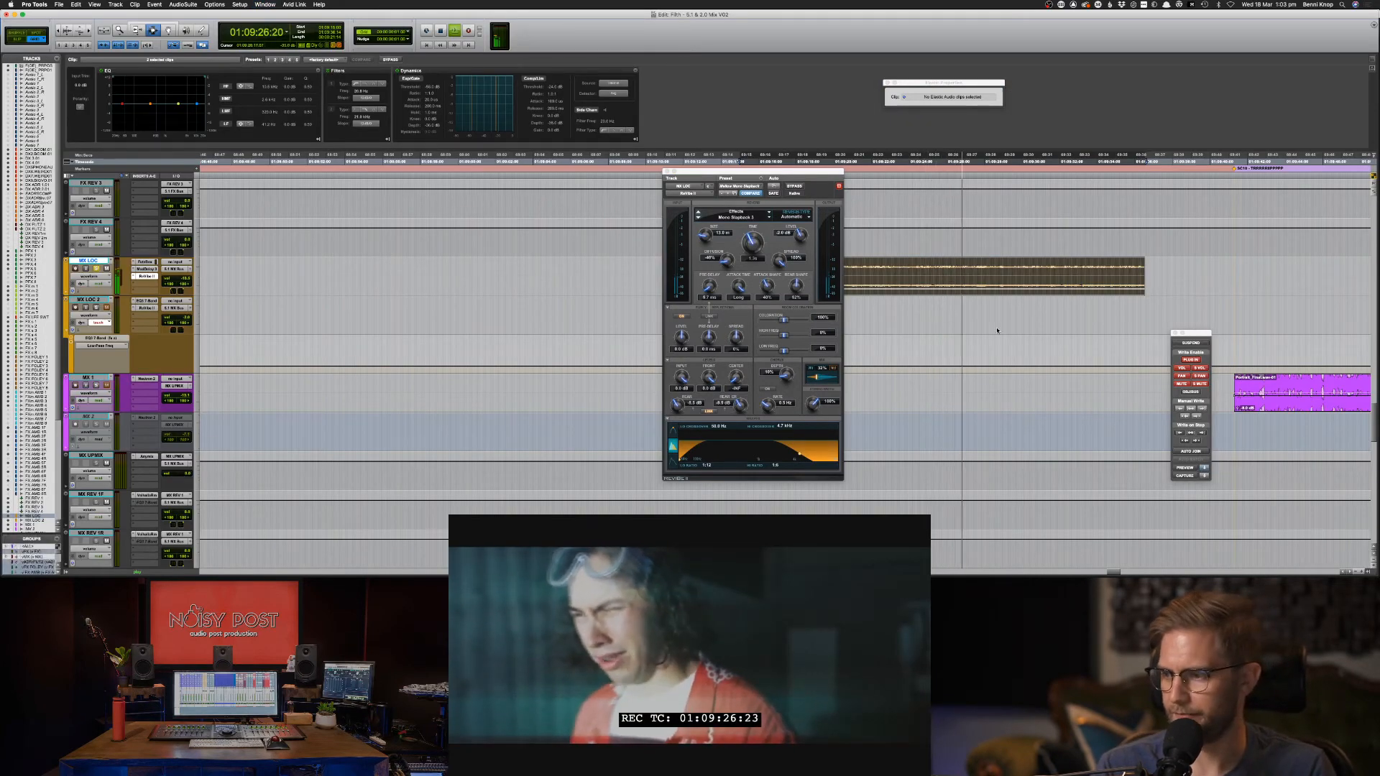
Close the reverb window, save, and play the ALL THE NIGHT clip from 01:09:14:03 against picture.
{"action": "left_click", "coordinate": [667, 172]}
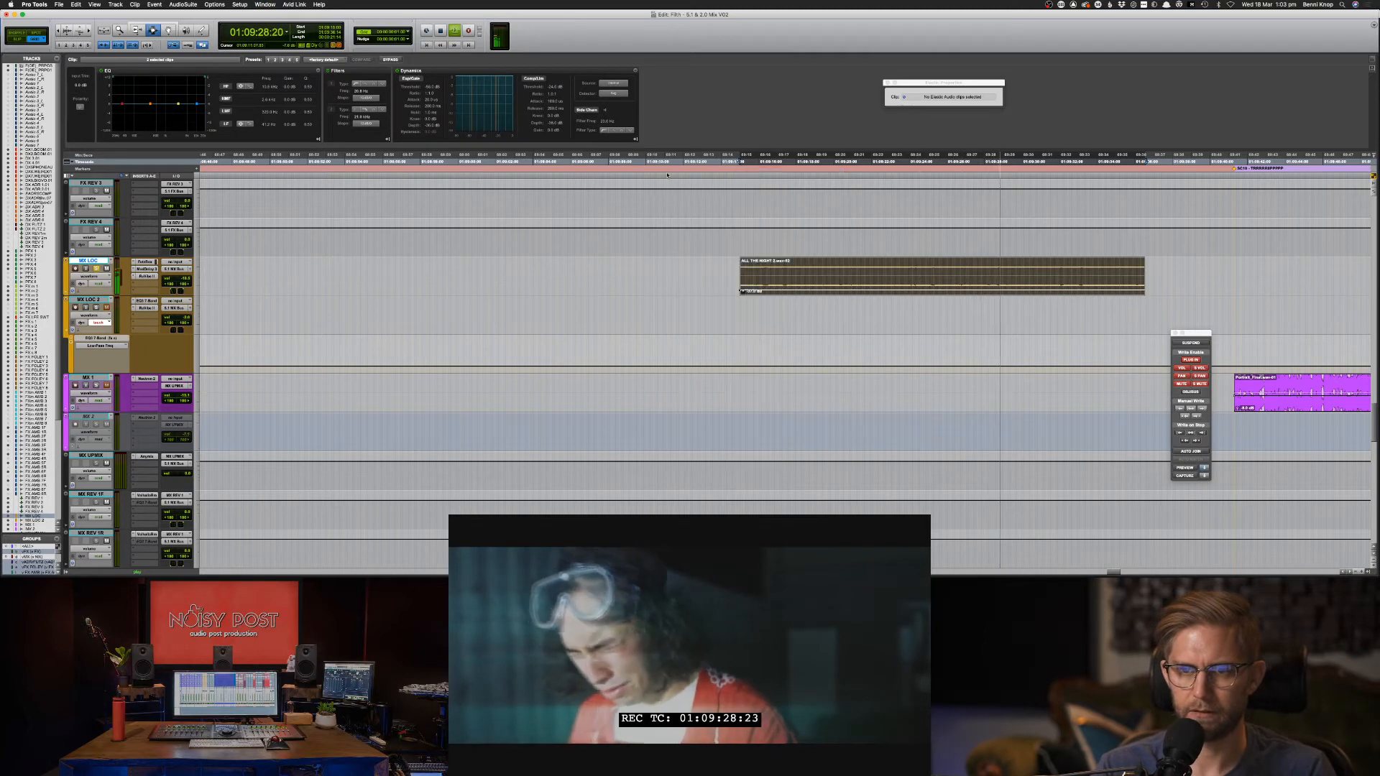
{"action": "key", "text": "shift+s"}
{"action": "key", "text": "space"}
{"action": "left_click", "coordinate": [724, 282]}
{"action": "key", "text": "space"}
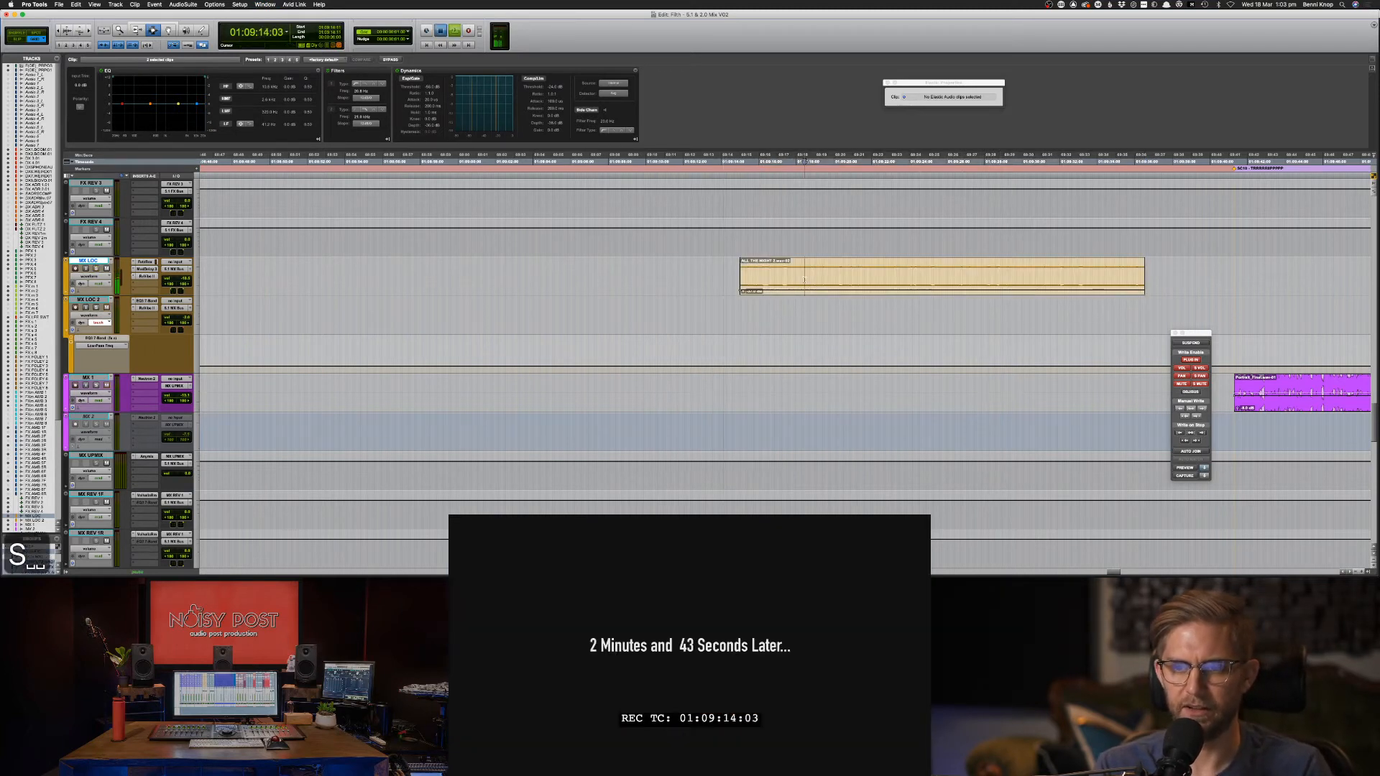
{"action": "left_click", "coordinate": [748, 276]}
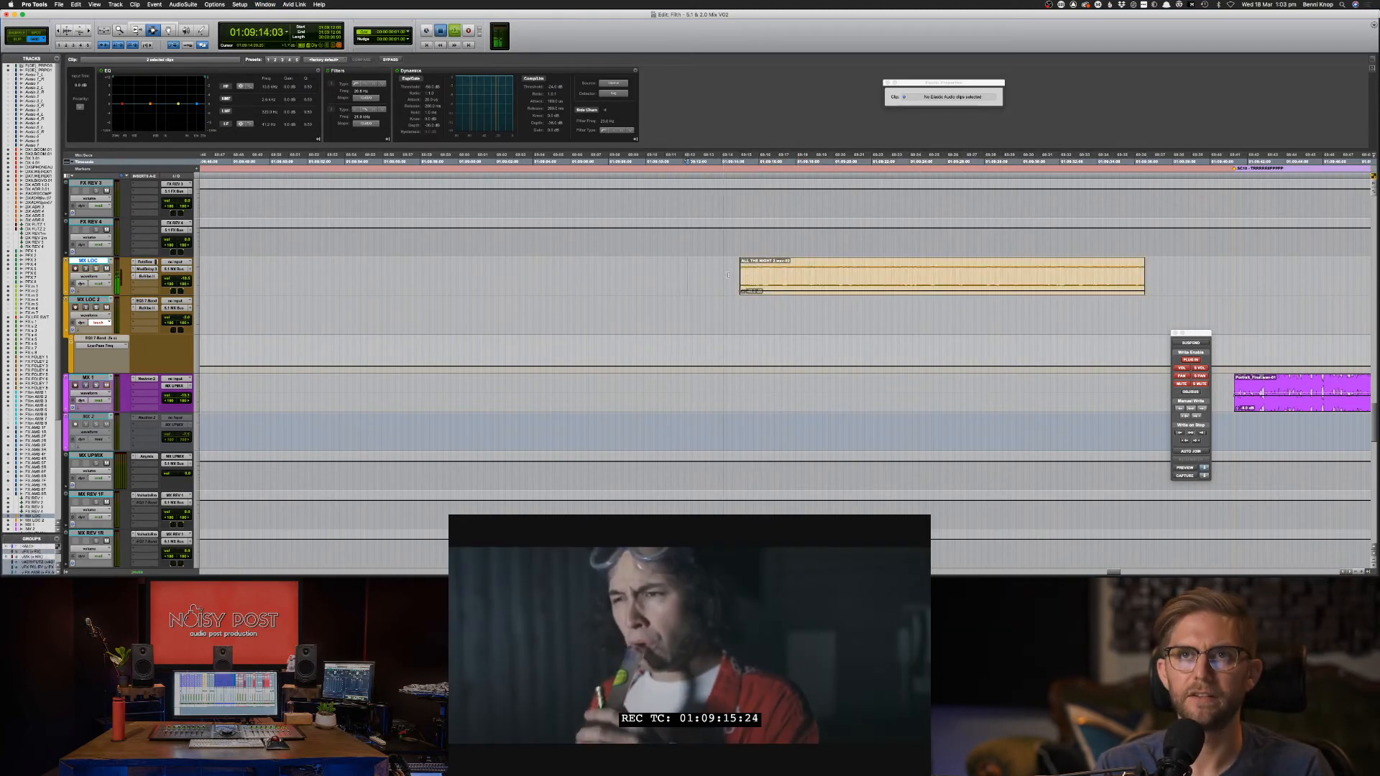
{"action": "key", "text": "space"}
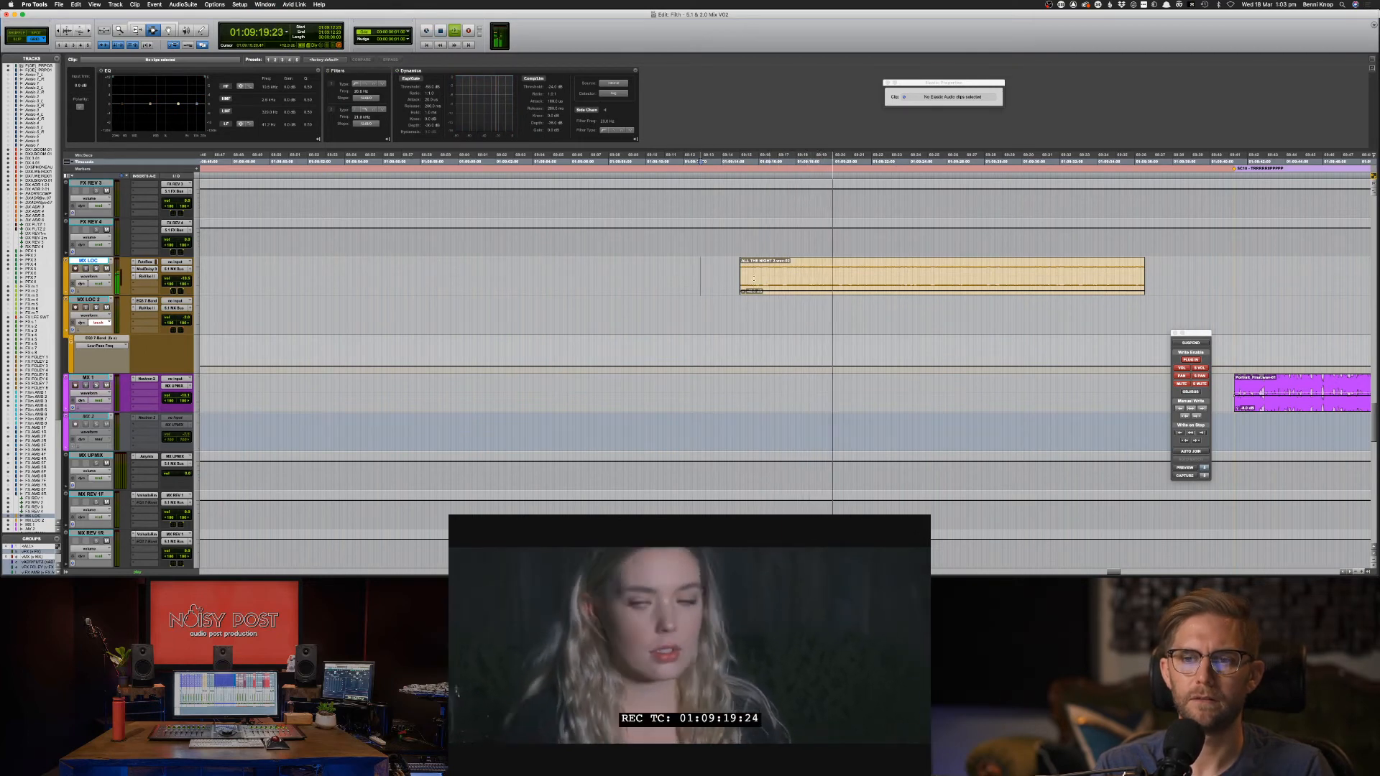
{"action": "key", "text": "super+equal"}
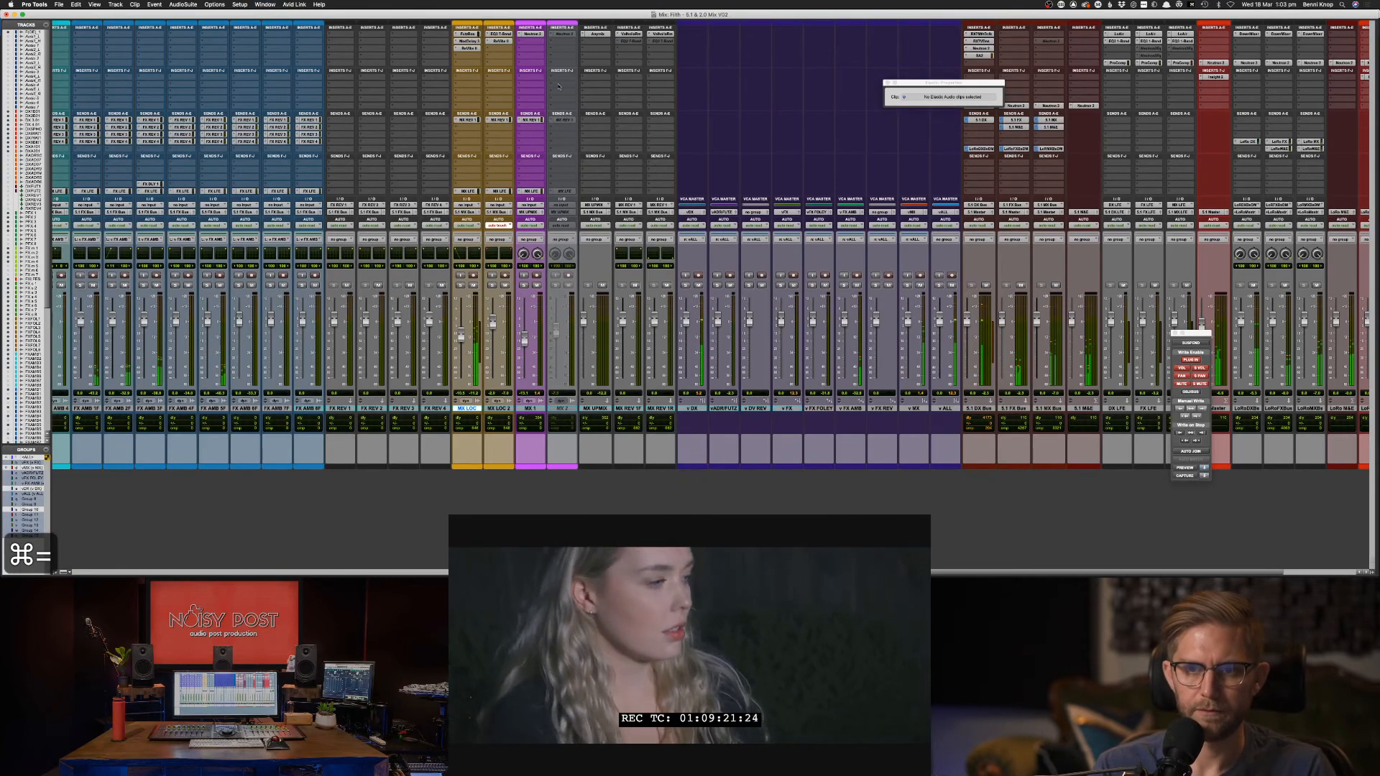
Insert EQ3 7-Band on MX LOC with a -5 dB high cut at 2.64 kHz, and lower ReVibe II mix to 34%.
{"action": "left_click", "coordinate": [470, 59]}
{"action": "mouse_move", "coordinate": [495, 55]}
{"action": "mouse_move", "coordinate": [553, 57]}
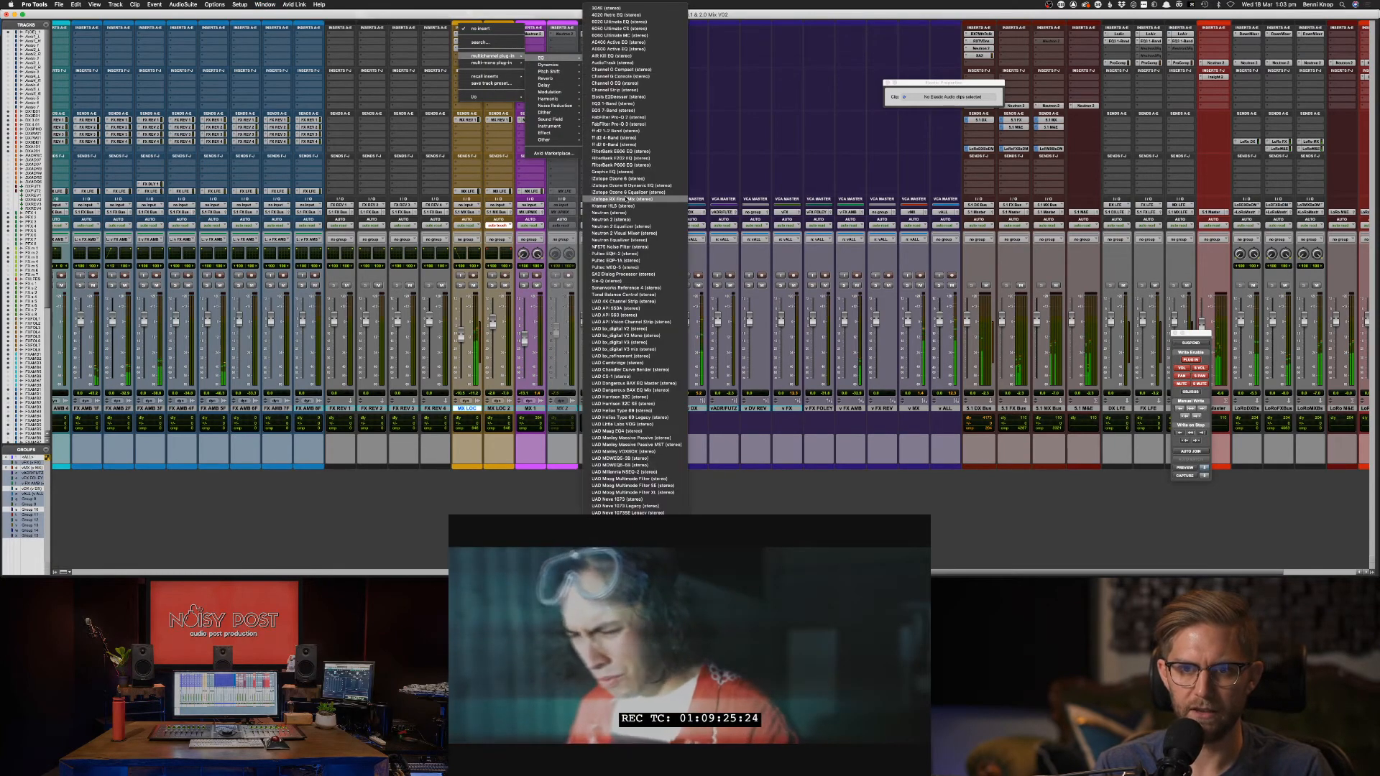
{"action": "left_click", "coordinate": [627, 111]}
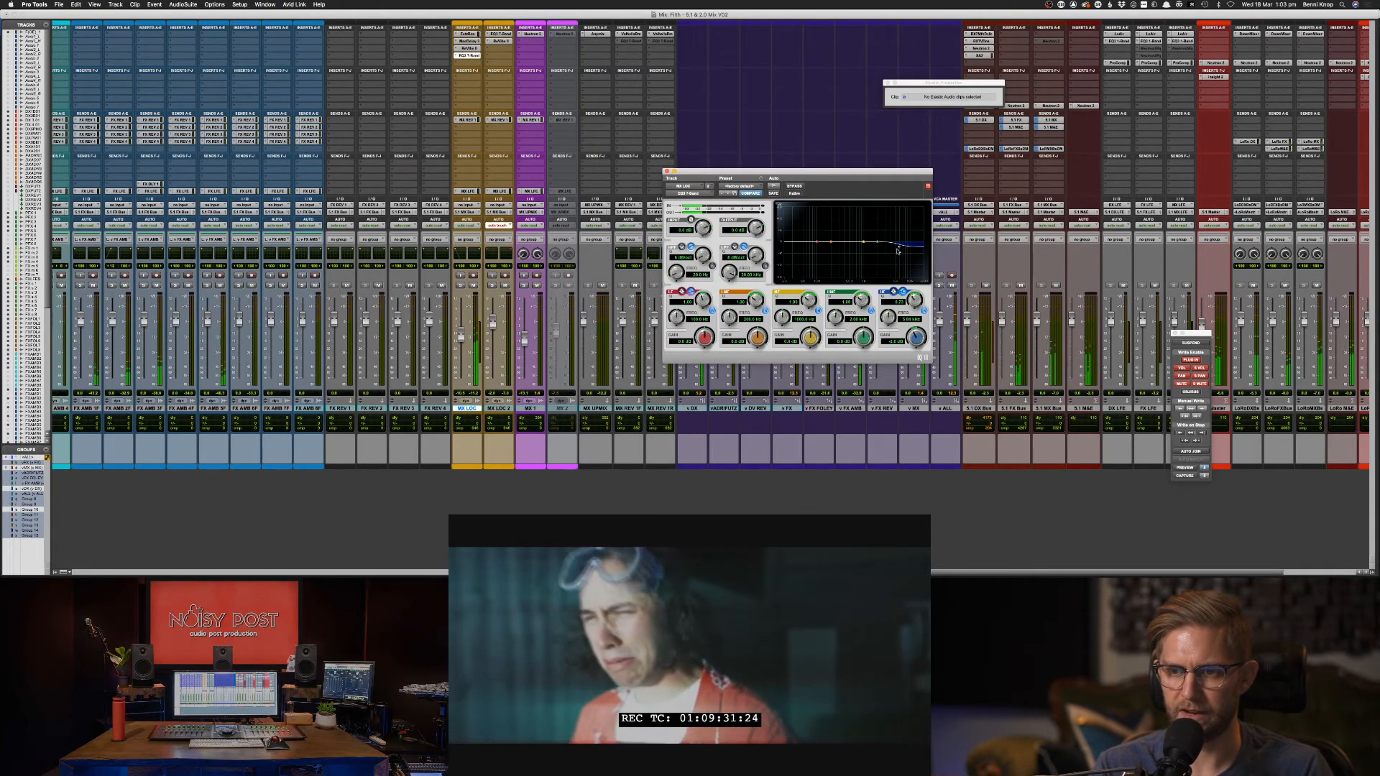
{"action": "left_click_drag", "start_coordinate": [883, 215], "coordinate": [883, 252]}
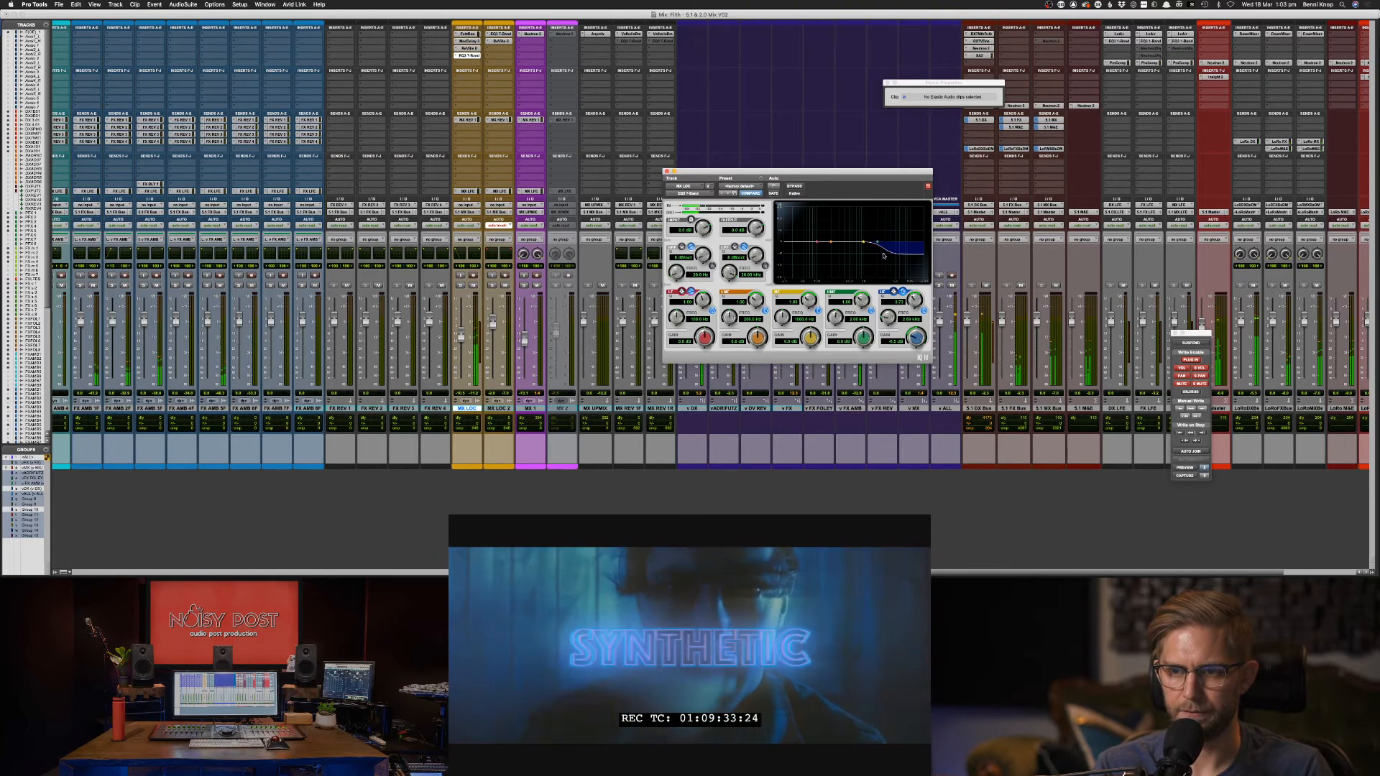
{"action": "key", "text": "space"}
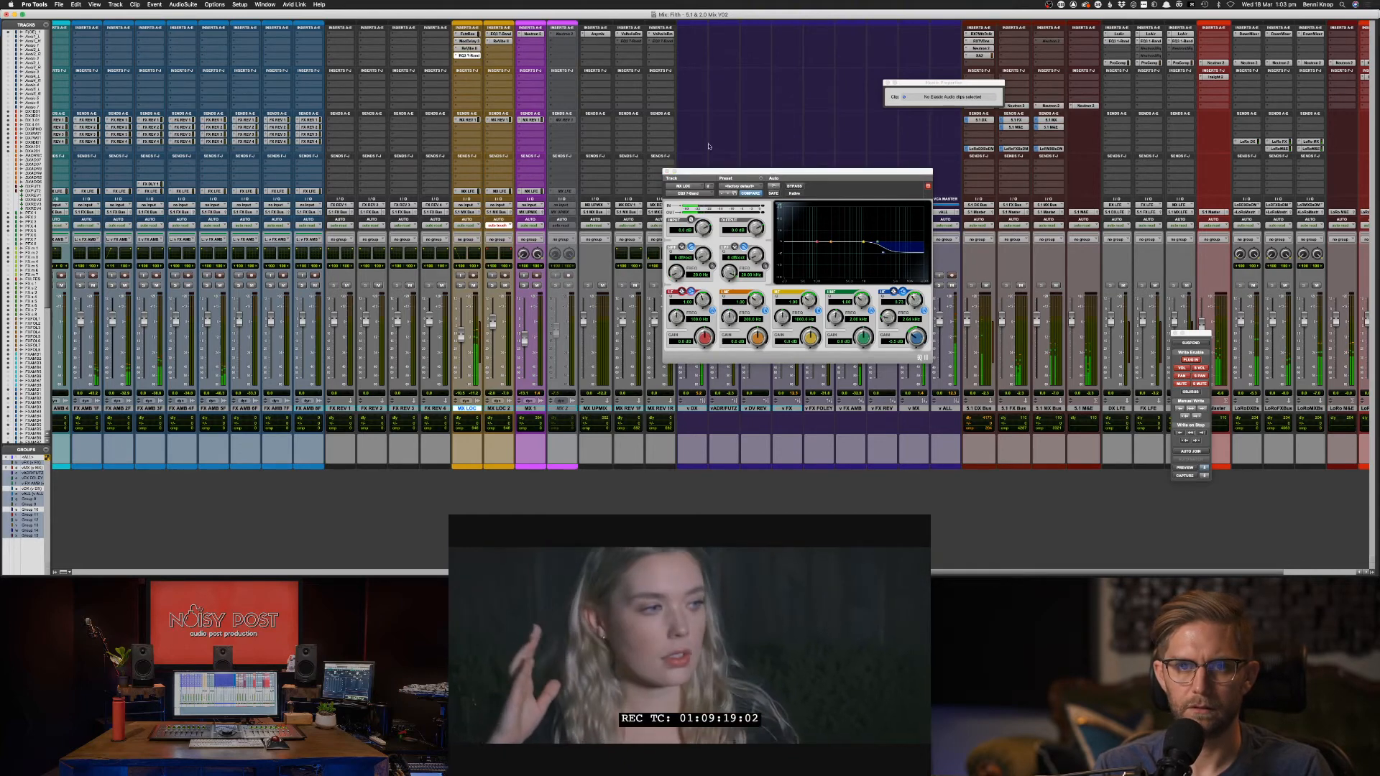
{"action": "left_click", "coordinate": [468, 49]}
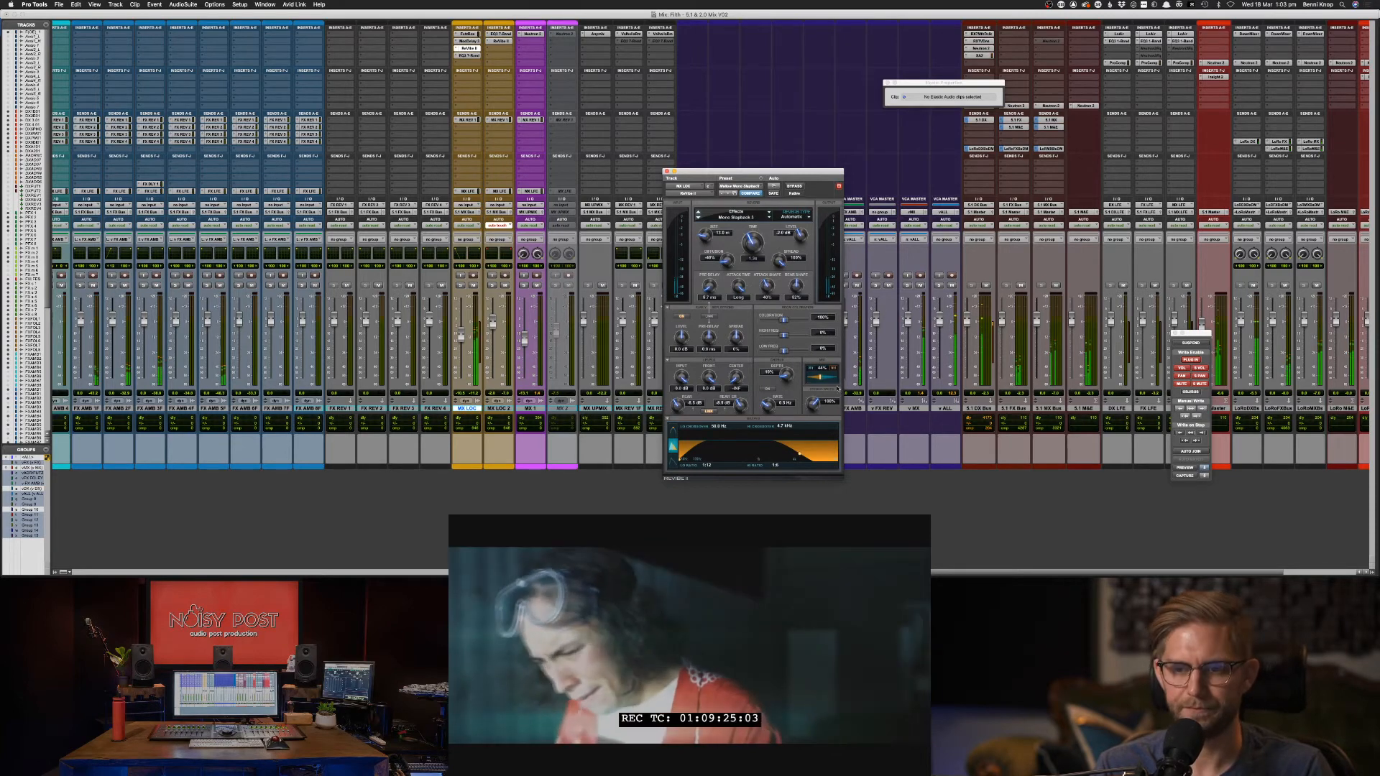
{"action": "left_click_drag", "start_coordinate": [831, 379], "coordinate": [824, 379]}
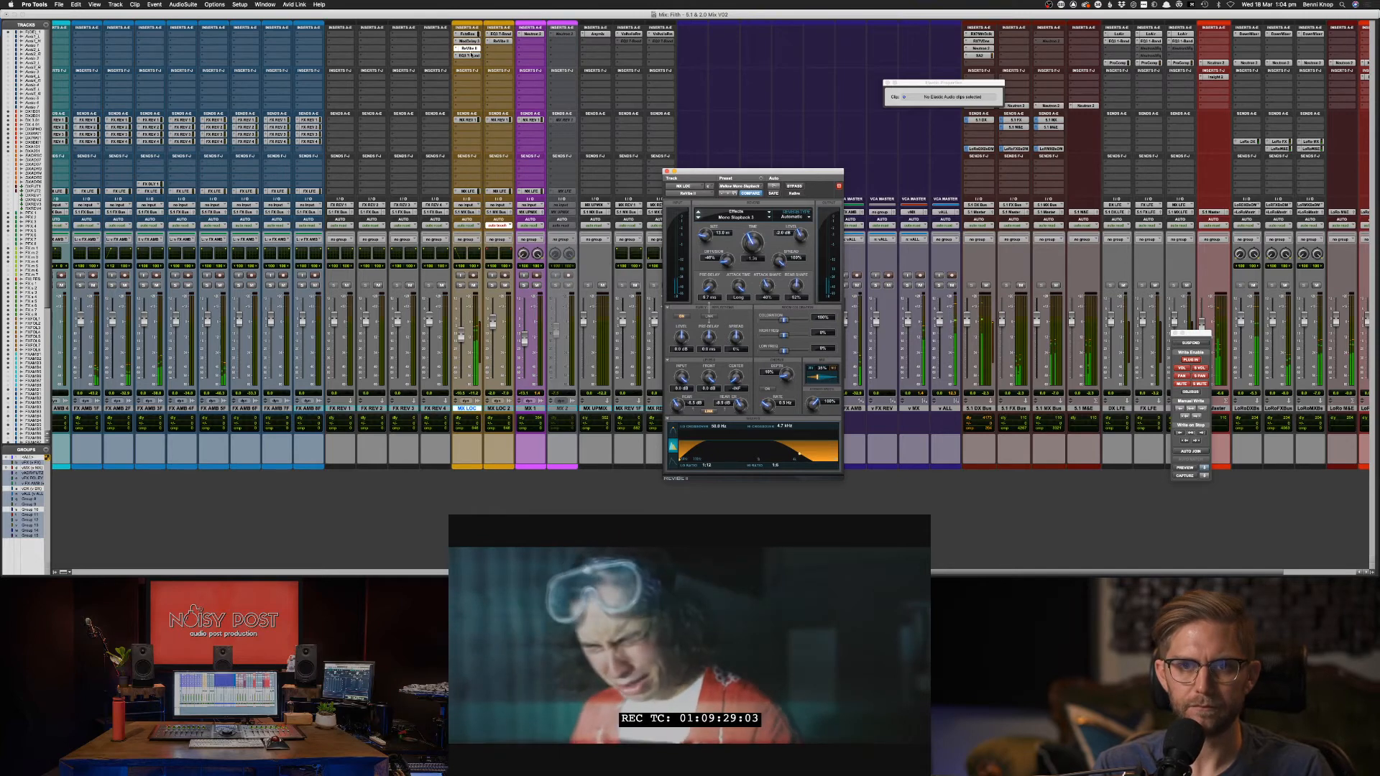
Boost the EQ3 low-mids by about 10 dB near 115 Hz.
{"action": "left_click", "coordinate": [471, 54]}
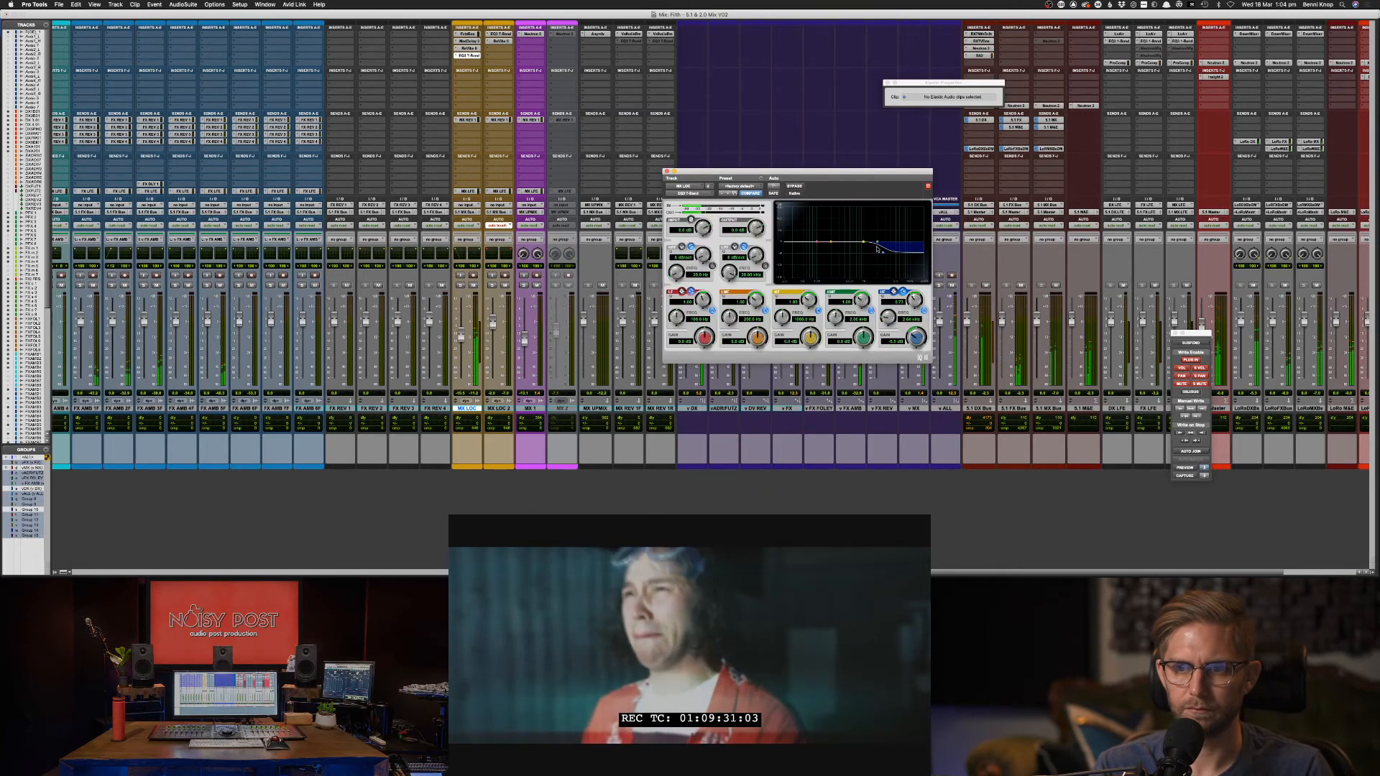
{"action": "left_click_drag", "start_coordinate": [825, 245], "coordinate": [817, 231]}
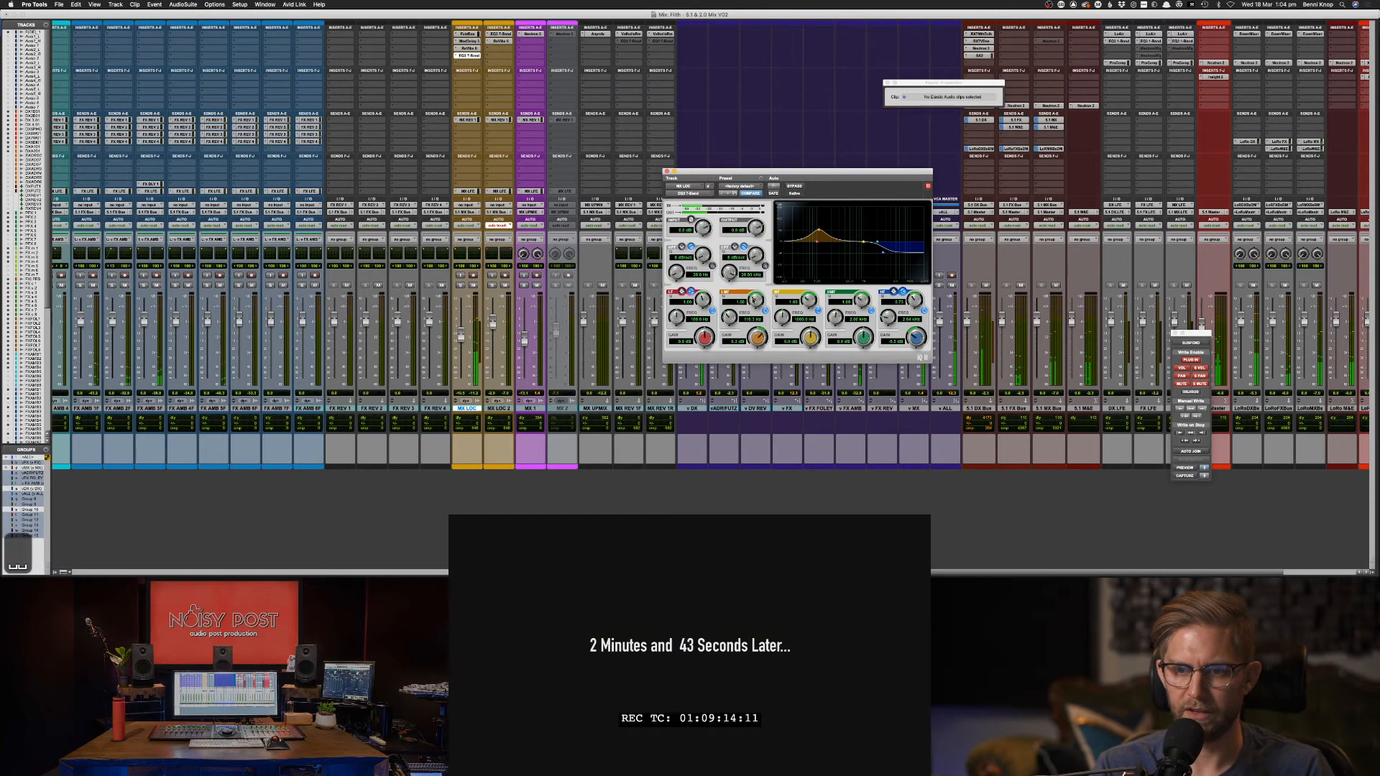
{"action": "left_click_drag", "start_coordinate": [819, 231], "coordinate": [827, 239]}
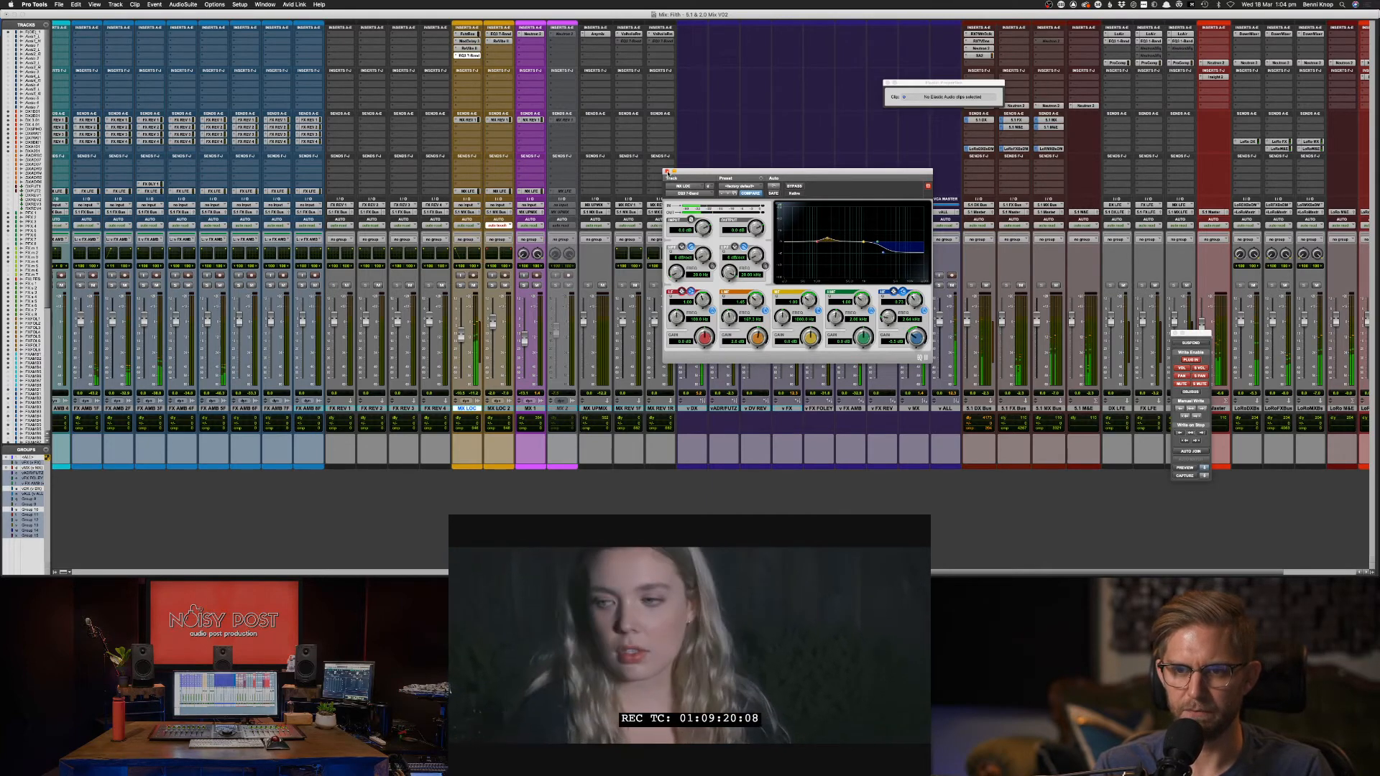
{"action": "left_click", "coordinate": [667, 172]}
{"action": "key", "text": "super+equal"}
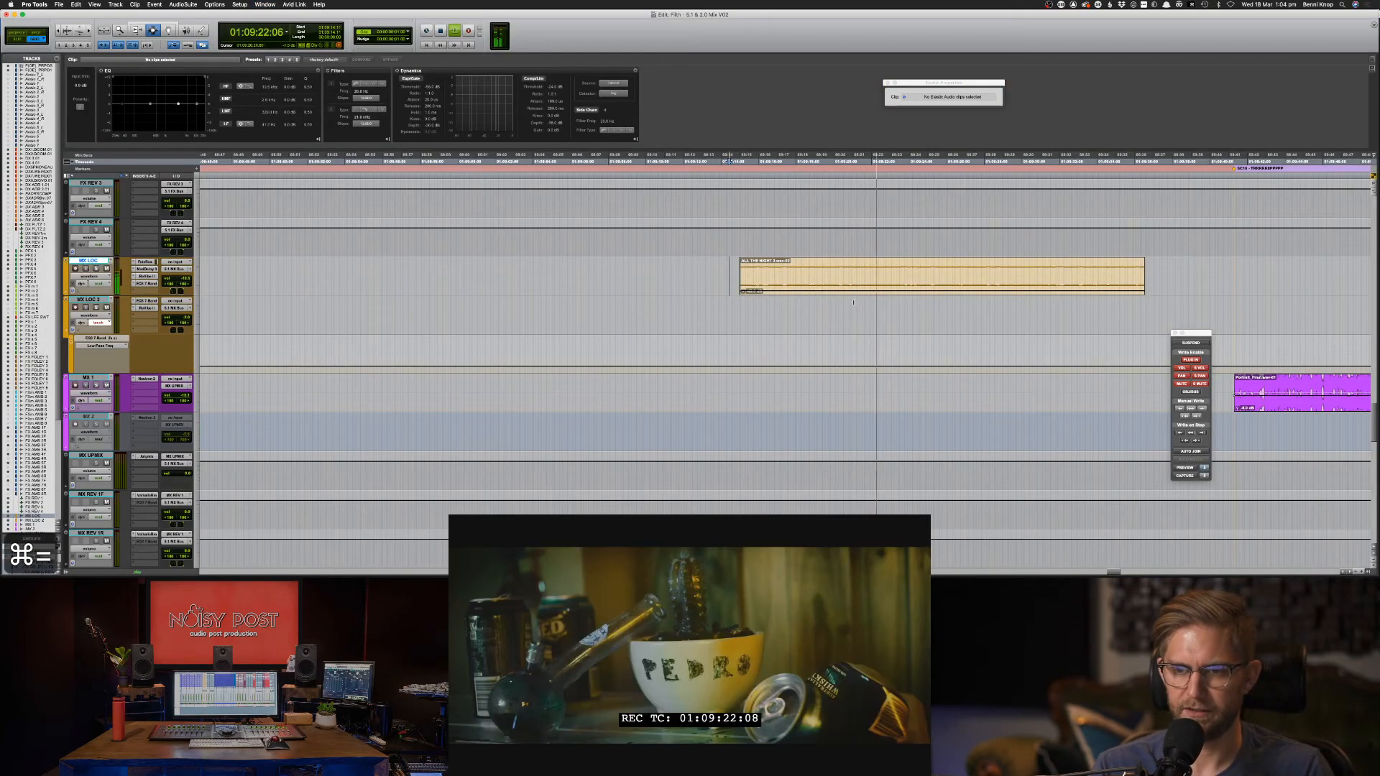
Select the ALL THE NIGHT clip, set the edit point at 01:09:21:22, and audition it.
{"action": "left_click", "coordinate": [842, 284]}
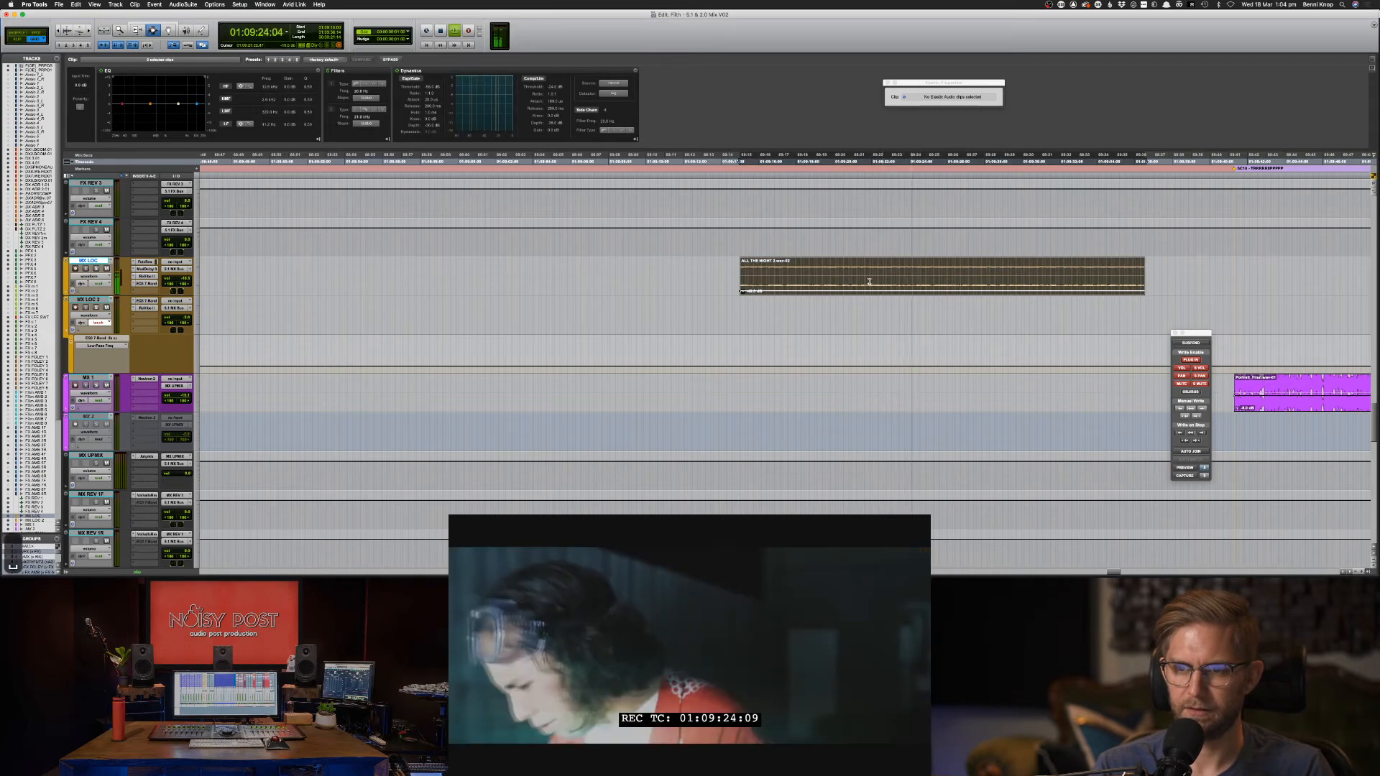
{"action": "left_click", "coordinate": [865, 287]}
{"action": "key", "text": "super+bracketright"}
{"action": "key", "text": "super+bracketright"}
{"action": "key", "text": "super+bracketright"}
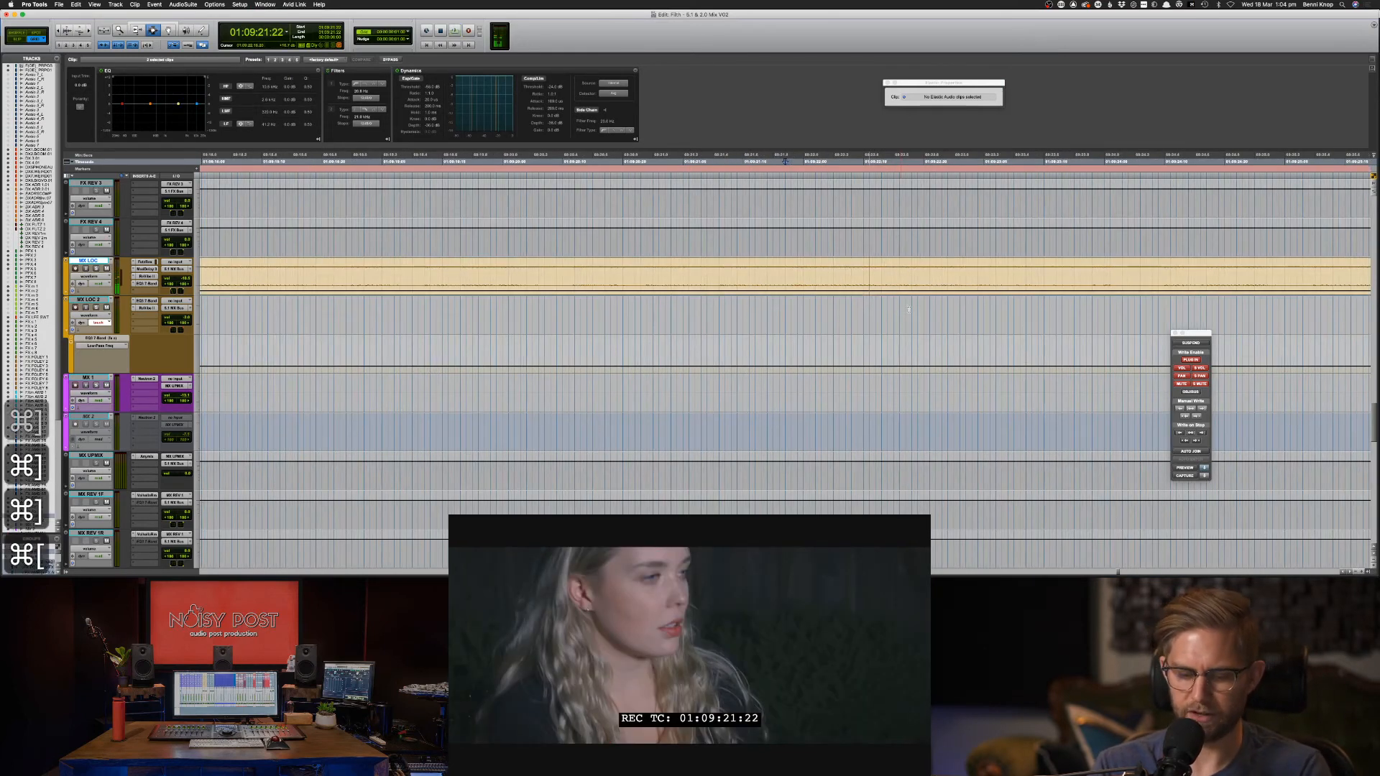
{"action": "key", "text": "super+bracketleft"}
{"action": "key", "text": "super+bracketleft"}
{"action": "key", "text": "super+bracketleft"}
{"action": "scroll", "coordinate": [795, 457], "scroll_direction": "up", "scroll_amount": 10}
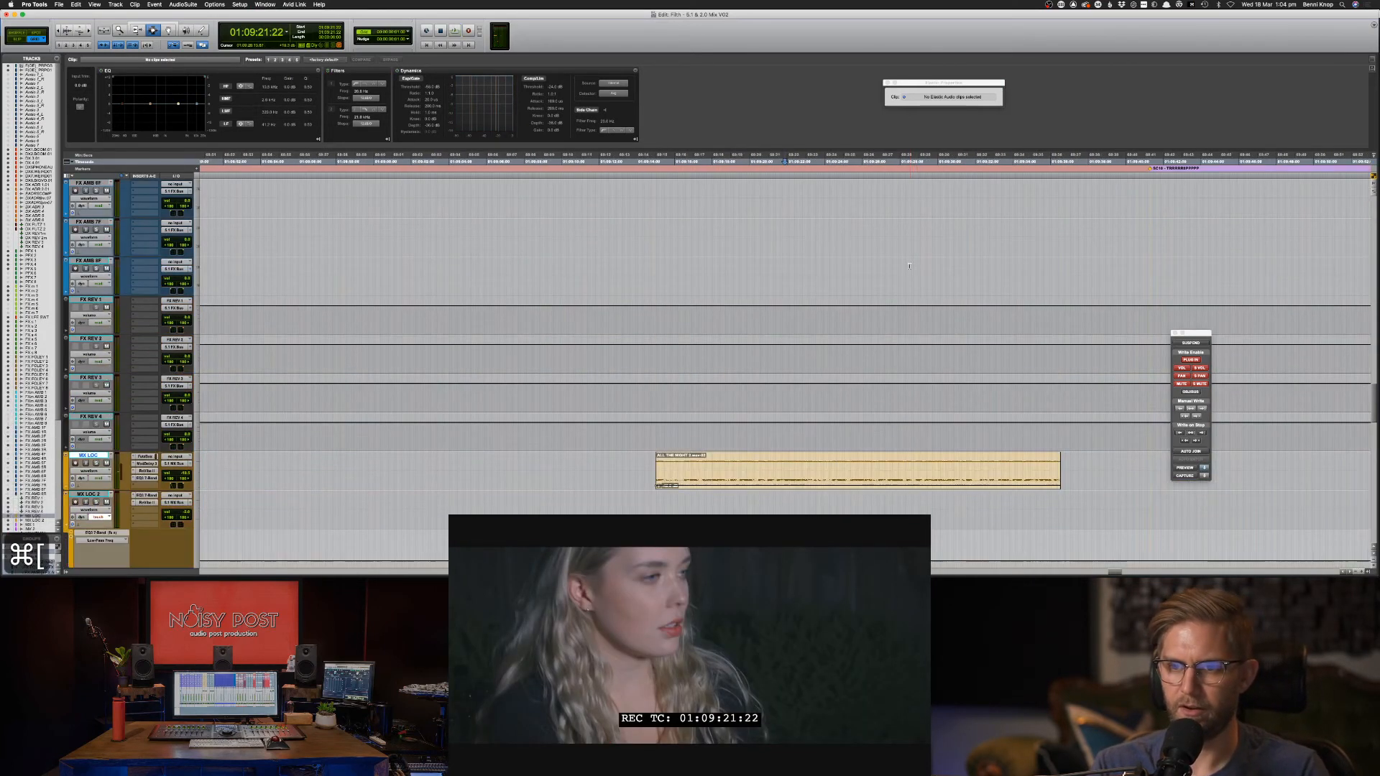
{"action": "key", "text": "space"}
{"action": "key", "text": "space"}
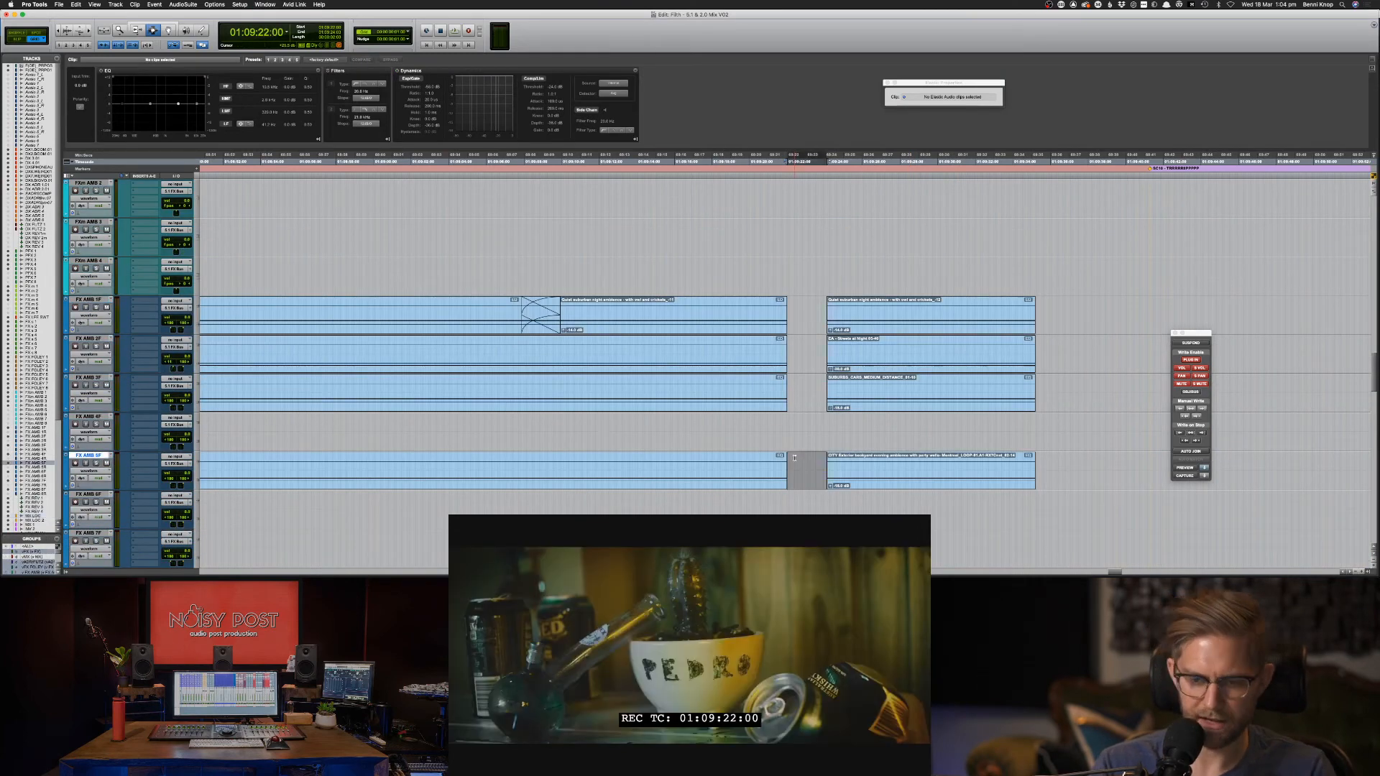
{"action": "scroll", "coordinate": [794, 457], "scroll_direction": "down", "scroll_amount": 3}
{"action": "scroll", "coordinate": [794, 457], "scroll_direction": "down", "scroll_amount": 5}
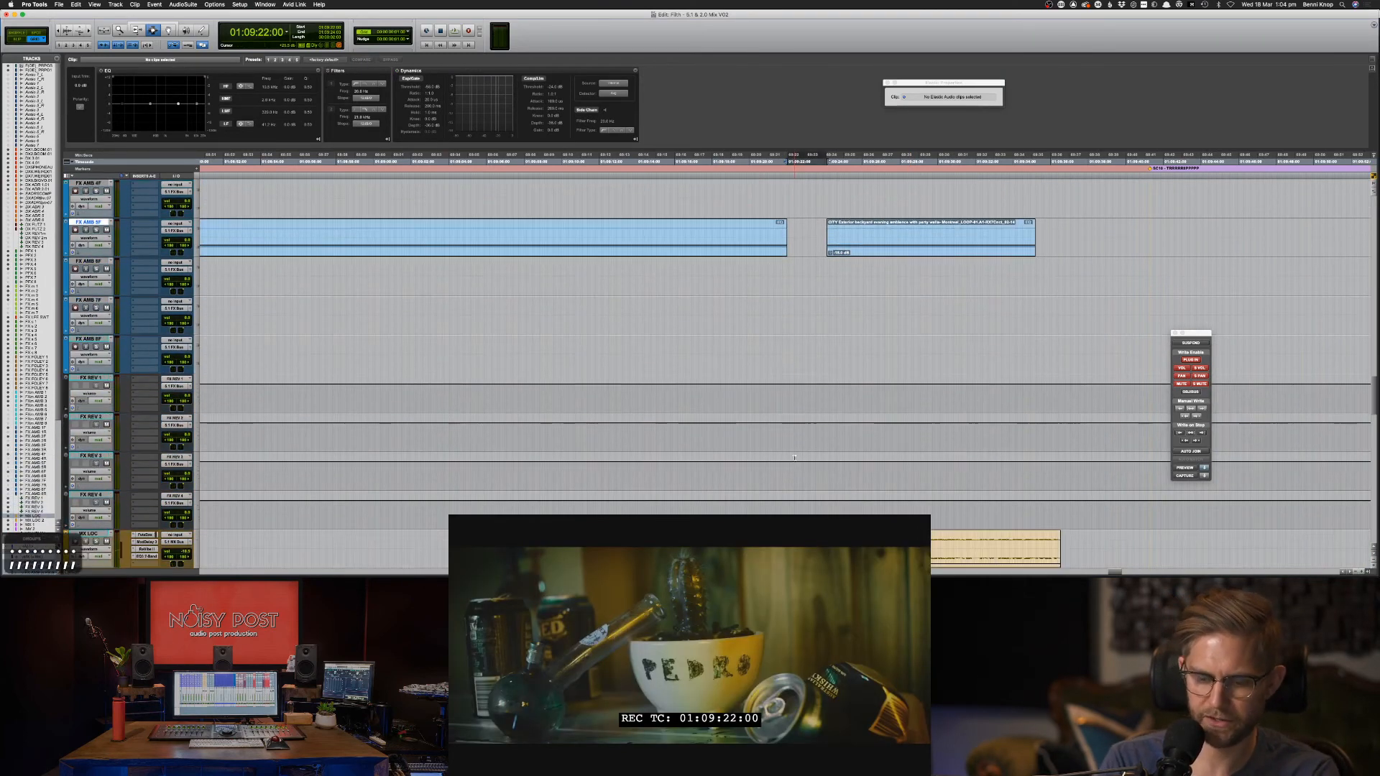
{"action": "key", "text": "space"}
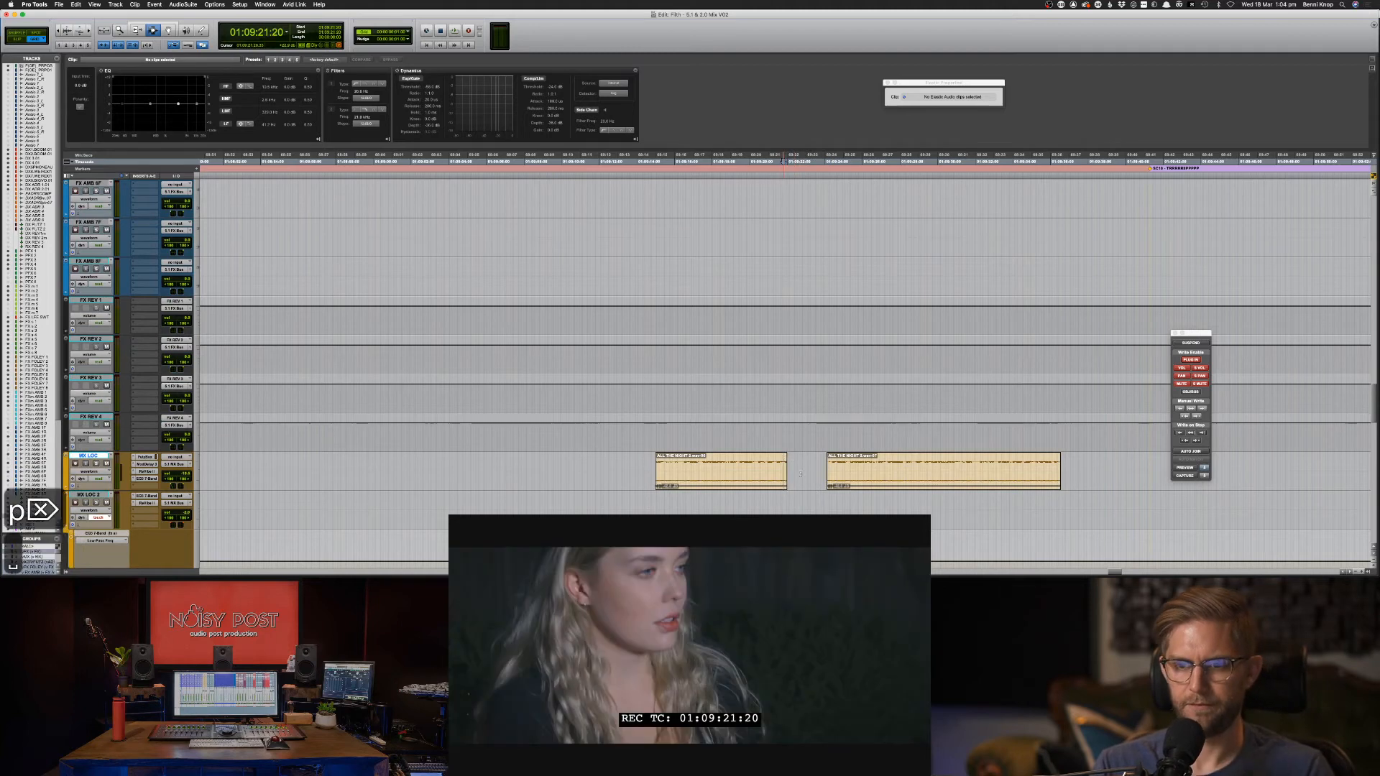
Zoom in close and delete the unwanted piece of dialogue.
{"action": "key", "text": "super+bracketright"}
{"action": "key", "text": "super+bracketright"}
{"action": "key", "text": "super+bracketright"}
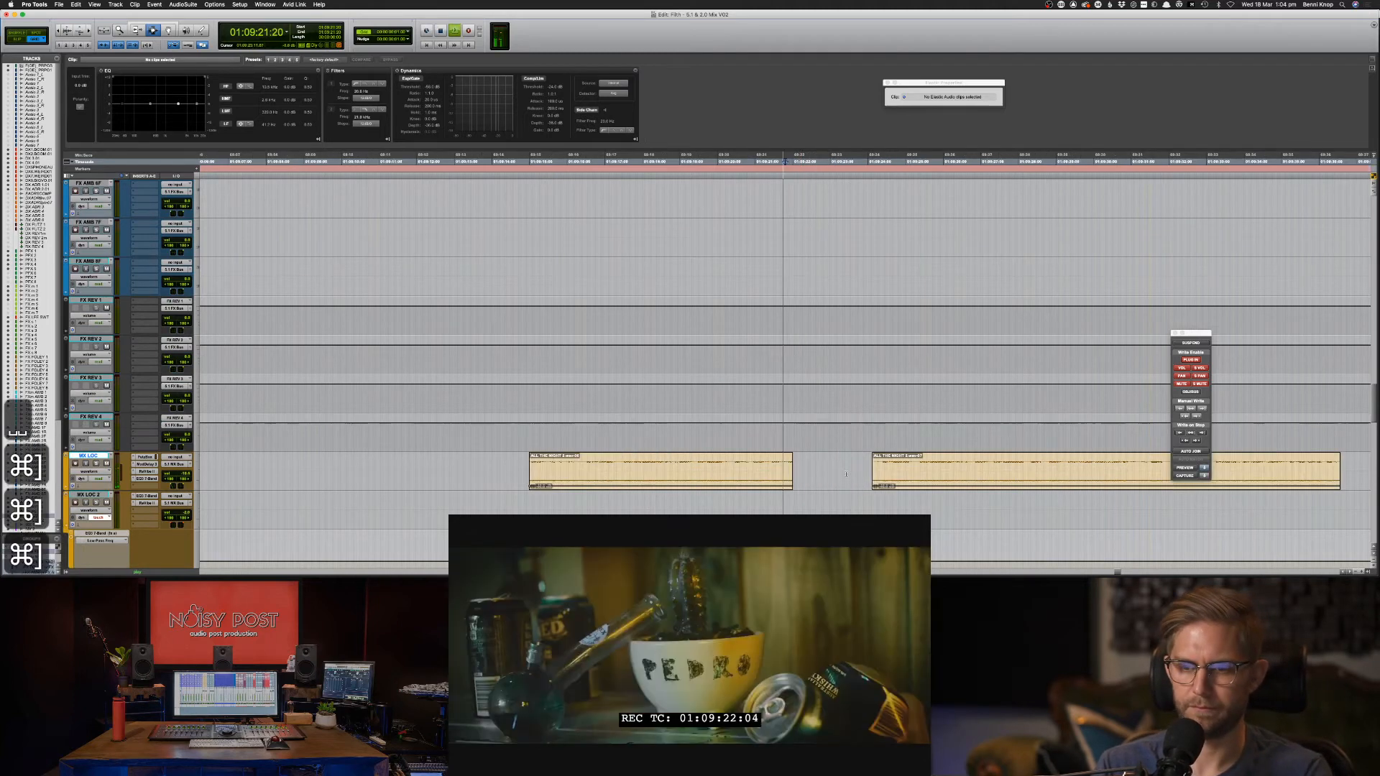
{"action": "key", "text": "super+bracketright"}
{"action": "key", "text": "super+bracketright"}
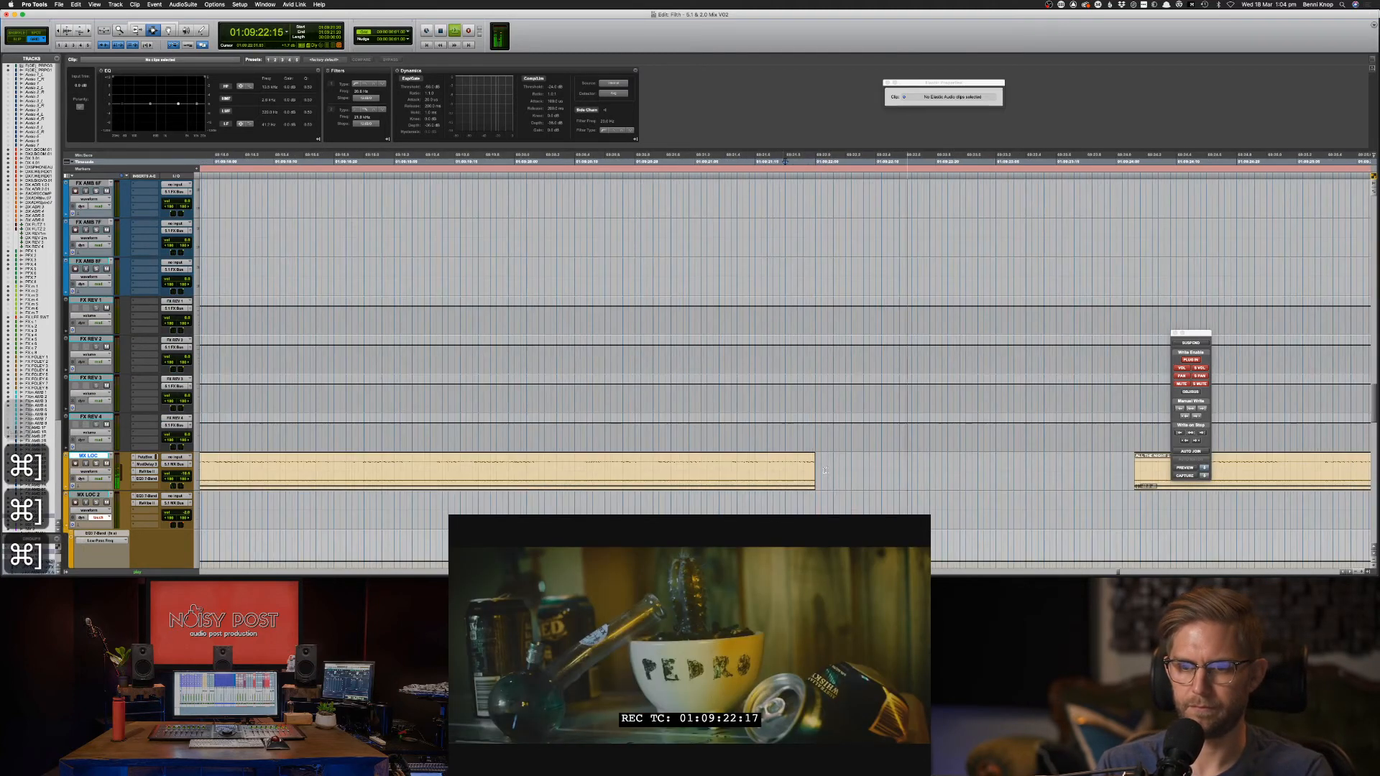
{"action": "key", "text": "BackSpace"}
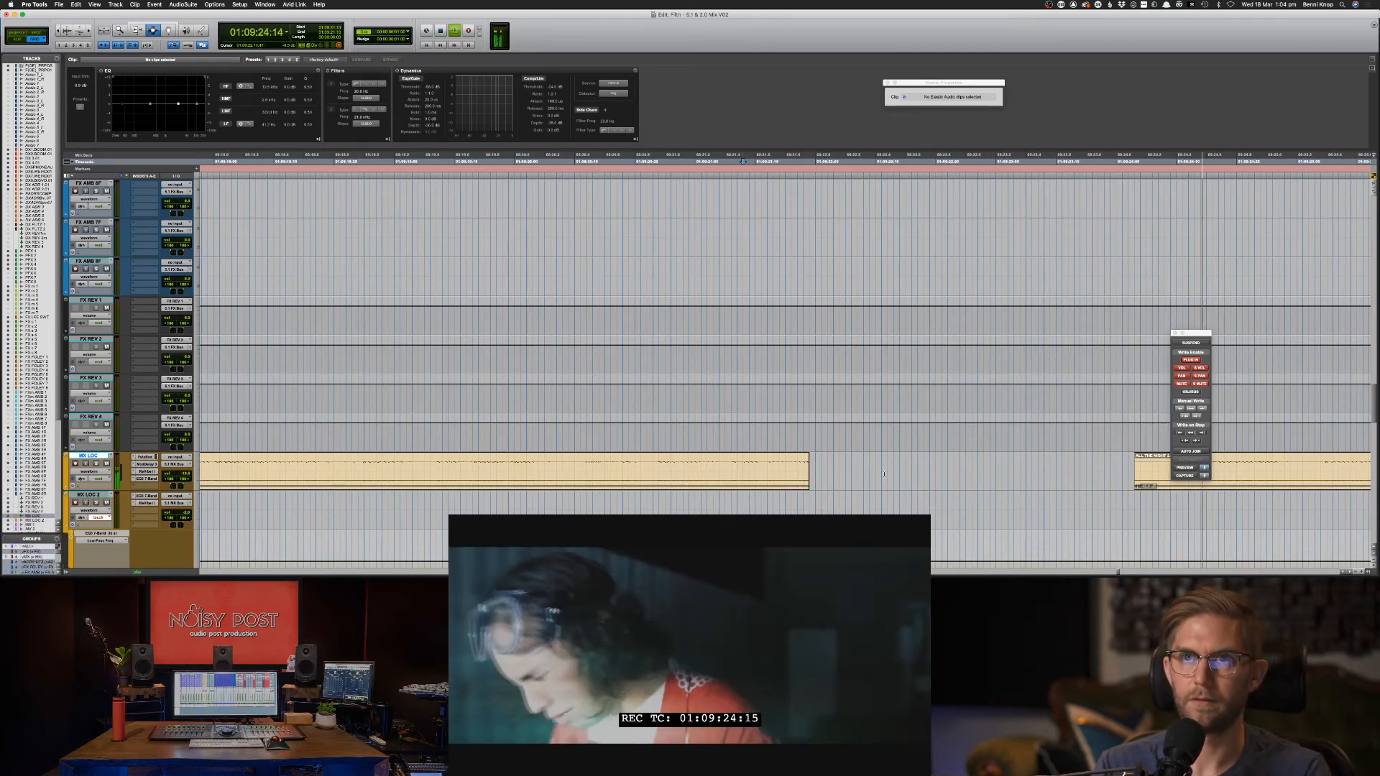
{"action": "key", "text": "super+bracketleft"}
{"action": "key", "text": "super+bracketleft"}
{"action": "key", "text": "super+bracketleft"}
{"action": "key", "text": "super+bracketleft"}
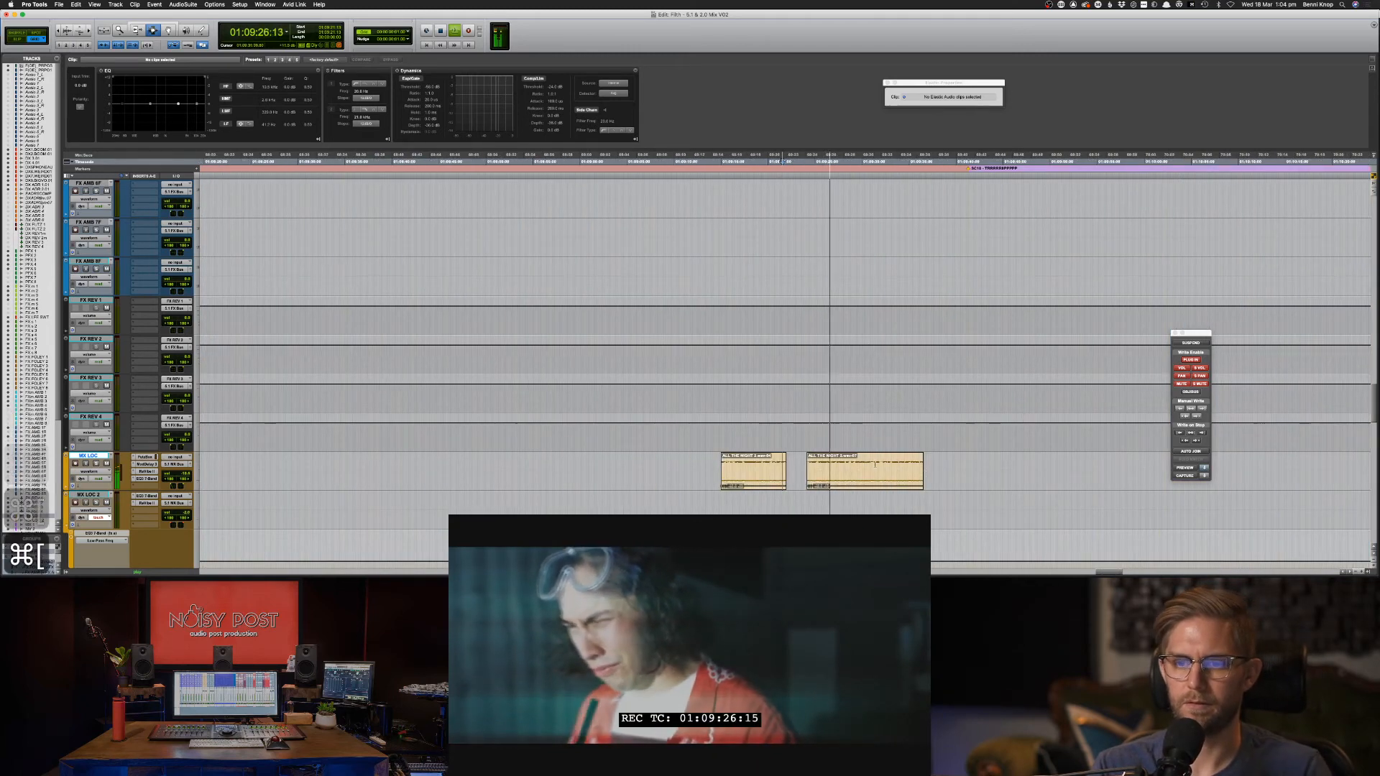
Select both ALL THE NIGHT clips and play them against picture.
{"action": "left_click", "coordinate": [907, 473]}
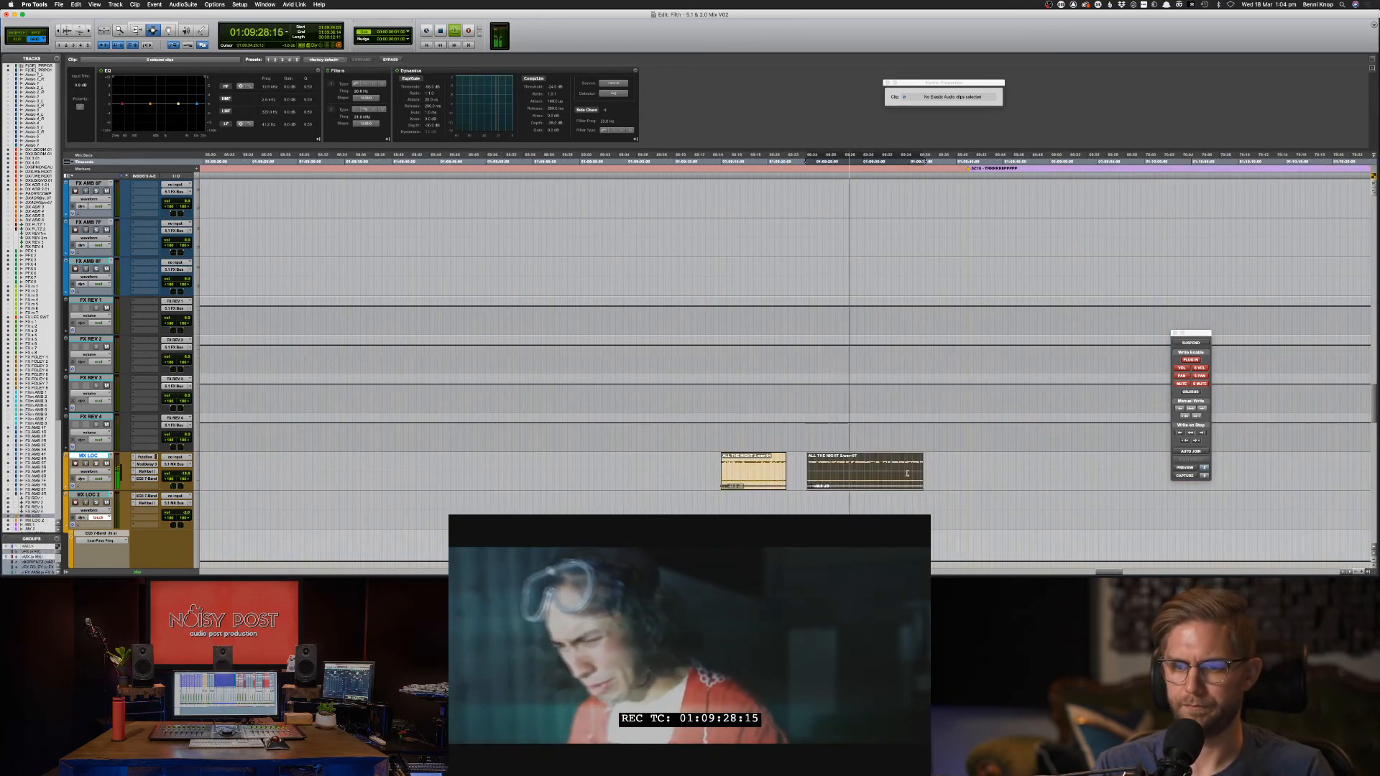
{"action": "double_click", "coordinate": [750, 471], "text": "shift"}
{"action": "key", "text": "space"}
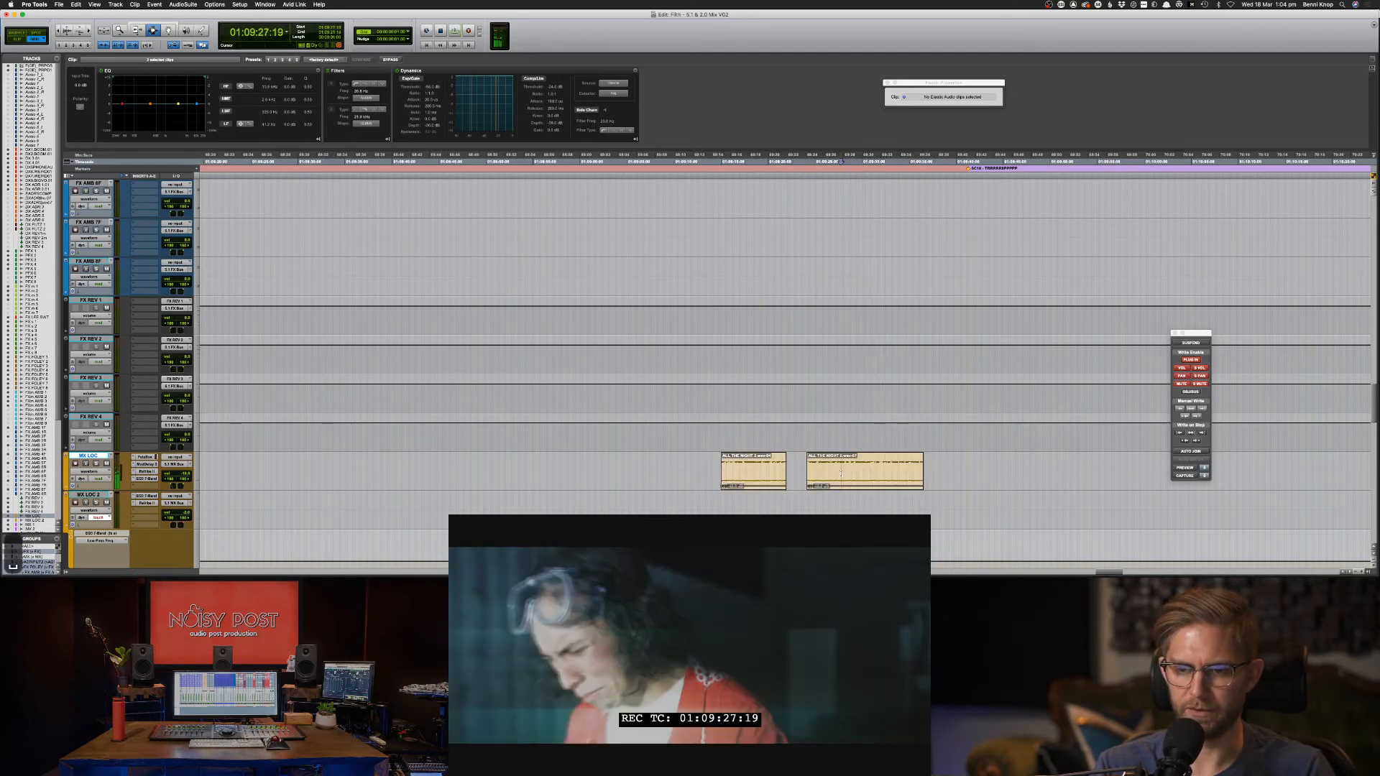
{"action": "key", "text": "super+bracketleft"}
{"action": "key", "text": "super+bracketleft"}
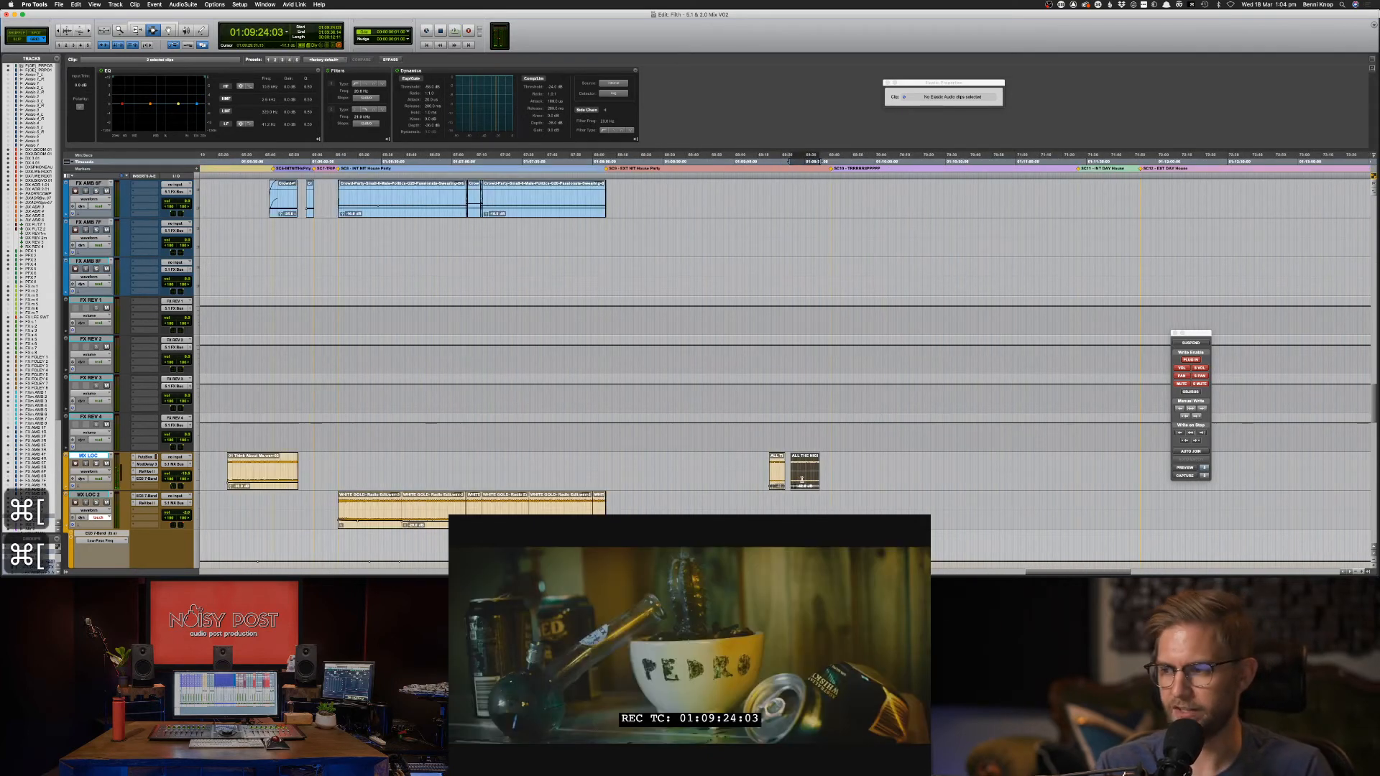
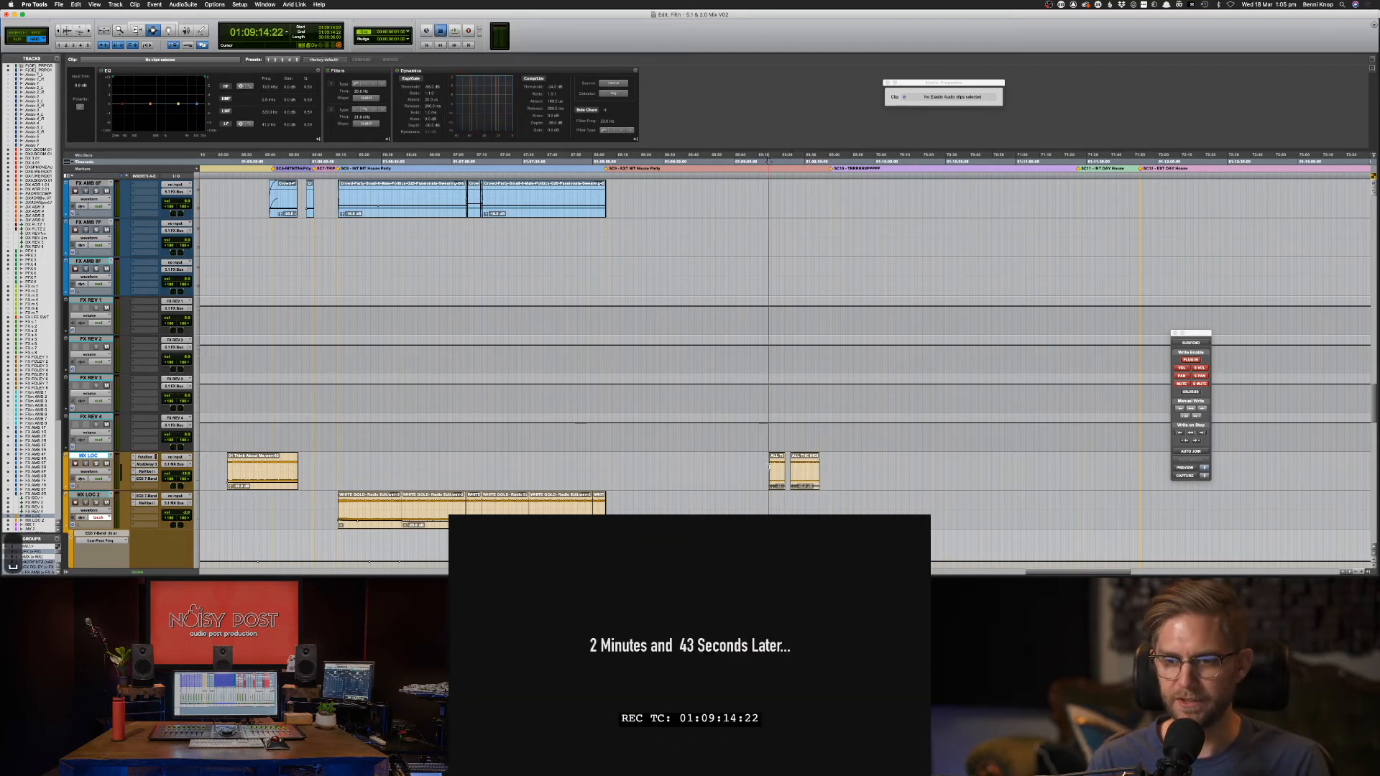
Audition the scene from 01:09:22:18 and save the session.
{"action": "key", "text": "space"}
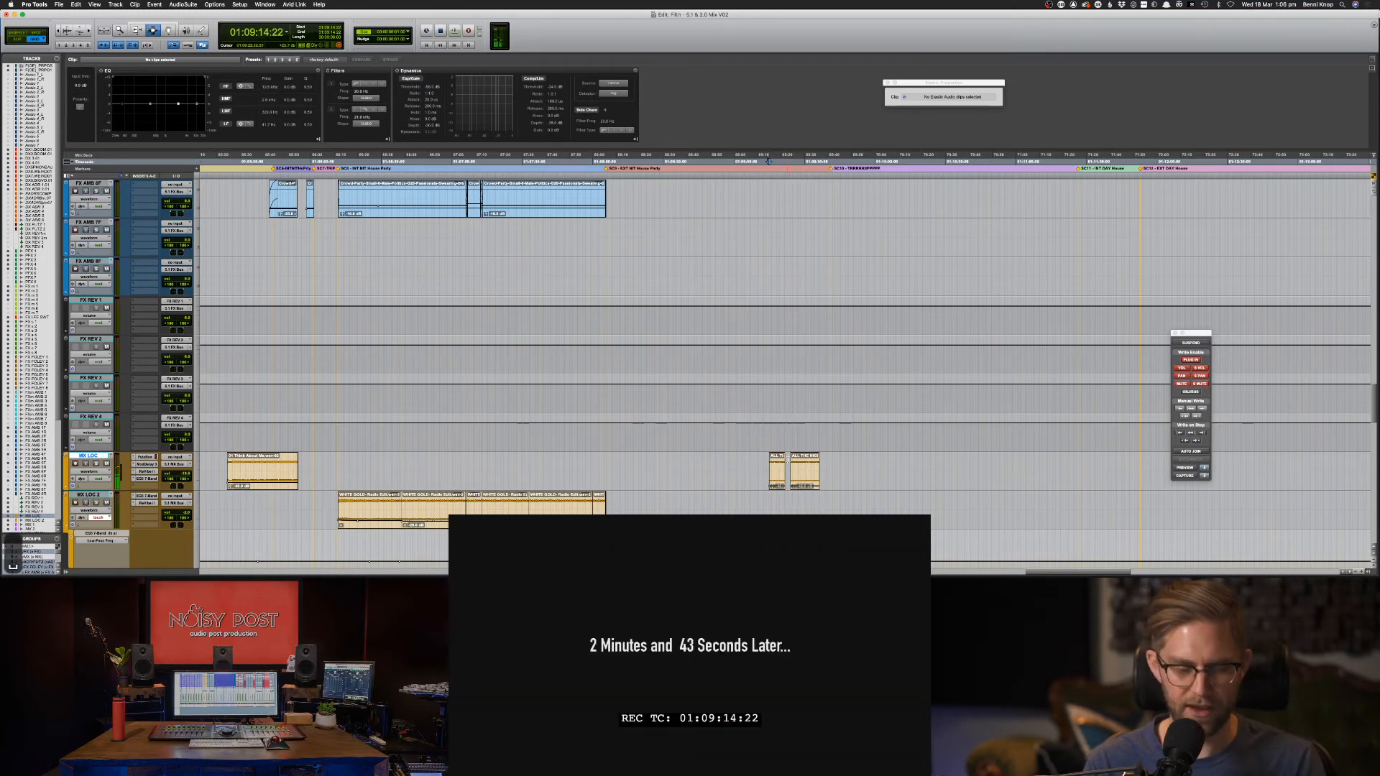
{"action": "key", "text": "ctrl+s"}
{"action": "left_click", "coordinate": [787, 460]}
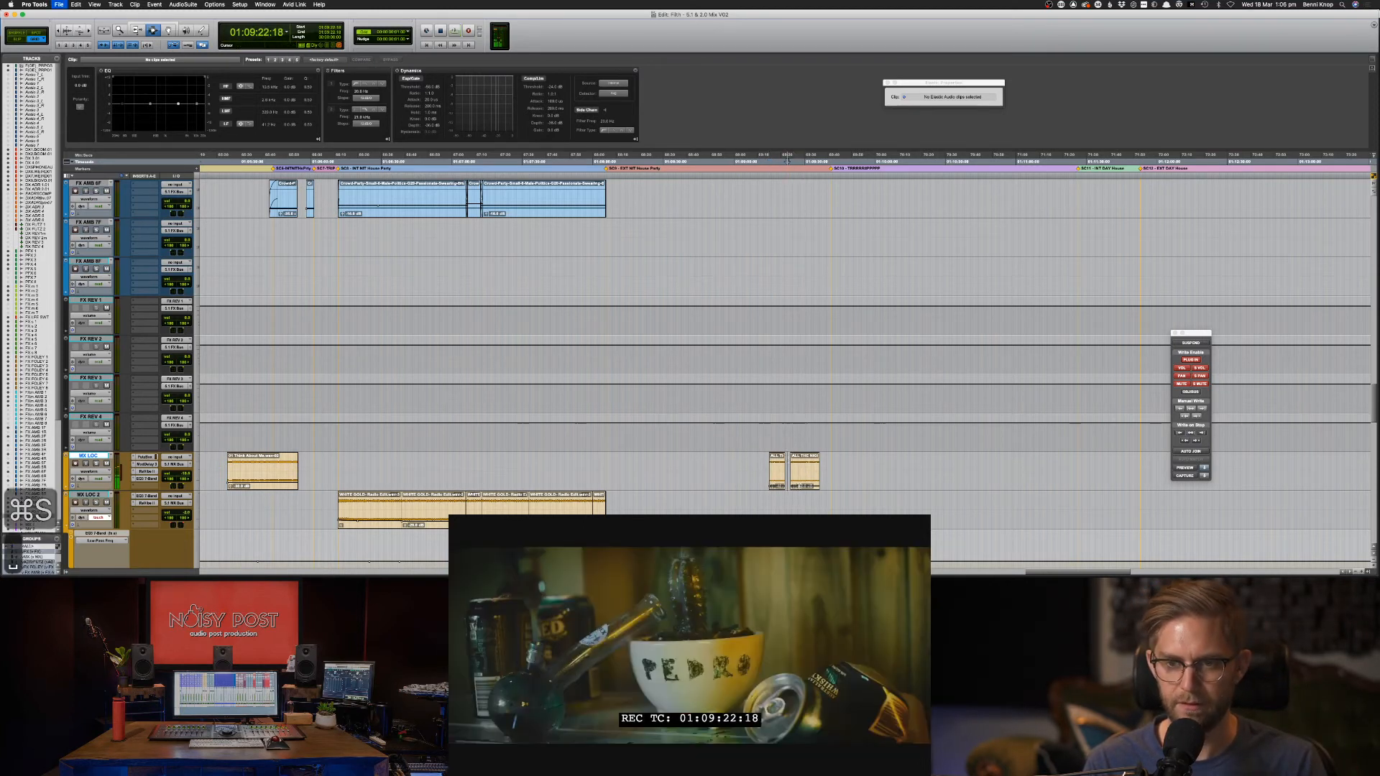
{"action": "key", "text": "space"}
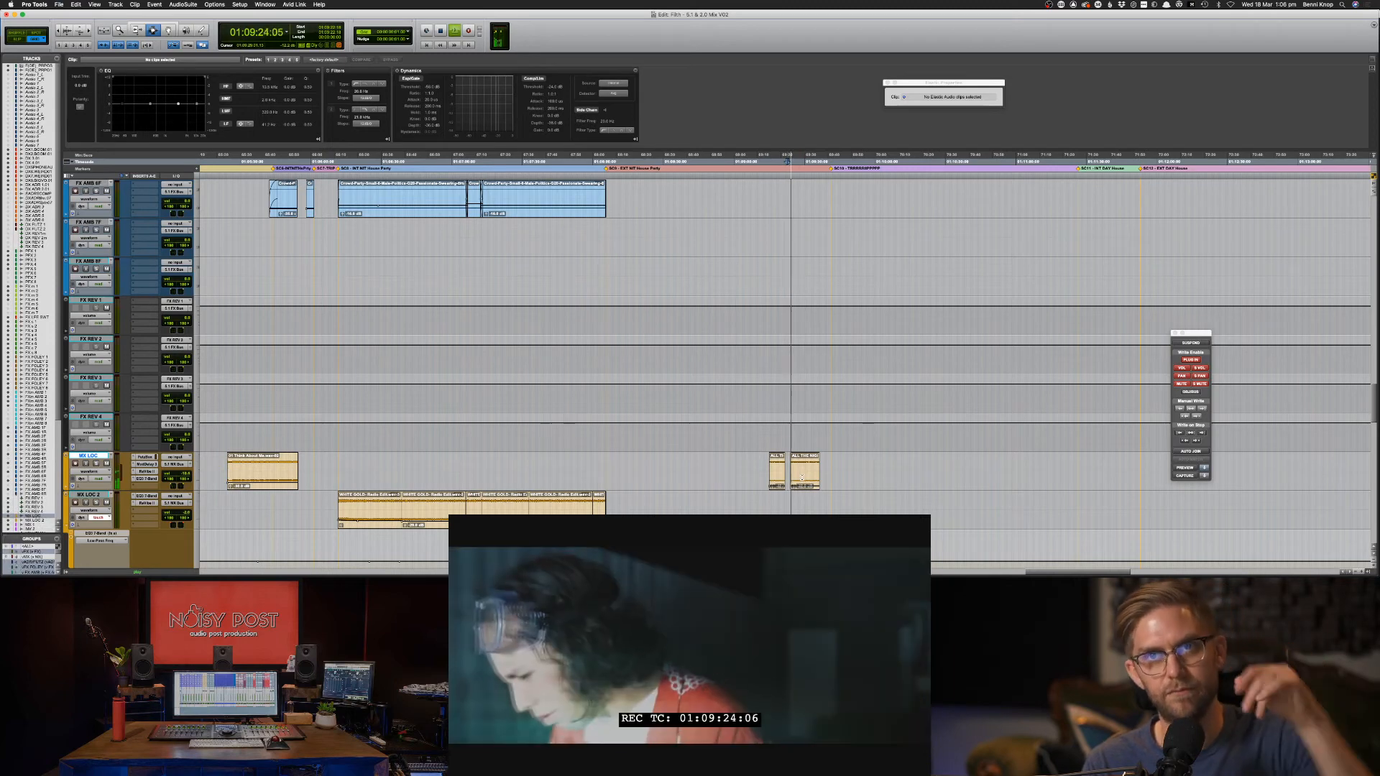
{"action": "key", "text": "space"}
{"action": "key", "text": "super+s"}
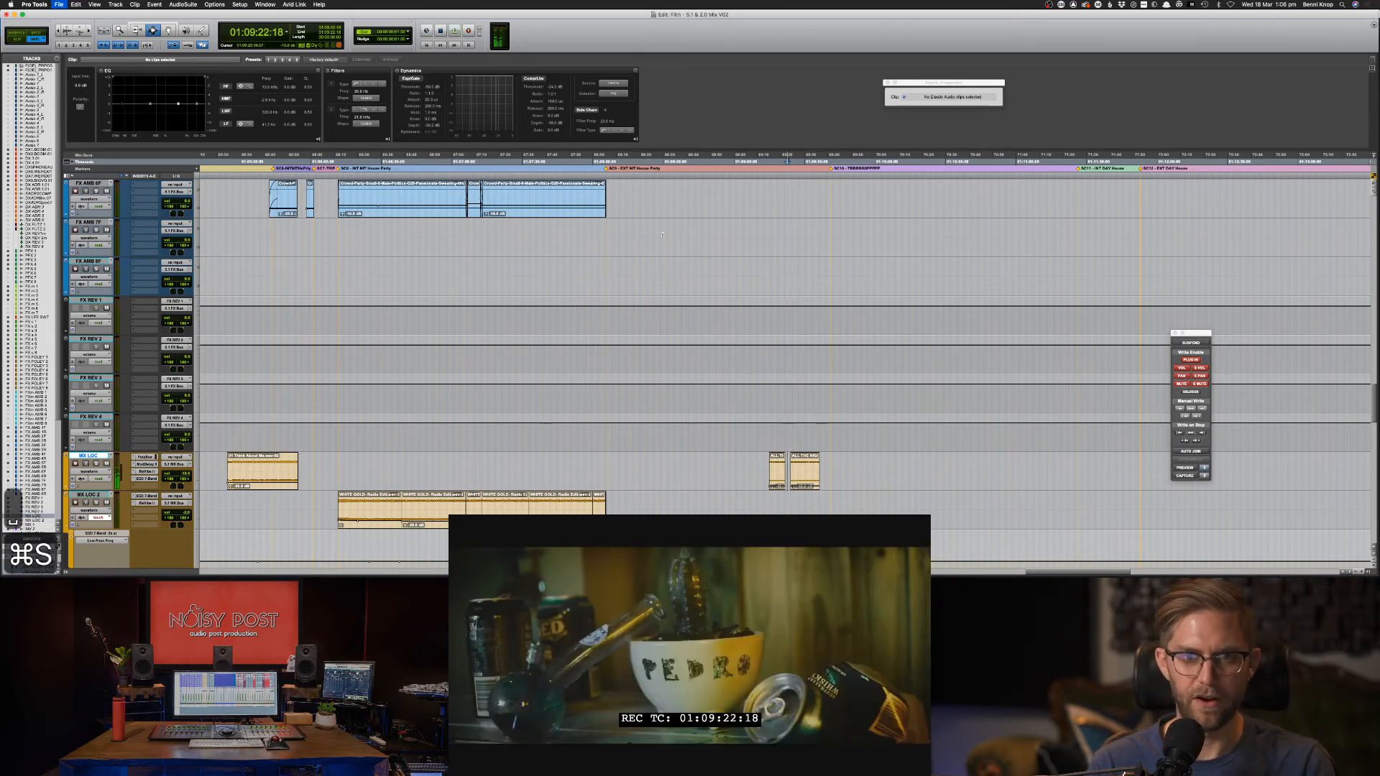
Copy the two whip clips on FX m 3 and FX m 4 at 01:06:02.
{"action": "left_click", "coordinate": [635, 230]}
{"action": "key", "text": "super+["}
{"action": "key", "text": "super+["}
{"action": "scroll", "coordinate": [730, 280], "scroll_direction": "up", "scroll_amount": 10}
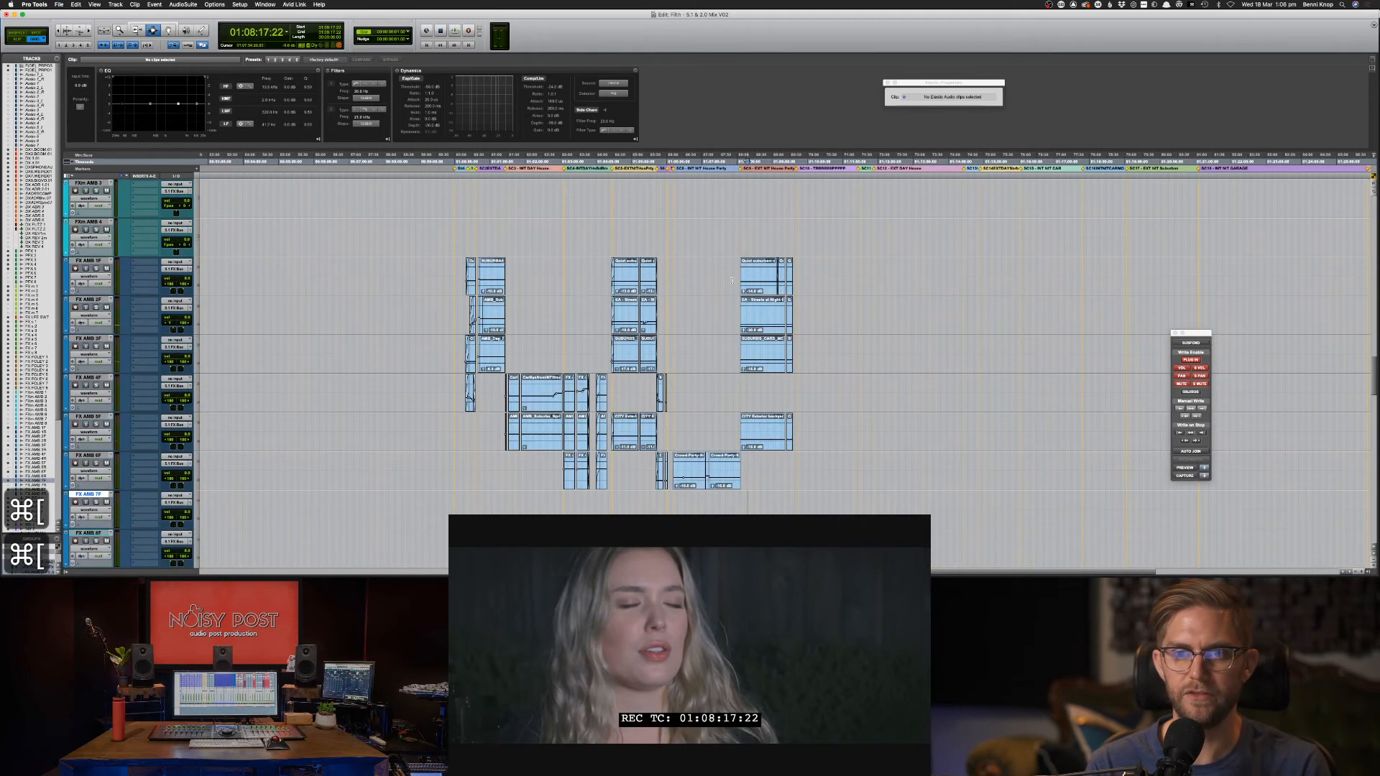
{"action": "scroll", "coordinate": [729, 280], "scroll_direction": "up", "scroll_amount": 10}
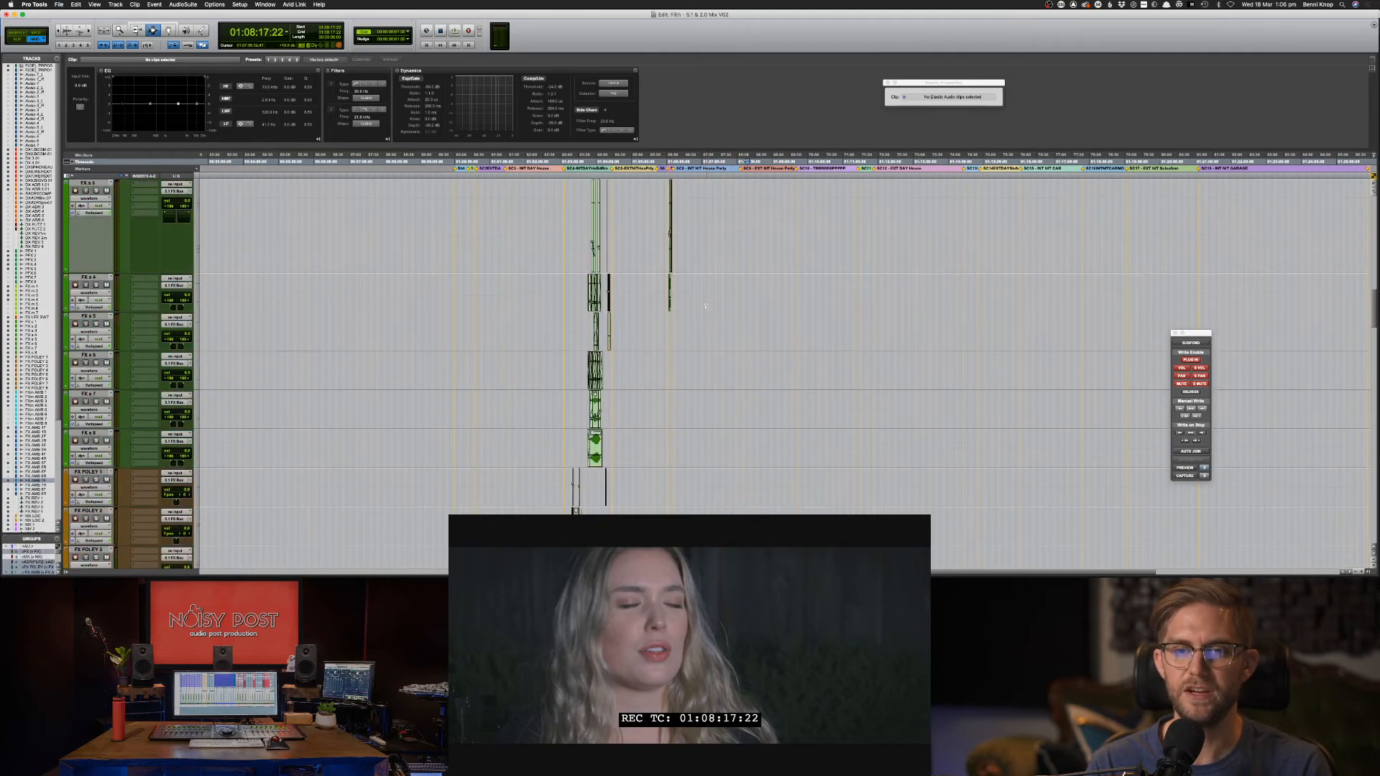
{"action": "left_click", "coordinate": [668, 260]}
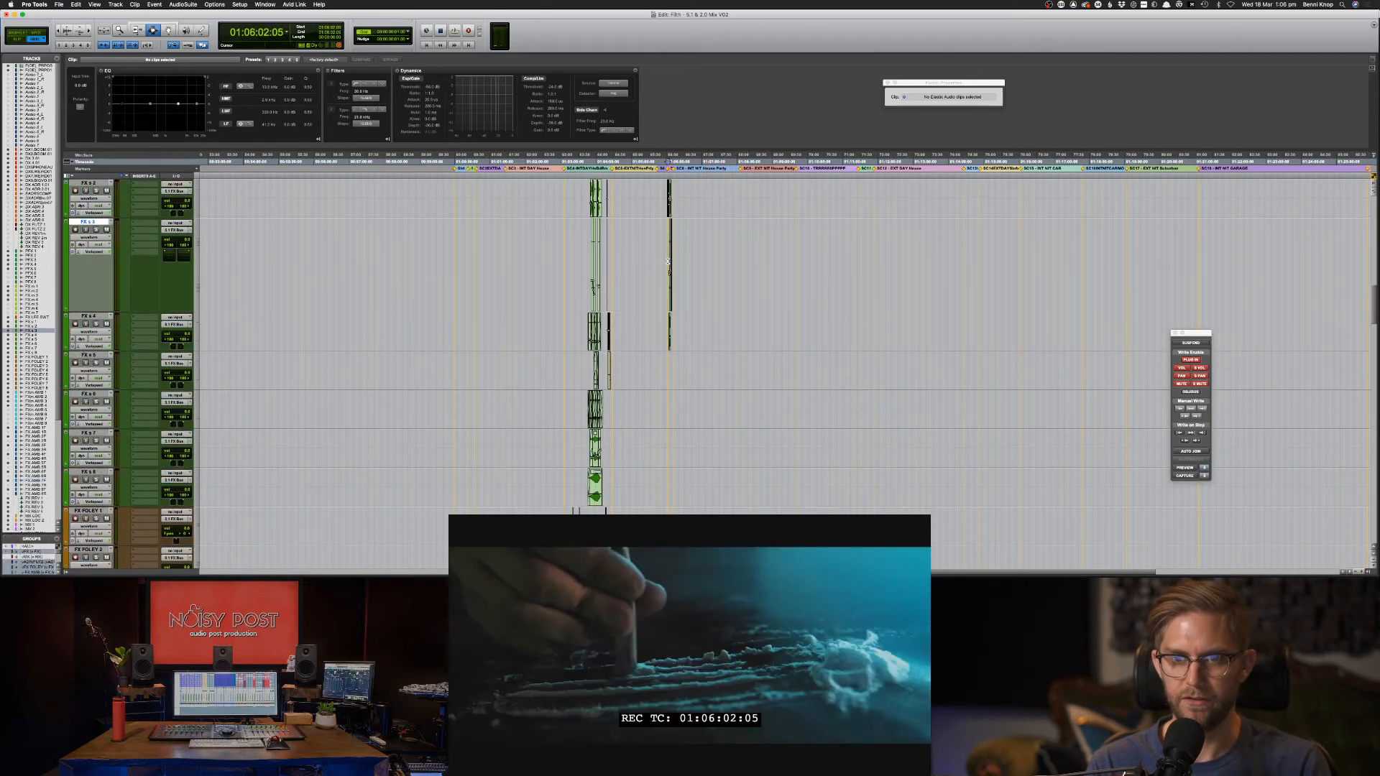
{"action": "key", "text": "super+]"}
{"action": "key", "text": "super+]"}
{"action": "key", "text": "super+]"}
{"action": "key", "text": "super+]"}
{"action": "key", "text": "super+]"}
{"action": "key", "text": "super+]"}
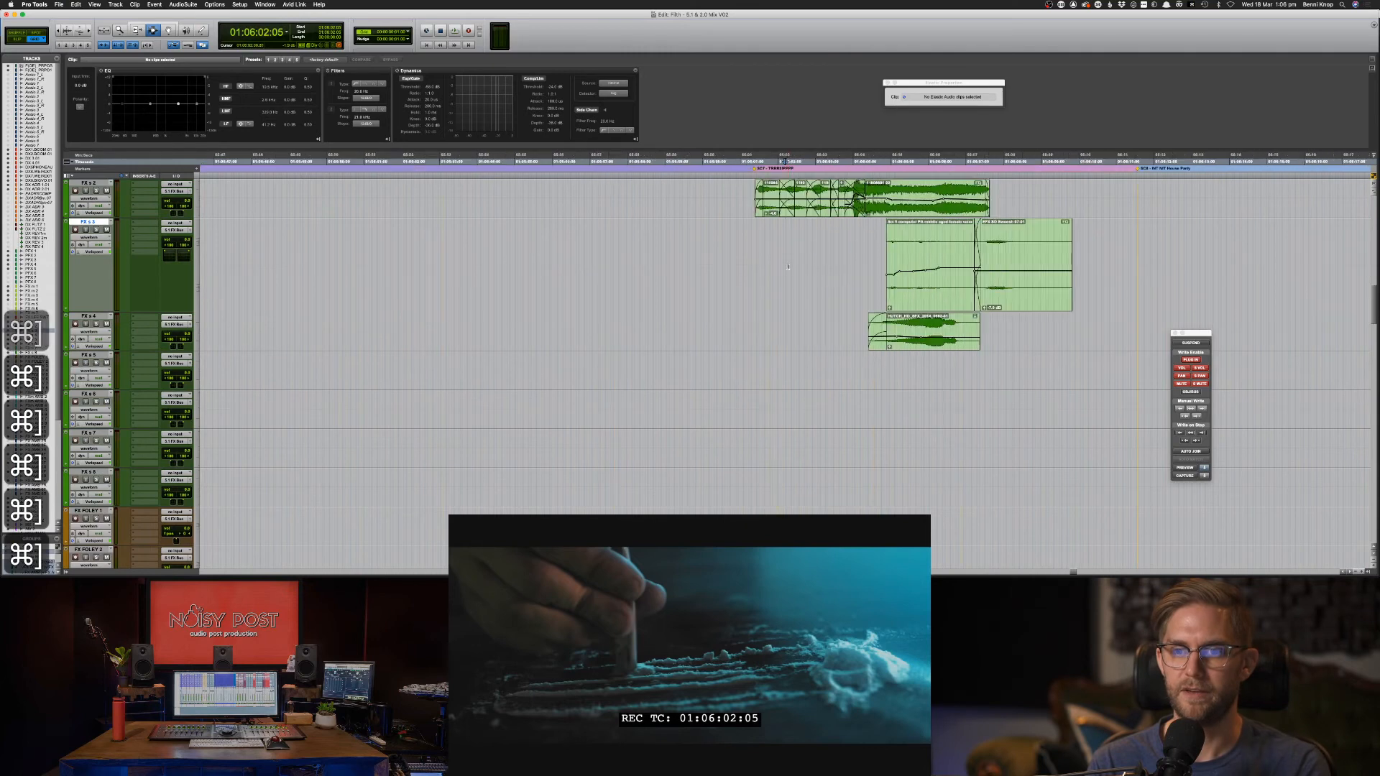
{"action": "scroll", "coordinate": [858, 276], "scroll_direction": "up", "scroll_amount": 3}
{"action": "scroll", "coordinate": [858, 276], "scroll_direction": "up", "scroll_amount": 3}
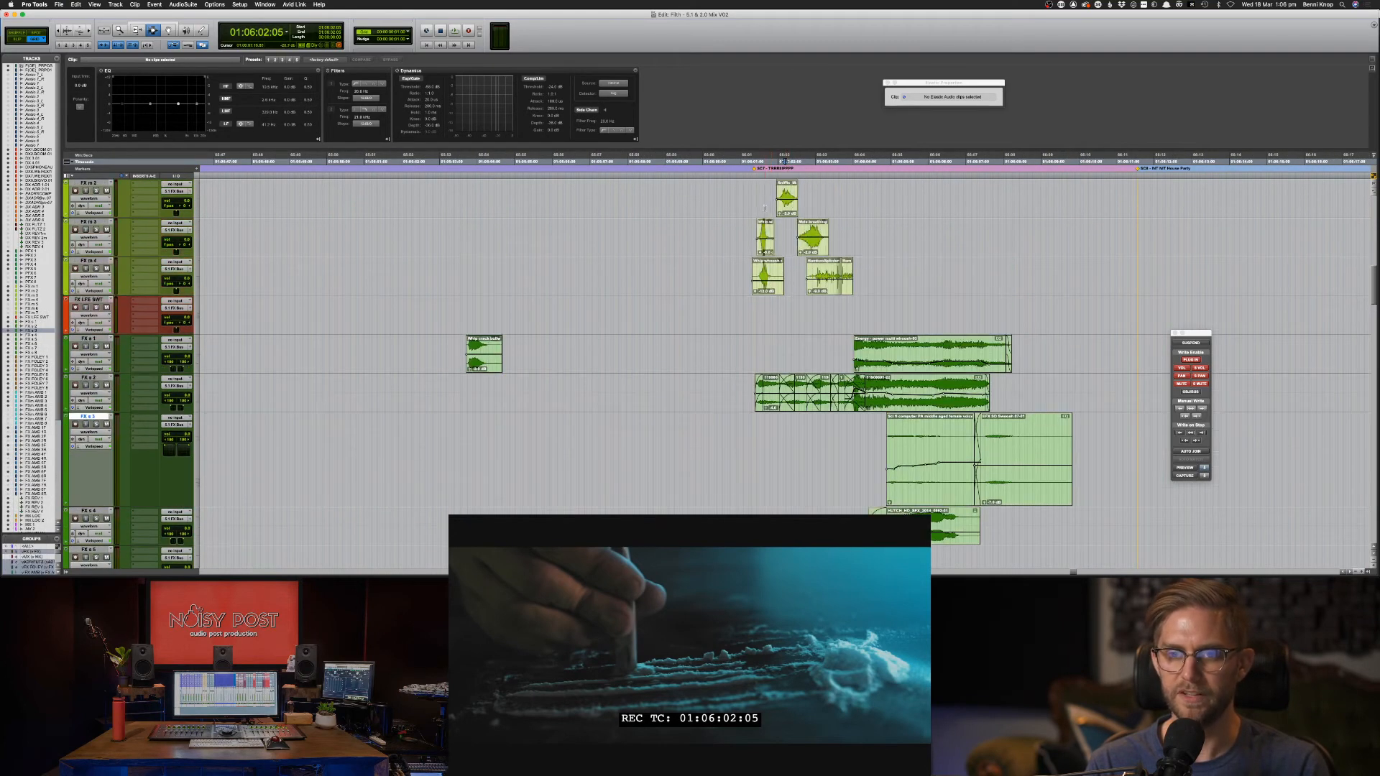
{"action": "left_click_drag", "start_coordinate": [744, 238], "coordinate": [788, 287]}
{"action": "key", "text": "super+c"}
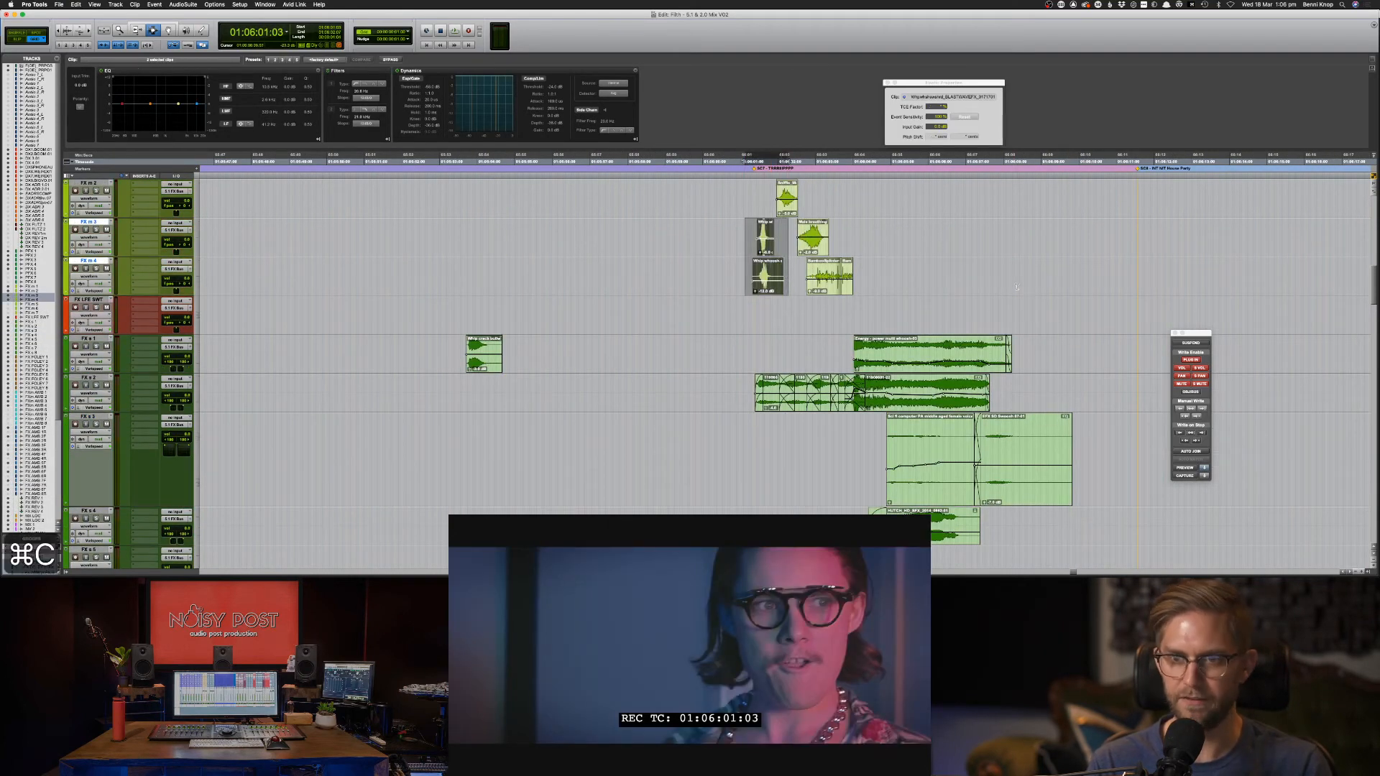
Place the edit position at 01:09:22:10 on FX m 3, zoomed in around it.
{"action": "key", "text": "super+["}
{"action": "key", "text": "super+["}
{"action": "key", "text": "super+["}
{"action": "left_click", "coordinate": [1133, 244]}
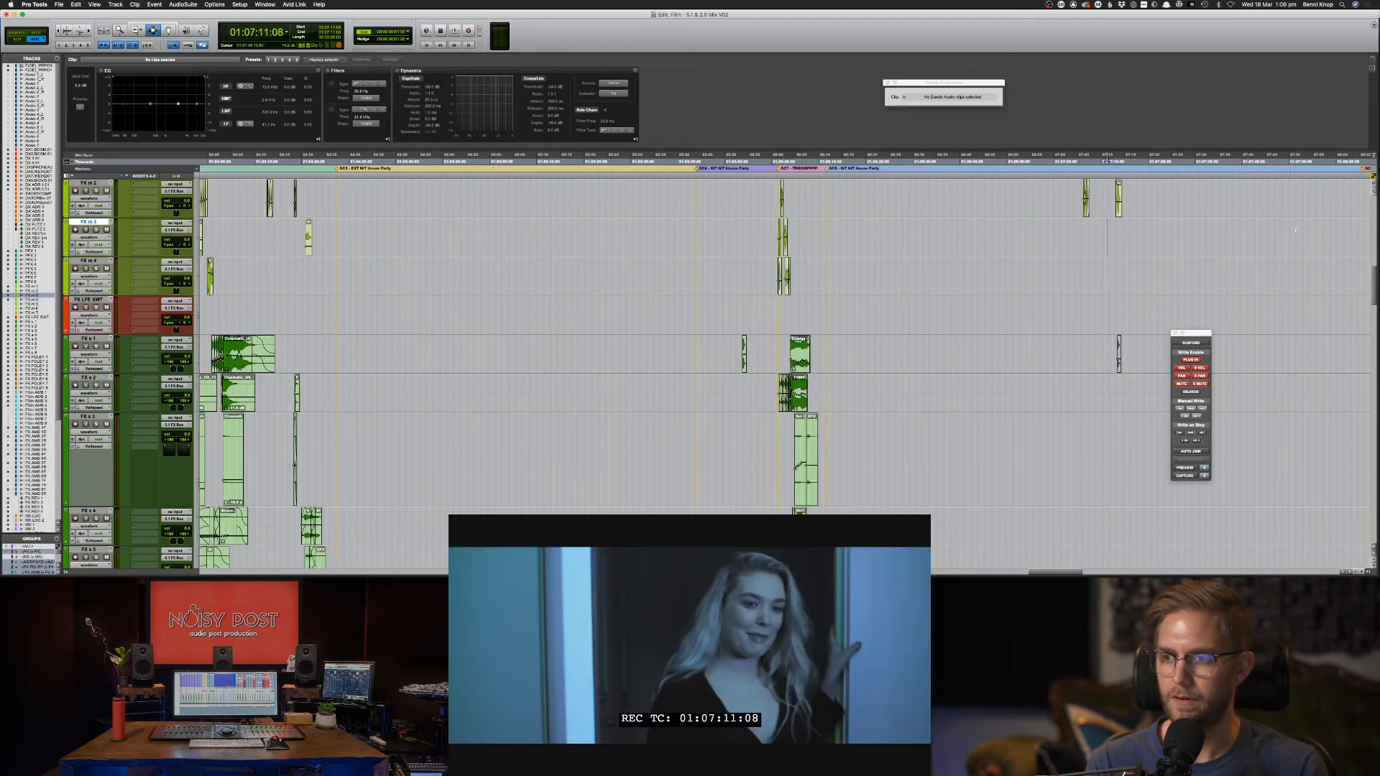
{"action": "scroll", "coordinate": [1287, 231], "scroll_direction": "right", "scroll_amount": 5}
{"action": "left_click", "coordinate": [1019, 242]}
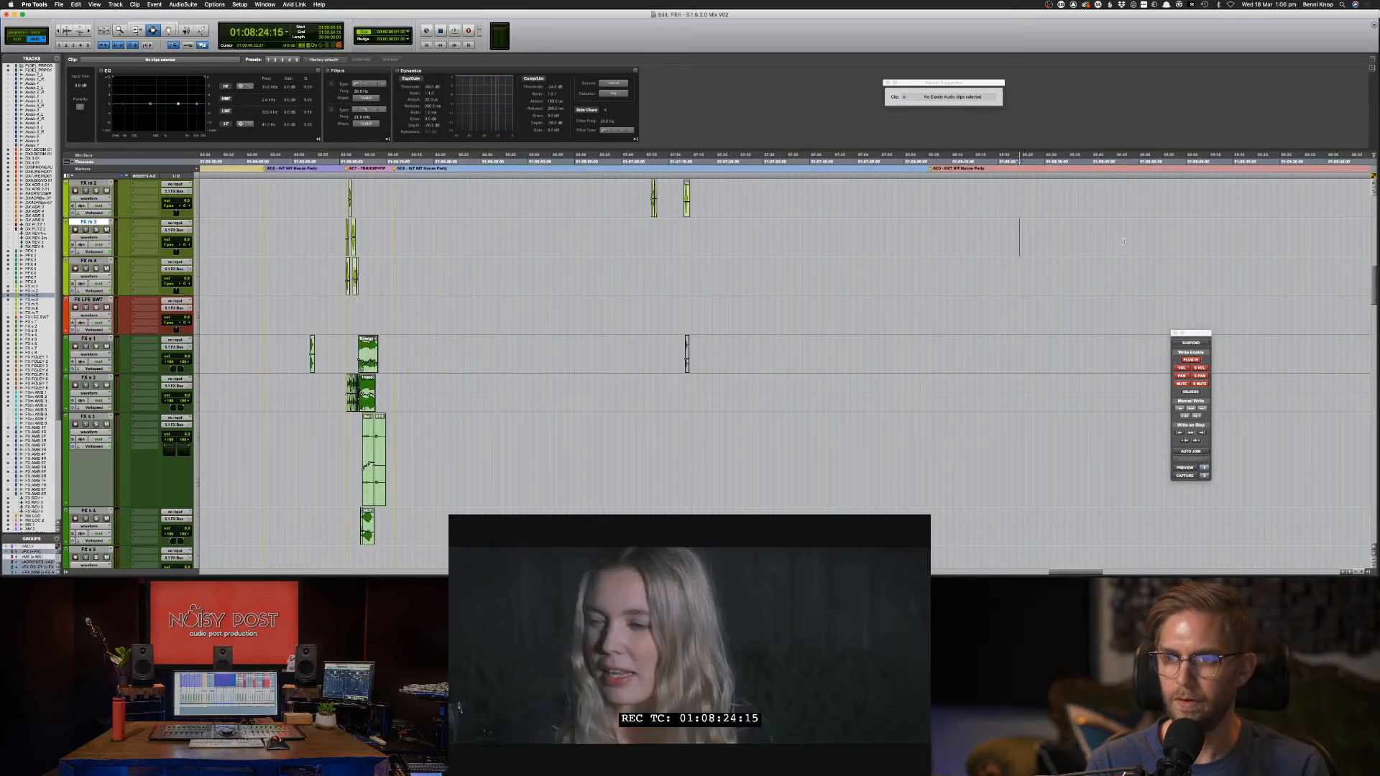
{"action": "left_click", "coordinate": [1222, 242]}
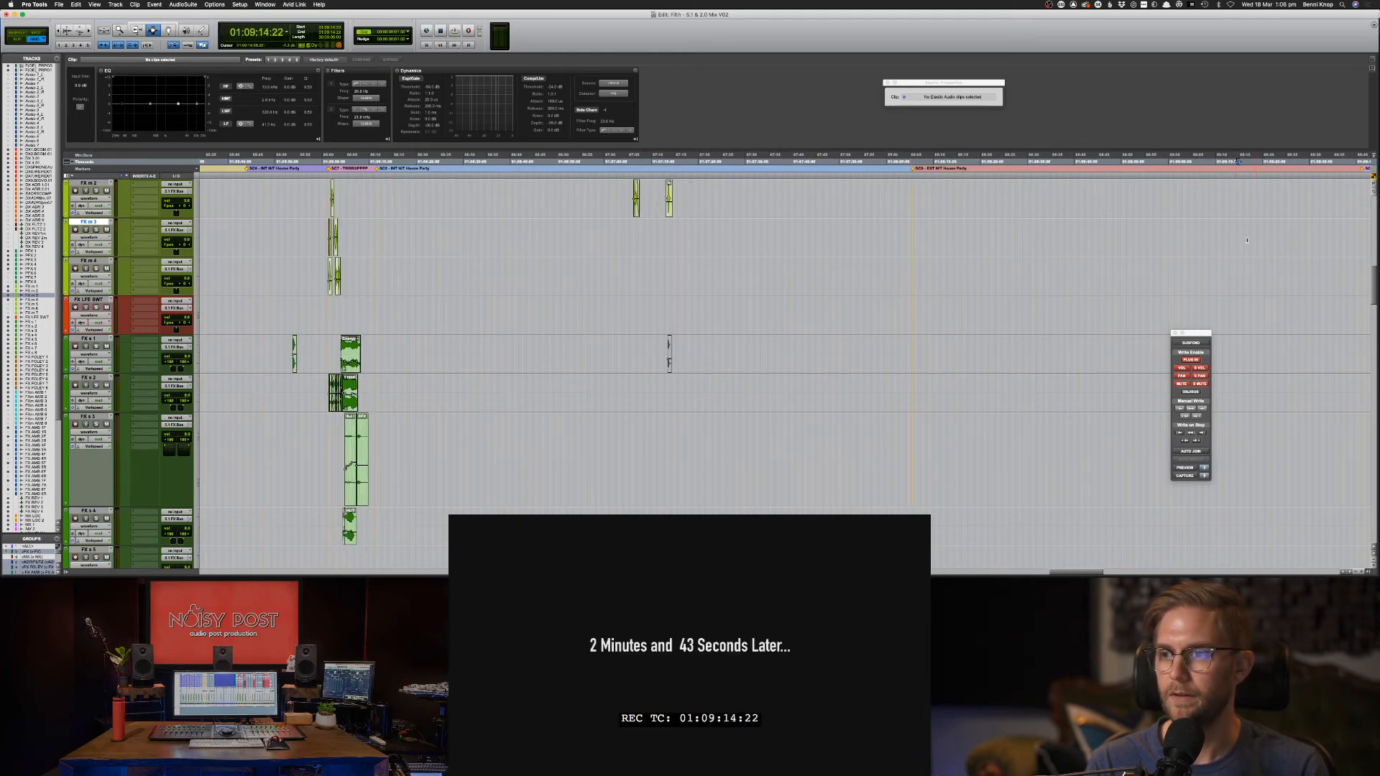
{"action": "left_click", "coordinate": [1120, 247]}
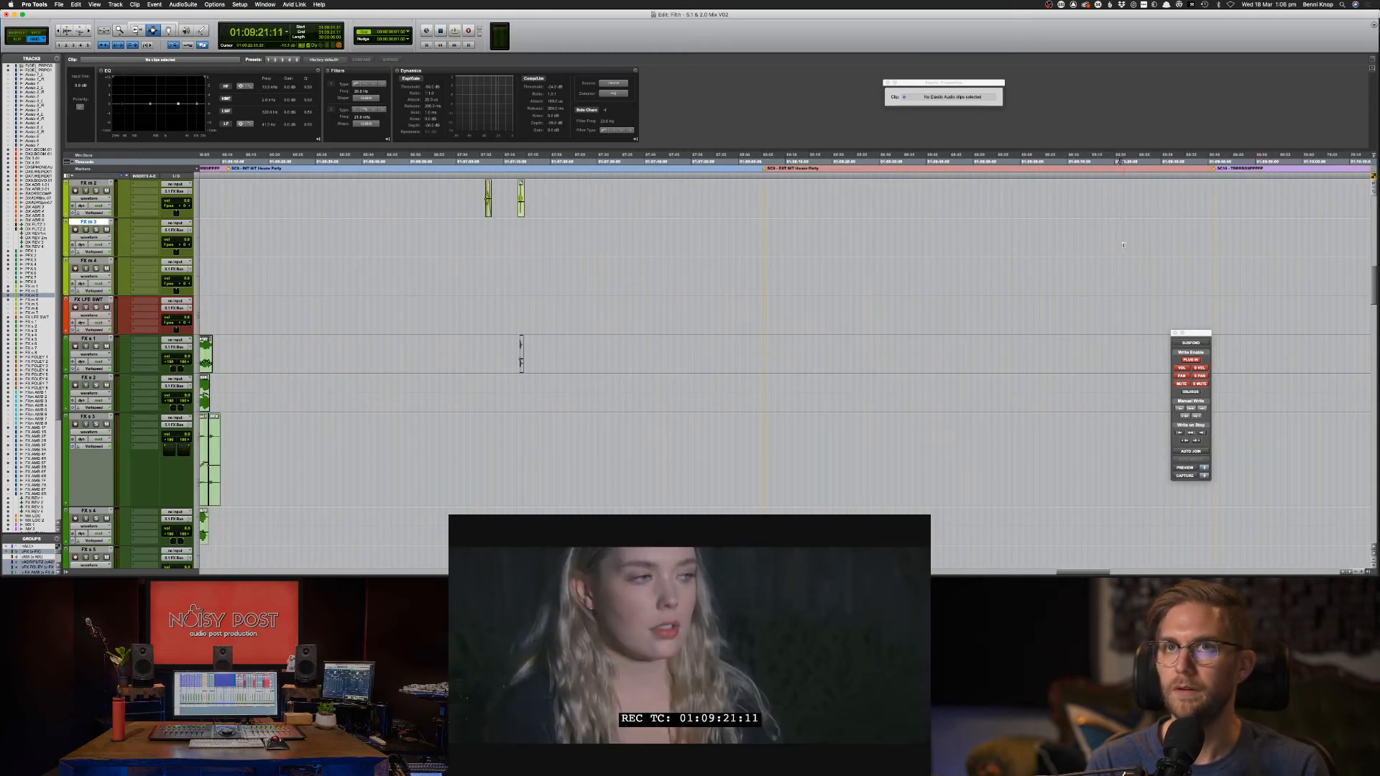
{"action": "left_click", "coordinate": [1126, 245]}
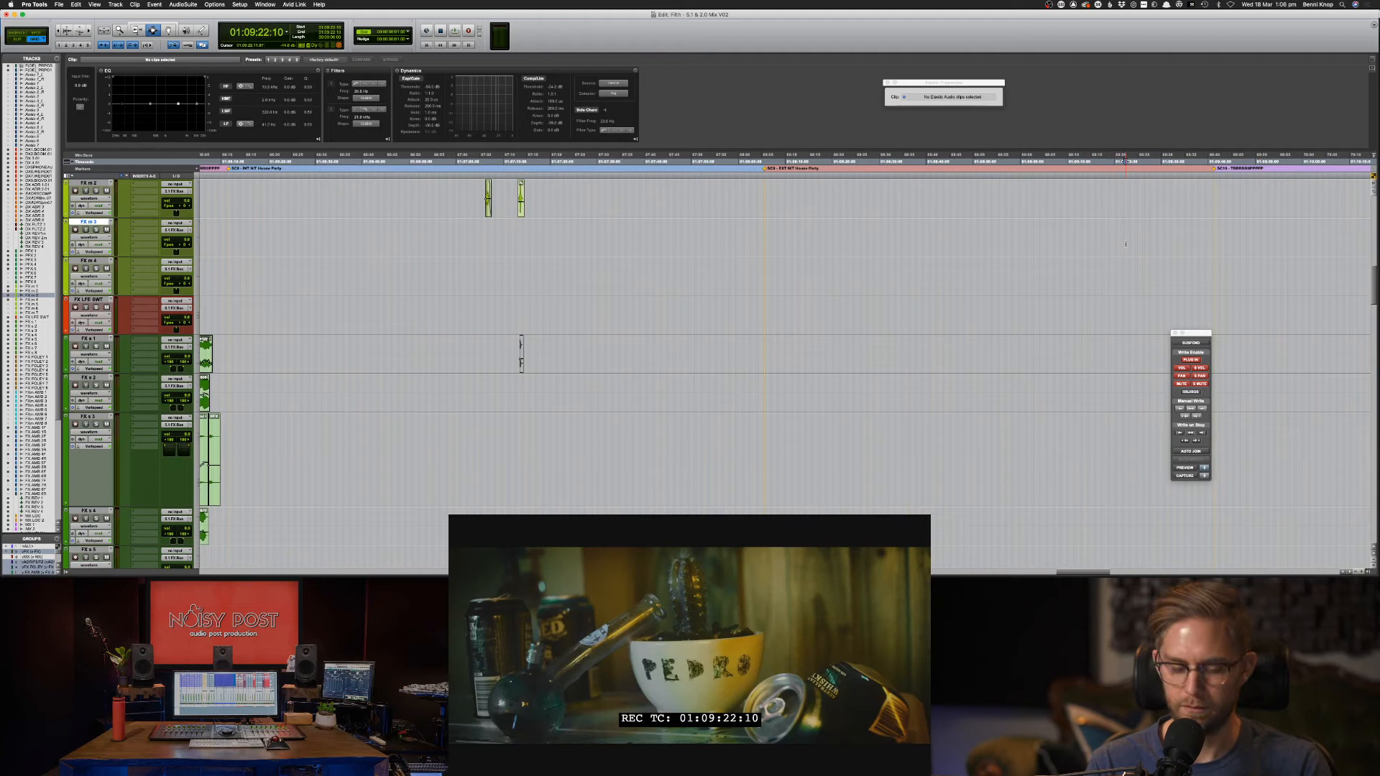
{"action": "key", "text": "super+bracketright"}
{"action": "key", "text": "super+bracketright"}
{"action": "key", "text": "super+bracketright"}
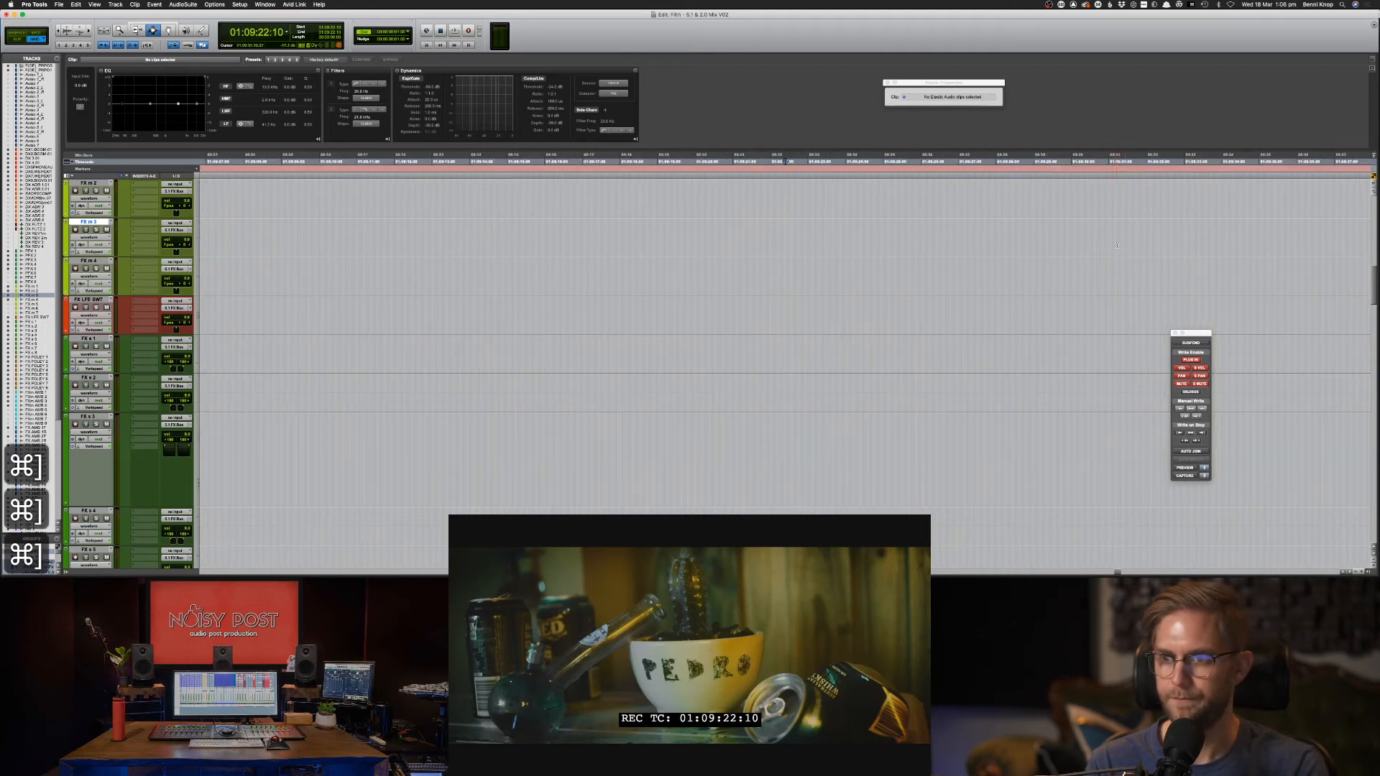
Paste the whip clips into a range on FX m 3 and FX m 4 and audition them.
{"action": "left_click_drag", "start_coordinate": [1128, 244], "coordinate": [1152, 281]}
{"action": "key", "text": "super+v"}
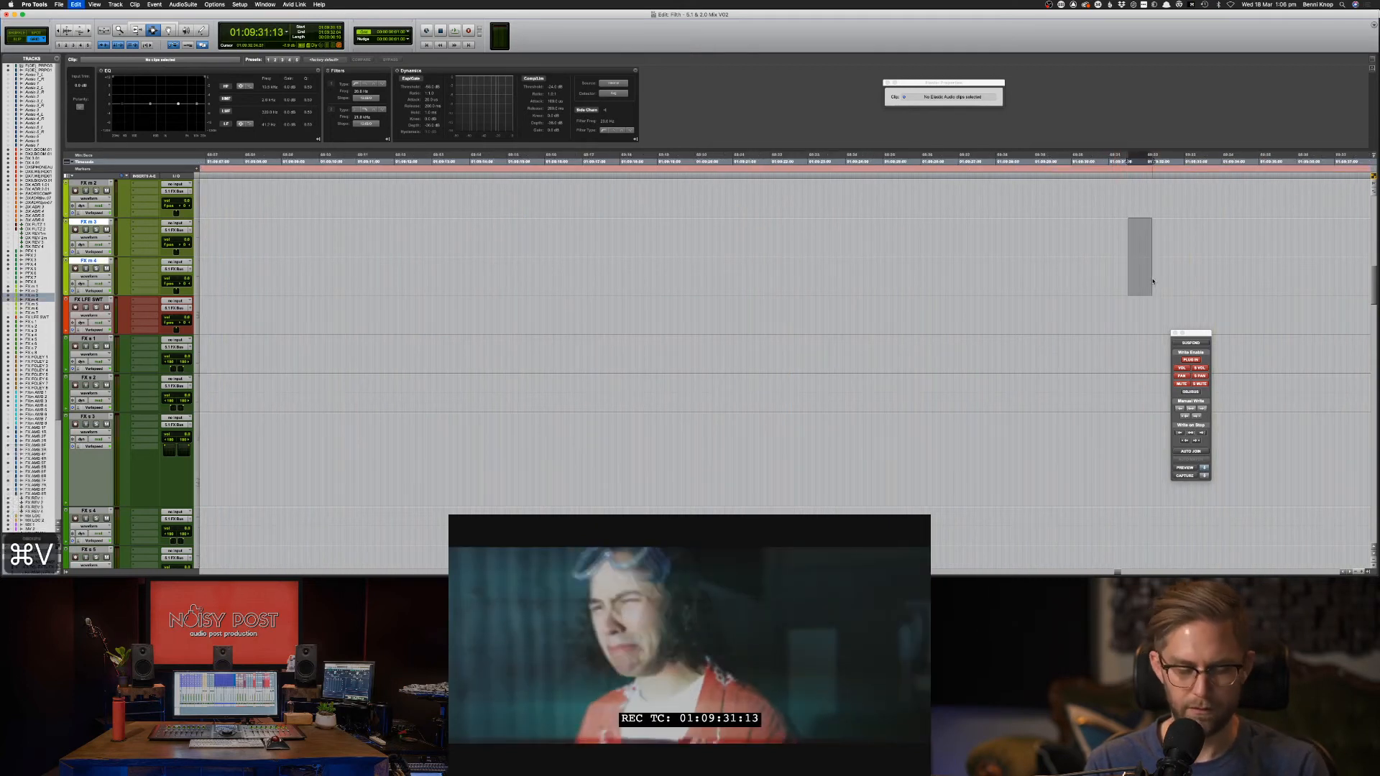
{"action": "key", "text": "space"}
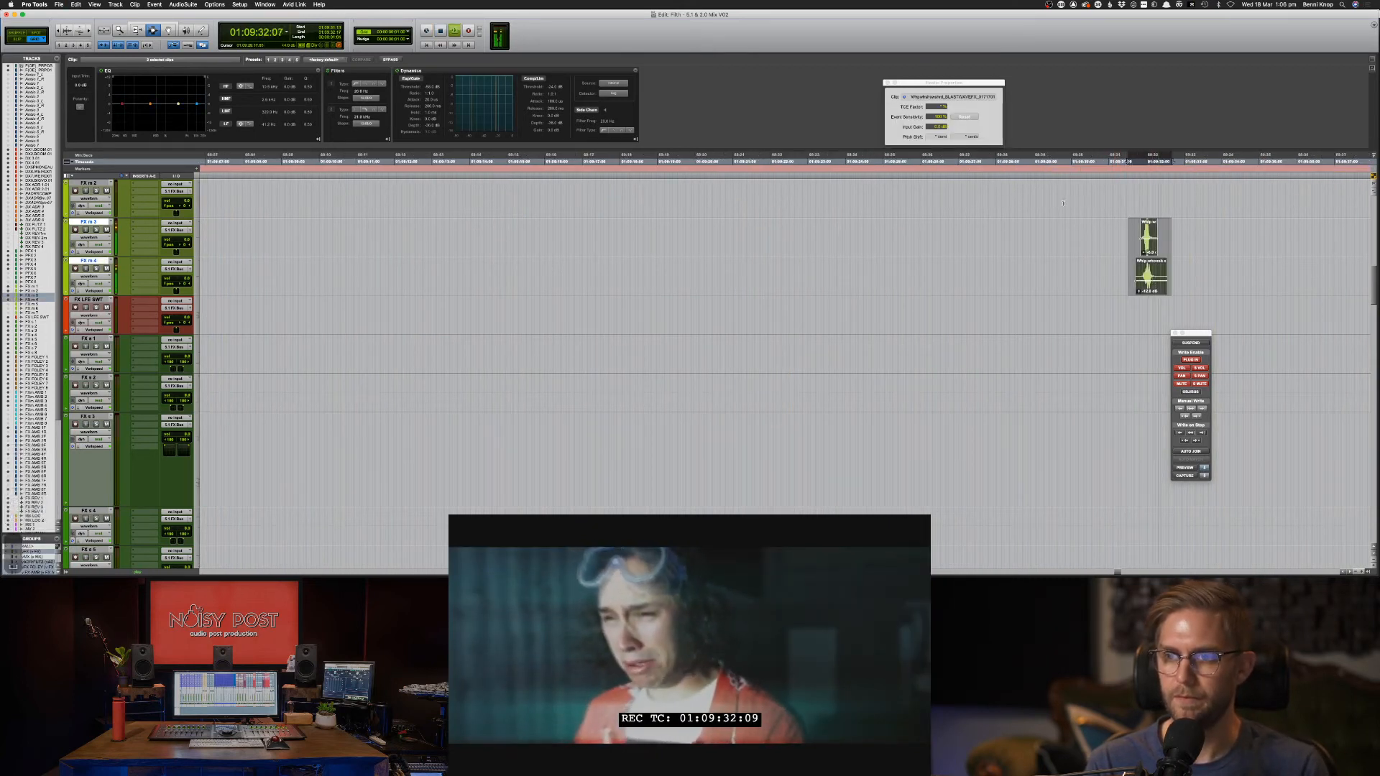
{"action": "key", "text": "space"}
Set the FX m 3 whip's TCE Factor to about 150%.
{"action": "left_click", "coordinate": [1152, 279]}
{"action": "left_click", "coordinate": [1149, 238]}
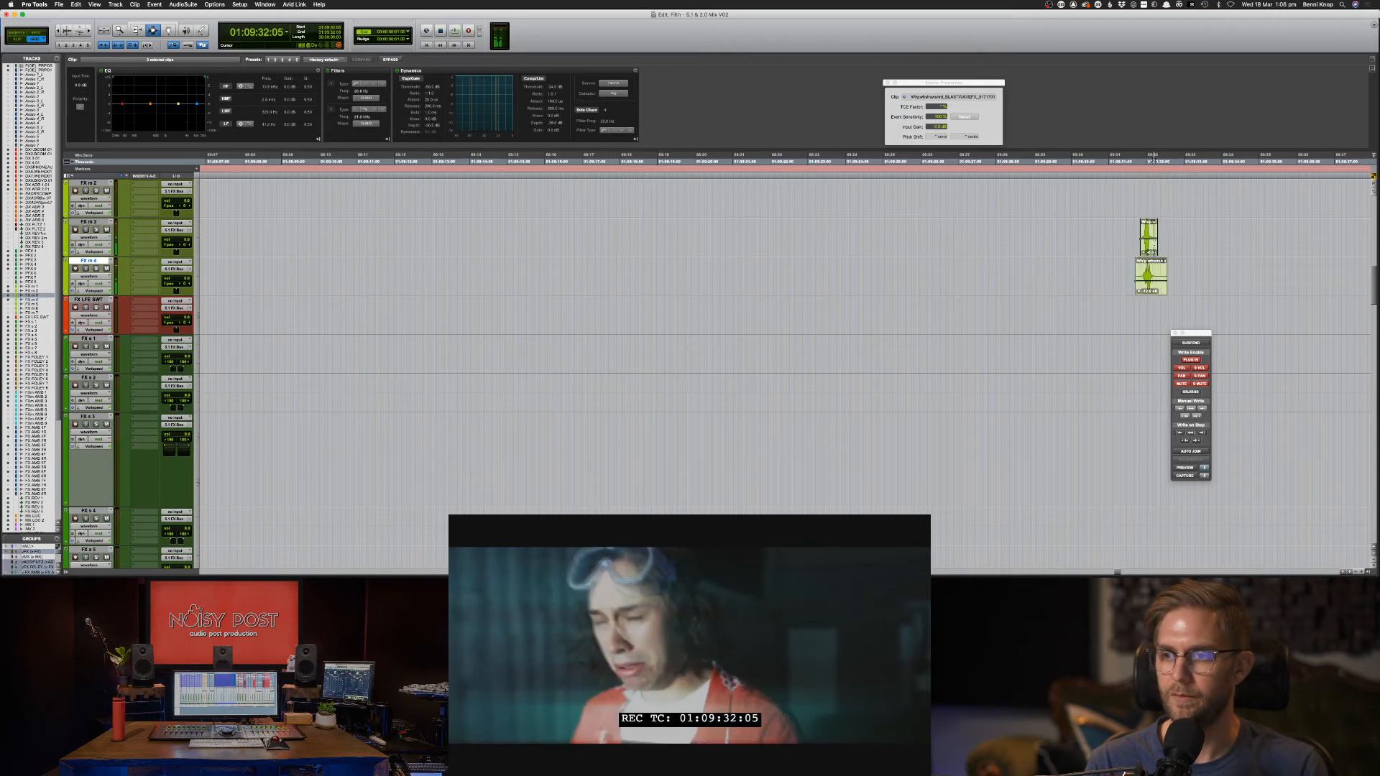
{"action": "left_click", "coordinate": [931, 108]}
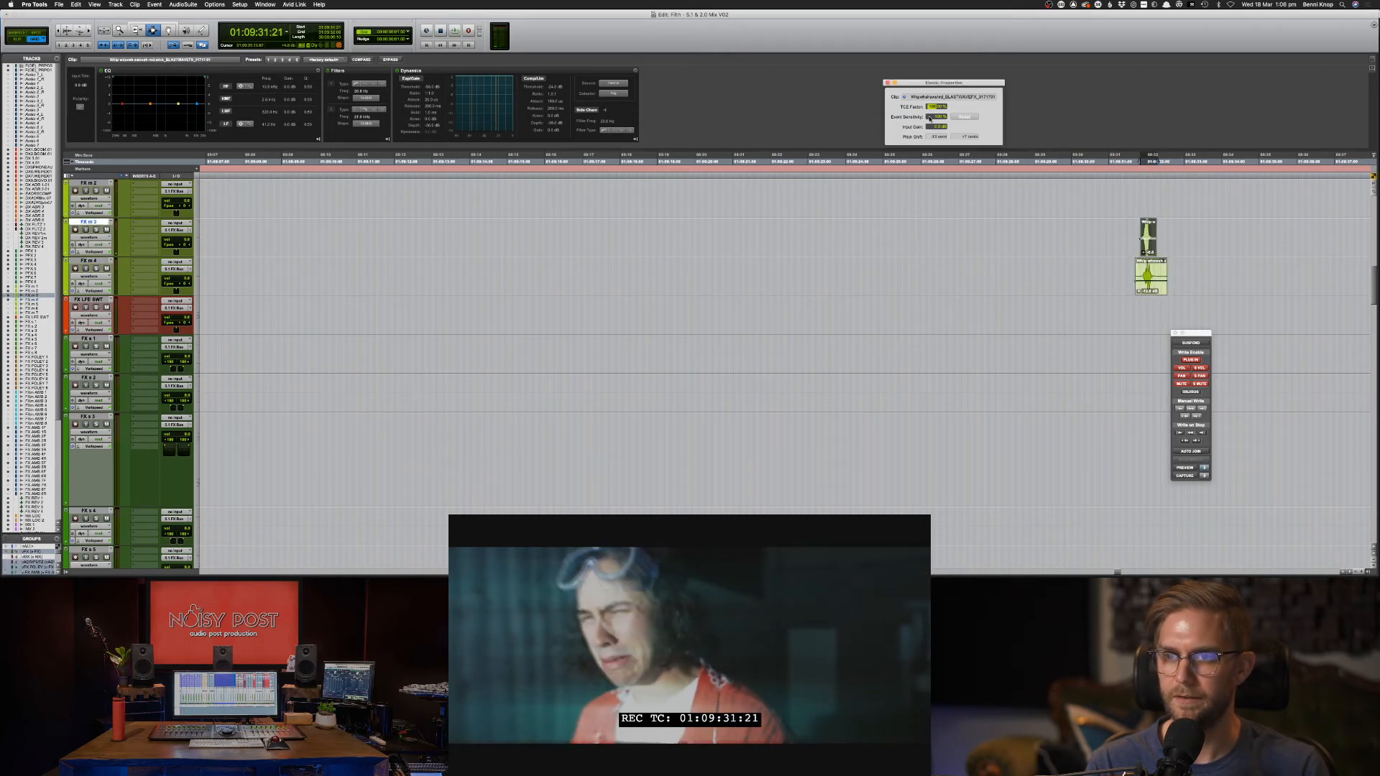
{"action": "key", "text": "s"}
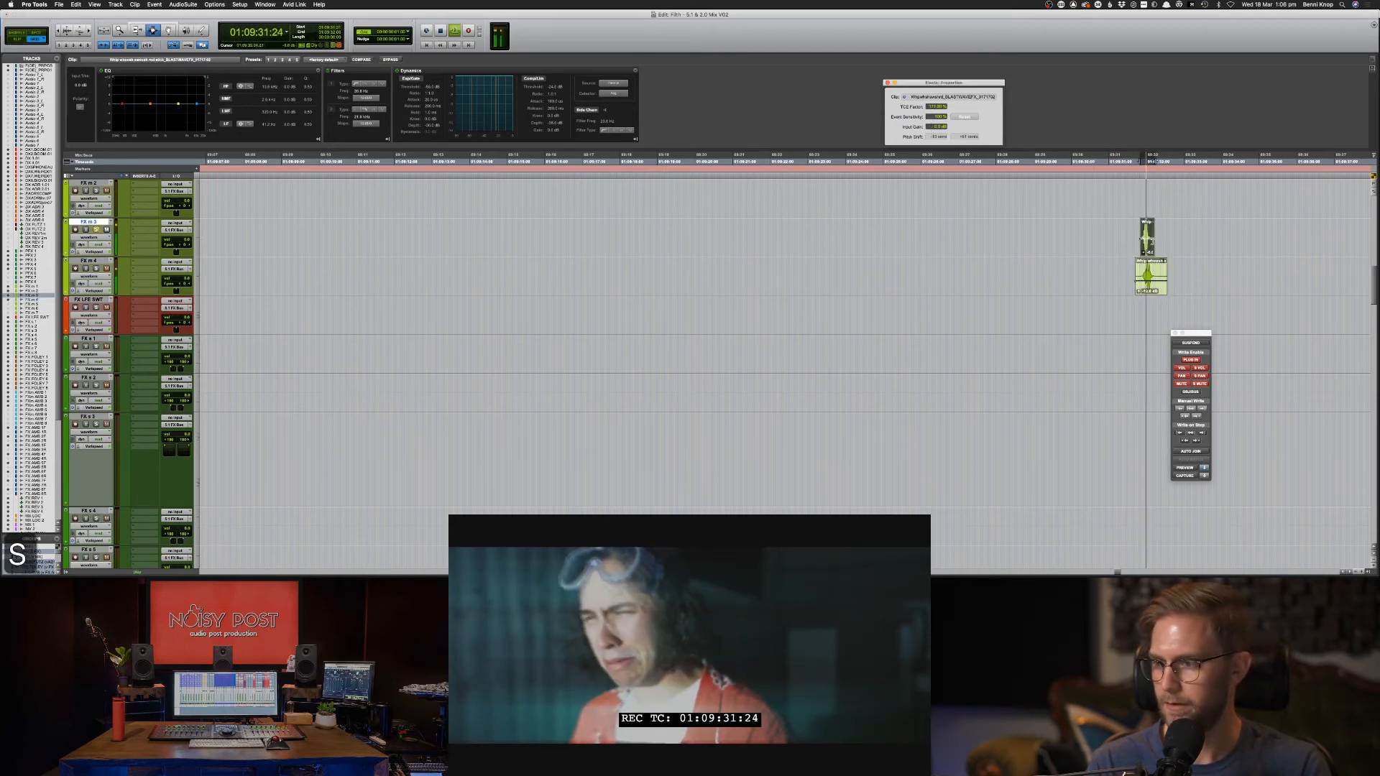
{"action": "key", "text": "space"}
{"action": "key", "text": "space"}
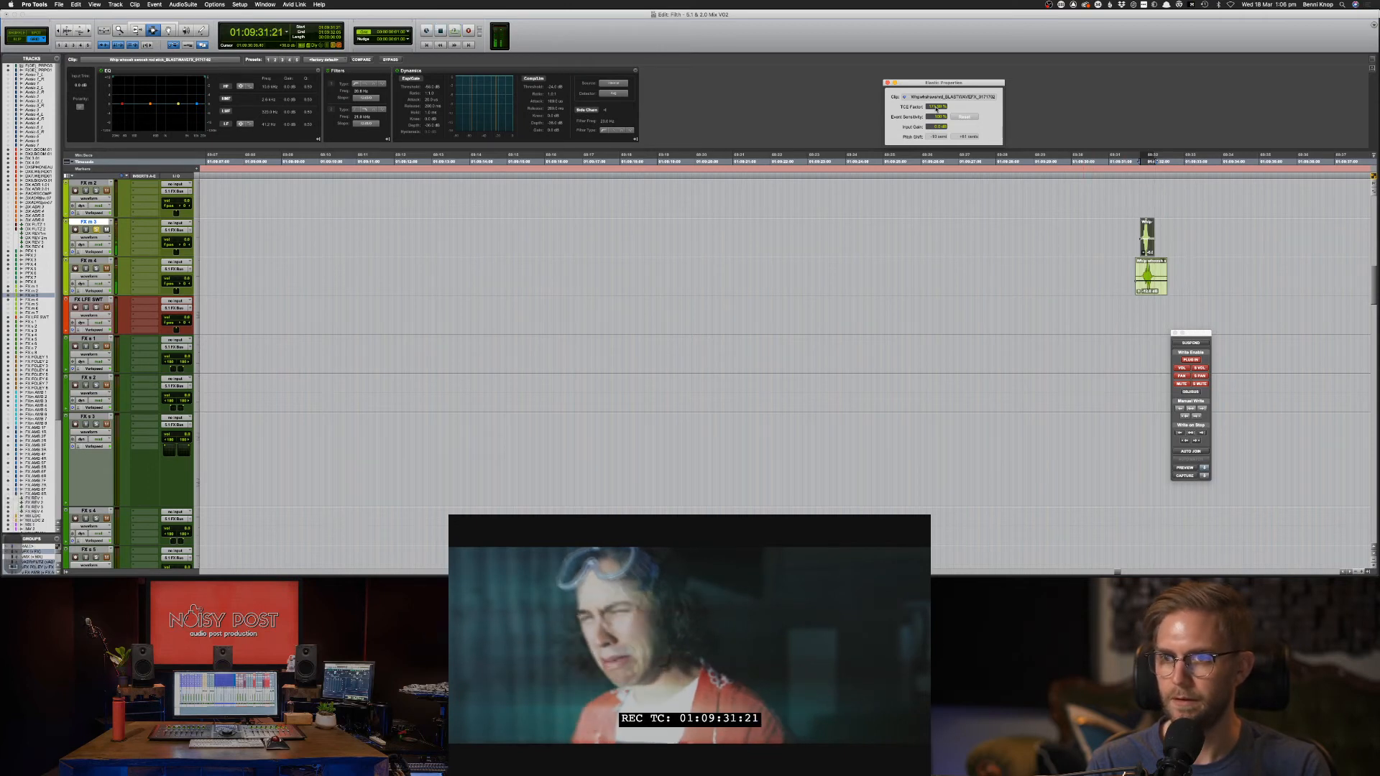
{"action": "left_click_drag", "start_coordinate": [935, 107], "coordinate": [937, 127]}
{"action": "key", "text": "space"}
{"action": "key", "text": "space"}
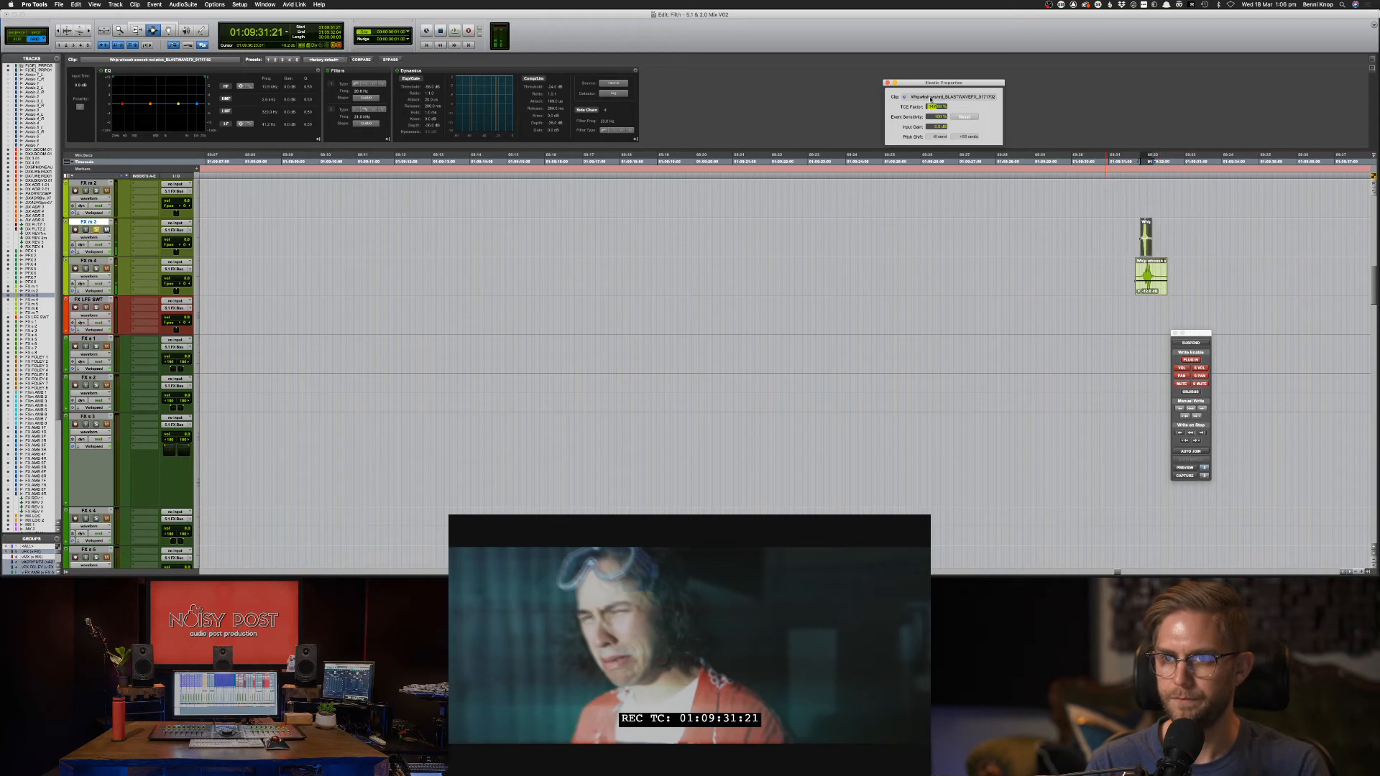
{"action": "left_click_drag", "start_coordinate": [931, 99], "coordinate": [931, 98]}
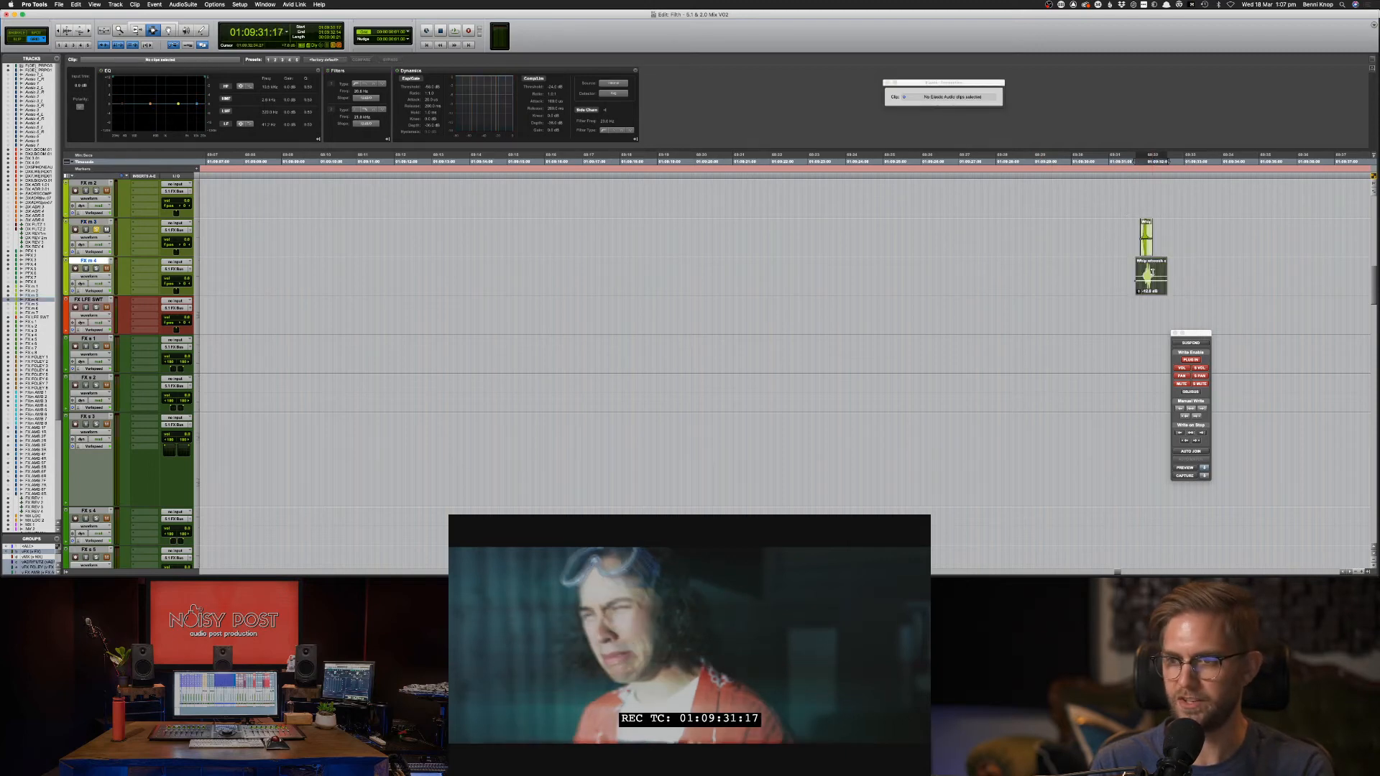
Nudge the FX m 4 whip two frames earlier and audition from 01:09:31:05.
{"action": "key", "text": "super+bracketright"}
{"action": "key", "text": "super+bracketright"}
{"action": "key", "text": "comma"}
{"action": "key", "text": "comma"}
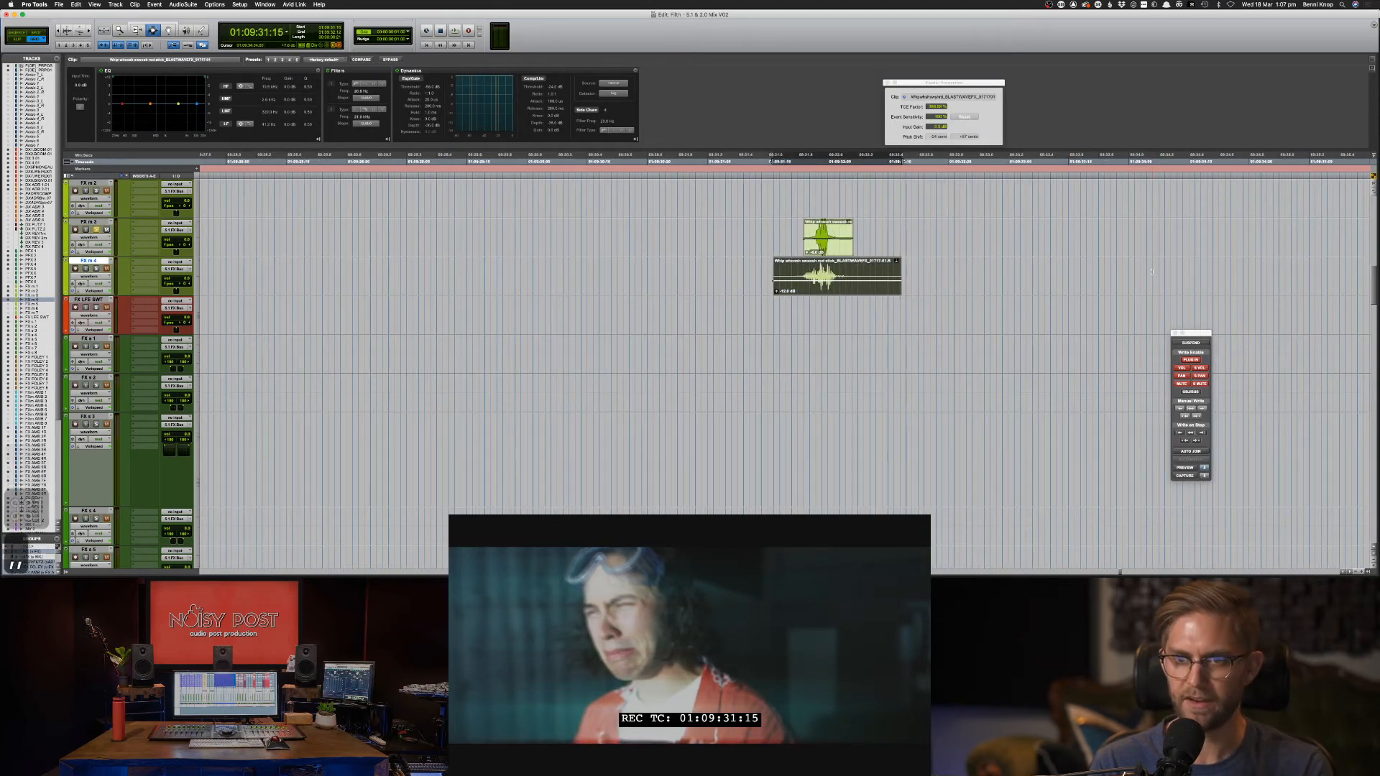
{"action": "left_click", "coordinate": [708, 284]}
{"action": "key", "text": "space"}
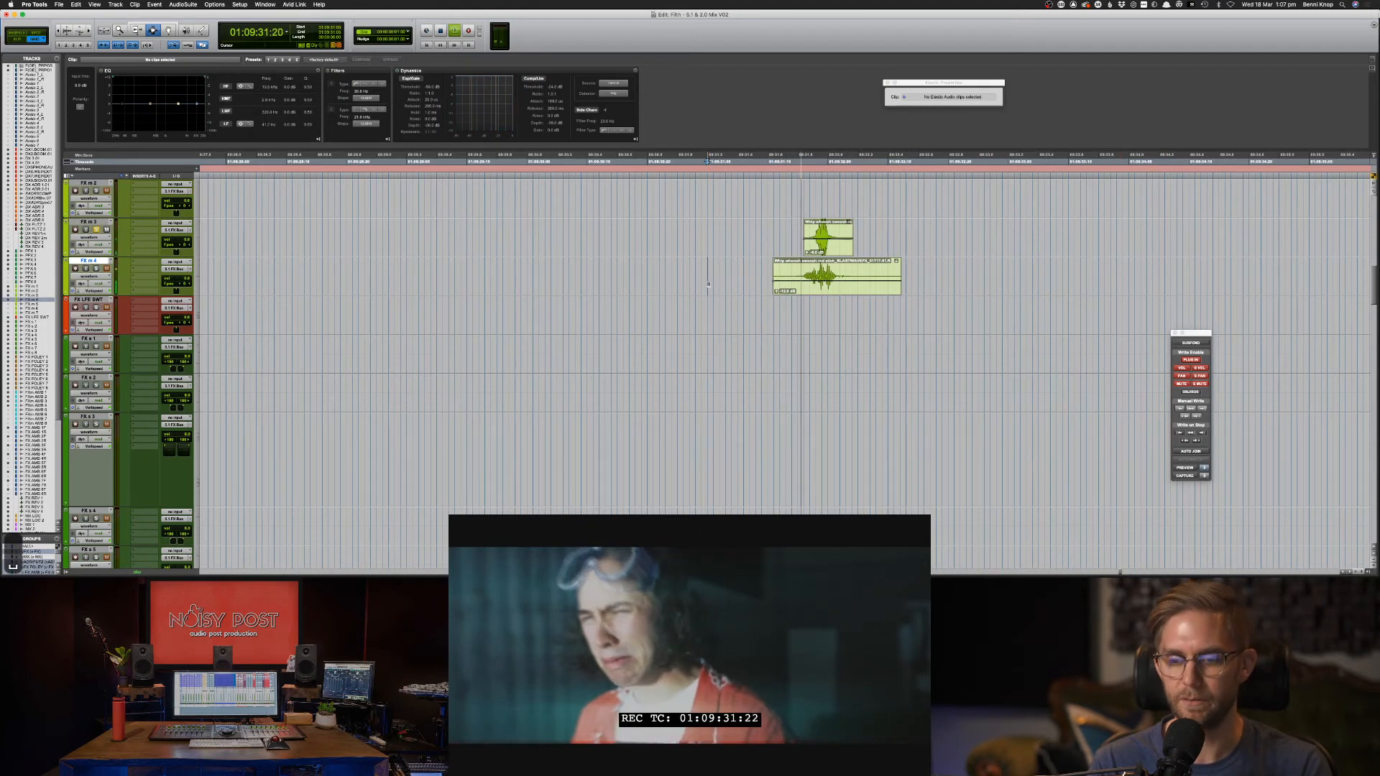
{"action": "key", "text": "space"}
Shorten the FX m 4 whip's stretch, stretch the FX m 3 whip to about 179%, and nudge it earlier.
{"action": "left_click", "coordinate": [894, 283]}
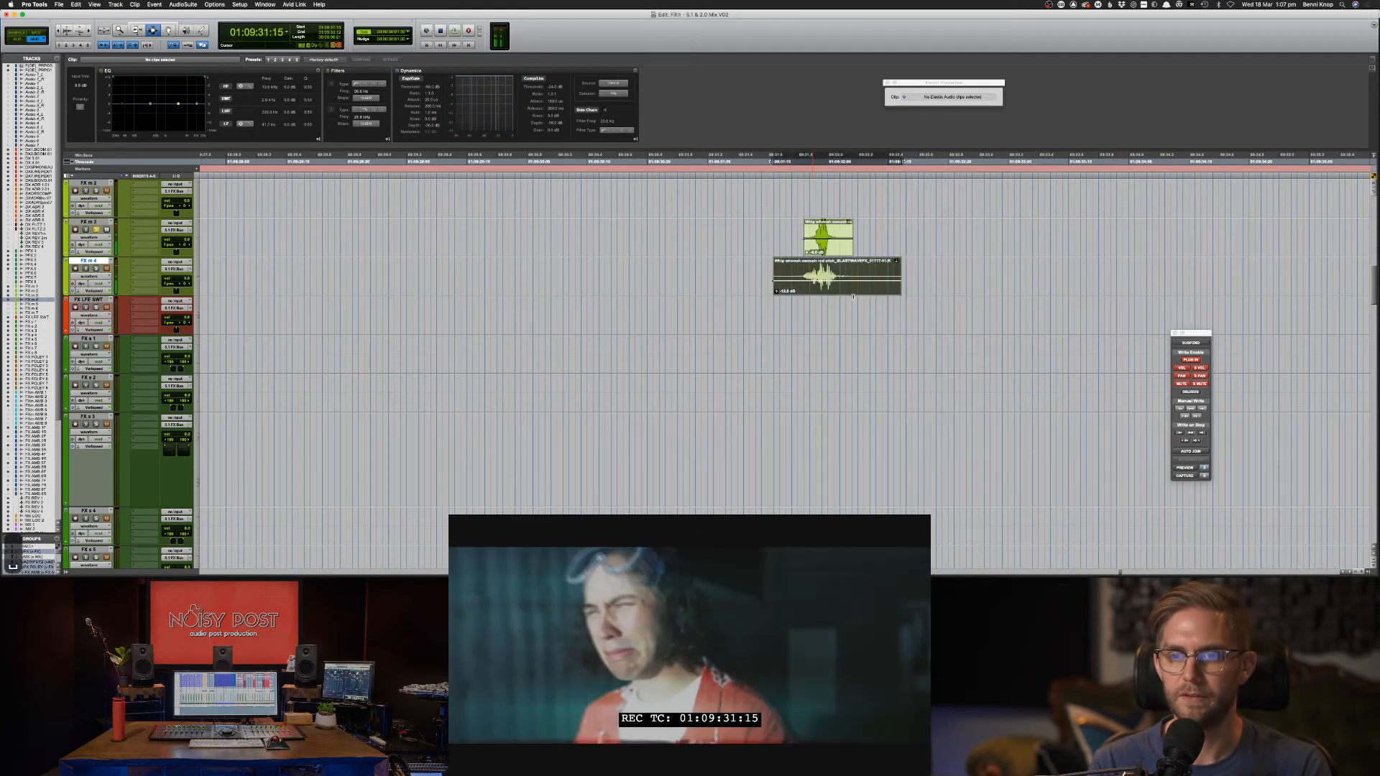
{"action": "key", "text": "space"}
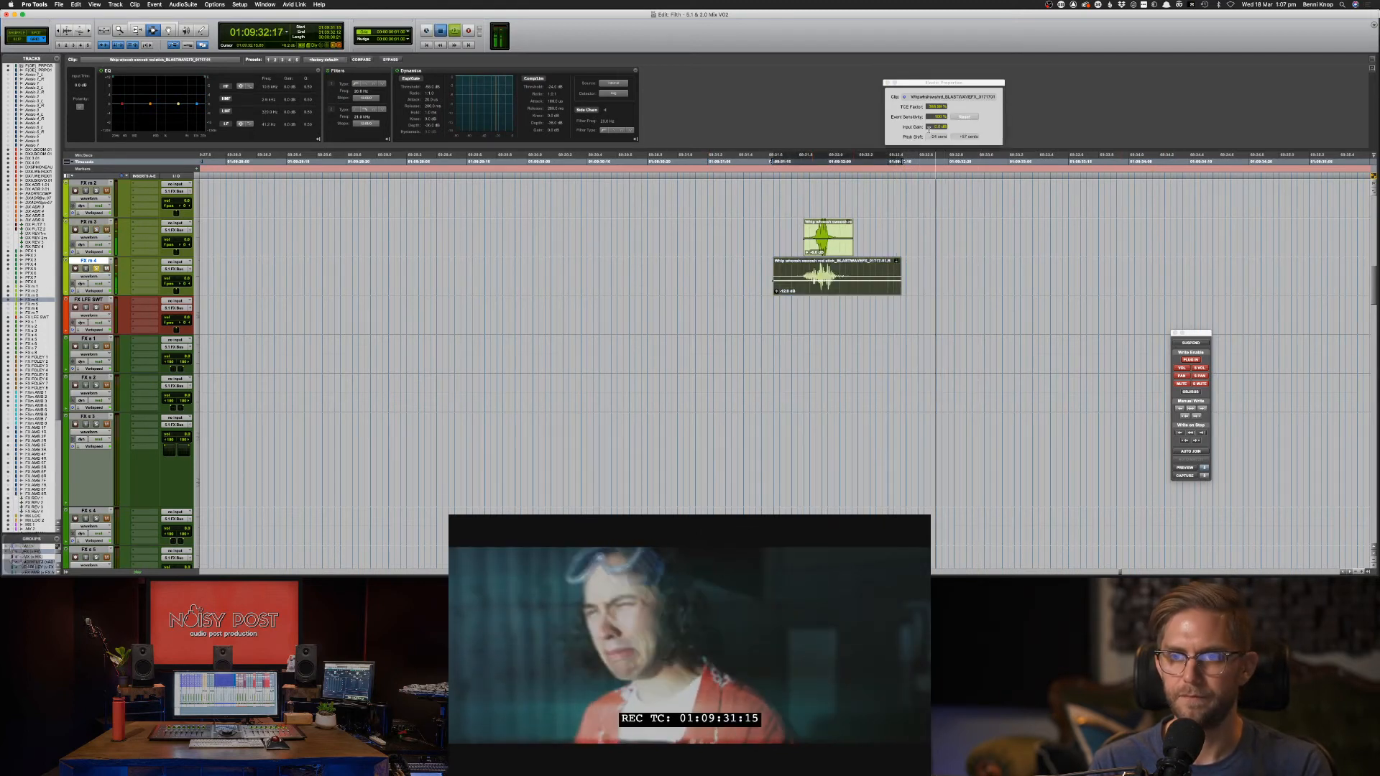
{"action": "left_click_drag", "start_coordinate": [932, 108], "coordinate": [927, 159]}
{"action": "left_click", "coordinate": [838, 242]}
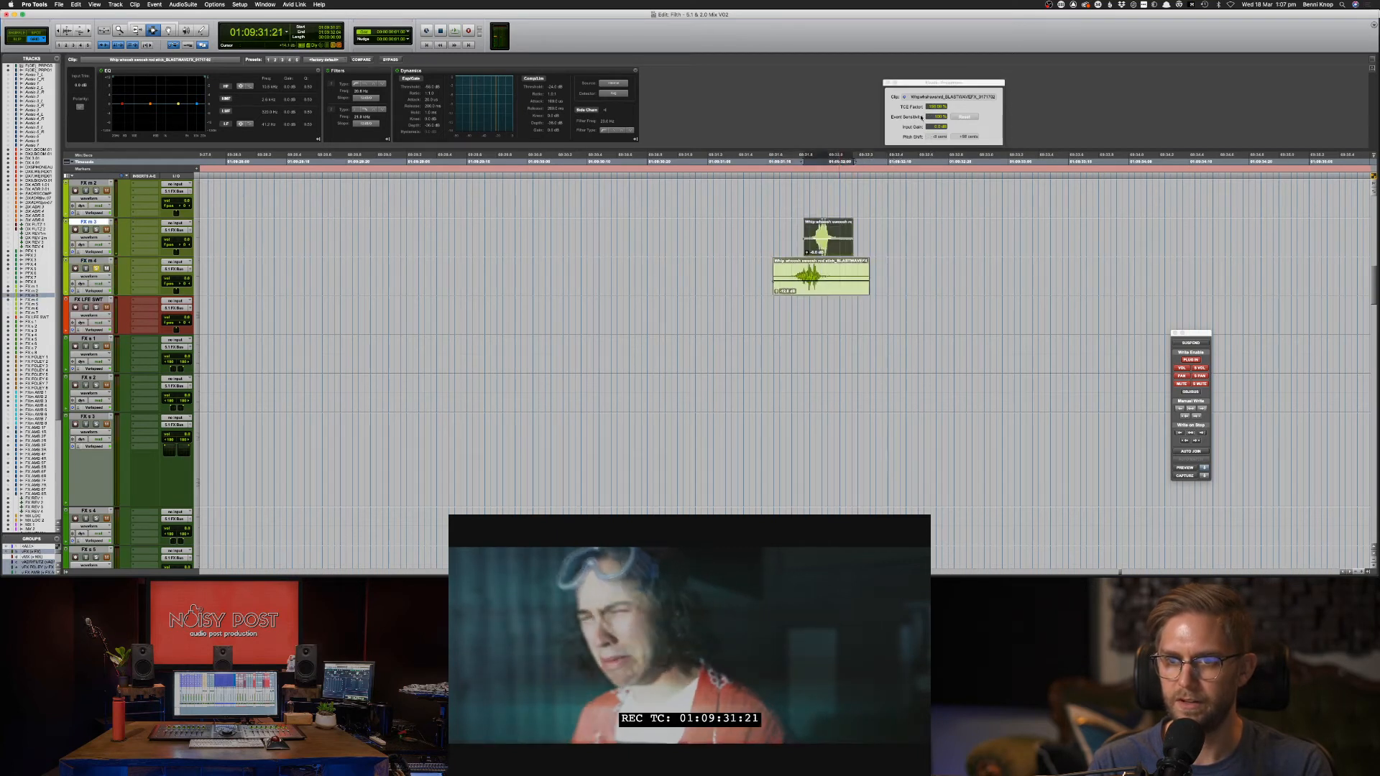
{"action": "left_click_drag", "start_coordinate": [933, 108], "coordinate": [910, 144]}
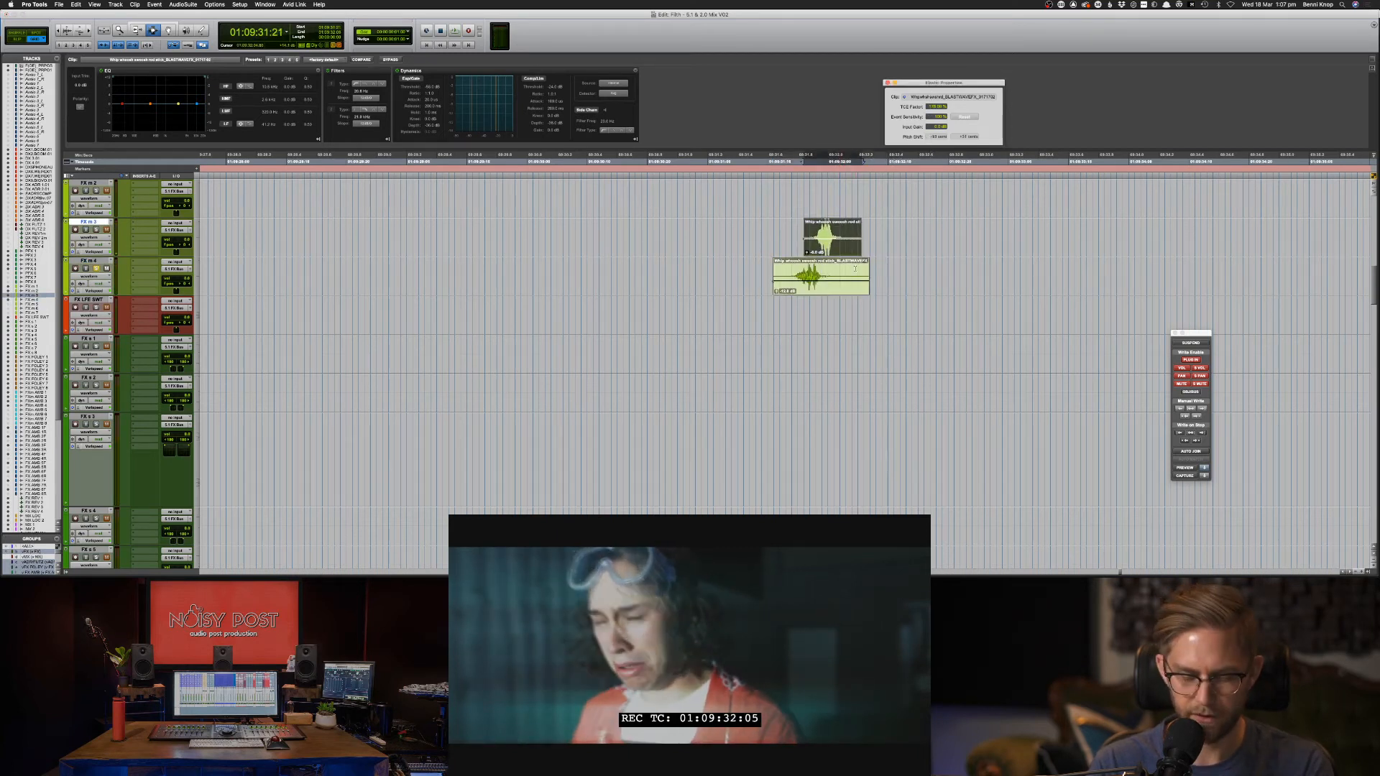
{"action": "key", "text": "minus"}
{"action": "key", "text": "minus"}
{"action": "key", "text": "minus"}
{"action": "left_click_drag", "start_coordinate": [742, 270], "coordinate": [863, 274]}
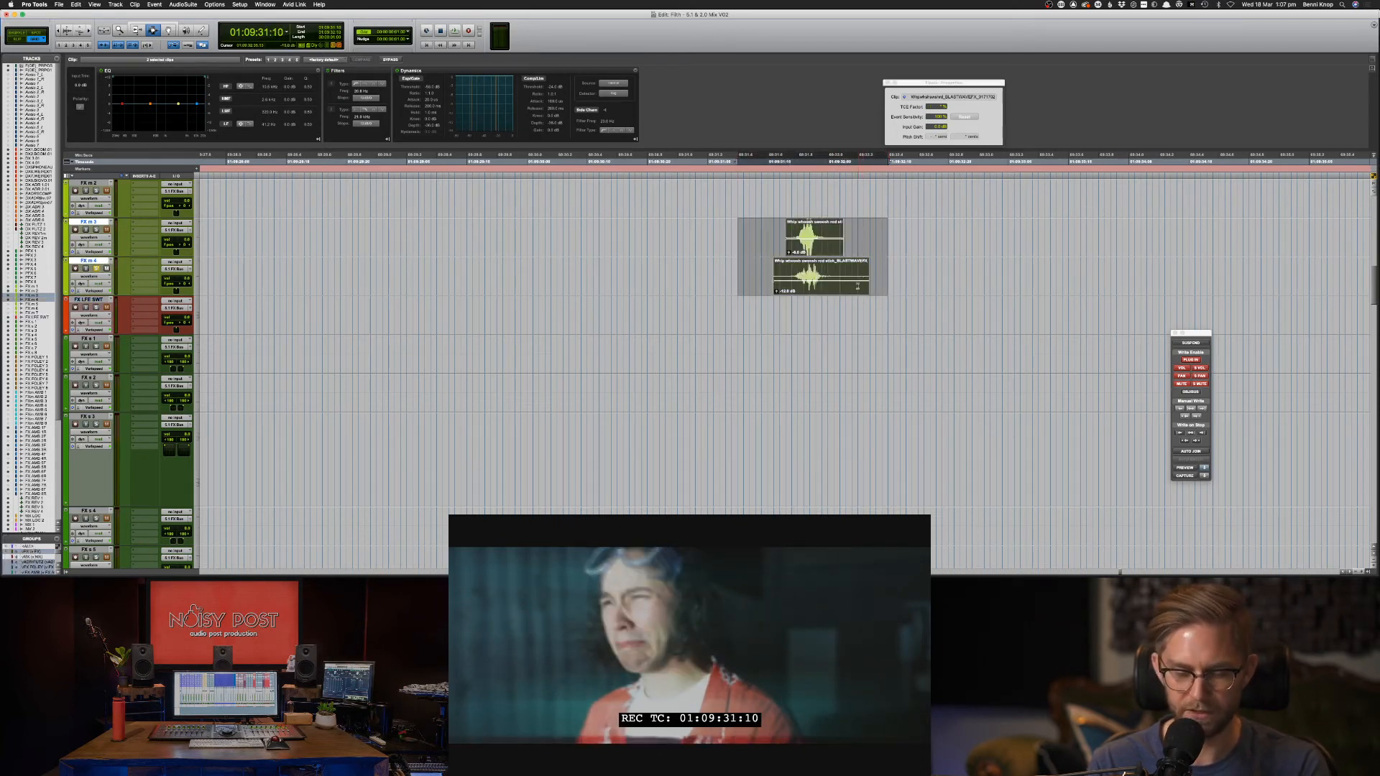
Nudge the whip clip pair frame by frame until it lines up with picture.
{"action": "key", "text": "plus"}
{"action": "key", "text": "plus"}
{"action": "key", "text": "plus"}
{"action": "key", "text": "plus"}
{"action": "key", "text": "plus"}
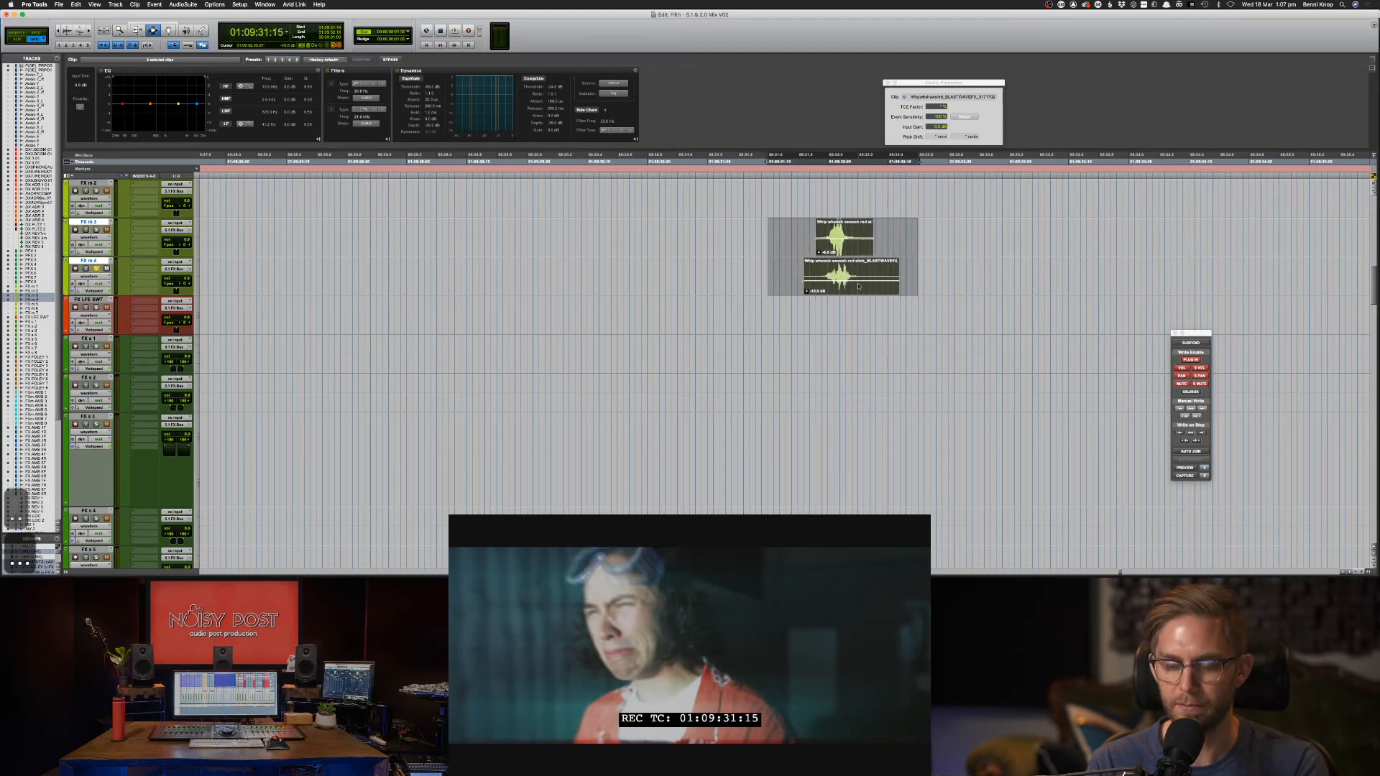
{"action": "key", "text": "plus"}
{"action": "key", "text": "plus"}
{"action": "key", "text": "plus"}
{"action": "key", "text": "plus"}
{"action": "key", "text": "plus"}
{"action": "key", "text": "plus"}
{"action": "key", "text": "plus"}
{"action": "key", "text": "plus"}
{"action": "key", "text": "plus"}
{"action": "key", "text": "plus"}
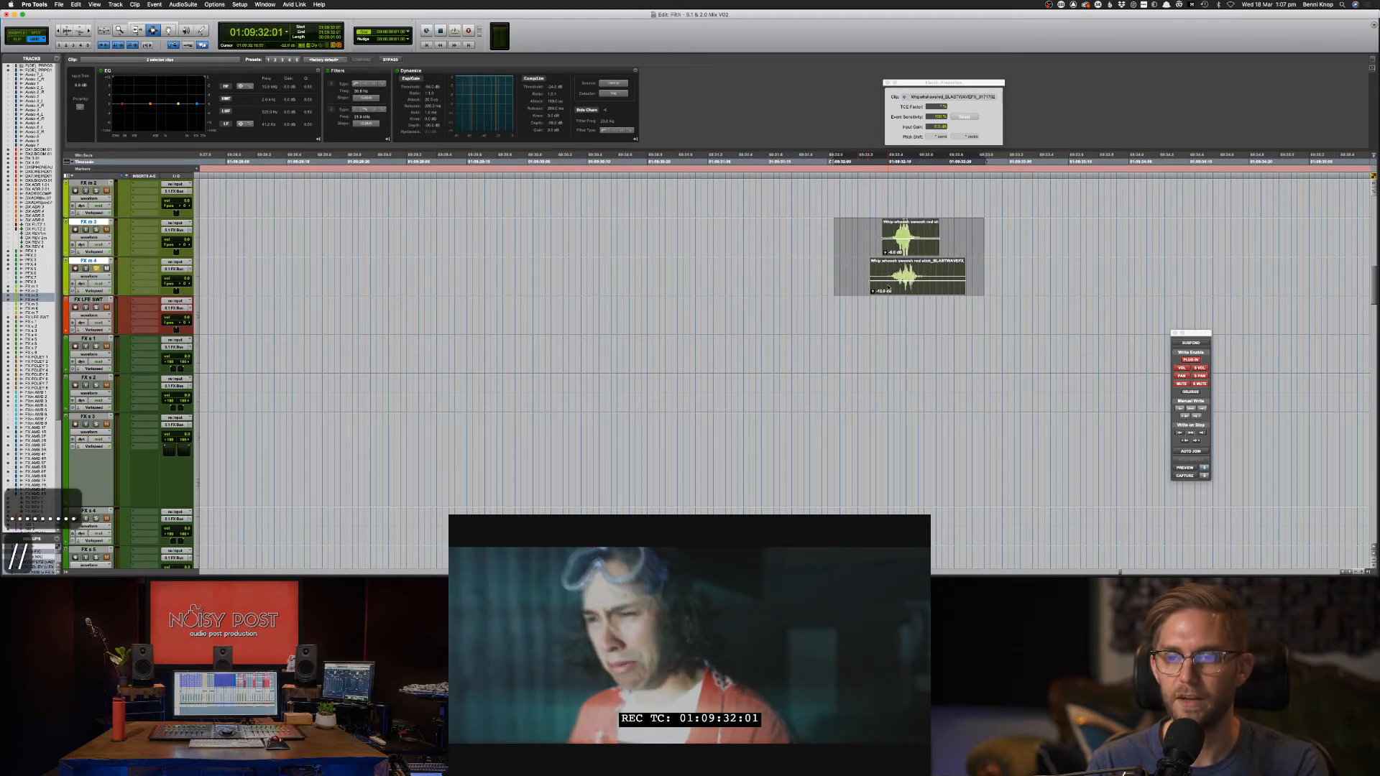
{"action": "key", "text": "comma"}
{"action": "key", "text": "m"}
{"action": "key", "text": "m"}
{"action": "key", "text": "m"}
{"action": "key", "text": "m"}
{"action": "key", "text": "m"}
{"action": "key", "text": "m"}
{"action": "key", "text": "m"}
{"action": "key", "text": "m"}
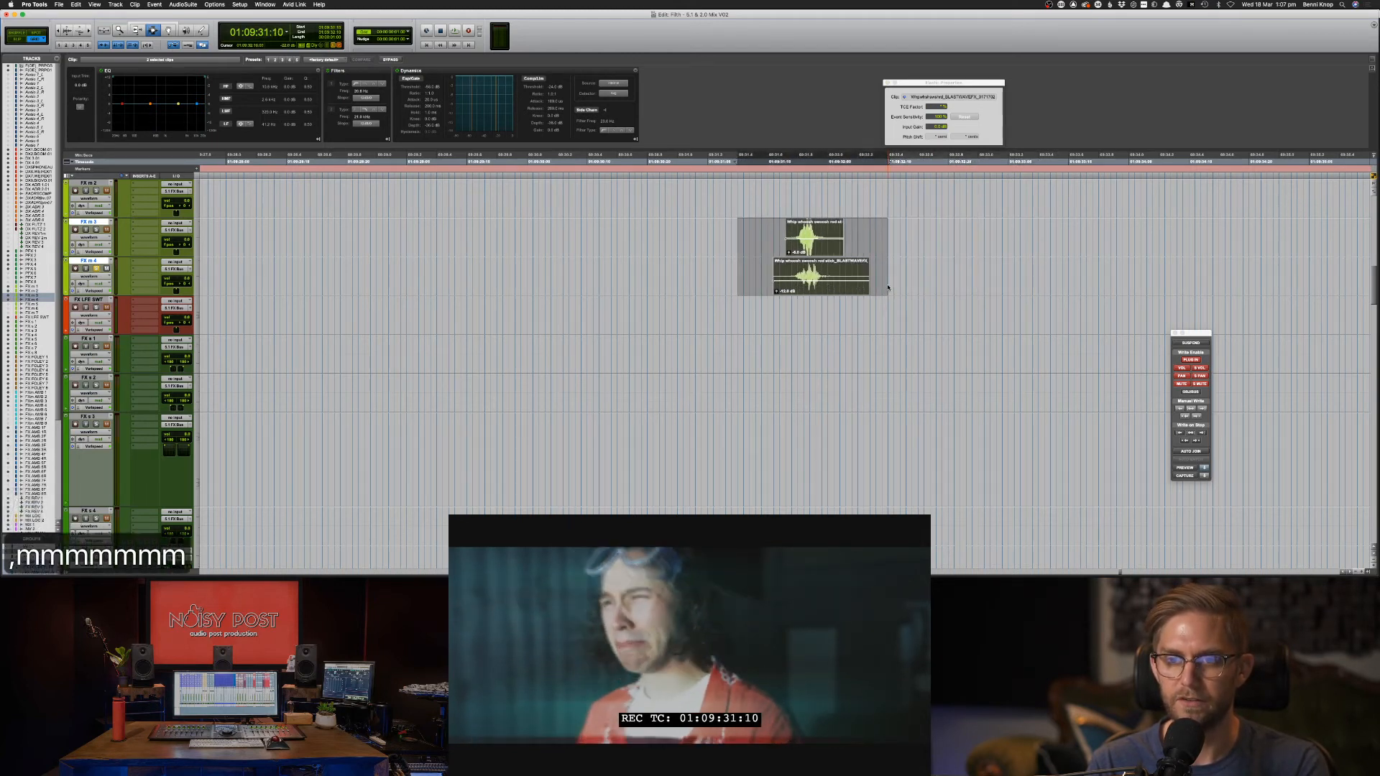
{"action": "key", "text": "m"}
{"action": "key", "text": "m"}
{"action": "key", "text": "m"}
{"action": "key", "text": "m"}
{"action": "key", "text": "m"}
{"action": "key", "text": "m"}
{"action": "key", "text": "m"}
{"action": "key", "text": "m"}
{"action": "key", "text": "m"}
{"action": "key", "text": "m"}
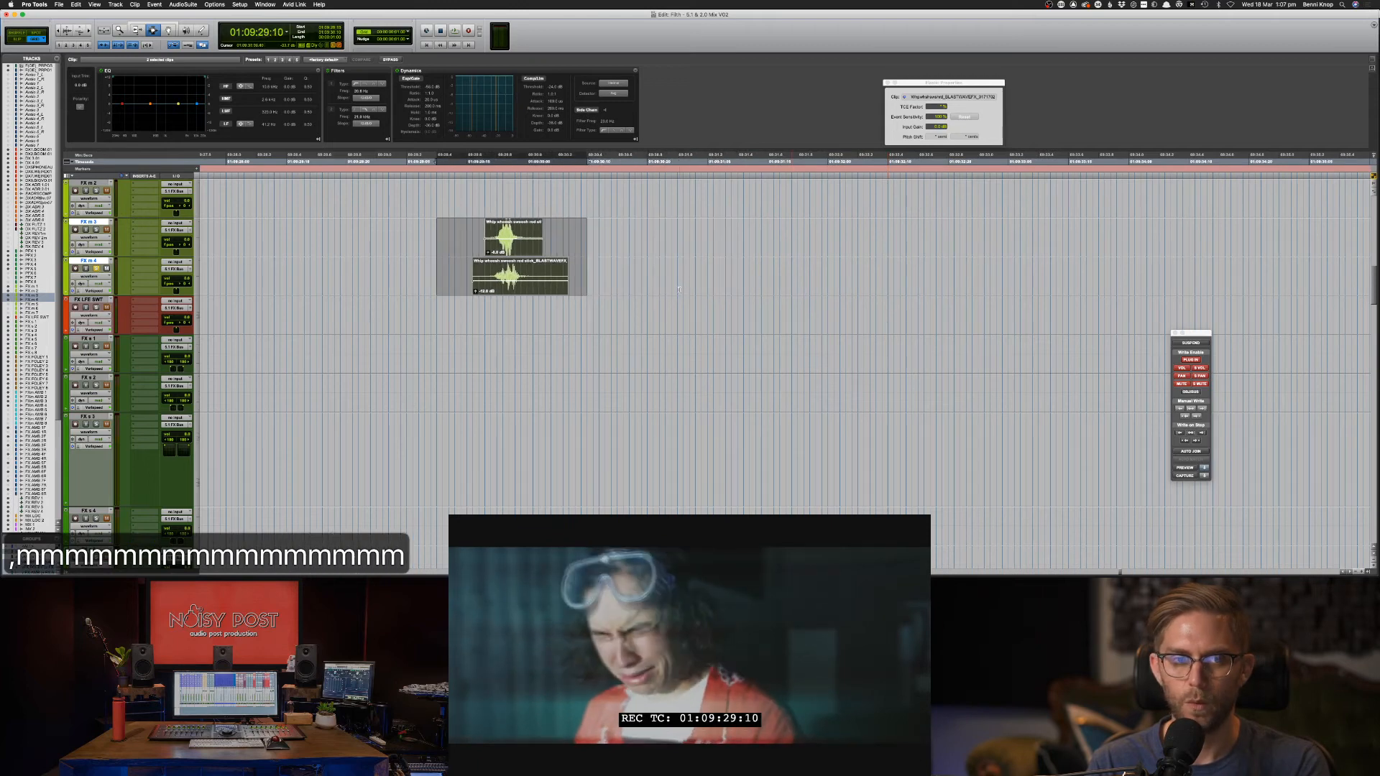
{"action": "key", "text": "m"}
{"action": "key", "text": "m"}
{"action": "key", "text": "m"}
{"action": "key", "text": "m"}
{"action": "key", "text": "m"}
{"action": "key", "text": "m"}
{"action": "key", "text": "m"}
{"action": "key", "text": "m"}
{"action": "key", "text": "m"}
{"action": "key", "text": "m"}
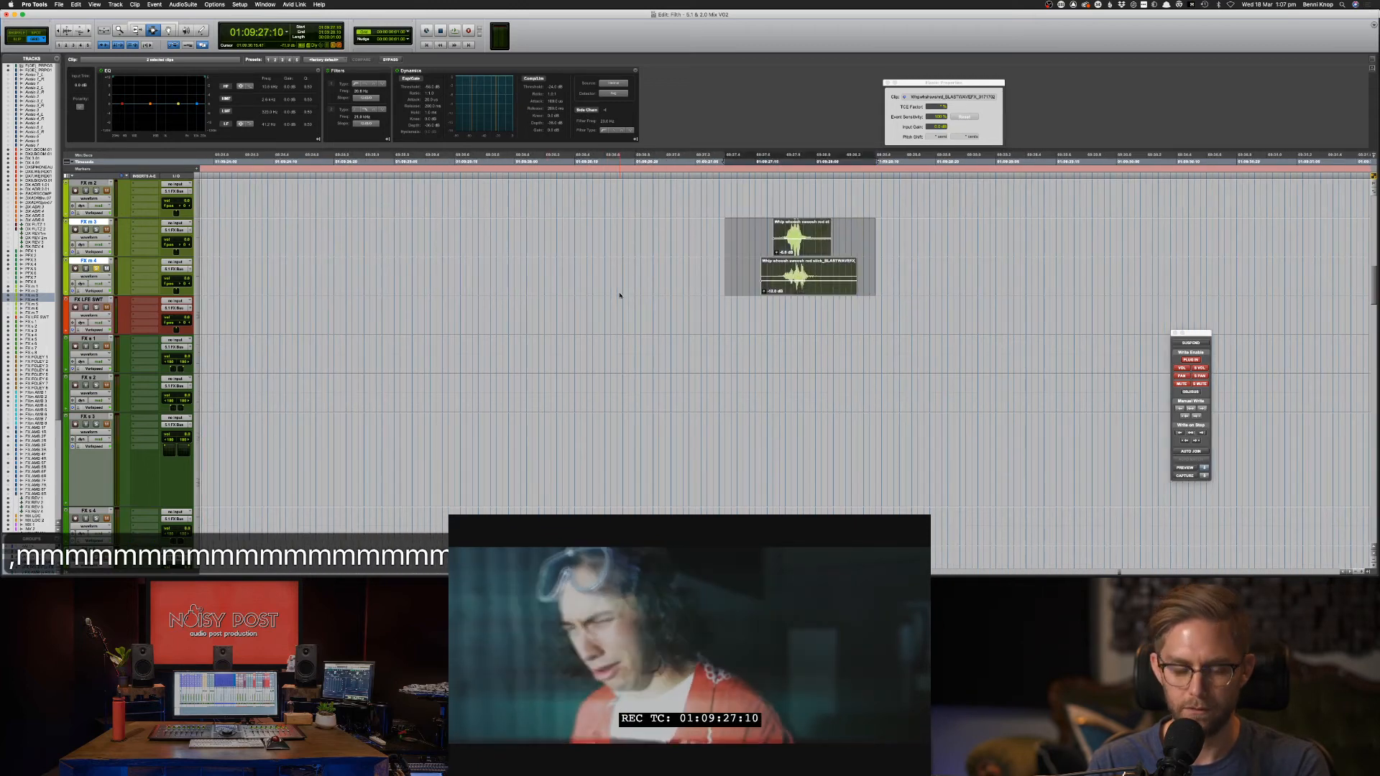
{"action": "key", "text": "super+bracketleft"}
{"action": "key", "text": "super+bracketleft"}
{"action": "key", "text": "m"}
{"action": "key", "text": "m"}
{"action": "key", "text": "m"}
{"action": "key", "text": "m"}
{"action": "key", "text": "m"}
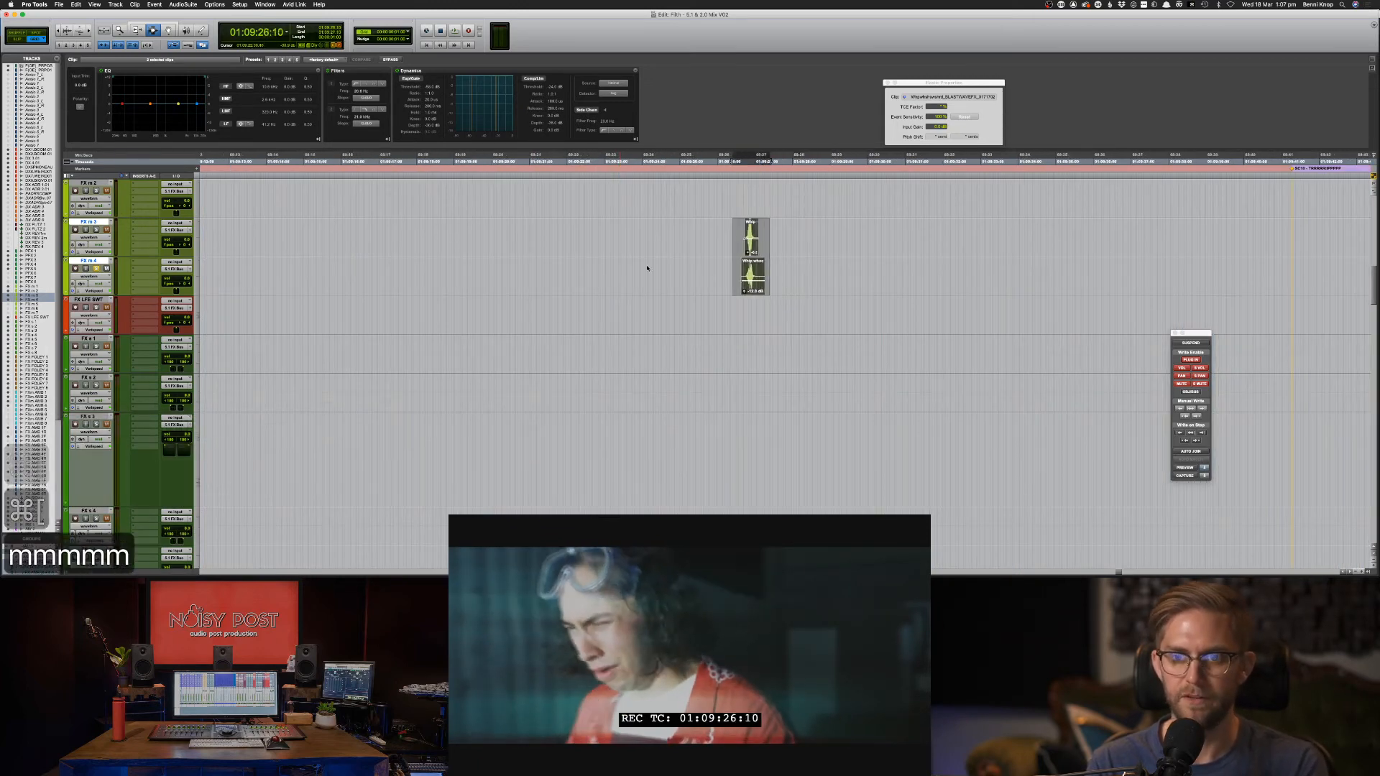
{"action": "key", "text": "m"}
{"action": "key", "text": "m"}
{"action": "key", "text": "m"}
{"action": "key", "text": "m"}
{"action": "key", "text": "m"}
{"action": "key", "text": "m"}
{"action": "key", "text": "m"}
{"action": "key", "text": "m"}
{"action": "key", "text": "m"}
{"action": "key", "text": "m"}
{"action": "key", "text": "m"}
{"action": "key", "text": "m"}
{"action": "key", "text": "m"}
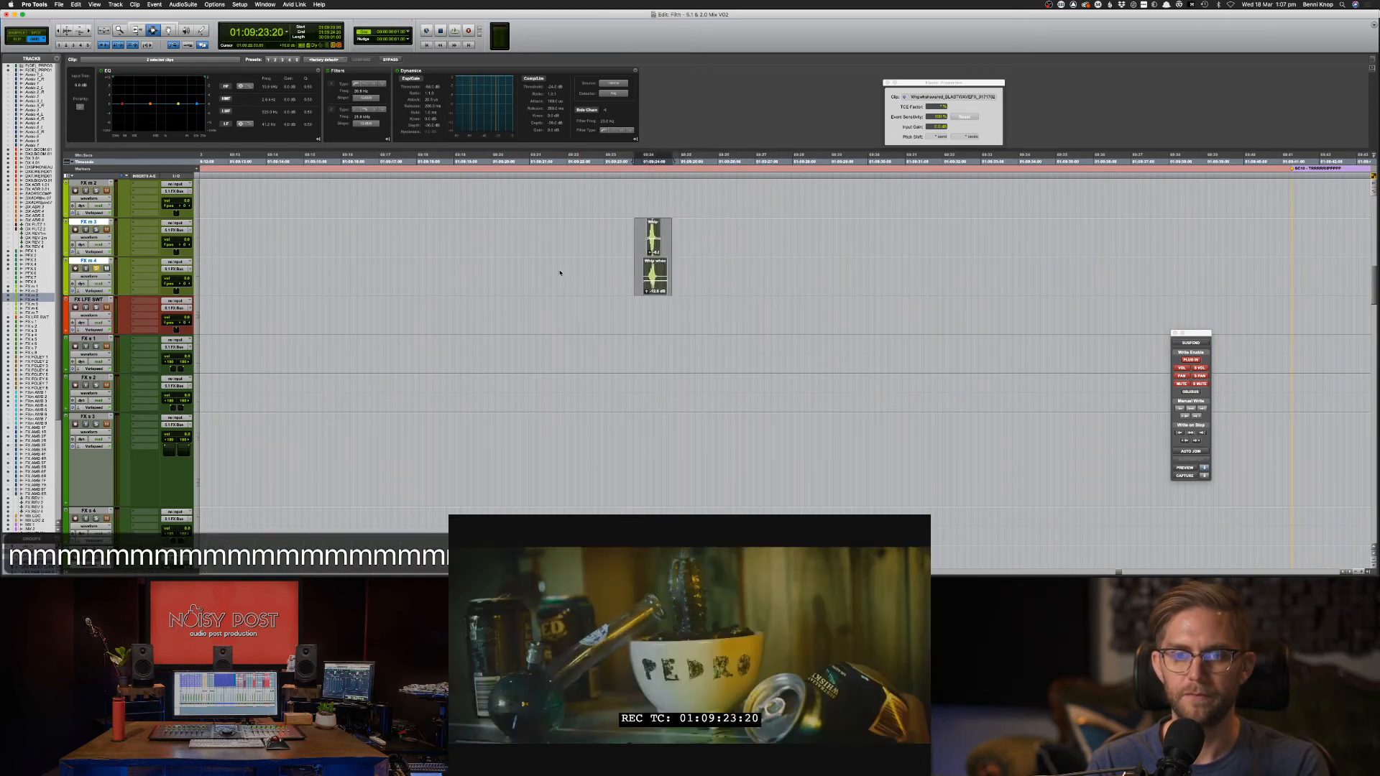
{"action": "key", "text": "m"}
{"action": "key", "text": "m"}
{"action": "key", "text": "m"}
{"action": "key", "text": "m"}
{"action": "key", "text": "m"}
{"action": "key", "text": "m"}
{"action": "key", "text": "m"}
{"action": "key", "text": "m"}
{"action": "key", "text": "m"}
{"action": "key", "text": "m"}
{"action": "key", "text": "m"}
{"action": "key", "text": "slash"}
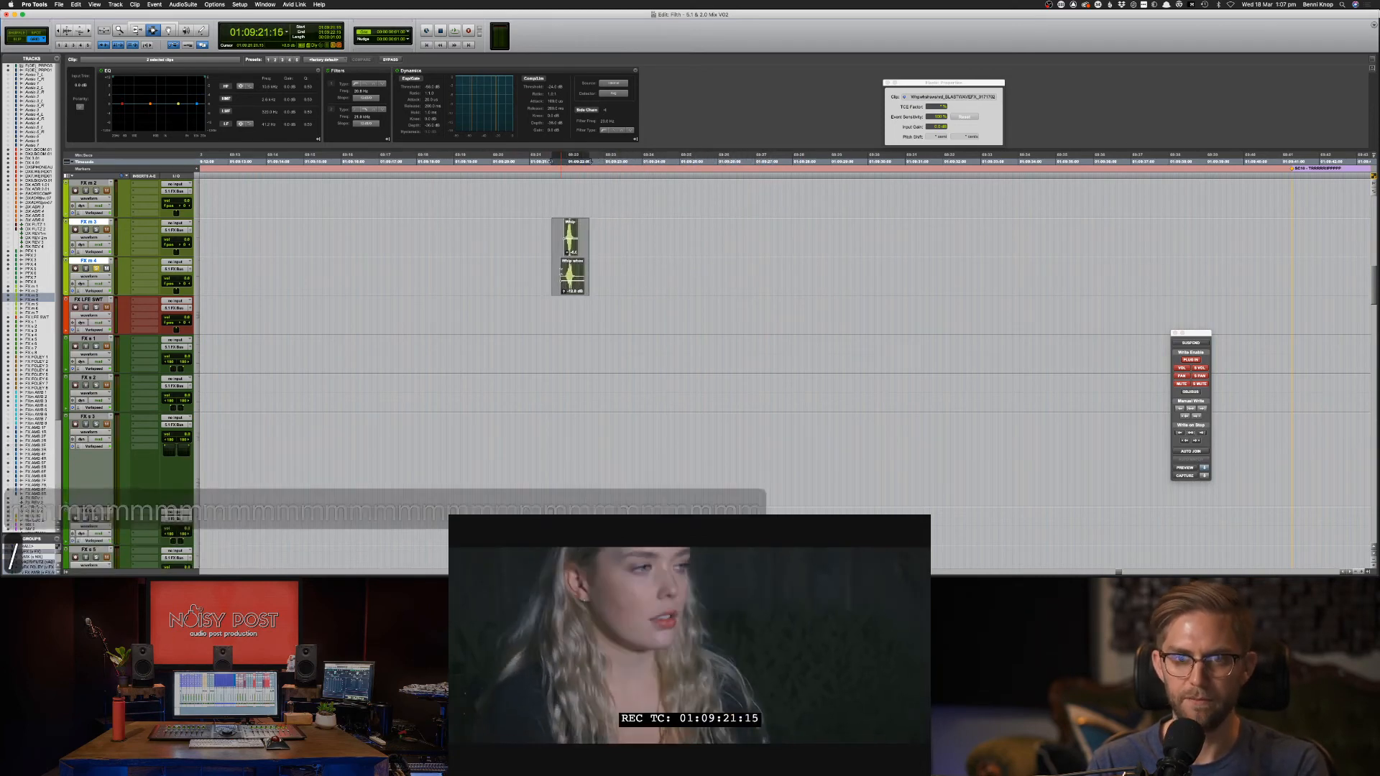
{"action": "key", "text": "slash"}
{"action": "key", "text": "slash"}
{"action": "key", "text": "m"}
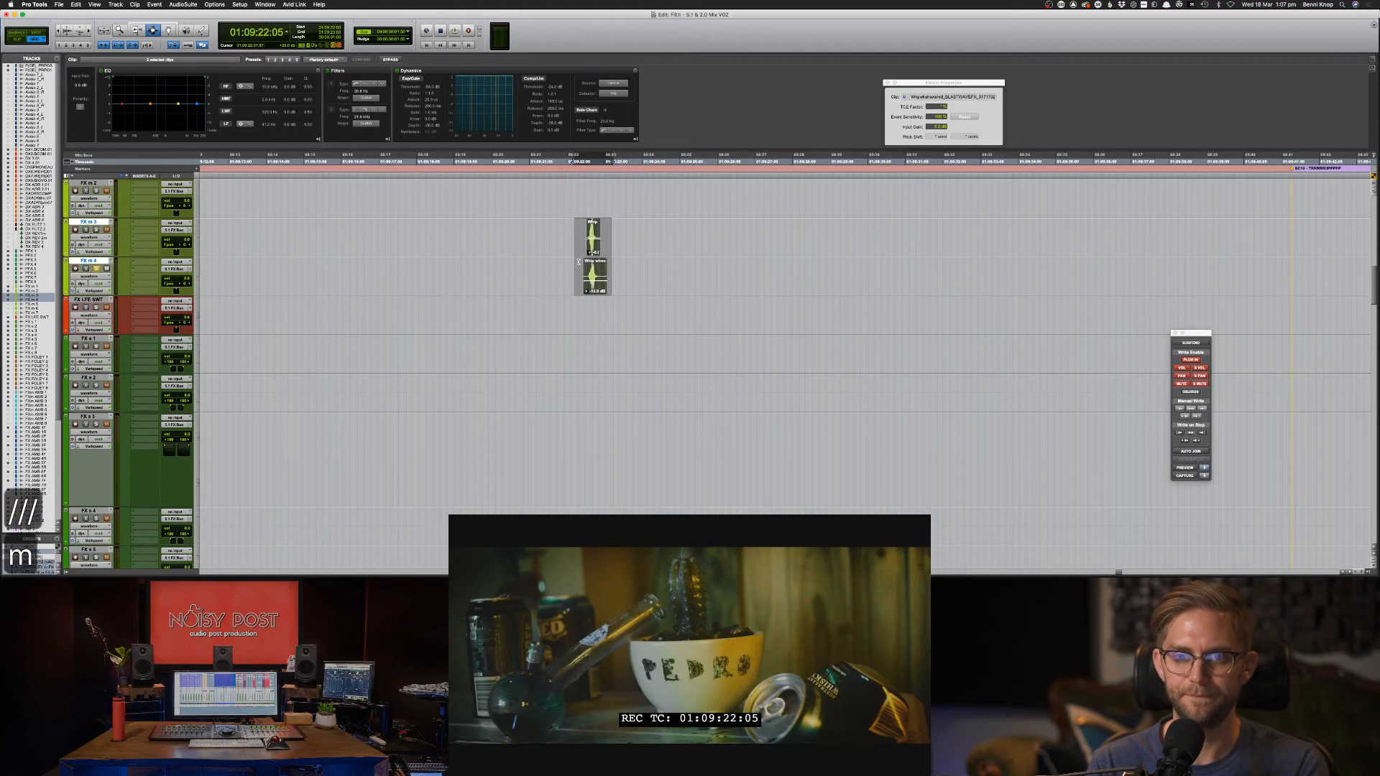
{"action": "key", "text": "m"}
Nudge the pair one more frame earlier and duplicate it right after itself.
{"action": "left_click", "coordinate": [575, 242]}
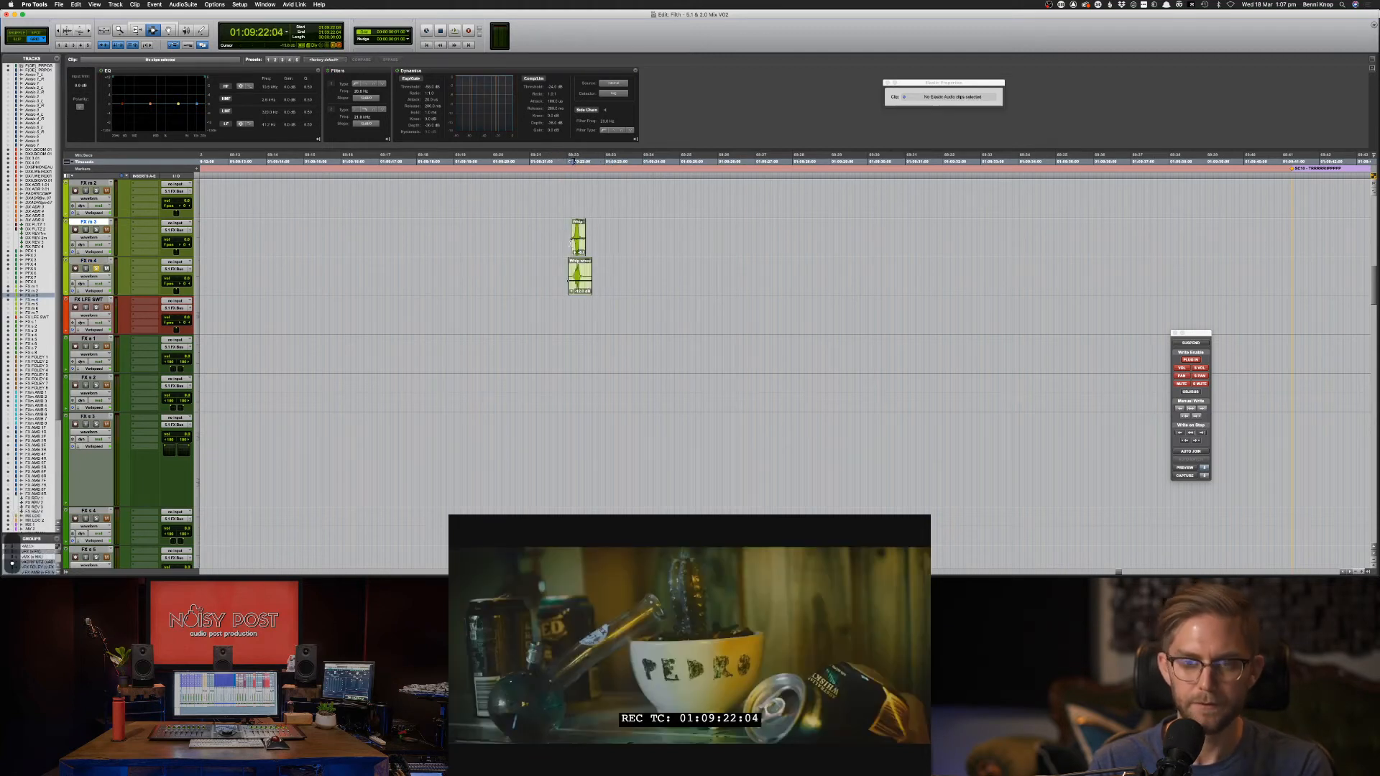
{"action": "key", "text": "super+alt+z"}
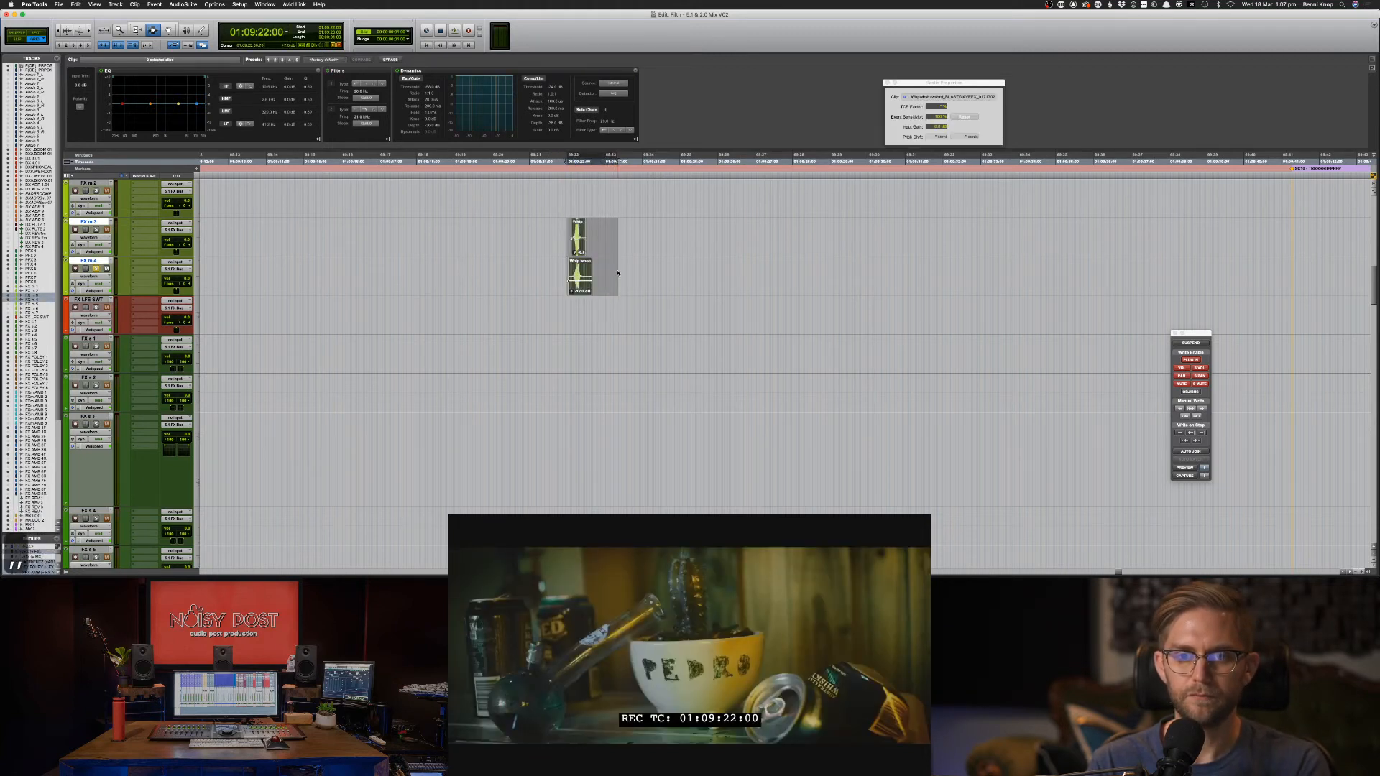
{"action": "key", "text": "m"}
{"action": "left_click", "coordinate": [565, 247]}
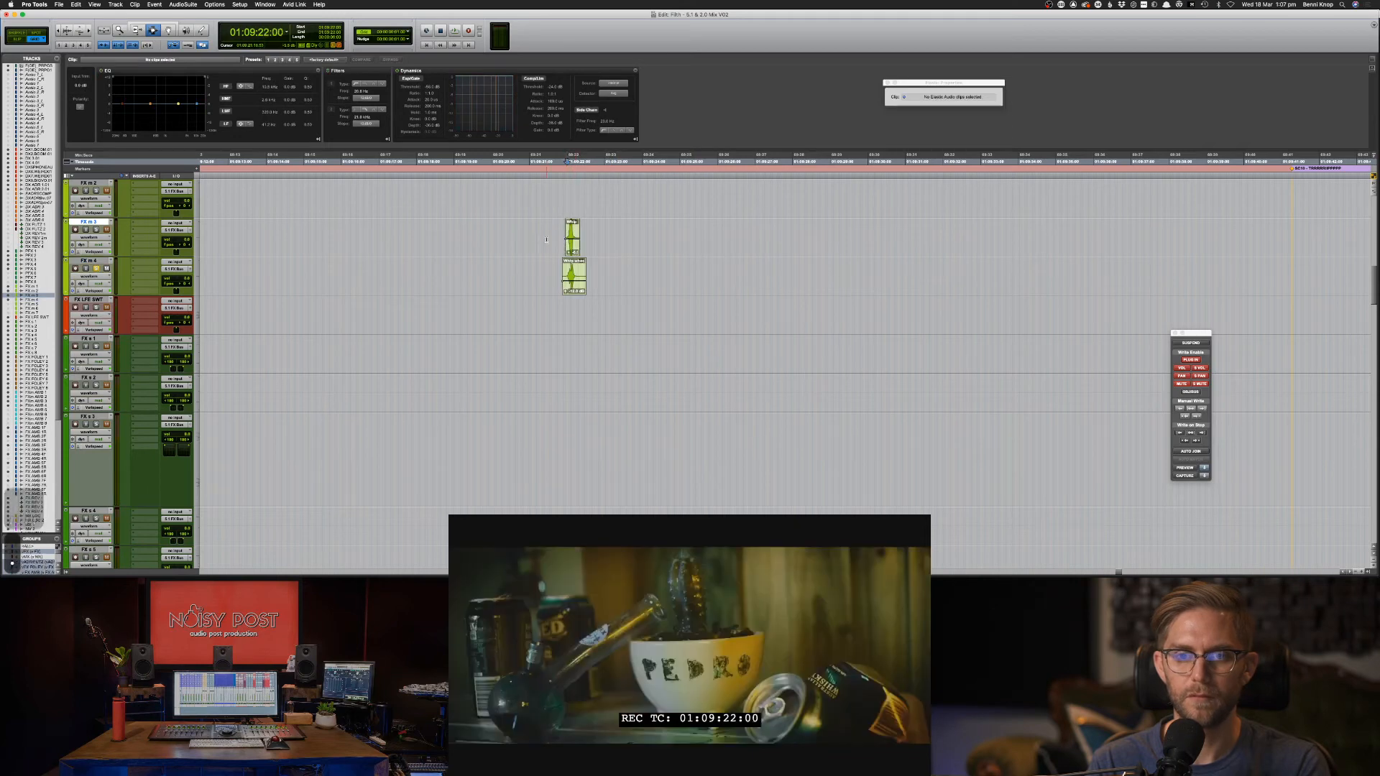
{"action": "left_click_drag", "start_coordinate": [543, 229], "coordinate": [601, 272]}
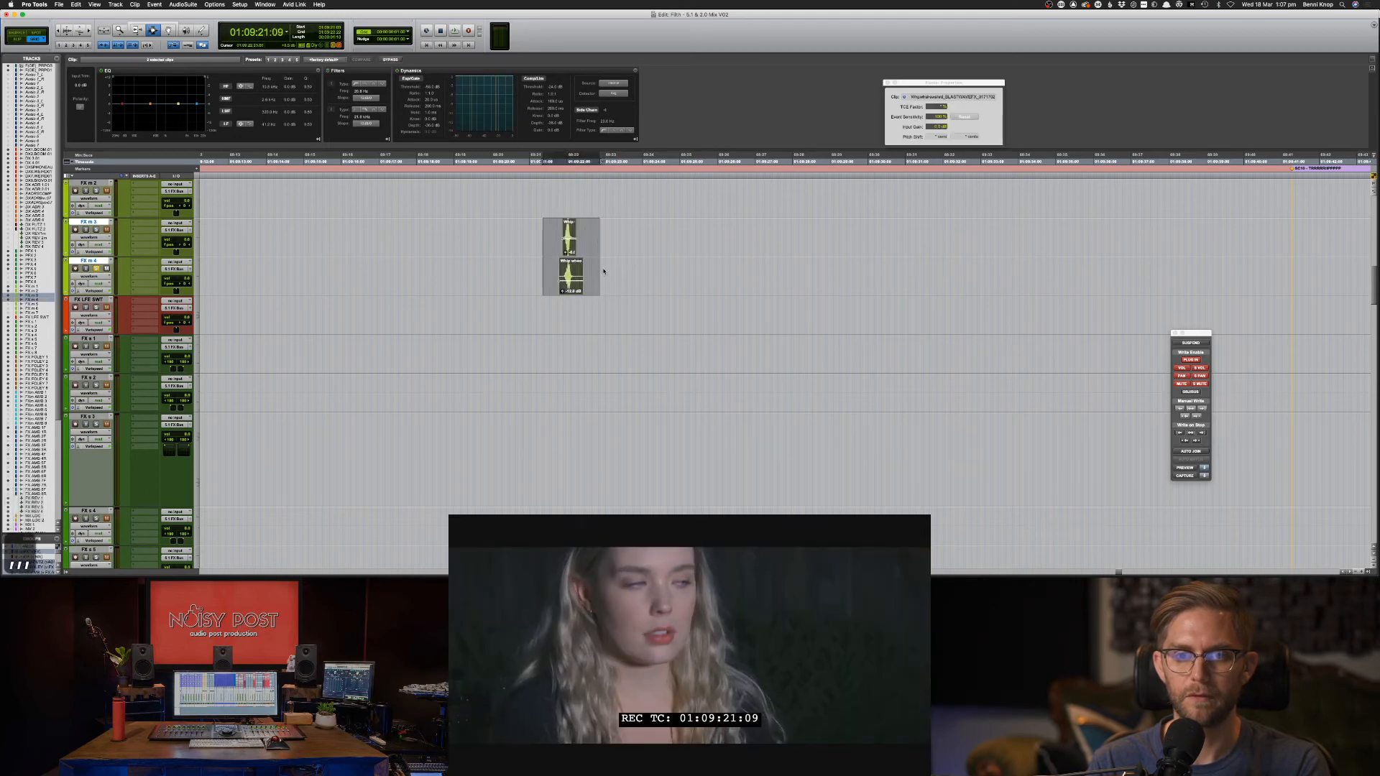
{"action": "key", "text": "m"}
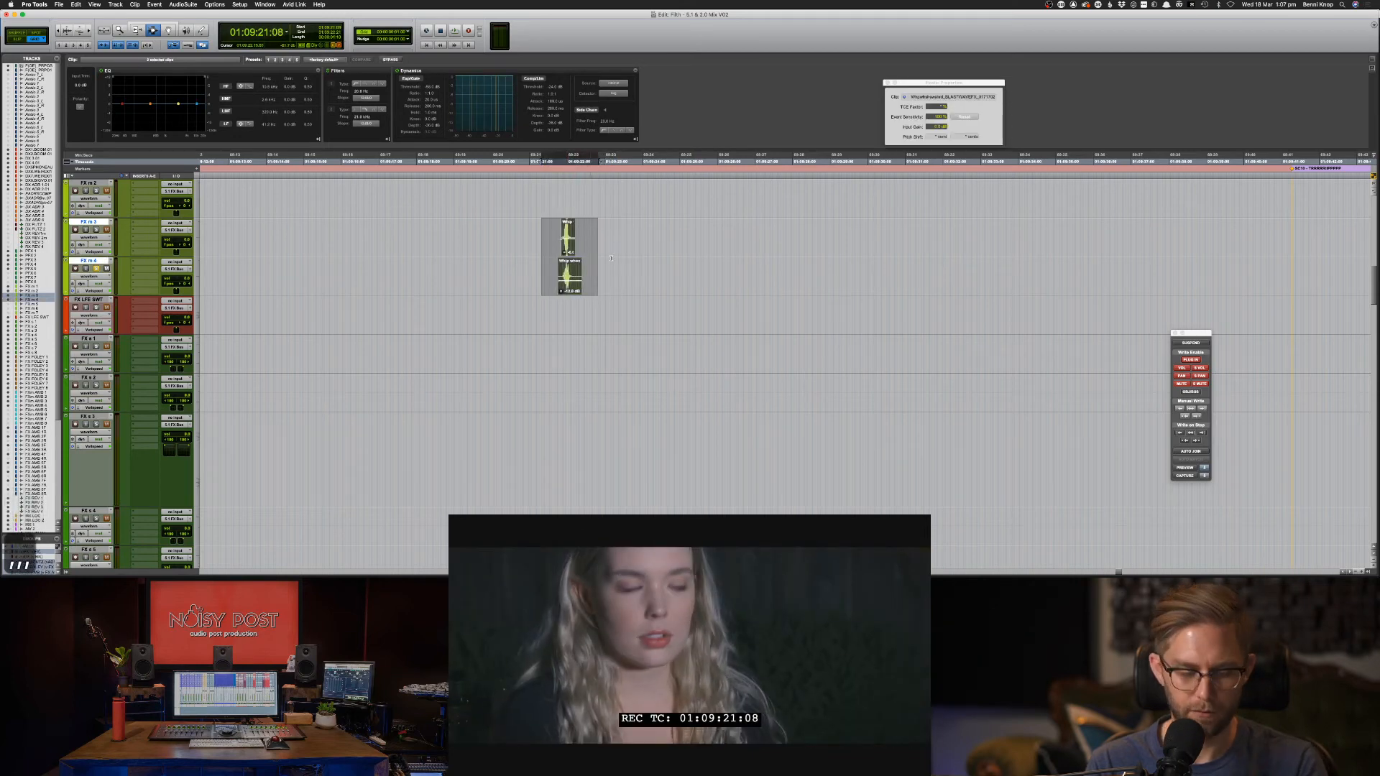
{"action": "key", "text": "super+d"}
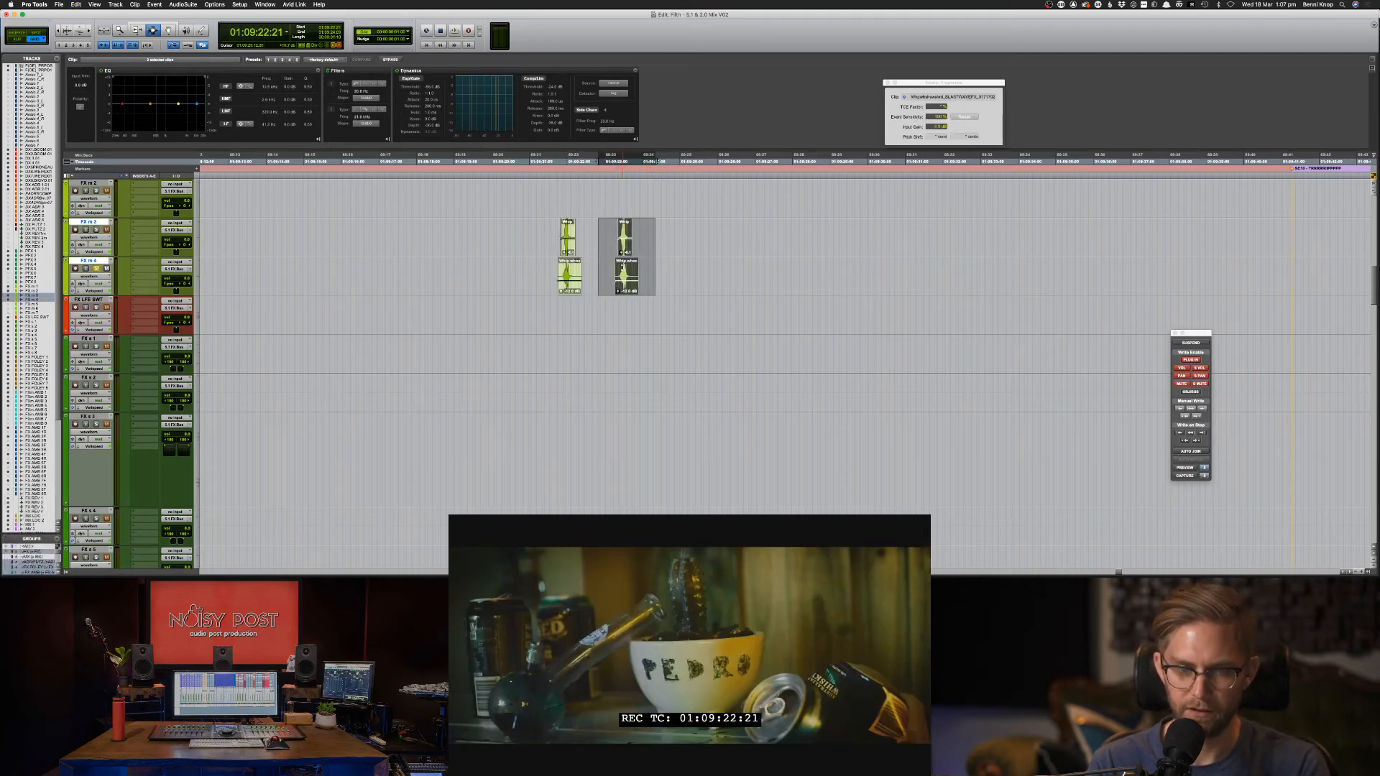
Add sync points to the FX m 4 and FX m 3 clips near 01:09:23:12.
{"action": "left_click", "coordinate": [624, 161]}
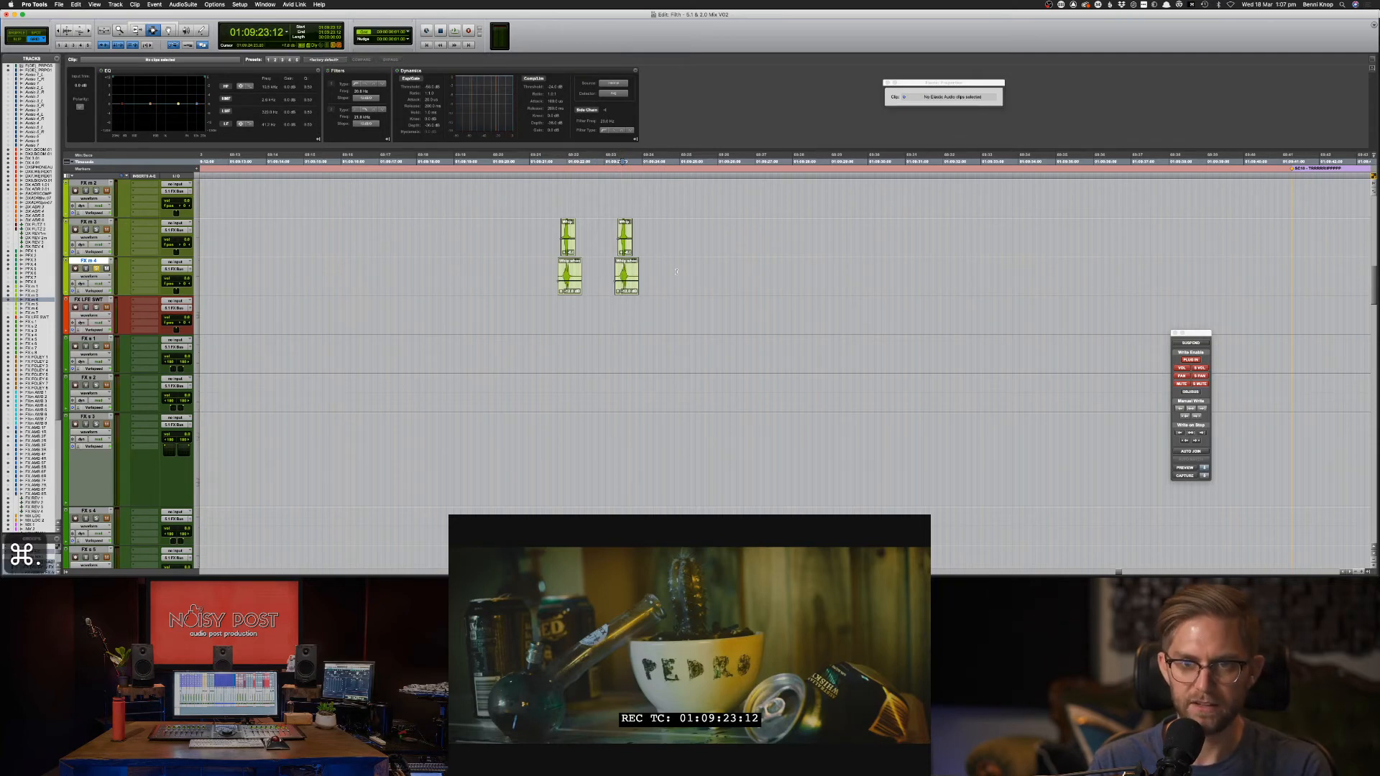
{"action": "key", "text": "super+bracketright"}
{"action": "key", "text": "super+bracketright"}
{"action": "key", "text": "super+bracketright"}
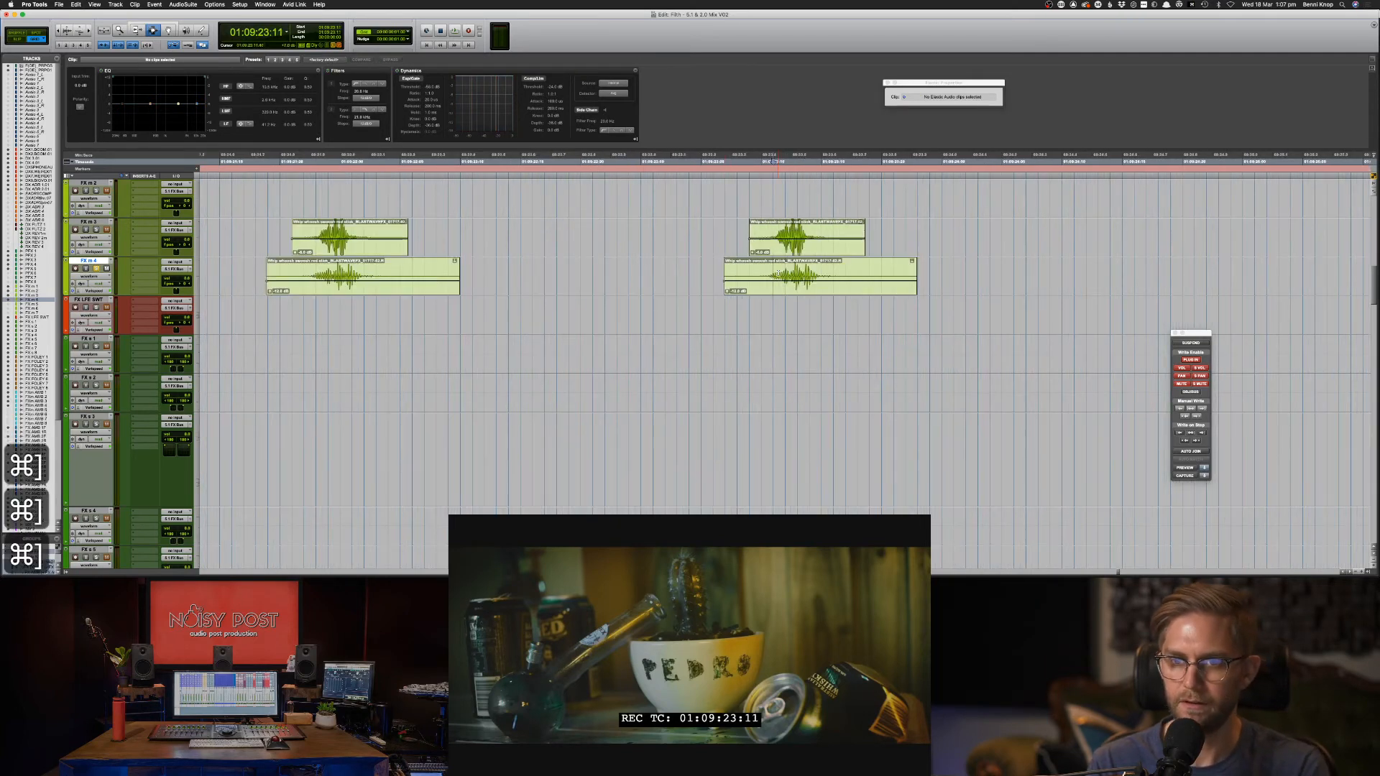
{"action": "left_click", "coordinate": [789, 270]}
{"action": "key", "text": "super+comma"}
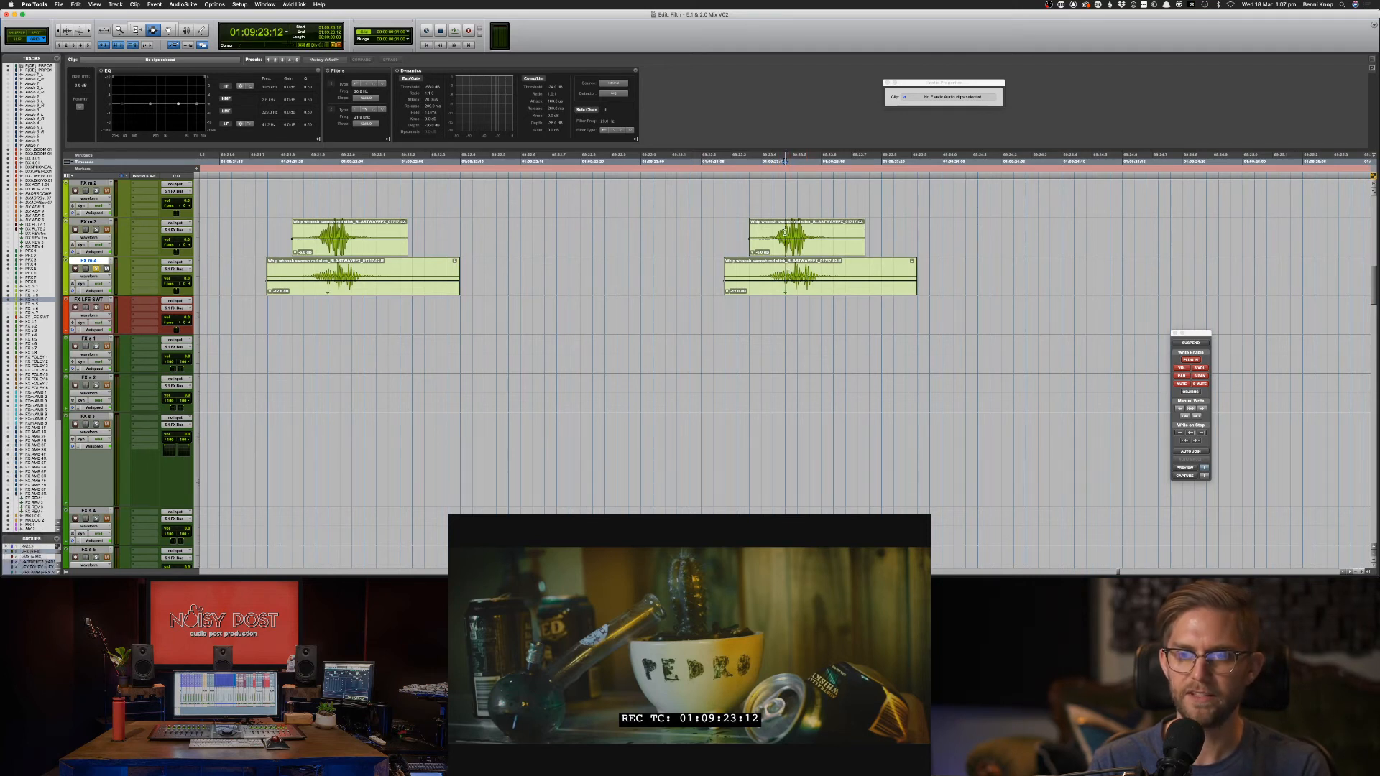
{"action": "key", "text": "p"}
{"action": "key", "text": "super+comma"}
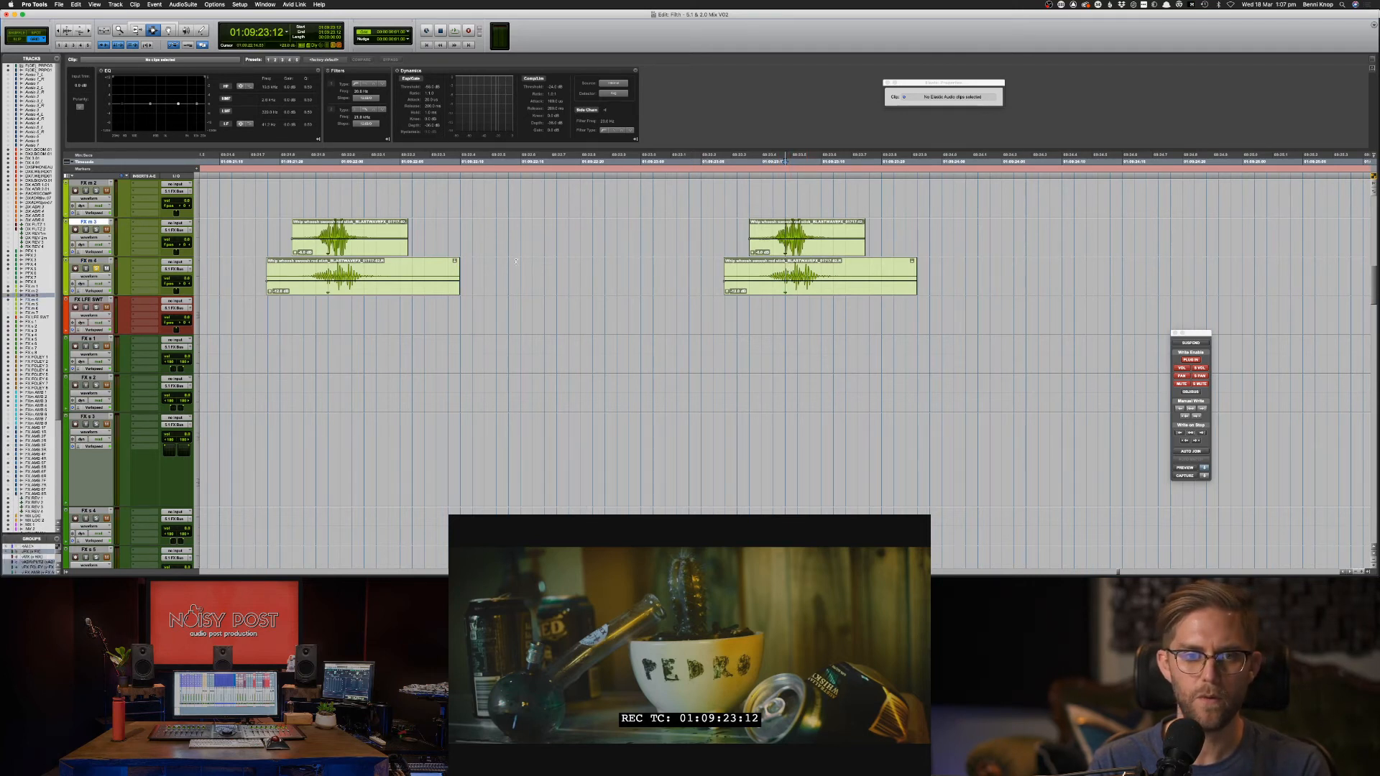
Audition the later whoosh from around 01:09:24:00 to check its sync.
{"action": "left_click_drag", "start_coordinate": [774, 252], "coordinate": [847, 246]}
{"action": "left_click", "coordinate": [940, 238]}
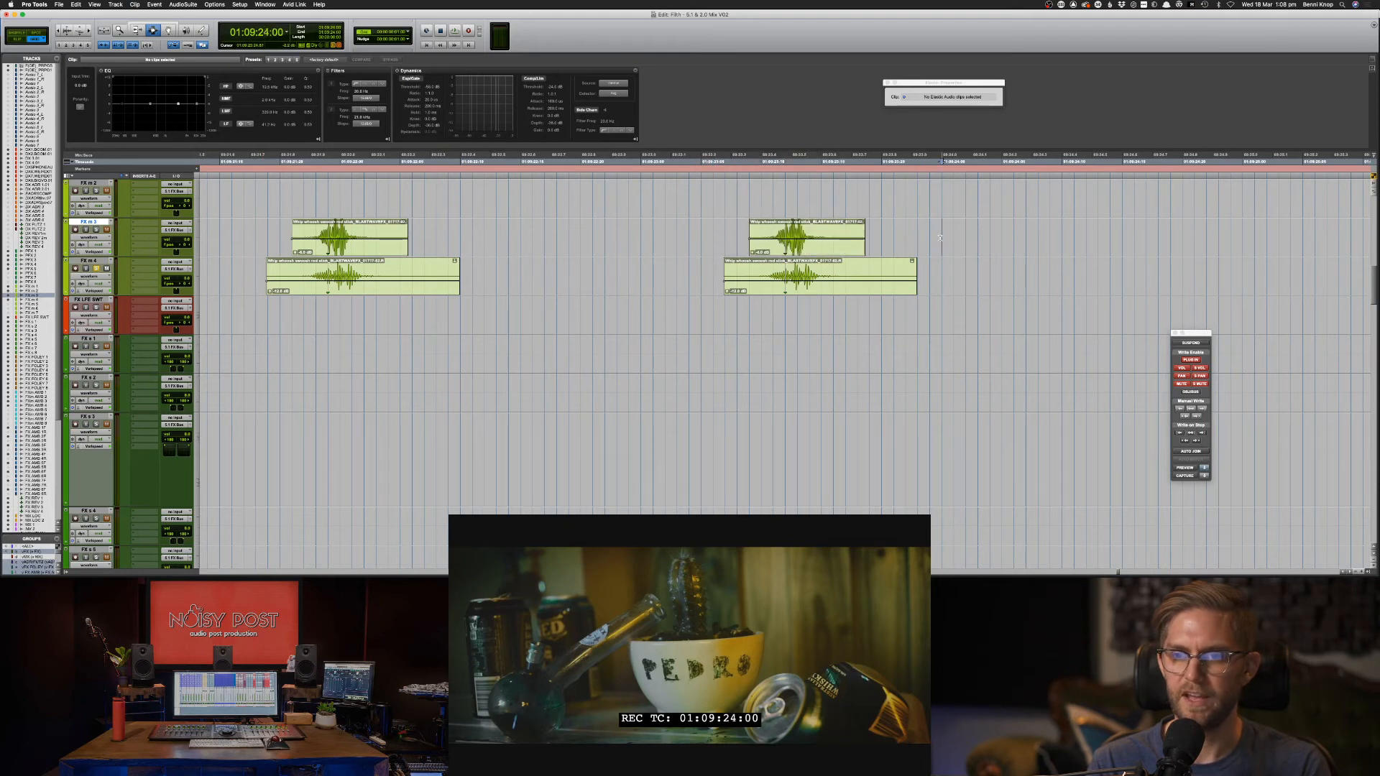
{"action": "key", "text": "space"}
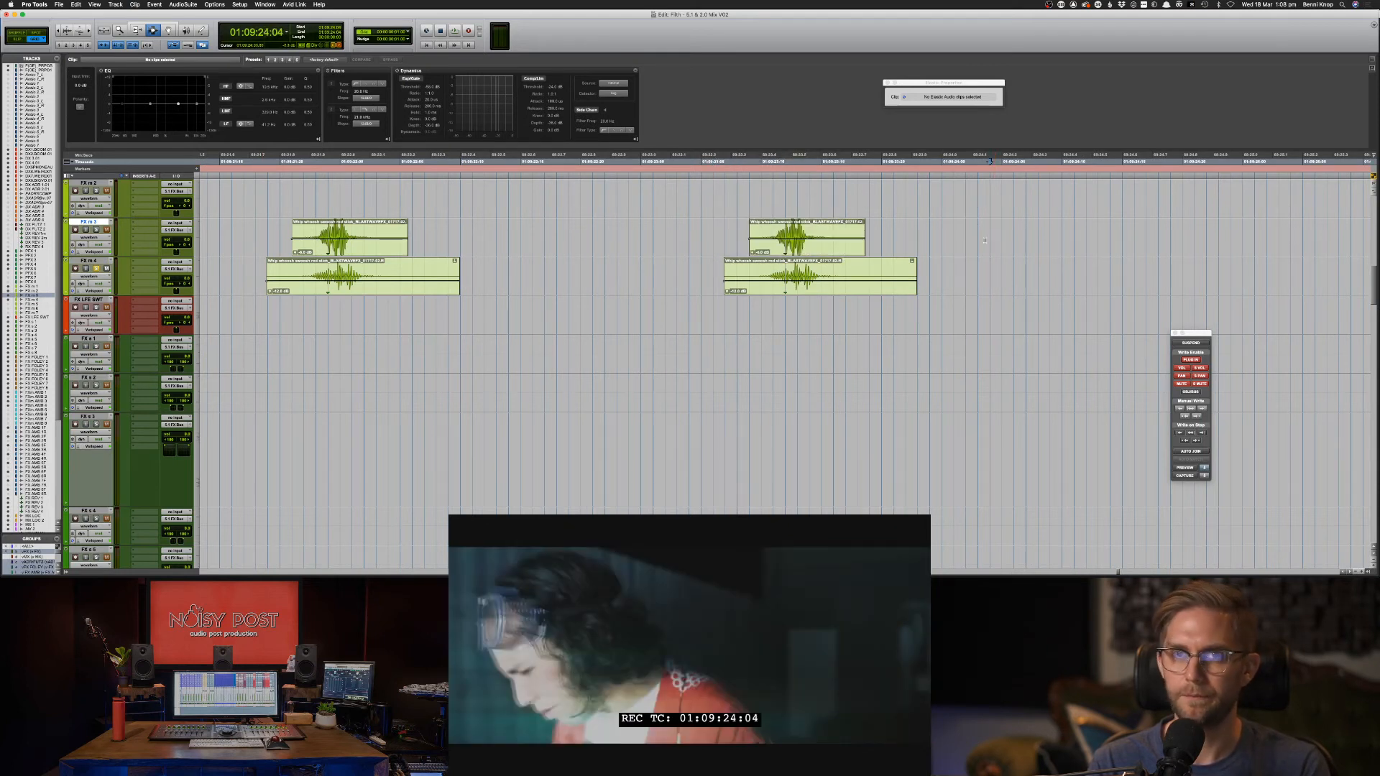
{"action": "left_click", "coordinate": [961, 241]}
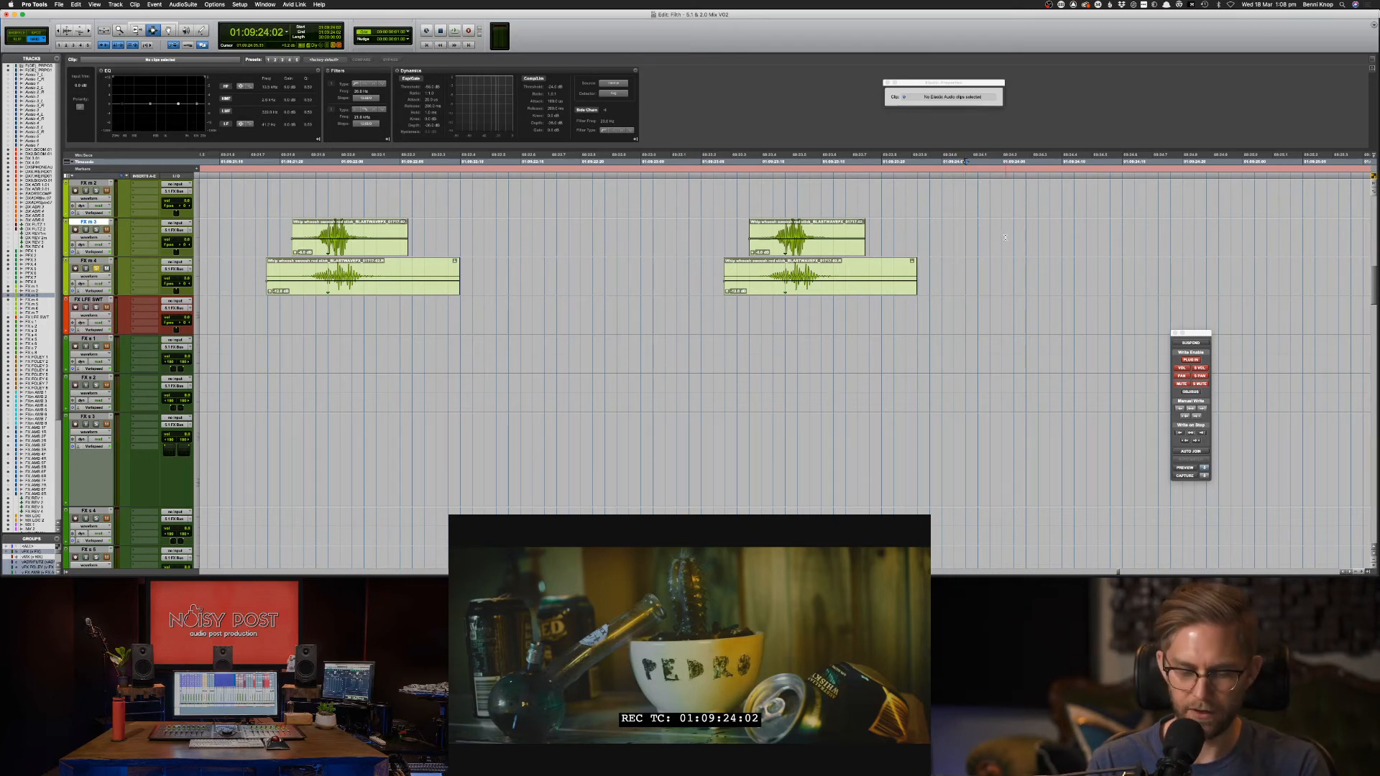
{"action": "key", "text": "space"}
Set the edit position at 01:09:24:04 beside the later FX m 3 clip.
{"action": "left_click", "coordinate": [977, 241]}
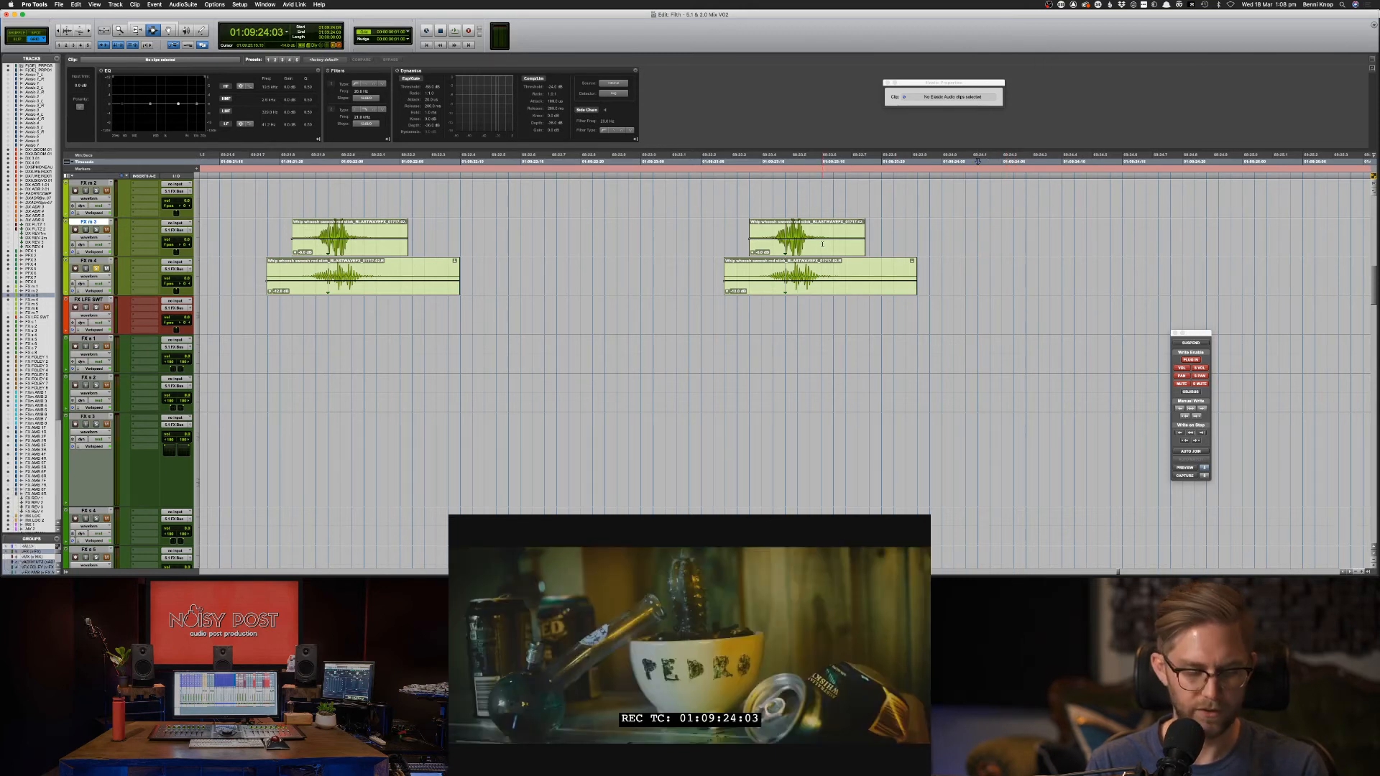
{"action": "key", "text": "alt+F8"}
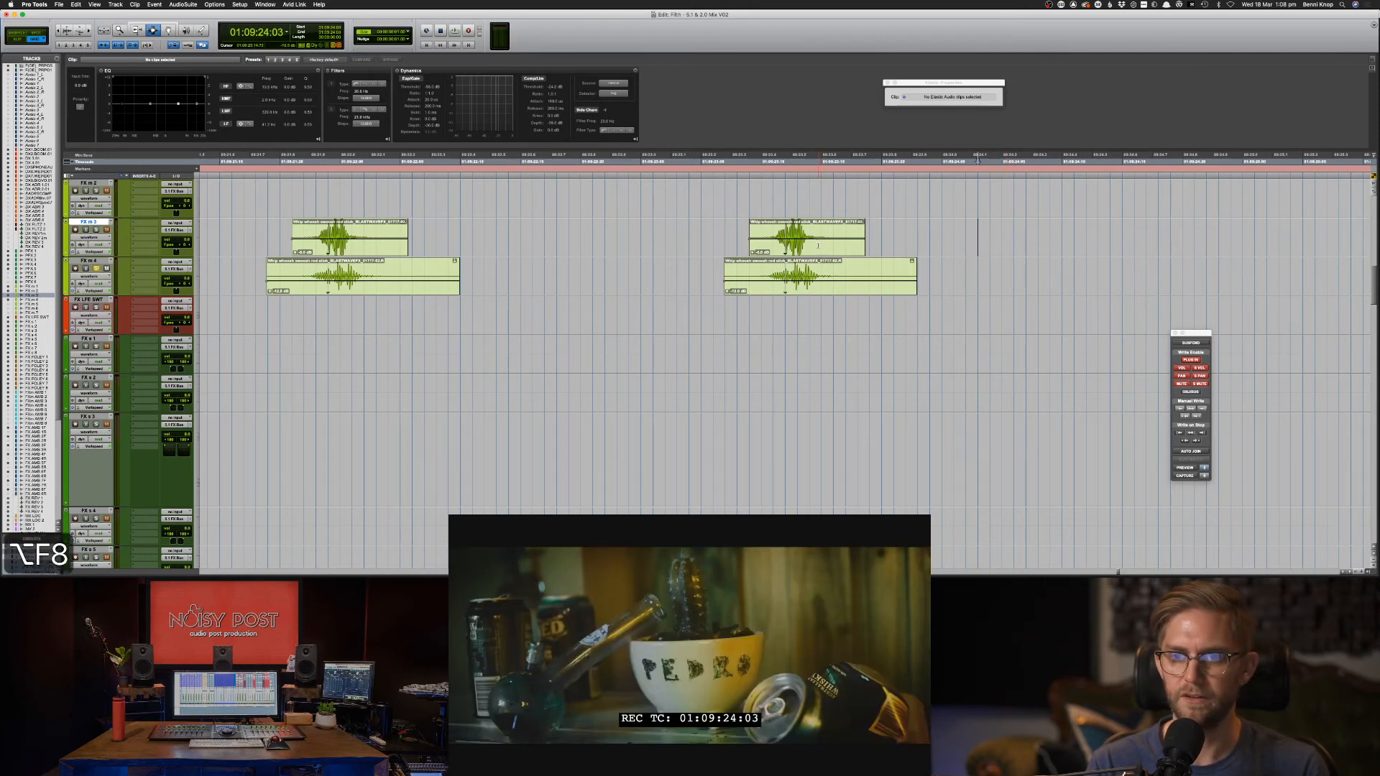
{"action": "key", "text": "F8"}
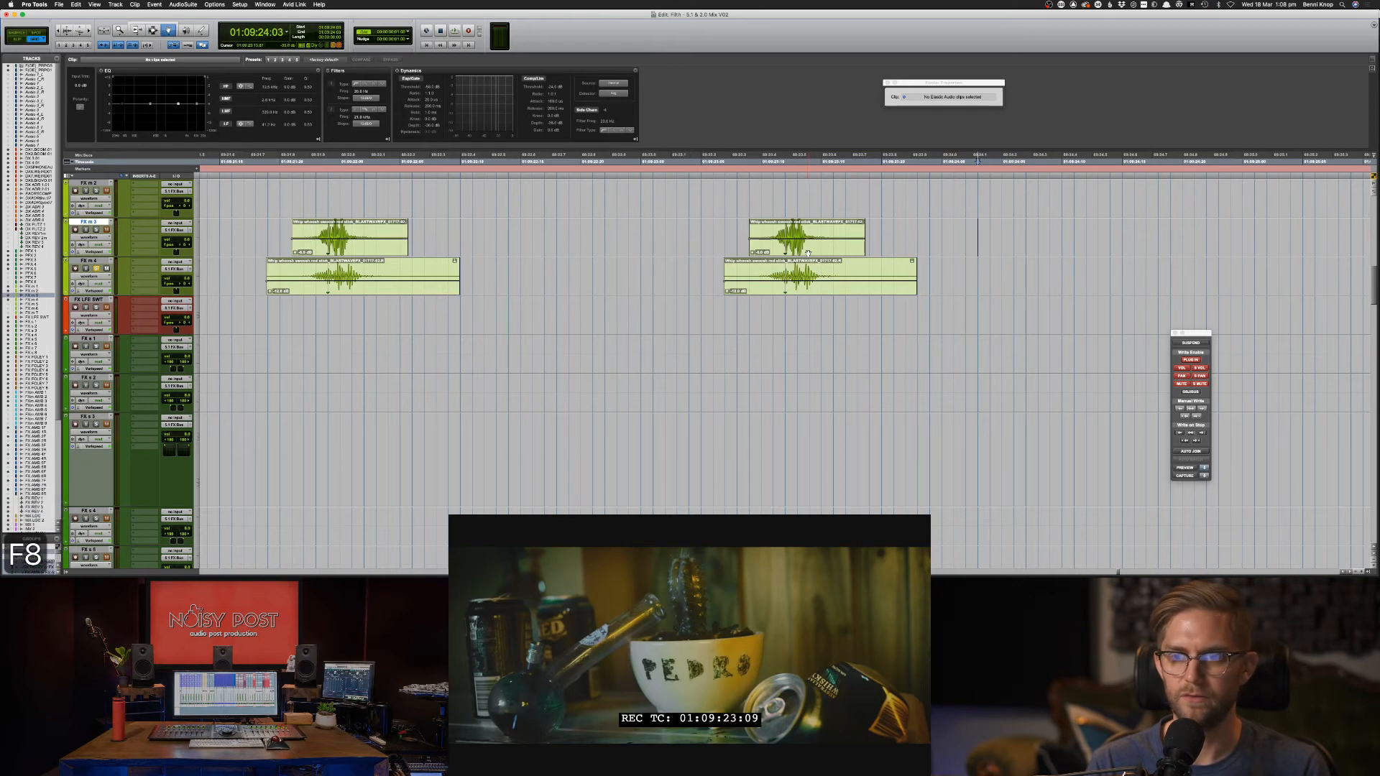
{"action": "left_click", "coordinate": [808, 253]}
{"action": "key", "text": "F7"}
{"action": "left_click", "coordinate": [1013, 242]}
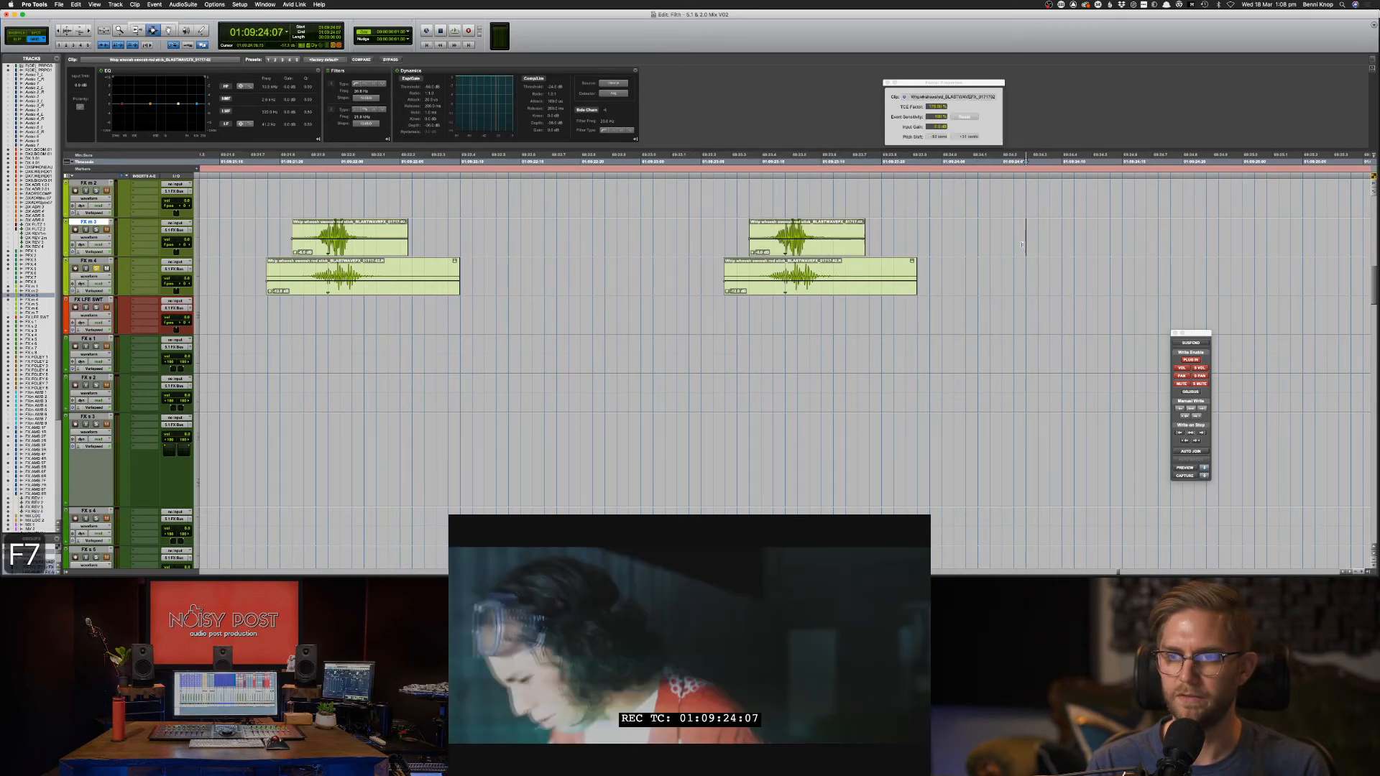
{"action": "key", "text": "comma"}
{"action": "key", "text": "comma"}
{"action": "key", "text": "comma"}
{"action": "key", "text": "comma"}
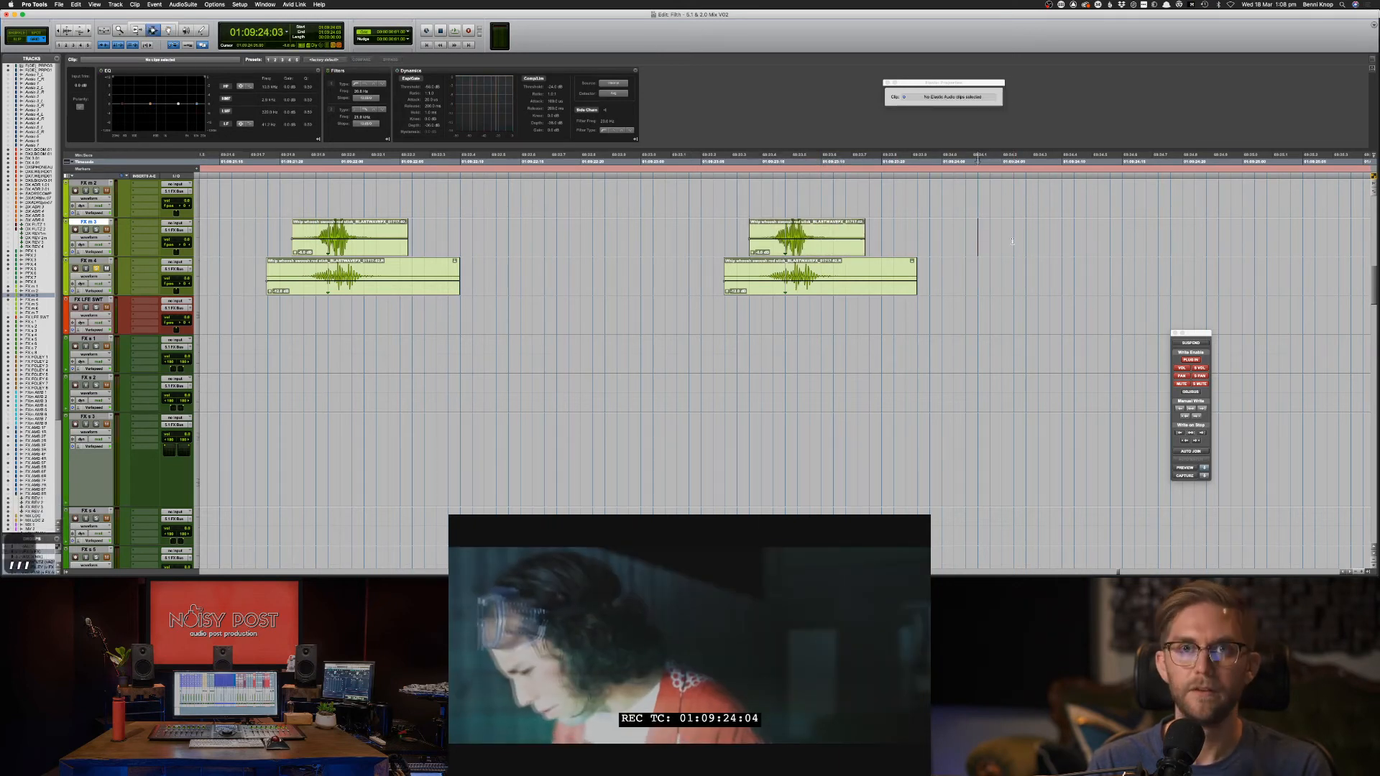
{"action": "key", "text": "period"}
{"action": "key", "text": "period"}
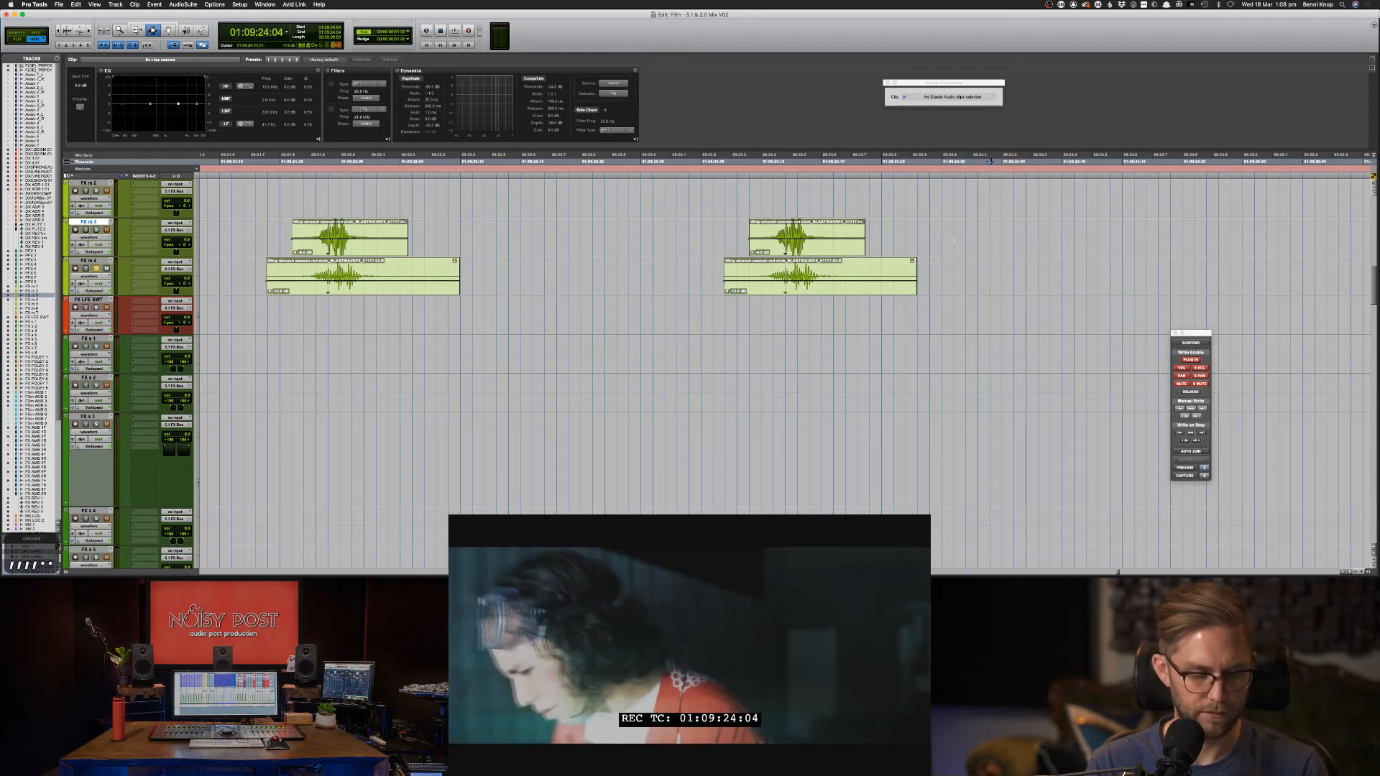
Snap the FX m 3 and FX m 4 clips to the edit position, then nudge the later ones earlier.
{"action": "key", "text": "F8"}
{"action": "left_click", "coordinate": [848, 250], "text": "ctrl"}
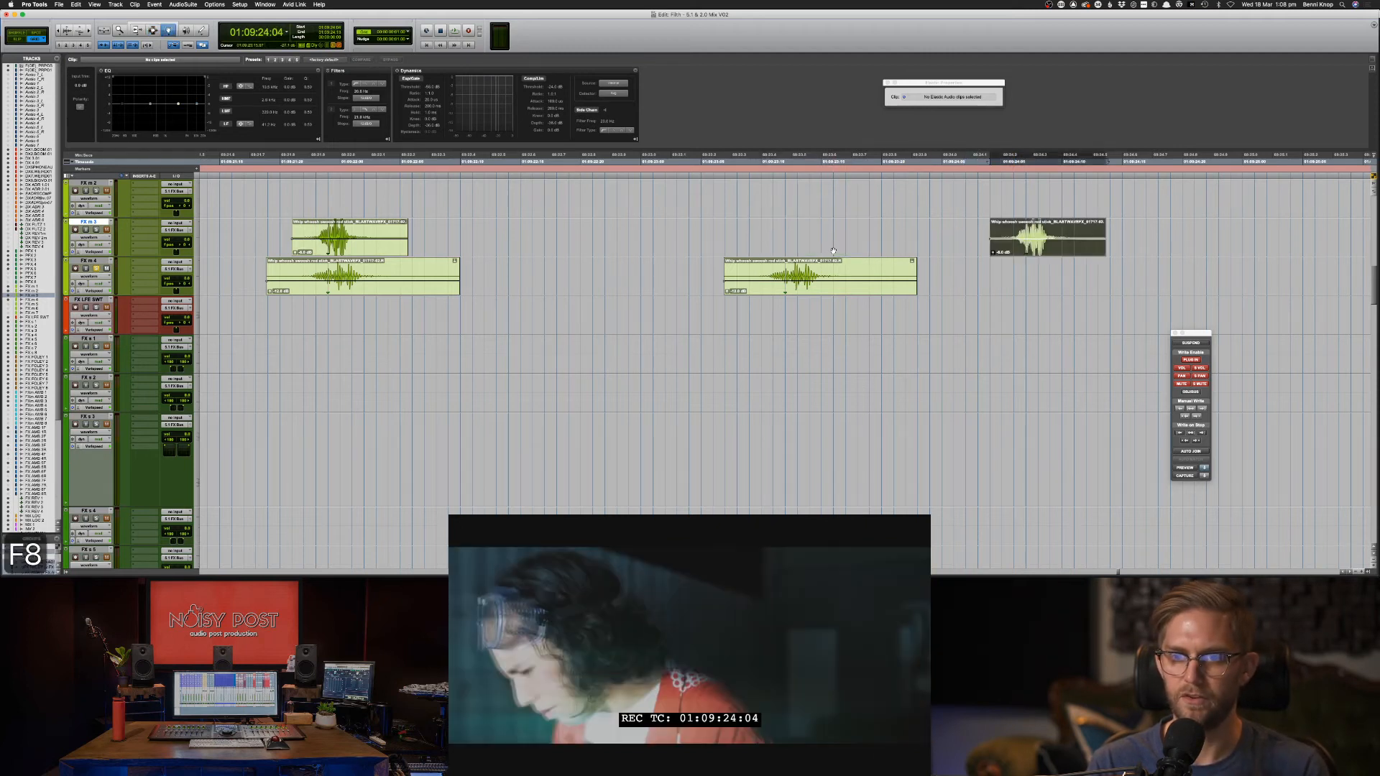
{"action": "left_click", "coordinate": [871, 274], "text": "ctrl"}
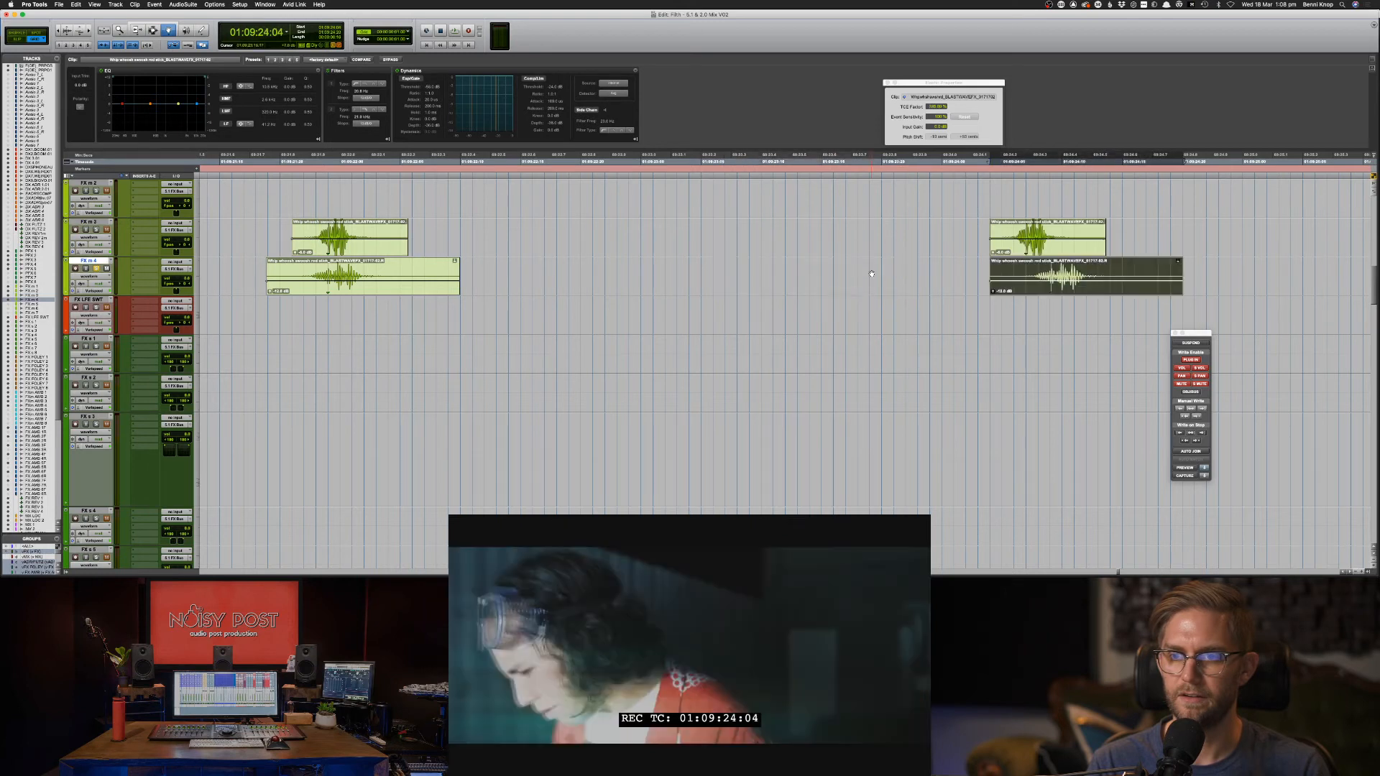
{"action": "left_click", "coordinate": [1008, 251]}
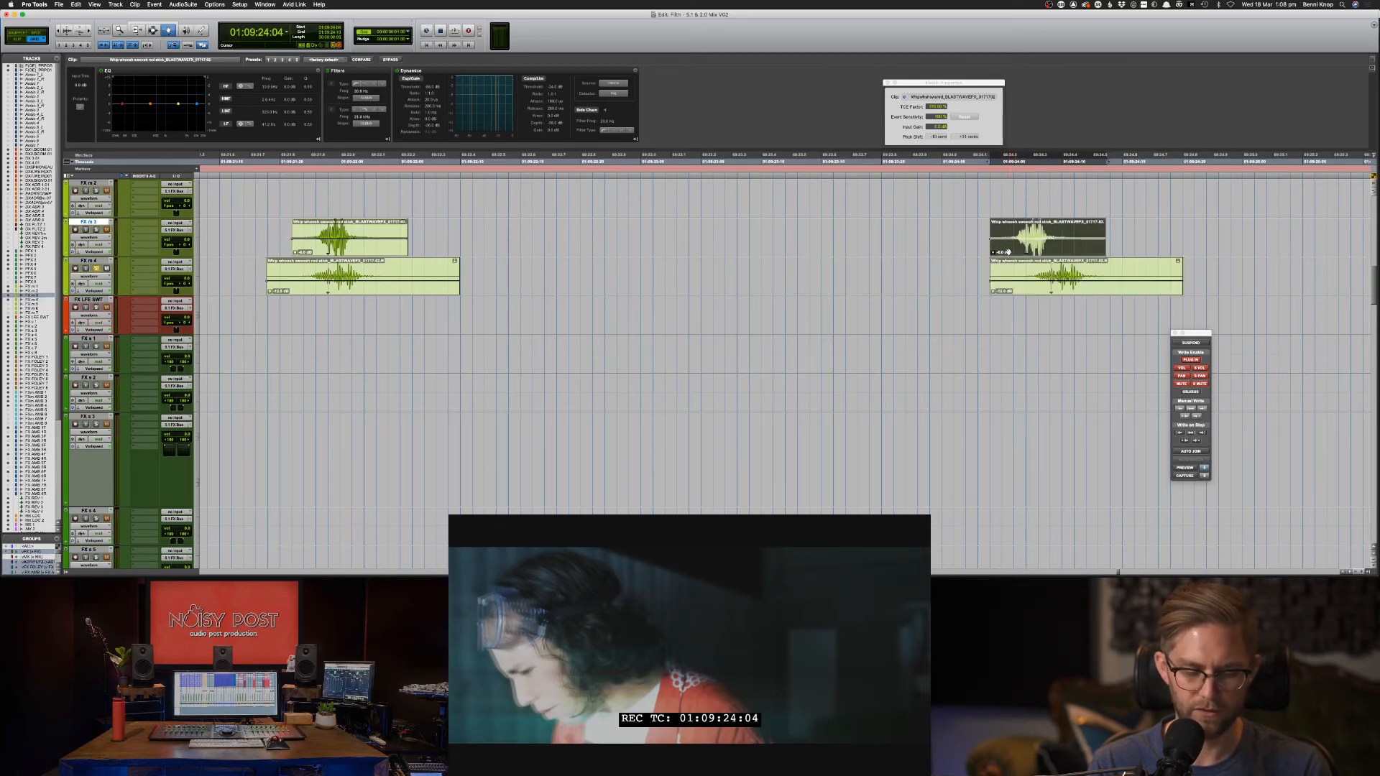
{"action": "key", "text": "minus"}
{"action": "key", "text": "minus"}
{"action": "key", "text": "minus"}
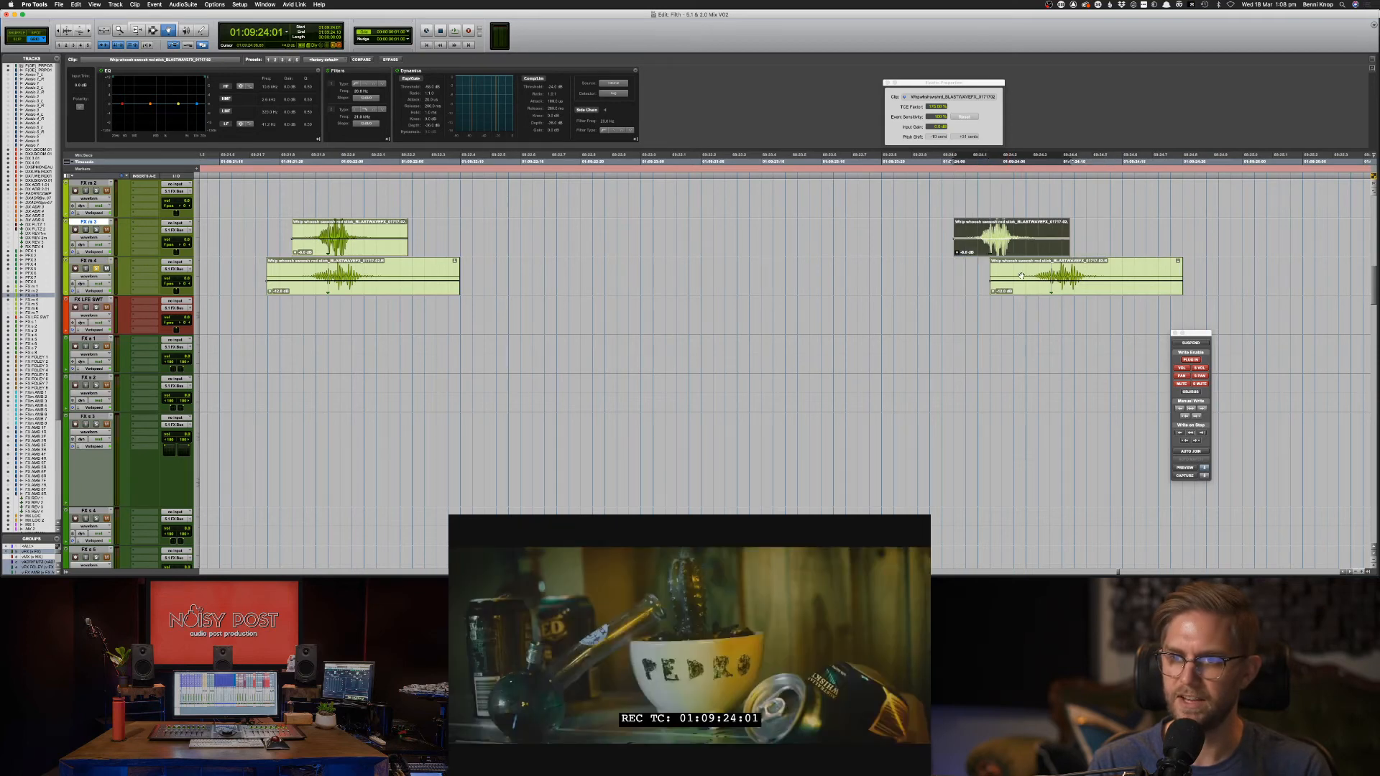
{"action": "left_click", "coordinate": [1022, 276]}
{"action": "key", "text": "minus"}
{"action": "key", "text": "minus"}
{"action": "key", "text": "minus"}
{"action": "key", "text": "minus"}
{"action": "key", "text": "minus"}
{"action": "key", "text": "minus"}
{"action": "key", "text": "minus"}
{"action": "key", "text": "minus"}
{"action": "key", "text": "F7"}
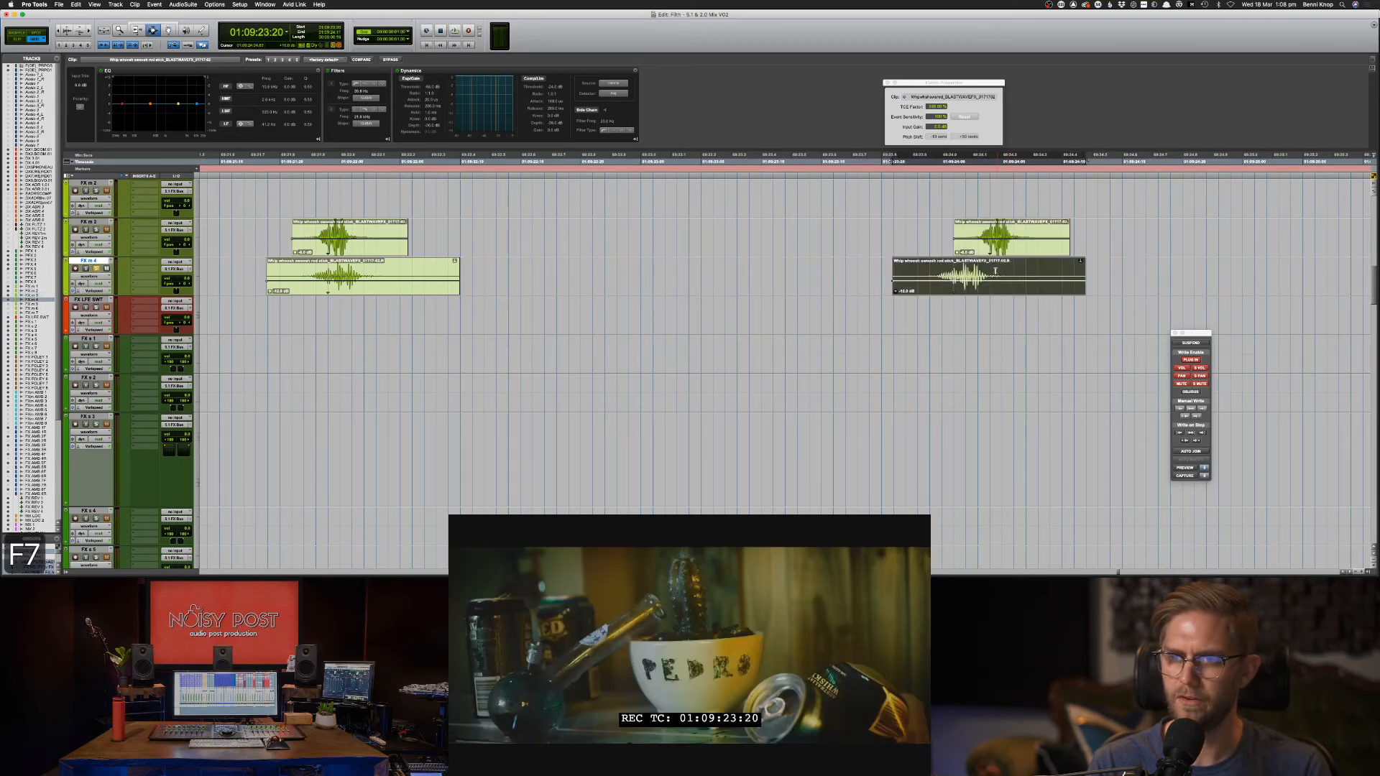
{"action": "left_click", "coordinate": [993, 272]}
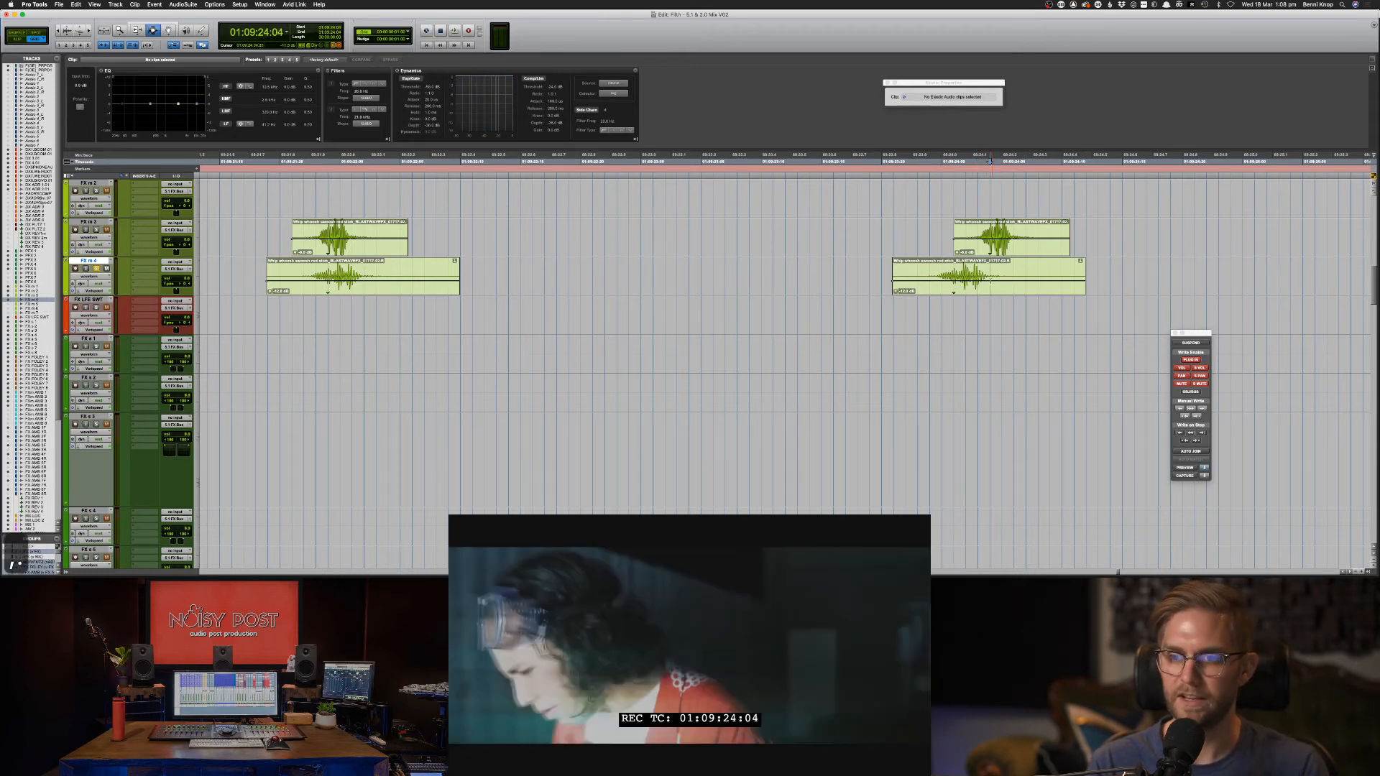
Drag the right FX m 4 whoosh about 3 frames later and audition it.
{"action": "key", "text": "F8"}
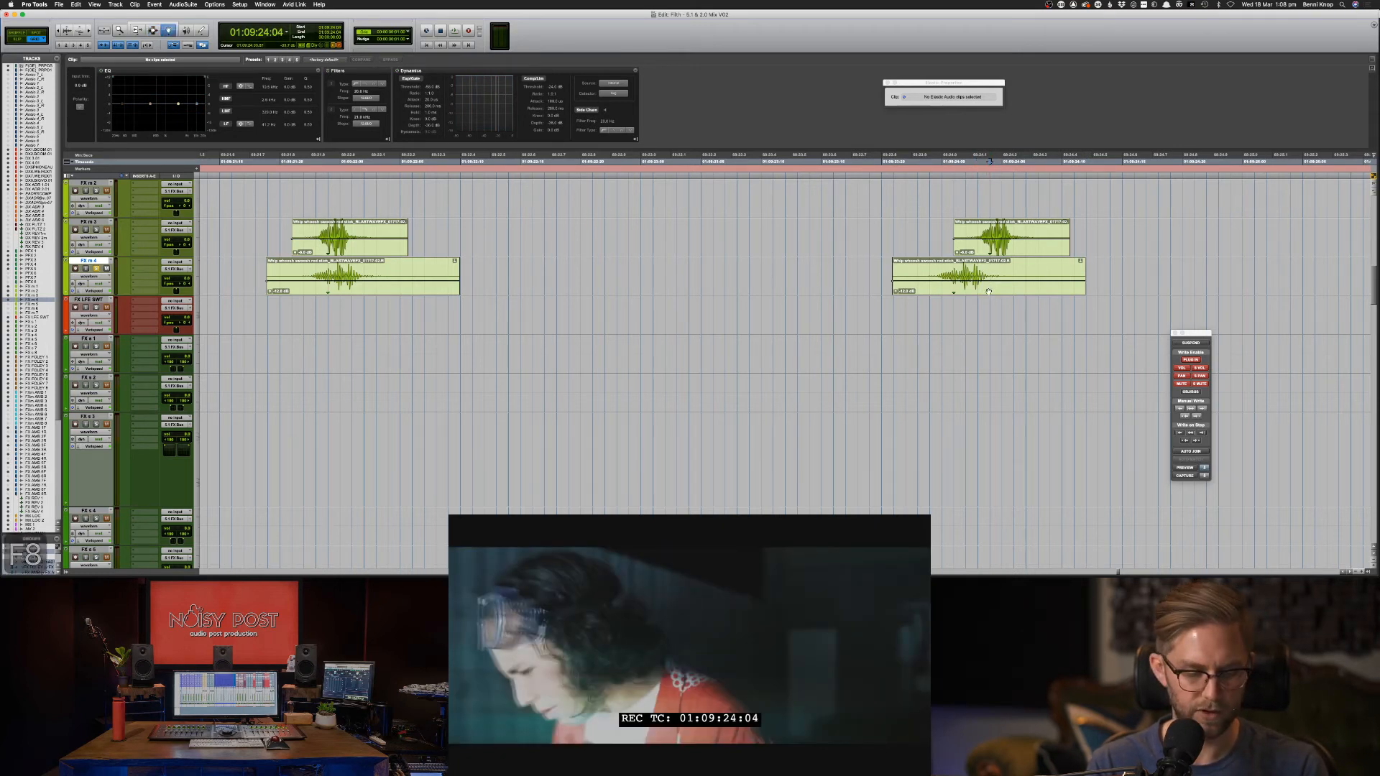
{"action": "left_click_drag", "start_coordinate": [989, 291], "coordinate": [1026, 292]}
{"action": "key", "text": "F7"}
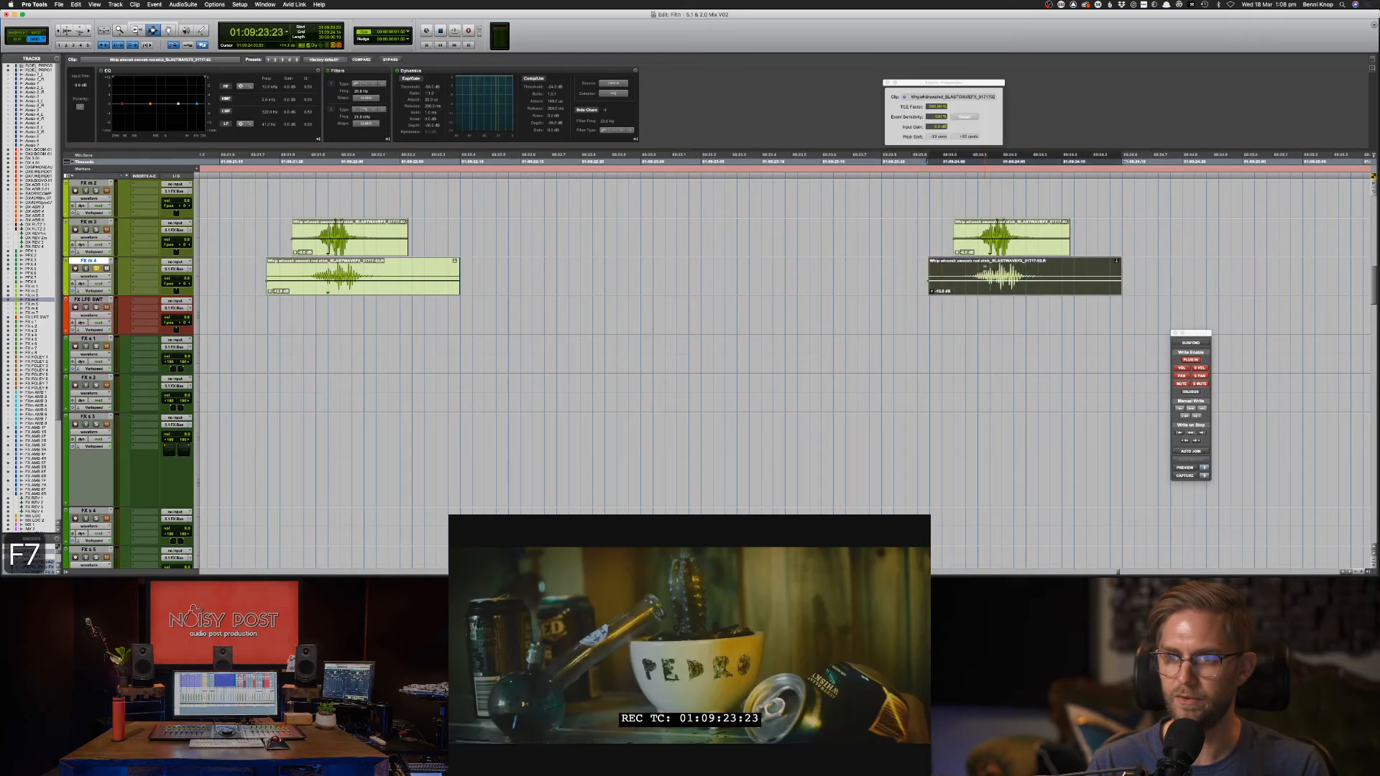
{"action": "left_click", "coordinate": [990, 291]}
{"action": "key", "text": "space"}
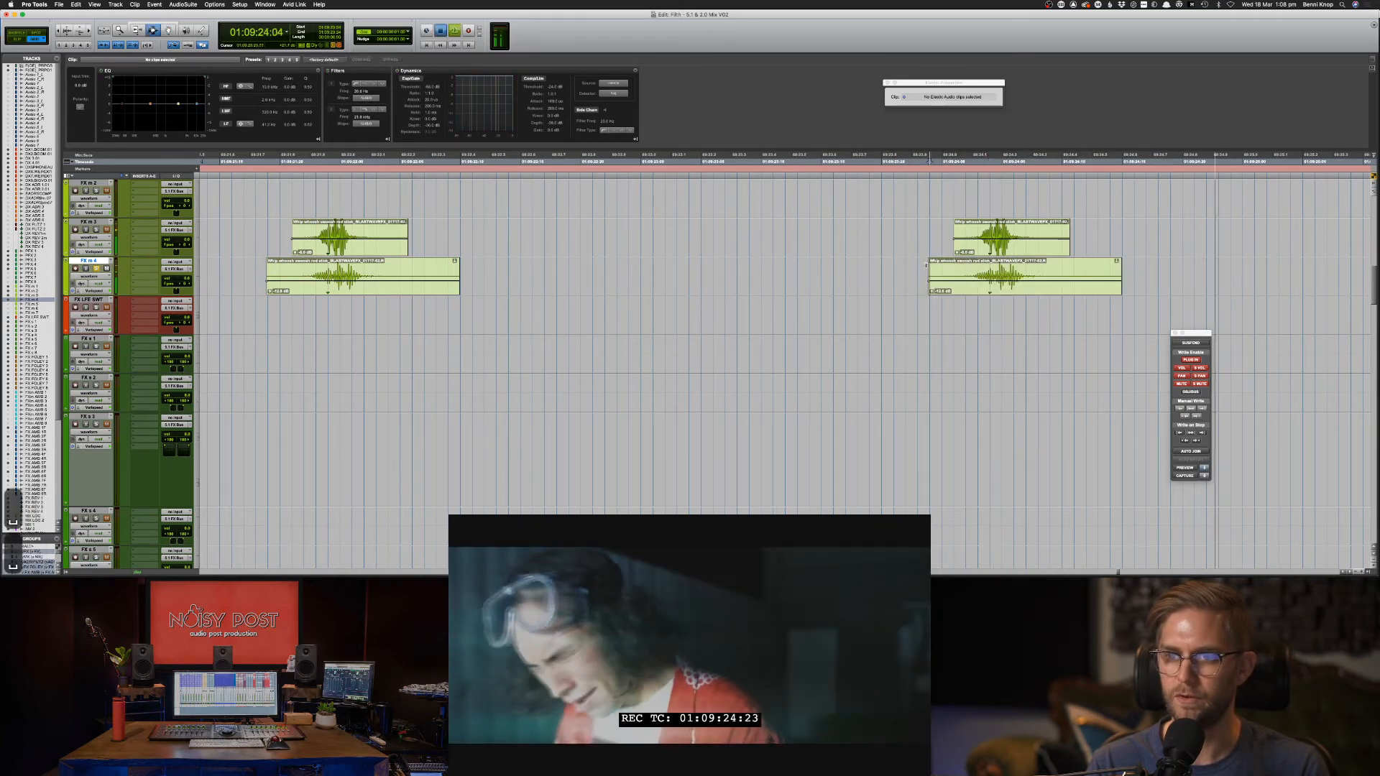
{"action": "key", "text": "space"}
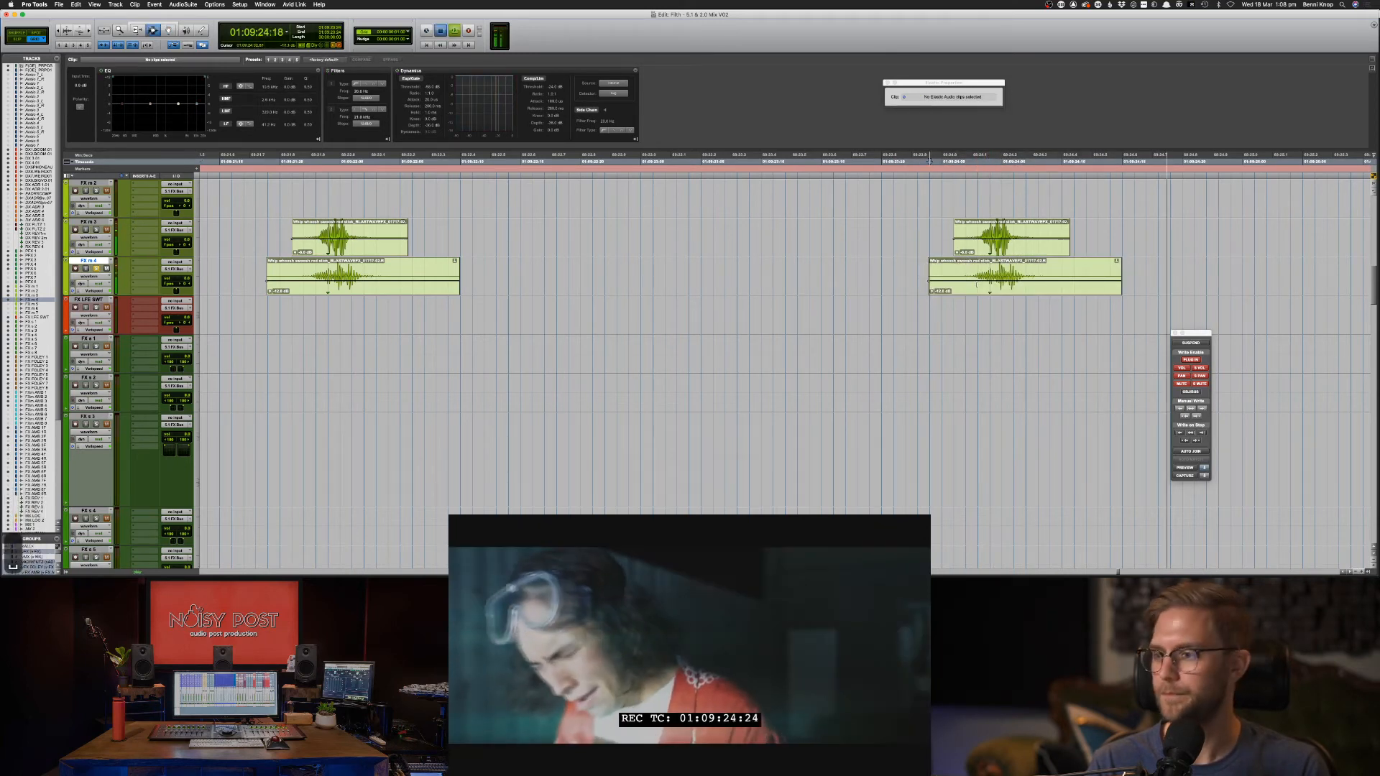
{"action": "key", "text": "space"}
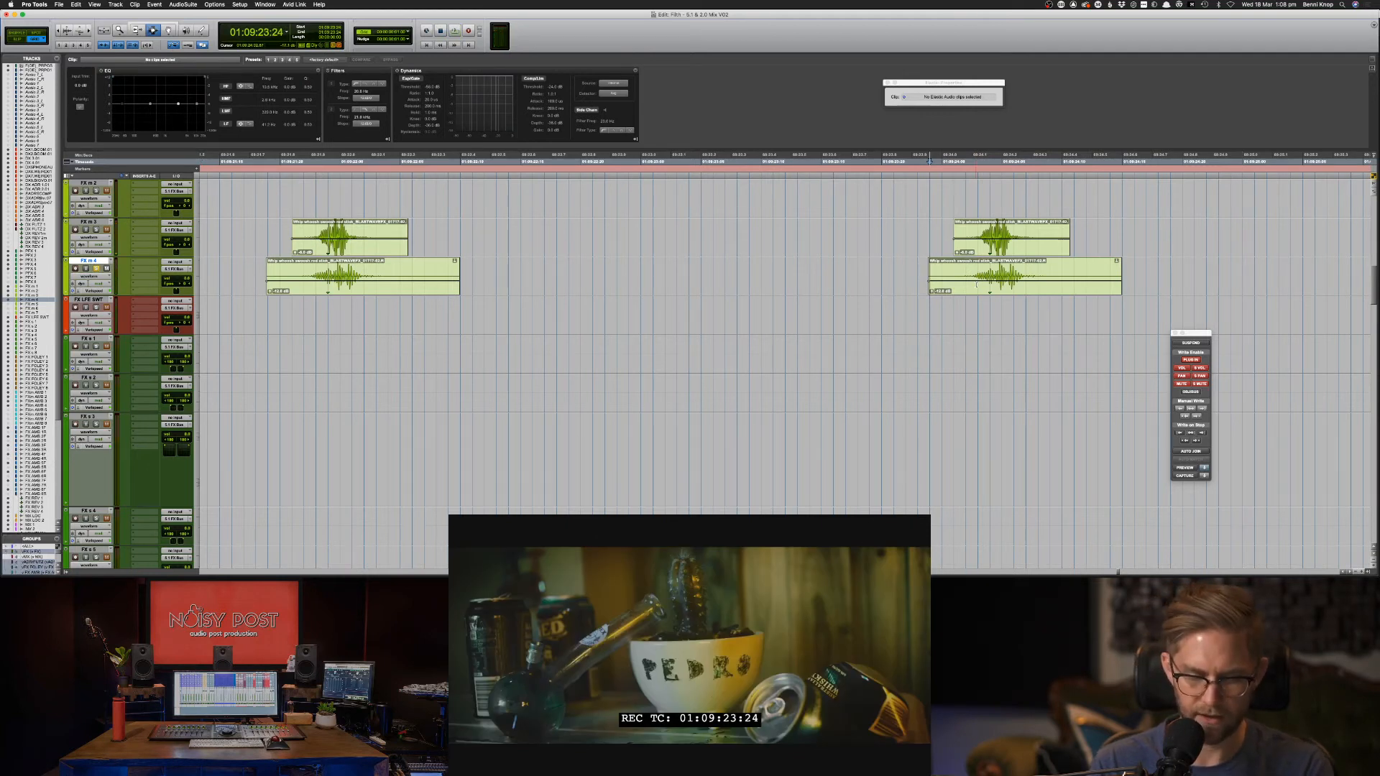
Undo the trial moves, then try aligning the whoosh's sync point to the picture cut and undo it.
{"action": "double_click", "coordinate": [977, 285]}
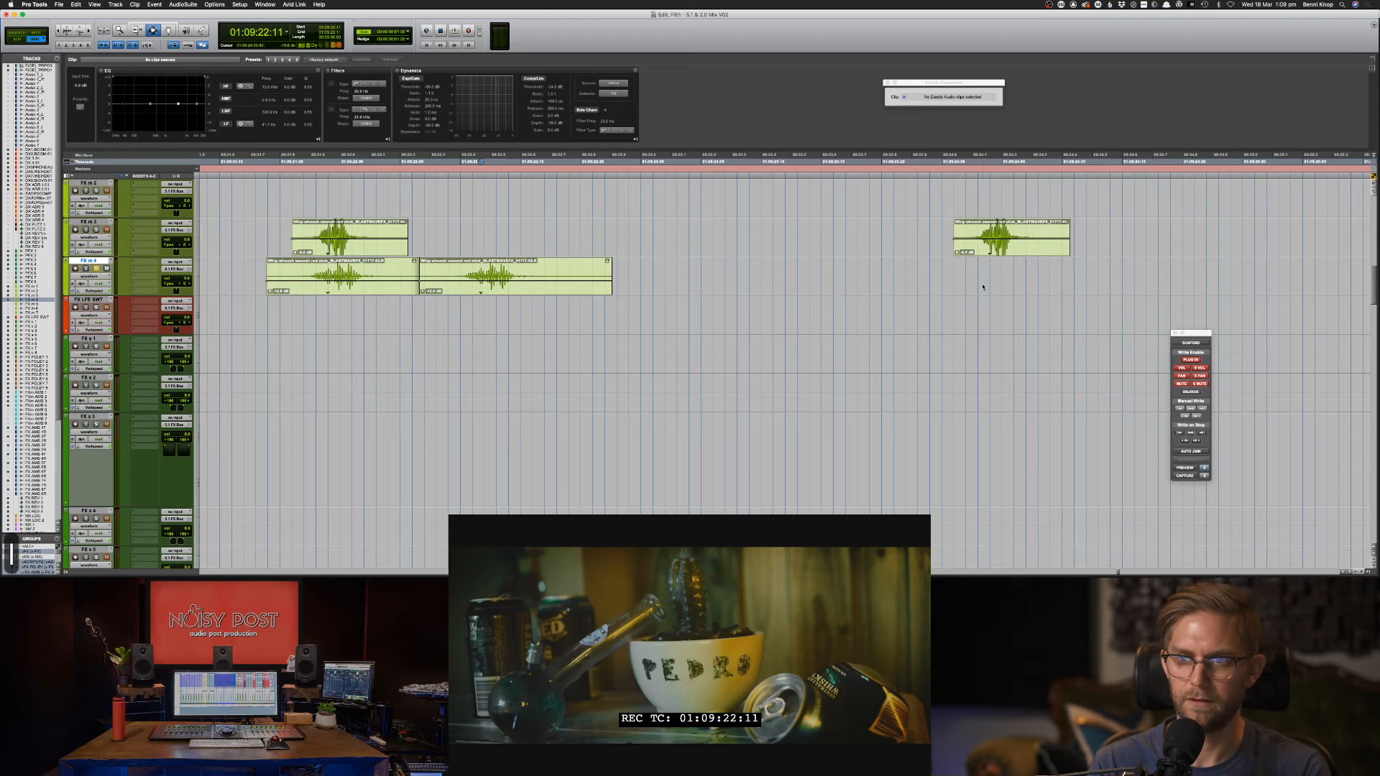
{"action": "key", "text": "super+z"}
{"action": "key", "text": "super+z"}
{"action": "key", "text": "super+z"}
{"action": "key", "text": "super+z"}
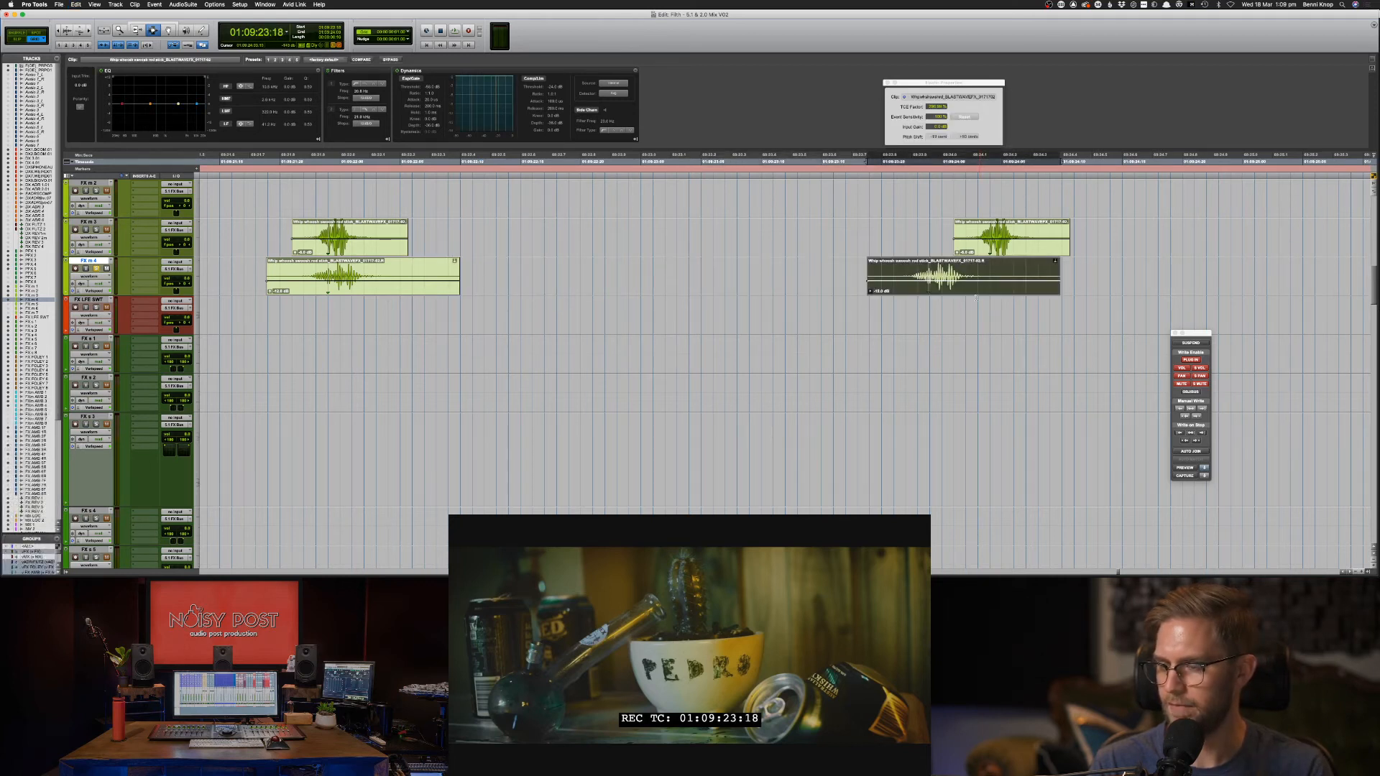
{"action": "key", "text": "super+z"}
{"action": "key", "text": "F7"}
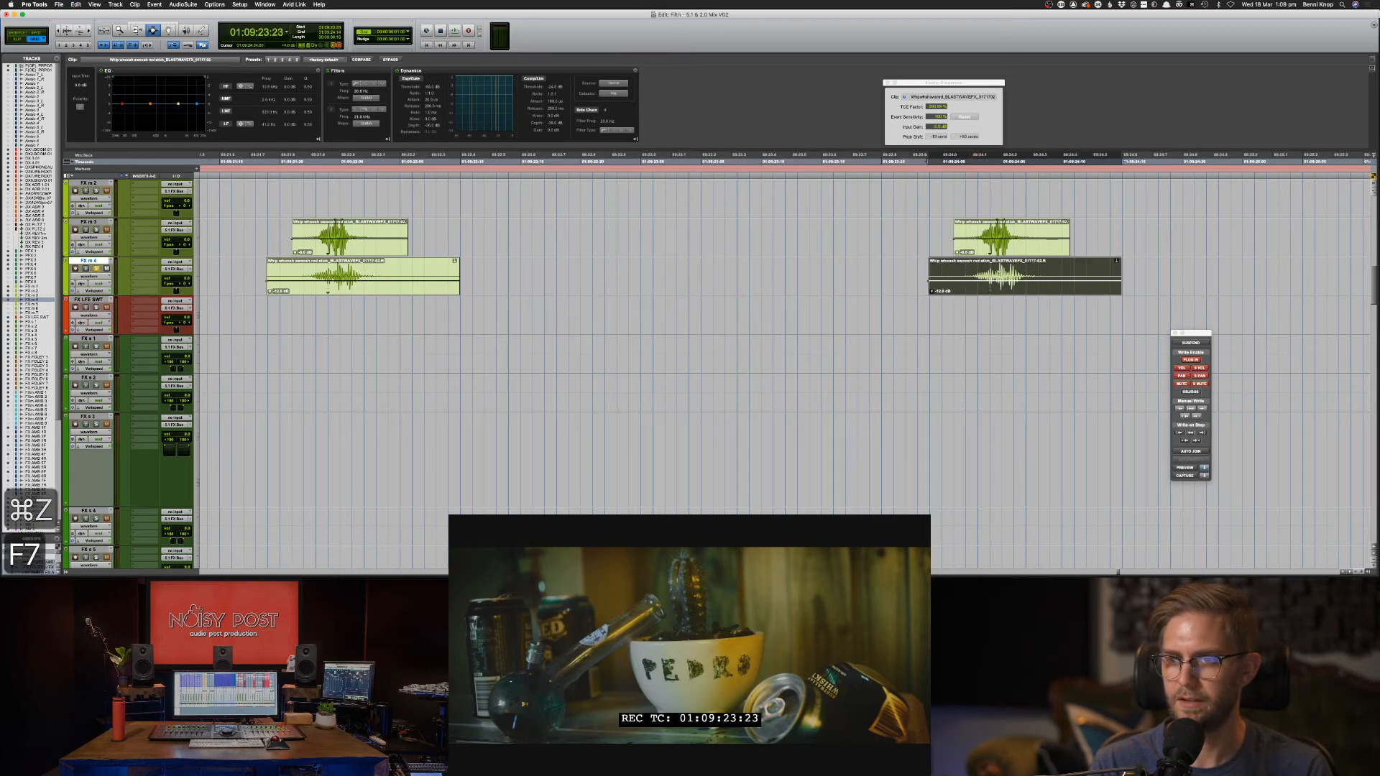
{"action": "left_click", "coordinate": [991, 282]}
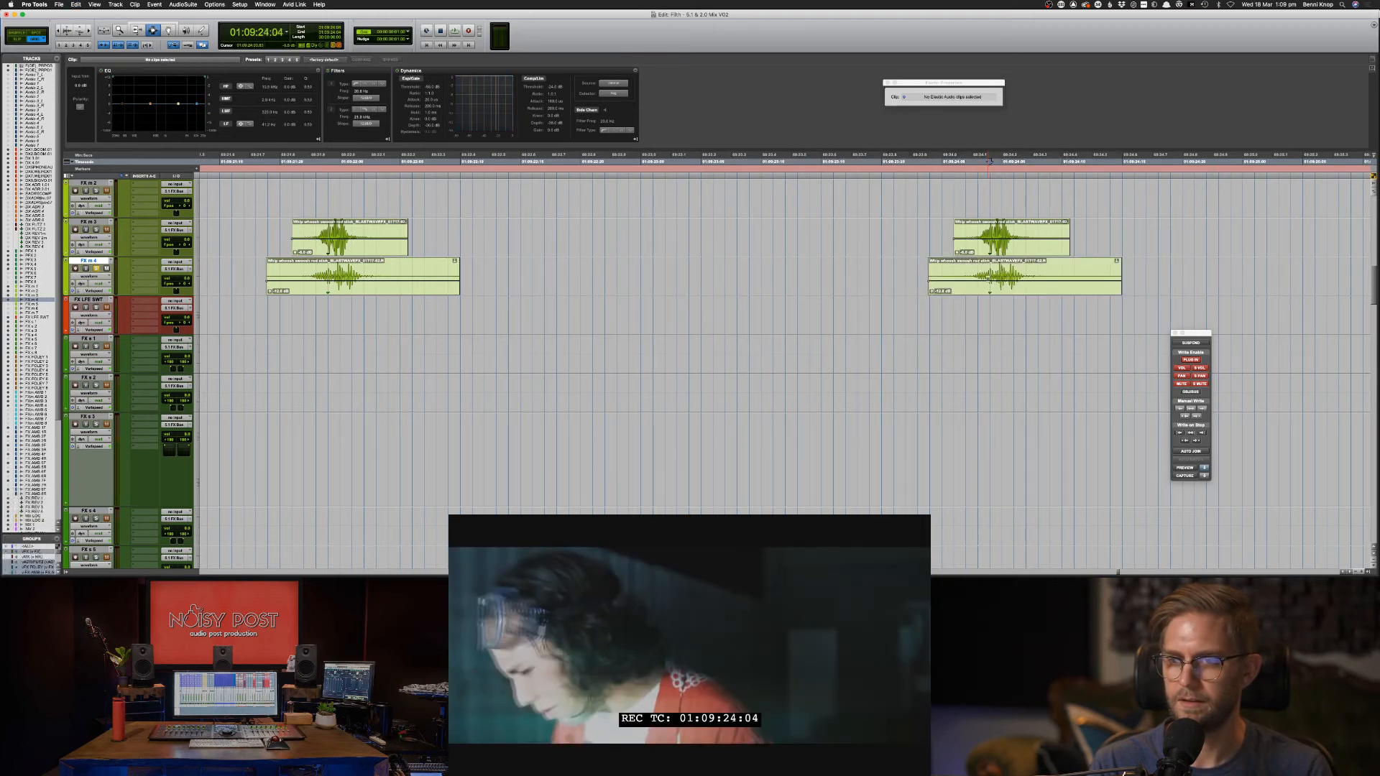
{"action": "left_click", "coordinate": [989, 280]}
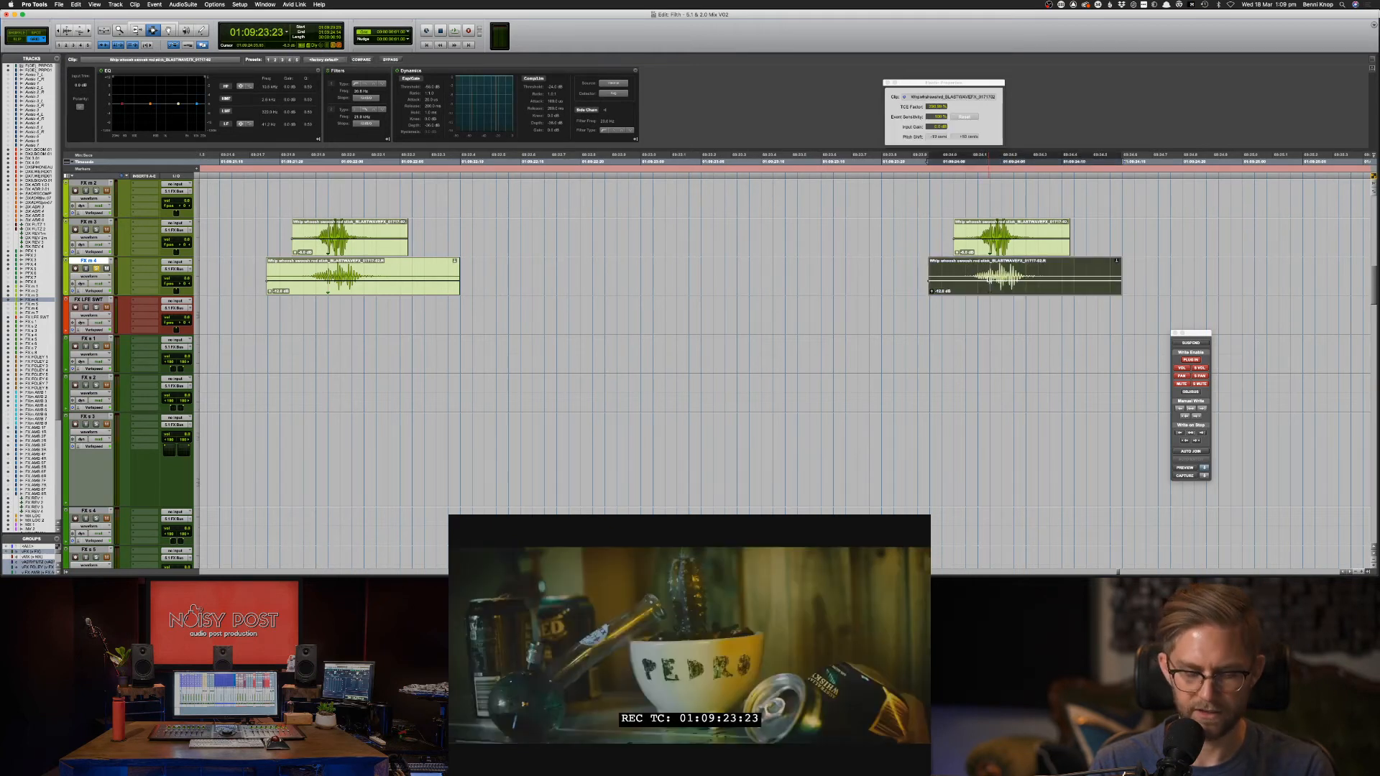
{"action": "key", "text": "j"}
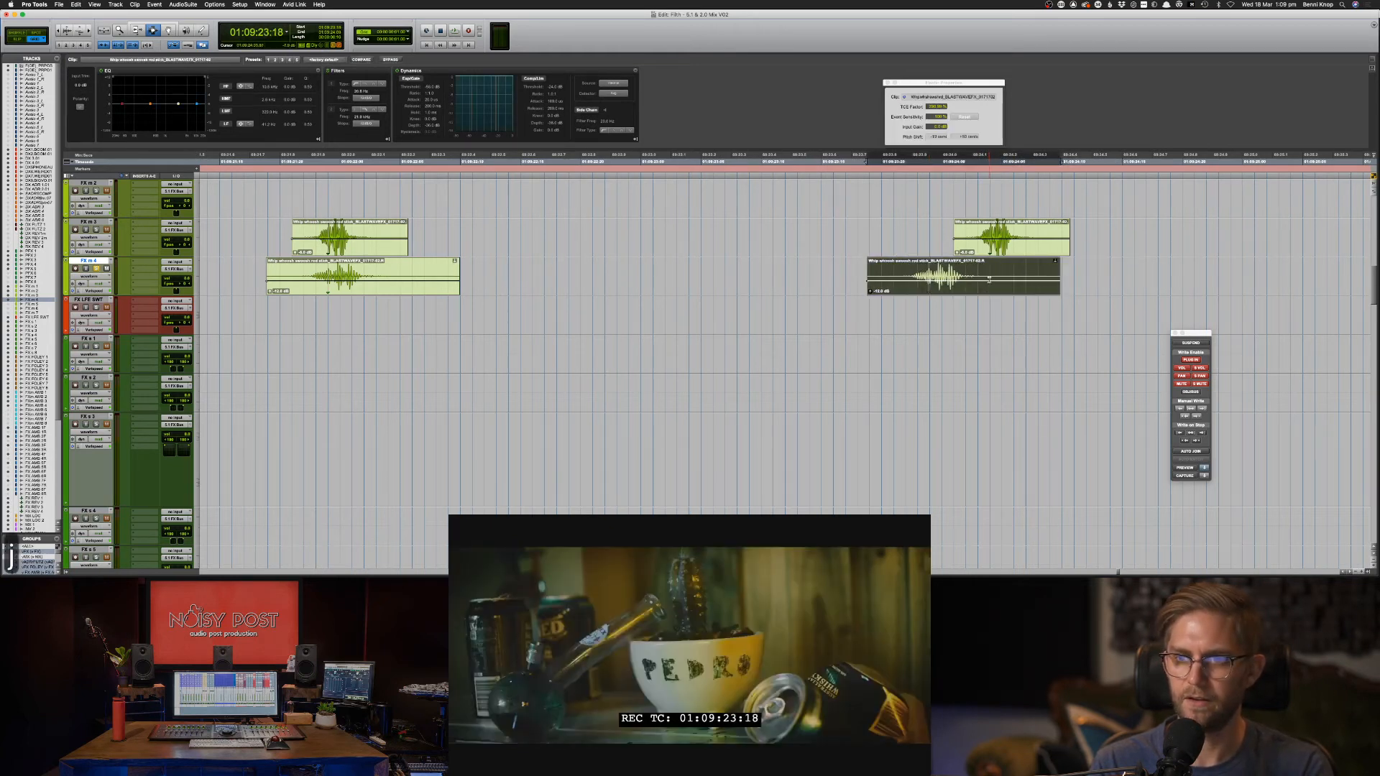
{"action": "left_click", "coordinate": [989, 280]}
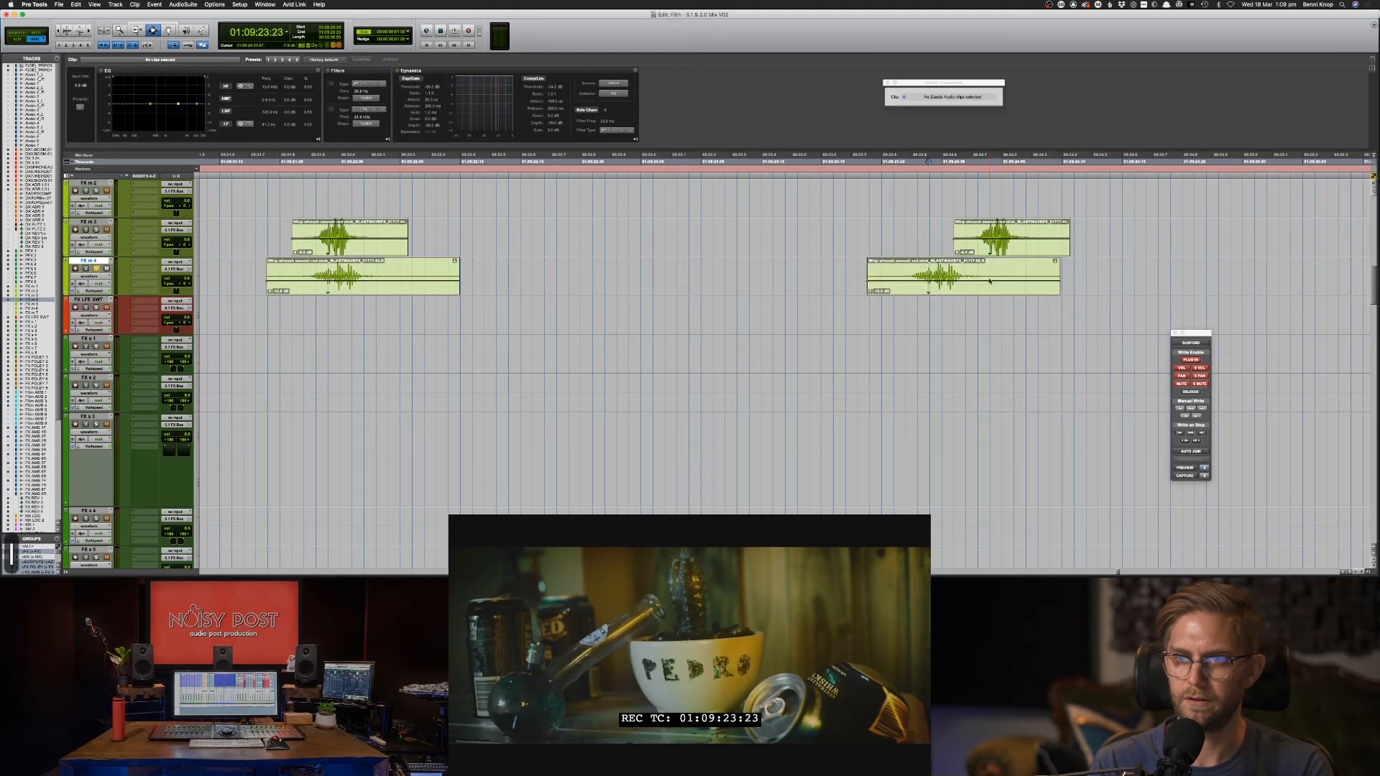
{"action": "key", "text": "super+z"}
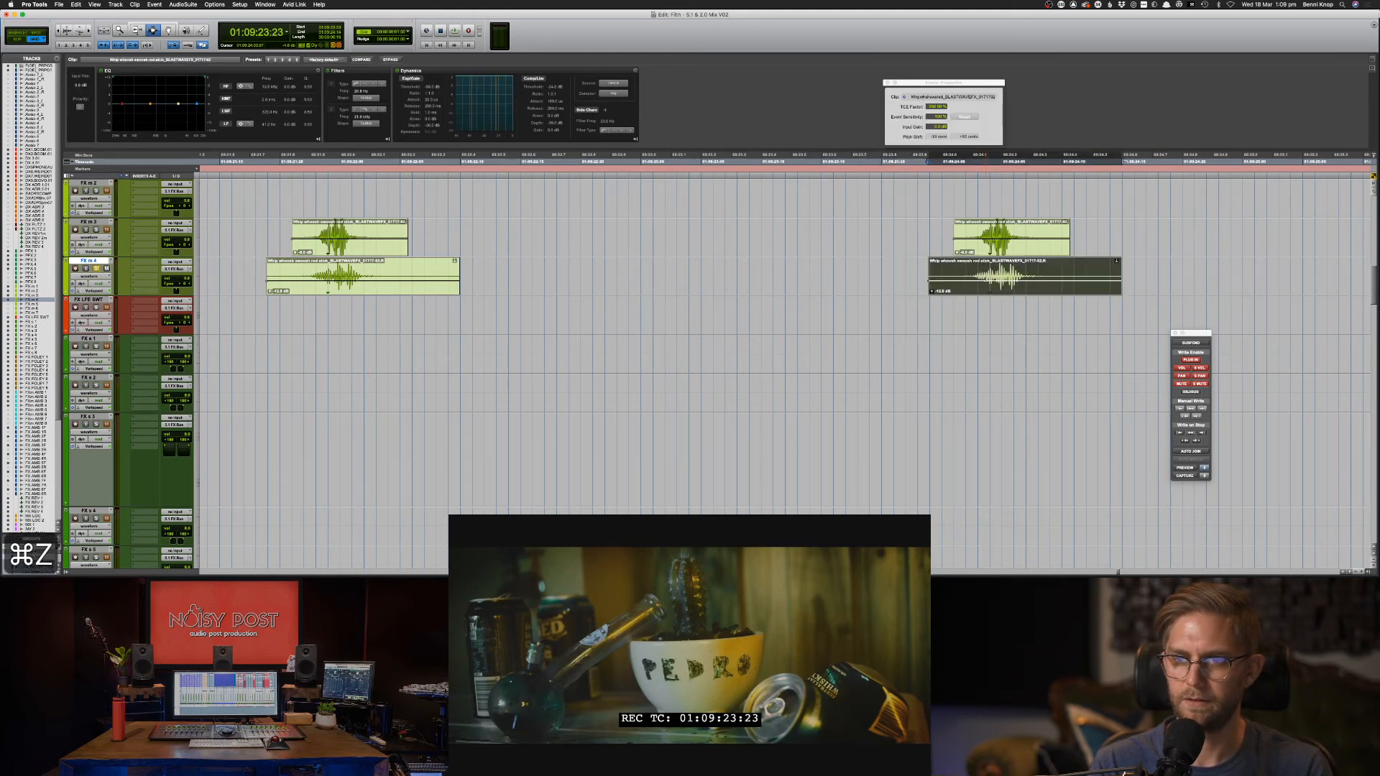
Try the whoosh a few frames later, revert it, and re-audition the timing.
{"action": "key", "text": "F8"}
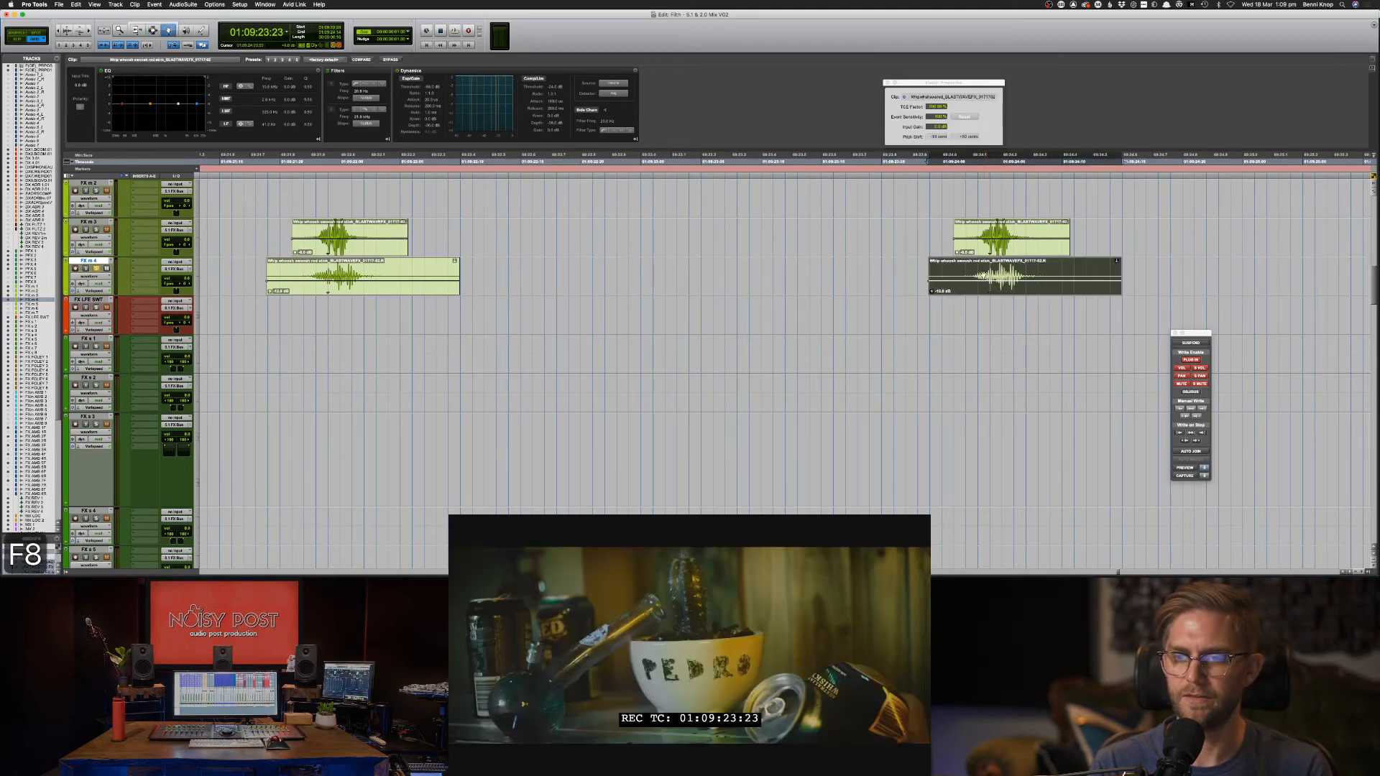
{"action": "left_click_drag", "start_coordinate": [986, 277], "coordinate": [1042, 272]}
{"action": "key", "text": "F7"}
{"action": "left_click", "coordinate": [989, 272]}
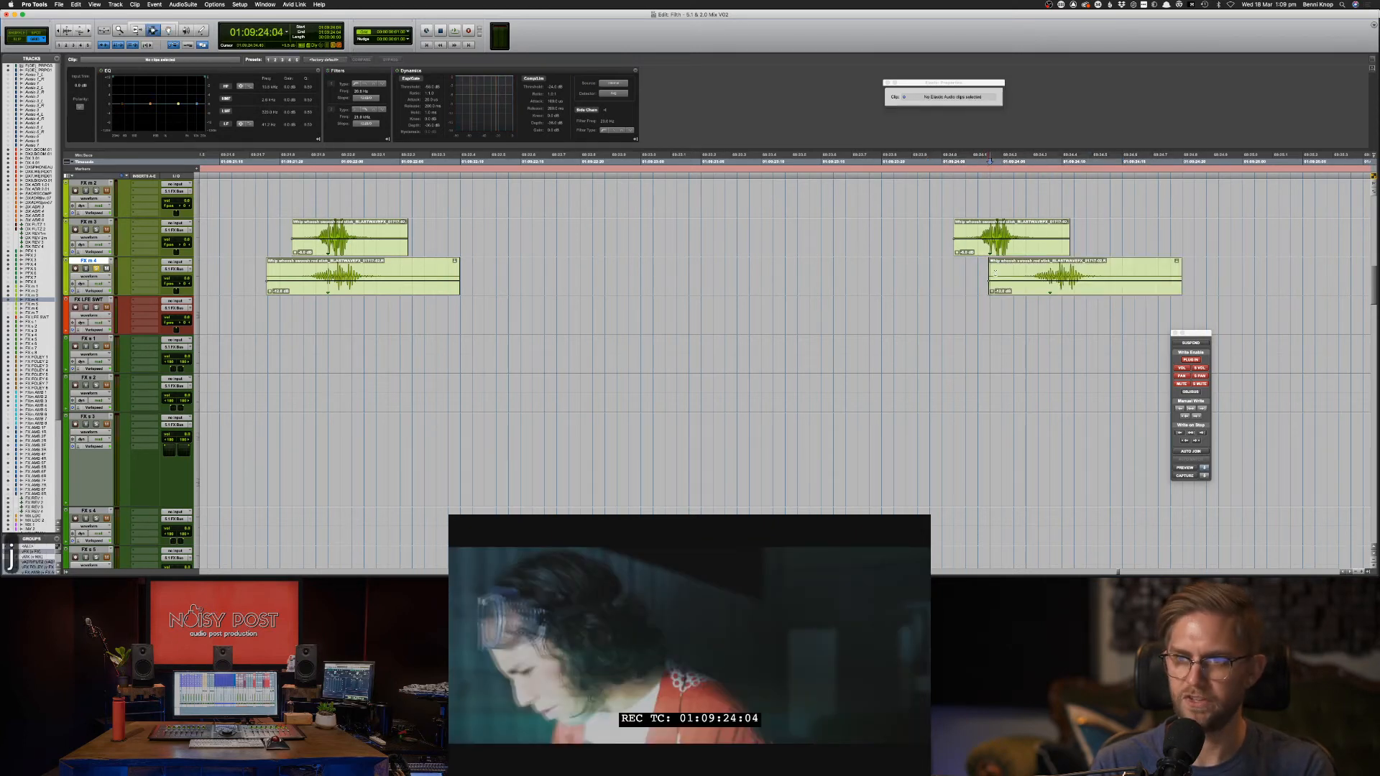
{"action": "key", "text": "super+z"}
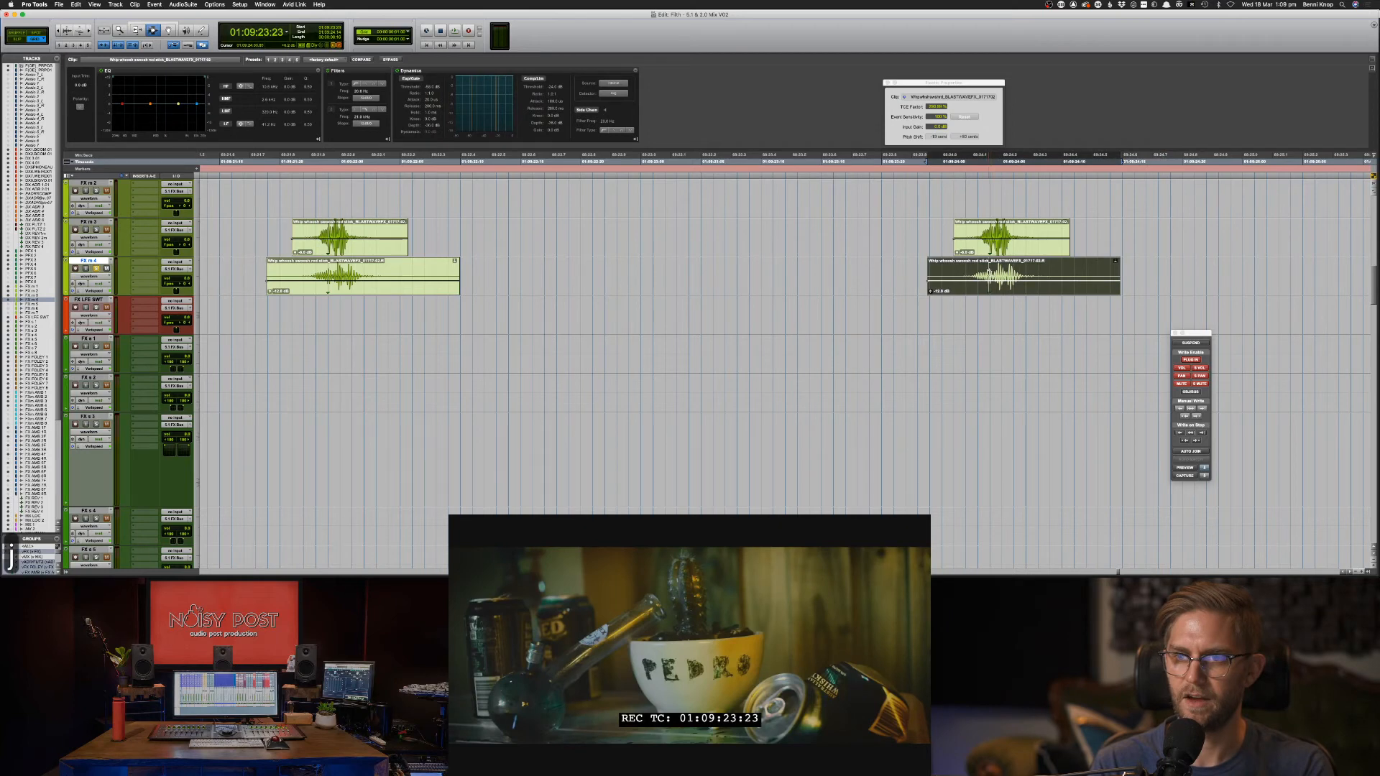
{"action": "left_click", "coordinate": [990, 277]}
{"action": "key", "text": "F8"}
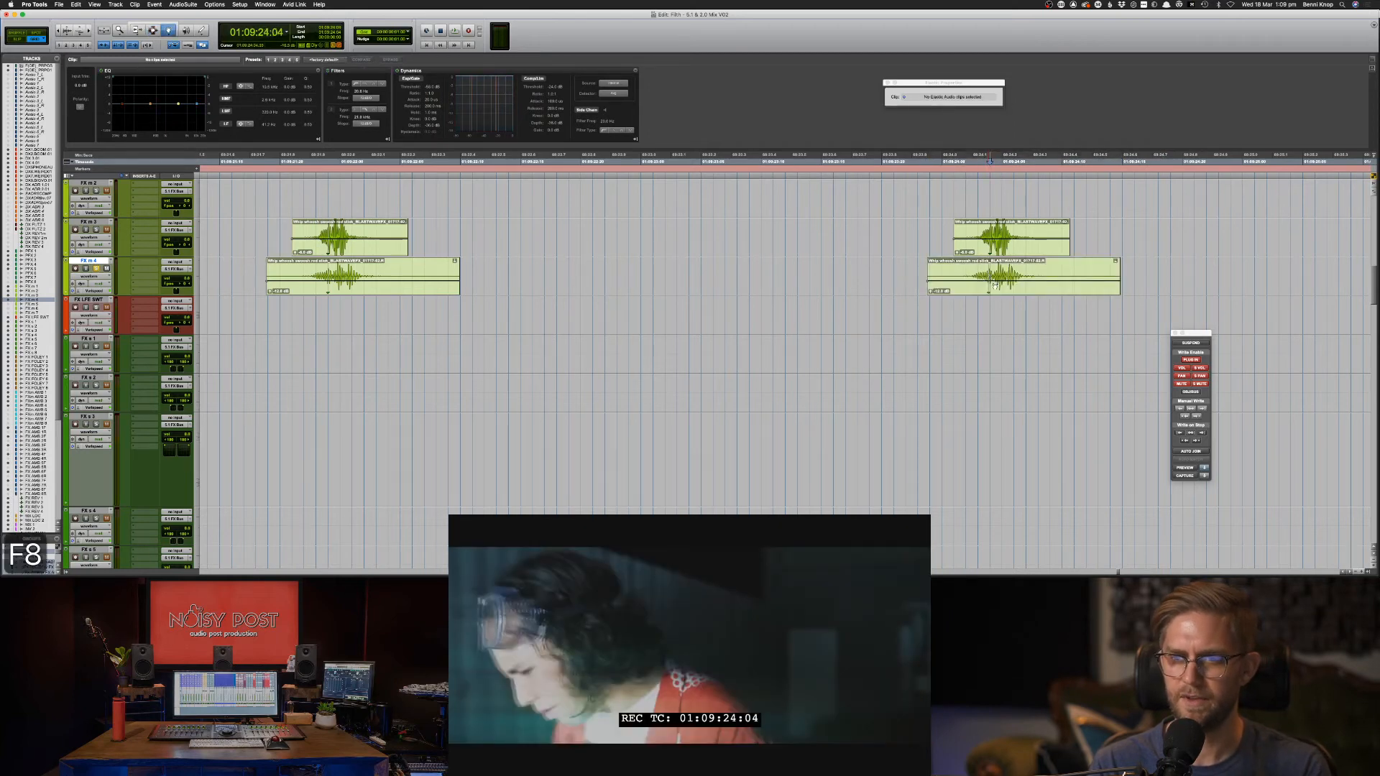
{"action": "left_click", "coordinate": [996, 287]}
{"action": "key", "text": "F7"}
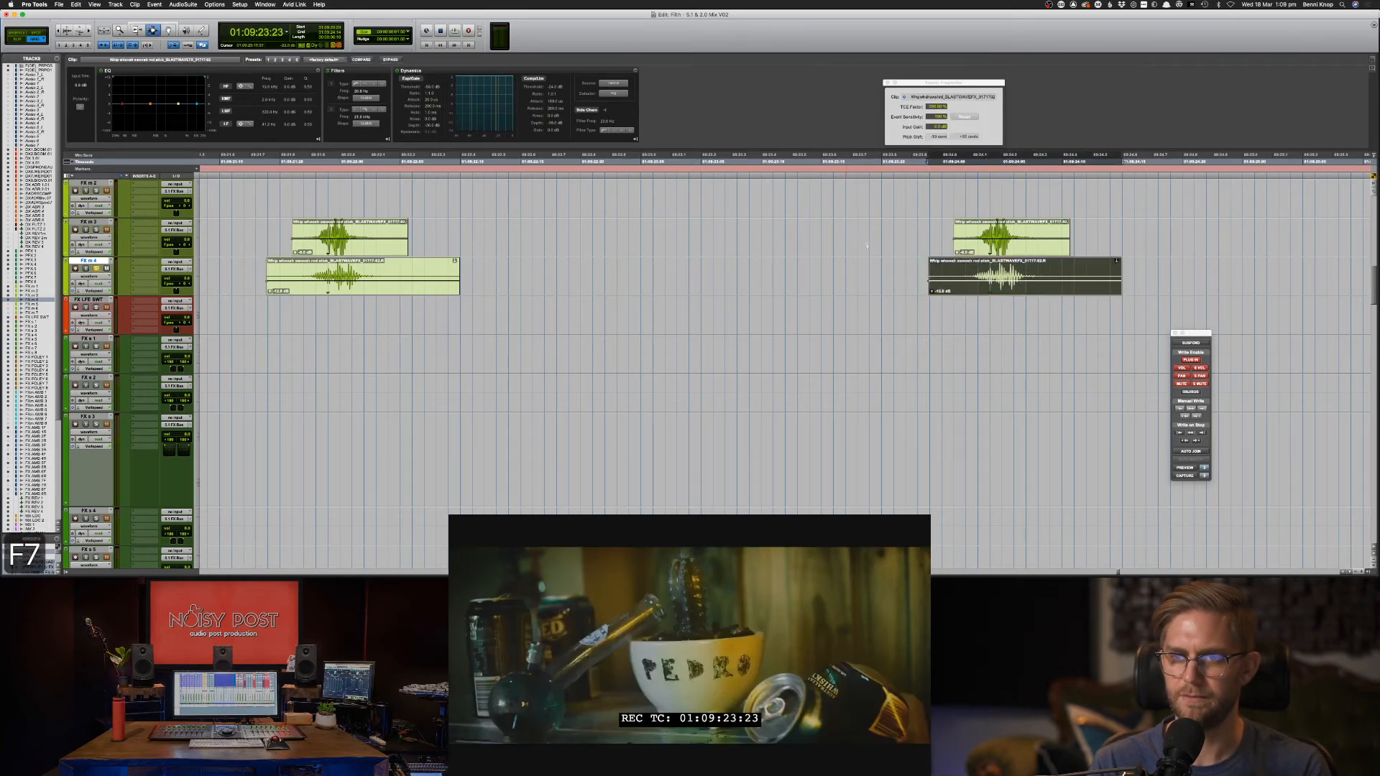
{"action": "left_click", "coordinate": [963, 273]}
{"action": "key", "text": "space"}
{"action": "key", "text": "space"}
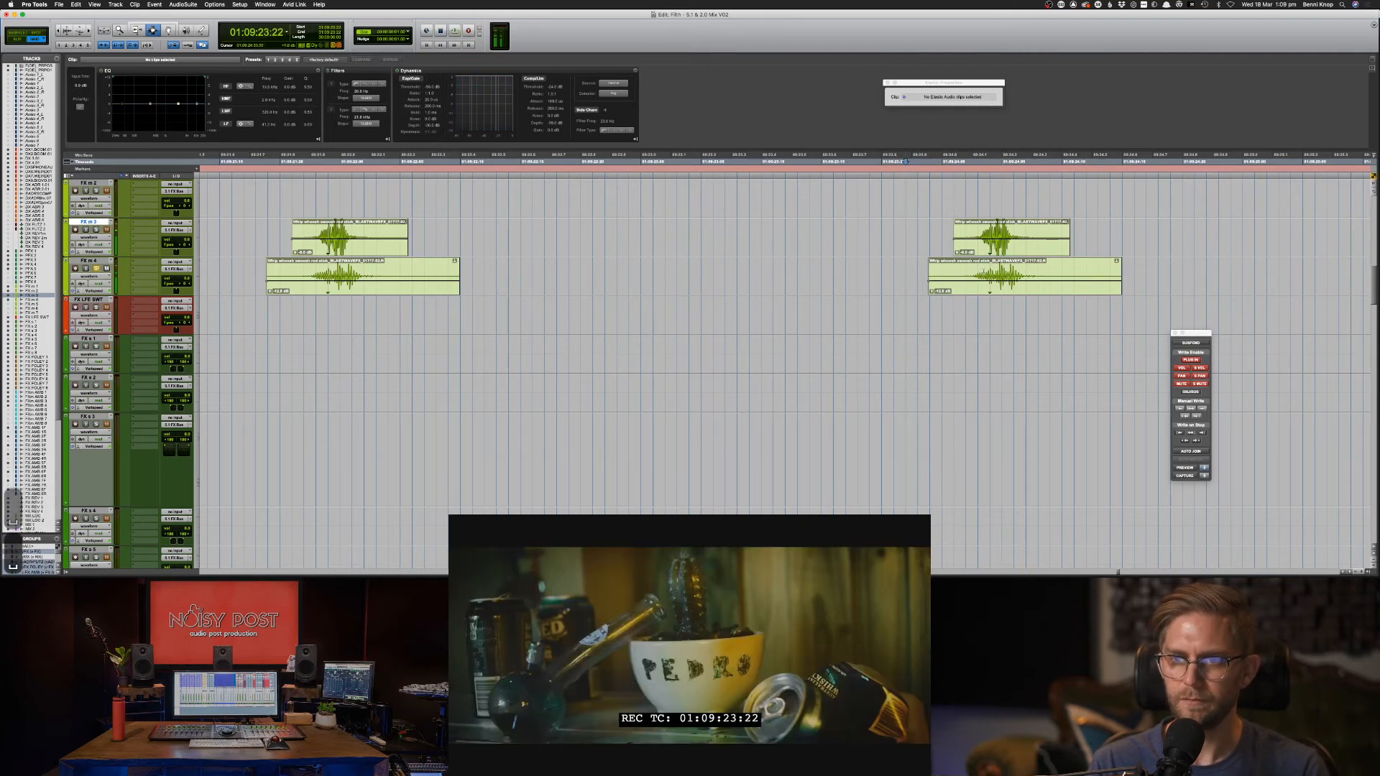
{"action": "key", "text": "F8"}
Move the right whoosh clips on FX m 3/4 to the edit point at 01:09:24:03.
{"action": "left_click_drag", "start_coordinate": [970, 275], "coordinate": [1055, 275]}
{"action": "left_click_drag", "start_coordinate": [972, 237], "coordinate": [1032, 237]}
{"action": "key", "text": "F7"}
{"action": "left_click", "coordinate": [975, 244]}
{"action": "key", "text": "period"}
{"action": "key", "text": "period"}
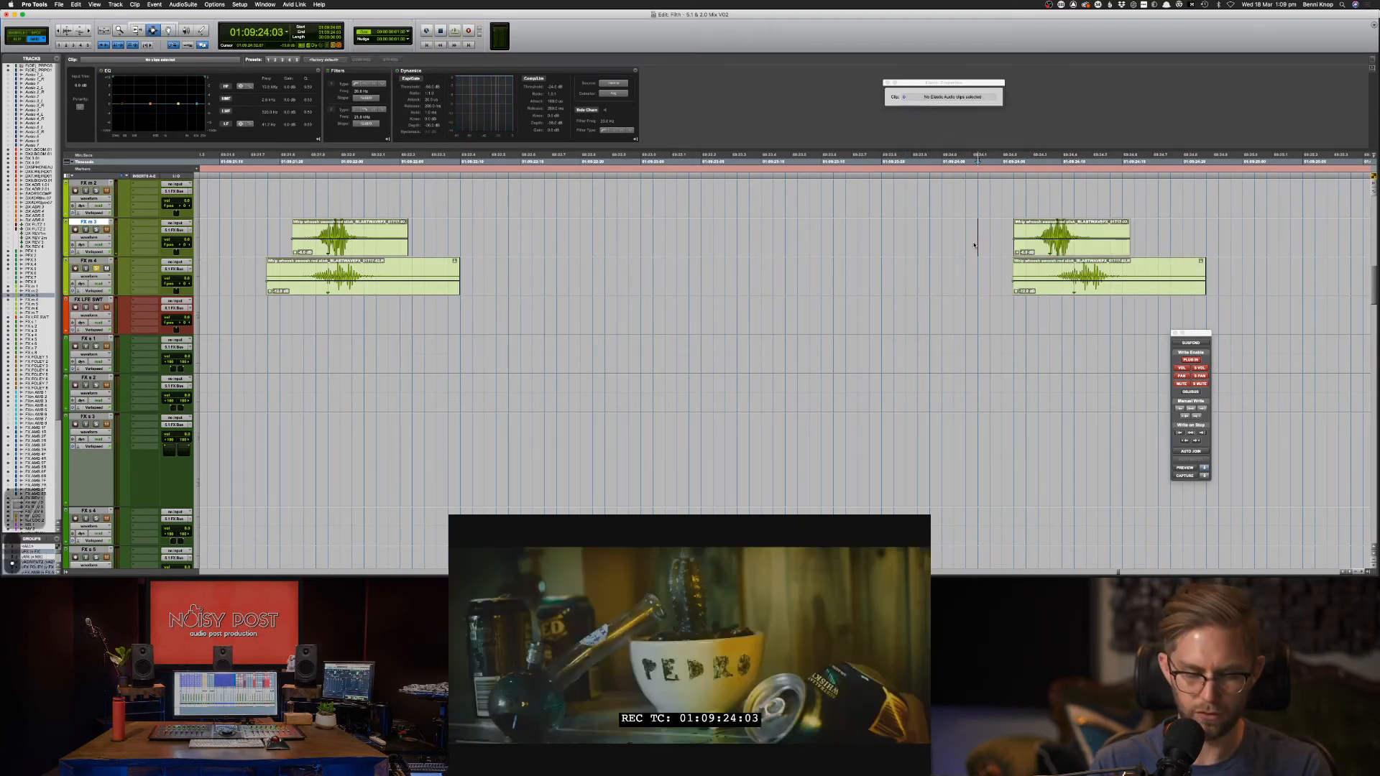
{"action": "key", "text": "comma"}
{"action": "key", "text": "comma"}
{"action": "key", "text": "period"}
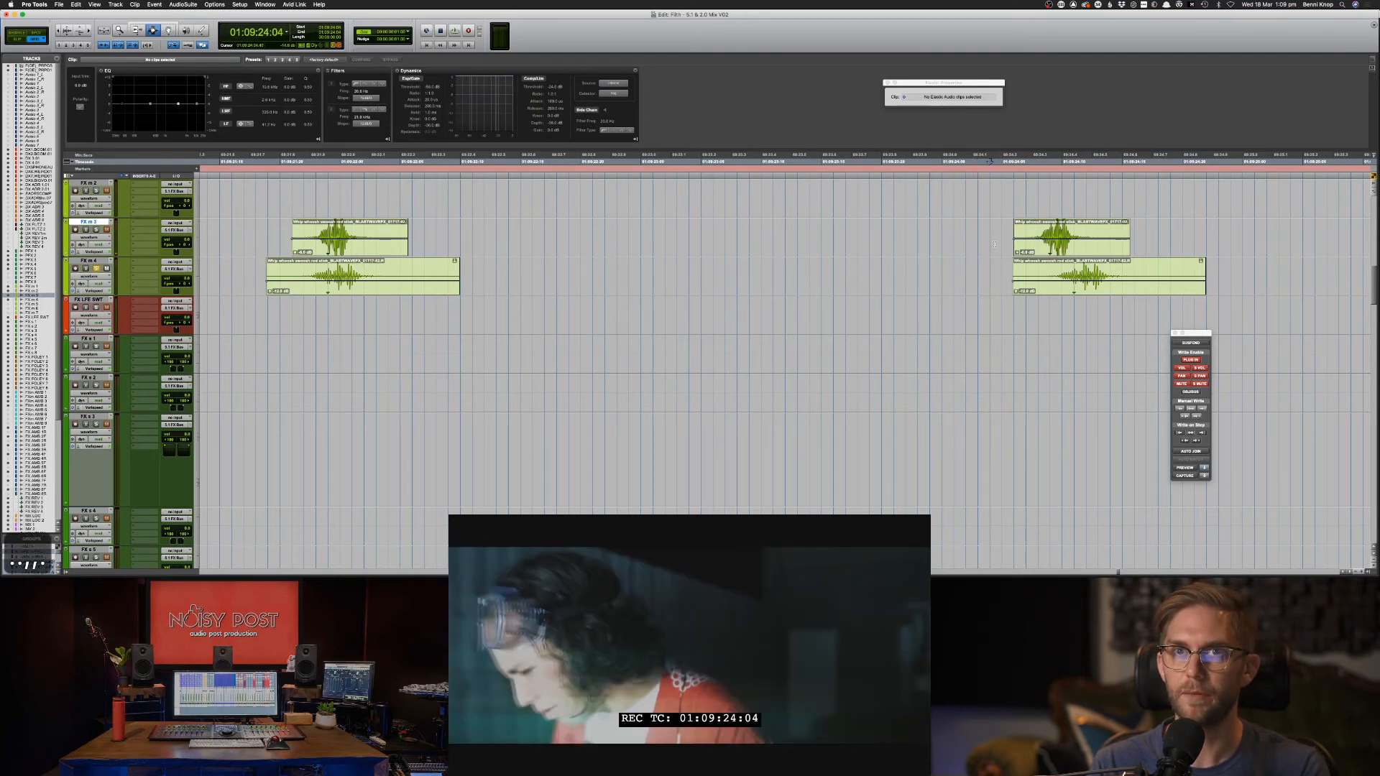
{"action": "key", "text": "F8"}
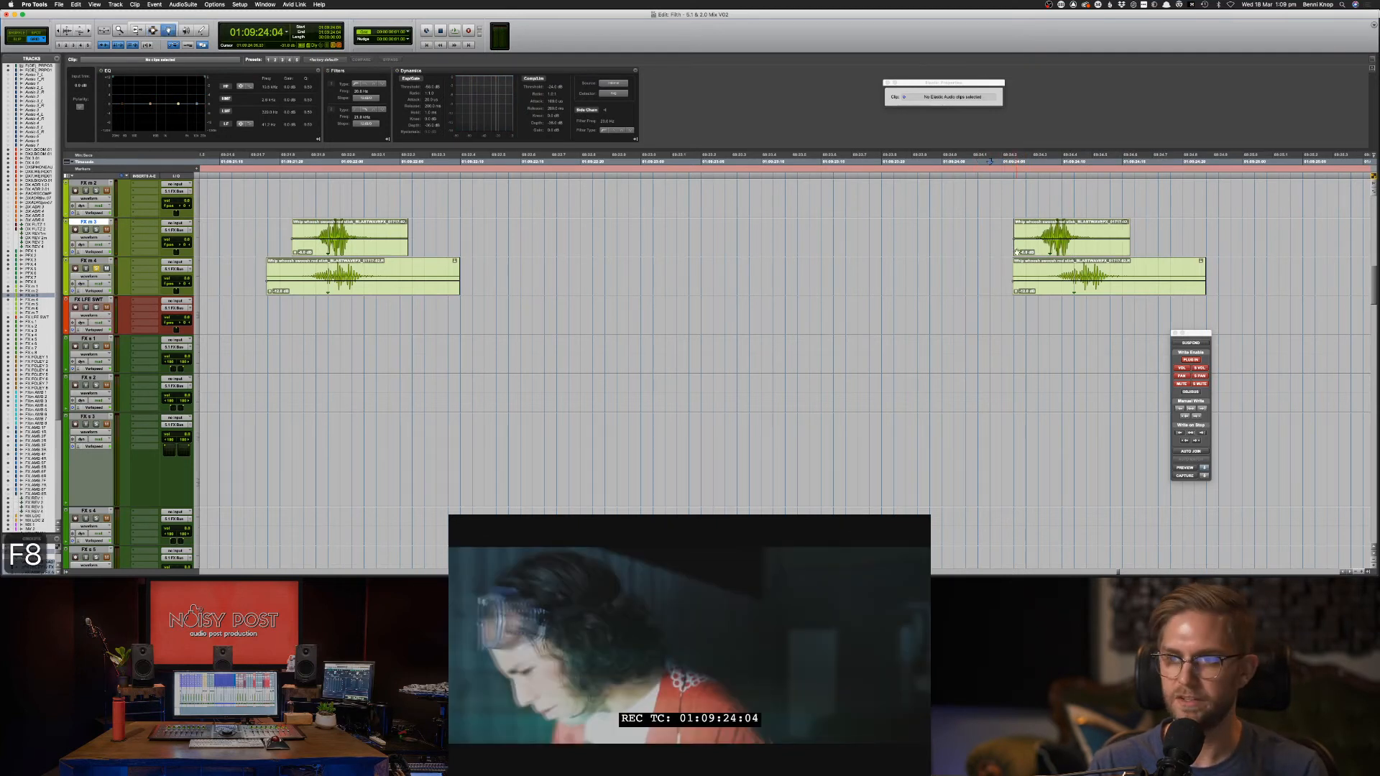
{"action": "left_click", "coordinate": [1076, 253], "text": "ctrl"}
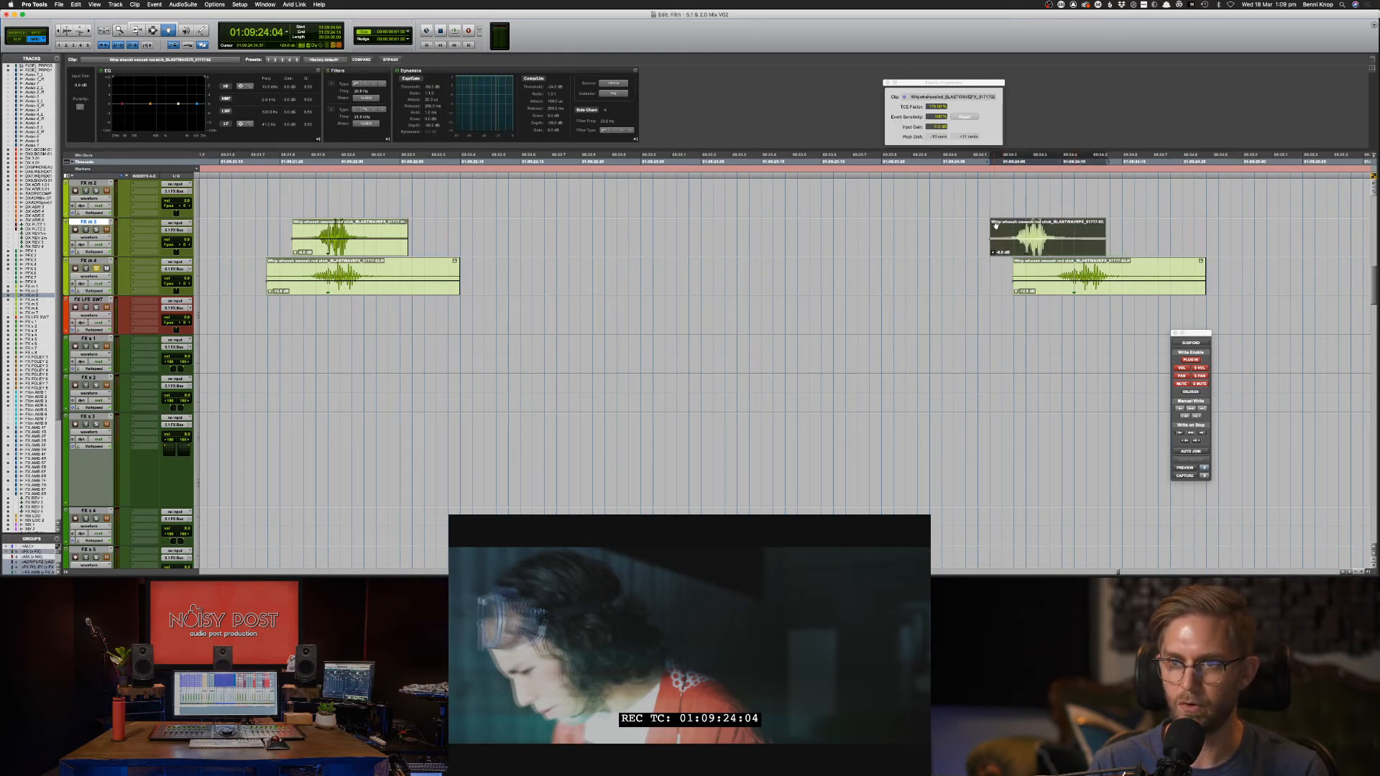
{"action": "left_click", "coordinate": [1074, 278], "text": "ctrl"}
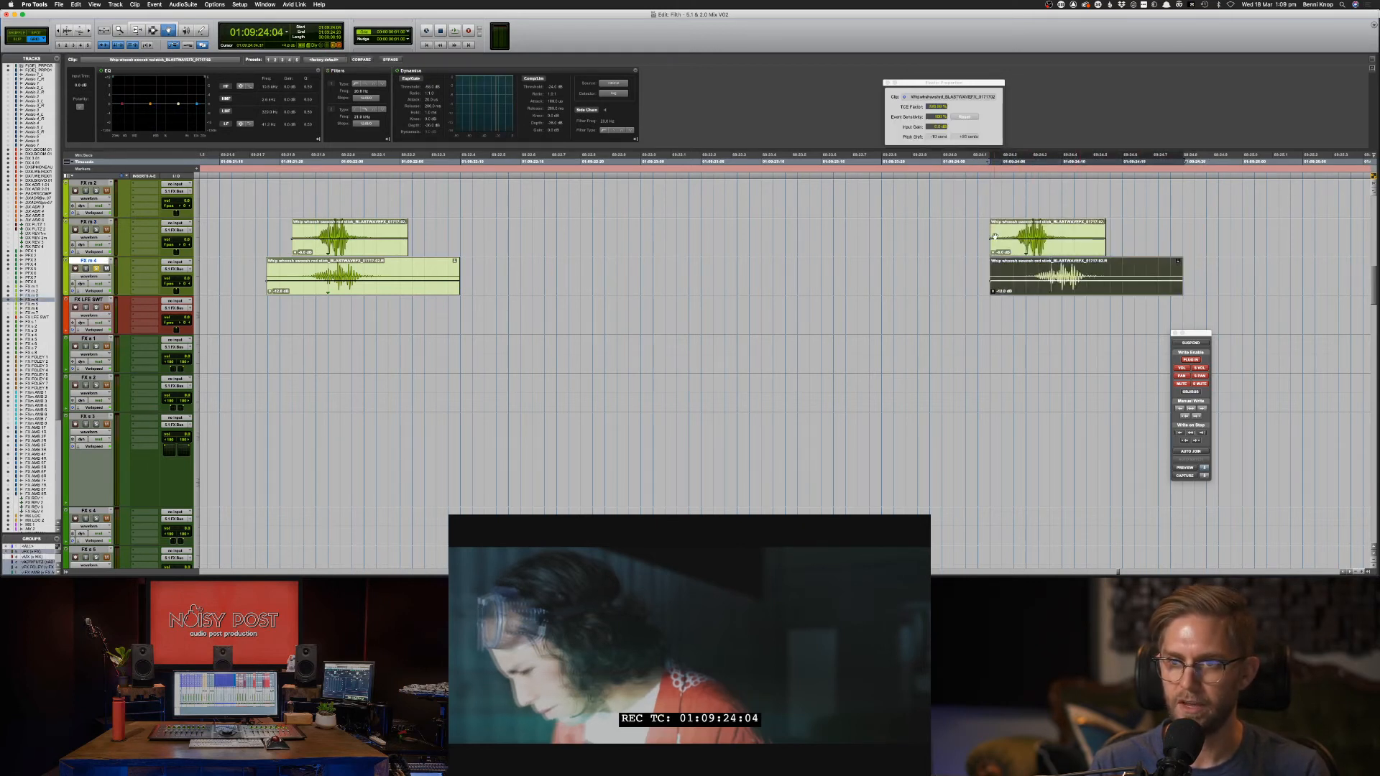
Align the FX m 3 and FX m 4 whoosh sync points to the edit point.
{"action": "key", "text": "F7"}
{"action": "left_click", "coordinate": [995, 238]}
{"action": "key", "text": "F8"}
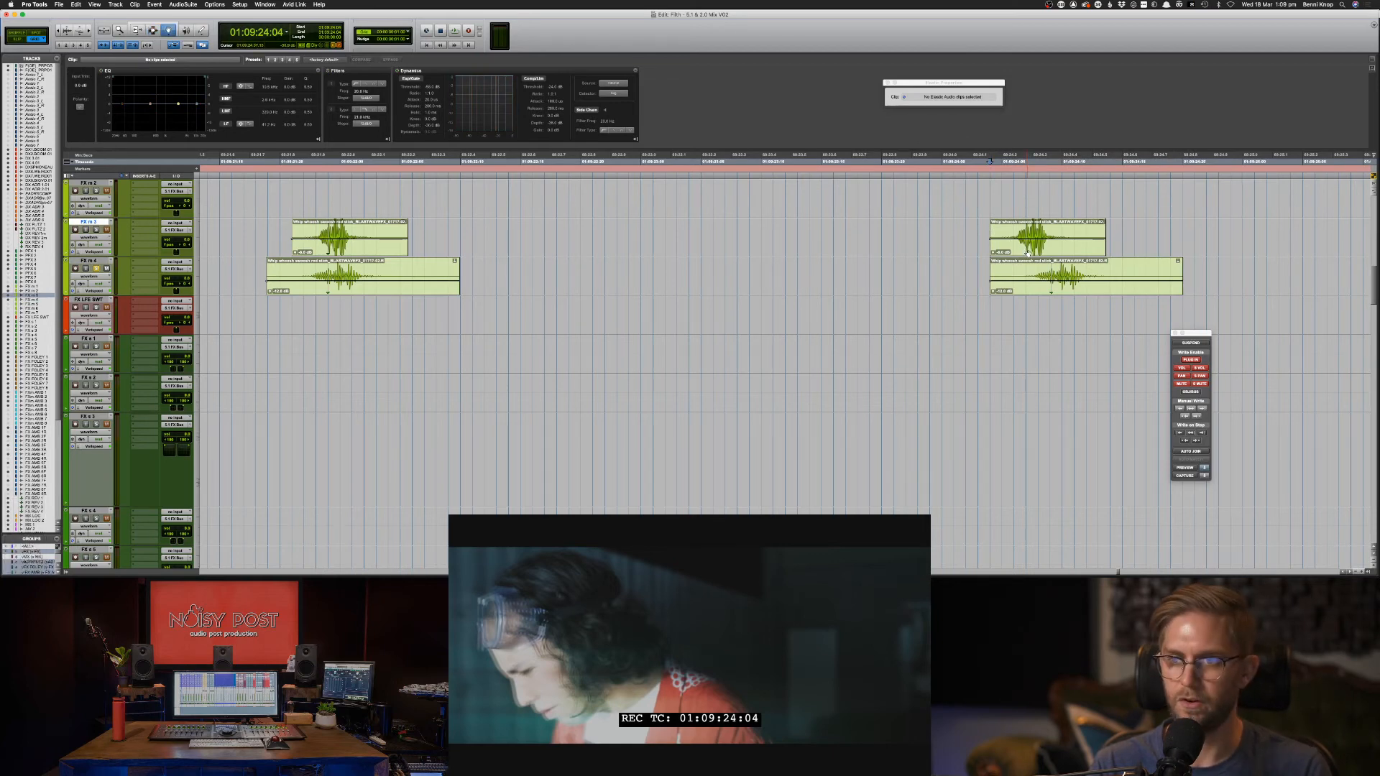
{"action": "left_click", "coordinate": [1028, 253], "text": "ctrl+shift"}
{"action": "left_click", "coordinate": [1036, 271], "text": "ctrl+shift"}
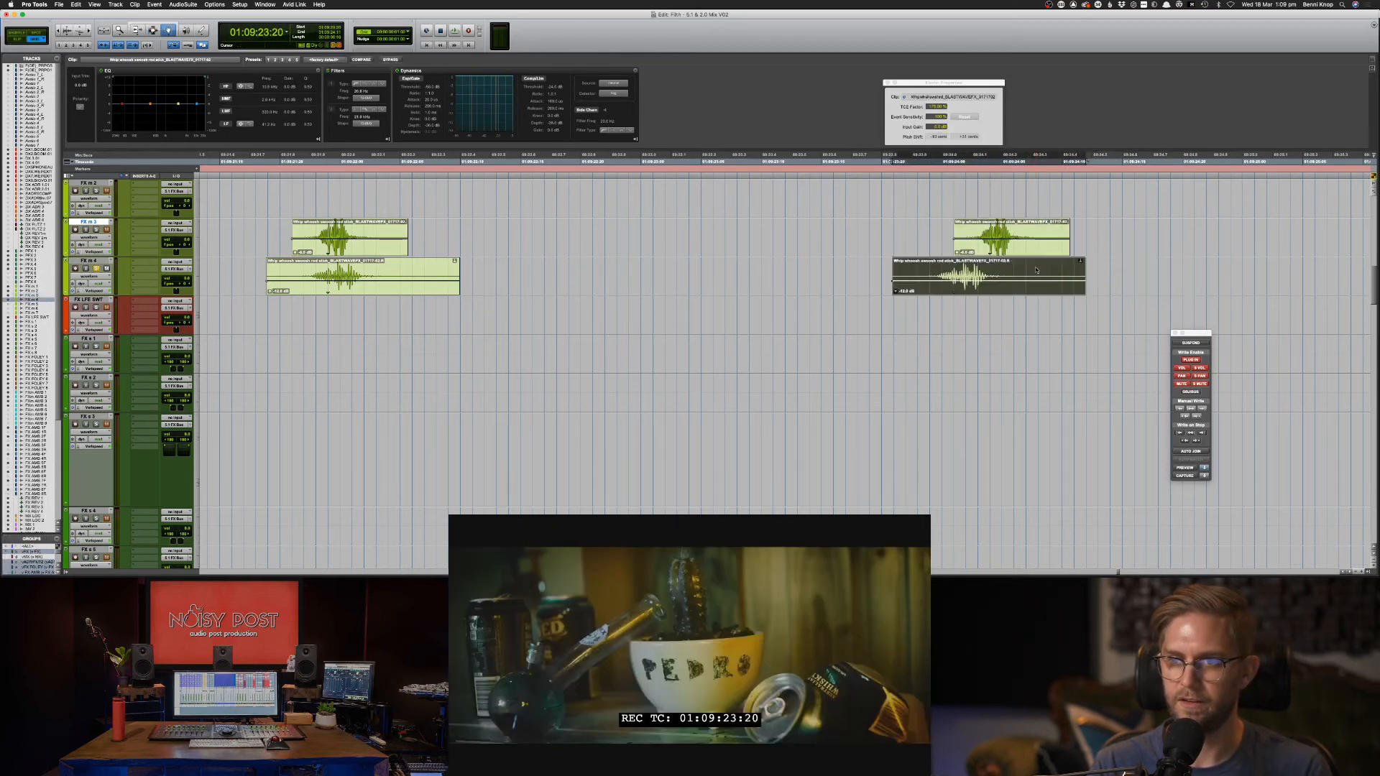
{"action": "key", "text": "super+z"}
{"action": "key", "text": "F7"}
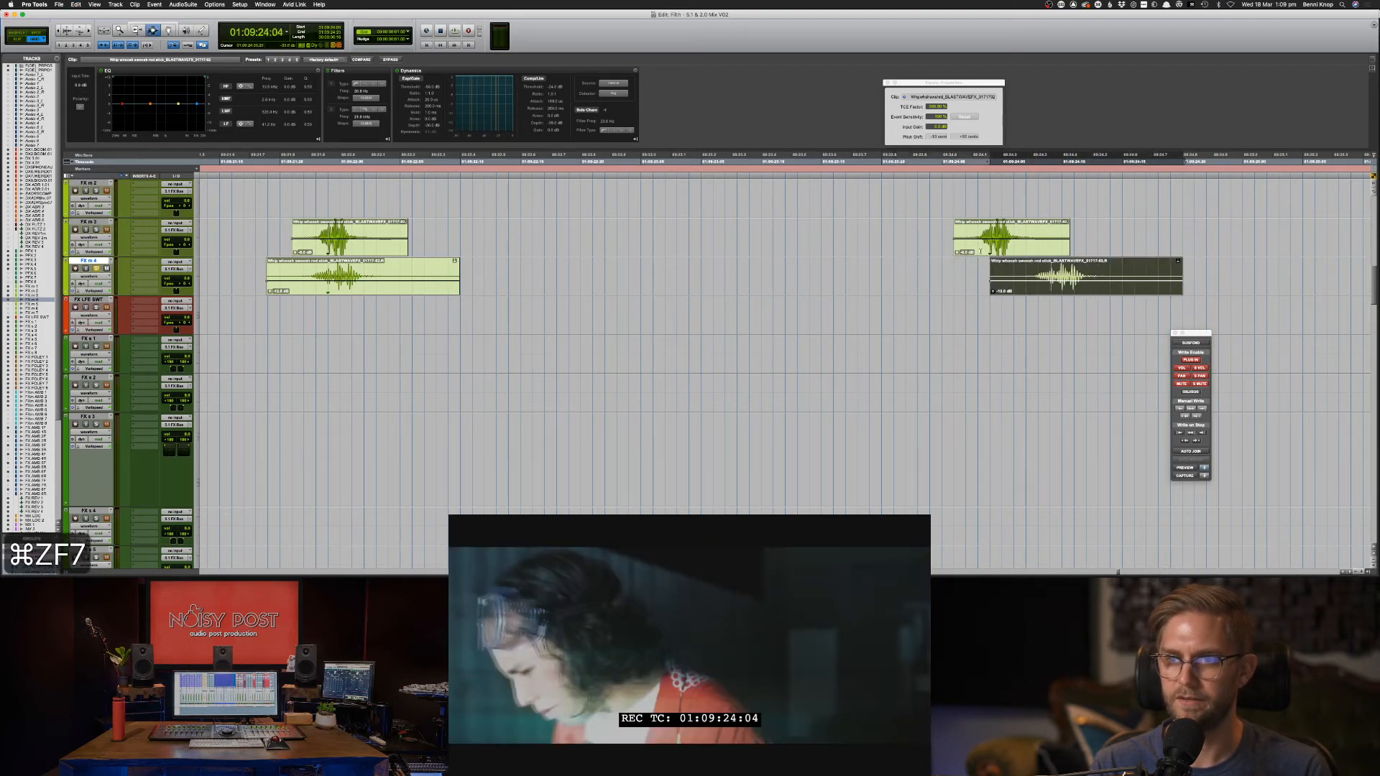
{"action": "key", "text": "F8"}
{"action": "left_click", "coordinate": [1029, 275], "text": "ctrl+shift"}
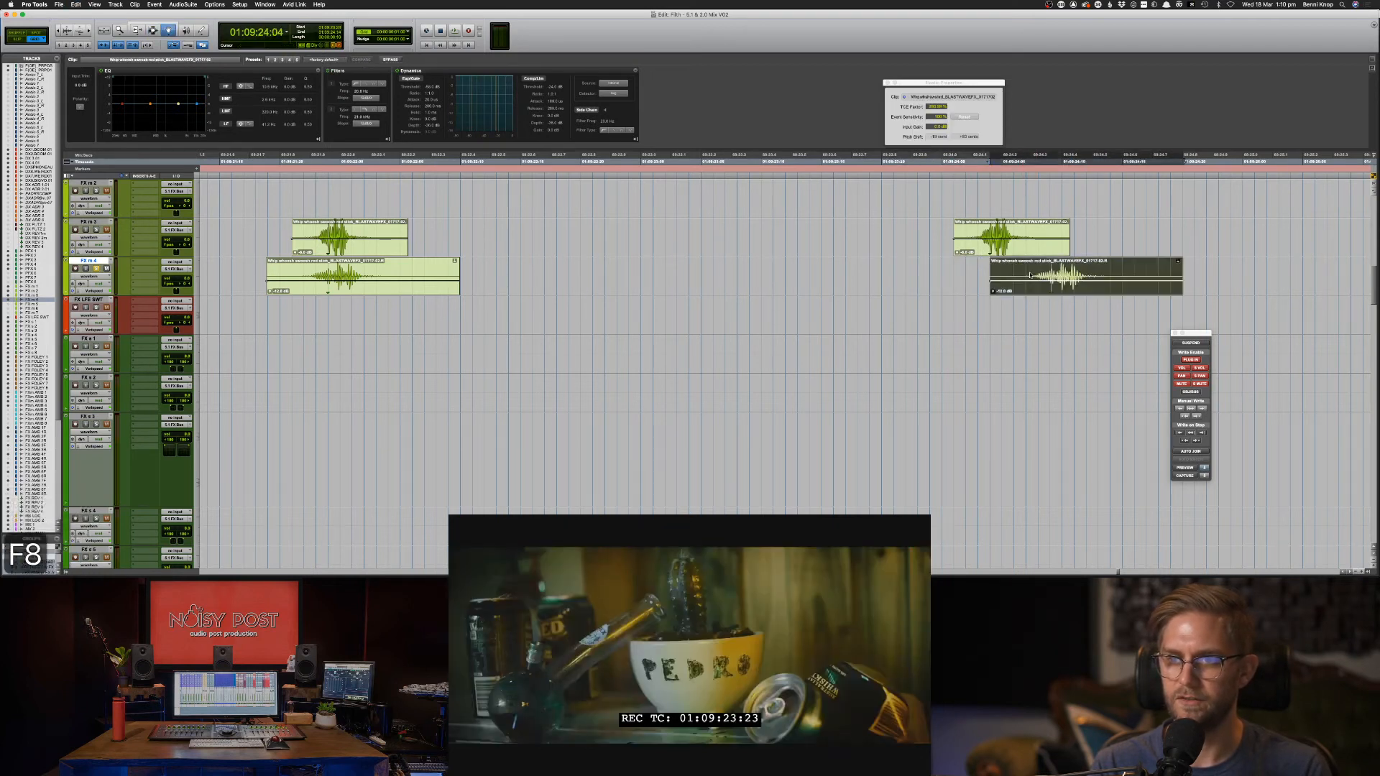
Audition the whooshes from 01:09:24:04.
{"action": "key", "text": "F7"}
{"action": "left_click", "coordinate": [950, 248]}
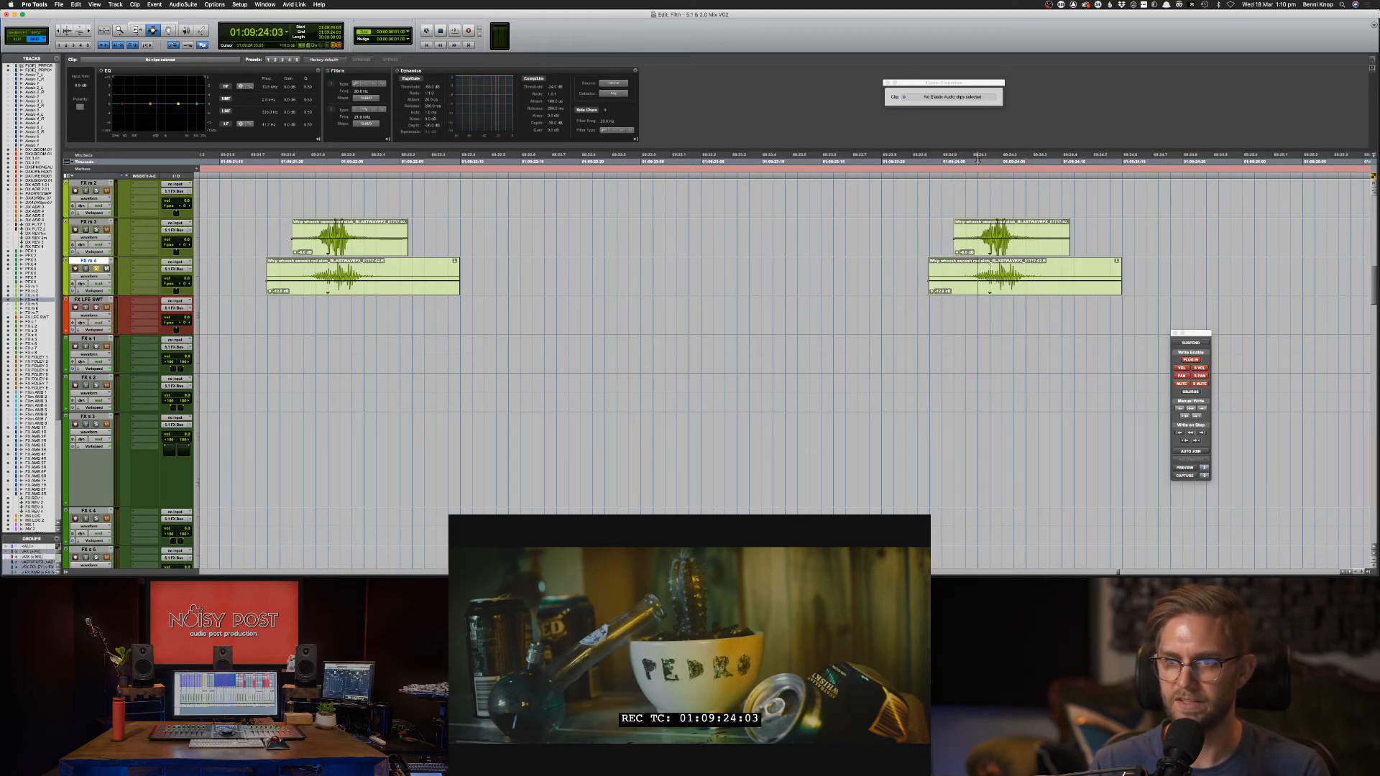
{"action": "left_click", "coordinate": [990, 266]}
{"action": "key", "text": "space"}
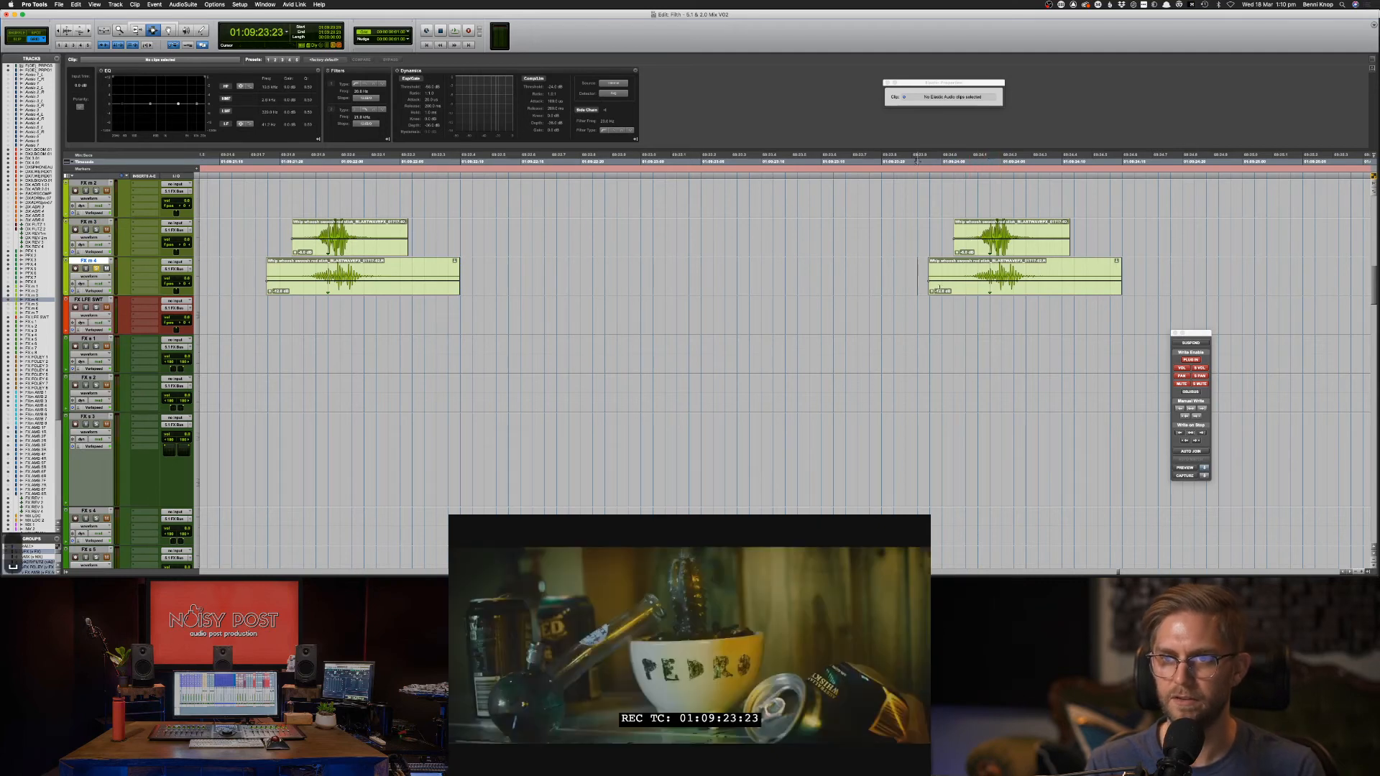
{"action": "key", "text": "space"}
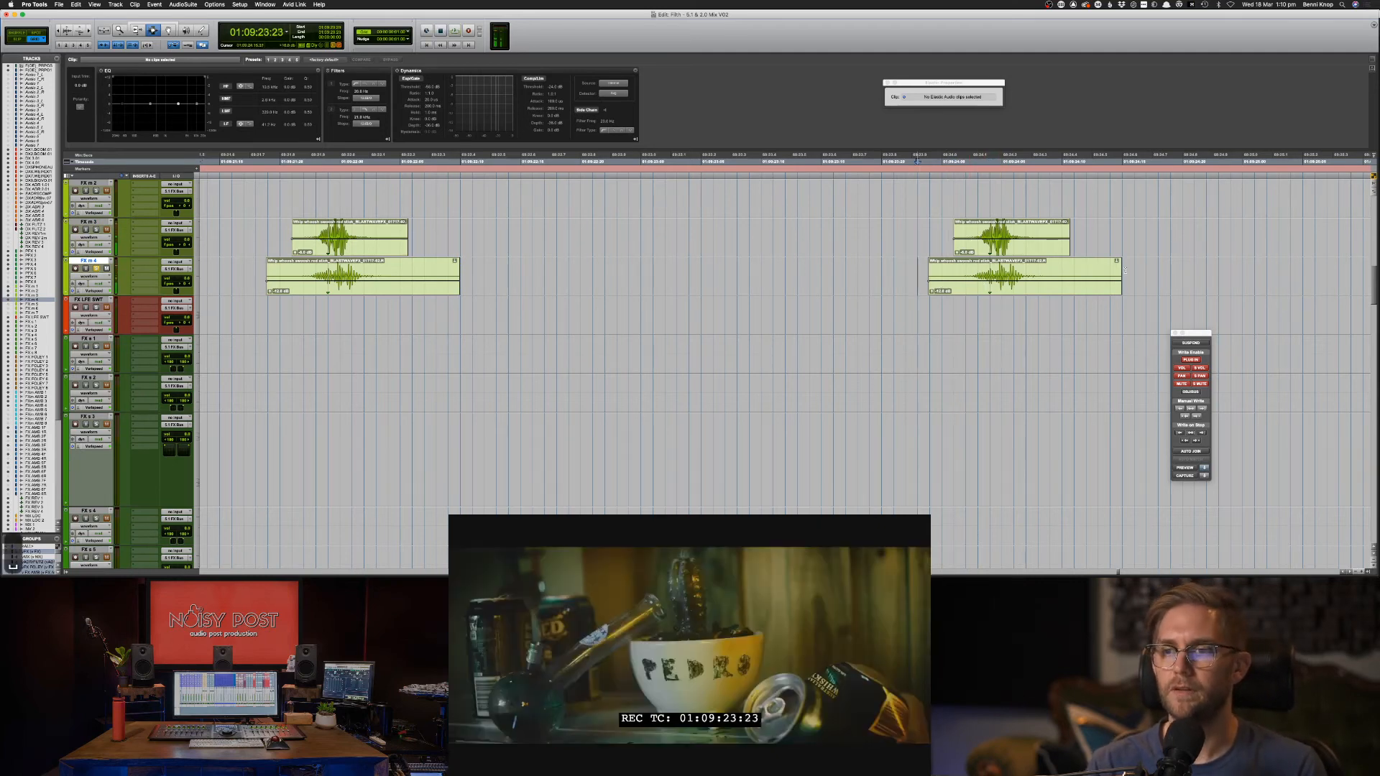
Nudge the right whoosh pair one frame earlier and raise its clip gain.
{"action": "left_click_drag", "start_coordinate": [1122, 288], "coordinate": [914, 248]}
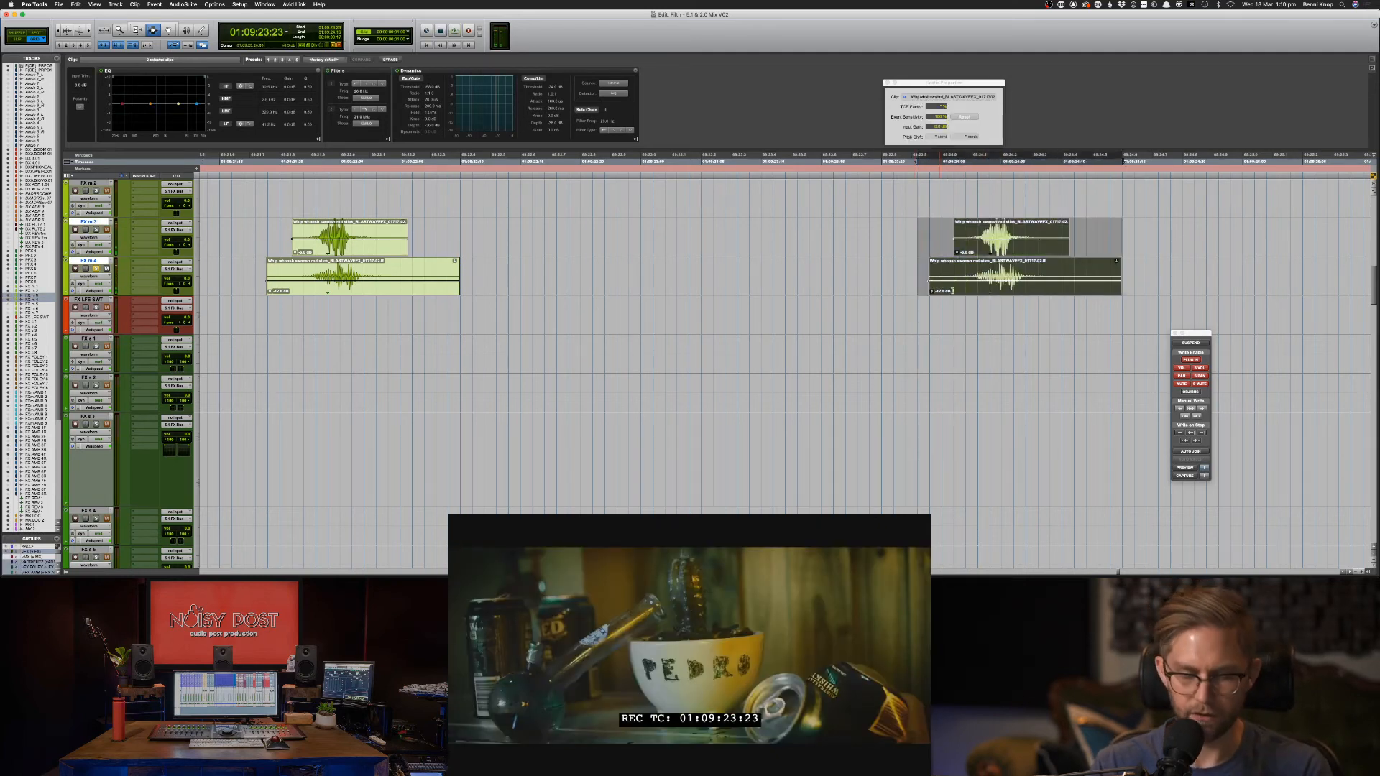
{"action": "key", "text": "comma"}
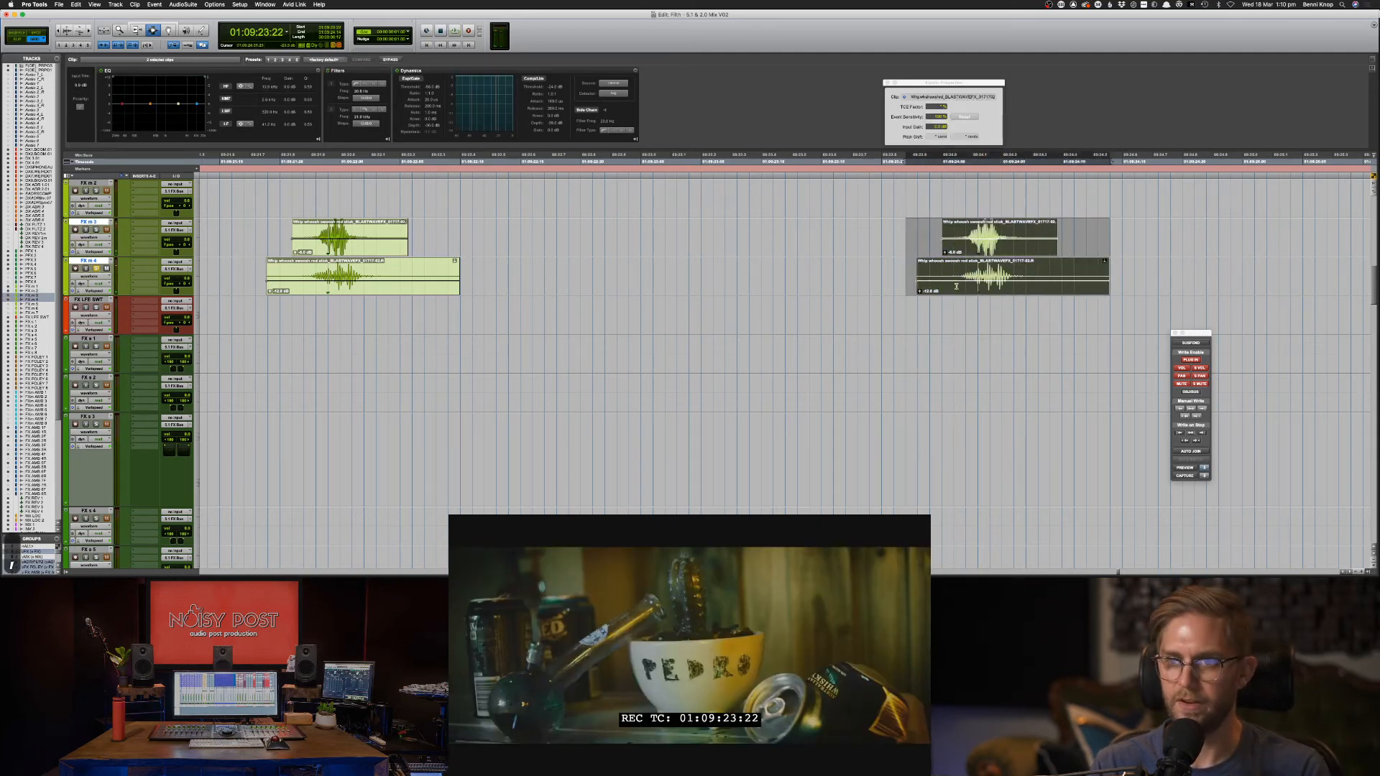
{"action": "key", "text": "space"}
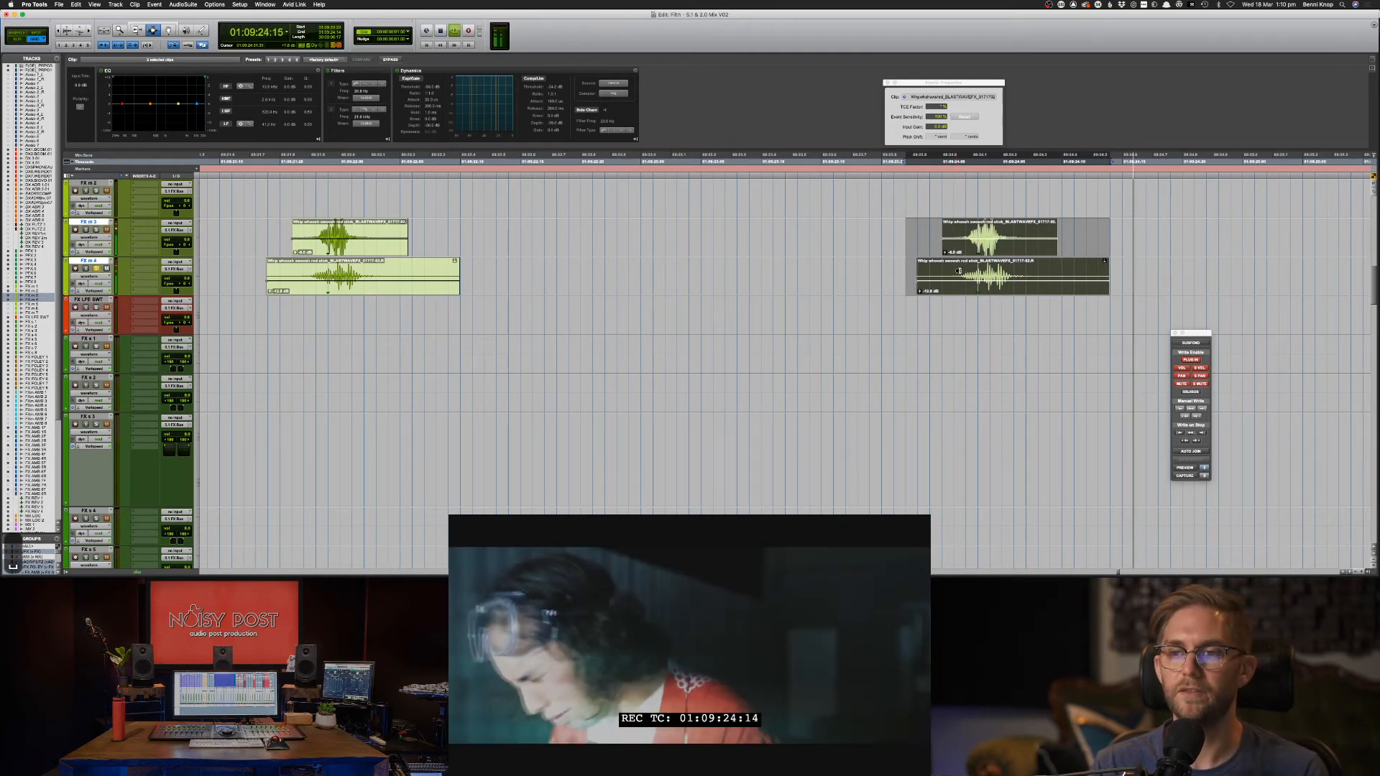
{"action": "scroll", "coordinate": [955, 274], "scroll_direction": "up", "scroll_amount": 4}
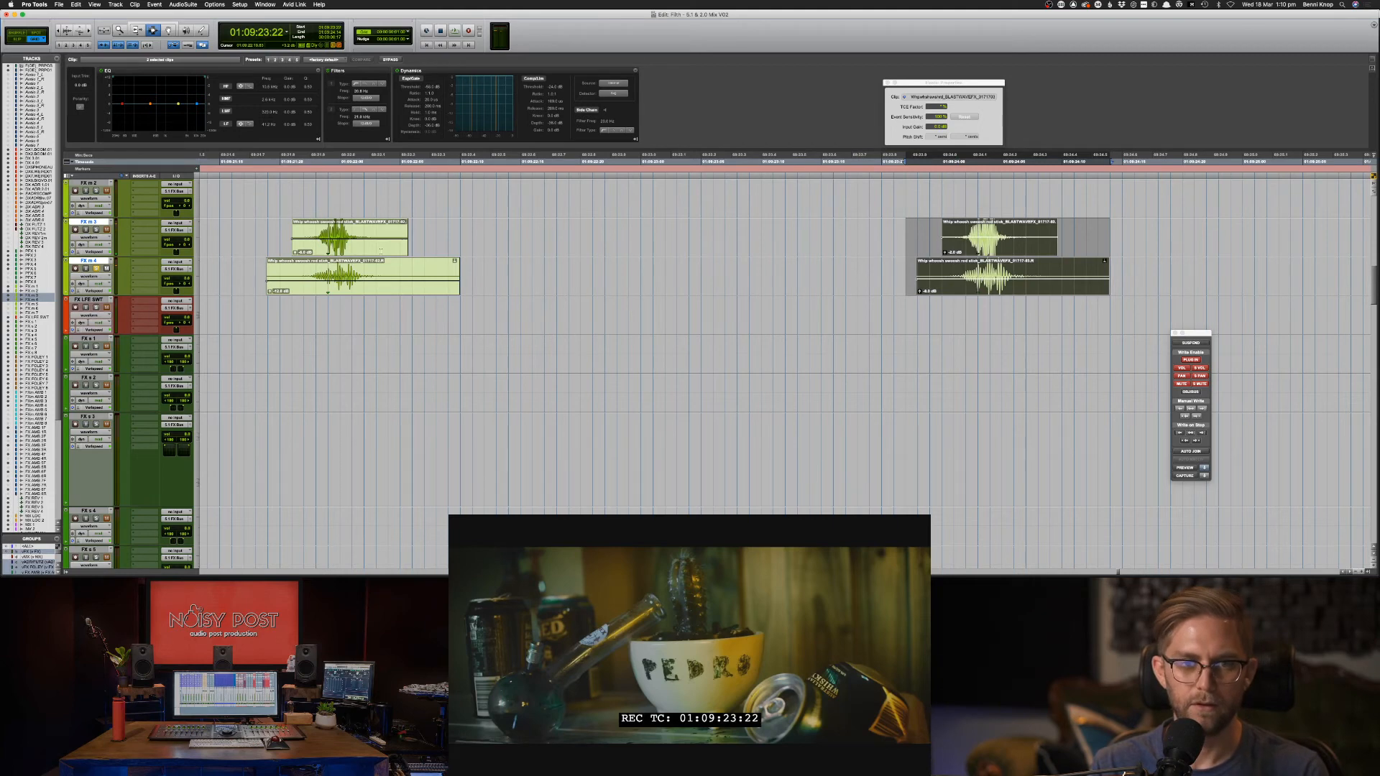
Zoom out and play back both whoosh pairs.
{"action": "left_click_drag", "start_coordinate": [533, 287], "coordinate": [261, 236]}
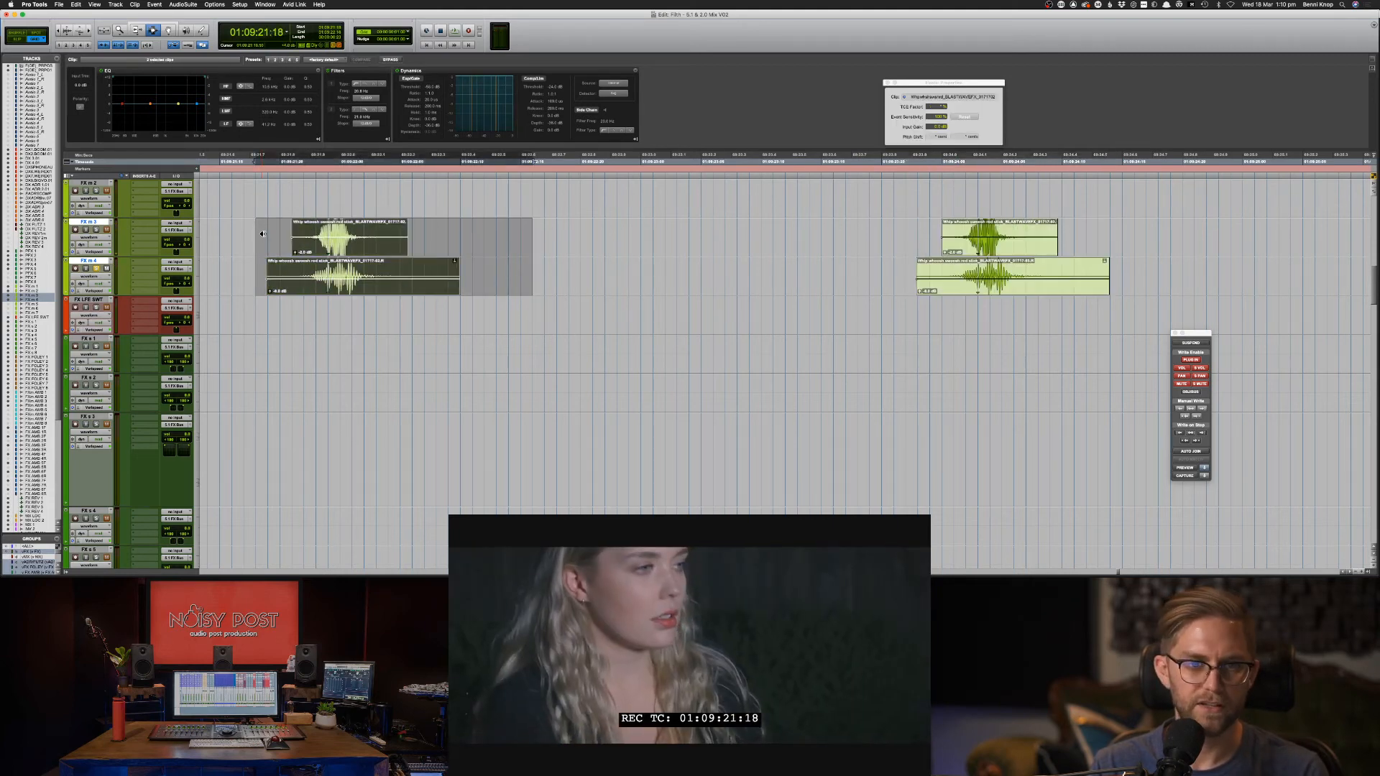
{"action": "left_click", "coordinate": [262, 234]}
{"action": "key", "text": "space"}
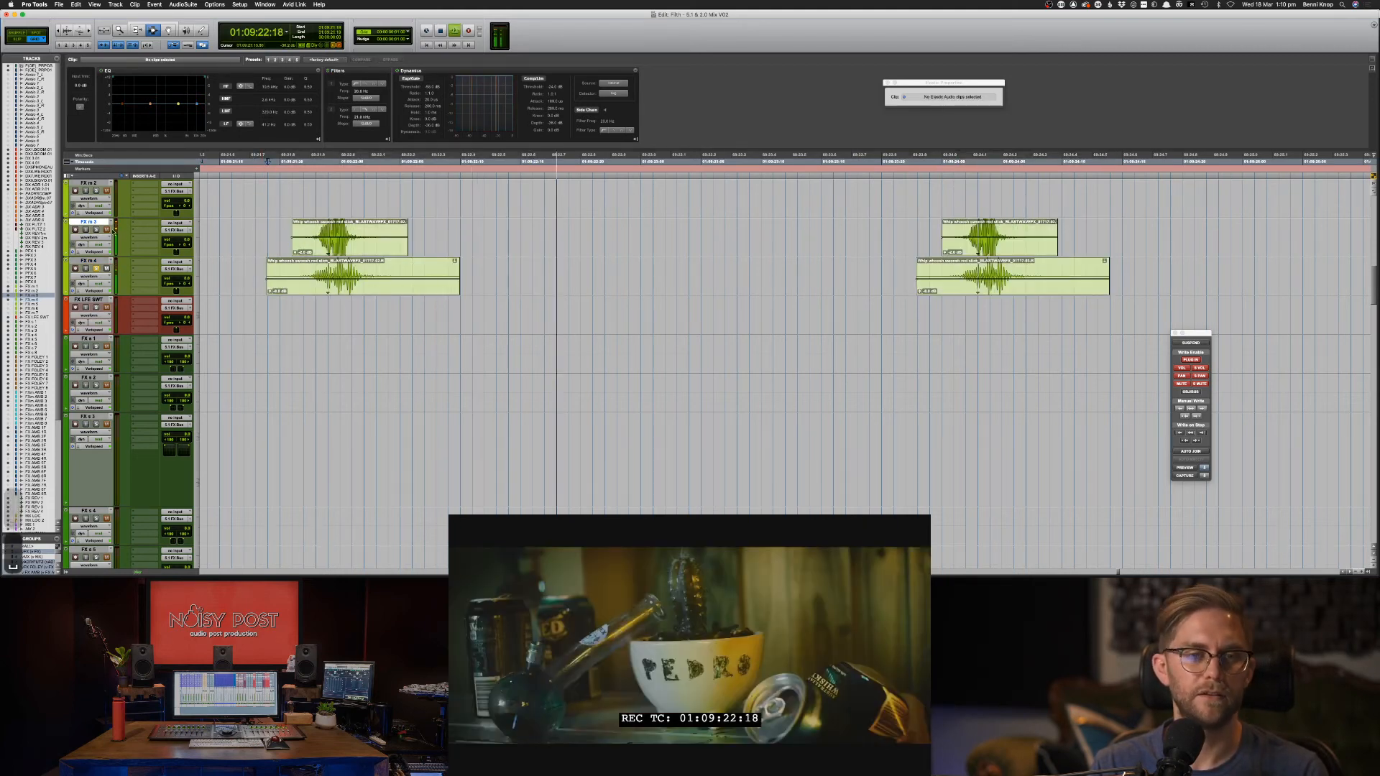
{"action": "key", "text": "space"}
{"action": "key", "text": "space"}
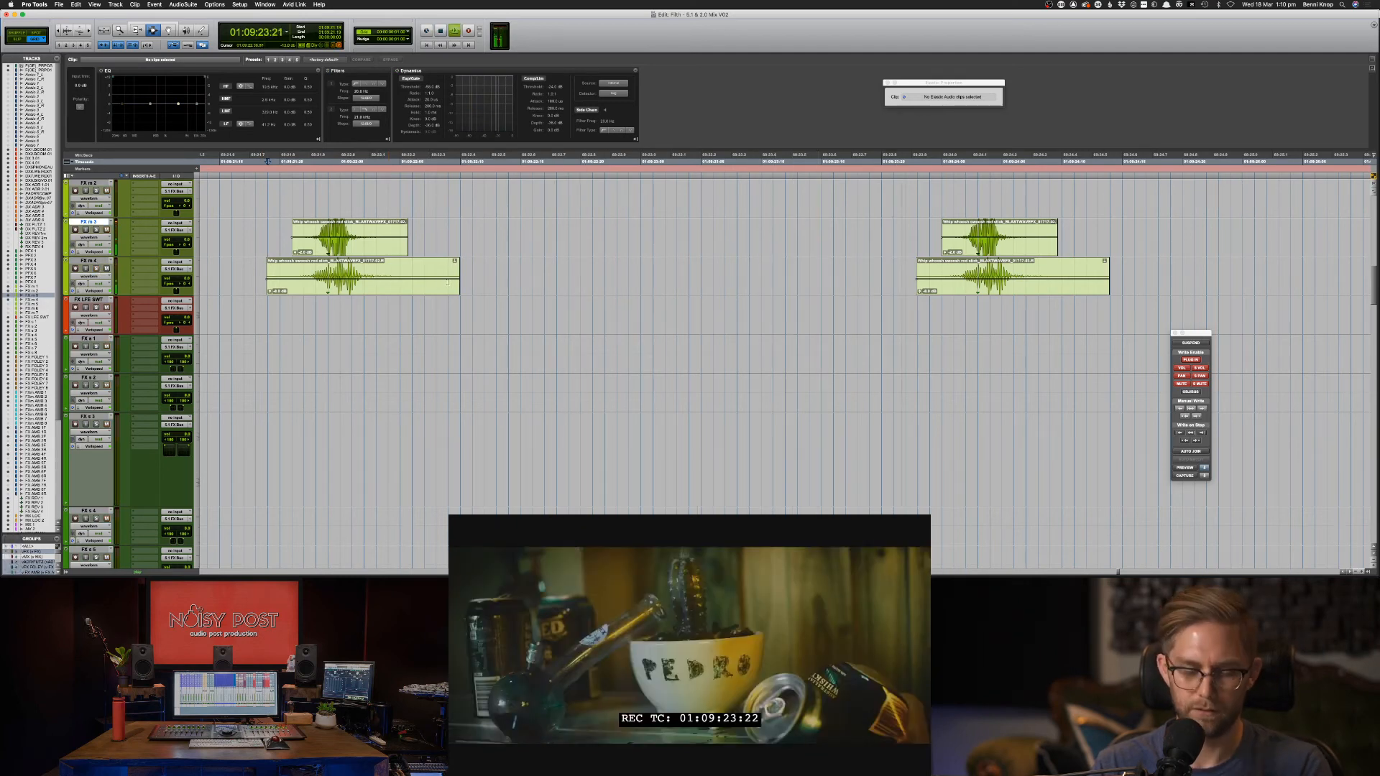
{"action": "key", "text": "super+bracketleft"}
{"action": "key", "text": "super+bracketleft"}
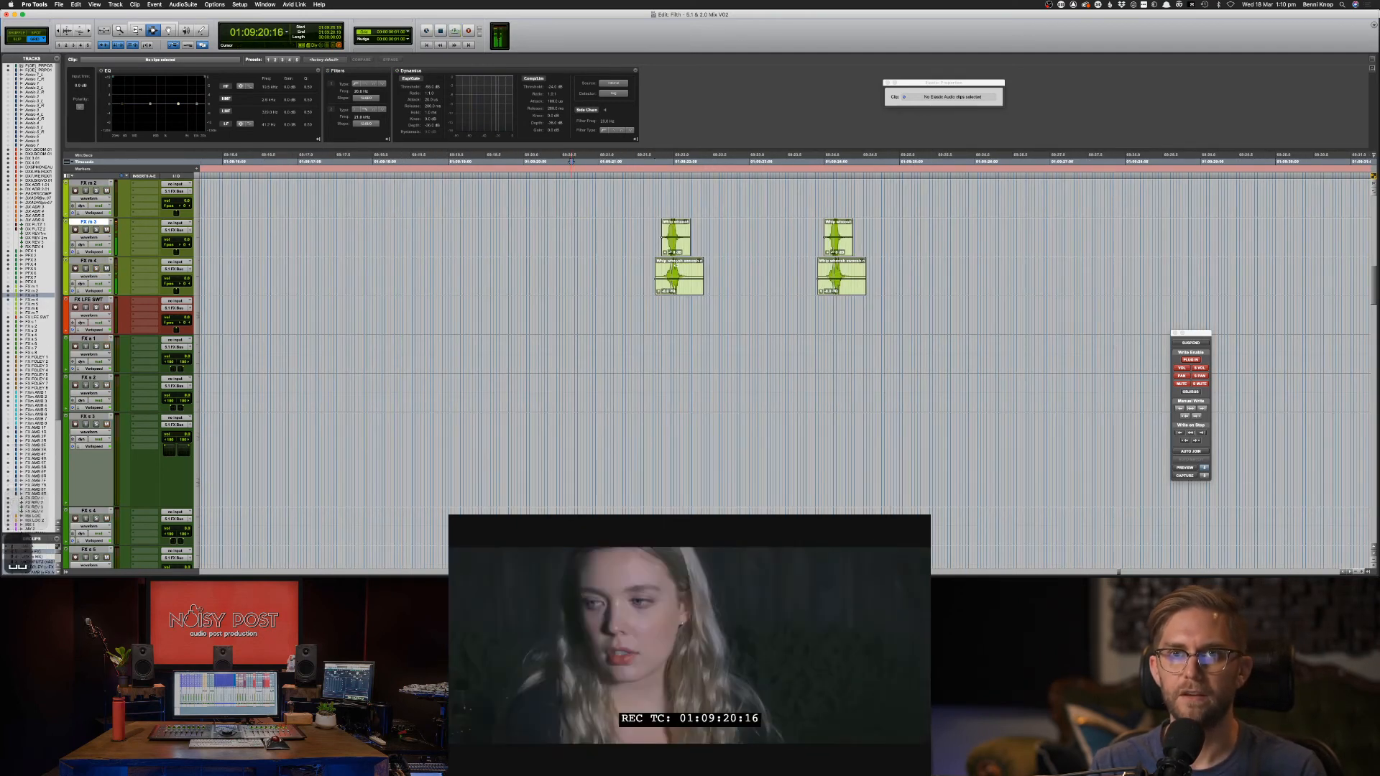
{"action": "key", "text": "space"}
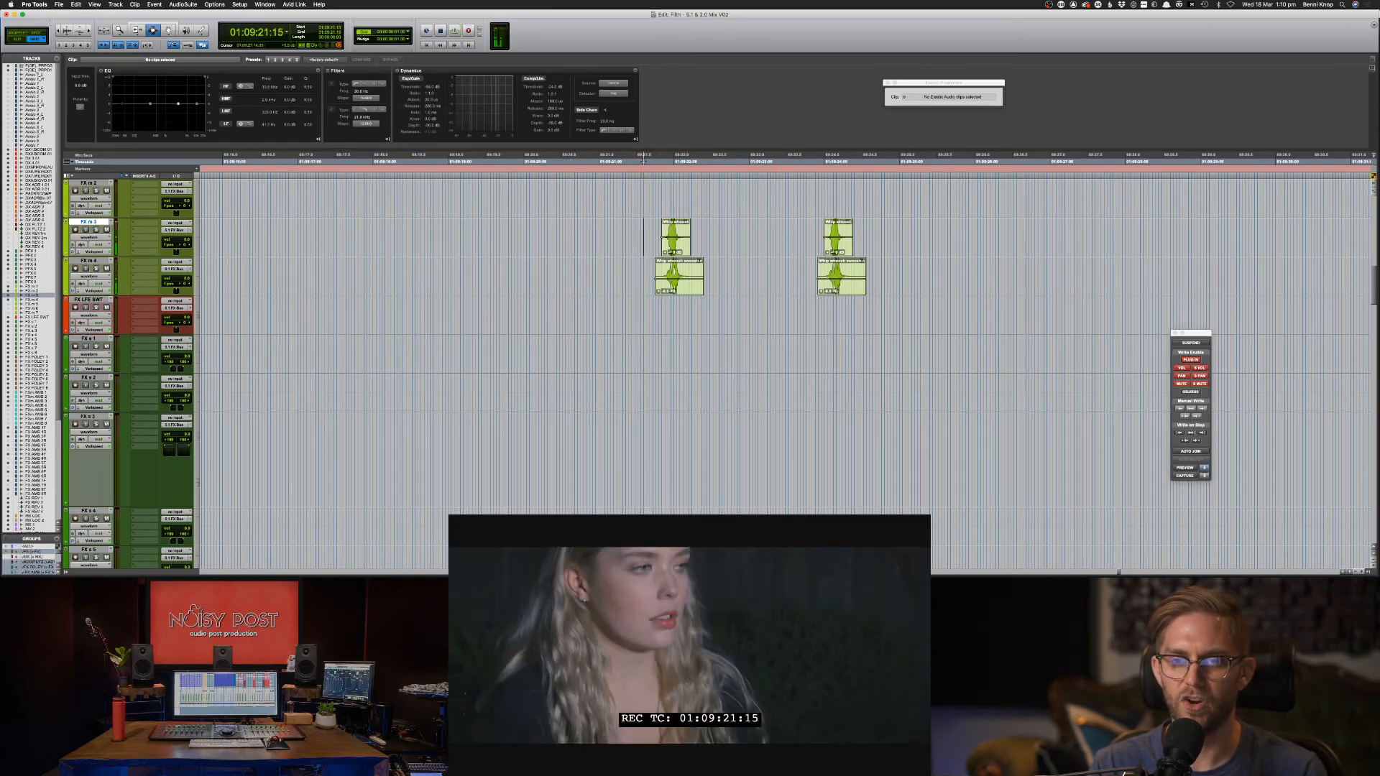
Apply fade-ins and fade-outs to the left and right whoosh pairs, then play them back.
{"action": "left_click_drag", "start_coordinate": [644, 227], "coordinate": [726, 288]}
{"action": "key", "text": "g"}
{"action": "key", "text": "f"}
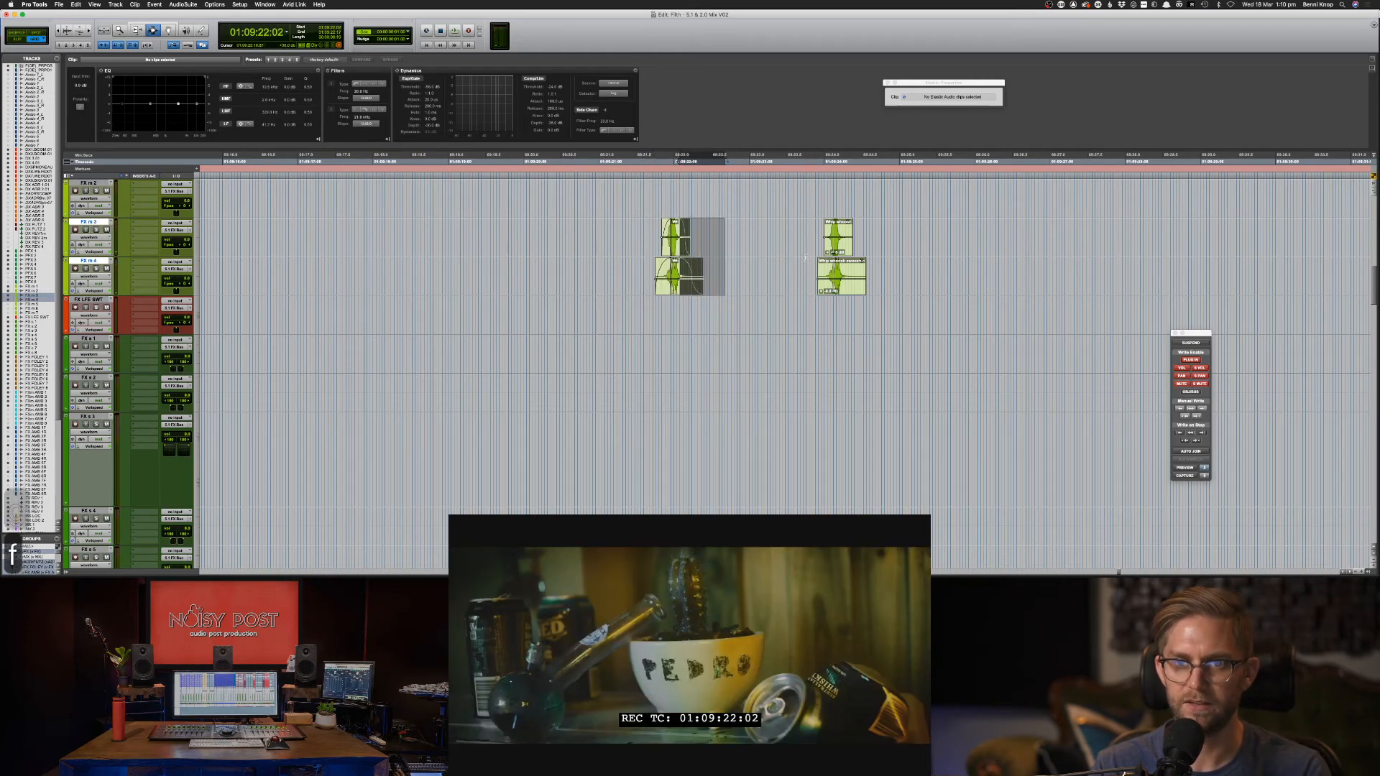
{"action": "left_click_drag", "start_coordinate": [805, 257], "coordinate": [899, 288]}
{"action": "key", "text": "d"}
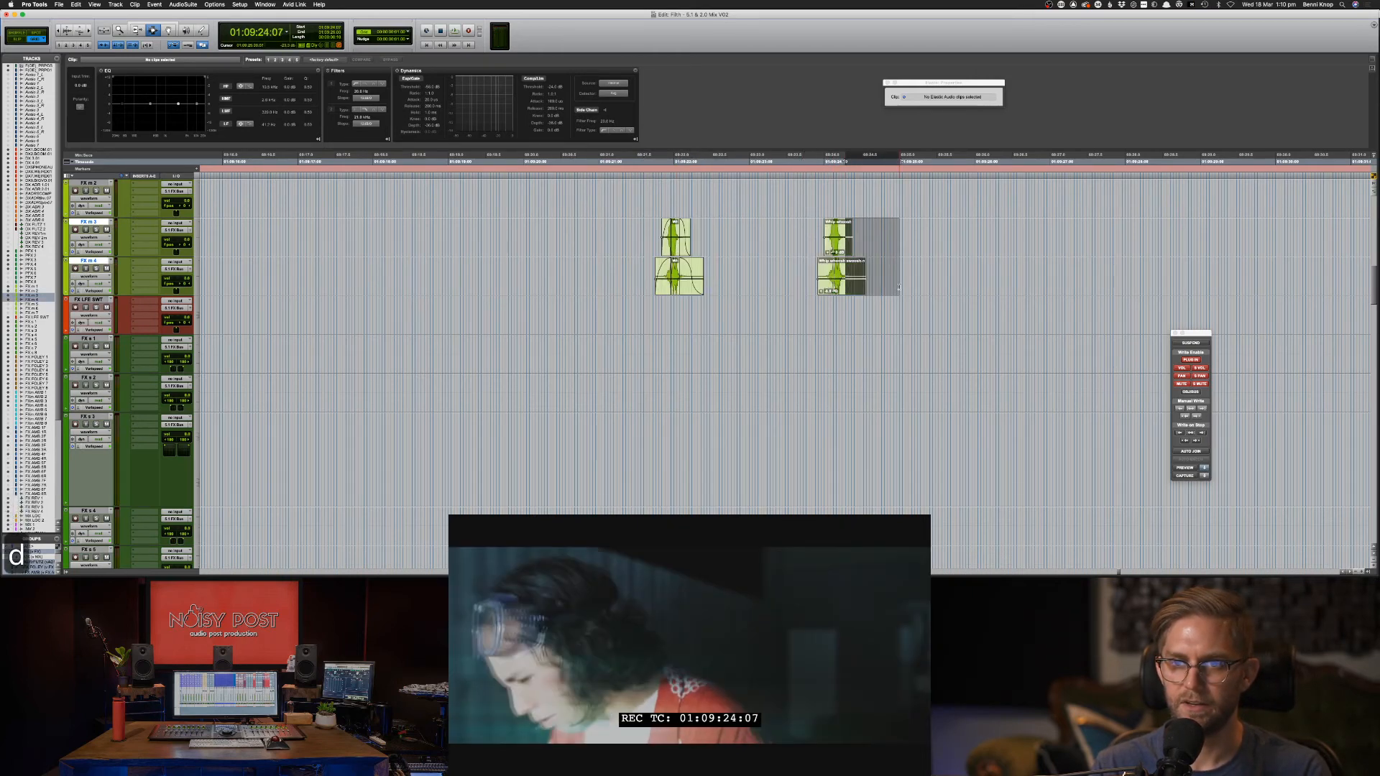
{"action": "key", "text": "f"}
{"action": "left_click_drag", "start_coordinate": [815, 276], "coordinate": [818, 277]}
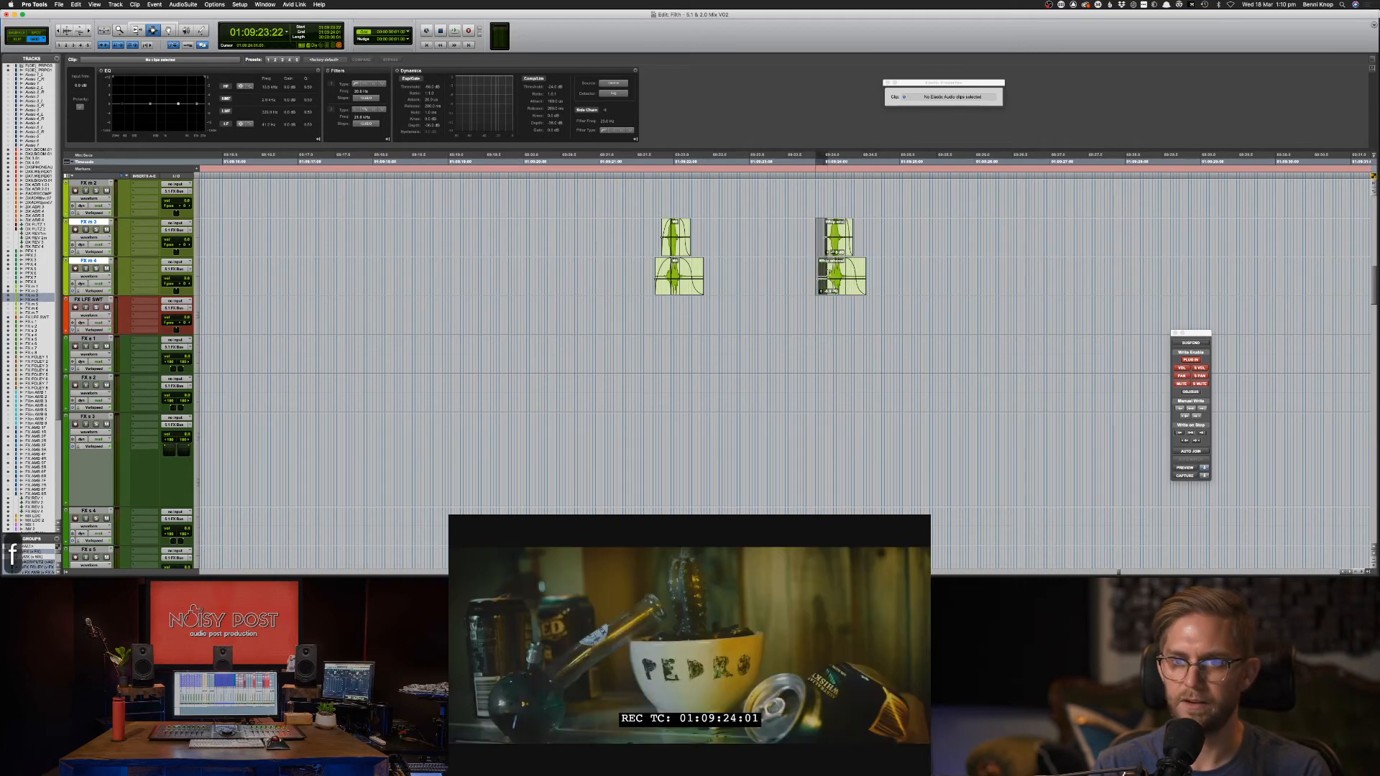
{"action": "key", "text": "space"}
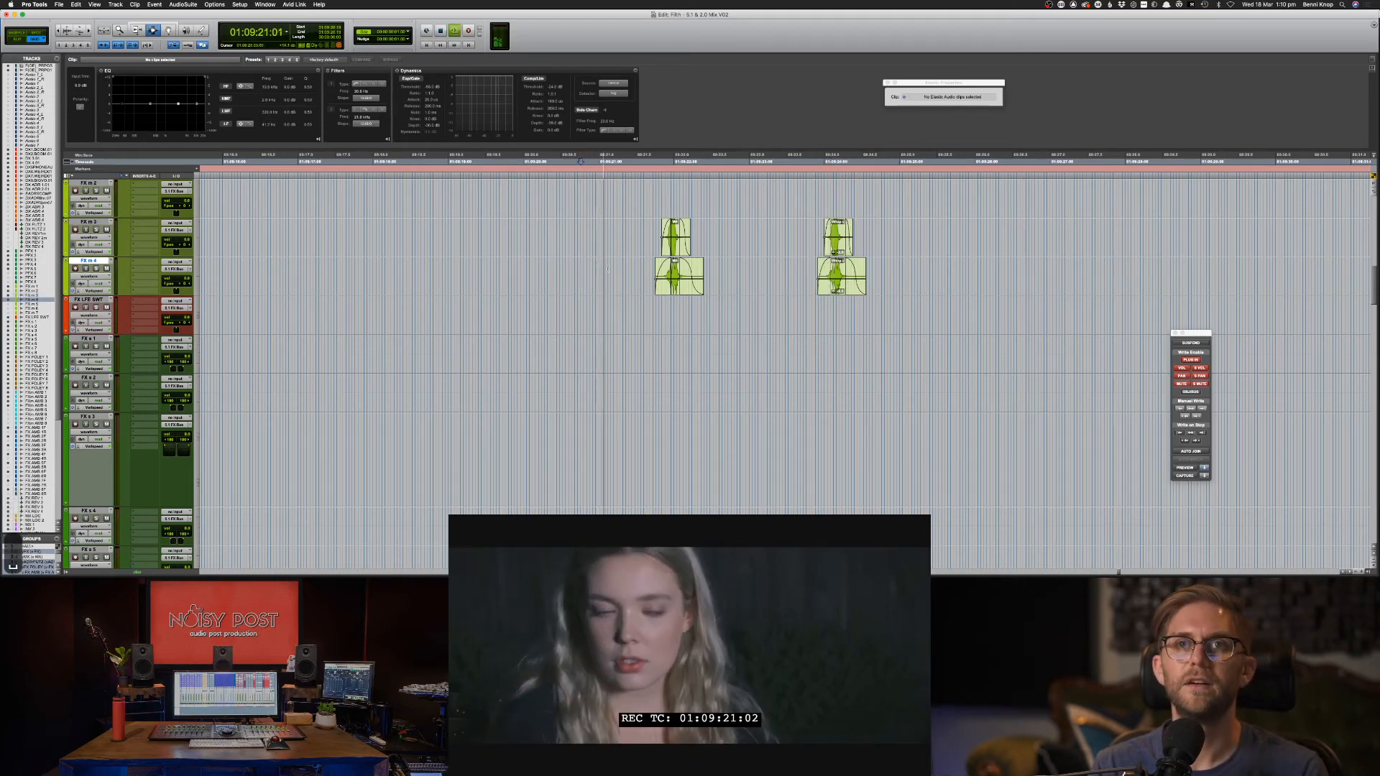
{"action": "scroll", "coordinate": [603, 269], "scroll_direction": "up", "scroll_amount": 3}
{"action": "scroll", "coordinate": [603, 269], "scroll_direction": "up", "scroll_amount": 10}
{"action": "key", "text": "space"}
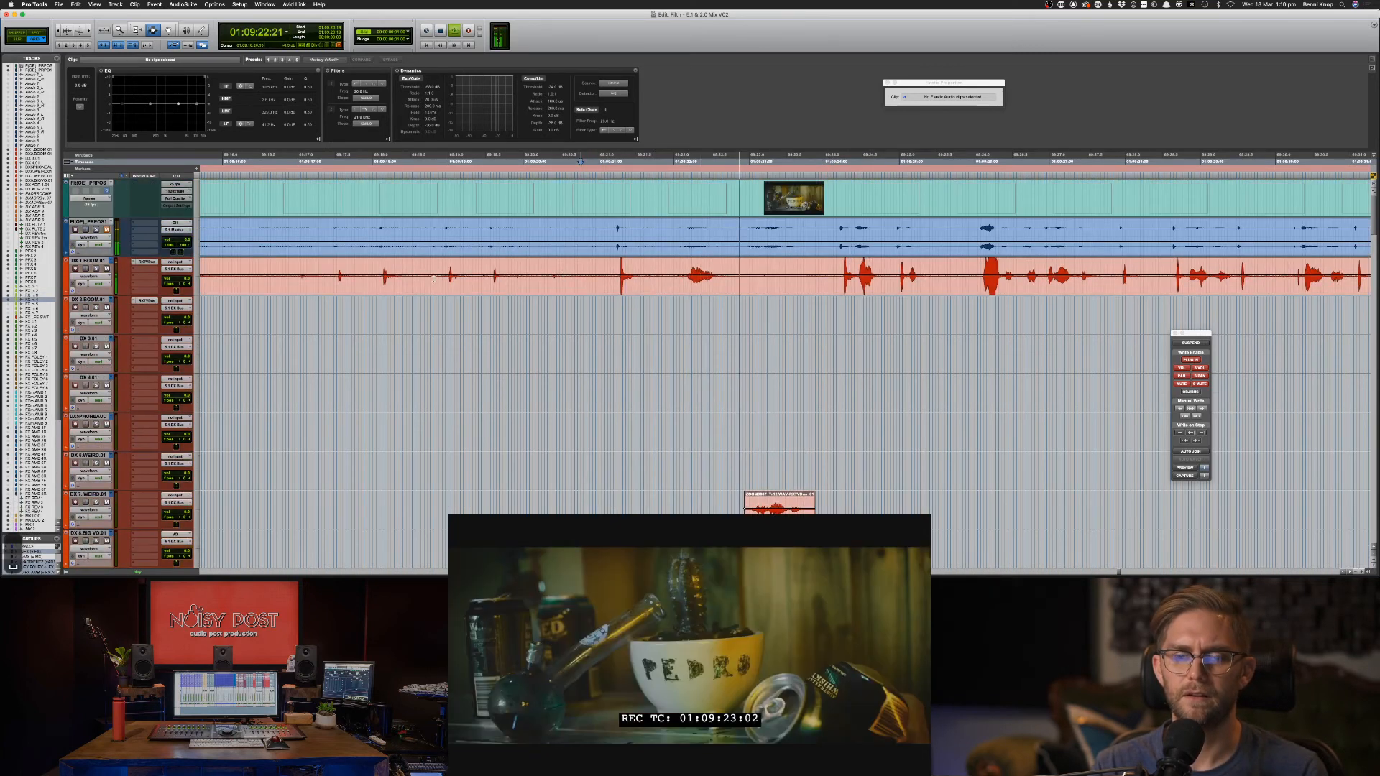
Nudge a short DX 1.BOOM dialogue section earlier with M and play it back.
{"action": "left_click", "coordinate": [413, 282]}
{"action": "key", "text": "super+bracketleft"}
{"action": "key", "text": "super+bracketleft"}
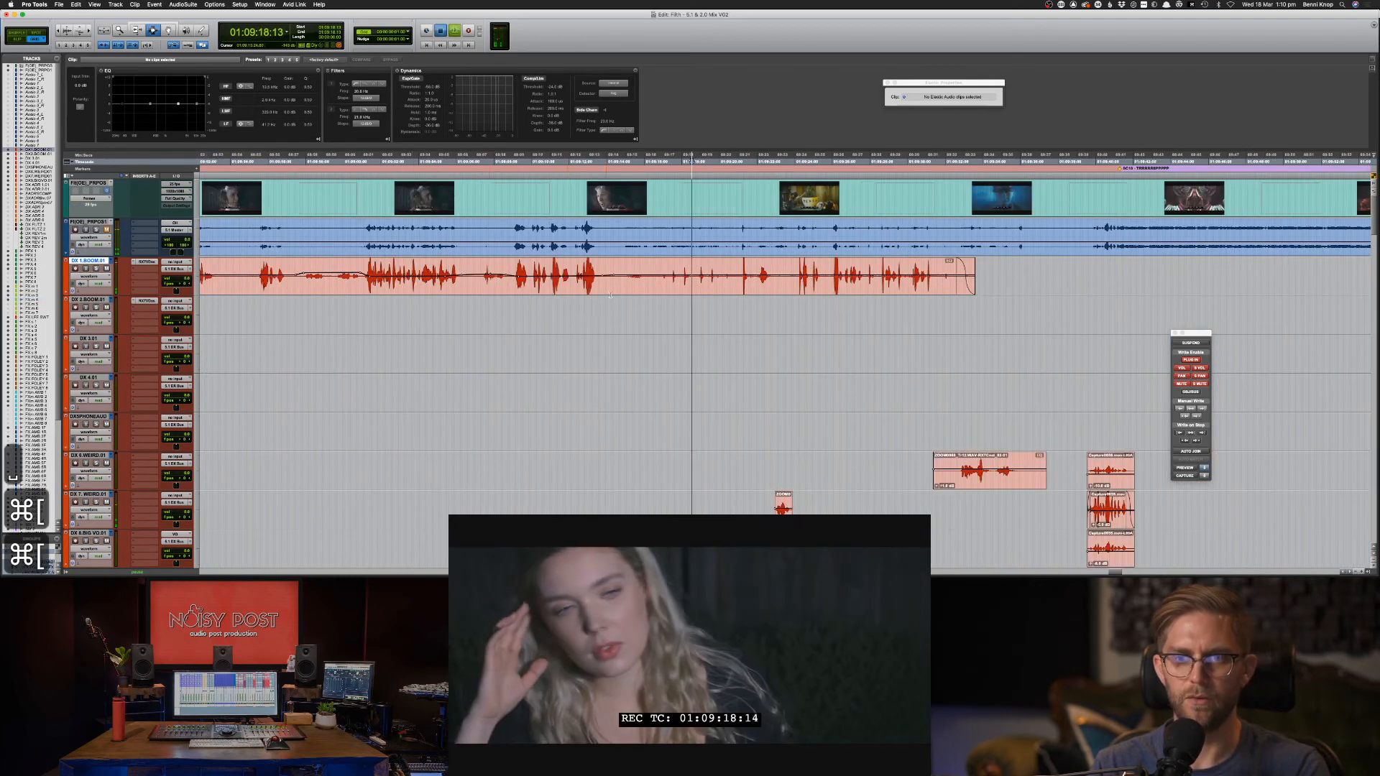
{"action": "left_click_drag", "start_coordinate": [738, 280], "coordinate": [775, 284]}
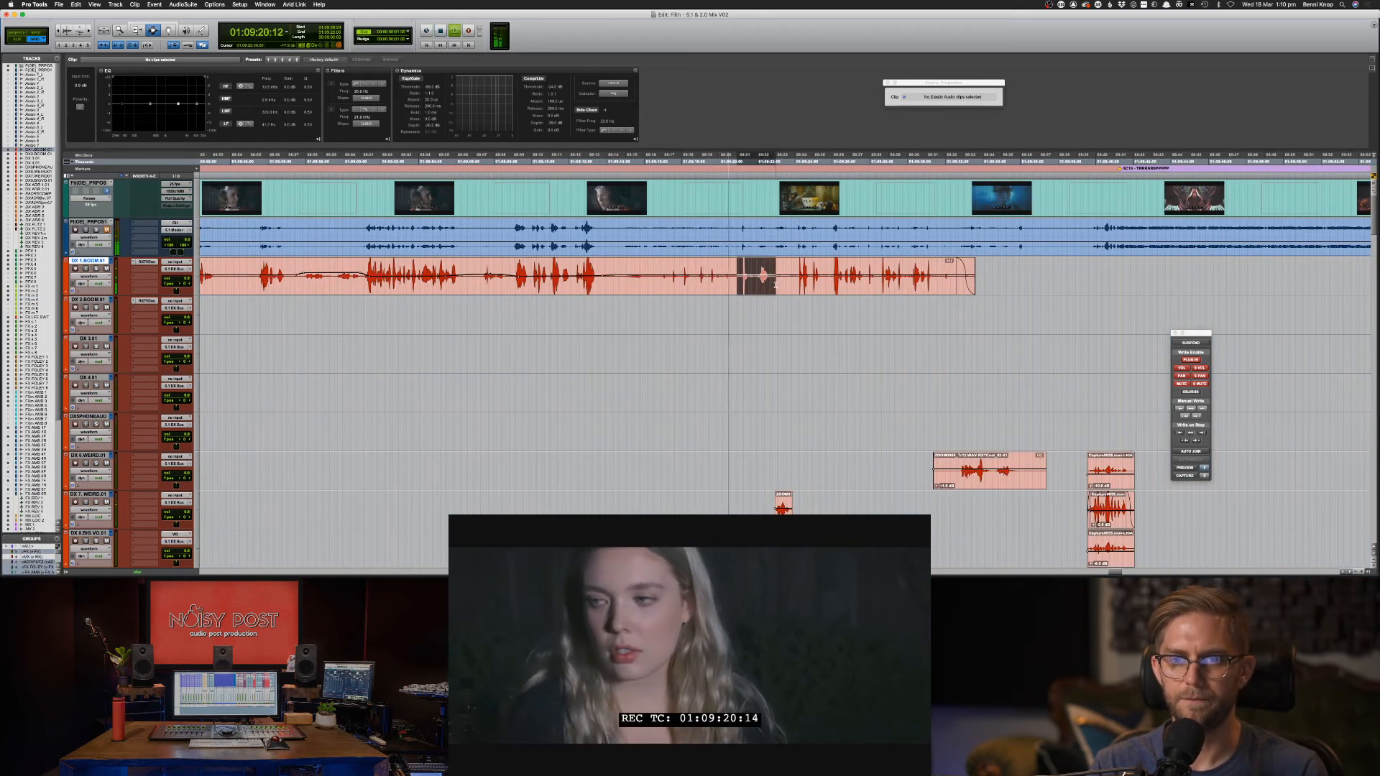
{"action": "key", "text": "super+bracketright"}
{"action": "key", "text": "super+bracketright"}
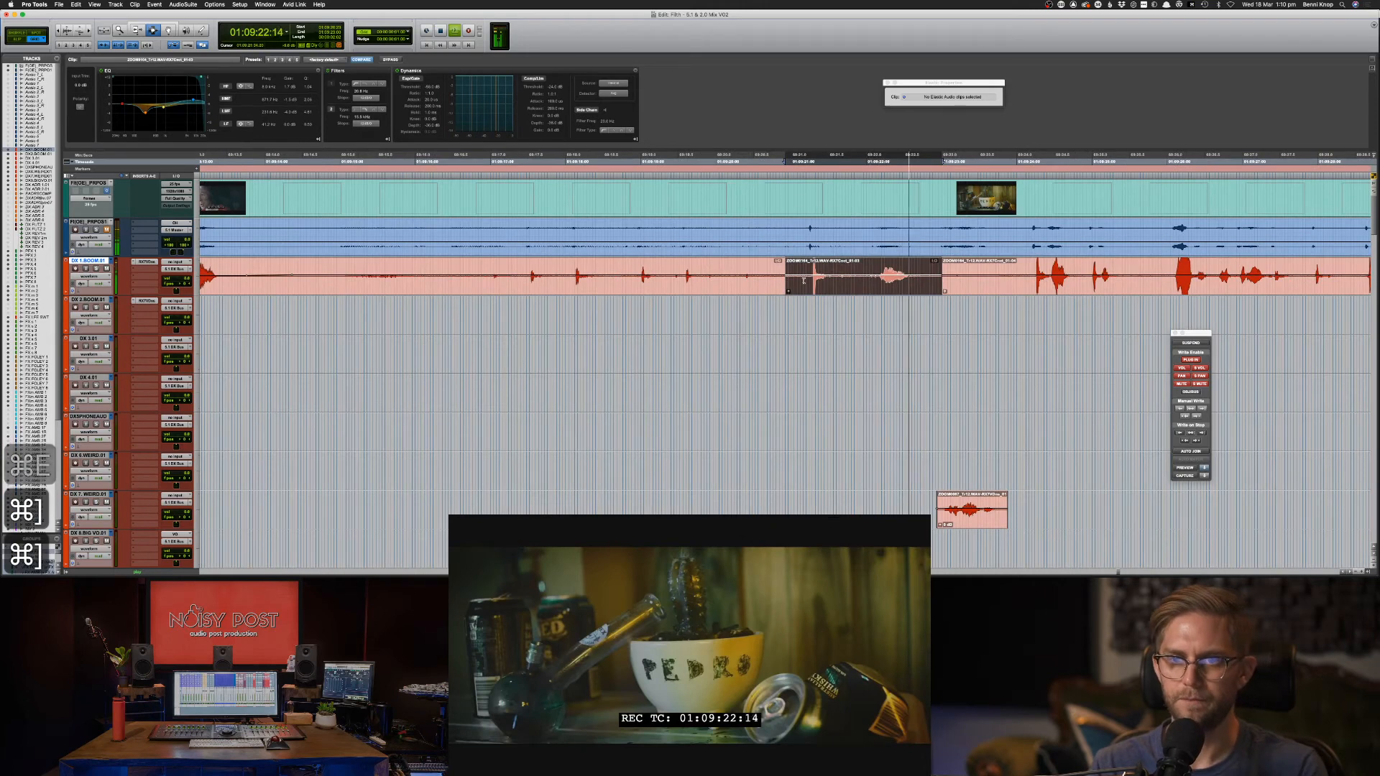
{"action": "key", "text": "m"}
{"action": "key", "text": "m"}
{"action": "key", "text": "m"}
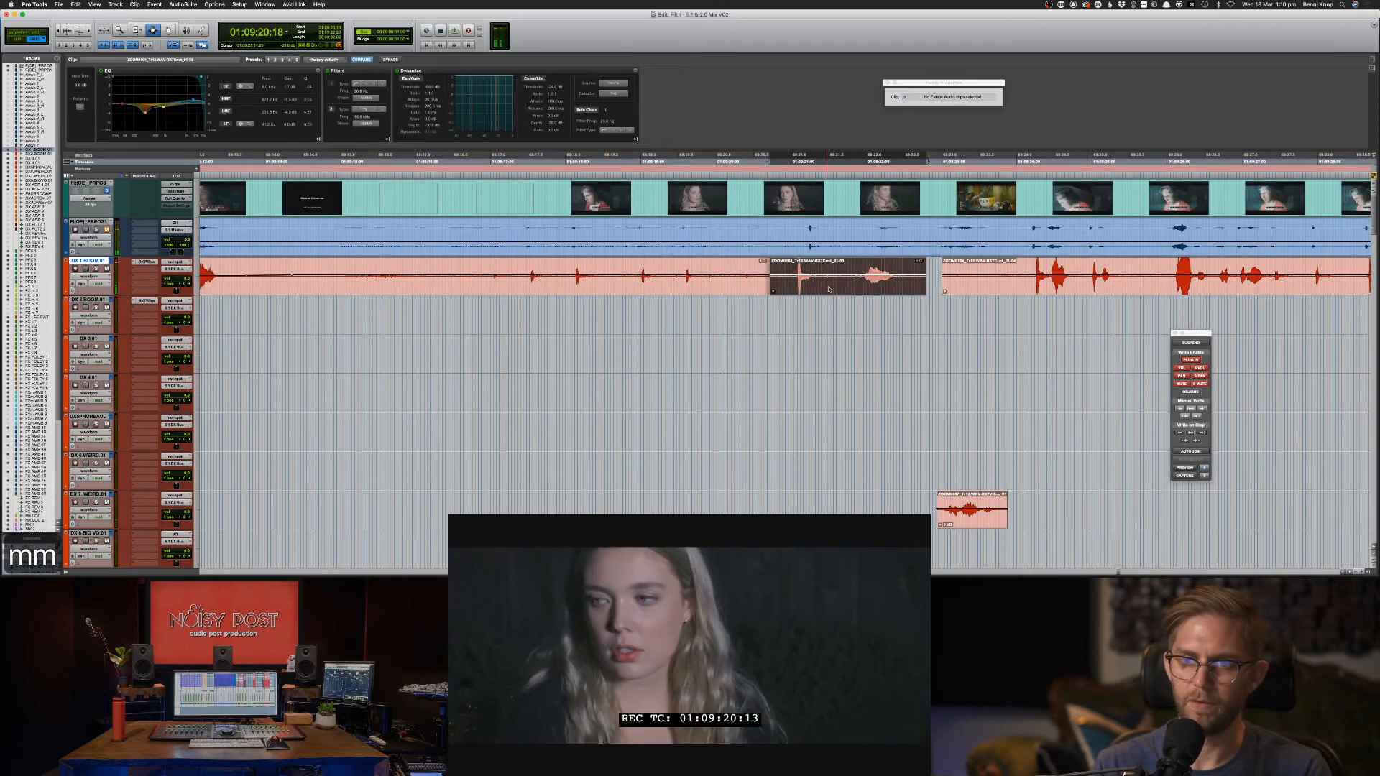
{"action": "left_click", "coordinate": [823, 276]}
{"action": "key", "text": "space"}
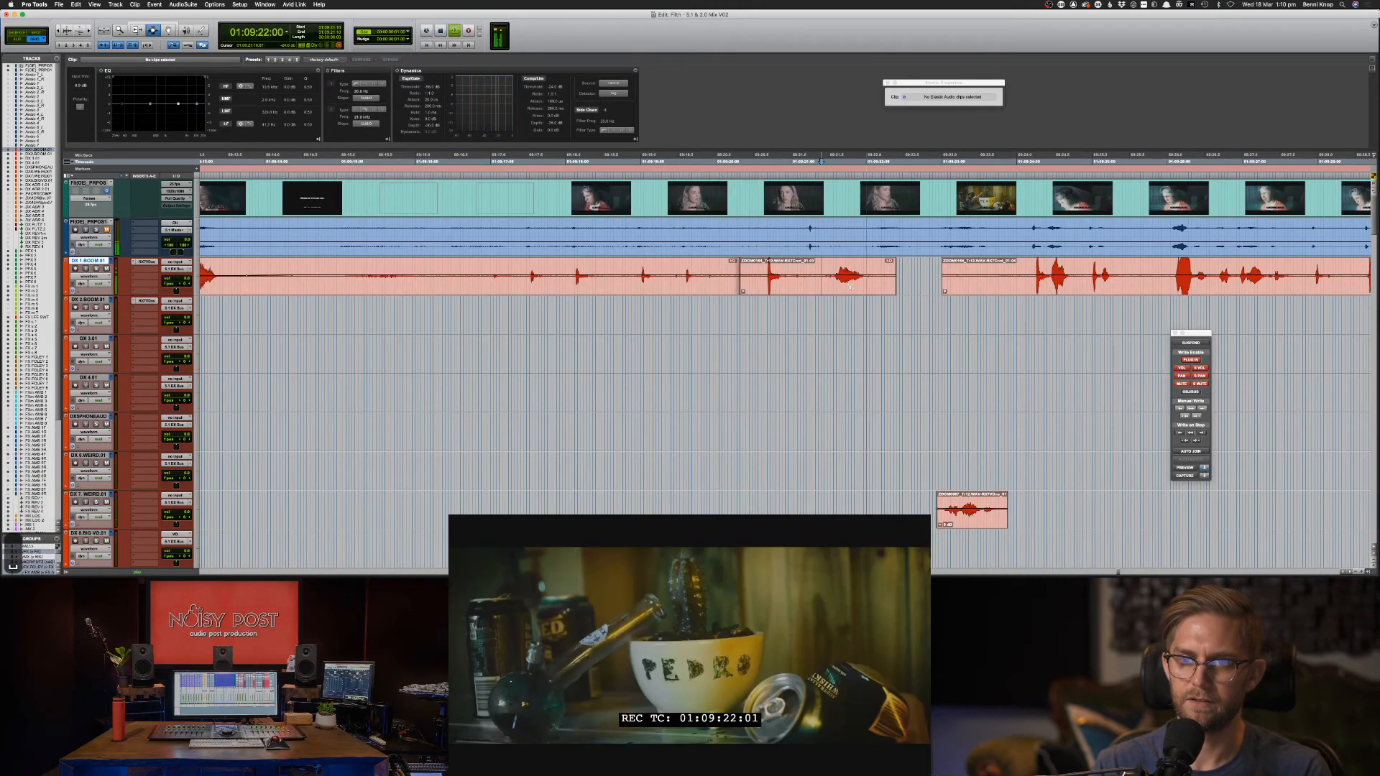
Trim the boom clip boundaries around the moved dialogue and audition from 01:09:19:00.
{"action": "left_click_drag", "start_coordinate": [860, 276], "coordinate": [896, 279]}
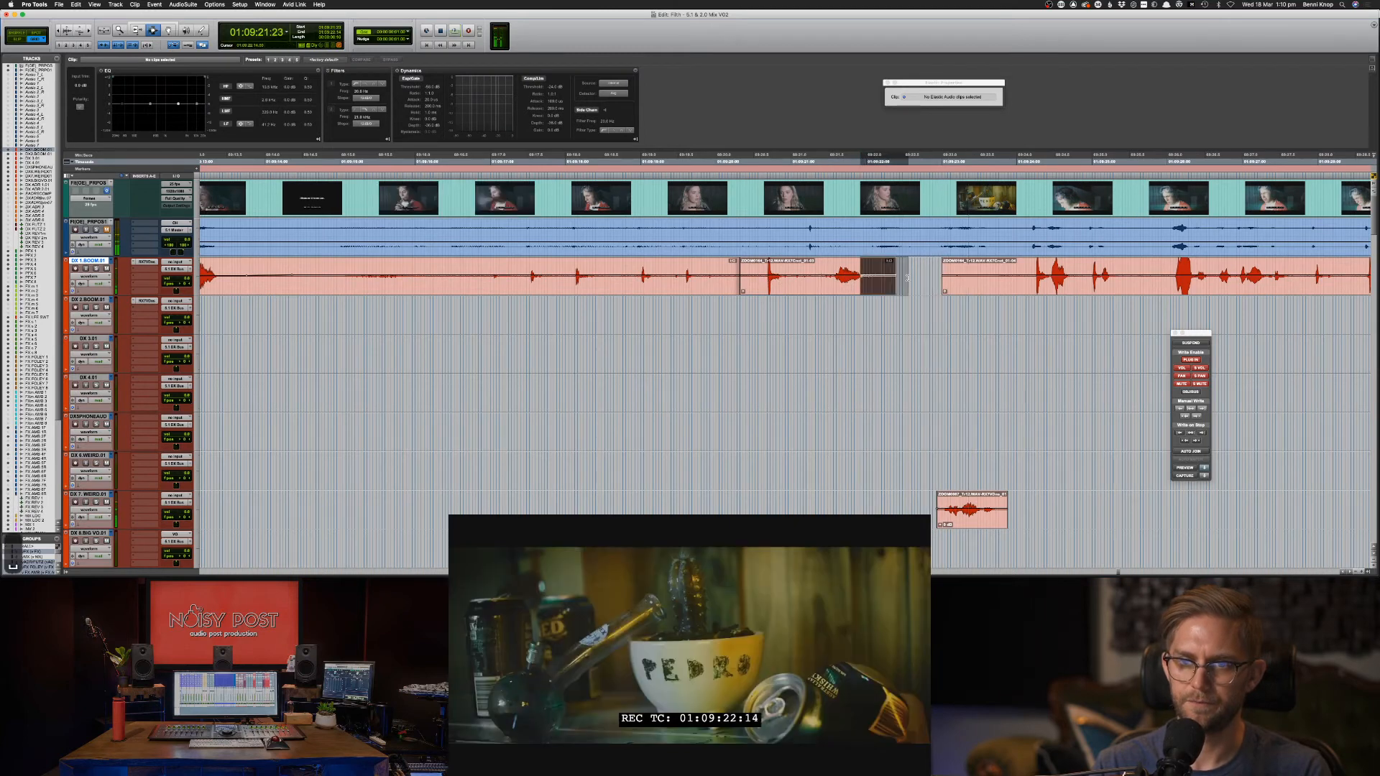
{"action": "key", "text": "space"}
{"action": "left_click", "coordinate": [680, 277]}
{"action": "key", "text": "space"}
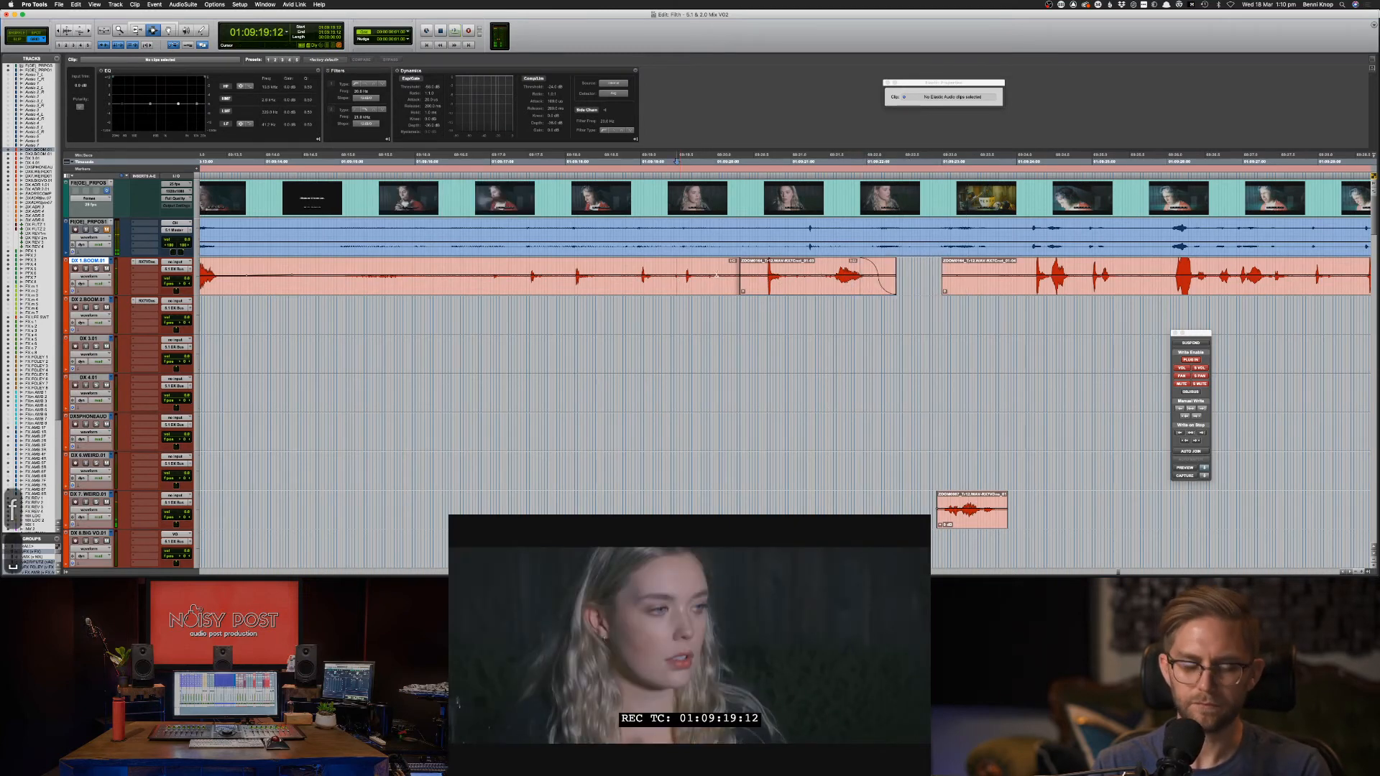
{"action": "key", "text": "F6"}
{"action": "left_click", "coordinate": [716, 277]}
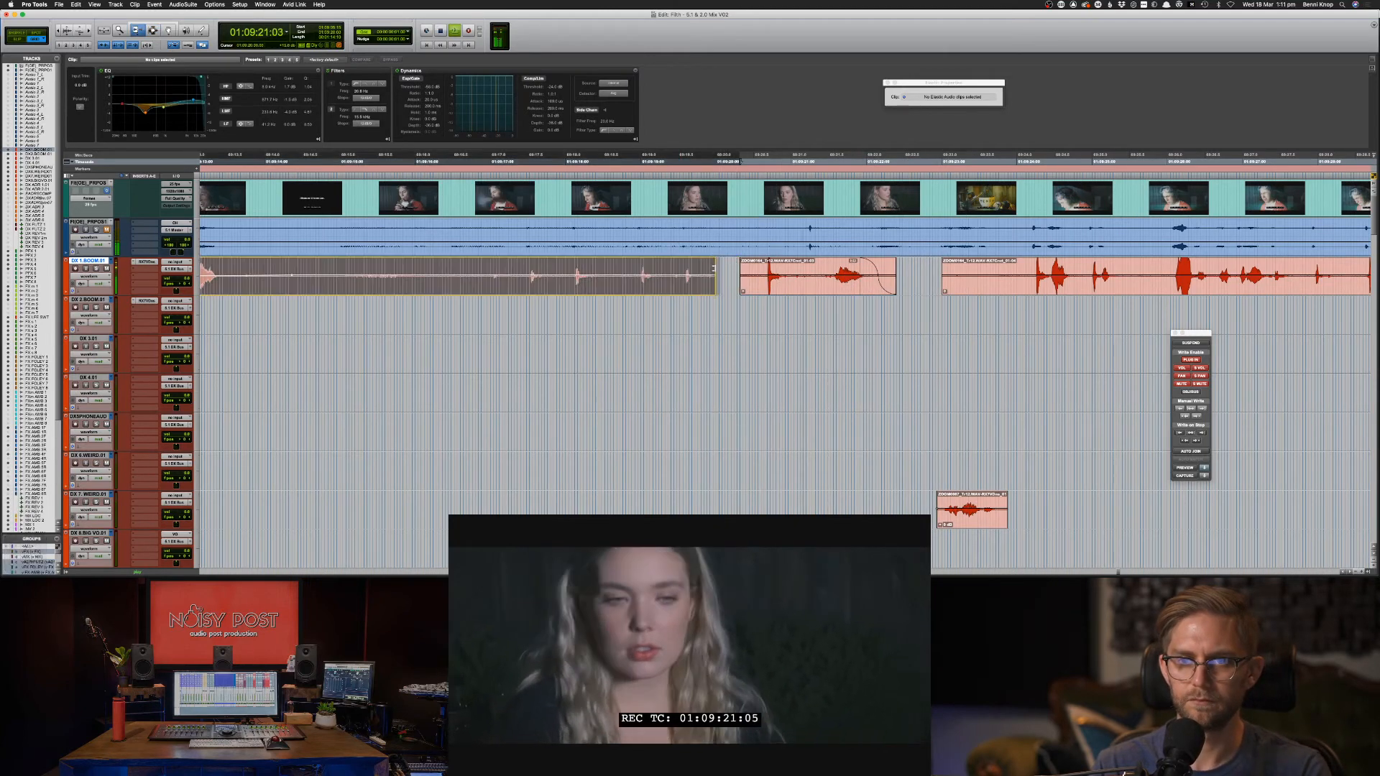
{"action": "left_click_drag", "start_coordinate": [742, 271], "coordinate": [699, 268]}
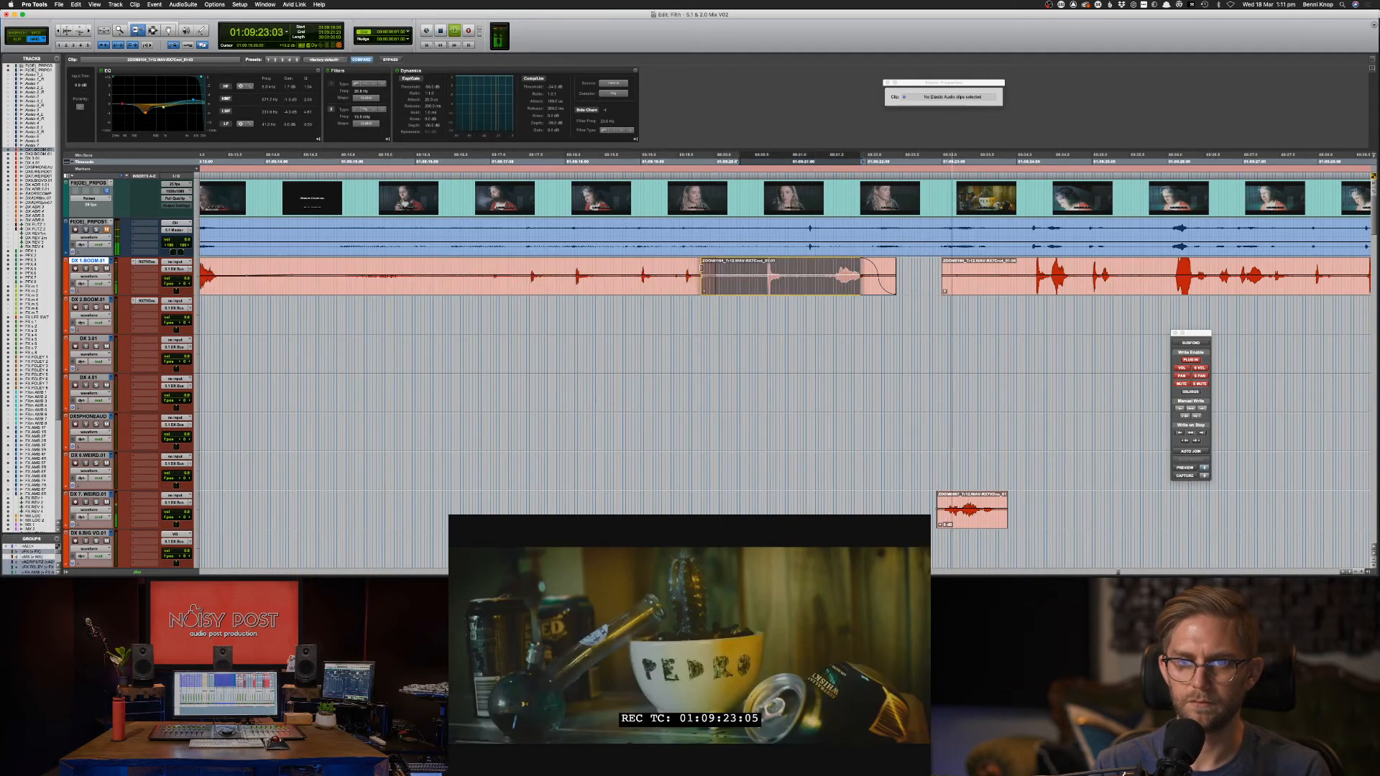
{"action": "key", "text": "space"}
{"action": "left_click", "coordinate": [641, 162]}
{"action": "key", "text": "space"}
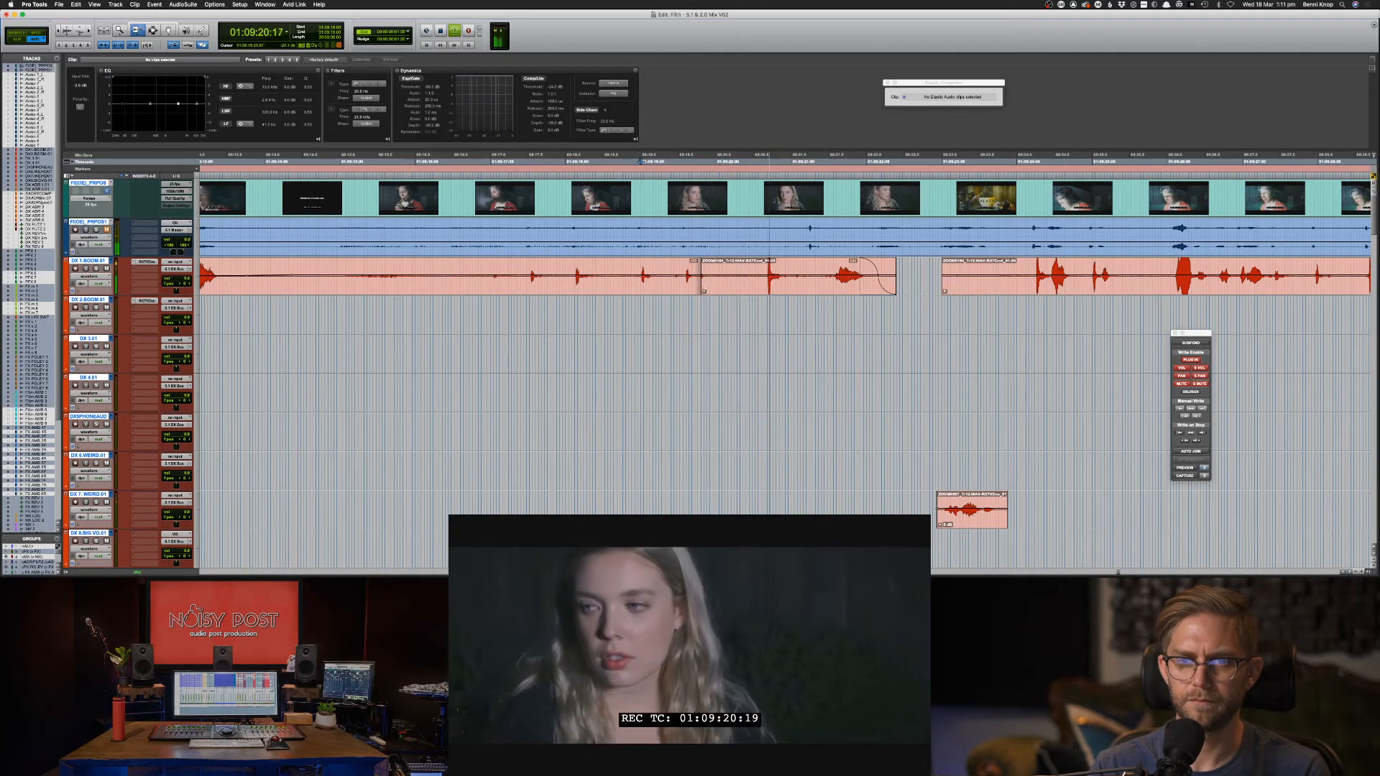
Crossfade the join between the two DX 1.BOOM clips and audition it.
{"action": "key", "text": "F7"}
{"action": "left_click_drag", "start_coordinate": [703, 289], "coordinate": [721, 290]}
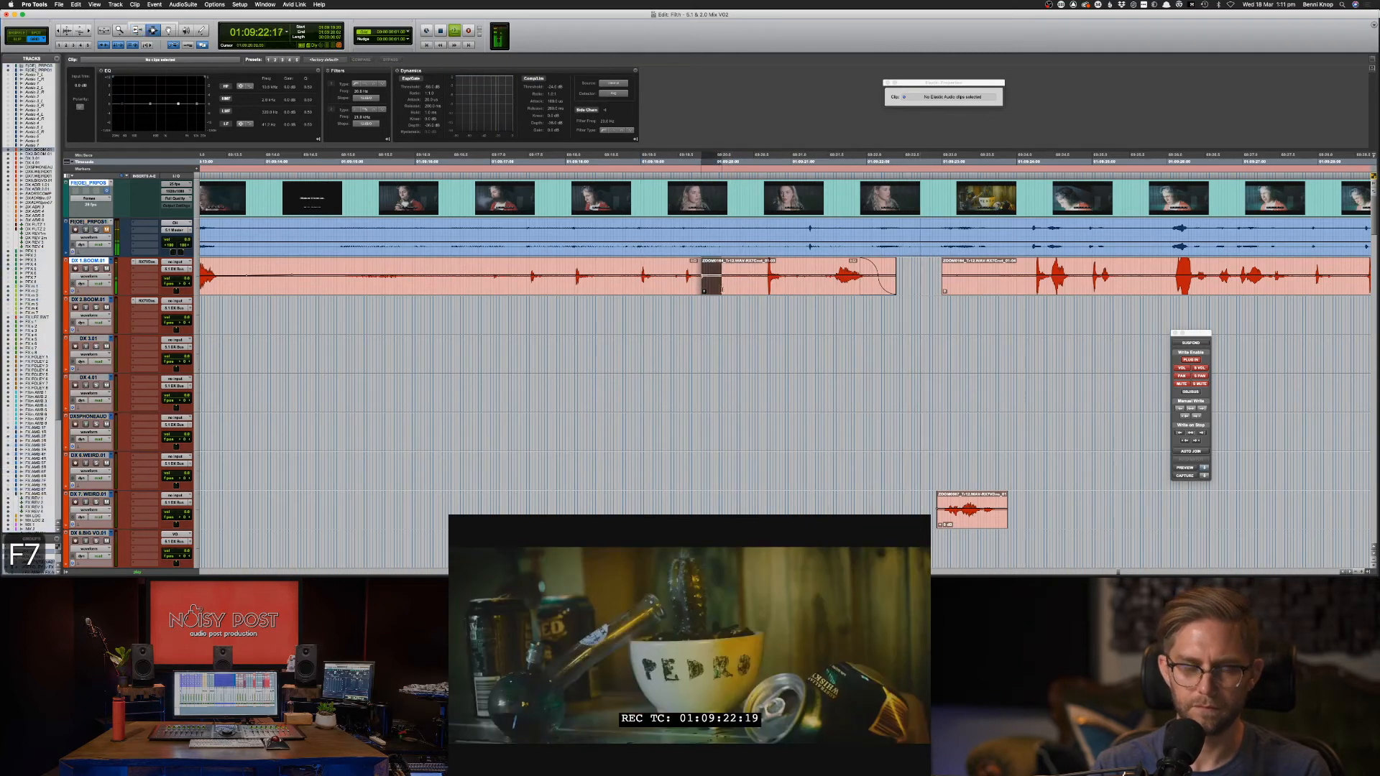
{"action": "key", "text": "f"}
{"action": "left_click", "coordinate": [668, 287]}
{"action": "key", "text": "space"}
{"action": "key", "text": "F8"}
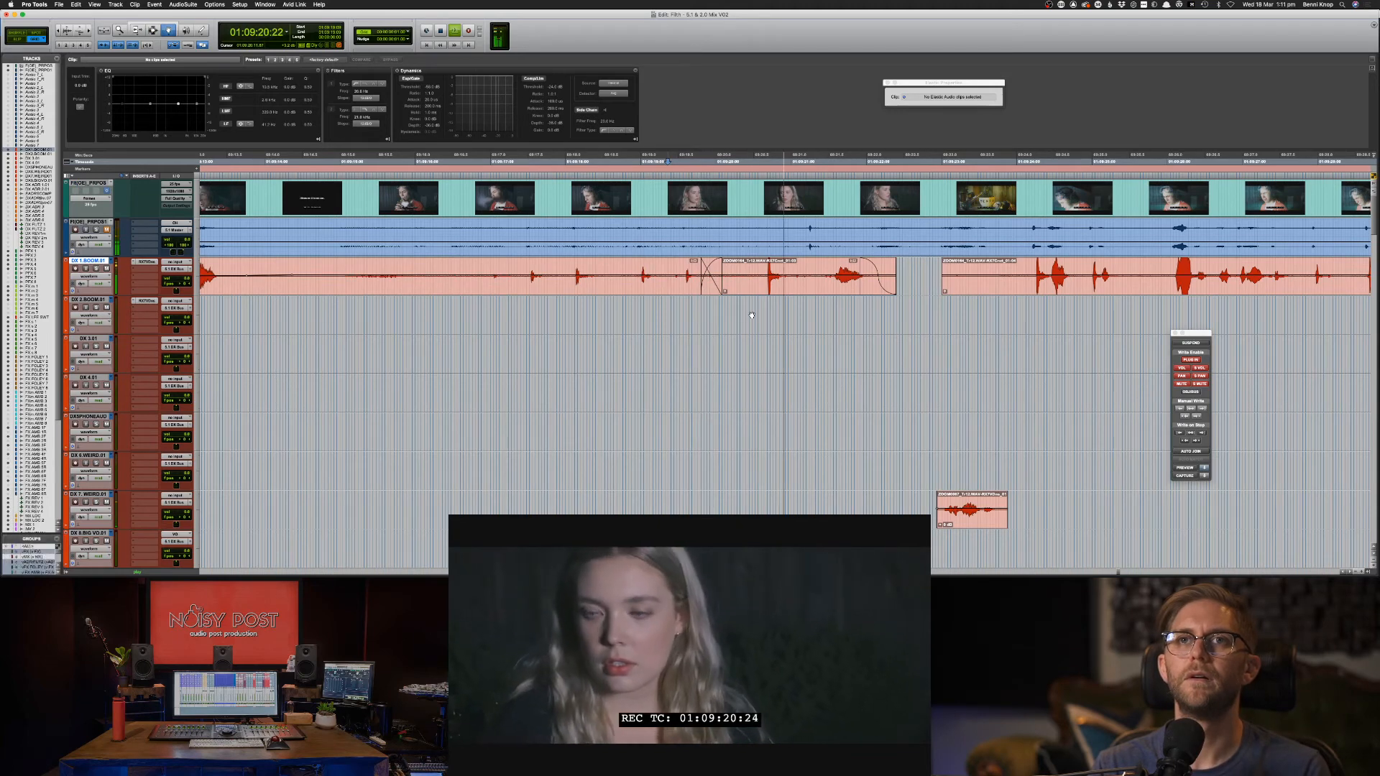
{"action": "key", "text": "F7"}
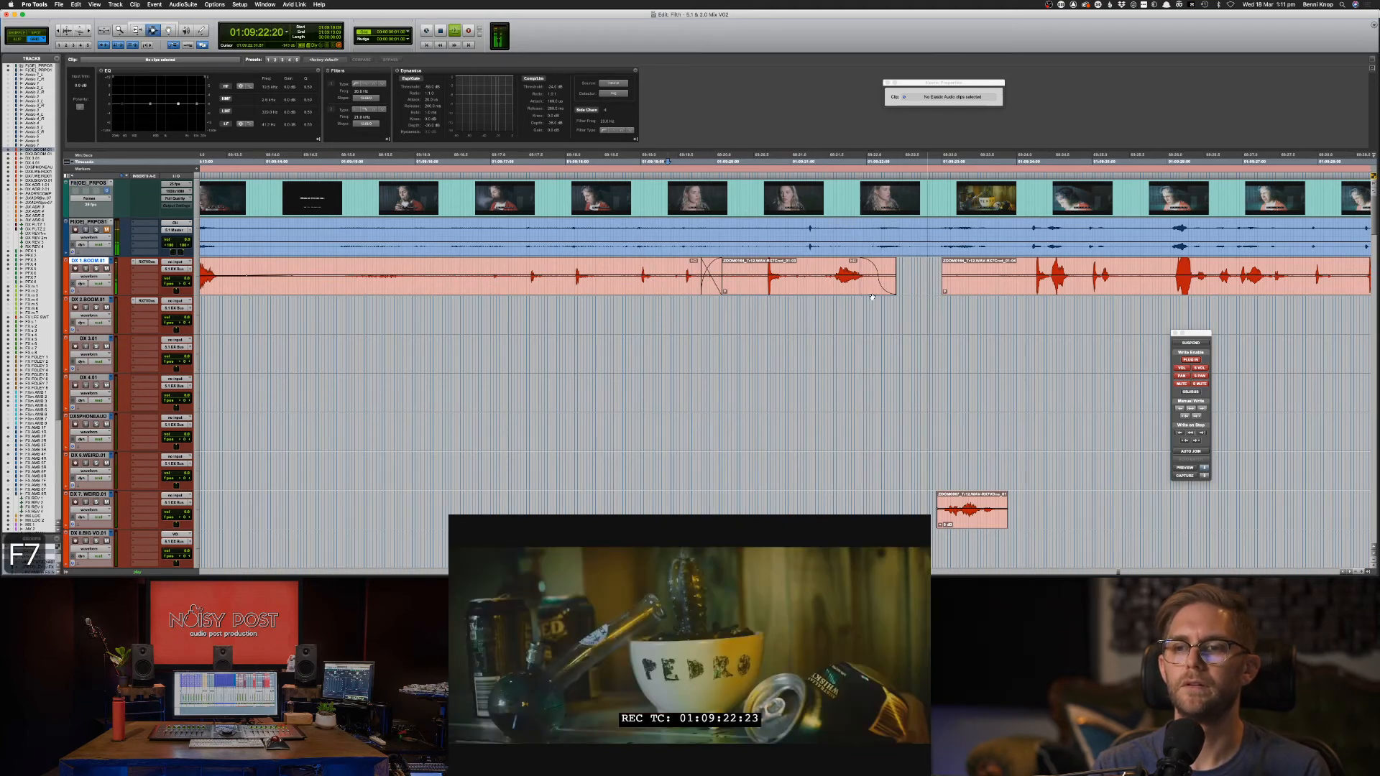
{"action": "key", "text": "BackSpace"}
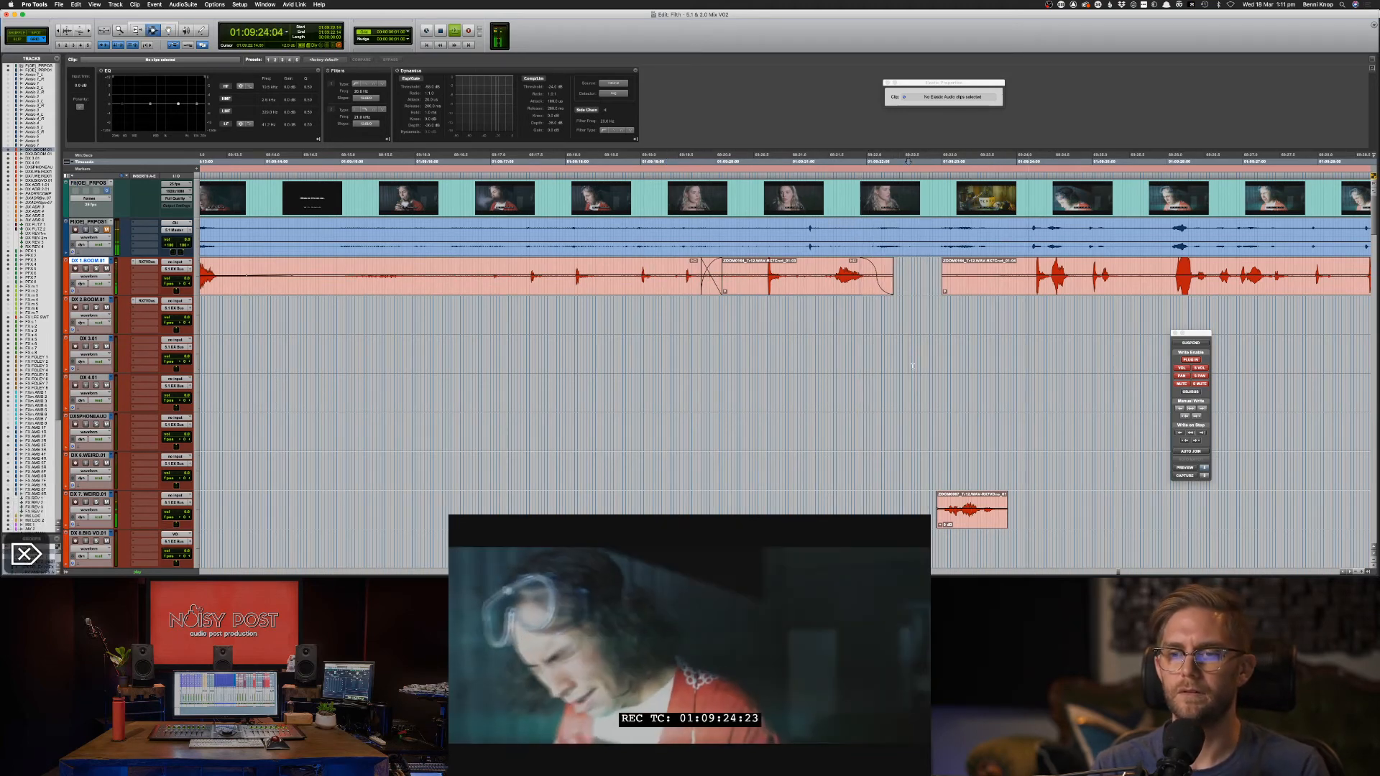
{"action": "scroll", "coordinate": [912, 366], "scroll_direction": "down", "scroll_amount": 5}
{"action": "scroll", "coordinate": [913, 366], "scroll_direction": "down", "scroll_amount": 5}
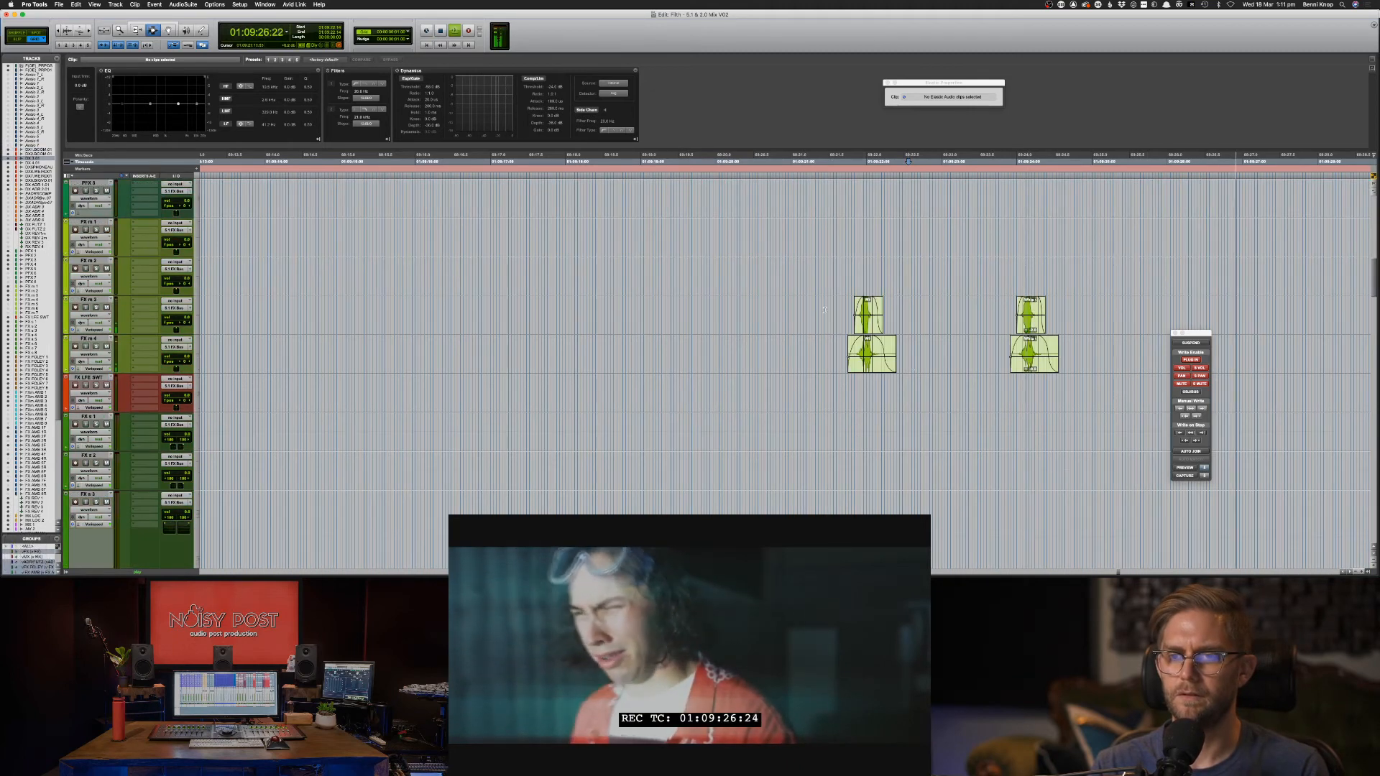
Add a fade to the short DX 7 clip.
{"action": "left_click_drag", "start_coordinate": [825, 309], "coordinate": [1104, 411]}
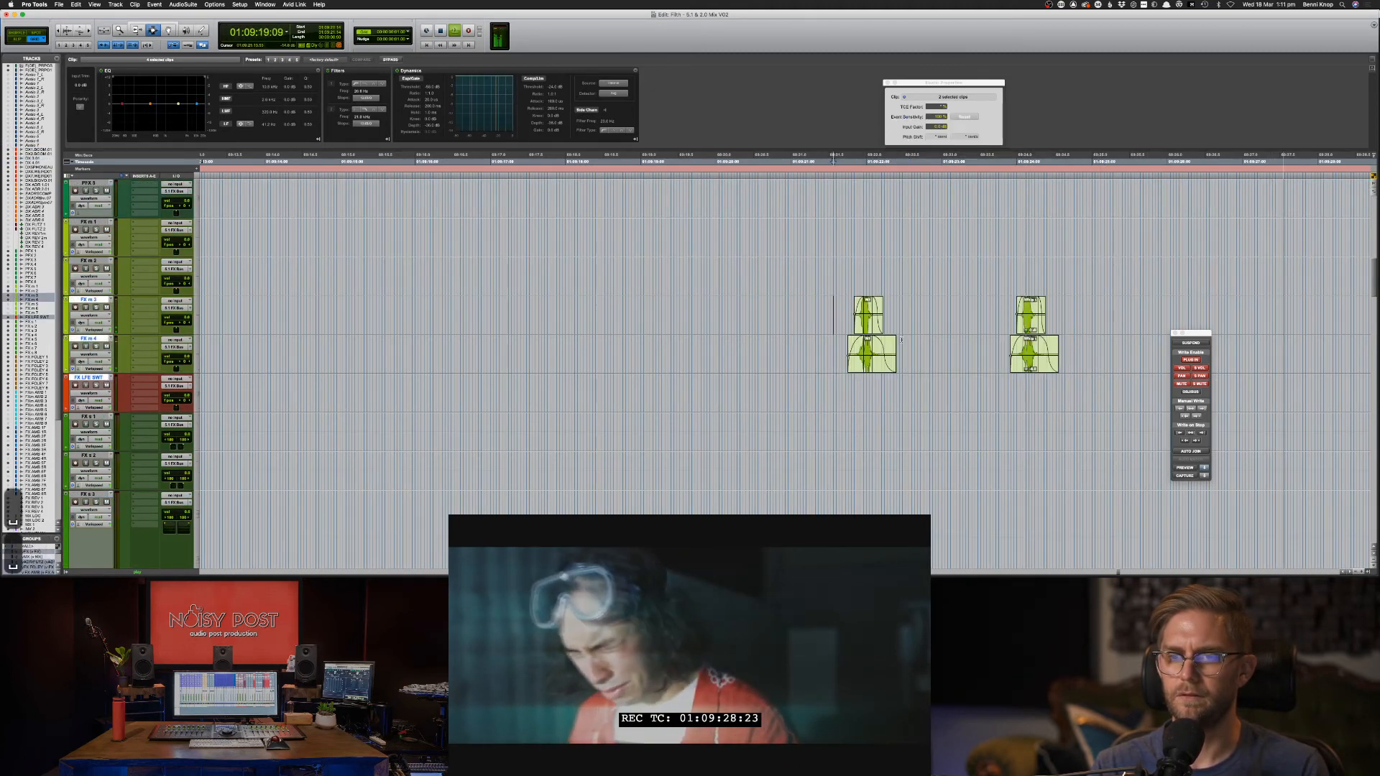
{"action": "key", "text": "BackSpace"}
{"action": "scroll", "coordinate": [927, 342], "scroll_direction": "up", "scroll_amount": 8}
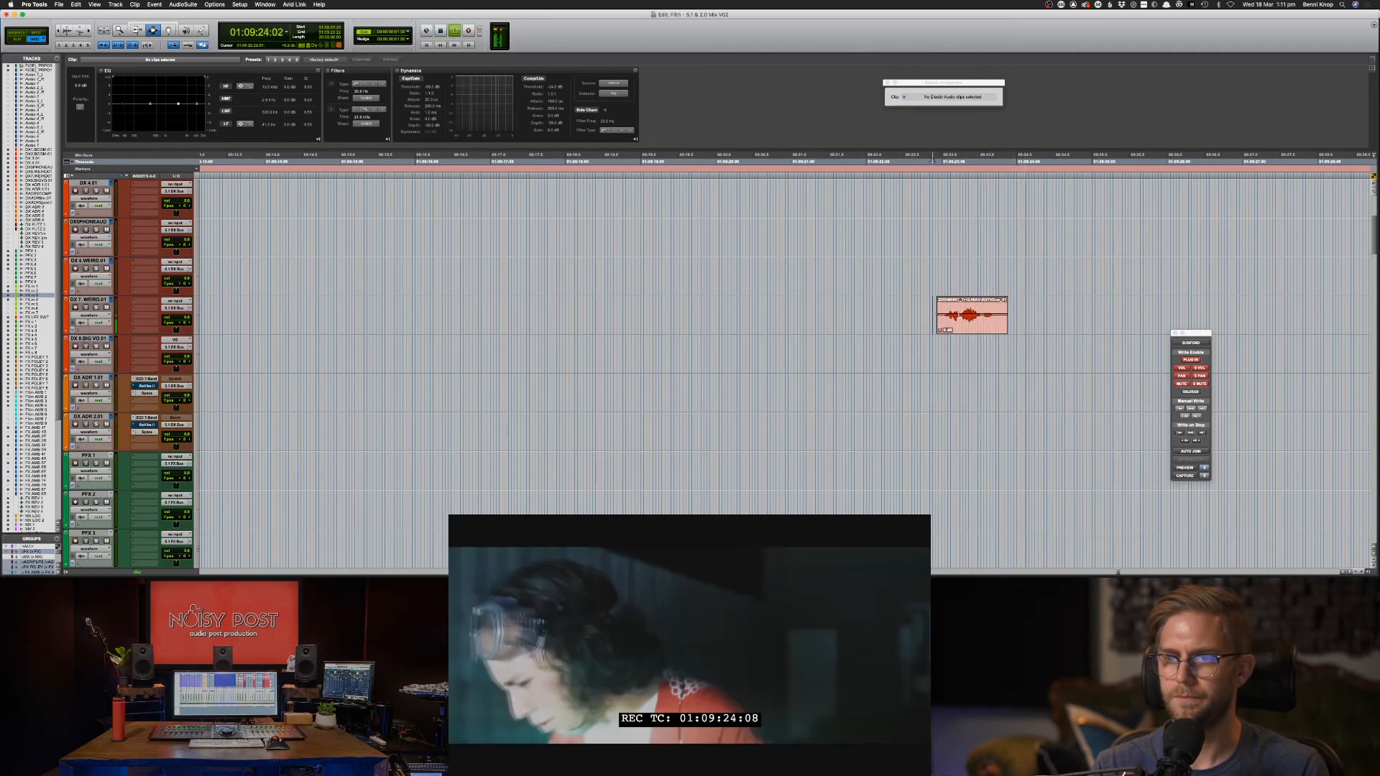
{"action": "left_click_drag", "start_coordinate": [933, 315], "coordinate": [990, 312]}
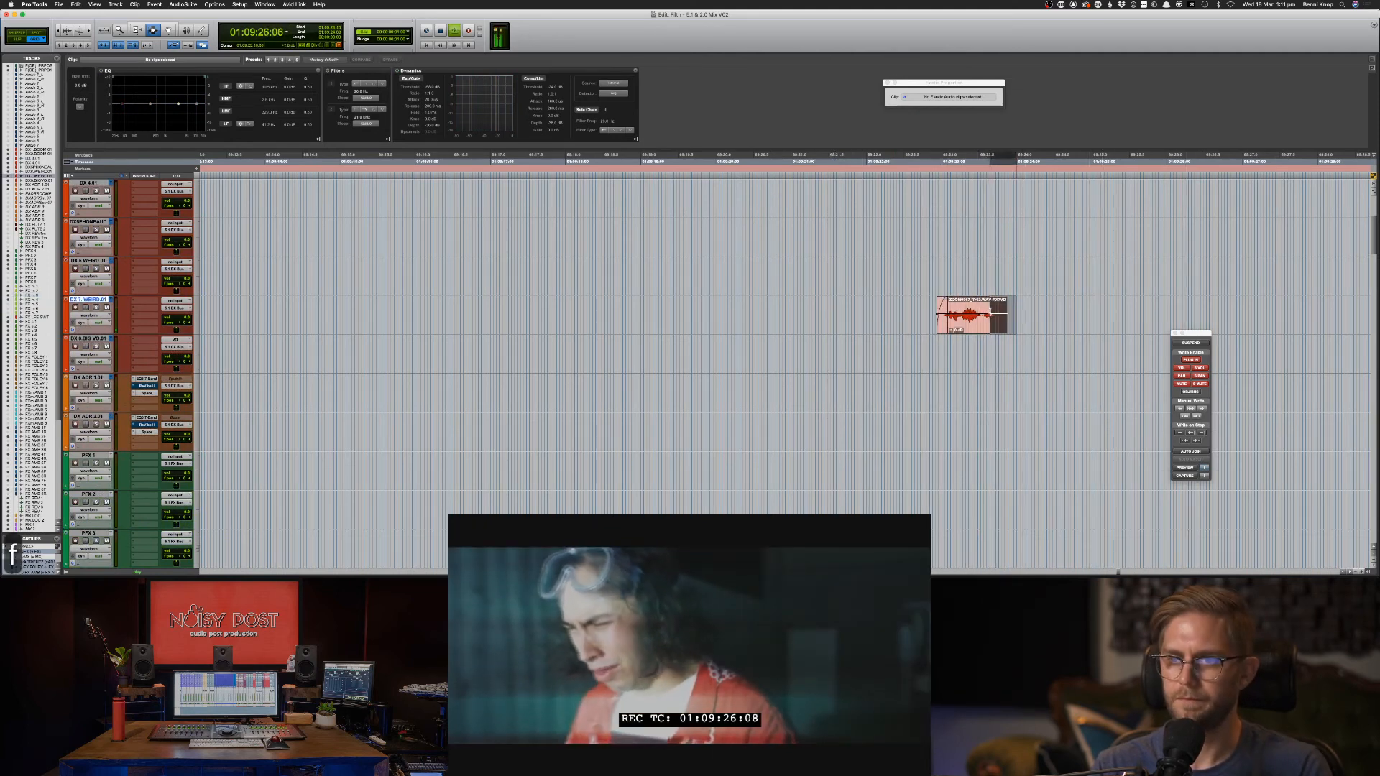
{"action": "key", "text": "f"}
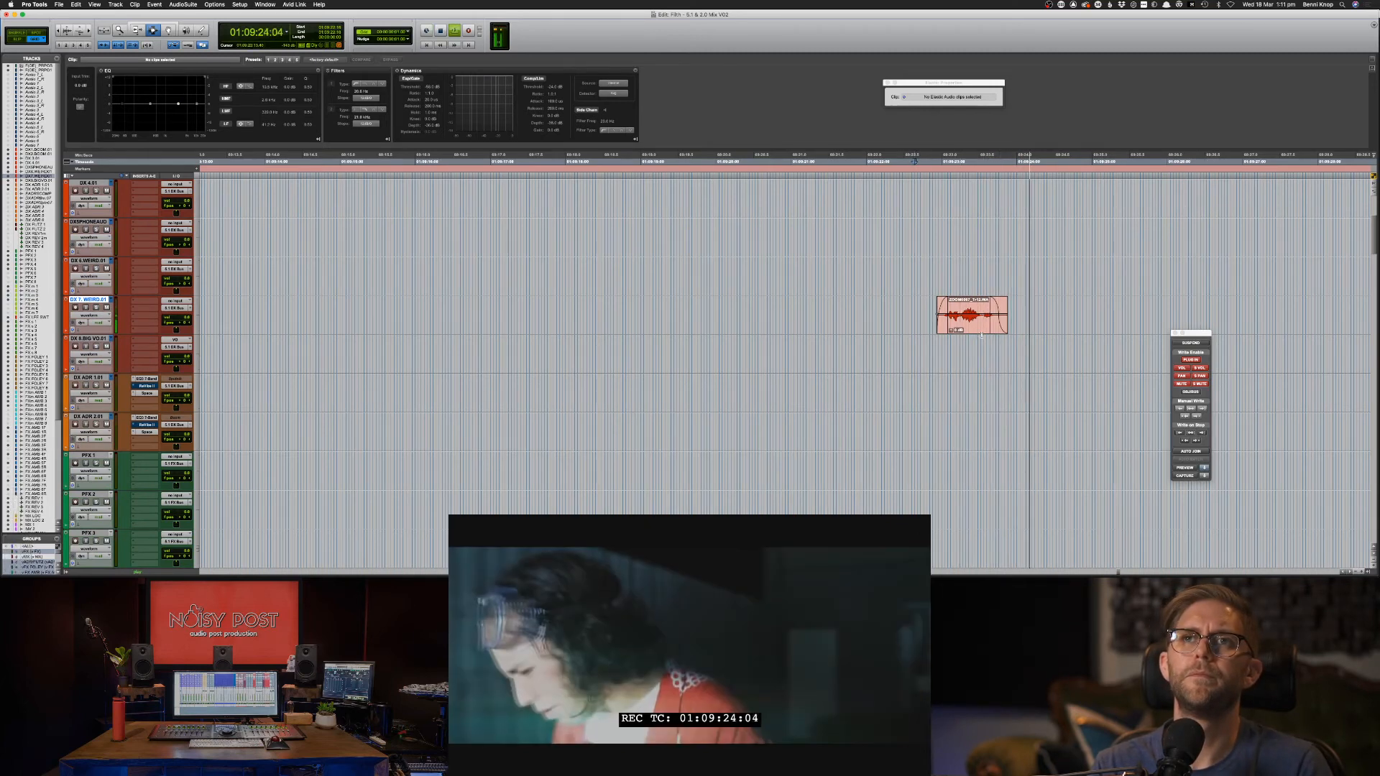
{"action": "scroll", "coordinate": [1017, 345], "scroll_direction": "up", "scroll_amount": 5}
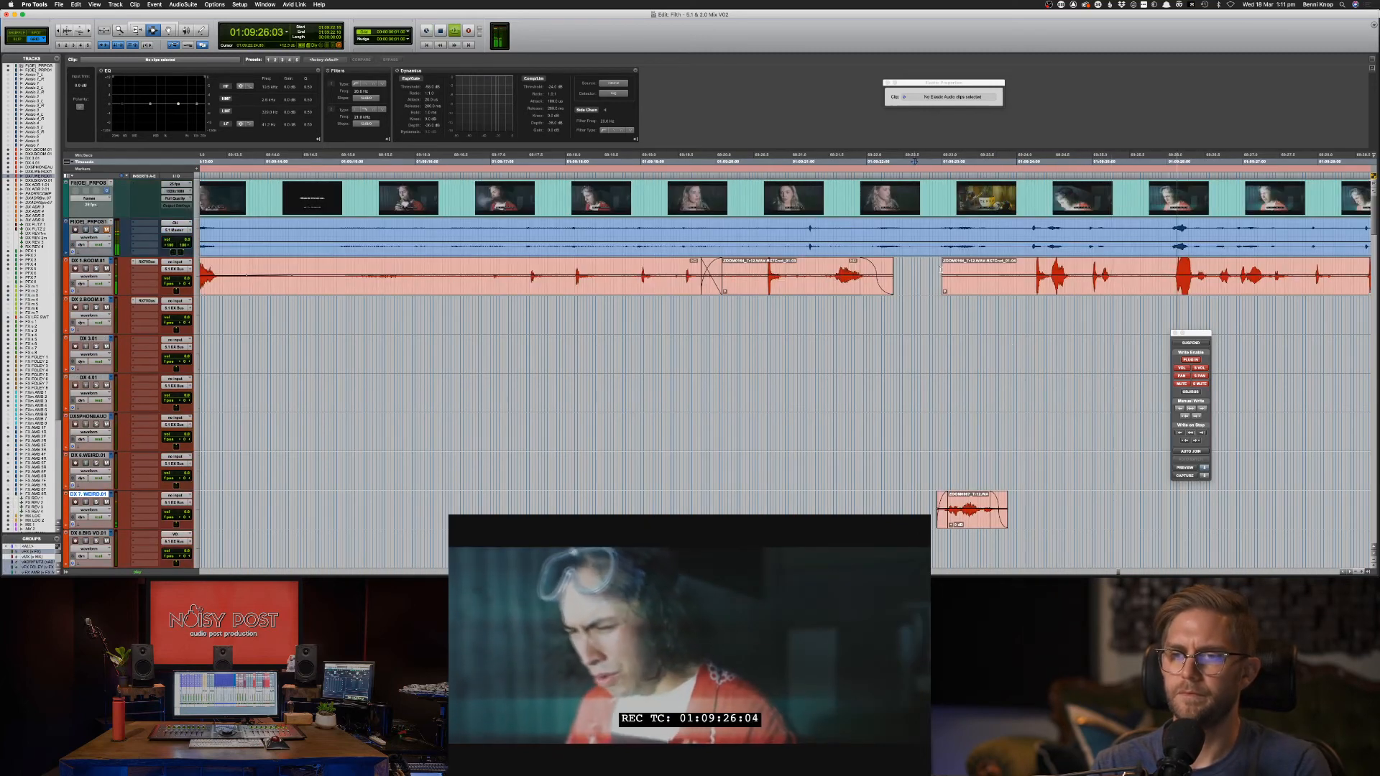
Delete the opening of the second DX 1.BOOM clip and give it a fade-in.
{"action": "left_click_drag", "start_coordinate": [940, 268], "coordinate": [1037, 277]}
{"action": "key", "text": "Delete"}
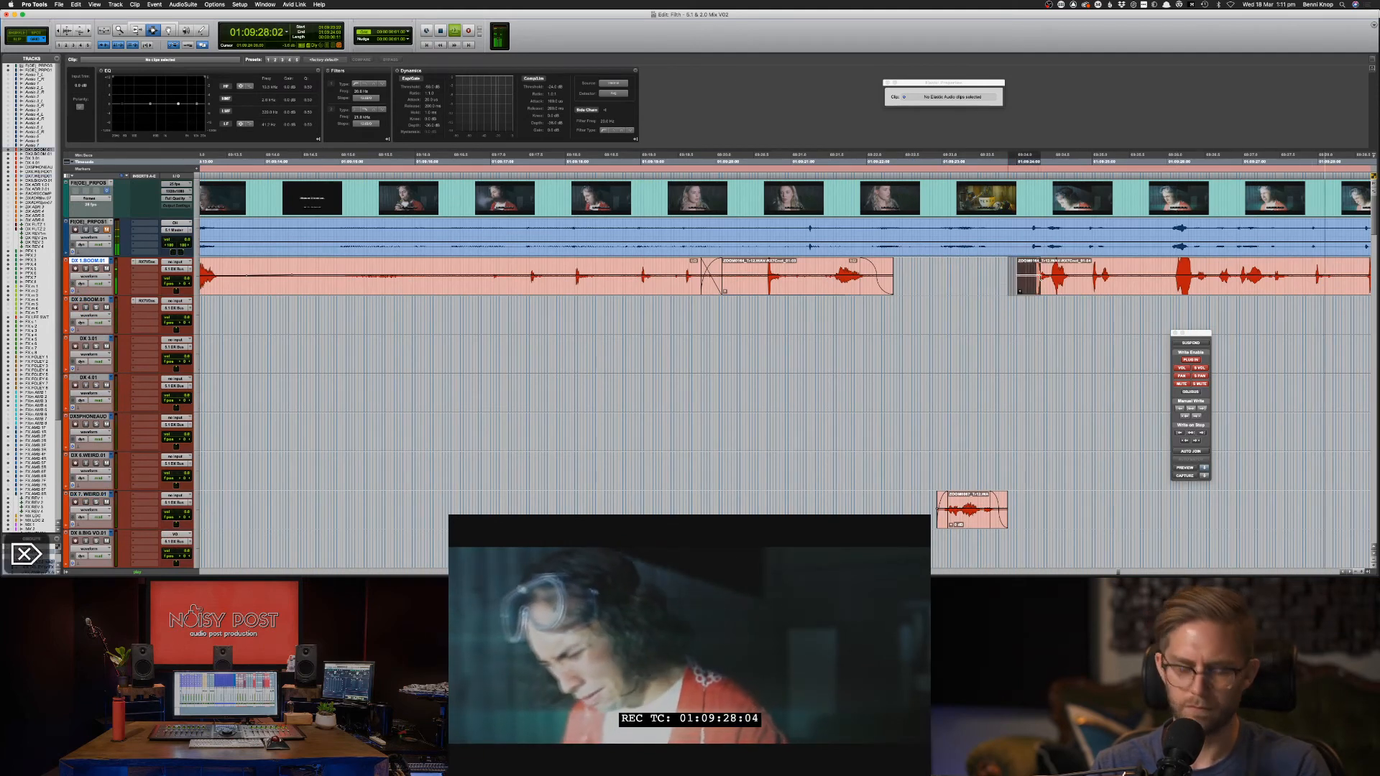
{"action": "key", "text": "f"}
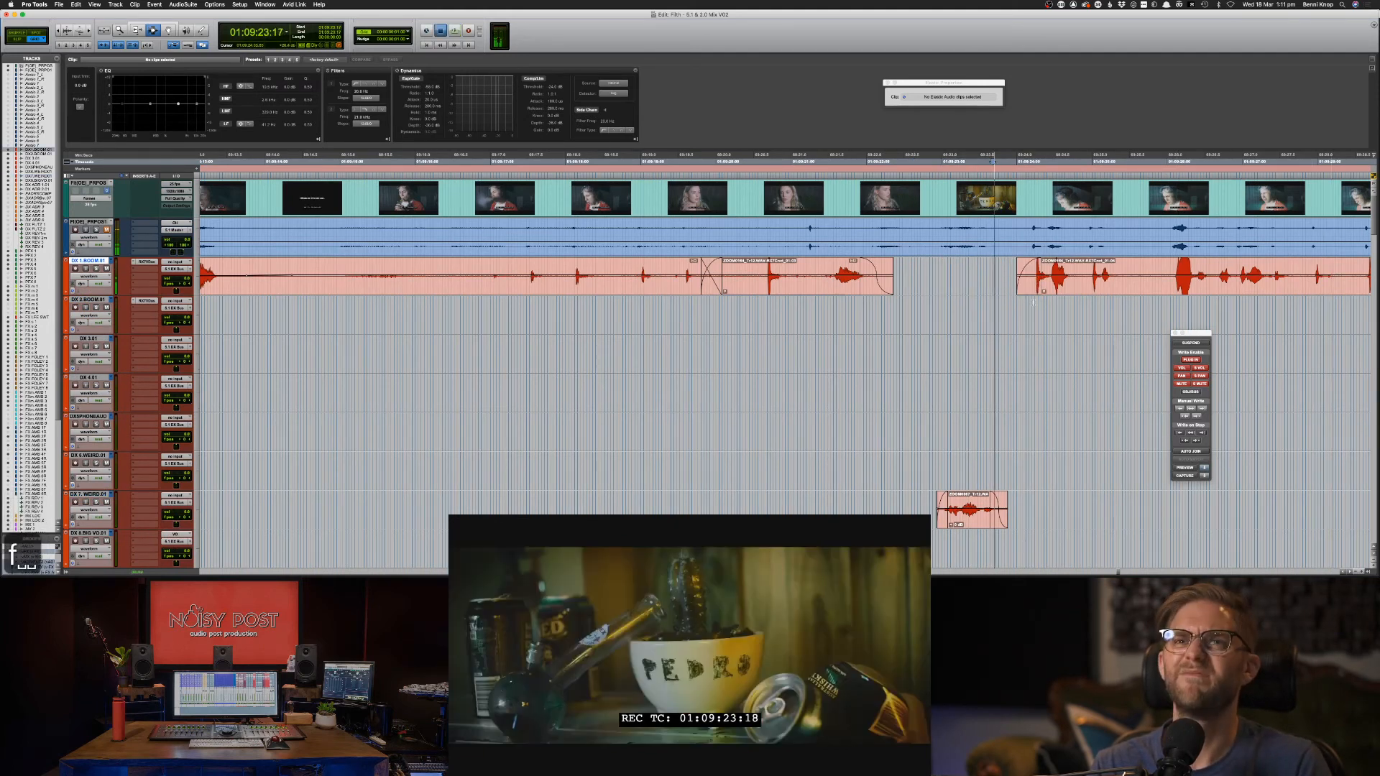
{"action": "scroll", "coordinate": [1033, 302], "scroll_direction": "down", "scroll_amount": 10}
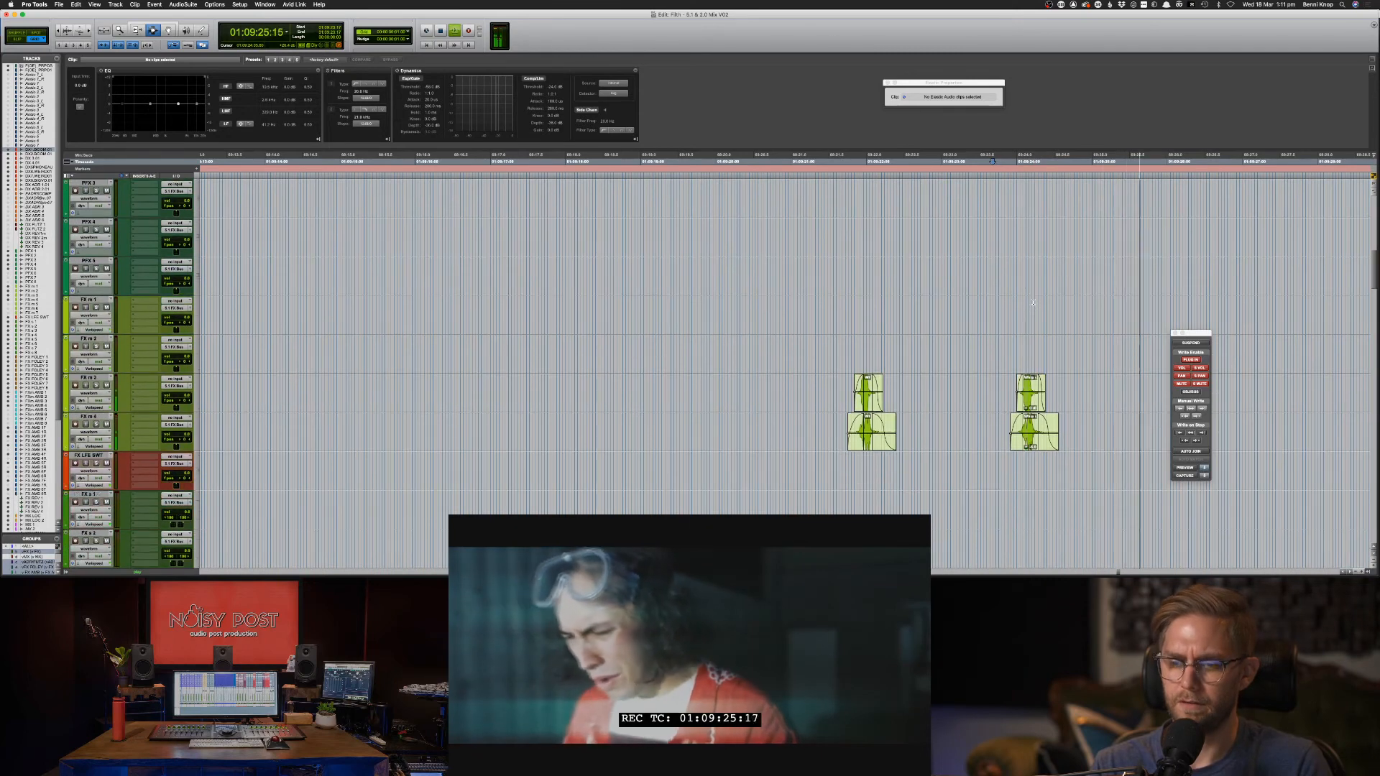
{"action": "key", "text": "super+["}
{"action": "key", "text": "super+["}
{"action": "scroll", "coordinate": [1032, 304], "scroll_direction": "down", "scroll_amount": 10}
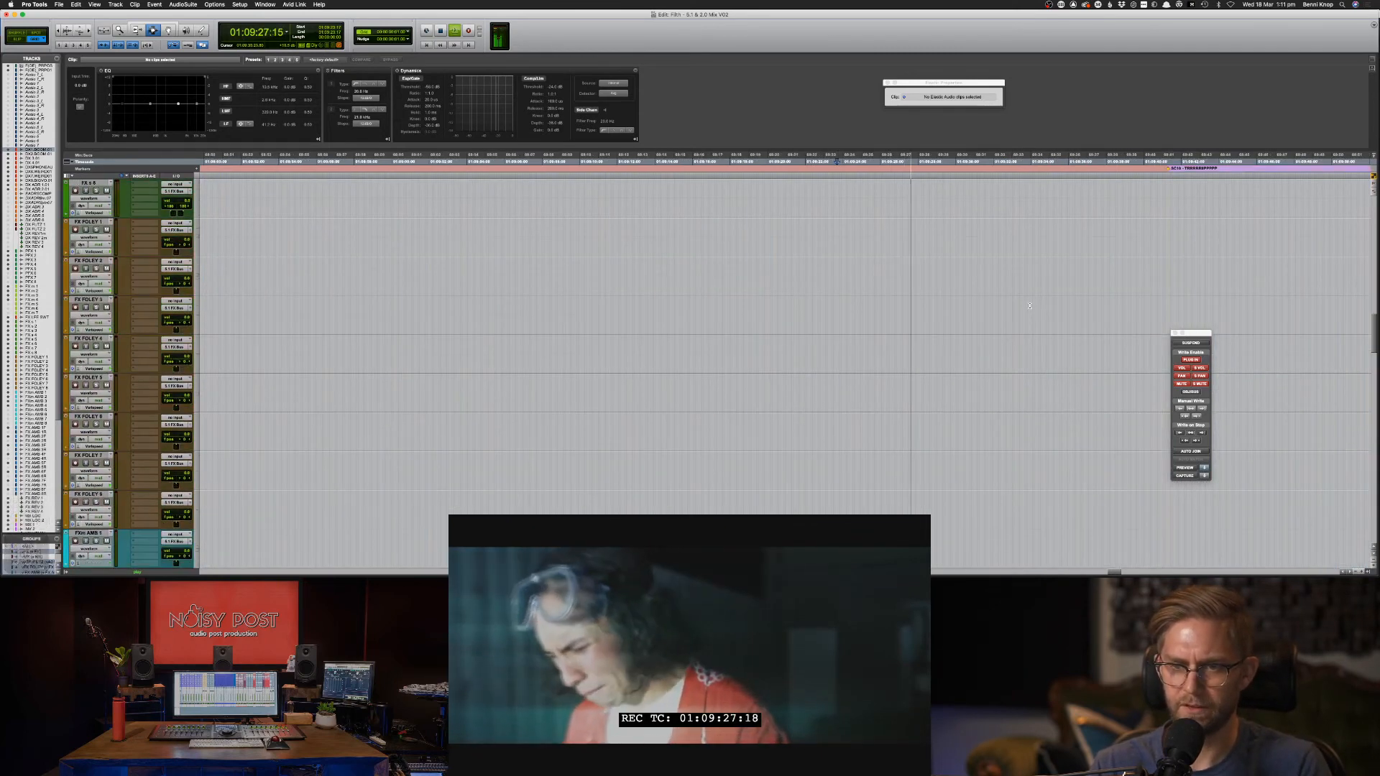
Copy a stretch of party ambience near 01:05:48 on FX AMB 4F–6F.
{"action": "scroll", "coordinate": [1030, 305], "scroll_direction": "down", "scroll_amount": 10}
{"action": "key", "text": "super+["}
{"action": "key", "text": "super+["}
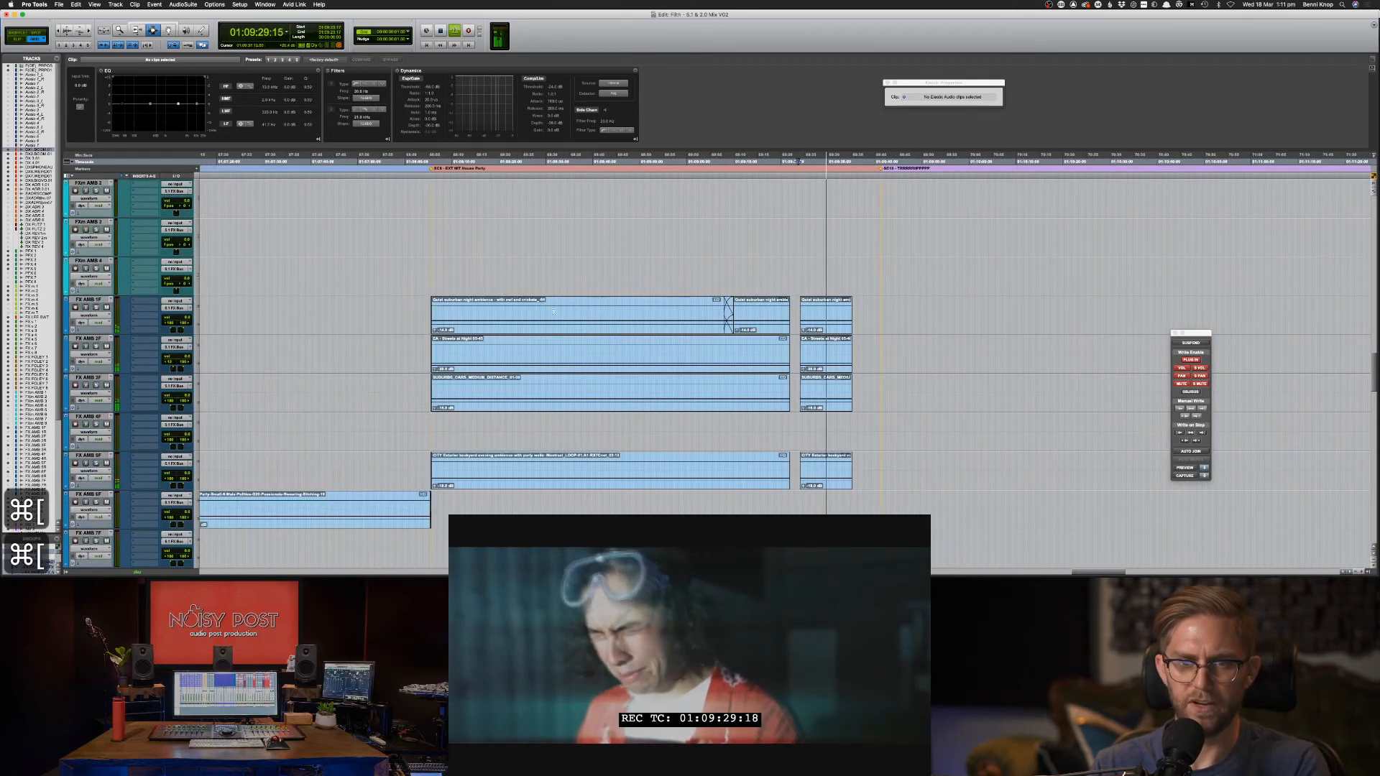
{"action": "key", "text": "super+["}
{"action": "key", "text": "space"}
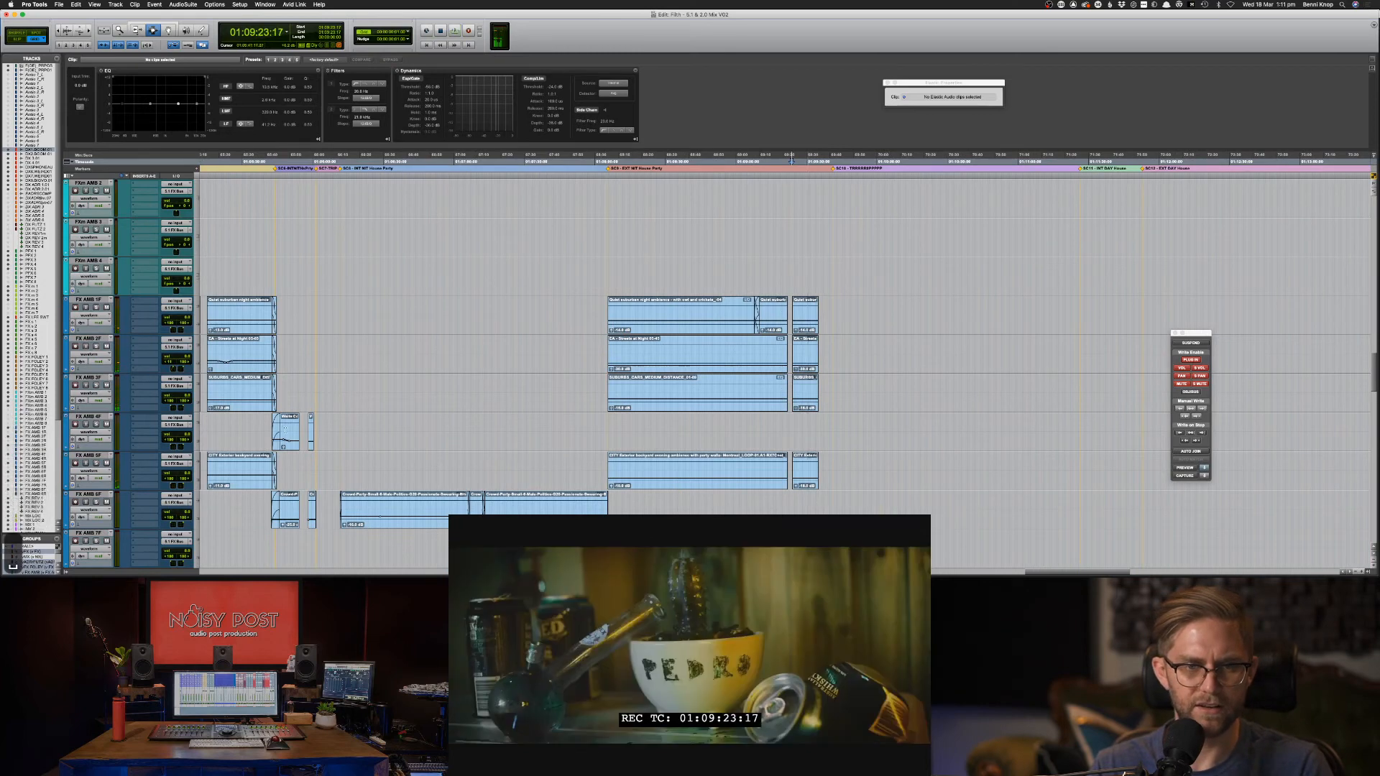
{"action": "left_click", "coordinate": [284, 431]}
{"action": "left_click_drag", "start_coordinate": [284, 431], "coordinate": [294, 501]}
{"action": "key", "text": "space"}
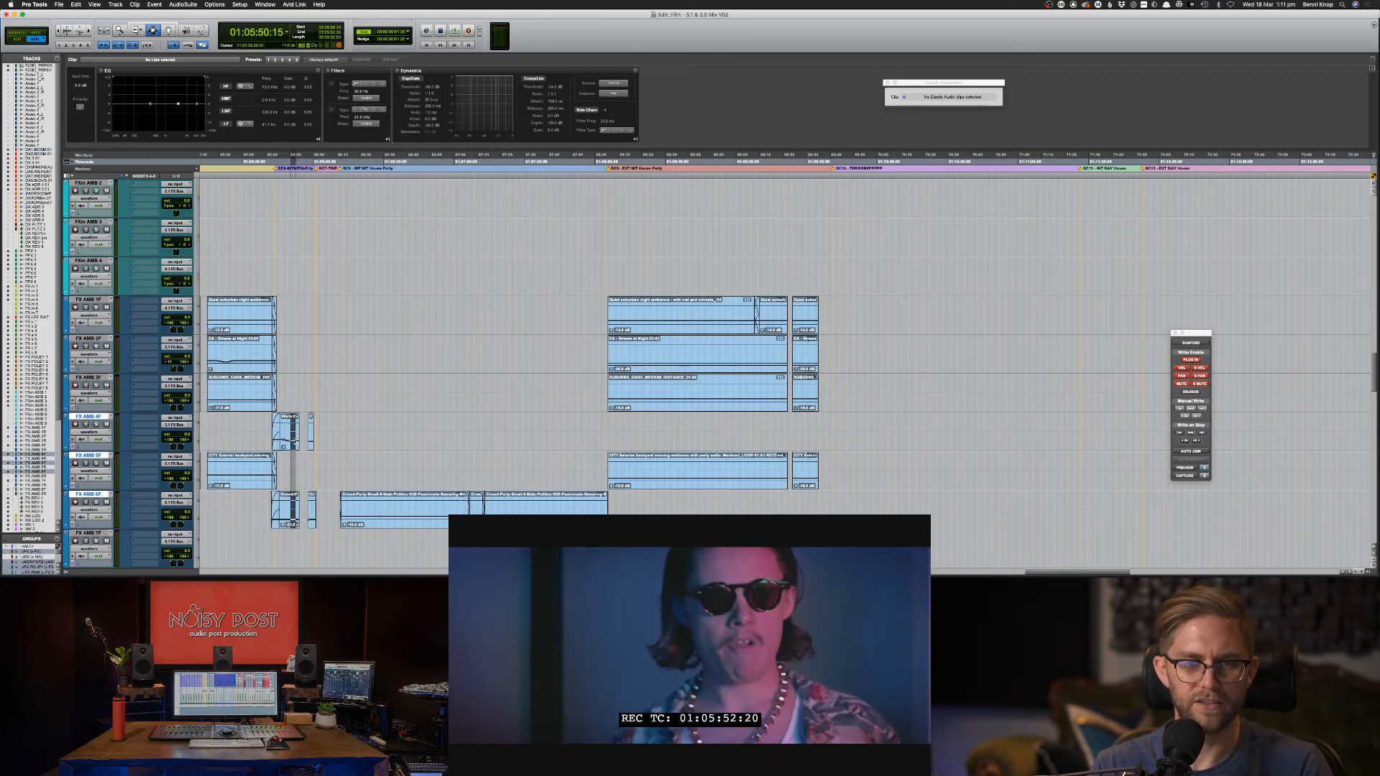
{"action": "key", "text": "super+c"}
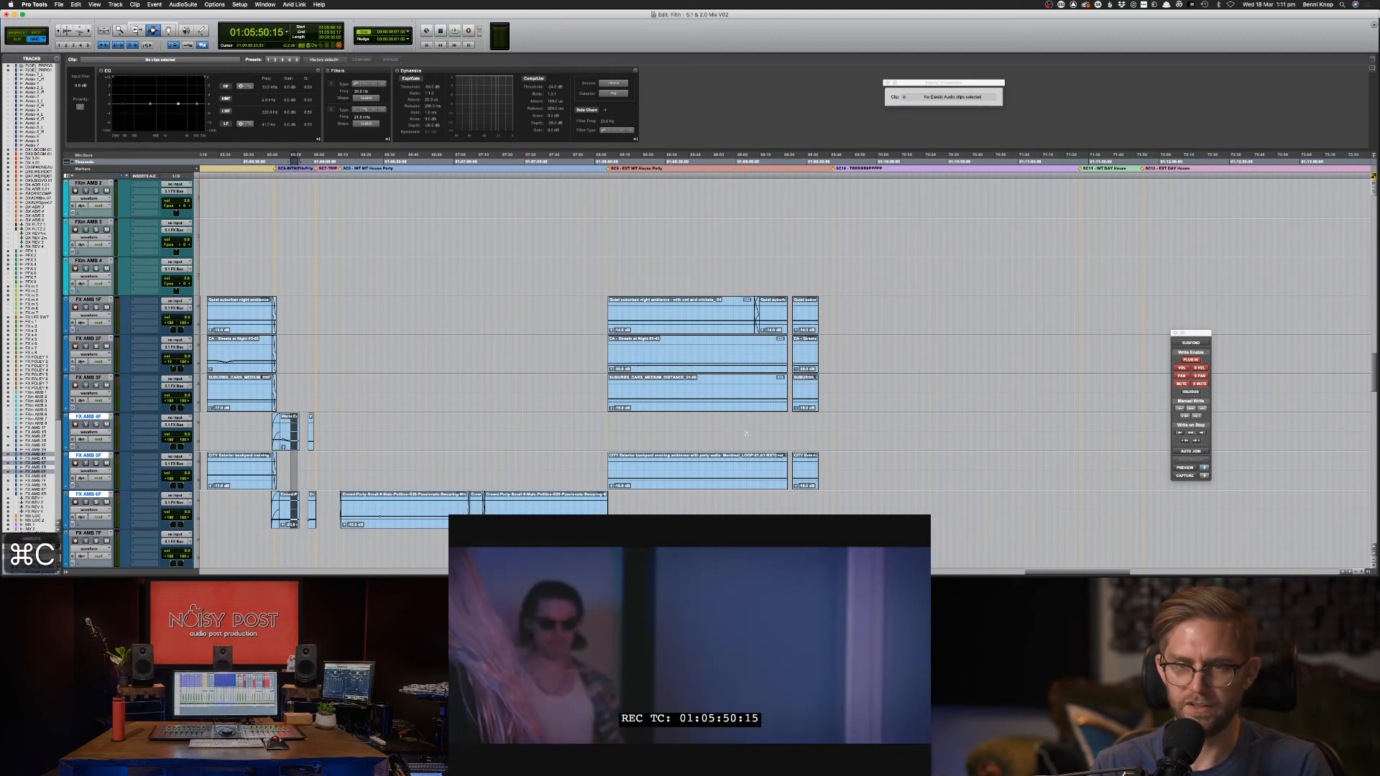
Paste the ambience into the FX AMB gap near 01:09:16, recopying a better range across 4F–6F.
{"action": "left_click_drag", "start_coordinate": [775, 431], "coordinate": [799, 431]}
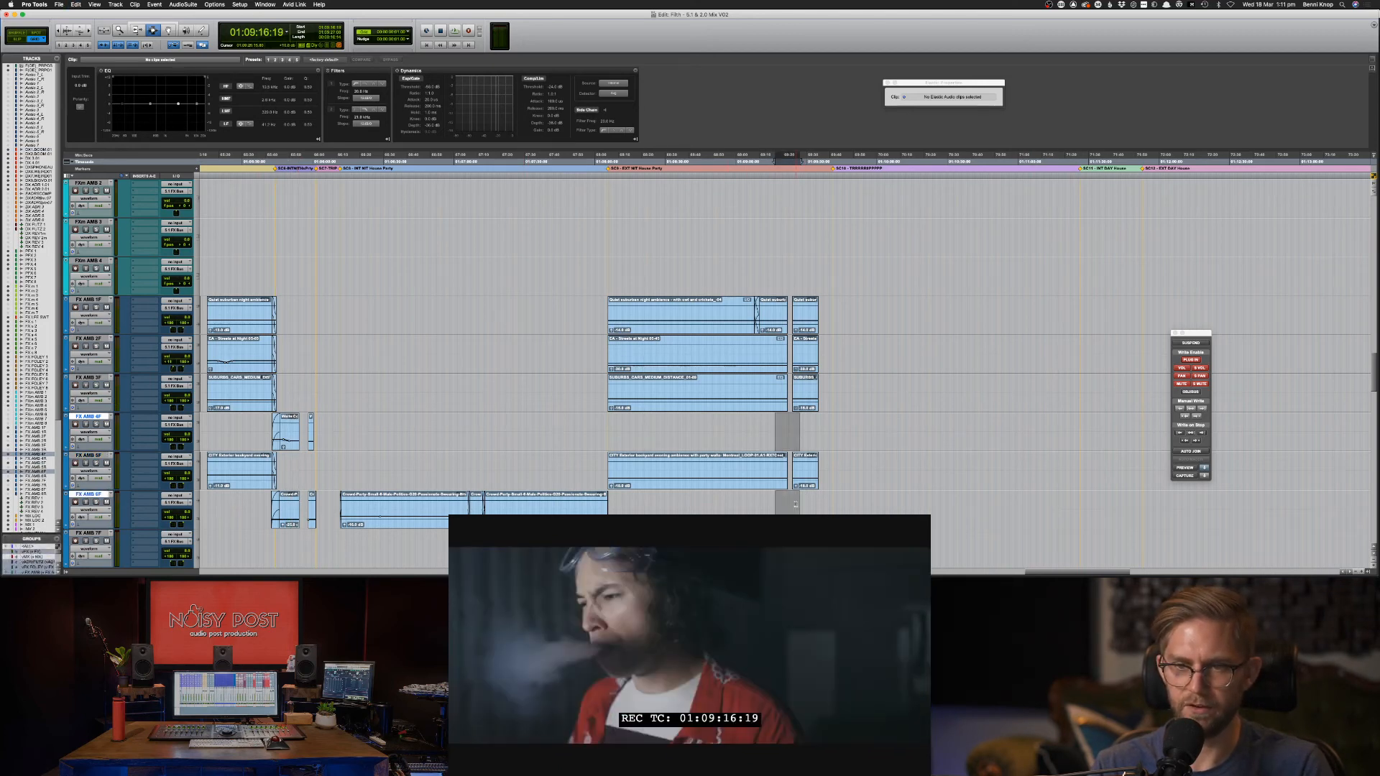
{"action": "key", "text": "super+v"}
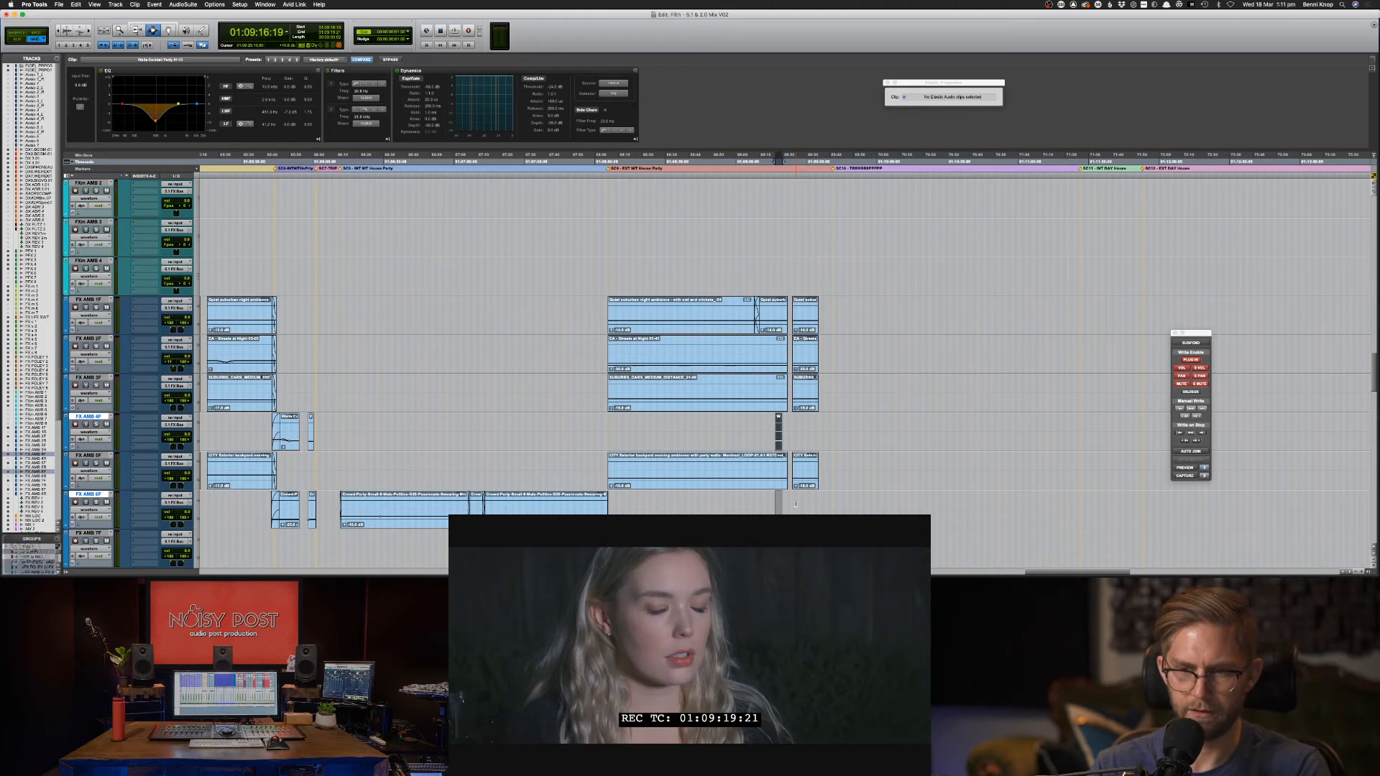
{"action": "key", "text": "super+z"}
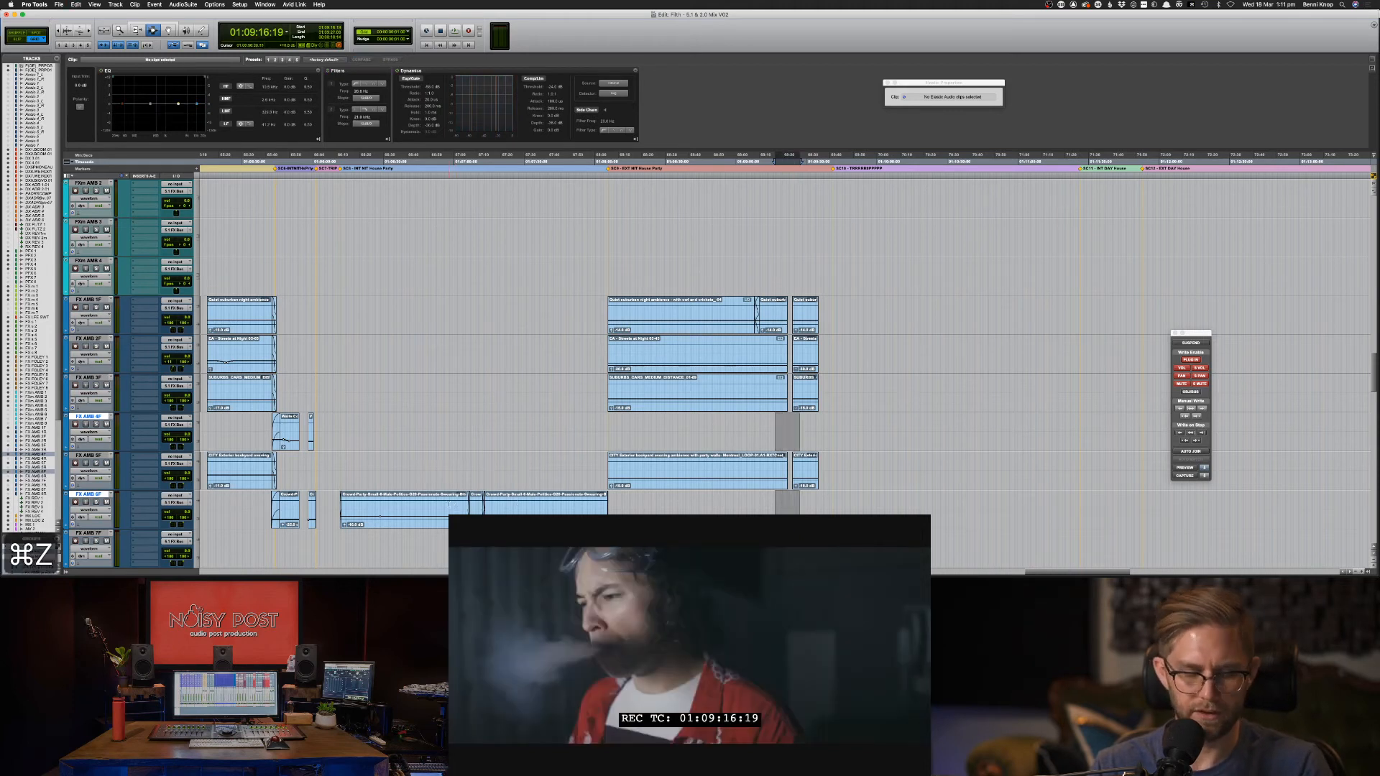
{"action": "key", "text": "super+v"}
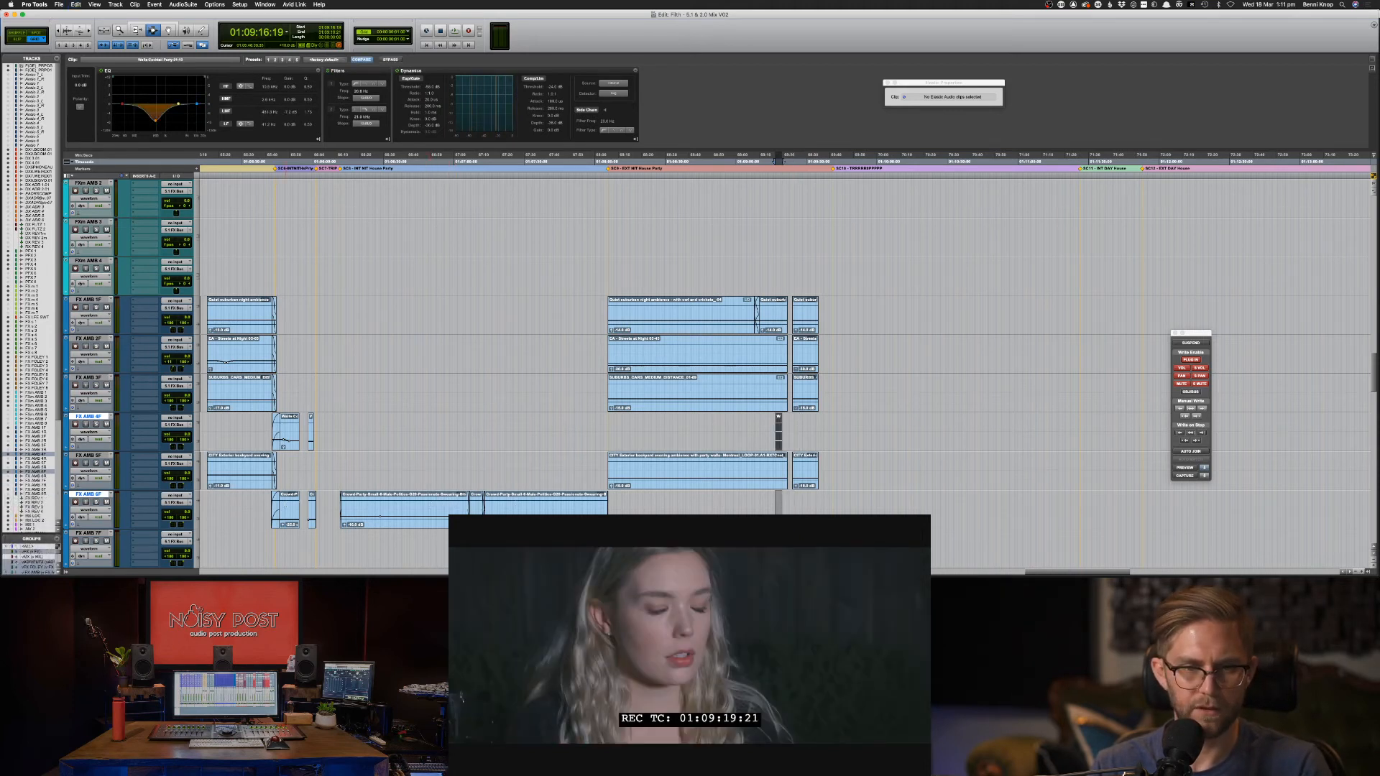
{"action": "left_click_drag", "start_coordinate": [289, 513], "coordinate": [290, 428]}
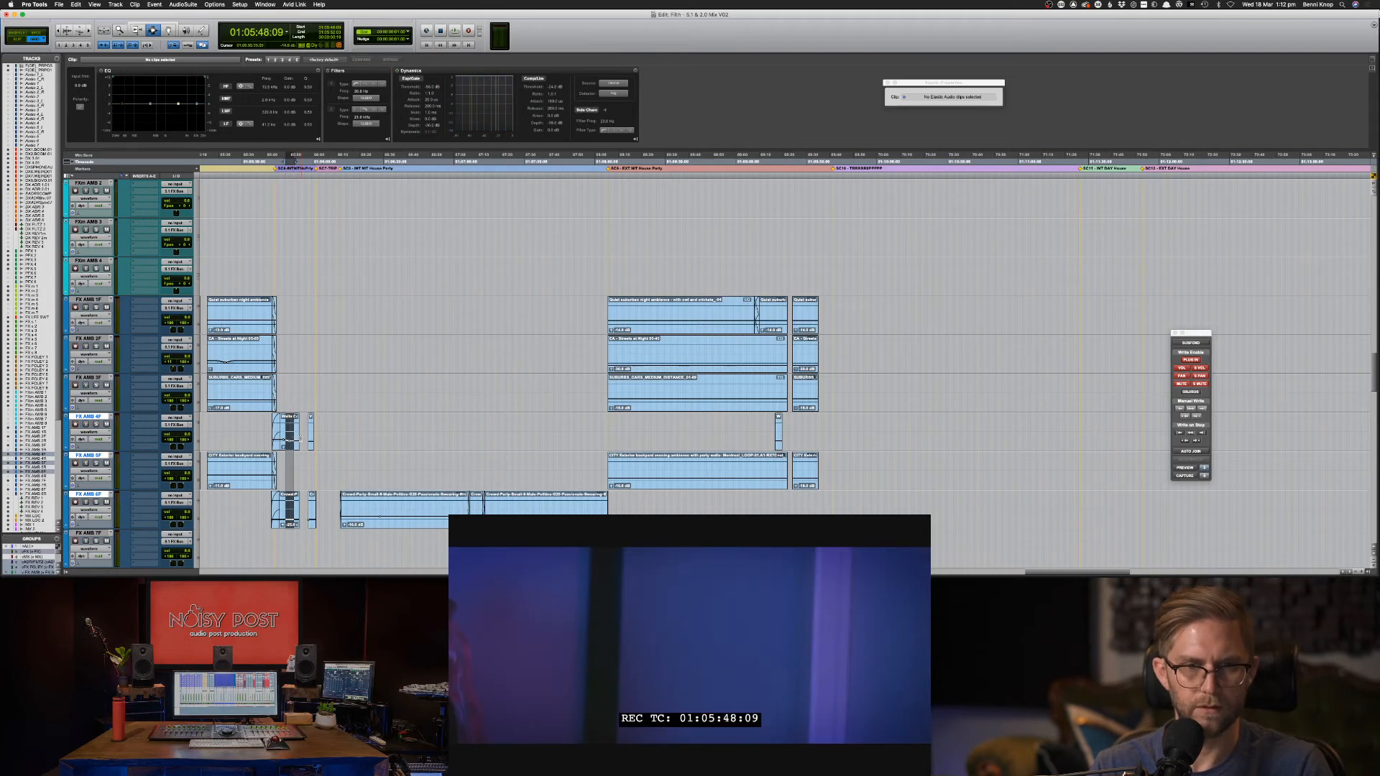
{"action": "key", "text": "space"}
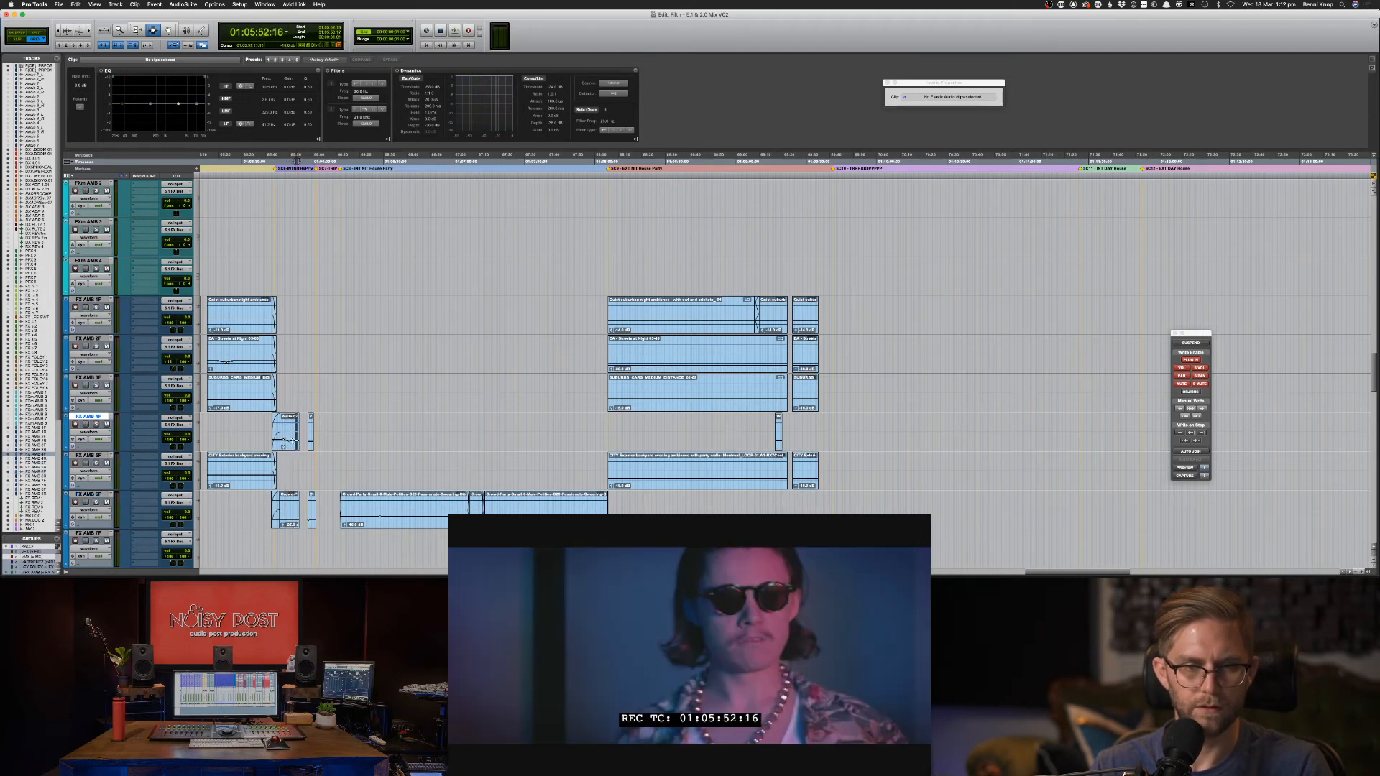
{"action": "key", "text": "space"}
{"action": "key", "text": "super+c"}
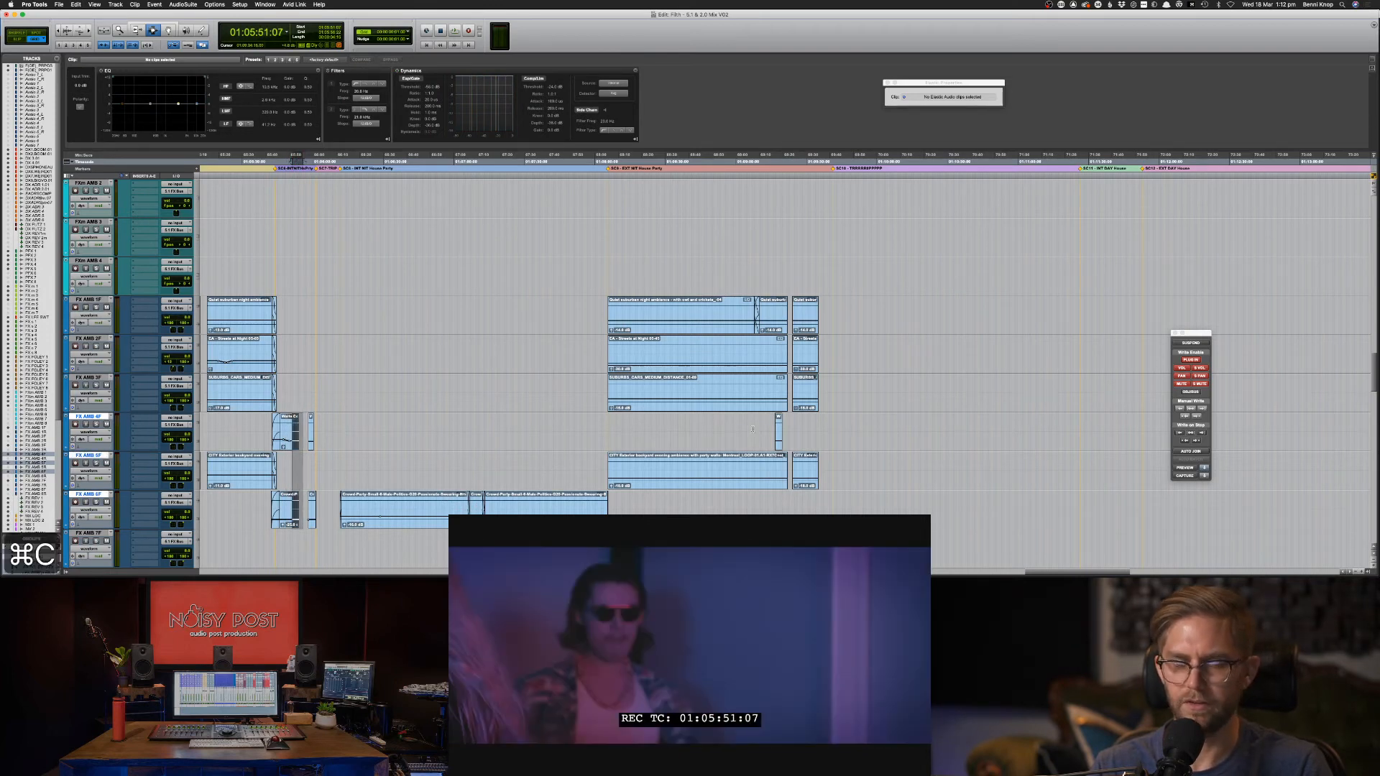
{"action": "left_click_drag", "start_coordinate": [775, 431], "coordinate": [794, 435]}
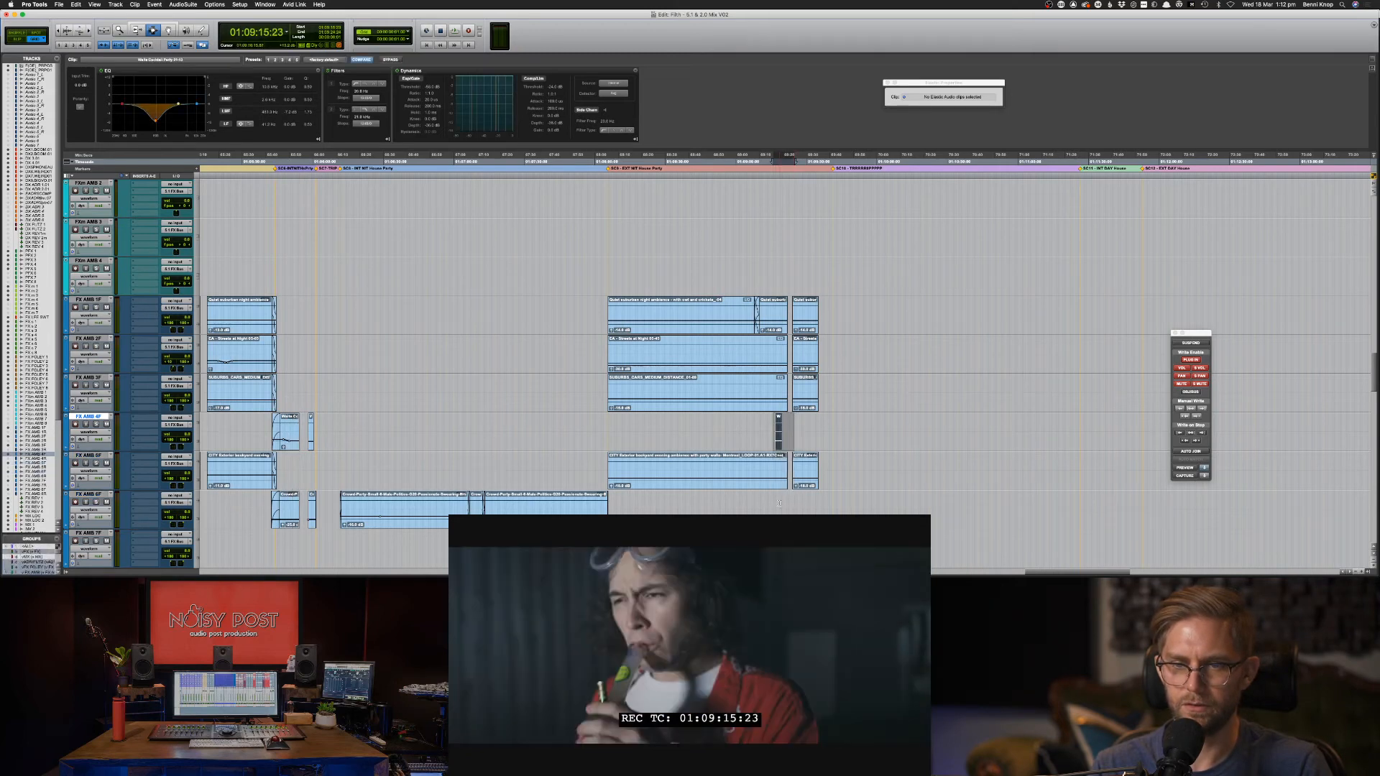
{"action": "left_click", "coordinate": [764, 505], "text": "shift"}
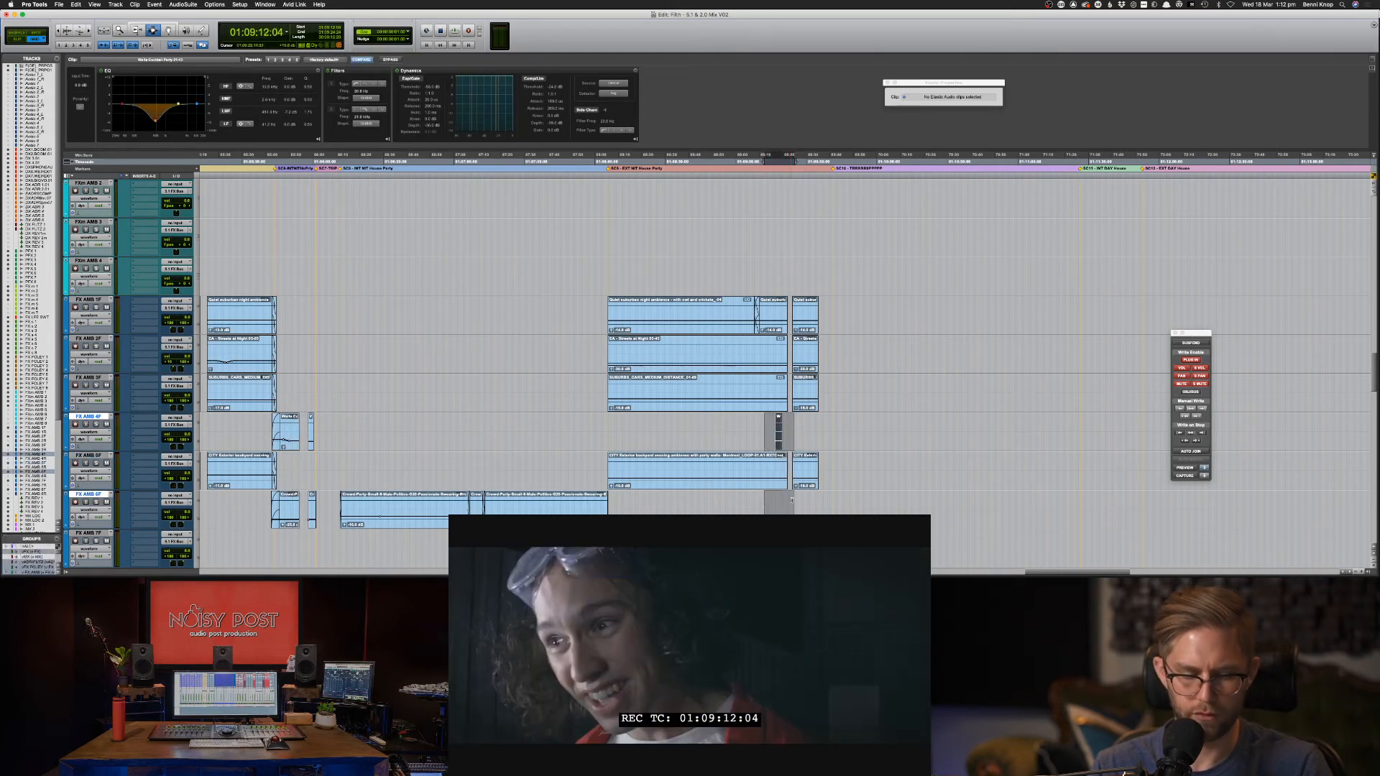
{"action": "key", "text": "super+v"}
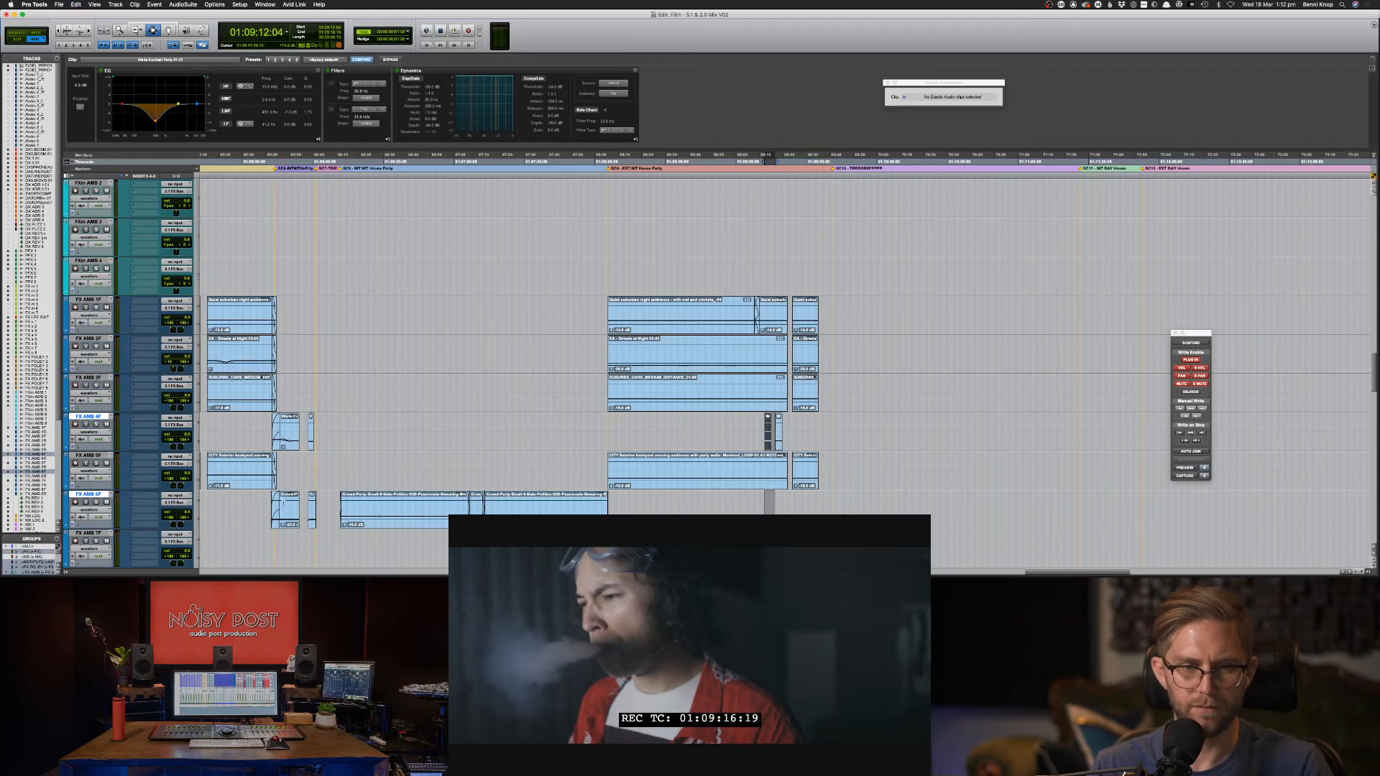
Paste a short FX AMB 6F ambience range at 01:09:12:04.
{"action": "left_click_drag", "start_coordinate": [290, 506], "coordinate": [298, 505]}
{"action": "key", "text": "super+c"}
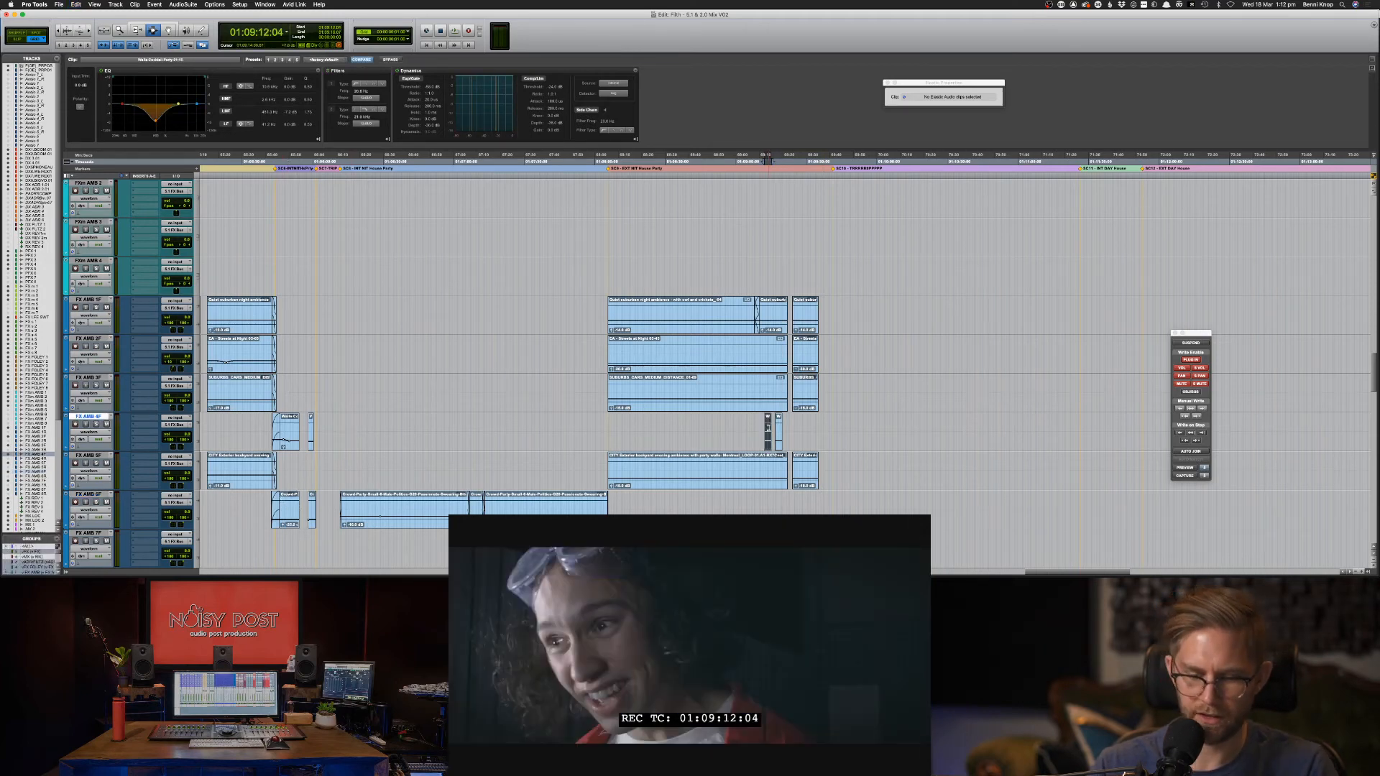
{"action": "key", "text": "semicolon"}
{"action": "key", "text": "semicolon"}
{"action": "key", "text": "super+v"}
{"action": "double_click", "coordinate": [777, 429]}
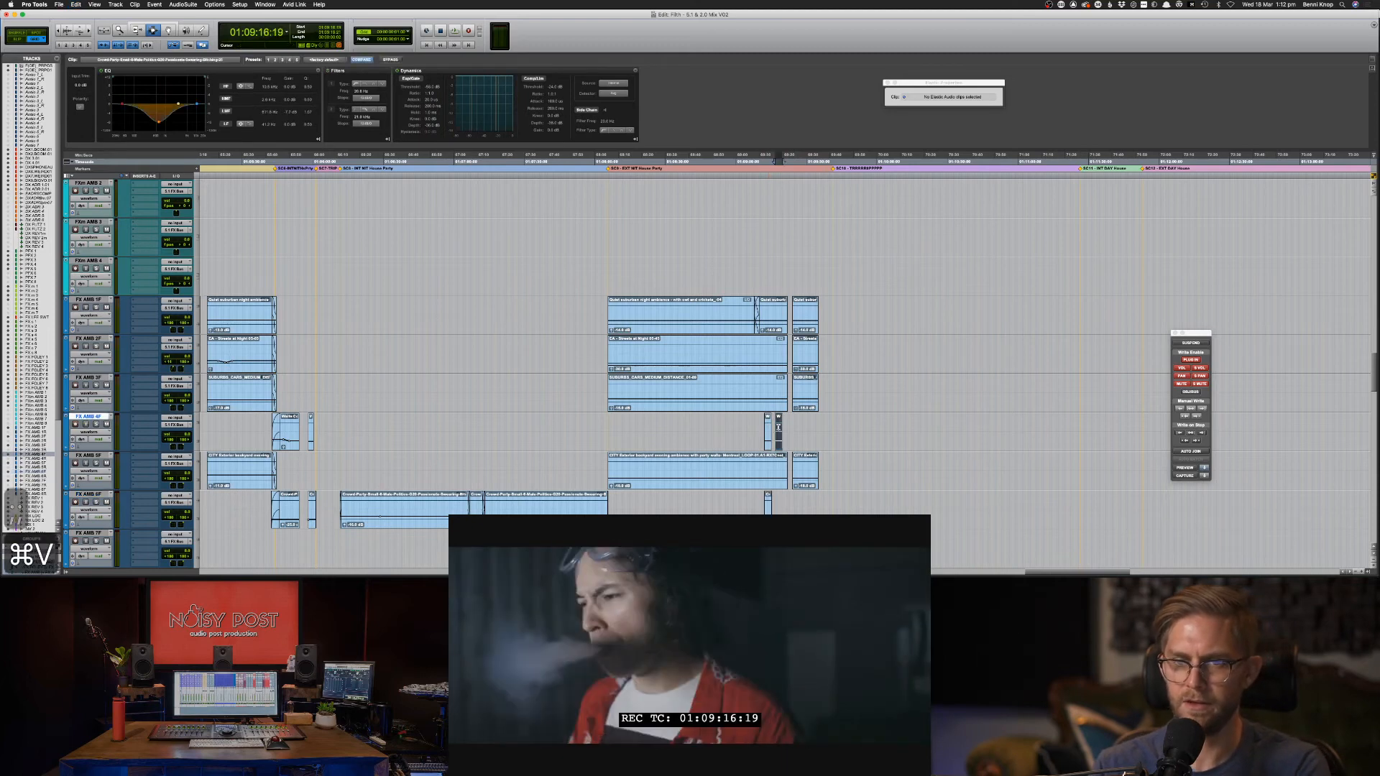
{"action": "key", "text": "Delete"}
{"action": "key", "text": "space"}
{"action": "key", "text": "super+bracketright"}
{"action": "key", "text": "super+bracketright"}
{"action": "key", "text": "super+bracketright"}
{"action": "key", "text": "super+bracketright"}
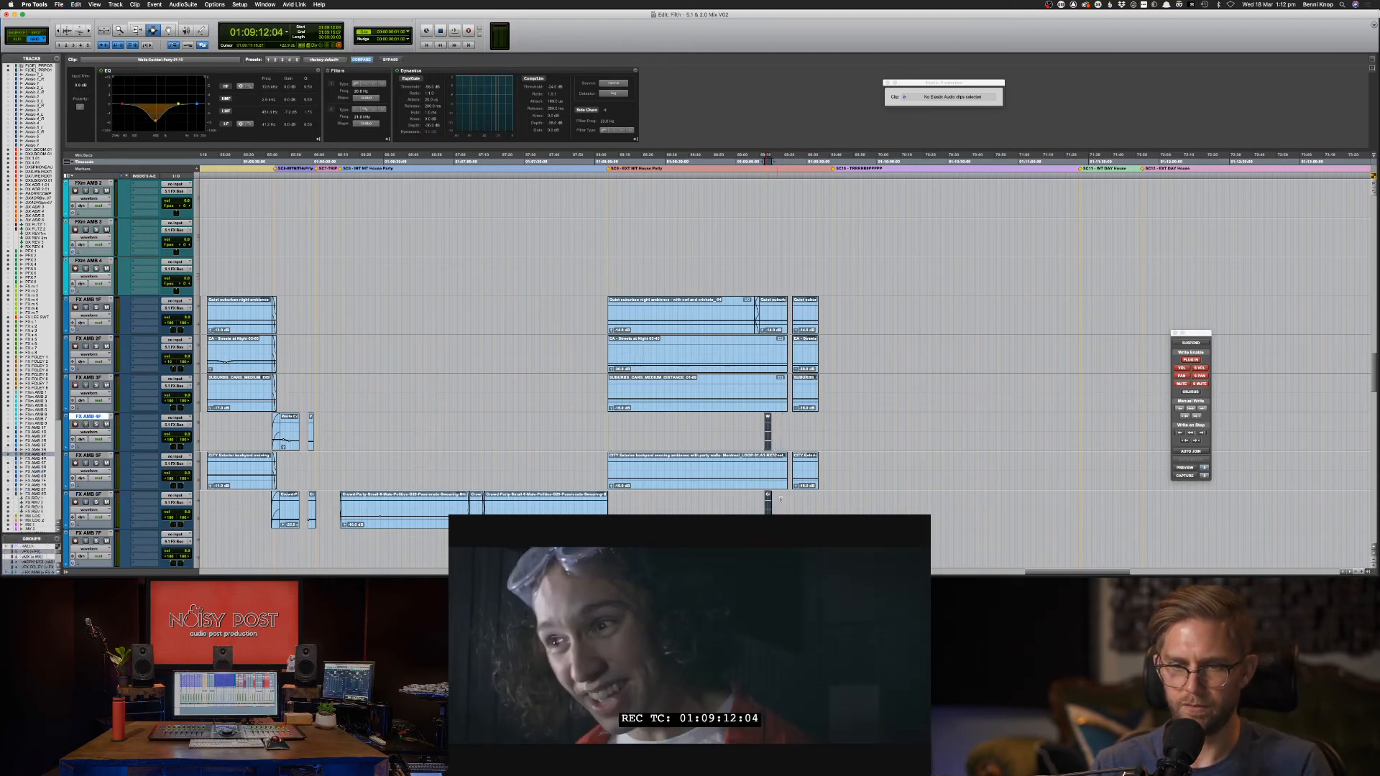
{"action": "left_click", "coordinate": [814, 447], "text": "shift"}
{"action": "key", "text": "F8"}
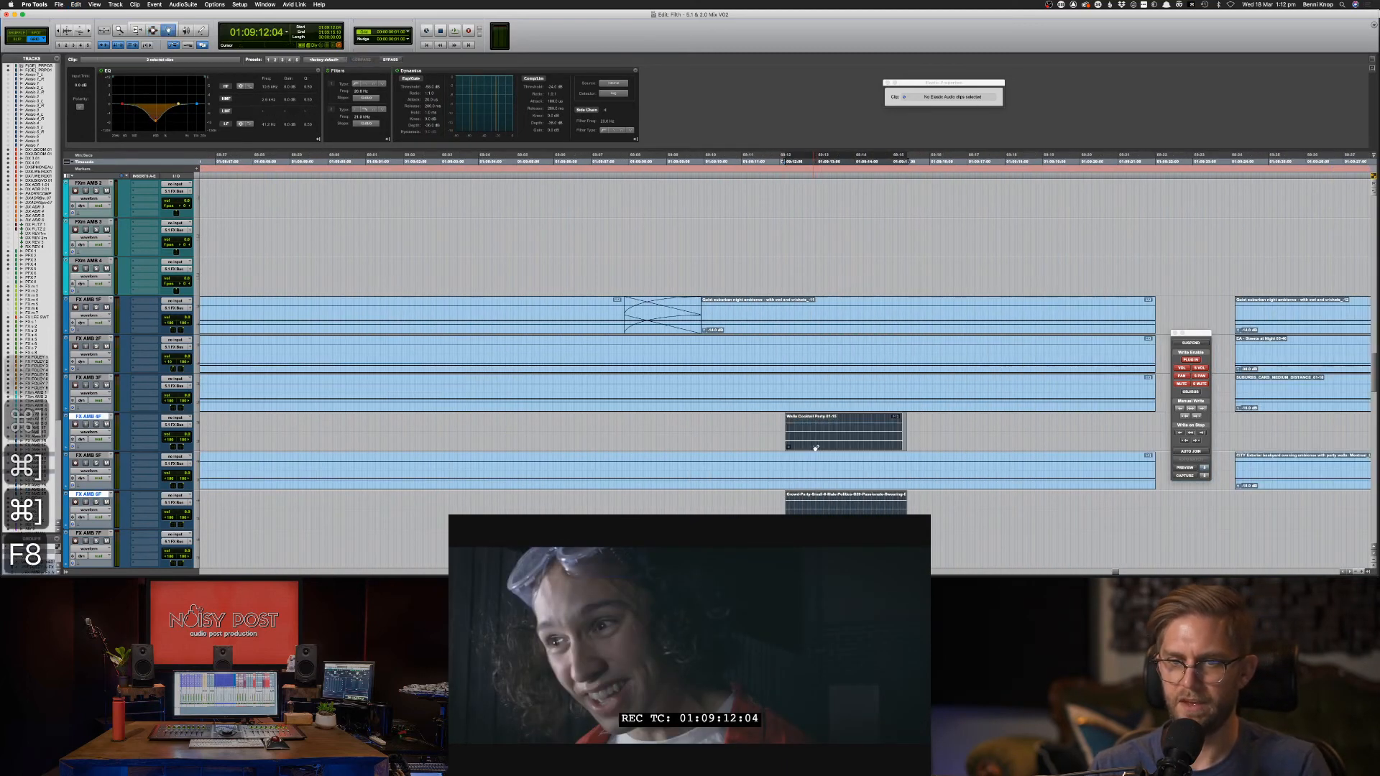
Move the pasted walla and crowd clips to start at 01:09:22:00 and check playback.
{"action": "left_click_drag", "start_coordinate": [828, 418], "coordinate": [1201, 418]}
{"action": "key", "text": "super+bracketright"}
{"action": "key", "text": "super+bracketright"}
{"action": "key", "text": "super+bracketright"}
{"action": "key", "text": "super+bracketleft"}
{"action": "key", "text": "super+bracketleft"}
{"action": "key", "text": "super+bracketleft"}
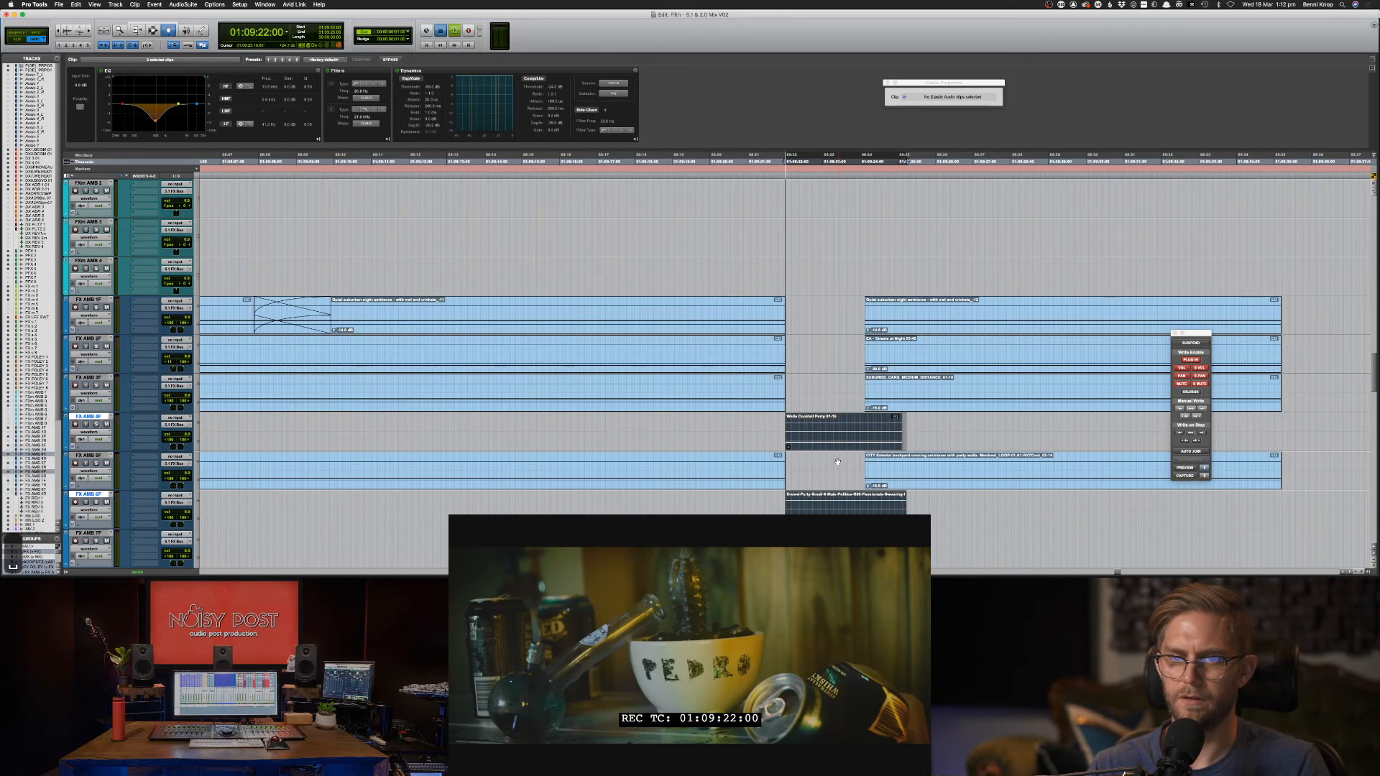
{"action": "key", "text": "F7"}
{"action": "key", "text": "space"}
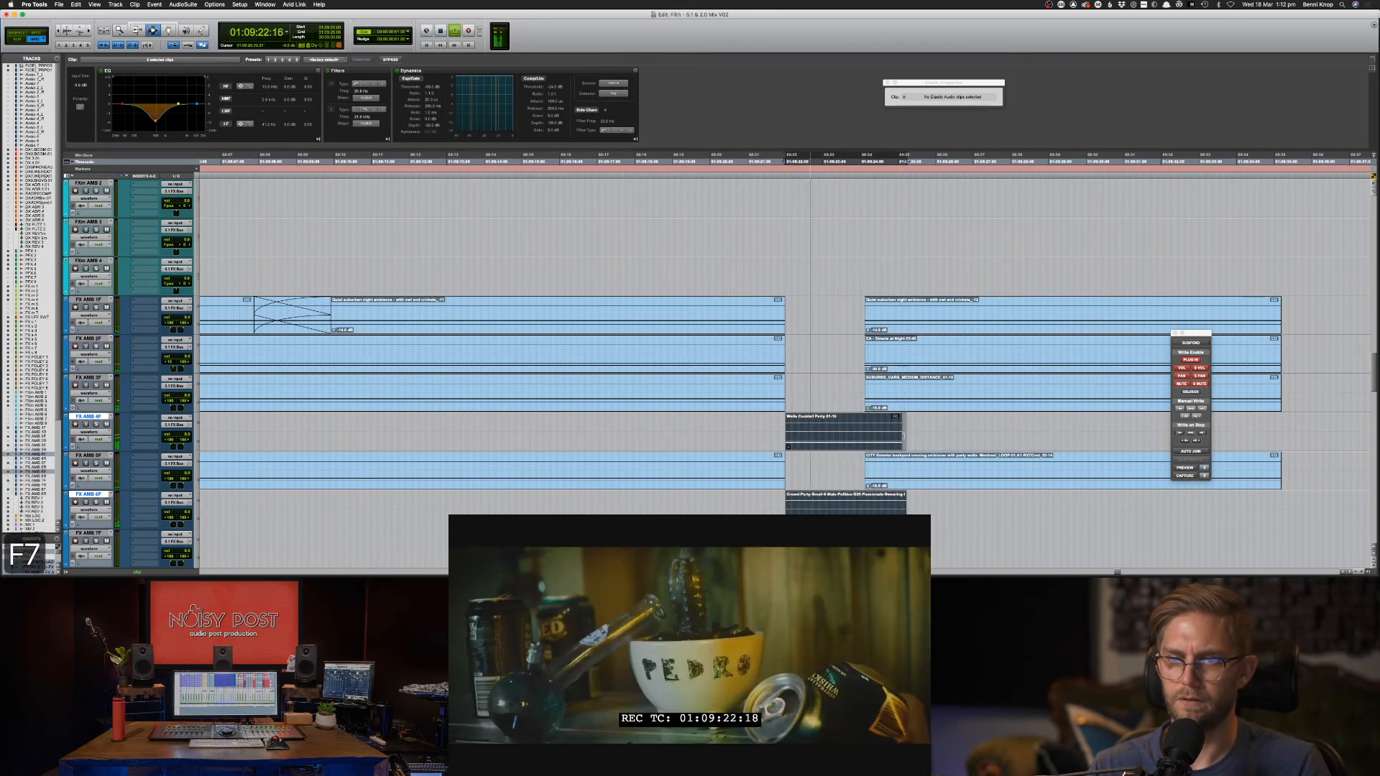
Remove the excess tails after the Walla clip on FX AMB 4F–6F and play back.
{"action": "double_click", "coordinate": [902, 466]}
{"action": "key", "text": "p"}
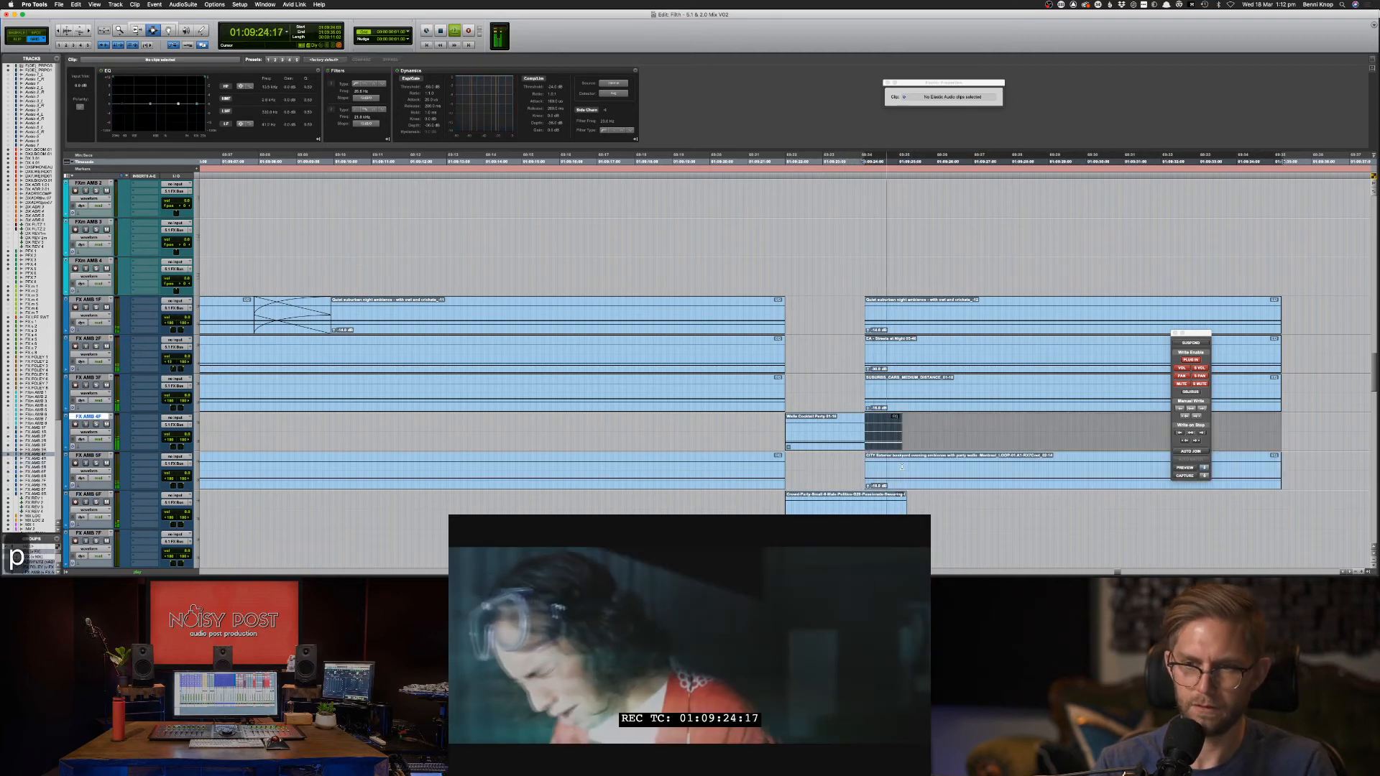
{"action": "key", "text": "BackSpace"}
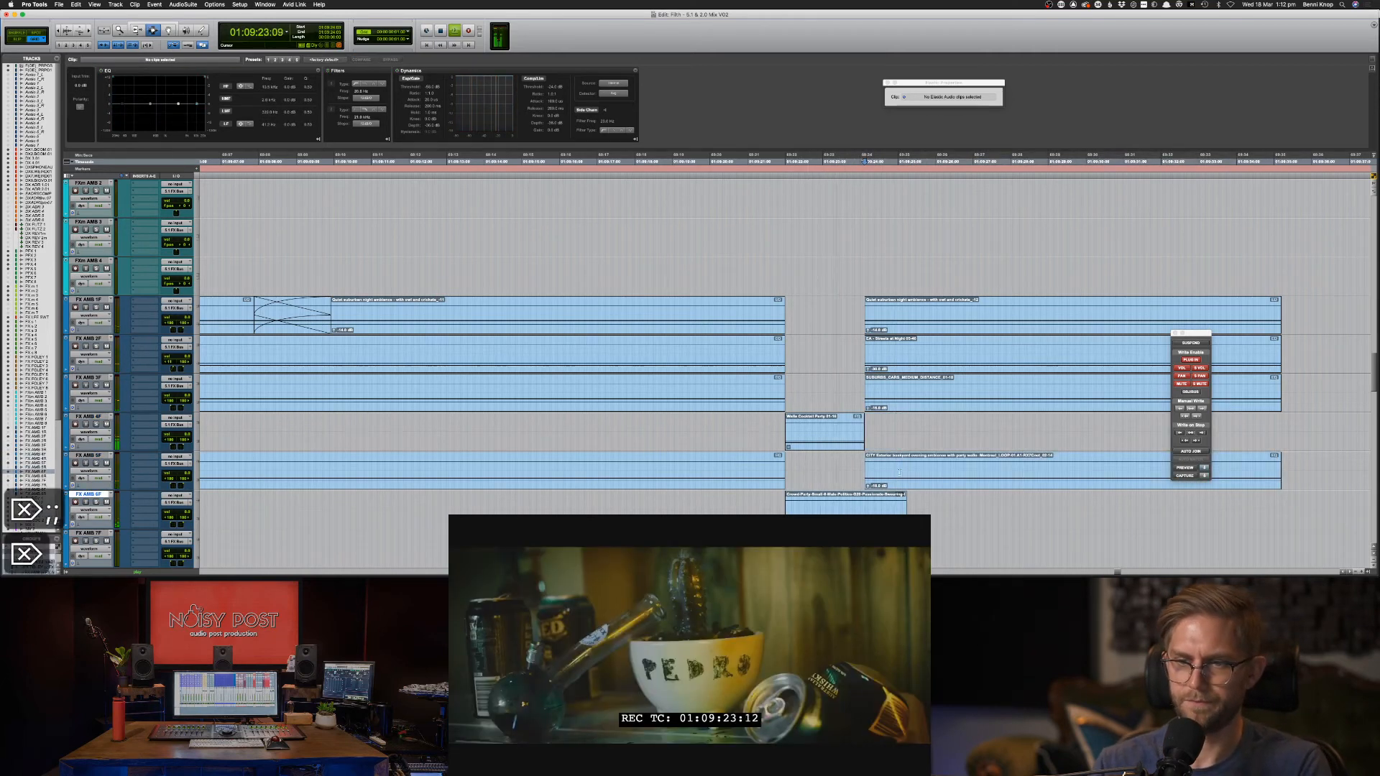
{"action": "key", "text": "BackSpace"}
{"action": "left_click", "coordinate": [841, 445]}
{"action": "left_click", "coordinate": [831, 499], "text": "shift"}
{"action": "scroll", "coordinate": [831, 499], "scroll_direction": "down", "scroll_amount": 2}
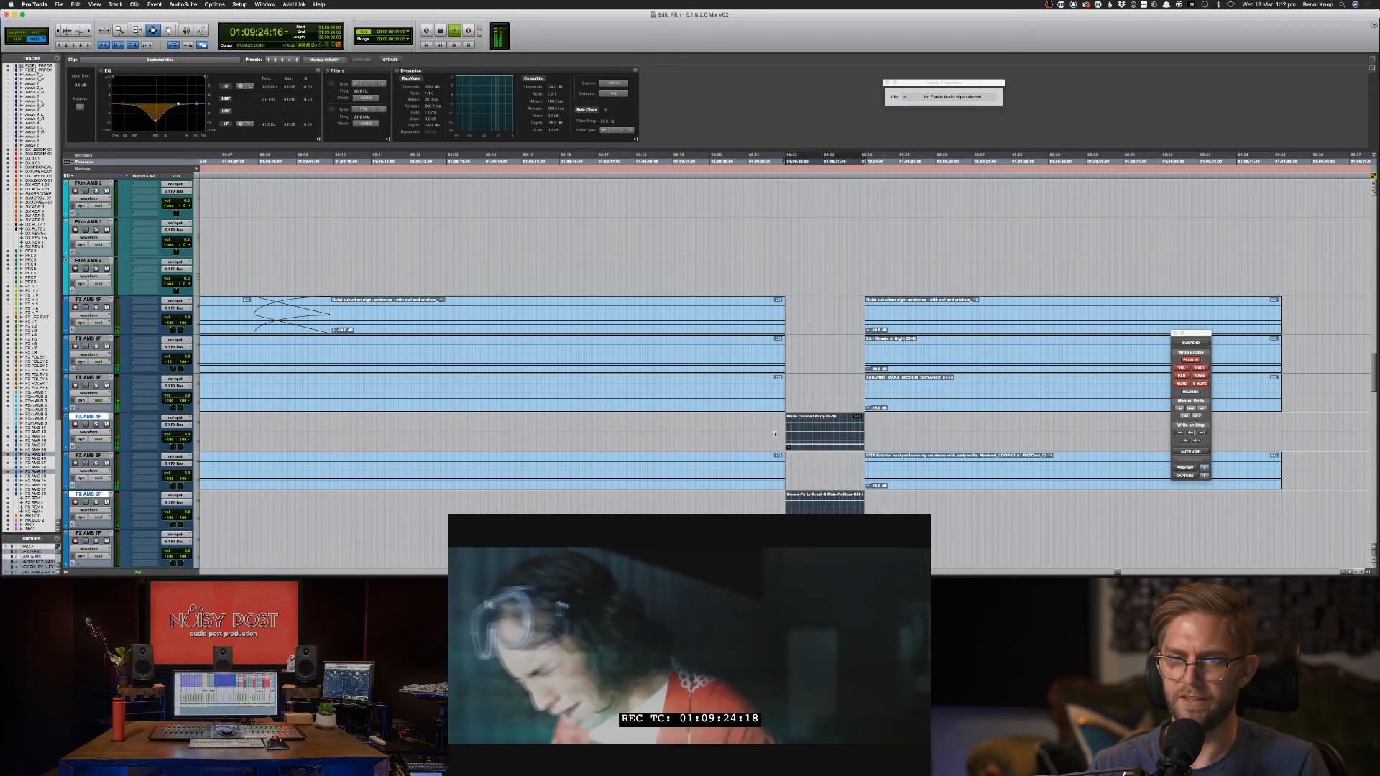
{"action": "left_click", "coordinate": [772, 434]}
{"action": "key", "text": "space"}
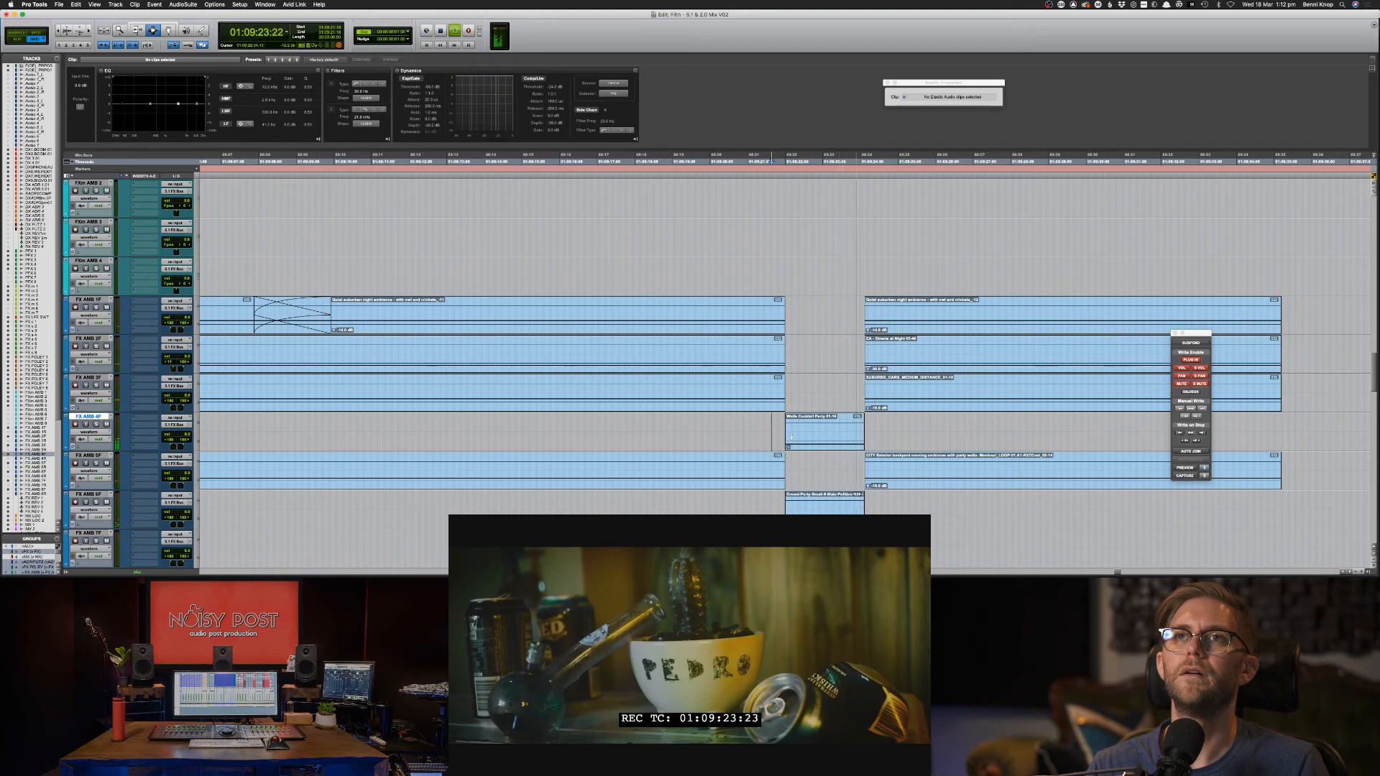
Scroll up to the DX tracks and place the edit point on DX 7.WEIRD.
{"action": "scroll", "coordinate": [828, 406], "scroll_direction": "down", "scroll_amount": 1}
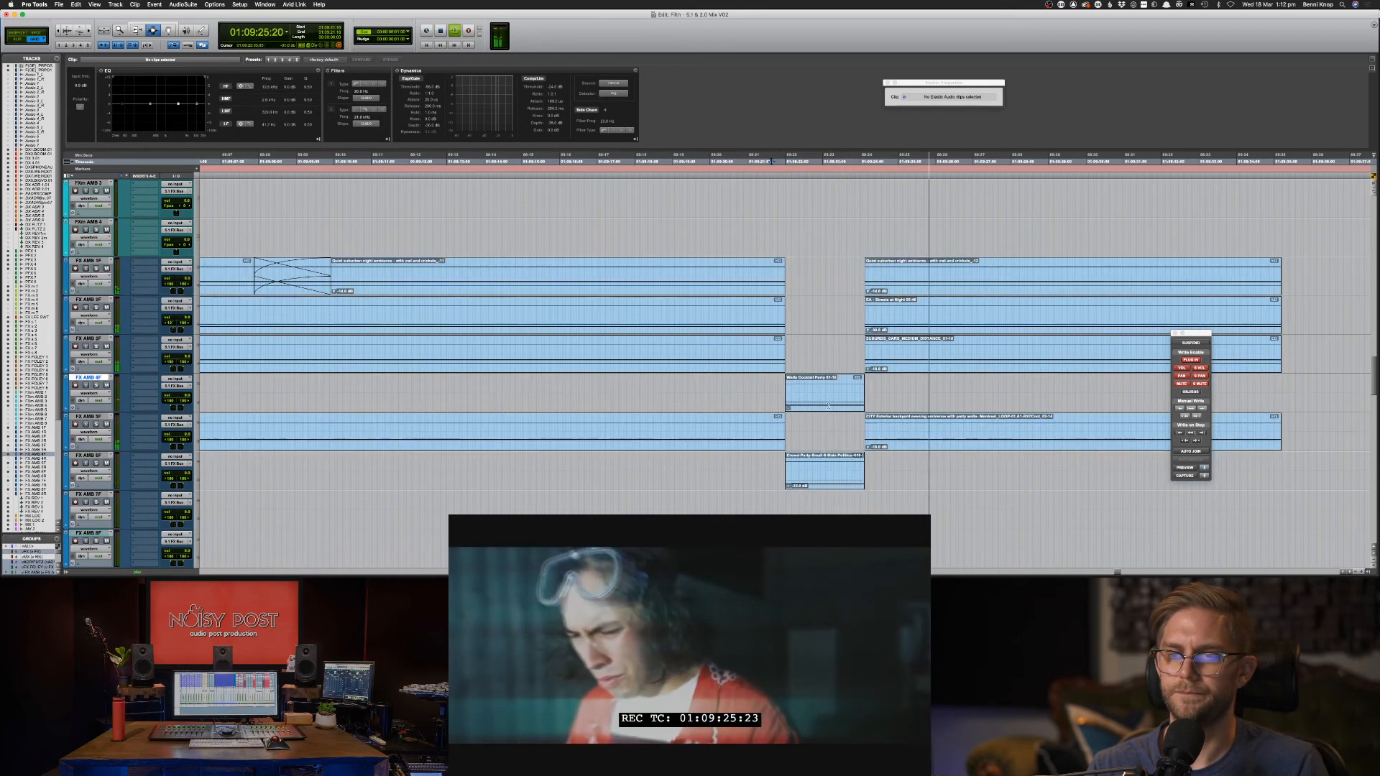
{"action": "scroll", "coordinate": [829, 406], "scroll_direction": "up", "scroll_amount": 20}
{"action": "left_click", "coordinate": [810, 392]}
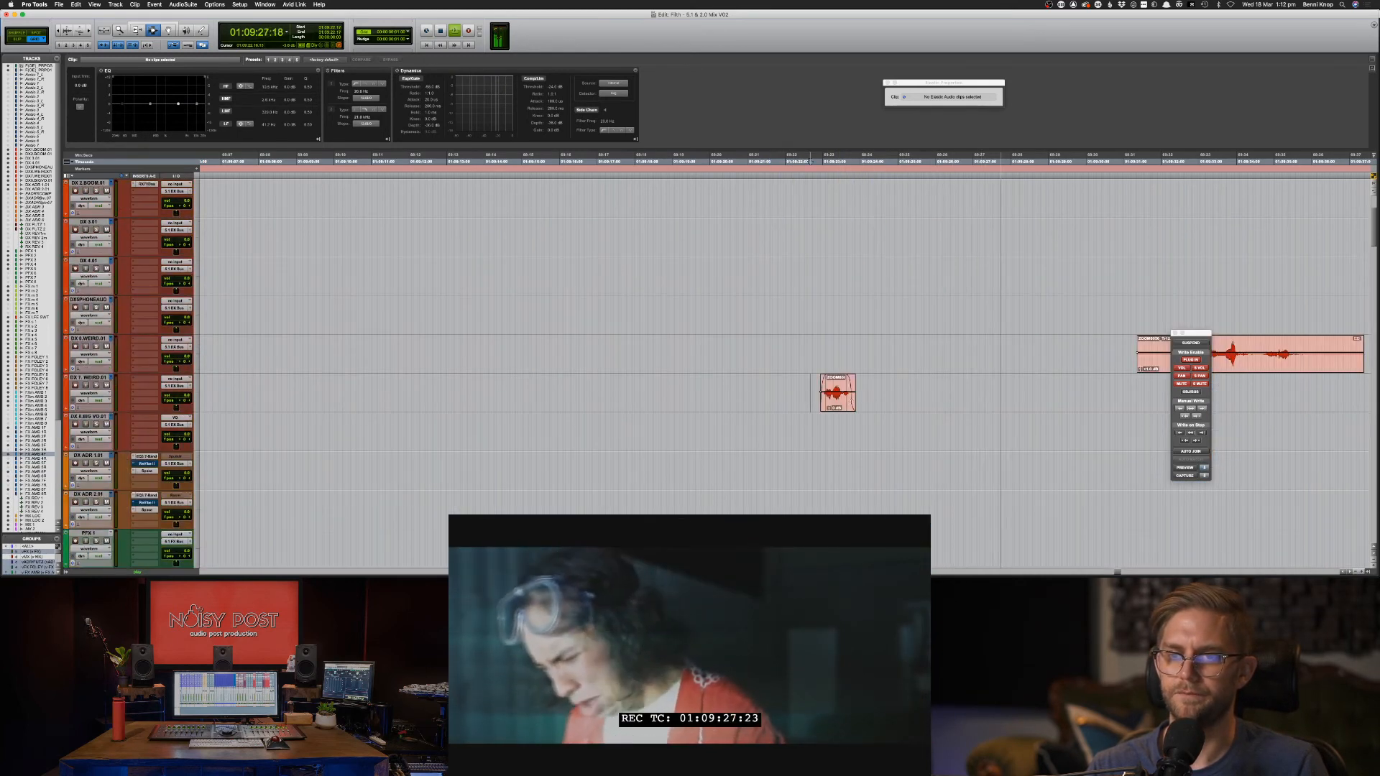
Boost the DX 7.WEIRD clip's gain about 3 dB and play it back.
{"action": "left_click_drag", "start_coordinate": [811, 407], "coordinate": [877, 407]}
{"action": "scroll", "coordinate": [876, 406], "scroll_direction": "up", "scroll_amount": 5}
{"action": "left_click", "coordinate": [771, 408]}
{"action": "key", "text": "space"}
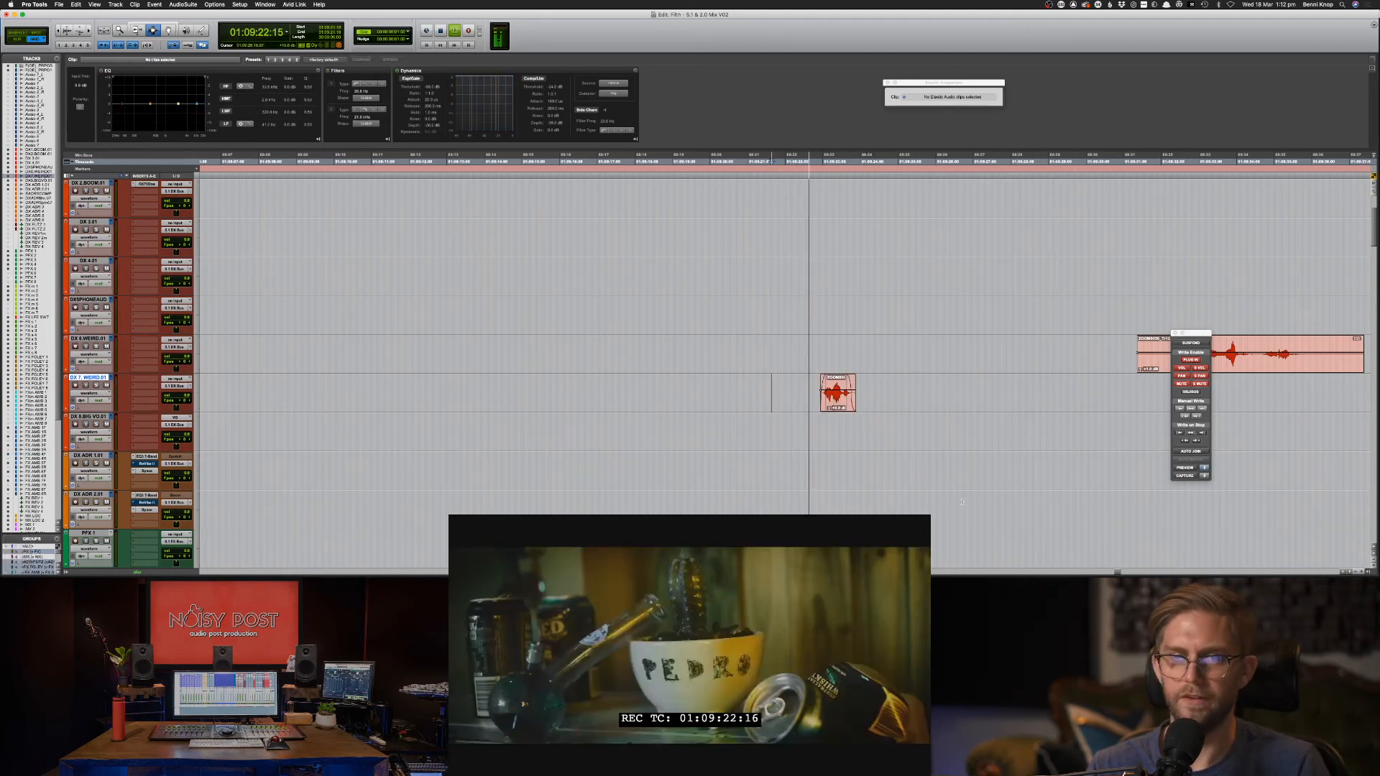
{"action": "scroll", "coordinate": [962, 501], "scroll_direction": "down", "scroll_amount": 15}
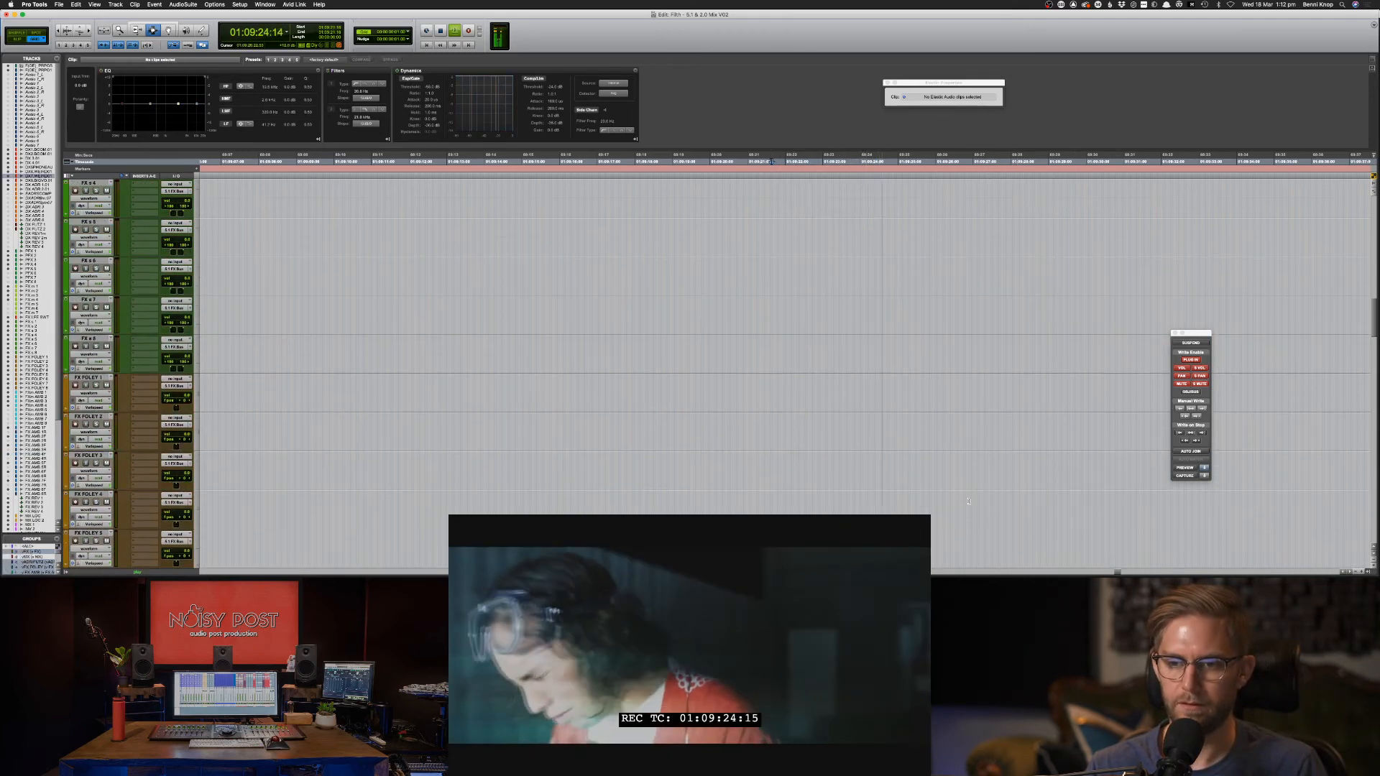
{"action": "scroll", "coordinate": [969, 501], "scroll_direction": "up", "scroll_amount": 8}
Cut the FX m 4 clips' low-mid EQ band 2 dB around 349 Hz and audition them soloed.
{"action": "left_click_drag", "start_coordinate": [930, 284], "coordinate": [748, 274]}
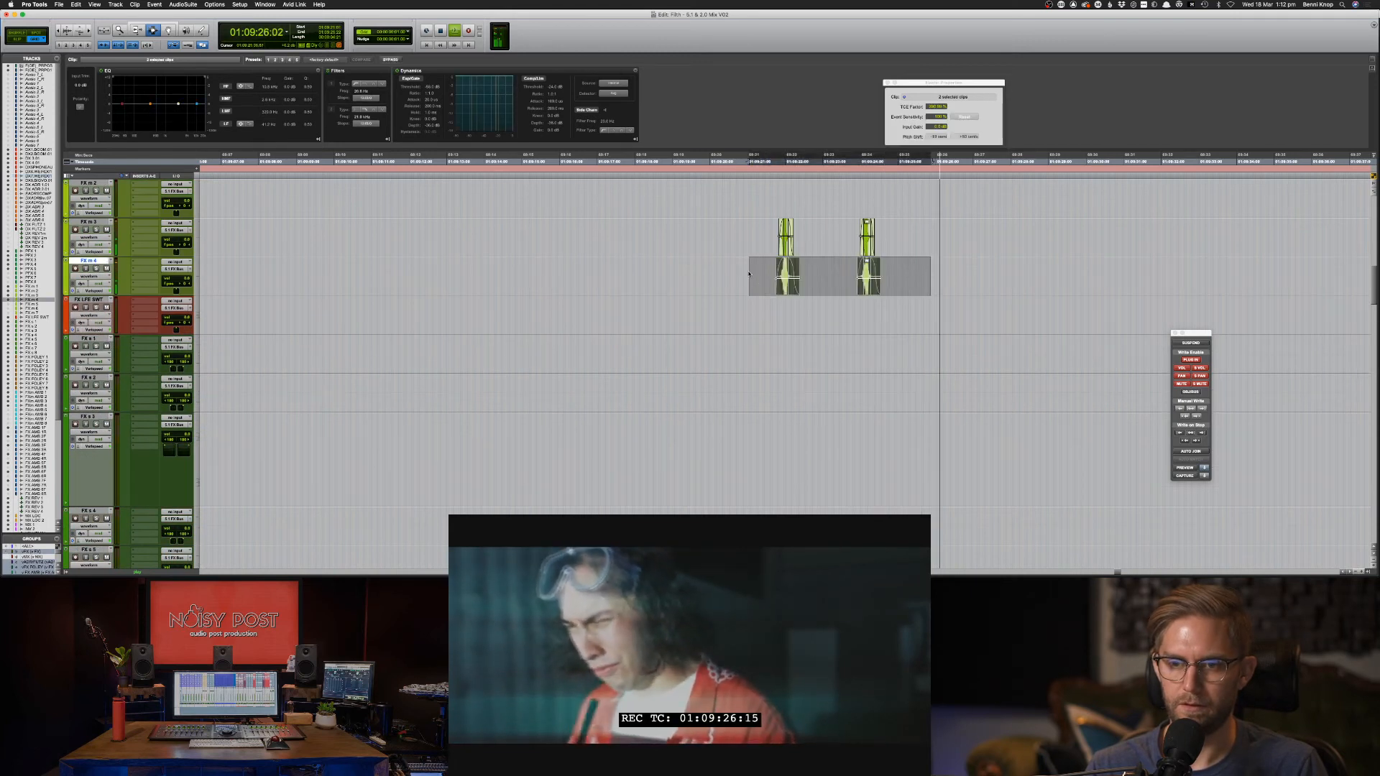
{"action": "key", "text": "space"}
{"action": "left_click_drag", "start_coordinate": [150, 104], "coordinate": [153, 113]}
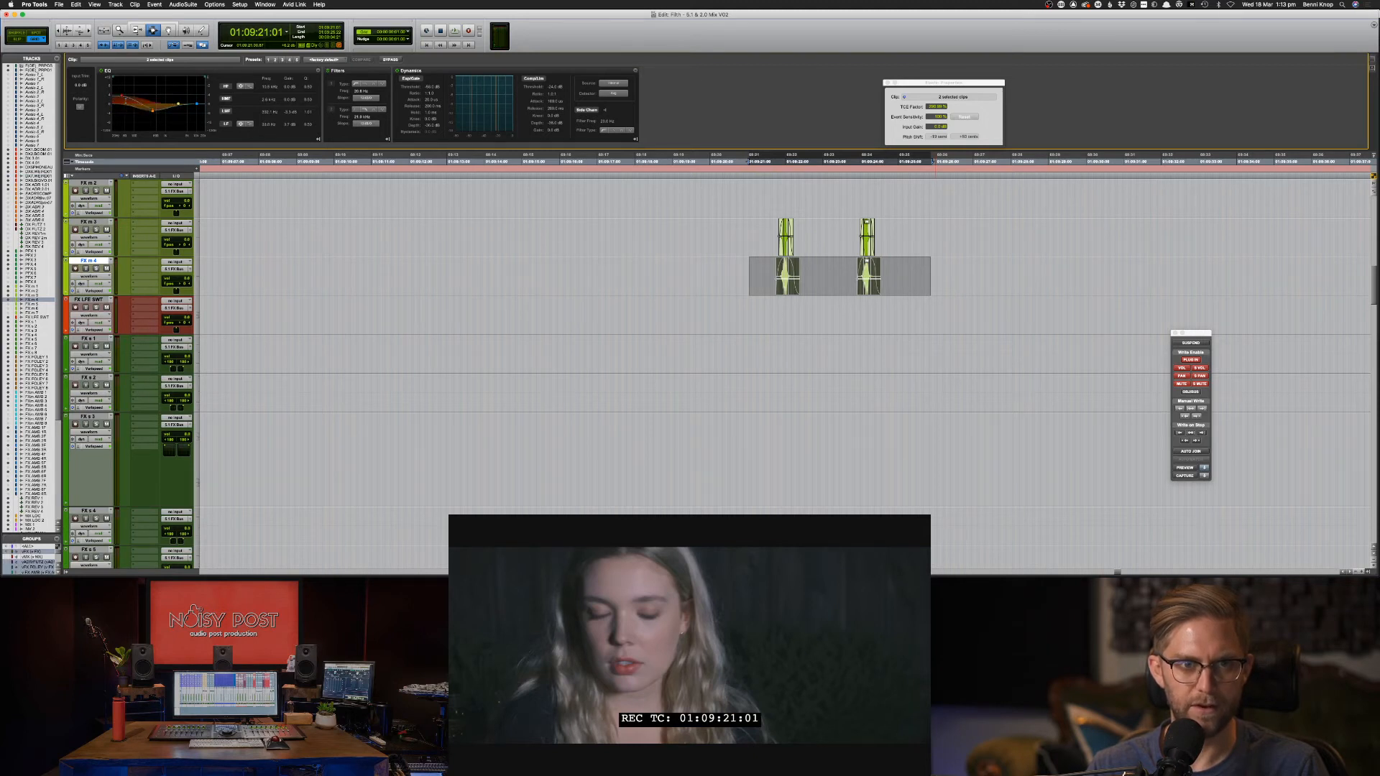
{"action": "key", "text": "space"}
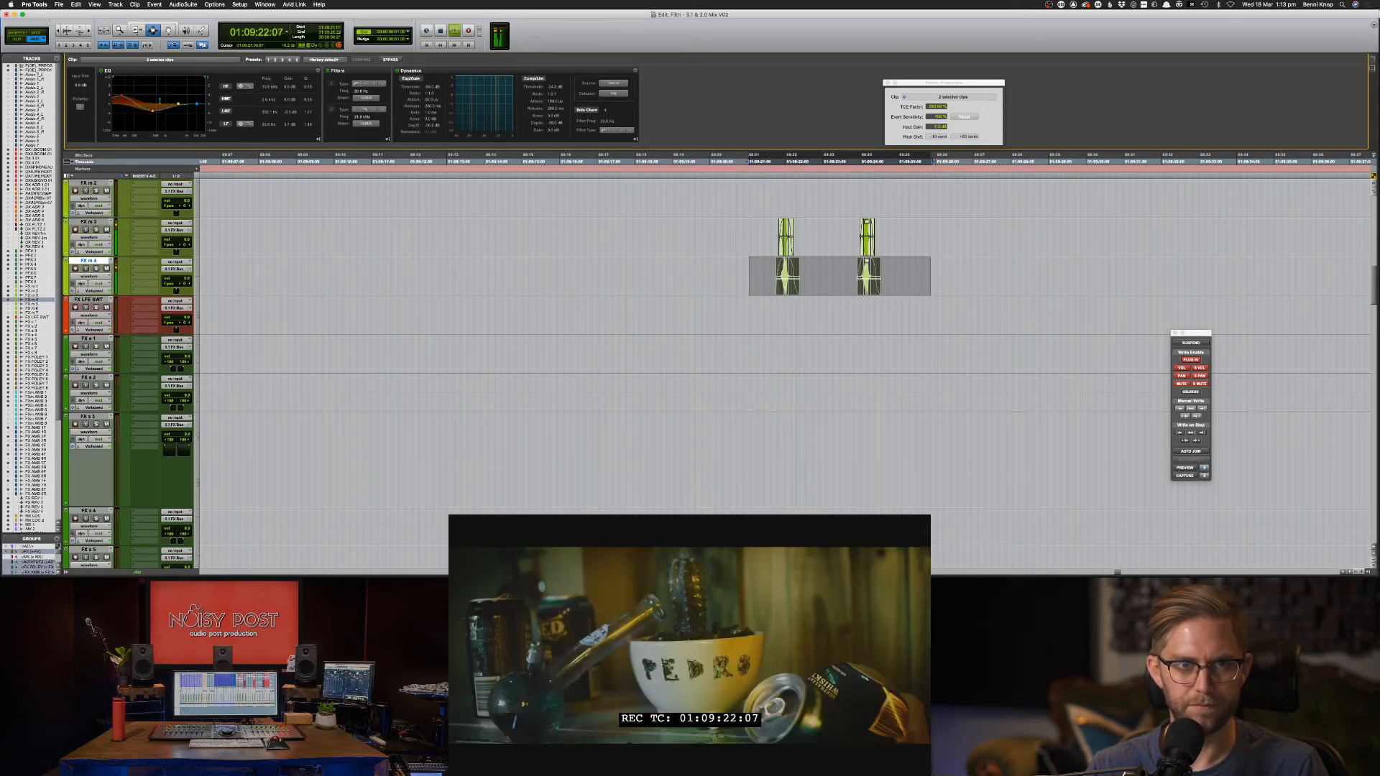
{"action": "key", "text": "space"}
{"action": "key", "text": "space"}
{"action": "key", "text": "shift+s"}
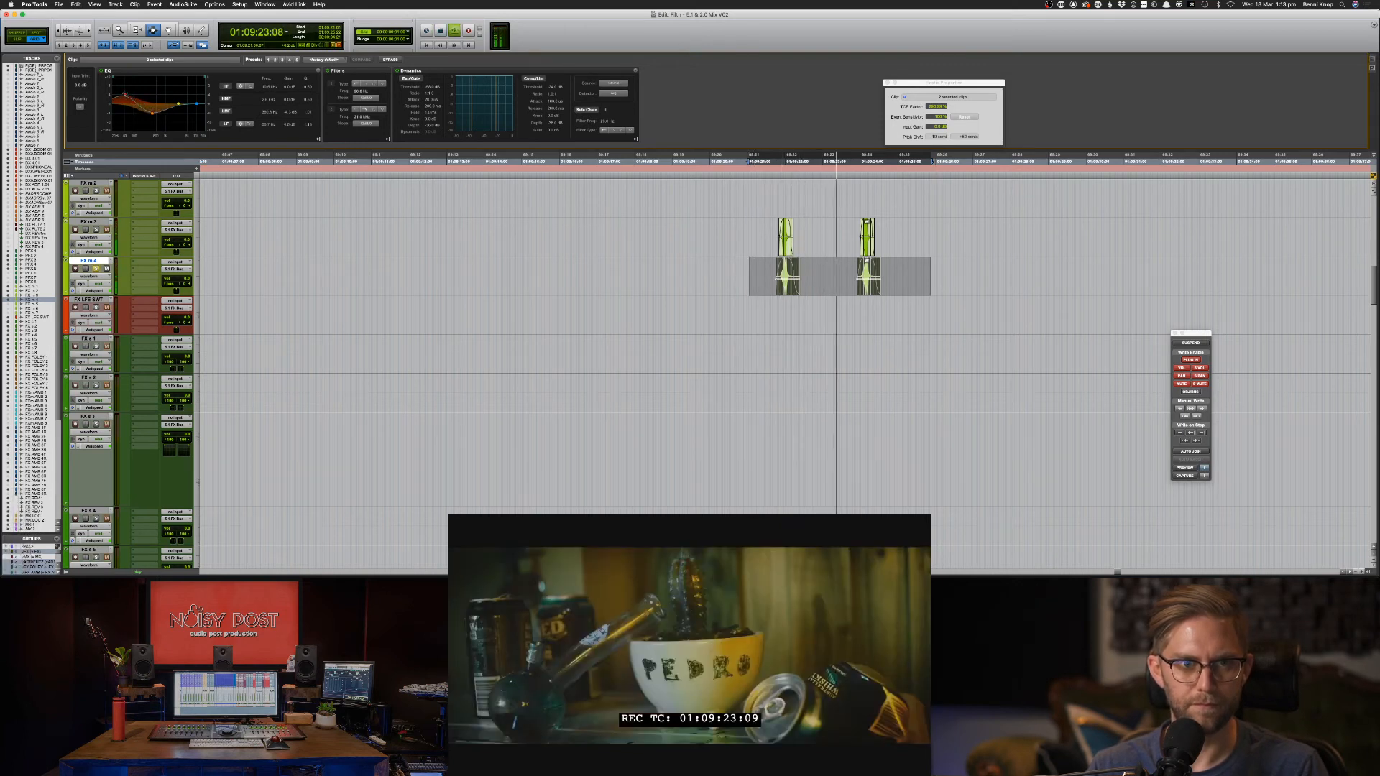
{"action": "key", "text": "space"}
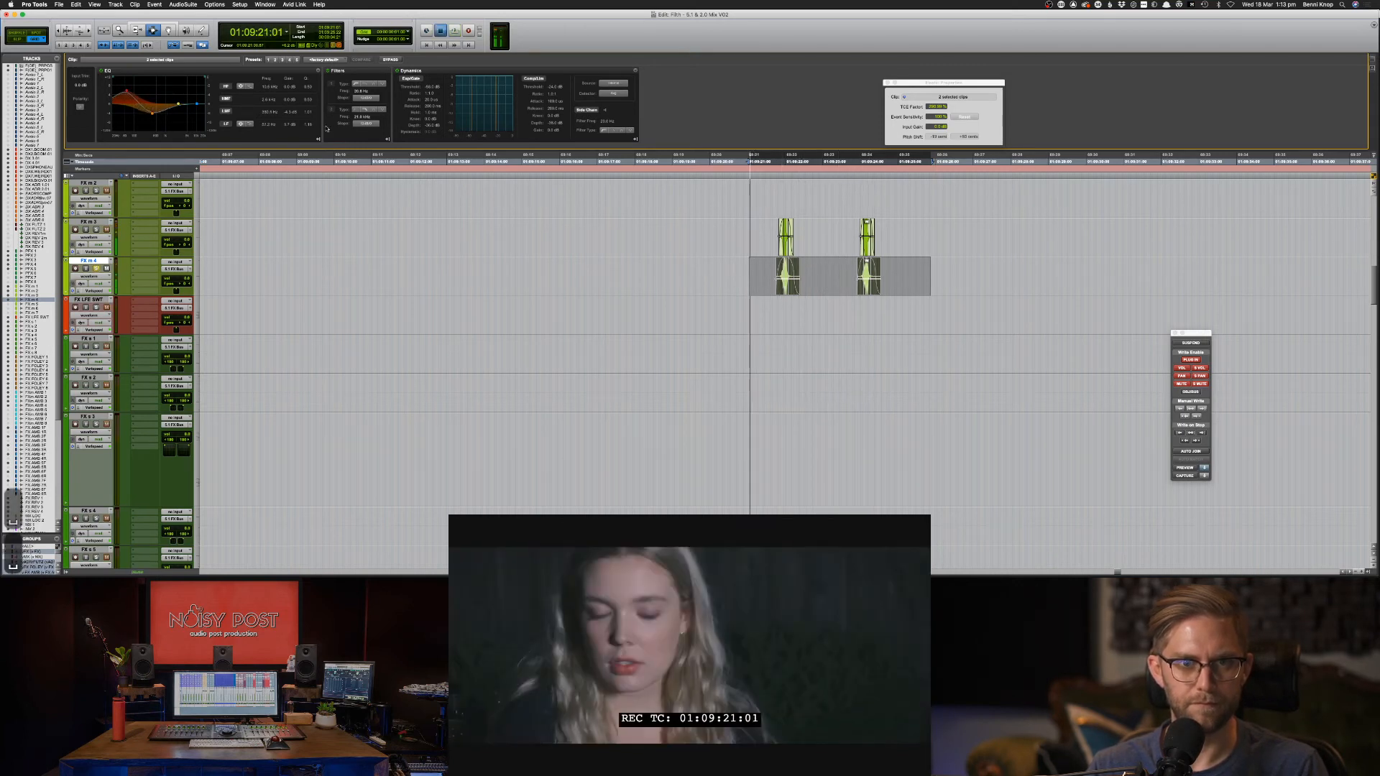
{"action": "key", "text": "space"}
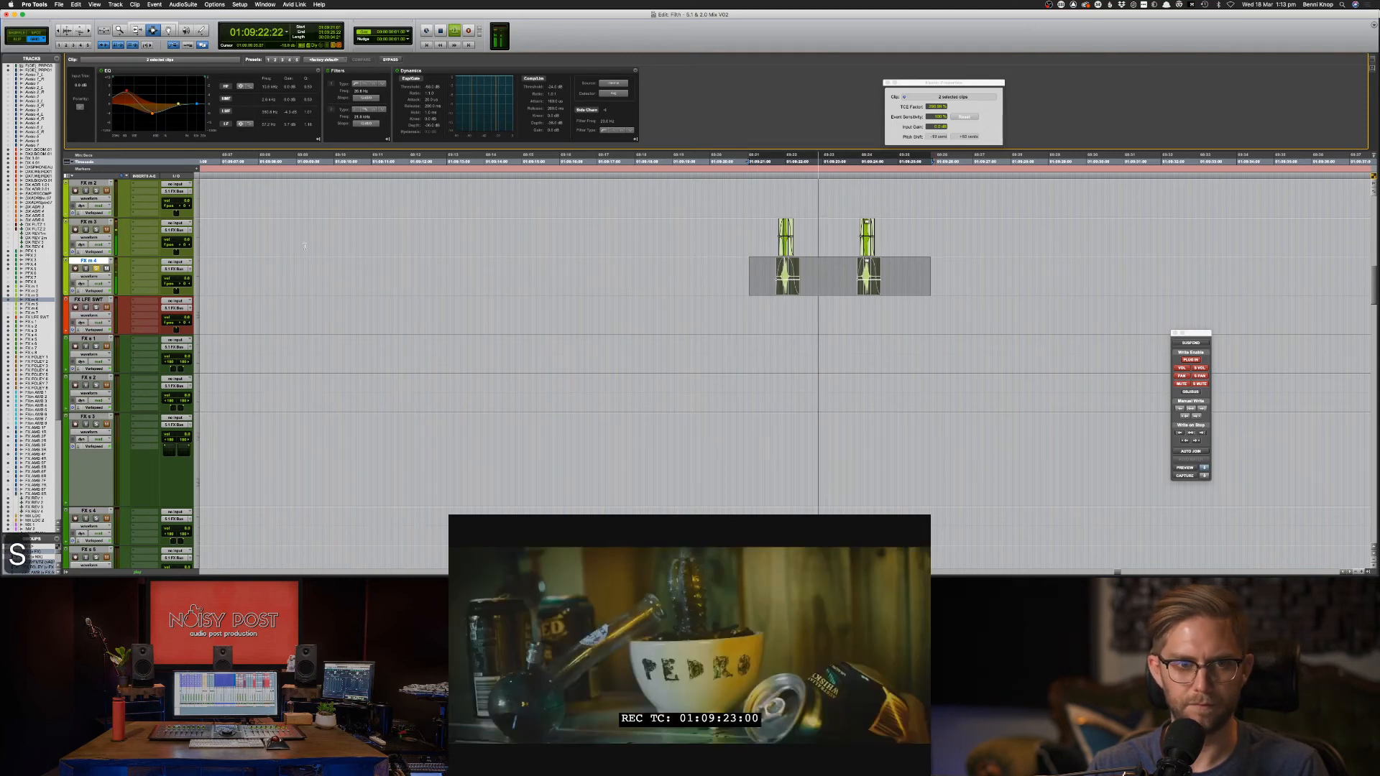
{"action": "key", "text": "space"}
Solo the FX m 3 clips and audition their clip EQ from an earlier start point.
{"action": "left_click_drag", "start_coordinate": [765, 237], "coordinate": [887, 238]}
{"action": "key", "text": "shift+s"}
{"action": "key", "text": "space"}
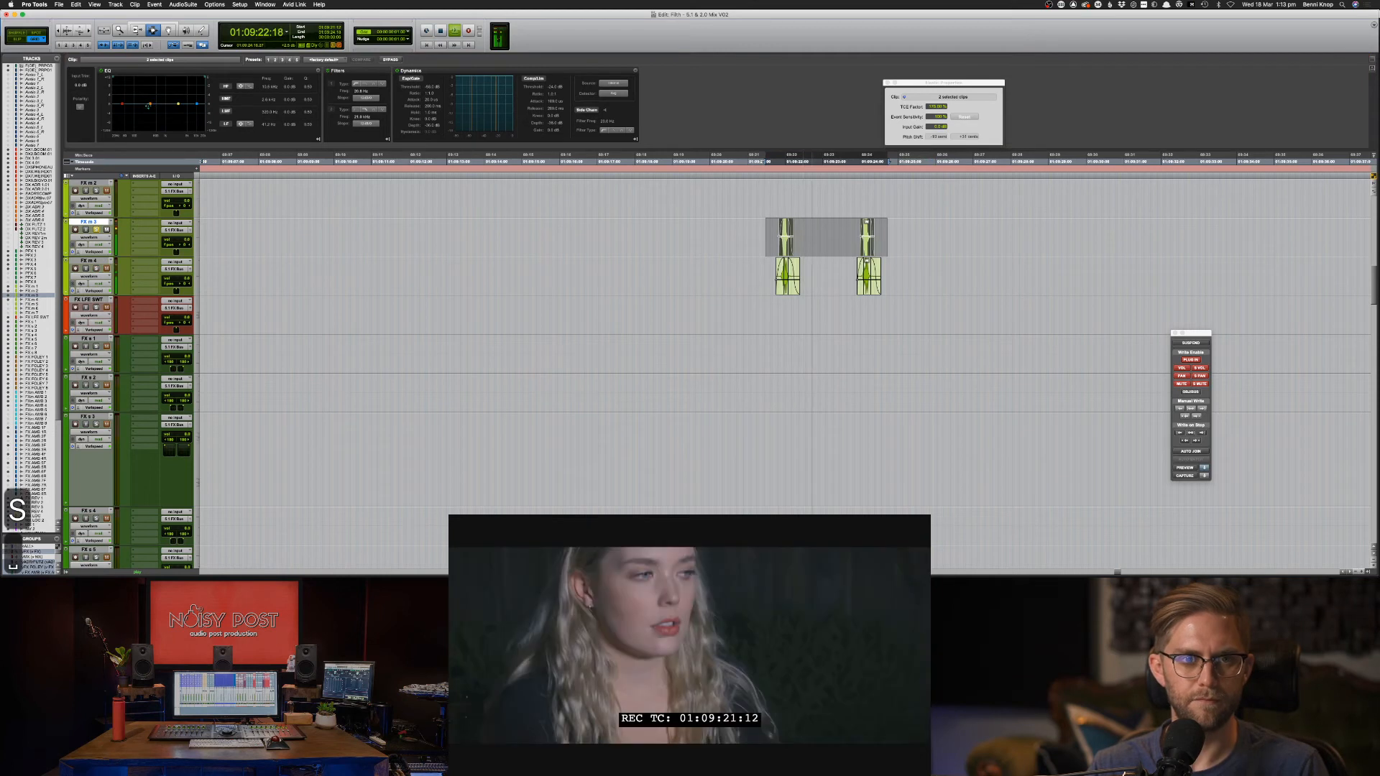
{"action": "left_click", "coordinate": [202, 126]}
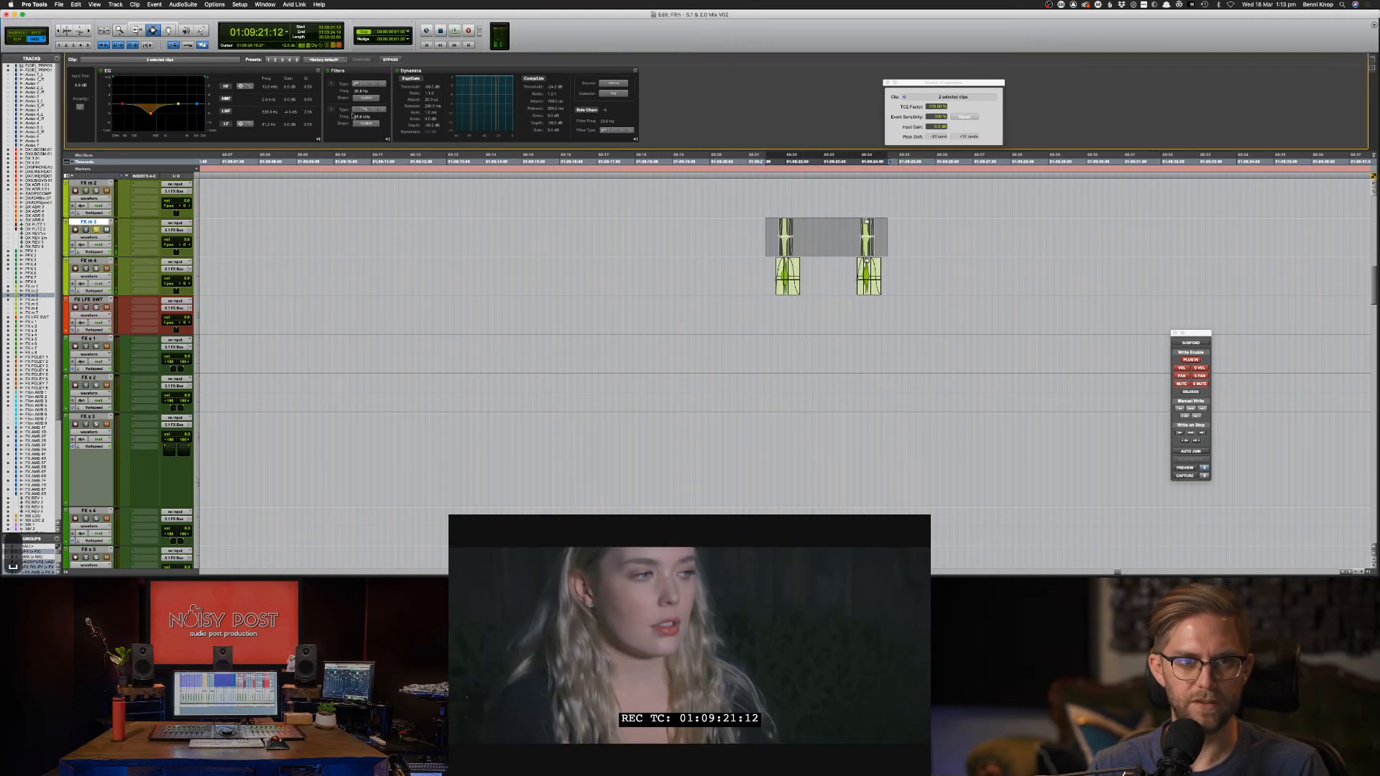
{"action": "key", "text": "space"}
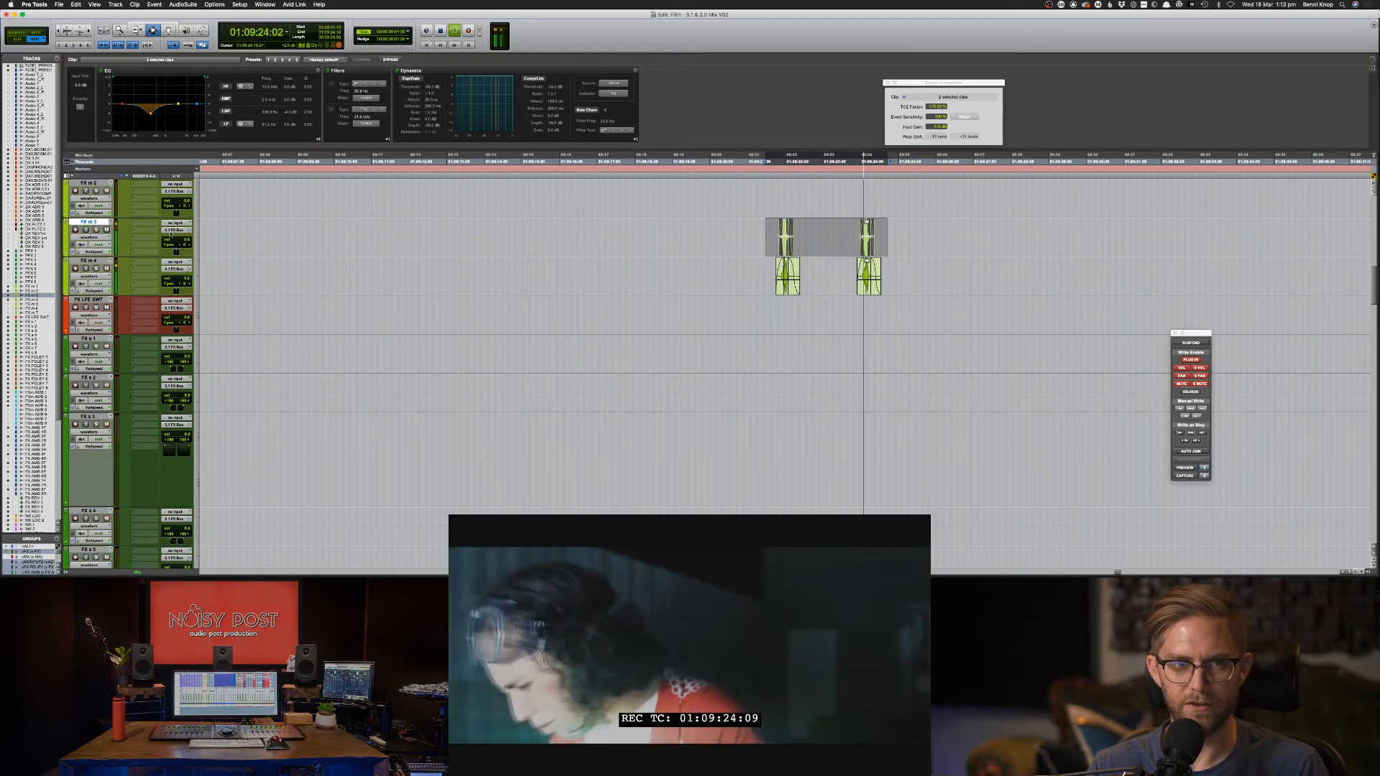
{"action": "key", "text": "F7"}
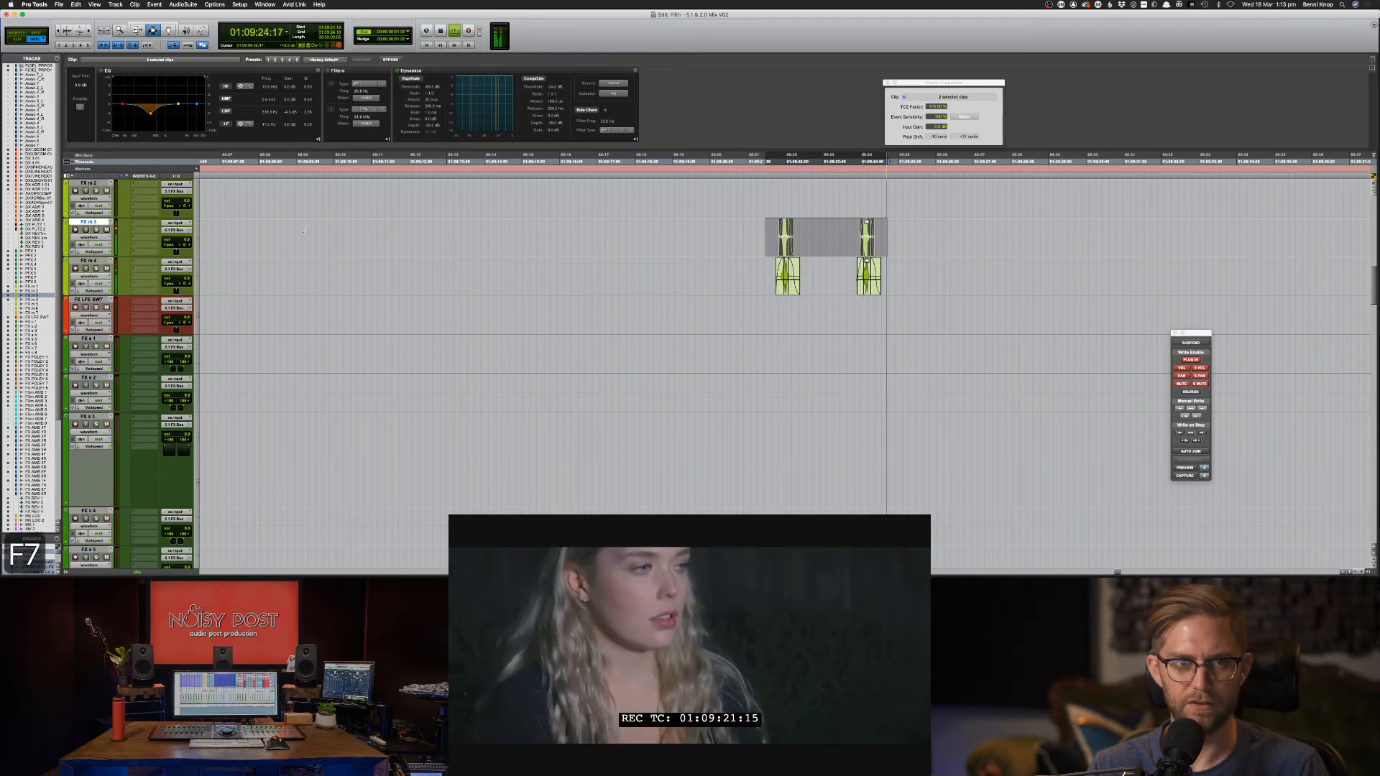
{"action": "left_click", "coordinate": [743, 241]}
{"action": "key", "text": "space"}
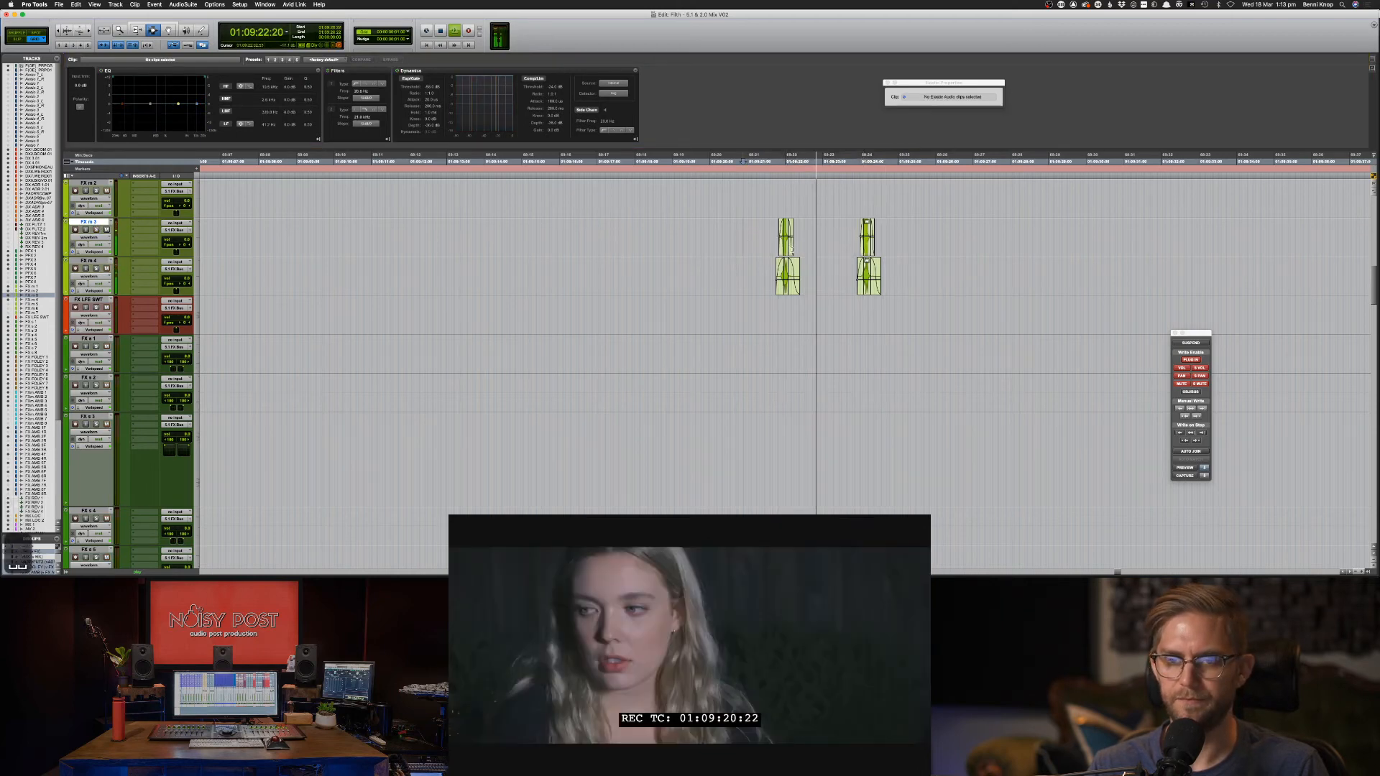
{"action": "key", "text": "space"}
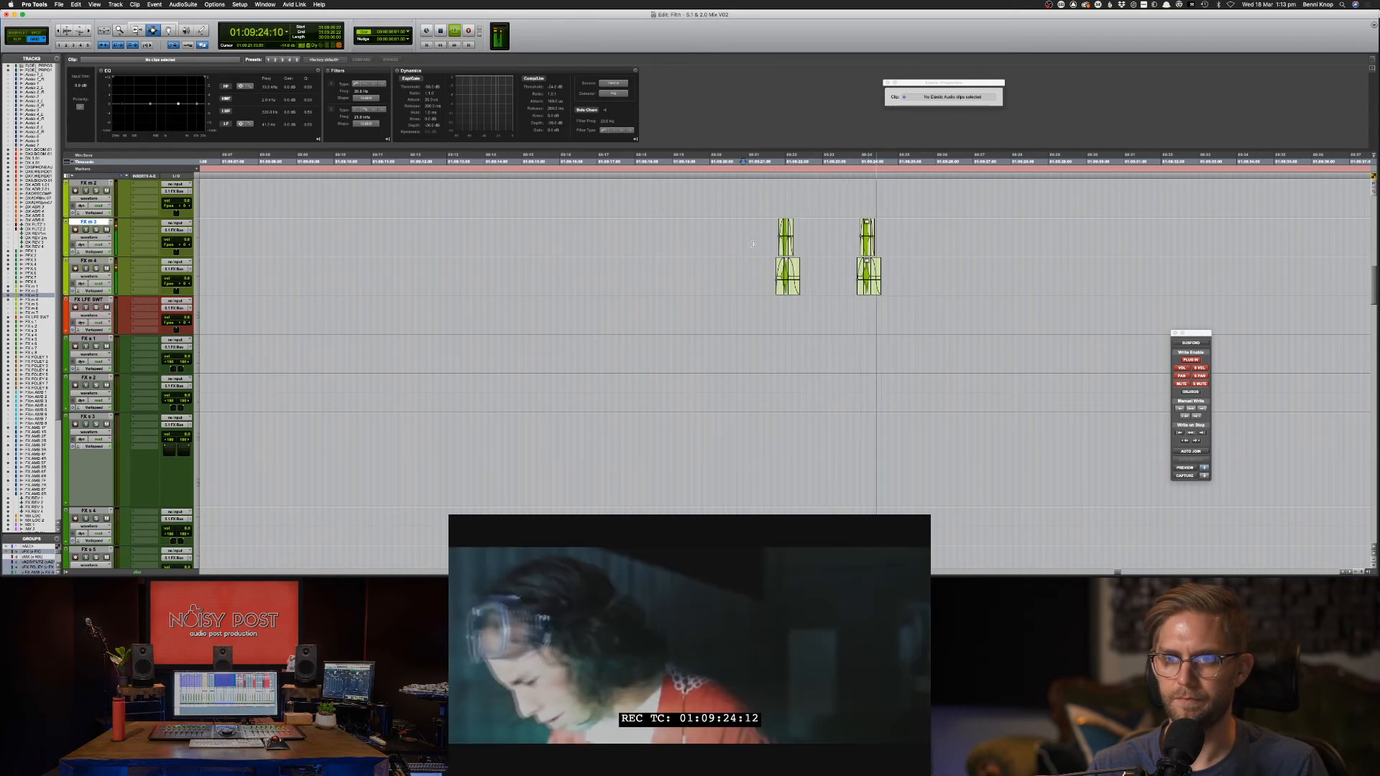
{"action": "key", "text": "space"}
Raise the TCE time-stretch factor on the FX m 3 and FX m 4 clips.
{"action": "mouse_move", "coordinate": [767, 237]}
{"action": "left_mouse_down"}
{"action": "mouse_move", "coordinate": [920, 276]}
{"action": "mouse_move", "coordinate": [769, 241]}
{"action": "left_mouse_up"}
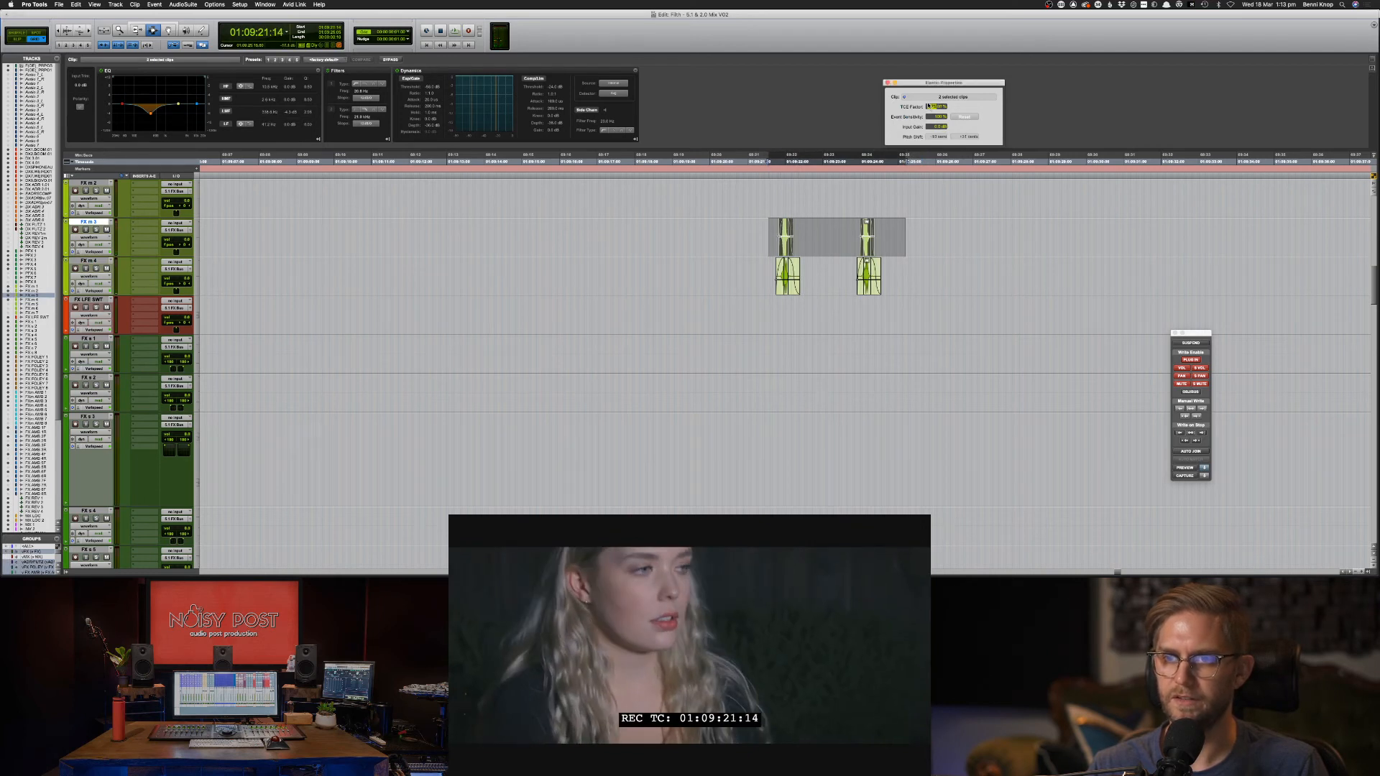
{"action": "left_click_drag", "start_coordinate": [928, 105], "coordinate": [927, 102]}
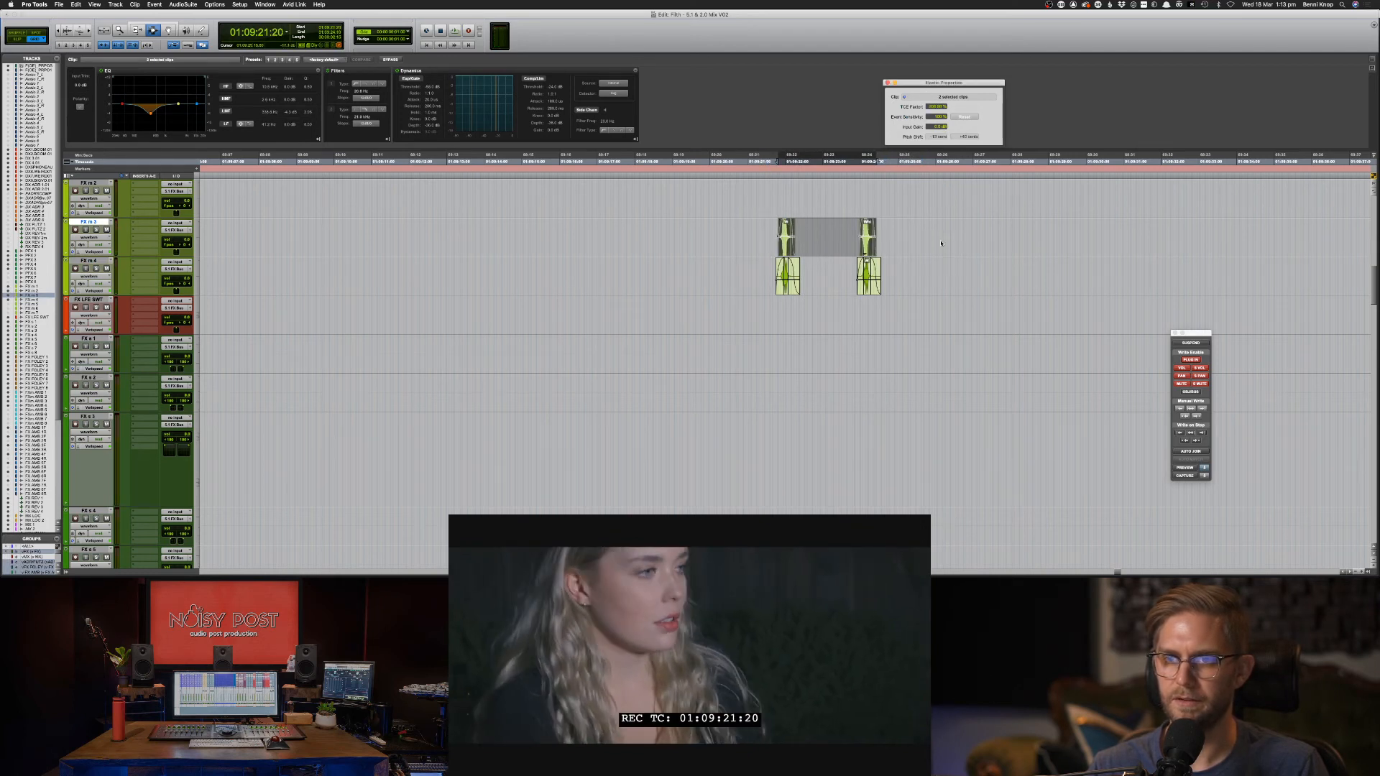
{"action": "left_click_drag", "start_coordinate": [932, 276], "coordinate": [749, 285]}
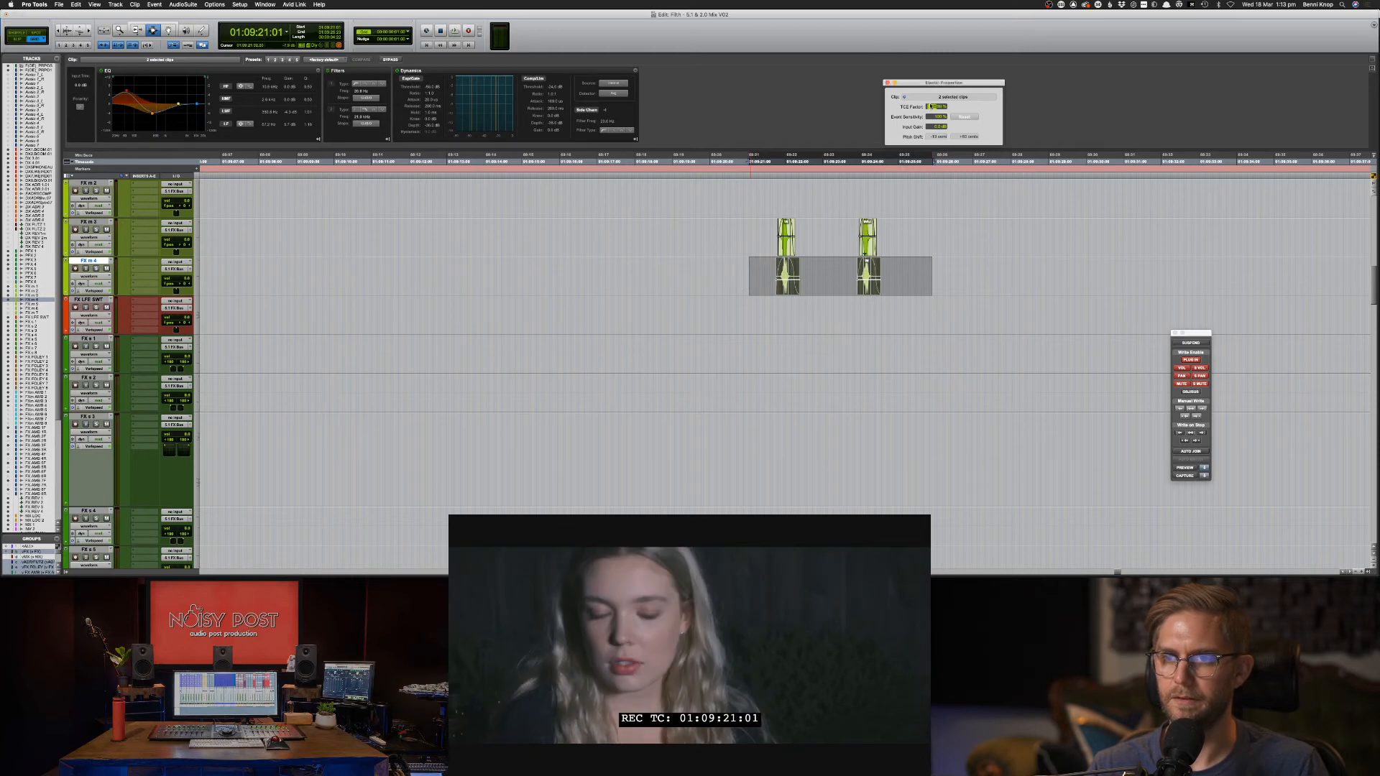
{"action": "left_click_drag", "start_coordinate": [931, 106], "coordinate": [932, 102]}
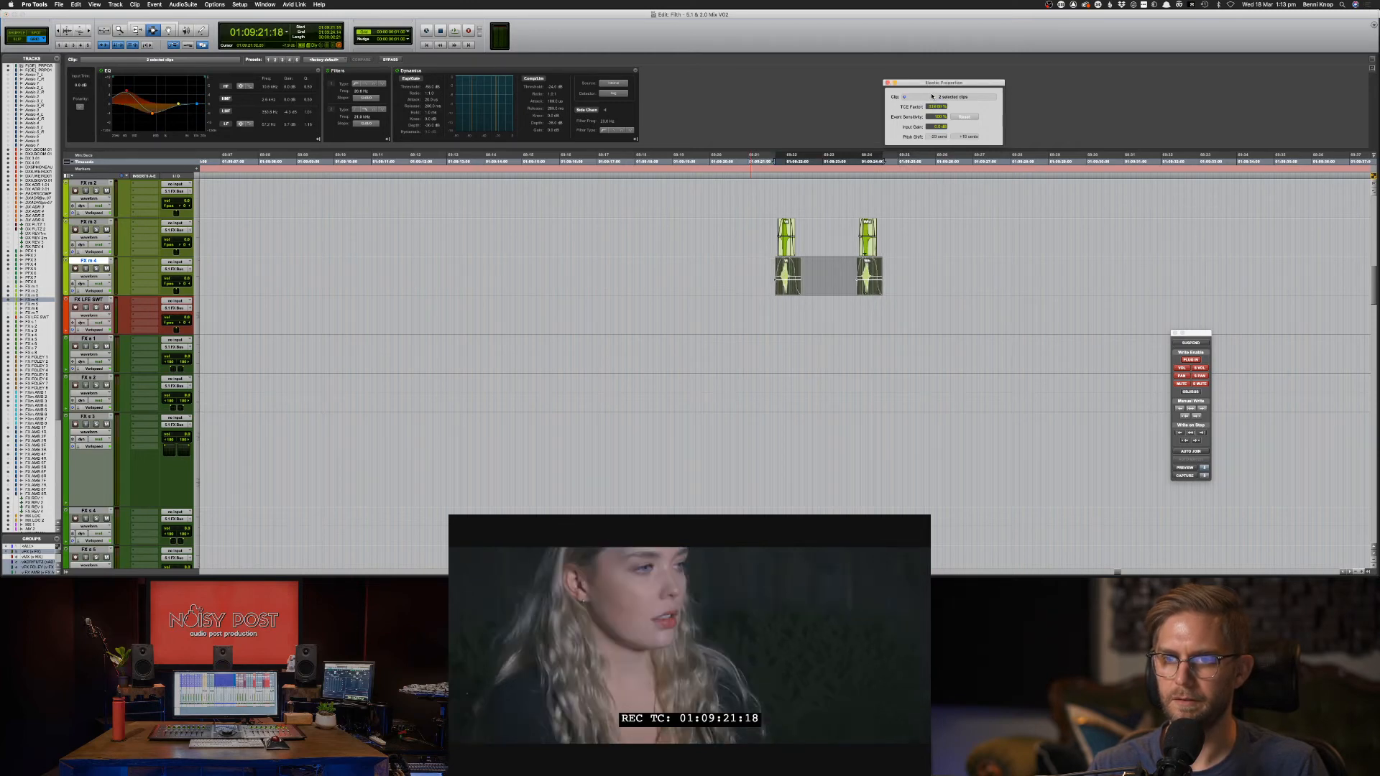
{"action": "key", "text": "super+bracketright"}
{"action": "key", "text": "super+bracketright"}
{"action": "key", "text": "super+p"}
{"action": "key", "text": "super+bracketleft"}
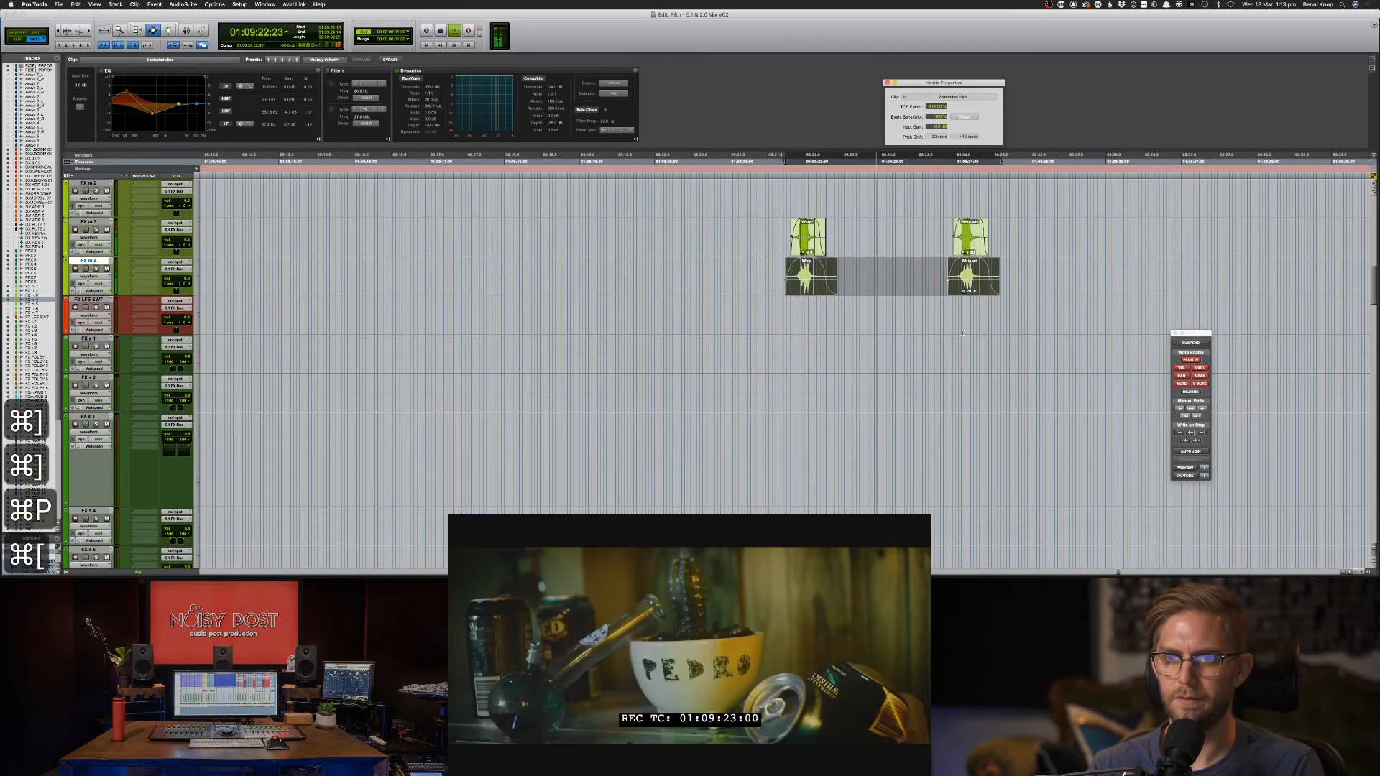
Duplicate the FX m 3 and FX m 4 clip pair right after itself with Cmd+D.
{"action": "left_click", "coordinate": [917, 276]}
{"action": "left_click_drag", "start_coordinate": [780, 245], "coordinate": [938, 277]}
{"action": "key", "text": "super+d"}
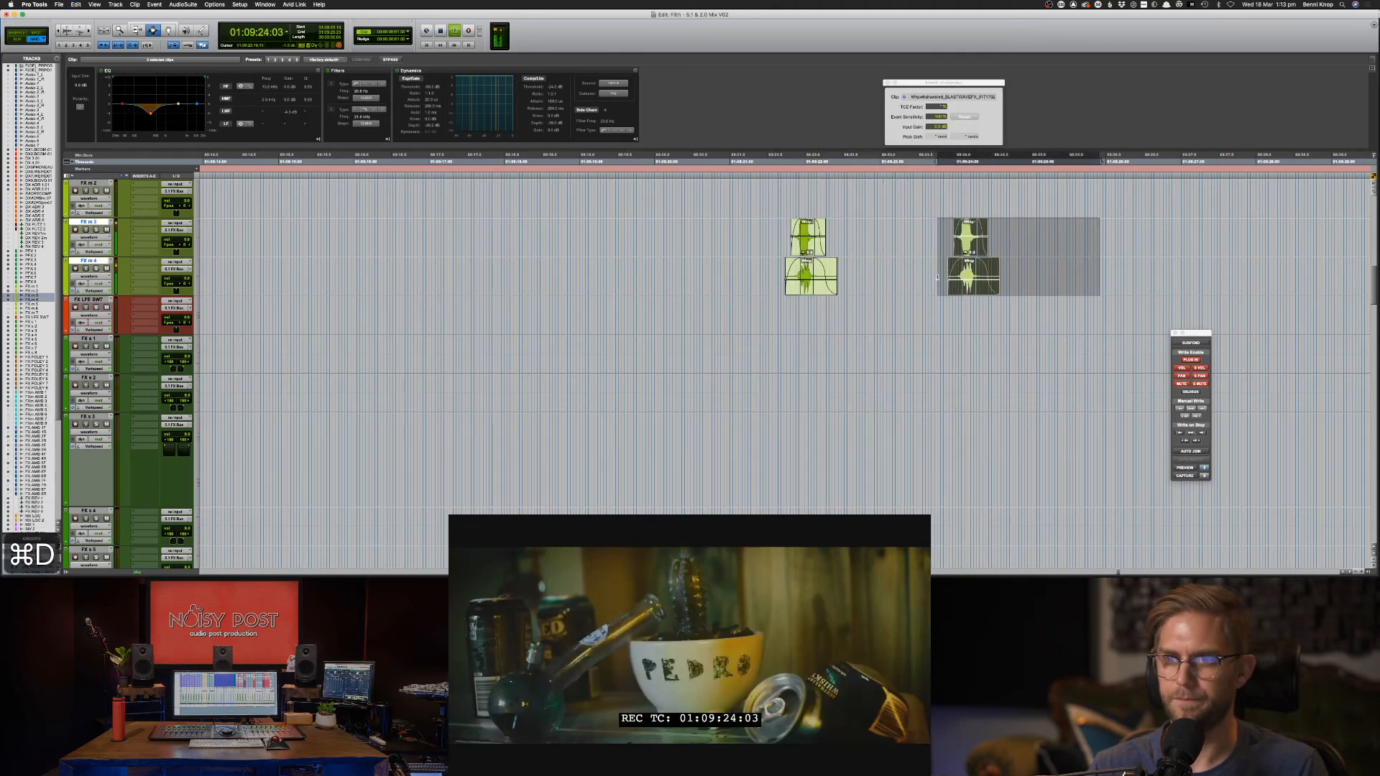
{"action": "left_click", "coordinate": [931, 277]}
{"action": "key", "text": "space"}
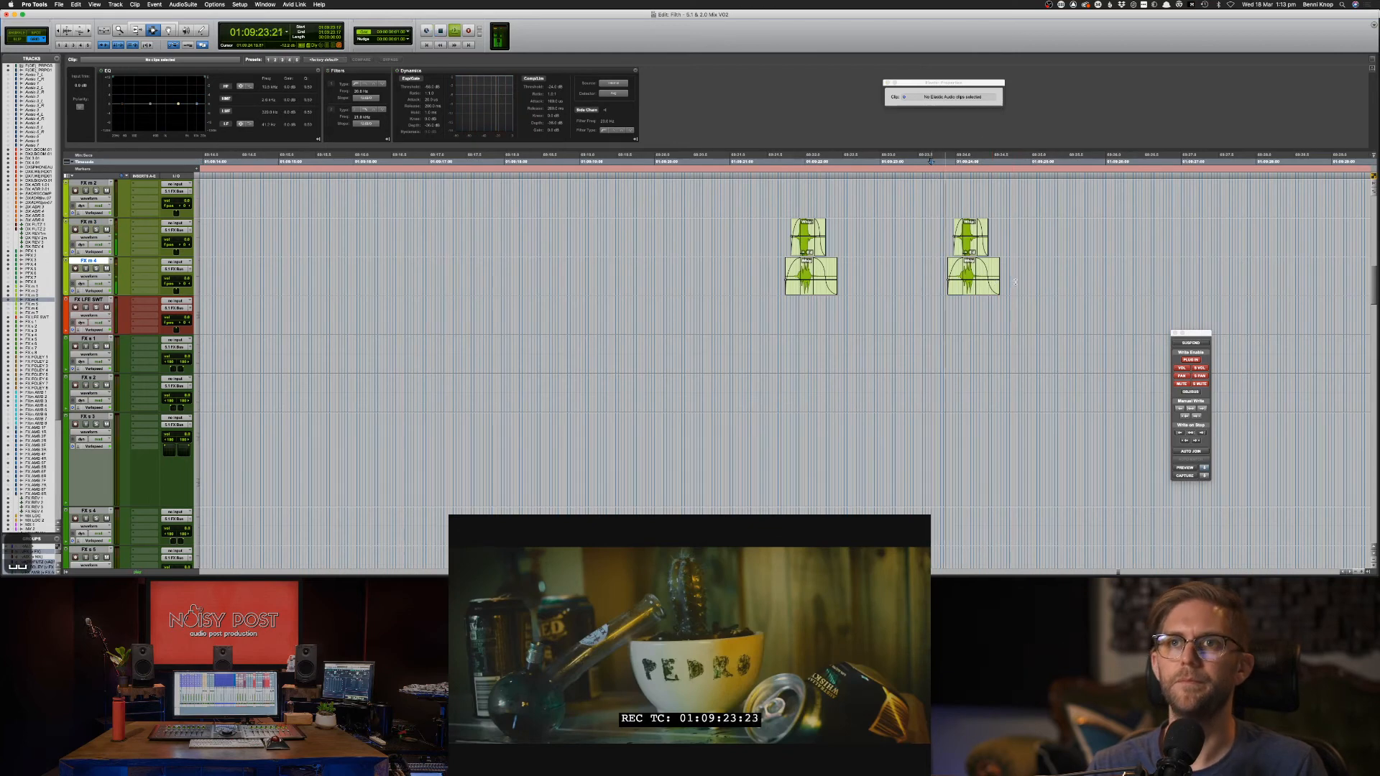
Audition both clip pairs, then select the ZOOM0067 clip on DX 7 WEIRD.01.
{"action": "left_click_drag", "start_coordinate": [1086, 260], "coordinate": [747, 264]}
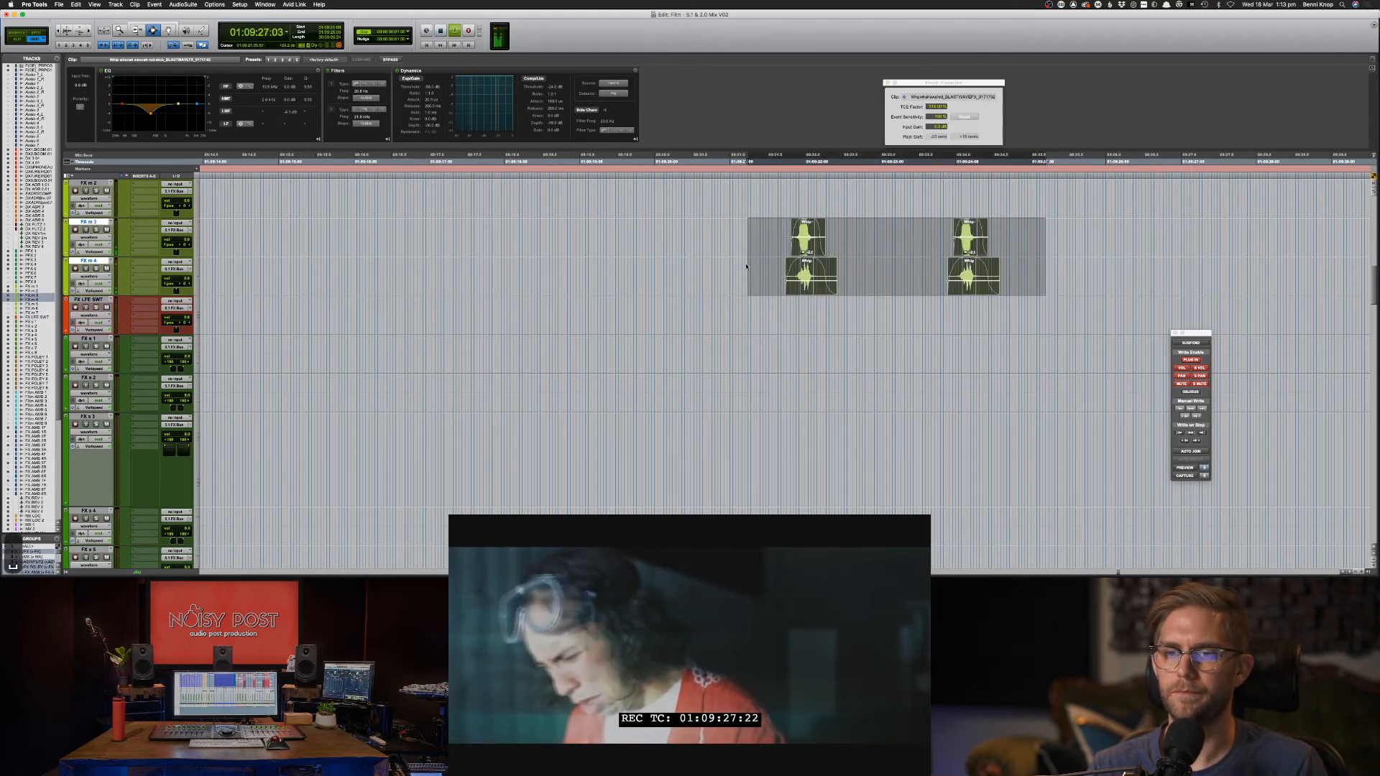
{"action": "left_click", "coordinate": [747, 265]}
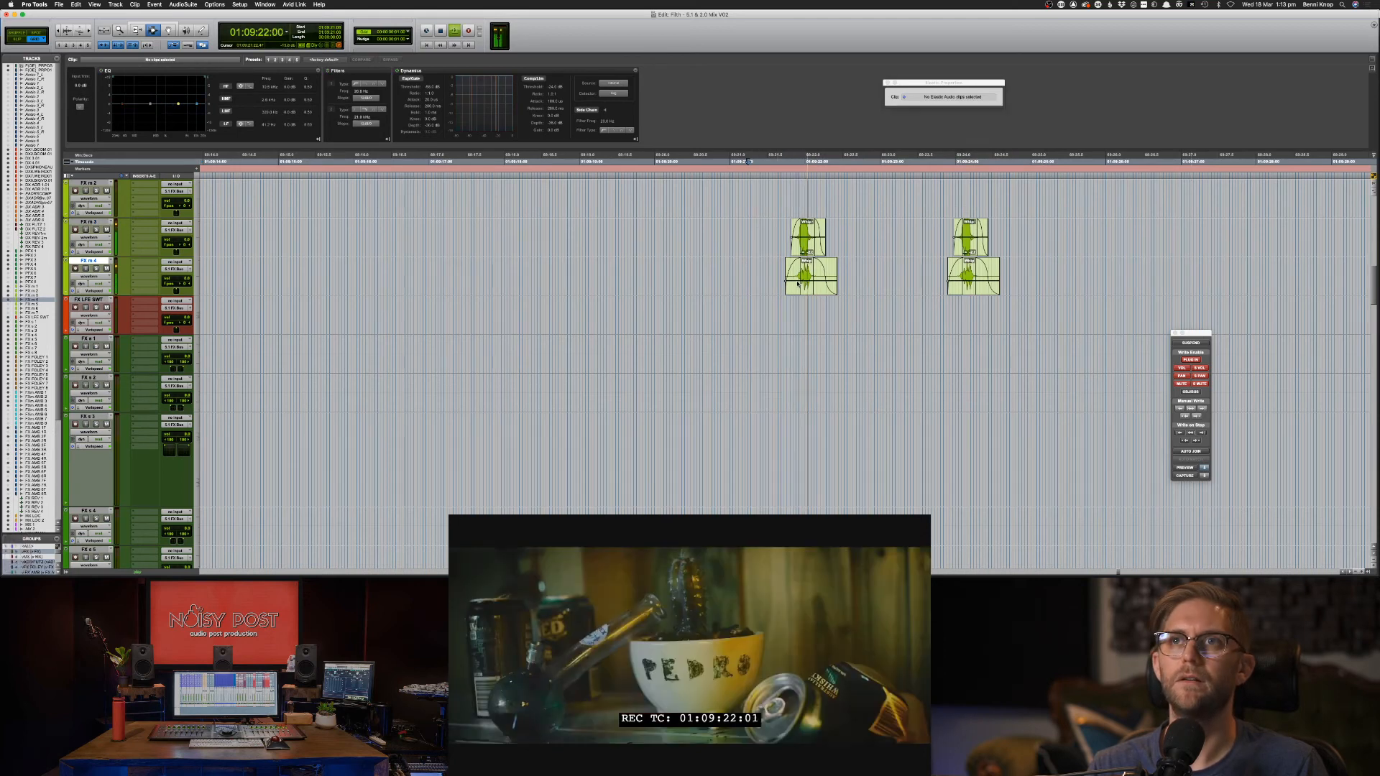
{"action": "left_click_drag", "start_coordinate": [768, 233], "coordinate": [855, 277]}
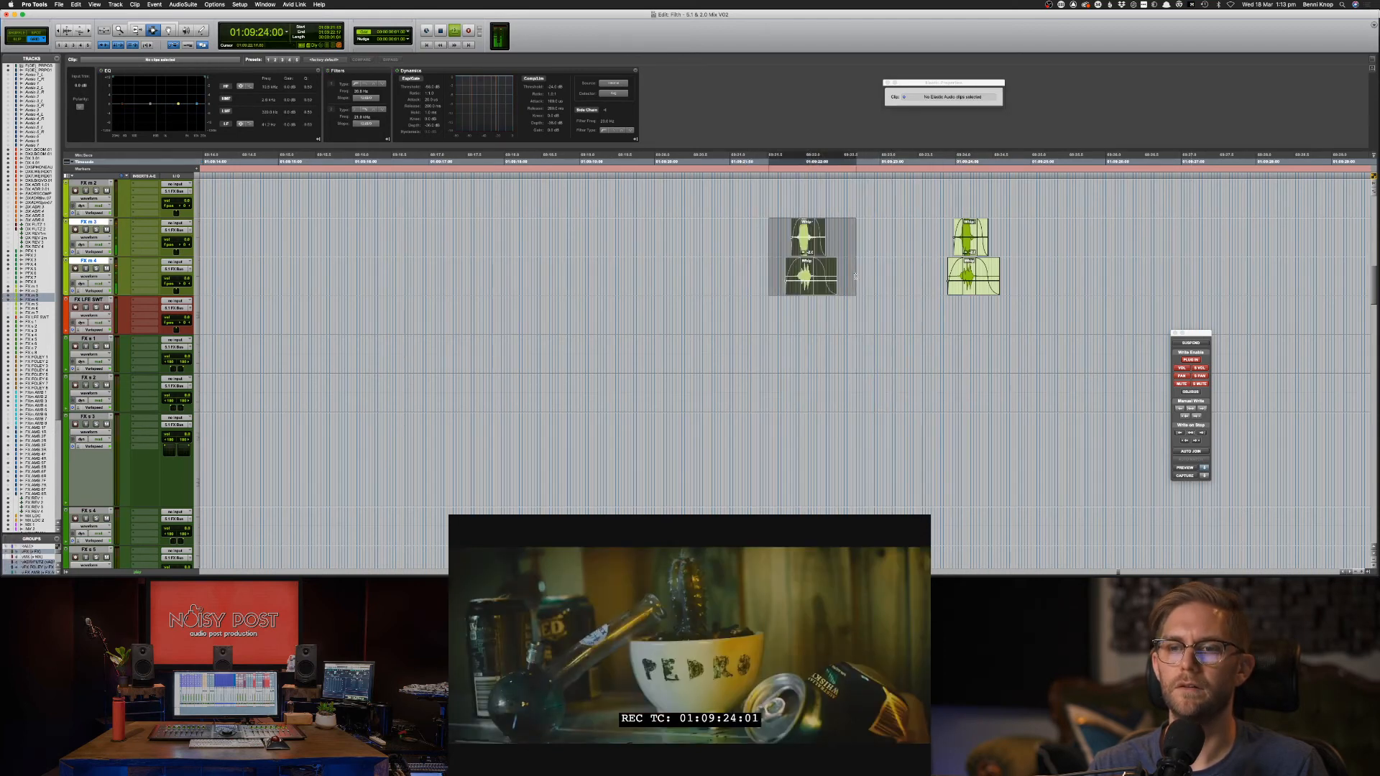
{"action": "left_click", "coordinate": [785, 261]}
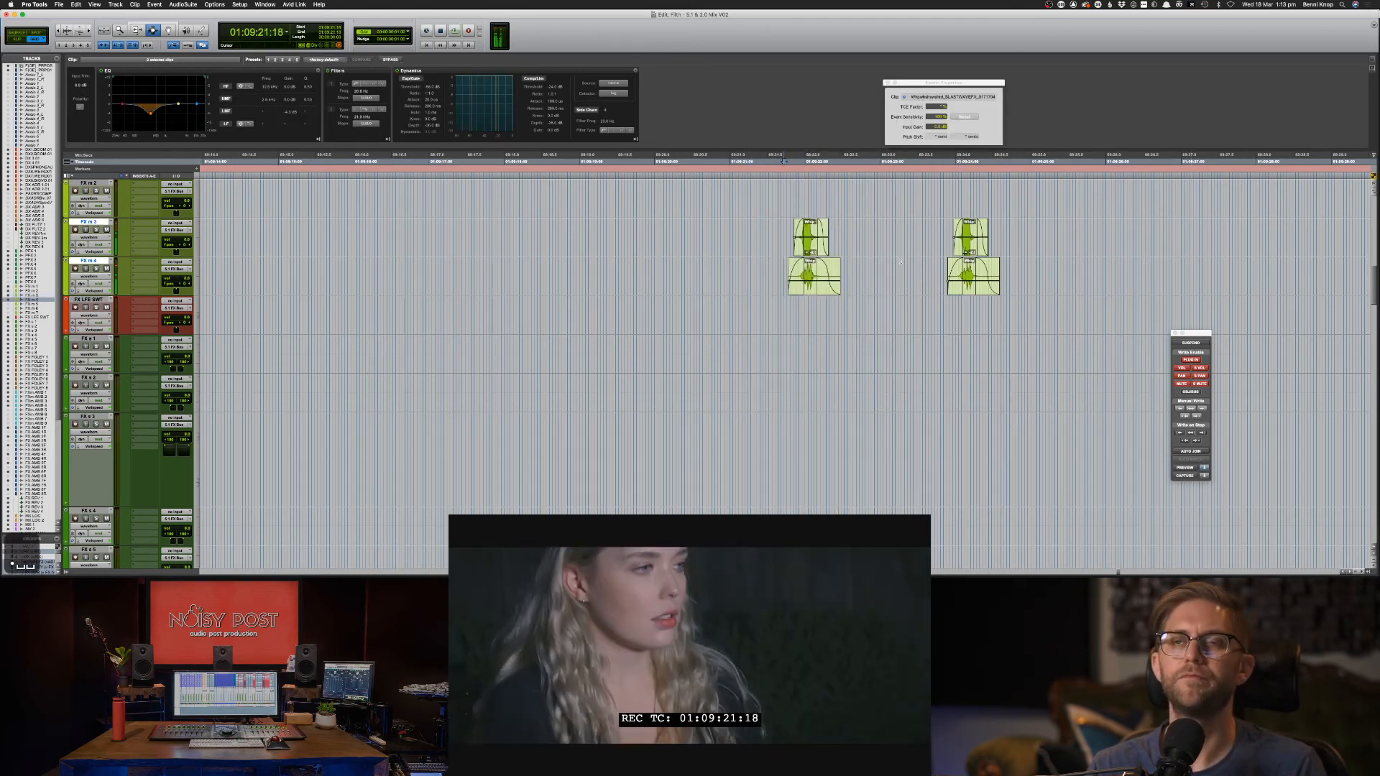
{"action": "scroll", "coordinate": [901, 260], "scroll_direction": "up", "scroll_amount": 10}
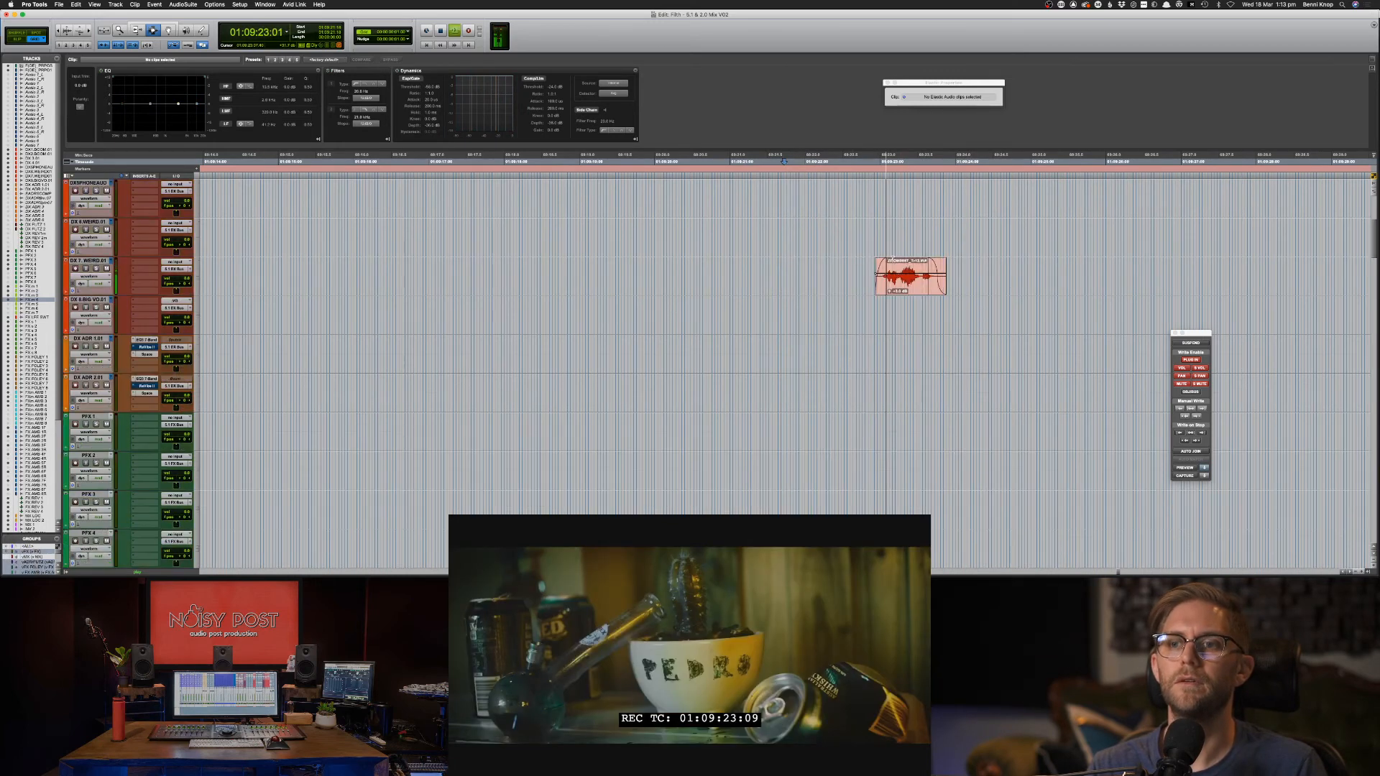
{"action": "left_click", "coordinate": [943, 280]}
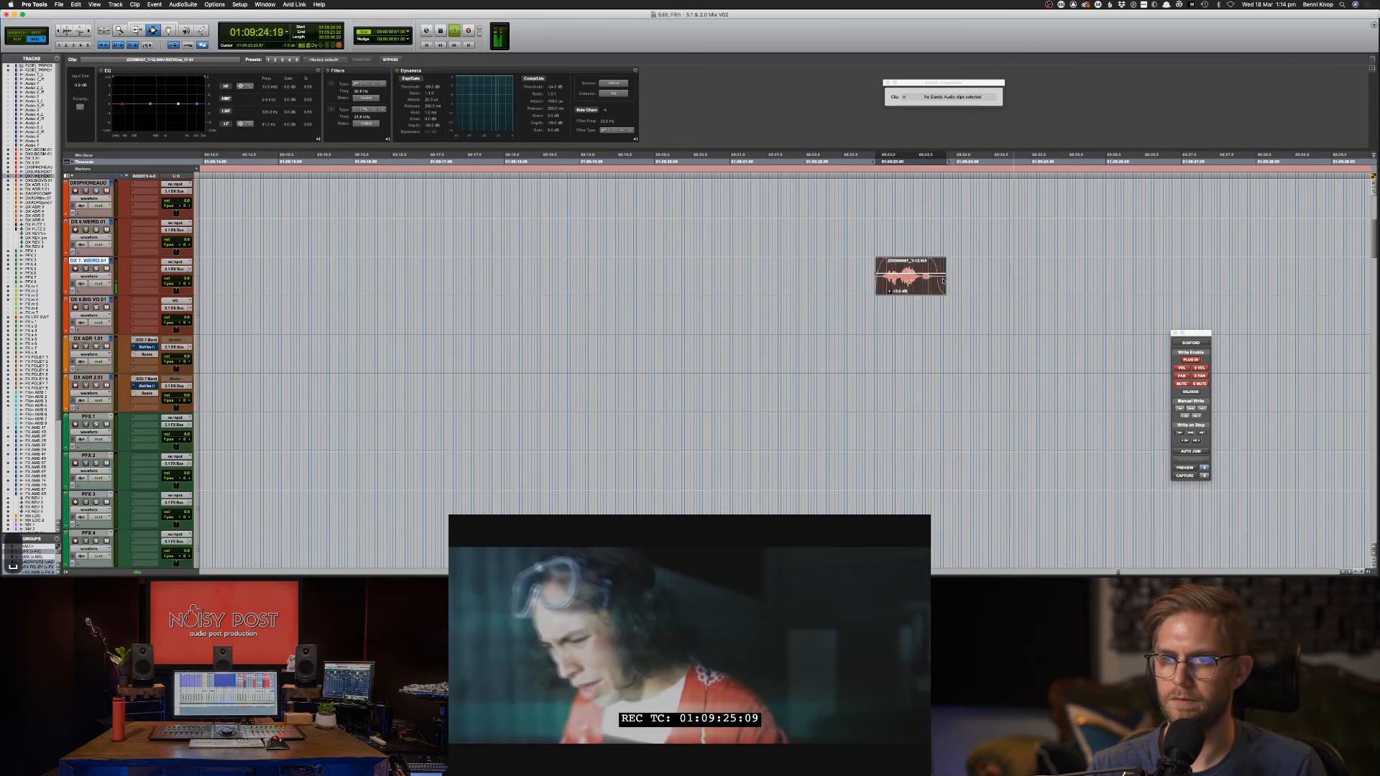
{"action": "key", "text": "space"}
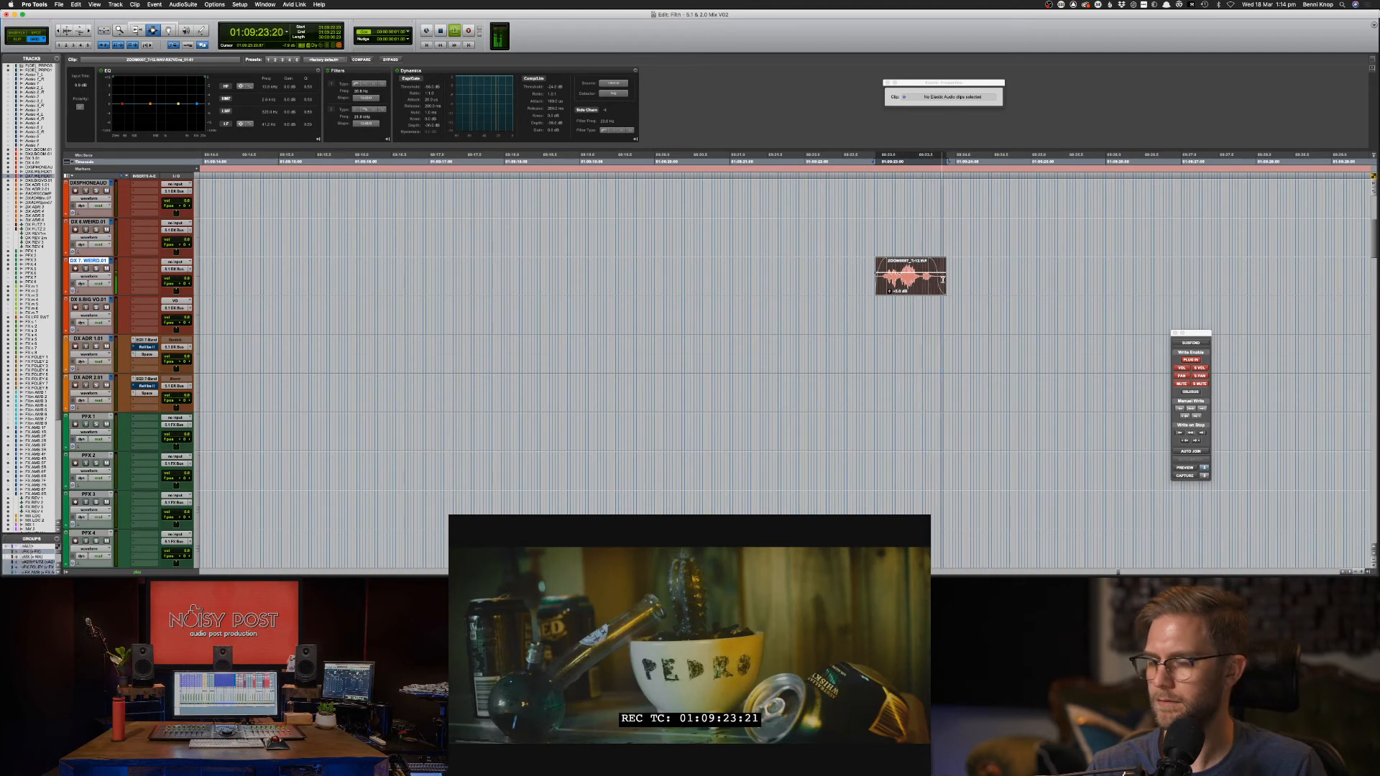
Pull the clip EQ's high-mid band down to -1.5 dB and audition the result.
{"action": "key", "text": "space"}
{"action": "key", "text": "space"}
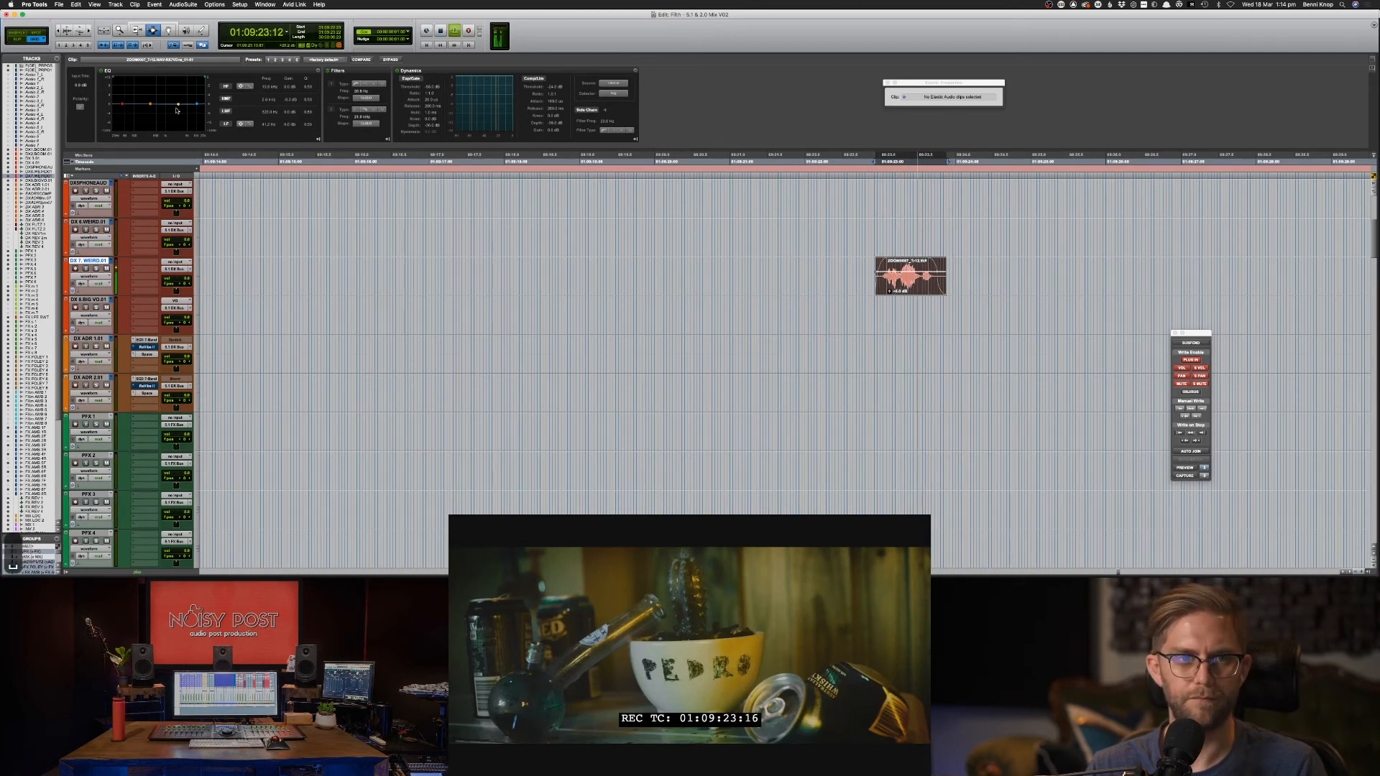
{"action": "left_click_drag", "start_coordinate": [177, 110], "coordinate": [174, 113]}
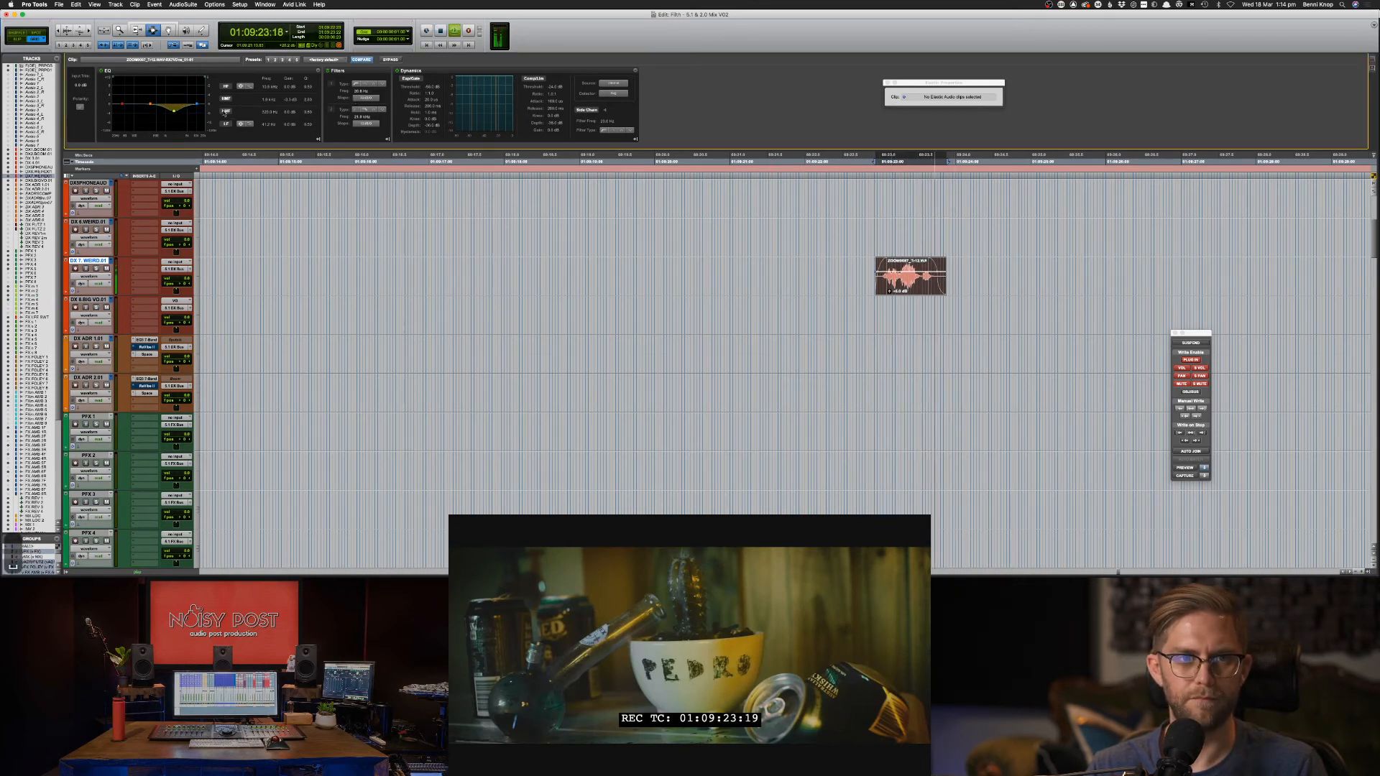
{"action": "key", "text": "space"}
{"action": "left_click_drag", "start_coordinate": [184, 101], "coordinate": [183, 110]}
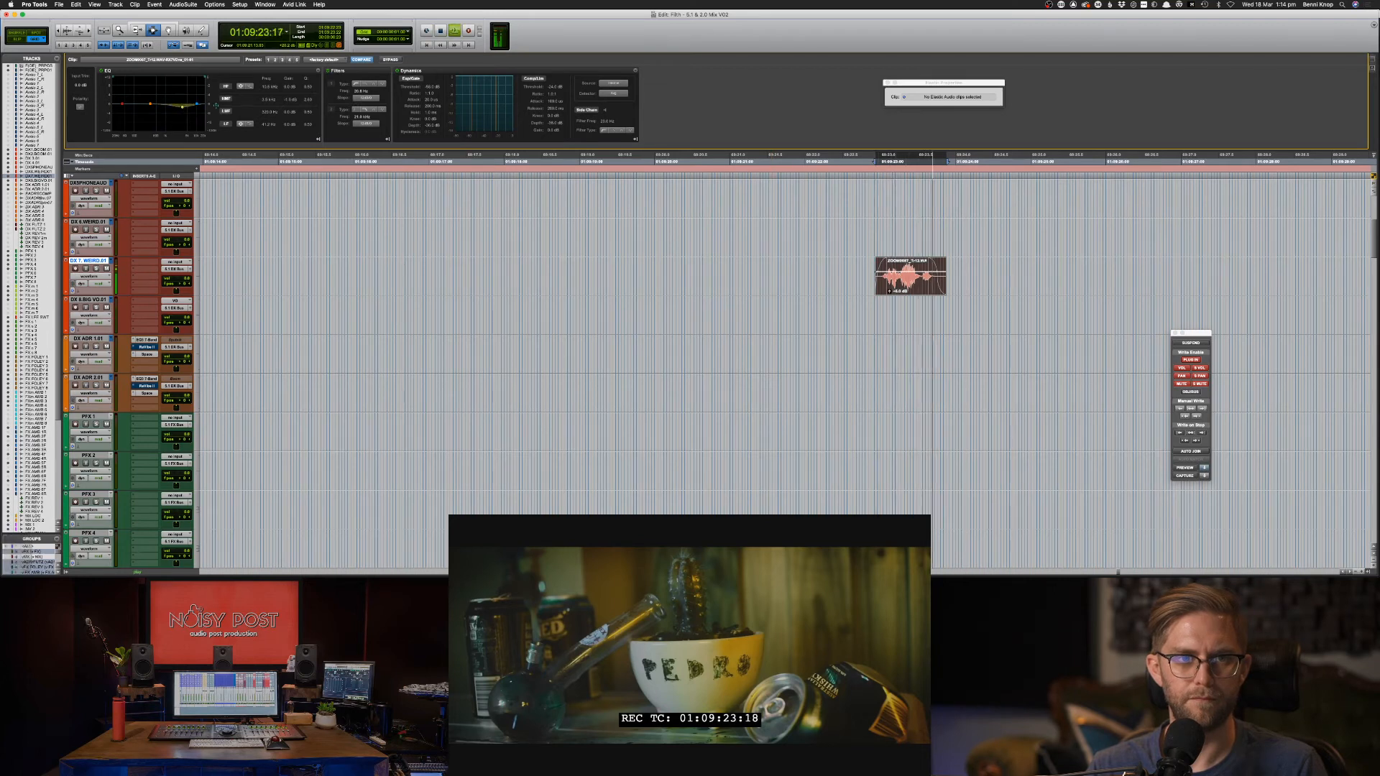
{"action": "key", "text": "space"}
{"action": "key", "text": "space"}
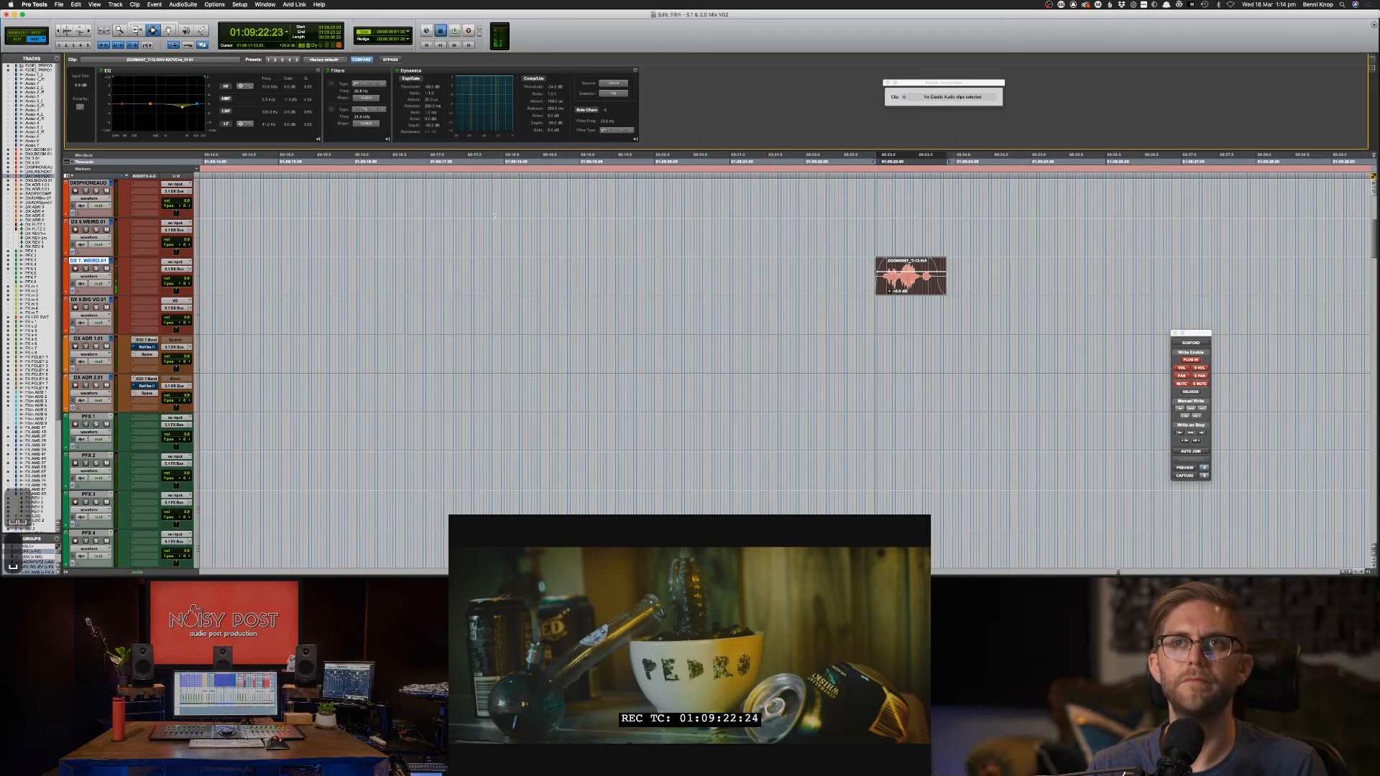
{"action": "key", "text": "space"}
{"action": "left_click", "coordinate": [904, 321]}
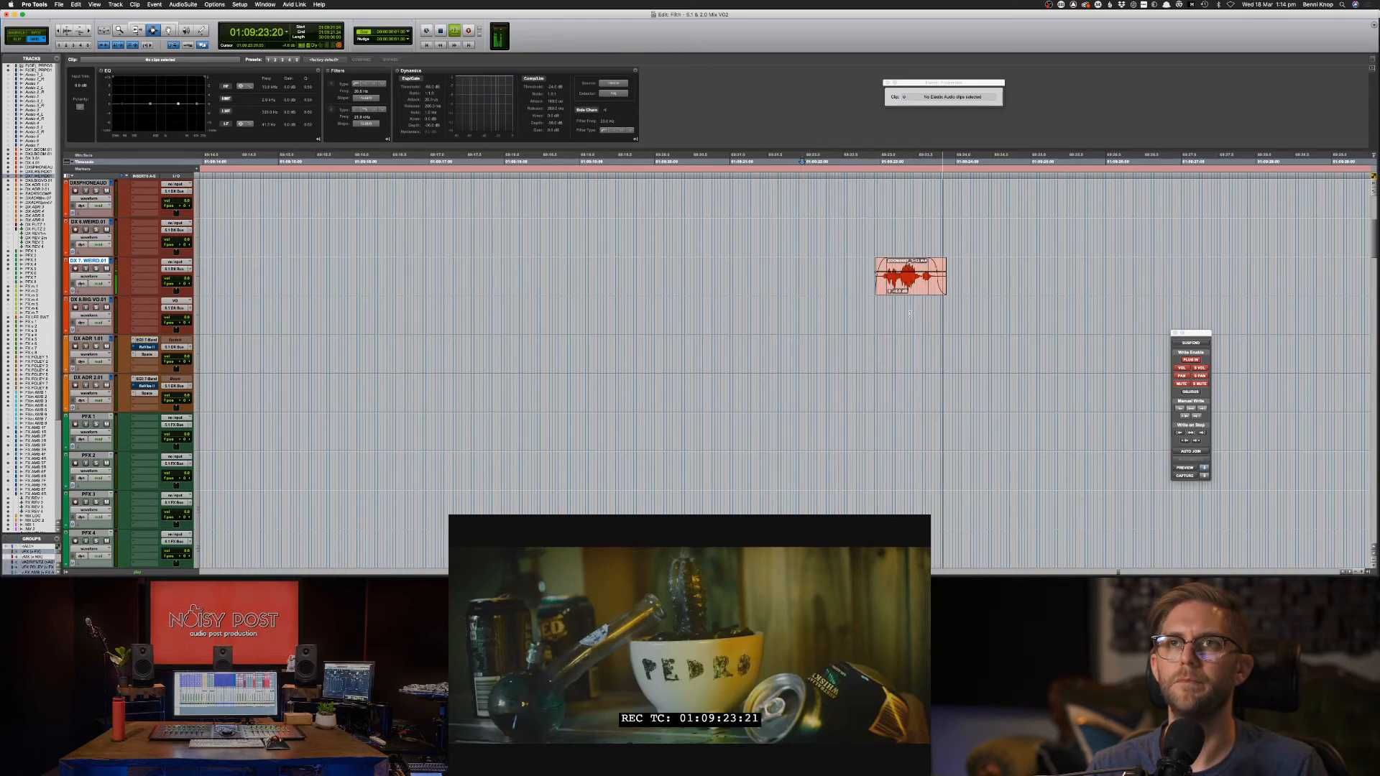
Lower the DX 7.WEIRD clip's gain from +6 to +4 dB.
{"action": "left_click", "coordinate": [907, 287]}
{"action": "key", "text": "ctrl+shift+Down"}
{"action": "key", "text": "ctrl+shift+Down"}
{"action": "key", "text": "ctrl+shift+Down"}
{"action": "key", "text": "ctrl+shift+Down"}
{"action": "left_click", "coordinate": [856, 298]}
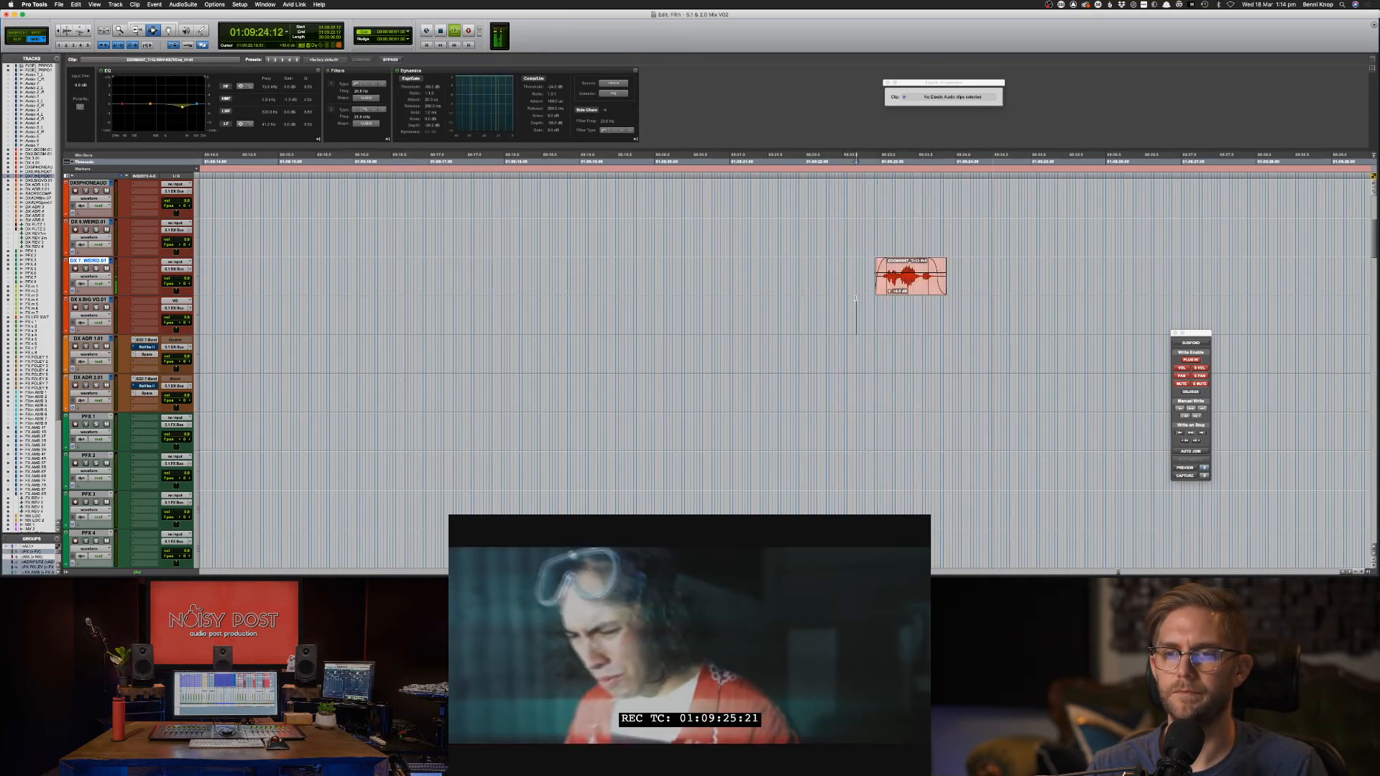
{"action": "scroll", "coordinate": [899, 324], "scroll_direction": "down", "scroll_amount": 10}
Zoom out, scroll down to the MX LOC tracks and zoom back in on the music clips.
{"action": "key", "text": "ctrl+bracketleft"}
{"action": "key", "text": "ctrl+bracketleft"}
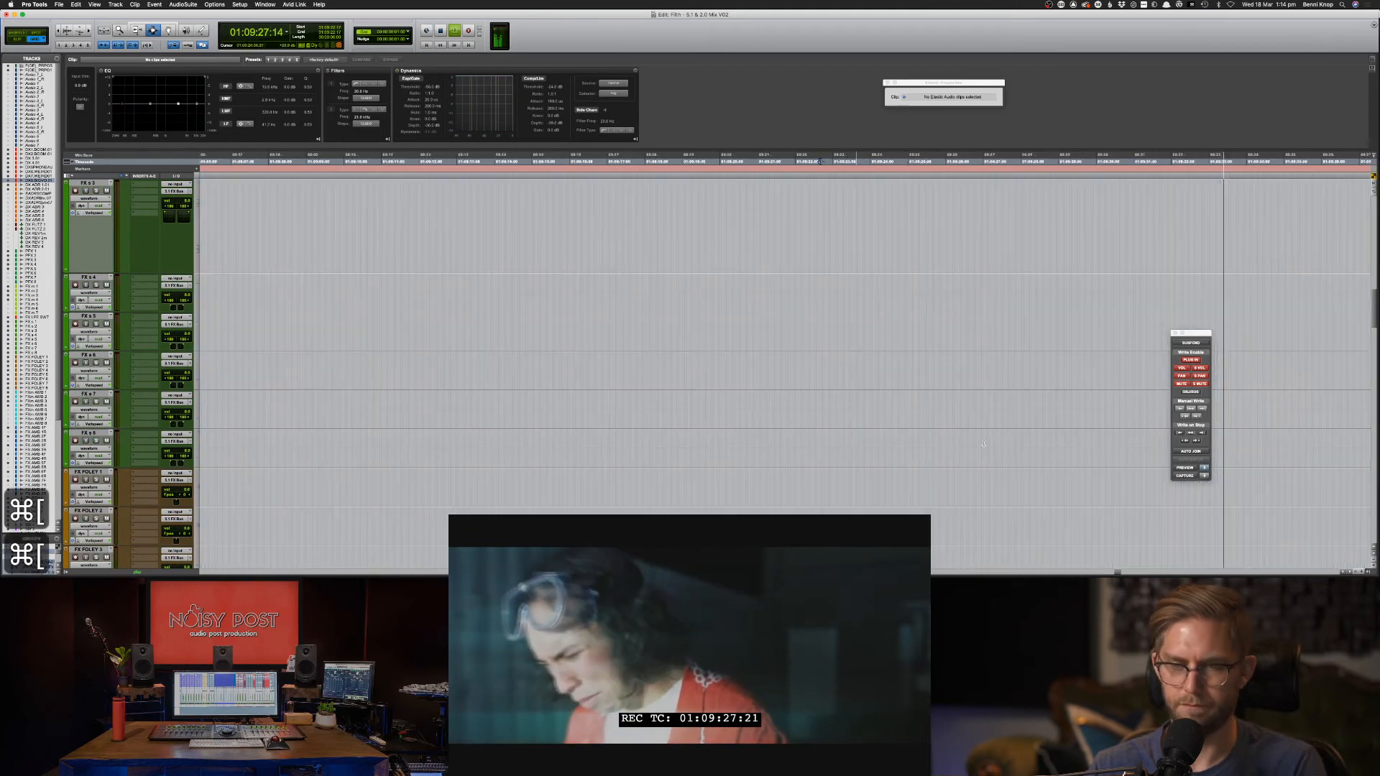
{"action": "key", "text": "ctrl+bracketleft"}
{"action": "key", "text": "ctrl+bracketleft"}
{"action": "scroll", "coordinate": [987, 457], "scroll_direction": "down", "scroll_amount": 10}
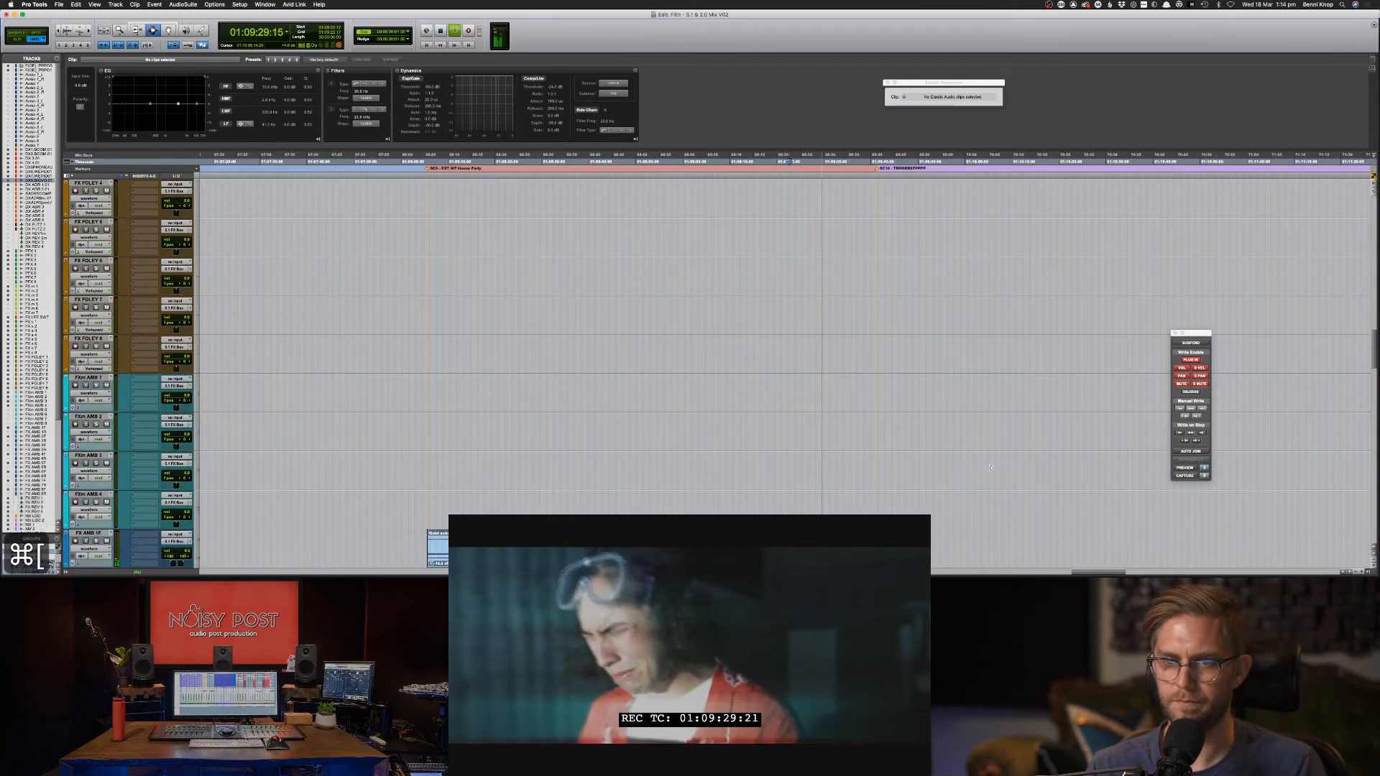
{"action": "scroll", "coordinate": [990, 468], "scroll_direction": "down", "scroll_amount": 12}
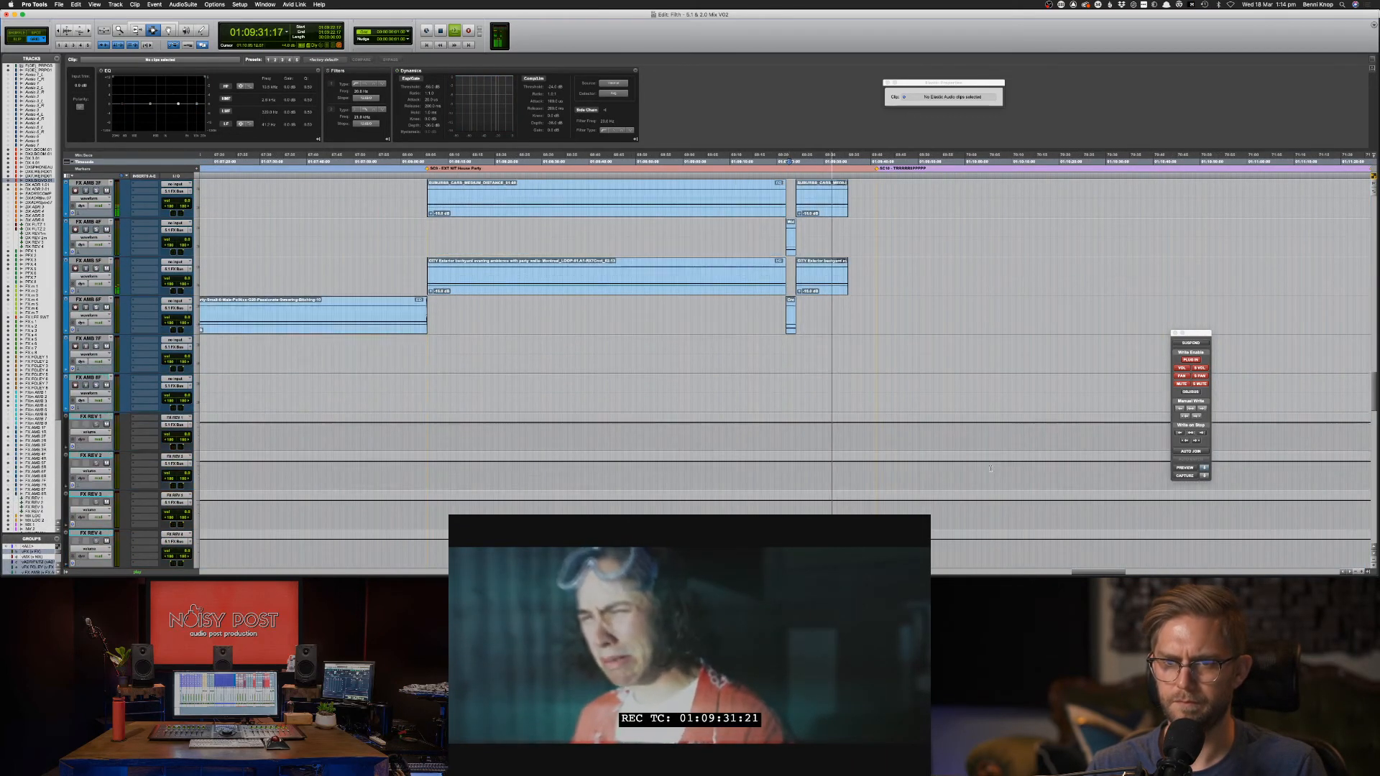
{"action": "scroll", "coordinate": [991, 469], "scroll_direction": "down", "scroll_amount": 5}
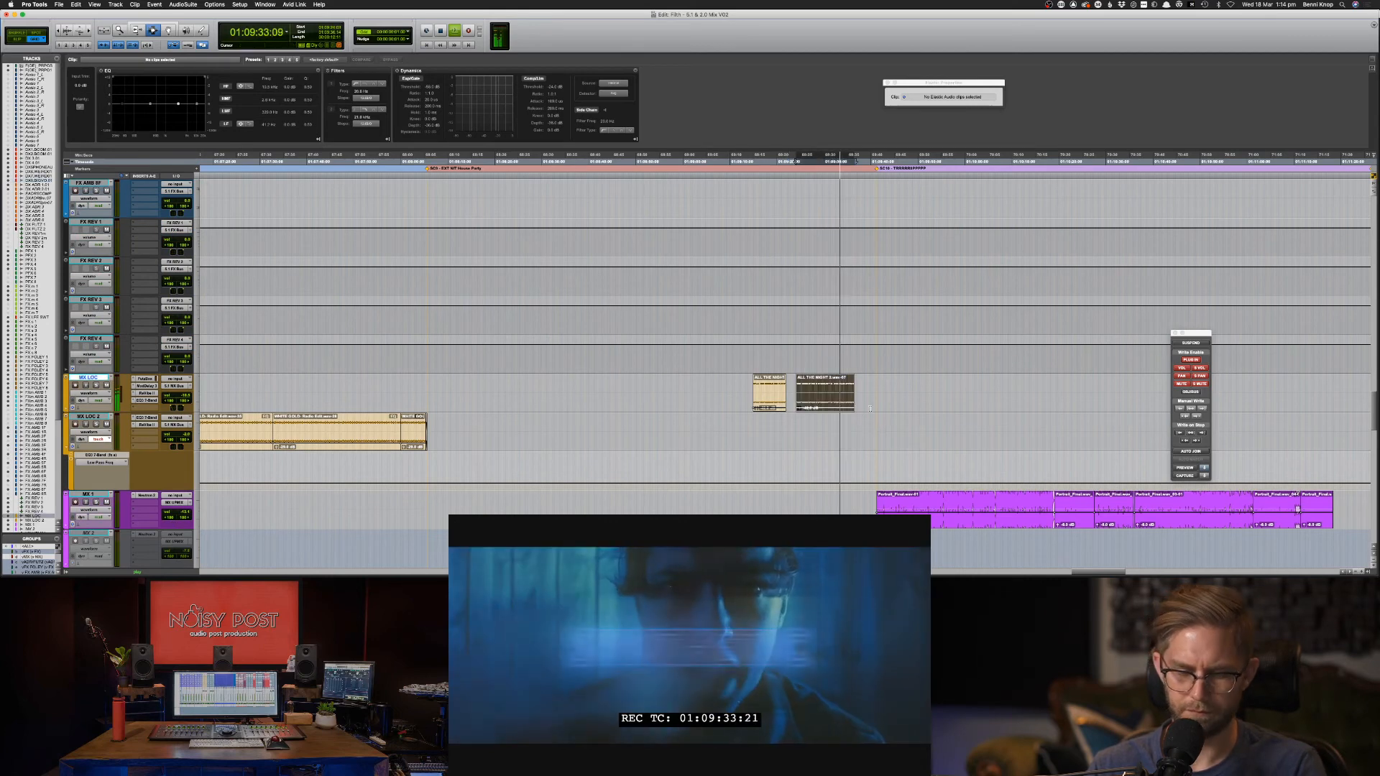
{"action": "key", "text": "super+bracketright"}
{"action": "key", "text": "super+bracketright"}
{"action": "key", "text": "space"}
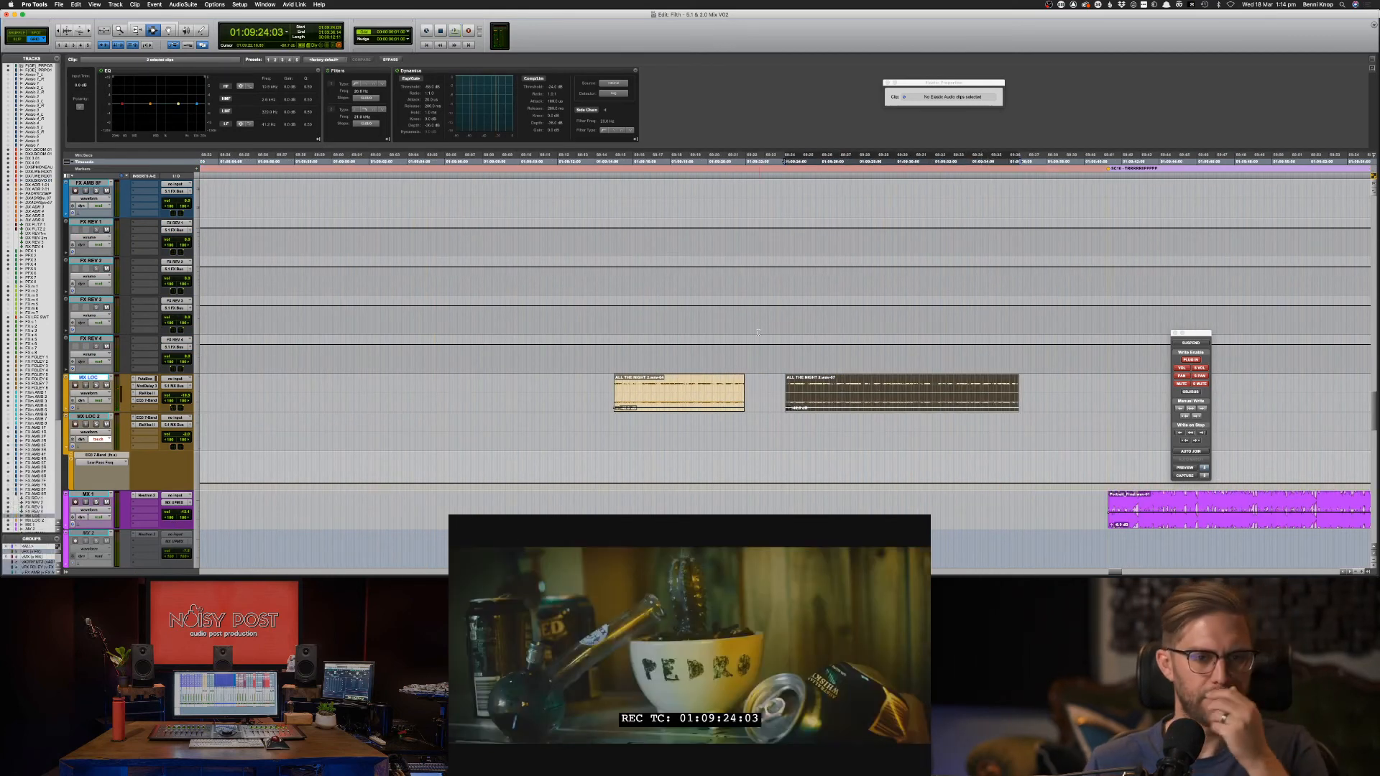
Insert the AIR Frequency Shifter on MX LOC and lower its frequency to about 1.91 Hz.
{"action": "left_click", "coordinate": [150, 386]}
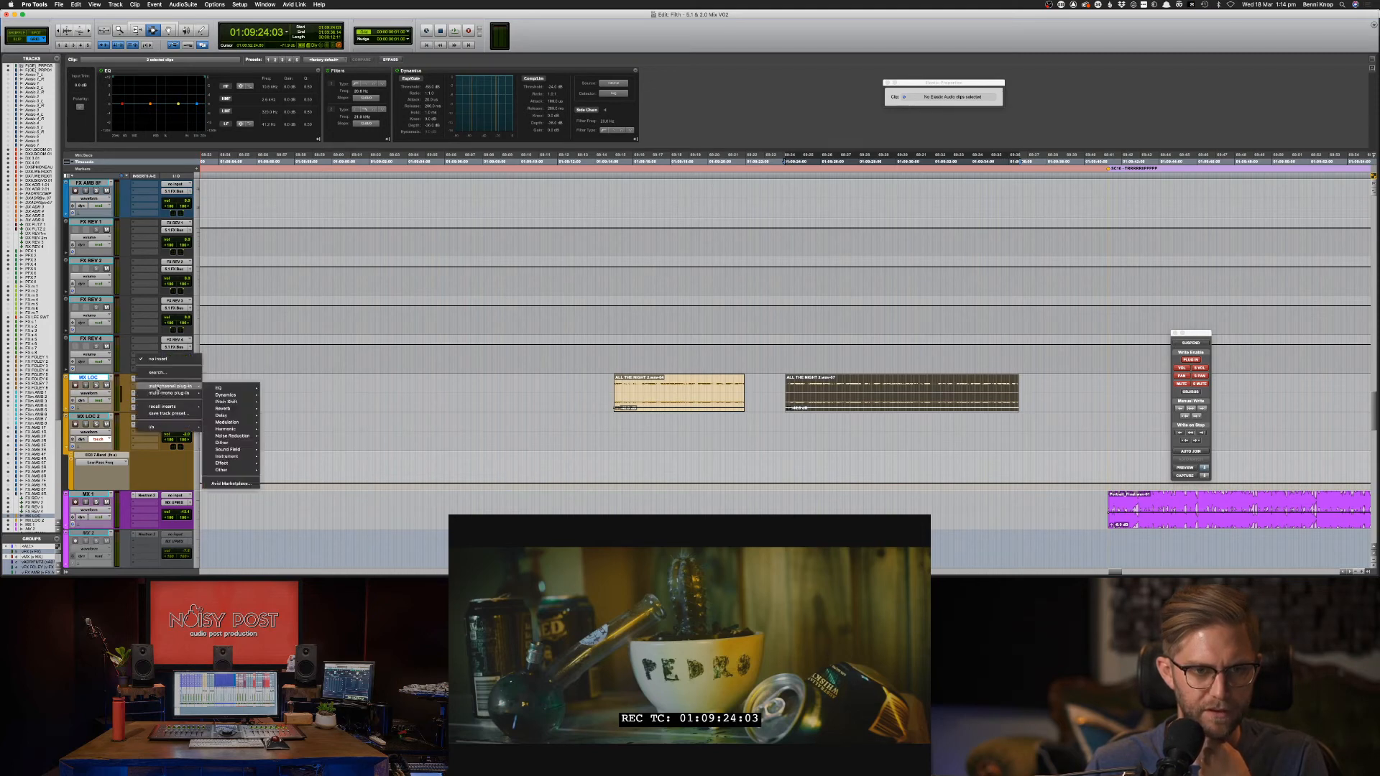
{"action": "mouse_move", "coordinate": [226, 402]}
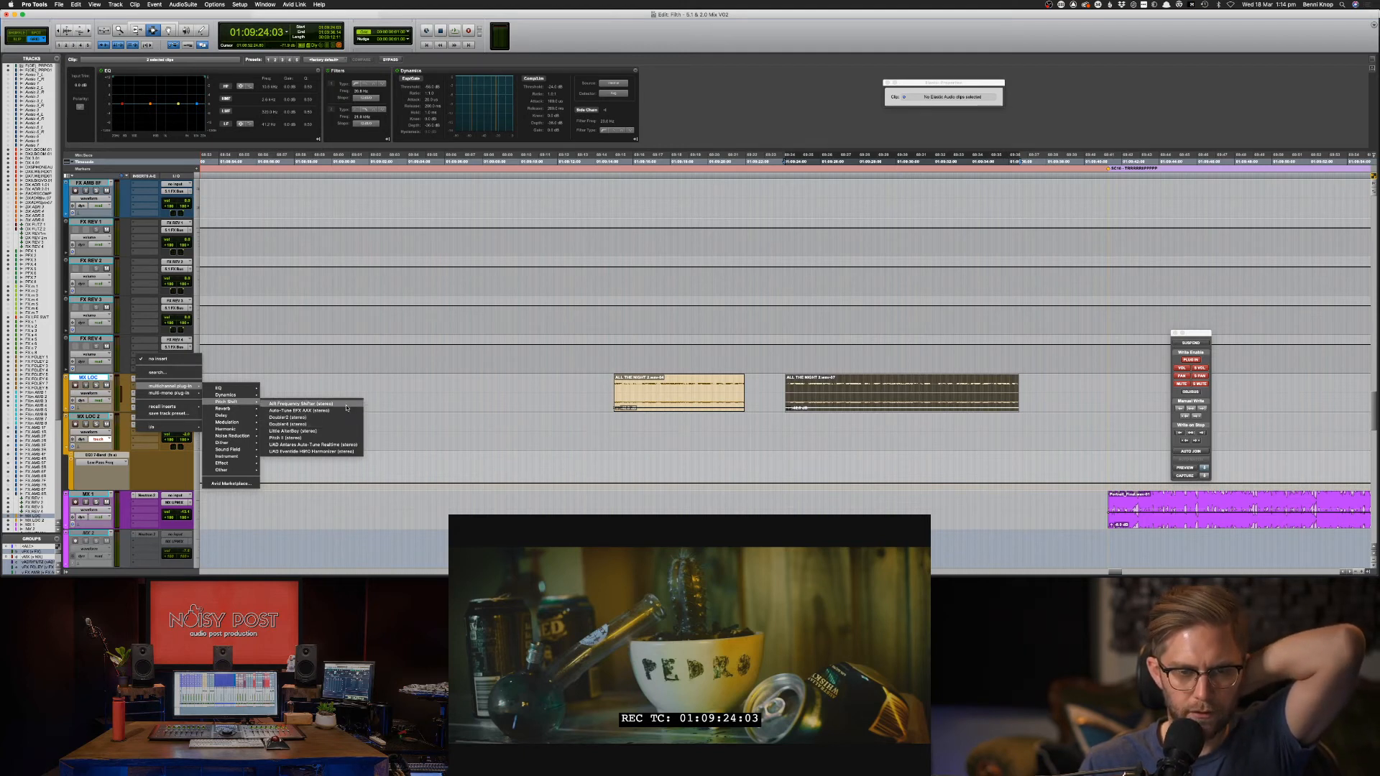
{"action": "left_click", "coordinate": [376, 410]}
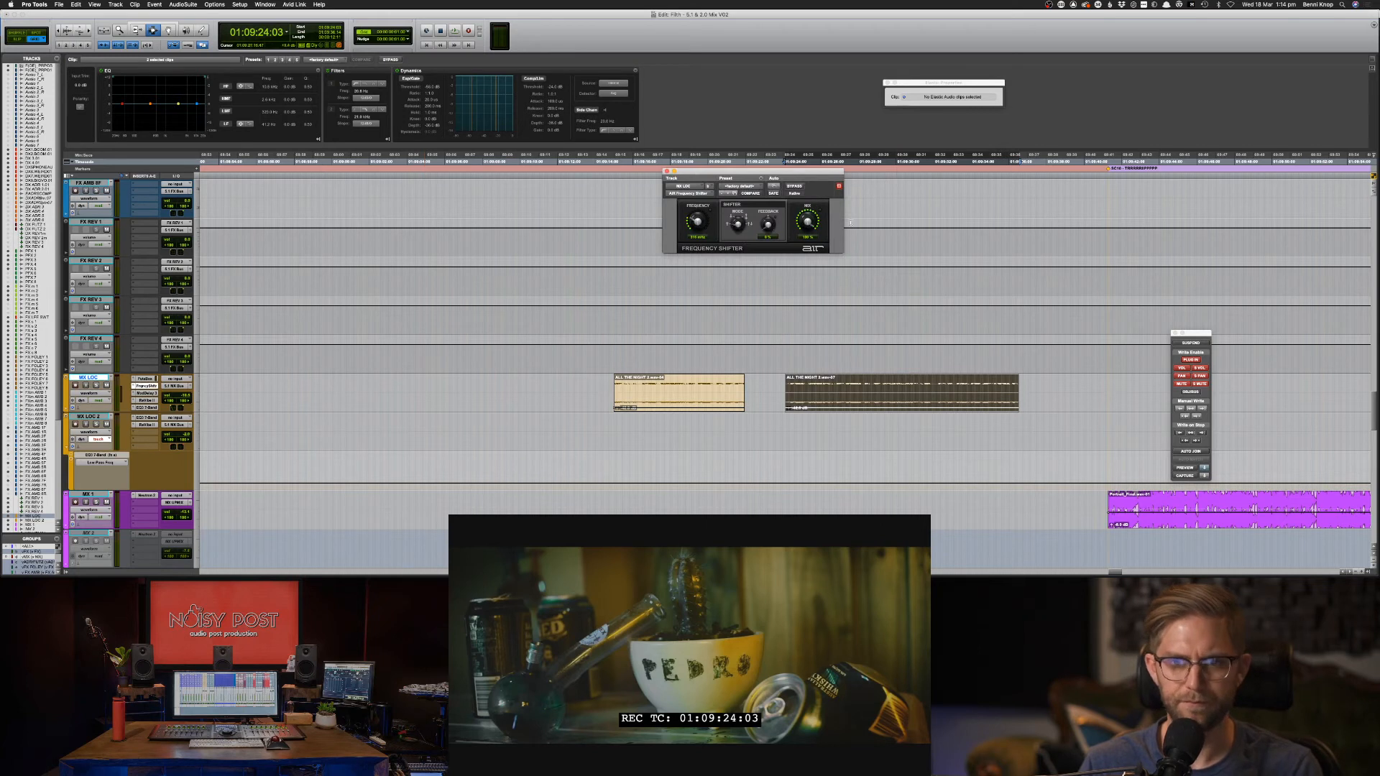
{"action": "key", "text": "space"}
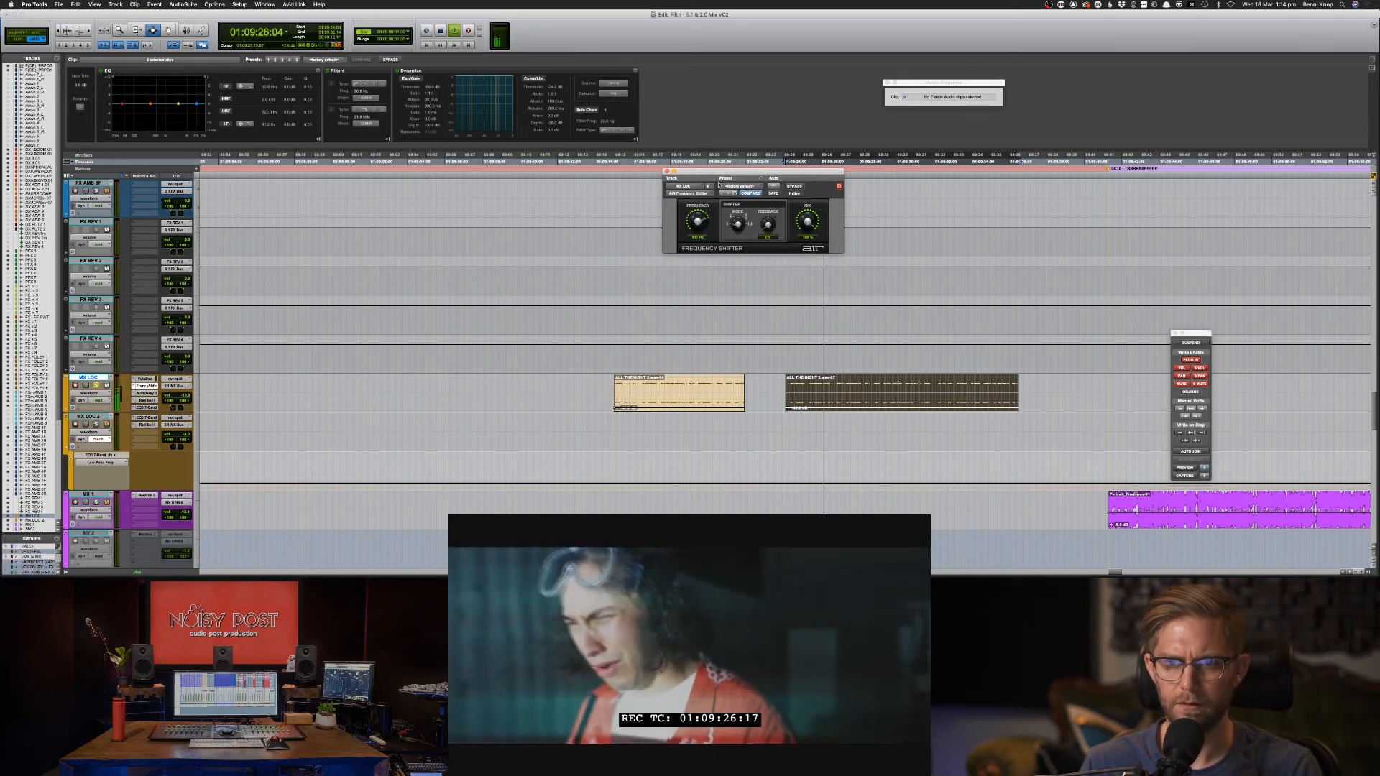
{"action": "left_click_drag", "start_coordinate": [716, 199], "coordinate": [714, 216]}
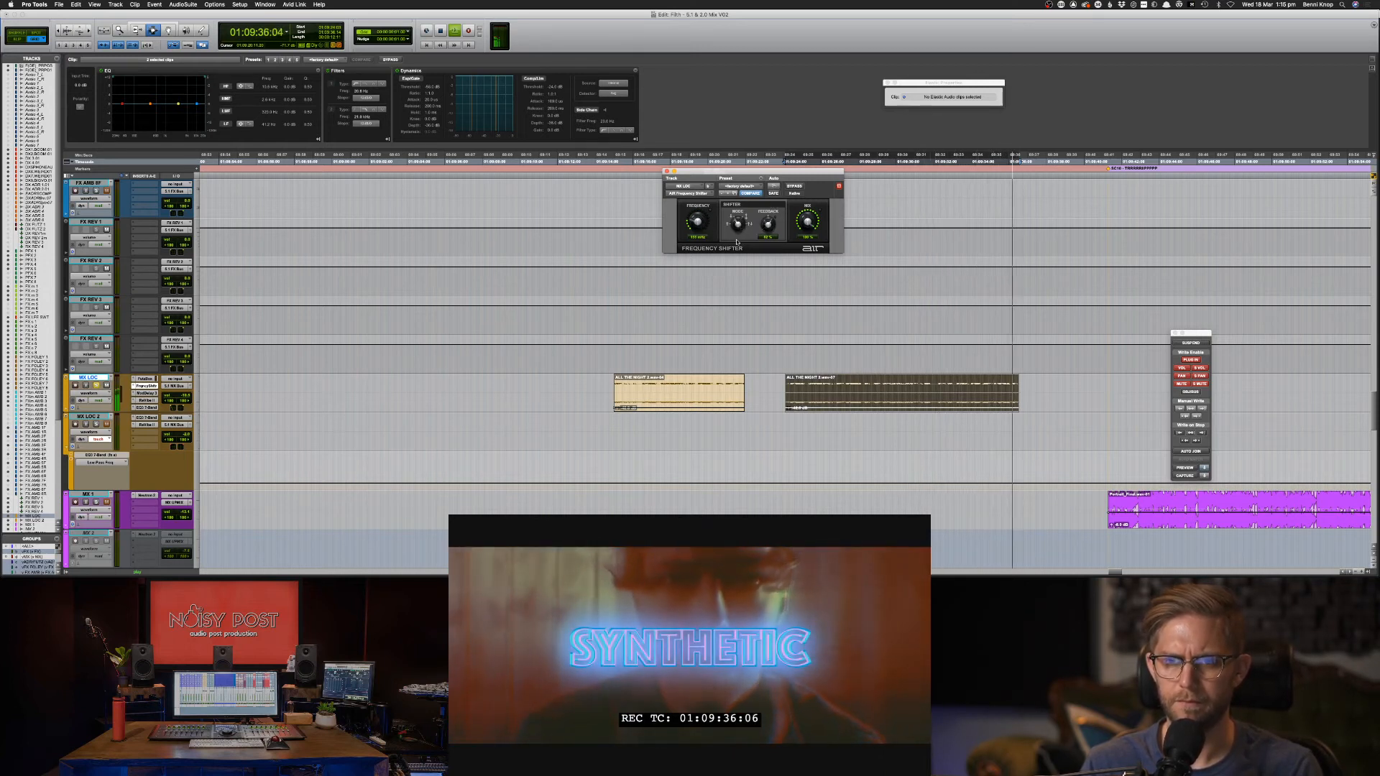
{"action": "key", "text": "space"}
{"action": "key", "text": "space"}
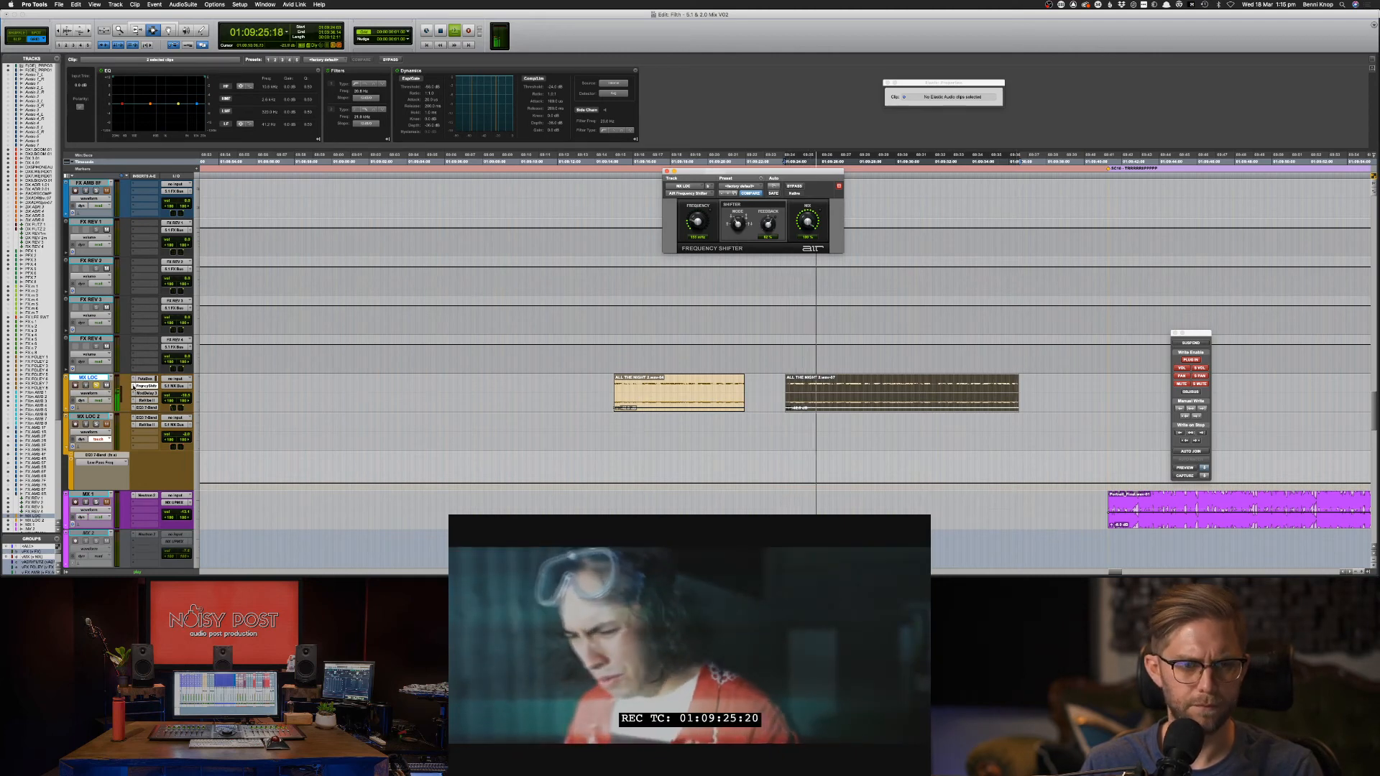
{"action": "left_click", "coordinate": [133, 386]}
{"action": "mouse_move", "coordinate": [164, 386]}
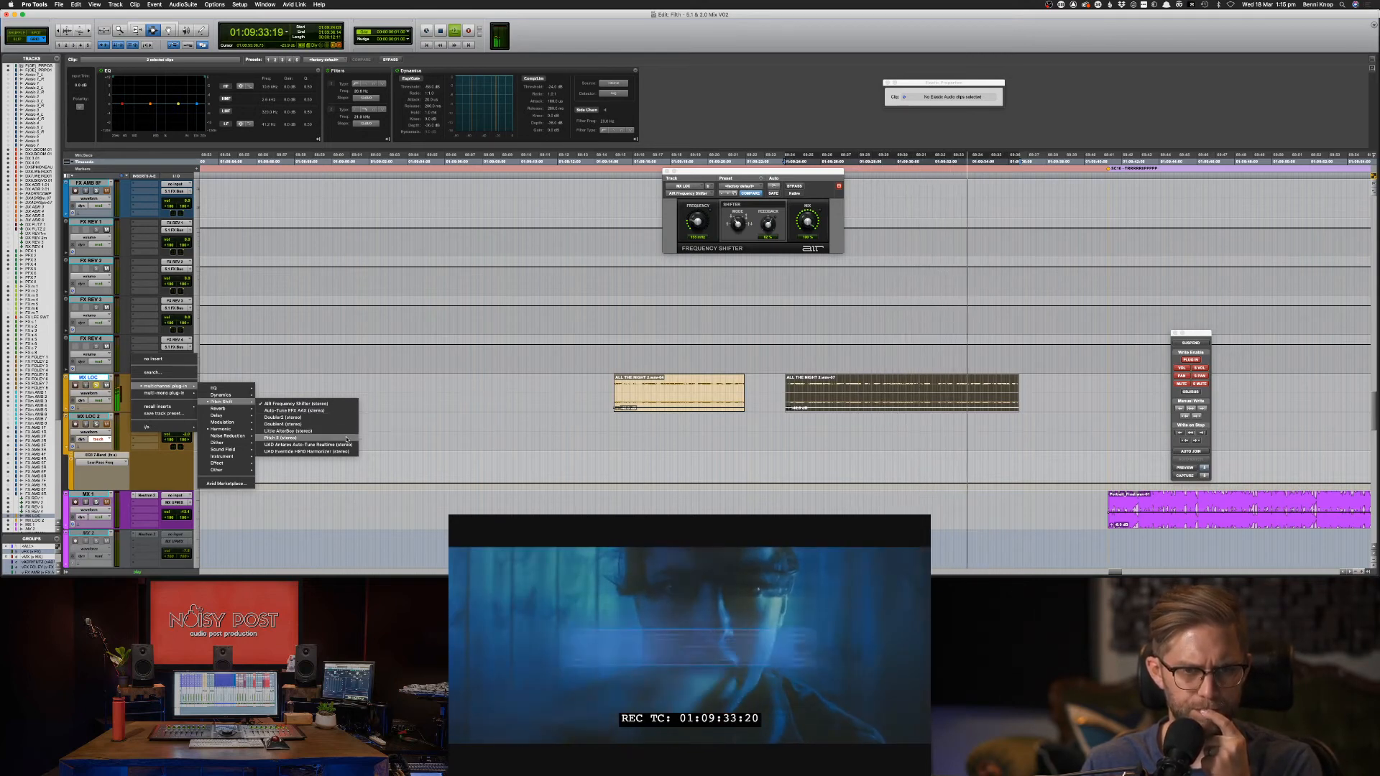
Swap in Pitch II on MX LOC, lower its ratio, set Feedback 41%, Mix 84% and Delay 0 ms.
{"action": "left_click", "coordinate": [446, 445]}
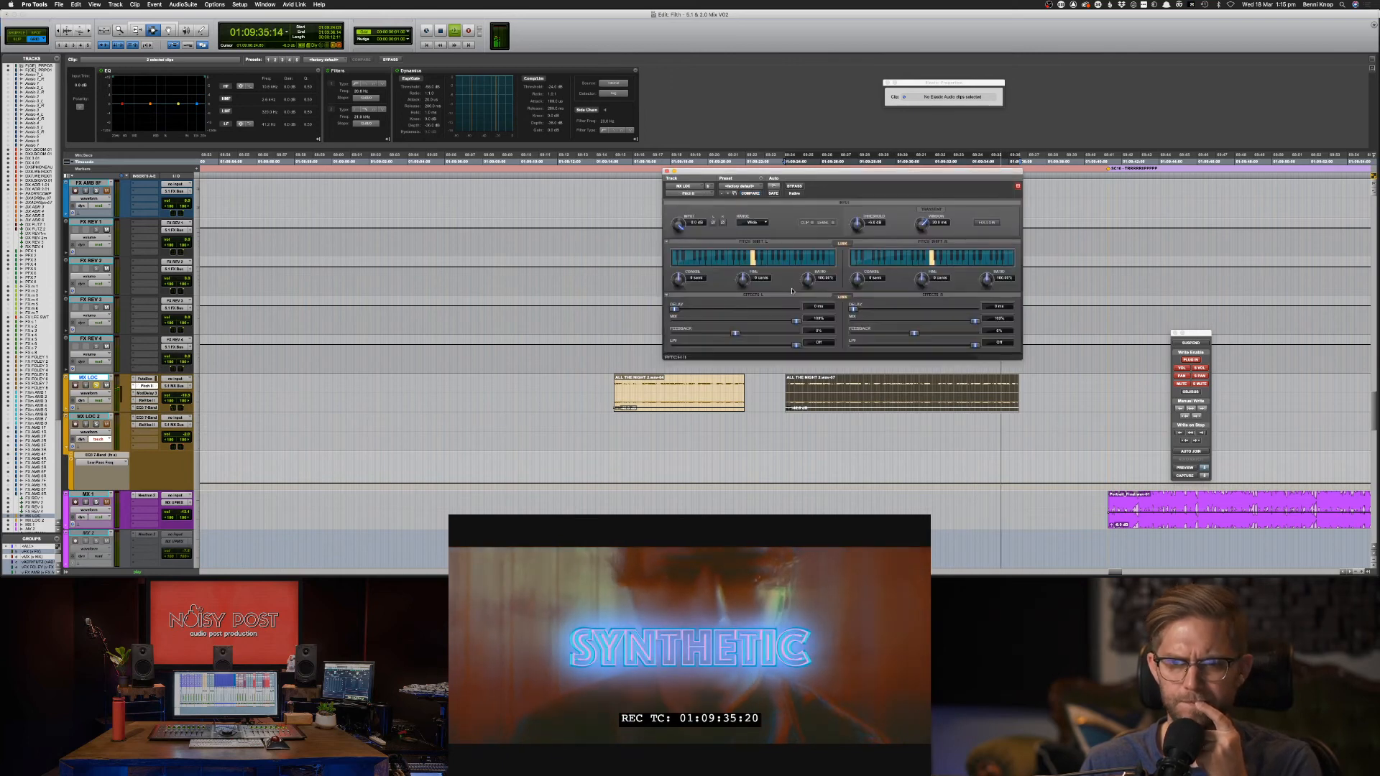
{"action": "left_click", "coordinate": [678, 279], "text": "alt"}
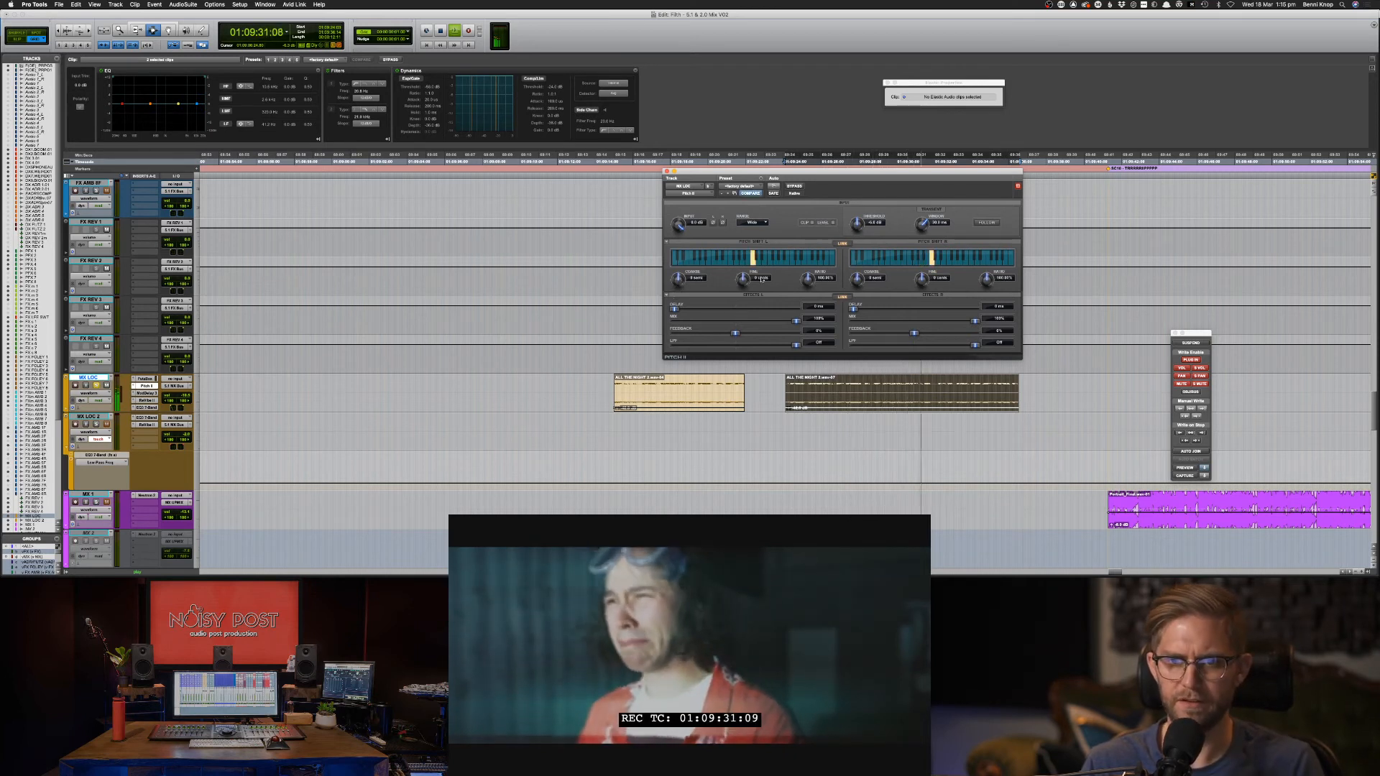
{"action": "left_click_drag", "start_coordinate": [739, 293], "coordinate": [736, 334]}
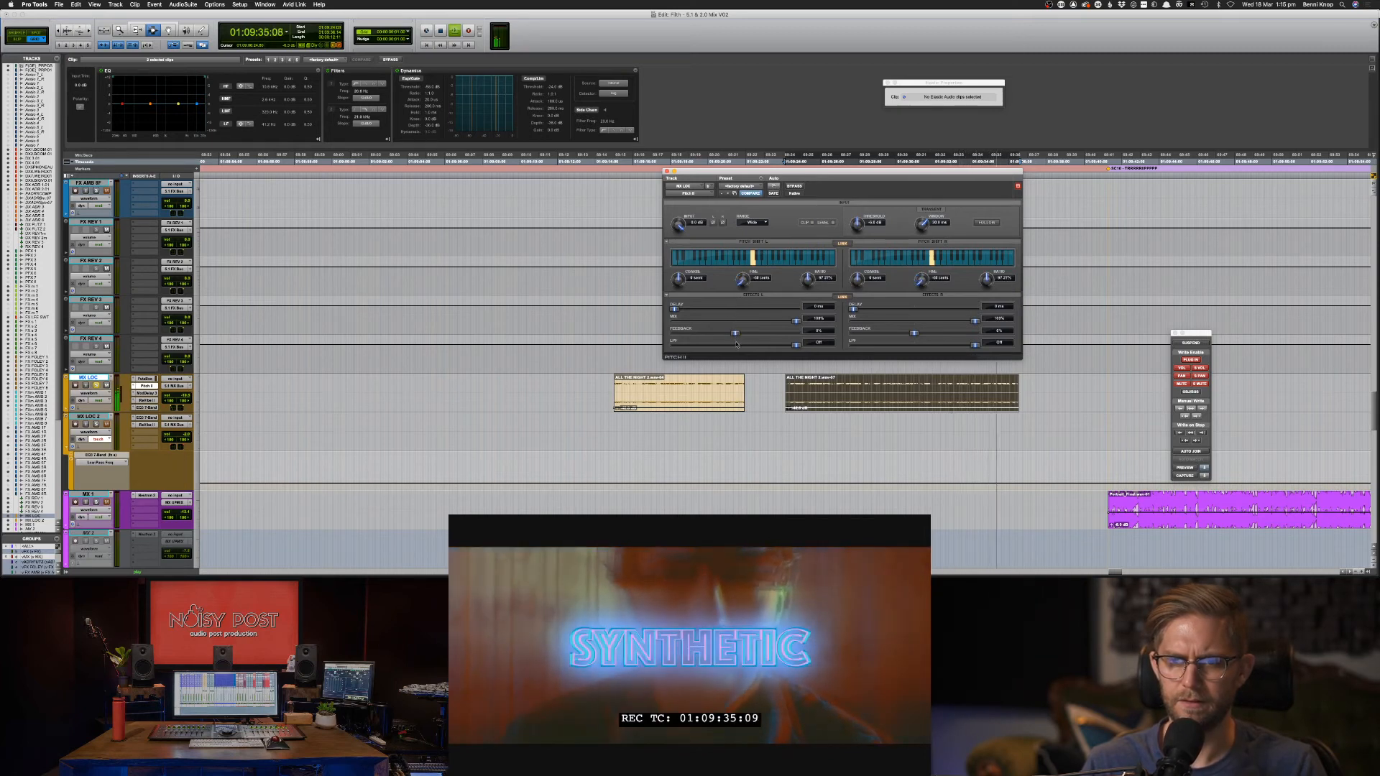
{"action": "left_click", "coordinate": [741, 280], "text": "alt"}
{"action": "left_click_drag", "start_coordinate": [806, 279], "coordinate": [804, 287]}
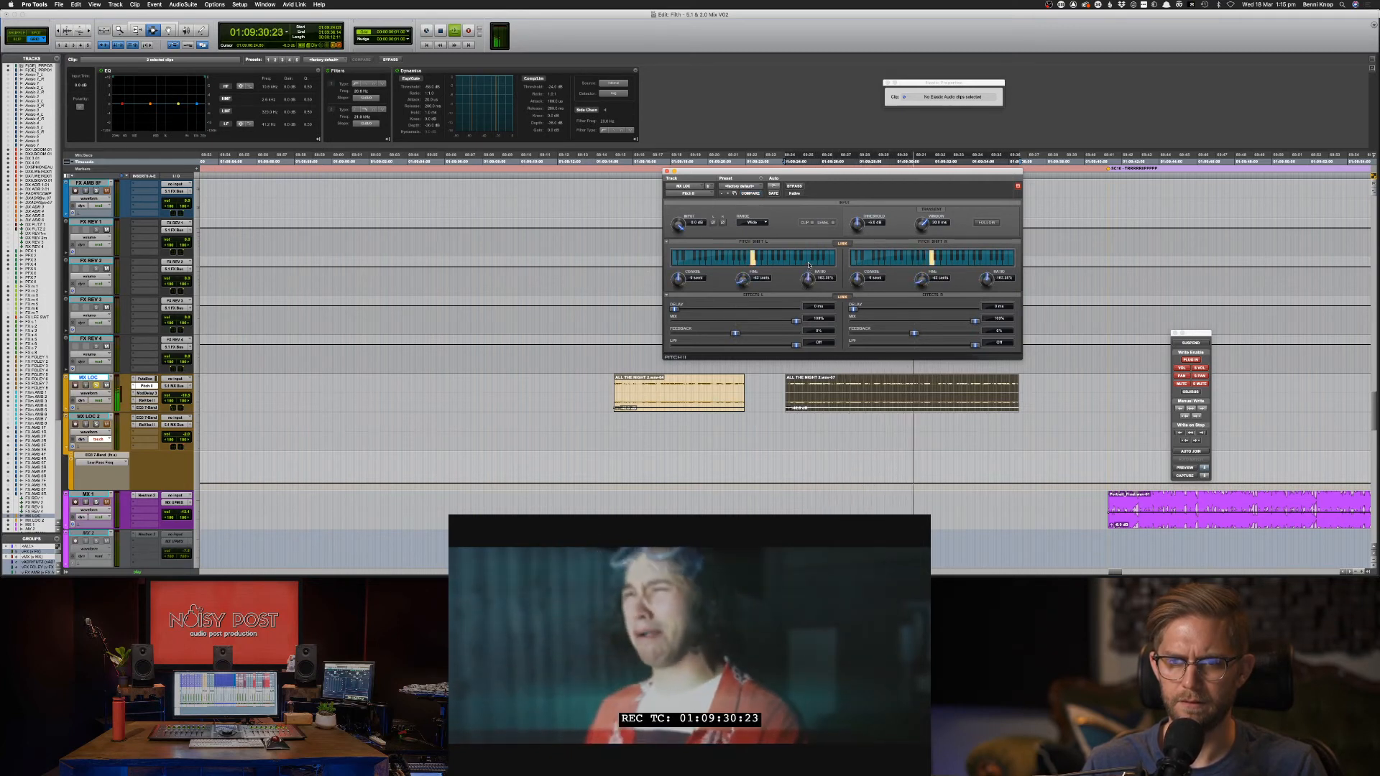
{"action": "left_click_drag", "start_coordinate": [804, 275], "coordinate": [799, 294]}
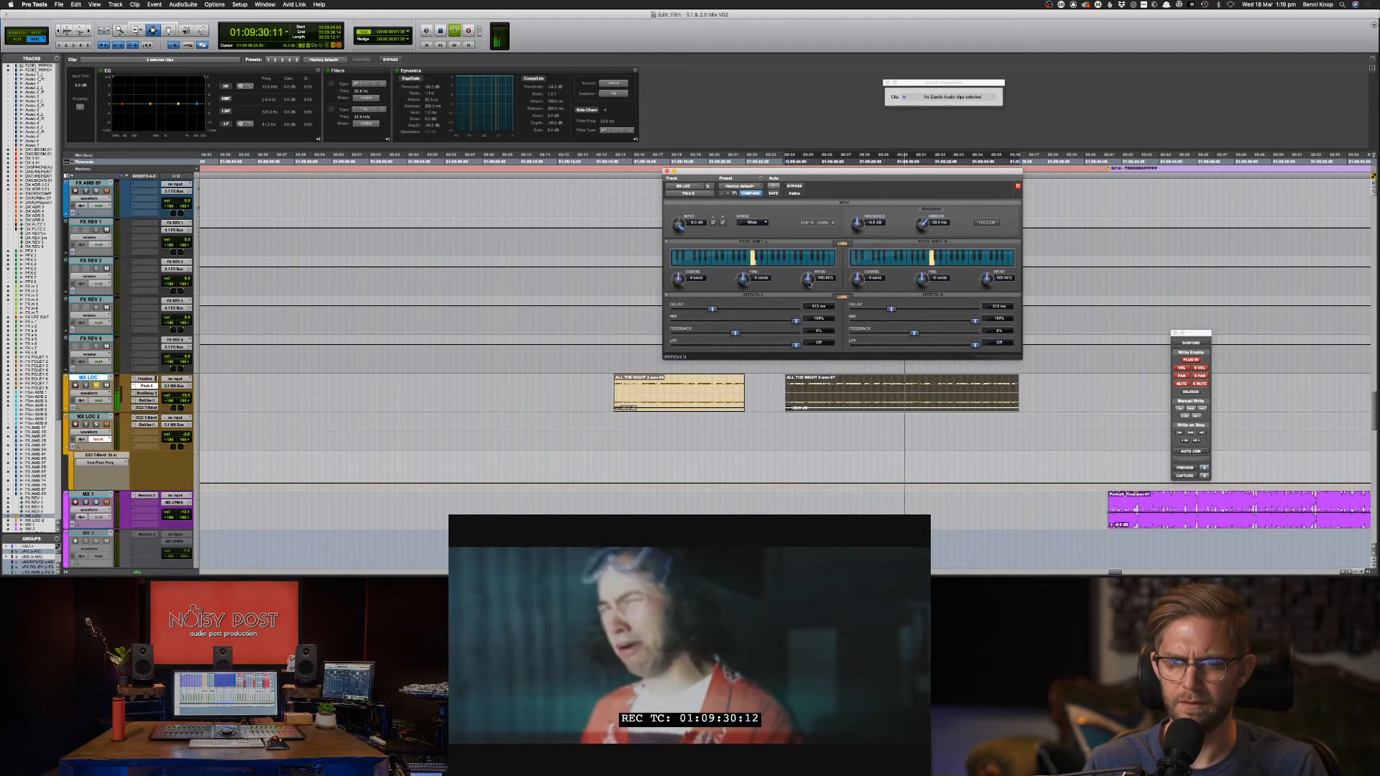
{"action": "left_click_drag", "start_coordinate": [809, 283], "coordinate": [778, 325]}
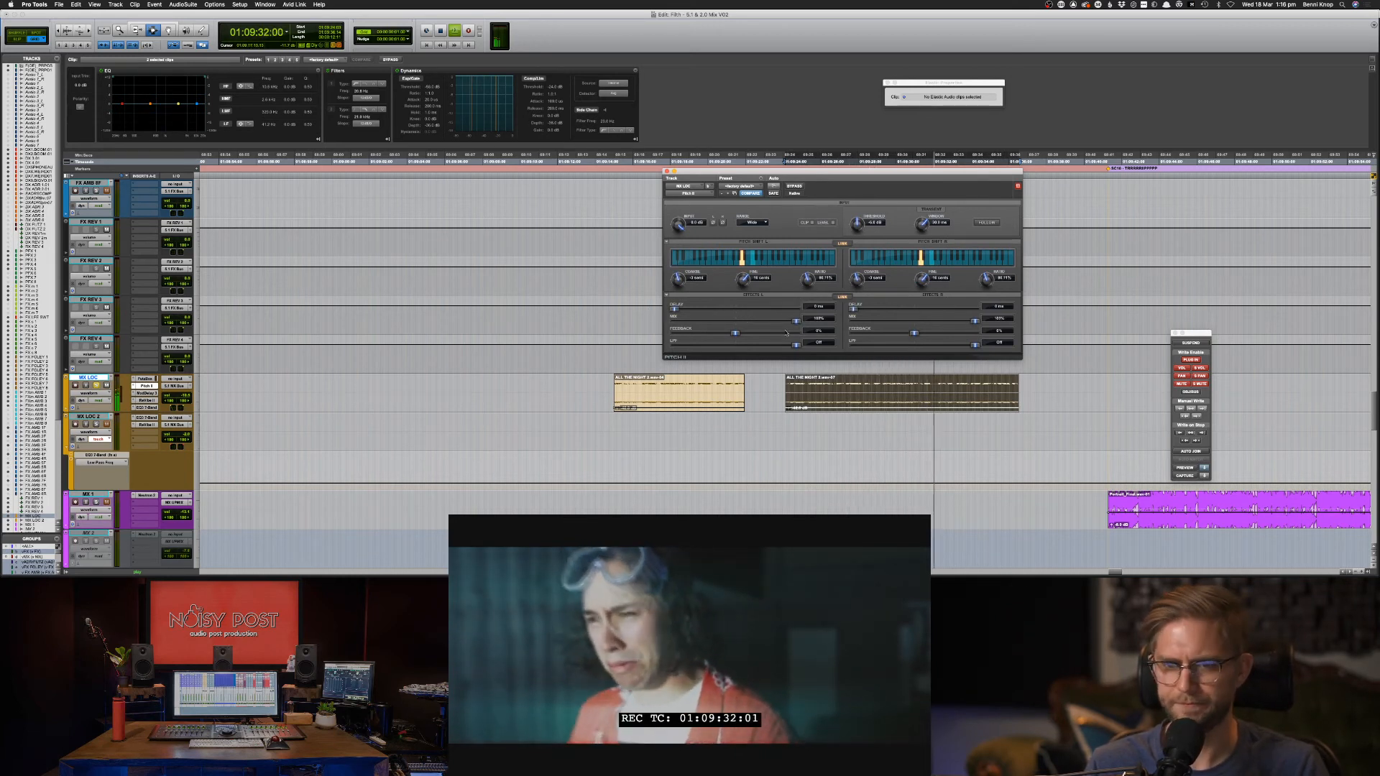
{"action": "left_click_drag", "start_coordinate": [736, 334], "coordinate": [777, 324]}
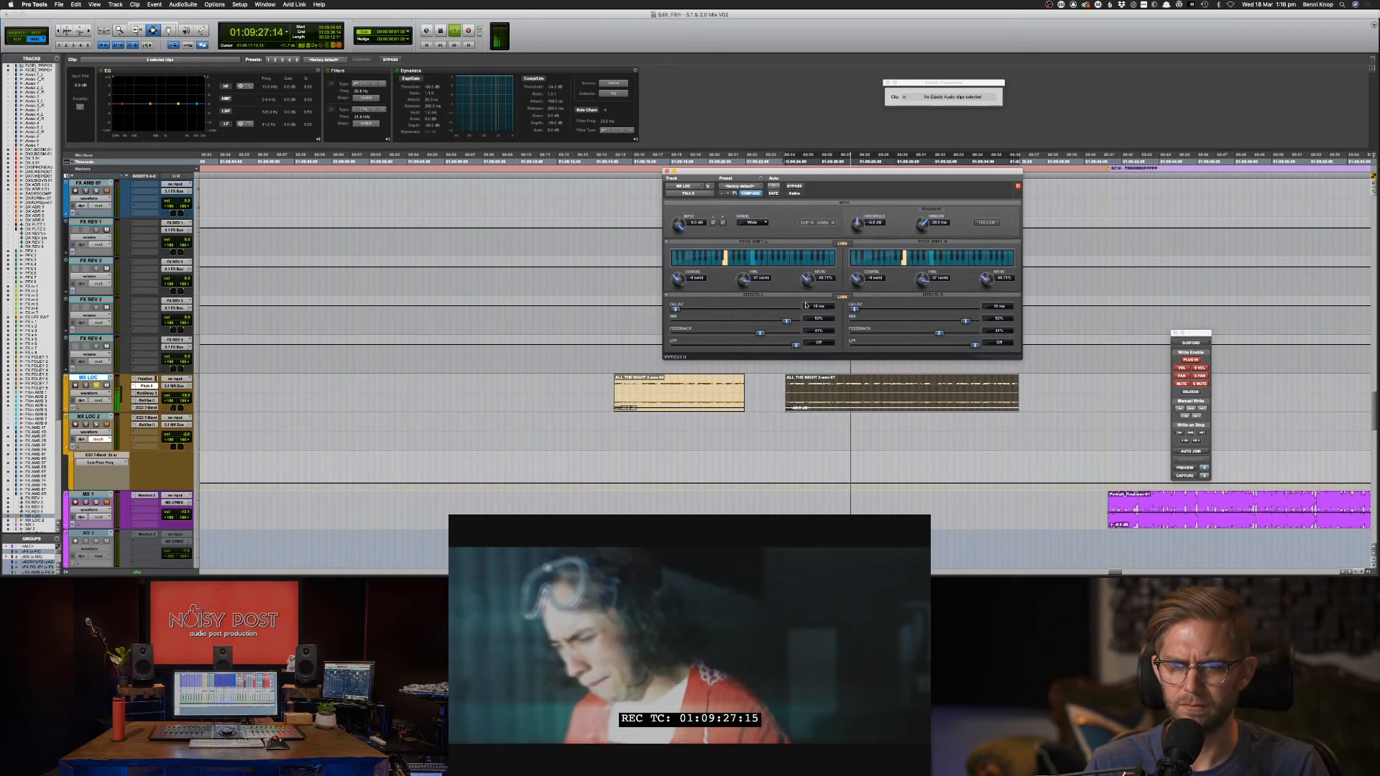
{"action": "left_click_drag", "start_coordinate": [807, 289], "coordinate": [771, 326]}
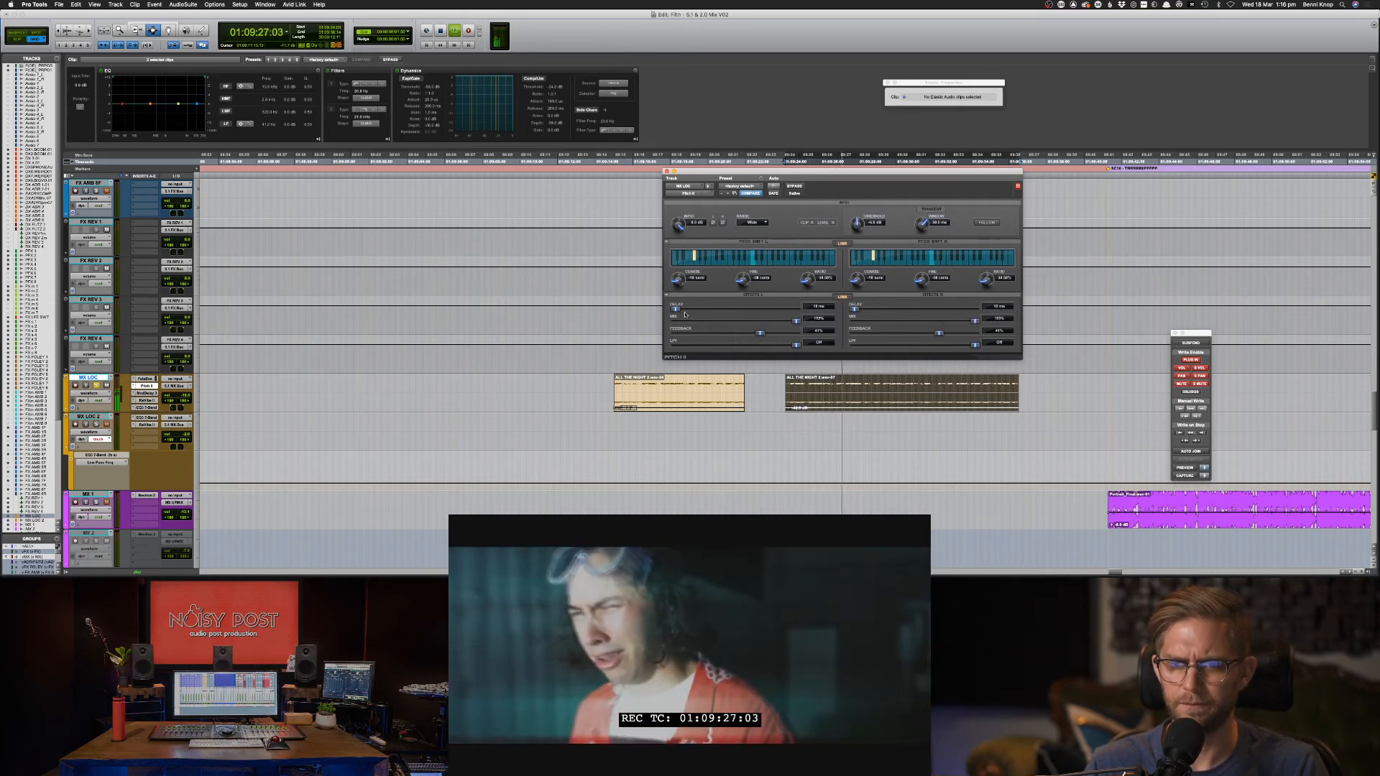
{"action": "left_click_drag", "start_coordinate": [685, 314], "coordinate": [657, 311]}
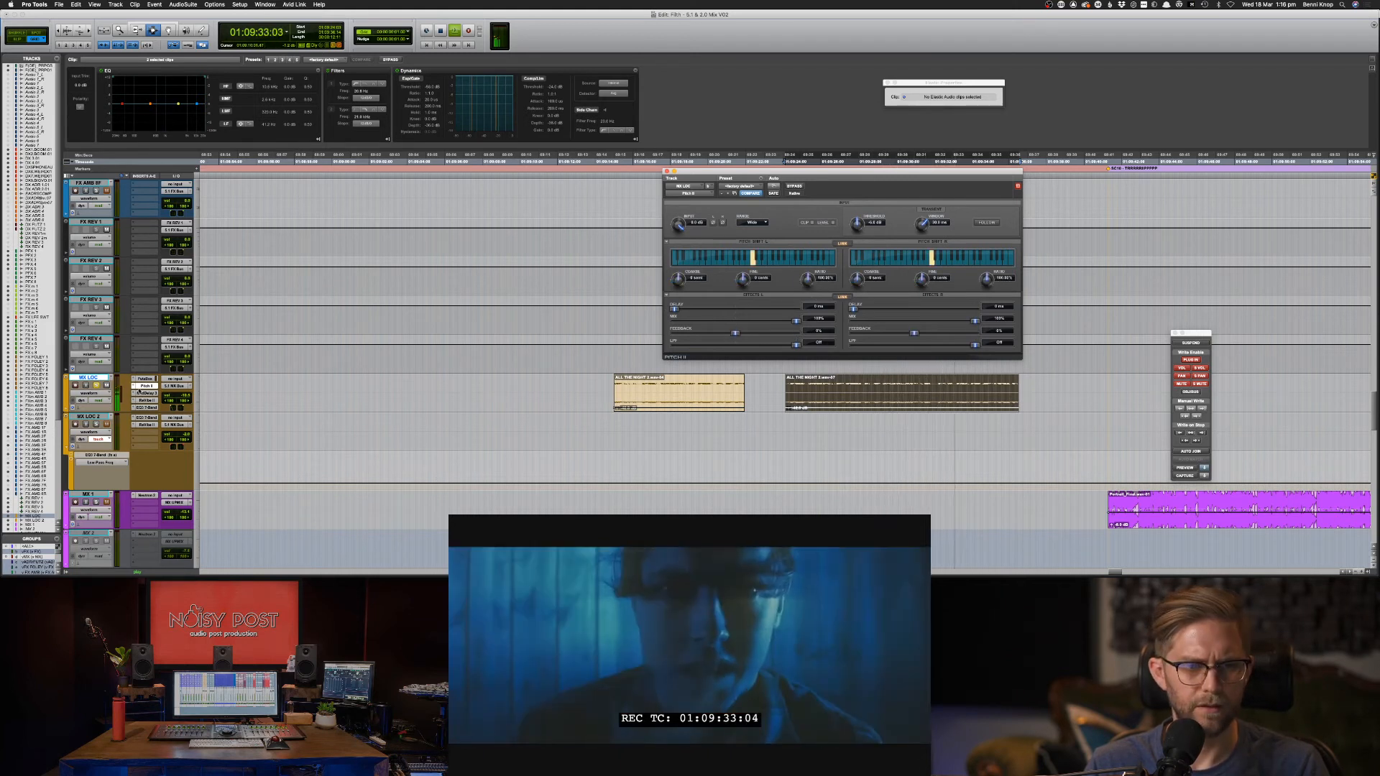
Replace Pitch II with Little AlterBoy and try lowering pitch and formant linked together.
{"action": "left_click", "coordinate": [133, 386]}
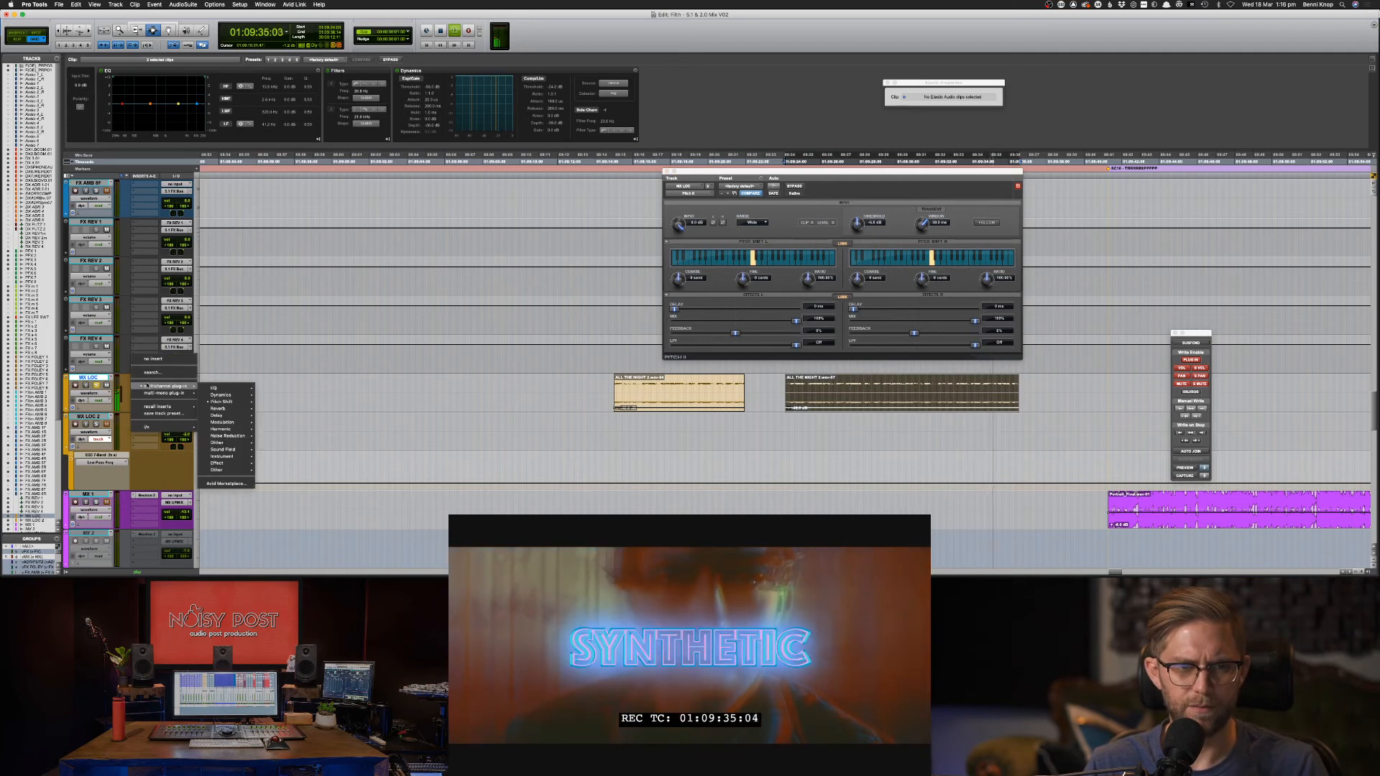
{"action": "mouse_move", "coordinate": [230, 403]}
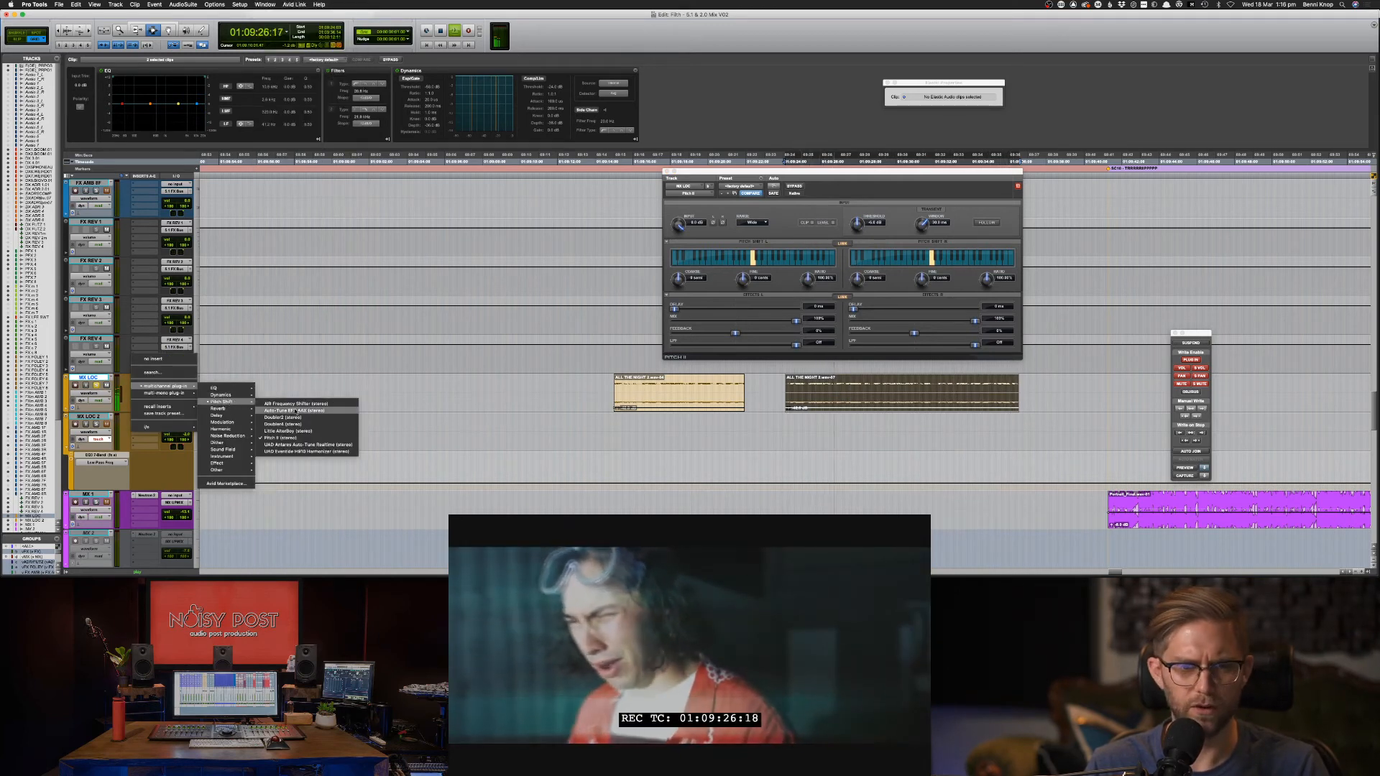
{"action": "left_click", "coordinate": [288, 431]}
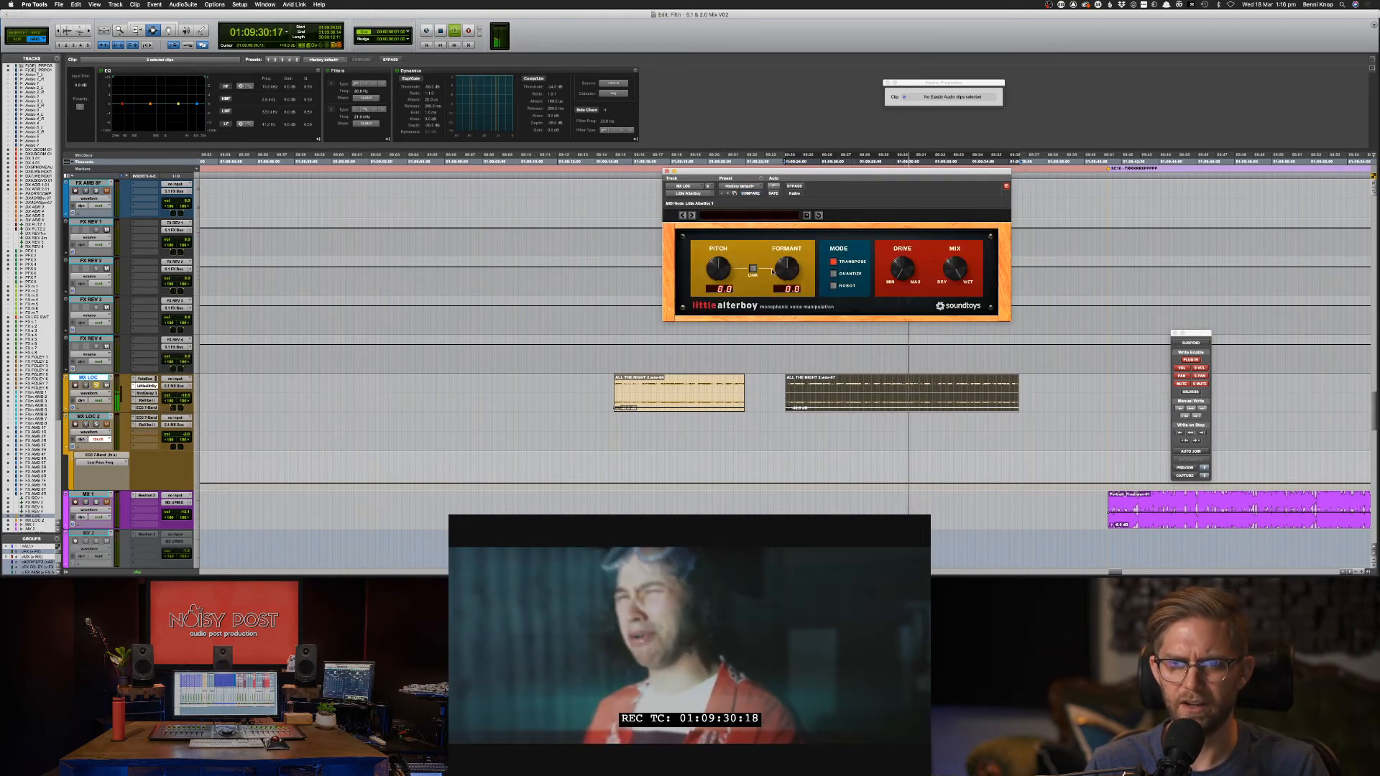
{"action": "left_click", "coordinate": [753, 269]}
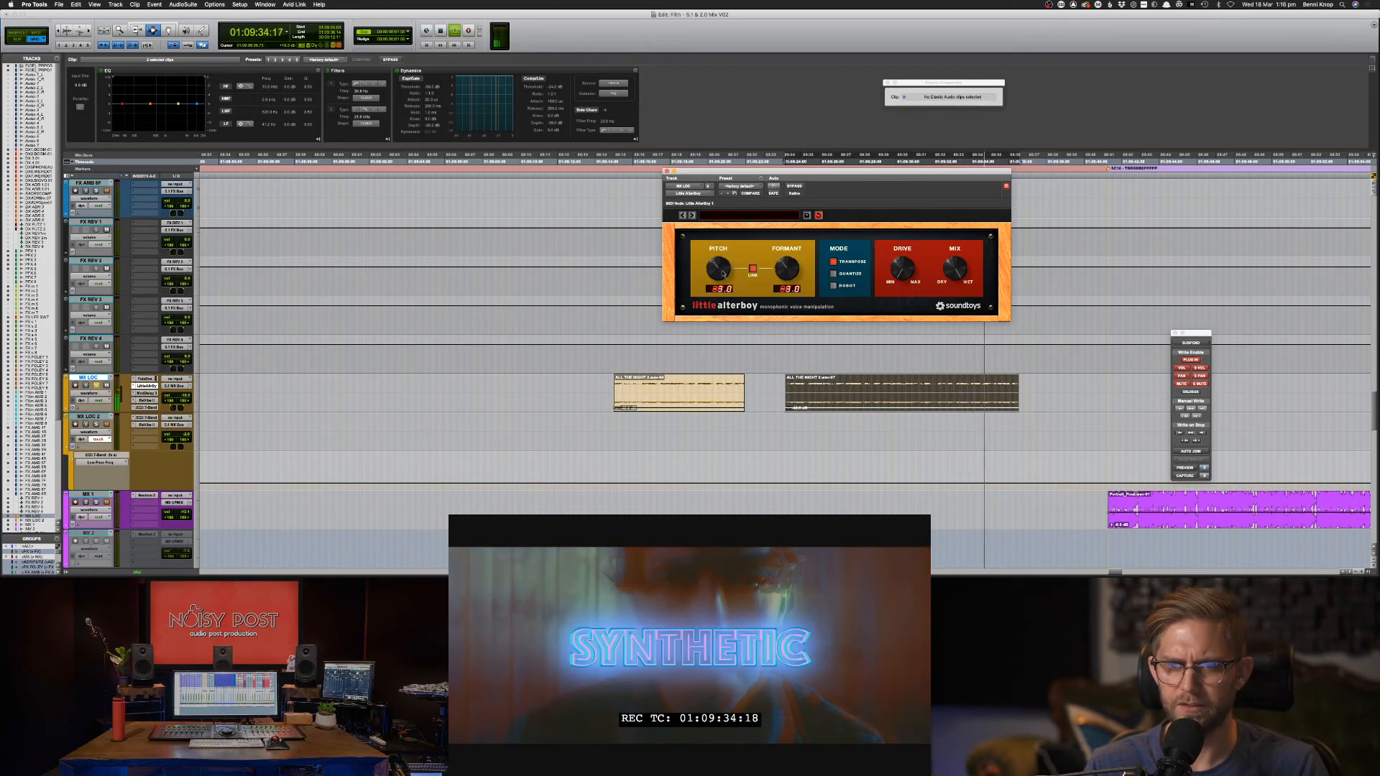
{"action": "left_click_drag", "start_coordinate": [718, 268], "coordinate": [722, 276]}
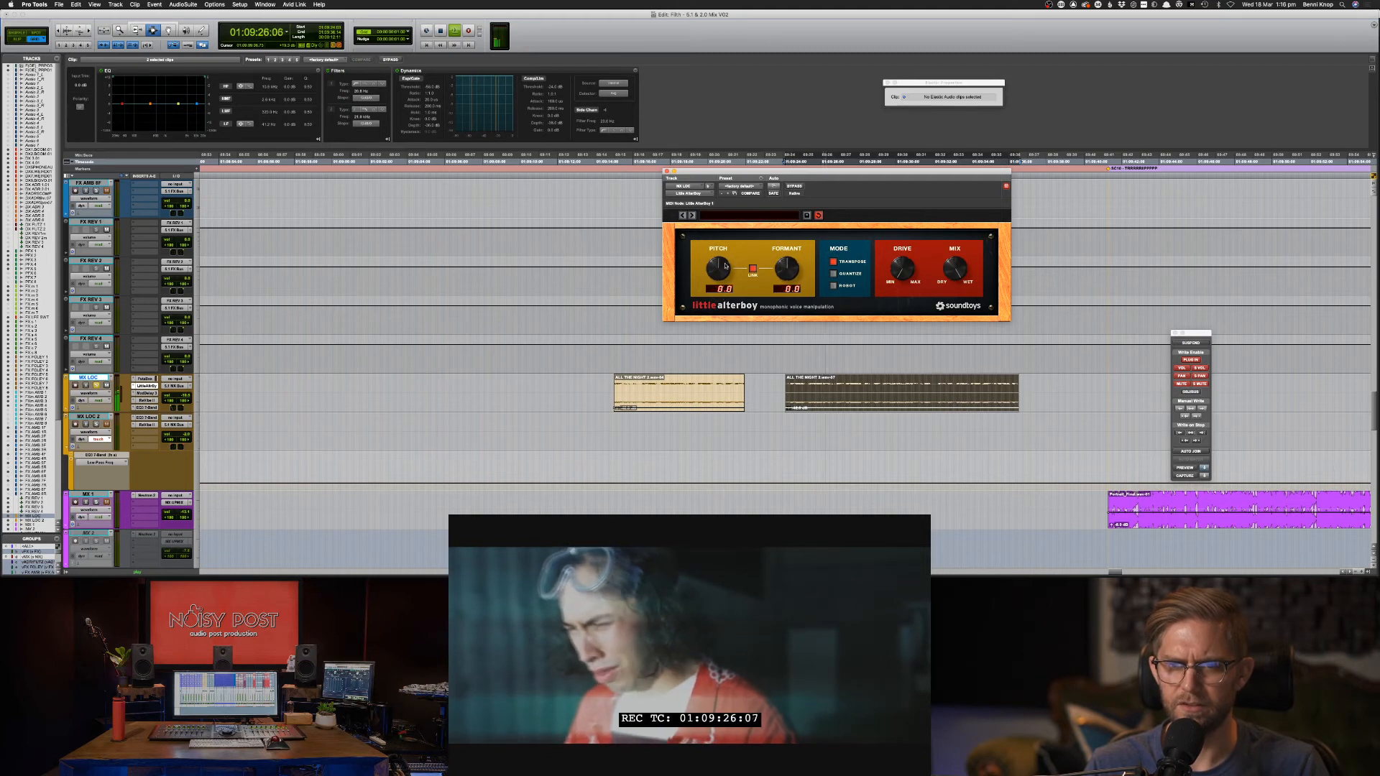
{"action": "left_click", "coordinate": [753, 269]}
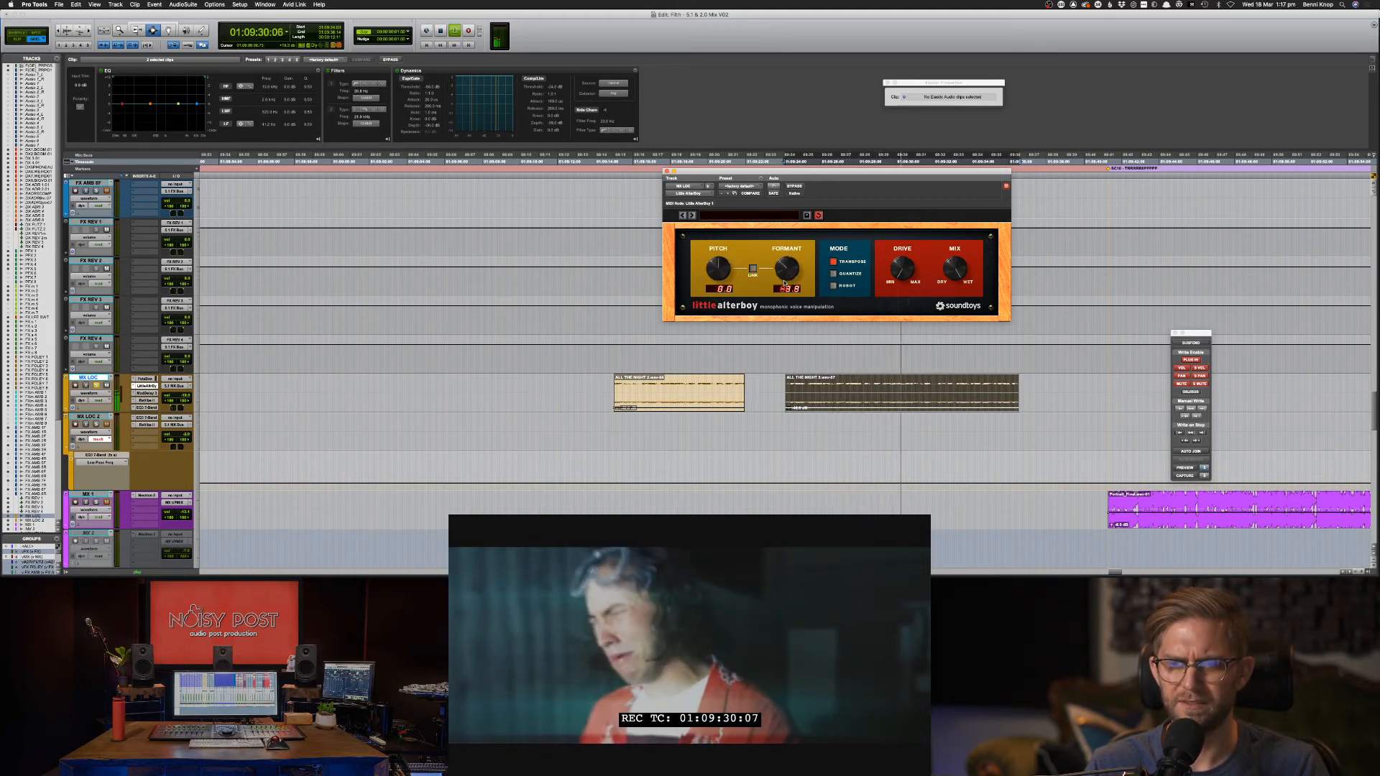
With pitch unlinked, drag the Little AlterBoy formant down deep into negative values.
{"action": "left_click_drag", "start_coordinate": [786, 288], "coordinate": [794, 326]}
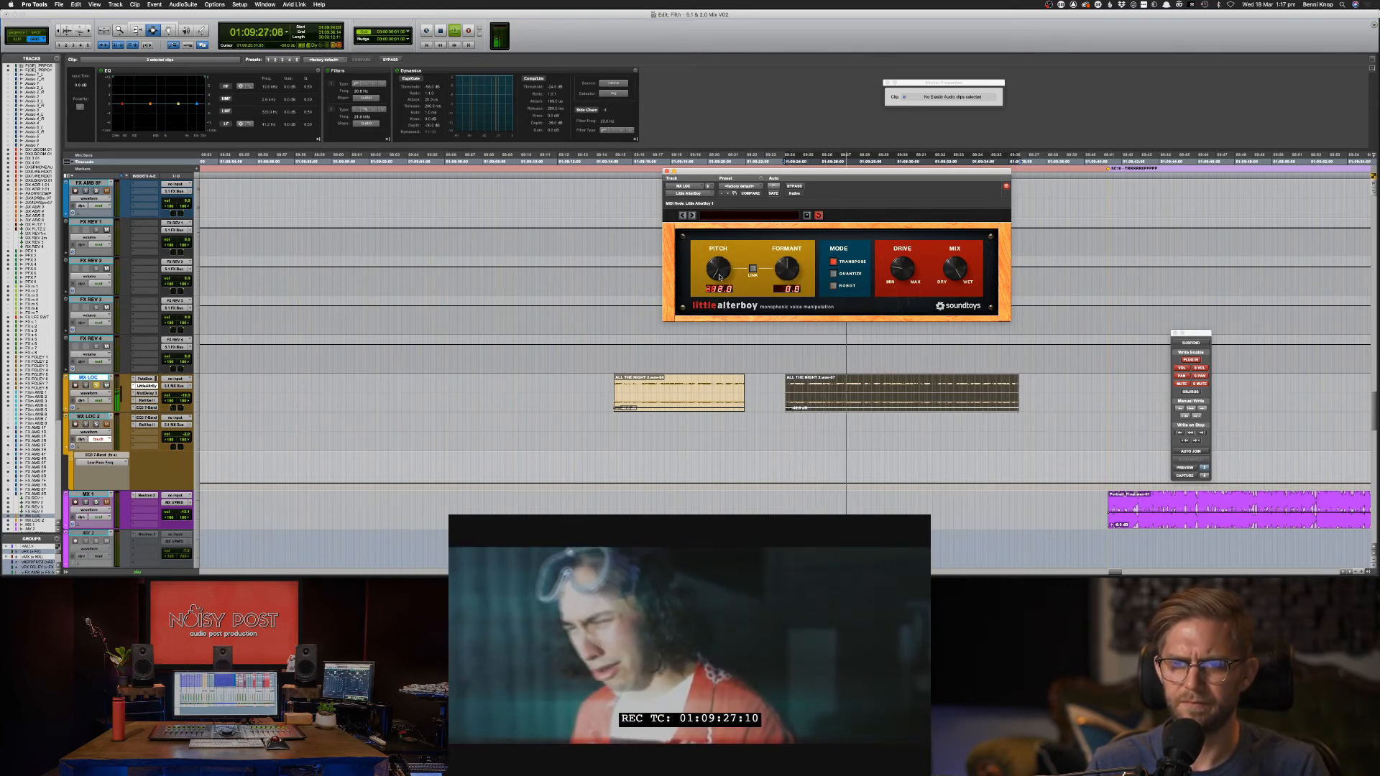
{"action": "left_click_drag", "start_coordinate": [784, 281], "coordinate": [784, 285]}
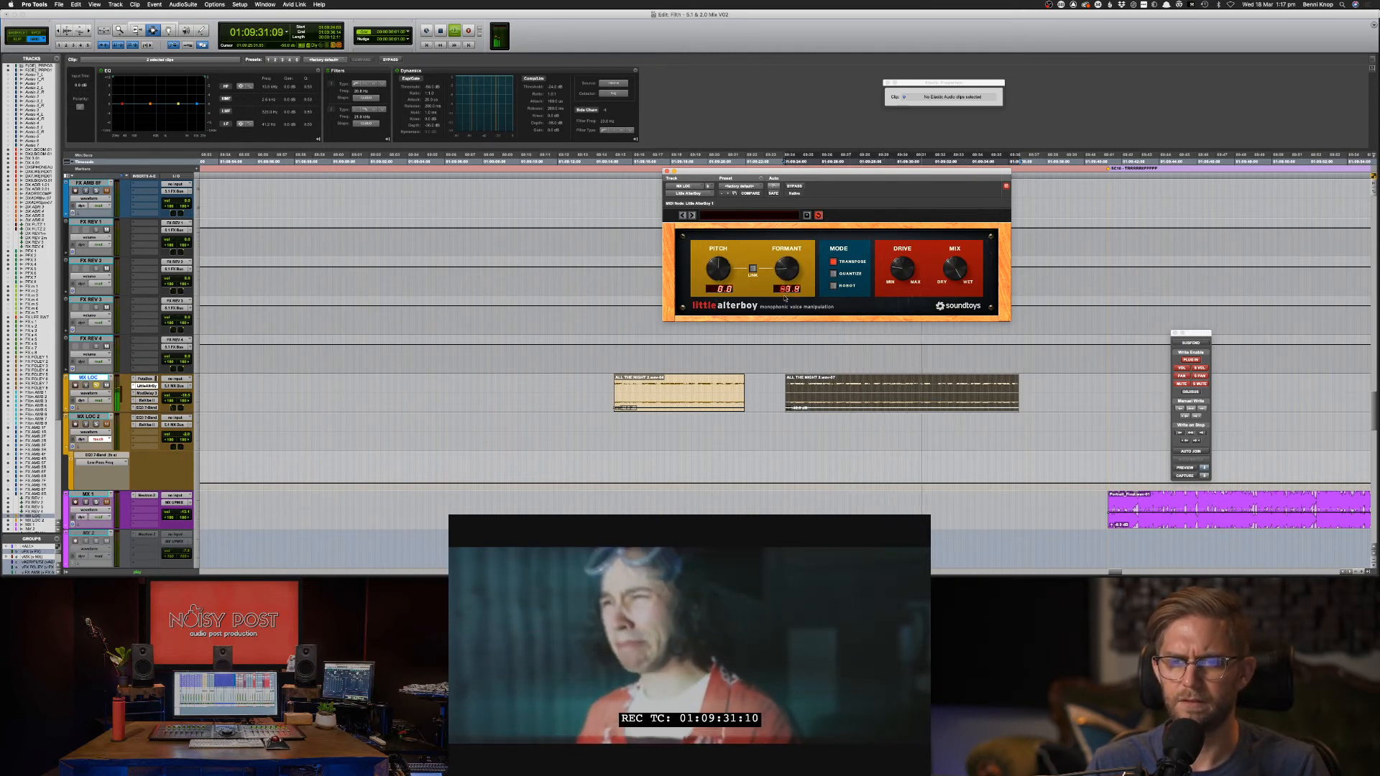
{"action": "left_click_drag", "start_coordinate": [785, 302], "coordinate": [791, 333]}
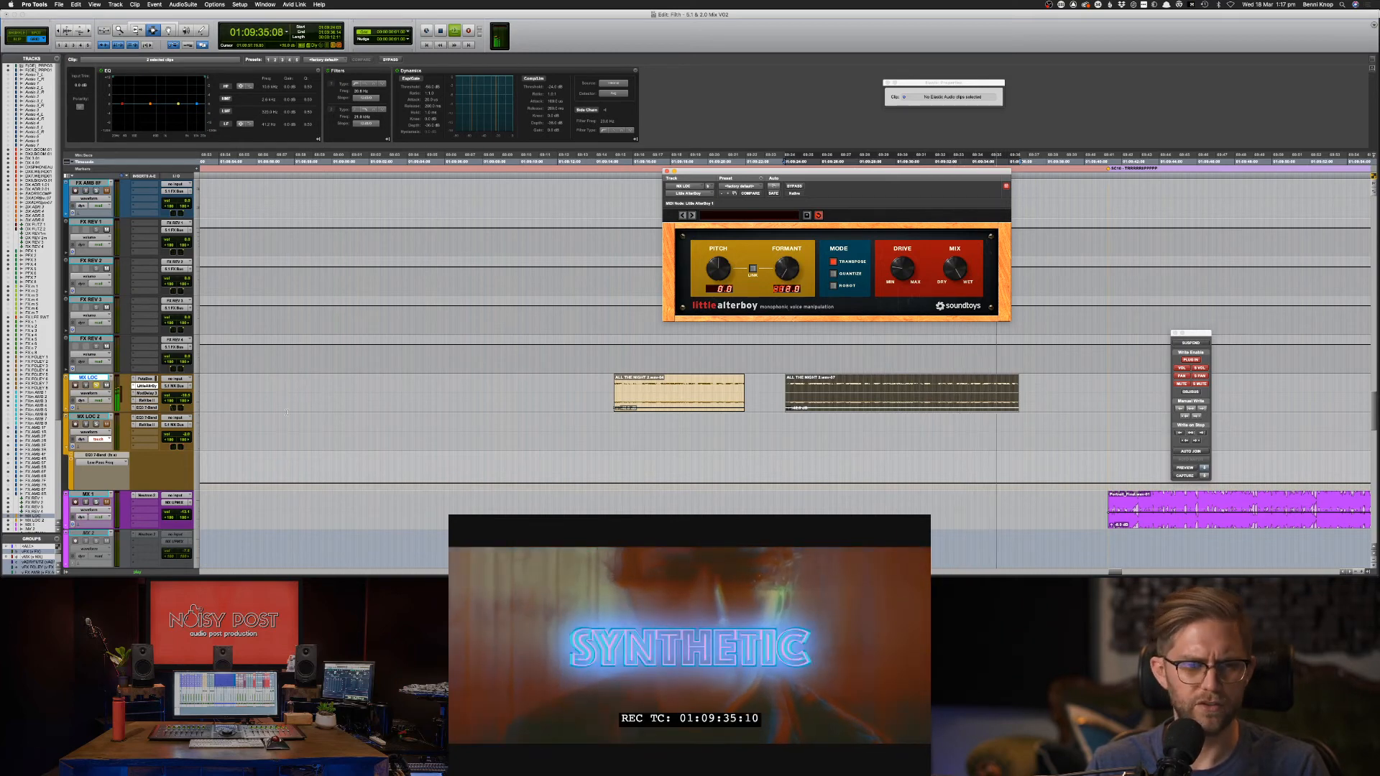
Duplicate the MX LOC music track from the mixer.
{"action": "key", "text": "super+equal"}
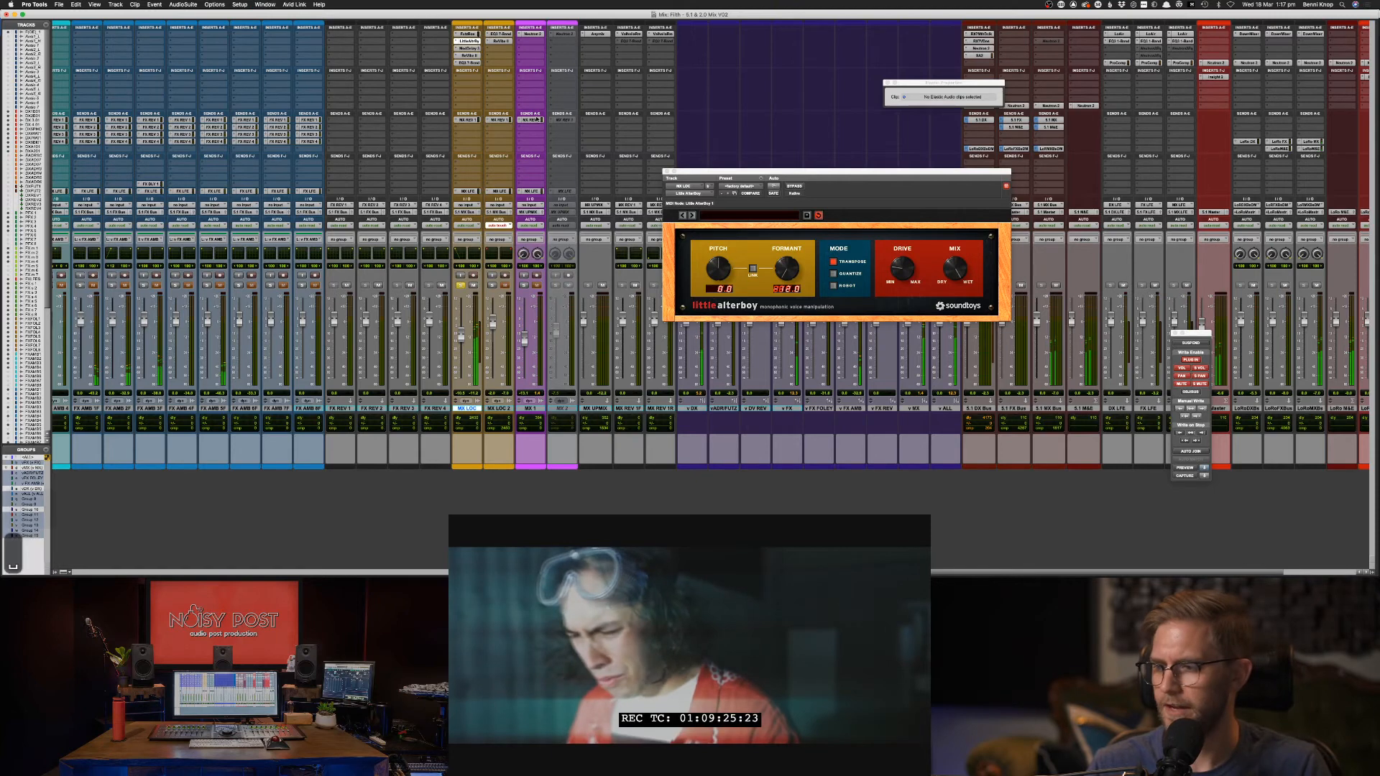
{"action": "key", "text": "space"}
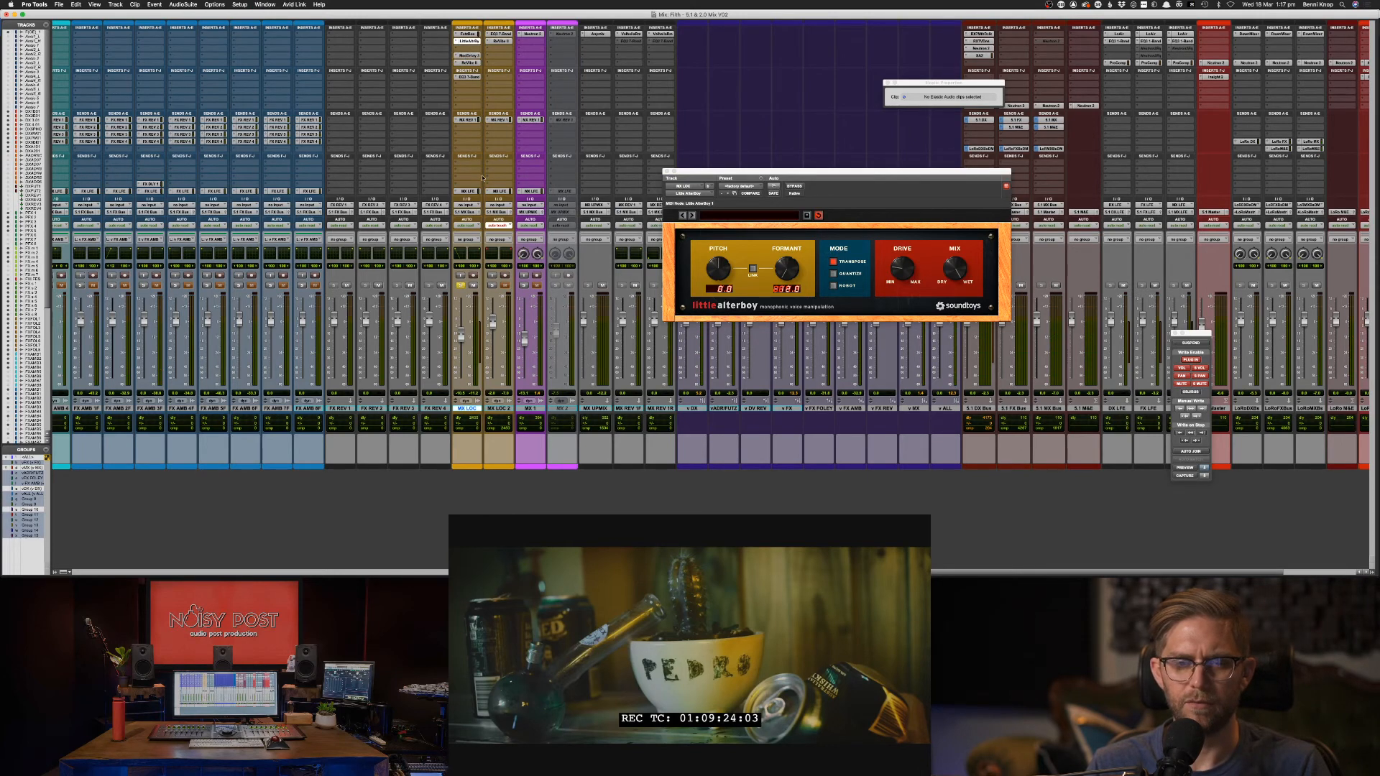
{"action": "right_click", "coordinate": [472, 409]}
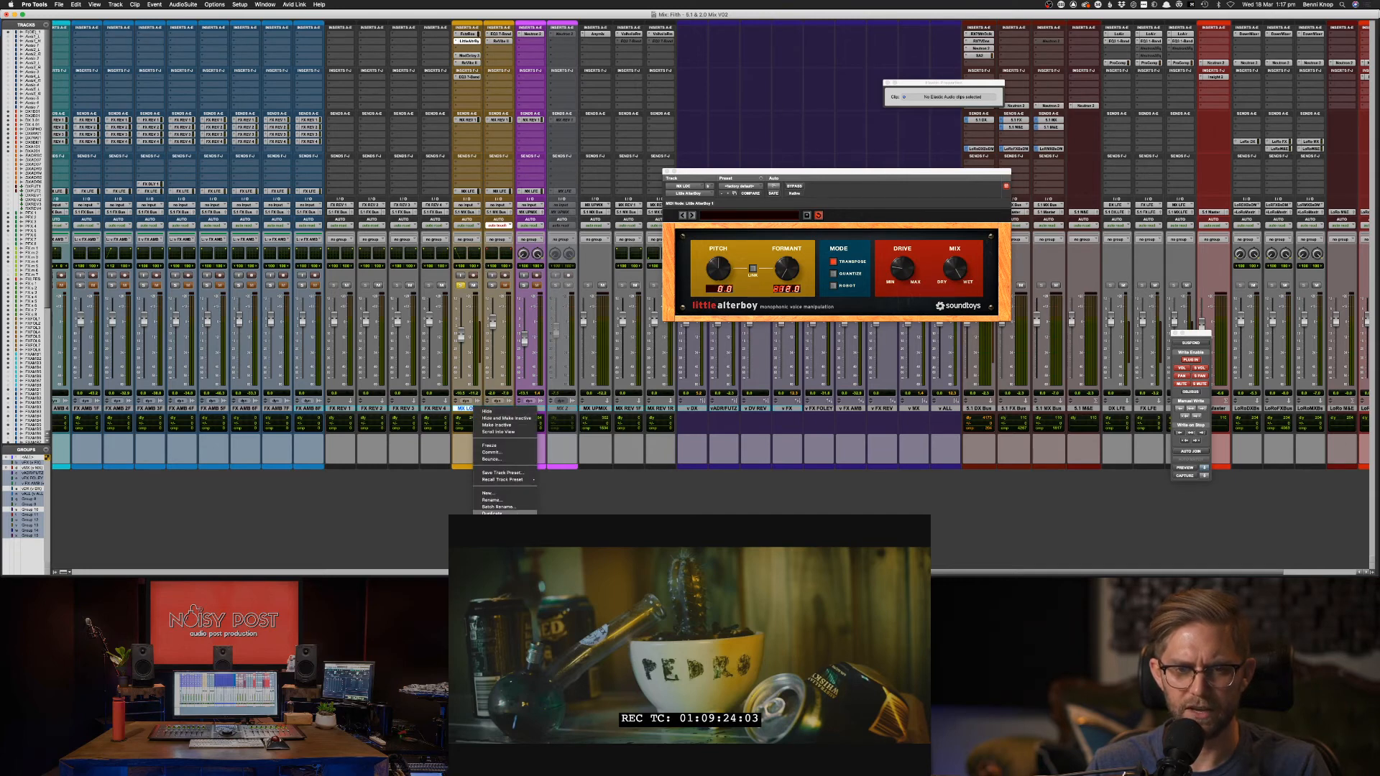
{"action": "left_click", "coordinate": [492, 513]}
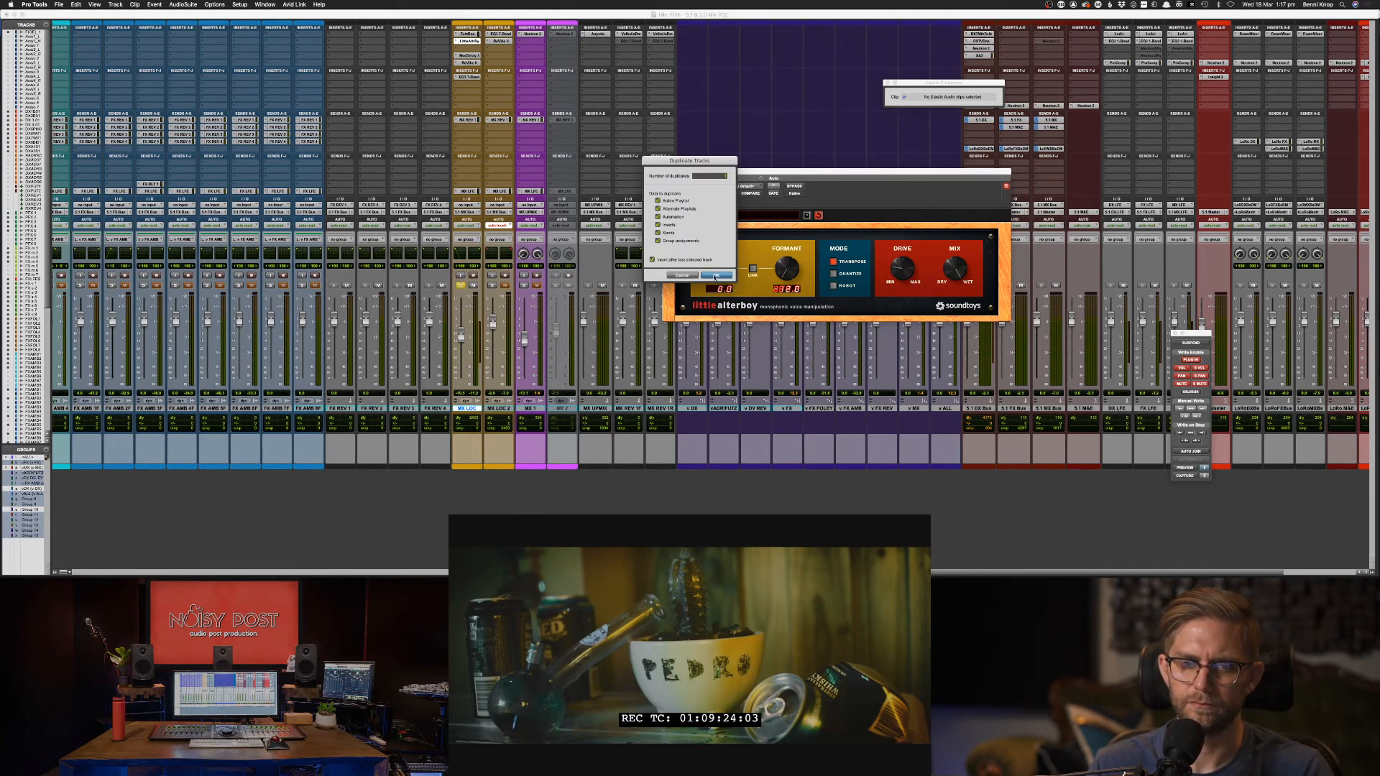
{"action": "key", "text": "Return"}
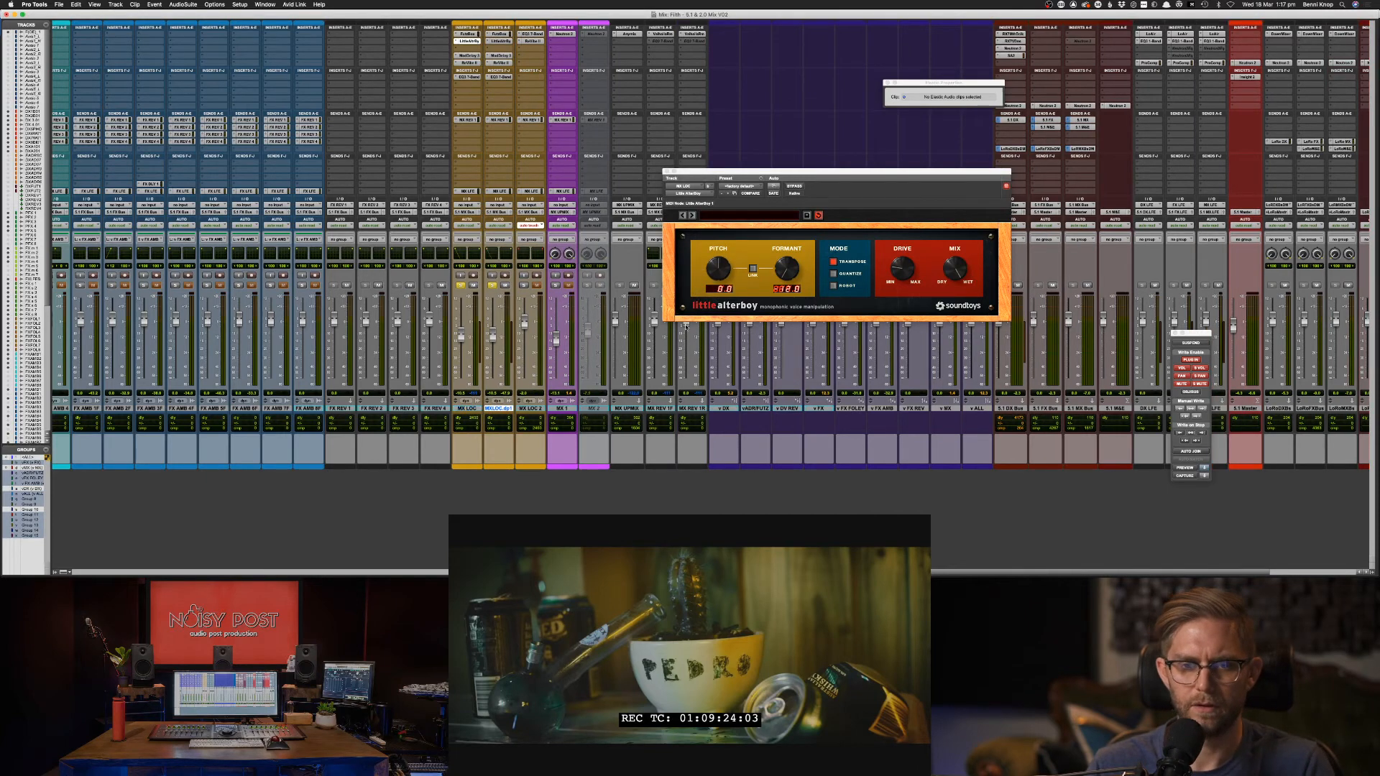
{"action": "key", "text": "super+equal"}
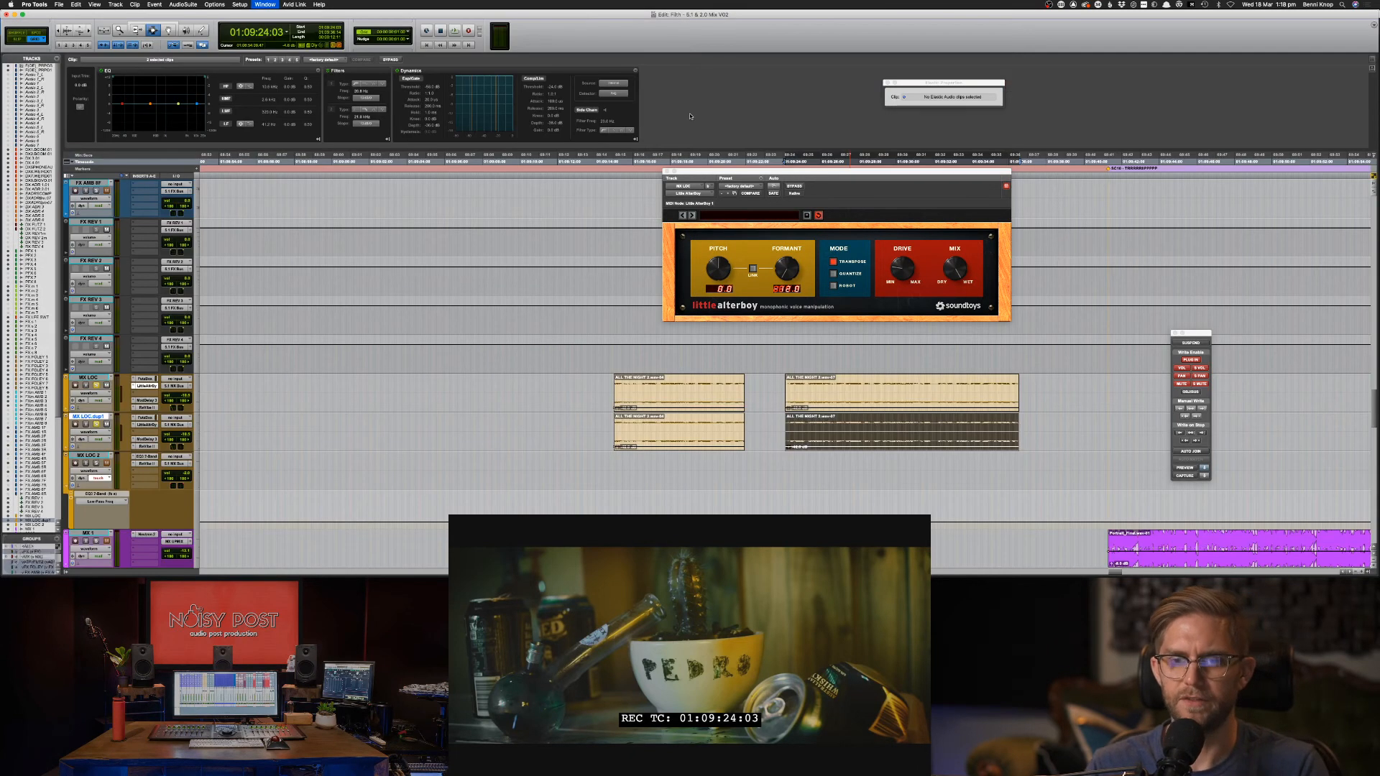
Delete the Think About clip and the small extra clip from MX LOC.dup1.
{"action": "key", "text": "super+bracketleft"}
{"action": "key", "text": "super+bracketleft"}
{"action": "key", "text": "super+bracketleft"}
{"action": "key", "text": "super+bracketleft"}
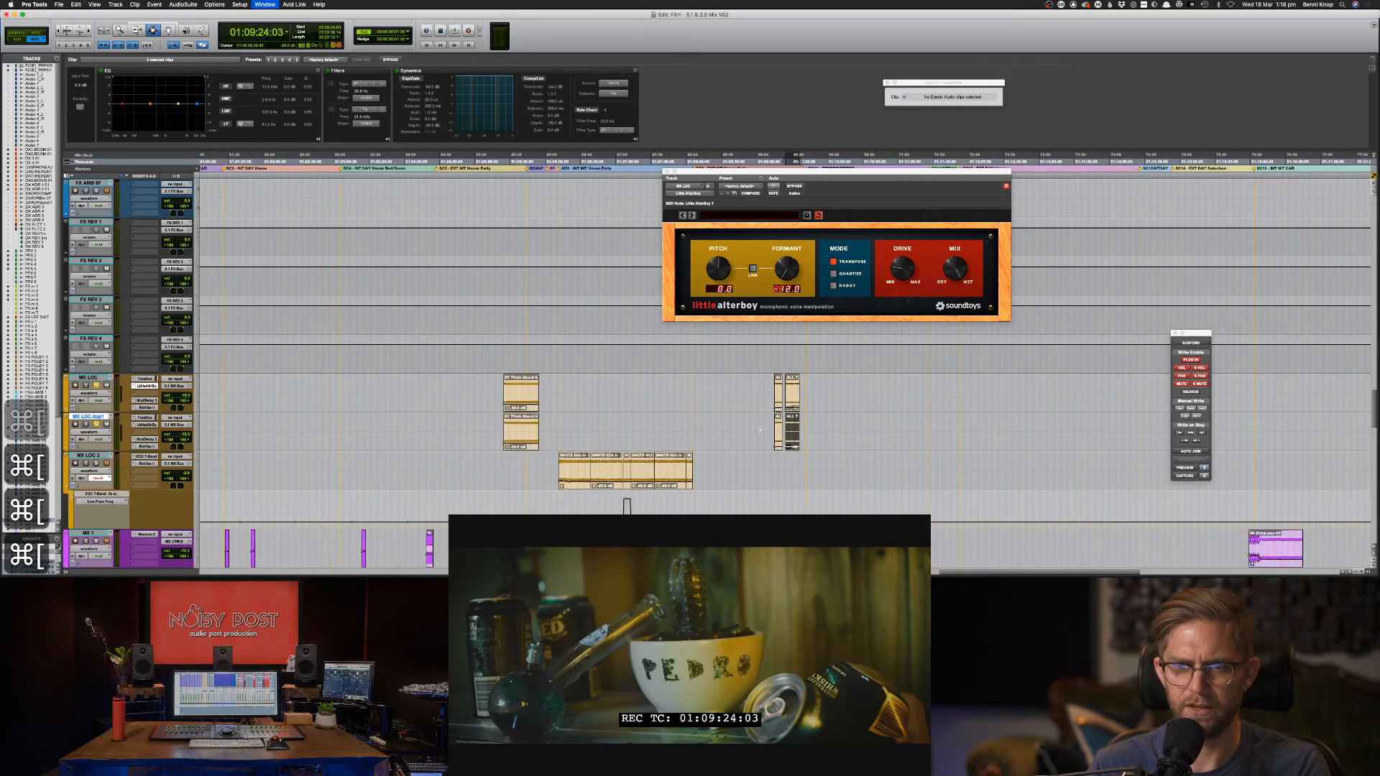
{"action": "left_click_drag", "start_coordinate": [500, 433], "coordinate": [591, 435]}
{"action": "key", "text": "Delete"}
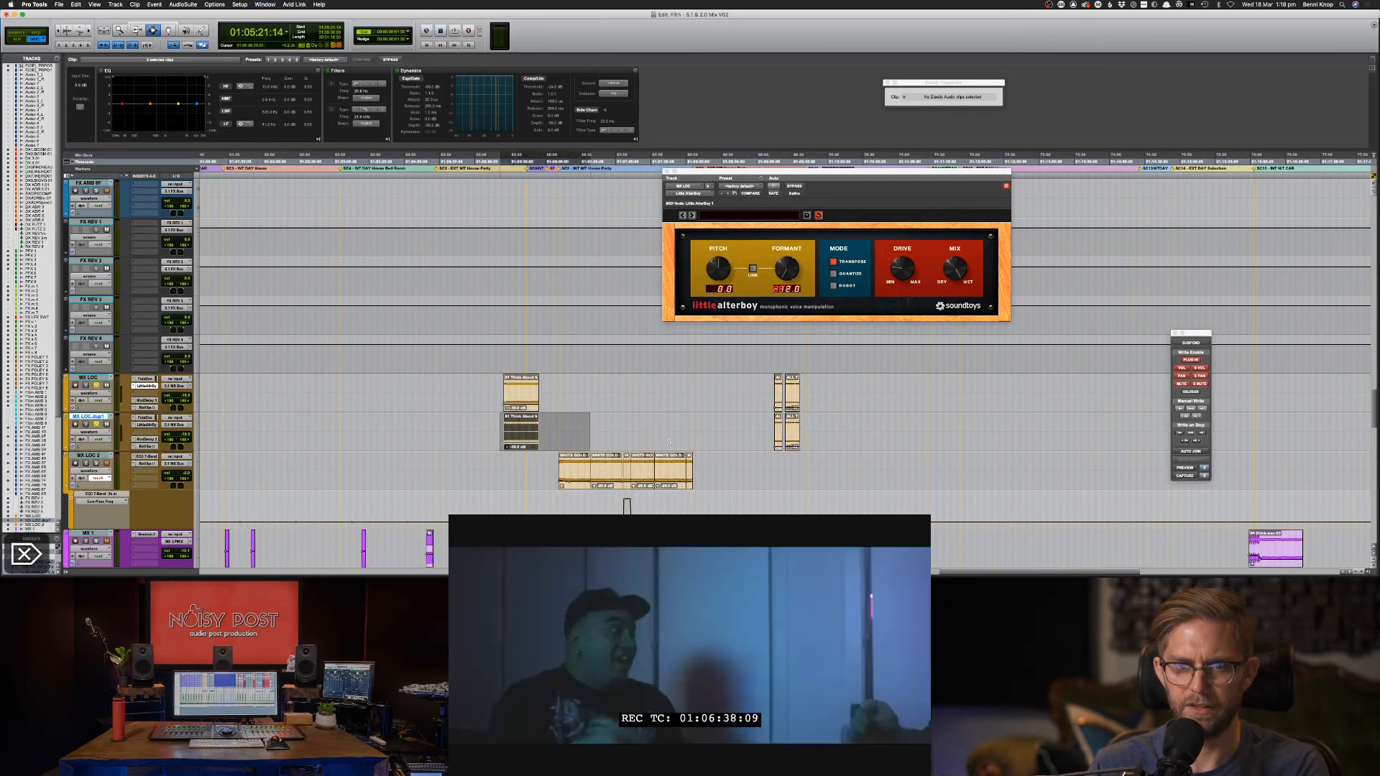
{"action": "left_click", "coordinate": [777, 434]}
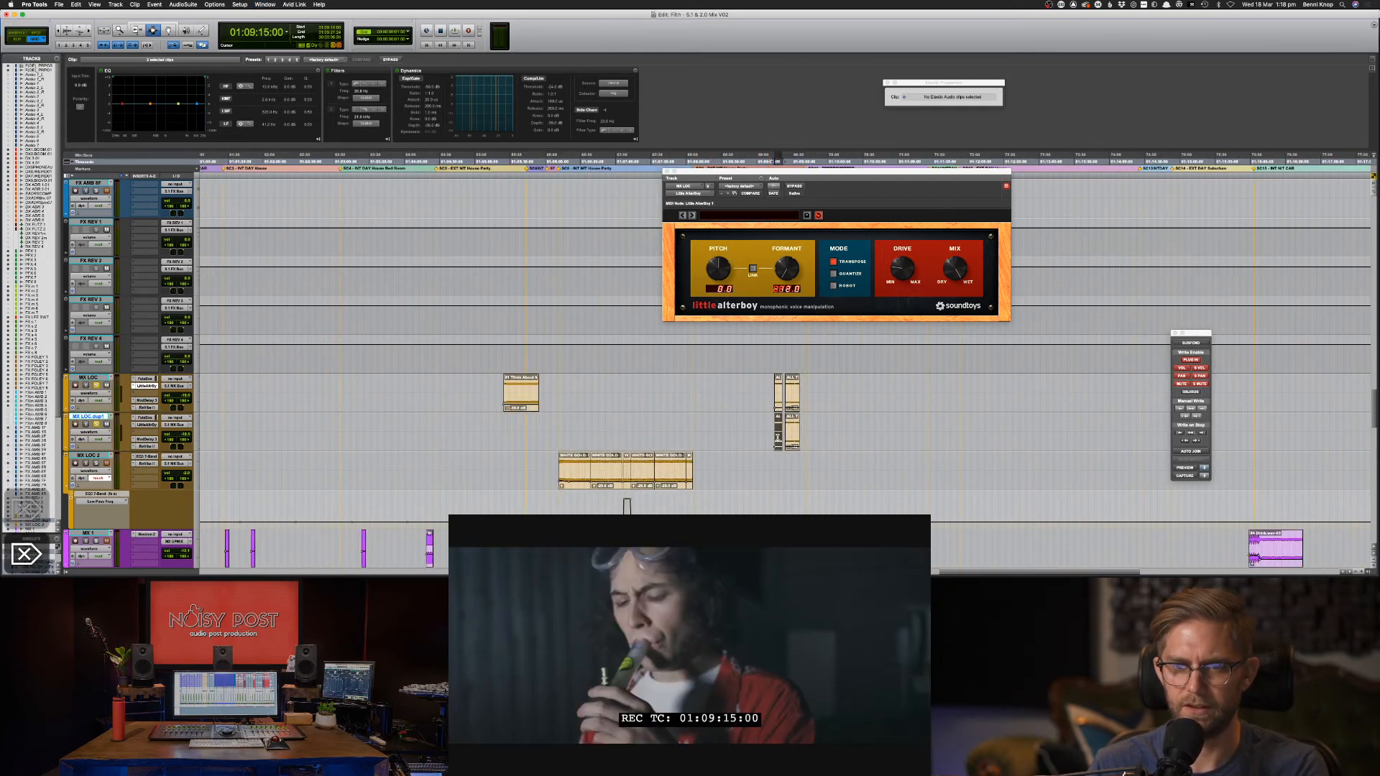
{"action": "key", "text": "Delete"}
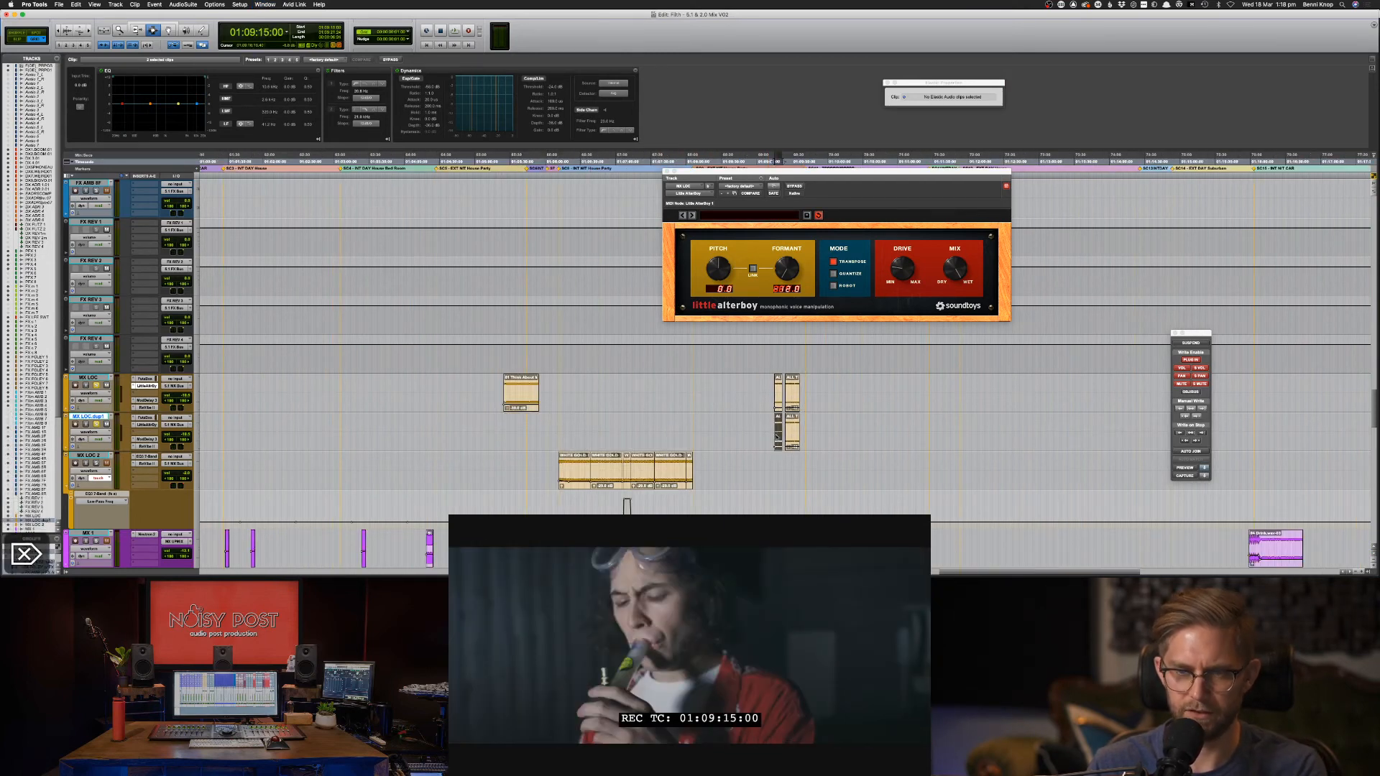
Zoom in on the music clips, set the playhead to 01:09:24 and return to the Mix window.
{"action": "key", "text": "super+bracketleft"}
{"action": "key", "text": "super+bracketleft"}
{"action": "key", "text": "super+bracketleft"}
{"action": "key", "text": "super+bracketleft"}
{"action": "key", "text": "super+bracketright"}
{"action": "key", "text": "super+bracketright"}
{"action": "key", "text": "super+bracketright"}
{"action": "key", "text": "super+bracketright"}
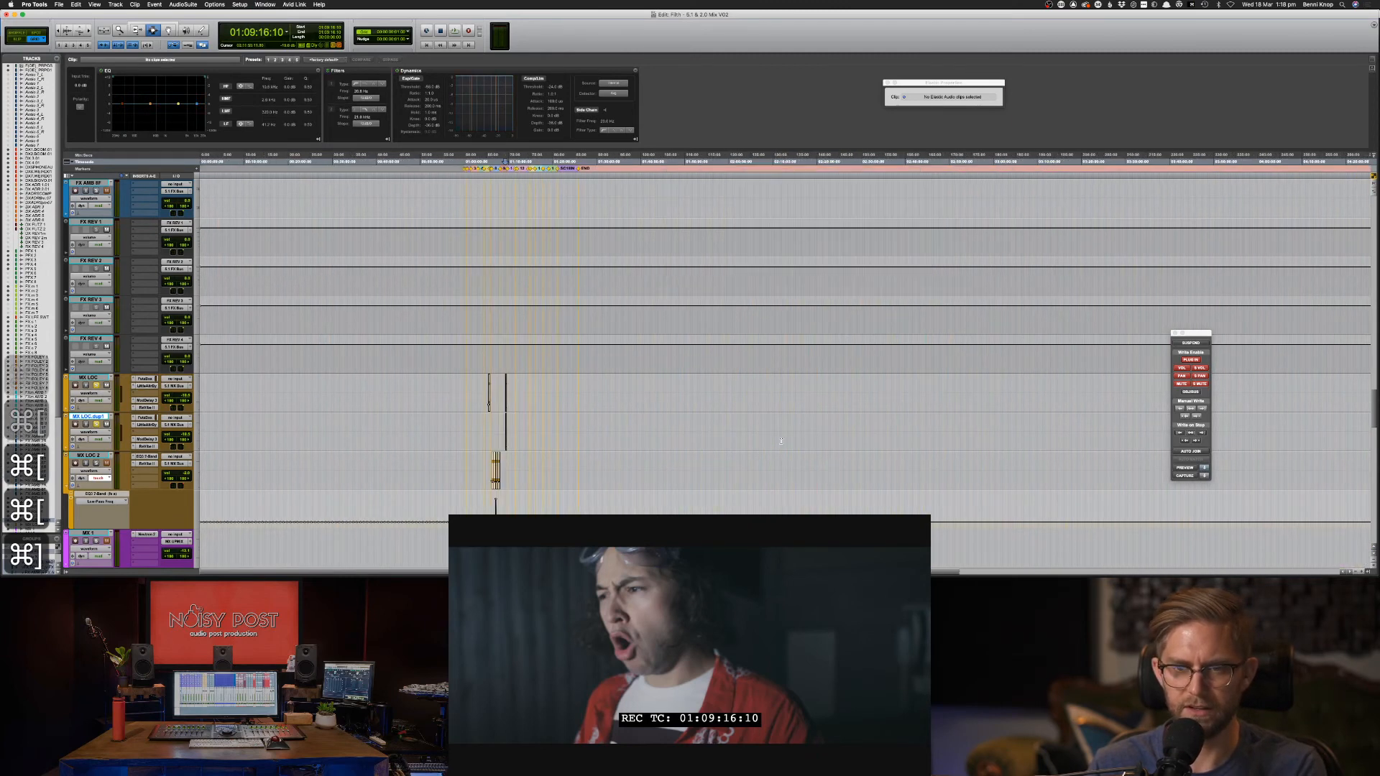
{"action": "key", "text": "super+bracketright"}
{"action": "key", "text": "super+bracketright"}
{"action": "key", "text": "super+bracketright"}
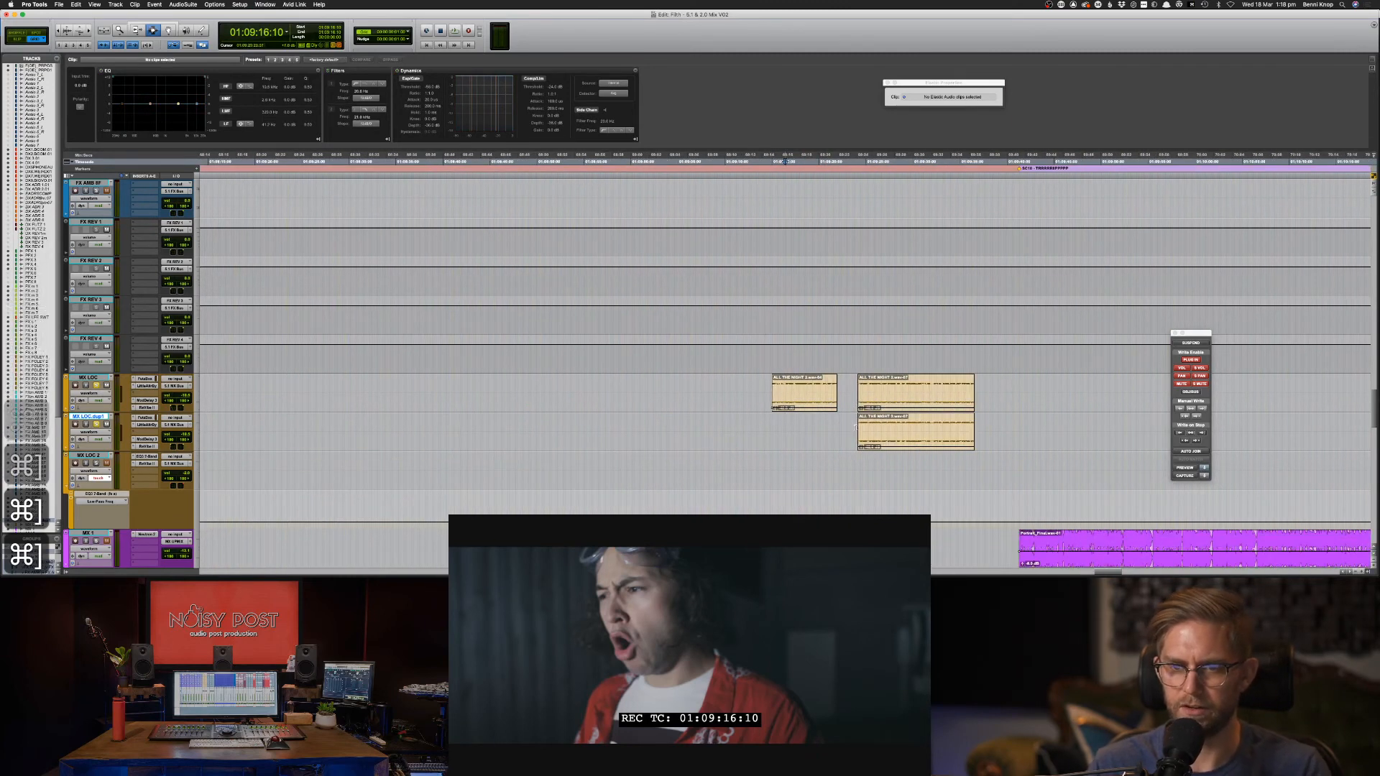
{"action": "left_click", "coordinate": [858, 427]}
{"action": "key", "text": "space"}
{"action": "key", "text": "super+equal"}
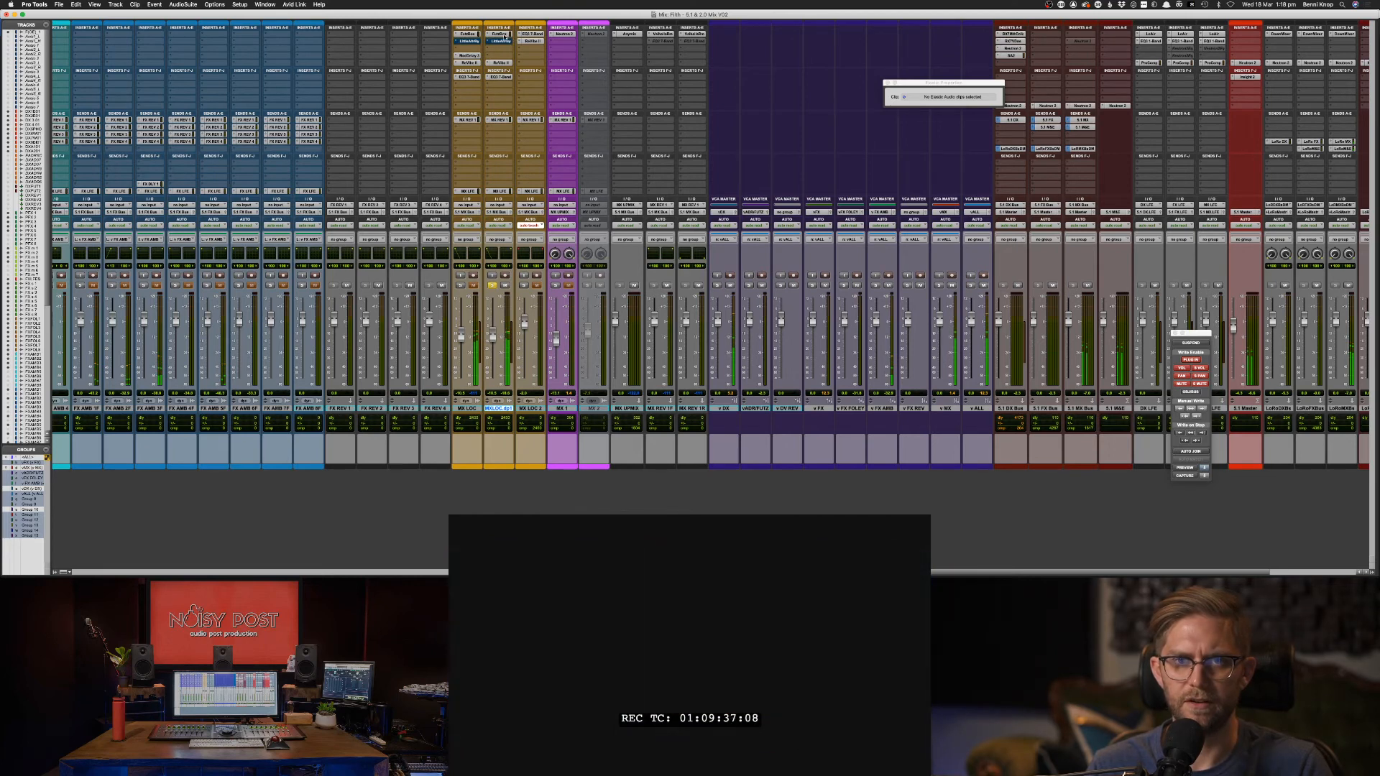
Open FutzBox on MX LOC.dup1 and raise the duplicate clip's gain from -35 to -31 dB.
{"action": "left_click", "coordinate": [500, 34]}
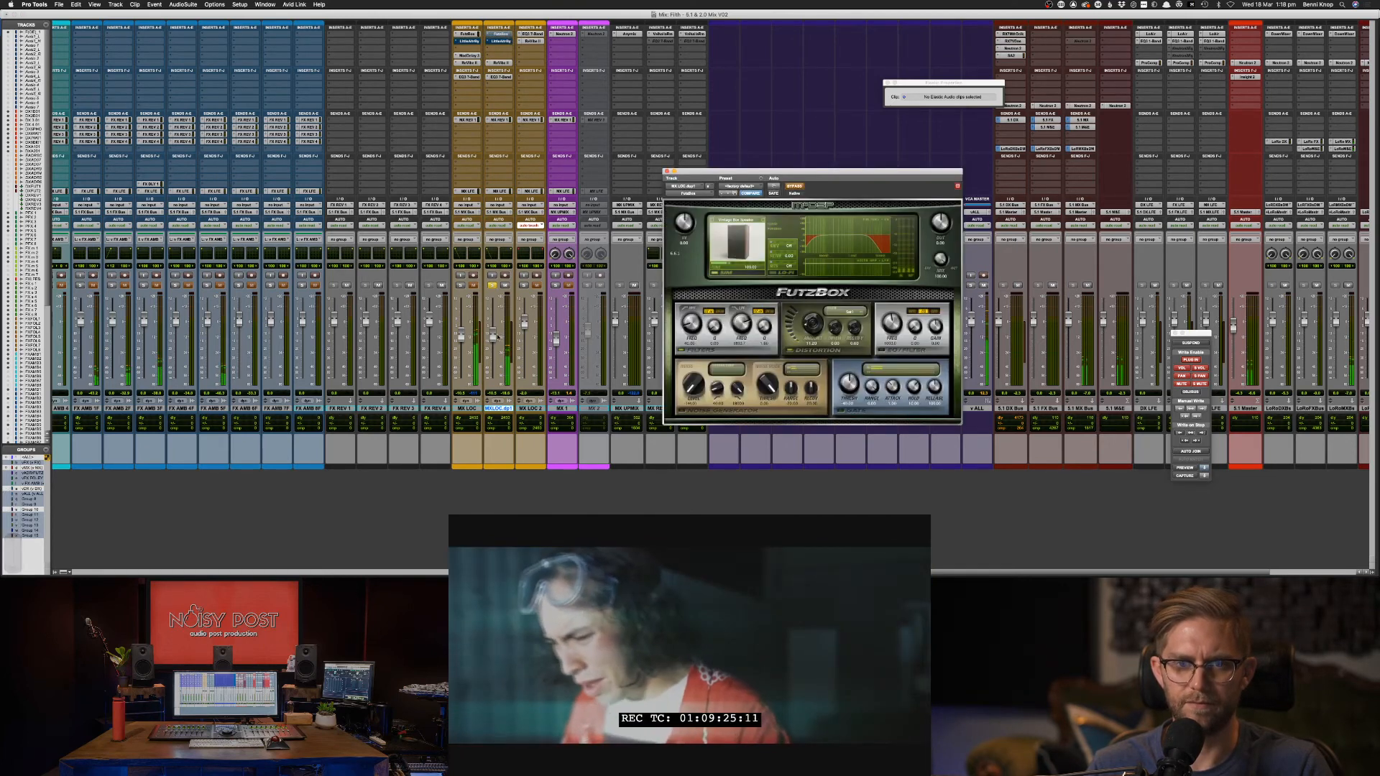
{"action": "left_click_drag", "start_coordinate": [493, 332], "coordinate": [490, 325]}
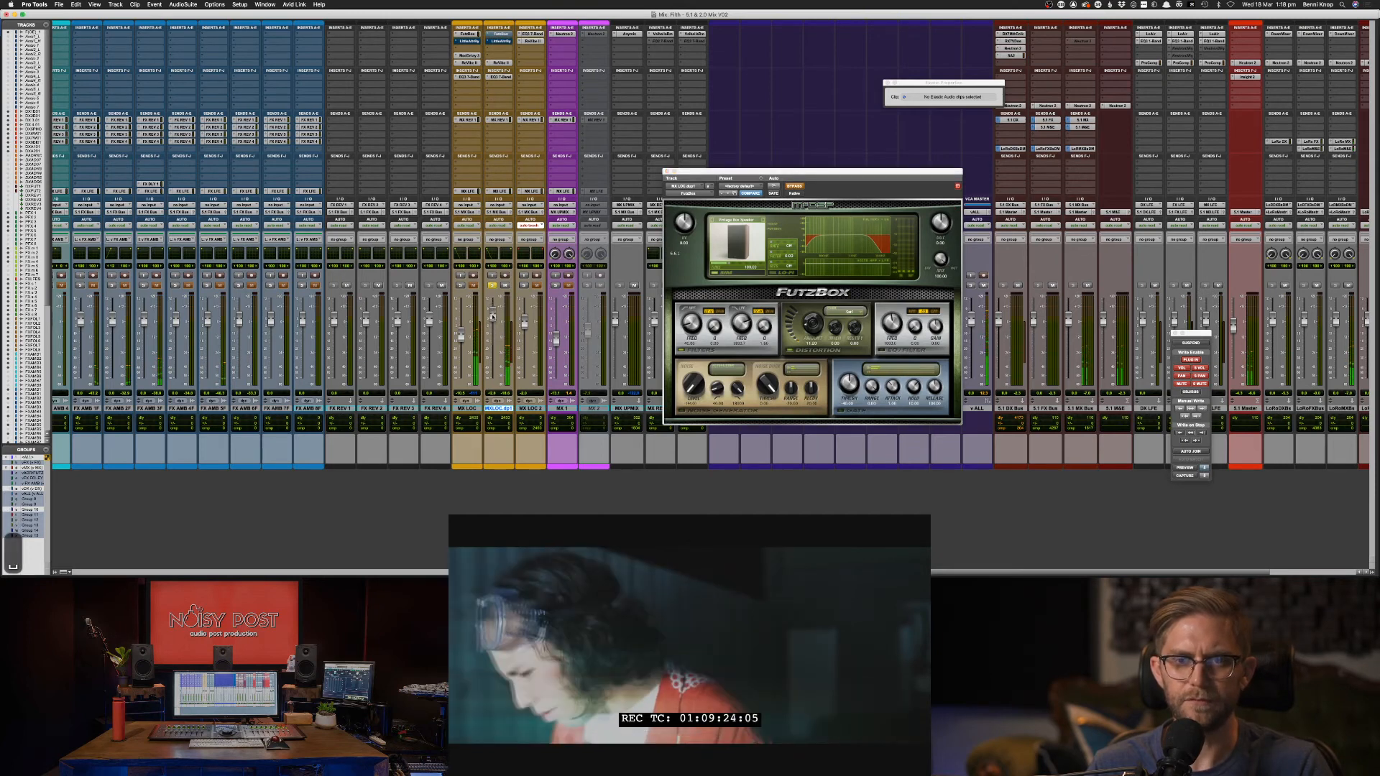
{"action": "key", "text": "super+equal"}
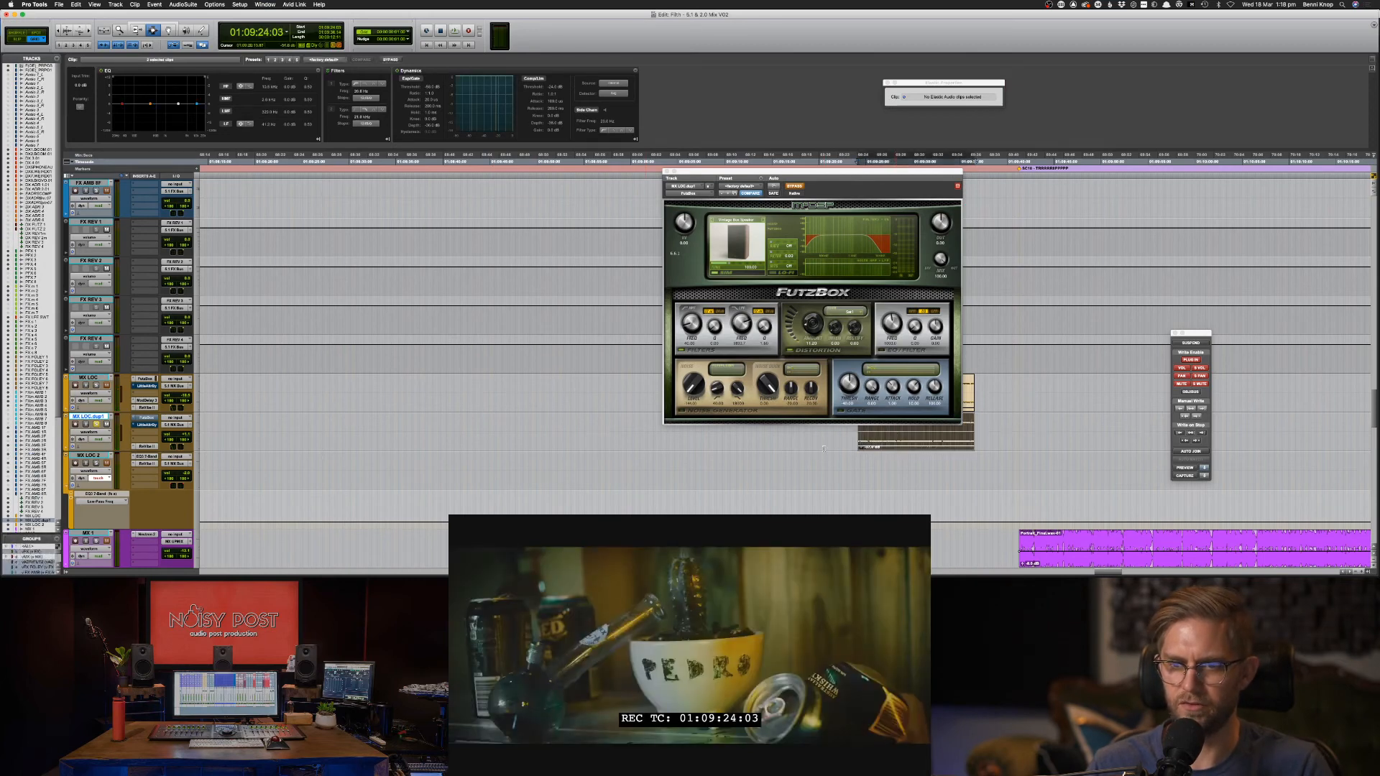
{"action": "left_click", "coordinate": [842, 443]}
{"action": "key", "text": "space"}
{"action": "left_click_drag", "start_coordinate": [855, 439], "coordinate": [892, 440]}
{"action": "key", "text": "f"}
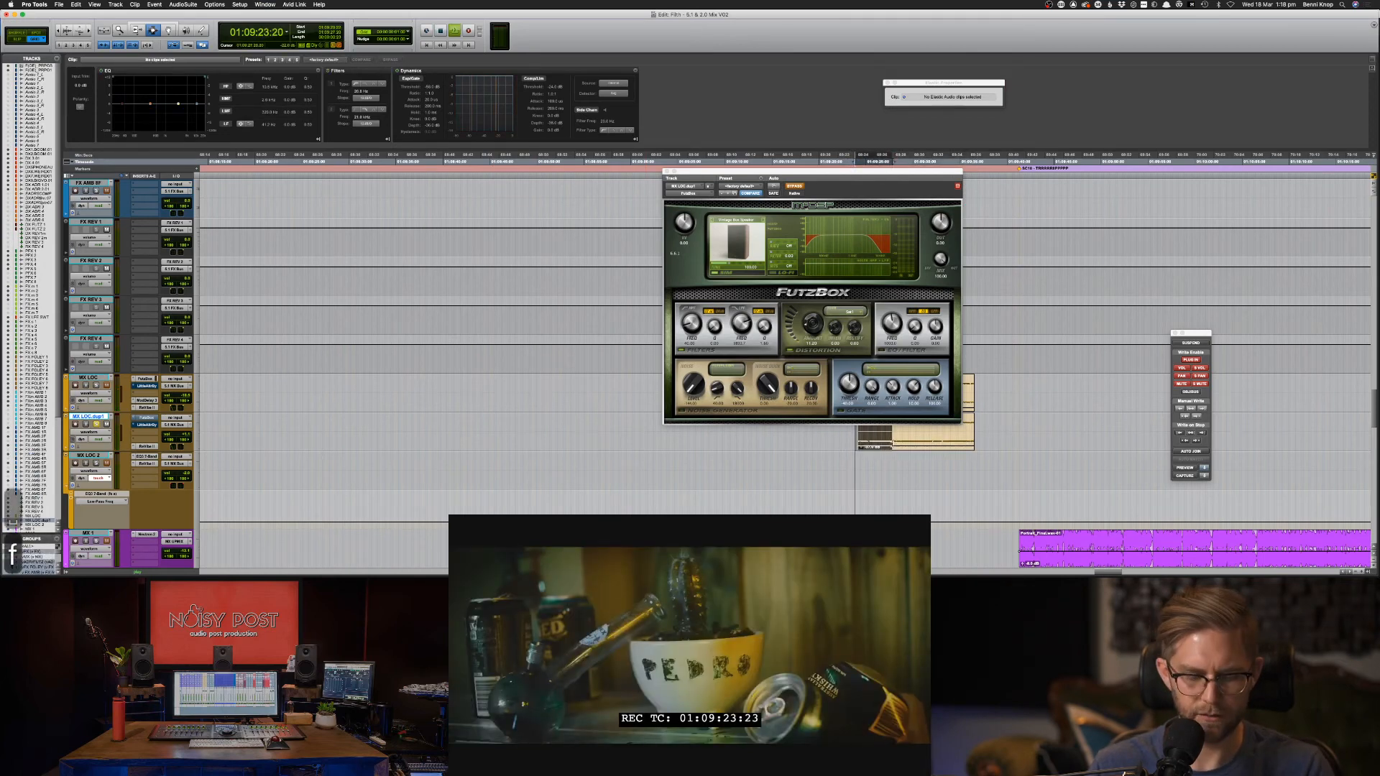
{"action": "left_click_drag", "start_coordinate": [827, 173], "coordinate": [597, 206]}
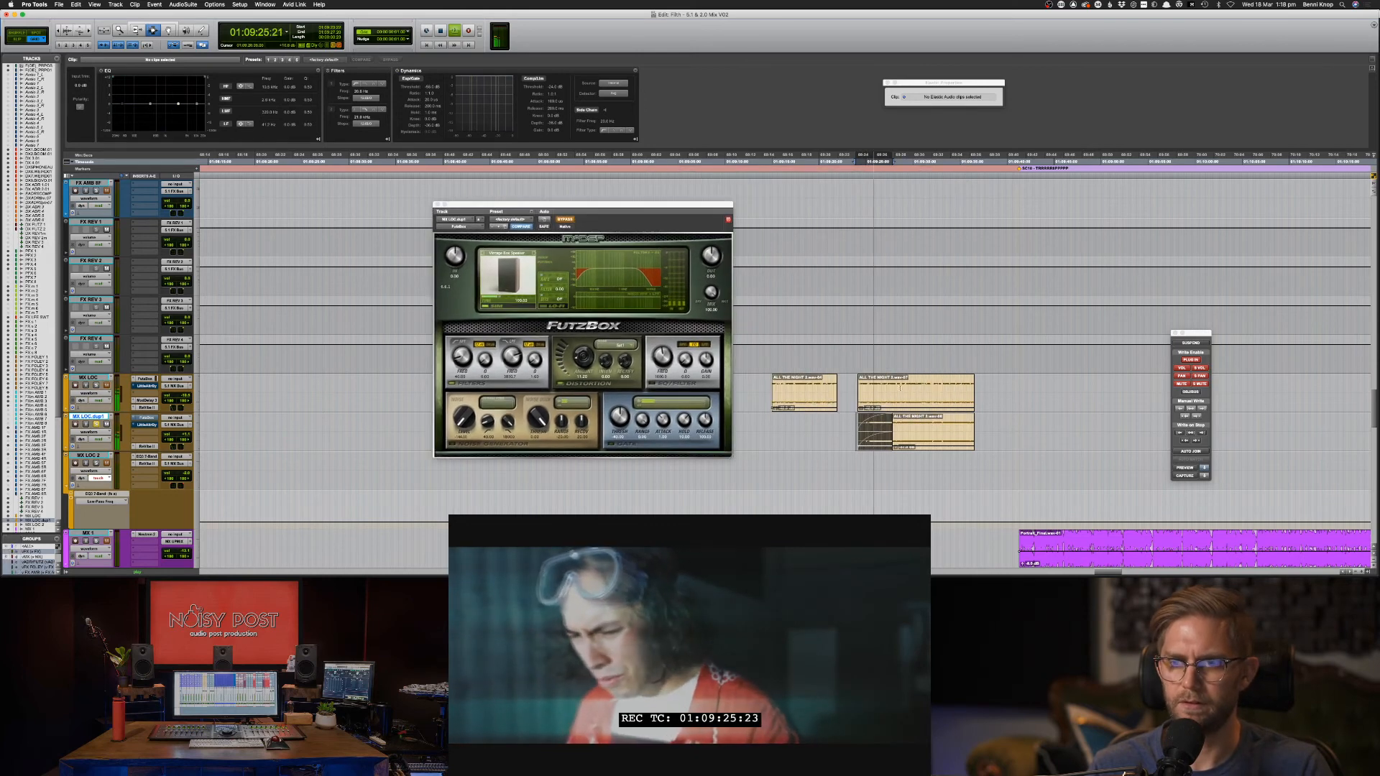
{"action": "left_click", "coordinate": [948, 440]}
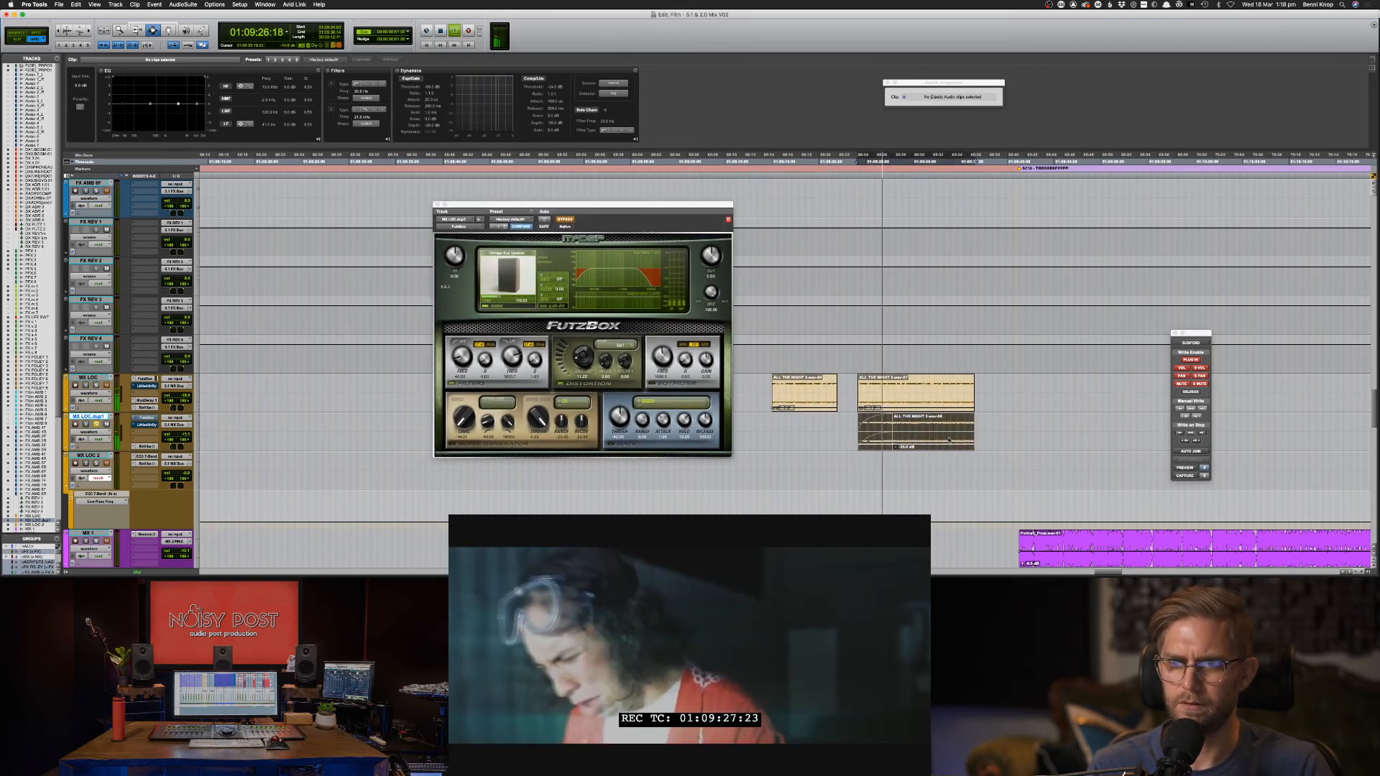
{"action": "left_click_drag", "start_coordinate": [949, 440], "coordinate": [950, 438]}
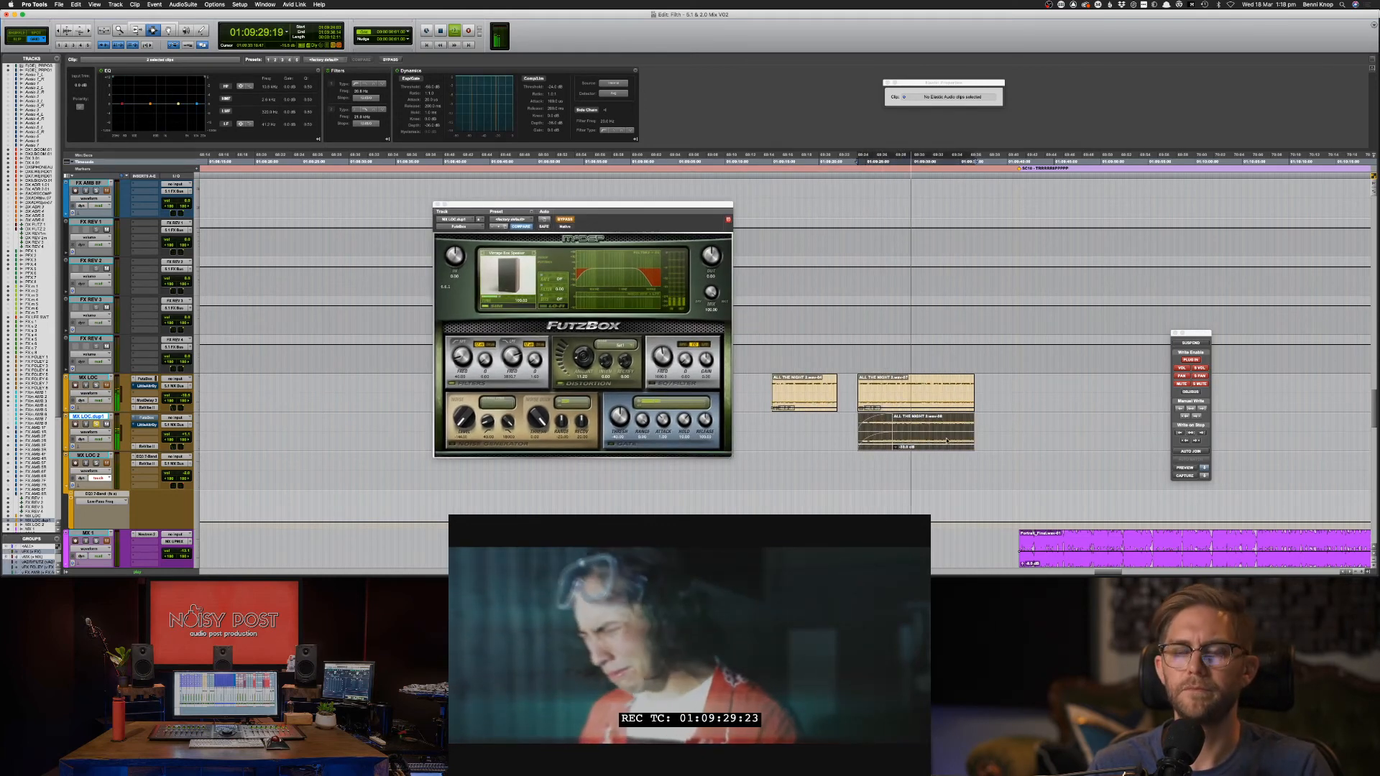
Trim the front of the duplicate music clip and give its start a fade-in.
{"action": "key", "text": "space"}
{"action": "left_click", "coordinate": [861, 159]}
{"action": "key", "text": "space"}
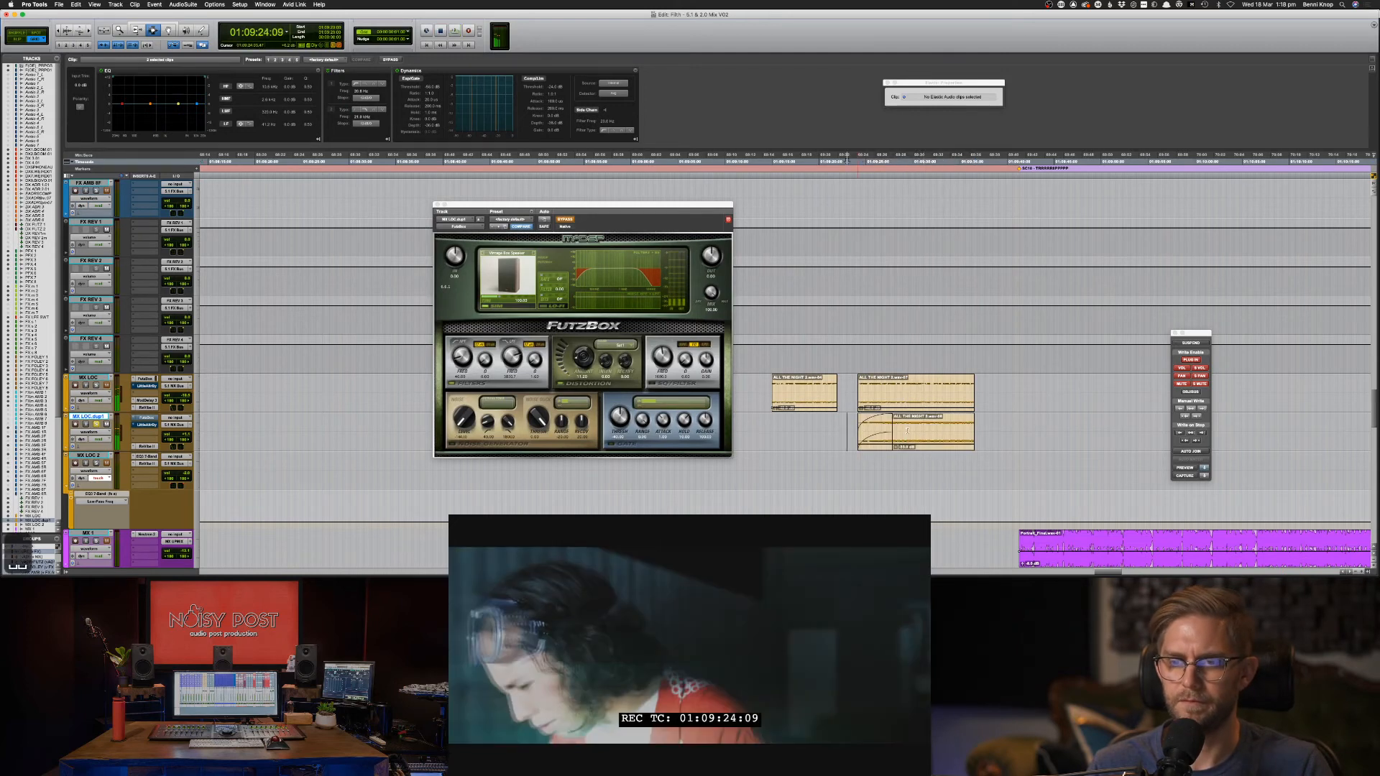
{"action": "key", "text": "BackSpace"}
{"action": "left_click_drag", "start_coordinate": [930, 432], "coordinate": [872, 432]}
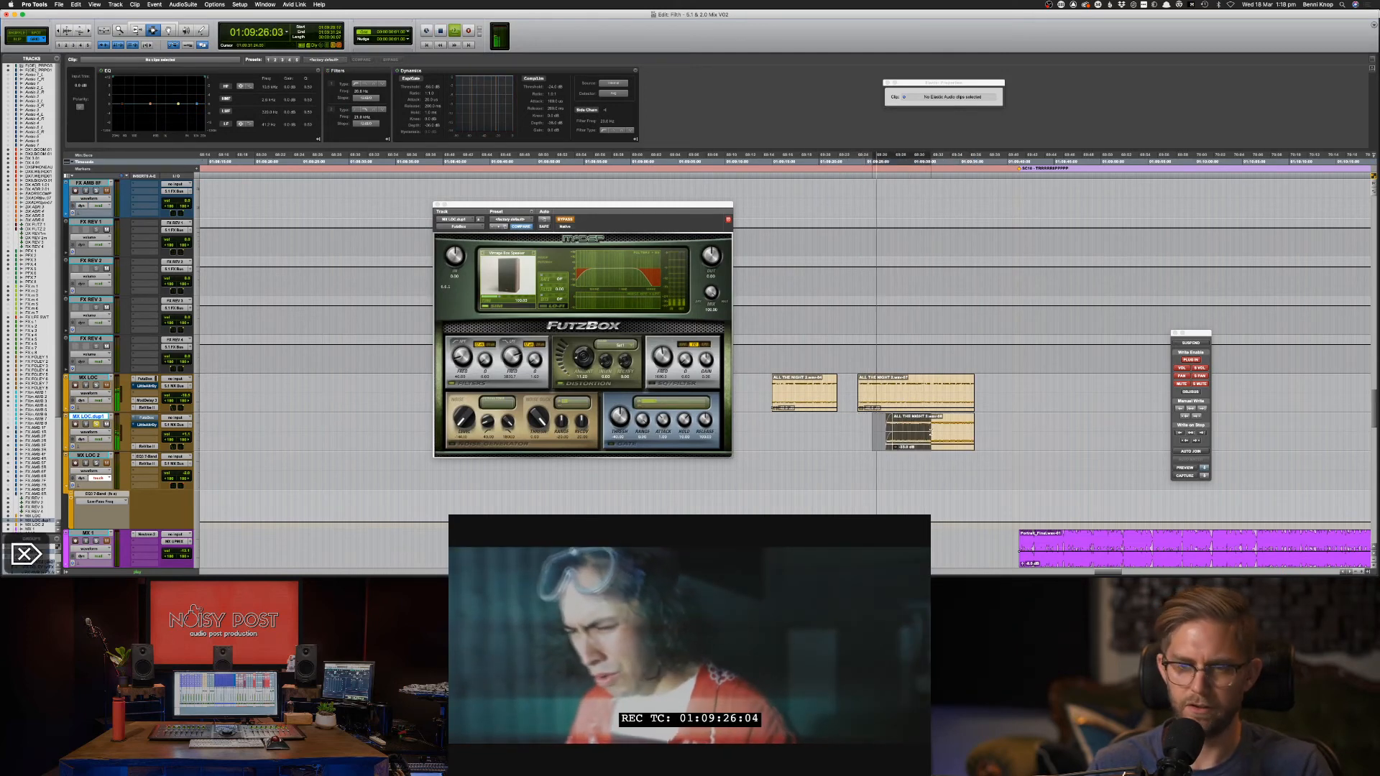
{"action": "key", "text": "super+f"}
{"action": "key", "text": "Return"}
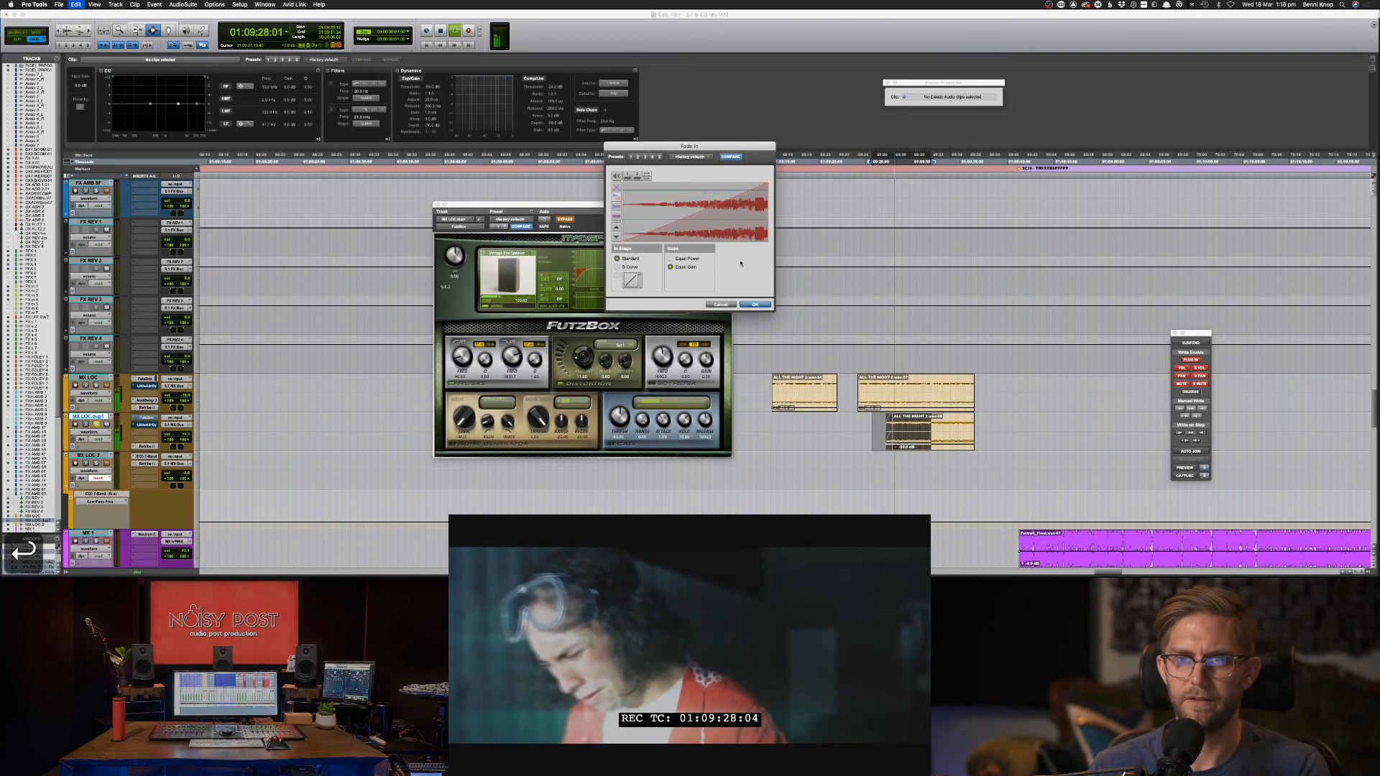
Unsolo the duplicate music track and replay the faded transition.
{"action": "key", "text": "d"}
{"action": "key", "text": "shift+s"}
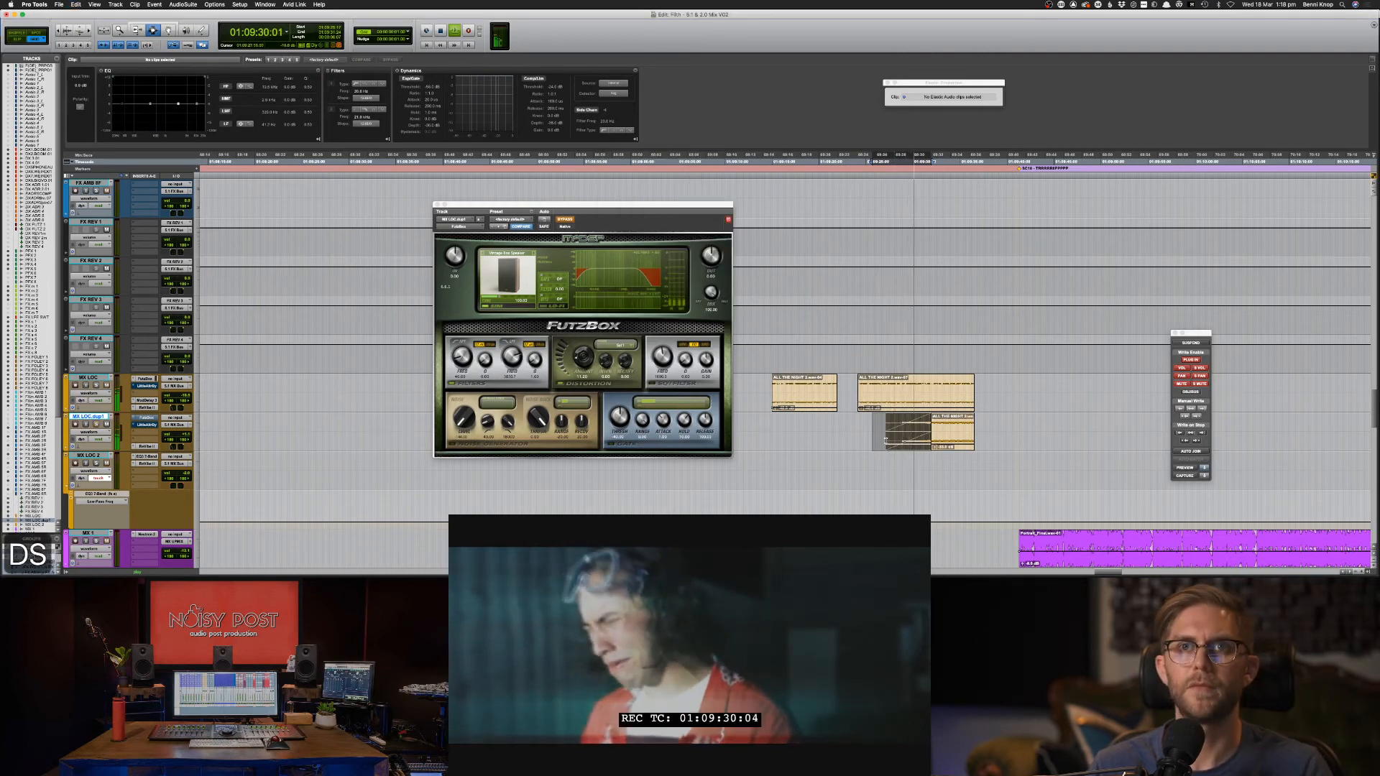
{"action": "left_click", "coordinate": [883, 435]}
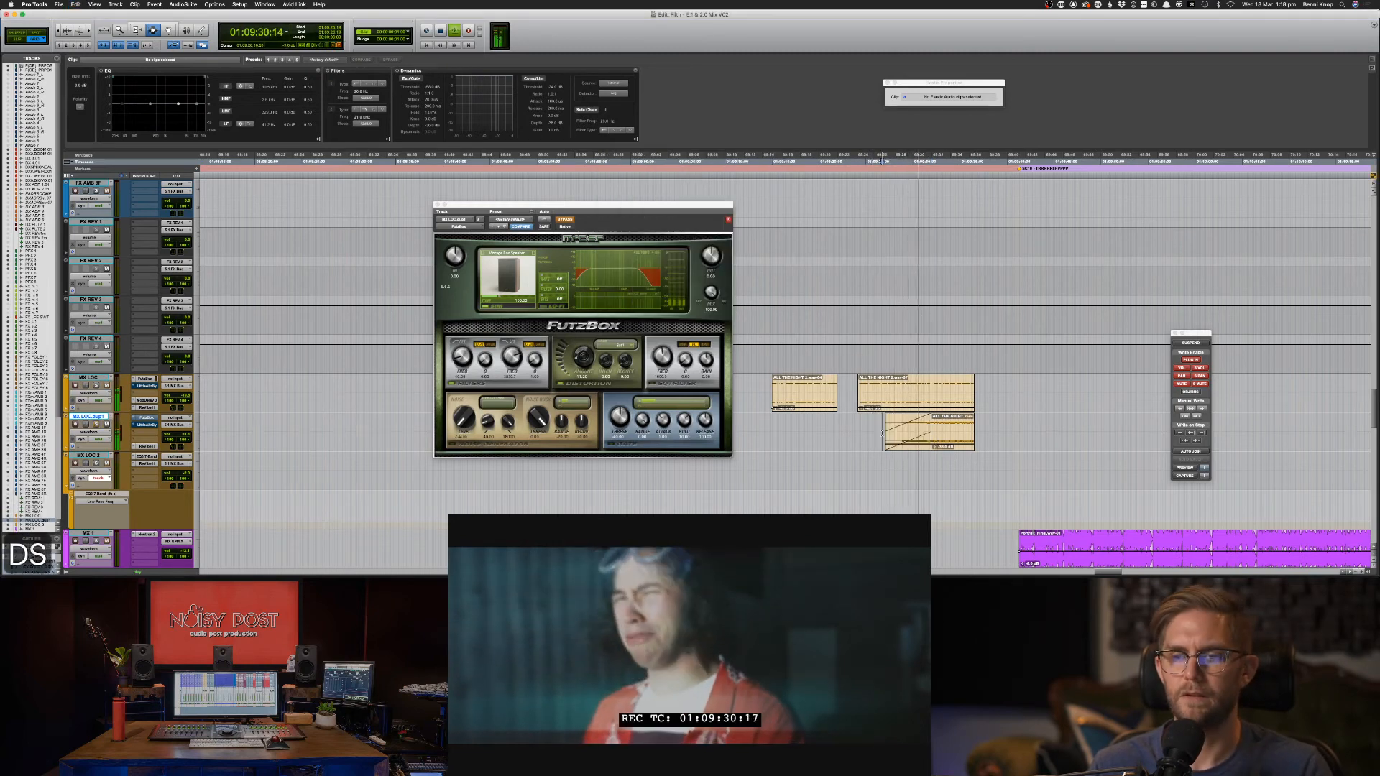
{"action": "double_click", "coordinate": [952, 431]}
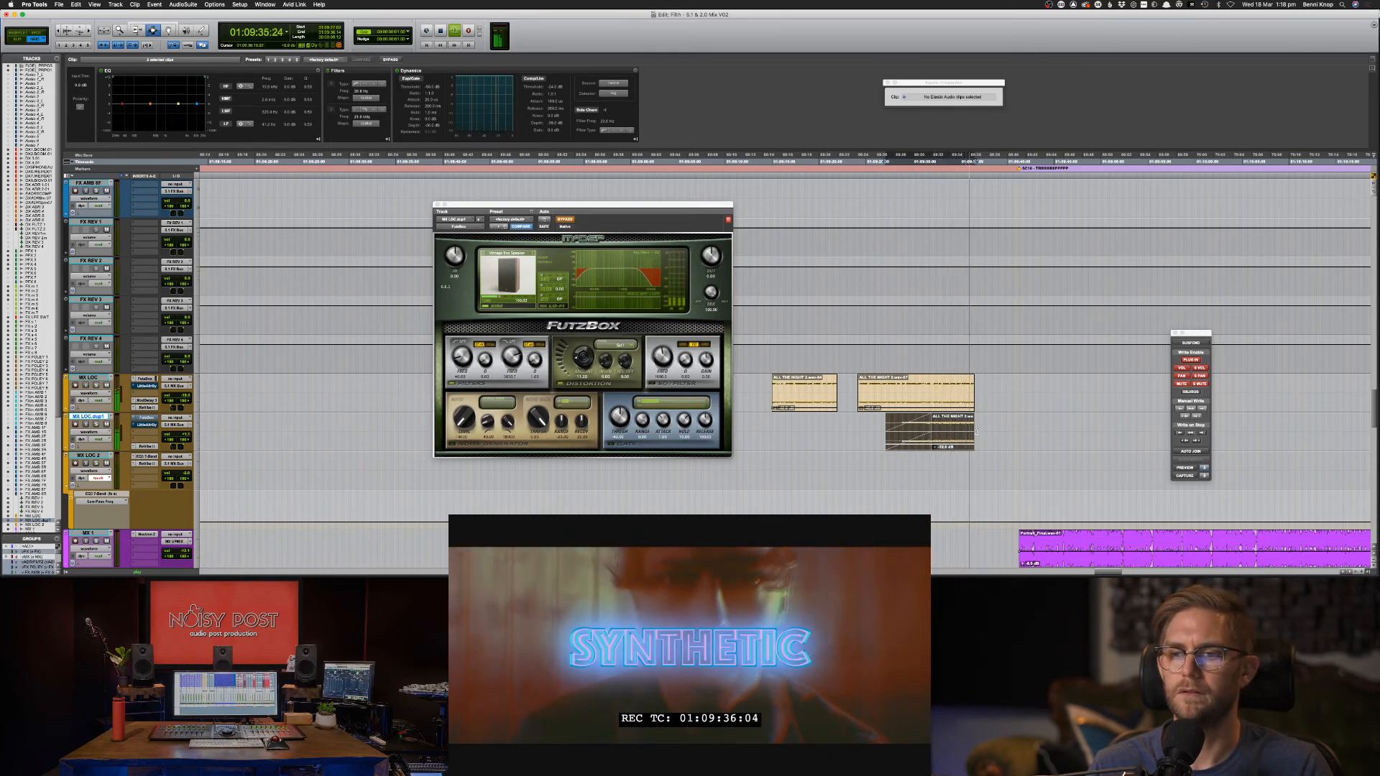
{"action": "left_click", "coordinate": [937, 406]}
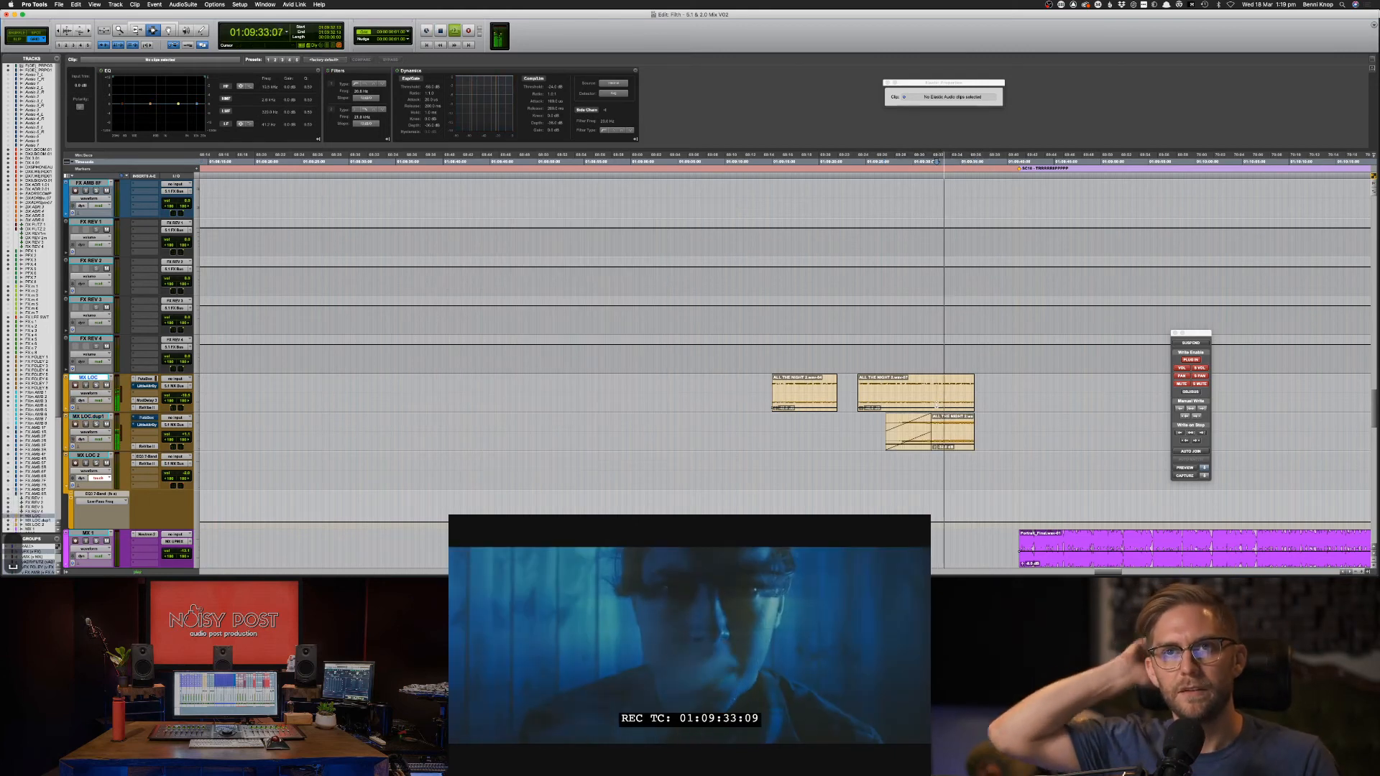
Play back the DX 6.WEIRD.01 dialogue clip and stop it with F8.
{"action": "key", "text": "space"}
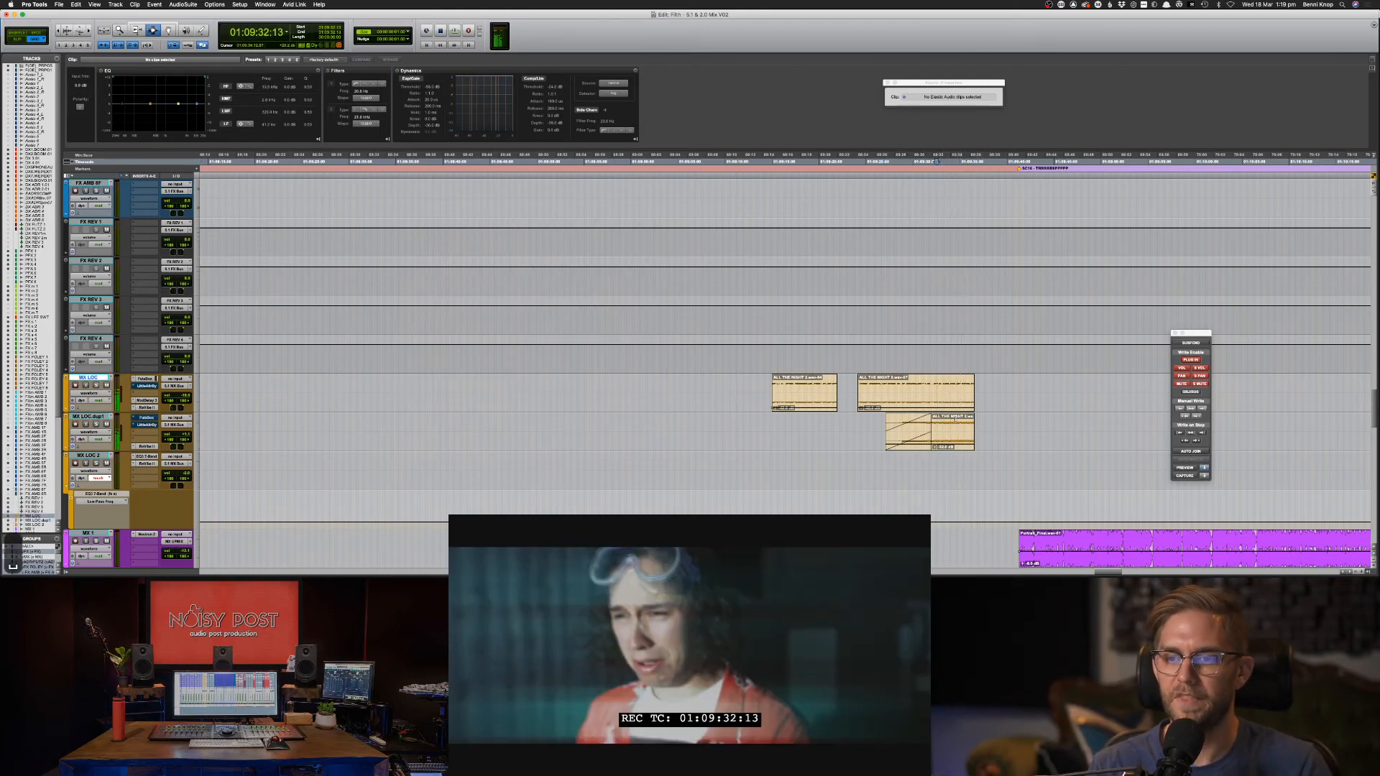
{"action": "scroll", "coordinate": [932, 408], "scroll_direction": "up", "scroll_amount": 15}
{"action": "scroll", "coordinate": [932, 408], "scroll_direction": "up", "scroll_amount": 10}
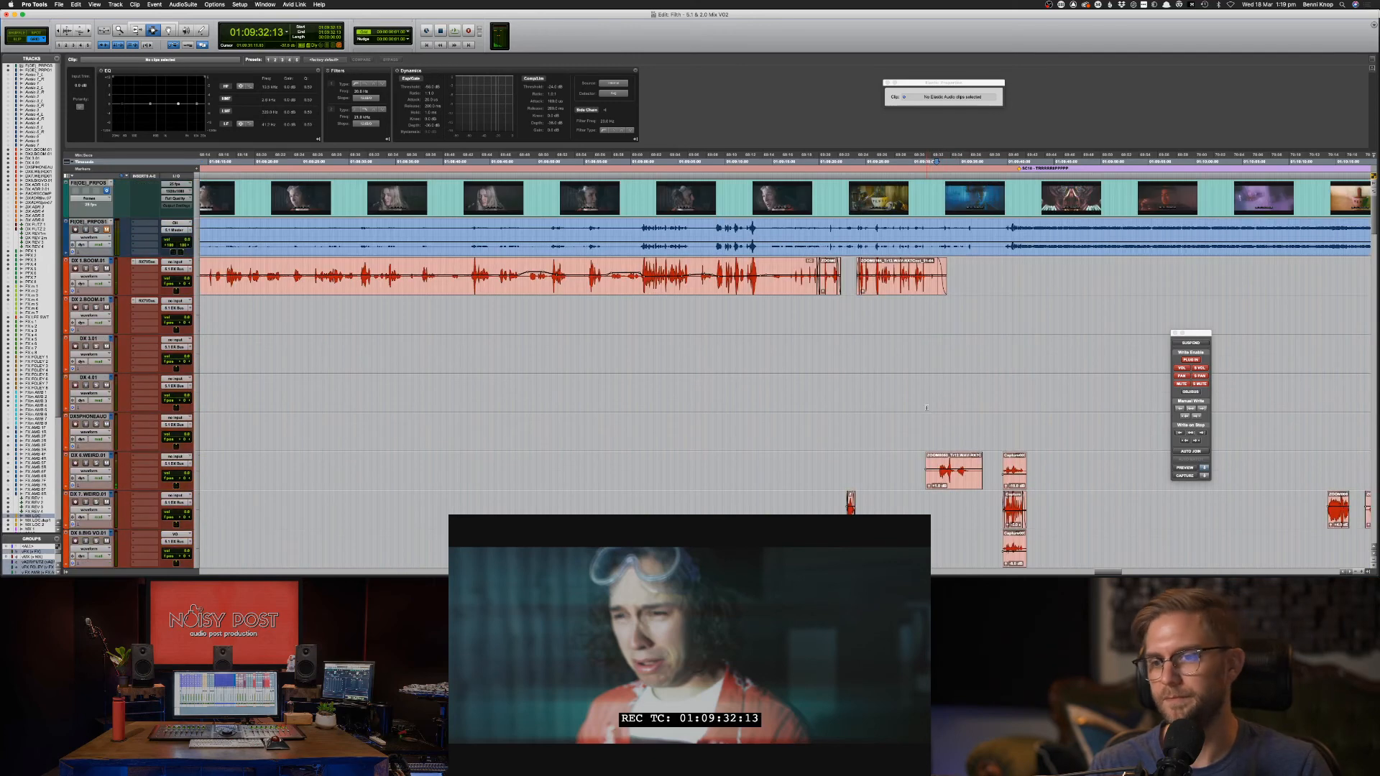
{"action": "left_click", "coordinate": [956, 474]}
{"action": "key", "text": "space"}
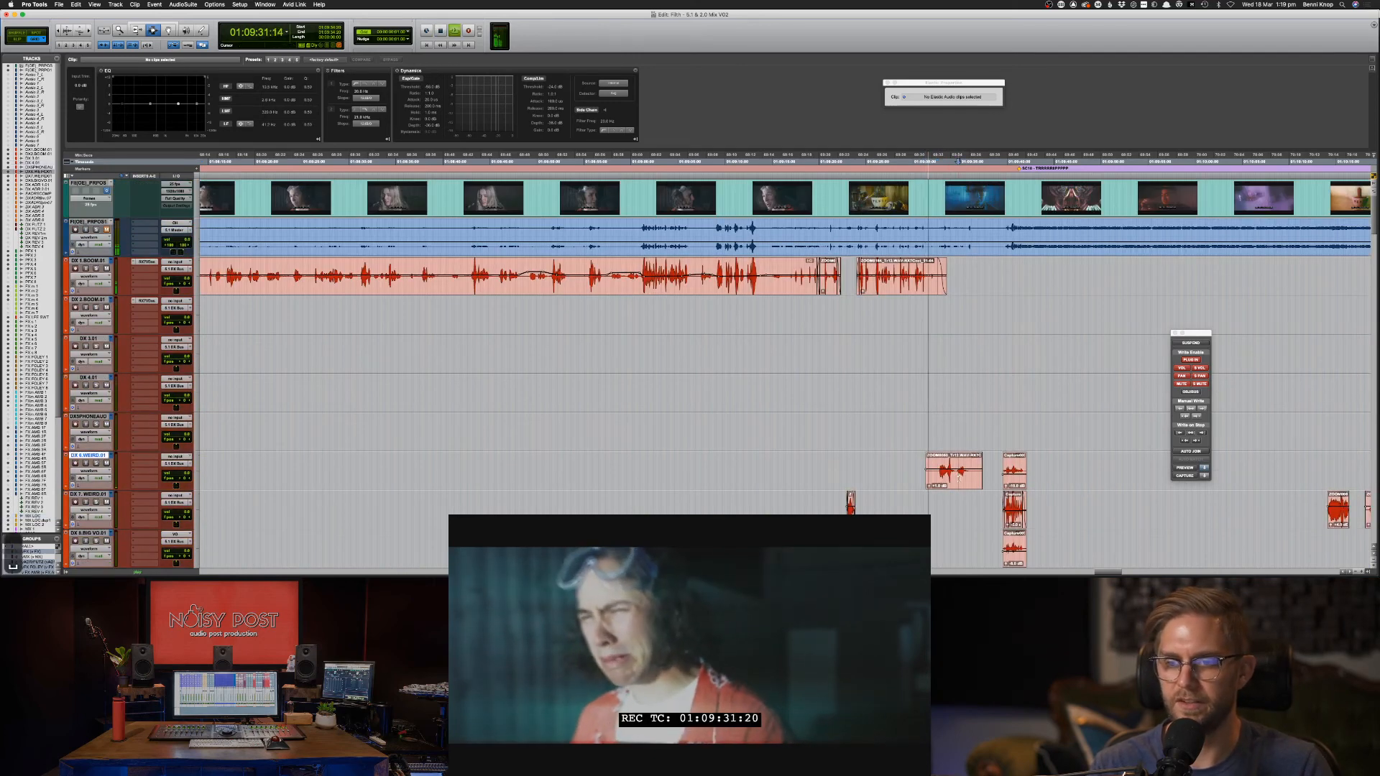
{"action": "key", "text": "F8"}
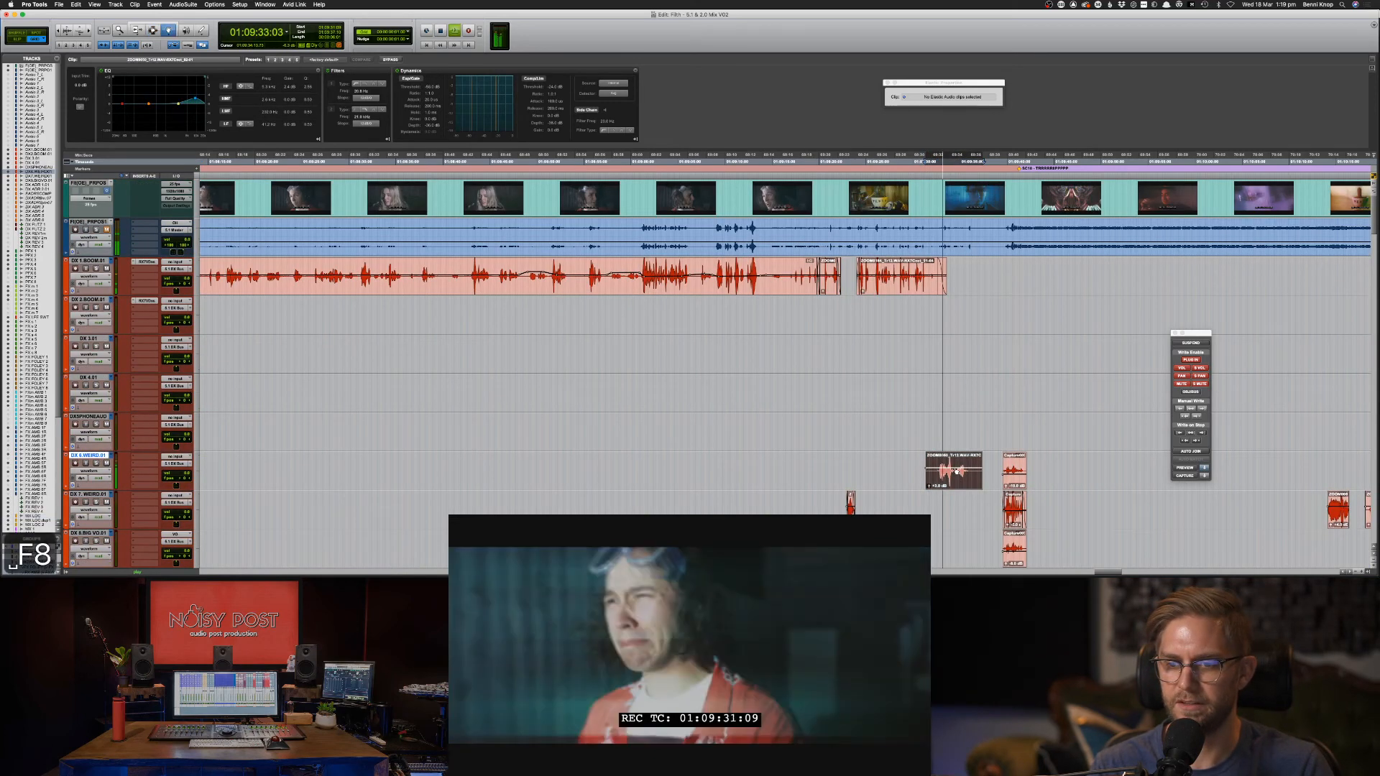
{"action": "key", "text": "space"}
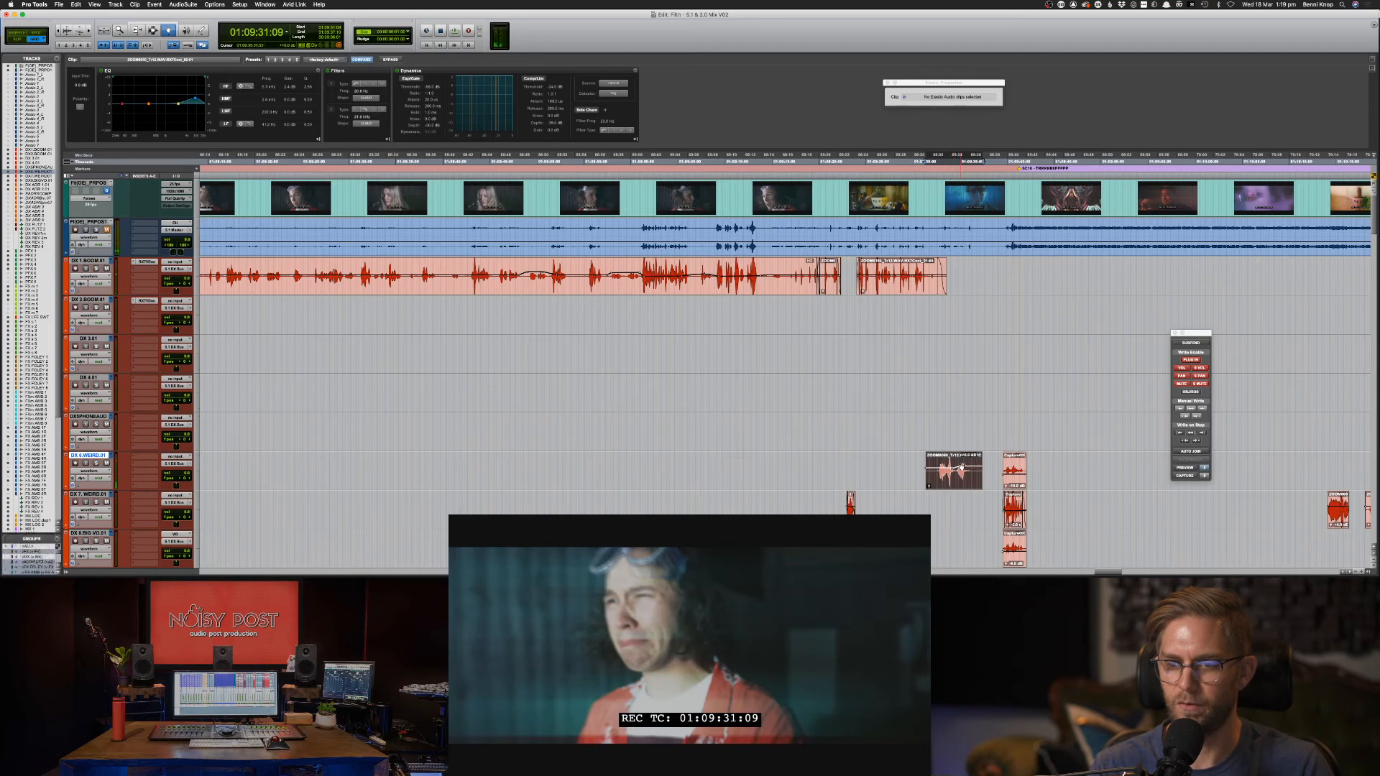
Scroll down to the MX LOC tracks and select the ALL THE NIGHT music clip.
{"action": "scroll", "coordinate": [974, 477], "scroll_direction": "down", "scroll_amount": 10}
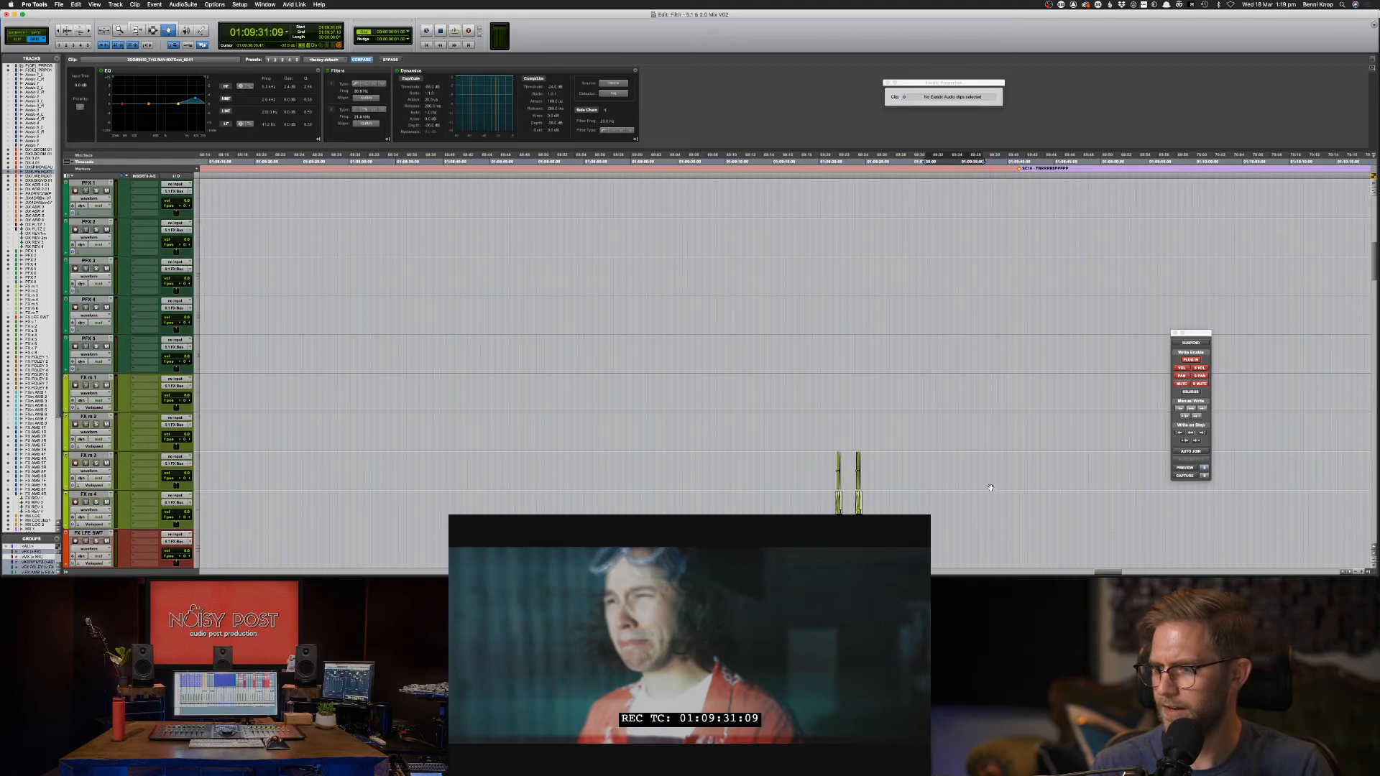
{"action": "scroll", "coordinate": [991, 488], "scroll_direction": "up", "scroll_amount": 10}
{"action": "scroll", "coordinate": [964, 492], "scroll_direction": "down", "scroll_amount": 15}
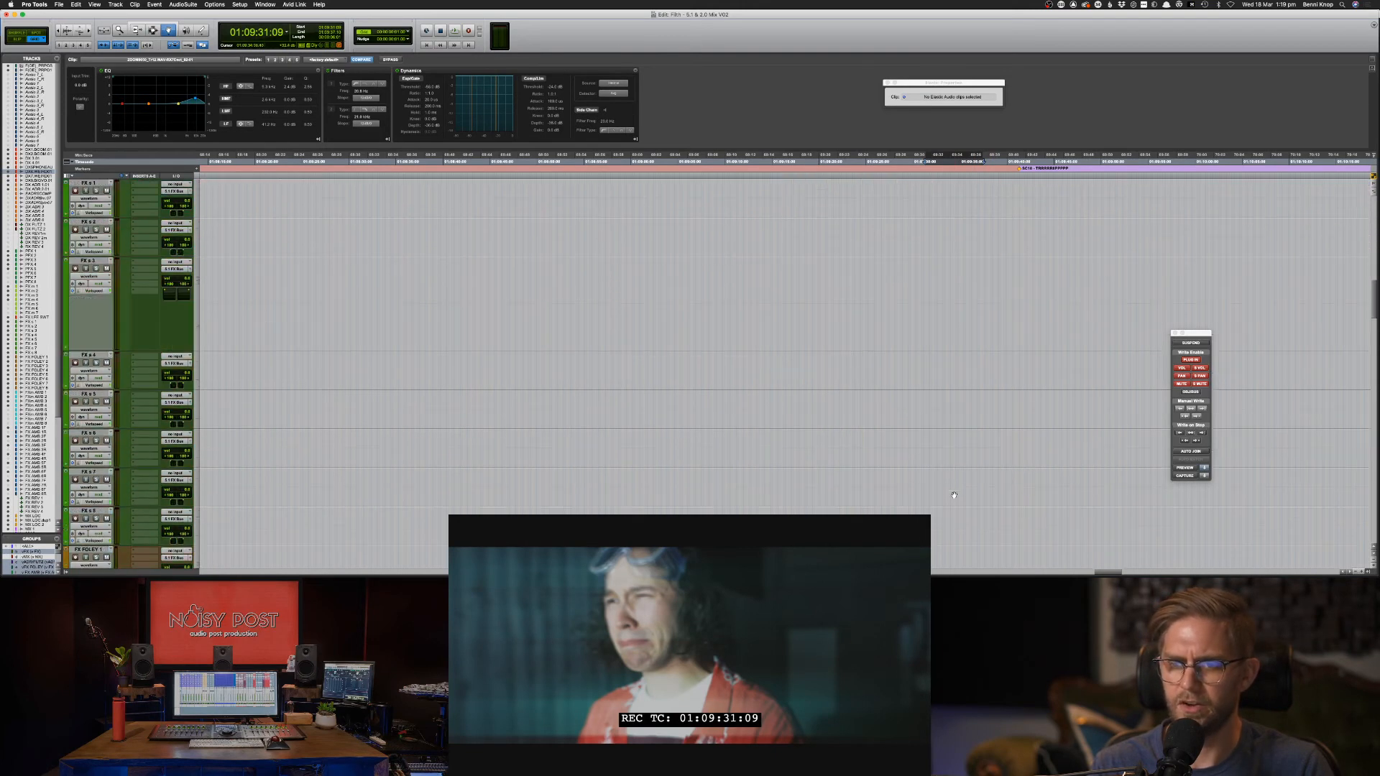
{"action": "scroll", "coordinate": [954, 495], "scroll_direction": "down", "scroll_amount": 10}
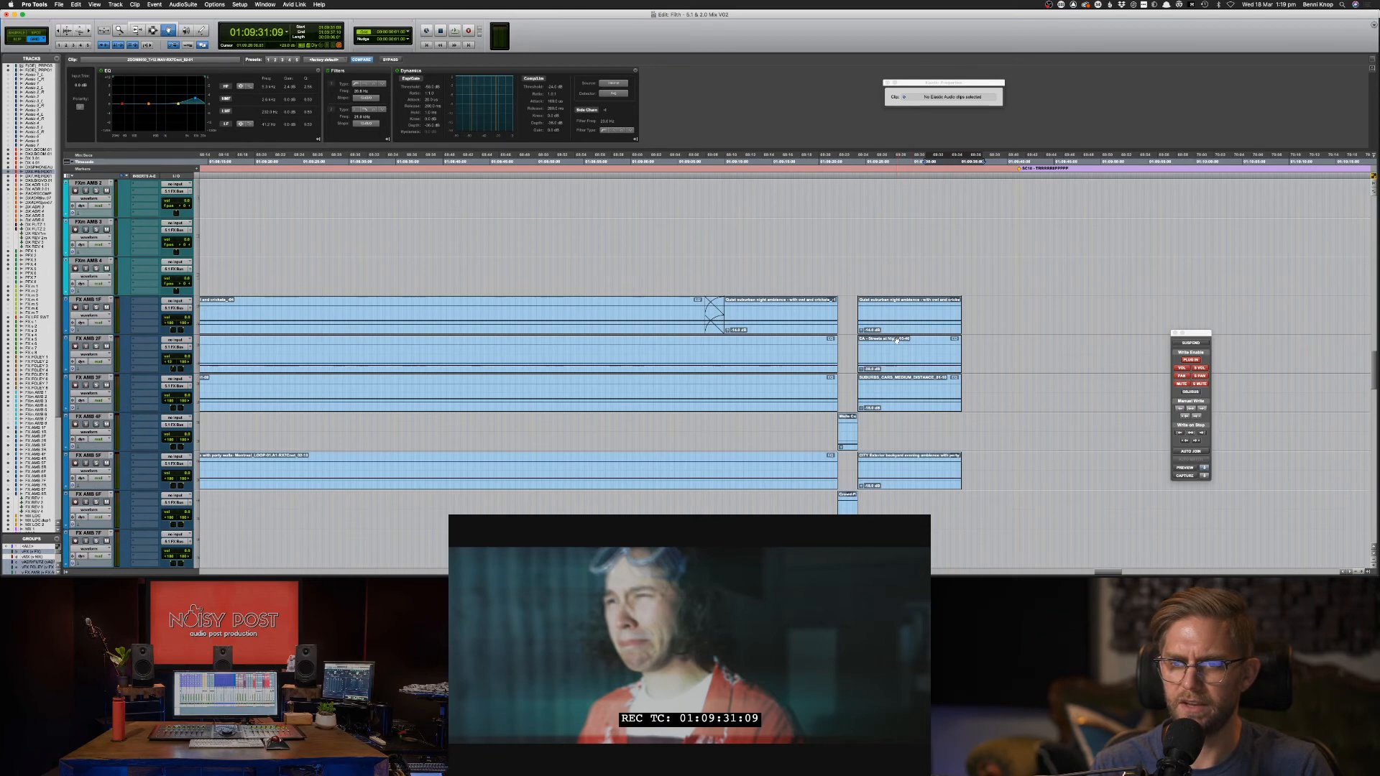
{"action": "scroll", "coordinate": [896, 341], "scroll_direction": "down", "scroll_amount": 10}
{"action": "left_click", "coordinate": [926, 238]}
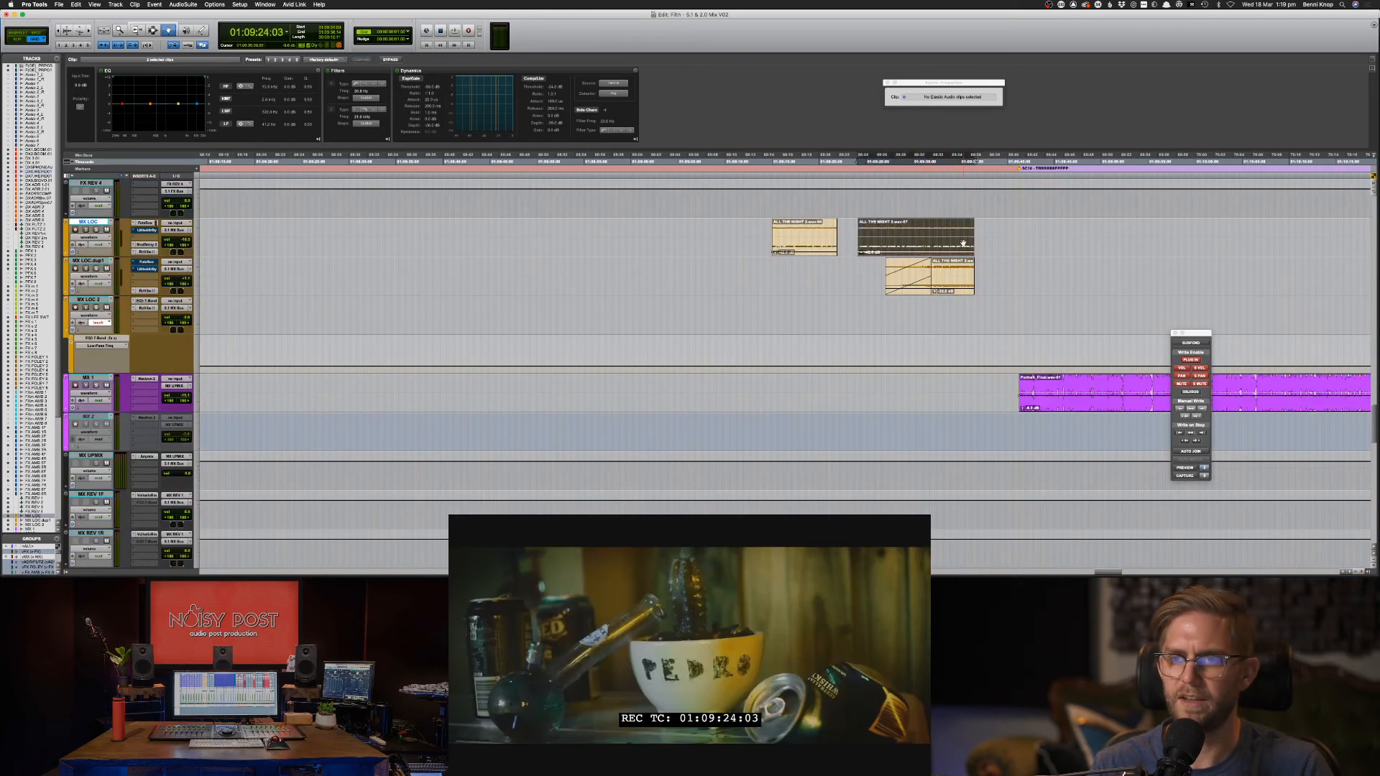
Check the MX LOC track's Elastic Audio mode and the music clips' TCE factor.
{"action": "right_click", "coordinate": [963, 244]}
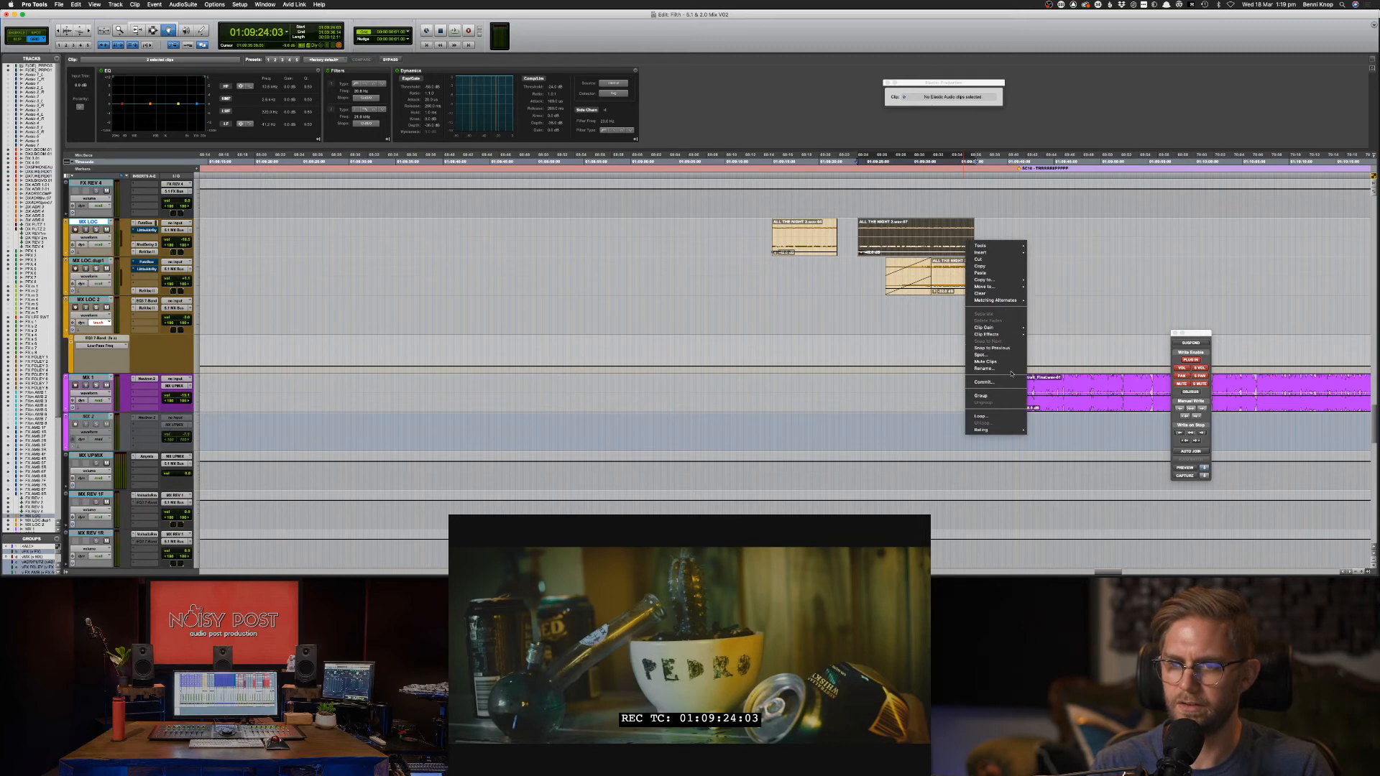
{"action": "left_click", "coordinate": [732, 268]}
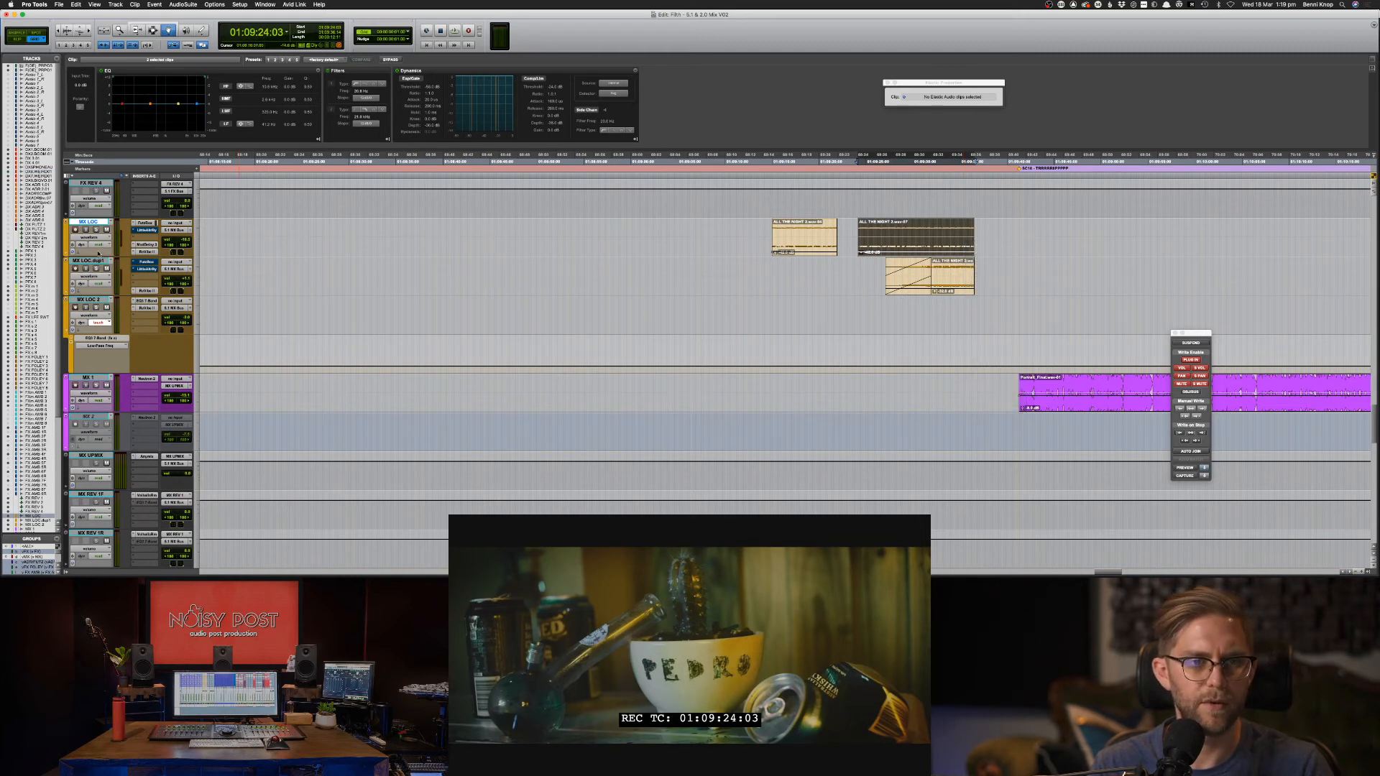
{"action": "left_click", "coordinate": [79, 252]}
{"action": "left_click", "coordinate": [98, 291]}
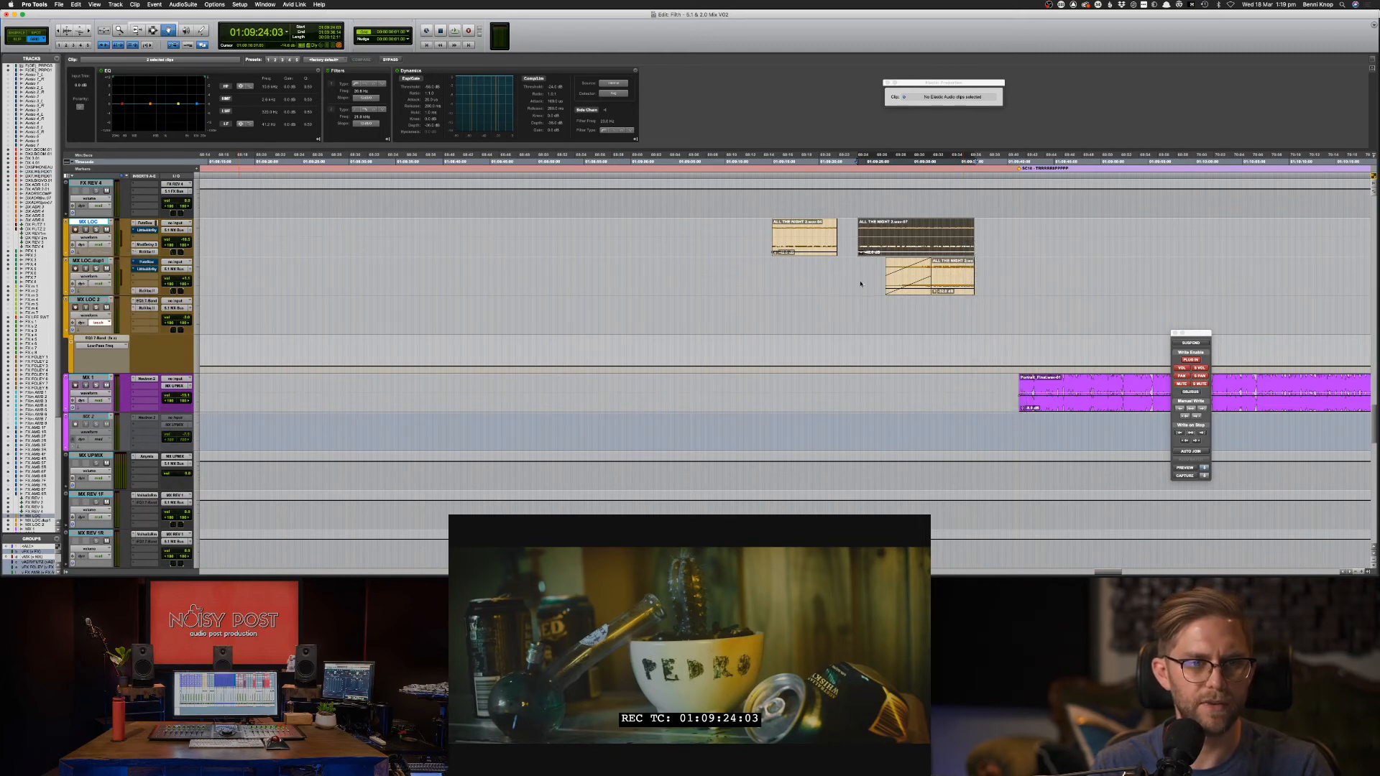
{"action": "right_click", "coordinate": [927, 230]}
{"action": "left_click", "coordinate": [931, 107]}
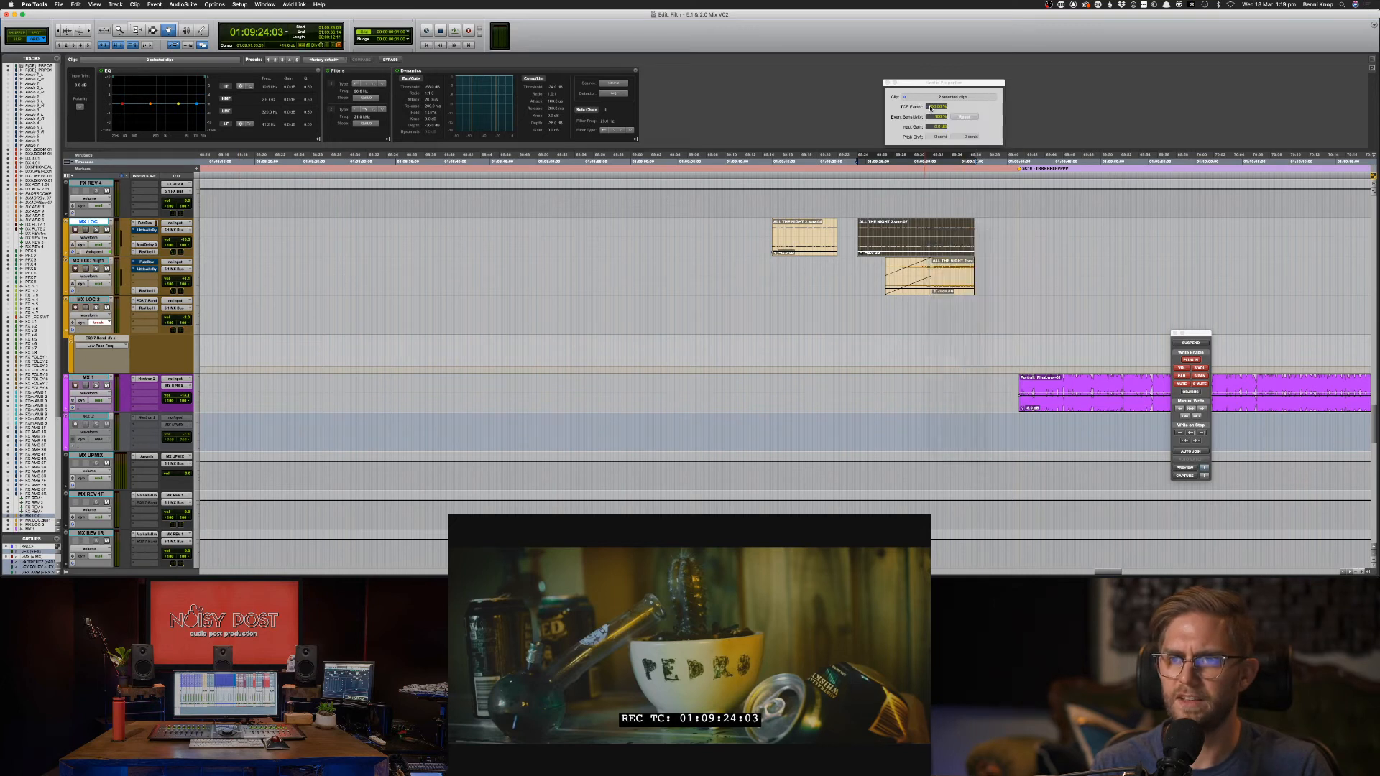
{"action": "left_click", "coordinate": [932, 107]}
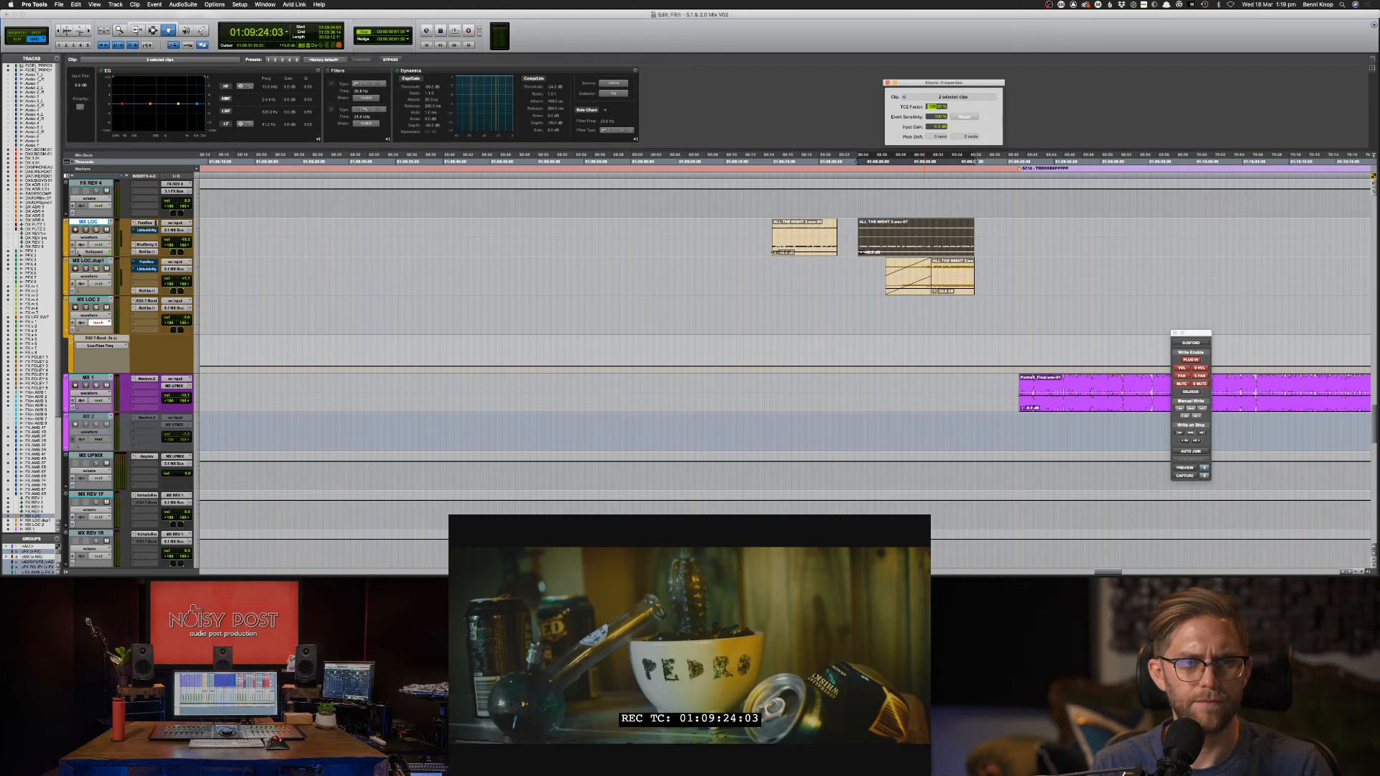
Set the MX LOC Elastic Audio mode to None - Disable Elastic Audio and play back the music.
{"action": "left_click", "coordinate": [79, 253]}
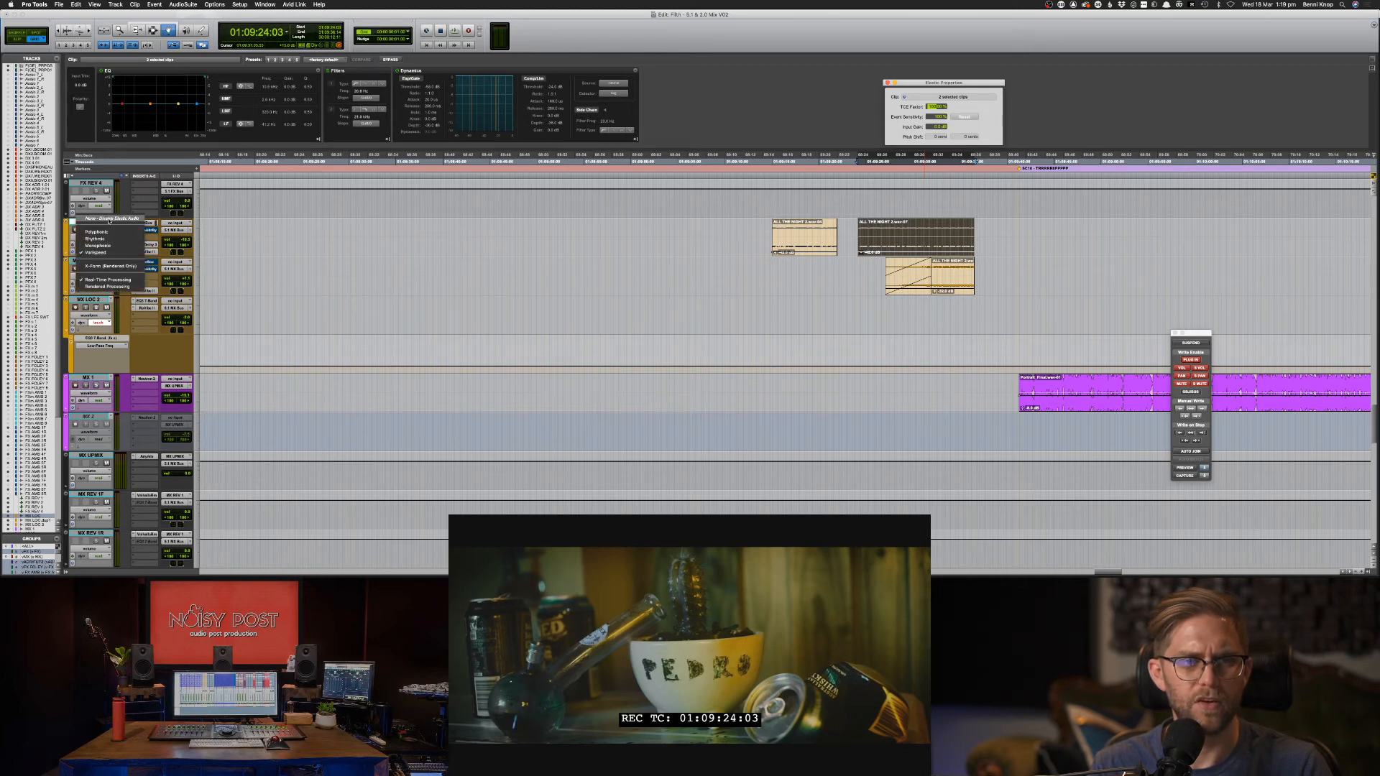
{"action": "left_click", "coordinate": [125, 220]}
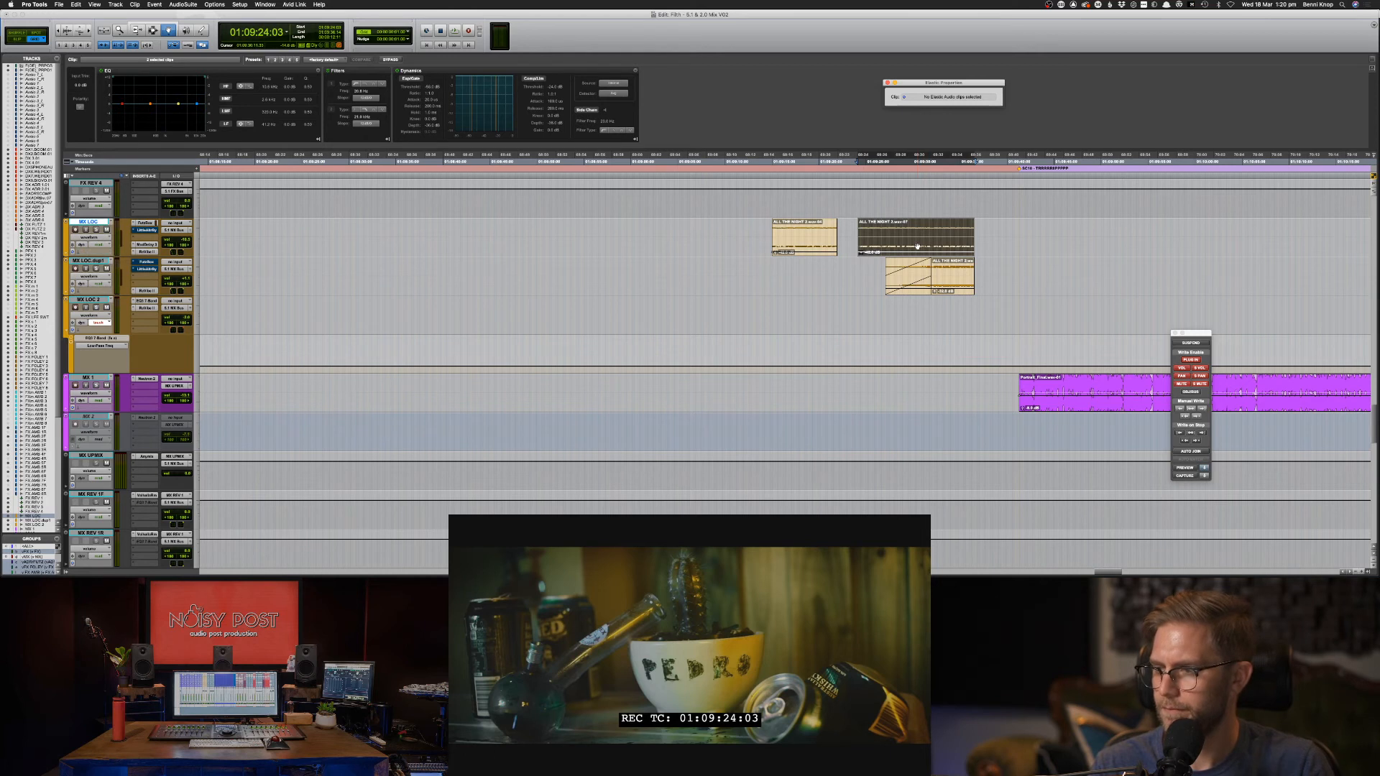
{"action": "key", "text": "space"}
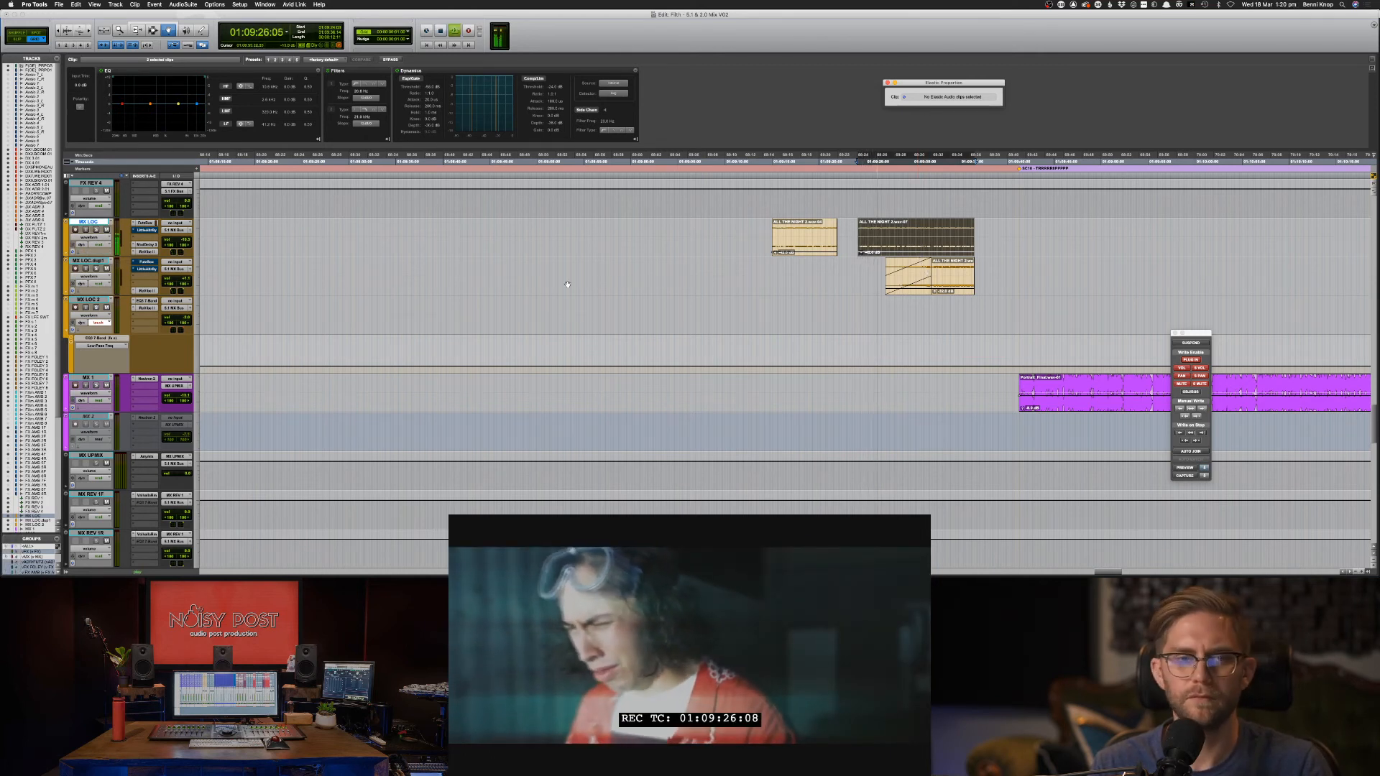
In the Mix window, enable automation for Little AlterBoy's Formant and Drive parameters.
{"action": "key", "text": "super+equal"}
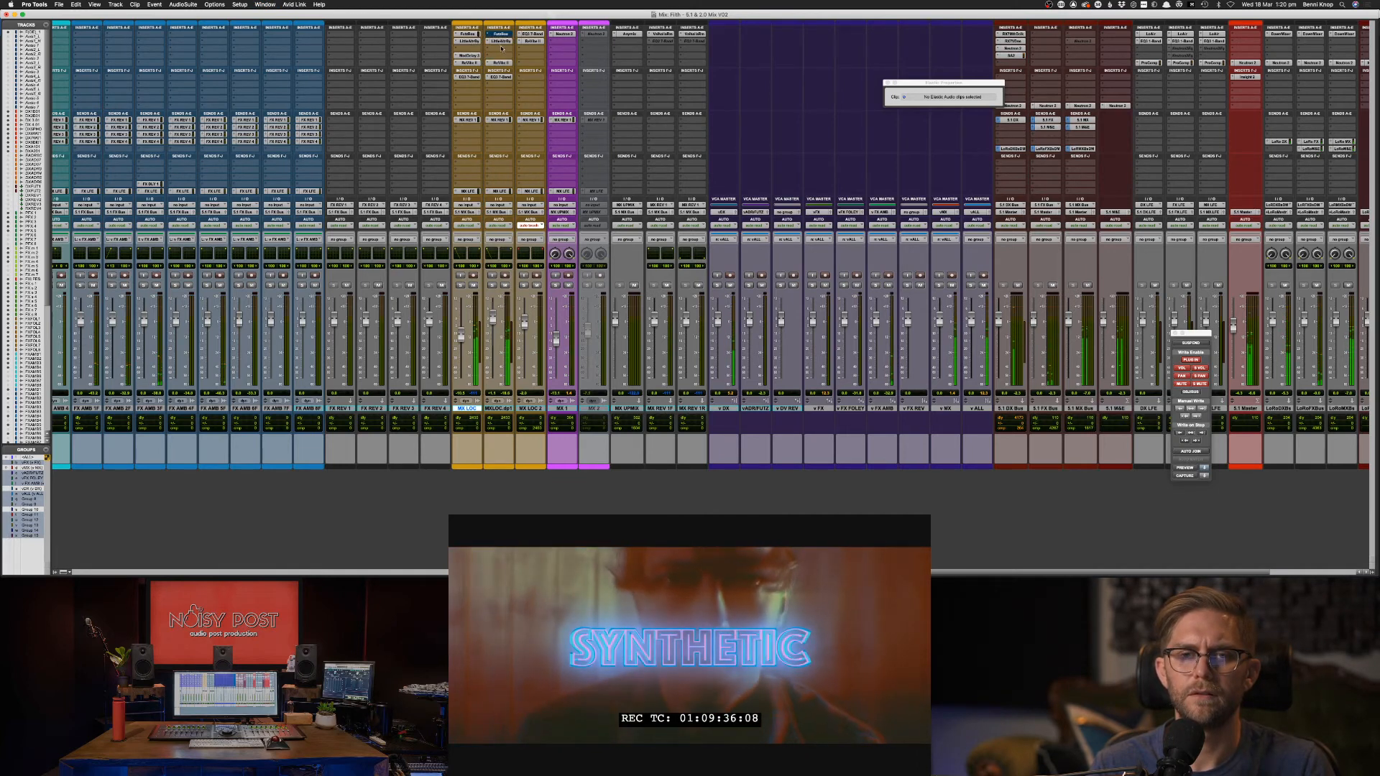
{"action": "key", "text": "super+equal"}
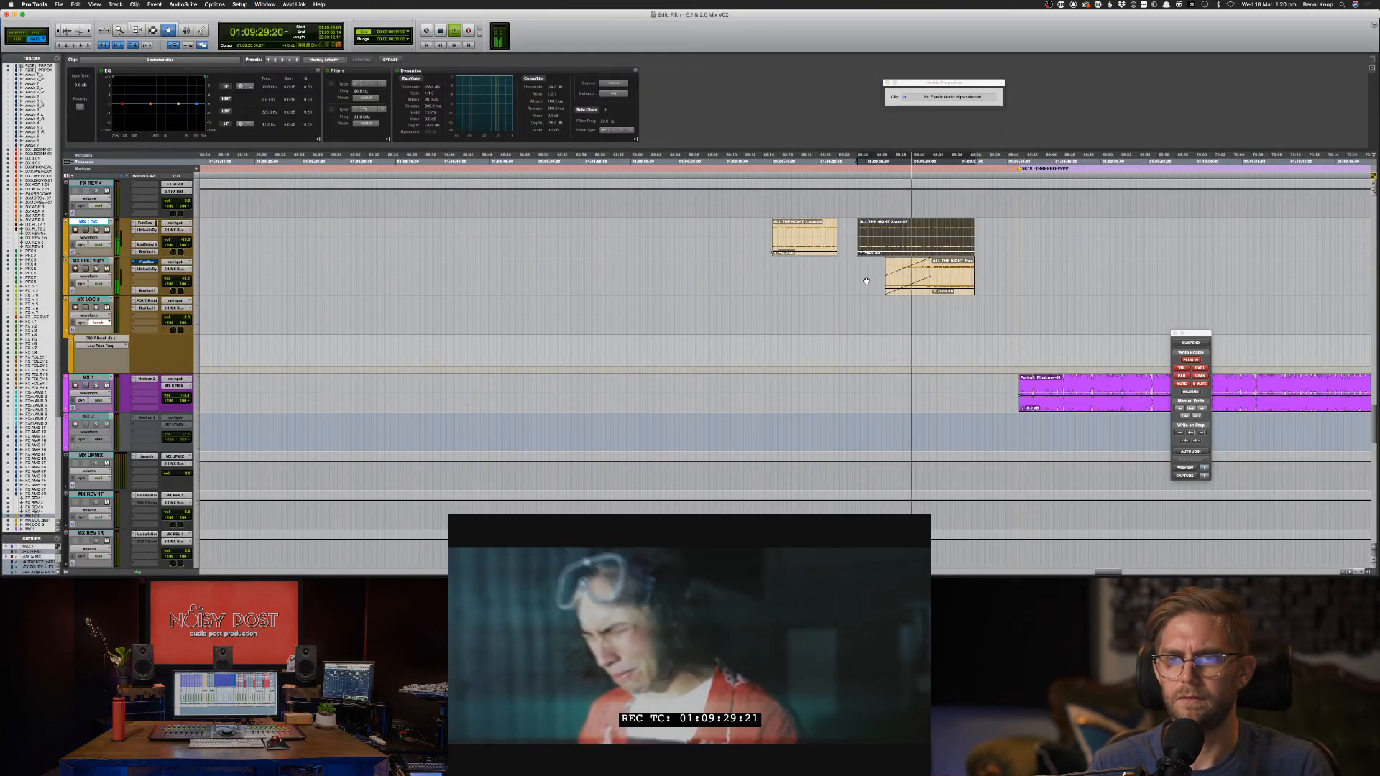
{"action": "key", "text": "super+equal"}
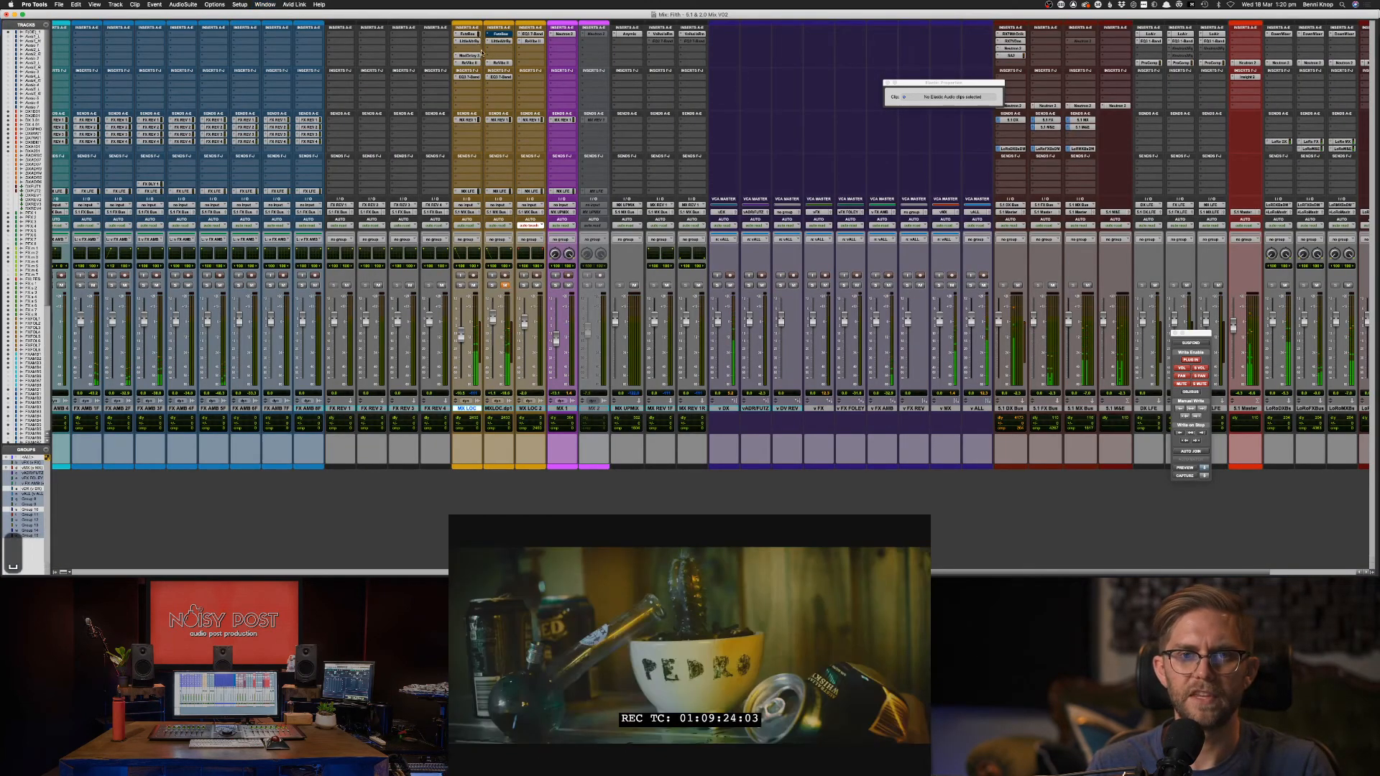
{"action": "left_click", "coordinate": [474, 41]}
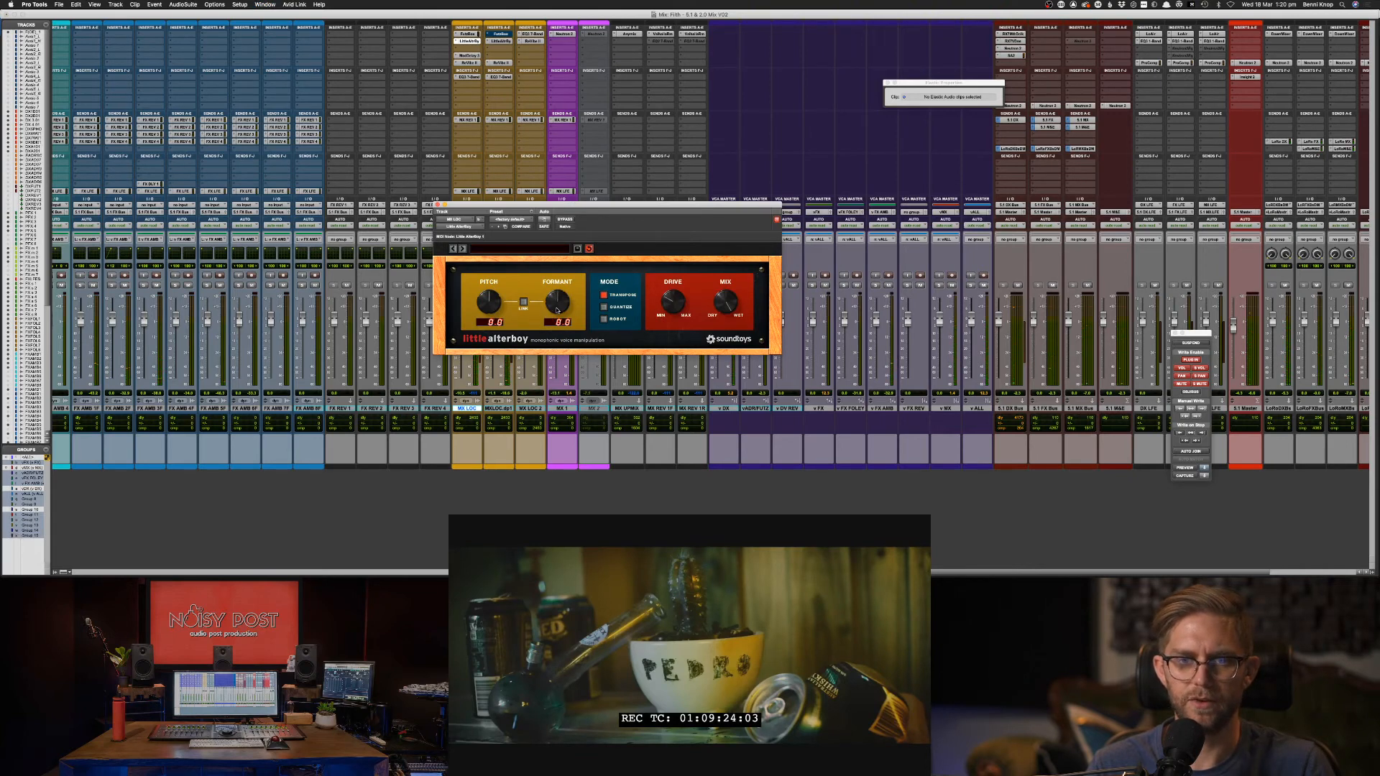
{"action": "left_click", "coordinate": [546, 220]}
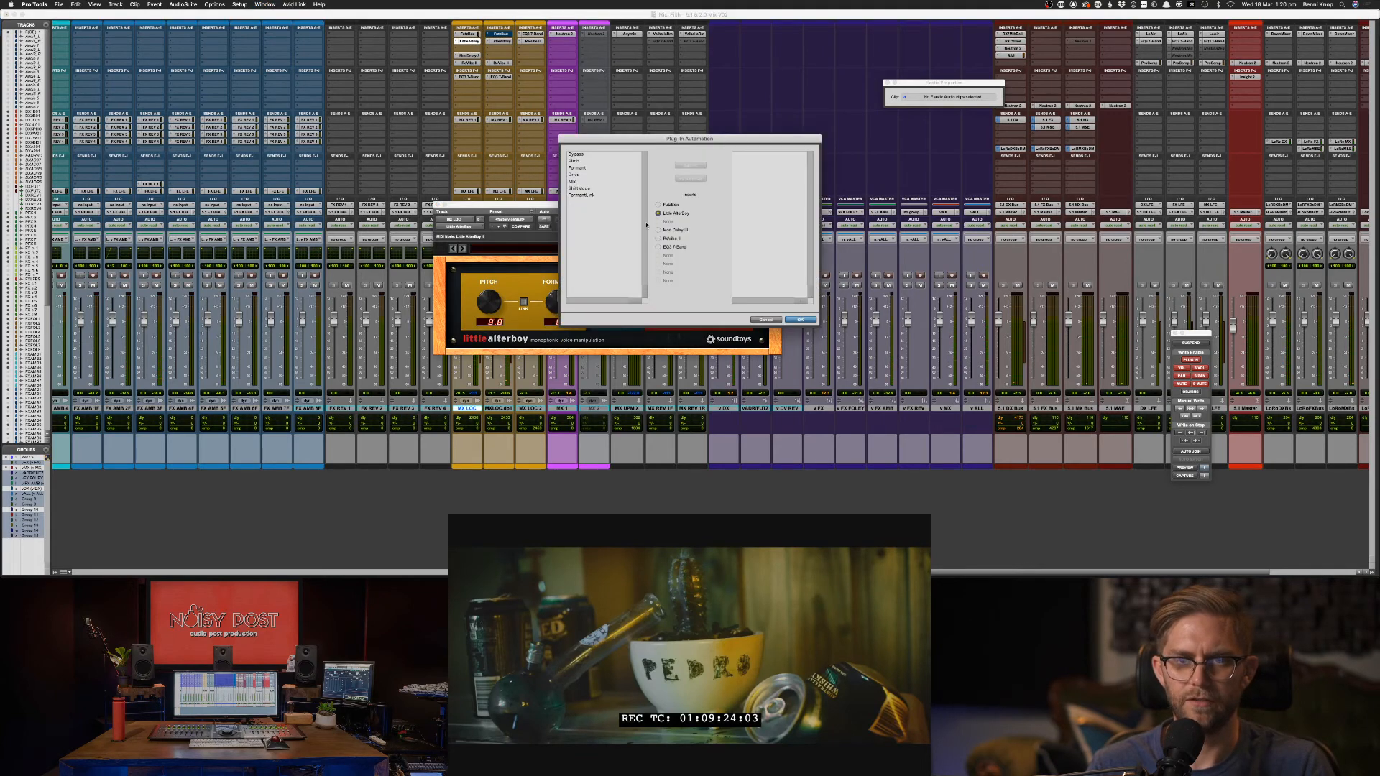
{"action": "left_click", "coordinate": [589, 167]}
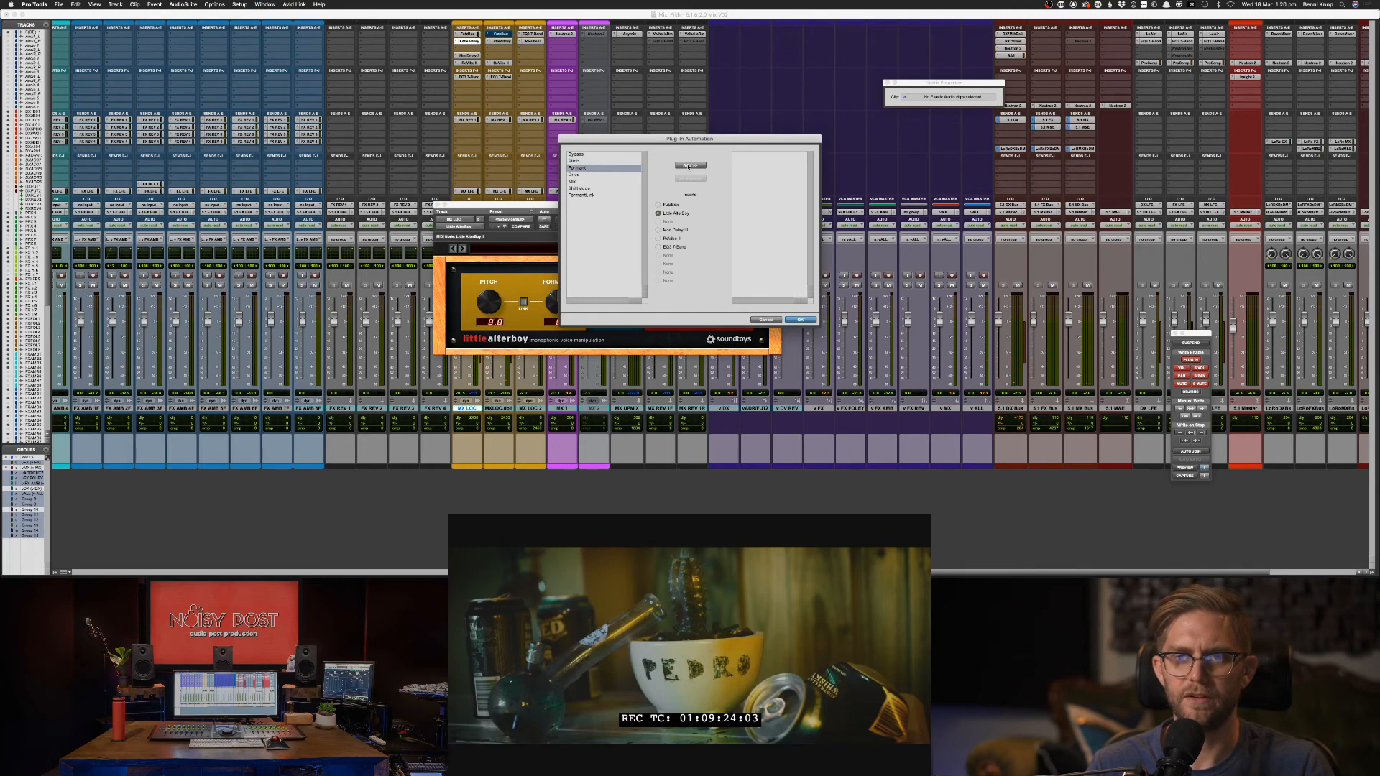
{"action": "left_click", "coordinate": [598, 174], "text": "shift"}
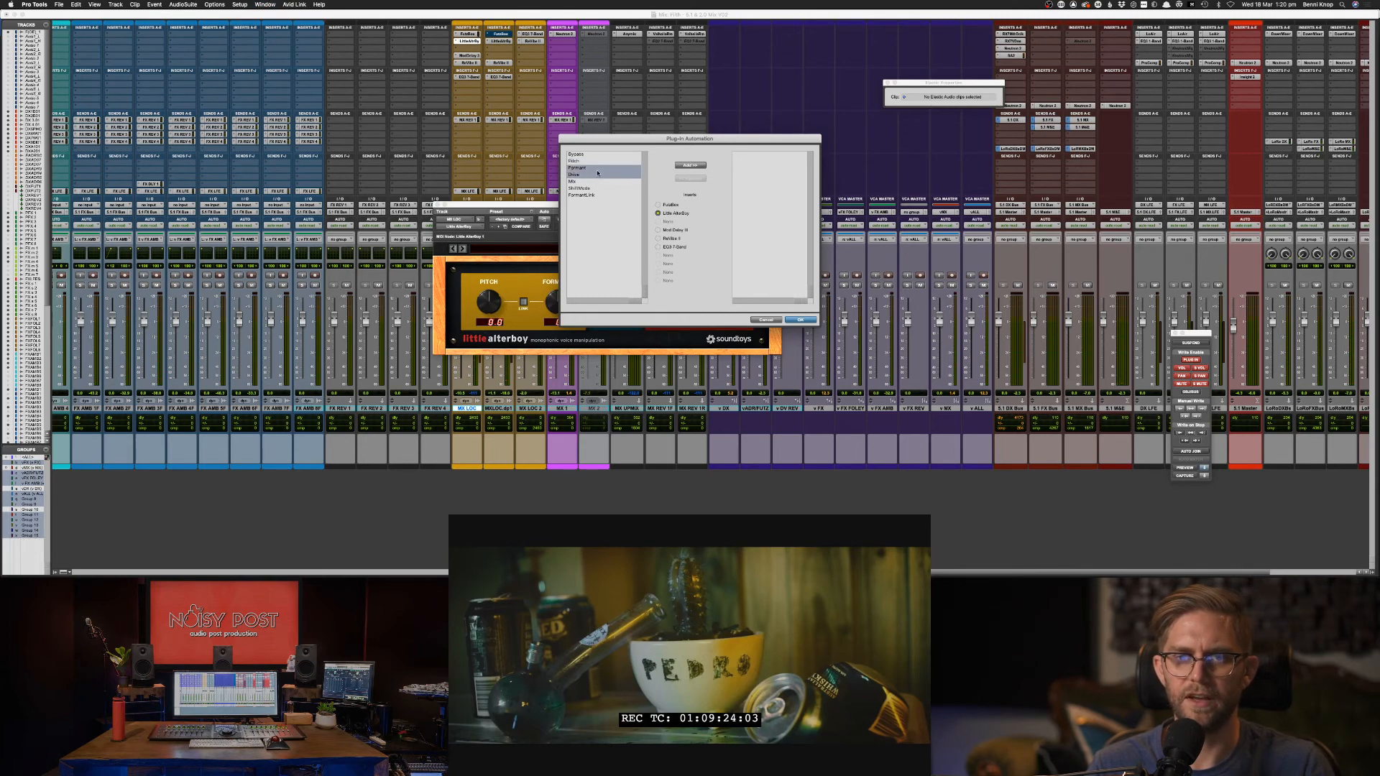
{"action": "left_click", "coordinate": [684, 167]}
{"action": "left_click", "coordinate": [802, 319]}
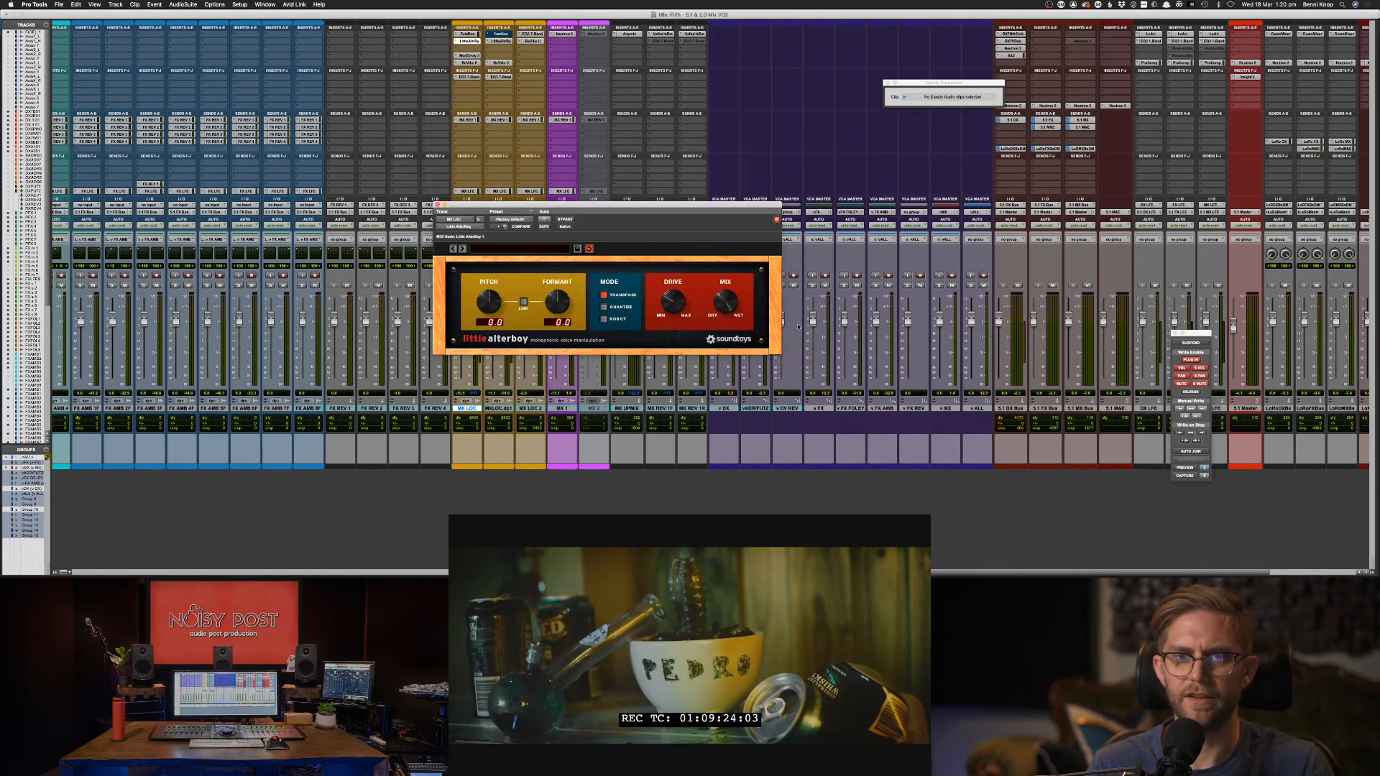
Return to the Edit window, zoom in, and move the AlterBoy window clear of the music clips.
{"action": "key", "text": "super+equal"}
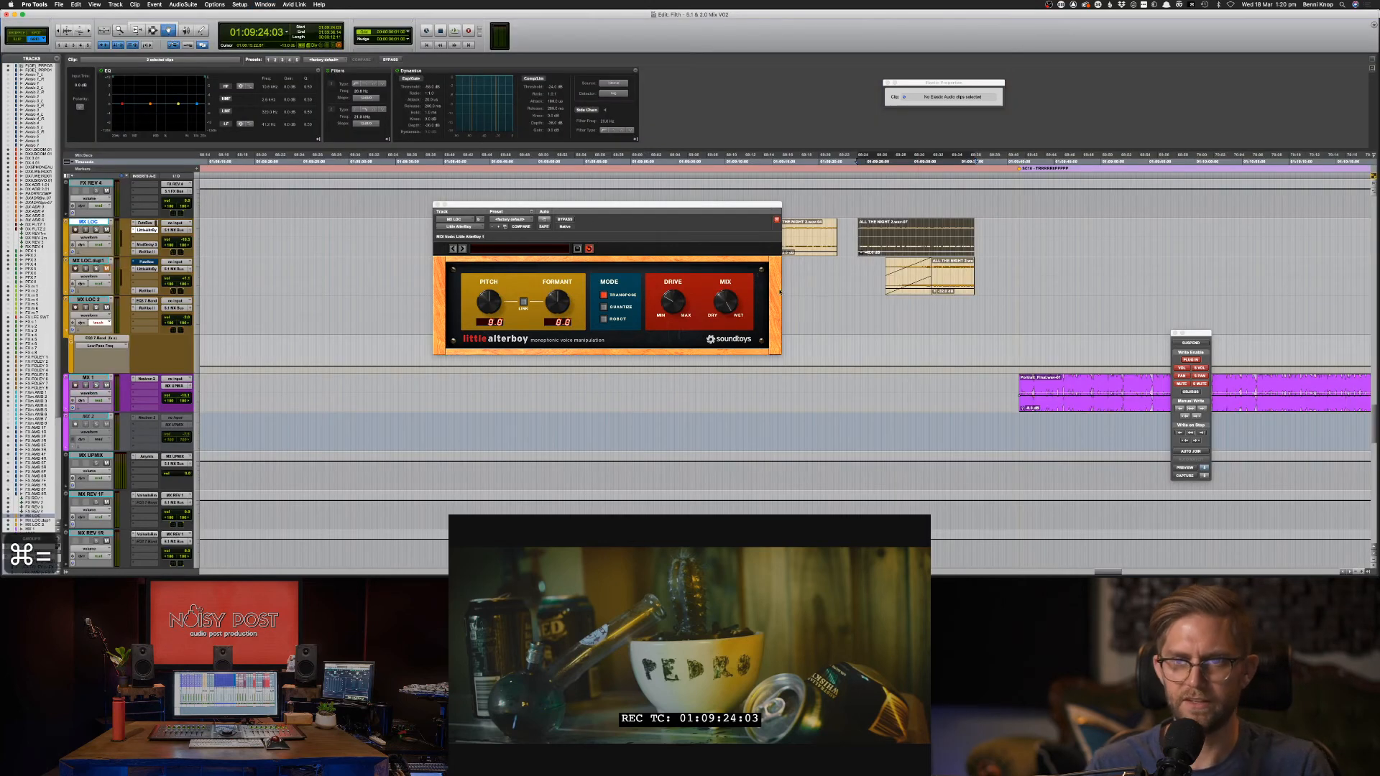
{"action": "key", "text": "super+bracketright"}
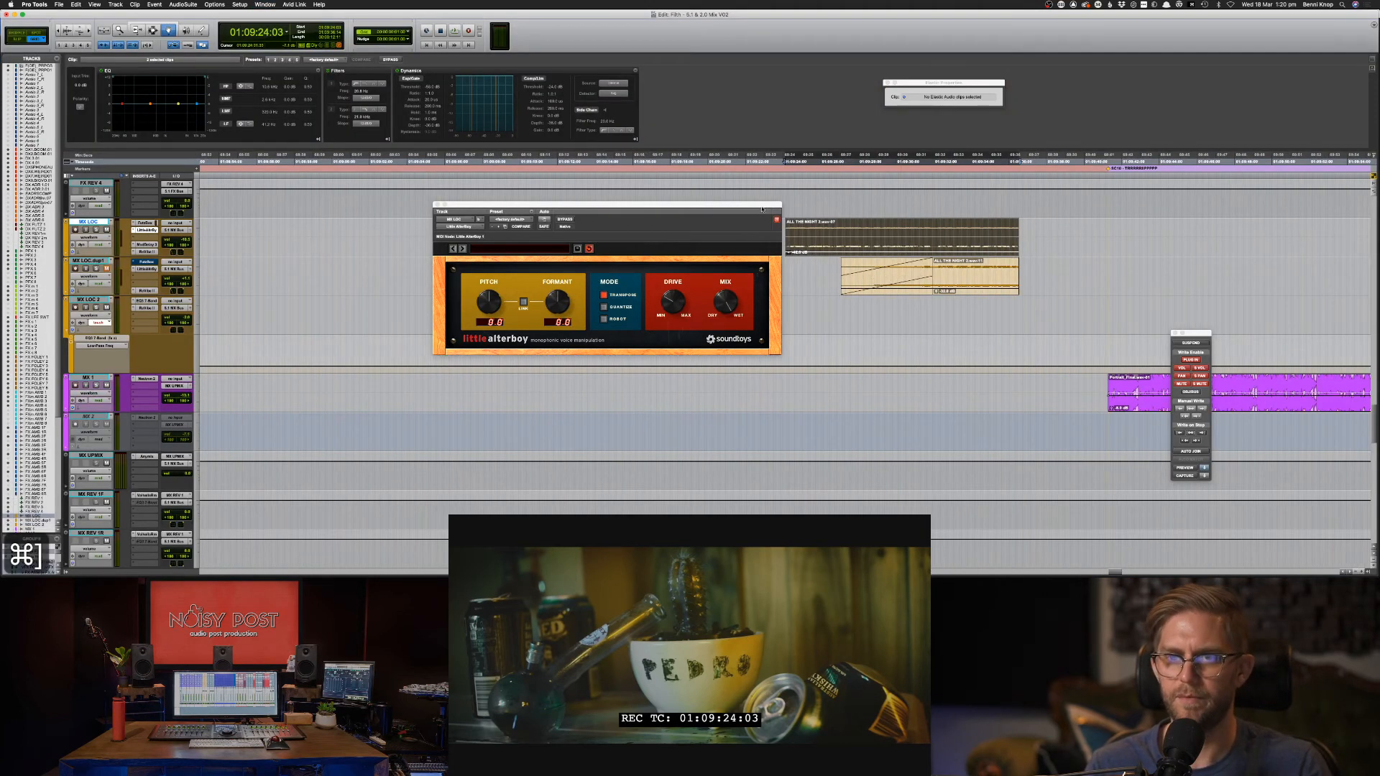
{"action": "left_click_drag", "start_coordinate": [762, 209], "coordinate": [657, 209]}
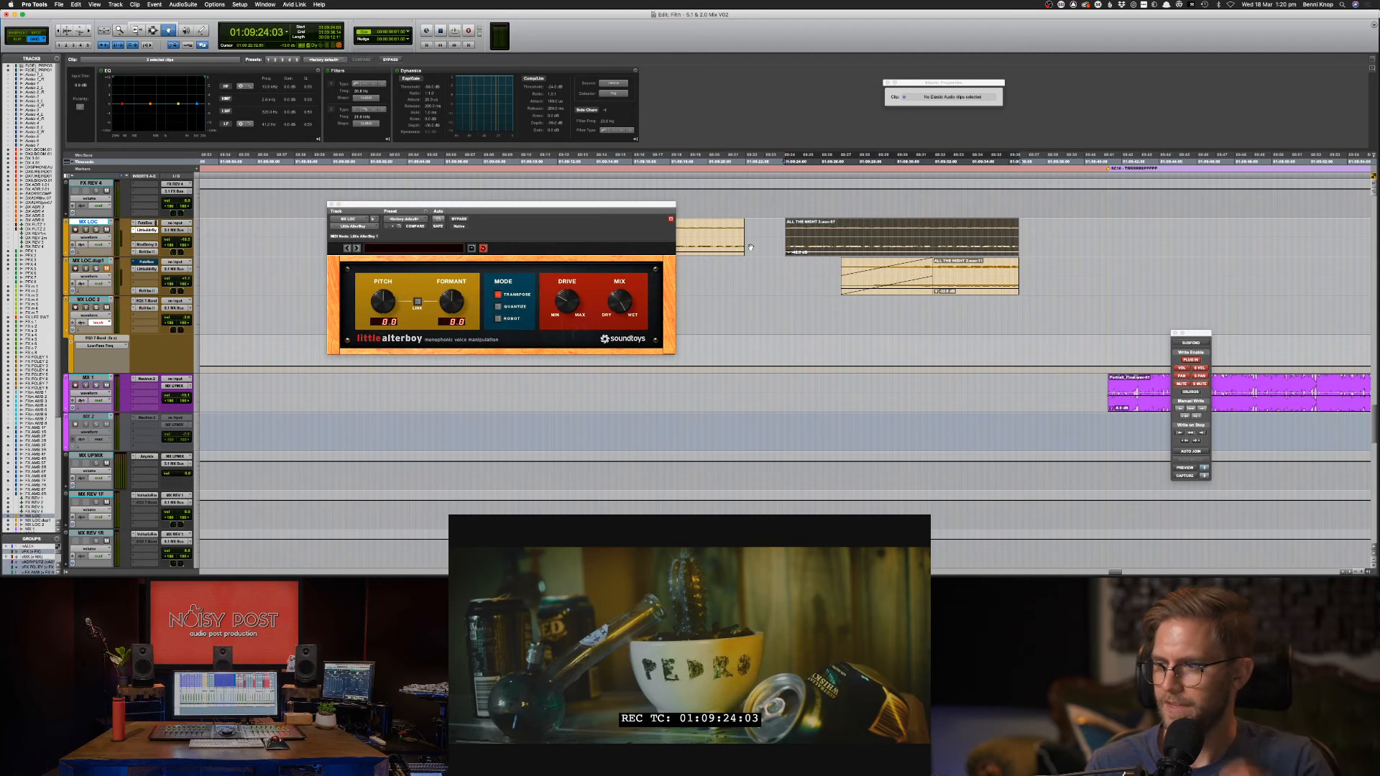
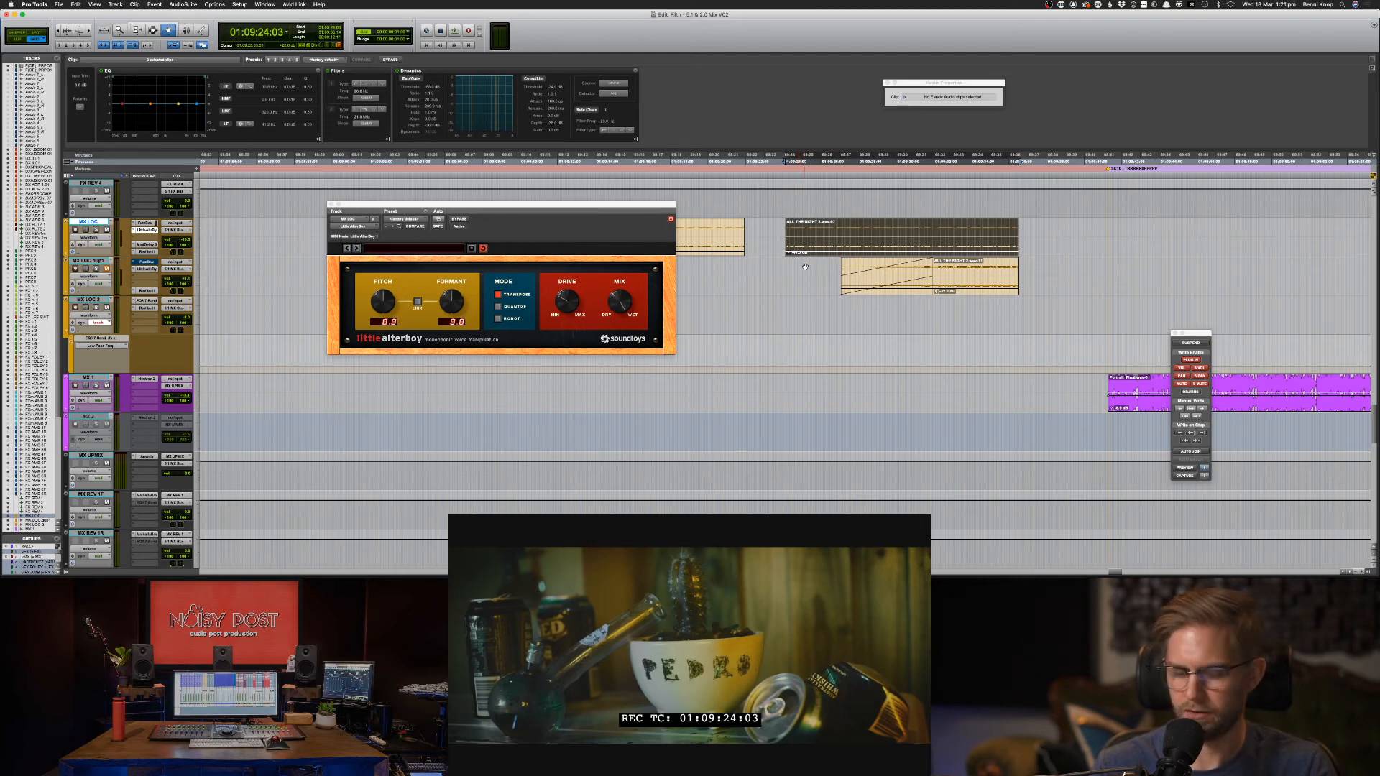
Type a short search term in another application, then return to Pro Tools.
{"action": "key", "text": "super+Tab"}
{"action": "key", "text": "super+Tab"}
{"action": "key", "text": "super+Tab"}
{"action": "key", "text": "super+Tab"}
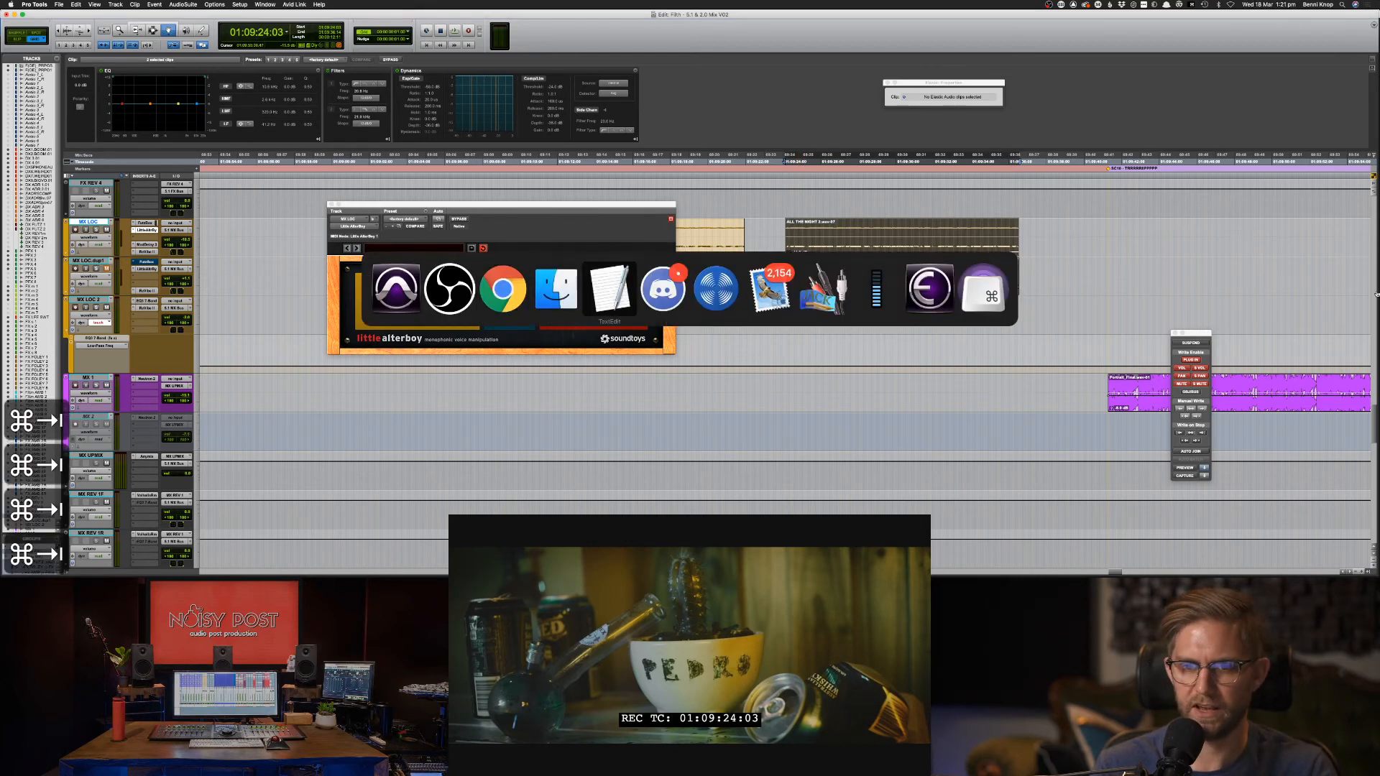
{"action": "key", "text": "Return"}
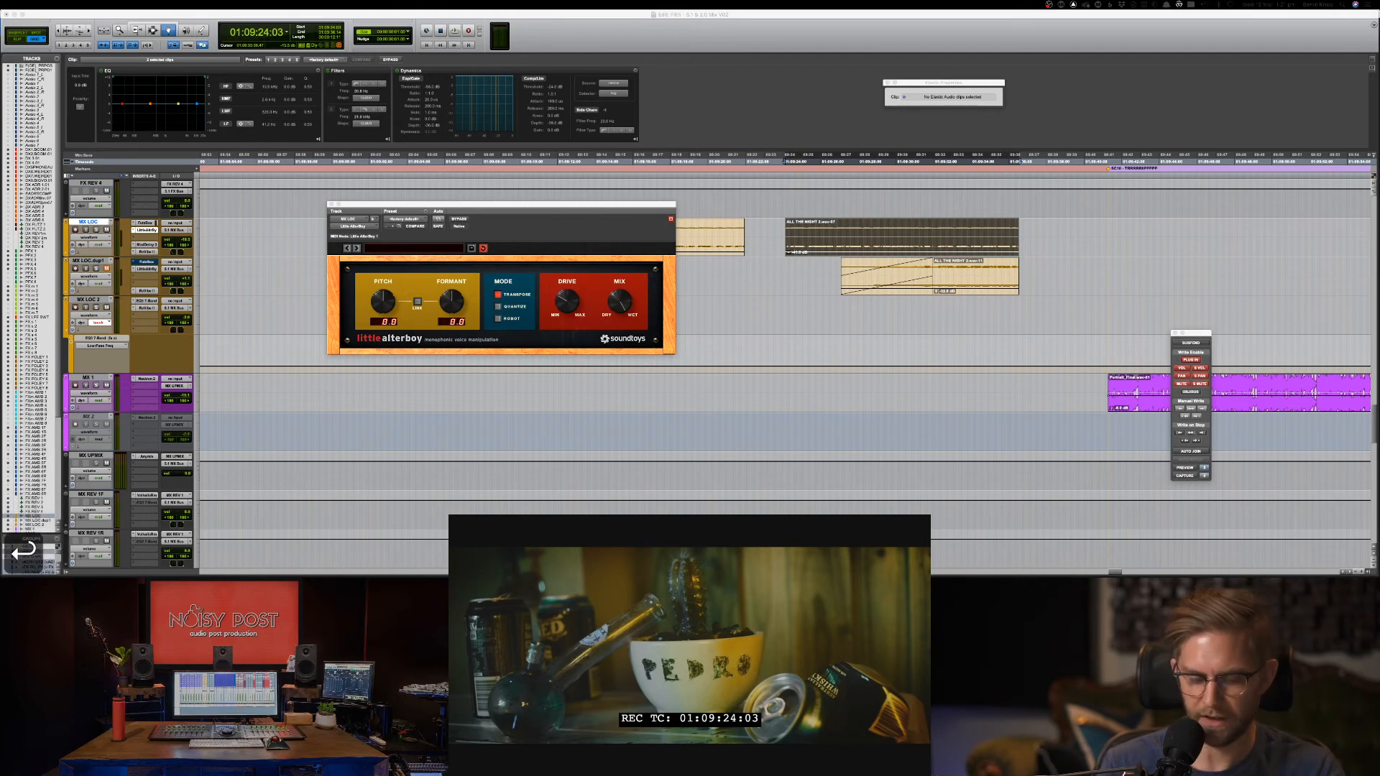
{"action": "type", "text": "SPREA"}
{"action": "key", "text": "BackSpace"}
{"action": "key", "text": "BackSpace"}
{"action": "key", "text": "BackSpace"}
{"action": "key", "text": "BackSpace"}
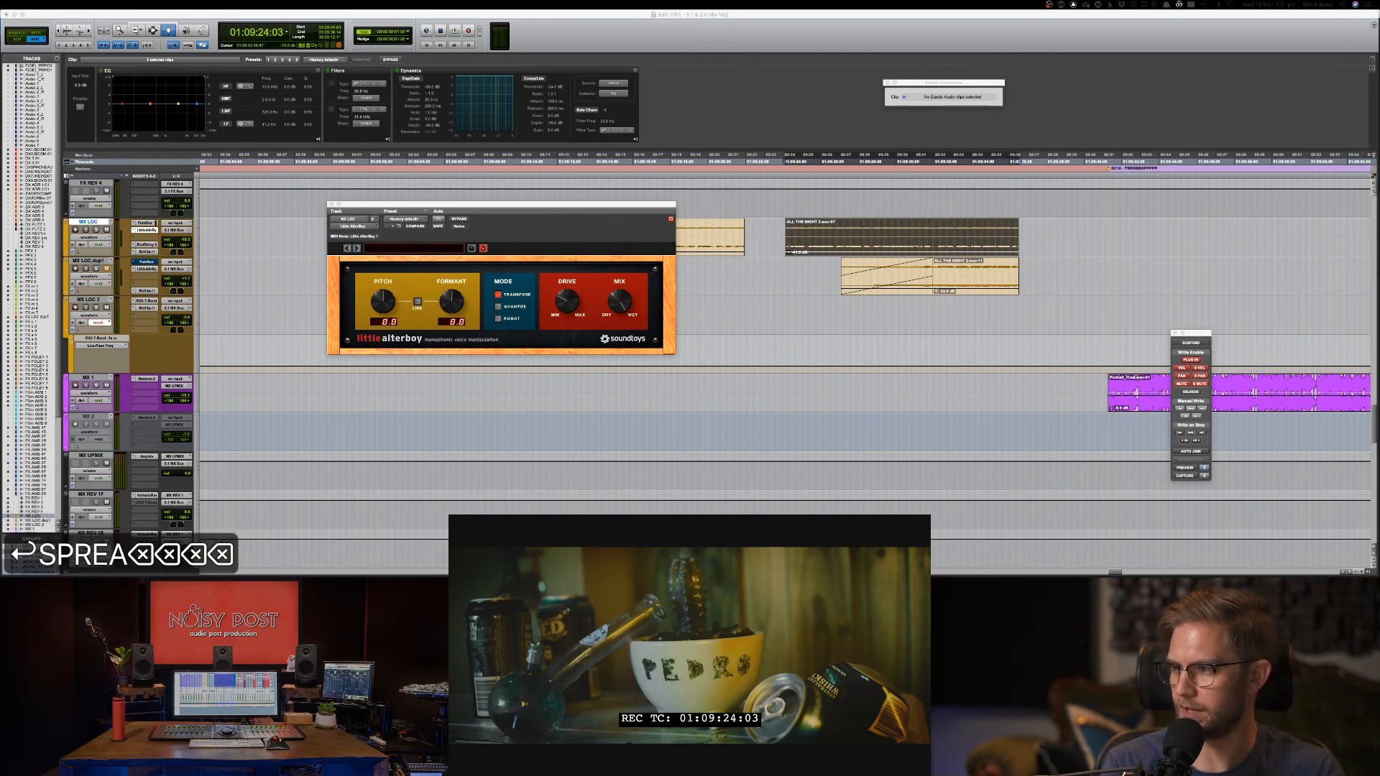
{"action": "type", "text": "PEA"}
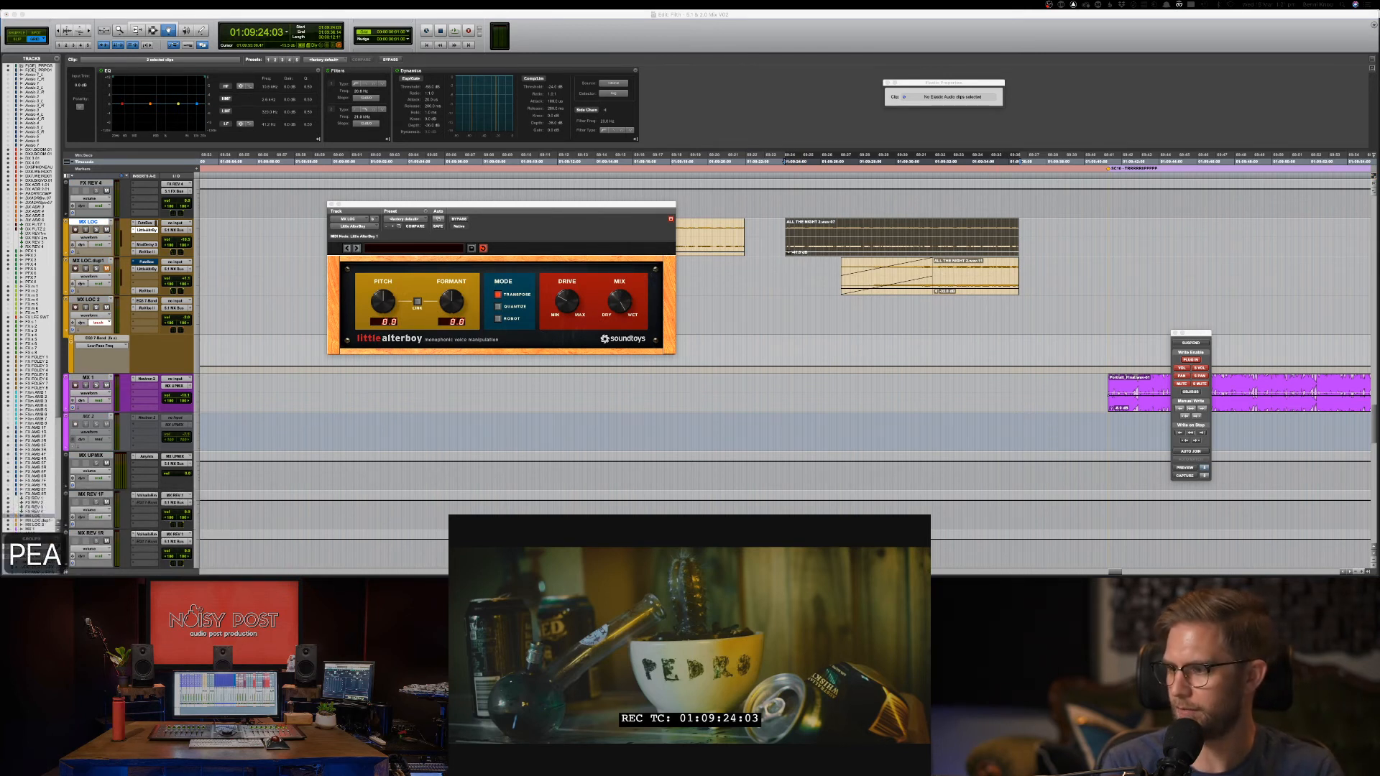
{"action": "key", "text": "BackSpace"}
{"action": "key", "text": "BackSpace"}
{"action": "type", "text": "EAK"}
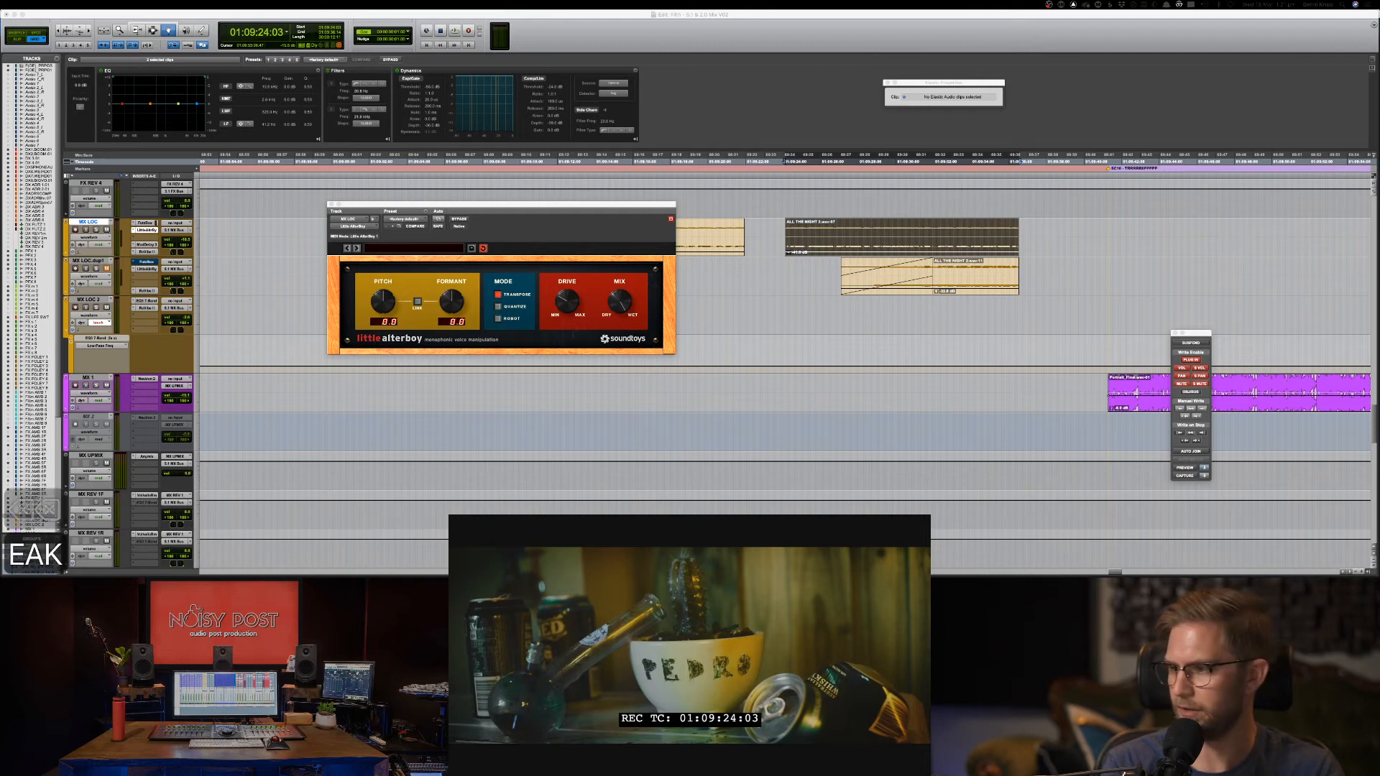
{"action": "key", "text": "BackSpace"}
{"action": "key", "text": "super+Tab"}
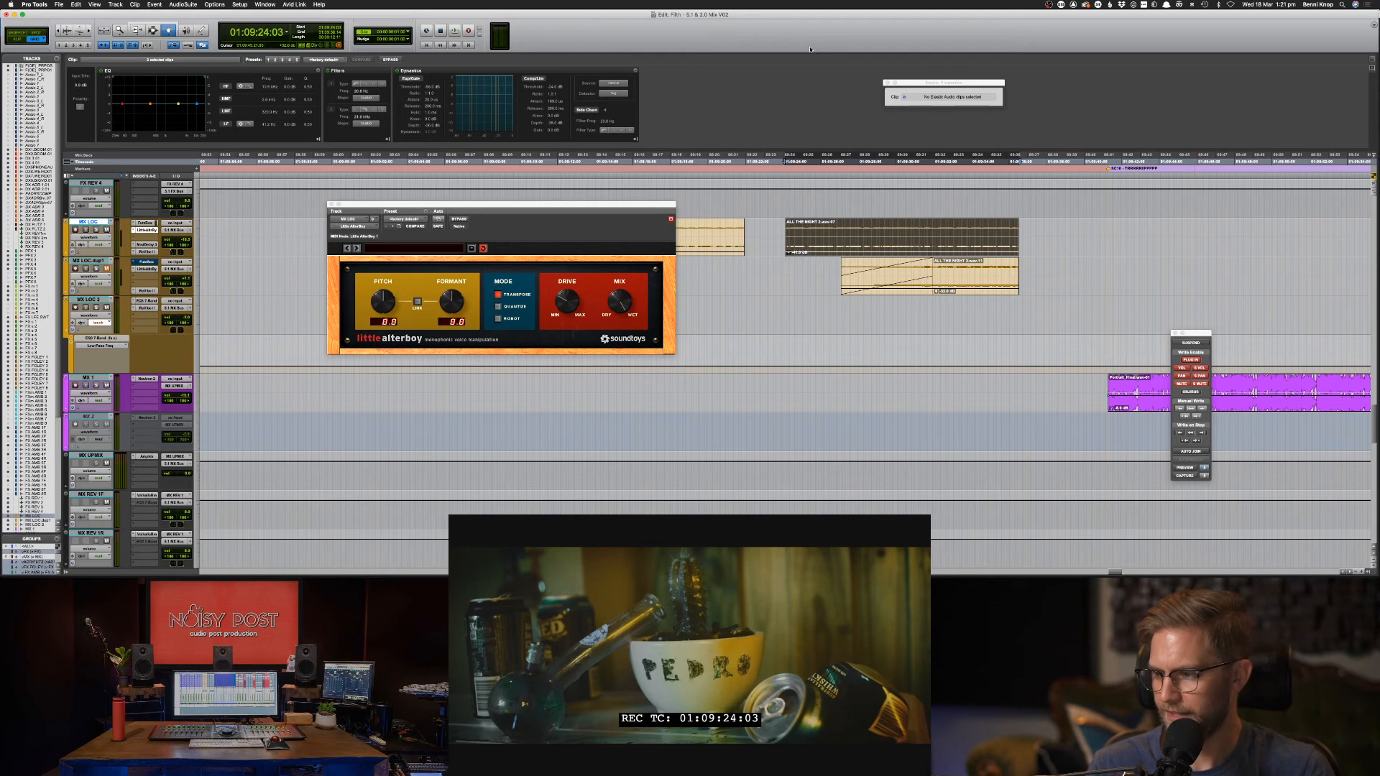
Audition the passage, then show Little AlterBoy Formant and Drive automation lanes on MX LOC.
{"action": "key", "text": "space"}
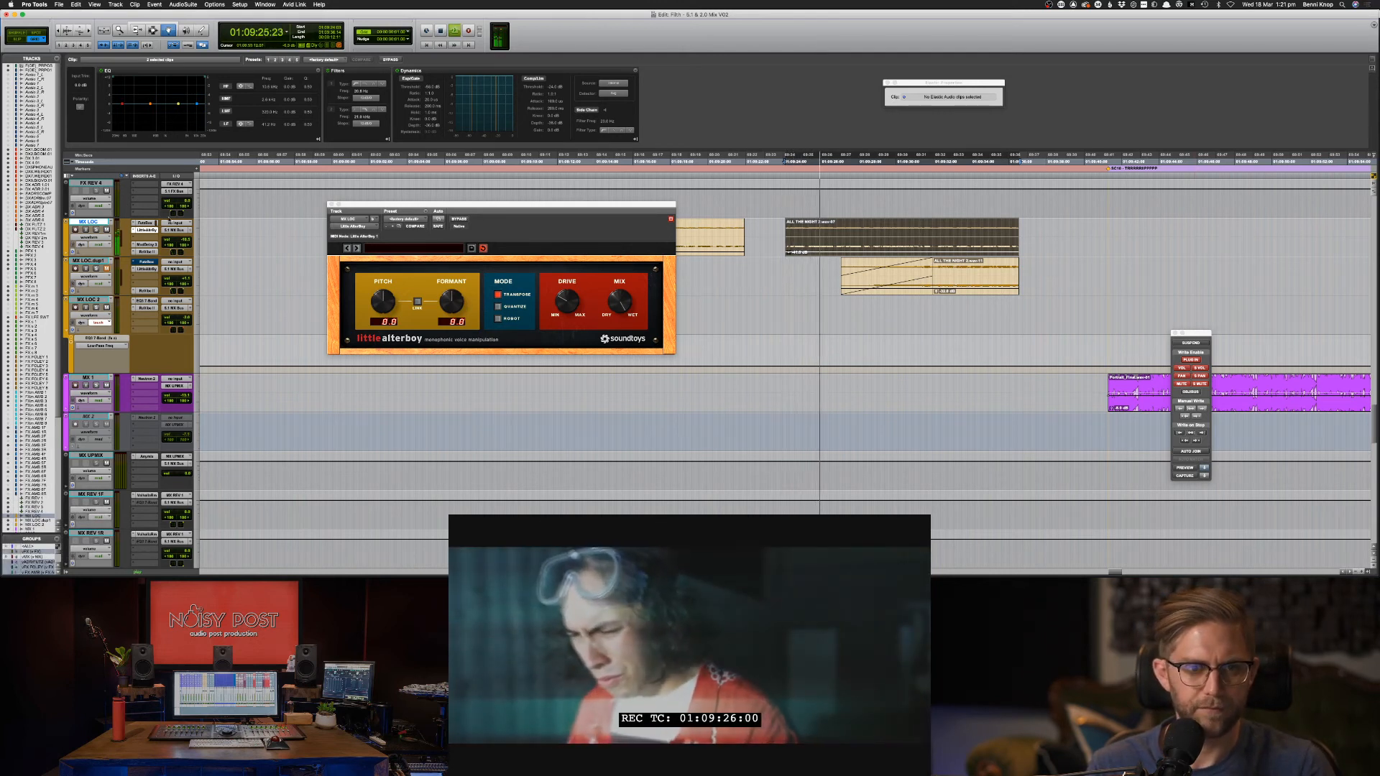
{"action": "key", "text": "space"}
{"action": "left_click", "coordinate": [104, 247]}
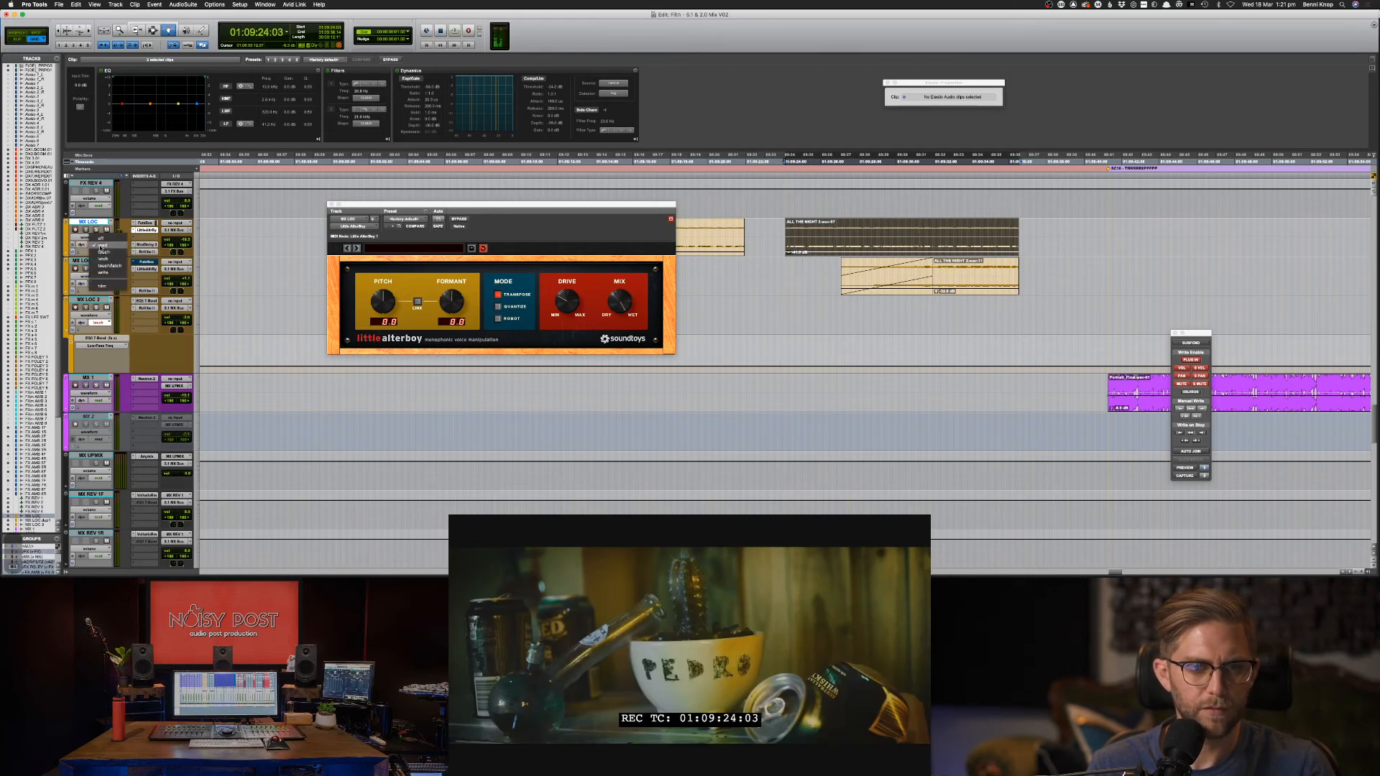
{"action": "left_click", "coordinate": [56, 254]}
{"action": "left_click", "coordinate": [66, 252]}
{"action": "left_click", "coordinate": [92, 265]}
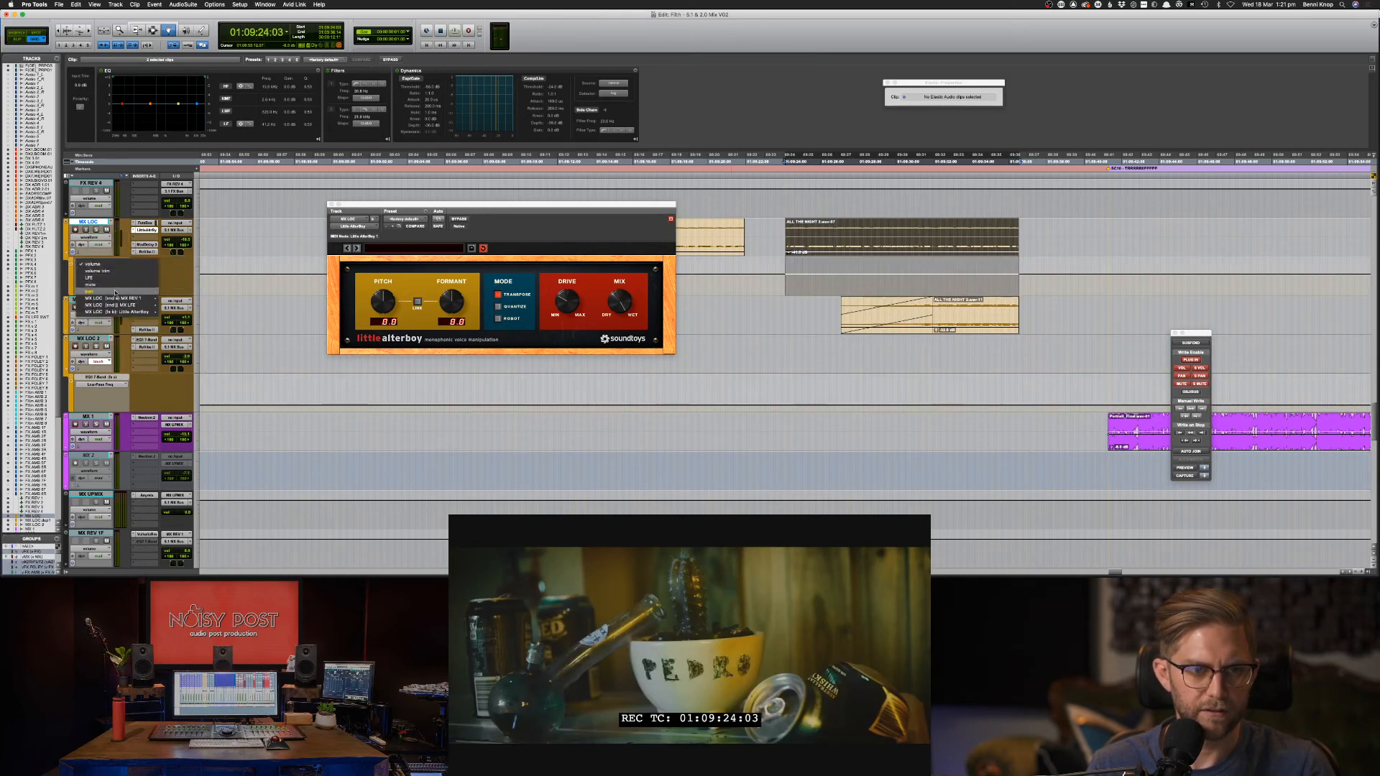
{"action": "left_click", "coordinate": [182, 315]}
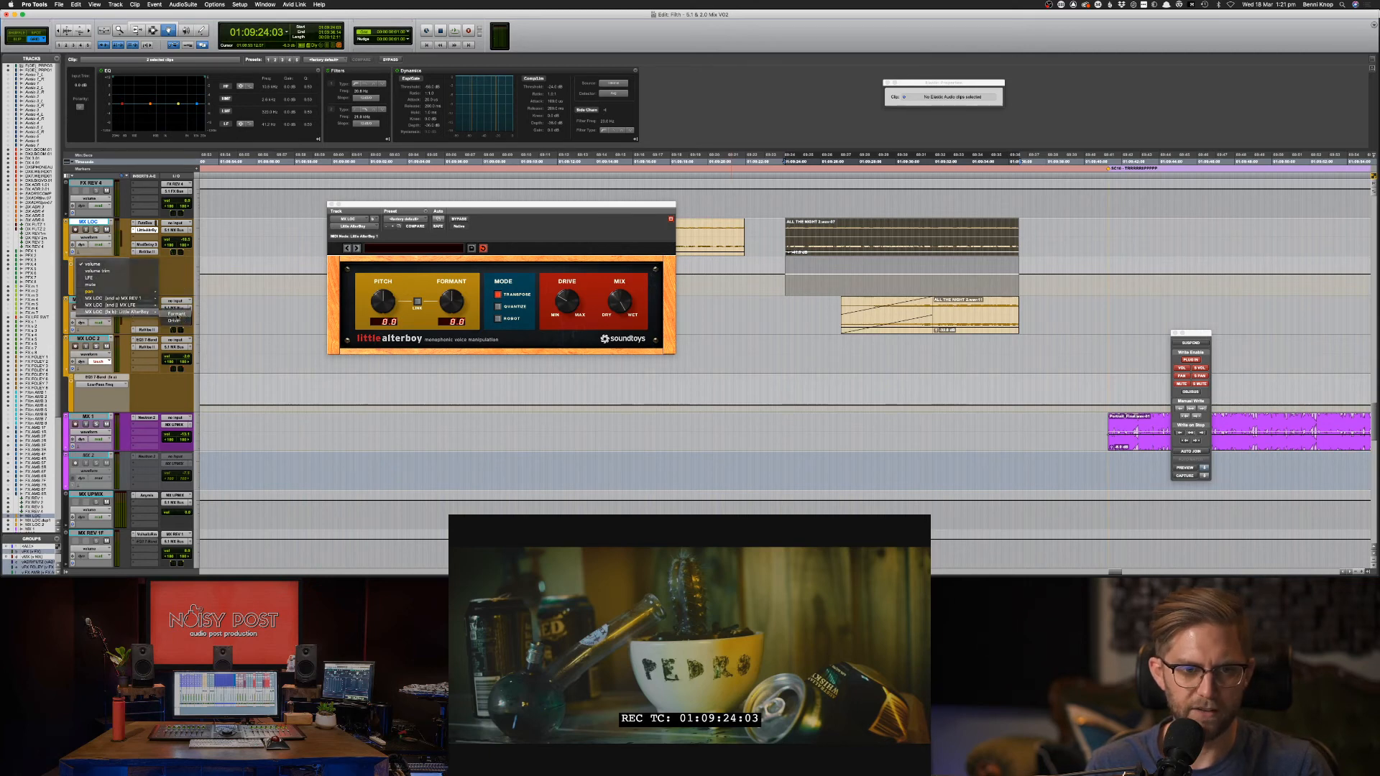
{"action": "left_click", "coordinate": [72, 269]}
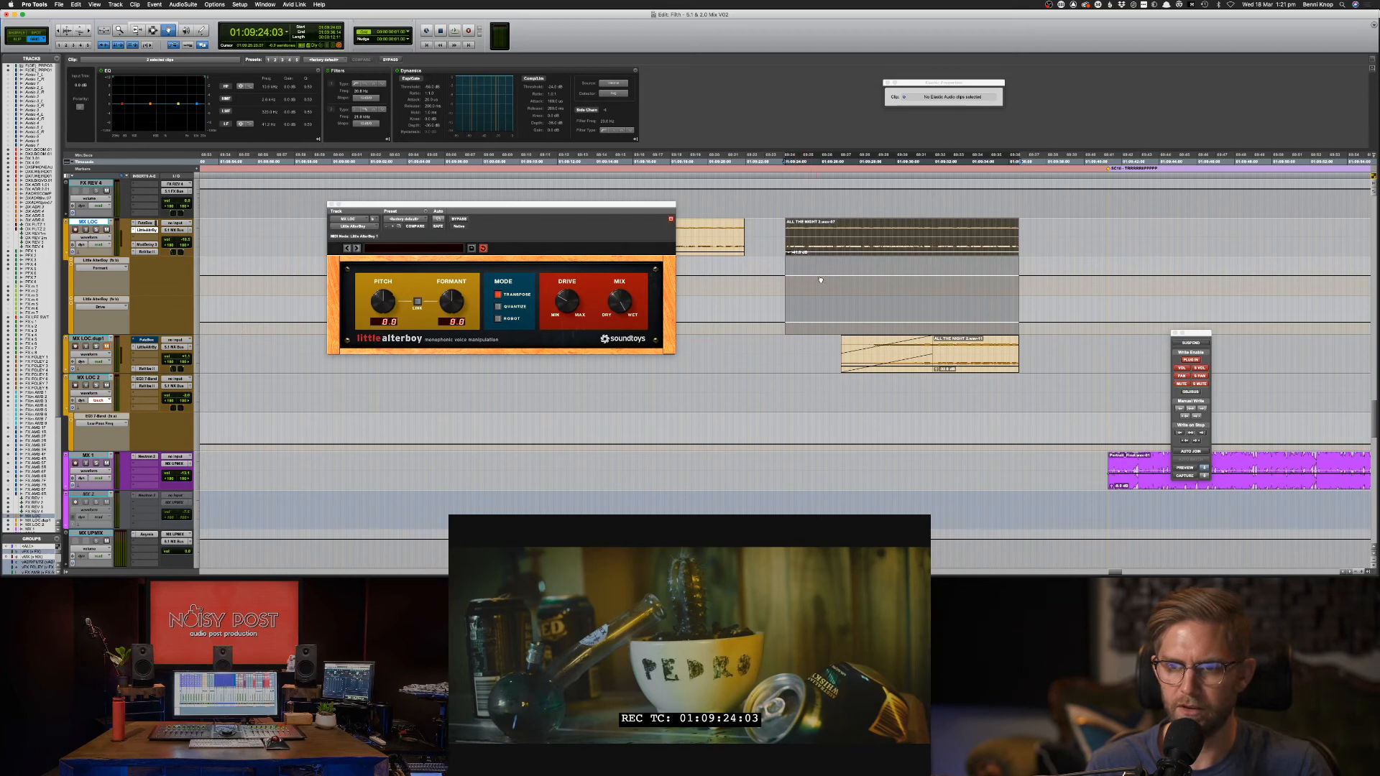
Pull the Formant automation down to -7.6 semitones, audition it, then undo the changes.
{"action": "key", "text": "super+slash"}
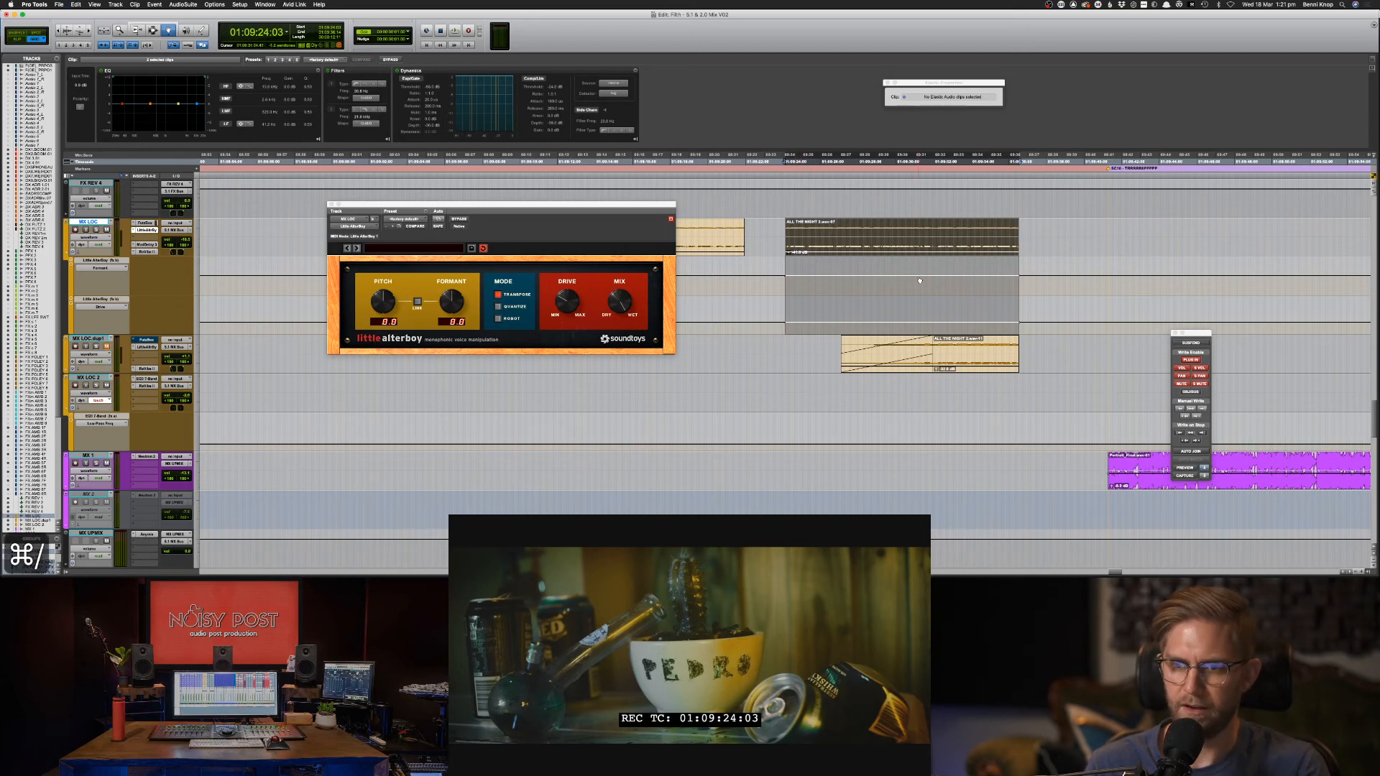
{"action": "left_click_drag", "start_coordinate": [803, 277], "coordinate": [802, 289]}
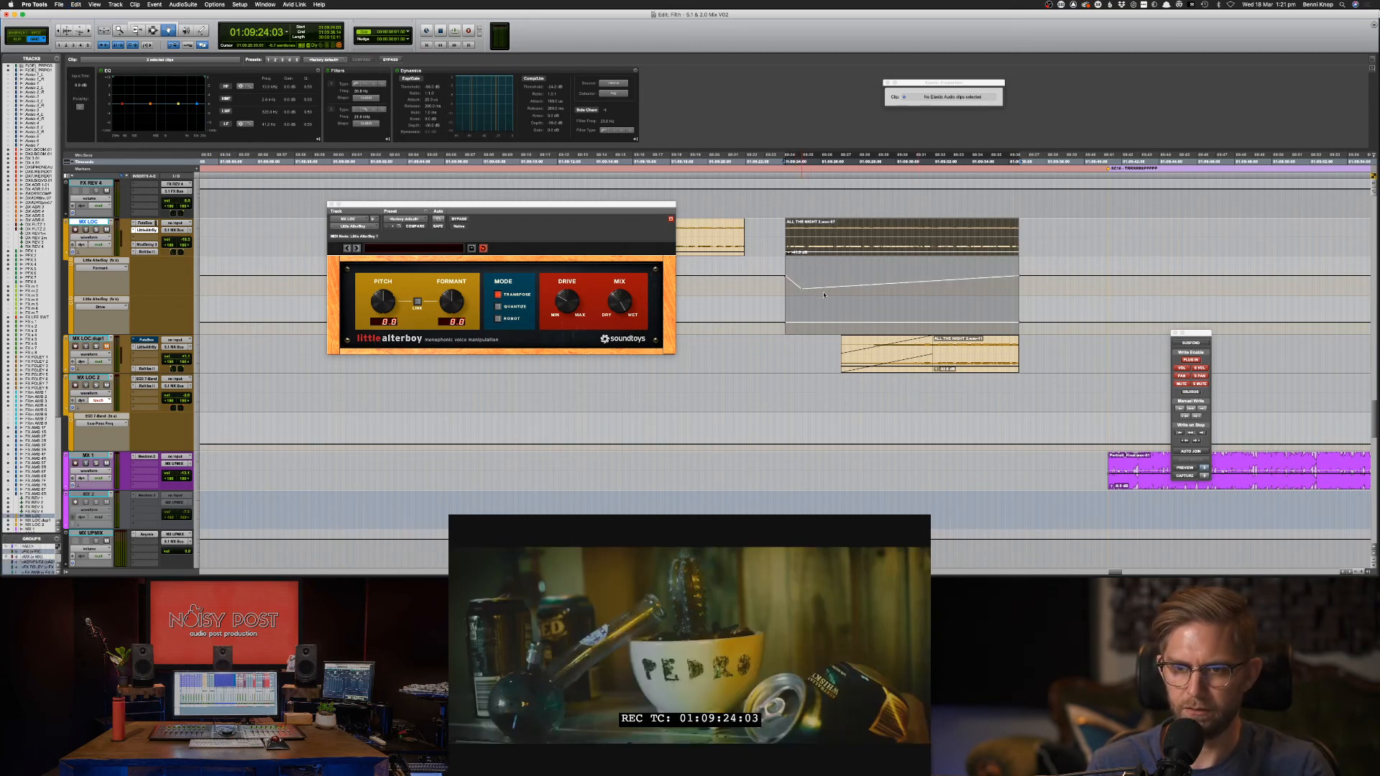
{"action": "left_click_drag", "start_coordinate": [1014, 283], "coordinate": [1015, 289]}
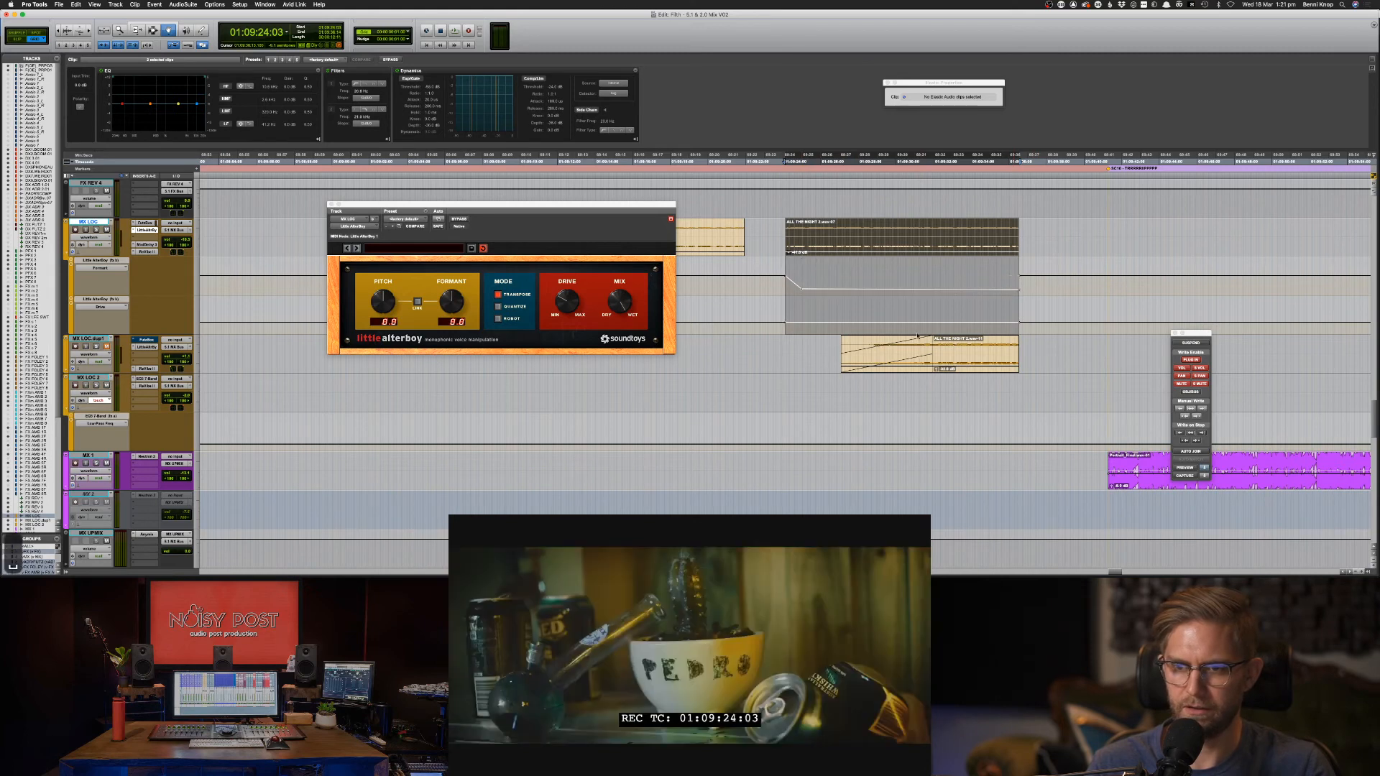
{"action": "key", "text": "space"}
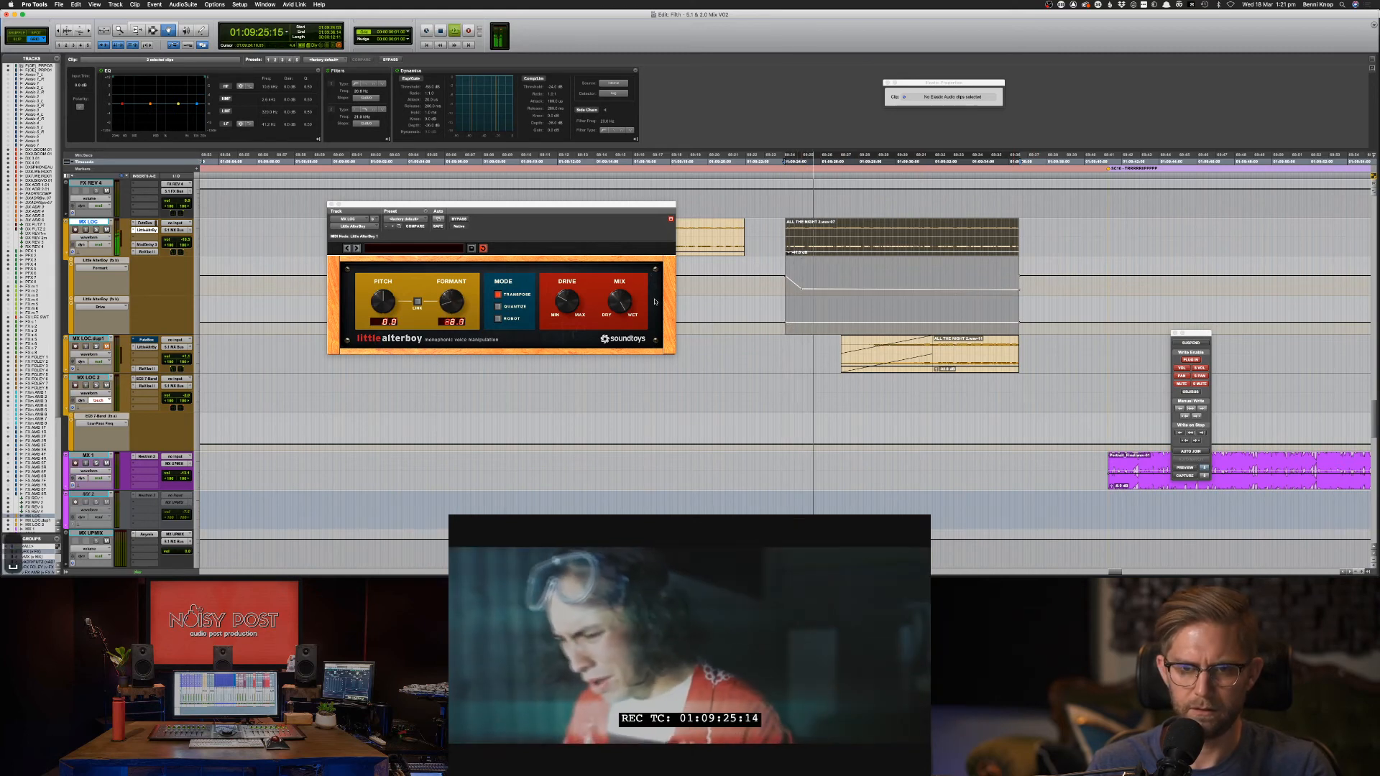
{"action": "key", "text": "space"}
{"action": "left_click_drag", "start_coordinate": [566, 303], "coordinate": [565, 324]}
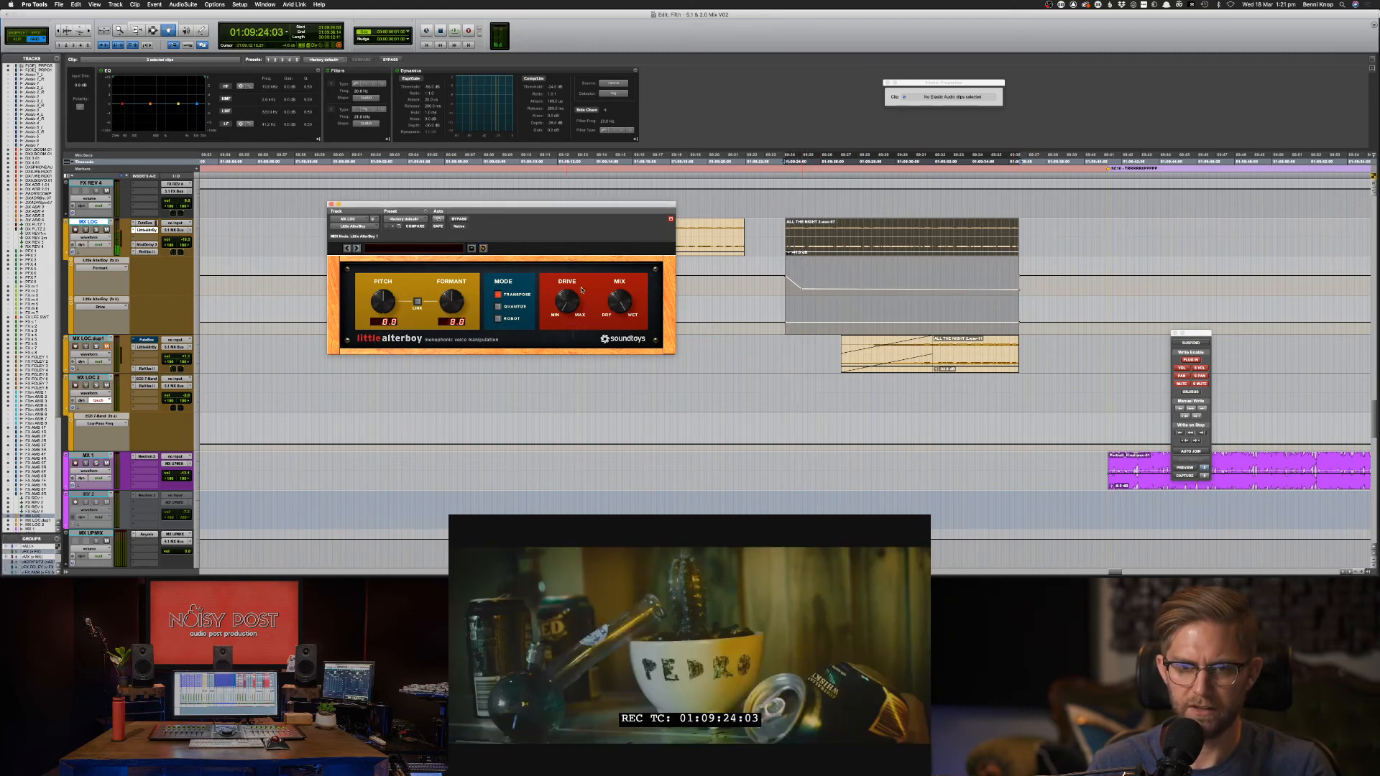
{"action": "key", "text": "super+z"}
{"action": "key", "text": "super+z"}
{"action": "key", "text": "super+z"}
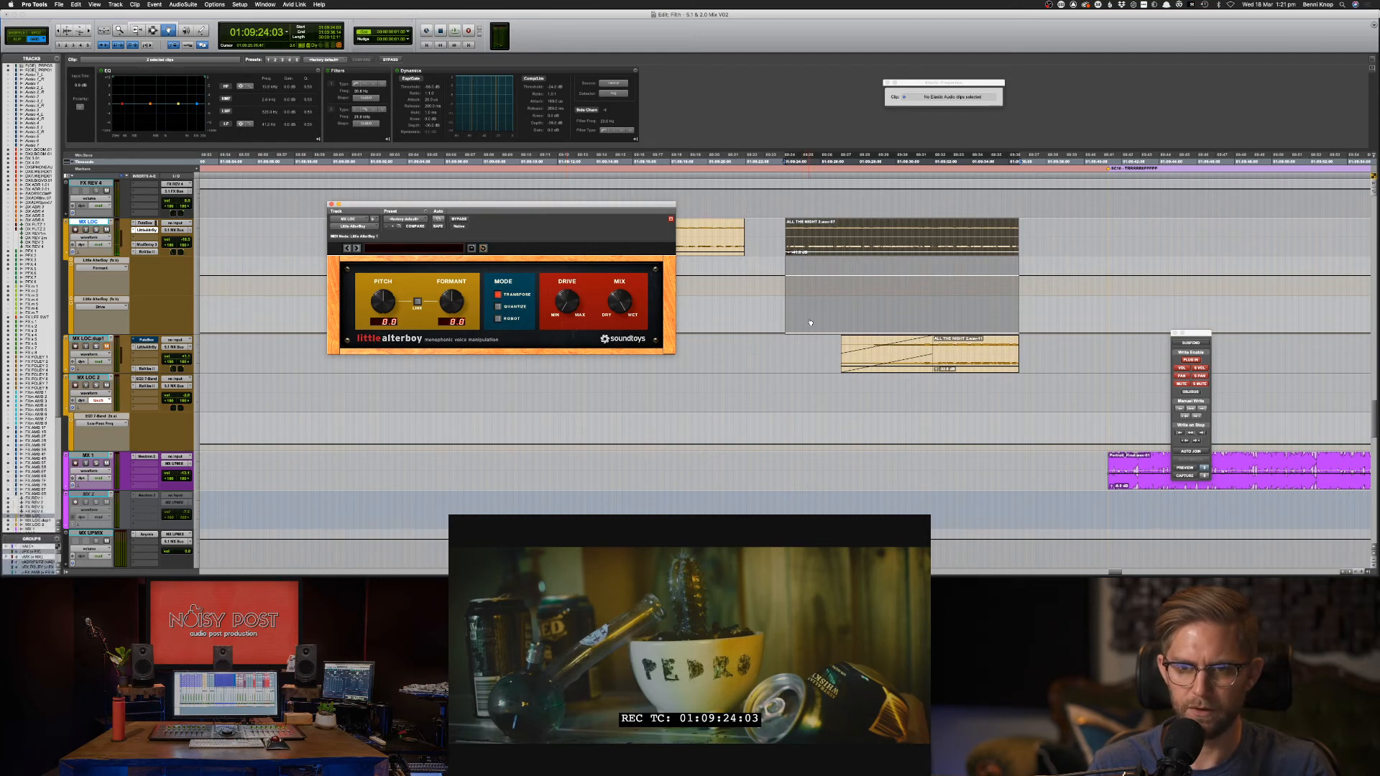
Add two Formant breakpoints across the clip and audition the result.
{"action": "key", "text": "super+slash"}
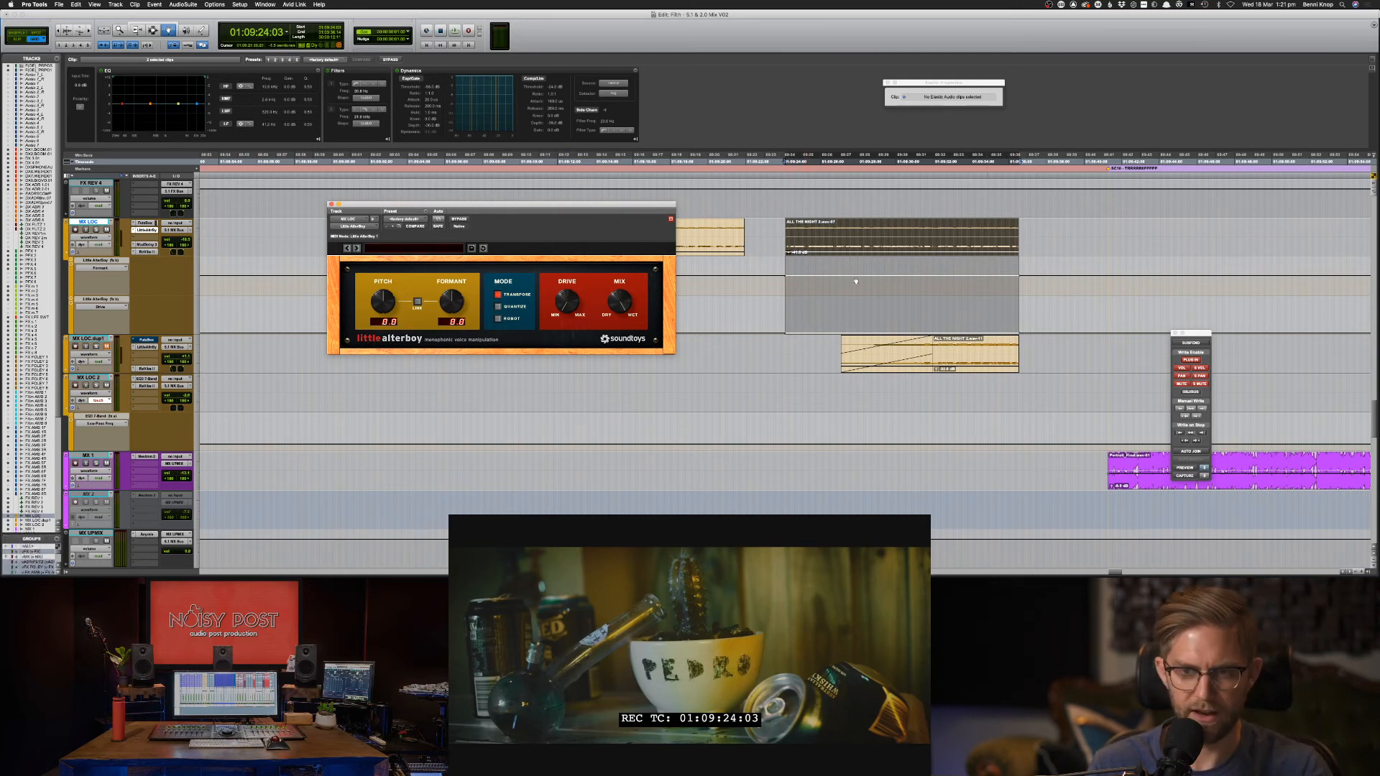
{"action": "left_click", "coordinate": [799, 288]}
{"action": "left_click", "coordinate": [968, 279]}
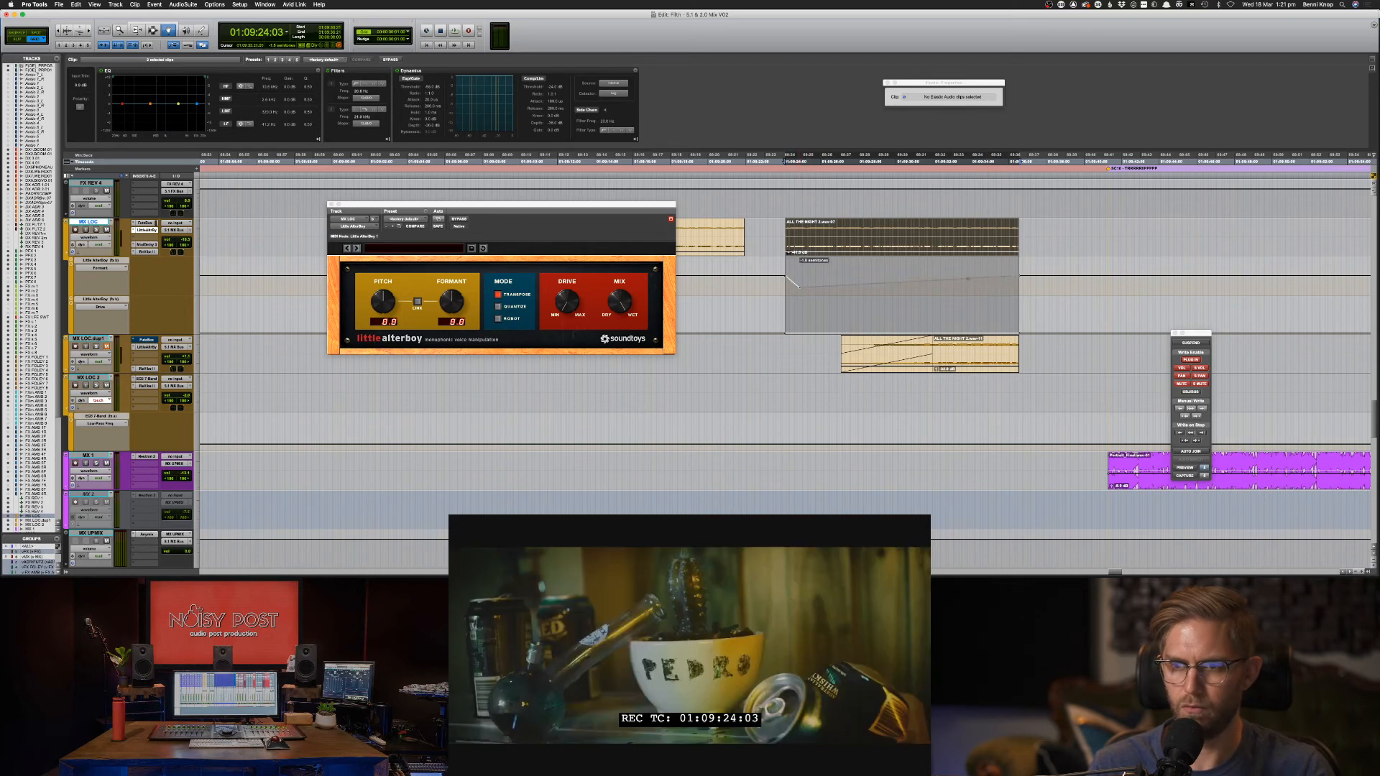
{"action": "key", "text": "space"}
{"action": "key", "text": "space"}
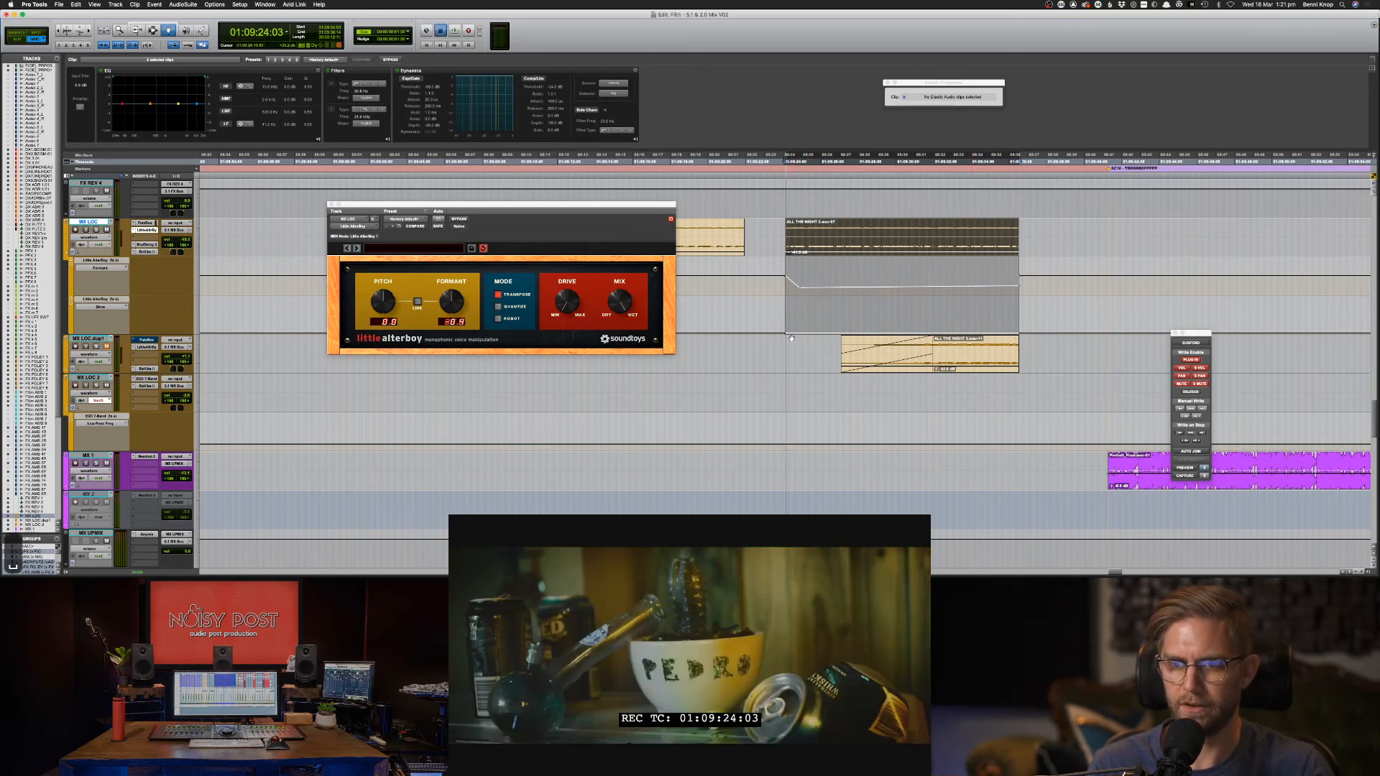
{"action": "key", "text": "space"}
Raise Drive across the clip and reshape Formant to end at -4.5 semitones with a mid-clip breakpoint.
{"action": "left_click_drag", "start_coordinate": [802, 333], "coordinate": [802, 320]}
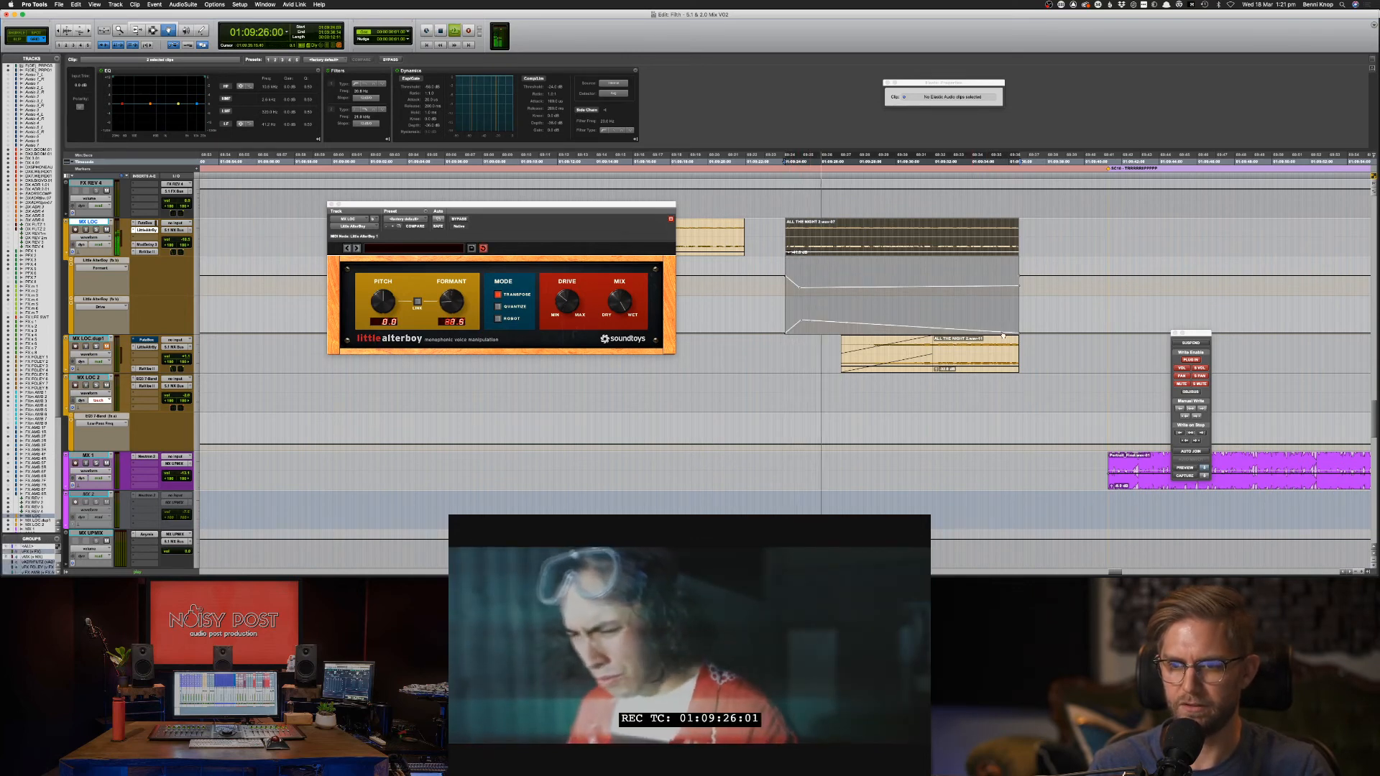
{"action": "left_click_drag", "start_coordinate": [1004, 336], "coordinate": [1017, 320]}
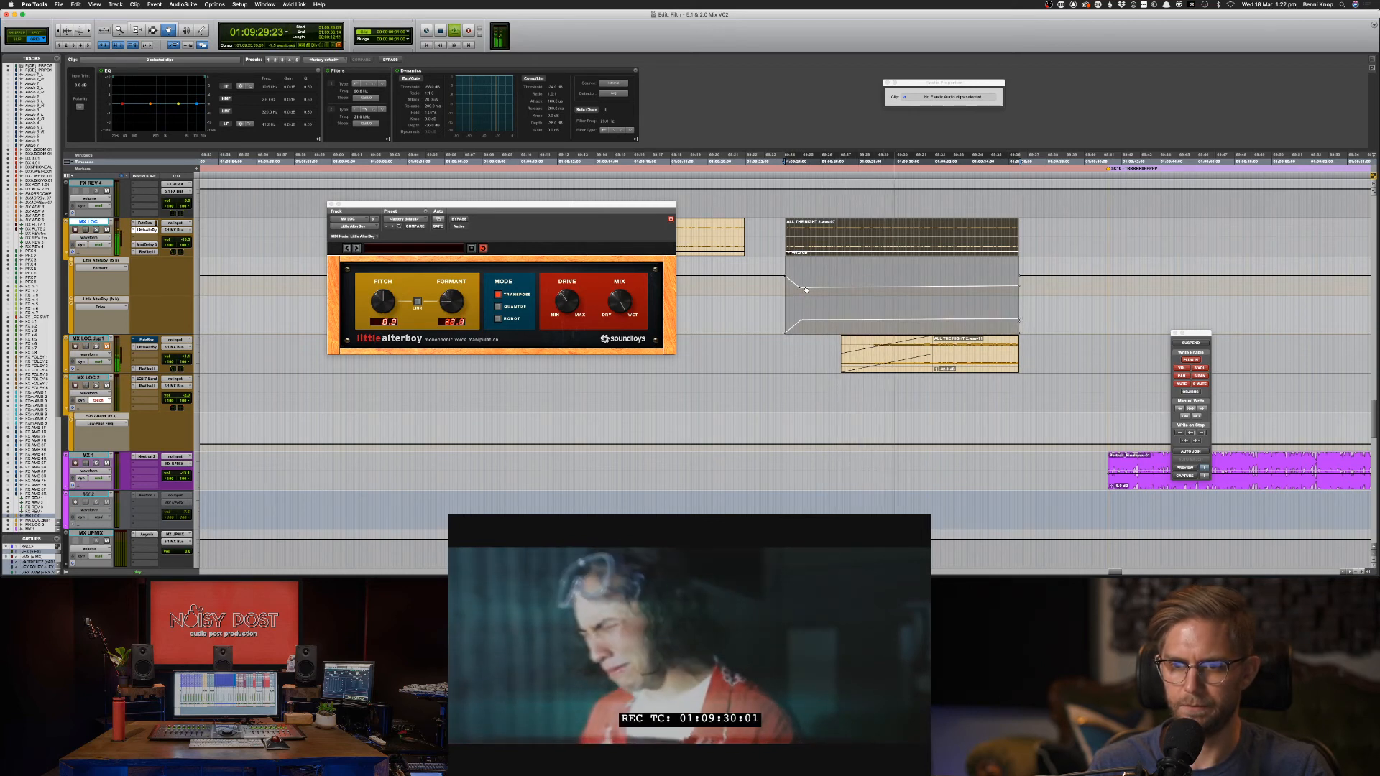
{"action": "left_click_drag", "start_coordinate": [804, 289], "coordinate": [800, 287]}
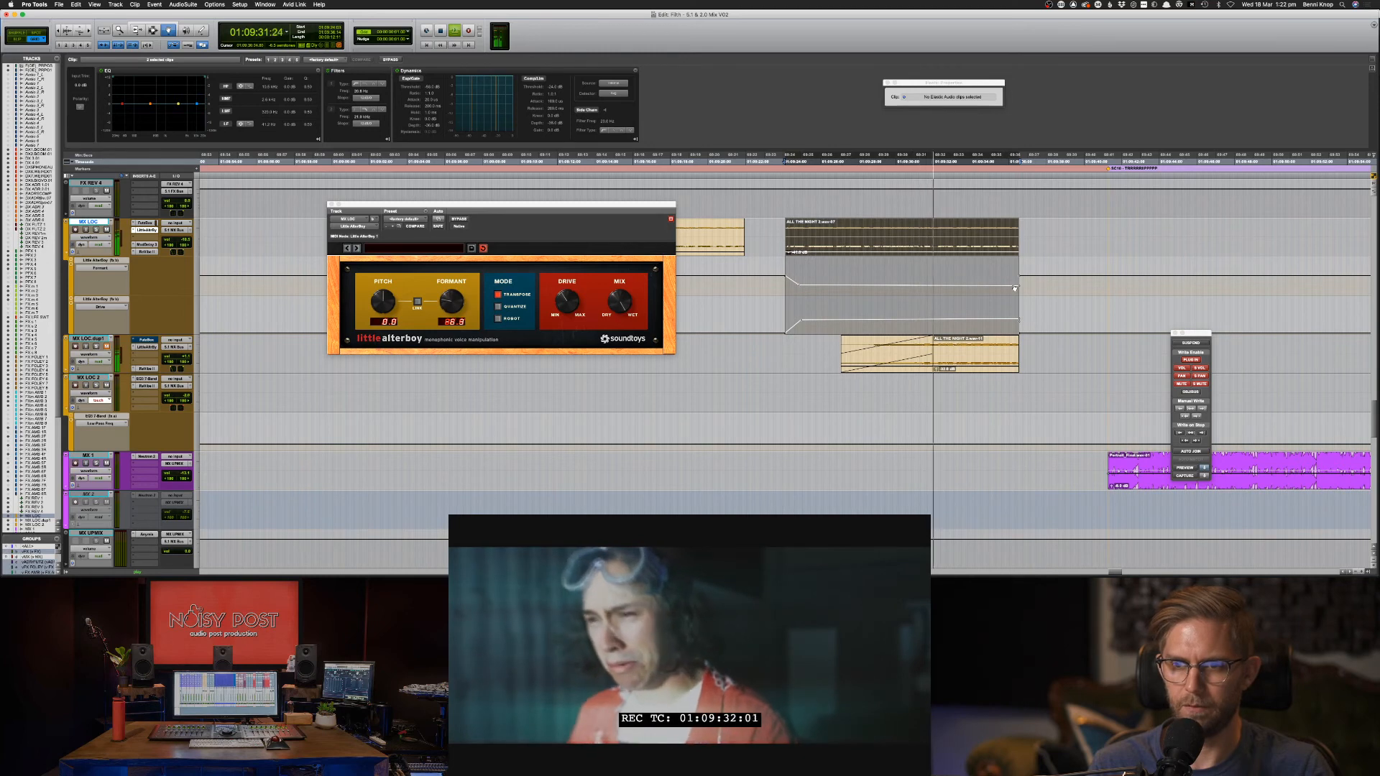
{"action": "left_click_drag", "start_coordinate": [1014, 289], "coordinate": [1017, 286]}
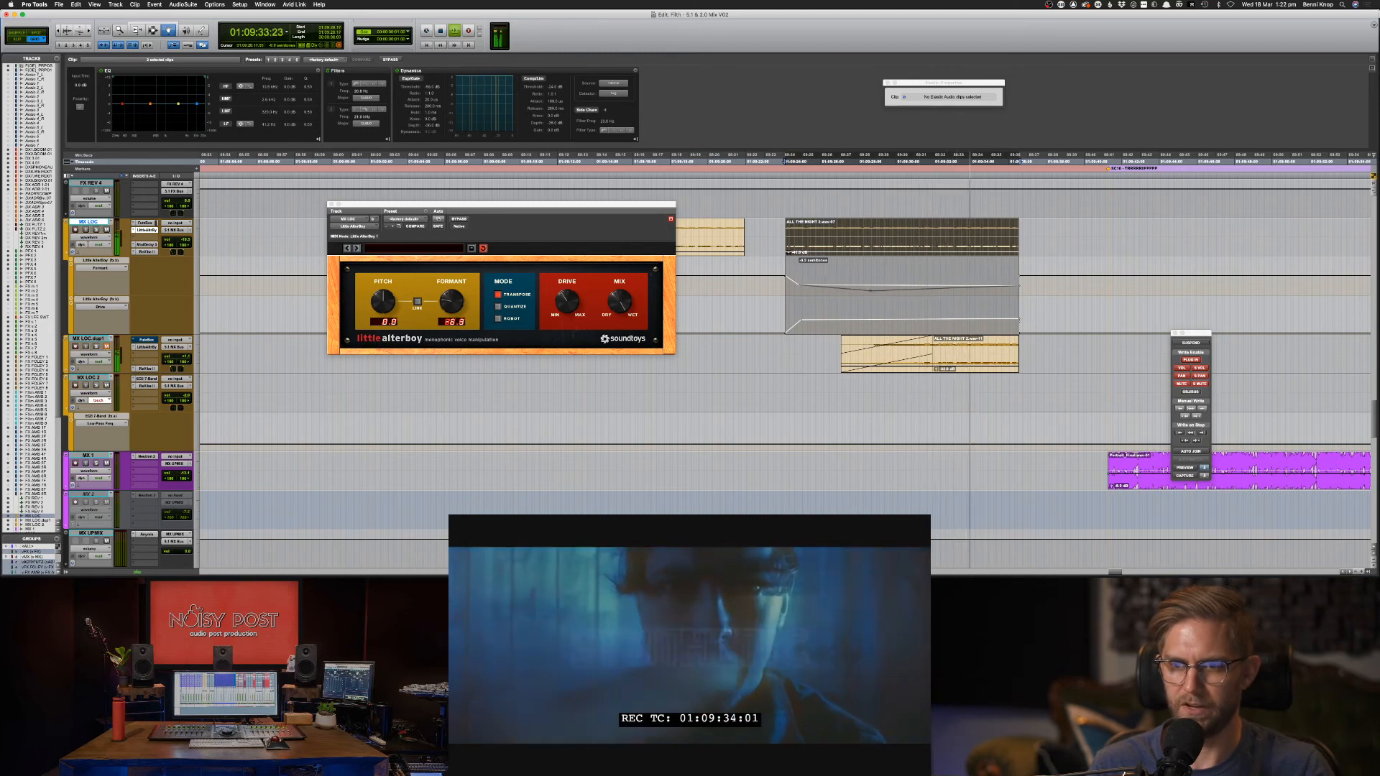
{"action": "left_click_drag", "start_coordinate": [870, 291], "coordinate": [921, 281]}
{"action": "key", "text": "space"}
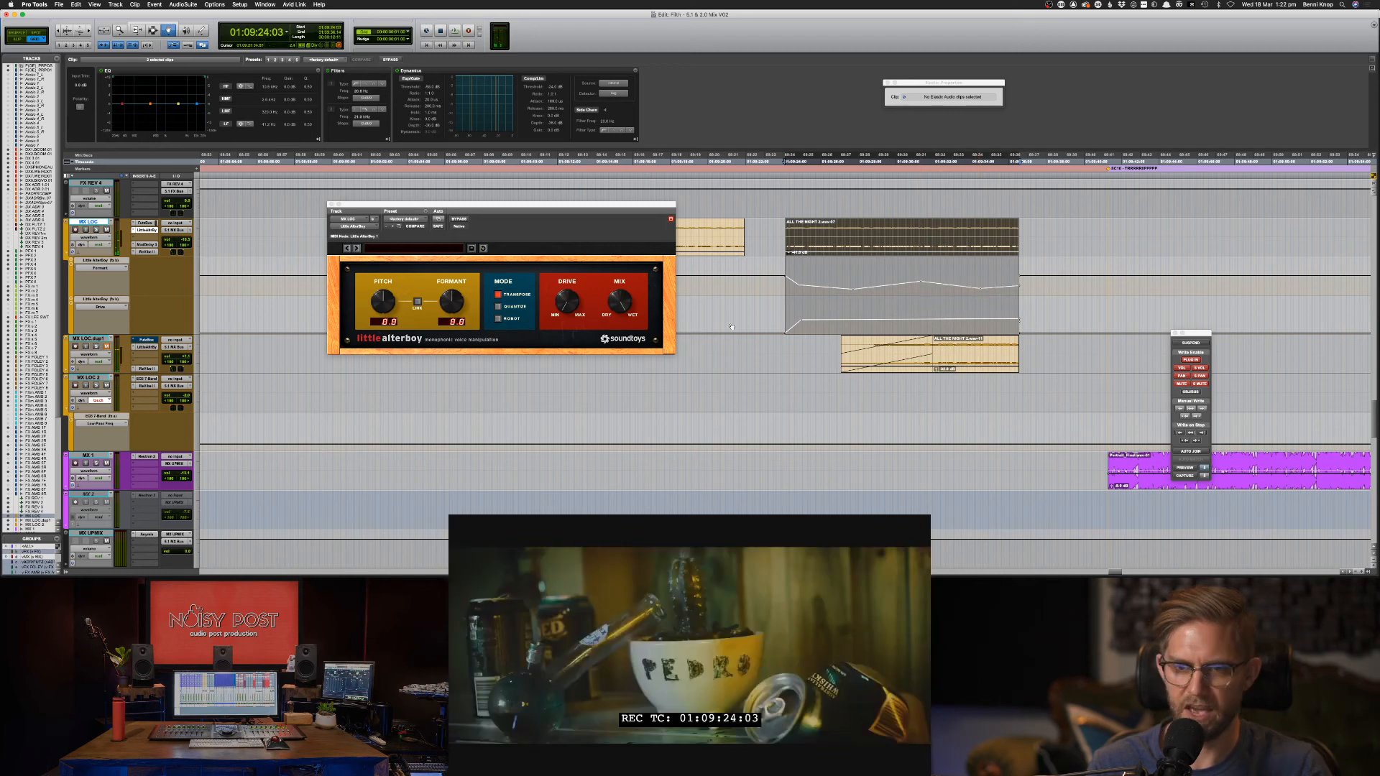
Swap Little AlterBoy for Pitch II on the MX LOC track.
{"action": "left_click", "coordinate": [137, 239]}
{"action": "mouse_move", "coordinate": [172, 237]}
{"action": "mouse_move", "coordinate": [241, 254]}
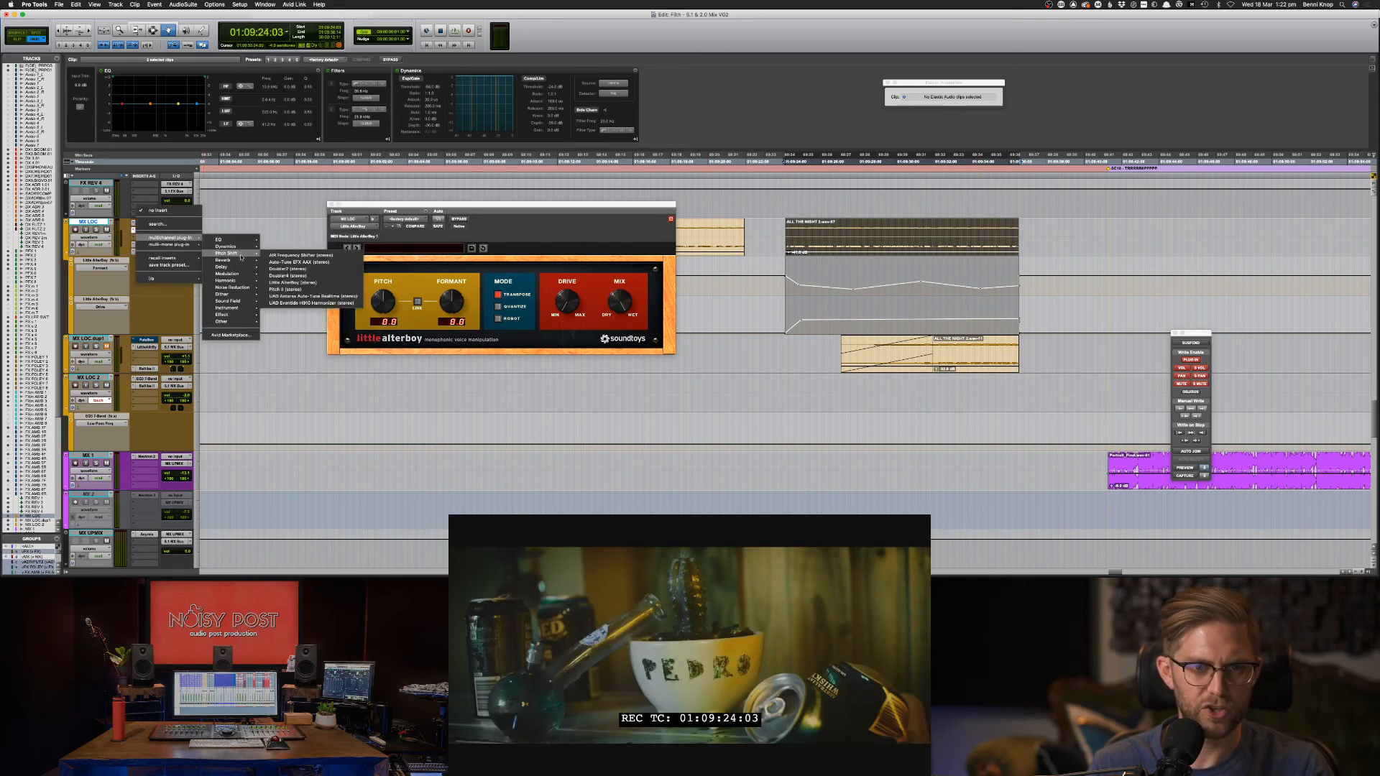
{"action": "left_click", "coordinate": [303, 290]}
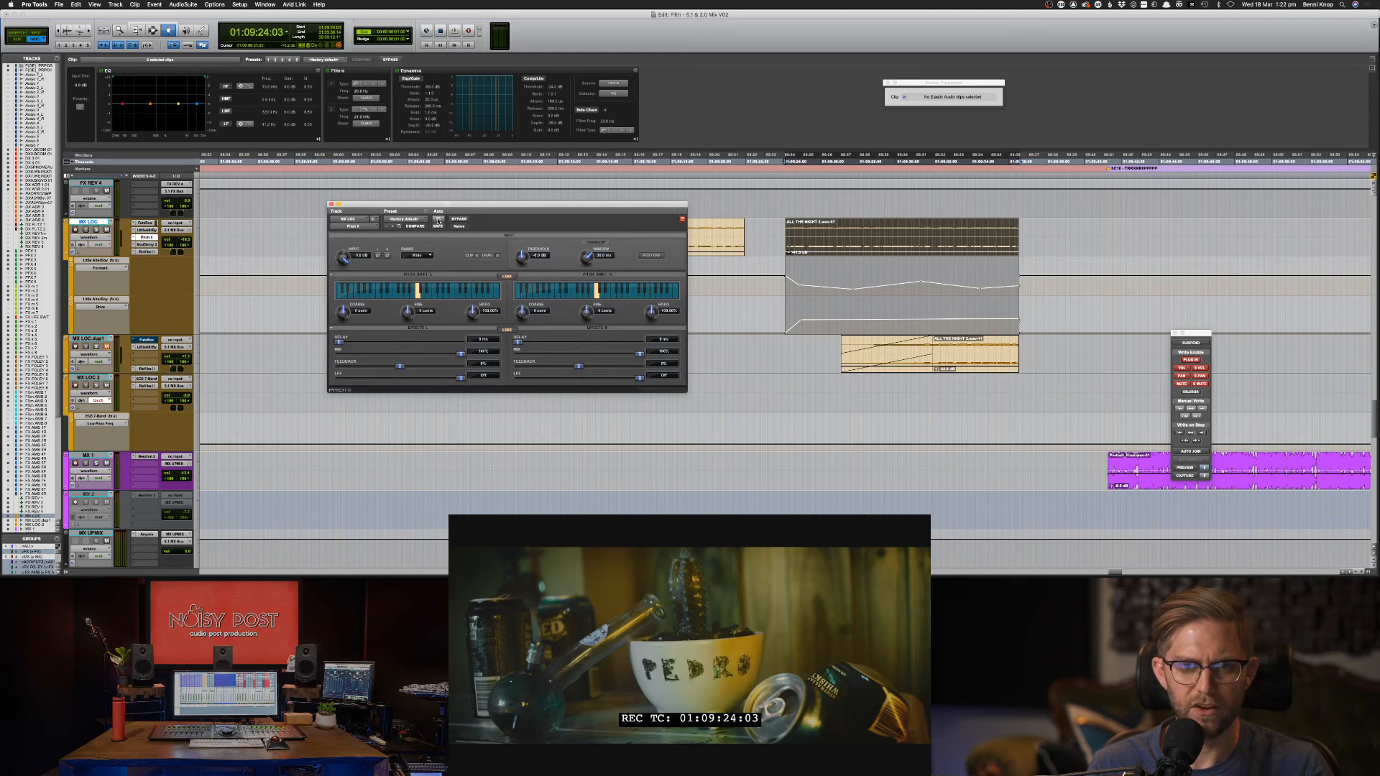
Make Pitch II's Ratio L and Ratio R automatable and add a Ratio lane on MX LOC.
{"action": "left_click", "coordinate": [438, 219]}
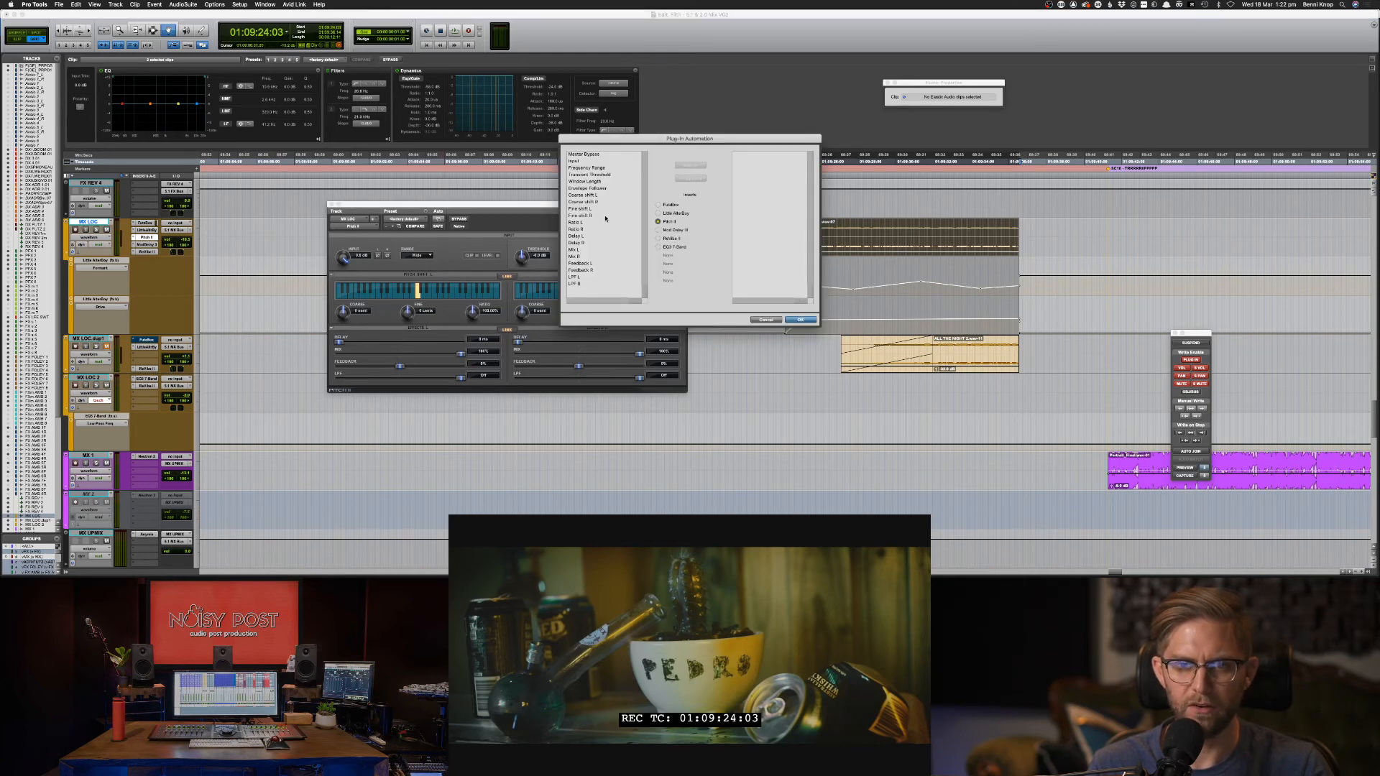
{"action": "left_click_drag", "start_coordinate": [597, 224], "coordinate": [613, 228]}
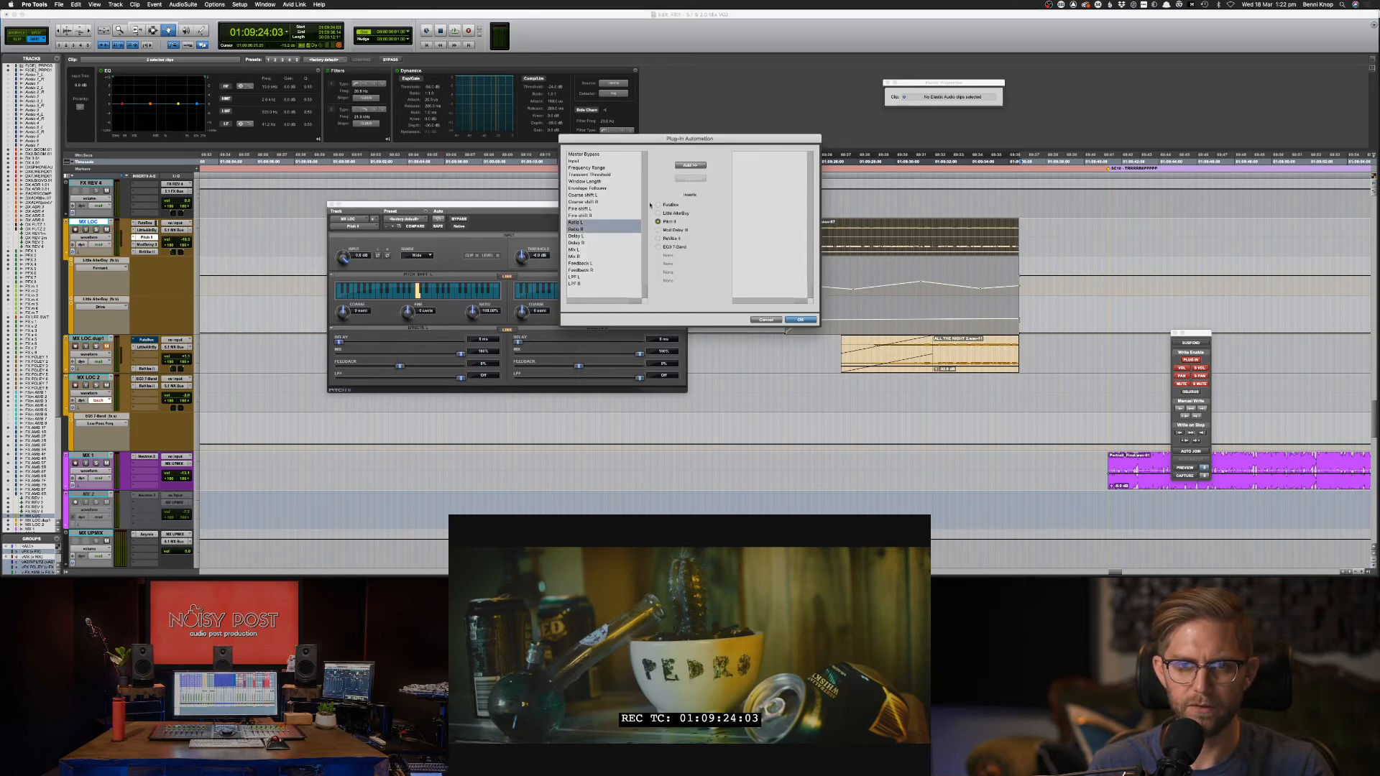
{"action": "left_click", "coordinate": [690, 165]}
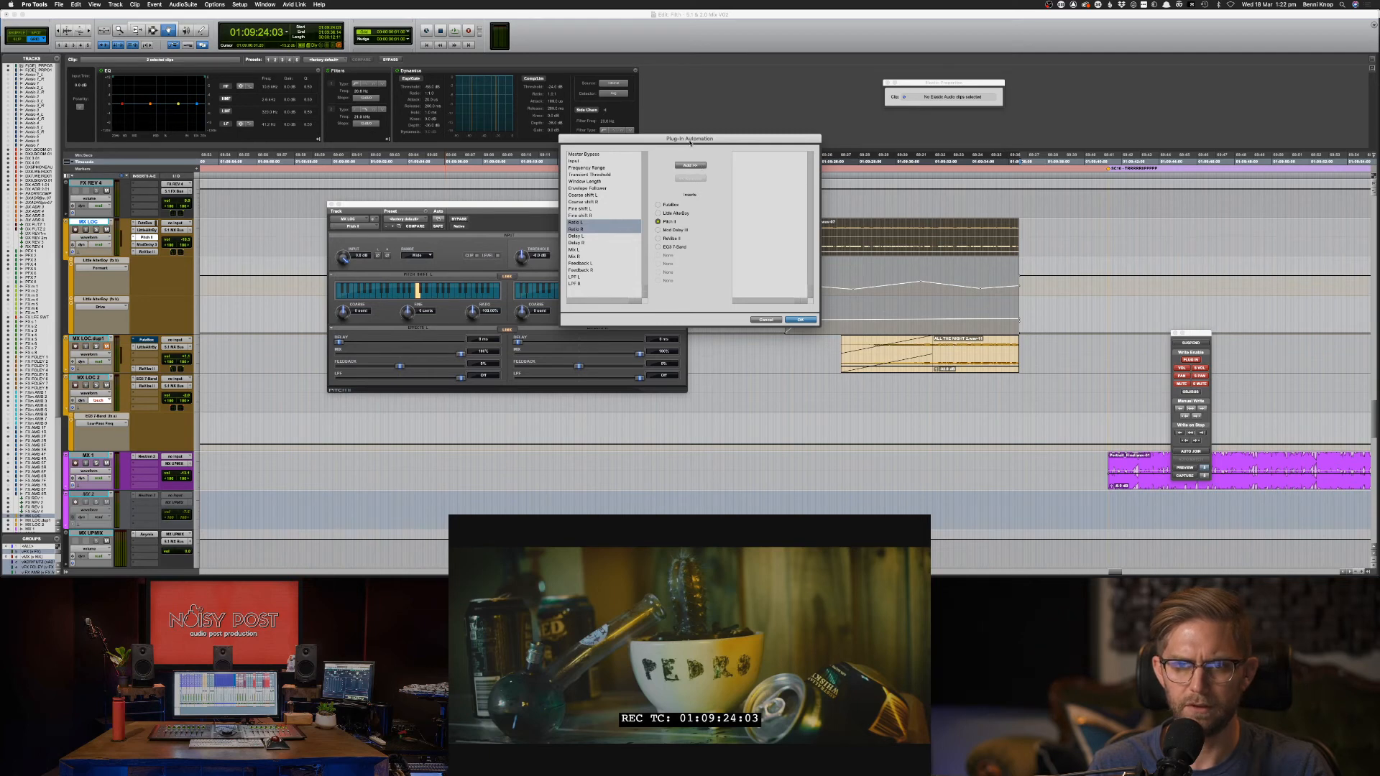
{"action": "left_click_drag", "start_coordinate": [689, 138], "coordinate": [942, 140]}
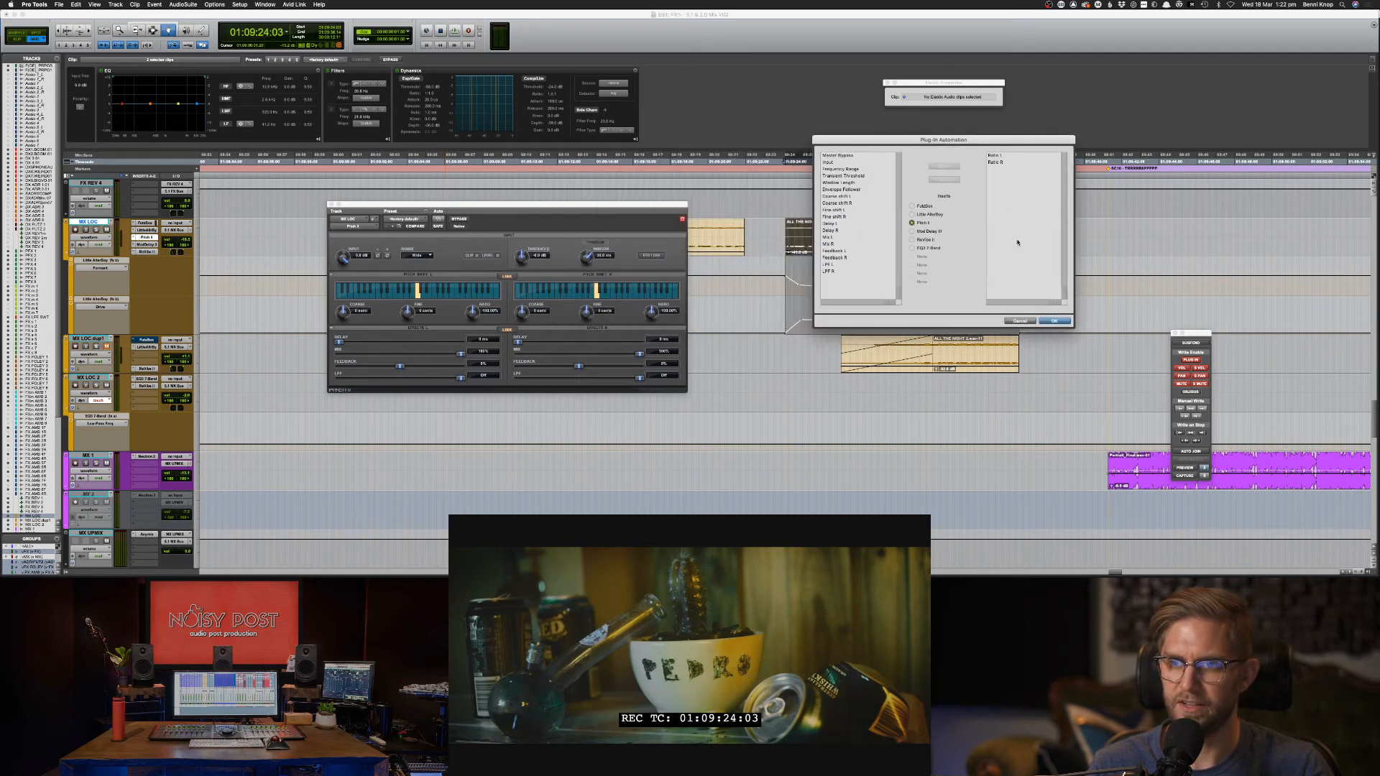
{"action": "left_click", "coordinate": [1055, 322]}
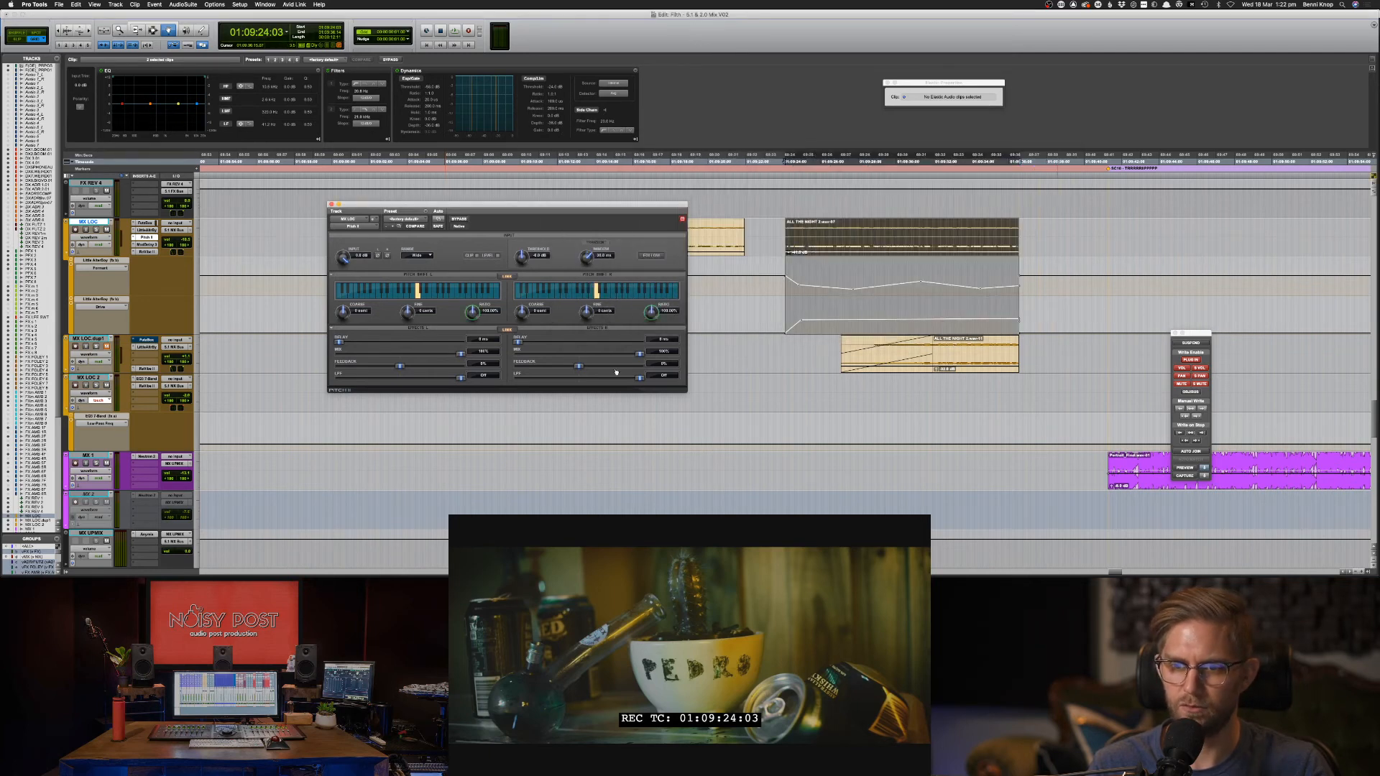
{"action": "left_click", "coordinate": [72, 306]}
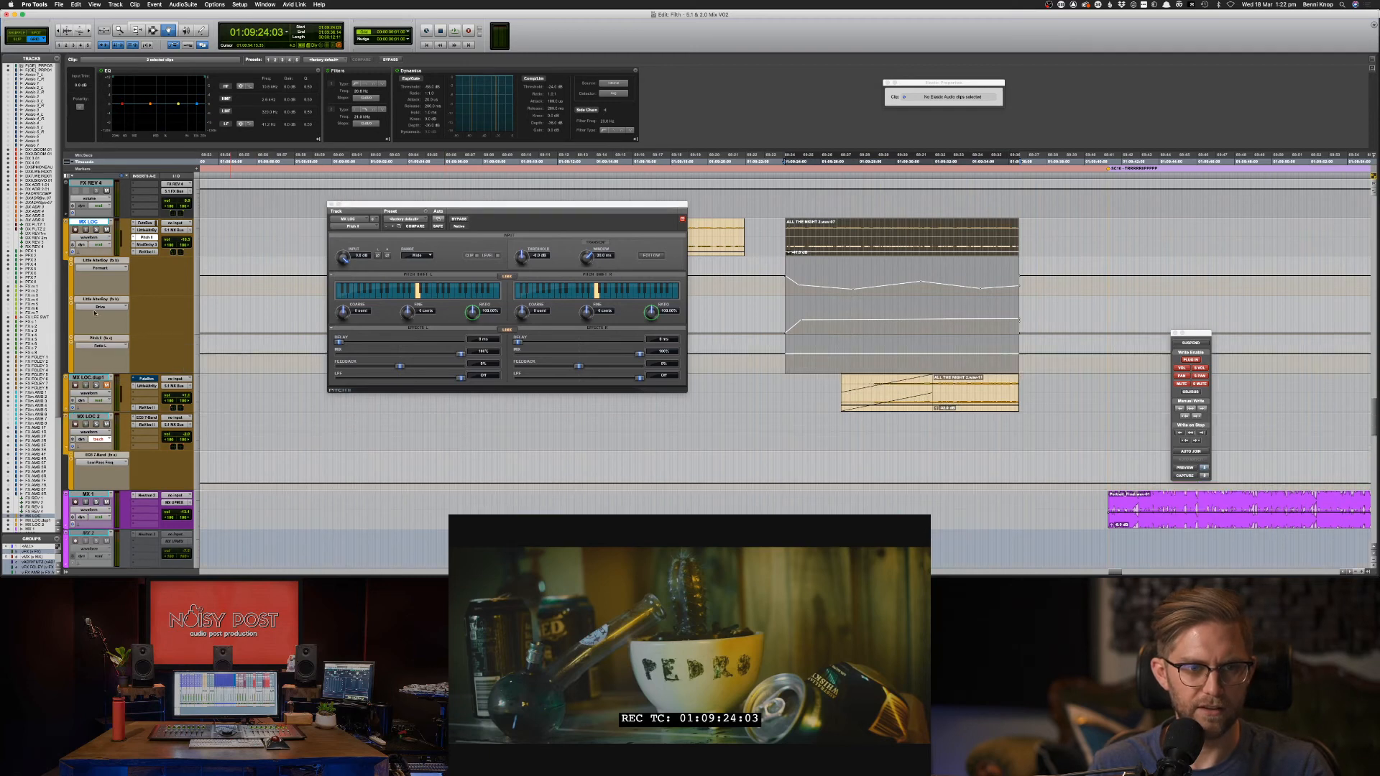
{"action": "left_click", "coordinate": [104, 338]}
Show the Pitch II Ratio parameter in the lane and undo stray automation changes.
{"action": "left_click", "coordinate": [103, 347]}
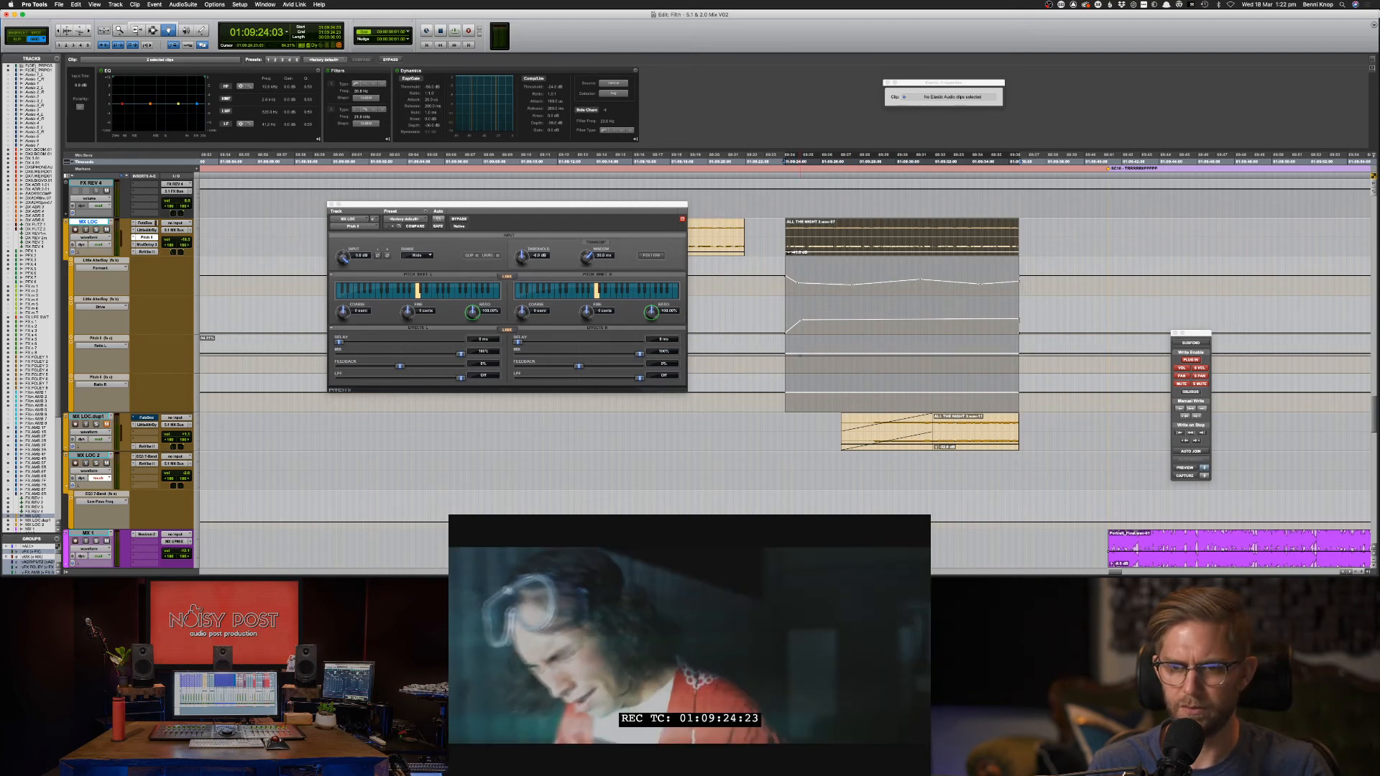
{"action": "key", "text": "super+z"}
{"action": "key", "text": "super+slash"}
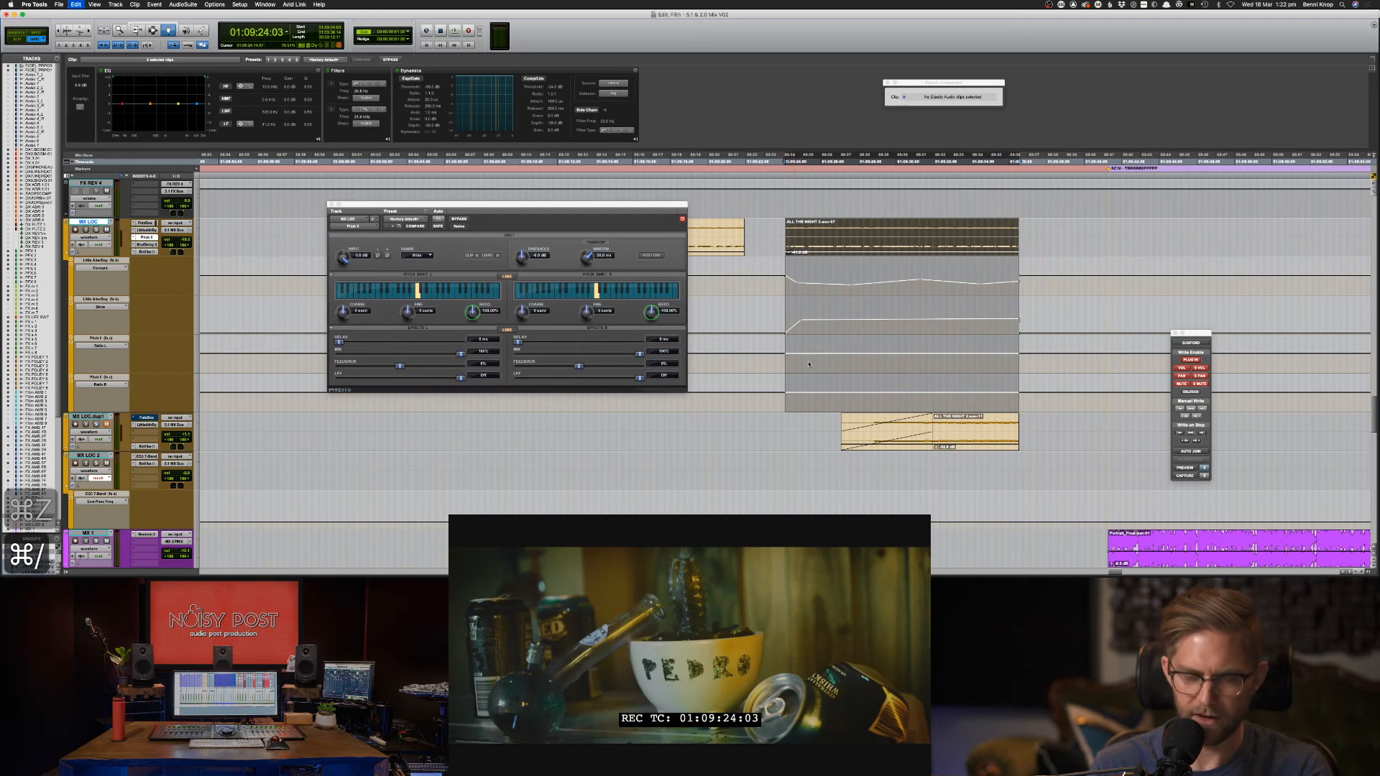
{"action": "key", "text": "super+z"}
Select the clip range across both Ratio lanes, then switch to the Grabber (F8).
{"action": "key", "text": "F7"}
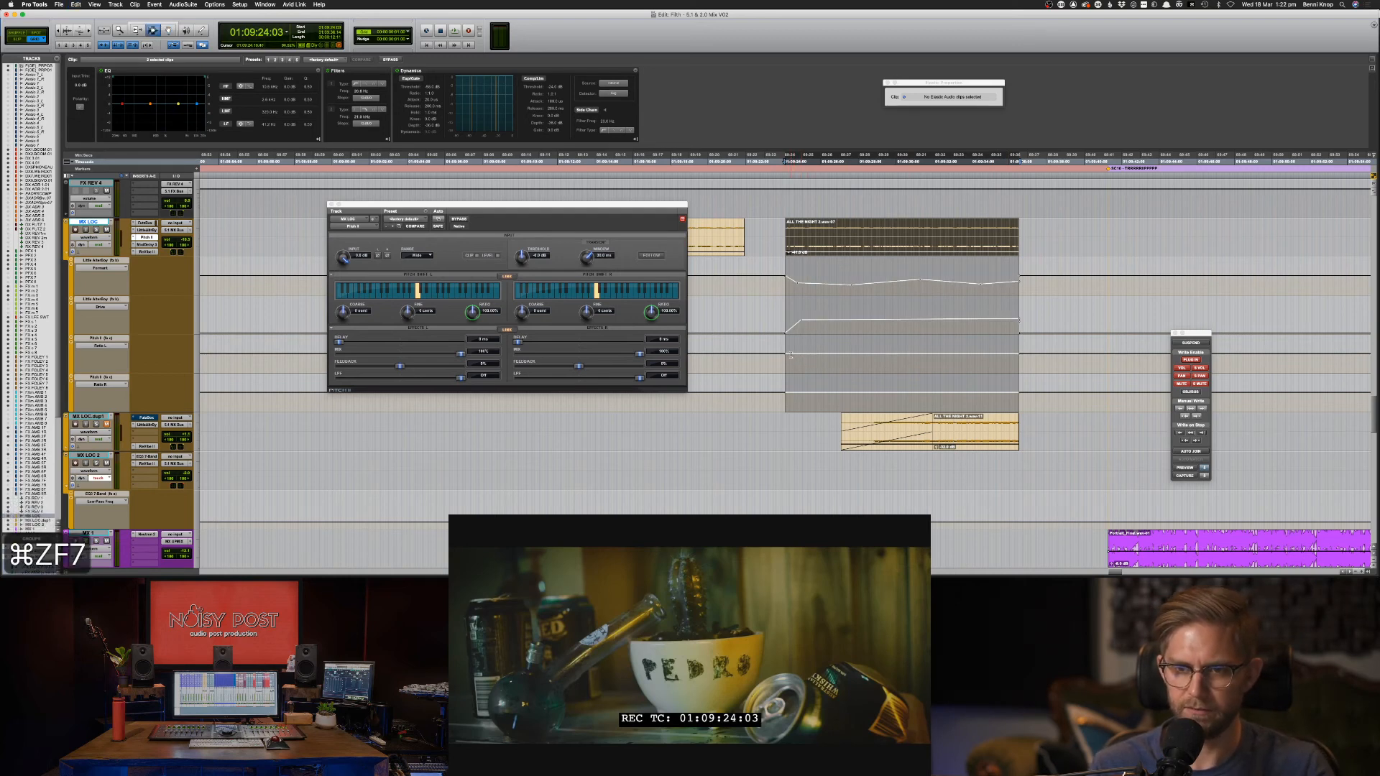
{"action": "left_click", "coordinate": [812, 239]}
{"action": "key", "text": "semicolon"}
{"action": "key", "text": "semicolon"}
{"action": "key", "text": "semicolon"}
{"action": "key", "text": "p"}
{"action": "key", "text": "p"}
{"action": "key", "text": "p"}
{"action": "key", "text": "p"}
{"action": "key", "text": "shift+p"}
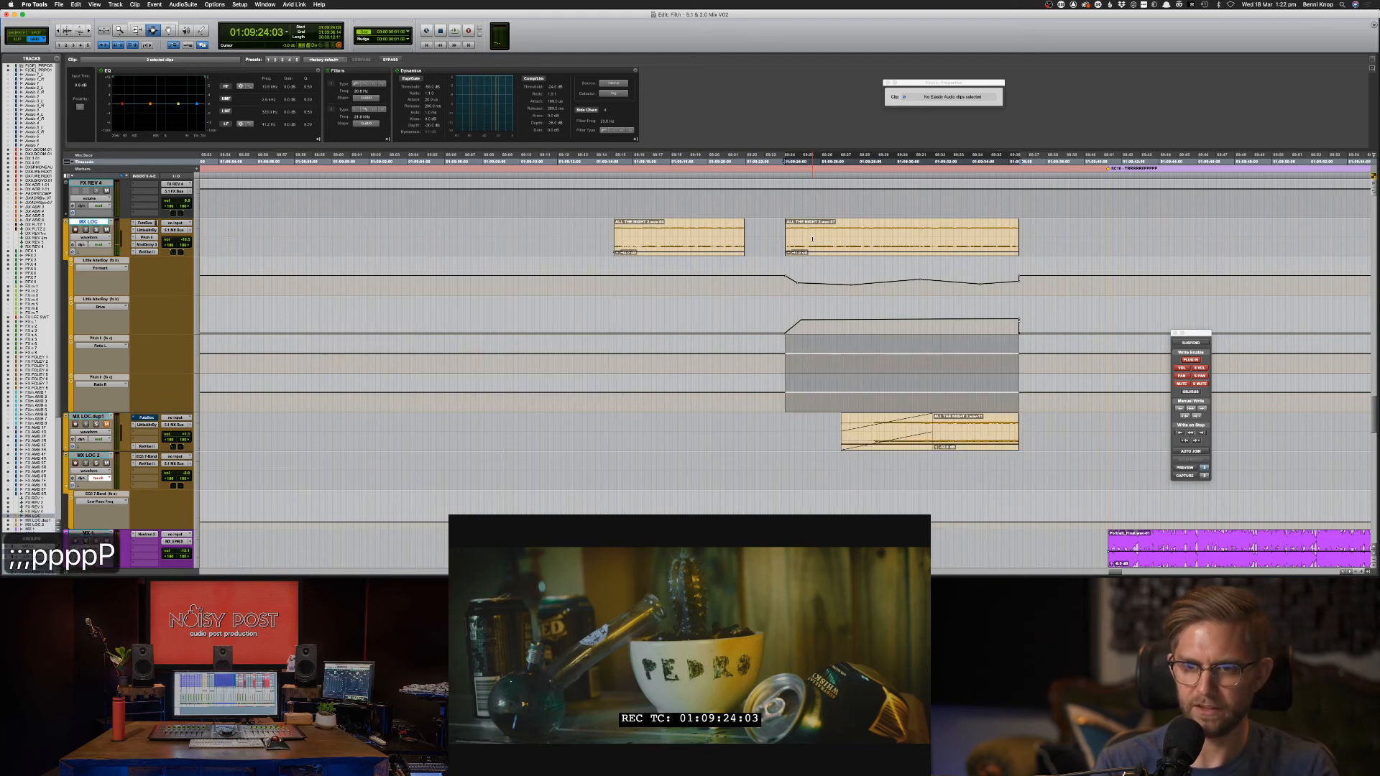
{"action": "key", "text": "super+slash"}
{"action": "key", "text": "F8"}
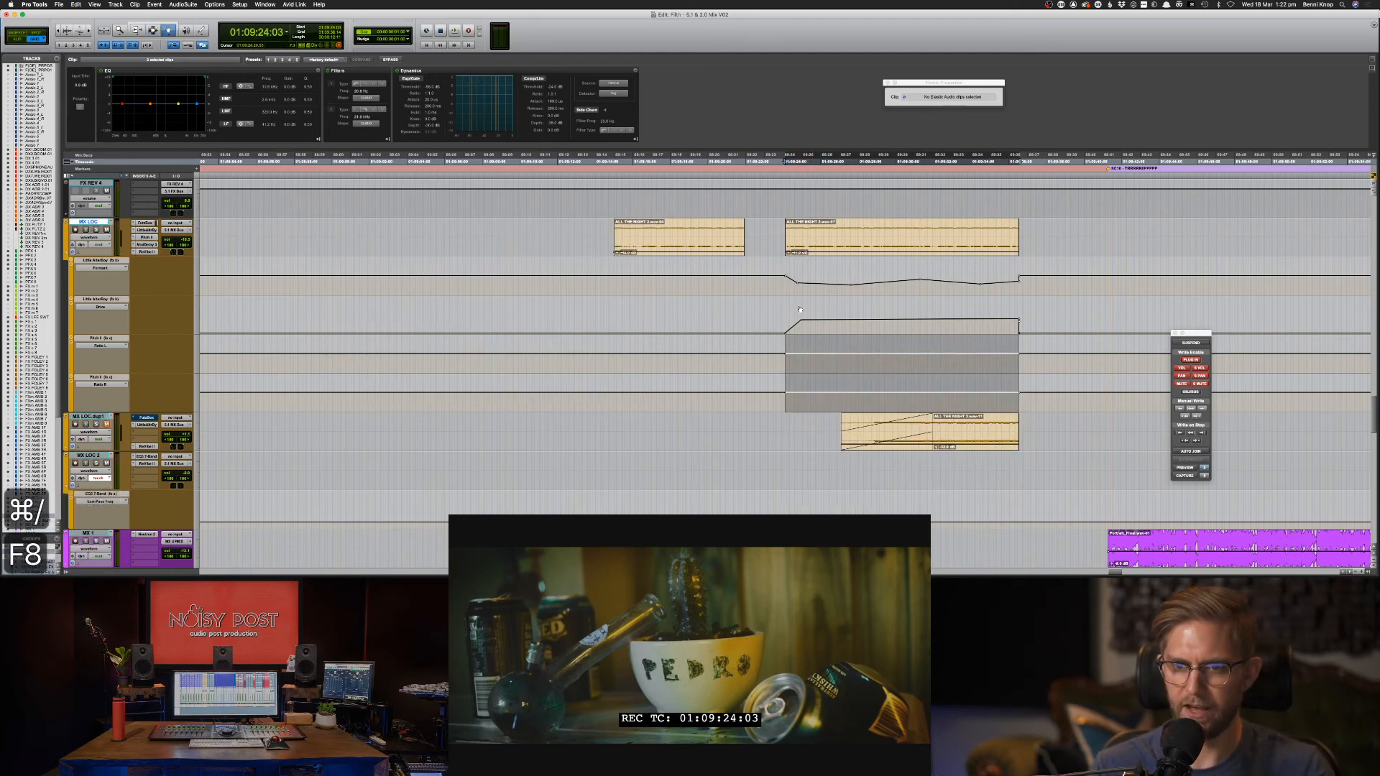
Bend Ratio L and Ratio R gently downward with breakpoints and audition the pitch dip.
{"action": "left_click_drag", "start_coordinate": [806, 356], "coordinate": [850, 362]}
{"action": "left_click_drag", "start_coordinate": [1019, 353], "coordinate": [1019, 362]}
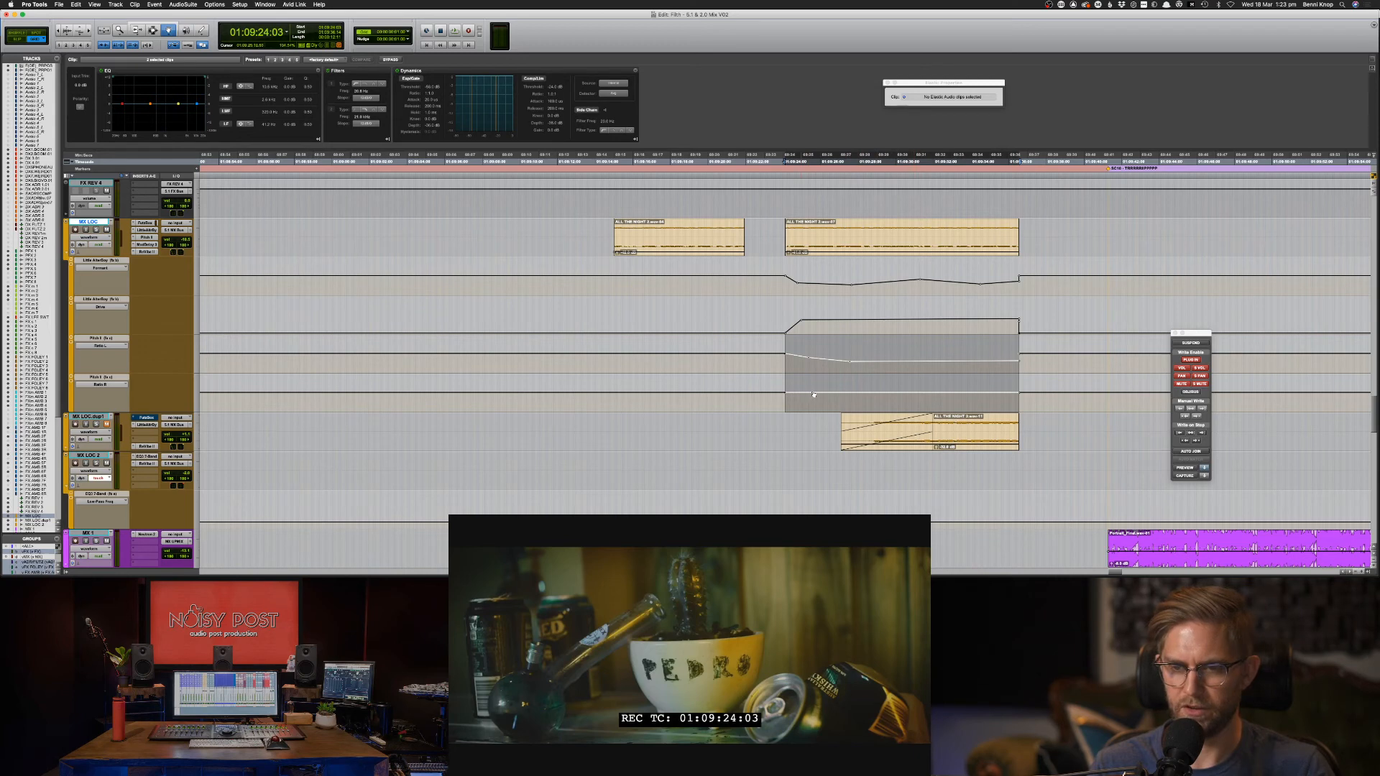
{"action": "left_click_drag", "start_coordinate": [834, 395], "coordinate": [842, 395]}
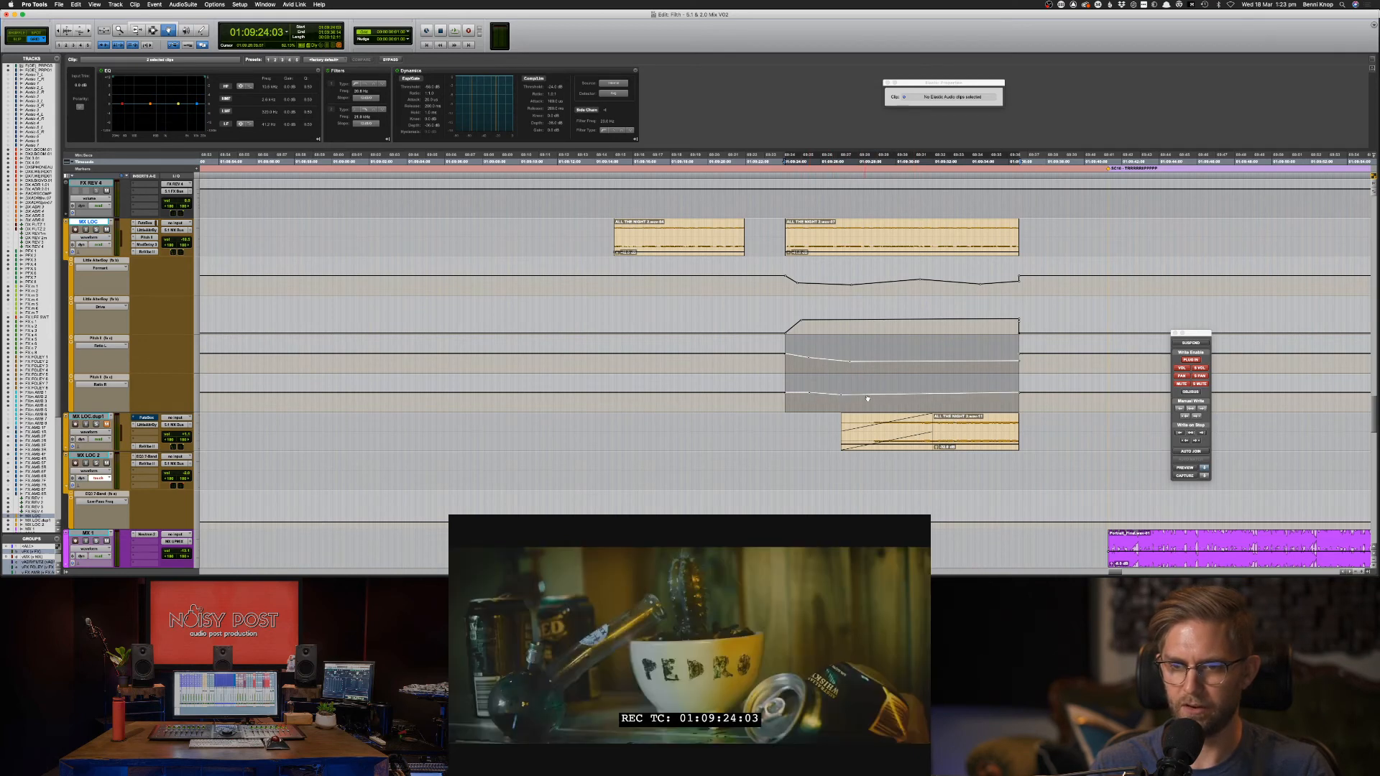
{"action": "left_click_drag", "start_coordinate": [945, 401], "coordinate": [965, 403]}
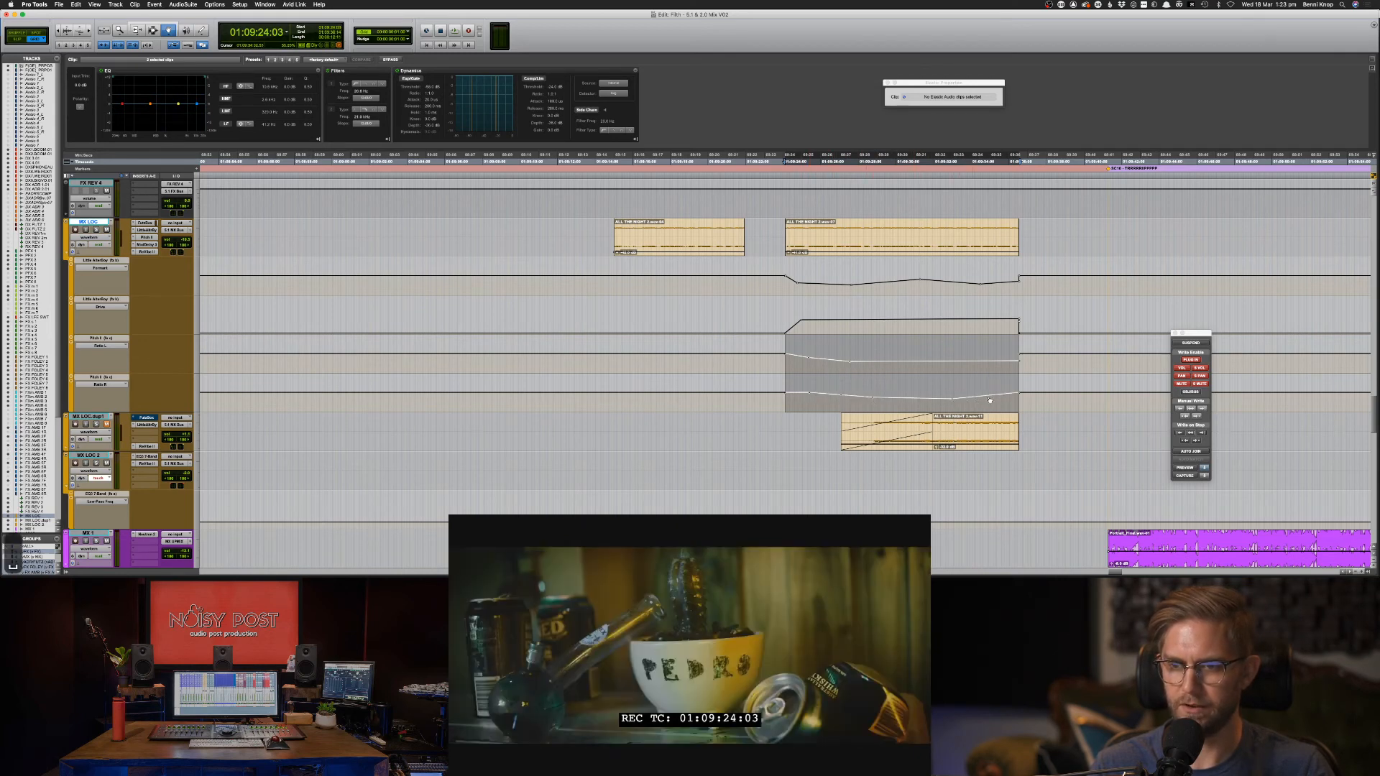
{"action": "key", "text": "space"}
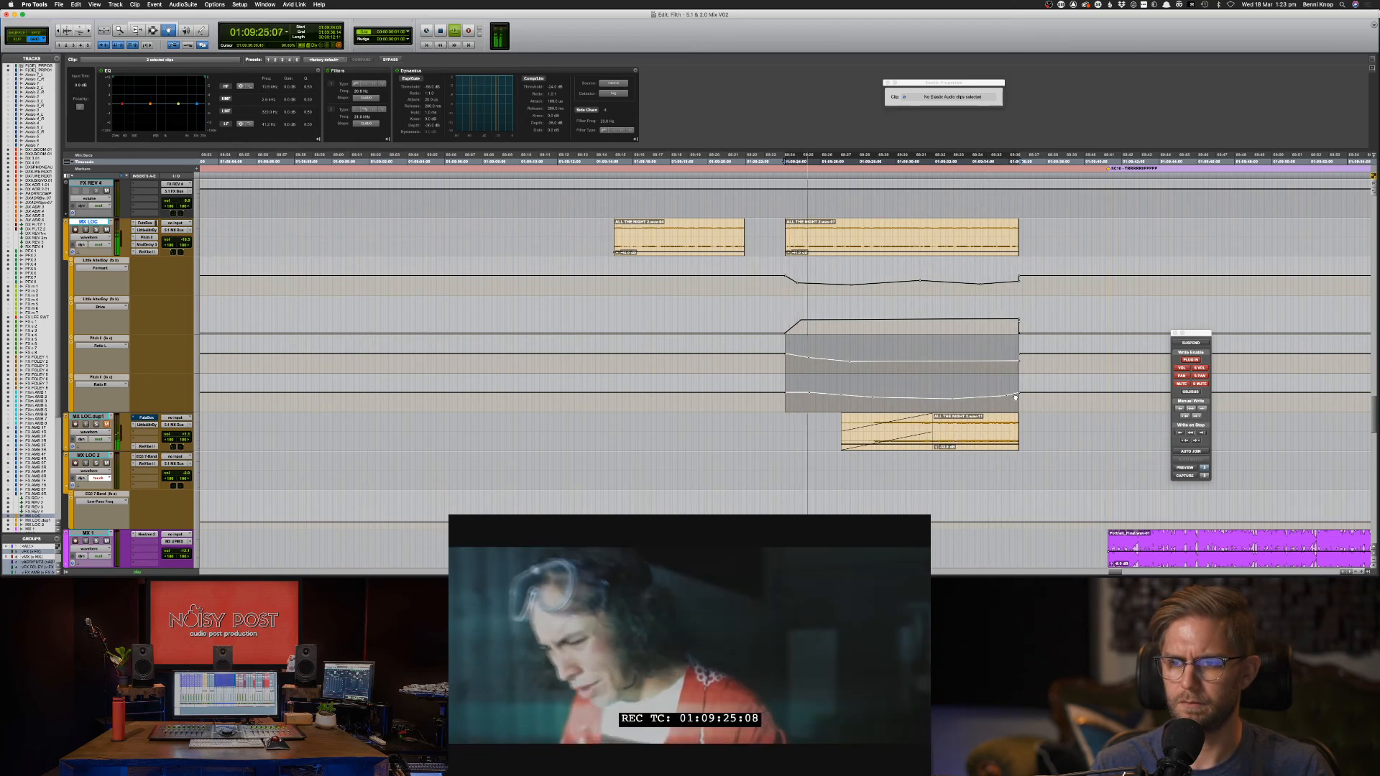
{"action": "key", "text": "space"}
{"action": "key", "text": "space"}
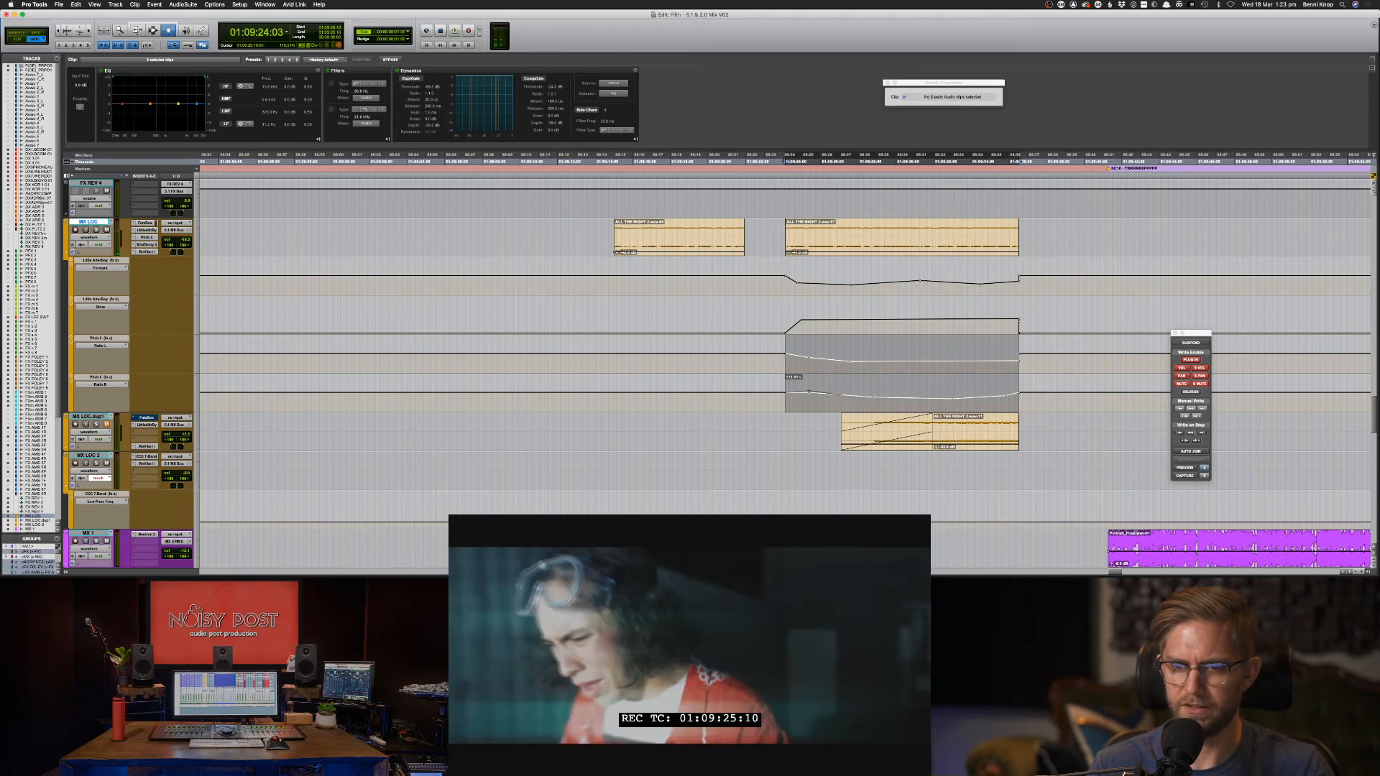
{"action": "left_click_drag", "start_coordinate": [810, 391], "coordinate": [809, 391]}
{"action": "key", "text": "space"}
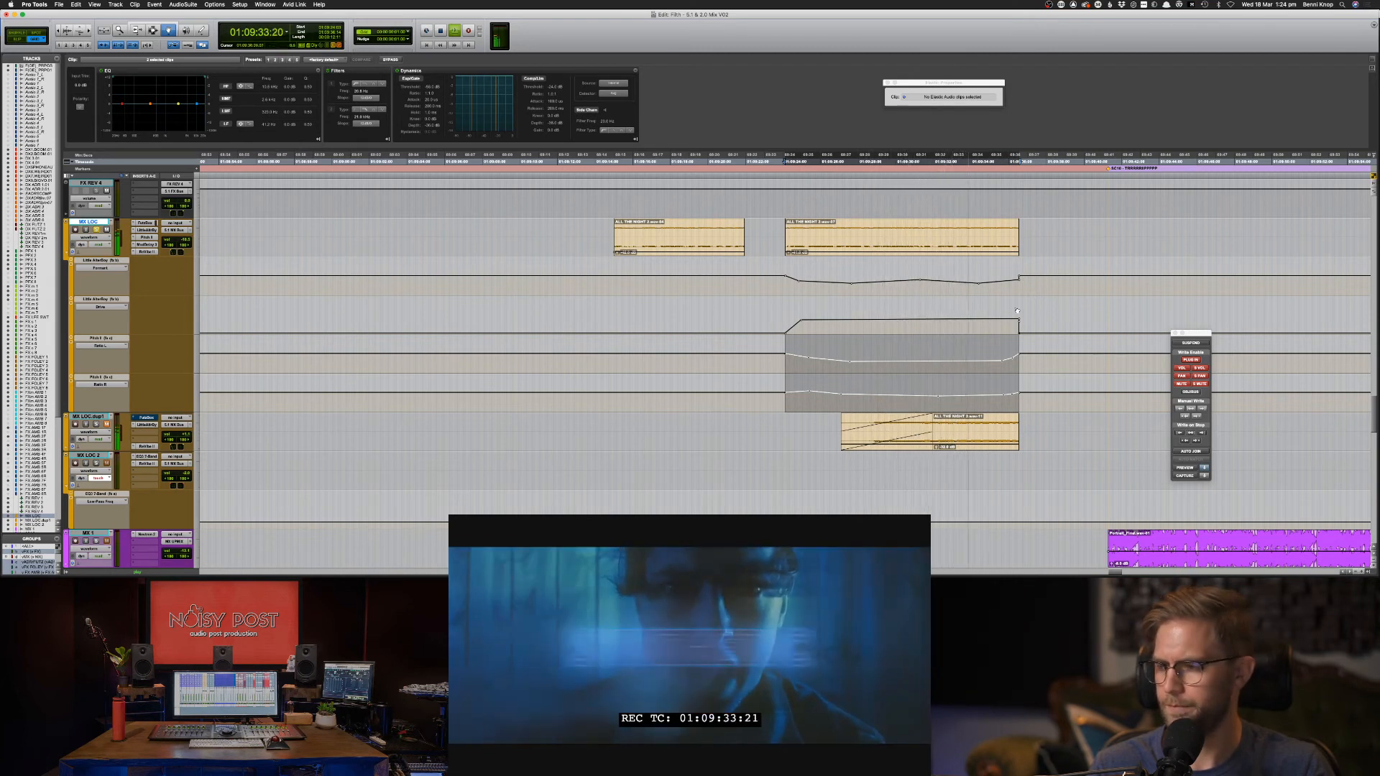
{"action": "key", "text": "space"}
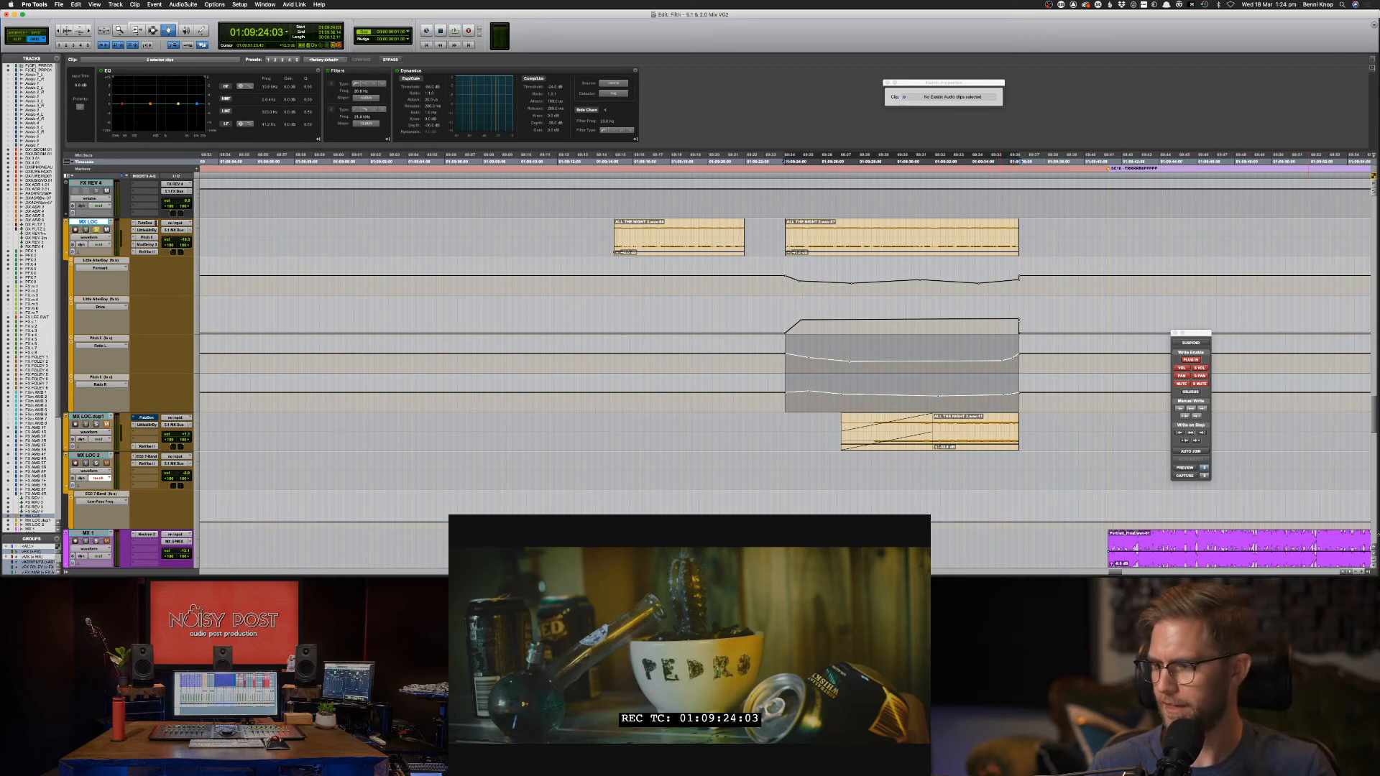
Copy and paste text in another application.
{"action": "key", "text": "super+Tab"}
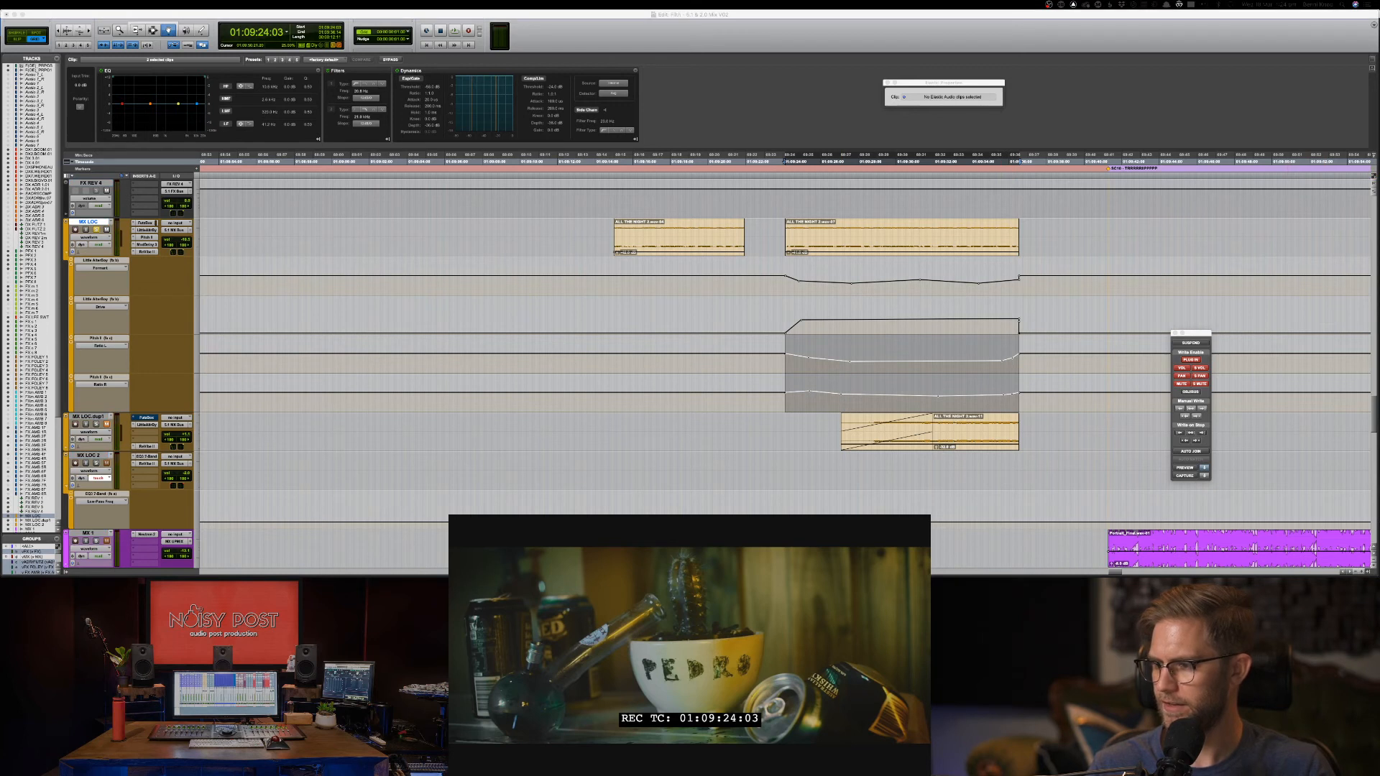
{"action": "key", "text": "super+c"}
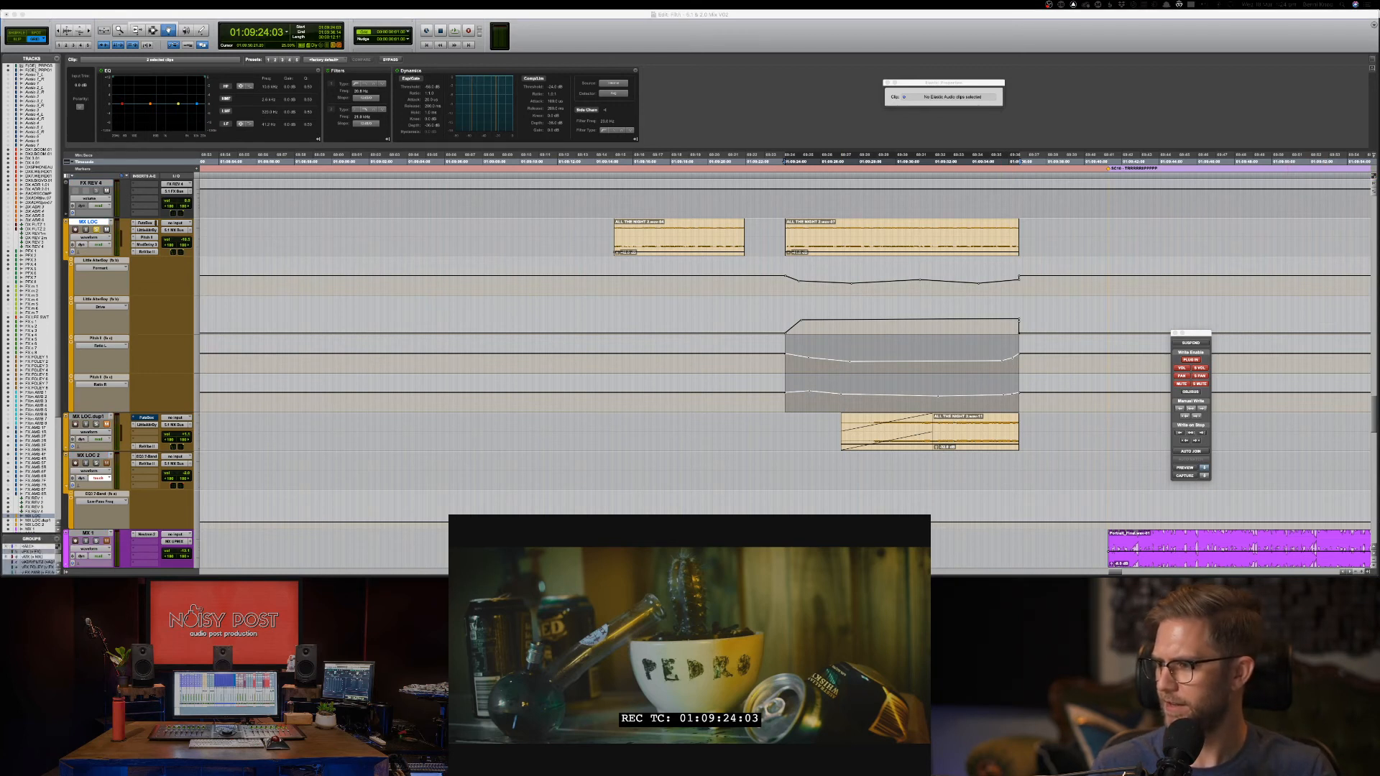
{"action": "key", "text": "Return"}
{"action": "key", "text": "Return"}
{"action": "key", "text": "super+v"}
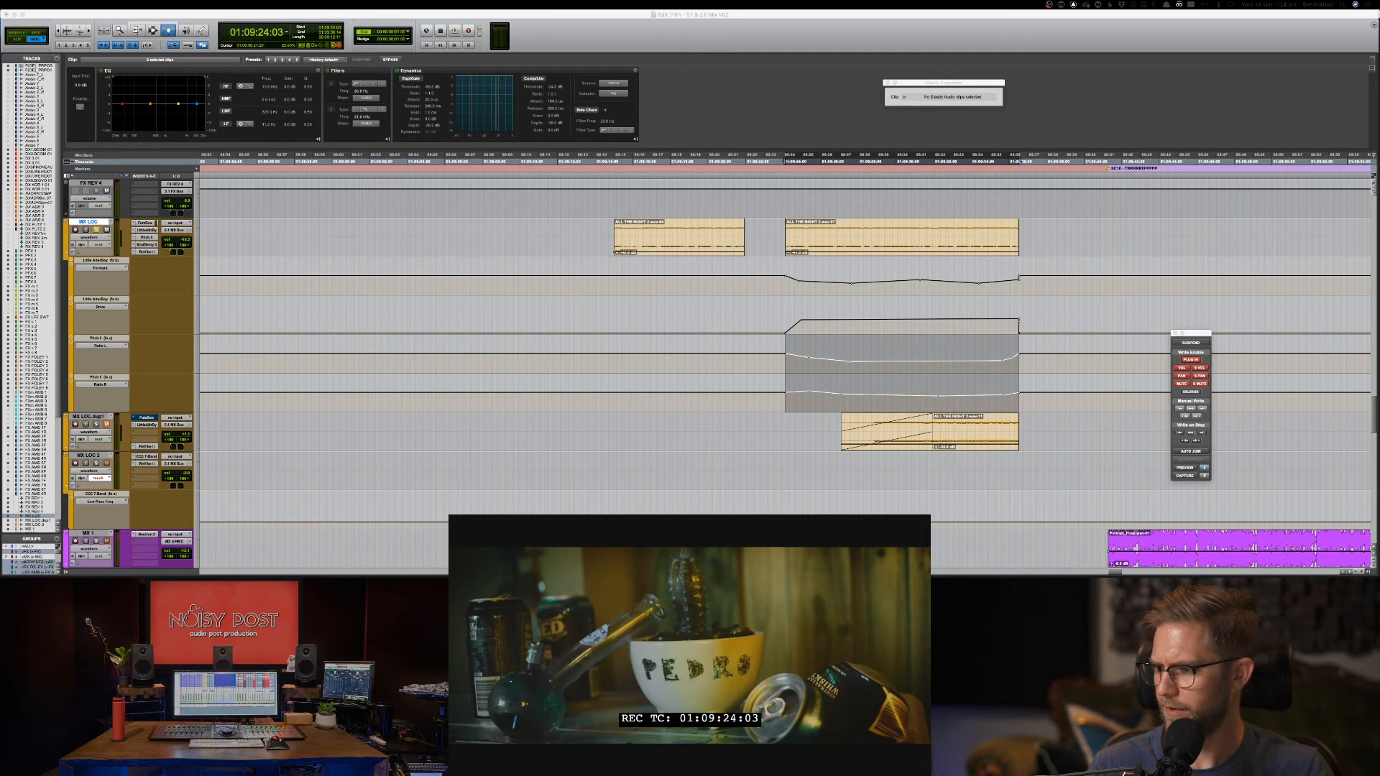
Place the edit point just before the clip and play back the pitch dip.
{"action": "key", "text": "super"}
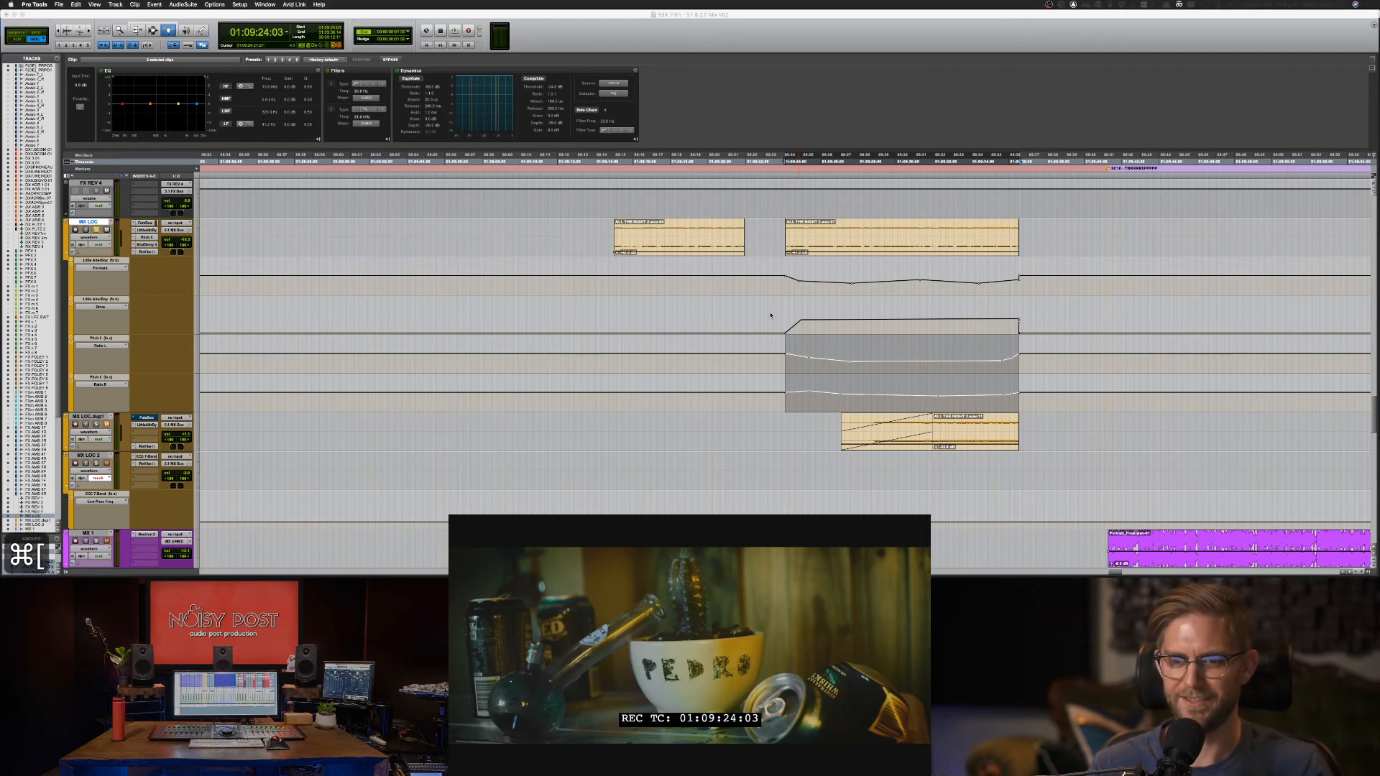
{"action": "key", "text": "F7"}
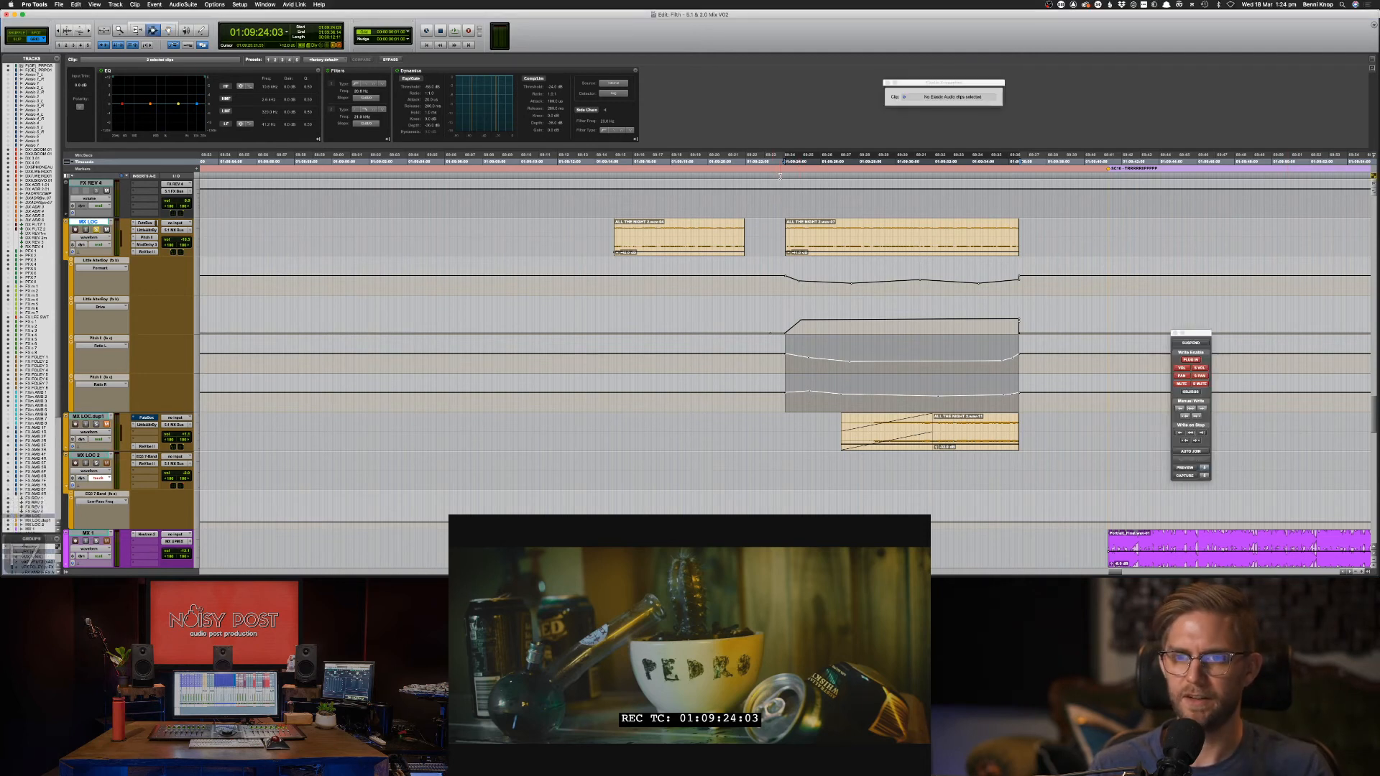
{"action": "left_click", "coordinate": [780, 240]}
{"action": "key", "text": "space"}
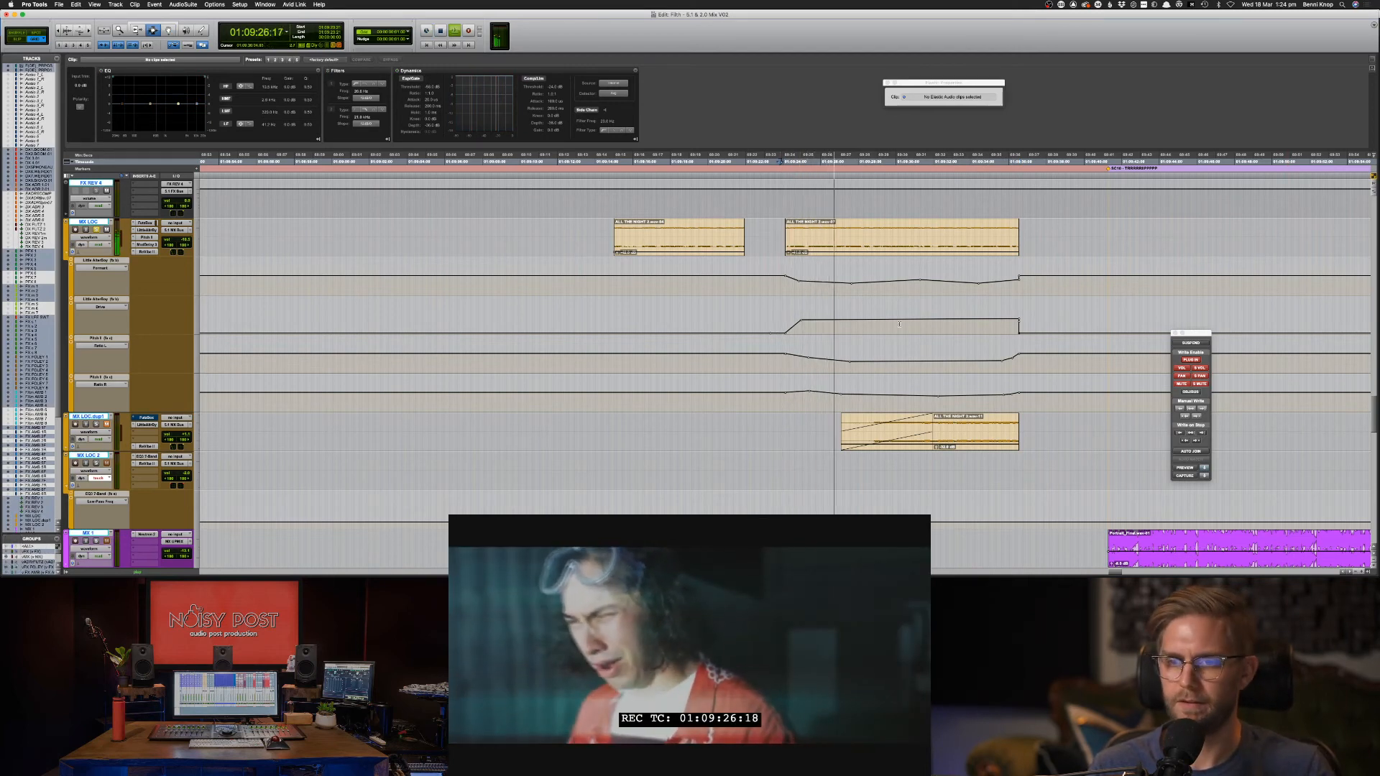
{"action": "key", "text": "space"}
In the Mix window, look at the Little AlterBoy and Pitch II plug-ins, then return to Edit.
{"action": "key", "text": "super+equal"}
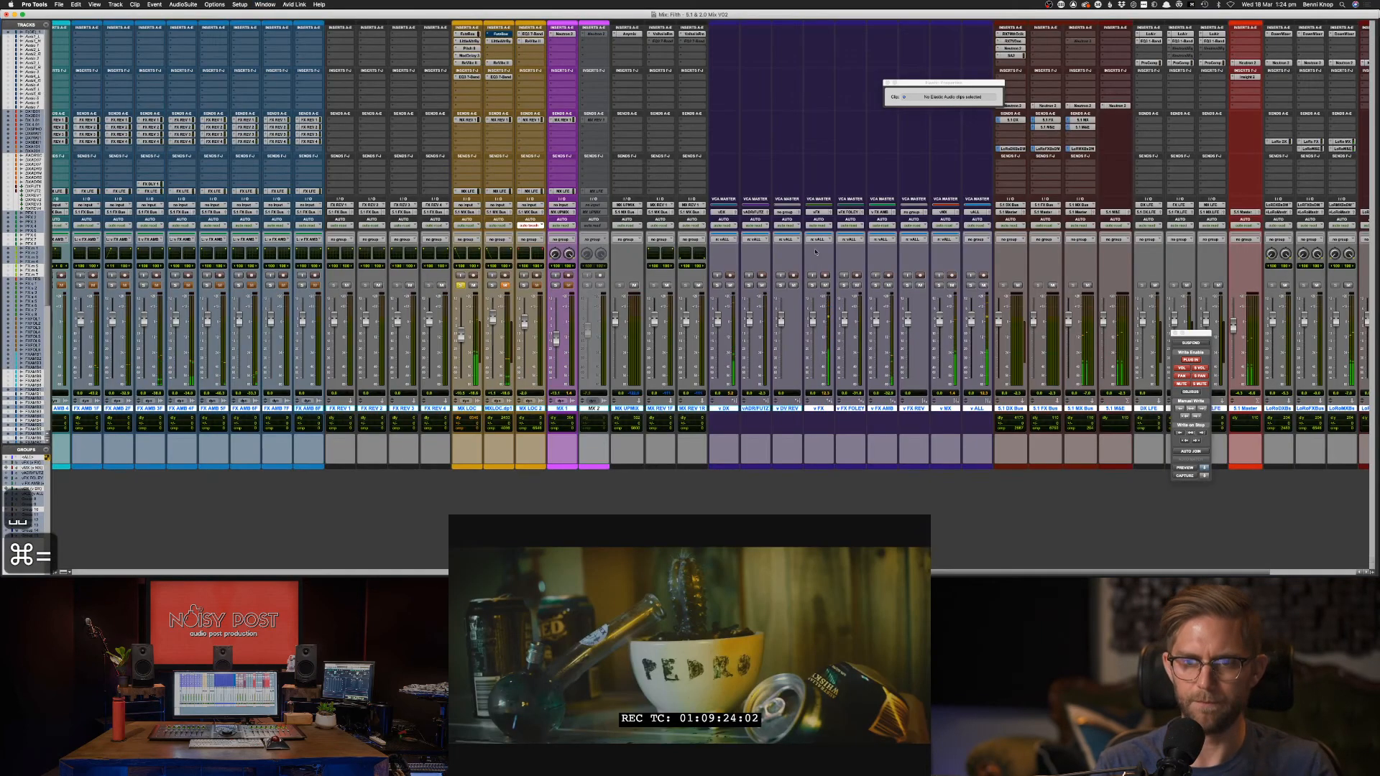
{"action": "left_click", "coordinate": [468, 42]}
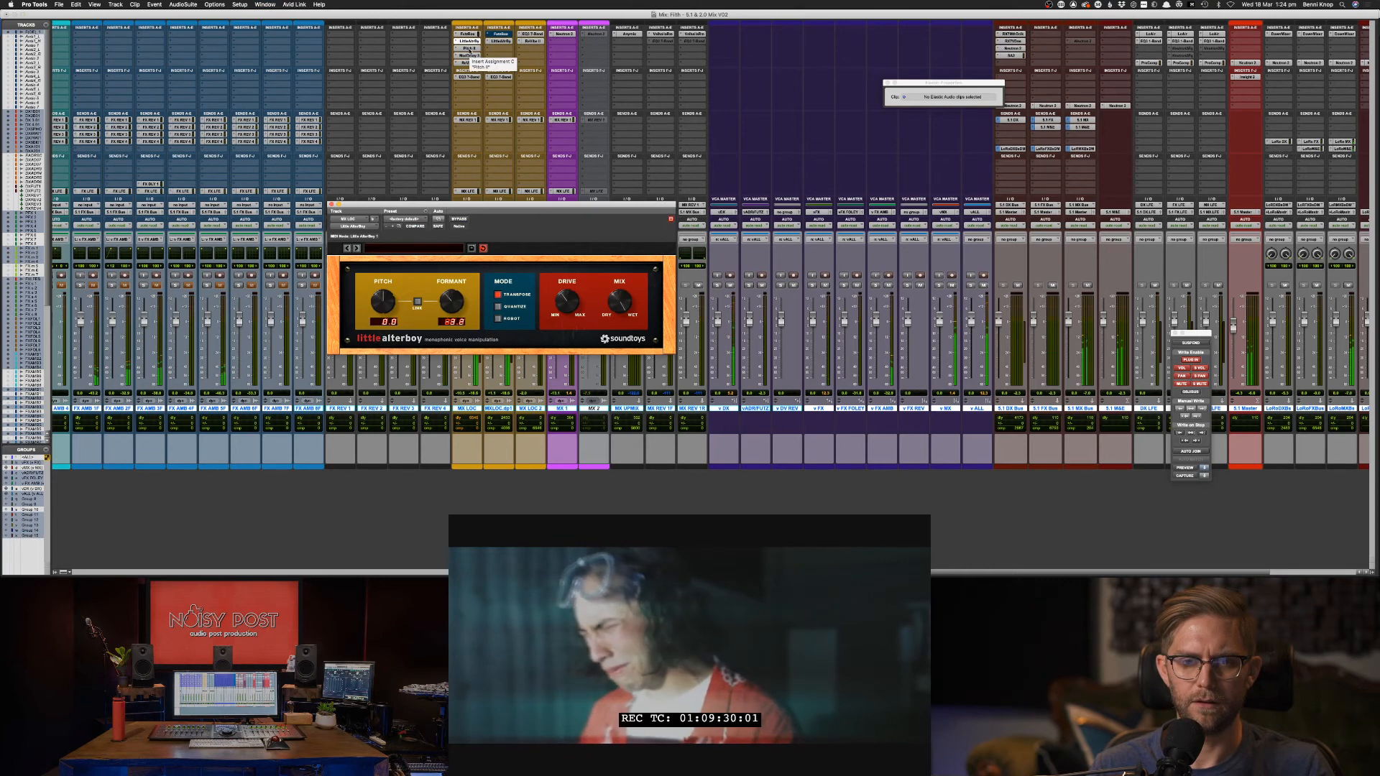
{"action": "left_click", "coordinate": [468, 48]}
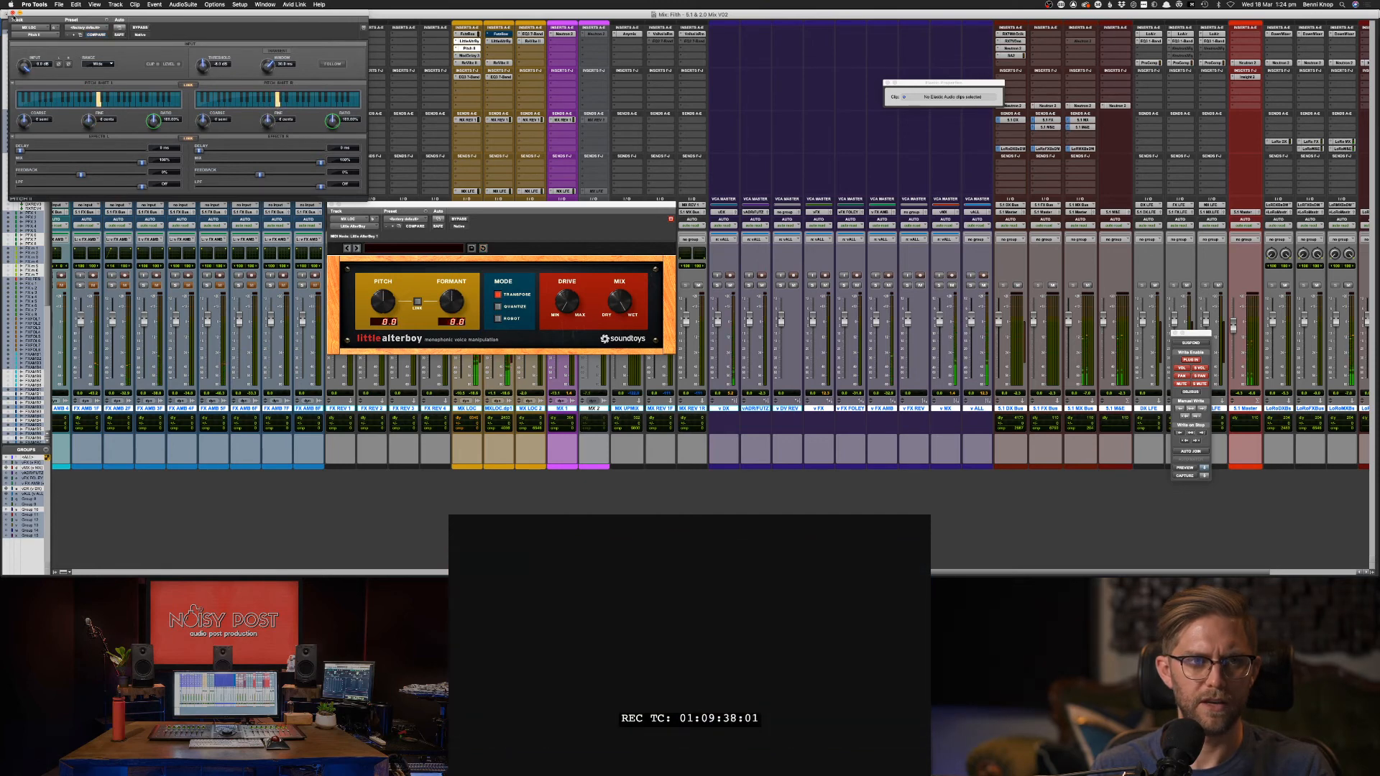
{"action": "left_click", "coordinate": [12, 15]}
{"action": "key", "text": "super+equal"}
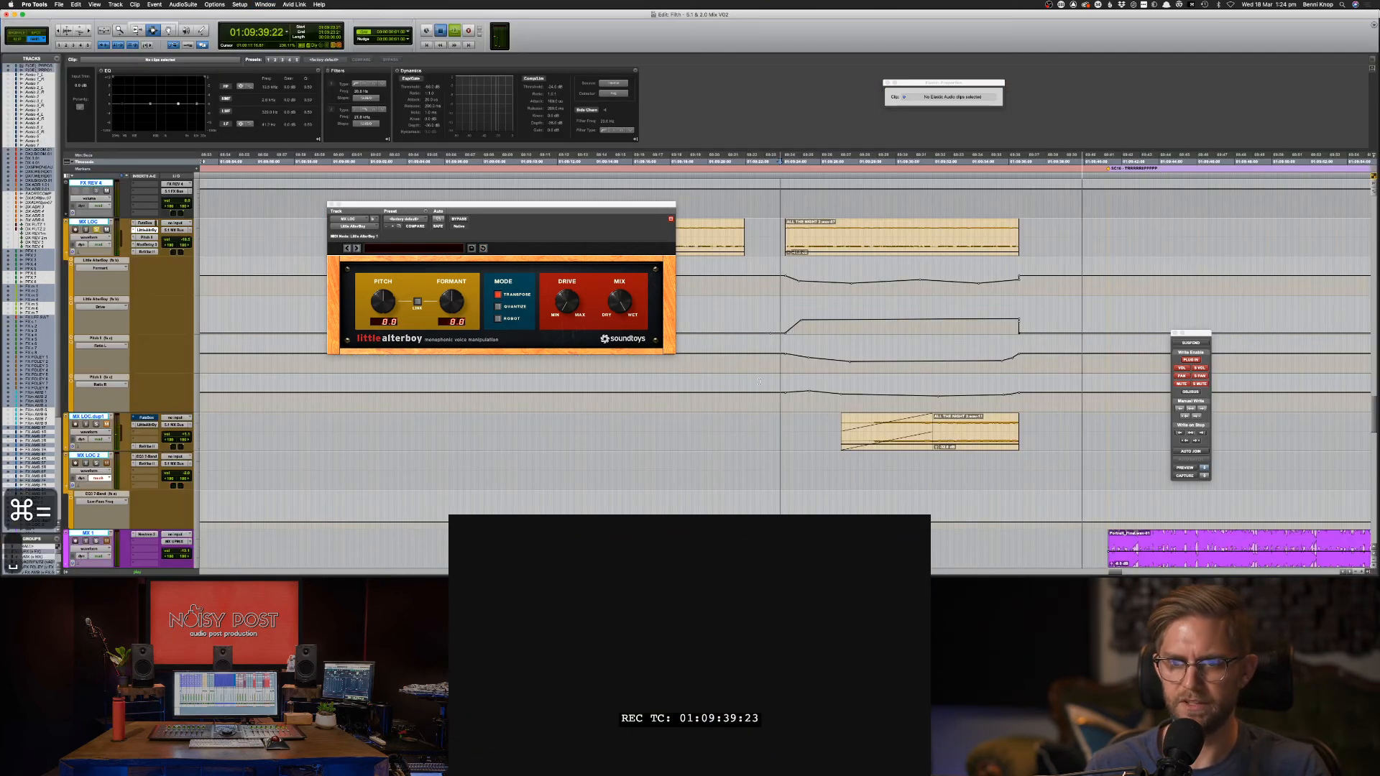
Play the AlterBoy formant automation, then replay from a point inside the ambience clip.
{"action": "key", "text": "space"}
{"action": "key", "text": "F8"}
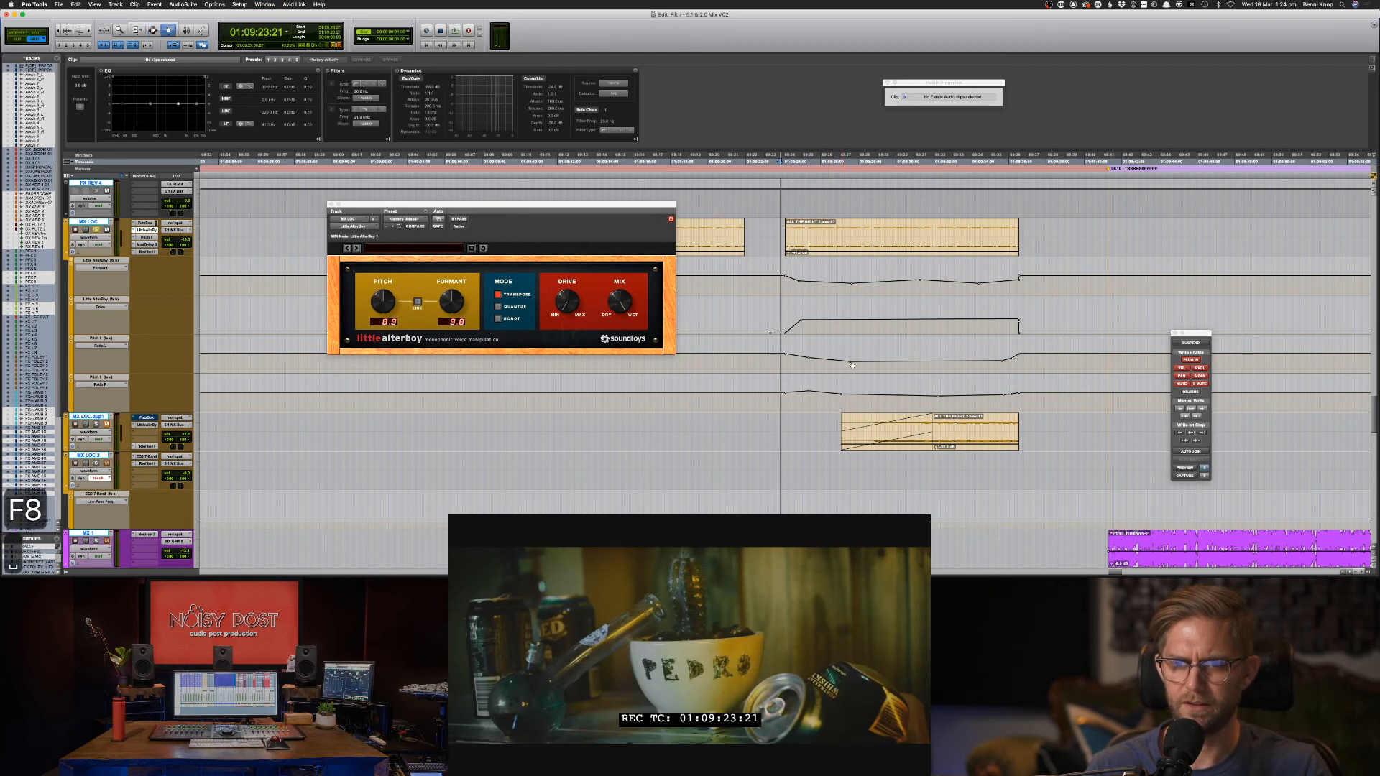
{"action": "key", "text": "space"}
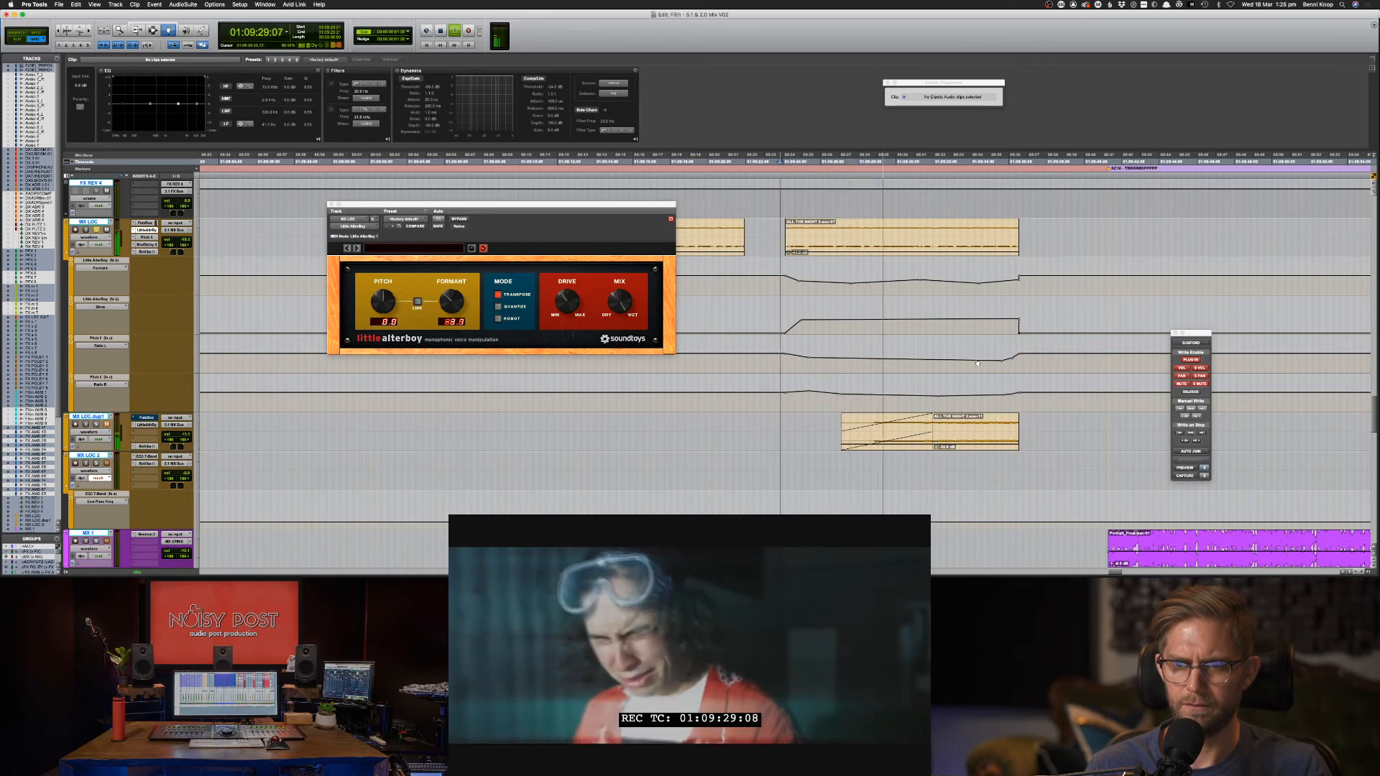
{"action": "key", "text": "space"}
{"action": "key", "text": "F7"}
{"action": "left_click", "coordinate": [874, 368]}
{"action": "key", "text": "space"}
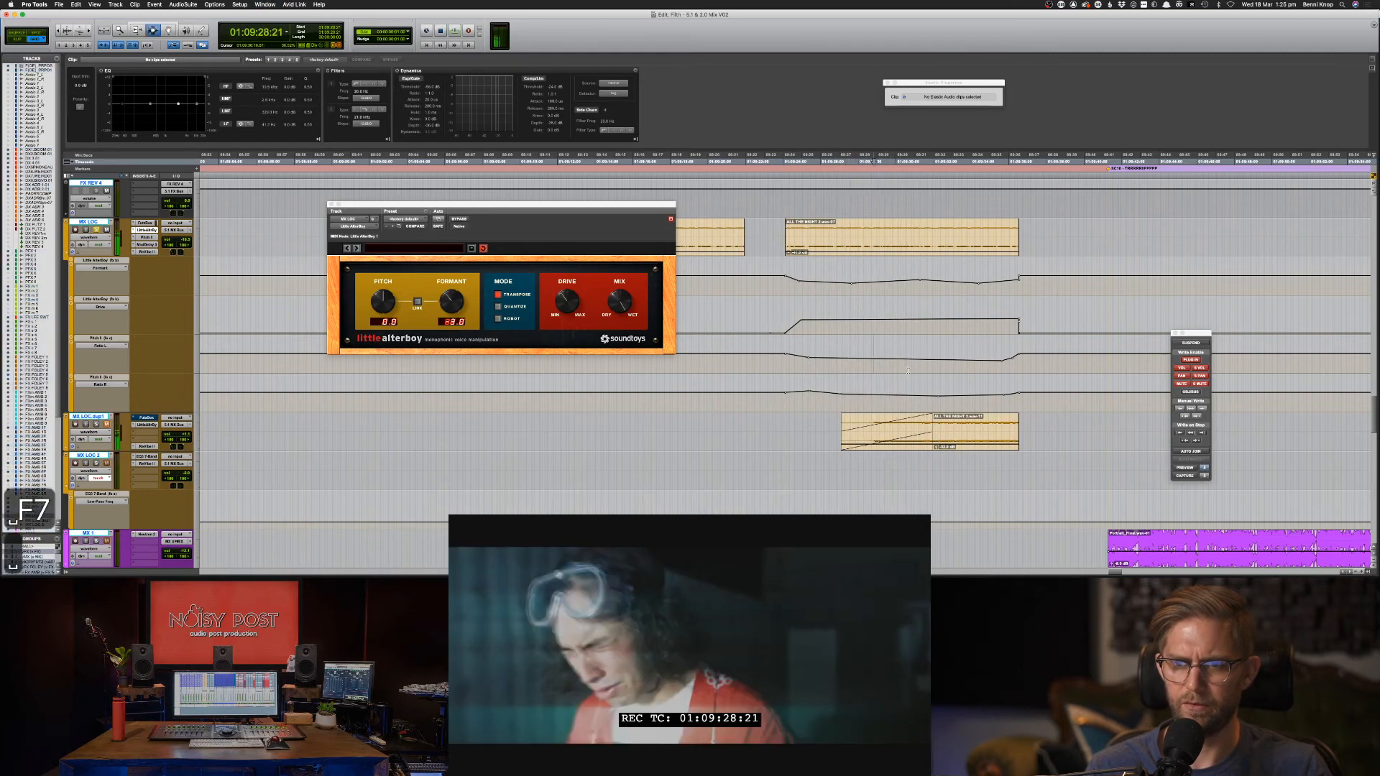
{"action": "key", "text": "F8"}
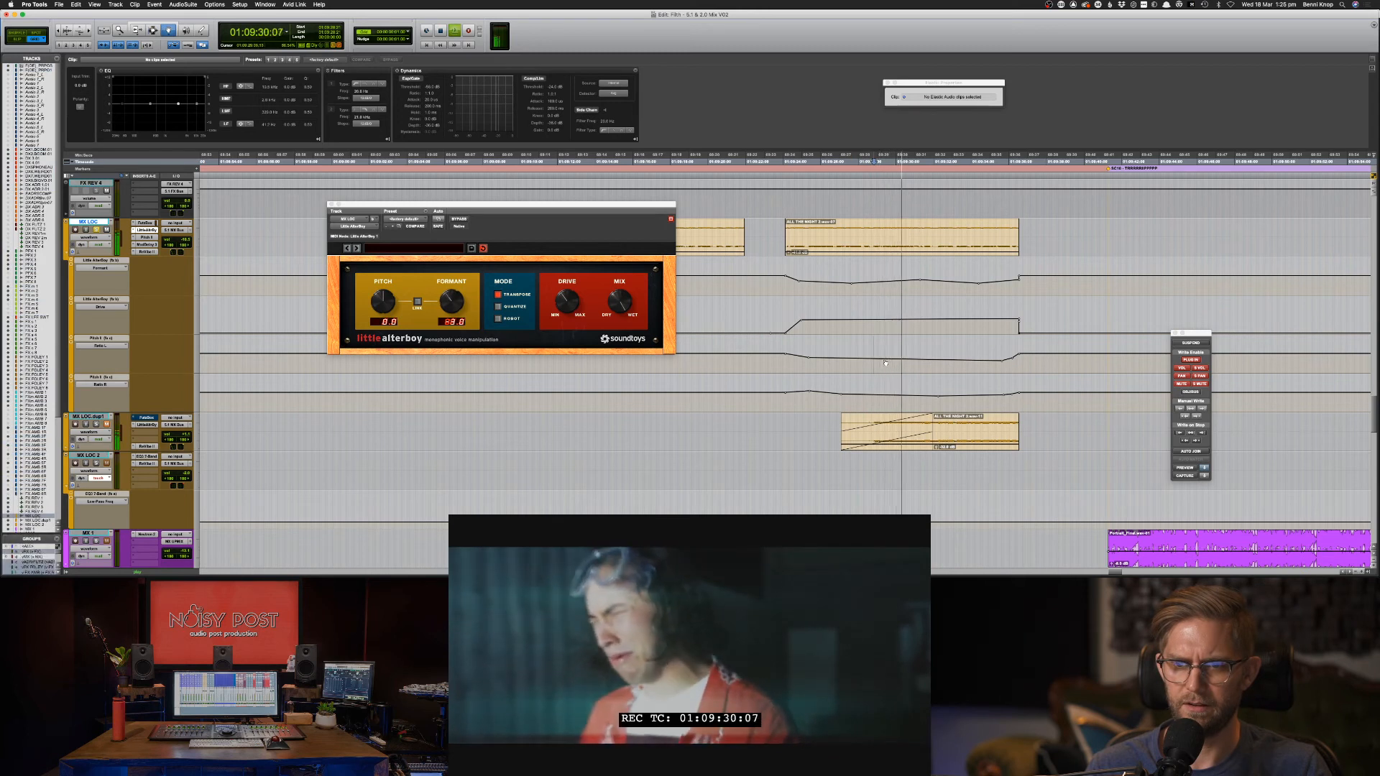
{"action": "key", "text": "space"}
Play from the clip start, stopping at 01:09:24:03, and toggle the Video window with ⌘9.
{"action": "key", "text": "F7"}
{"action": "left_click", "coordinate": [863, 356]}
{"action": "key", "text": "space"}
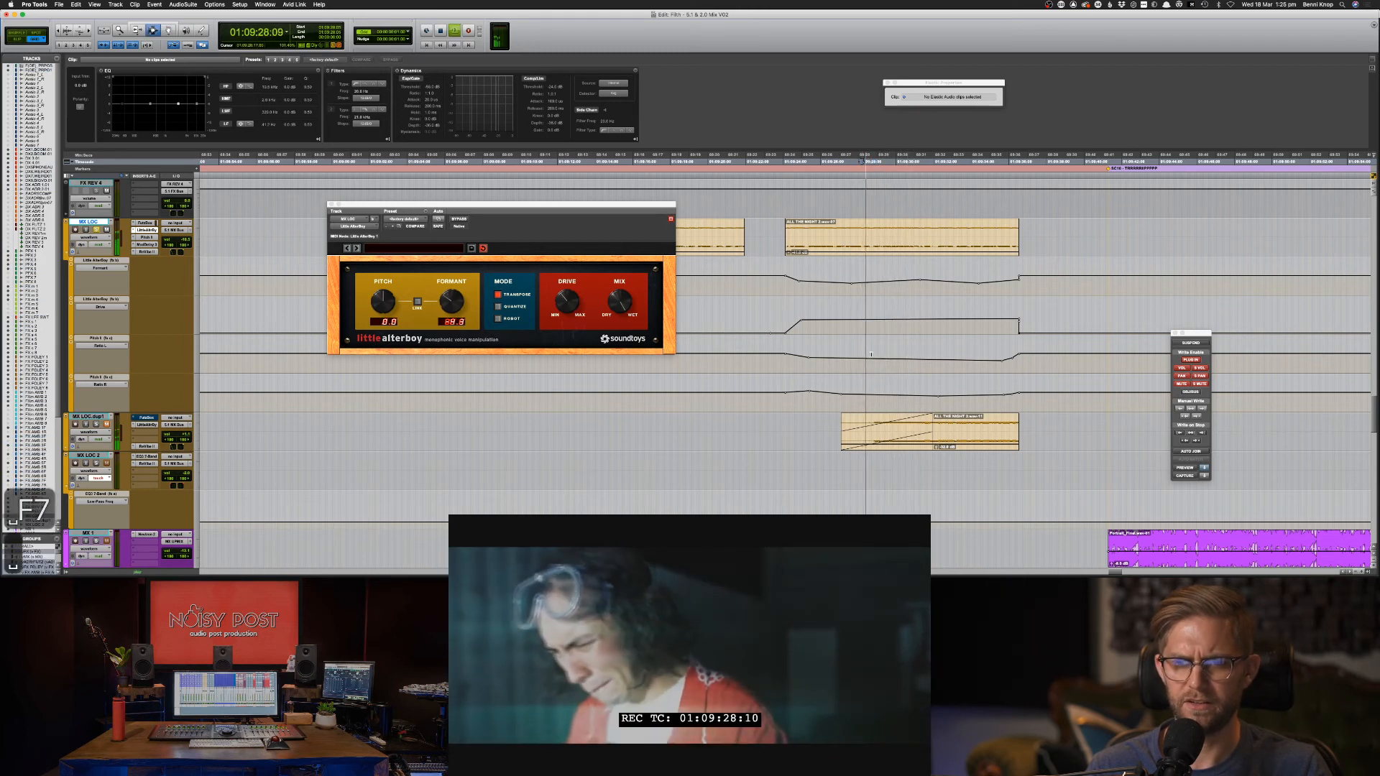
{"action": "left_click", "coordinate": [785, 241]}
{"action": "key", "text": "space"}
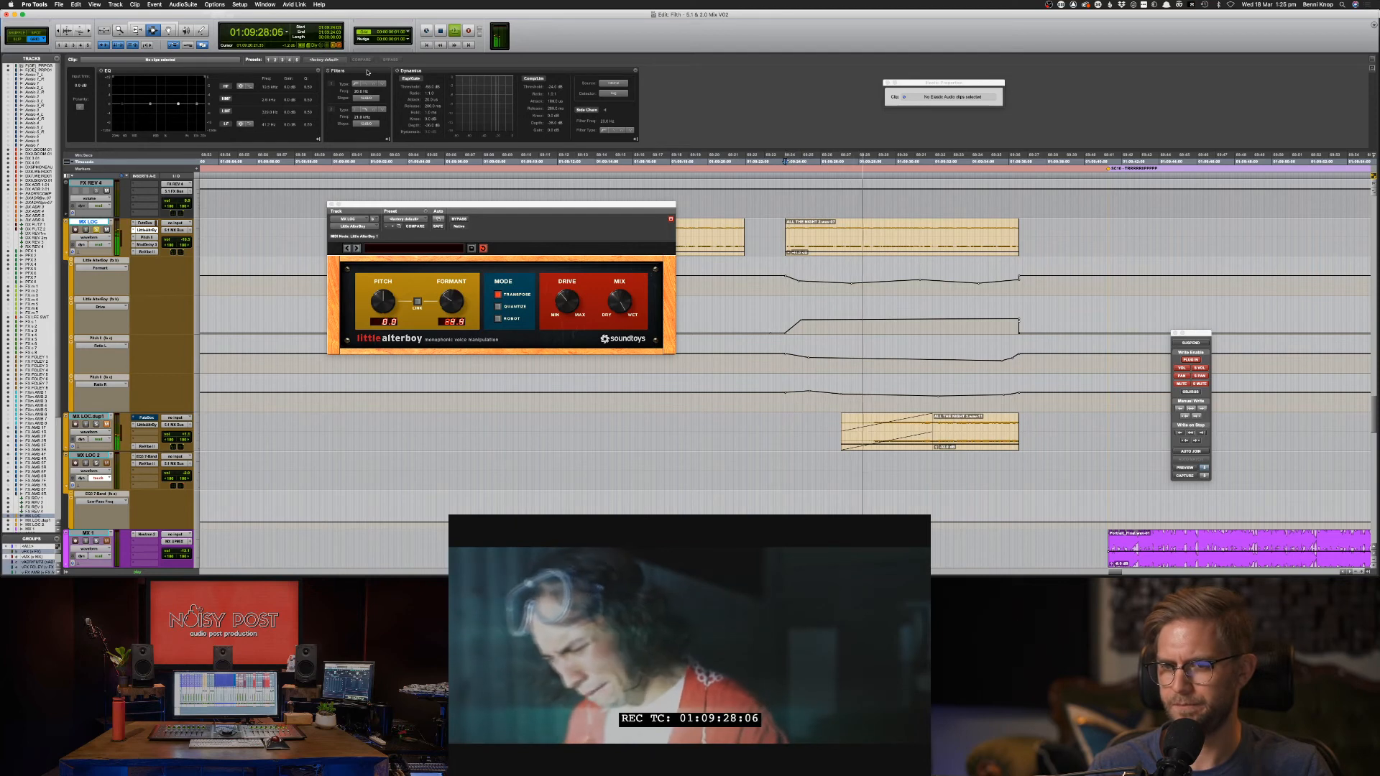
{"action": "key", "text": "super+9"}
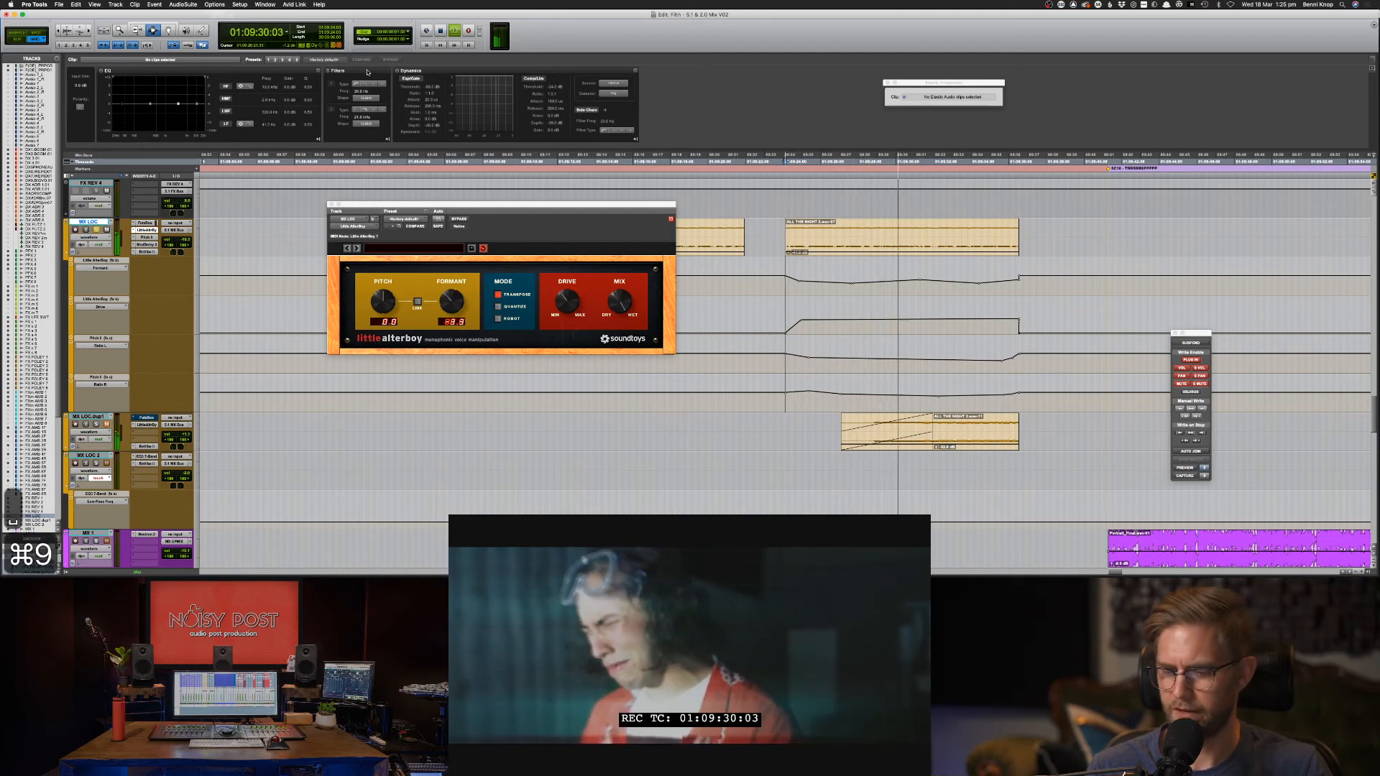
{"action": "key", "text": "space"}
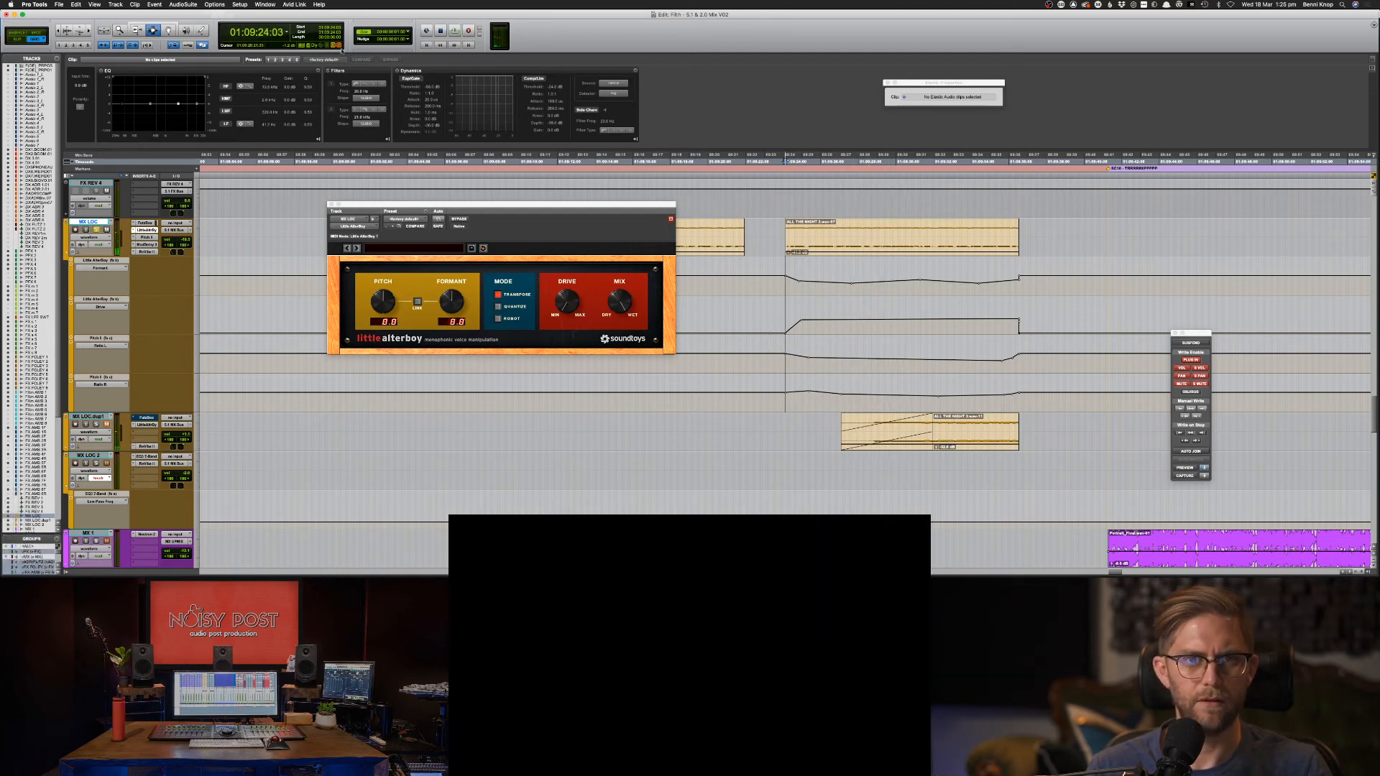
{"action": "key", "text": "super+9"}
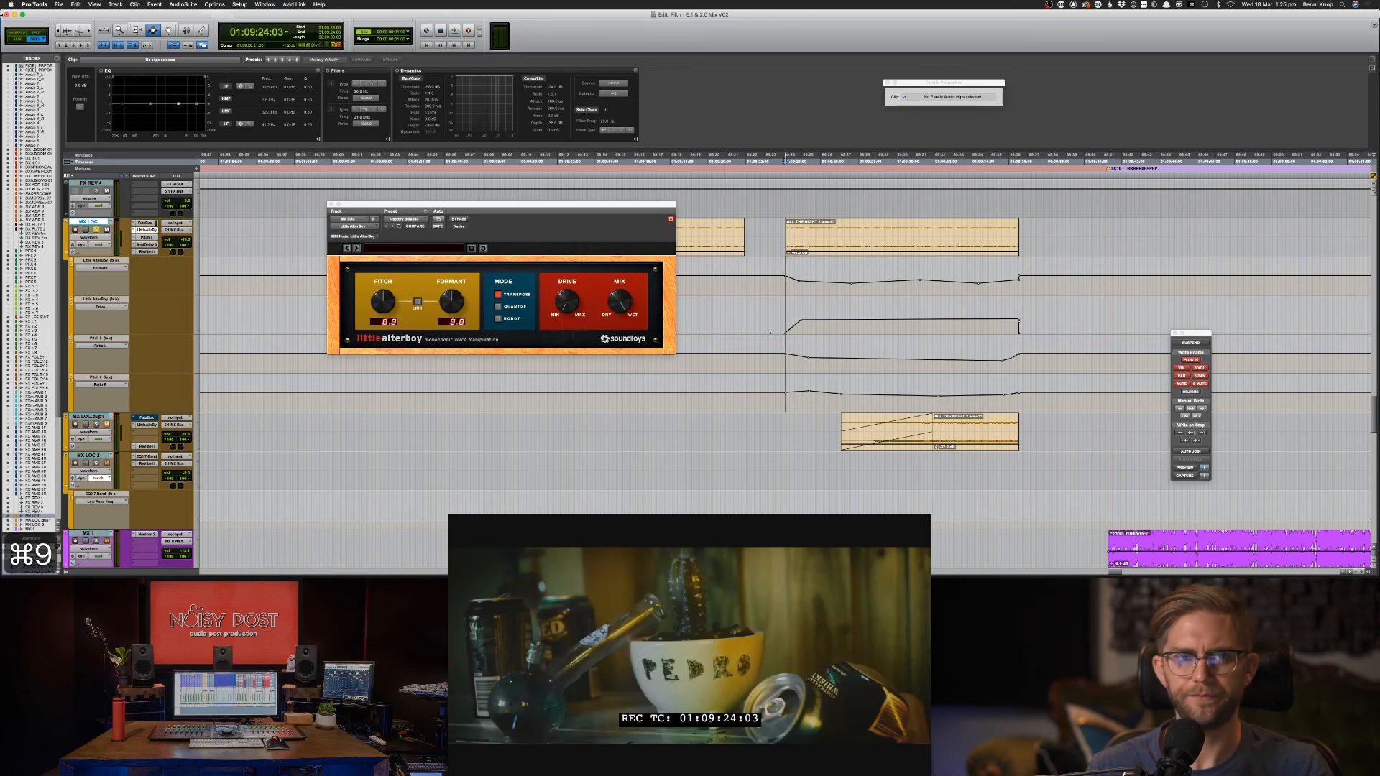
{"action": "left_click", "coordinate": [266, 5]}
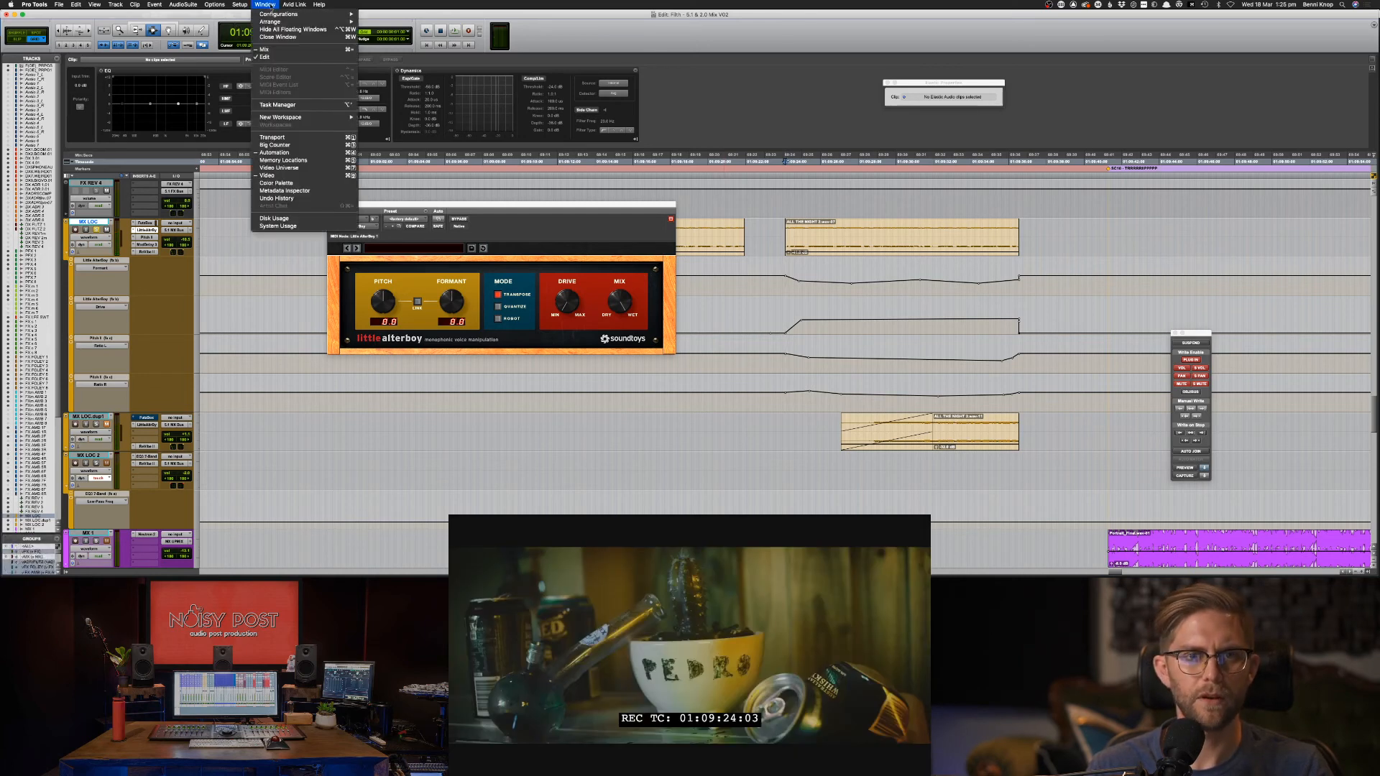
Open the Disk Usage and System Usage windows, then close Disk Usage.
{"action": "left_click", "coordinate": [285, 218]}
{"action": "left_click", "coordinate": [265, 4]}
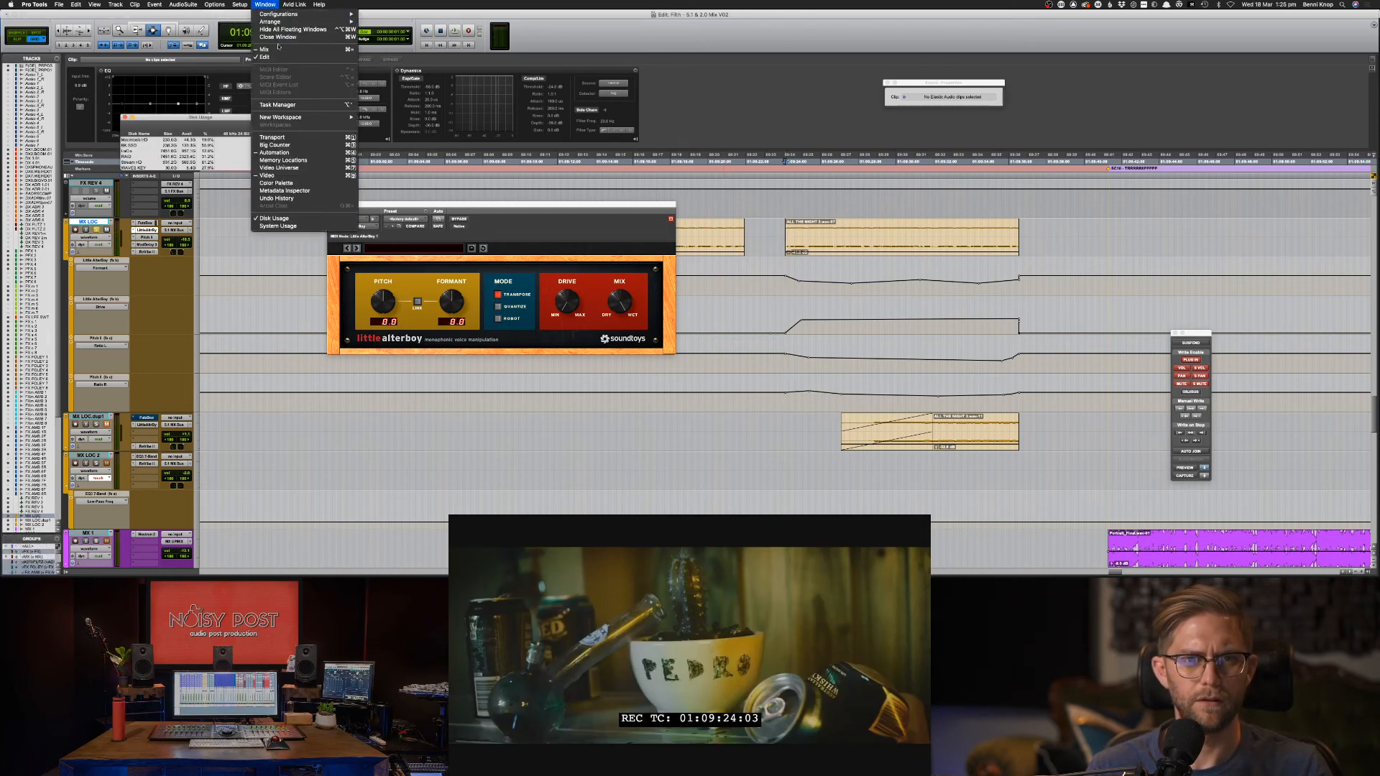
{"action": "left_click", "coordinate": [279, 226]}
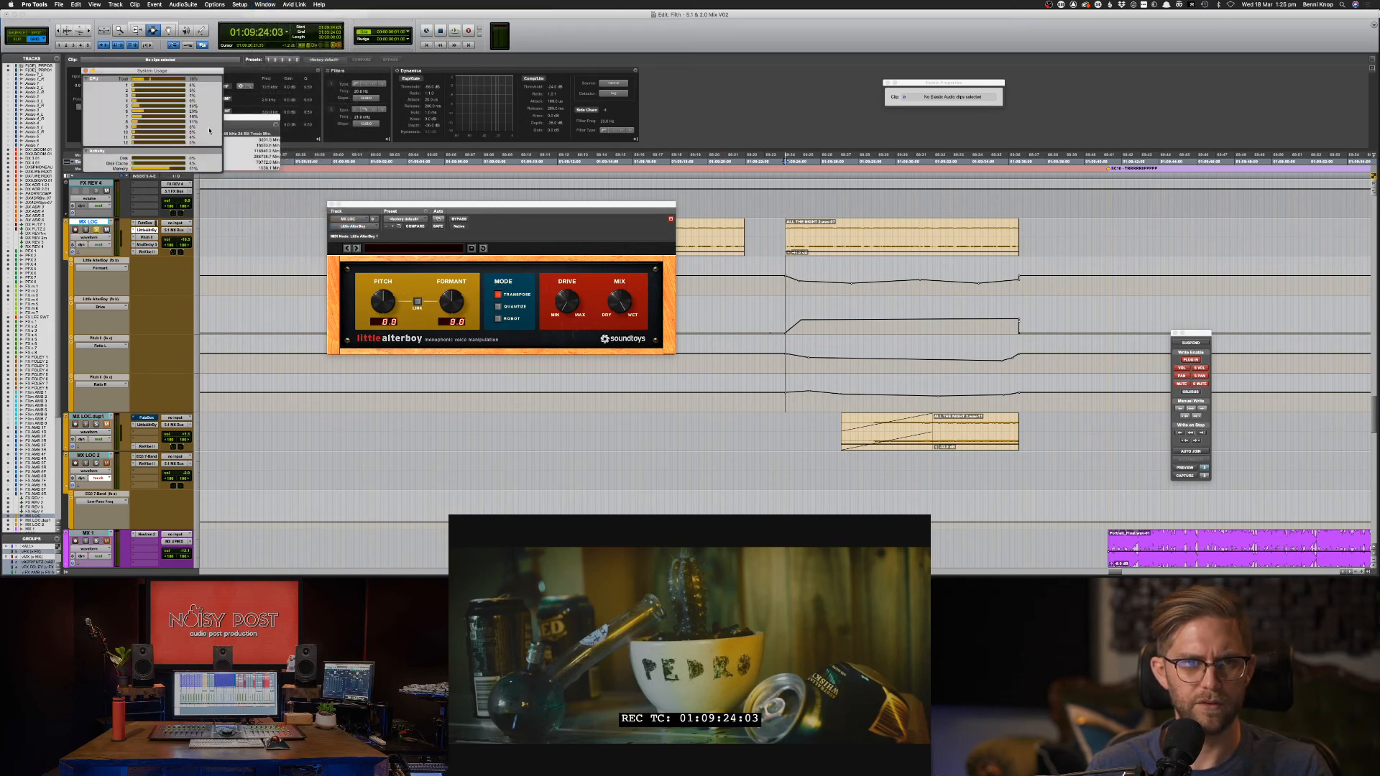
{"action": "left_click_drag", "start_coordinate": [243, 122], "coordinate": [360, 113]}
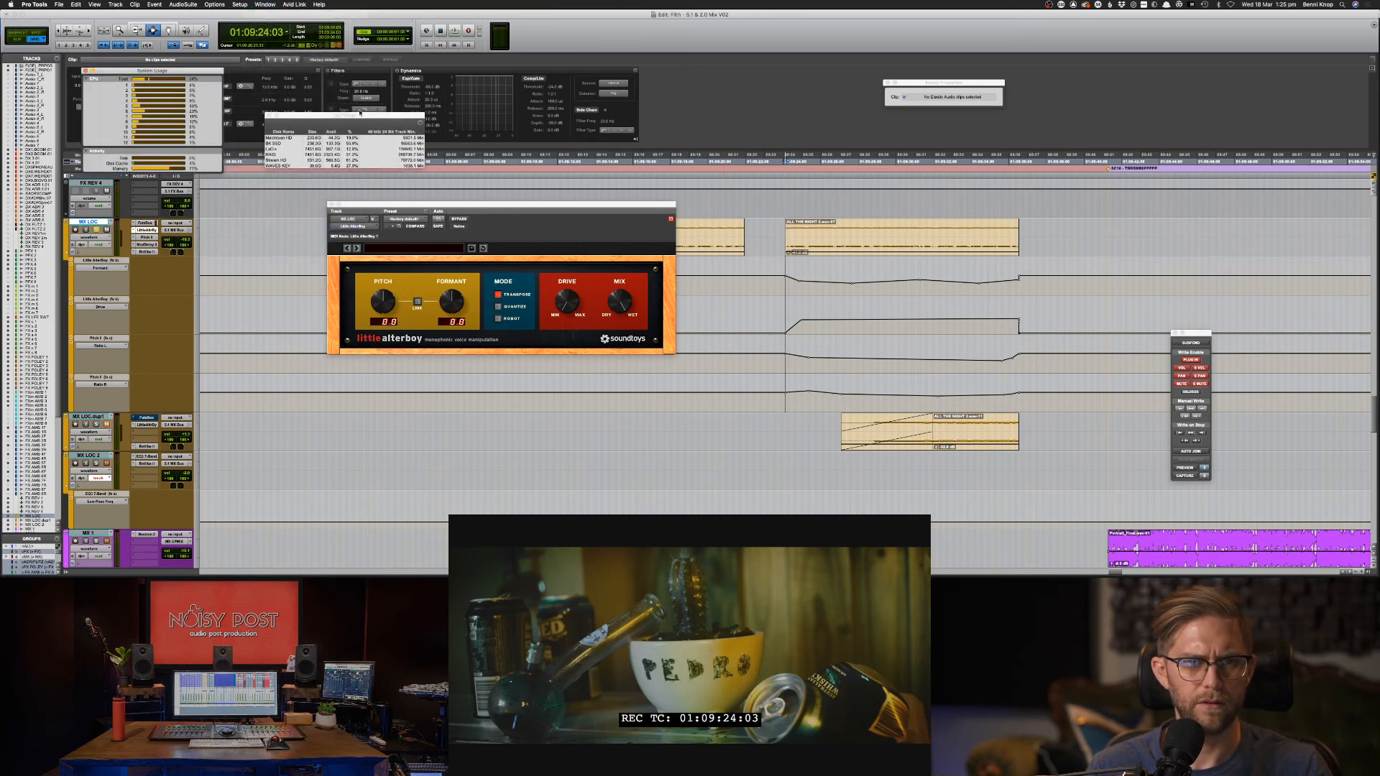
{"action": "left_click", "coordinate": [269, 116]}
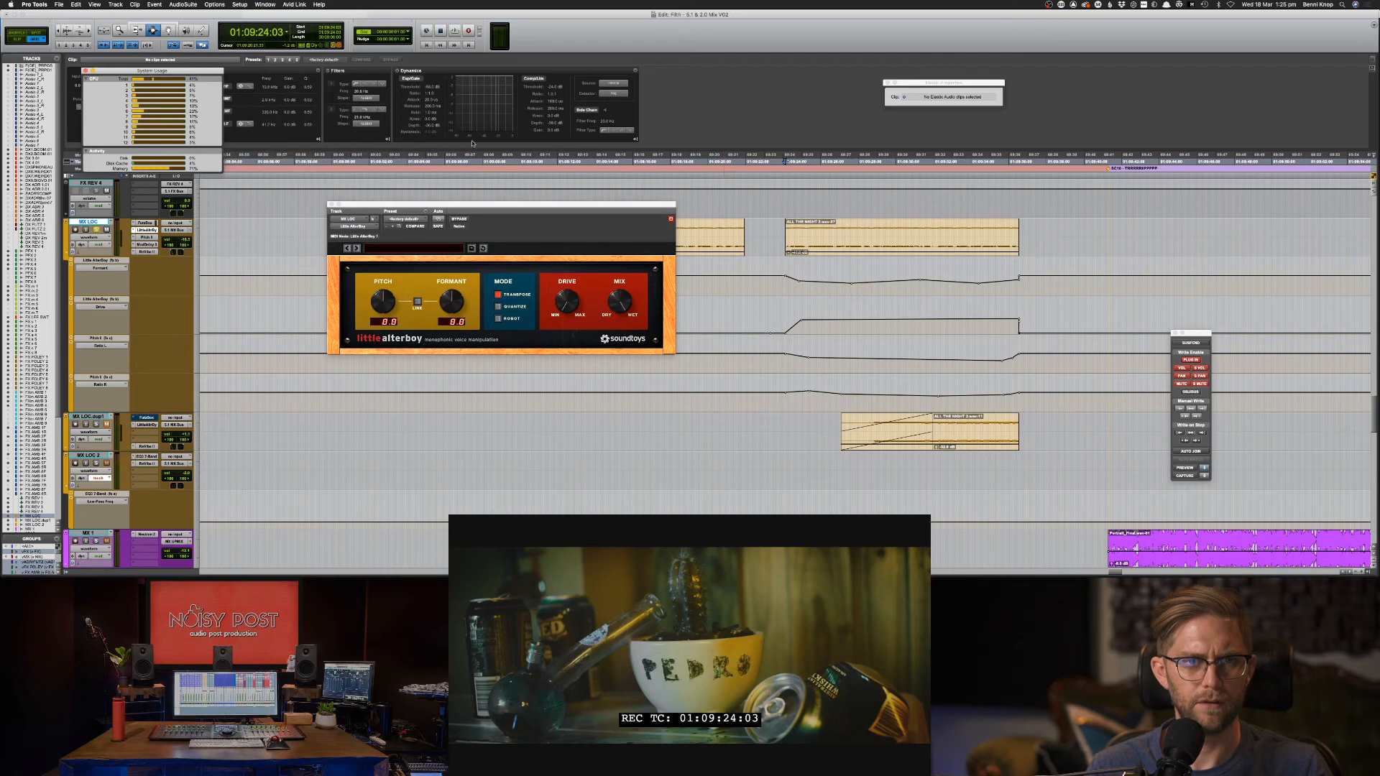
Watch system load during playback, close System Usage, and bring up the Mix window.
{"action": "key", "text": "space"}
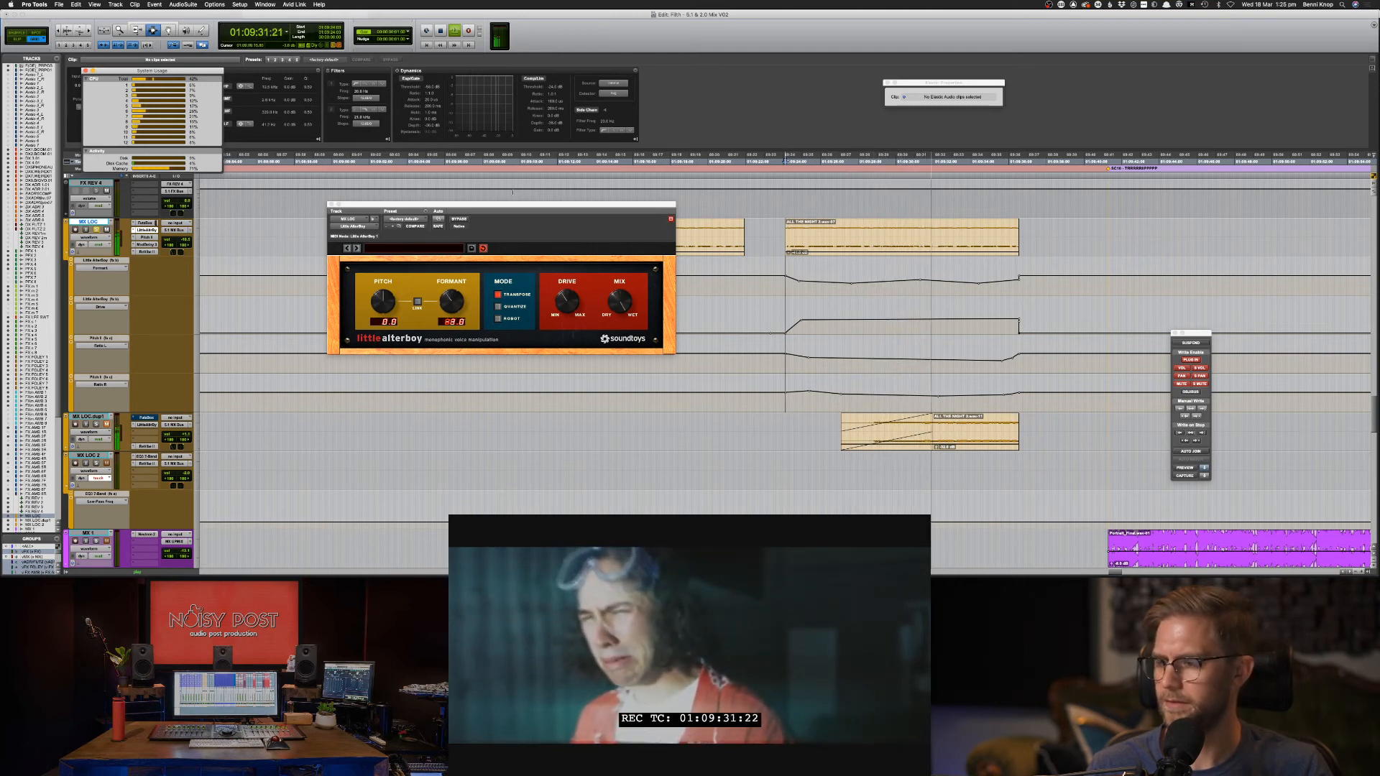
{"action": "left_click", "coordinate": [85, 70]}
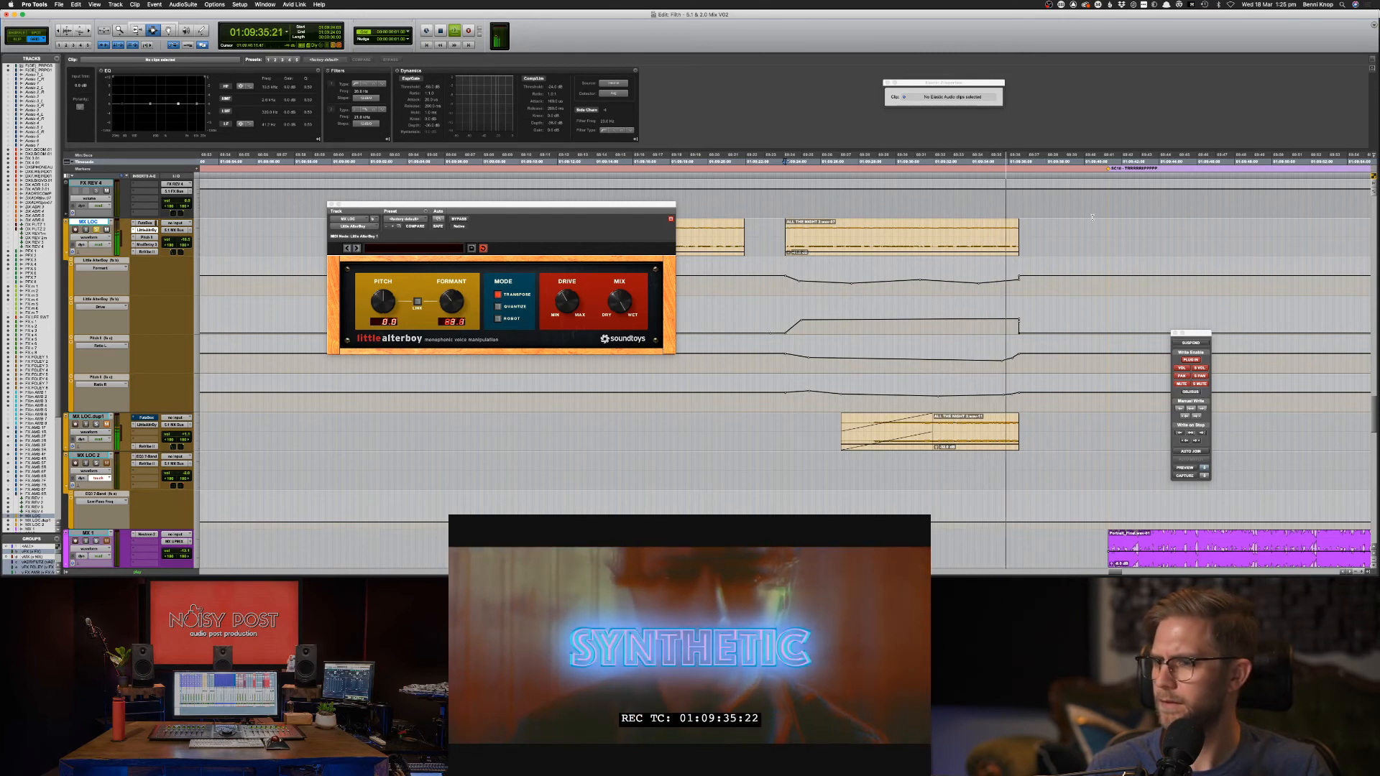
{"action": "key", "text": "space"}
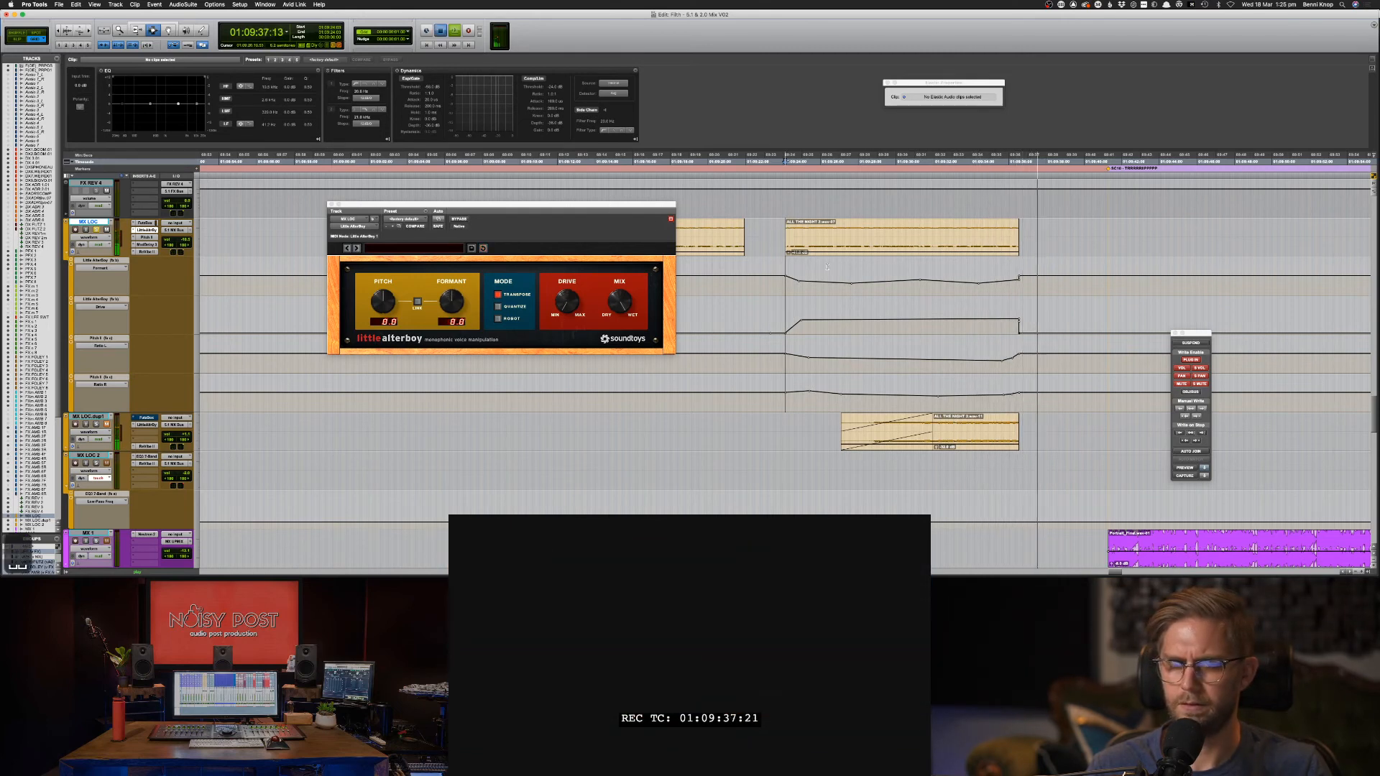
{"action": "key", "text": "space"}
{"action": "key", "text": "super+equal"}
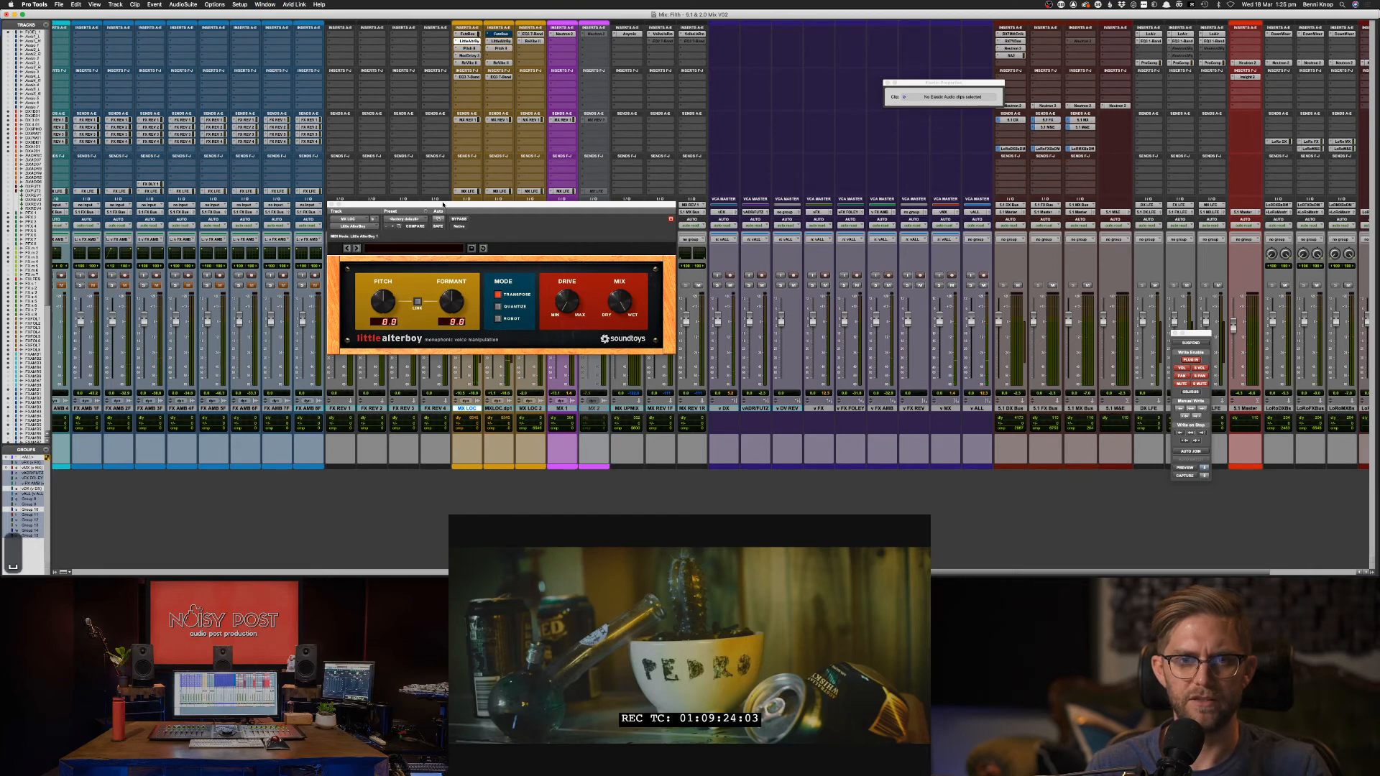
Move the Little AlterBoy window aside, return to the Edit window, and close the plugin.
{"action": "left_click_drag", "start_coordinate": [443, 204], "coordinate": [832, 194]}
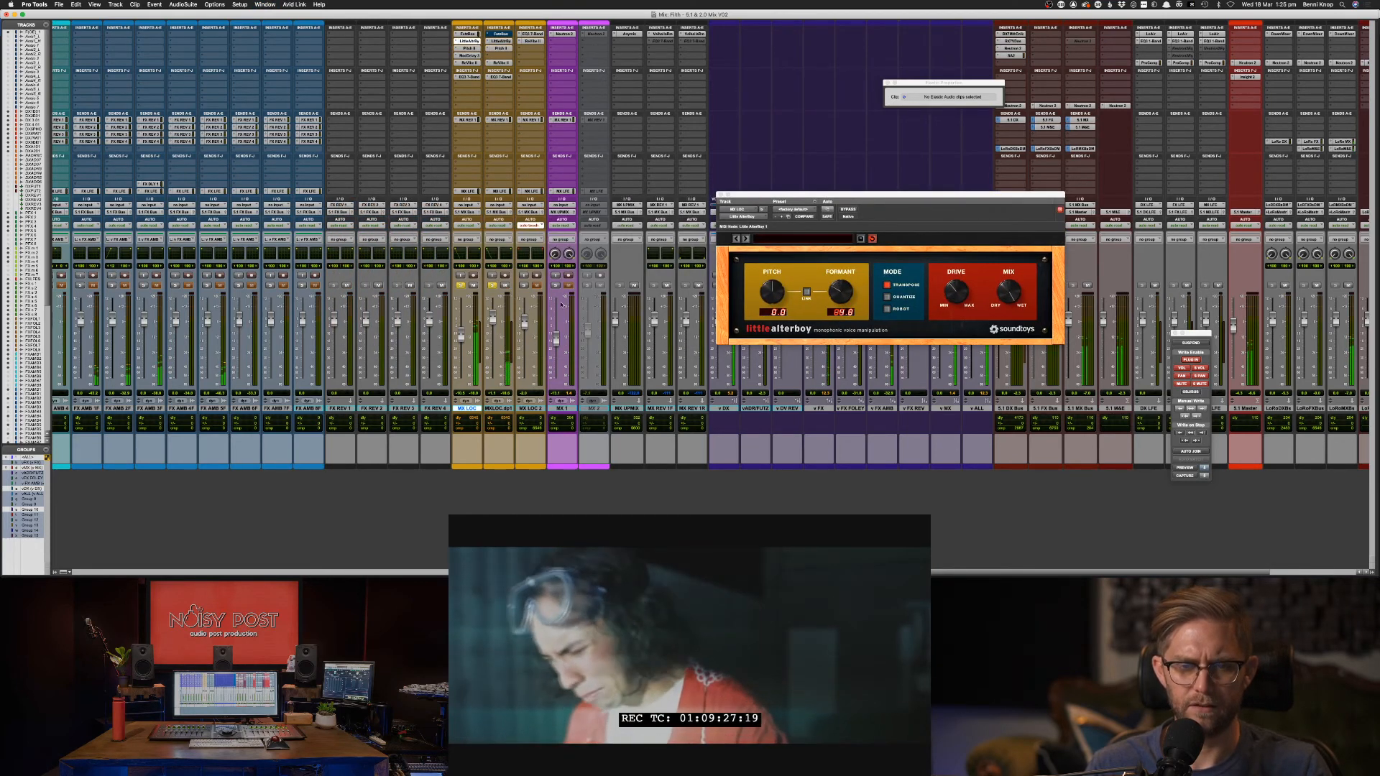
{"action": "key", "text": "super+equal"}
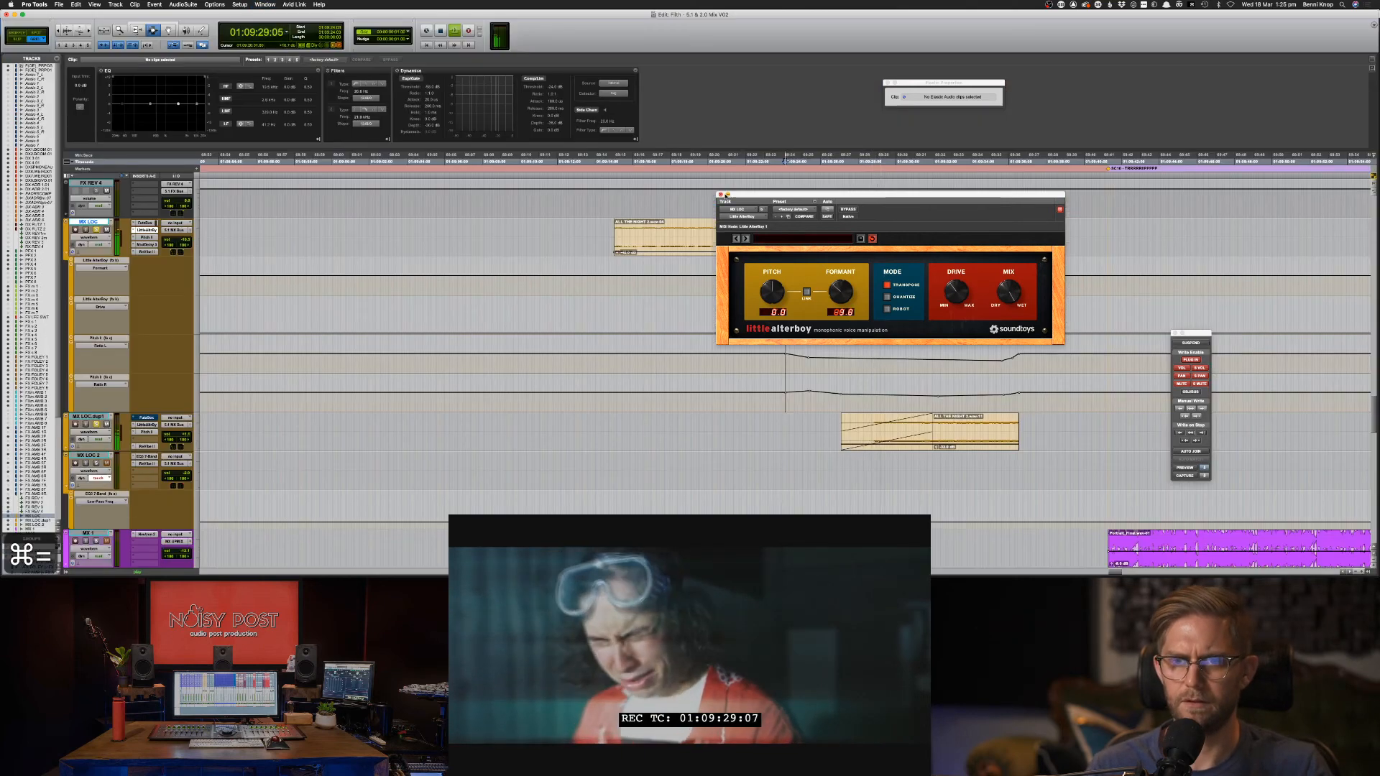
{"action": "left_click", "coordinate": [726, 194]}
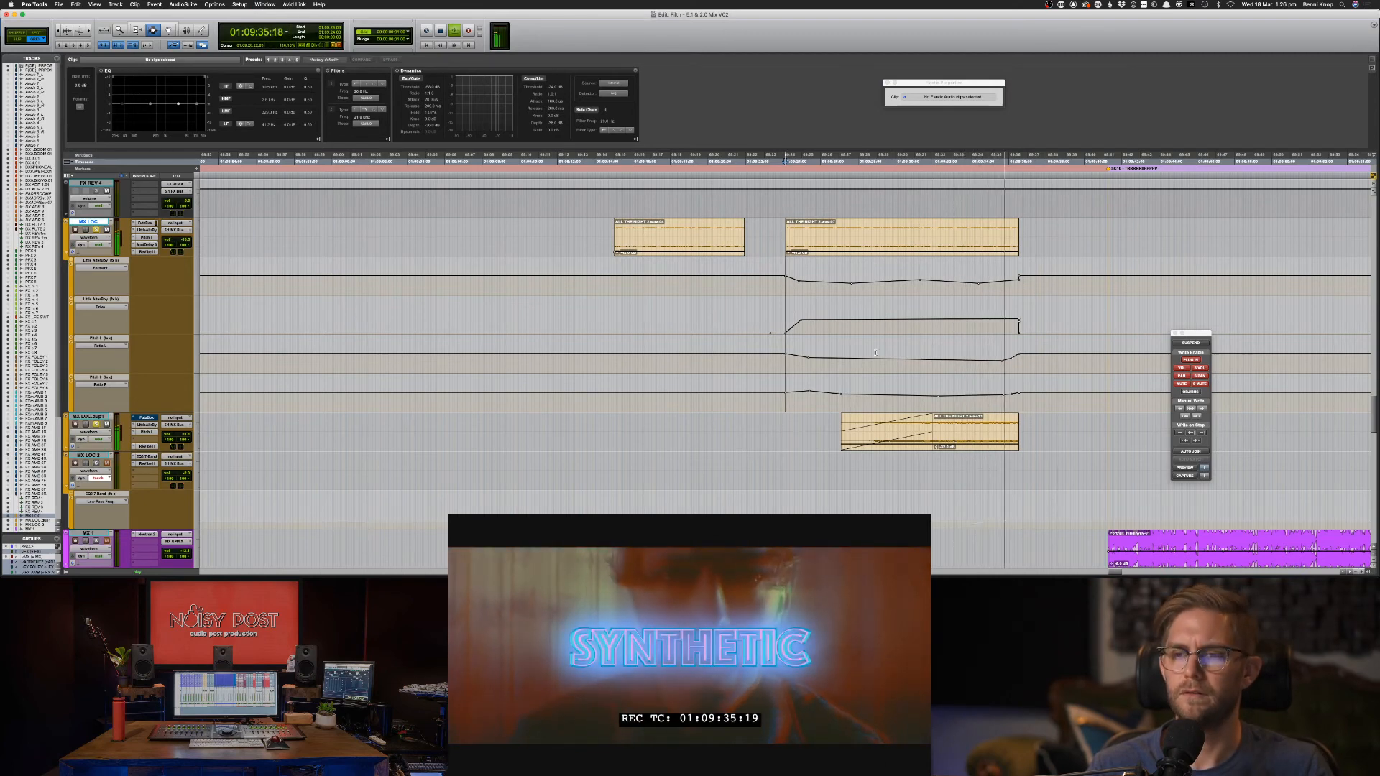
Trim the MX LOC.dup1 clip start earlier from its start fade.
{"action": "key", "text": "space"}
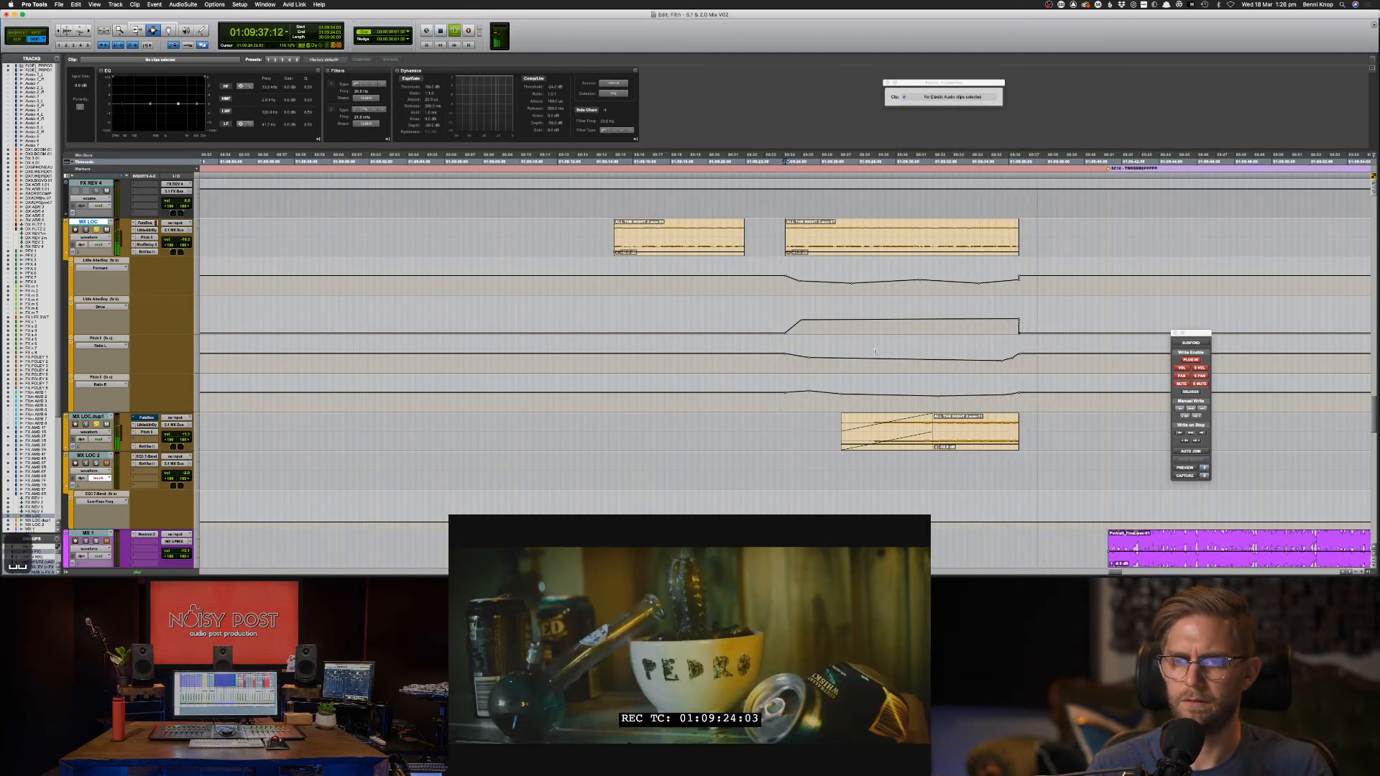
{"action": "key", "text": "space"}
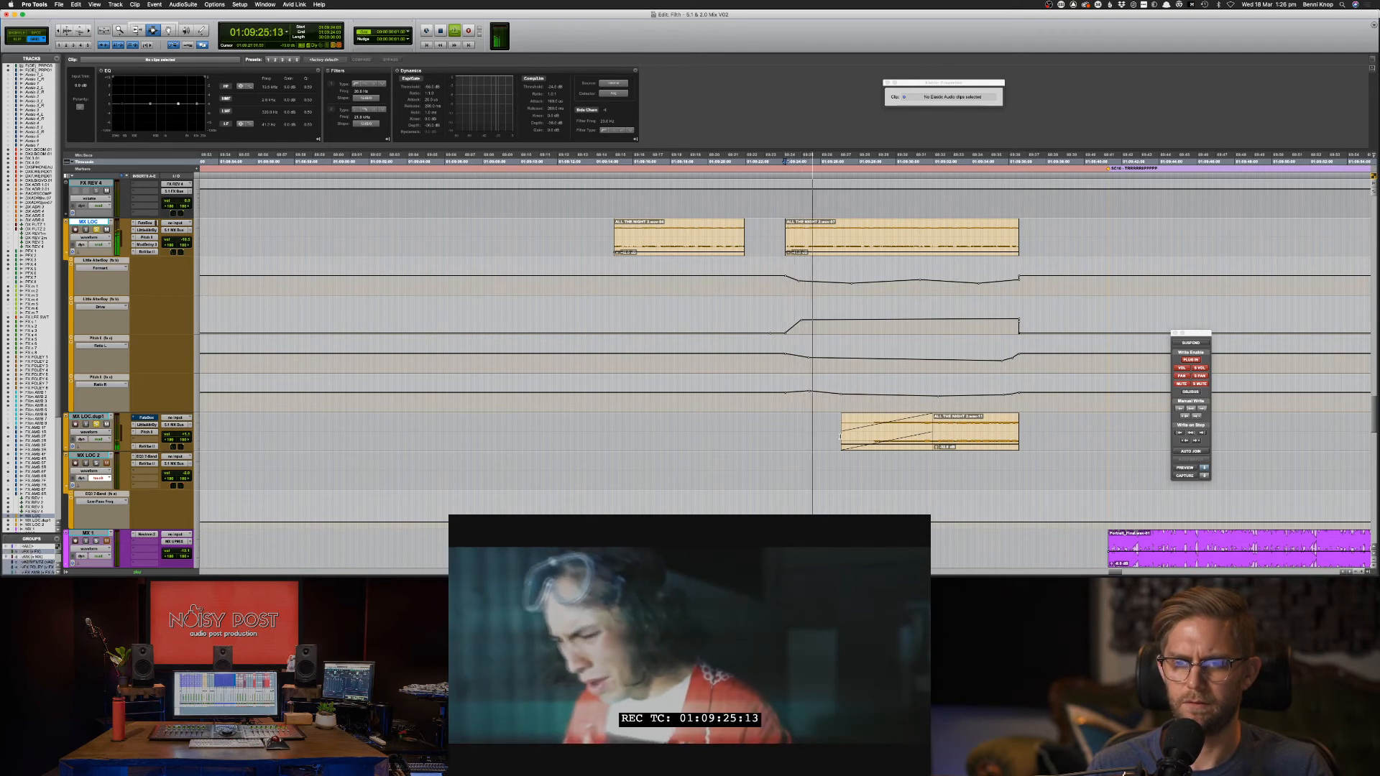
{"action": "left_click", "coordinate": [860, 442]}
{"action": "left_click_drag", "start_coordinate": [860, 441], "coordinate": [920, 432]}
{"action": "key", "text": "m"}
{"action": "key", "text": "m"}
{"action": "key", "text": "m"}
{"action": "key", "text": "m"}
Create and confirm a fade-in over the MX LOC.dup1 clip start, then replay it.
{"action": "key", "text": "f"}
{"action": "key", "text": "f"}
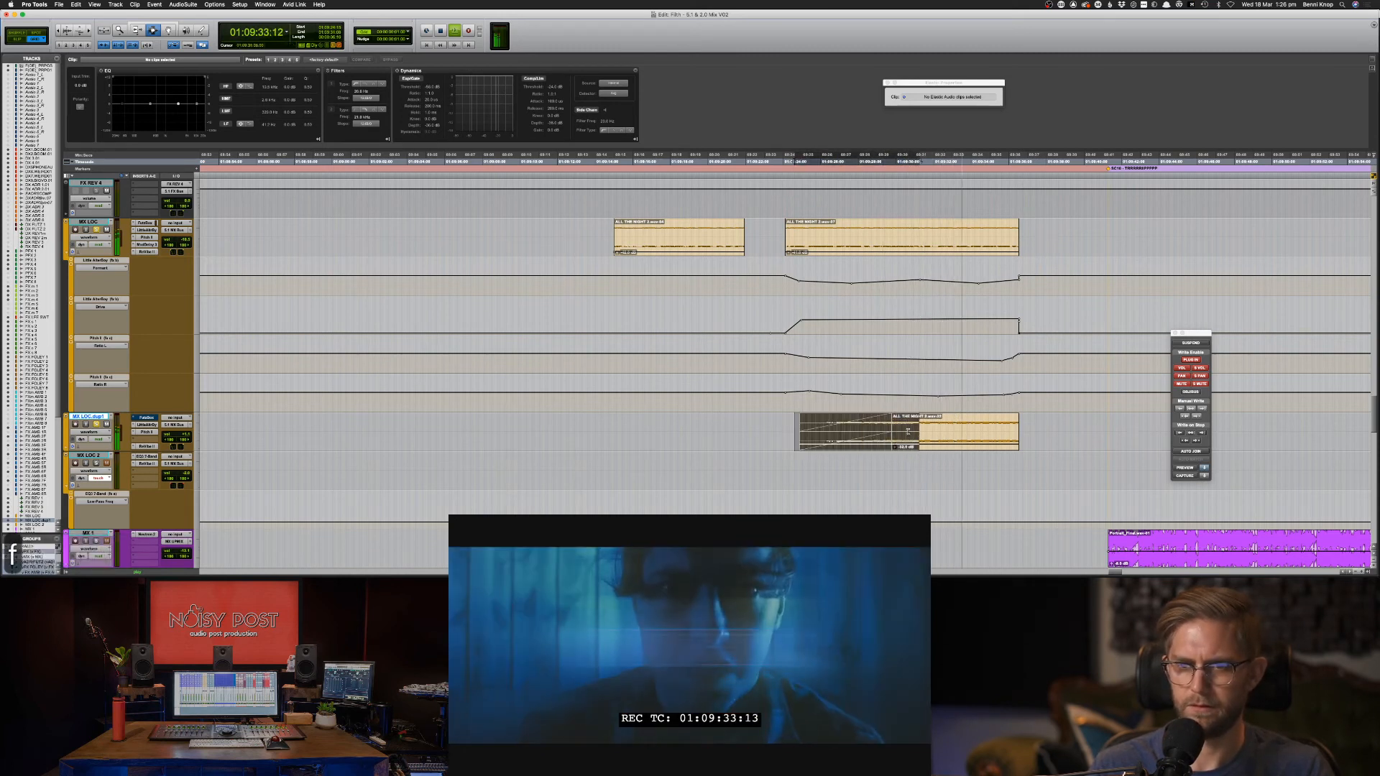
{"action": "key", "text": "super+f"}
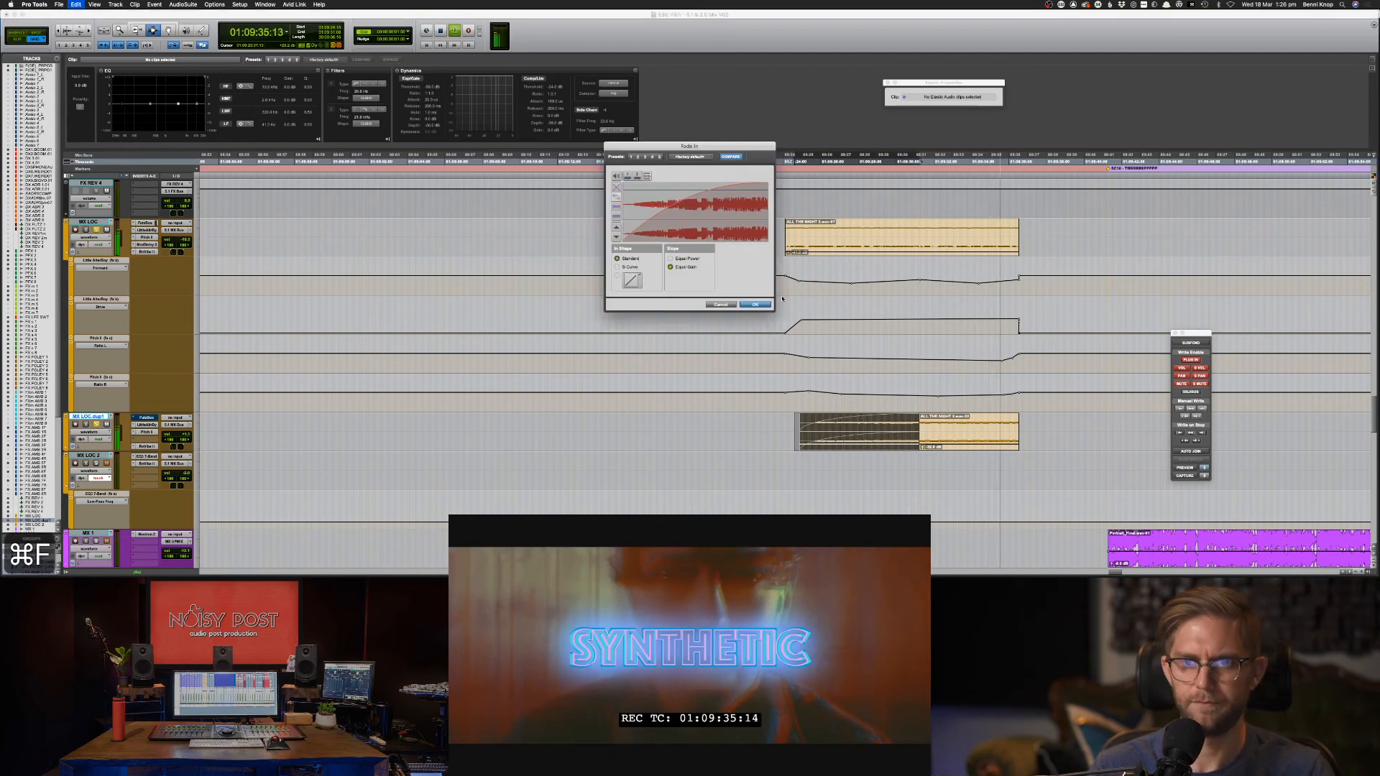
{"action": "key", "text": "Return"}
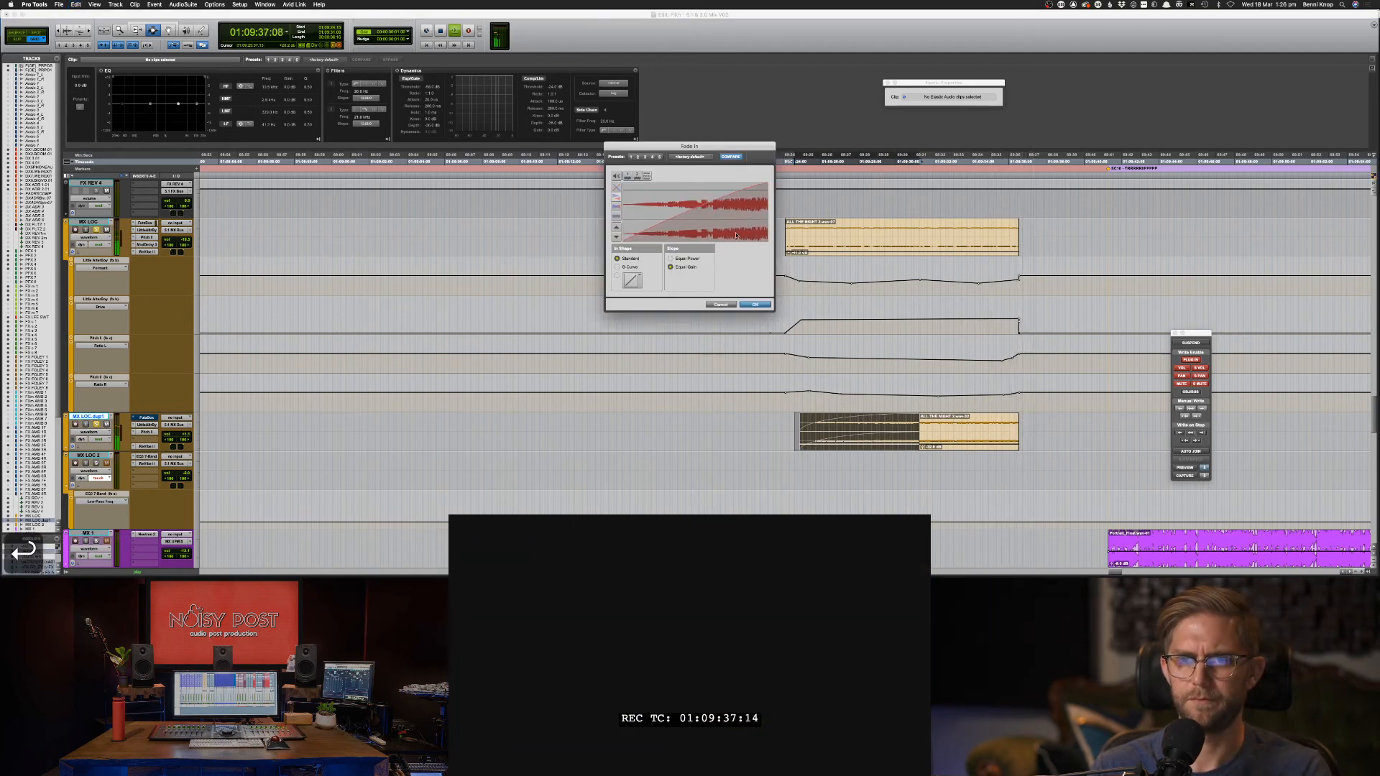
{"action": "key", "text": "space"}
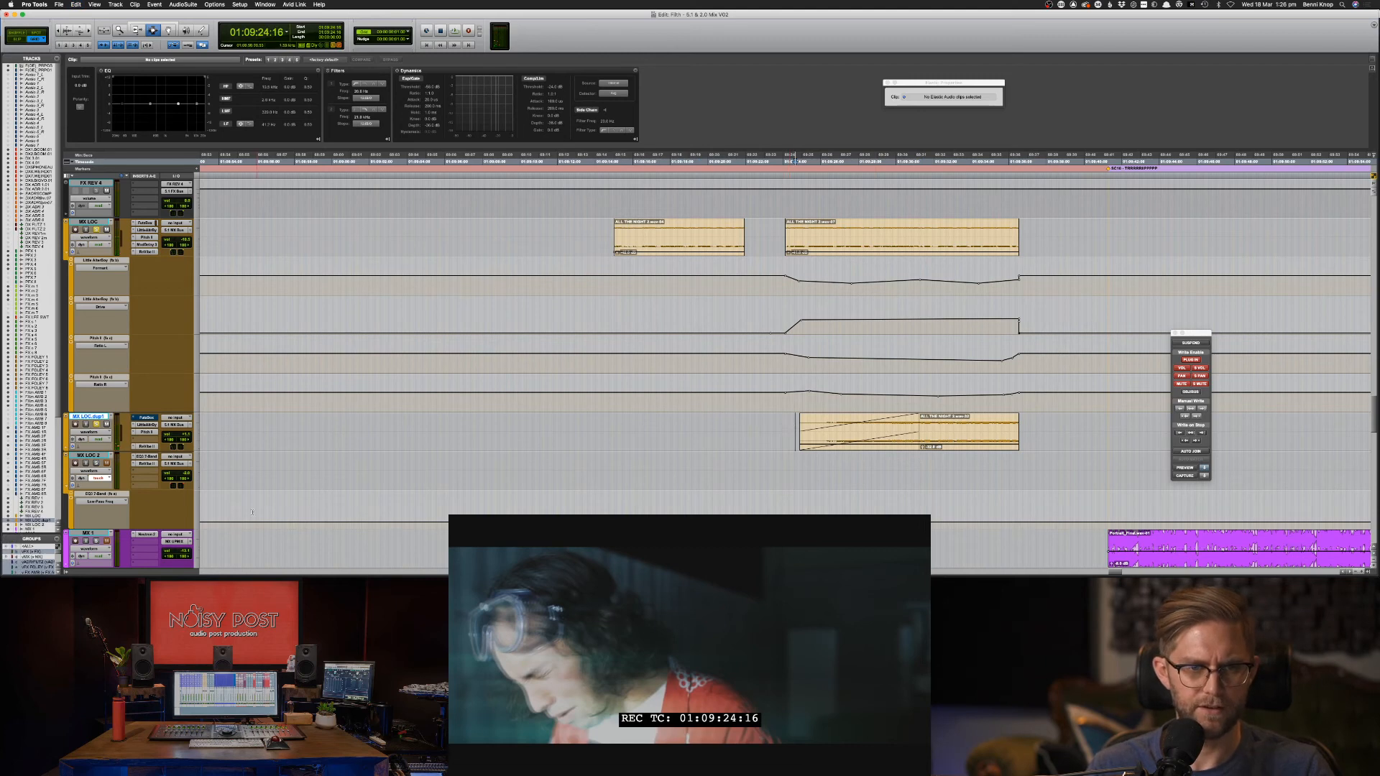
Check the ReVibe II reverb, set playback to 01:09:23:10, zoom in, and heighten all tracks.
{"action": "left_click", "coordinate": [147, 447]}
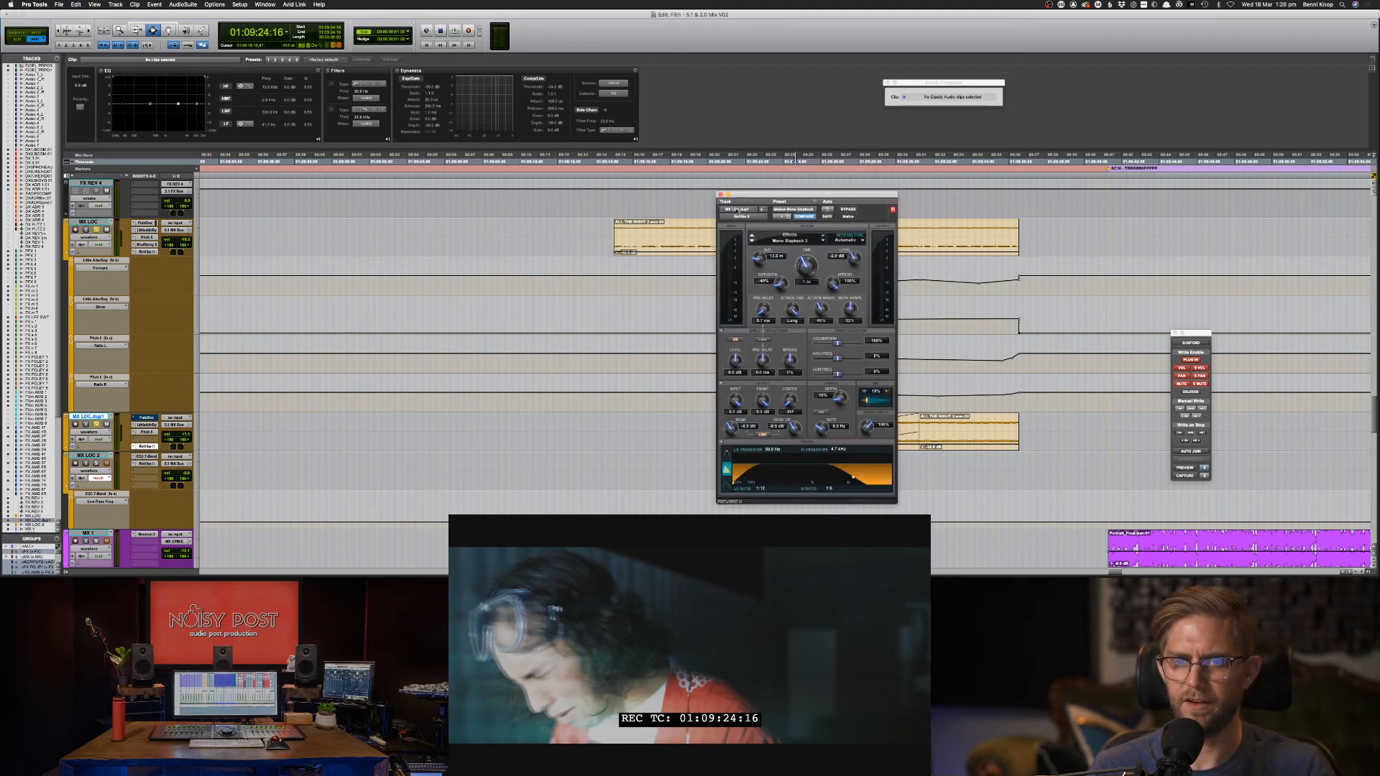
{"action": "left_click", "coordinate": [720, 194]}
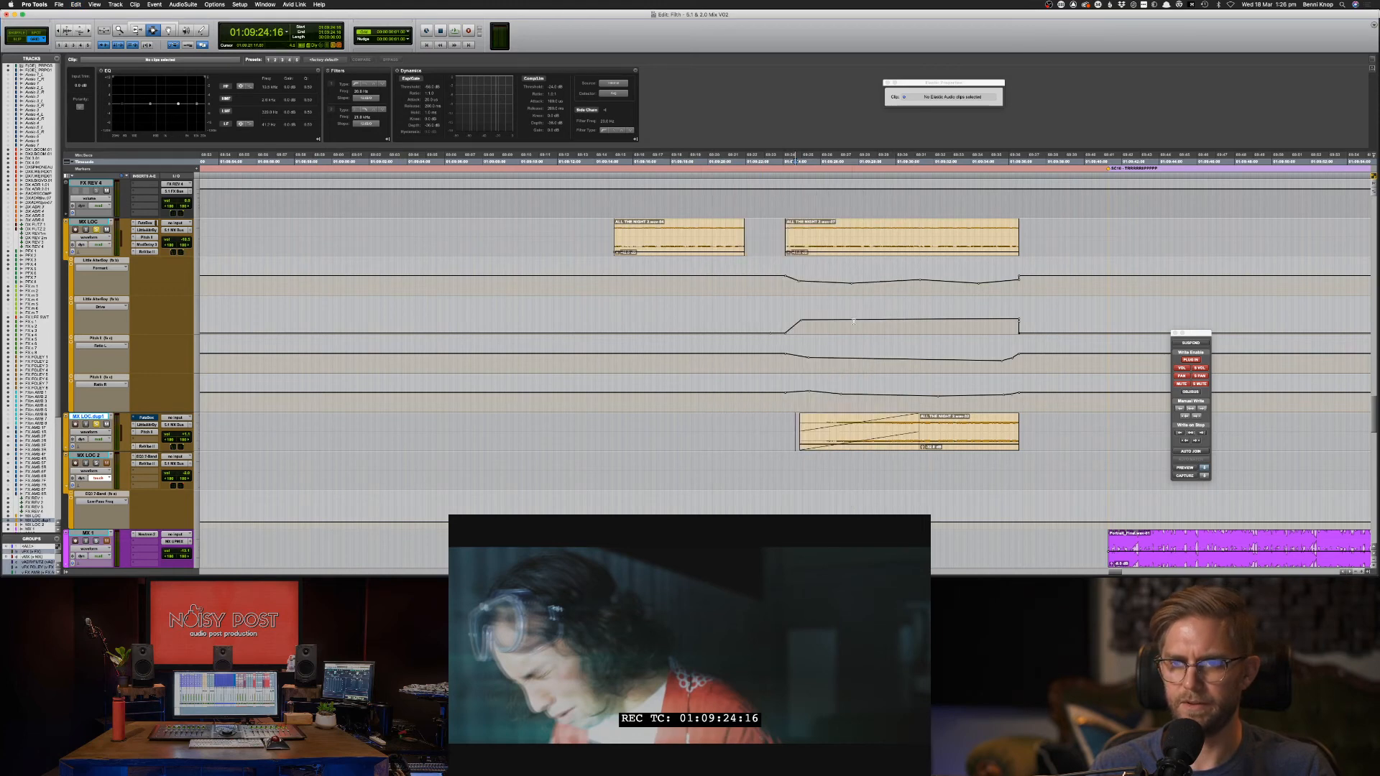
{"action": "left_click", "coordinate": [757, 303]}
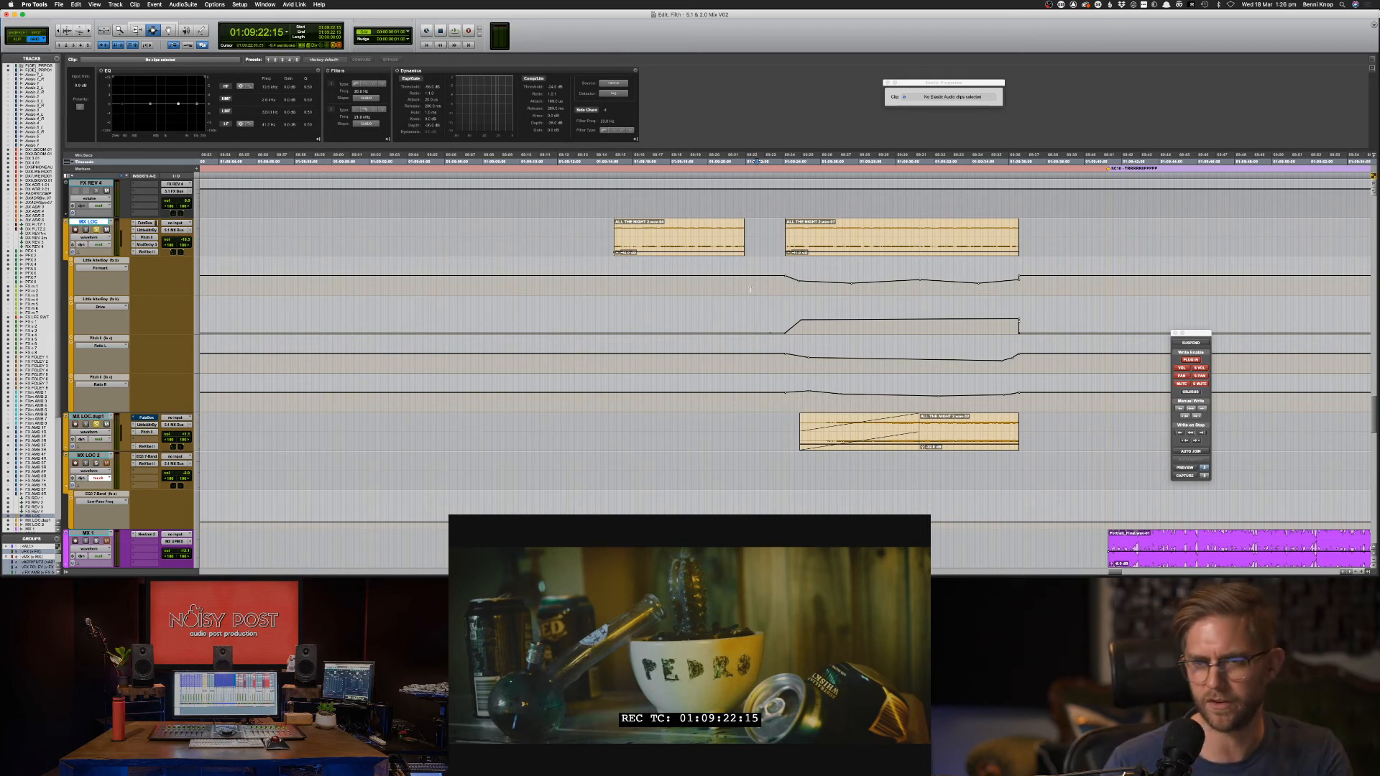
{"action": "left_click", "coordinate": [772, 284]}
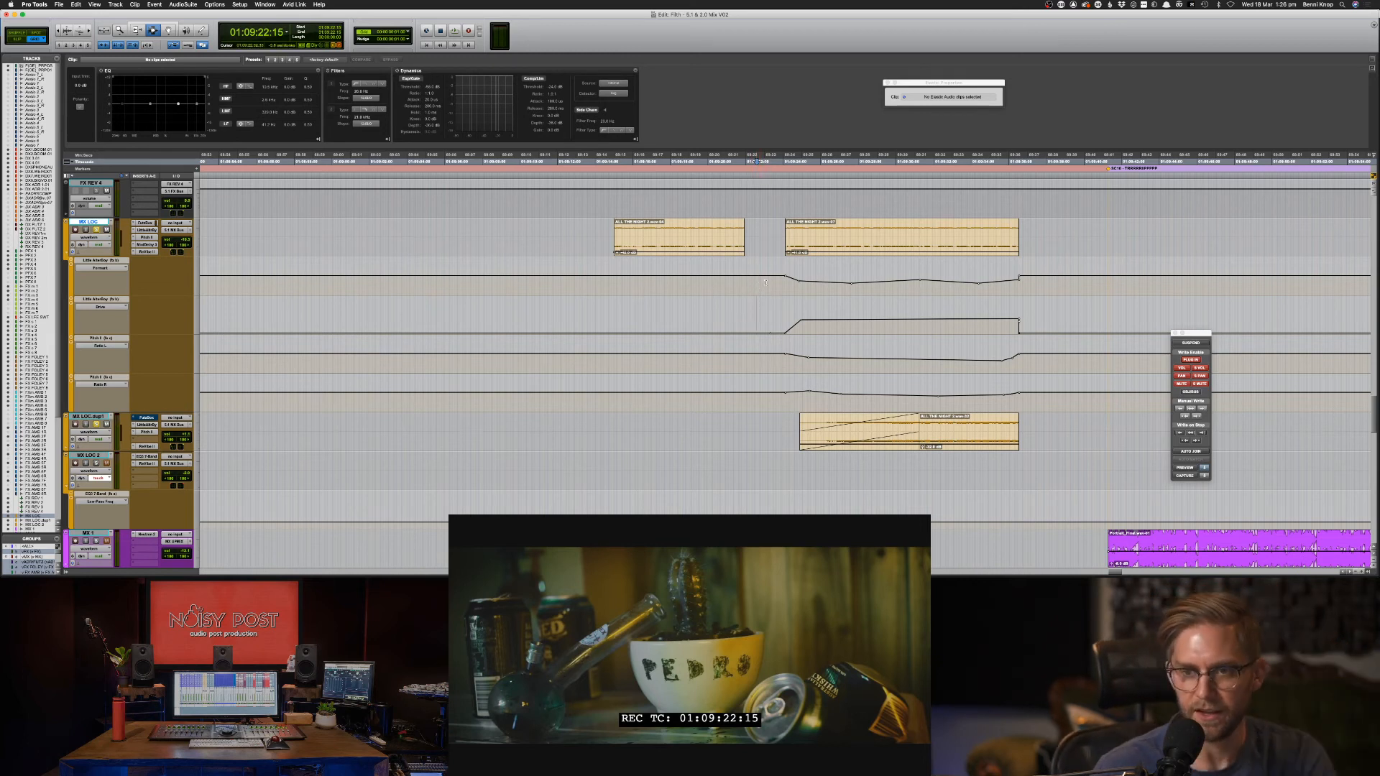
{"action": "key", "text": "F8"}
{"action": "key", "text": "super+bracketright"}
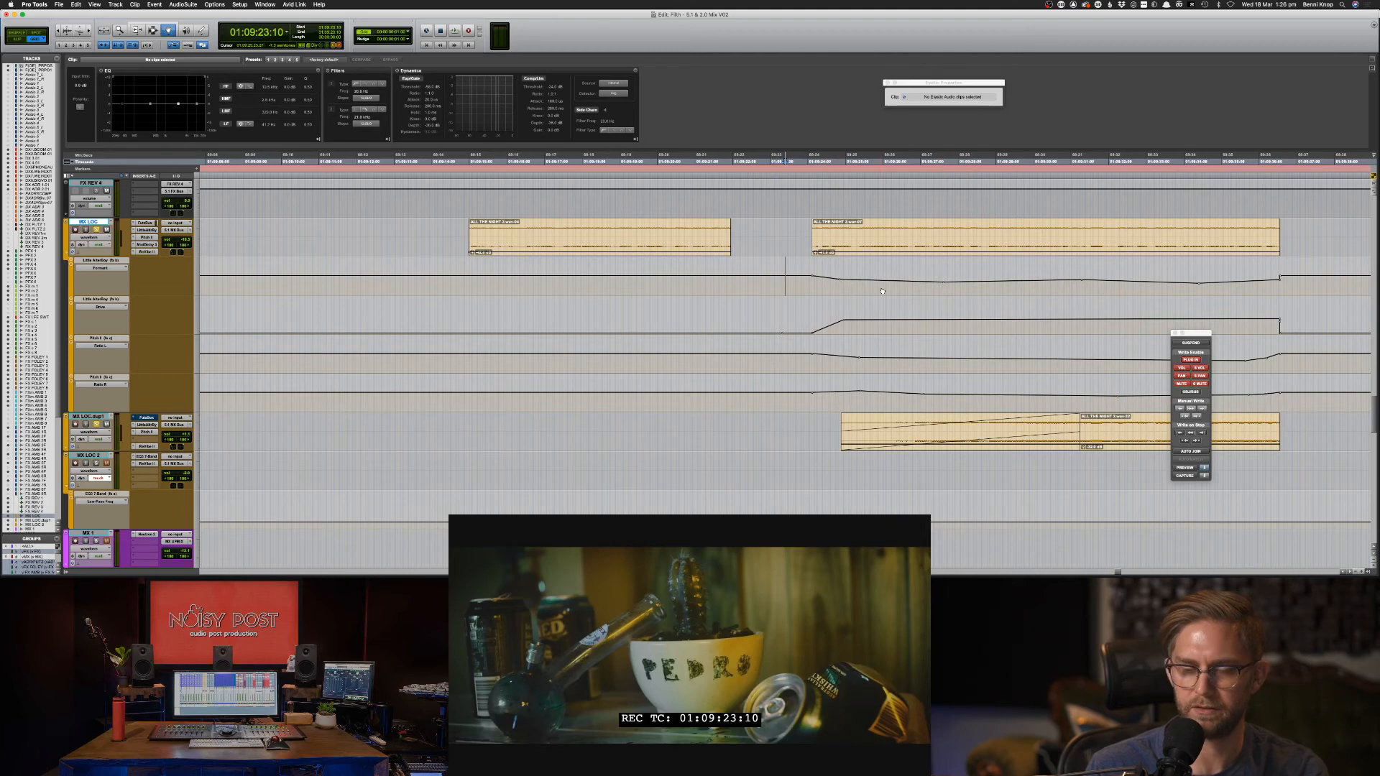
{"action": "key", "text": "ctrl+alt+Up"}
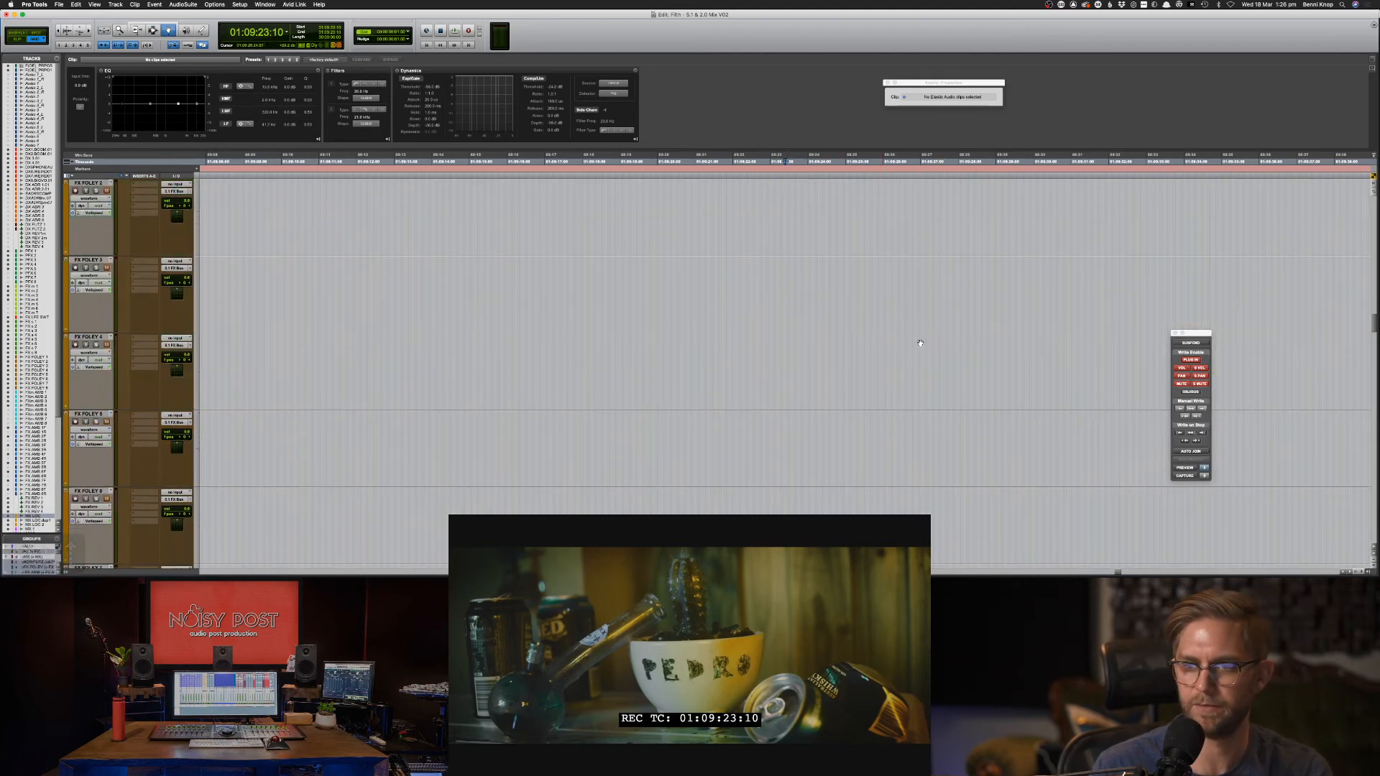
Reshape the three Formant automation breakpoints on MX LOC to flatten the dip.
{"action": "scroll", "coordinate": [918, 338], "scroll_direction": "down", "scroll_amount": 15}
{"action": "scroll", "coordinate": [919, 344], "scroll_direction": "down", "scroll_amount": 15}
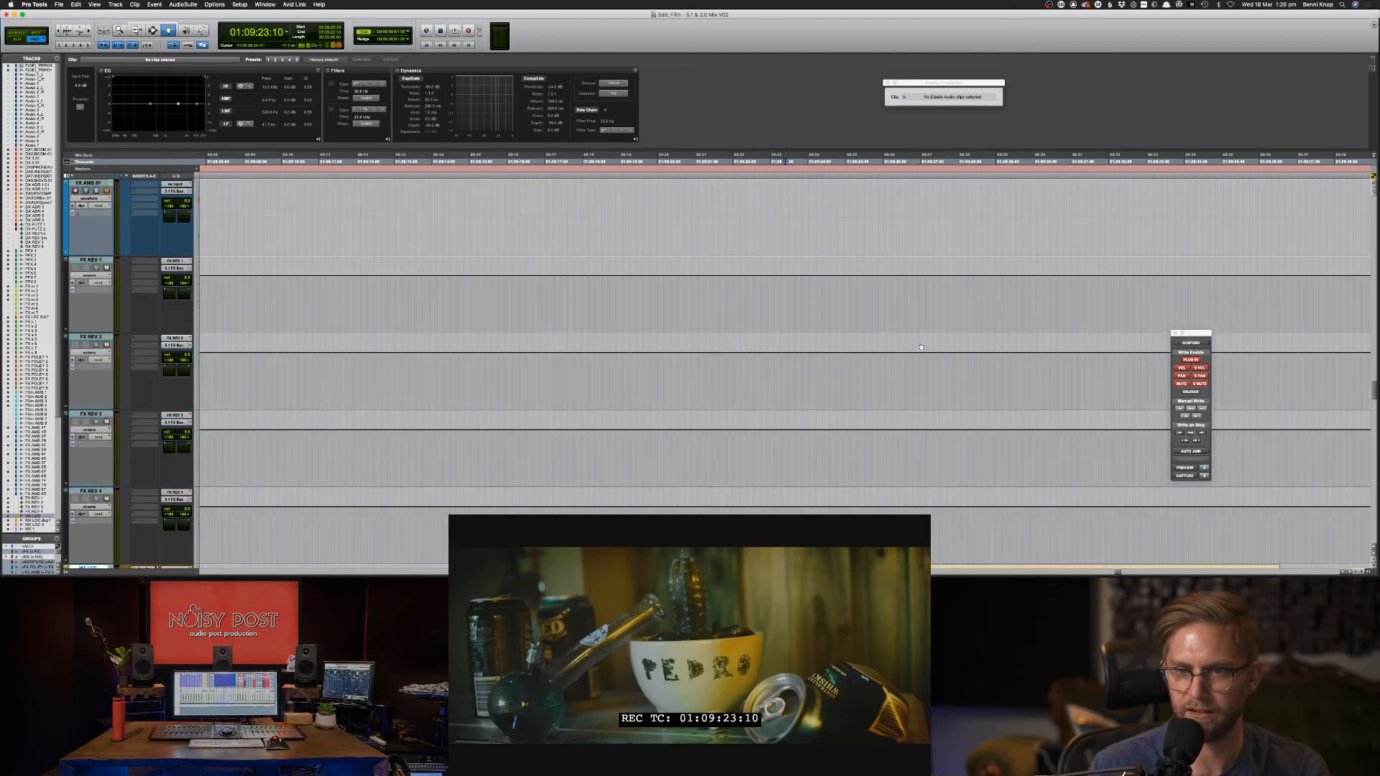
{"action": "scroll", "coordinate": [920, 365], "scroll_direction": "right", "scroll_amount": 3}
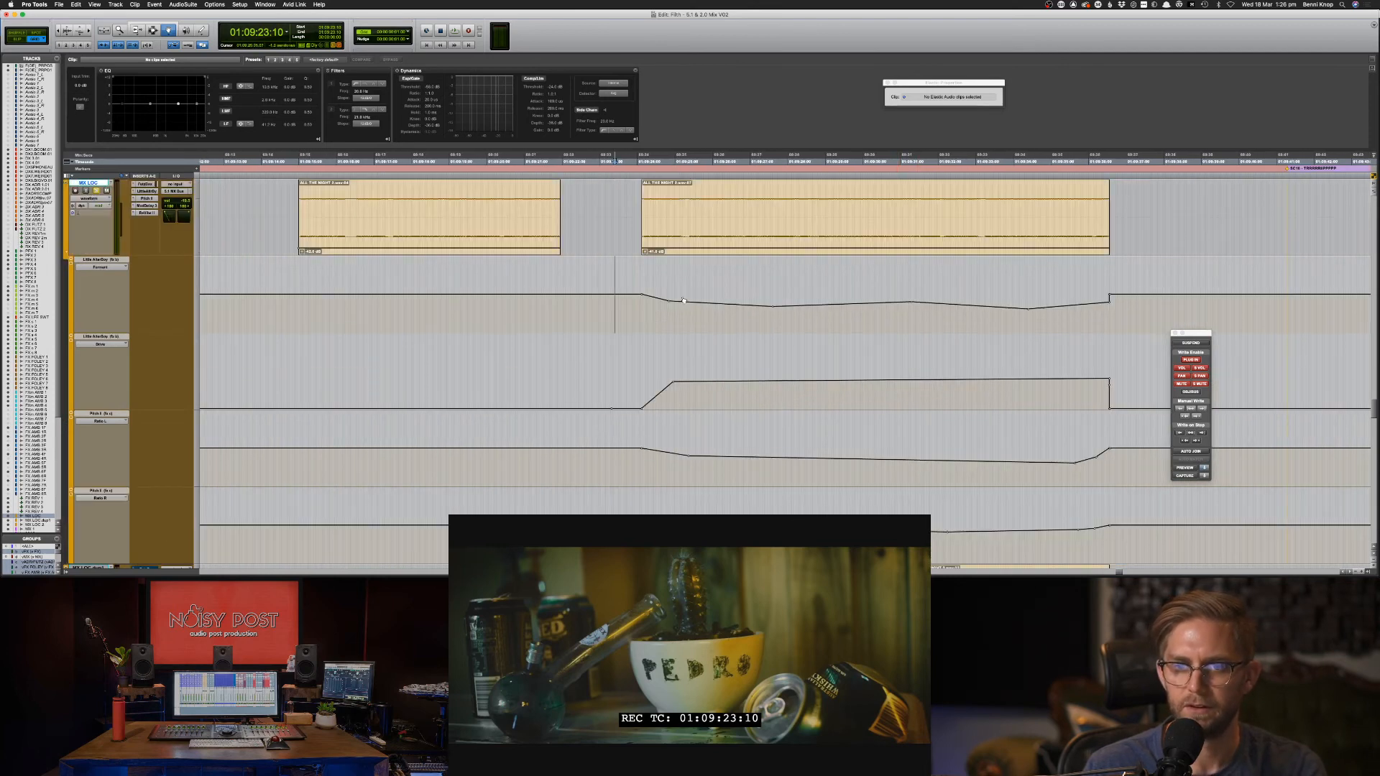
{"action": "left_click", "coordinate": [672, 304]}
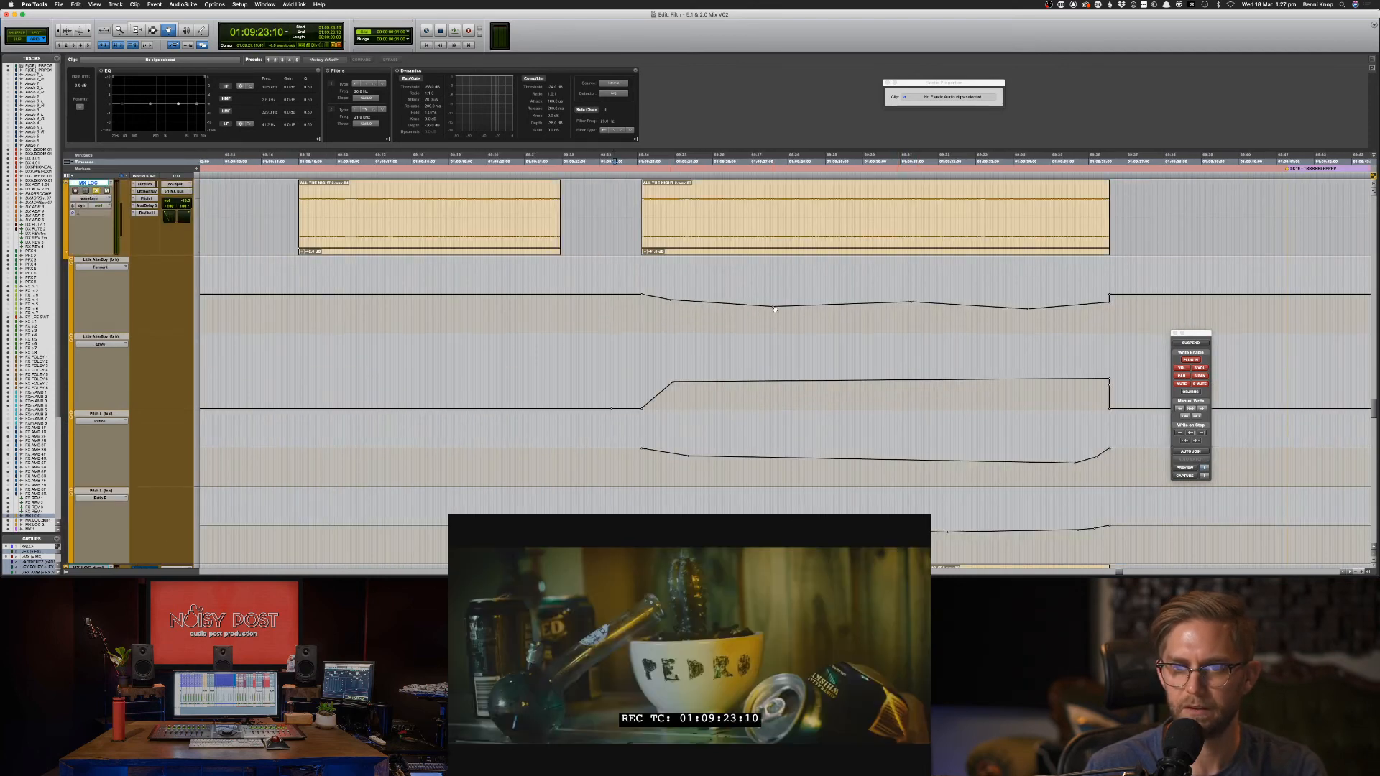
{"action": "left_click_drag", "start_coordinate": [775, 310], "coordinate": [750, 304]}
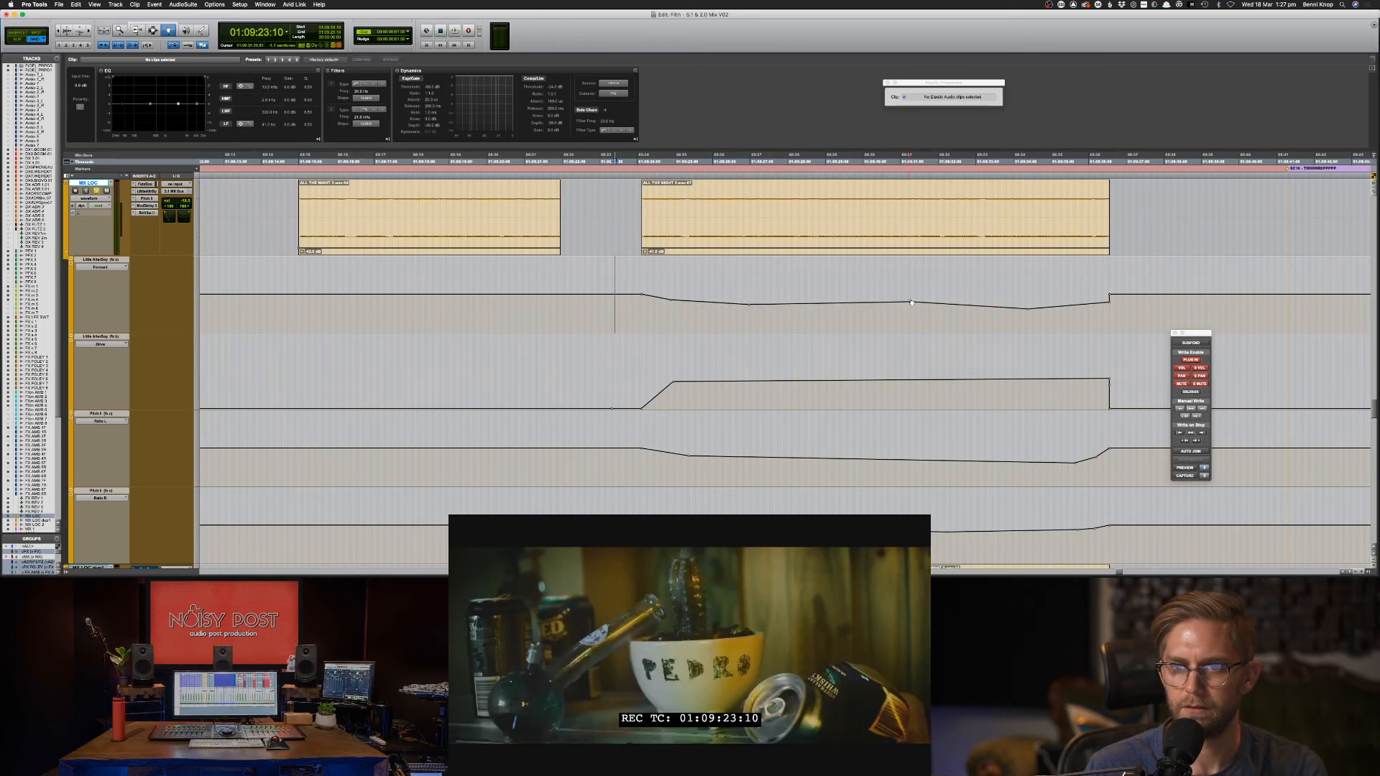
{"action": "left_click_drag", "start_coordinate": [911, 303], "coordinate": [881, 297]}
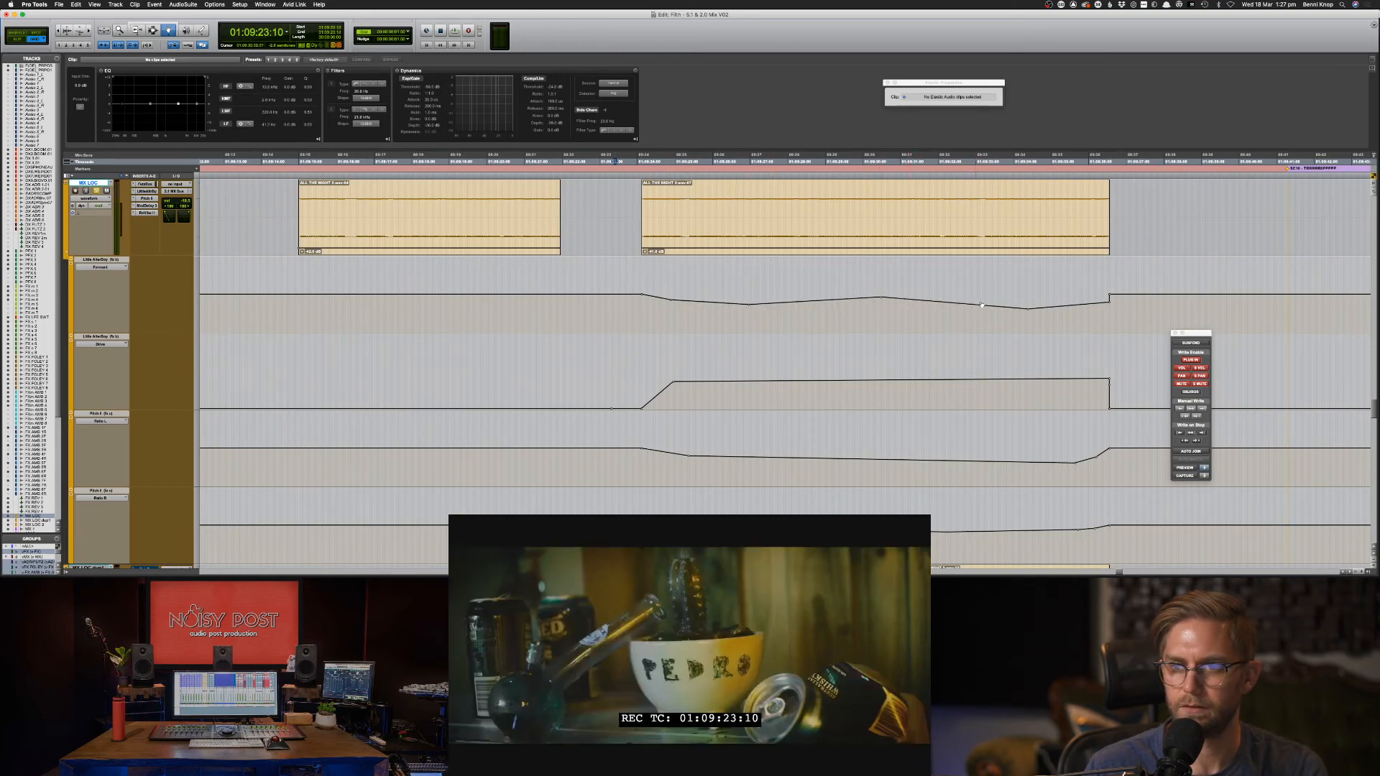
{"action": "left_click_drag", "start_coordinate": [1028, 311], "coordinate": [1014, 306]}
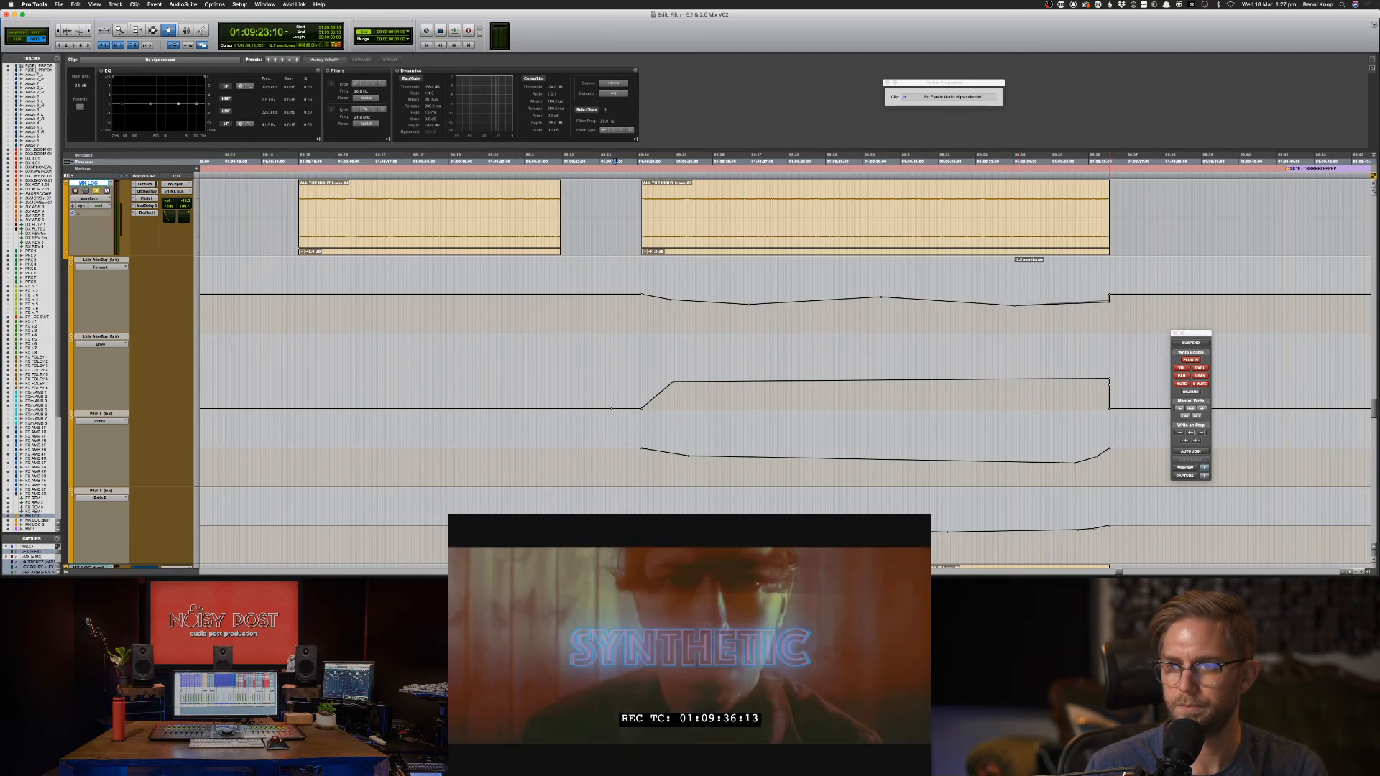
Nudge the Ratio R, Ratio L and Drive breakpoints to smooth their ramps.
{"action": "scroll", "coordinate": [1092, 352], "scroll_direction": "down", "scroll_amount": 3}
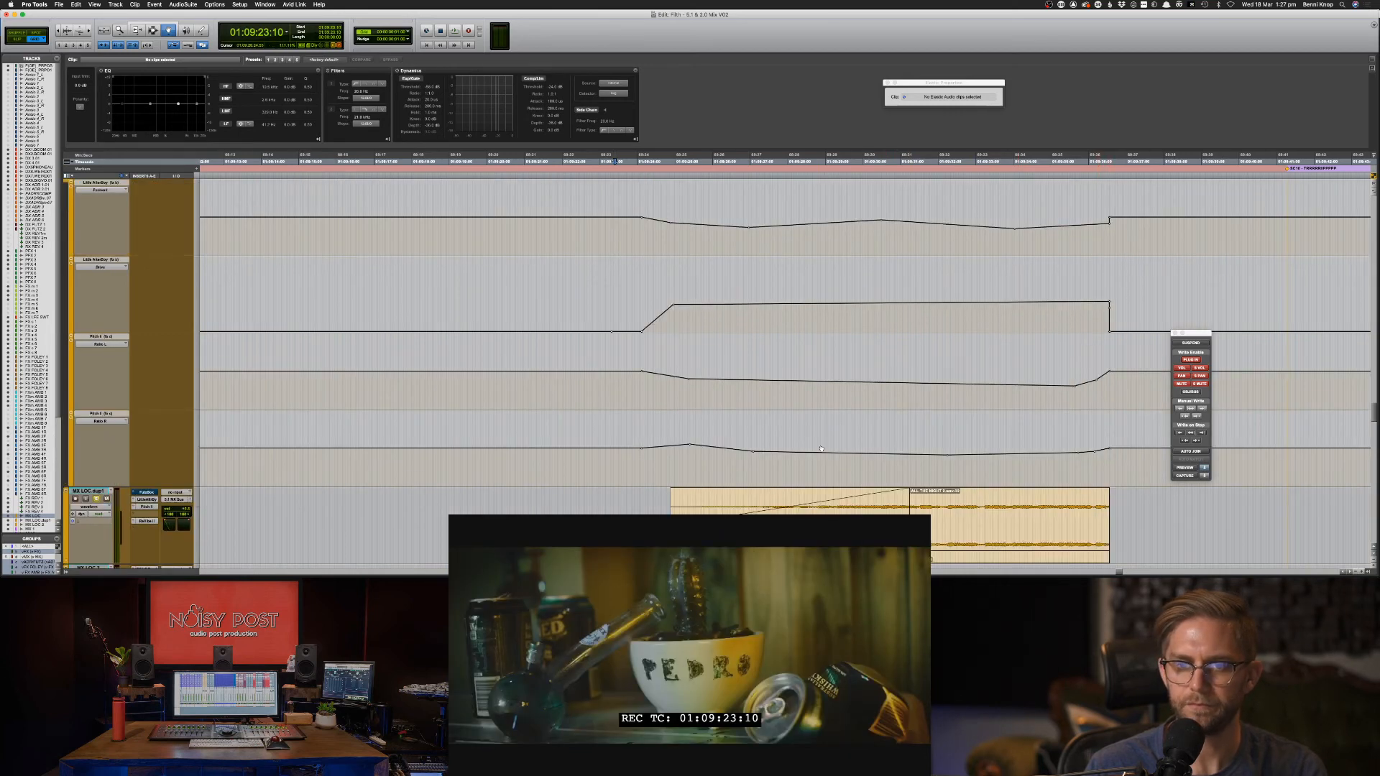
{"action": "left_click_drag", "start_coordinate": [755, 454], "coordinate": [775, 453]}
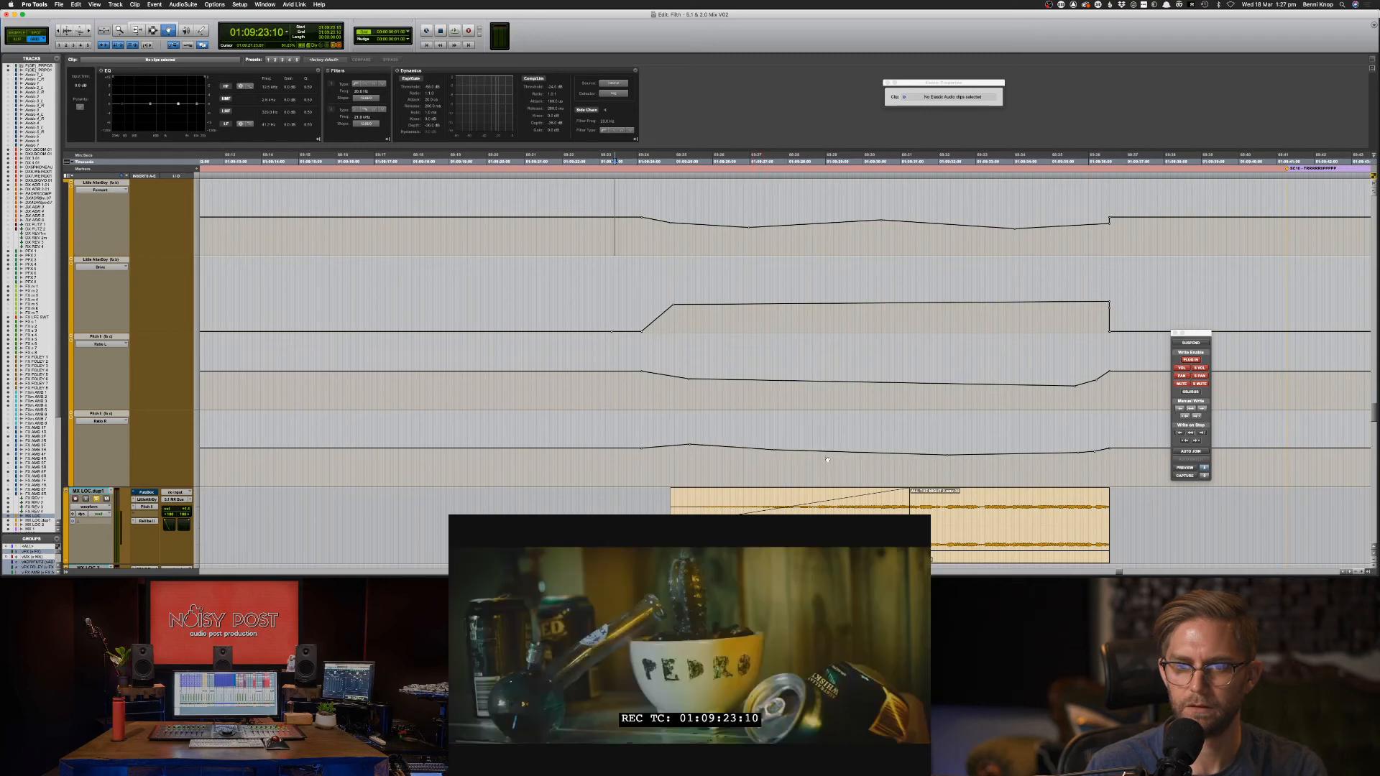
{"action": "left_click_drag", "start_coordinate": [950, 457], "coordinate": [939, 455]}
{"action": "left_click_drag", "start_coordinate": [1075, 388], "coordinate": [1067, 387]}
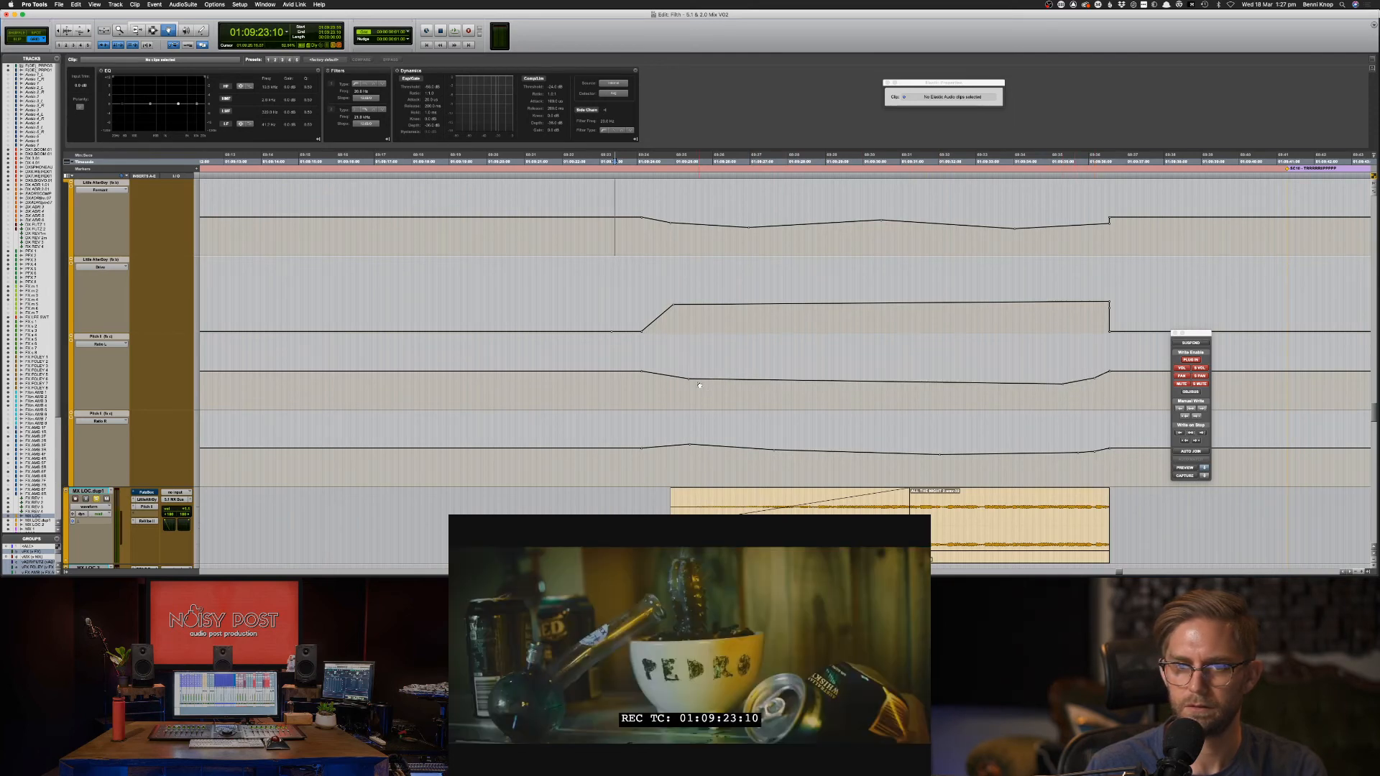
{"action": "left_click_drag", "start_coordinate": [691, 382], "coordinate": [689, 378]}
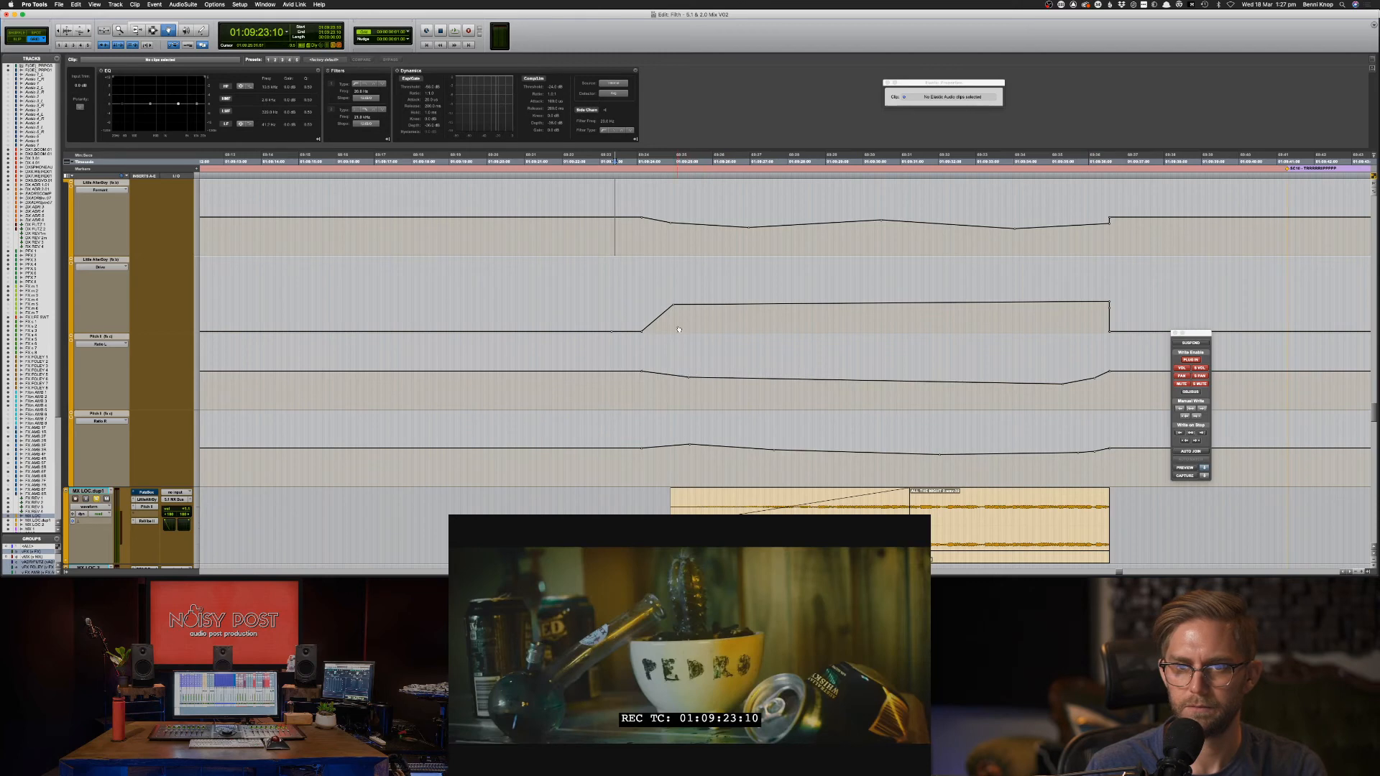
{"action": "left_click_drag", "start_coordinate": [674, 305], "coordinate": [672, 309]}
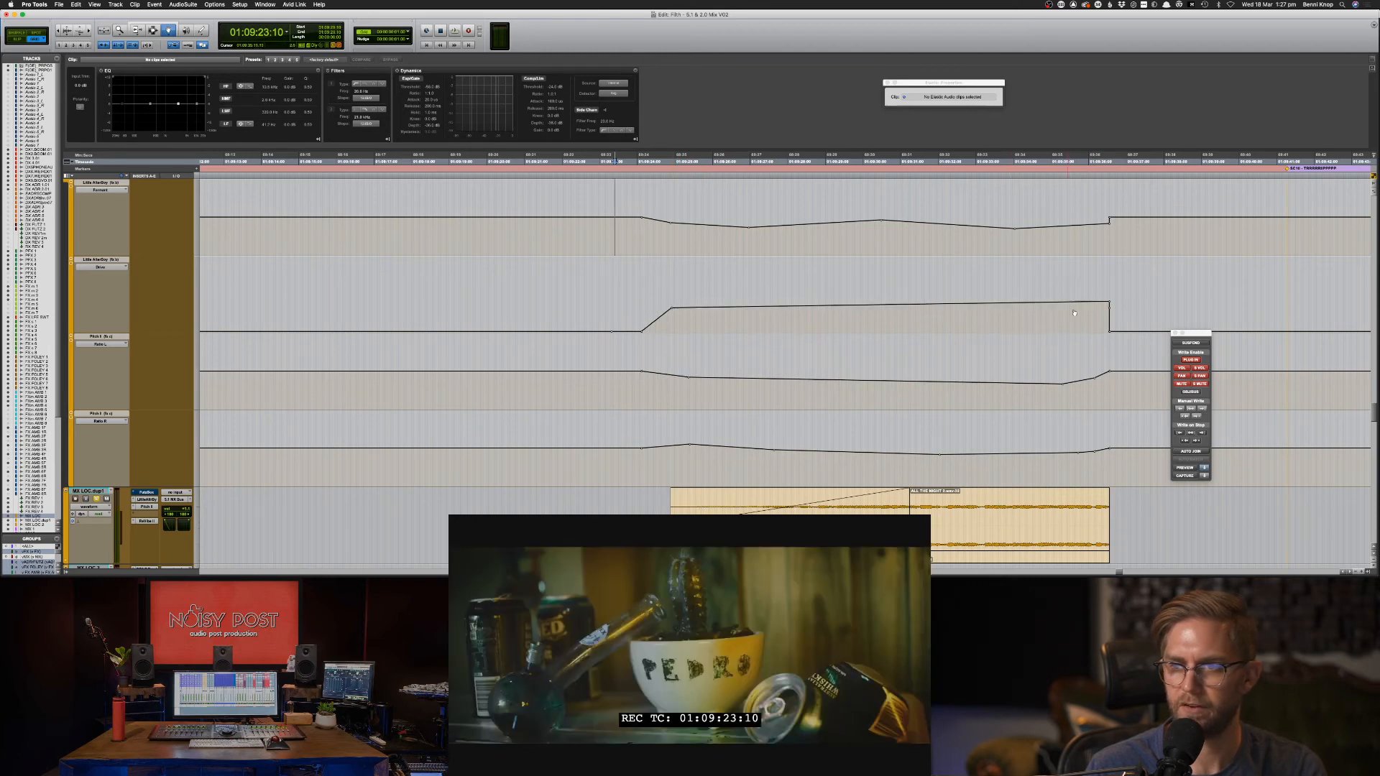
{"action": "left_click_drag", "start_coordinate": [1111, 304], "coordinate": [1112, 309]}
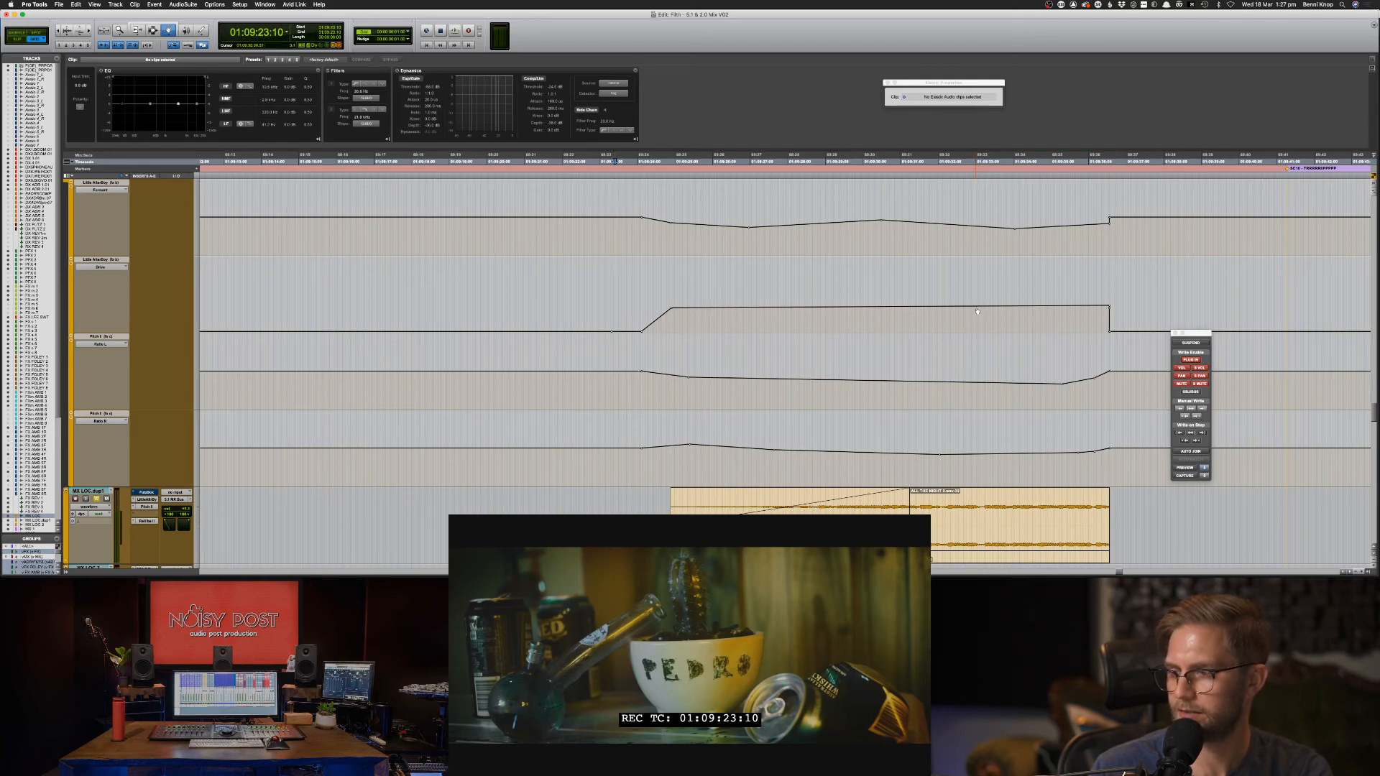
Try replacing Little AlterBoy on MX LOC in the mixer, then cancel to keep its automation.
{"action": "key", "text": "F7"}
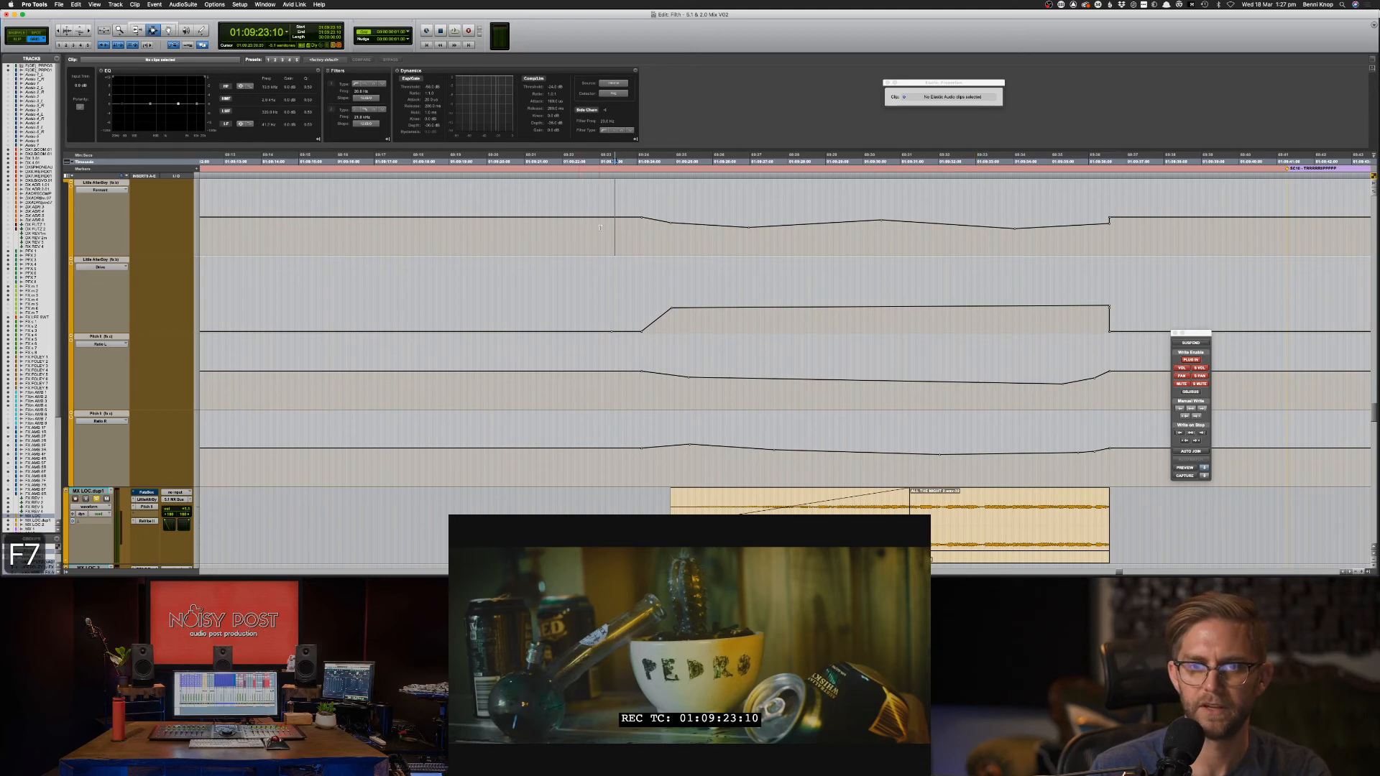
{"action": "key", "text": "super+equal"}
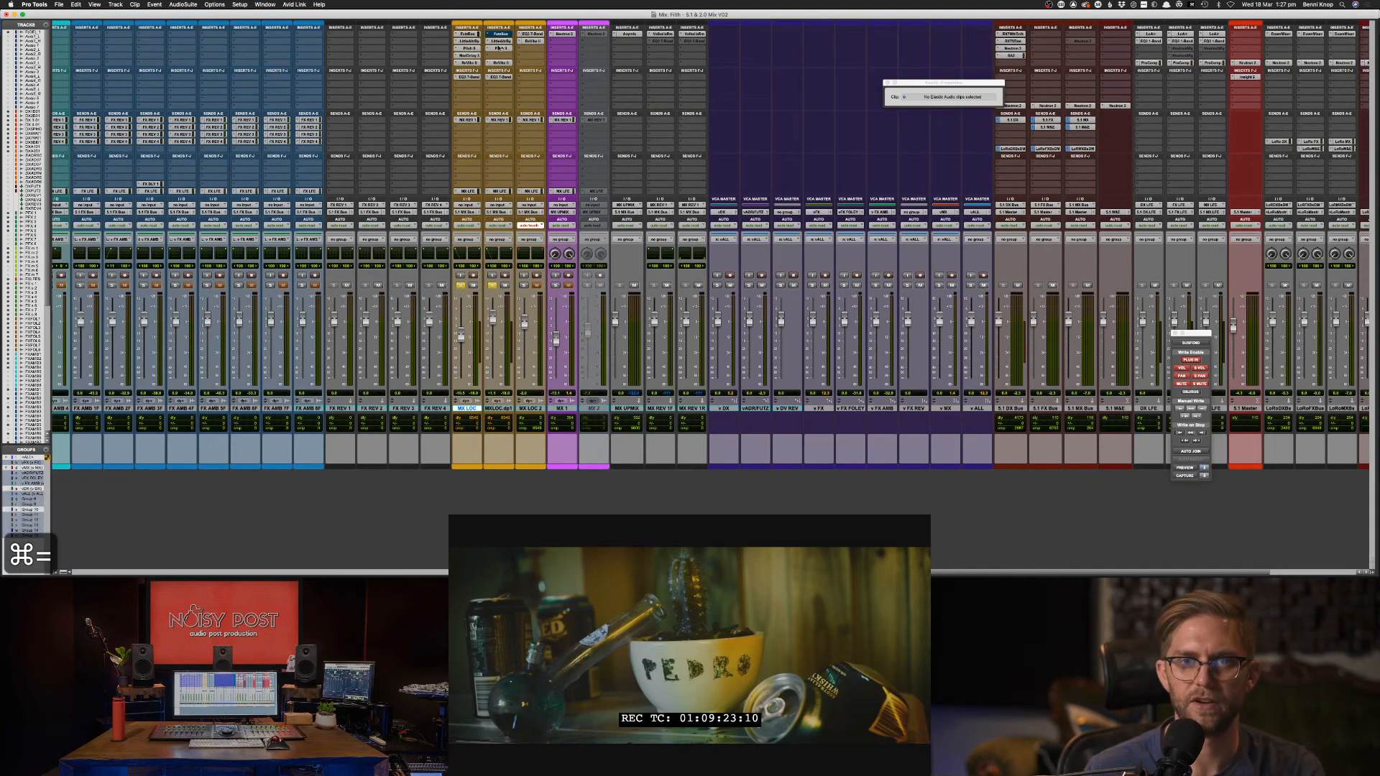
{"action": "left_click_drag", "start_coordinate": [471, 46], "coordinate": [466, 49]}
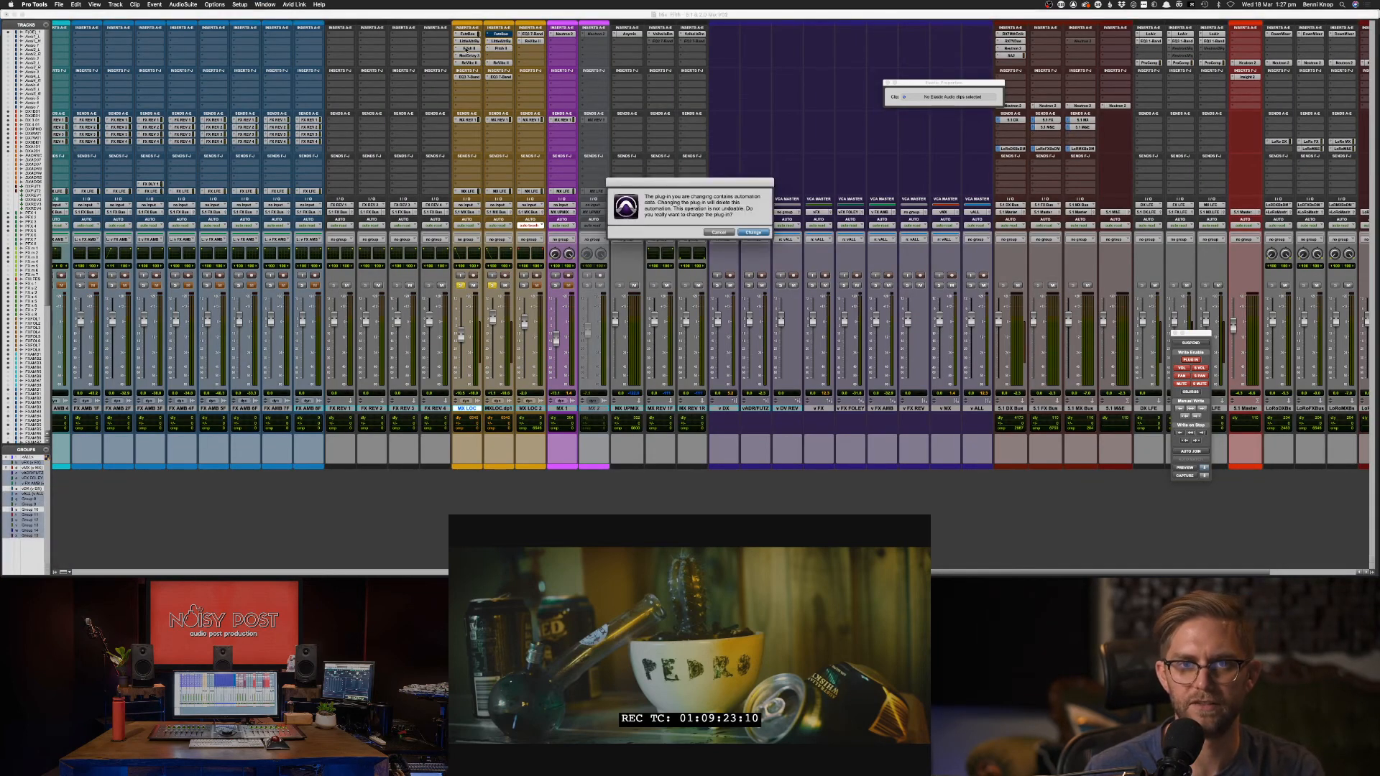
{"action": "left_click", "coordinate": [752, 233]}
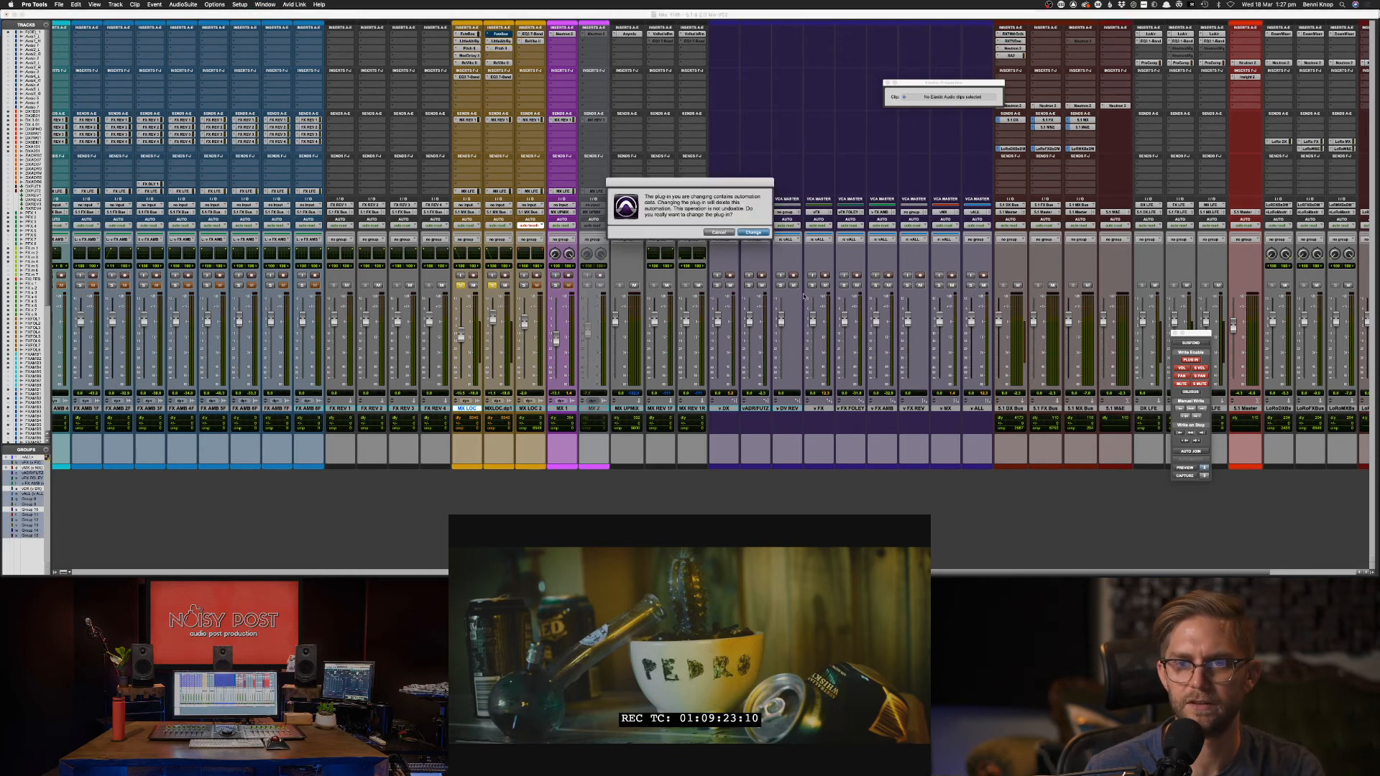
{"action": "key", "text": "Return"}
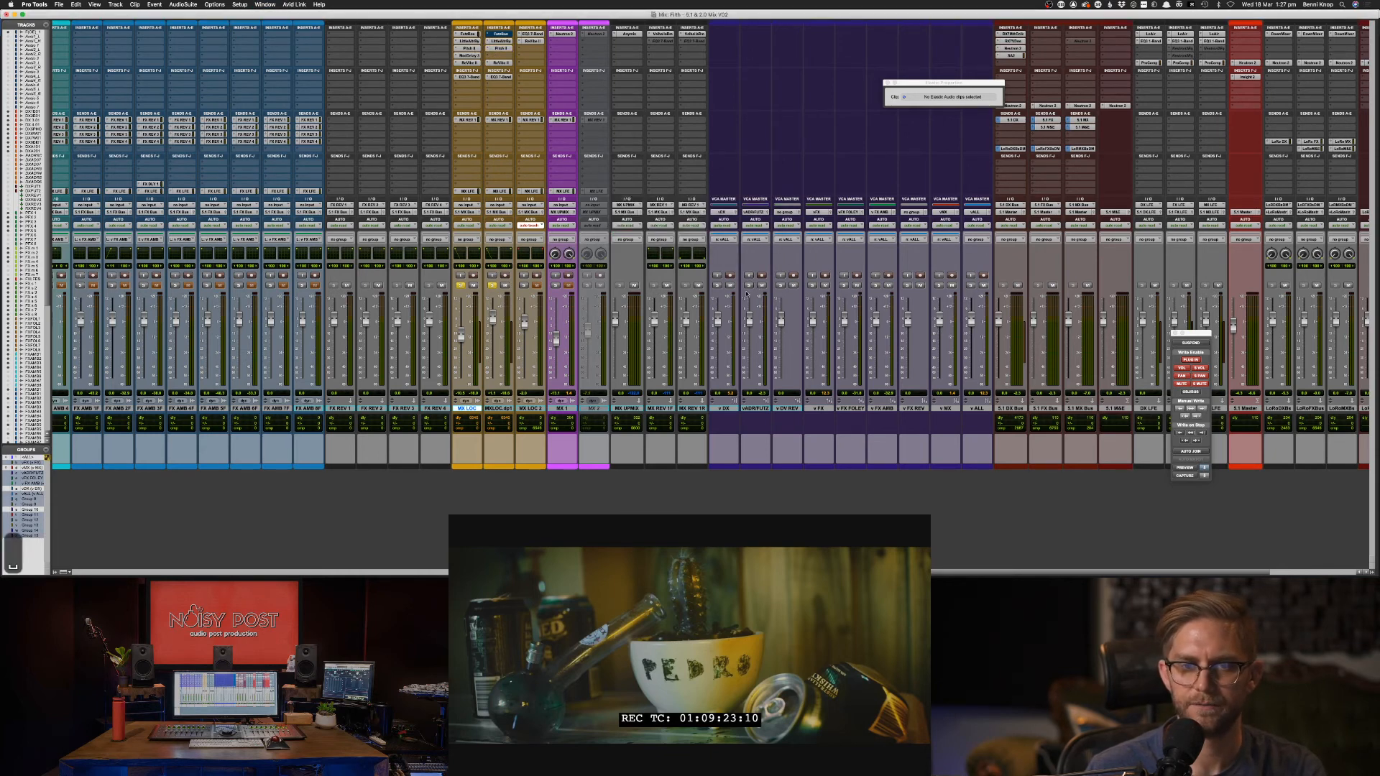
Return to the timeline, scroll through the tracks, and bring the mixer back.
{"action": "key", "text": "super+equal"}
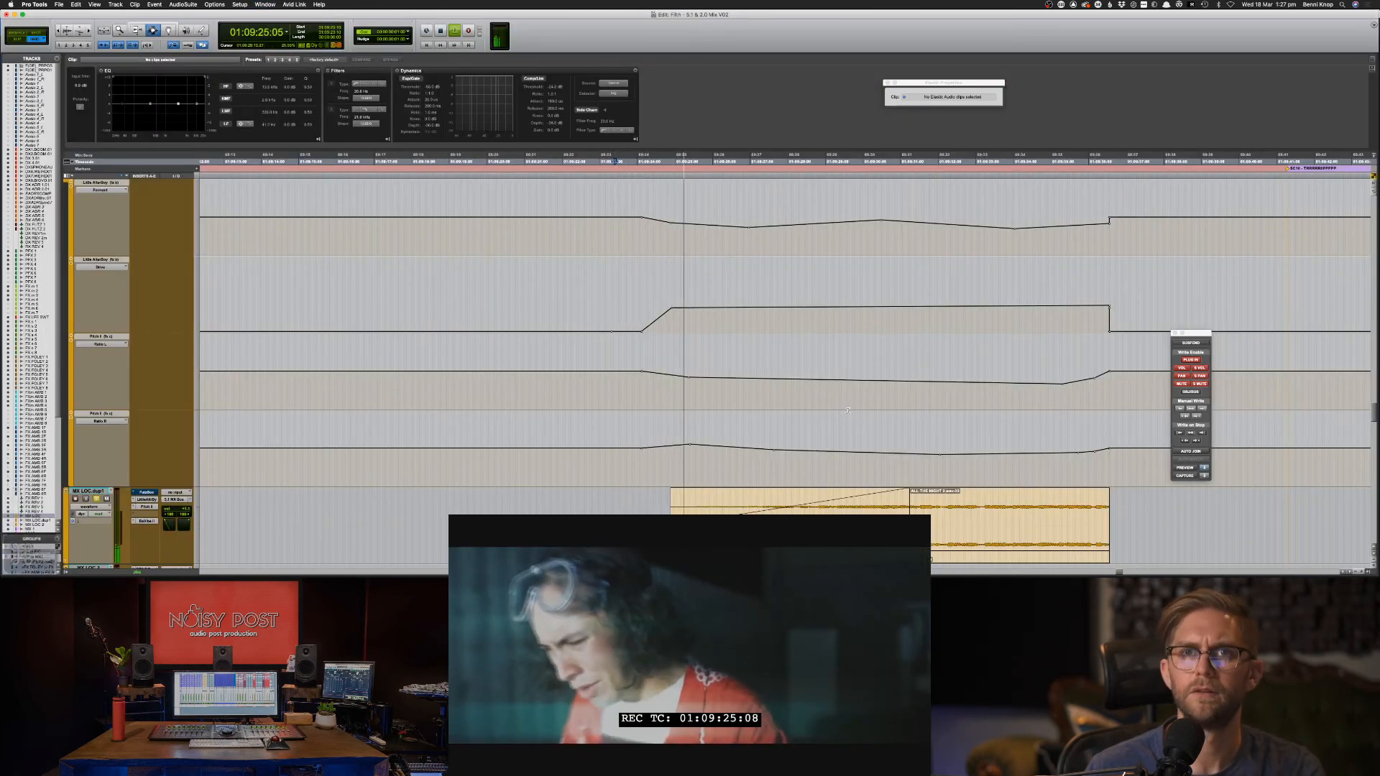
{"action": "scroll", "coordinate": [848, 411], "scroll_direction": "down", "scroll_amount": 3}
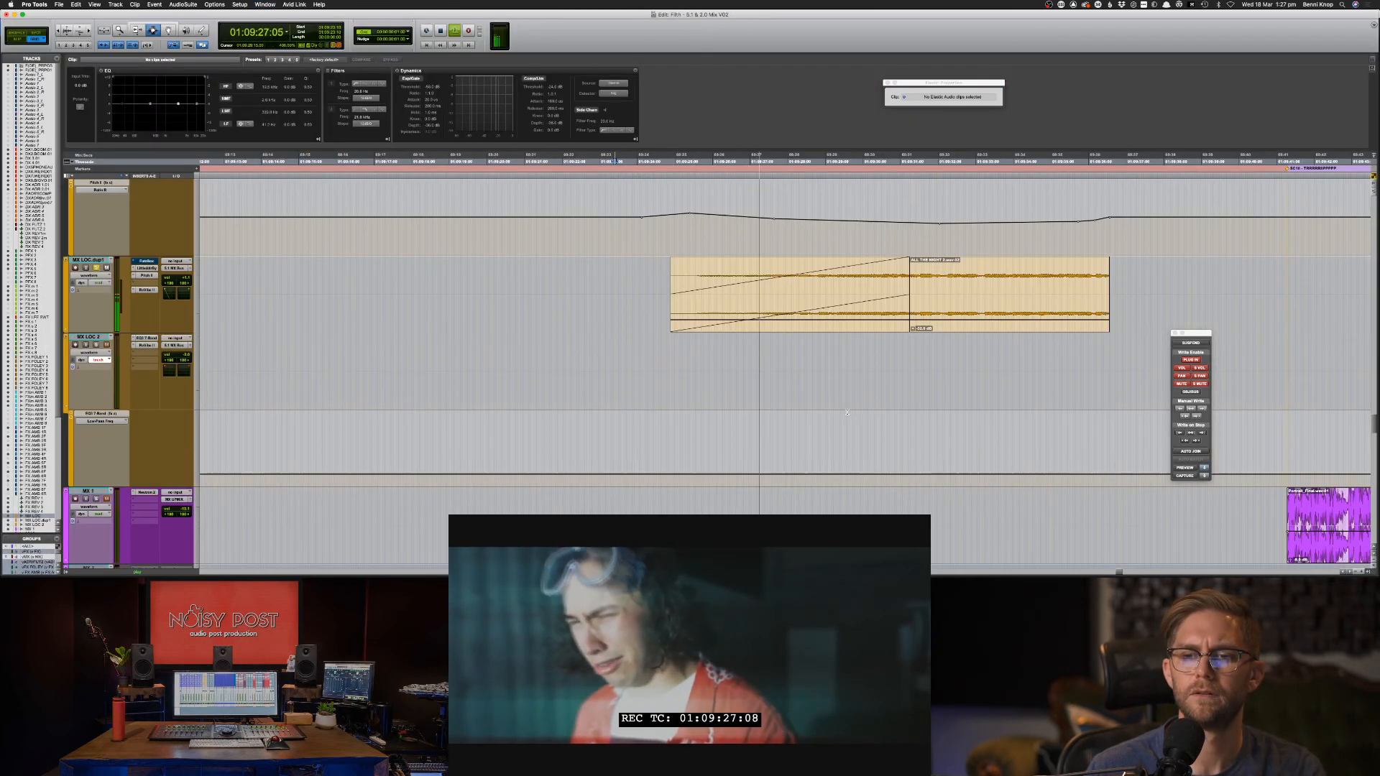
{"action": "scroll", "coordinate": [848, 412], "scroll_direction": "down", "scroll_amount": 6}
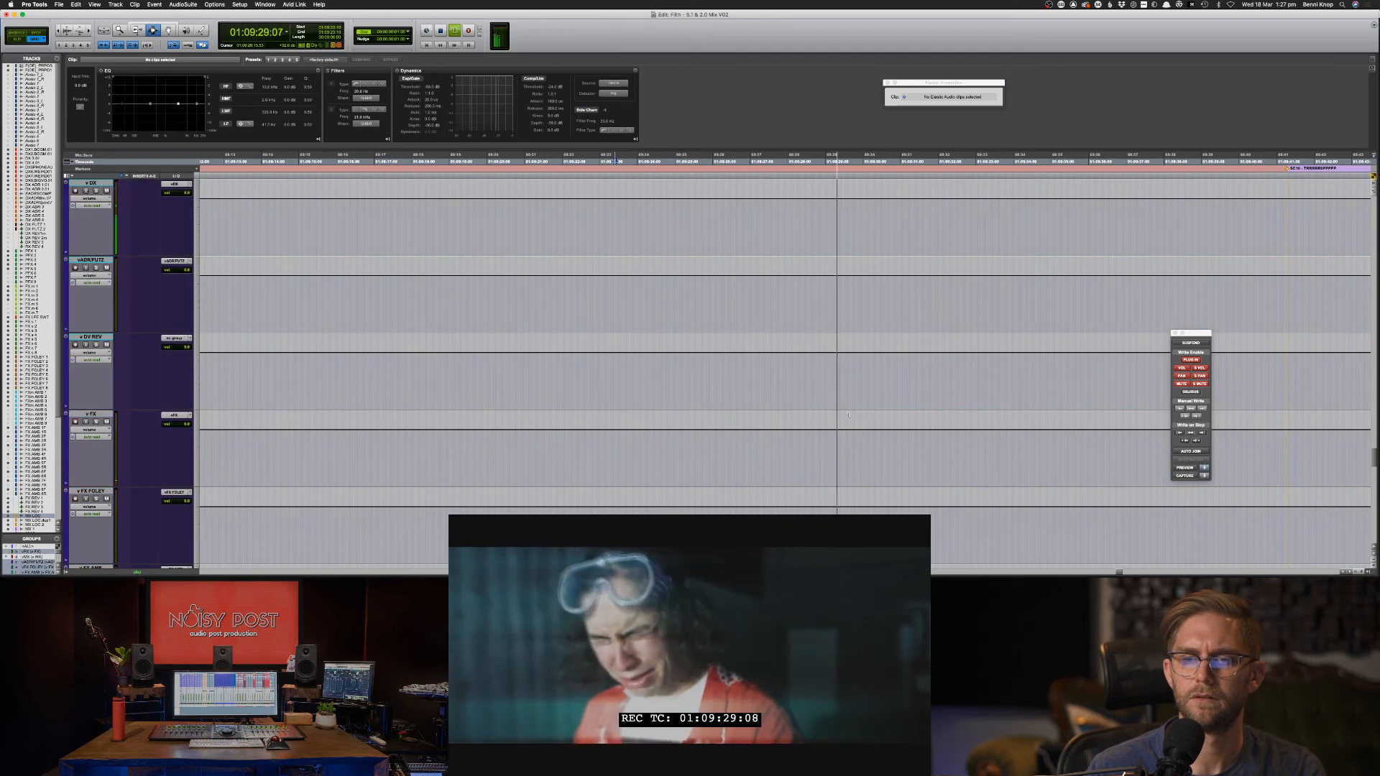
{"action": "scroll", "coordinate": [848, 415], "scroll_direction": "down", "scroll_amount": 5}
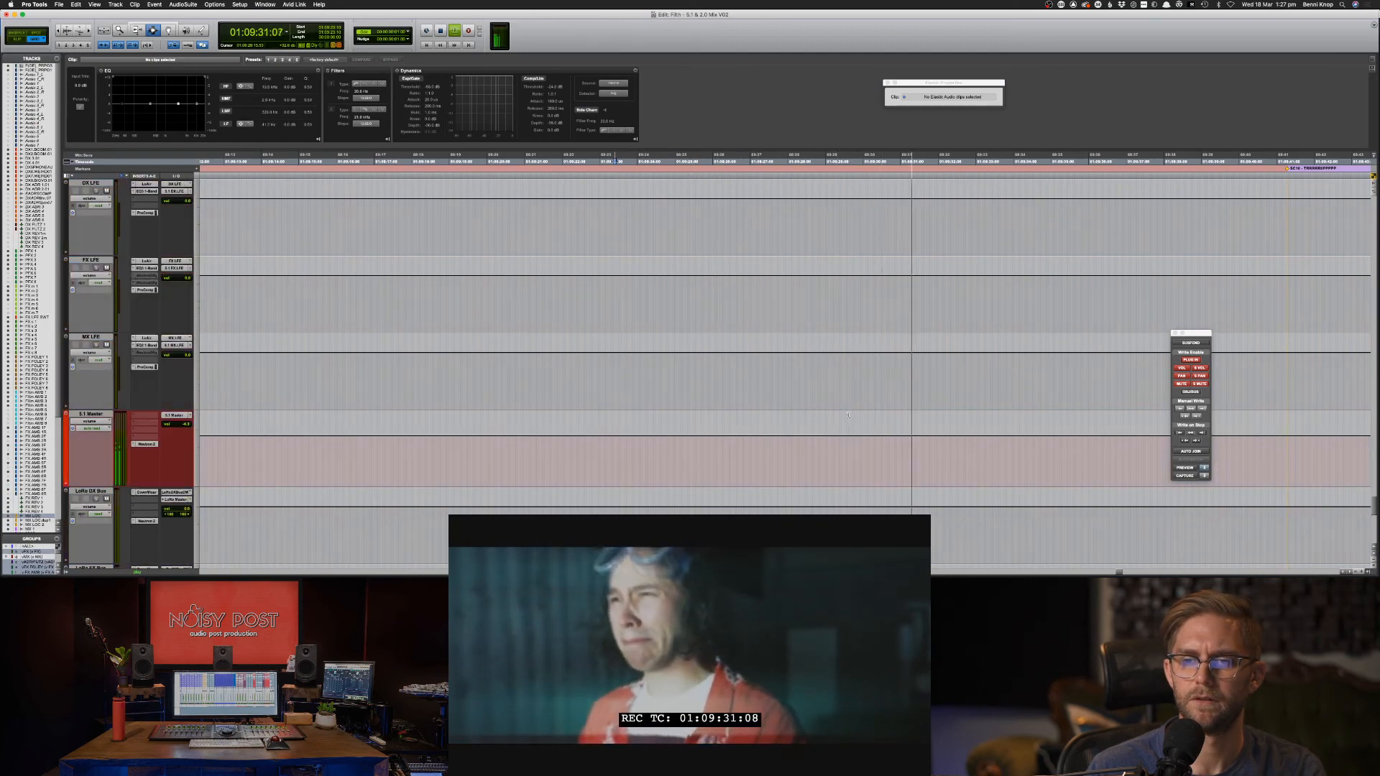
{"action": "scroll", "coordinate": [848, 415], "scroll_direction": "down", "scroll_amount": 5}
{"action": "scroll", "coordinate": [842, 410], "scroll_direction": "up", "scroll_amount": 8}
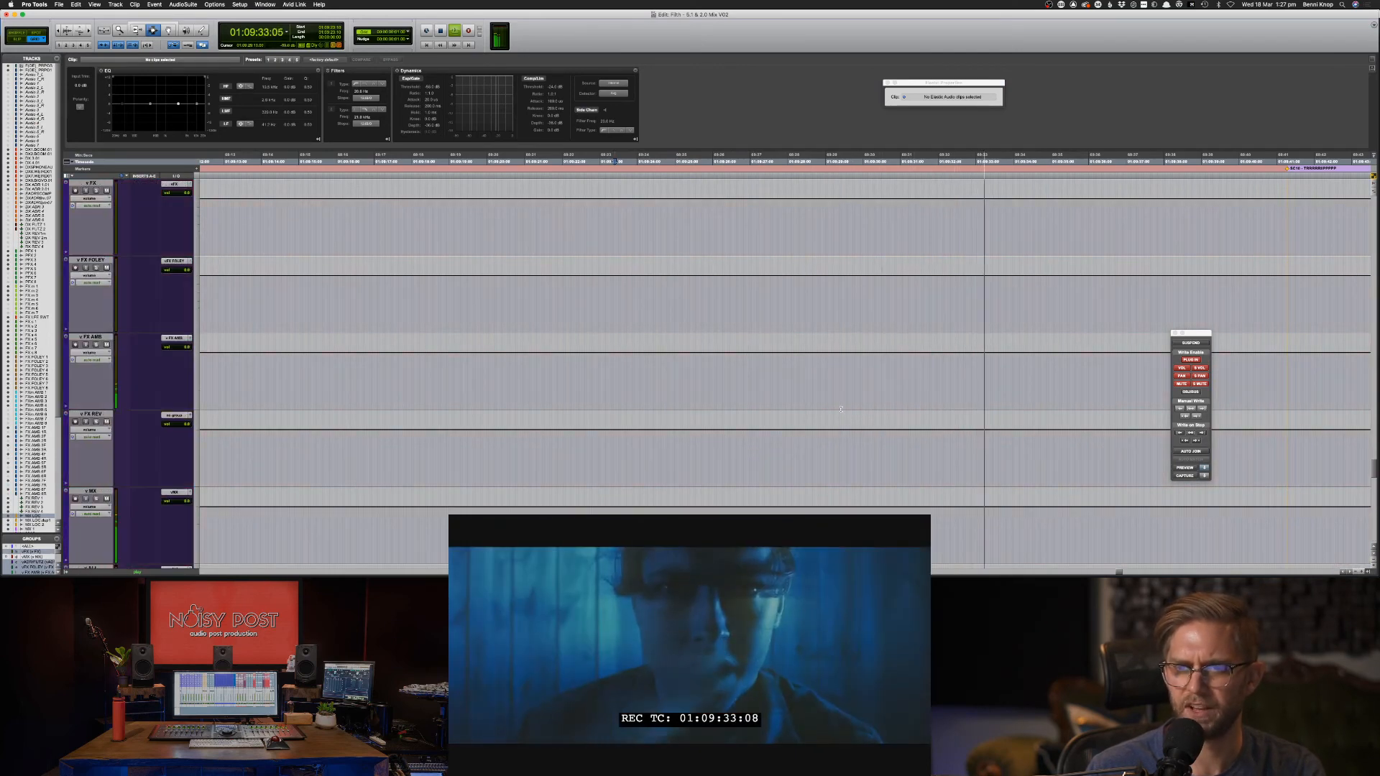
{"action": "key", "text": "super+equal"}
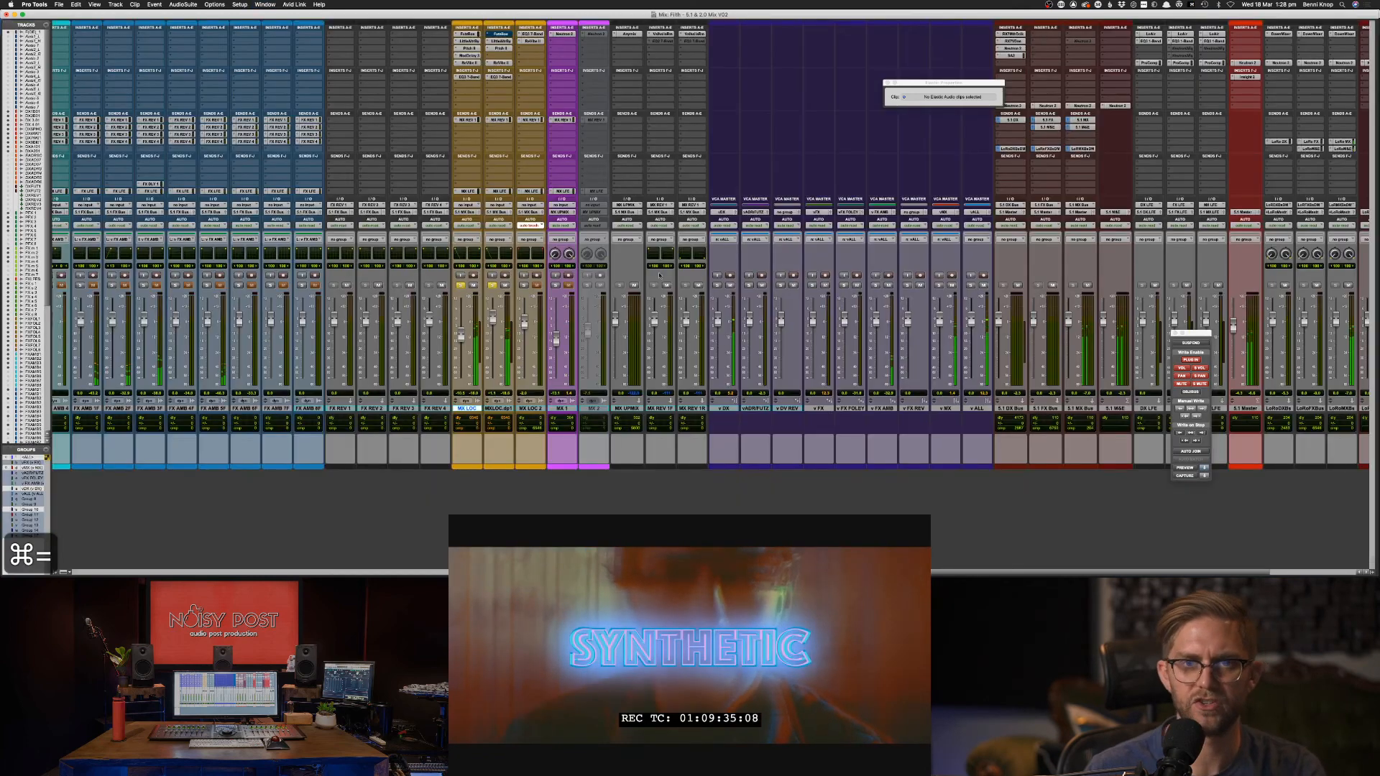
Open Pitch II on MX LOC and set its pitch range to Mid, auditioning the change.
{"action": "key", "text": "space"}
{"action": "left_click", "coordinate": [468, 48]}
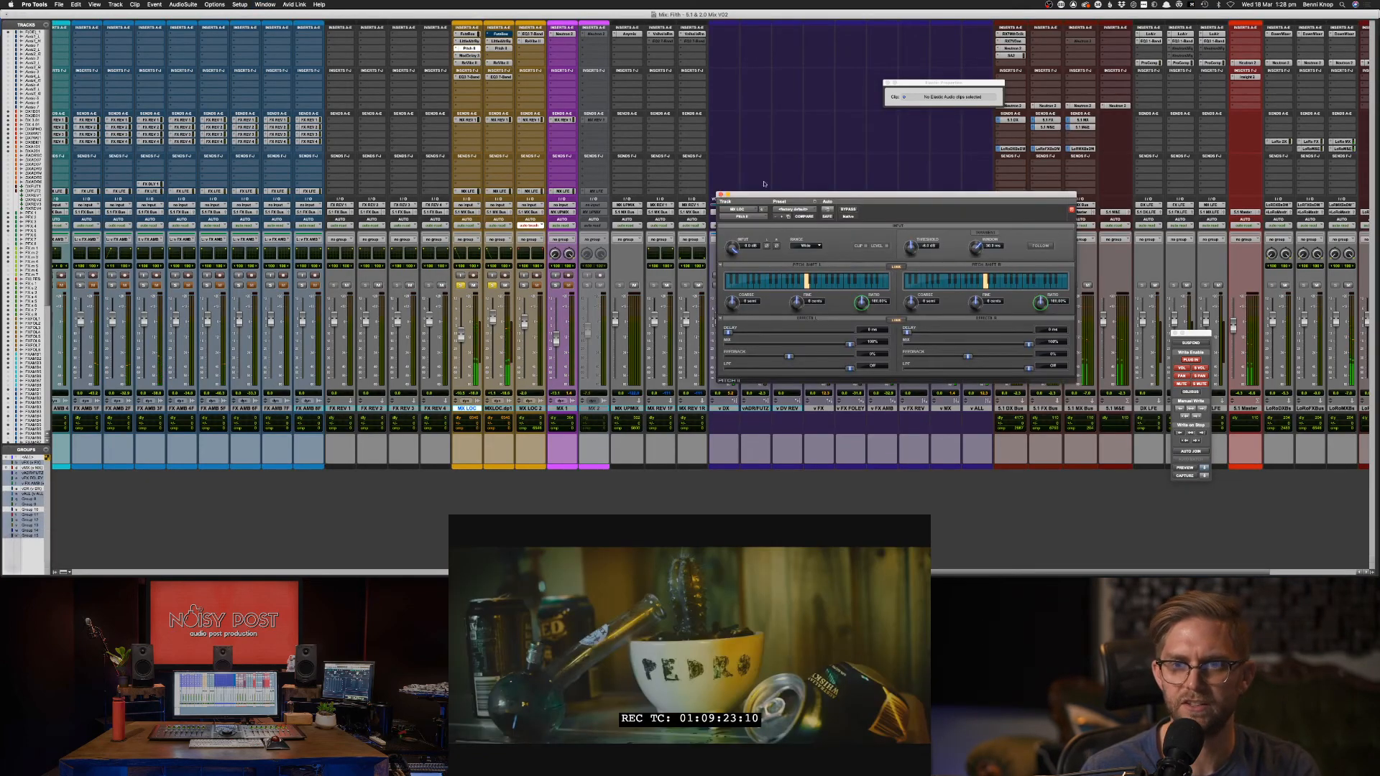
{"action": "left_click", "coordinate": [810, 246]}
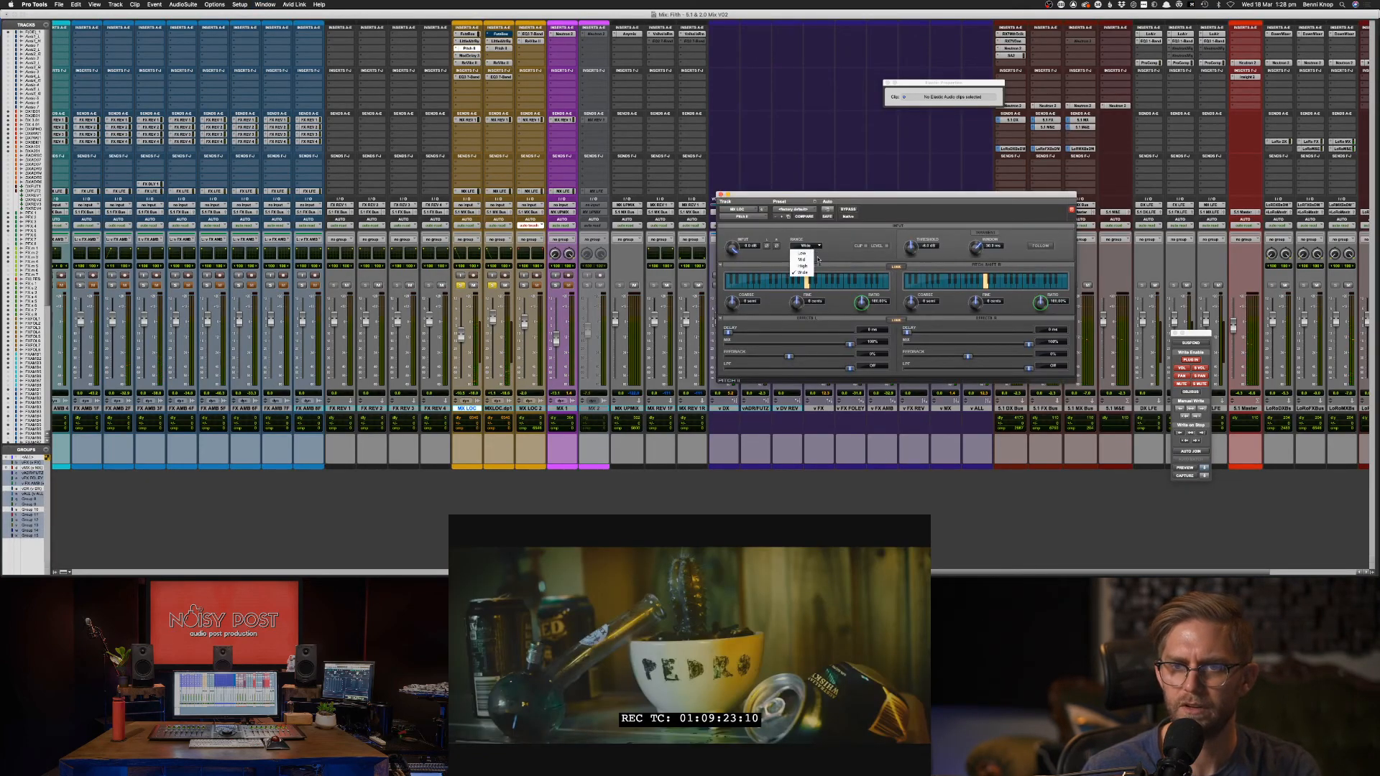
{"action": "left_click", "coordinate": [808, 261]}
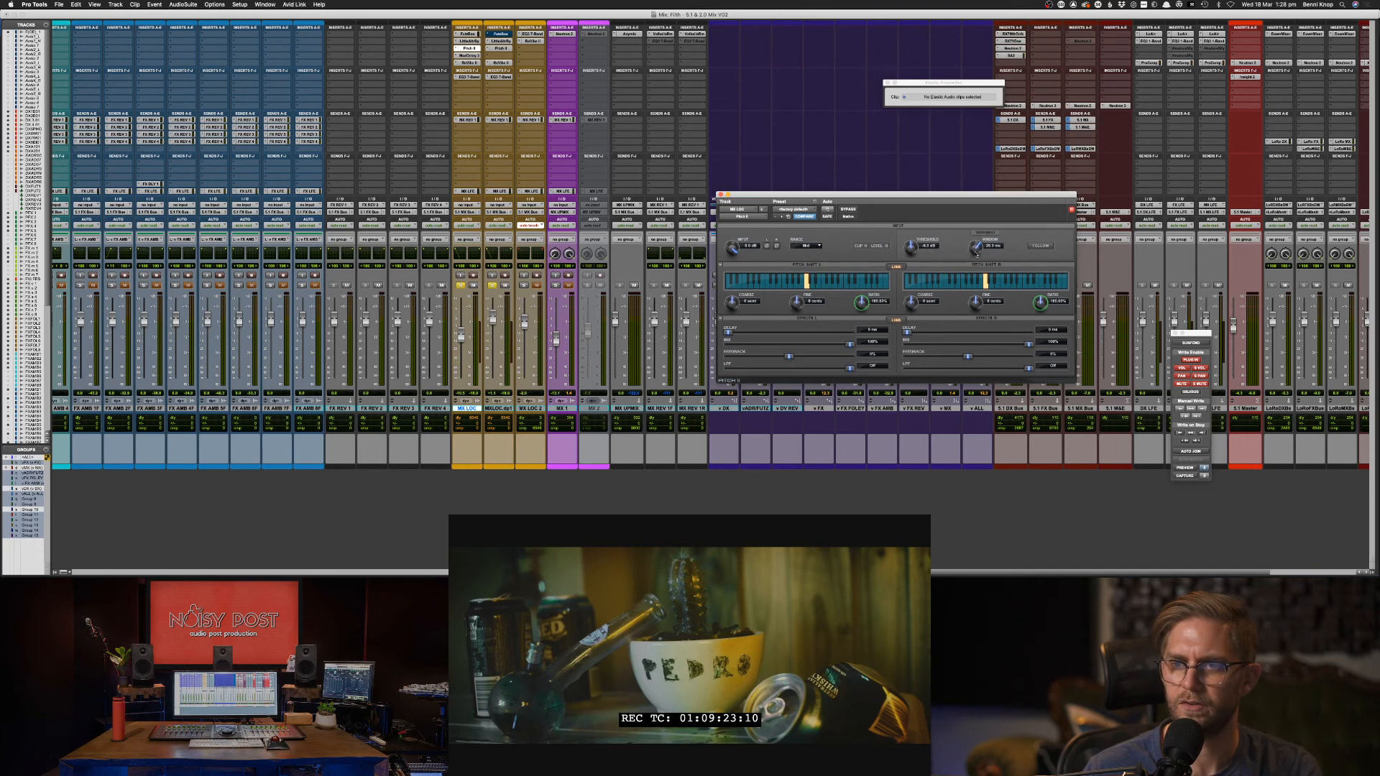
{"action": "key", "text": "space"}
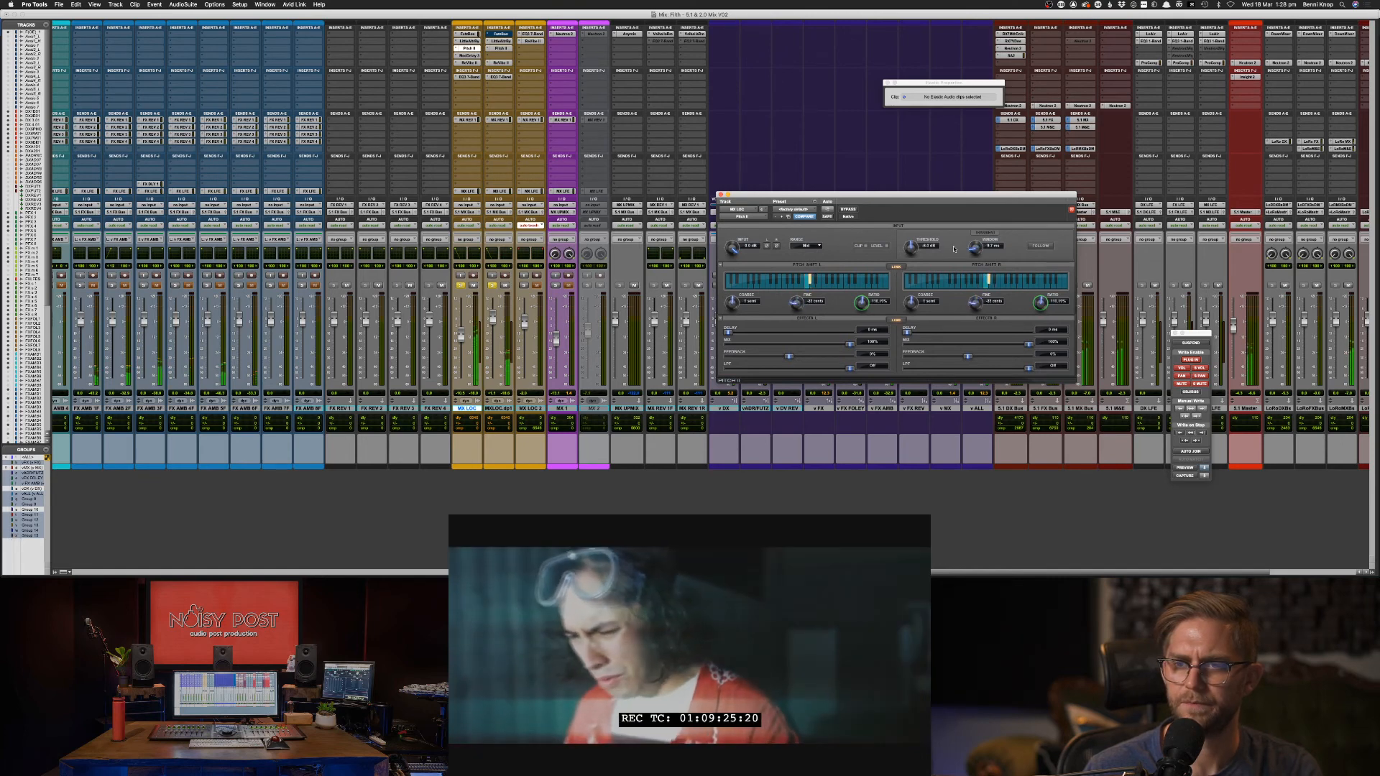
Set the Pitch II range back to Wide and play the scene with FOLLOW enabled.
{"action": "left_click", "coordinate": [817, 247]}
{"action": "left_click", "coordinate": [808, 273]}
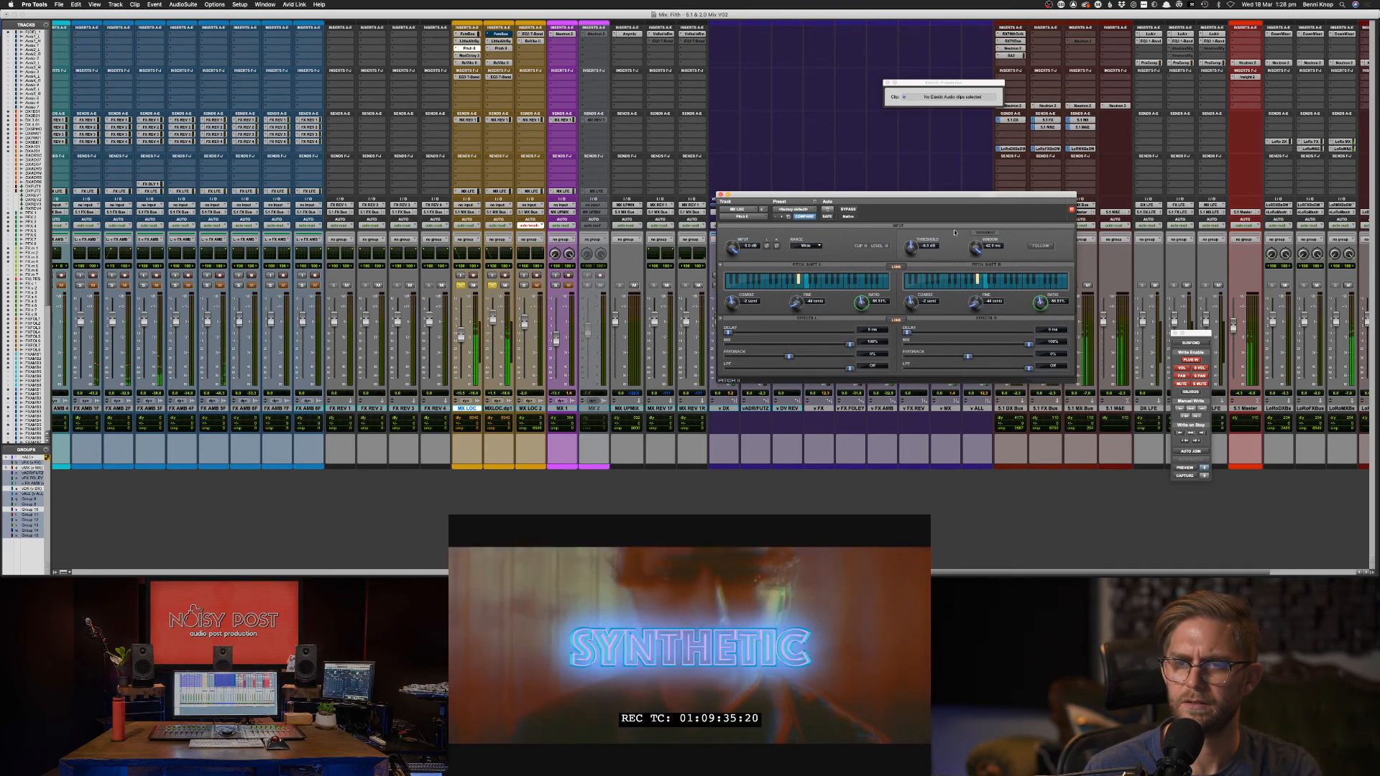
{"action": "key", "text": "space"}
{"action": "key", "text": "space"}
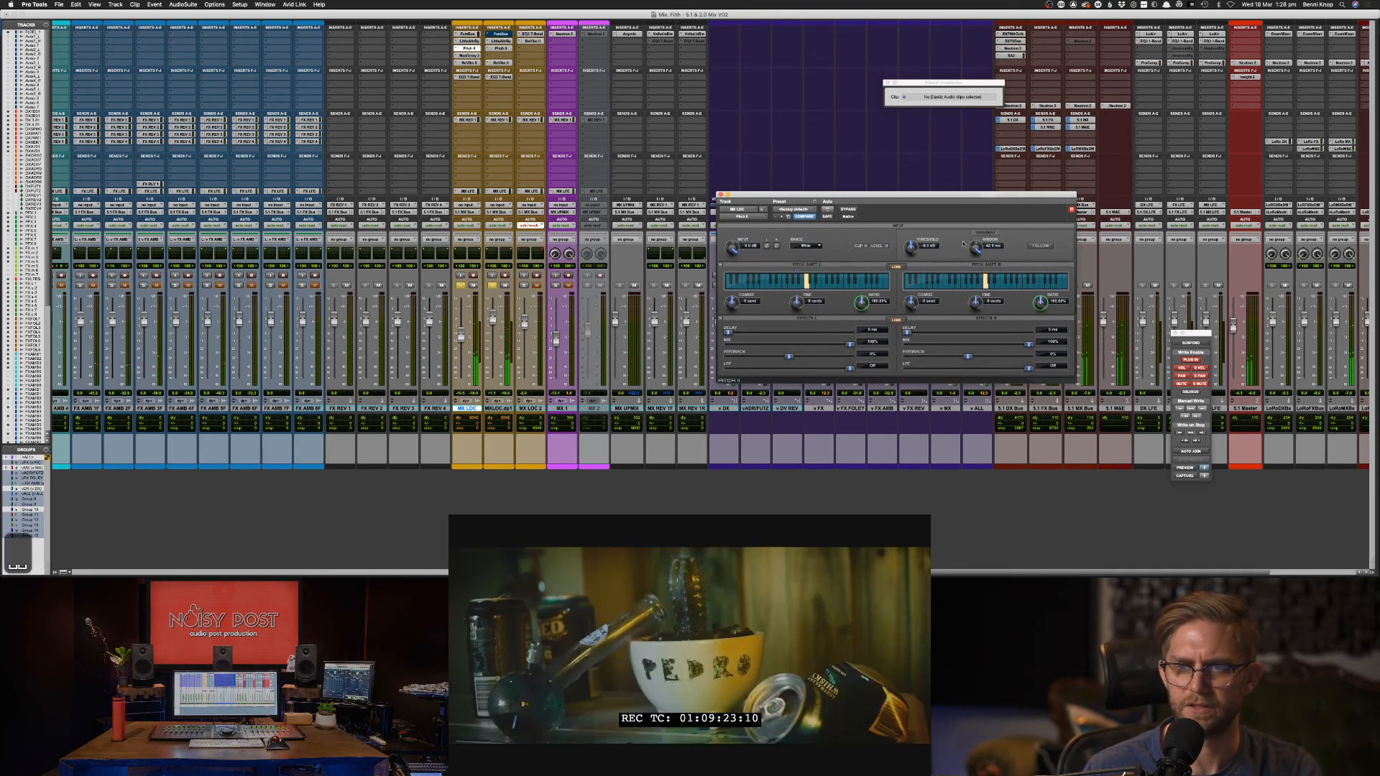
{"action": "key", "text": "space"}
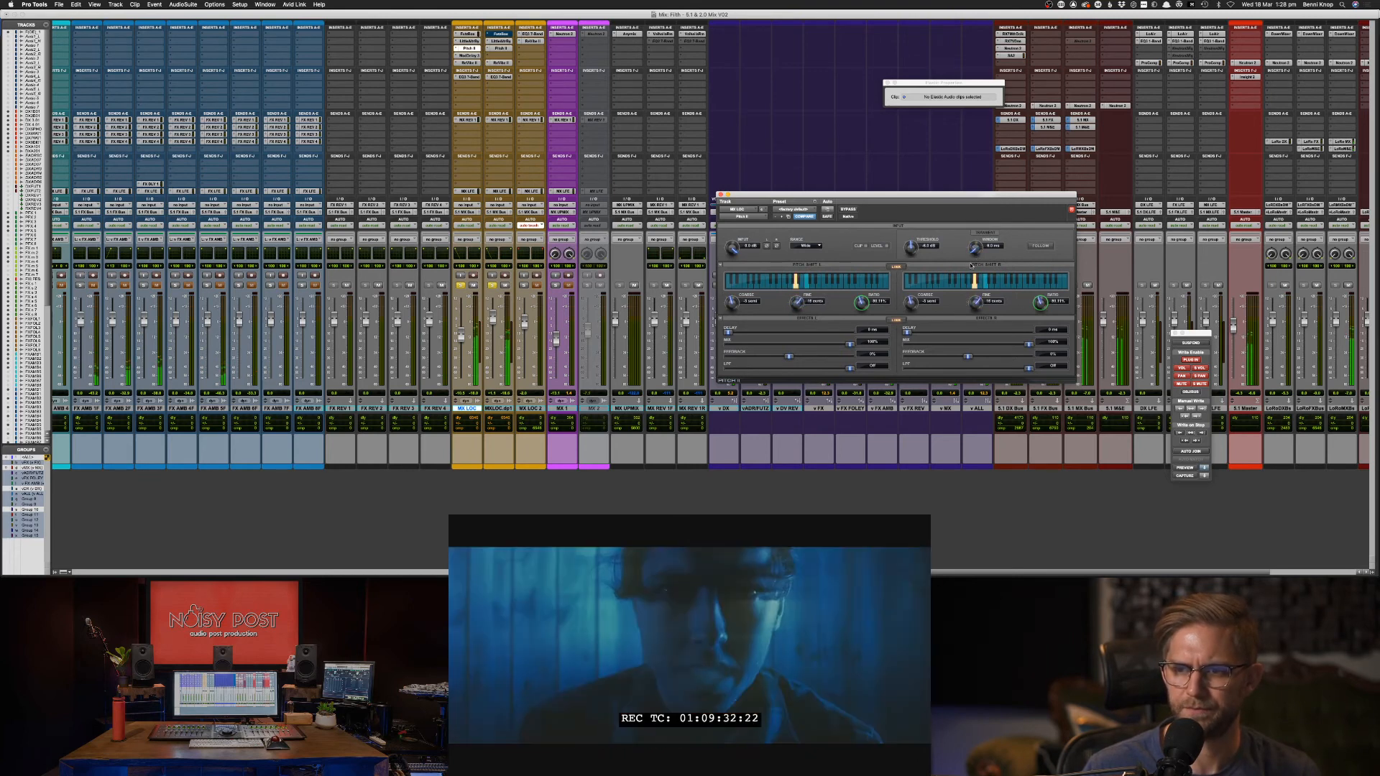
{"action": "key", "text": "space"}
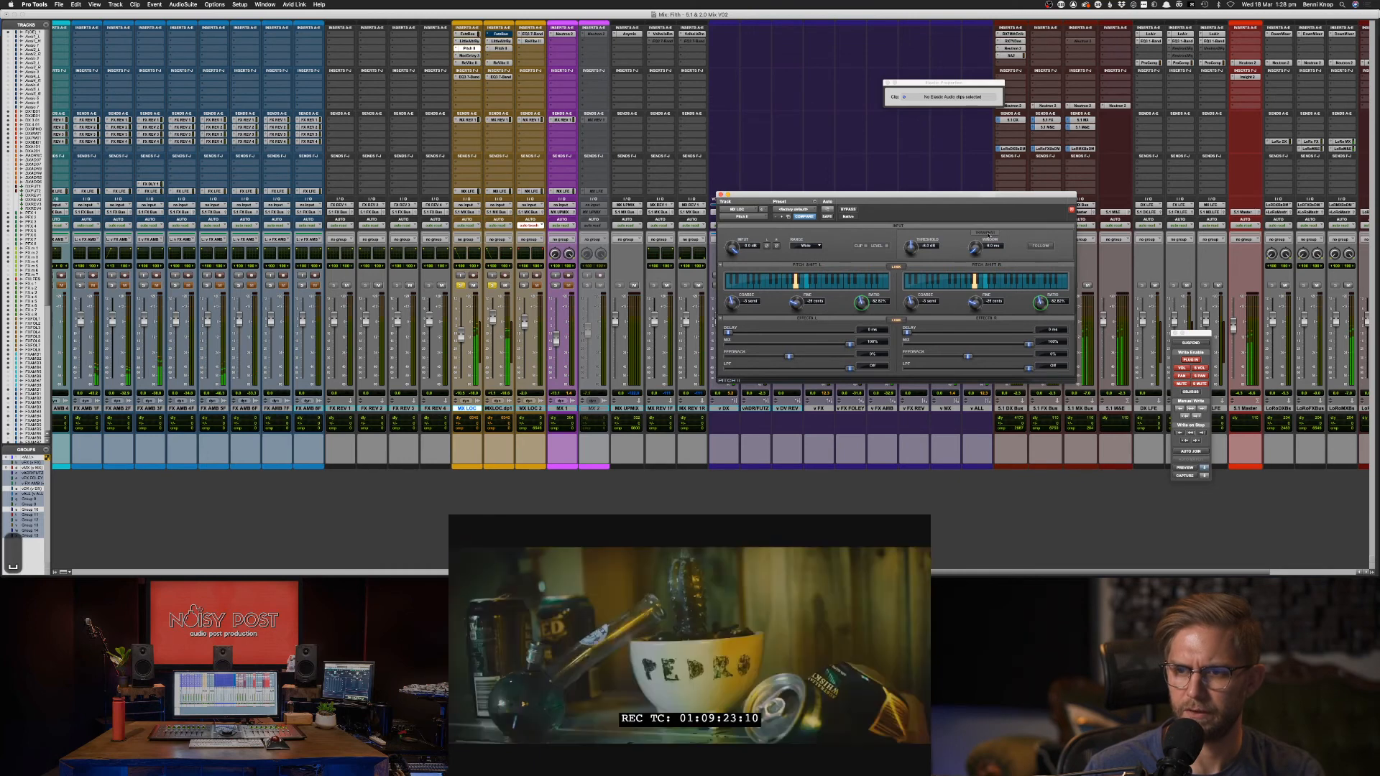
{"action": "key", "text": "space"}
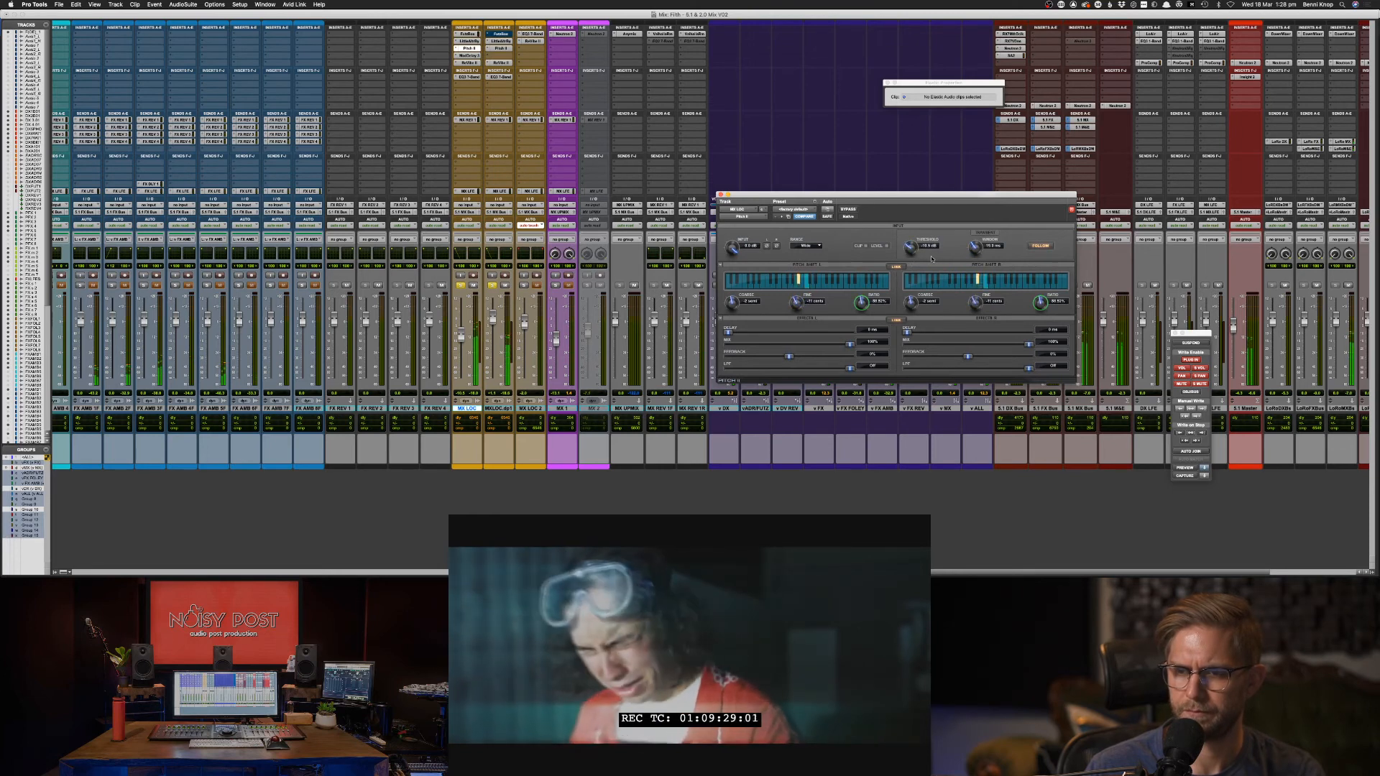
{"action": "key", "text": "space"}
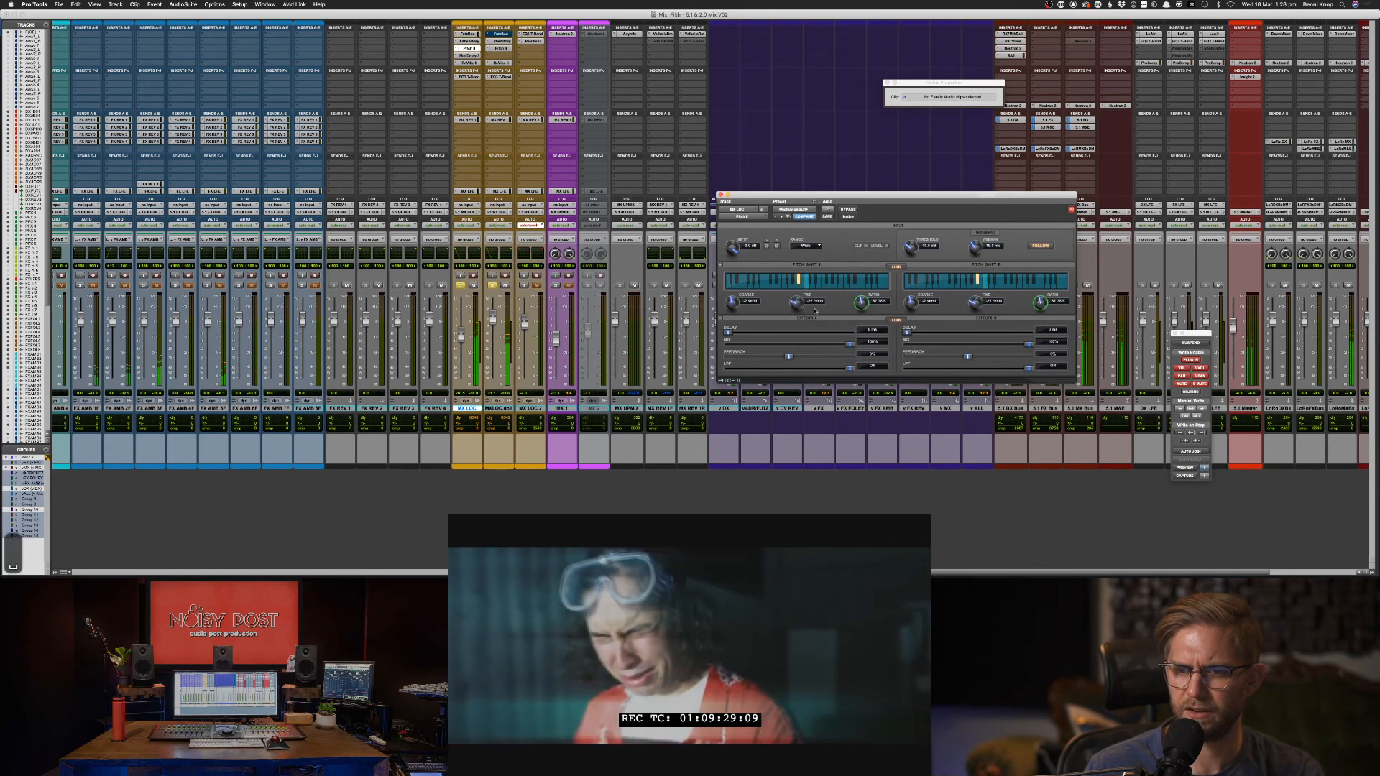
{"action": "key", "text": "space"}
{"action": "key", "text": "super+equal"}
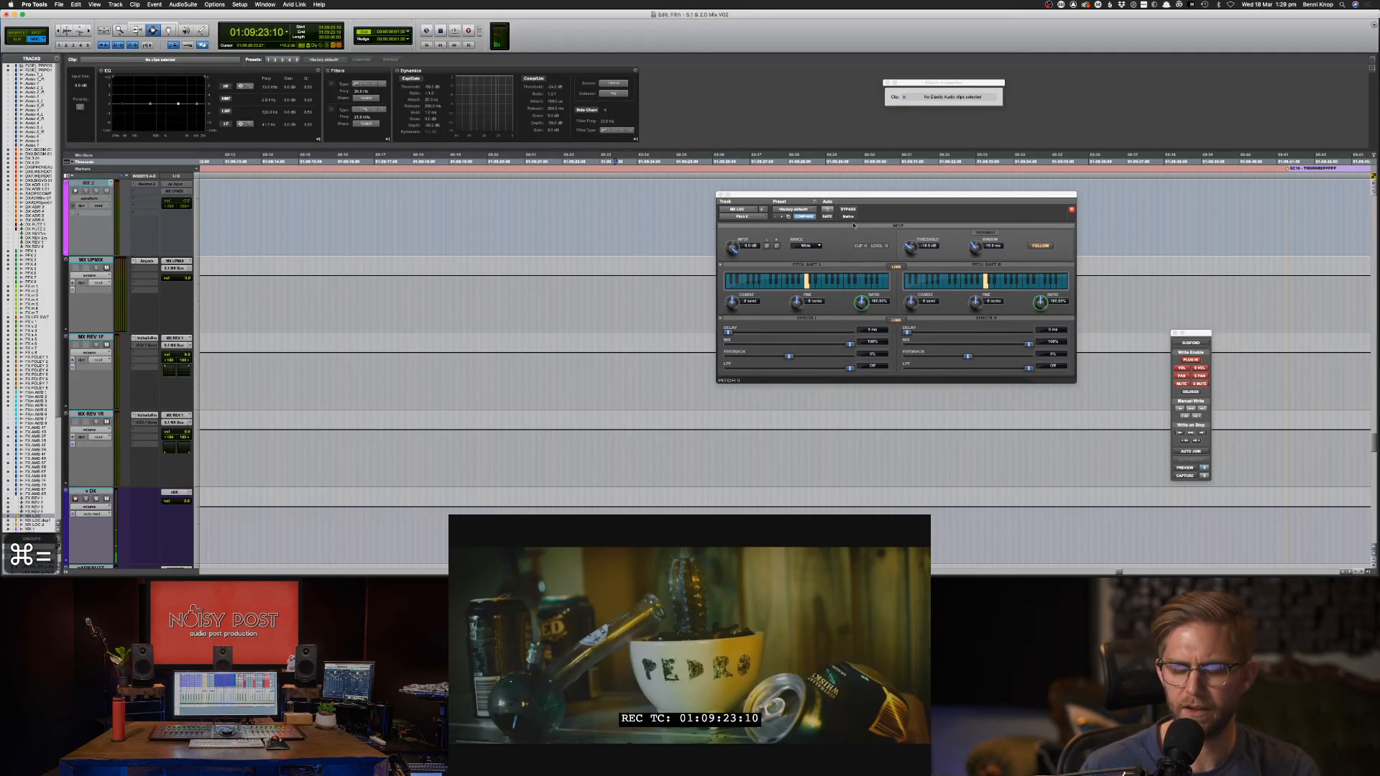
Audition the existing pitch automation in the Edit window, toggling Pitch II's FOLLOW.
{"action": "key", "text": "super+equal"}
{"action": "key", "text": "super+equal"}
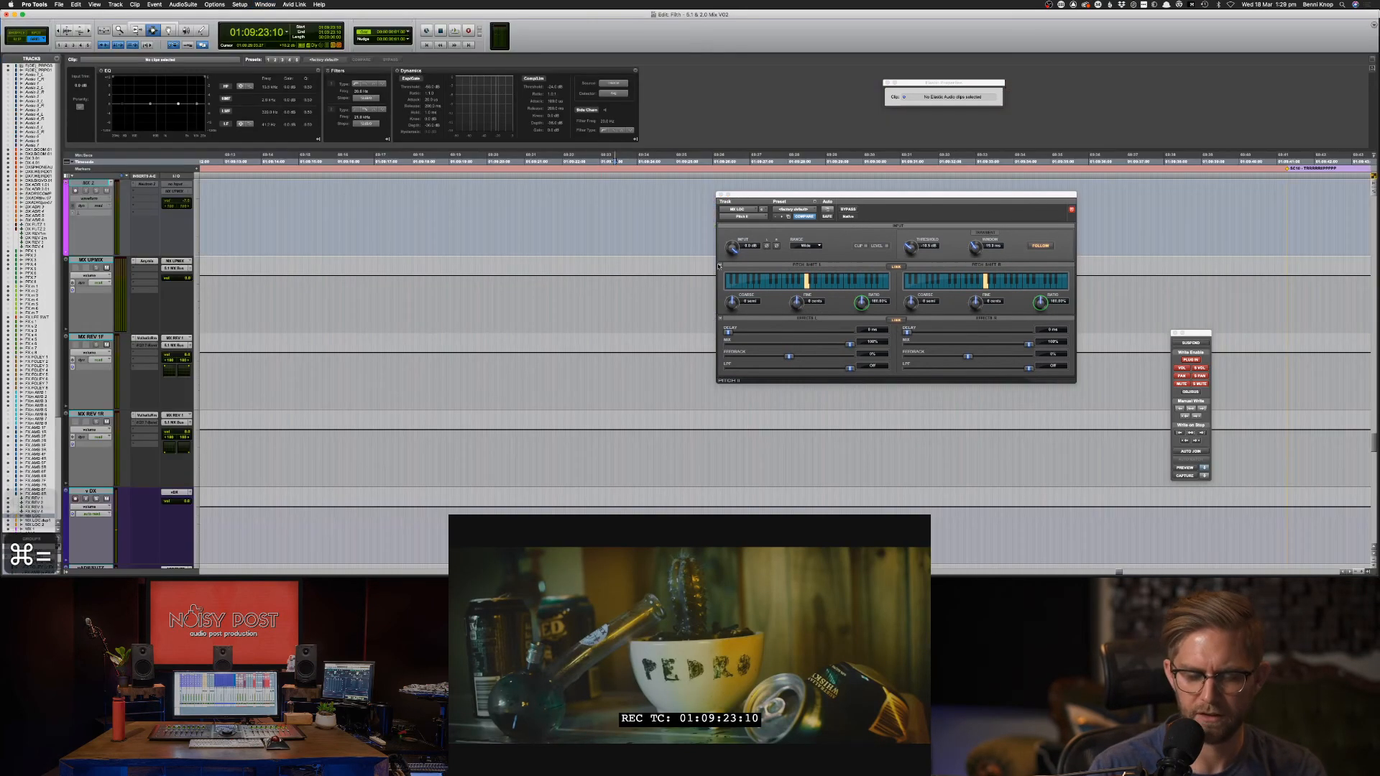
{"action": "scroll", "coordinate": [717, 265], "scroll_direction": "down", "scroll_amount": 10}
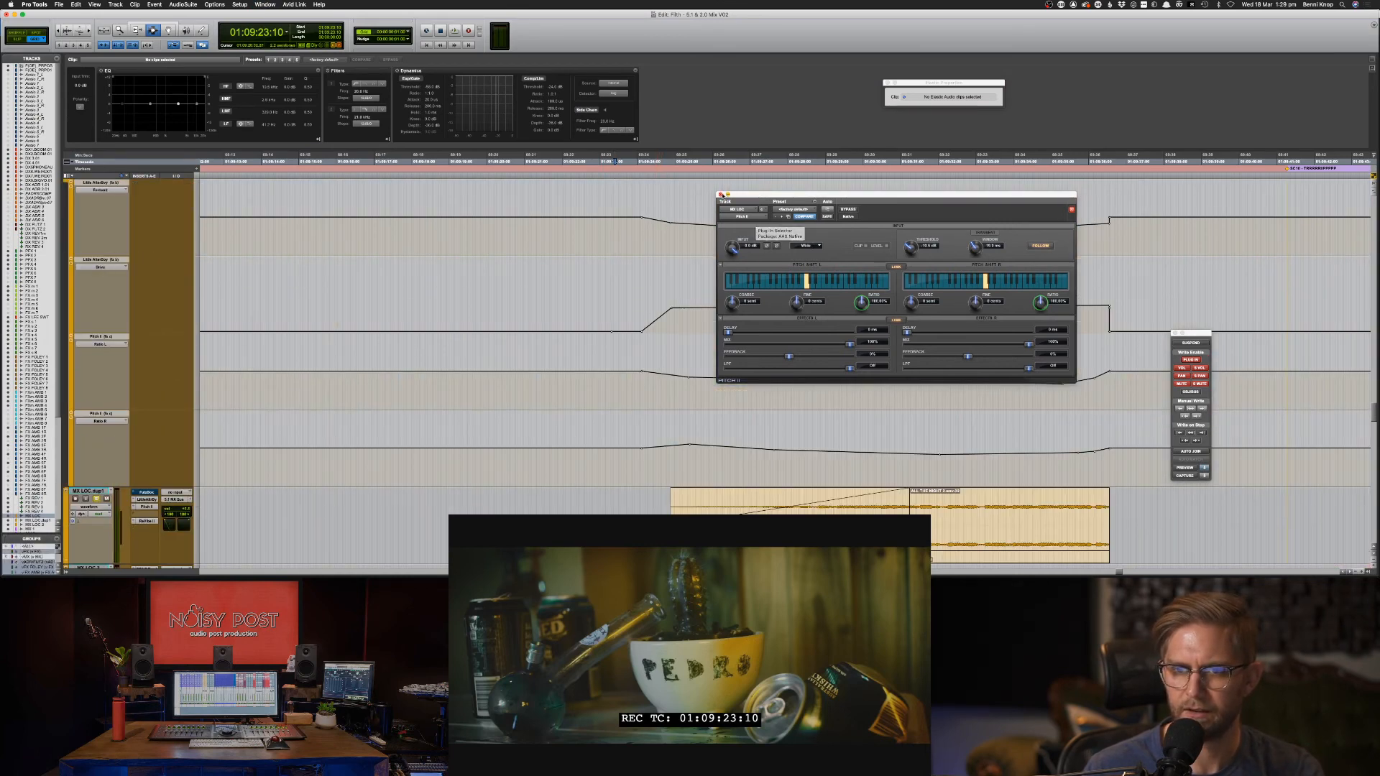
{"action": "left_click", "coordinate": [1050, 246]}
{"action": "key", "text": "space"}
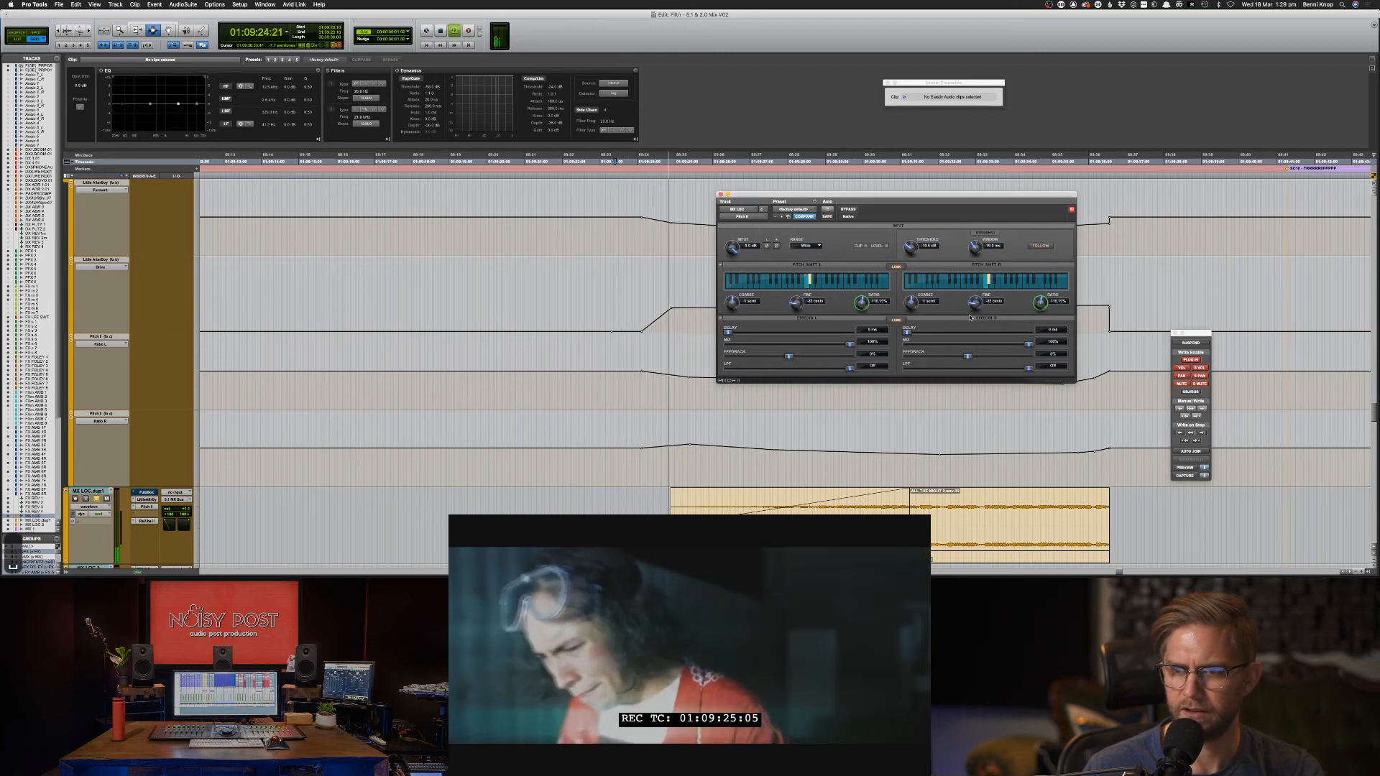
{"action": "key", "text": "space"}
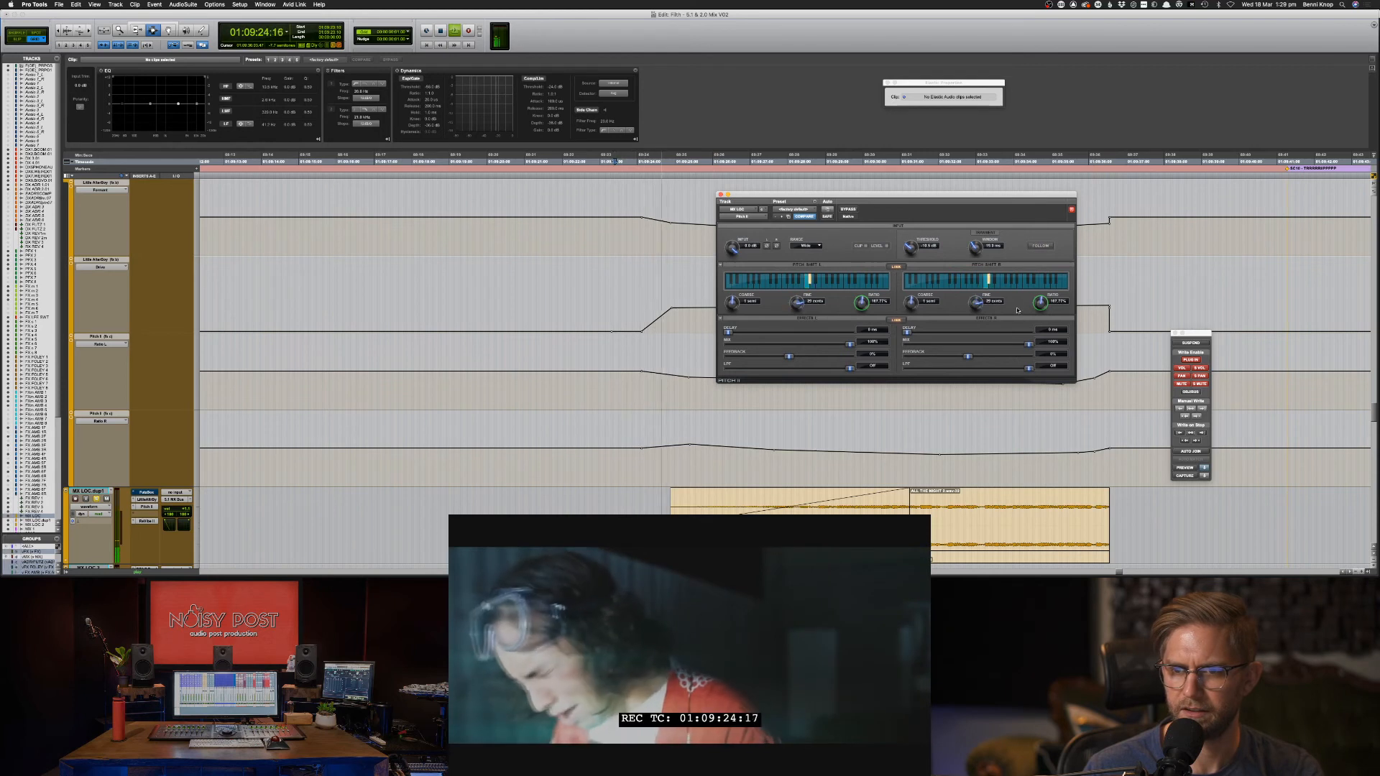
{"action": "left_click", "coordinate": [1042, 246]}
{"action": "key", "text": "space"}
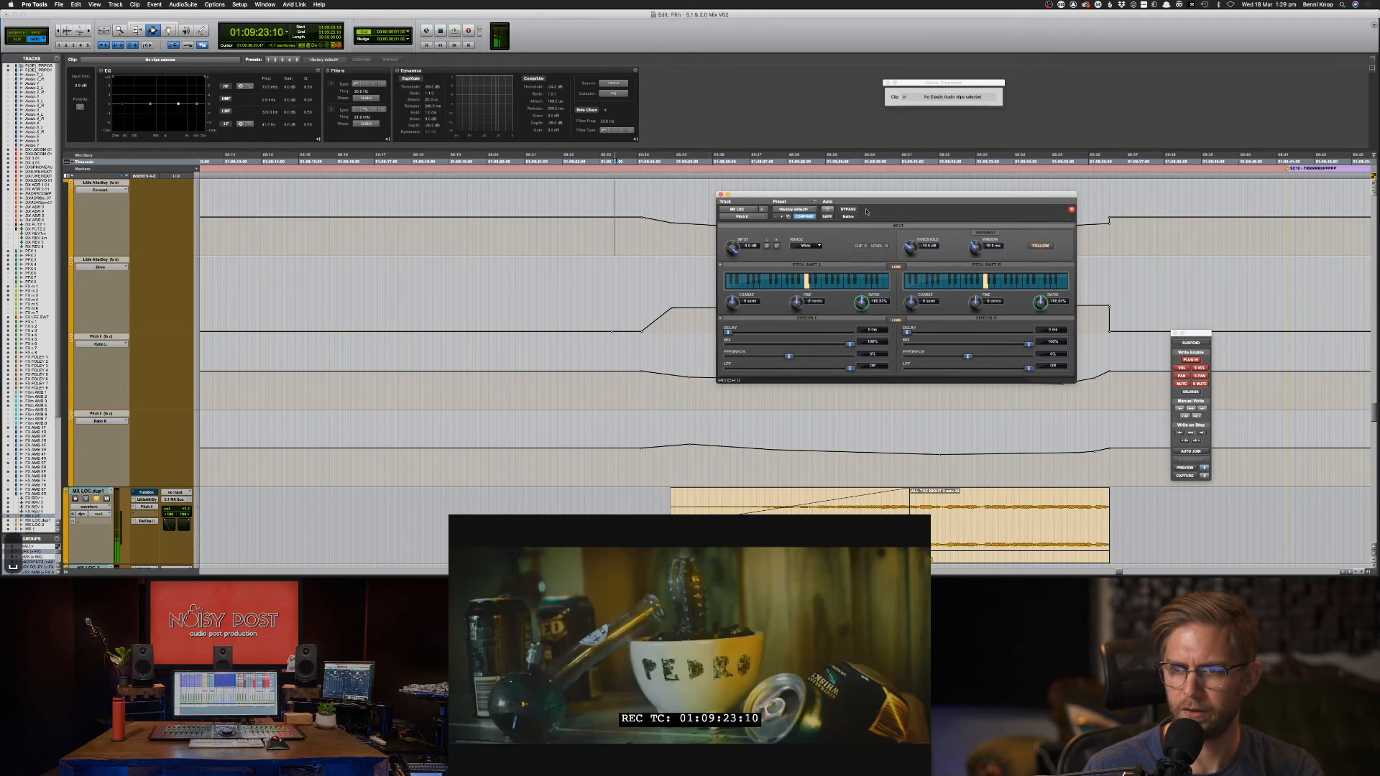
Select the span of Pitch II automation over the ambience and delete it.
{"action": "left_click", "coordinate": [617, 315]}
{"action": "key", "text": "space"}
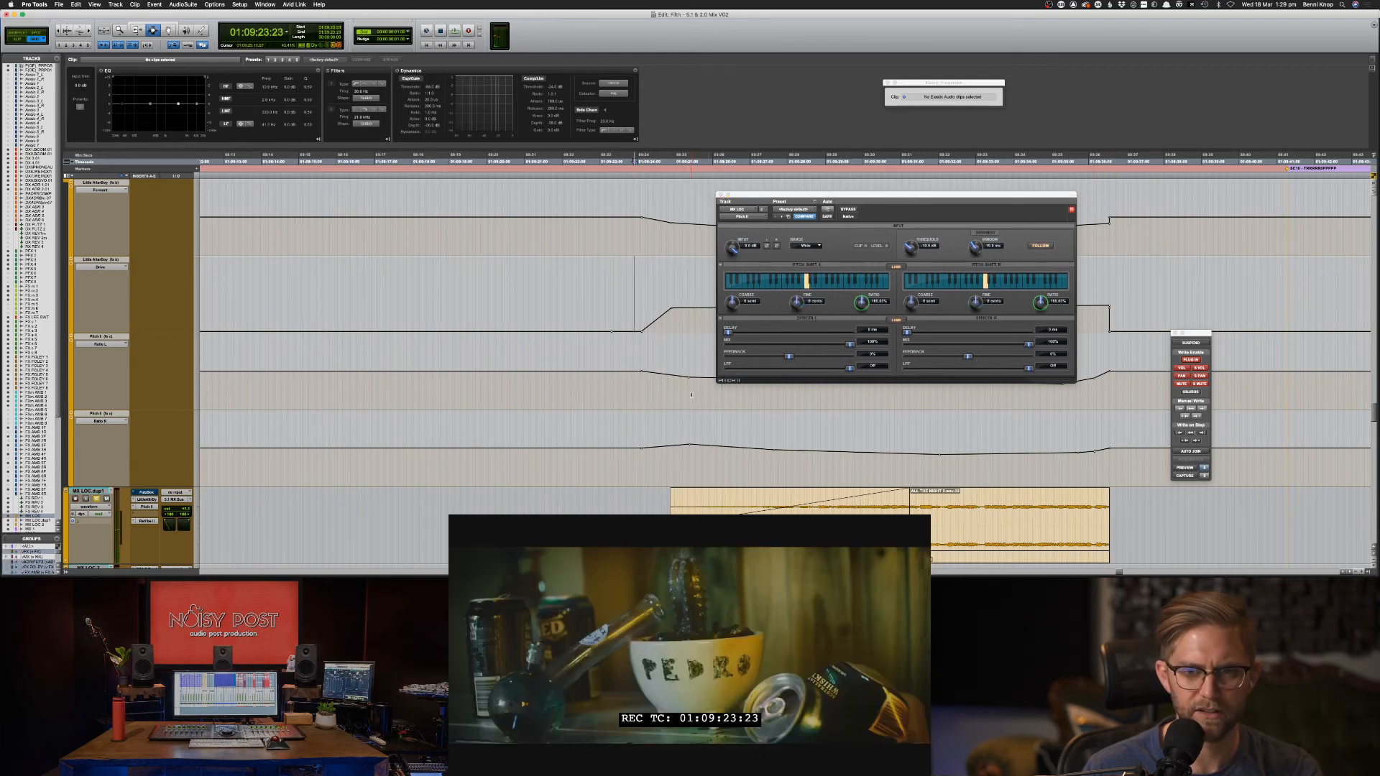
{"action": "left_click_drag", "start_coordinate": [636, 395], "coordinate": [1104, 373]}
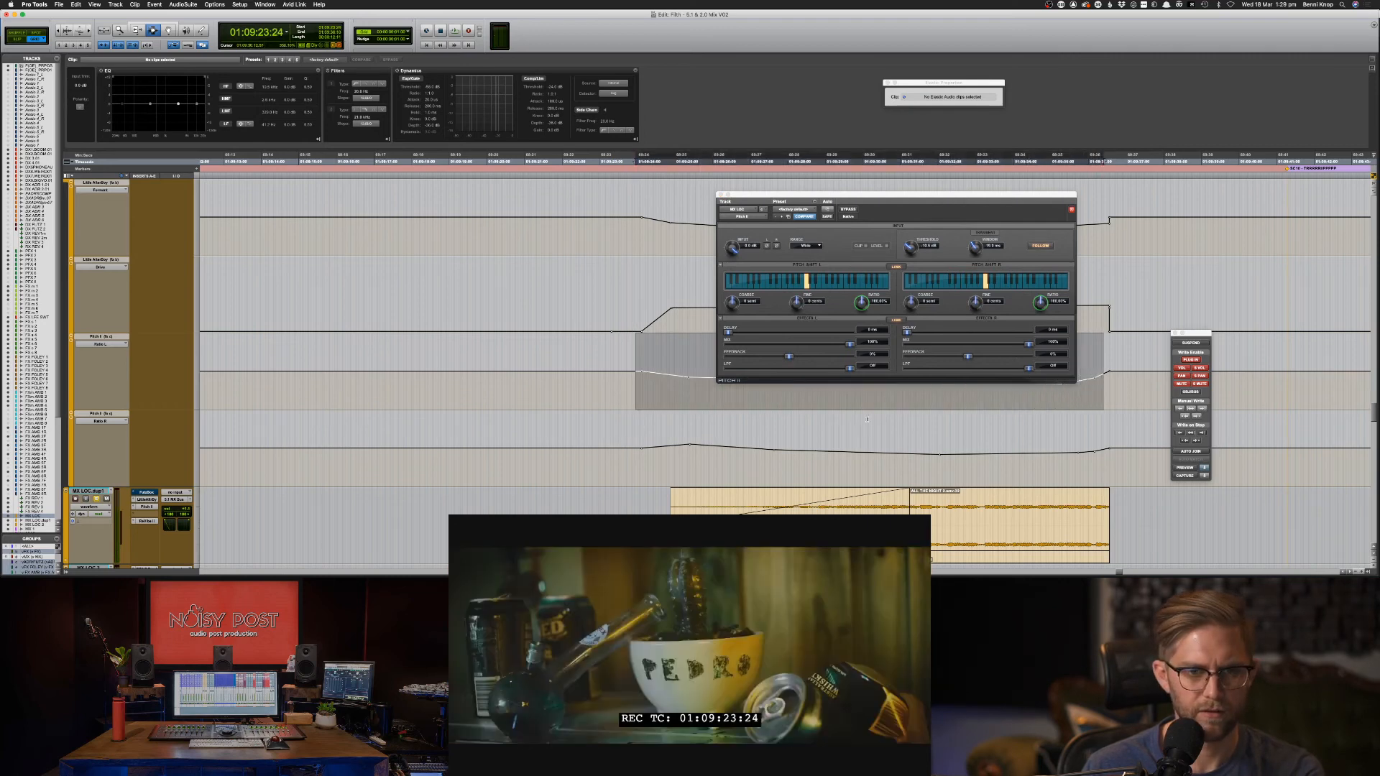
{"action": "key", "text": "BackSpace"}
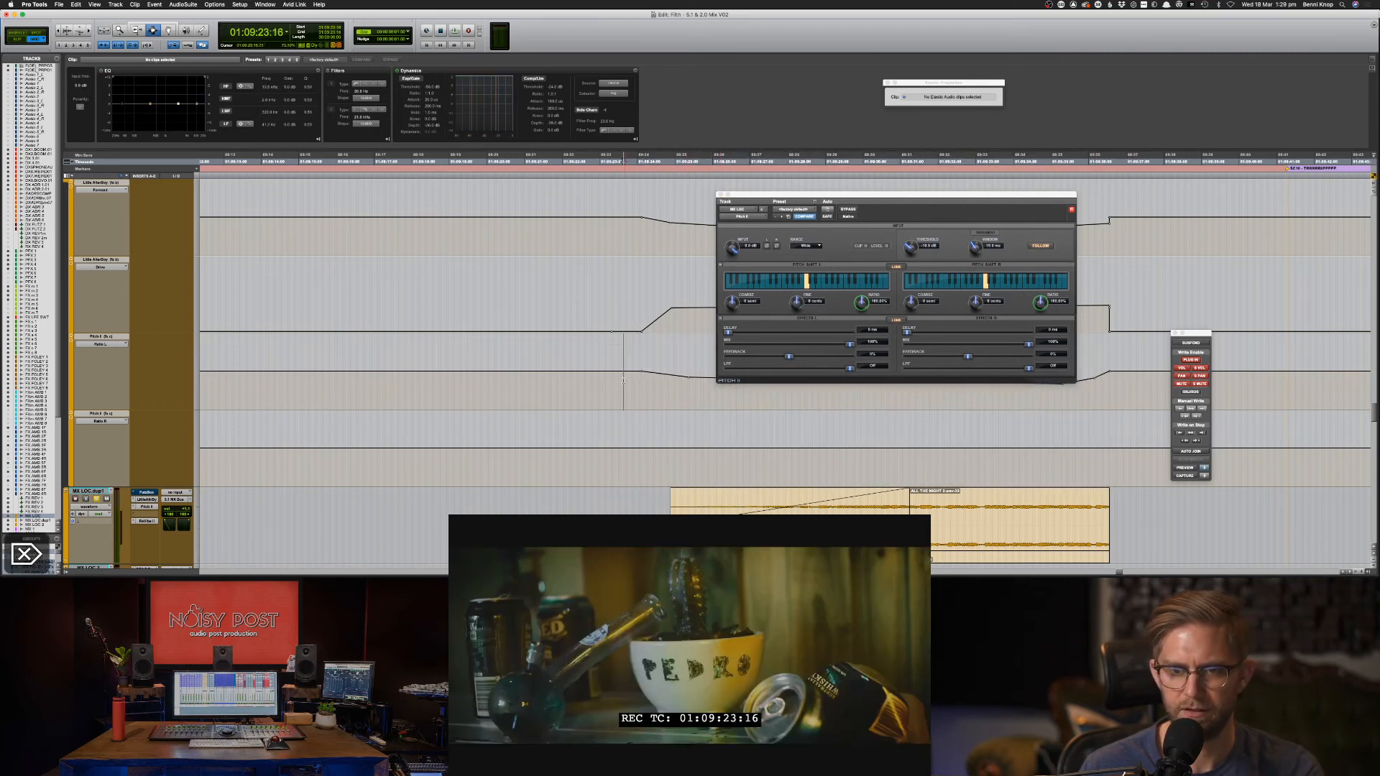
Raise a Ratio L breakpoint to 84.21% and add a second raised one, auditioning the curve.
{"action": "key", "text": "F8"}
{"action": "key", "text": "super+equal"}
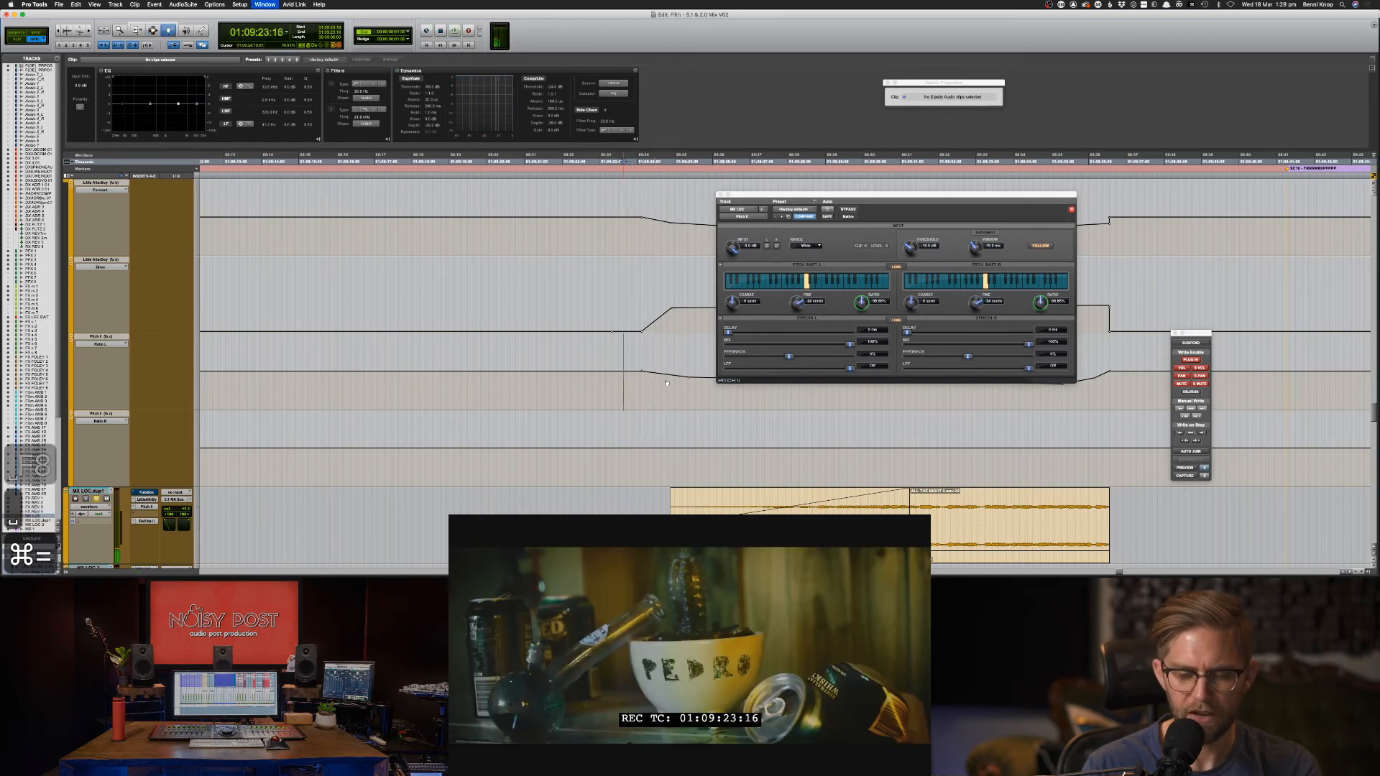
{"action": "key", "text": "super+equal"}
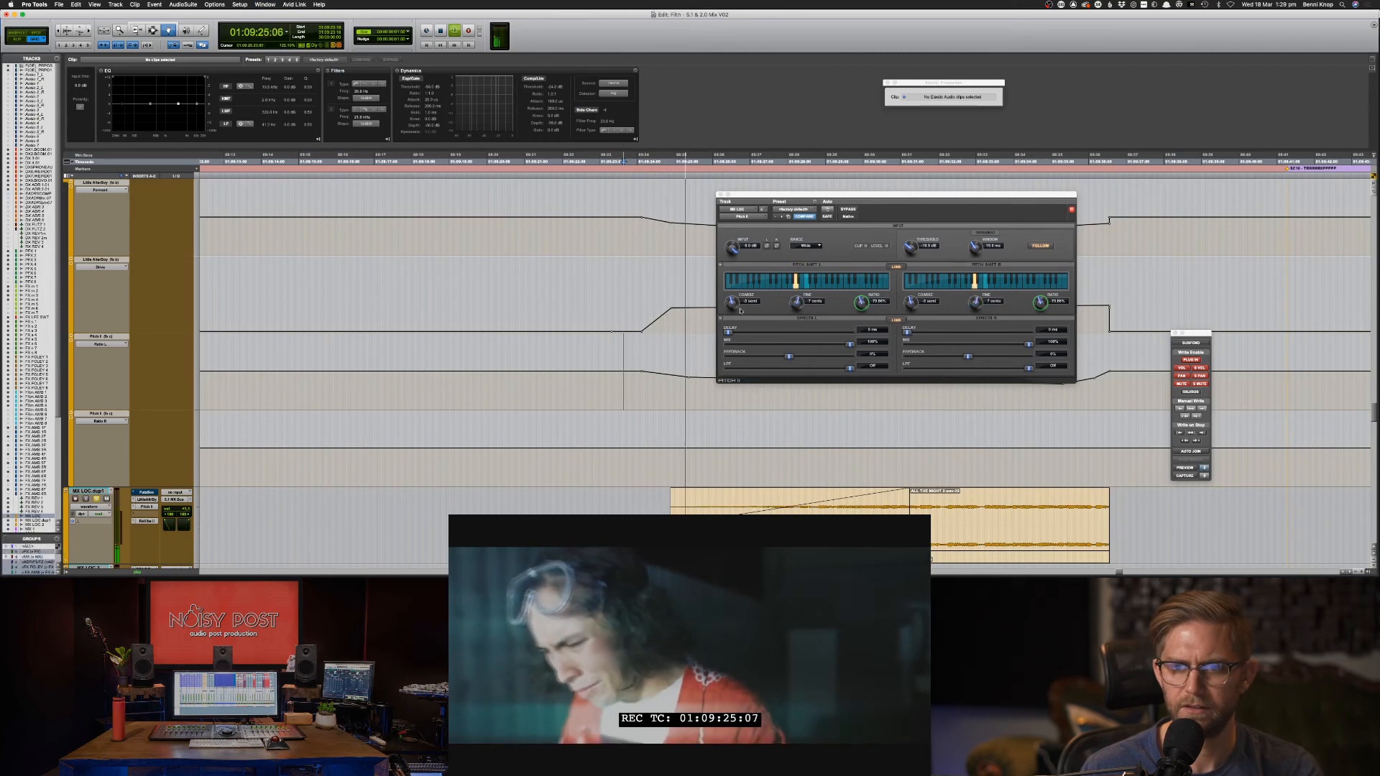
{"action": "left_click_drag", "start_coordinate": [870, 193], "coordinate": [1059, 104]}
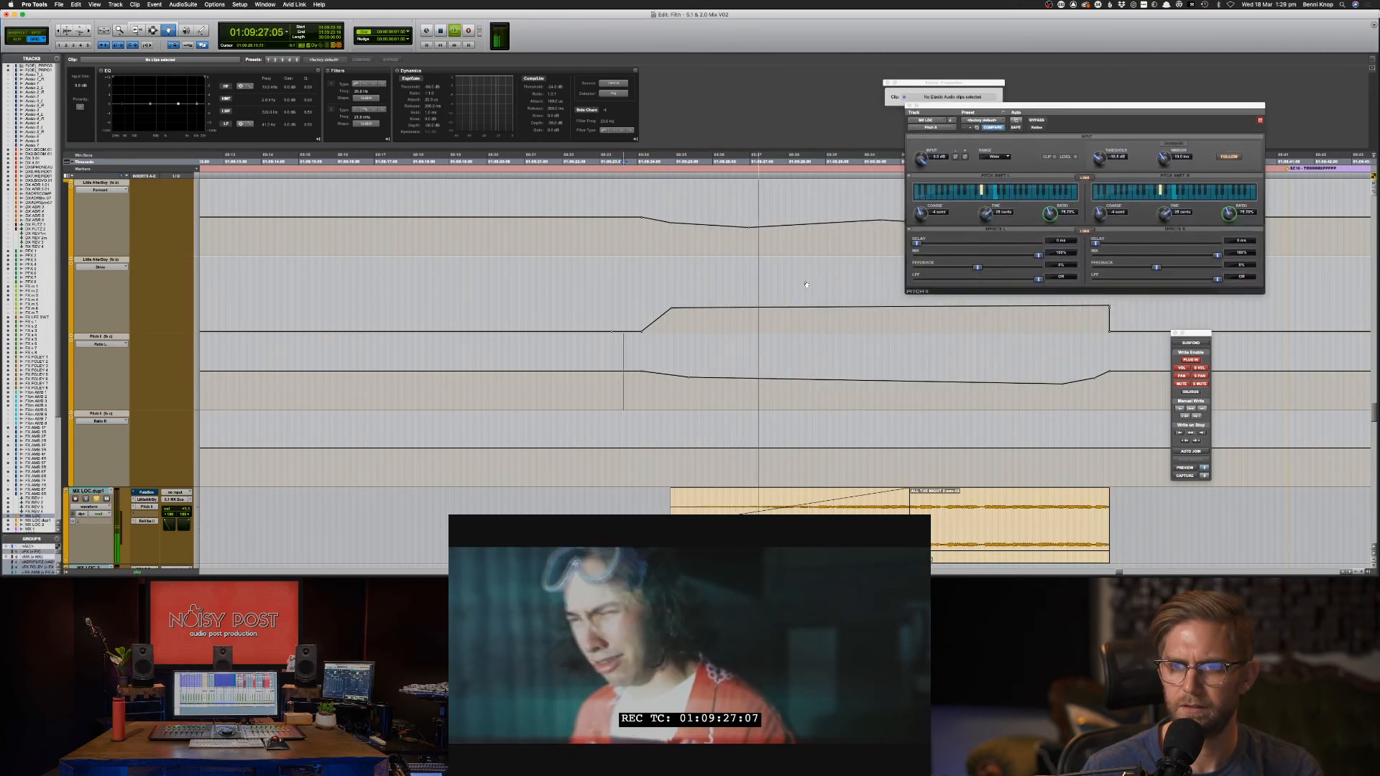
{"action": "left_click_drag", "start_coordinate": [690, 378], "coordinate": [696, 368]}
{"action": "key", "text": "space"}
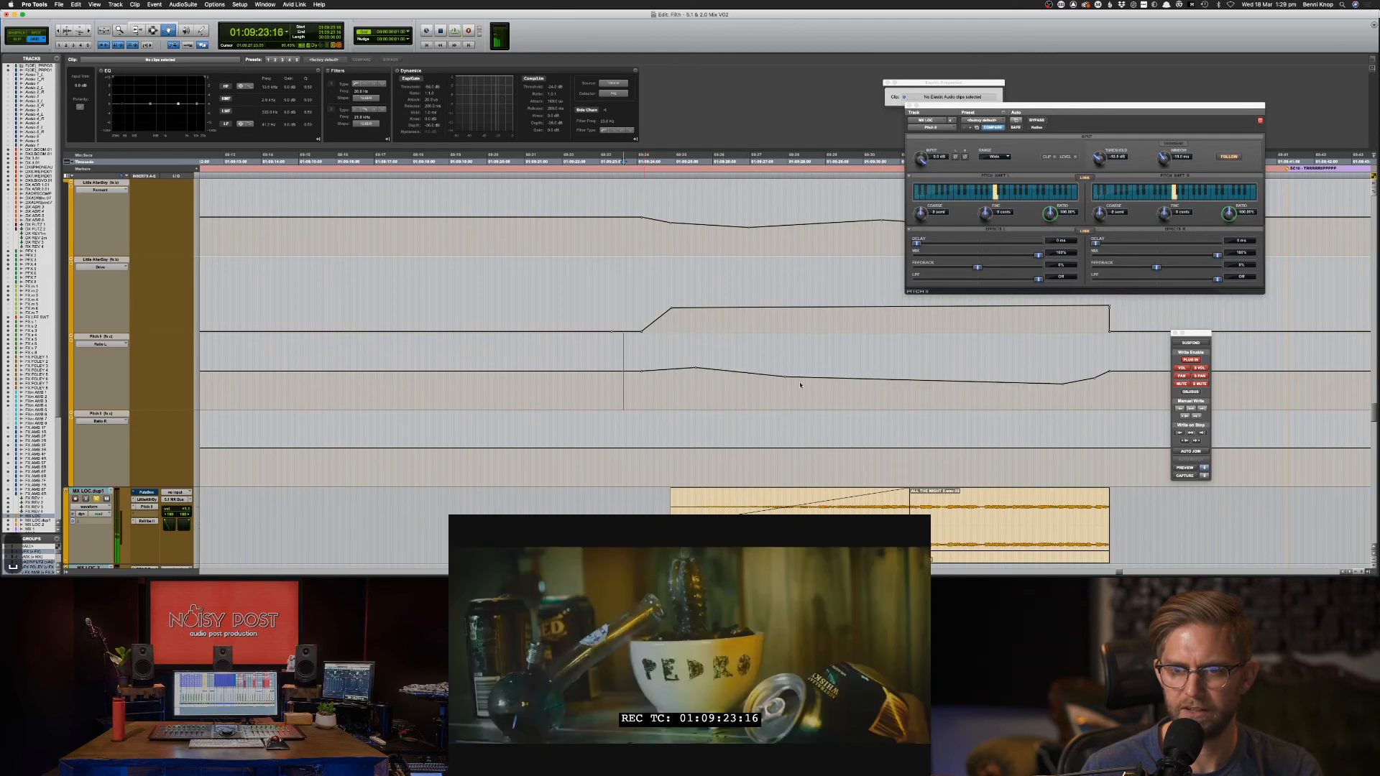
{"action": "key", "text": "space"}
{"action": "left_click_drag", "start_coordinate": [929, 381], "coordinate": [930, 374]}
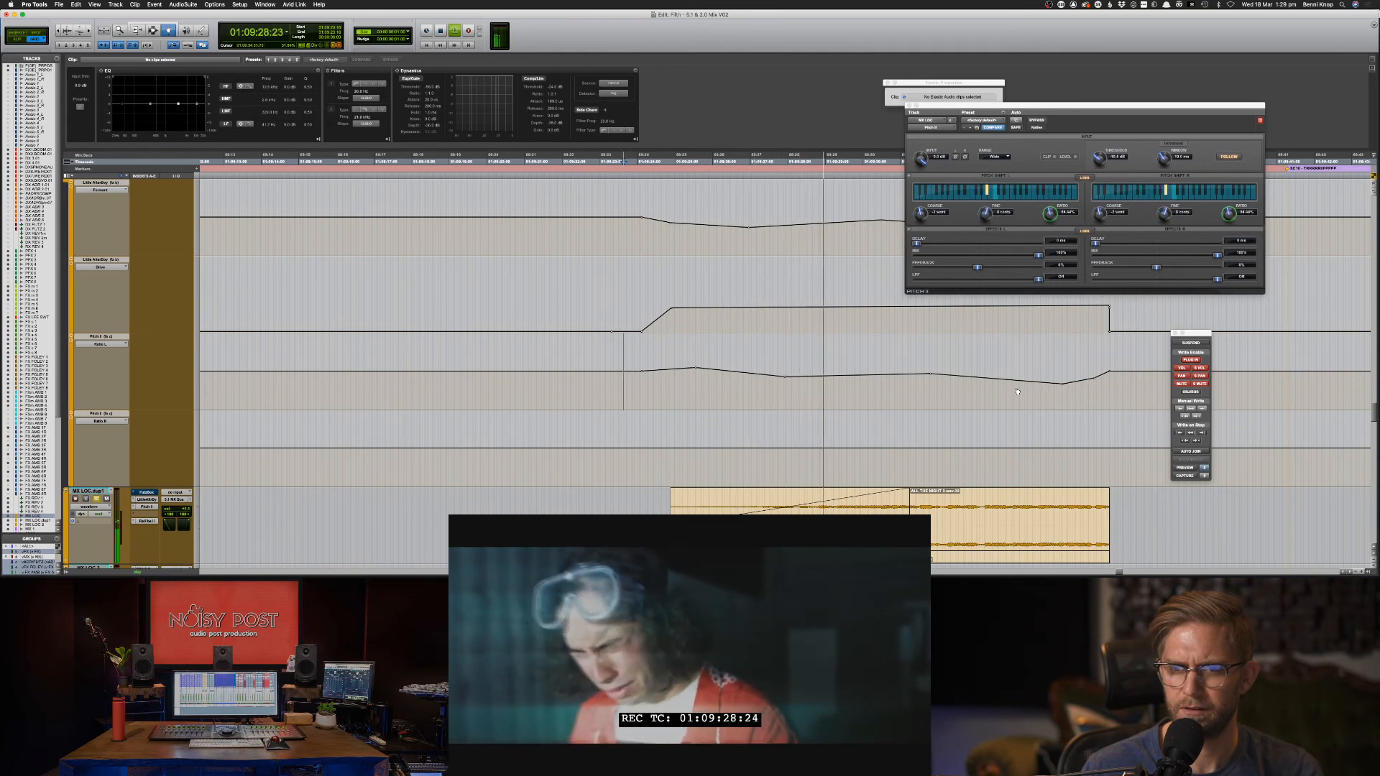
{"action": "key", "text": "space"}
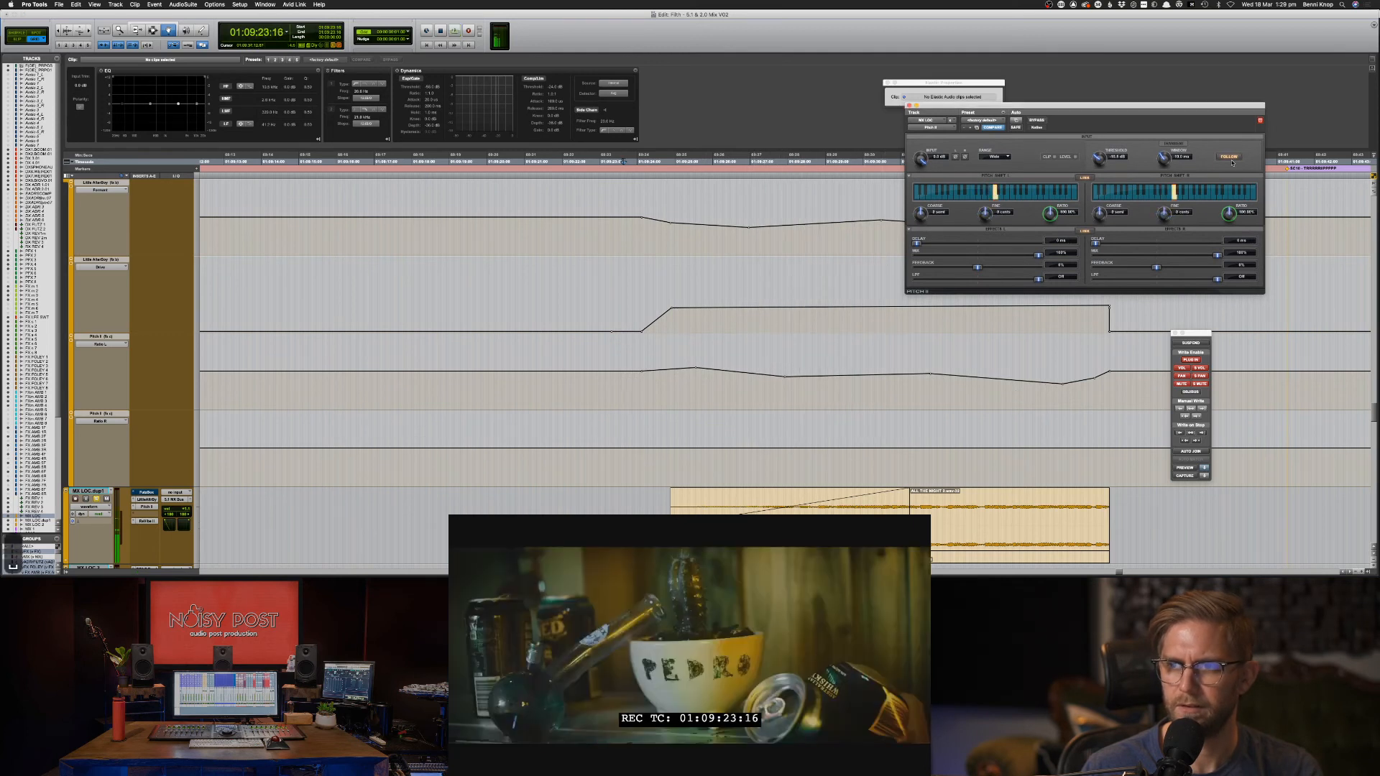
{"action": "key", "text": "space"}
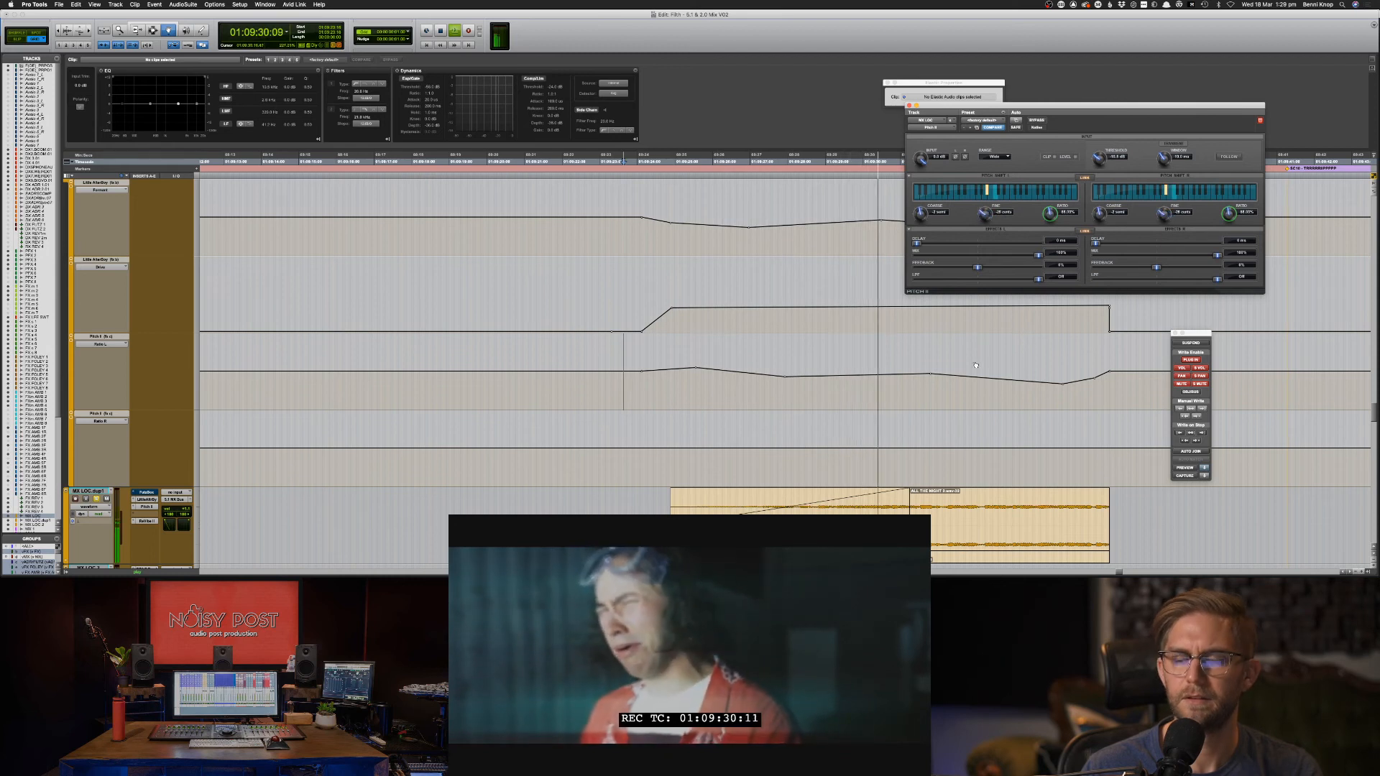
Raise the middle Ratio L breakpoint, shift the later one slightly later, and replay to check.
{"action": "left_click_drag", "start_coordinate": [932, 376], "coordinate": [927, 369]}
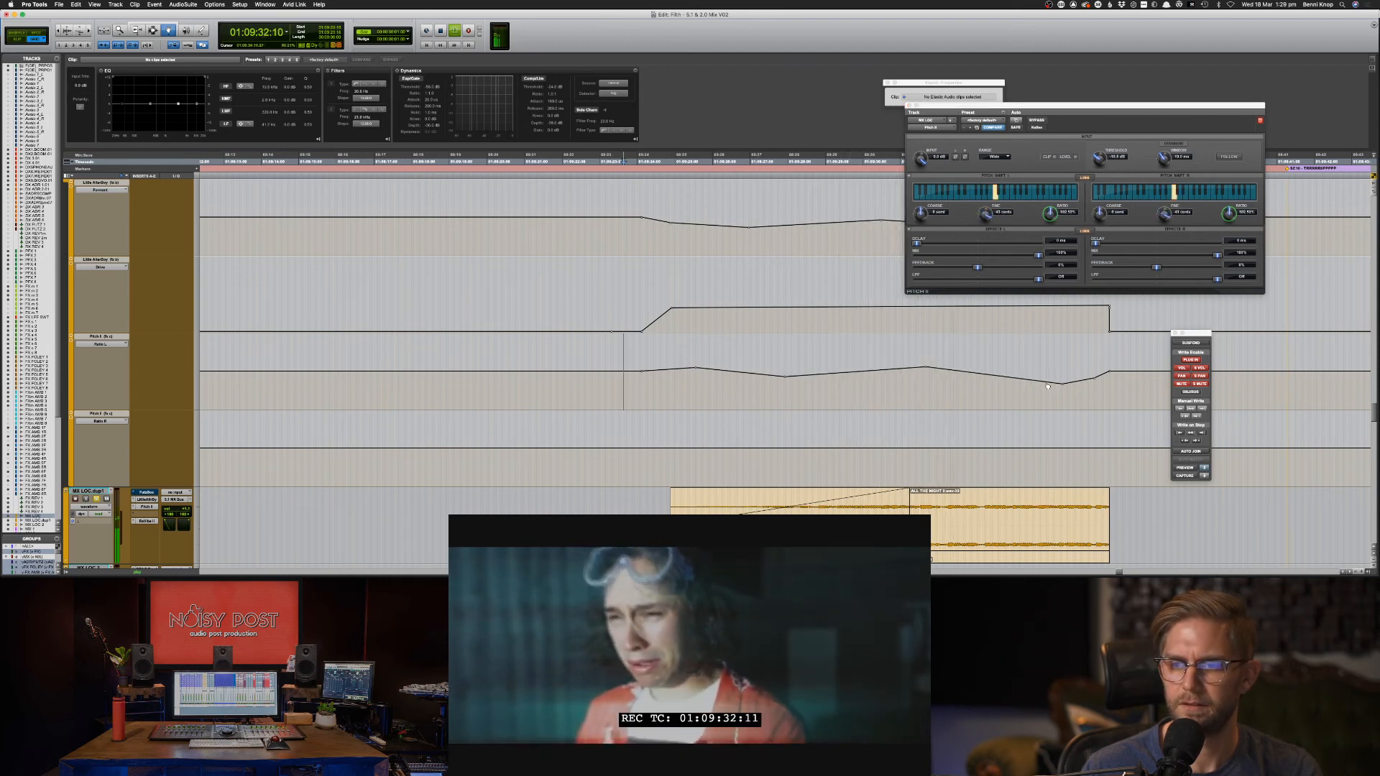
{"action": "left_click_drag", "start_coordinate": [1064, 385], "coordinate": [1062, 378]}
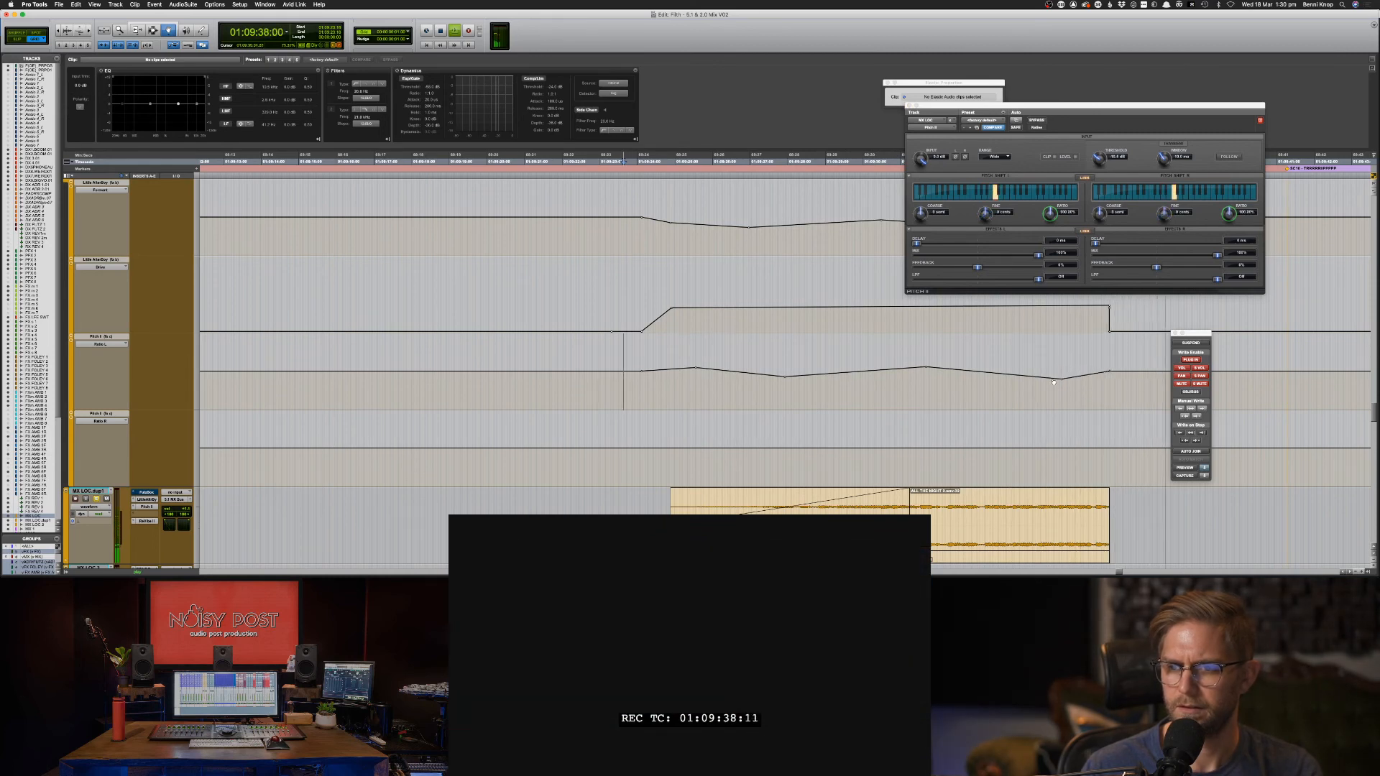
{"action": "key", "text": "space"}
{"action": "left_click_drag", "start_coordinate": [1064, 382], "coordinate": [1076, 382]}
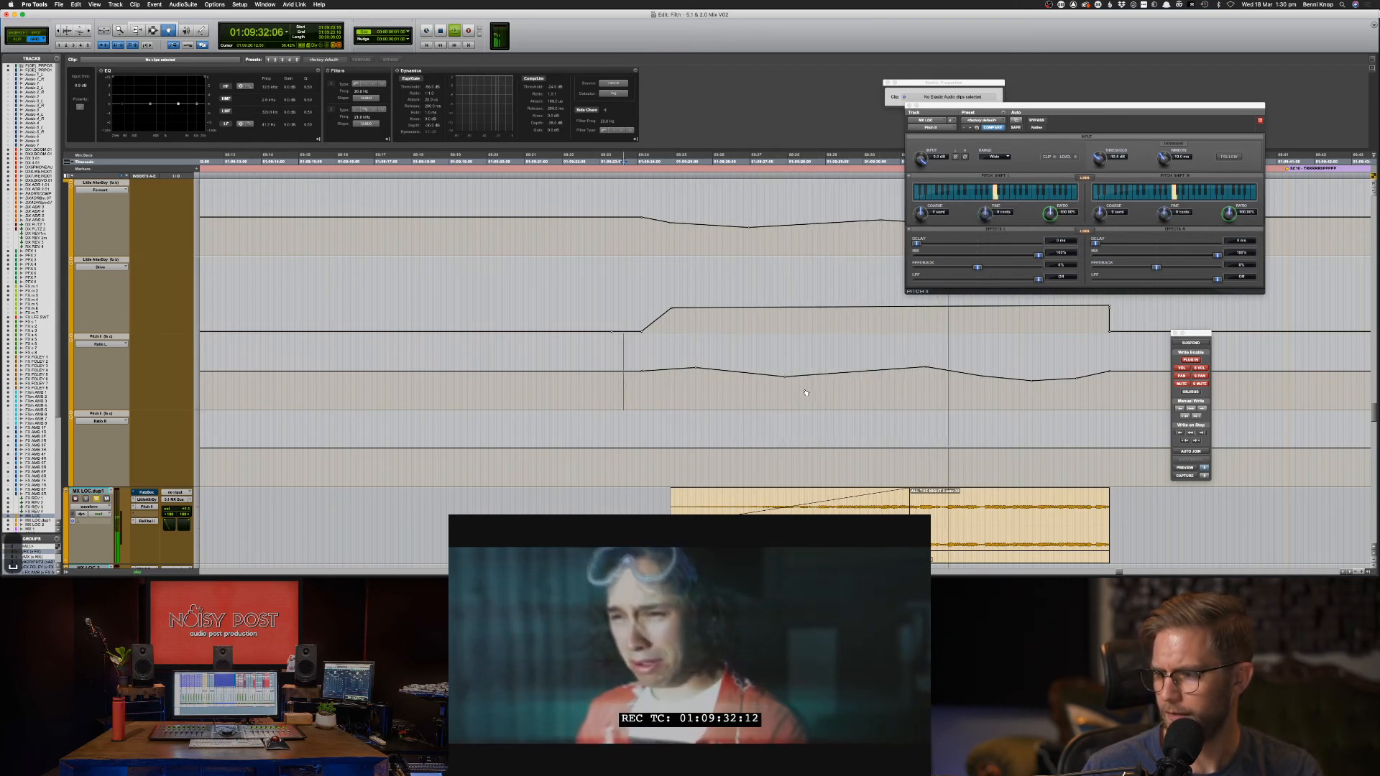
{"action": "key", "text": "space"}
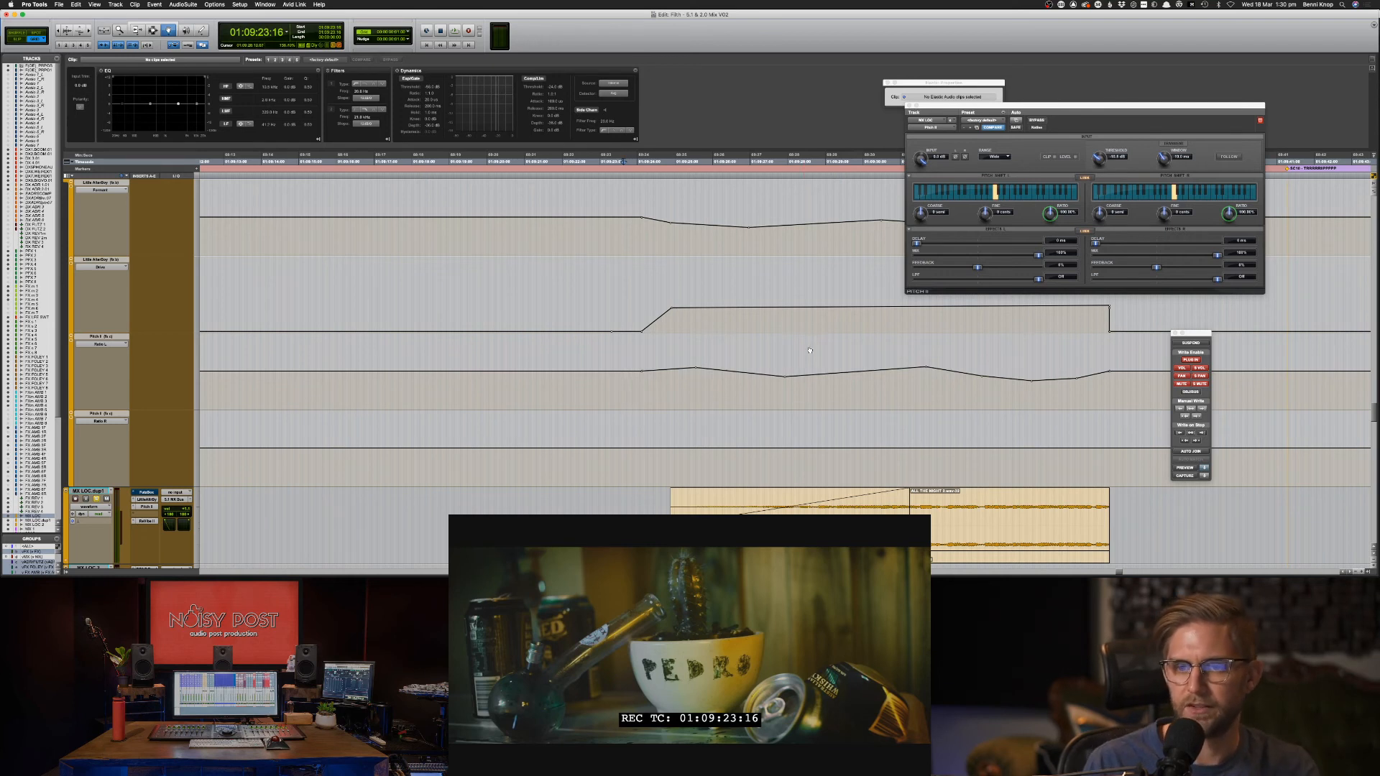
{"action": "key", "text": "space"}
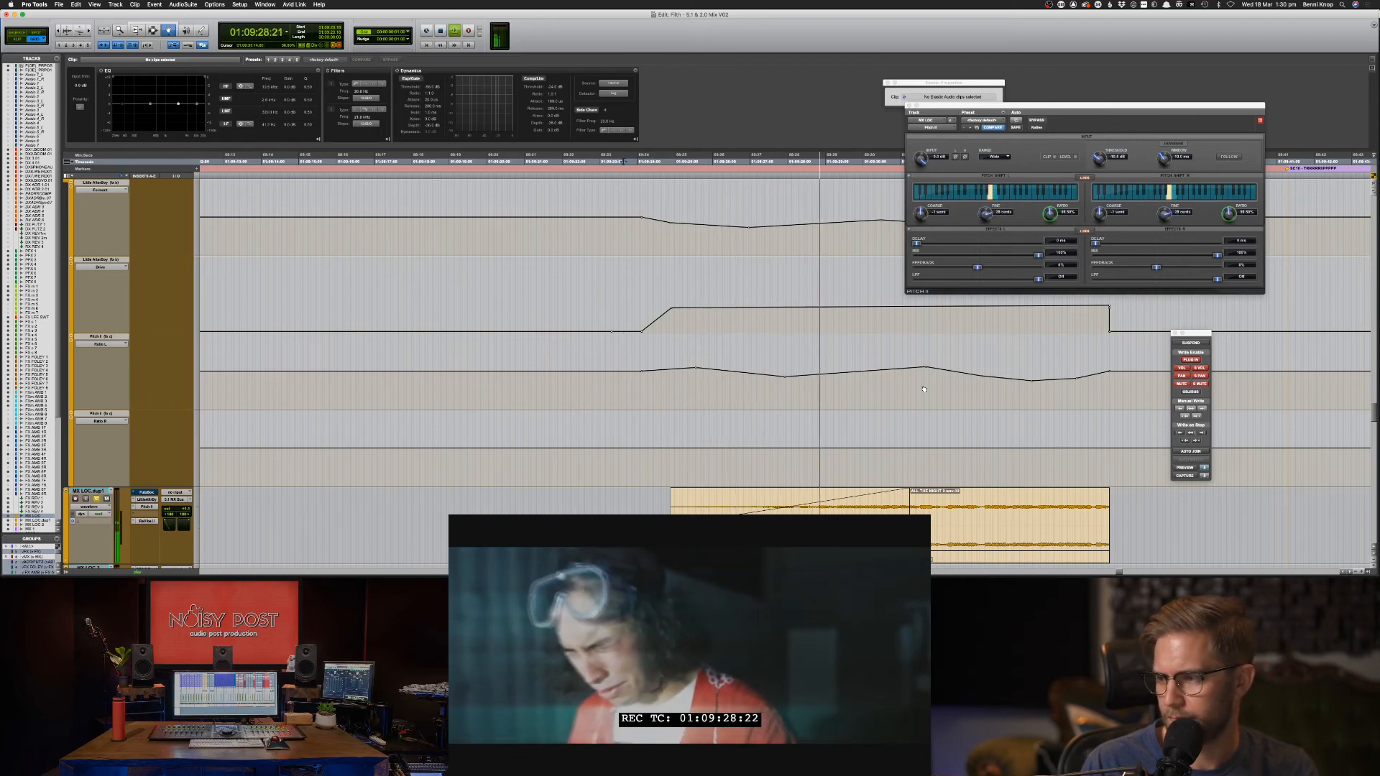
Confirm the plug-in swap in the mixer and return to the timeline.
{"action": "key", "text": "super+equal"}
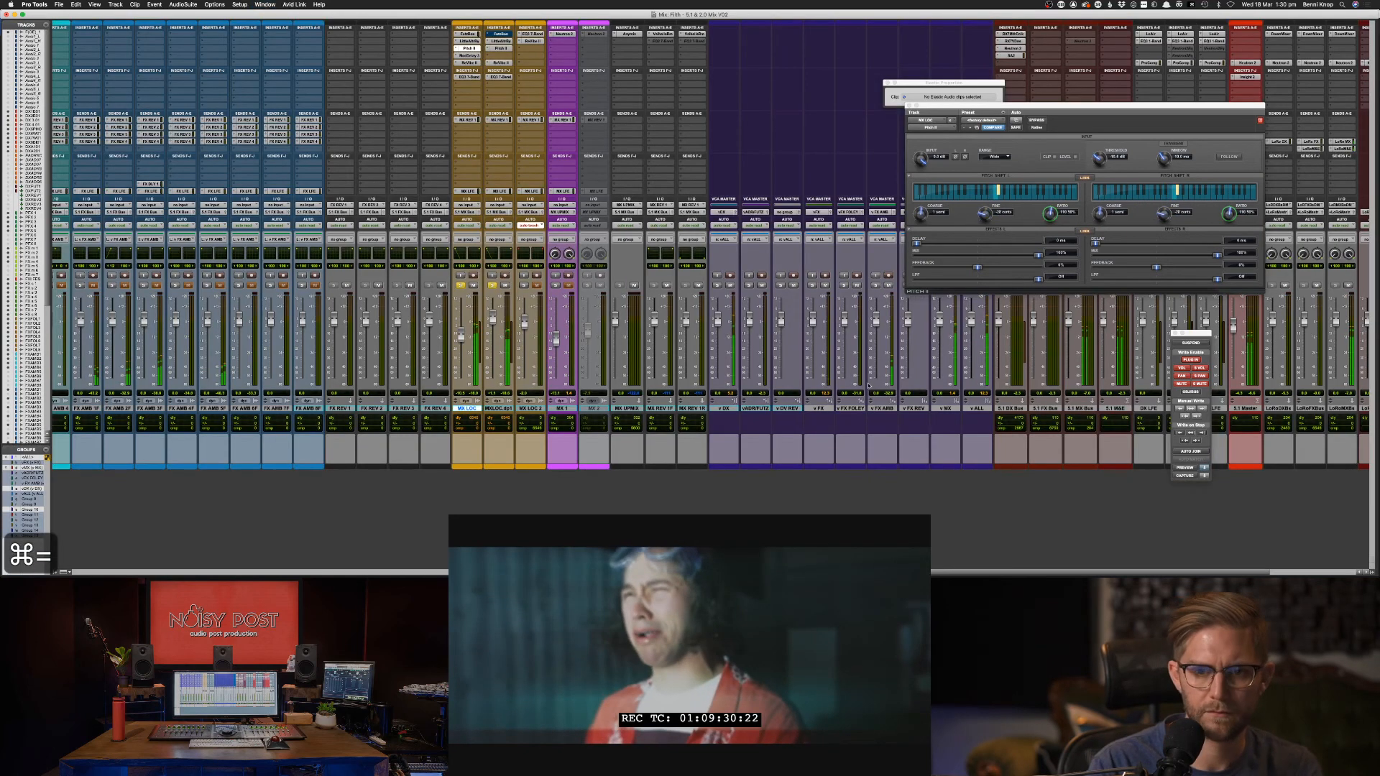
{"action": "key", "text": "space"}
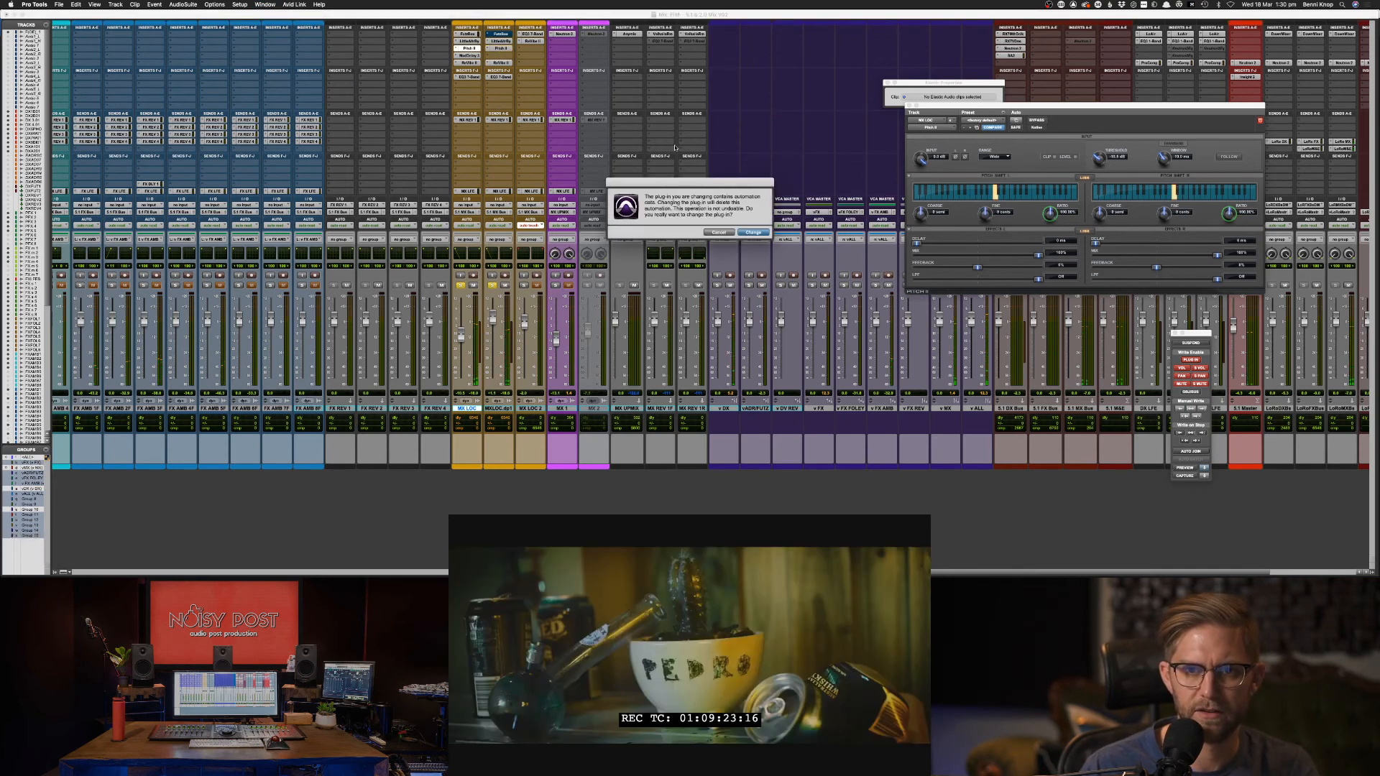
{"action": "left_click", "coordinate": [754, 232]}
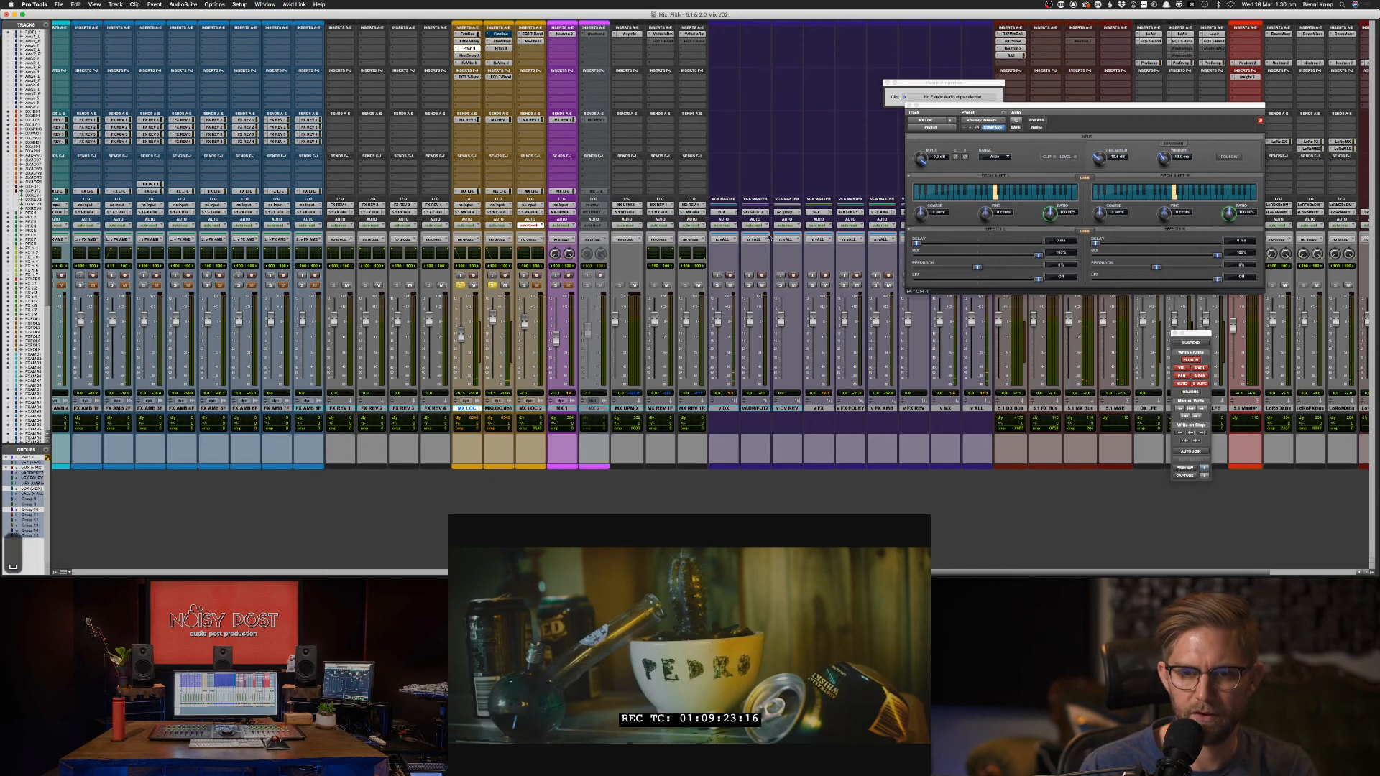
{"action": "key", "text": "super+equal"}
{"action": "key", "text": "space"}
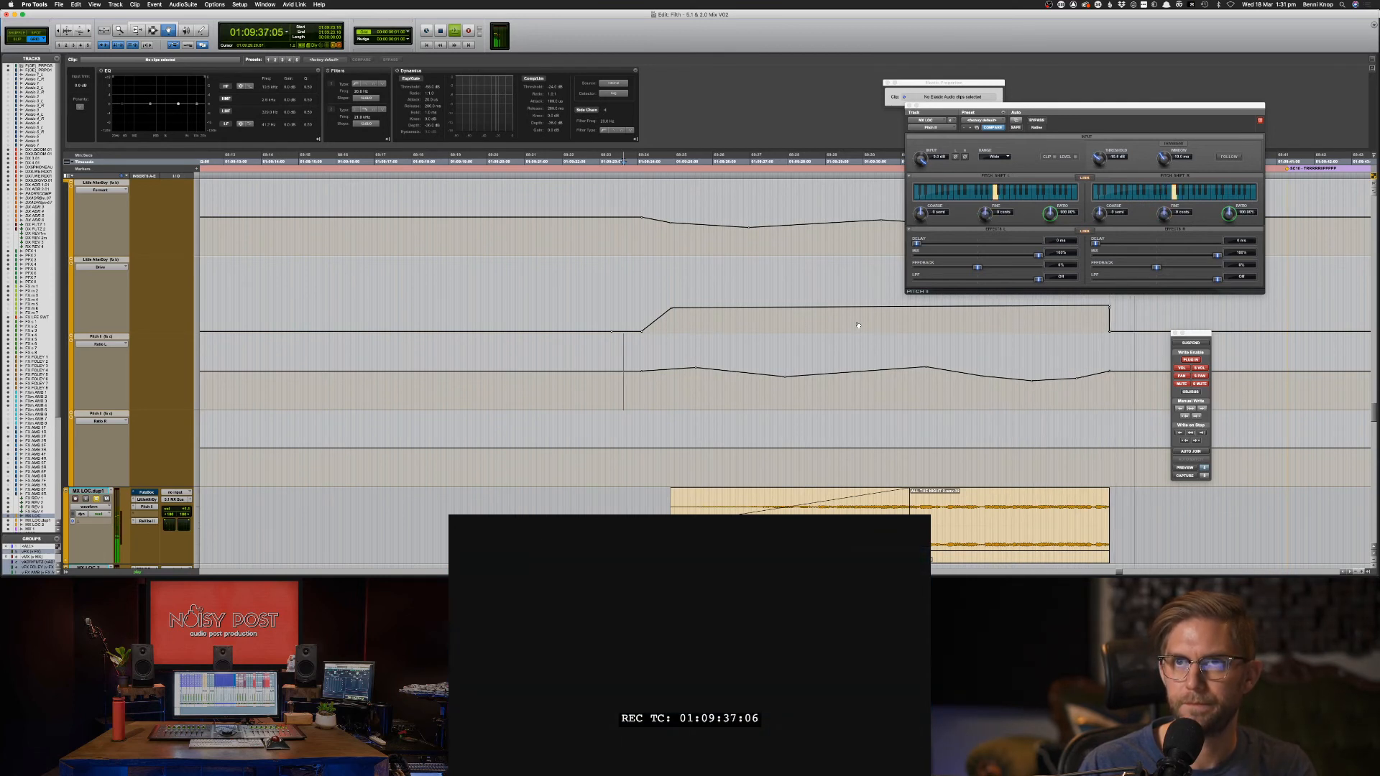
Play back the MX LOC pitch-shift automation starting from 01:09:23.
{"action": "key", "text": "F7"}
{"action": "left_click", "coordinate": [606, 295]}
{"action": "key", "text": "space"}
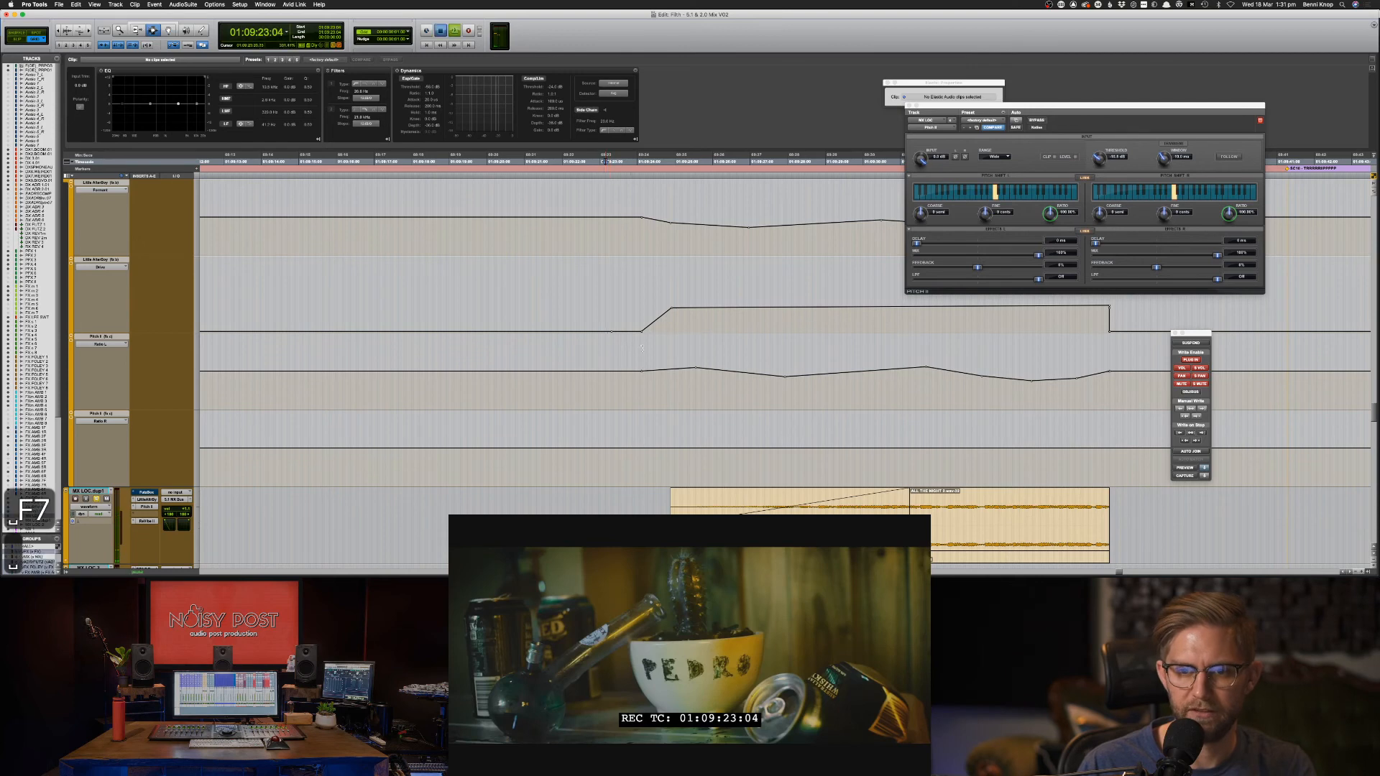
{"action": "key", "text": "space"}
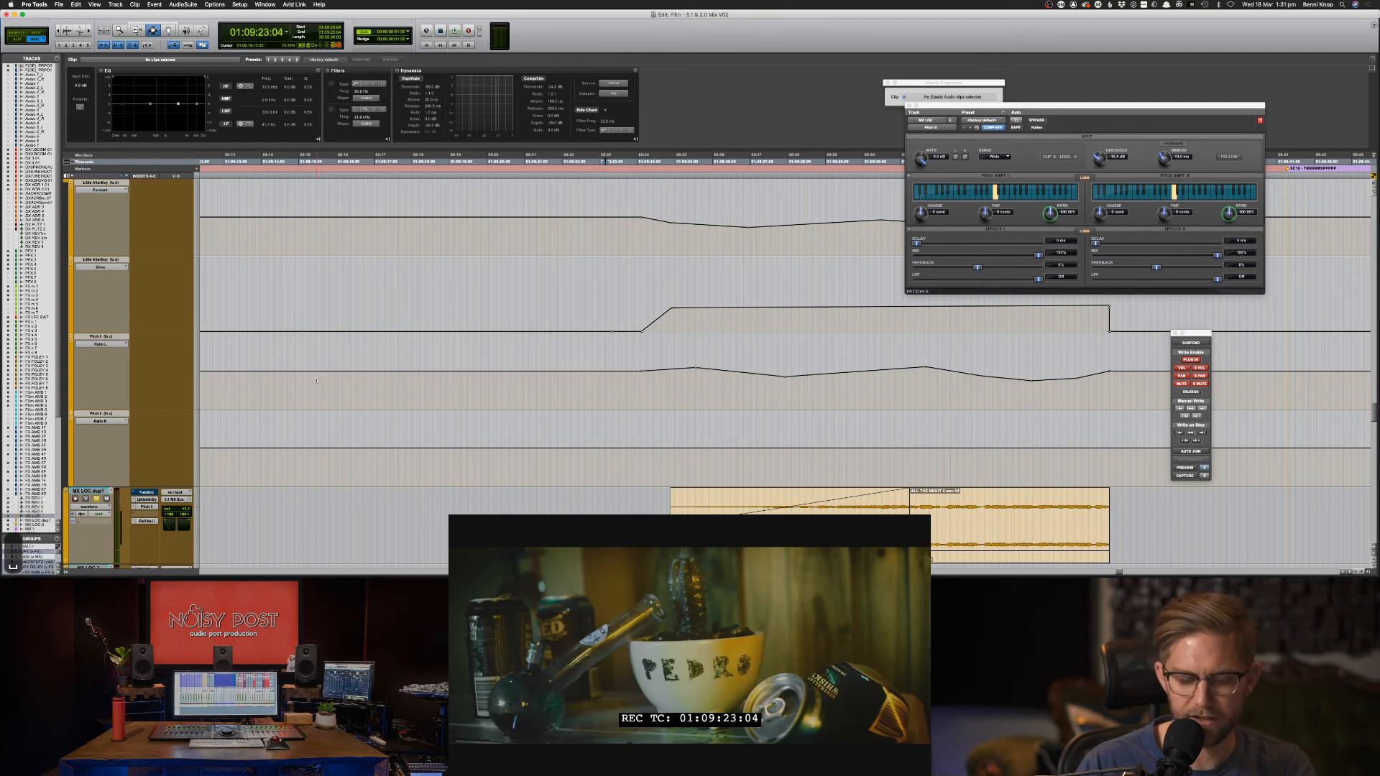
{"action": "key", "text": "super+equal"}
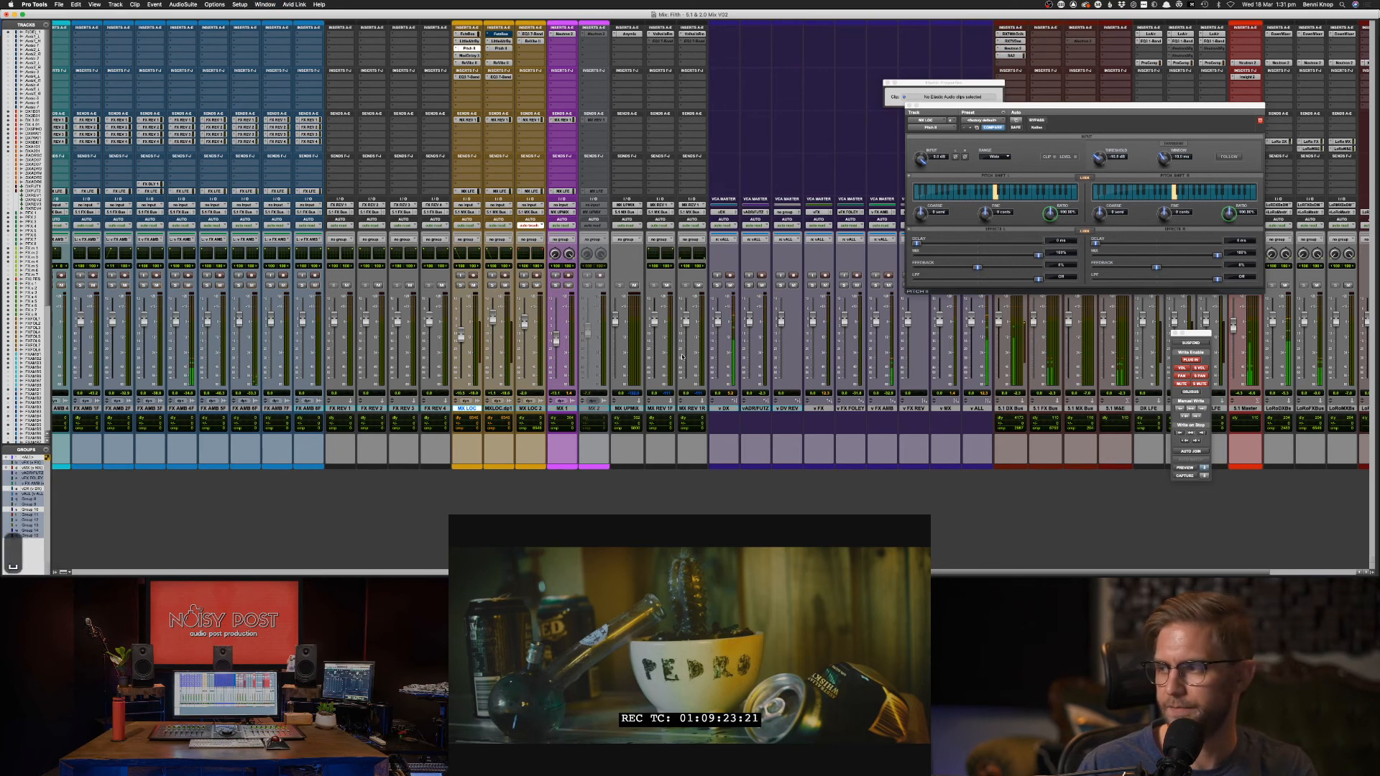
{"action": "key", "text": "super+equal"}
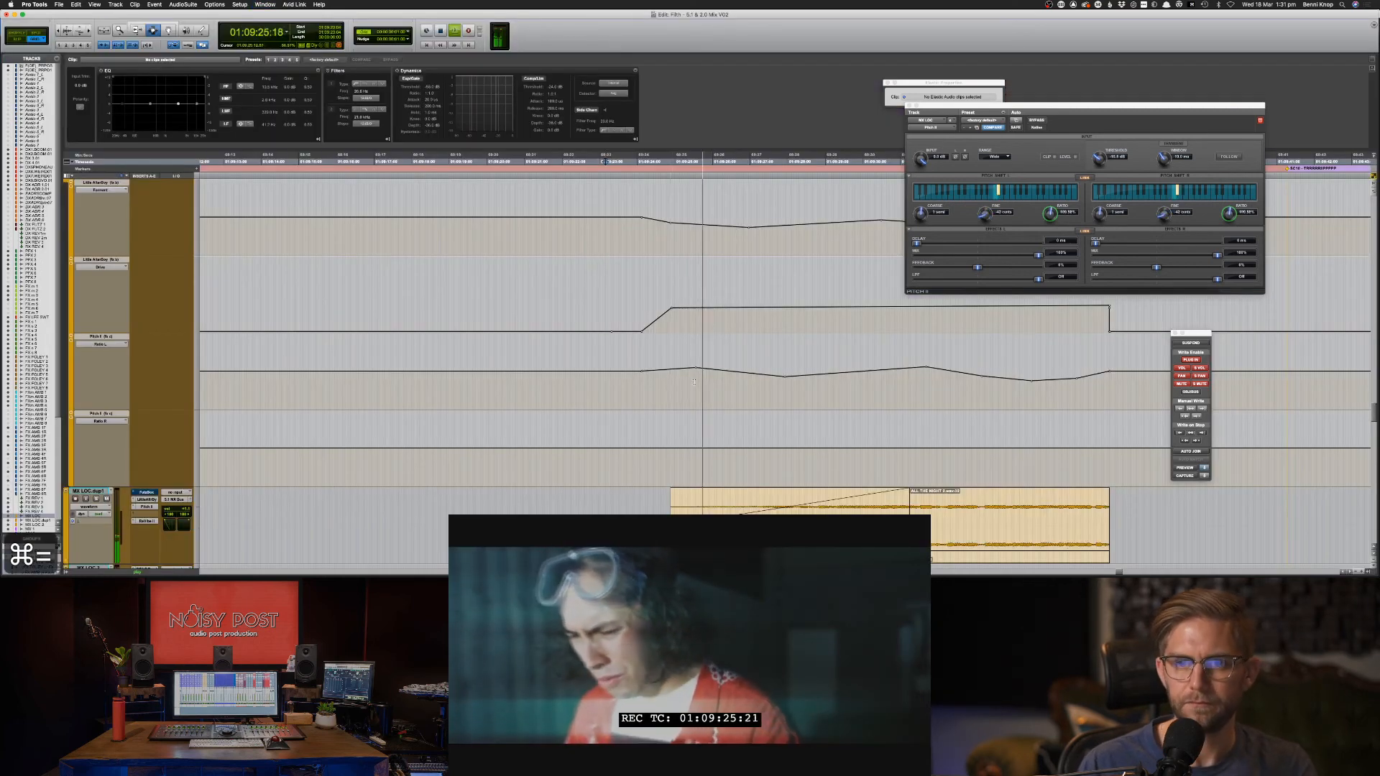
Add a clip-gain breakpoint near 01:09:30 on the second MX LOC clip and drag it to -42 dB.
{"action": "scroll", "coordinate": [704, 431], "scroll_direction": "down", "scroll_amount": 5}
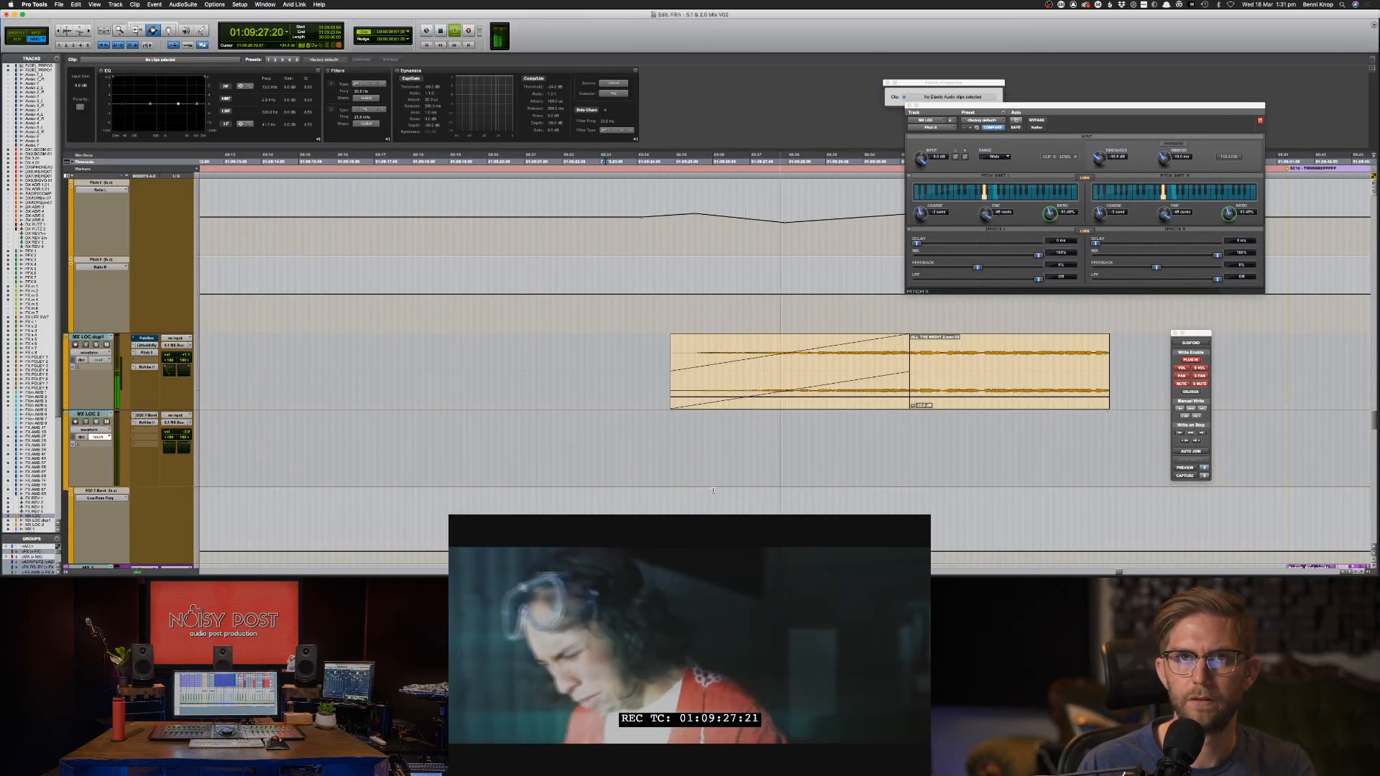
{"action": "scroll", "coordinate": [705, 493], "scroll_direction": "up", "scroll_amount": 15}
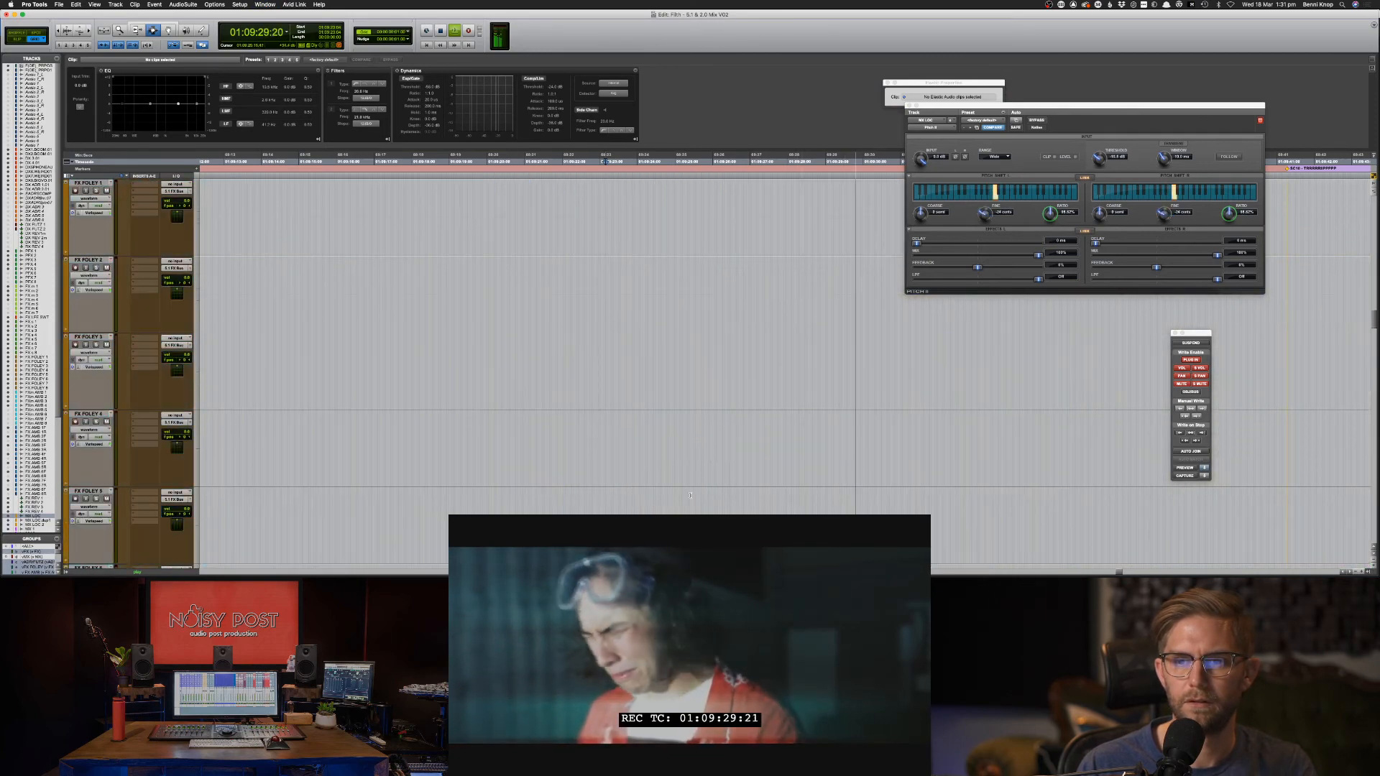
{"action": "scroll", "coordinate": [690, 495], "scroll_direction": "up", "scroll_amount": 20}
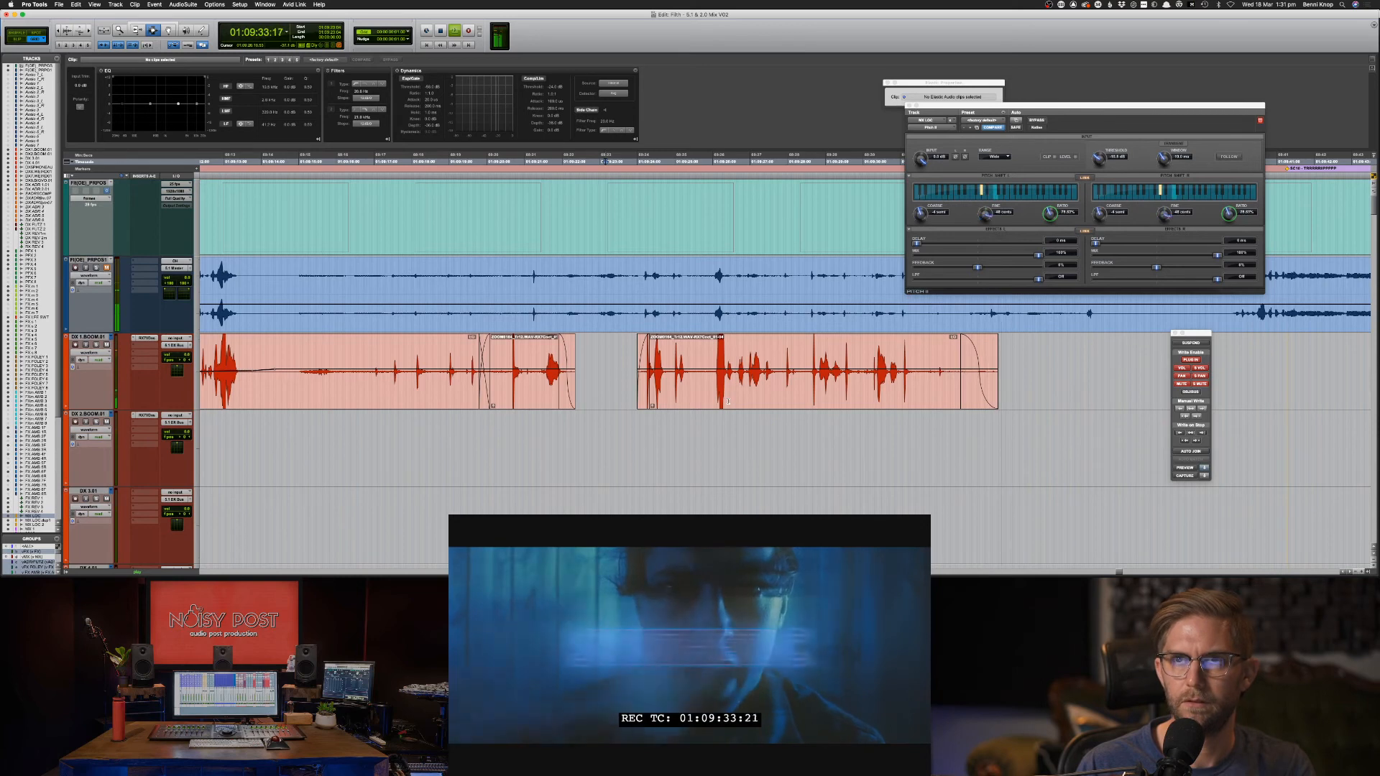
{"action": "scroll", "coordinate": [728, 401], "scroll_direction": "down", "scroll_amount": 15}
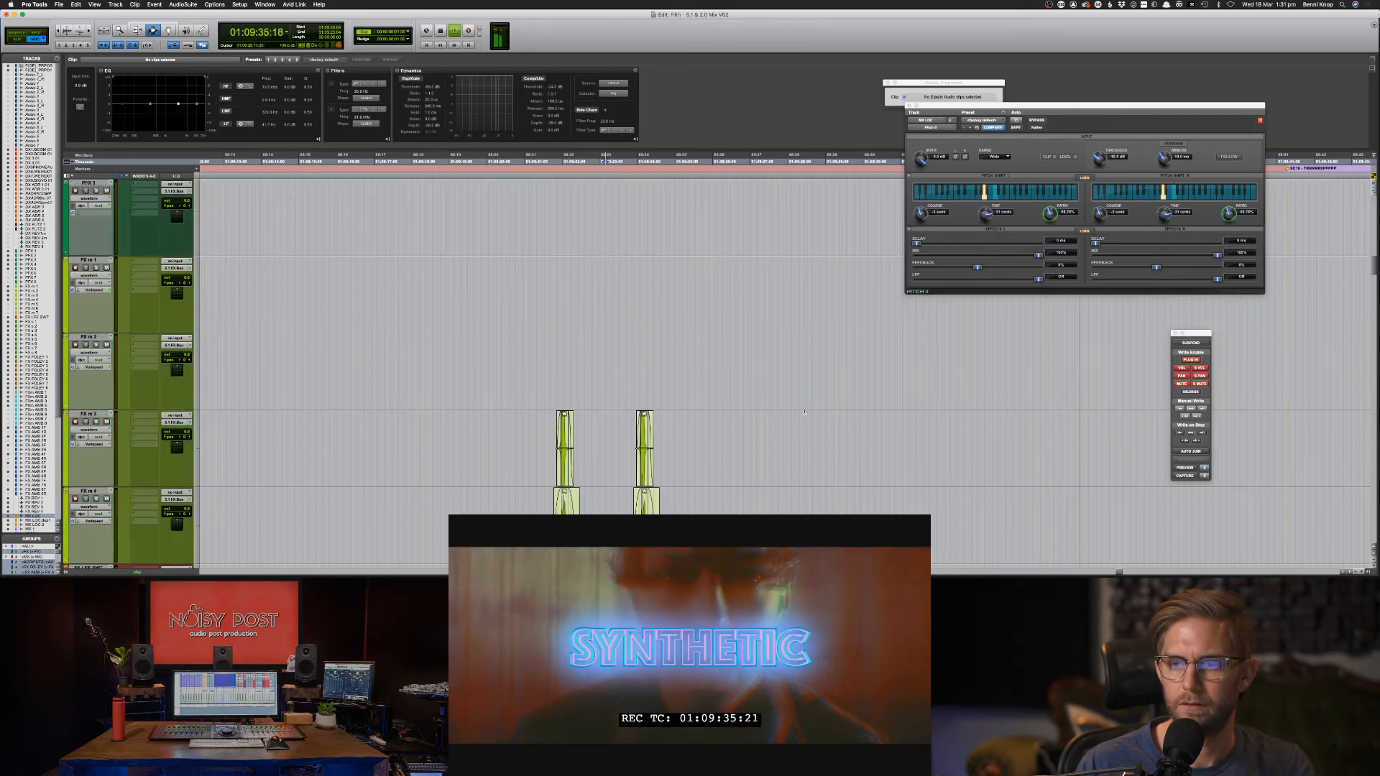
{"action": "scroll", "coordinate": [804, 412], "scroll_direction": "down", "scroll_amount": 15}
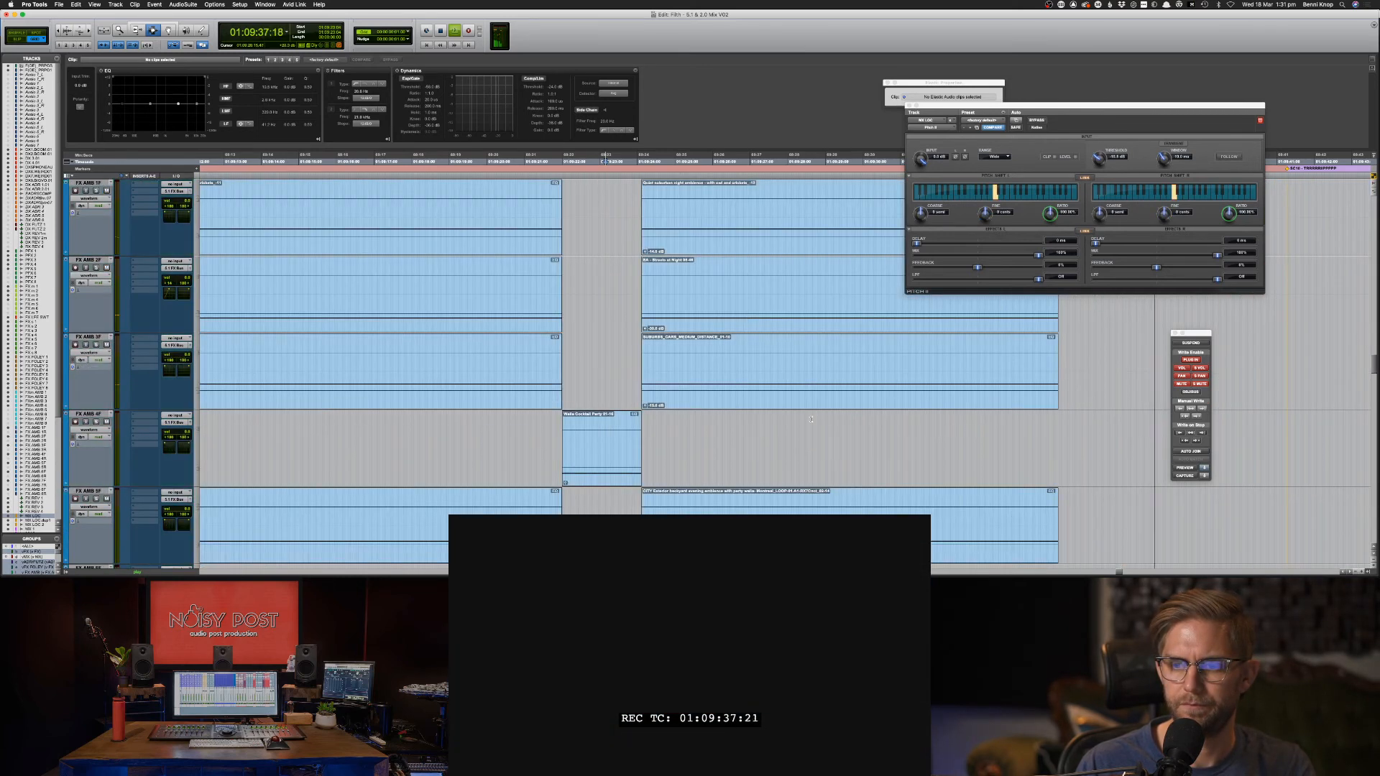
{"action": "scroll", "coordinate": [811, 419], "scroll_direction": "down", "scroll_amount": 10}
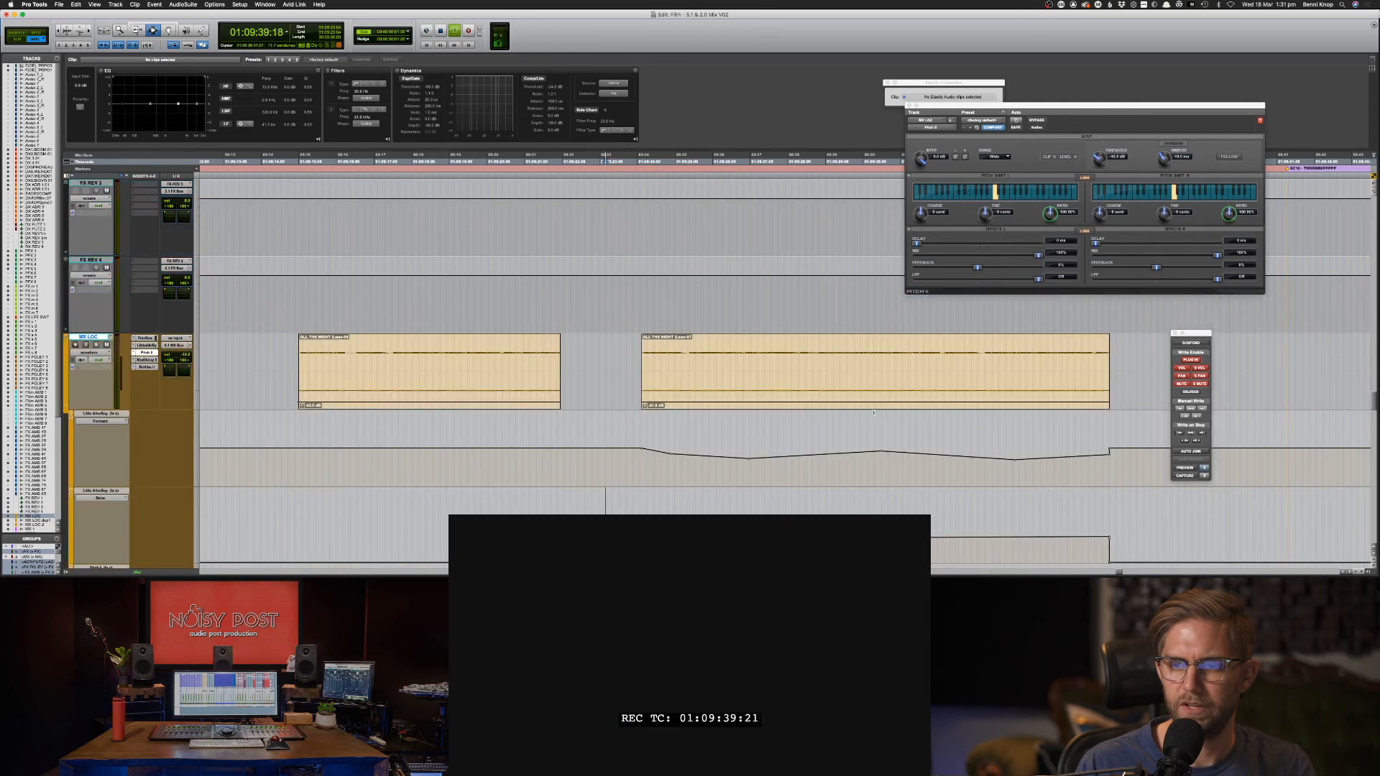
{"action": "left_click", "coordinate": [874, 413]}
{"action": "key", "text": "F8"}
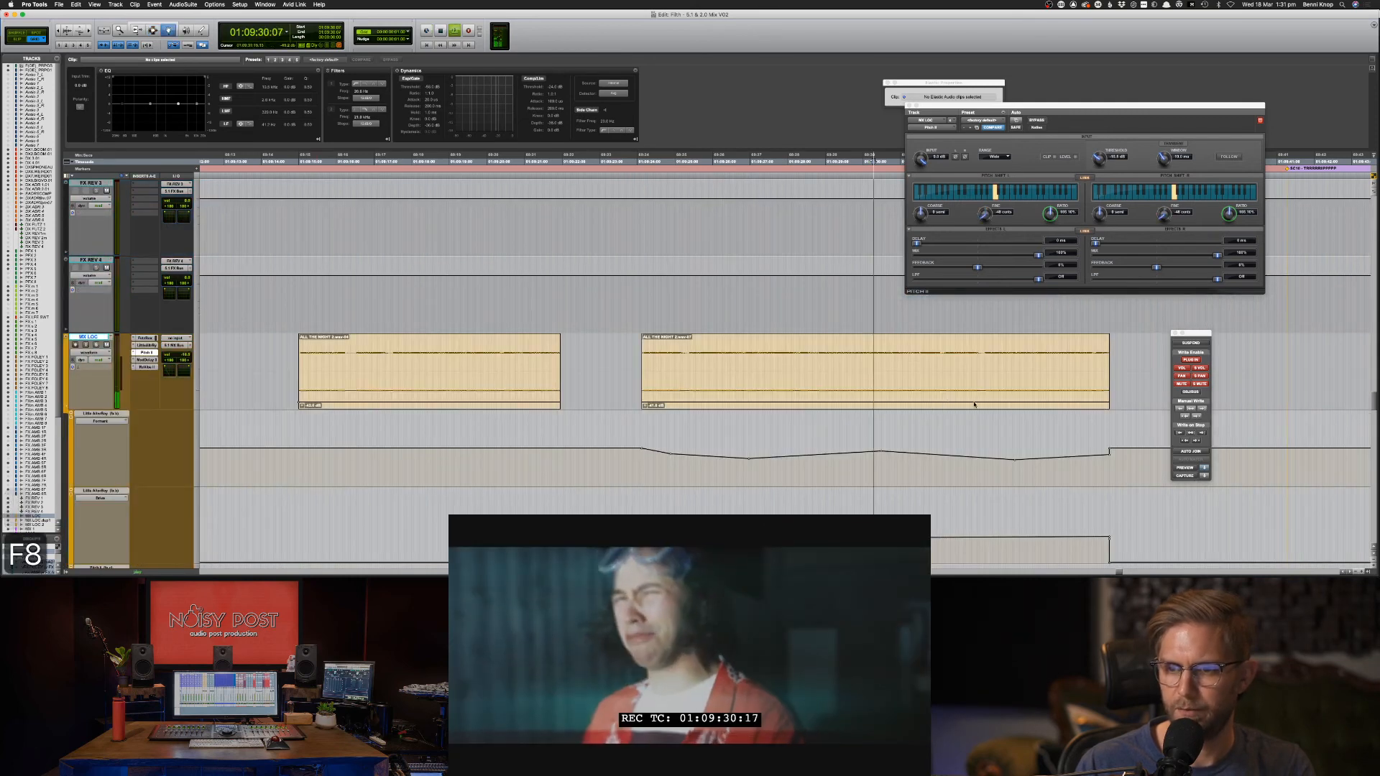
{"action": "left_click", "coordinate": [929, 402]}
{"action": "left_click_drag", "start_coordinate": [994, 403], "coordinate": [1001, 411]}
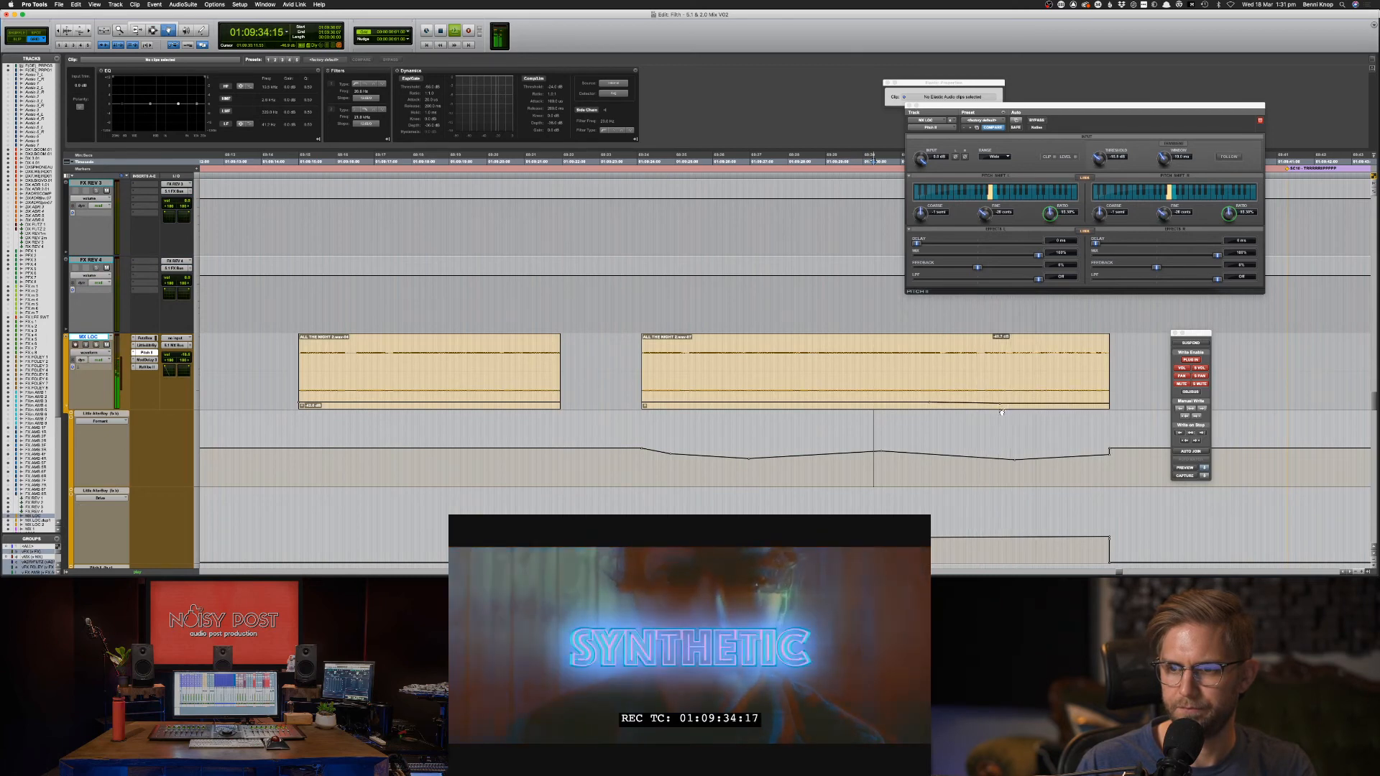
{"action": "key", "text": "F7"}
{"action": "scroll", "coordinate": [1146, 388], "scroll_direction": "down", "scroll_amount": 5}
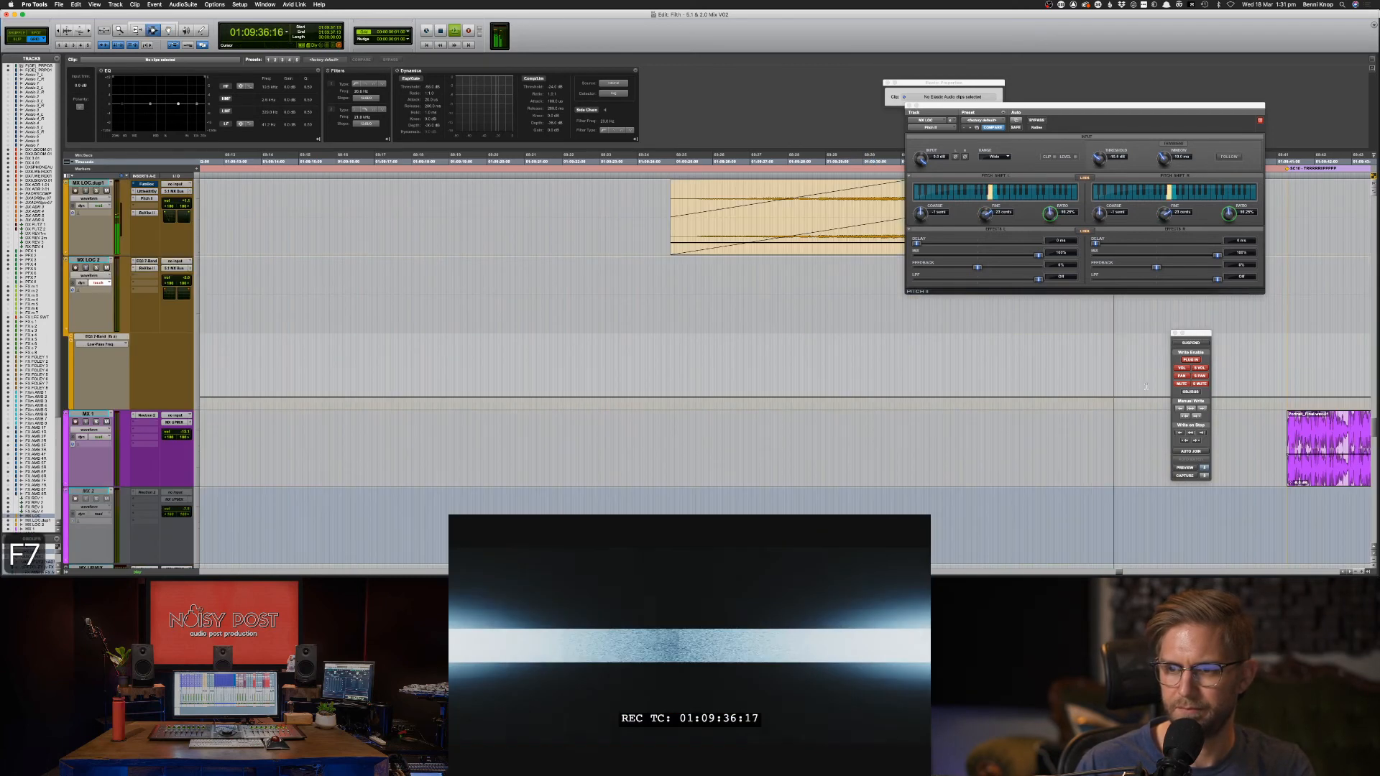
{"action": "scroll", "coordinate": [1017, 359], "scroll_direction": "up", "scroll_amount": 2}
Drag a new clip-gain breakpoint down near the end of MX LOC.dup1 and audition the dip.
{"action": "left_click", "coordinate": [927, 321]}
{"action": "key", "text": "F8"}
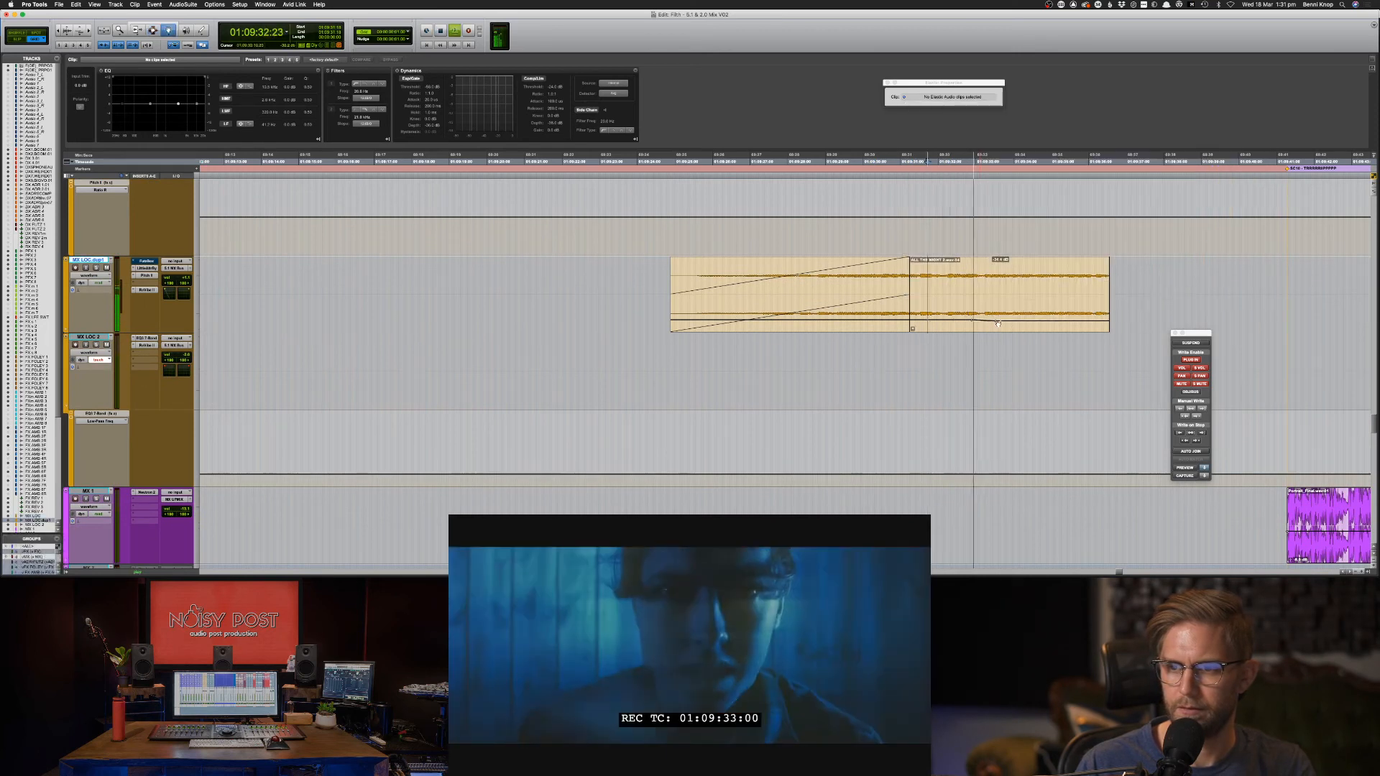
{"action": "left_click_drag", "start_coordinate": [994, 322], "coordinate": [1005, 325]}
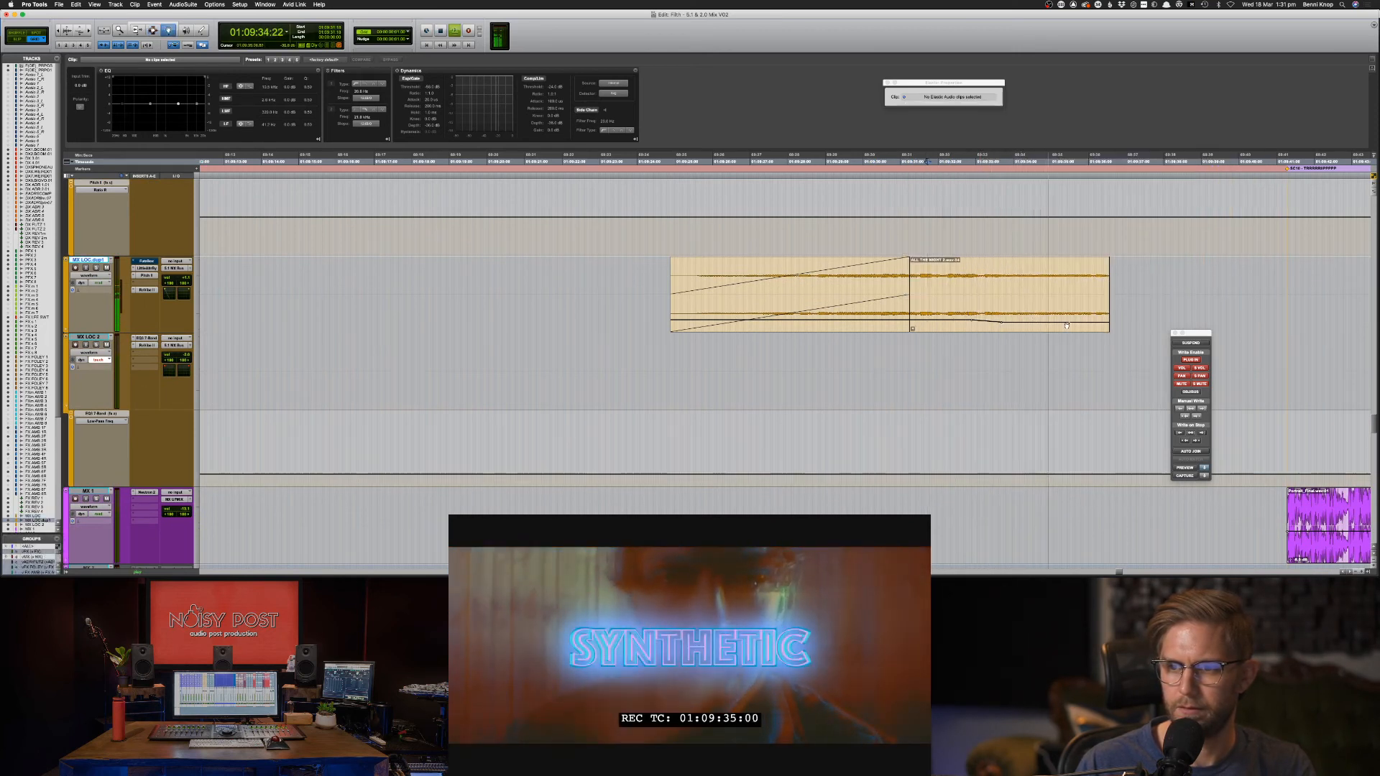
{"action": "key", "text": "space"}
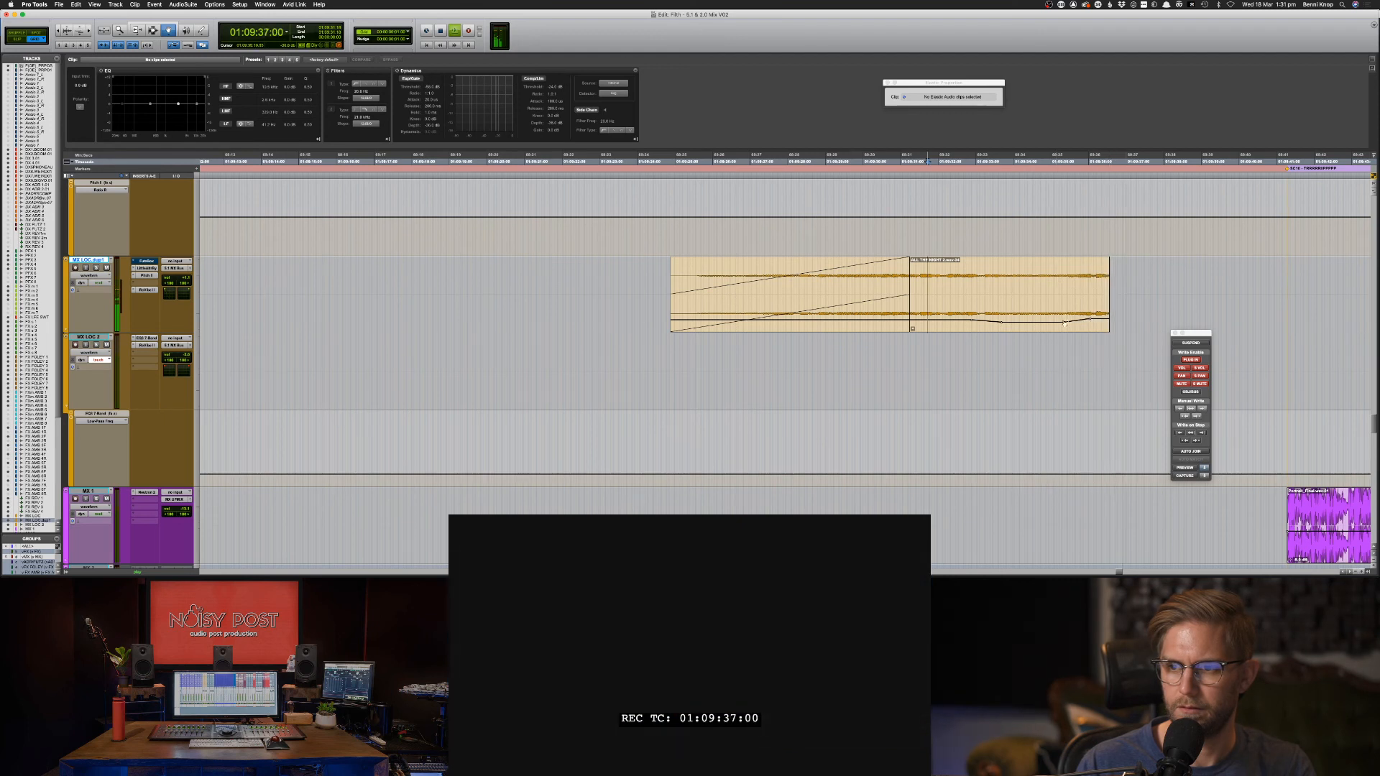
{"action": "key", "text": "space"}
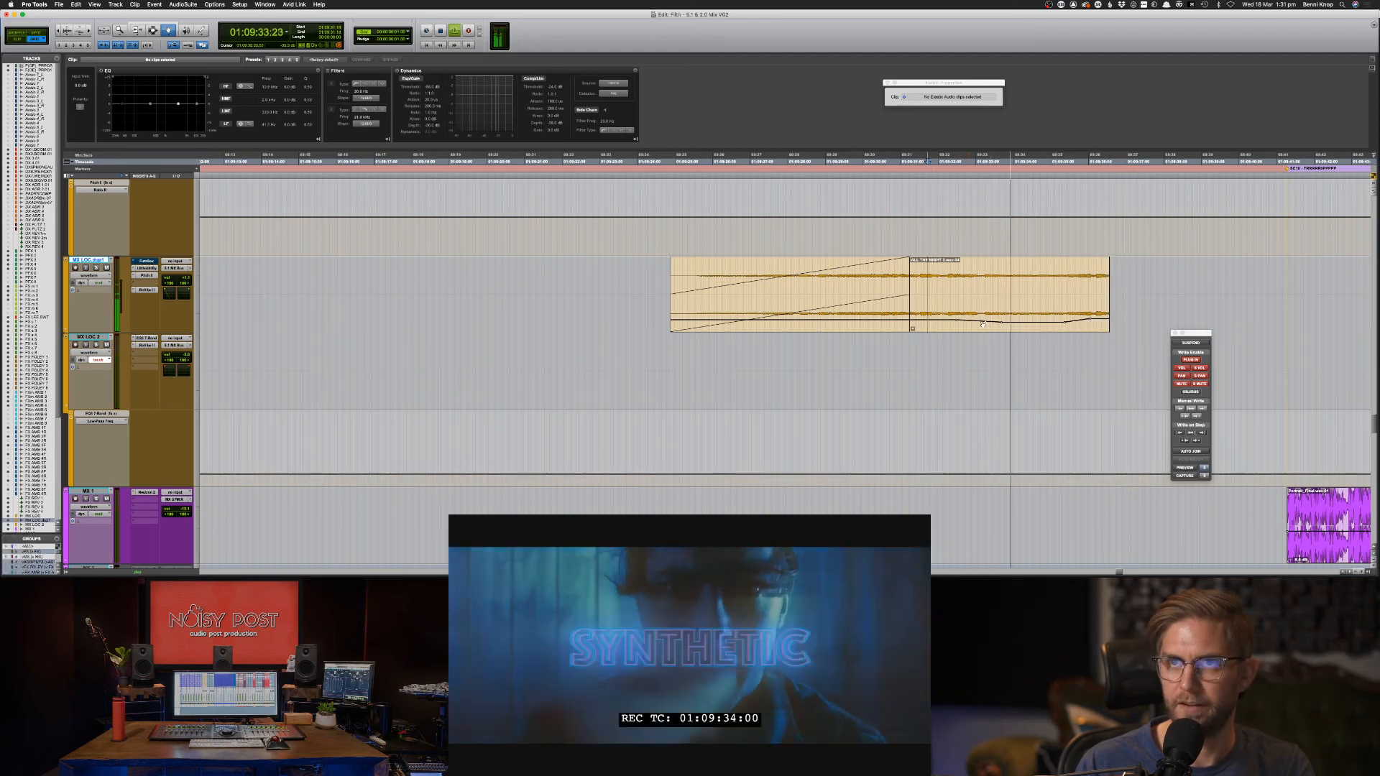
{"action": "scroll", "coordinate": [1030, 317], "scroll_direction": "up", "scroll_amount": 5}
{"action": "scroll", "coordinate": [1028, 323], "scroll_direction": "up", "scroll_amount": 15}
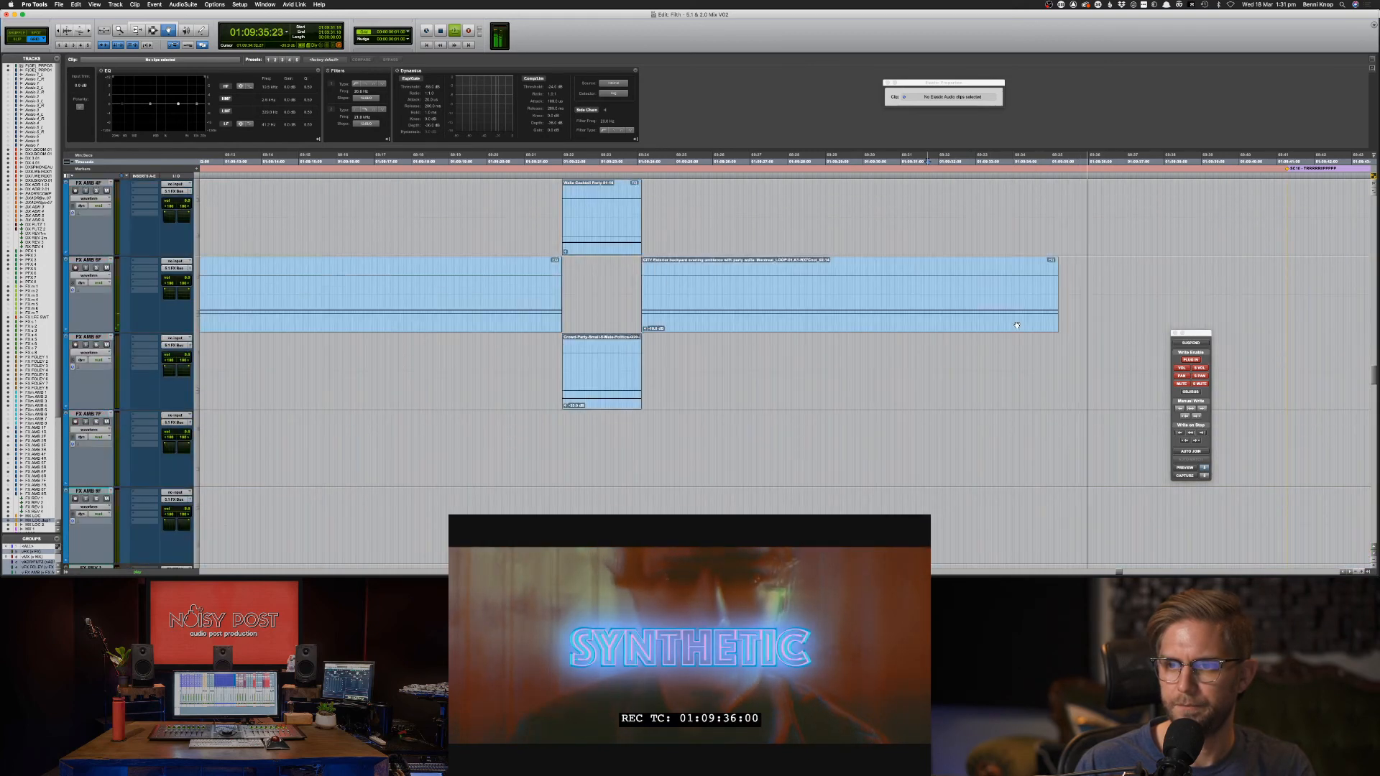
{"action": "key", "text": "space"}
{"action": "key", "text": "space"}
{"action": "scroll", "coordinate": [1020, 337], "scroll_direction": "up", "scroll_amount": 10}
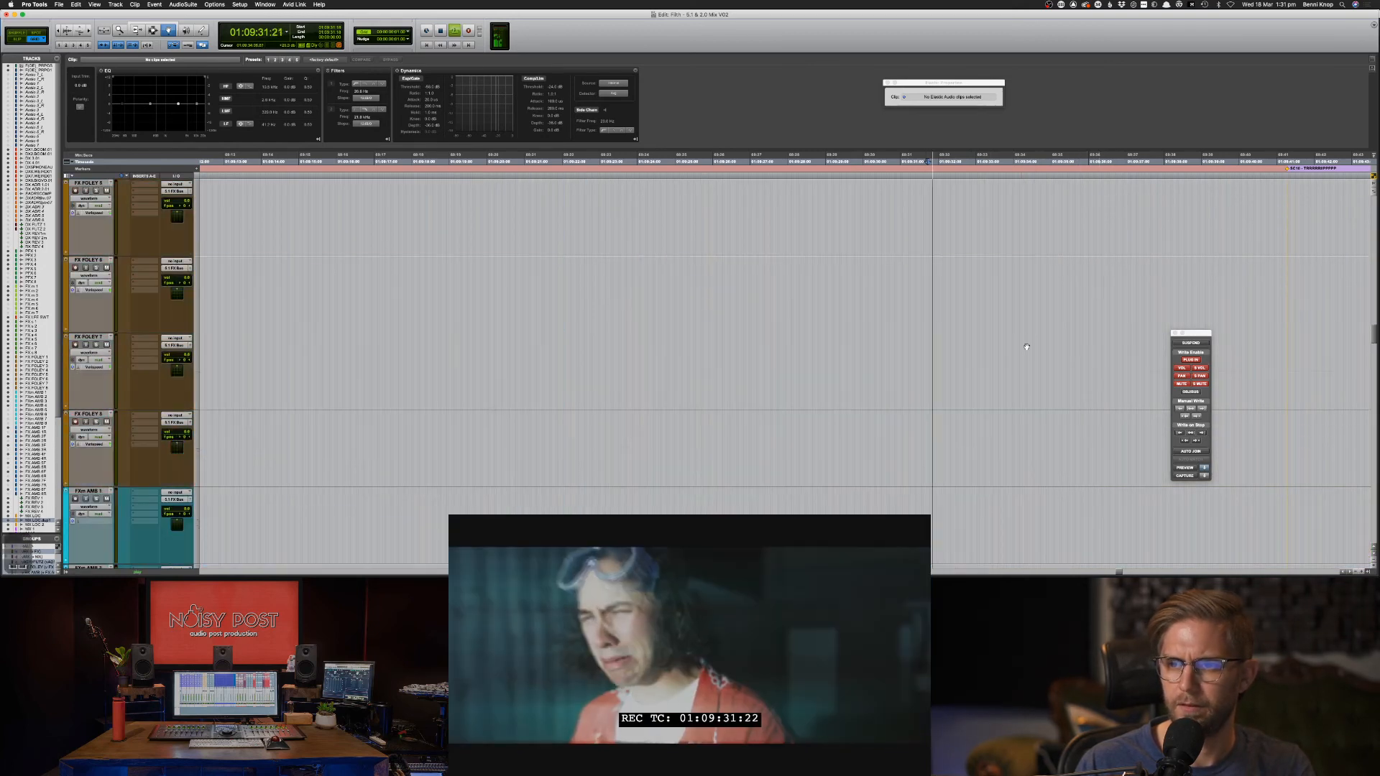
{"action": "scroll", "coordinate": [1017, 356], "scroll_direction": "up", "scroll_amount": 15}
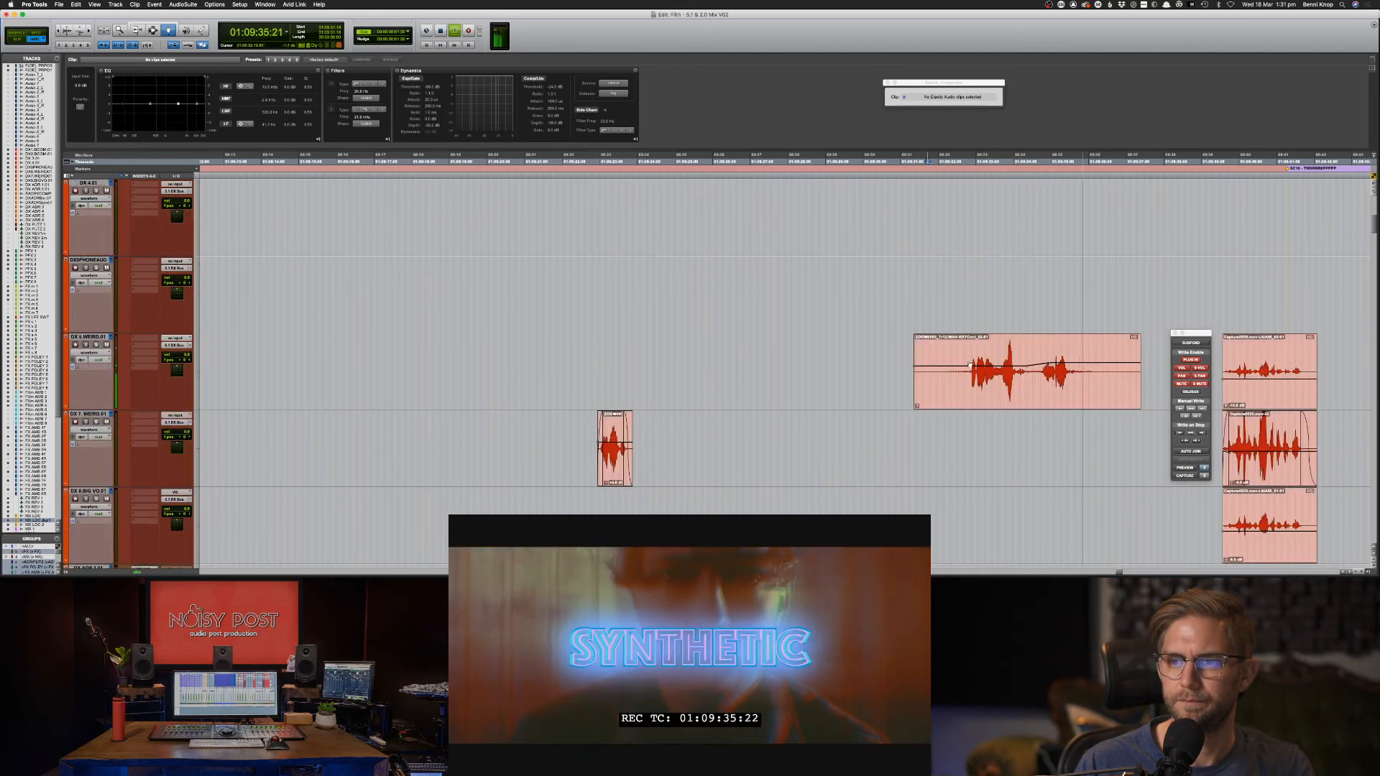
Lower the dialogue clip's EQ high band gain to 1.0 dB and audition it.
{"action": "left_click", "coordinate": [969, 364]}
{"action": "key", "text": "space"}
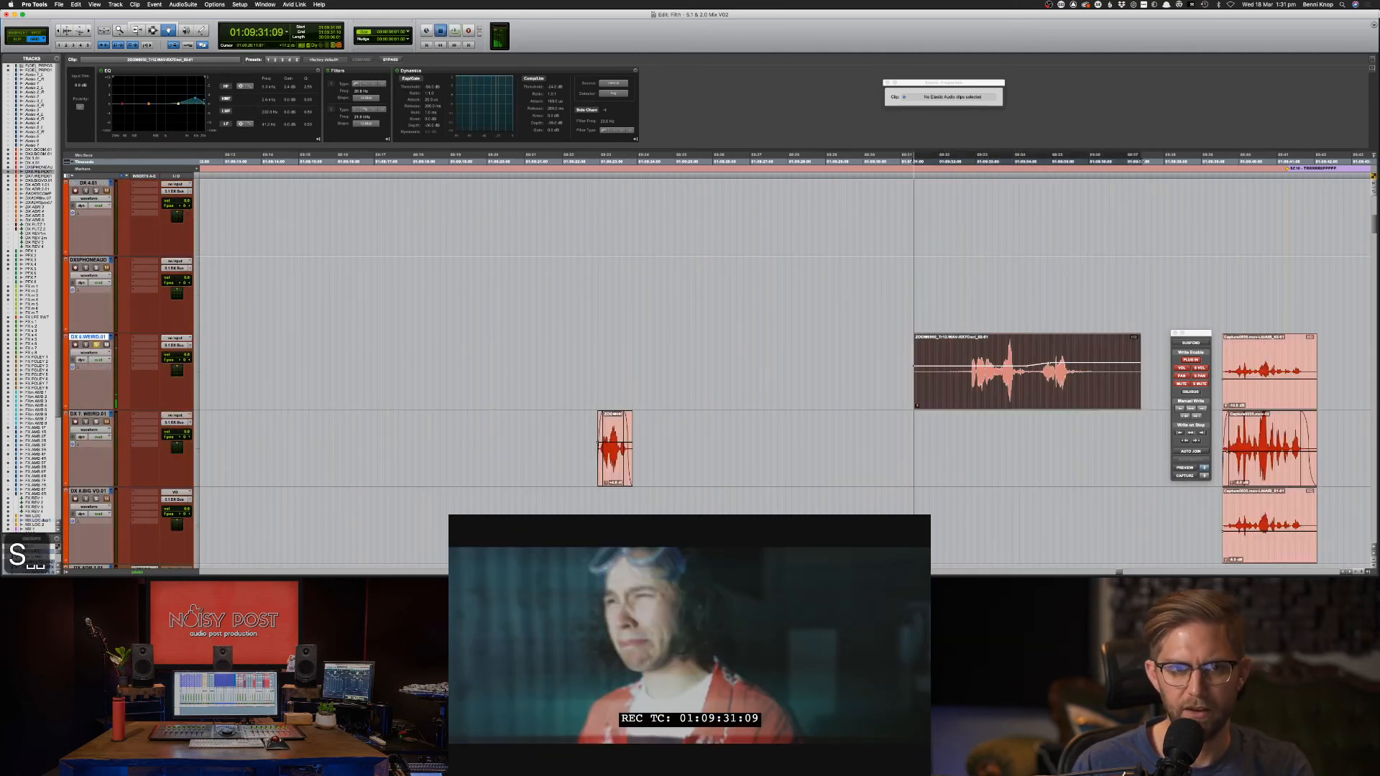
{"action": "key", "text": "space"}
{"action": "left_click_drag", "start_coordinate": [195, 98], "coordinate": [199, 104]}
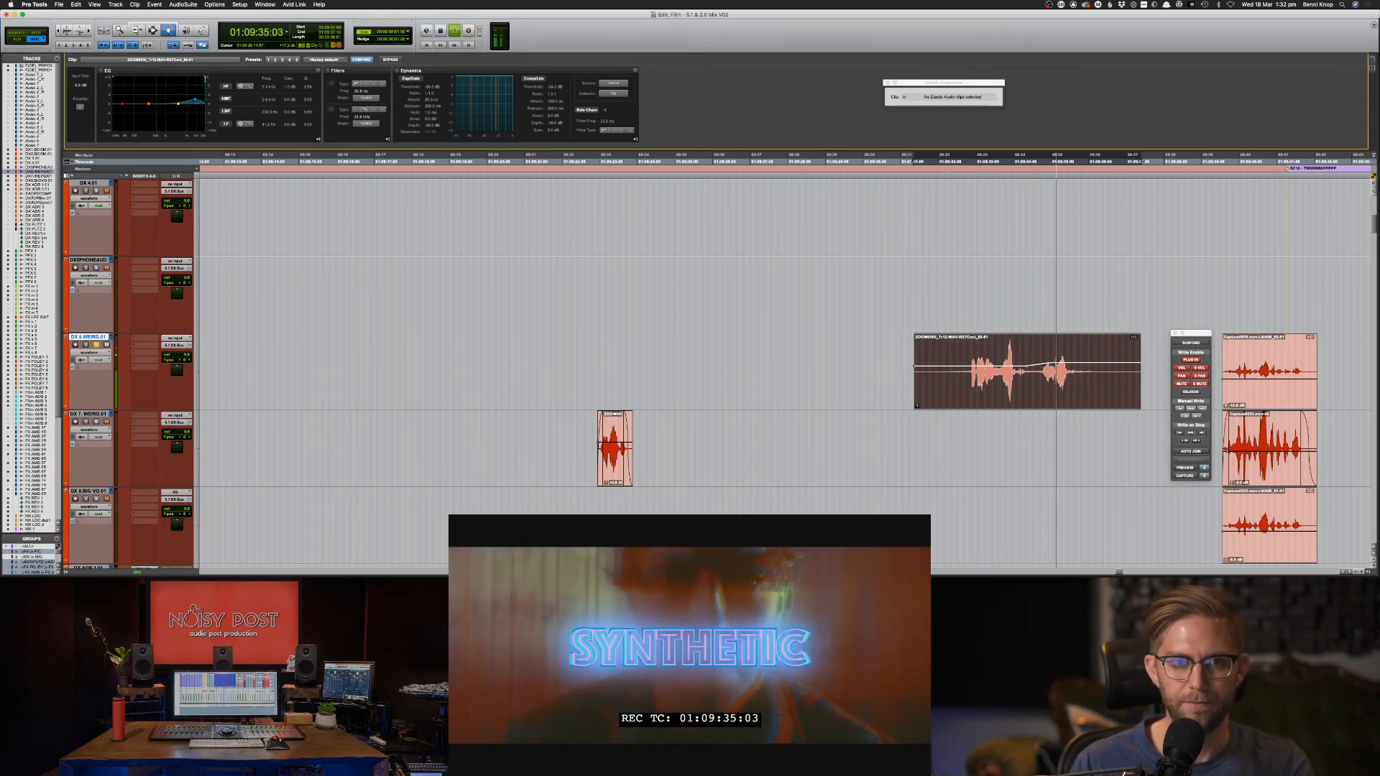
{"action": "key", "text": "space"}
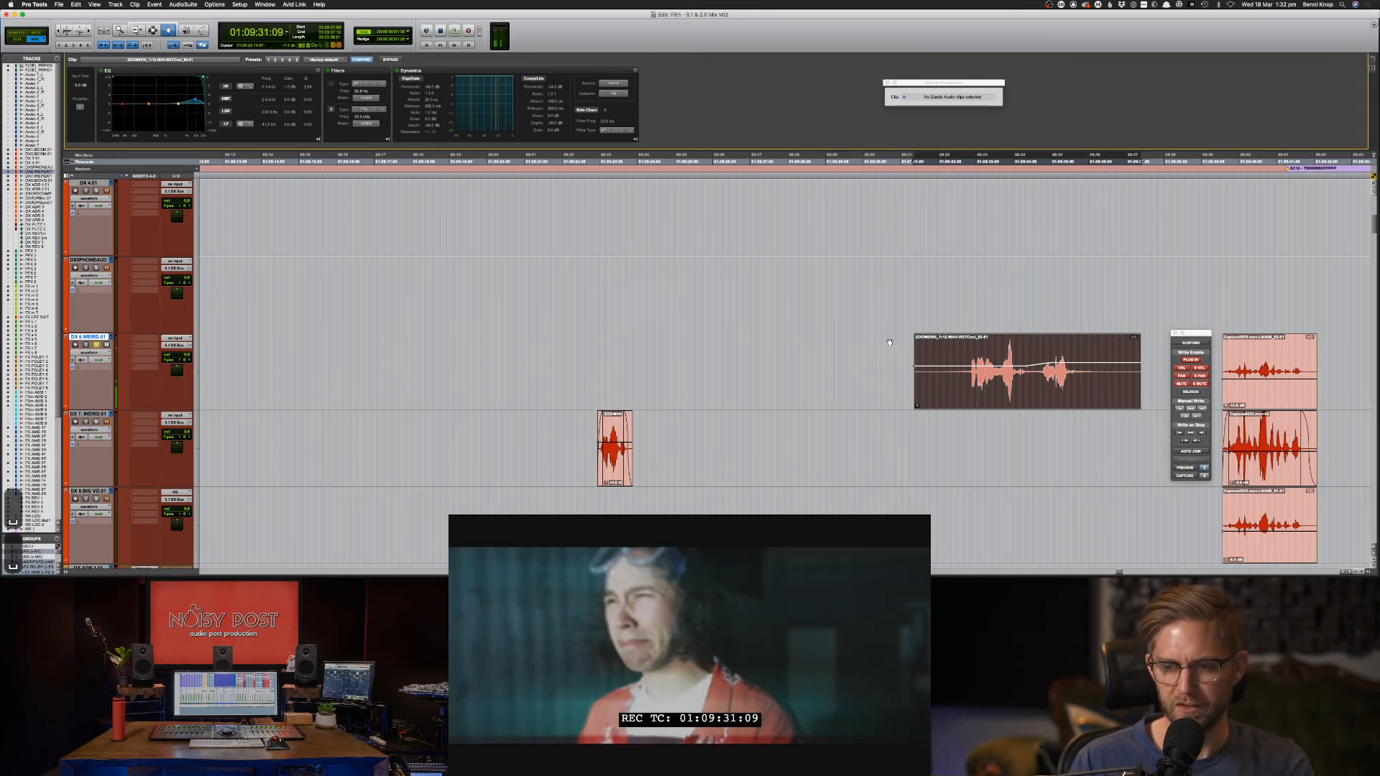
{"action": "key", "text": "space"}
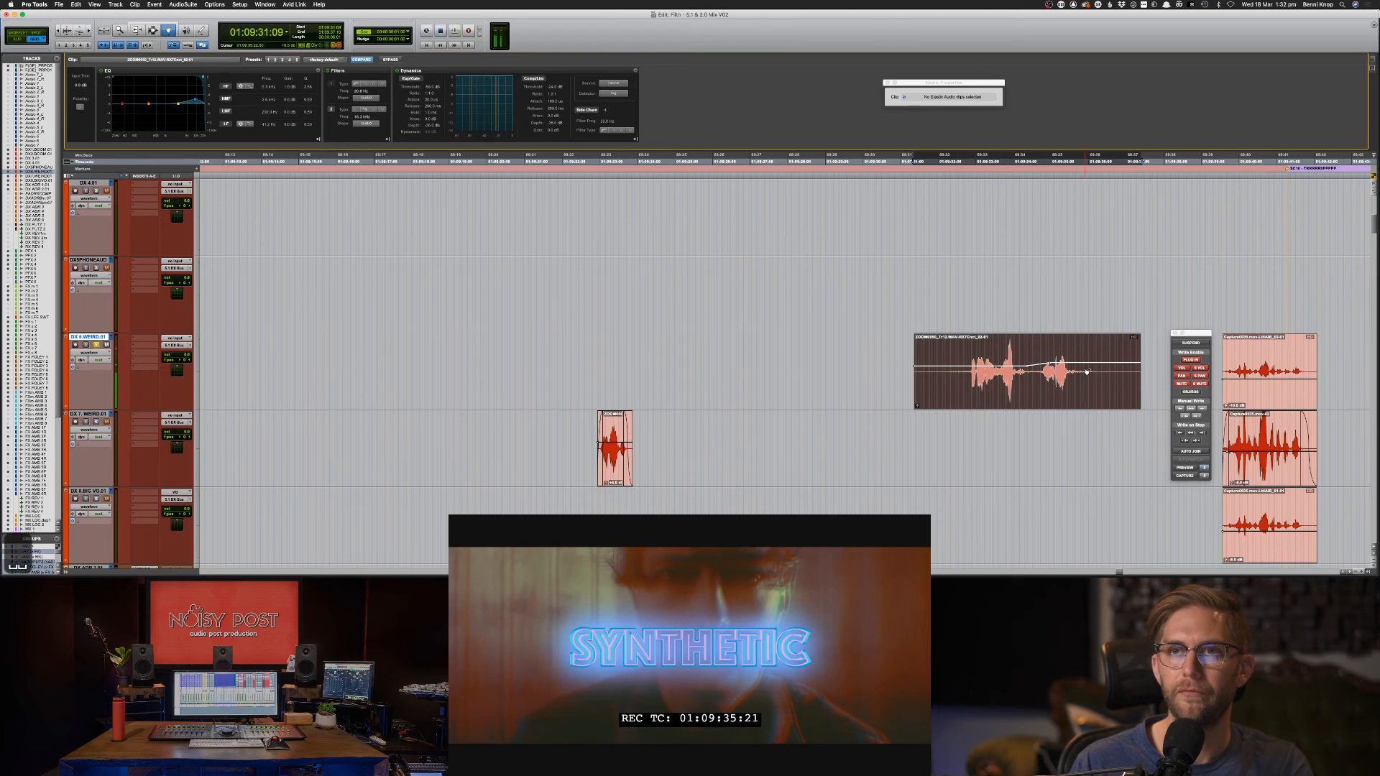
{"action": "key", "text": "space"}
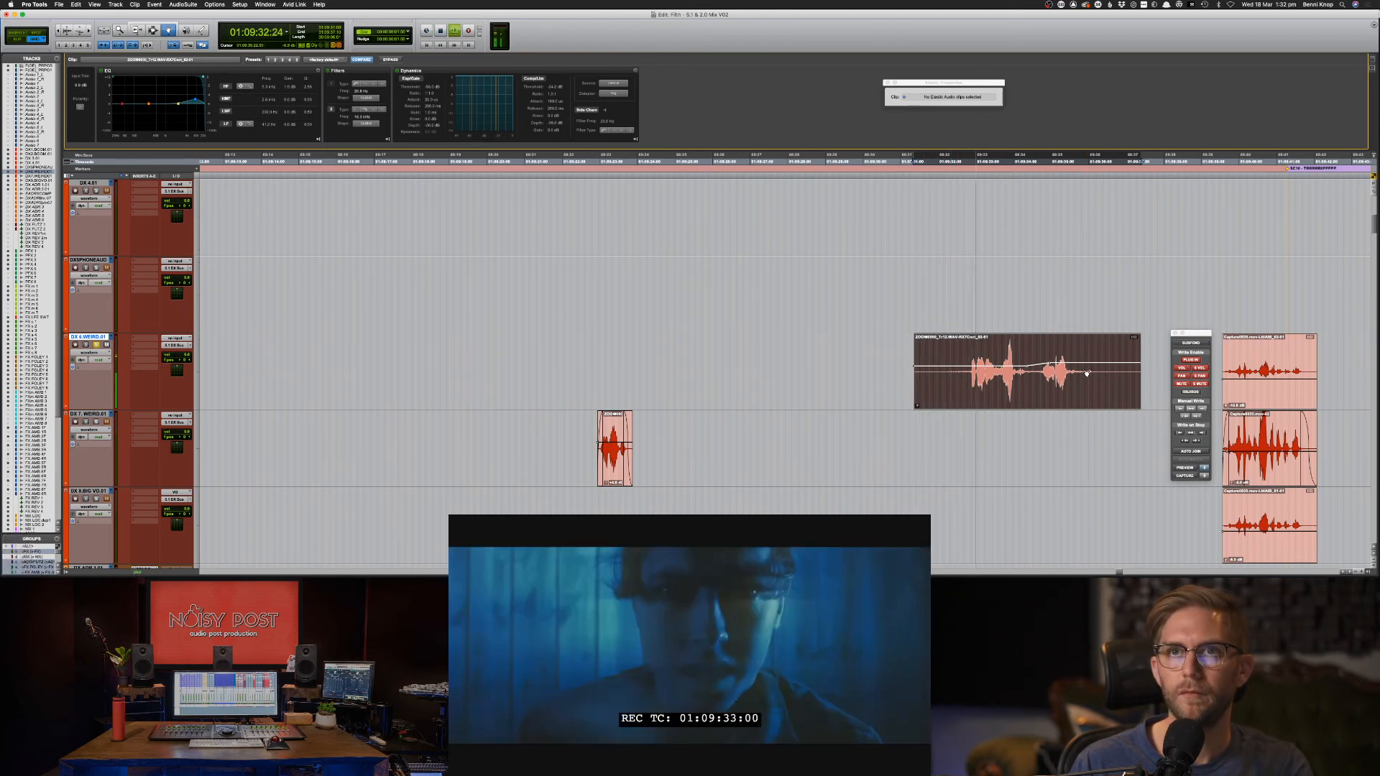
Copy the processed dialogue clip down onto DX 7.WEIRD.
{"action": "key", "text": "F7"}
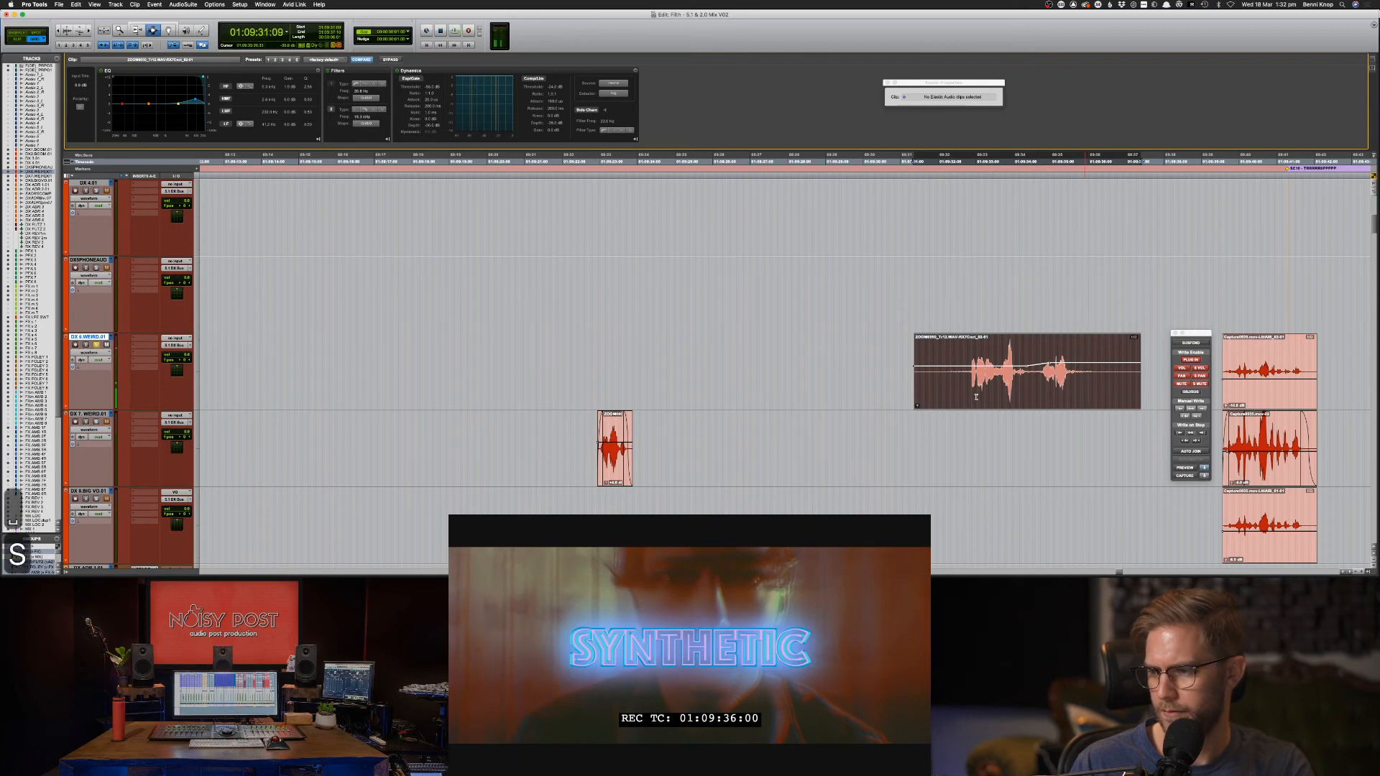
{"action": "key", "text": "space"}
{"action": "key", "text": "F8"}
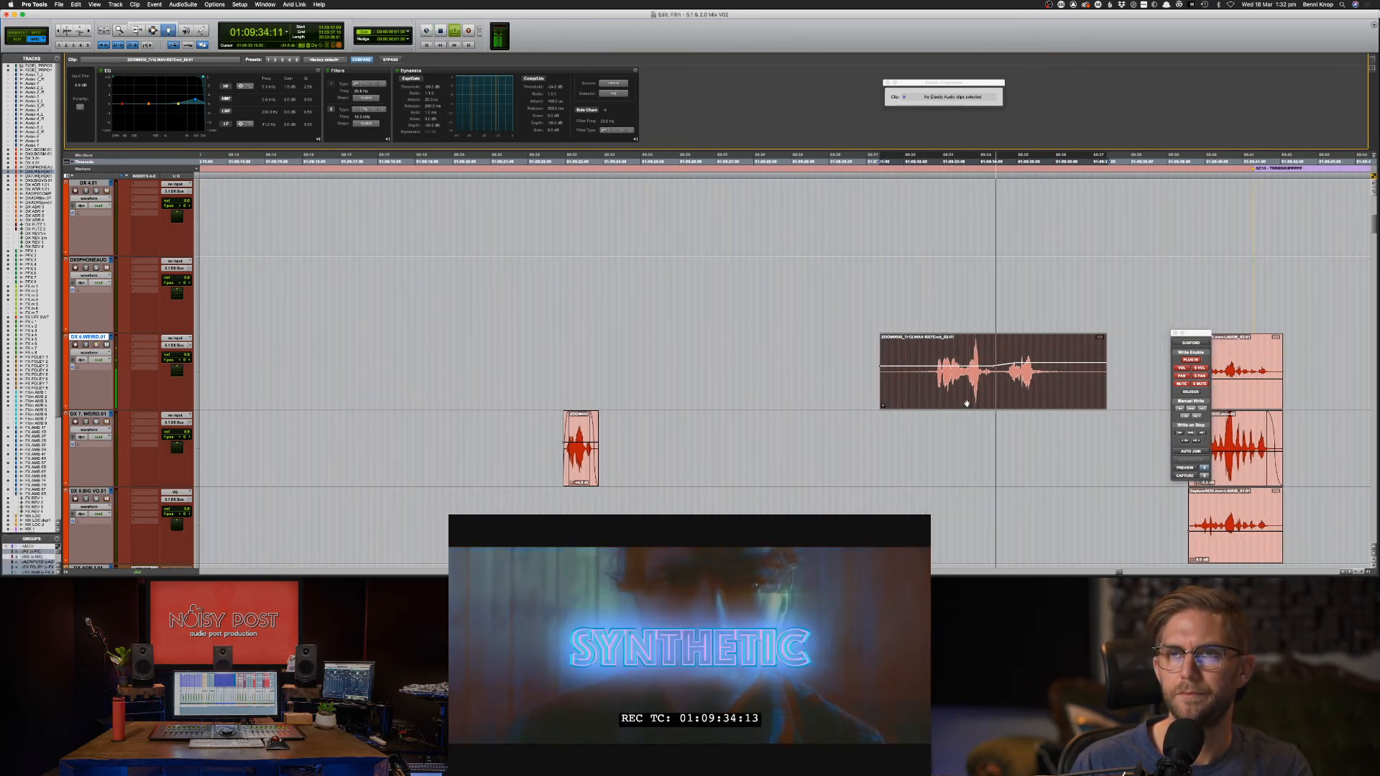
{"action": "key", "text": "space"}
{"action": "mouse_move", "coordinate": [967, 404]}
{"action": "left_mouse_down"}
{"action": "mouse_move", "coordinate": [961, 447]}
{"action": "mouse_move", "coordinate": [973, 427]}
{"action": "left_mouse_up"}
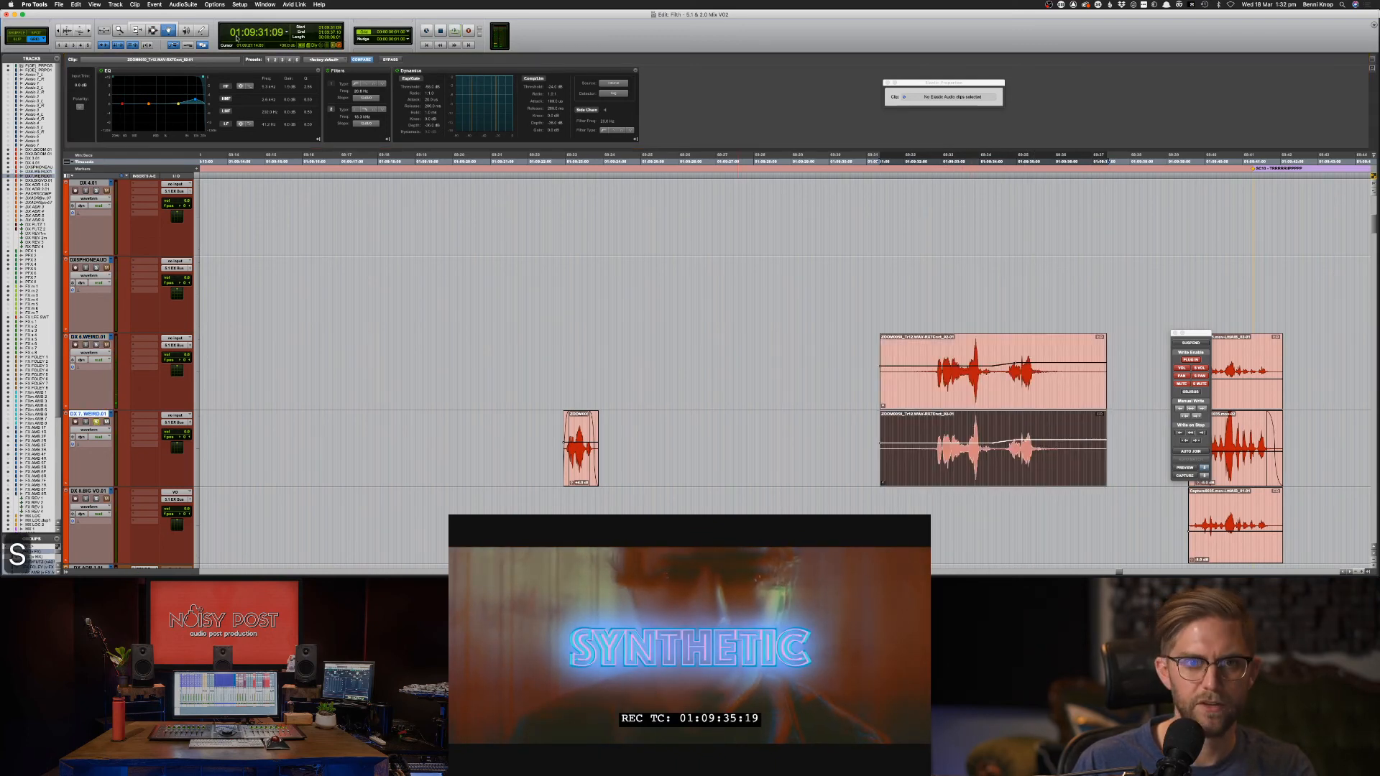
Load the Morphoder Mono AudioSuite plugin and check its presets without changing them.
{"action": "left_click", "coordinate": [183, 5]}
{"action": "mouse_move", "coordinate": [209, 53]}
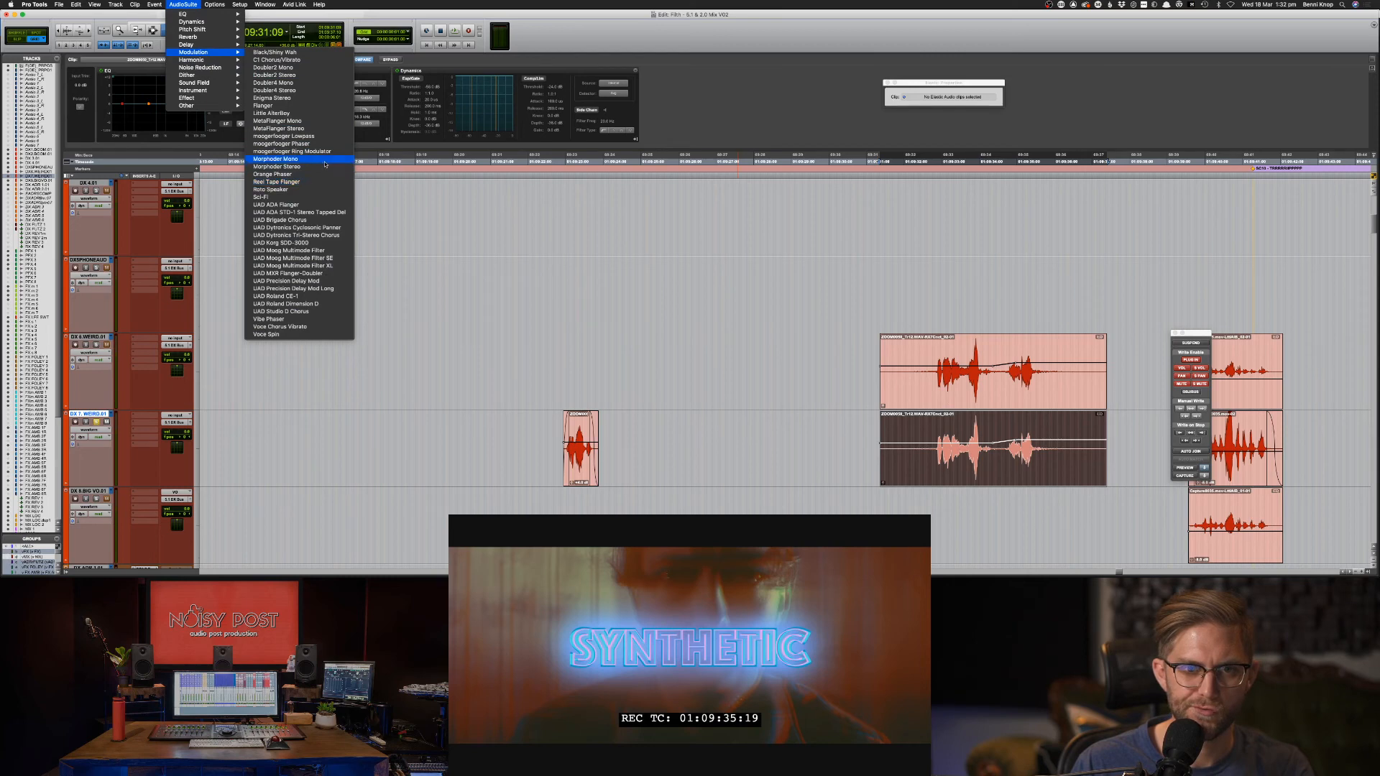
{"action": "left_click", "coordinate": [325, 164]}
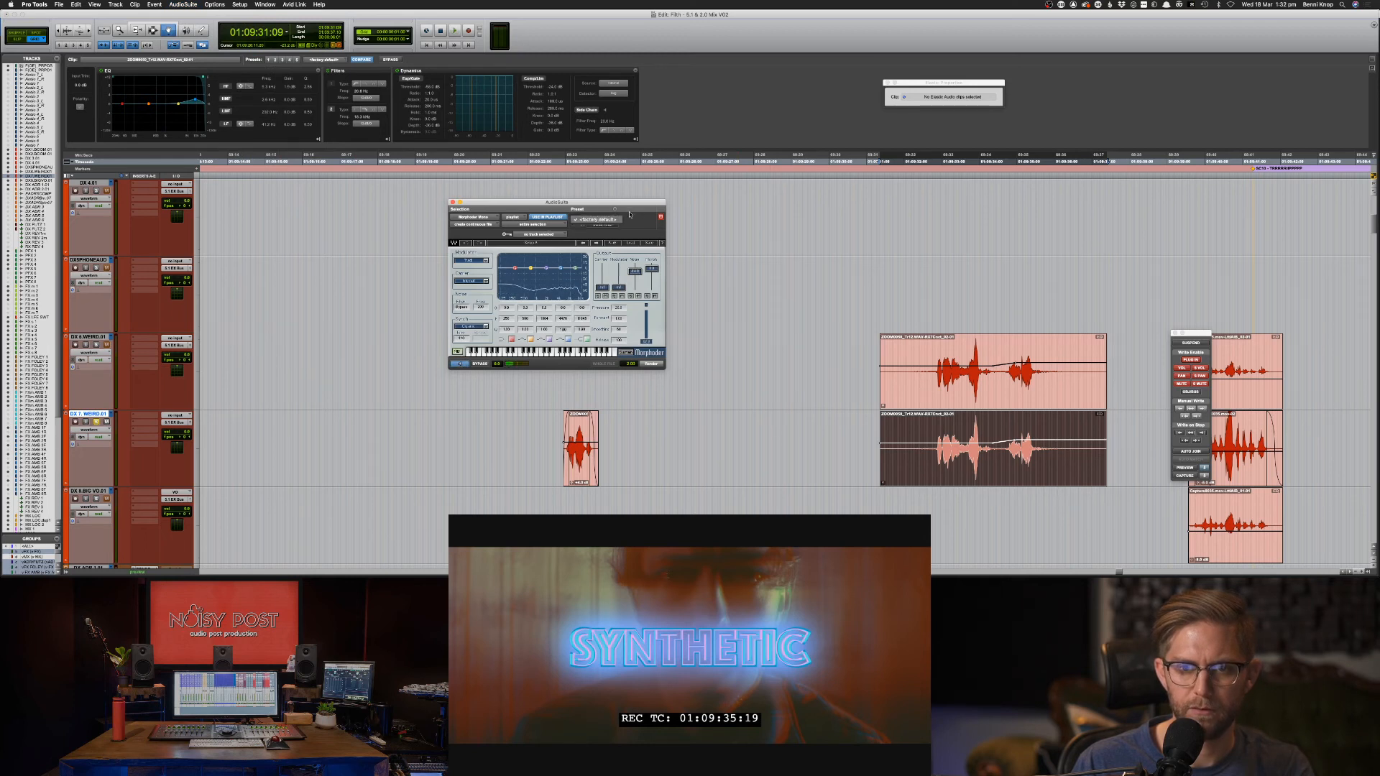
{"action": "left_click", "coordinate": [614, 210]}
{"action": "left_click", "coordinate": [608, 253]}
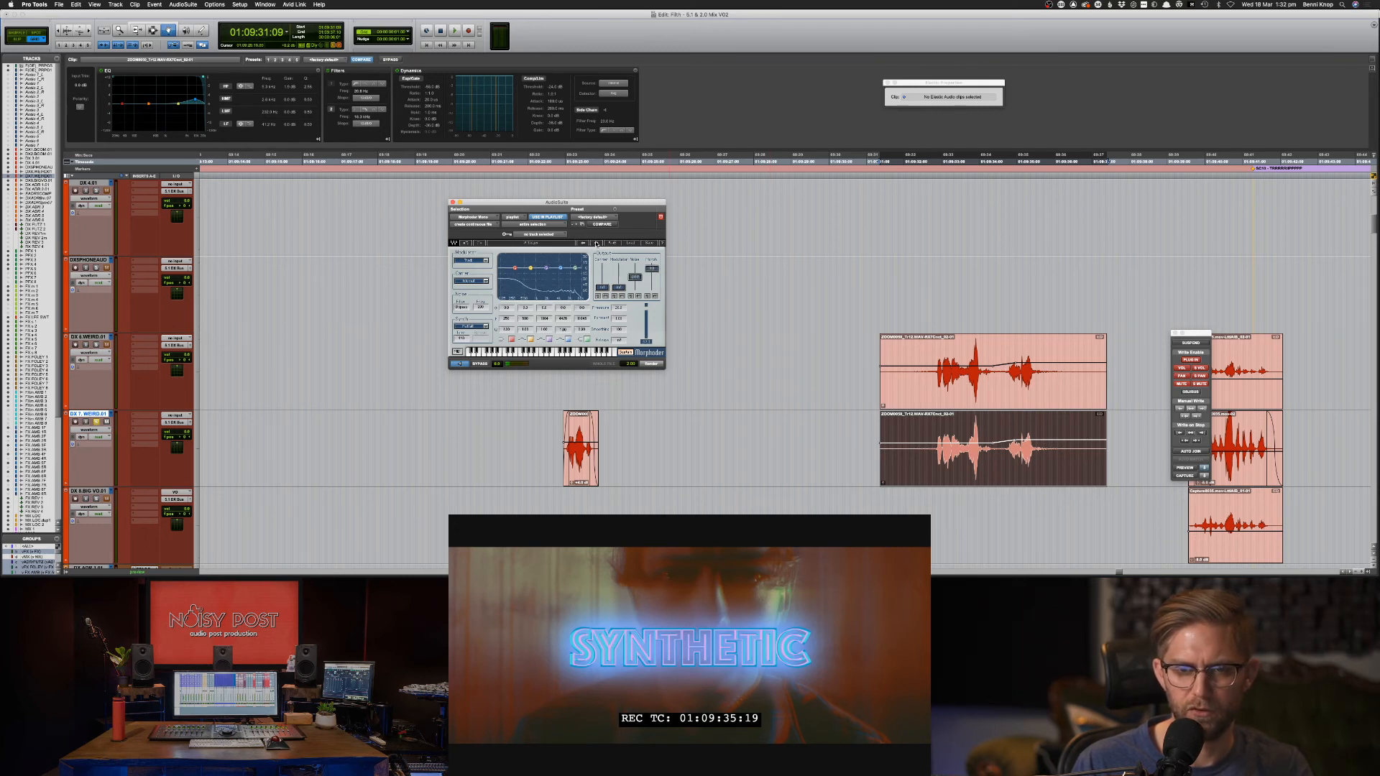
Switch the AudioSuite plugin to Enigma Stereo, step through two presets, and dismiss the two-channel alert.
{"action": "left_click", "coordinate": [182, 5]}
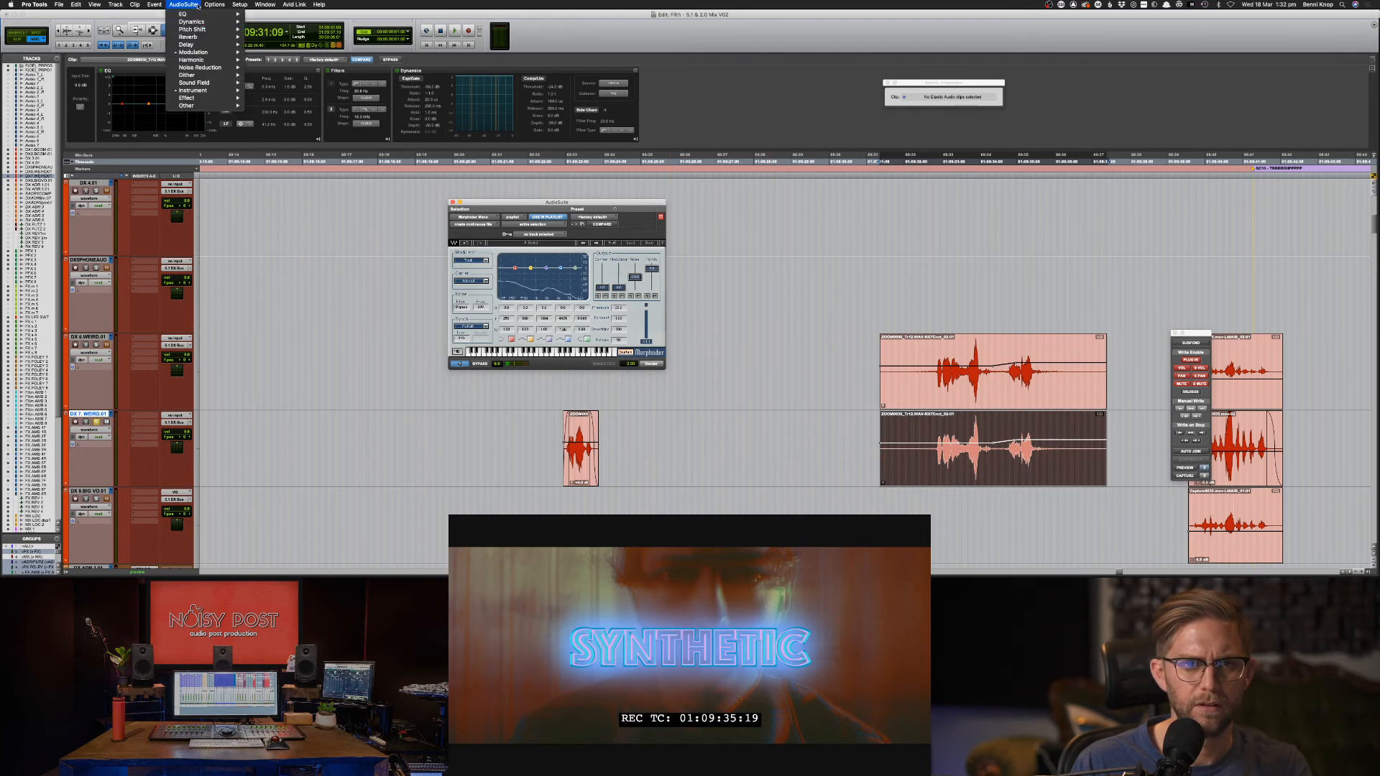
{"action": "mouse_move", "coordinate": [210, 52]}
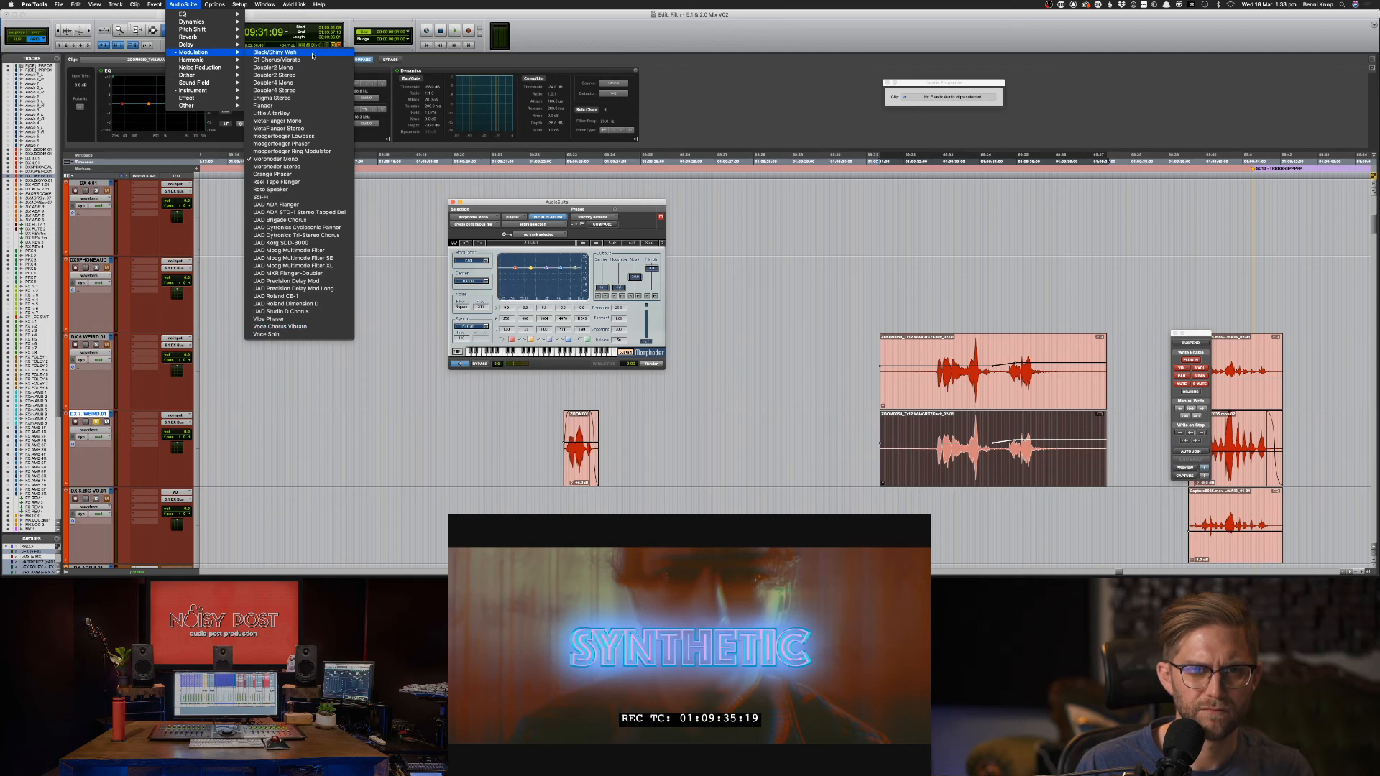
{"action": "left_click", "coordinate": [274, 98]}
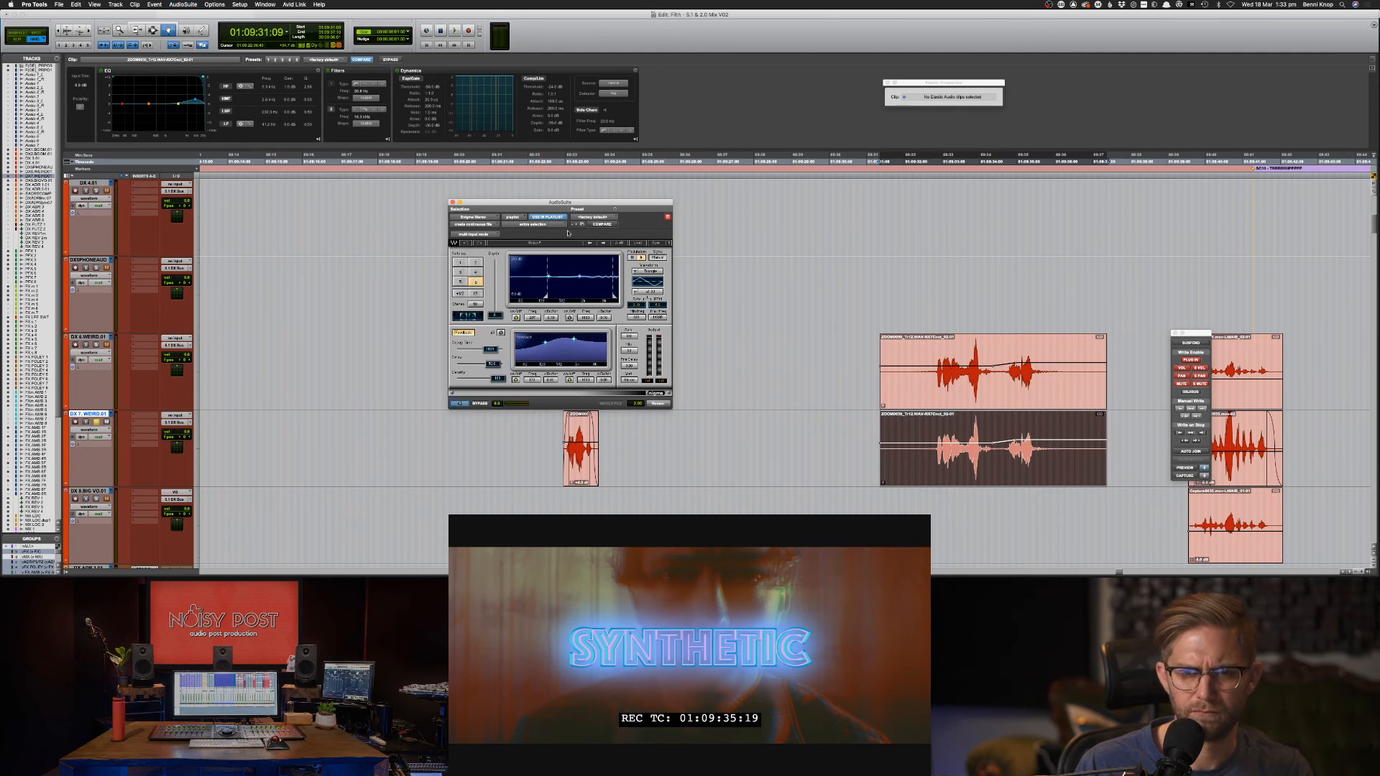
{"action": "left_click", "coordinate": [604, 244]}
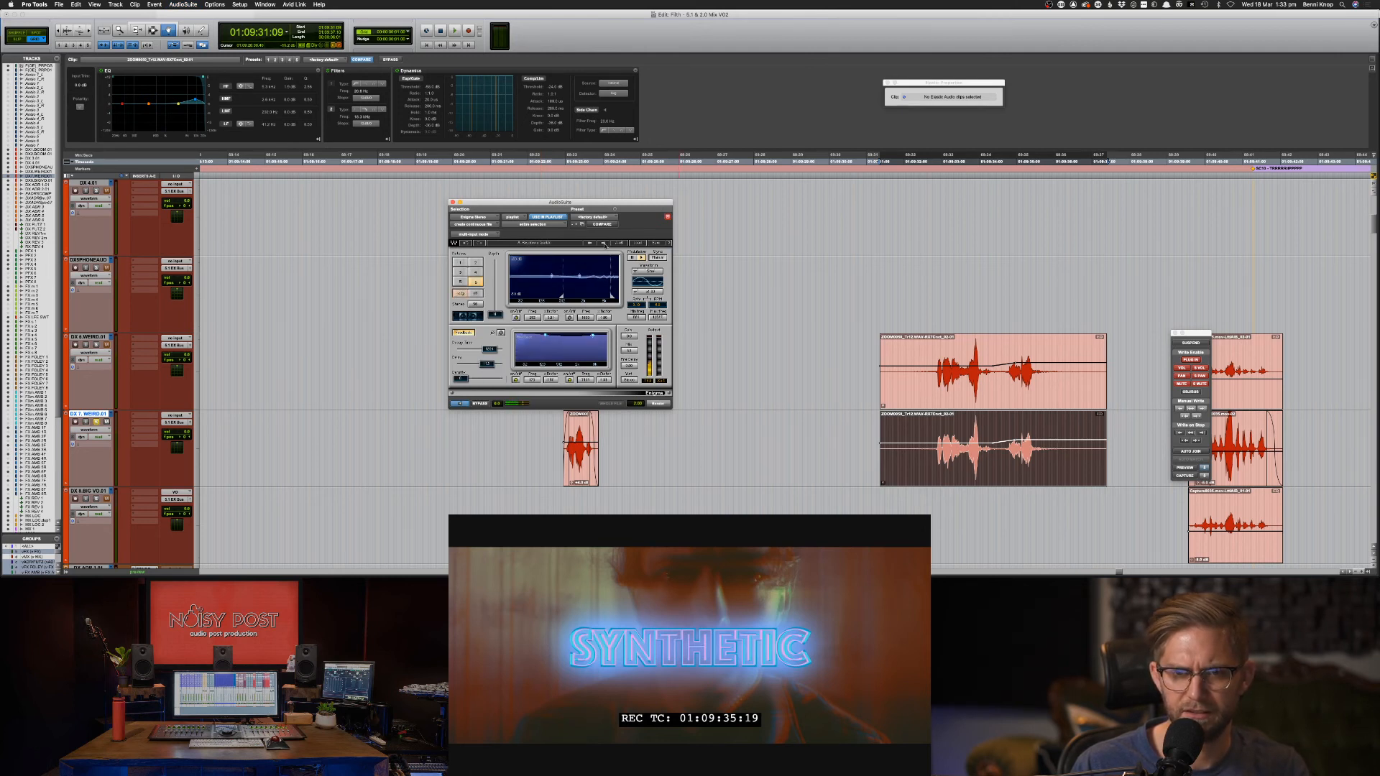
{"action": "left_click", "coordinate": [604, 244]}
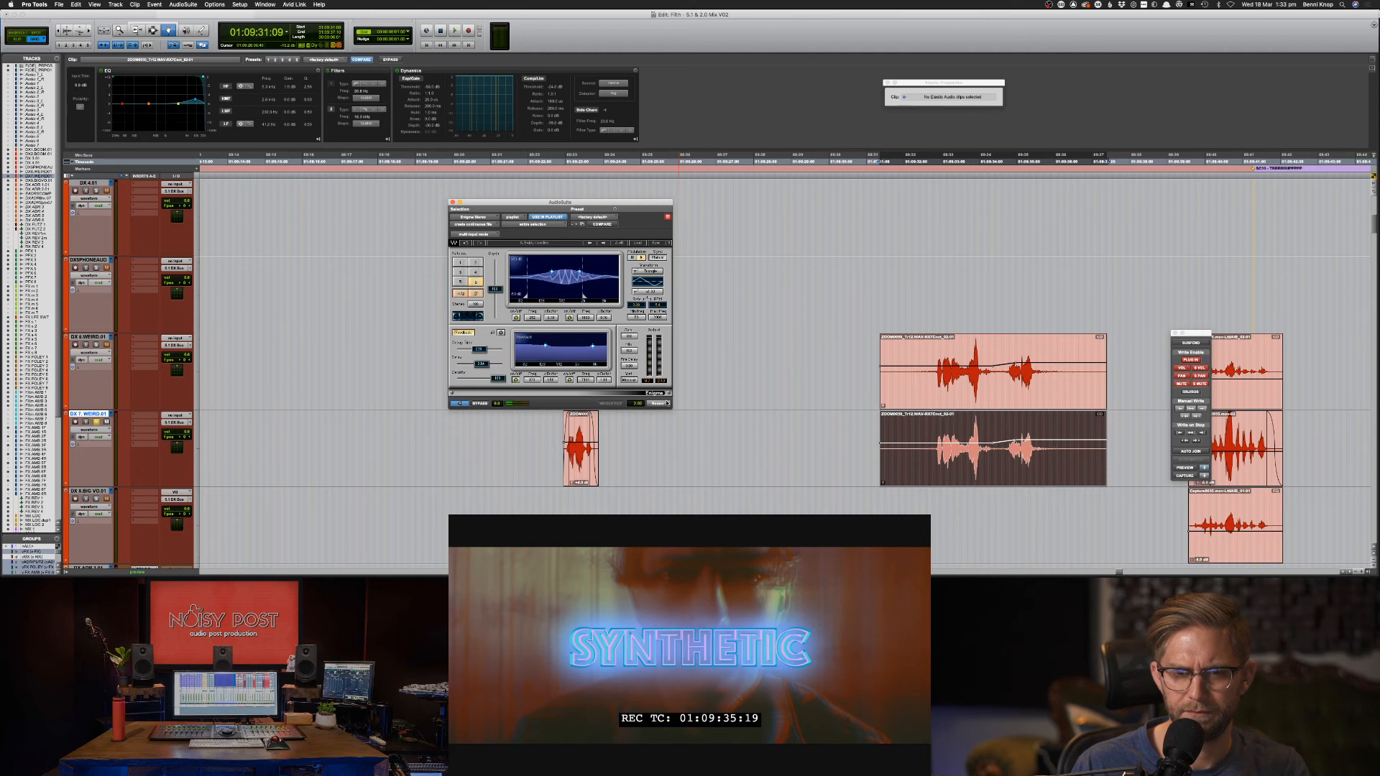
{"action": "key", "text": "alt+shift+r"}
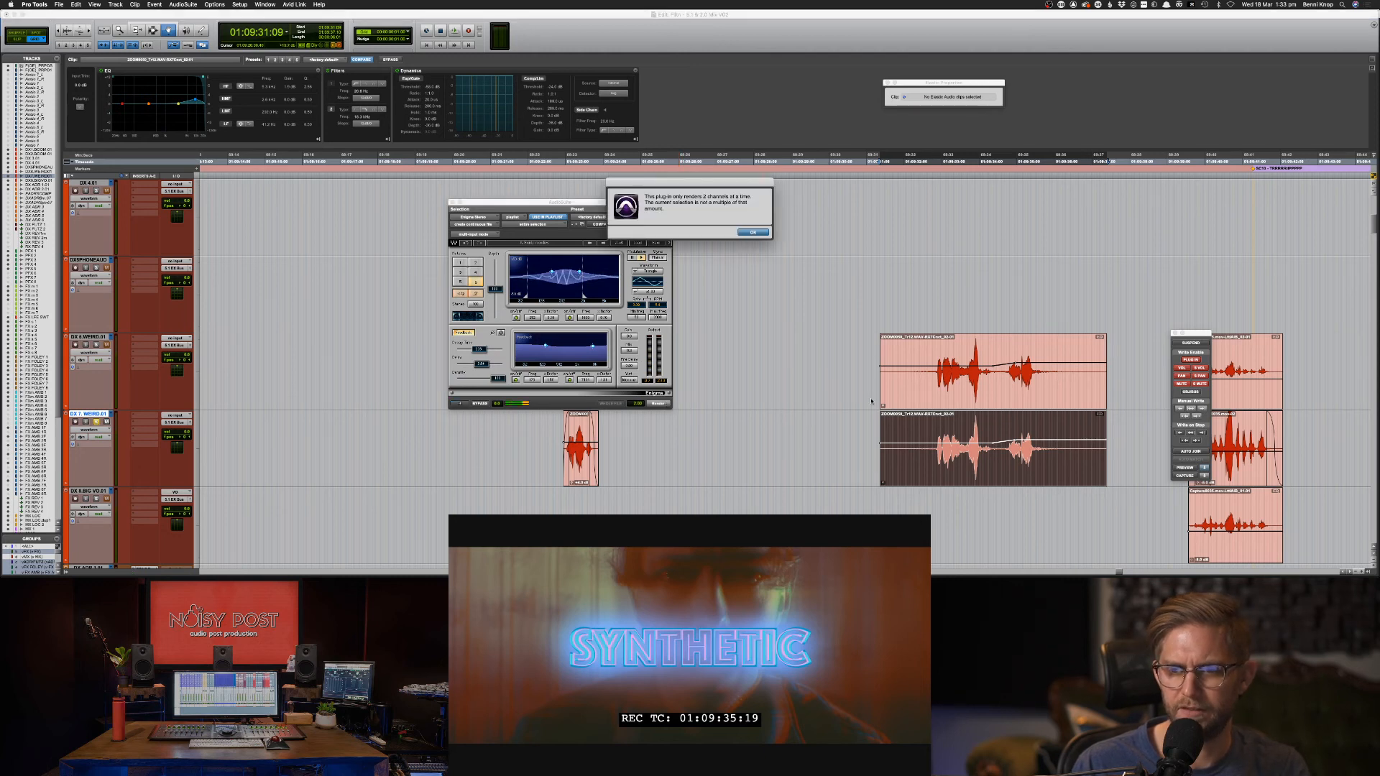
{"action": "left_click", "coordinate": [752, 233]}
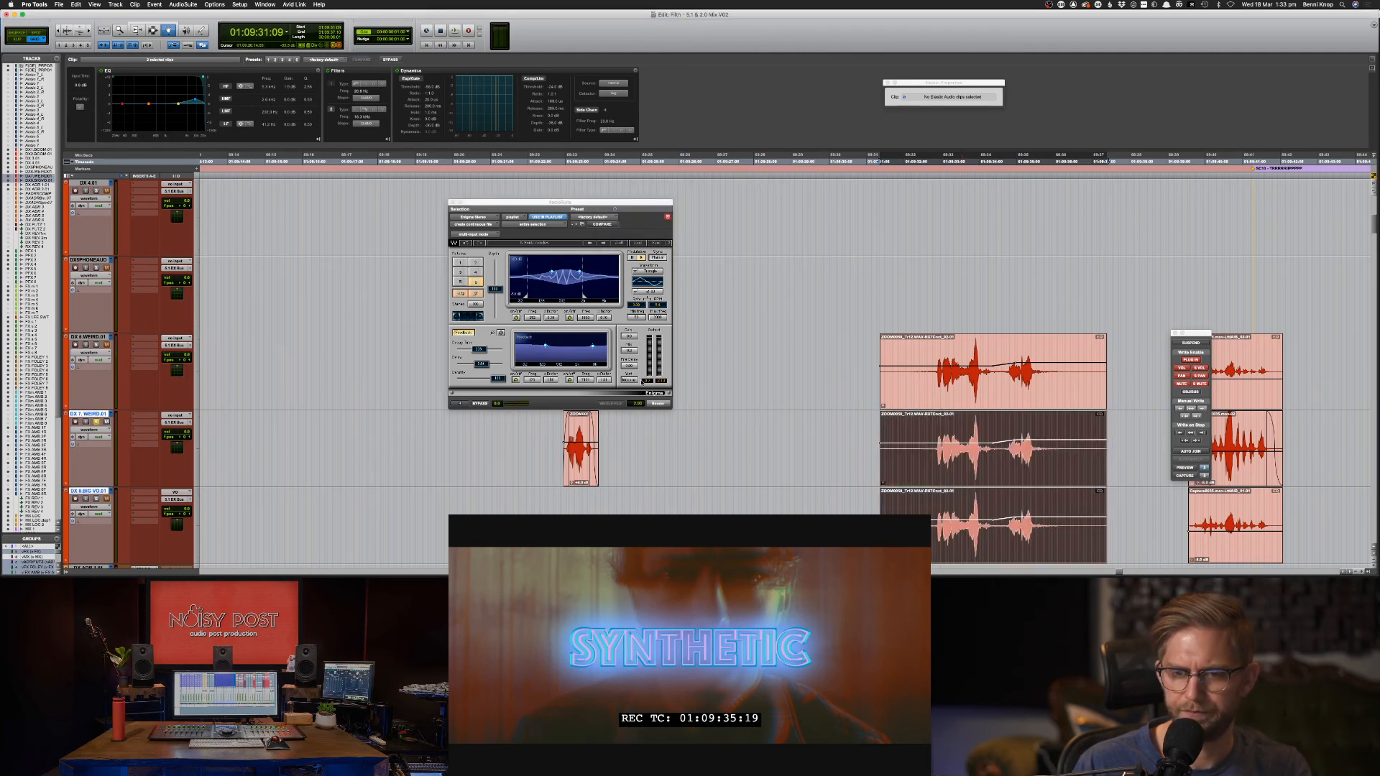
Render Enigma Stereo onto the lower clips, then pan DX 7 and DX 8 hard to opposite sides.
{"action": "left_click", "coordinate": [656, 402]}
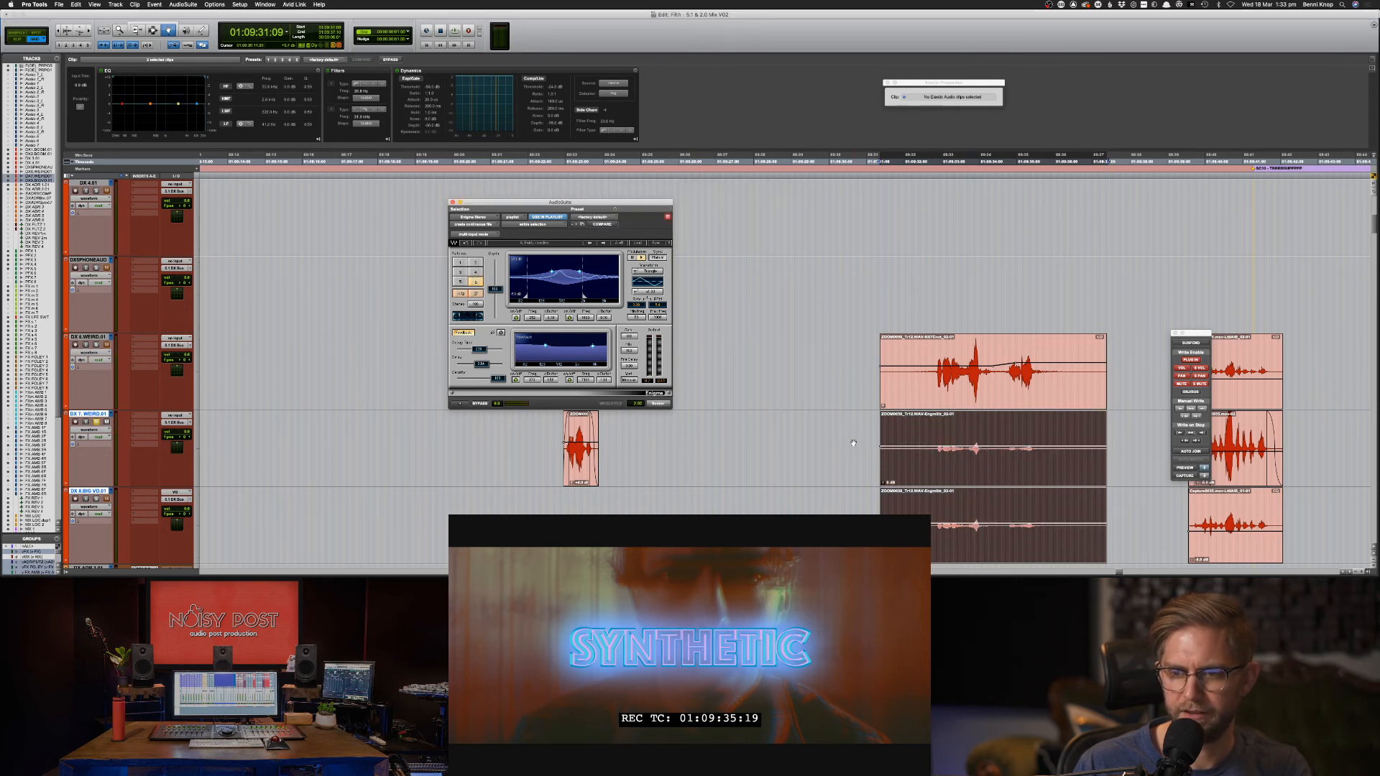
{"action": "left_click", "coordinate": [190, 438], "text": "ctrl+super"}
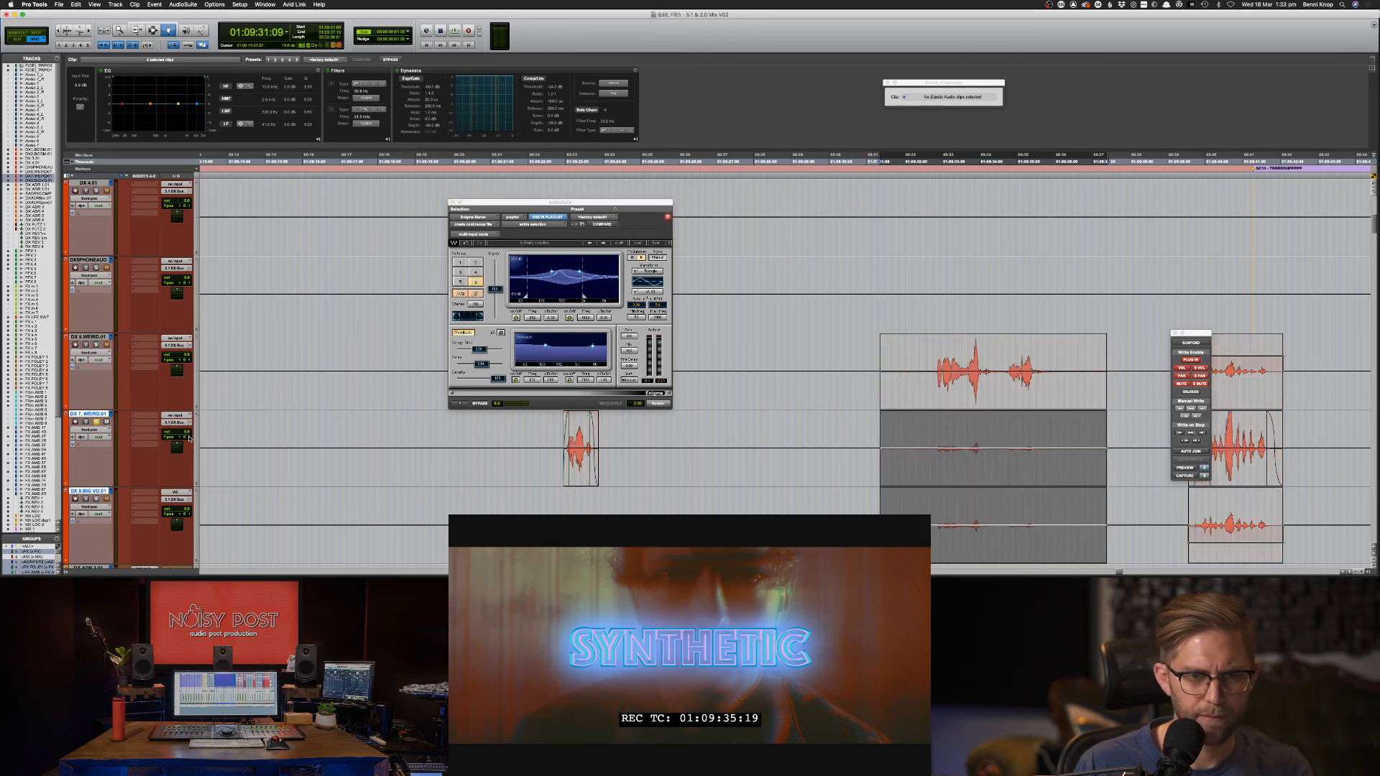
{"action": "key", "text": "F6"}
{"action": "left_click_drag", "start_coordinate": [912, 447], "coordinate": [915, 376]}
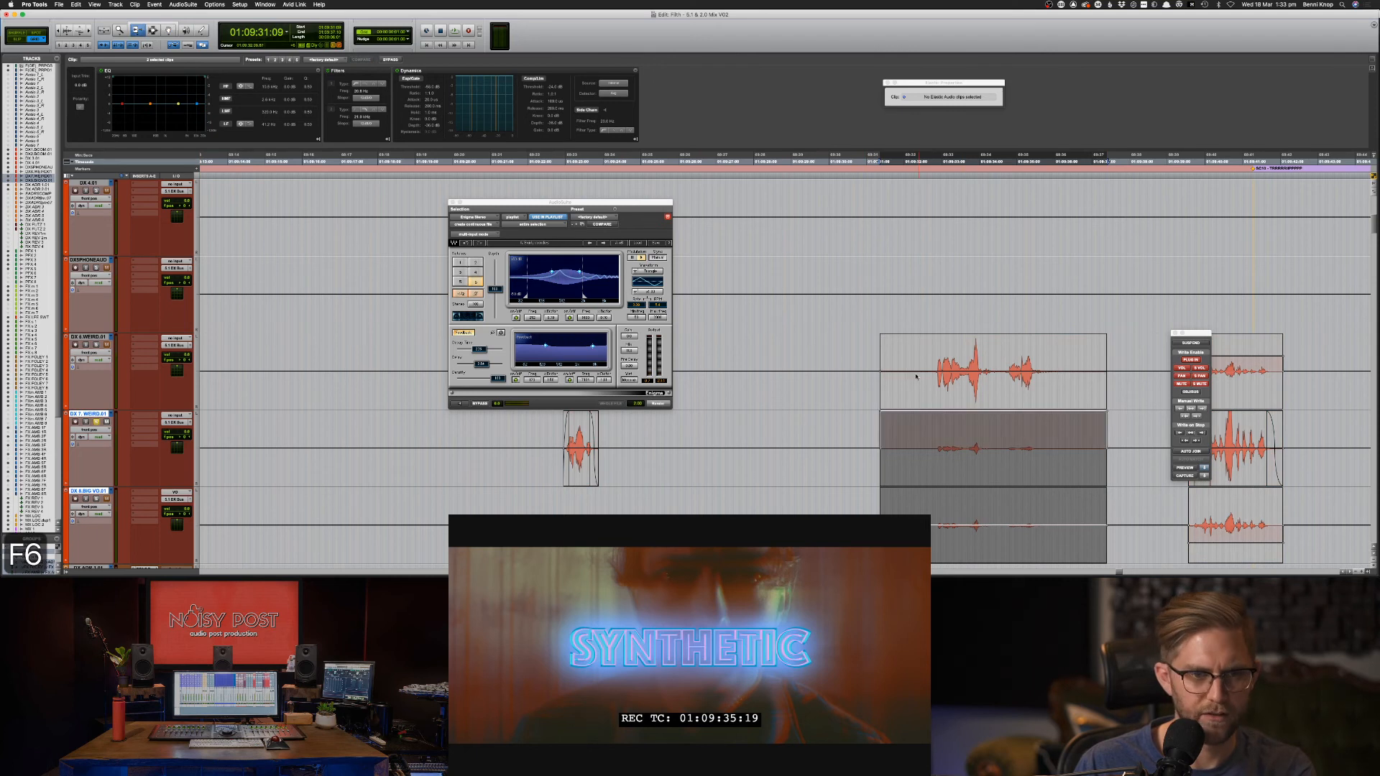
{"action": "left_click_drag", "start_coordinate": [965, 518], "coordinate": [973, 574]}
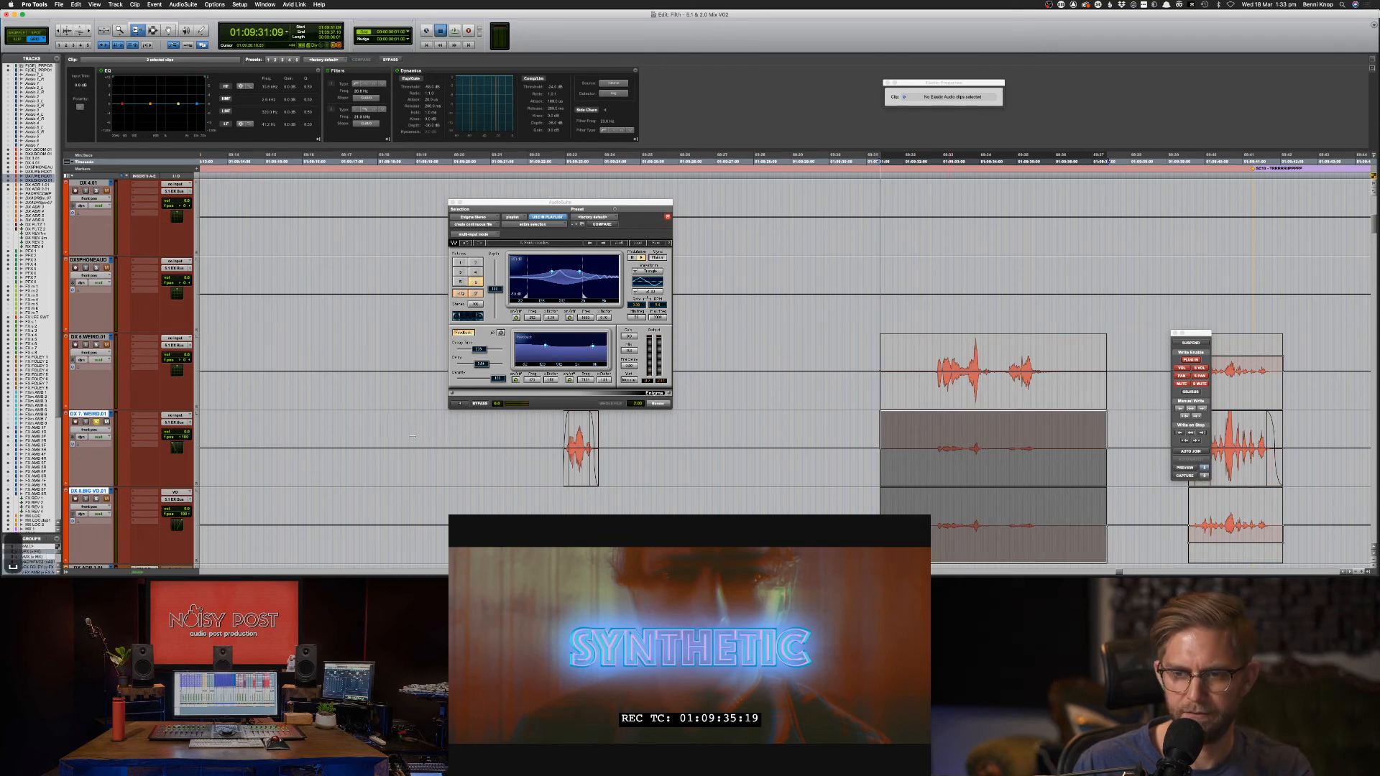
{"action": "key", "text": "space"}
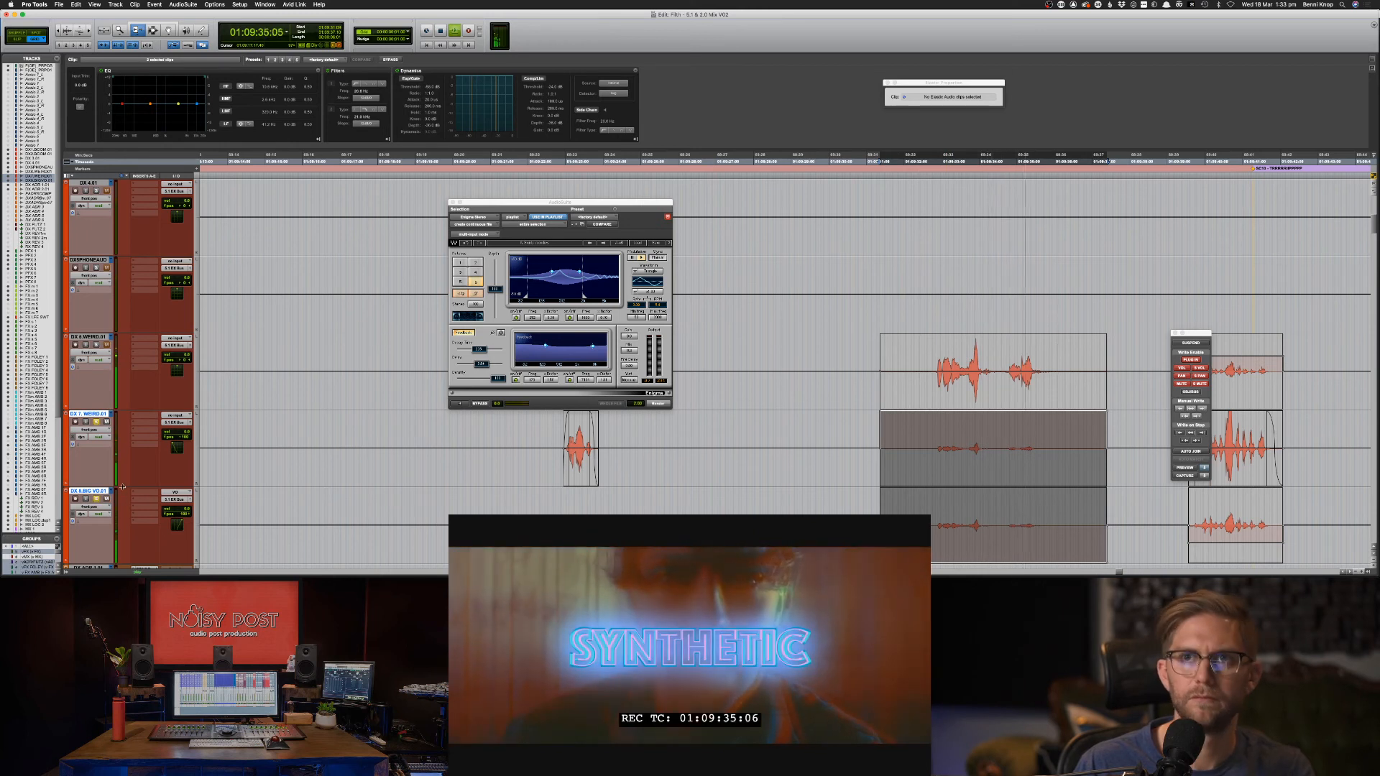
{"action": "key", "text": "space"}
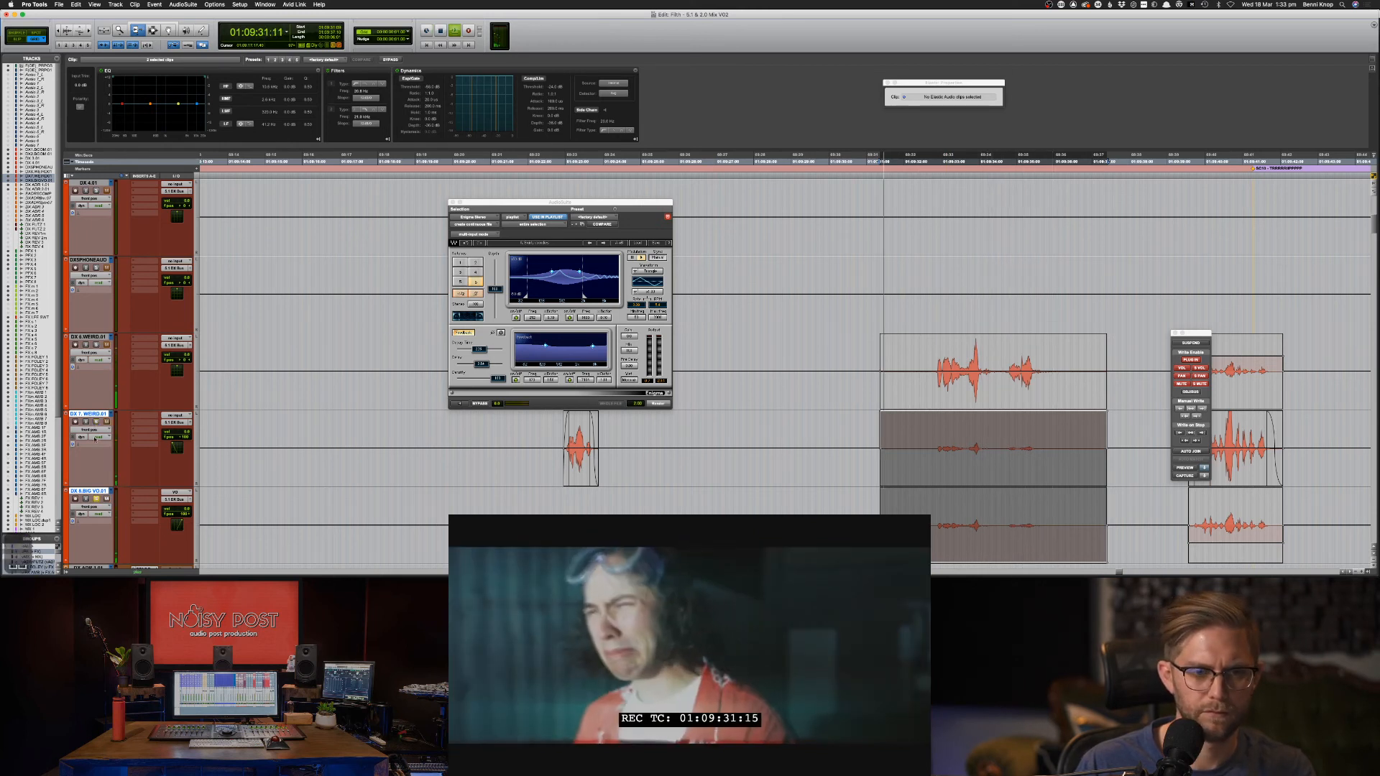
{"action": "key", "text": "space"}
Return to waveform view, nudge the DX 8 clip one frame later, and audition it with DX 7.
{"action": "key", "text": "F7"}
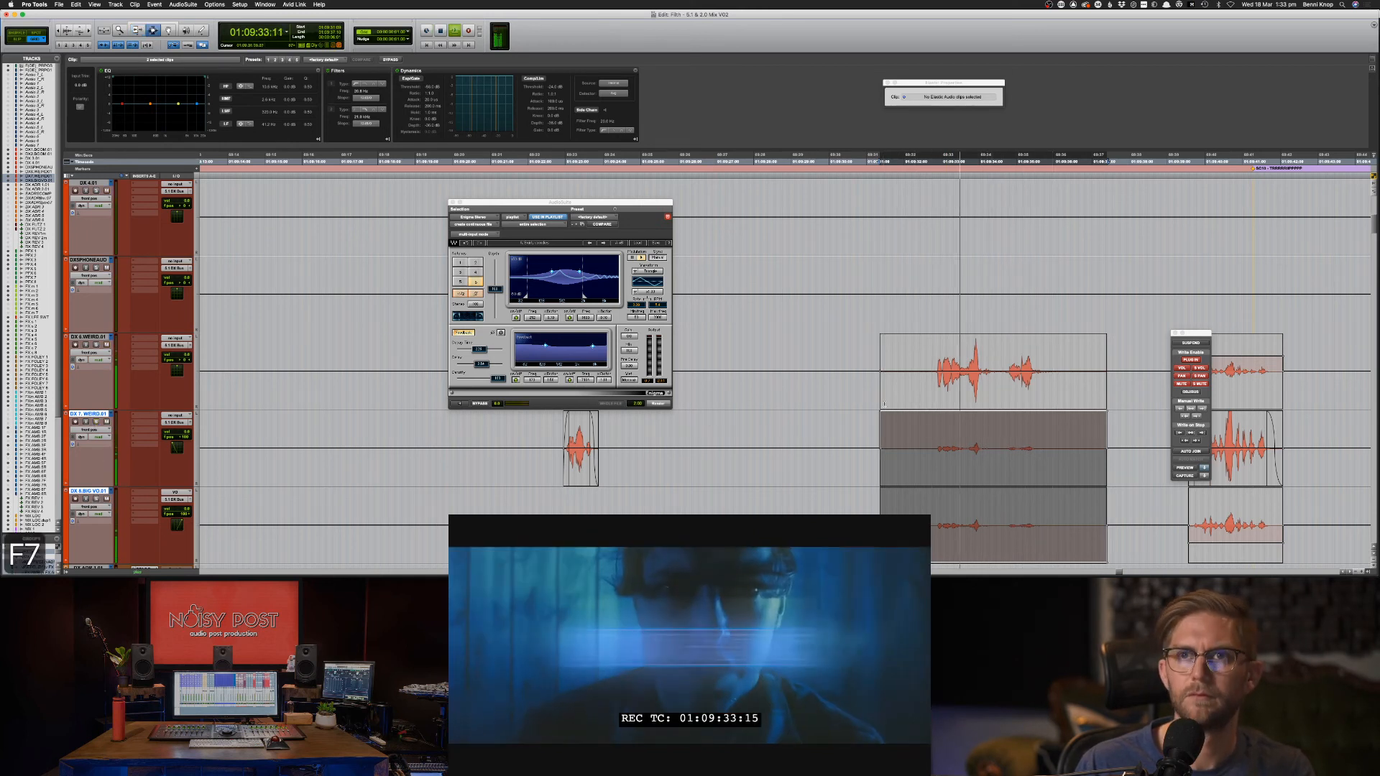
{"action": "left_click", "coordinate": [90, 429], "text": "alt"}
{"action": "left_click", "coordinate": [92, 415]}
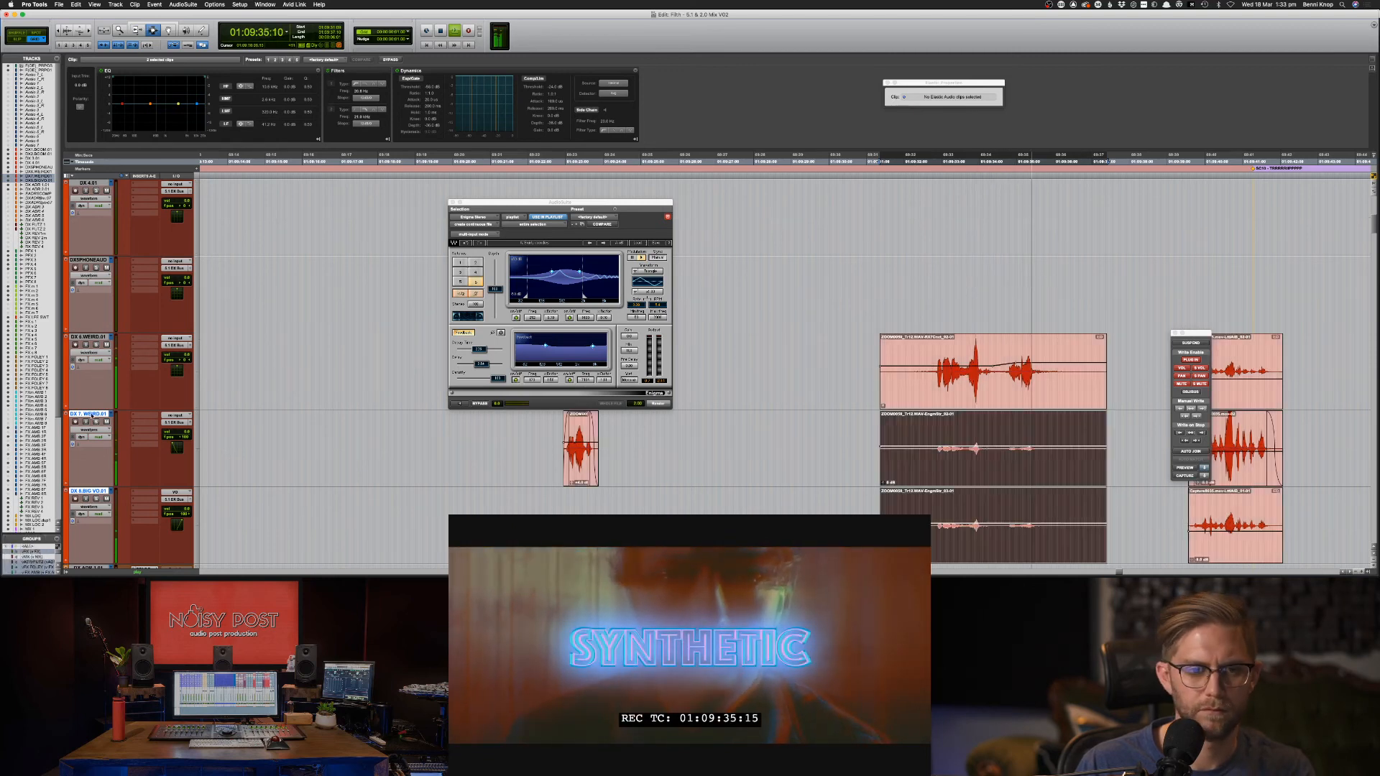
{"action": "key", "text": "space"}
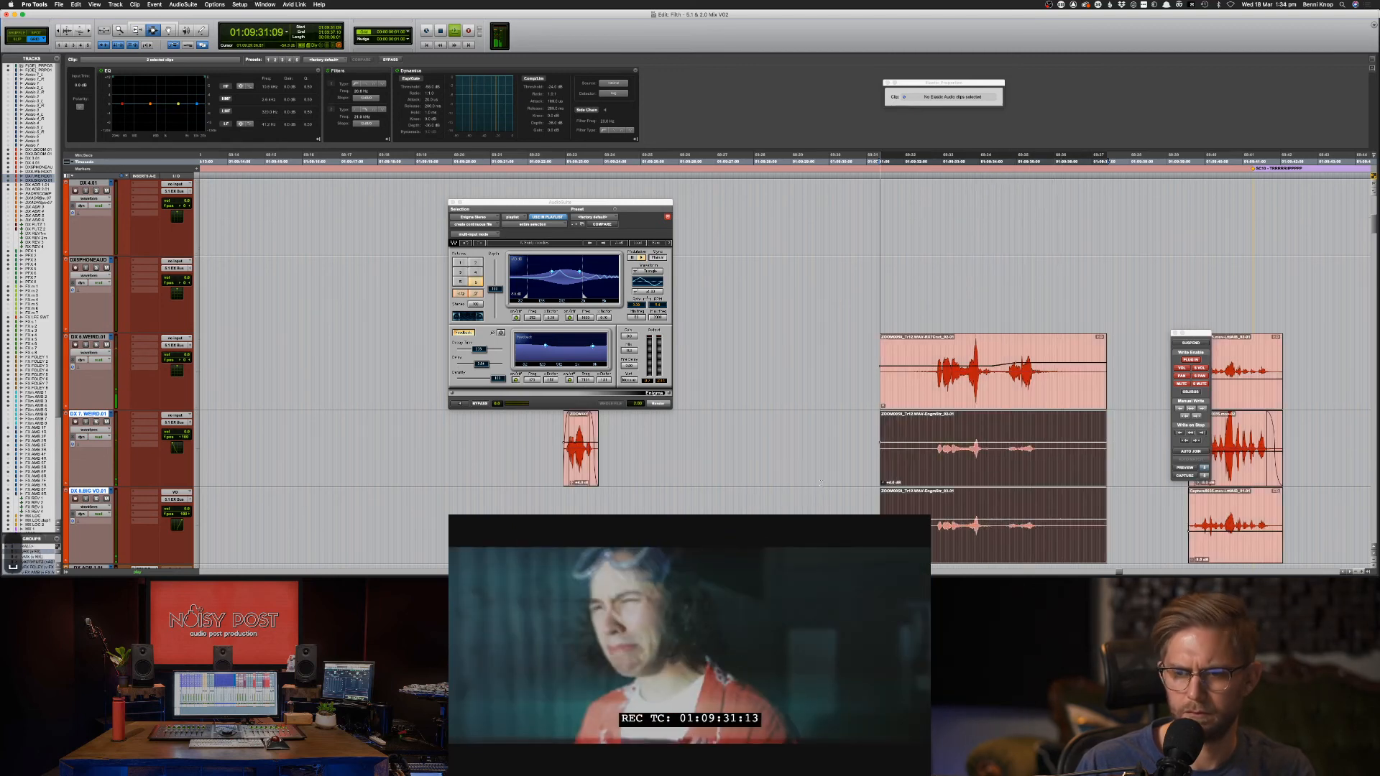
{"action": "double_click", "coordinate": [949, 507]}
{"action": "key", "text": "period"}
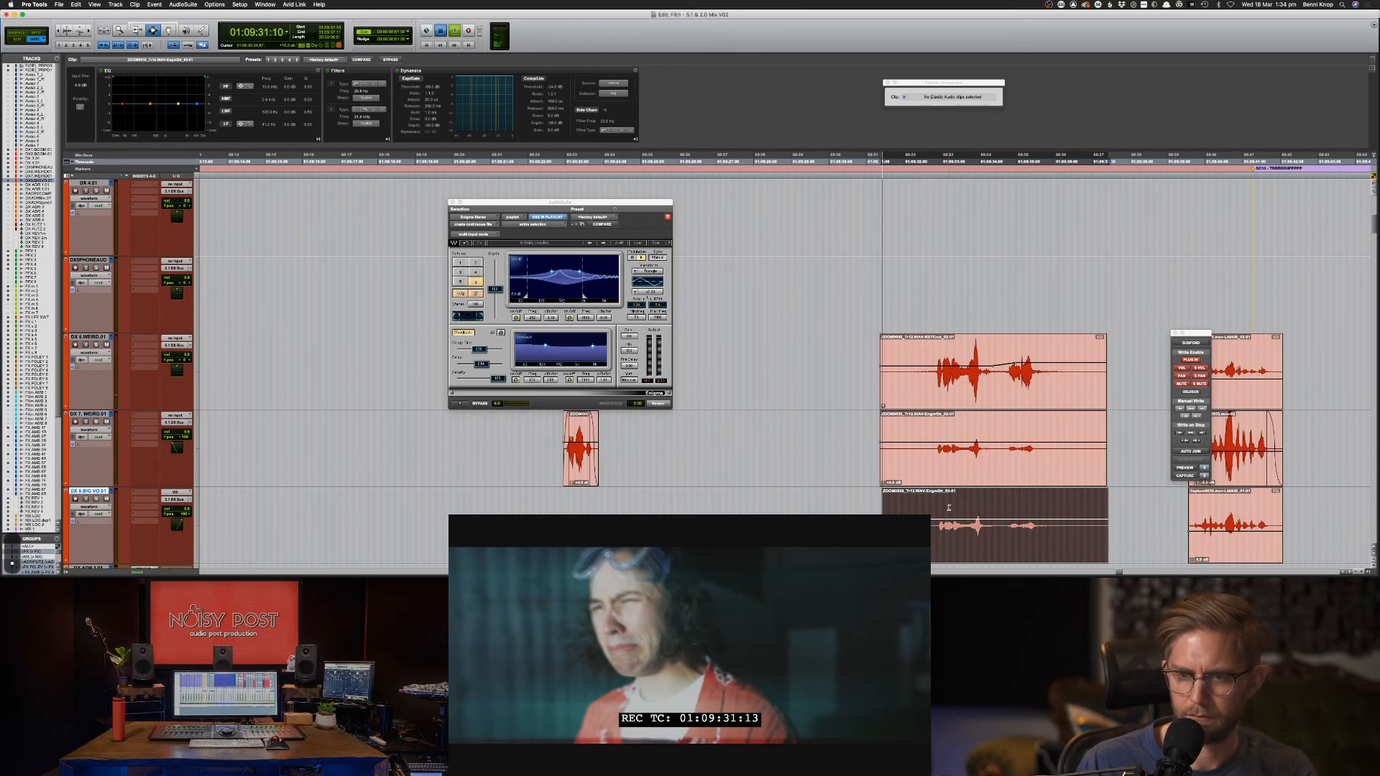
{"action": "key", "text": "space"}
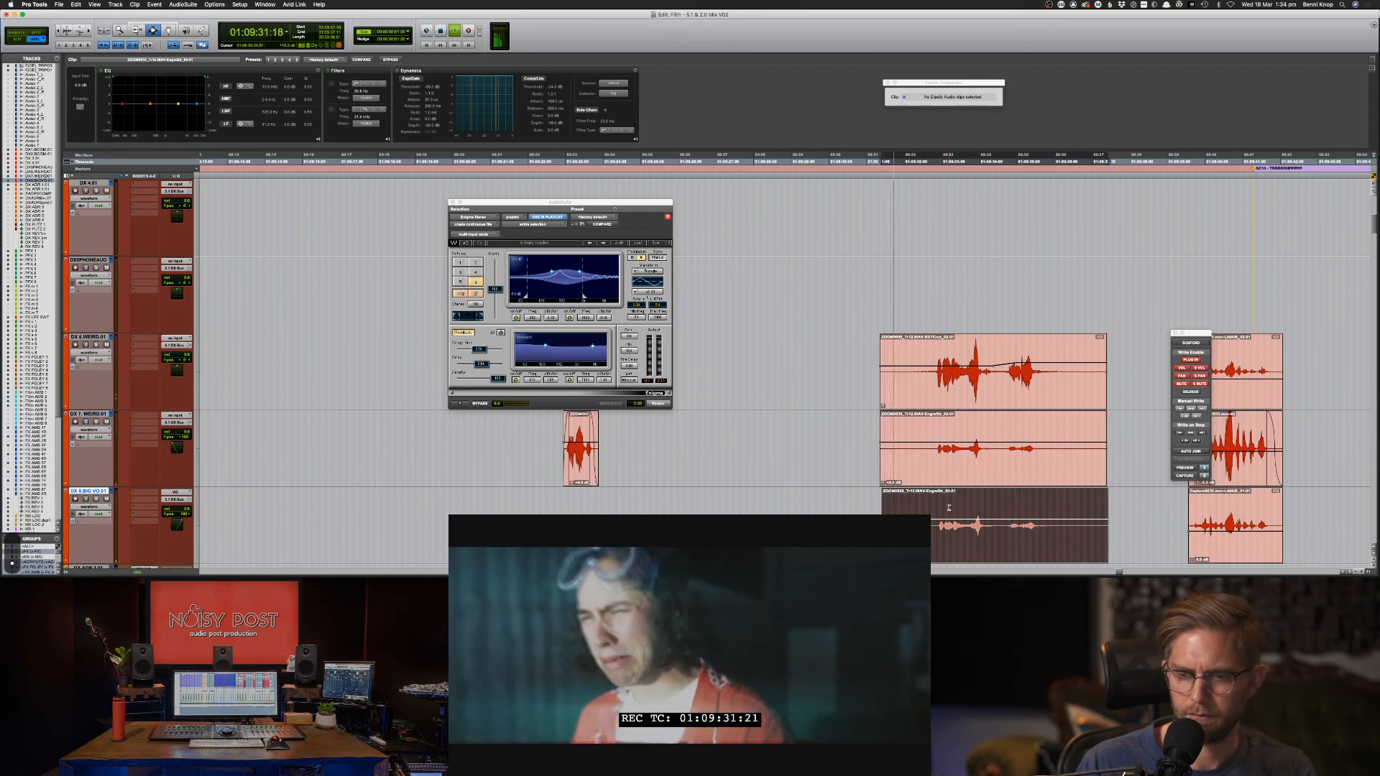
{"action": "left_click", "coordinate": [936, 473], "text": "shift"}
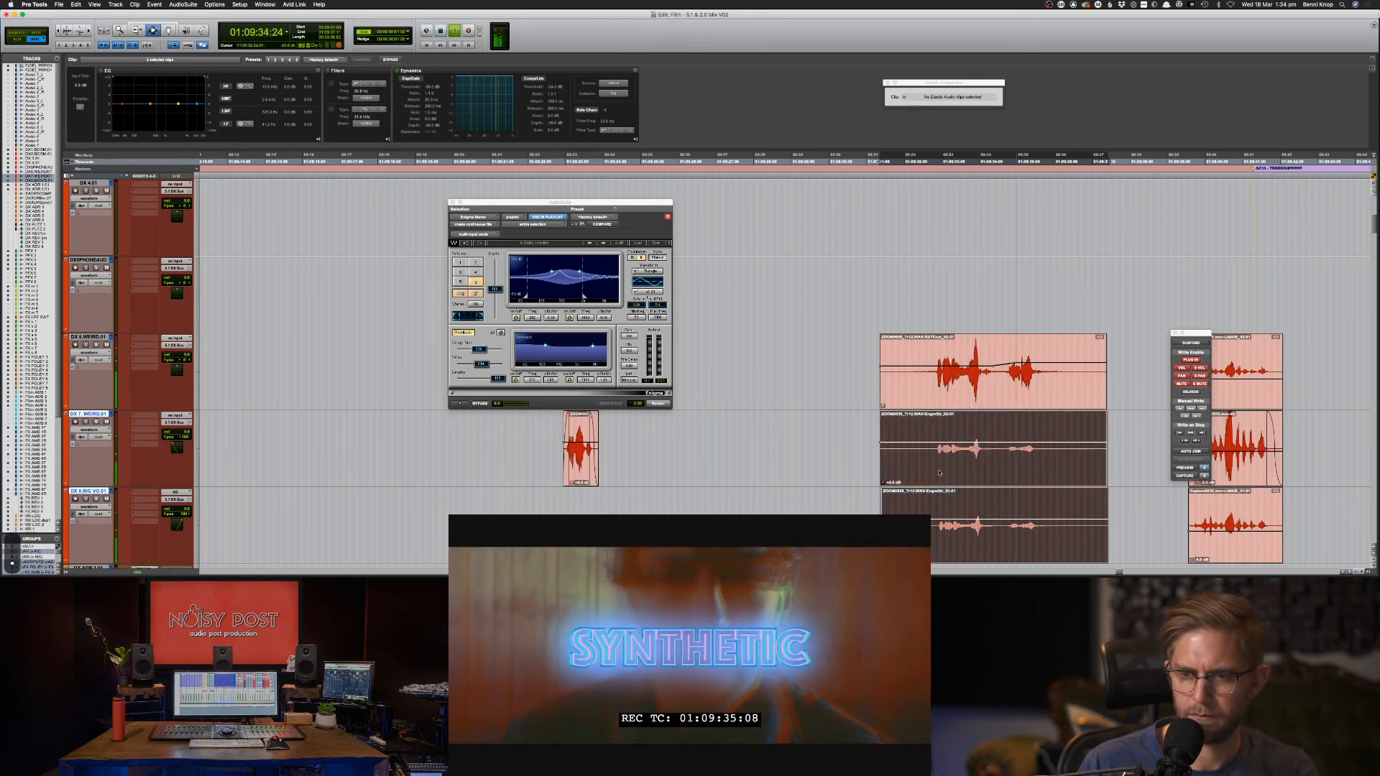
{"action": "key", "text": "space"}
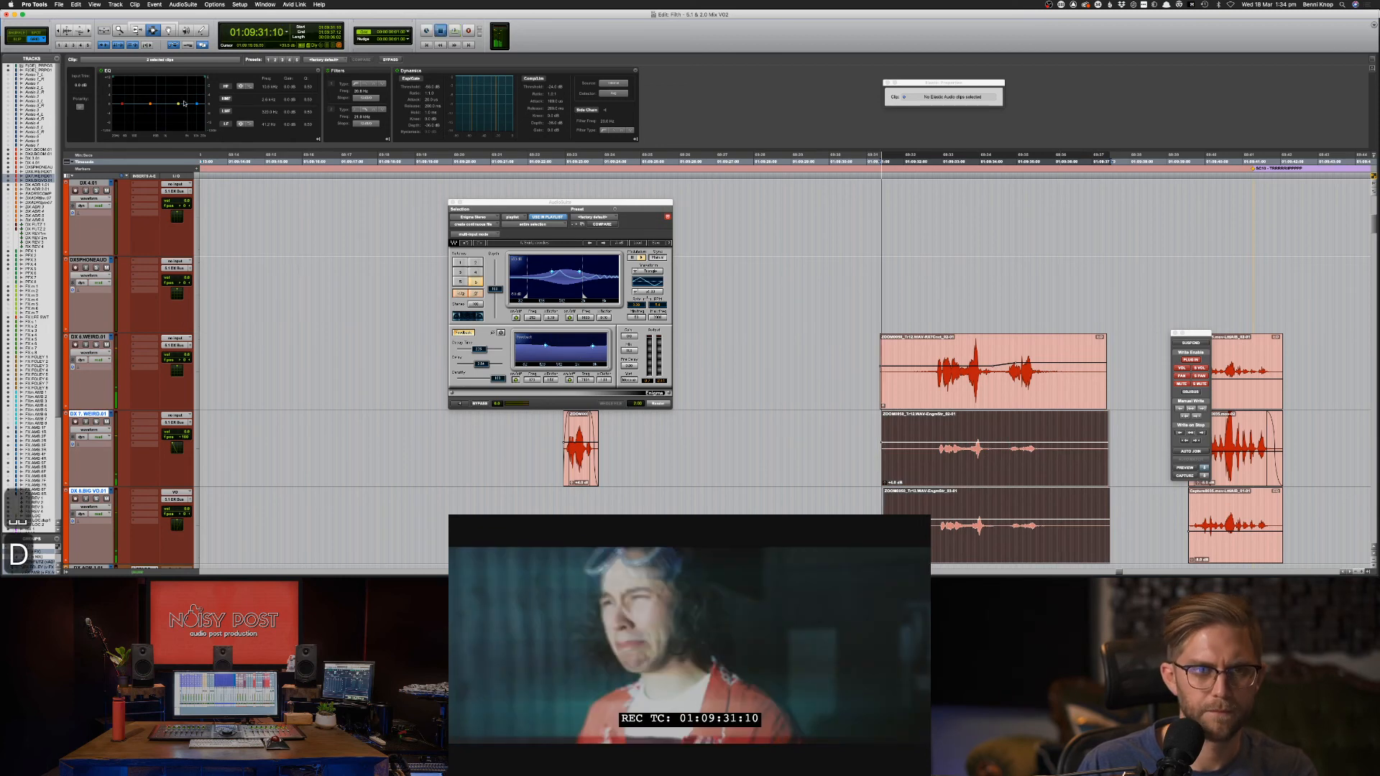
{"action": "key", "text": "space"}
{"action": "key", "text": "super+bracketright"}
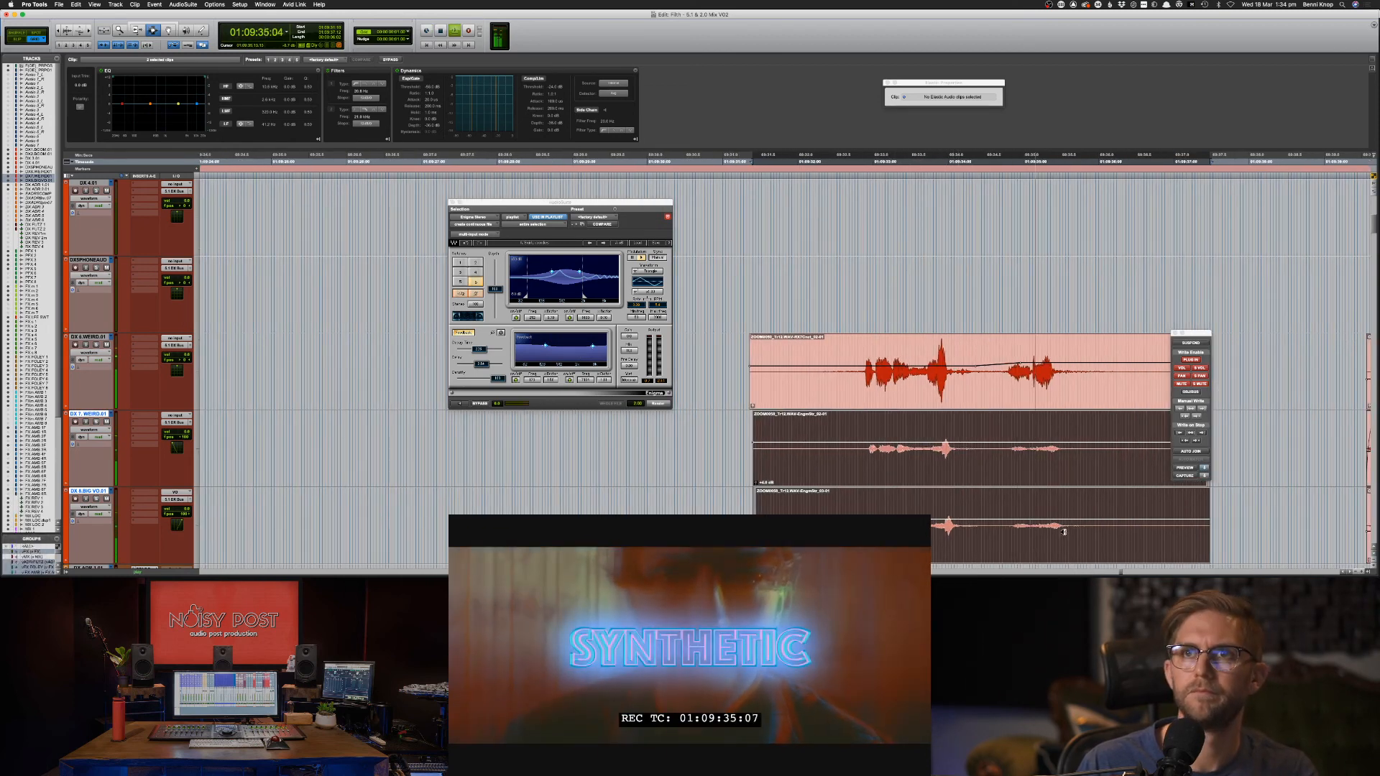
Audition the layered dialogue, then raise the DX 8 clip's gain by one step.
{"action": "key", "text": "space"}
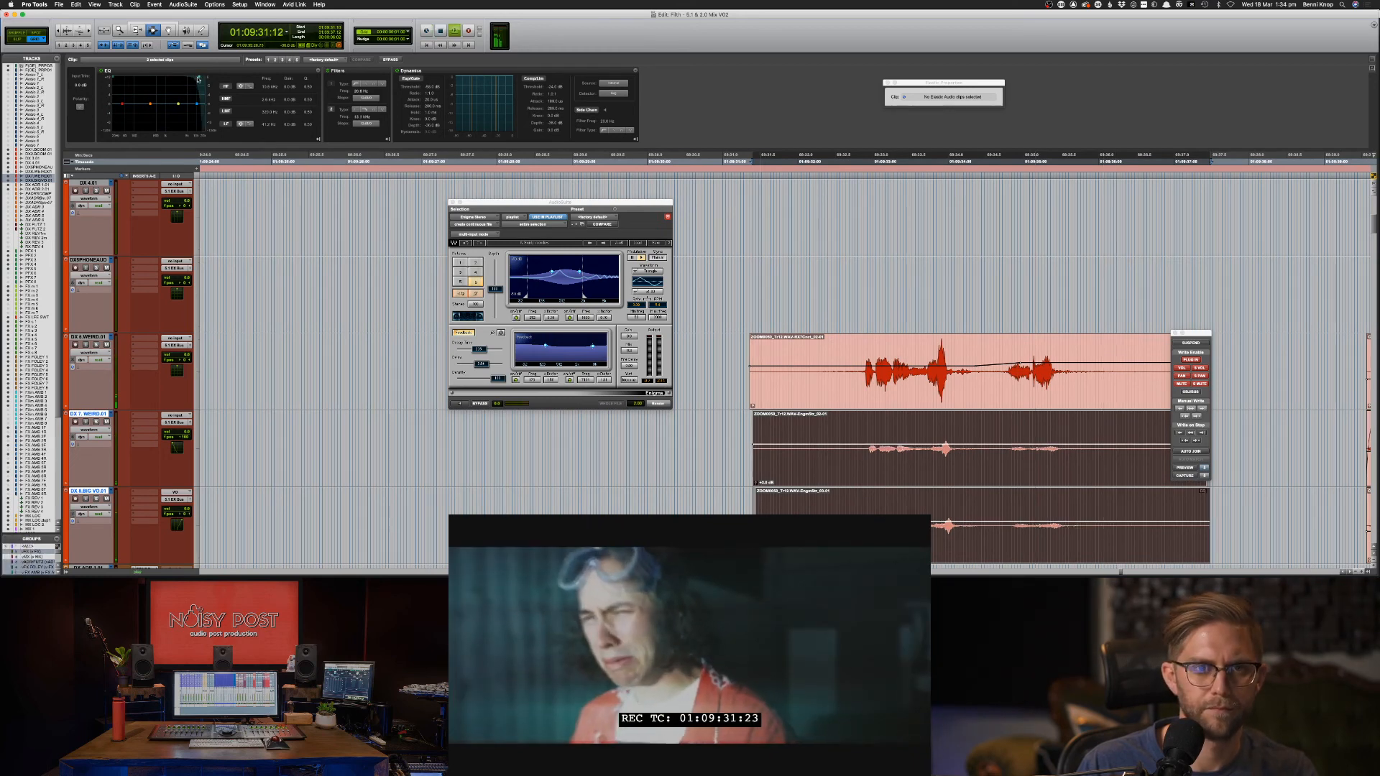
{"action": "key", "text": "space"}
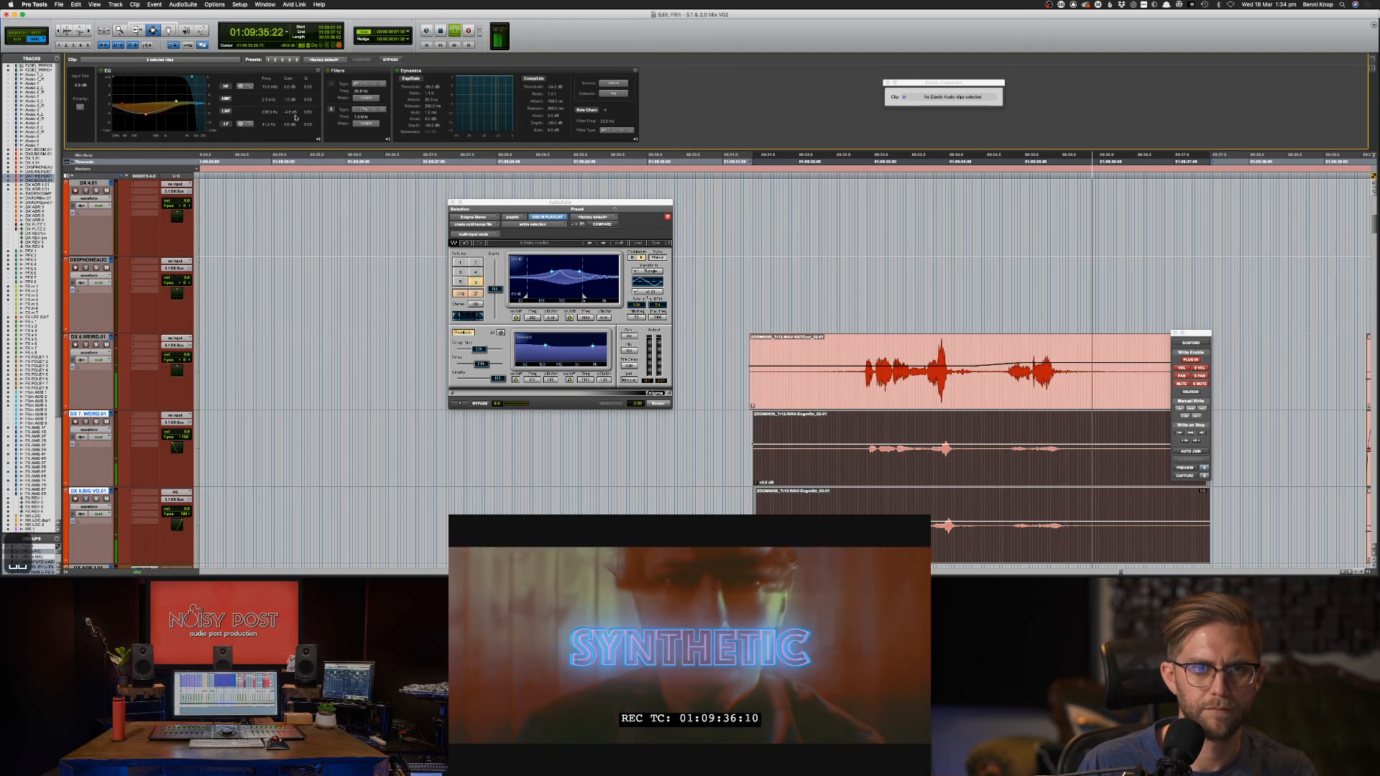
{"action": "key", "text": "space"}
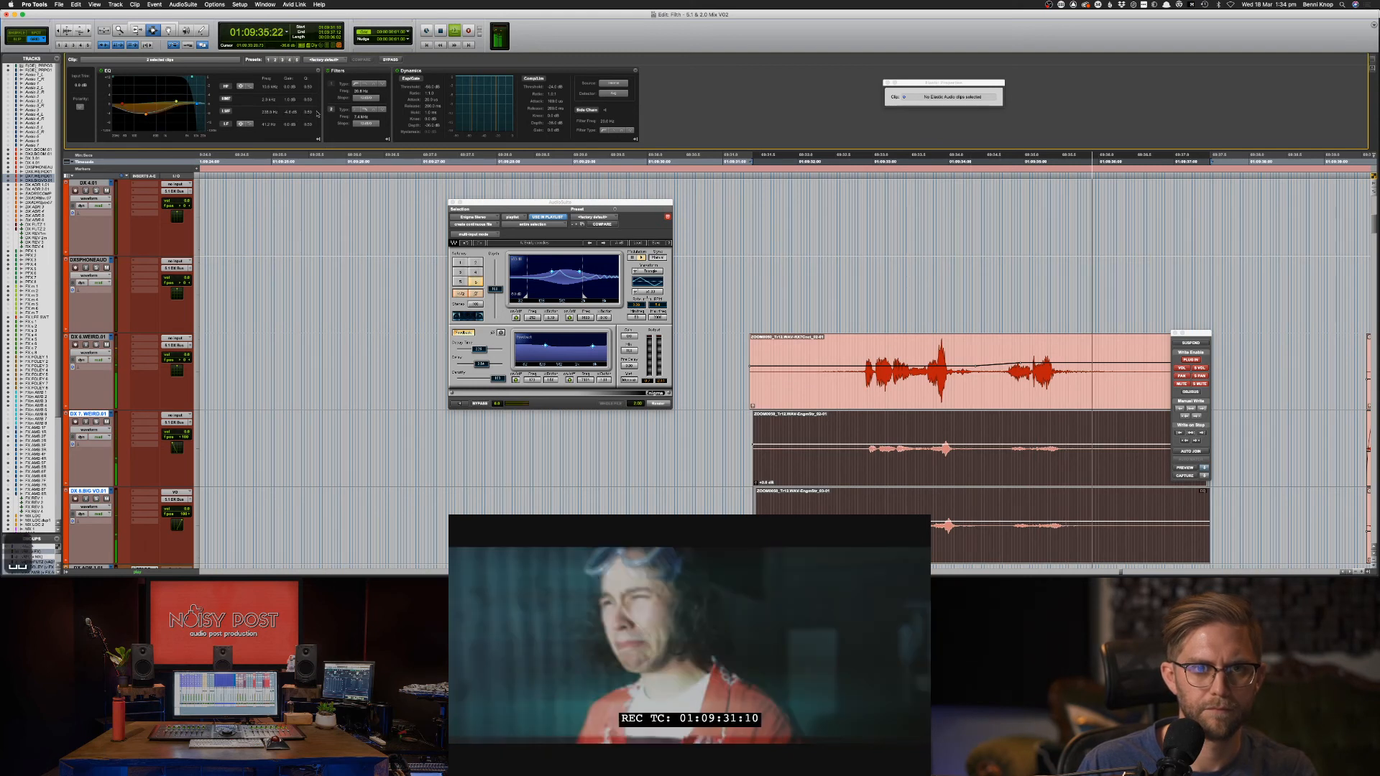
{"action": "key", "text": "space"}
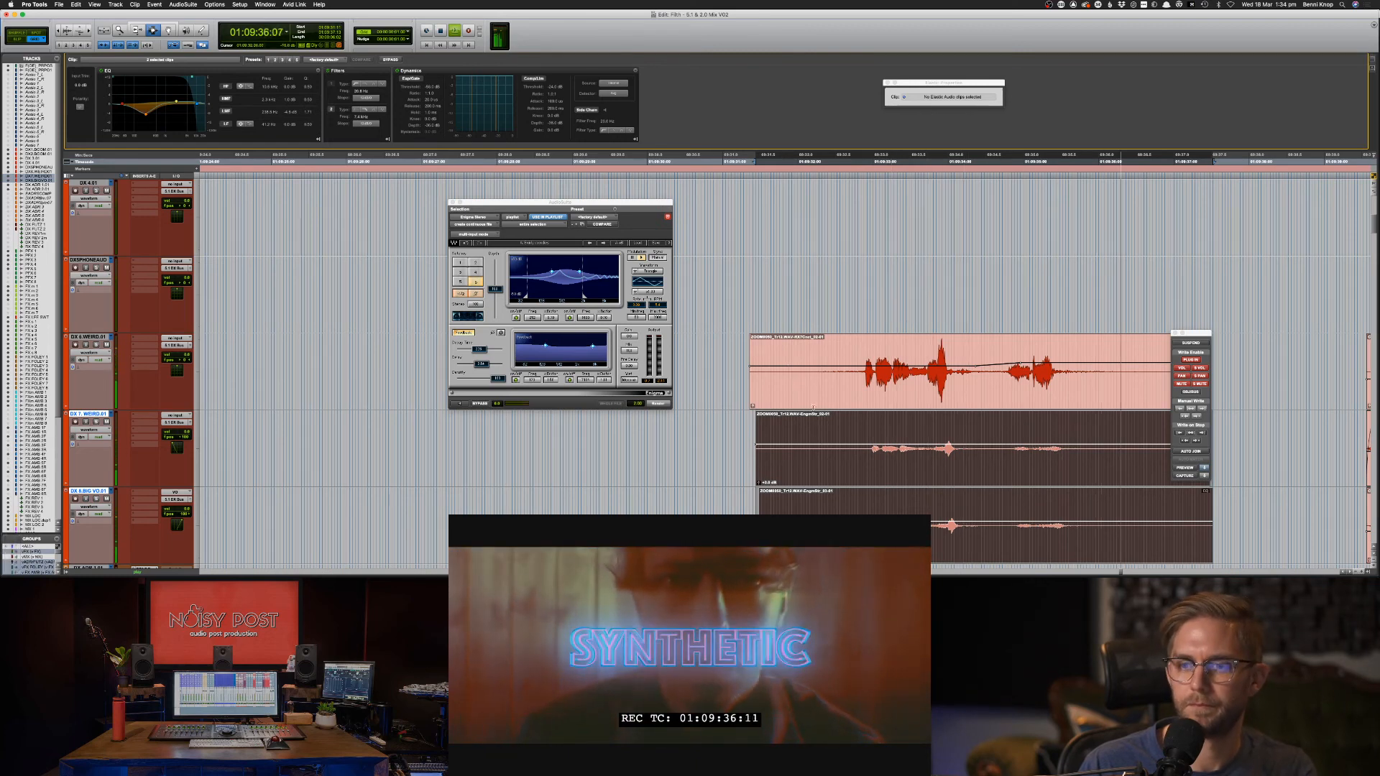
{"action": "key", "text": "space"}
{"action": "key", "text": "space"}
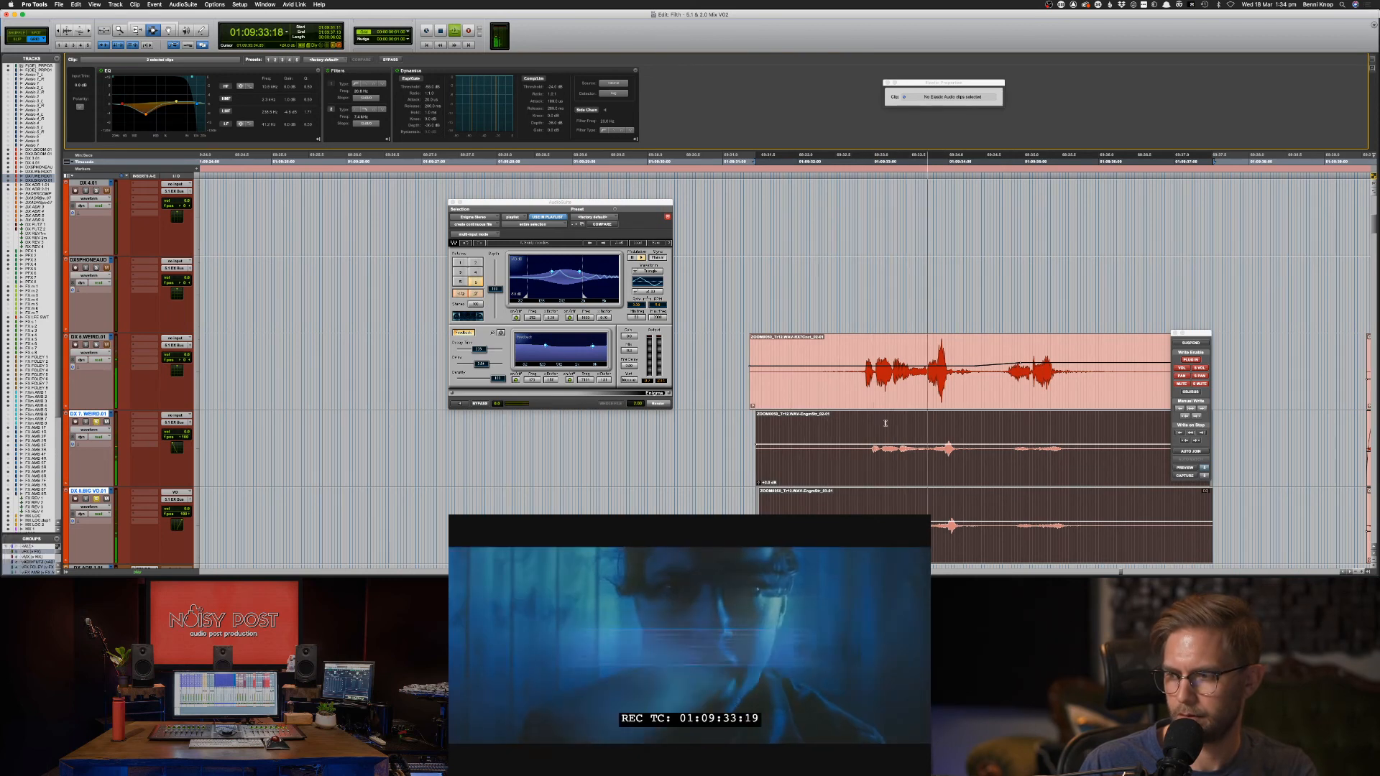
{"action": "key", "text": "space"}
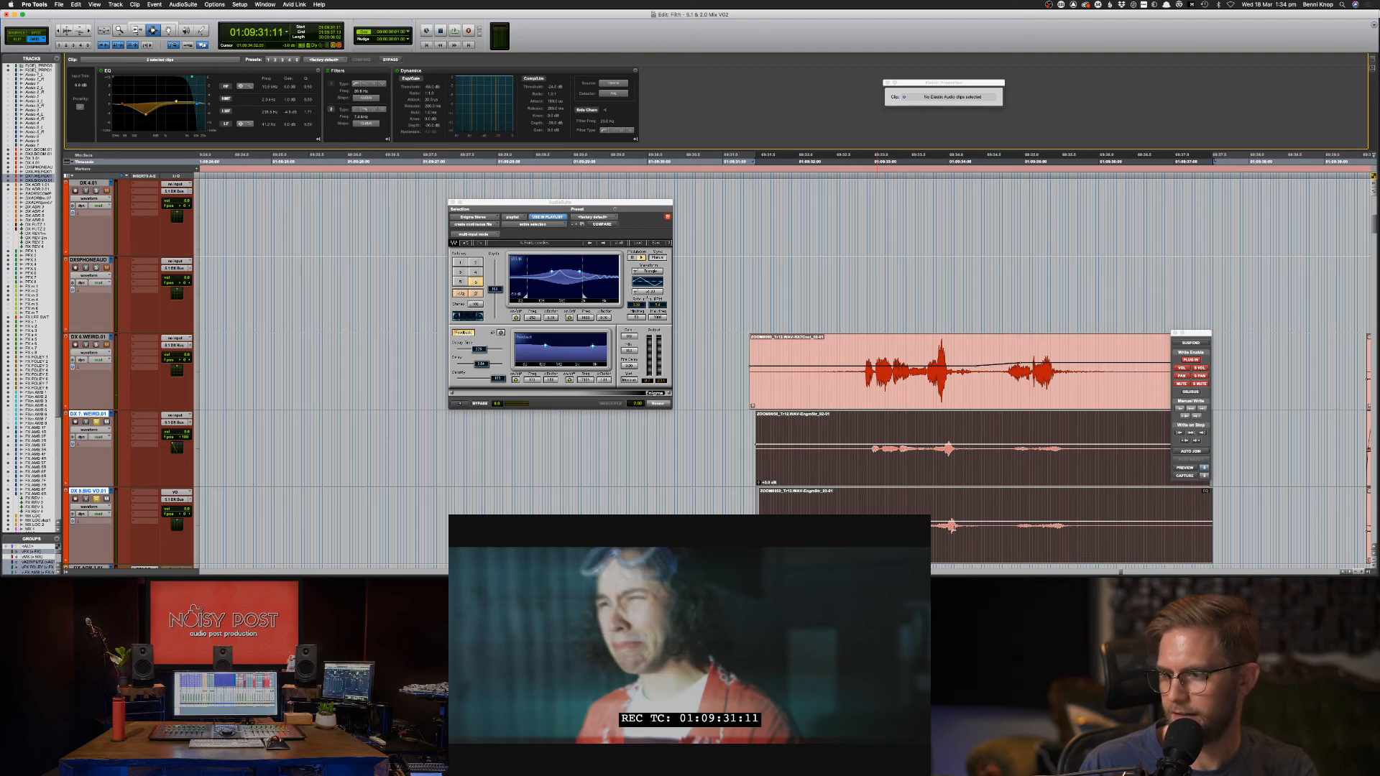
{"action": "double_click", "coordinate": [968, 543]}
{"action": "key", "text": "ctrl+shift+Up"}
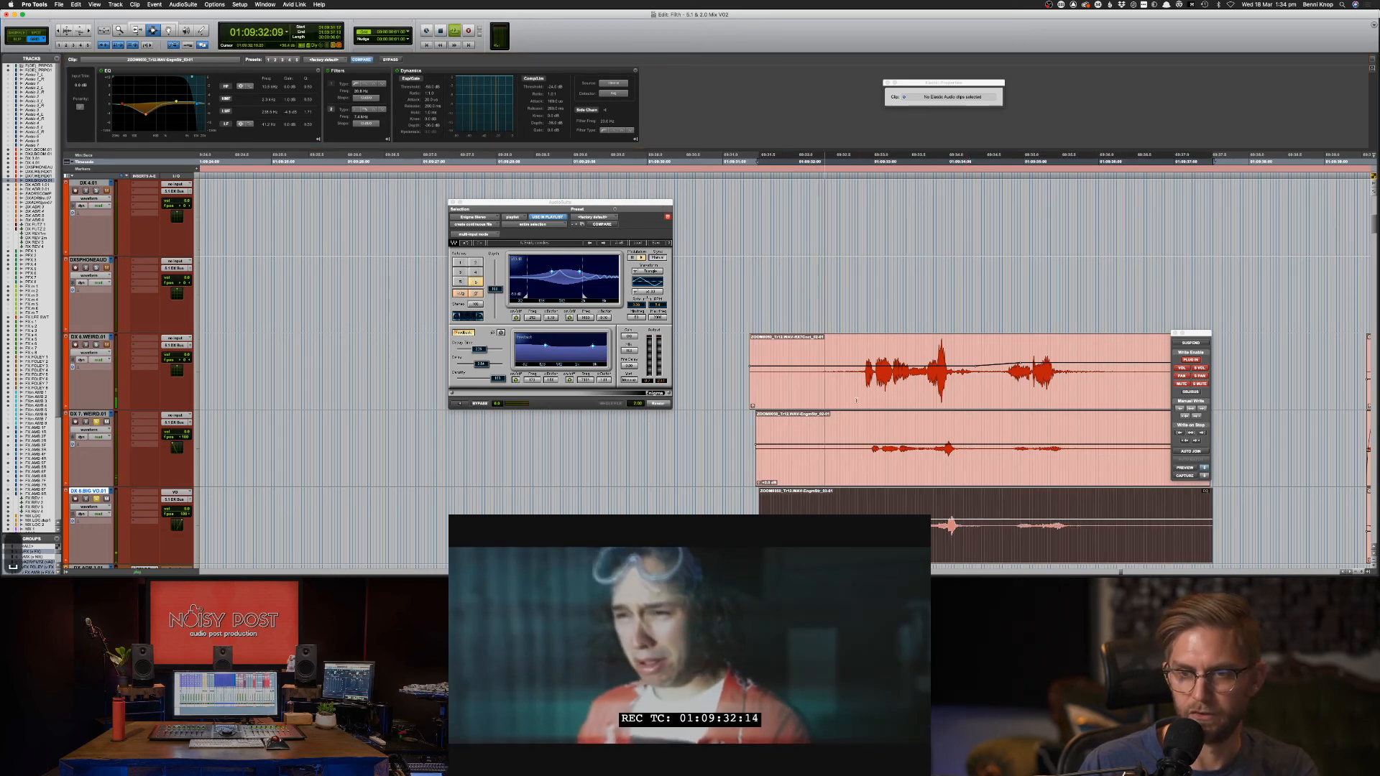
Shape the DX 6 clip's Clip EQ low-mid band into a sharp boost around 182 Hz, auditioning it.
{"action": "left_click", "coordinate": [846, 380]}
{"action": "key", "text": "space"}
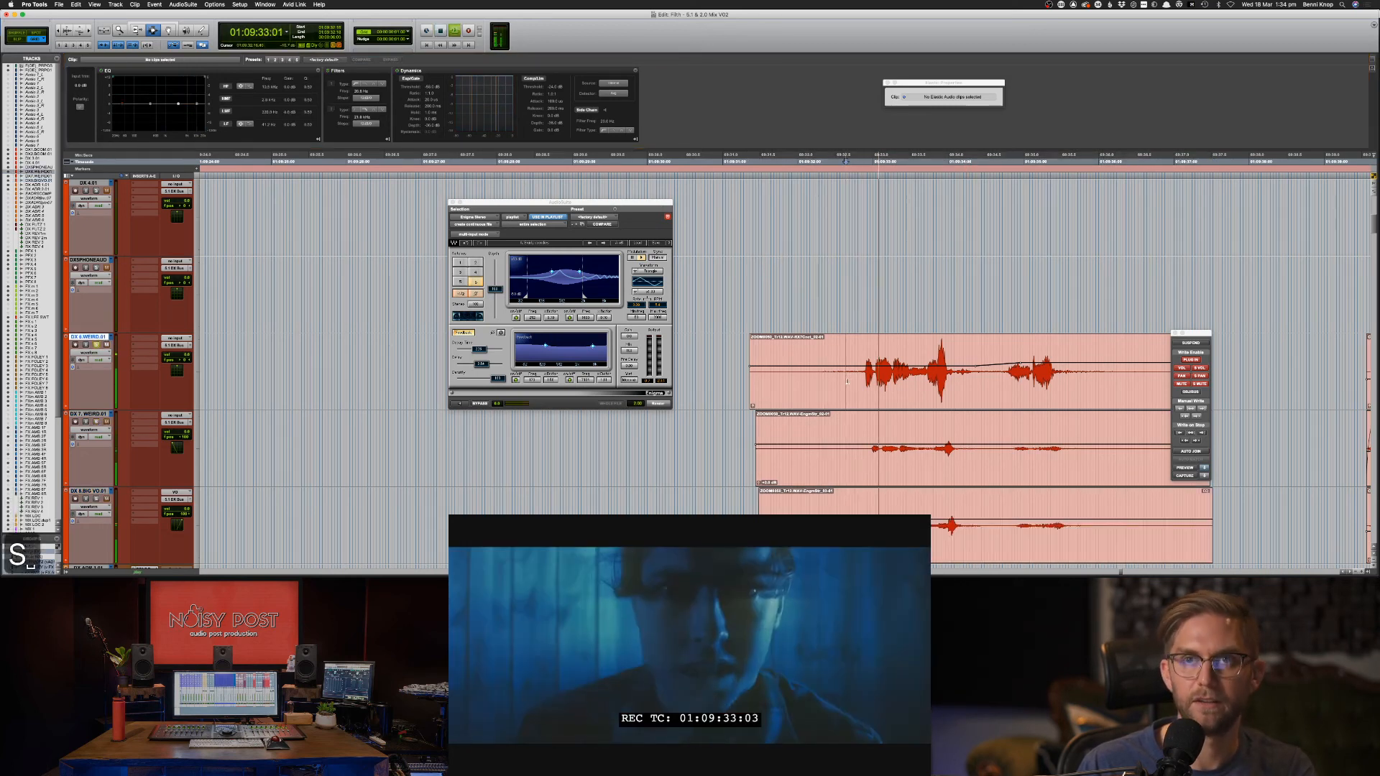
{"action": "double_click", "coordinate": [871, 381]}
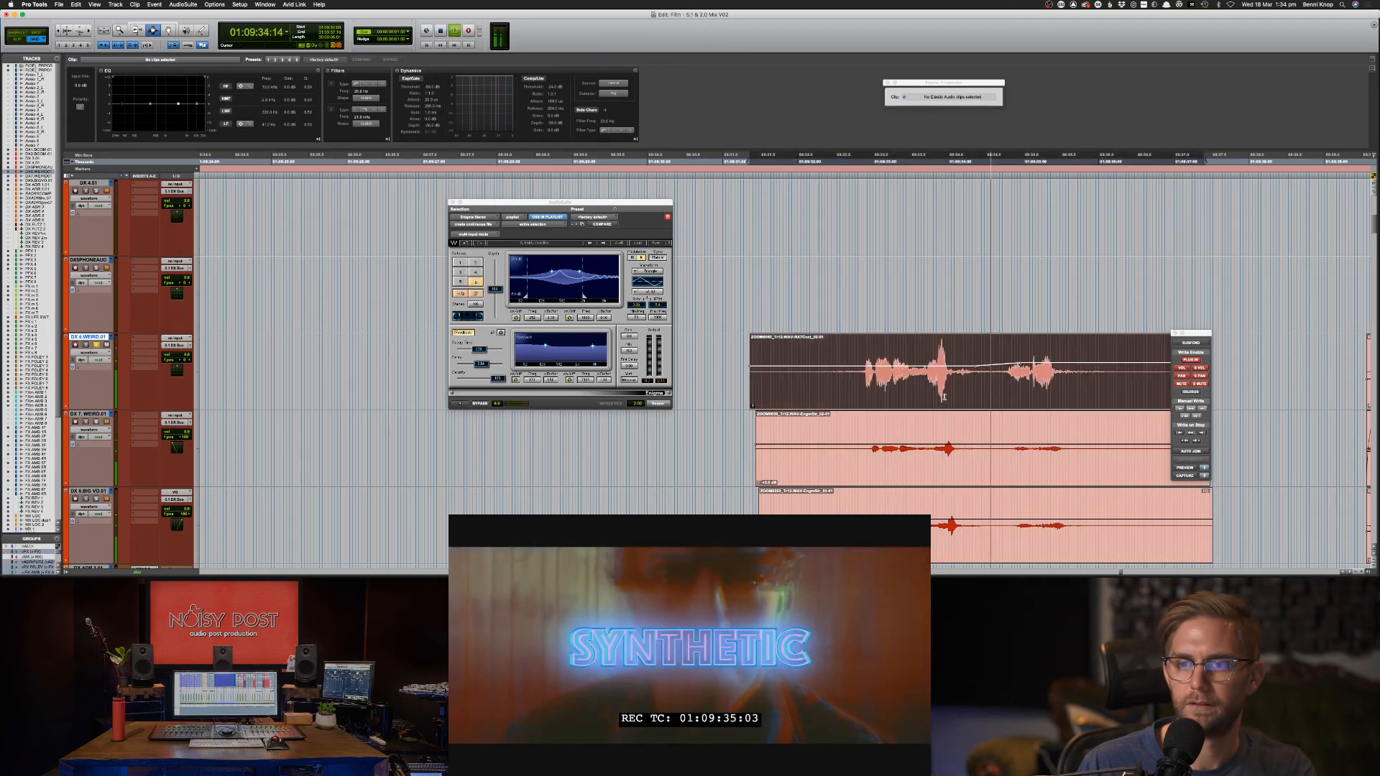
{"action": "key", "text": "space"}
{"action": "left_click_drag", "start_coordinate": [149, 104], "coordinate": [145, 113]}
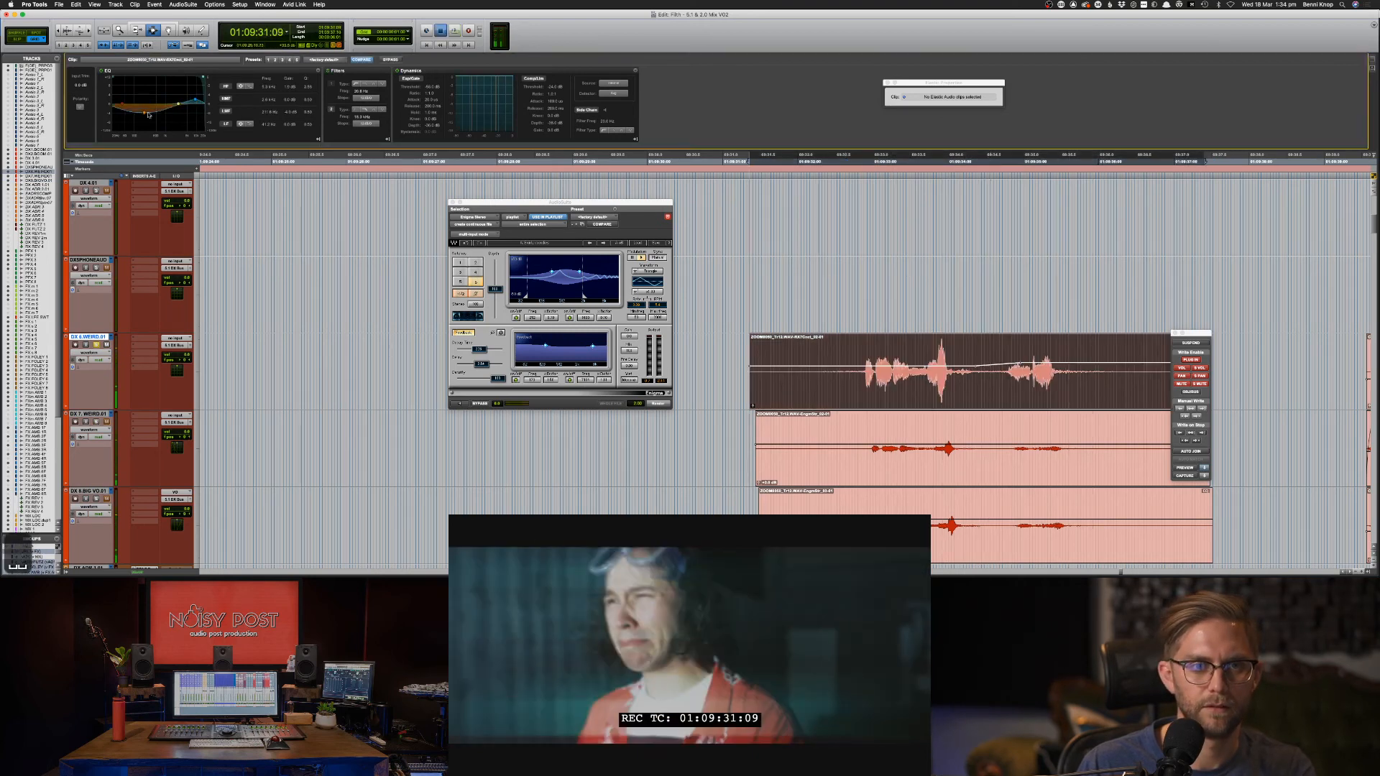
{"action": "key", "text": "space"}
{"action": "left_click_drag", "start_coordinate": [311, 115], "coordinate": [311, 101]}
{"action": "mouse_move", "coordinate": [145, 113]}
{"action": "left_mouse_down"}
{"action": "mouse_move", "coordinate": [149, 82]}
{"action": "mouse_move", "coordinate": [145, 110]}
{"action": "left_mouse_up"}
{"action": "key", "text": "space"}
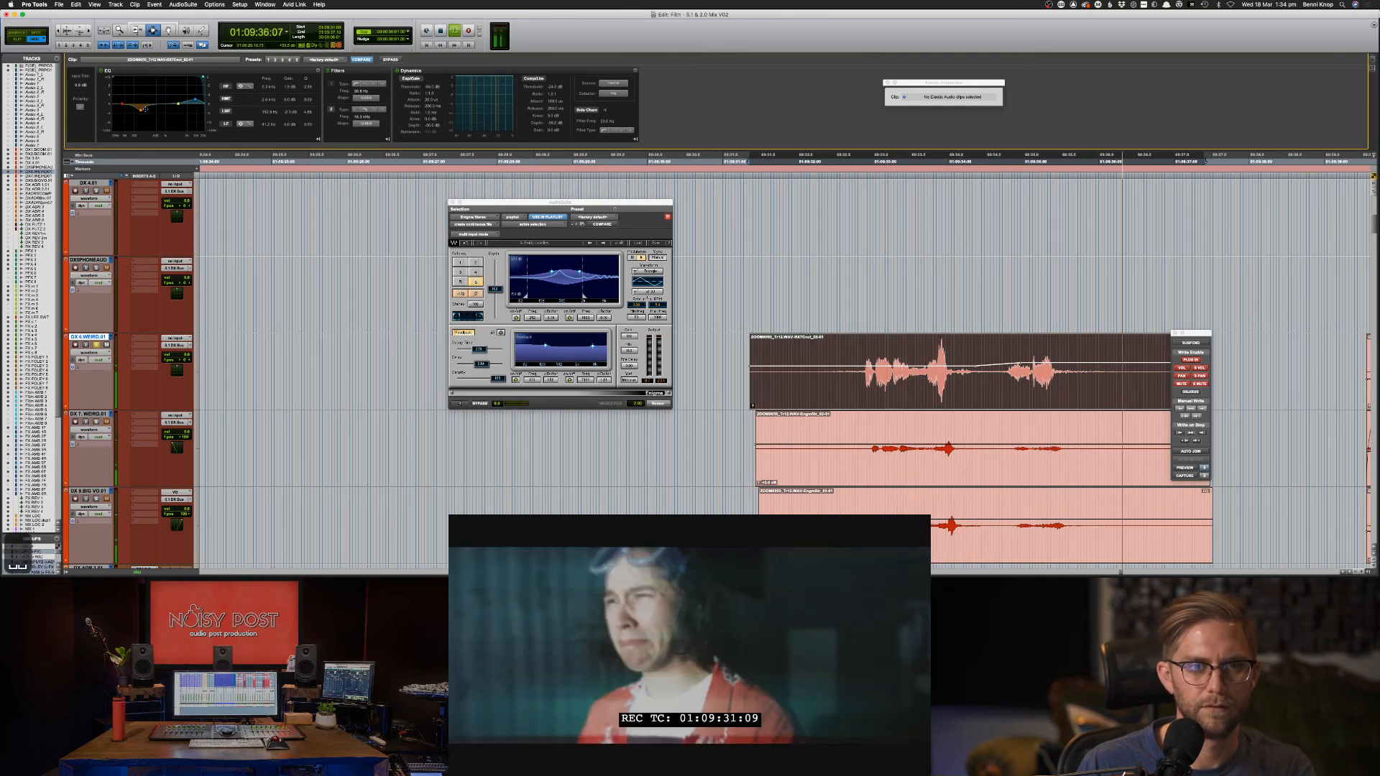
{"action": "key", "text": "space"}
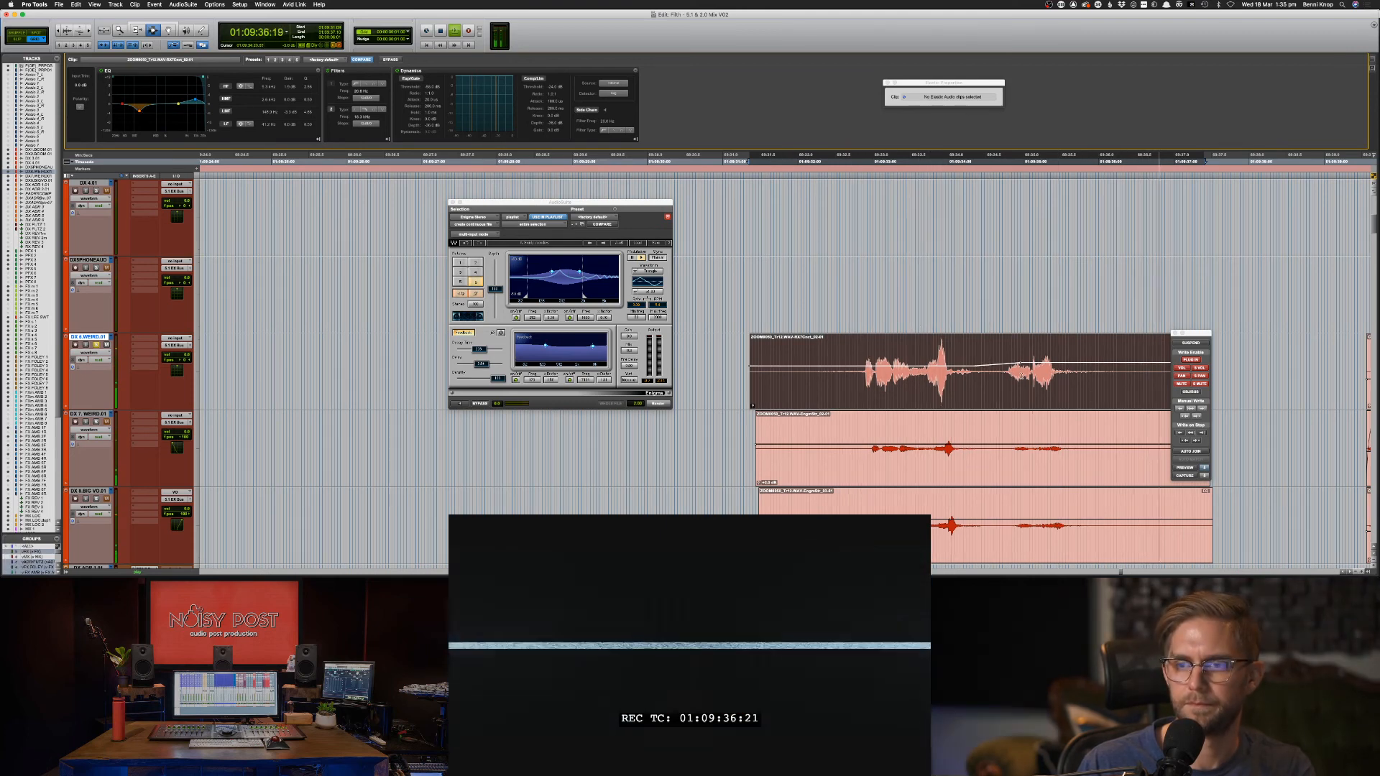
{"action": "key", "text": "space"}
{"action": "key", "text": "space"}
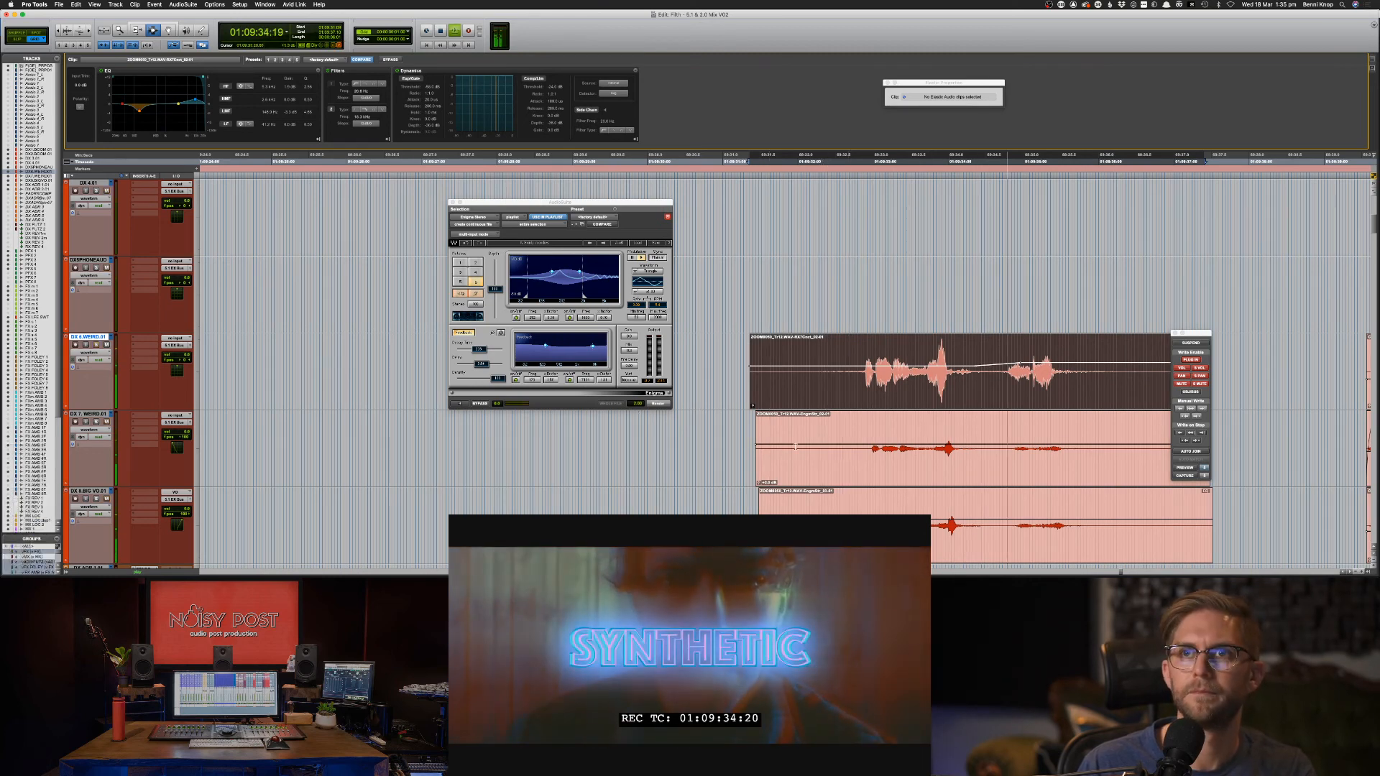
Select the DX 7 and DX 8 clips together and audition them, zooming in and back out.
{"action": "scroll", "coordinate": [805, 444], "scroll_direction": "down", "scroll_amount": 2}
{"action": "key", "text": "space"}
{"action": "key", "text": "space"}
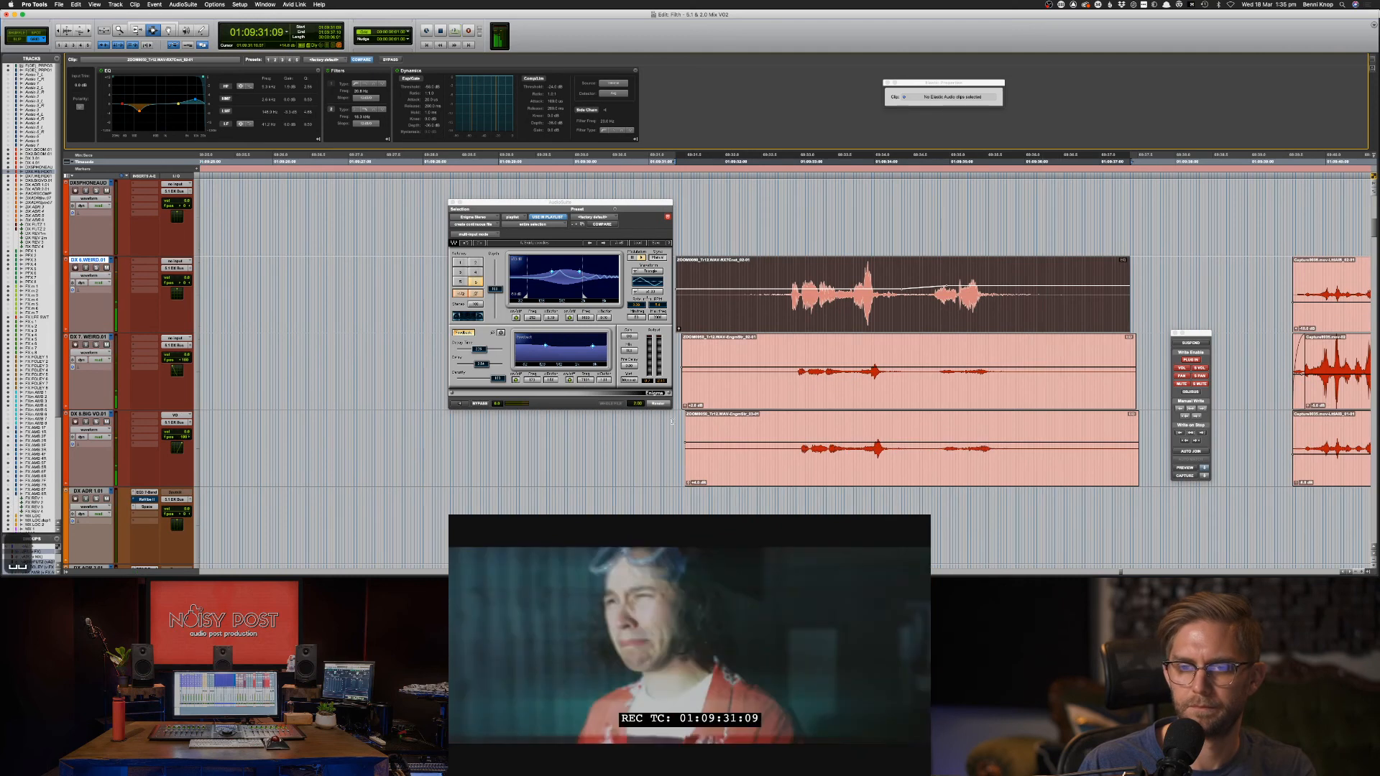
{"action": "left_click_drag", "start_coordinate": [676, 403], "coordinate": [1161, 446]}
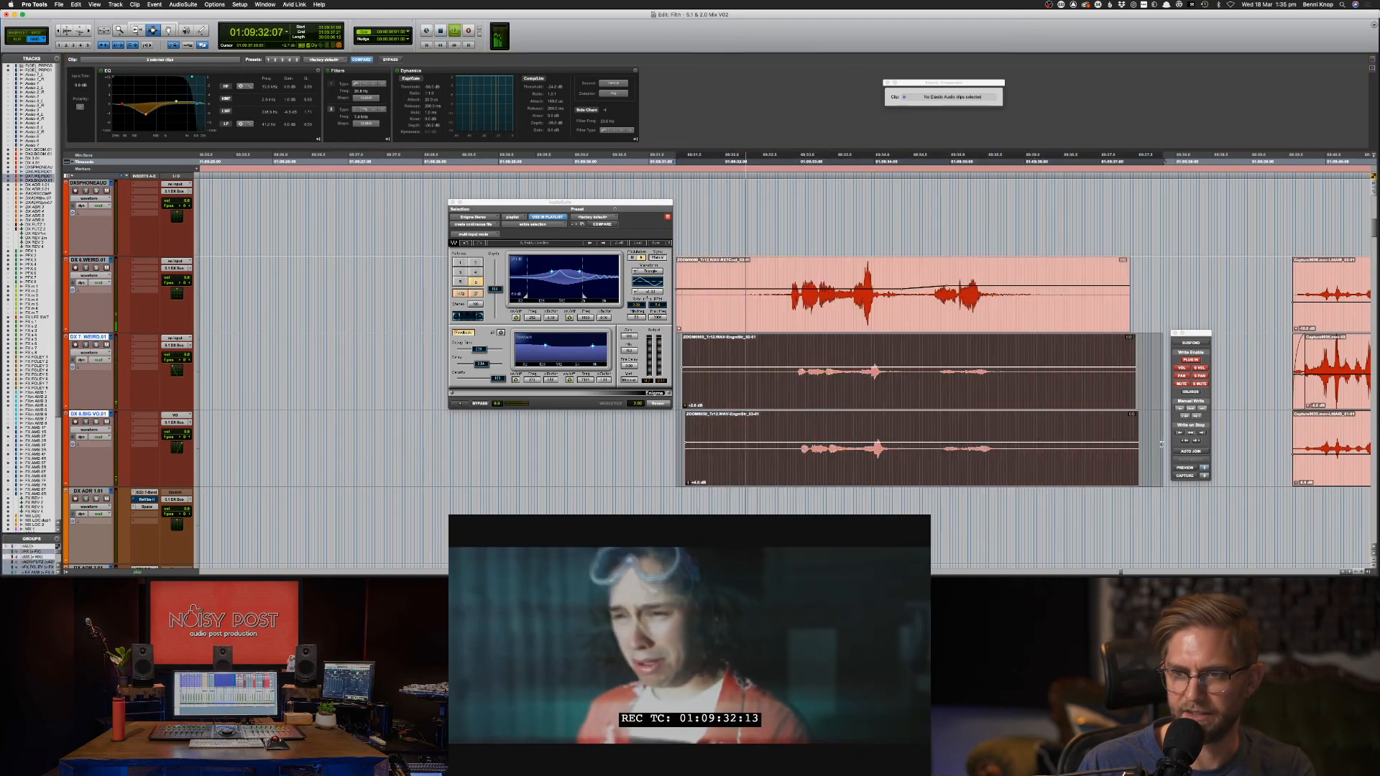
{"action": "key", "text": "space"}
{"action": "key", "text": "space"}
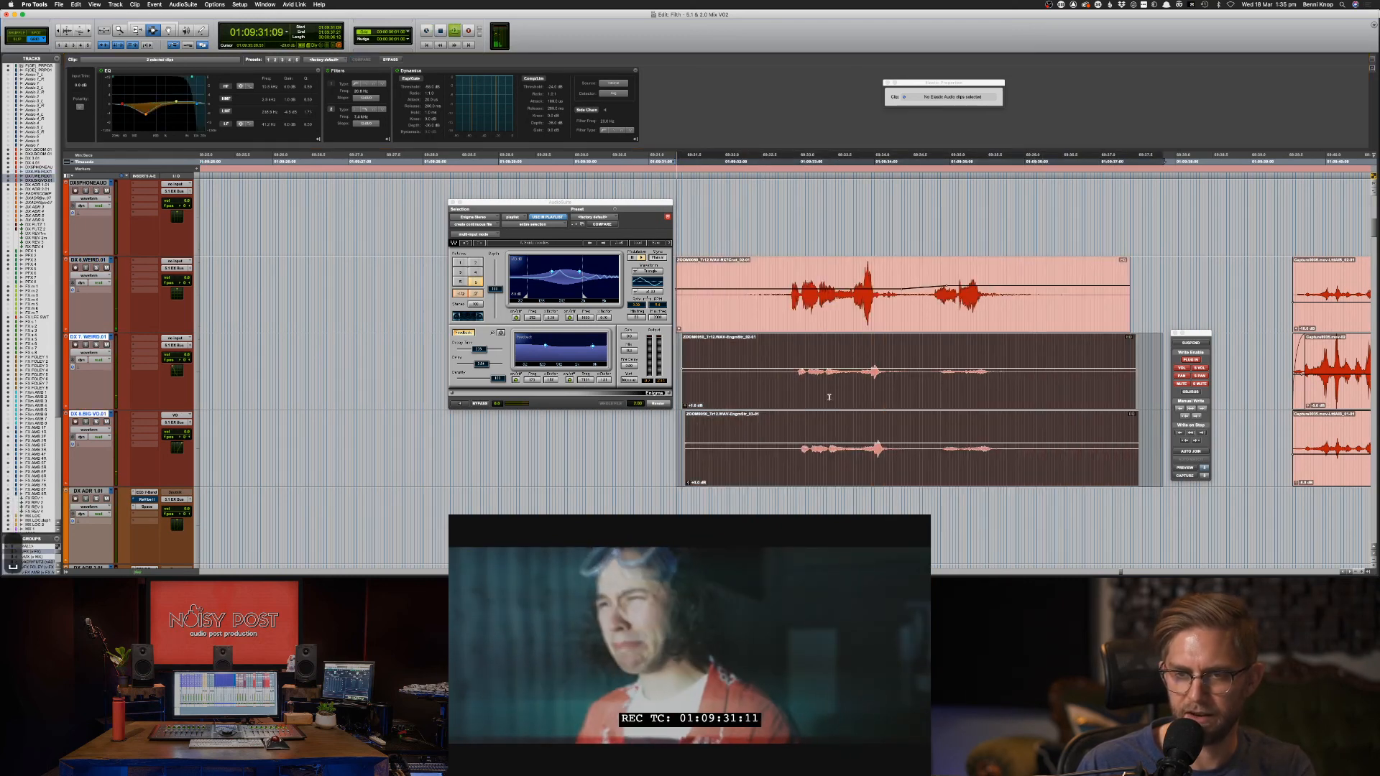
{"action": "key", "text": "super+bracketright"}
{"action": "key", "text": "F8"}
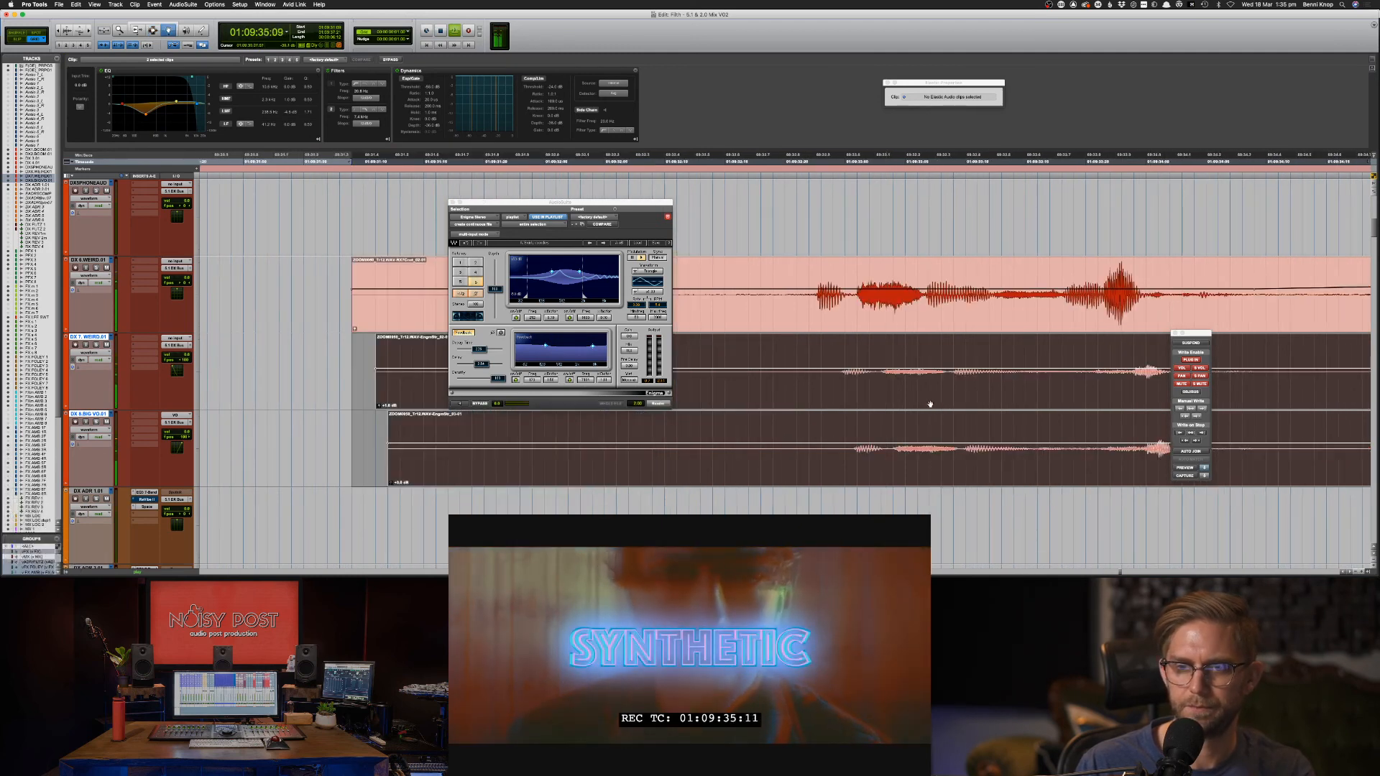
{"action": "key", "text": "space"}
{"action": "key", "text": "super+bracketleft"}
{"action": "key", "text": "super+bracketleft"}
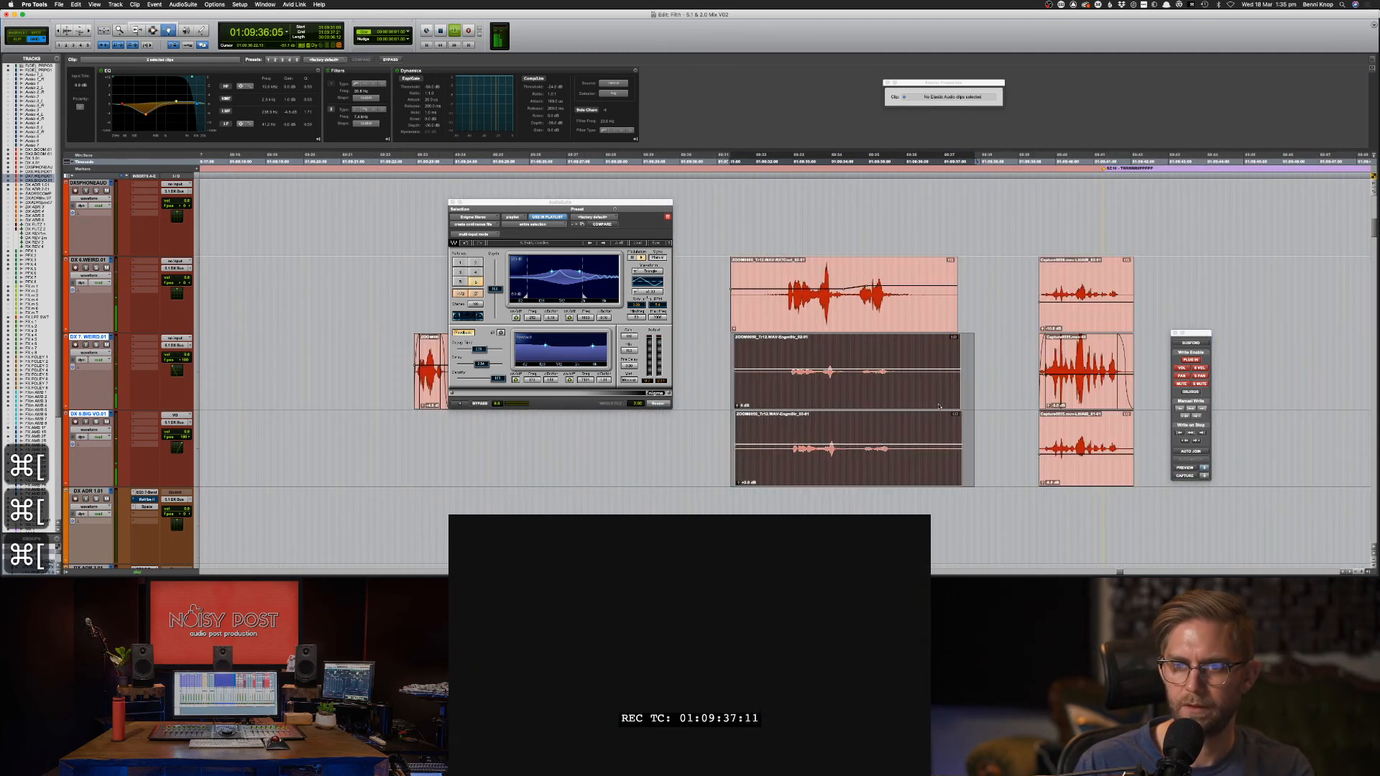
{"action": "key", "text": "F7"}
{"action": "left_click", "coordinate": [722, 414]}
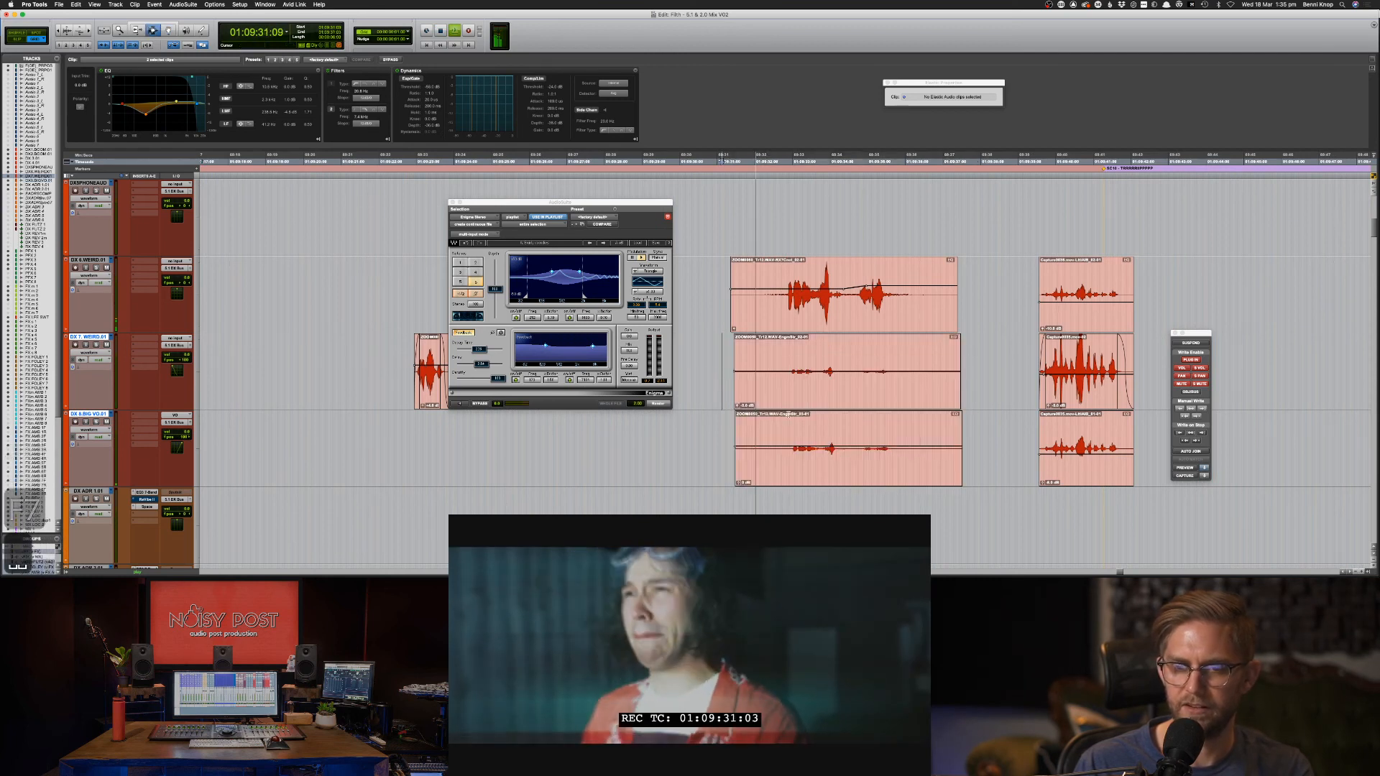
{"action": "key", "text": "space"}
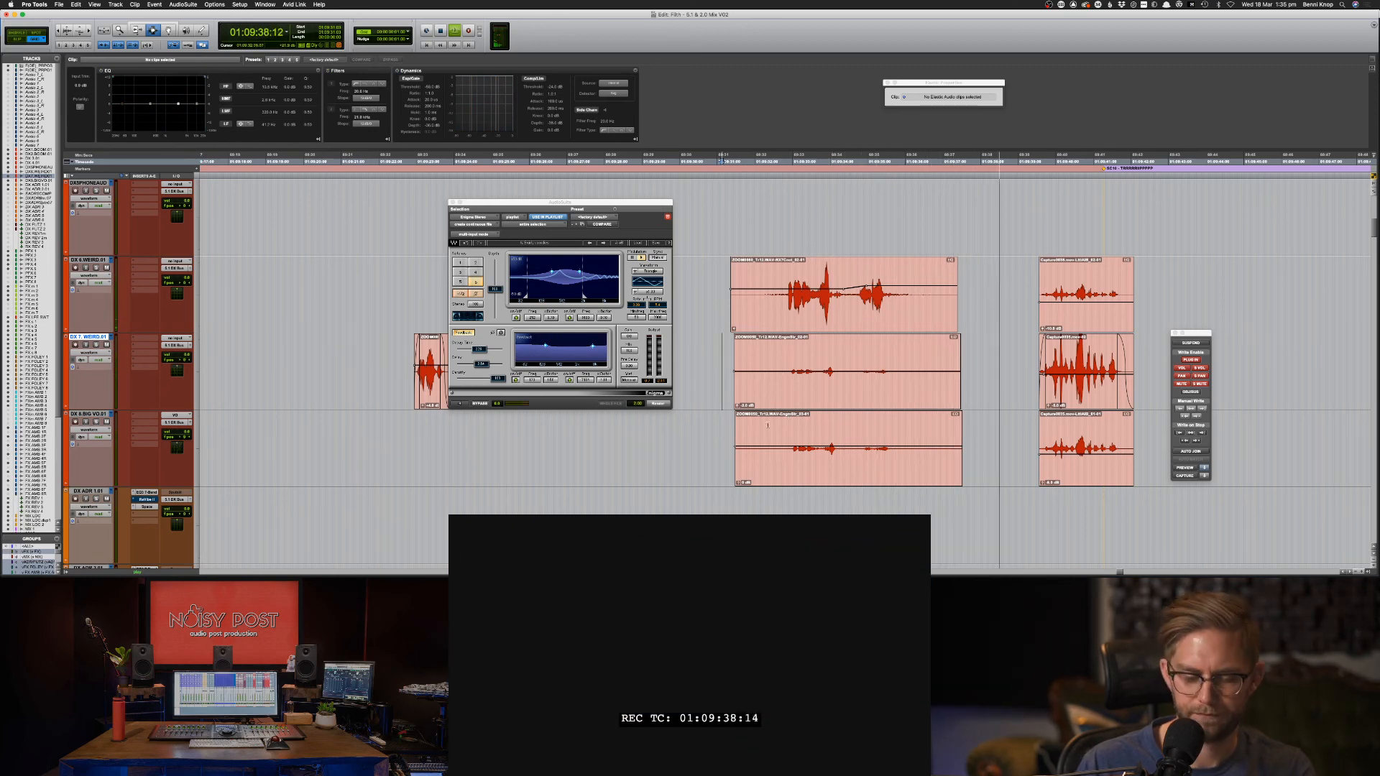
{"action": "key", "text": "super+bracketleft"}
{"action": "key", "text": "super+bracketleft"}
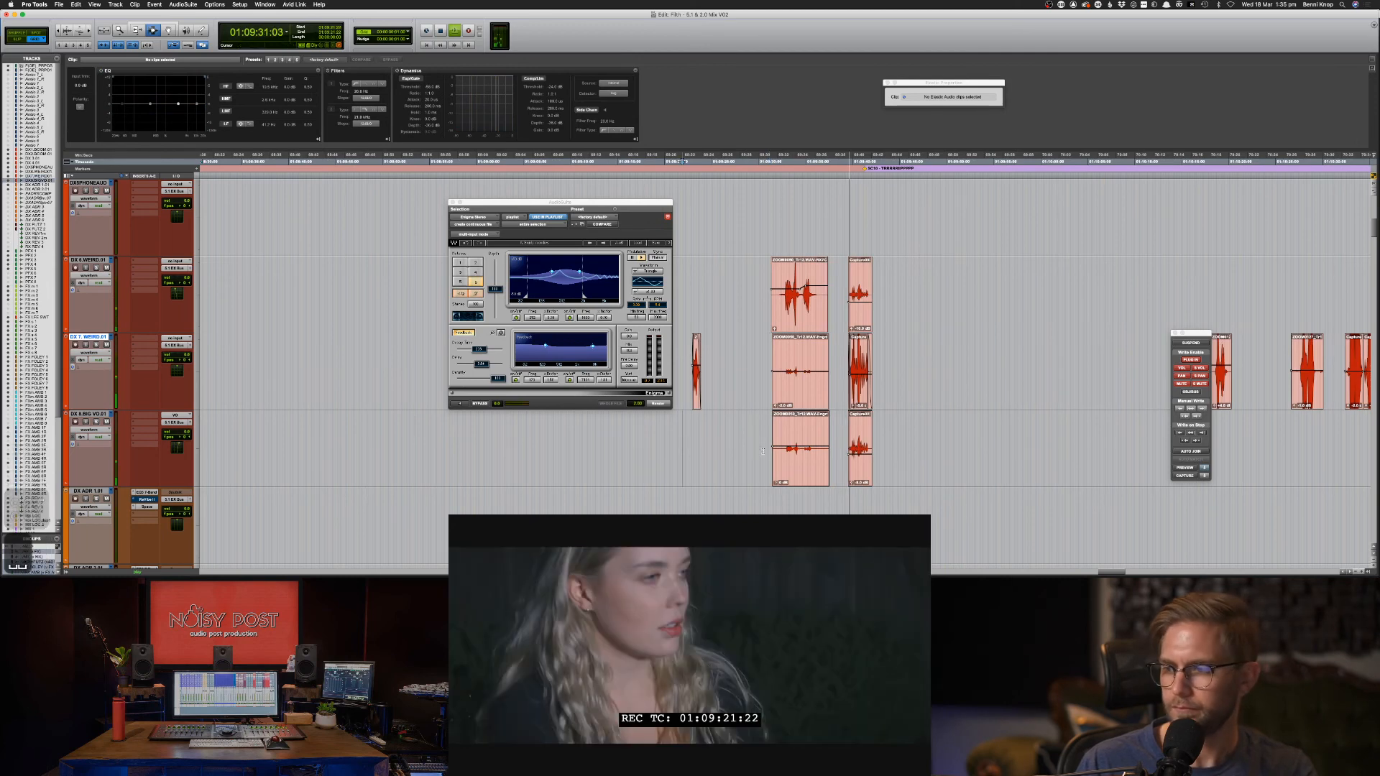
Solo DX 7.WEIRD.01 and lift its clip's low shelf to 65 Hz, +2.4 dB.
{"action": "left_click", "coordinate": [681, 444]}
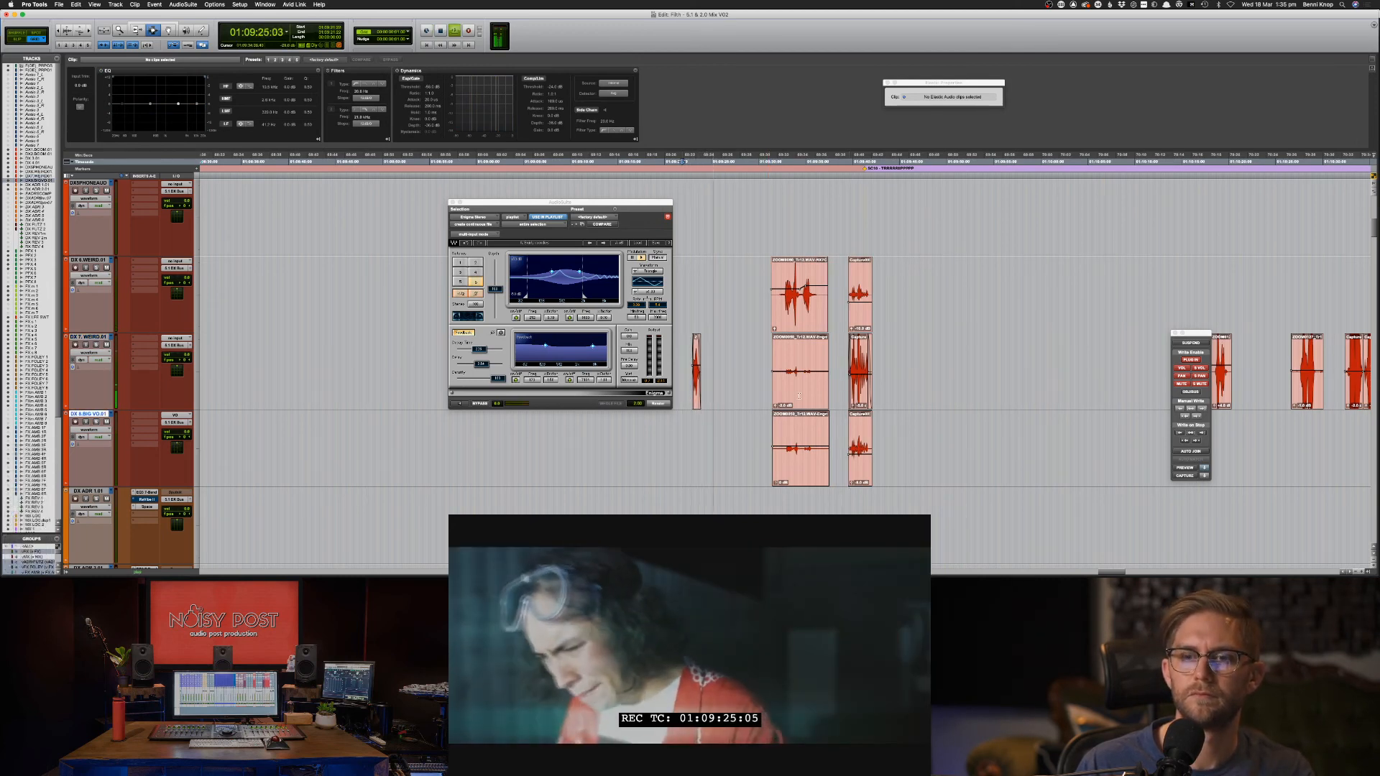
{"action": "left_click", "coordinate": [696, 375]}
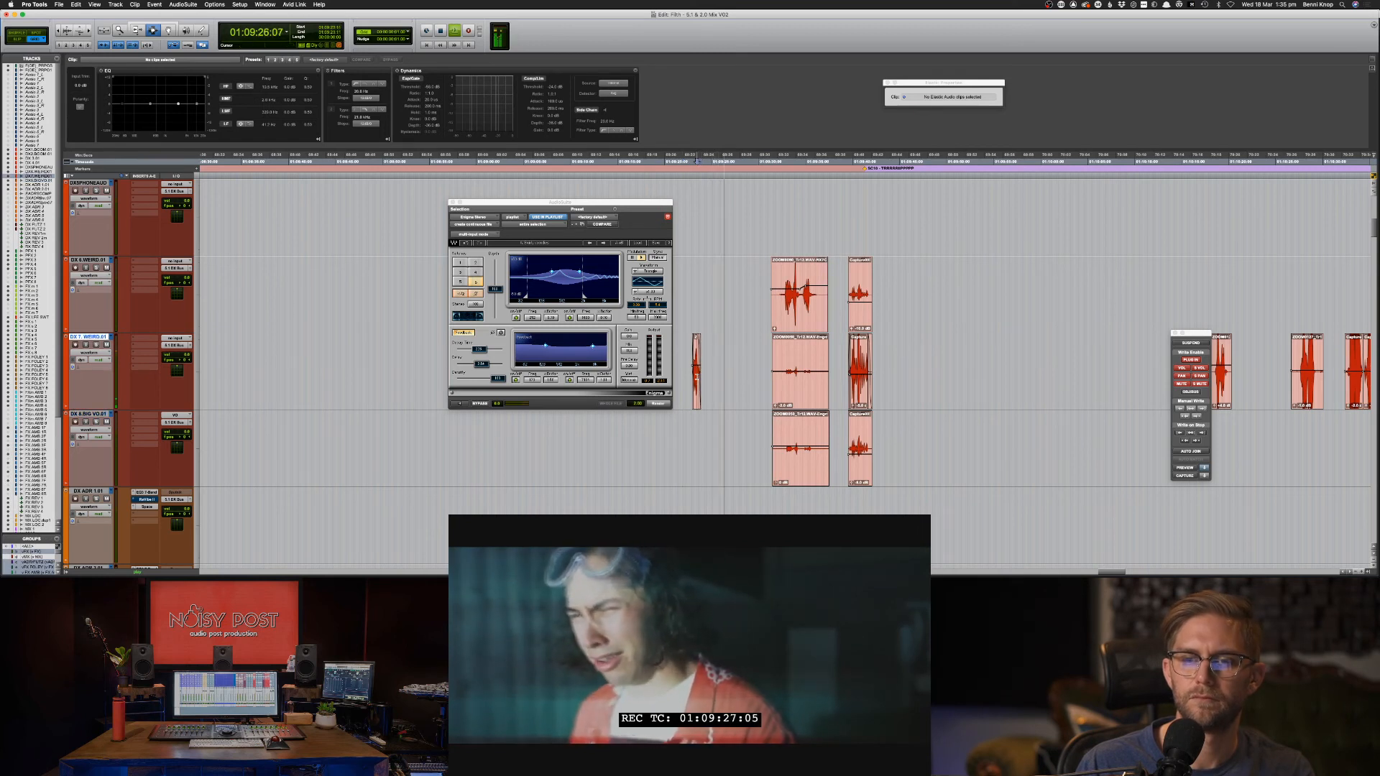
{"action": "key", "text": "shift+s"}
{"action": "left_click", "coordinate": [696, 367]}
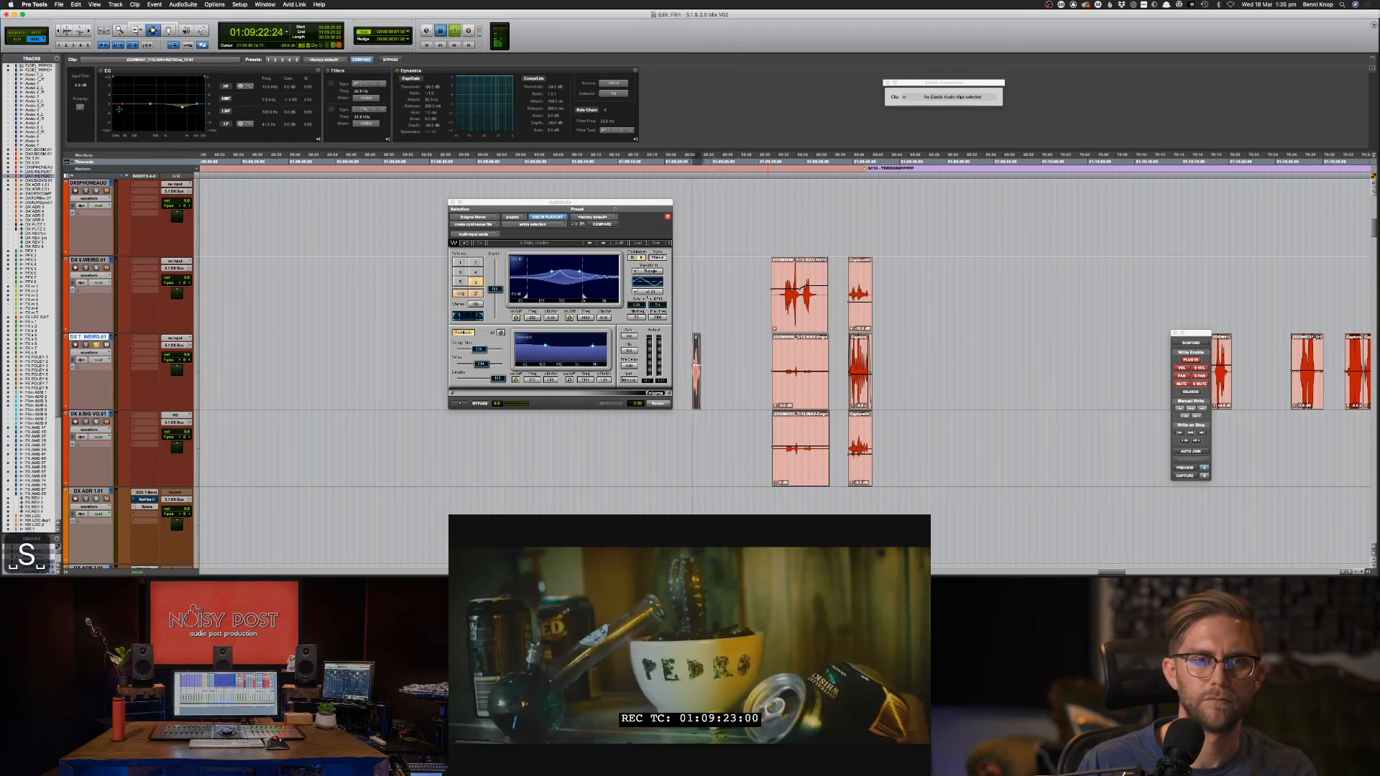
{"action": "left_click_drag", "start_coordinate": [120, 110], "coordinate": [126, 106]}
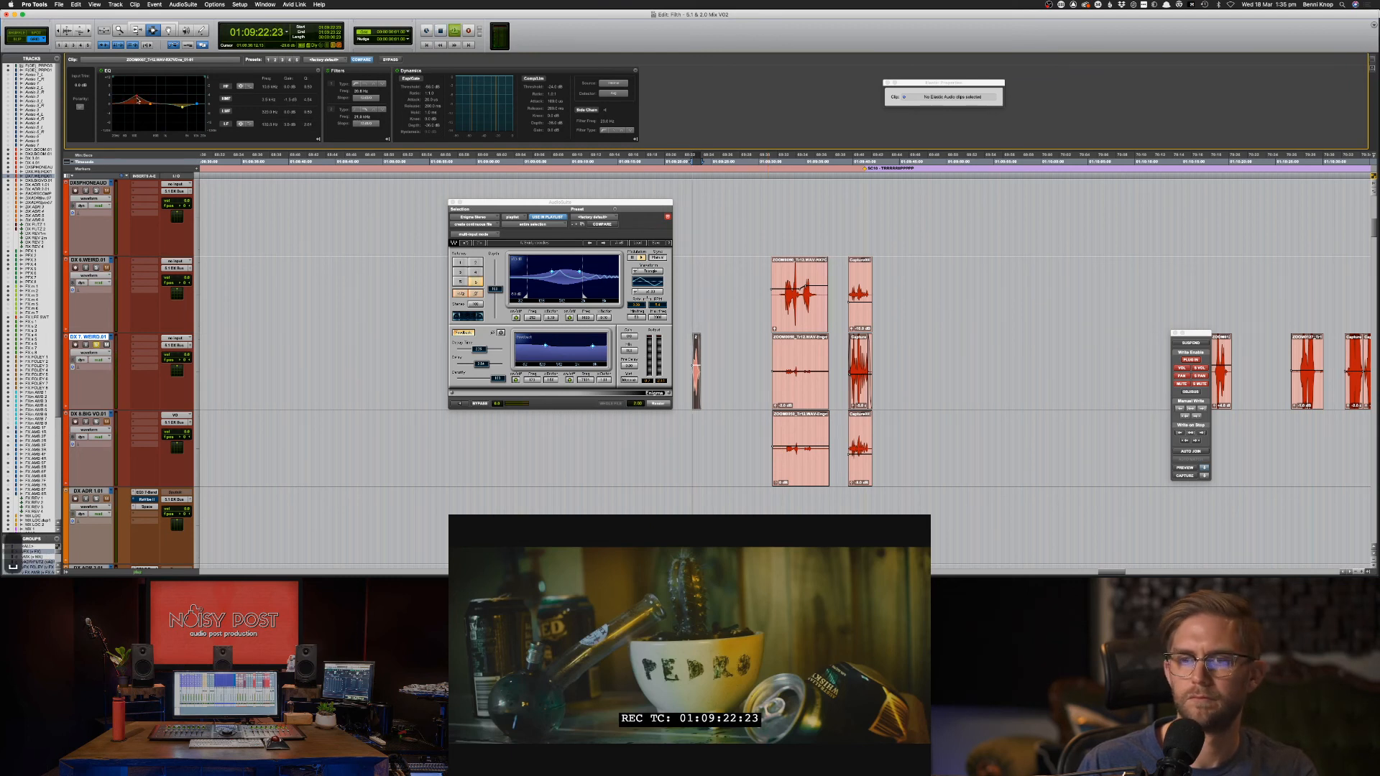
{"action": "key", "text": "shift+s"}
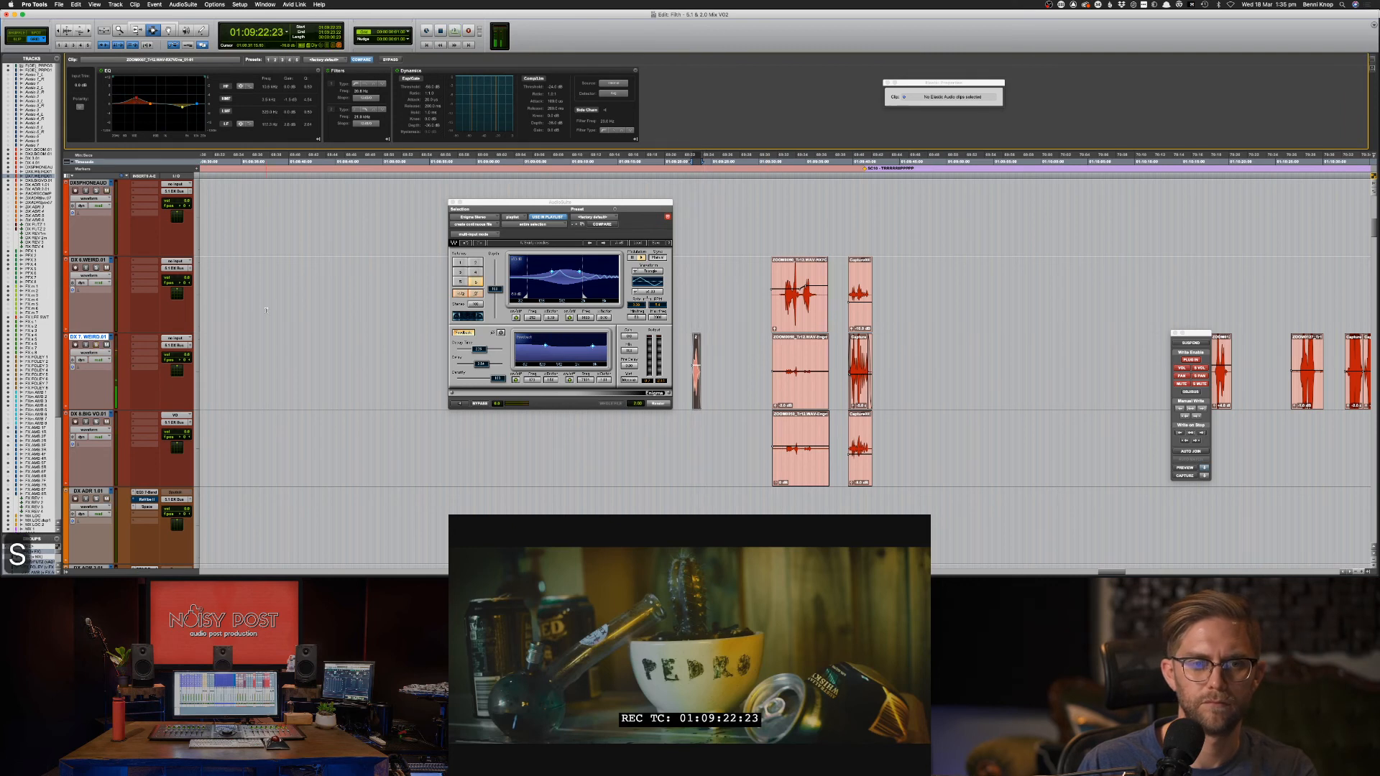
{"action": "left_click", "coordinate": [668, 449]}
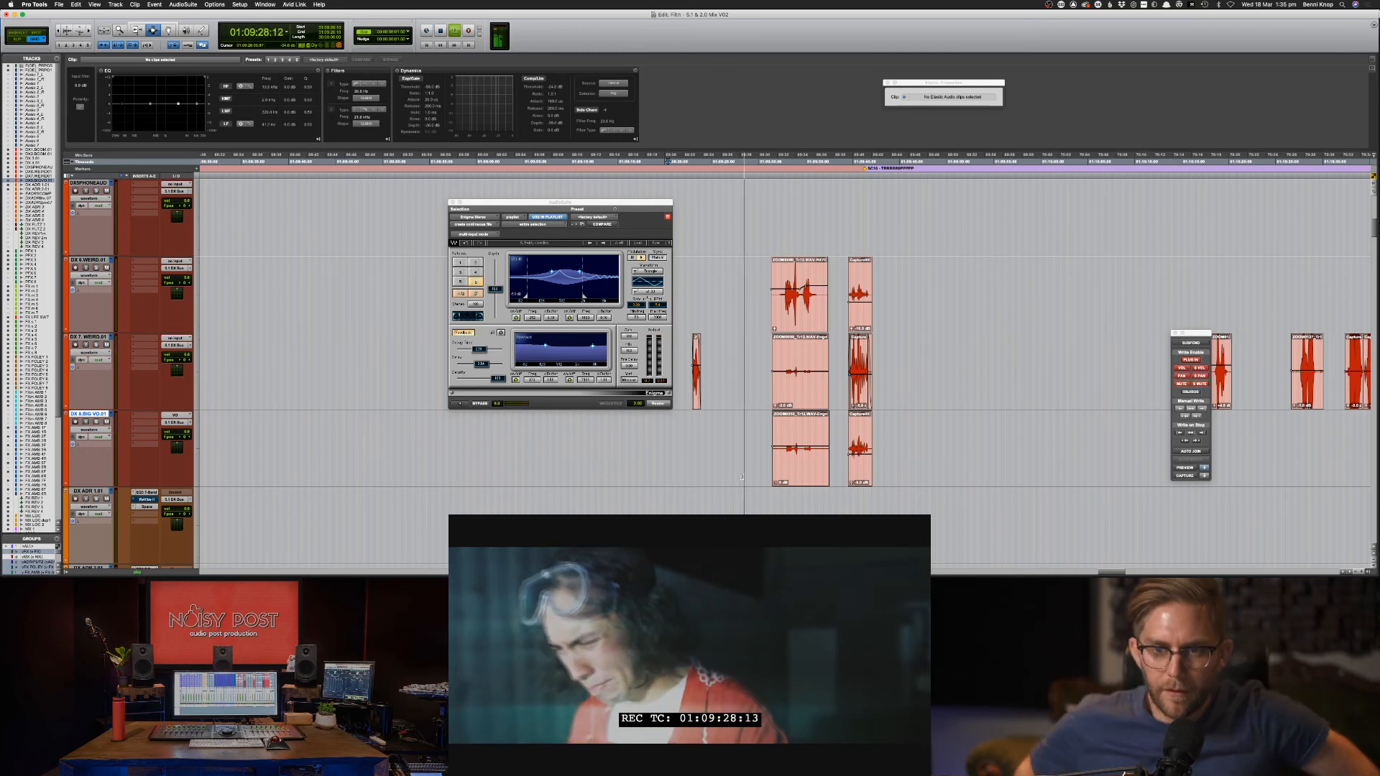
Select, solo and audition the CITY backyard clip on the FX AMB 5F track.
{"action": "scroll", "coordinate": [768, 474], "scroll_direction": "down", "scroll_amount": 15}
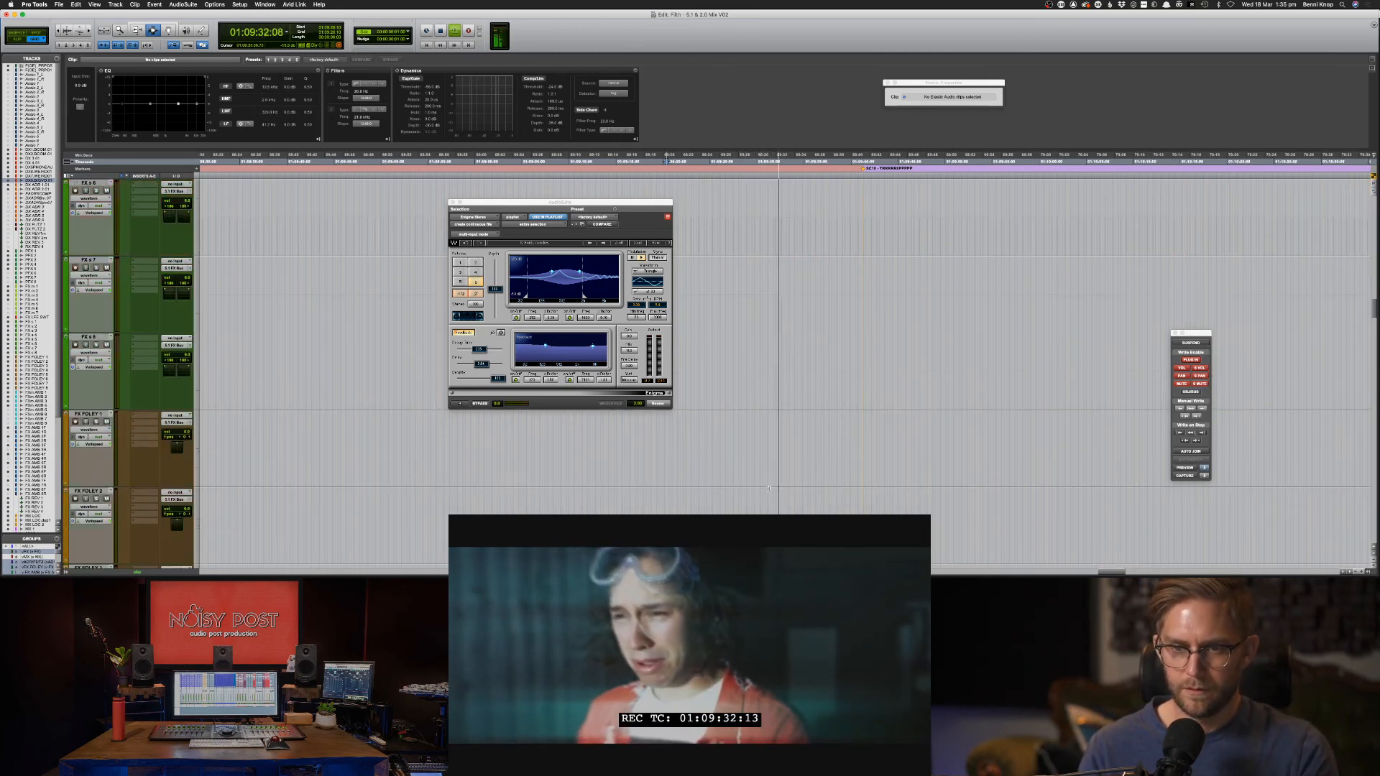
{"action": "scroll", "coordinate": [768, 489], "scroll_direction": "down", "scroll_amount": 10}
{"action": "scroll", "coordinate": [768, 488], "scroll_direction": "down", "scroll_amount": 10}
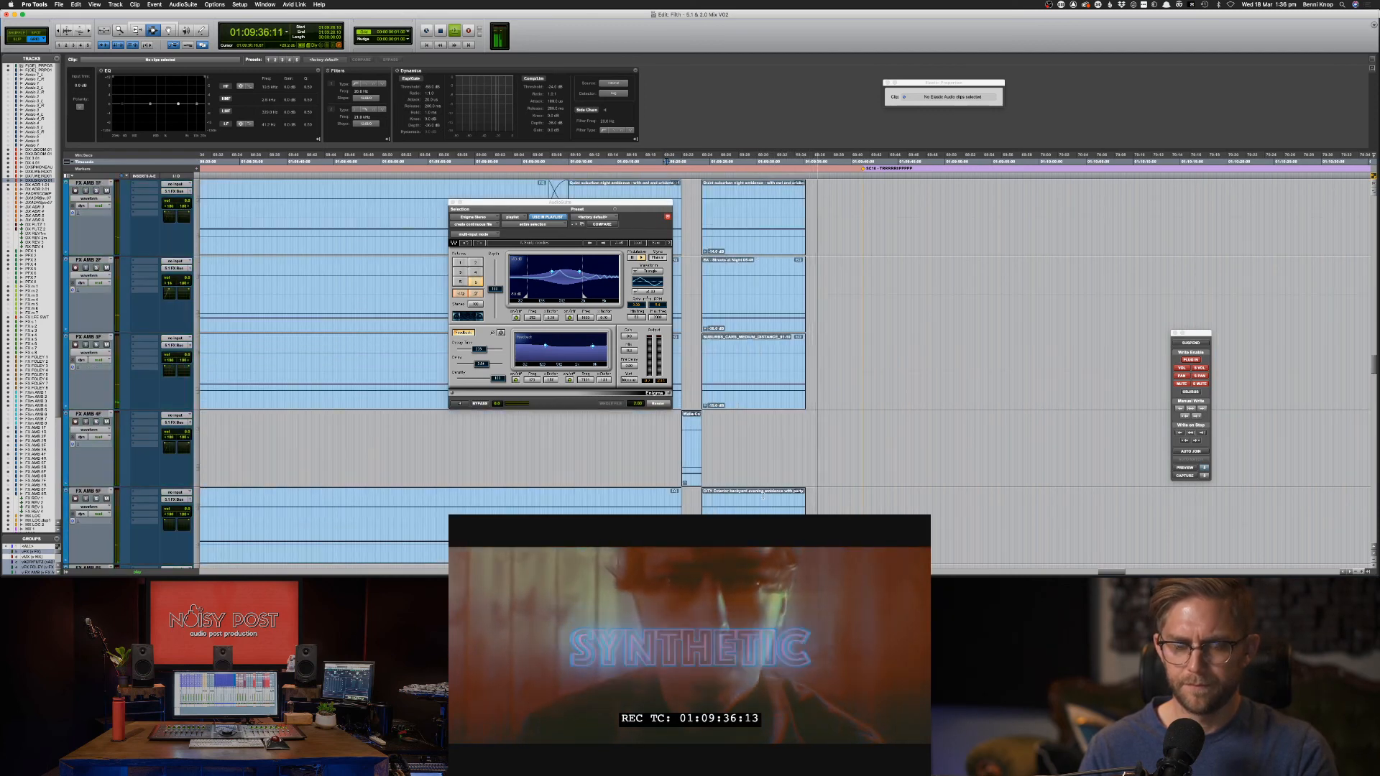
{"action": "left_click", "coordinate": [769, 489]}
{"action": "key", "text": "space"}
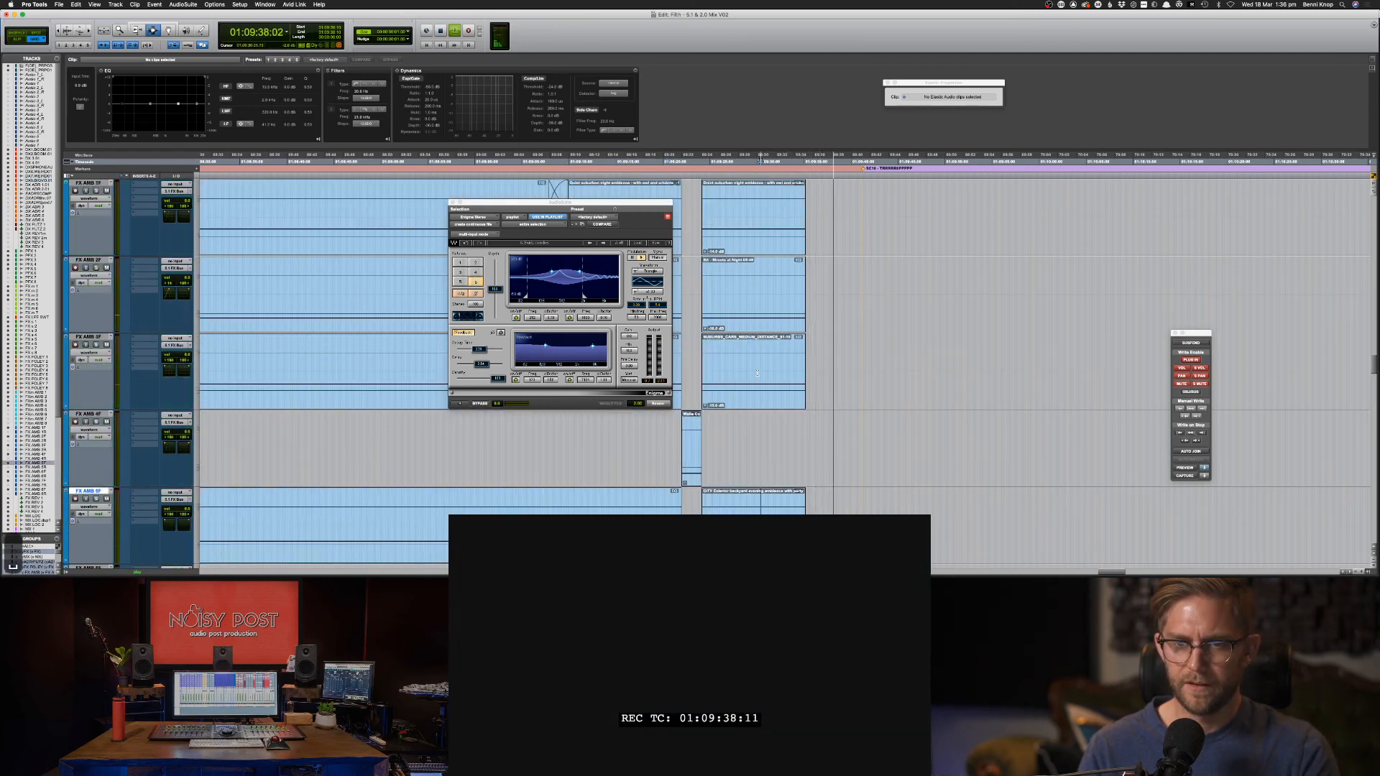
{"action": "double_click", "coordinate": [743, 514]}
{"action": "key", "text": "shift+s"}
{"action": "key", "text": "space"}
Bring the CITY clip's gain up to 0 dB and show the AudioSuite plug-in categories.
{"action": "scroll", "coordinate": [743, 515], "scroll_direction": "down", "scroll_amount": 2}
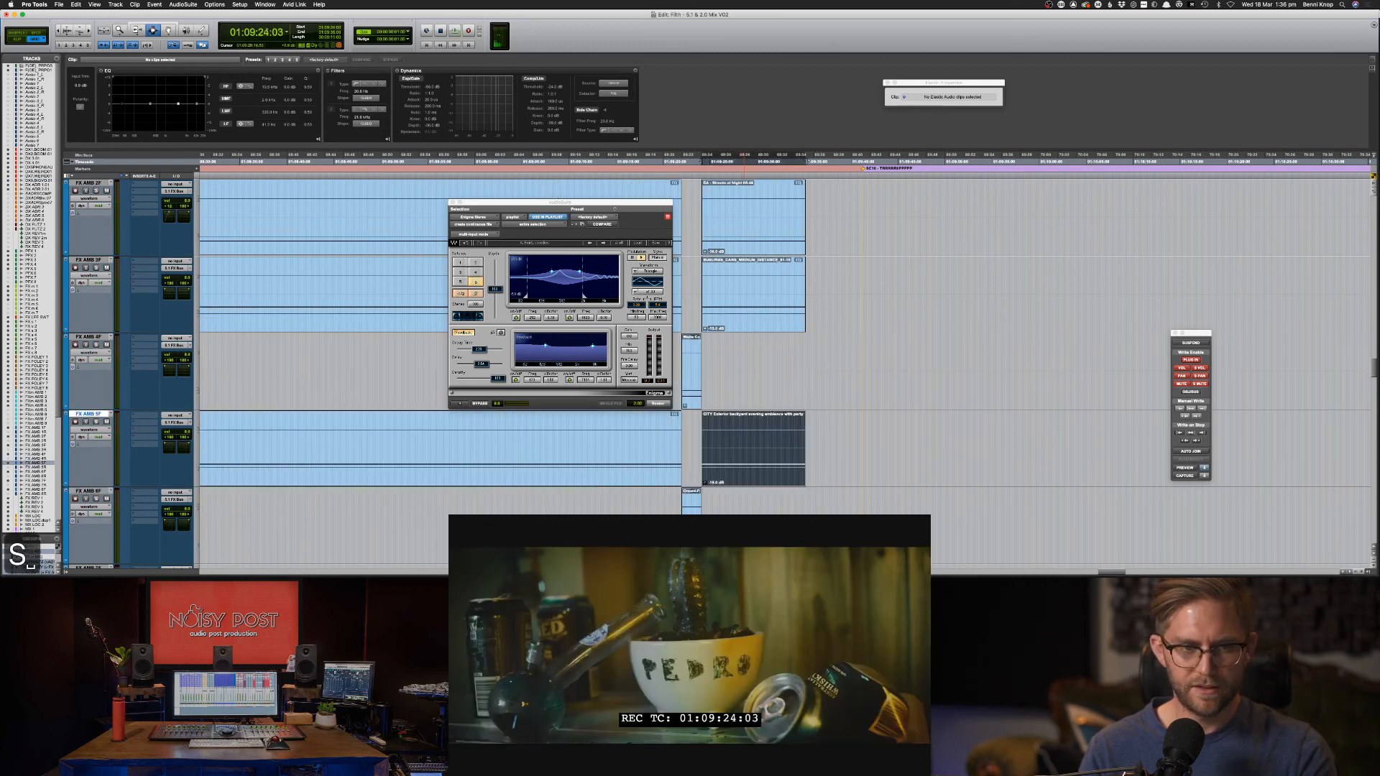
{"action": "key", "text": "space"}
{"action": "key", "text": "shift+s"}
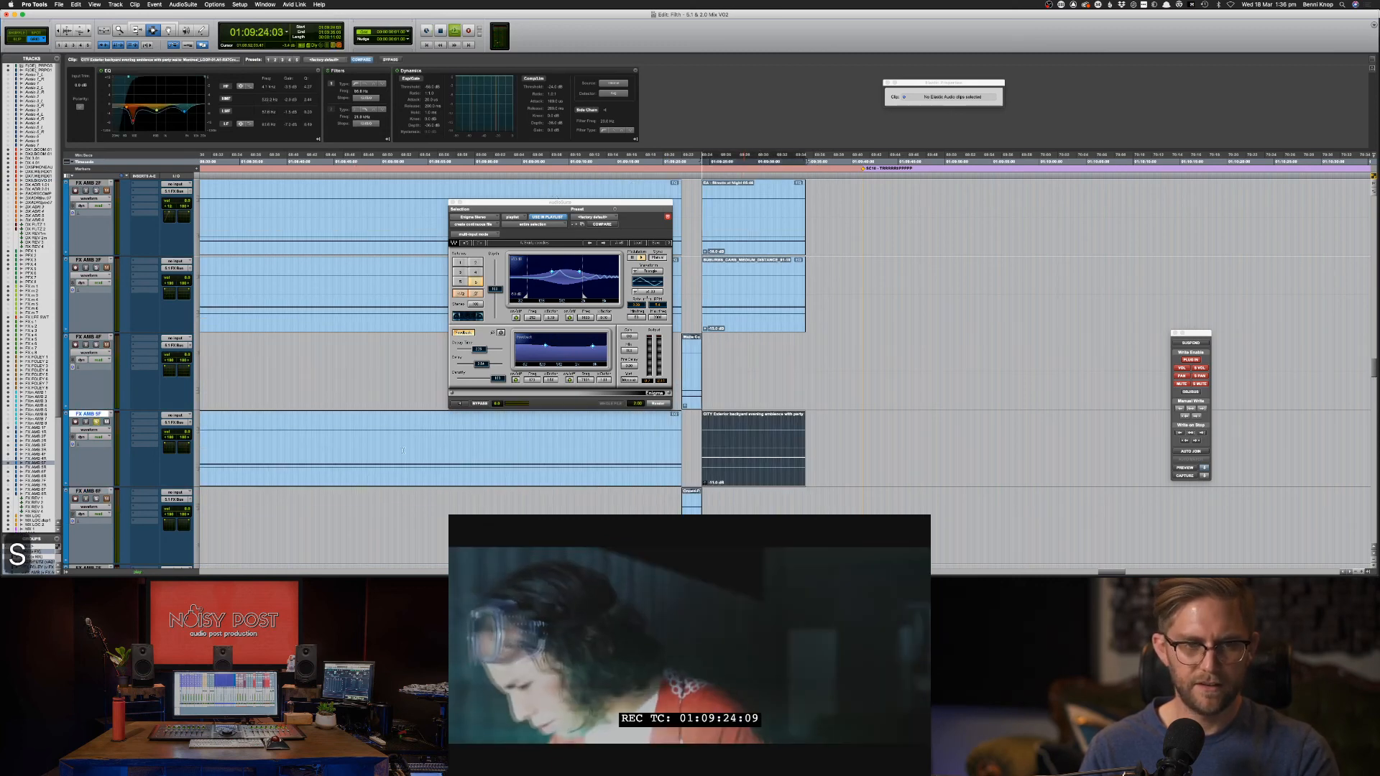
{"action": "key", "text": "ctrl+shift+Up"}
{"action": "key", "text": "ctrl+shift+Up"}
{"action": "key", "text": "ctrl+shift+Up"}
{"action": "key", "text": "ctrl+shift+Up"}
{"action": "key", "text": "ctrl+shift+Up"}
{"action": "key", "text": "ctrl+shift+Up"}
{"action": "key", "text": "ctrl+shift+Up"}
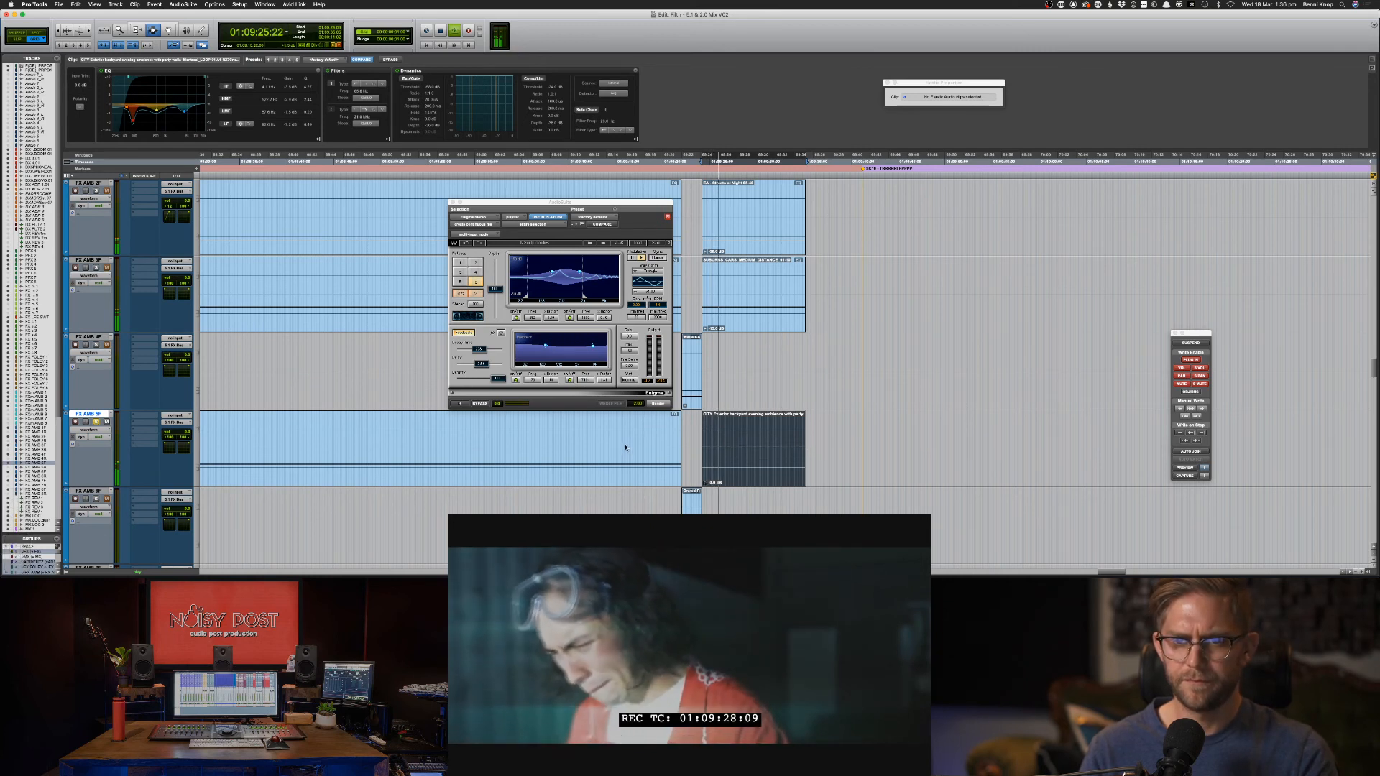
{"action": "key", "text": "ctrl+shift+Up"}
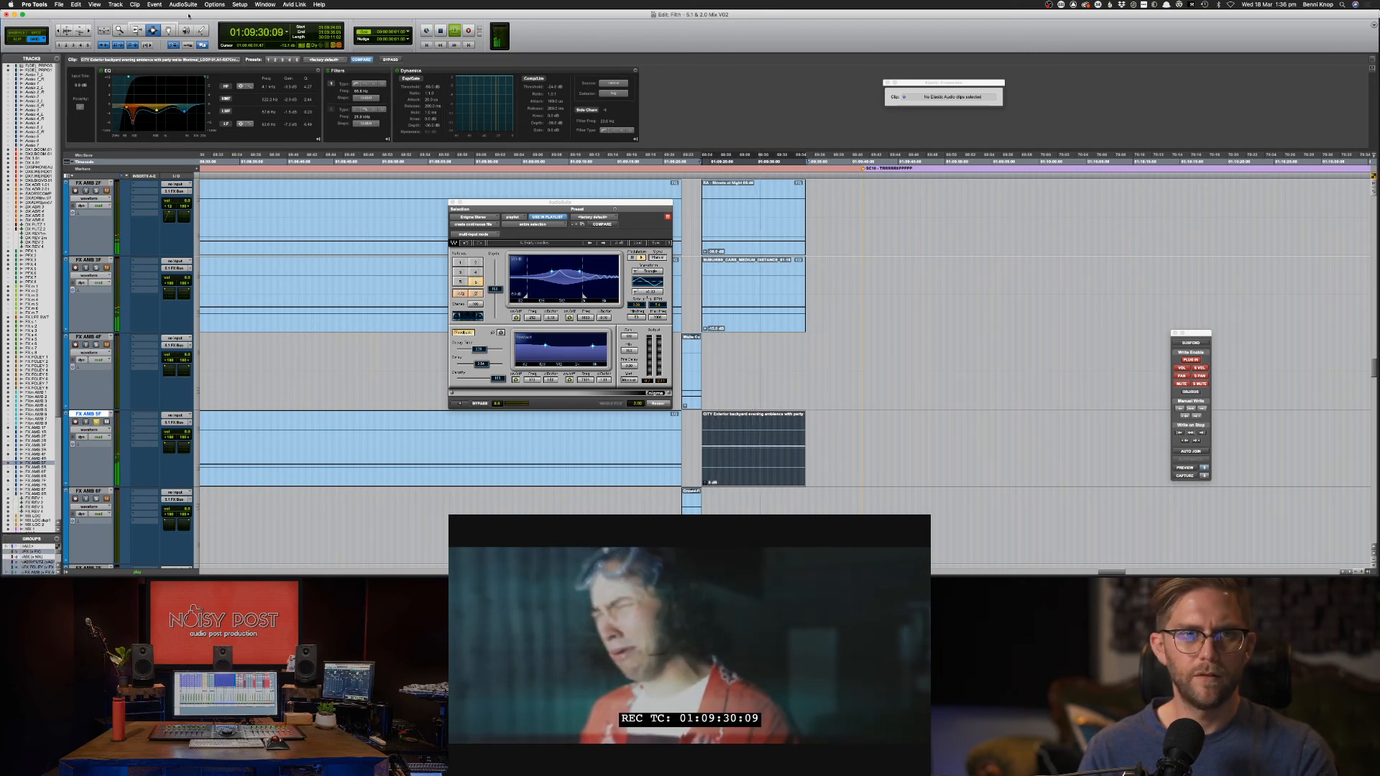
{"action": "left_click", "coordinate": [184, 5]}
{"action": "mouse_move", "coordinate": [209, 52]}
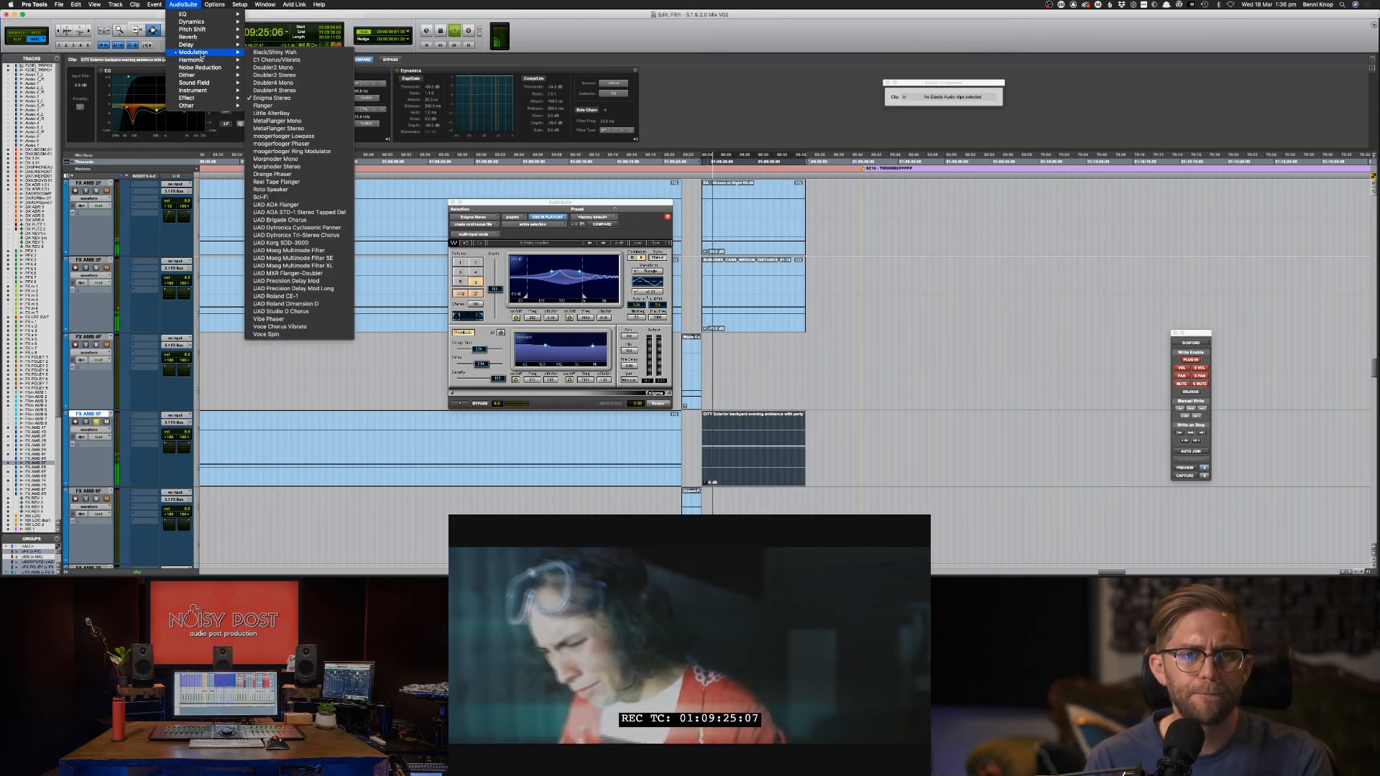
Load the Vari-Fi pitch-shift plug-in and preview it on the CITY clip.
{"action": "mouse_move", "coordinate": [212, 22]}
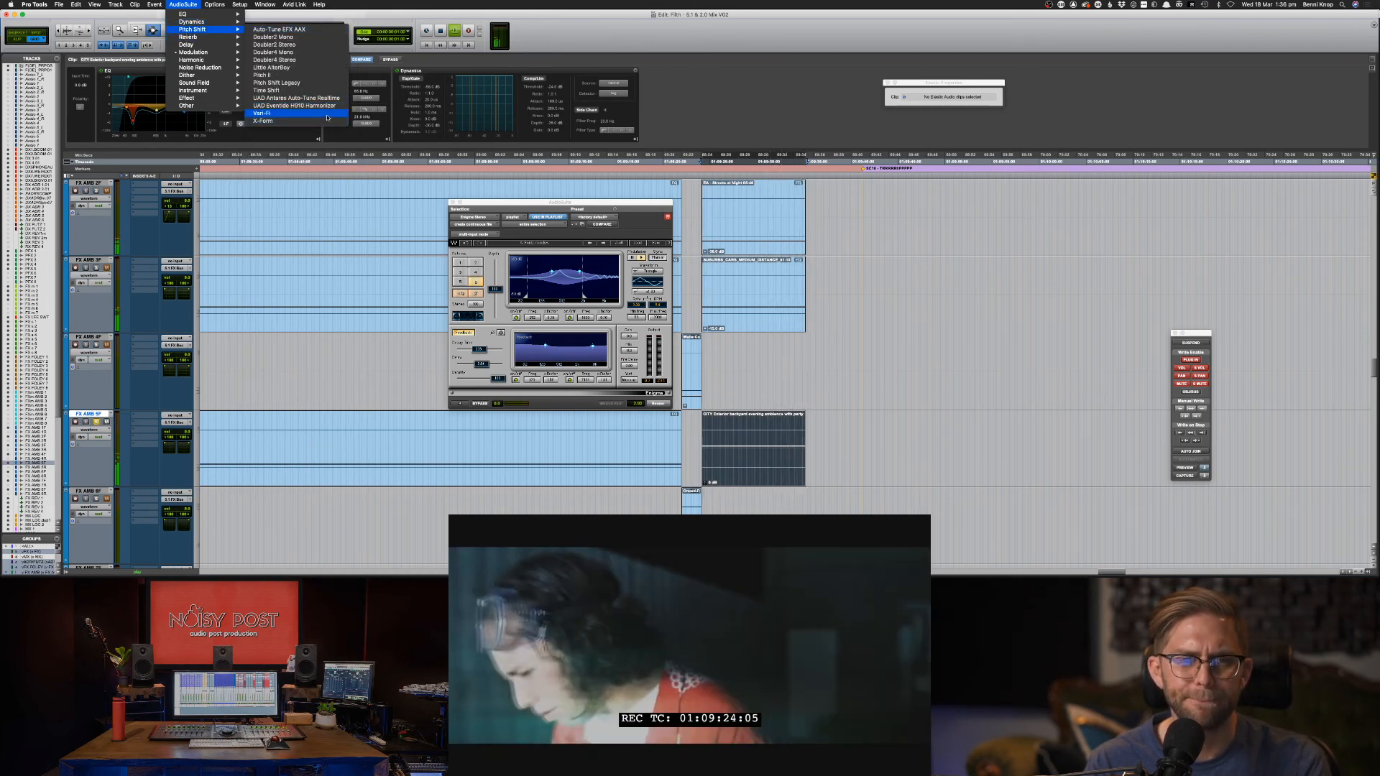
{"action": "left_click", "coordinate": [327, 115]}
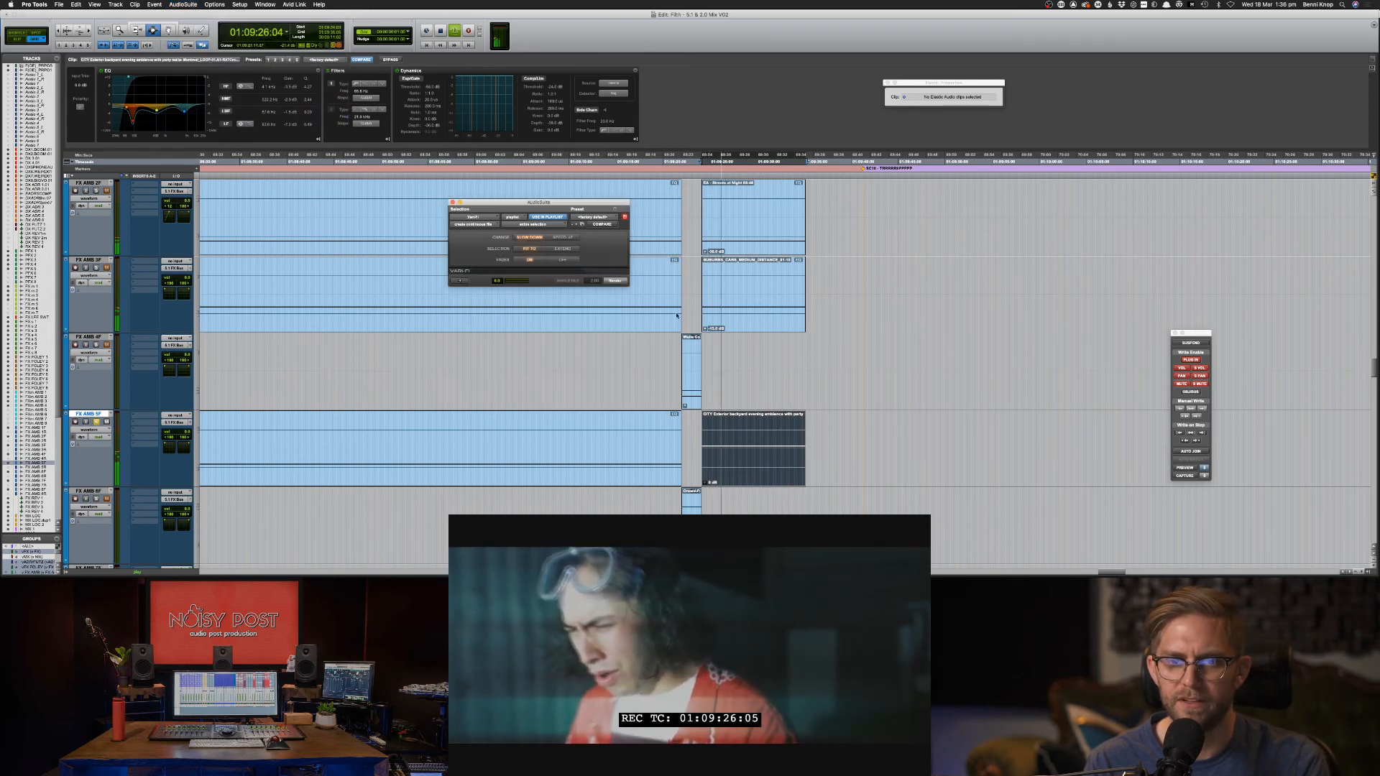
{"action": "left_click", "coordinate": [461, 281]}
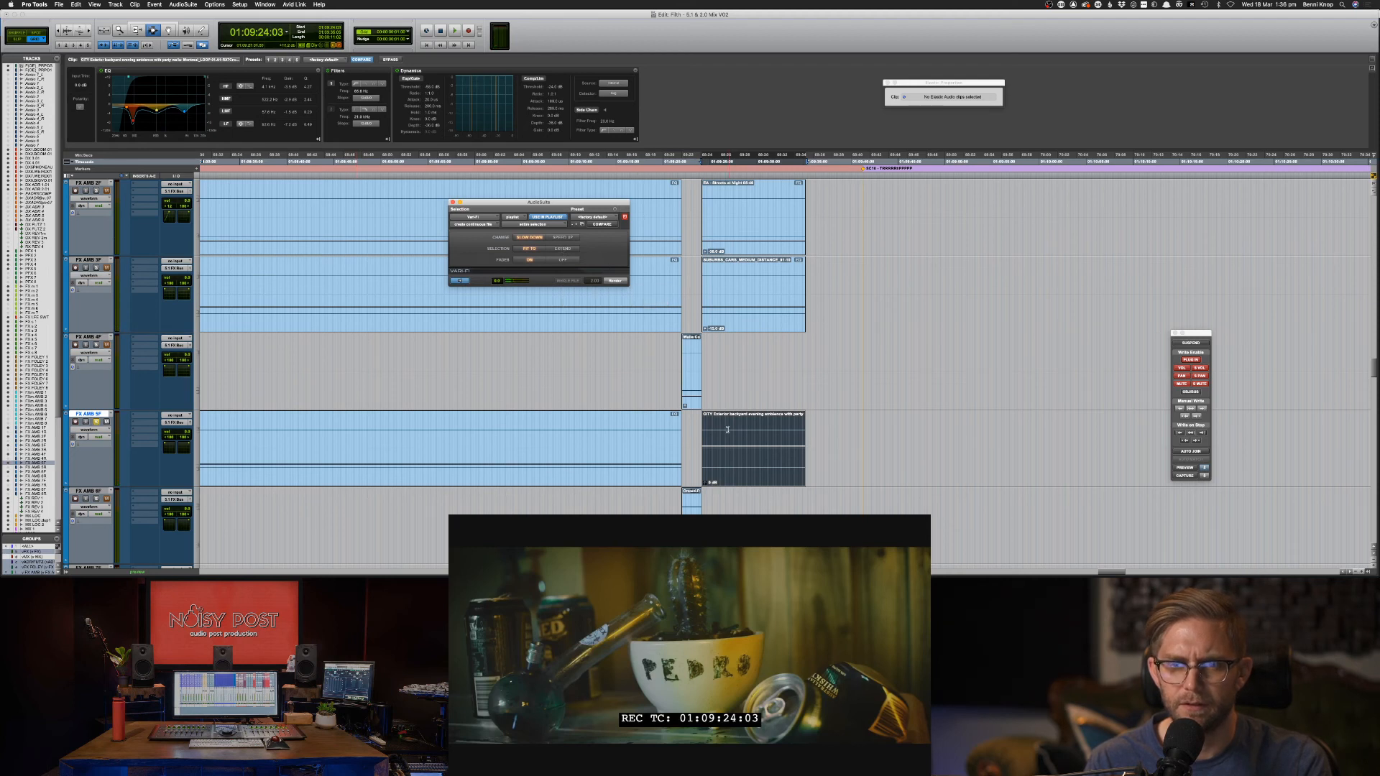
Set Vari-Fi's Selection to EXTEND on the CITY backyard clip and list the pitch-shift plug-ins again.
{"action": "left_click", "coordinate": [726, 429]}
{"action": "left_click", "coordinate": [769, 437]}
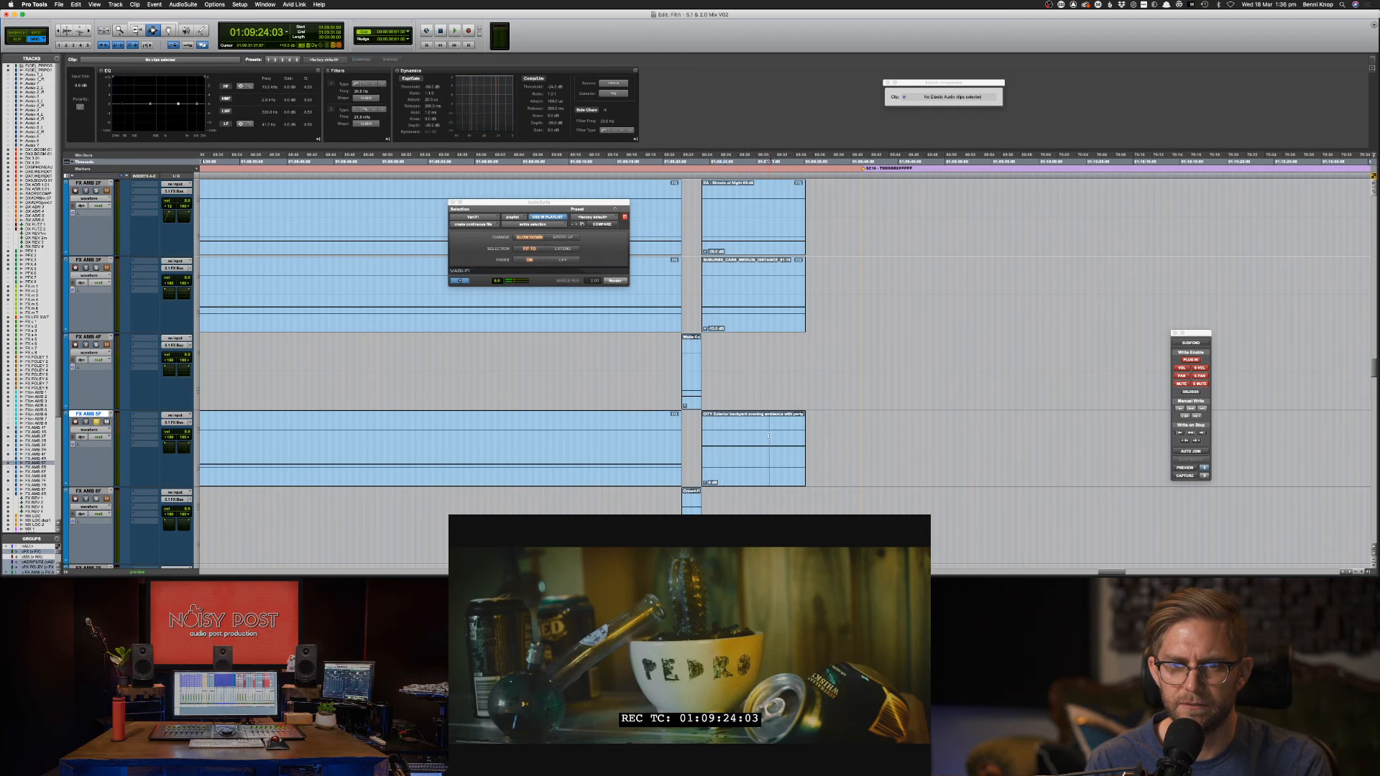
{"action": "double_click", "coordinate": [770, 437]}
{"action": "left_click_drag", "start_coordinate": [789, 435], "coordinate": [716, 439], "text": "shift"}
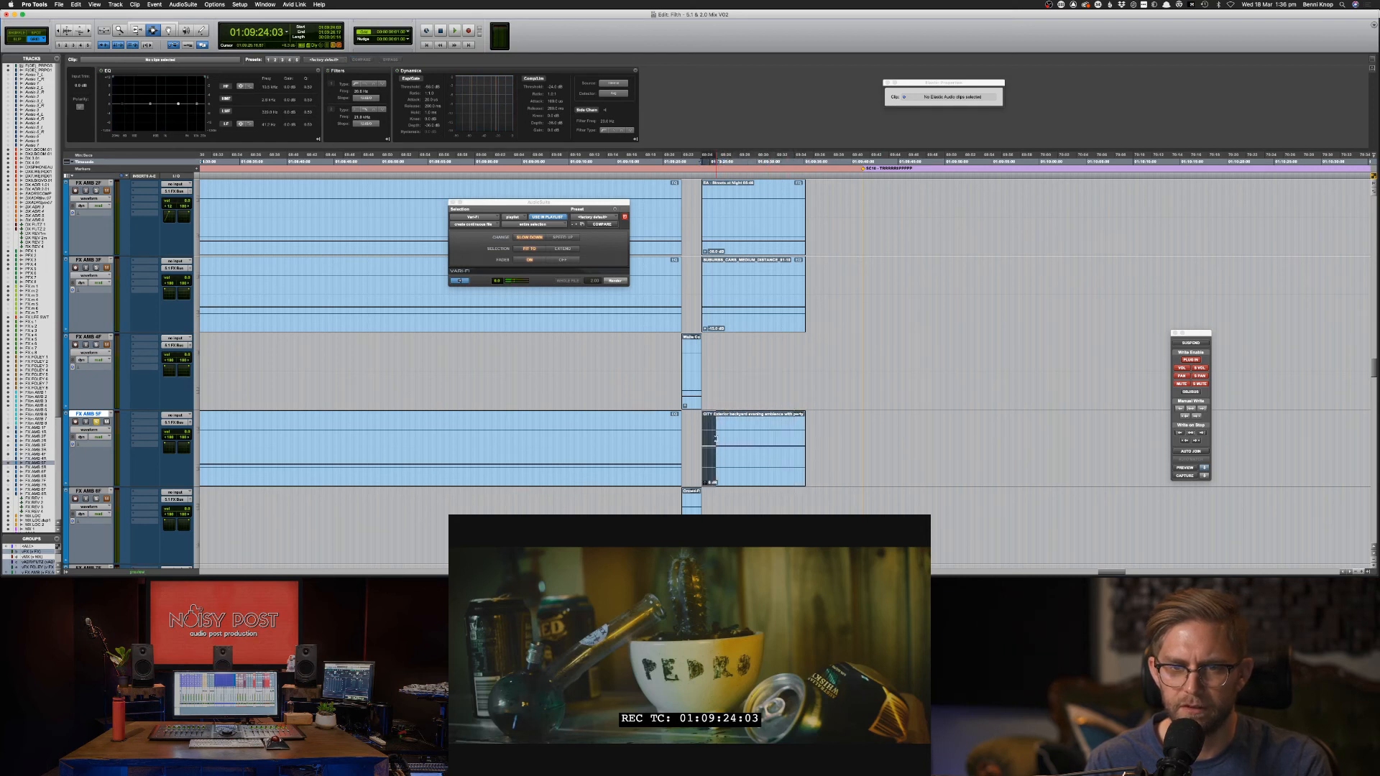
{"action": "left_click", "coordinate": [567, 248]}
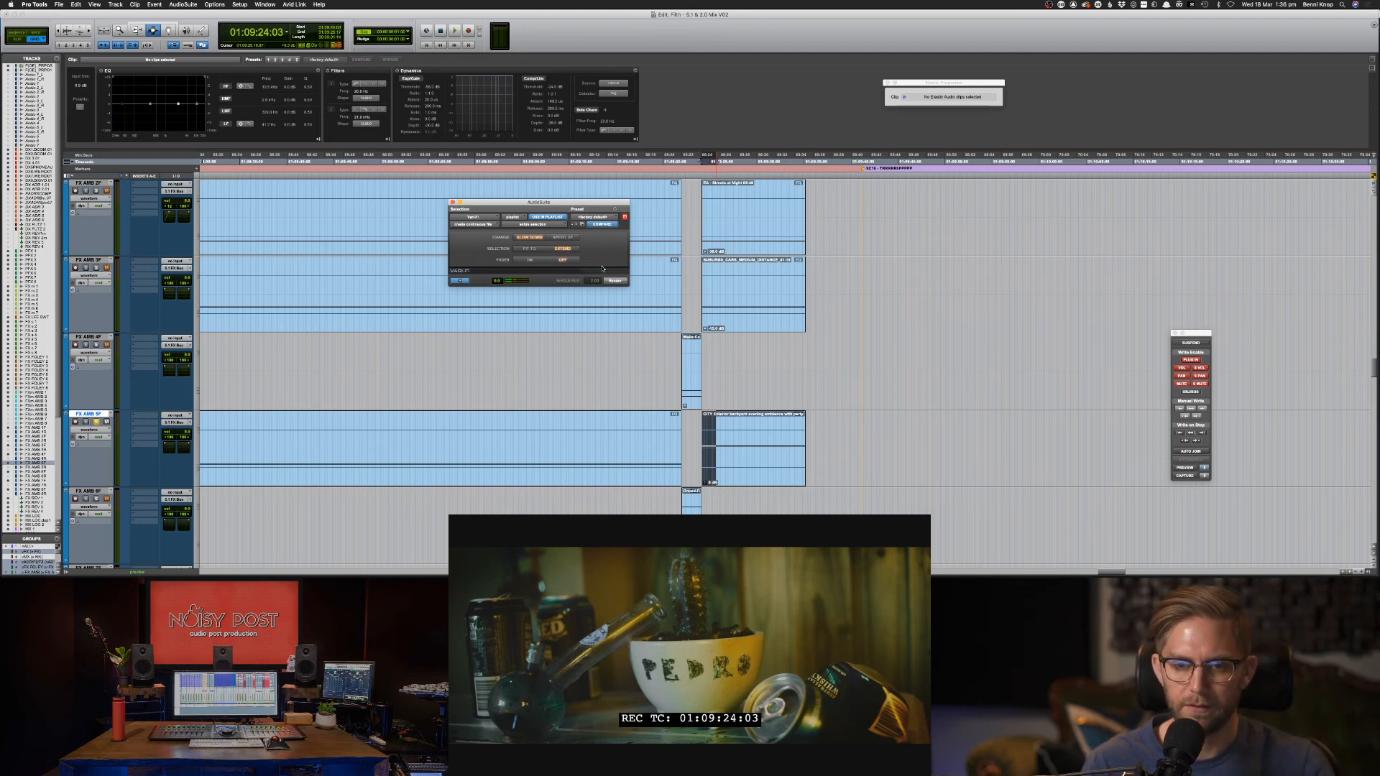
{"action": "left_click", "coordinate": [715, 457]}
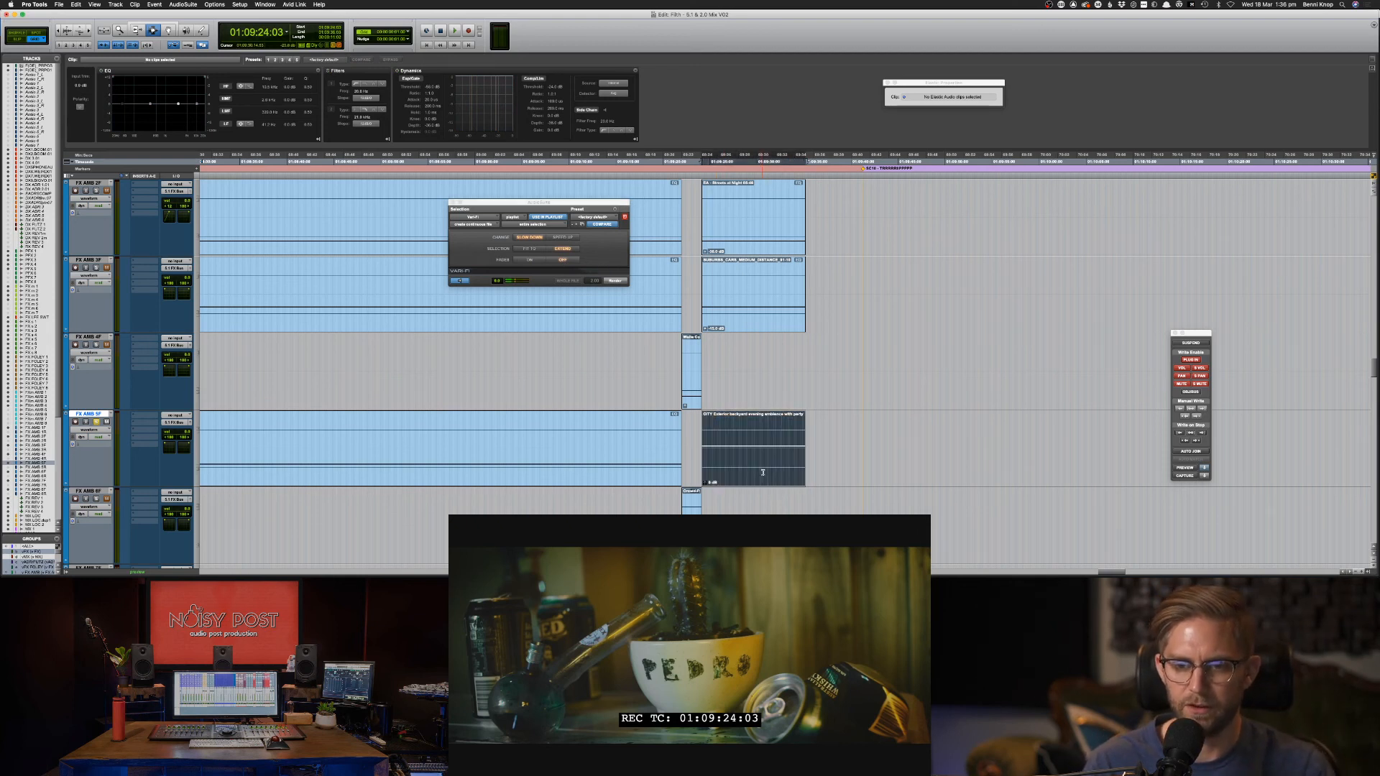
{"action": "left_click", "coordinate": [183, 5]}
{"action": "mouse_move", "coordinate": [205, 30]}
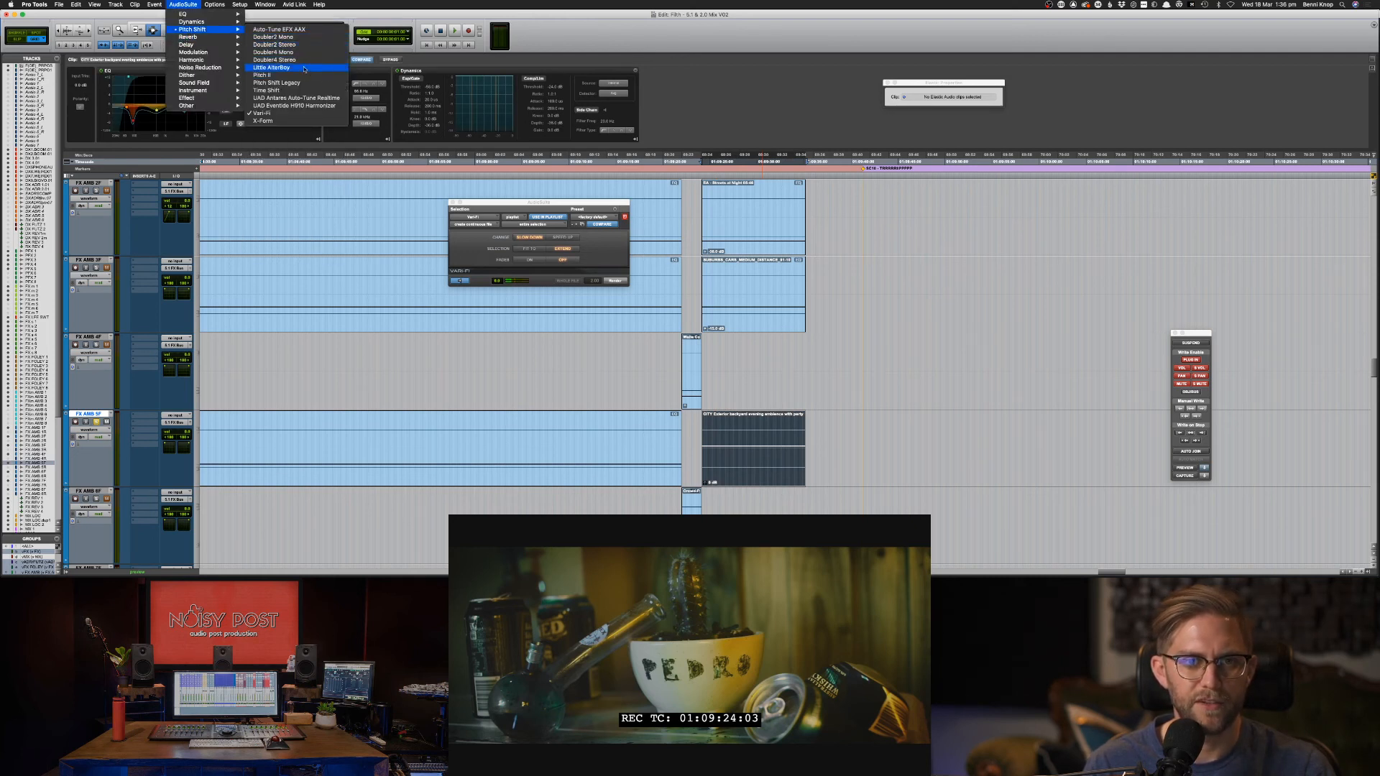
Load Little AlterBoy and raise the CITY clip's gain to about +13.9 dB.
{"action": "left_click", "coordinate": [293, 67]}
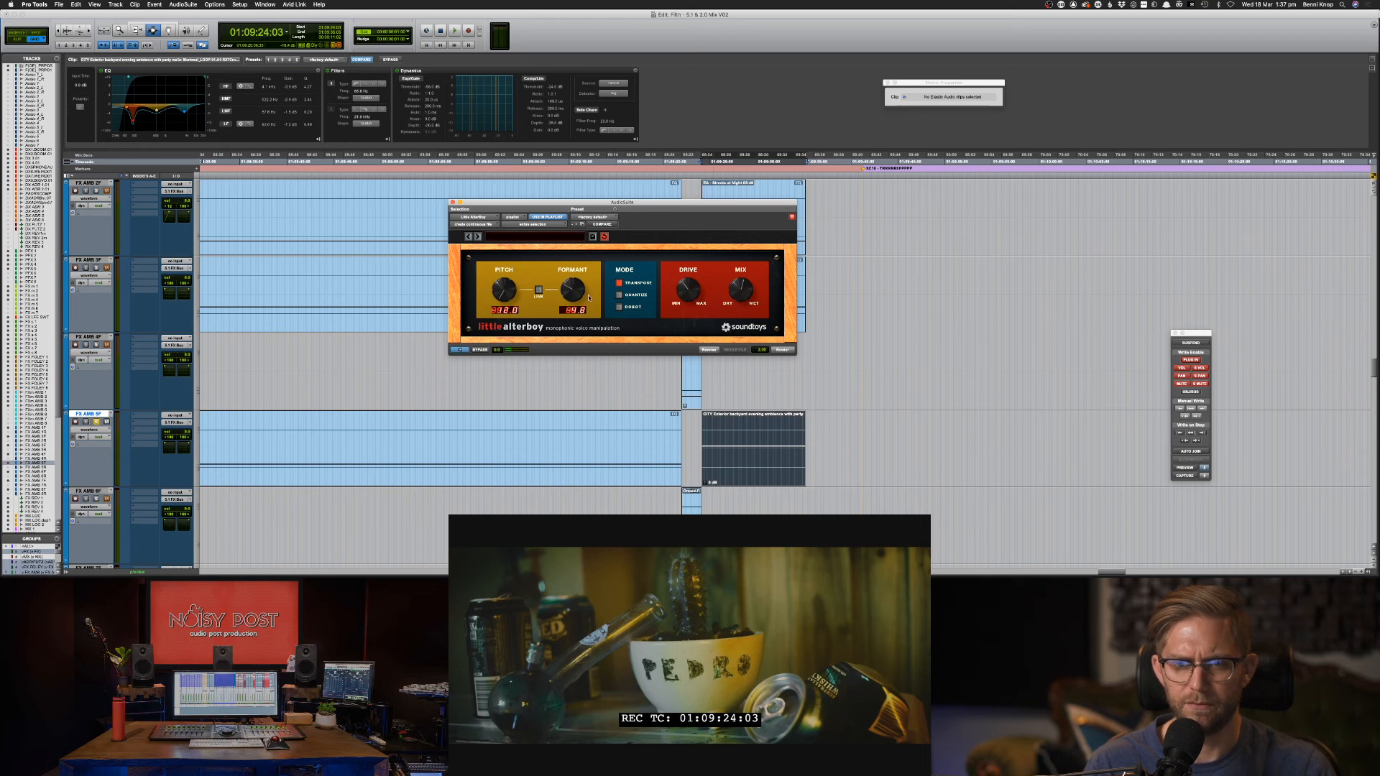
{"action": "left_click_drag", "start_coordinate": [751, 418], "coordinate": [757, 425]}
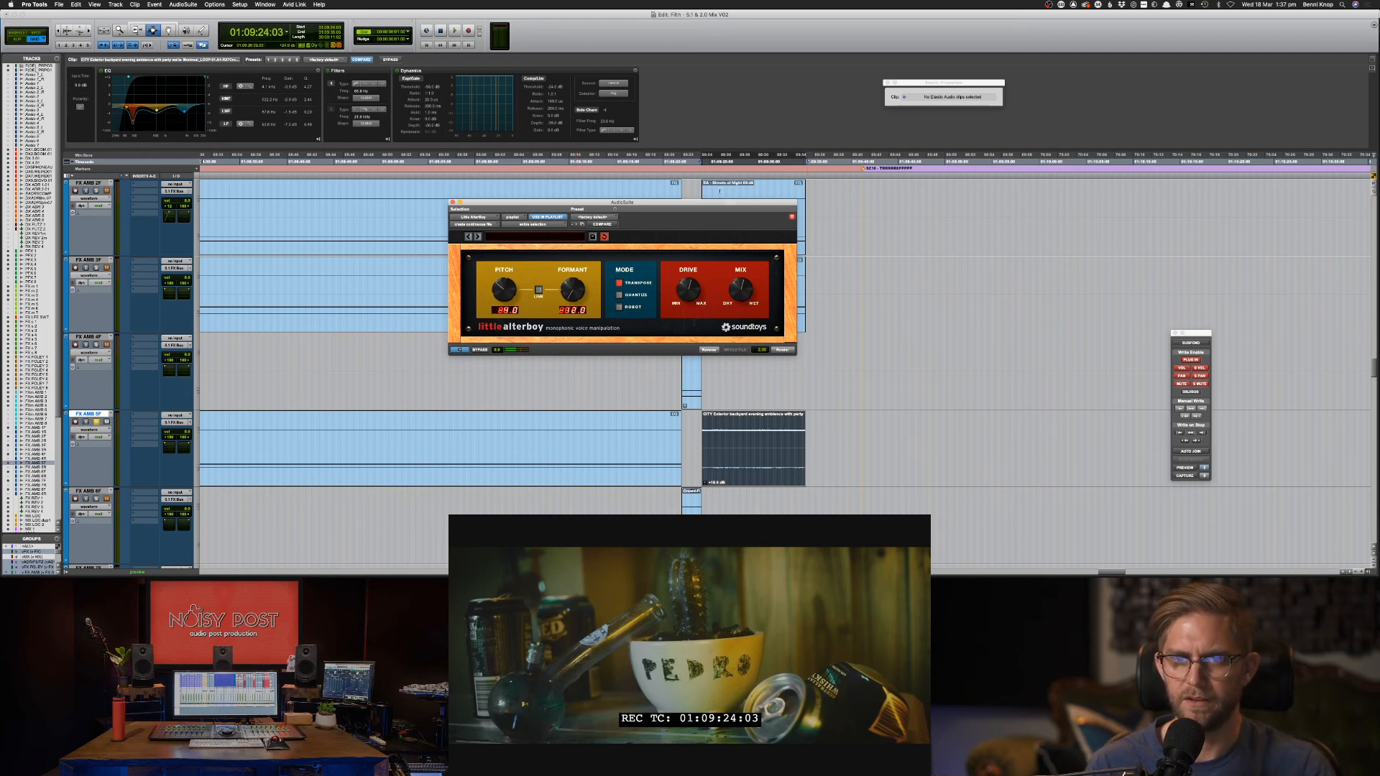
{"action": "left_click", "coordinate": [719, 191]}
{"action": "left_click_drag", "start_coordinate": [725, 205], "coordinate": [570, 235]}
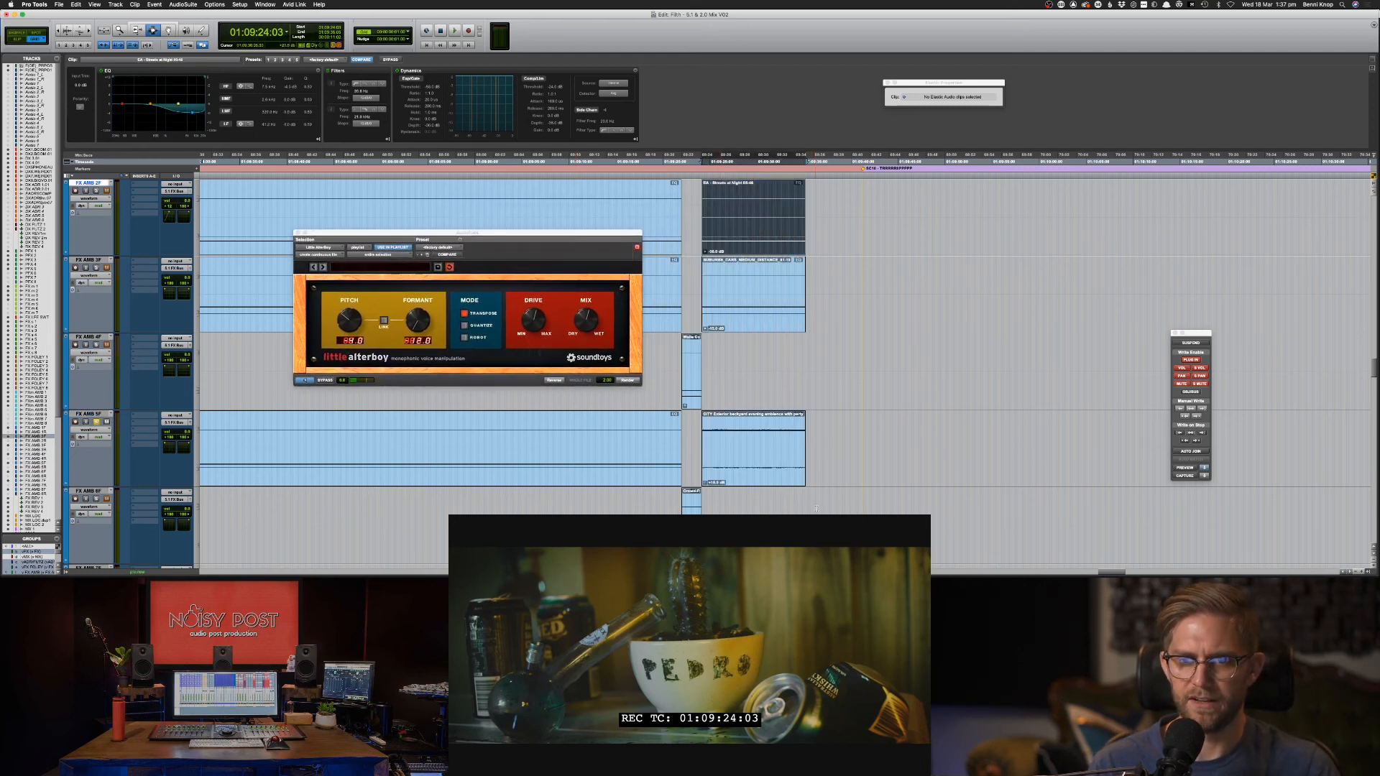
Mute the CITY clip and preview Little AlterBoy on the EA - Streets at Night clip.
{"action": "left_click", "coordinate": [769, 468]}
{"action": "key", "text": "super+m"}
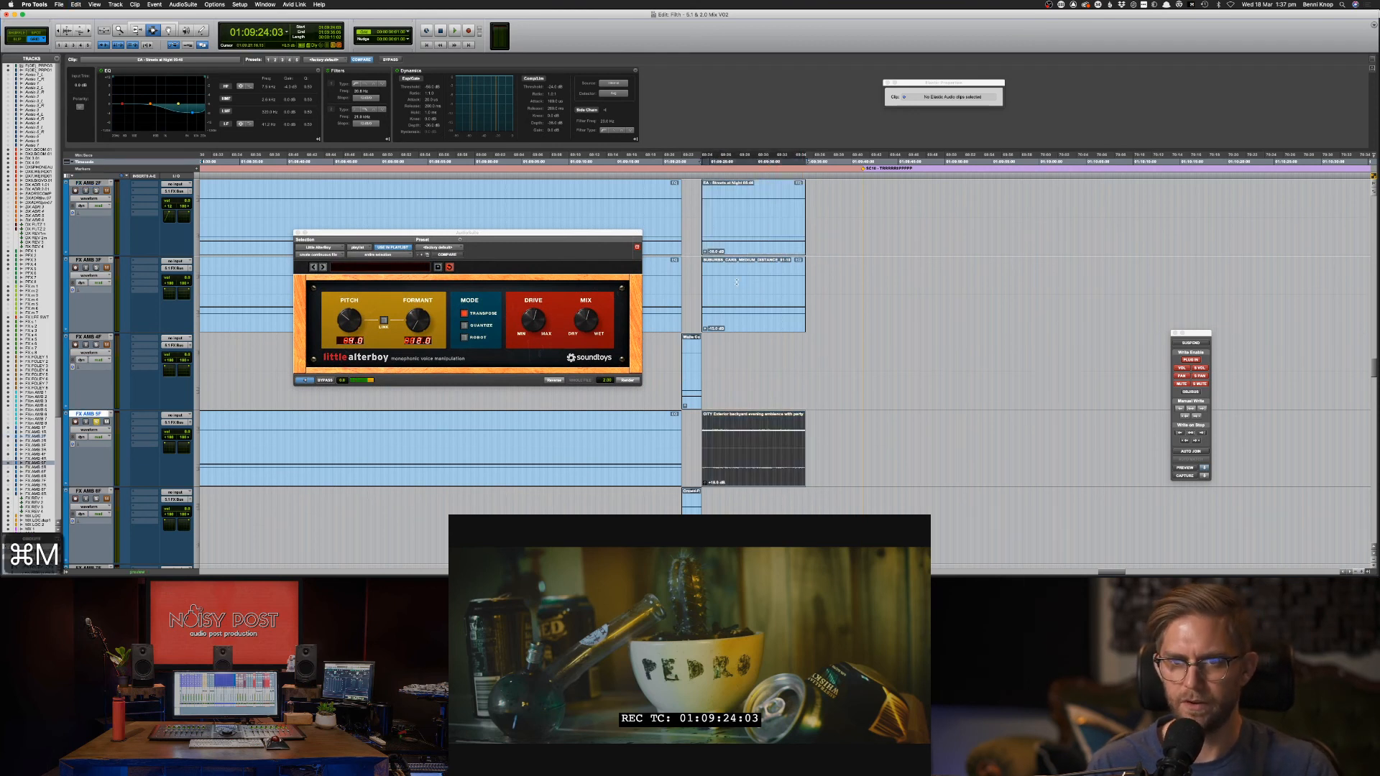
{"action": "left_click", "coordinate": [730, 232]}
{"action": "double_click", "coordinate": [729, 233]}
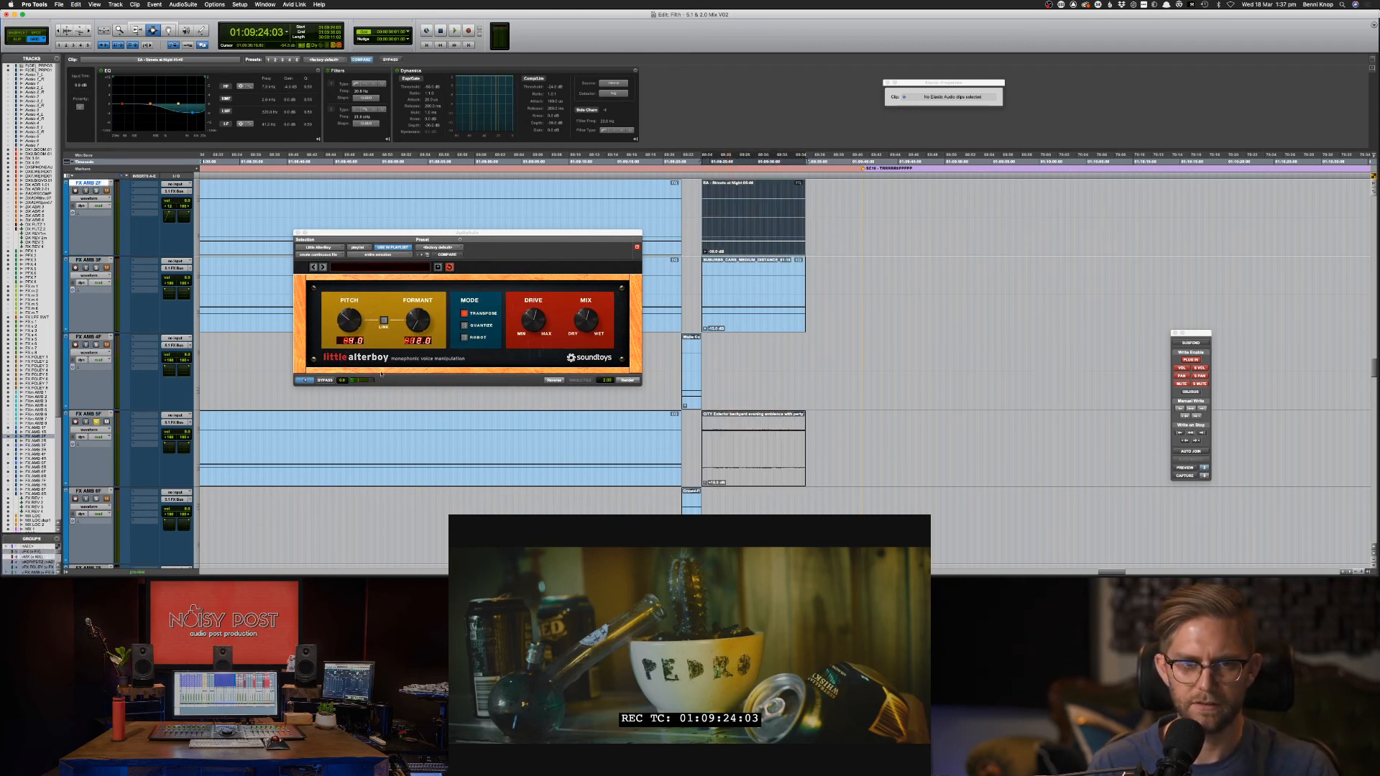
{"action": "key", "text": "s"}
{"action": "key", "text": "s"}
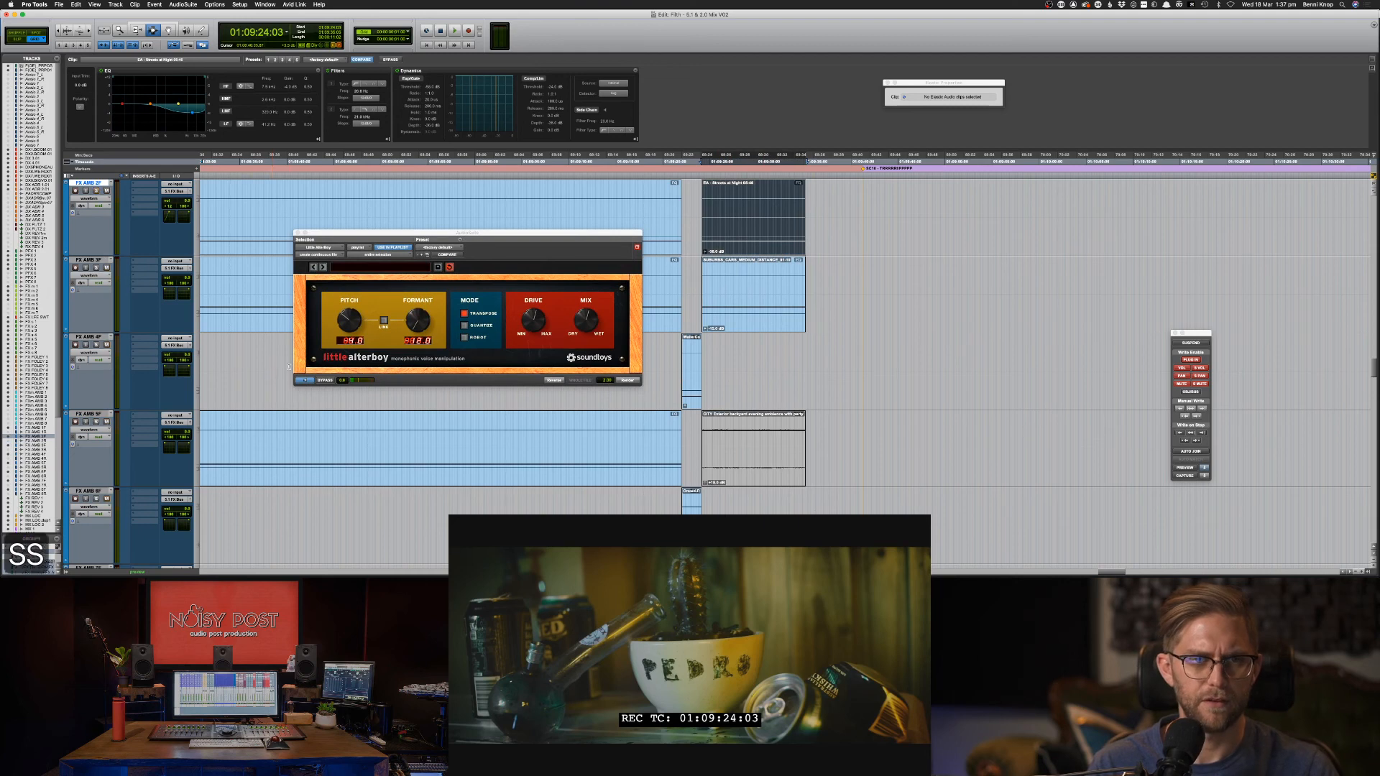
{"action": "left_click", "coordinate": [300, 381]}
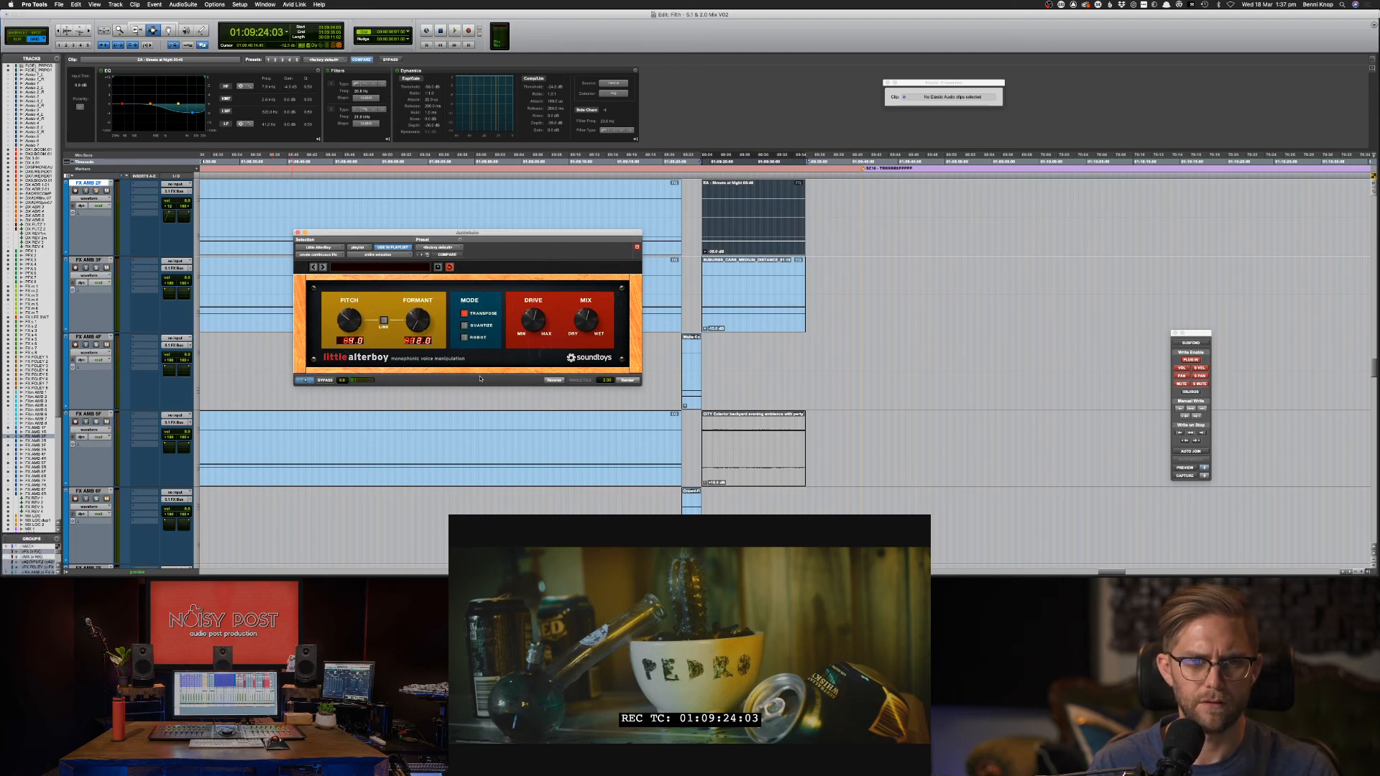
{"action": "scroll", "coordinate": [786, 273], "scroll_direction": "up", "scroll_amount": 2}
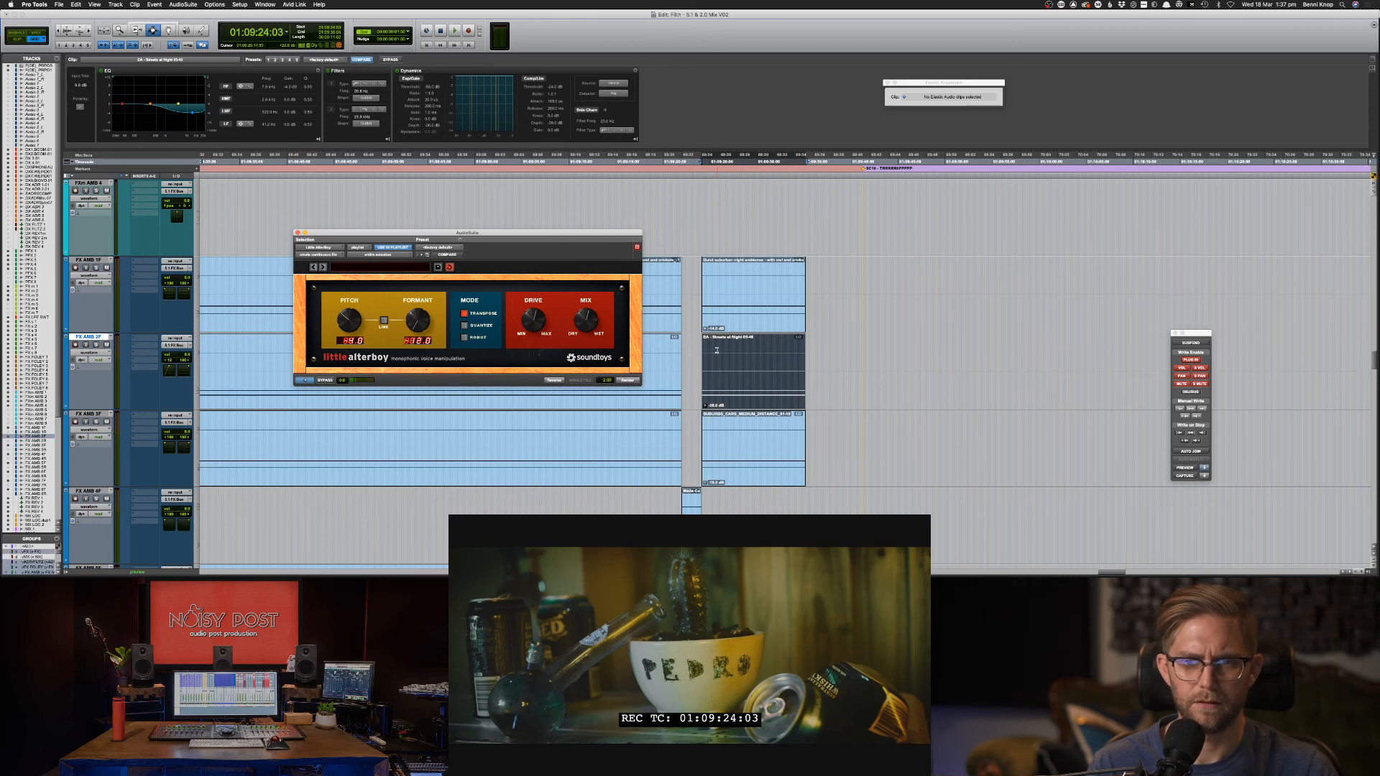
Select the Quiet suburban night clip, preview Little AlterBoy, and raise its clip gain two steps.
{"action": "key", "text": "super+]"}
{"action": "scroll", "coordinate": [719, 349], "scroll_direction": "up", "scroll_amount": 5}
{"action": "left_click", "coordinate": [773, 376]}
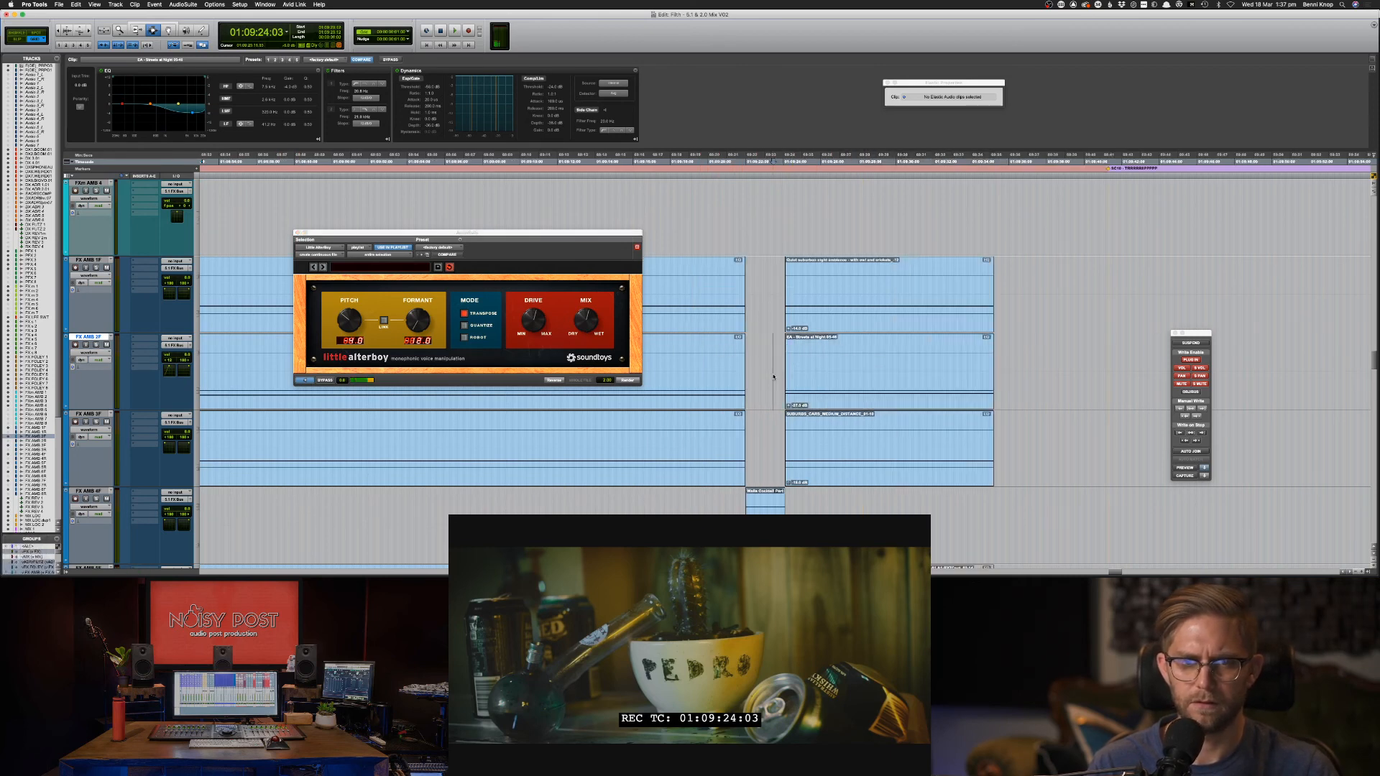
{"action": "left_click", "coordinate": [831, 315]}
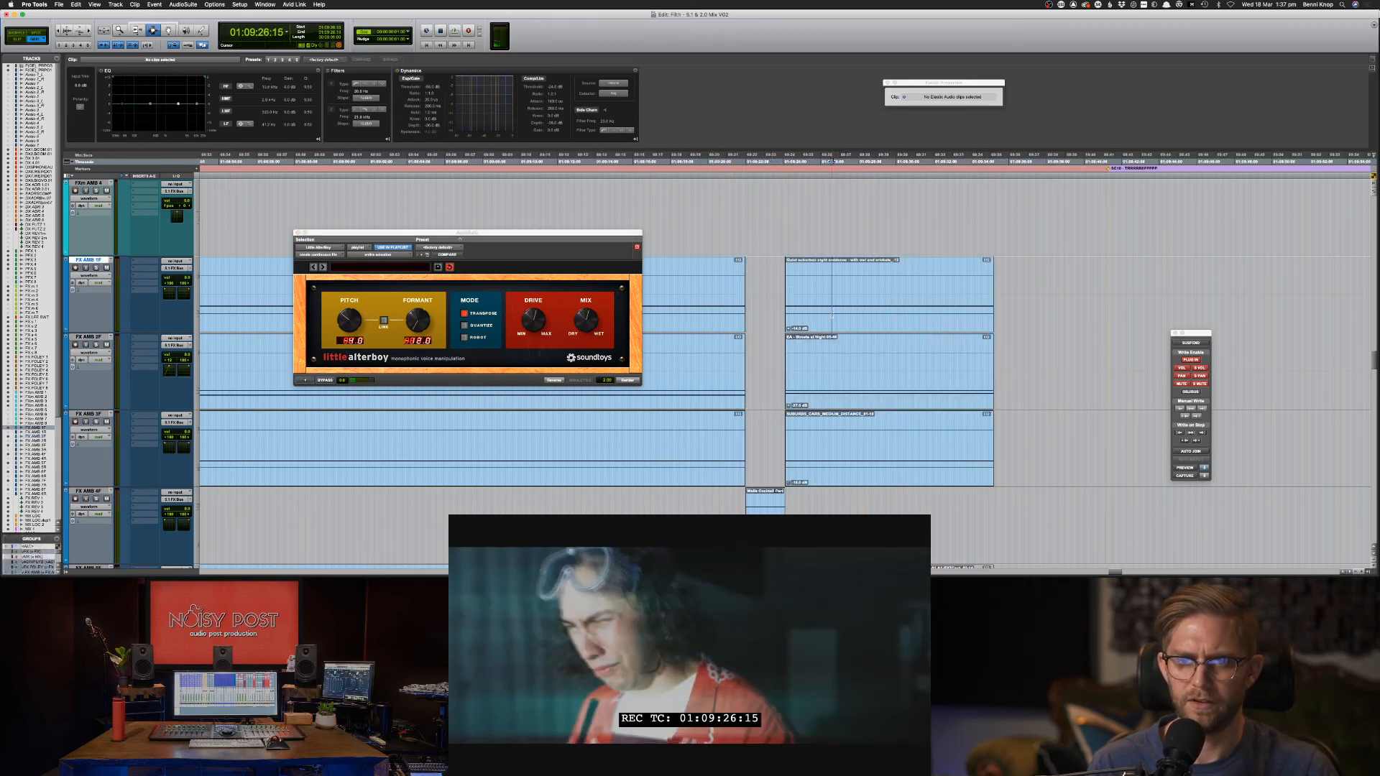
{"action": "double_click", "coordinate": [845, 319]}
{"action": "left_click", "coordinate": [305, 381]}
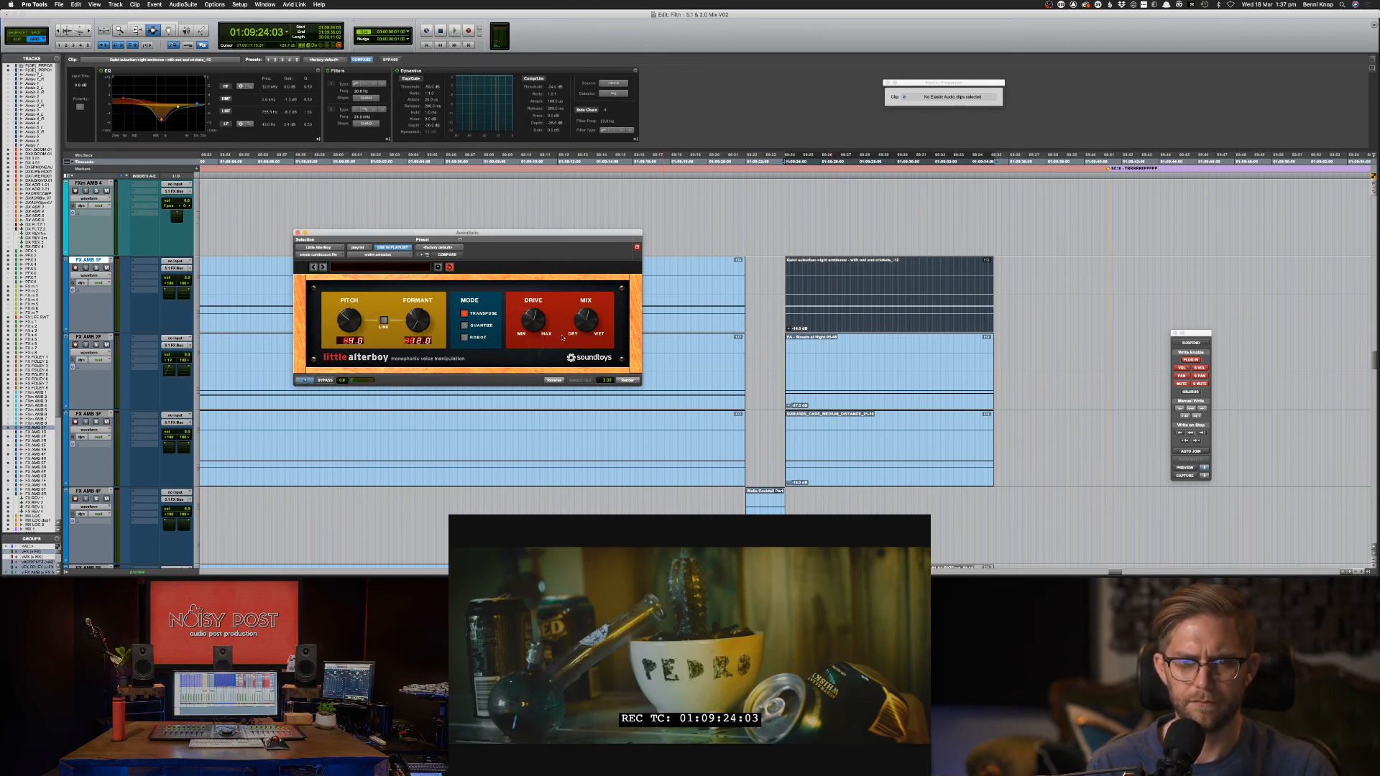
{"action": "key", "text": "ctrl+shift+Up"}
{"action": "key", "text": "ctrl+shift+Up"}
{"action": "key", "text": "ctrl+shift+Up"}
{"action": "key", "text": "ctrl+shift+Up"}
{"action": "key", "text": "ctrl+shift+Up"}
{"action": "key", "text": "ctrl+shift+Up"}
{"action": "key", "text": "ctrl+shift+Up"}
{"action": "key", "text": "ctrl+shift+Up"}
{"action": "key", "text": "ctrl+shift+Up"}
{"action": "key", "text": "ctrl+shift+Up"}
{"action": "key", "text": "ctrl+shift+Up"}
{"action": "key", "text": "ctrl+shift+Up"}
{"action": "key", "text": "ctrl+shift+Up"}
{"action": "key", "text": "ctrl+shift+Up"}
{"action": "key", "text": "ctrl+shift+Up"}
{"action": "key", "text": "ctrl+shift+Up"}
{"action": "key", "text": "ctrl+shift+Up"}
{"action": "key", "text": "ctrl+shift+Up"}
{"action": "key", "text": "ctrl+shift+Up"}
{"action": "key", "text": "ctrl+shift+Up"}
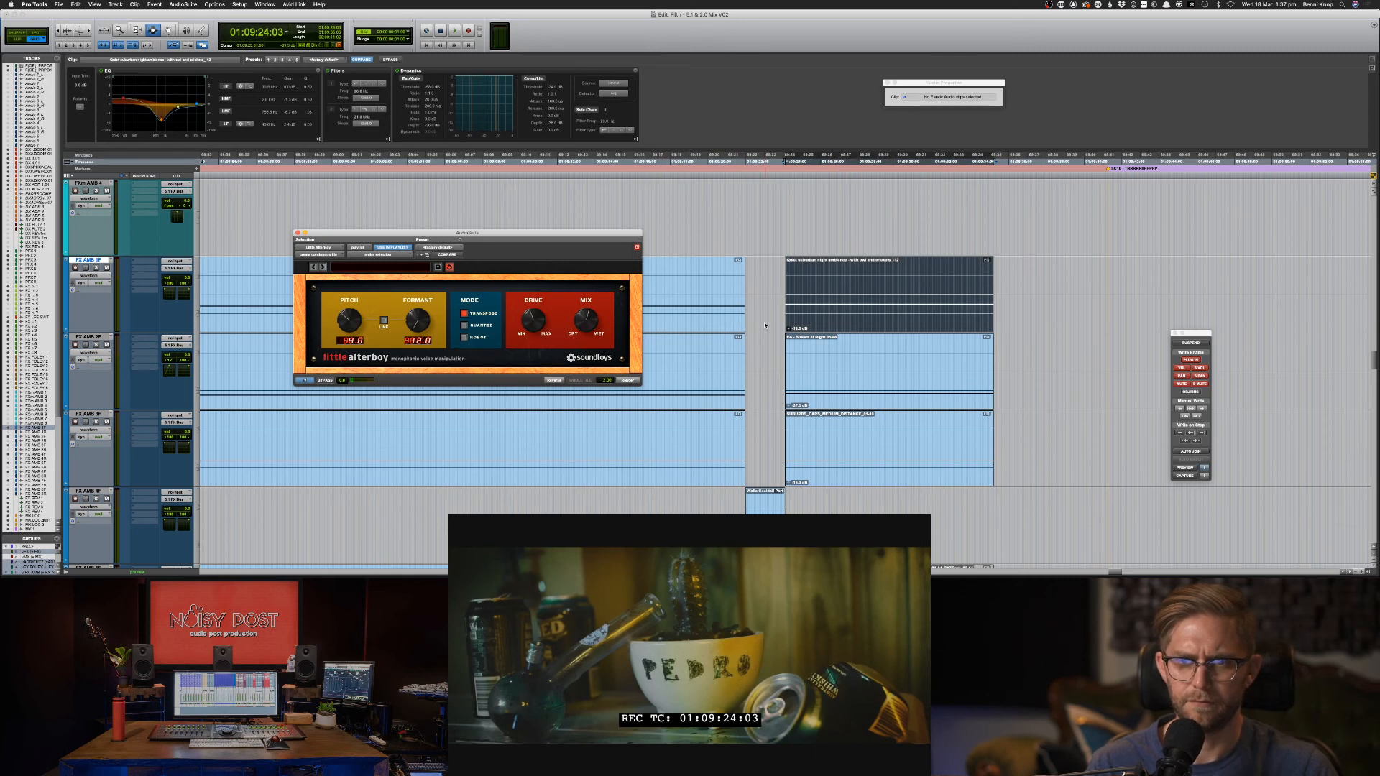
{"action": "key", "text": "ctrl+shift+Up"}
{"action": "key", "text": "ctrl+shift+Up"}
{"action": "key", "text": "ctrl+shift+Up"}
{"action": "key", "text": "ctrl+shift+Up"}
{"action": "key", "text": "ctrl+shift+Up"}
{"action": "key", "text": "ctrl+shift+Up"}
{"action": "key", "text": "ctrl+shift+Up"}
{"action": "key", "text": "ctrl+shift+Up"}
{"action": "key", "text": "ctrl+shift+Up"}
{"action": "key", "text": "ctrl+shift+Up"}
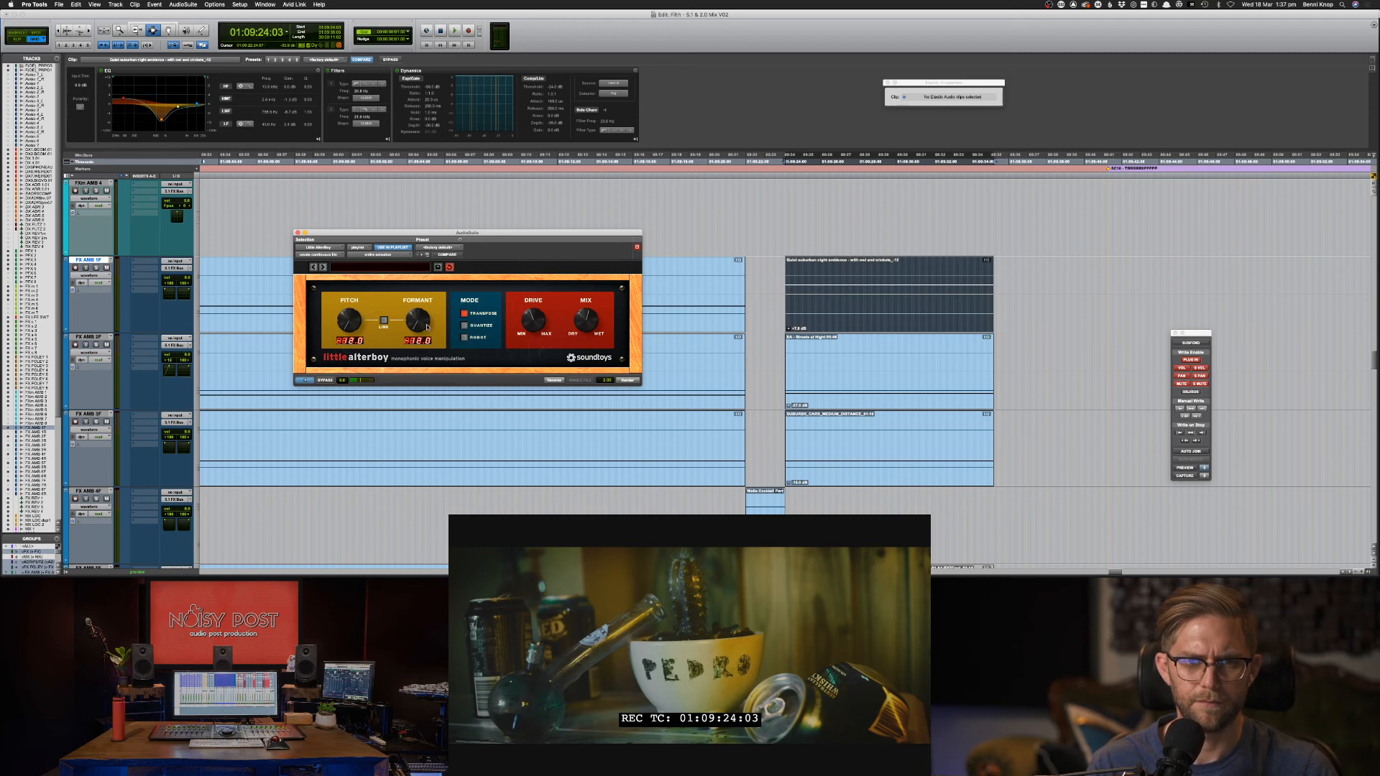
Preview the Quiet suburban night clip again and reset Little AlterBoy's pitch to 0.0.
{"action": "left_click", "coordinate": [302, 389]}
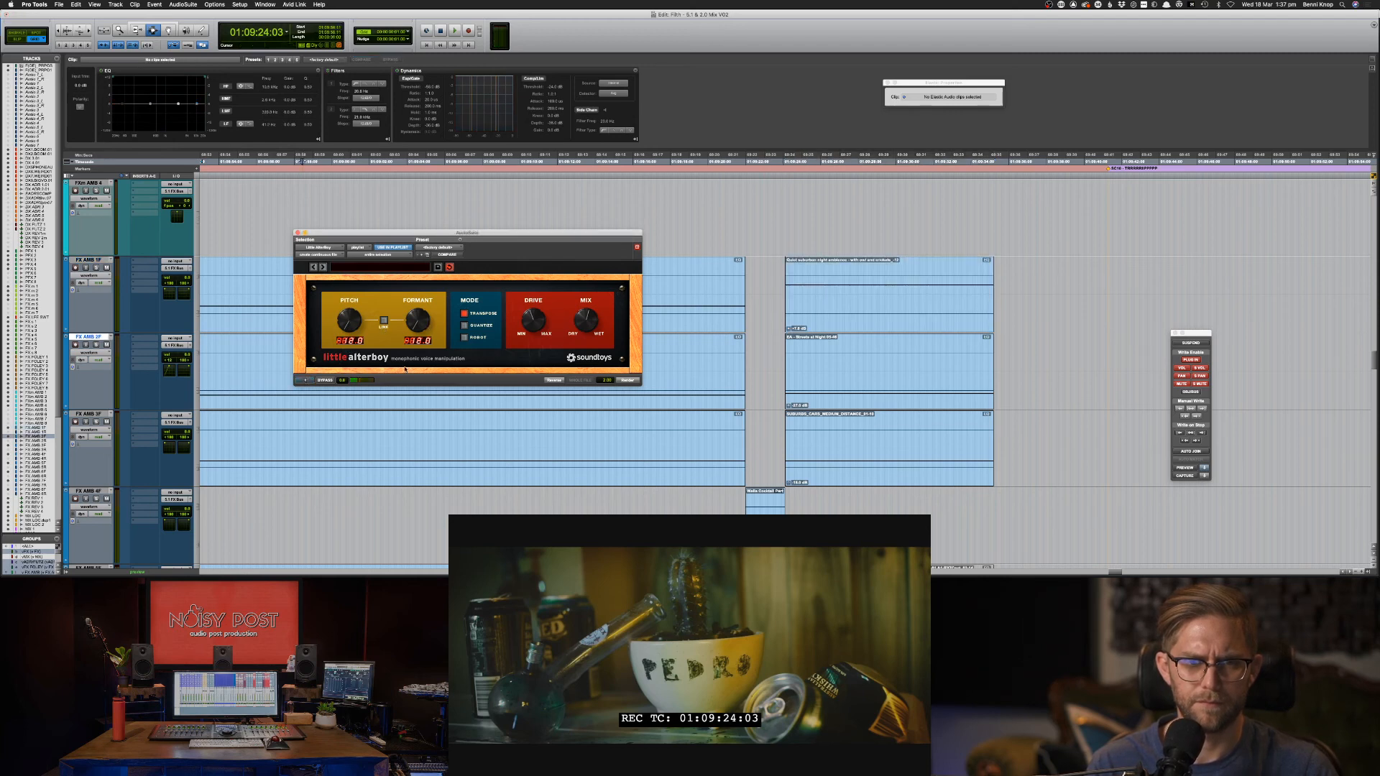
{"action": "double_click", "coordinate": [816, 285]}
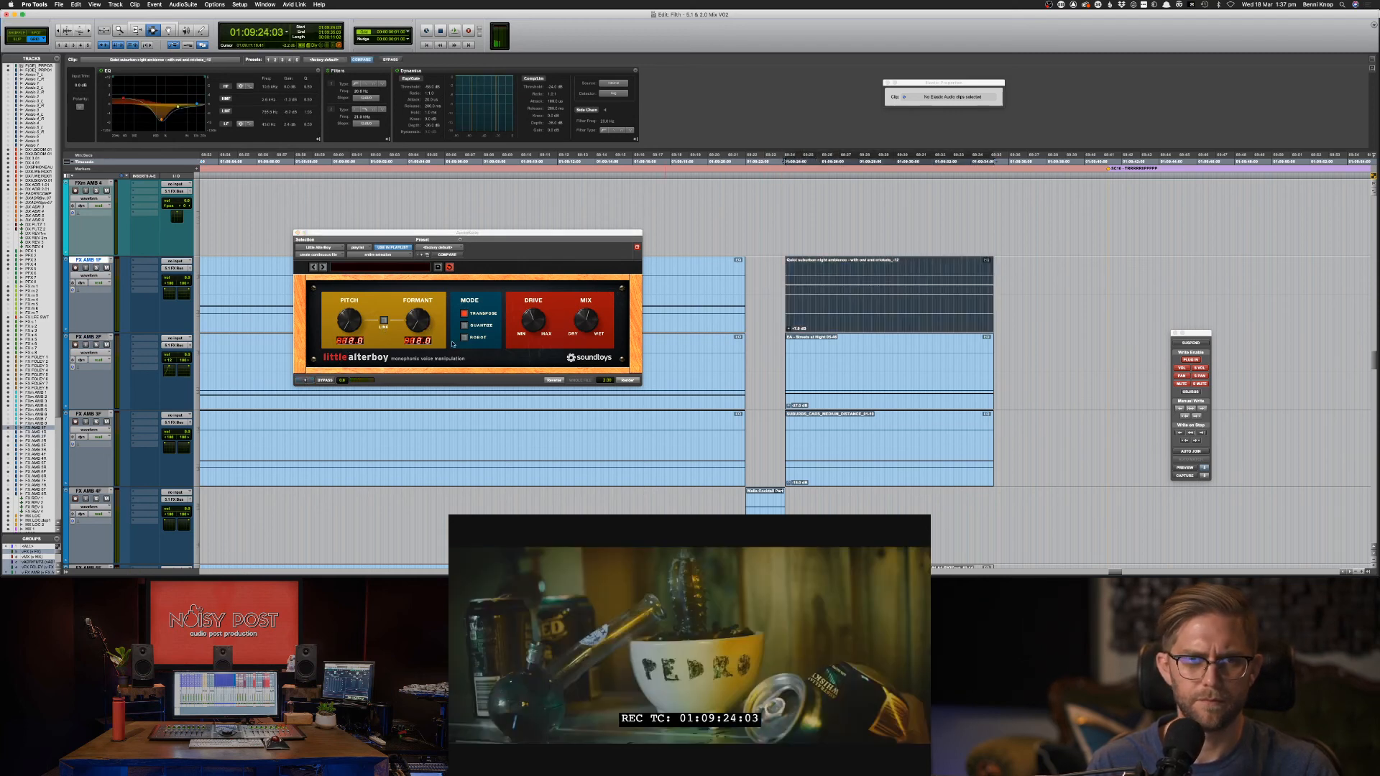
{"action": "left_click", "coordinate": [306, 381]}
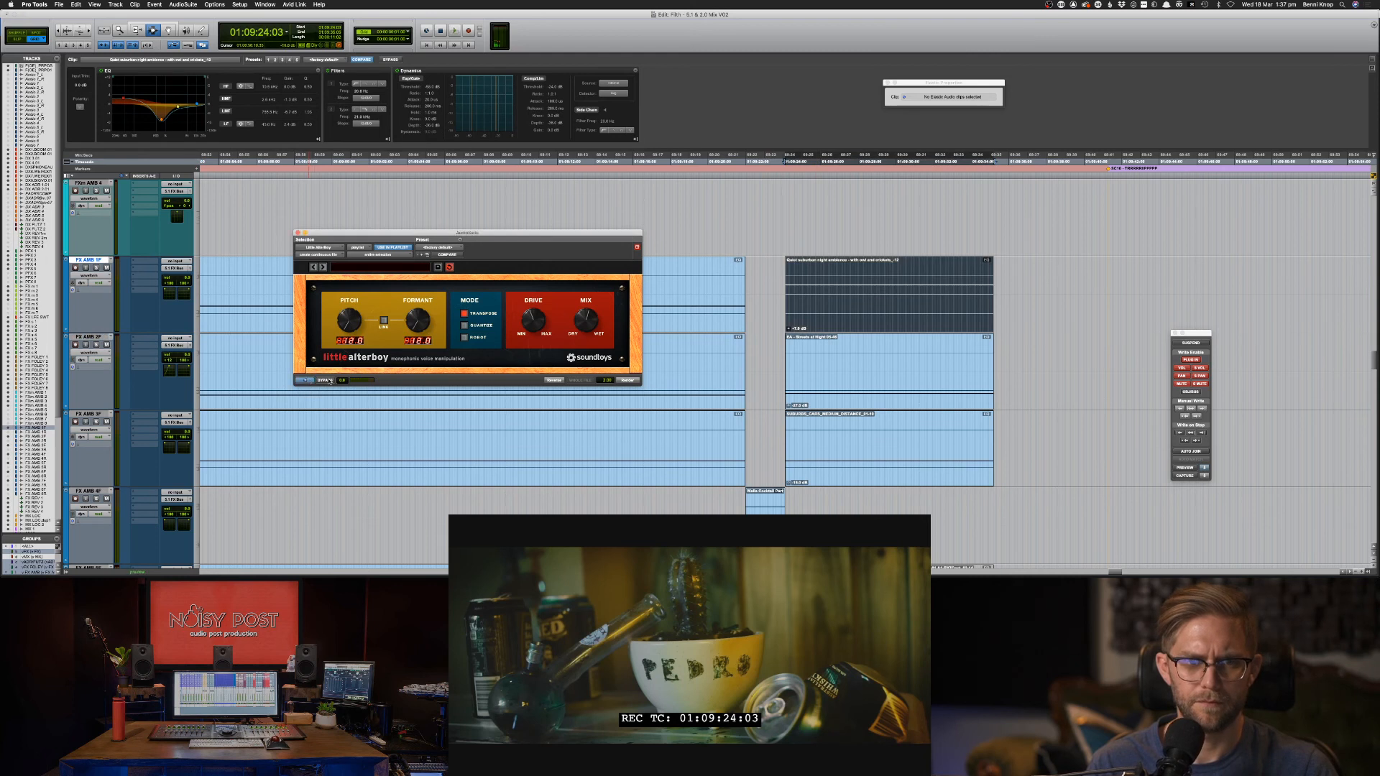
{"action": "left_click", "coordinate": [358, 342], "text": "alt"}
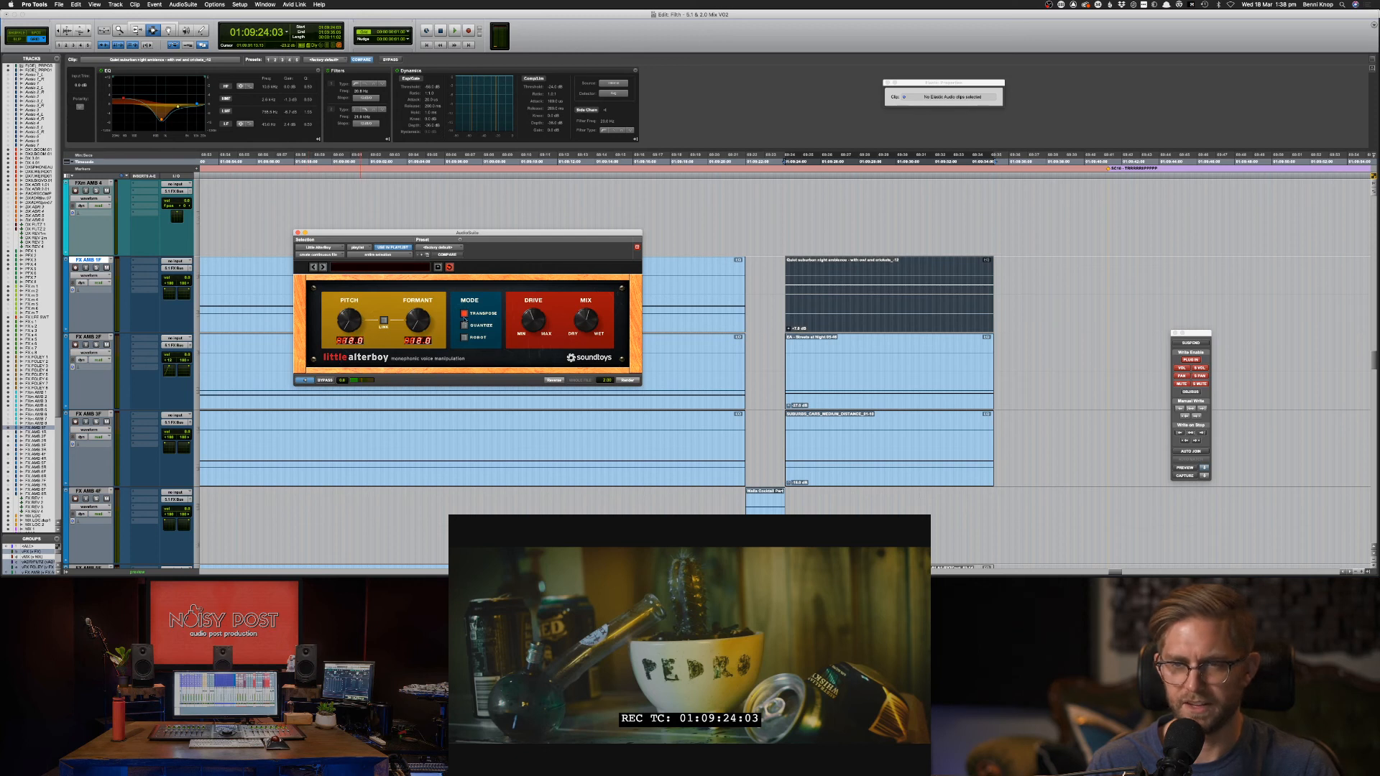
{"action": "double_click", "coordinate": [830, 368]}
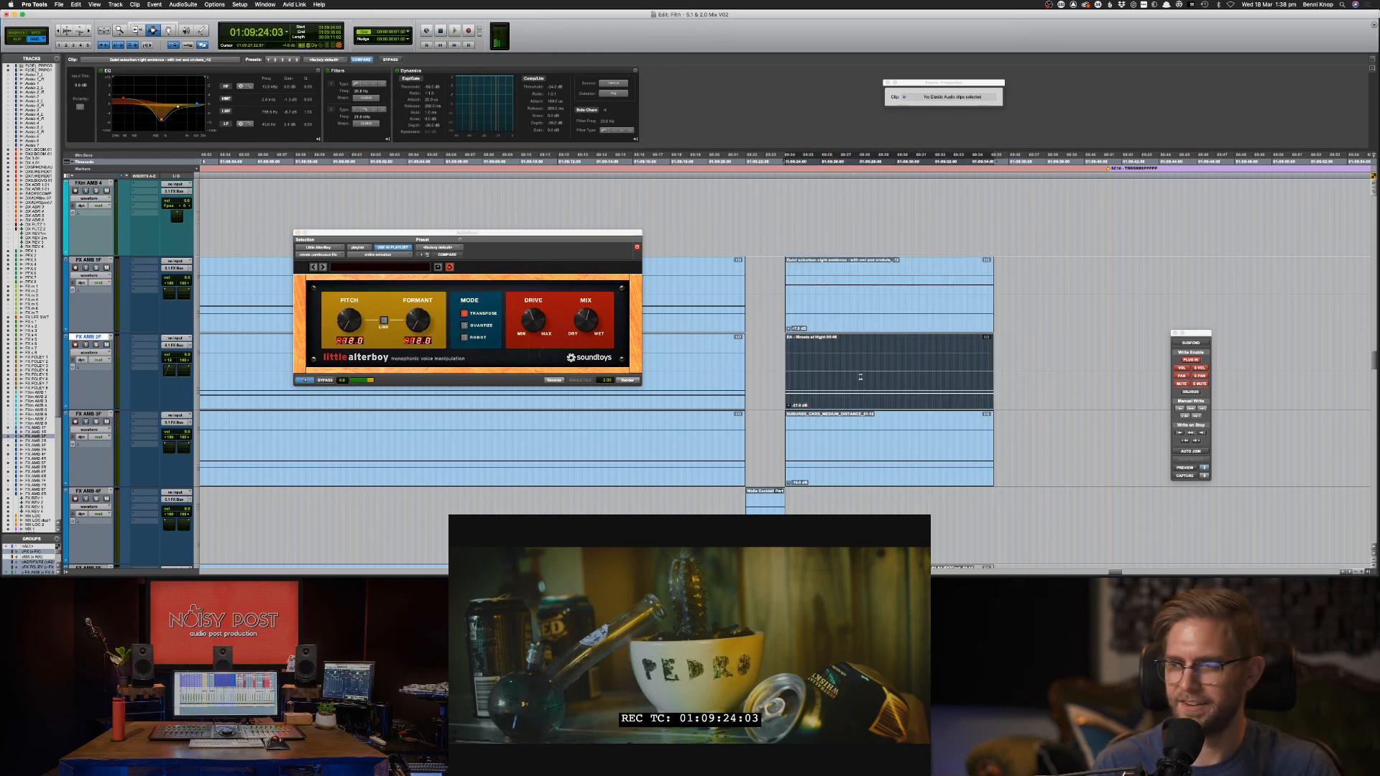
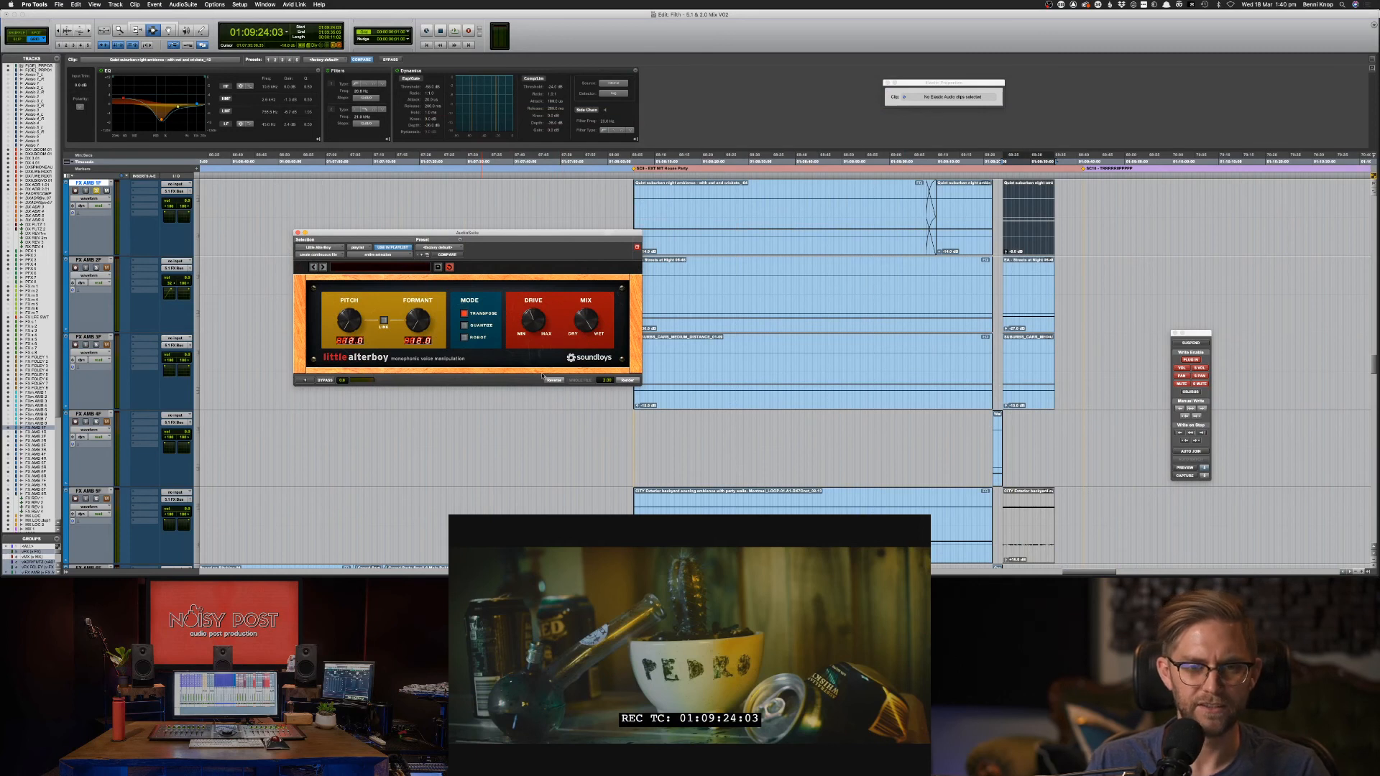
Render Little AlterBoy onto the FX AMB ambience clip, then deselect and zoom in.
{"action": "left_click", "coordinate": [622, 381]}
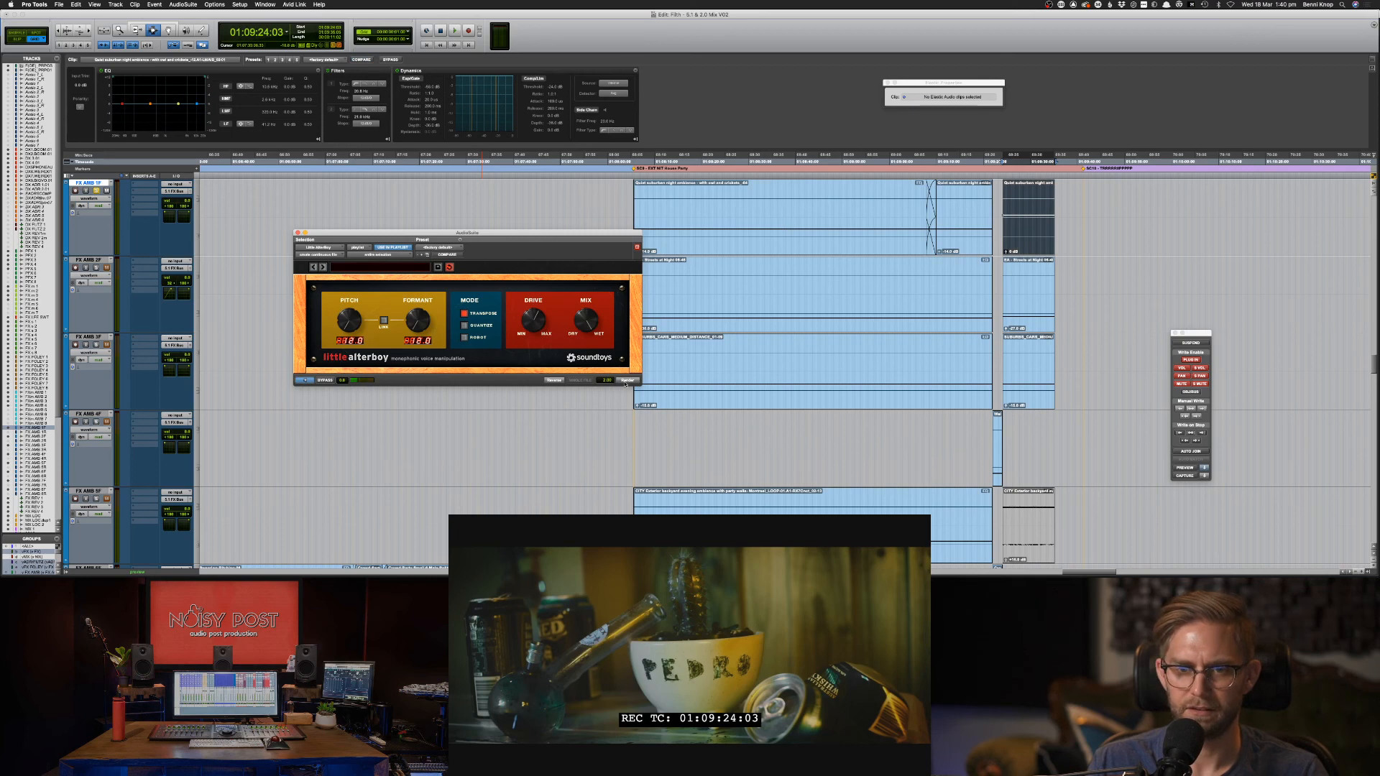
{"action": "left_click", "coordinate": [1020, 199]}
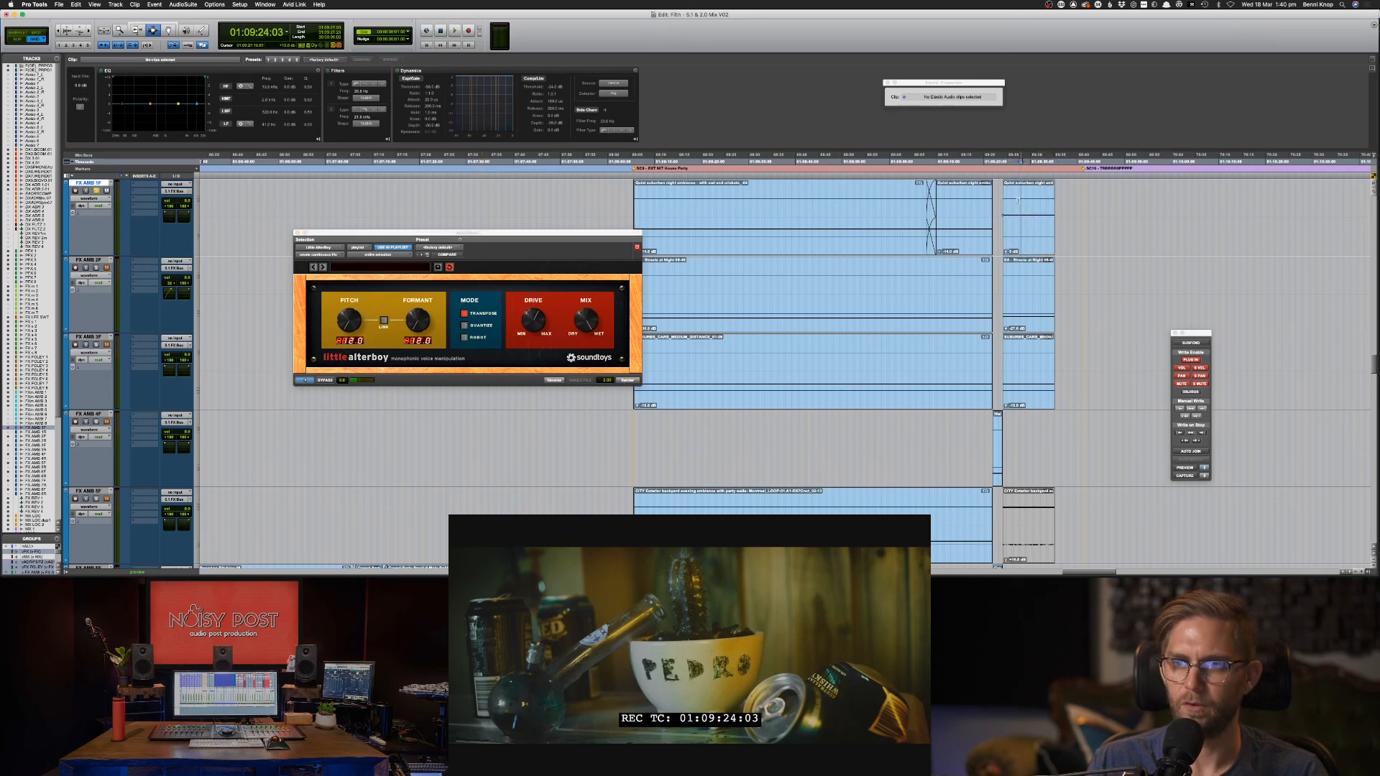
{"action": "key", "text": "super+bracketright"}
{"action": "key", "text": "super+bracketright"}
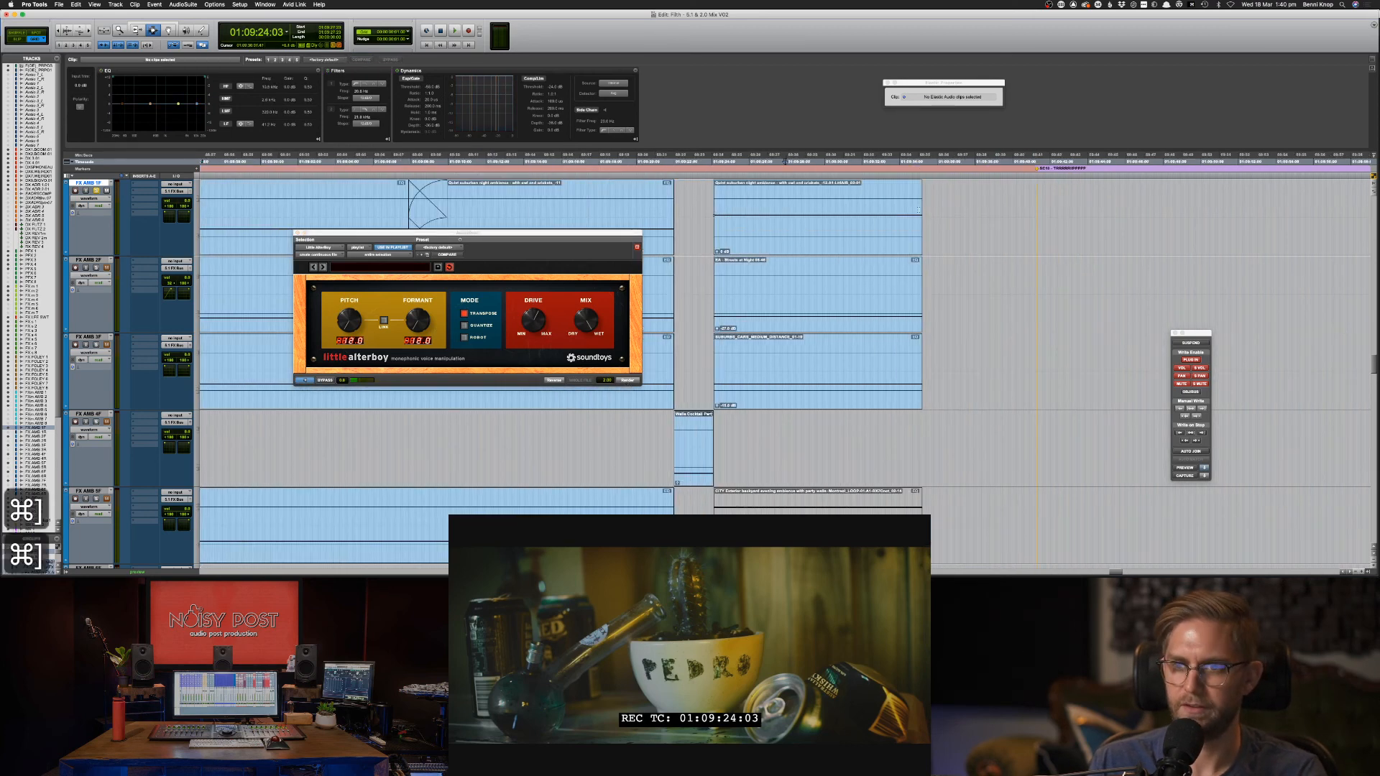
Paste a copy of the ambience clip after the original, nudge it earlier and fade its start.
{"action": "double_click", "coordinate": [799, 224]}
{"action": "key", "text": "super+c"}
{"action": "left_click", "coordinate": [805, 224]}
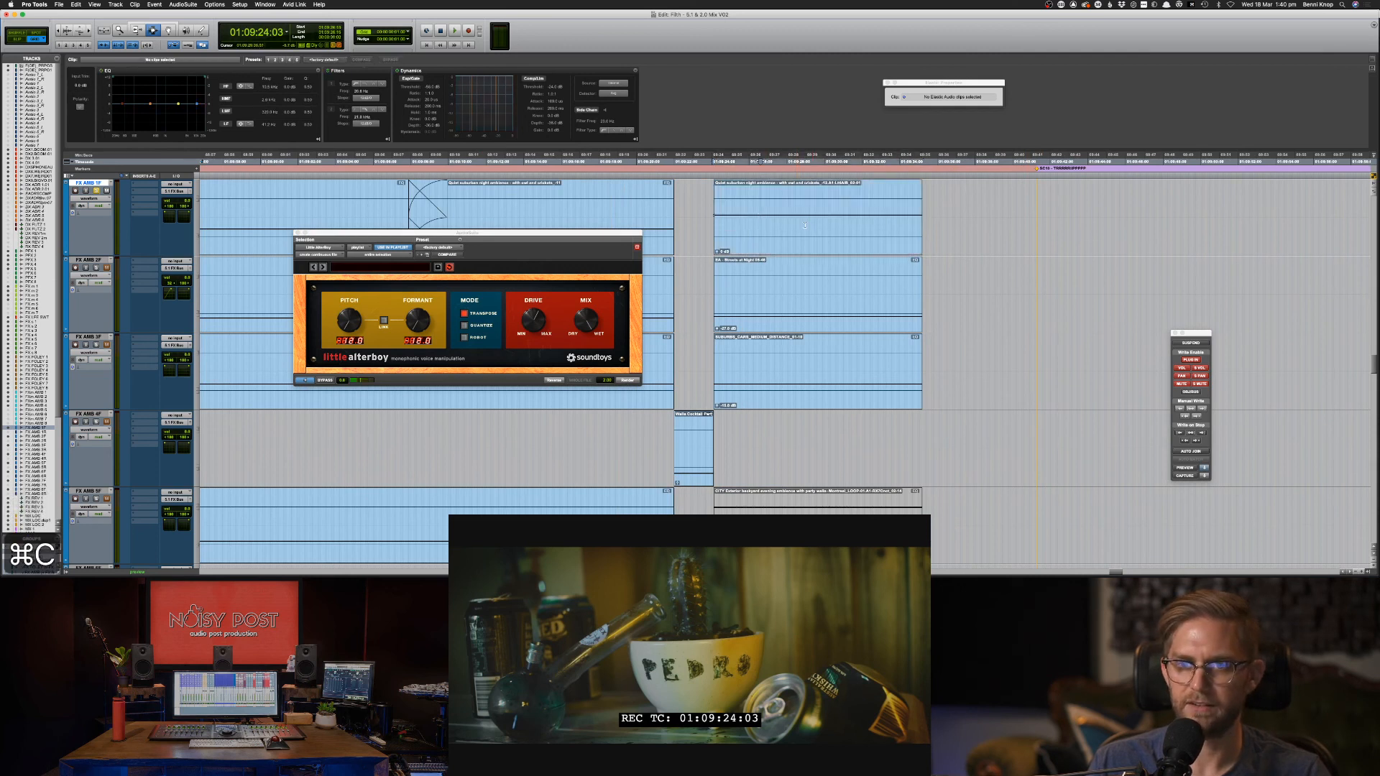
{"action": "key", "text": "super+v"}
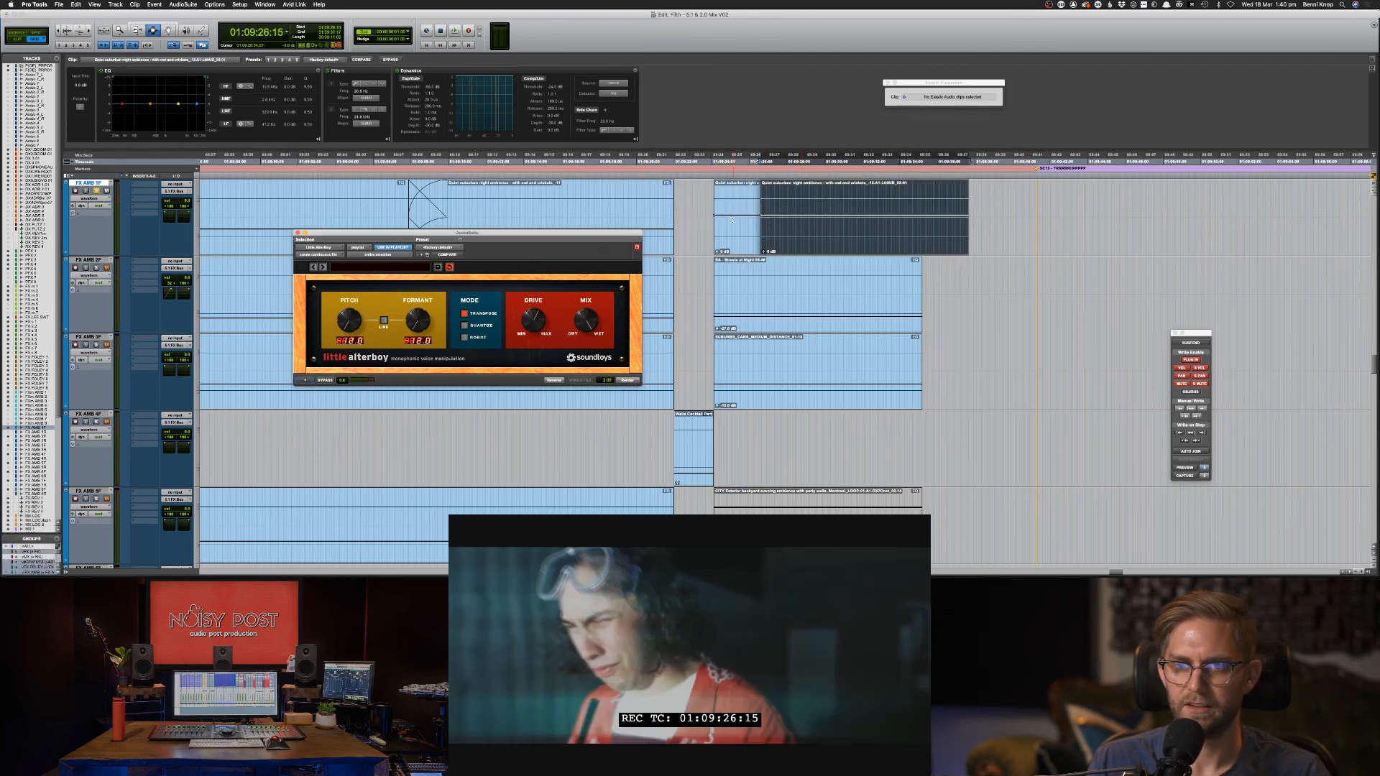
{"action": "key", "text": "F8"}
{"action": "mouse_move", "coordinate": [789, 223]}
{"action": "left_mouse_down"}
{"action": "mouse_move", "coordinate": [760, 227]}
{"action": "mouse_move", "coordinate": [787, 232]}
{"action": "left_mouse_up"}
{"action": "key", "text": "F7"}
{"action": "key", "text": "f"}
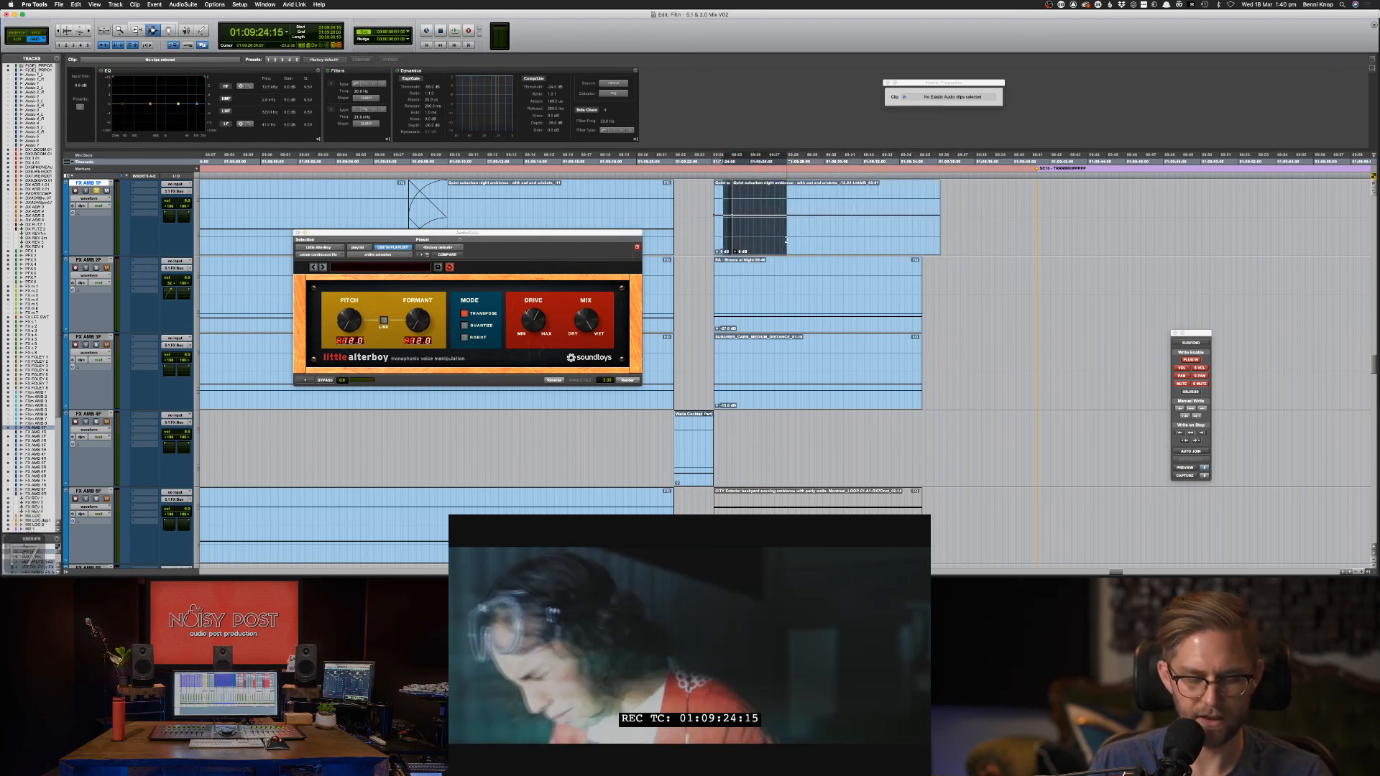
{"action": "left_click", "coordinate": [713, 229]}
{"action": "key", "text": "space"}
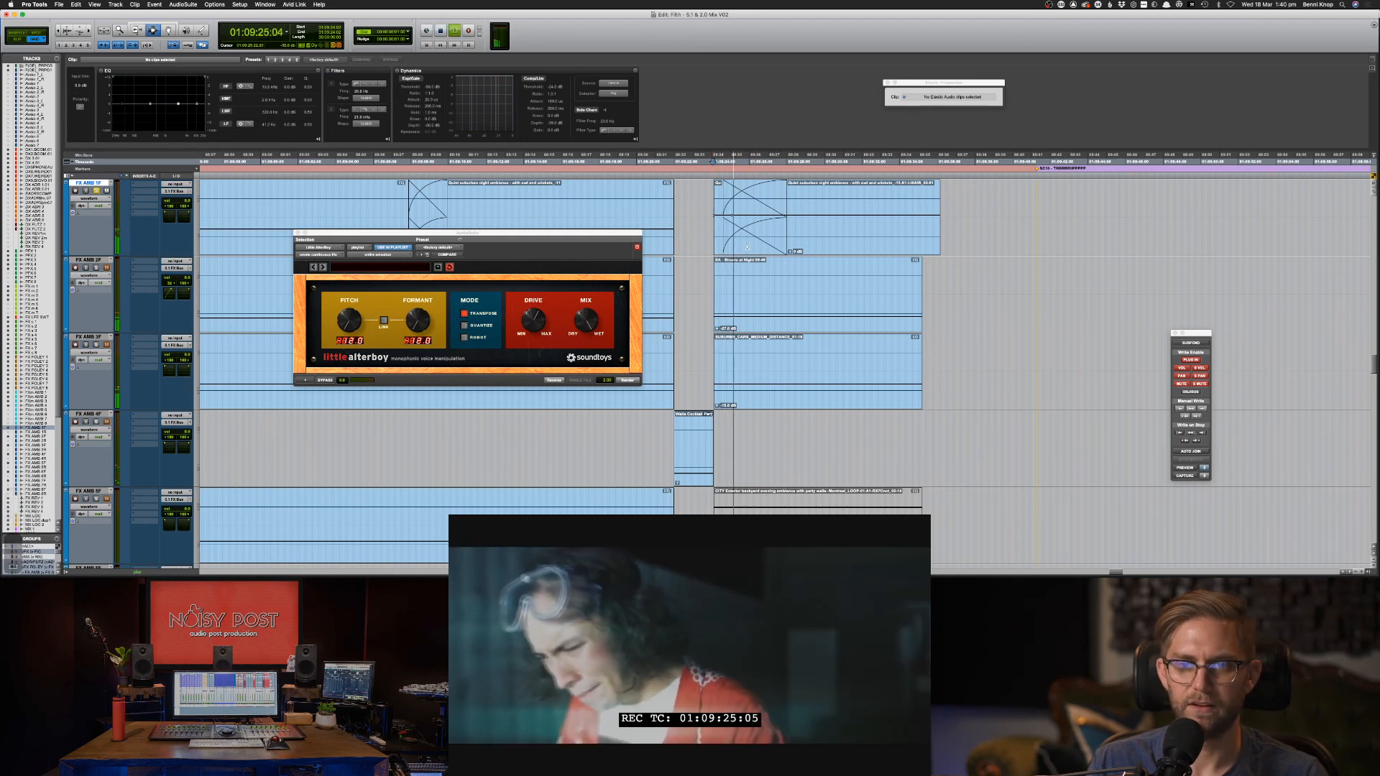
Paste another short ambience section, lengthen it and crossfade its joins.
{"action": "key", "text": "F8"}
{"action": "left_click_drag", "start_coordinate": [746, 247], "coordinate": [726, 231]}
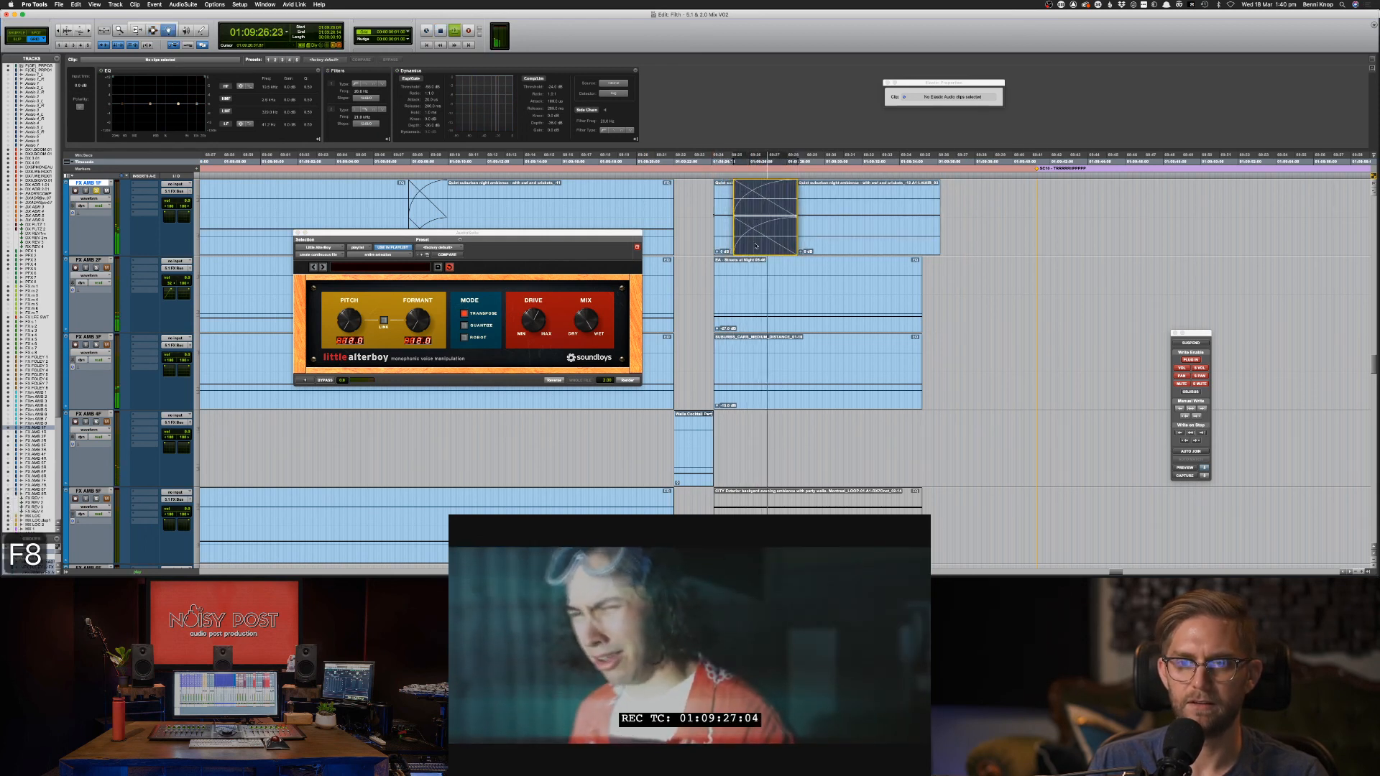
{"action": "key", "text": "F7"}
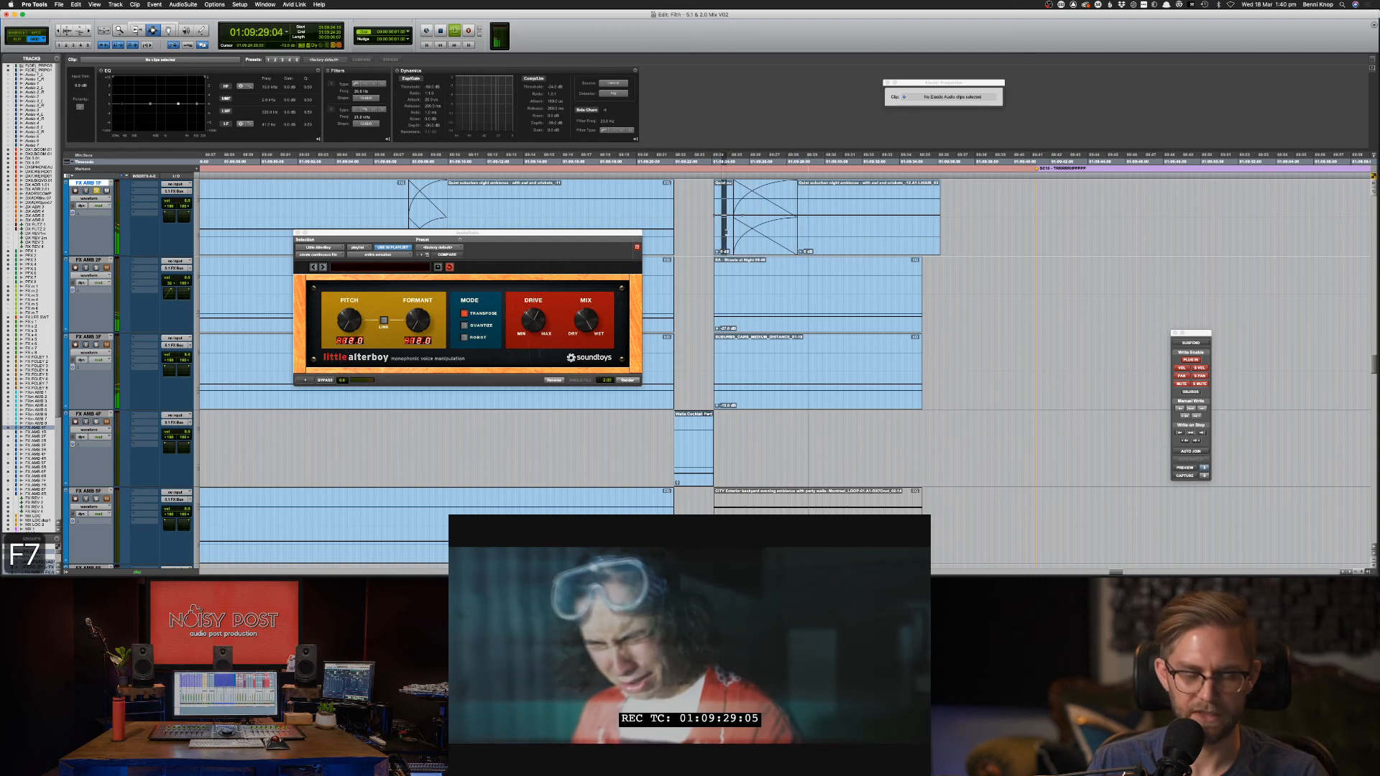
{"action": "key", "text": "ctrl+c"}
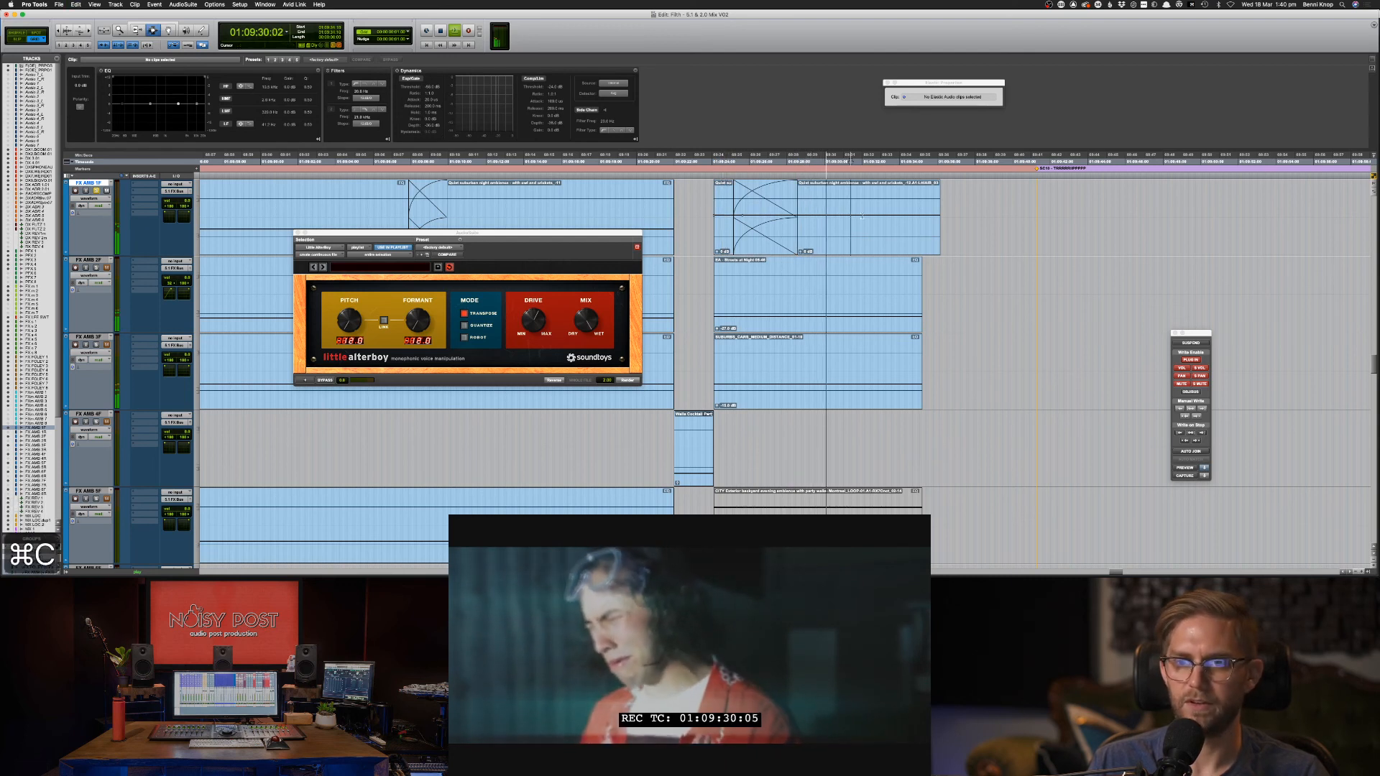
{"action": "key", "text": "ctrl+v"}
{"action": "key", "text": "F6"}
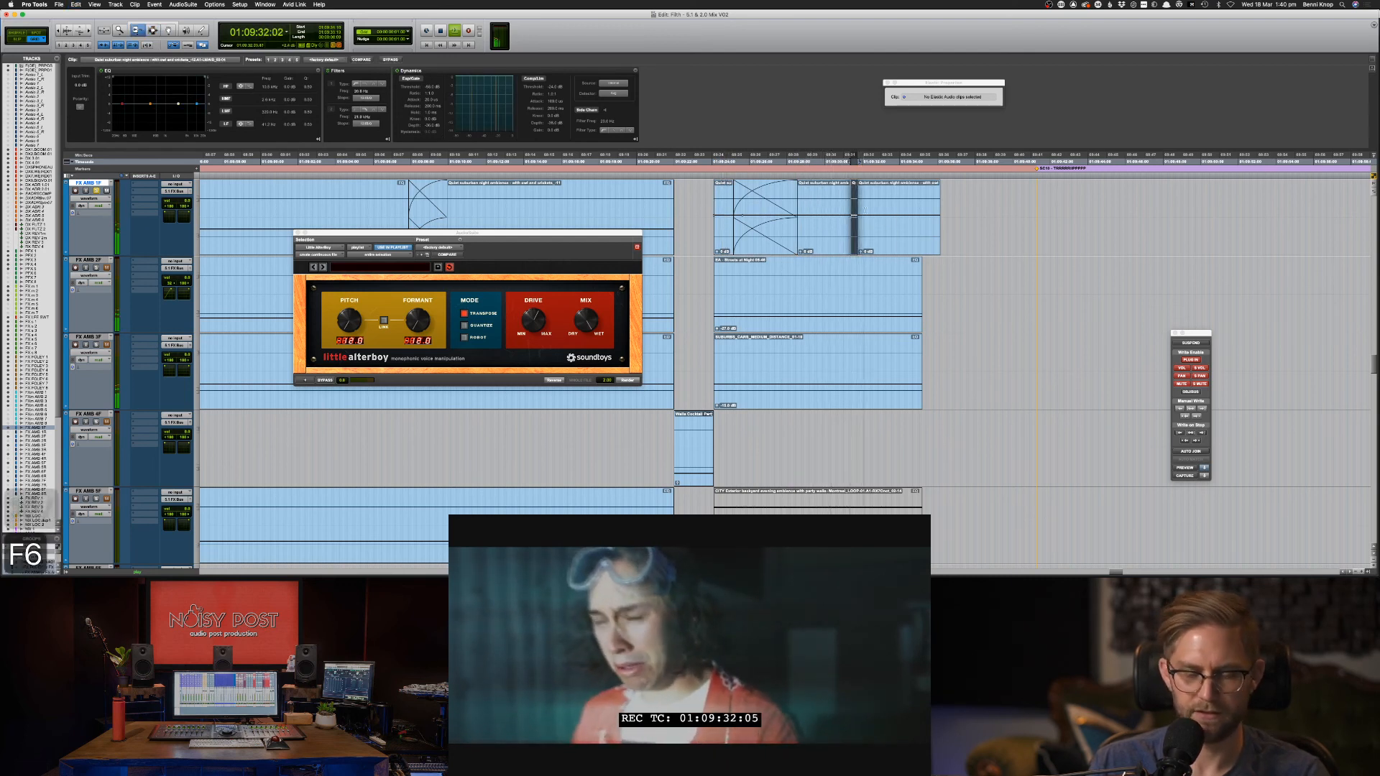
{"action": "mouse_move", "coordinate": [857, 216]}
{"action": "left_mouse_down"}
{"action": "mouse_move", "coordinate": [898, 205]}
{"action": "mouse_move", "coordinate": [850, 207]}
{"action": "mouse_move", "coordinate": [879, 210]}
{"action": "left_mouse_up"}
{"action": "key", "text": "F7"}
{"action": "key", "text": "f"}
{"action": "key", "text": "f"}
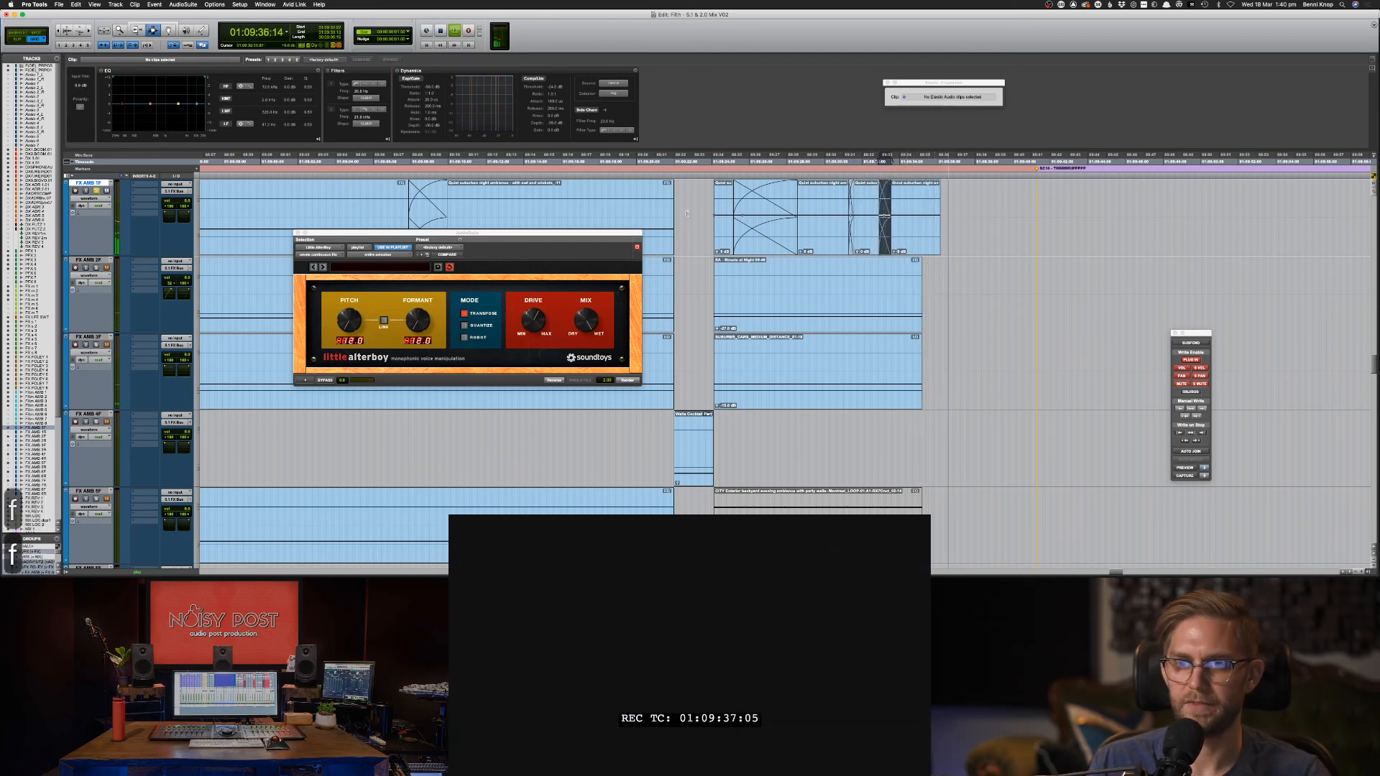
{"action": "left_click", "coordinate": [919, 240]}
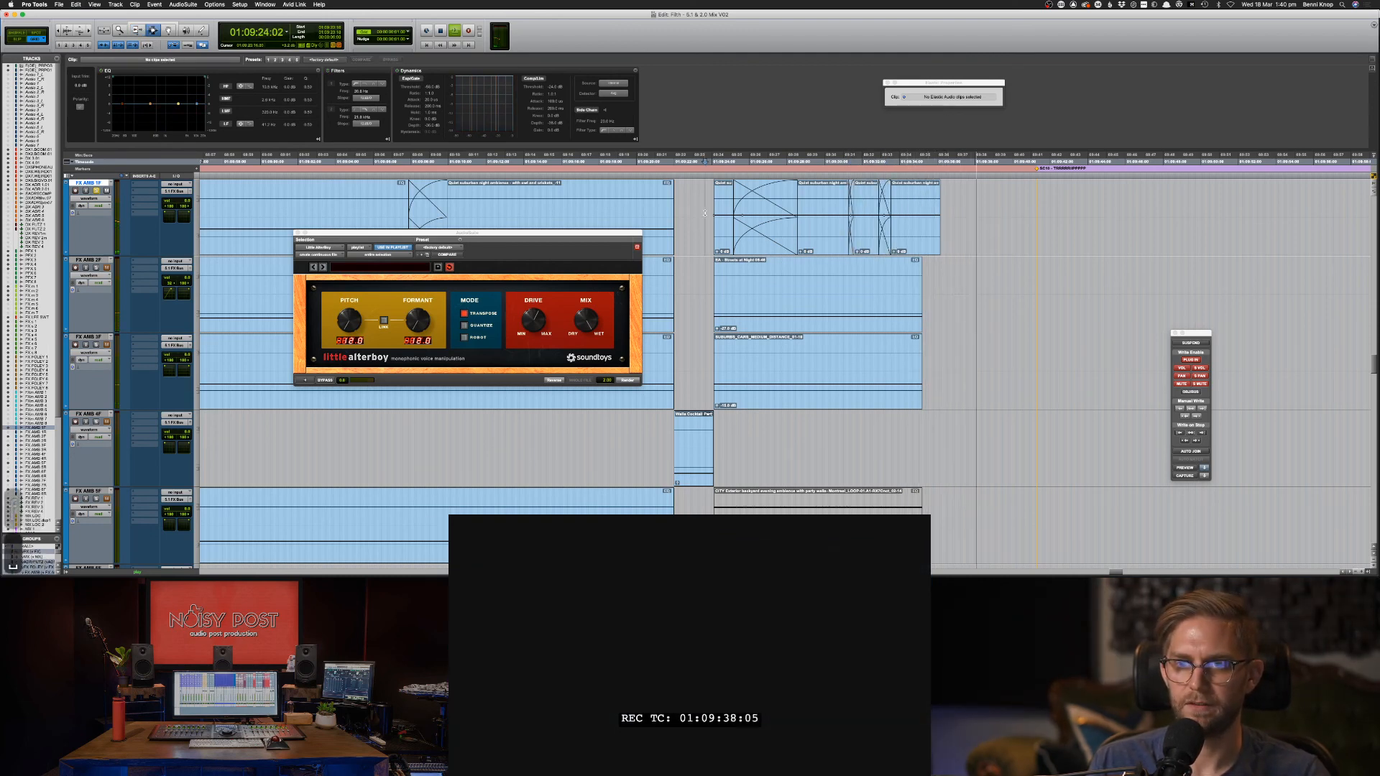
{"action": "key", "text": "space"}
{"action": "key", "text": "space"}
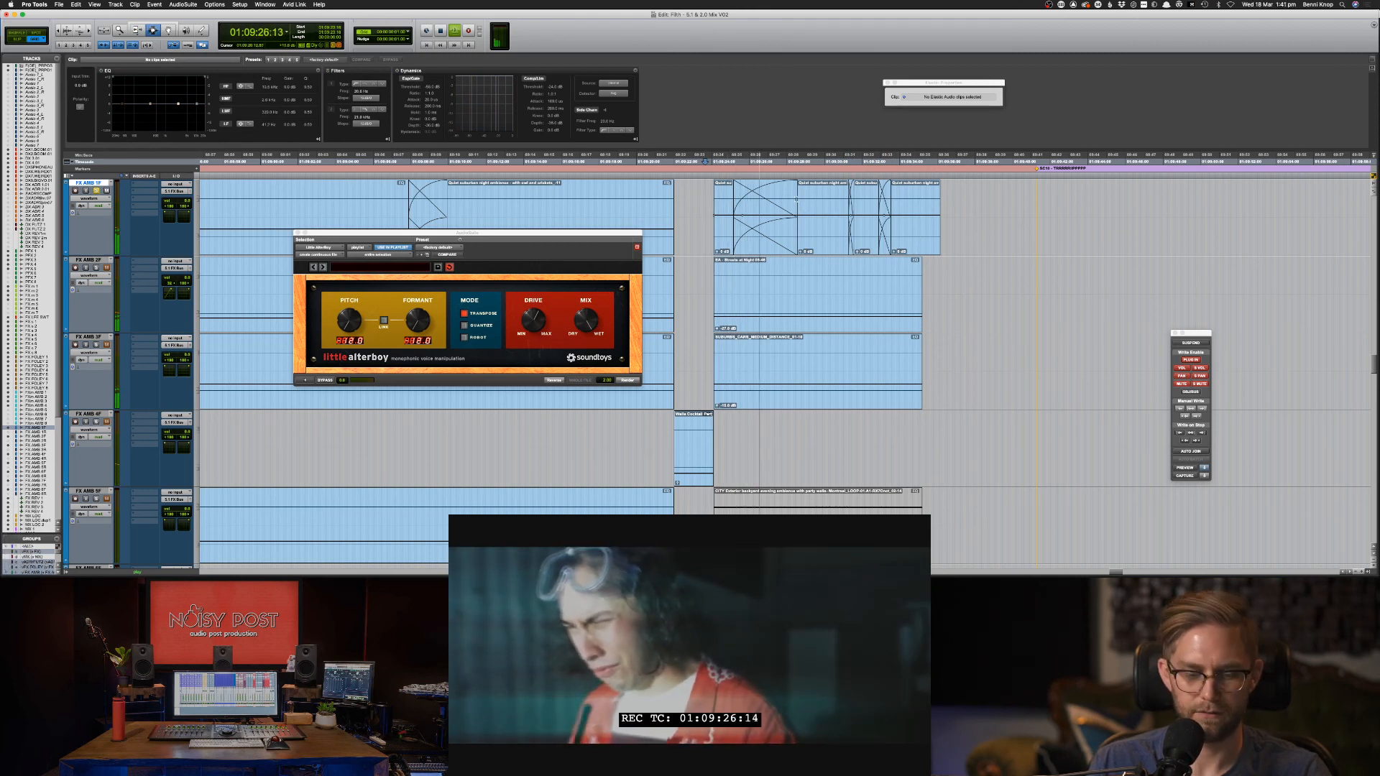
Remove the middle crossfade on the top track and lengthen the last clip's end.
{"action": "key", "text": "F6"}
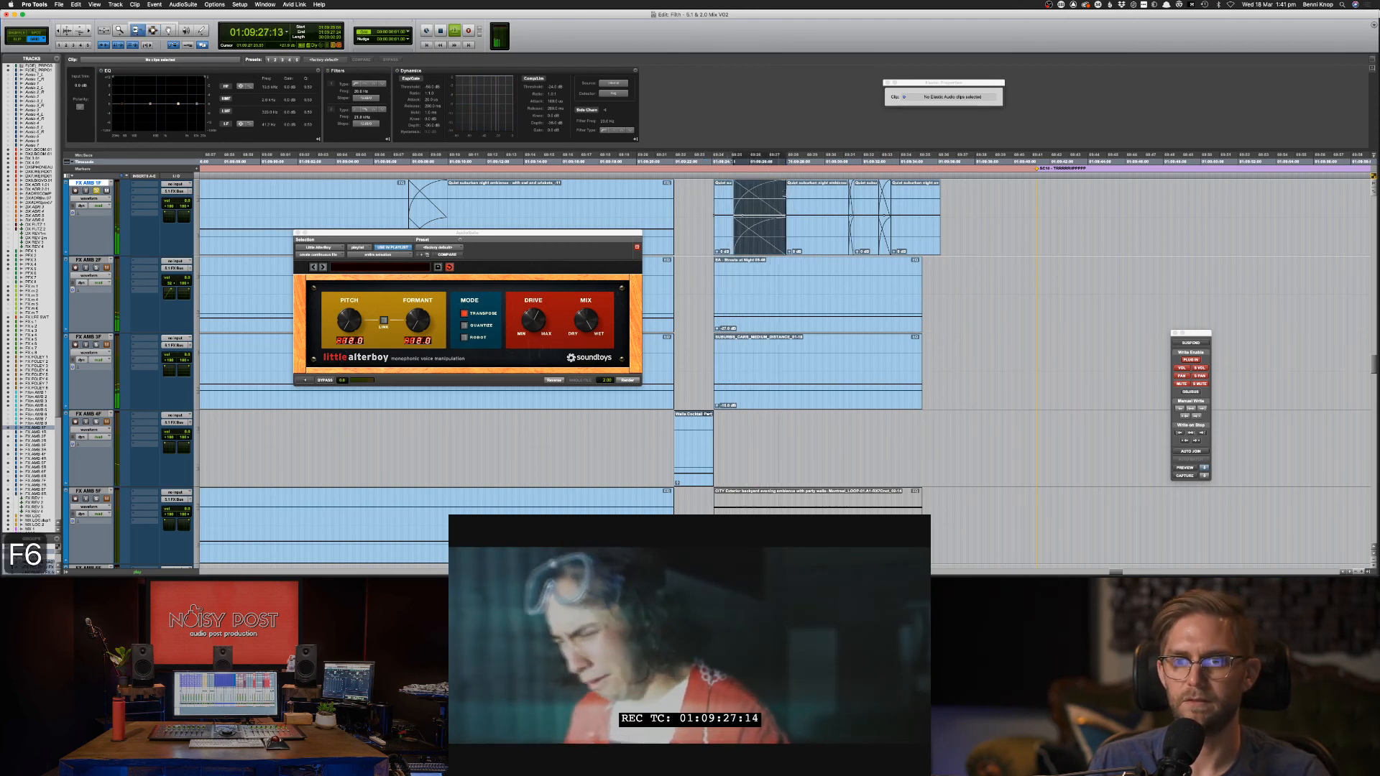
{"action": "key", "text": "F7"}
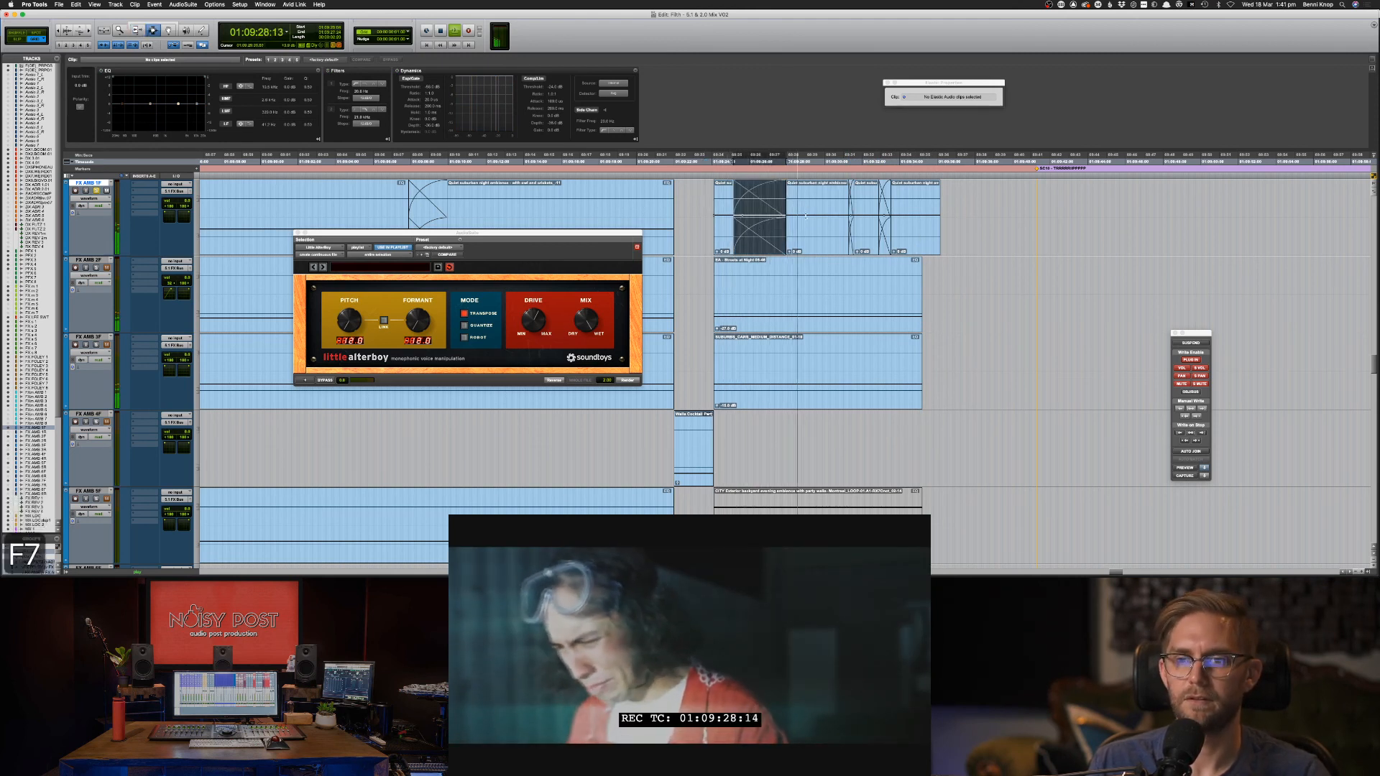
{"action": "mouse_move", "coordinate": [688, 215]}
{"action": "left_mouse_down"}
{"action": "mouse_move", "coordinate": [923, 210]}
{"action": "mouse_move", "coordinate": [709, 203]}
{"action": "left_mouse_up"}
{"action": "key", "text": "ctrl+shift+Up"}
{"action": "left_click", "coordinate": [857, 241]}
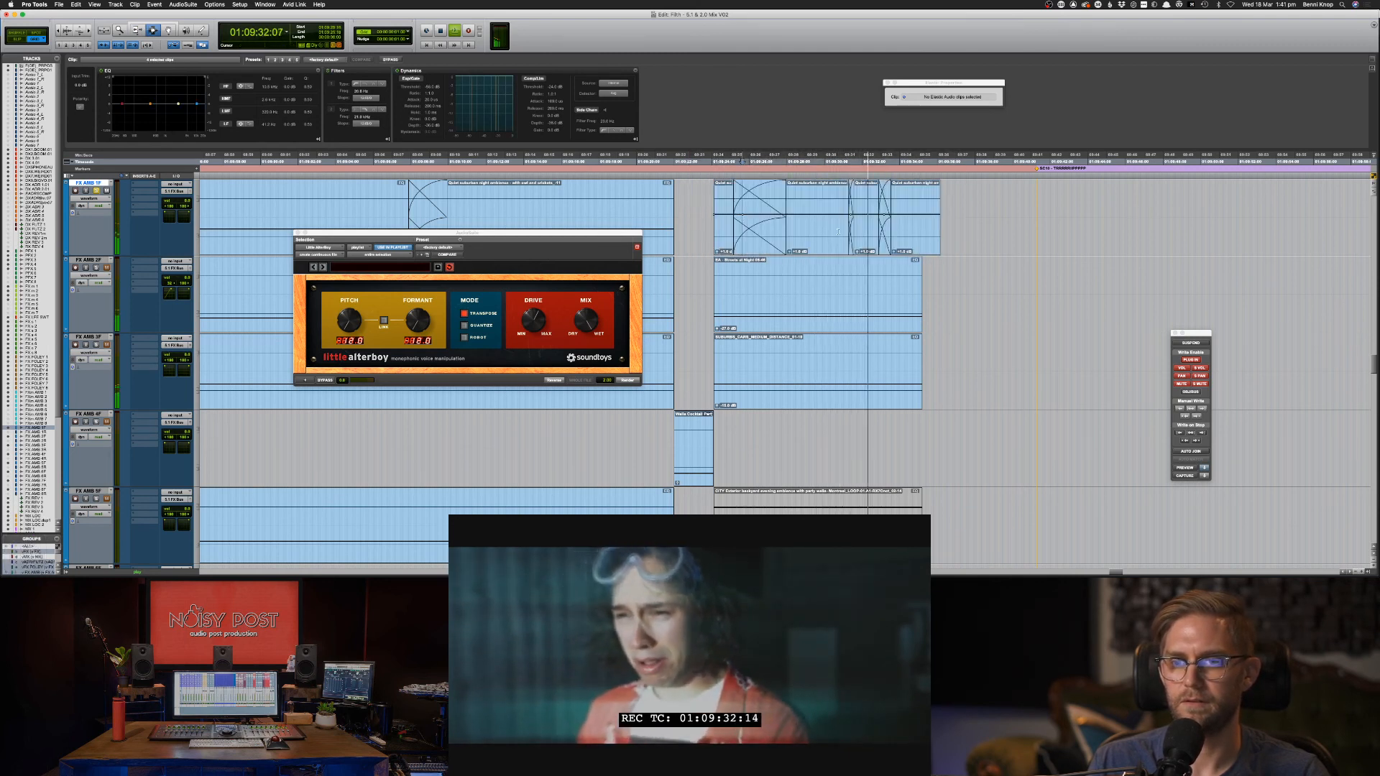
{"action": "key", "text": "BackSpace"}
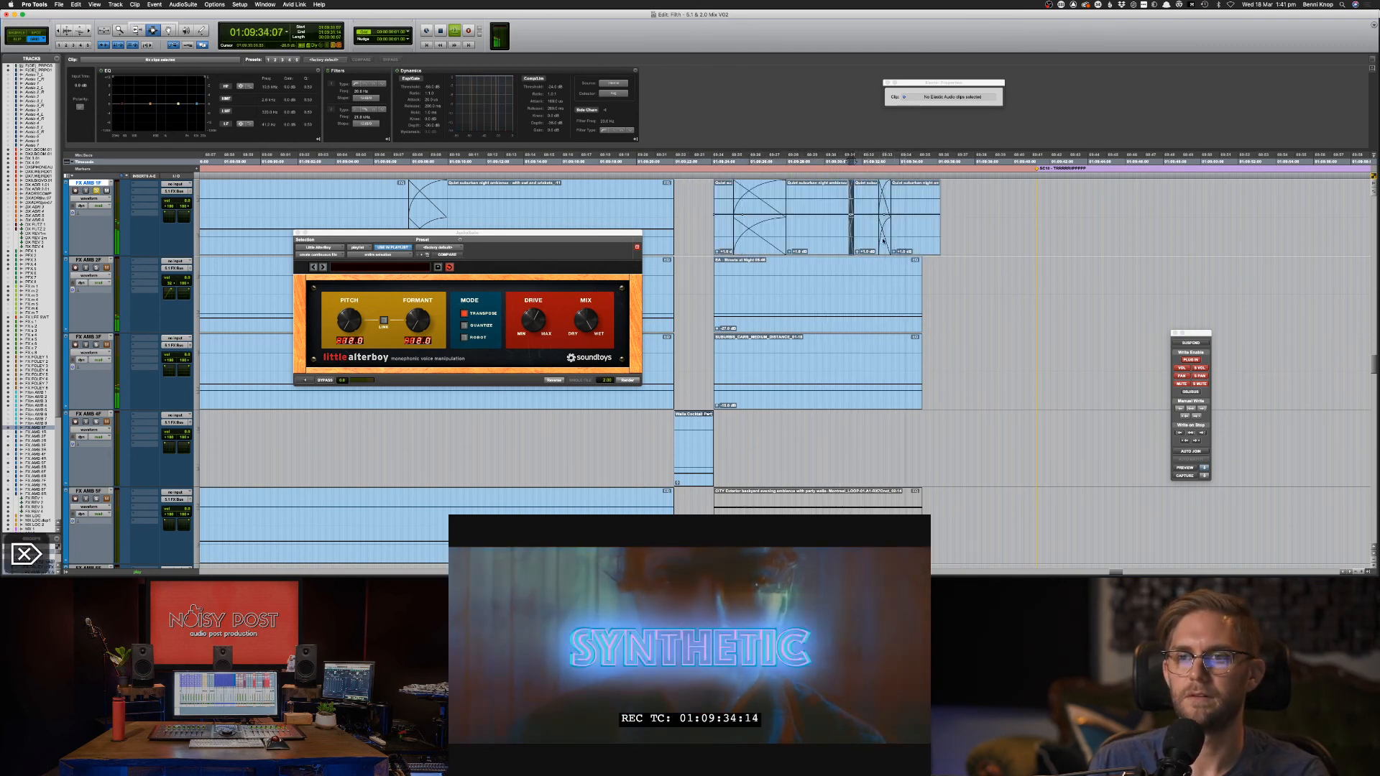
{"action": "left_click", "coordinate": [899, 238]}
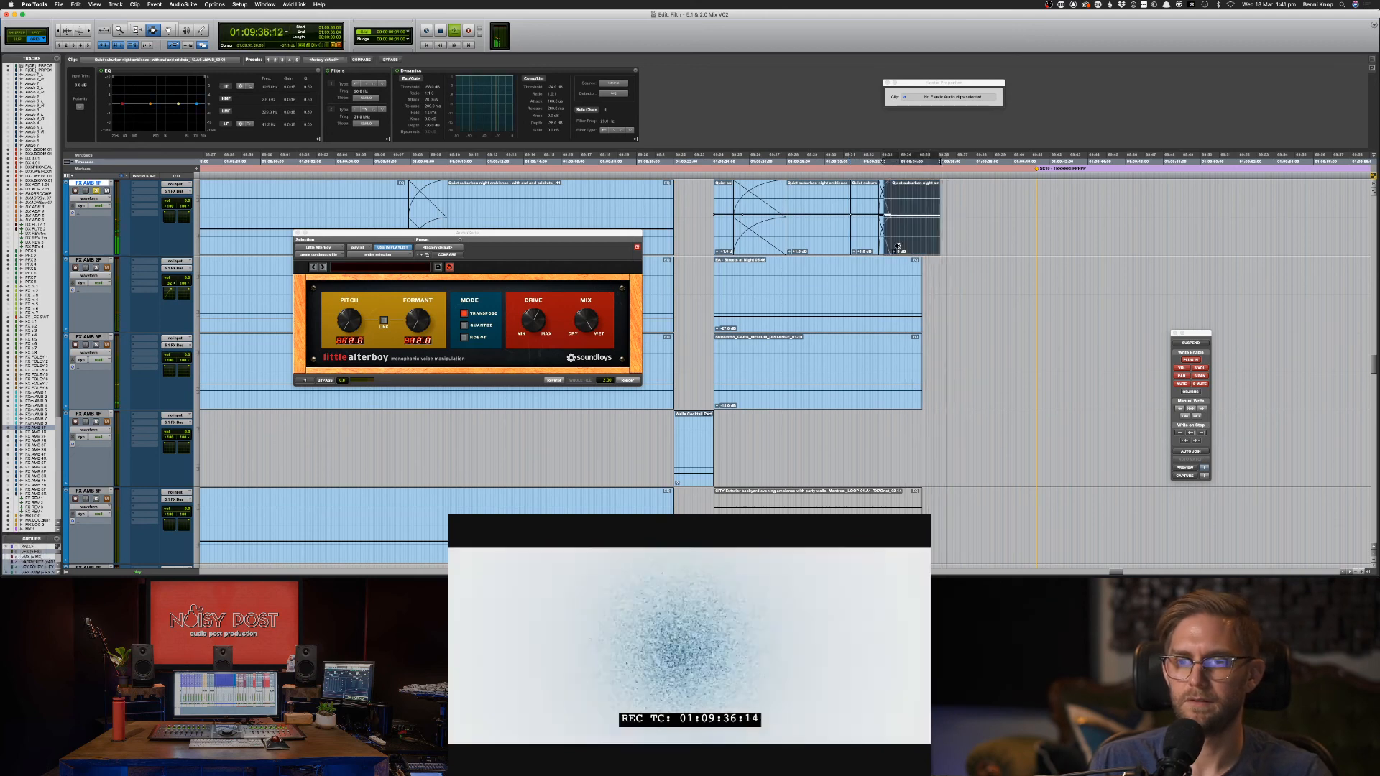
{"action": "key", "text": "space"}
{"action": "key", "text": "F6"}
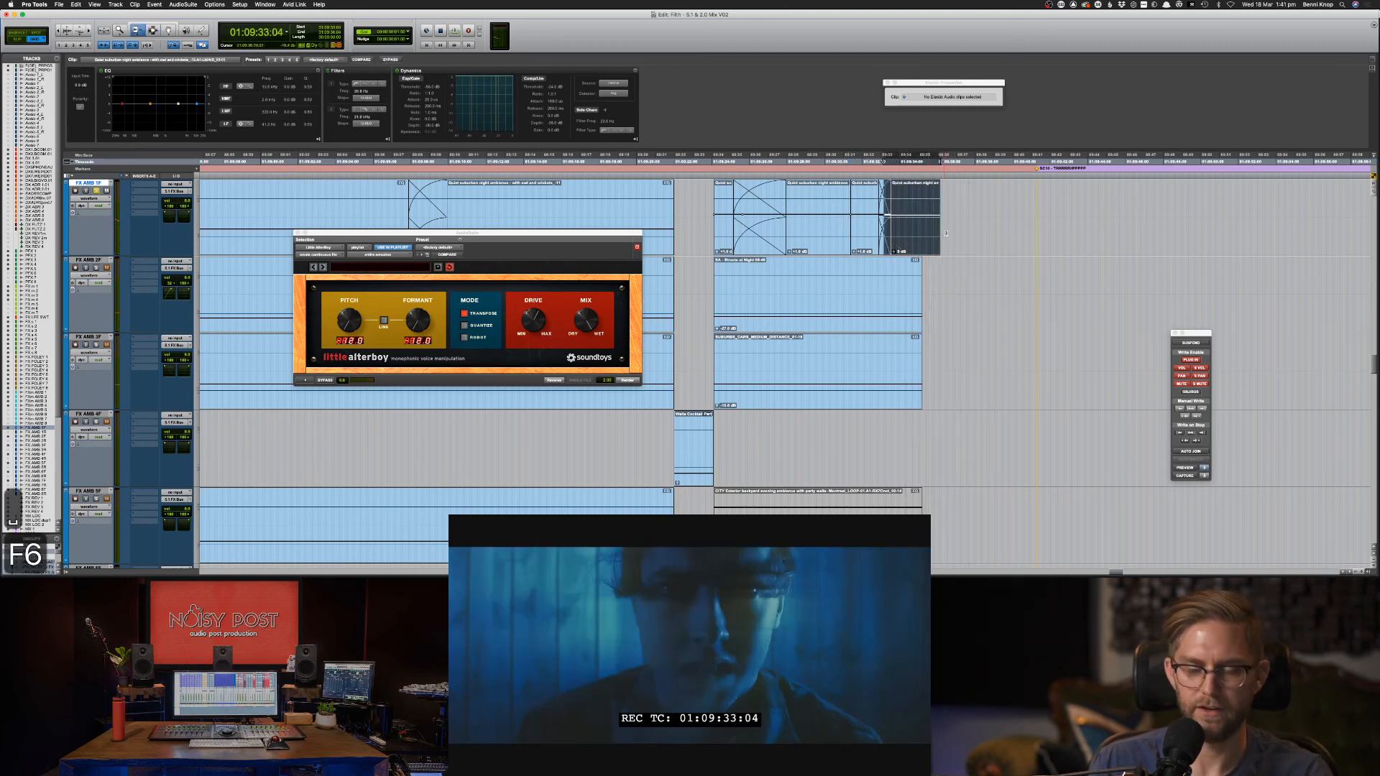
{"action": "left_click_drag", "start_coordinate": [939, 234], "coordinate": [951, 233]}
{"action": "key", "text": "F7"}
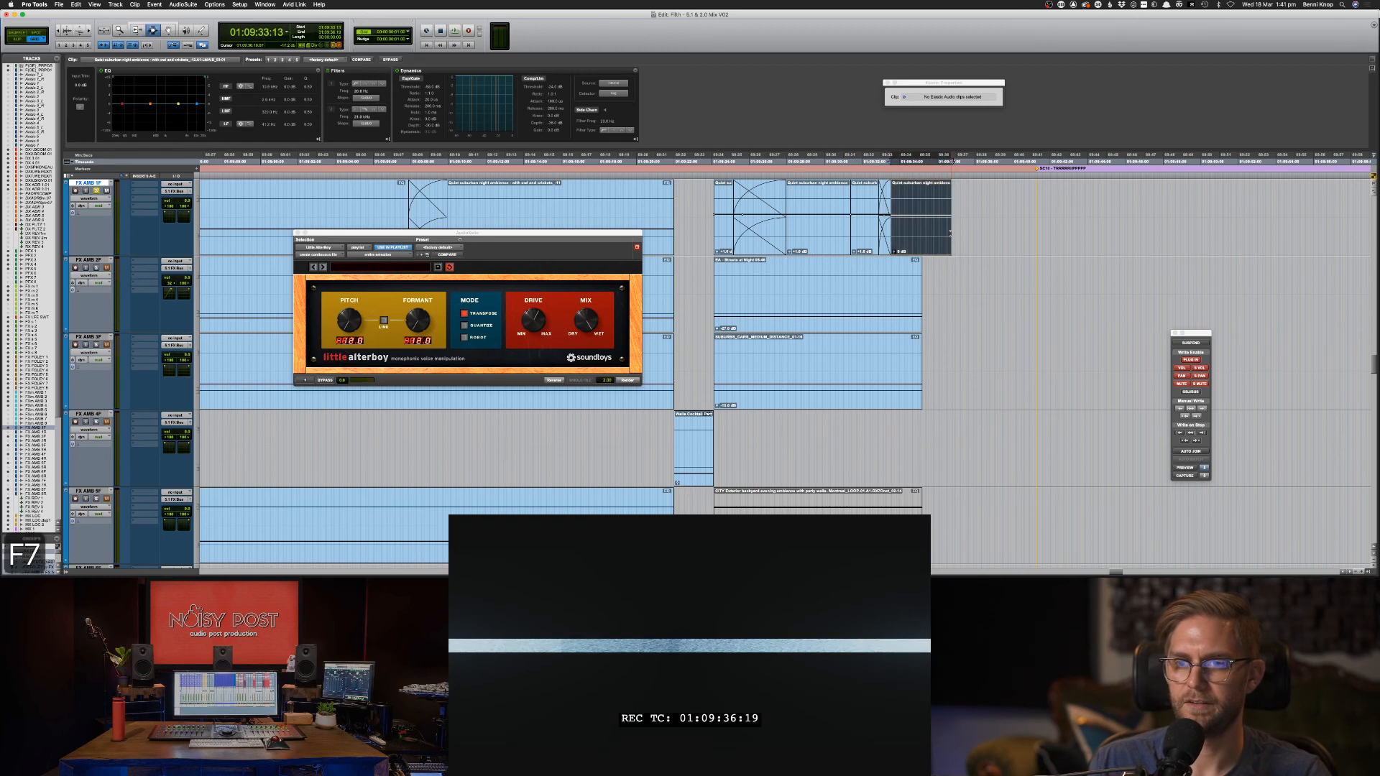
Redo the fade at the top clip's end and pull its clip gain down to -11.0 dB.
{"action": "left_click", "coordinate": [825, 217]}
{"action": "key", "text": "space"}
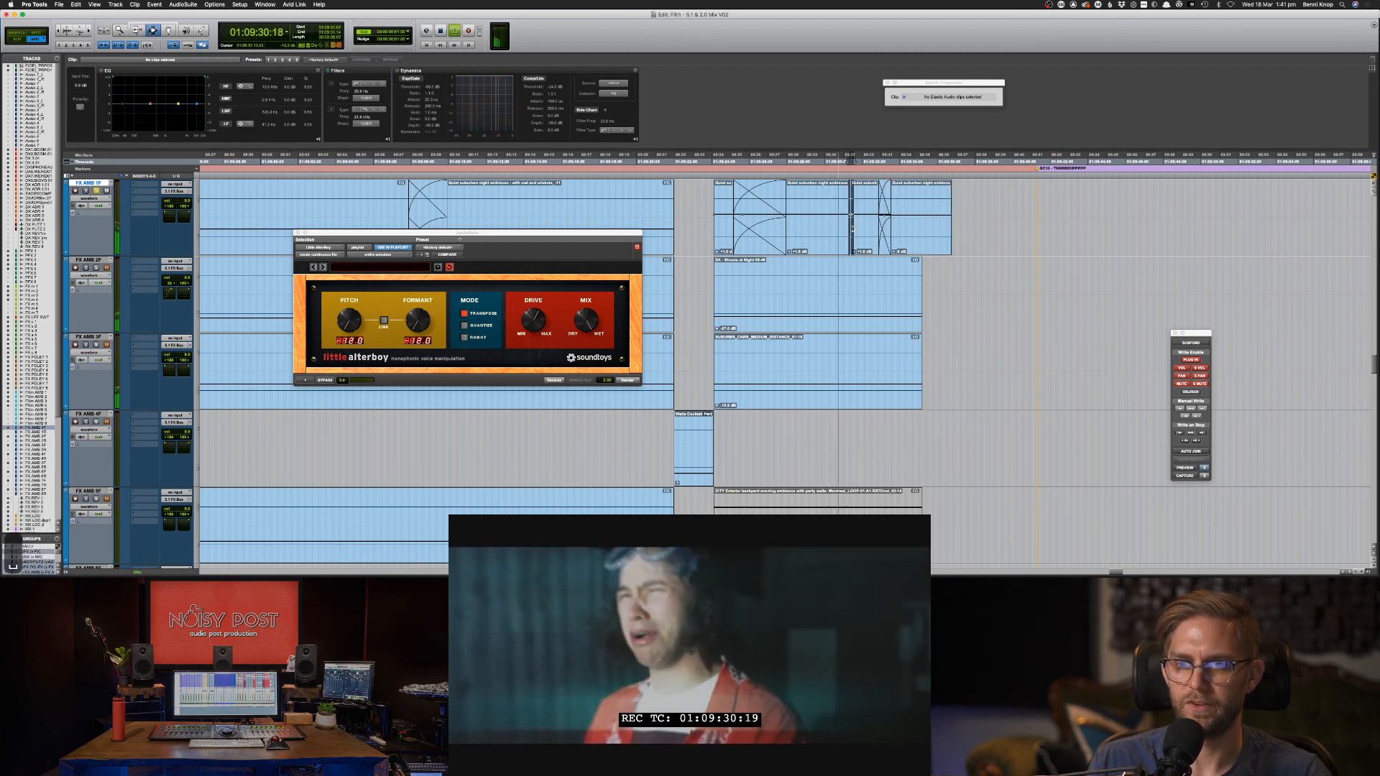
{"action": "key", "text": "f"}
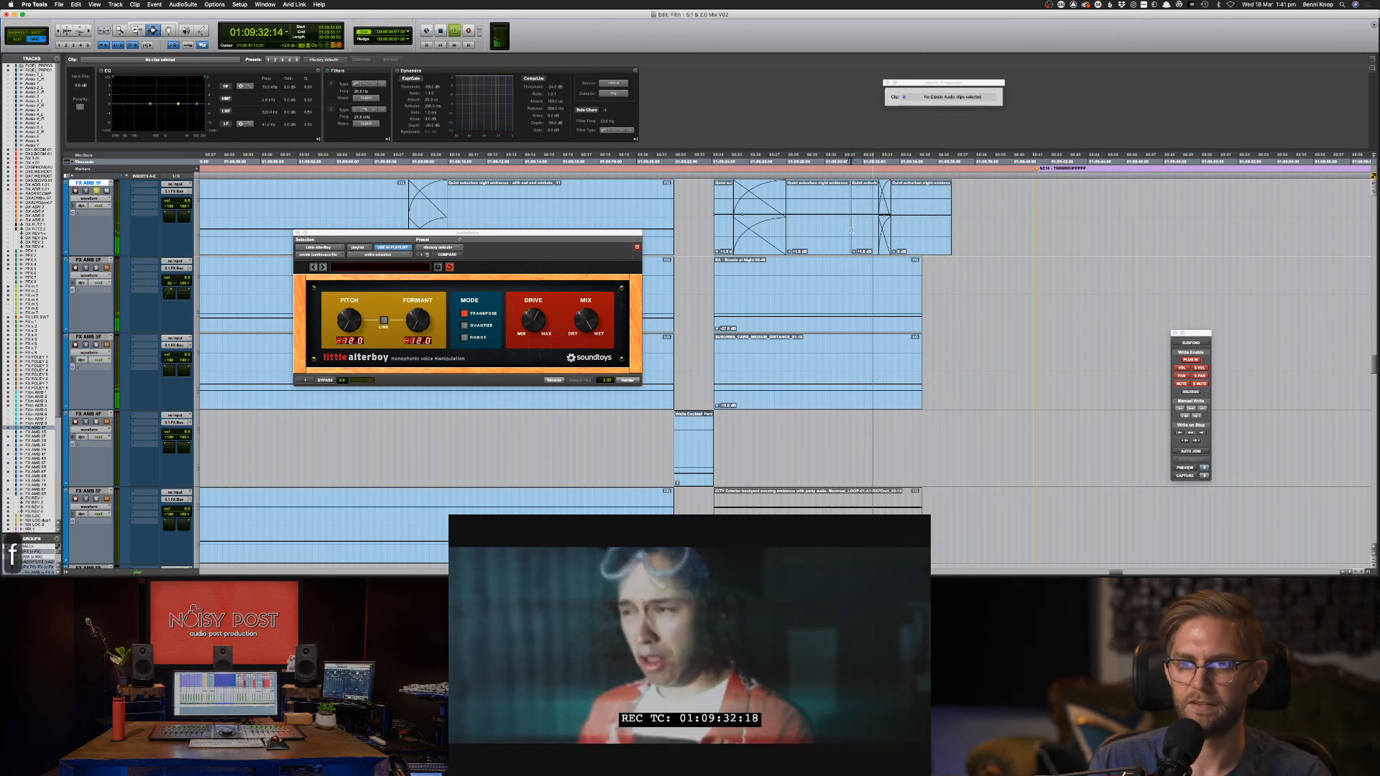
{"action": "key", "text": "BackSpace"}
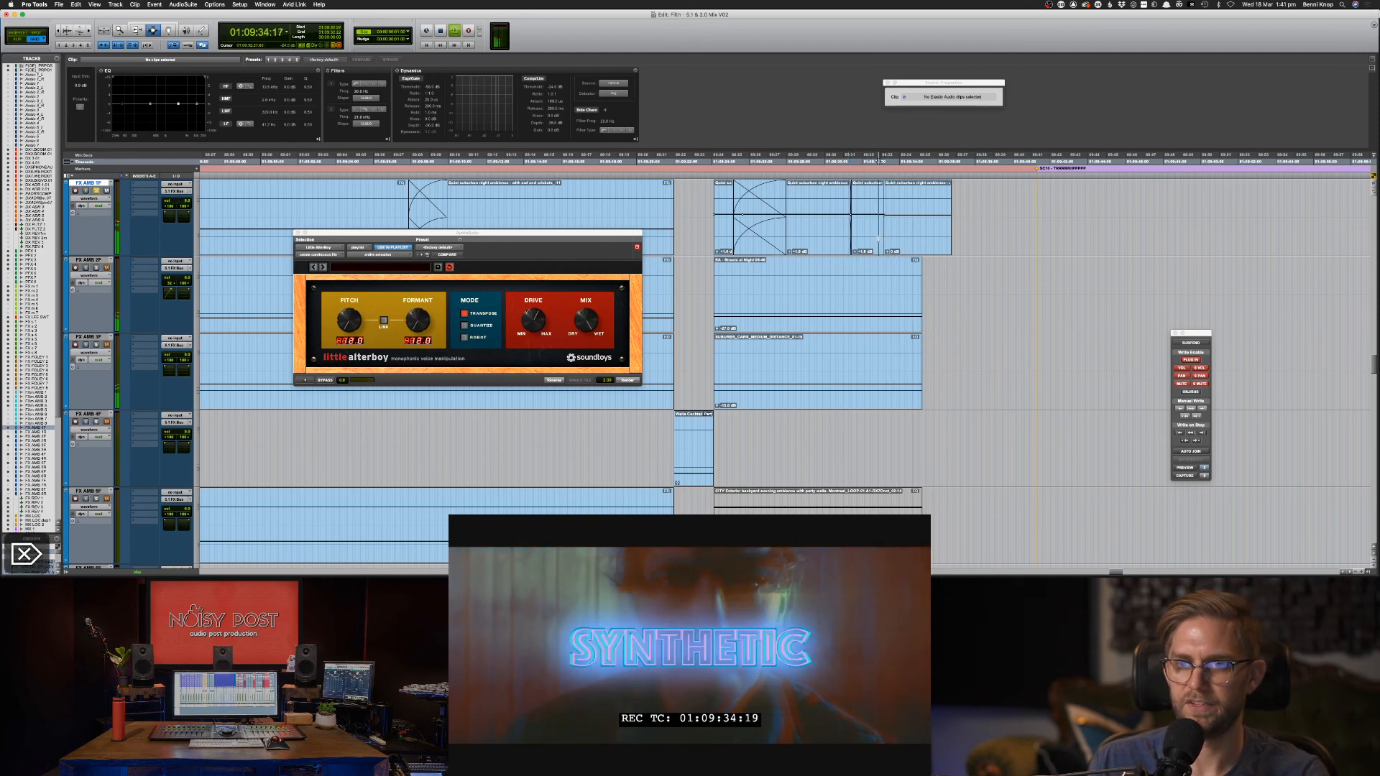
{"action": "key", "text": "f"}
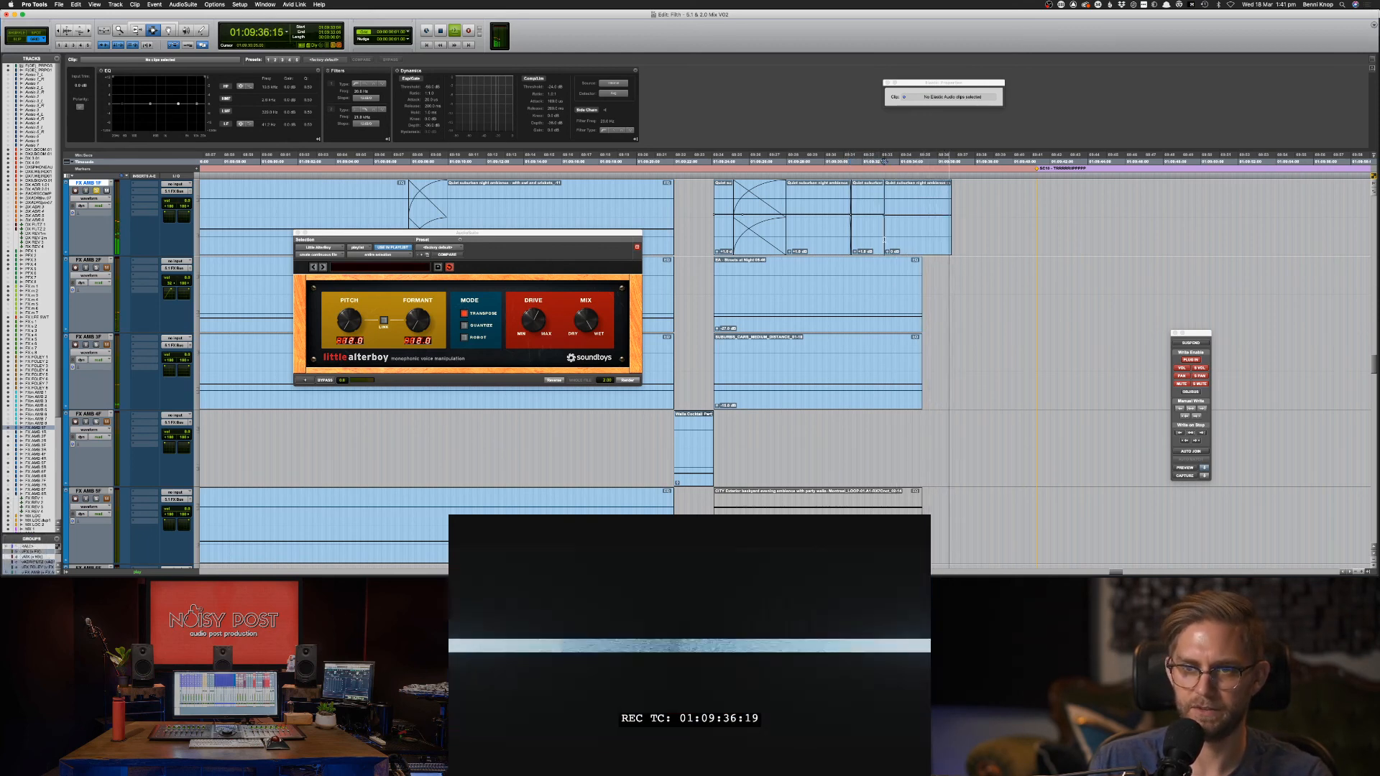
{"action": "key", "text": "space"}
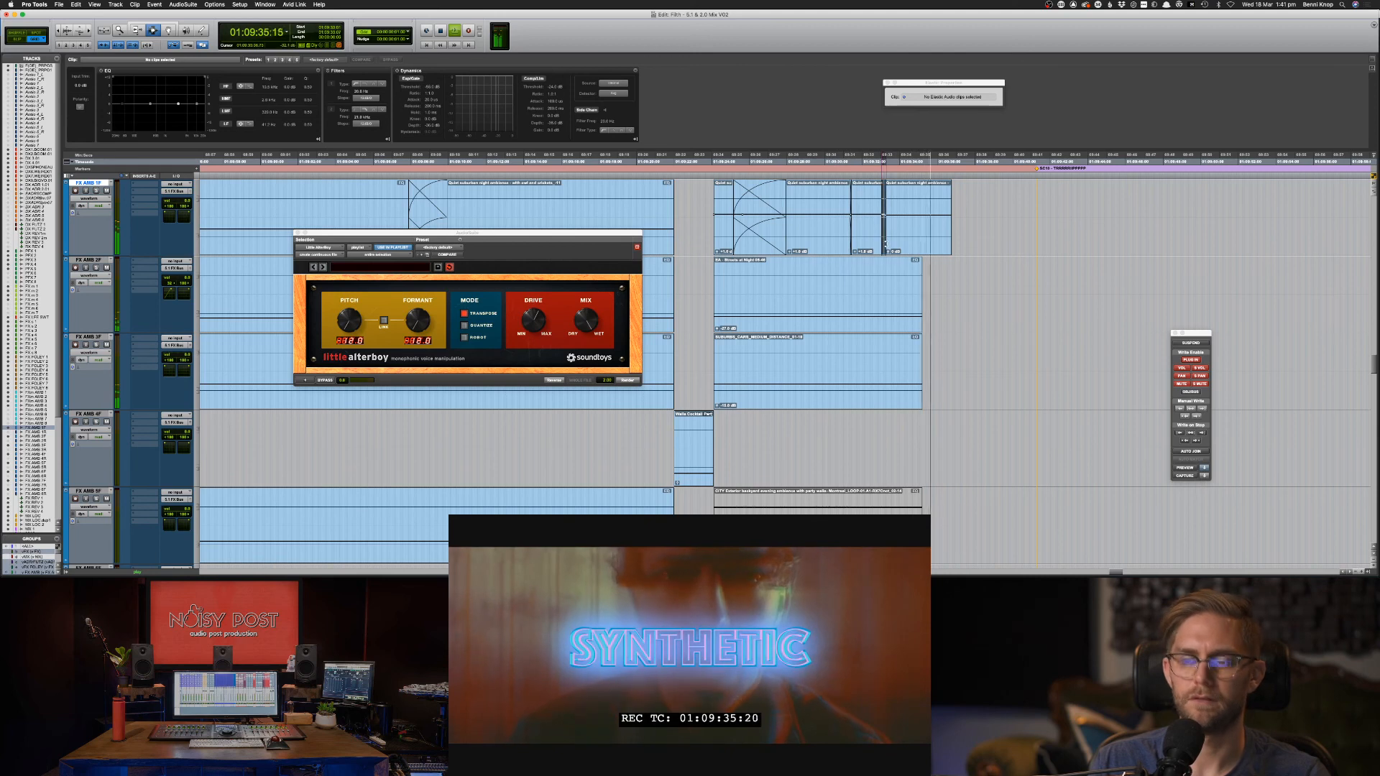
{"action": "key", "text": "f"}
{"action": "key", "text": "F8"}
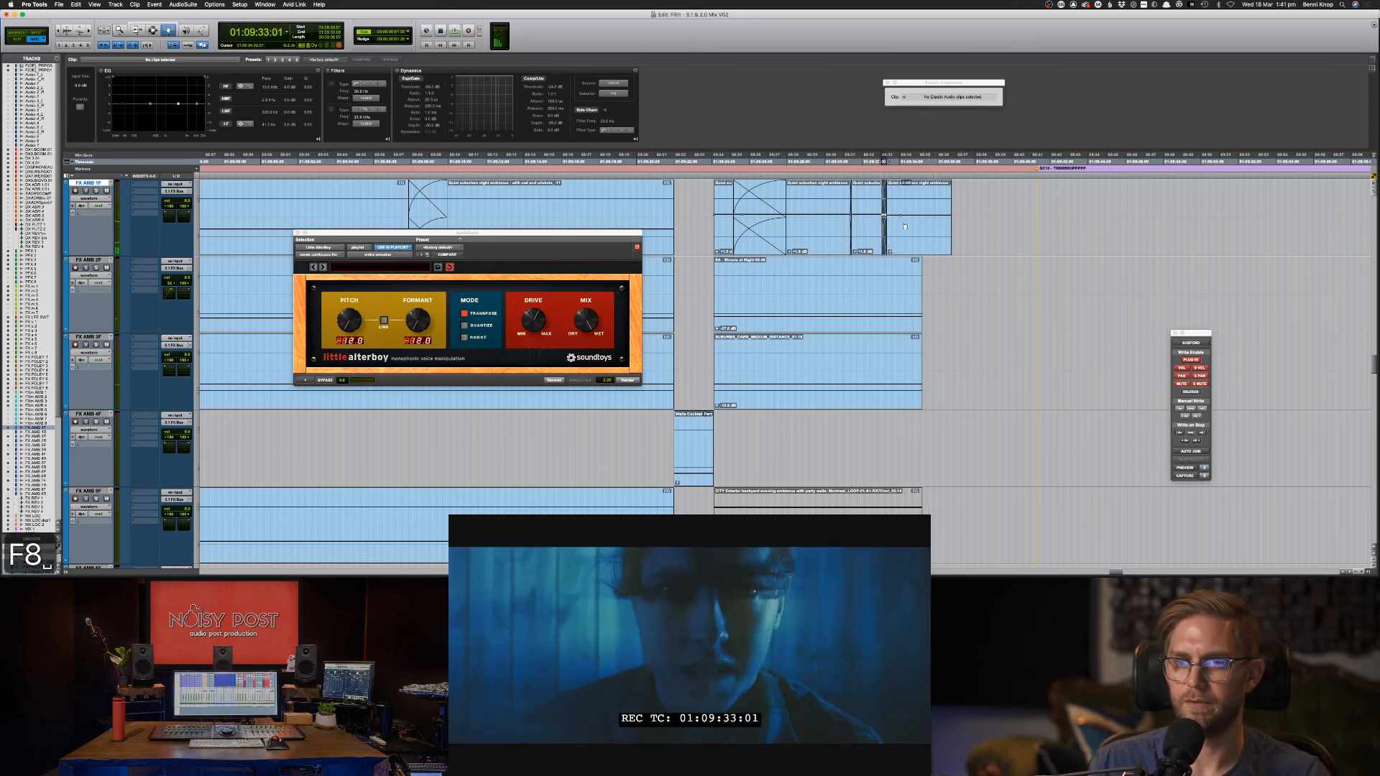
{"action": "mouse_move", "coordinate": [909, 216]}
{"action": "left_mouse_down"}
{"action": "mouse_move", "coordinate": [918, 233]}
{"action": "mouse_move", "coordinate": [983, 220]}
{"action": "mouse_move", "coordinate": [893, 213]}
{"action": "left_mouse_up"}
{"action": "key", "text": "F7"}
{"action": "key", "text": "space"}
Cut the top ambience clip at the TV-off and fade out its new end.
{"action": "key", "text": "BackSpace"}
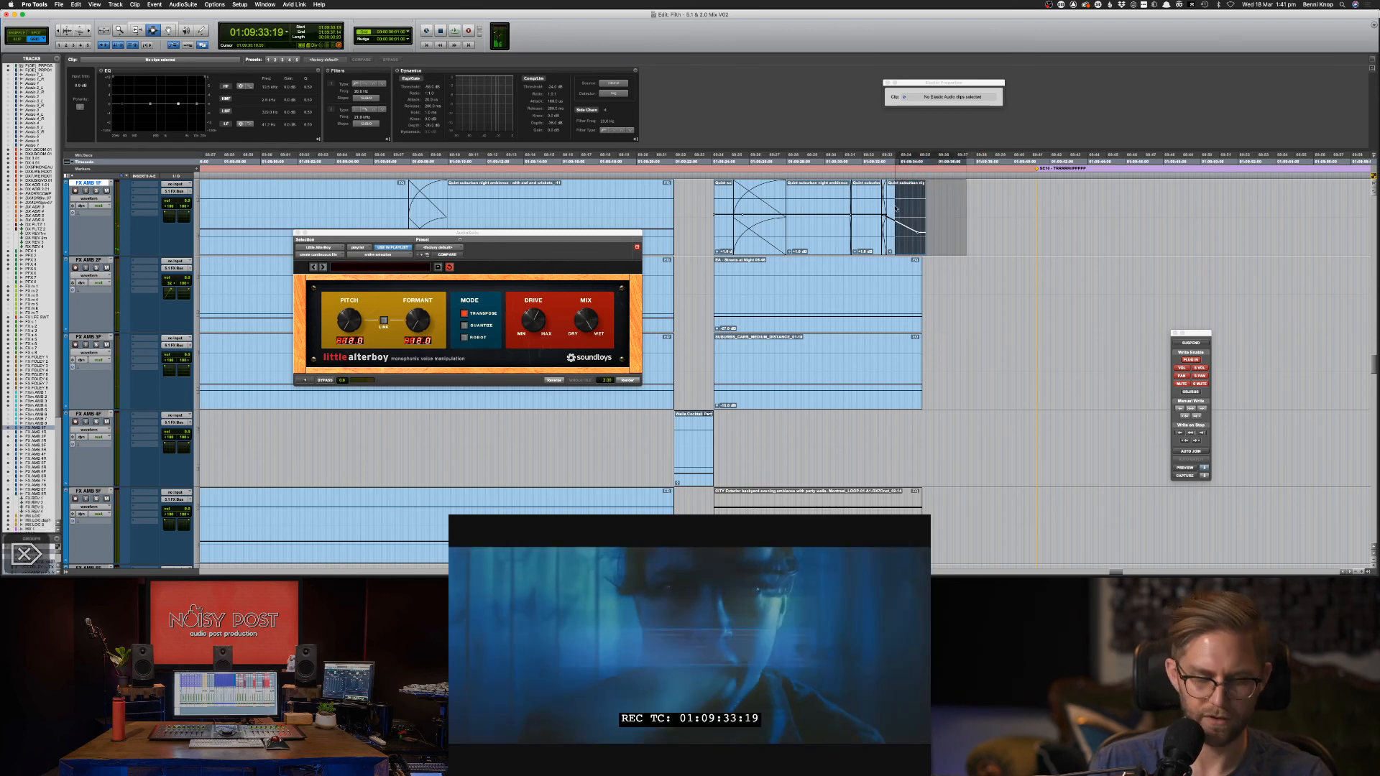
{"action": "key", "text": "f"}
{"action": "key", "text": "m"}
{"action": "key", "text": "m"}
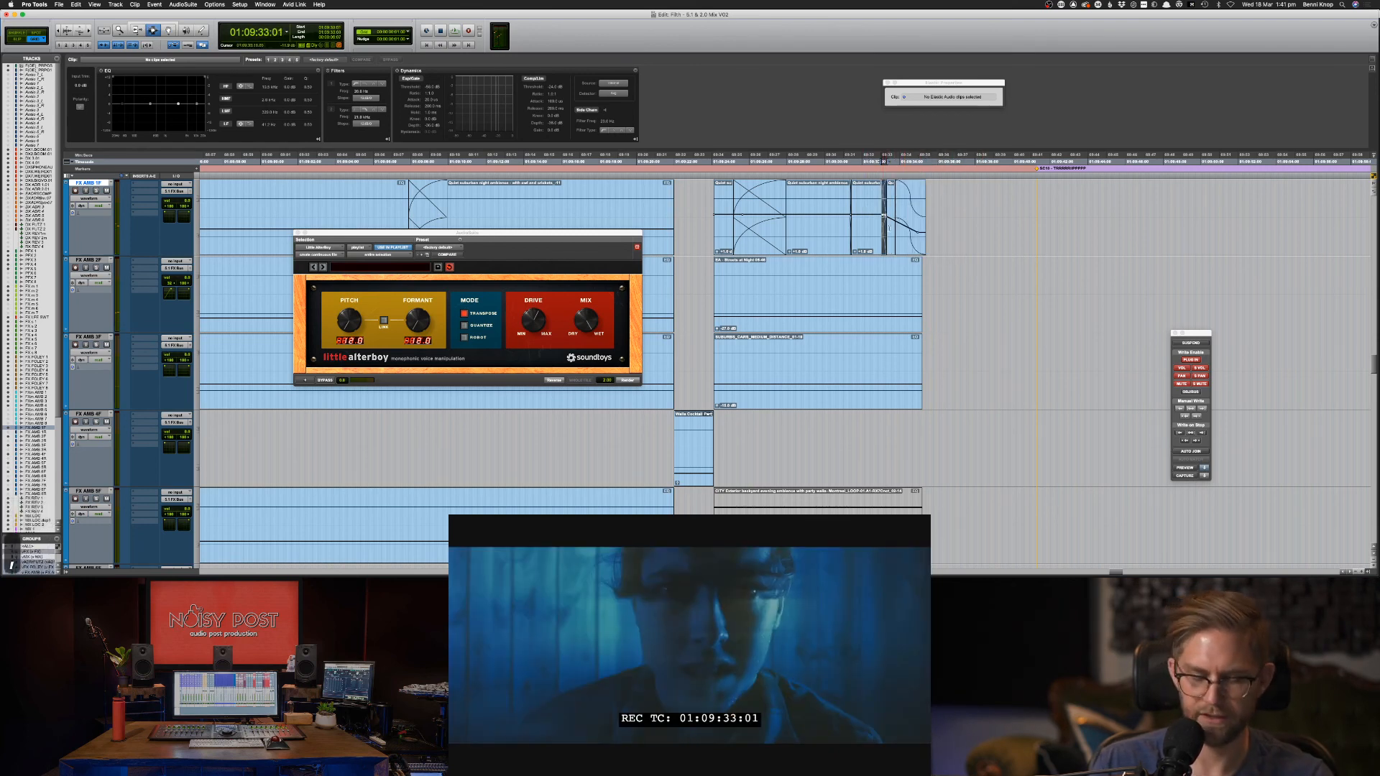
{"action": "left_click", "coordinate": [874, 230]}
{"action": "key", "text": "space"}
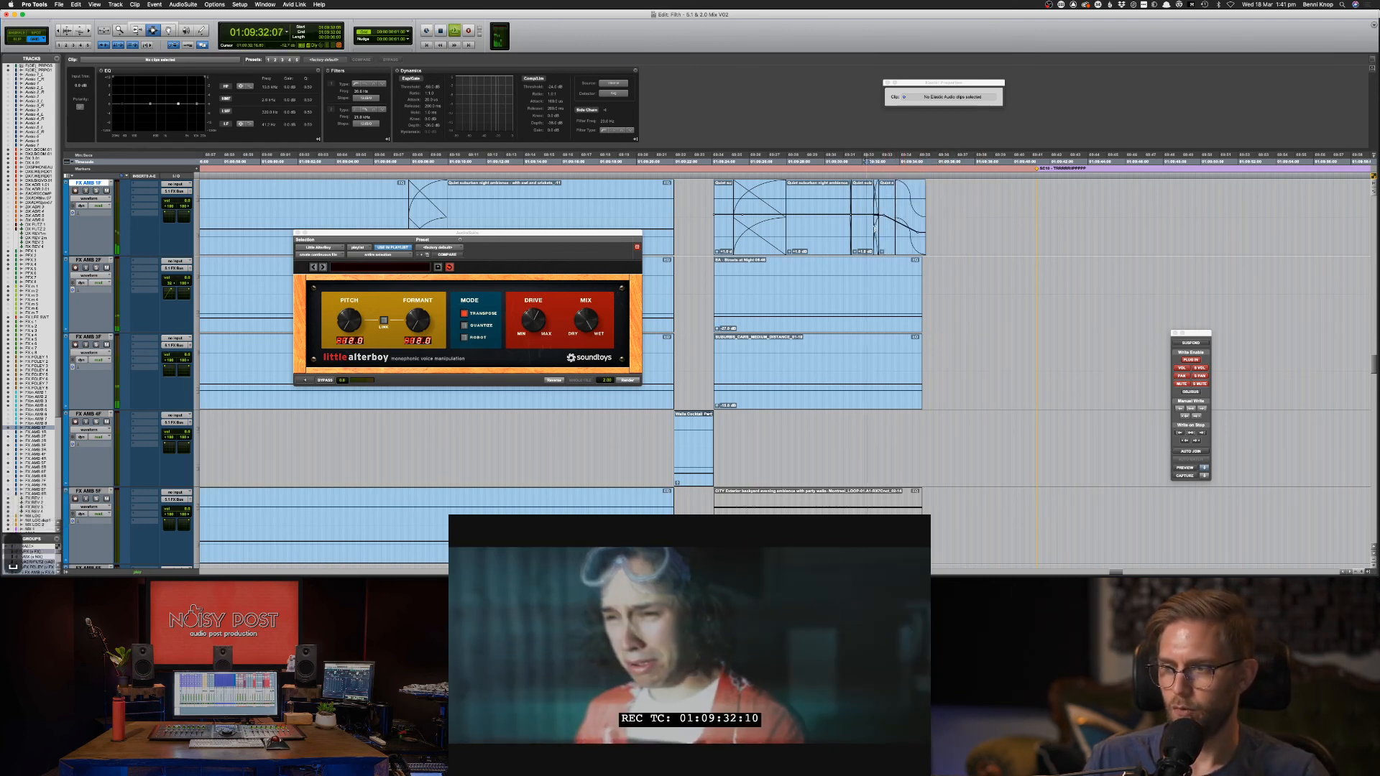
{"action": "key", "text": "space"}
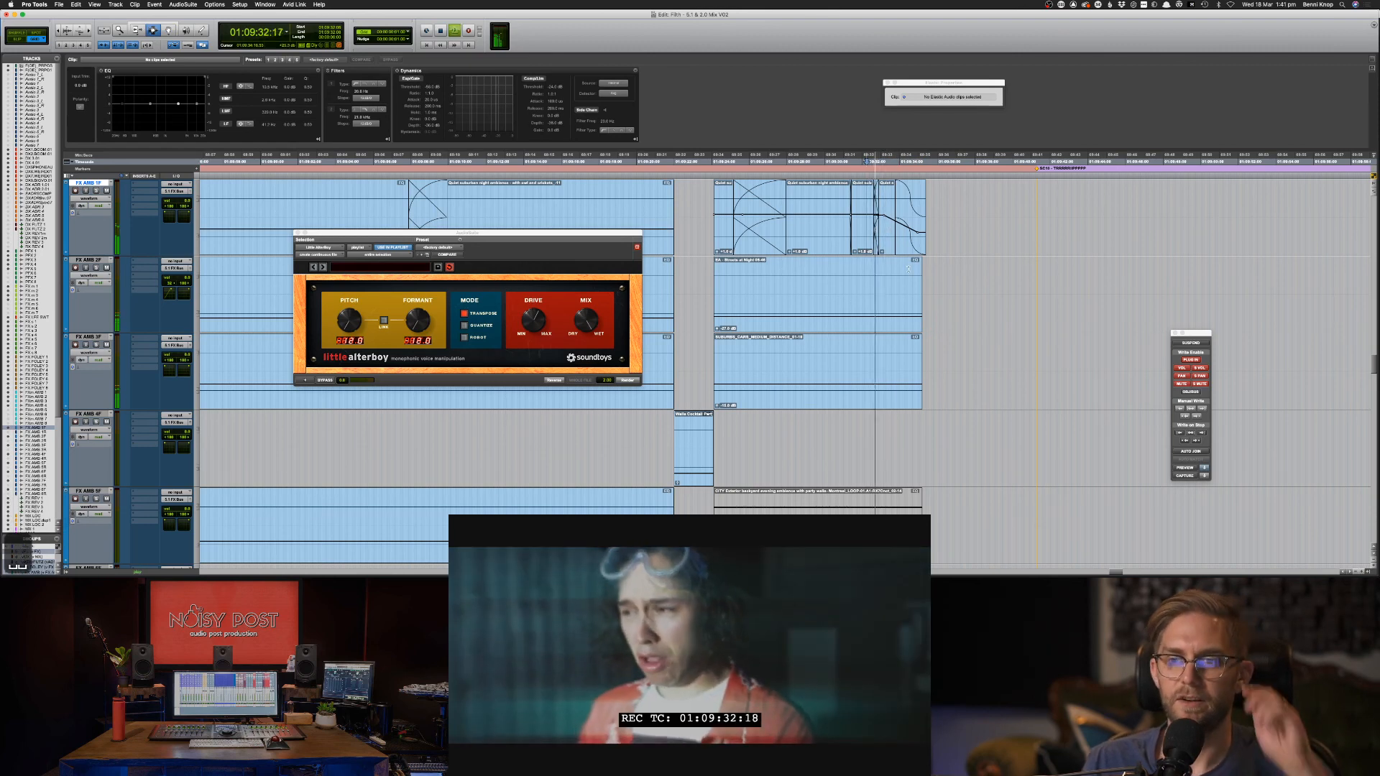
Delete the lower ambience clips past the TV-off and fade them out.
{"action": "left_click_drag", "start_coordinate": [885, 261], "coordinate": [875, 313]}
{"action": "key", "text": "Delete"}
{"action": "key", "text": "f"}
{"action": "key", "text": "space"}
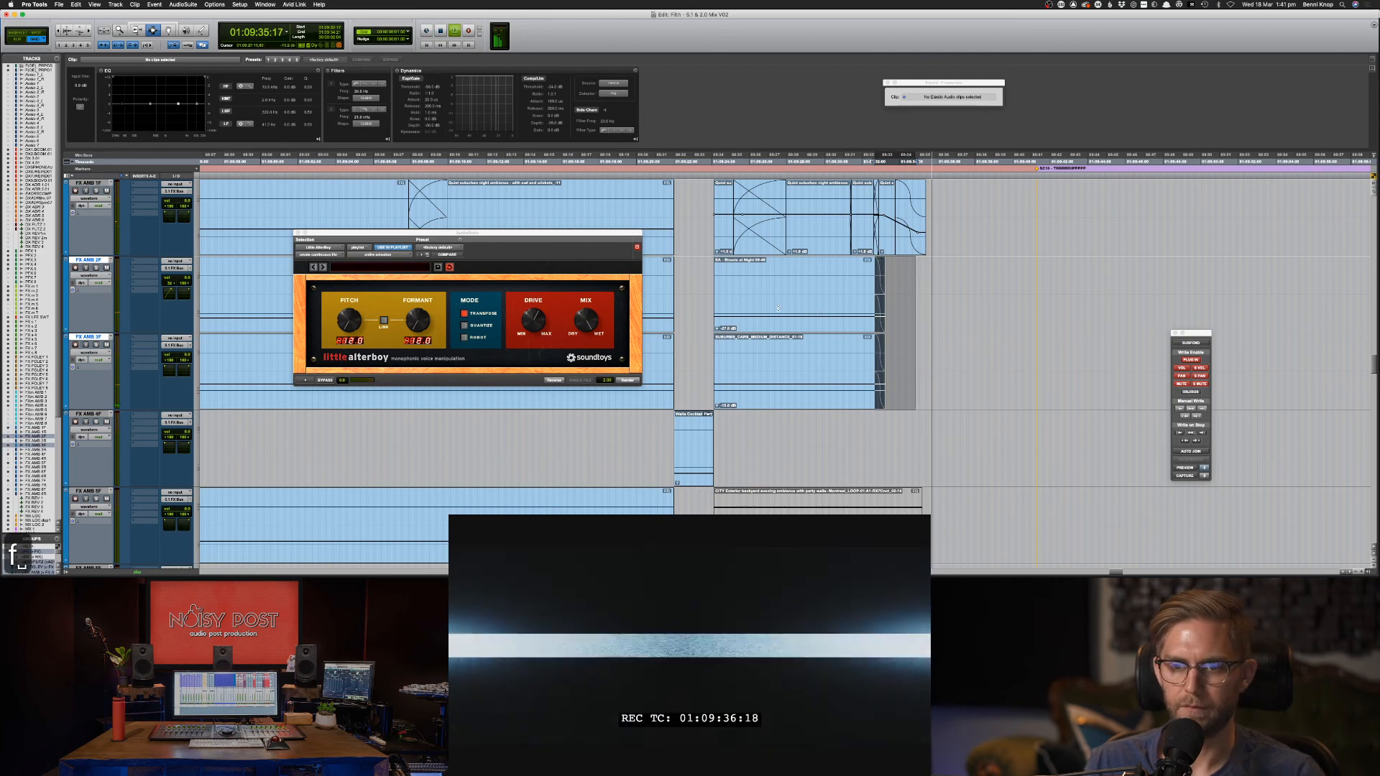
Audition the EA - Streets at Night clip with the Little AlterBoy preview.
{"action": "double_click", "coordinate": [778, 307]}
{"action": "key", "text": "shift+s"}
{"action": "key", "text": "space"}
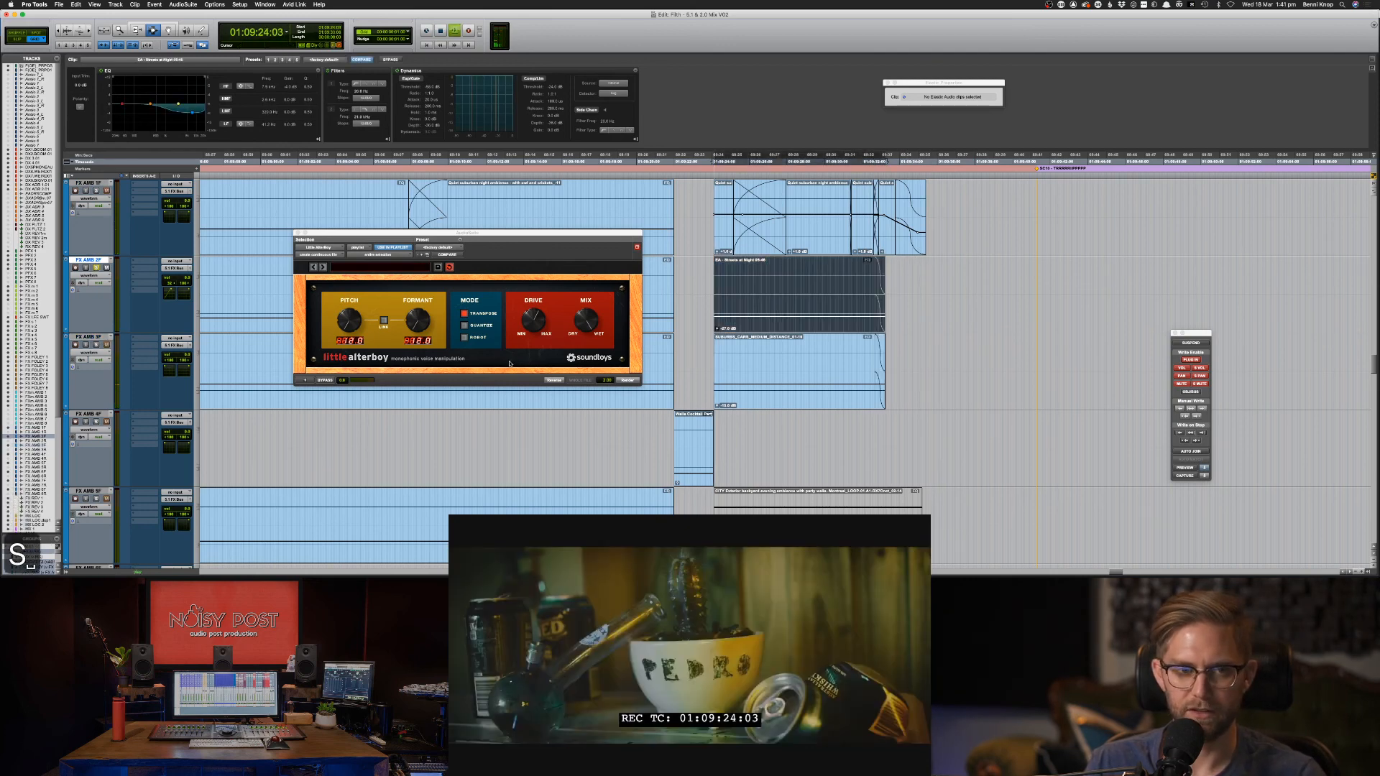
{"action": "left_click", "coordinate": [304, 381]}
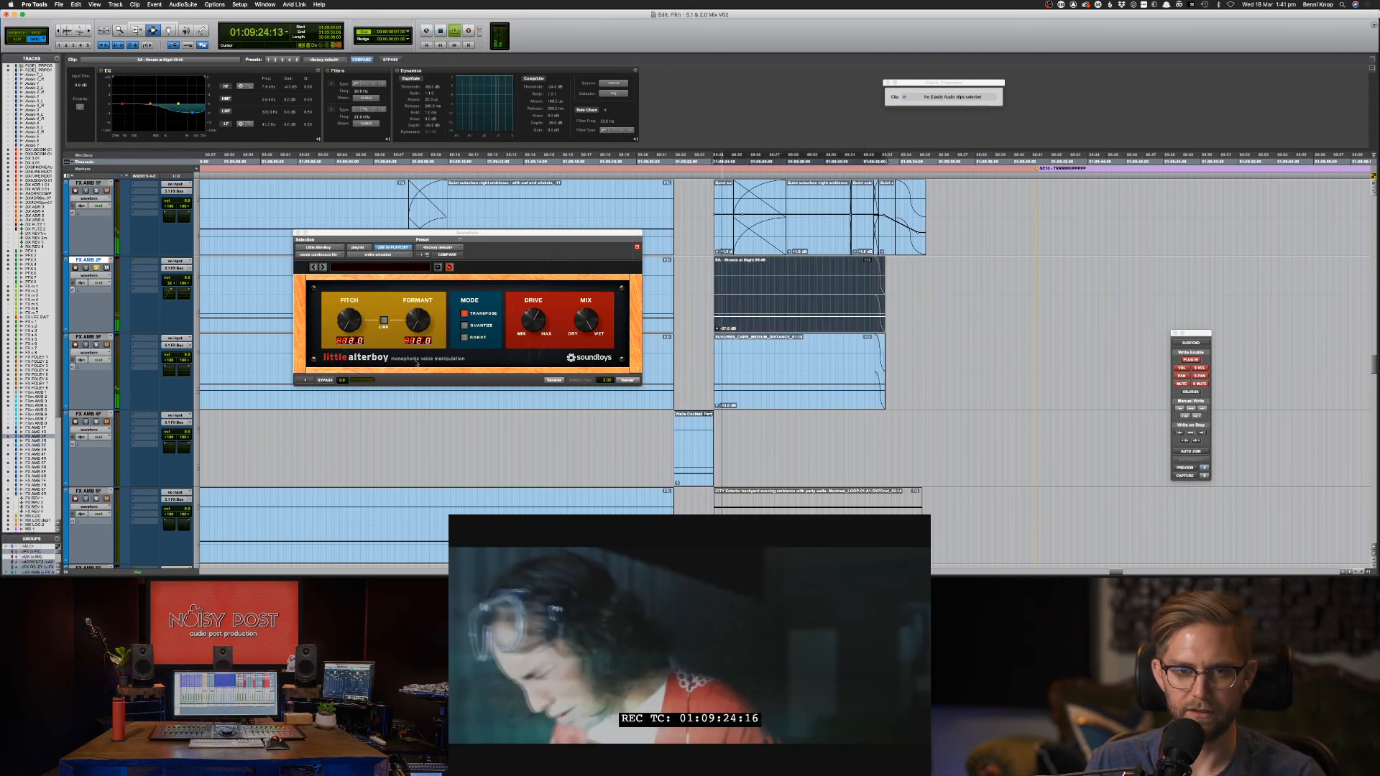
{"action": "left_click", "coordinate": [305, 382]}
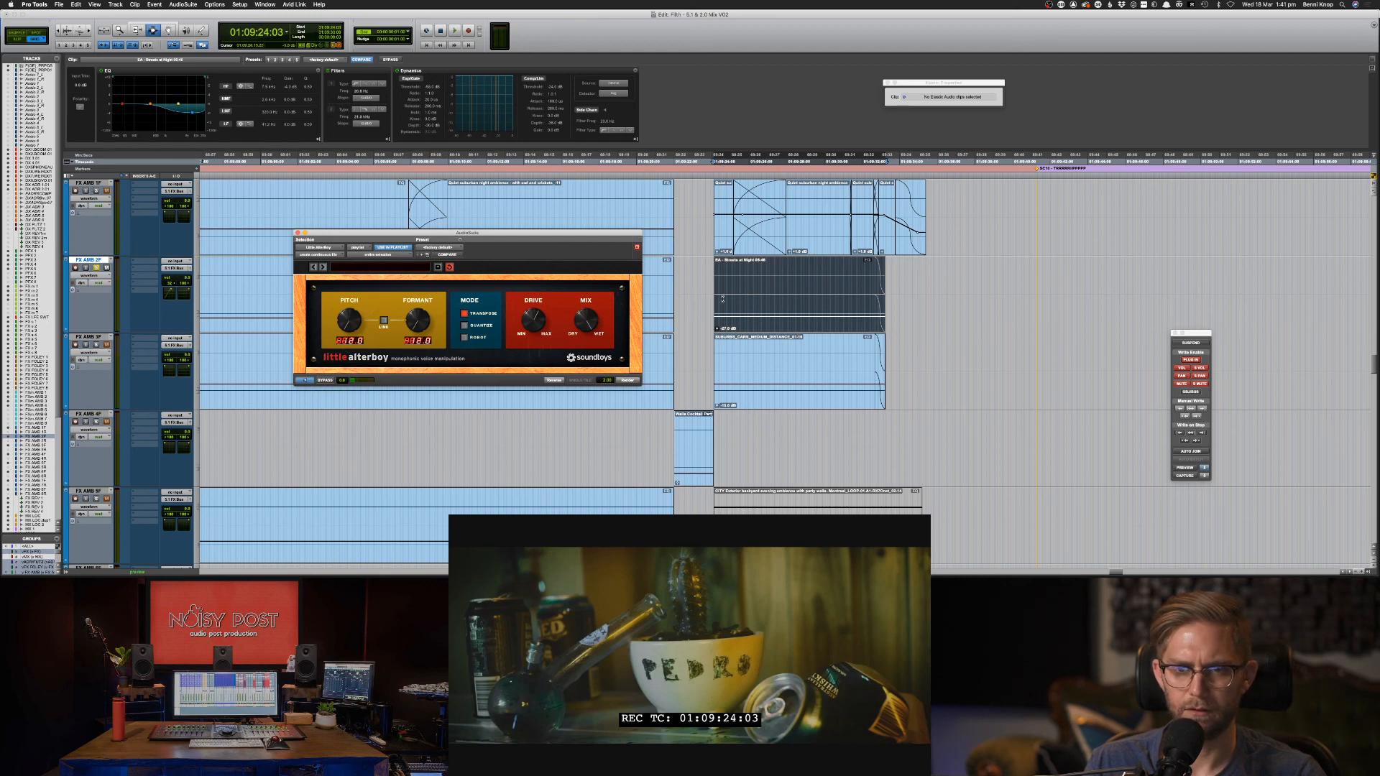
{"action": "left_click", "coordinate": [712, 286]}
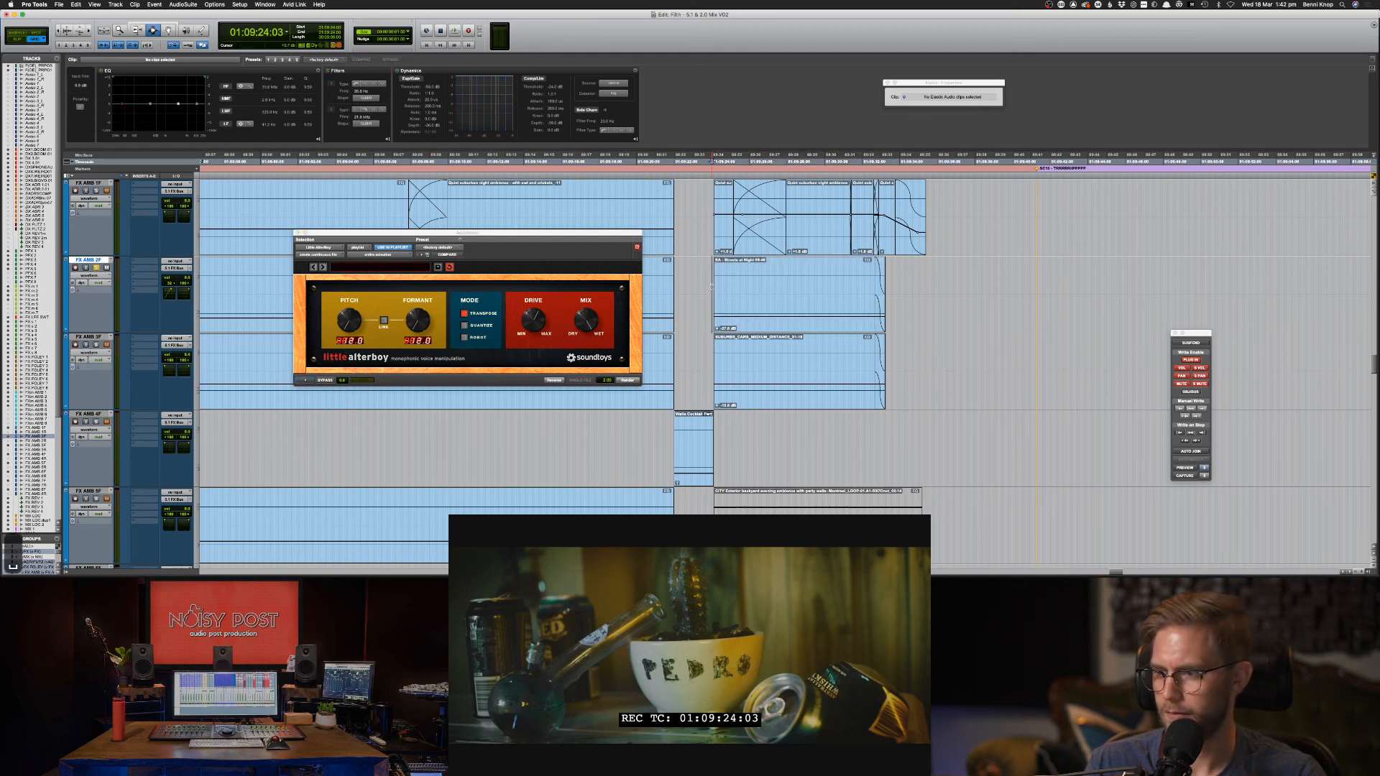
{"action": "key", "text": "space"}
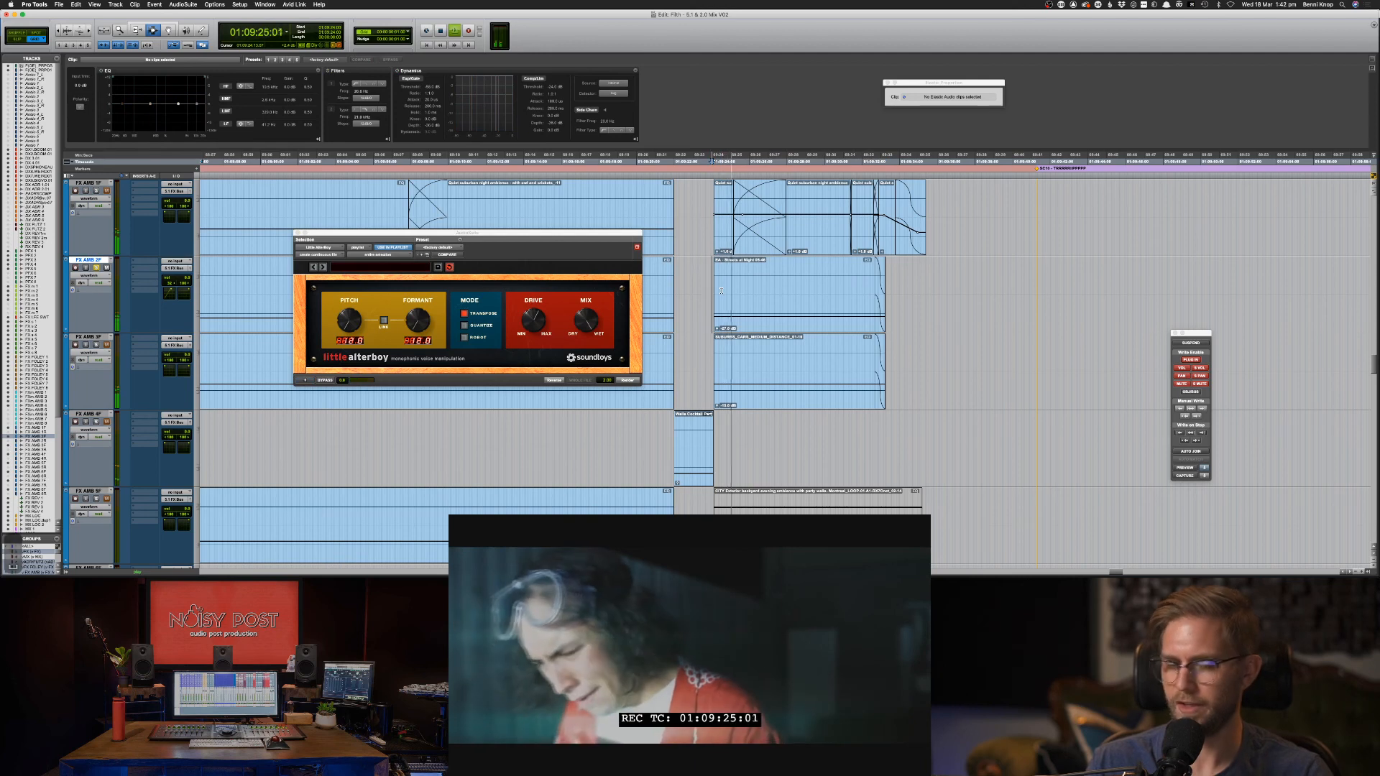
{"action": "key", "text": "space"}
Solo the Streets at Night track and boost its clip EQ highs about +6 dB at 4.6 kHz.
{"action": "double_click", "coordinate": [727, 286]}
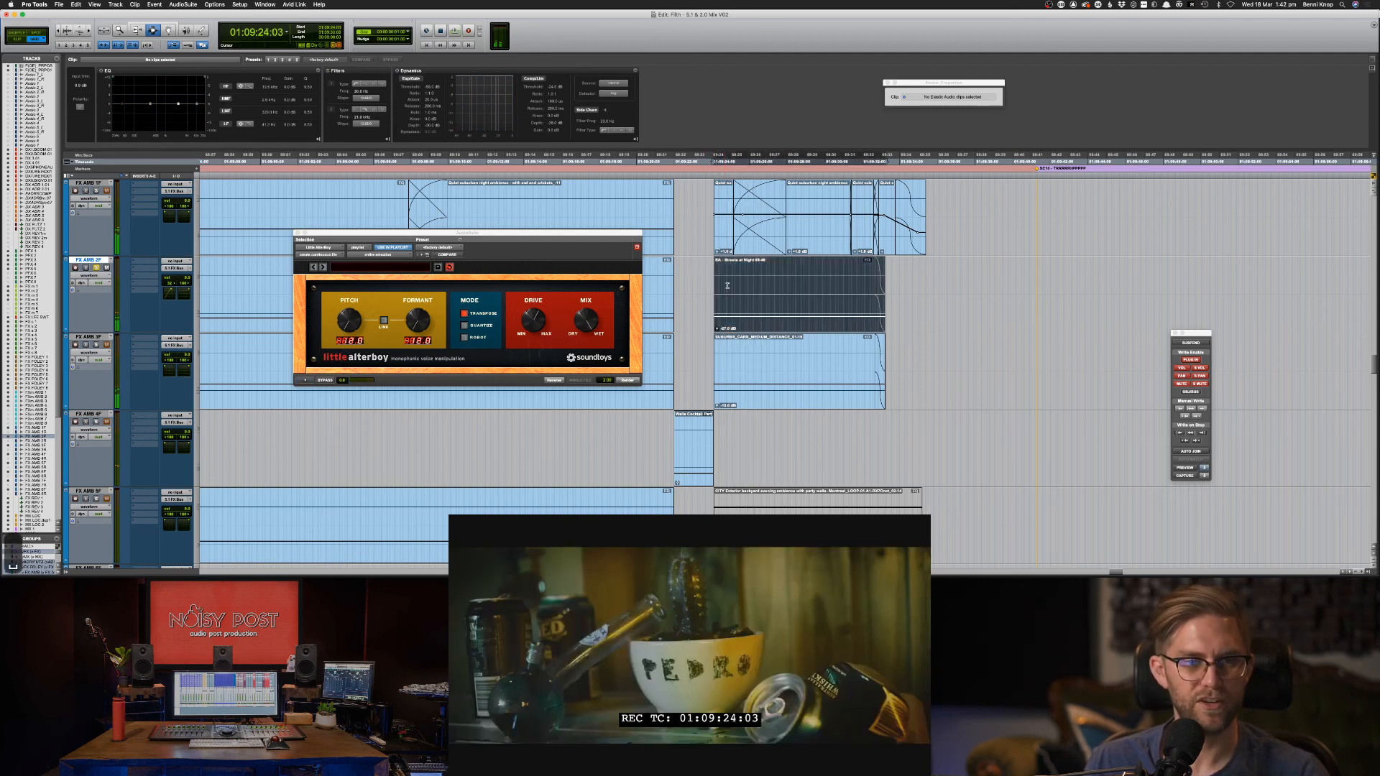
{"action": "key", "text": "s"}
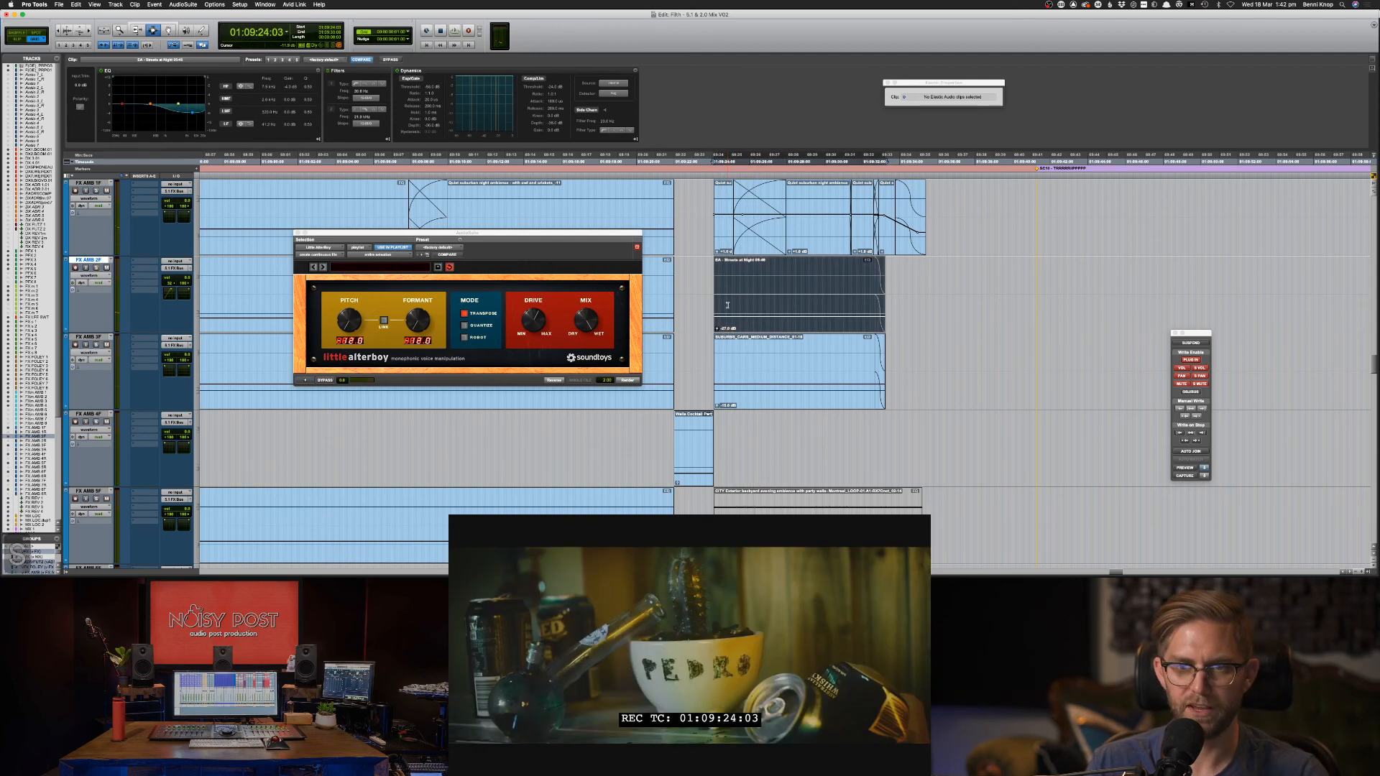
{"action": "left_click", "coordinate": [307, 381]}
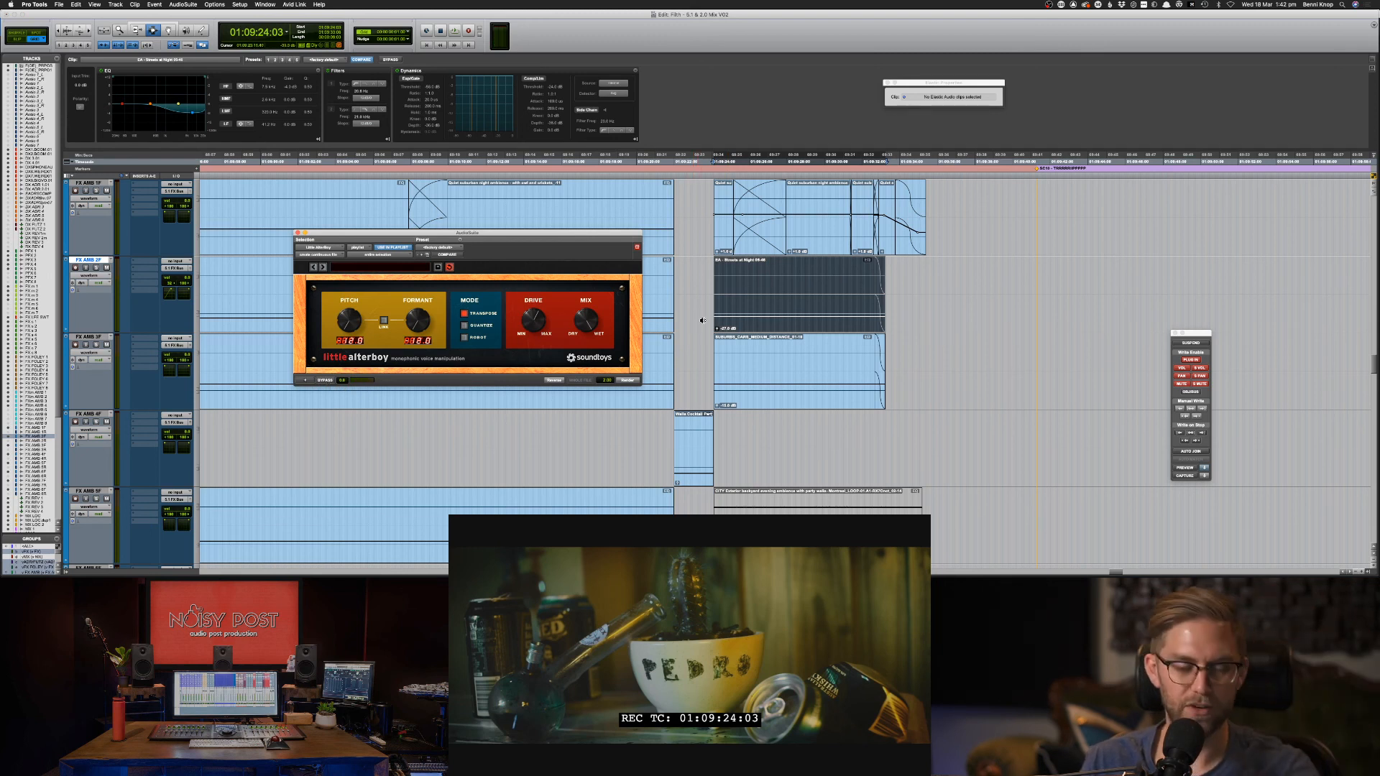
{"action": "key", "text": "space"}
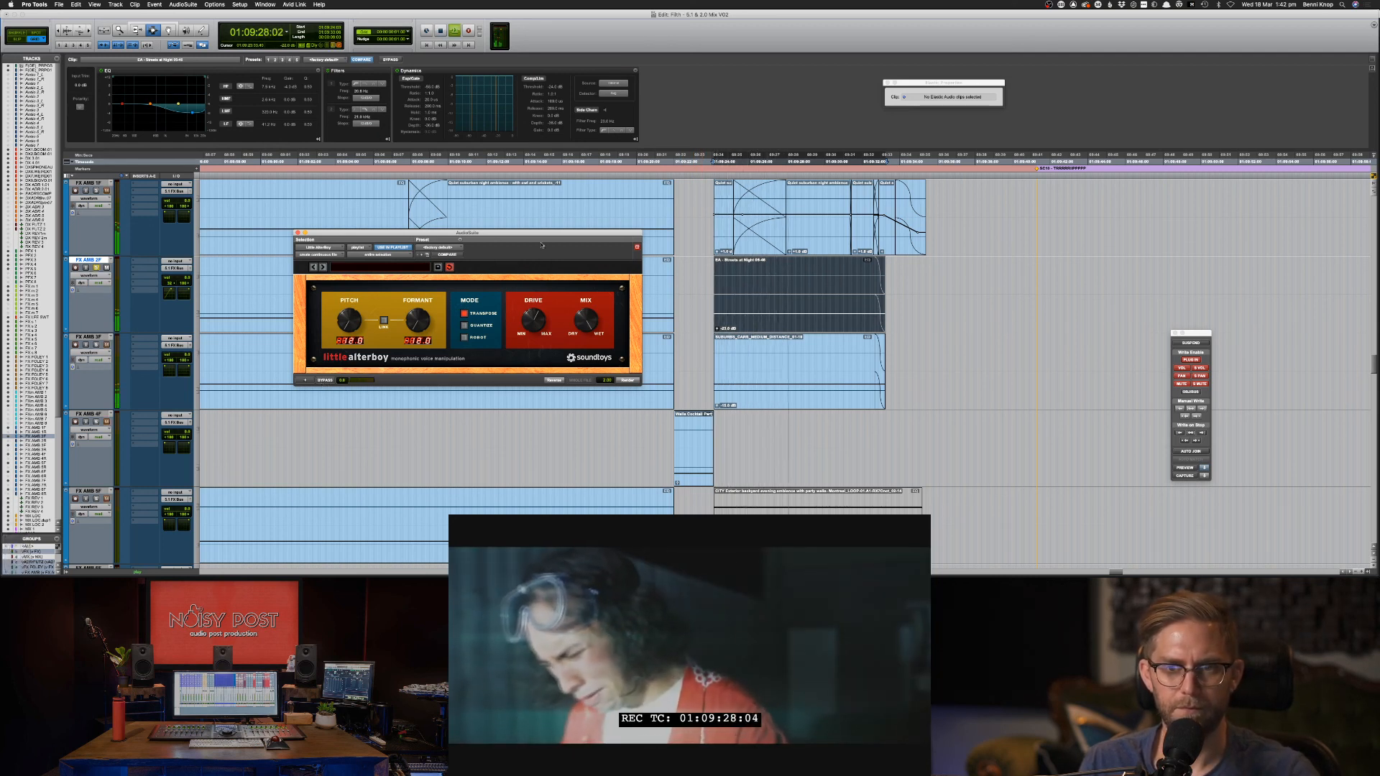
{"action": "left_click_drag", "start_coordinate": [191, 112], "coordinate": [186, 90]}
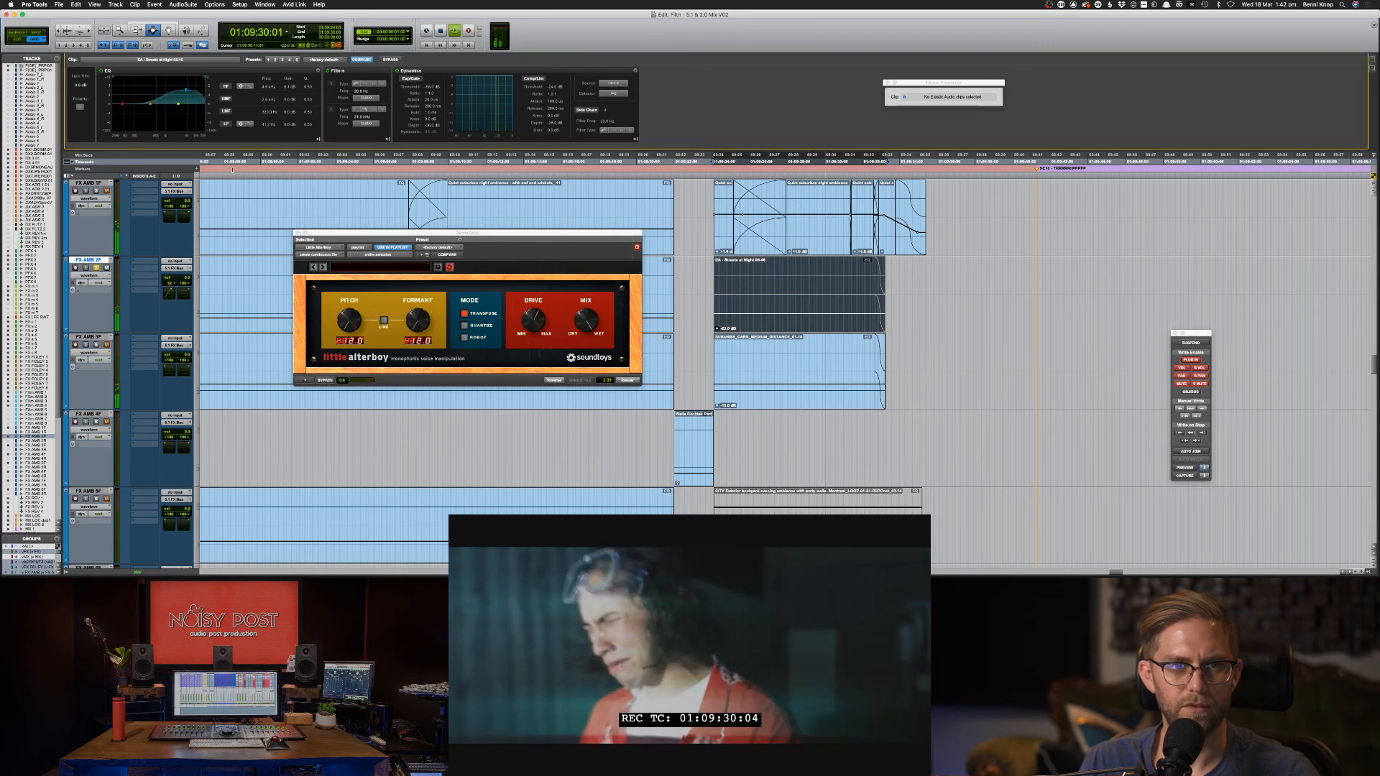
{"action": "key", "text": "space"}
{"action": "key", "text": "space"}
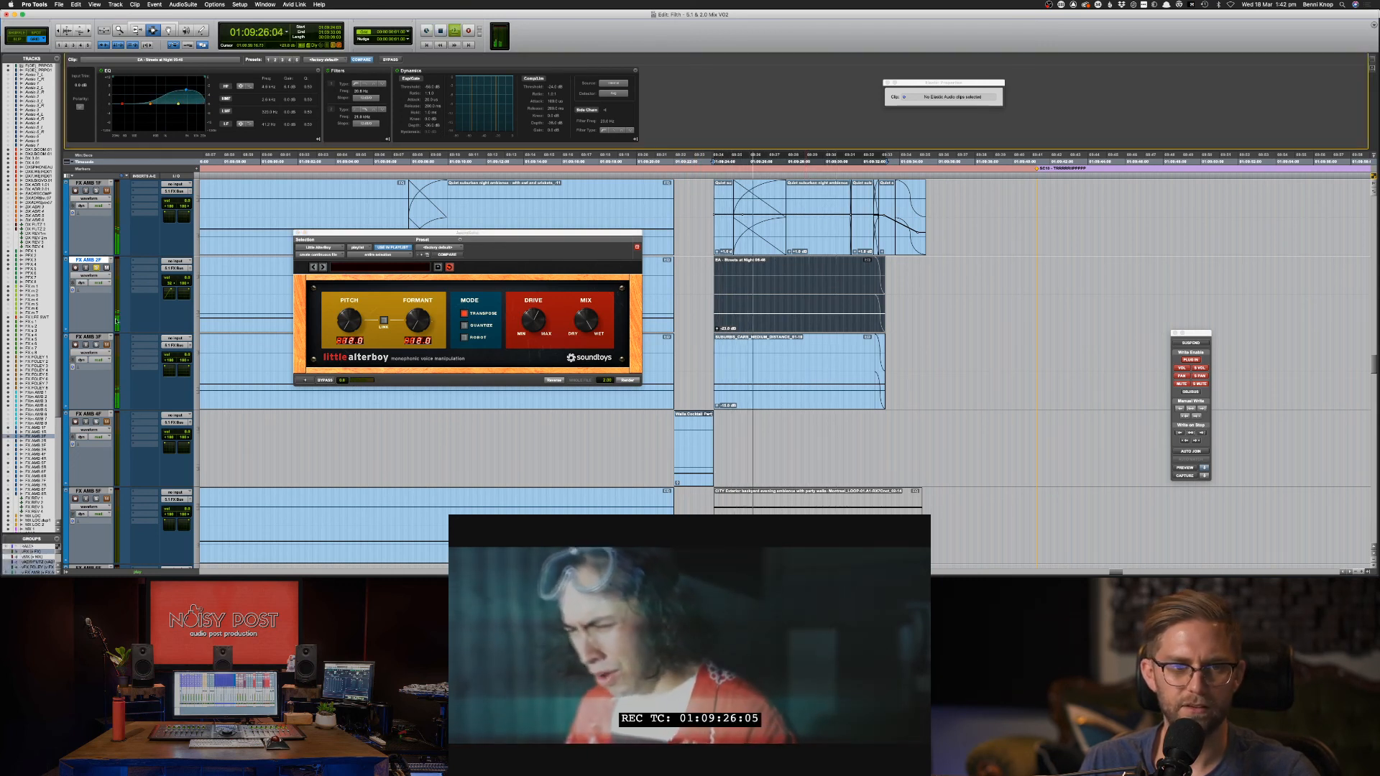
{"action": "left_click", "coordinate": [89, 353]}
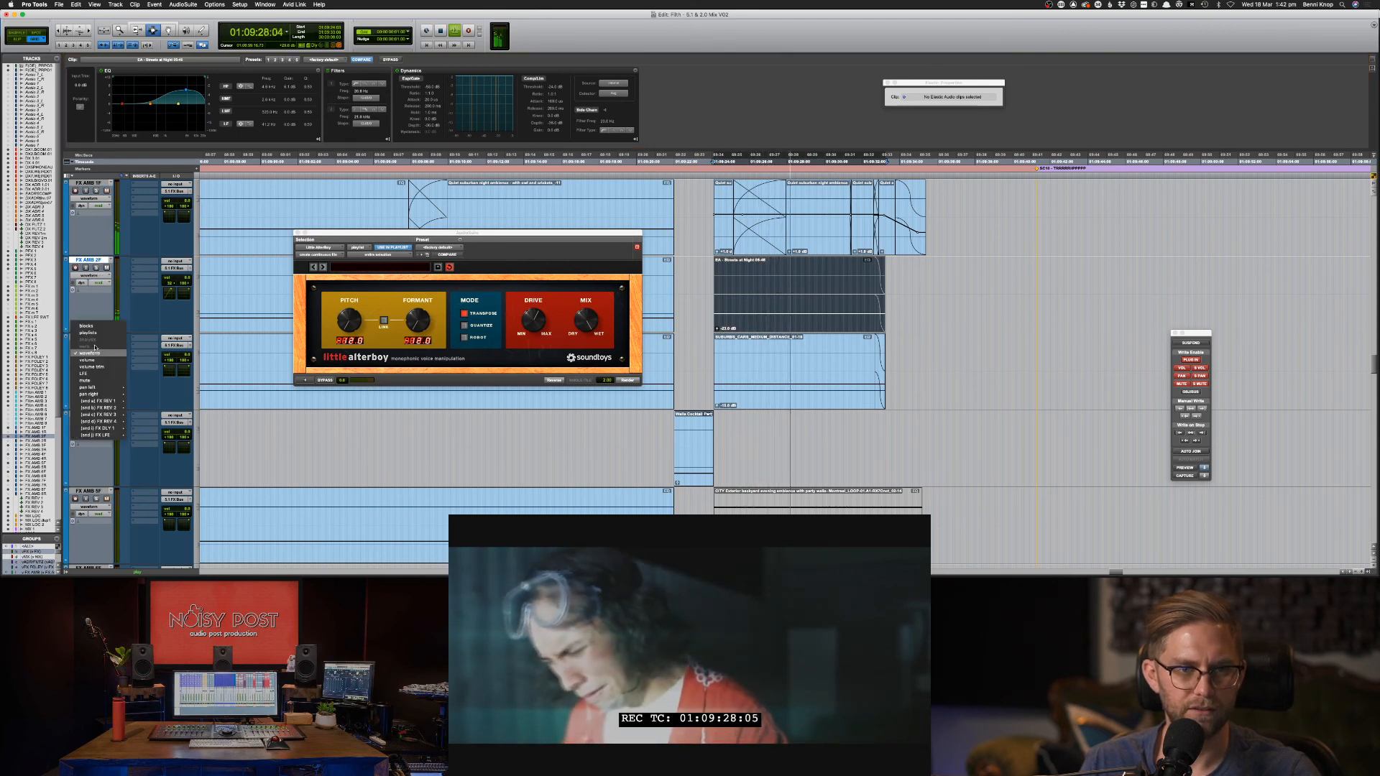
{"action": "left_click", "coordinate": [89, 353]}
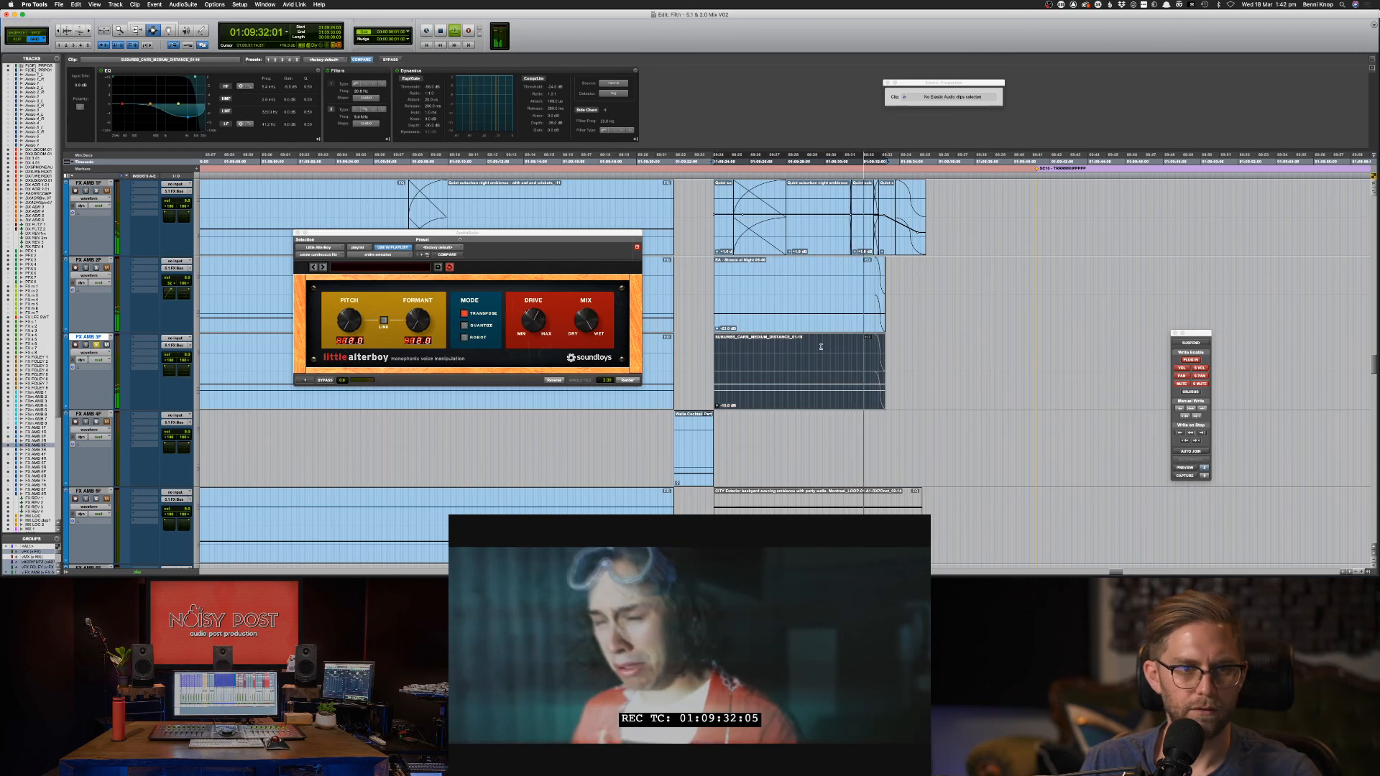
{"action": "key", "text": "shift+s"}
{"action": "key", "text": "shift+s"}
{"action": "left_click", "coordinate": [802, 300]}
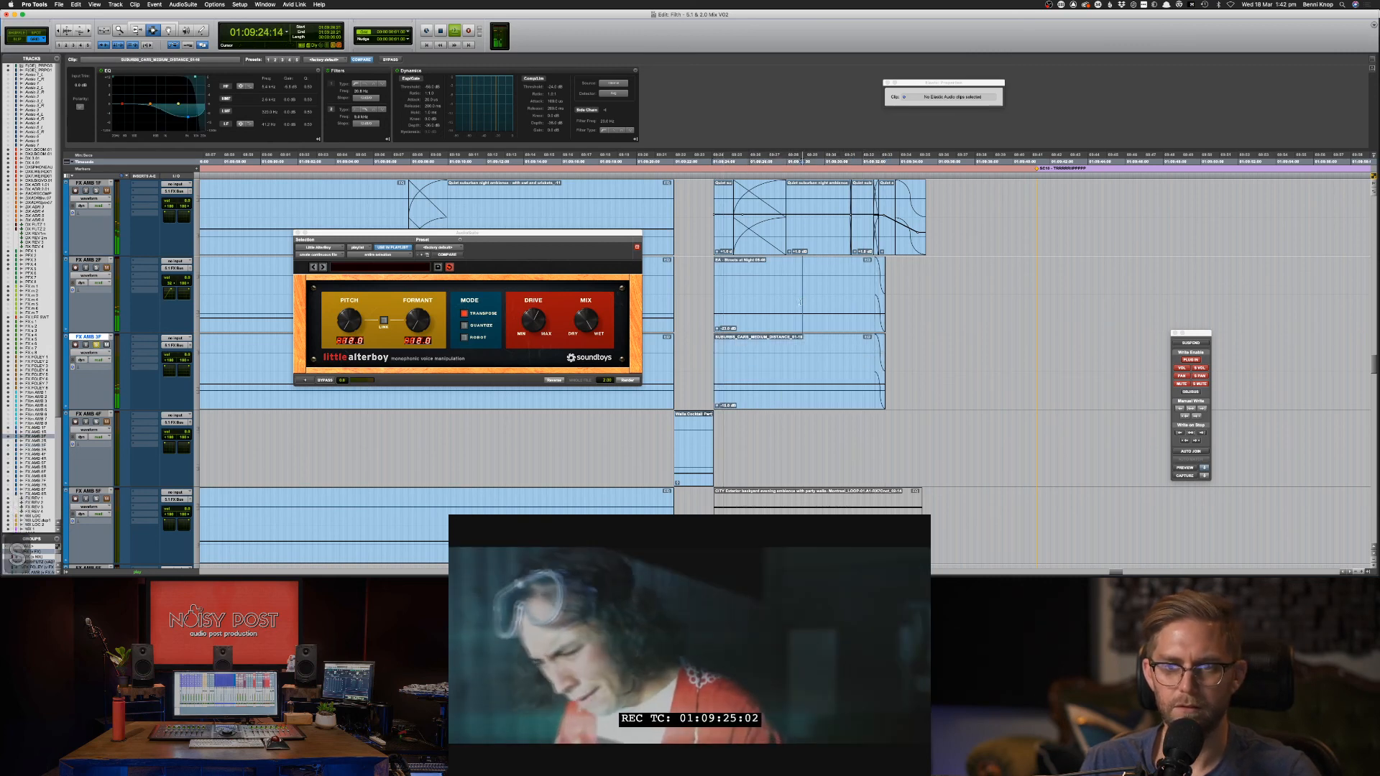
Unsolo the track, zoom out and copy the Walla Cocktail Party clip from FX AMB 4F.
{"action": "left_click", "coordinate": [775, 369]}
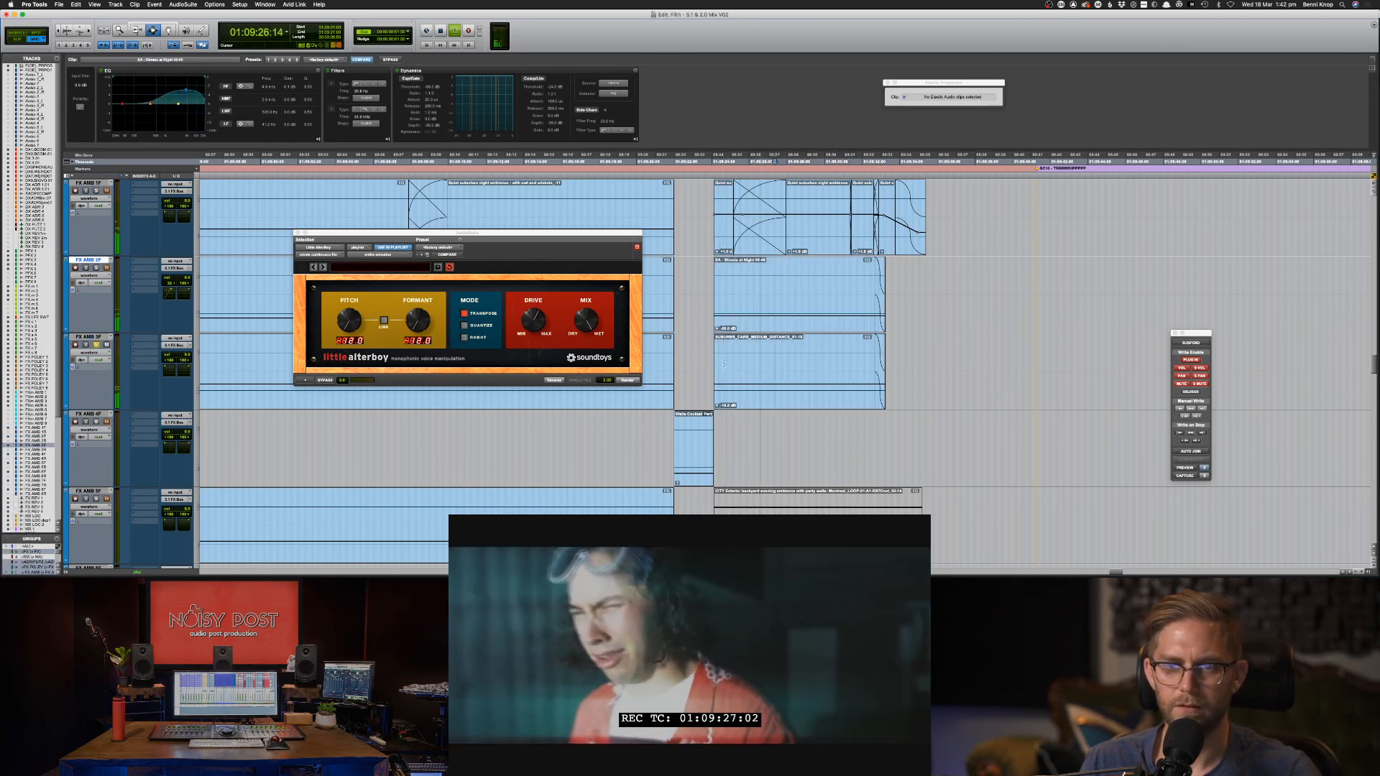
{"action": "key", "text": "shift+s"}
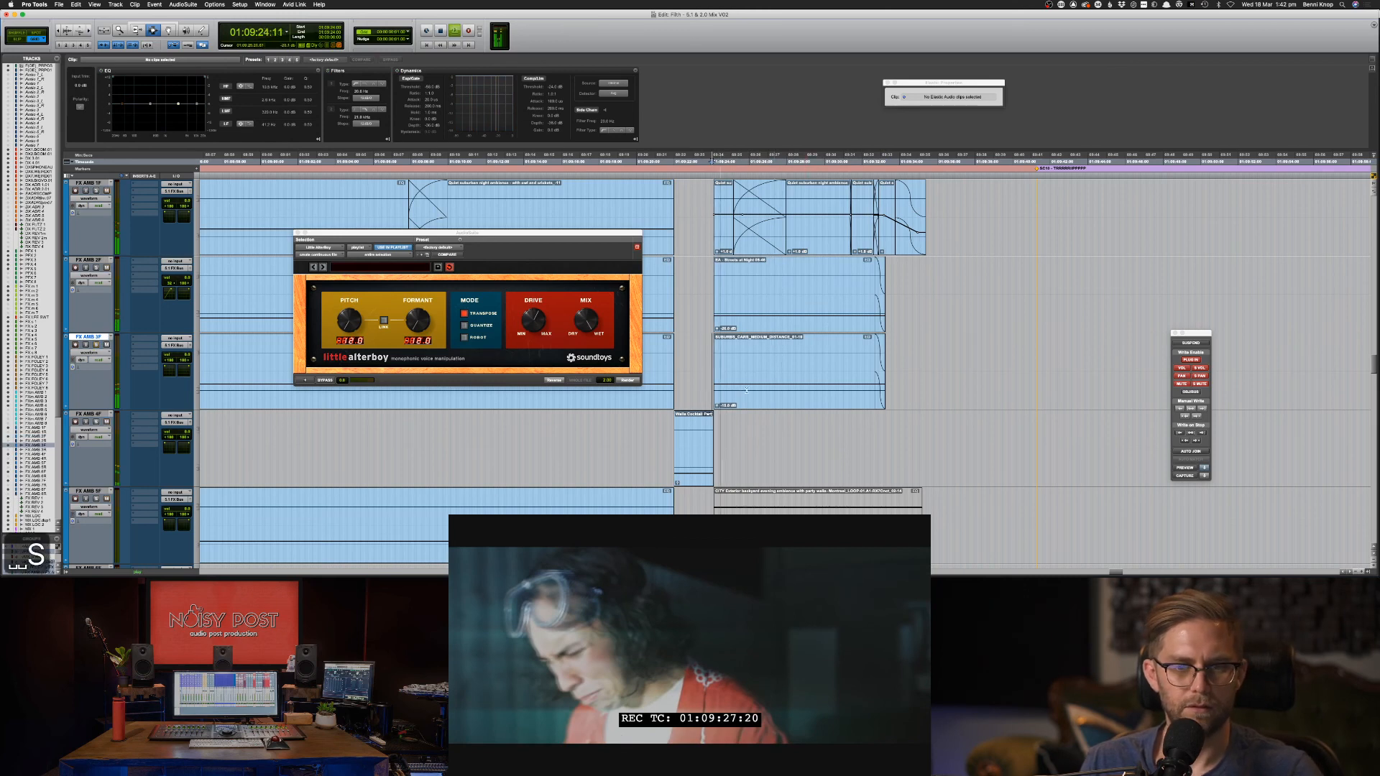
{"action": "scroll", "coordinate": [746, 391], "scroll_direction": "down", "scroll_amount": 2}
{"action": "key", "text": "super+bracketleft"}
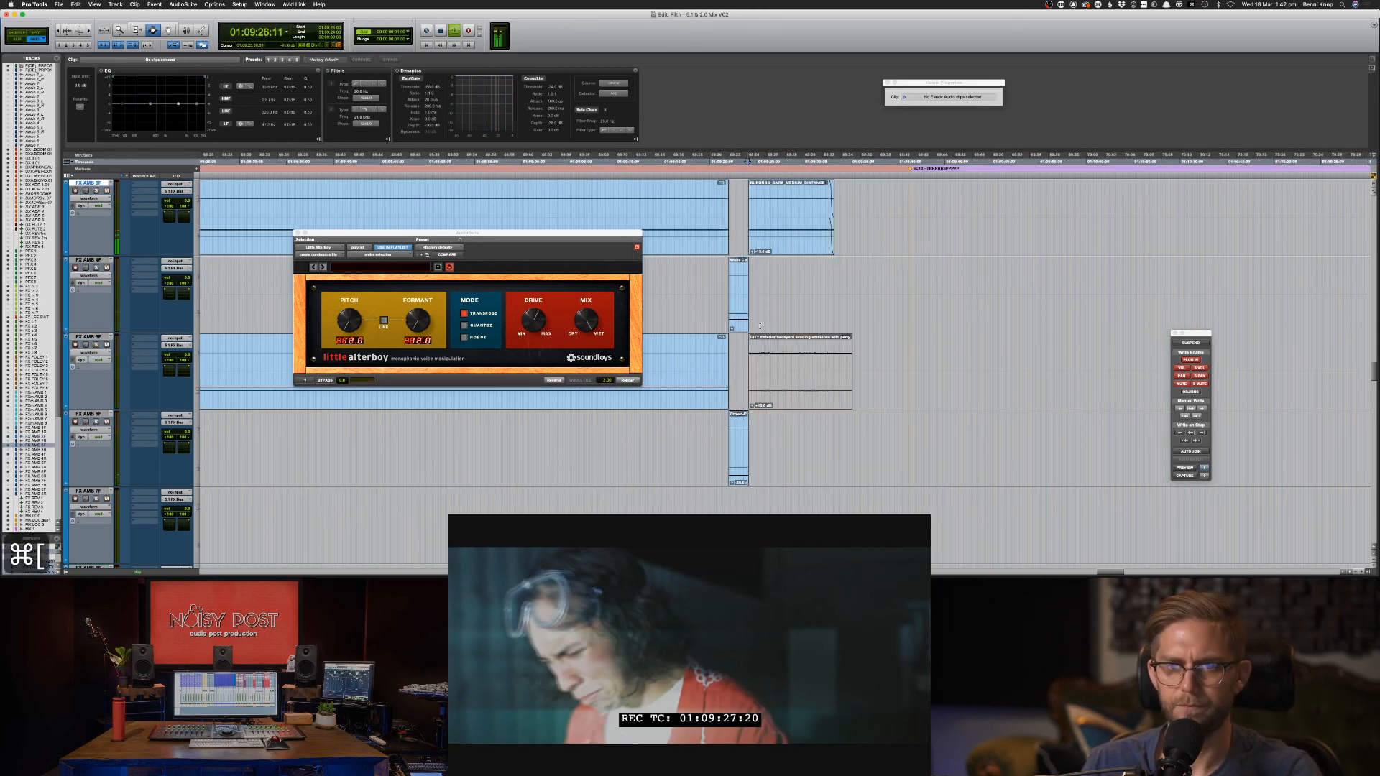
{"action": "left_click", "coordinate": [739, 309]}
{"action": "key", "text": "super+c"}
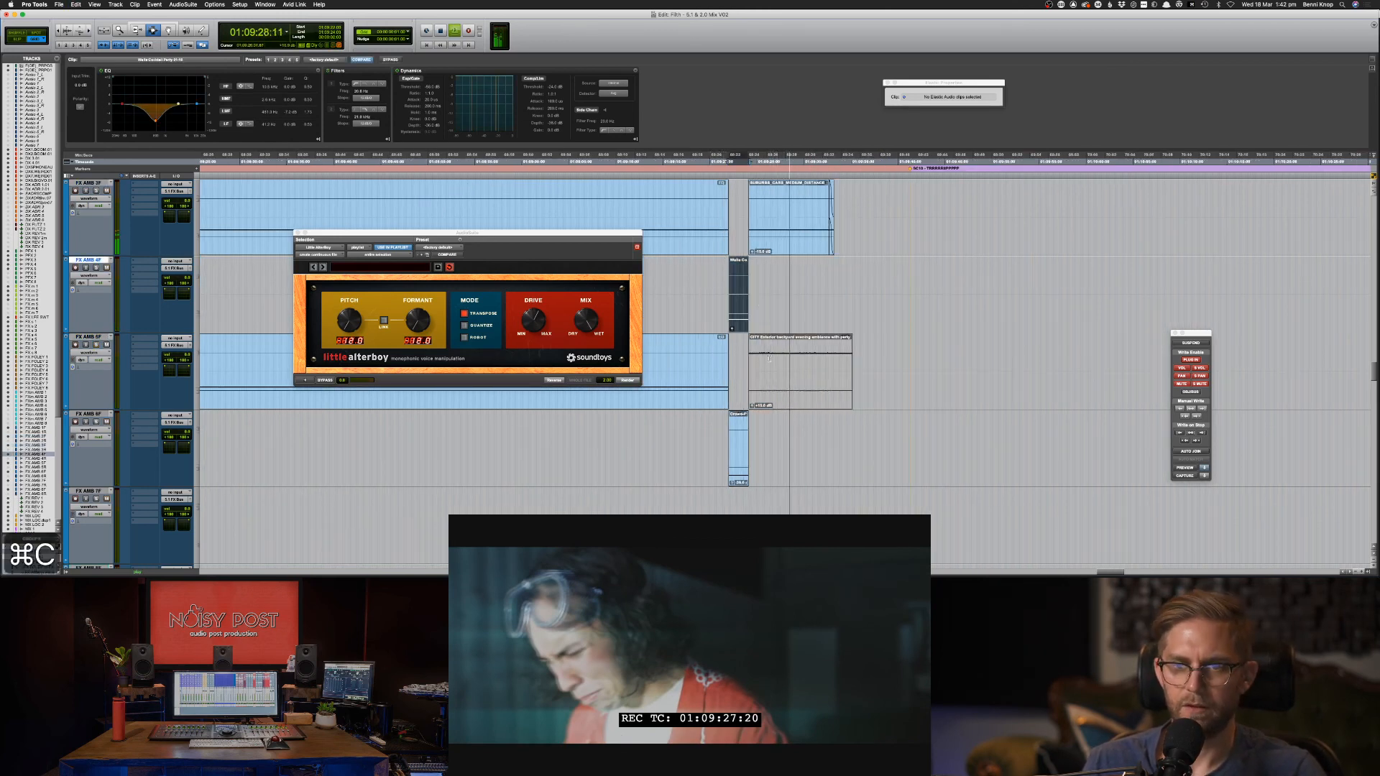
Paste the walla clip onto FX AMB 5F, trim its edges and slide it after the gap.
{"action": "left_click", "coordinate": [769, 367]}
{"action": "key", "text": "super+v"}
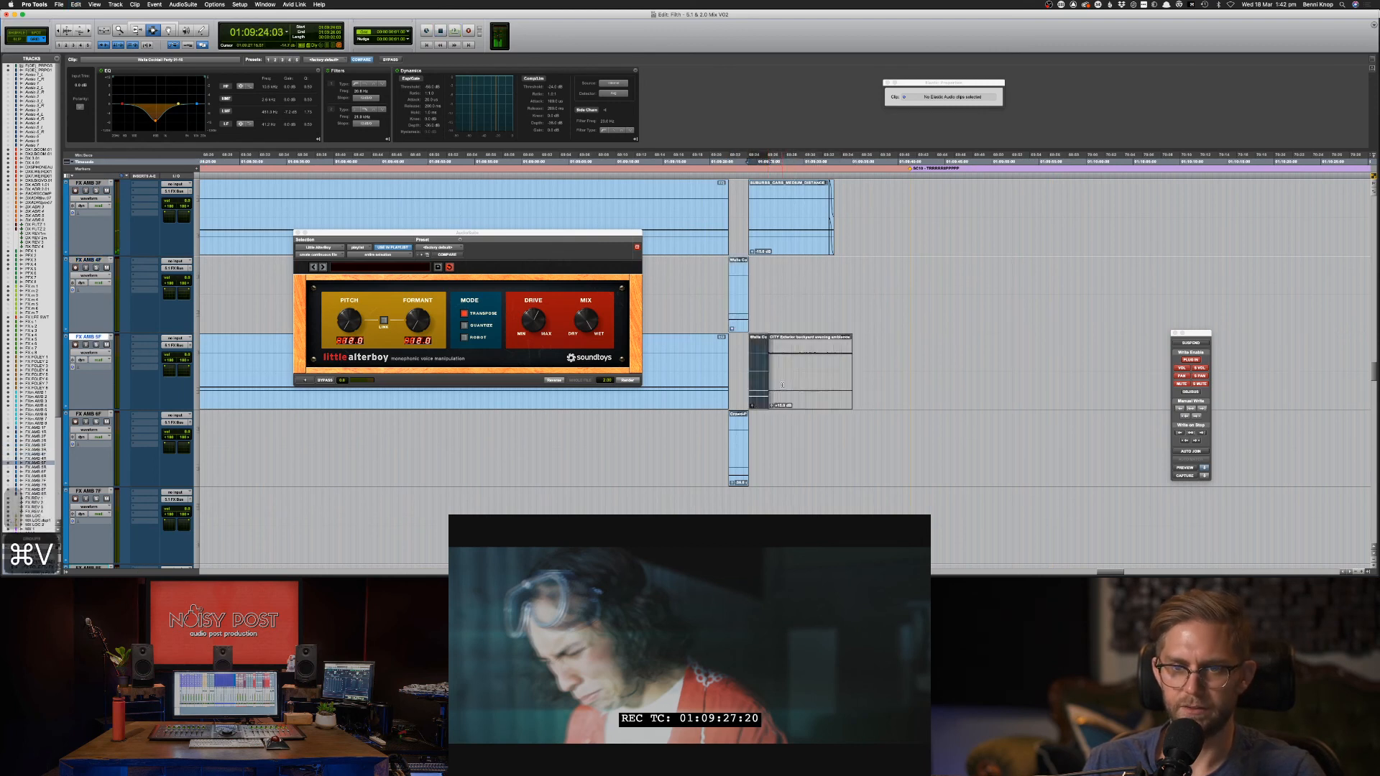
{"action": "key", "text": "F6"}
{"action": "left_click_drag", "start_coordinate": [864, 344], "coordinate": [911, 340]}
{"action": "mouse_move", "coordinate": [784, 352]}
{"action": "left_mouse_down"}
{"action": "mouse_move", "coordinate": [844, 352]}
{"action": "mouse_move", "coordinate": [764, 348]}
{"action": "left_mouse_up"}
{"action": "key", "text": "F8"}
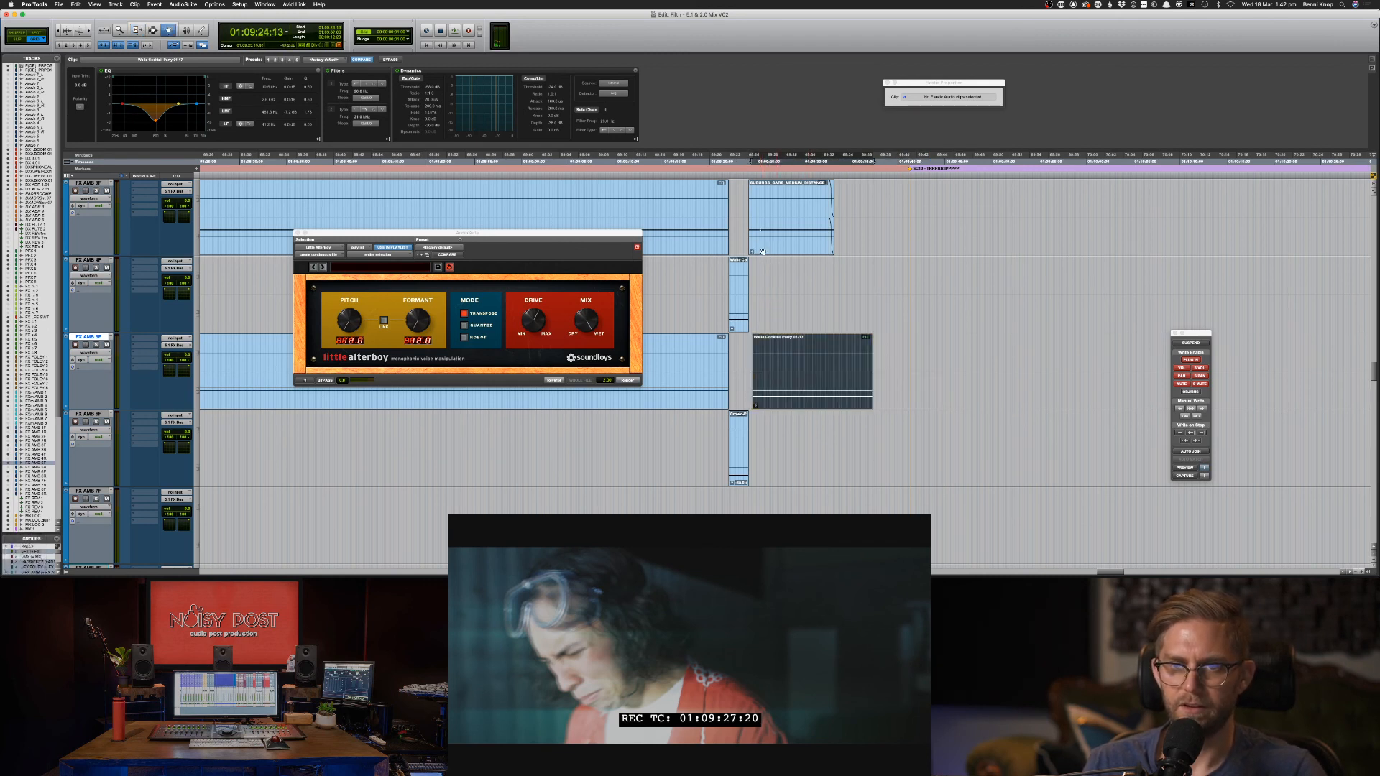
{"action": "key", "text": "super+z"}
{"action": "left_click_drag", "start_coordinate": [785, 375], "coordinate": [781, 376]}
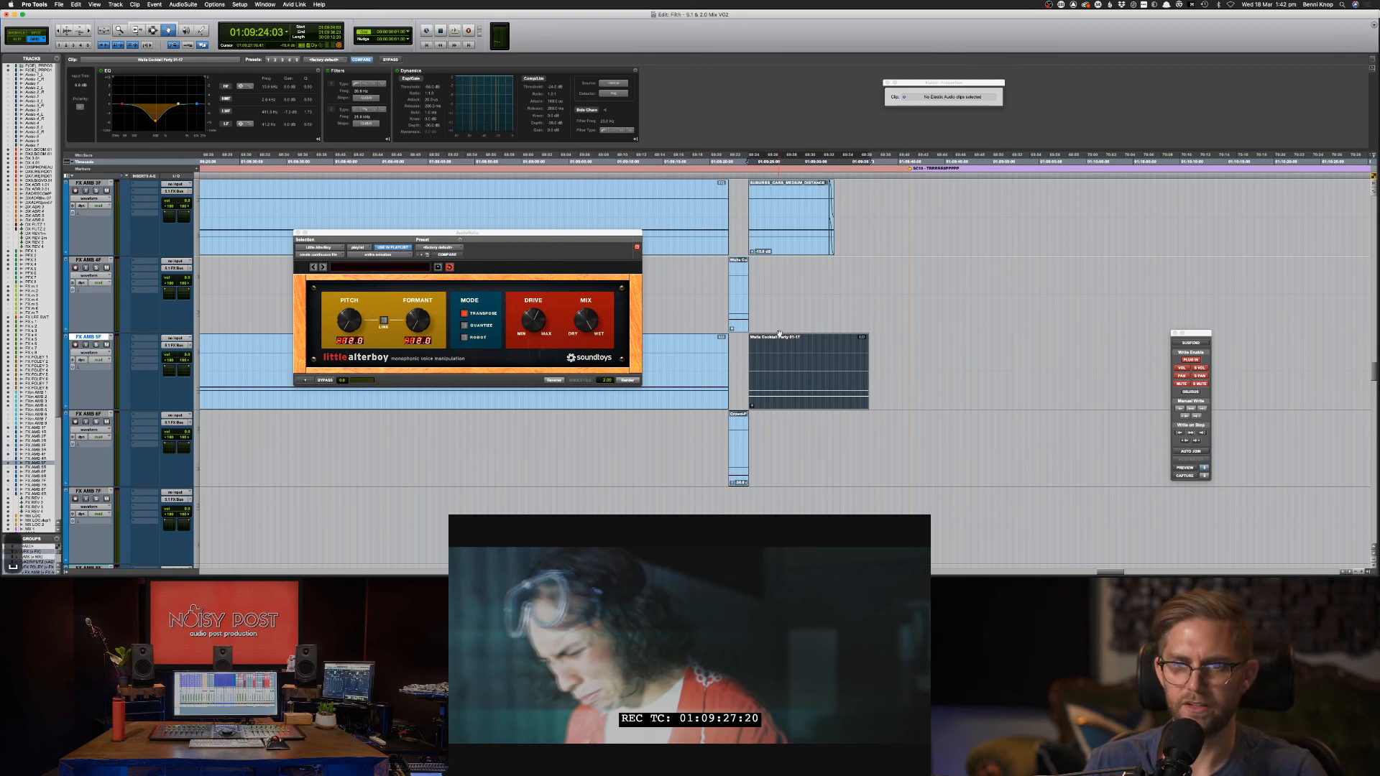
Boost the walla clip's LMF band at 1.5 kHz, set low-pass to 16.9 kHz and HF to -2.9 dB.
{"action": "key", "text": "super+bracketright"}
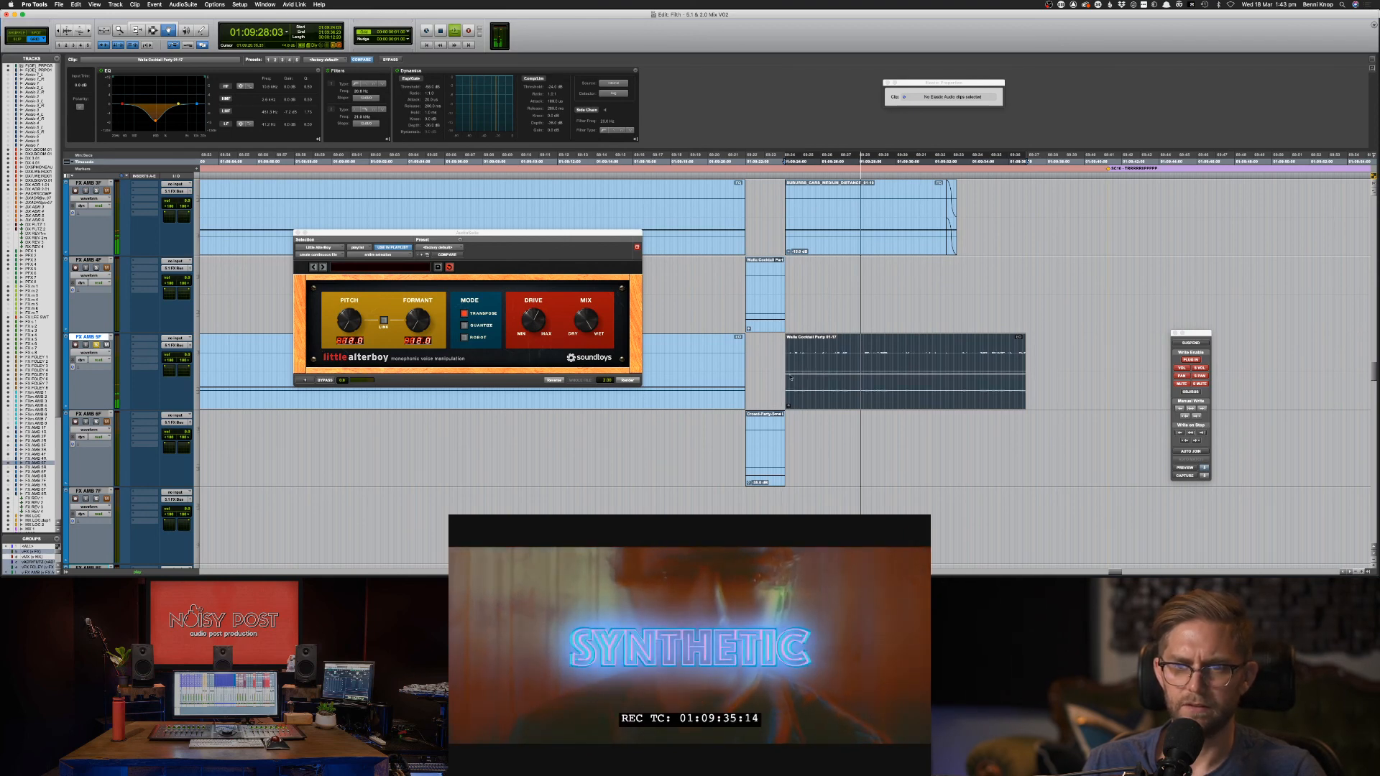
{"action": "key", "text": "space"}
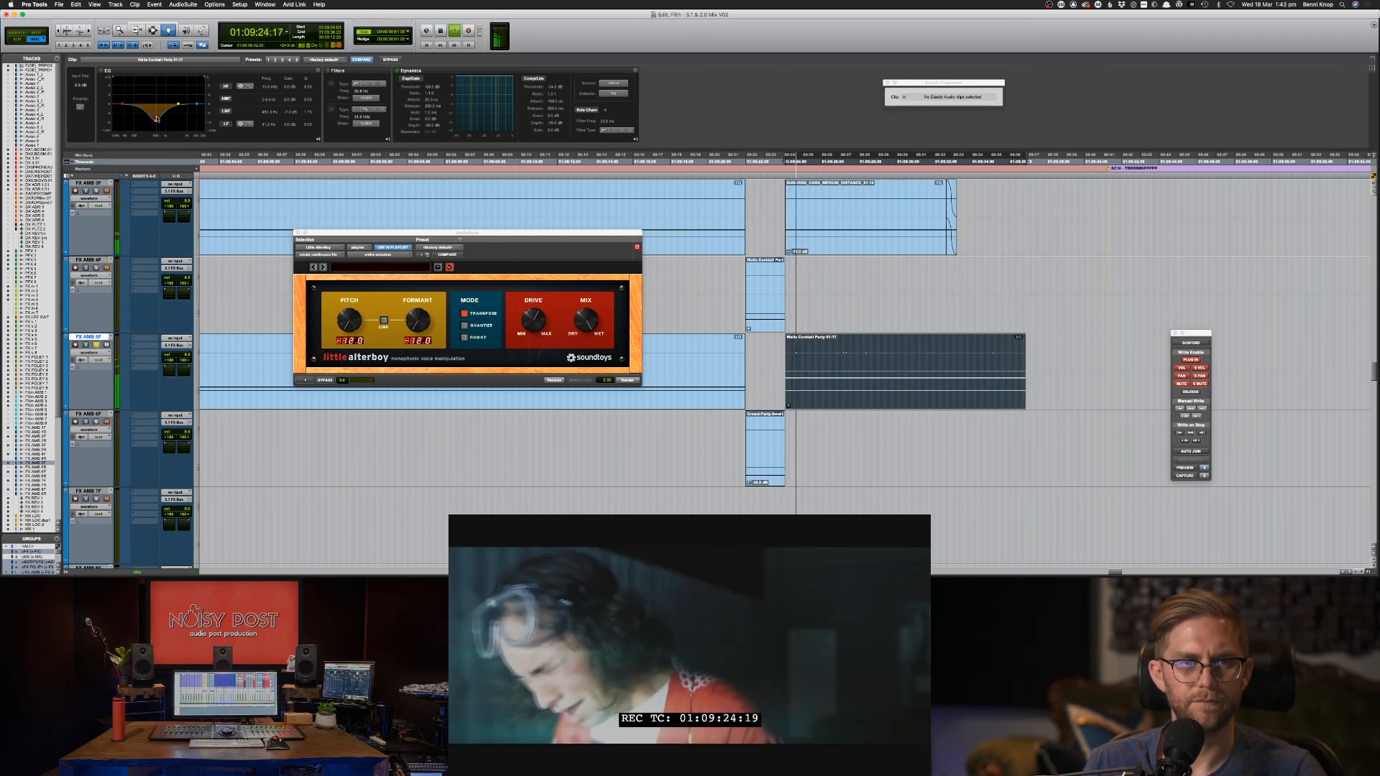
{"action": "mouse_move", "coordinate": [156, 119]}
{"action": "left_mouse_down"}
{"action": "mouse_move", "coordinate": [172, 84]}
{"action": "mouse_move", "coordinate": [156, 117]}
{"action": "left_mouse_up"}
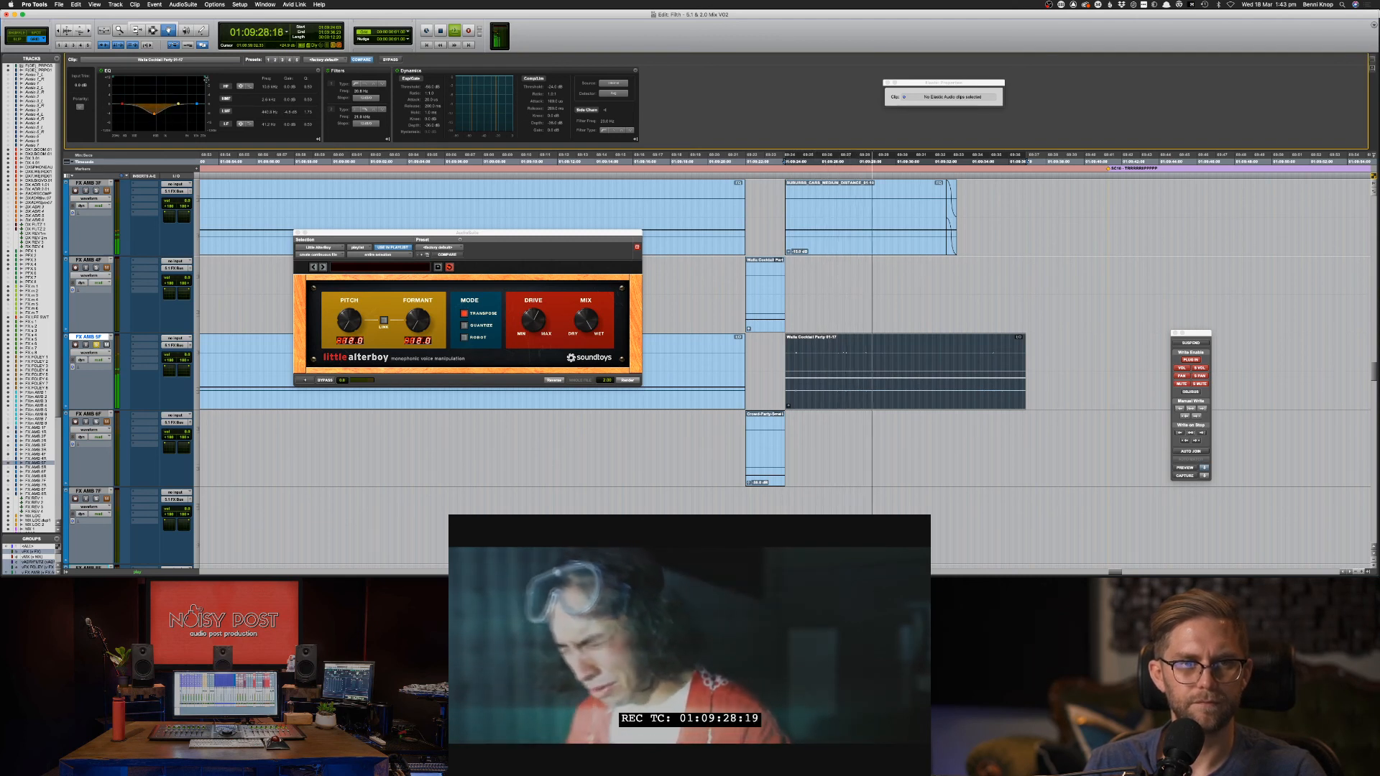
{"action": "left_click_drag", "start_coordinate": [205, 77], "coordinate": [192, 110]}
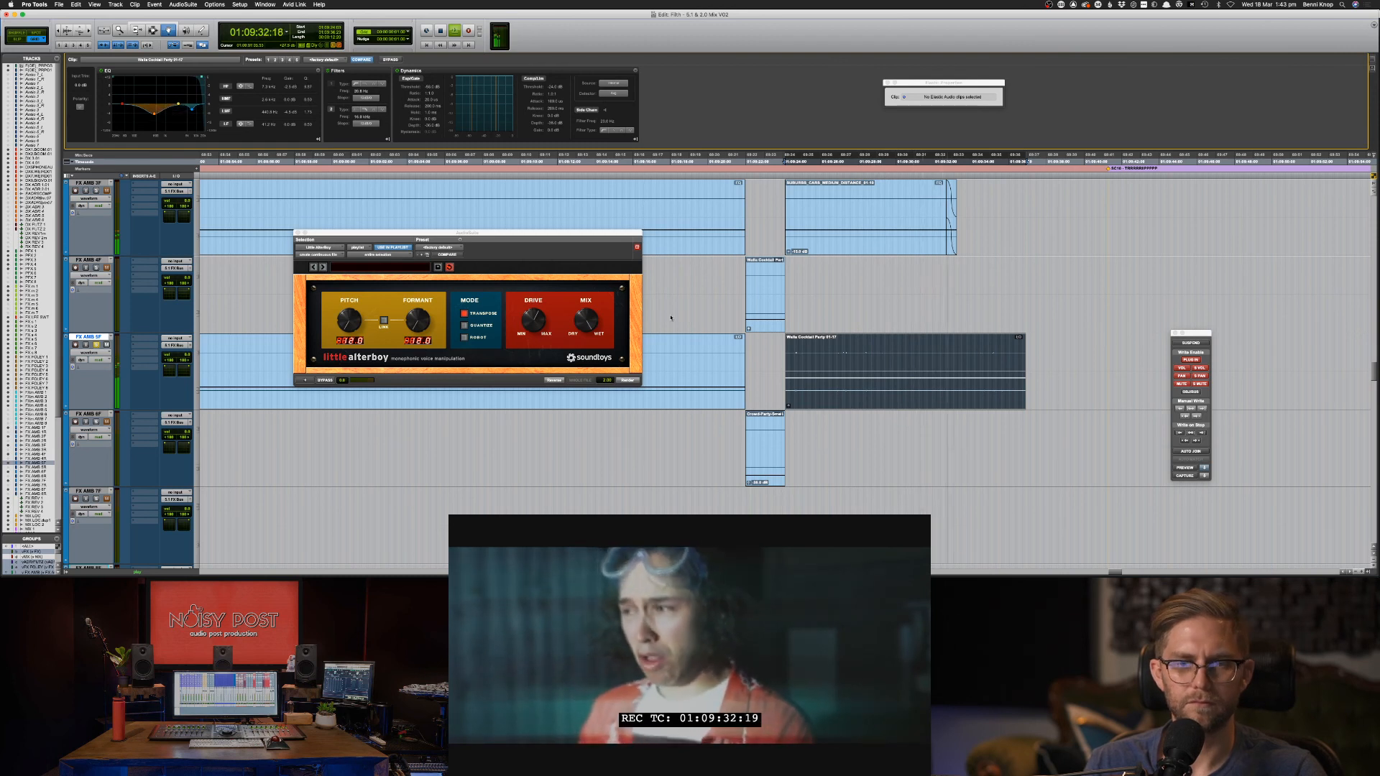
{"action": "key", "text": "space"}
{"action": "left_click", "coordinate": [303, 379]}
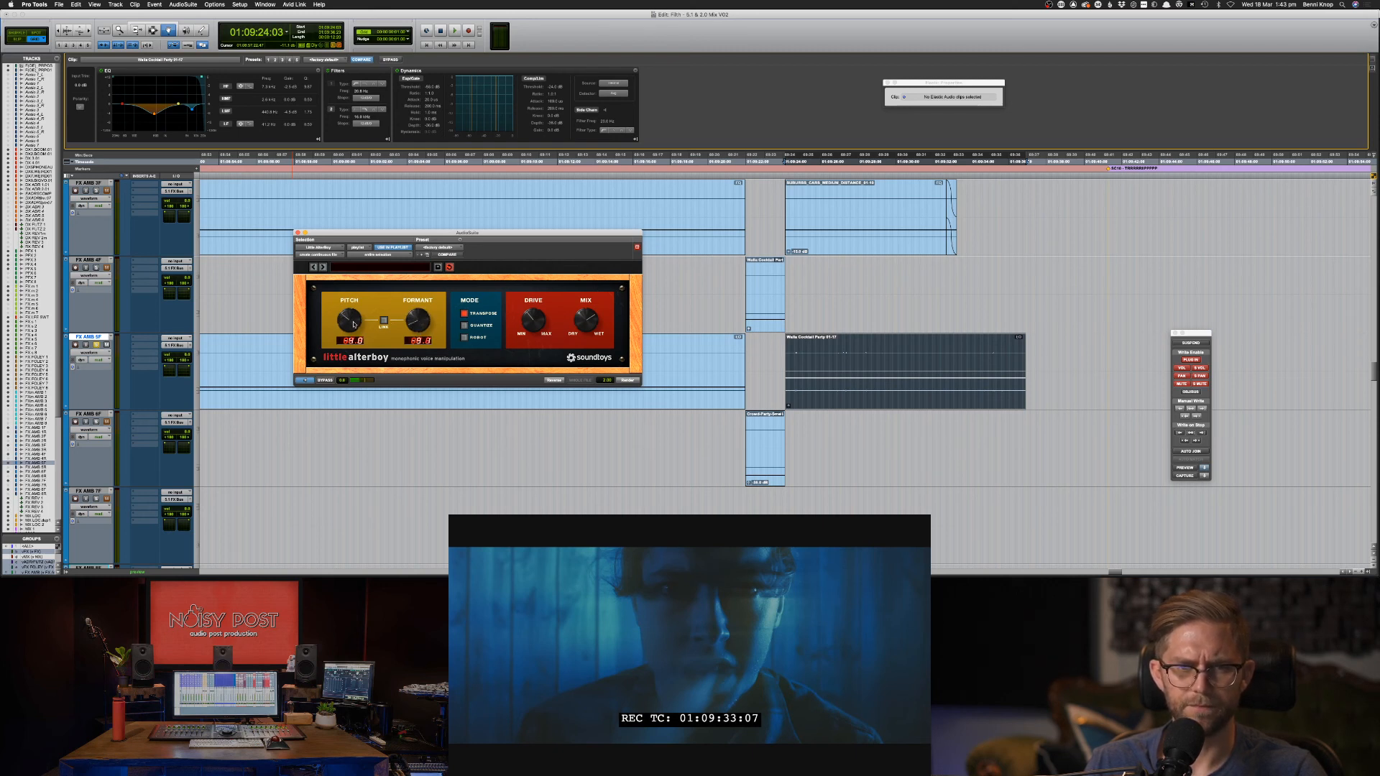
Render Little AlterBoy onto the walla clip, audition it, then undo back to the original.
{"action": "left_click", "coordinate": [631, 381]}
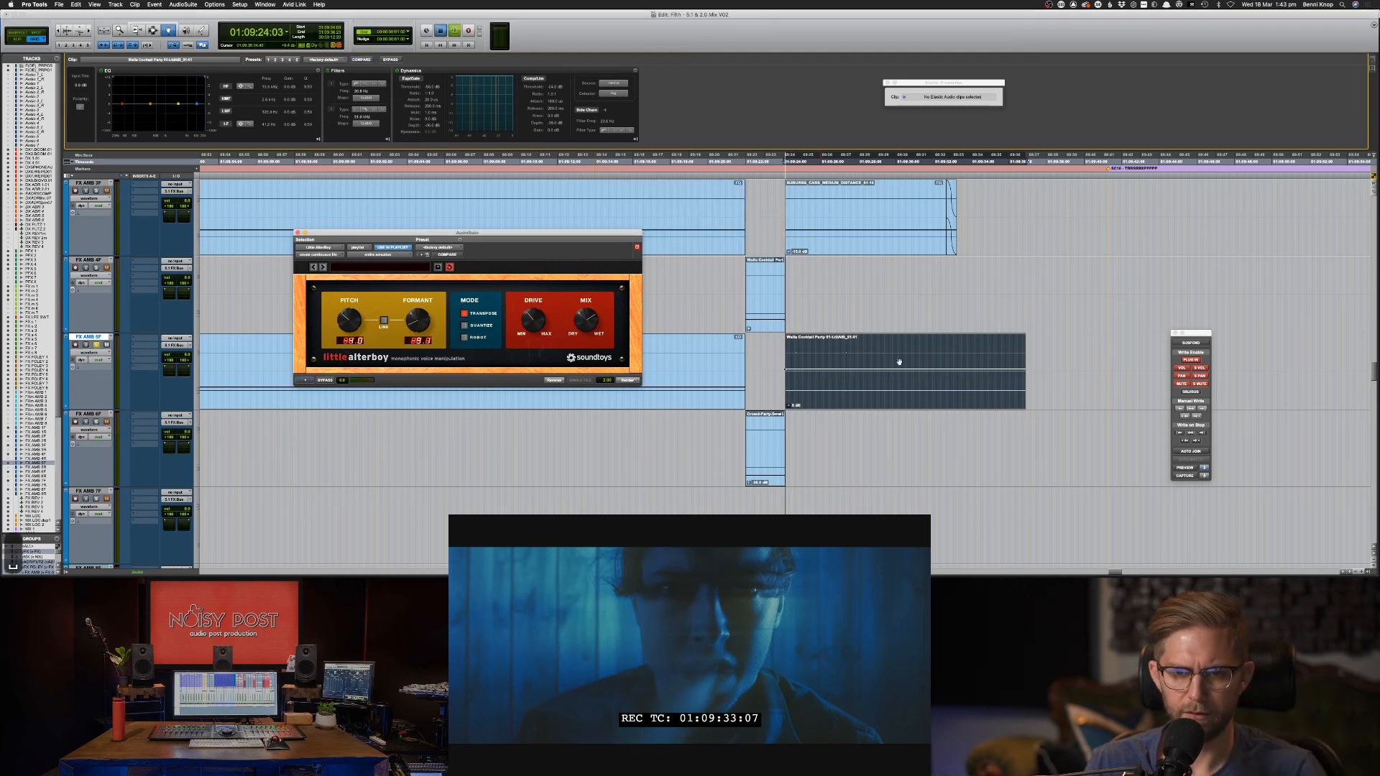
{"action": "key", "text": "space"}
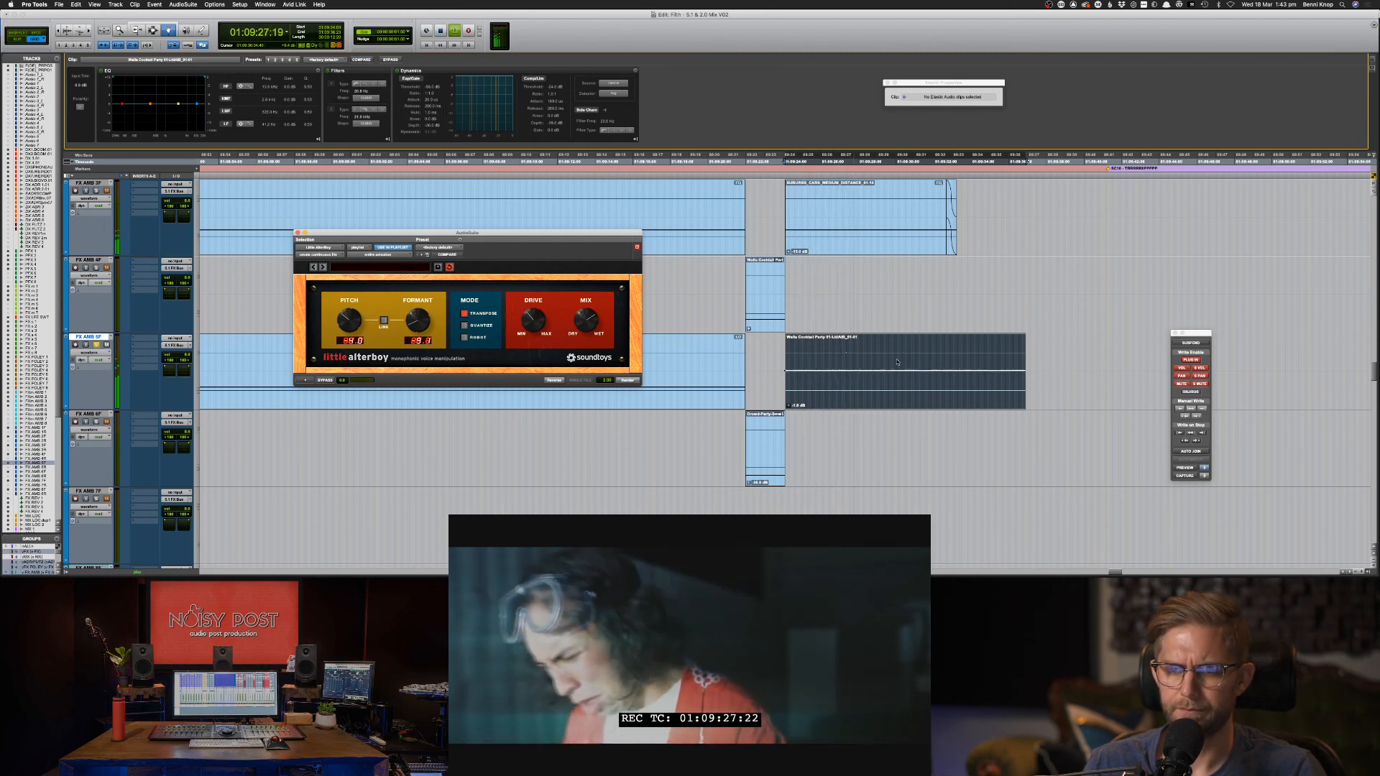
{"action": "scroll", "coordinate": [896, 364], "scroll_direction": "down", "scroll_amount": 8}
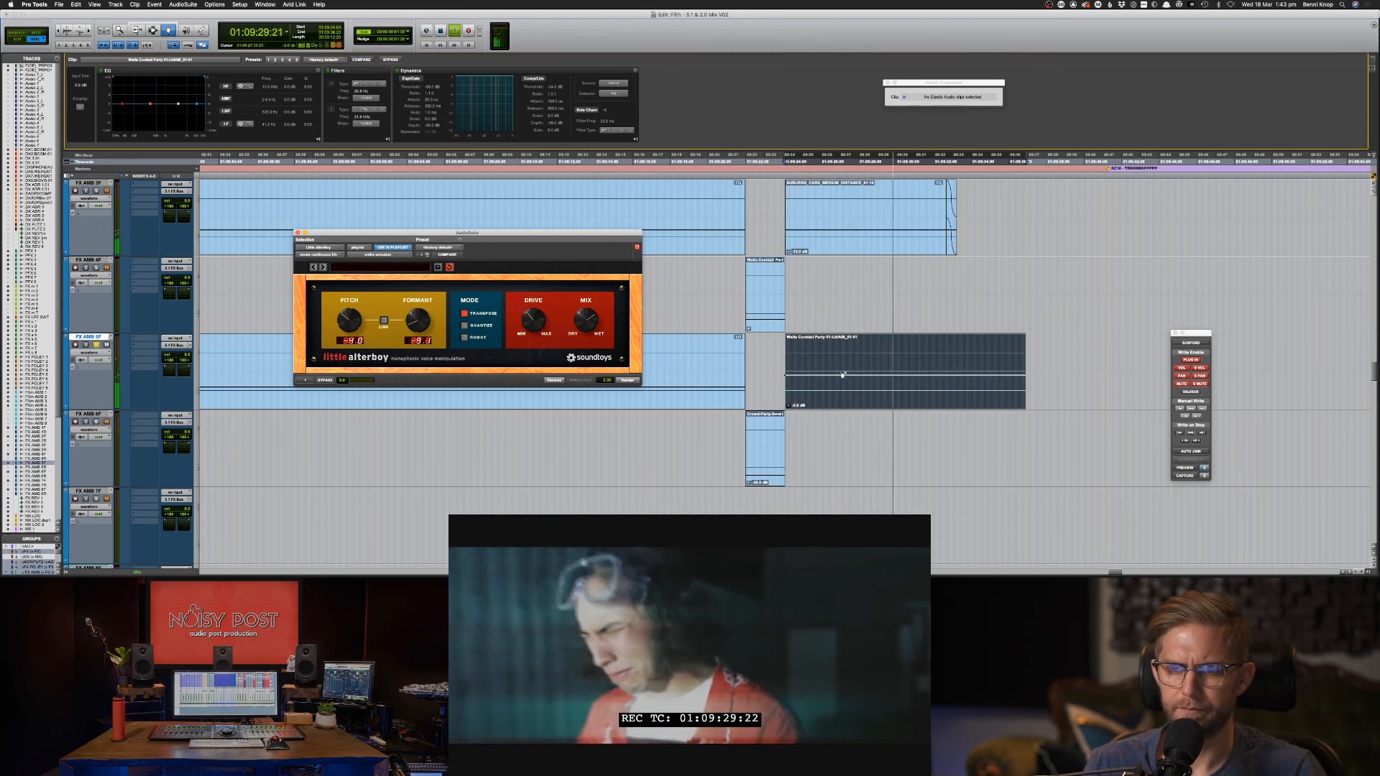
{"action": "key", "text": "F7"}
{"action": "key", "text": "space"}
{"action": "left_click", "coordinate": [758, 362]}
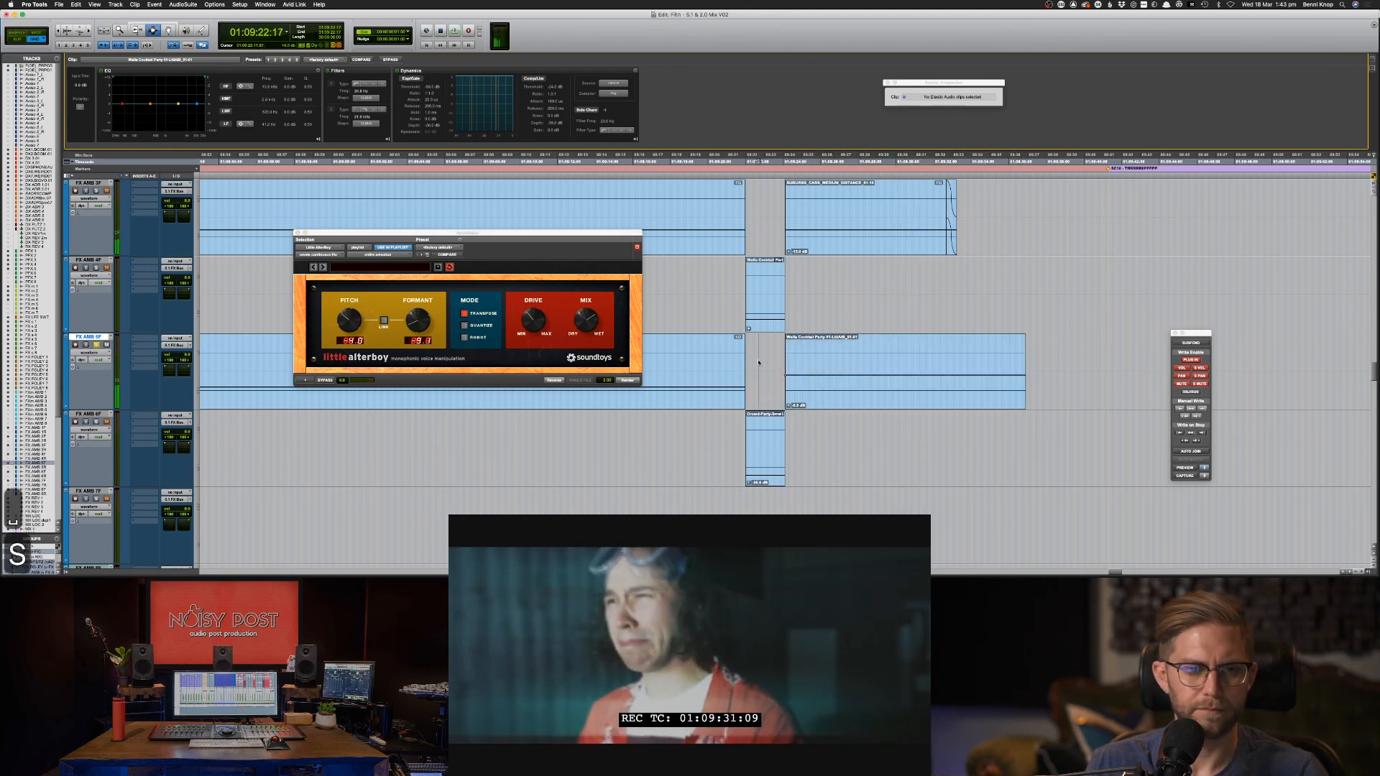
{"action": "key", "text": "space"}
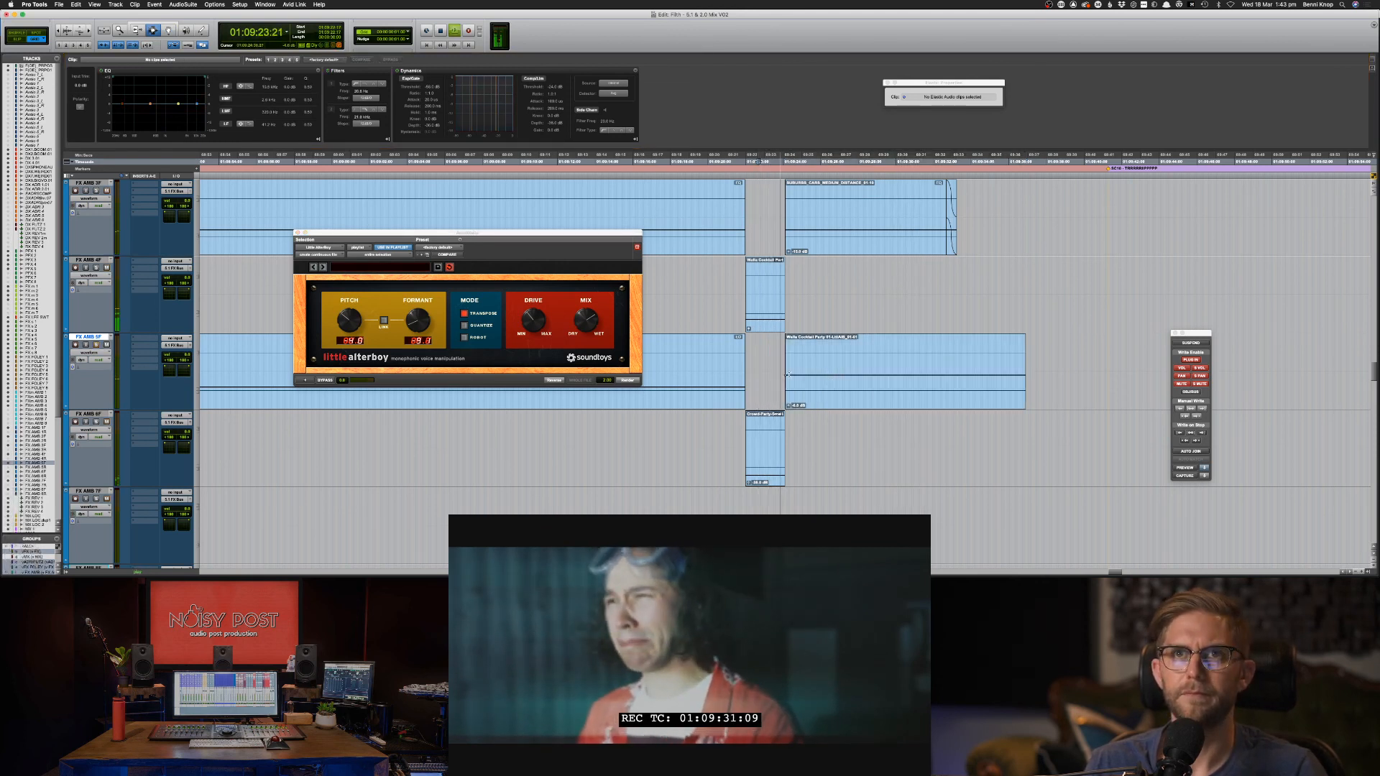
{"action": "double_click", "coordinate": [803, 371]}
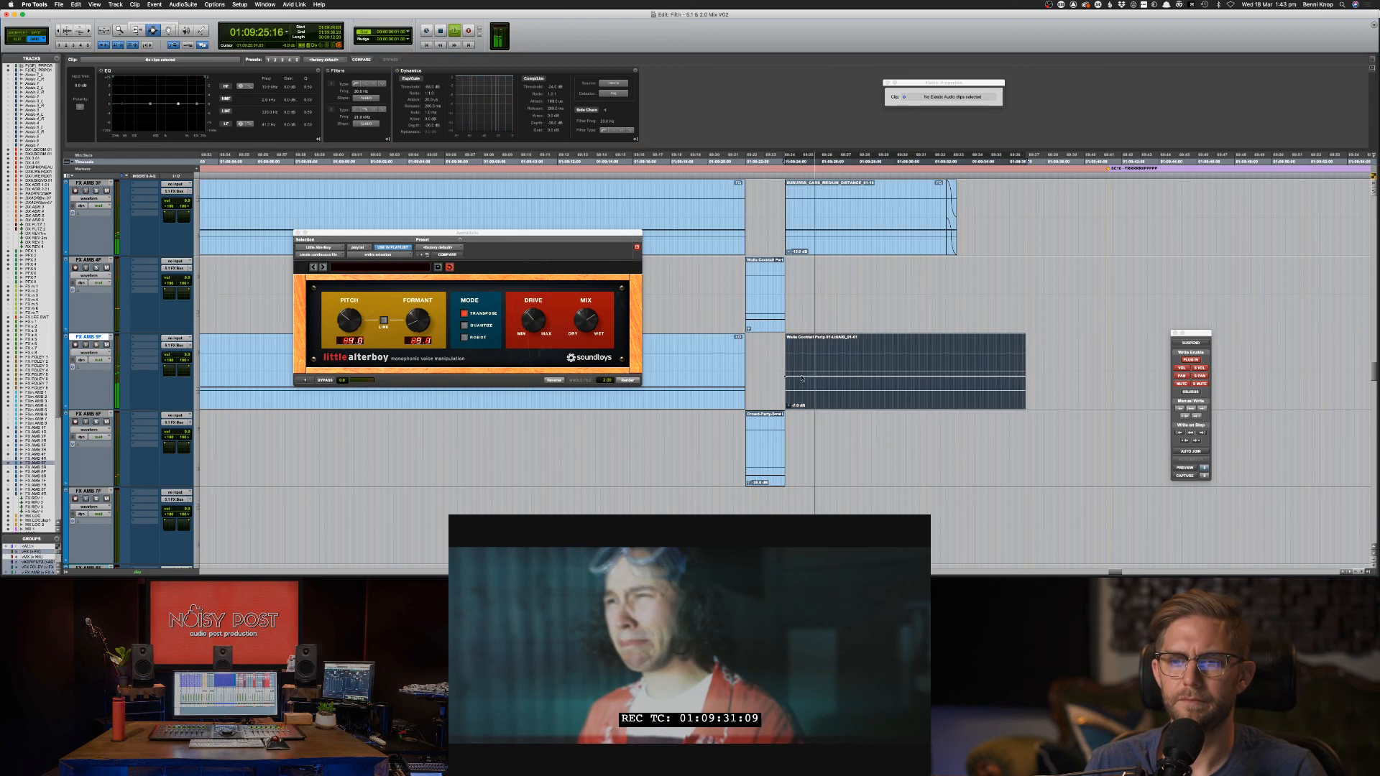
{"action": "key", "text": "super+z"}
{"action": "key", "text": "super+z"}
{"action": "key", "text": "super+z"}
{"action": "key", "text": "super+z"}
{"action": "key", "text": "super+z"}
{"action": "key", "text": "super+z"}
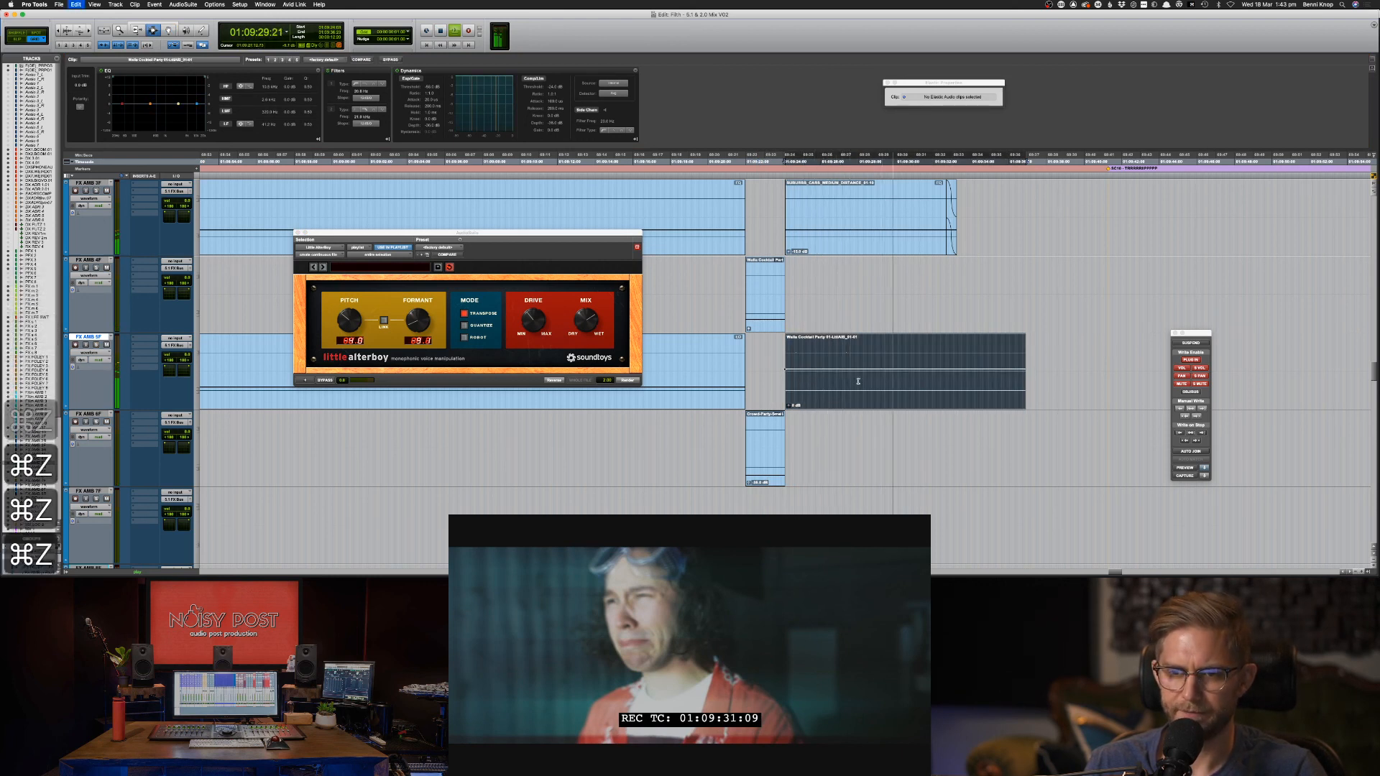
{"action": "key", "text": "space"}
Paste a copy of the Walla clip, render it through Little AlterBoy and shift it earlier.
{"action": "key", "text": "super+c"}
{"action": "key", "text": "super+v"}
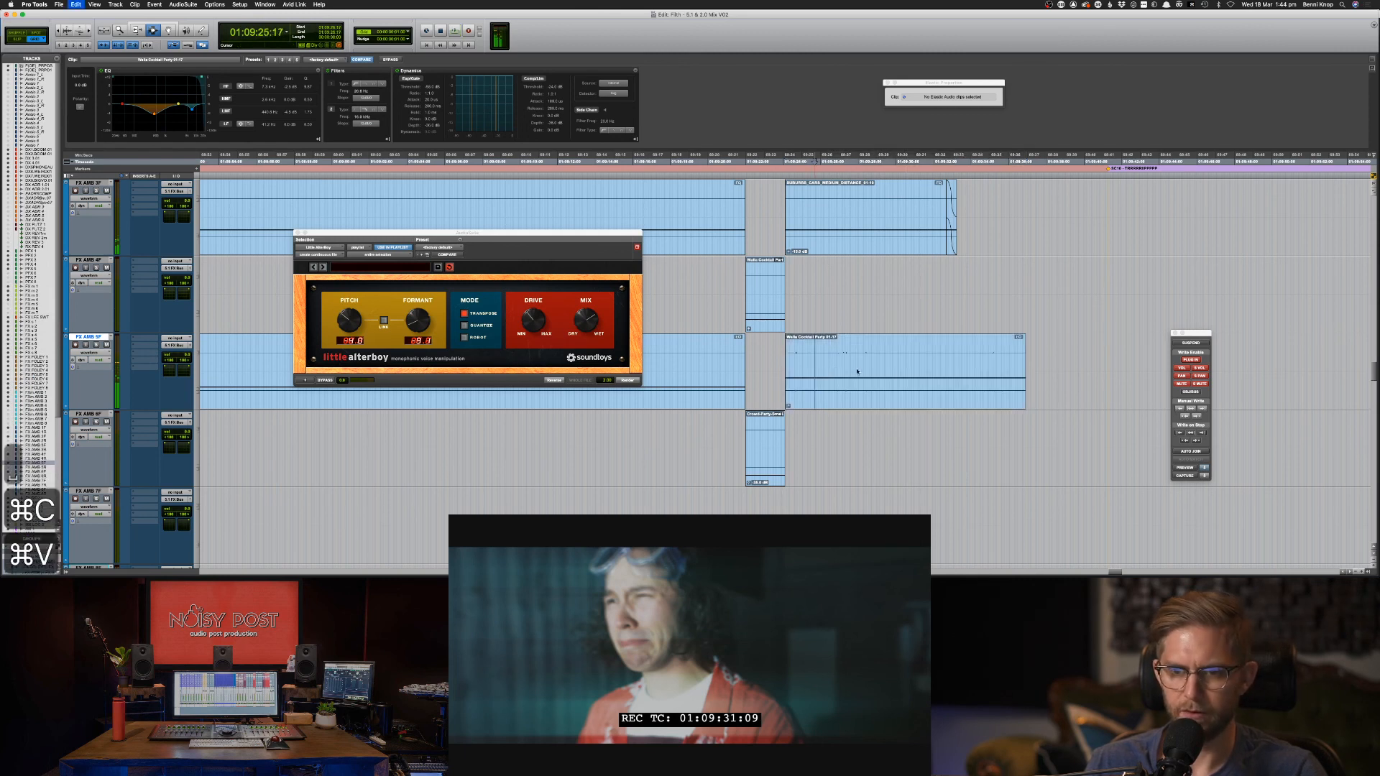
{"action": "double_click", "coordinate": [898, 356]}
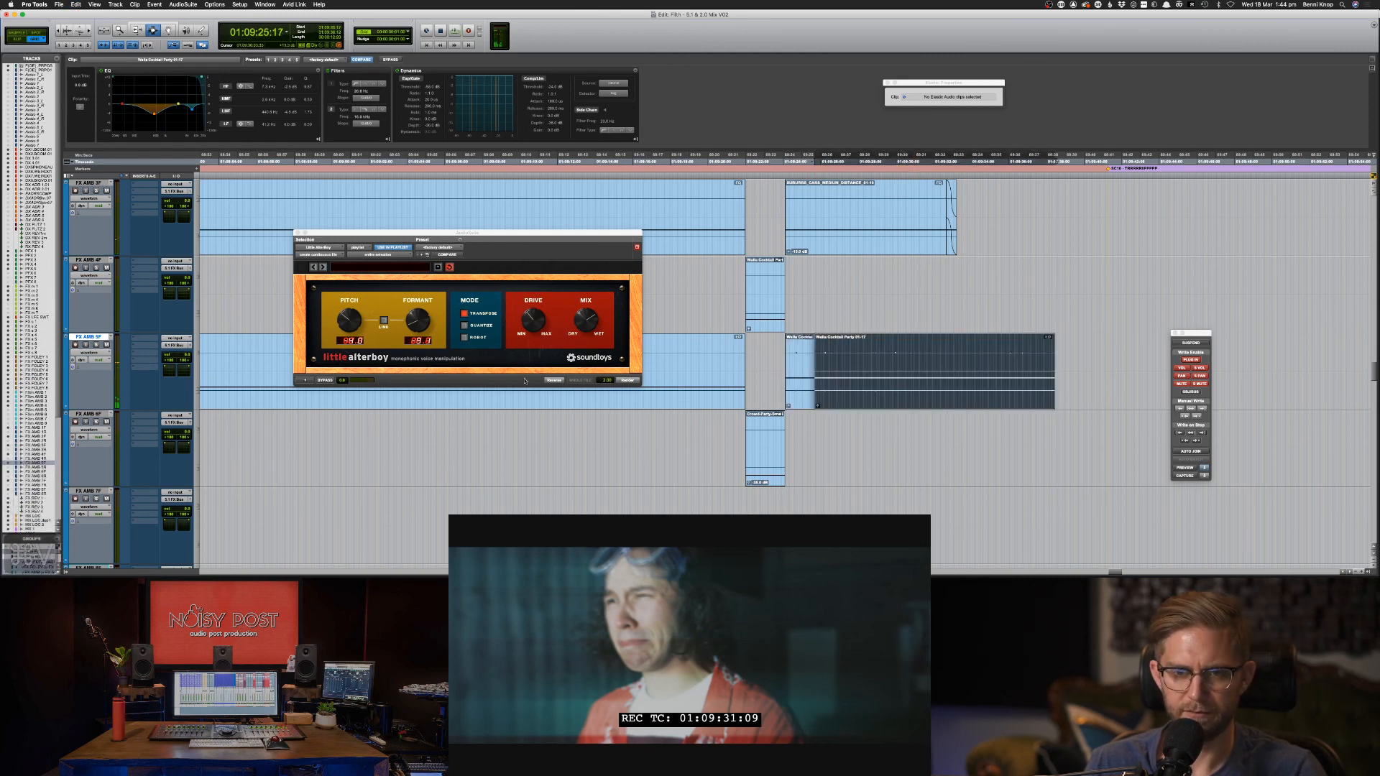
{"action": "left_click", "coordinate": [627, 380]}
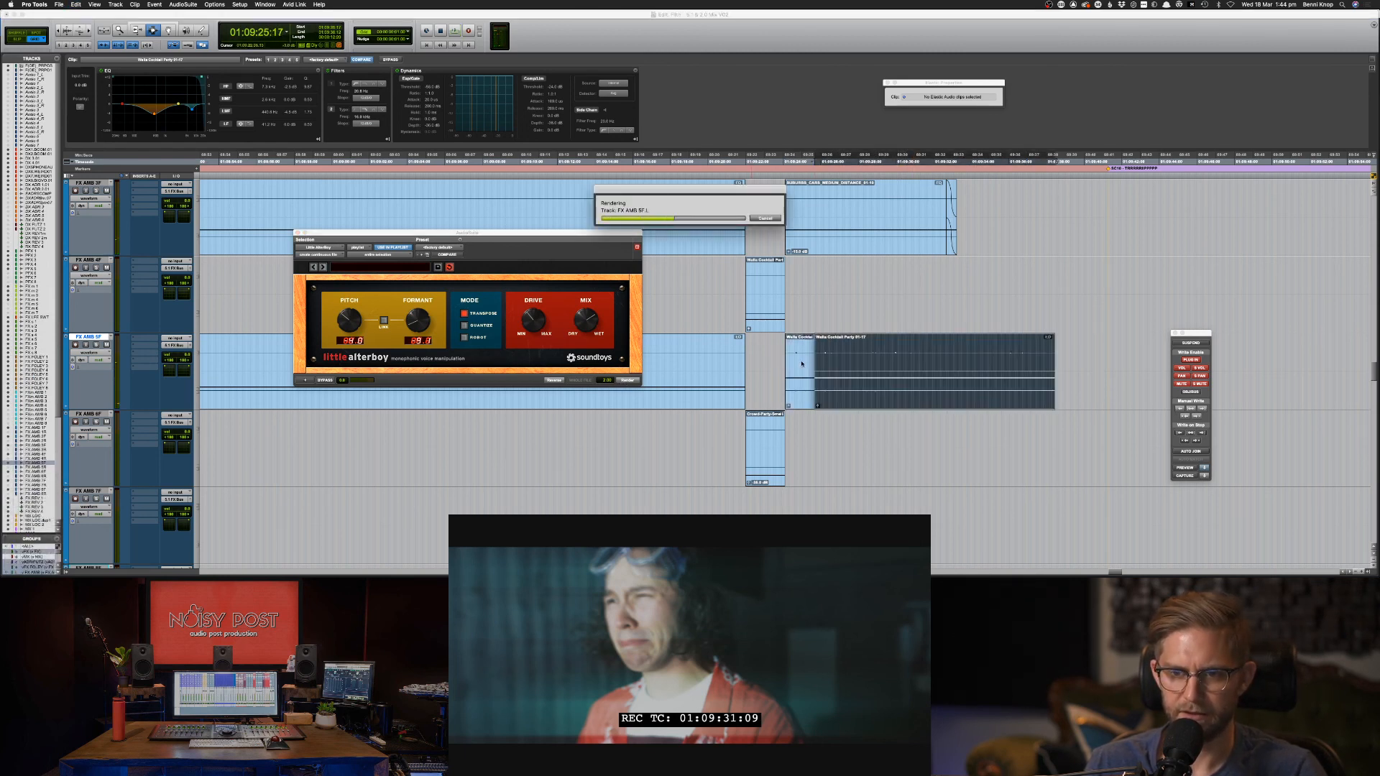
{"action": "key", "text": "F8"}
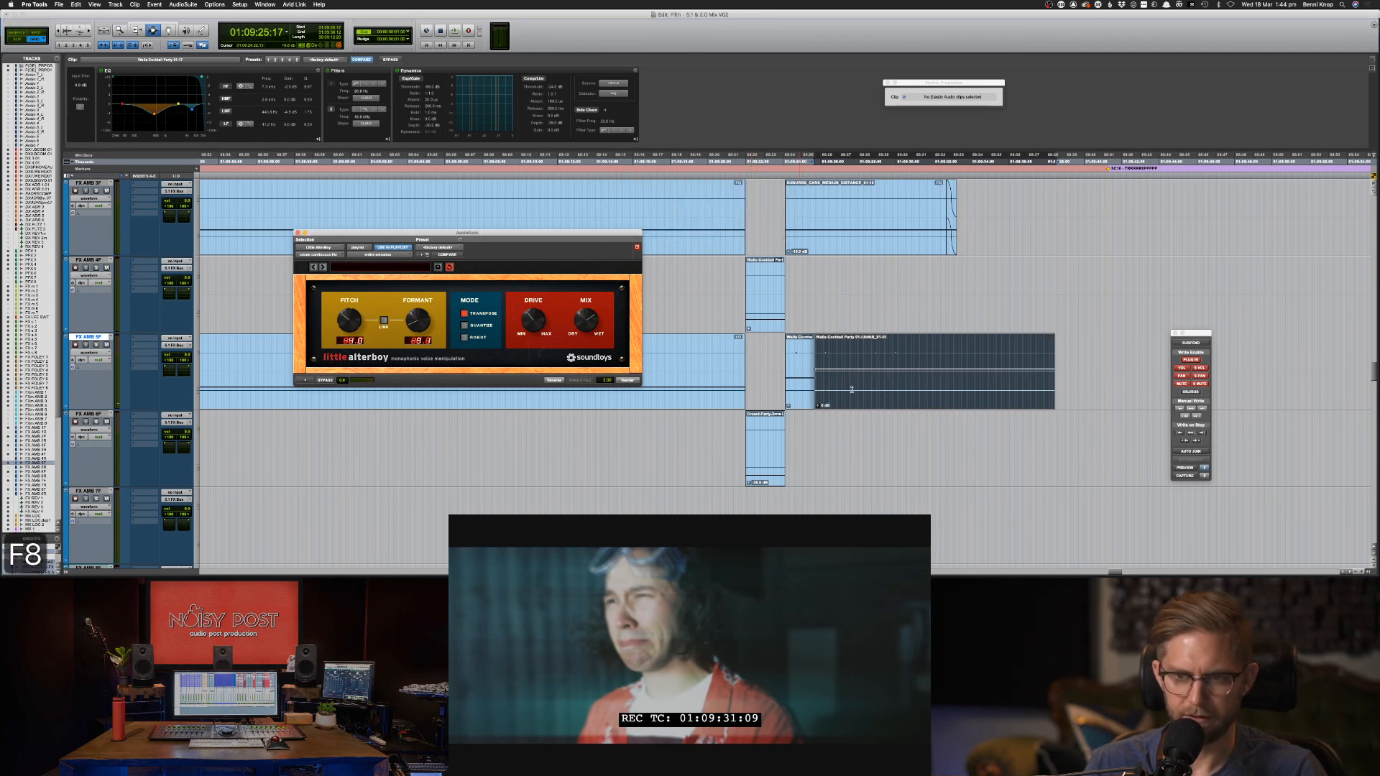
{"action": "left_click_drag", "start_coordinate": [826, 391], "coordinate": [863, 392]}
{"action": "key", "text": "F7"}
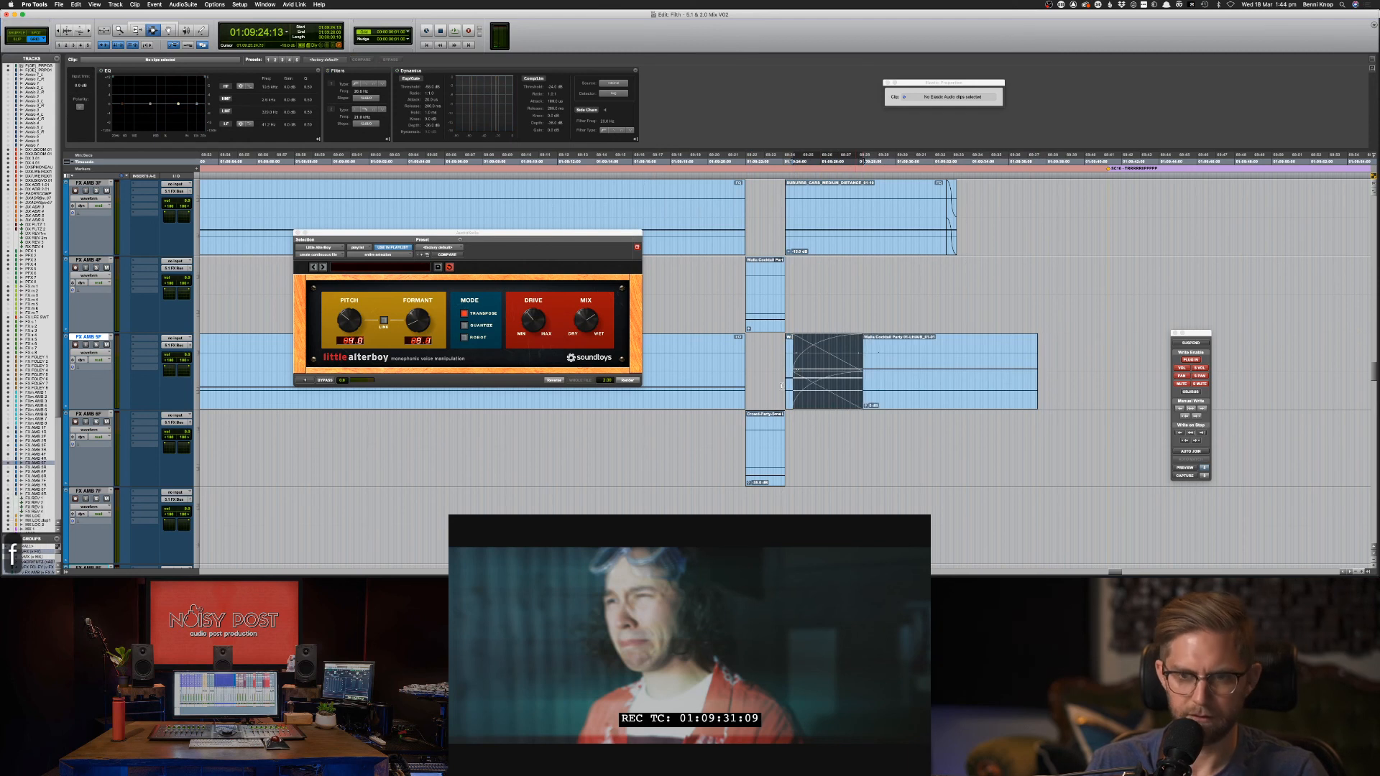
Fade in the Walla clip's start and lower its clip gain.
{"action": "key", "text": "ctrl+f"}
{"action": "key", "text": "space"}
{"action": "left_click_drag", "start_coordinate": [773, 392], "coordinate": [1045, 384]}
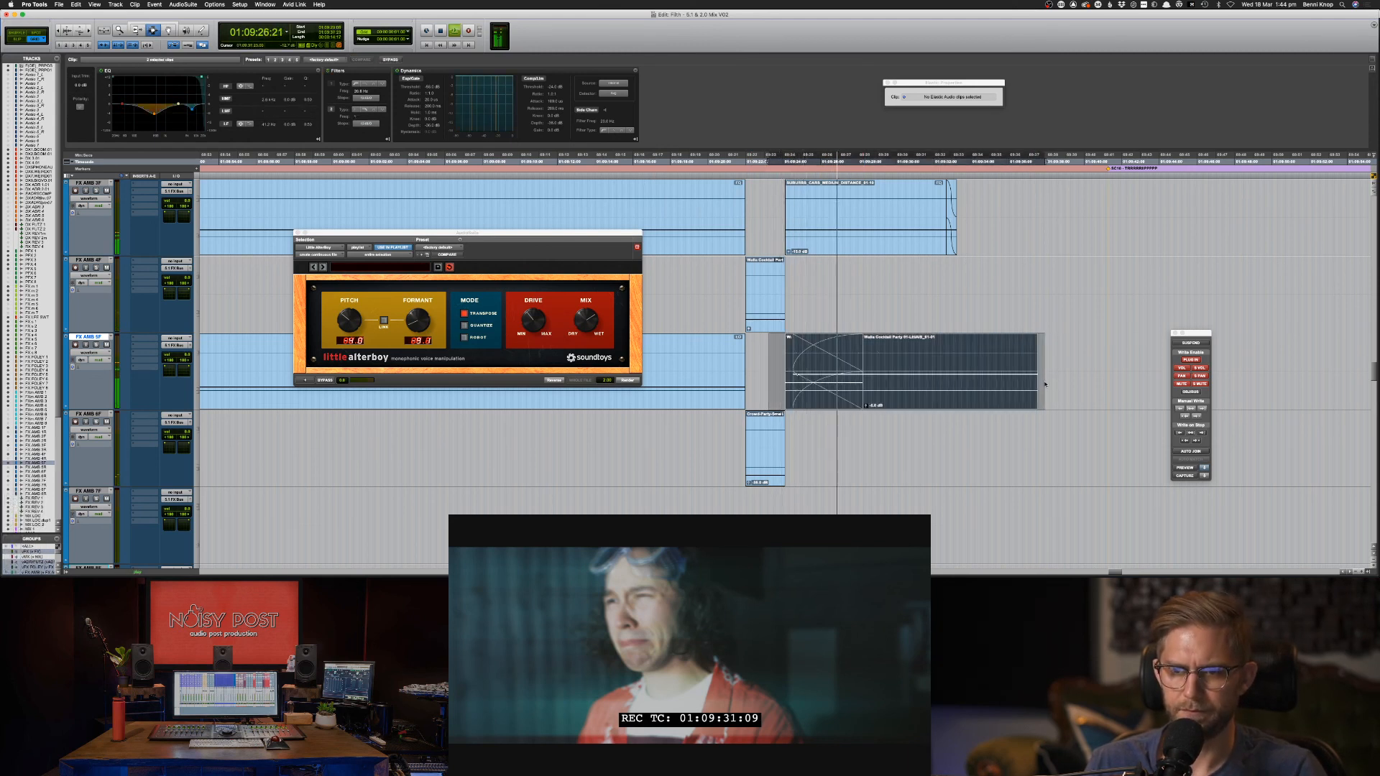
{"action": "key", "text": "ctrl+shift+Down"}
{"action": "key", "text": "ctrl+shift+Down"}
{"action": "key", "text": "ctrl+shift+Down"}
{"action": "key", "text": "ctrl+shift+Down"}
{"action": "key", "text": "ctrl+shift+Down"}
{"action": "key", "text": "ctrl+shift+Down"}
{"action": "key", "text": "ctrl+shift+Down"}
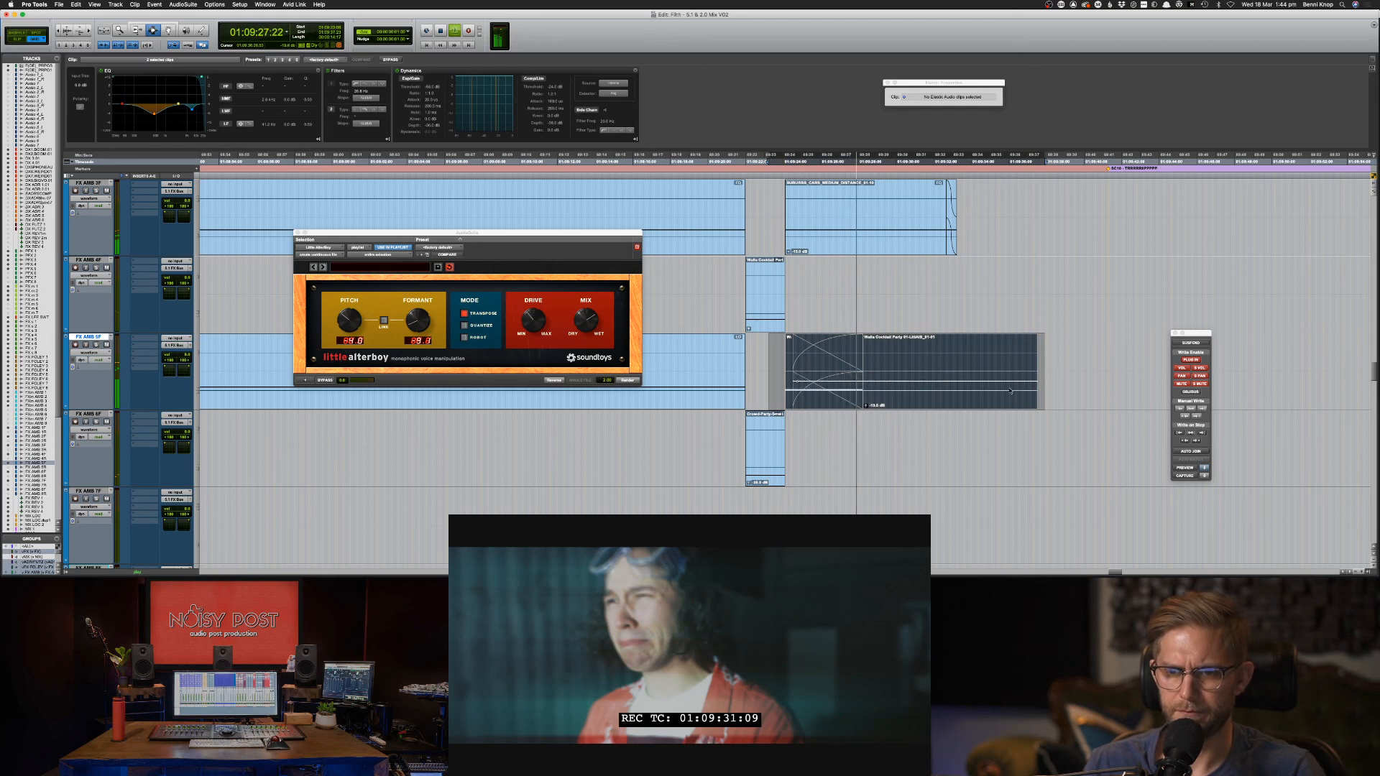
{"action": "left_click", "coordinate": [927, 384]}
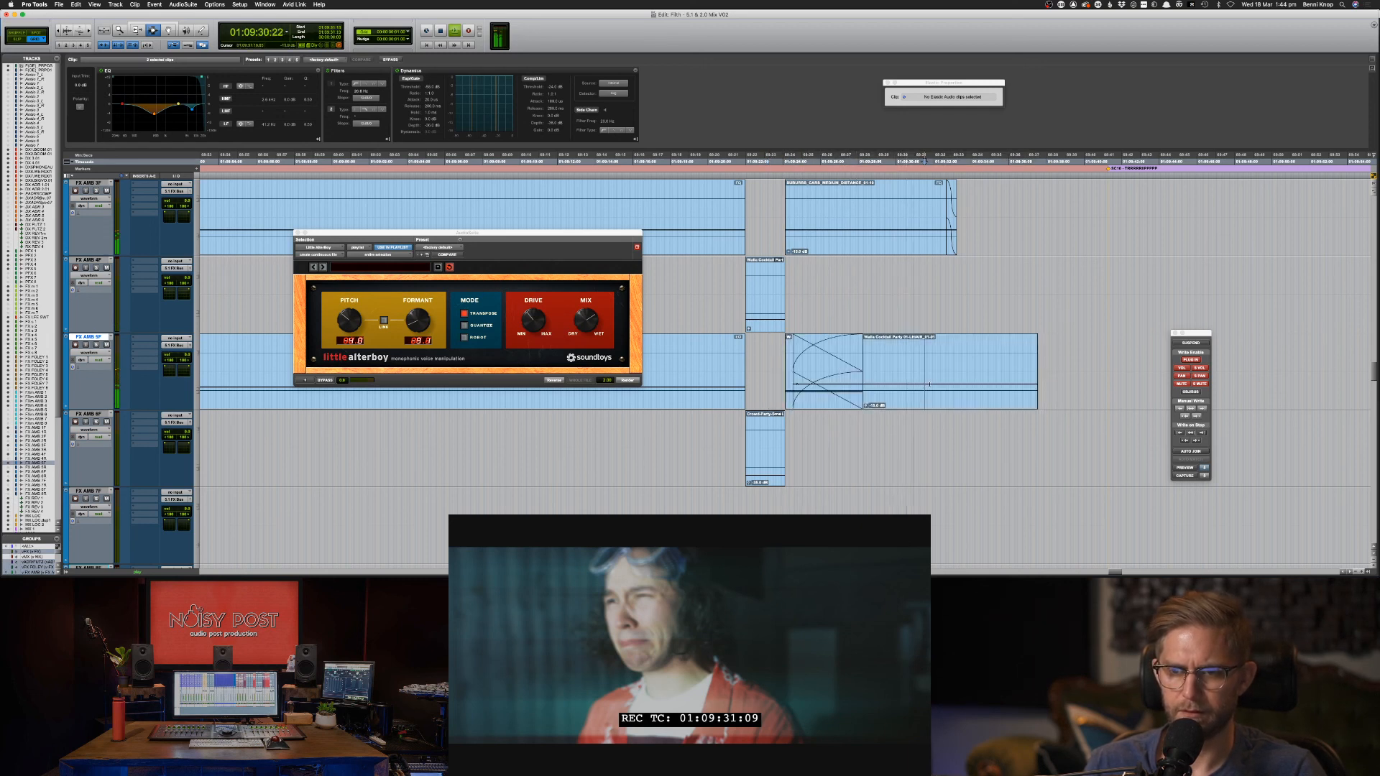
Delete the Walla clip's tail, fade out its new end and play it back.
{"action": "left_click_drag", "start_coordinate": [1081, 370], "coordinate": [910, 358]}
{"action": "key", "text": "Delete"}
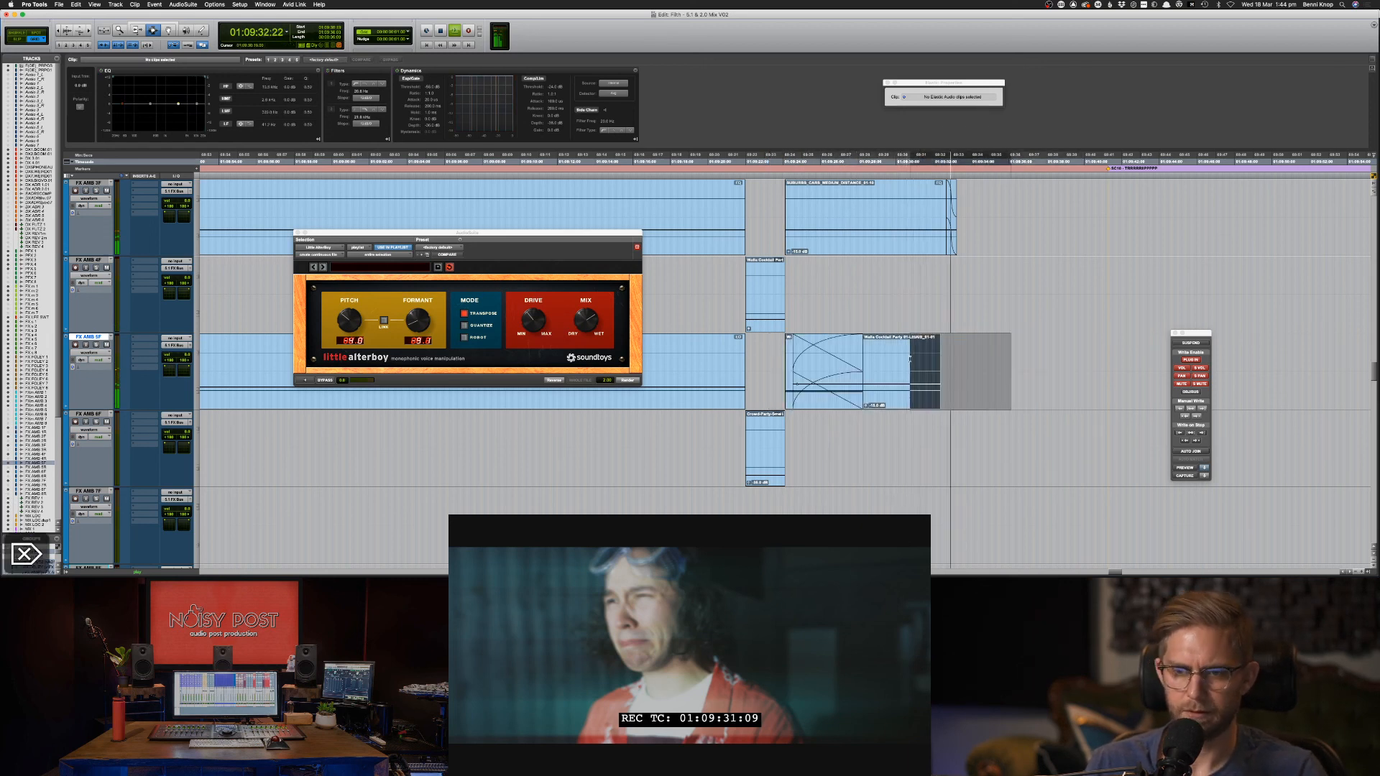
{"action": "key", "text": "f"}
{"action": "left_click", "coordinate": [763, 358]}
{"action": "key", "text": "space"}
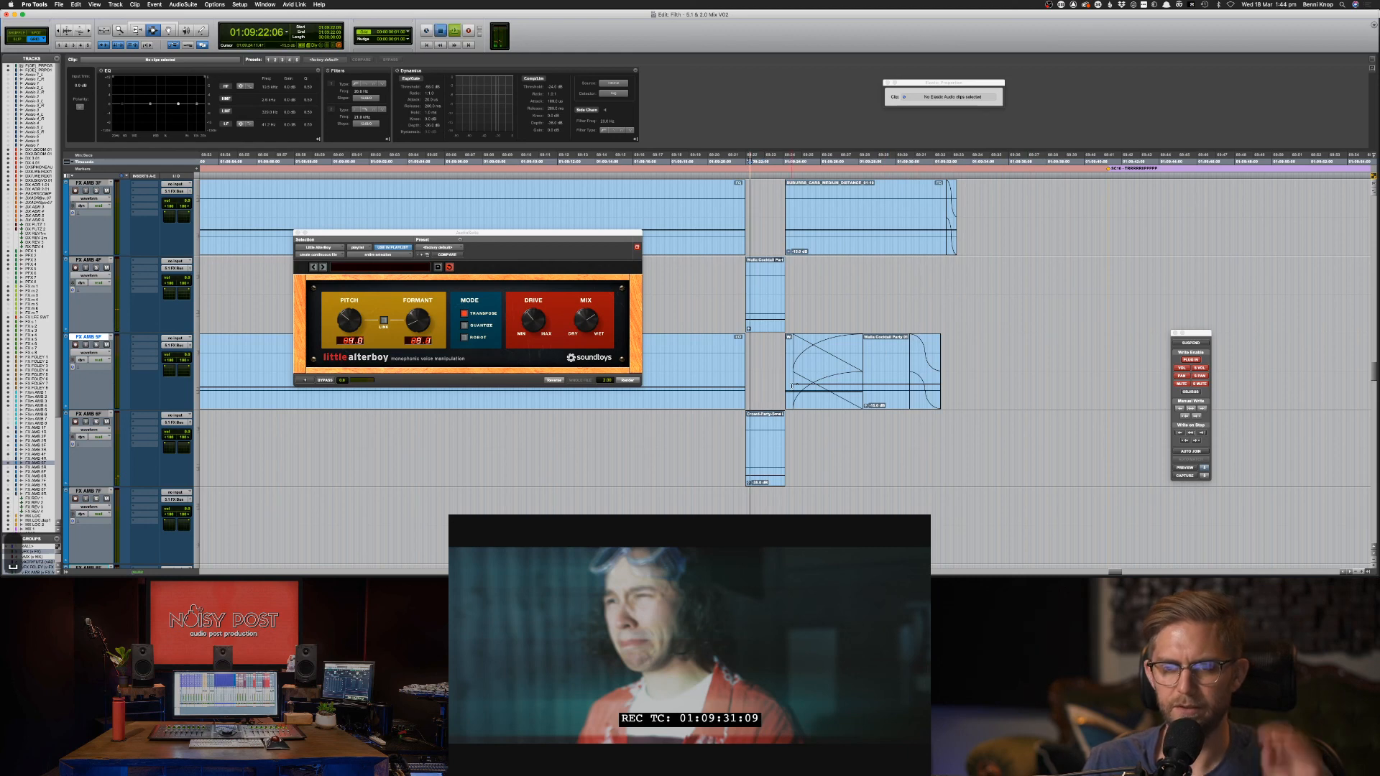
{"action": "key", "text": "space"}
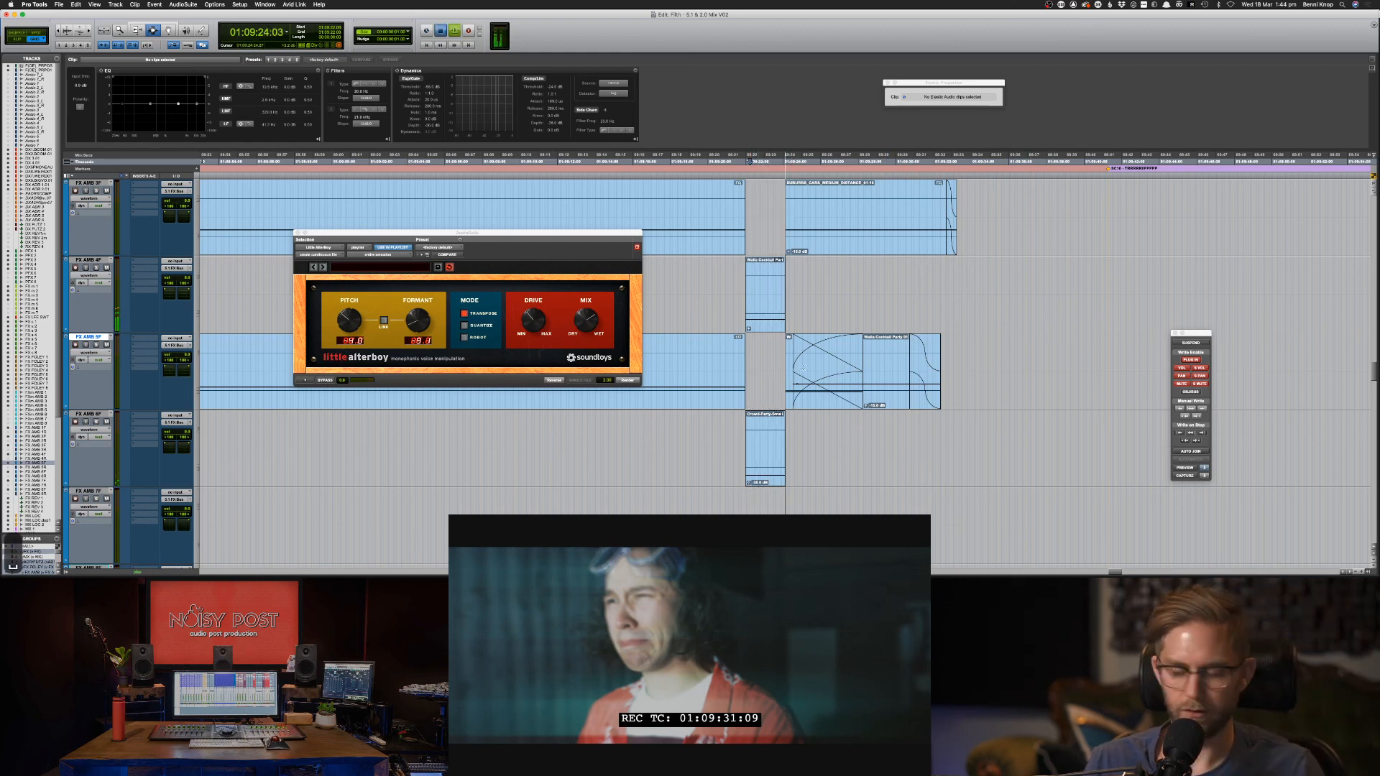
{"action": "key", "text": "comma"}
{"action": "key", "text": "comma"}
{"action": "key", "text": "comma"}
{"action": "key", "text": "comma"}
{"action": "key", "text": "comma"}
{"action": "key", "text": "comma"}
{"action": "key", "text": "comma"}
{"action": "key", "text": "comma"}
{"action": "key", "text": "comma"}
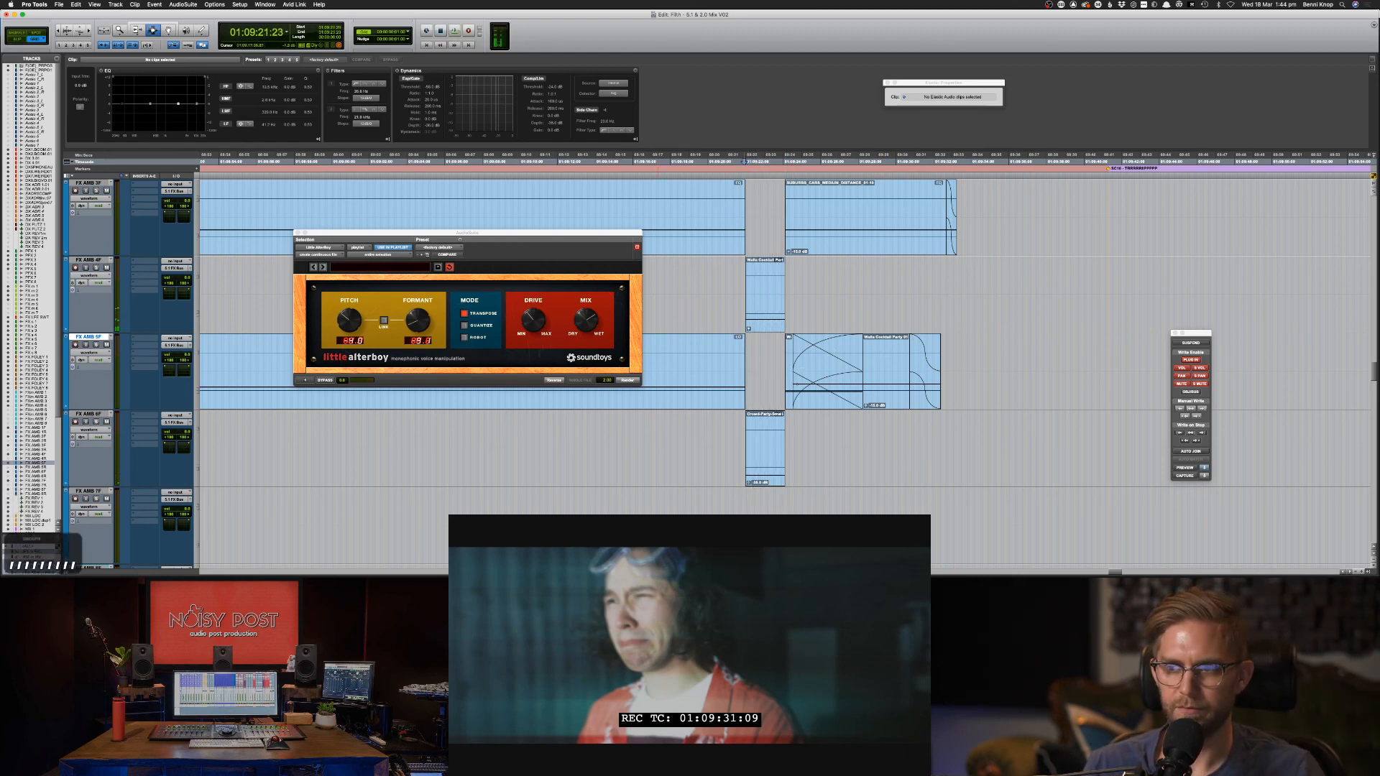
Step back a frame, play the scene and zoom the timeline out.
{"action": "key", "text": "comma"}
{"action": "scroll", "coordinate": [776, 498], "scroll_direction": "left", "scroll_amount": 10}
{"action": "scroll", "coordinate": [776, 498], "scroll_direction": "right", "scroll_amount": 6}
{"action": "scroll", "coordinate": [775, 498], "scroll_direction": "up", "scroll_amount": 10}
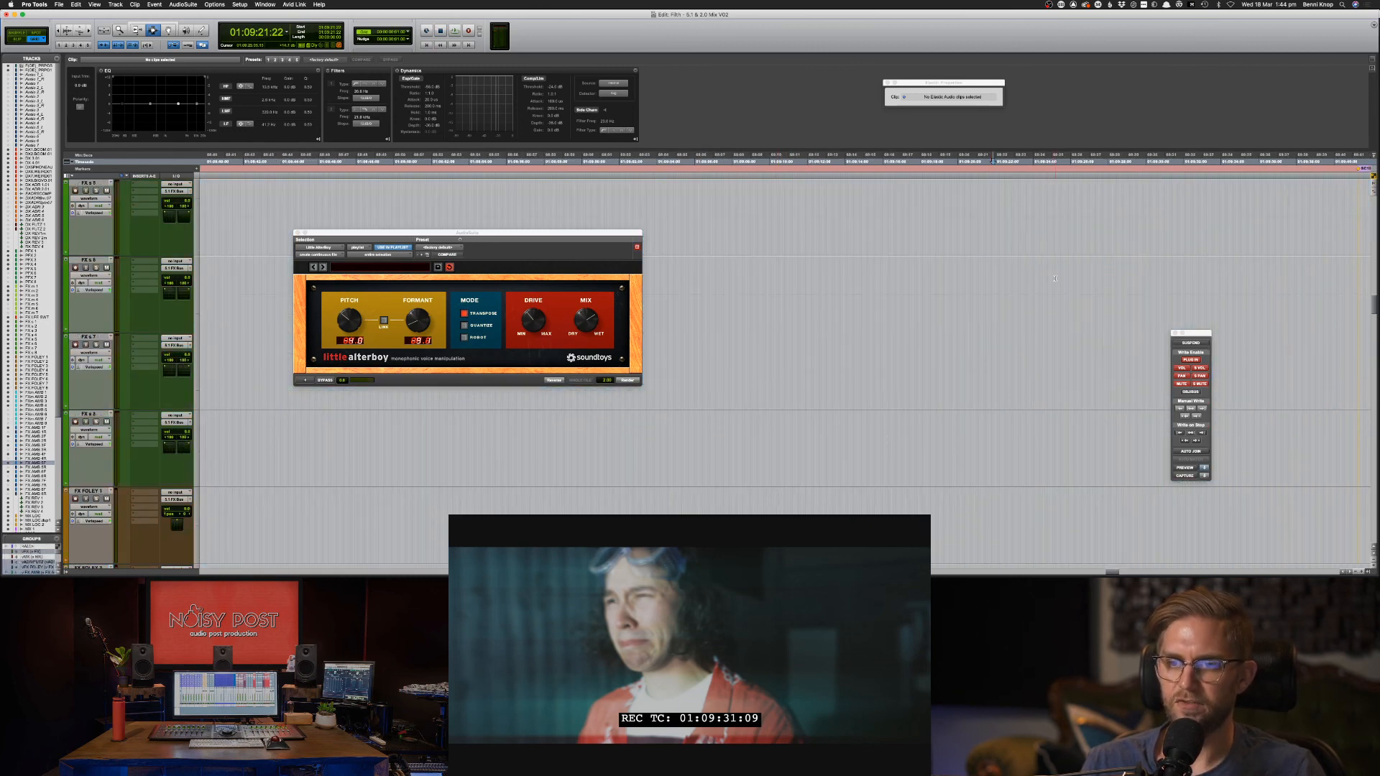
{"action": "scroll", "coordinate": [1056, 278], "scroll_direction": "up", "scroll_amount": 15}
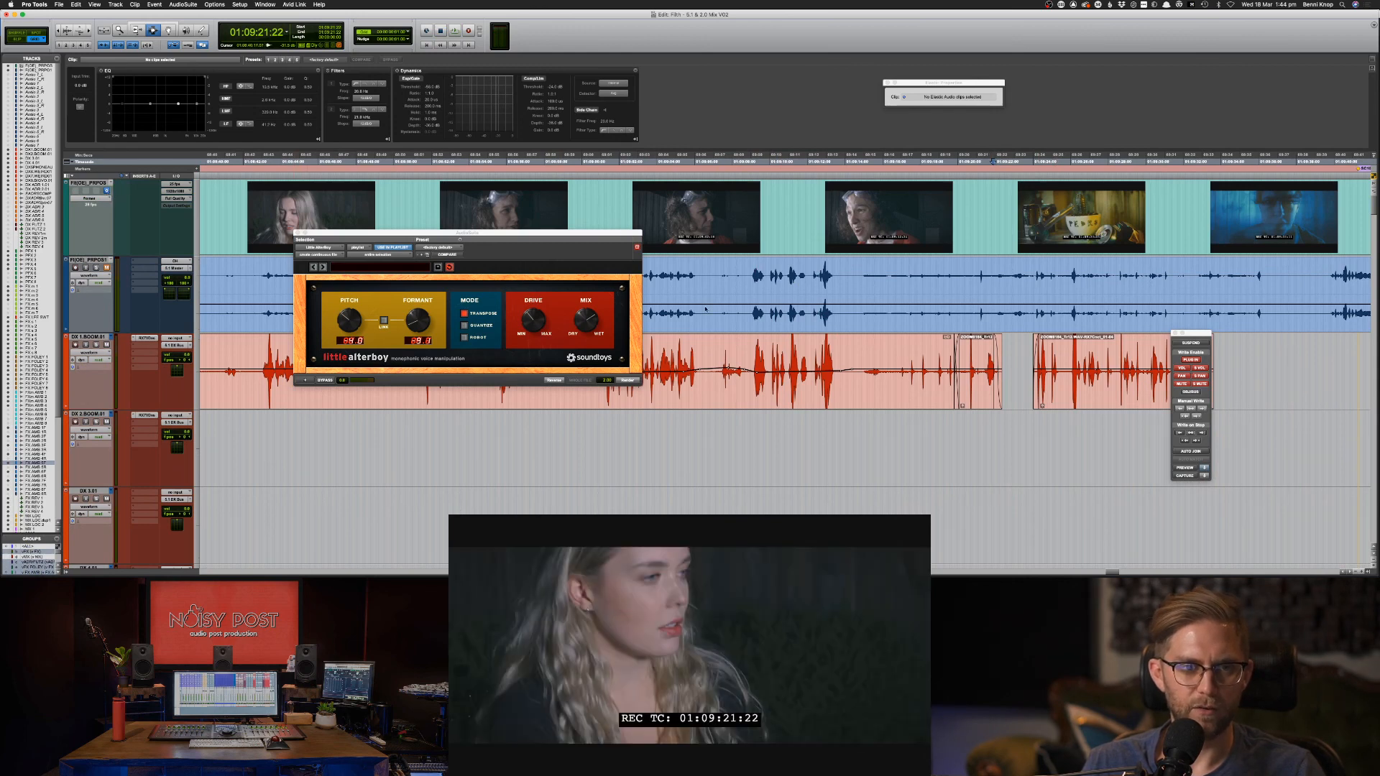
{"action": "scroll", "coordinate": [1098, 362], "scroll_direction": "down", "scroll_amount": 15}
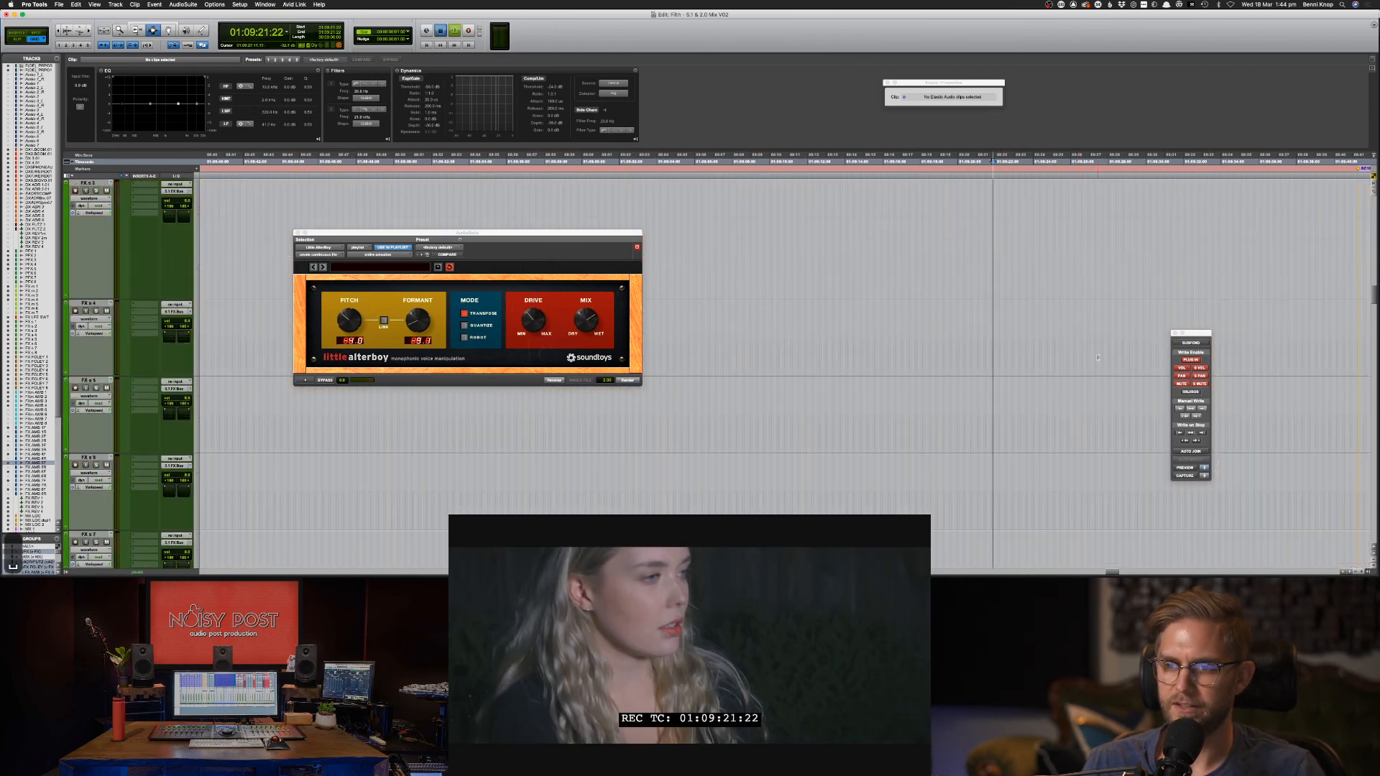
{"action": "key", "text": "space"}
{"action": "scroll", "coordinate": [1098, 362], "scroll_direction": "down", "scroll_amount": 15}
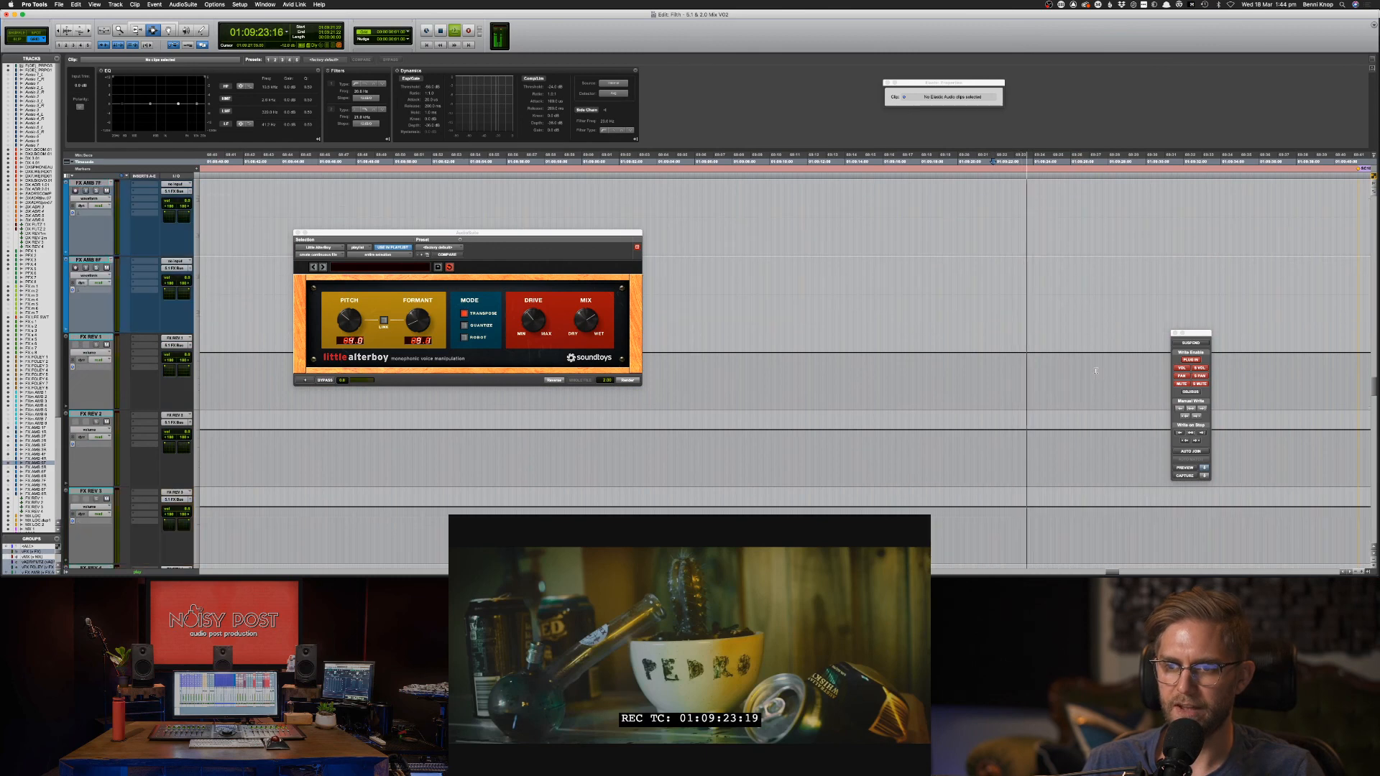
{"action": "key", "text": "super+bracketleft"}
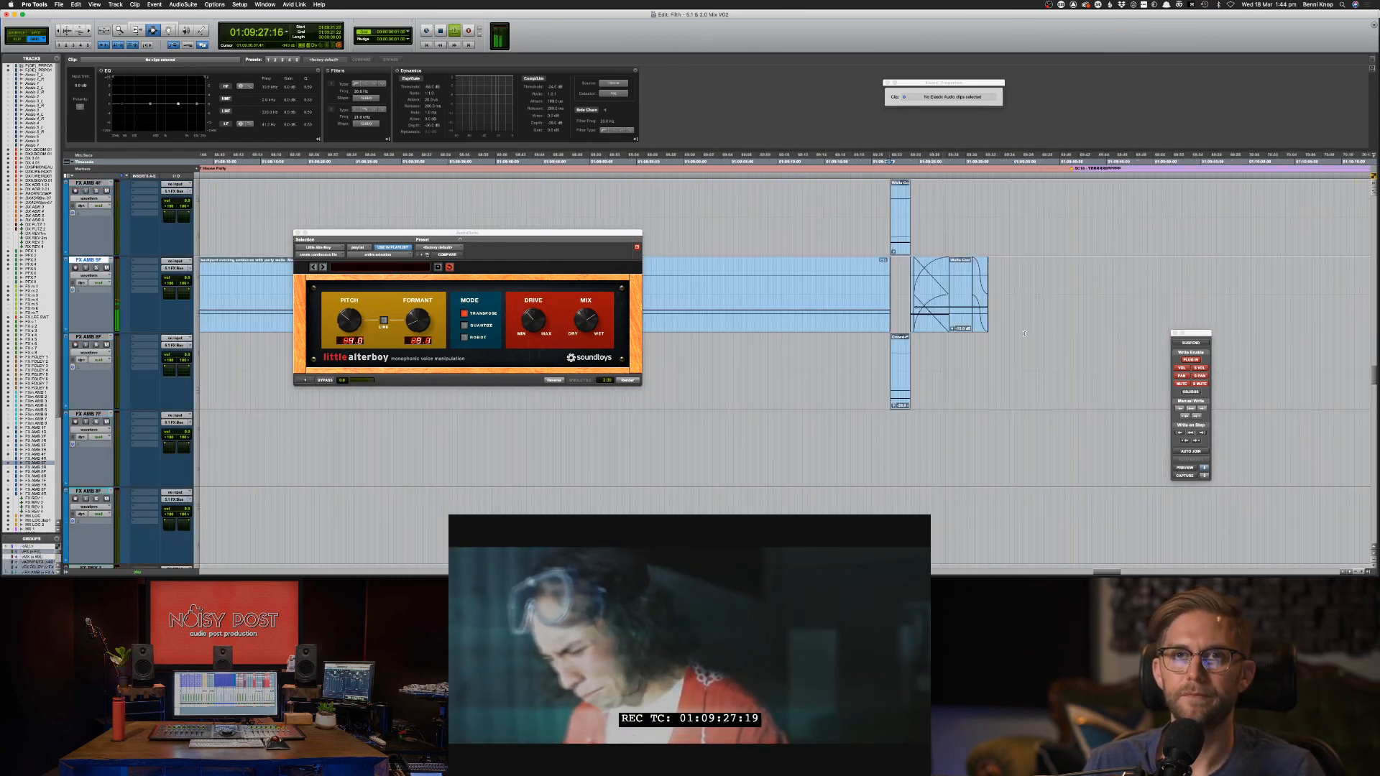
Add a clip gain breakpoint near the Walla clip's end, raise its level, and stop playback.
{"action": "scroll", "coordinate": [1023, 336], "scroll_direction": "up", "scroll_amount": 4}
{"action": "scroll", "coordinate": [1024, 334], "scroll_direction": "down", "scroll_amount": 4}
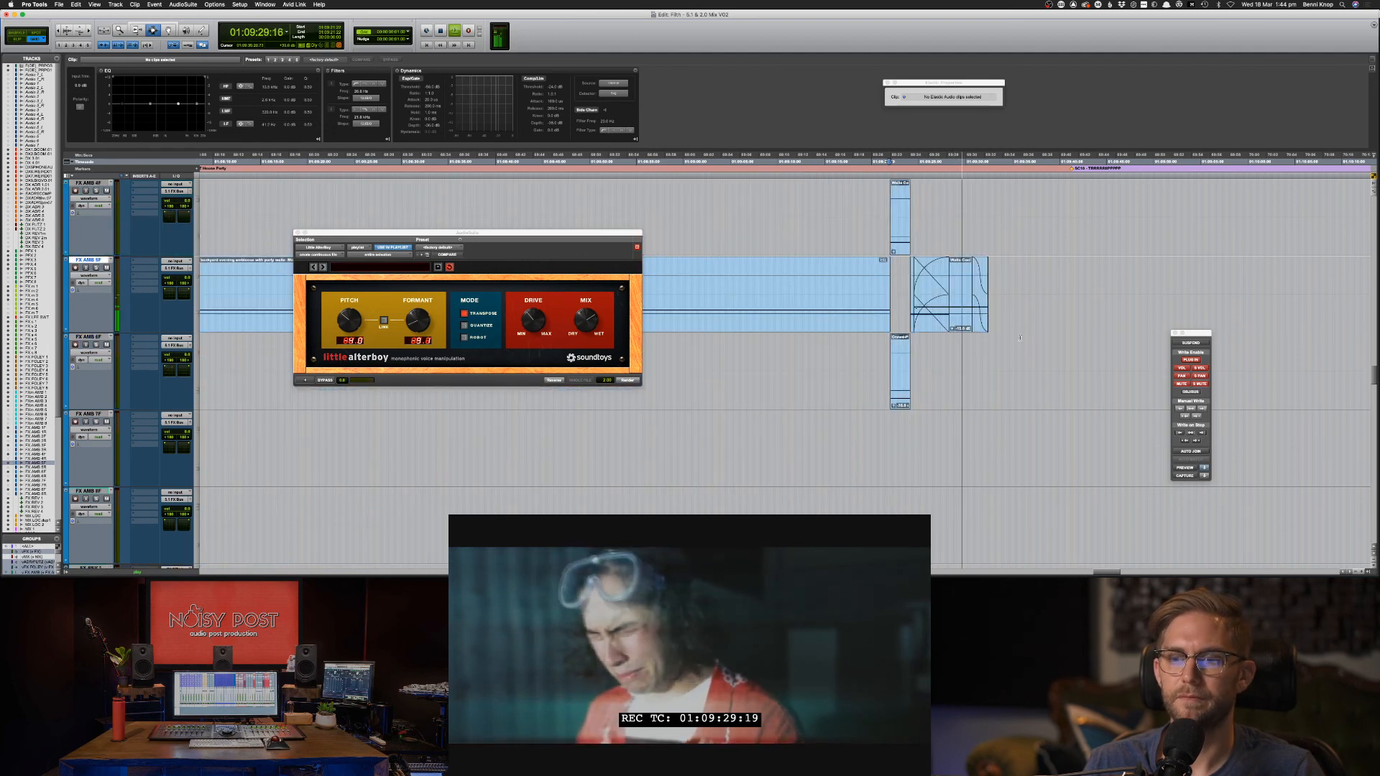
{"action": "key", "text": "F8"}
{"action": "left_click", "coordinate": [962, 307]}
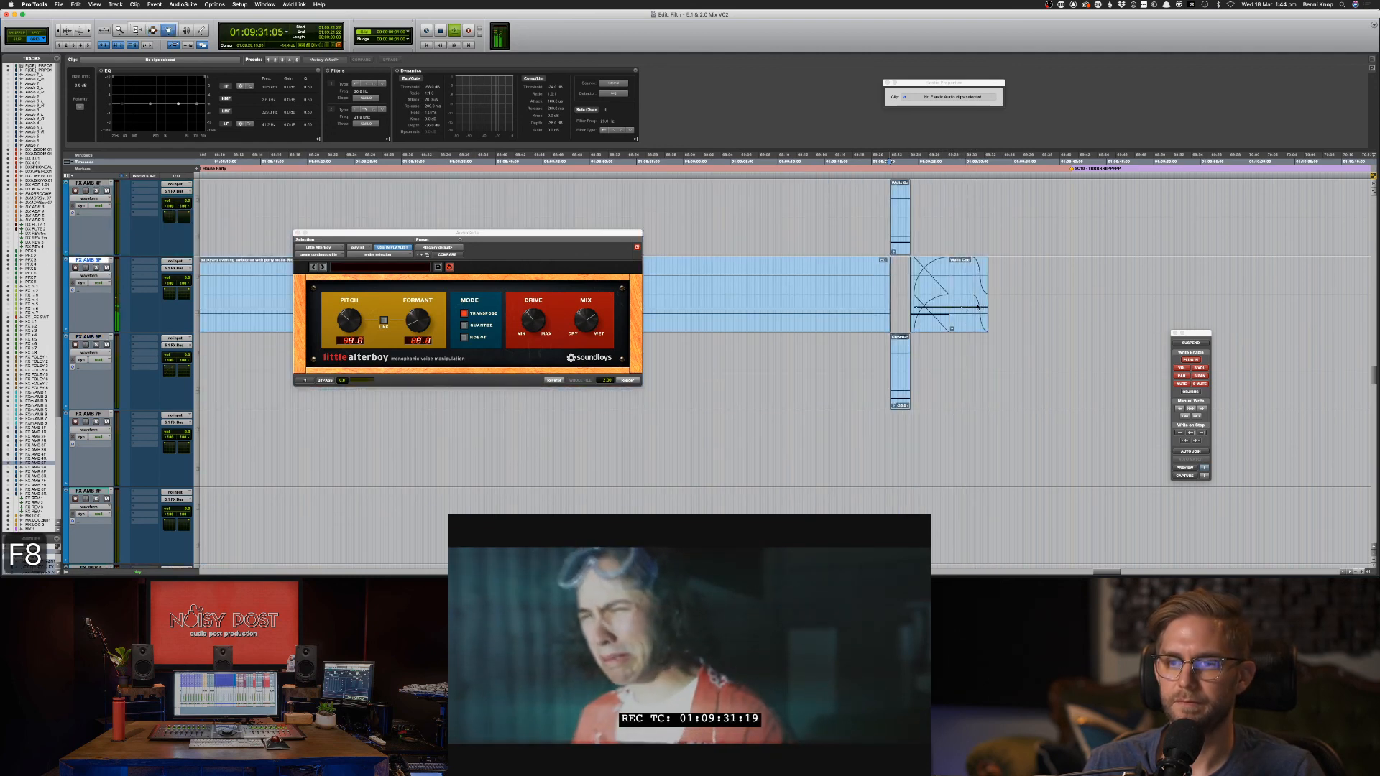
{"action": "left_click_drag", "start_coordinate": [980, 308], "coordinate": [996, 293]}
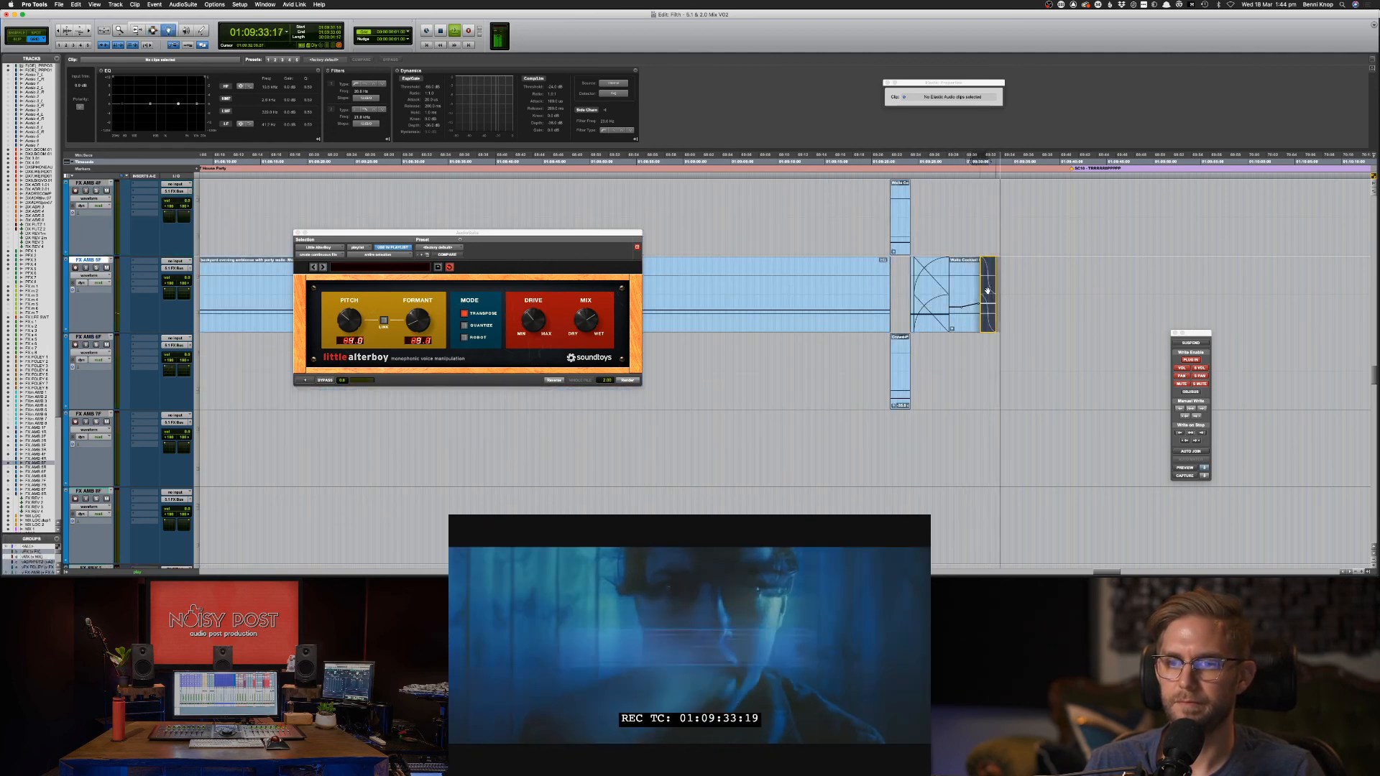
{"action": "key", "text": "F7"}
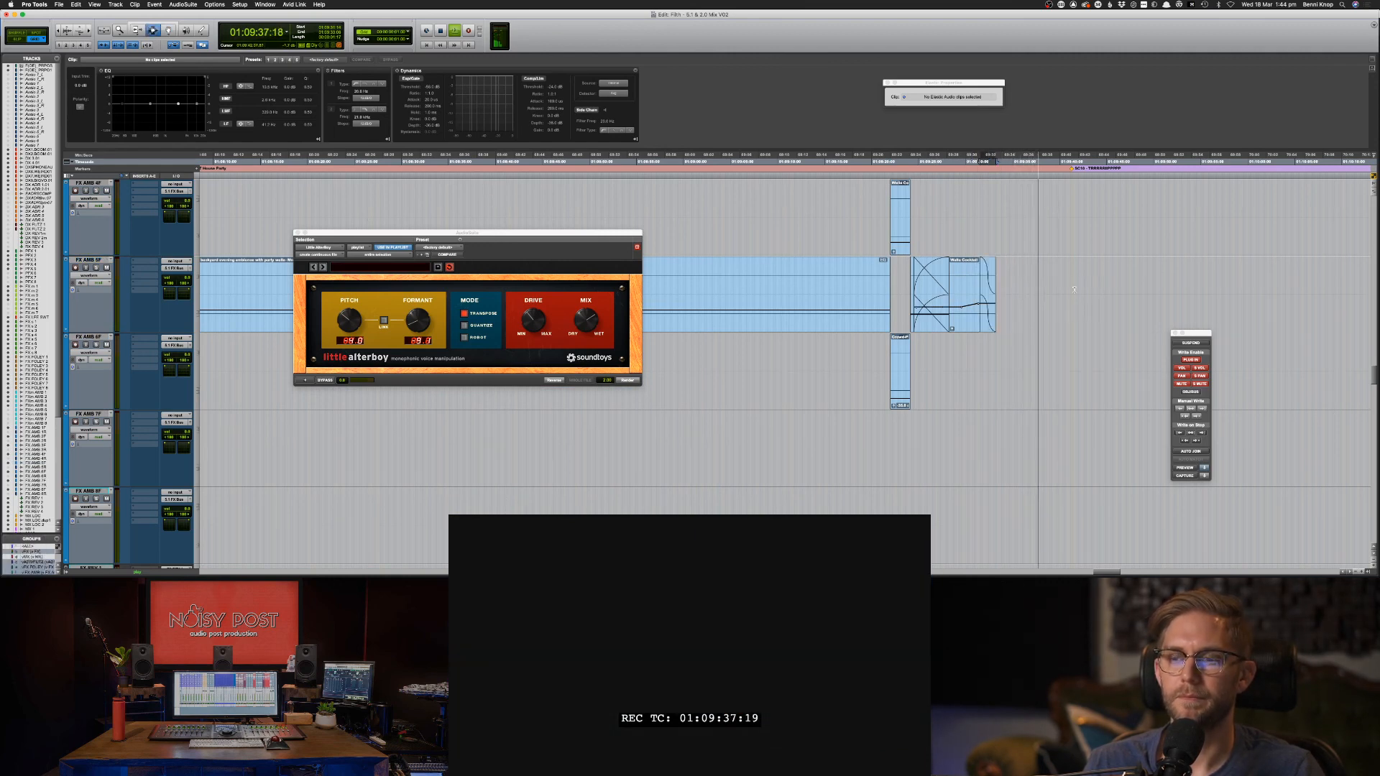
{"action": "key", "text": "space"}
{"action": "scroll", "coordinate": [999, 281], "scroll_direction": "up", "scroll_amount": 10}
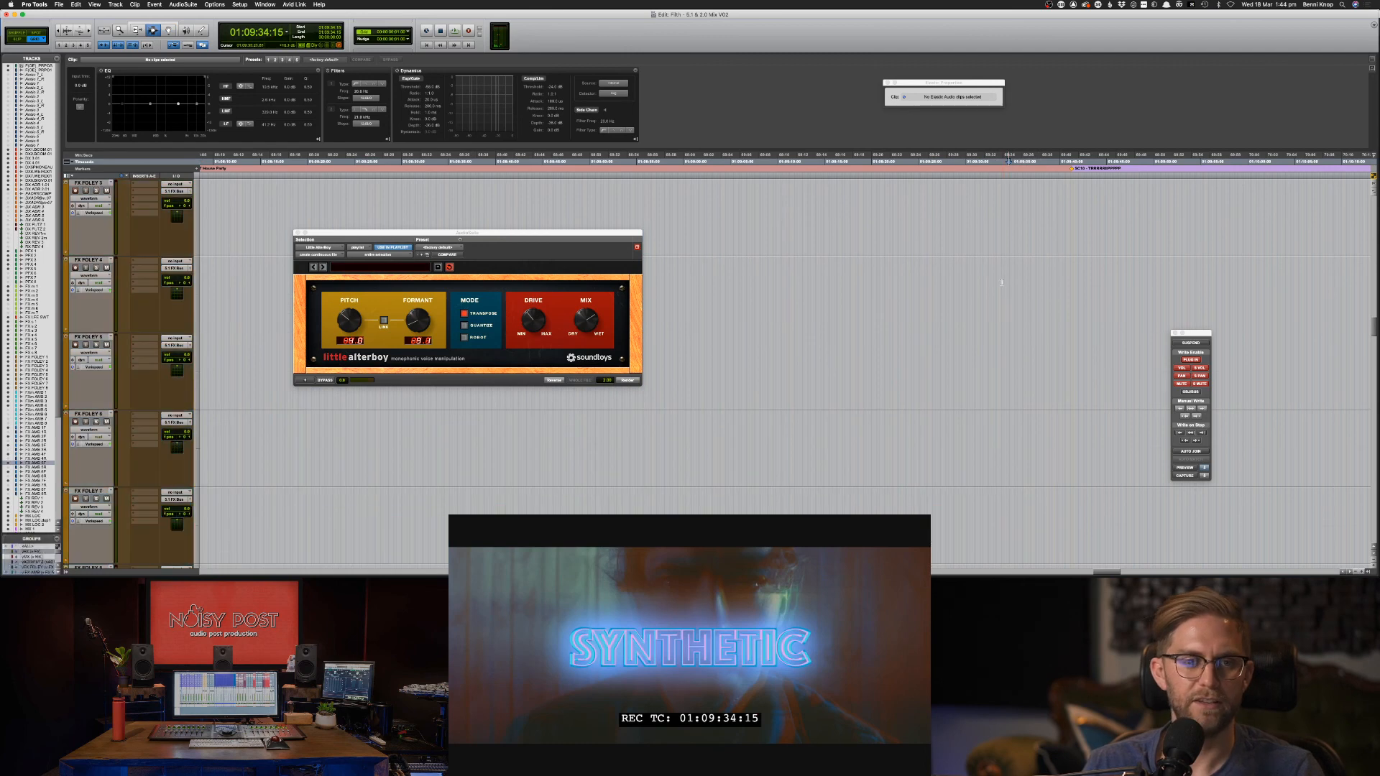
{"action": "scroll", "coordinate": [992, 278], "scroll_direction": "up", "scroll_amount": 5}
Switch to Chrome and refresh Soundsnap's sounds past the inactivity notice.
{"action": "key", "text": "super+Tab"}
{"action": "key", "text": "super+Tab"}
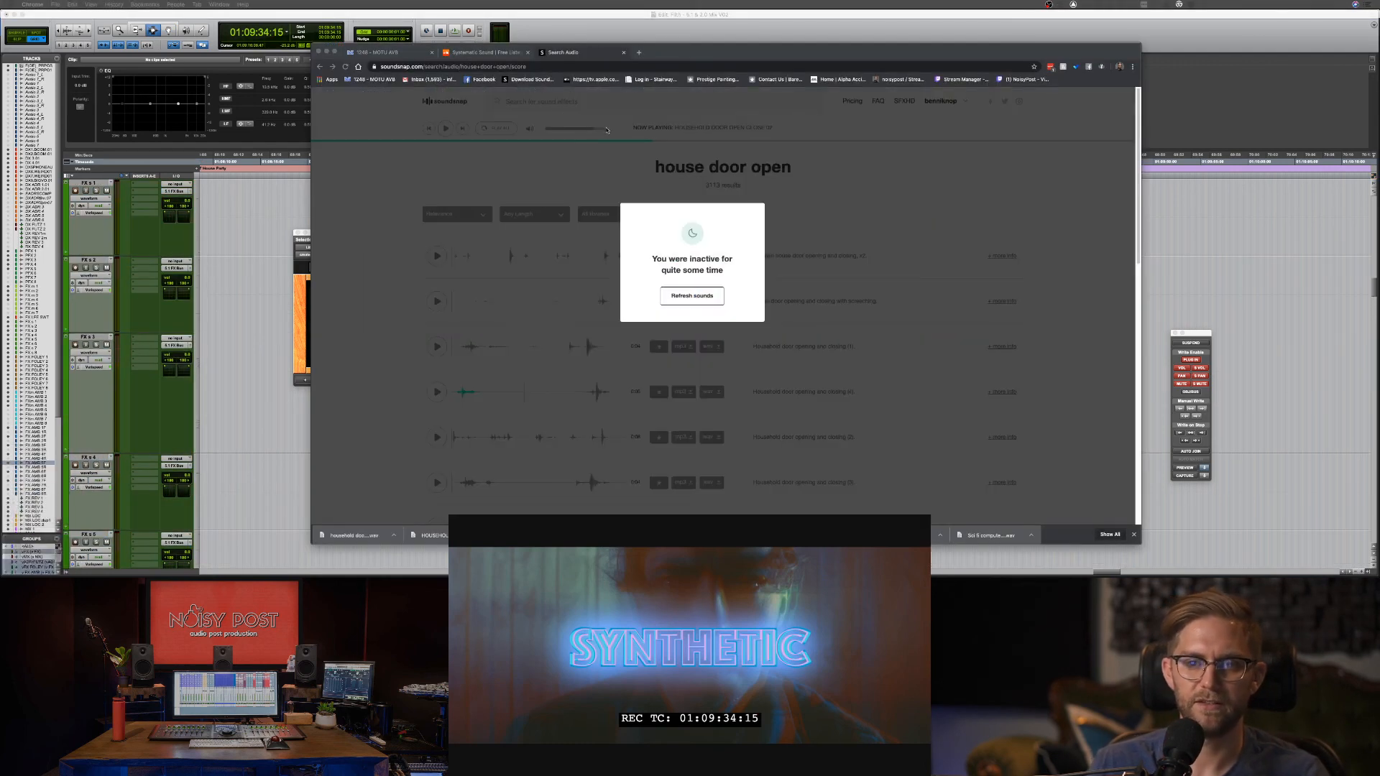
{"action": "key", "text": "Escape"}
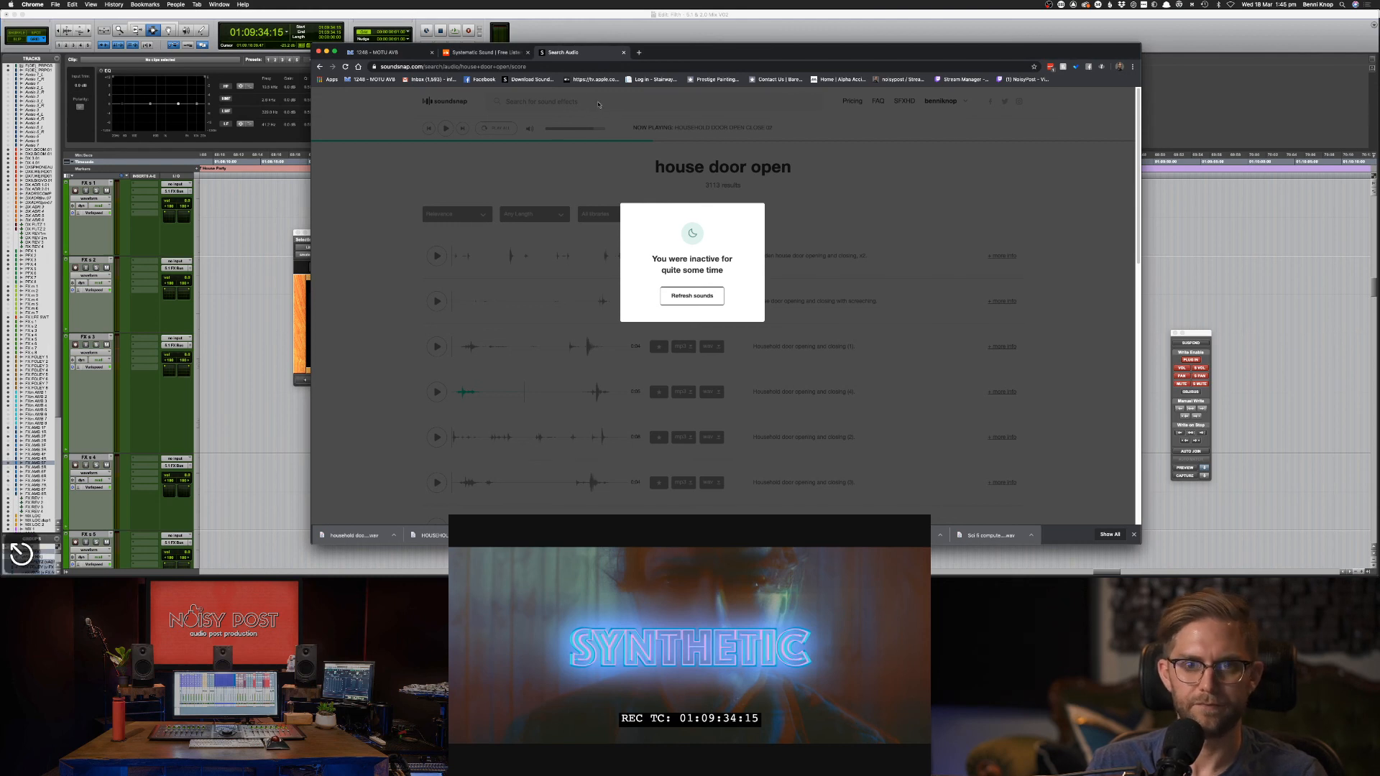
{"action": "left_click", "coordinate": [716, 298]}
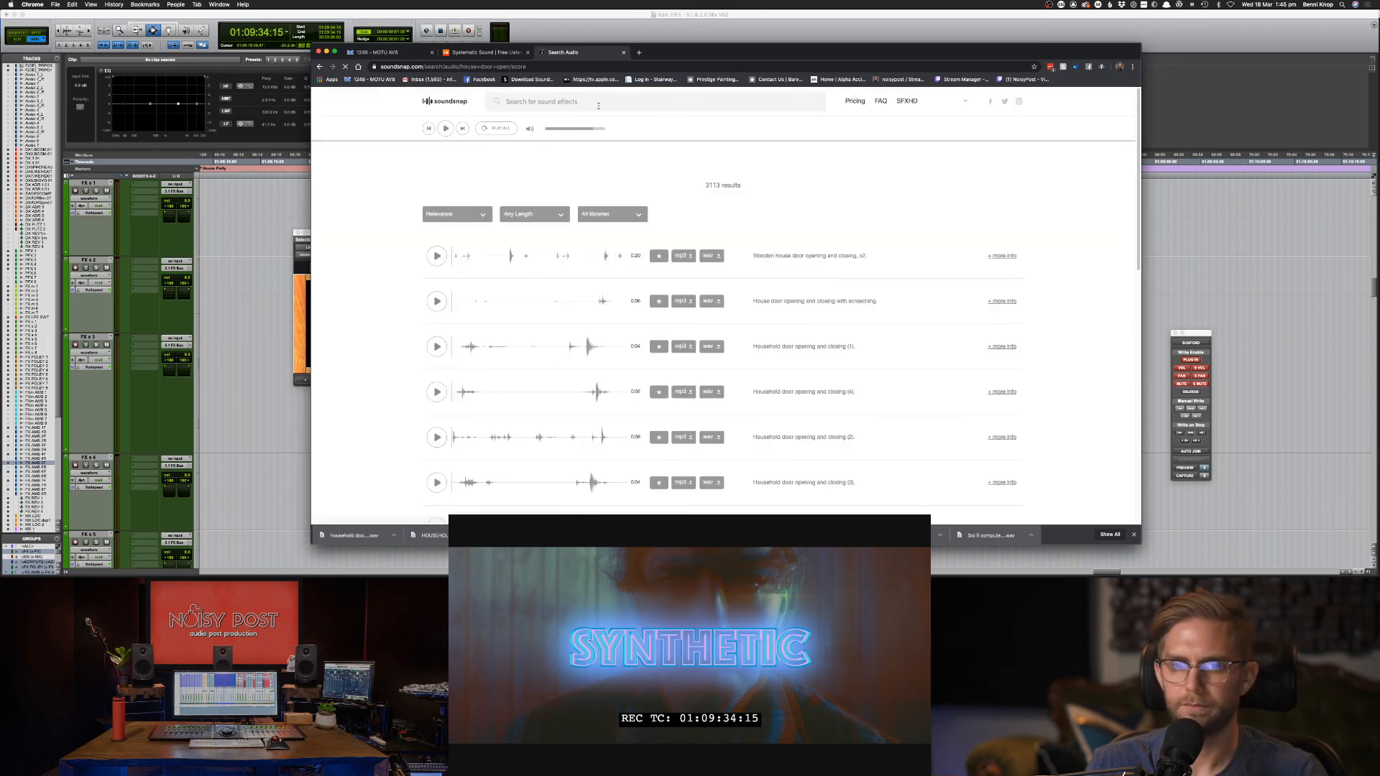
Search Soundsnap for 'tv old shut off' and preview the single result.
{"action": "left_click", "coordinate": [597, 107]}
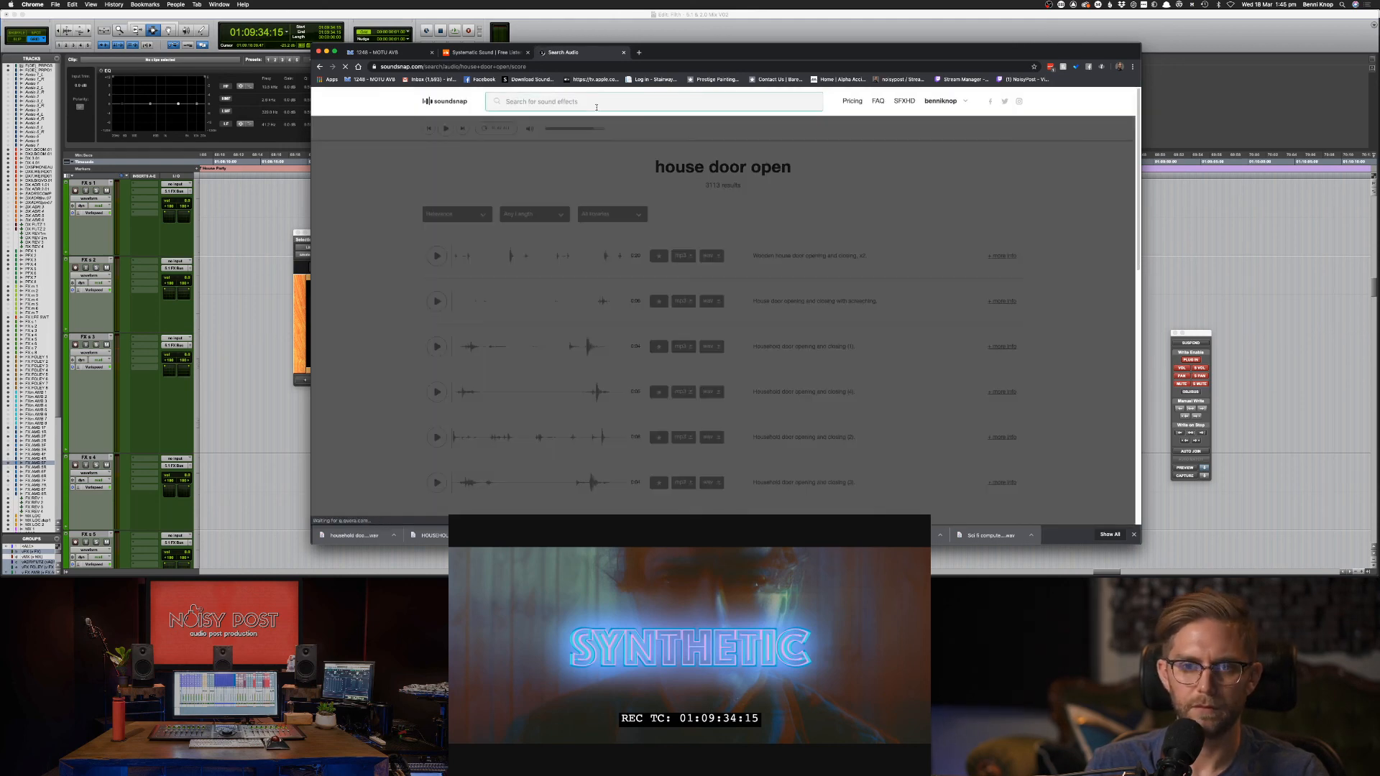
{"action": "type", "text": "tv"}
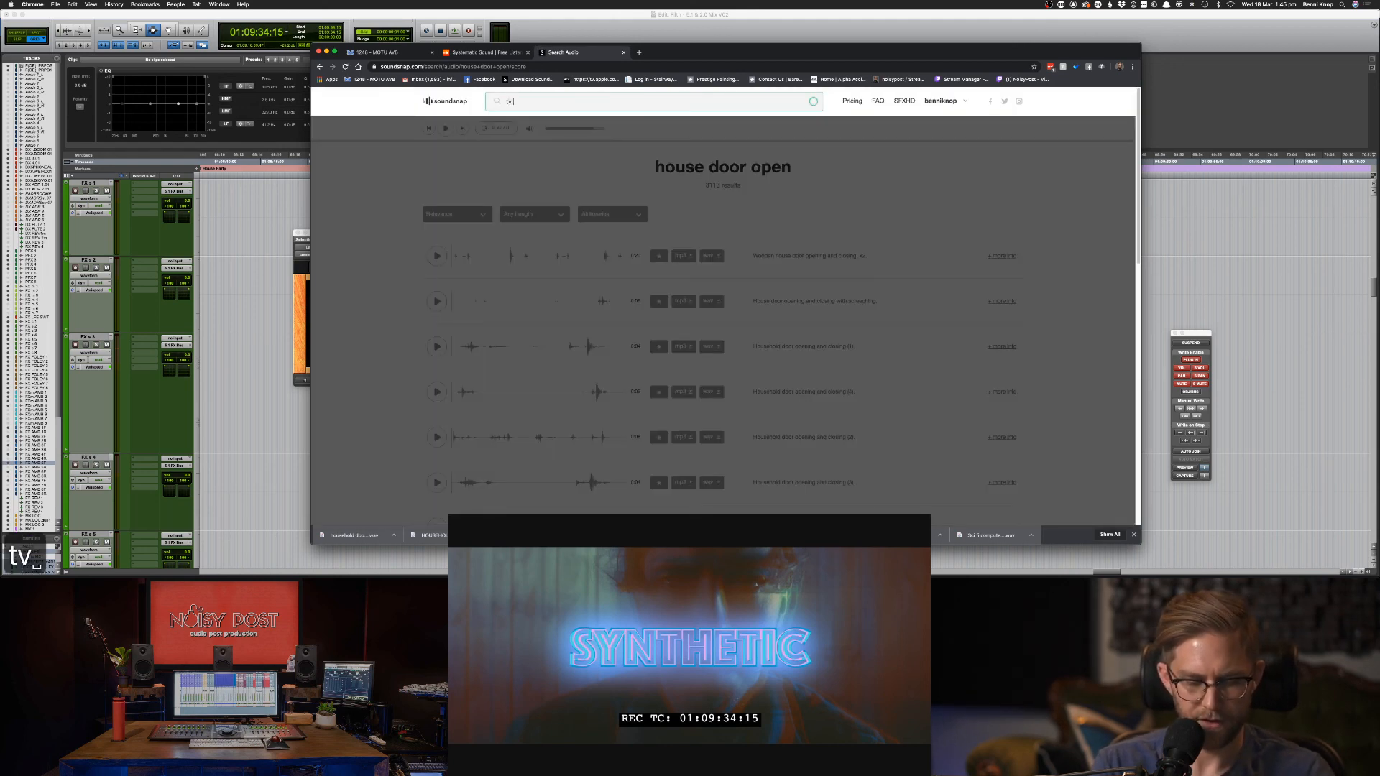
{"action": "type", "text": " old"}
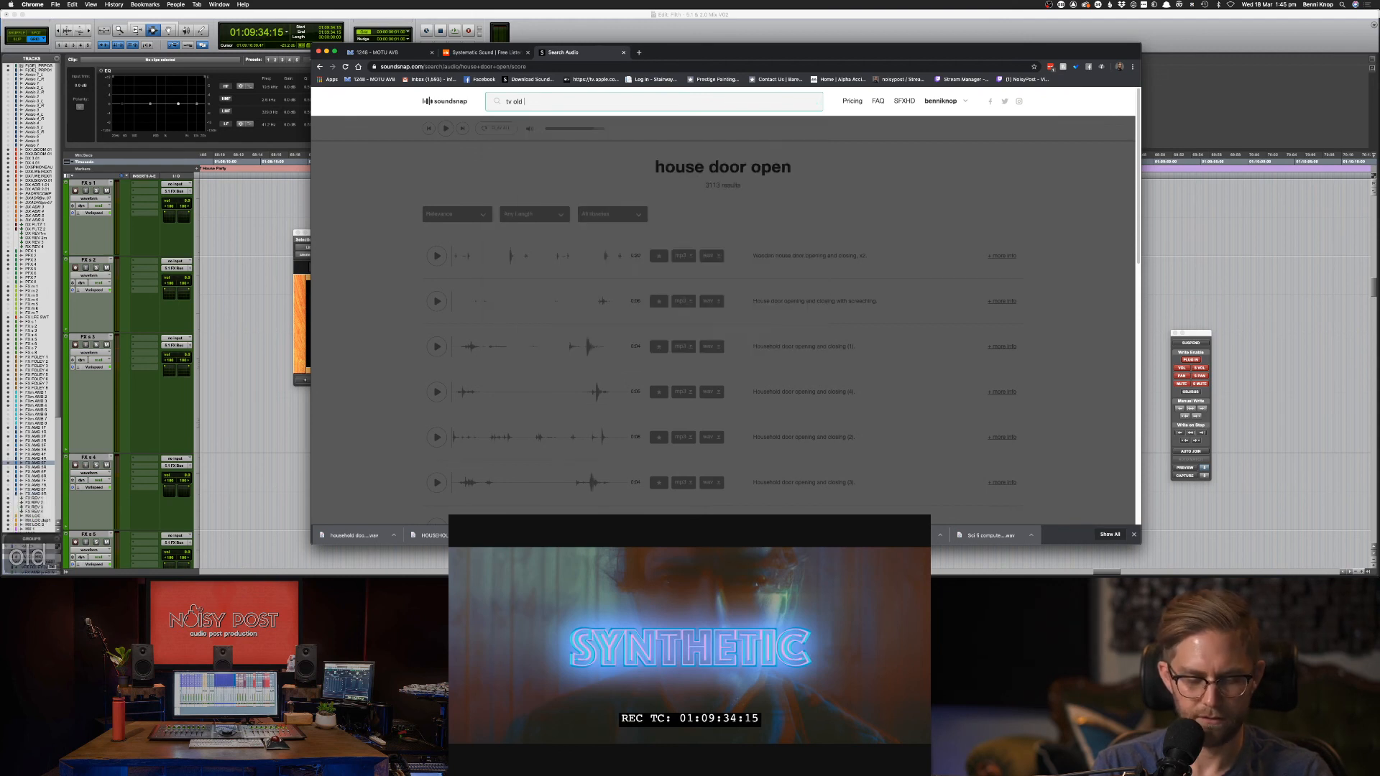
{"action": "type", "text": " shut off"}
{"action": "key", "text": "Return"}
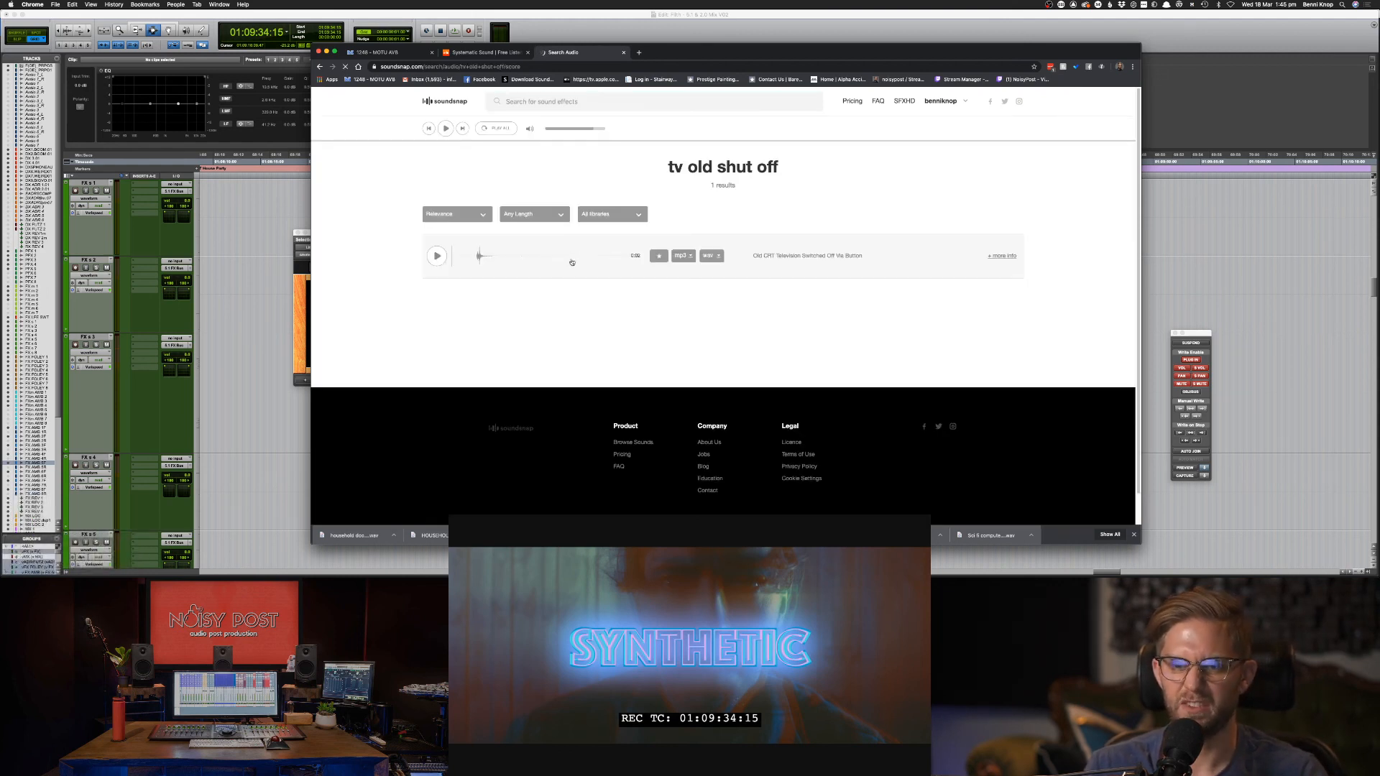
{"action": "left_click", "coordinate": [436, 256]}
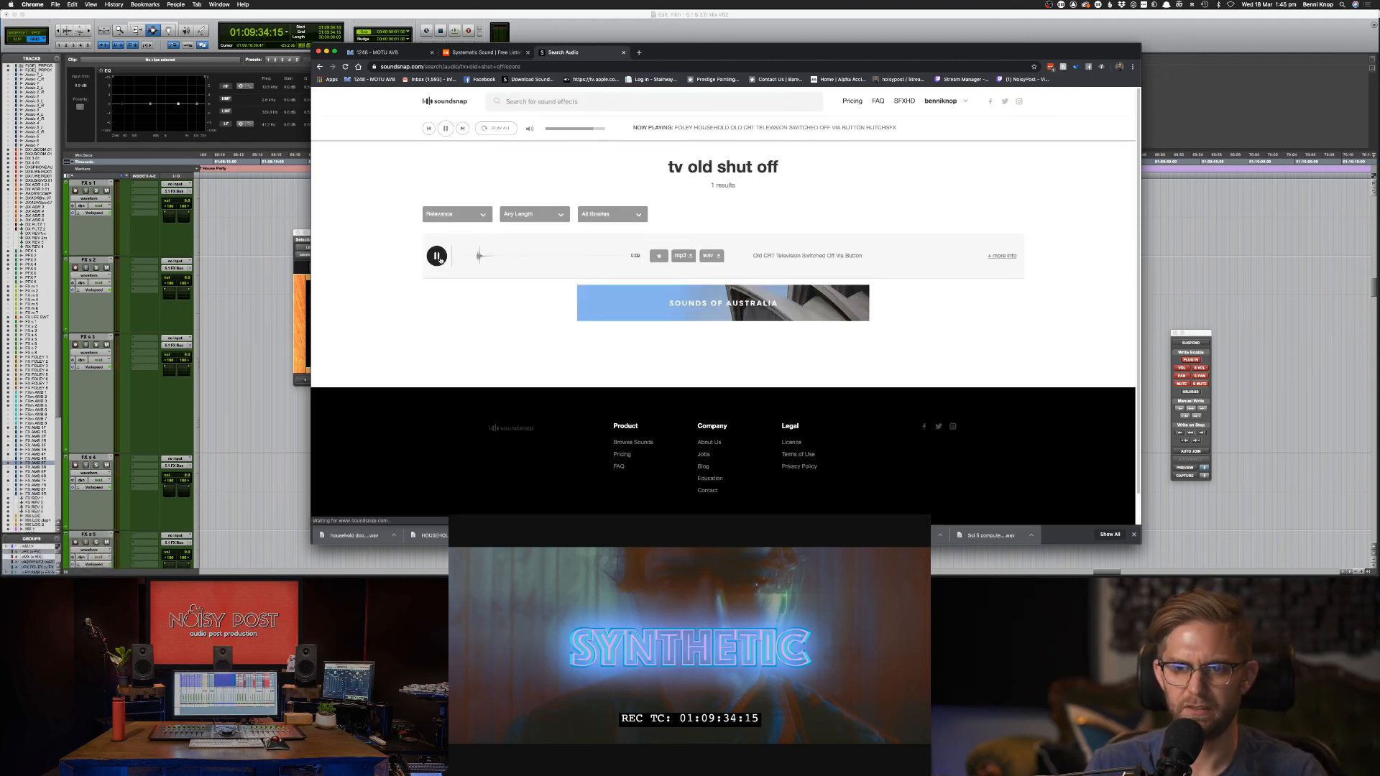
Search for 'old tv off', then broaden the search to 'tv off'.
{"action": "left_click", "coordinate": [511, 101]}
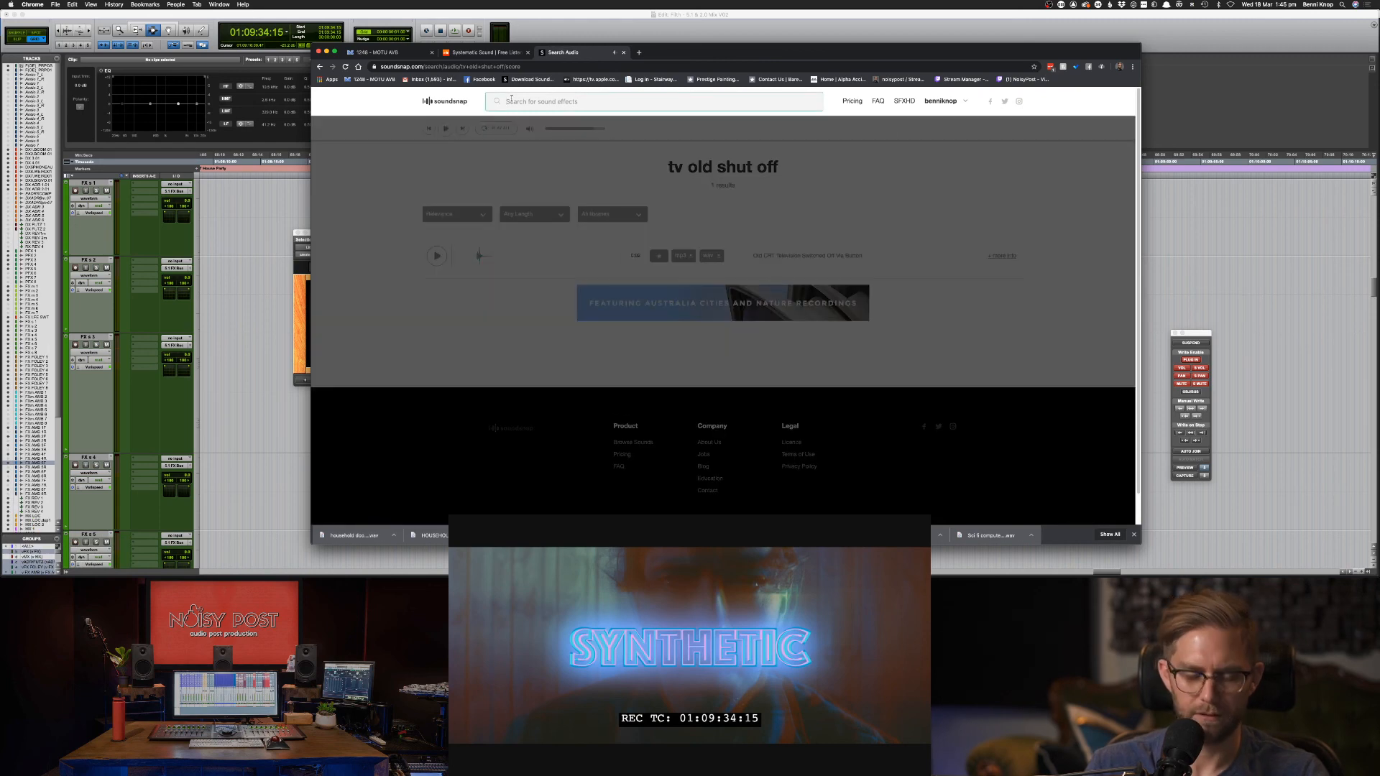
{"action": "type", "text": "old tv off"}
{"action": "key", "text": "Return"}
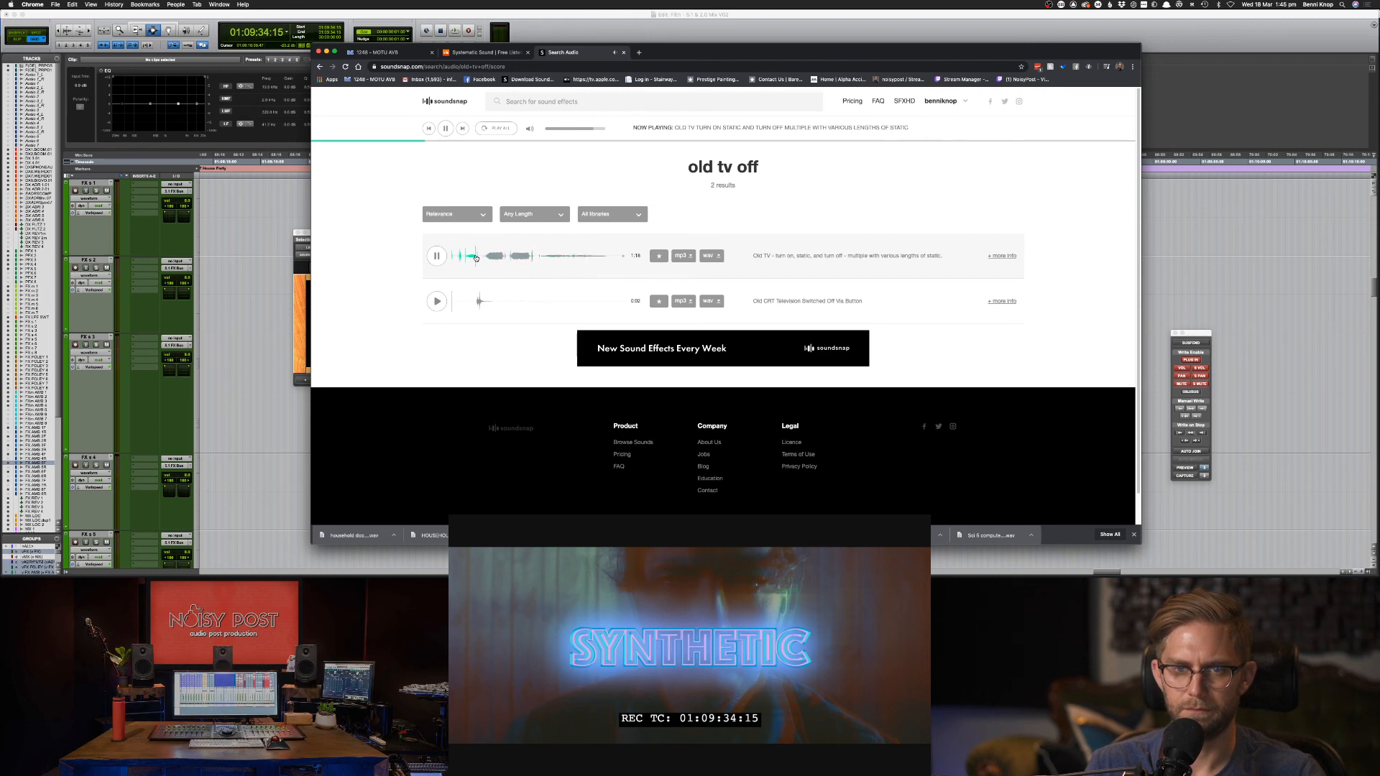
{"action": "left_click", "coordinate": [608, 102]}
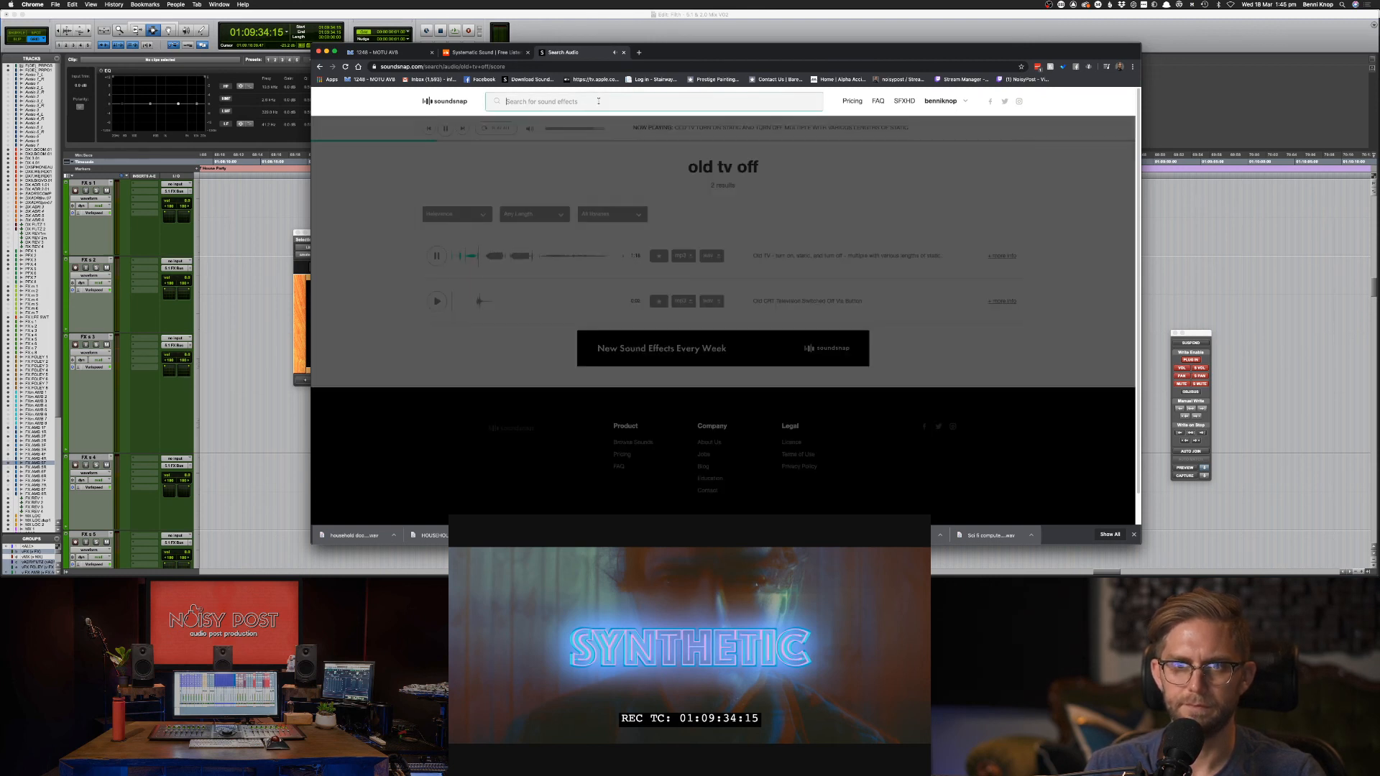
{"action": "type", "text": "tv off"}
{"action": "key", "text": "Return"}
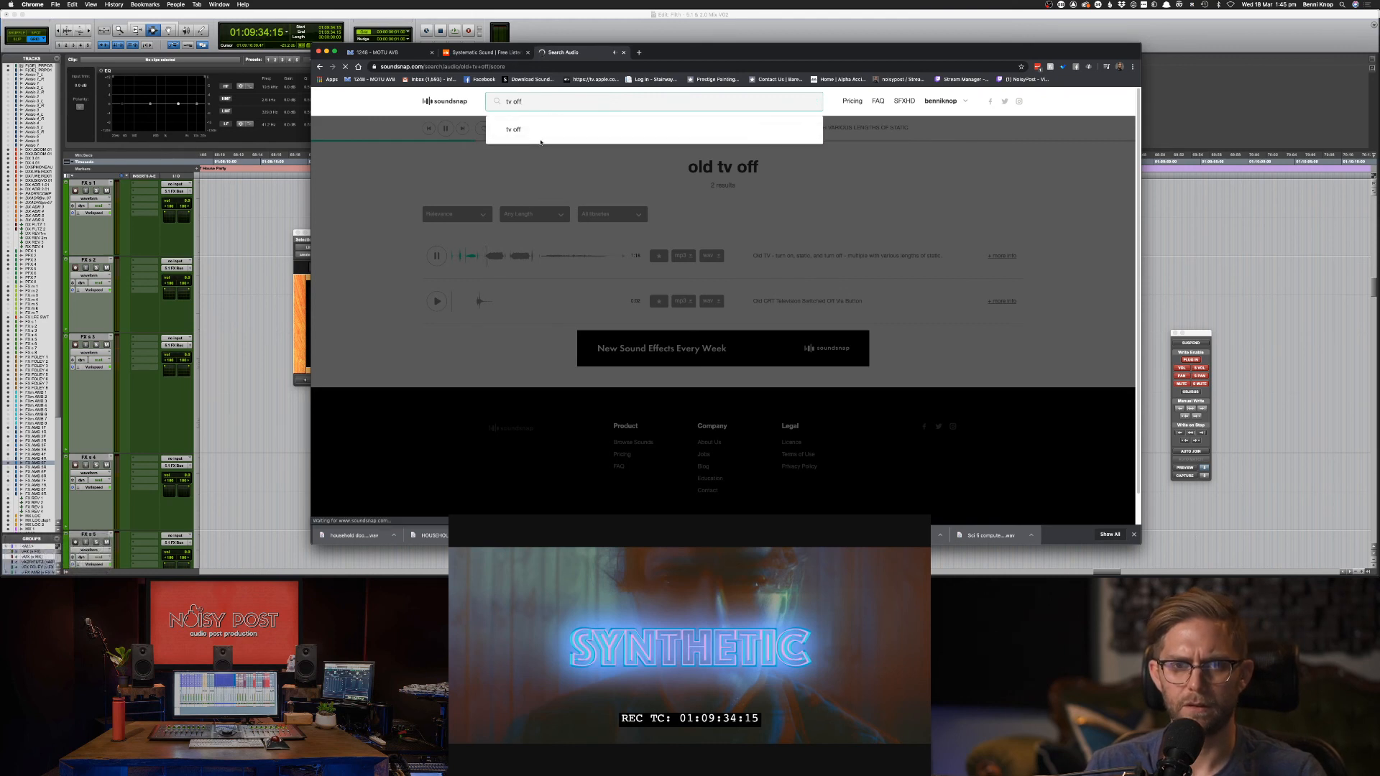
Load the 'tv off' results and preview the first switch-off clips, through the CRT television ones.
{"action": "left_click", "coordinate": [544, 132]}
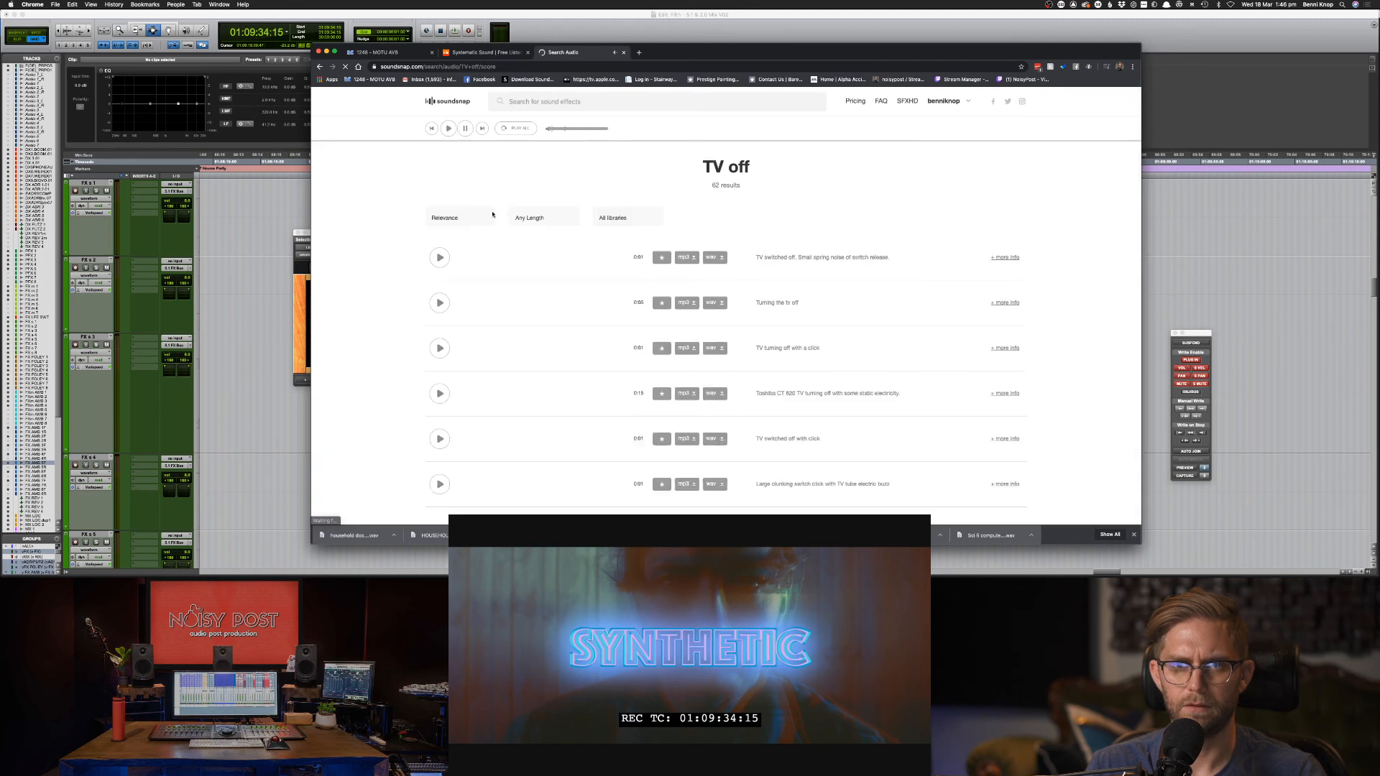
{"action": "left_click", "coordinate": [437, 301]}
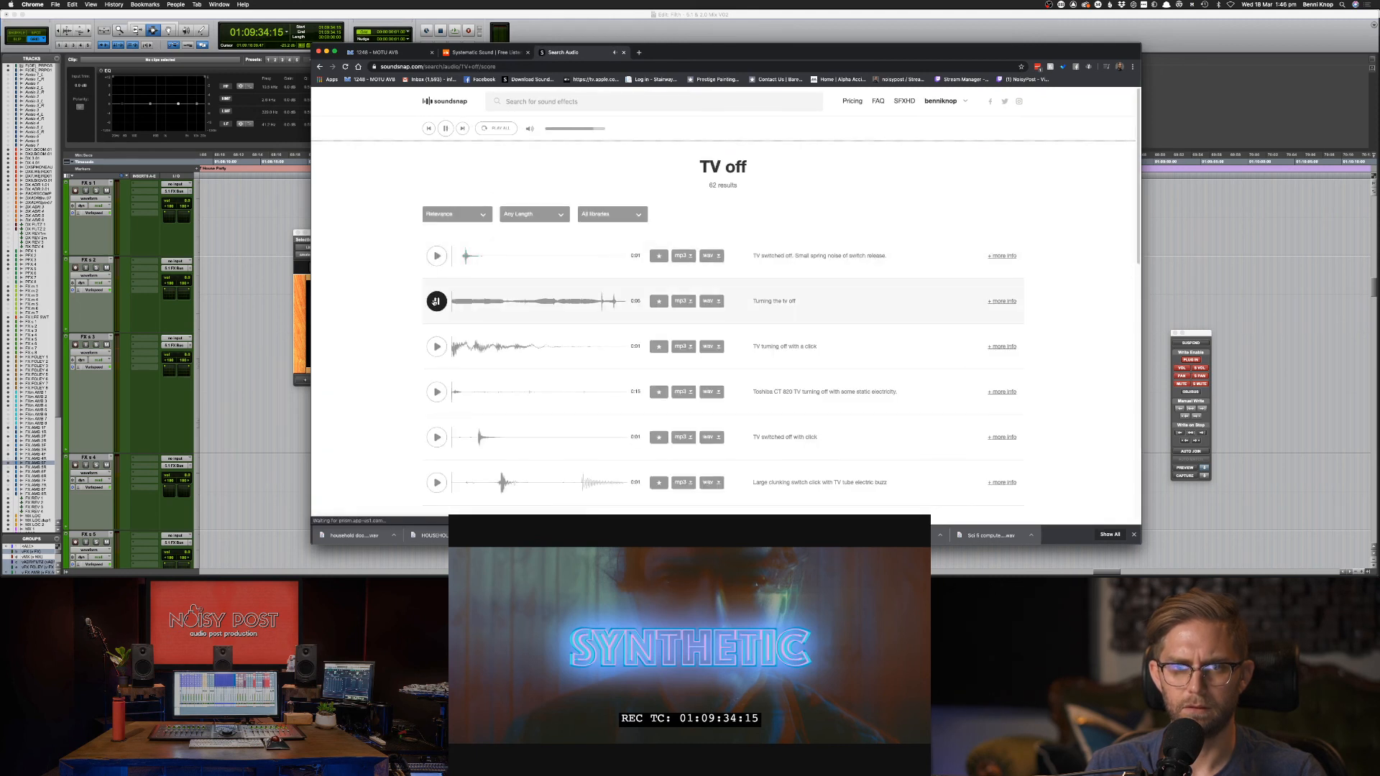
{"action": "left_click", "coordinate": [436, 347]}
{"action": "scroll", "coordinate": [445, 363], "scroll_direction": "down", "scroll_amount": 1}
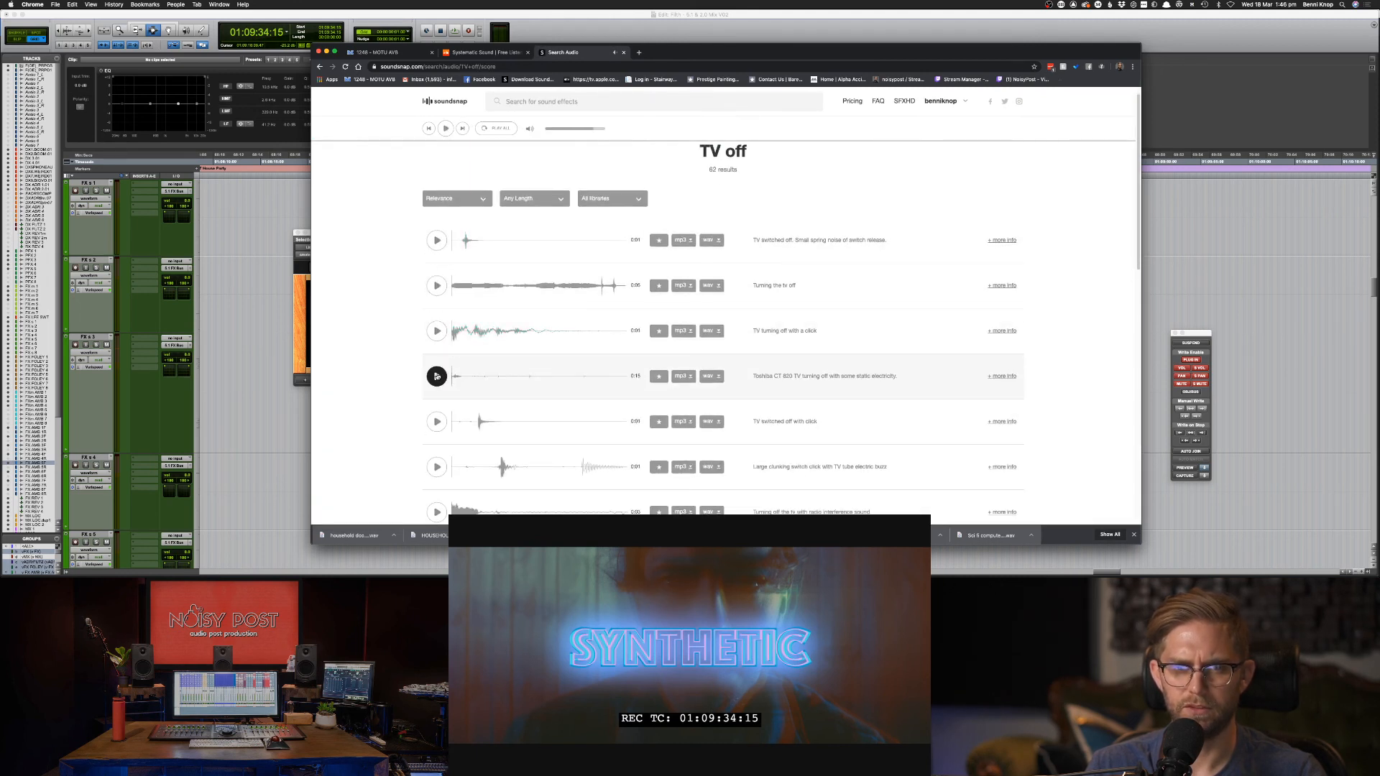
{"action": "left_click", "coordinate": [436, 376]}
{"action": "left_click", "coordinate": [441, 423]}
{"action": "scroll", "coordinate": [445, 425], "scroll_direction": "down", "scroll_amount": 2}
{"action": "left_click", "coordinate": [435, 425]}
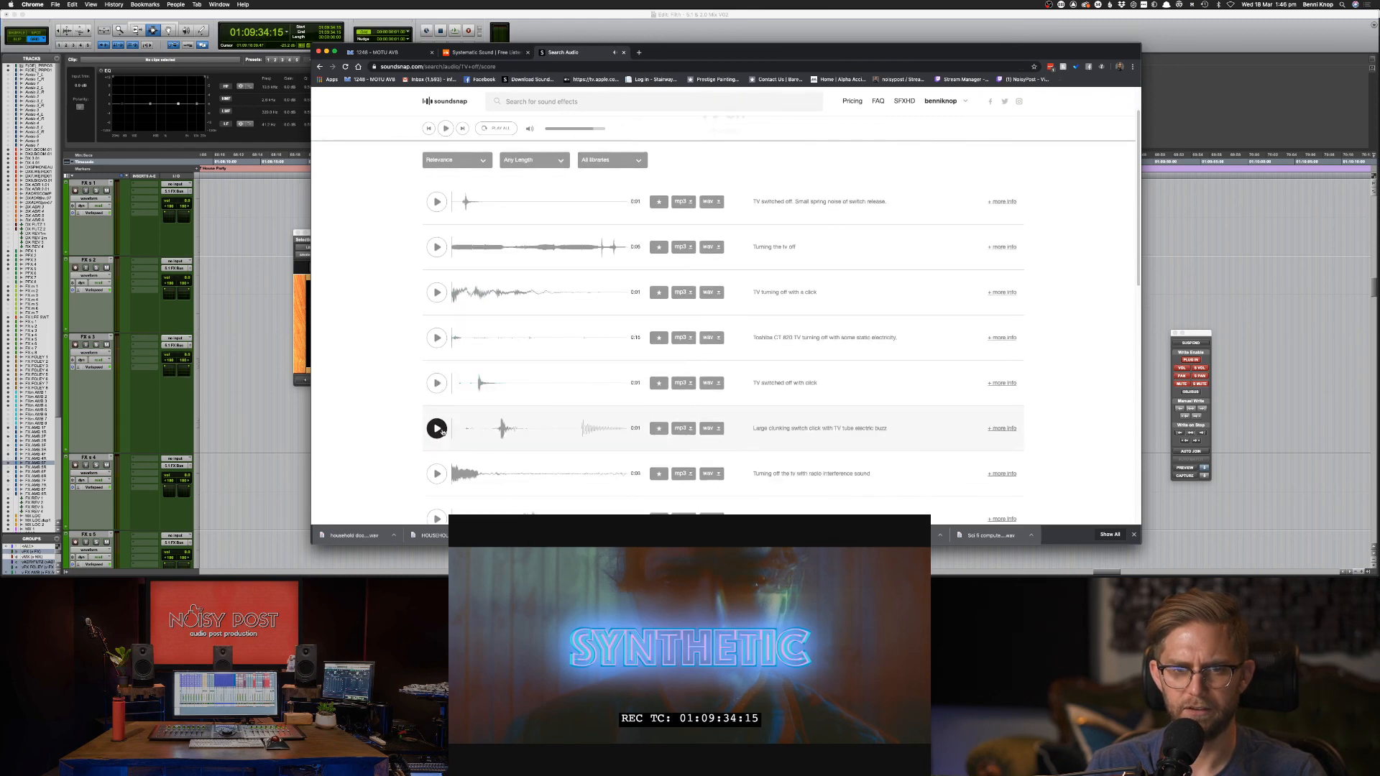
{"action": "scroll", "coordinate": [437, 446], "scroll_direction": "down", "scroll_amount": 1}
{"action": "left_click", "coordinate": [437, 460]}
{"action": "scroll", "coordinate": [439, 460], "scroll_direction": "down", "scroll_amount": 2}
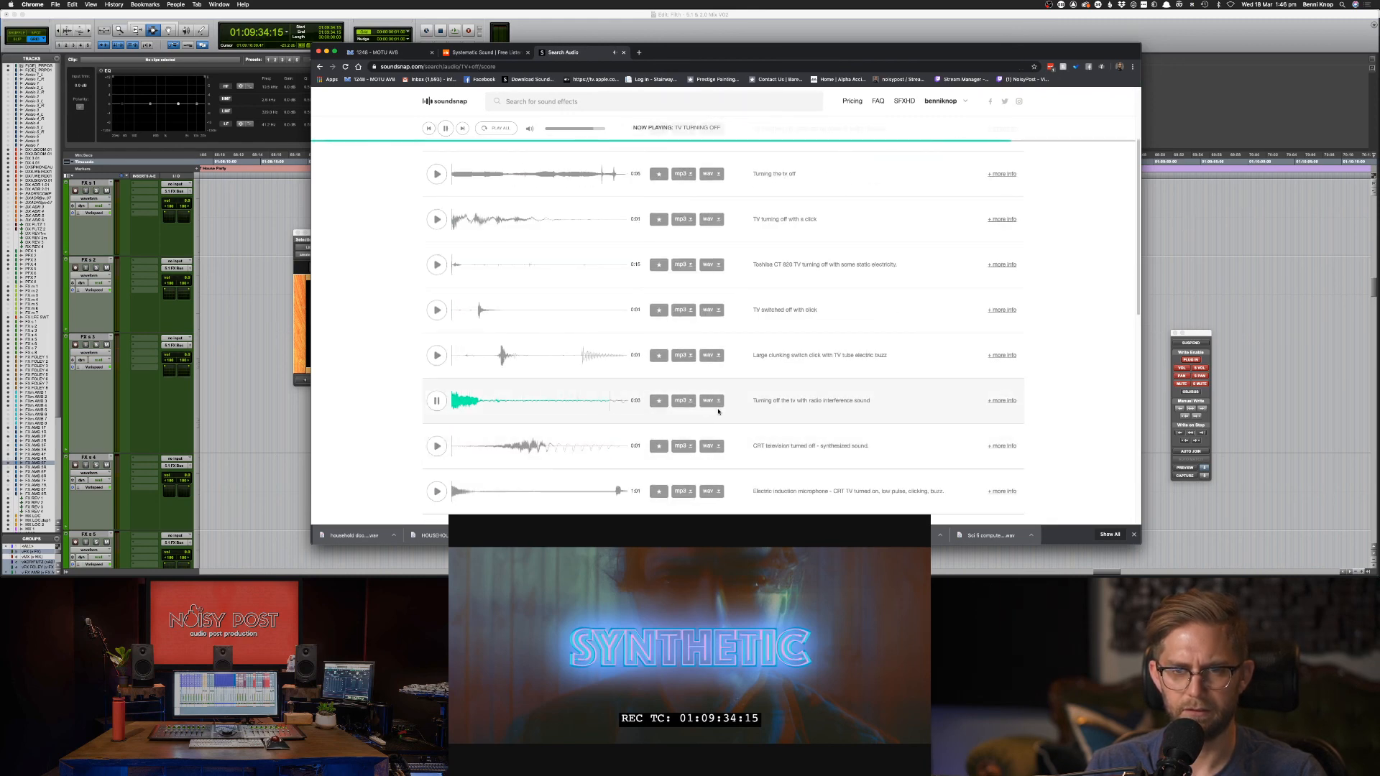
{"action": "left_click", "coordinate": [435, 454]}
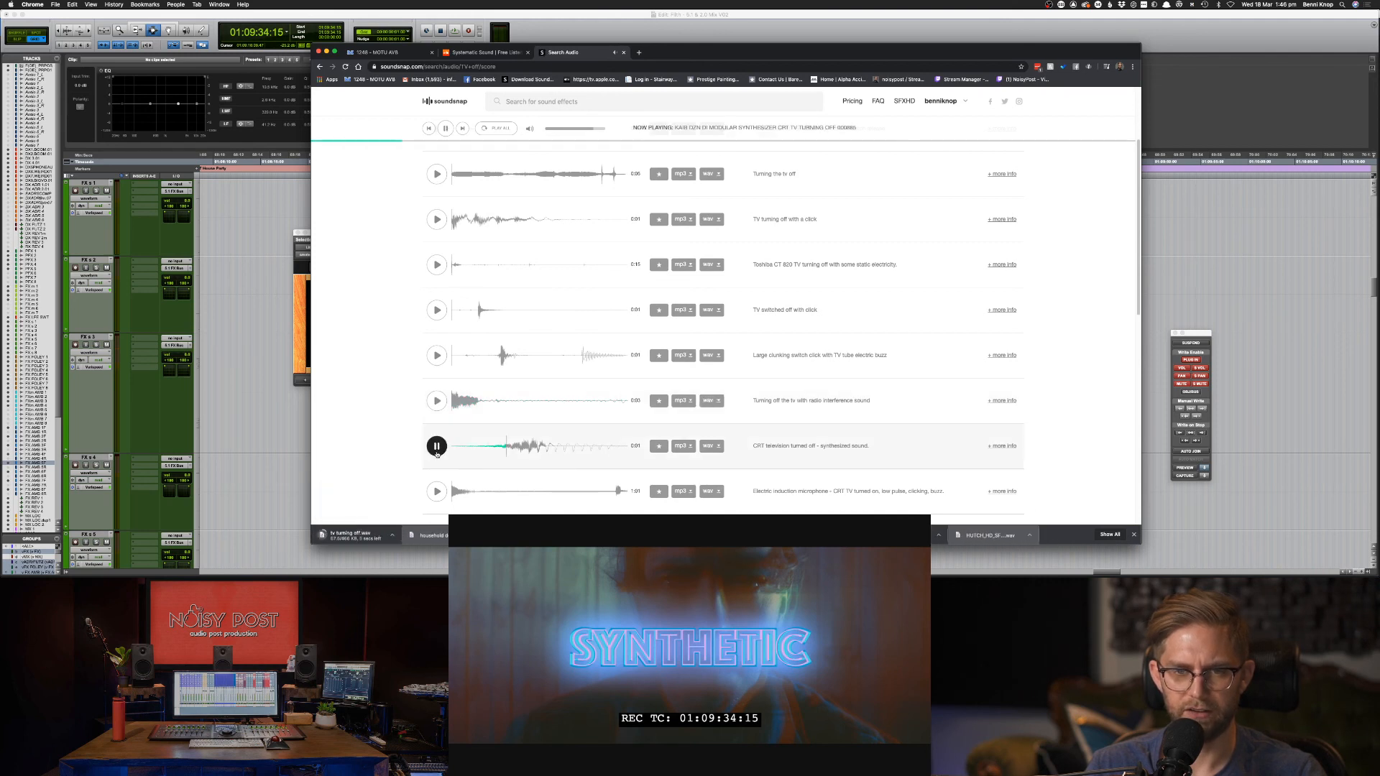
{"action": "left_click", "coordinate": [437, 491]}
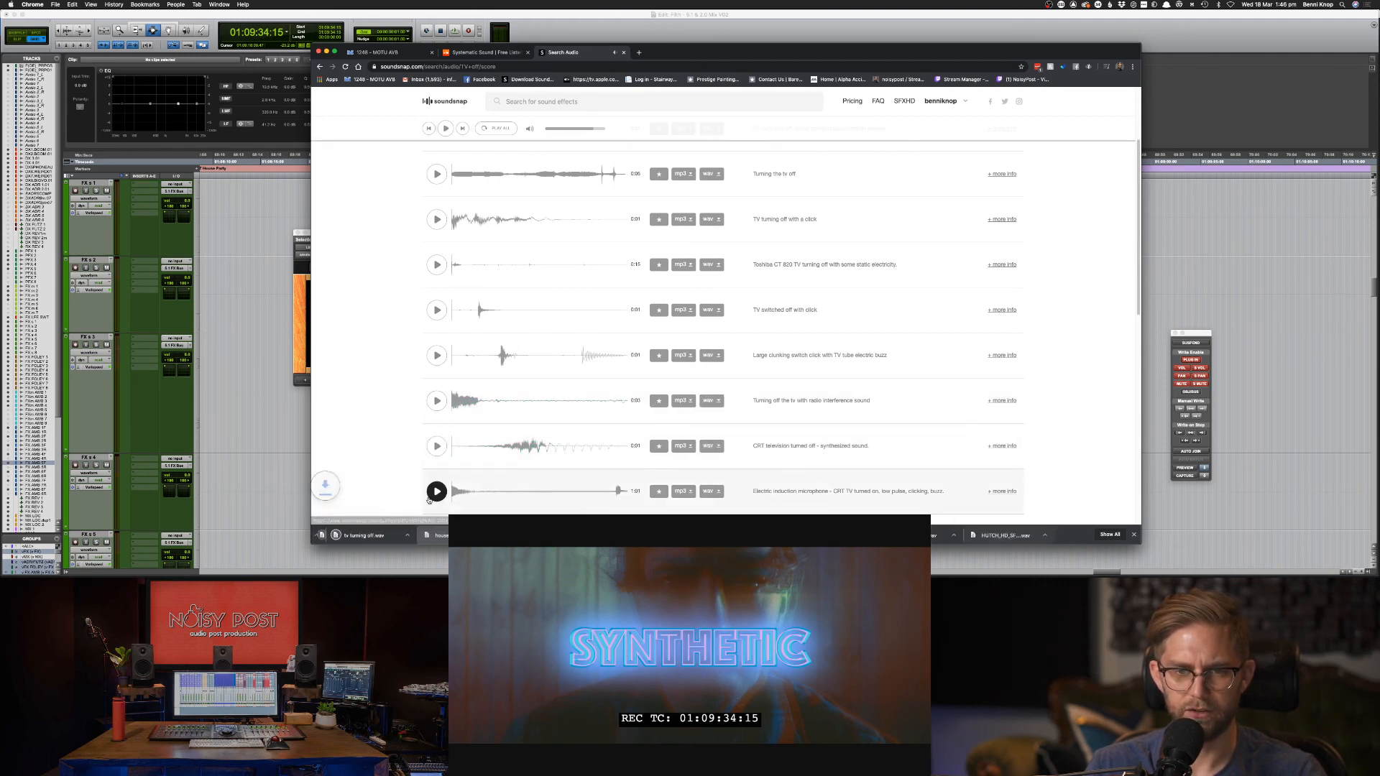
Replay the Toshiba and click switch-off clips, preview the on-off clips, and download one.
{"action": "left_click", "coordinate": [436, 309]}
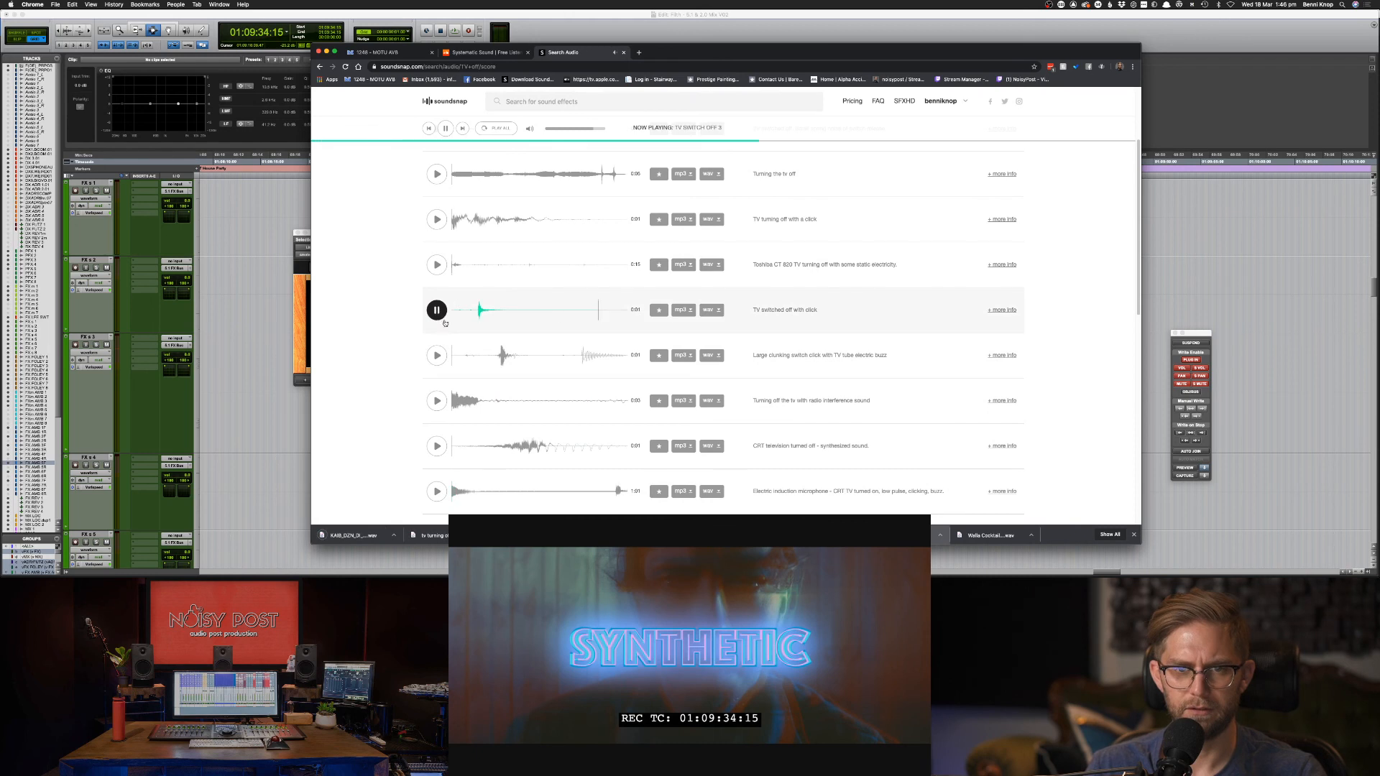
{"action": "left_click", "coordinate": [436, 355]}
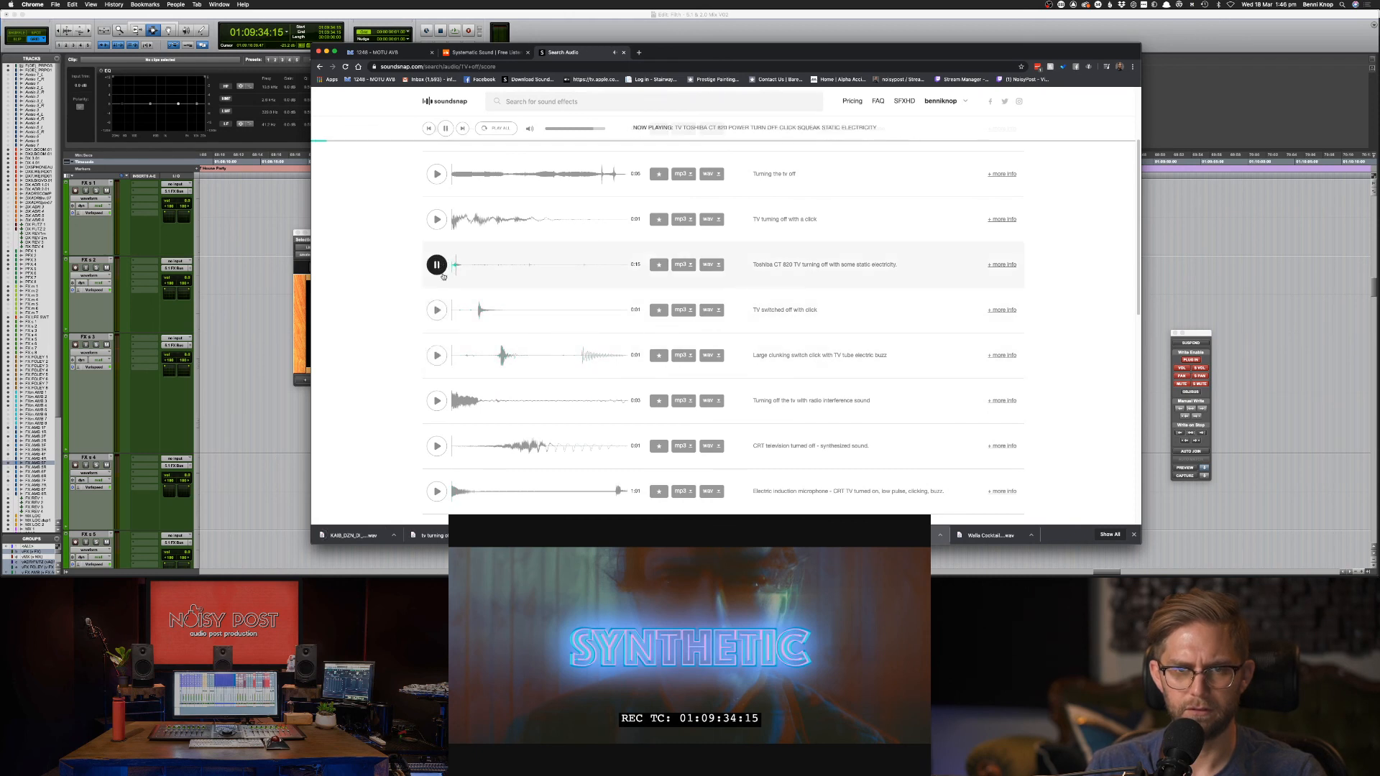
{"action": "left_click", "coordinate": [436, 355]}
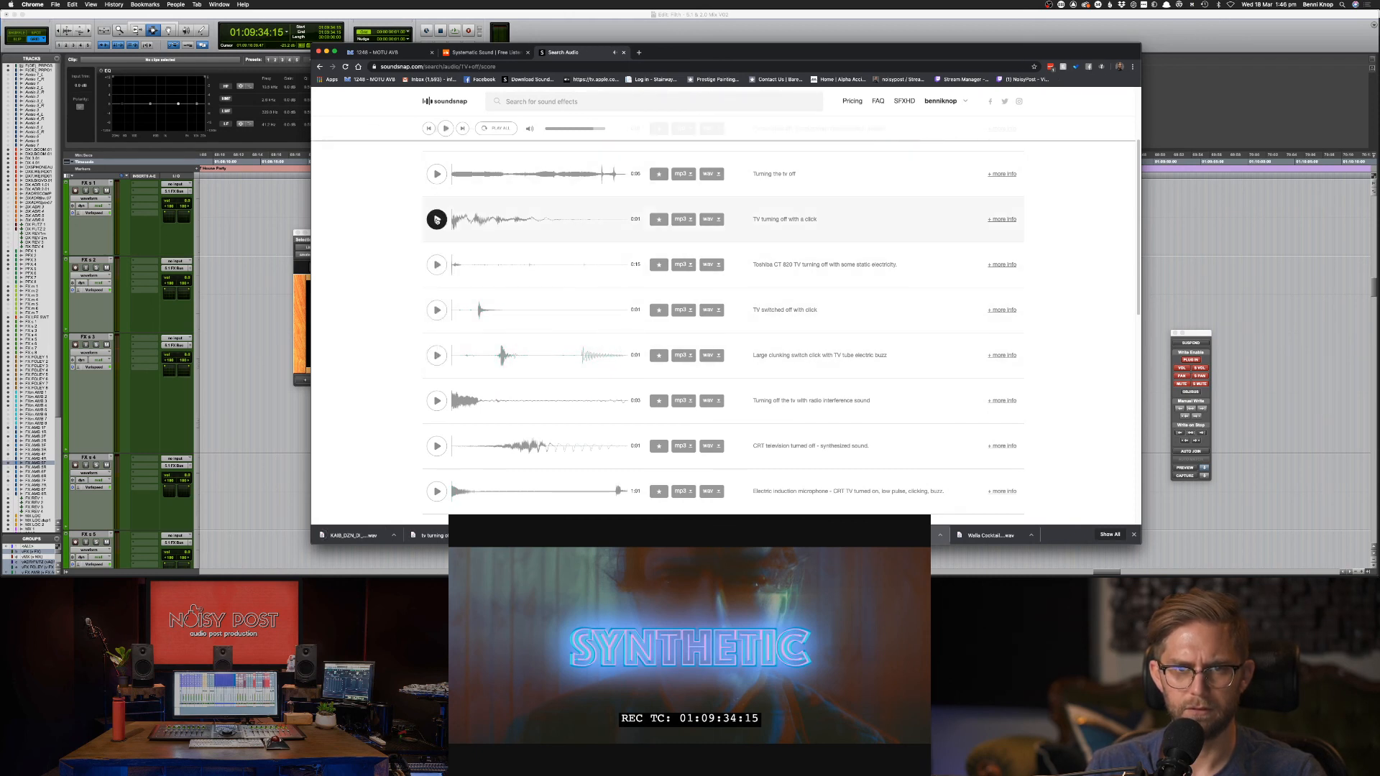
{"action": "scroll", "coordinate": [434, 218], "scroll_direction": "down", "scroll_amount": 3}
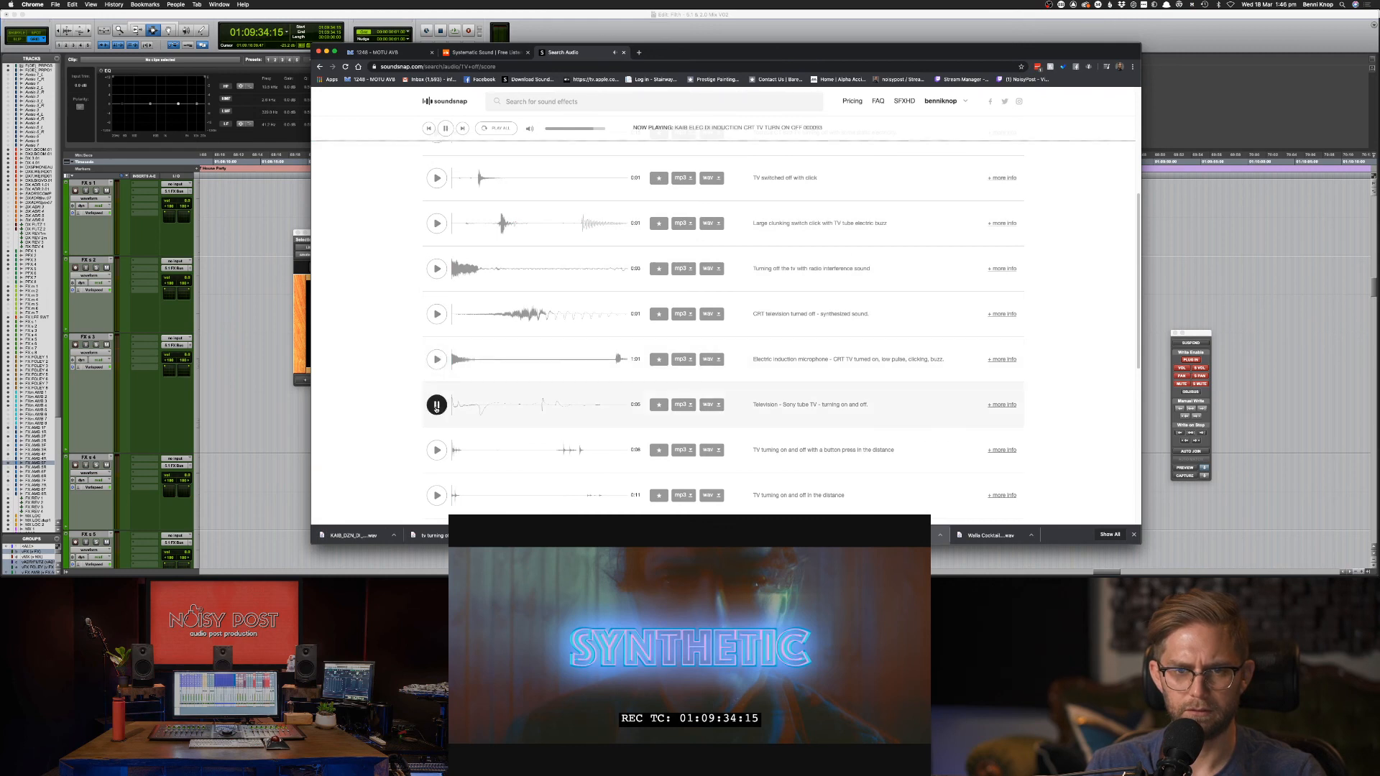
{"action": "left_click", "coordinate": [437, 450]}
{"action": "scroll", "coordinate": [441, 453], "scroll_direction": "down", "scroll_amount": 1}
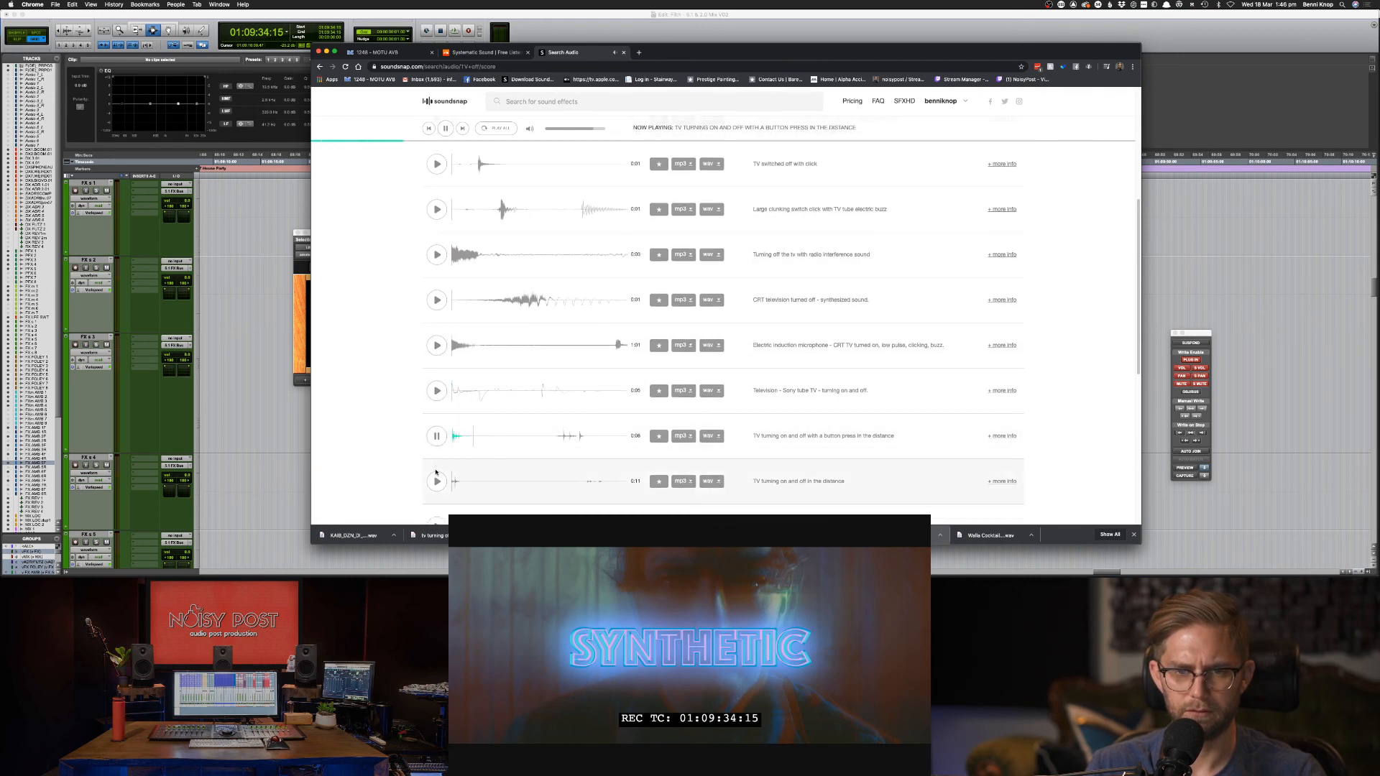
{"action": "left_click", "coordinate": [437, 481]}
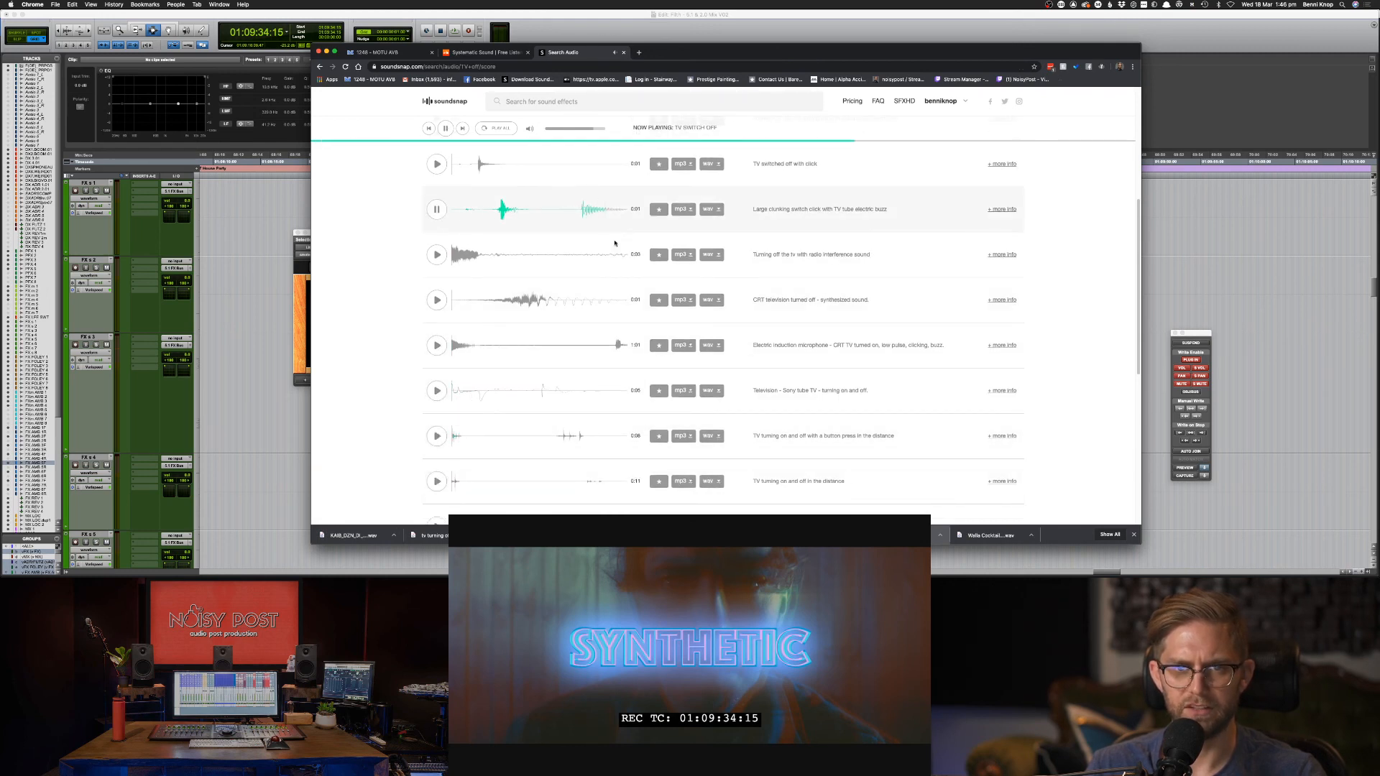
{"action": "left_click", "coordinate": [676, 254]}
Preview the TV on-and-off and broken tv clips, then go to results page 2.
{"action": "scroll", "coordinate": [459, 403], "scroll_direction": "down", "scroll_amount": 3}
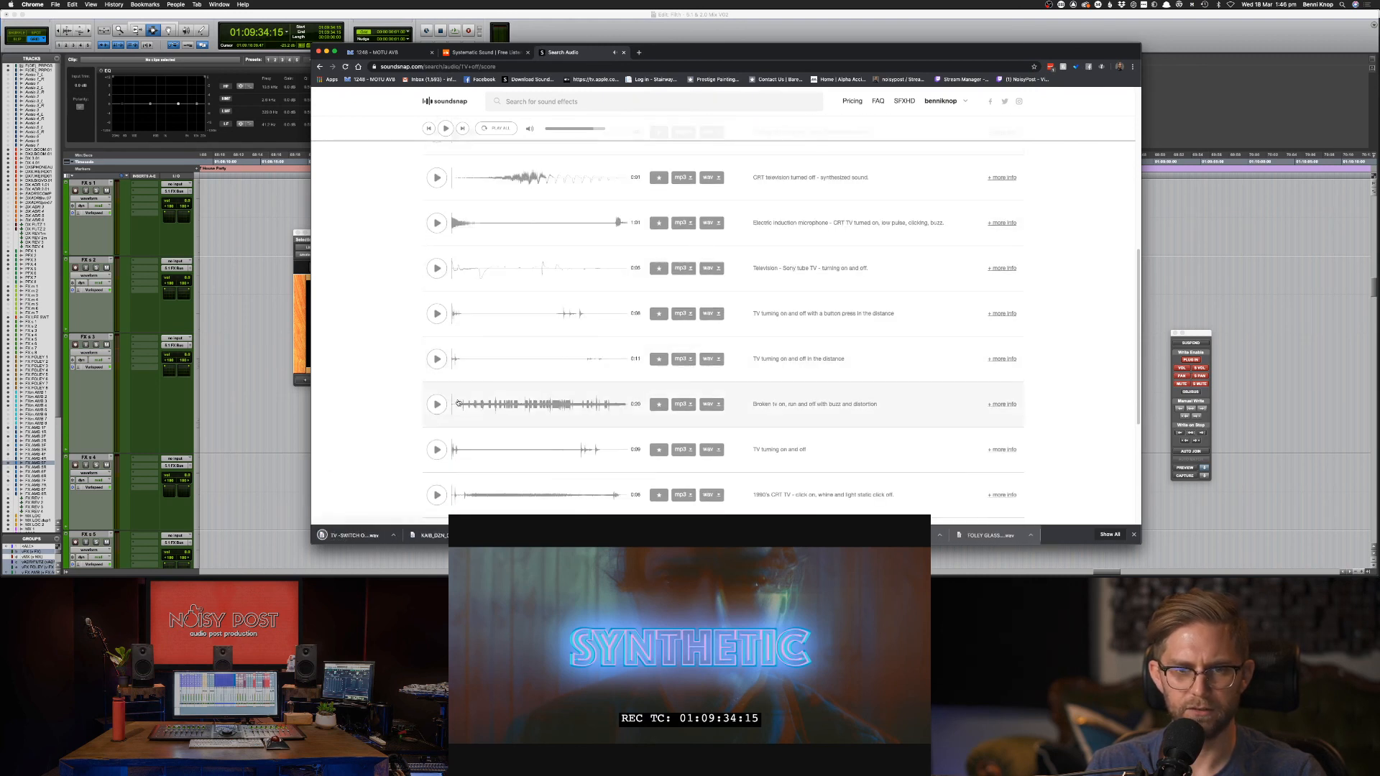
{"action": "left_click", "coordinate": [438, 451]}
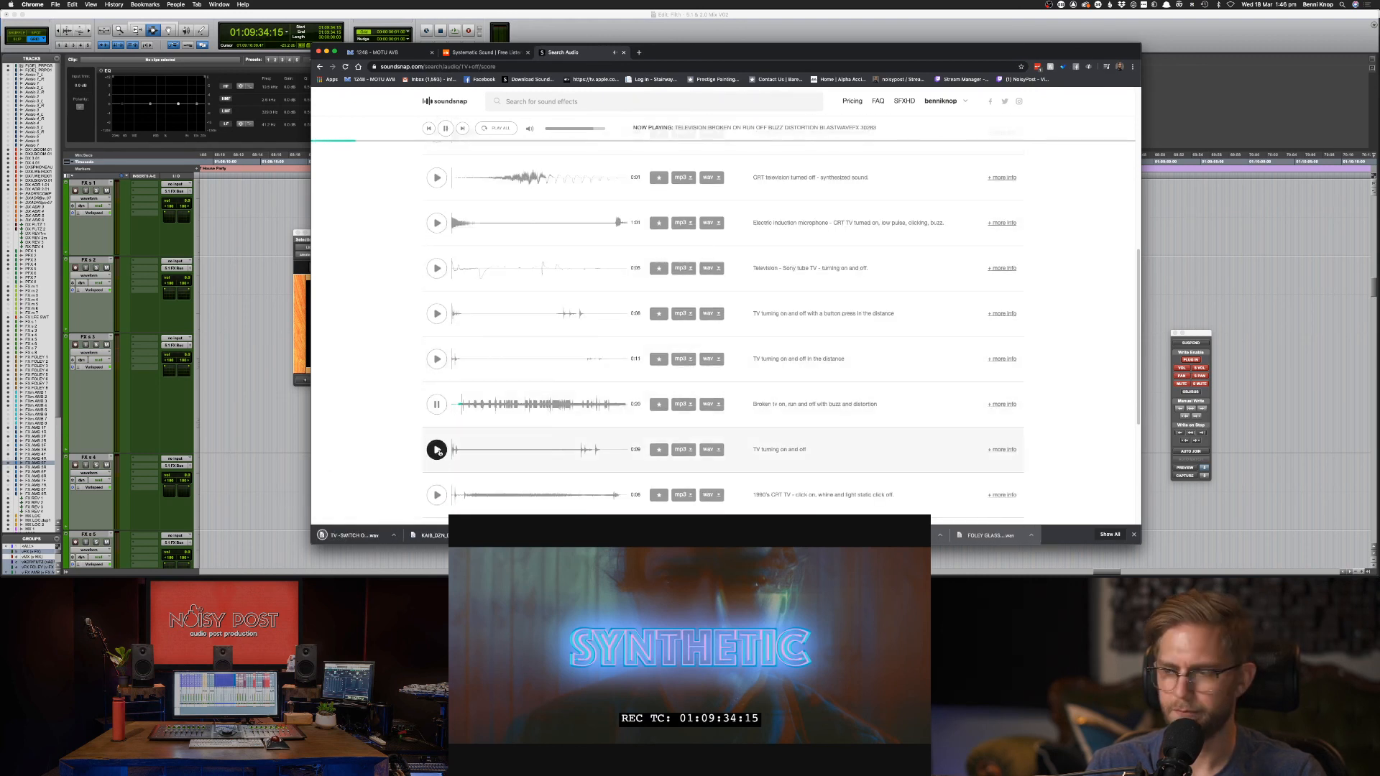
{"action": "left_click", "coordinate": [436, 404]}
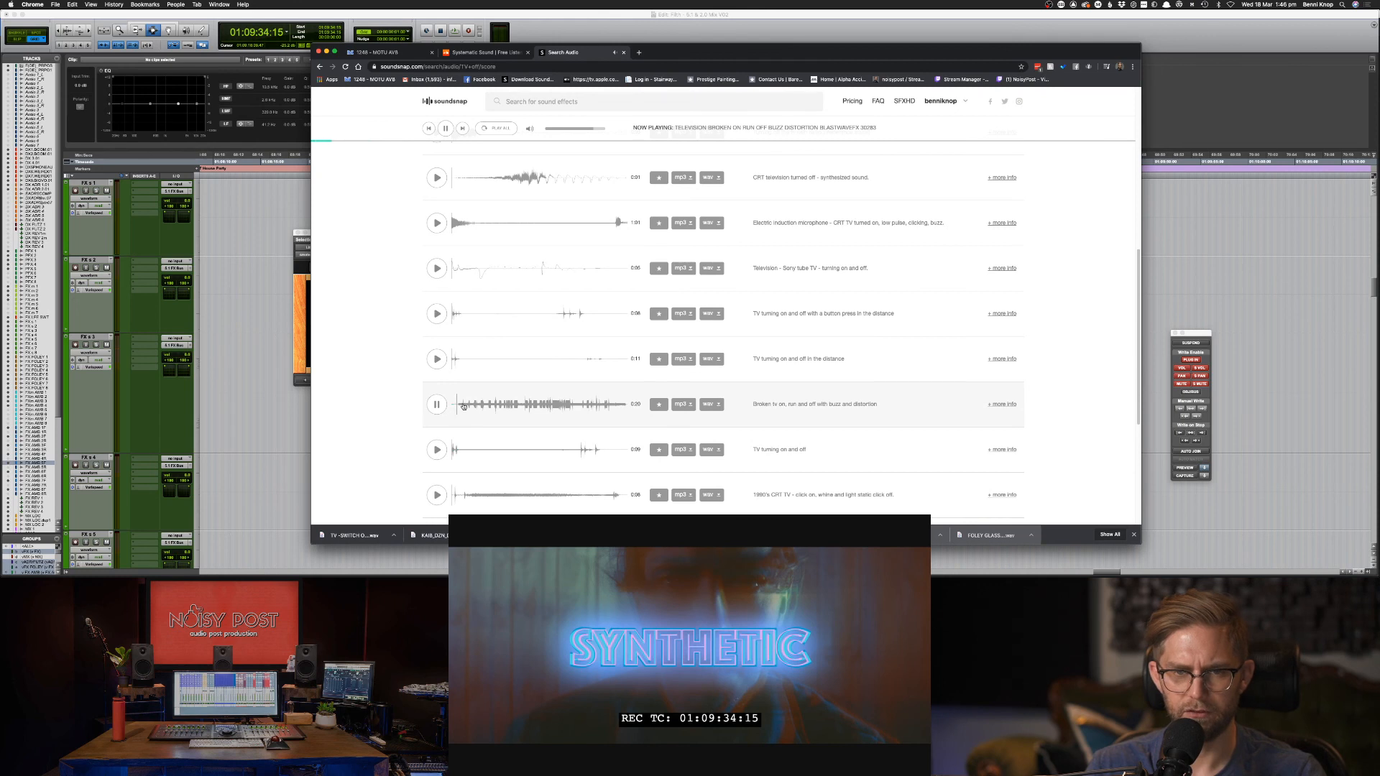
{"action": "left_click", "coordinate": [571, 404]}
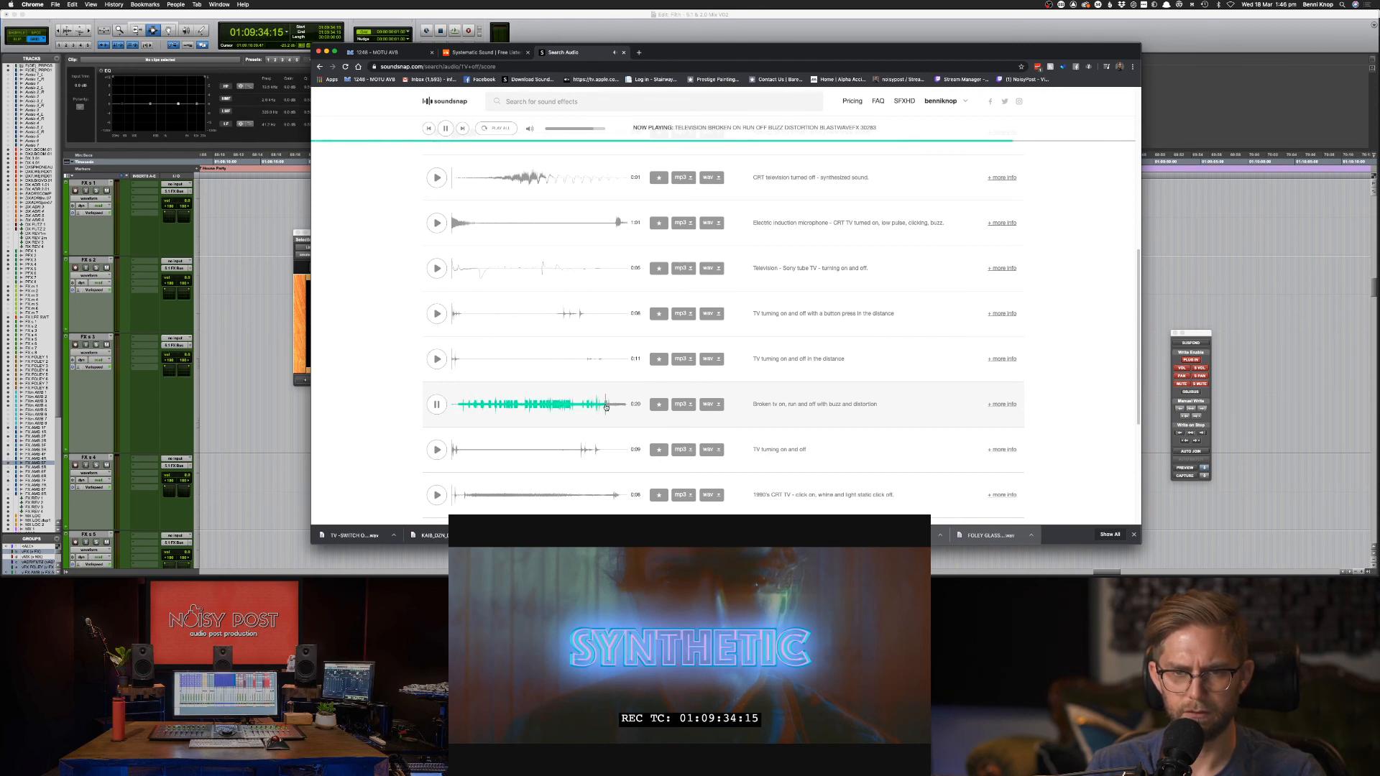
{"action": "left_click", "coordinate": [433, 454]}
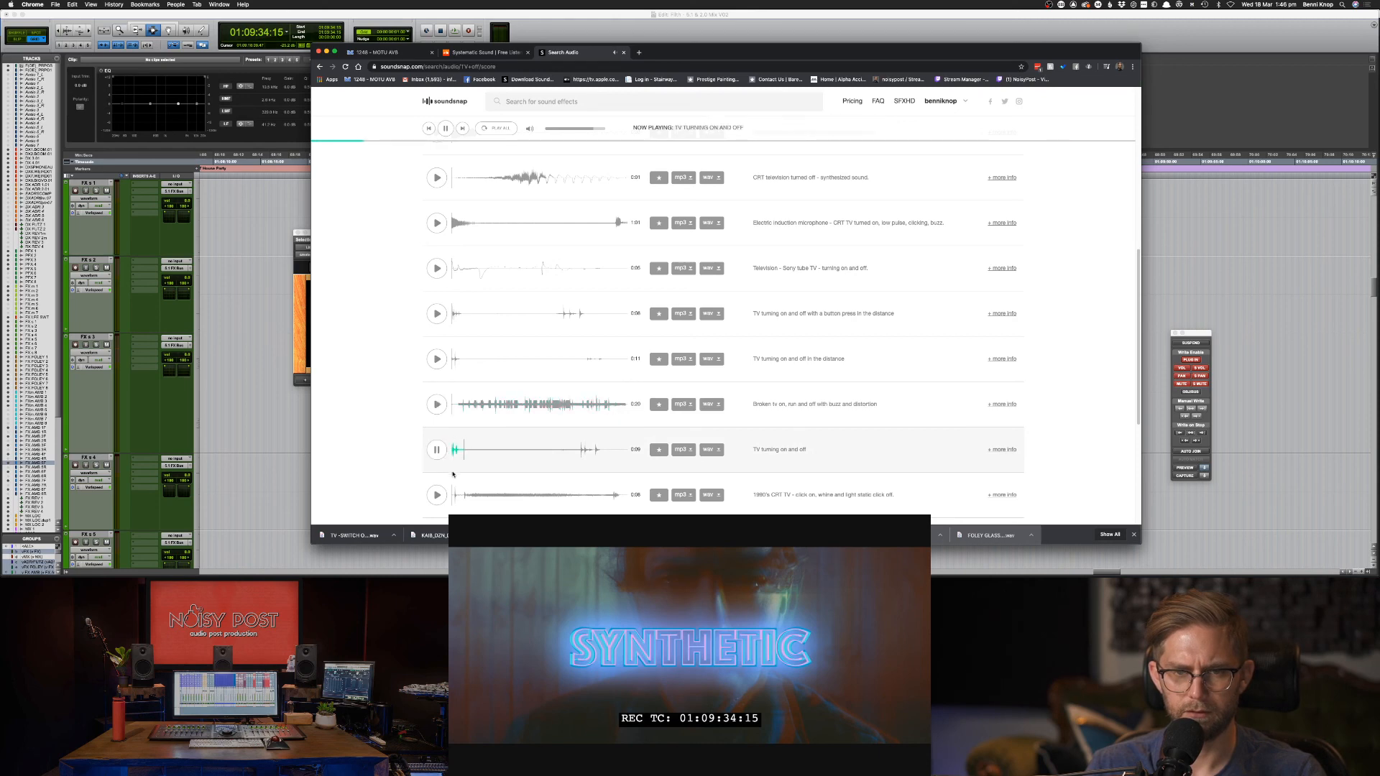
{"action": "scroll", "coordinate": [449, 480], "scroll_direction": "down", "scroll_amount": 1}
{"action": "scroll", "coordinate": [473, 492], "scroll_direction": "down", "scroll_amount": 1}
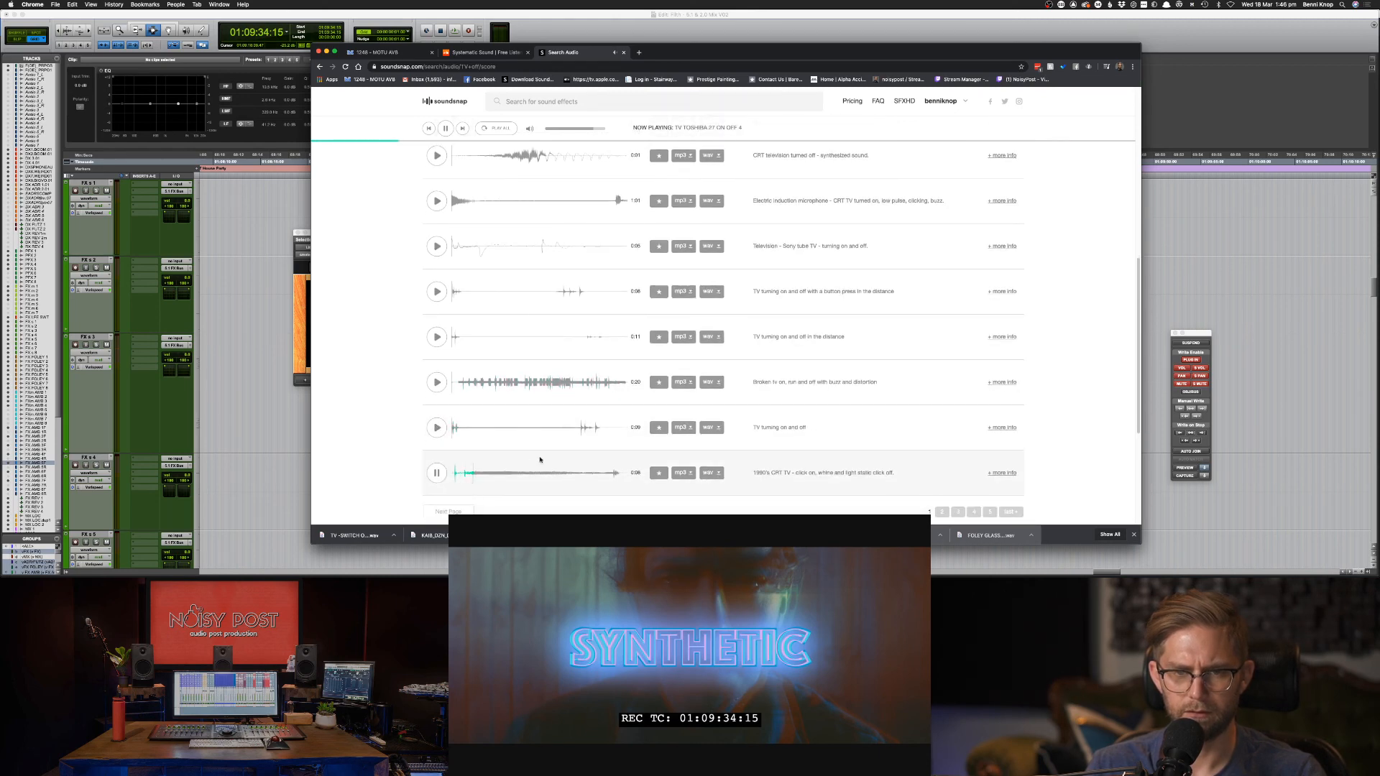
{"action": "scroll", "coordinate": [568, 458], "scroll_direction": "down", "scroll_amount": 2}
{"action": "left_click", "coordinate": [941, 449]}
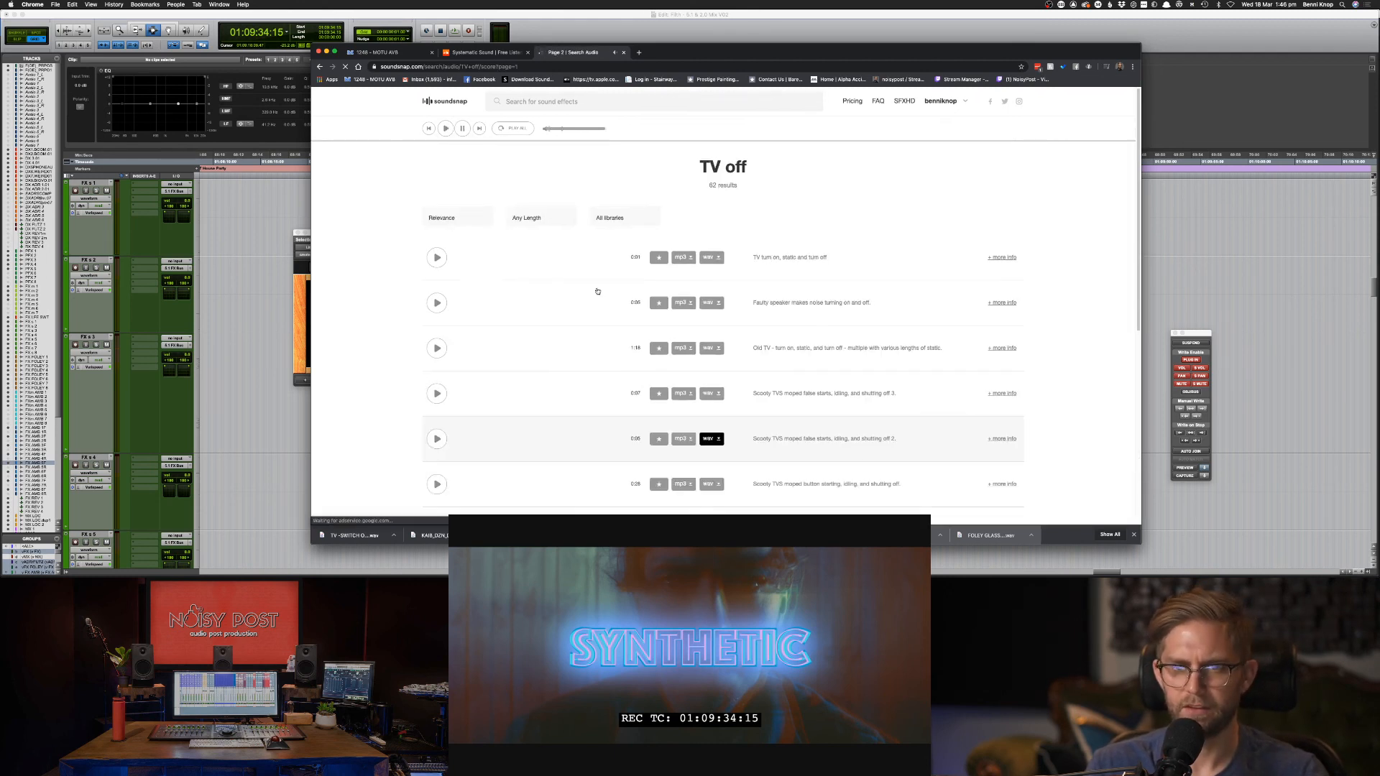
Audition page-two results: static, faulty speaker, moped, motorcycle and channel-change turn-off clips.
{"action": "left_click", "coordinate": [437, 256]}
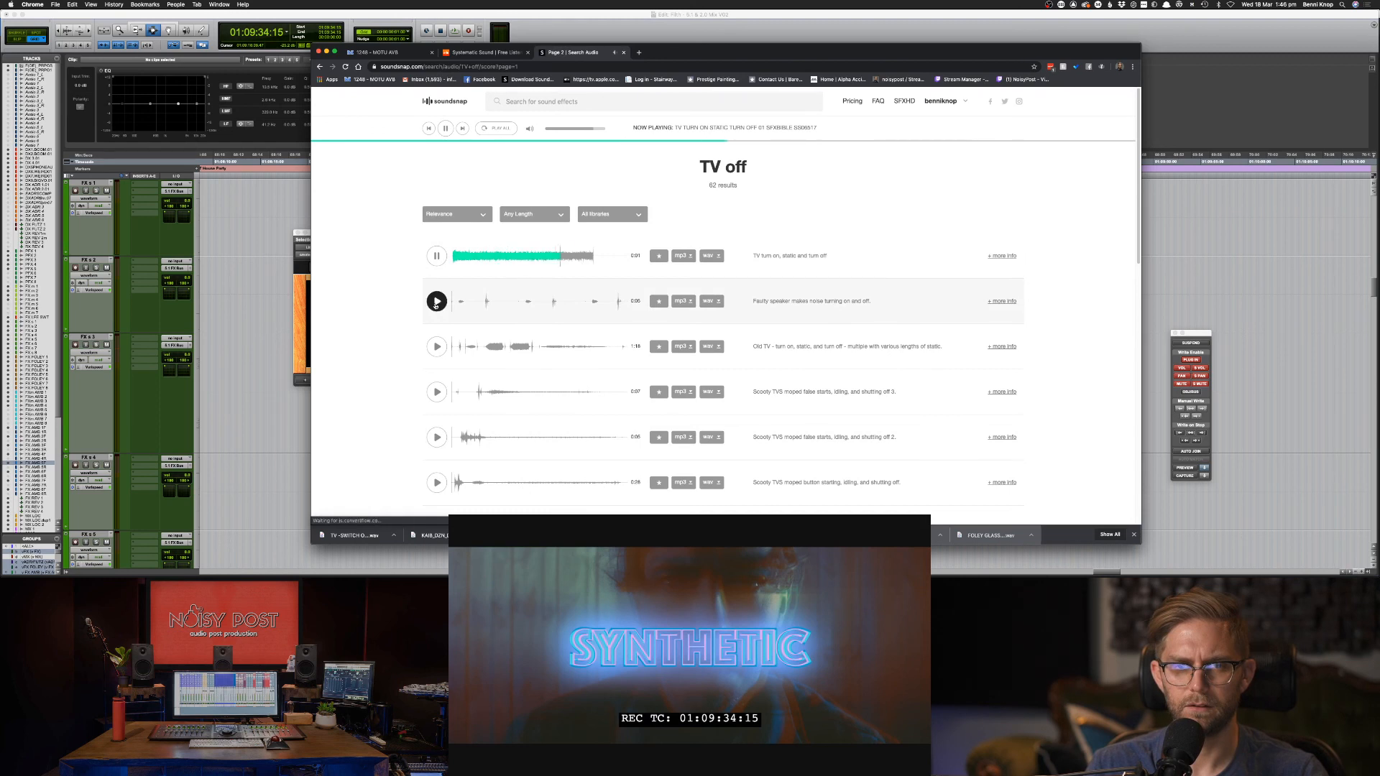
{"action": "left_click", "coordinate": [437, 300]}
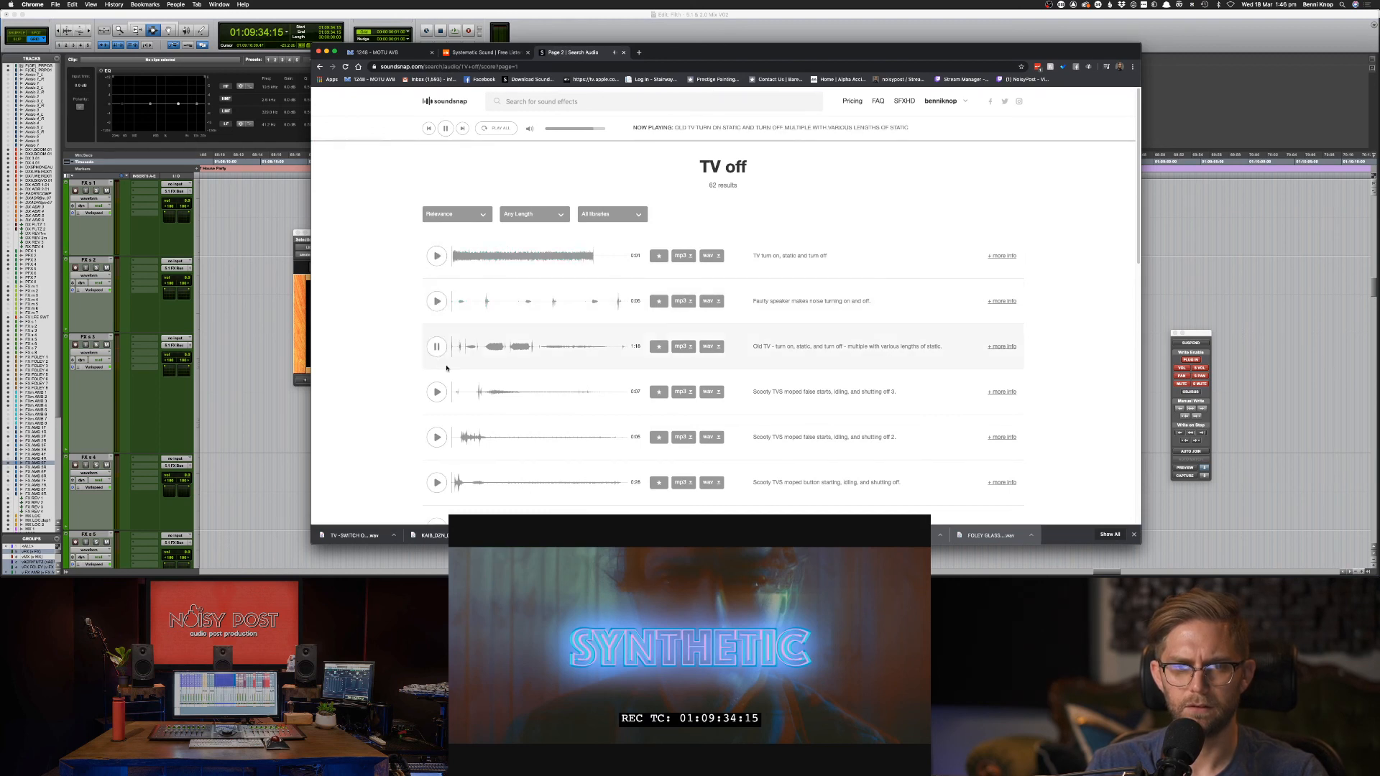
{"action": "left_click", "coordinate": [437, 391]}
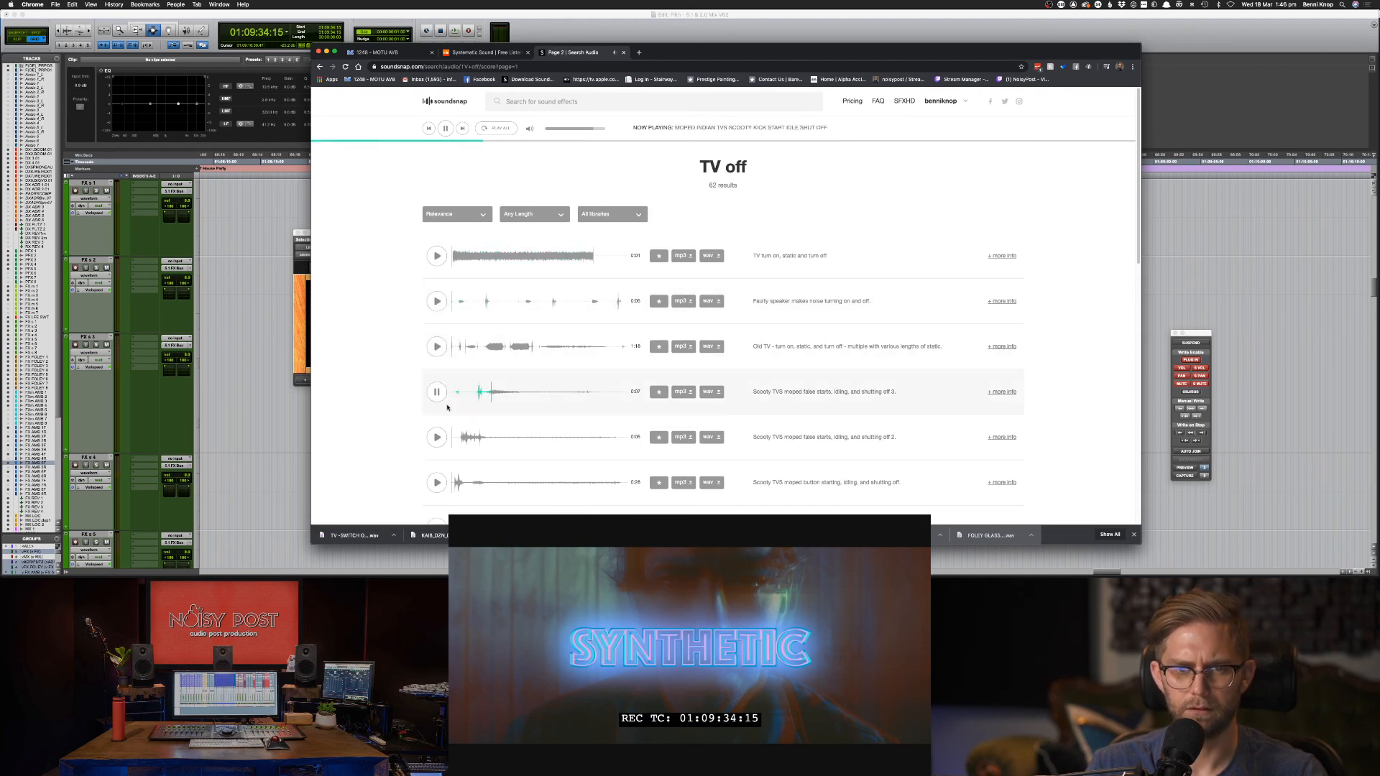
{"action": "left_click", "coordinate": [437, 437]}
{"action": "scroll", "coordinate": [442, 442], "scroll_direction": "down", "scroll_amount": 1}
{"action": "left_click", "coordinate": [437, 433]}
{"action": "scroll", "coordinate": [444, 442], "scroll_direction": "down", "scroll_amount": 1}
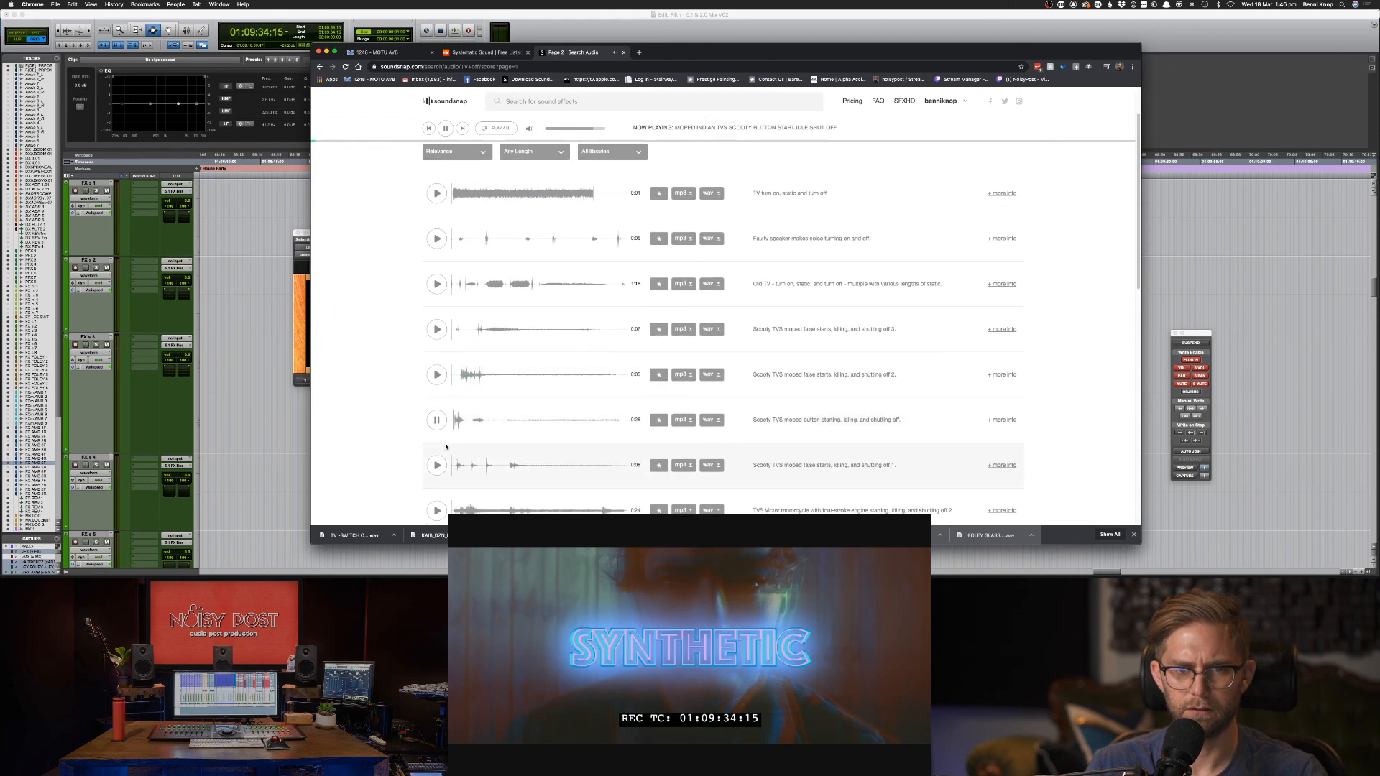
{"action": "scroll", "coordinate": [437, 465], "scroll_direction": "down", "scroll_amount": 1}
{"action": "left_click", "coordinate": [437, 451]}
{"action": "scroll", "coordinate": [437, 451], "scroll_direction": "down", "scroll_amount": 1}
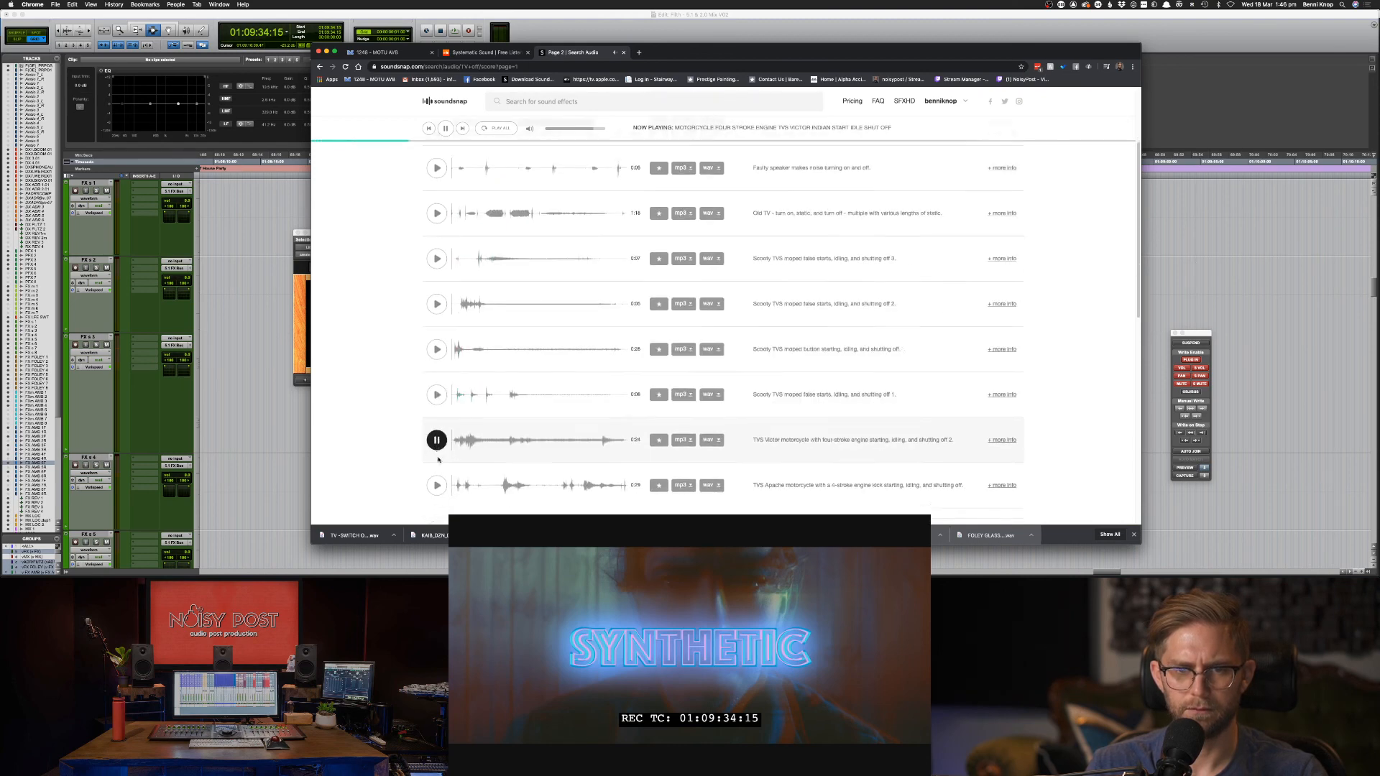
{"action": "left_click", "coordinate": [436, 449]}
{"action": "scroll", "coordinate": [437, 453], "scroll_direction": "down", "scroll_amount": 2}
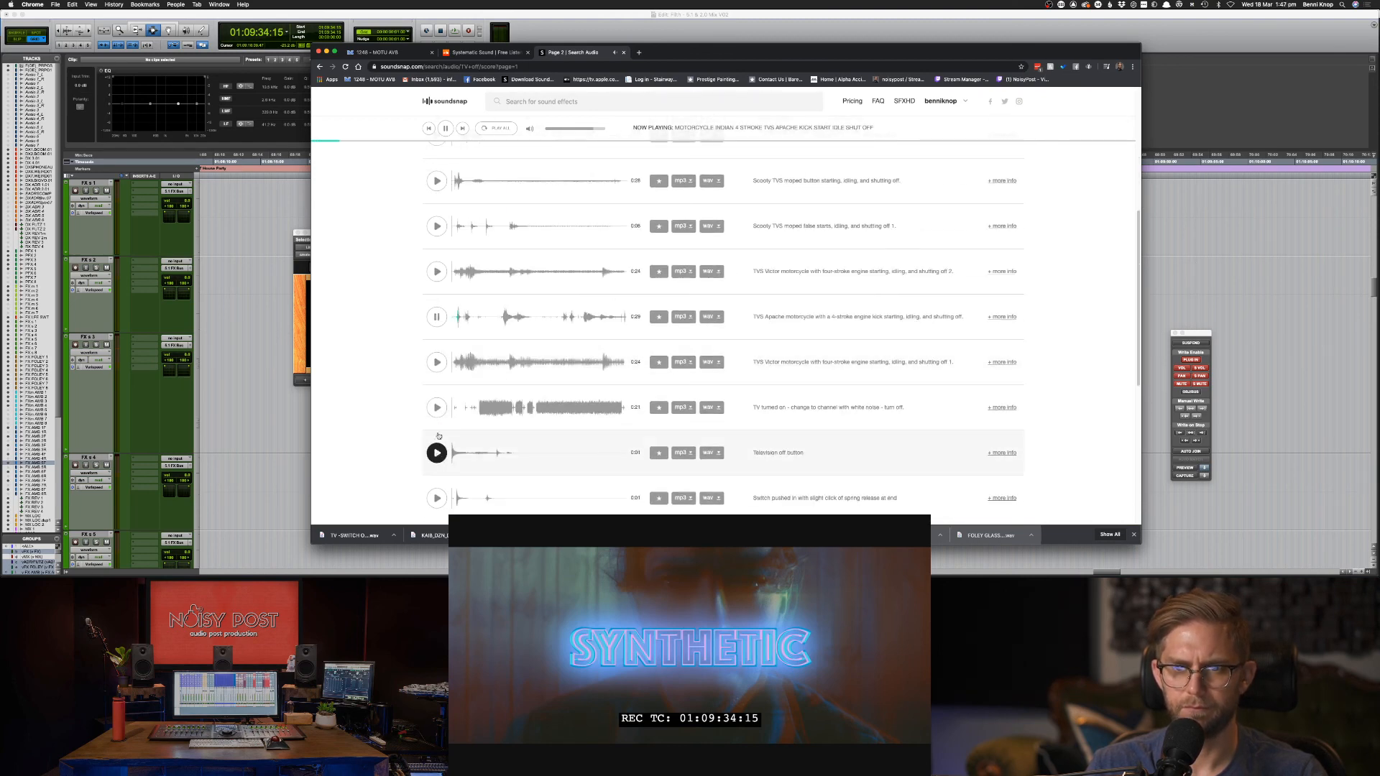
{"action": "left_click", "coordinate": [437, 407]}
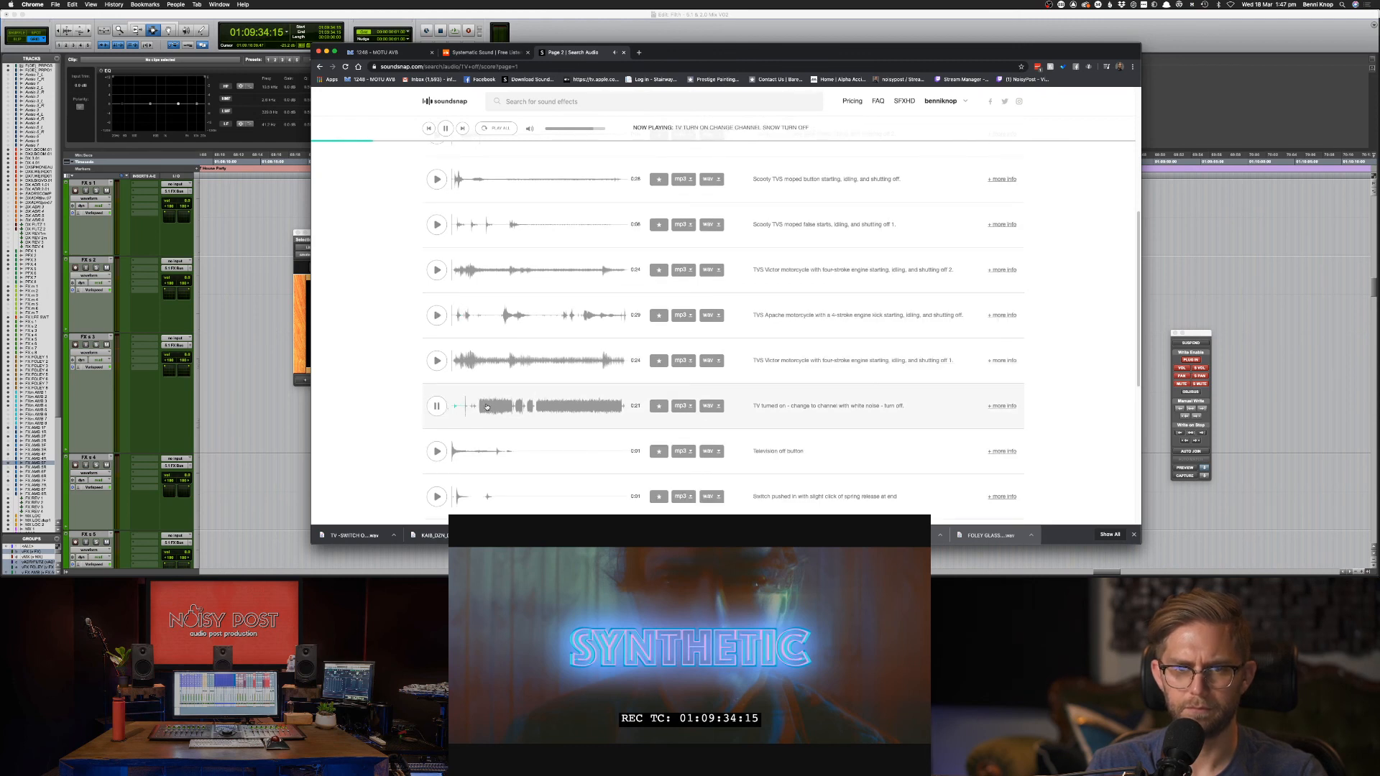
{"action": "left_click", "coordinate": [614, 407]}
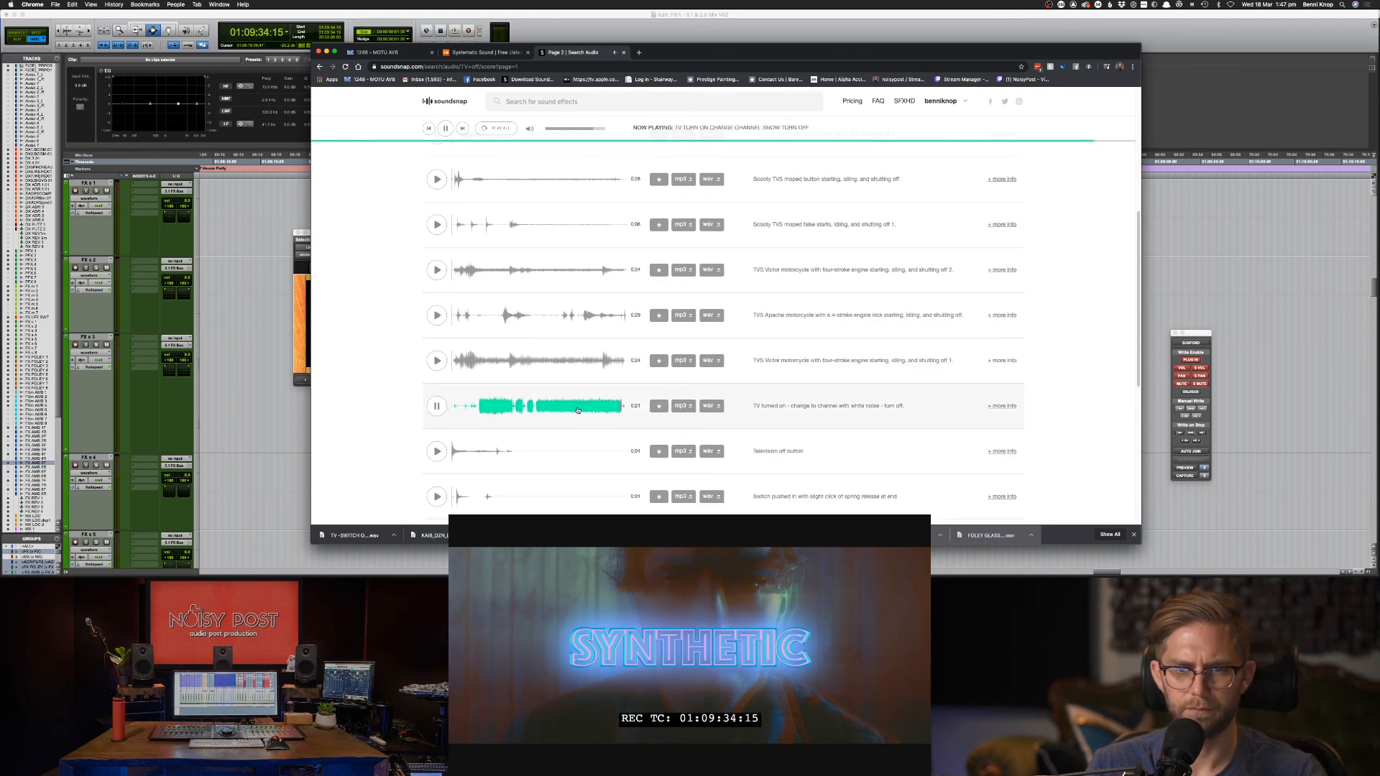
Preview the Television off button, static and high-whine TV-off clips, then return to Pro Tools.
{"action": "left_click", "coordinate": [436, 452]}
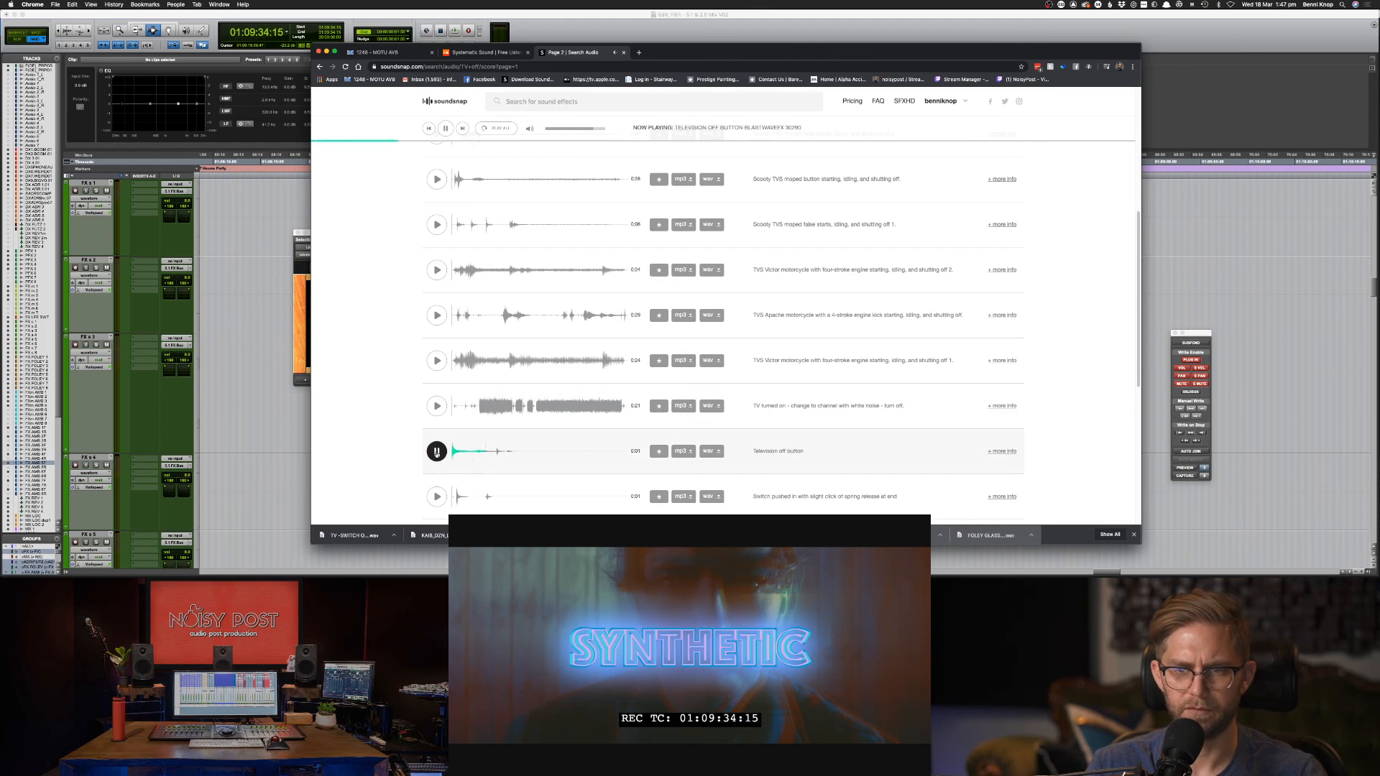
{"action": "scroll", "coordinate": [446, 457], "scroll_direction": "down", "scroll_amount": 1}
{"action": "scroll", "coordinate": [435, 474], "scroll_direction": "down", "scroll_amount": 2}
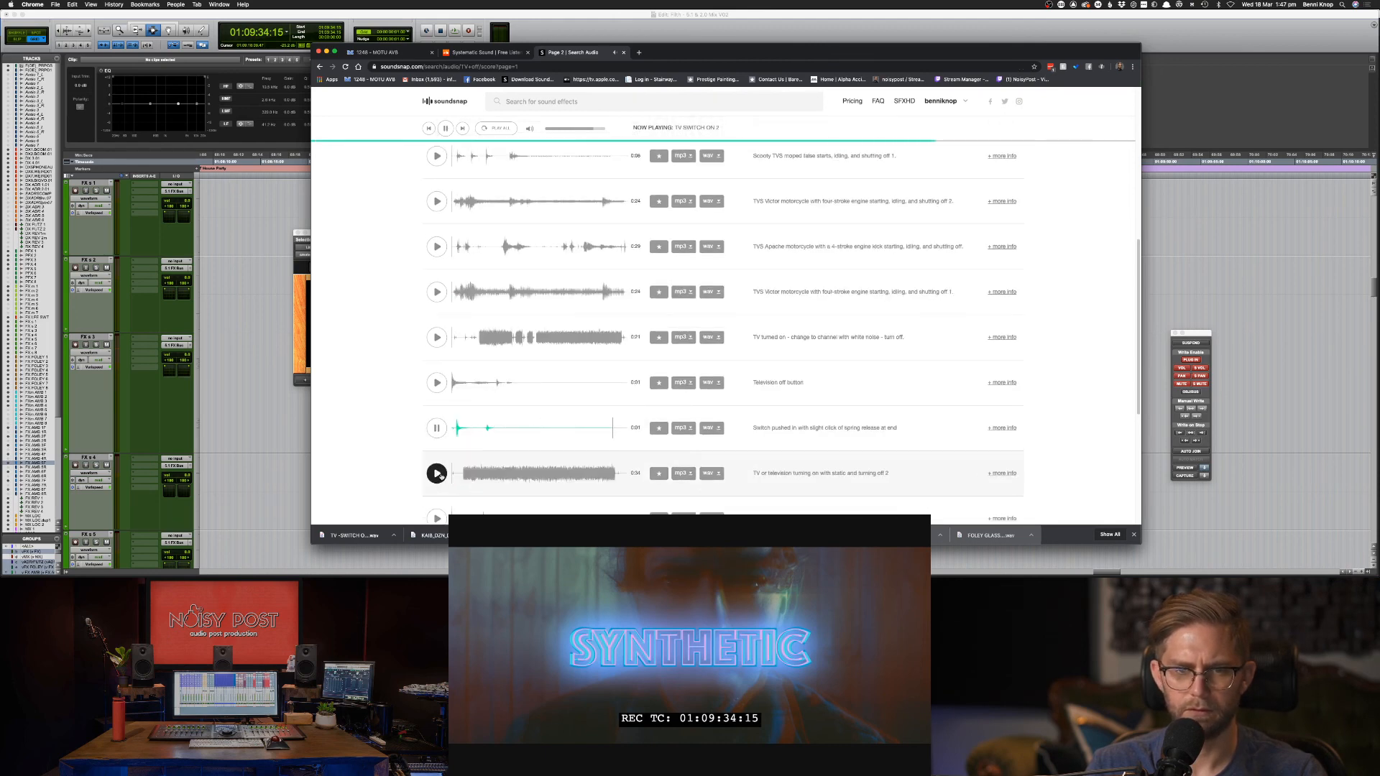
{"action": "left_click", "coordinate": [437, 472]}
{"action": "scroll", "coordinate": [442, 476], "scroll_direction": "down", "scroll_amount": 2}
{"action": "left_click", "coordinate": [436, 459]}
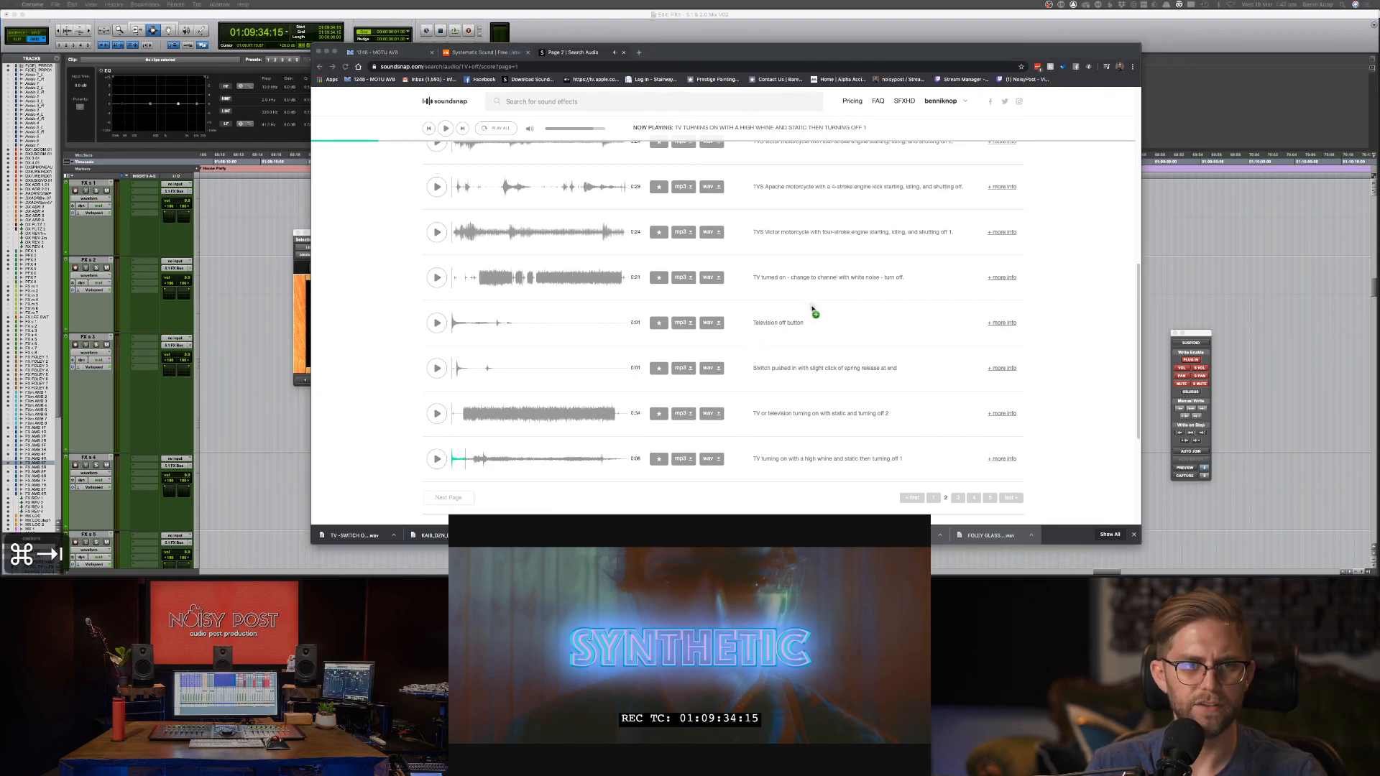
{"action": "key", "text": "super+Tab"}
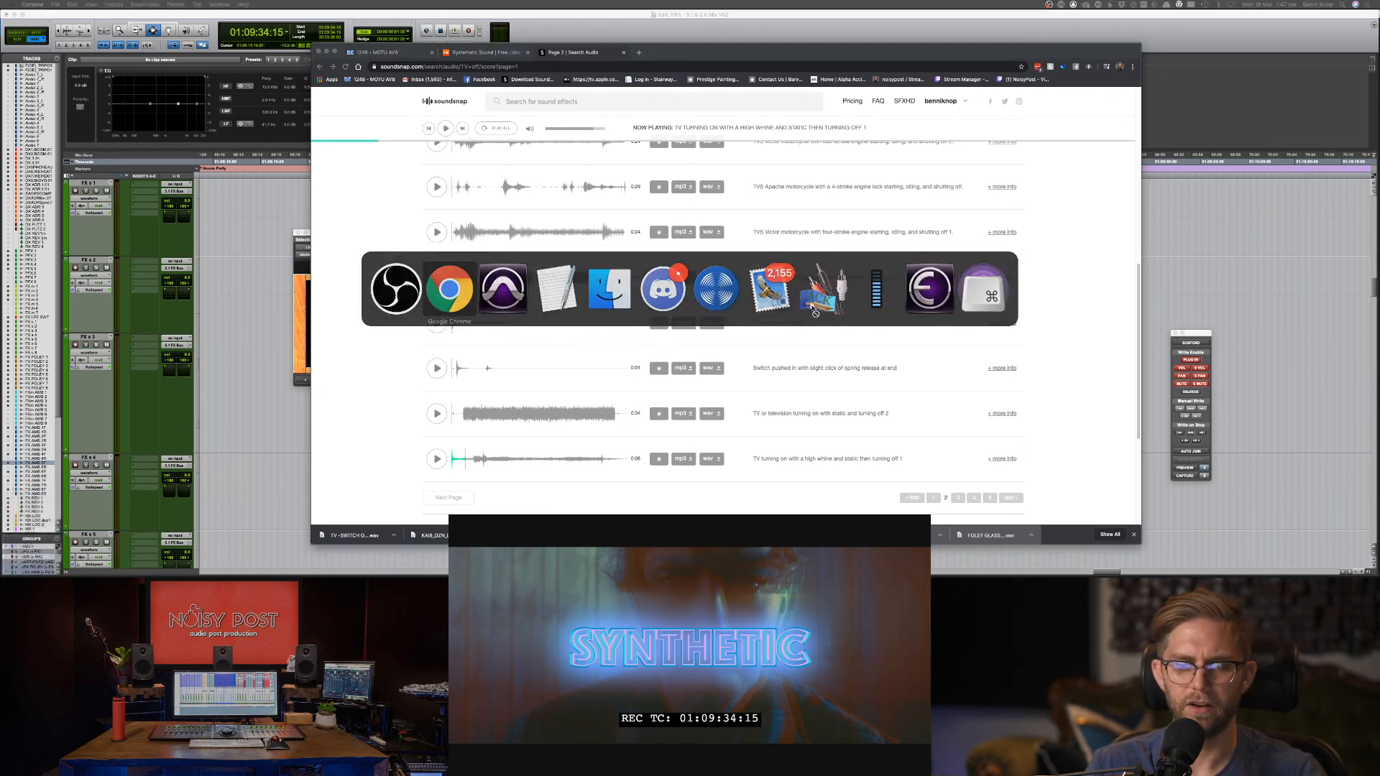
{"action": "key", "text": "super+Tab"}
{"action": "key", "text": "super+Tab"}
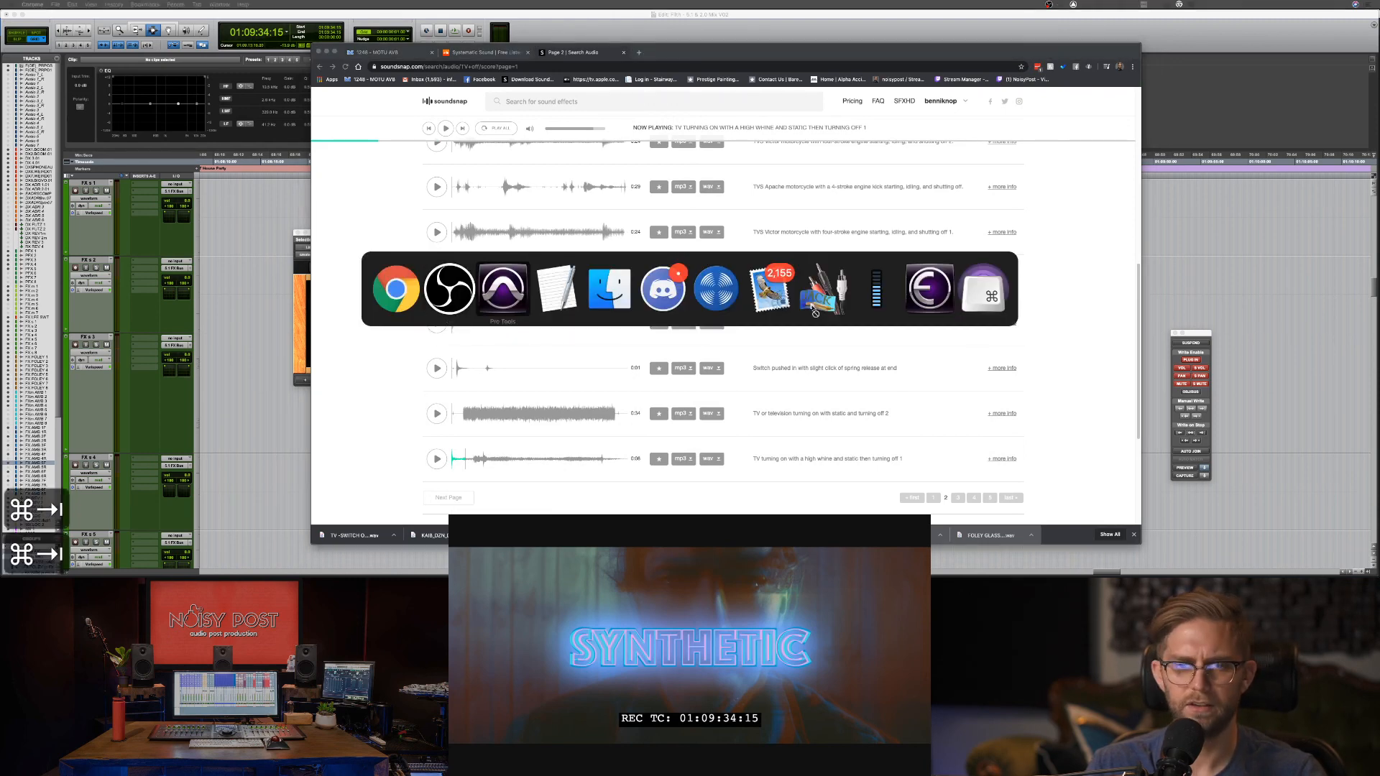
{"action": "scroll", "coordinate": [862, 302], "scroll_direction": "up", "scroll_amount": 2}
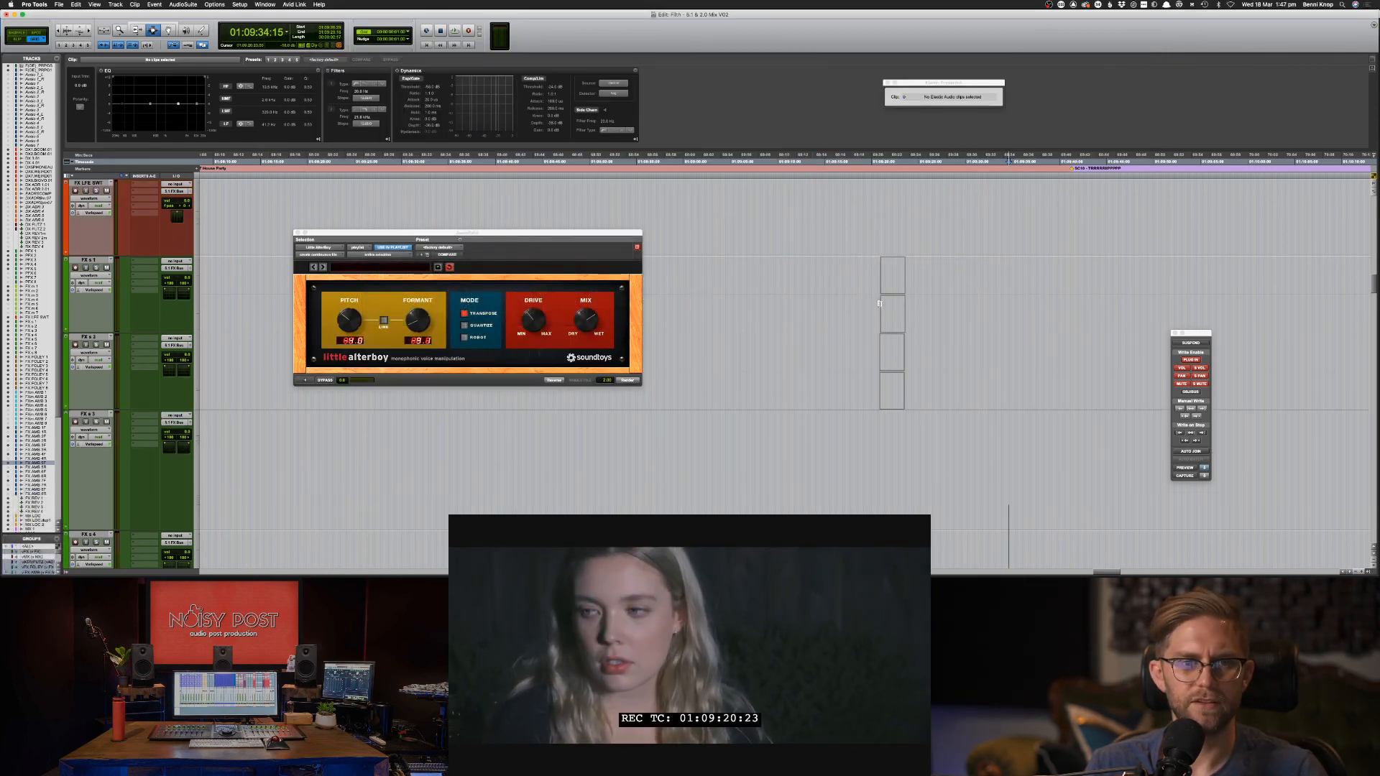
Check the browser, then scroll the Pro Tools tracks and select the Grabber tool.
{"action": "key", "text": "super+Tab"}
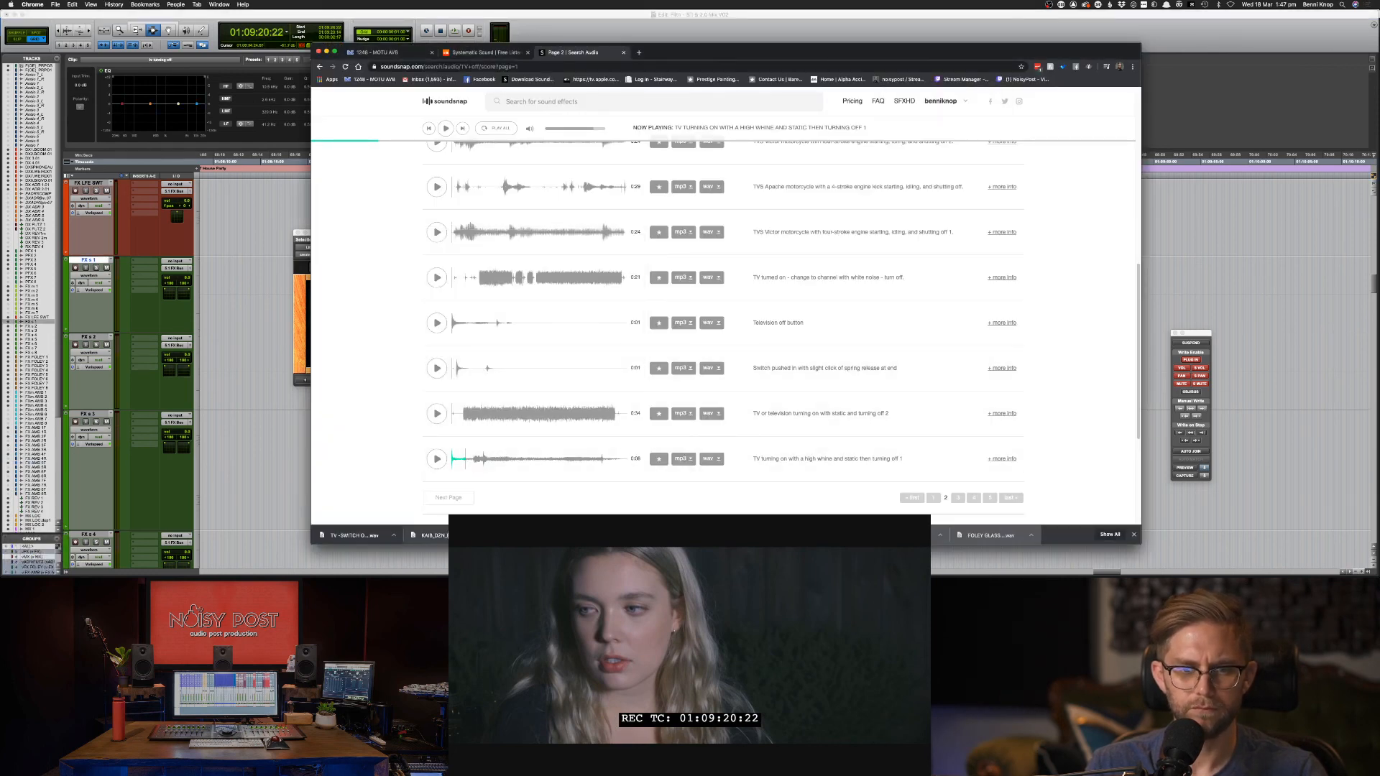
{"action": "key", "text": "super+Tab"}
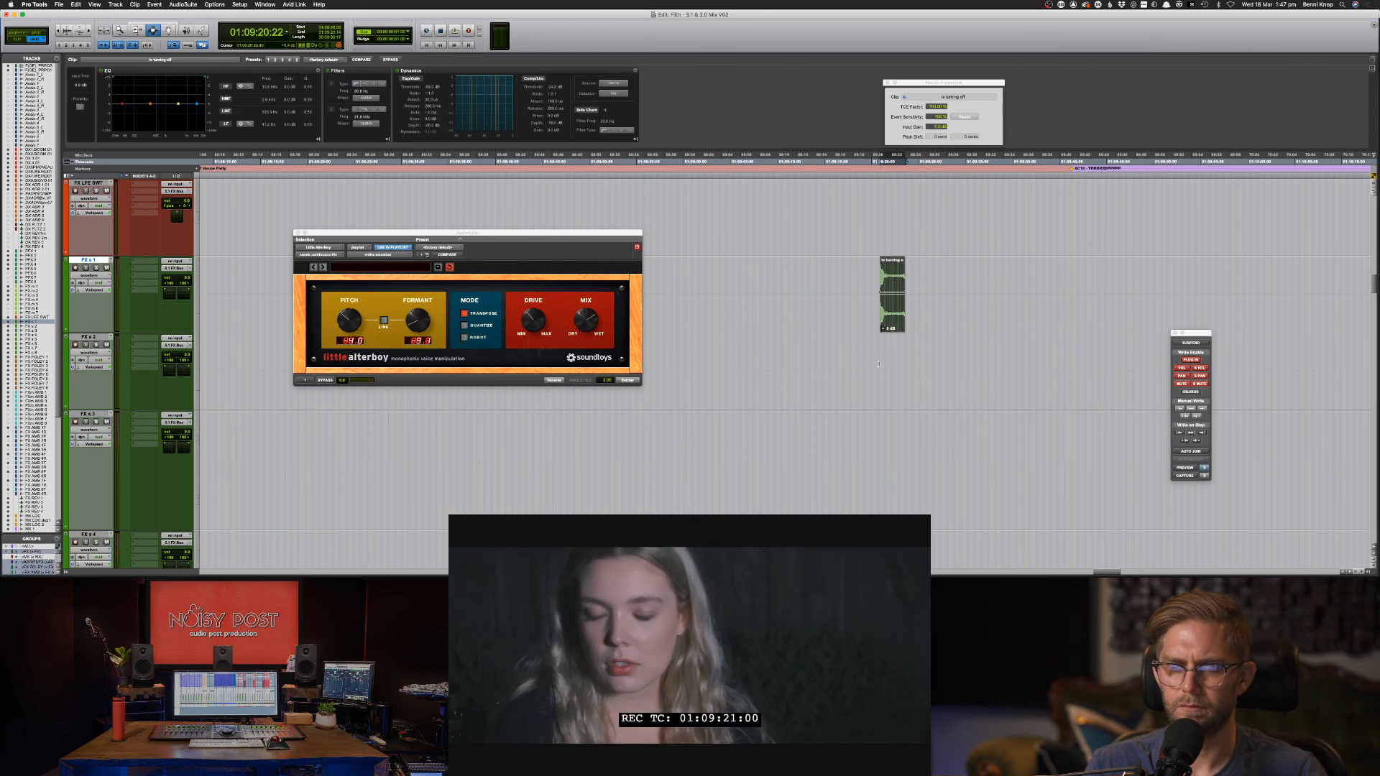
{"action": "scroll", "coordinate": [882, 371], "scroll_direction": "up", "scroll_amount": 4}
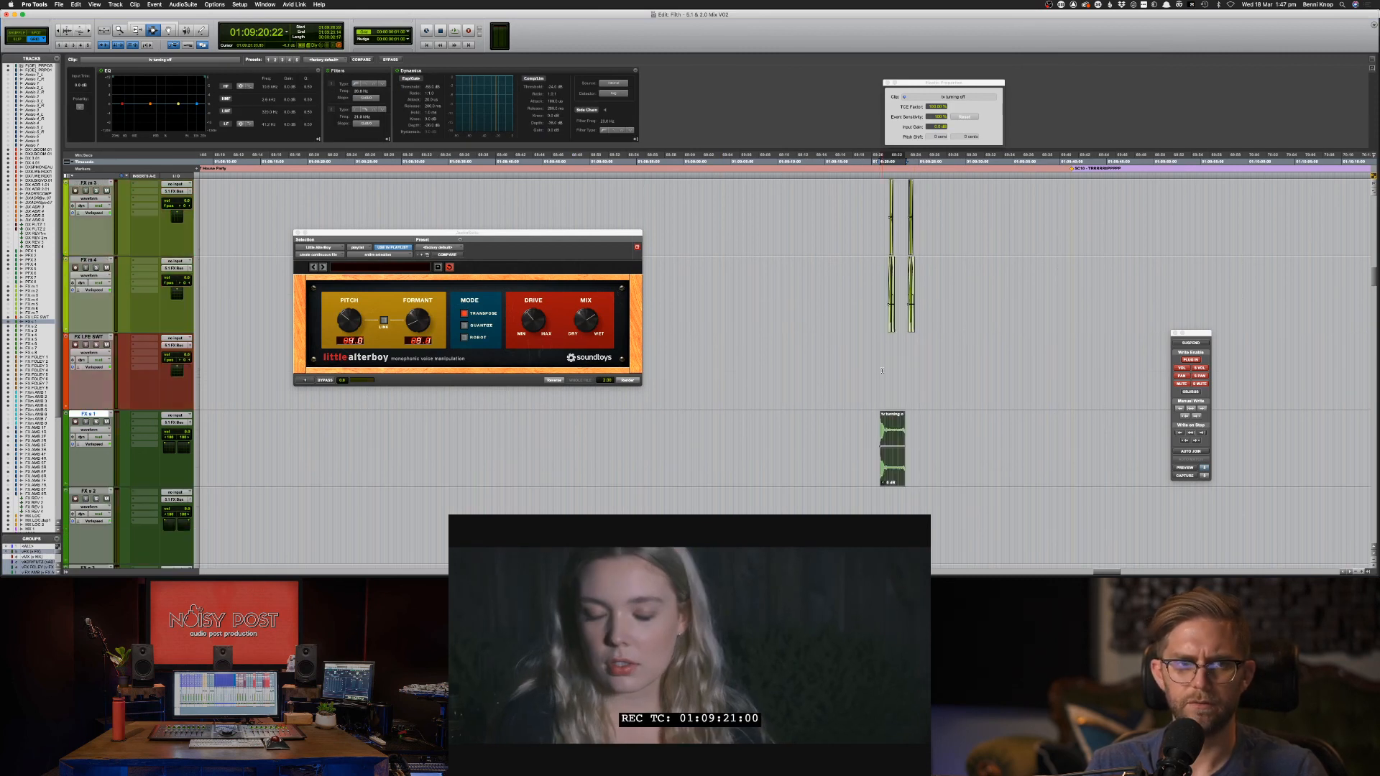
{"action": "scroll", "coordinate": [882, 371], "scroll_direction": "up", "scroll_amount": 4}
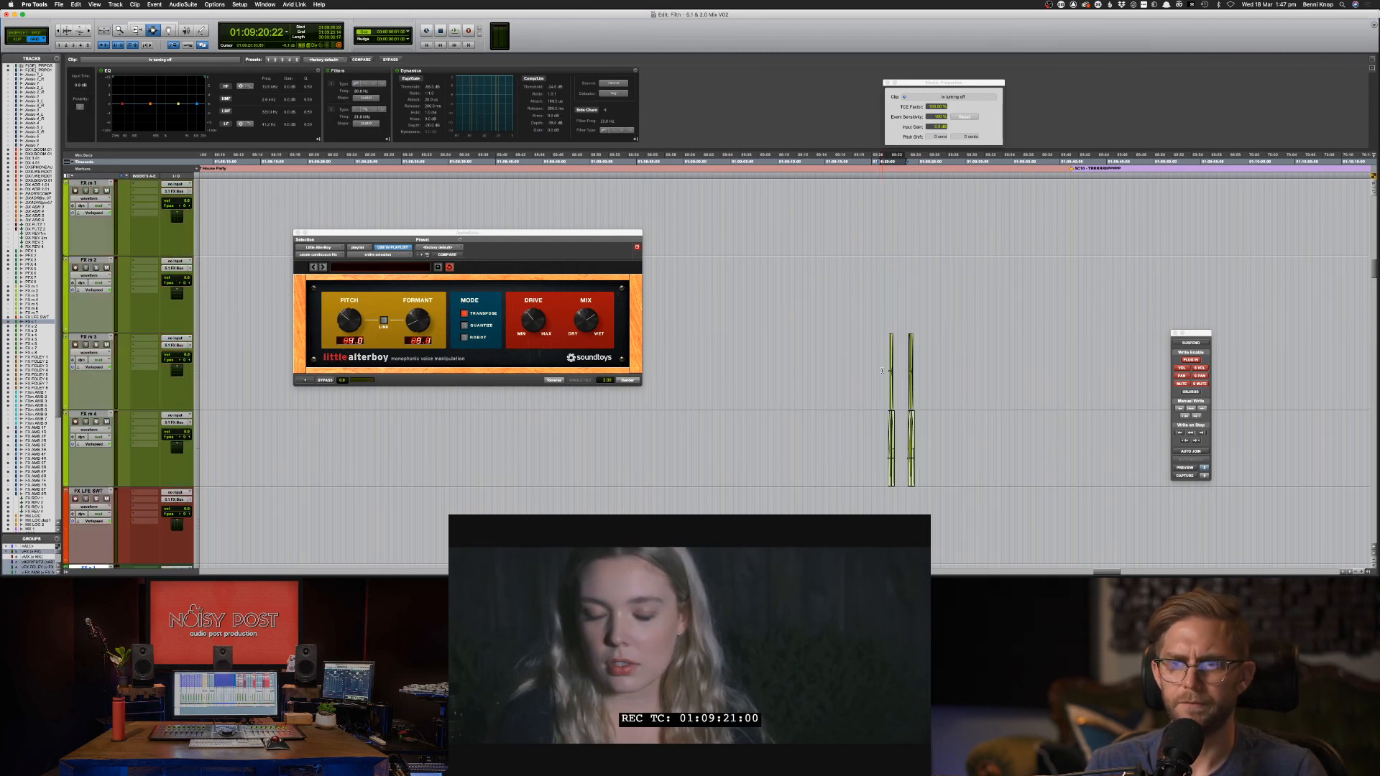
{"action": "scroll", "coordinate": [882, 371], "scroll_direction": "down", "scroll_amount": 4}
{"action": "key", "text": "F8"}
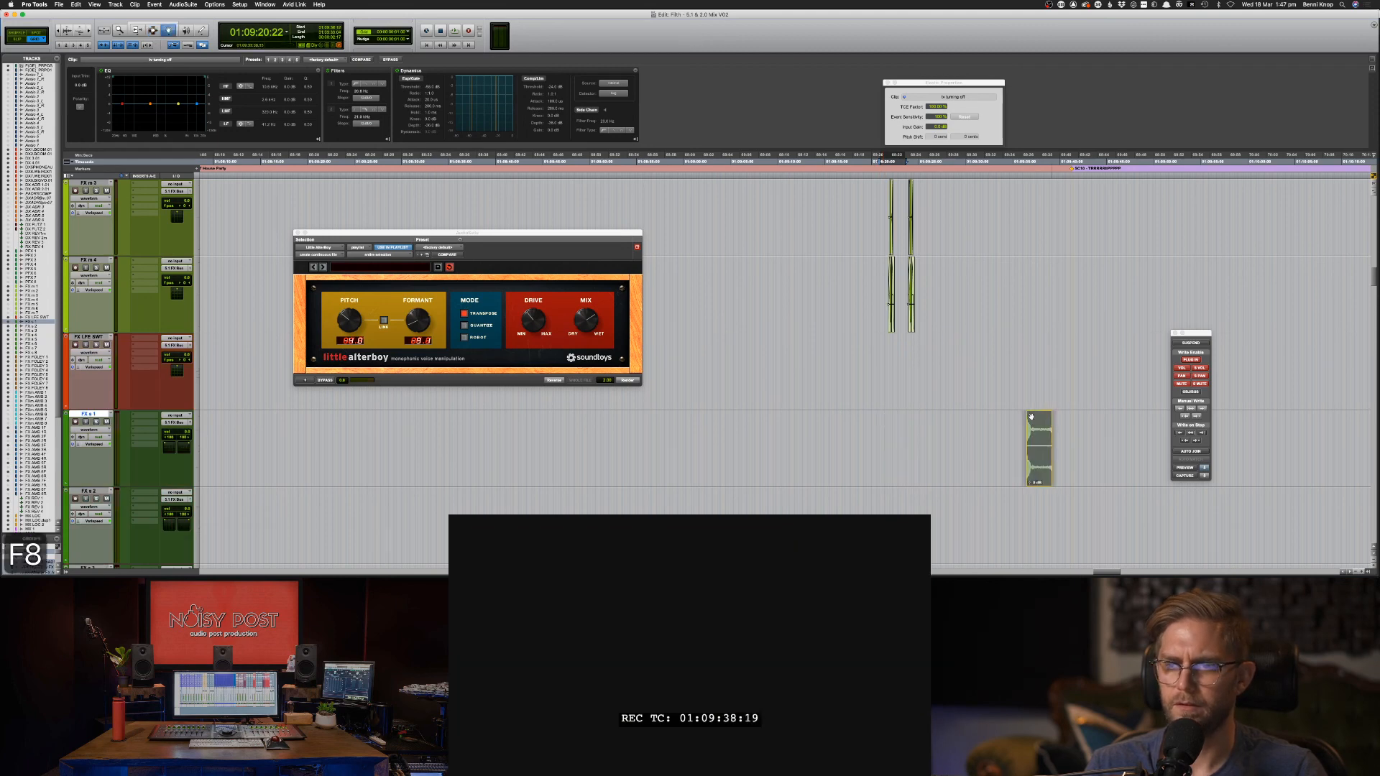
Try dragging the downloaded switch-off sound file from the browser into the Pro Tools session.
{"action": "key", "text": "super+Tab"}
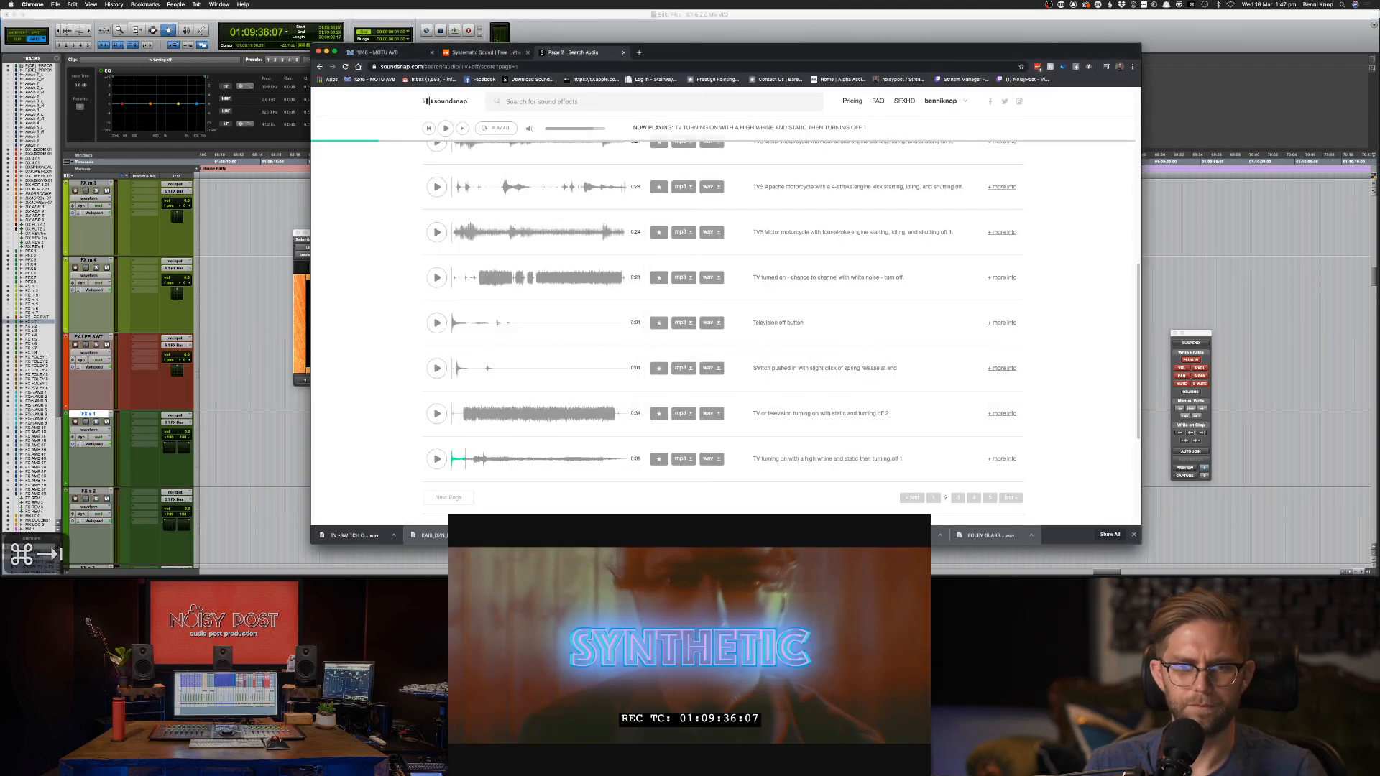
{"action": "key", "text": "super+Tab"}
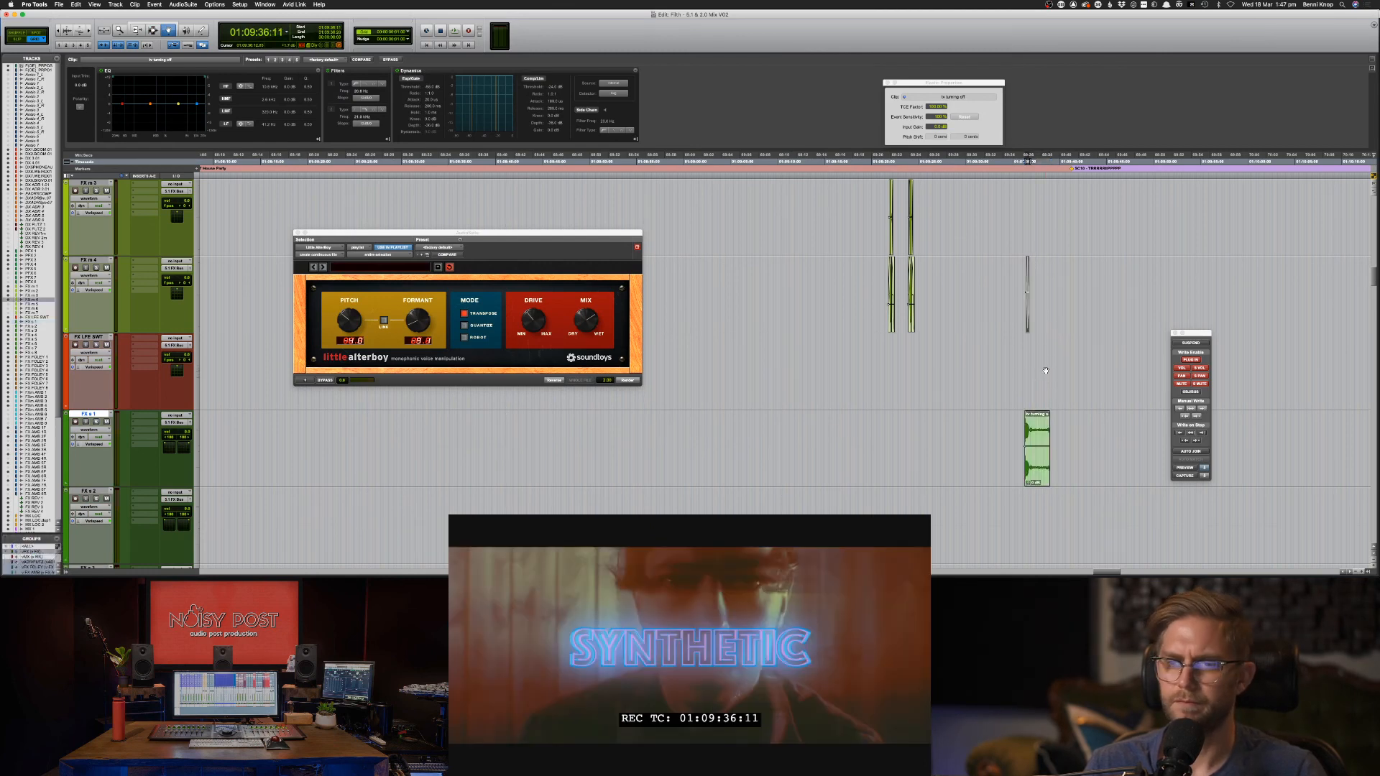
{"action": "key", "text": "super+Tab"}
{"action": "left_click_drag", "start_coordinate": [370, 542], "coordinate": [1009, 440]}
{"action": "key", "text": "super+Tab"}
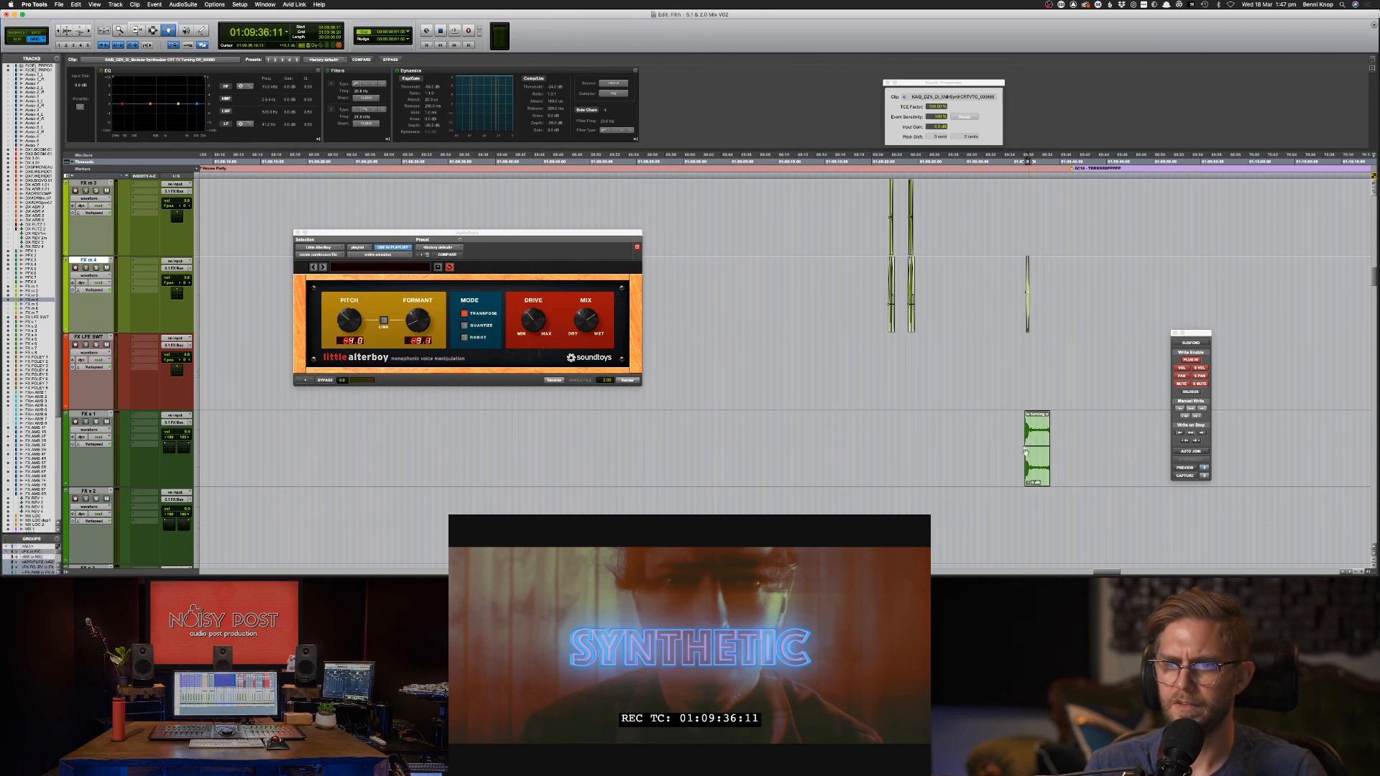
{"action": "scroll", "coordinate": [1025, 524], "scroll_direction": "down", "scroll_amount": 3}
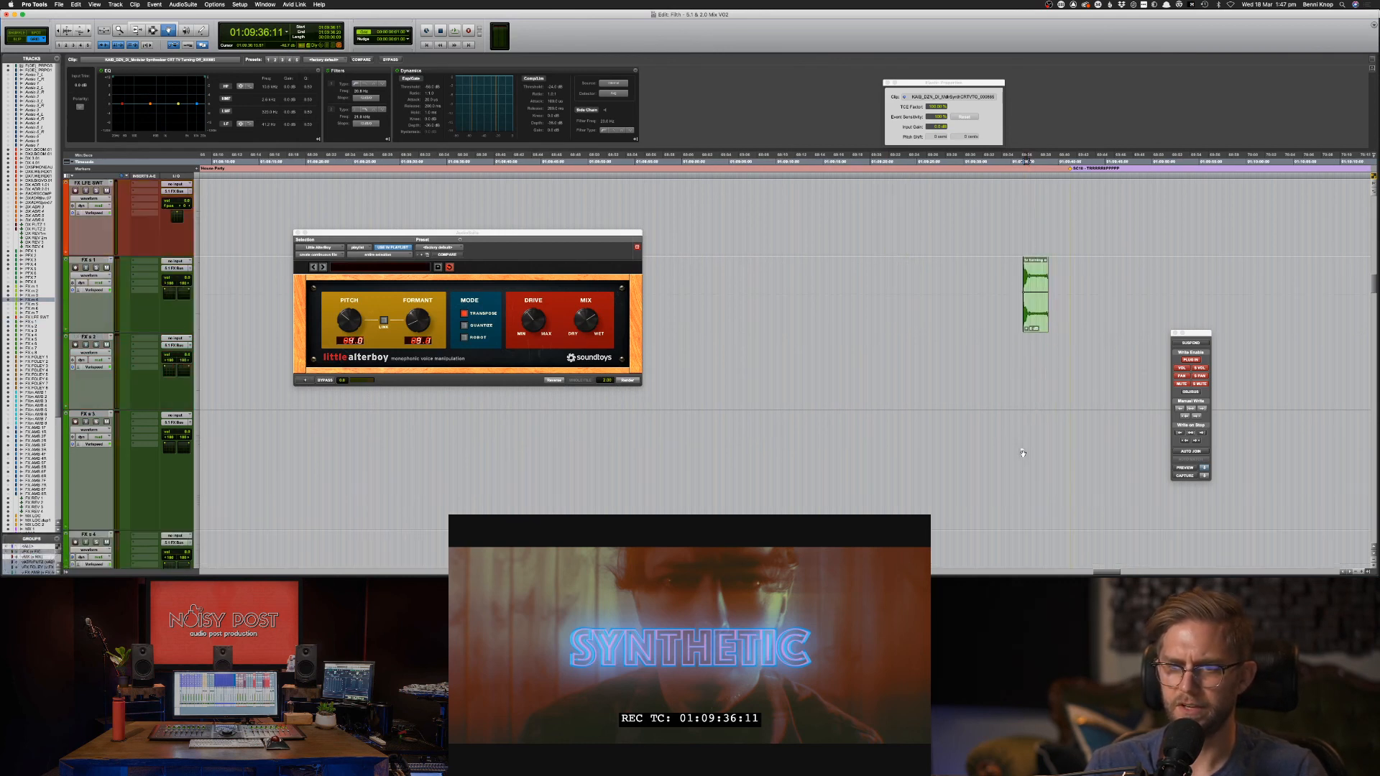
{"action": "scroll", "coordinate": [1039, 359], "scroll_direction": "up", "scroll_amount": 6}
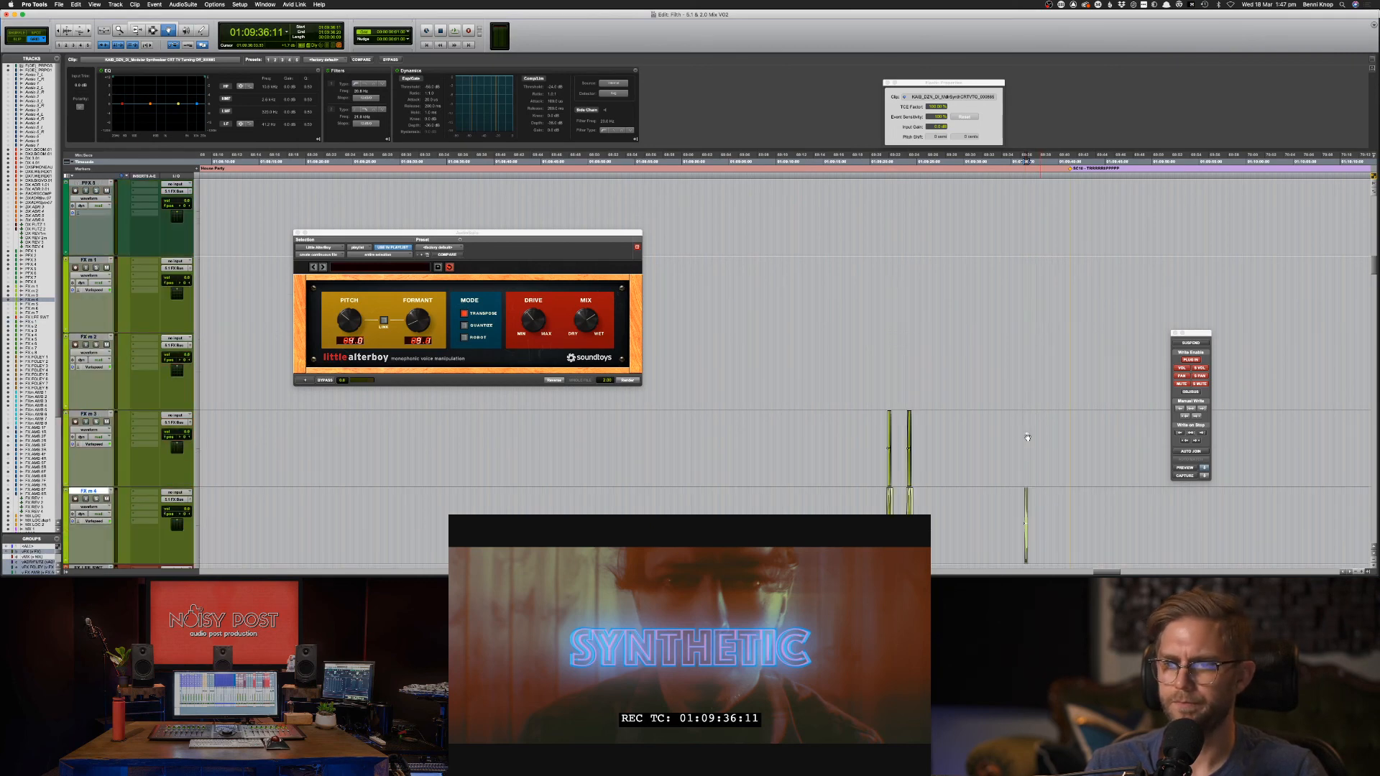
{"action": "scroll", "coordinate": [1028, 438], "scroll_direction": "down", "scroll_amount": 6}
{"action": "key", "text": "super+Tab"}
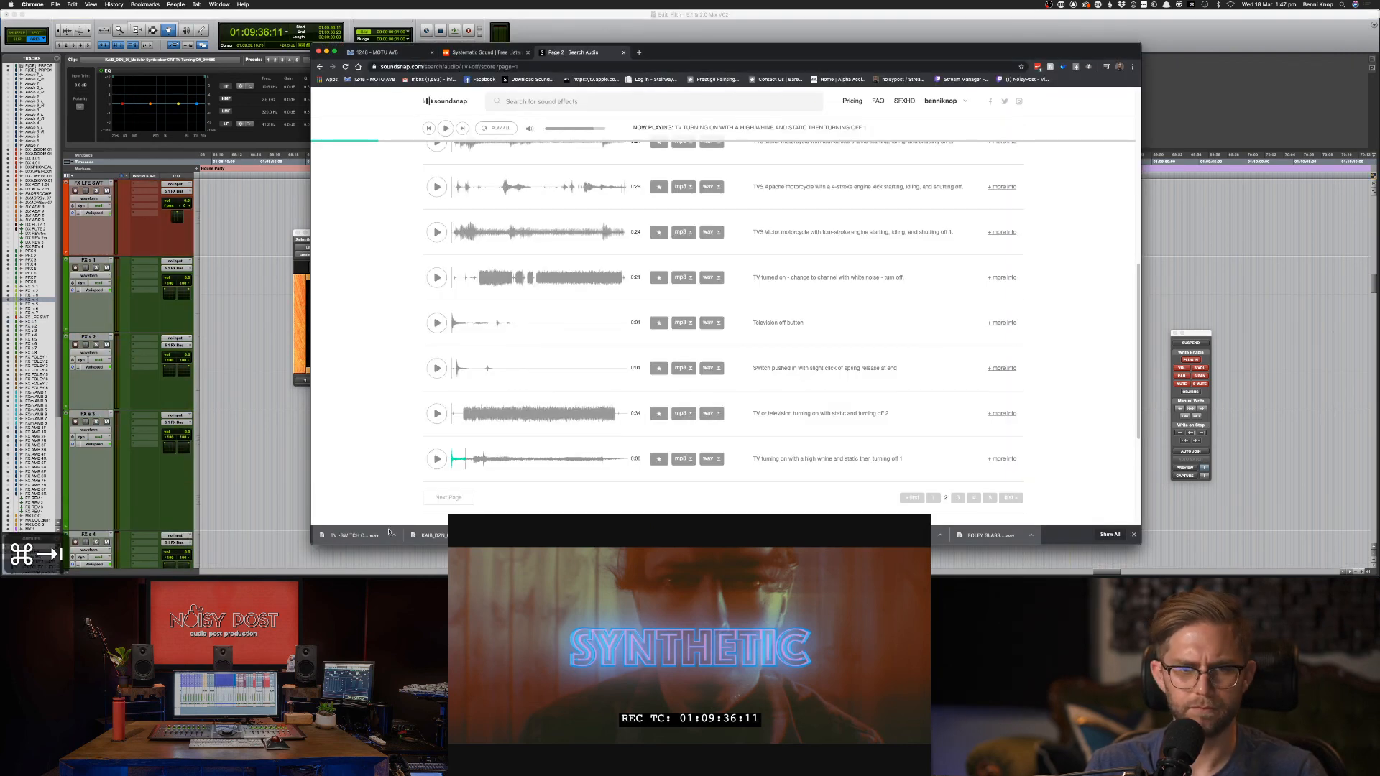
{"action": "key", "text": "super+Tab"}
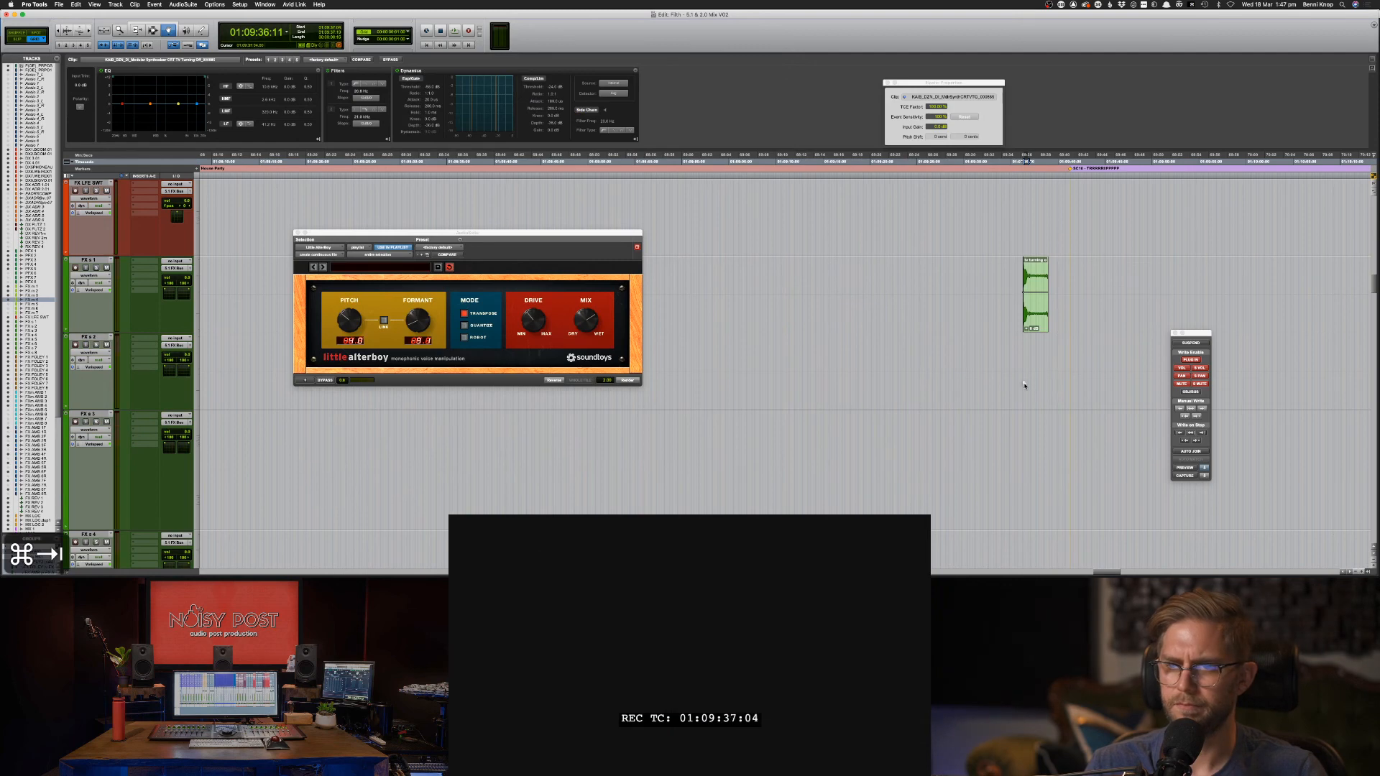
Deselect the clip and place the insertion point on FX x 1 at 01:09:36, zoomed in.
{"action": "left_click", "coordinate": [1017, 429]}
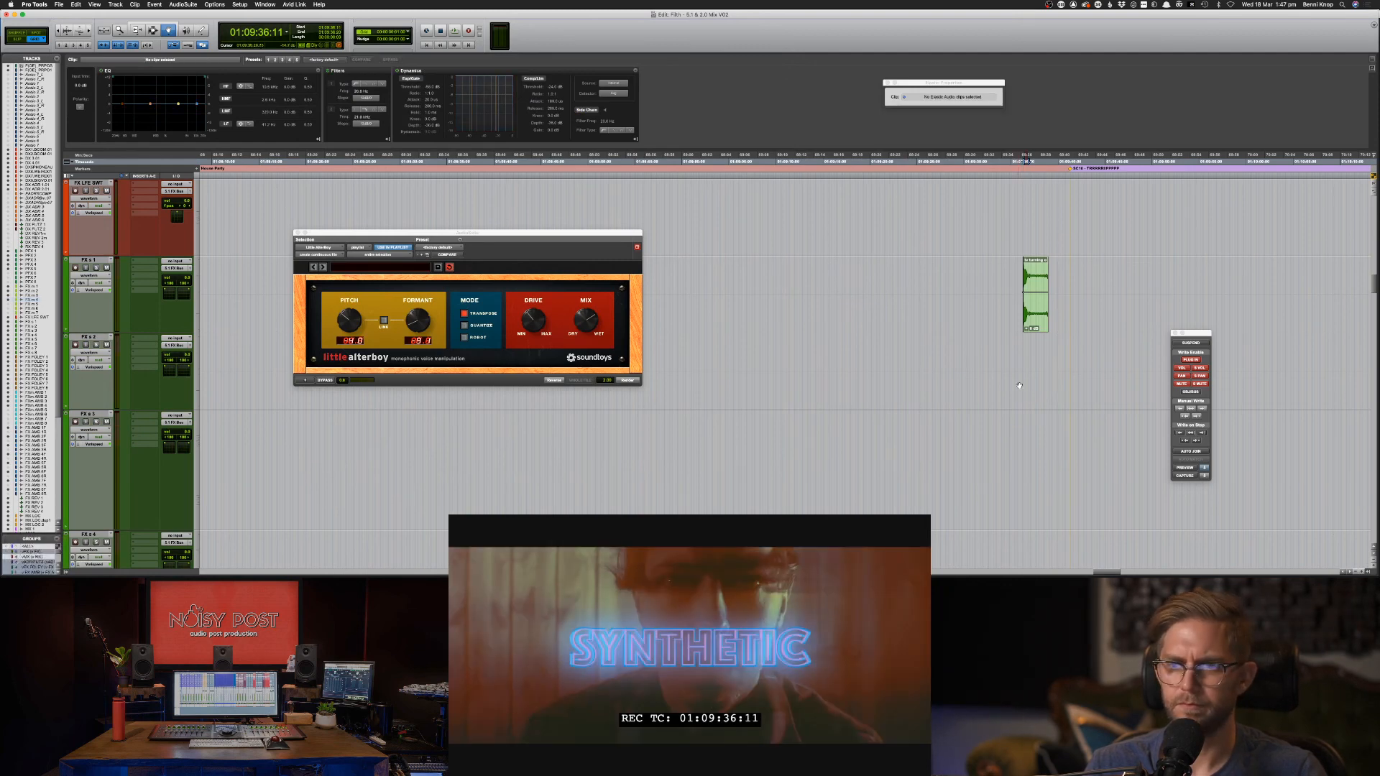
{"action": "key", "text": "F7"}
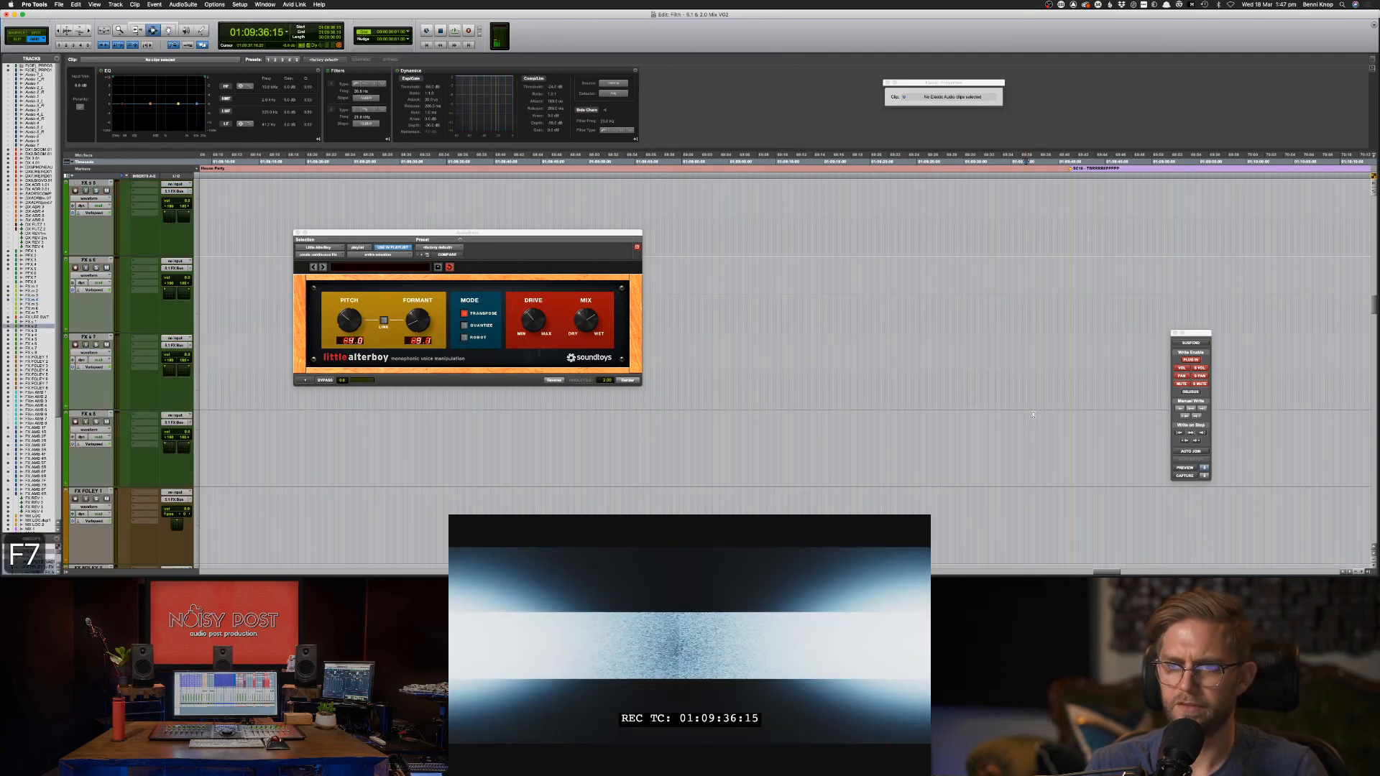
{"action": "scroll", "coordinate": [1028, 403], "scroll_direction": "down", "scroll_amount": 10}
{"action": "scroll", "coordinate": [1035, 417], "scroll_direction": "down", "scroll_amount": 10}
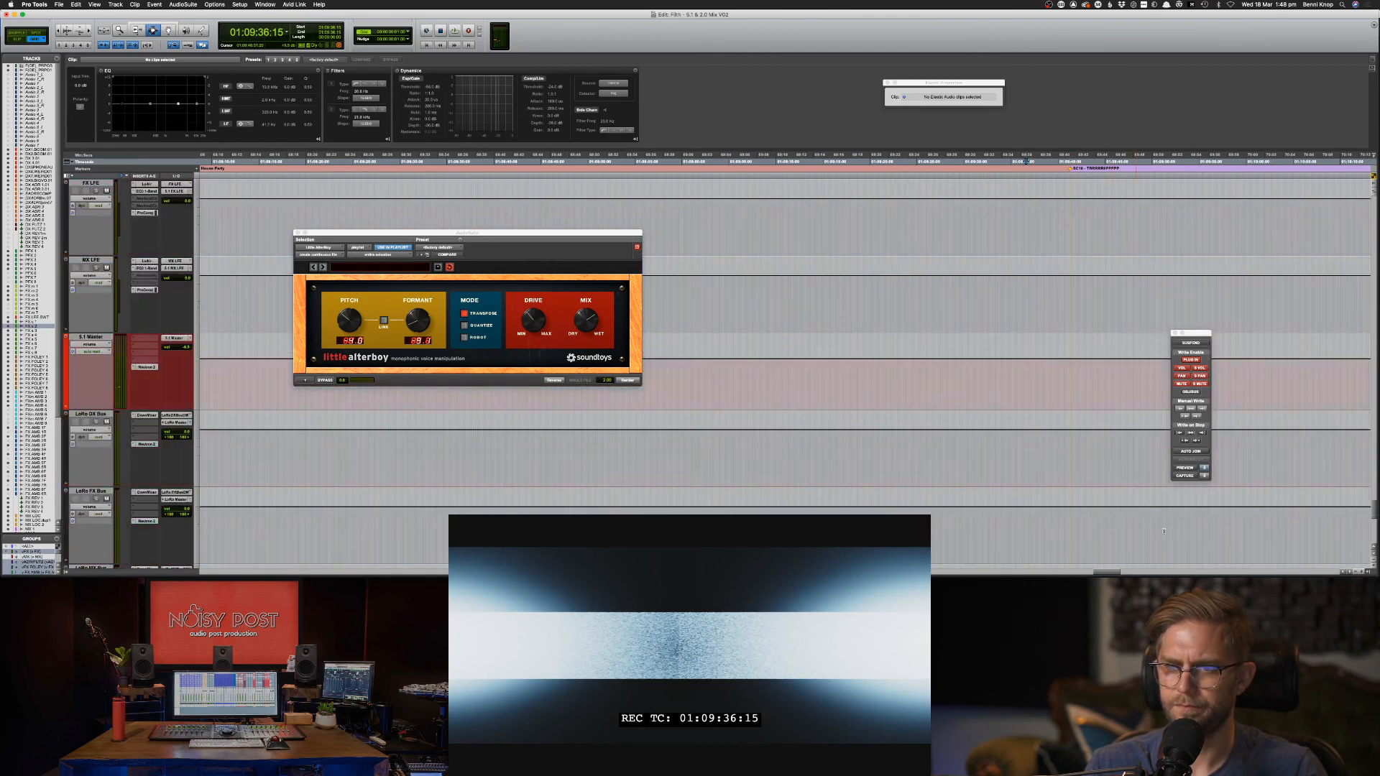
{"action": "scroll", "coordinate": [1272, 523], "scroll_direction": "up", "scroll_amount": 12}
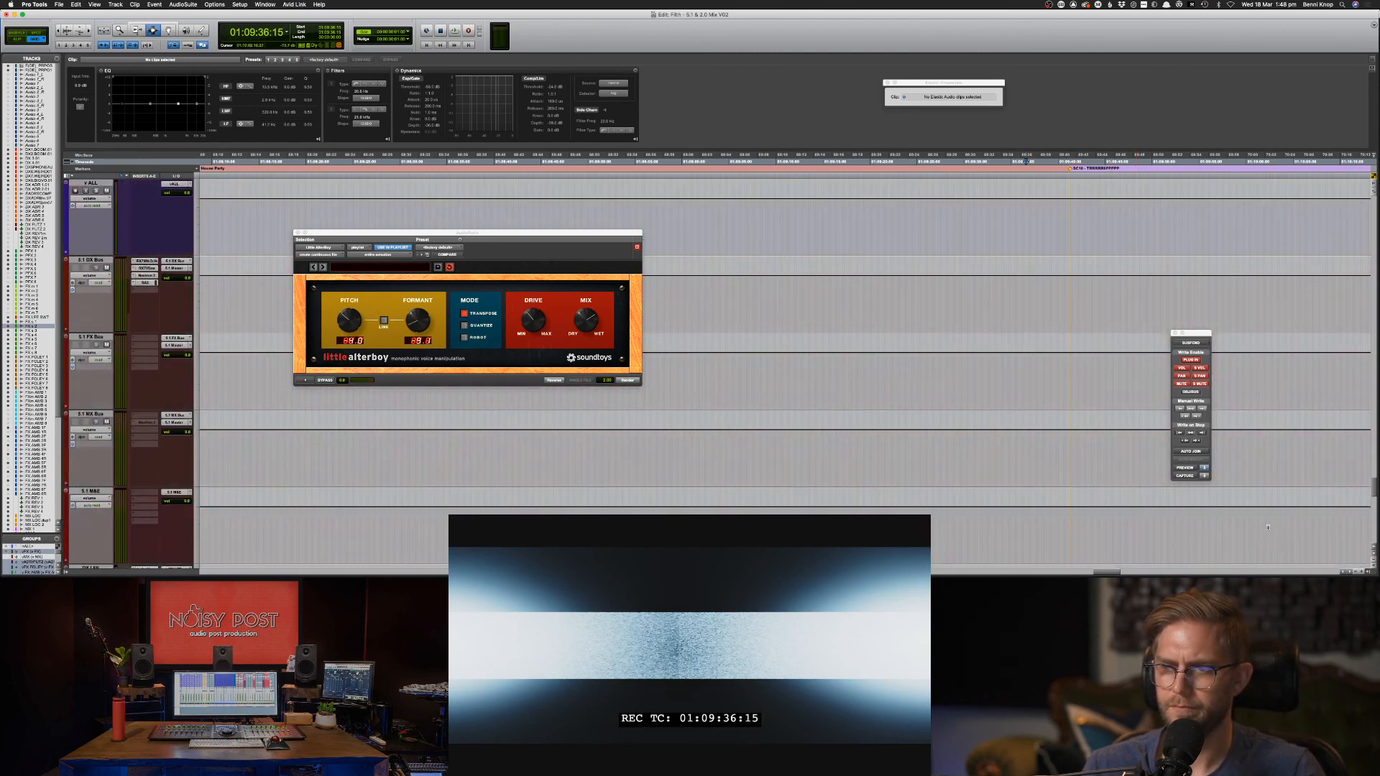
{"action": "scroll", "coordinate": [1037, 553], "scroll_direction": "up", "scroll_amount": 15}
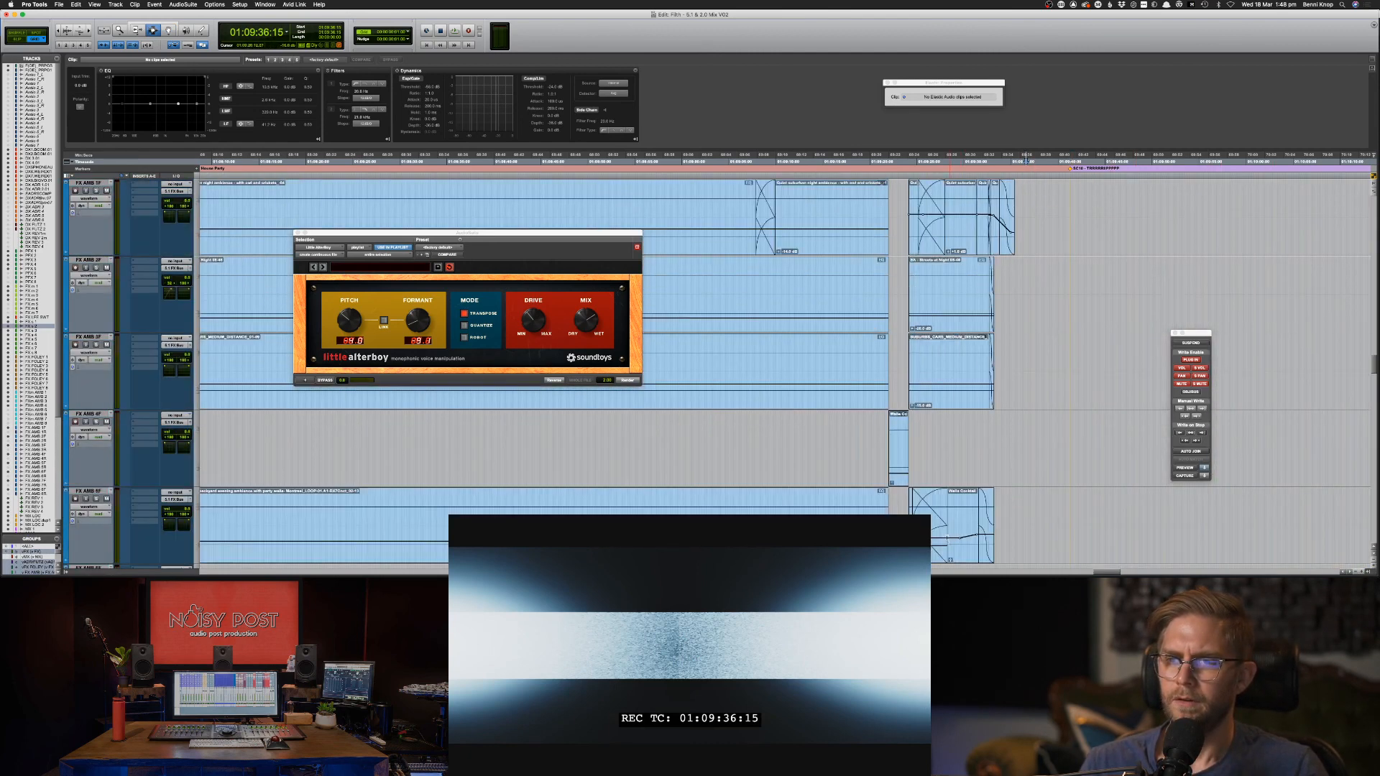
{"action": "scroll", "coordinate": [918, 467], "scroll_direction": "up", "scroll_amount": 8}
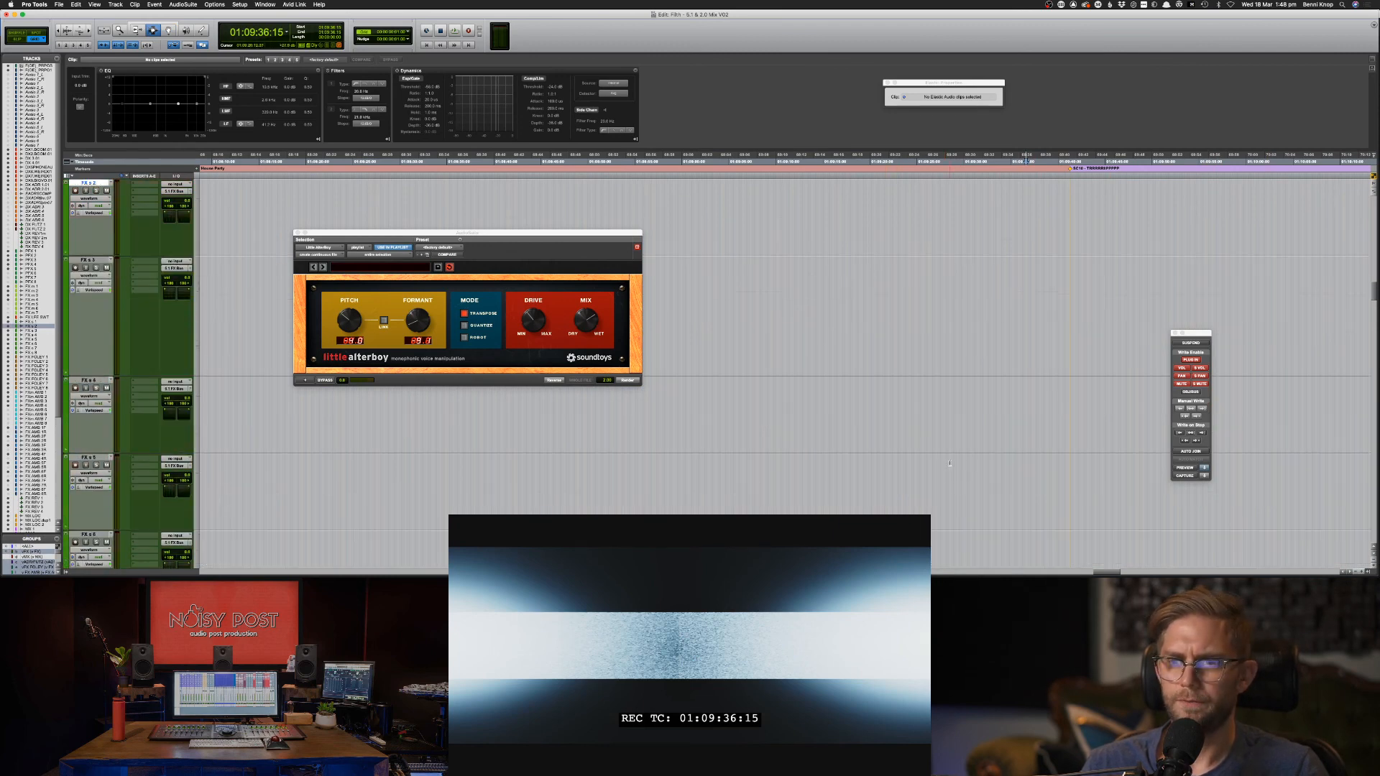
{"action": "left_click", "coordinate": [1020, 313]}
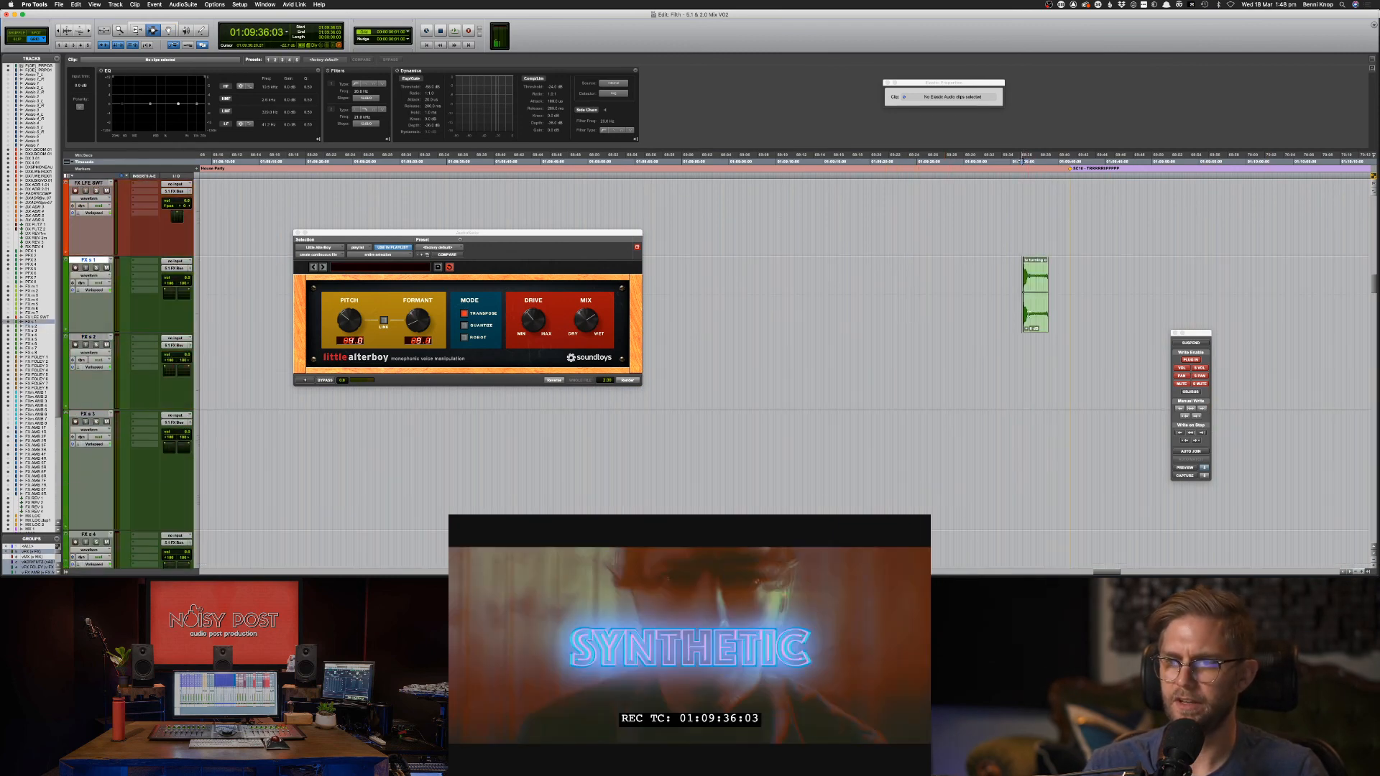
{"action": "key", "text": "super+bracketright"}
{"action": "key", "text": "super+Tab"}
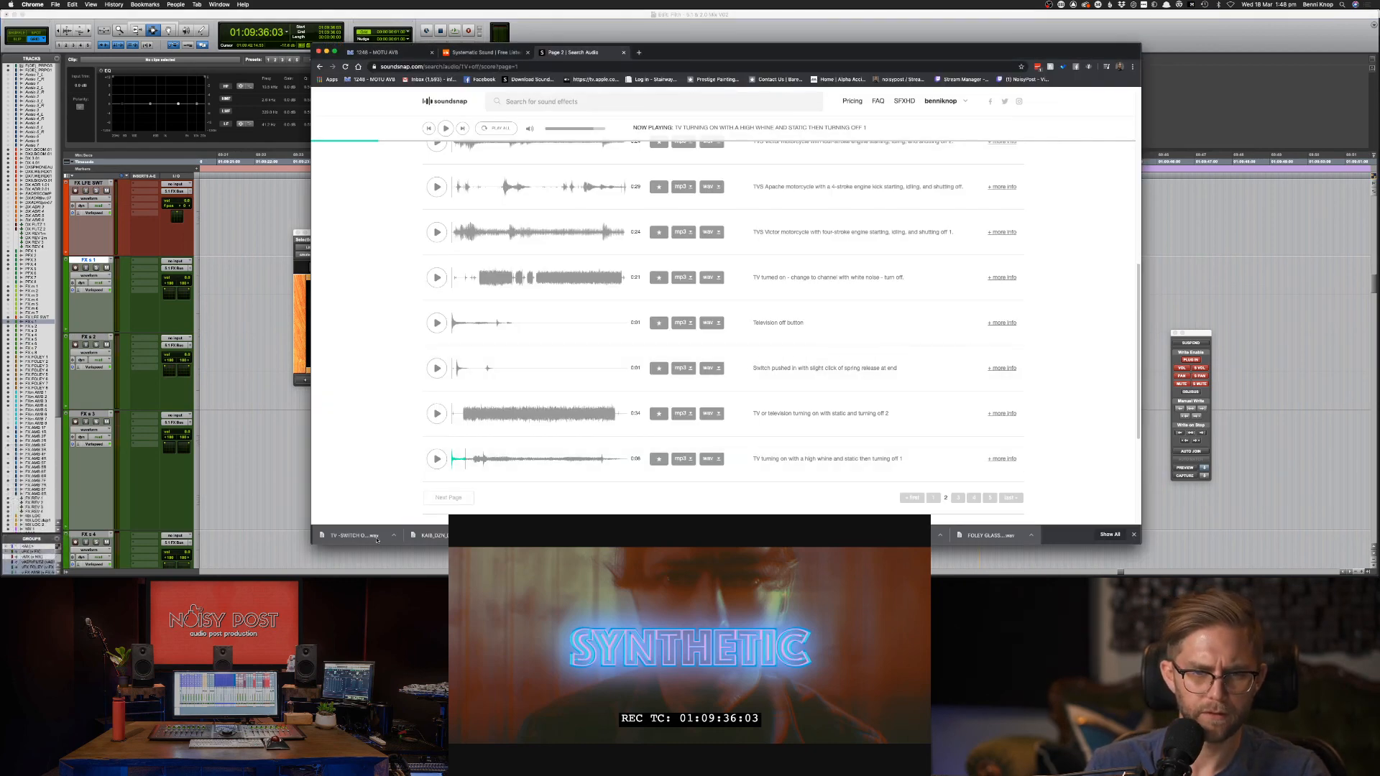
Reveal the downloaded TV -SWITCH OFF.wav in Finder and try dragging it into the session.
{"action": "left_click", "coordinate": [396, 536]}
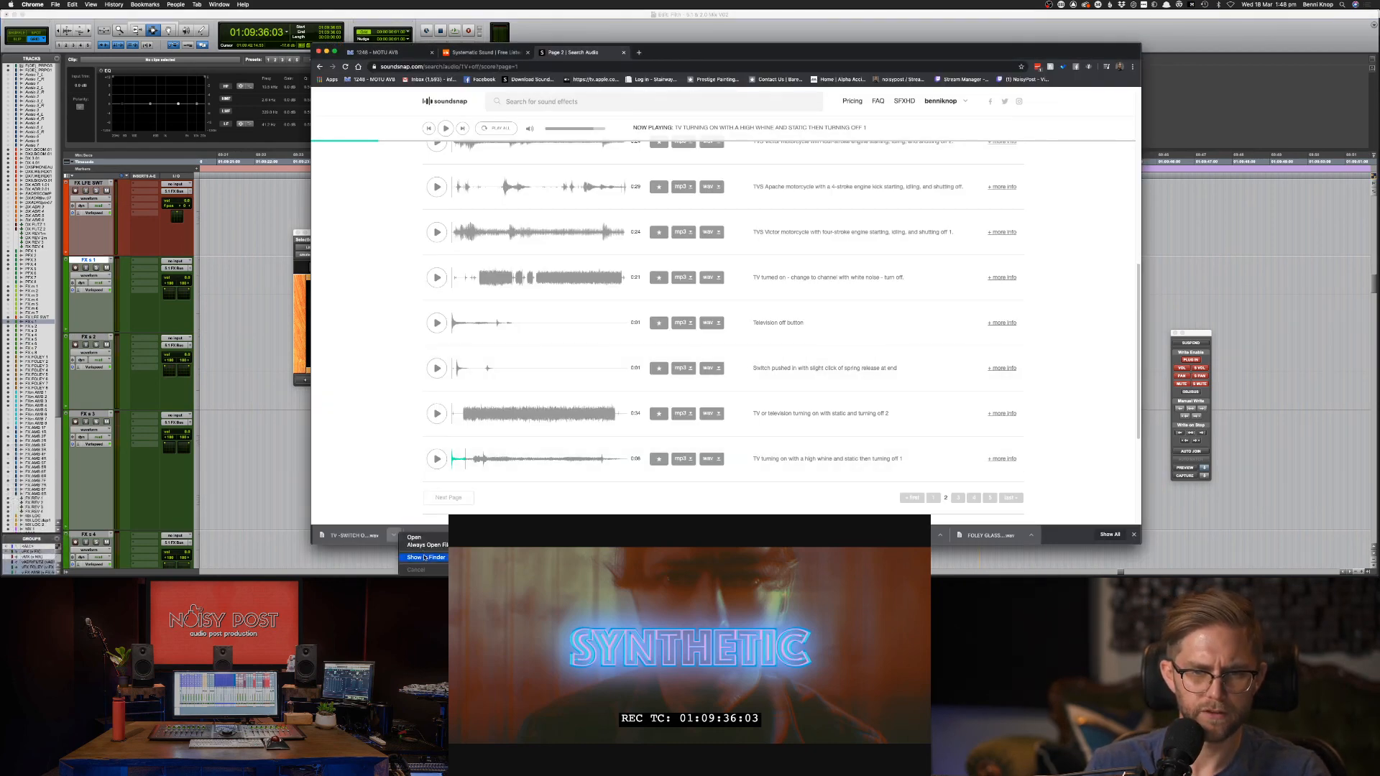
{"action": "left_click", "coordinate": [425, 558]}
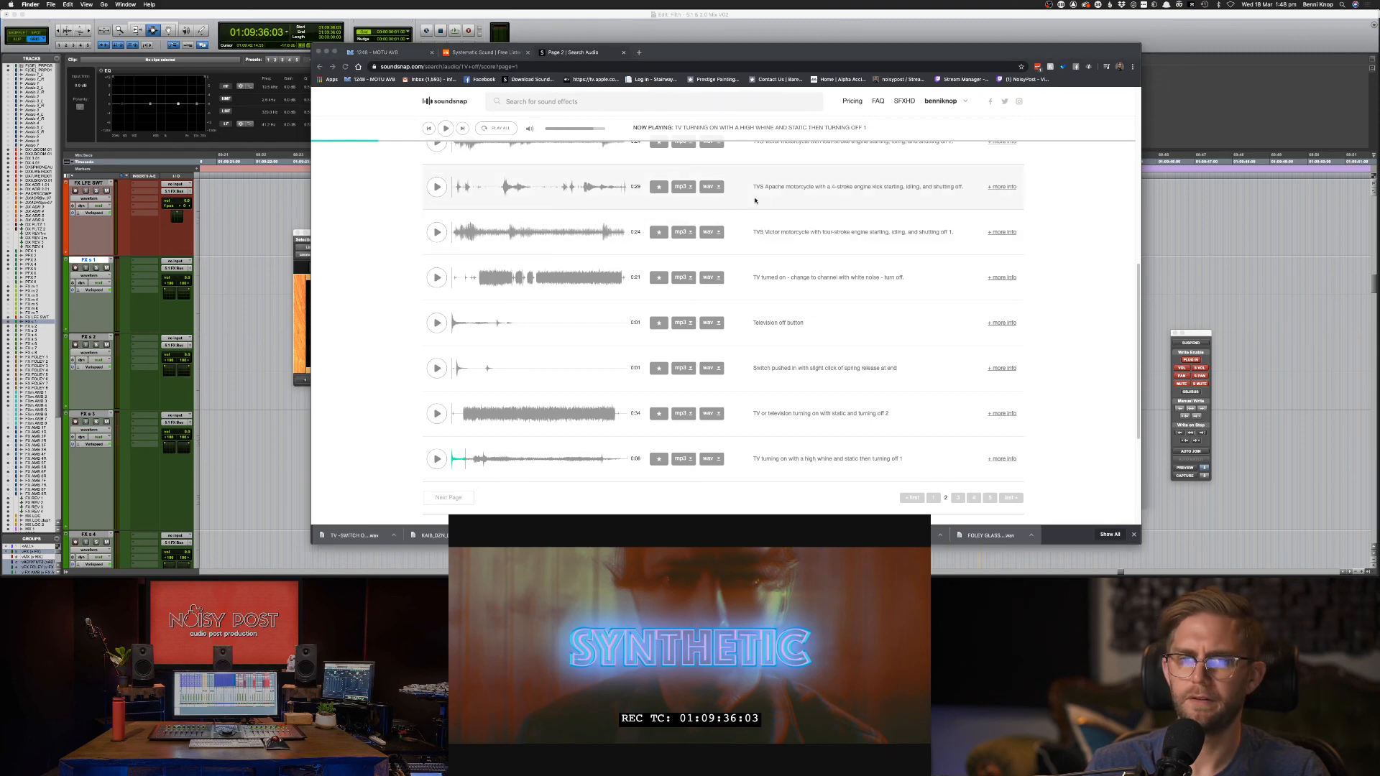
{"action": "left_click_drag", "start_coordinate": [747, 122], "coordinate": [1314, 389]}
{"action": "key", "text": "super+Tab"}
{"action": "key", "text": "space"}
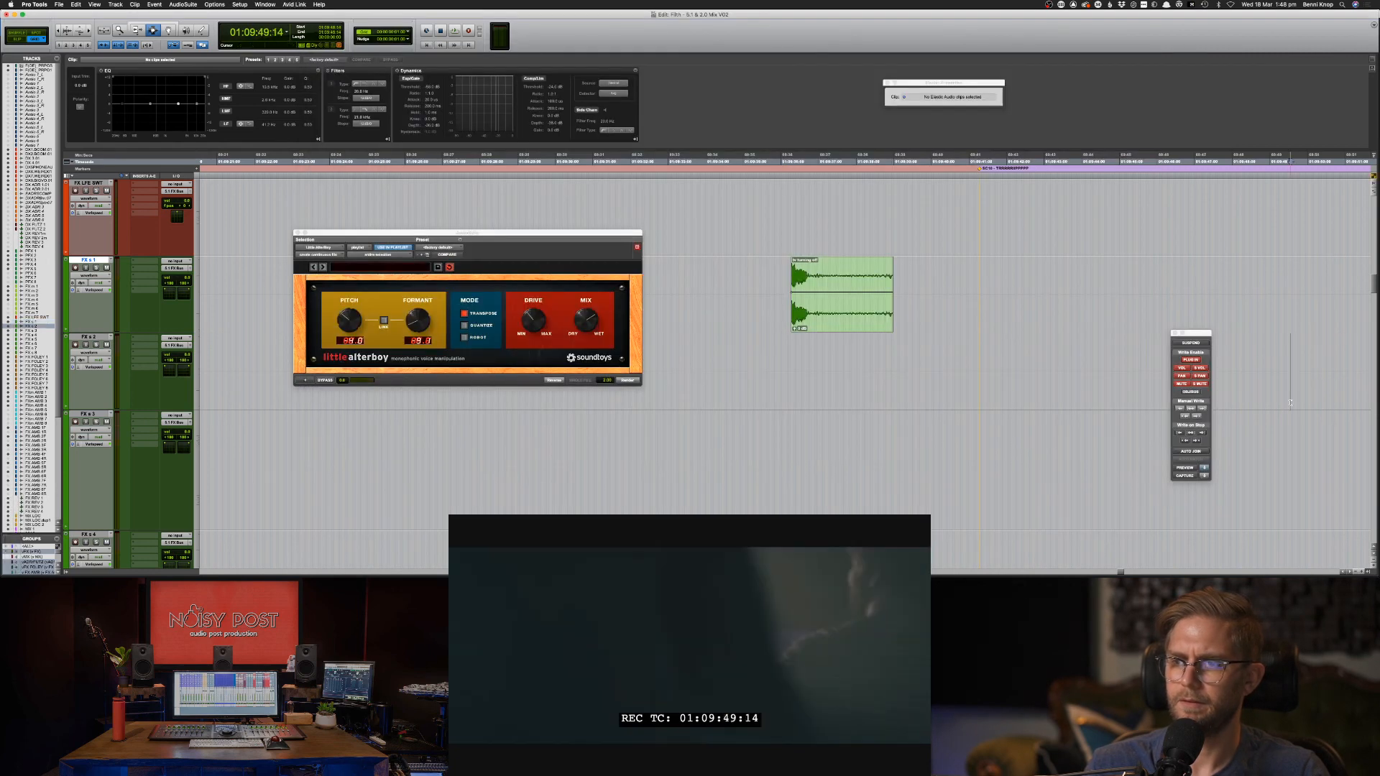
Set the insertion point at the TV-off moment and queue TV -SWITCH OFF.wav from Downloads for copying.
{"action": "left_click", "coordinate": [792, 366]}
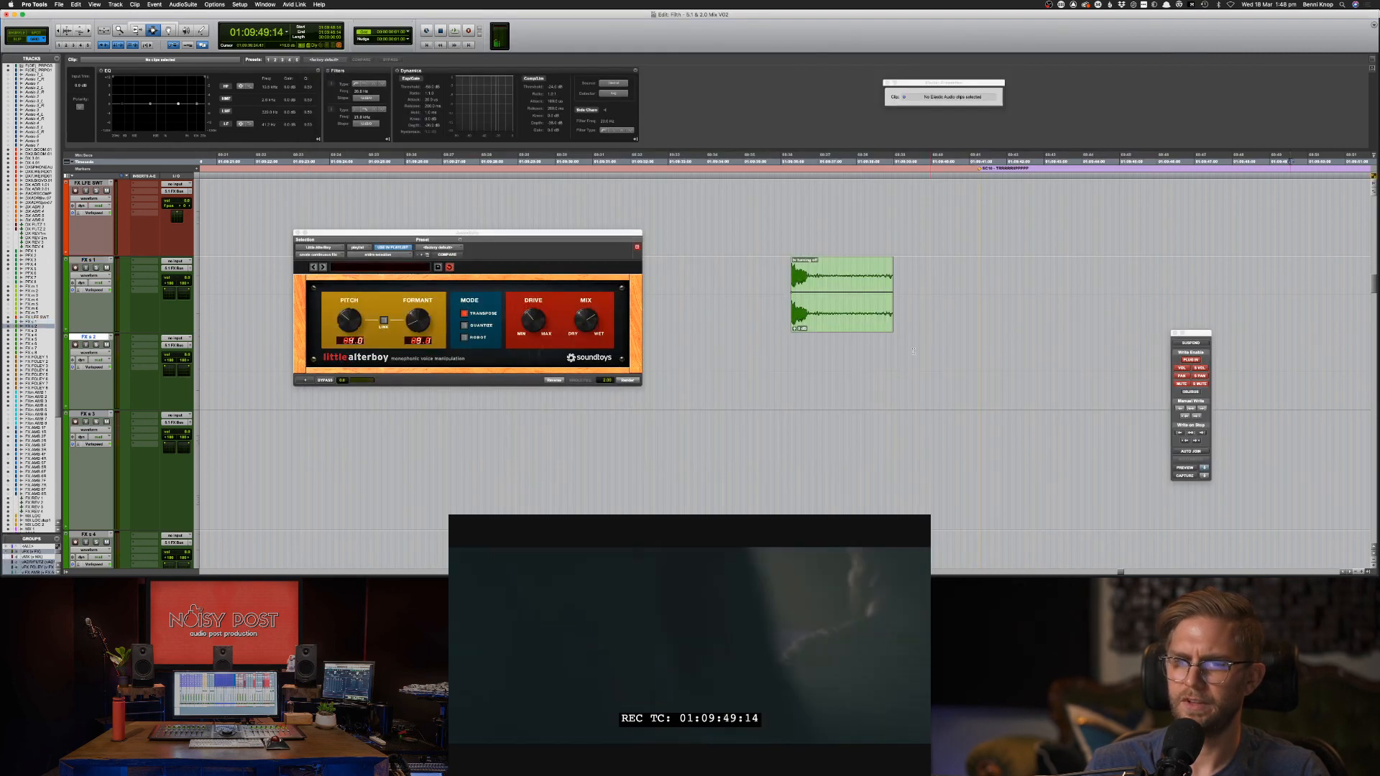
{"action": "left_click", "coordinate": [60, 5]}
{"action": "mouse_move", "coordinate": [79, 127]}
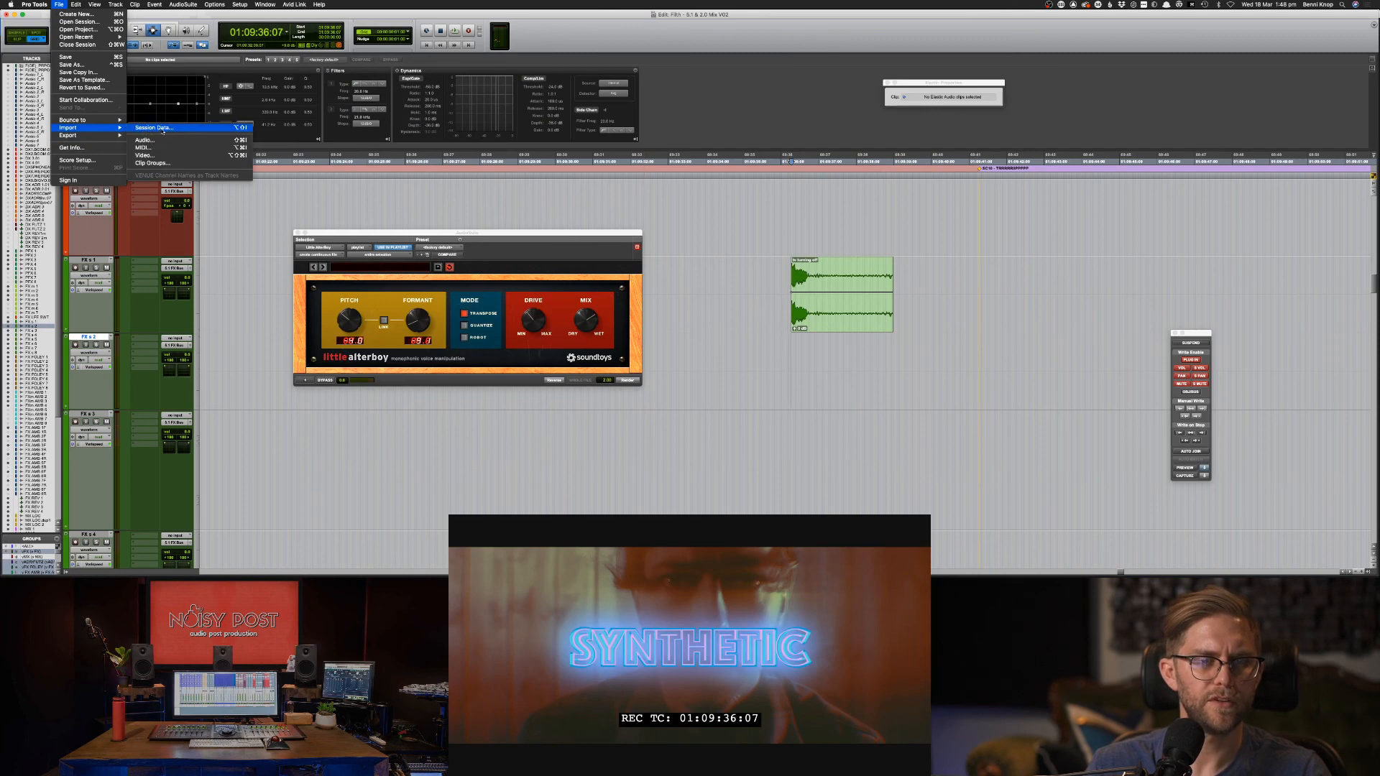
{"action": "left_click", "coordinate": [145, 139]}
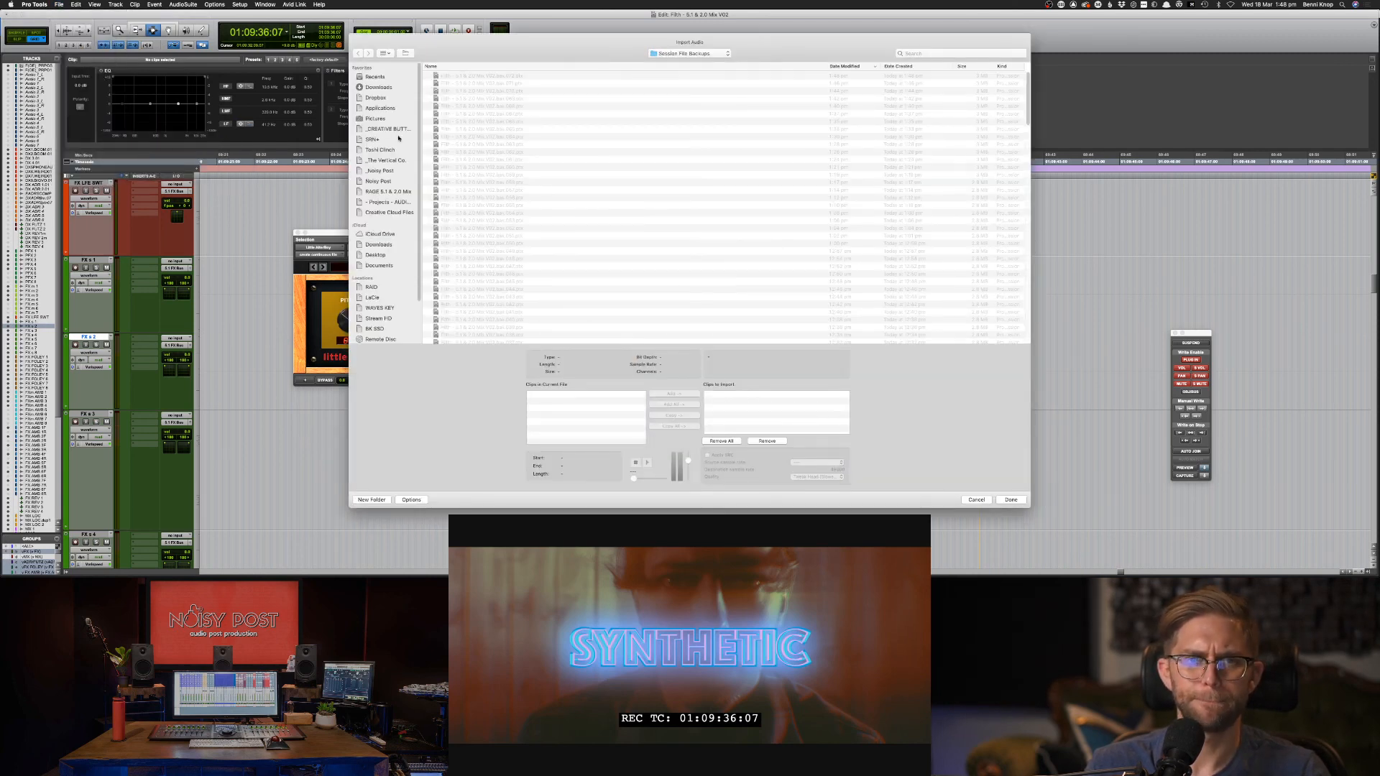
{"action": "left_click", "coordinate": [385, 88]}
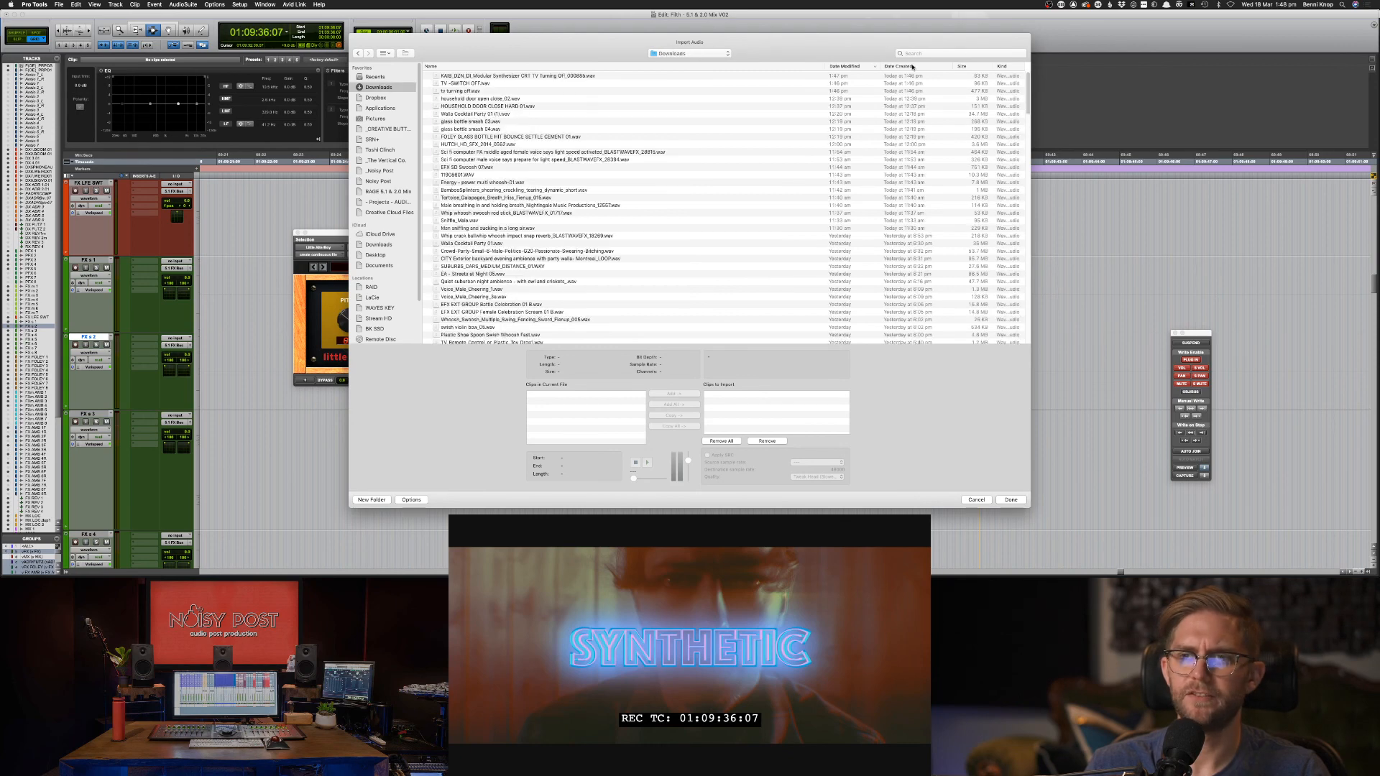
{"action": "left_click", "coordinate": [492, 84]}
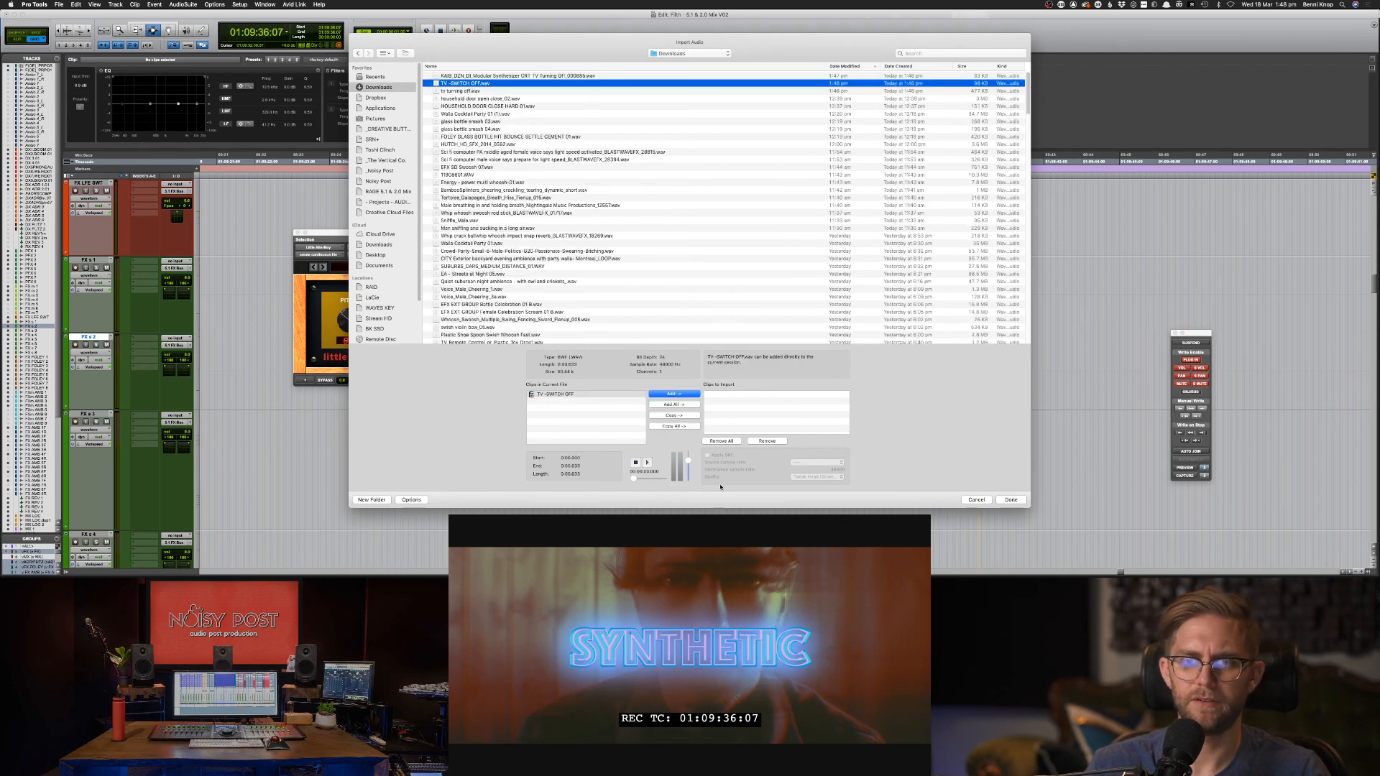
{"action": "left_click", "coordinate": [676, 405]}
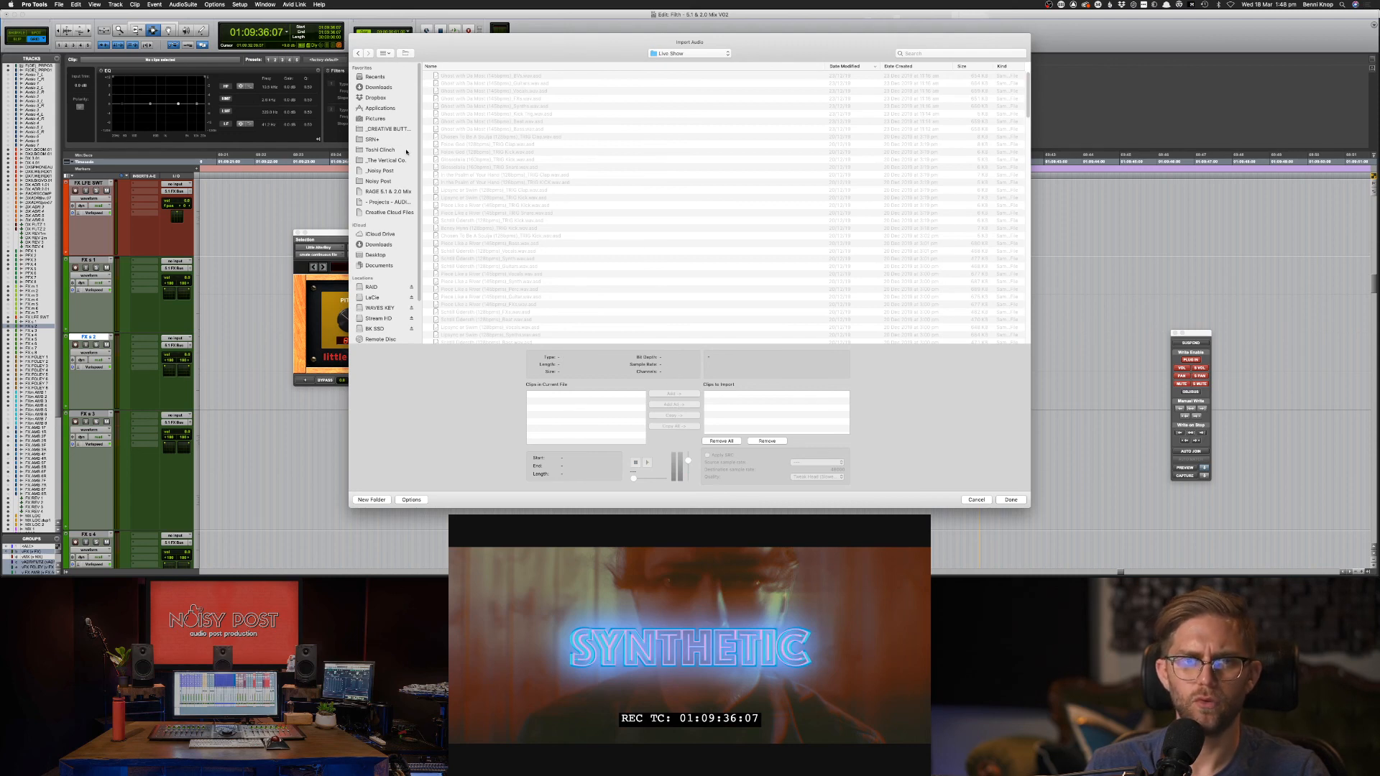
{"action": "left_click", "coordinate": [384, 89]}
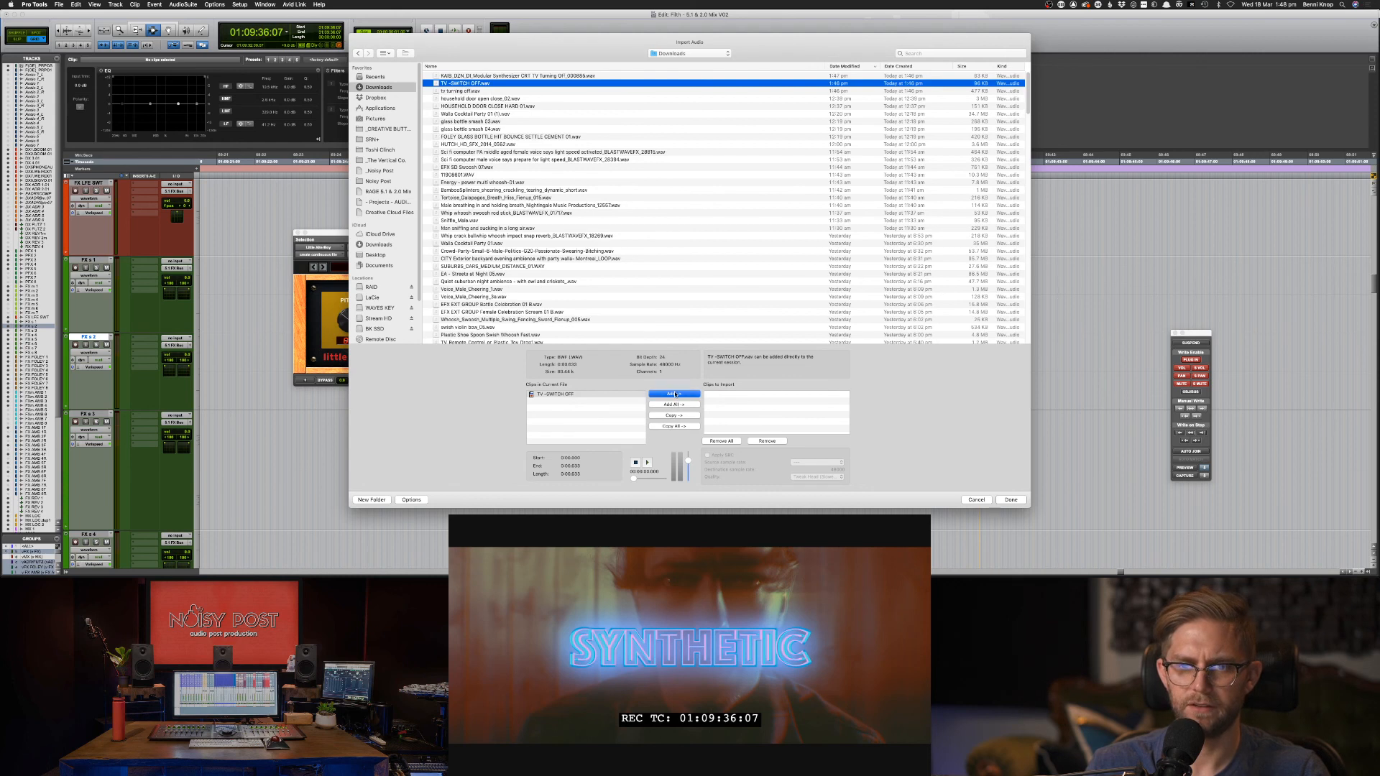
{"action": "left_click", "coordinate": [675, 395]}
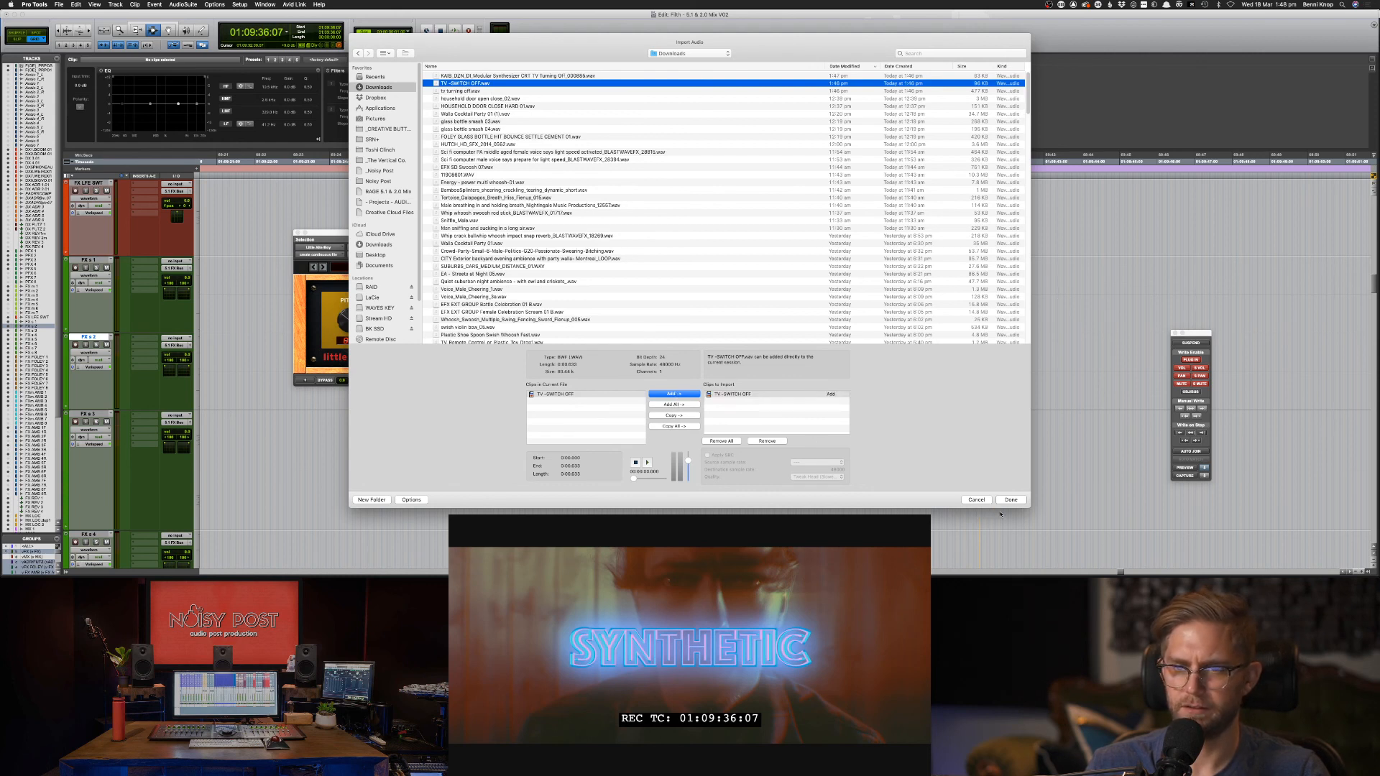
{"action": "left_click", "coordinate": [726, 396]}
{"action": "left_click", "coordinate": [767, 442]}
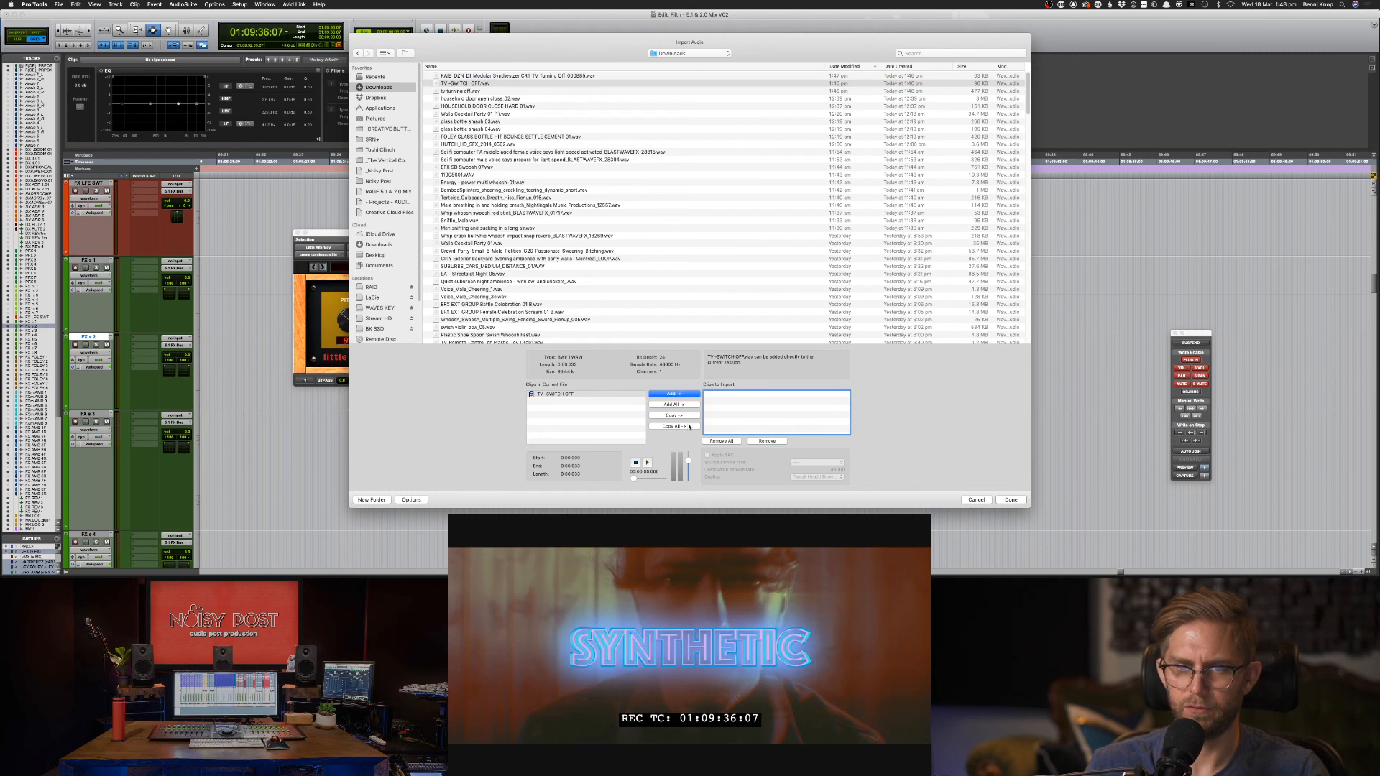
{"action": "left_click", "coordinate": [682, 417]}
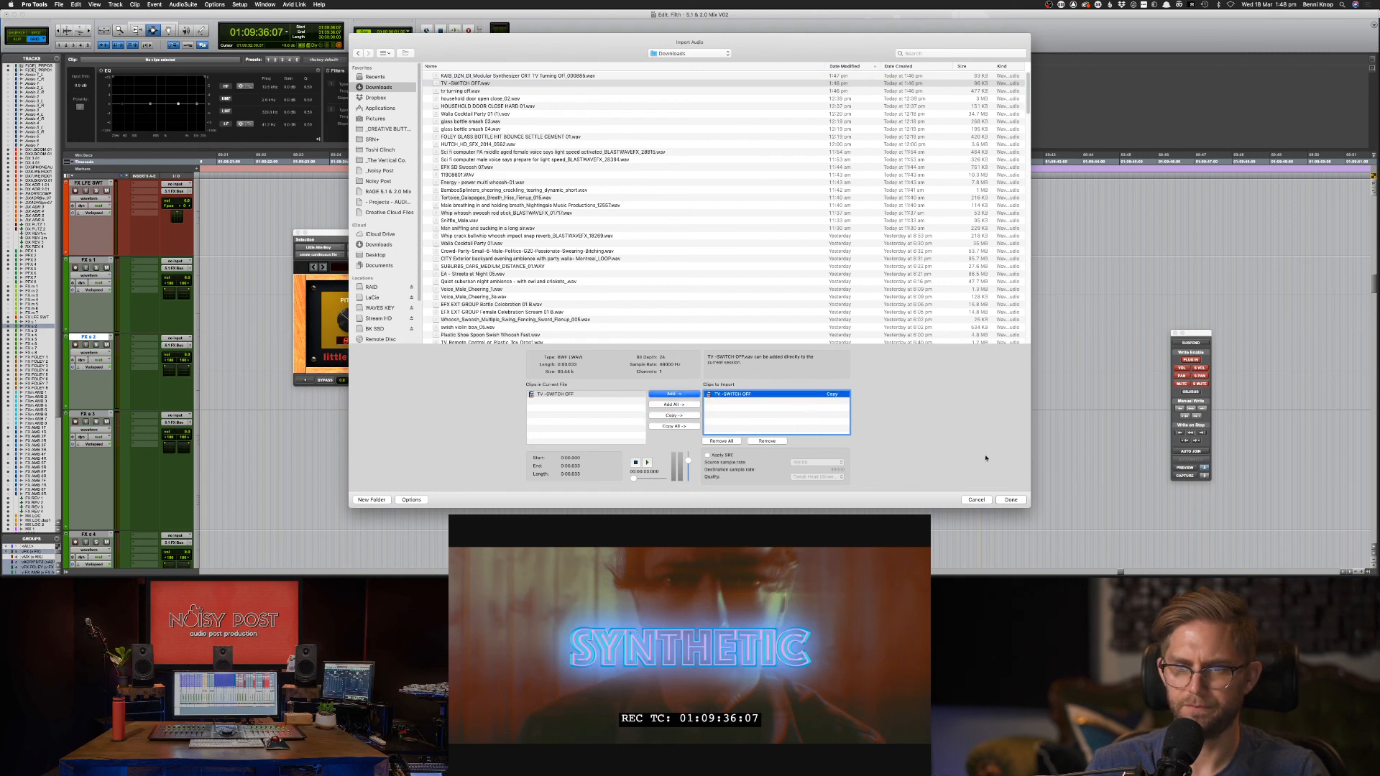
Finish the import into the chosen folder, sending the audio to the Clip List only.
{"action": "left_click", "coordinate": [1011, 500]}
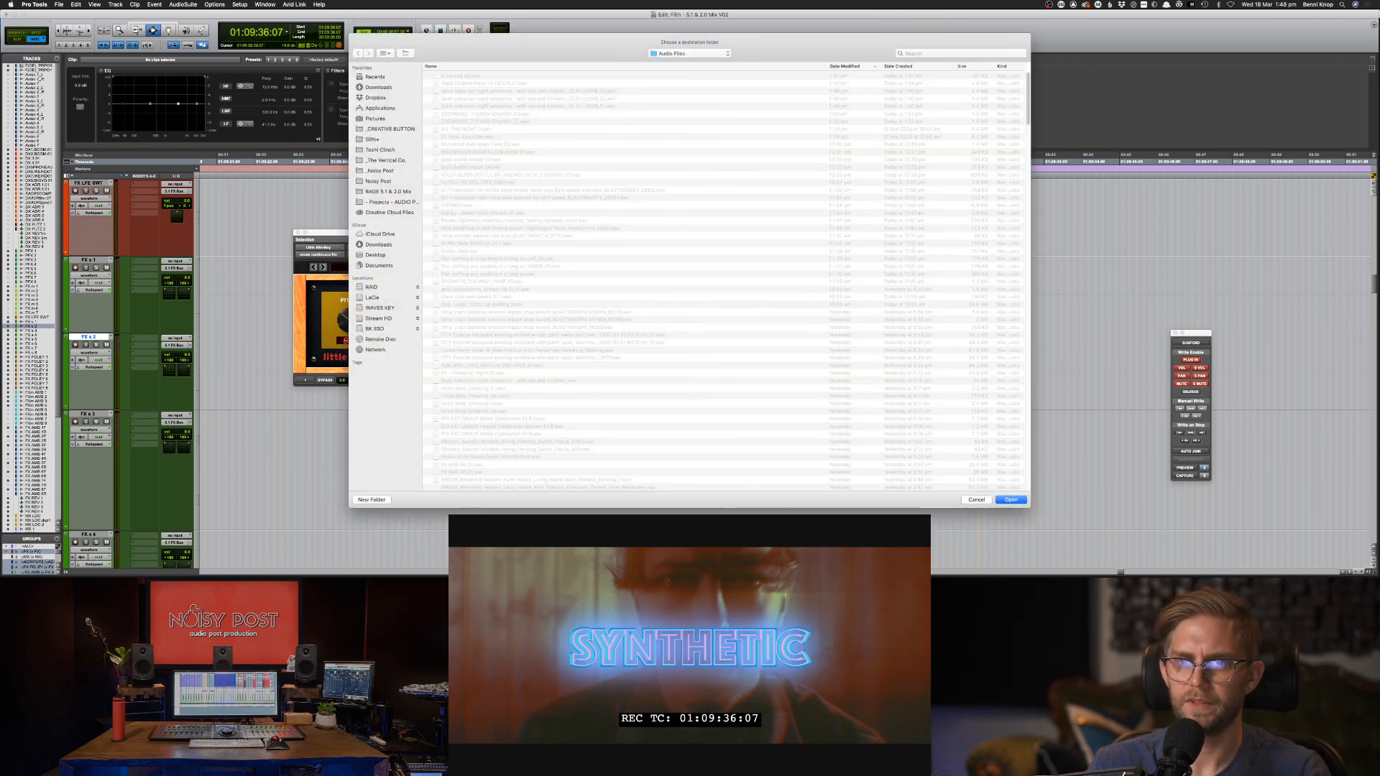
{"action": "left_click", "coordinate": [1011, 500]}
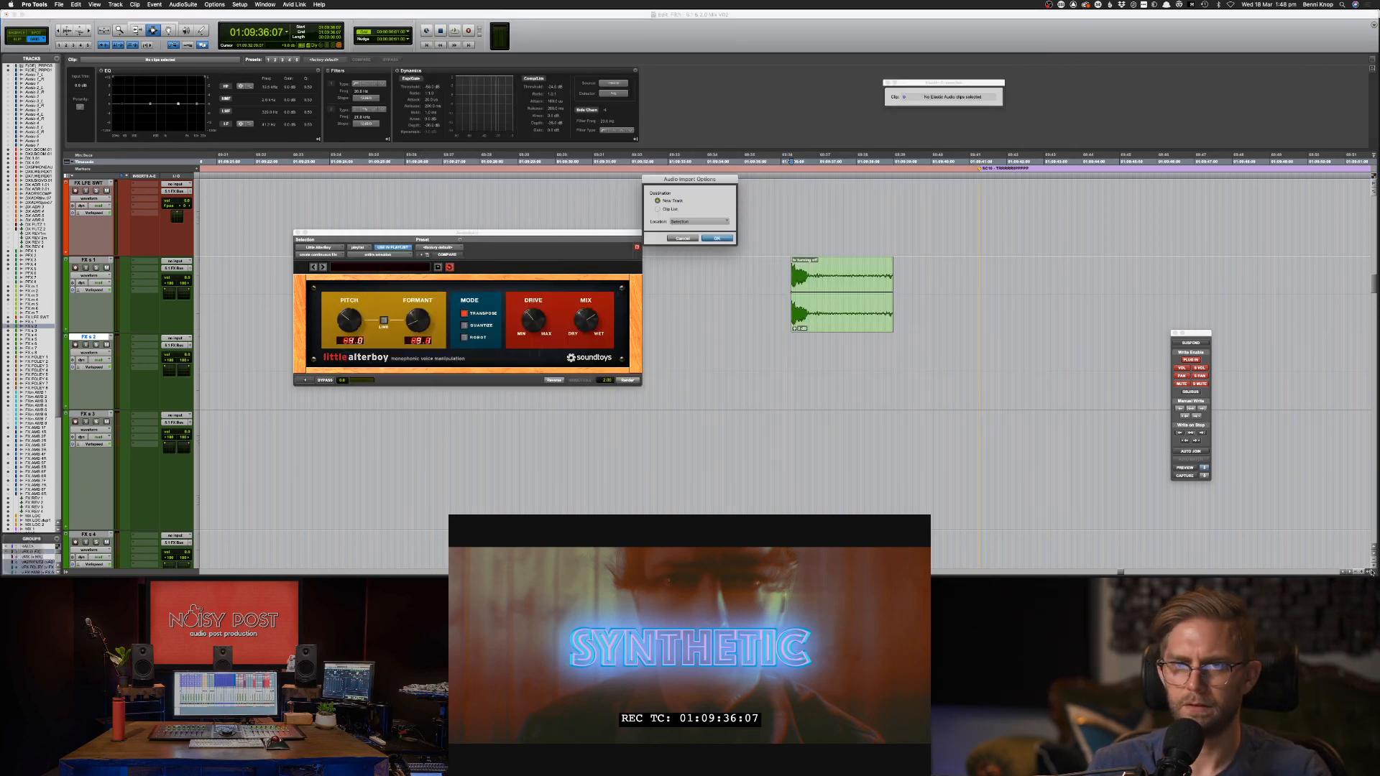
{"action": "left_click", "coordinate": [657, 209]}
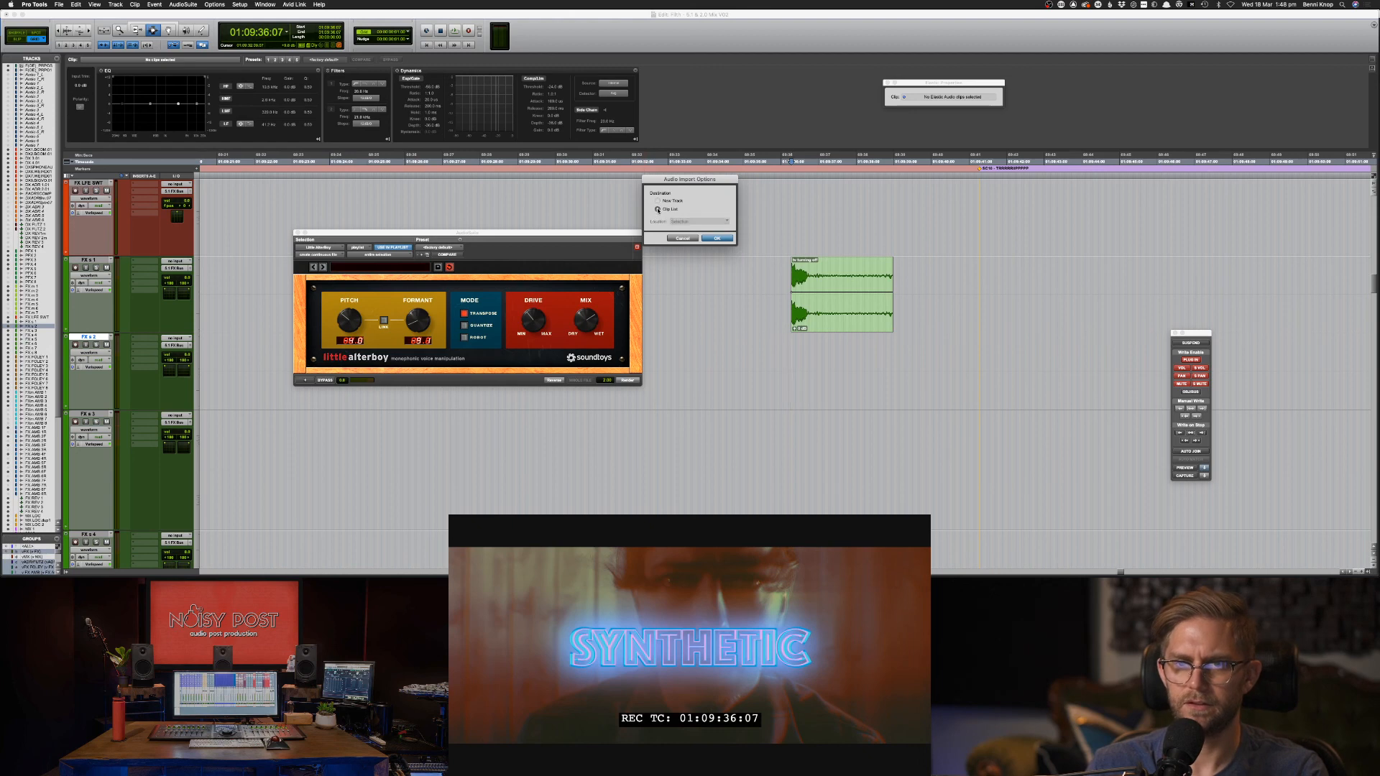
{"action": "key", "text": "Return"}
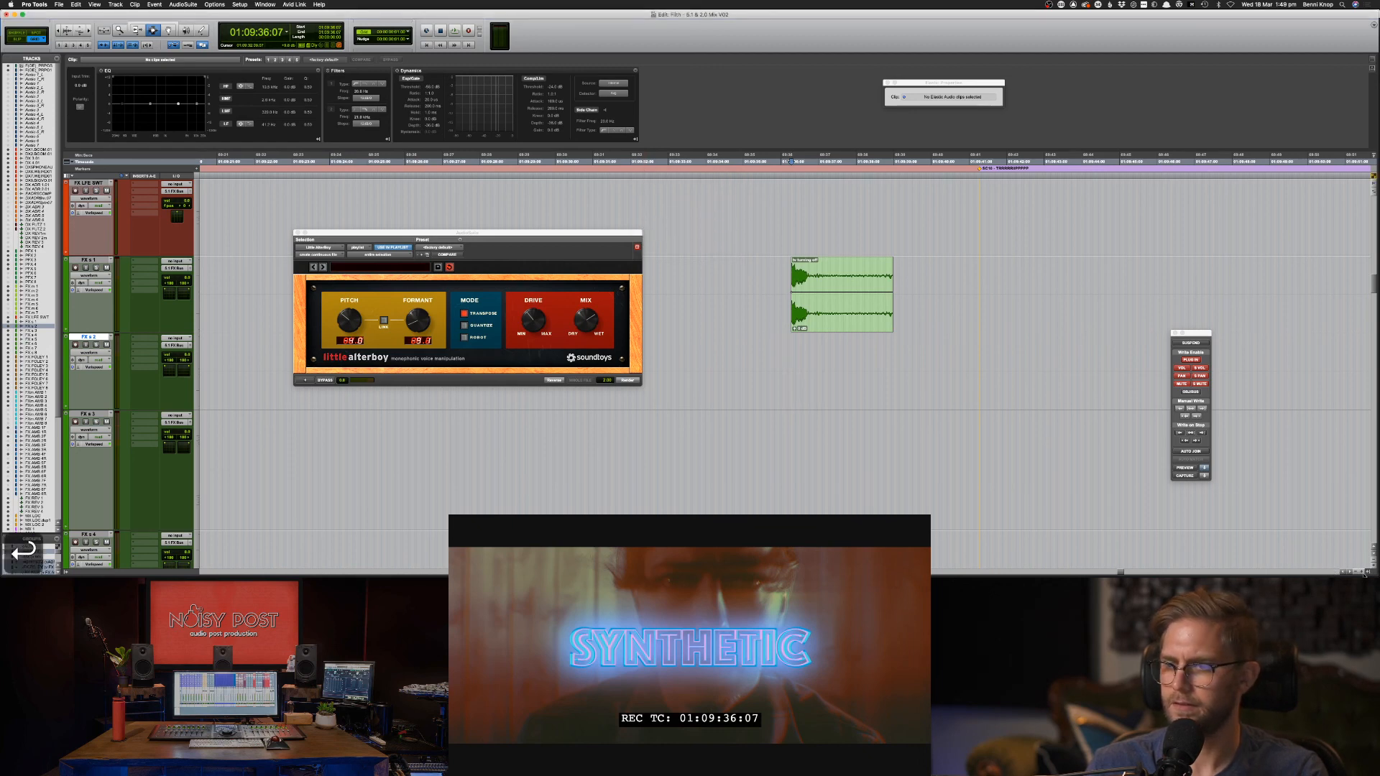
{"action": "left_click", "coordinate": [1368, 572]}
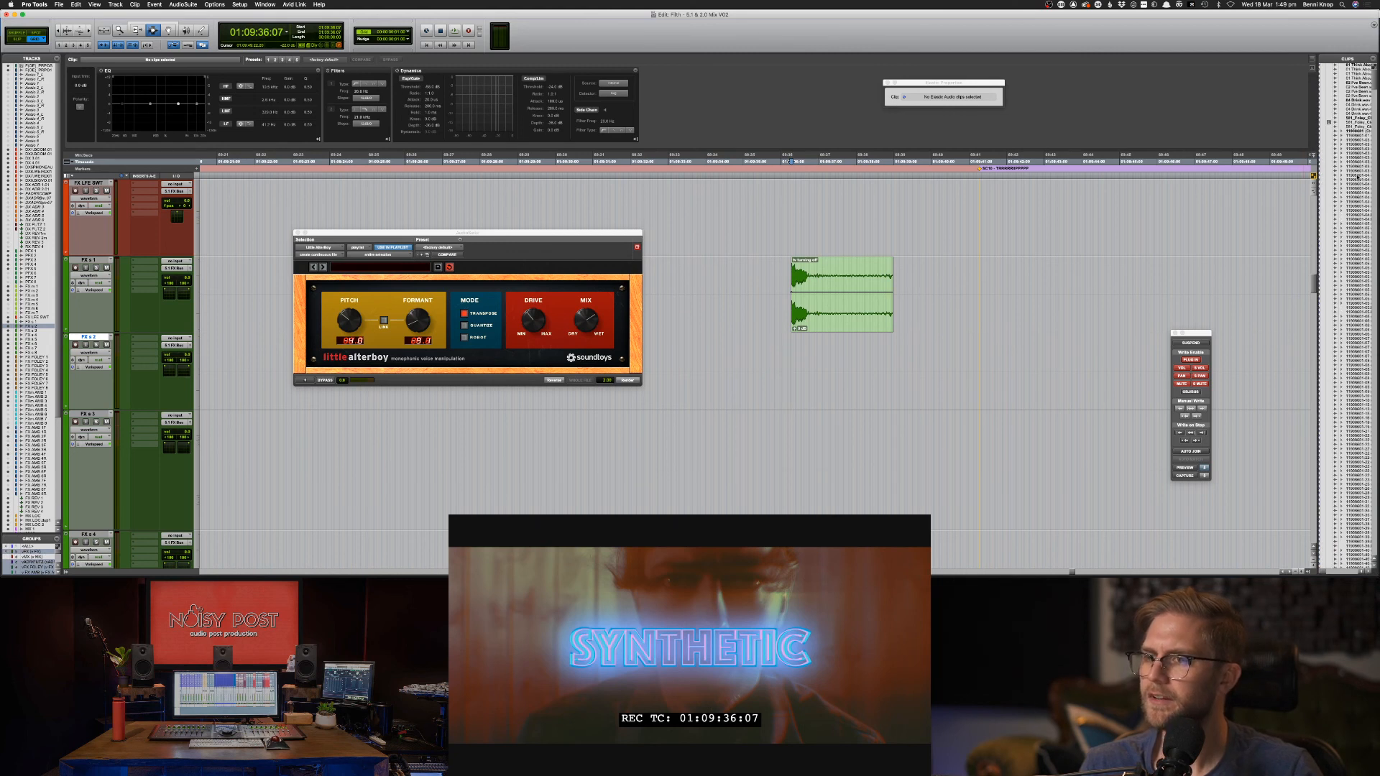
Filter the clip list by 'tv' and drag the TV-SWITCH OFF clip onto an FX track.
{"action": "left_click", "coordinate": [1374, 62]}
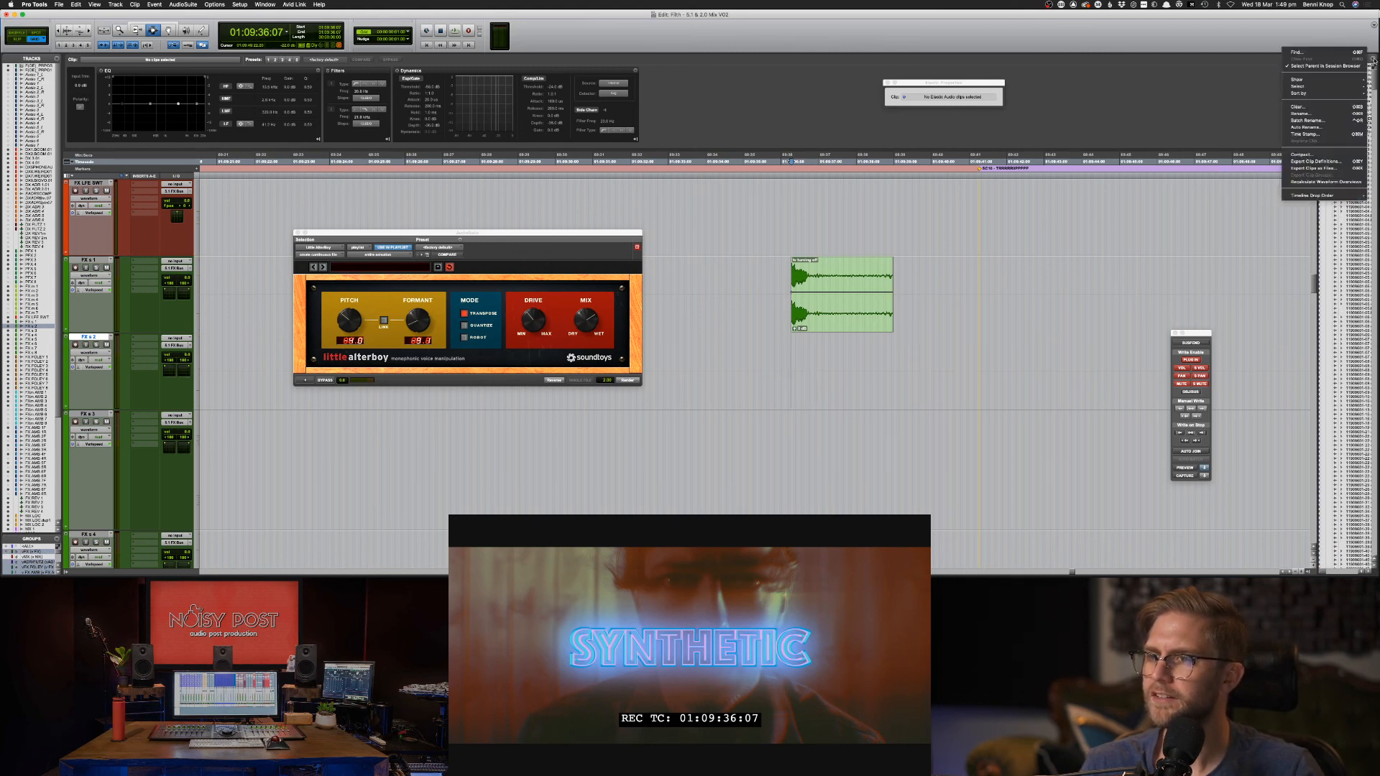
{"action": "left_click", "coordinate": [1310, 52]}
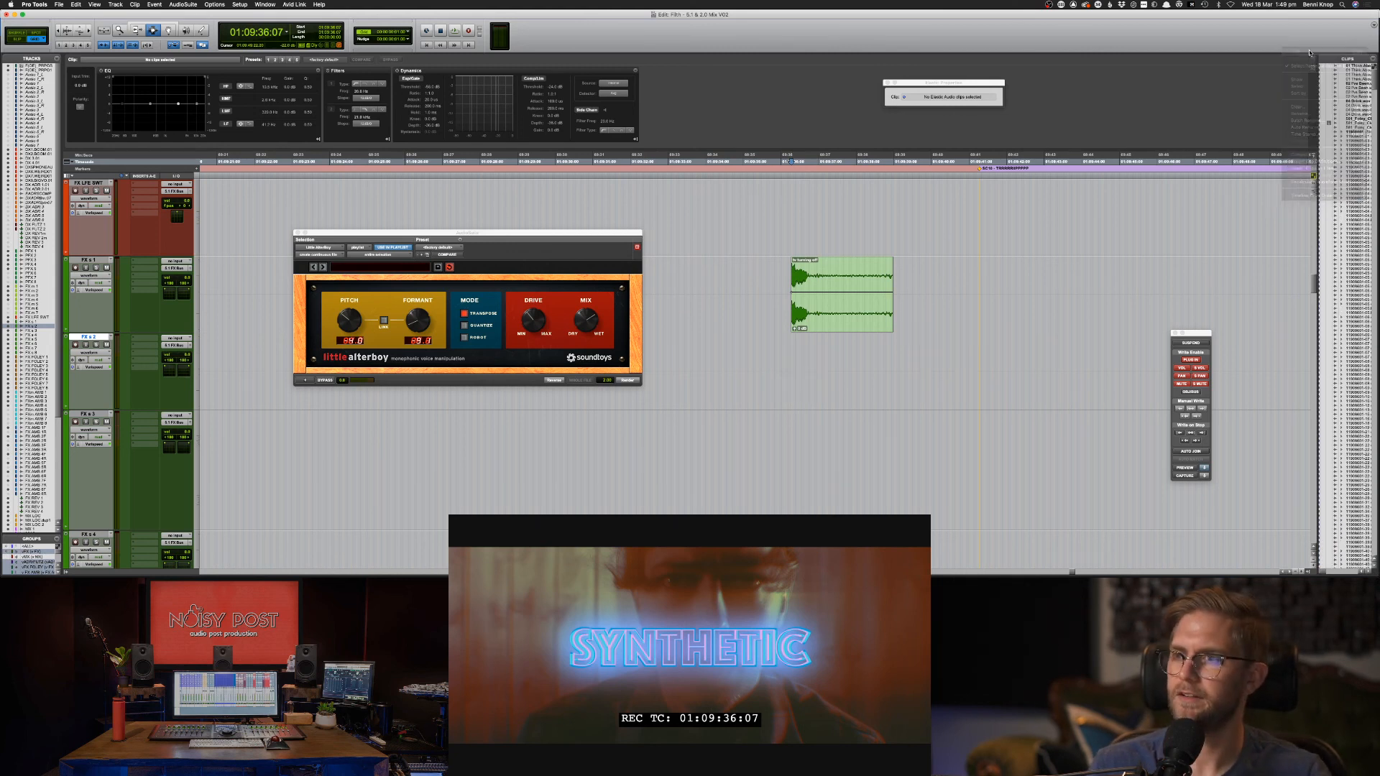
{"action": "type", "text": "tv"}
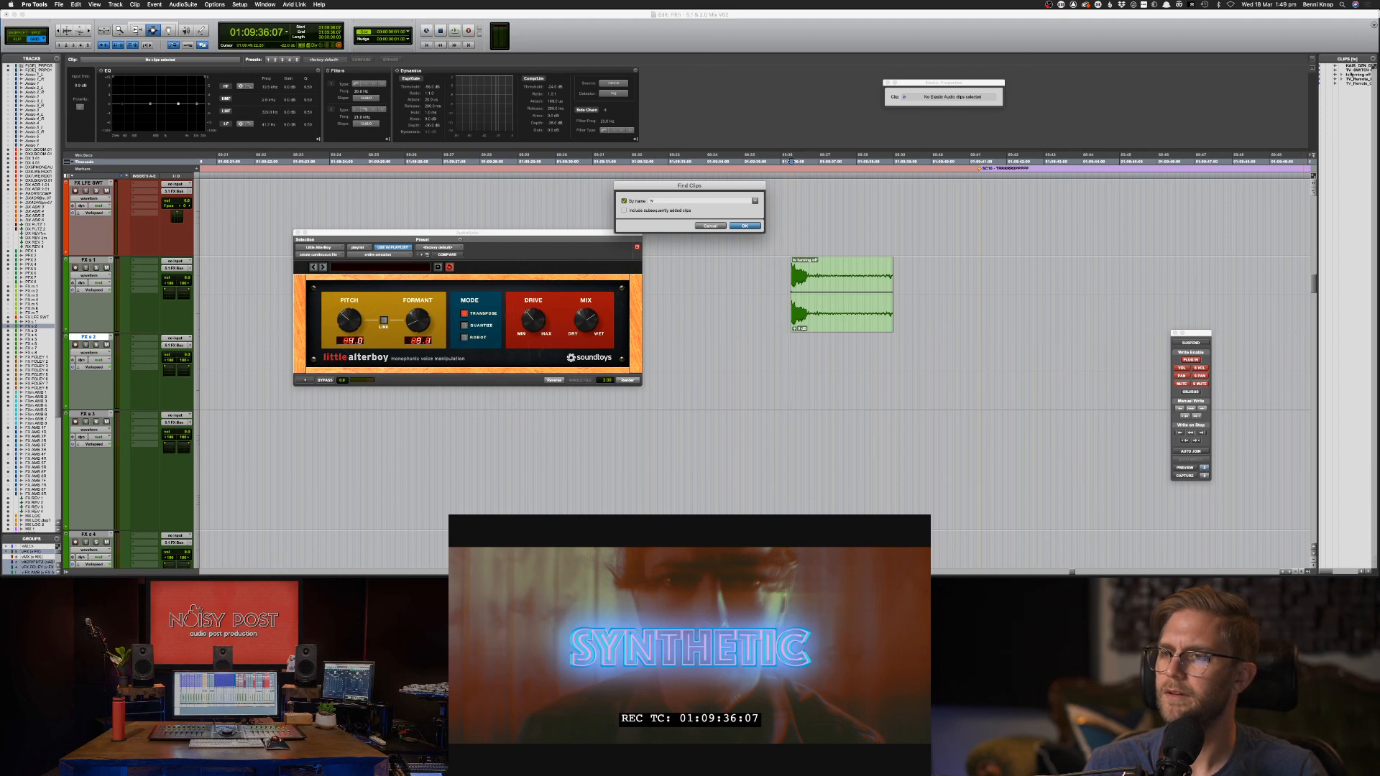
{"action": "key", "text": "Return"}
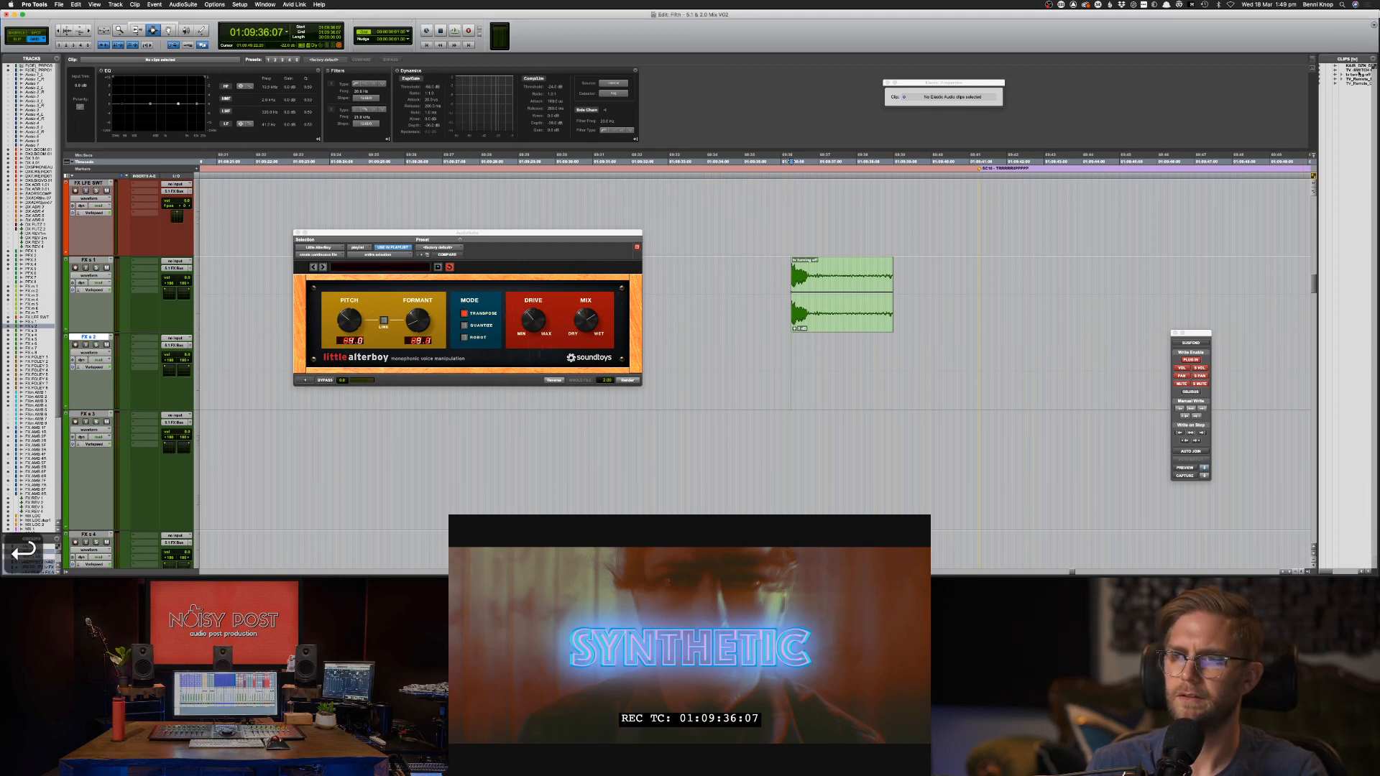
{"action": "scroll", "coordinate": [901, 213], "scroll_direction": "up", "scroll_amount": 2}
{"action": "left_click_drag", "start_coordinate": [900, 214], "coordinate": [793, 294]}
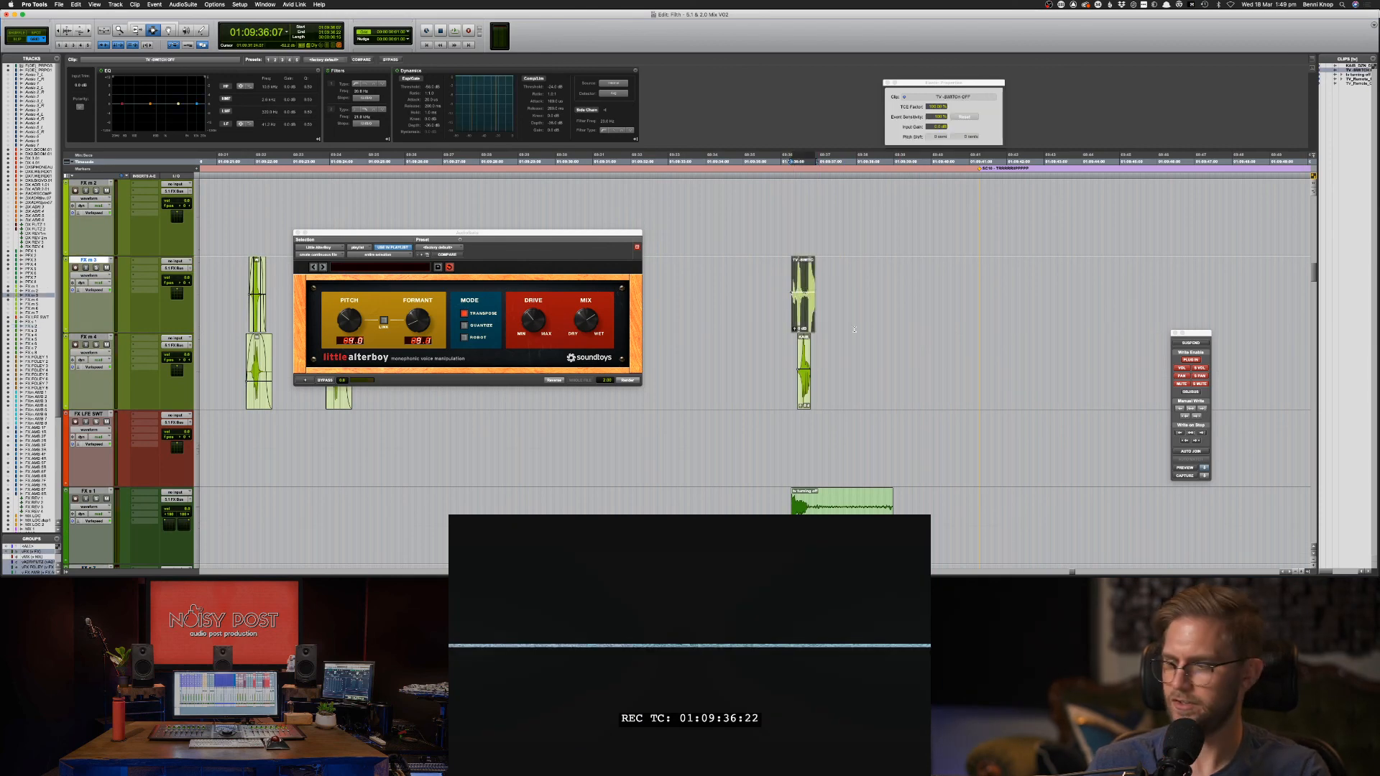
Lower the TV switch-off clip's gain, delete its unwanted tail and audition the shortened clip.
{"action": "key", "text": "t"}
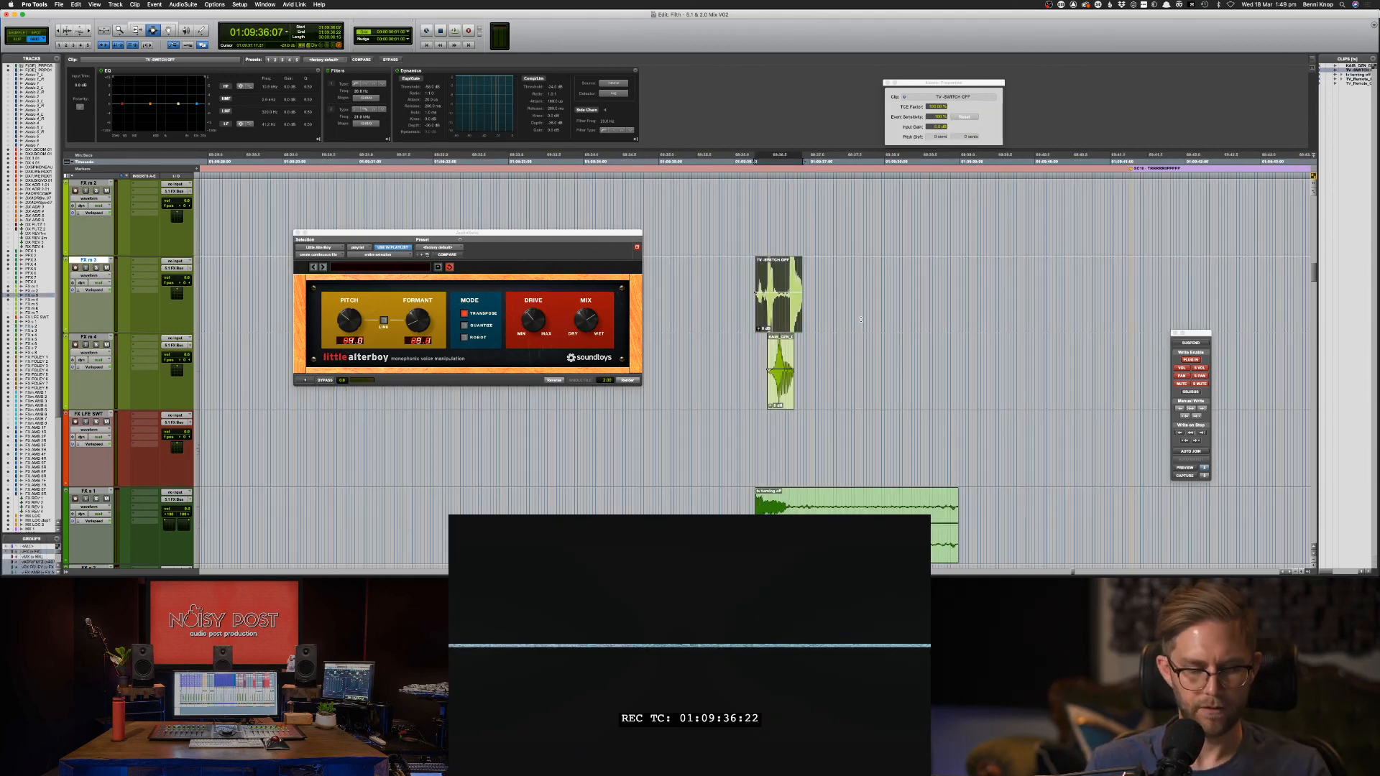
{"action": "key", "text": "space"}
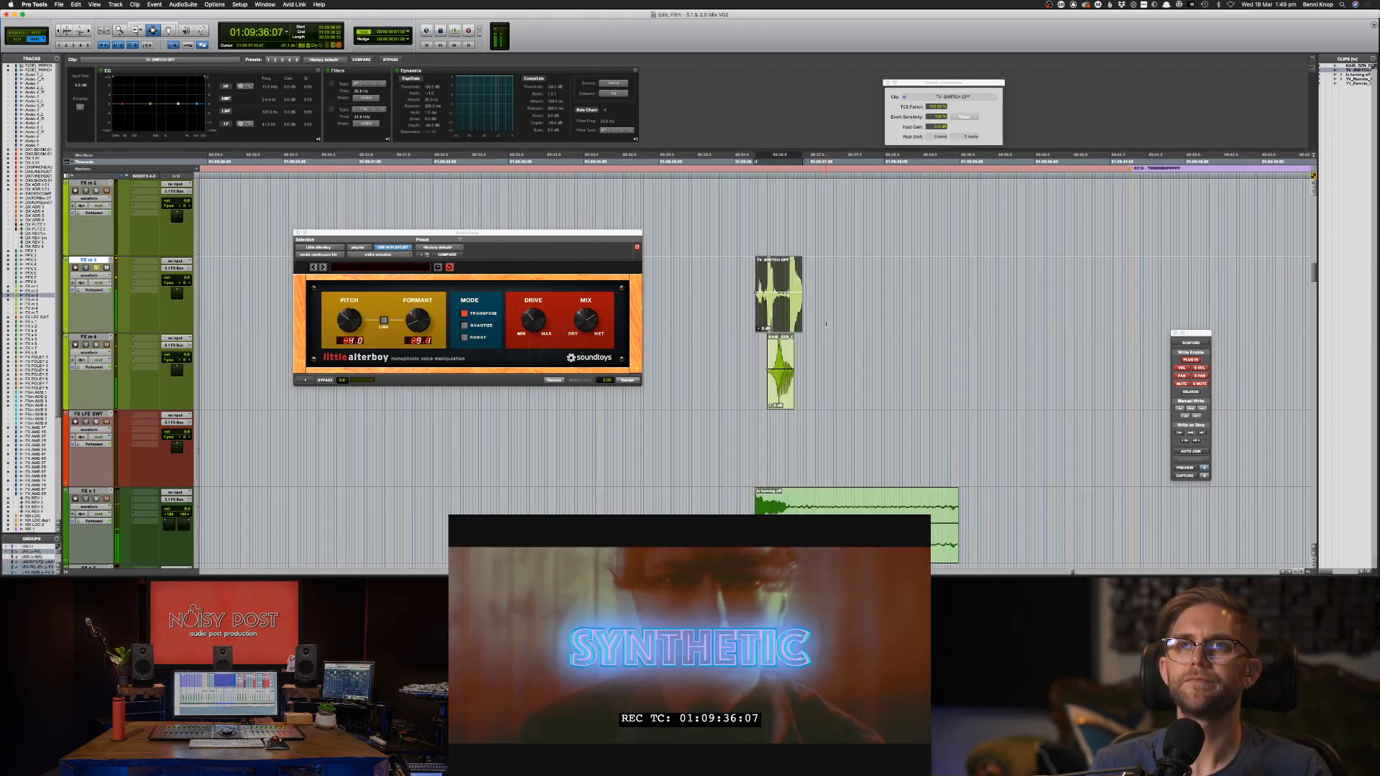
{"action": "key", "text": "space"}
{"action": "key", "text": "space"}
{"action": "scroll", "coordinate": [798, 338], "scroll_direction": "down", "scroll_amount": 4}
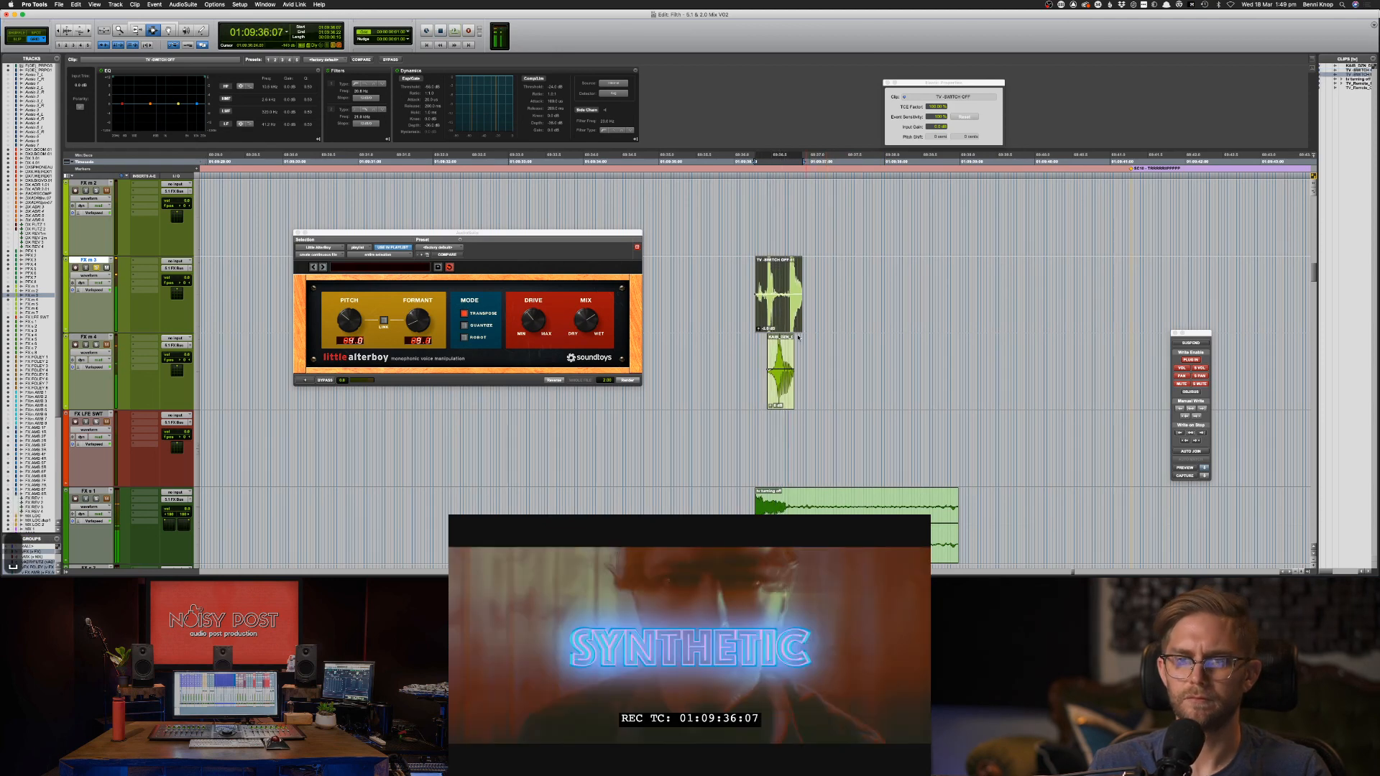
{"action": "left_click_drag", "start_coordinate": [812, 296], "coordinate": [766, 292]}
{"action": "key", "text": "Delete"}
{"action": "double_click", "coordinate": [762, 294]}
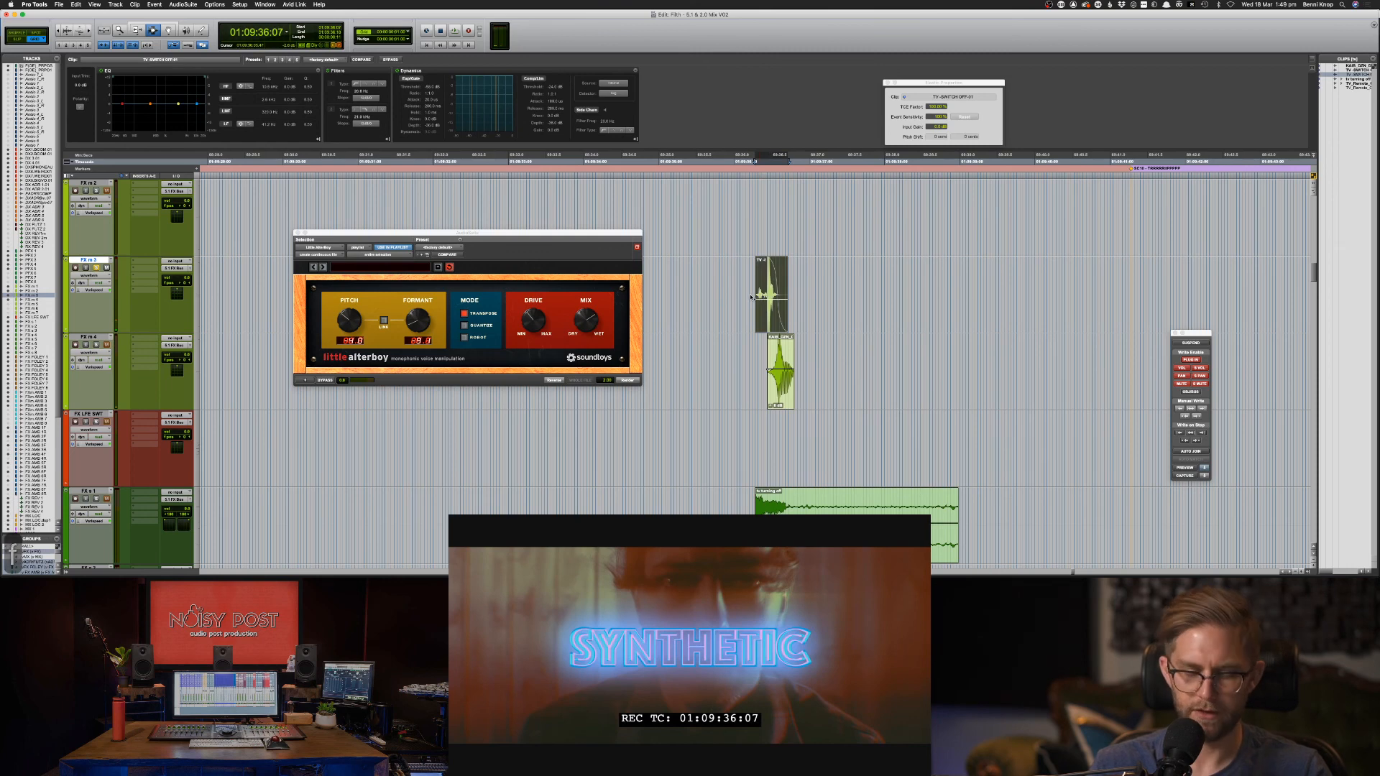
{"action": "key", "text": "space"}
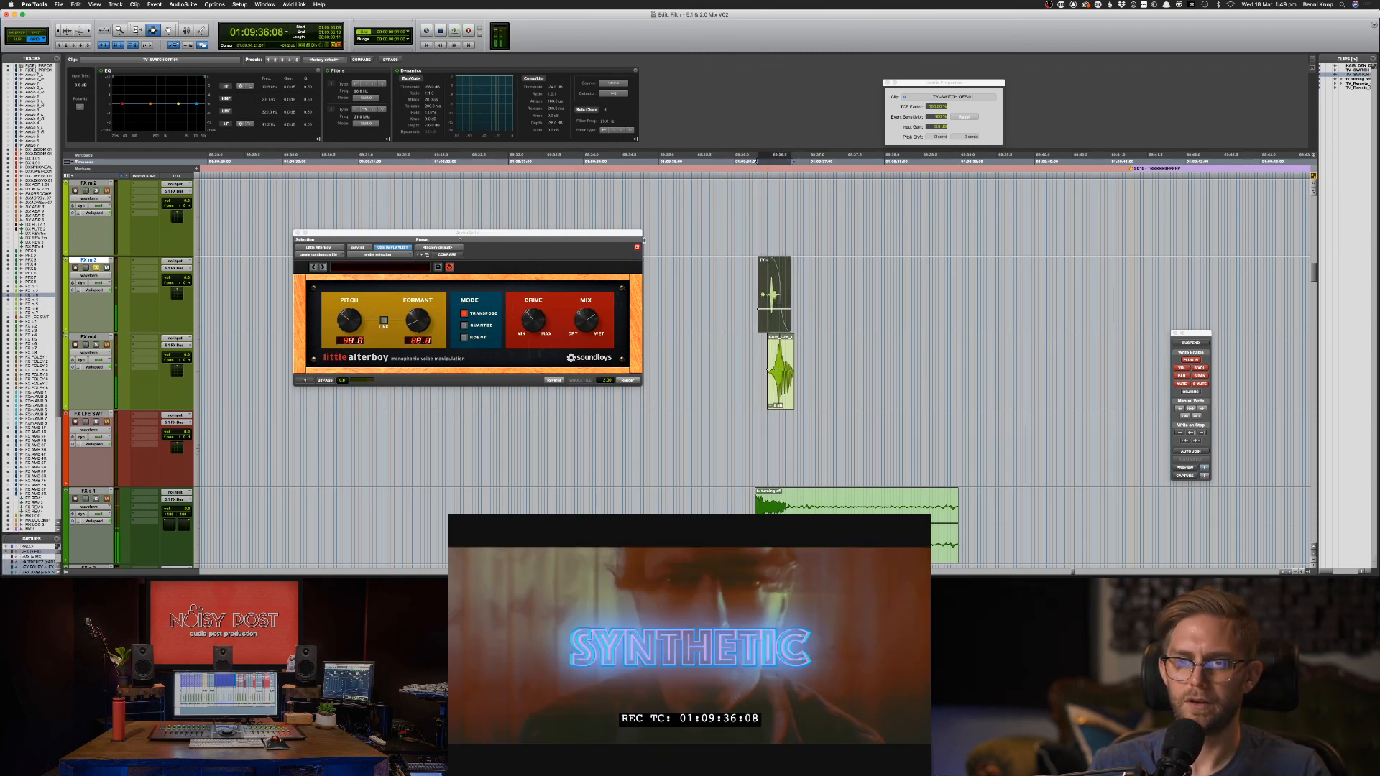
Reshape the clip EQ's high band around 6 kHz and 15.7 kHz, auditioning each change.
{"action": "left_click_drag", "start_coordinate": [199, 103], "coordinate": [193, 109]}
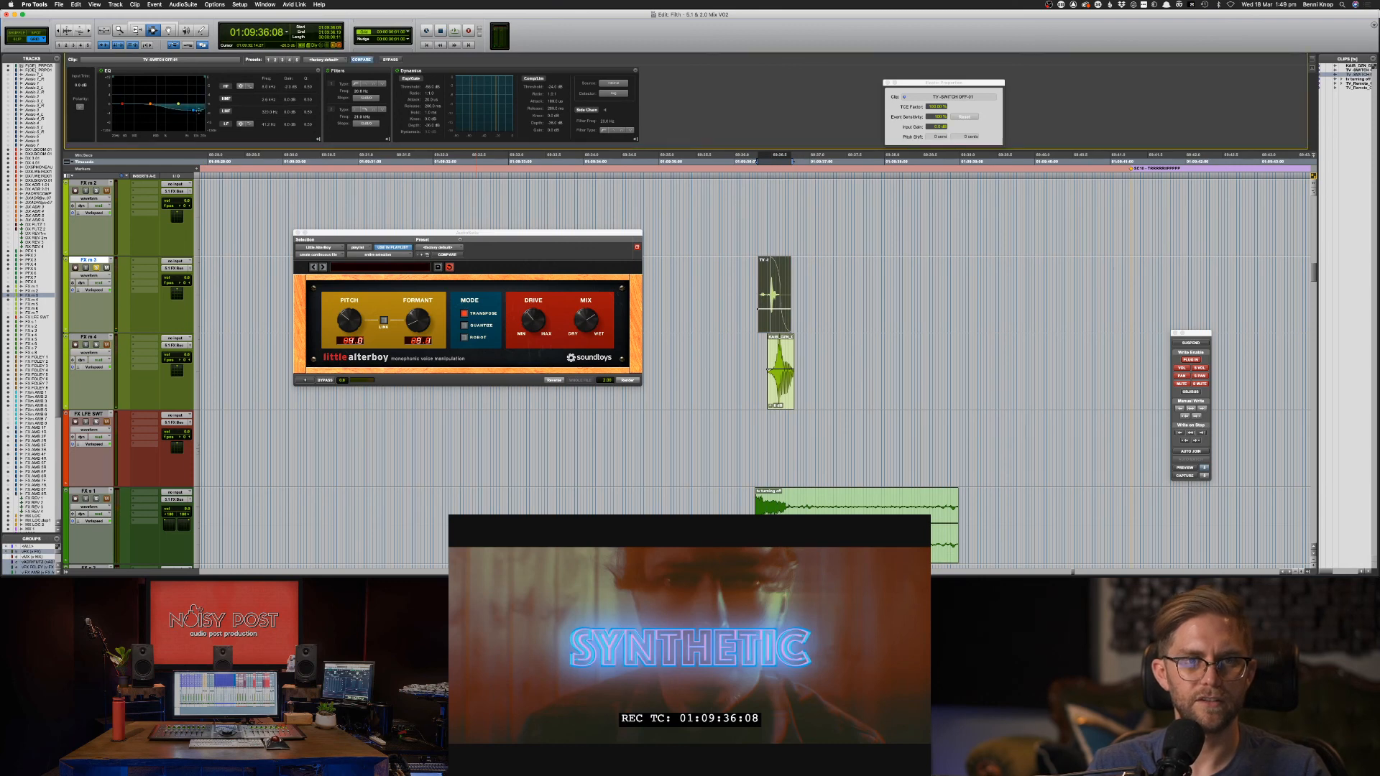
{"action": "key", "text": "space"}
{"action": "left_click_drag", "start_coordinate": [310, 87], "coordinate": [352, 98]}
{"action": "key", "text": "space"}
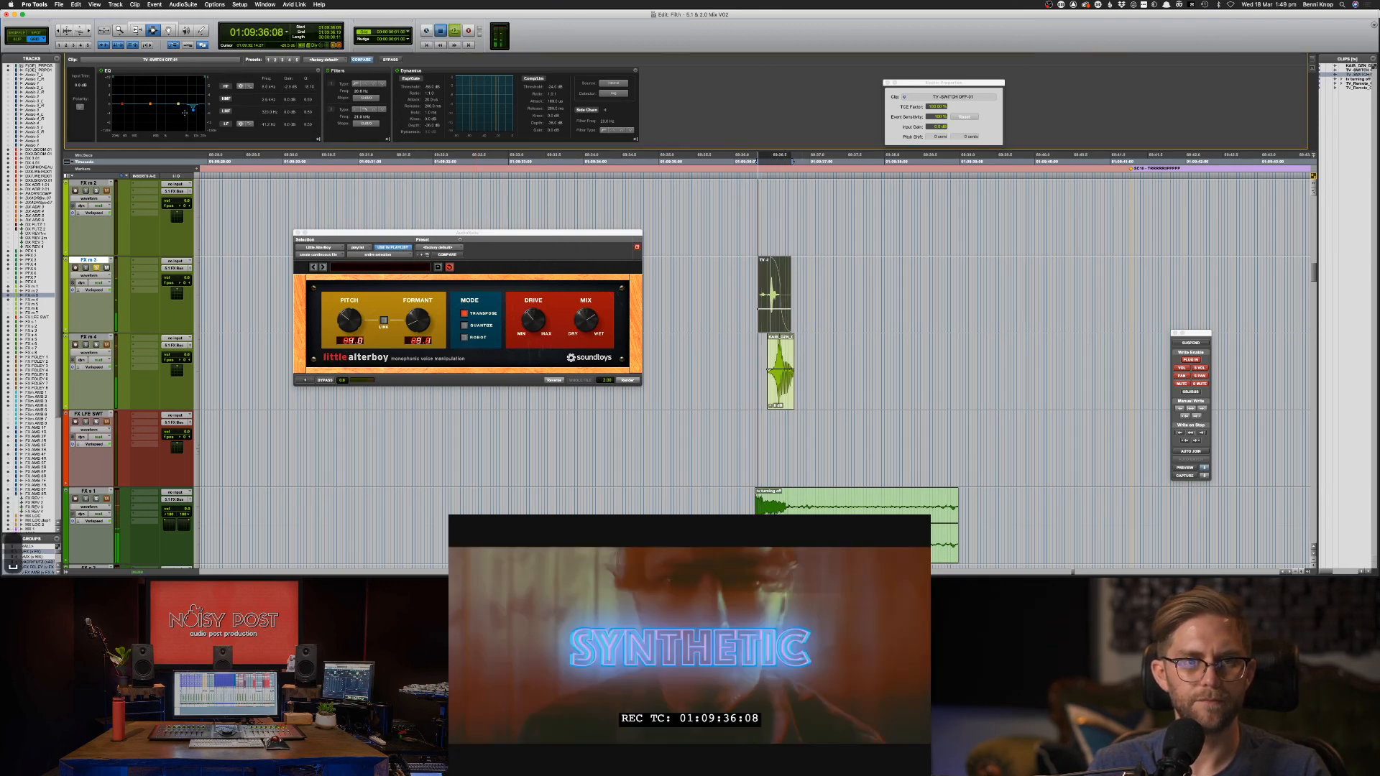
{"action": "mouse_move", "coordinate": [192, 108]}
{"action": "left_mouse_down"}
{"action": "mouse_move", "coordinate": [202, 77]}
{"action": "mouse_move", "coordinate": [195, 135]}
{"action": "left_mouse_up"}
{"action": "key", "text": "space"}
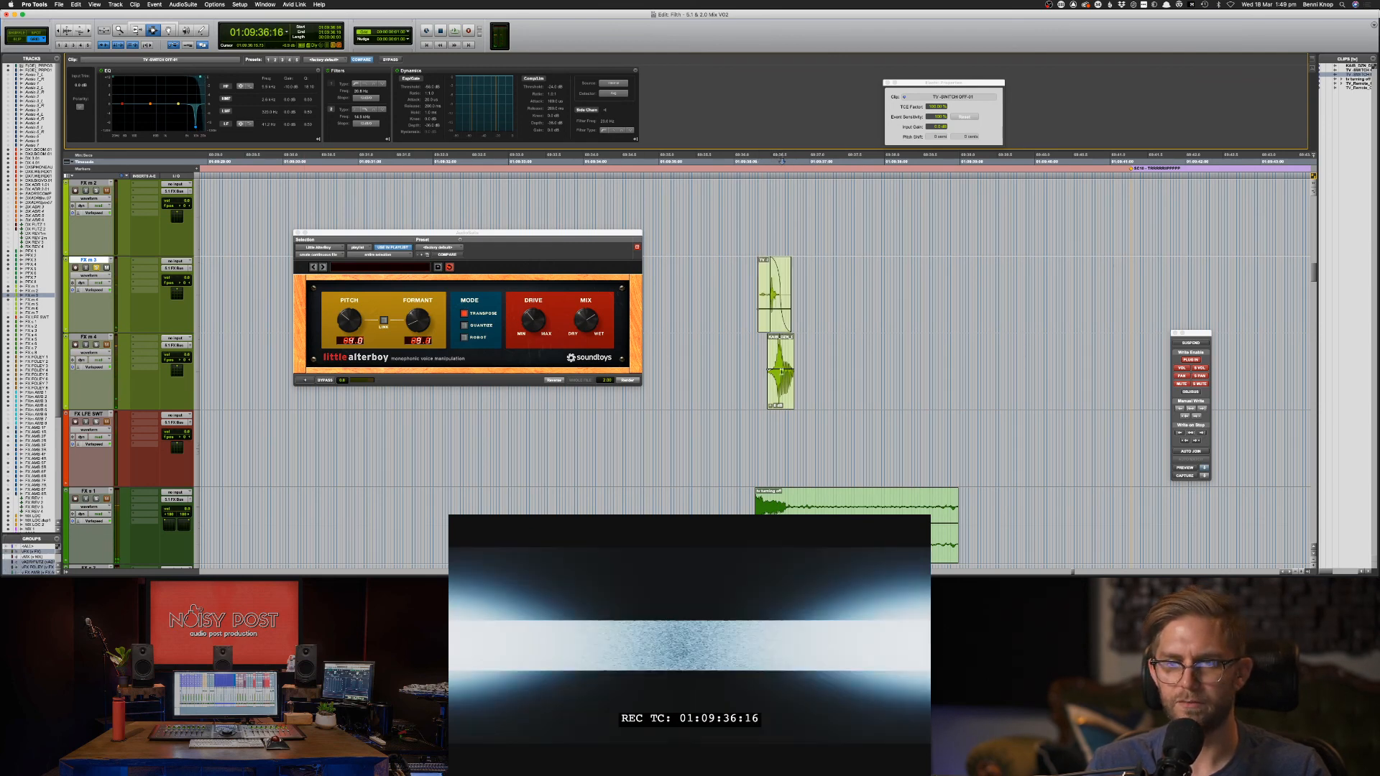
Nudge the FX m 4 TV-off layer and the FX s 1 tv turning off clip slightly later.
{"action": "left_click", "coordinate": [789, 384]}
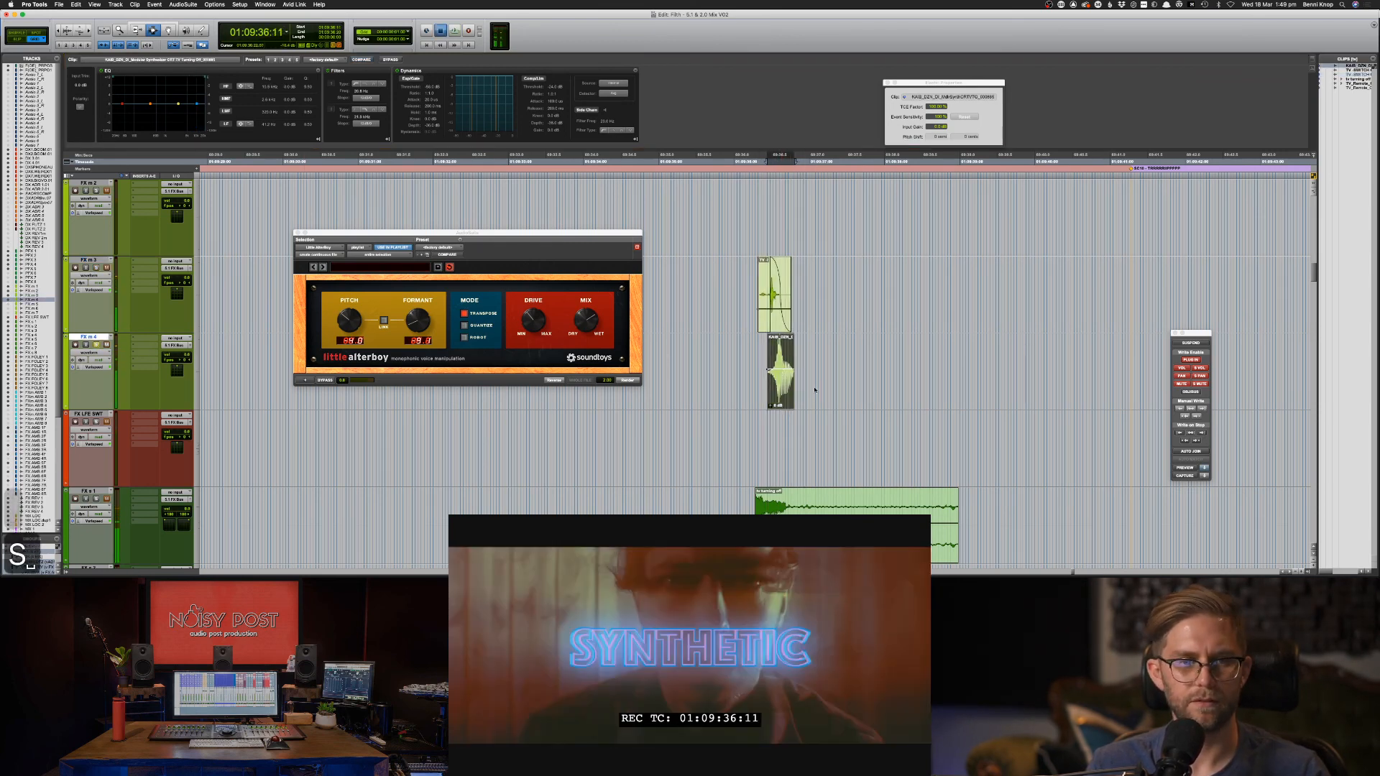
{"action": "key", "text": "space"}
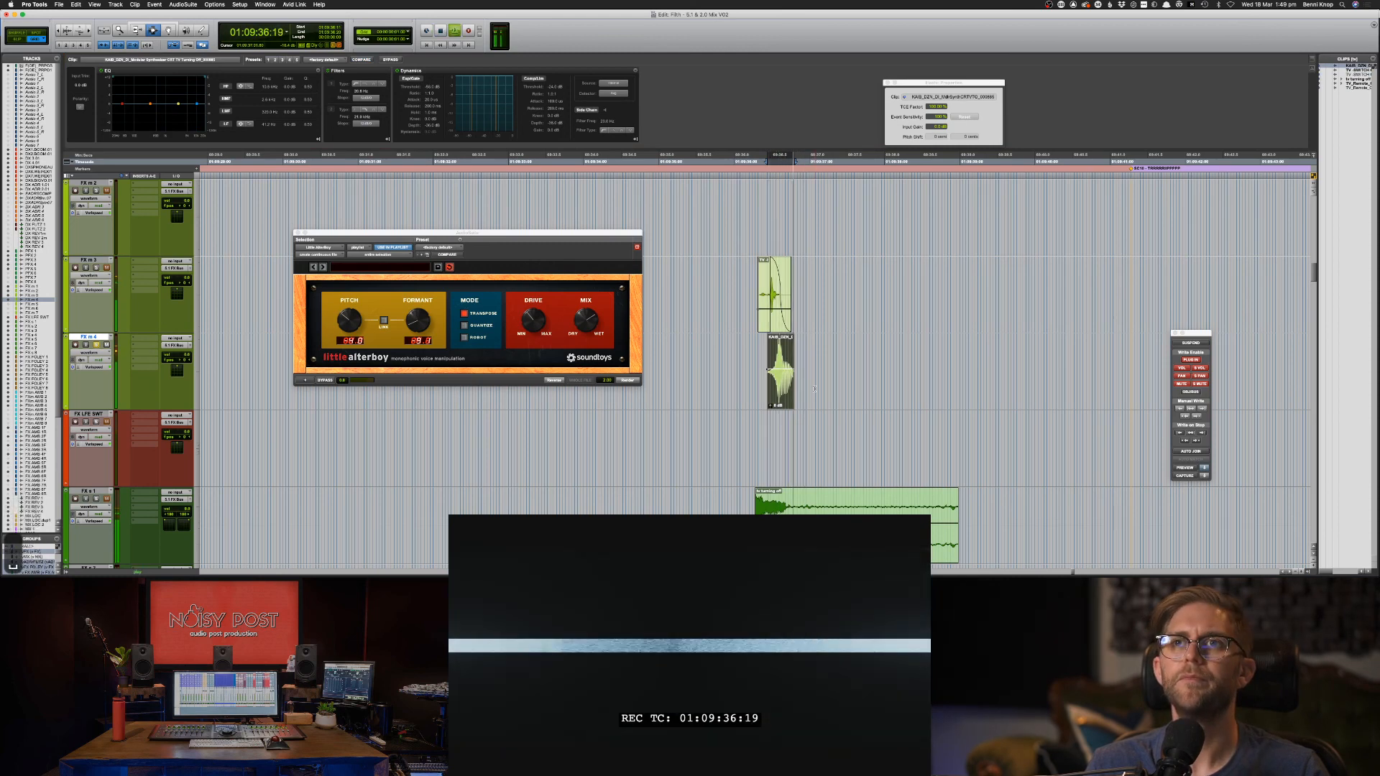
{"action": "key", "text": "KP_Add"}
{"action": "key", "text": "KP_Add"}
{"action": "key", "text": "KP_Add"}
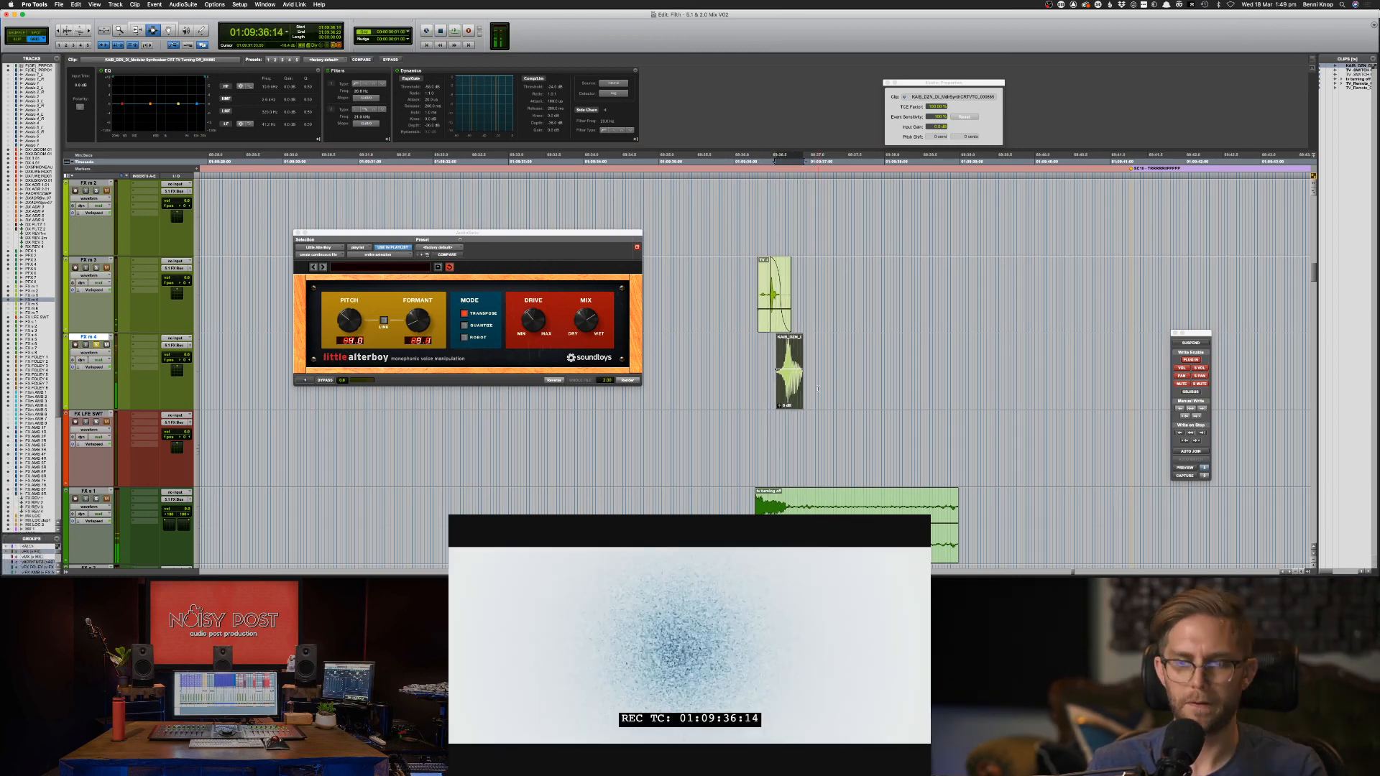
{"action": "key", "text": "KP_Subtract"}
{"action": "key", "text": "KP_Subtract"}
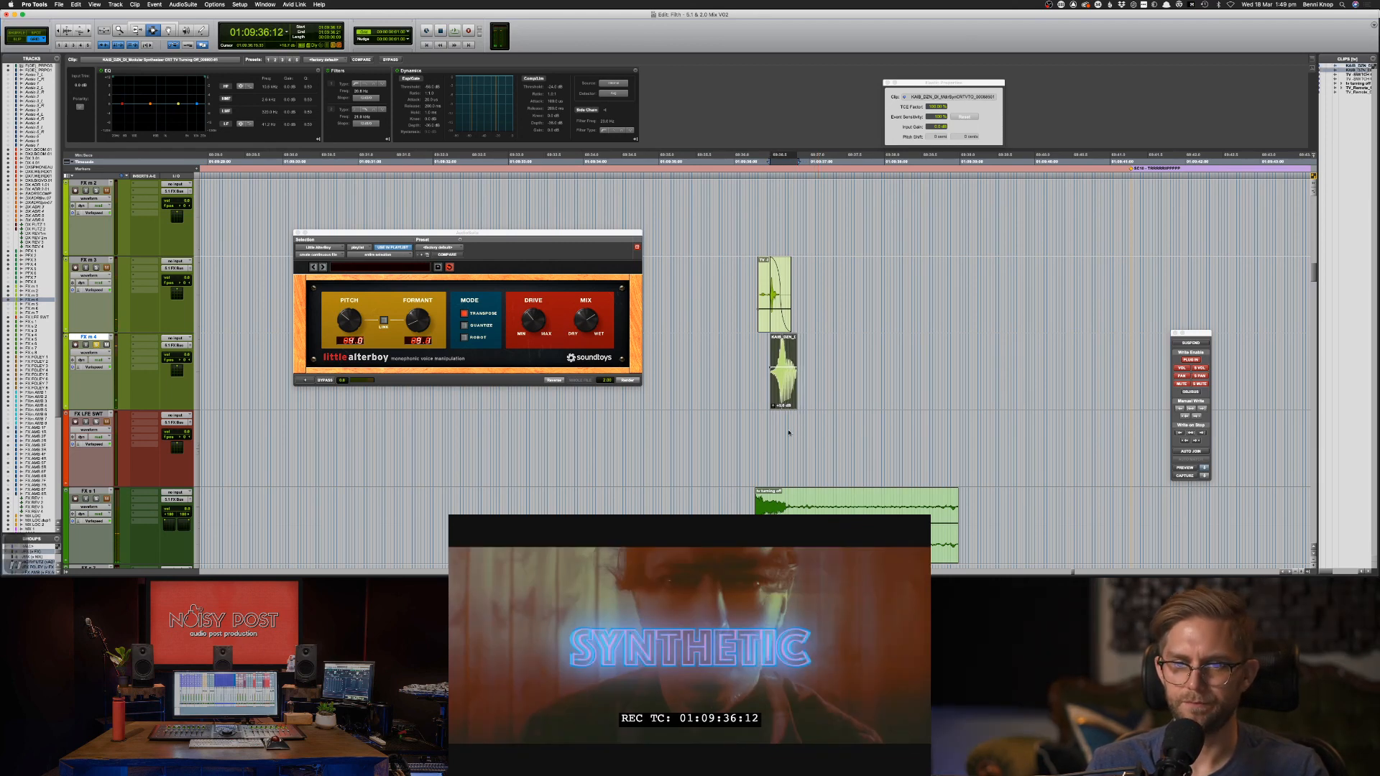
{"action": "left_click", "coordinate": [843, 508]}
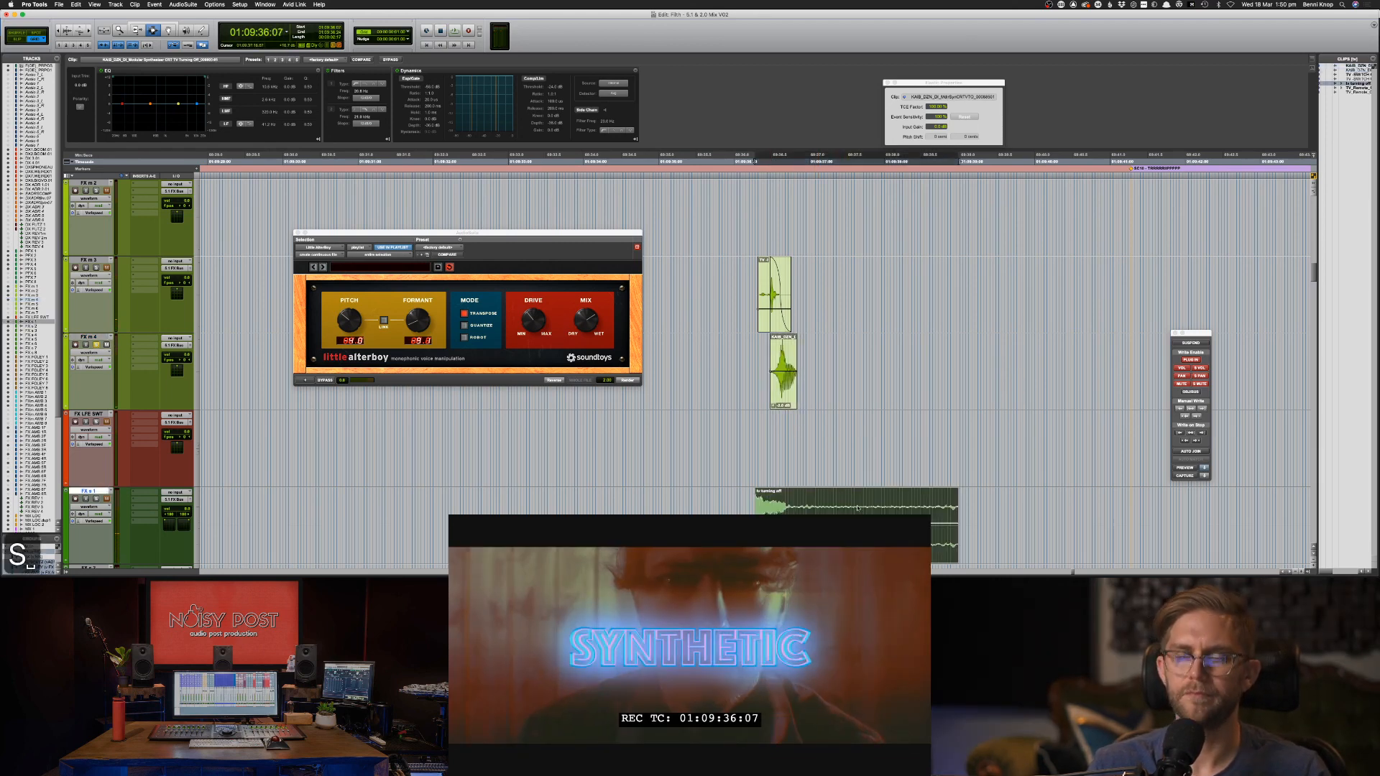
{"action": "key", "text": "space"}
{"action": "key", "text": "space"}
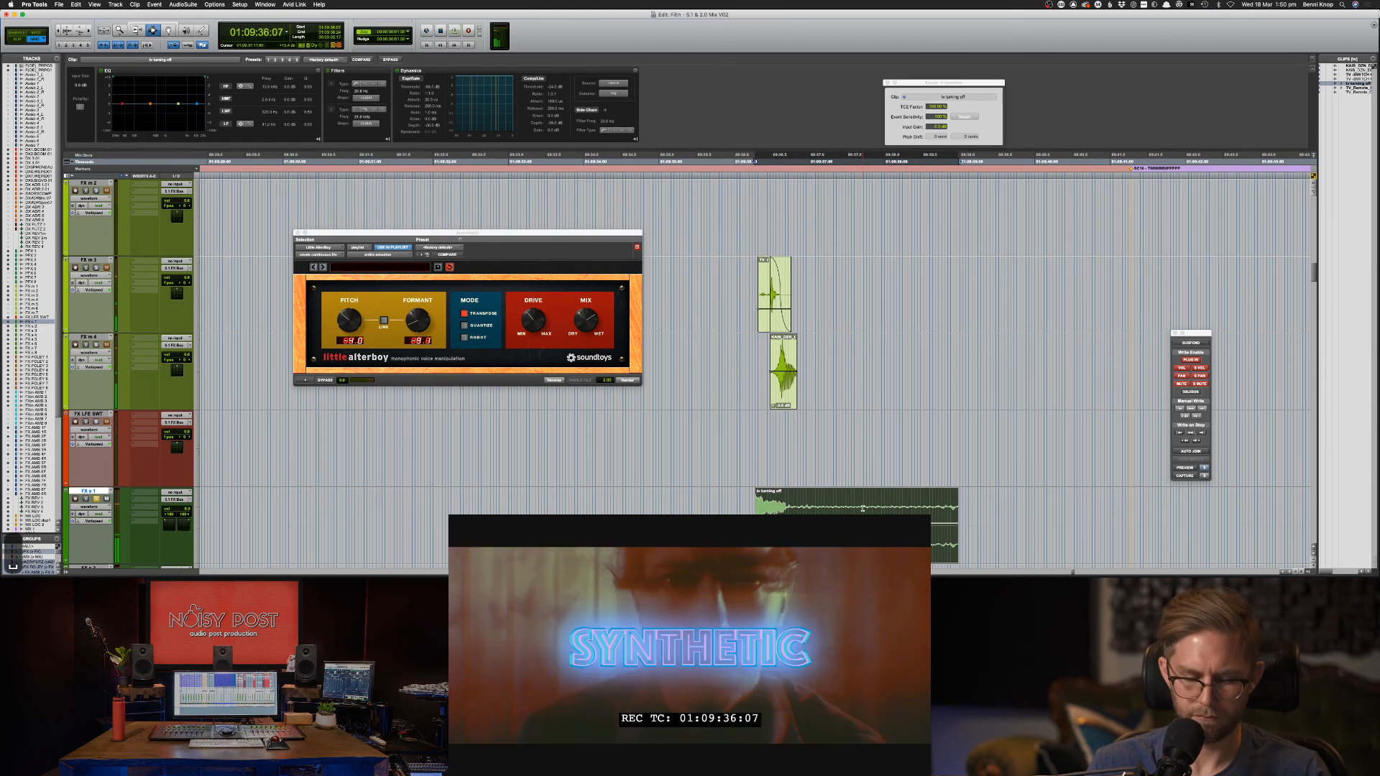
{"action": "key", "text": "KP_Add"}
{"action": "key", "text": "KP_Add"}
{"action": "key", "text": "KP_Add"}
{"action": "key", "text": "KP_Add"}
{"action": "key", "text": "KP_Add"}
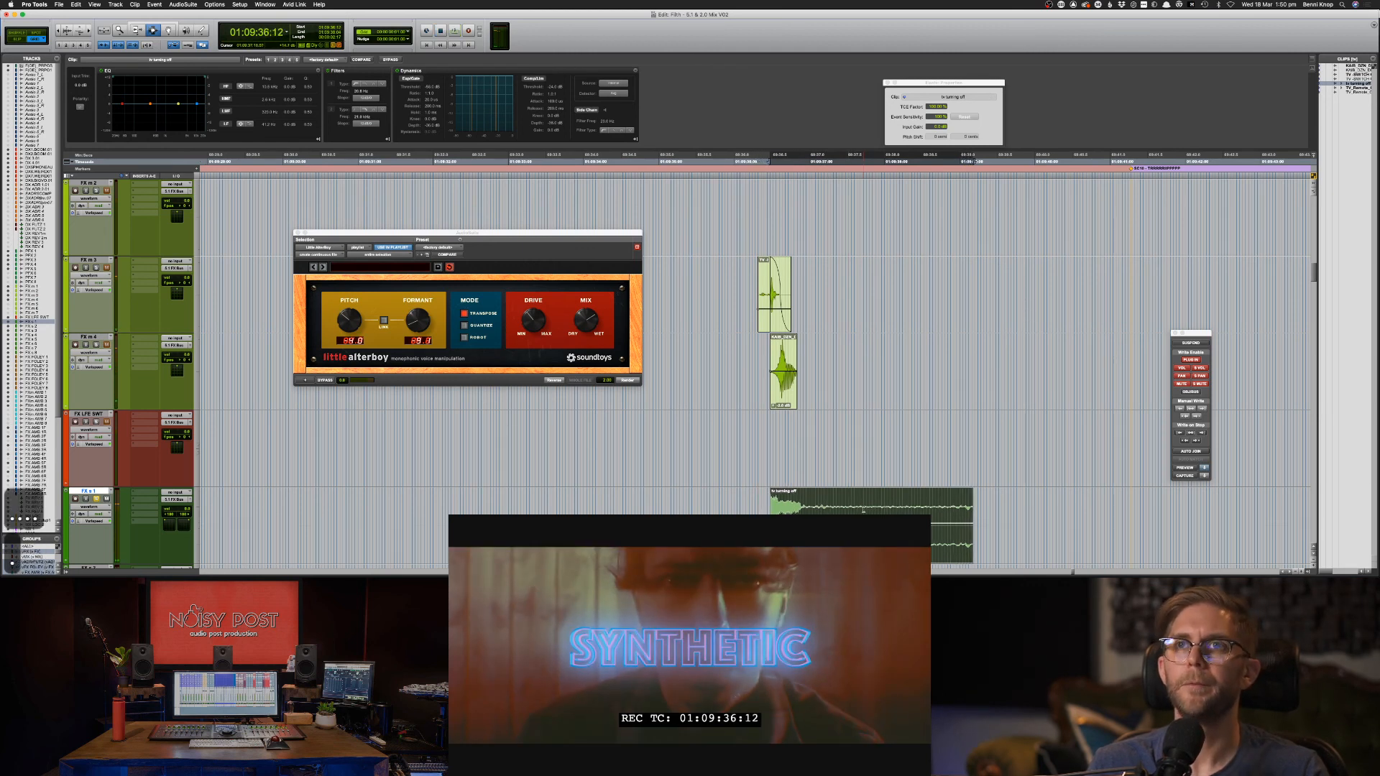
{"action": "key", "text": "space"}
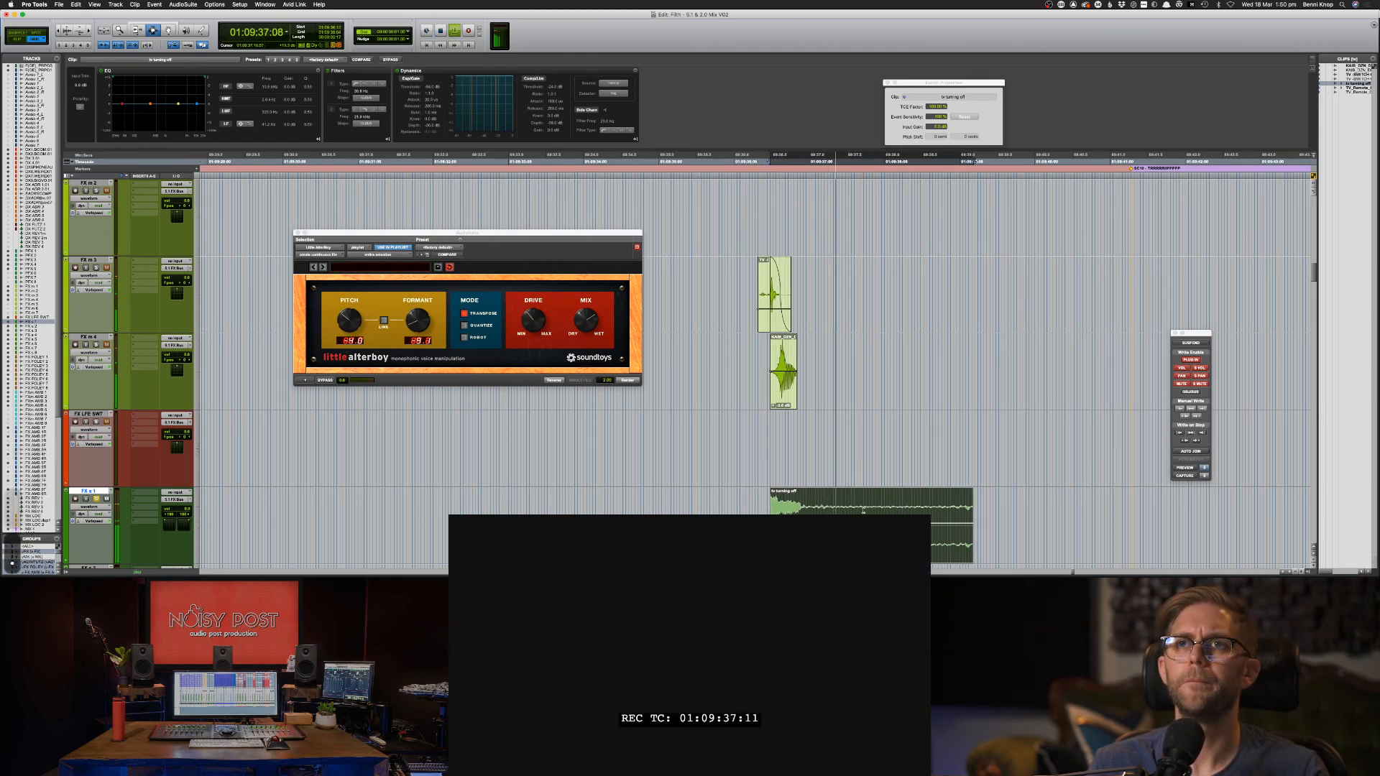
{"action": "key", "text": "KP_Add"}
Delete the tv turning off clip's tail and add a fade-out to its end.
{"action": "left_click_drag", "start_coordinate": [824, 502], "coordinate": [1022, 508]}
{"action": "key", "text": "Delete"}
{"action": "left_click_drag", "start_coordinate": [866, 509], "coordinate": [797, 509]}
{"action": "key", "text": "f"}
{"action": "left_click", "coordinate": [758, 508]}
{"action": "key", "text": "space"}
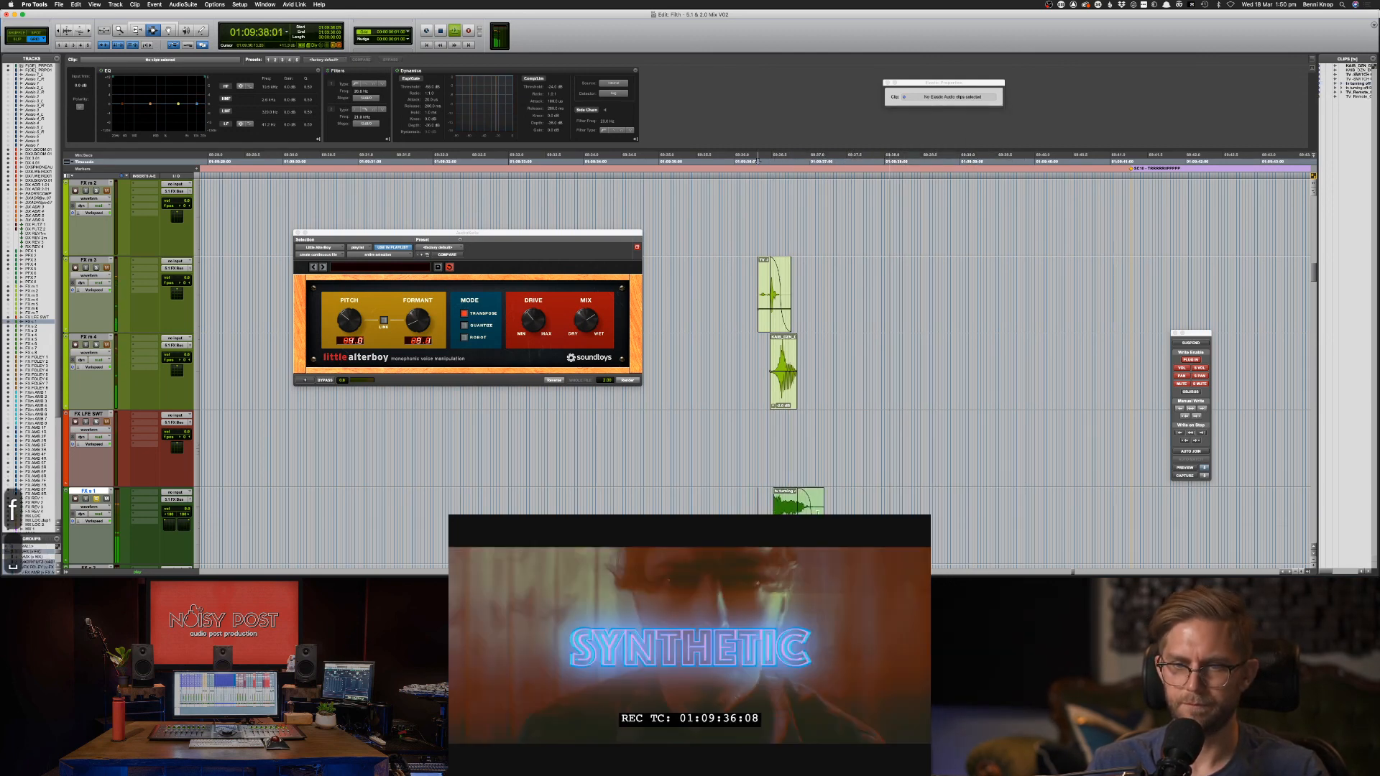
Select the tv turning off clip, solo FX s 1 and audition it from just before.
{"action": "double_click", "coordinate": [777, 497]}
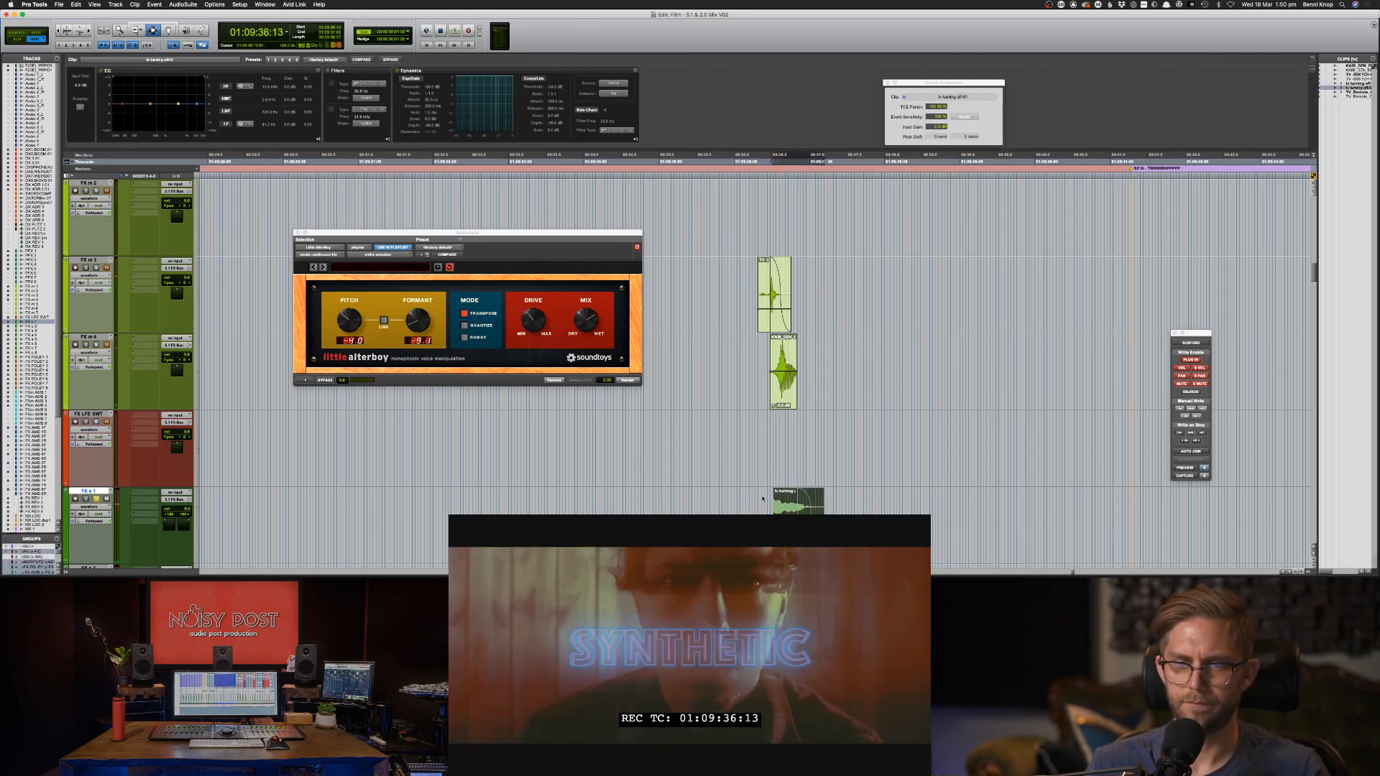
{"action": "left_click", "coordinate": [768, 501]}
{"action": "key", "text": "space"}
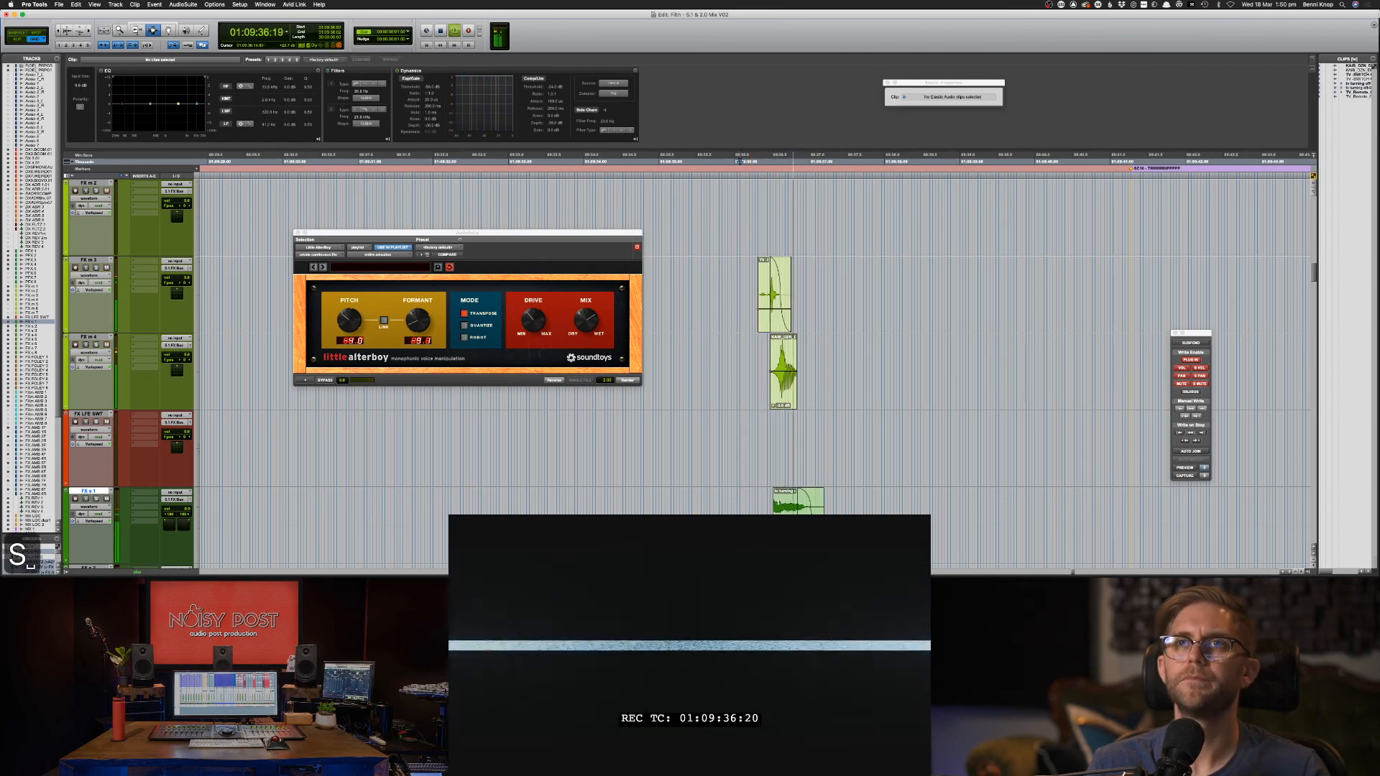
{"action": "key", "text": "space"}
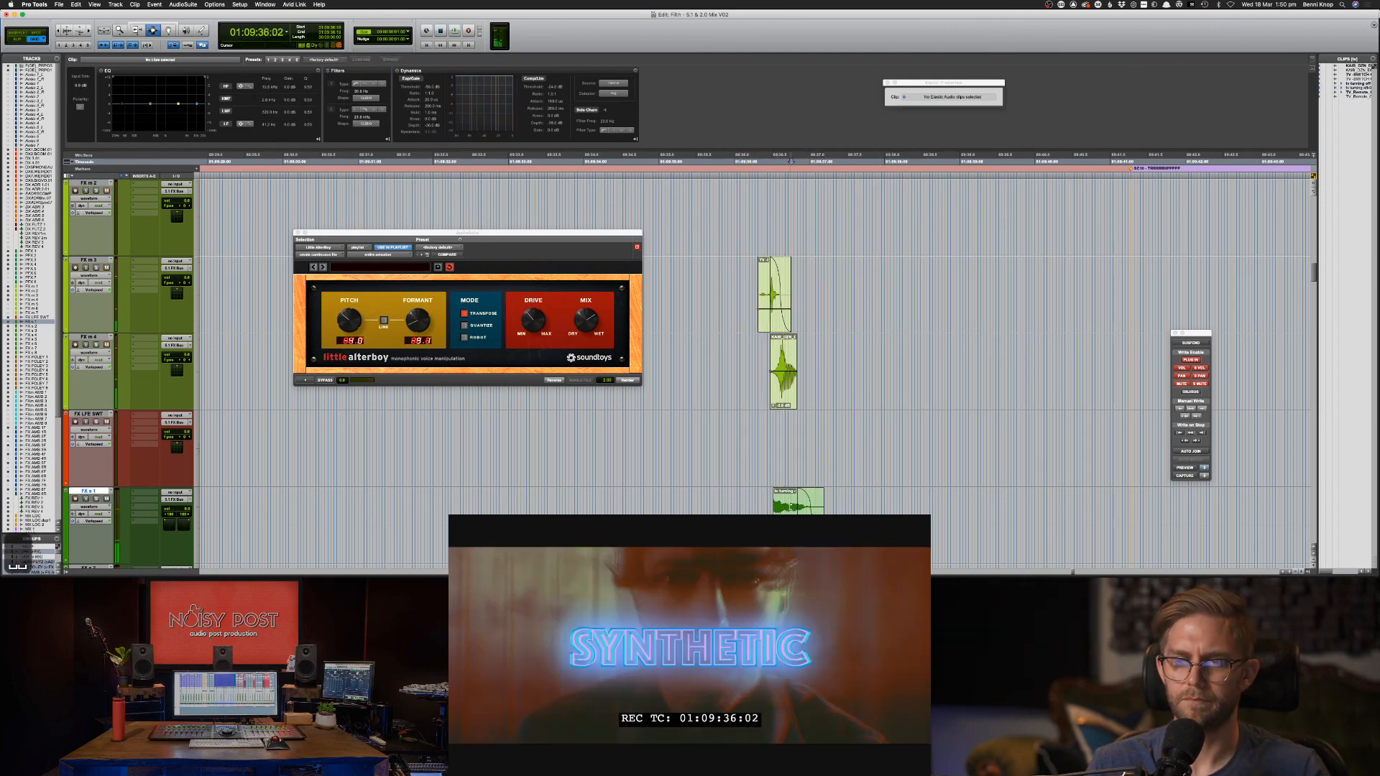
{"action": "double_click", "coordinate": [792, 507]}
{"action": "key", "text": "shift+s"}
{"action": "key", "text": "space"}
{"action": "key", "text": "space"}
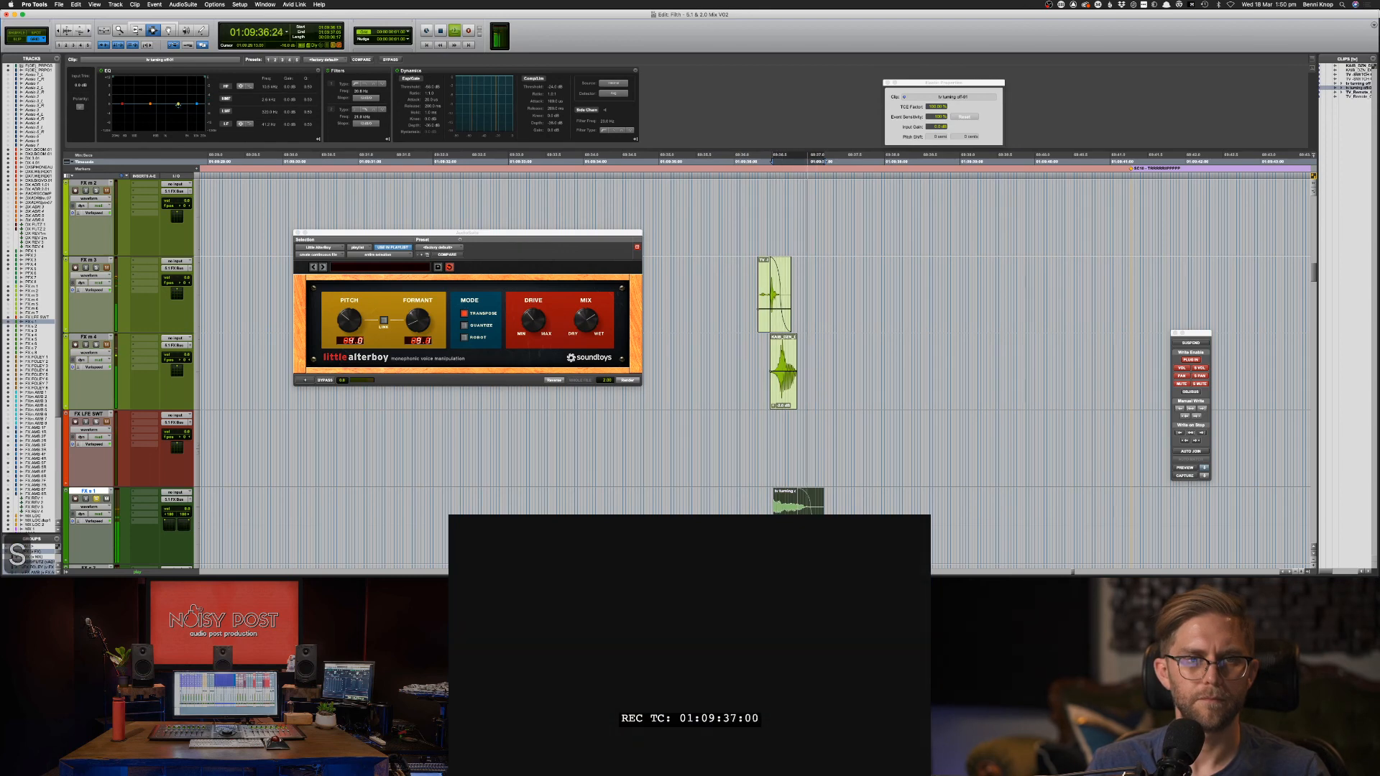
{"action": "scroll", "coordinate": [300, 103], "scroll_direction": "down", "scroll_amount": 5}
{"action": "scroll", "coordinate": [309, 91], "scroll_direction": "up", "scroll_amount": 2}
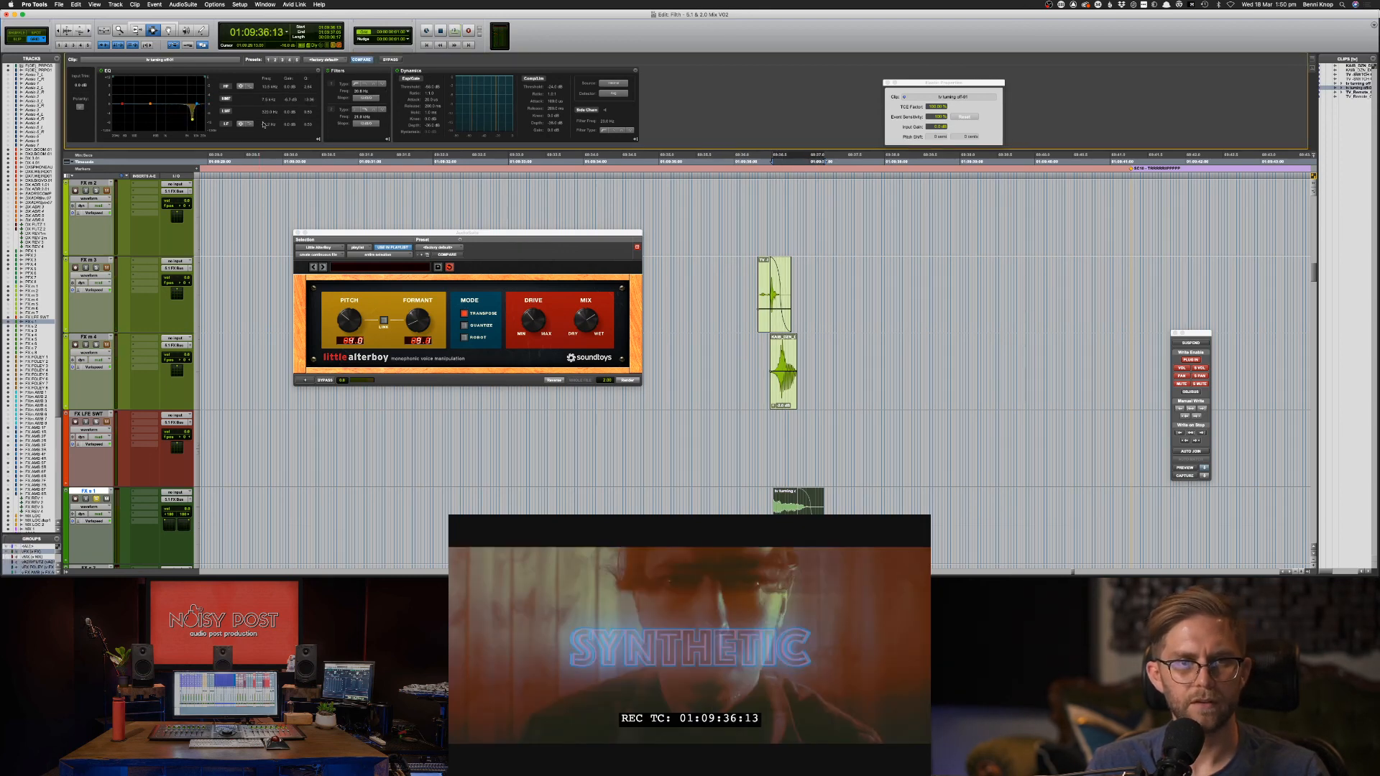
Cut the upper-mid EQ band to about -7.7 dB and set HF to -2.4 dB, with a 16.9 kHz filter.
{"action": "key", "text": "space"}
{"action": "mouse_move", "coordinate": [192, 118]}
{"action": "left_mouse_down"}
{"action": "mouse_move", "coordinate": [201, 79]}
{"action": "mouse_move", "coordinate": [201, 121]}
{"action": "left_mouse_up"}
{"action": "key", "text": "space"}
{"action": "key", "text": "space"}
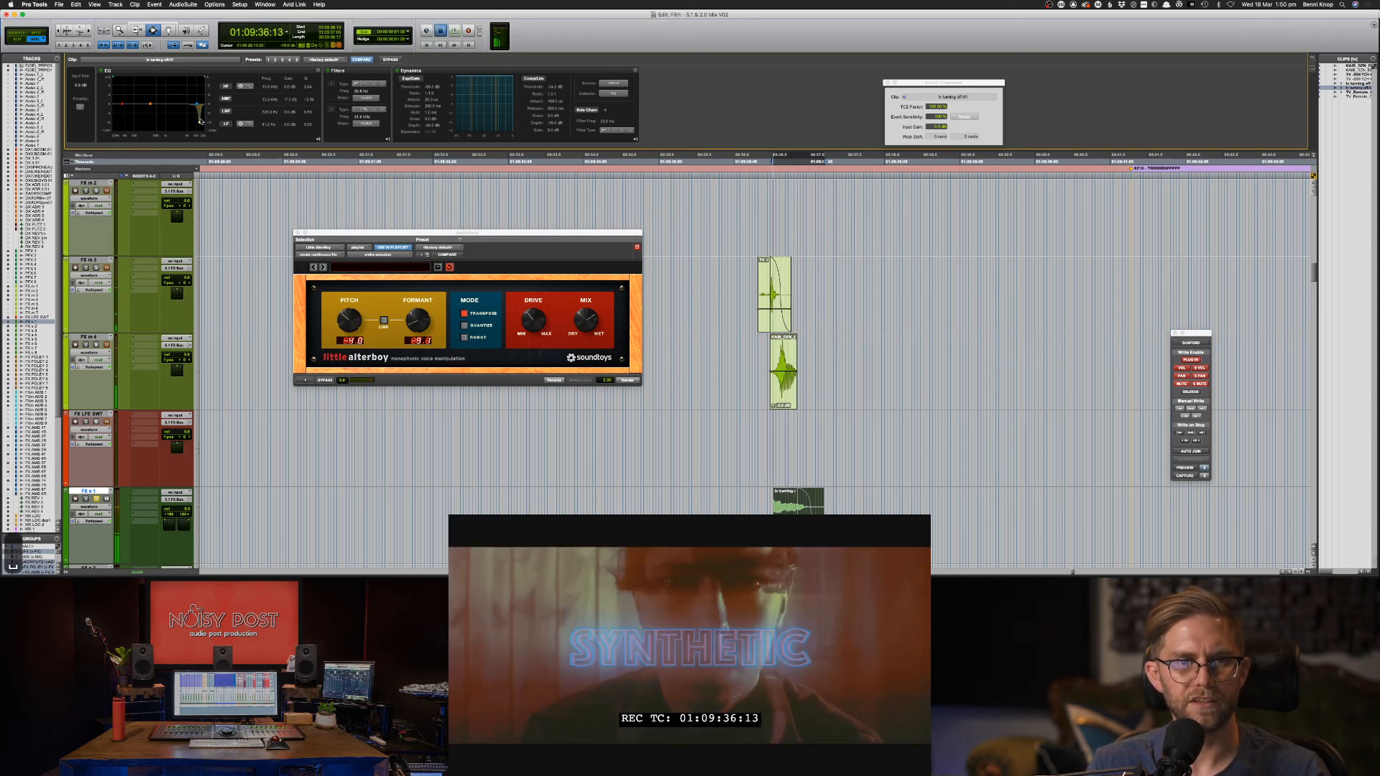
{"action": "key", "text": "space"}
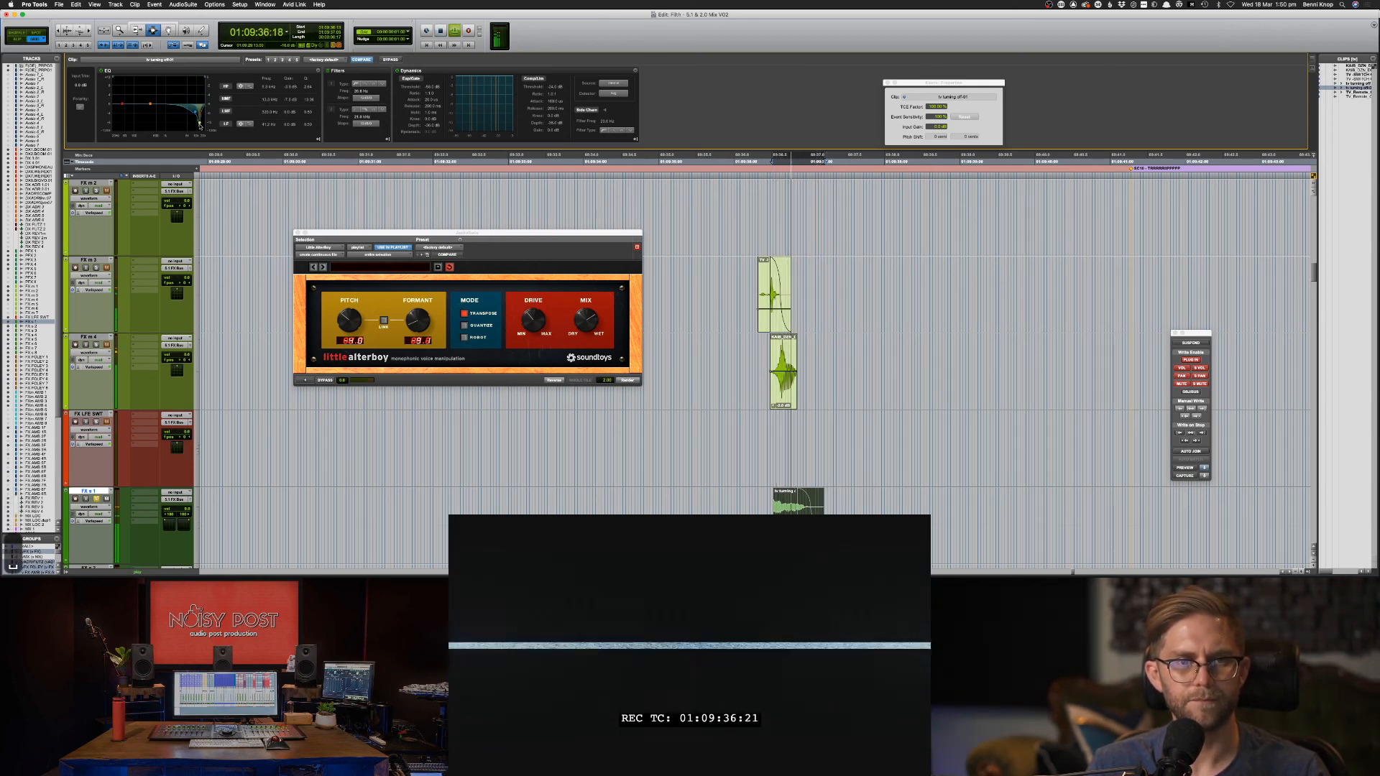
{"action": "left_click_drag", "start_coordinate": [200, 124], "coordinate": [202, 77]}
{"action": "key", "text": "space"}
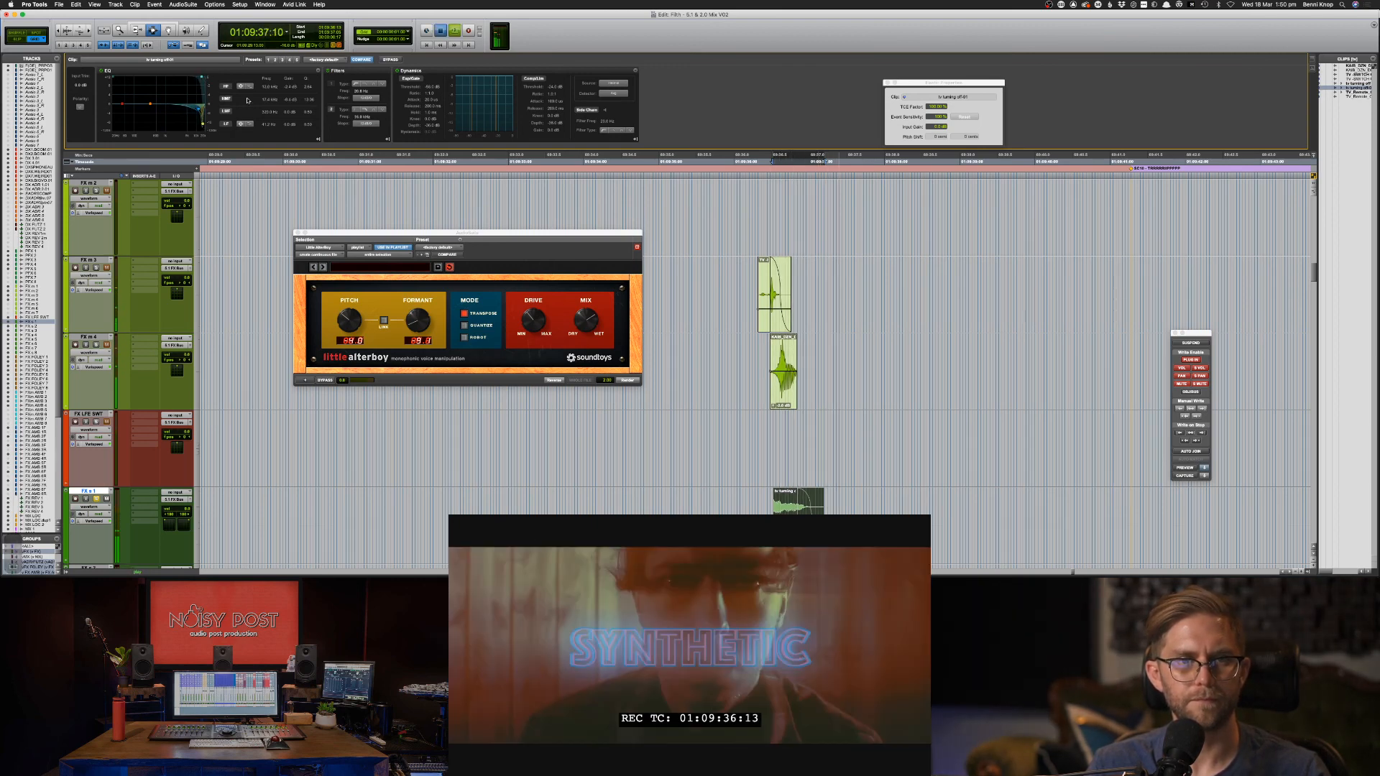
Audition the layered sounds from 01:09:35:08 and the TV-off moment, selecting the KAIB clip range.
{"action": "left_click", "coordinate": [684, 301]}
{"action": "key", "text": "space"}
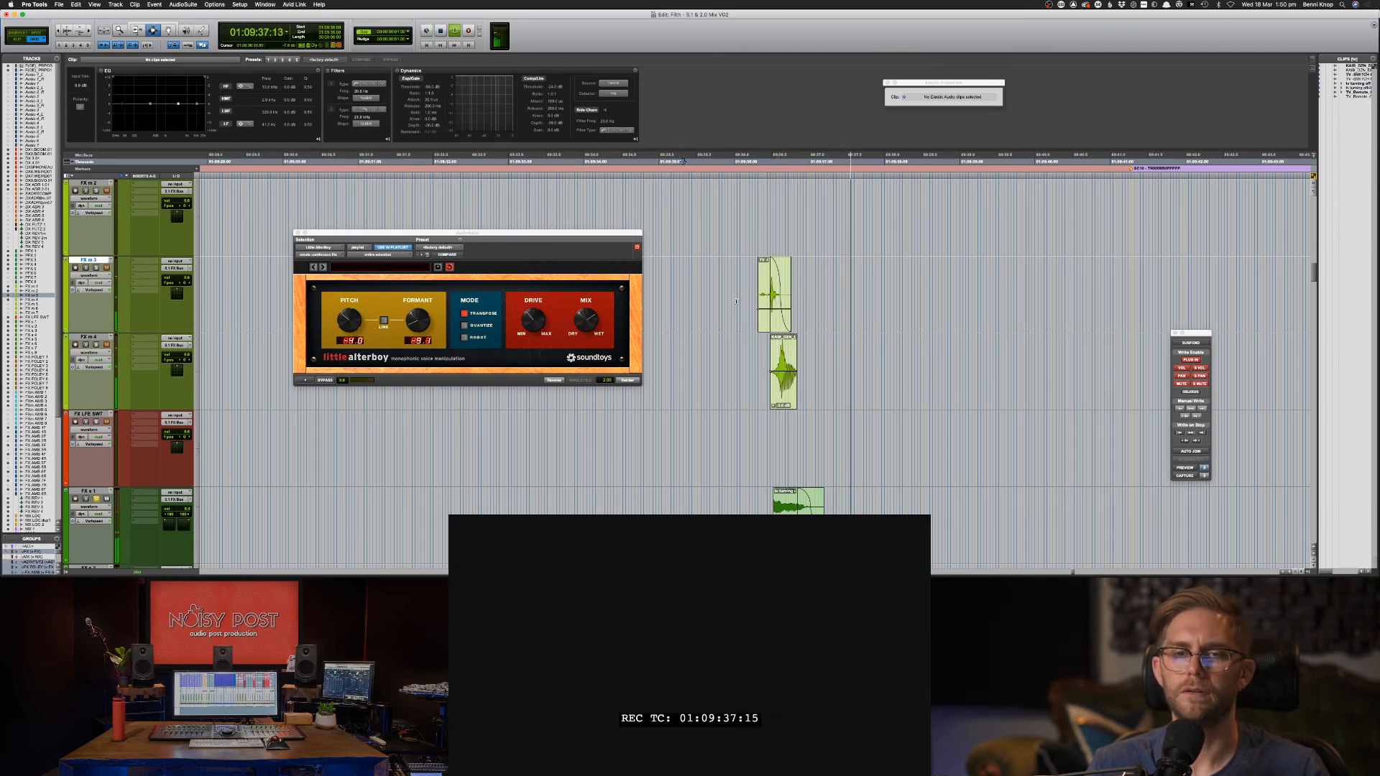
{"action": "left_click", "coordinate": [725, 305]}
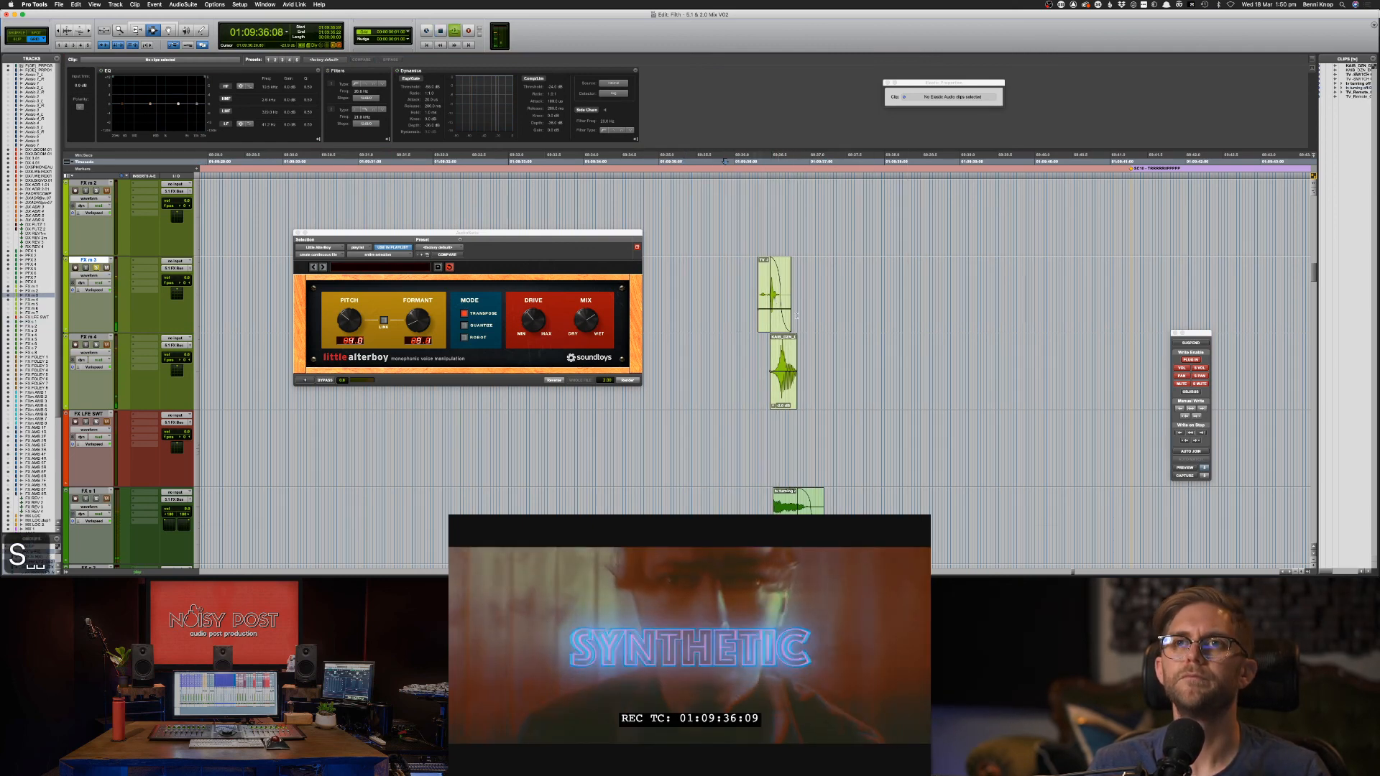
{"action": "key", "text": "space"}
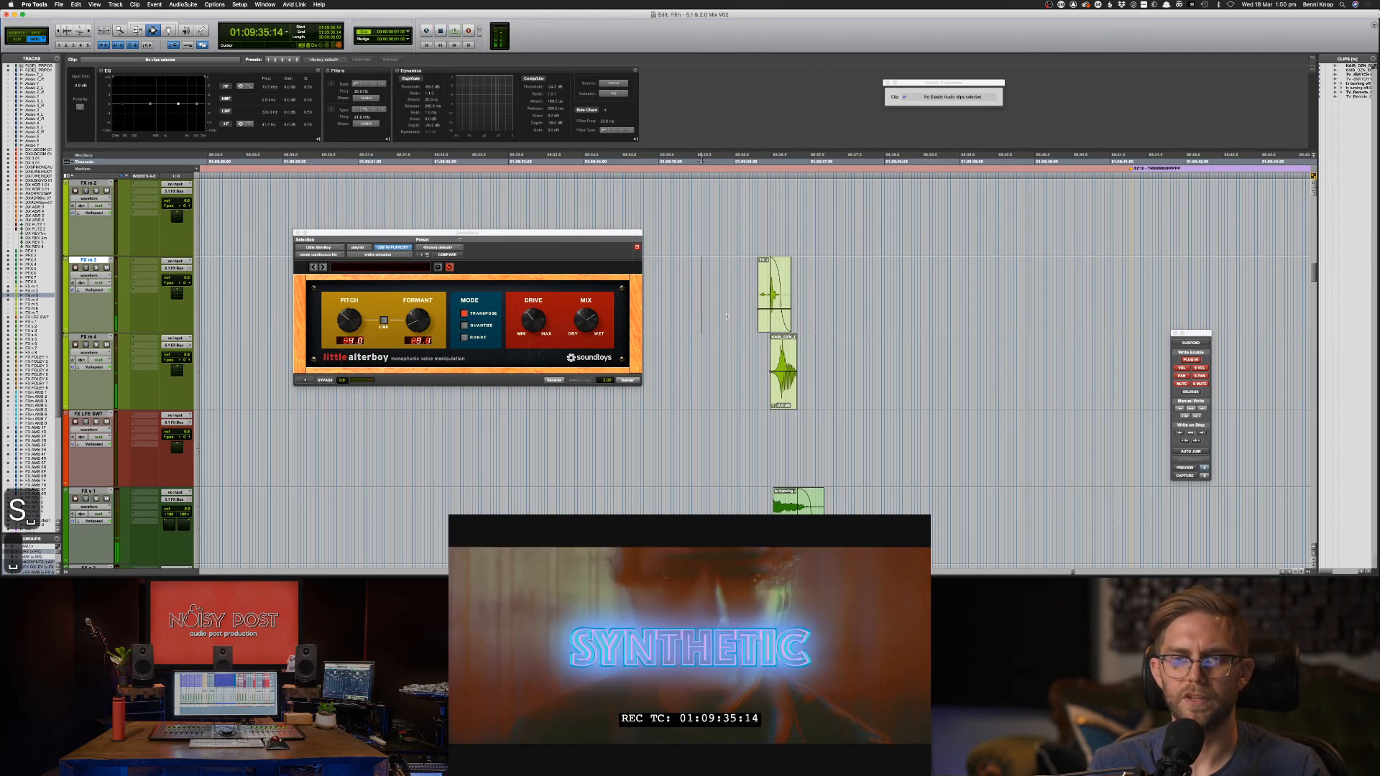
{"action": "key", "text": "space"}
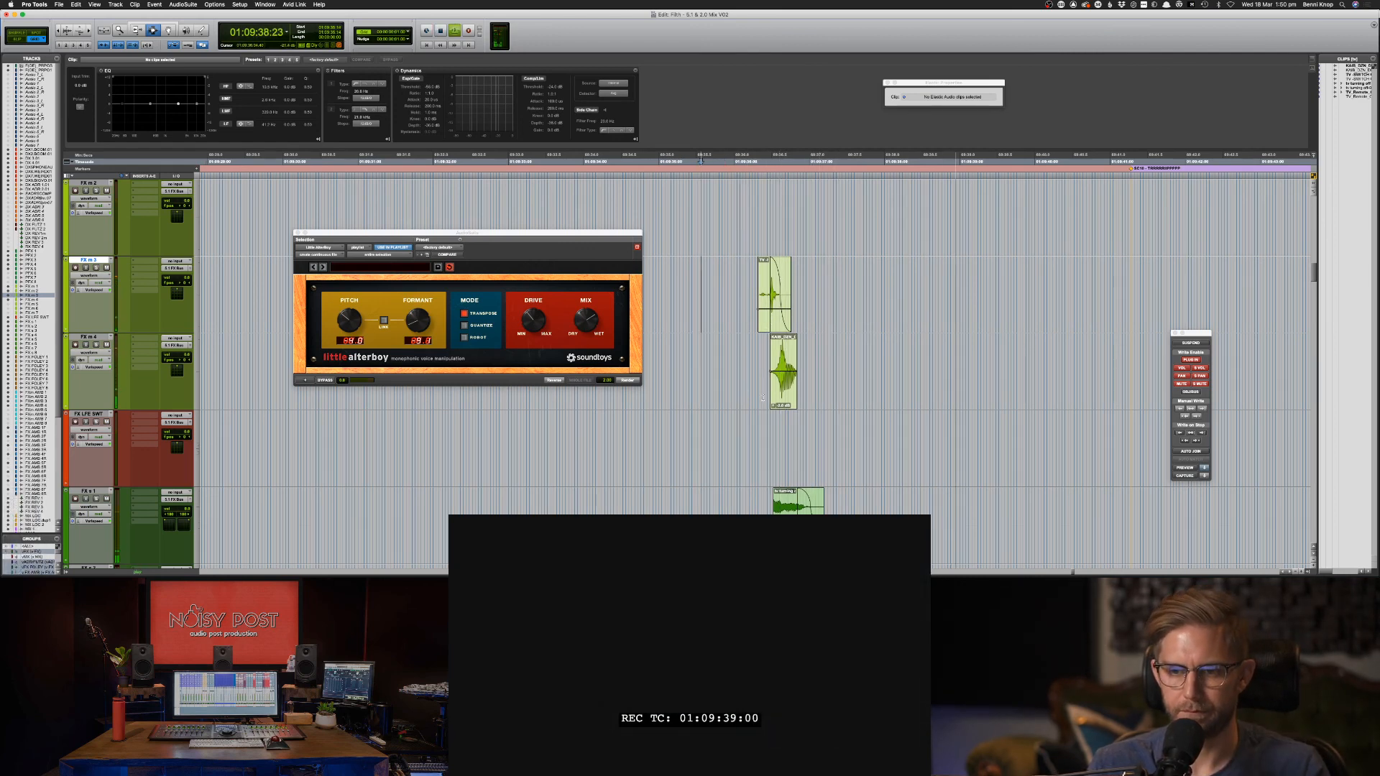
{"action": "left_click_drag", "start_coordinate": [747, 398], "coordinate": [845, 392]}
{"action": "key", "text": "space"}
{"action": "key", "text": "super+["}
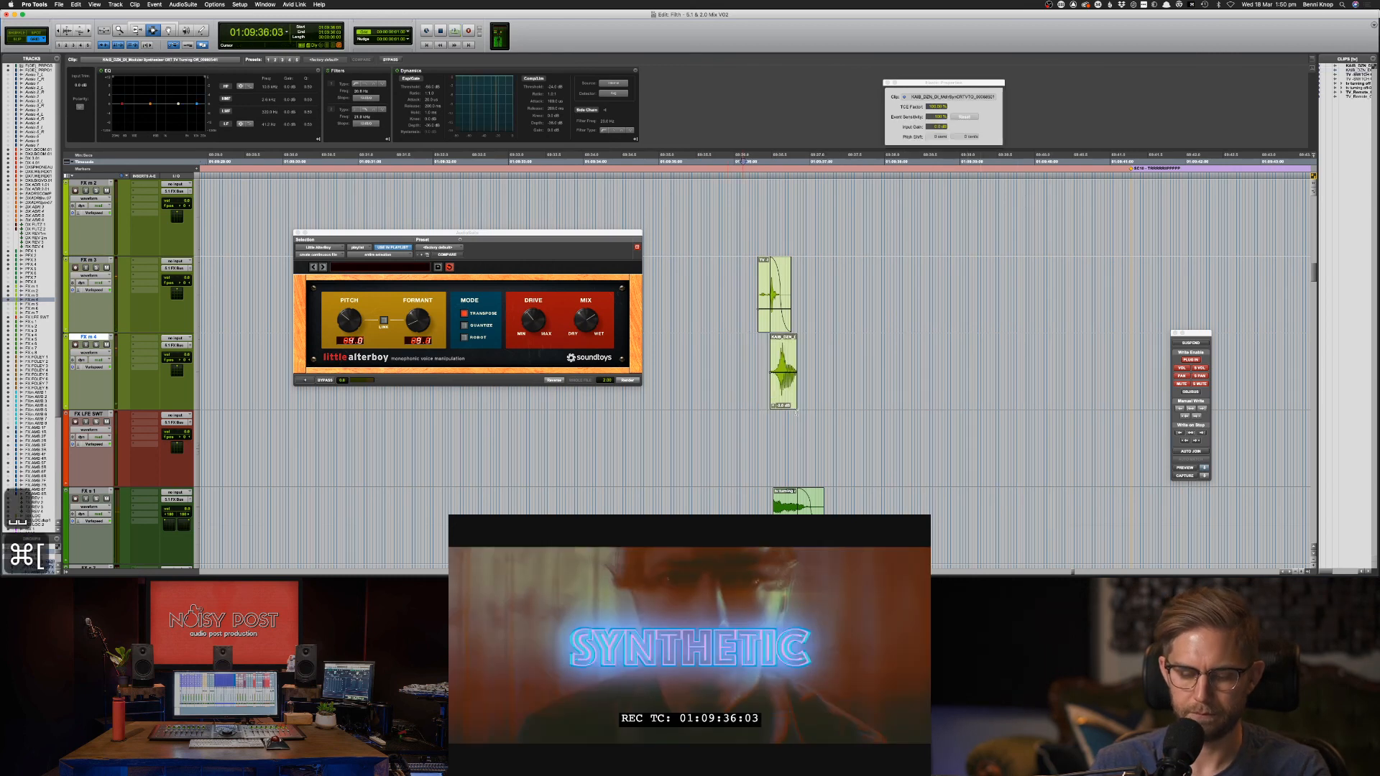
Play back the layered effects over the FX m 3 clip range in the wider scene.
{"action": "key", "text": "super+["}
{"action": "key", "text": "super+["}
{"action": "left_click", "coordinate": [775, 256]}
{"action": "key", "text": "space"}
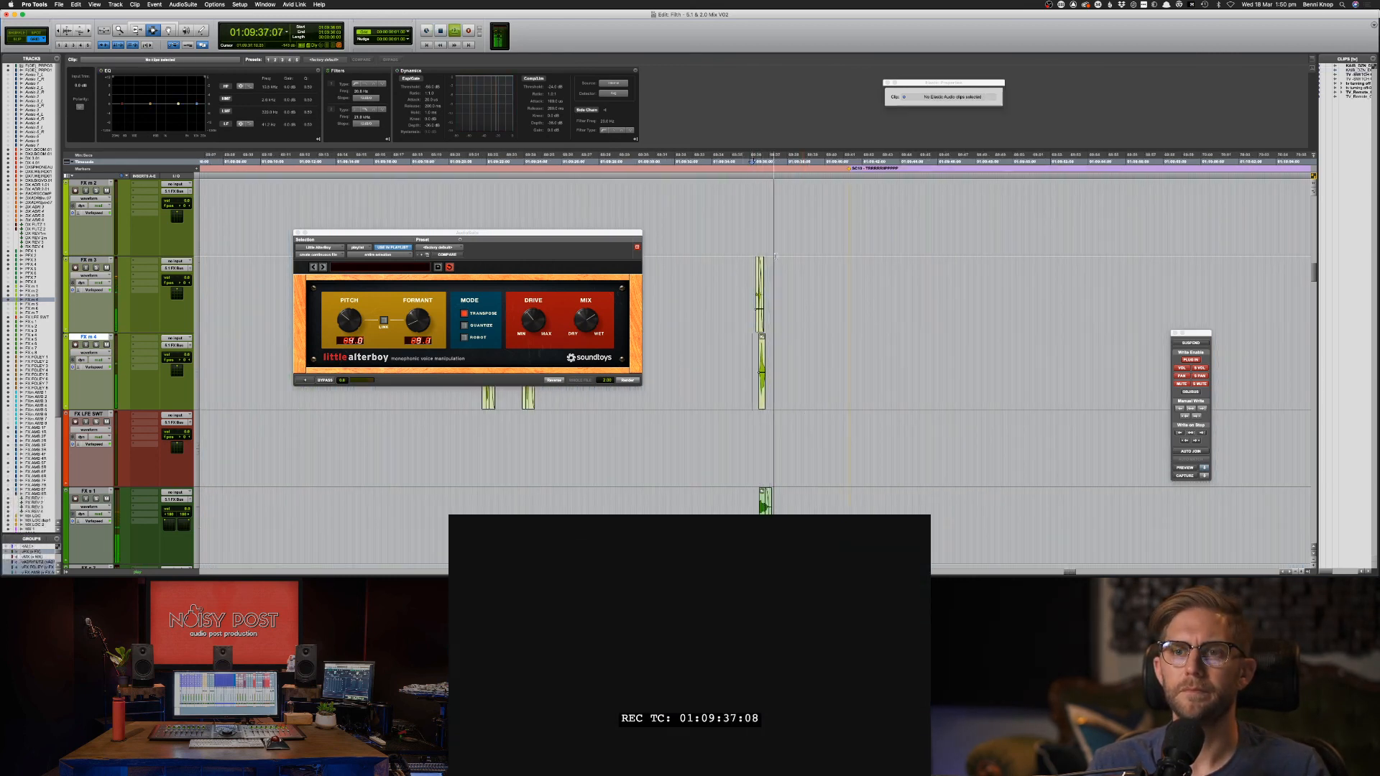
{"action": "left_click_drag", "start_coordinate": [737, 288], "coordinate": [807, 283]}
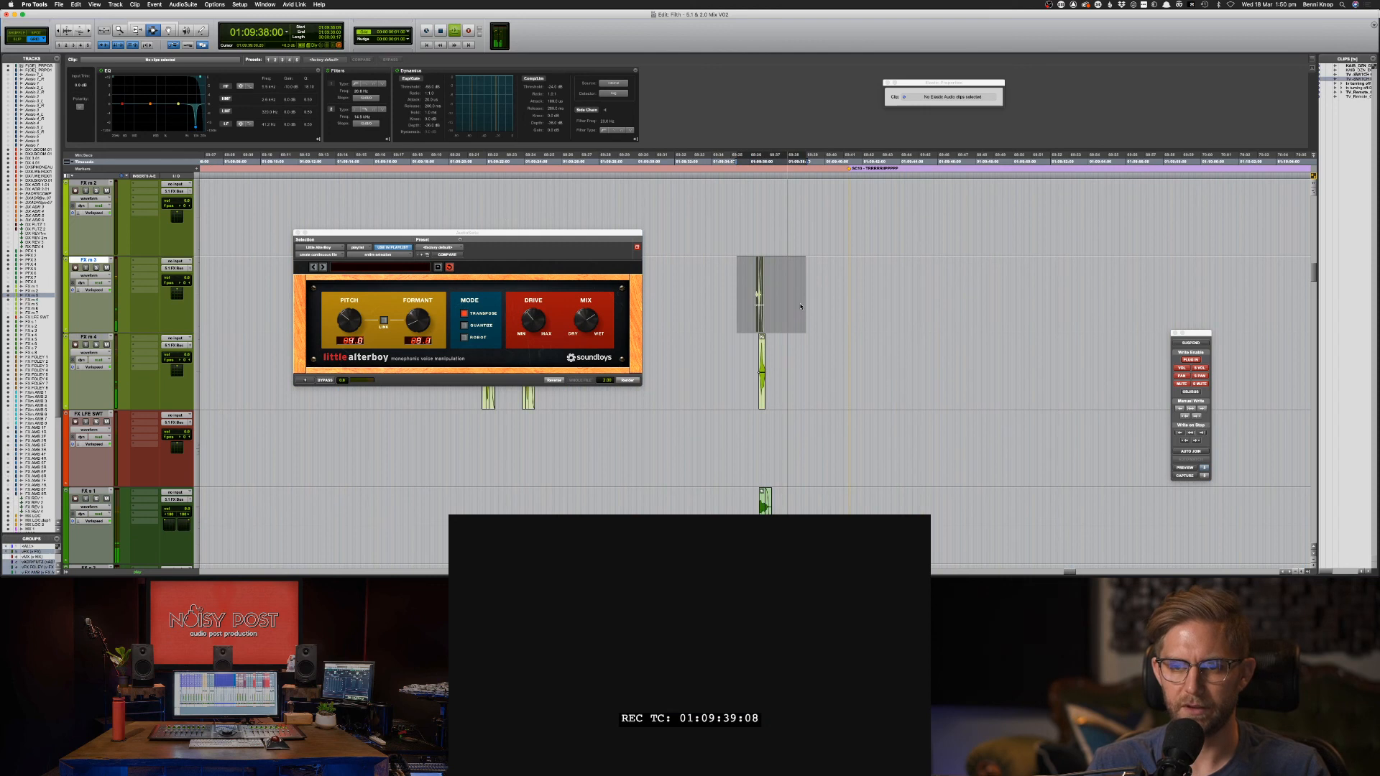
{"action": "key", "text": "space"}
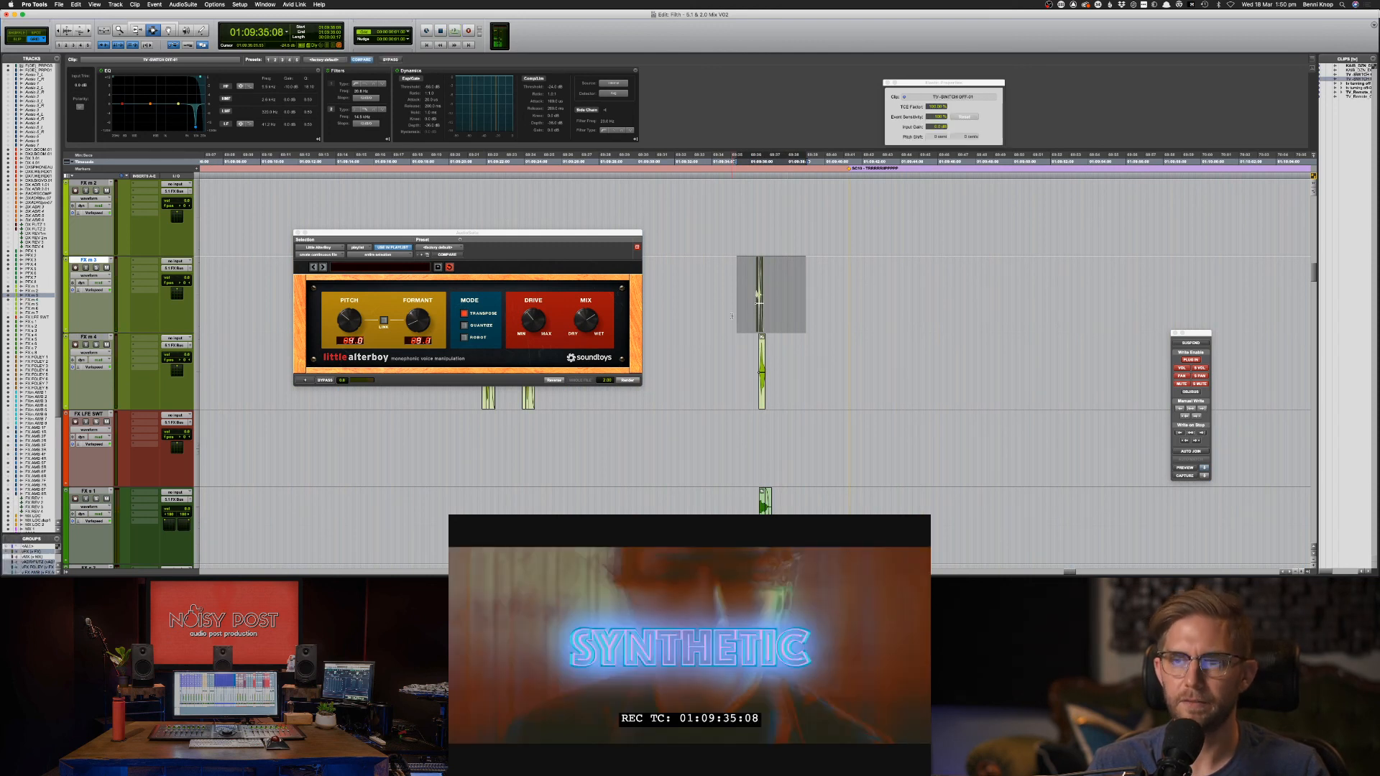
{"action": "left_click", "coordinate": [732, 315]}
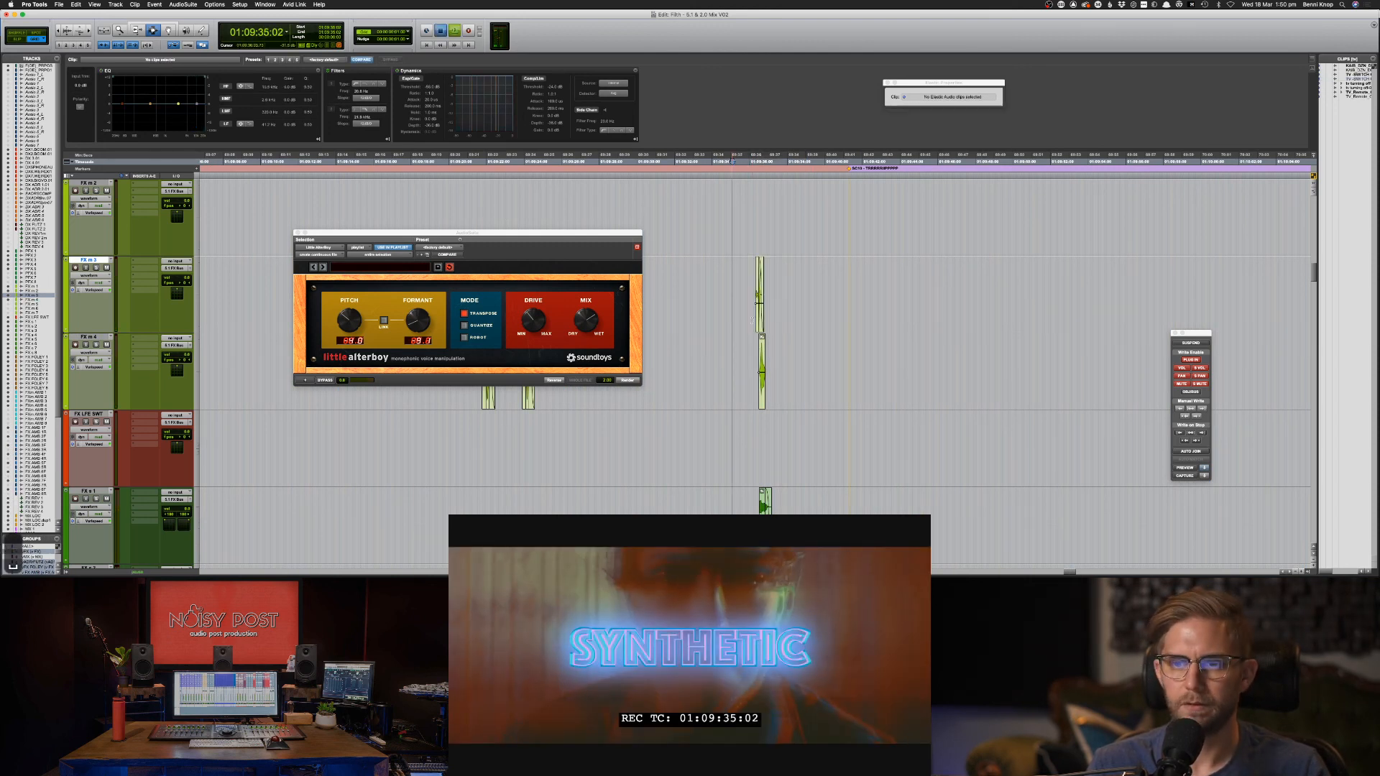
{"action": "key", "text": "space"}
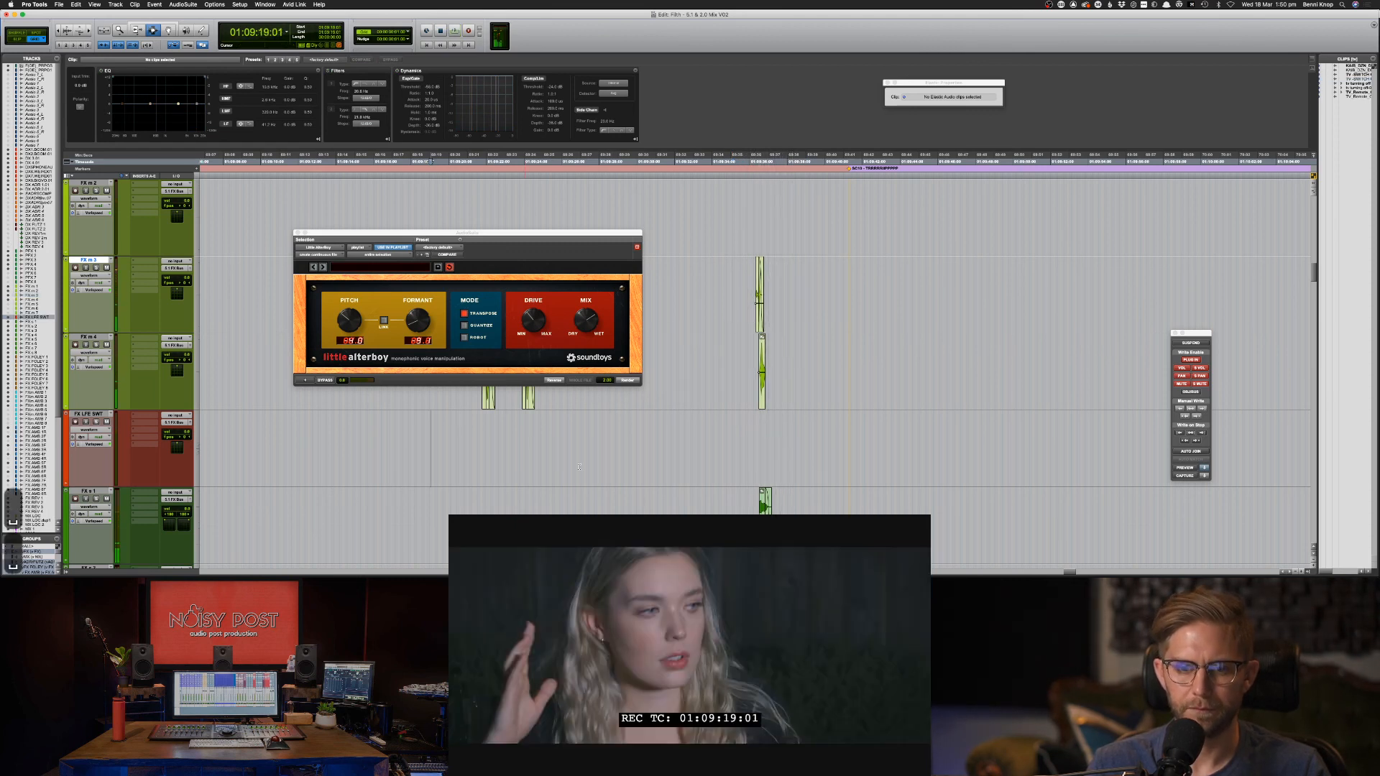
{"action": "key", "text": "super+s"}
Fit all tracks into the window, zoom further out and save the session.
{"action": "key", "text": "super+bracketleft"}
{"action": "key", "text": "super+bracketleft"}
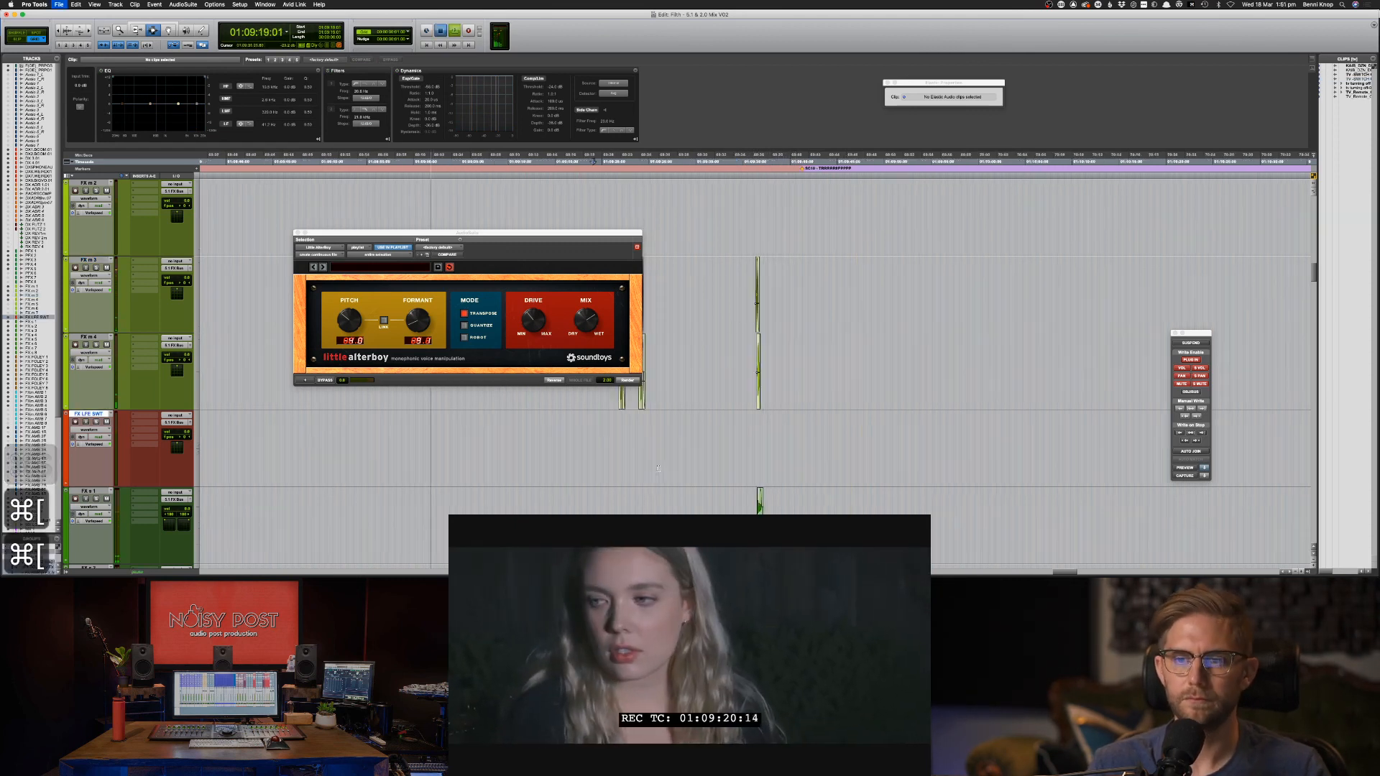
{"action": "key", "text": "ctrl+alt+super+Up"}
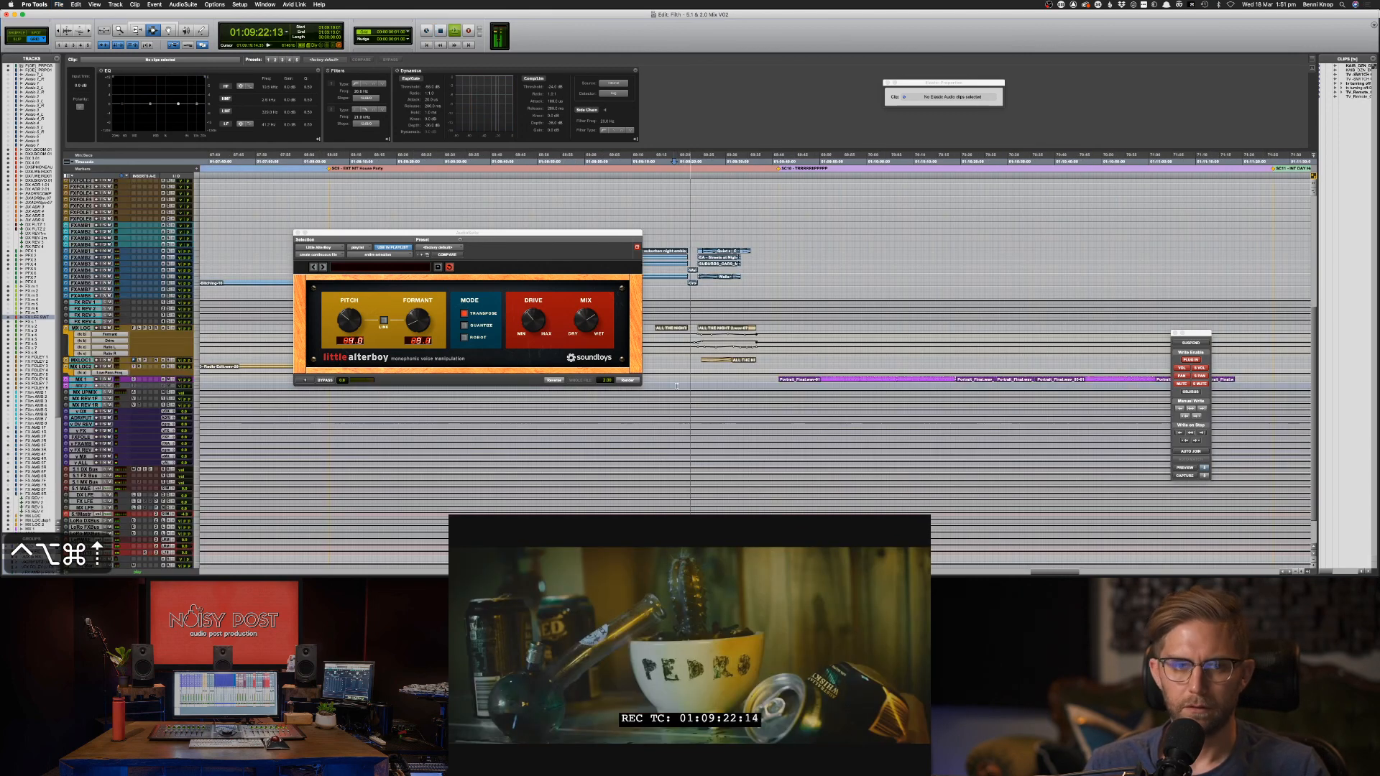
{"action": "scroll", "coordinate": [679, 353], "scroll_direction": "up", "scroll_amount": 3}
{"action": "key", "text": "space"}
{"action": "key", "text": "super+bracketleft"}
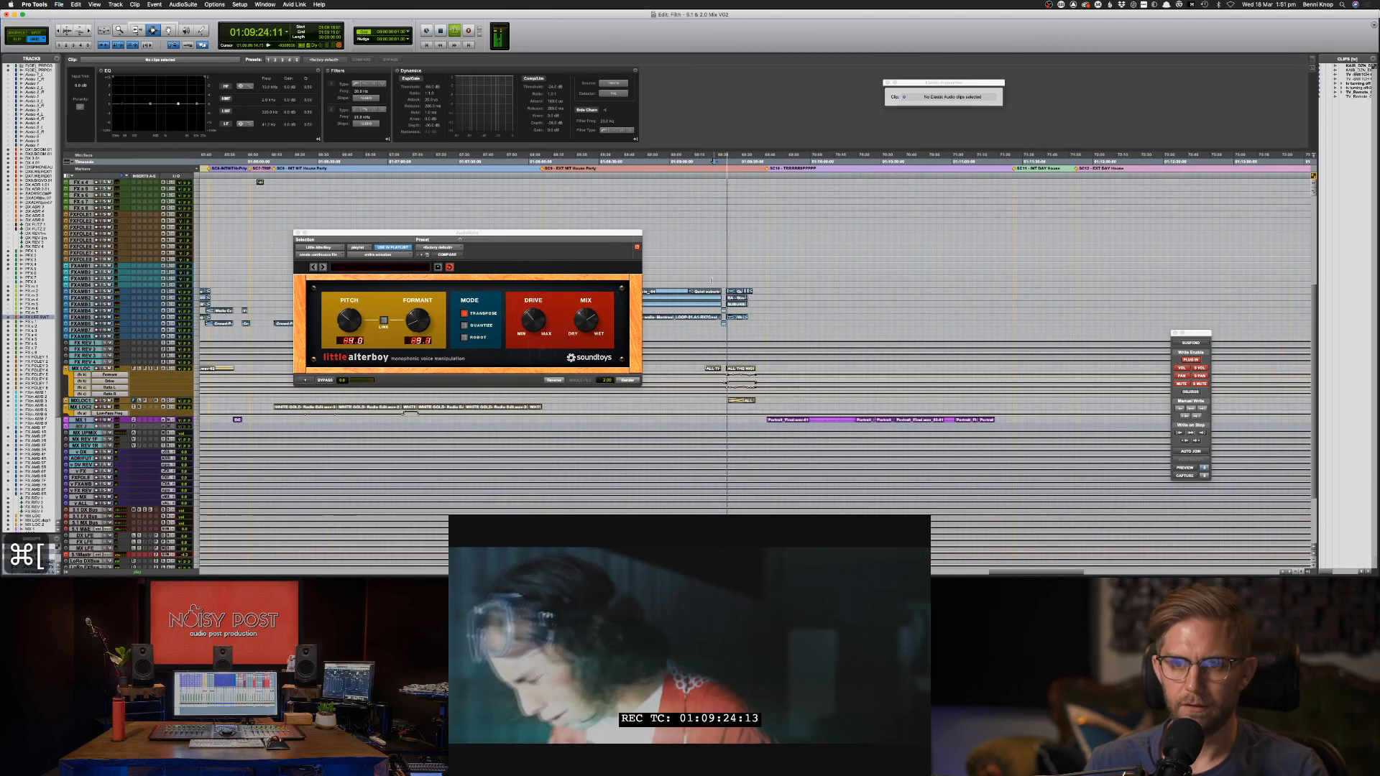
{"action": "key", "text": "super+s"}
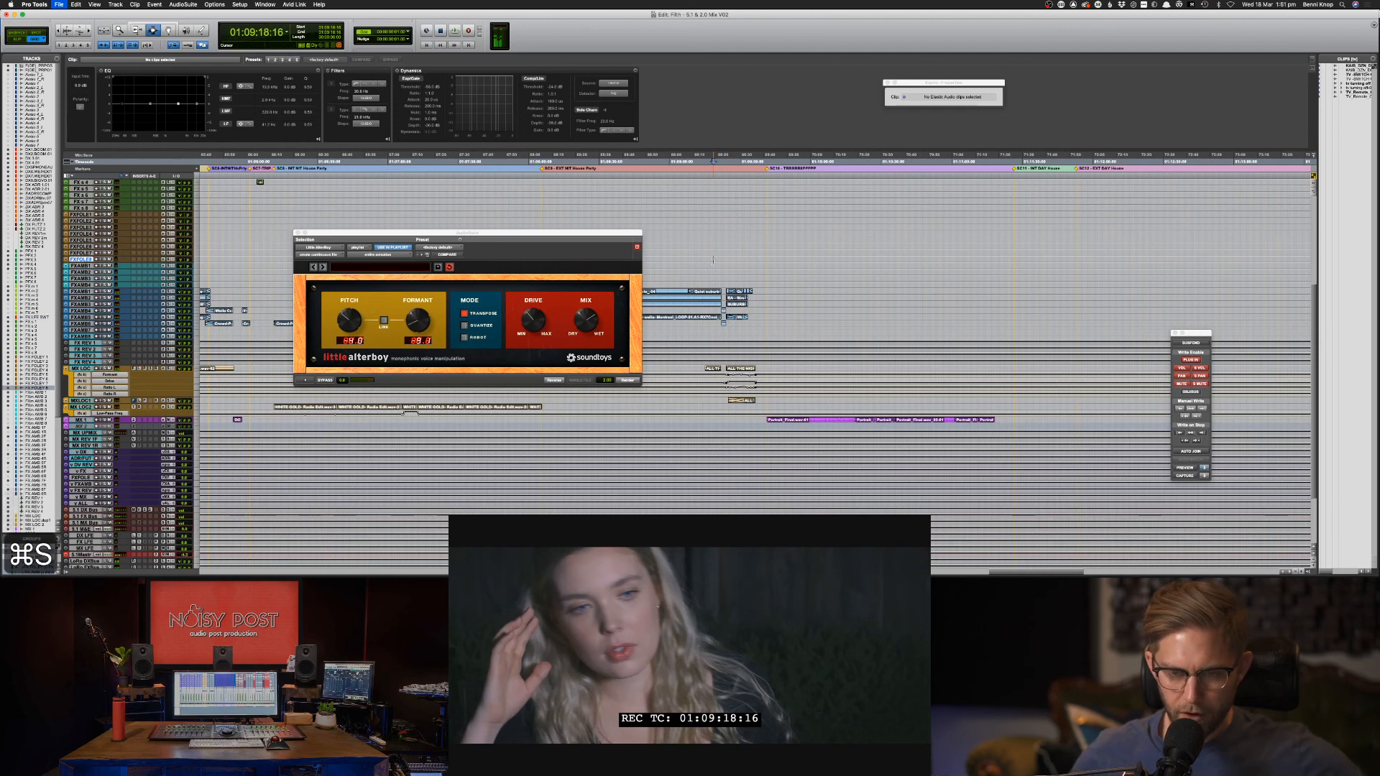